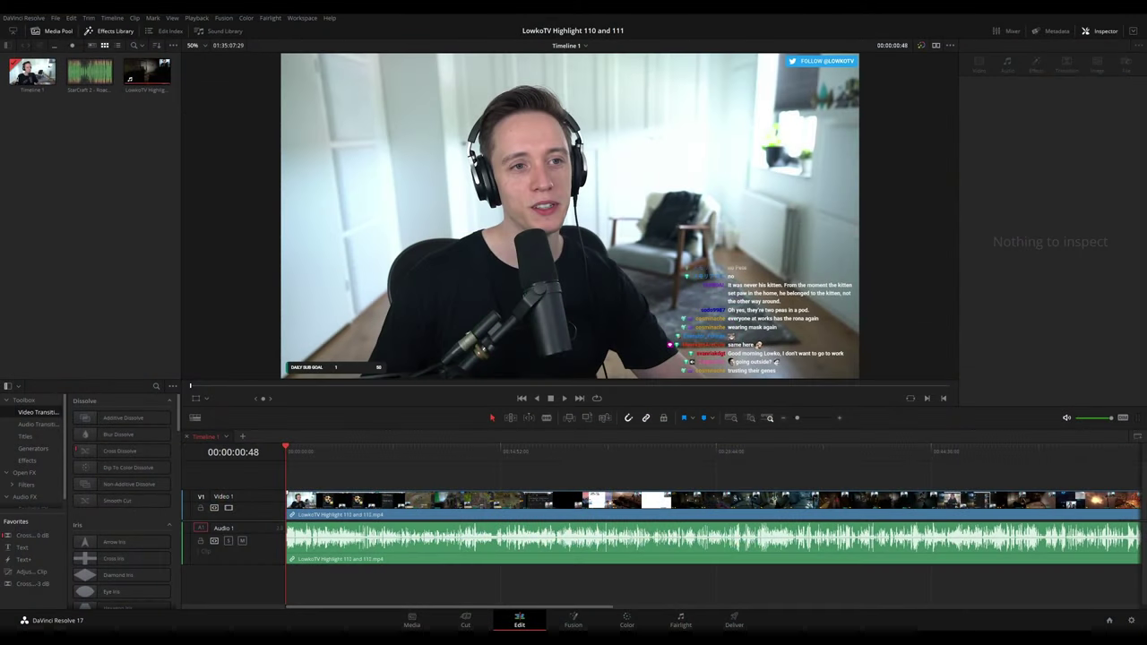
- Select the LowkoTV Highlight clip, preview its opening and return the playhead to the start of the timeline
click(343, 500)
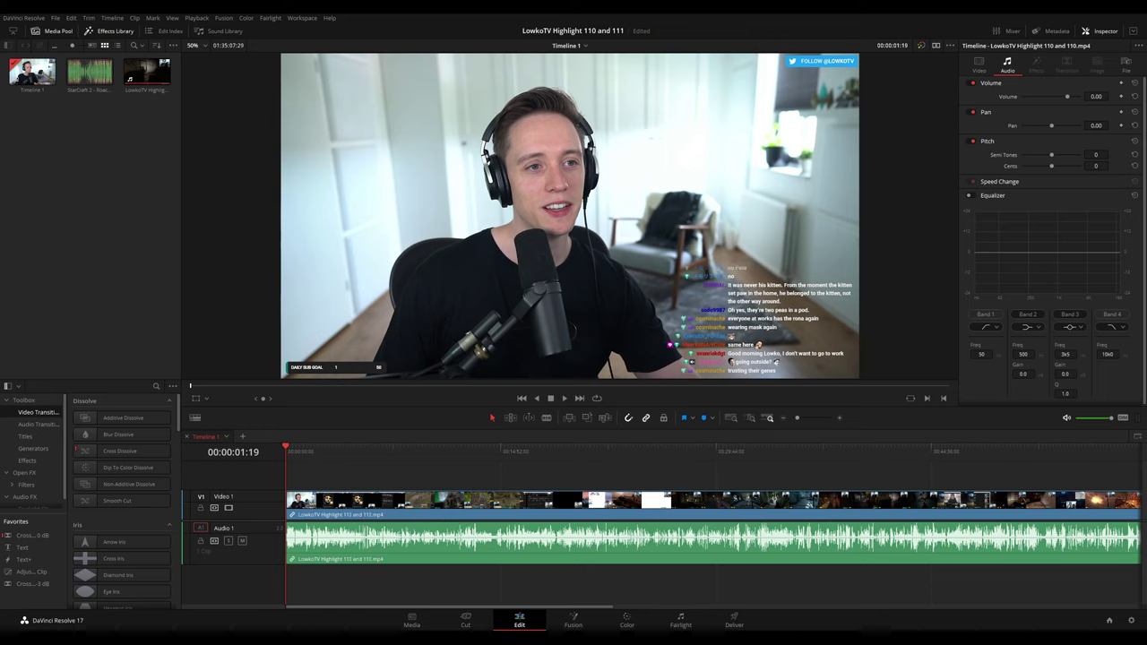
key(space)
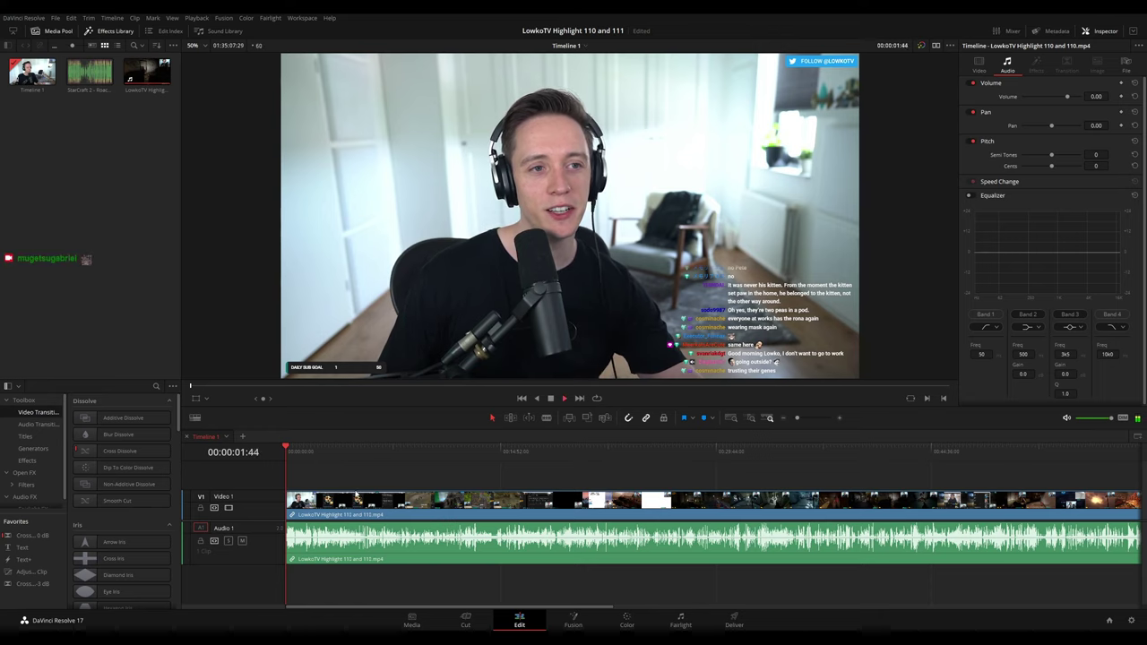
scroll(305, 473, up, 10)
key(Home)
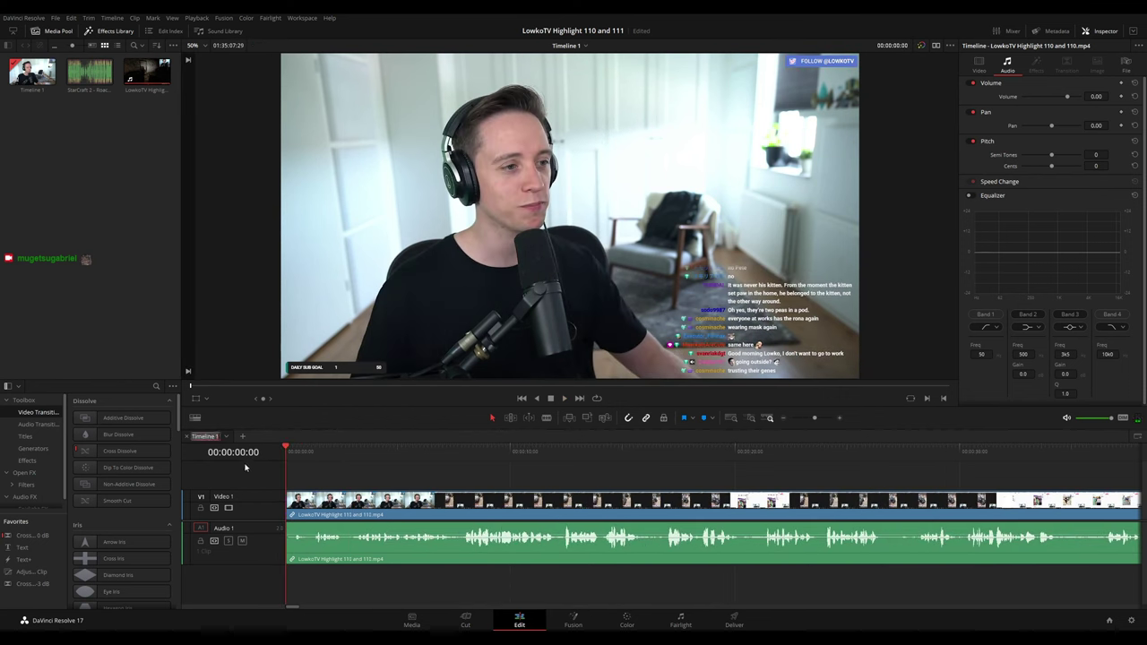
- Rename Timeline 1 as Main Edit Timeline
text(Edi)
text(ting)
key(BackSpace)
key(BackSpace)
key(BackSpace)
key(BackSpace)
key(BackSpace)
key(BackSpace)
key(BackSpace)
text(Main Edit Timeline)
key(Return)
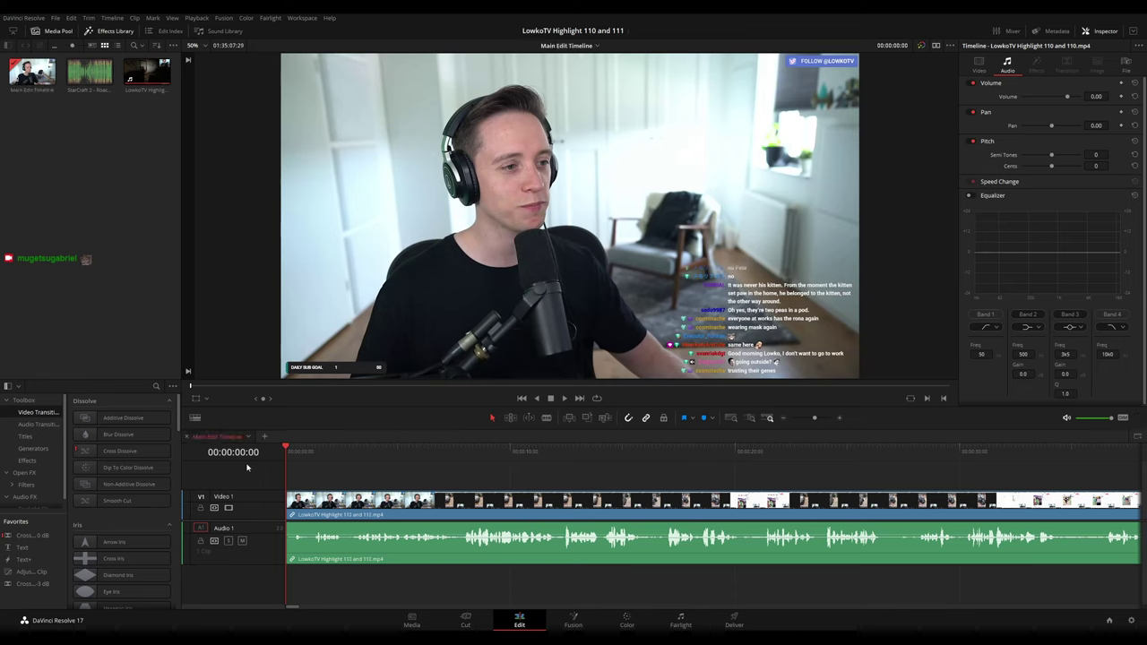
- Play the footage from the start past the Instagram story and feed, up to the return of the full-screen camera view
key(space)
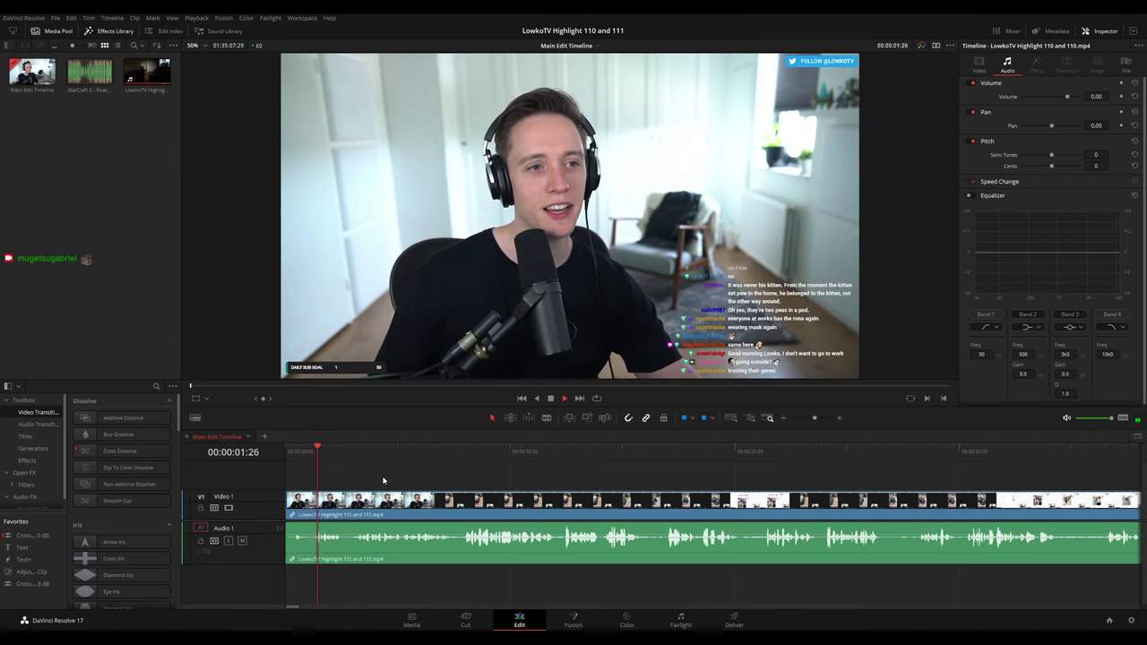
scroll(383, 475, down, 3)
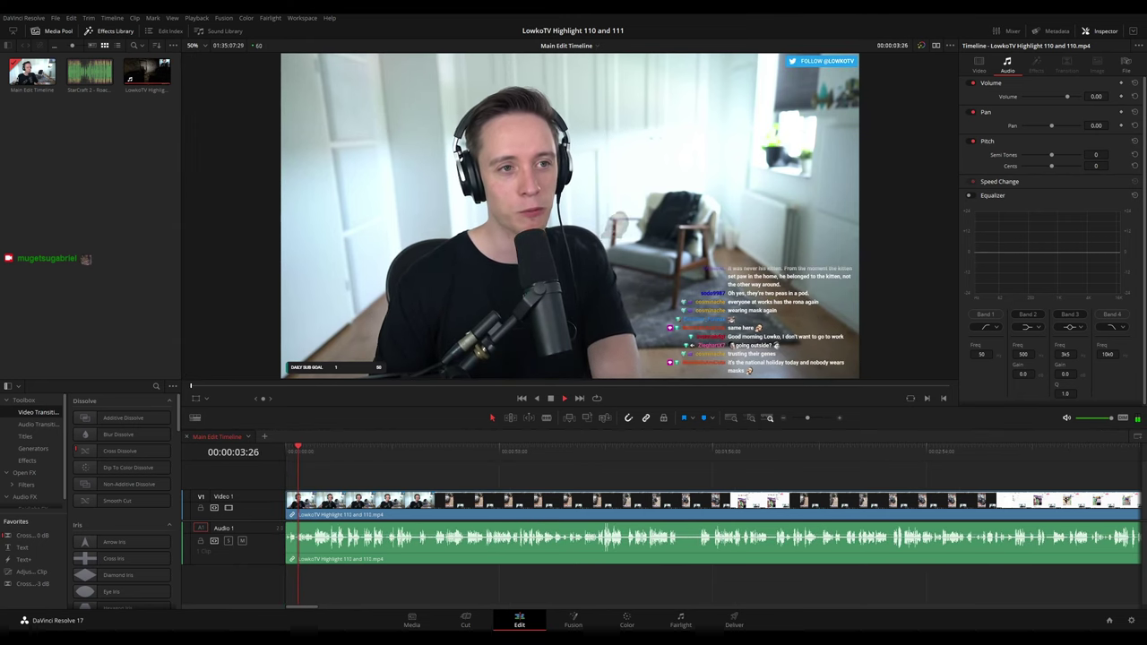
click(359, 468)
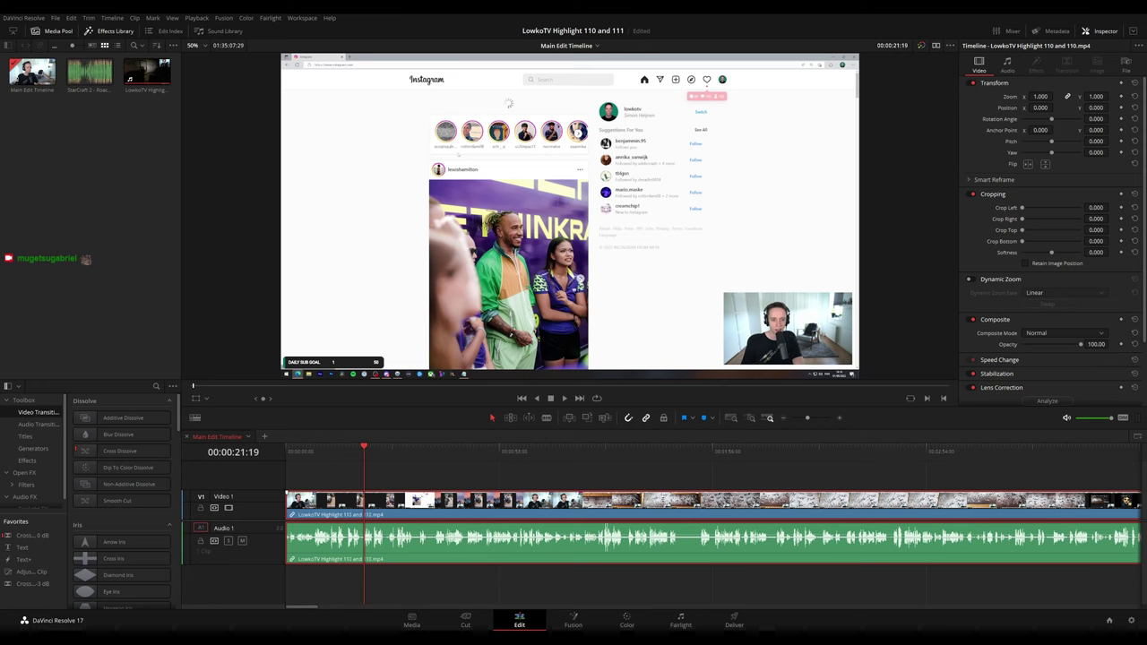
key(space)
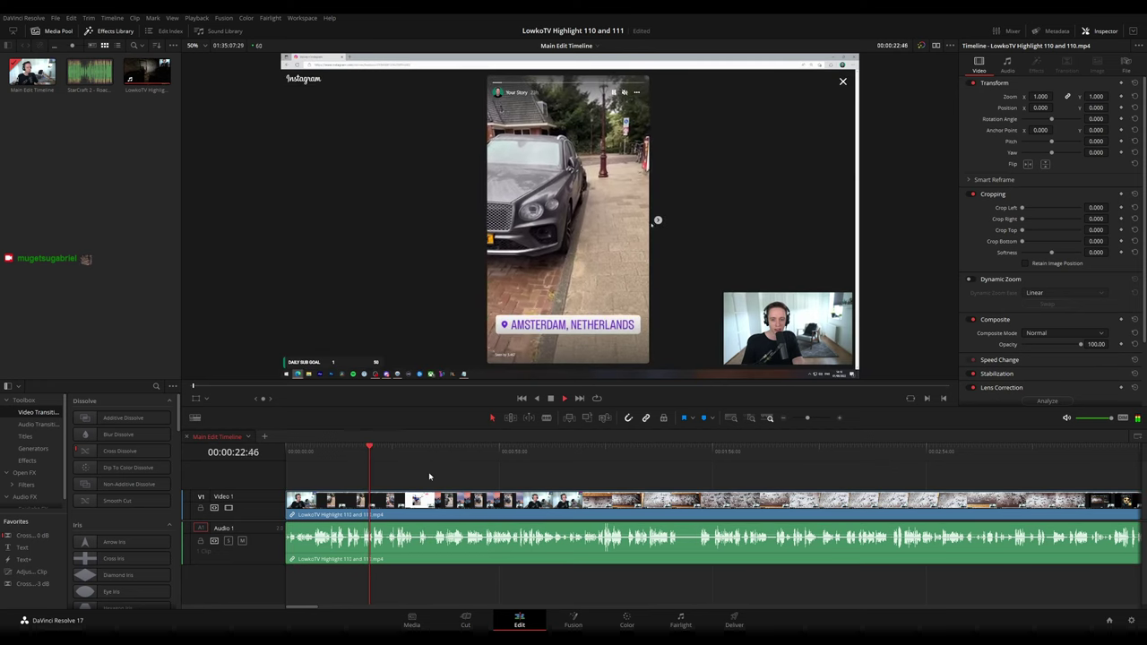
drag(807, 418, 806, 417)
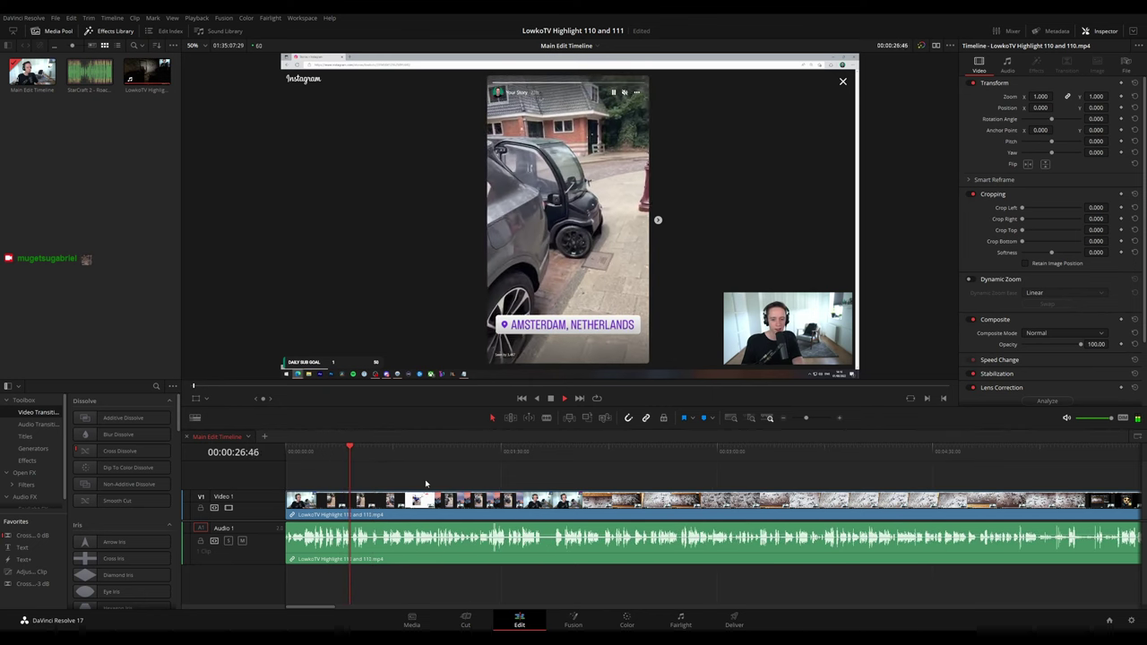
scroll(368, 481, up, 3)
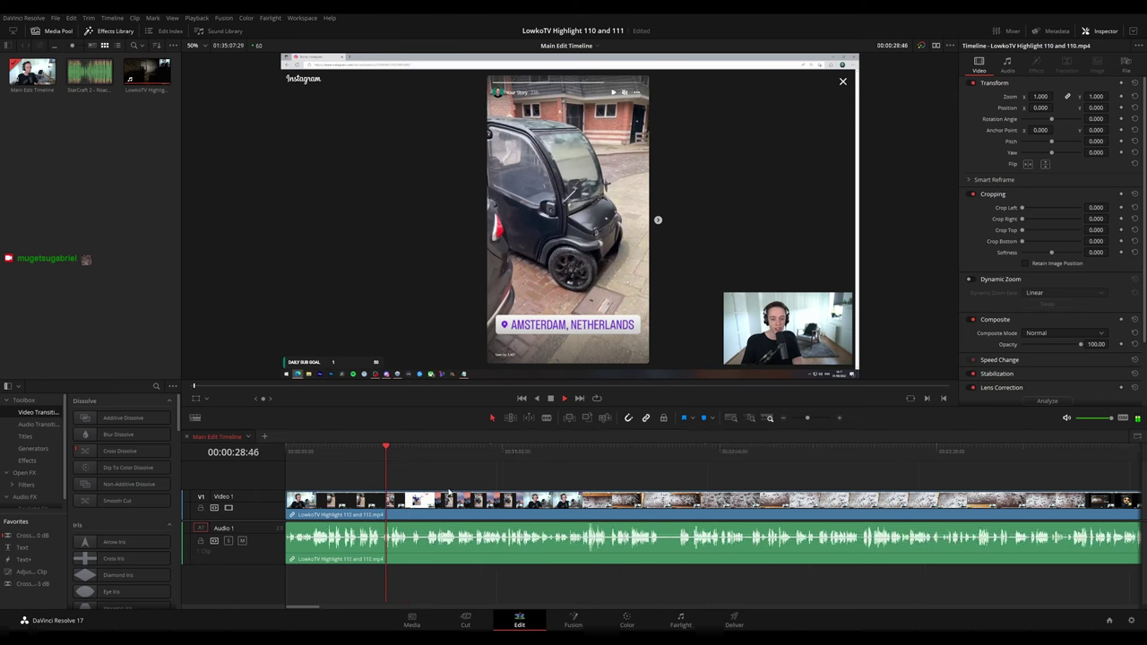
scroll(448, 493, up, 1)
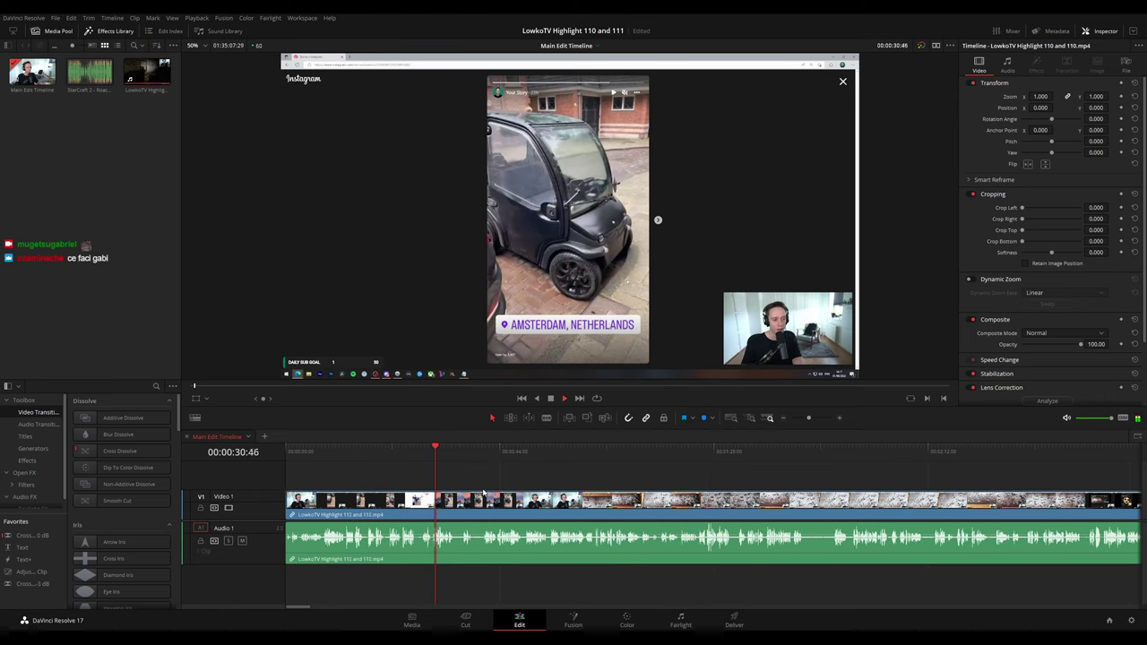
scroll(769, 474, up, 3)
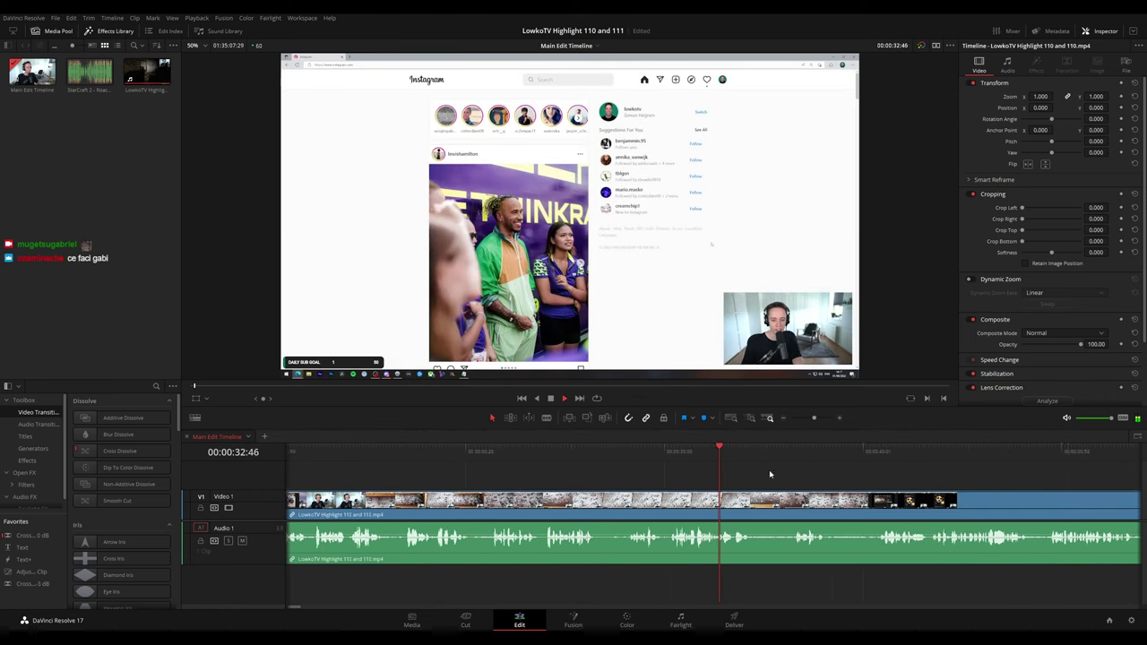
drag(770, 474, 539, 470)
click(551, 449)
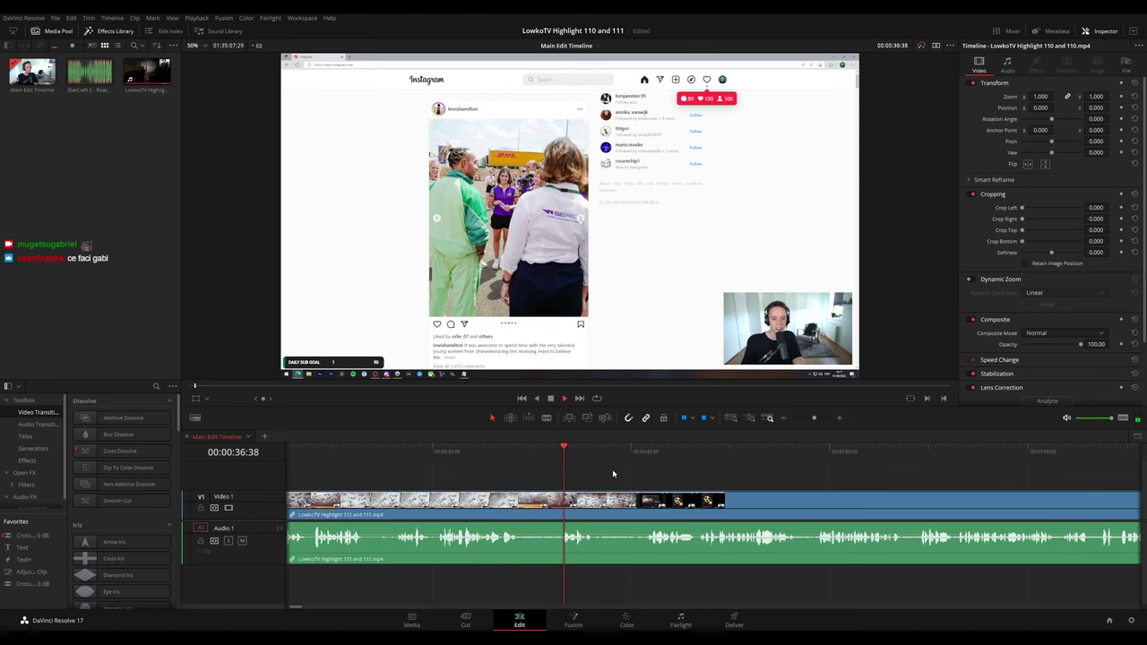
scroll(612, 474, right, 2)
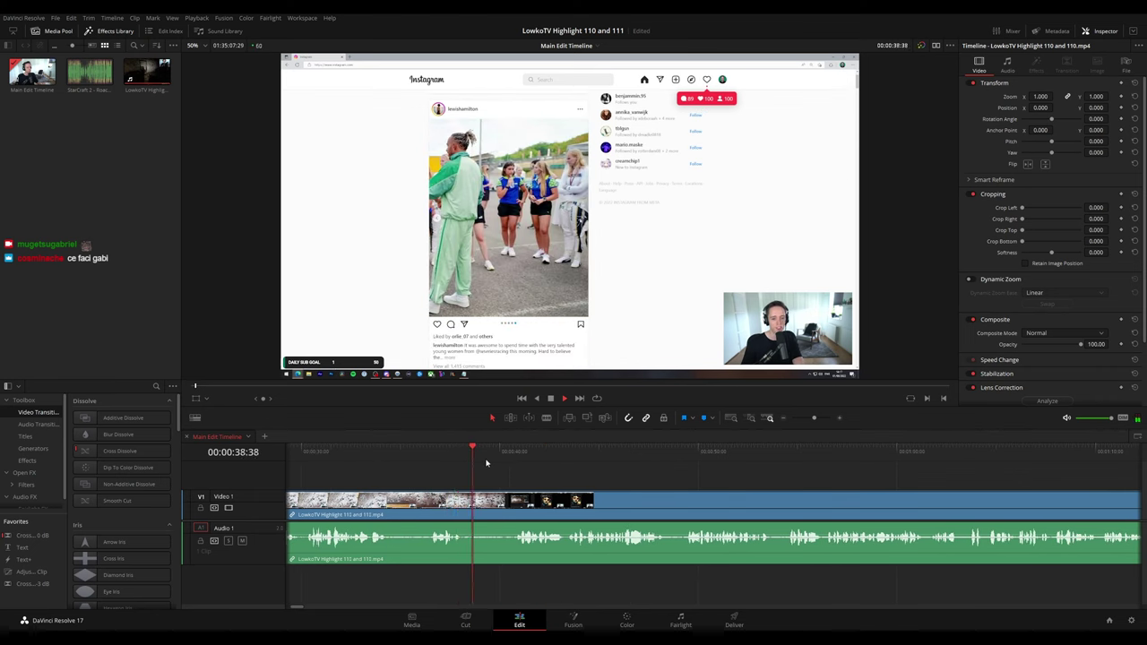
scroll(486, 464, right, 1)
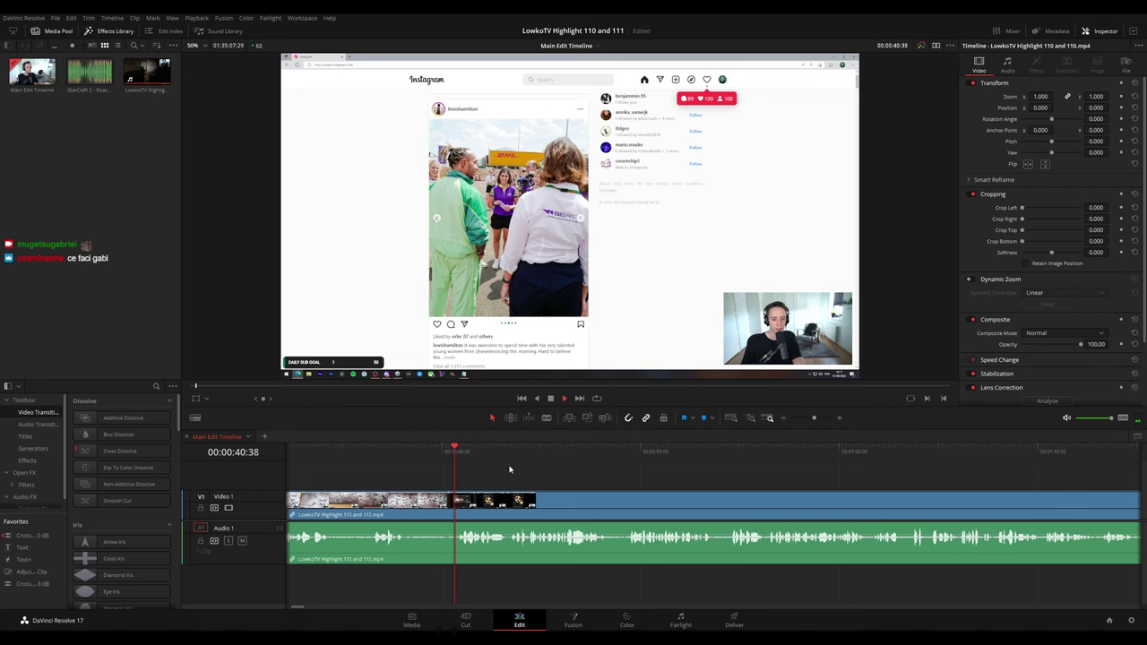
scroll(461, 466, right, 1)
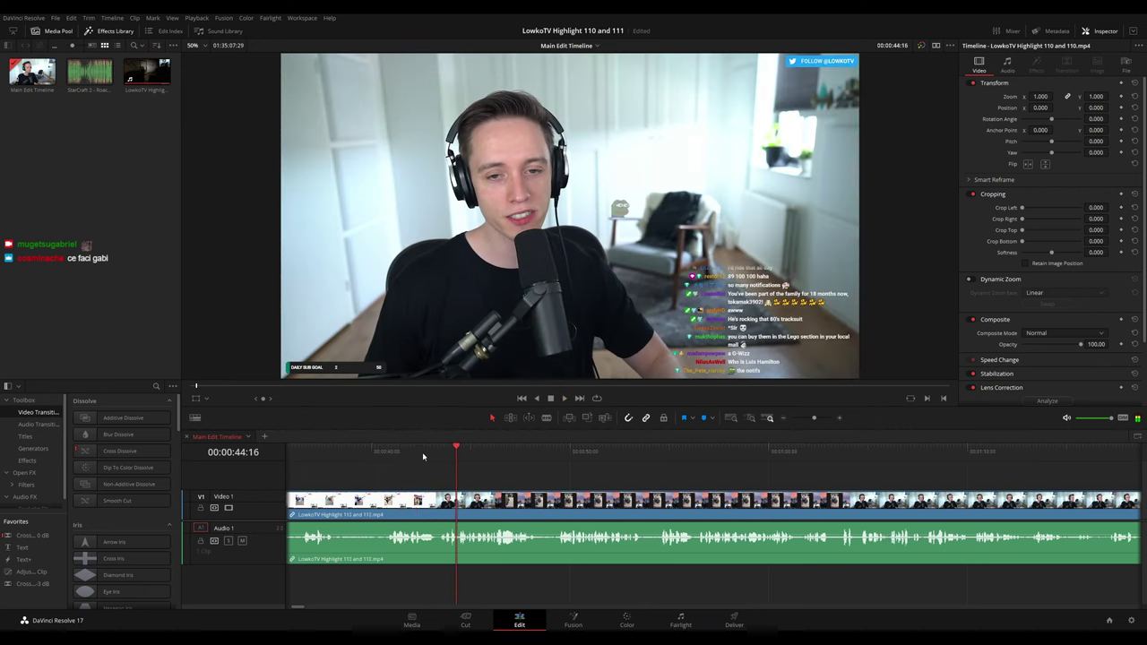
- Split off the few frames from 00:00:43:20, just before the switch from the Instagram feed to the camera view, and ripple-delete them
click(423, 457)
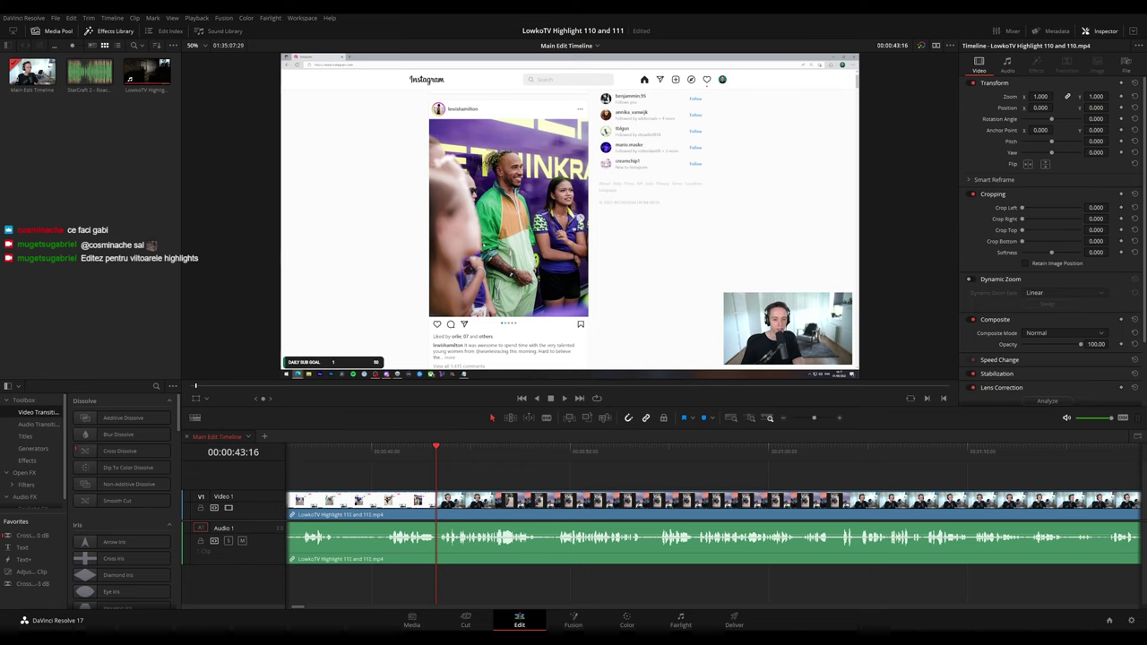
key(space)
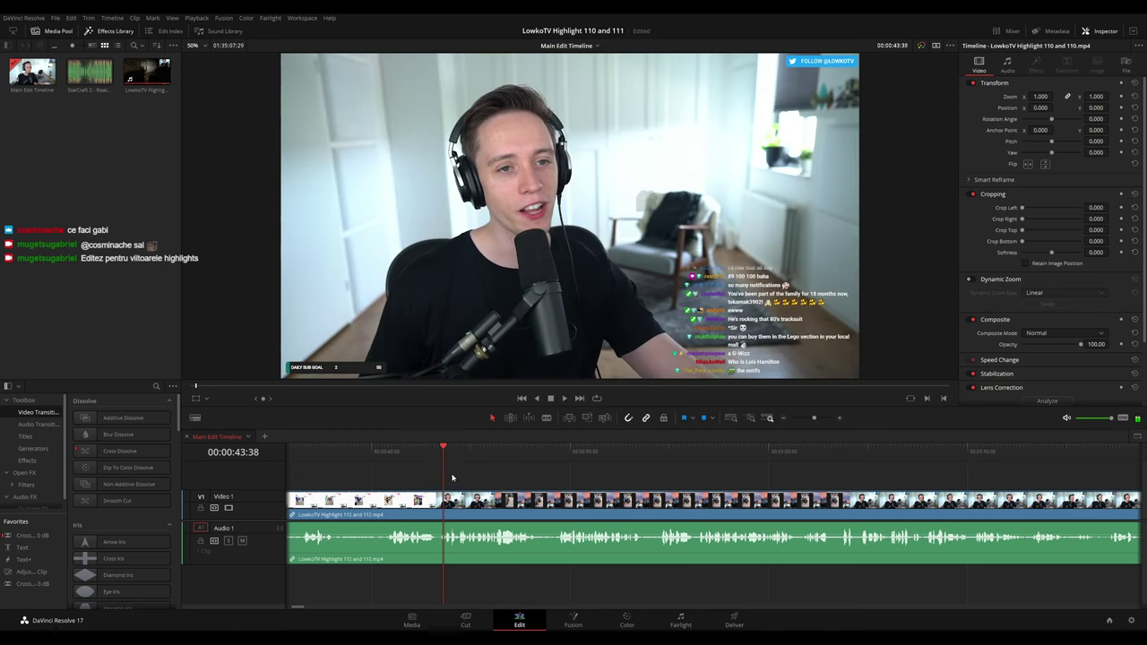
scroll(457, 485, down, 2)
scroll(668, 490, up, 4)
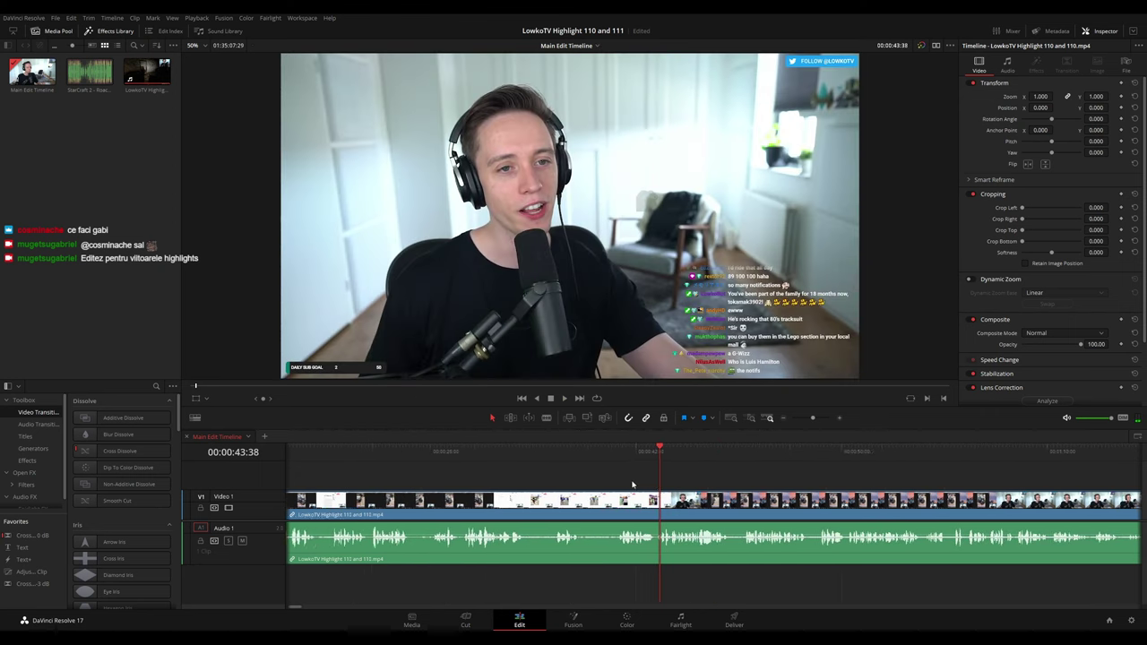
drag(676, 453, 694, 461)
scroll(699, 457, up, 3)
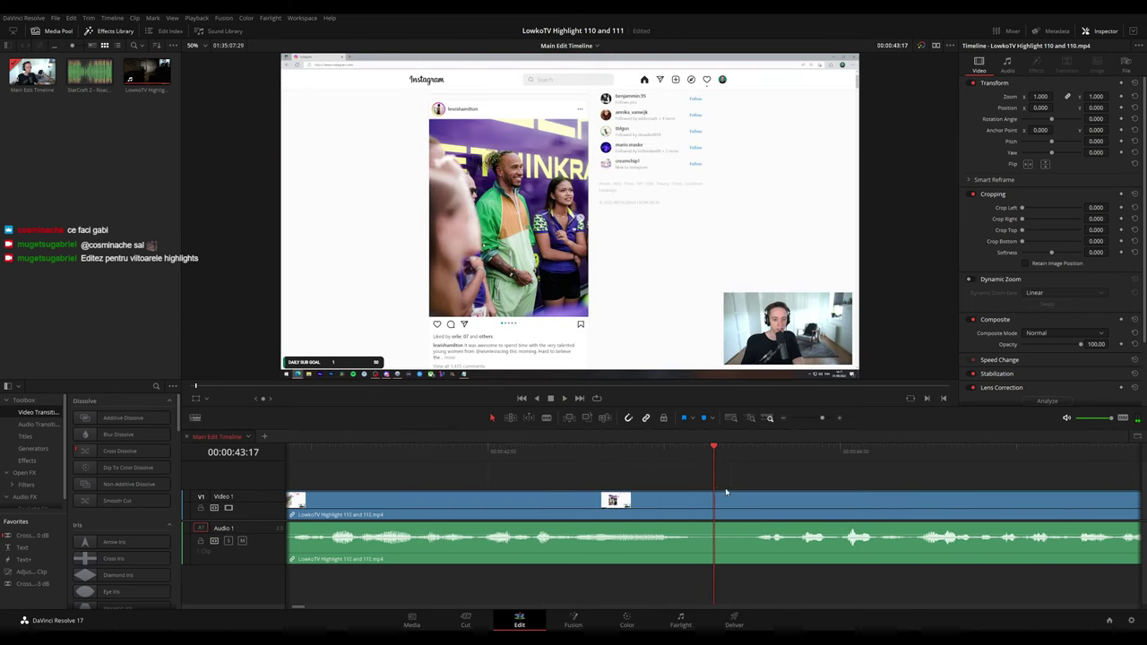
mouse_move(718, 460)
mouse_down()
mouse_move(745, 460)
mouse_move(734, 459)
mouse_up()
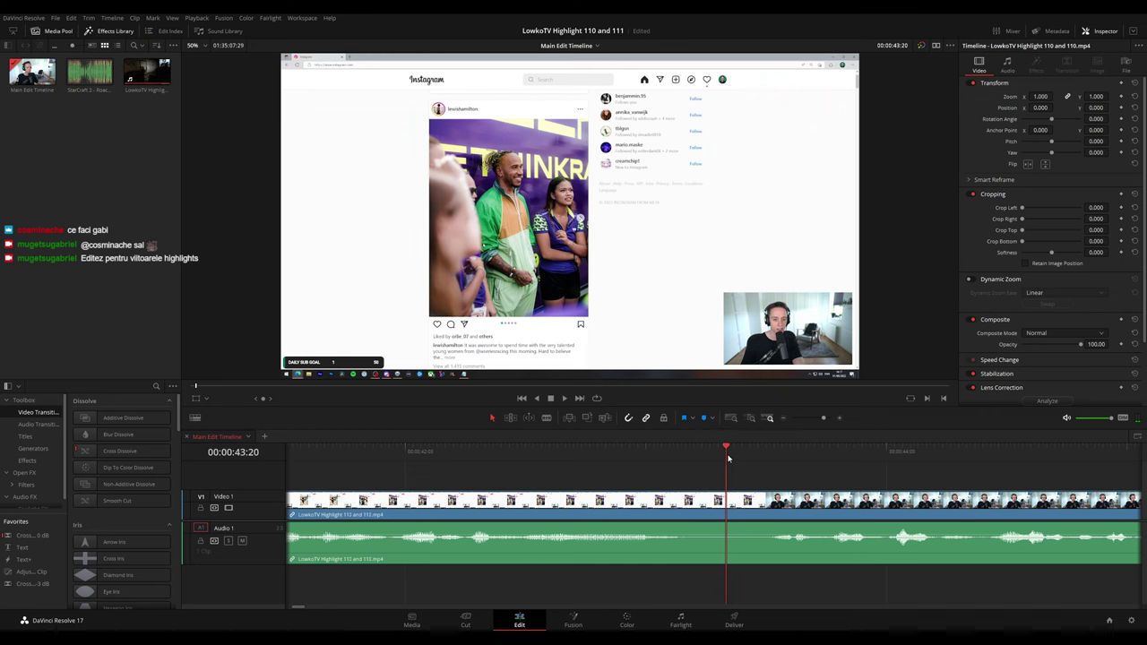
key(ctrl+b)
click(740, 503)
key(a)
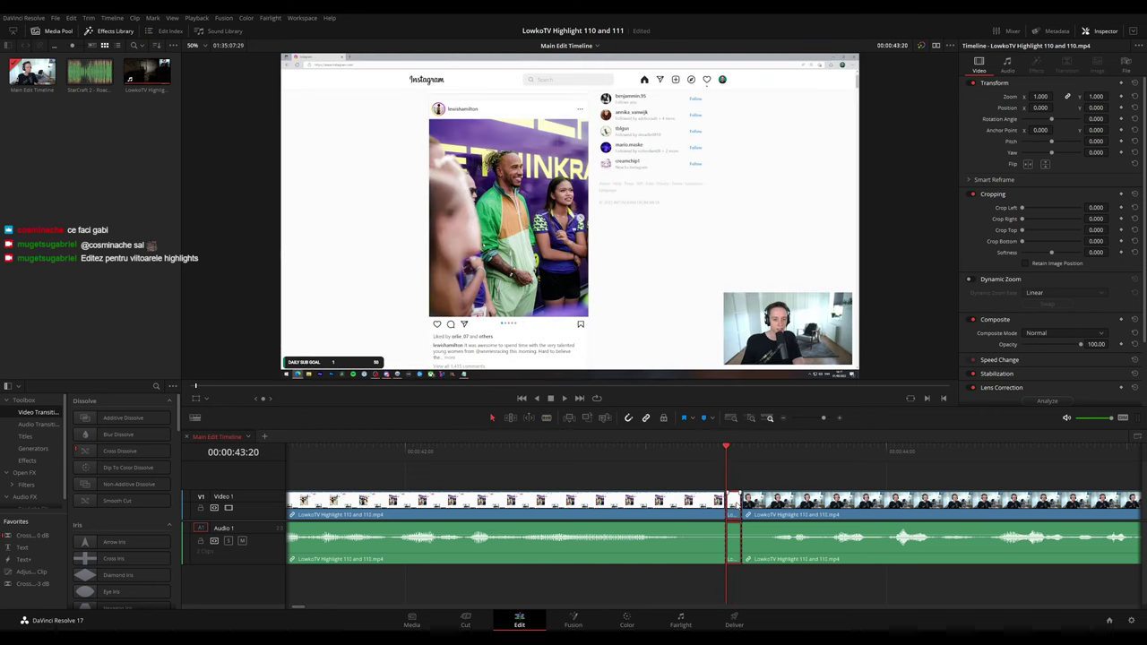
key(Delete)
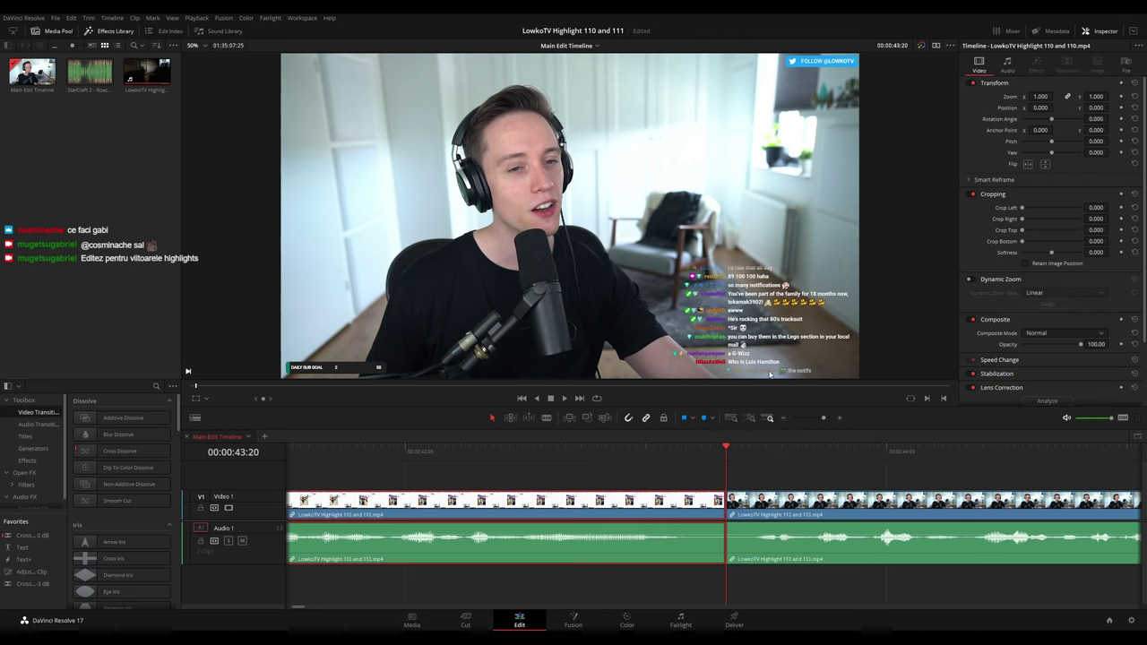
- Change the clip colour of the segment before the cut to green
key(g)
click(841, 470)
scroll(755, 488, down, 1)
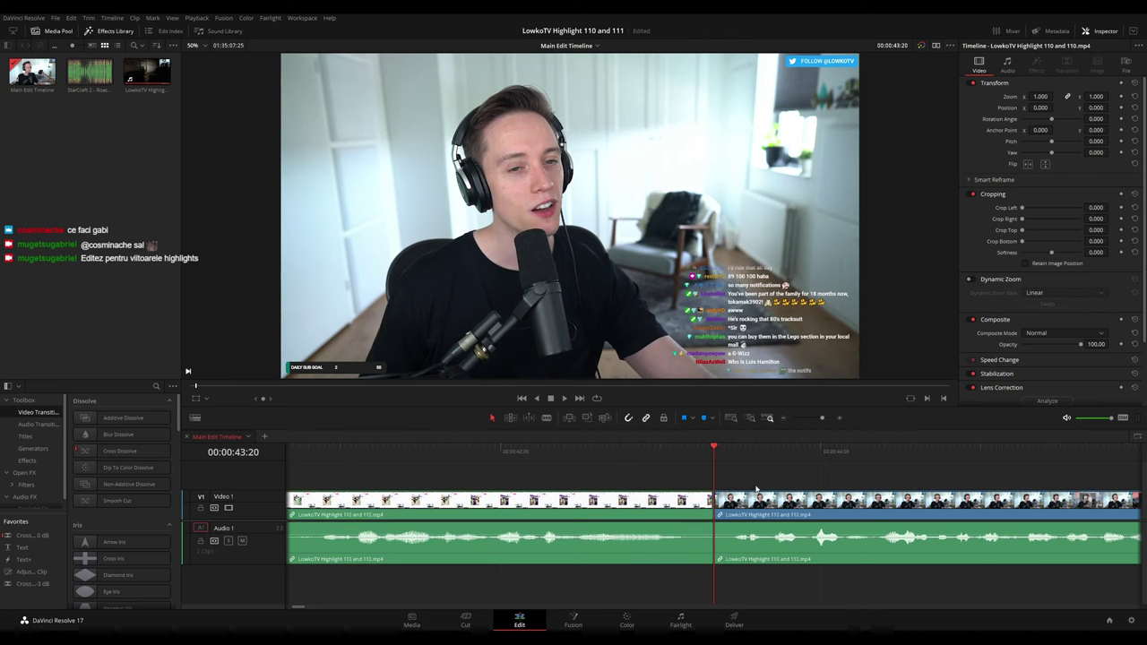
- Play the footage from the cut at 00:00:43:20 through the Instagram car story to the return of the full-screen camera view
drag(823, 419, 805, 419)
key(space)
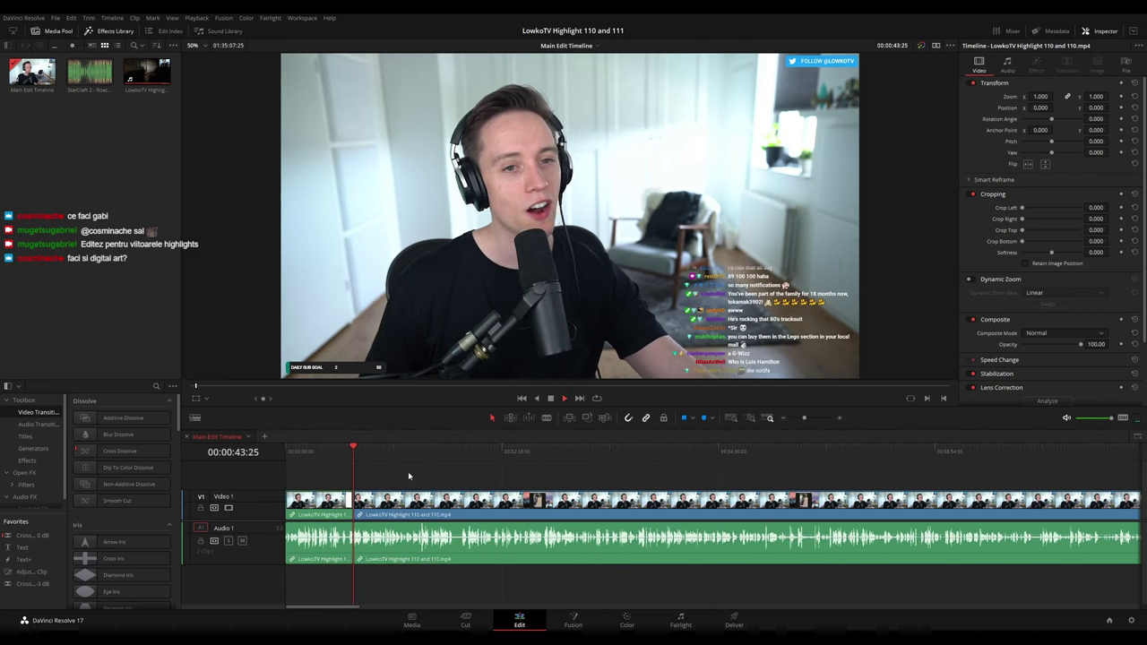
scroll(538, 477, up, 3)
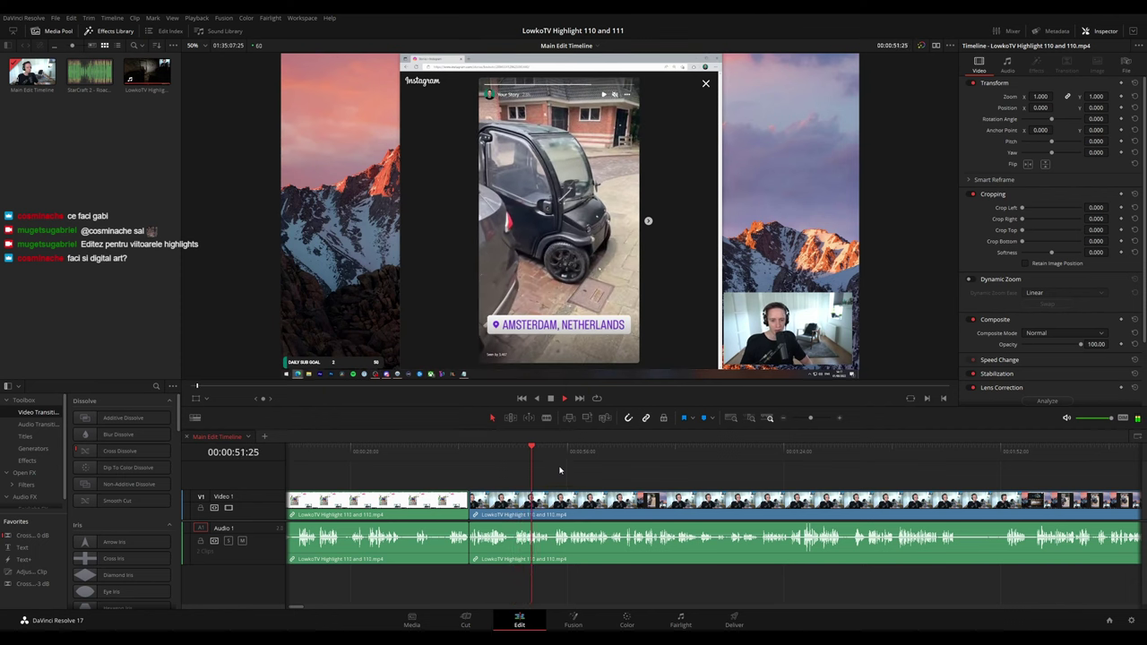
drag(554, 486, 513, 466)
scroll(737, 489, up, 3)
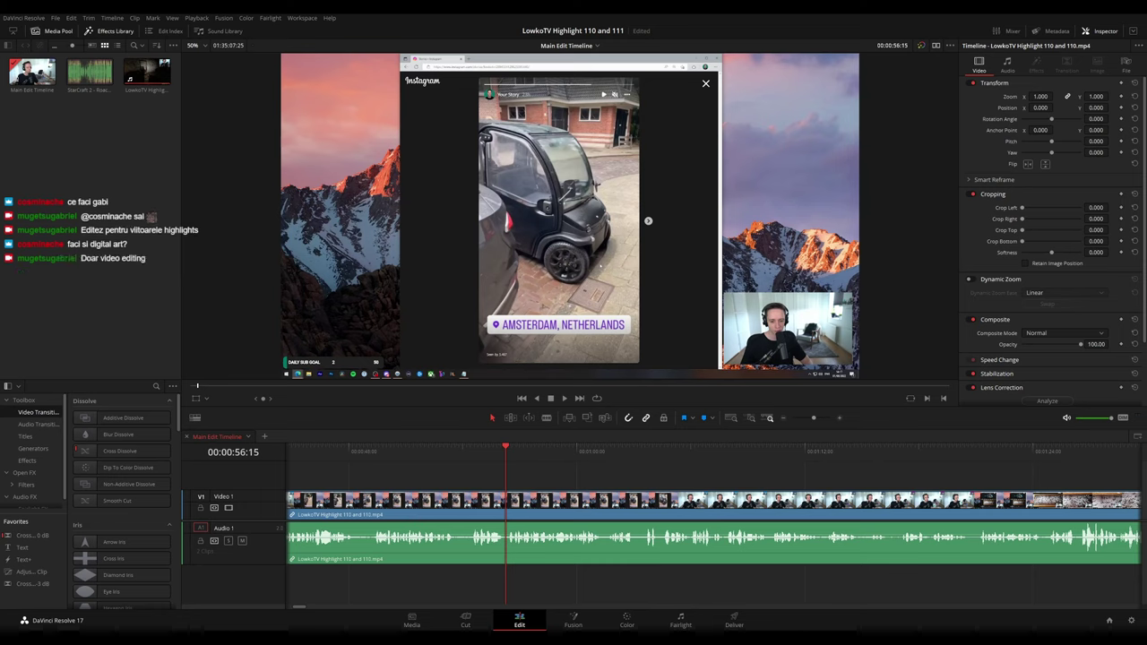
key(space)
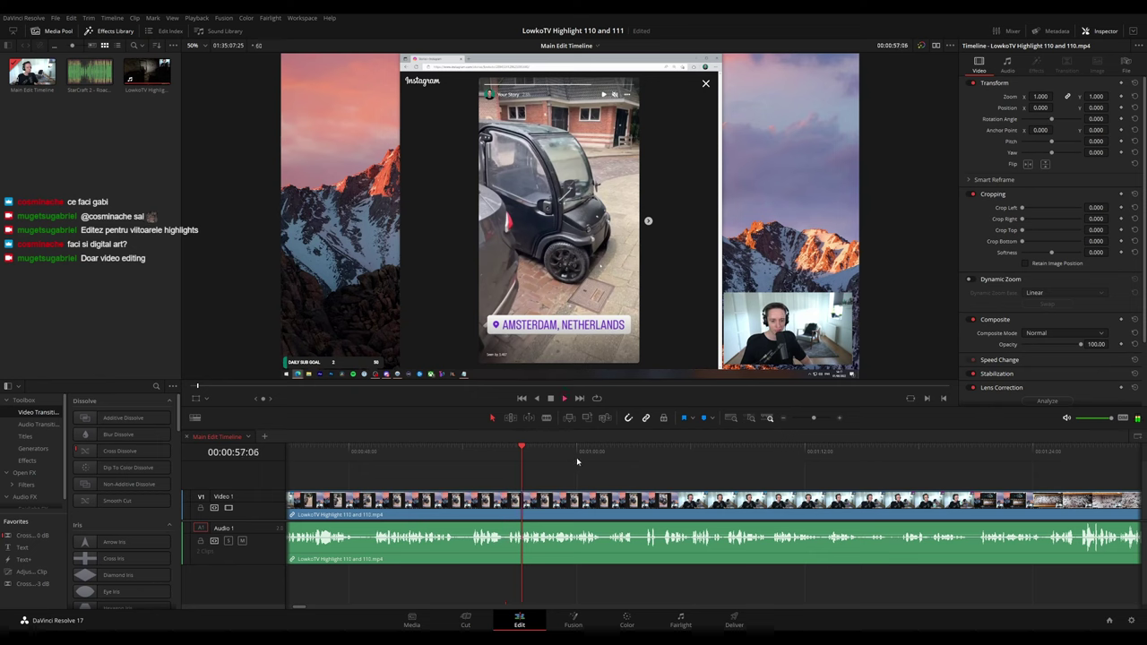
drag(625, 471, 528, 470)
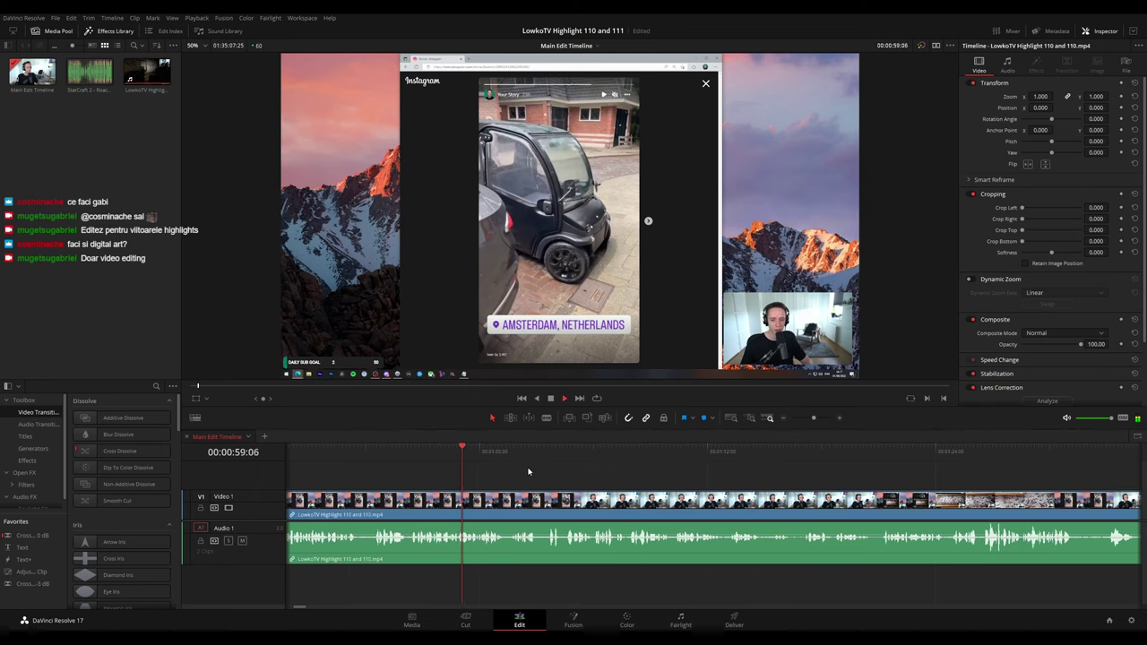
scroll(568, 476, down, 3)
scroll(646, 482, up, 2)
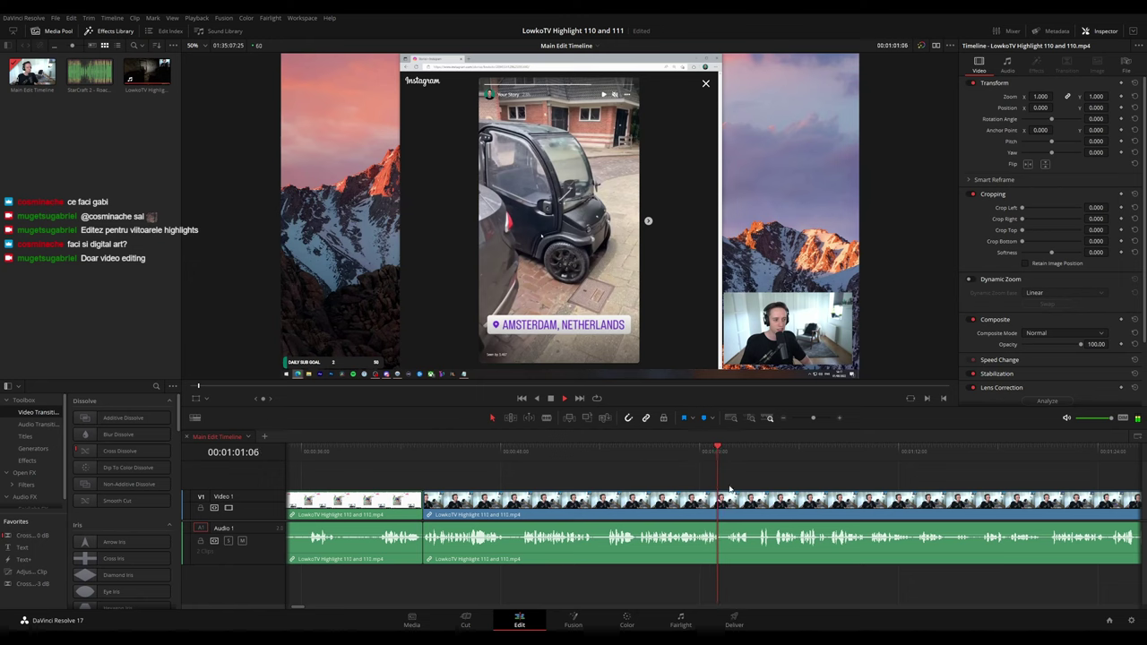
drag(772, 482, 578, 470)
scroll(591, 472, right, 2)
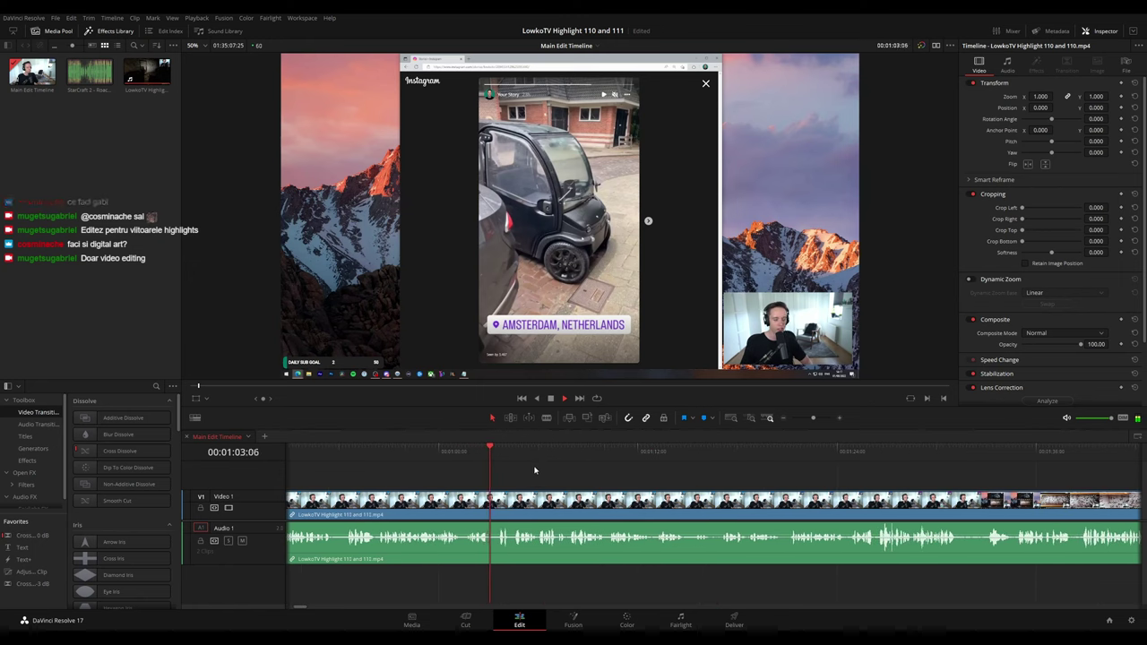
scroll(507, 470, right, 2)
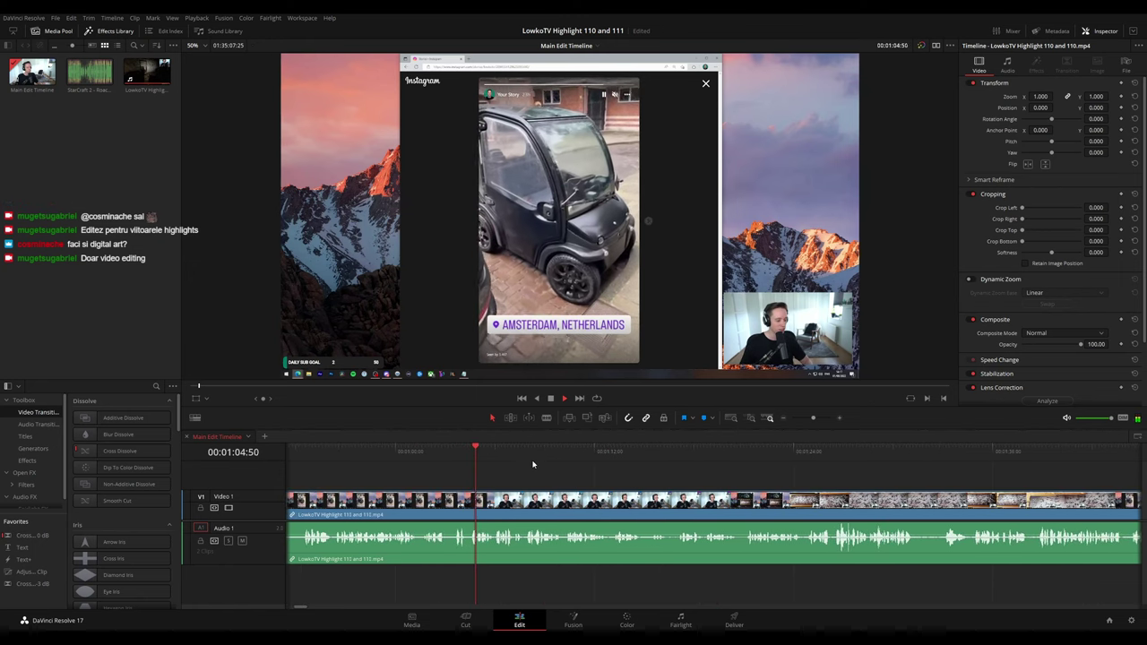
scroll(505, 471, right, 2)
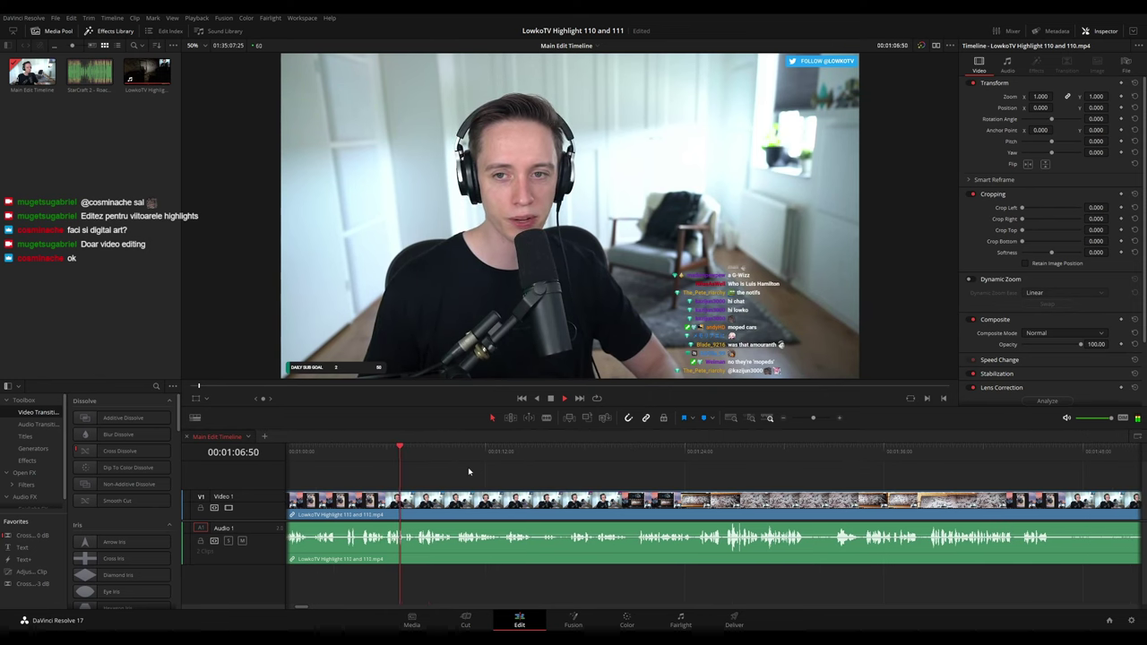
- Continue playback through the full-screen camera view up to the switch to the Reddit page around 00:01:21
scroll(484, 472, right, 2)
scroll(472, 473, right, 1)
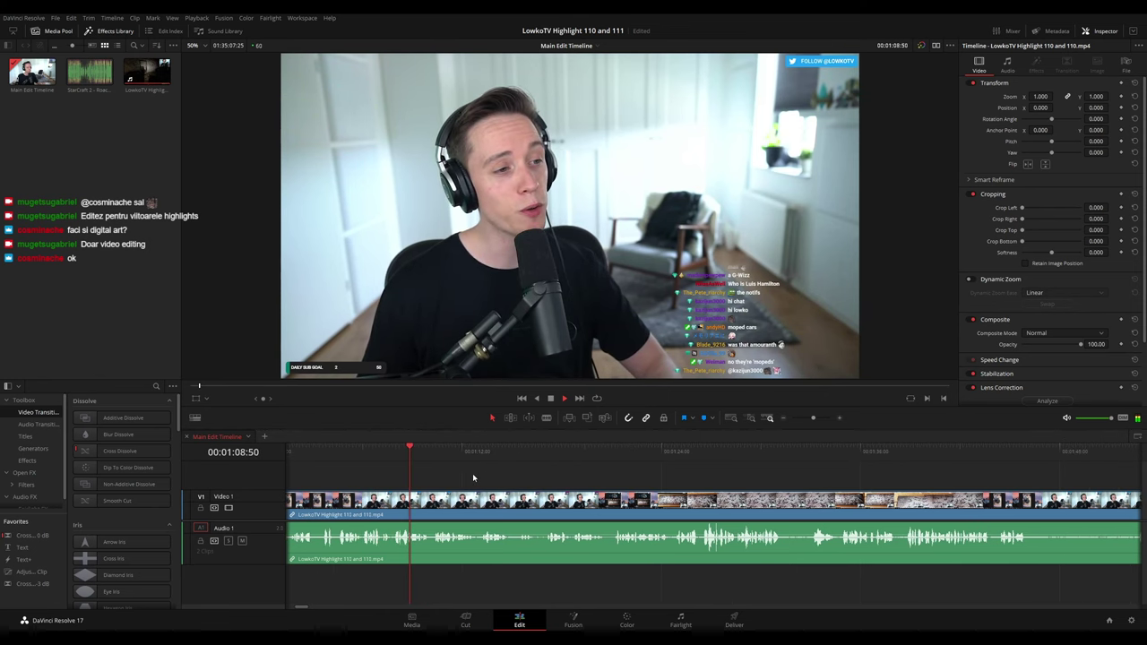
scroll(457, 479, right, 1)
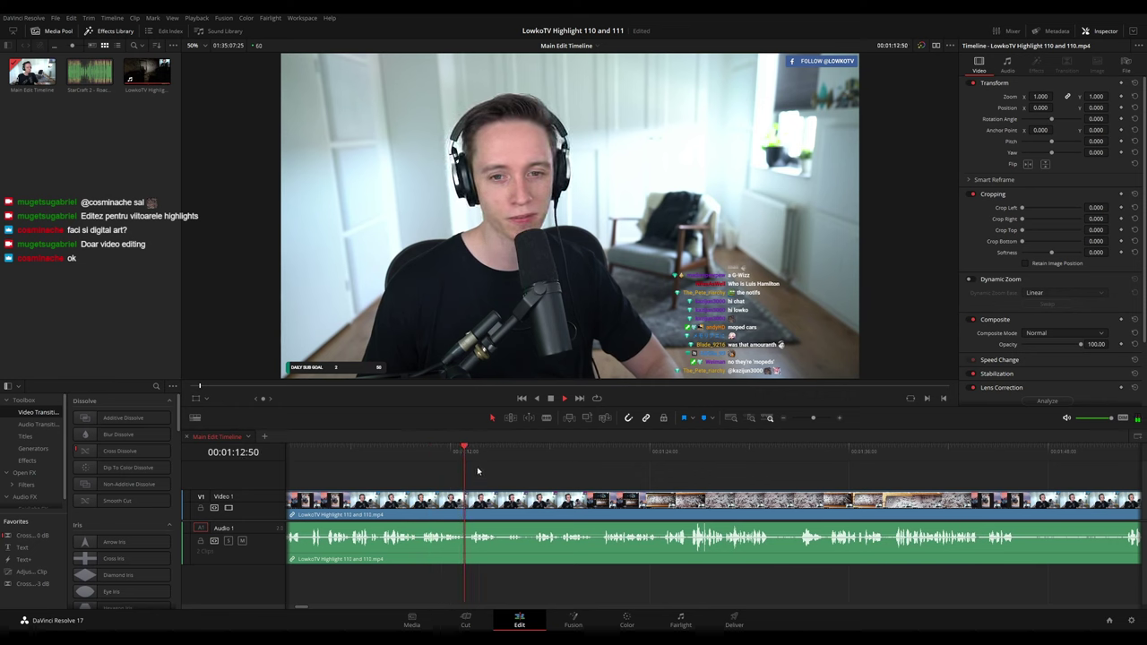
scroll(476, 473, right, 1)
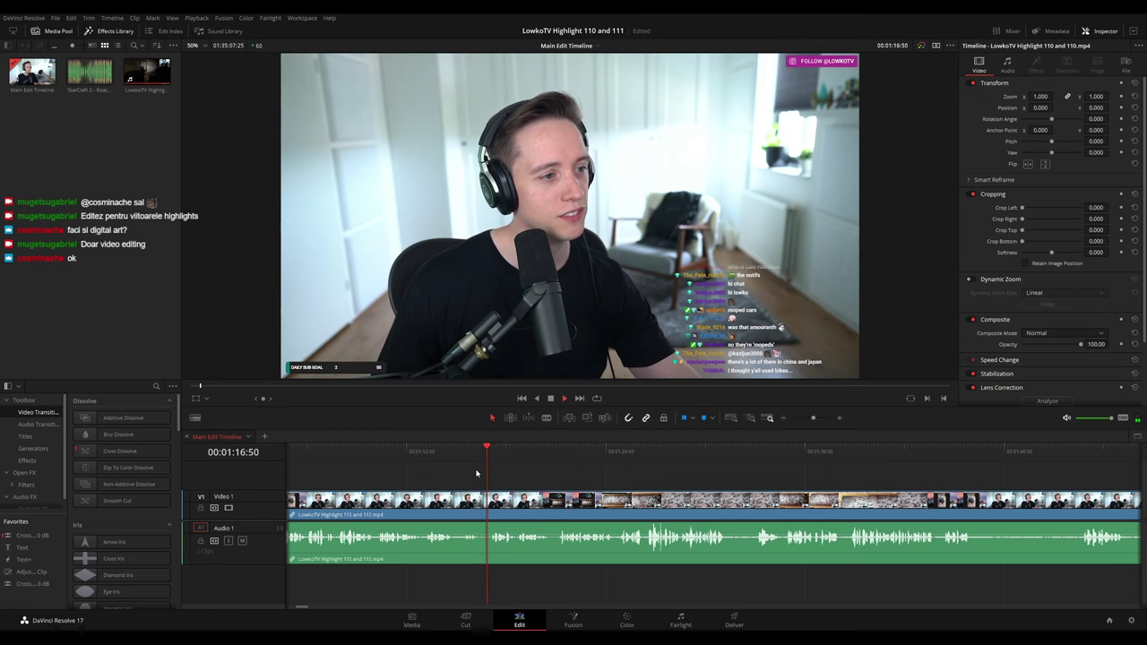
scroll(525, 473, right, 1)
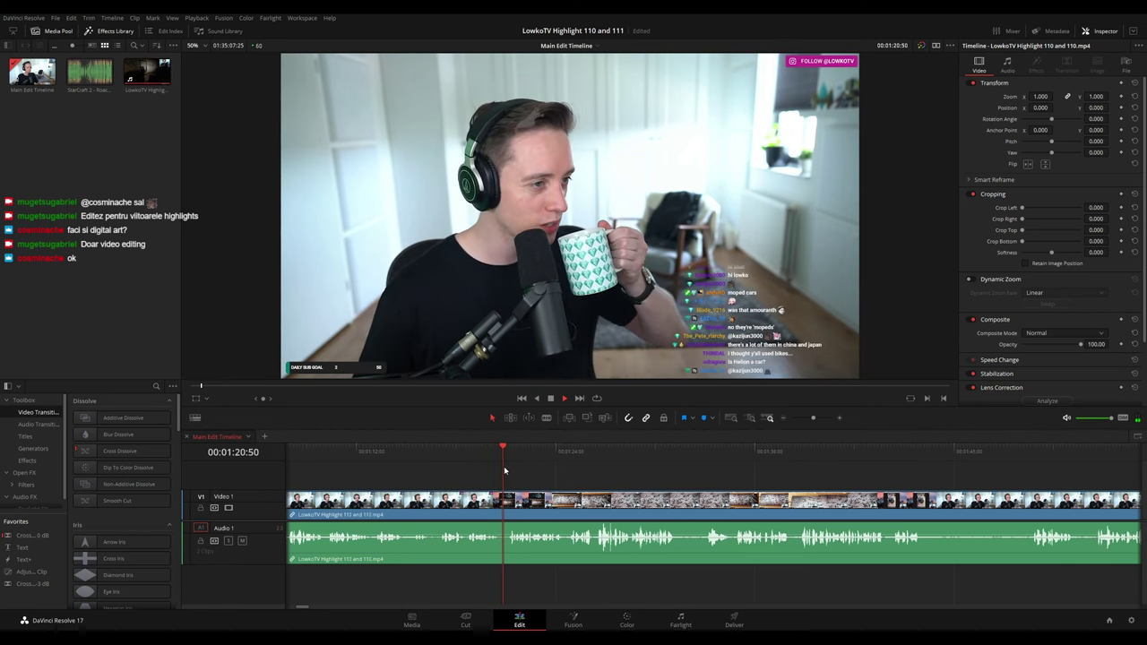
key(space)
- Split off the short piece from 00:01:20:46 to the switch to the Reddit page and ripple-delete it
scroll(568, 487, down, 5)
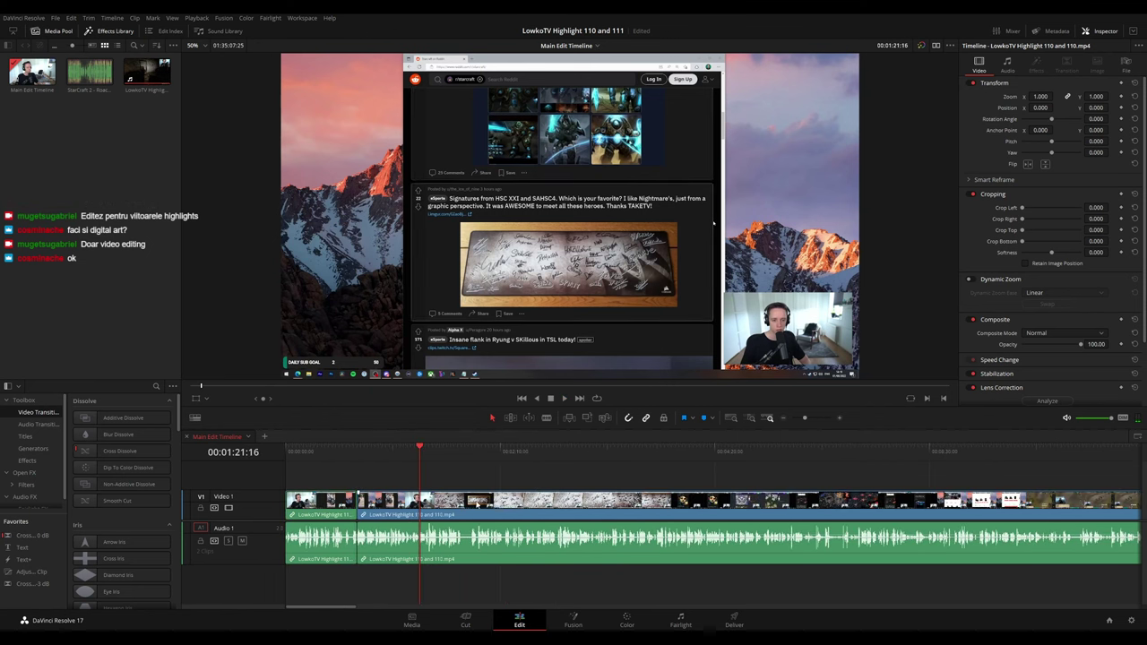
scroll(712, 520, up, 3)
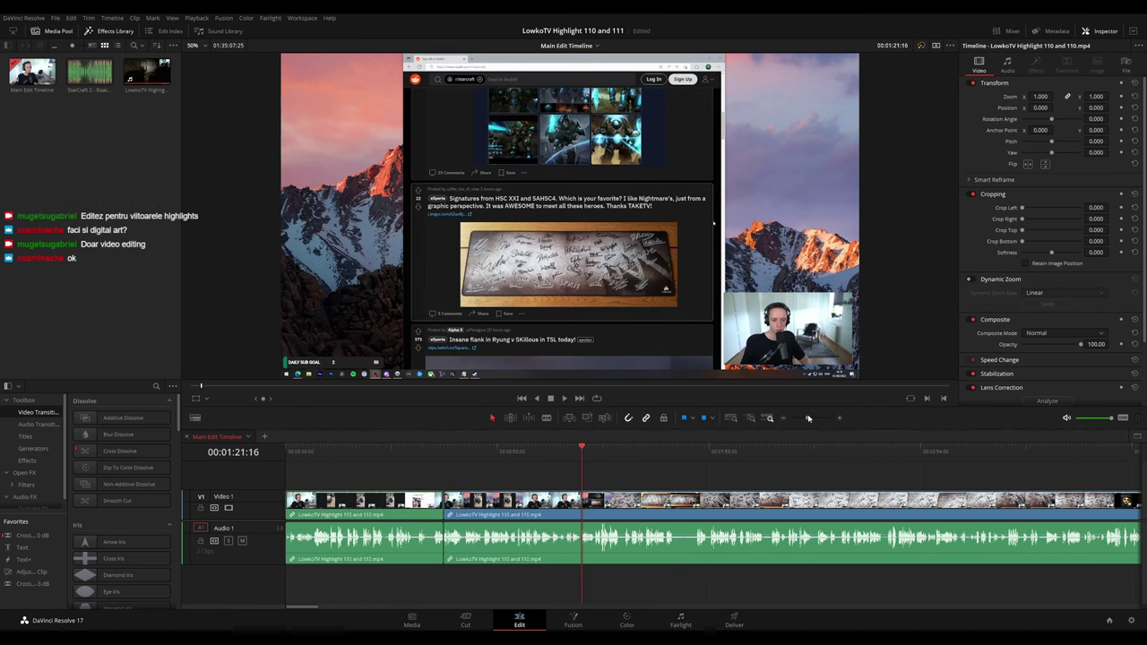
drag(809, 419, 817, 419)
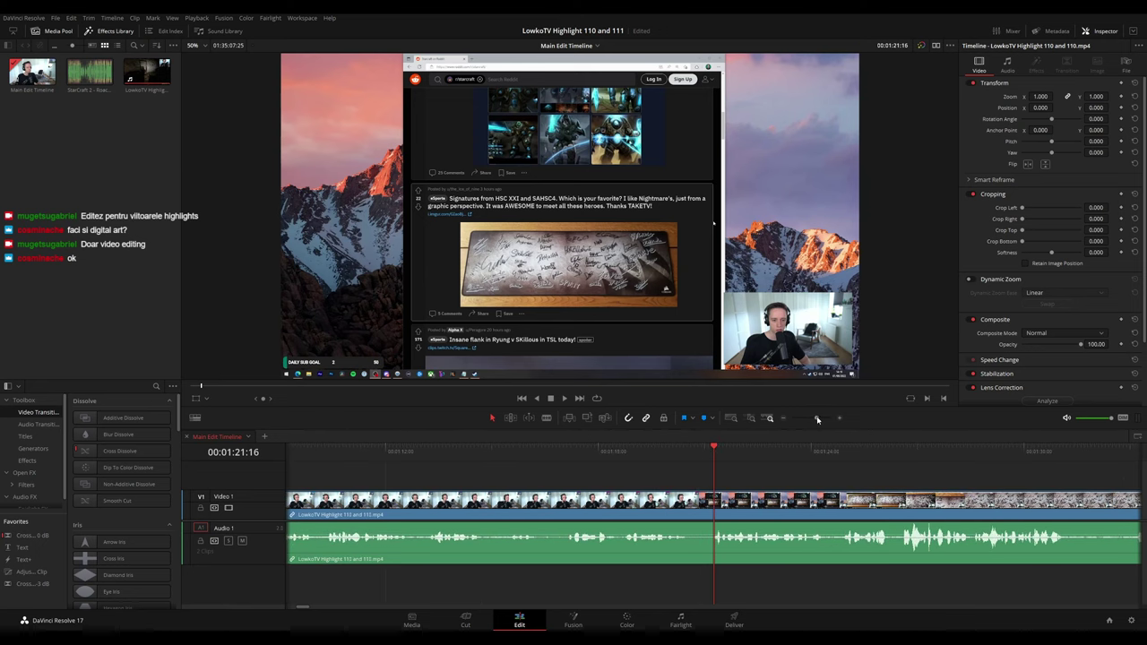
scroll(700, 483, up, 3)
drag(621, 450, 672, 452)
key(b)
click(673, 501)
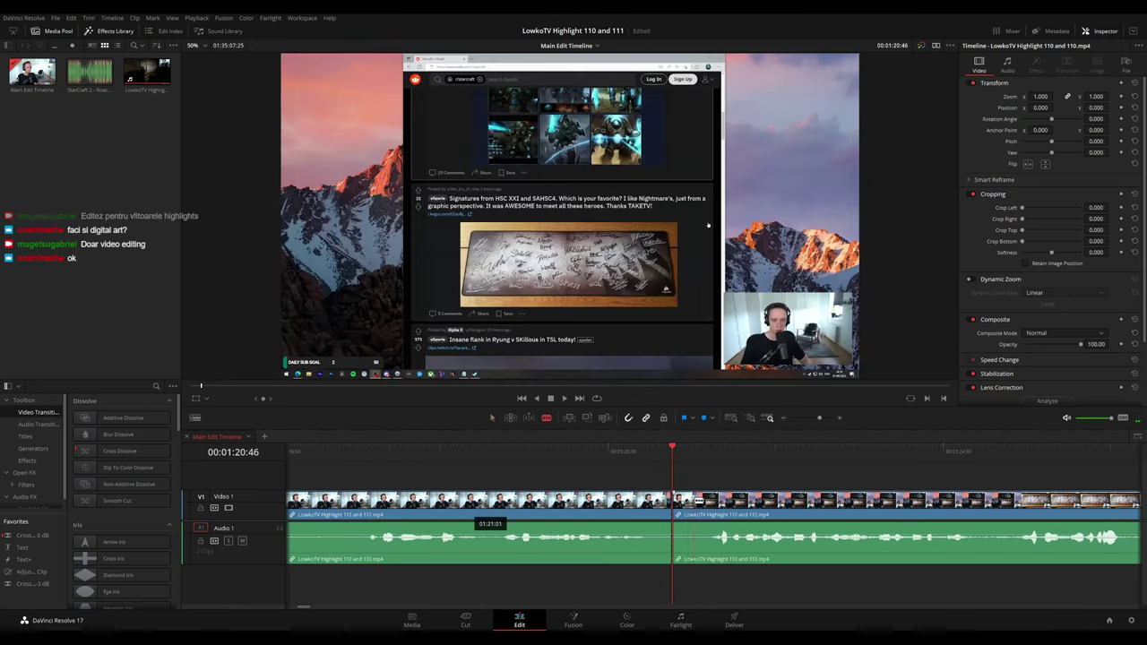
click(697, 502)
key(a)
click(685, 503)
key(Delete)
- Play across the new cut and change the clip colour of the segment before it to green
key(space)
click(618, 451)
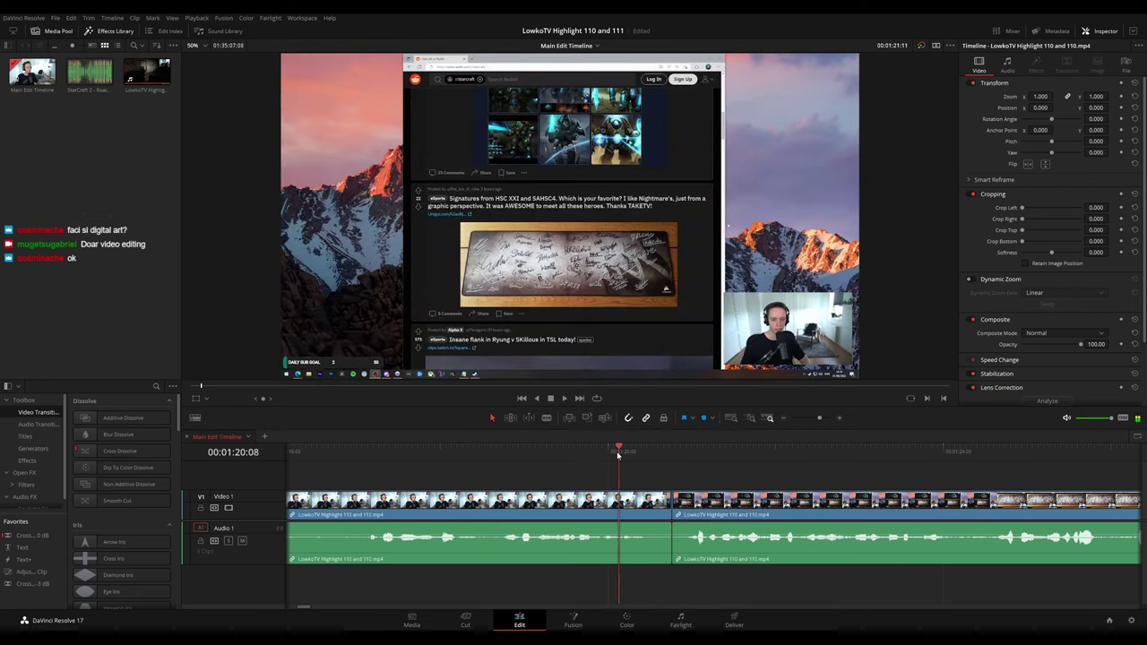
click(604, 505)
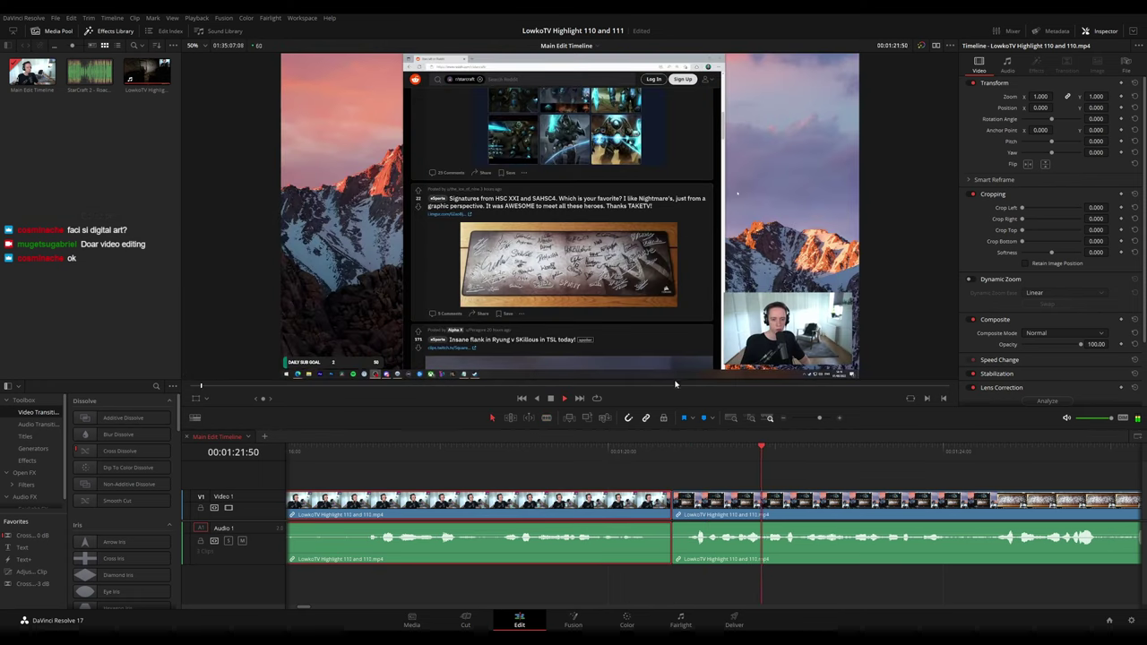
click(852, 472)
- Look over the whole timeline and its last frame, and return the playhead to the cut at 00:01:20:46
scroll(822, 481, down, 10)
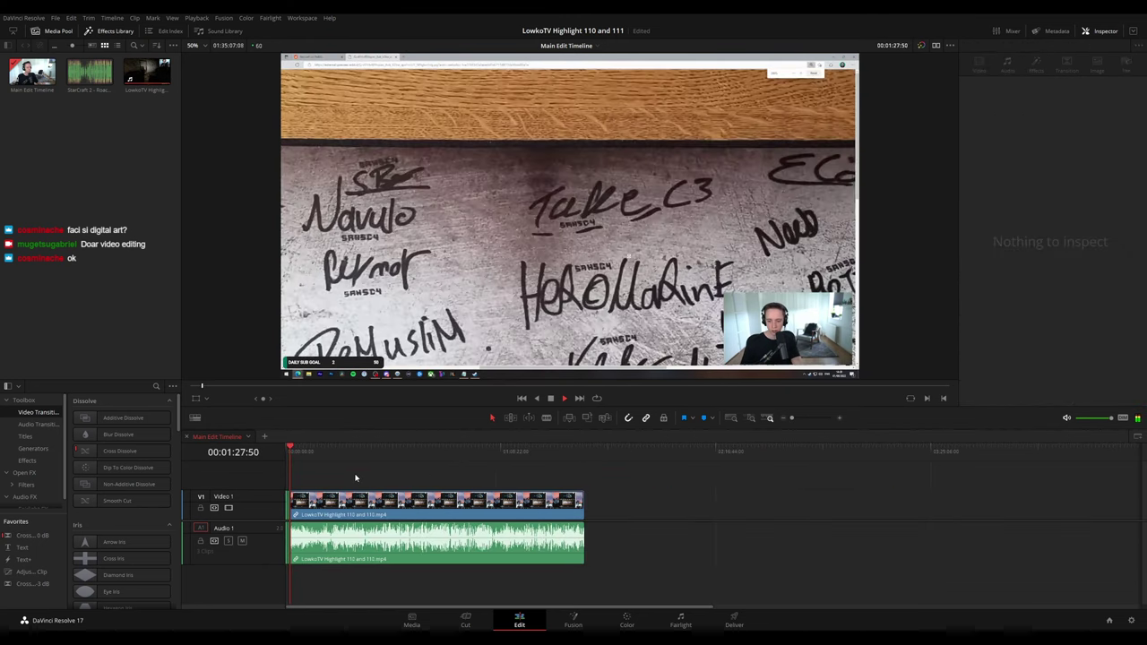
scroll(358, 479, up, 10)
scroll(745, 497, down, 5)
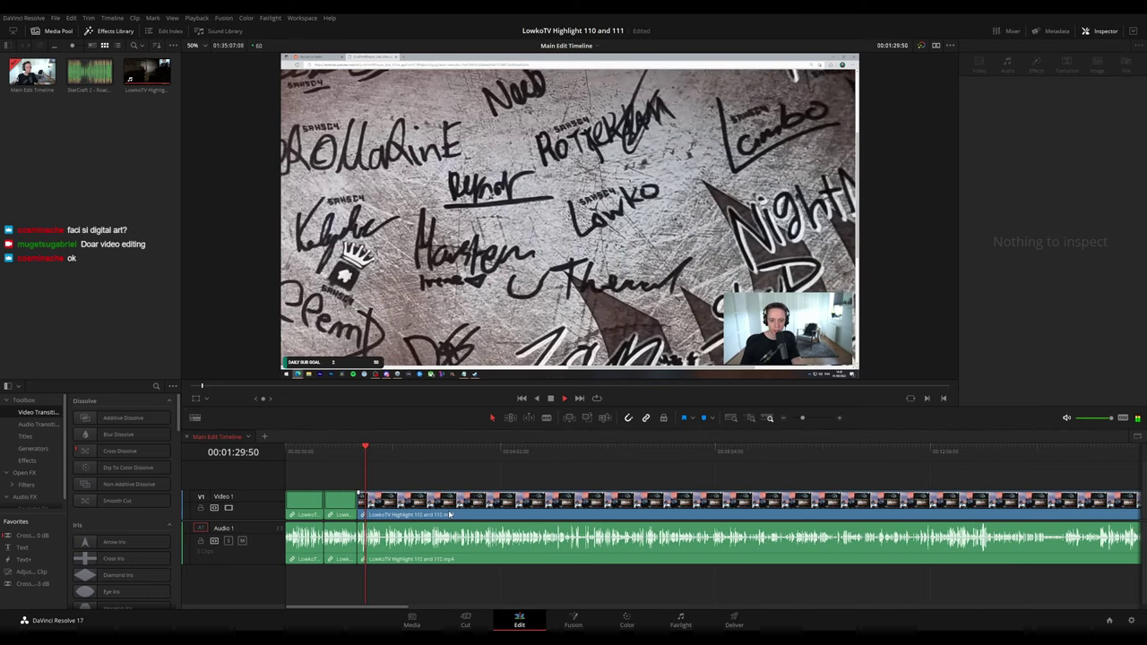
key(space)
scroll(441, 475, down, 5)
click(584, 451)
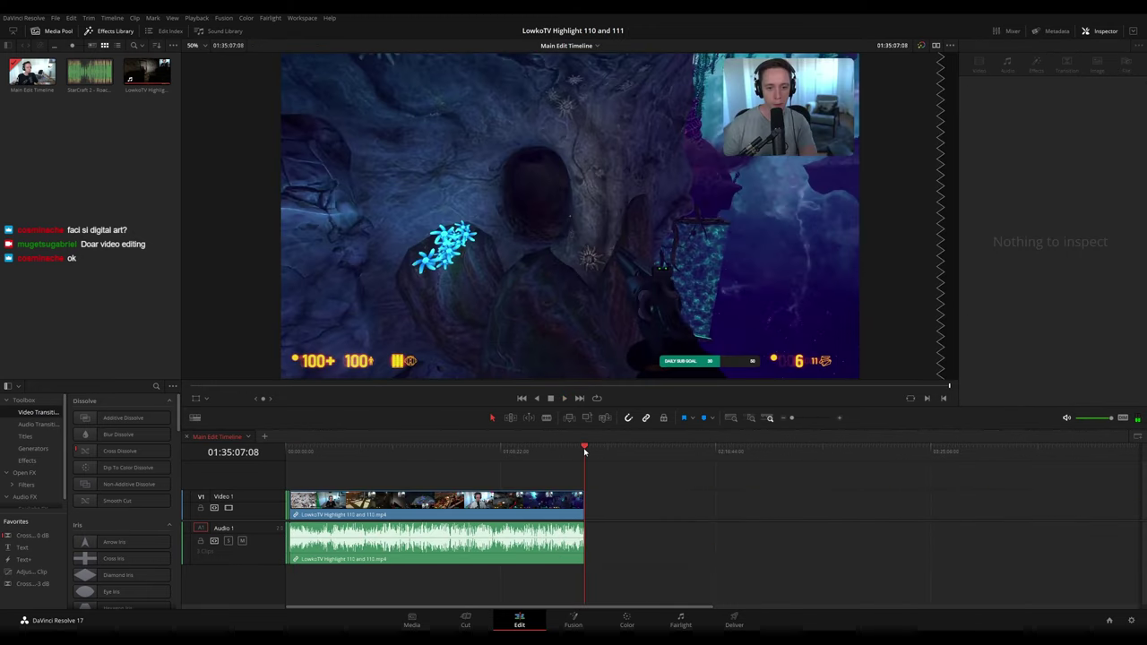
key(ctrl+z)
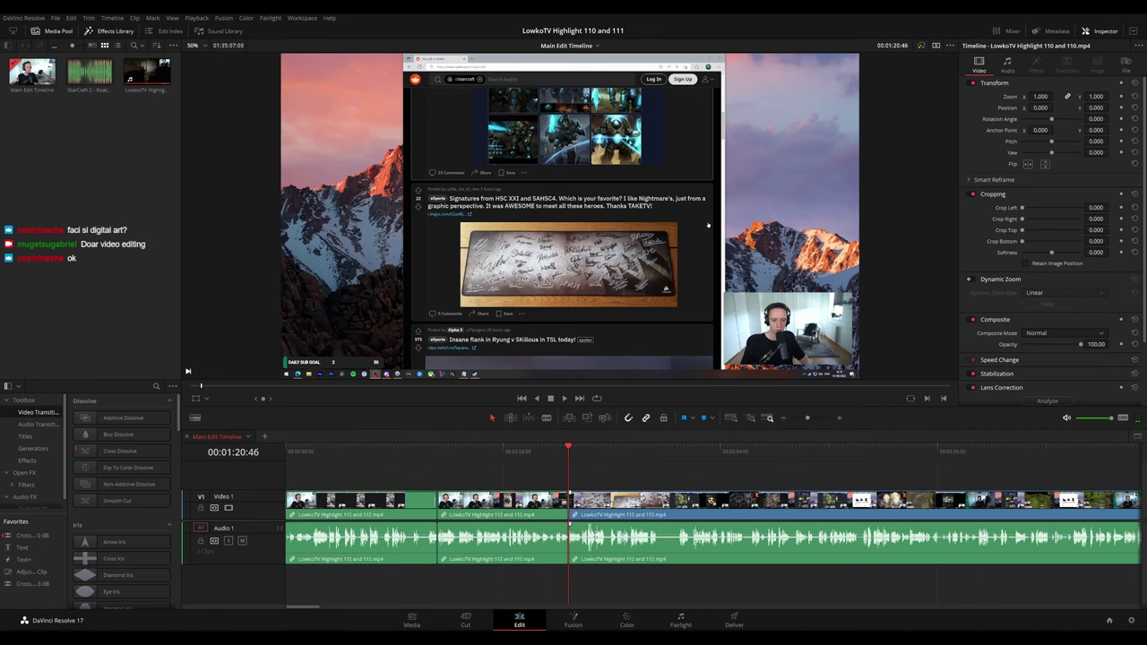
scroll(639, 514, up, 8)
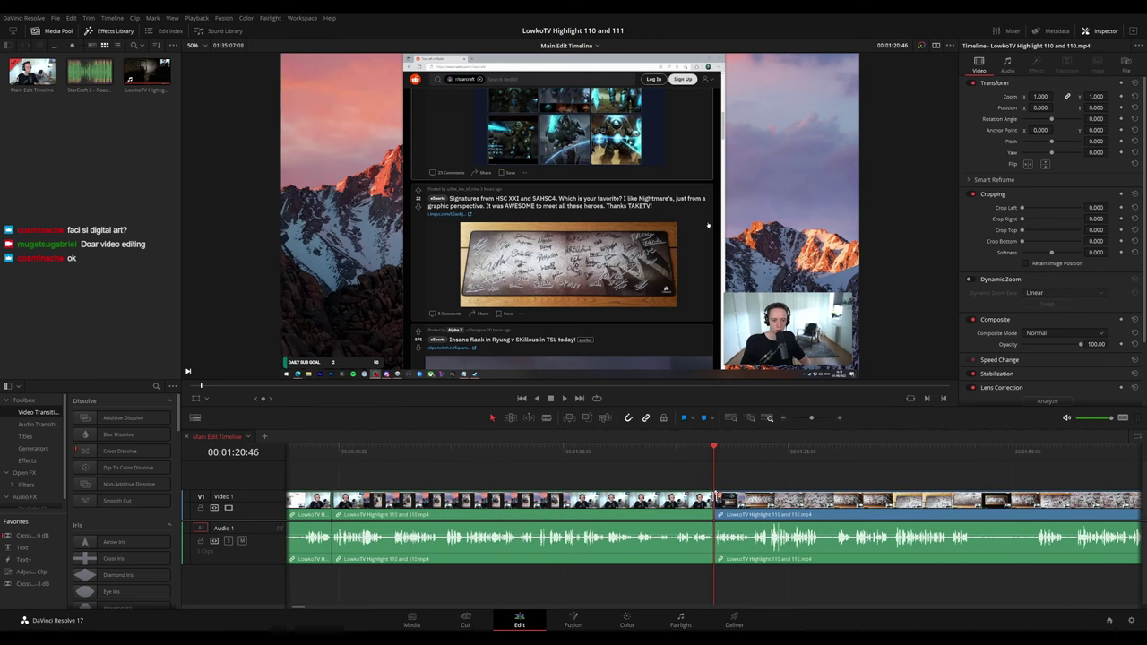
- Play the footage from the Reddit page through the close-ups of the signed mousepad to about 00:01:34
scroll(511, 470, right, 8)
key(space)
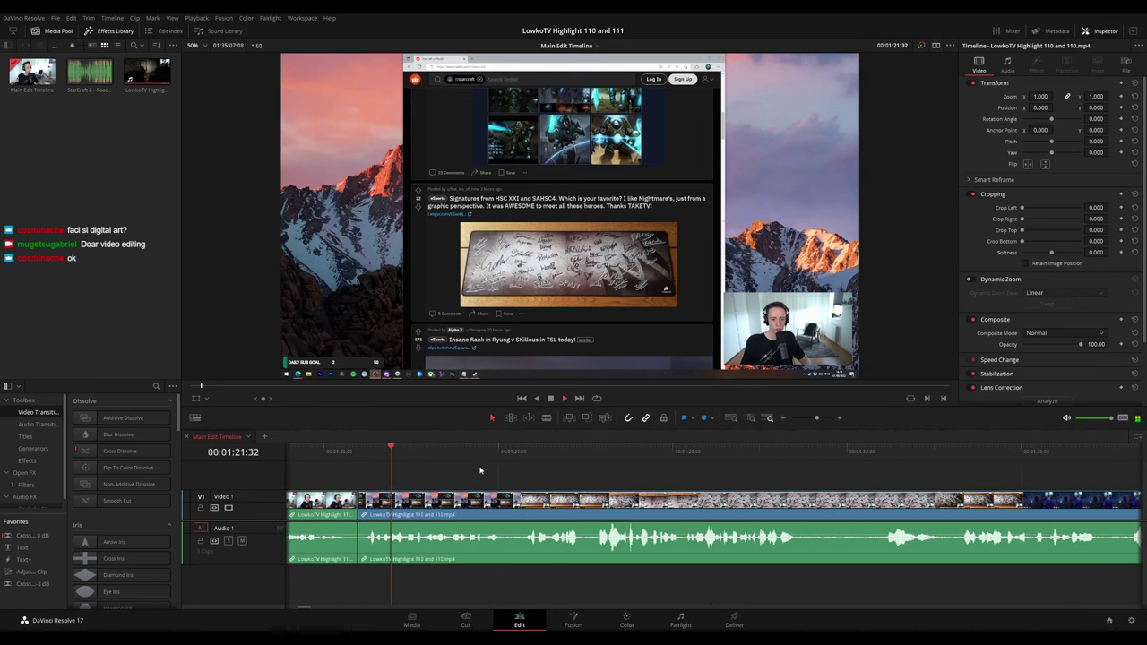
scroll(502, 472, right, 2)
scroll(413, 465, right, 2)
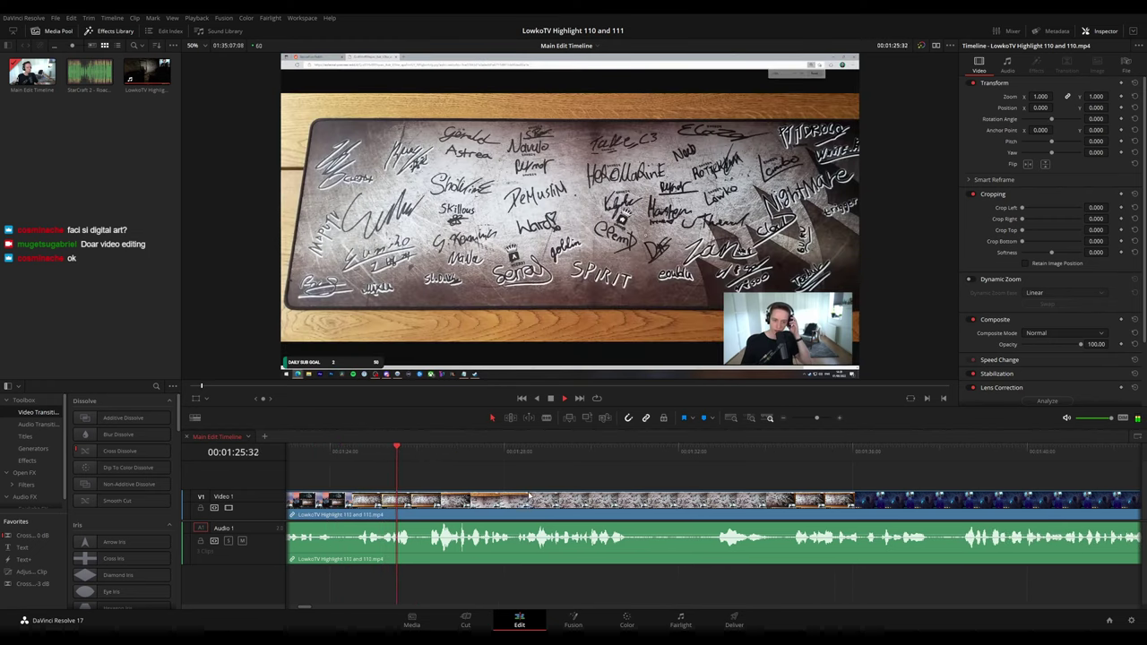
scroll(452, 482, right, 2)
scroll(502, 486, right, 2)
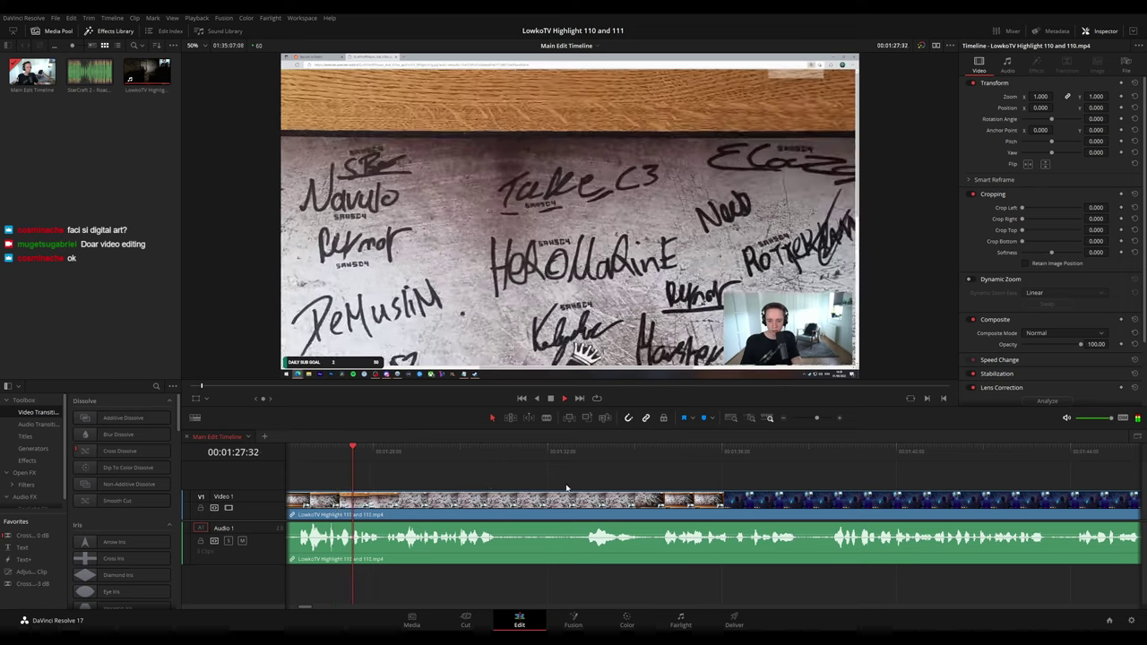
scroll(520, 480, right, 2)
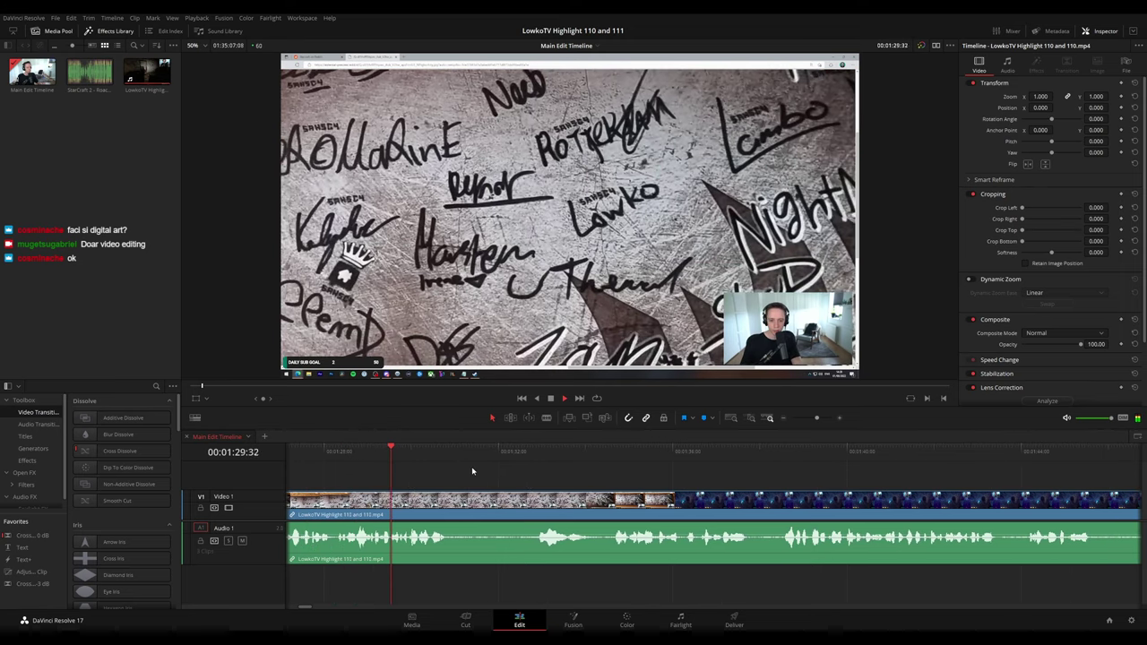
scroll(484, 466, right, 2)
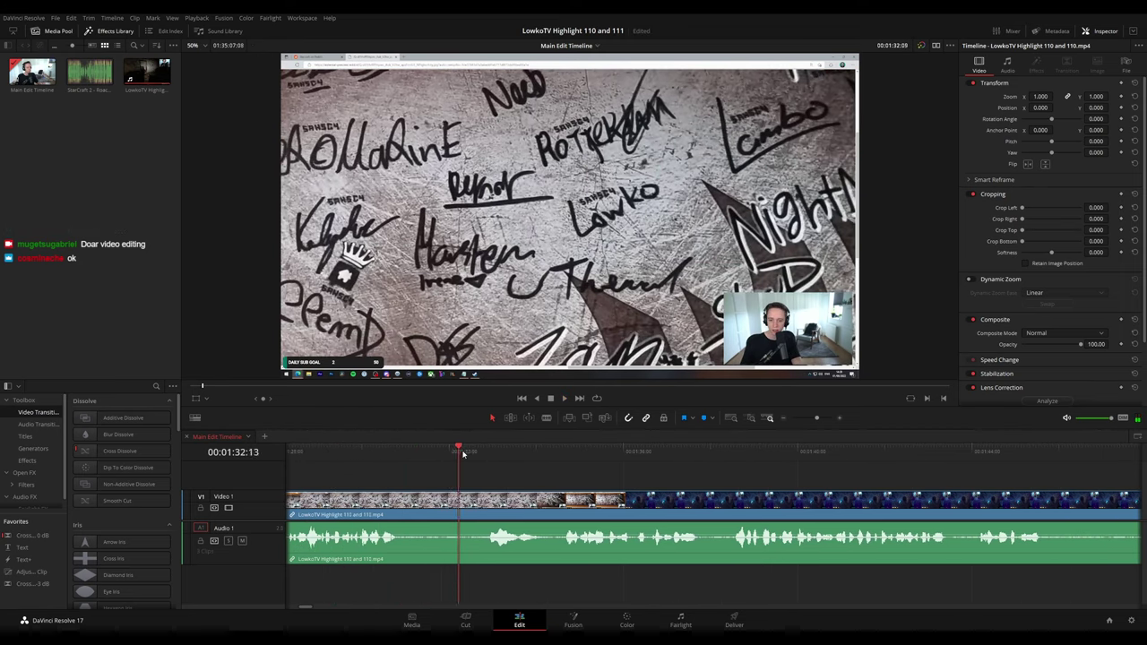
scroll(627, 479, right, 3)
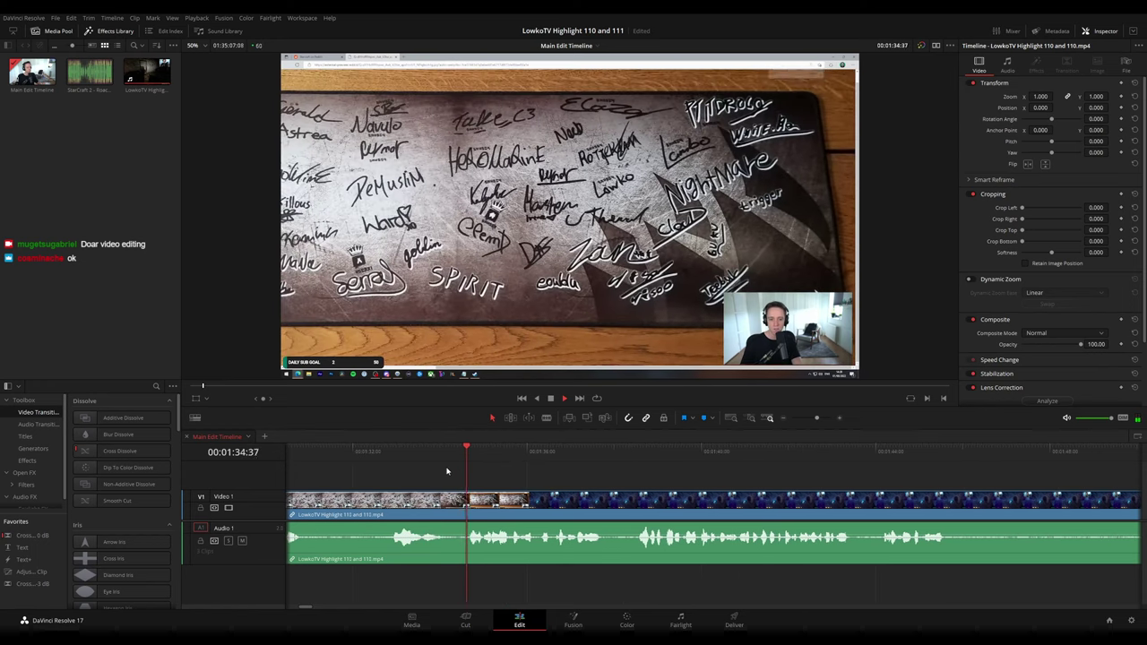
- Place an adjustment clip above the signed mousepad footage on a new video track, starting at 00:01:31:03
scroll(466, 473, left, 5)
key(space)
click(430, 449)
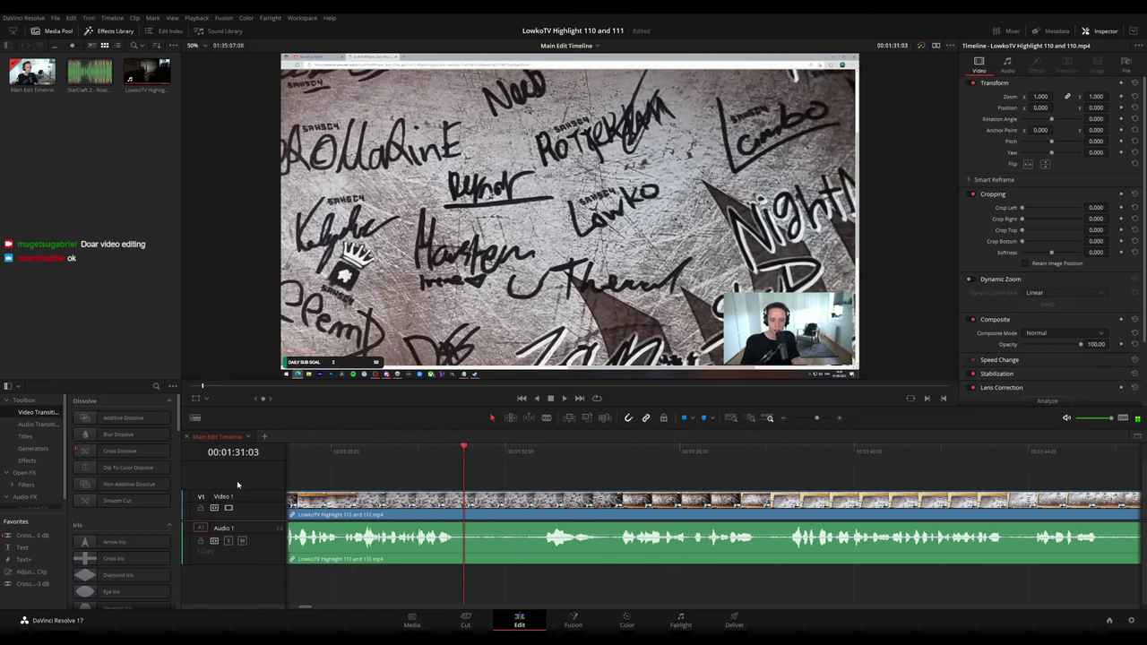
drag(33, 578, 463, 488)
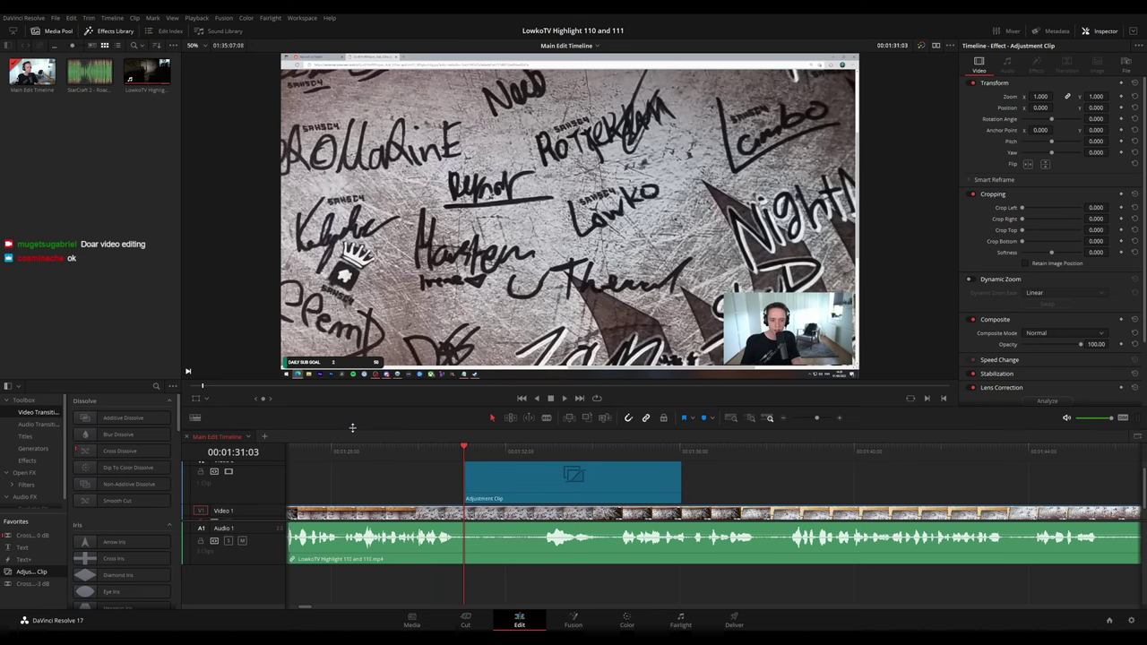
- Lower the Video 2 track height so both video tracks fit, and shorten the adjustment clip to about 1.8 seconds
drag(352, 427, 350, 422)
scroll(252, 484, down, 1)
scroll(252, 484, up, 2)
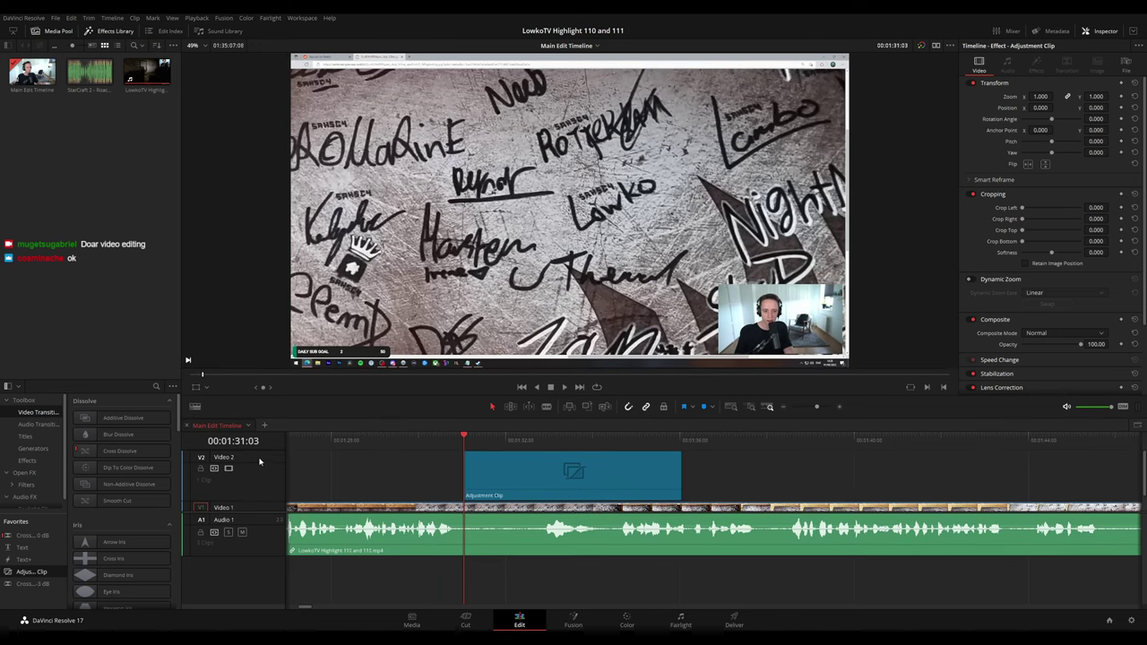
drag(259, 451, 260, 478)
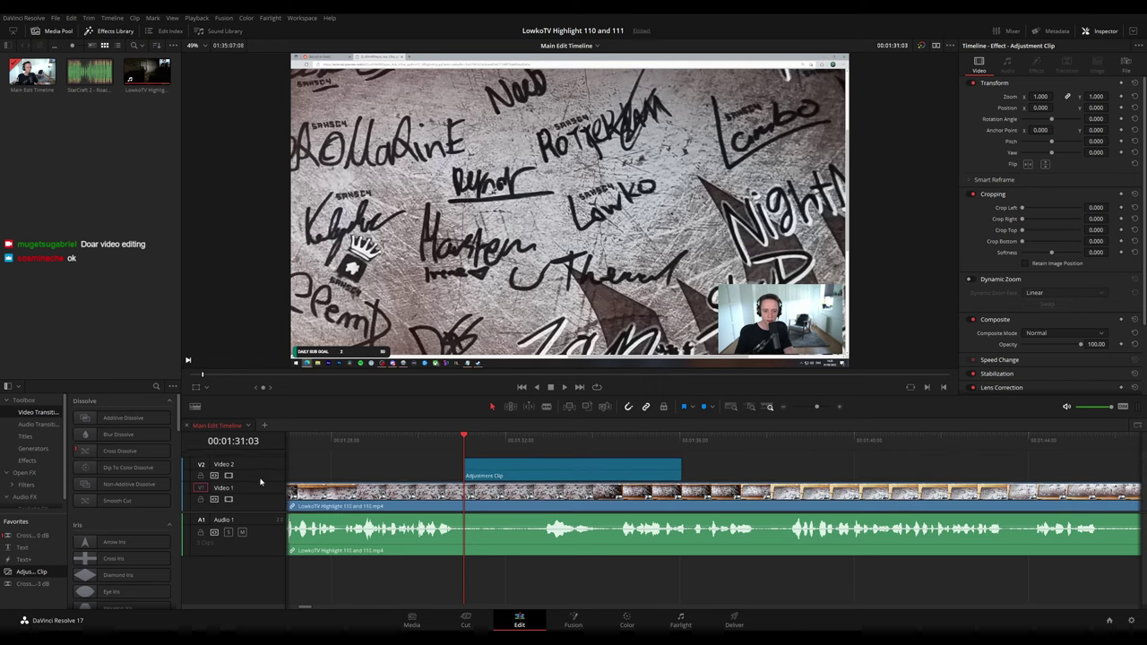
drag(678, 472, 540, 472)
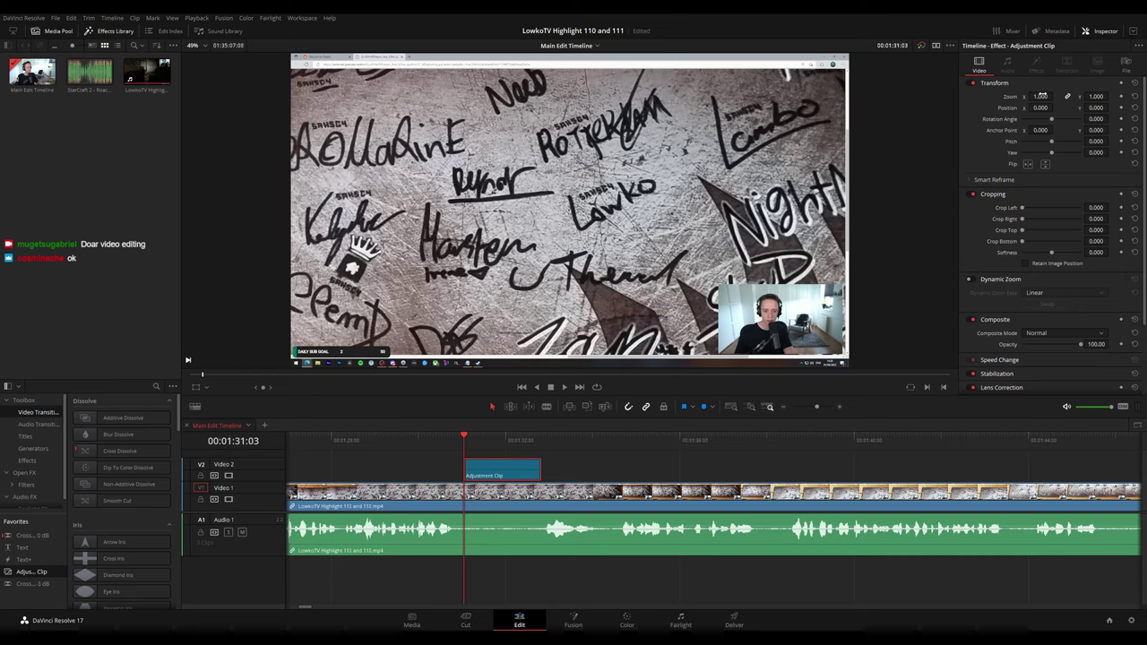
- Set the adjustment clip's zoom to 2.000 and its X position to -116 to enlarge the signatures at the centre of the mousepad
drag(1042, 95, 1132, 96)
drag(1042, 107, 1014, 108)
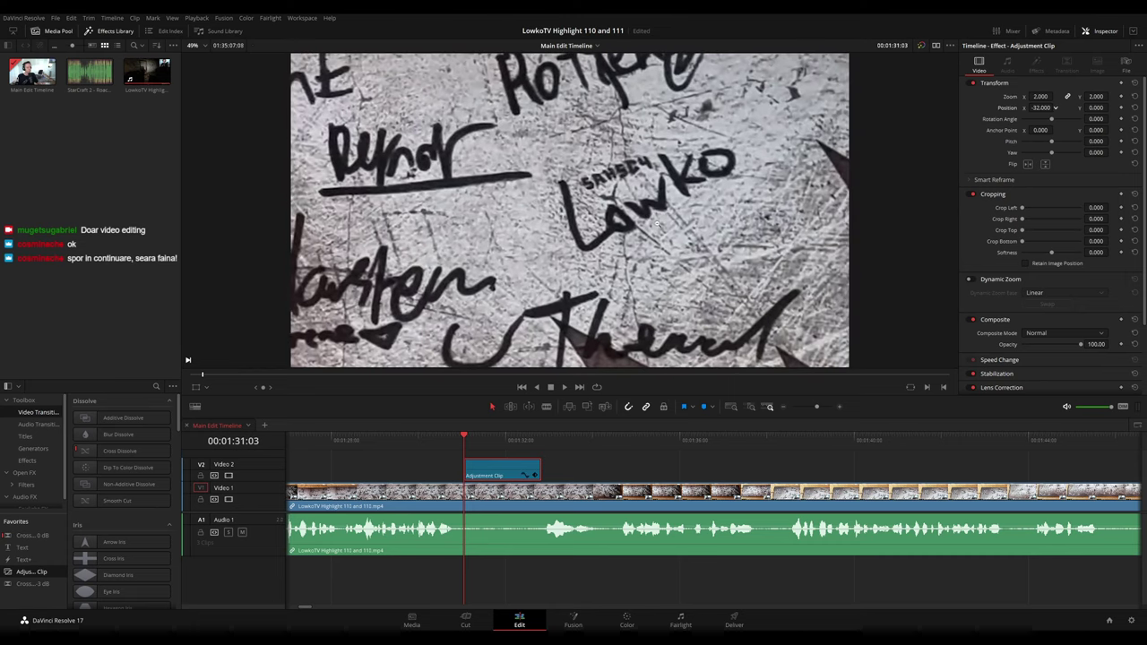
drag(656, 223, 638, 225)
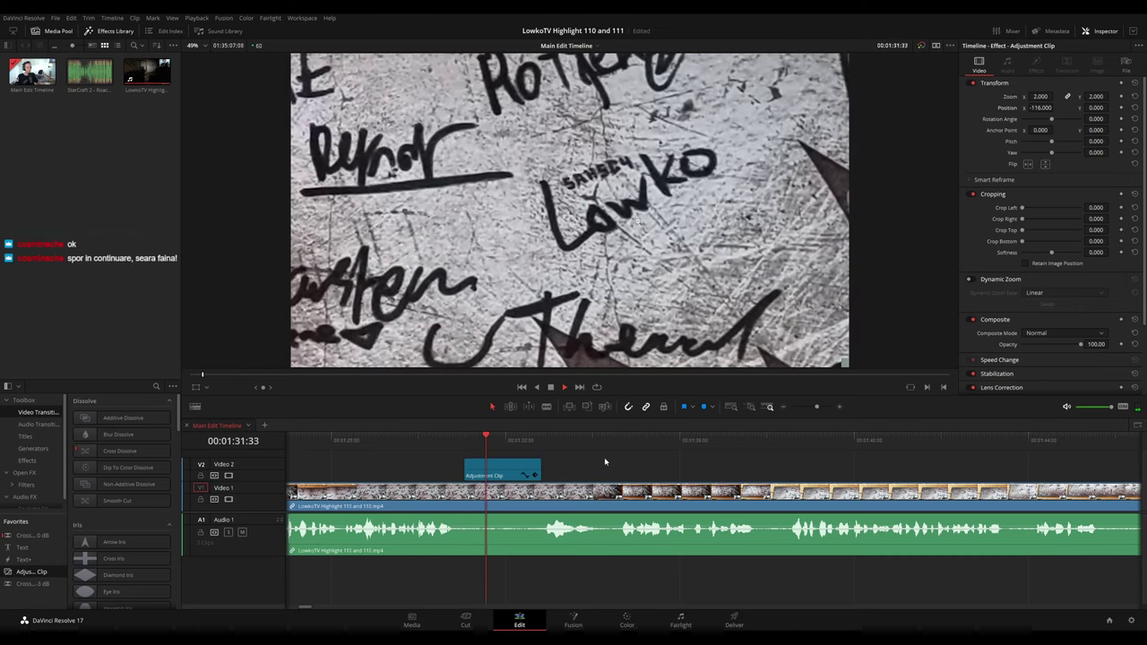
- Play the footage past the adjustment clip to about 00:01:51:38, and return the playhead to about 00:01:48
drag(719, 474, 536, 474)
scroll(596, 481, right, 1)
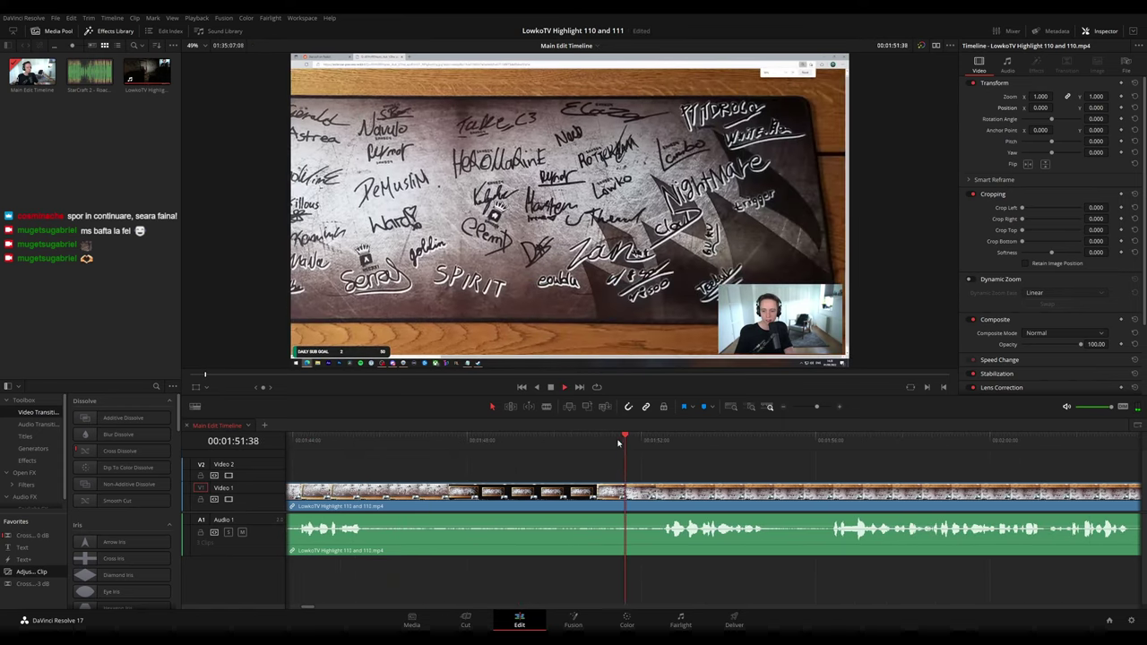
drag(613, 443, 464, 446)
key(space)
click(471, 496)
key(space)
key(space)
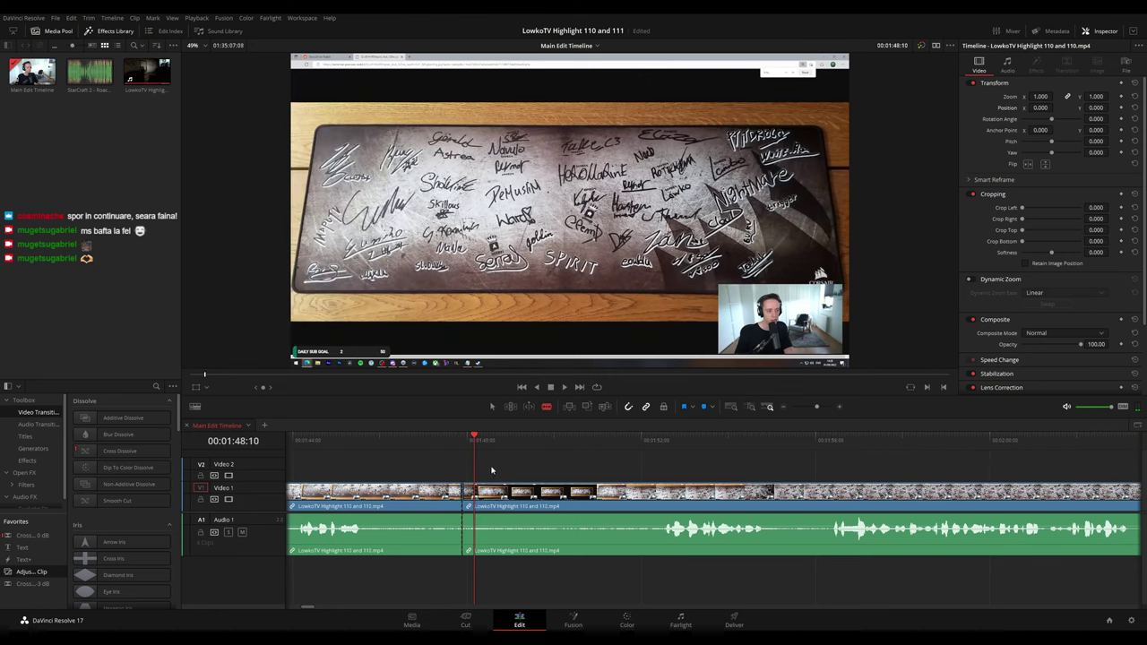
key(ctrl+z)
- Cut out the mousepad footage between 00:01:48:10 and about 00:01:52:15, and close the gap
click(481, 491)
key(space)
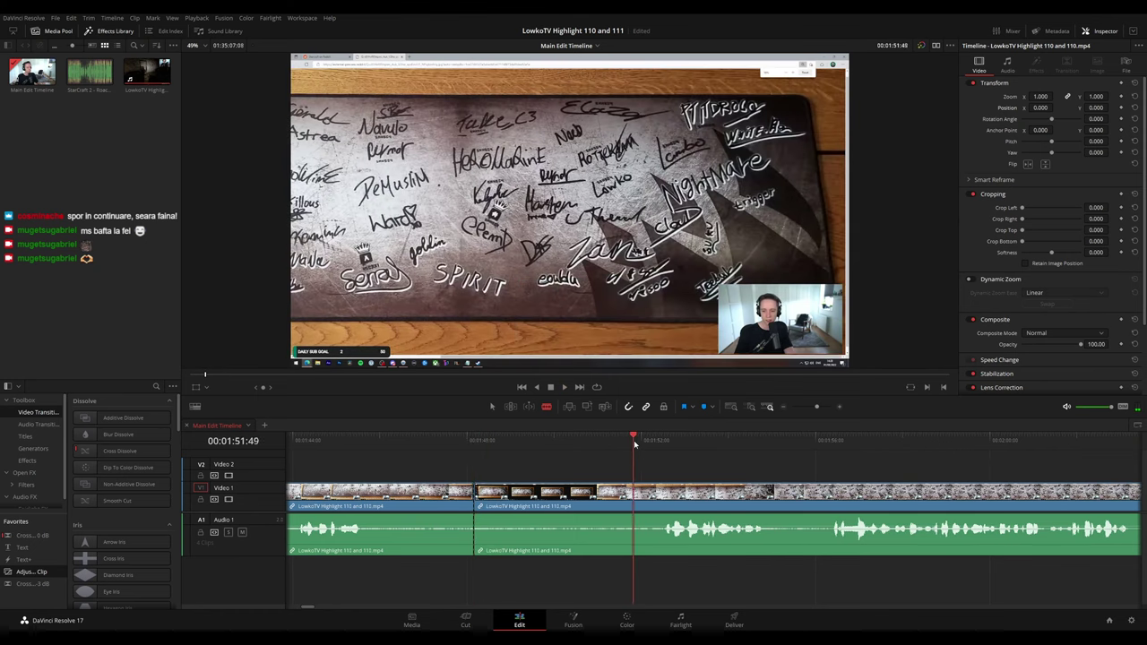
key(space)
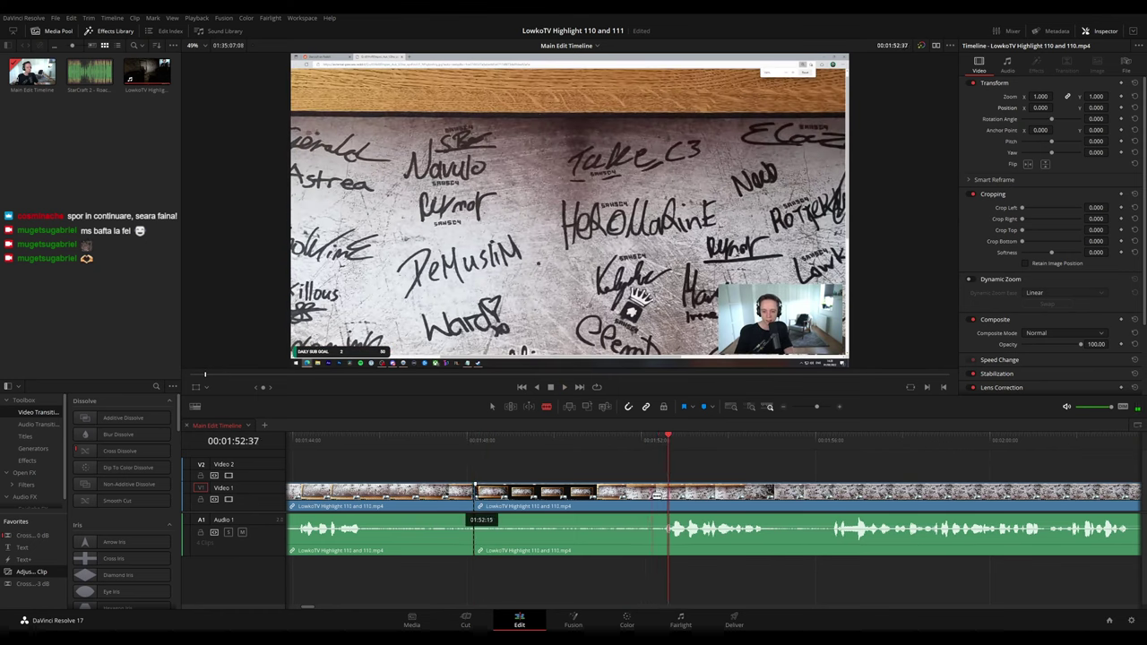
click(656, 496)
key(a)
click(624, 499)
key(Delete)
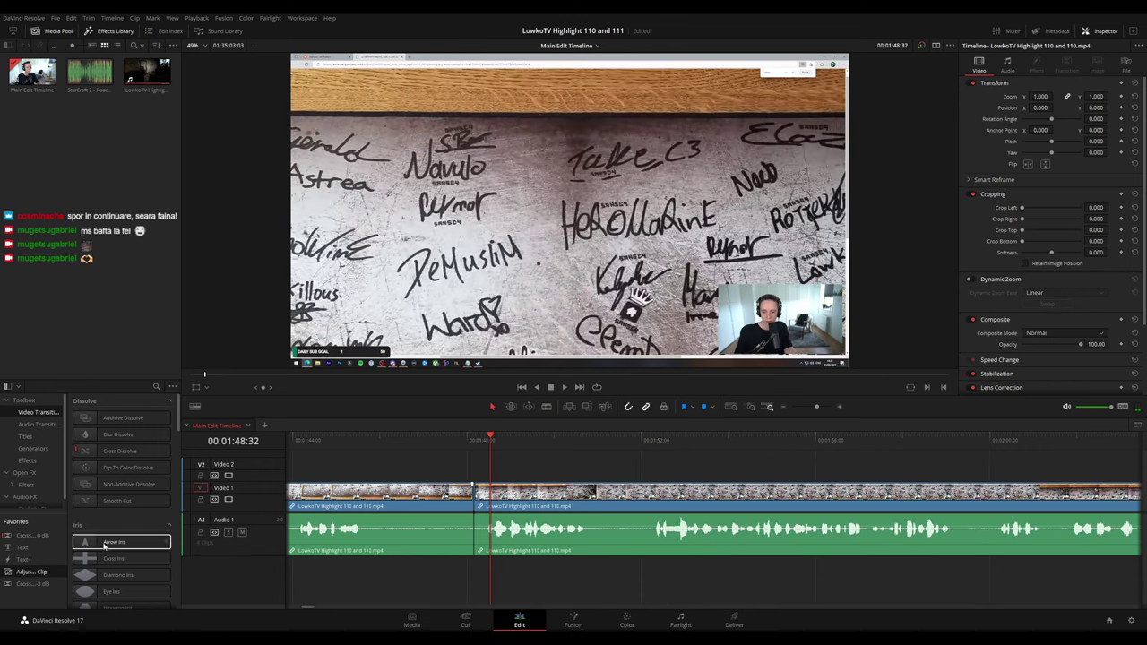
- Add a Cross Fade 0 dB to the audio at the 00:01:48:10 cut and play across it
drag(32, 535, 470, 536)
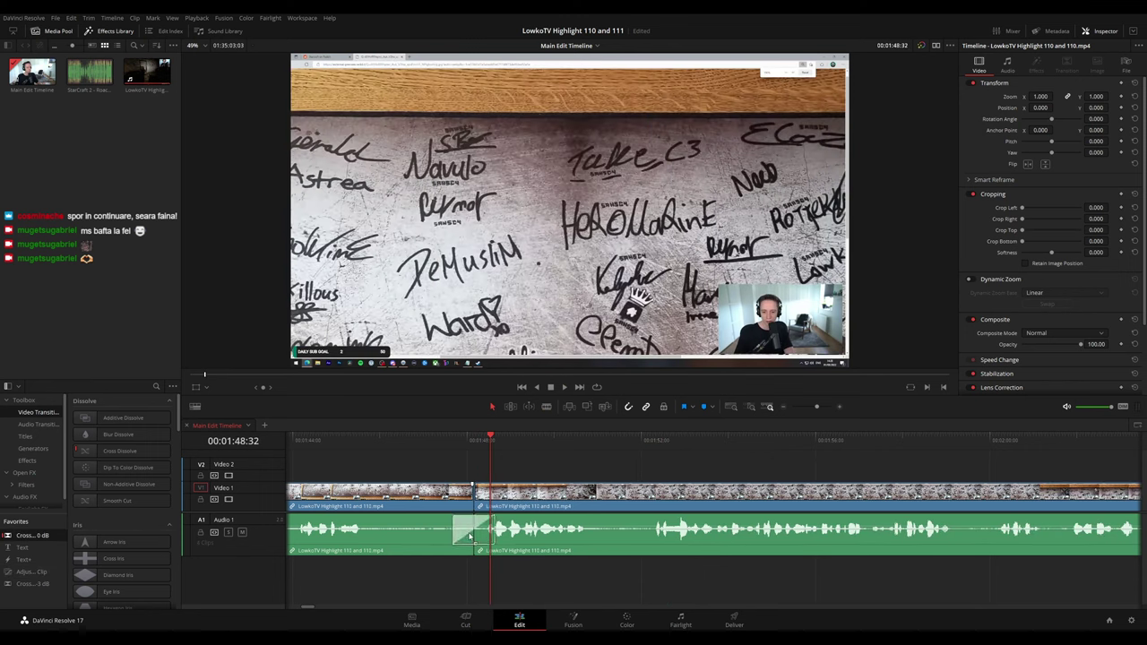
click(439, 433)
key(space)
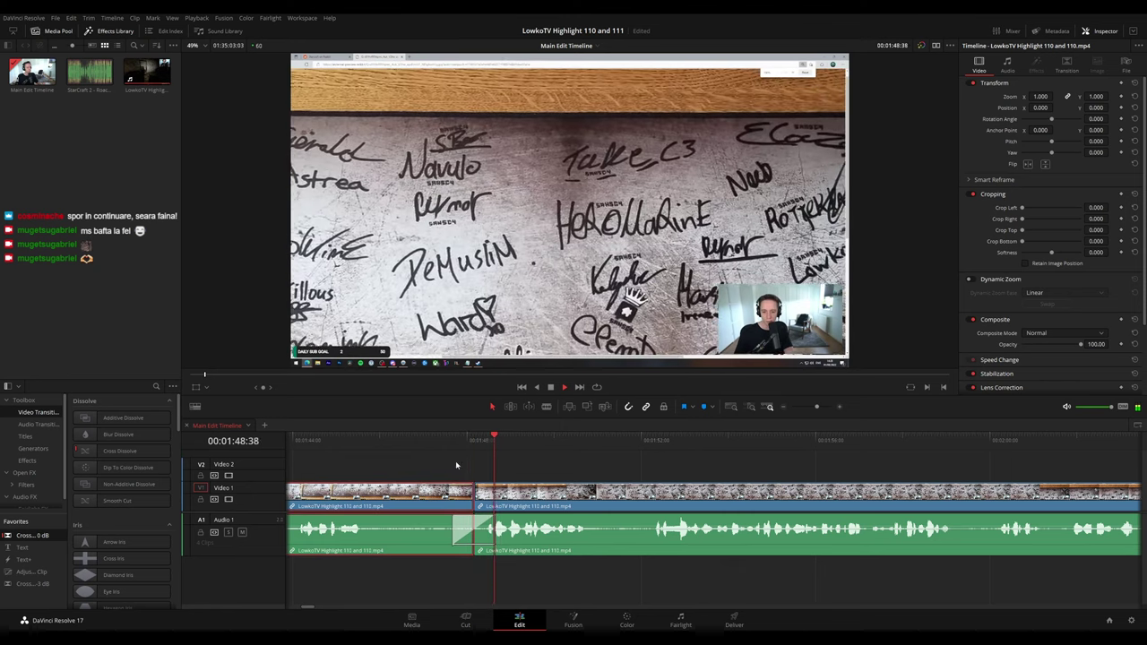
click(723, 468)
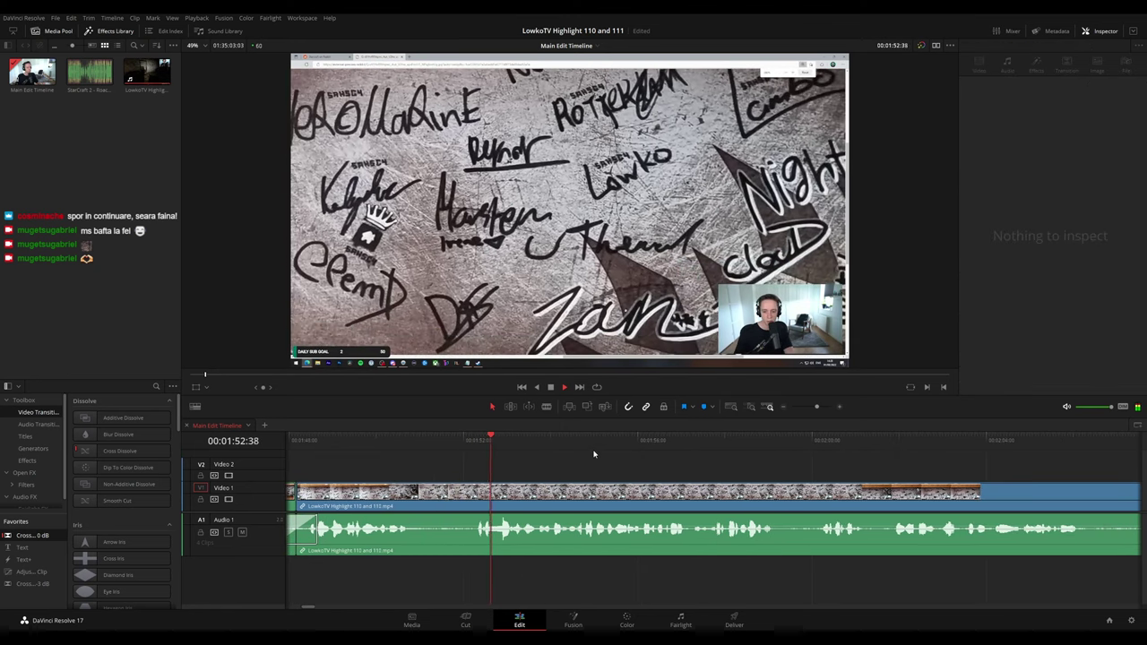
- Play the mousepad close-ups from about 00:01:52 to 00:02:15, listening for parts to cut
key(space)
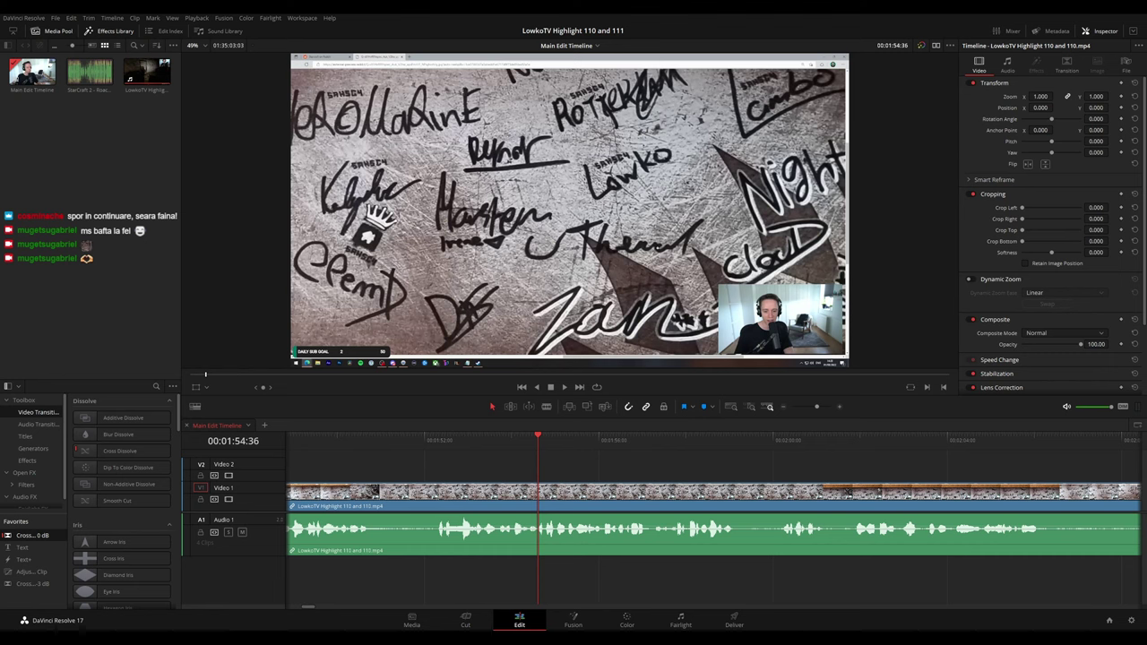
scroll(584, 472, right, 2)
key(space)
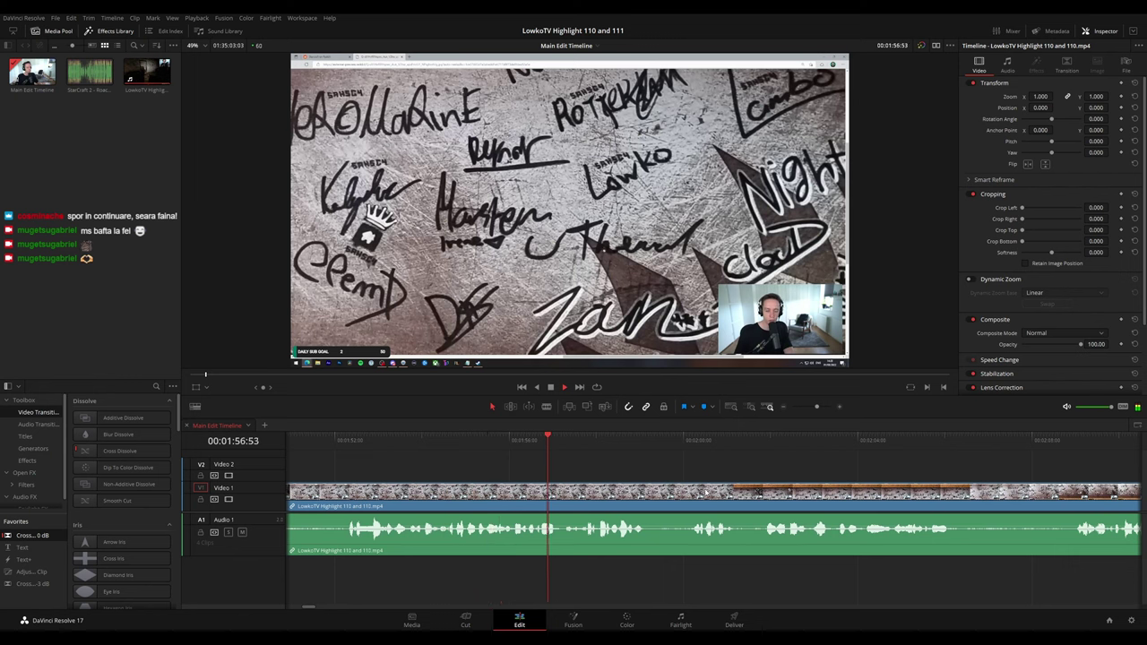
scroll(706, 492, right, 3)
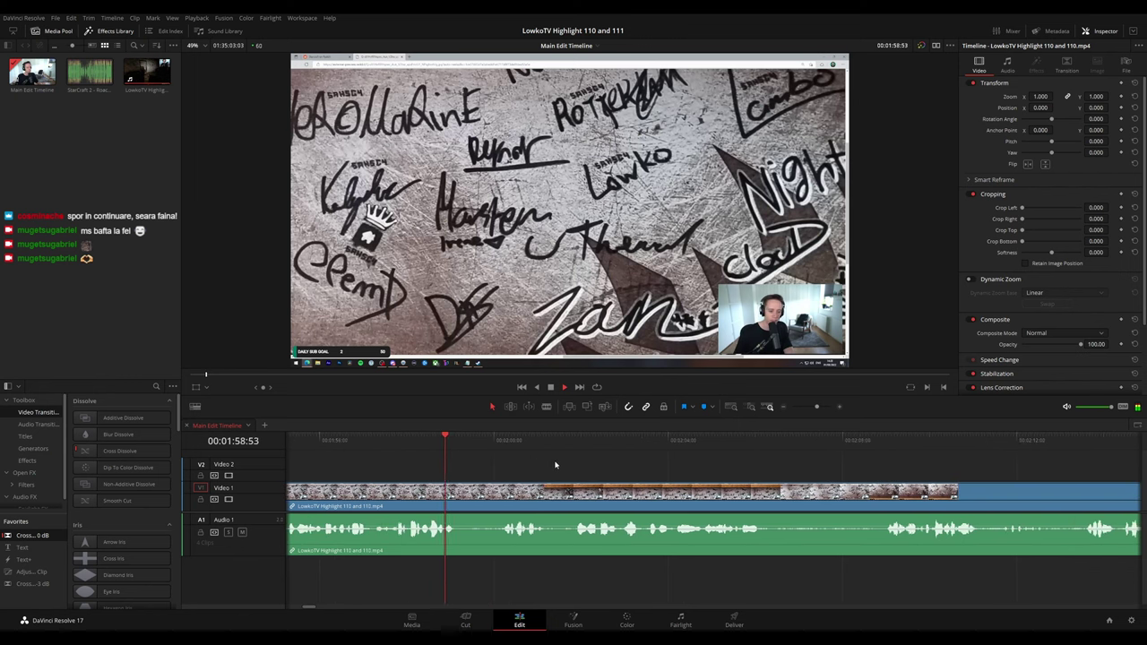
scroll(555, 466, right, 3)
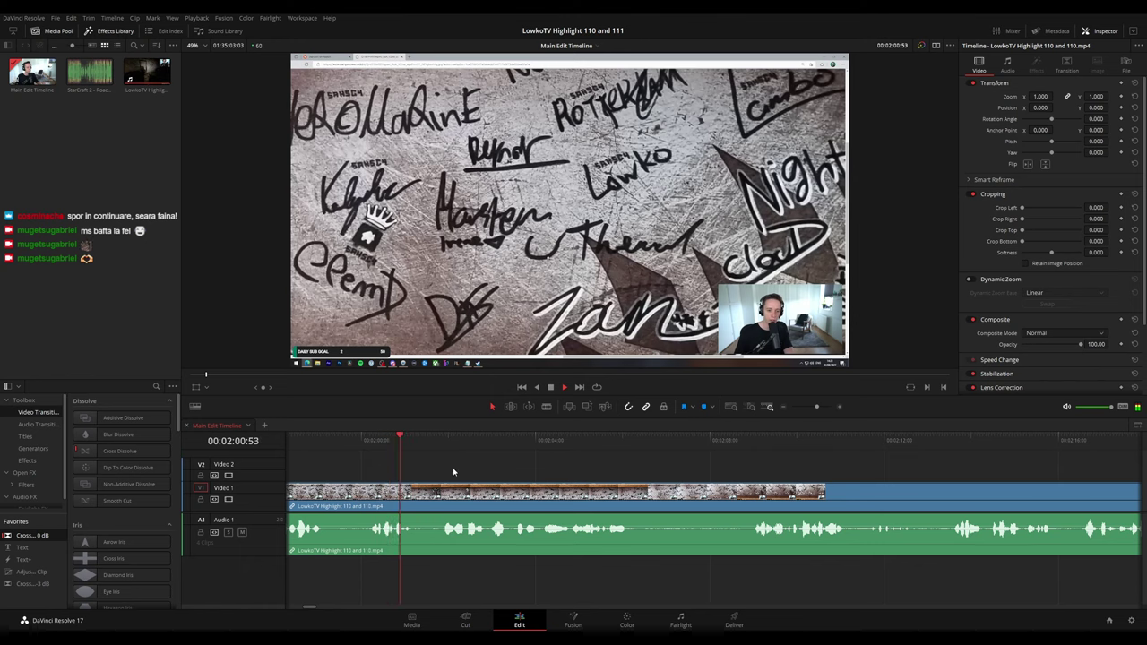
drag(565, 480, 489, 460)
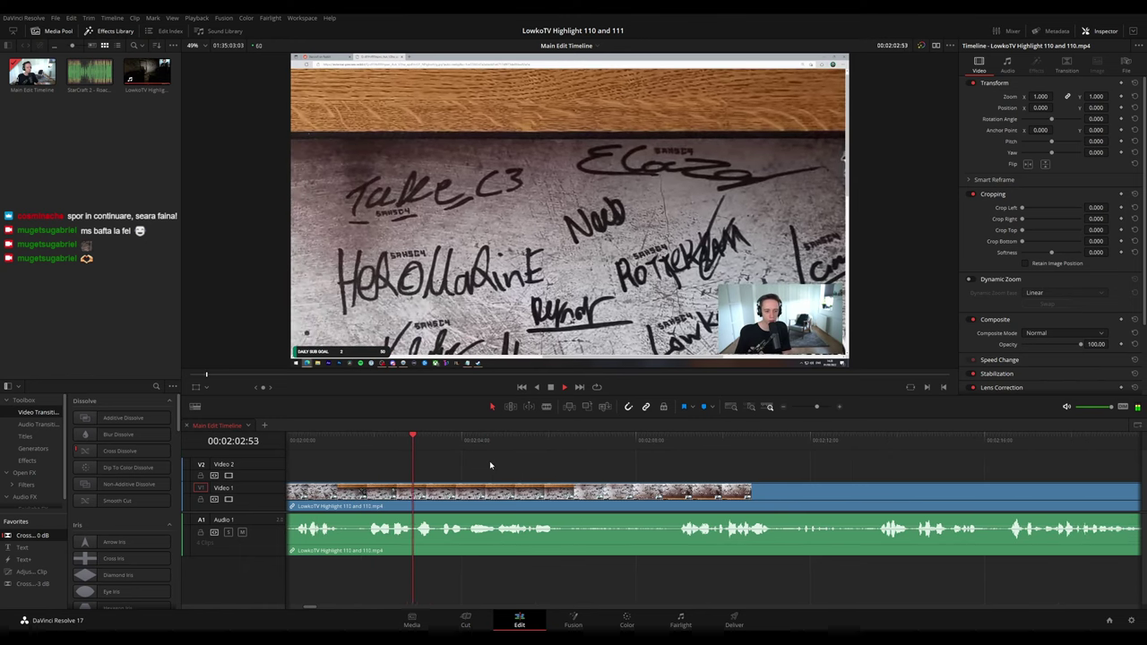
scroll(534, 467, right, 3)
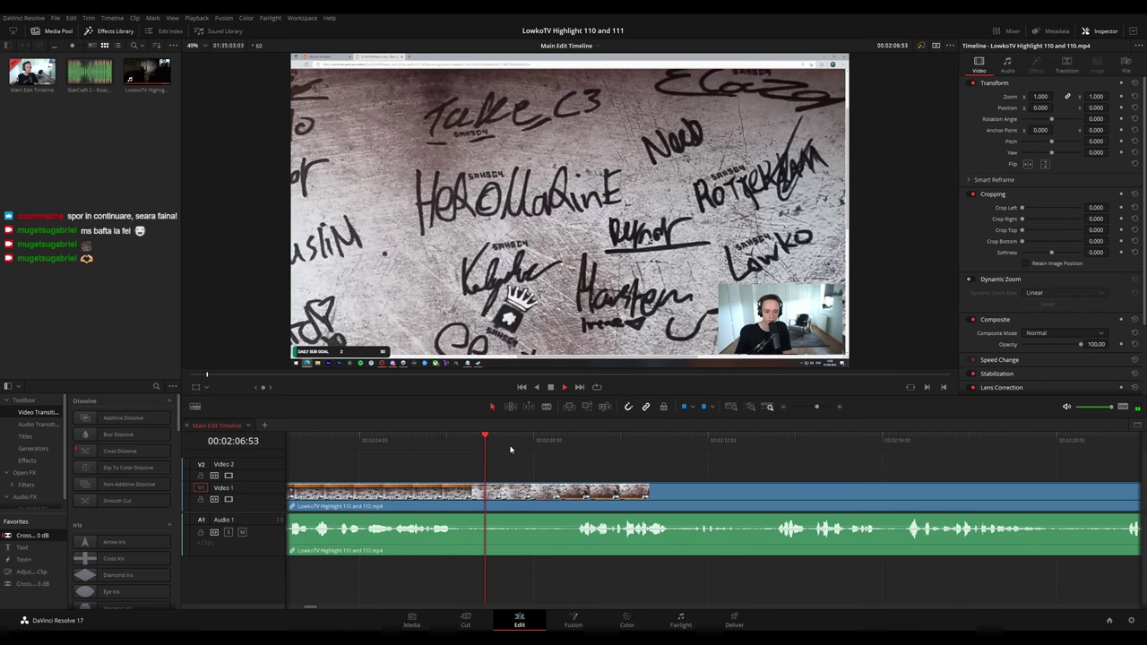
drag(553, 446, 576, 446)
drag(723, 472, 617, 442)
scroll(650, 478, right, 6)
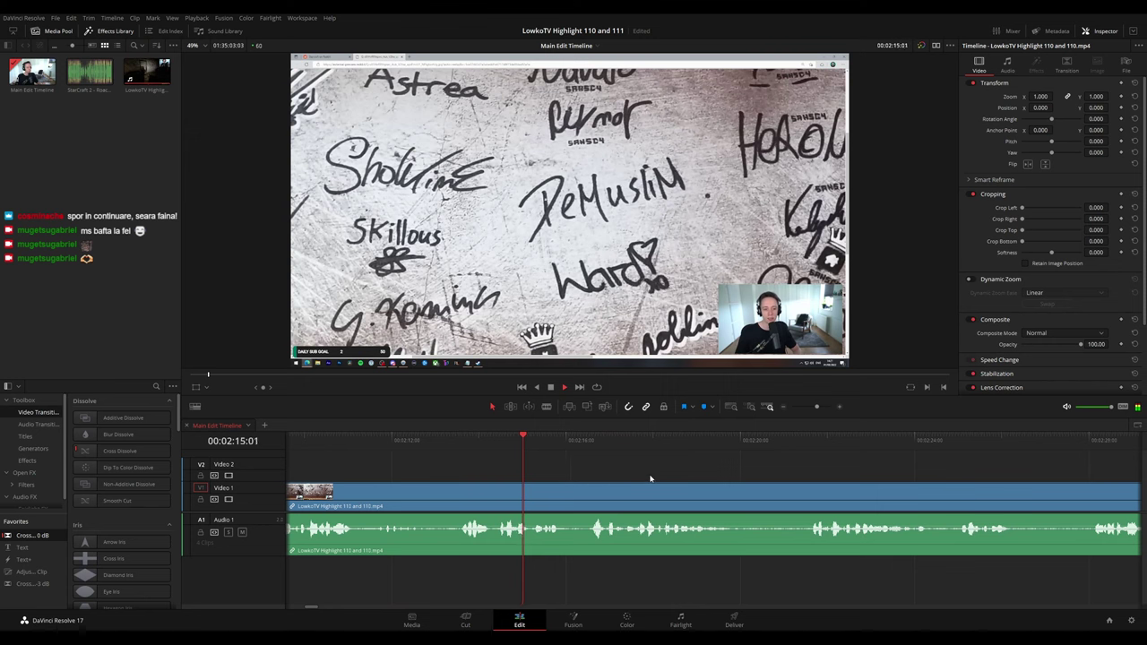
- Review the mousepad commentary from about 00:02:15 to 00:02:41, looking for pauses in the audio
scroll(596, 472, right, 3)
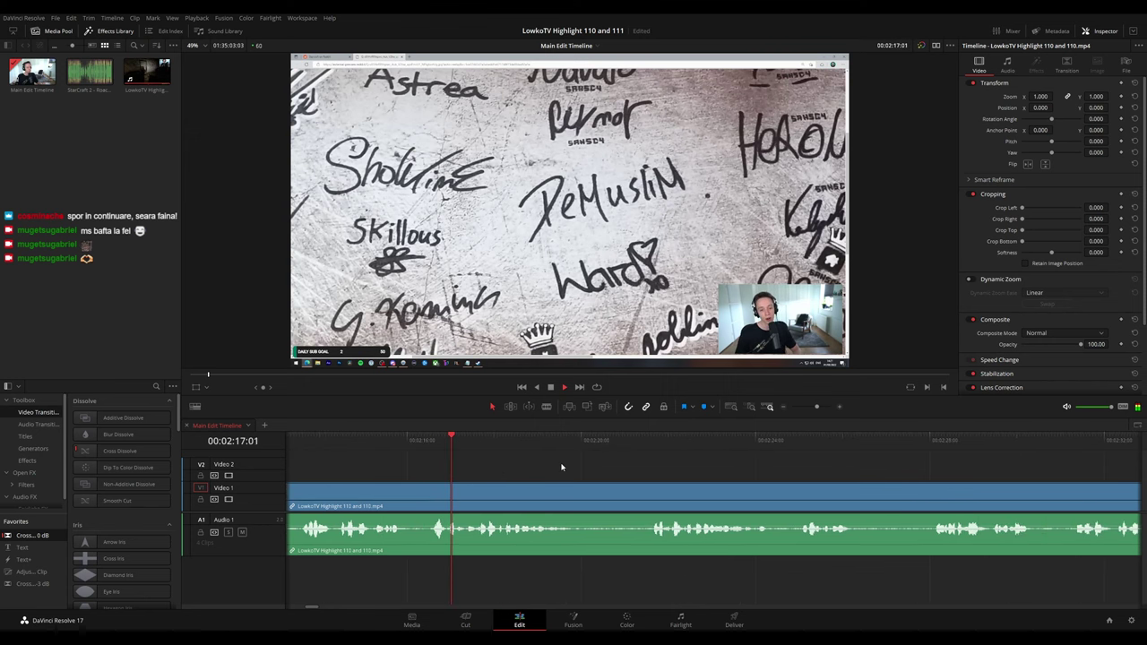
scroll(591, 471, right, 2)
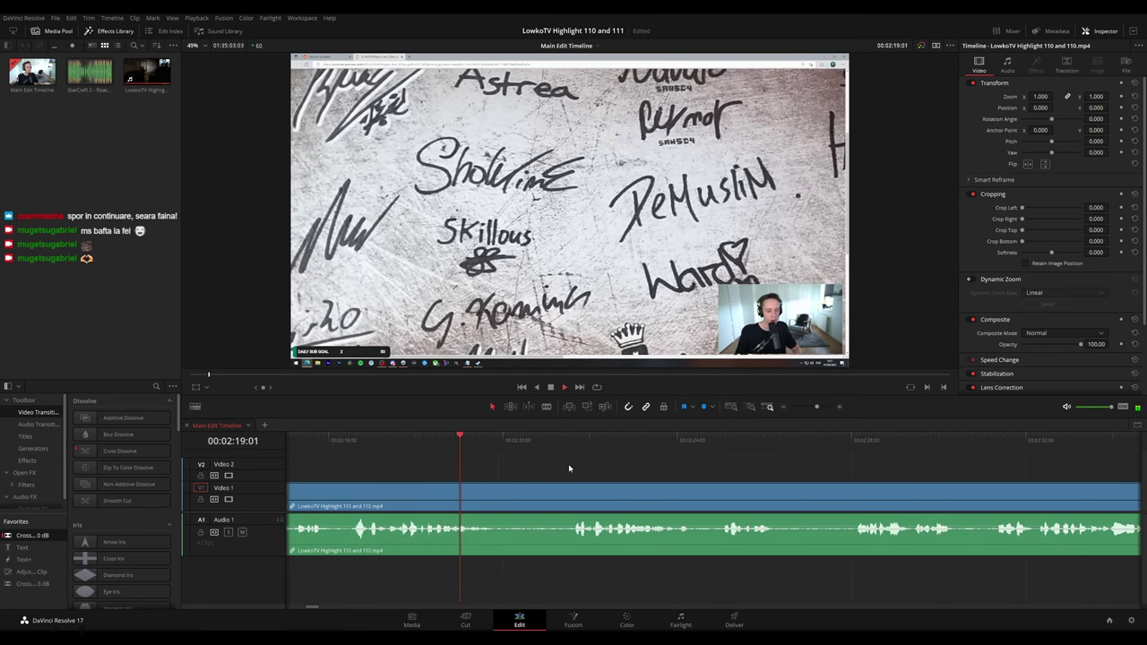
scroll(604, 472, right, 1)
scroll(582, 465, right, 5)
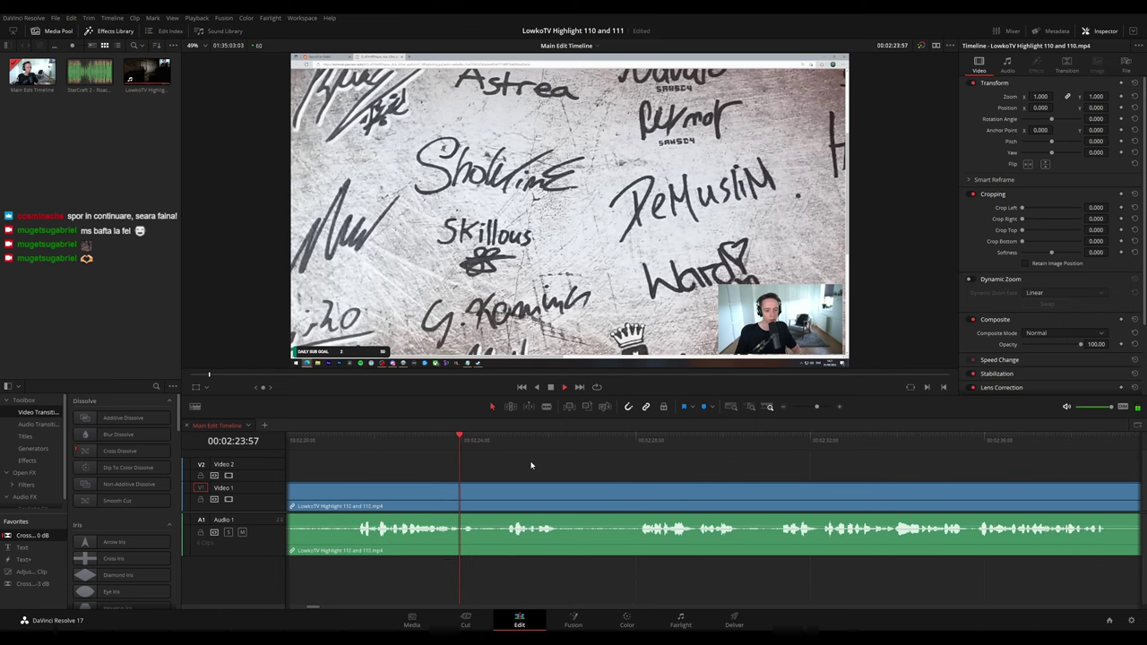
scroll(588, 471, right, 2)
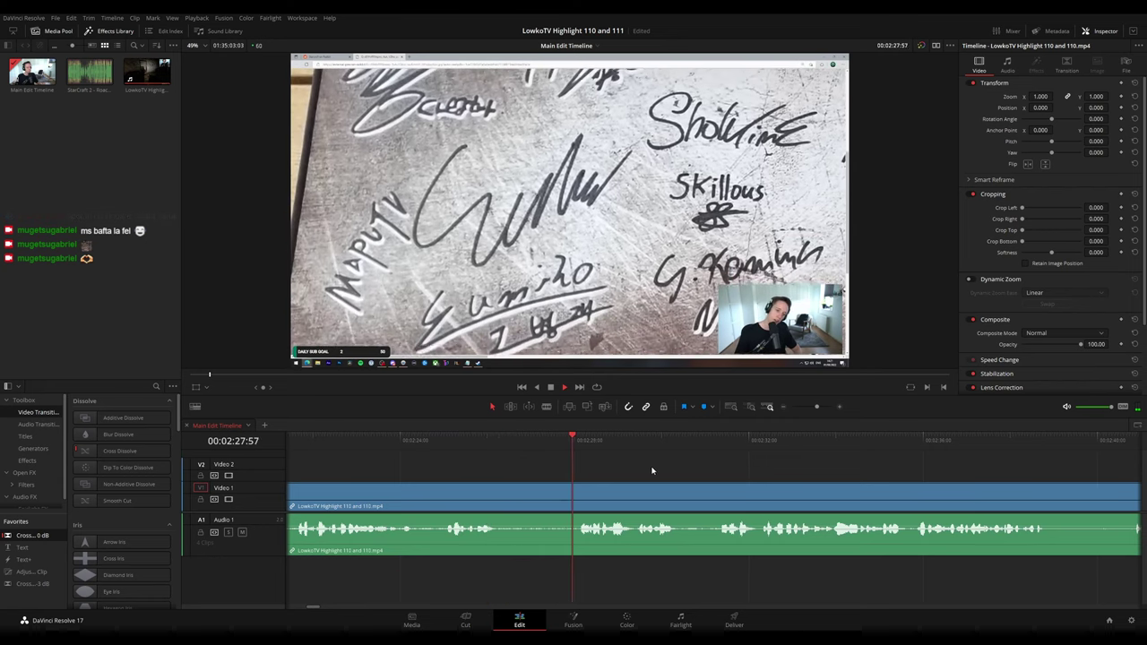
scroll(548, 460, right, 3)
scroll(548, 460, right, 3)
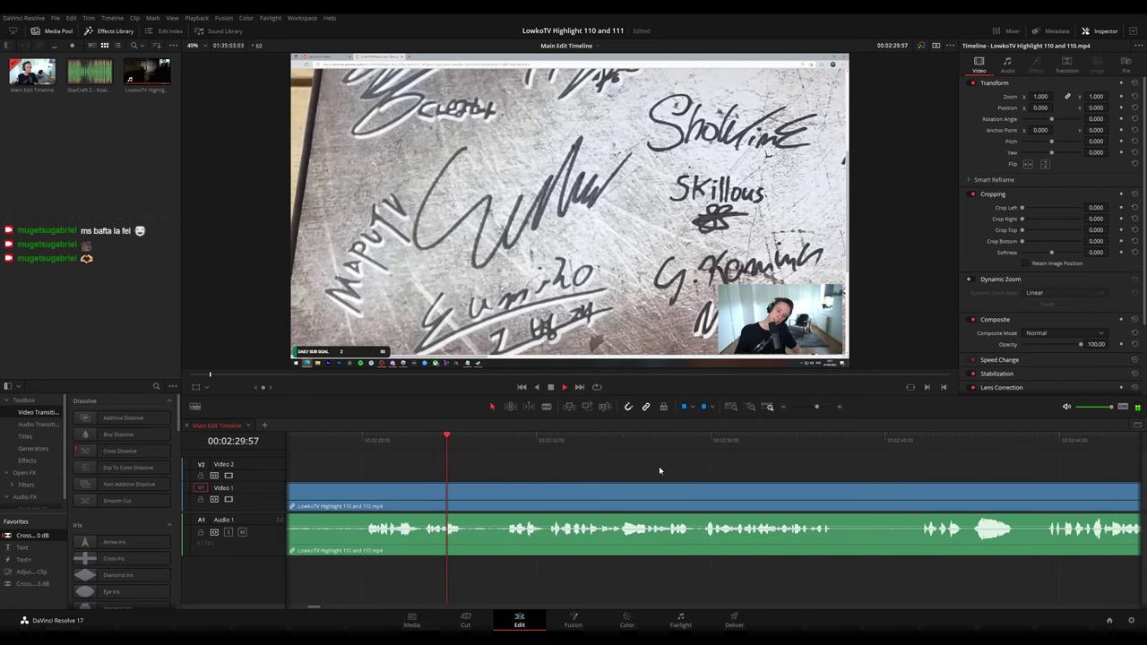
scroll(597, 464, right, 2)
scroll(575, 463, right, 2)
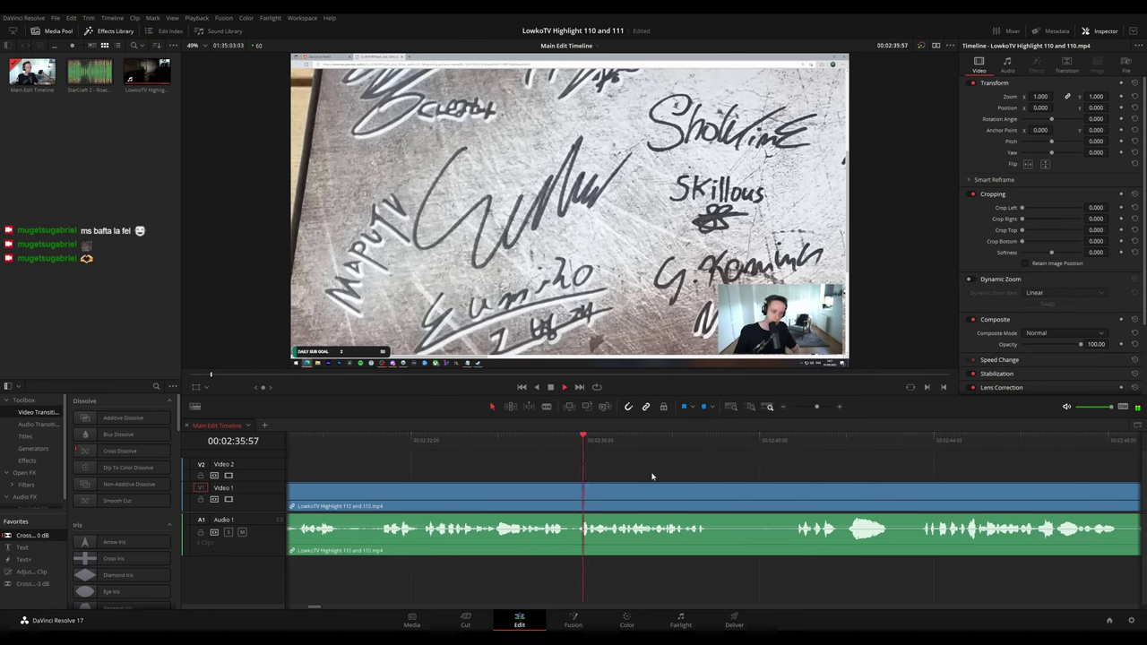
scroll(667, 477, right, 5)
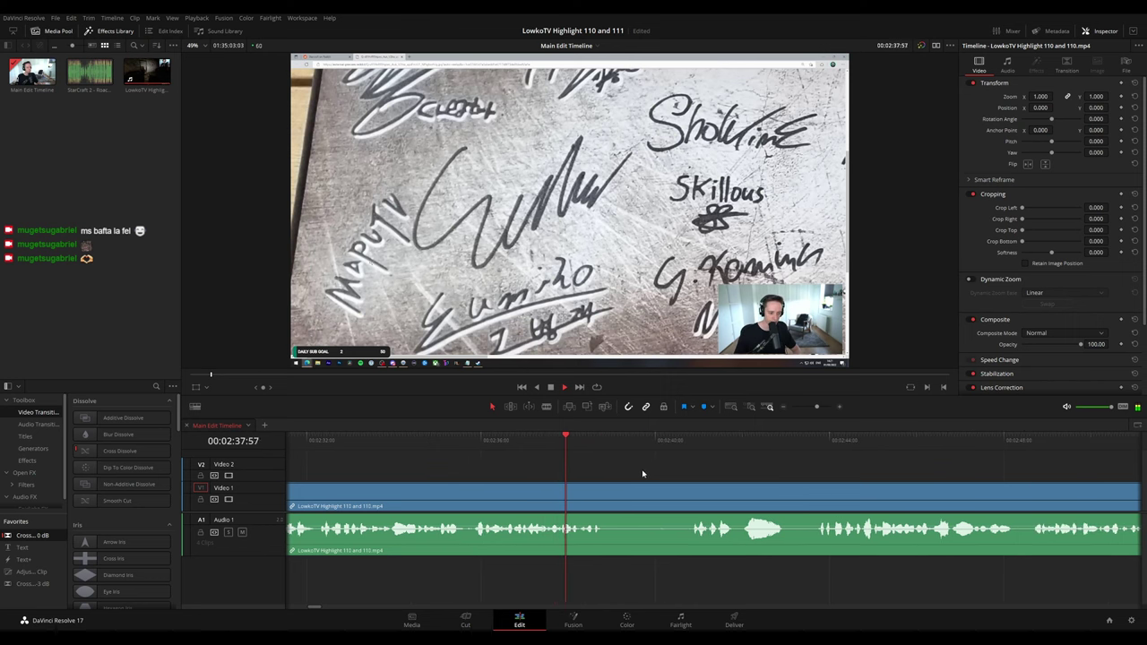
scroll(579, 468, right, 3)
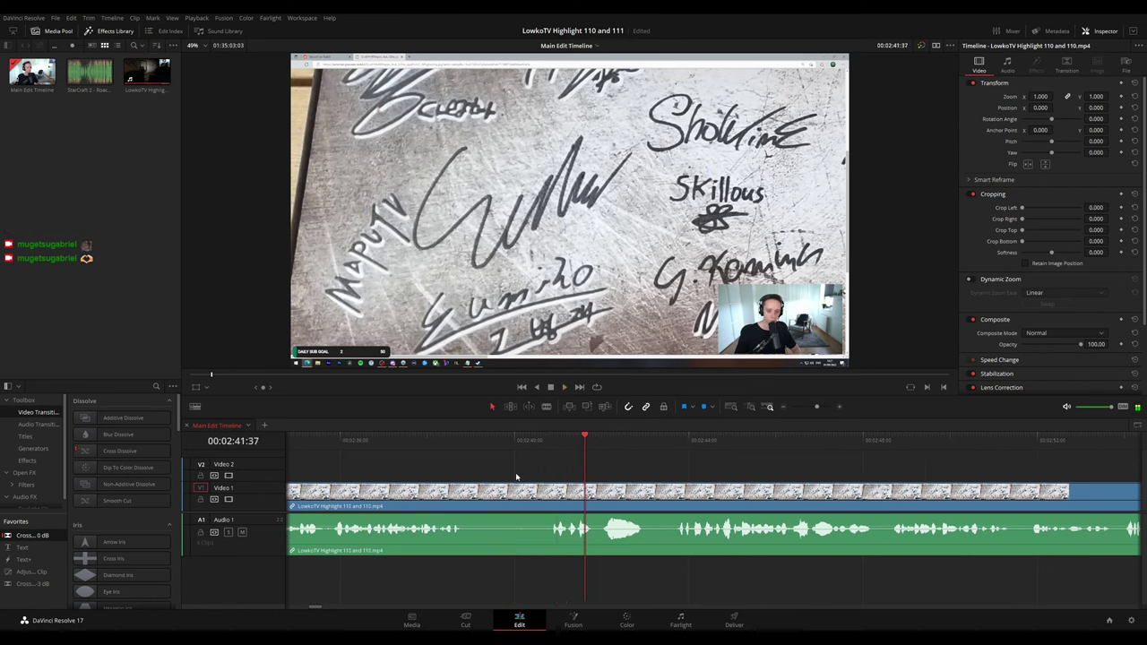
- Cut out the silent pause between 00:02:39:05 and about 00:02:40:38, and close the gap
click(449, 438)
key(space)
key(b)
click(477, 492)
click(541, 495)
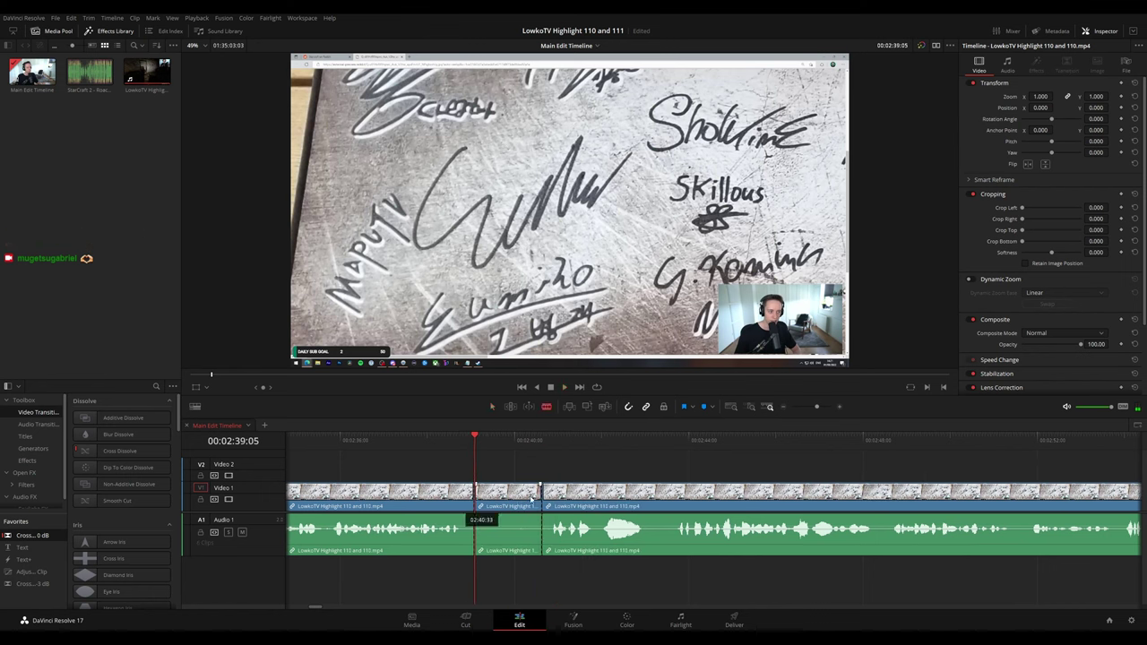
key(a)
click(513, 499)
key(Delete)
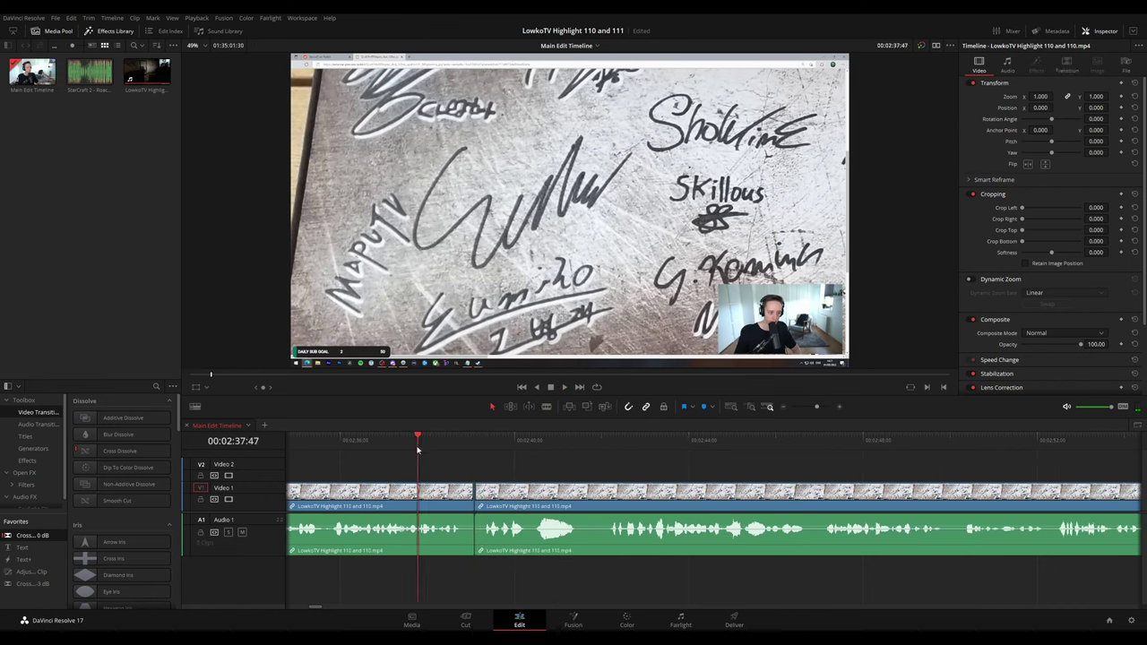
- Play across the cut at 00:02:39:05 and colour the finished clip before it green
scroll(615, 484, left, 5)
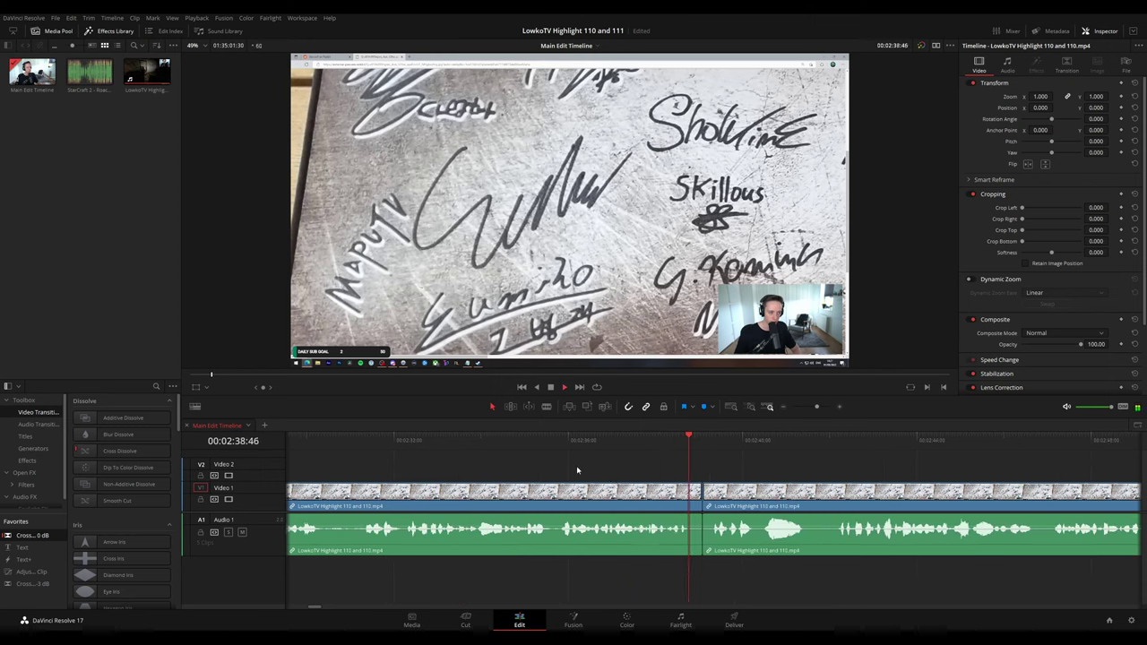
scroll(805, 498, right, 4)
click(505, 493)
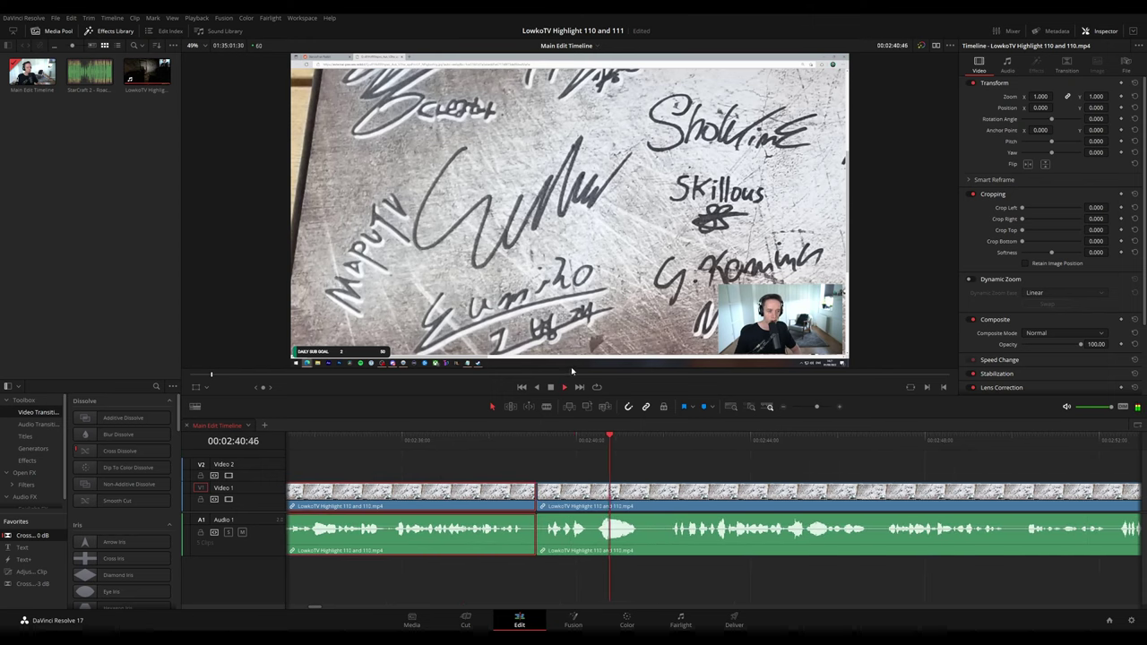
key(Delete)
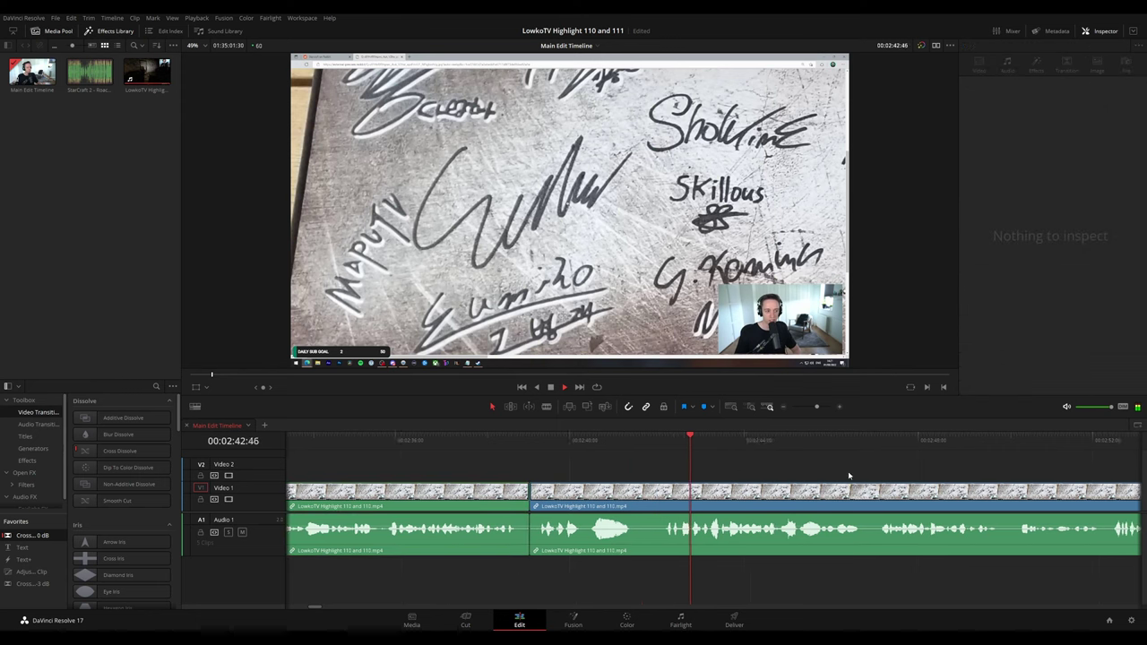
- Review the mousepad commentary from about 00:02:42 to 00:03:00, looking for pauses in the audio
drag(712, 468, 646, 466)
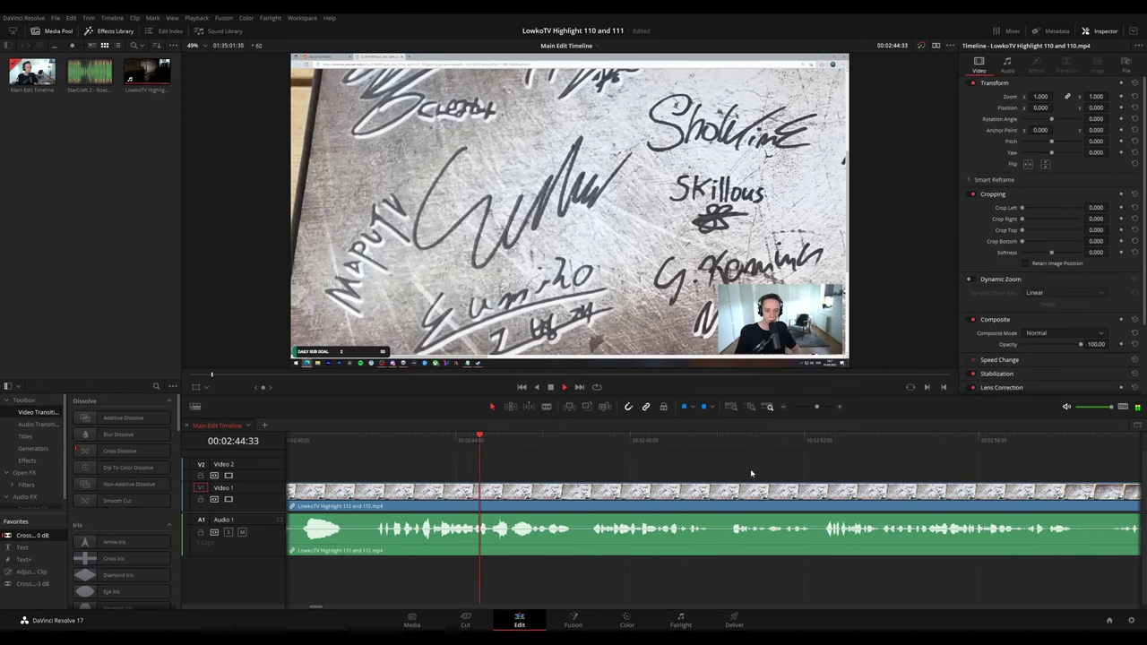
scroll(740, 473, right, 3)
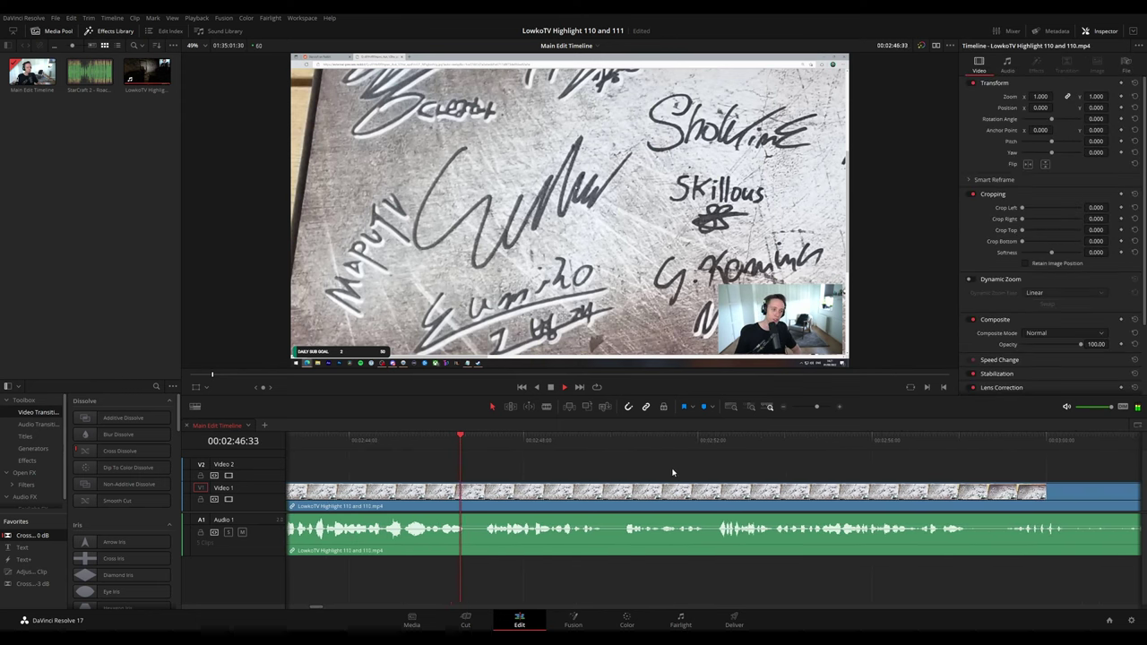
scroll(672, 471, right, 1)
scroll(619, 466, right, 1)
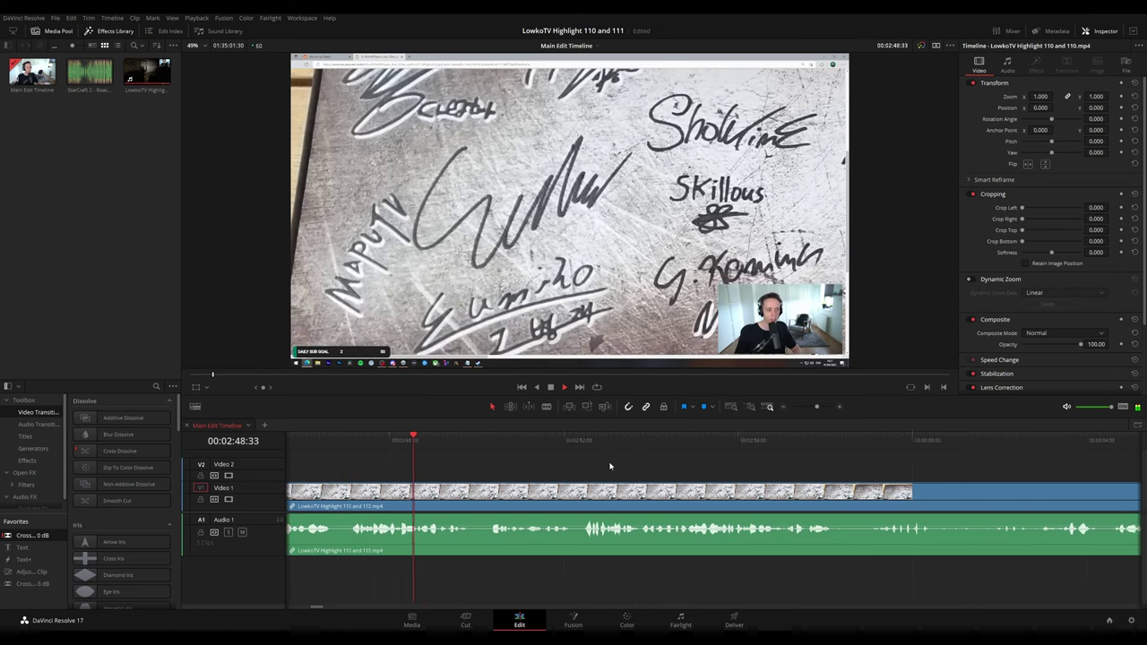
scroll(600, 466, right, 1)
scroll(574, 465, right, 2)
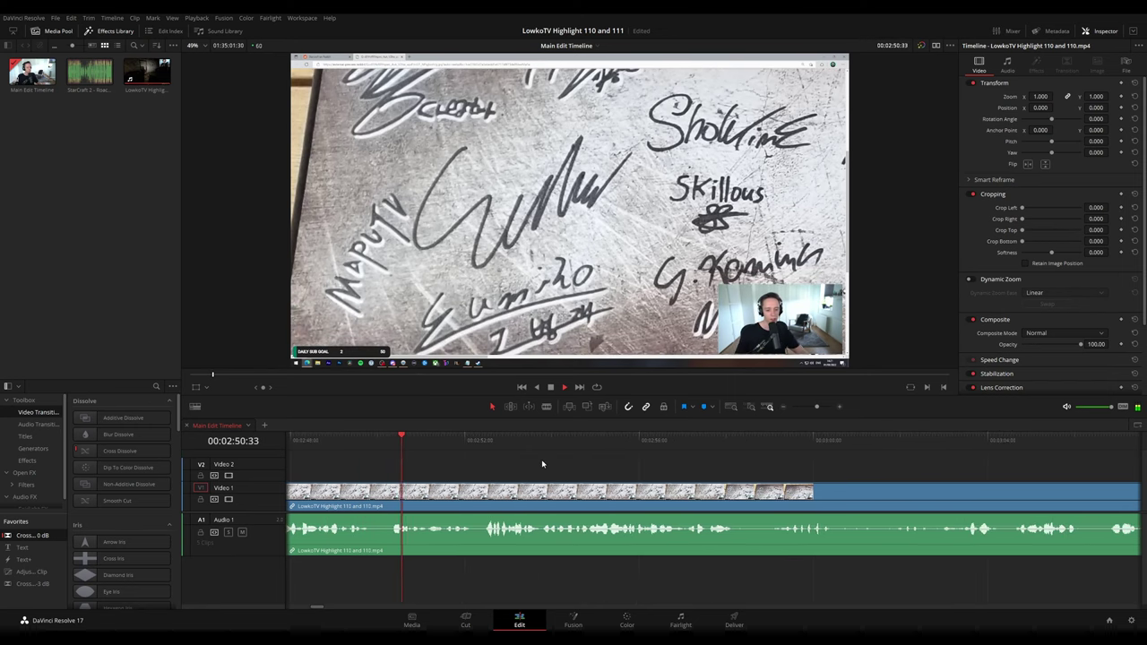
scroll(590, 464, right, 1)
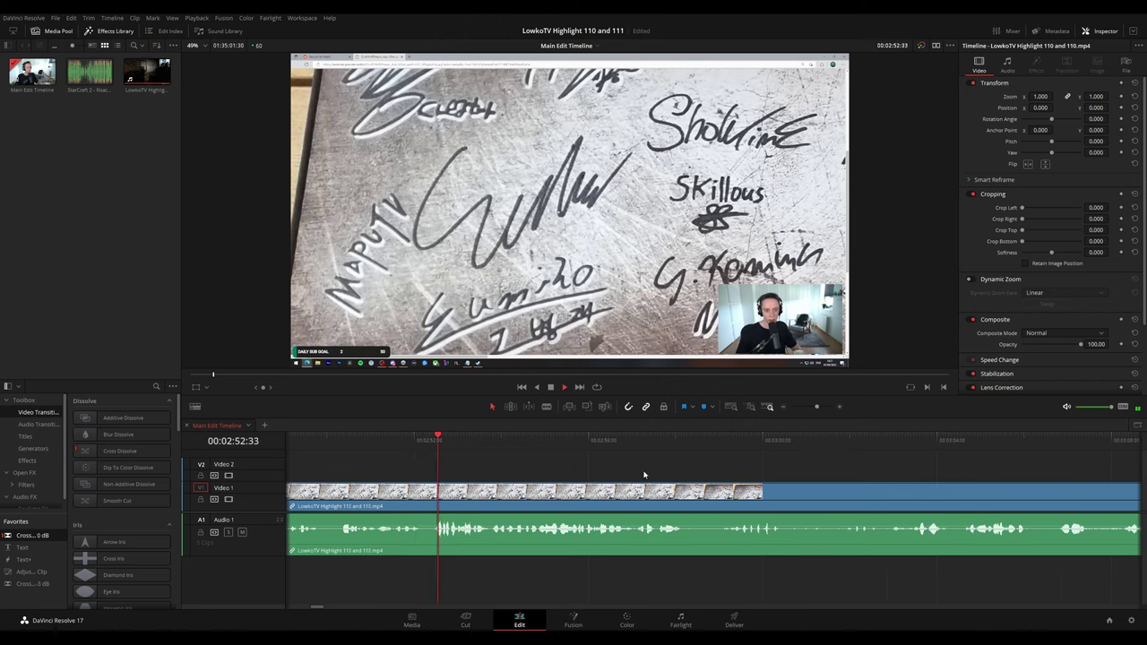
scroll(572, 462, right, 2)
scroll(581, 466, right, 2)
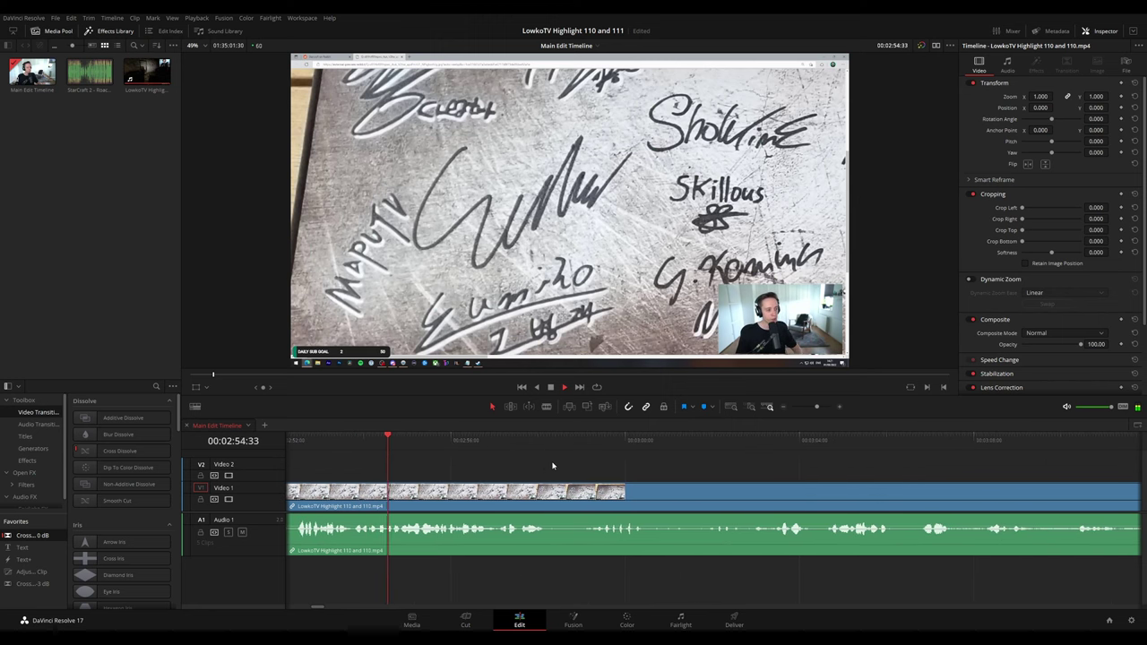
scroll(556, 463, right, 2)
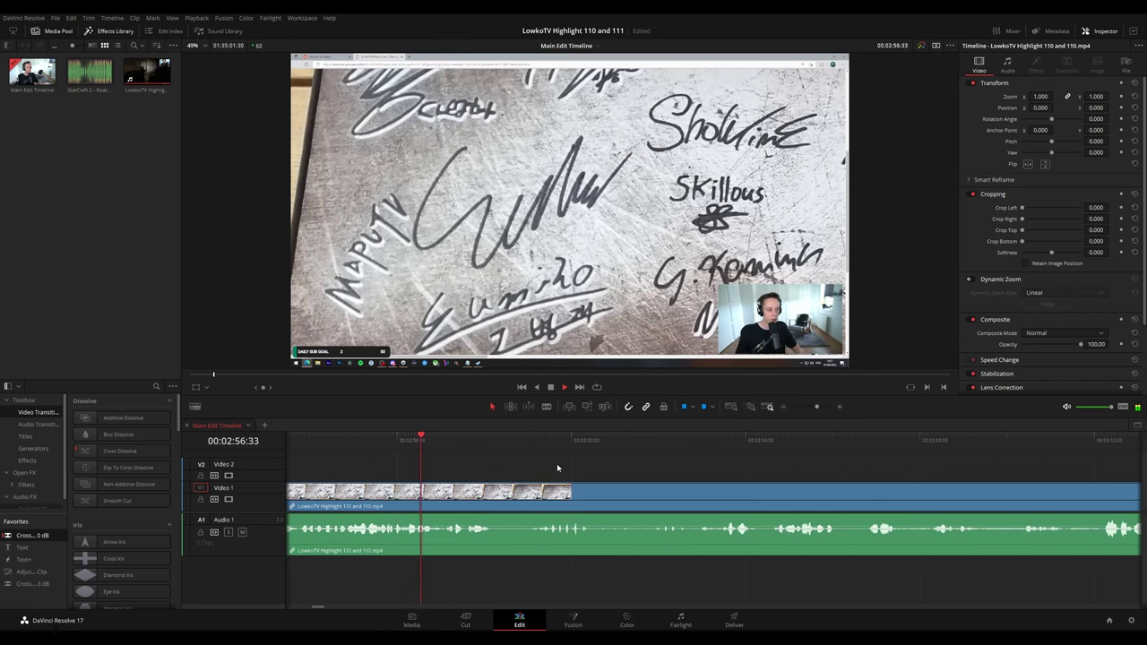
scroll(537, 466, right, 2)
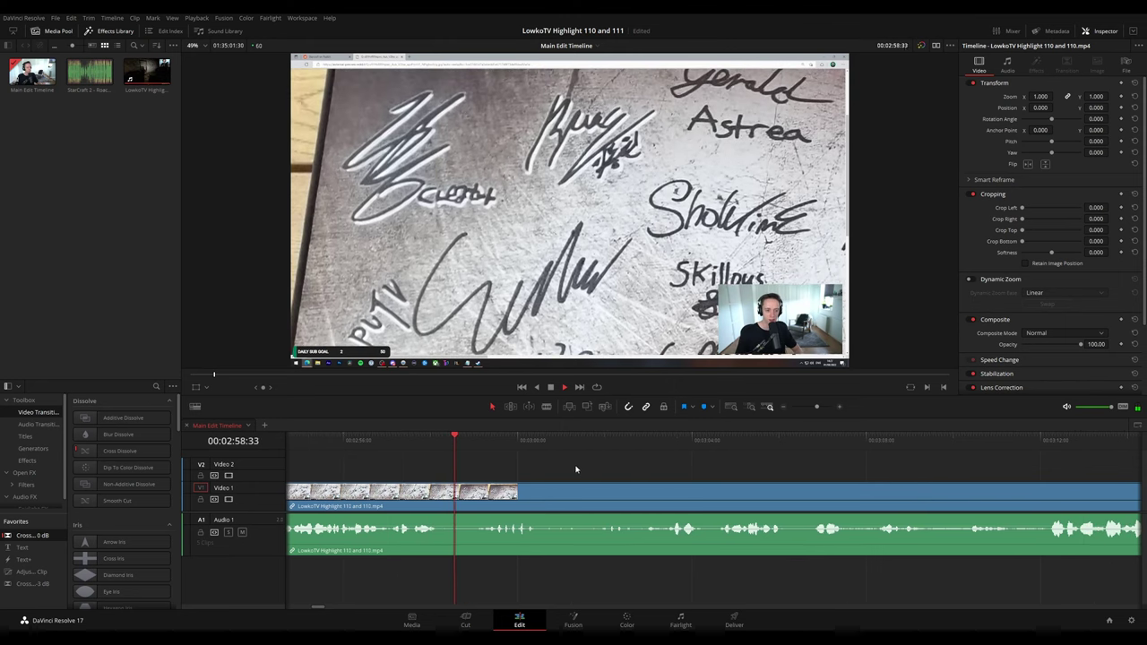
scroll(524, 465, right, 2)
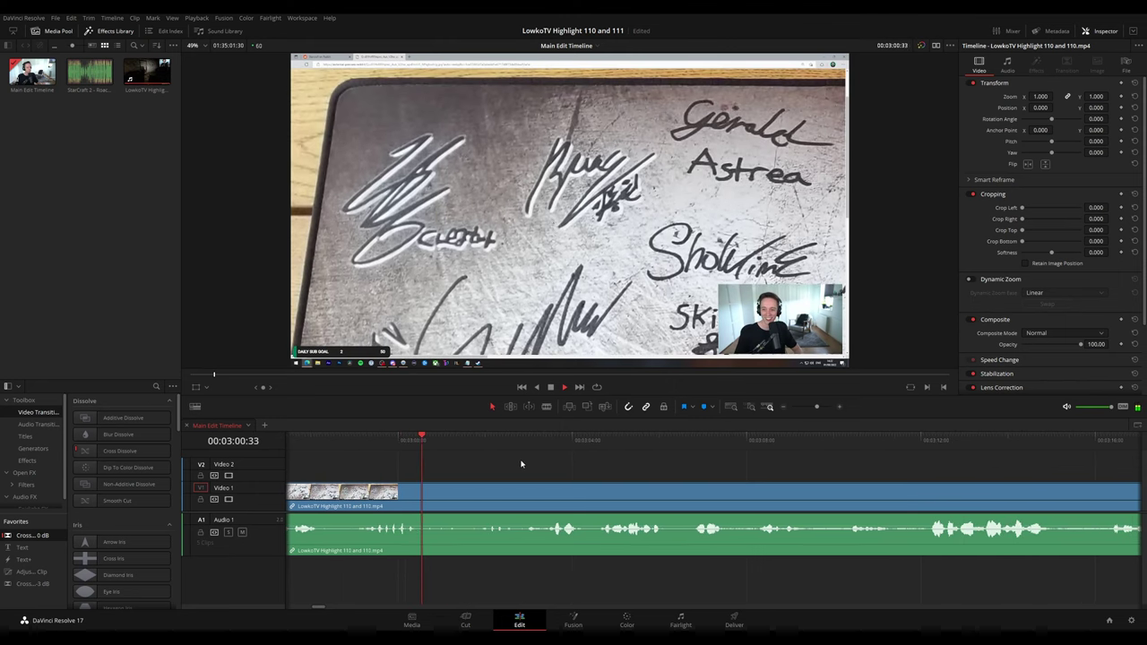
- Cut out the quiet stretch from about 00:03:00:38 to 00:03:02:55, close the gap and play across the cut
key(b)
click(426, 493)
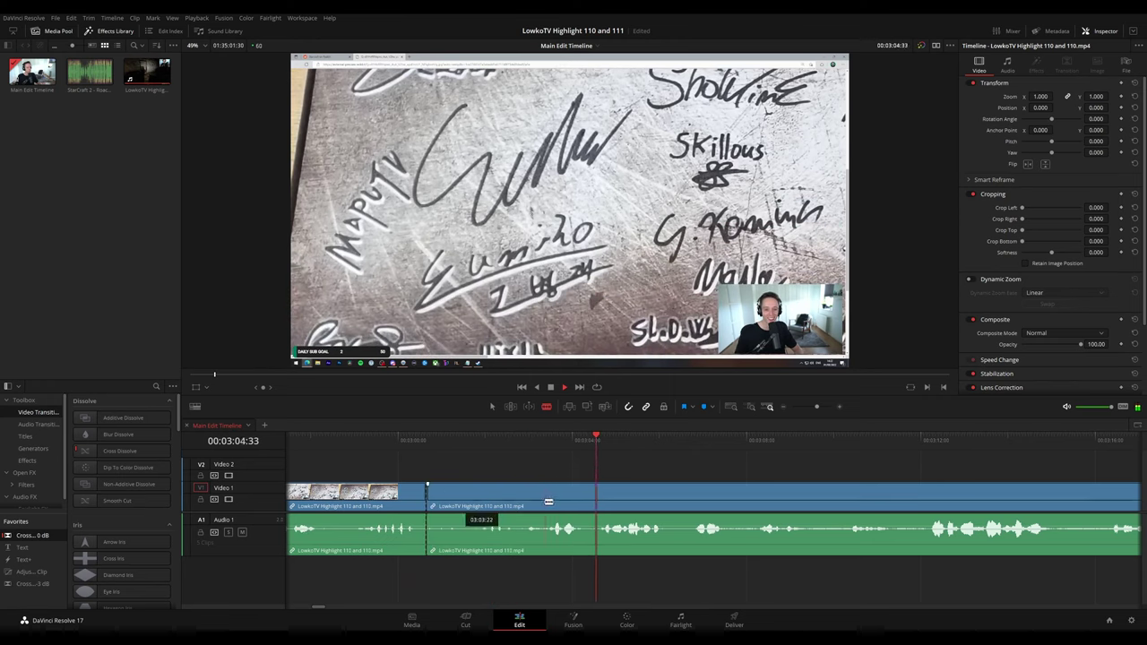
click(526, 500)
key(a)
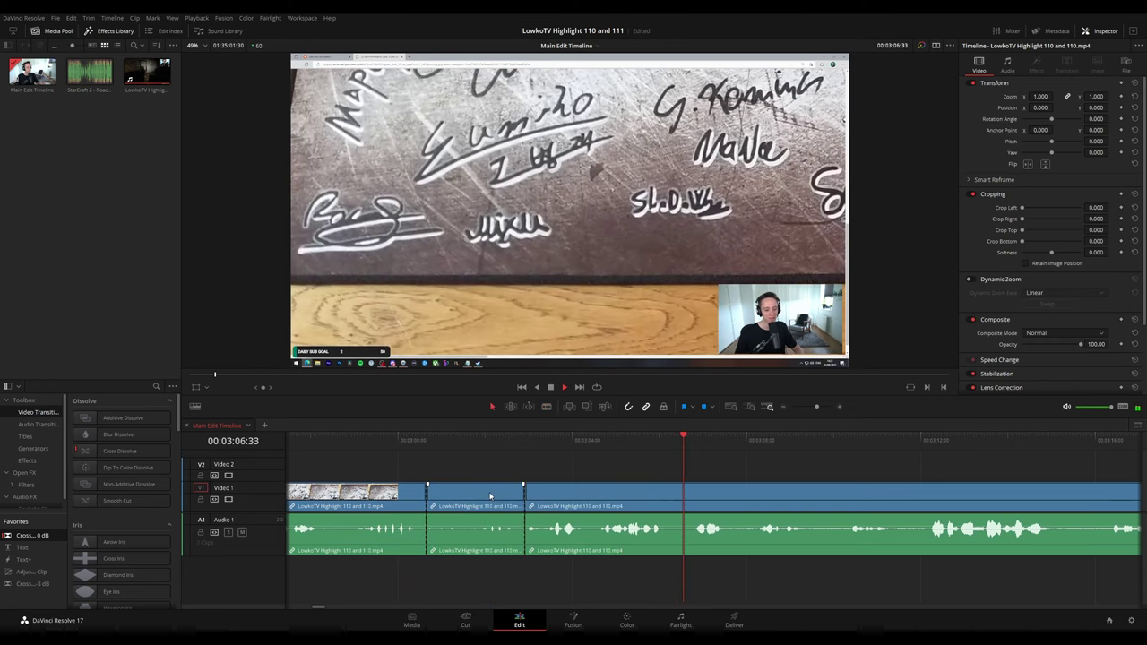
click(491, 495)
key(Delete)
click(406, 438)
key(space)
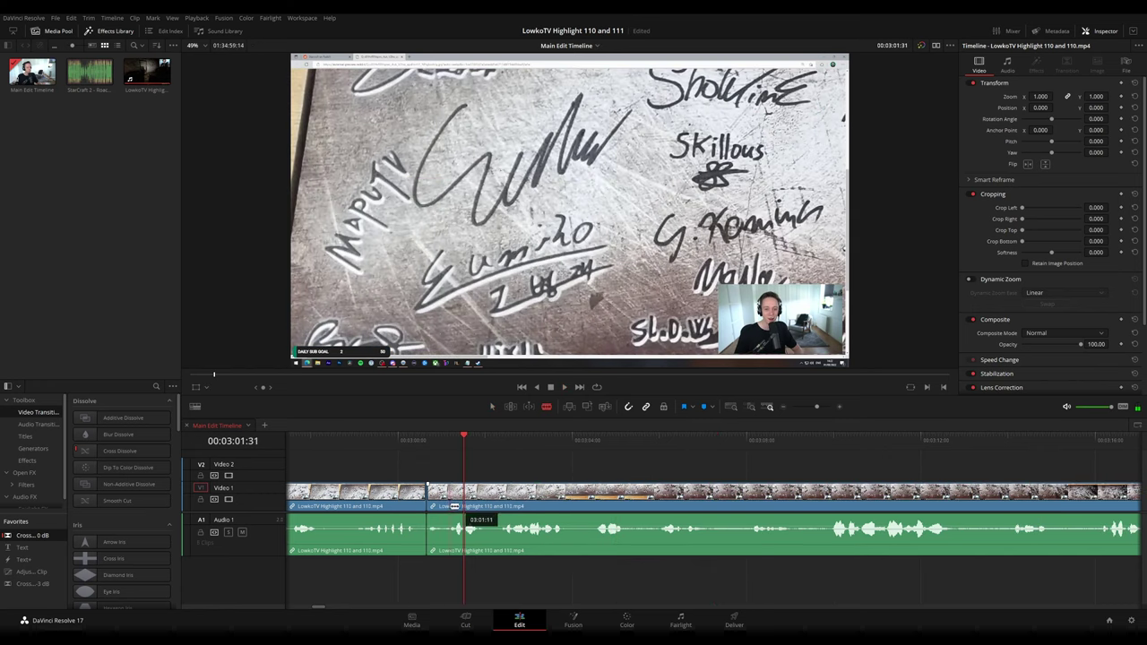
- Trim the start of the clip after that cut by removing everything up to about 00:03:01:11, closing the gap
click(451, 507)
key(a)
click(436, 503)
key(Delete)
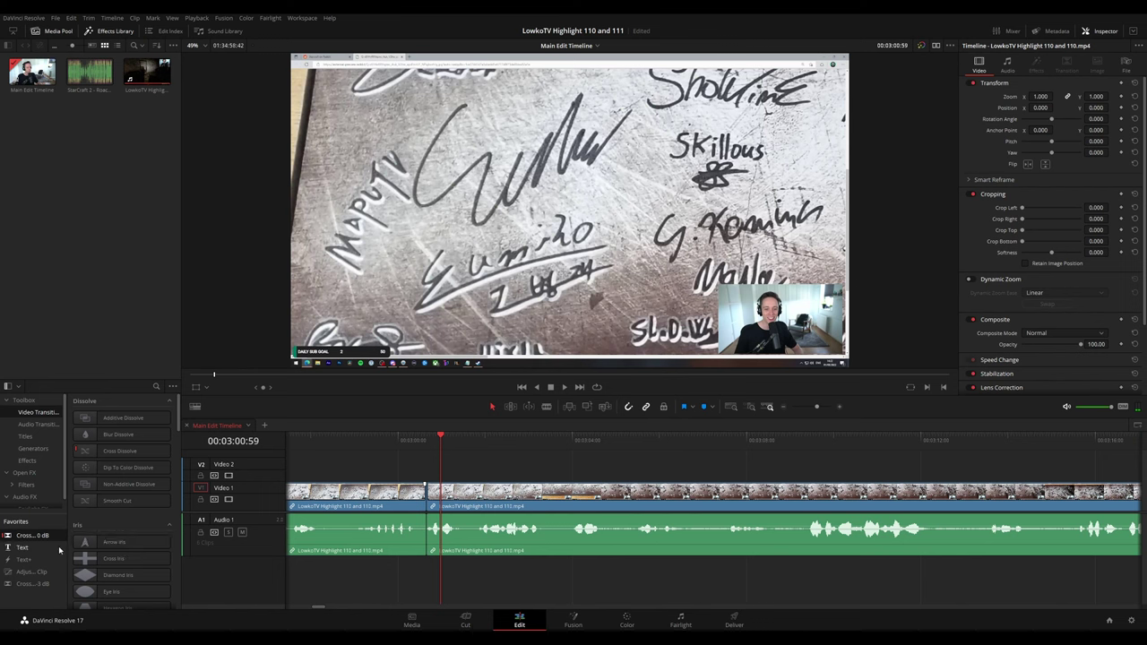
- Add a Cross Fade 0 dB to the audio cut near 00:03:00:38 and shorten it to 40 frames
scroll(358, 534, left, 1)
drag(483, 537, 478, 536)
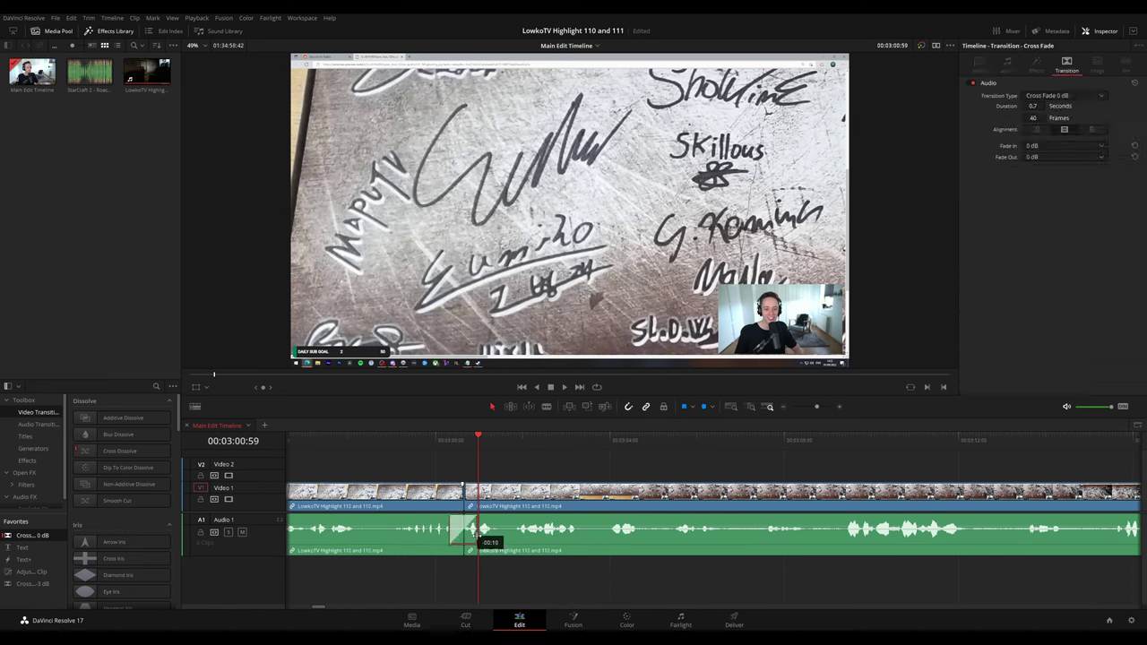
- Play across the cross-faded cut near 00:03:00:38 and colour the finished clip before it green
click(430, 444)
key(space)
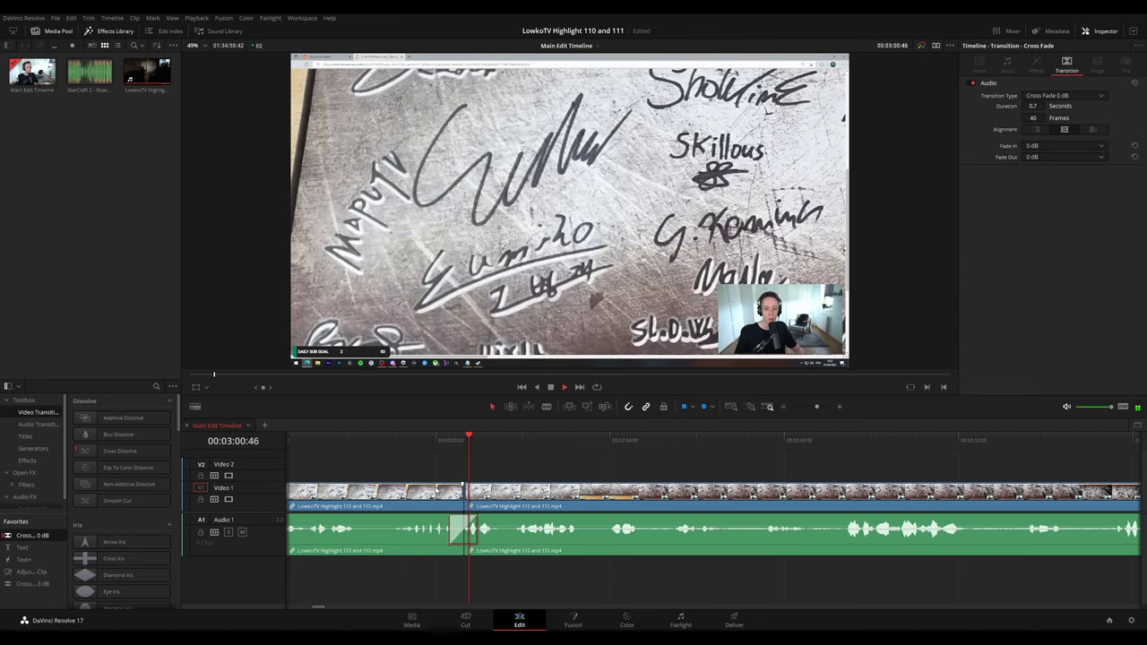
click(691, 463)
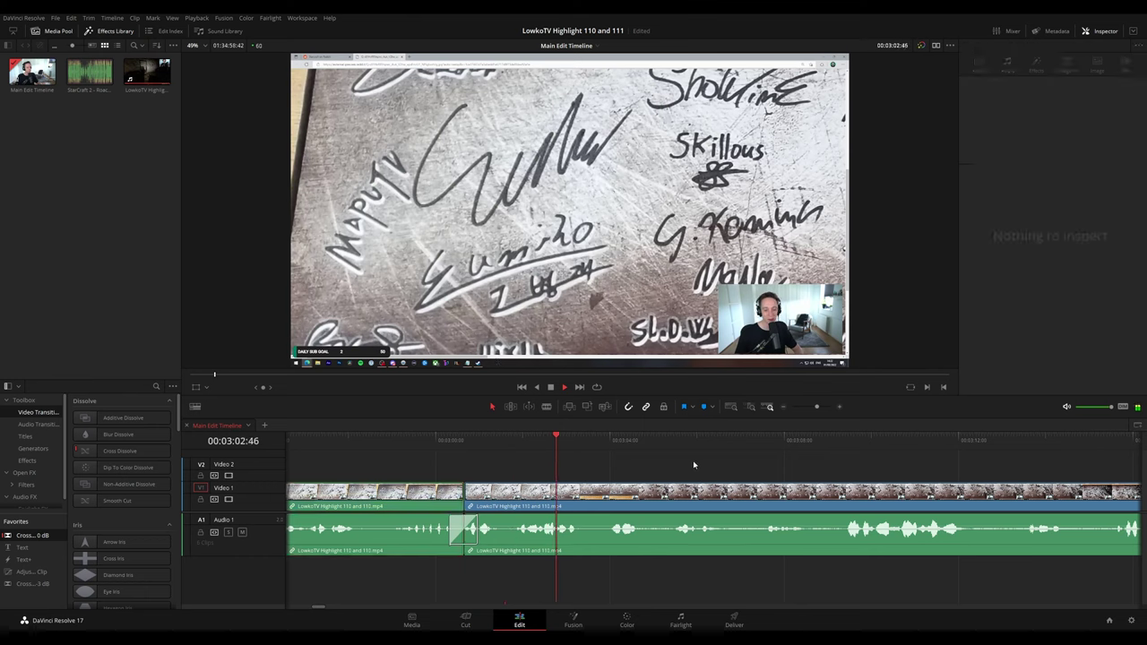
key(space)
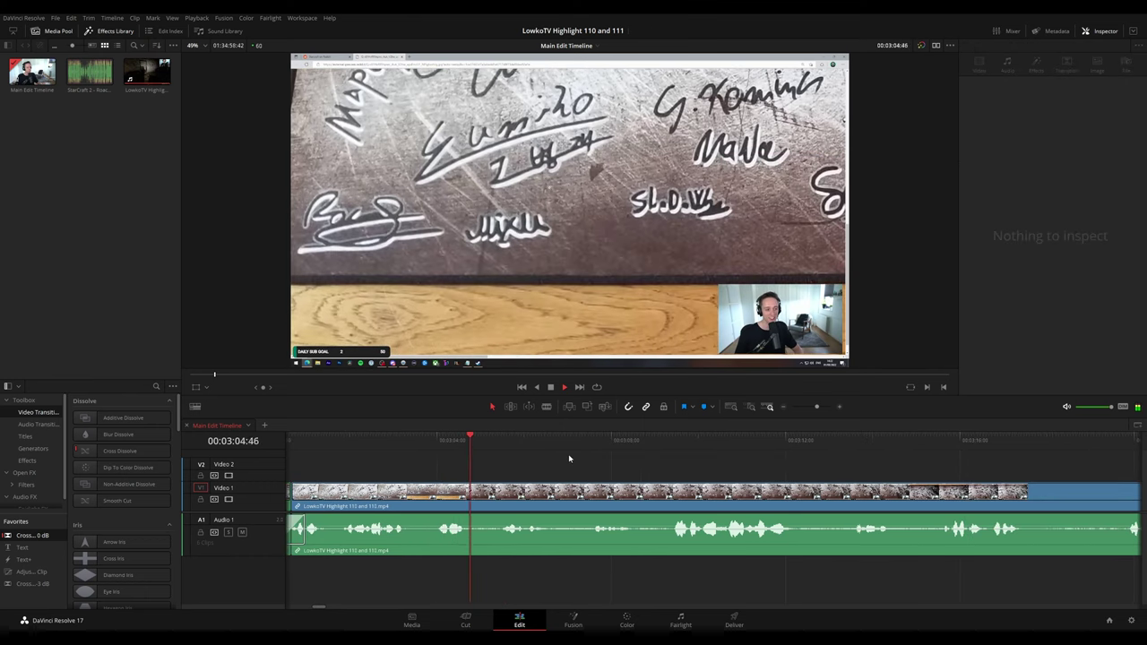
- Review the mousepad commentary from about 00:03:04 to 00:03:32 and bring up the clip's video properties
drag(678, 471, 566, 463)
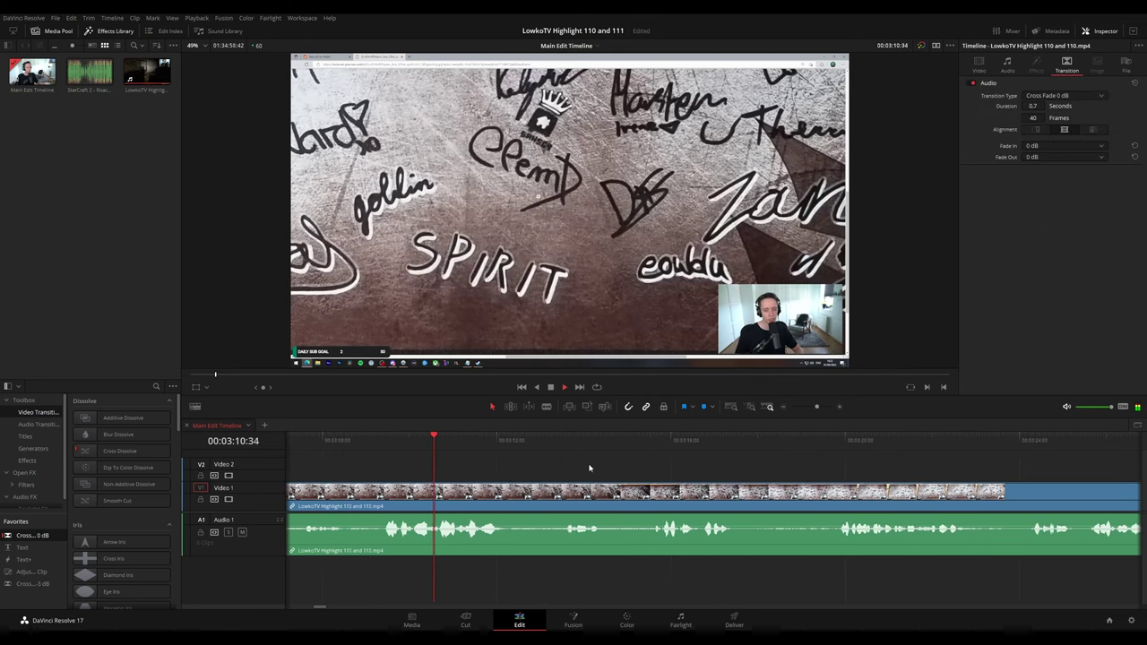
drag(590, 468, 510, 461)
drag(515, 416, 515, 411)
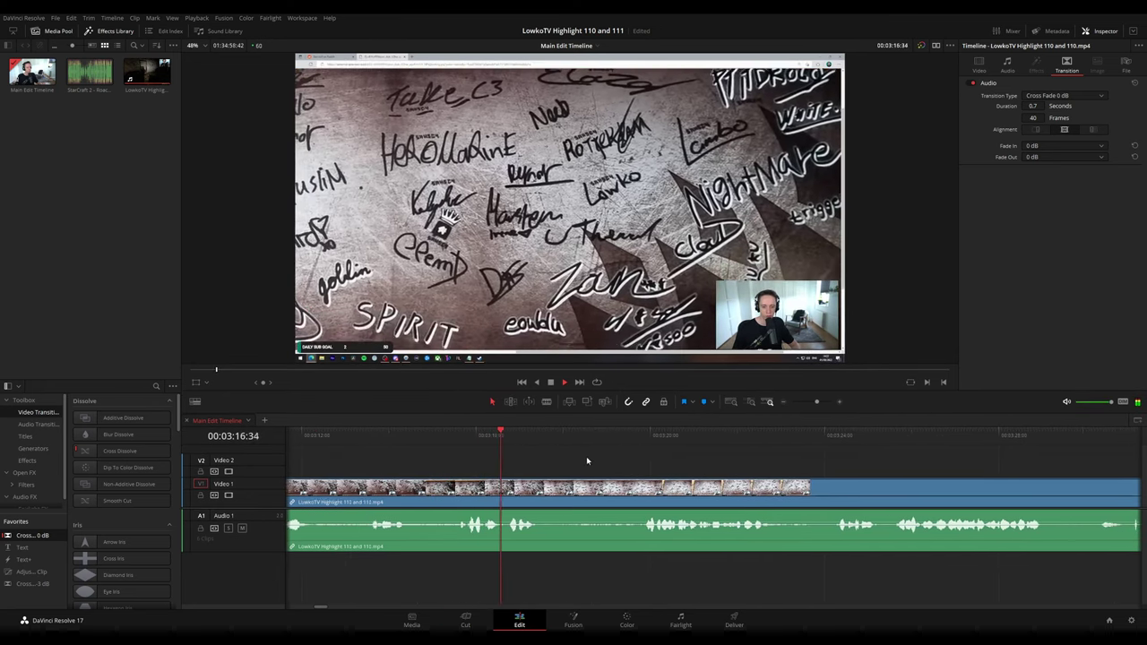
key(space)
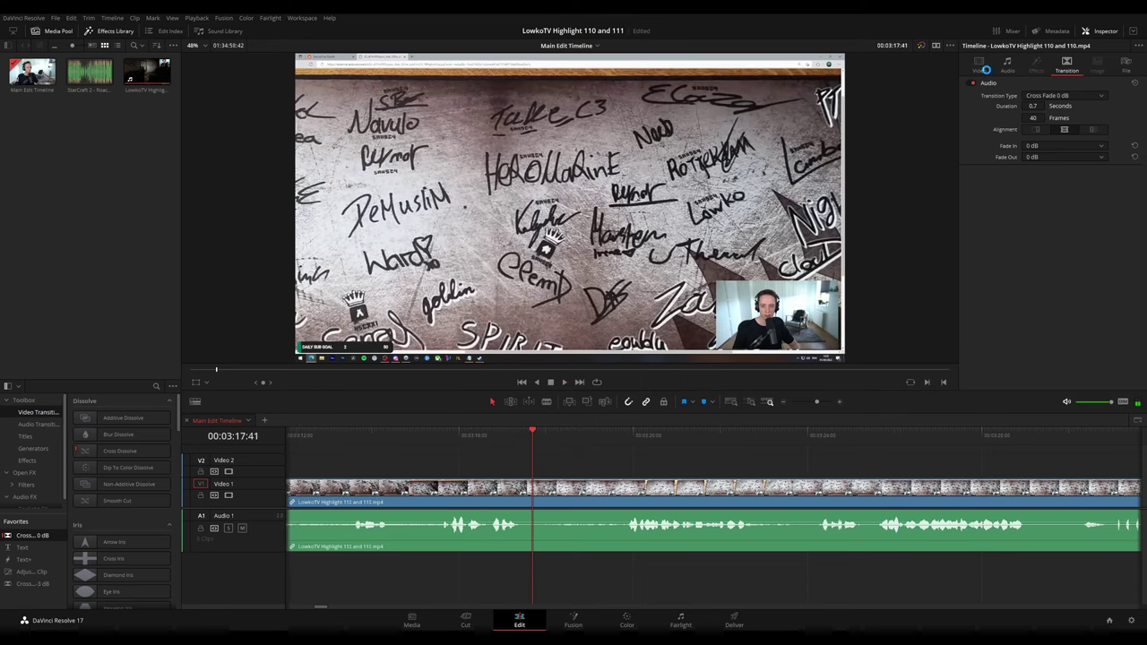
click(979, 65)
key(space)
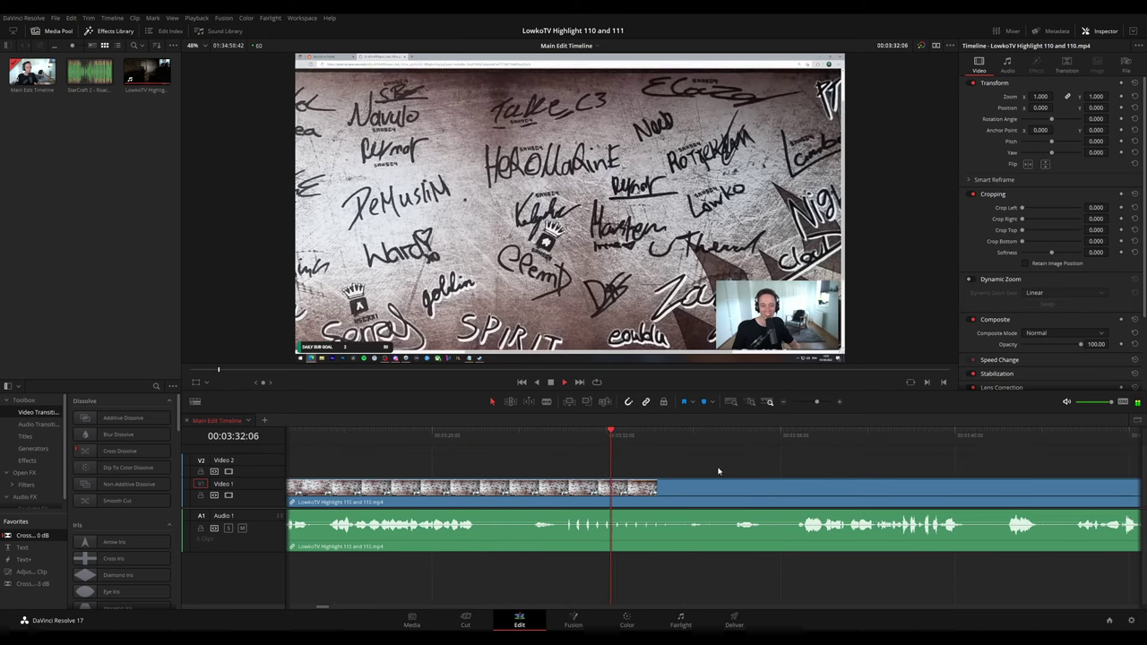
- Cut out the pause from about 00:03:33:40 to 00:03:34:50, close the gap and play across the cut
key(b)
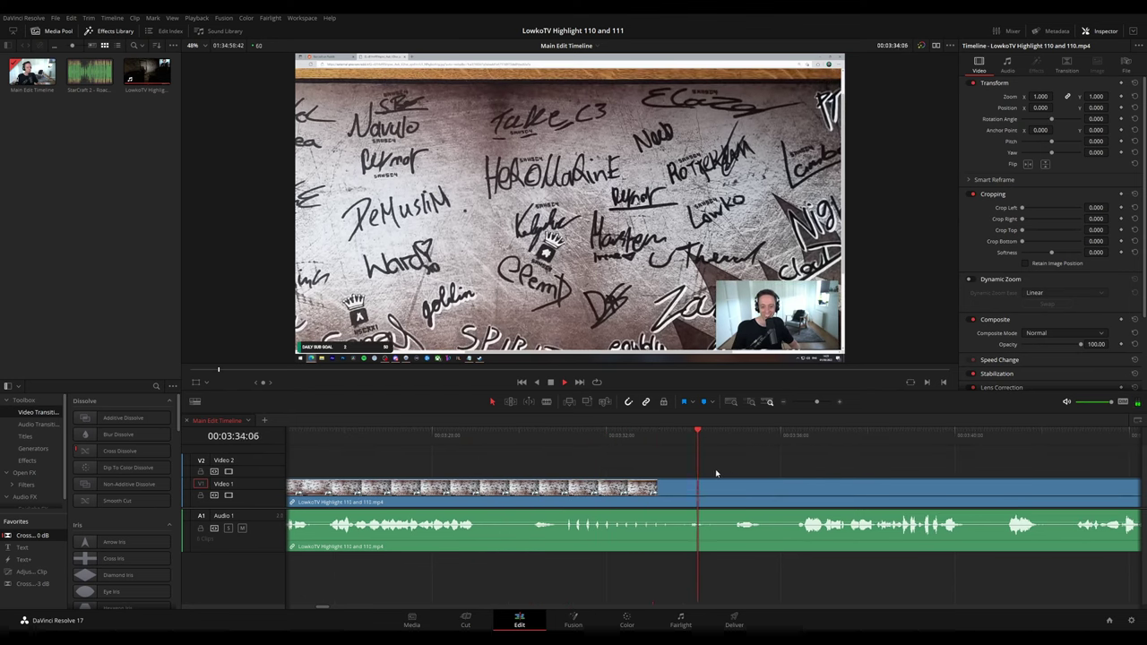
click(681, 497)
click(730, 490)
key(a)
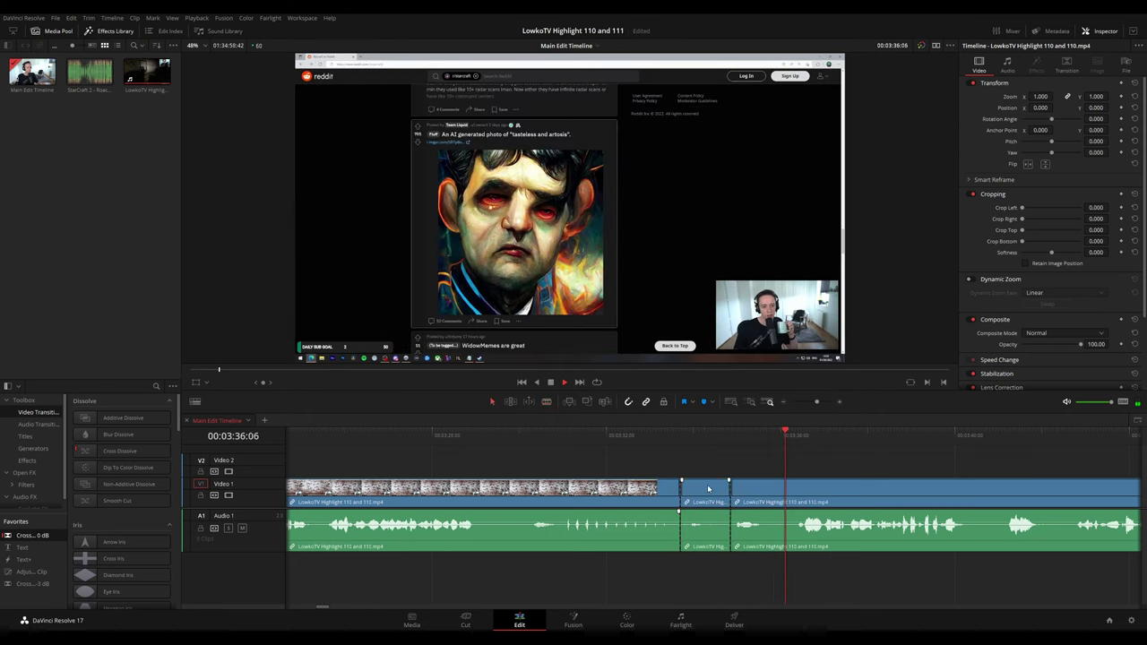
click(708, 488)
key(Delete)
click(652, 436)
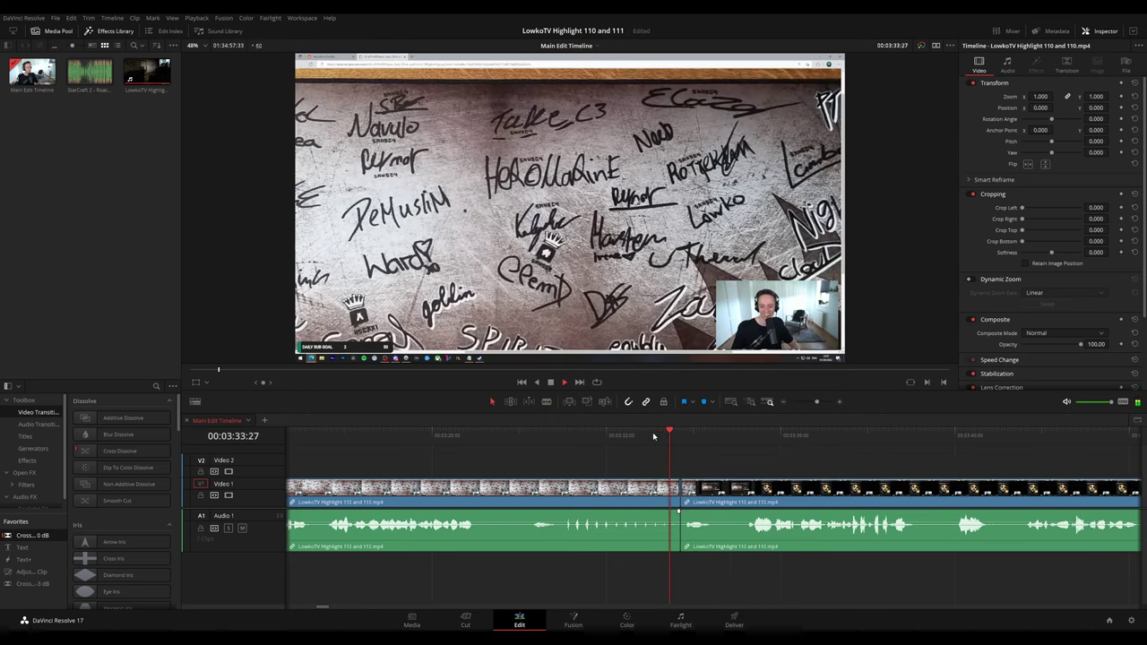
key(space)
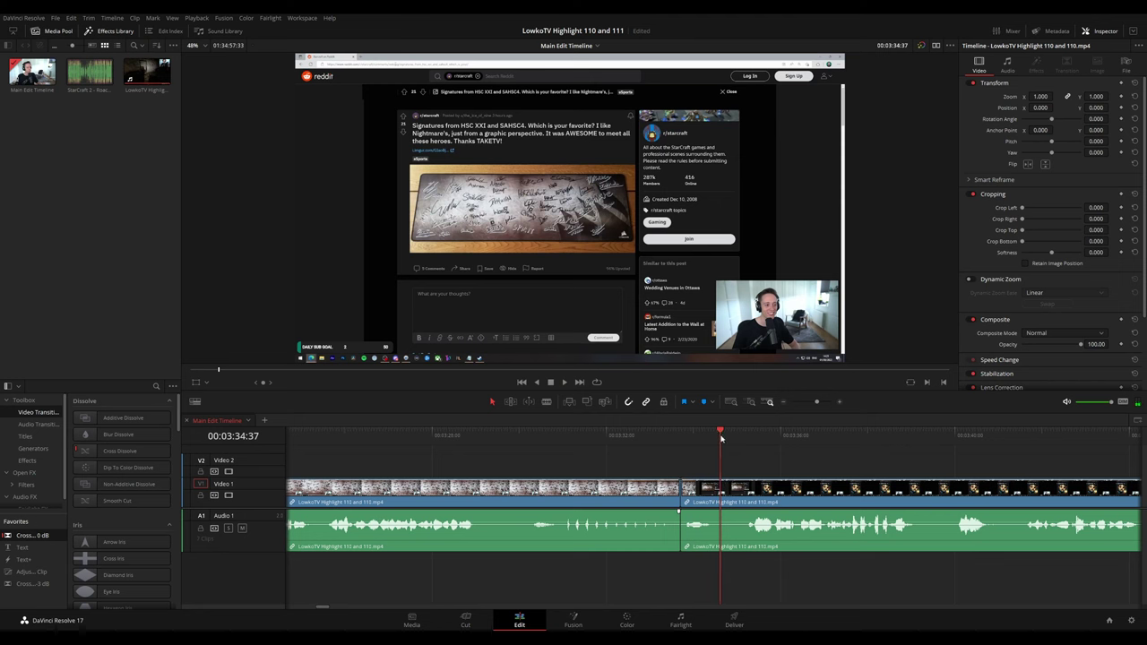
- Remove the short pause between 00:03:34:35 and about 00:03:35:06, closing the gap before the next sentence
key(b)
click(721, 488)
click(741, 490)
key(a)
click(730, 494)
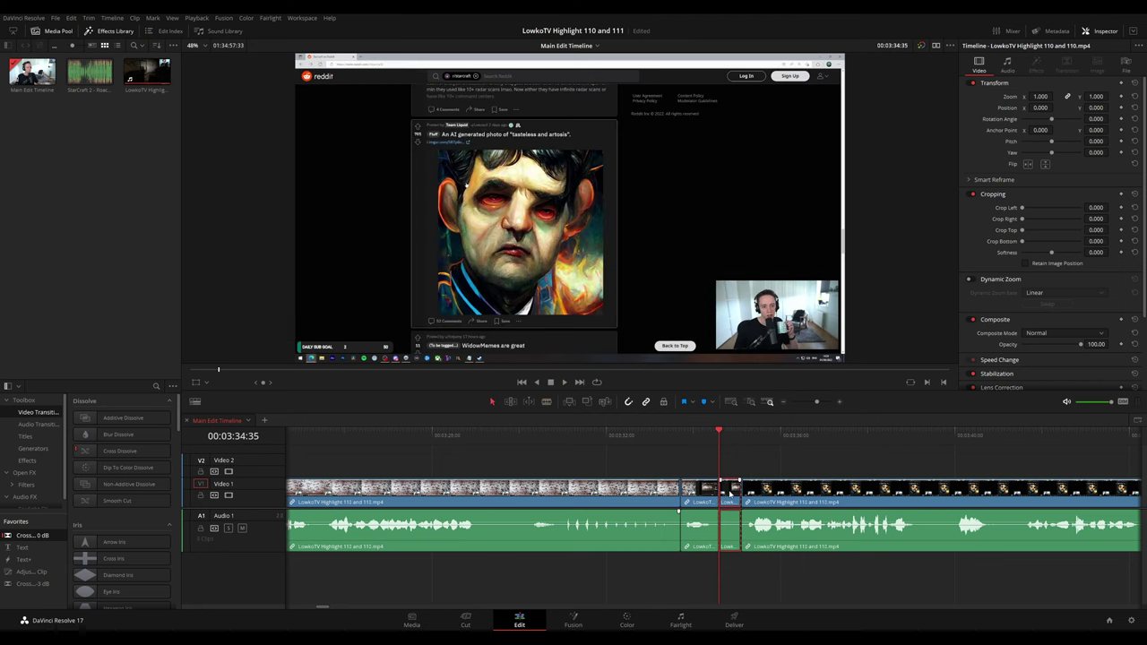
key(Delete)
- Colour the two finished clips before 00:03:34:35 green and add a 29-frame Cross Fade 0 dB to the audio cut between them
click(663, 484)
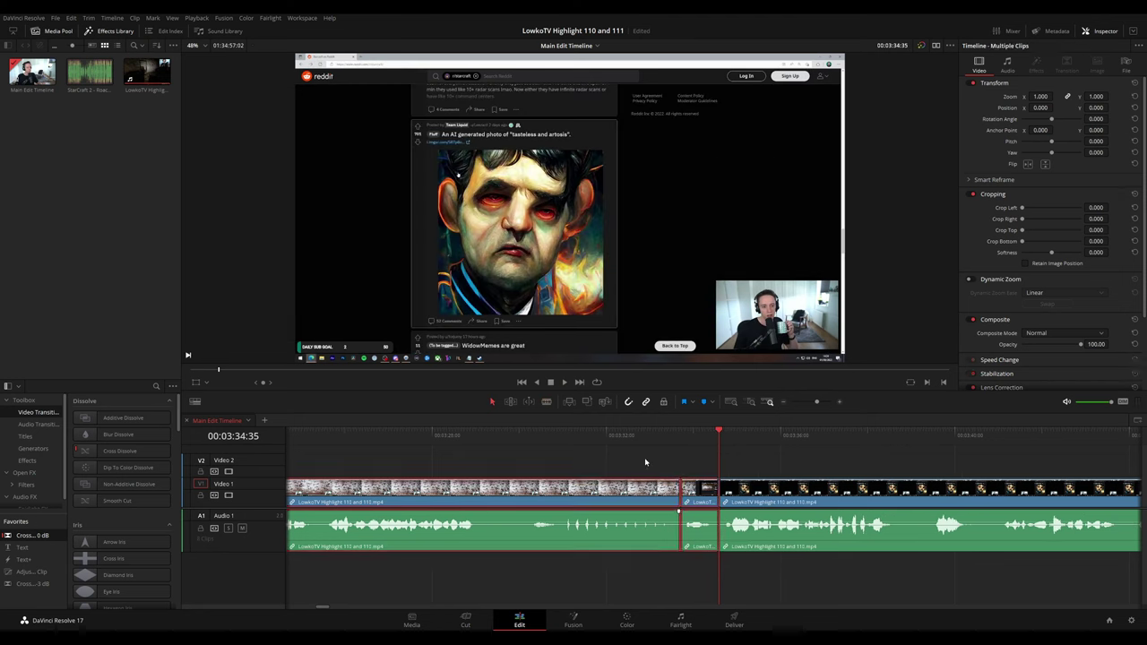
key(g)
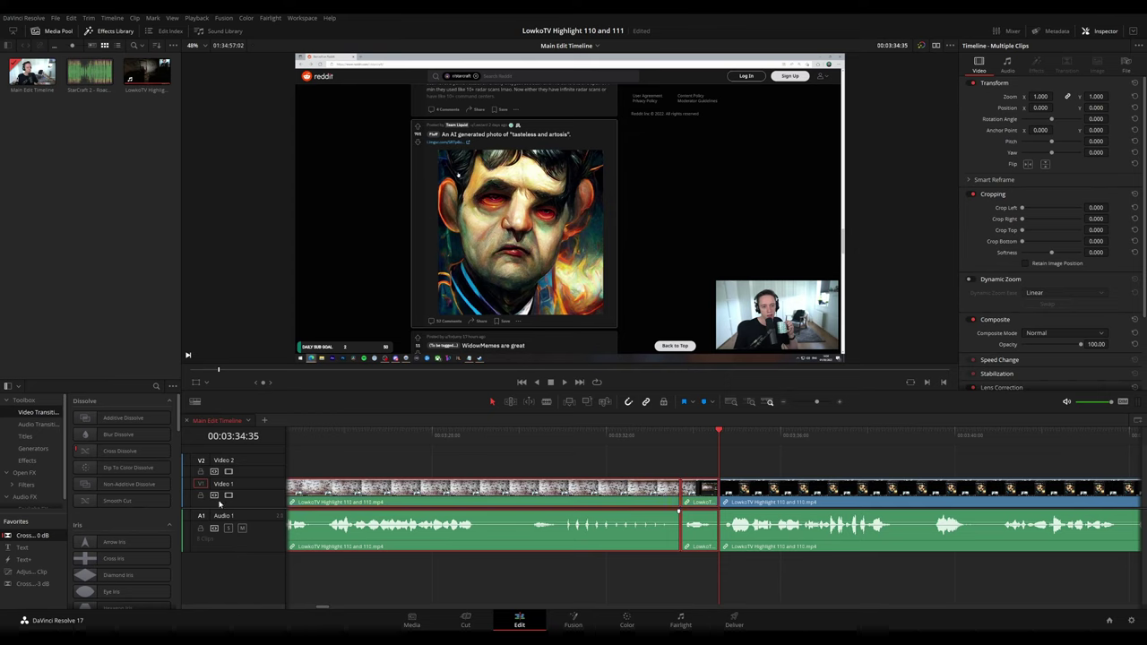
drag(660, 528, 693, 529)
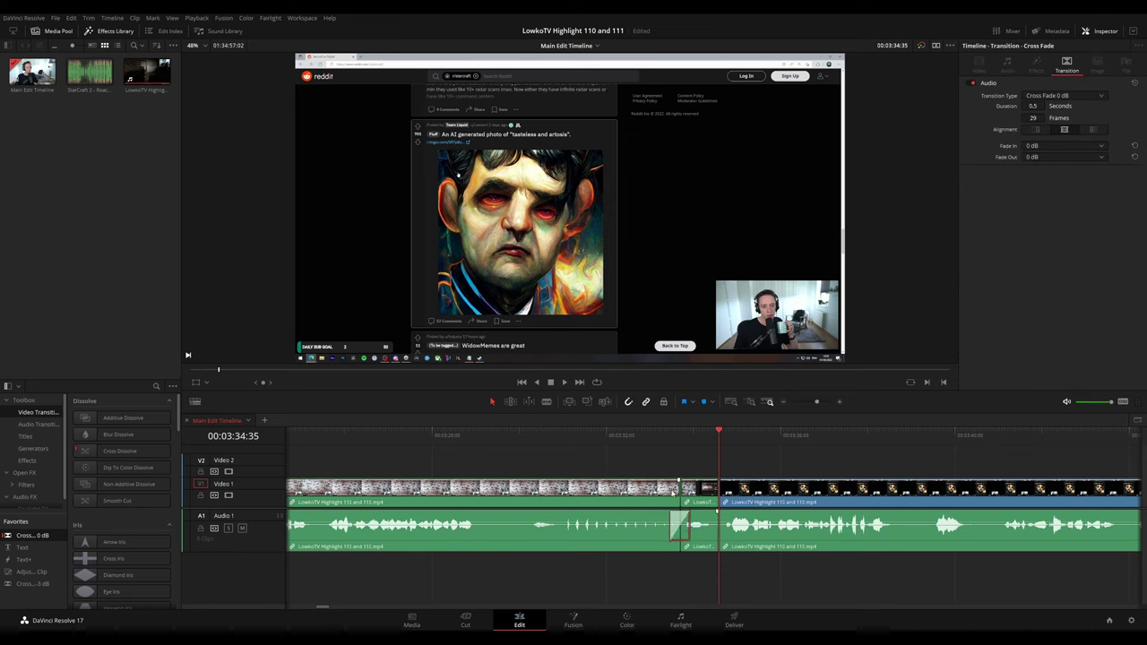
- Play across the new cross fade and review the Reddit portrait commentary from about 00:03:32 to 00:03:51
click(625, 435)
key(space)
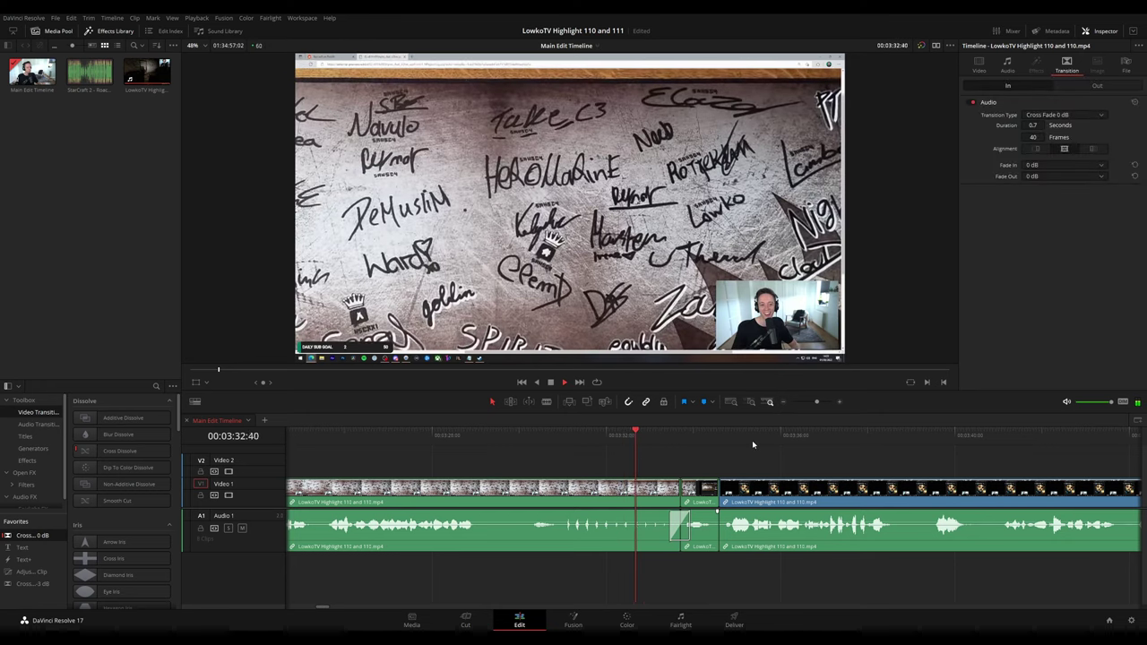
drag(845, 474, 626, 461)
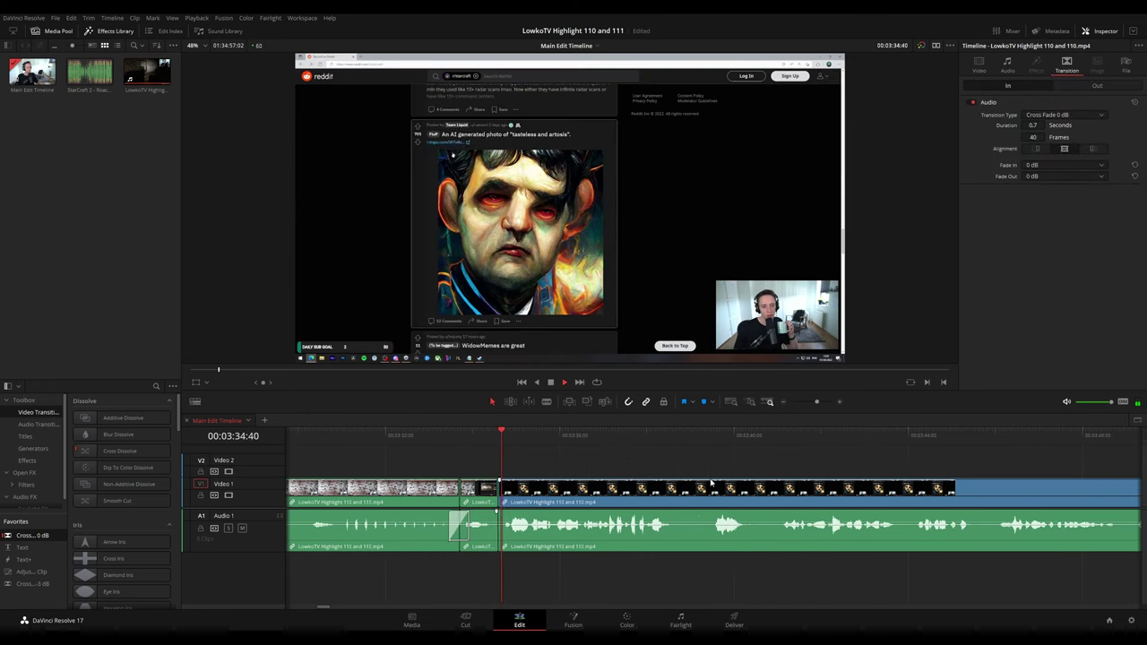
click(403, 433)
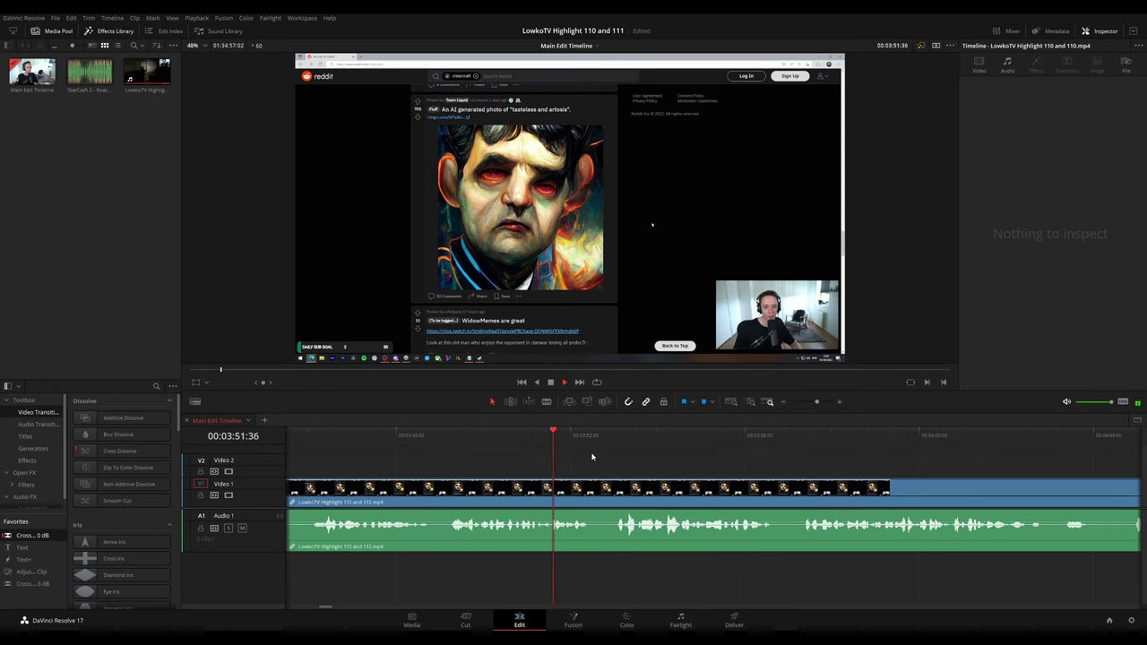
- Place an Adjustment Clip on Video 2 at 00:03:49:11 and enlarge the webcam with zoom 1.690, position X -846 and Y 399
click(450, 432)
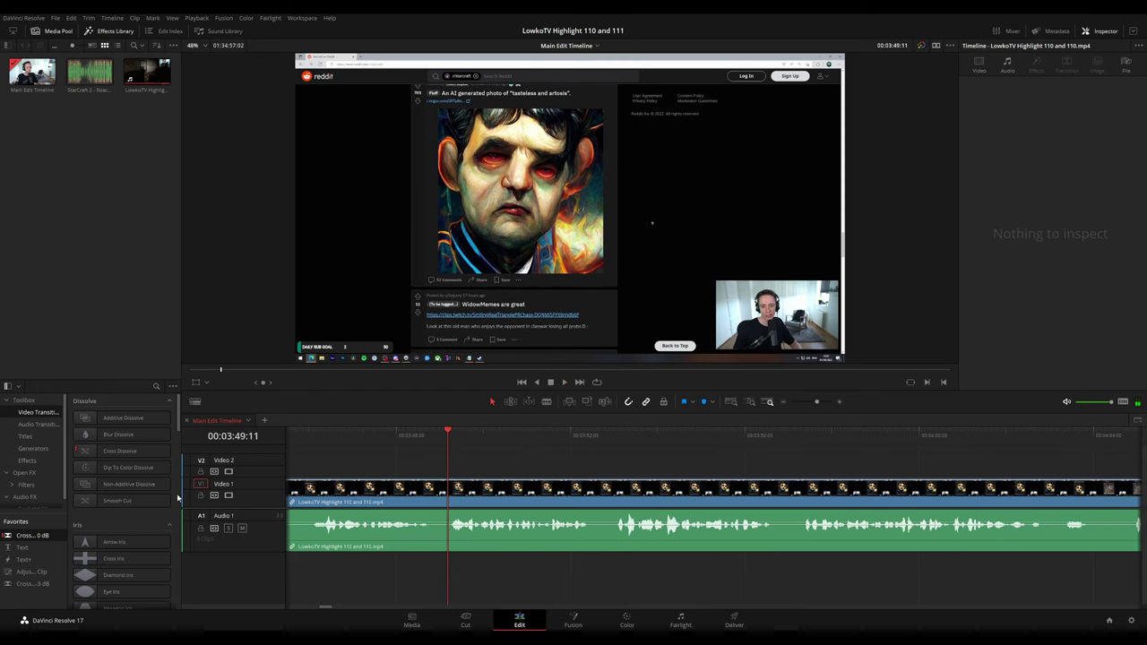
drag(31, 571, 492, 470)
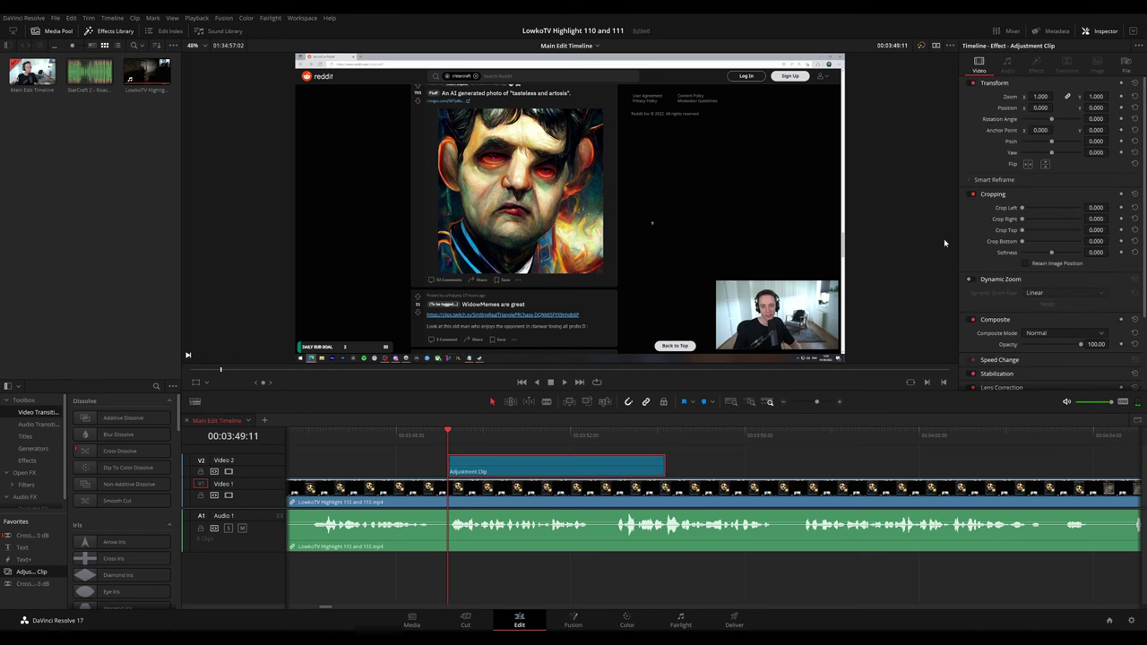
drag(1032, 96, 1093, 96)
drag(707, 233, 527, 147)
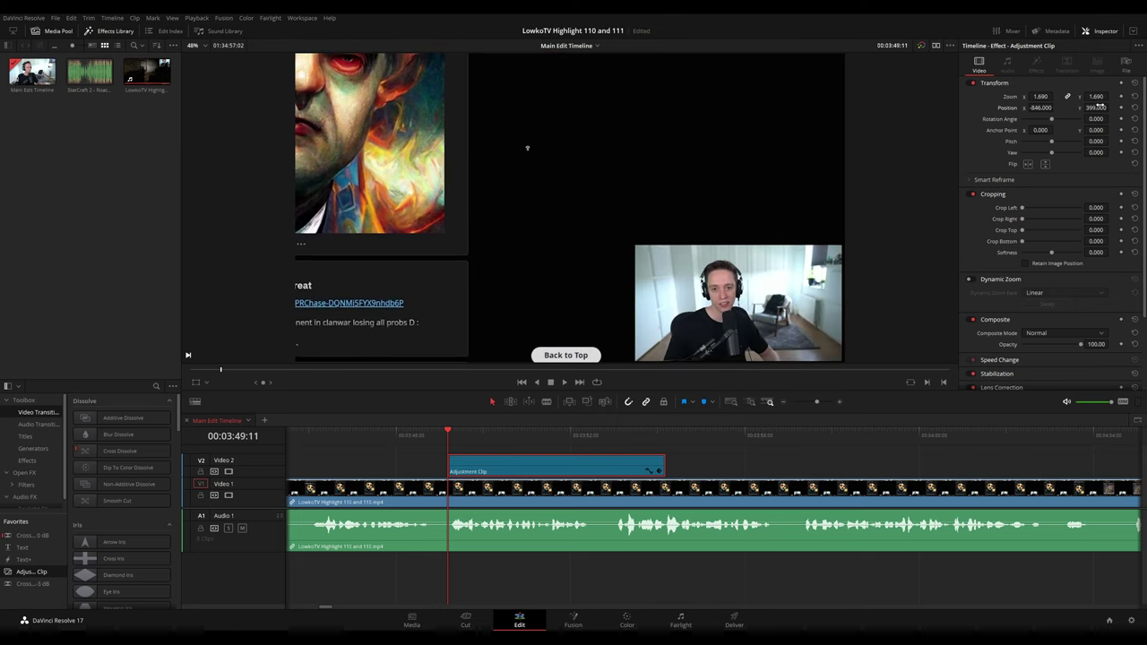
- Extend the end of the webcam zoom's Adjustment Clip on Video 2 to about 00:03:56:40
key(space)
click(773, 468)
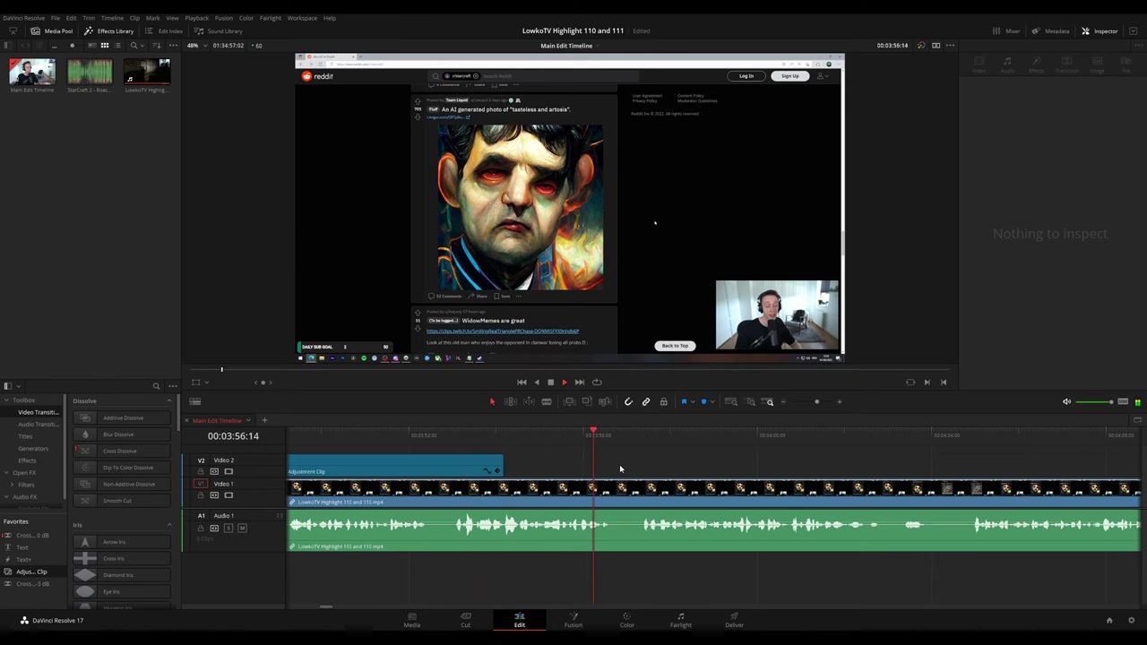
key(space)
drag(502, 467, 615, 467)
key(space)
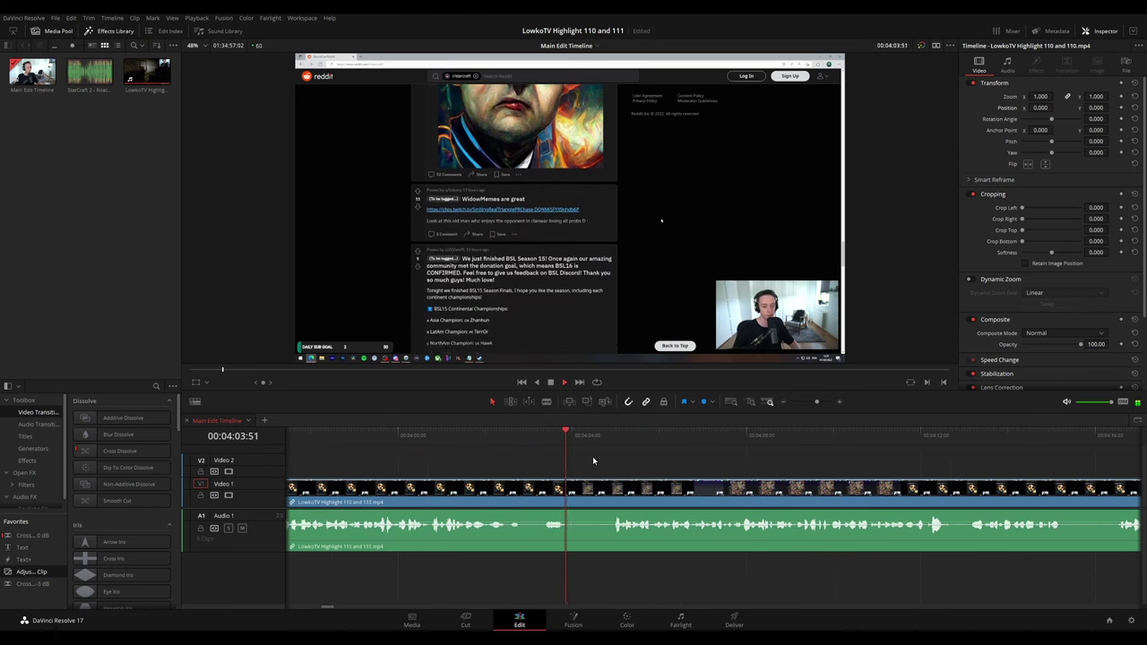
- Remove the pause between about 00:04:04:08 and 00:04:04:47, closing the gap before the next sentence
key(space)
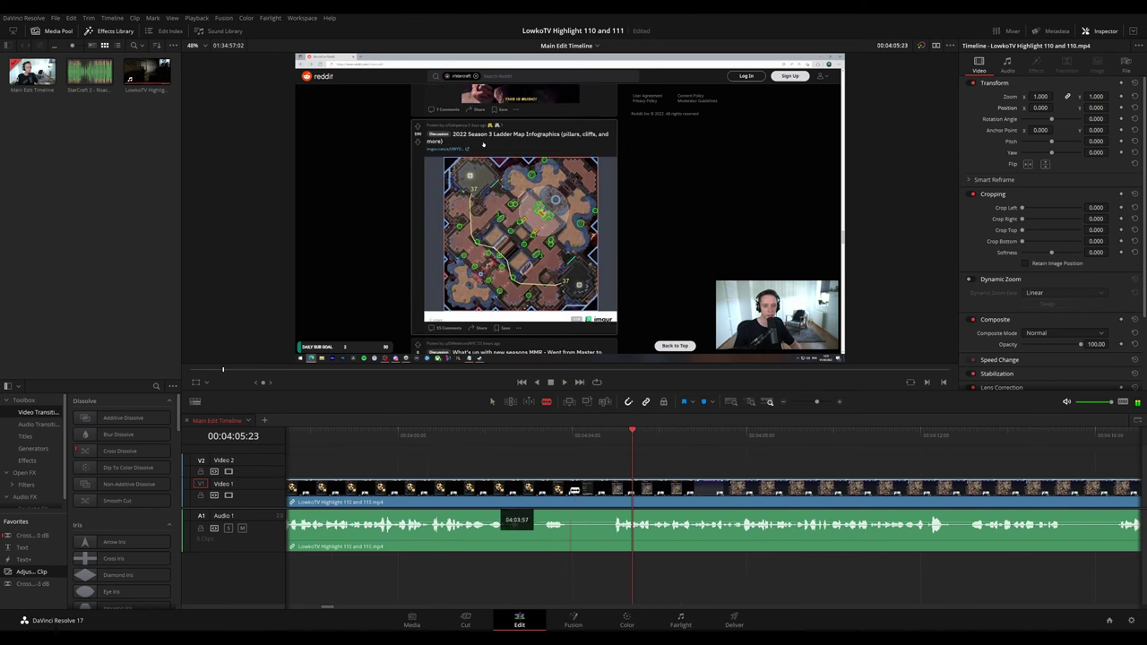
click(581, 492)
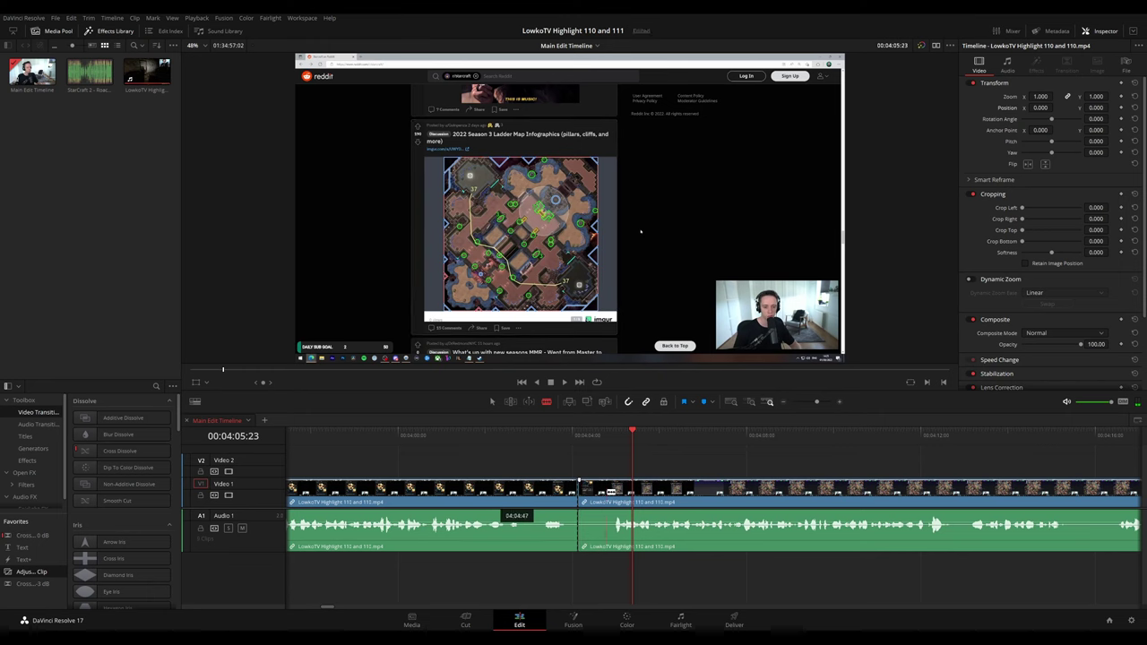
click(608, 523)
key(a)
key(Delete)
click(539, 436)
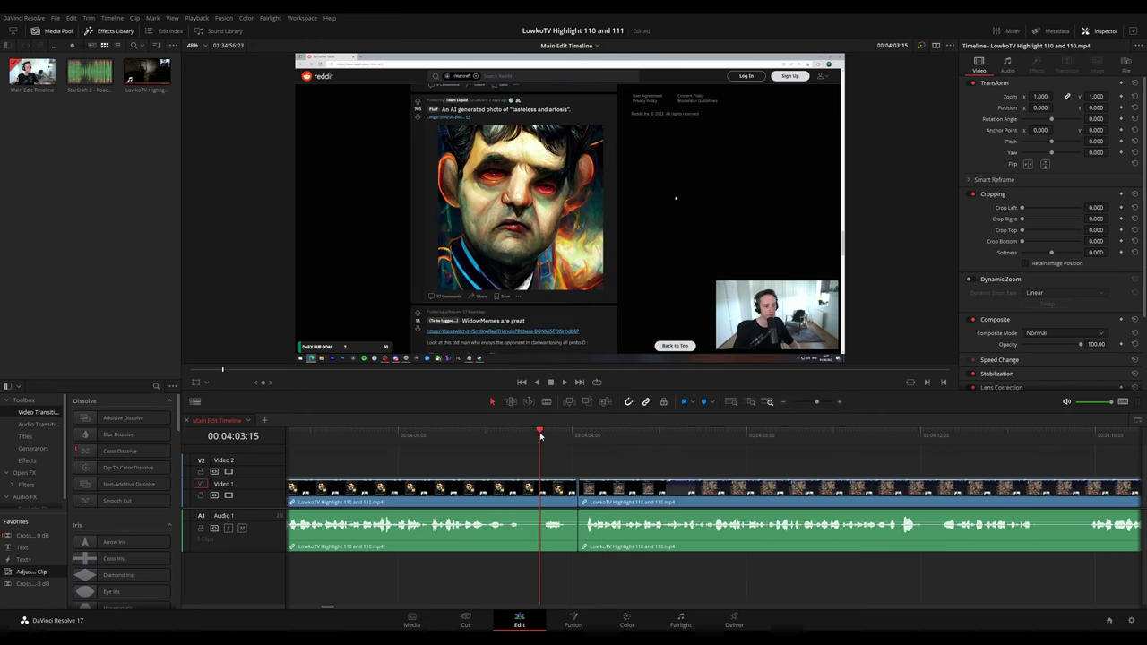
- Colour the finished clip before the cut at about 00:04:04:08 green and review the ladder map commentary up to about 00:05:02
key(space)
click(537, 496)
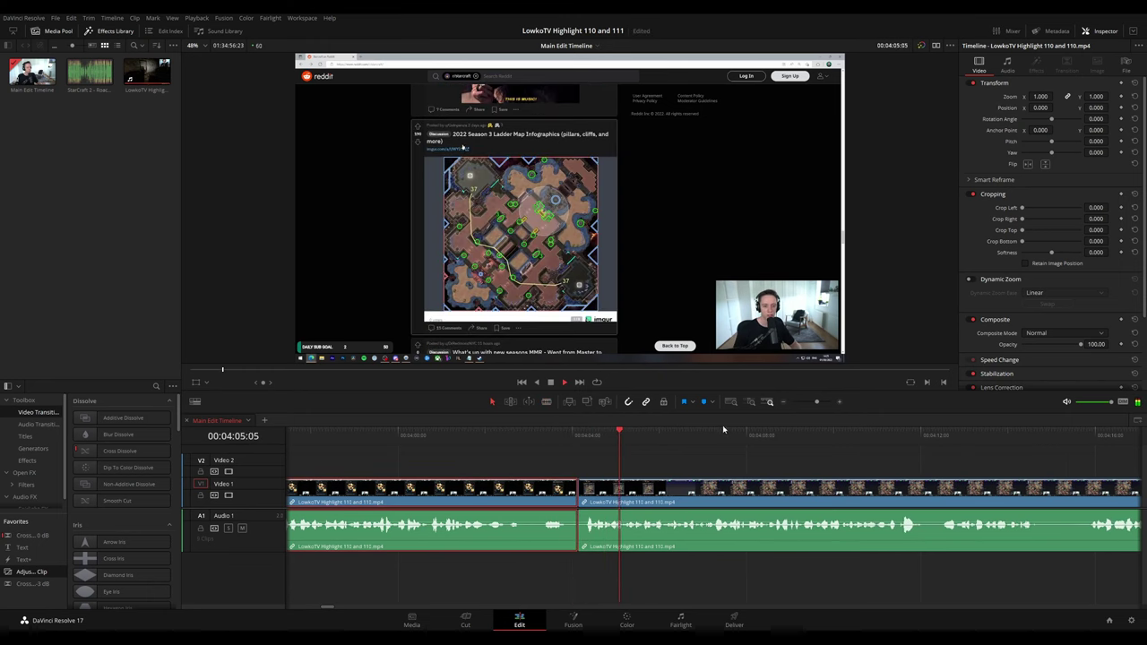
key(g)
click(752, 461)
scroll(770, 464, right, 1)
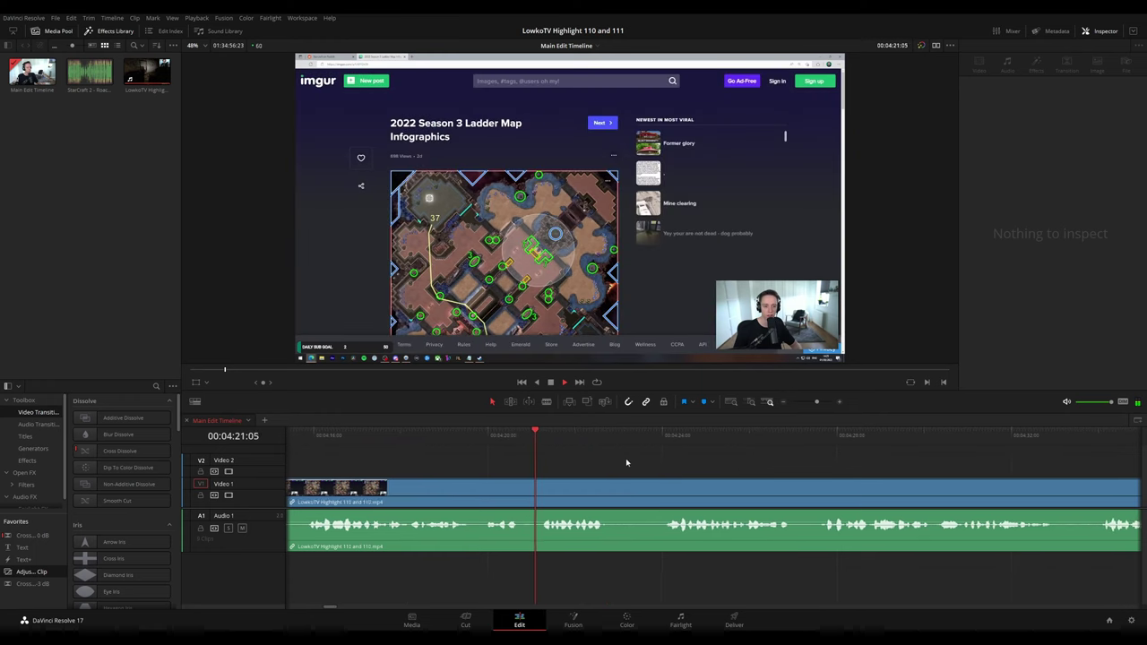
click(565, 435)
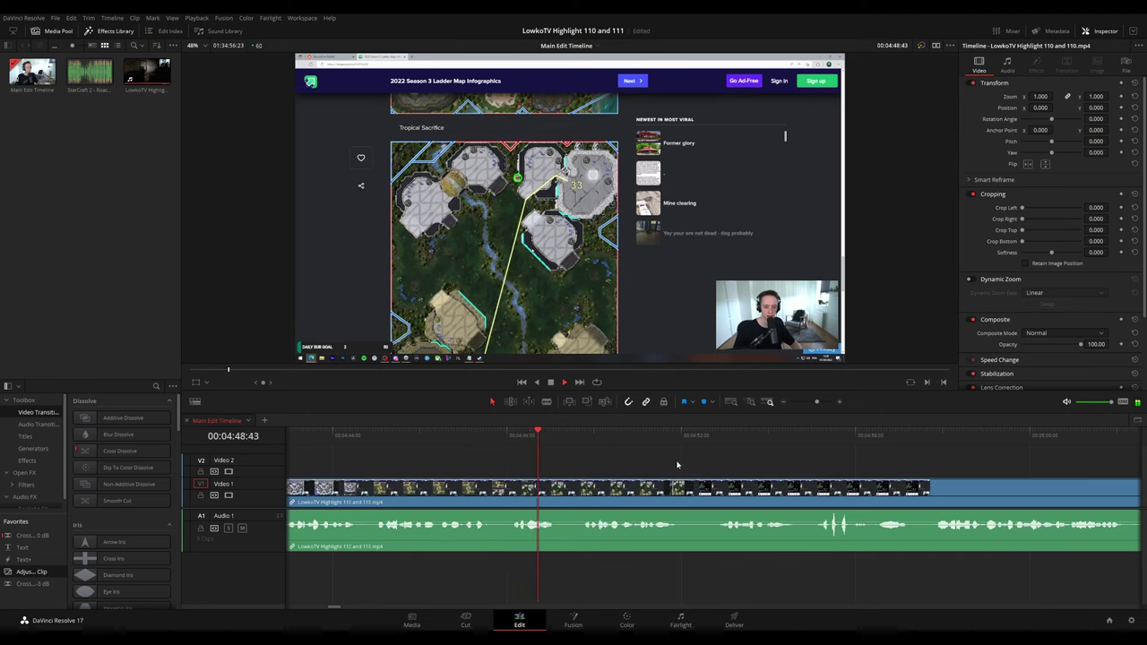
click(517, 438)
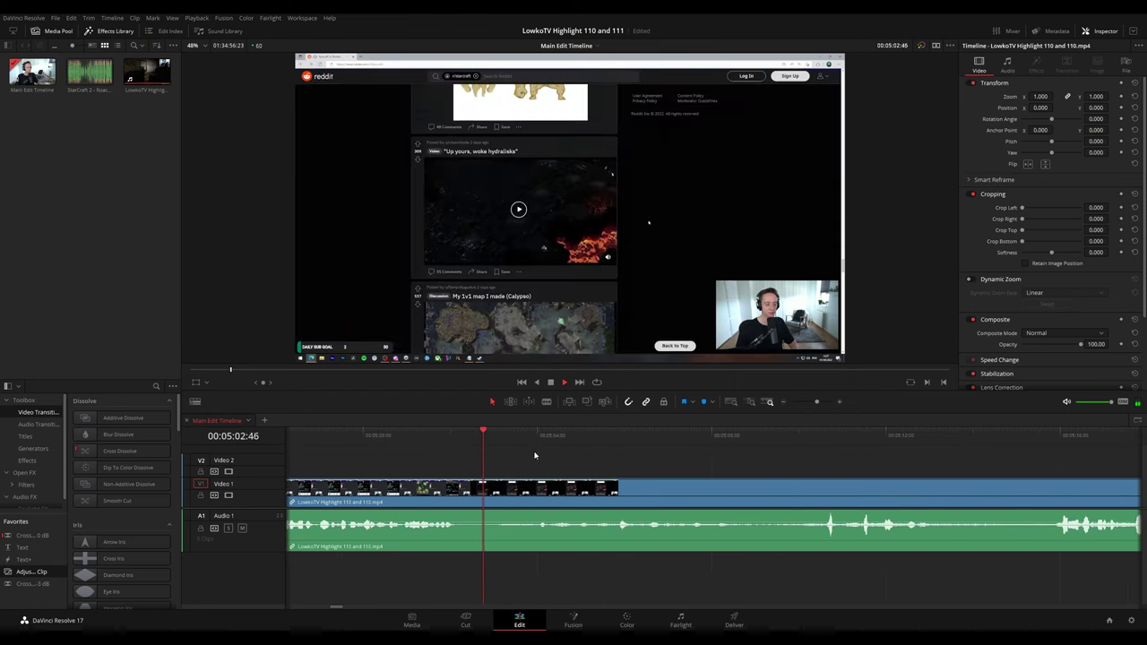
- Remove the short pause between 00:05:02:27 and about 00:05:02:55, closing the gap
drag(455, 434, 460, 433)
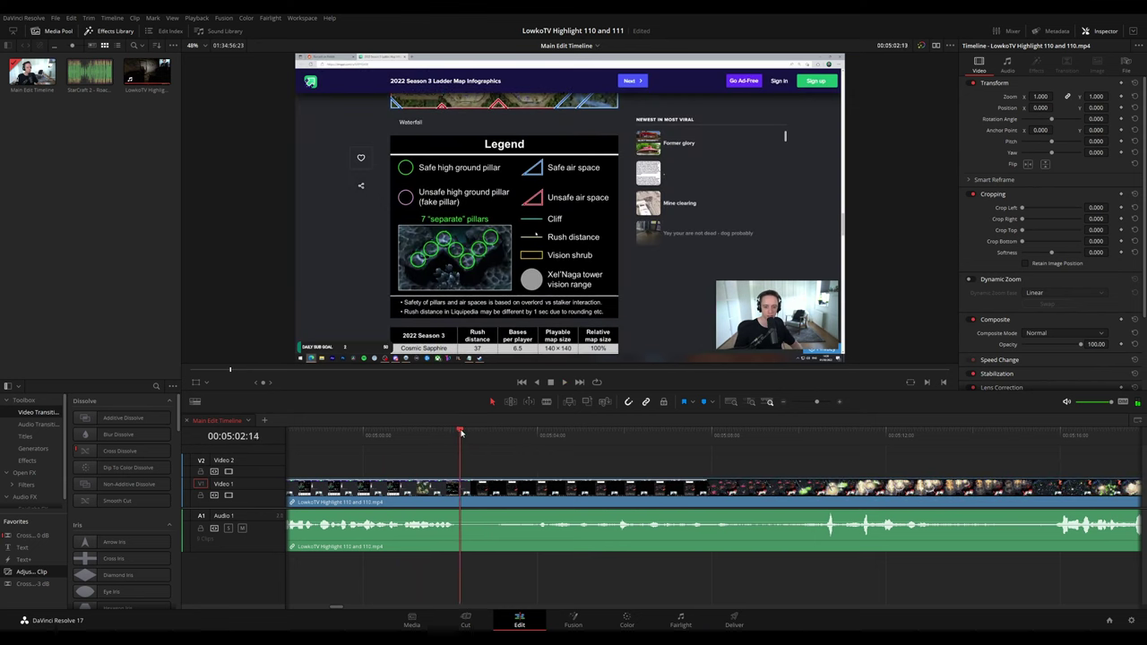
click(480, 487)
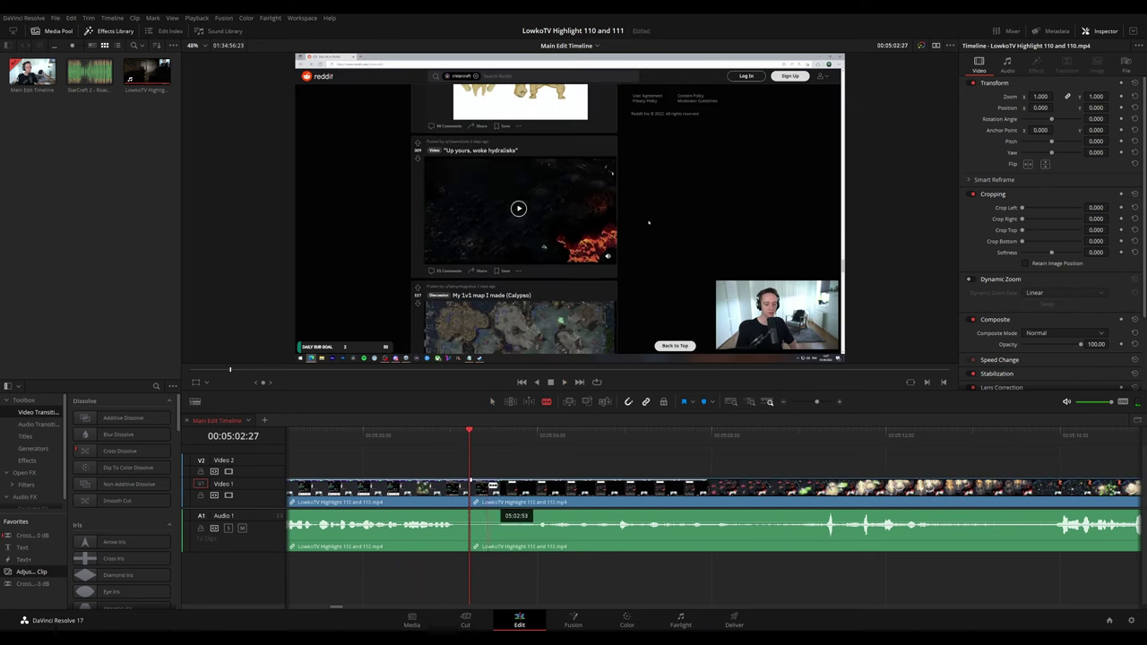
key(Delete)
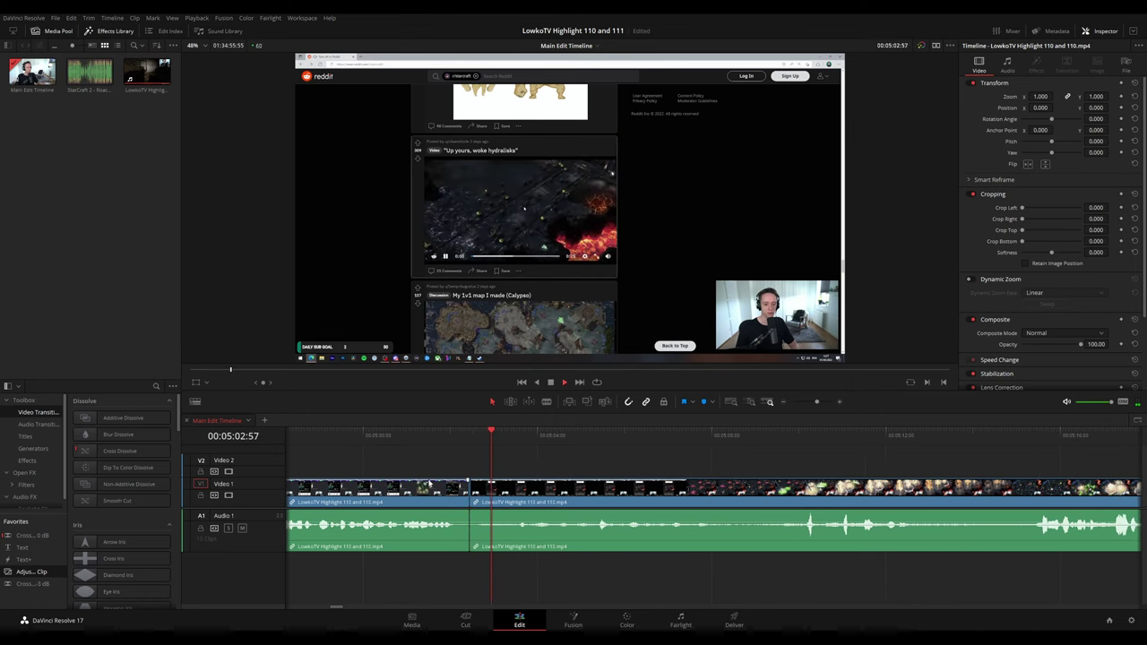
- Colour the clip ending at 00:05:02:27 green and review the StarCraft video reaction up to about 00:05:45
click(429, 484)
key(g)
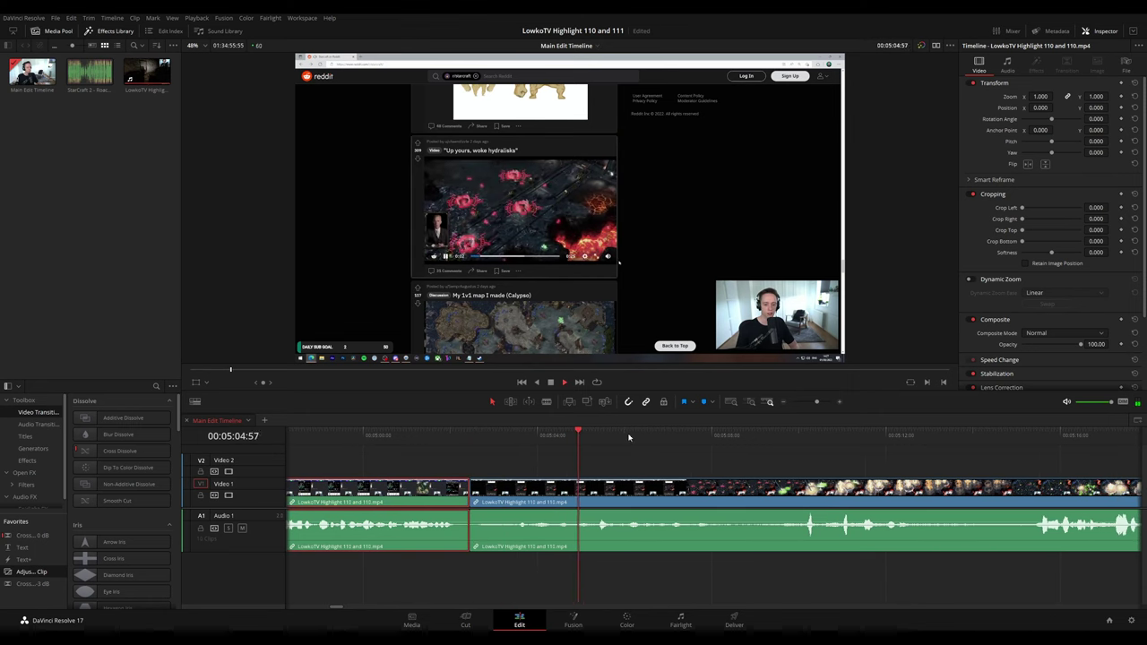
click(661, 455)
drag(683, 460, 621, 448)
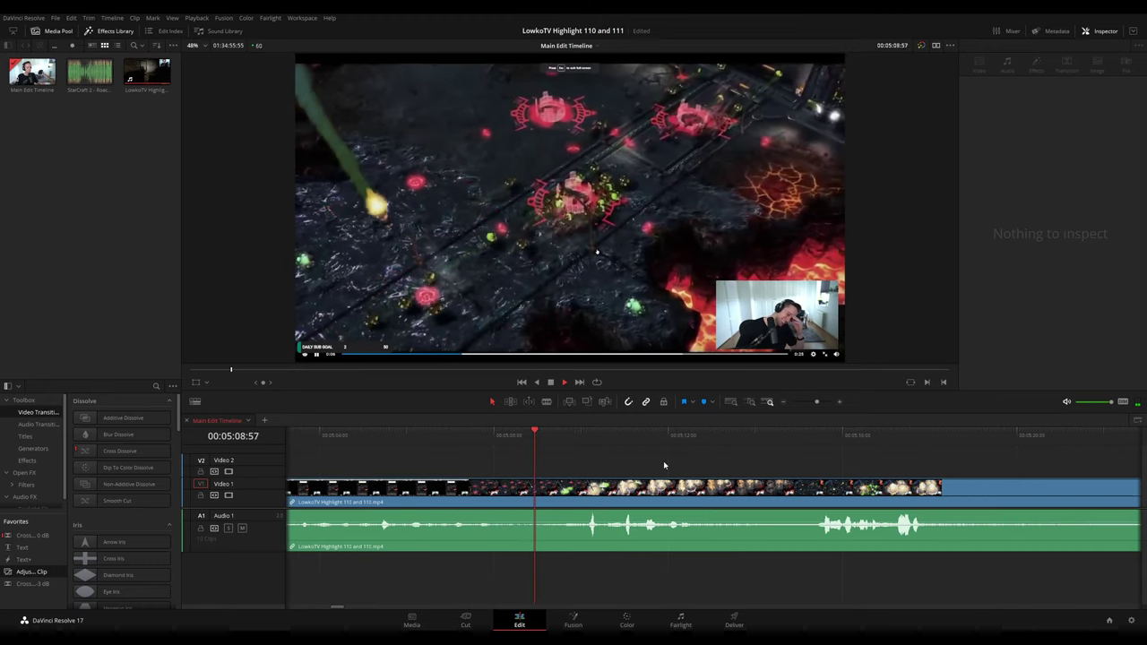
drag(685, 466, 552, 458)
click(690, 437)
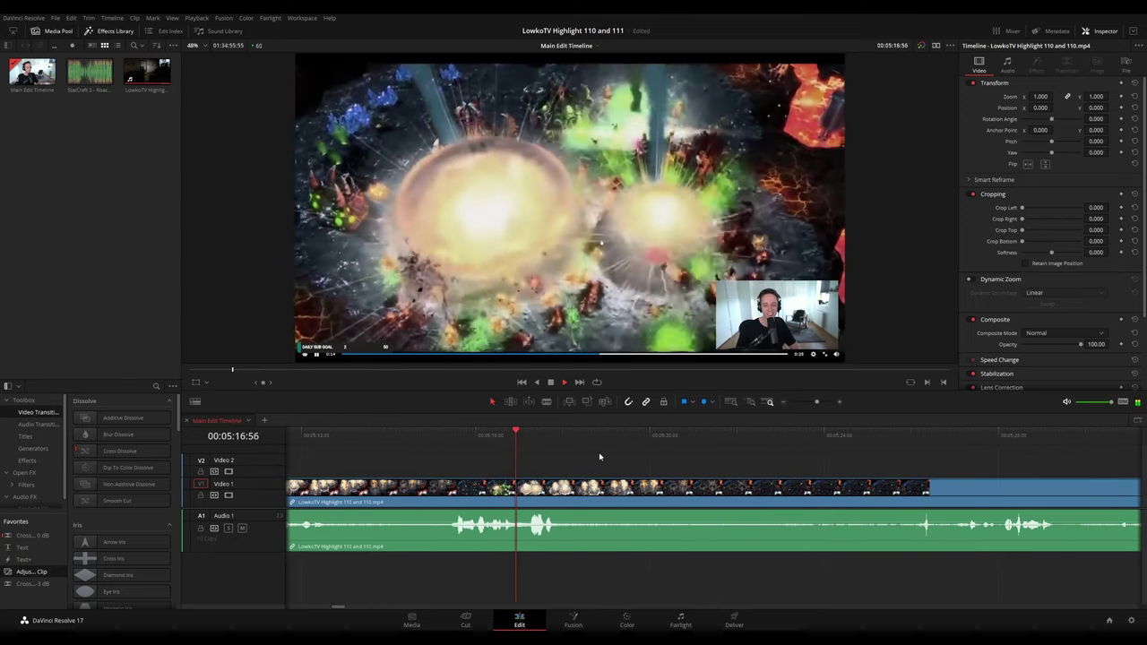
drag(524, 439, 790, 450)
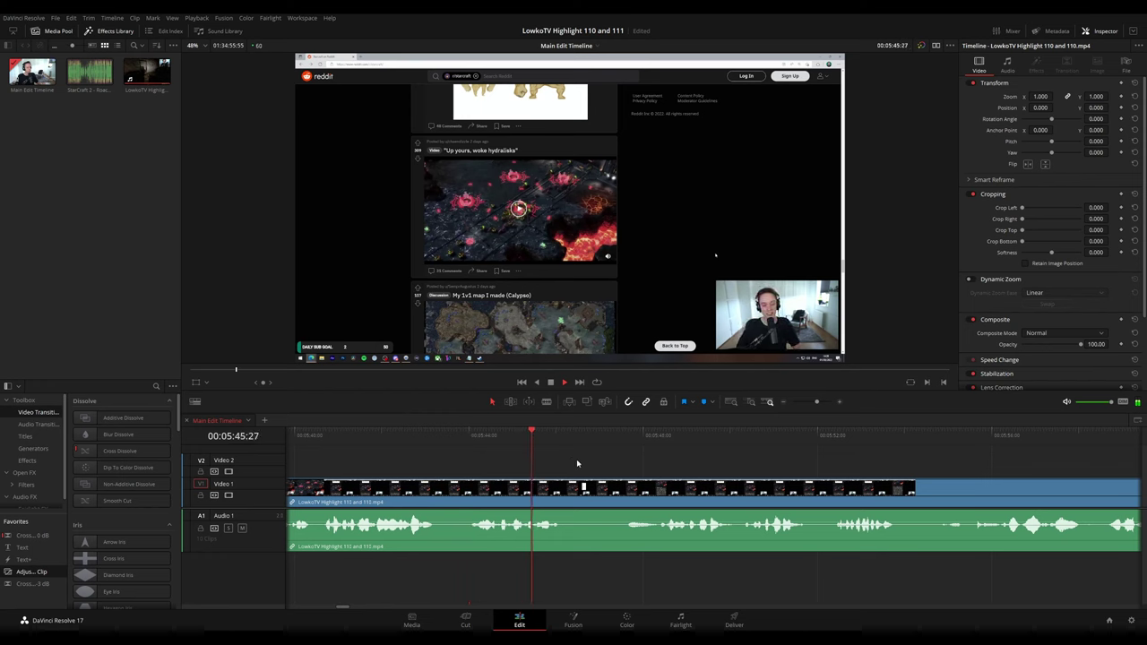
- Remove the section between about 00:05:46:21 and 00:05:48:20, closing the gap
key(space)
key(b)
click(574, 489)
key(space)
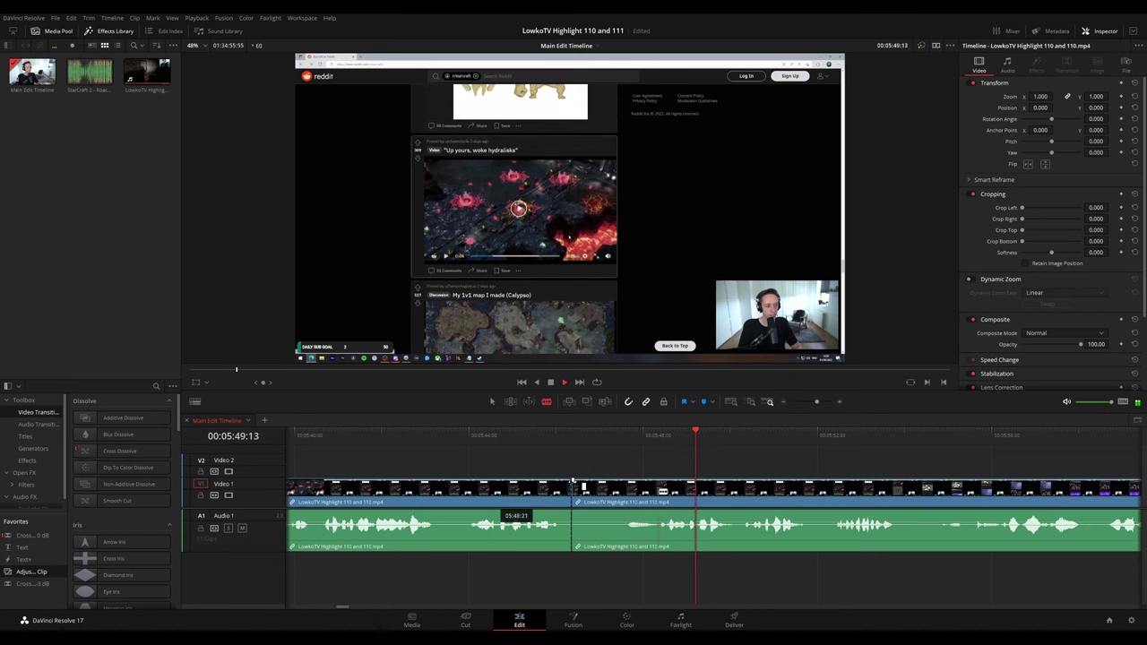
key(space)
click(659, 491)
key(a)
click(640, 495)
key(Delete)
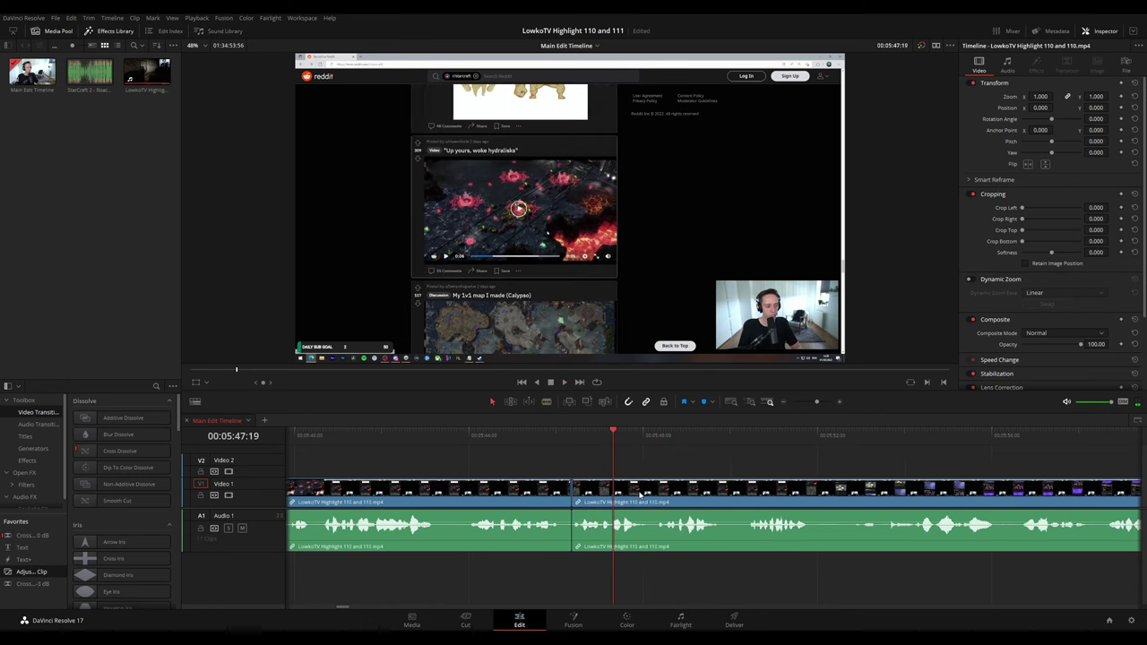
- Colour the clip before the cut at about 00:05:46:21 green and play across the join to about 00:05:50
key(space)
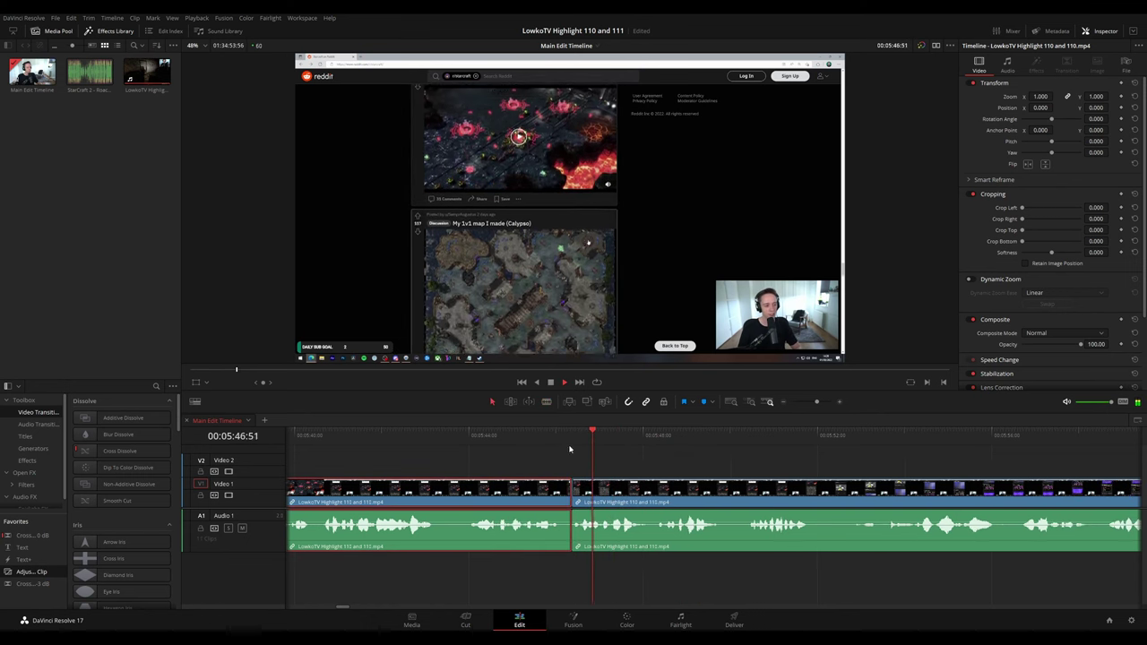
click(747, 459)
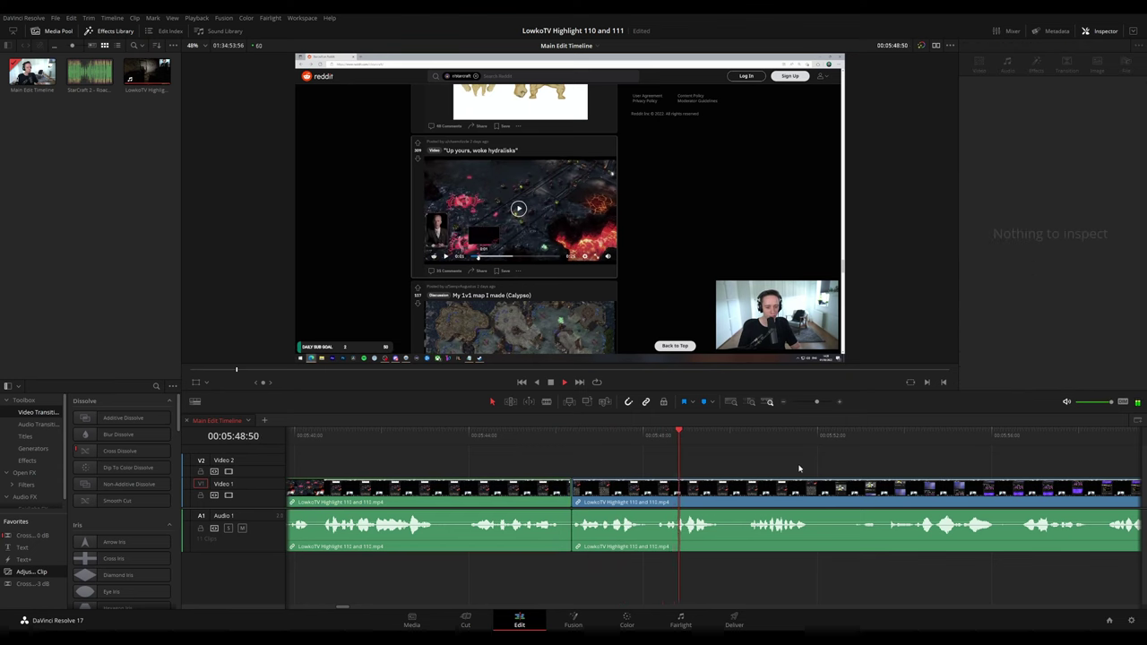
drag(799, 467, 580, 454)
scroll(538, 456, right, 2)
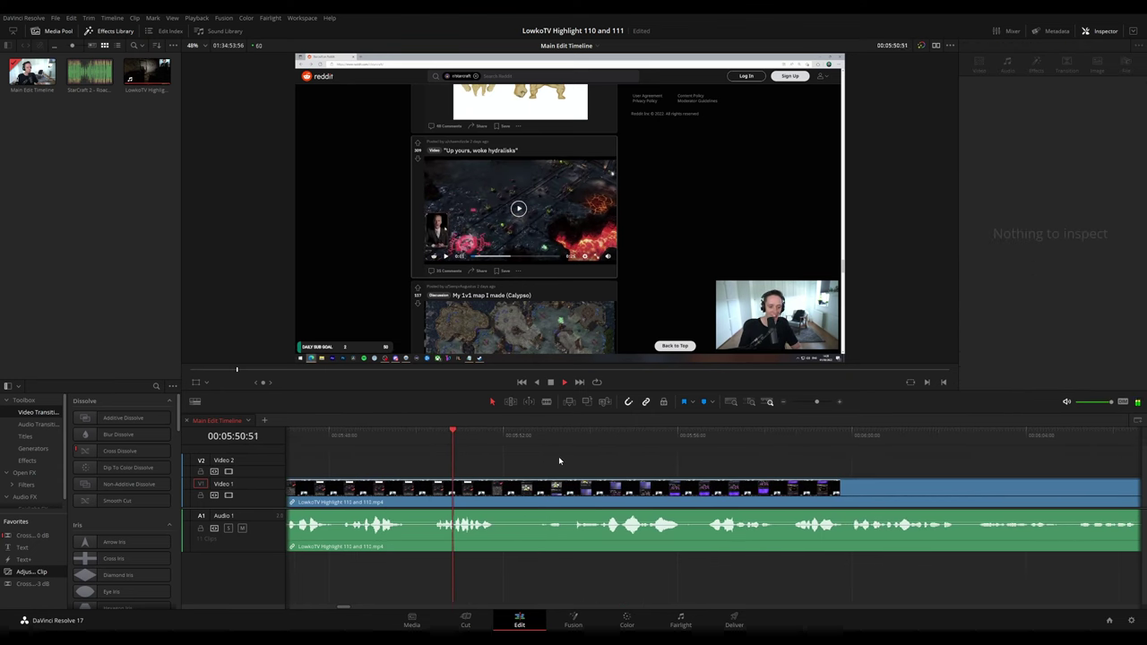
- Place an Adjustment Clip on Video 2 from about 00:05:48:10 to 00:05:50:03, with zoom 2.950, position X 772 and Y 28
drag(346, 434, 599, 464)
click(488, 436)
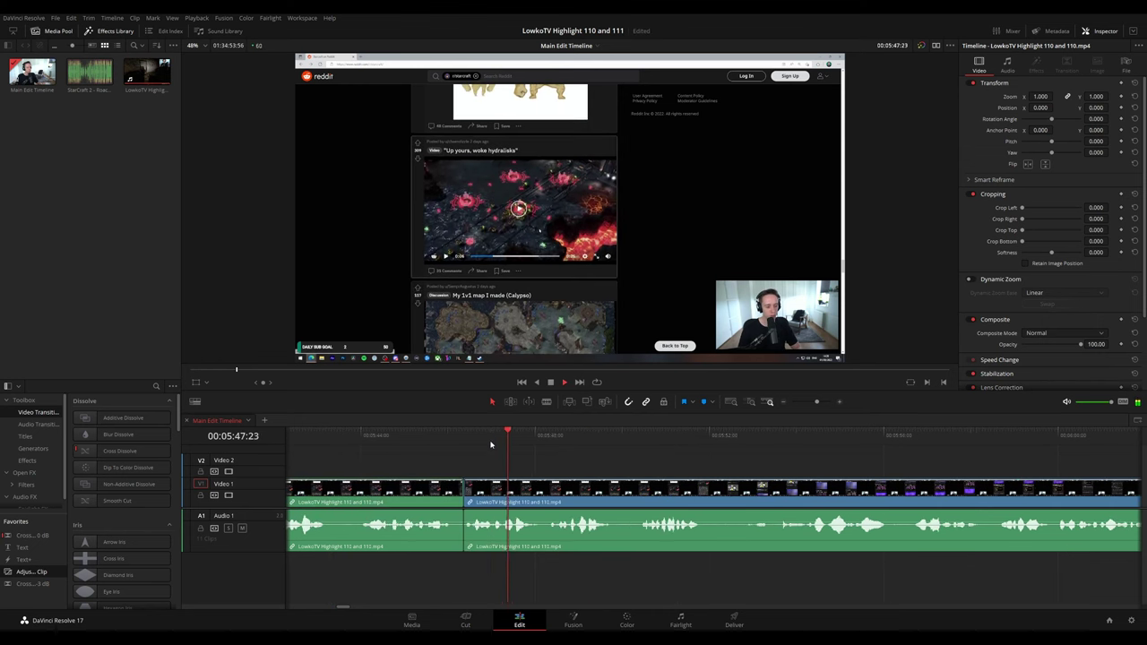
drag(51, 571, 544, 473)
drag(755, 470, 624, 468)
drag(1043, 96, 1112, 108)
- Extend the new Adjustment Clip's end to 00:05:50:25, trim its start to 00:05:48:40 and play the zoom back
key(space)
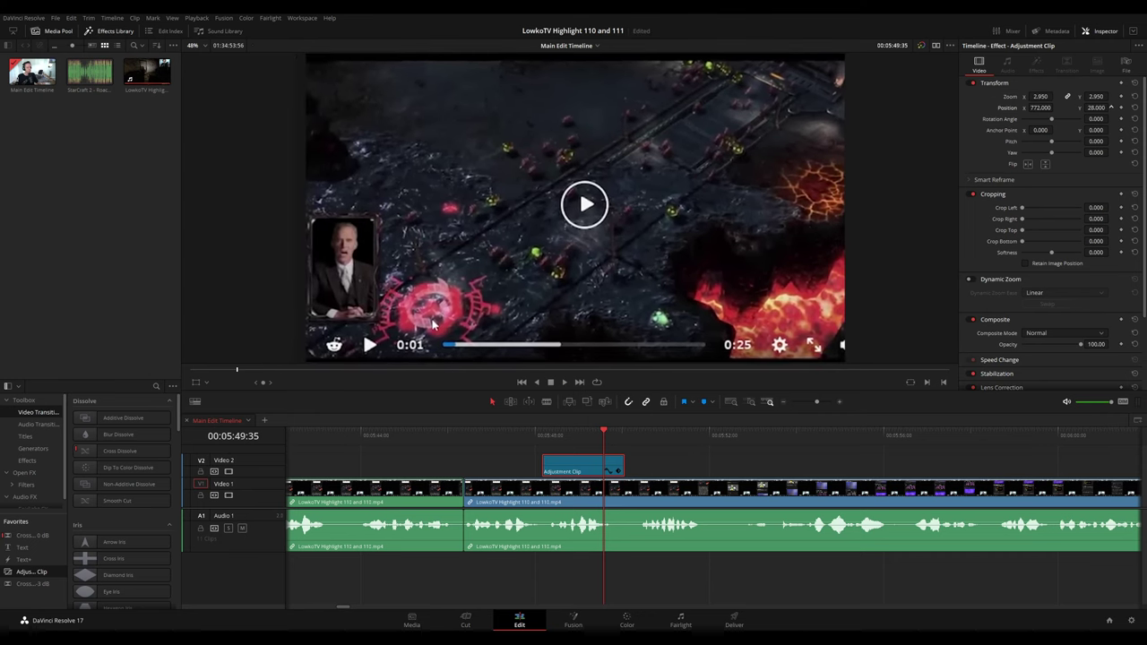
key(space)
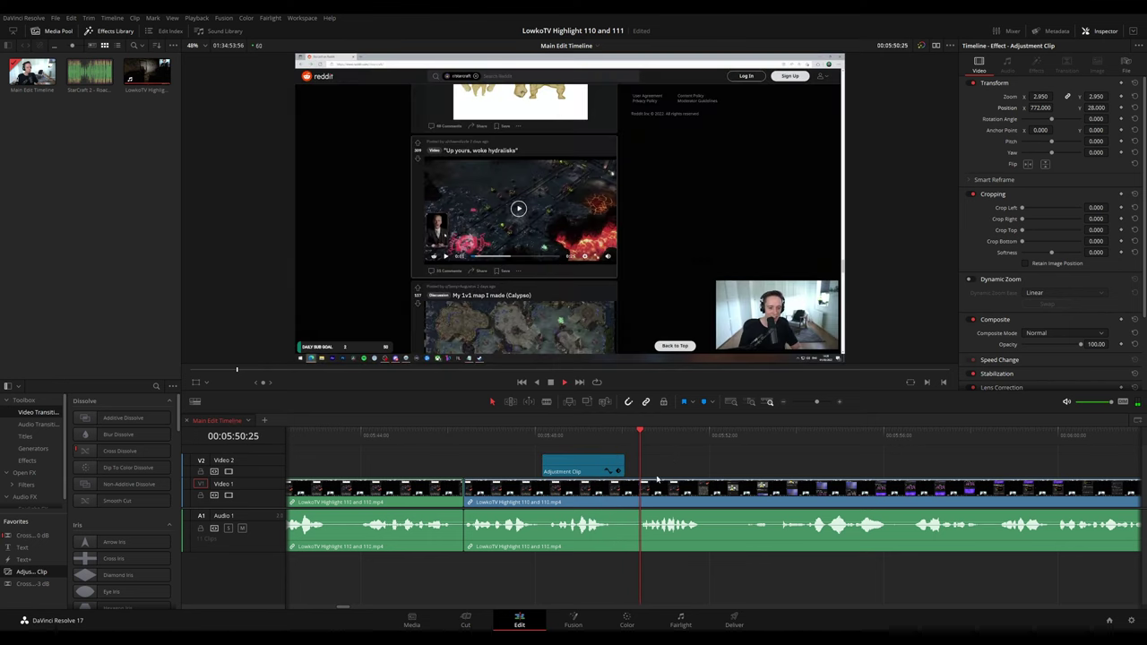
drag(623, 466, 639, 466)
click(544, 440)
key(space)
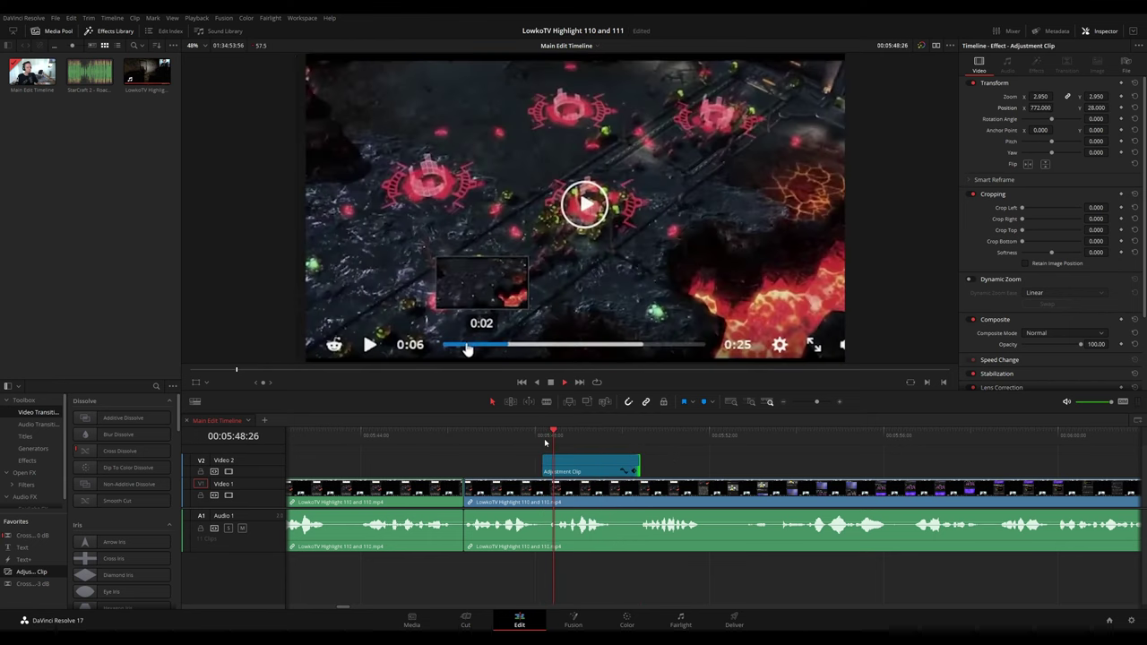
drag(548, 445, 564, 466)
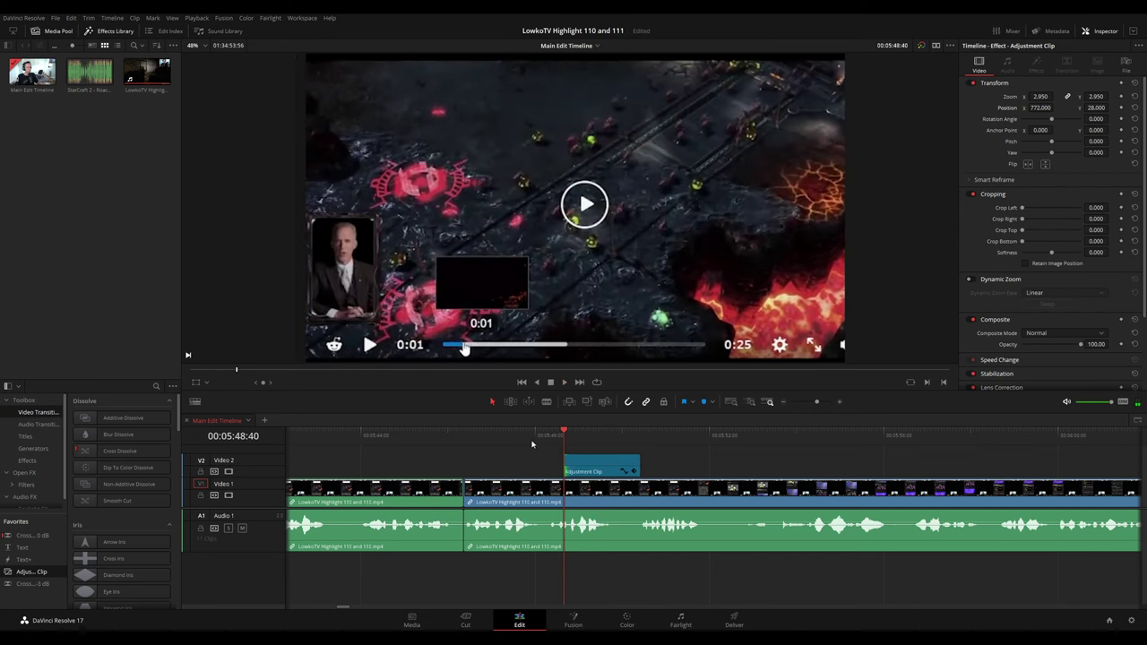
click(528, 442)
key(space)
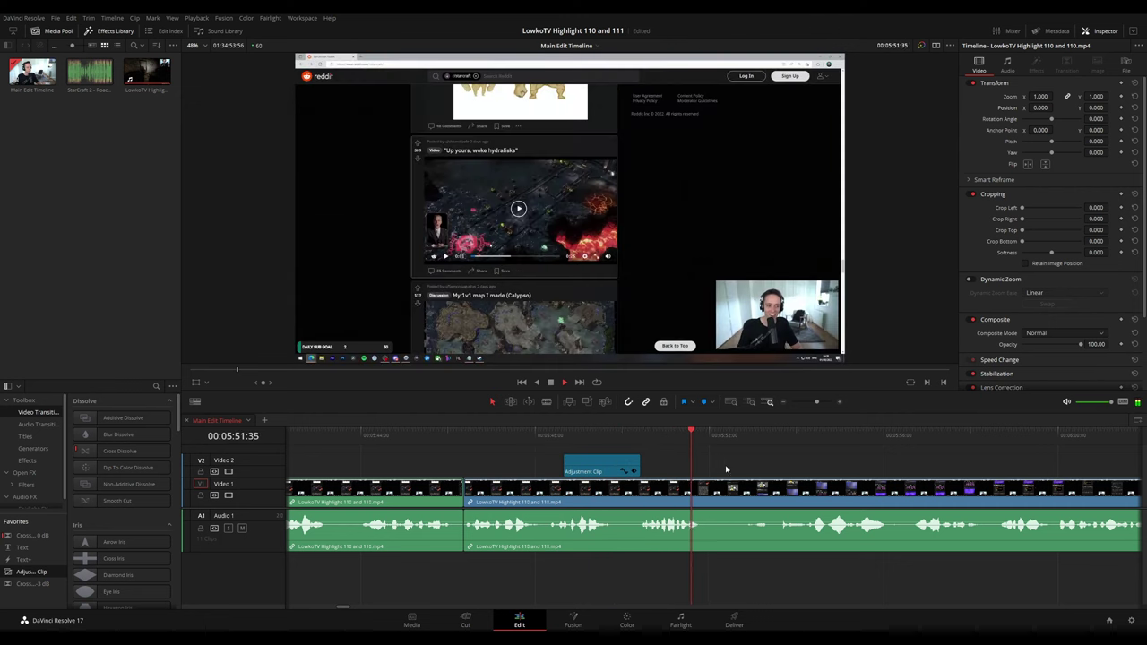
- Remove the short pause between 00:05:52:06 and about 00:05:52:18, closing the gap, and play on from the cut
scroll(717, 468, right, 5)
click(489, 440)
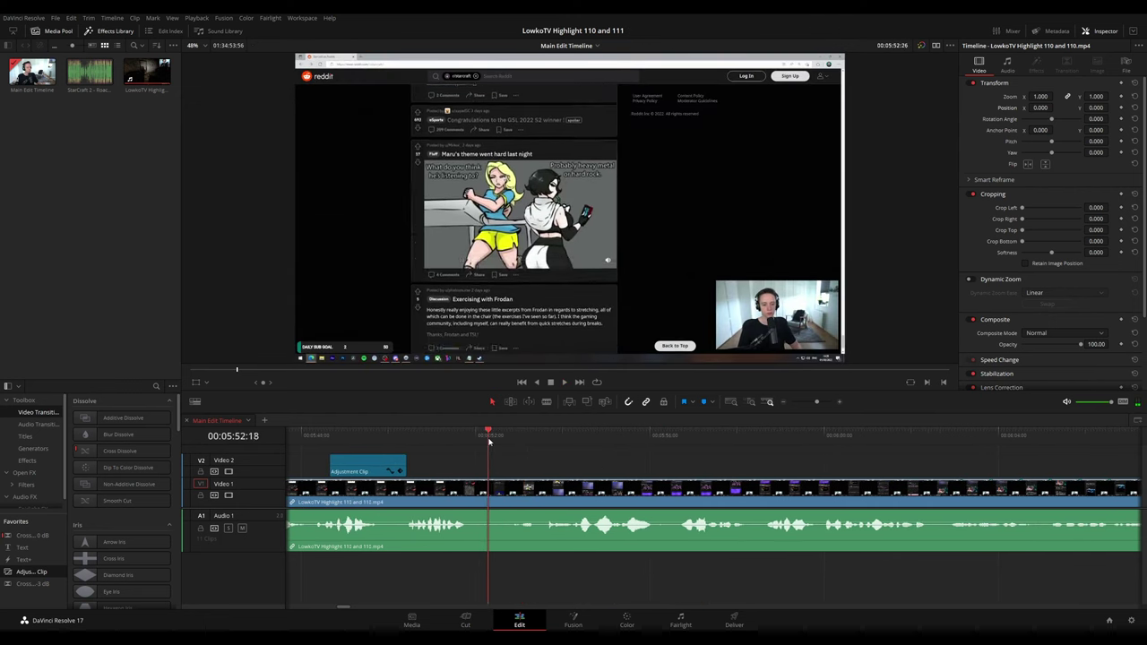
drag(488, 439, 479, 441)
key(b)
click(484, 516)
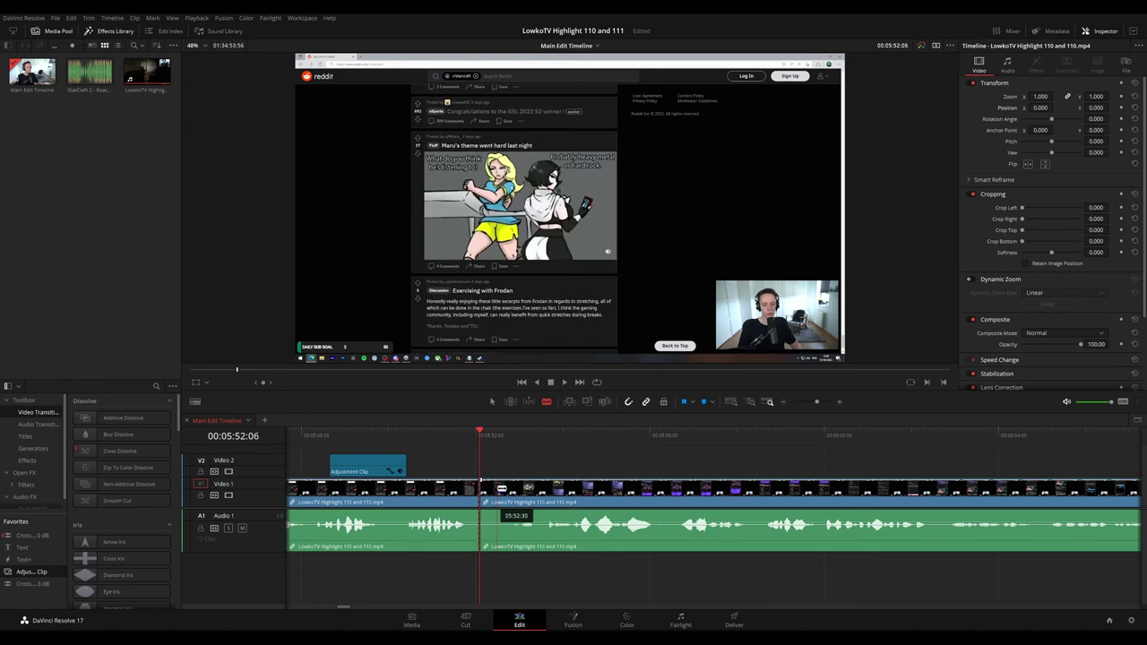
key(a)
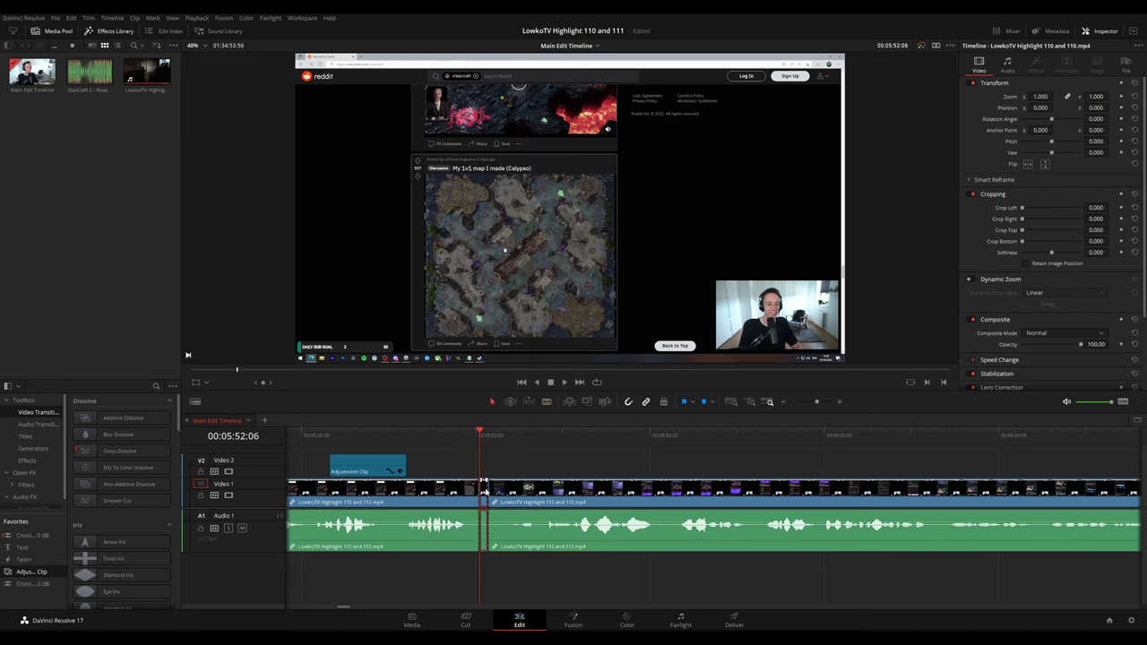
key(space)
click(455, 485)
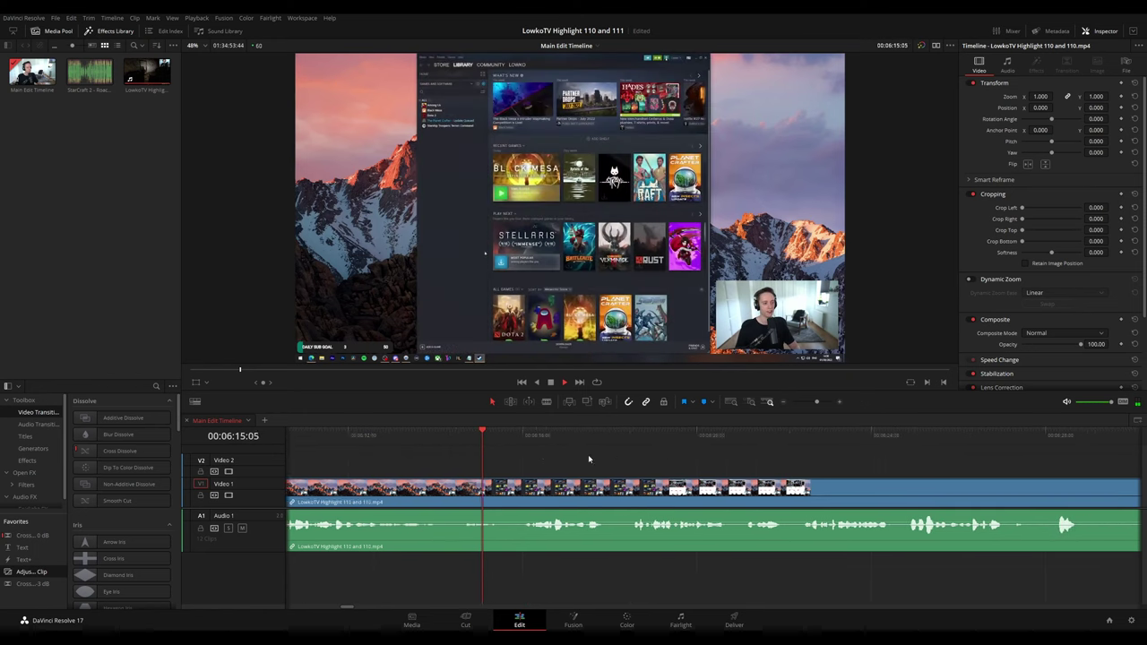
- Remove the pause between 00:06:15:40 and about 00:06:16:00 in the Steam library footage, closing the gap
key(space)
key(b)
click(464, 492)
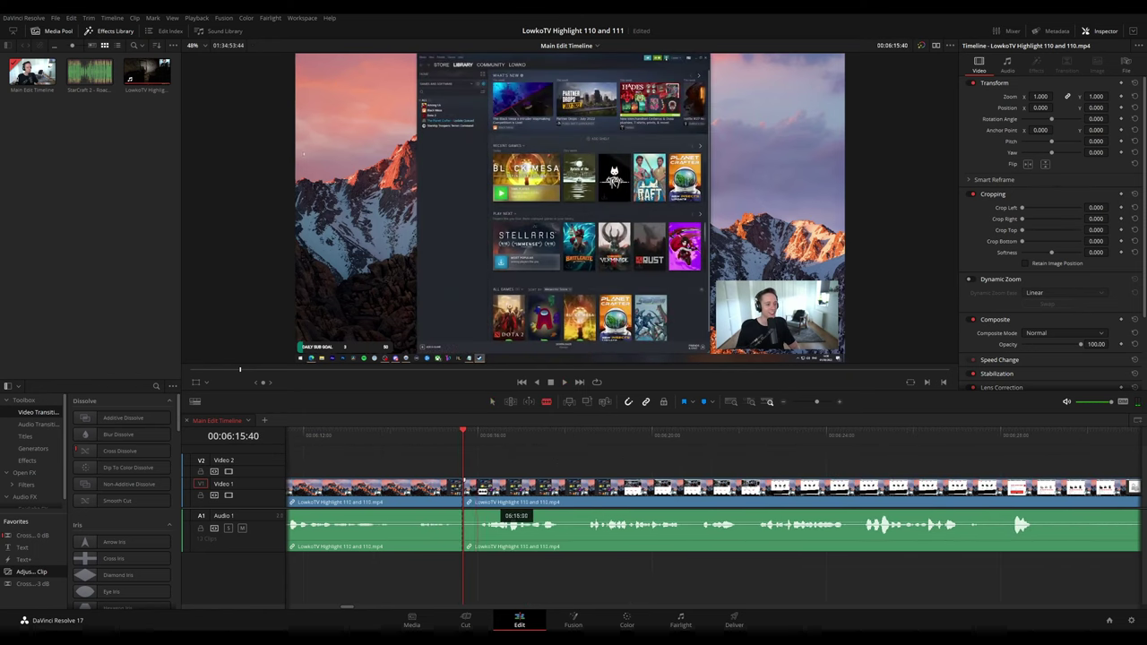
key(l)
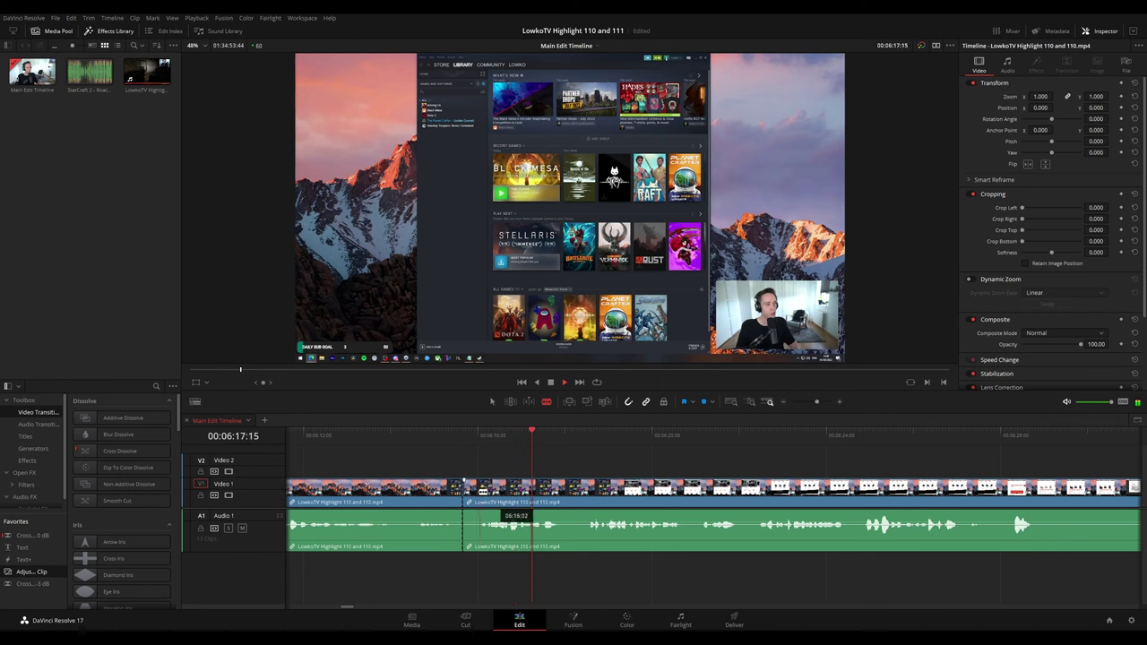
click(479, 491)
key(a)
click(475, 491)
click(469, 491)
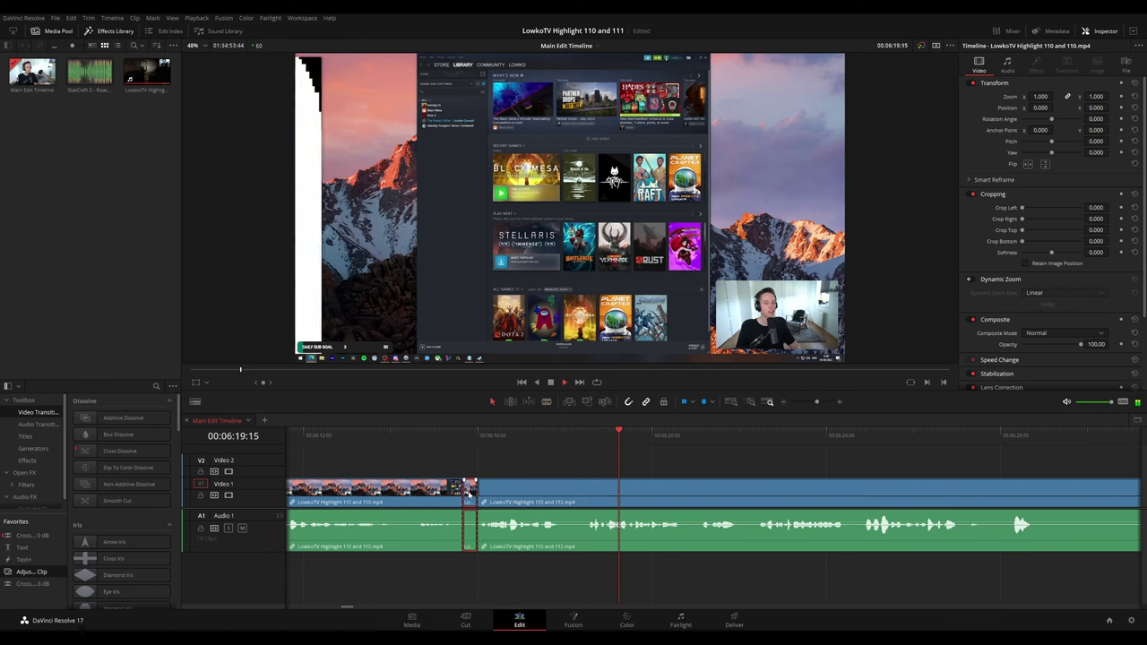
key(Delete)
click(520, 433)
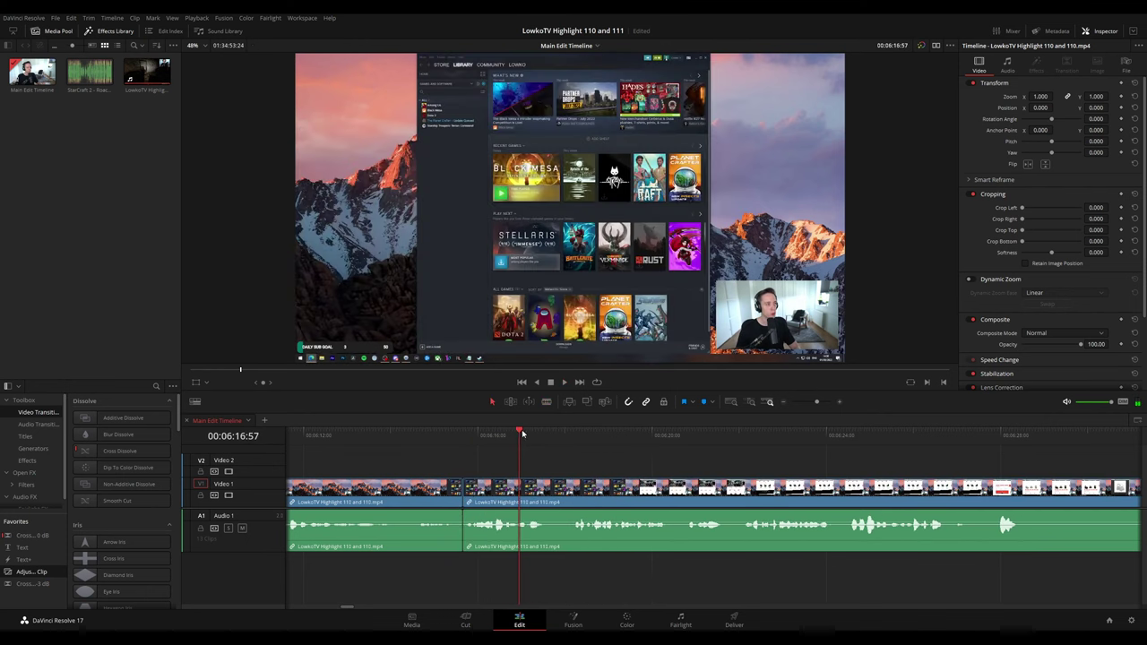
- Colour the finished clip before the 00:06:15:40 cut green and deselect it
click(439, 484)
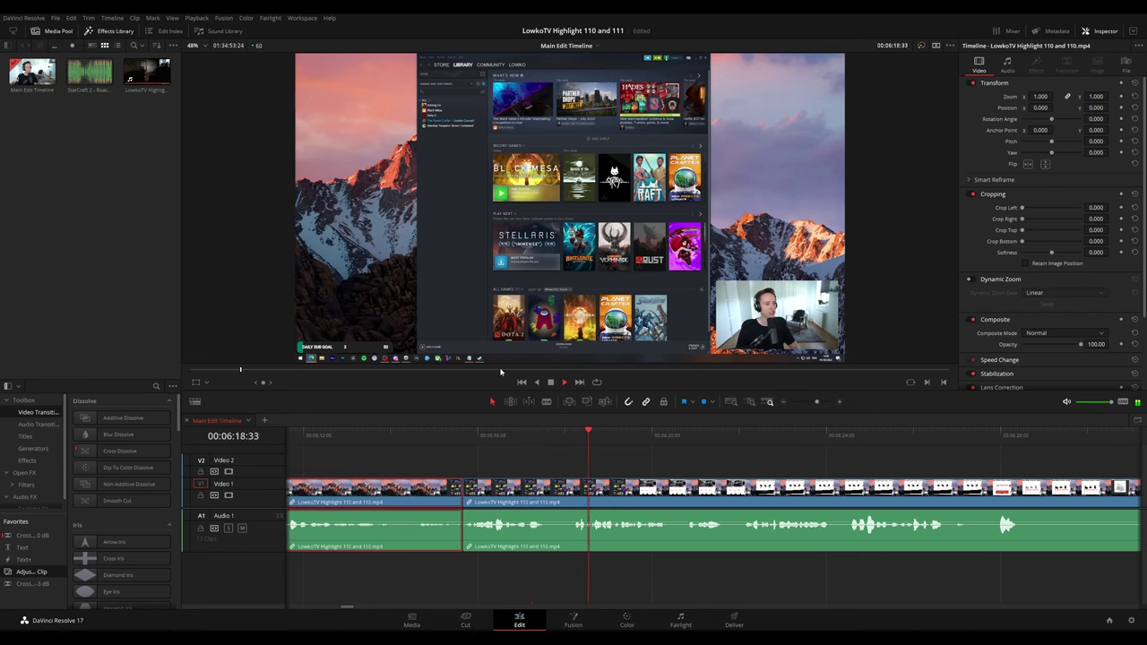
click(706, 464)
- Review the Birò car website footage from about 00:06:18:33 to 00:06:44:11, skipping ahead over the quiet stretch after 00:06:28:08
scroll(680, 458, right, 3)
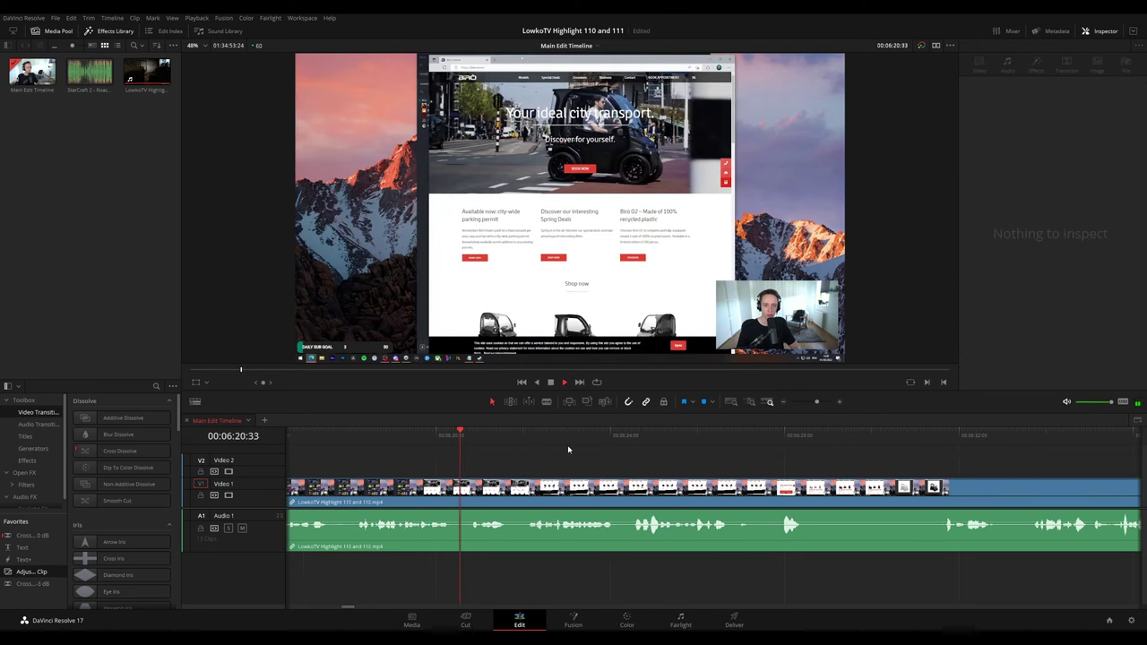
scroll(515, 455, right, 4)
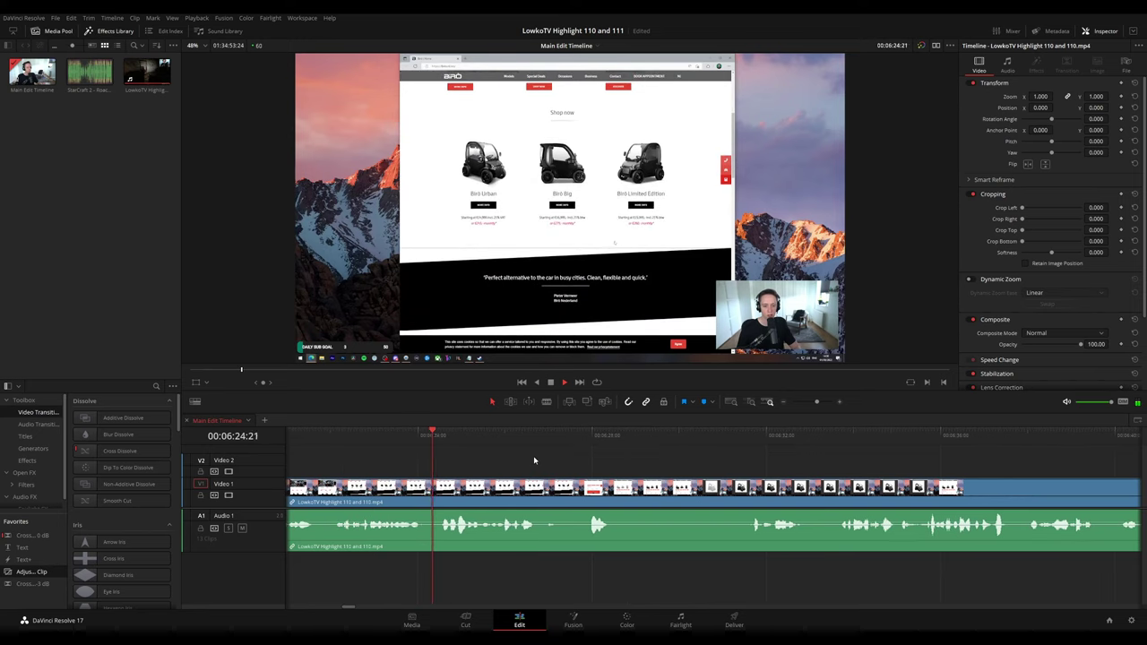
scroll(534, 461, right, 2)
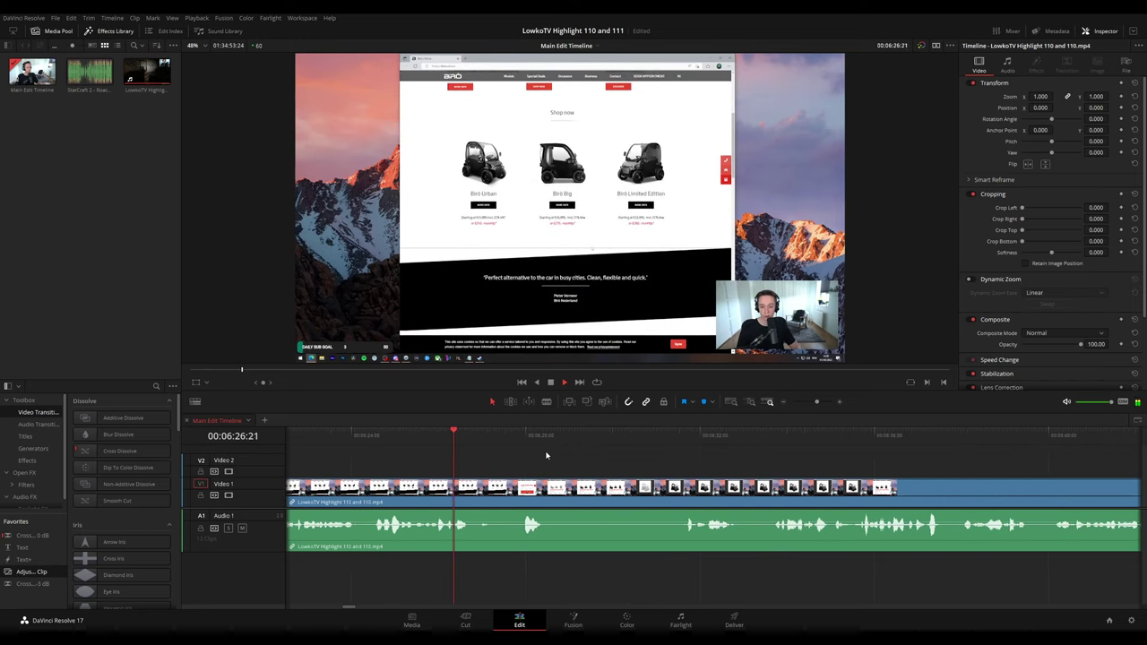
scroll(551, 459, right, 2)
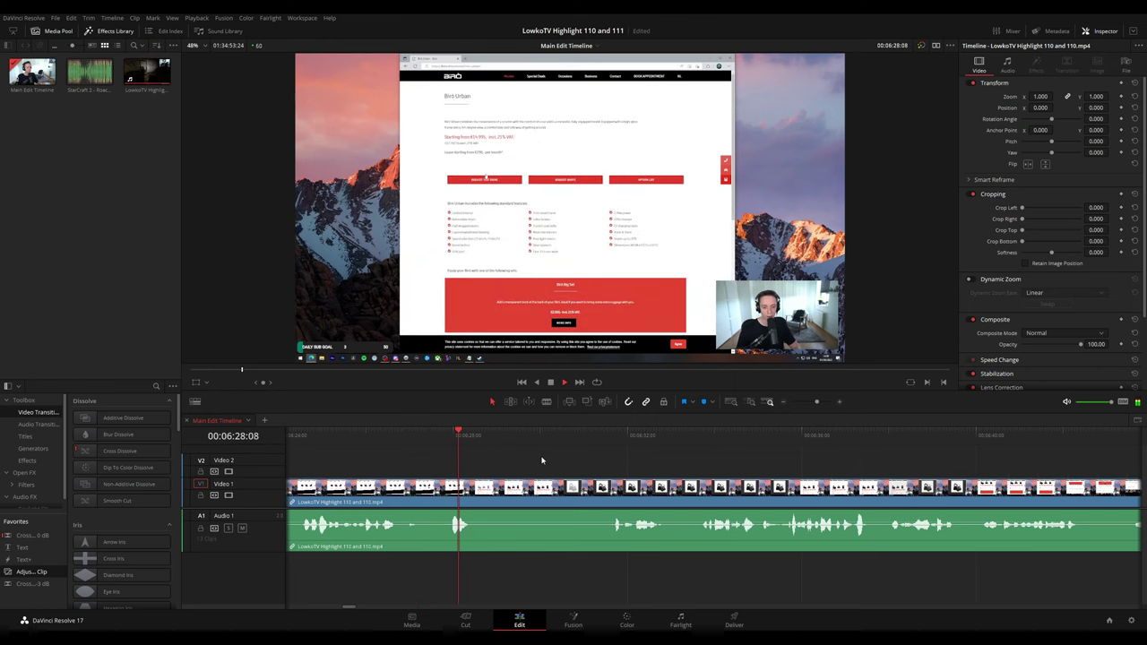
drag(564, 437, 601, 437)
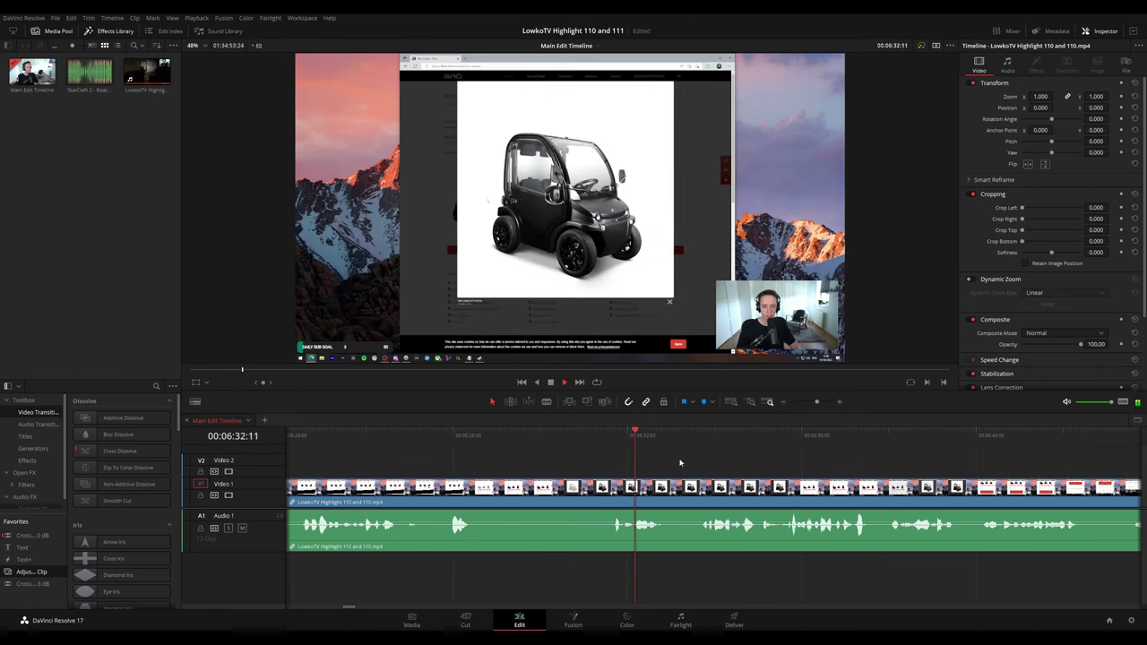
scroll(550, 449, right, 5)
scroll(554, 453, right, 2)
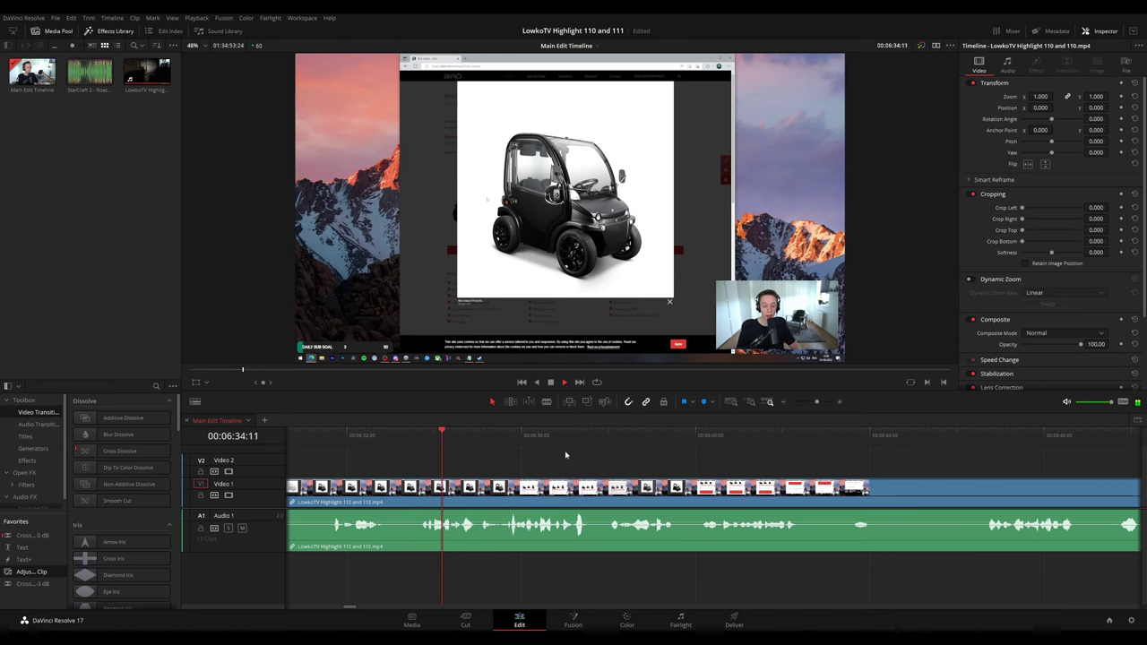
scroll(556, 455, right, 2)
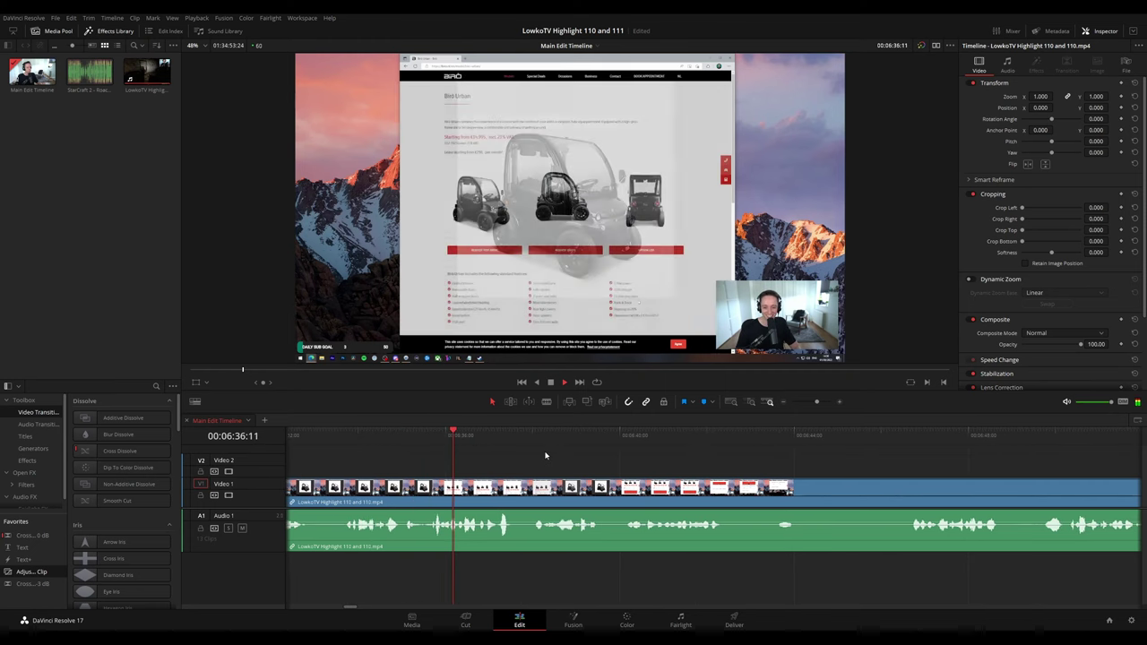
scroll(574, 459, right, 4)
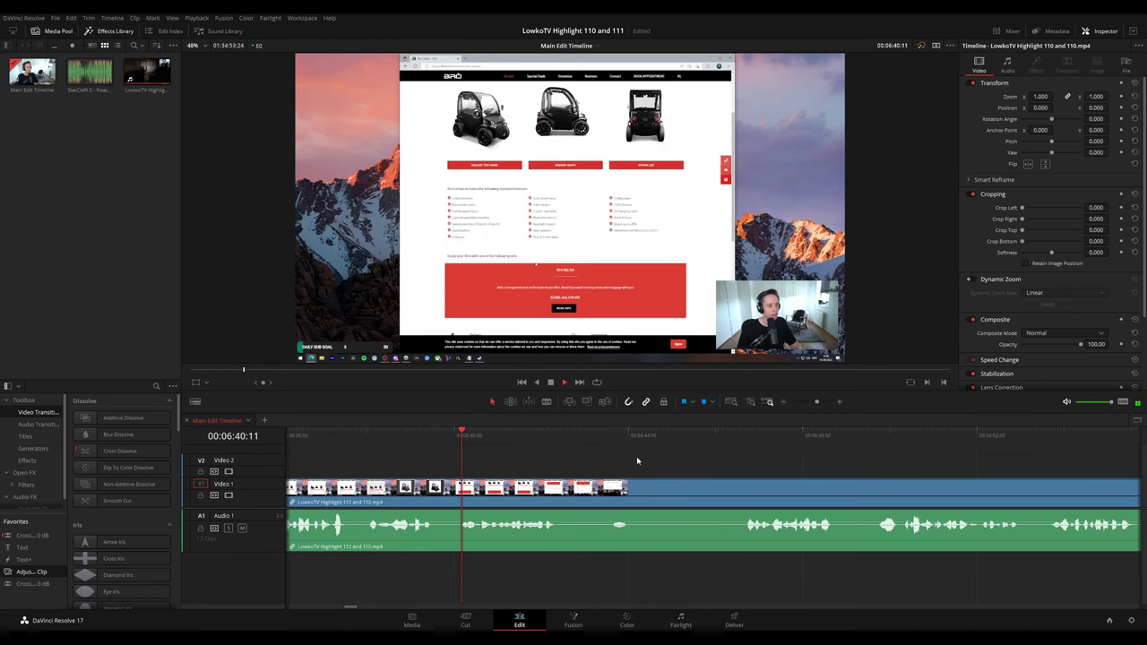
scroll(588, 457, right, 1)
scroll(586, 452, right, 2)
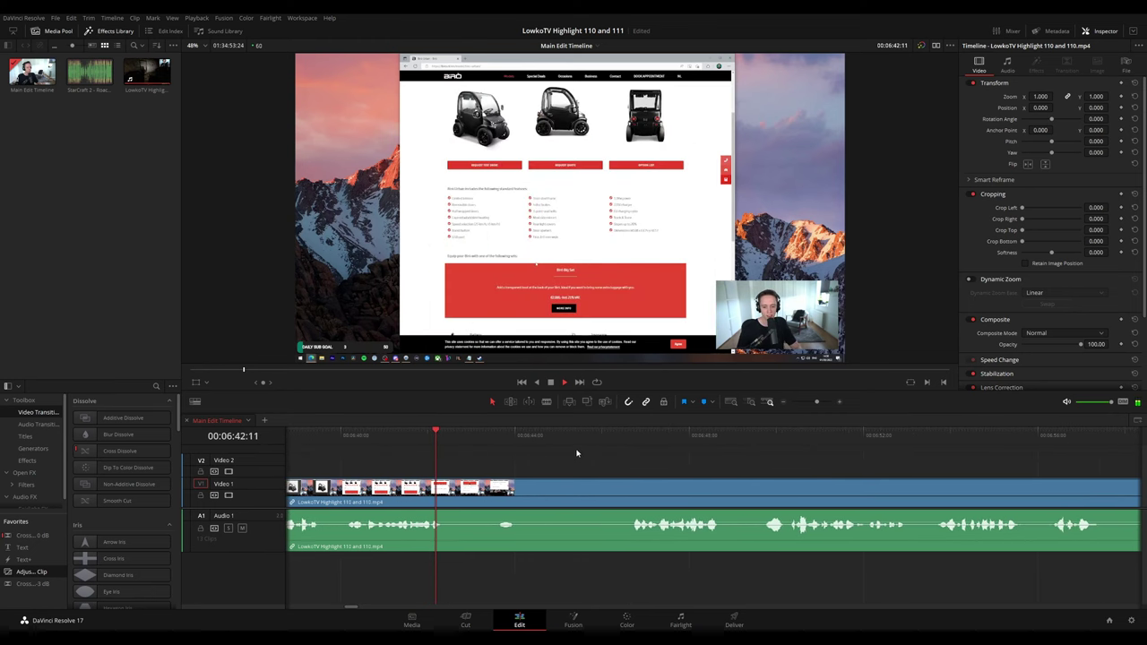
scroll(538, 456, right, 1)
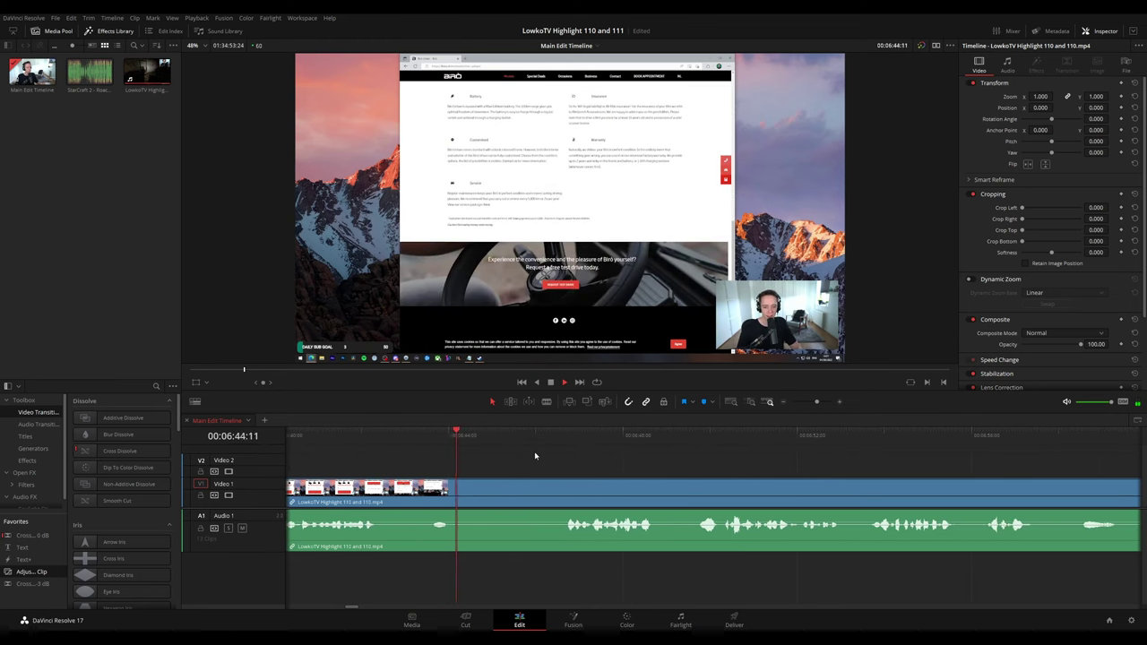
- Remove the pause between about 00:06:44:14 and 00:06:46:38 in the car website footage, closing the gap
click(535, 436)
key(b)
click(459, 488)
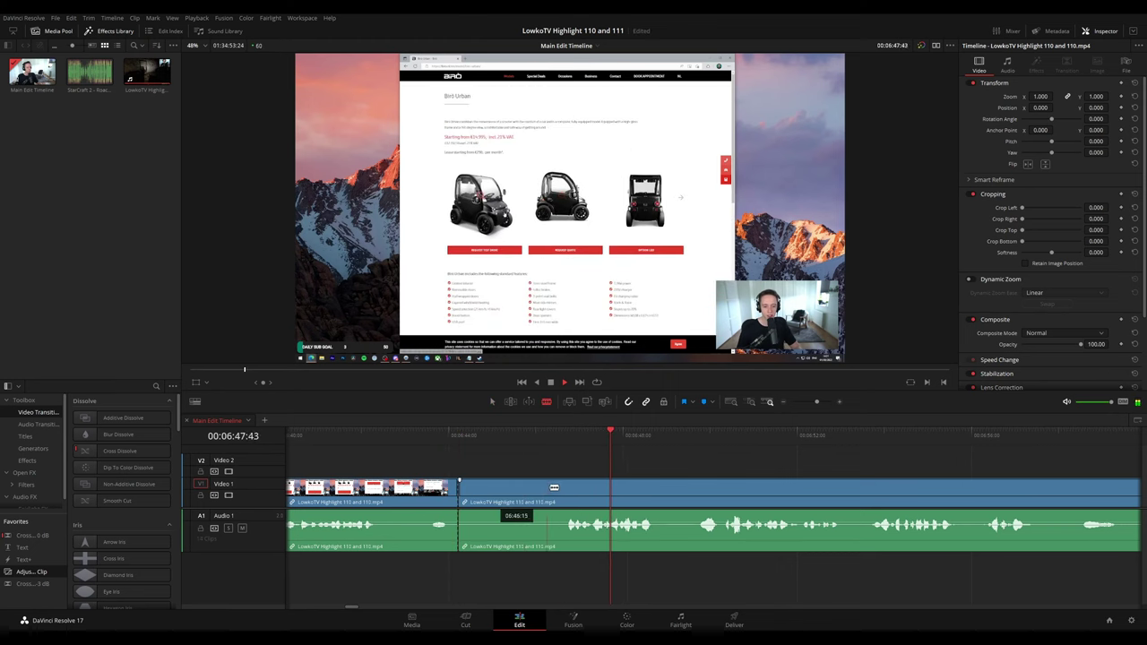
click(565, 488)
key(a)
click(530, 490)
key(Delete)
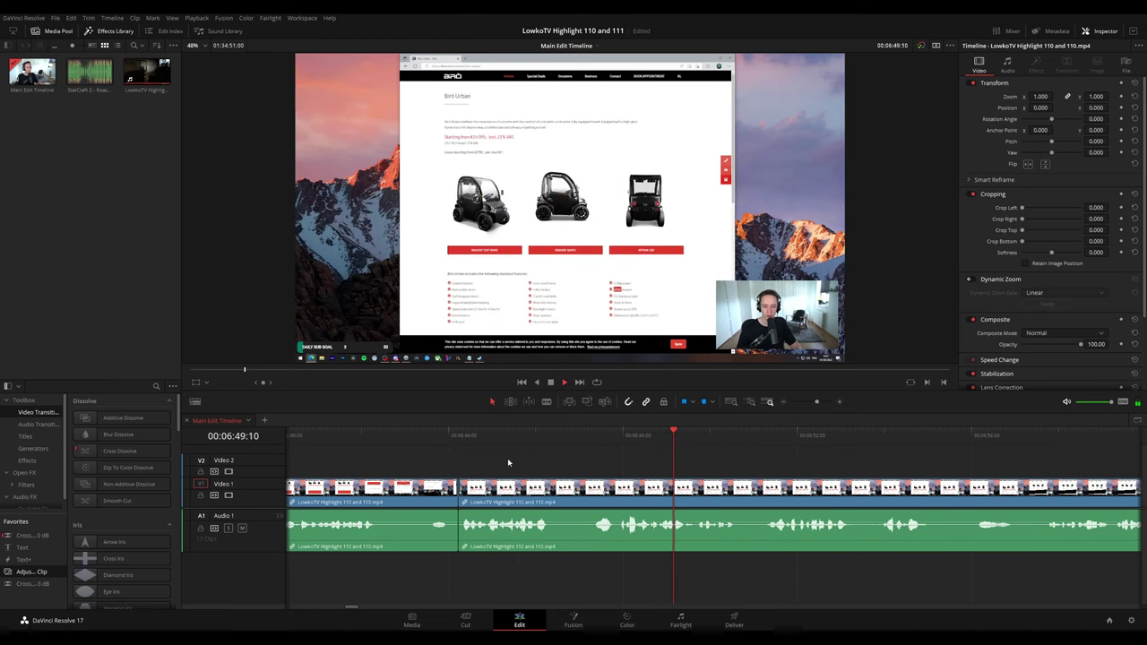
- Colour the finished clip before the 00:06:44:14 cut green and play on to about 00:06:55:41
key(Up)
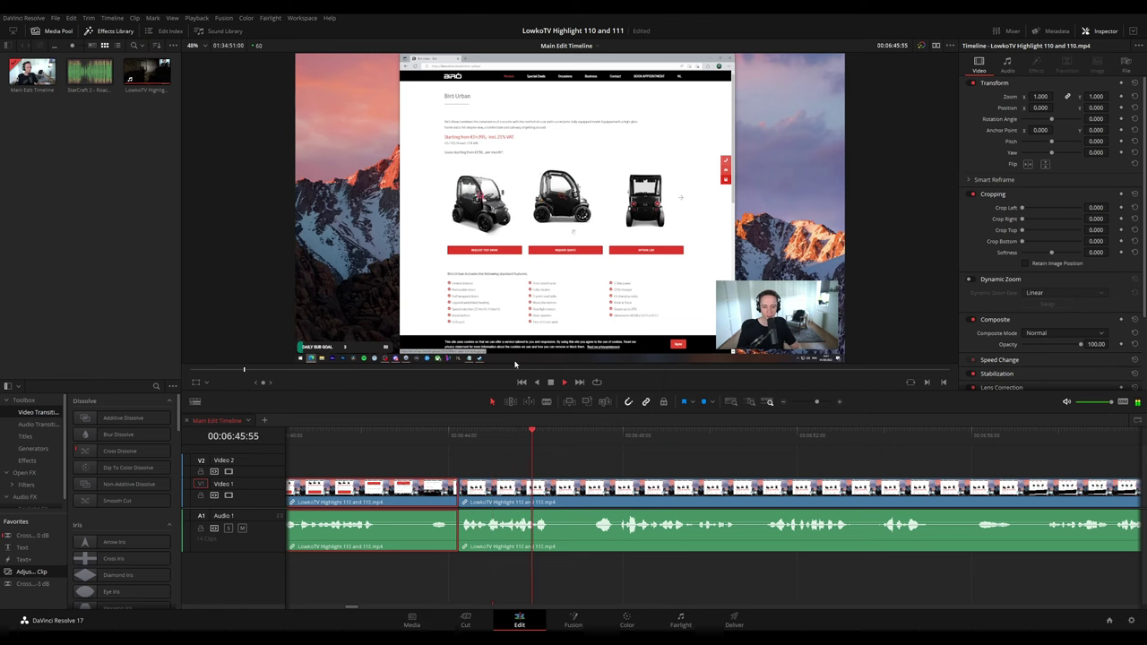
click(671, 461)
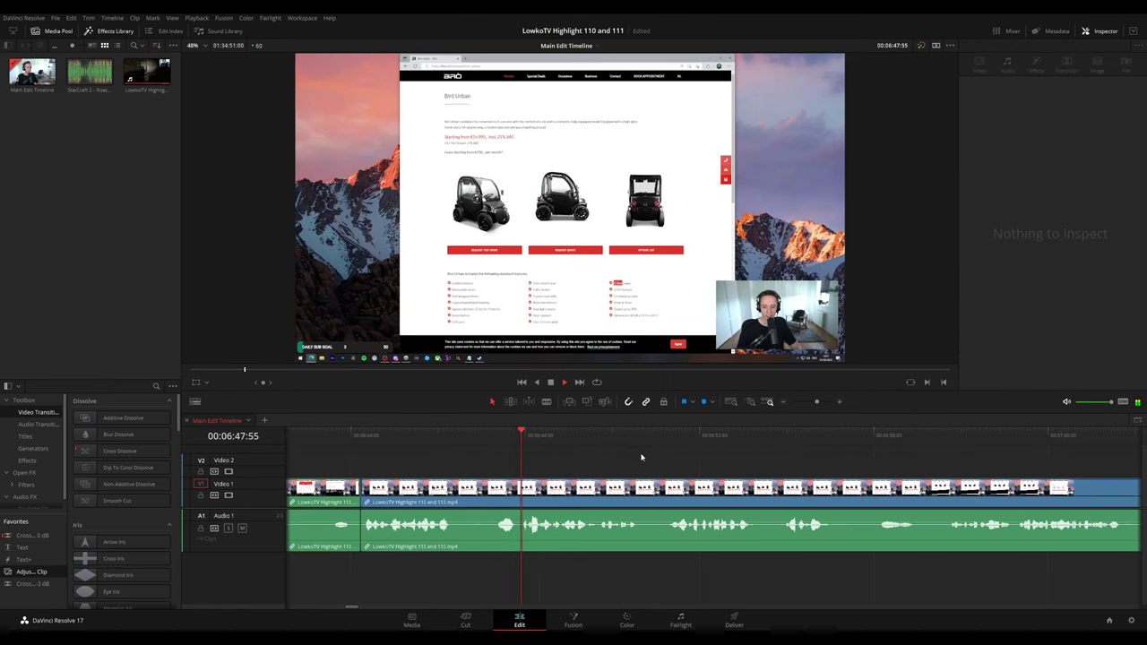
drag(706, 464, 622, 453)
drag(706, 466, 616, 456)
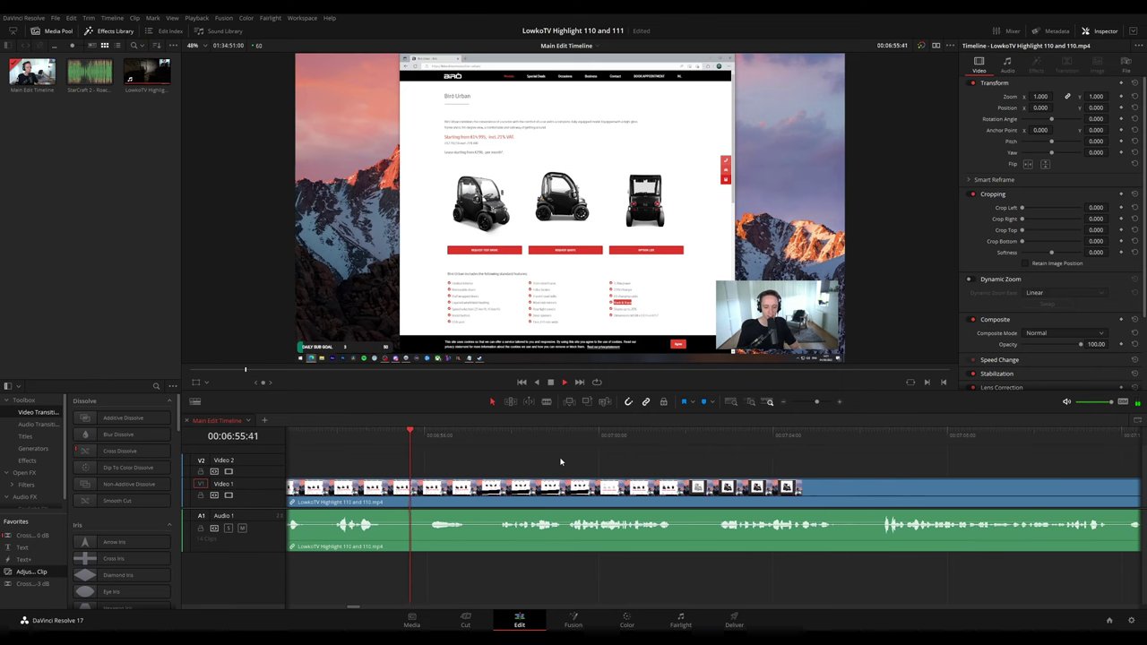
- Place an Adjustment Clip on Video 2 from 00:06:51:10 to about 00:06:56:10, with zoom 1.800, position X -987 and Y 499
click(418, 435)
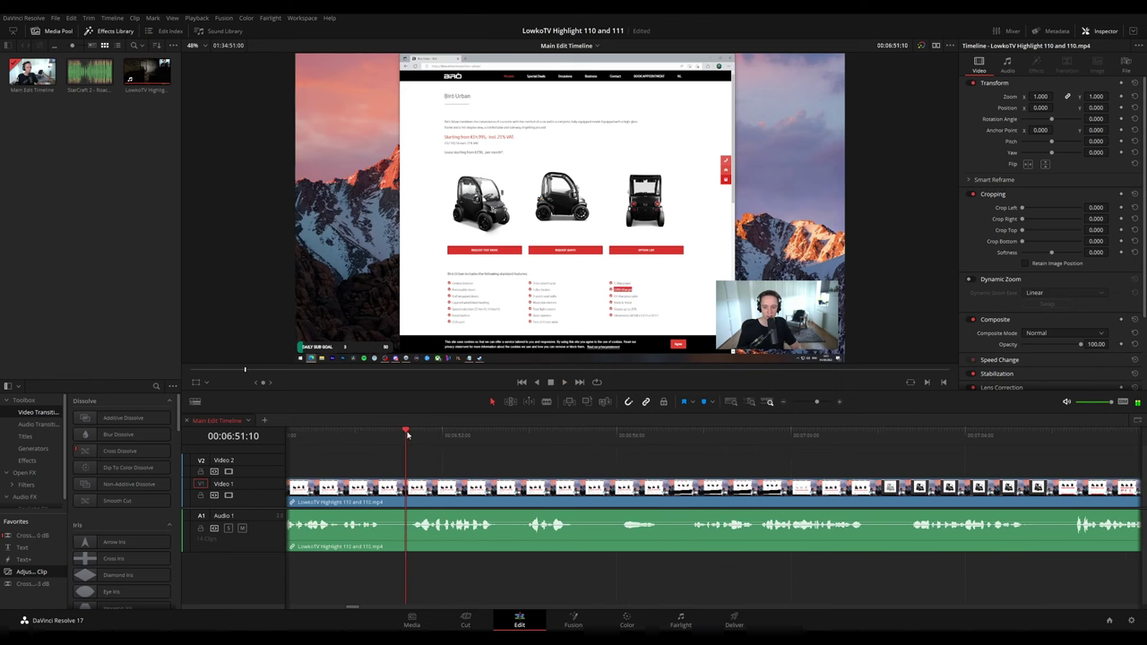
drag(44, 576, 436, 464)
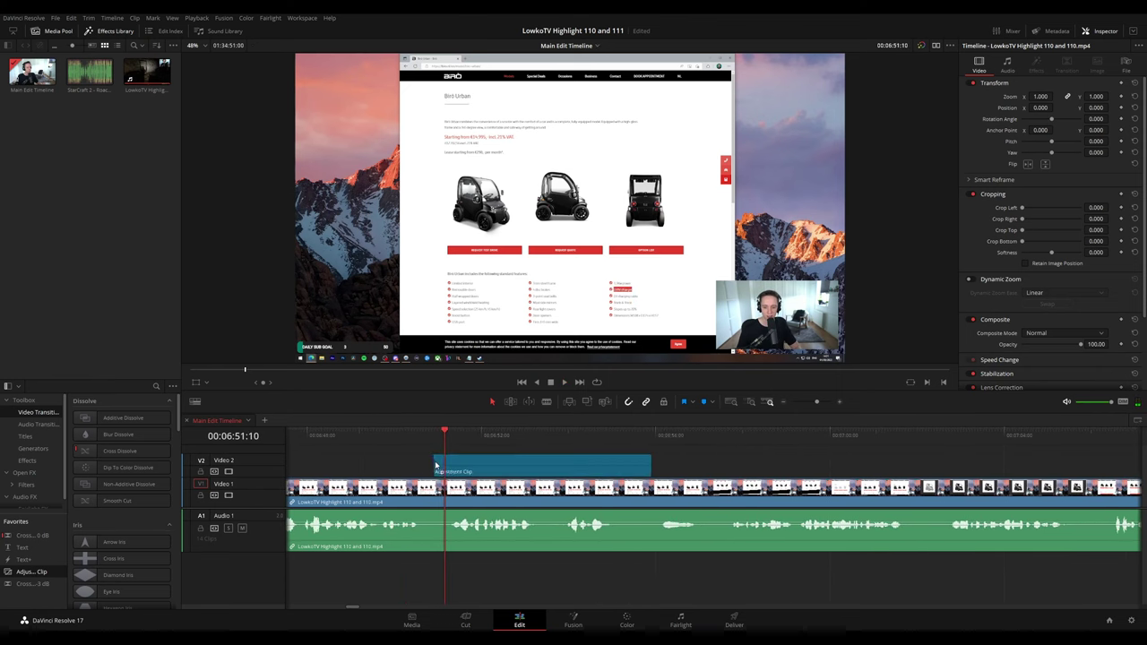
drag(1041, 97, 1111, 107)
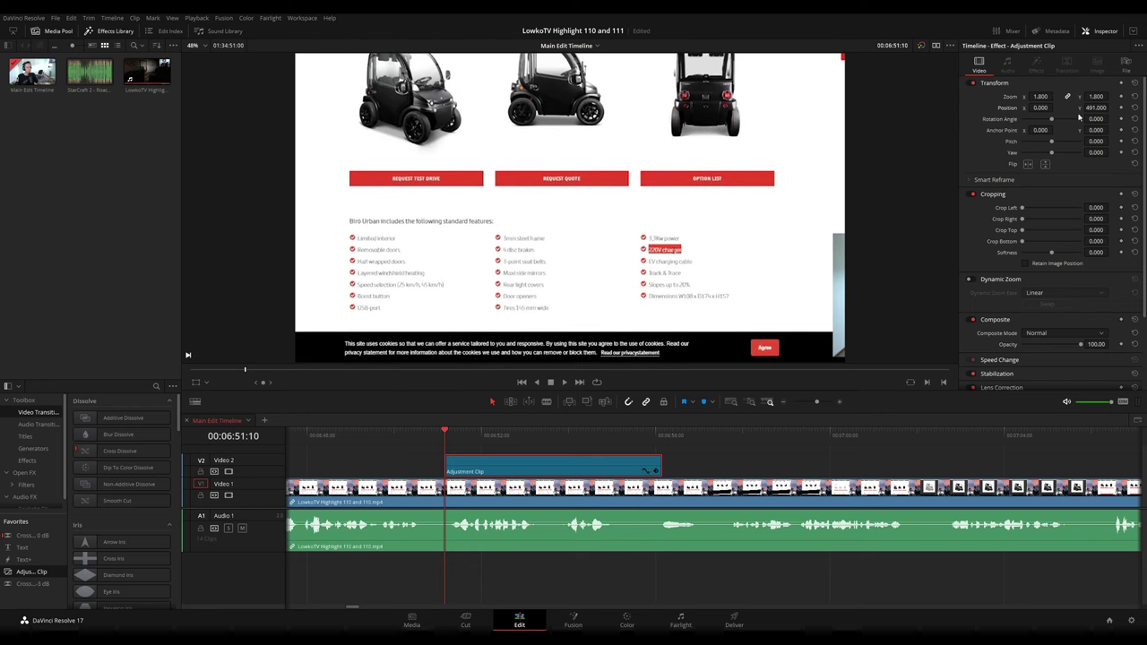
drag(1039, 107, 1111, 107)
click(716, 452)
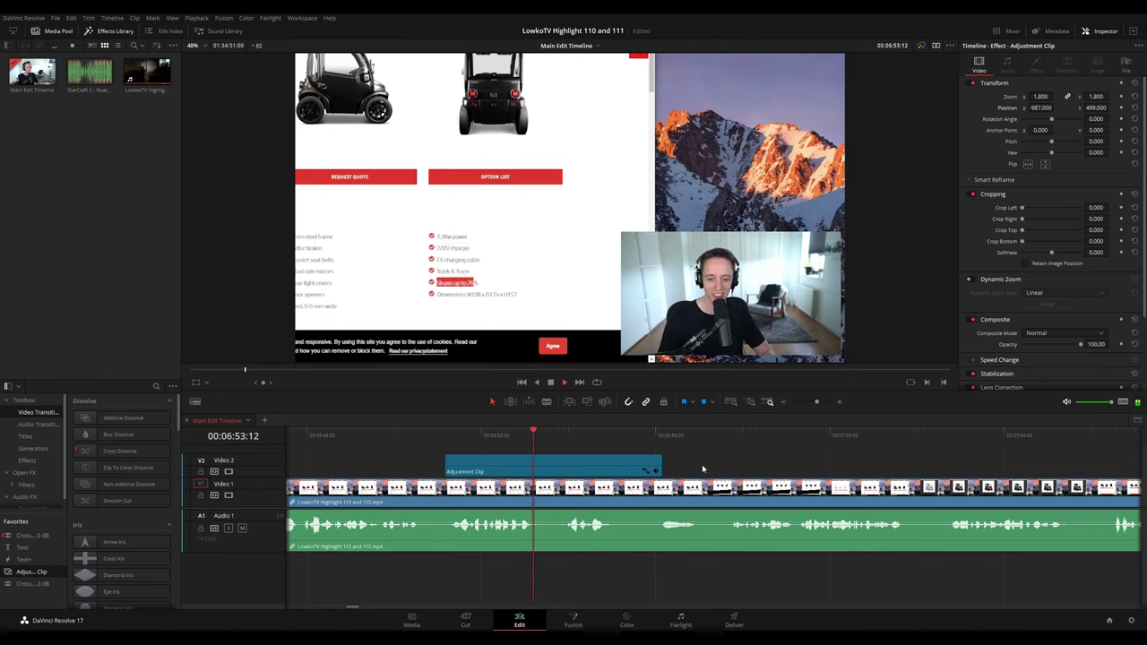
- Extend the start of the new Adjustment Clip back to about 00:06:47:12
click(376, 442)
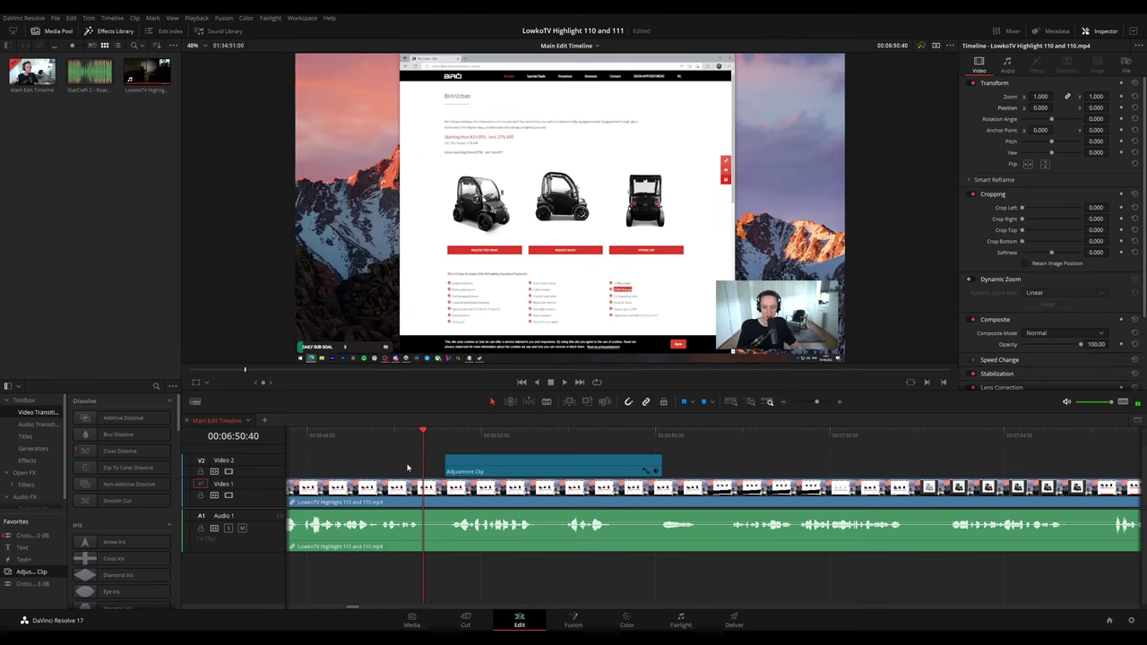
scroll(430, 466, left, 3)
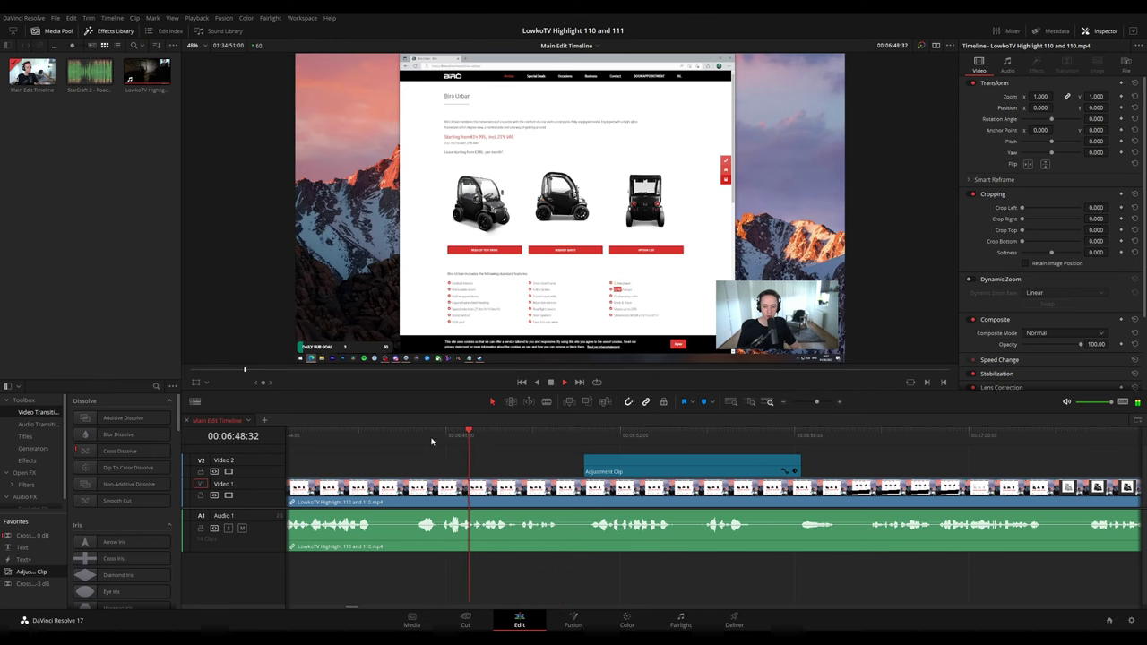
click(410, 437)
drag(582, 470, 410, 469)
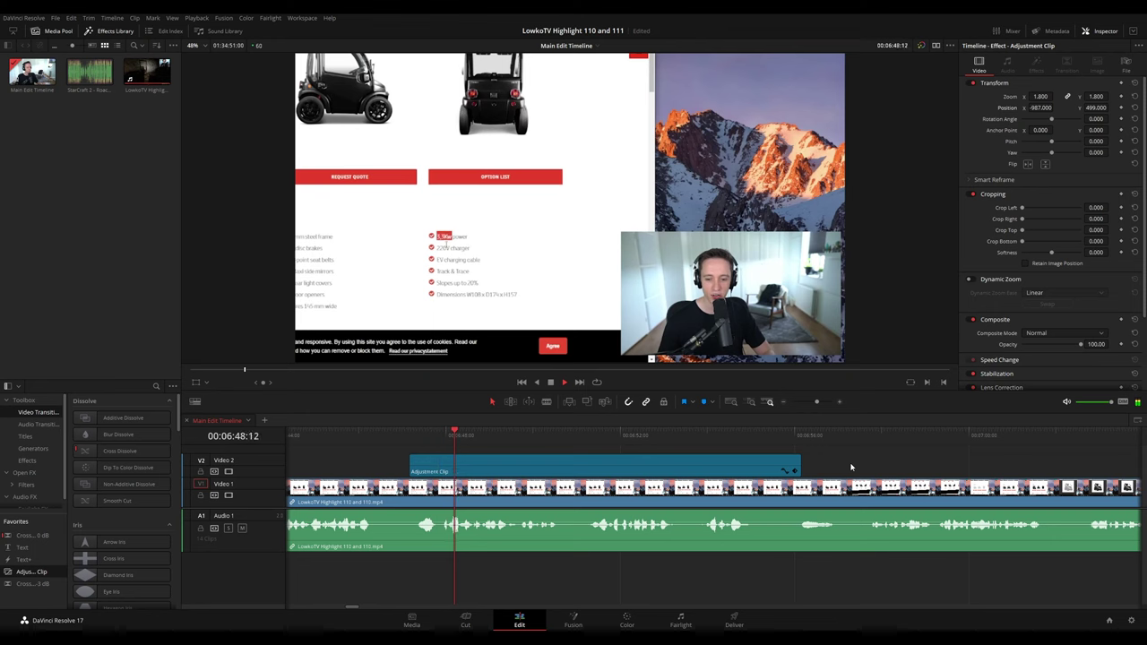
- Play the zoomed section through and trim the Adjustment Clip's end back to about 00:06:55:43
scroll(763, 459, right, 2)
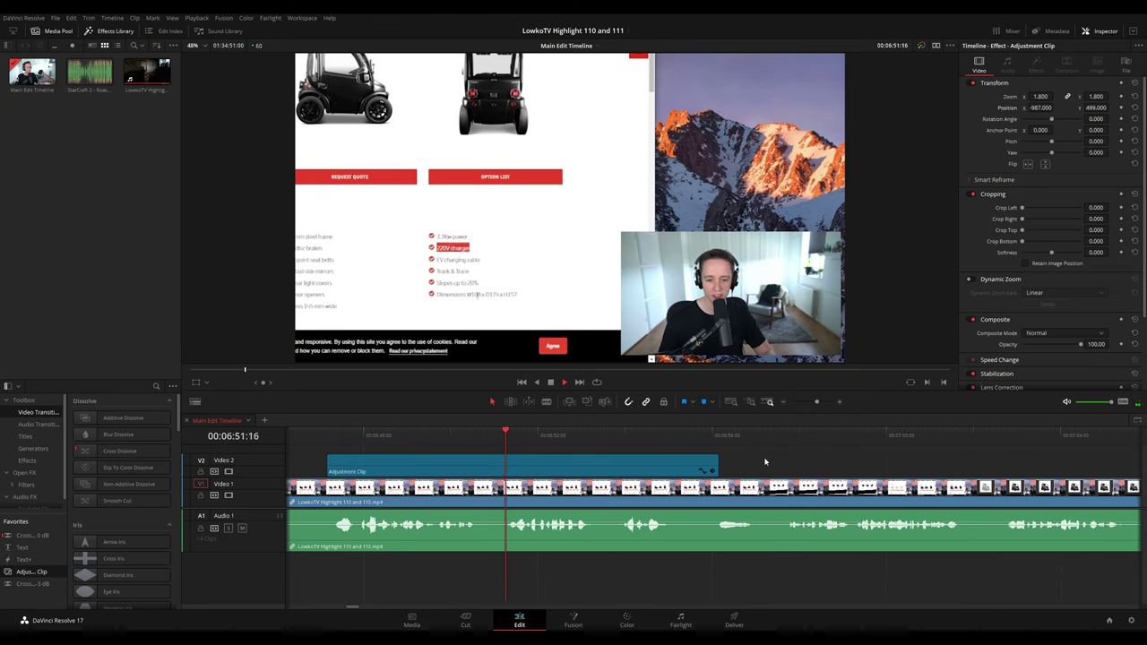
scroll(764, 462, right, 3)
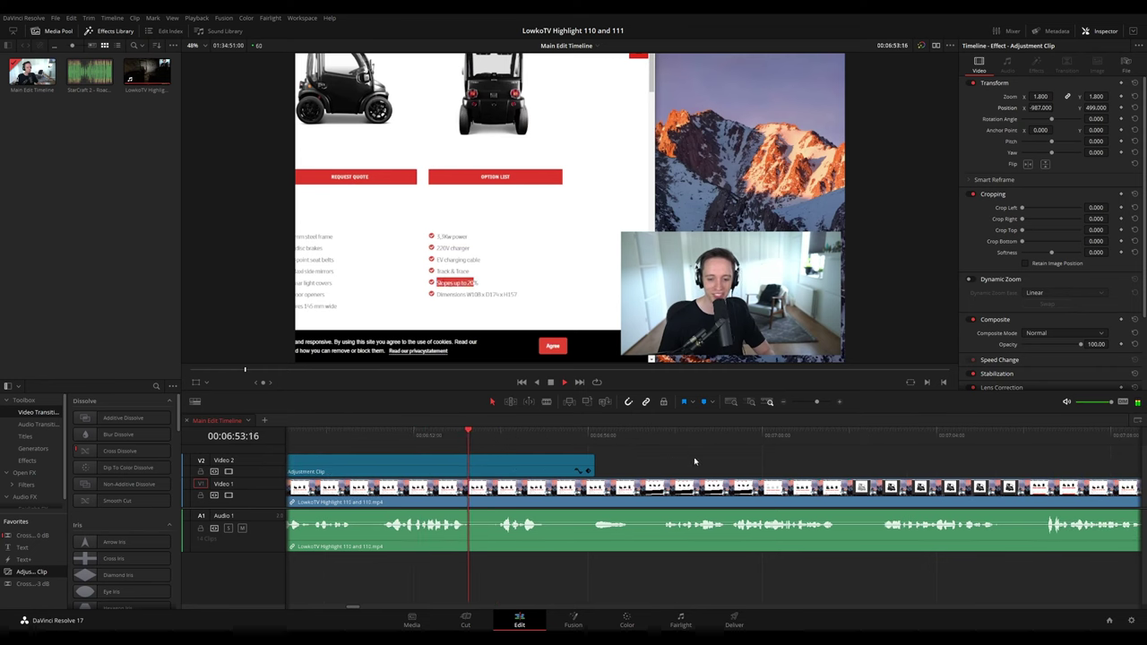
scroll(654, 460, right, 2)
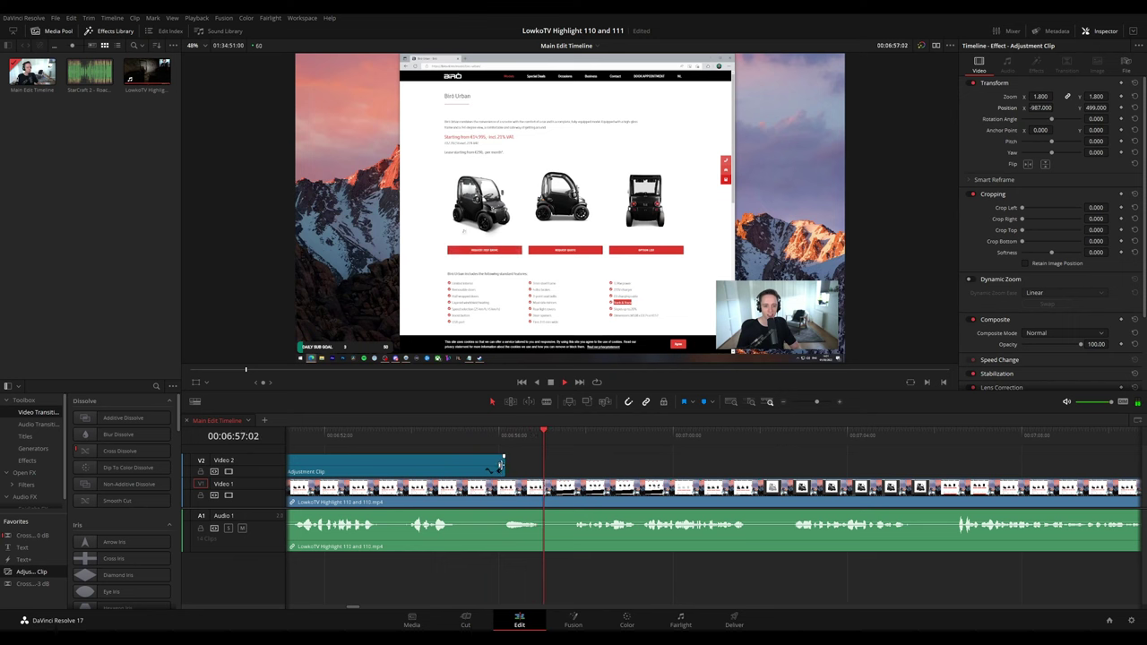
drag(502, 466, 485, 467)
- Review the remaining car website and Steam library footage from about 00:06:57:02 to 00:07:18:48
scroll(620, 452, right, 3)
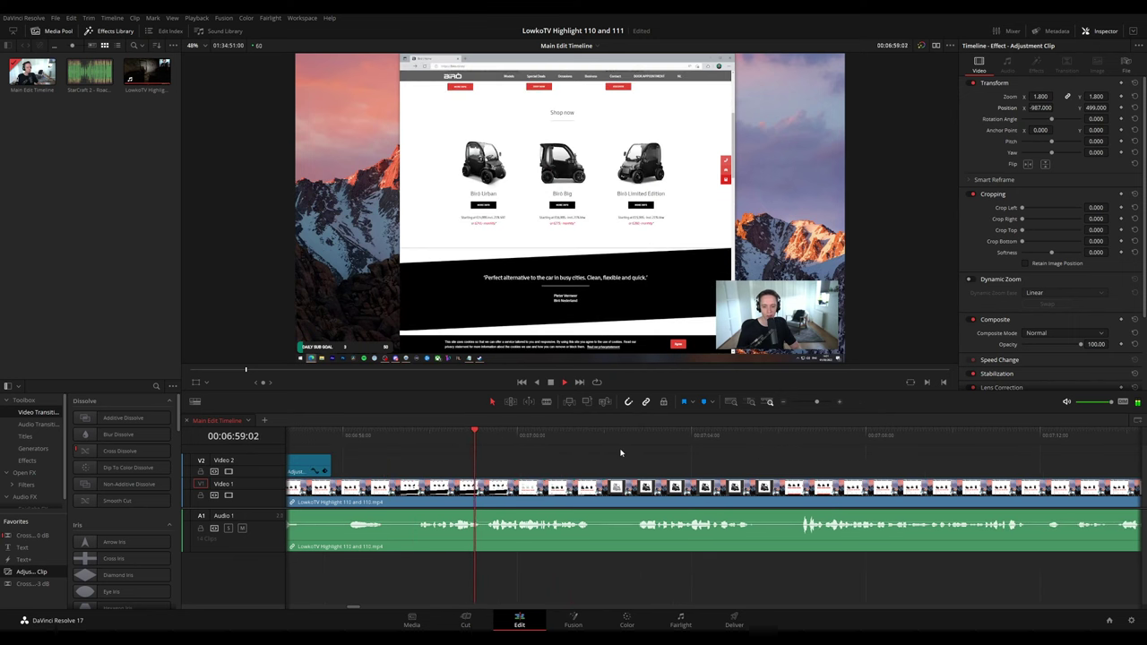
scroll(591, 456, right, 2)
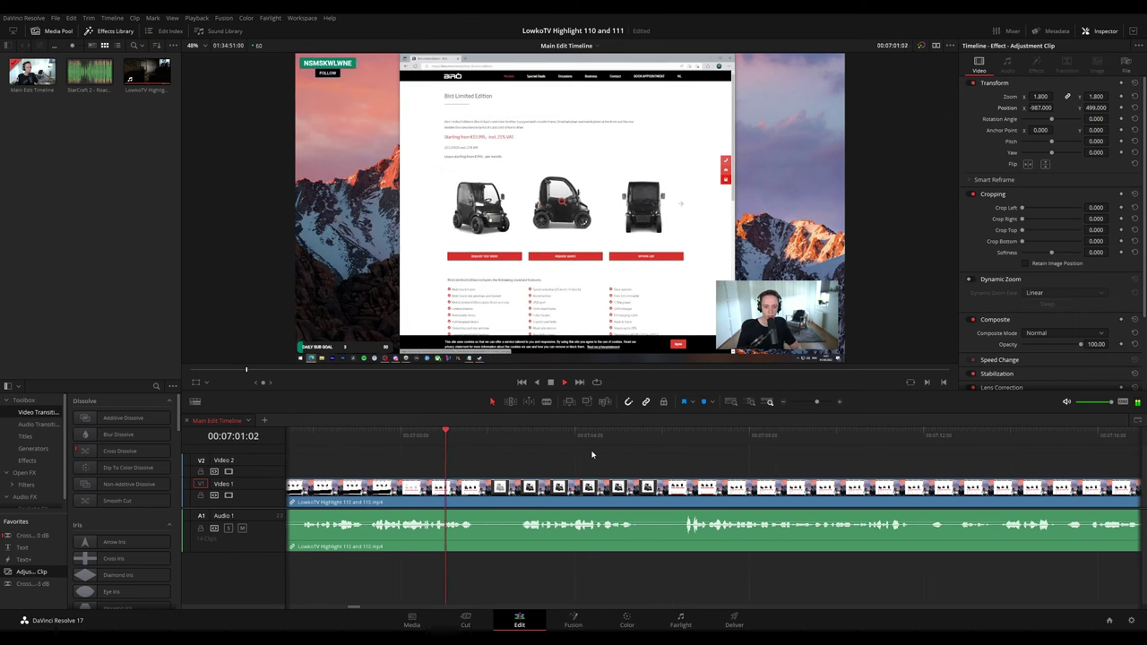
scroll(584, 455, right, 2)
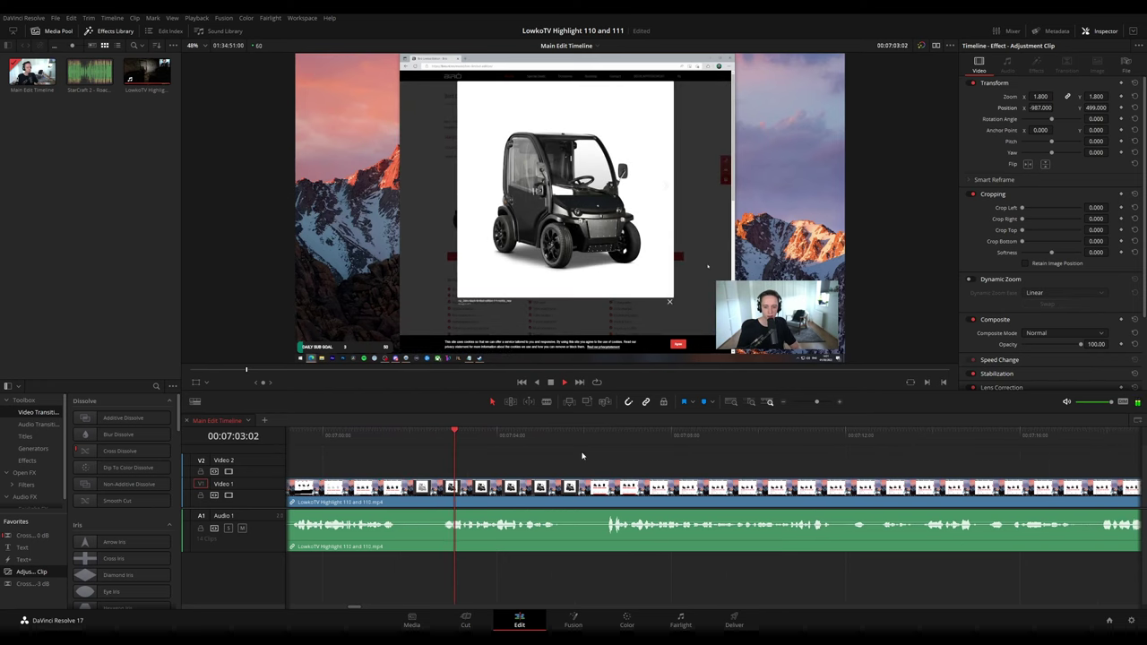
scroll(588, 457, right, 2)
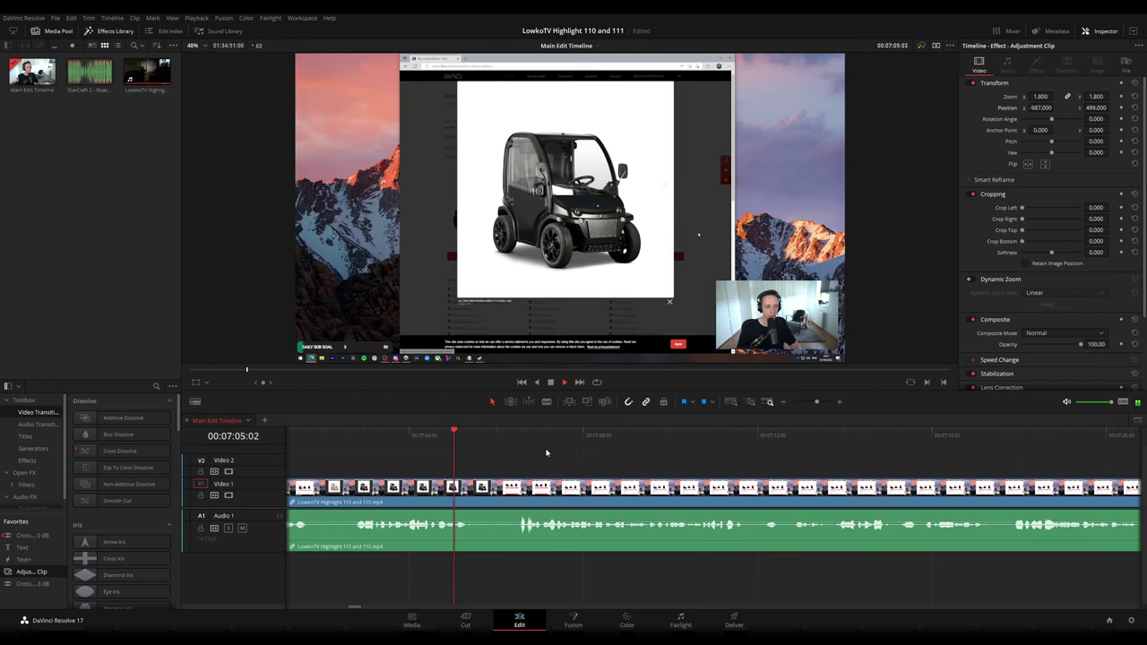
scroll(581, 455, right, 2)
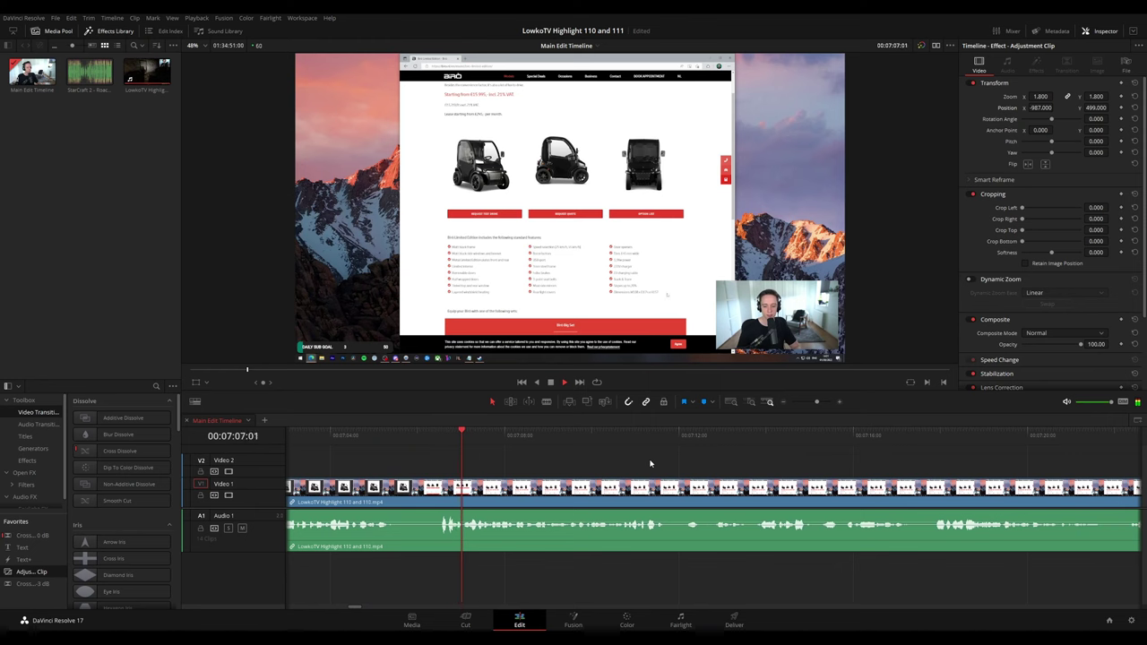
scroll(541, 453, right, 2)
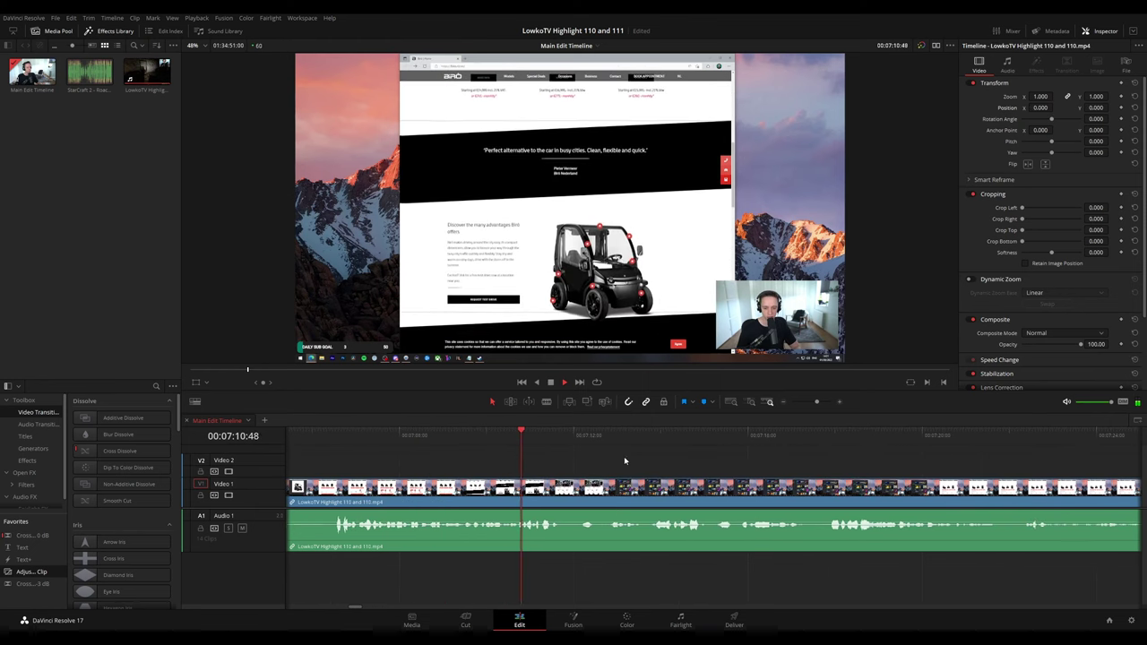
scroll(625, 460, right, 2)
scroll(594, 455, right, 2)
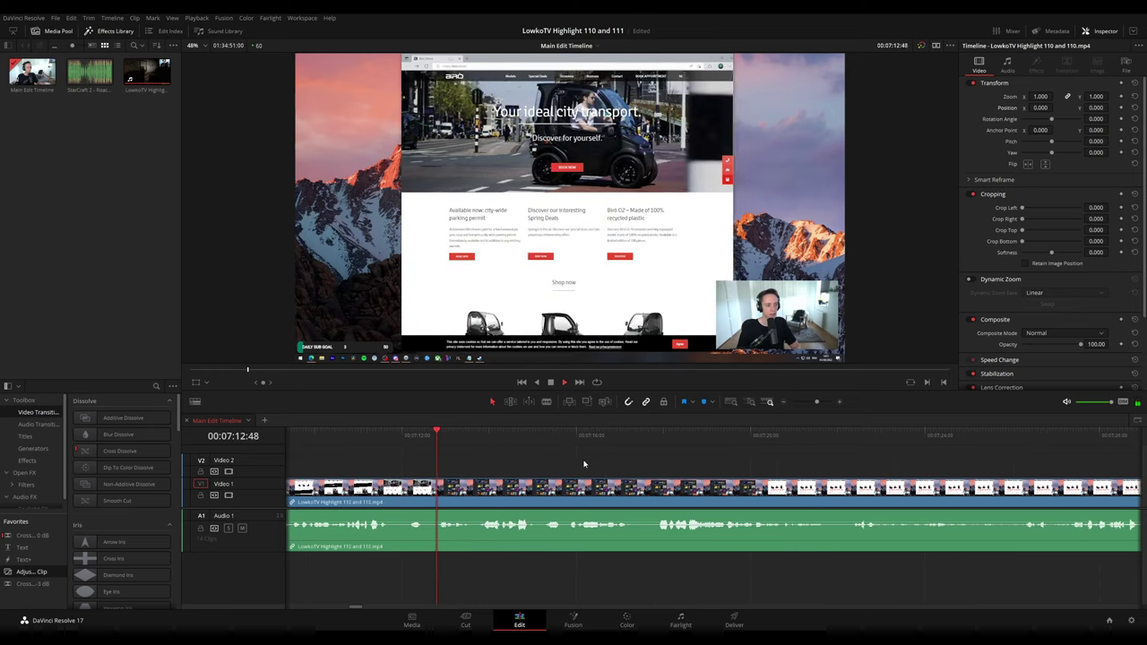
scroll(546, 456, right, 2)
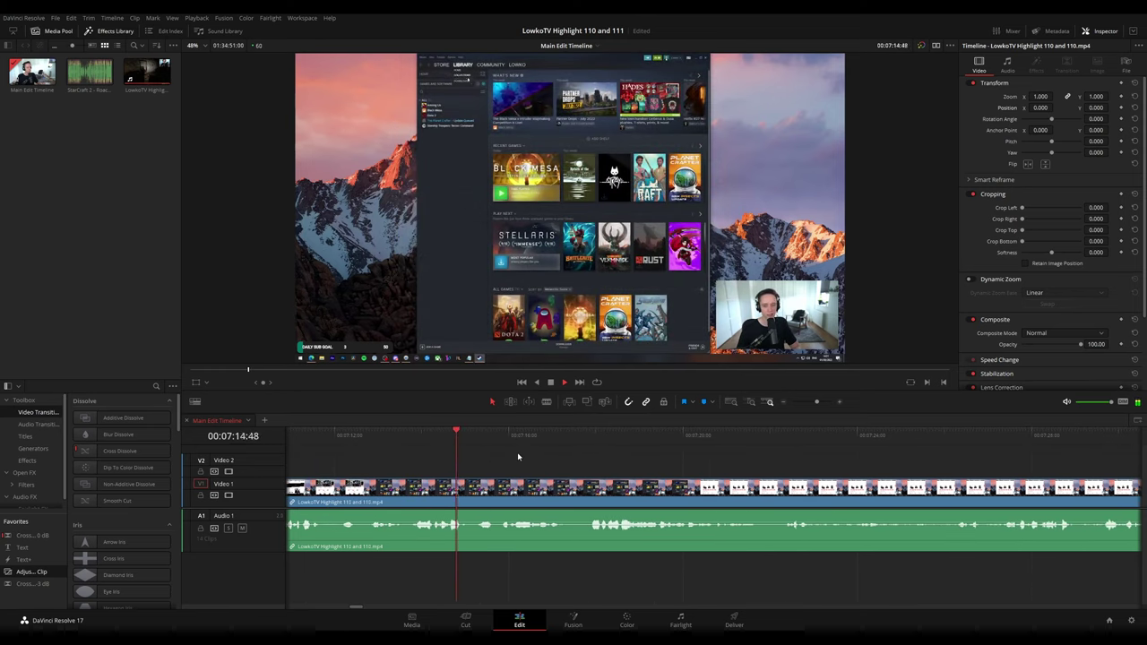
scroll(560, 458, right, 2)
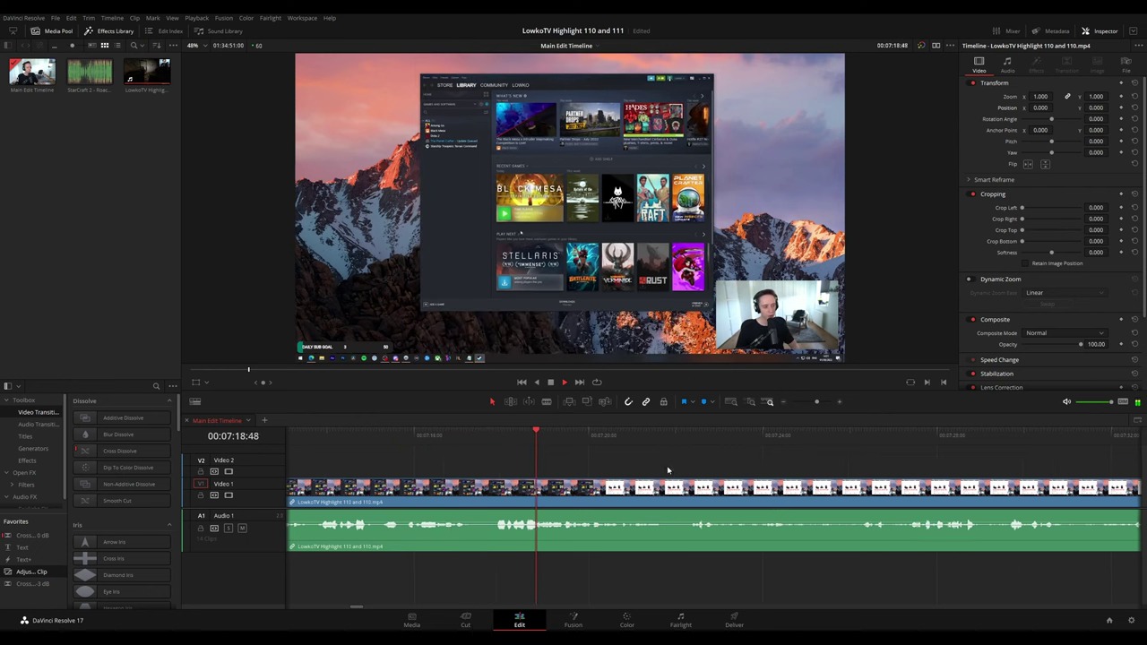
- Cut out the short stretch from 00:07:21:51 to about 00:07:22:11, where the Steam library changes to gameplay, and close the gap
scroll(529, 457, right, 3)
scroll(530, 457, right, 2)
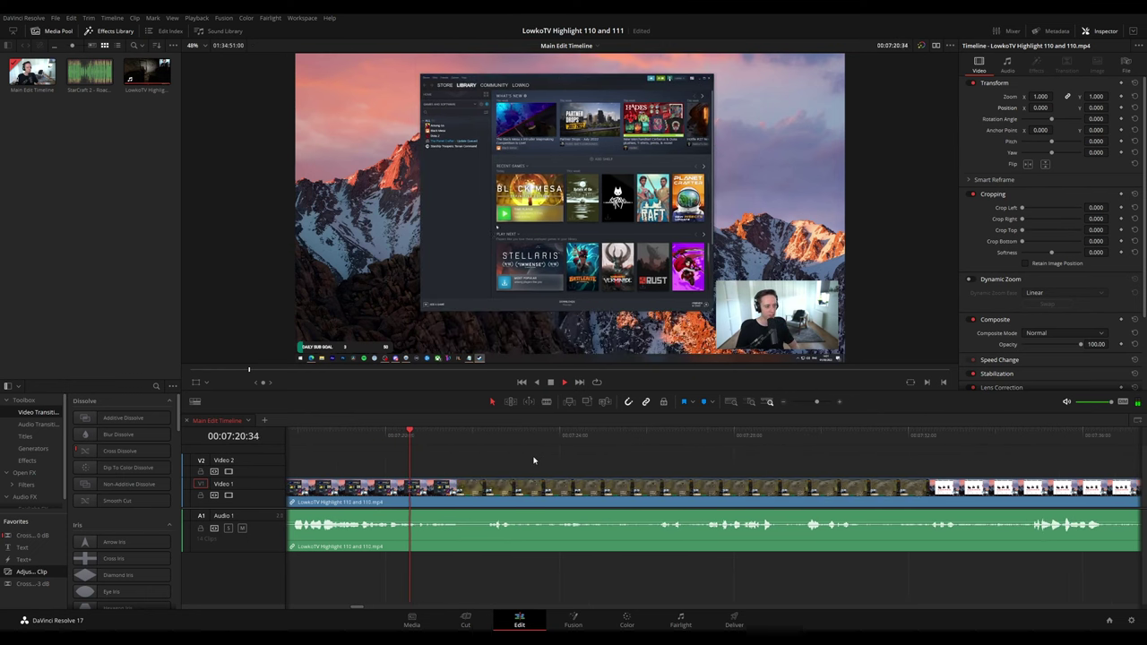
key(space)
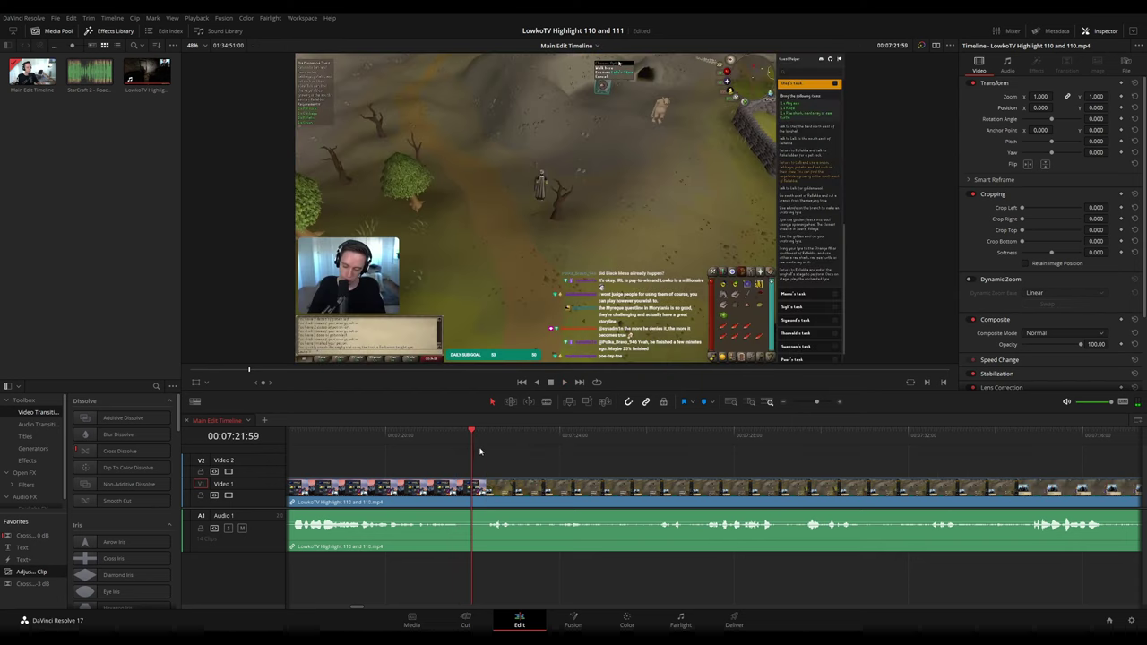
key(b)
click(466, 484)
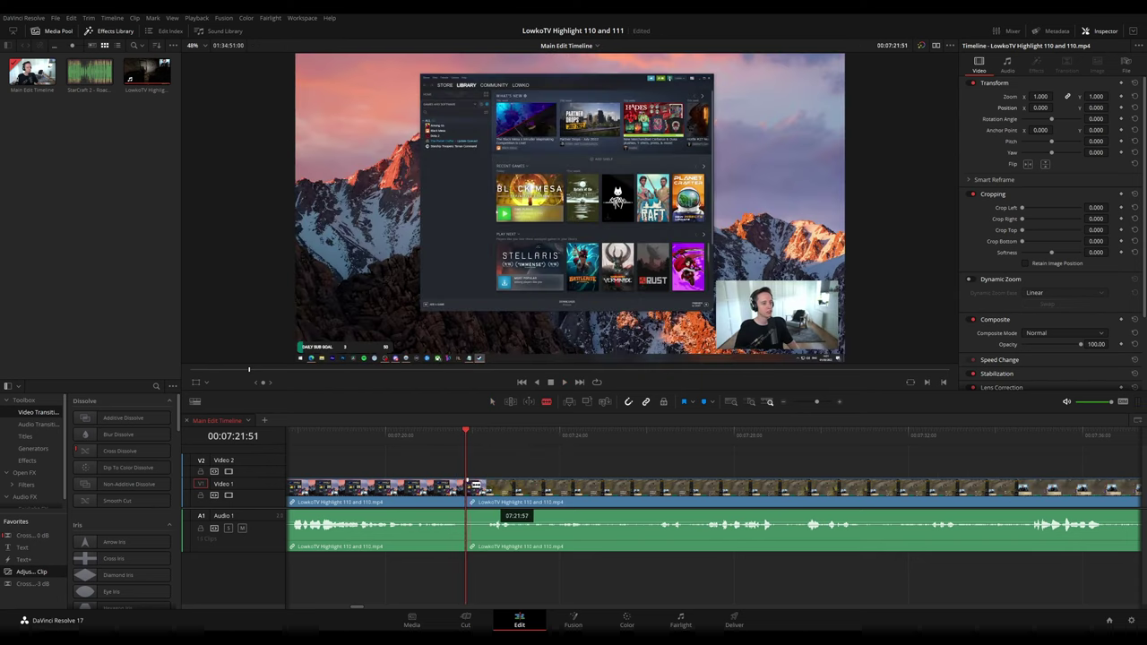
click(481, 491)
key(a)
drag(471, 492, 472, 492)
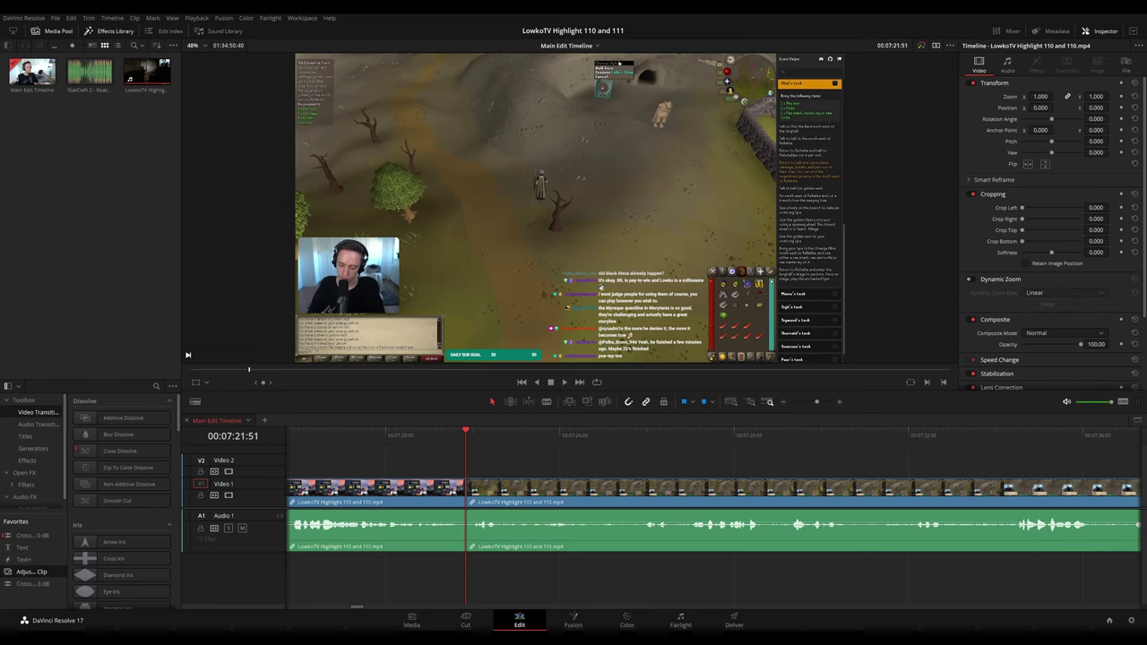
- Colour the finished clip before the 00:07:21:51 cut green and replay the cut into the gameplay
key(space)
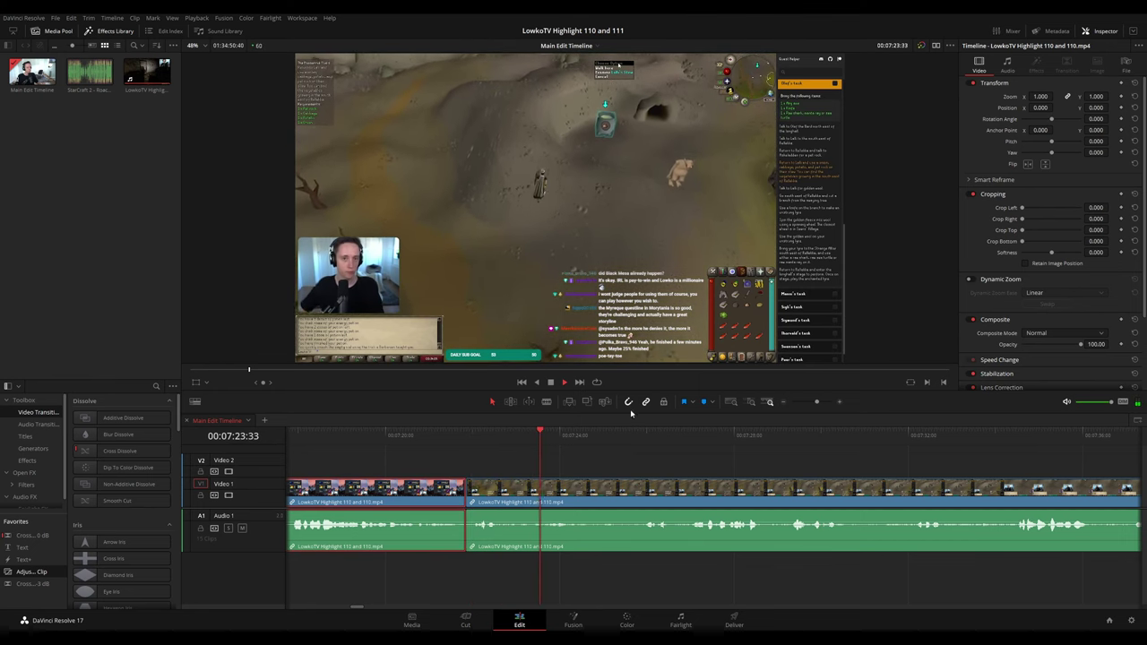
key(1)
click(470, 436)
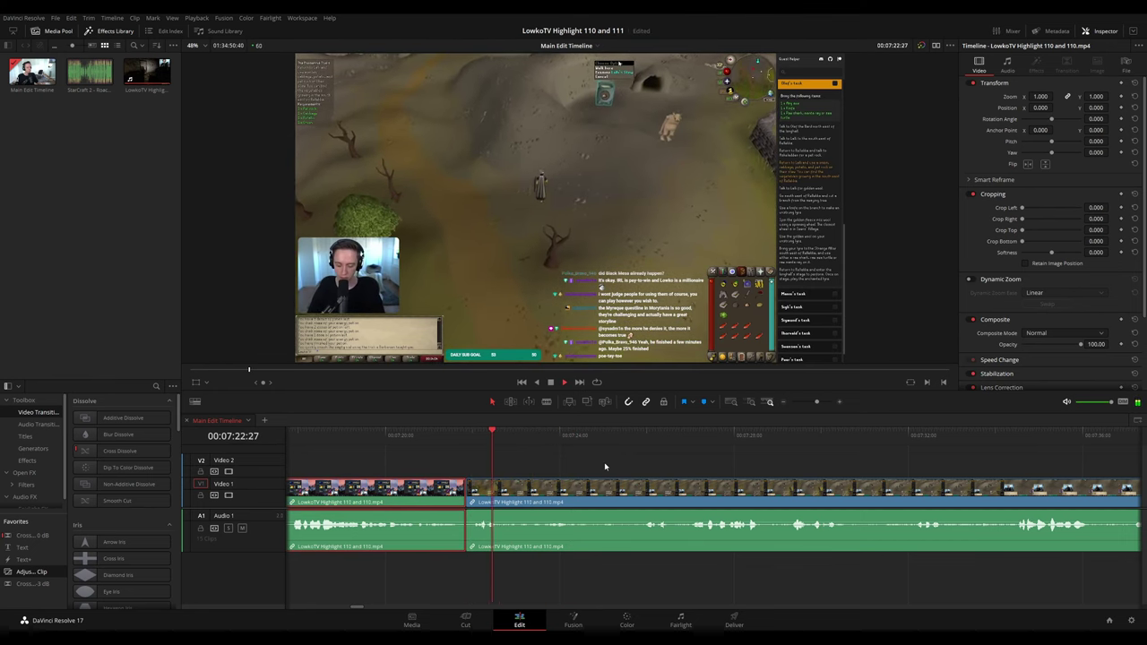
- Review the gameplay footage up to about 00:07:44:17, skipping ahead to 00:07:25:31 and checking the enlarged webcam section
scroll(610, 462, right, 3)
click(545, 436)
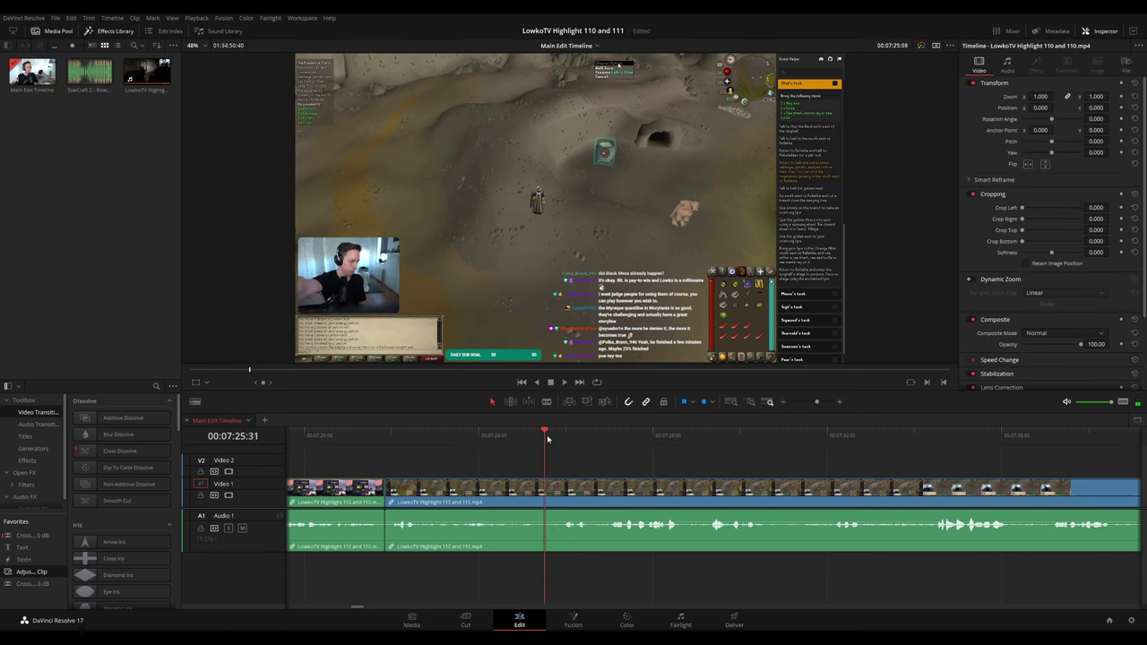
scroll(525, 460, right, 4)
scroll(469, 463, right, 4)
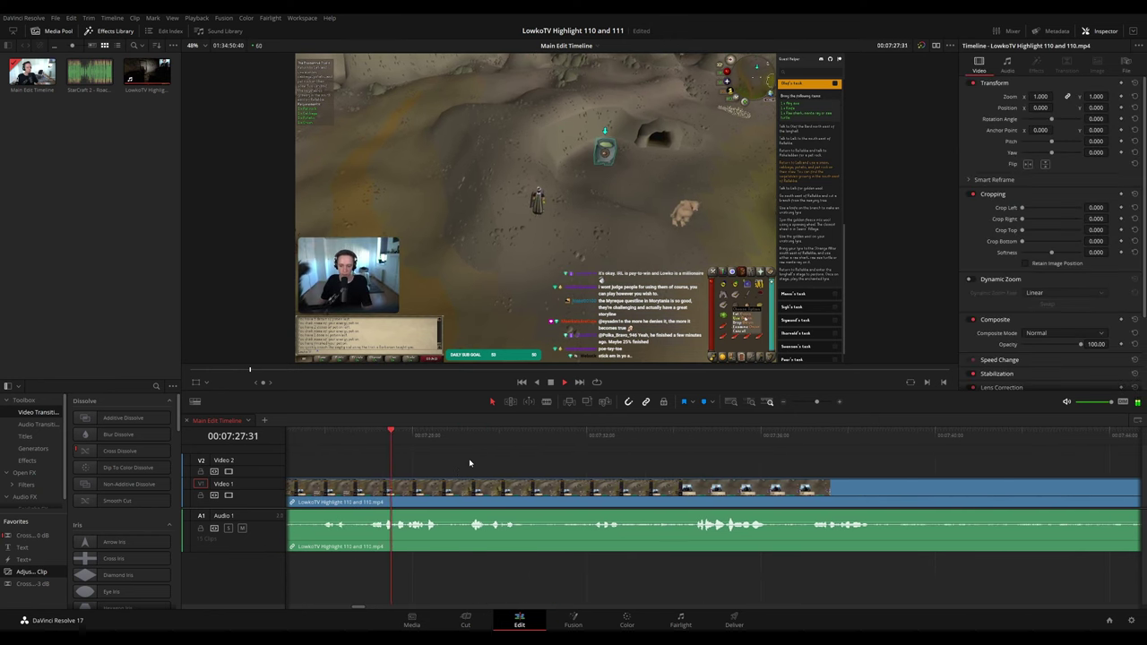
scroll(463, 463, right, 3)
scroll(489, 460, right, 2)
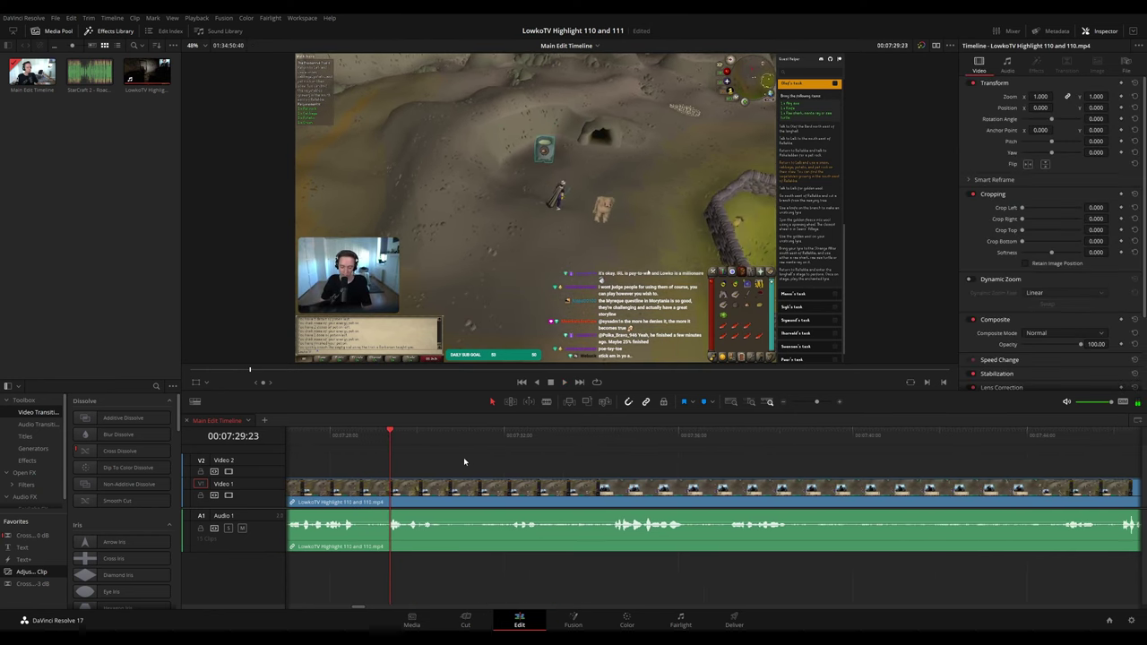
scroll(484, 460, right, 3)
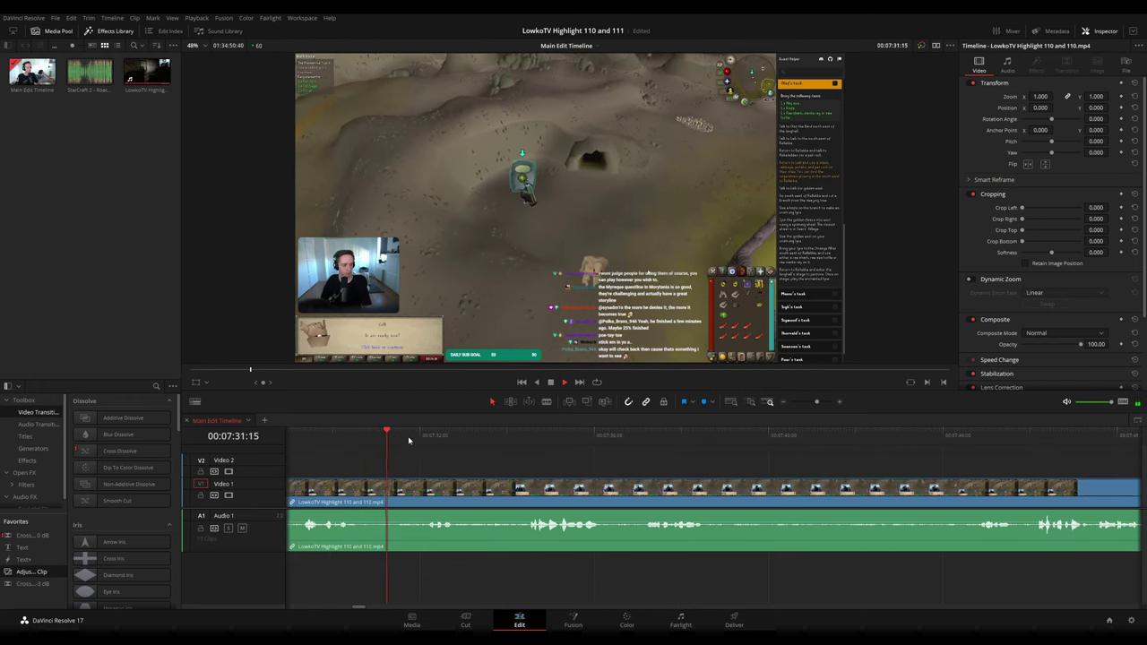
scroll(501, 464, right, 3)
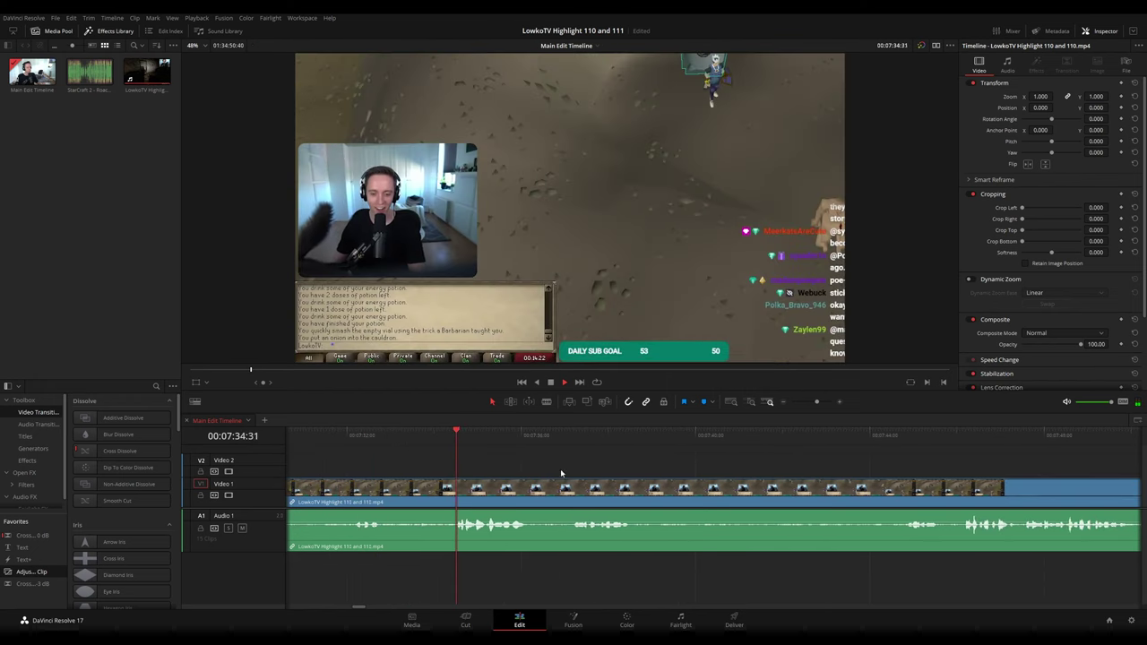
scroll(520, 465, right, 3)
scroll(550, 475, right, 2)
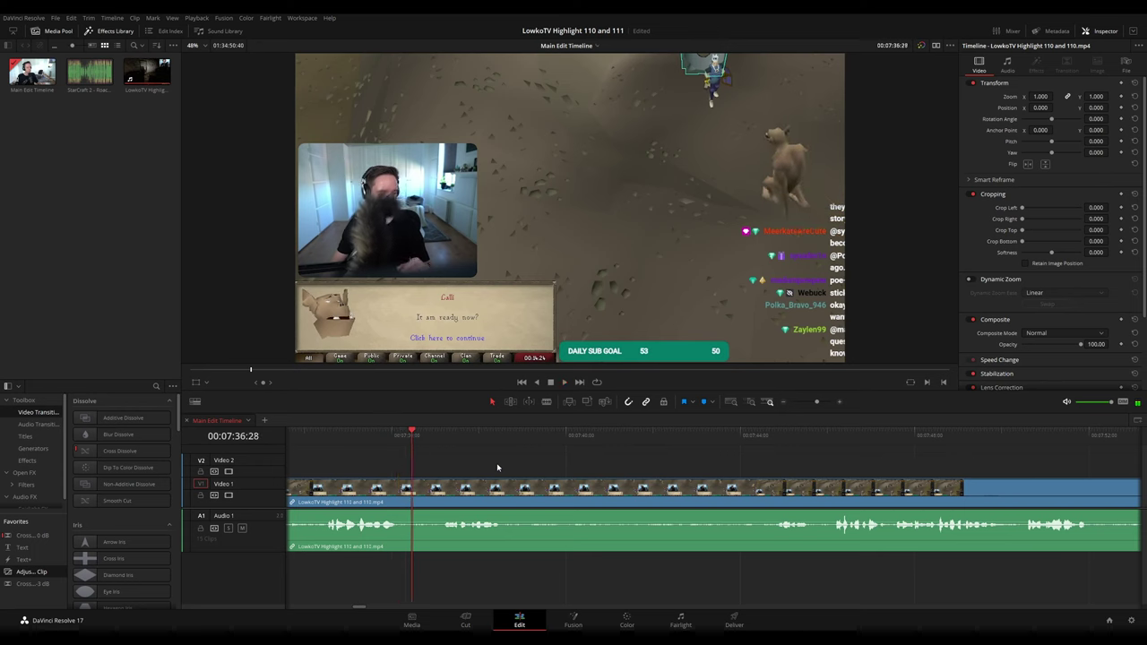
scroll(532, 463, right, 3)
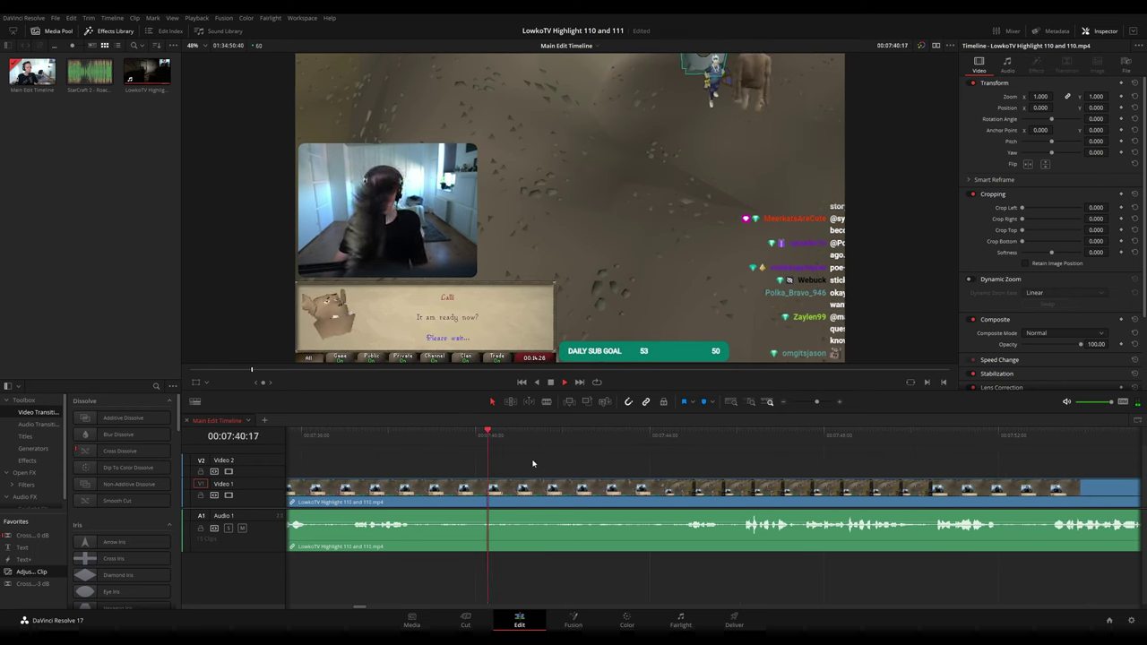
scroll(573, 471, right, 3)
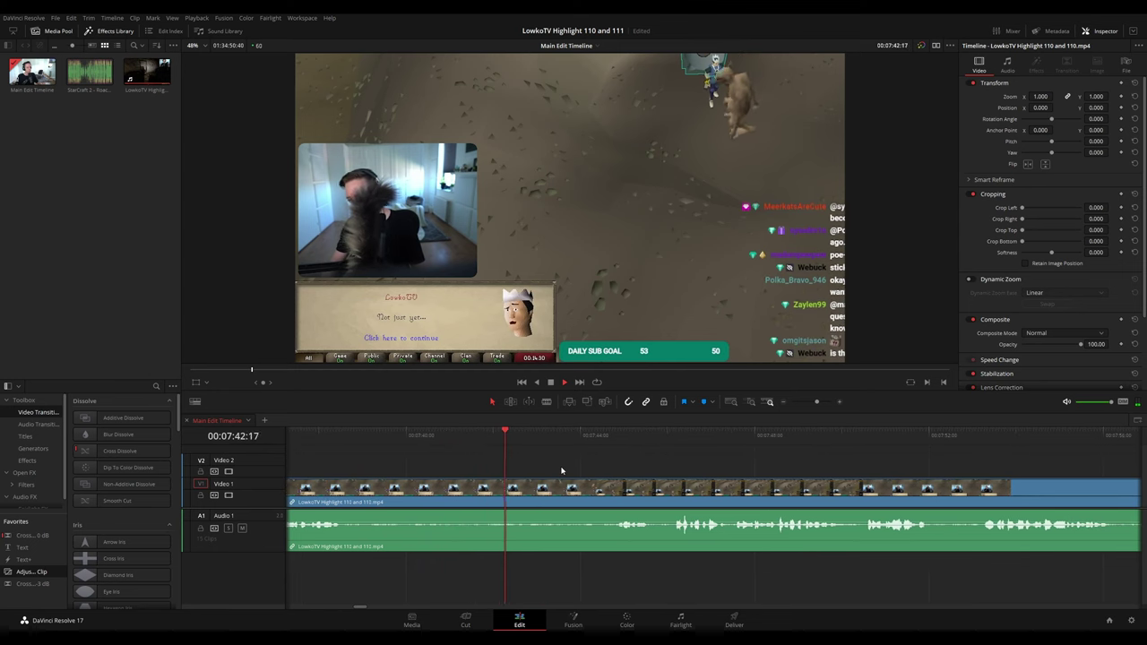
scroll(547, 470, right, 4)
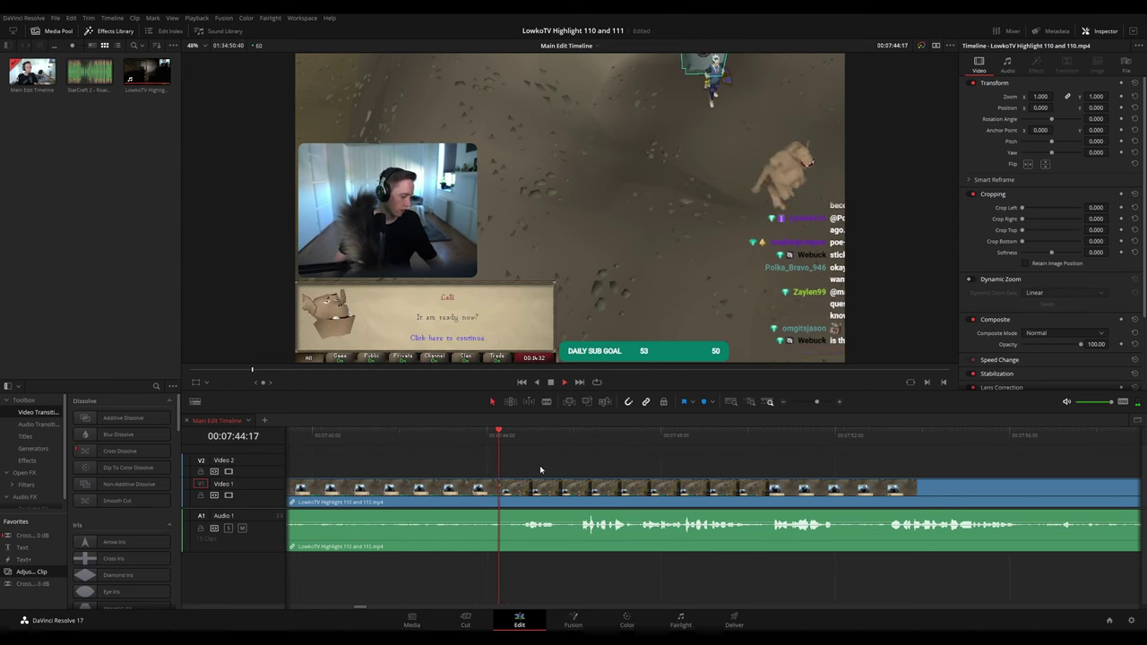
- Review the cauldron gameplay and webcam footage from about 00:07:44:17 to 00:08:07:11 for pauses to cut
scroll(526, 463, right, 6)
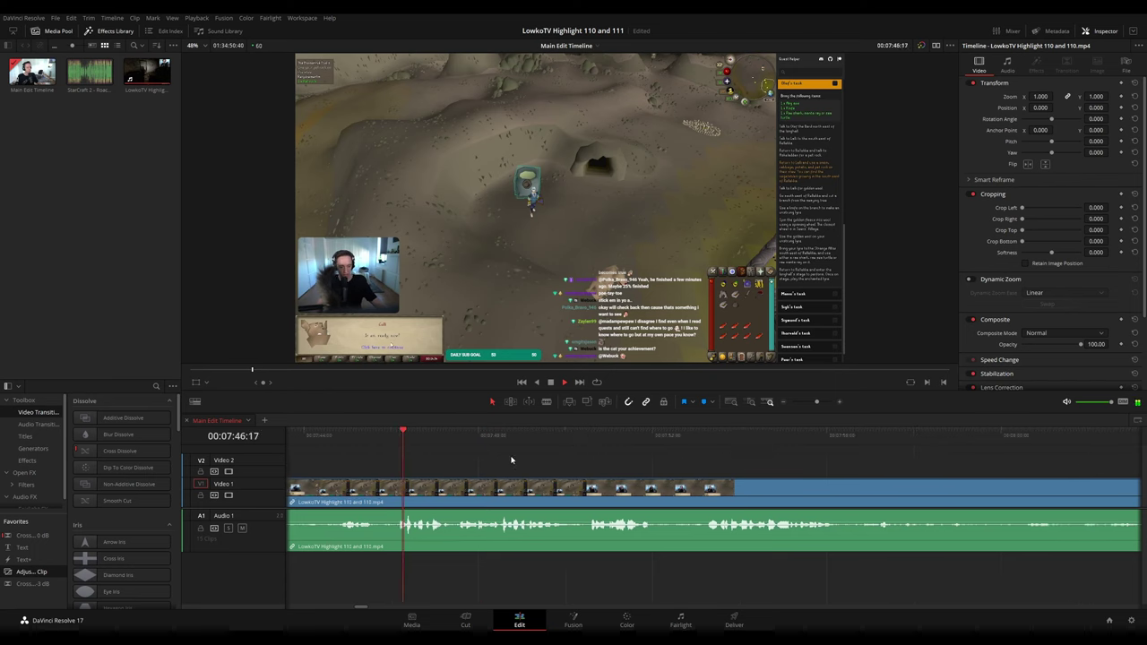
scroll(515, 461, right, 4)
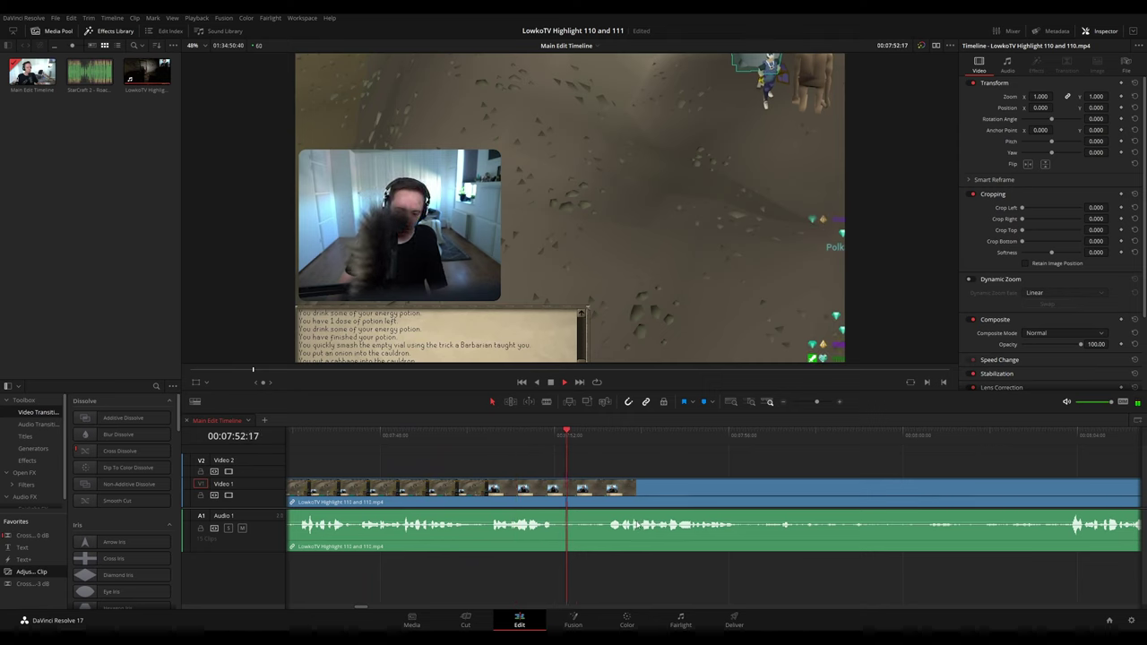
scroll(645, 460, right, 6)
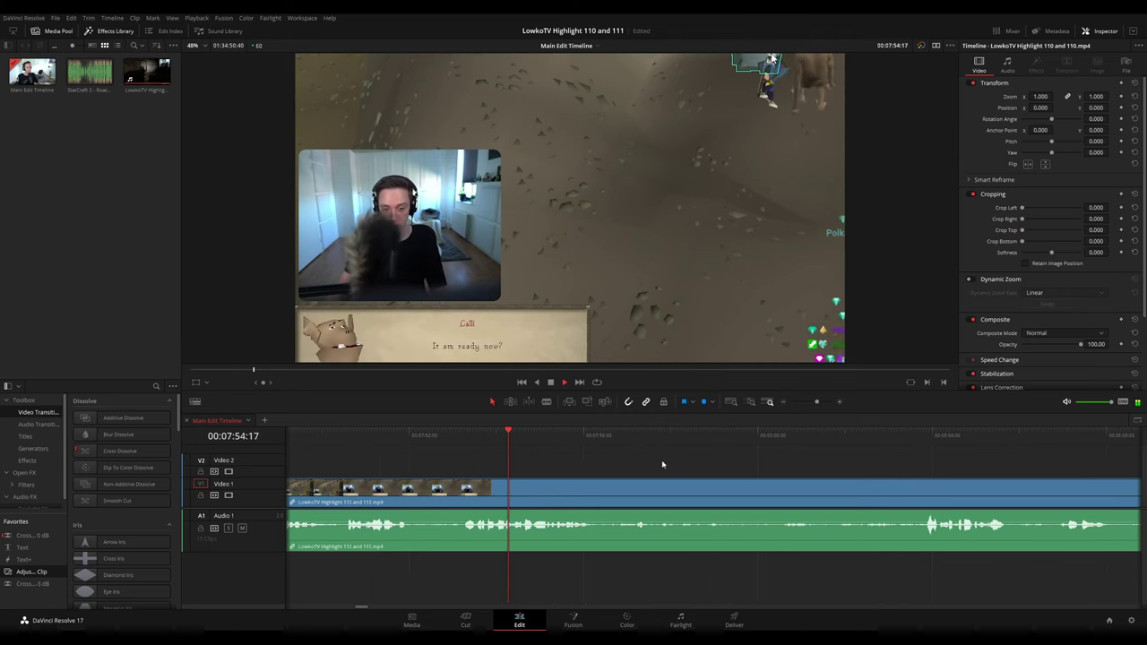
scroll(618, 457, right, 4)
scroll(582, 457, right, 3)
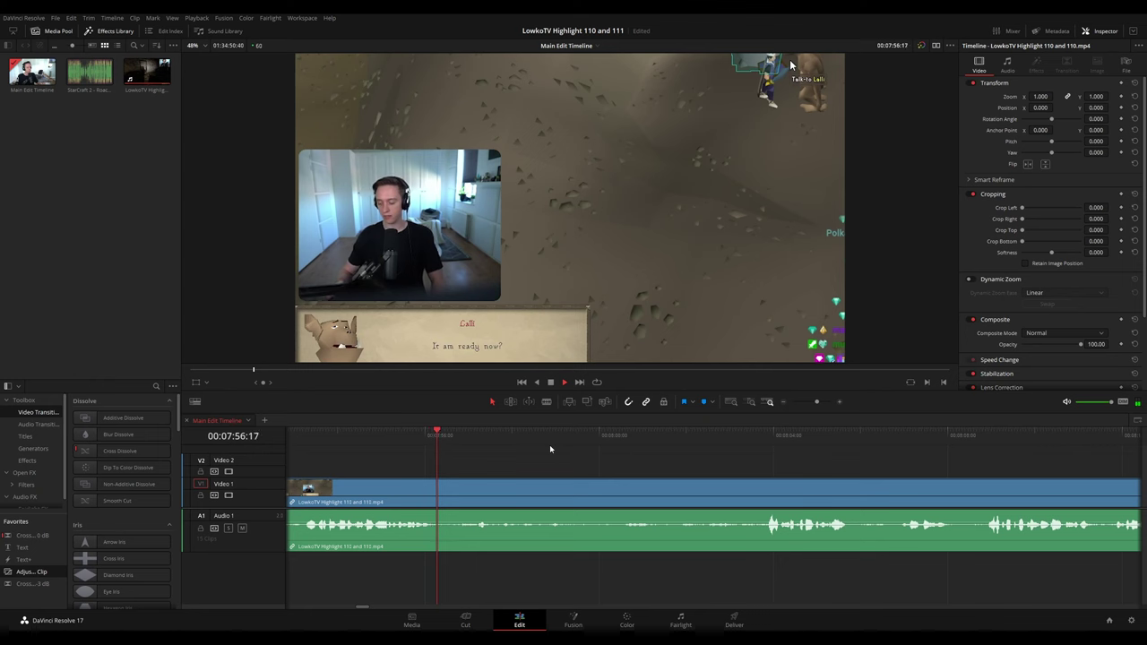
scroll(563, 452, right, 4)
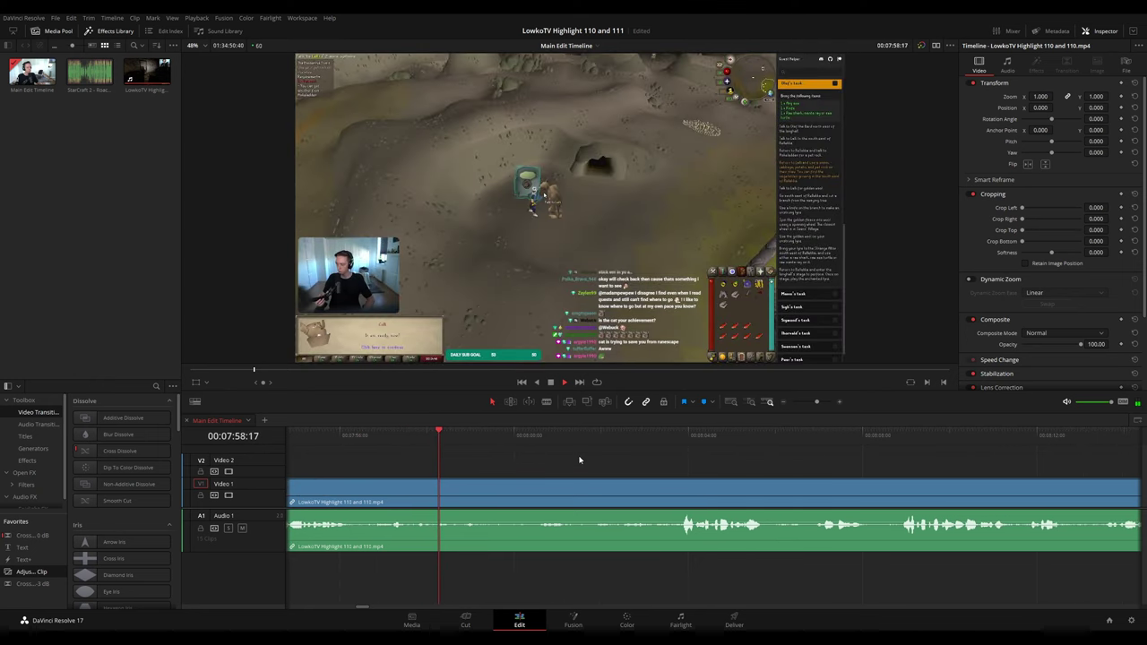
scroll(578, 458, right, 2)
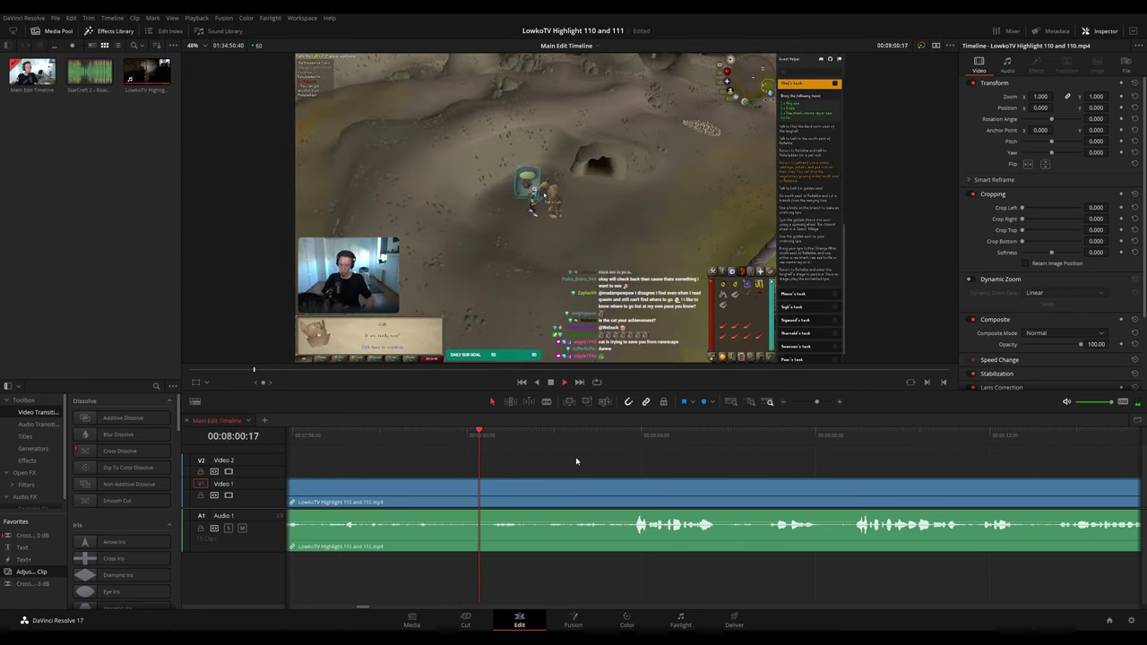
scroll(583, 461, right, 2)
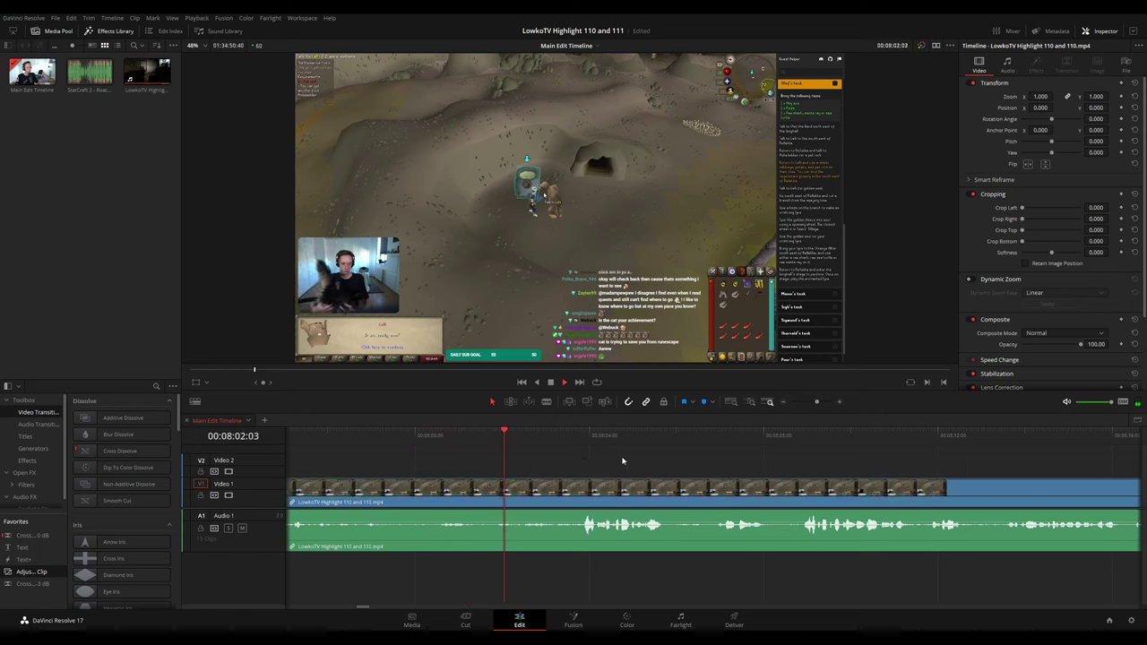
scroll(600, 456, right, 5)
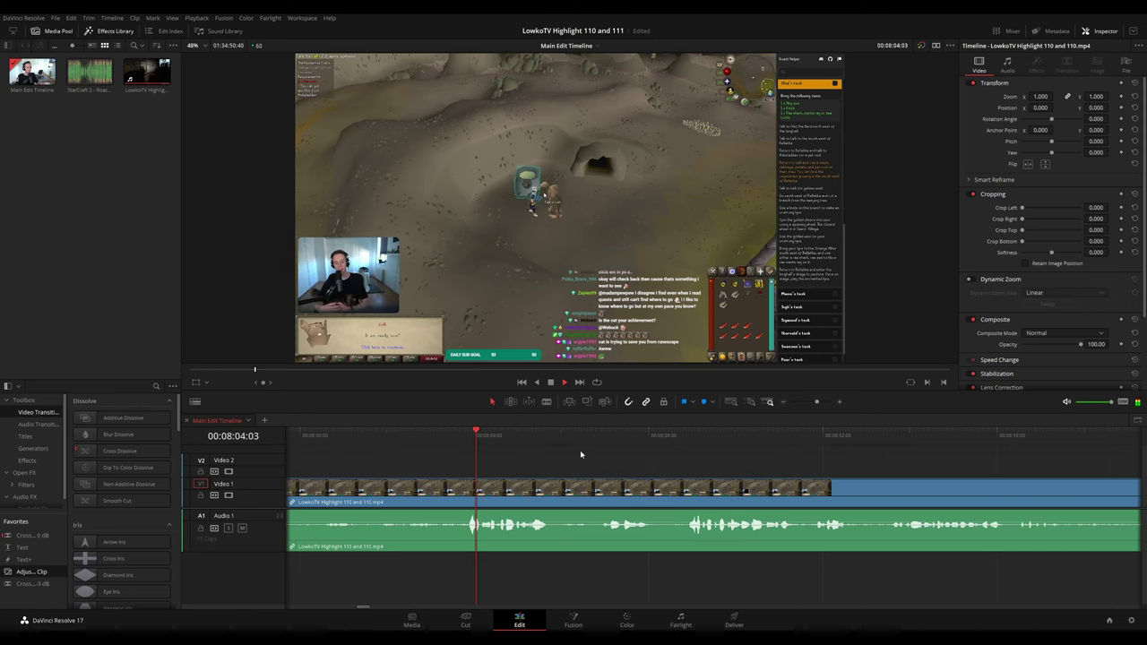
scroll(578, 458, right, 3)
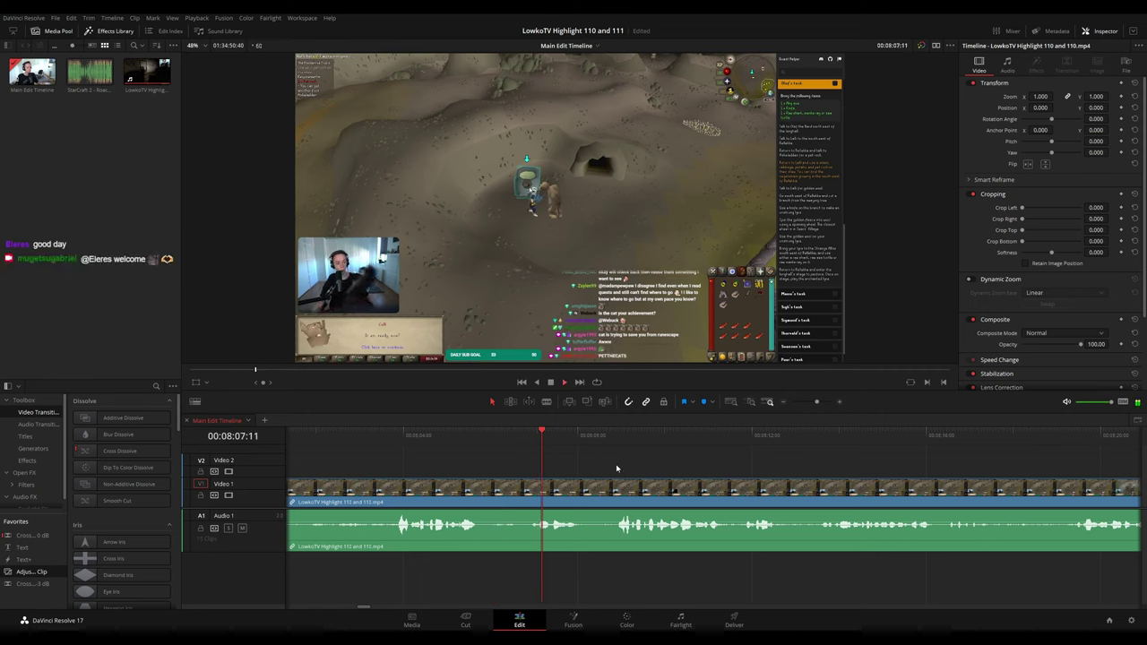
- Review the footage from about 00:08:07:11 to 00:08:32:52, including the full-screen webcam section with the cat
scroll(637, 468, down, 3)
drag(762, 464, 504, 434)
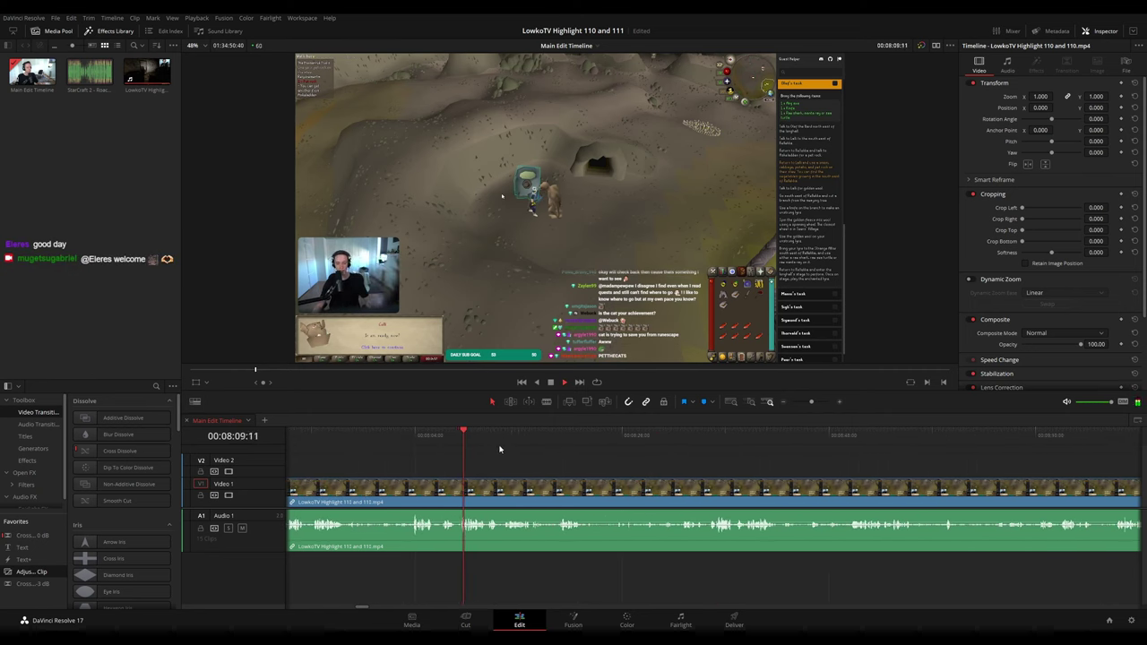
drag(811, 403, 811, 404)
scroll(569, 459, right, 2)
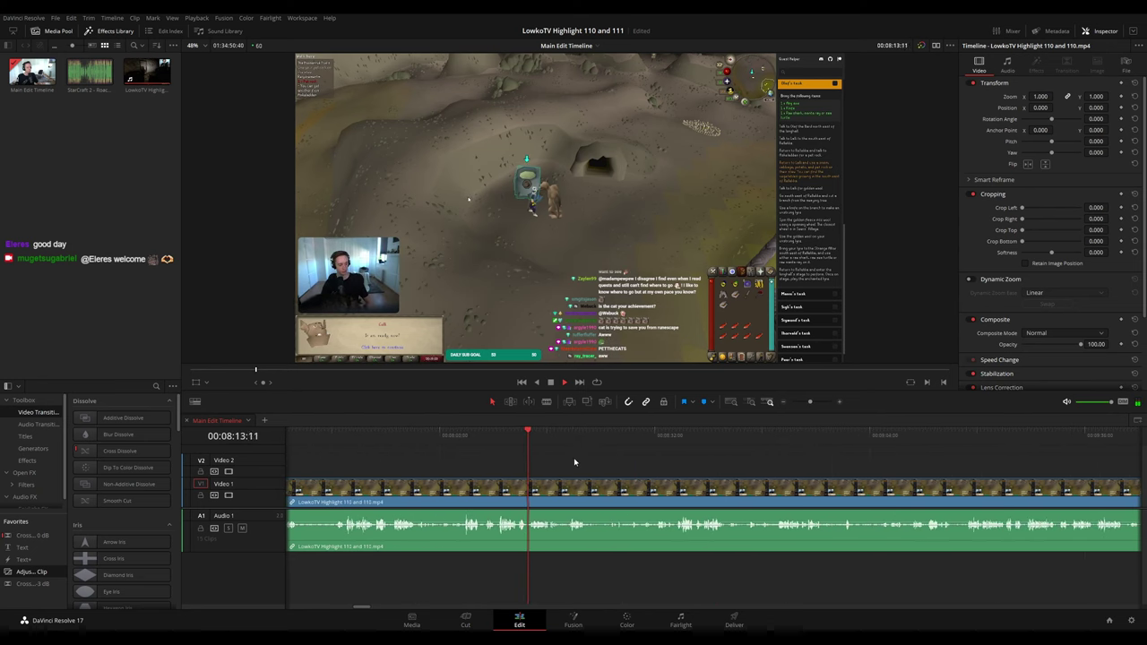
scroll(564, 459, right, 1)
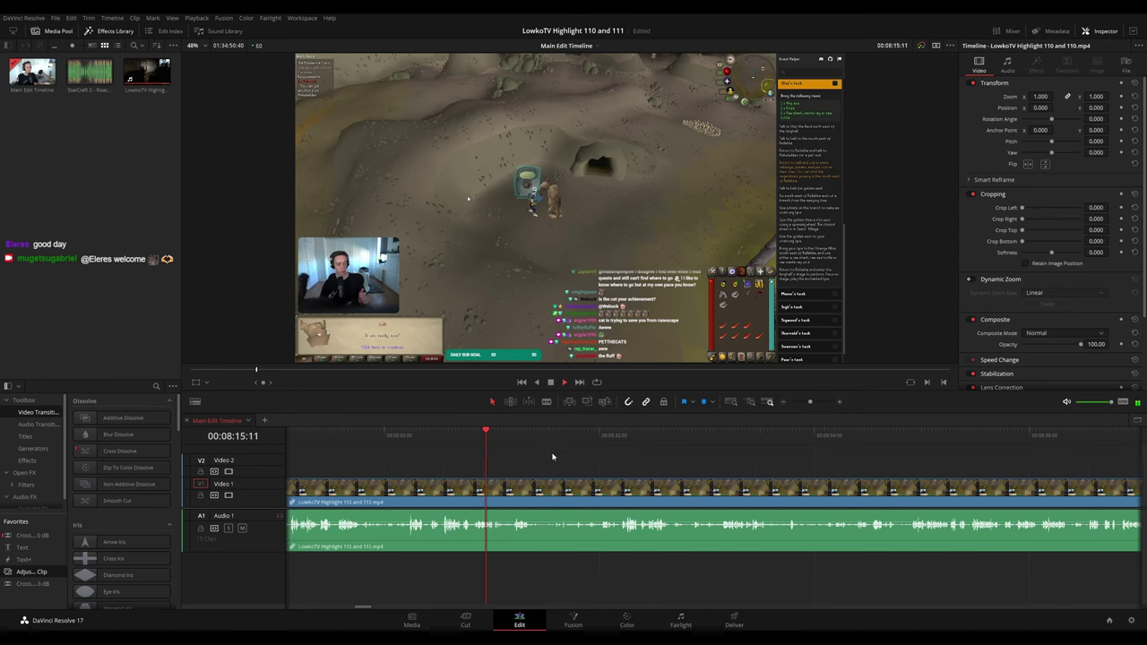
scroll(551, 460, up, 3)
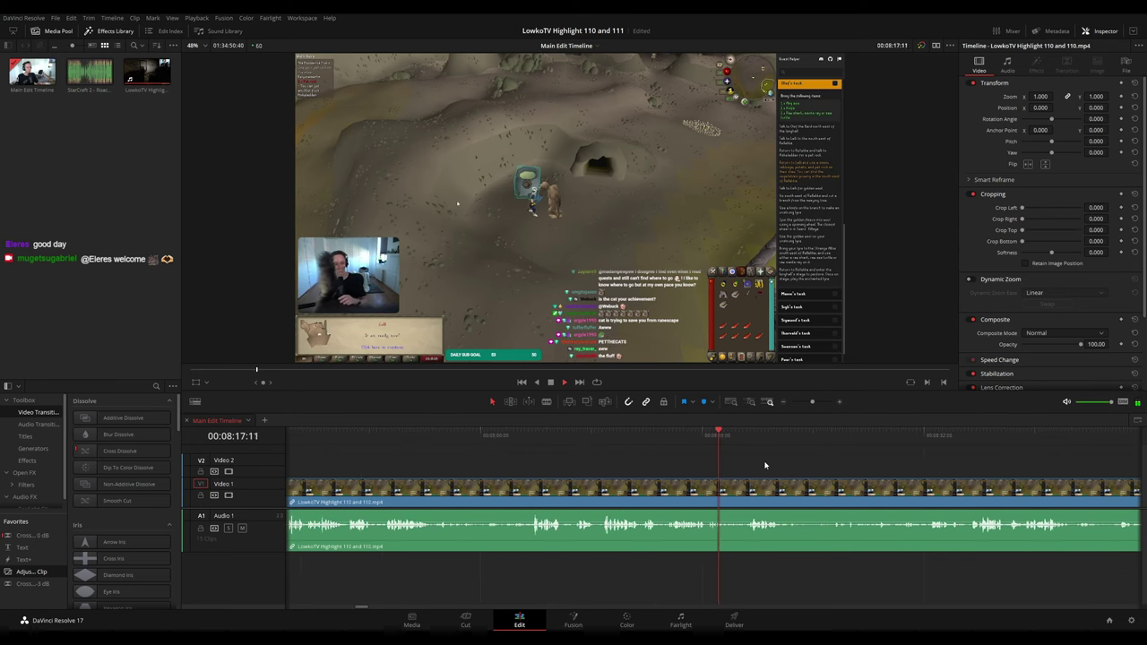
drag(765, 465, 523, 449)
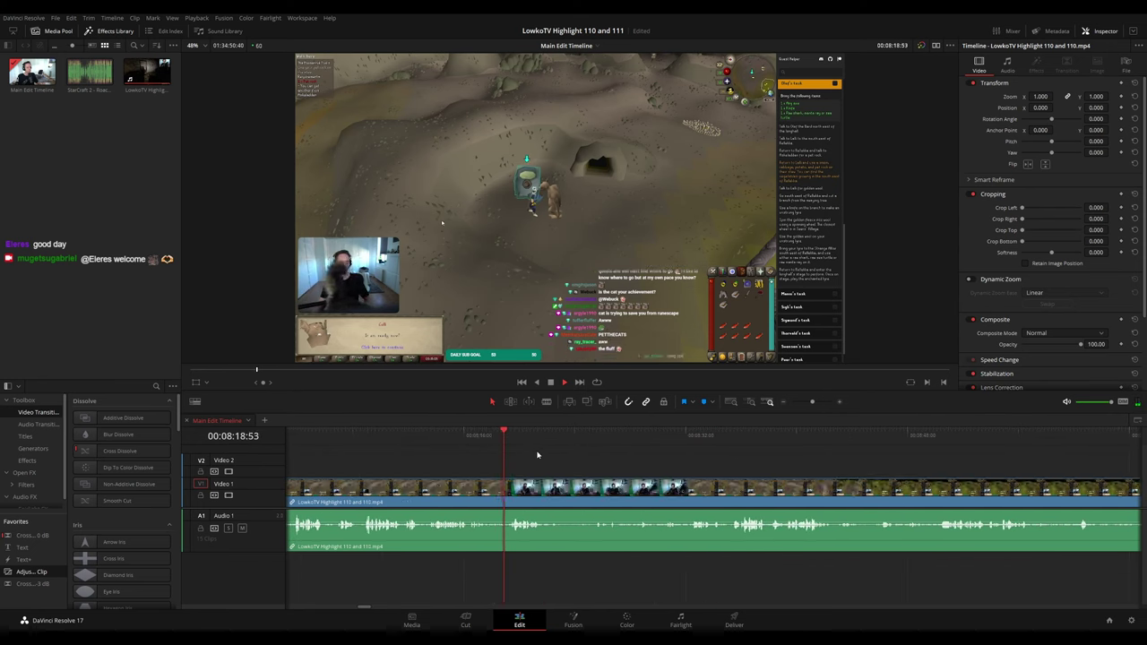
scroll(576, 463, right, 1)
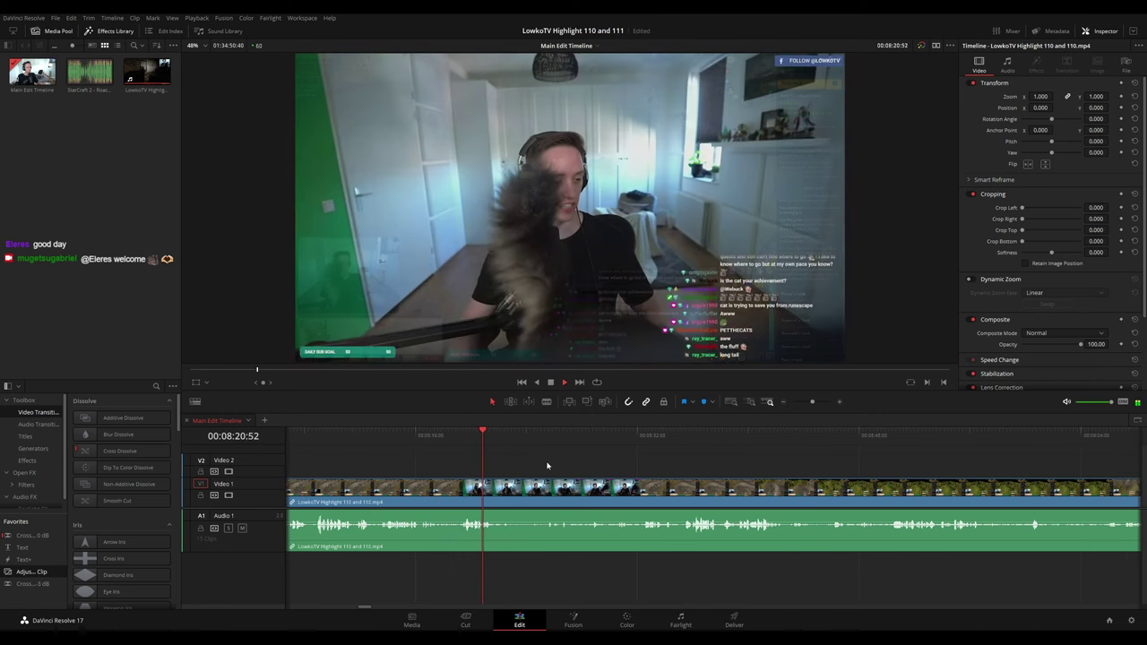
scroll(545, 465, right, 1)
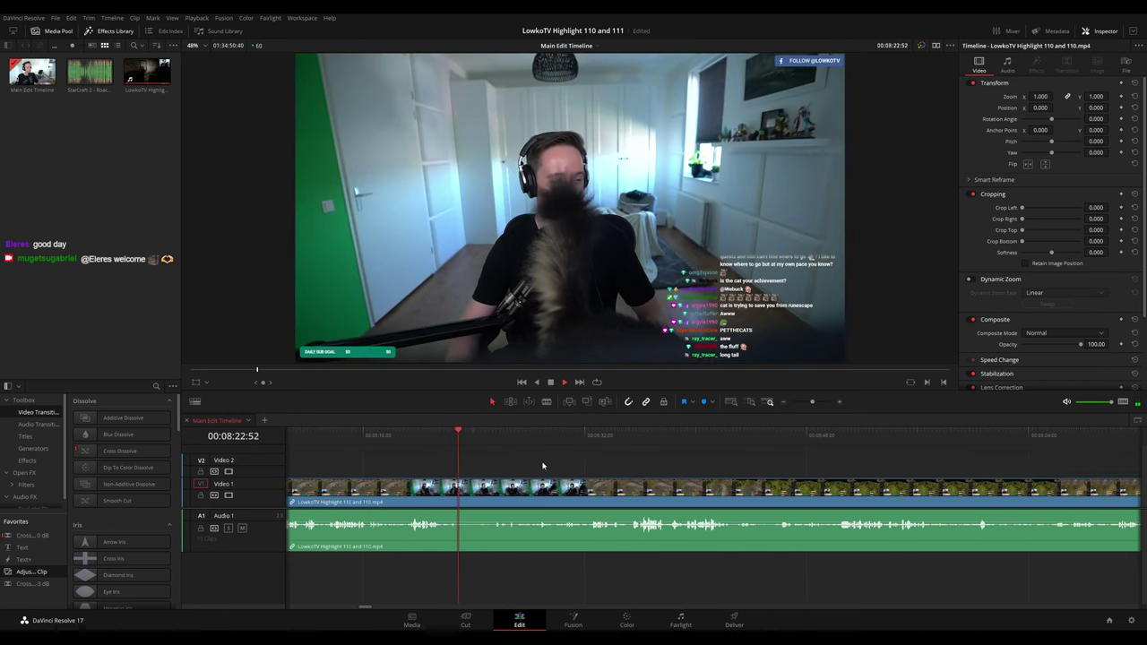
drag(555, 466, 532, 464)
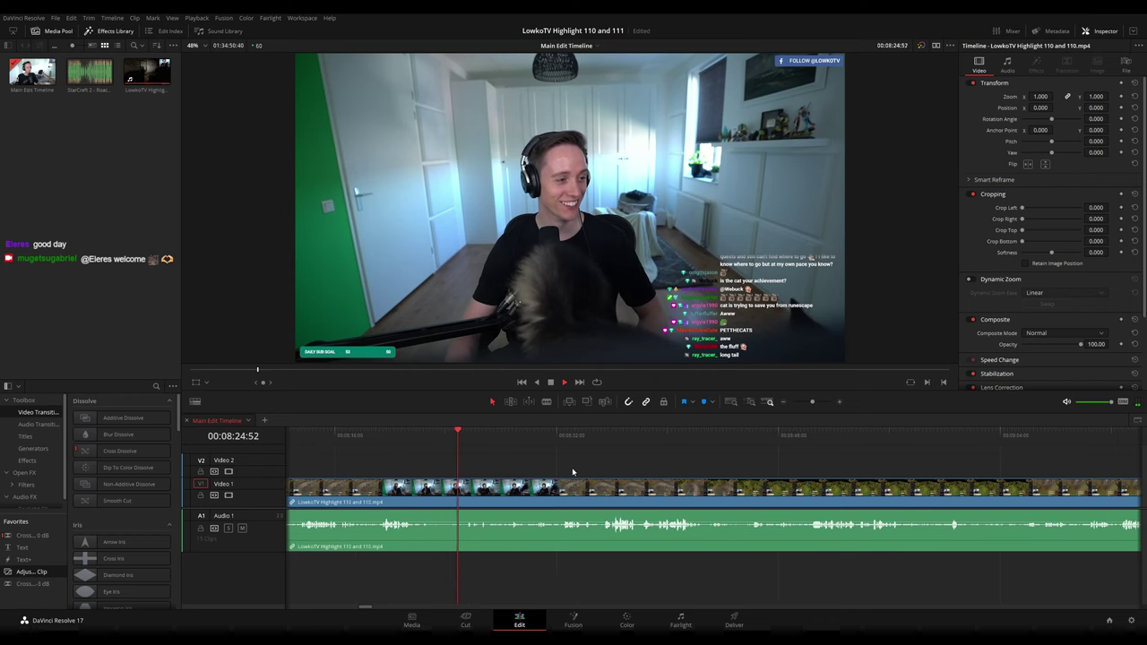
scroll(533, 468, right, 1)
scroll(532, 473, right, 1)
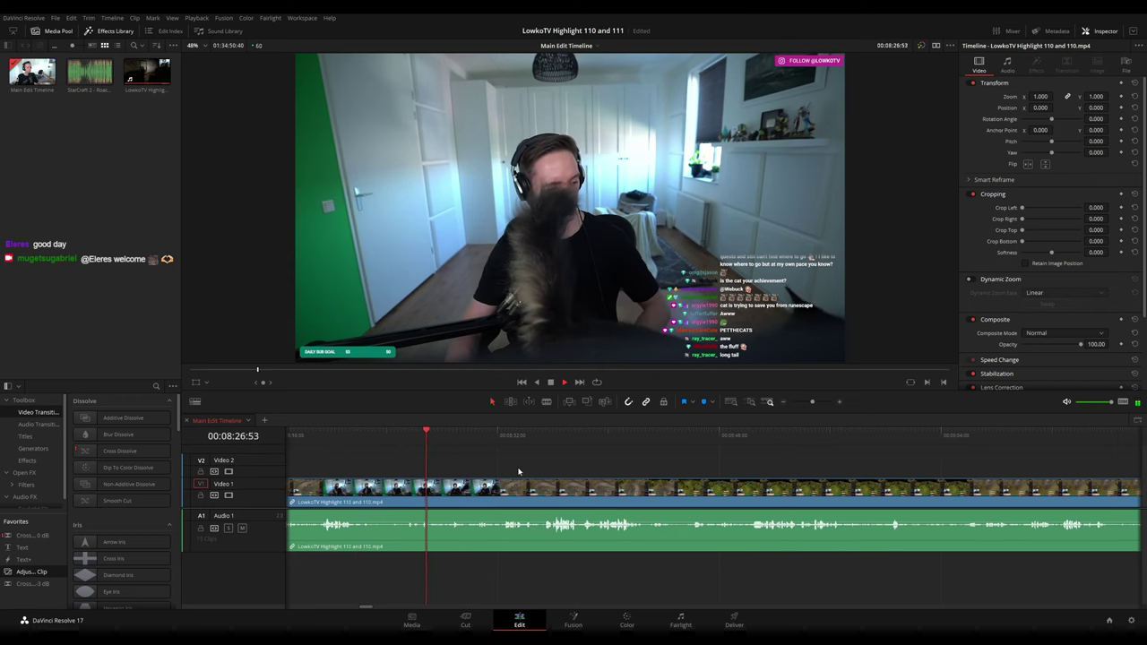
scroll(523, 471, right, 1)
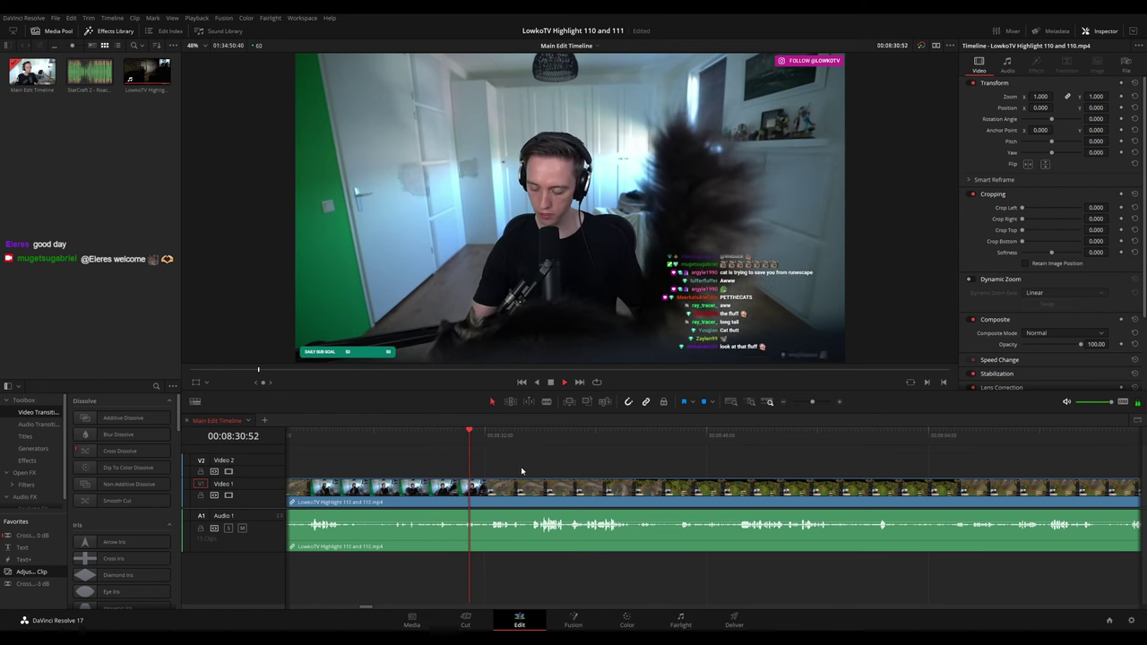
scroll(524, 469, right, 1)
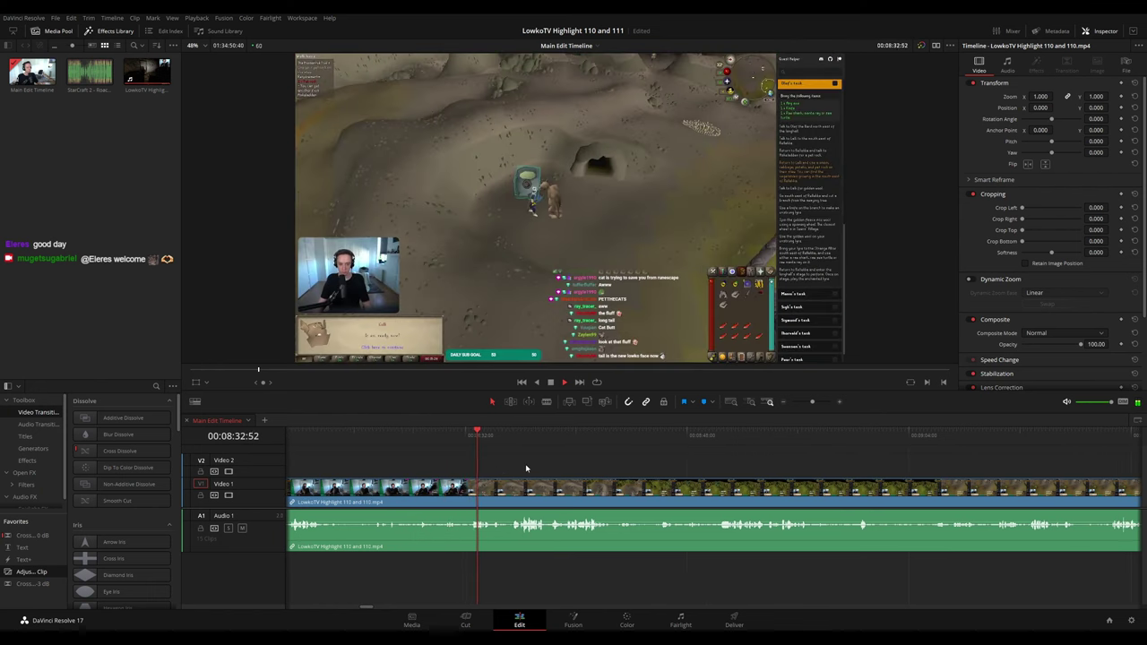
- Review the cauldron and forest gameplay from 00:08:32:52 to about 00:08:47:14 for pauses to cut
scroll(538, 470, right, 2)
scroll(528, 468, right, 2)
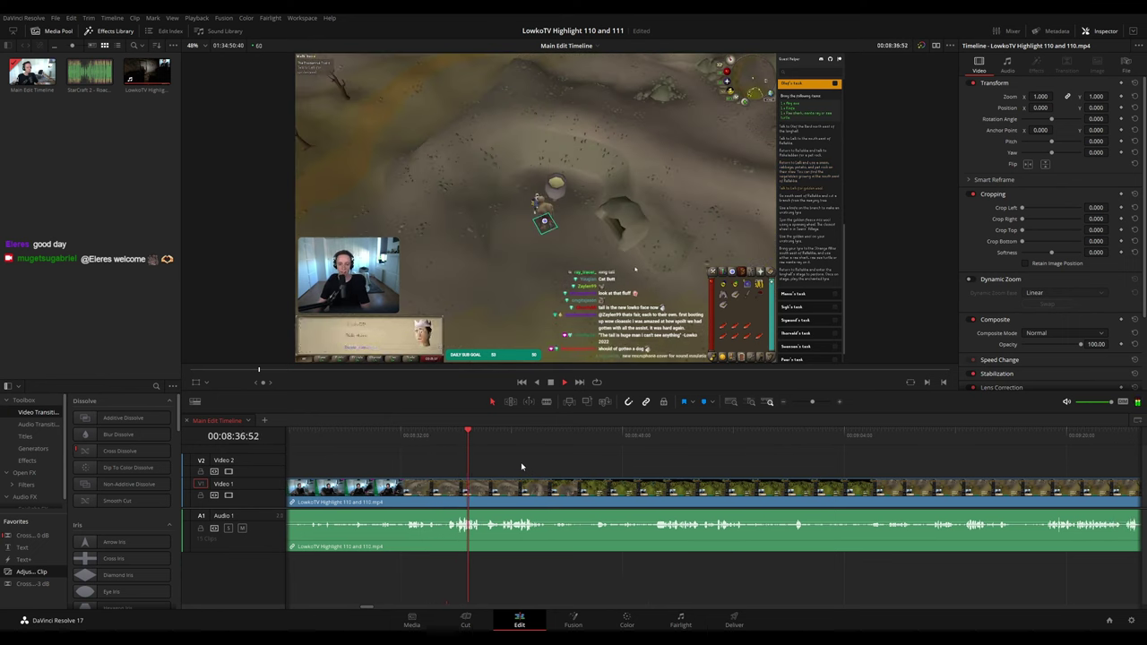
click(432, 436)
key(space)
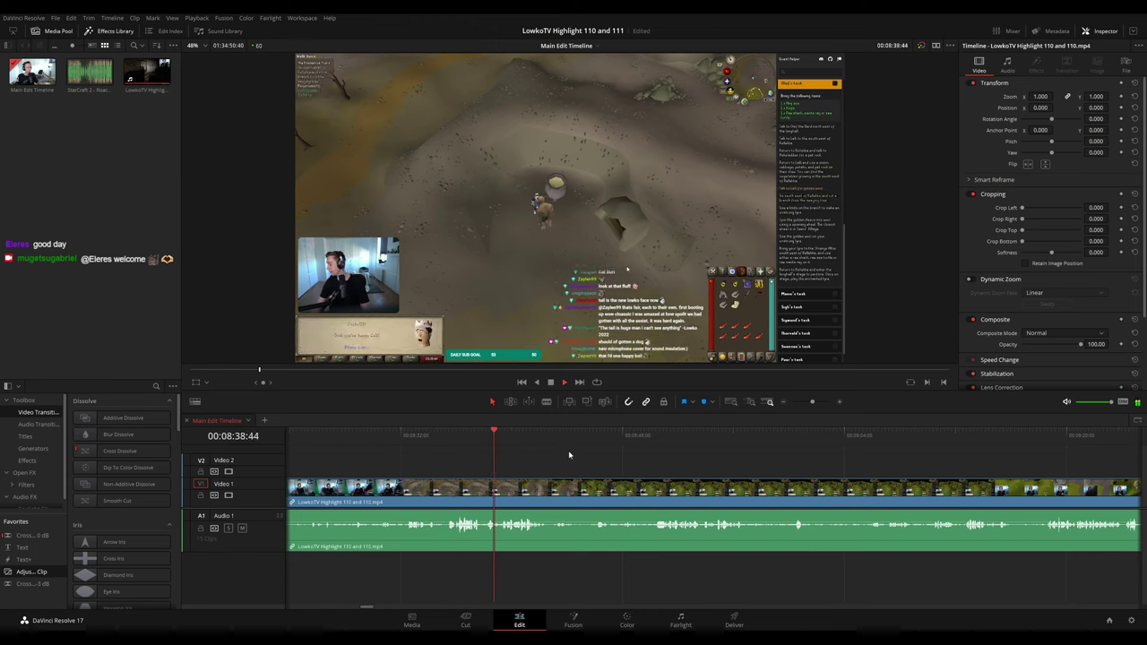
drag(569, 454, 497, 444)
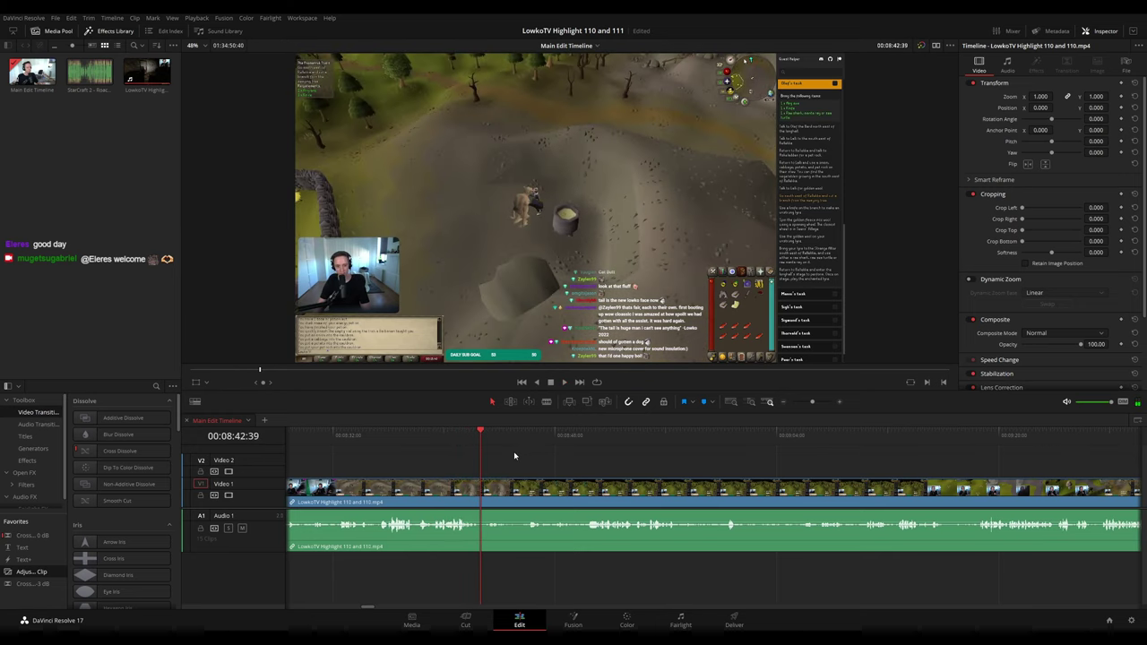
scroll(507, 481, up, 1)
key(space)
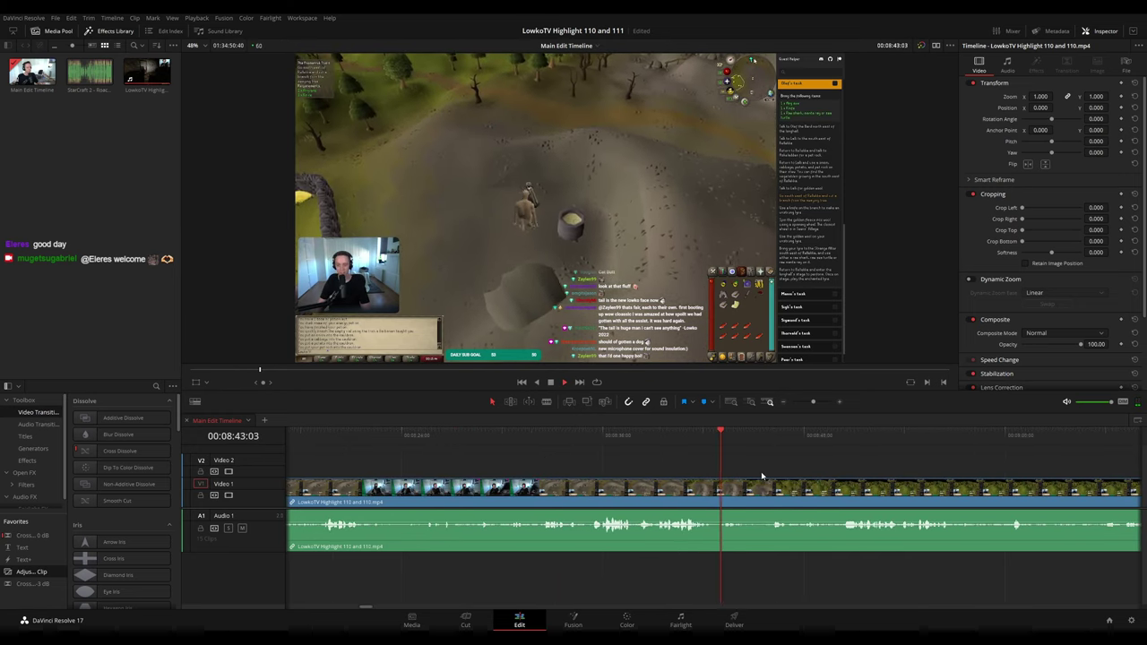
scroll(766, 457, down, 5)
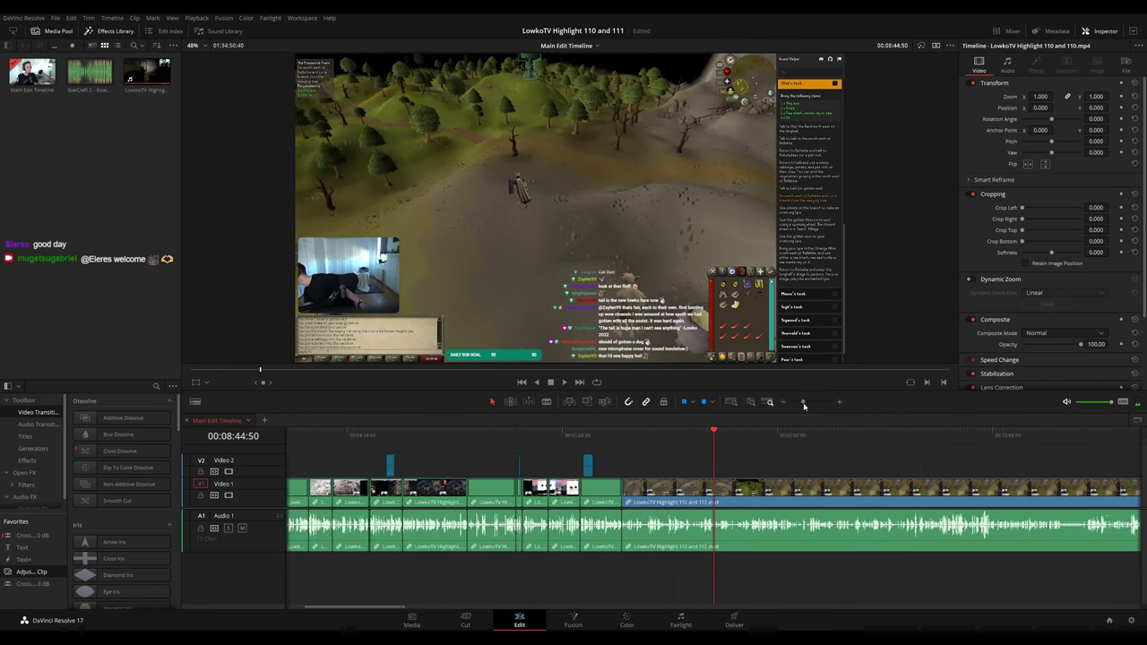
drag(803, 402, 817, 403)
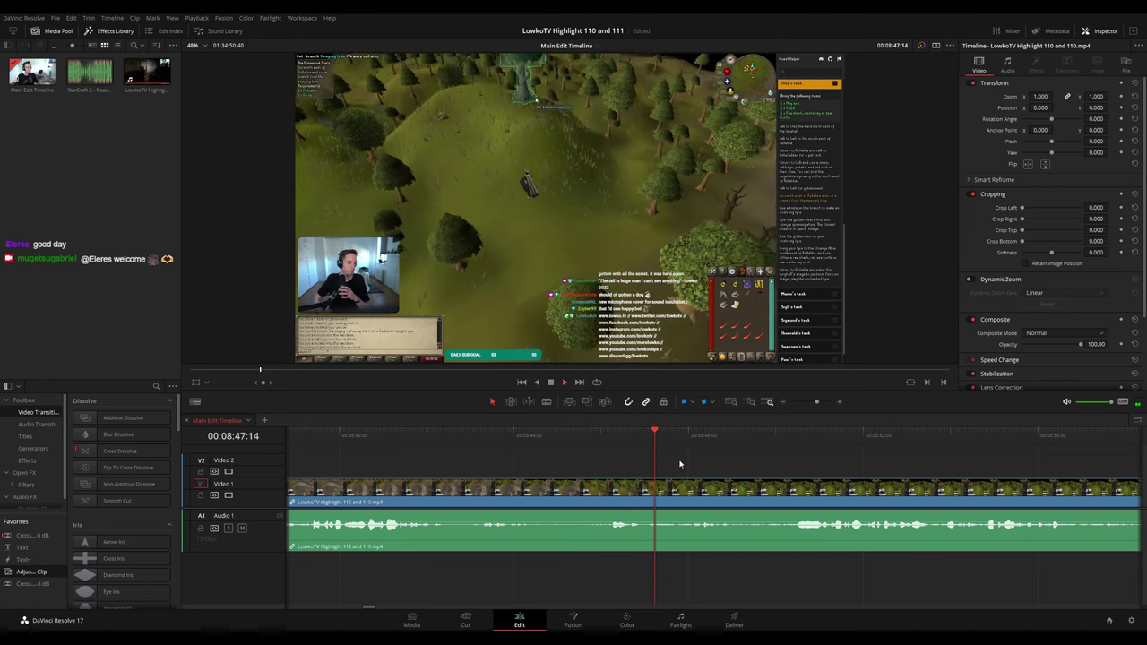
- Split the video and audio at 00:08:49:27 and just before the next speech, and ripple-delete the short pause between the cuts
click(602, 444)
mouse_move(602, 443)
mouse_down()
mouse_move(561, 437)
mouse_move(603, 444)
mouse_up()
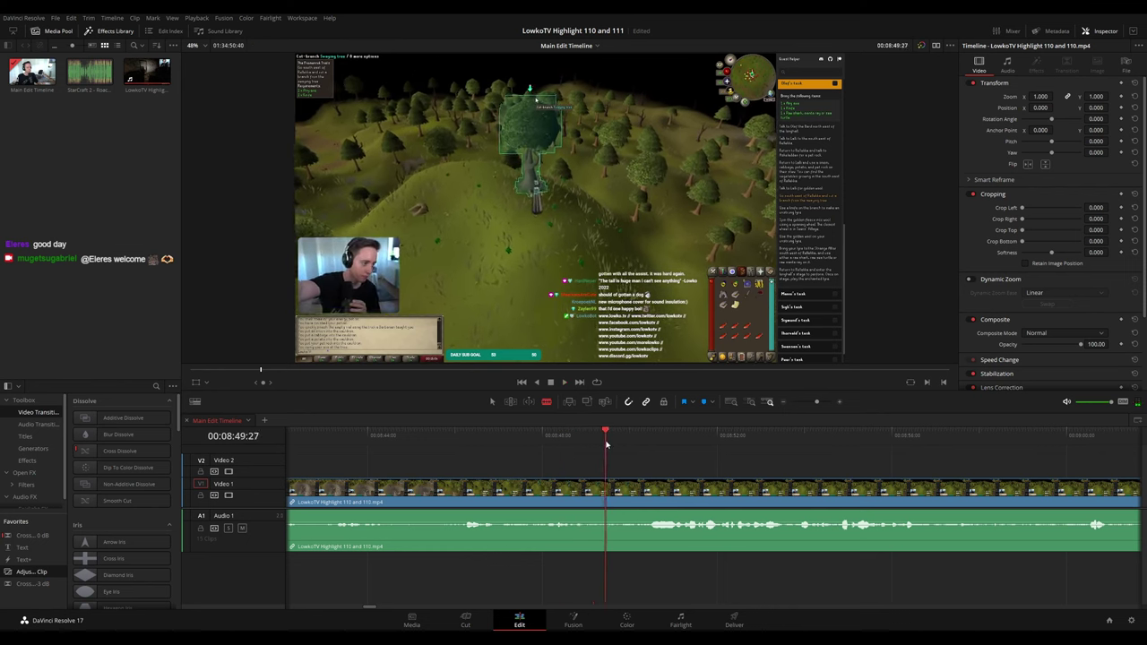
click(606, 486)
click(634, 489)
key(a)
click(624, 492)
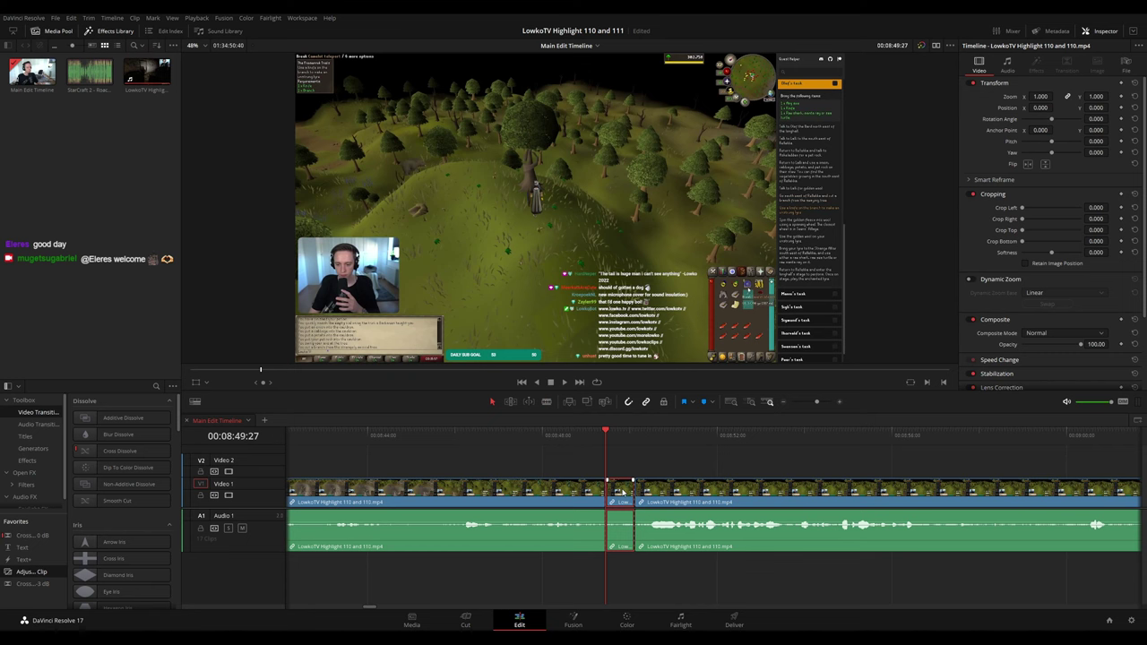
click(620, 491)
key(Delete)
- Replay the cut at 00:08:49:27 and colour the clip before it purple
drag(617, 434, 567, 432)
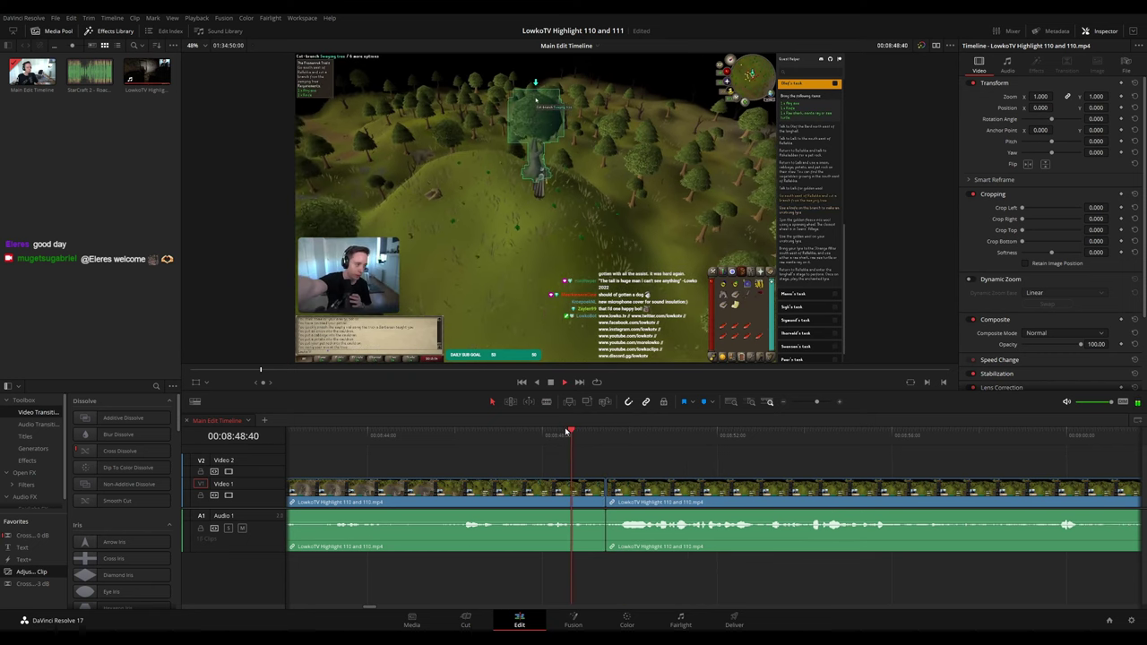
key(space)
click(547, 496)
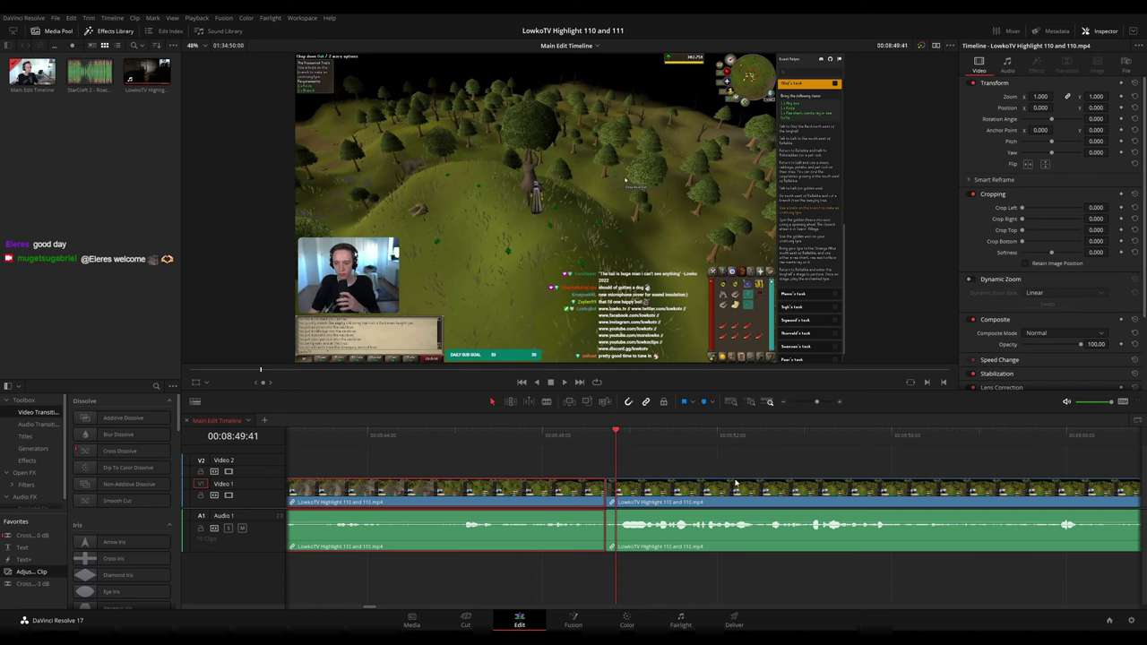
key(1)
click(653, 471)
click(586, 442)
key(space)
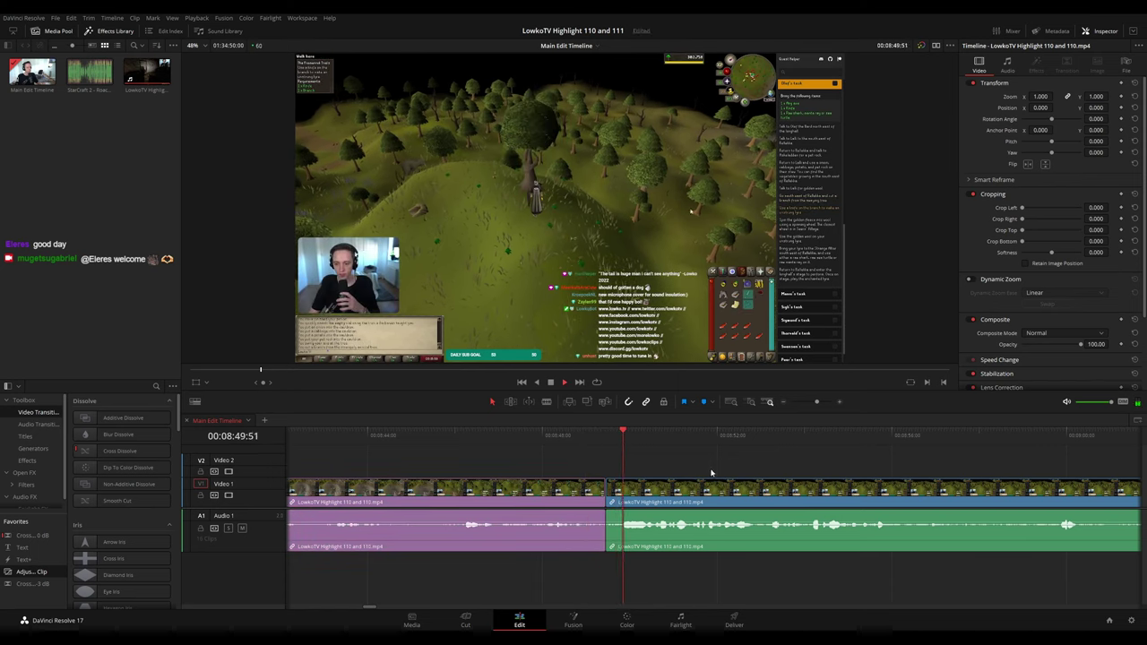
- Review the gameplay after the purple clip up to 00:08:58:54, where the cat walks in front of the webcam
scroll(770, 462, up, 3)
drag(820, 405, 811, 402)
drag(796, 456, 567, 449)
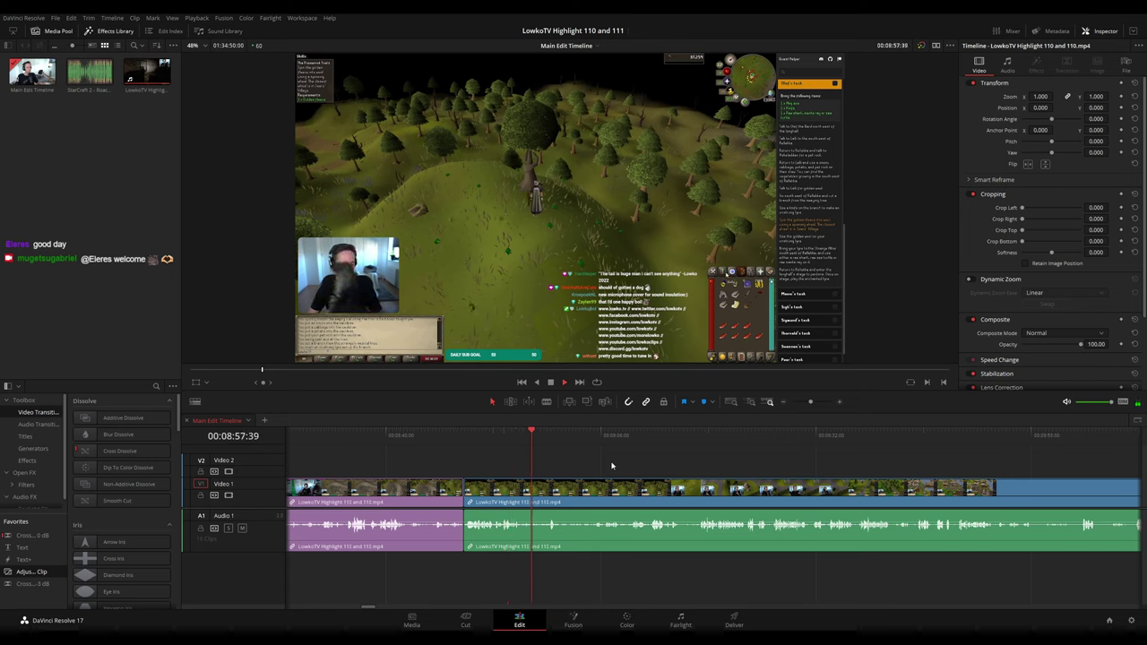
key(space)
scroll(581, 470, down, 3)
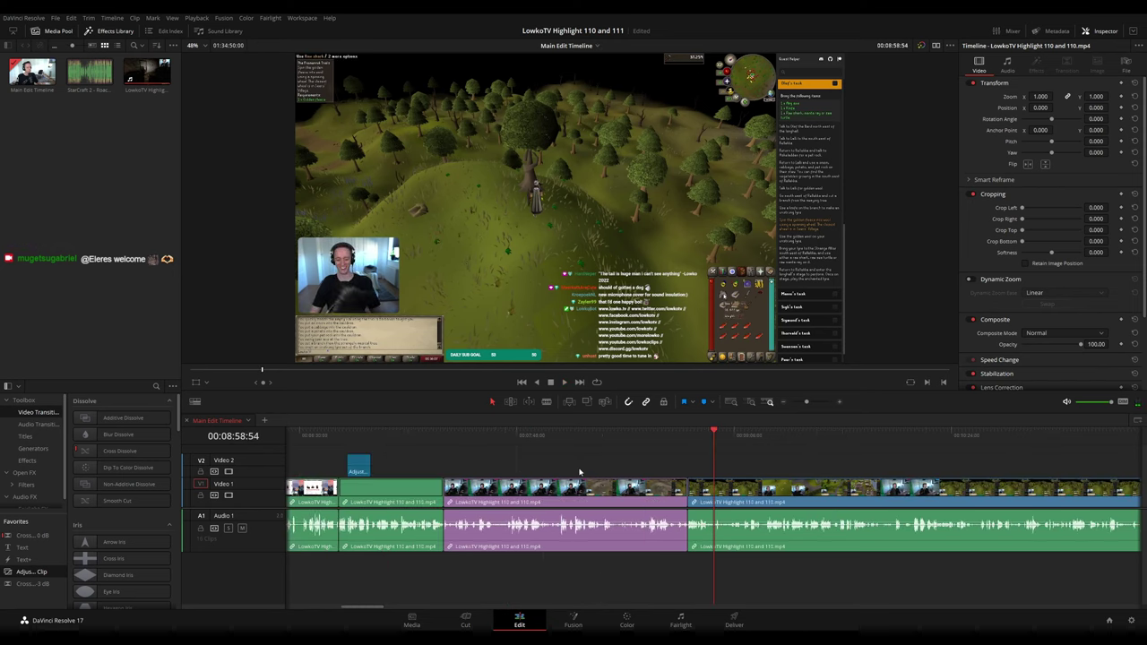
scroll(659, 468, up, 3)
scroll(740, 467, down, 1)
drag(810, 403, 817, 404)
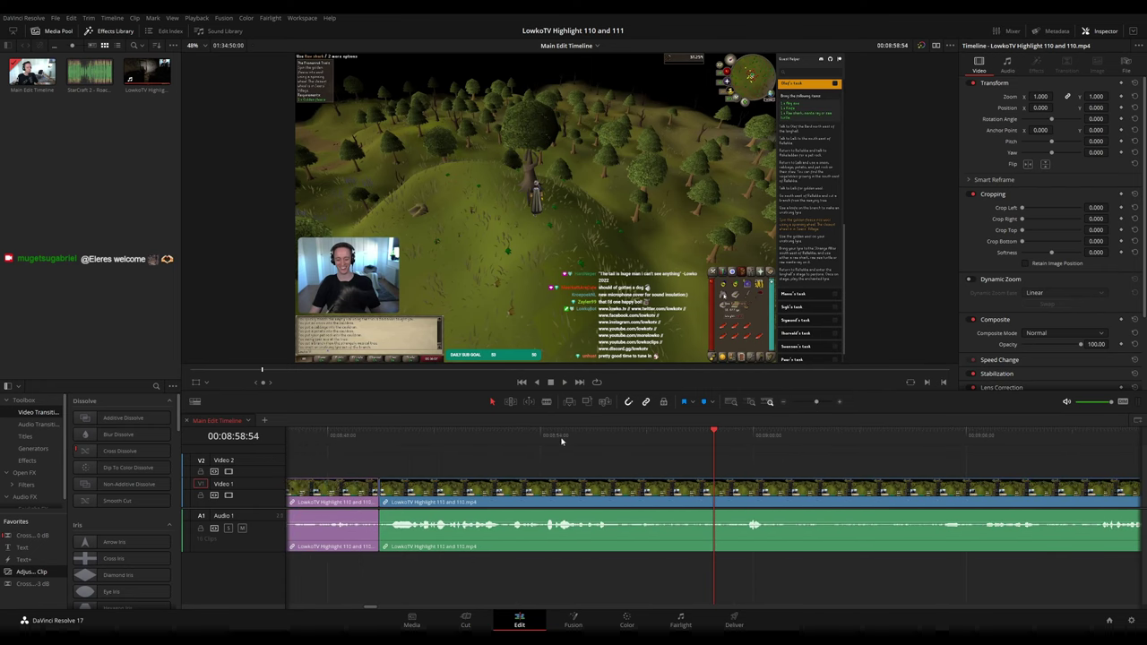
- Add an adjustment clip on Video 2 at 00:08:55:18, zoomed to 2.100 with position X 1388 and Y 589 to enlarge the webcam
click(547, 433)
key(space)
drag(546, 432, 584, 432)
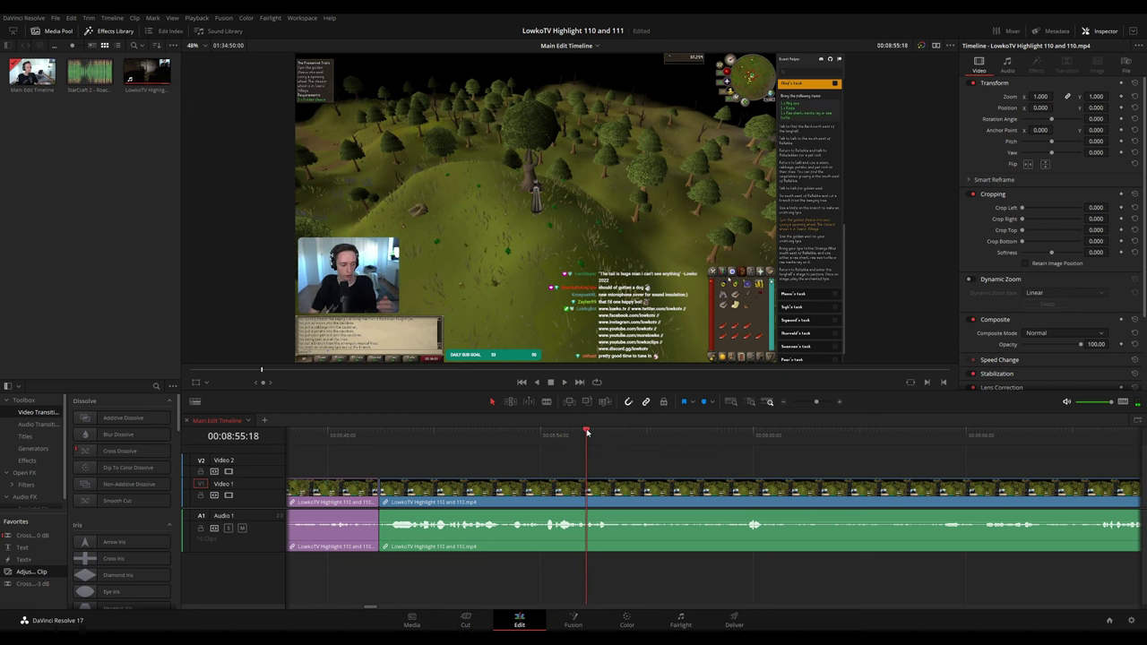
drag(41, 565, 587, 472)
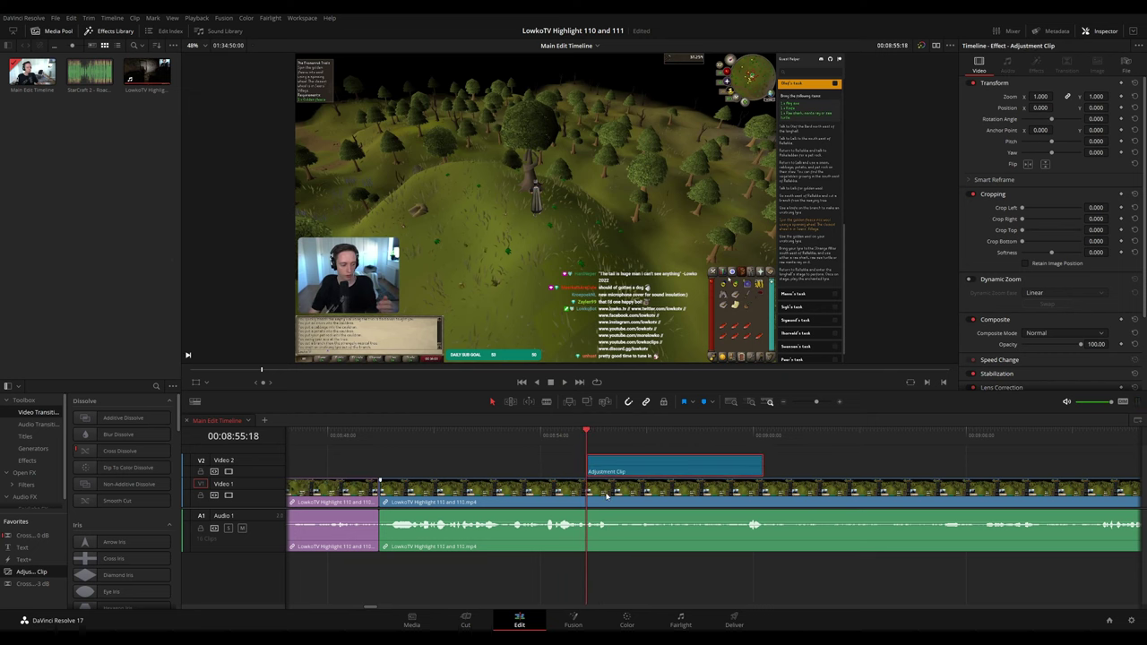
drag(1043, 95, 1092, 108)
key(space)
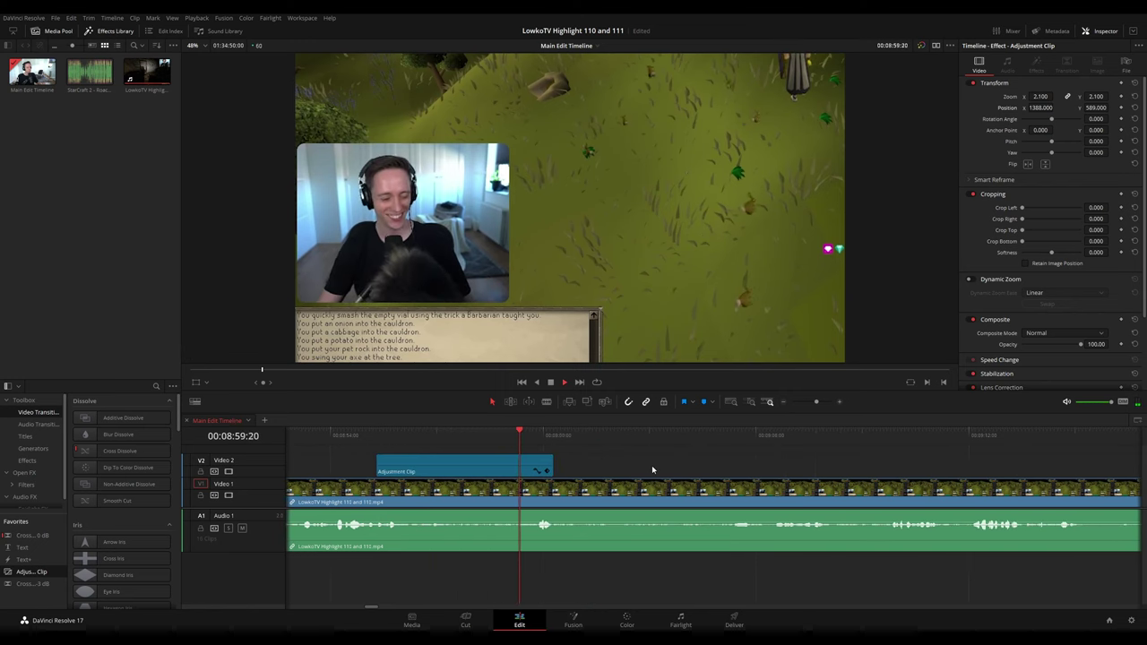
- Set the adjustment clip's zoom to 3.000 and position to X 2546, Y 1045, and replay the zoomed section
key(space)
drag(514, 443, 441, 454)
key(space)
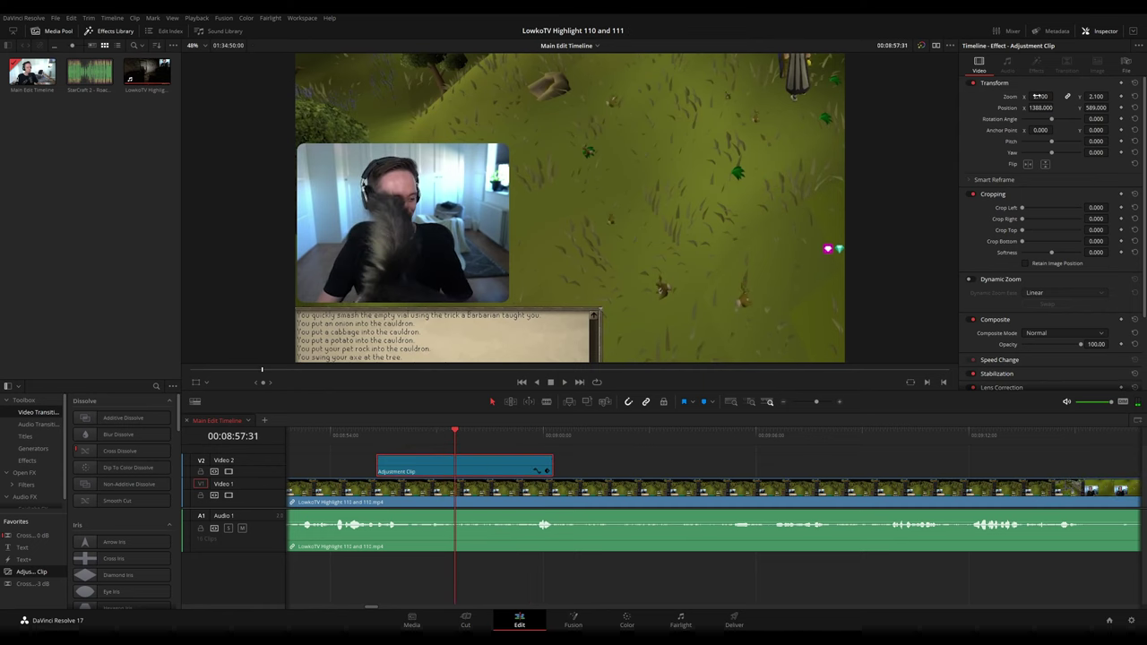
drag(1039, 95, 1067, 108)
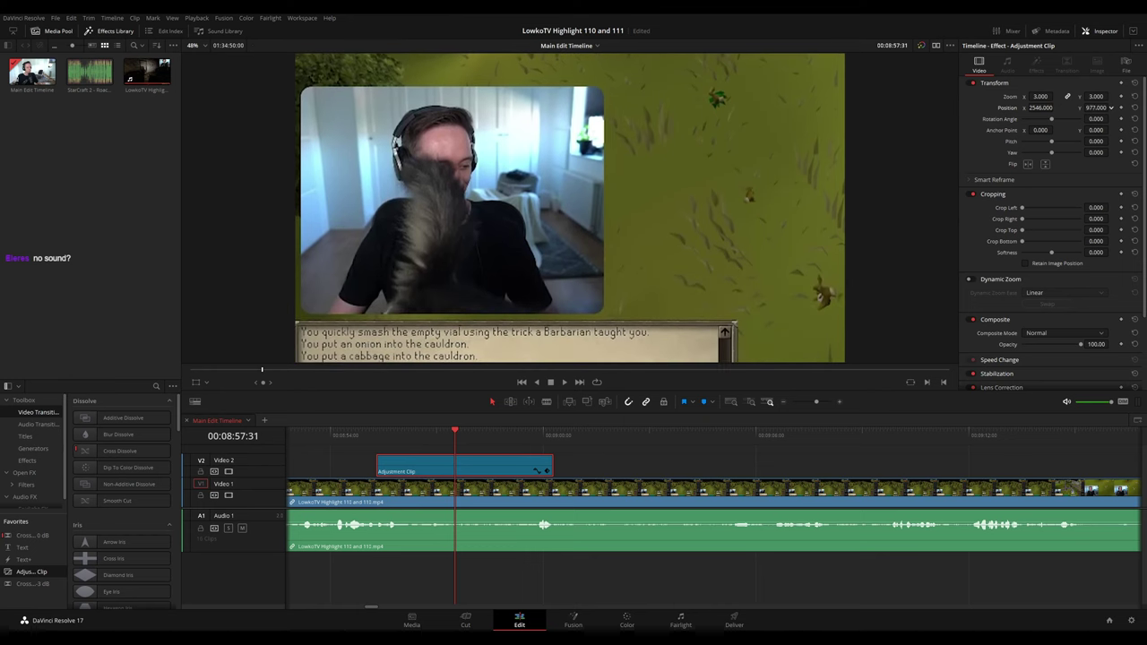
click(373, 438)
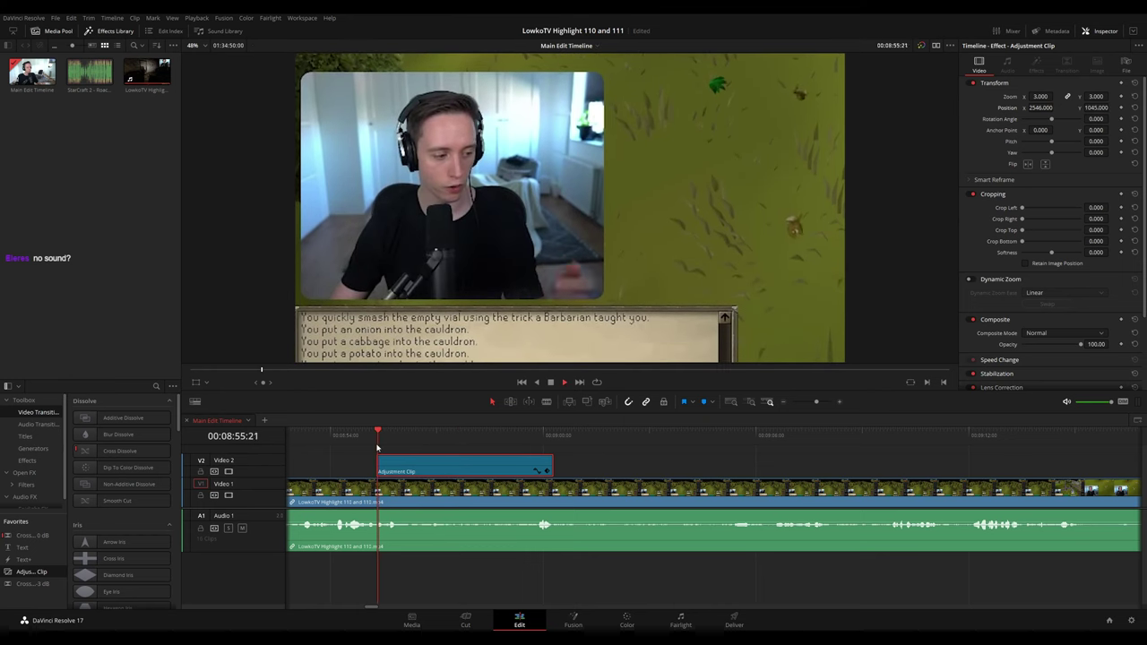
click(319, 439)
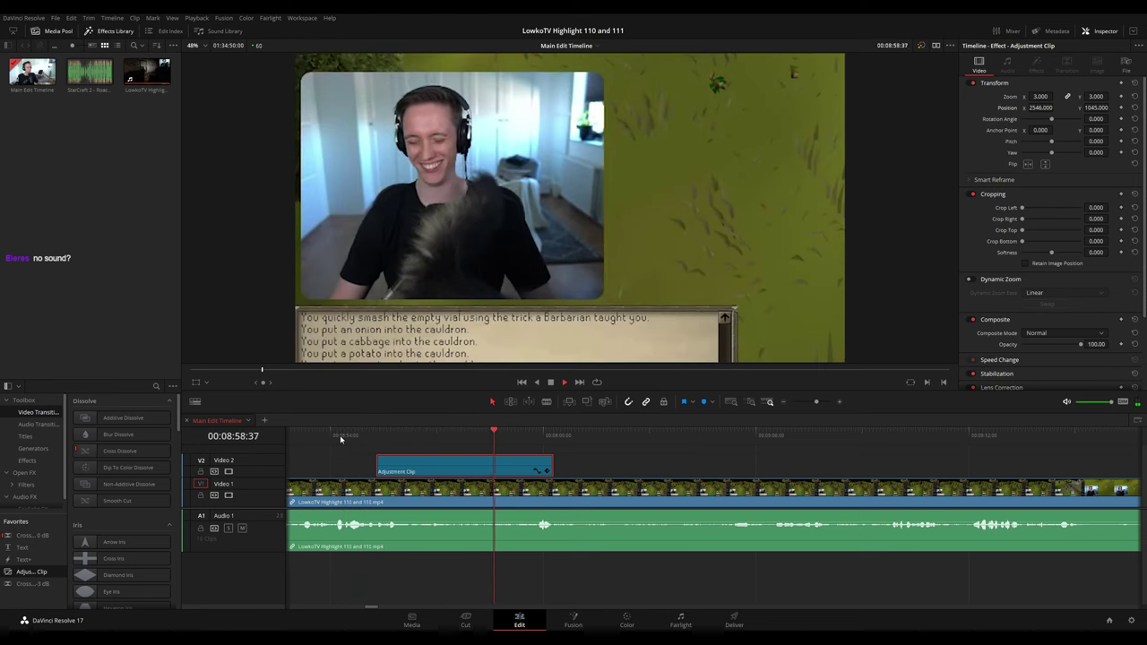
key(space)
drag(348, 459, 686, 474)
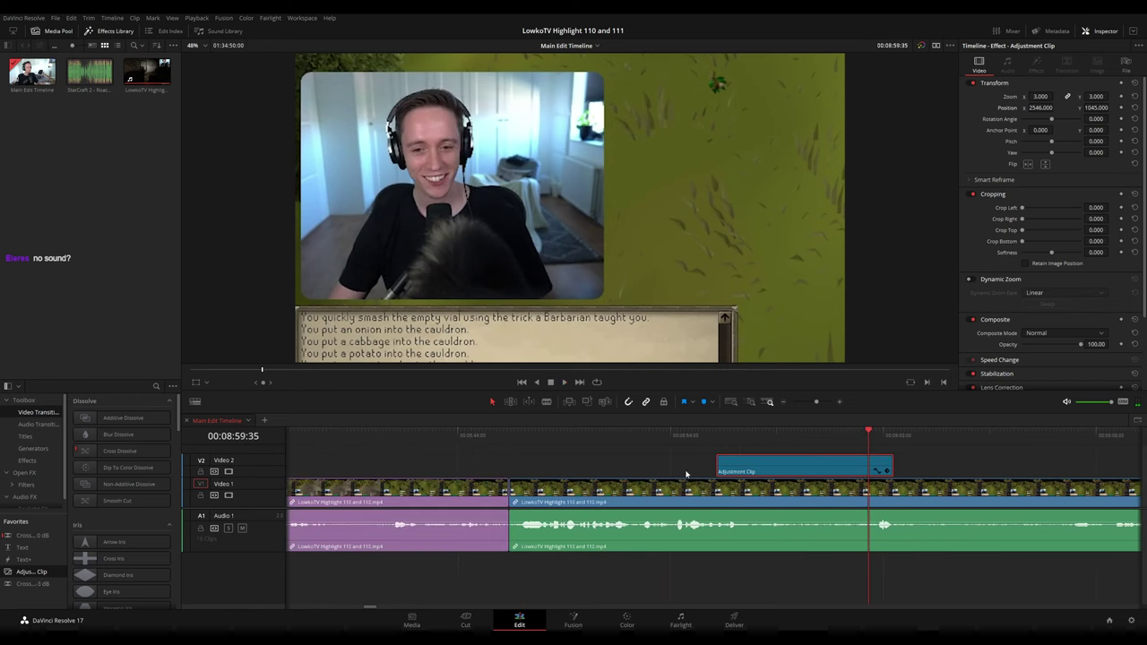
- Replay from the 00:08:49:27 cut through the enlarged webcam section up to about 00:09:05:10
click(507, 434)
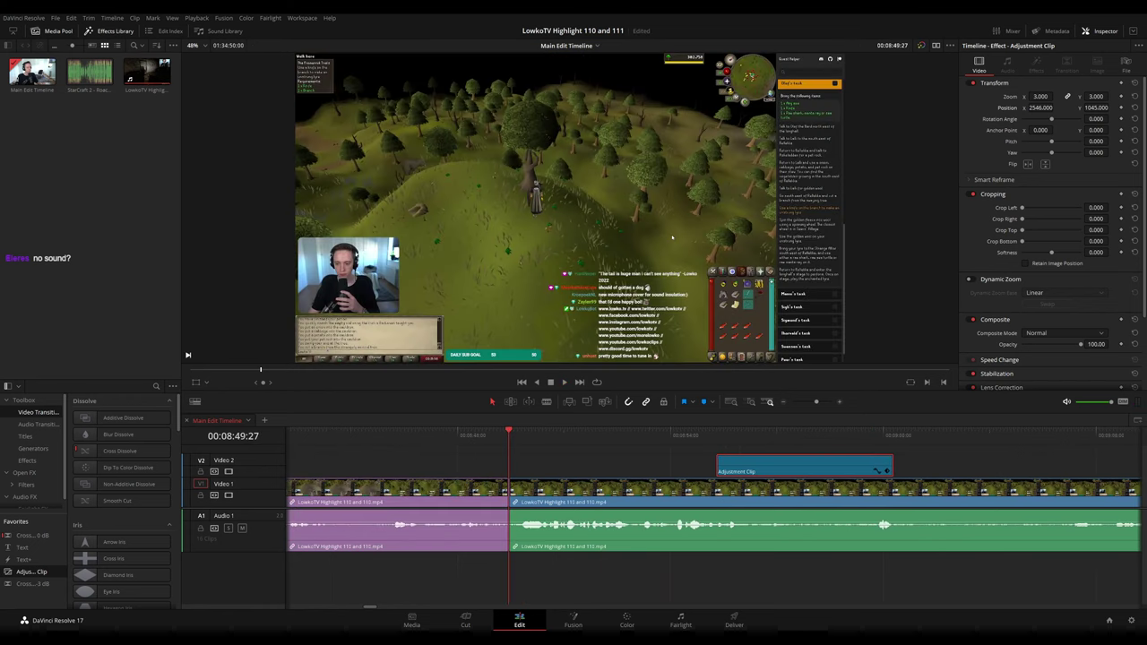
click(547, 470)
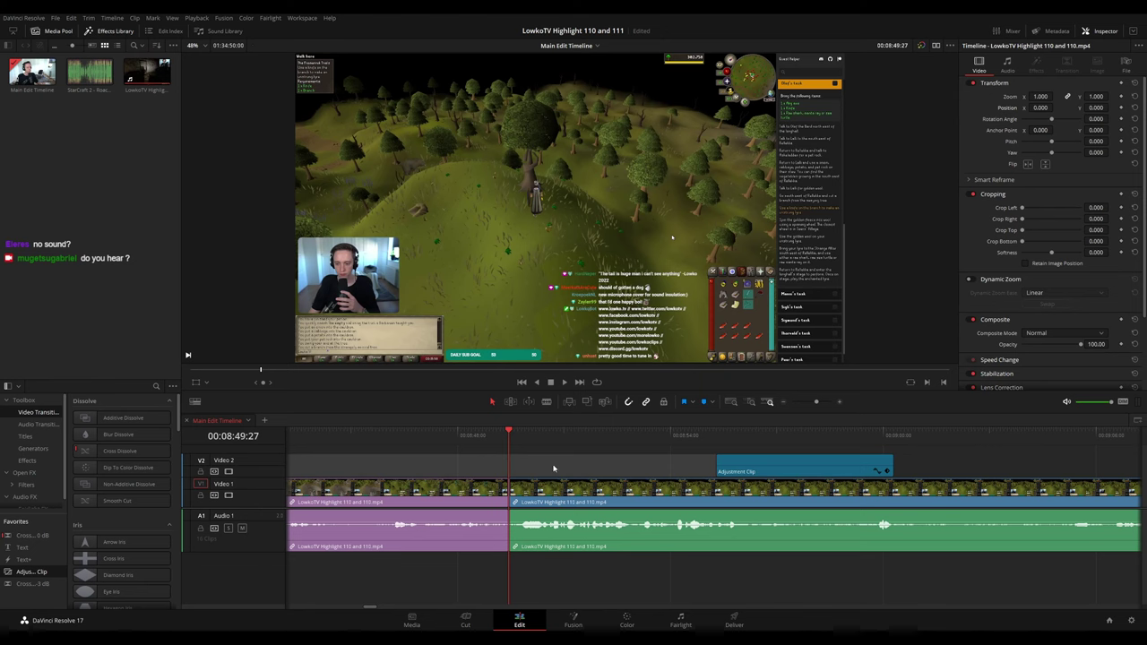
key(space)
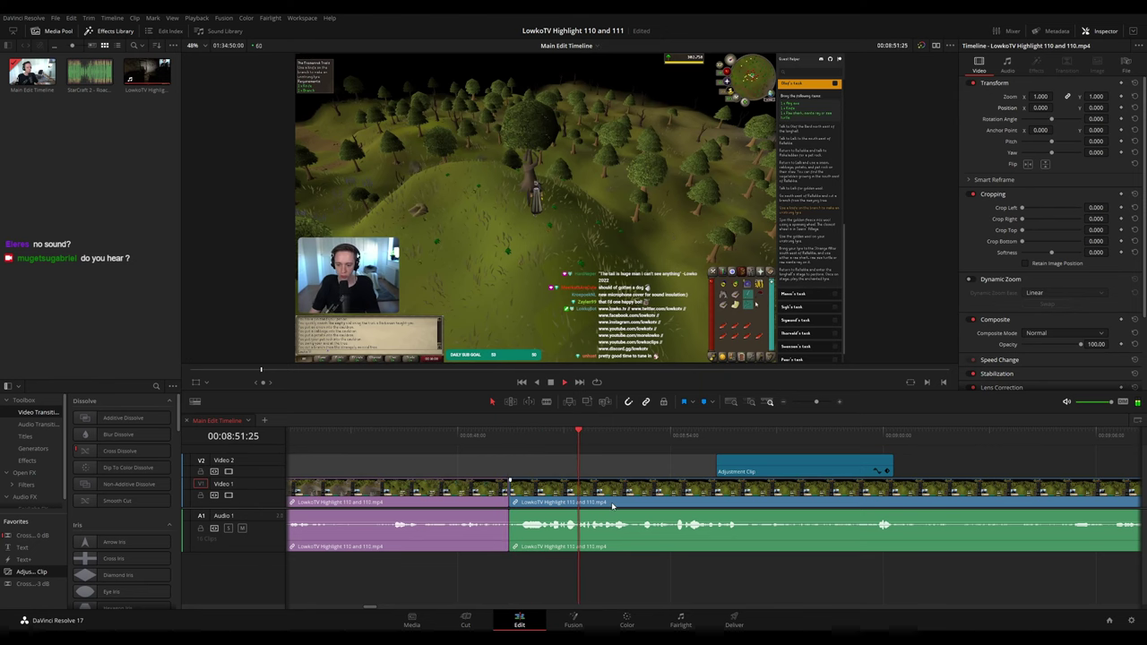
scroll(681, 469, right, 3)
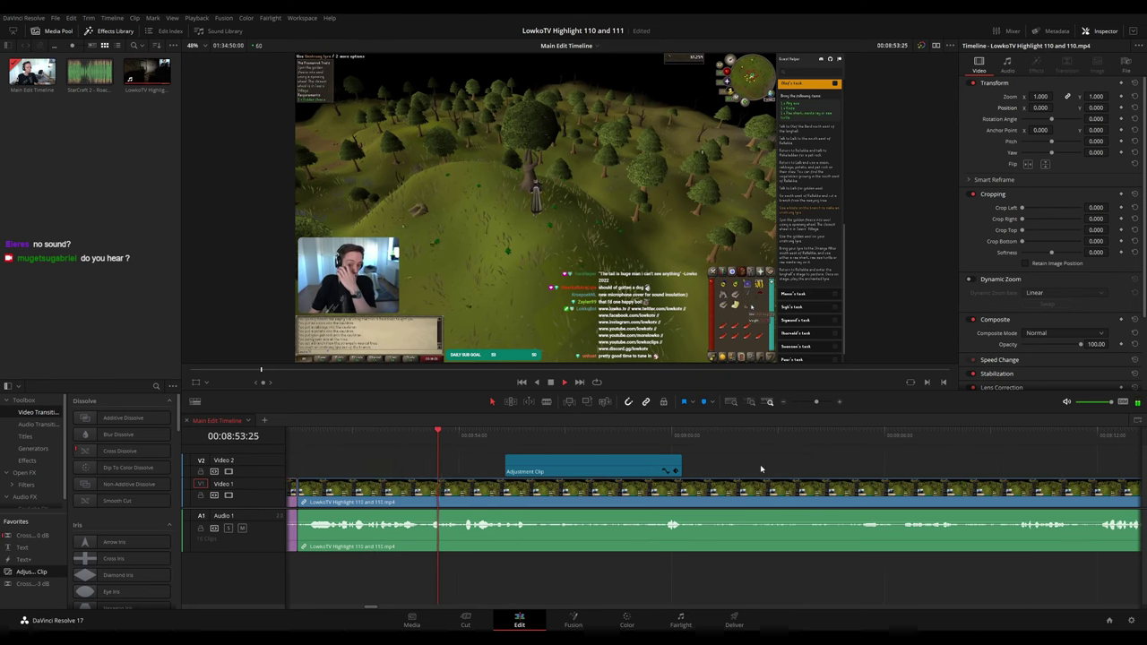
scroll(717, 467, right, 1)
scroll(681, 471, right, 2)
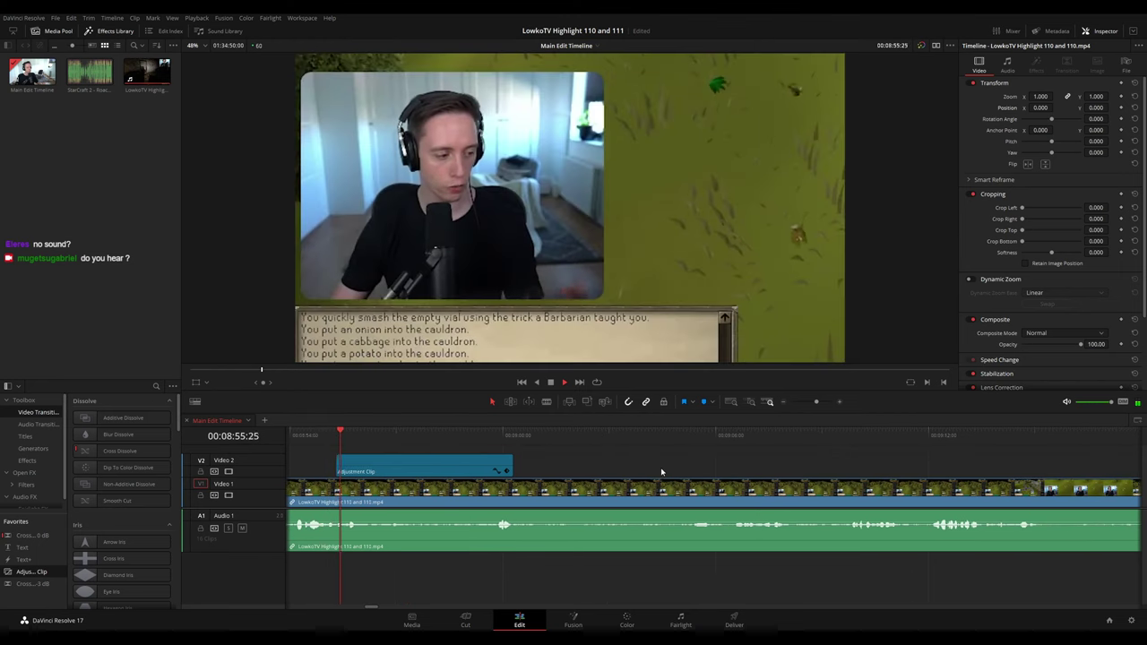
scroll(661, 472, right, 1)
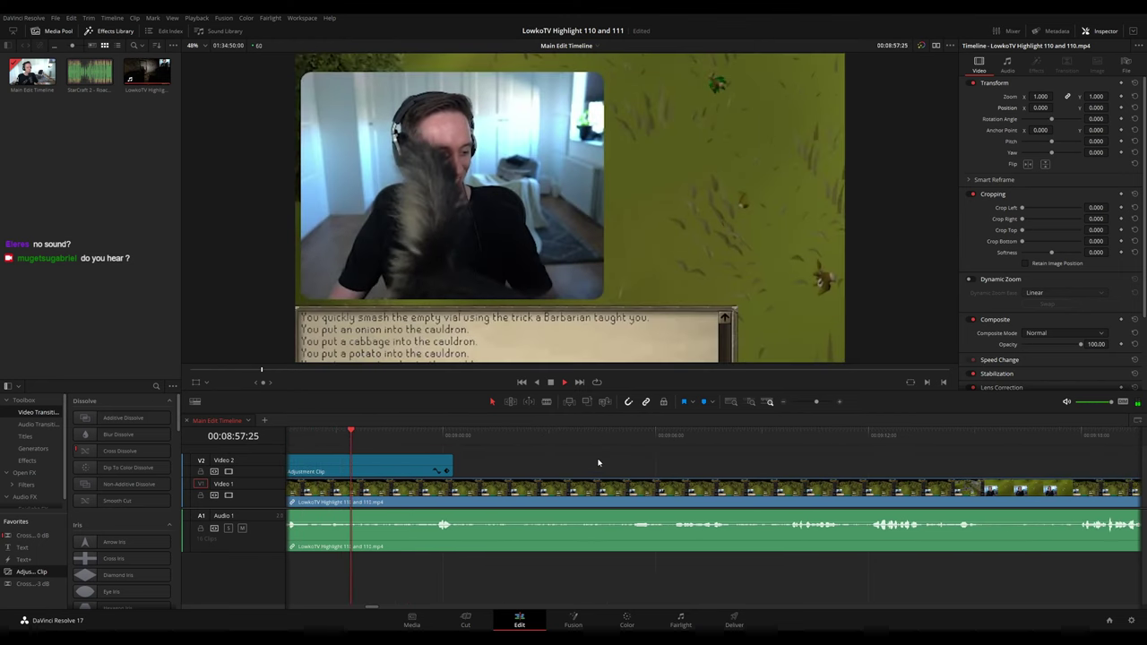
scroll(564, 462, right, 1)
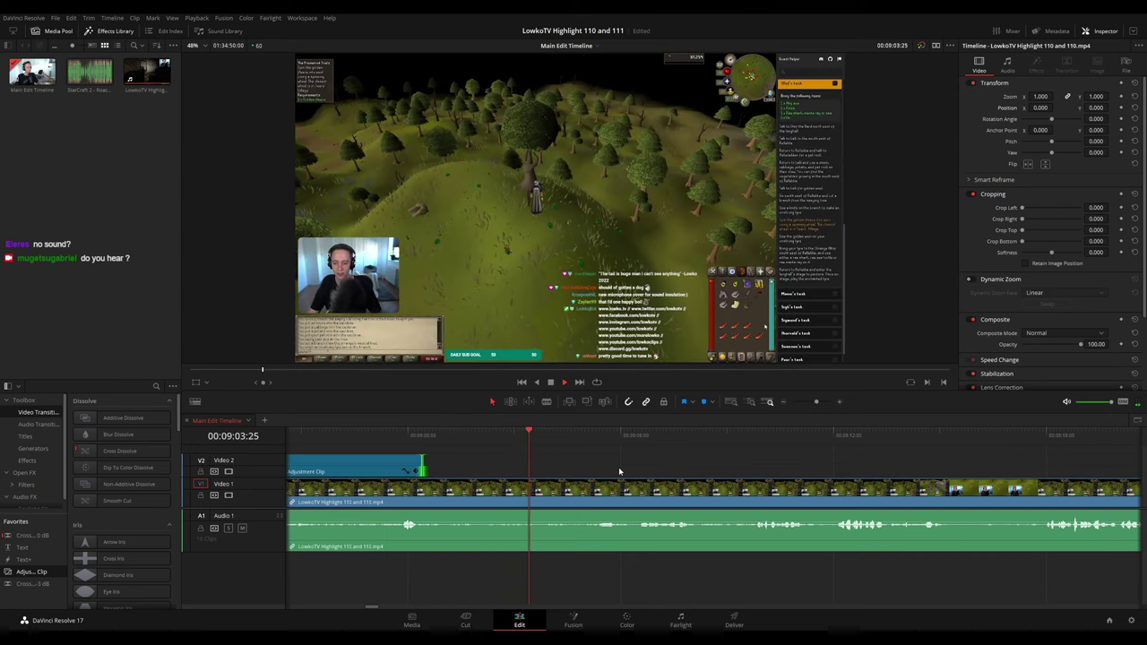
scroll(595, 463, right, 3)
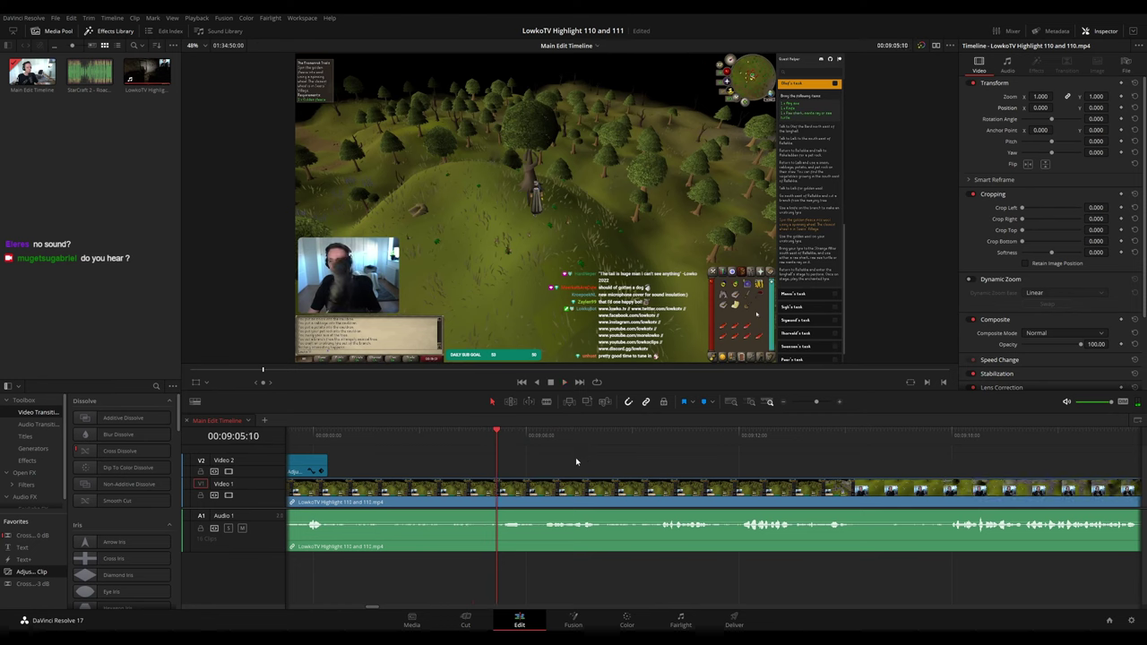
- Paste a copy of the zoomed adjustment clip on Video 2 at 00:09:04:32 and play it from its start
scroll(575, 457, left, 1)
drag(505, 437, 484, 439)
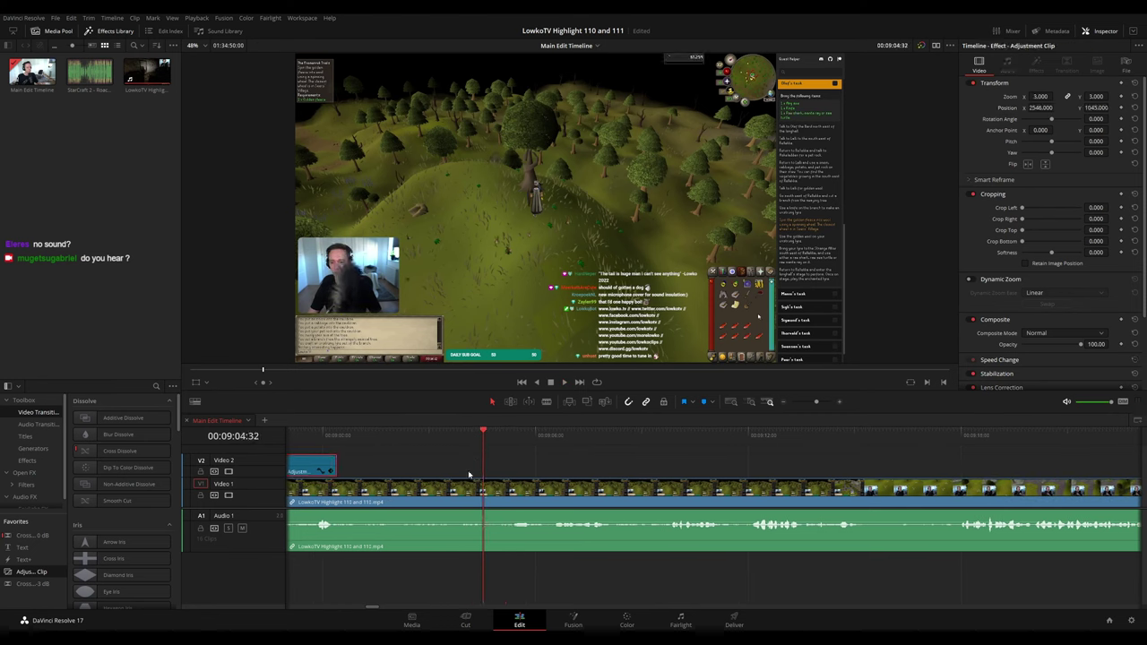
key(ctrl+v)
key(Up)
key(space)
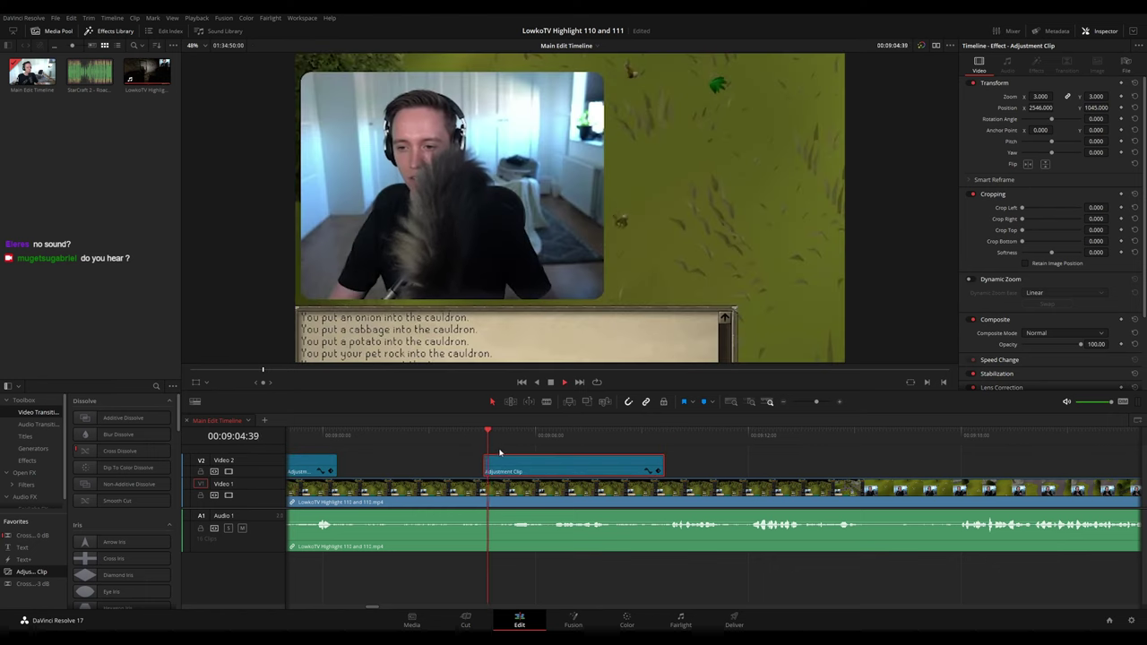
- Trim the end of the second adjustment clip back to about 00:09:08:15 and replay its ending
click(719, 472)
drag(738, 470, 638, 463)
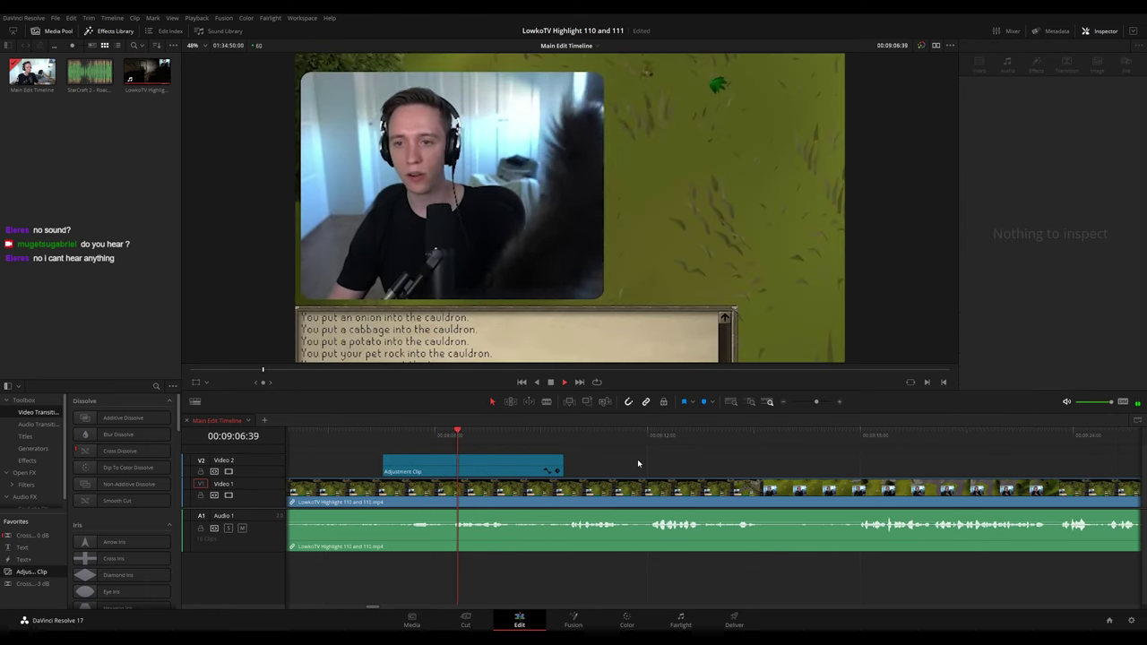
click(554, 469)
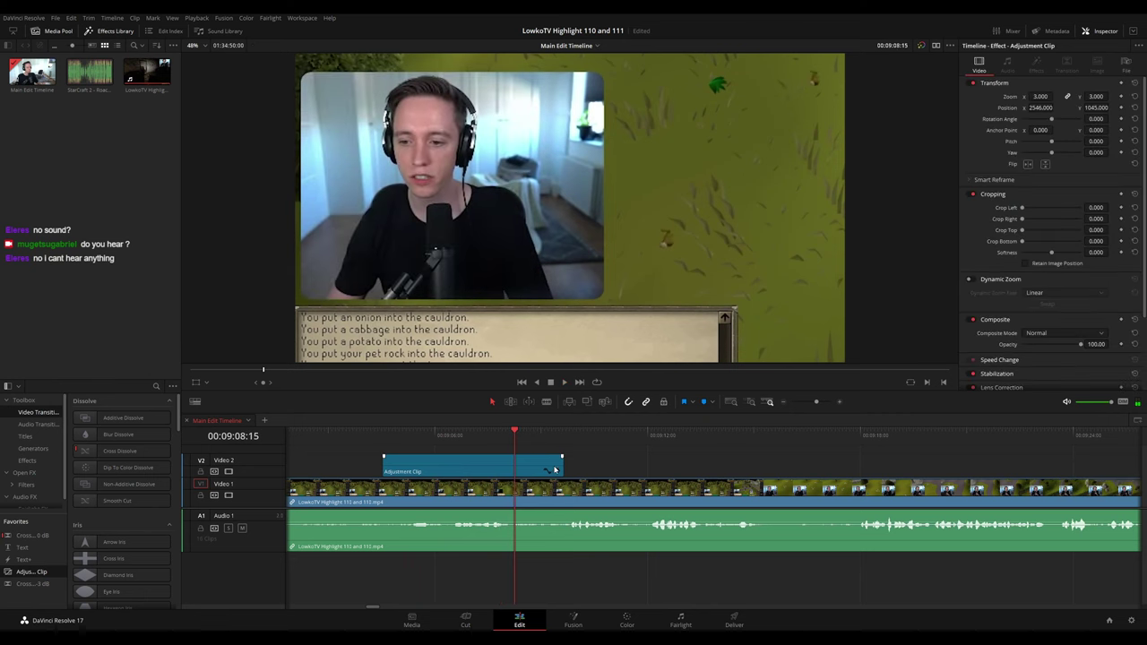
drag(561, 464, 513, 464)
click(486, 439)
key(space)
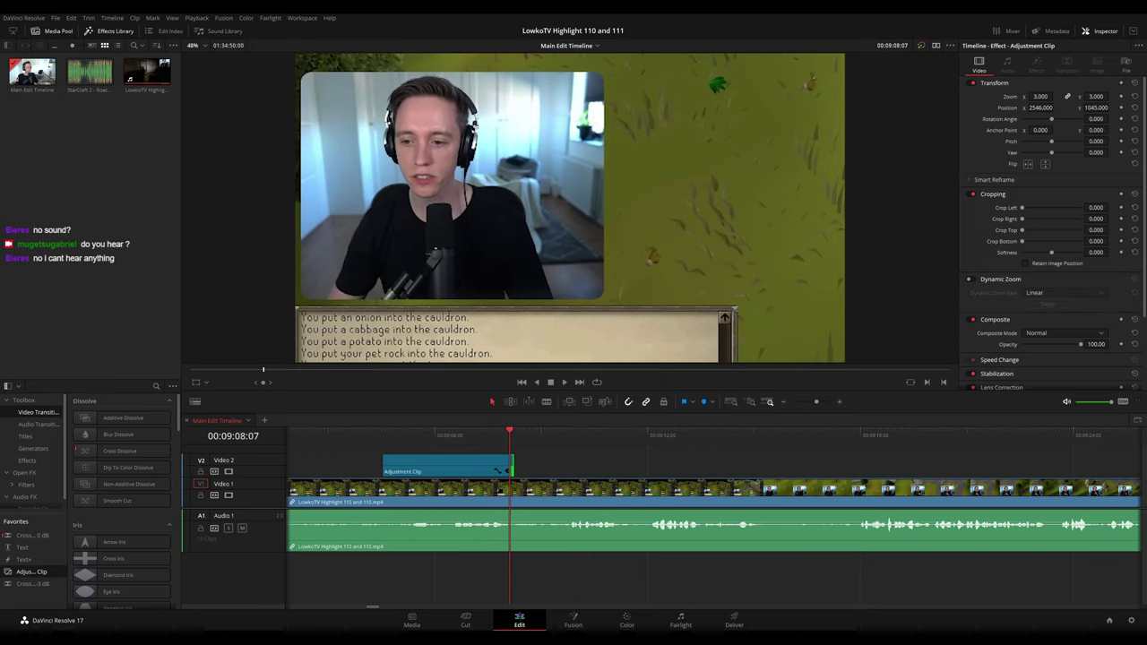
- Play the second adjustment clip from its start at 00:09:04:32 up to about 00:09:07:52
click(383, 432)
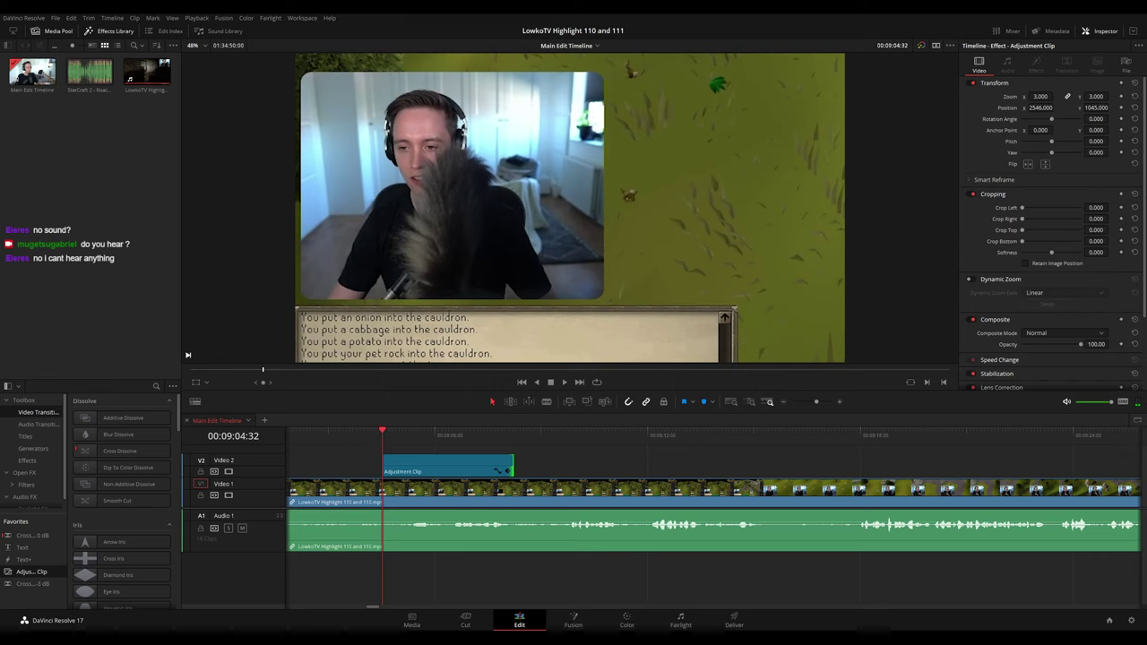
click(383, 439)
click(585, 468)
key(space)
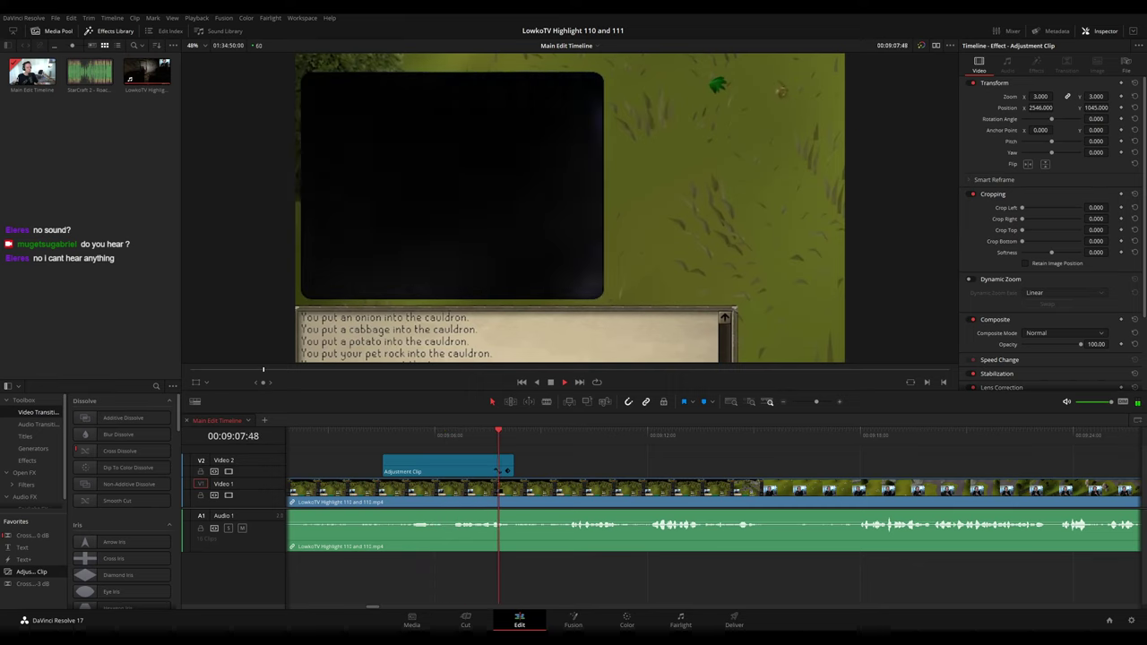
key(space)
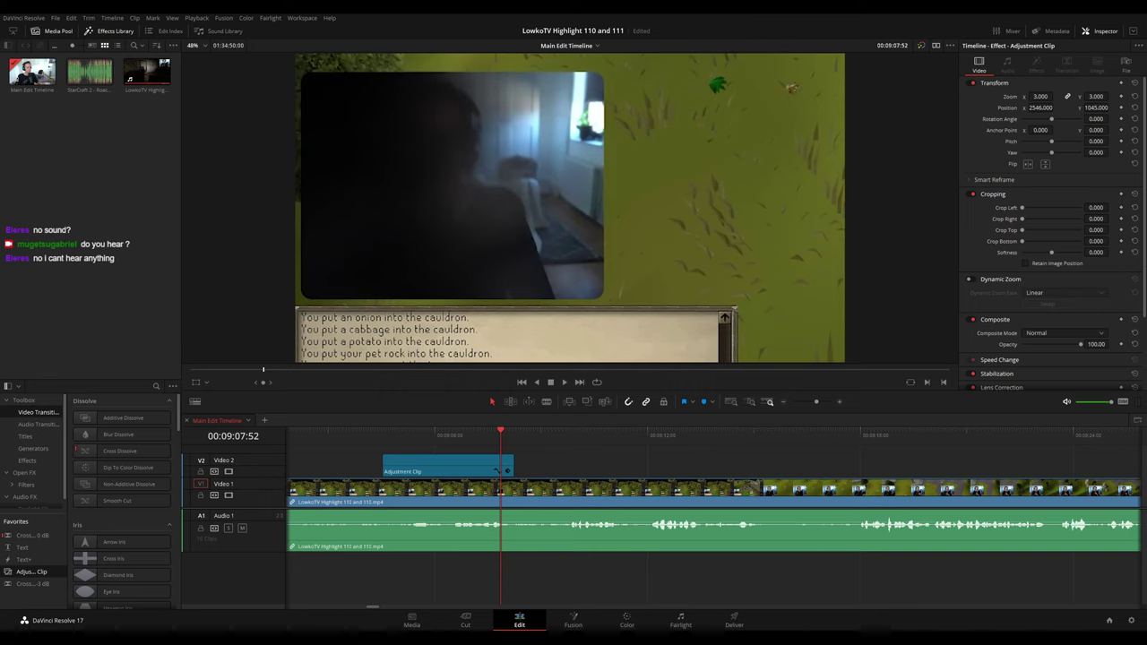
- Replay the second zoomed section with its lead-in from 00:09:03:09 through to about 00:09:13:10
click(380, 435)
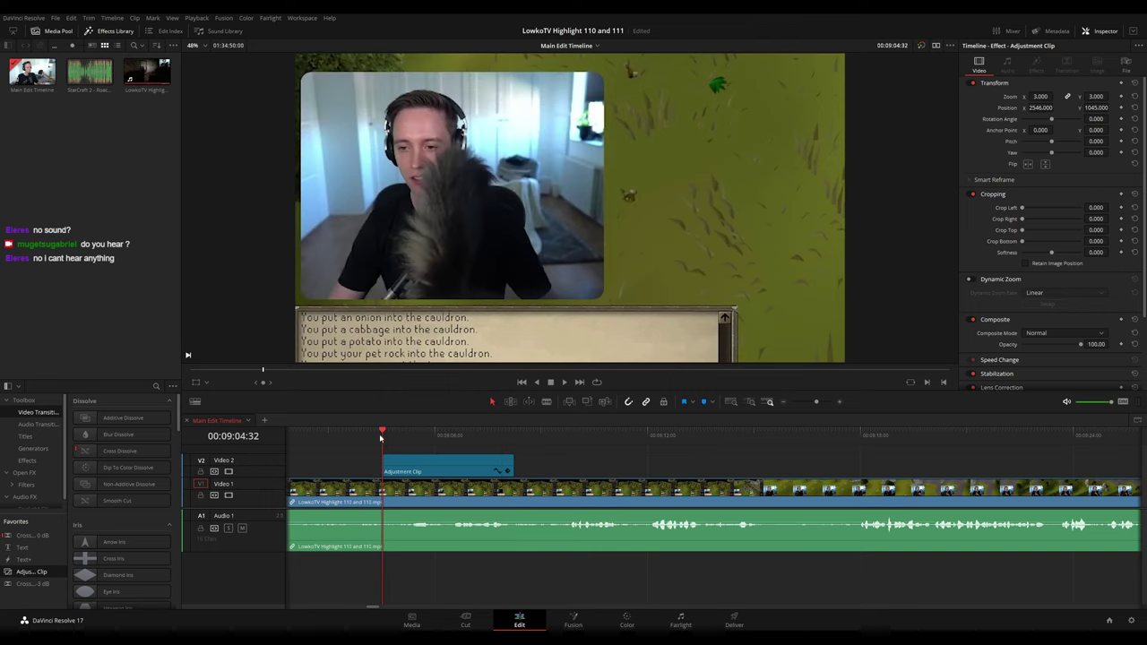
key(space)
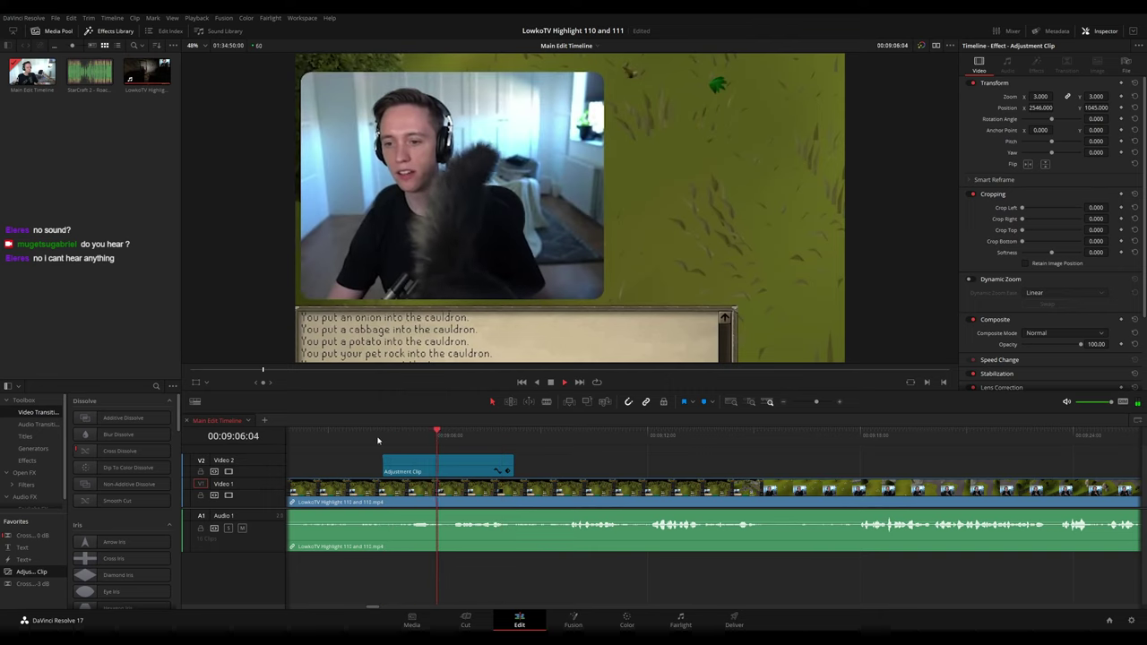
click(344, 437)
key(space)
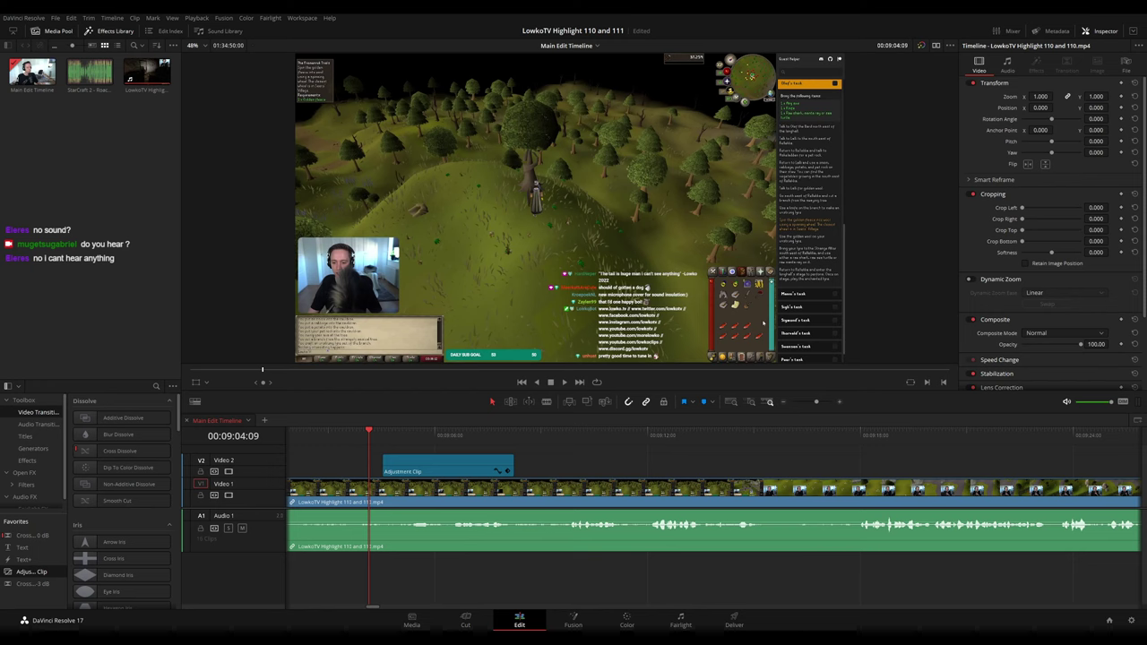
click(335, 436)
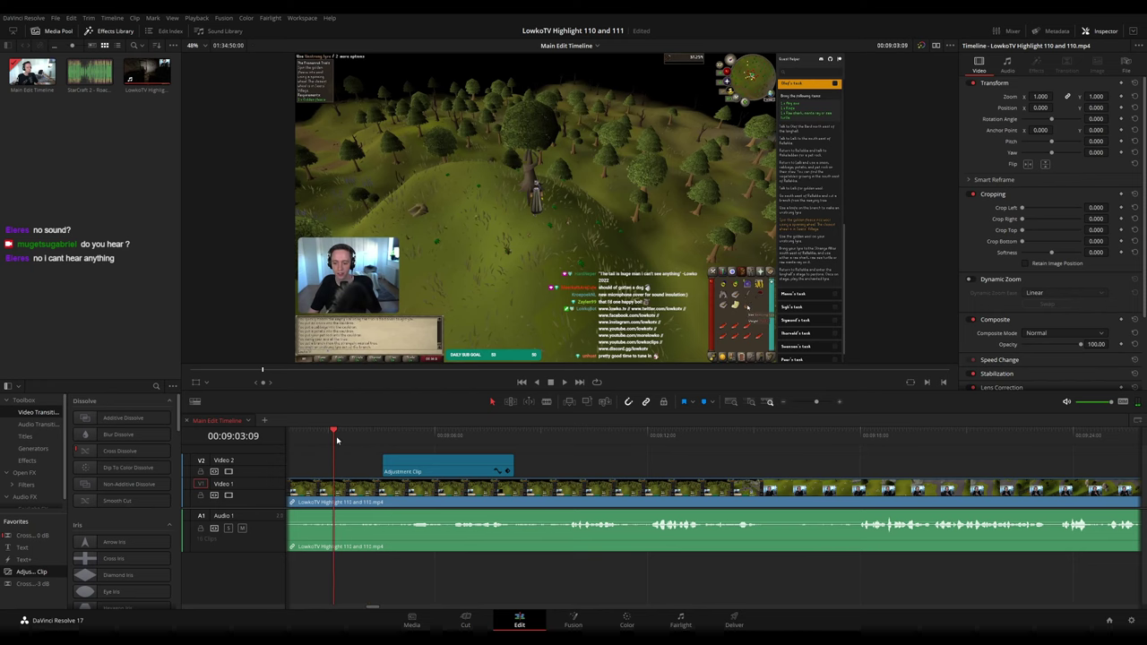
key(space)
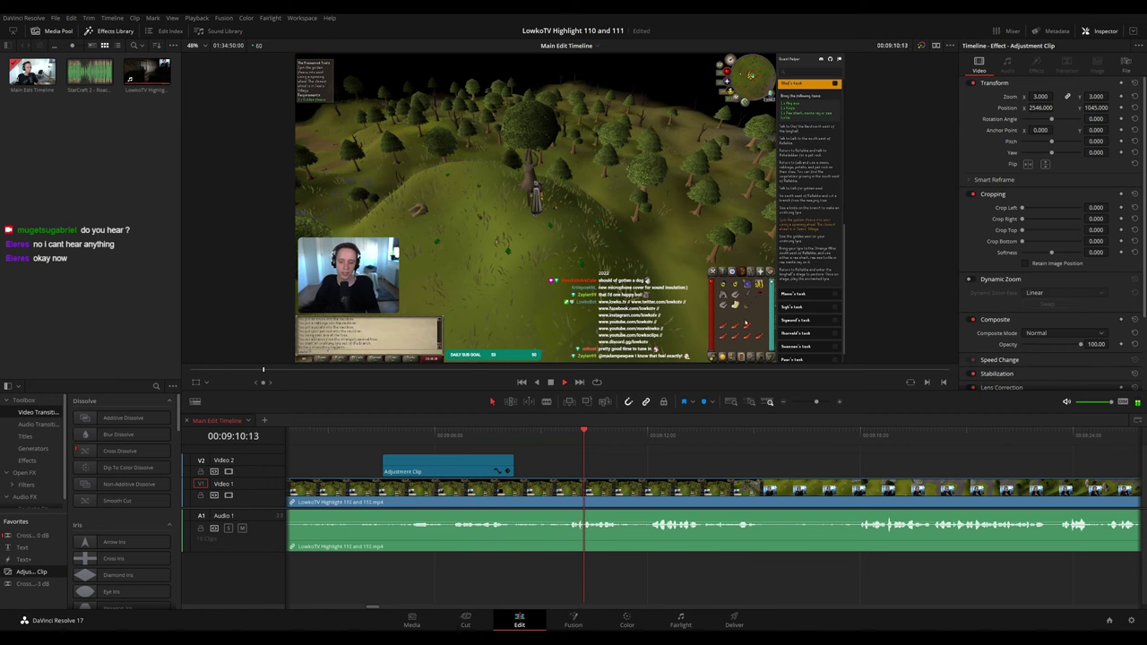
drag(660, 463, 527, 454)
key(space)
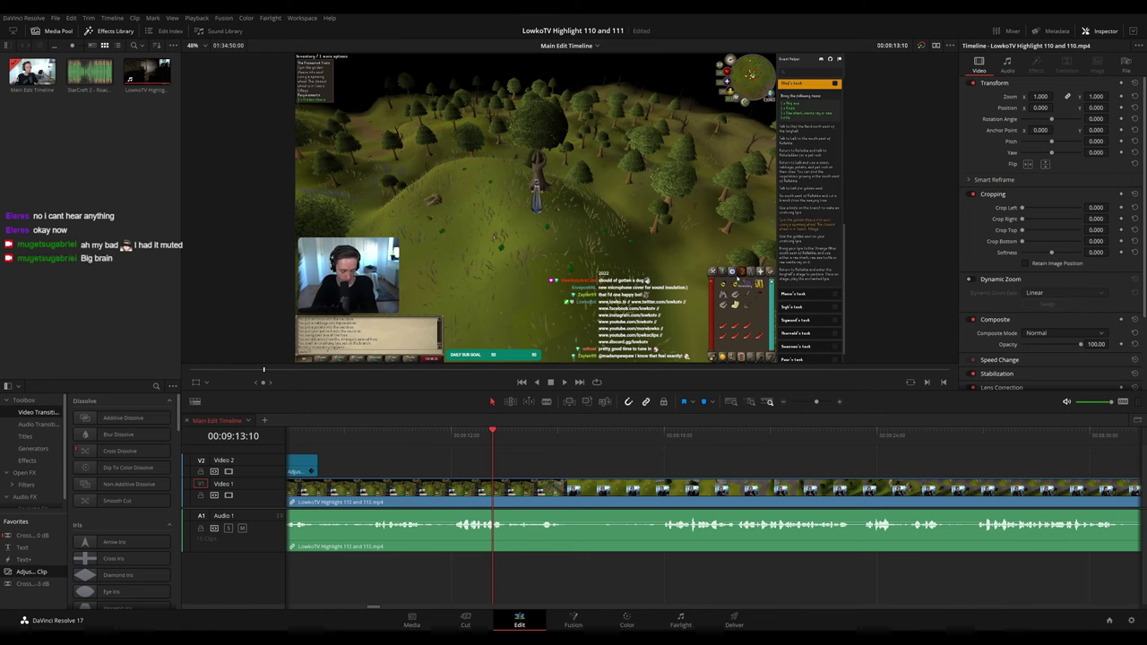
- Return to the start of the timeline at 00:00:00:00 and play the opening of the first clip
scroll(578, 464, left, 3)
scroll(535, 465, down, 6)
scroll(547, 466, up, 2)
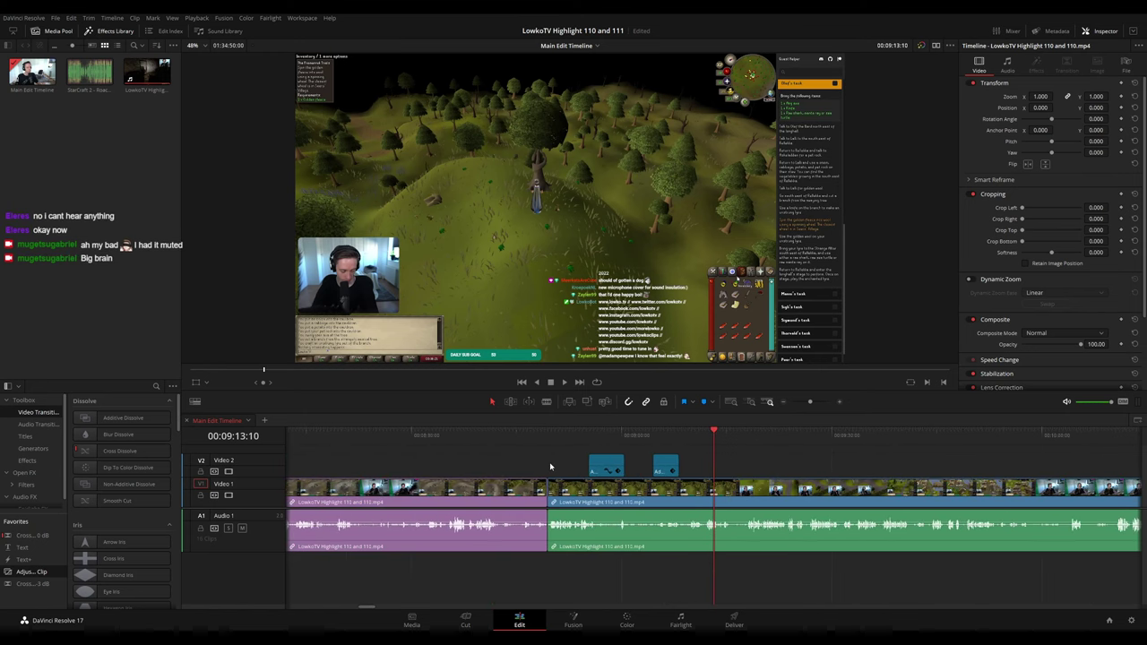
scroll(551, 466, down, 2)
drag(809, 402, 800, 404)
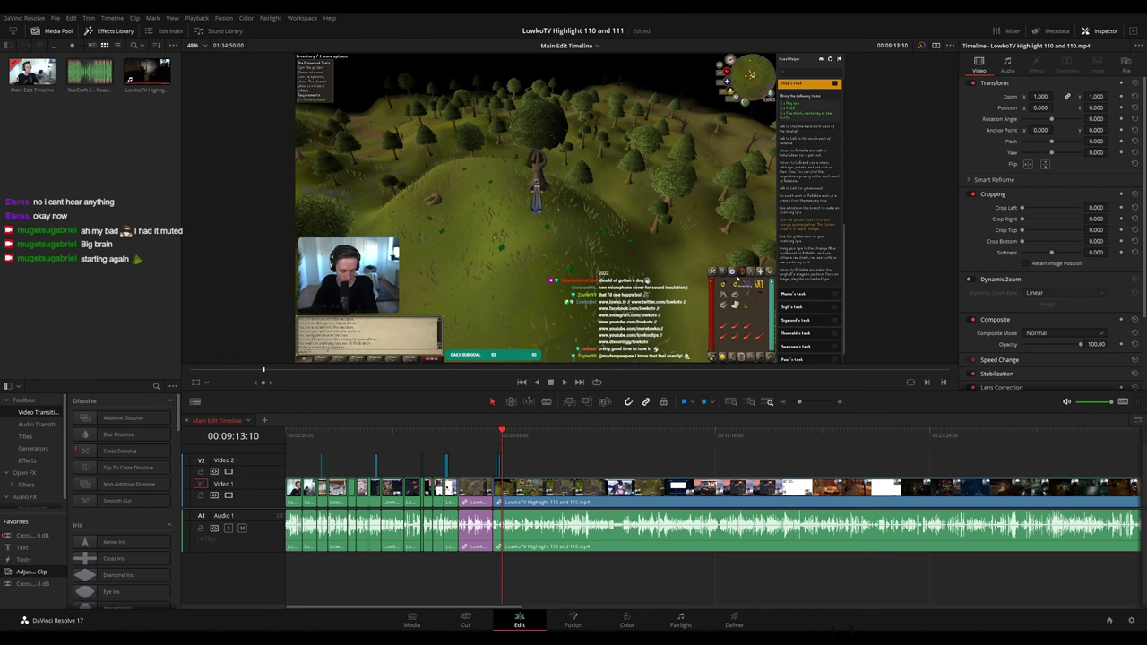
key(Home)
scroll(303, 457, up, 8)
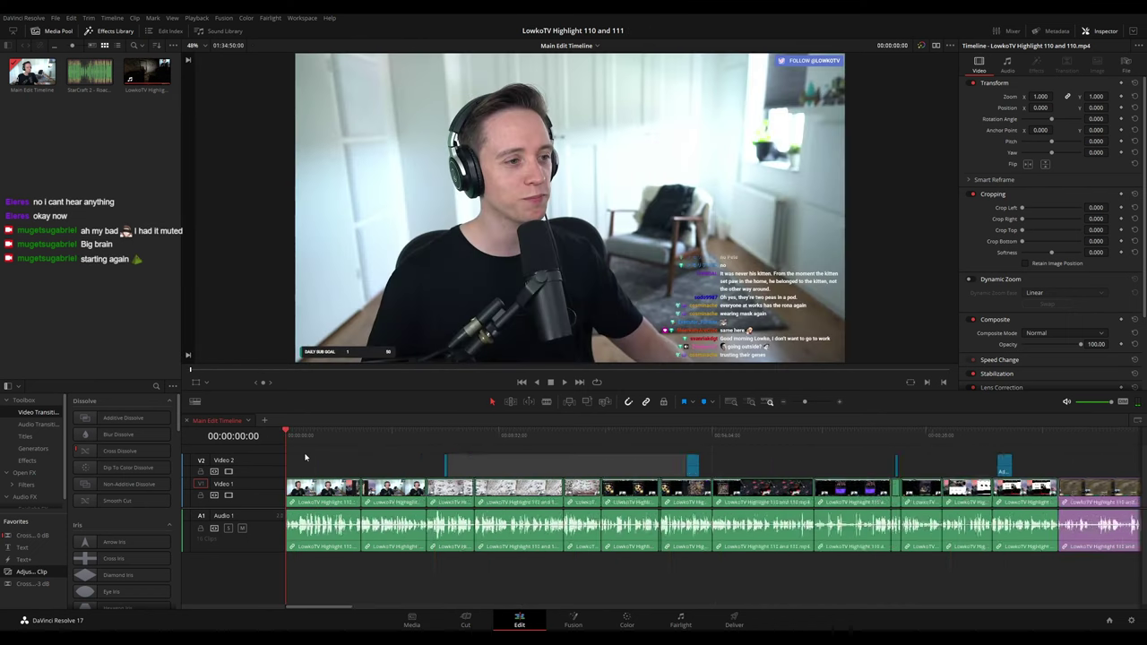
scroll(345, 462, down, 2)
scroll(361, 471, up, 2)
click(361, 470)
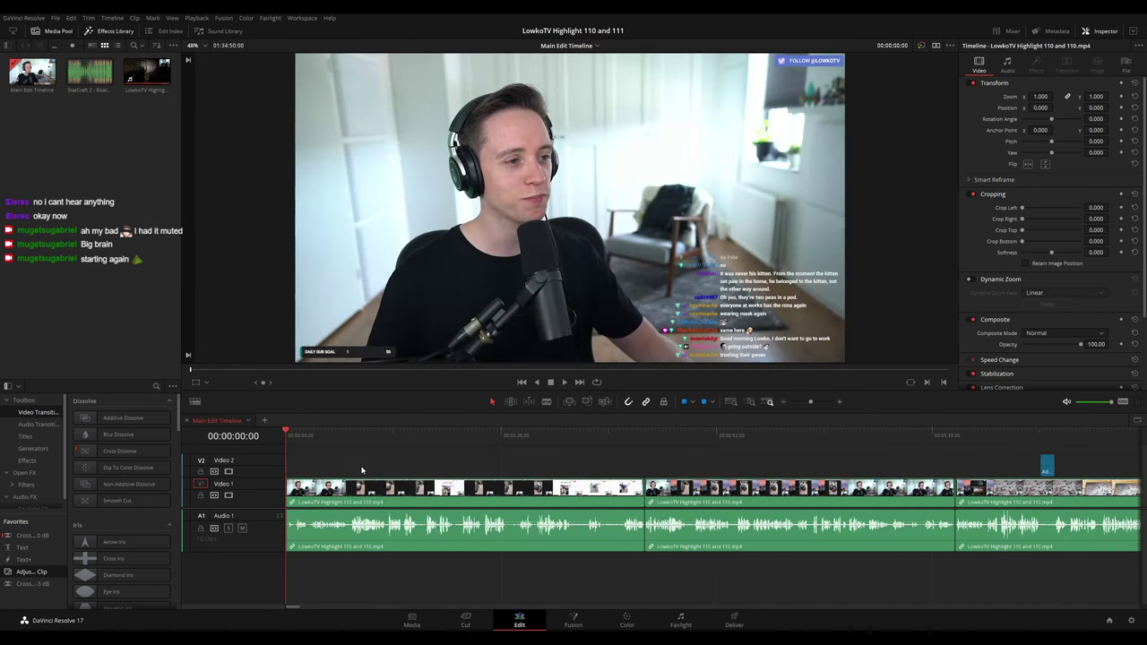
key(space)
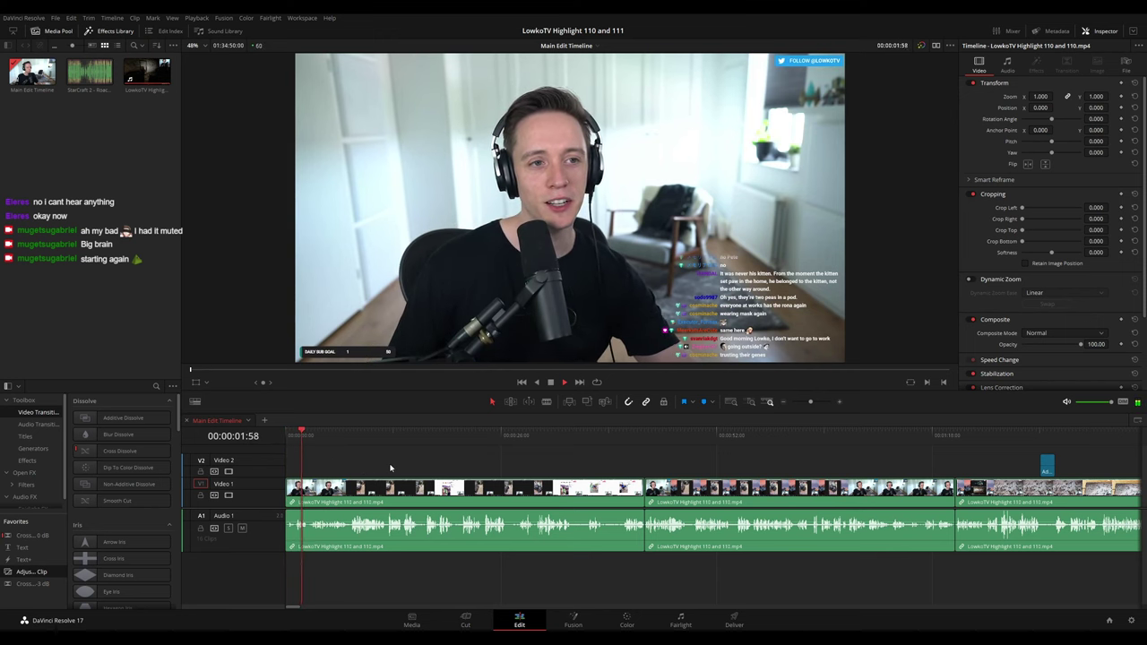
- Restart playback from the timeline's beginning and review the first clip up to about 00:00:20:13
scroll(550, 453, up, 3)
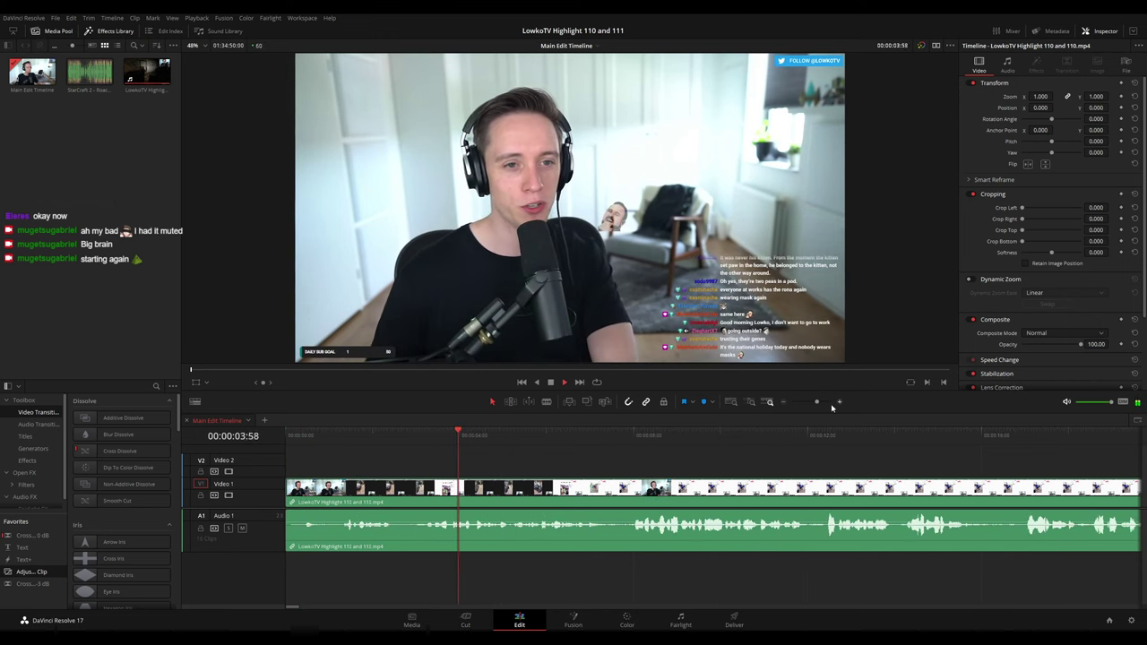
drag(817, 403, 812, 403)
click(286, 437)
key(space)
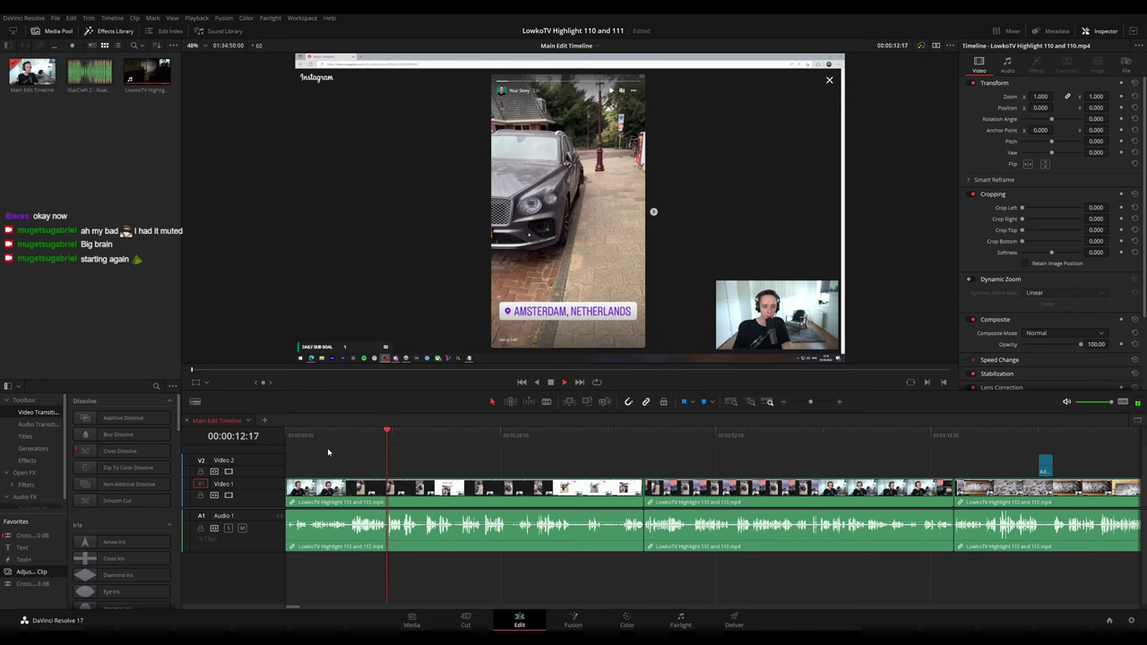
scroll(395, 455, right, 2)
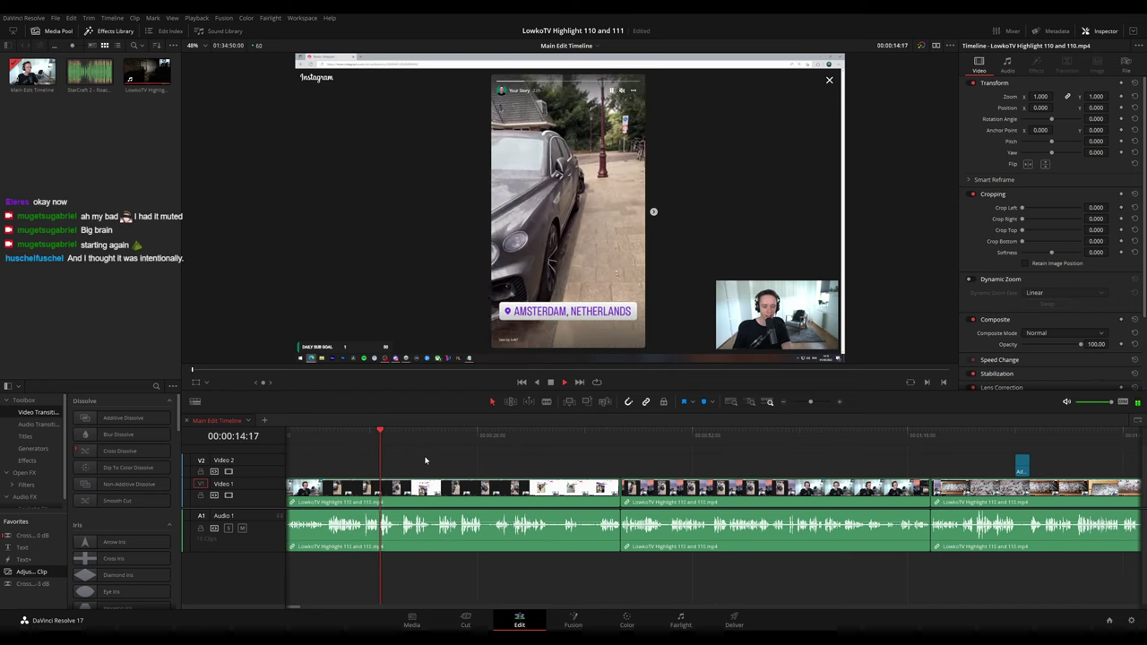
scroll(418, 460, right, 1)
scroll(423, 461, down, 1)
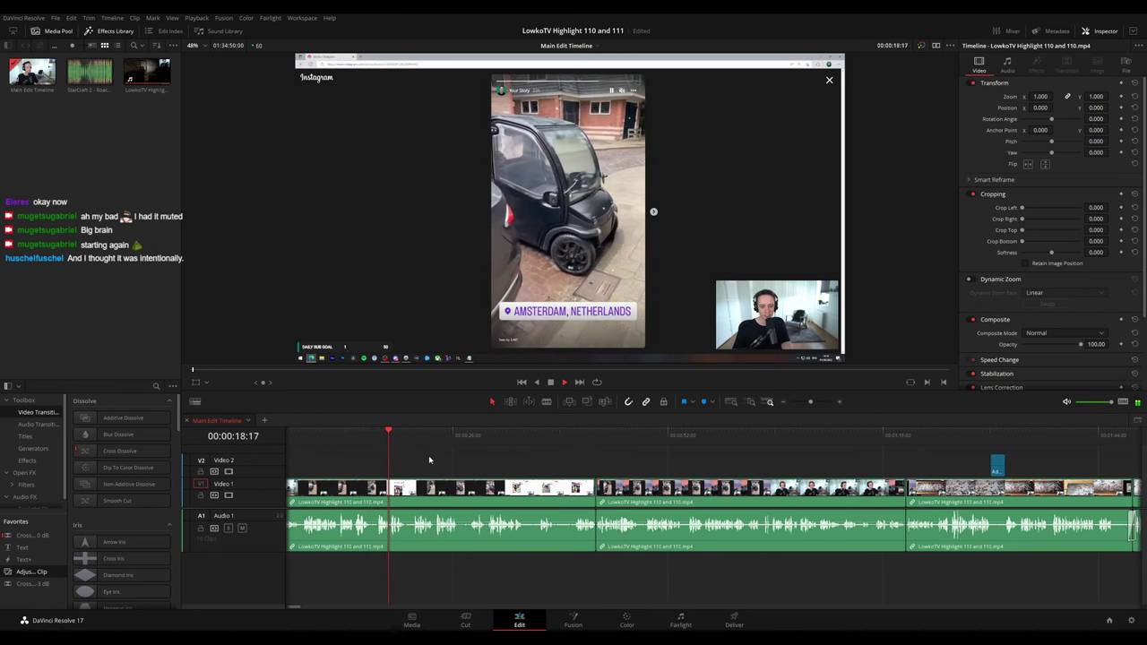
scroll(424, 458, down, 1)
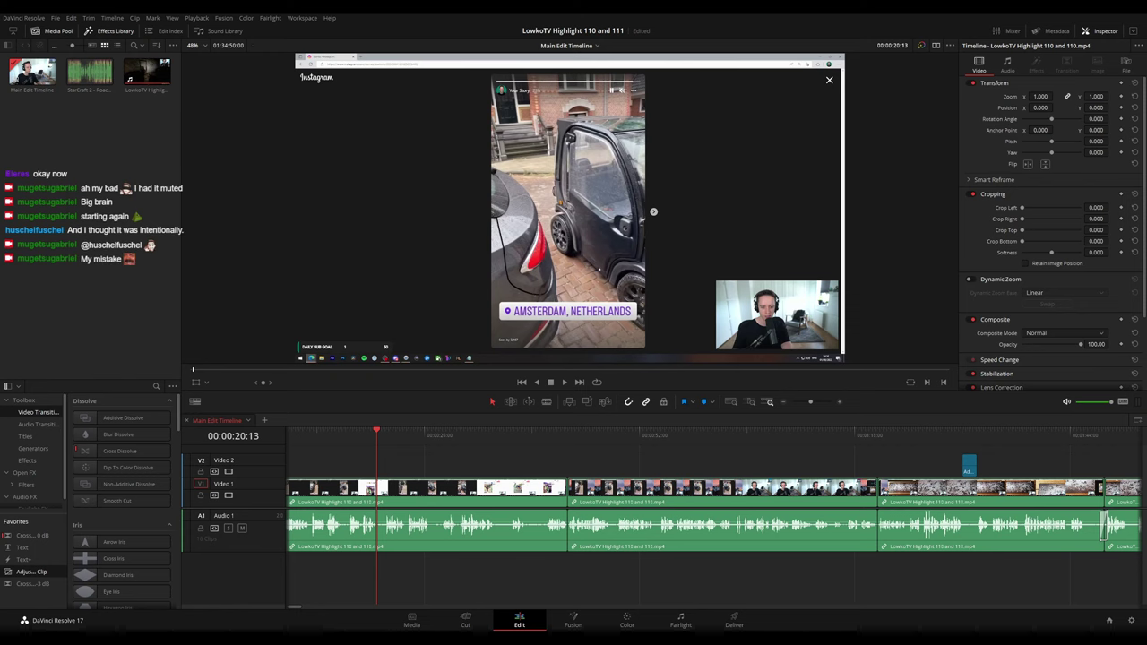
- Resume playback from 00:00:20:13, review the Instagram segment to about 00:00:37:08 and save the project
key(space)
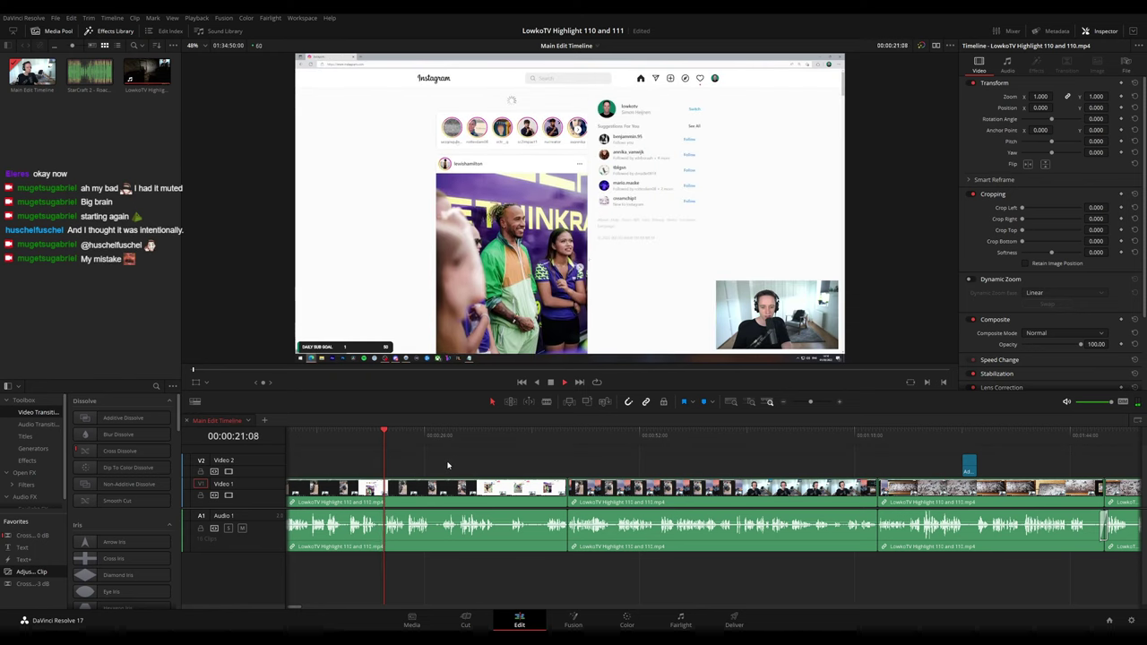
drag(449, 465, 427, 463)
scroll(425, 463, right, 2)
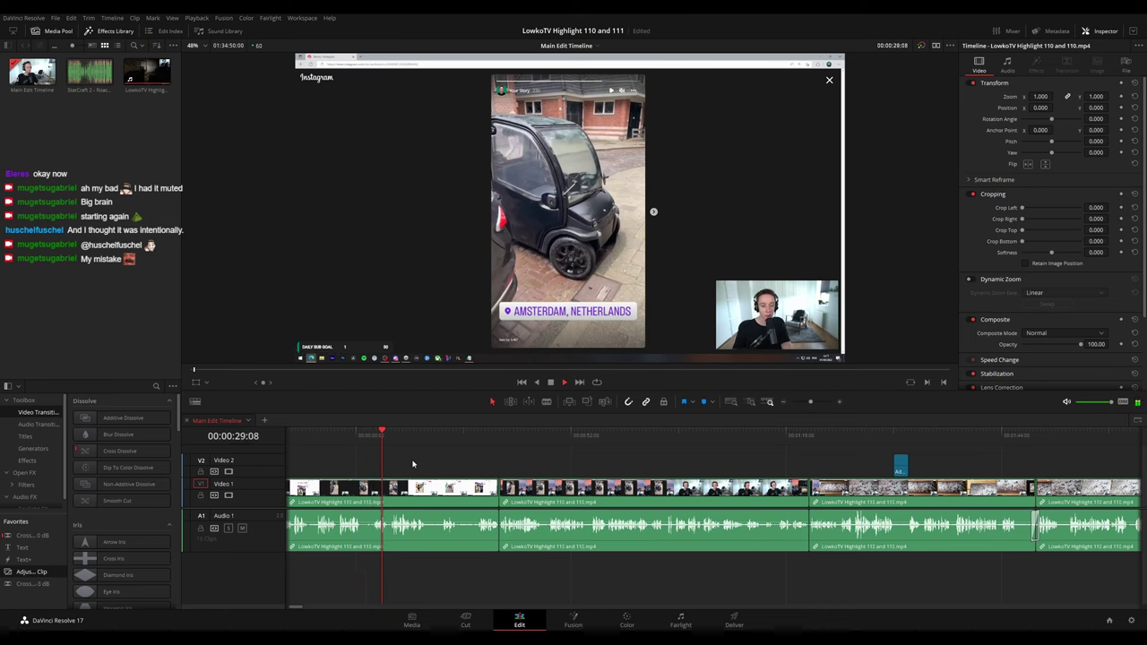
scroll(443, 463, right, 1)
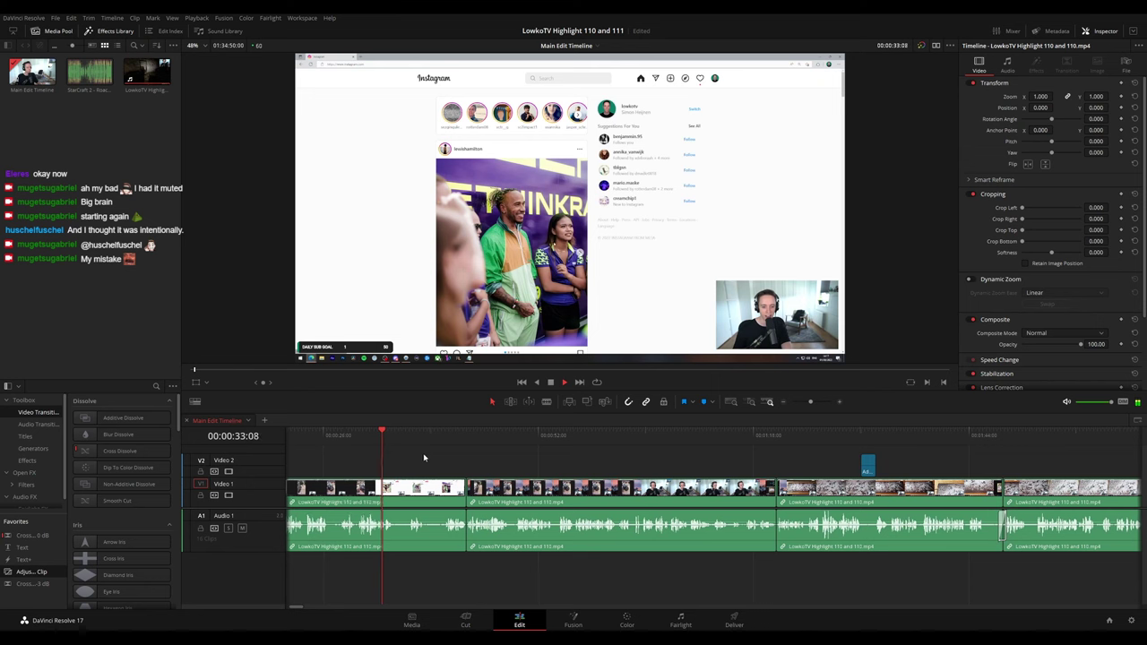
scroll(425, 458, right, 2)
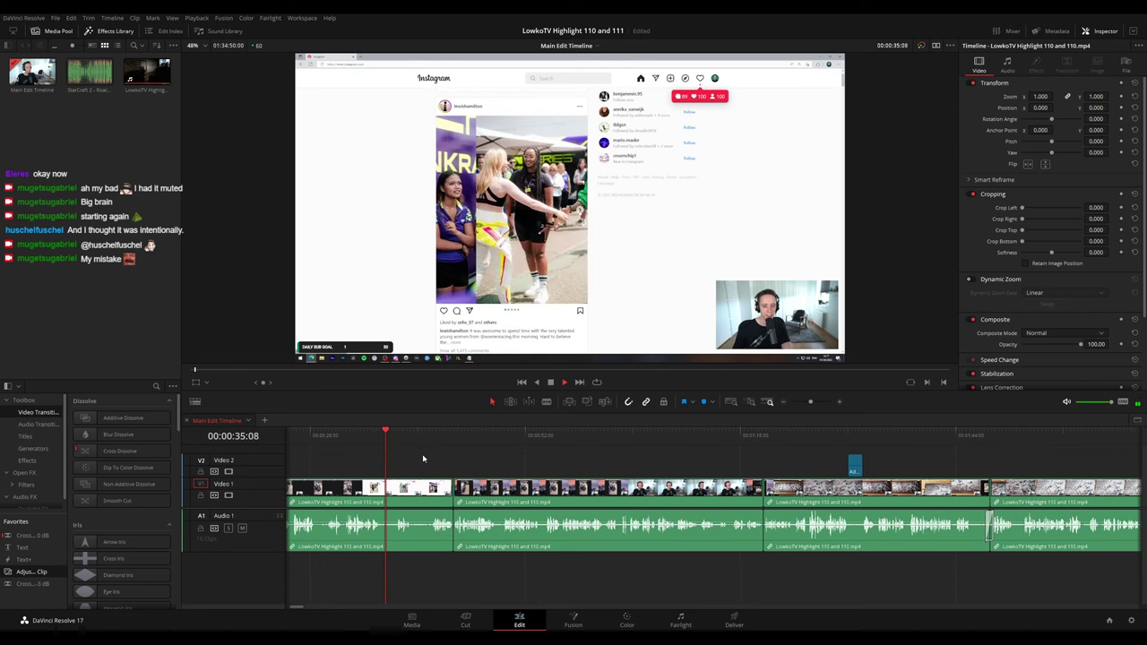
key(ctrl+s)
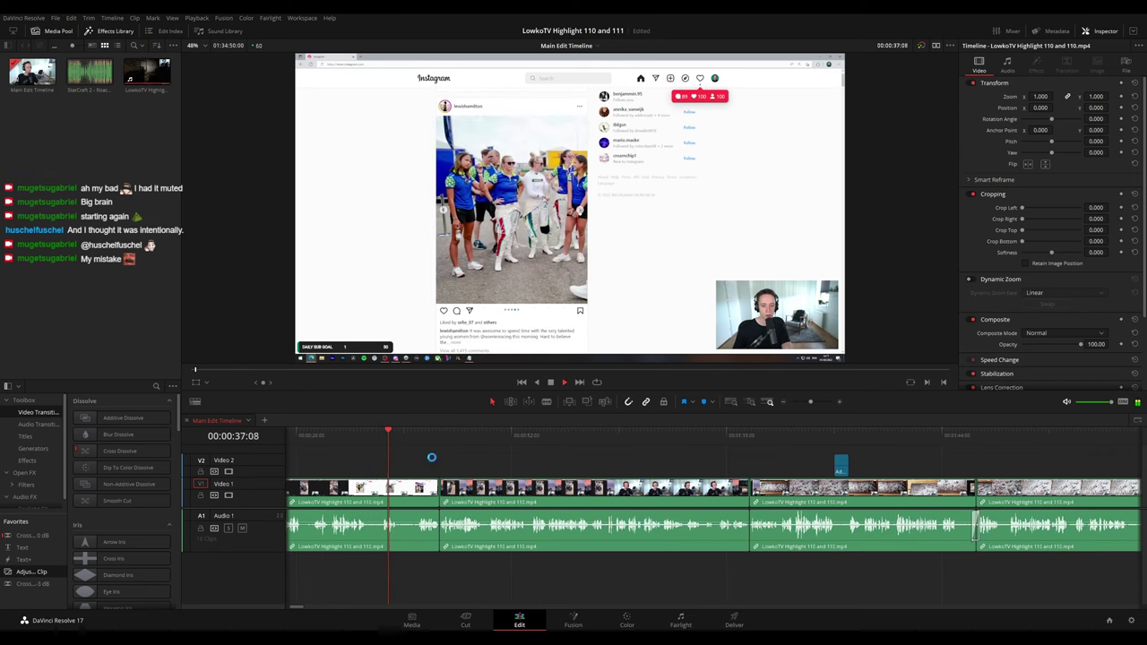
- Continue reviewing the Instagram segment, following playback from 00:00:37:08 to about 00:01:04:24
scroll(430, 458, right, 1)
scroll(411, 457, right, 1)
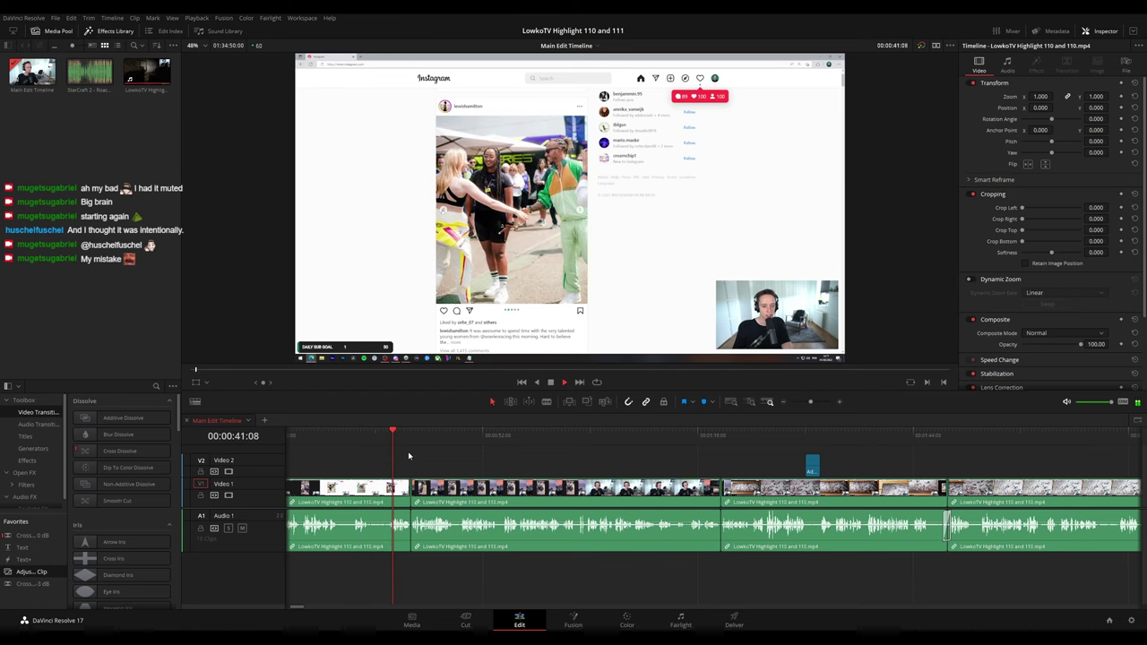
scroll(437, 462, right, 2)
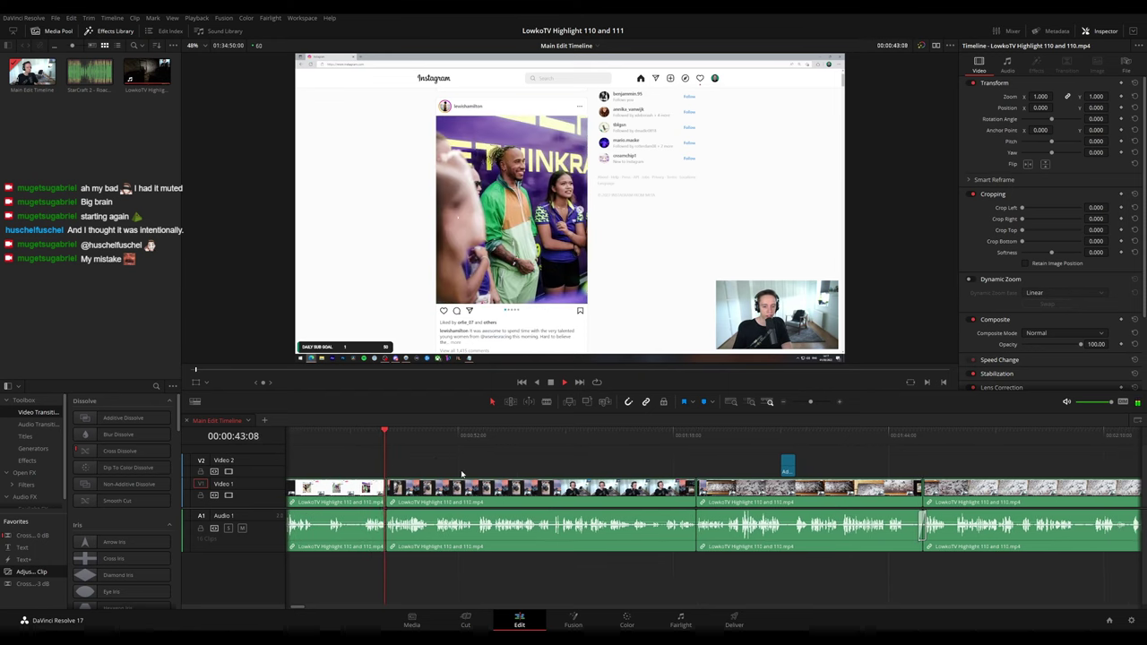
scroll(457, 462, right, 2)
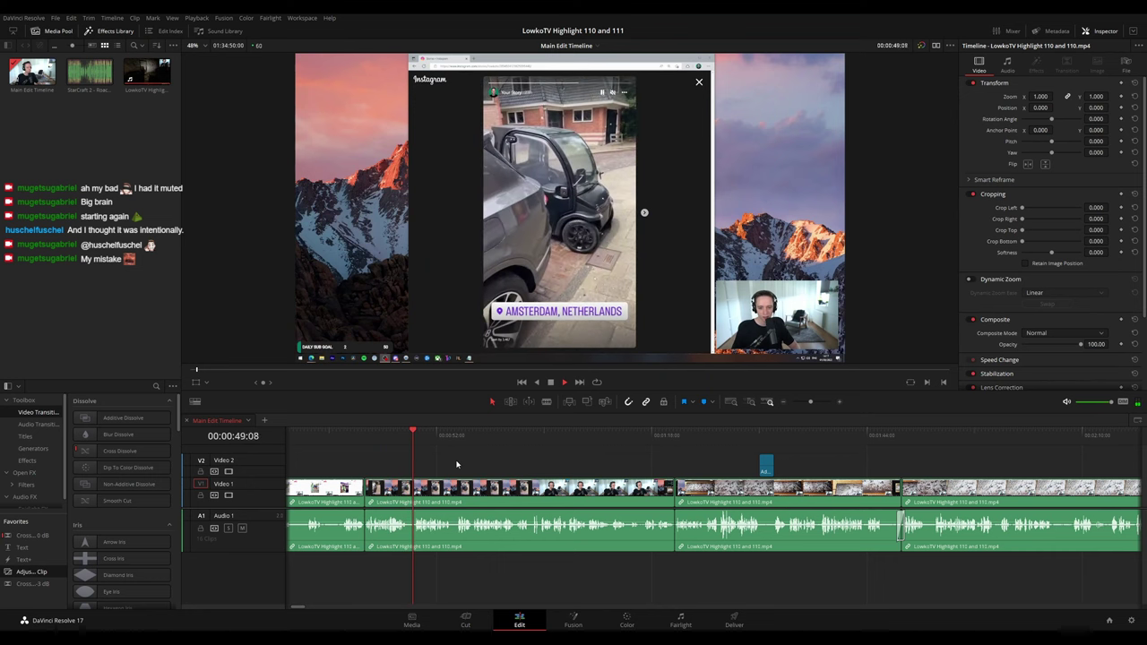
scroll(461, 470, up, 2)
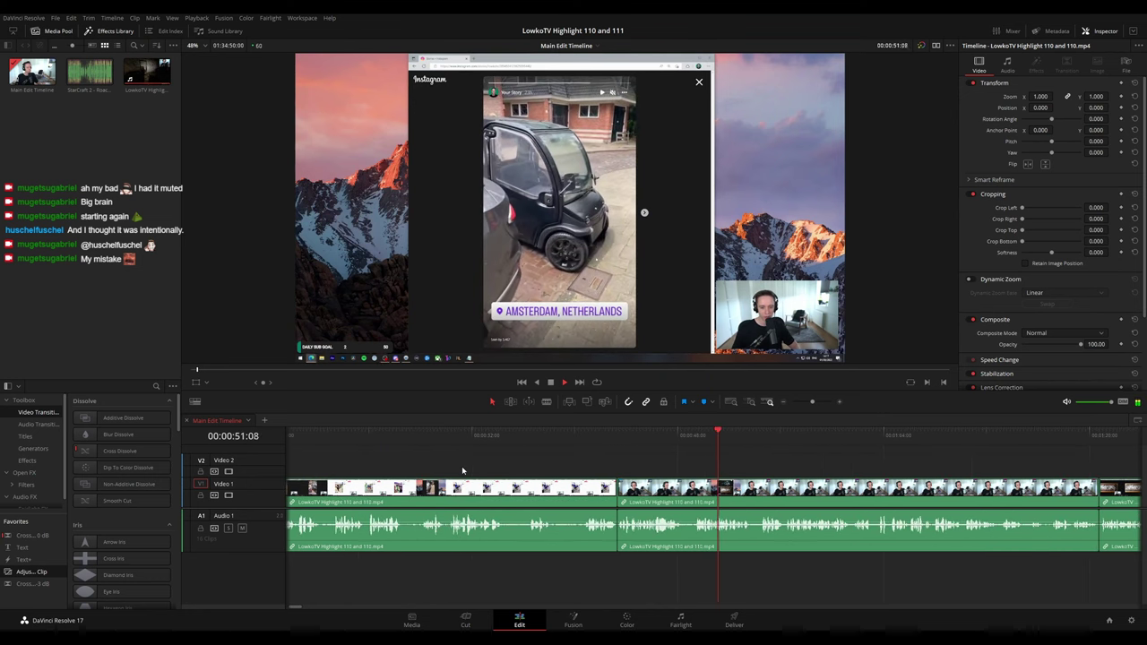
scroll(728, 465, right, 5)
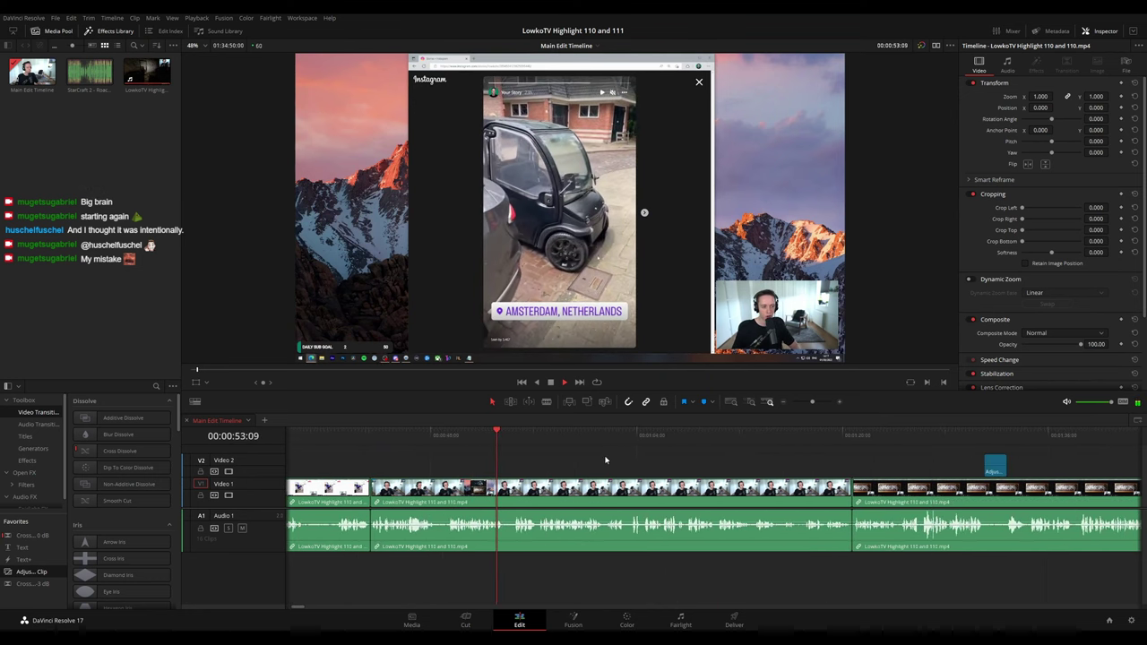
scroll(511, 453, right, 1)
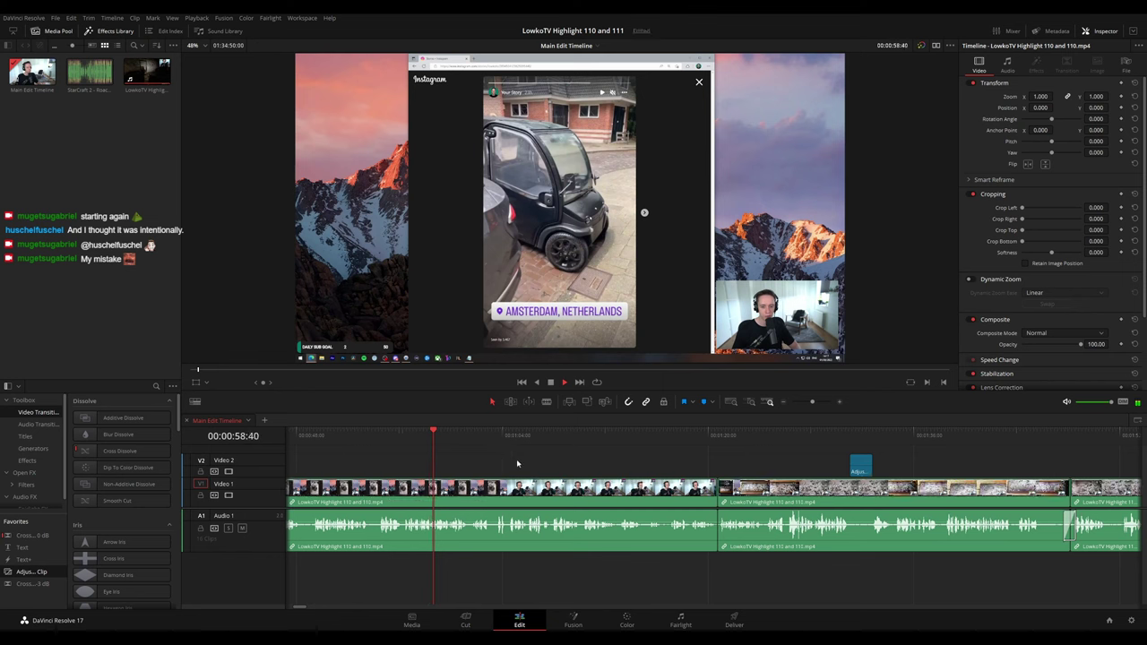
scroll(520, 464, right, 1)
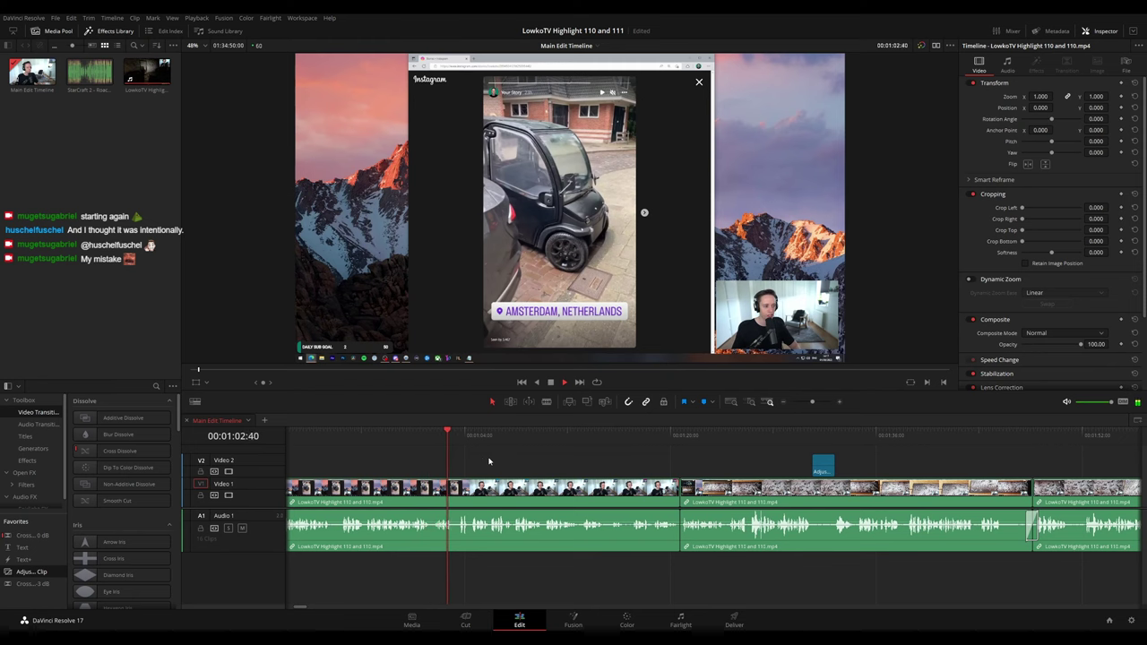
scroll(475, 461, right, 1)
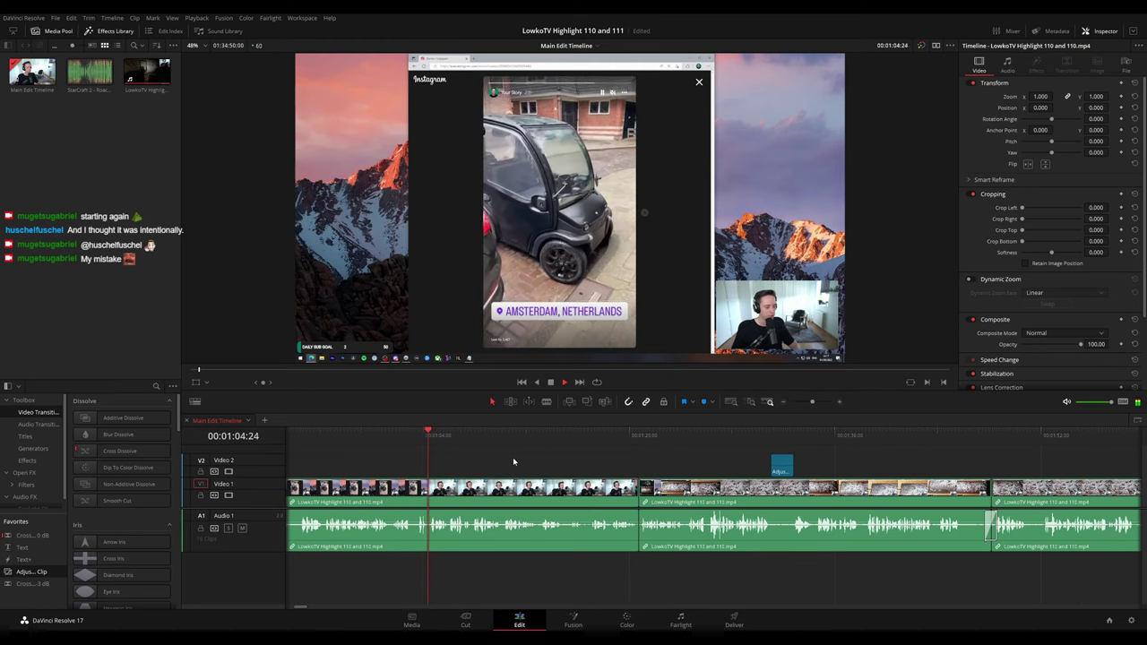
- Review the full-screen webcam segment that follows, up to about 00:01:20:24
scroll(518, 461, right, 1)
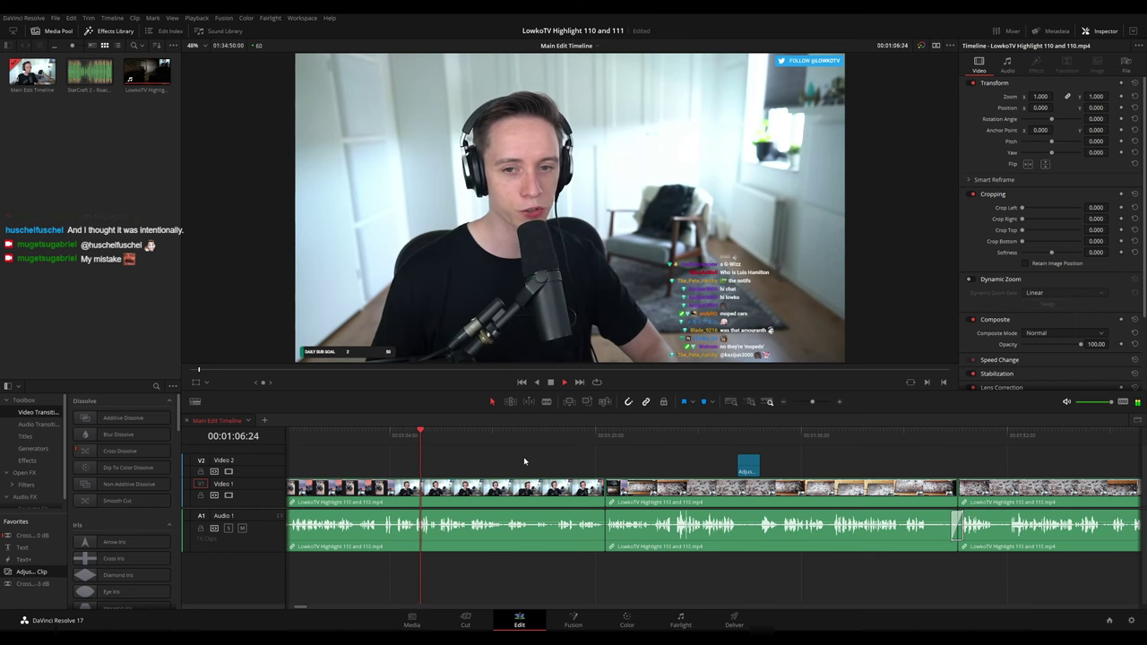
scroll(494, 457, right, 1)
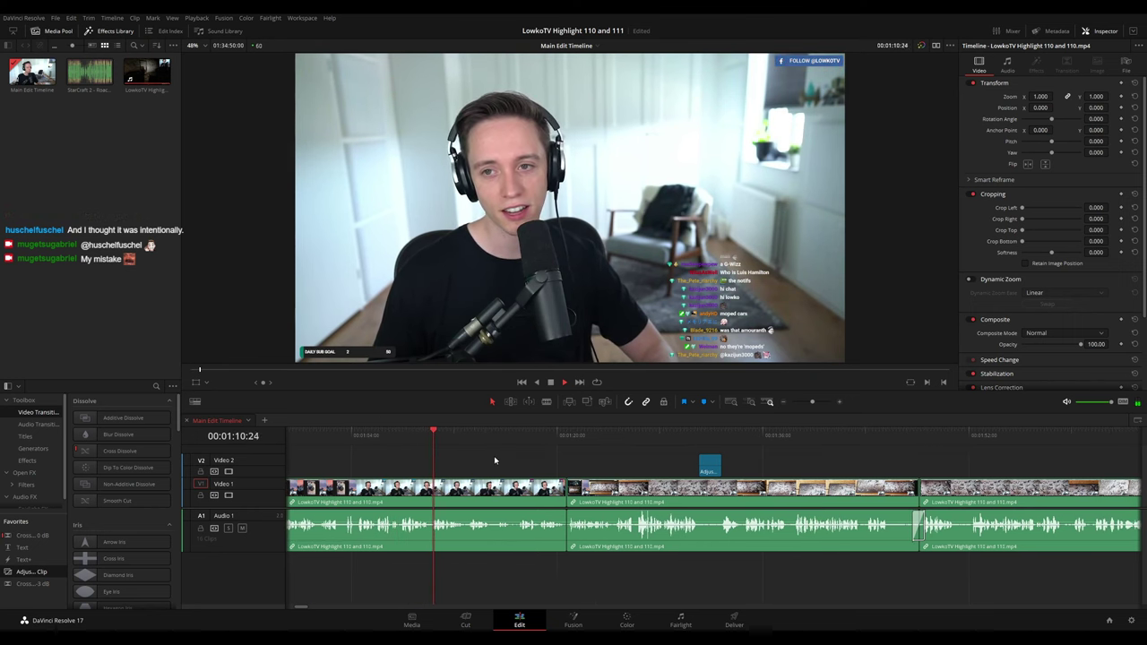
scroll(494, 461, right, 1)
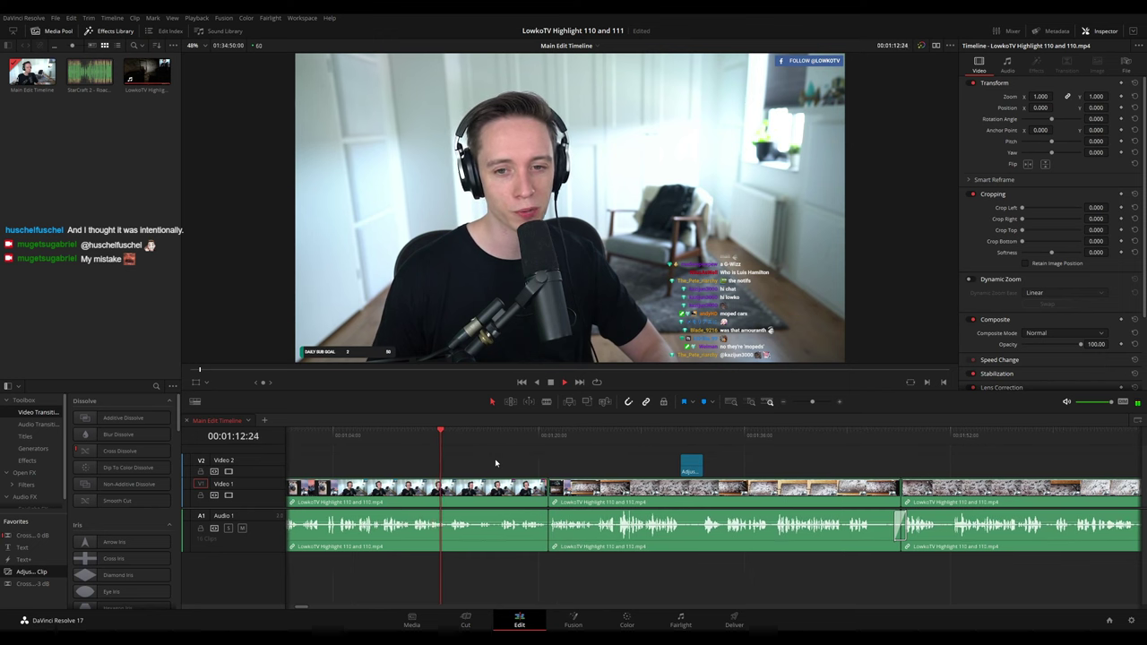
scroll(515, 463, right, 2)
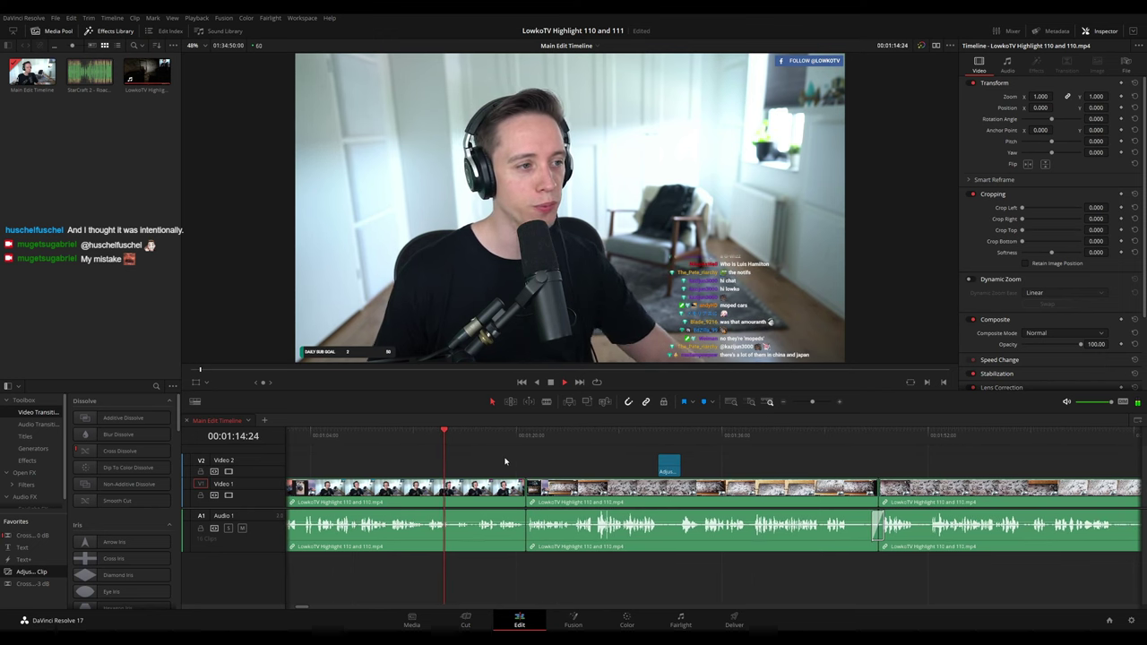
scroll(521, 462, right, 1)
scroll(511, 459, right, 2)
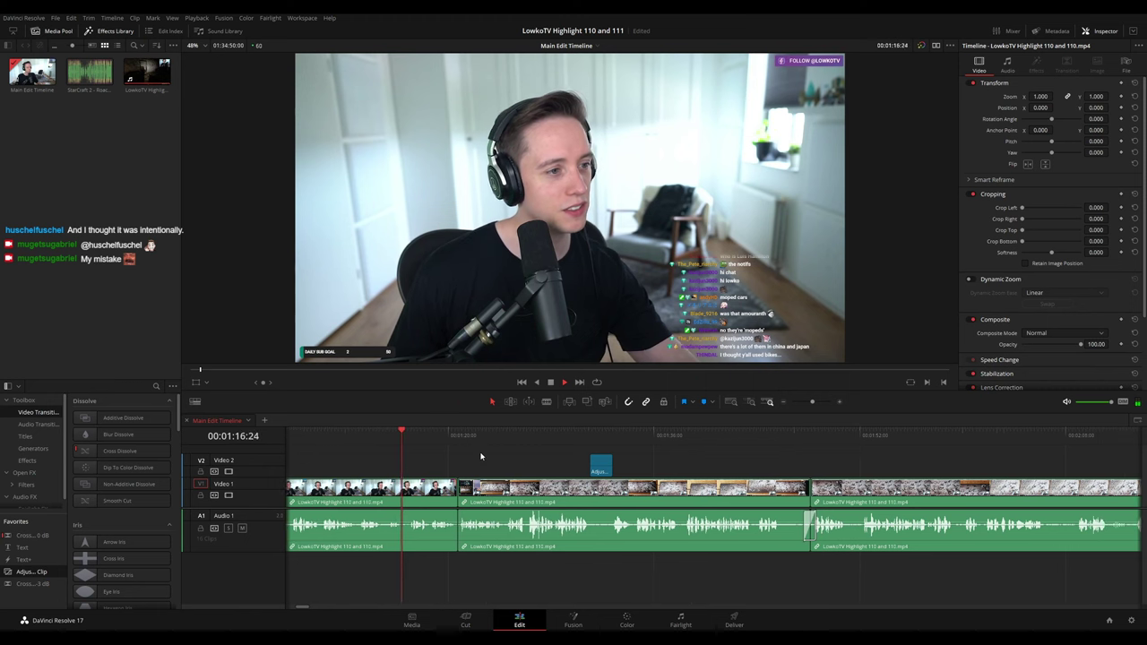
scroll(499, 458, right, 1)
scroll(474, 451, right, 2)
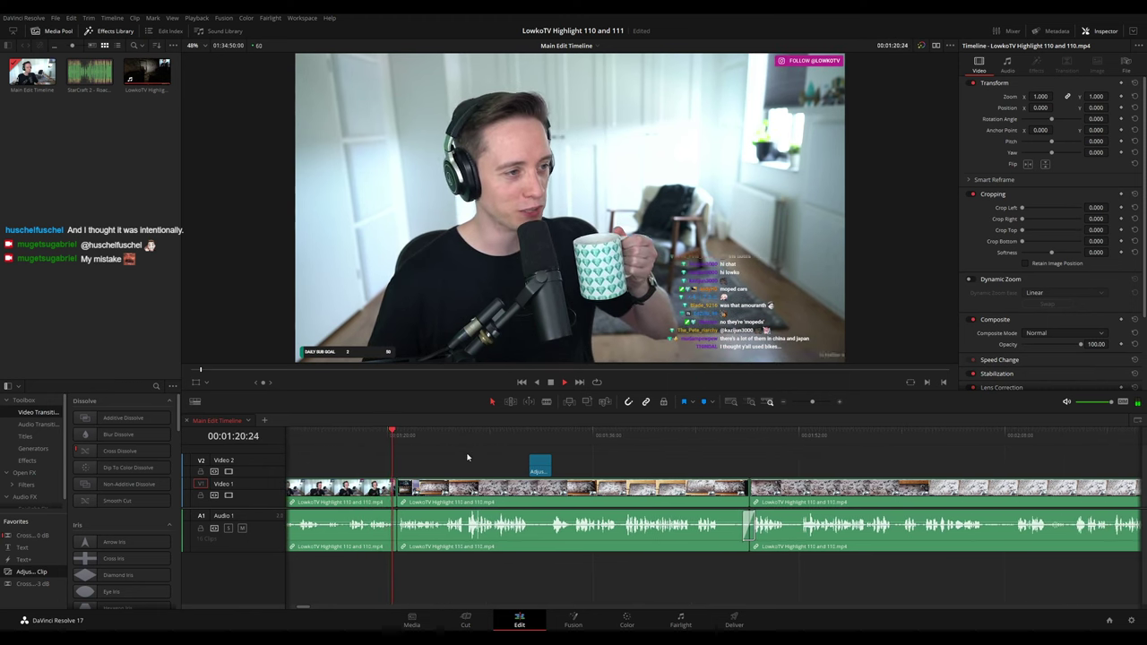
- Review the Reddit post and signed mousepad segment from about 00:01:22:11 to 00:02:27:42, looking for a moment to emphasise
scroll(477, 458, right, 1)
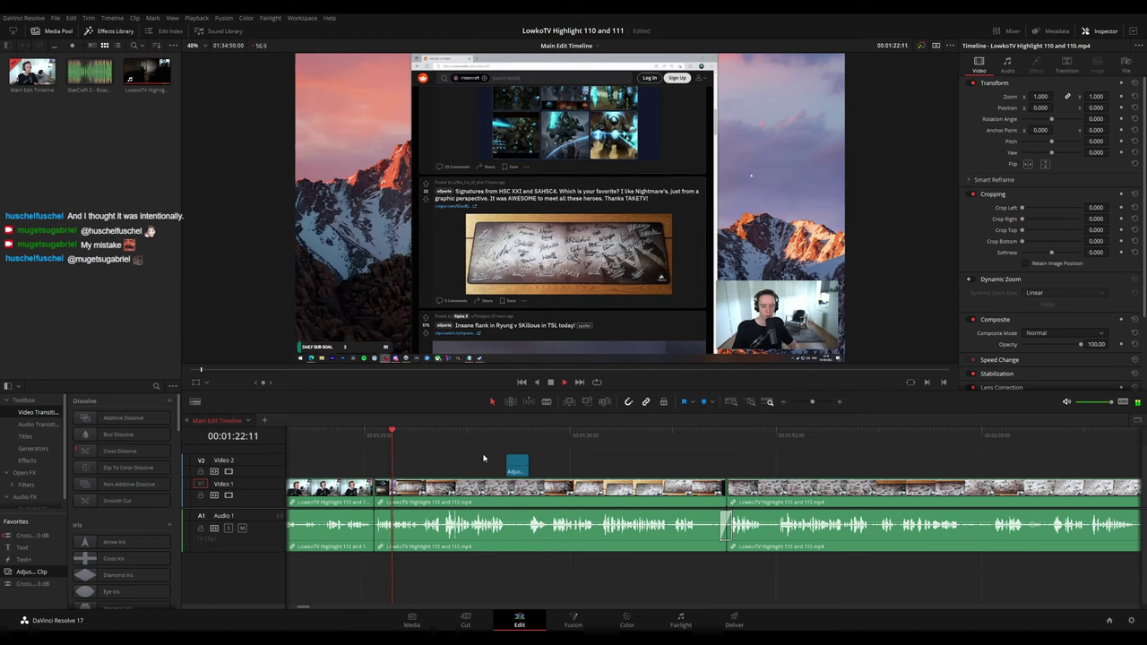
scroll(466, 458, right, 1)
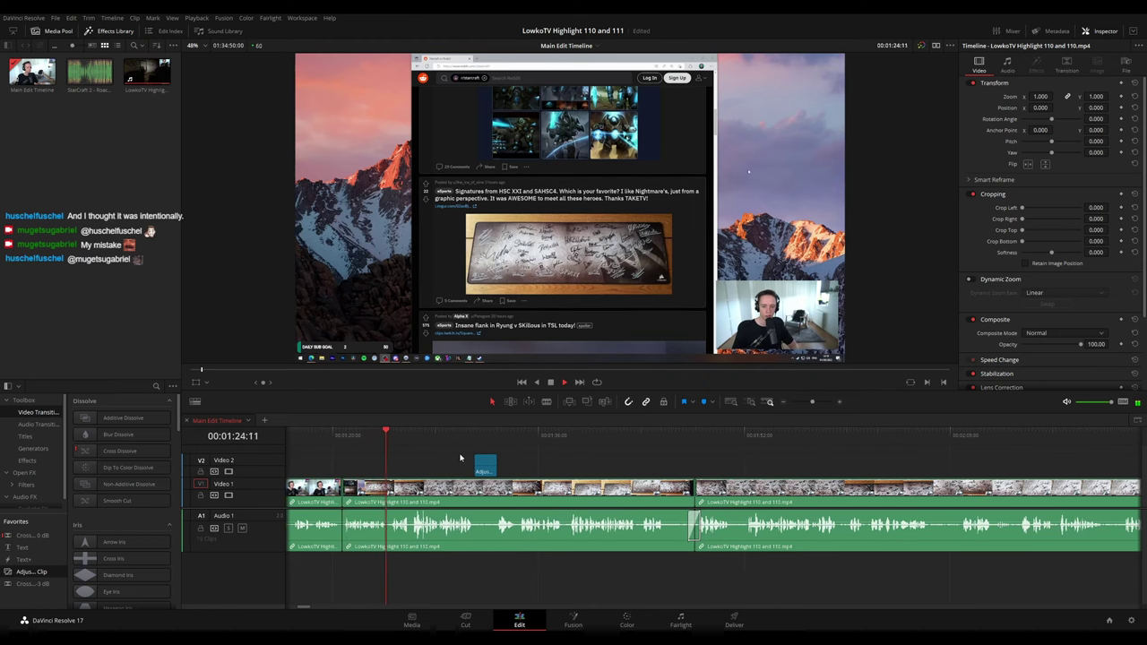
scroll(568, 459, right, 2)
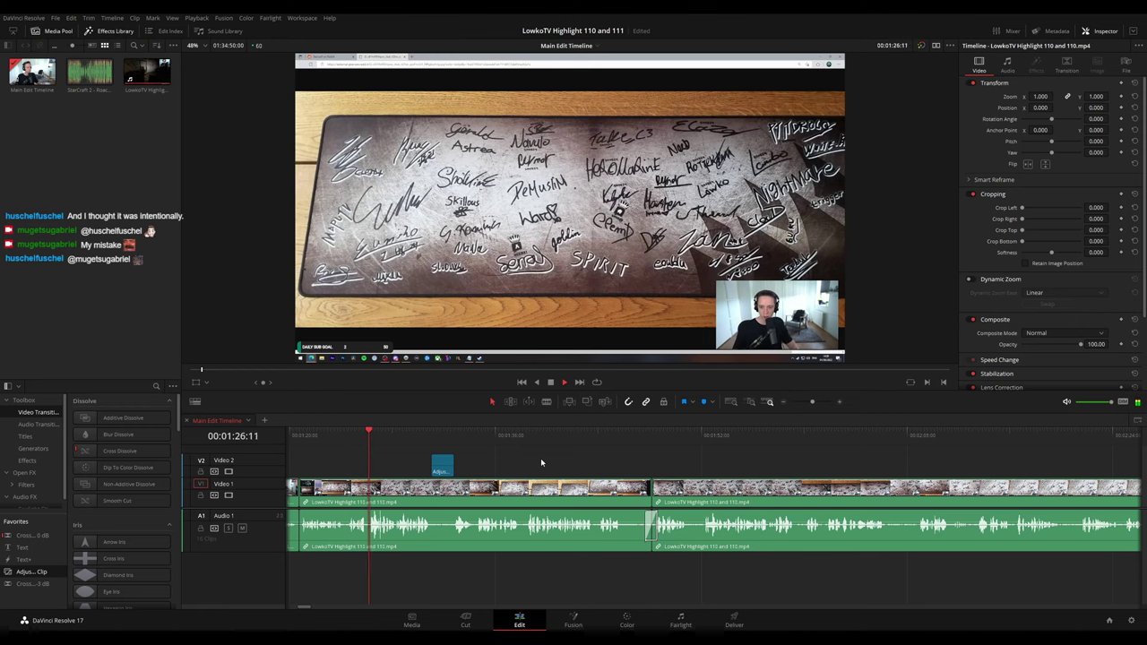
scroll(548, 460, right, 1)
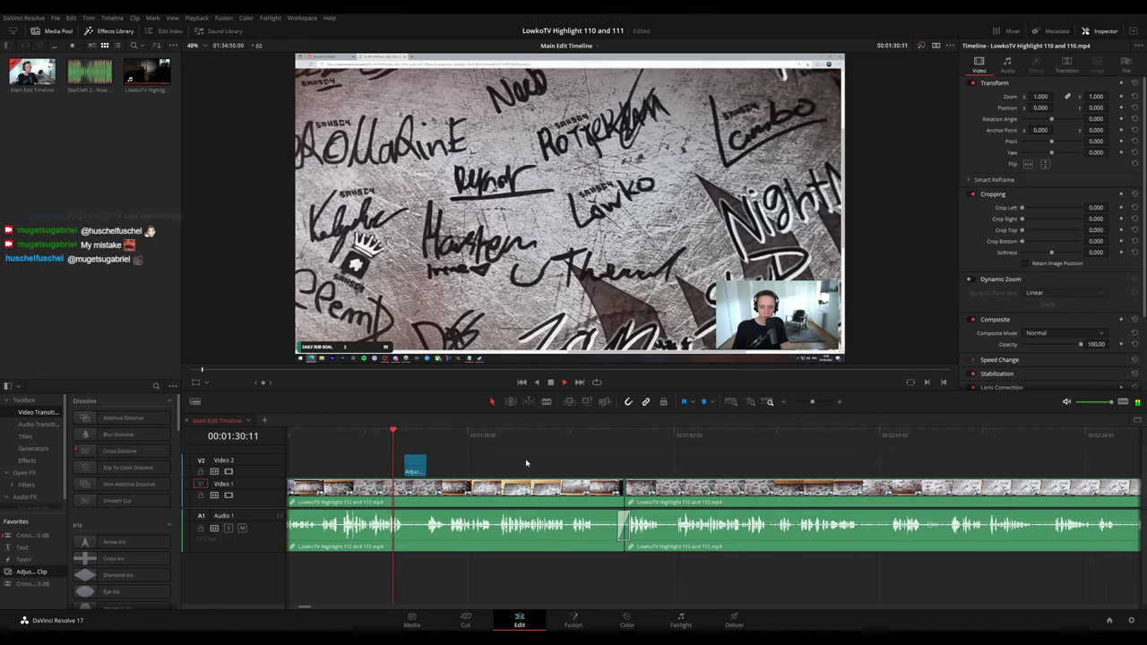
scroll(515, 462, right, 1)
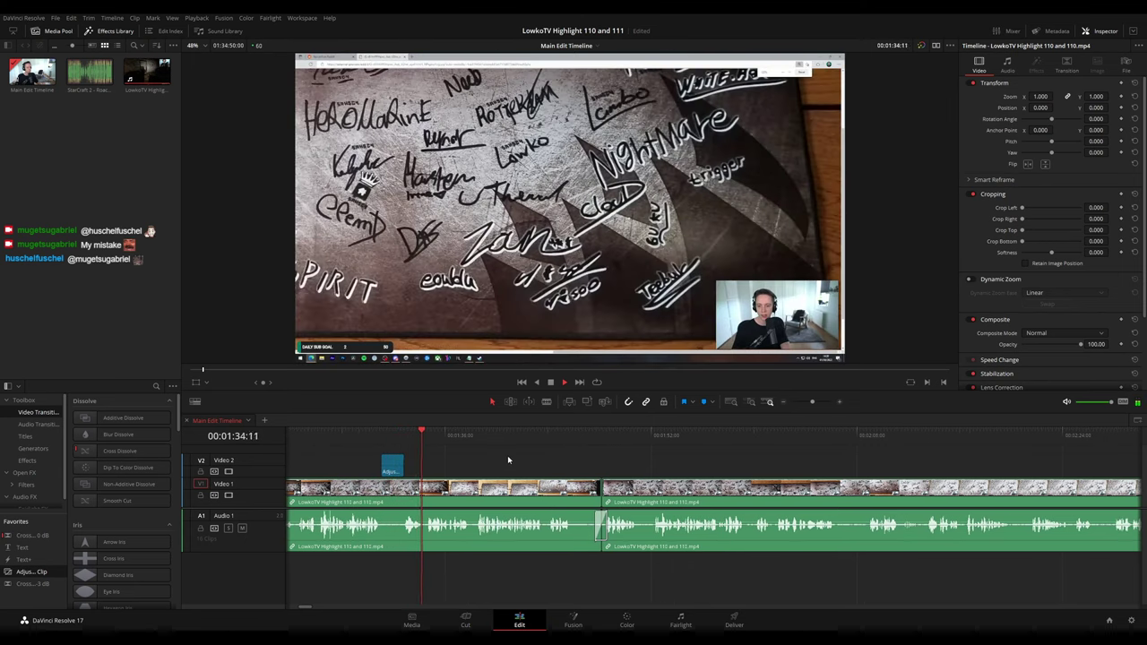
scroll(511, 462, right, 1)
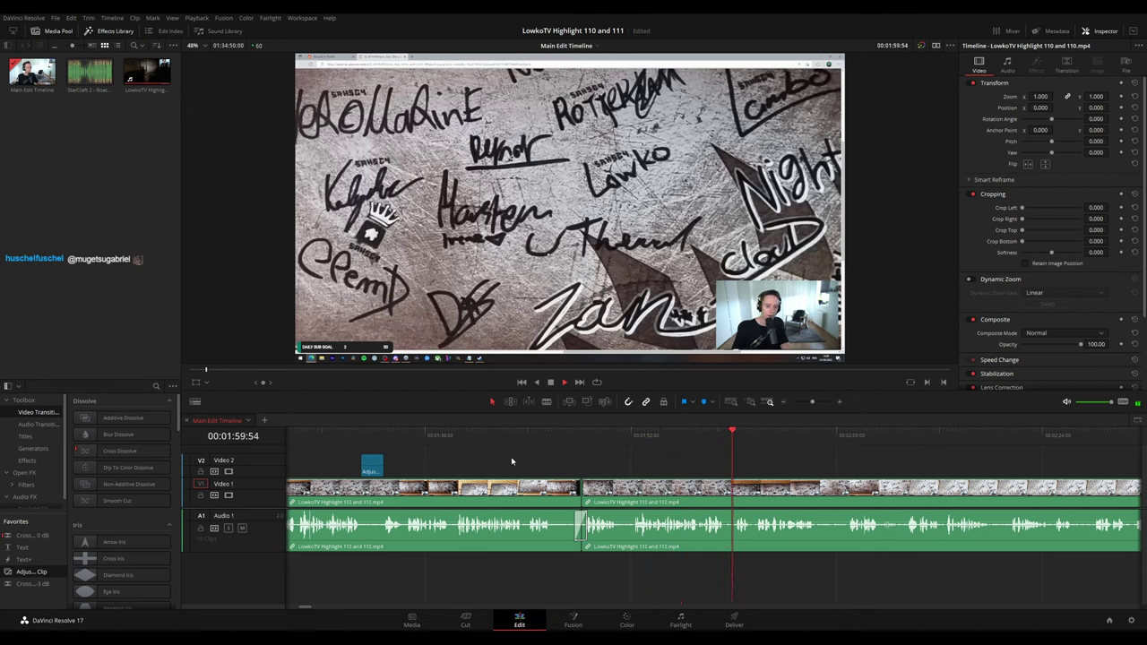
drag(784, 437, 672, 461)
scroll(627, 463, right, 2)
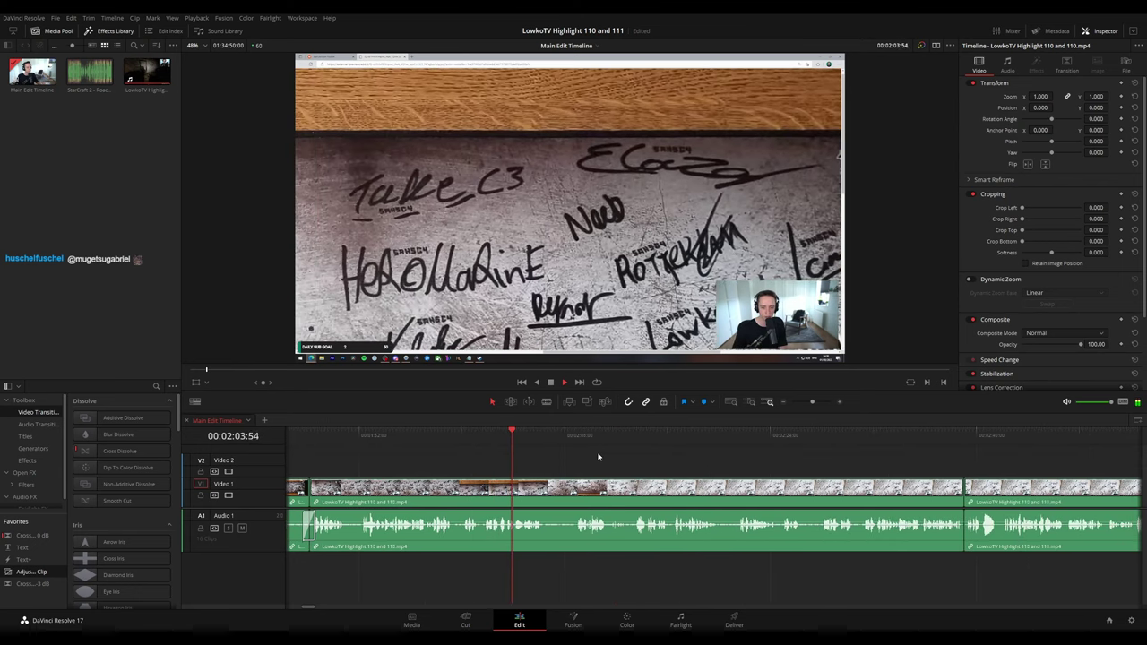
scroll(582, 463, right, 2)
scroll(548, 462, right, 1)
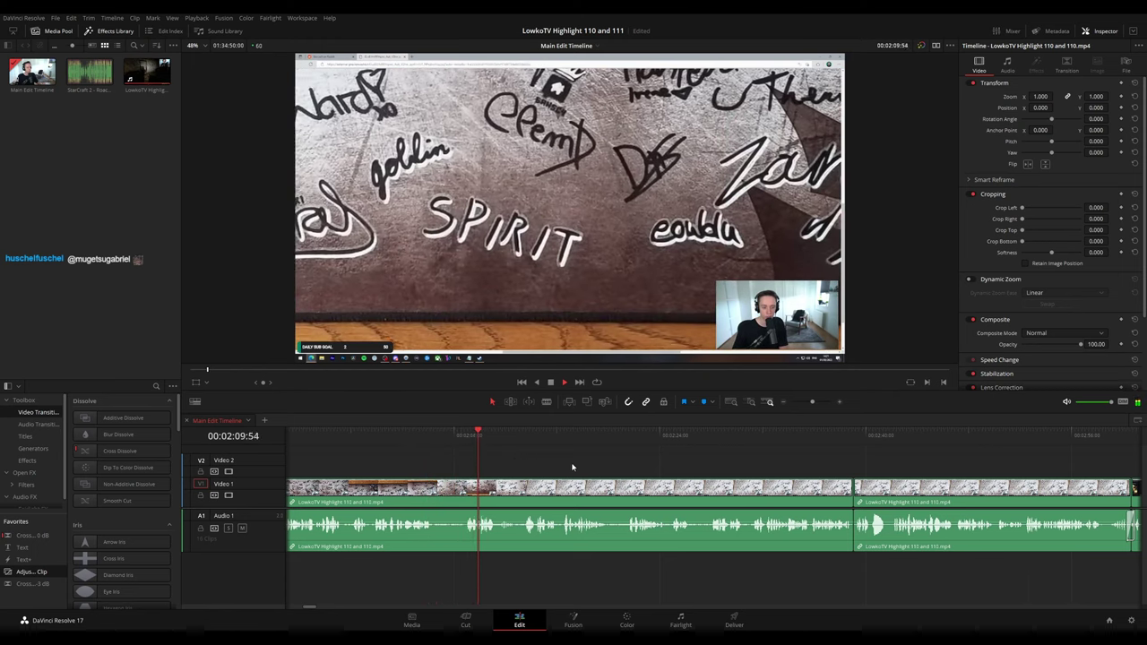
scroll(537, 462, right, 2)
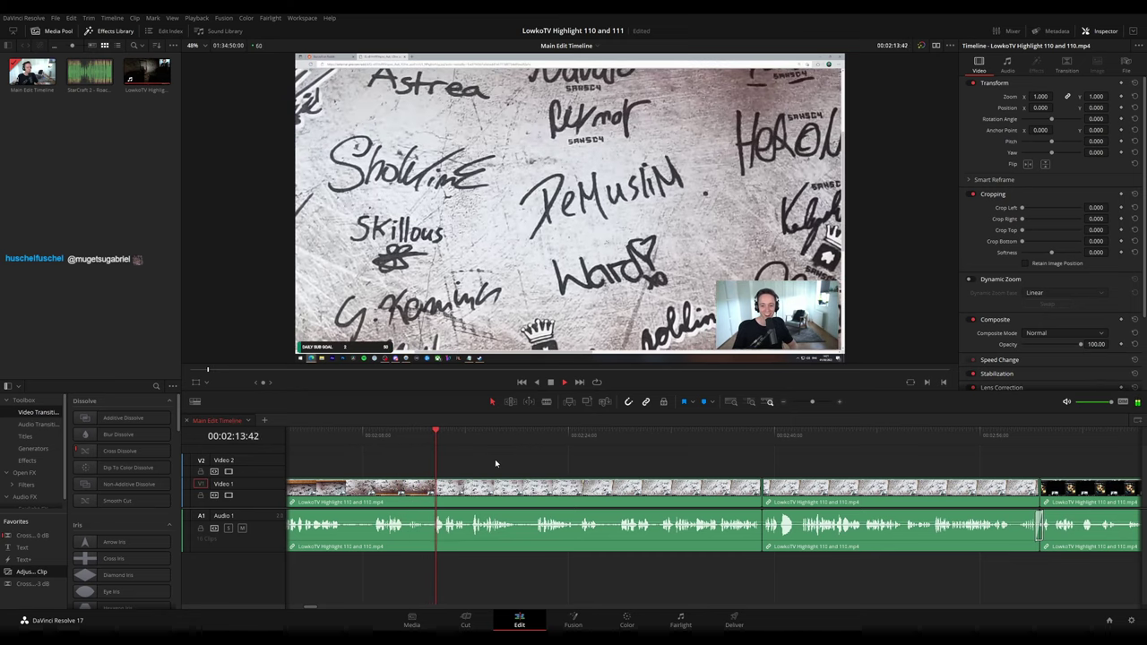
scroll(483, 460, right, 1)
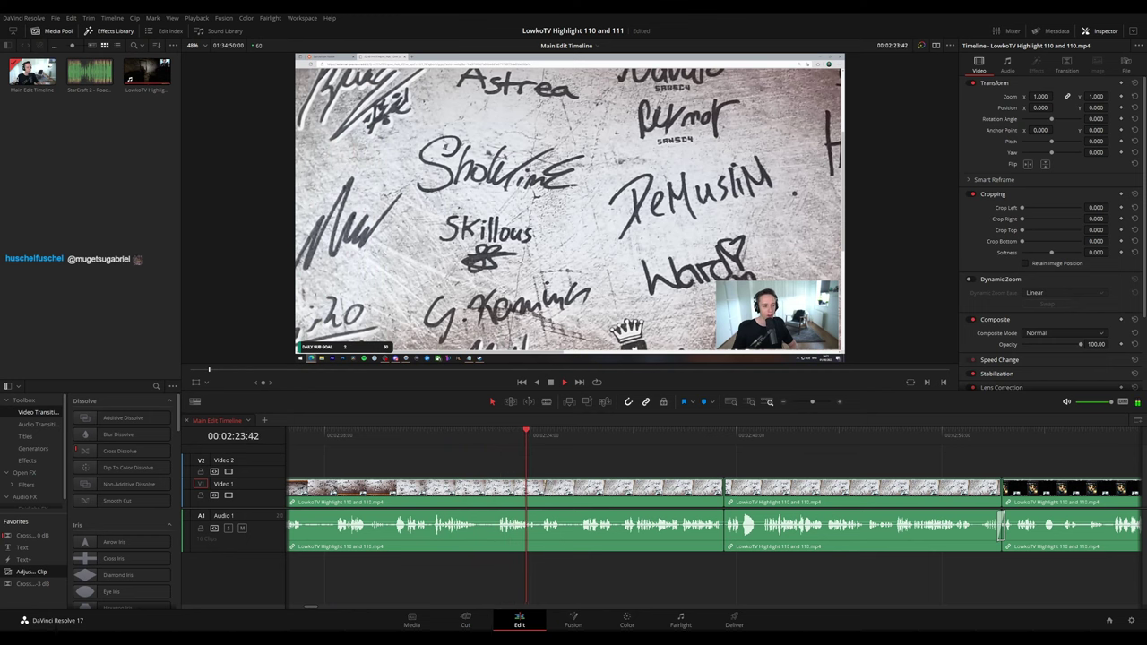
scroll(564, 455, right, 3)
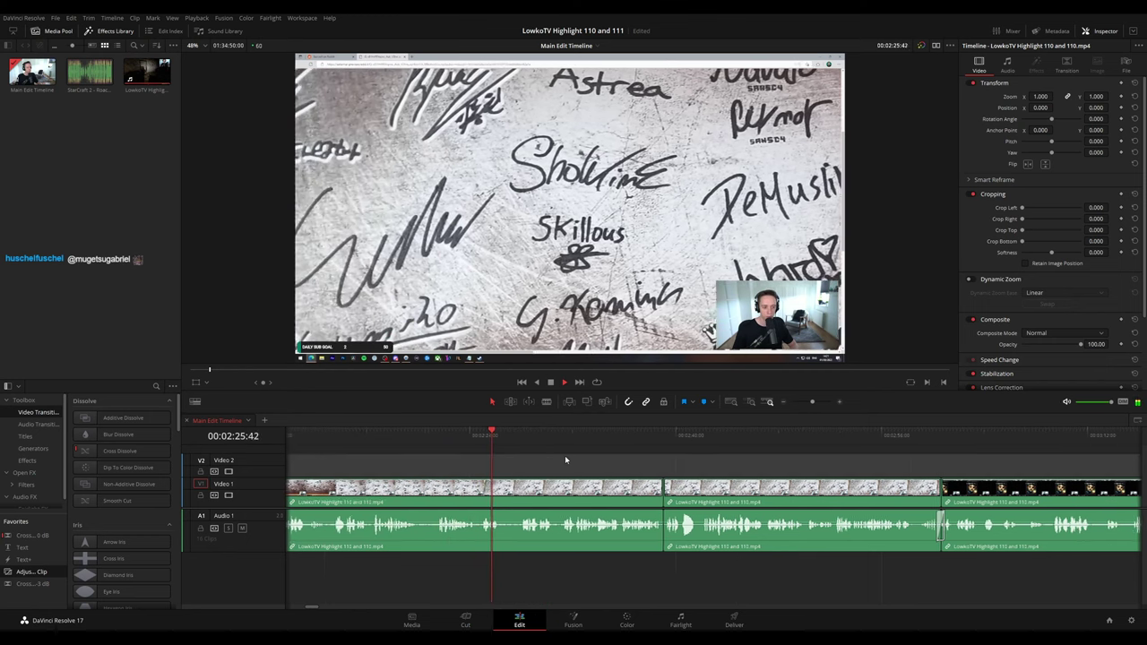
scroll(557, 456, right, 3)
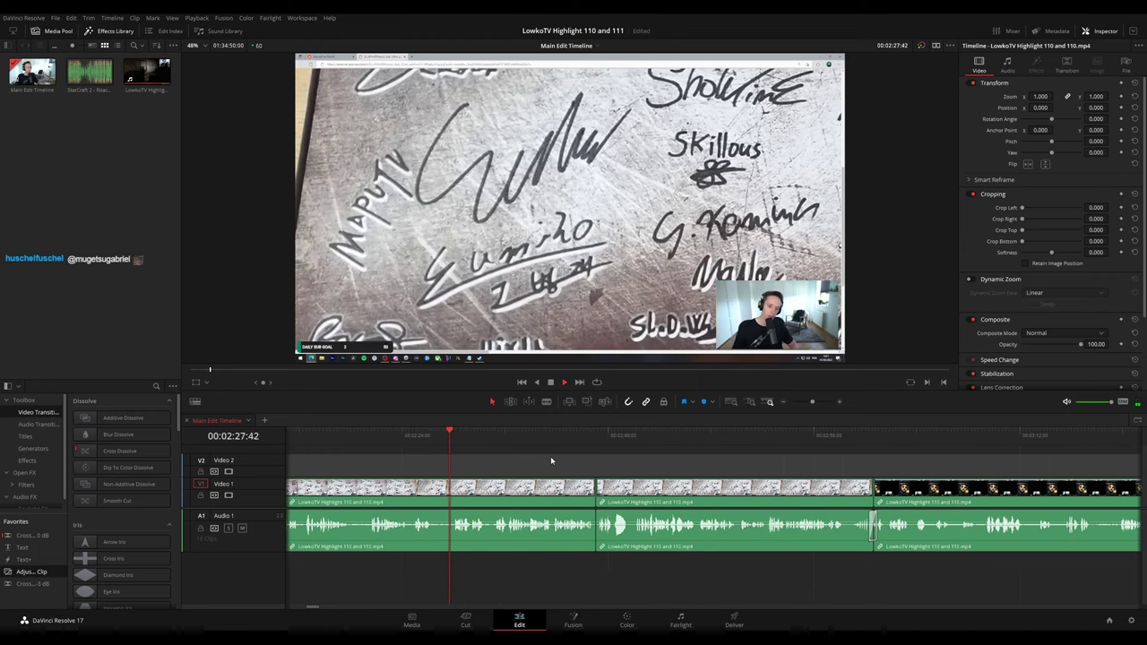
- Add an adjustment clip on Video 2 at 00:02:30:29, zoomed to 2.020 and positioned at X 468, Y -140 to frame the large signature
key(space)
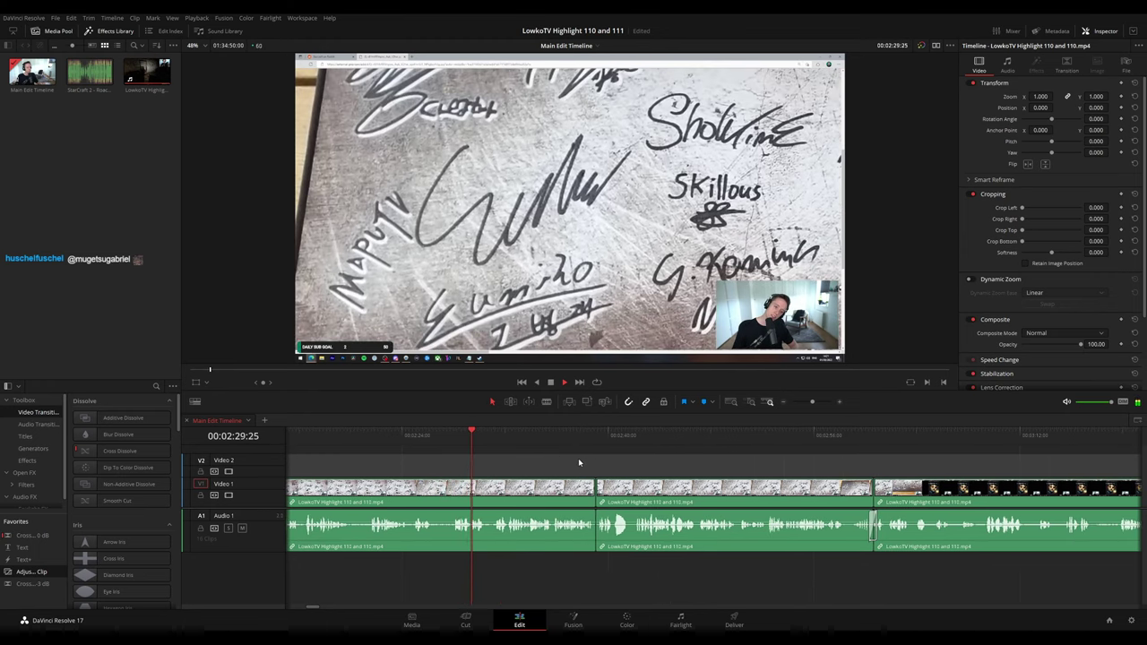
key(space)
key(ctrl+equal)
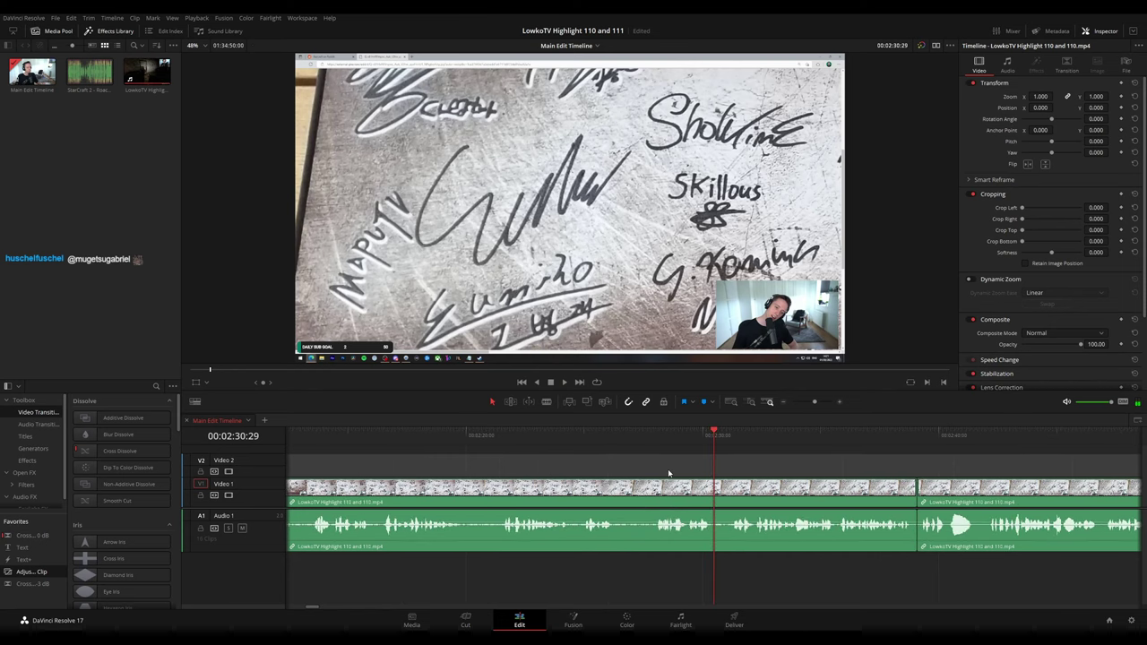
drag(45, 574, 756, 468)
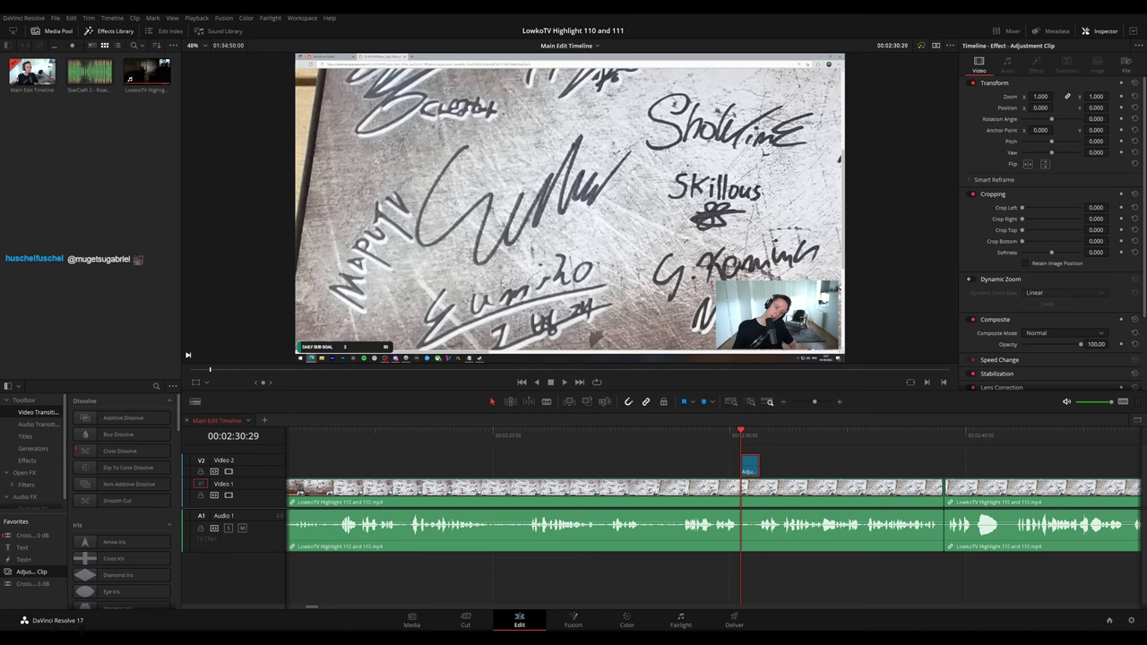
drag(1040, 97, 1055, 95)
drag(571, 132, 672, 163)
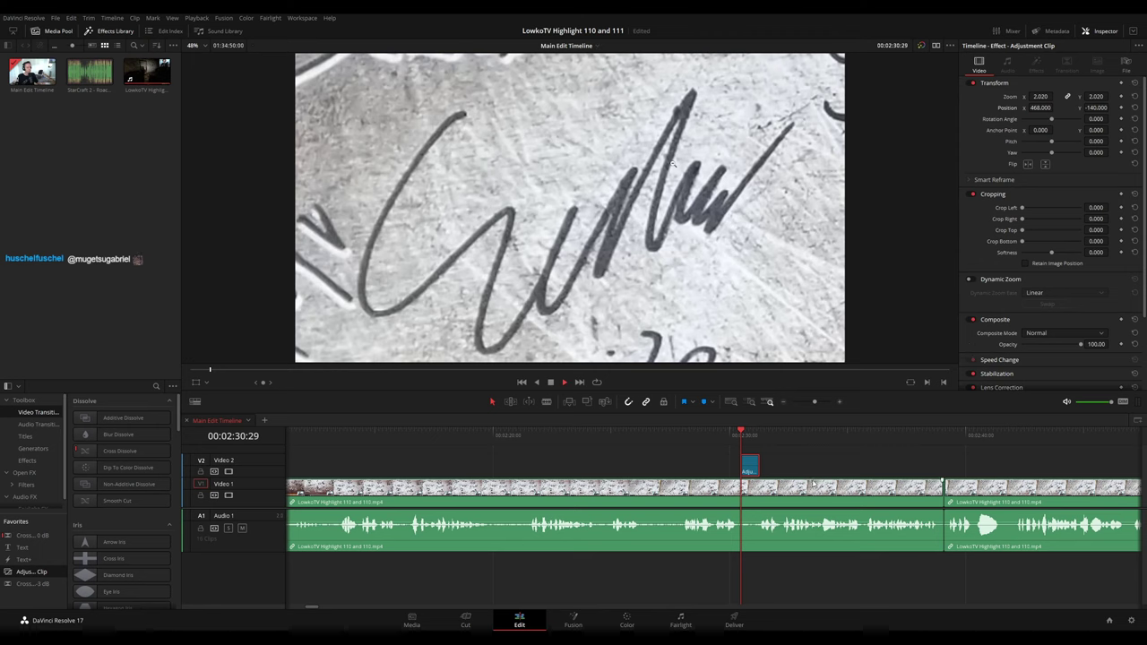
- Play through the new zoomed adjustment clip and review the mousepad segment to about 00:02:42:30
click(873, 463)
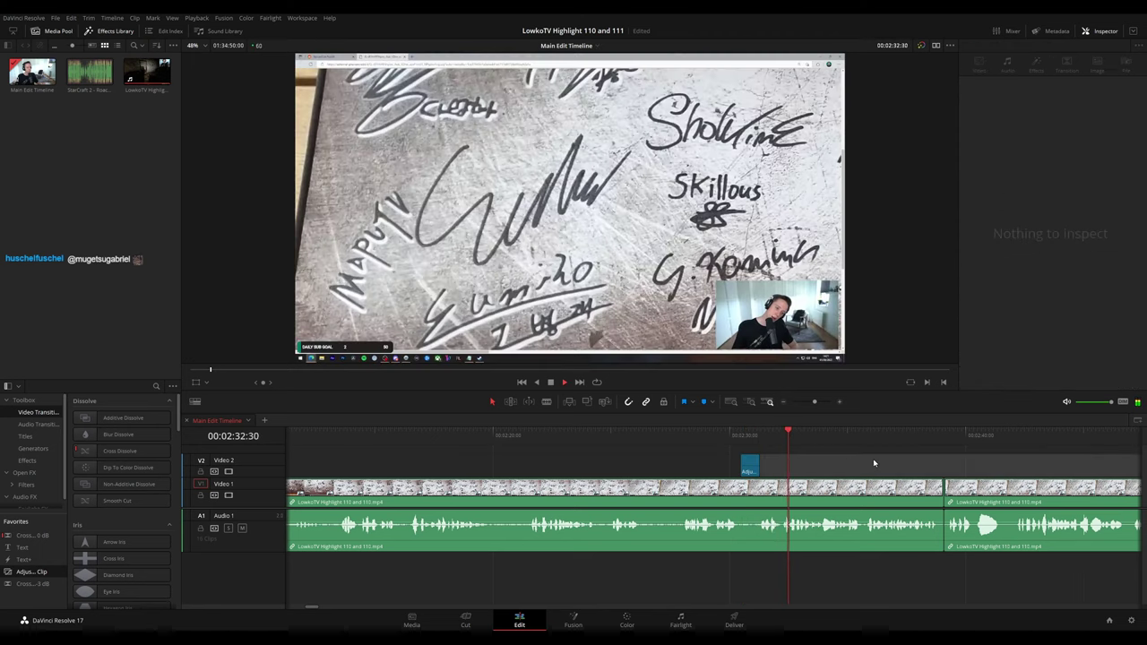
drag(872, 463, 627, 453)
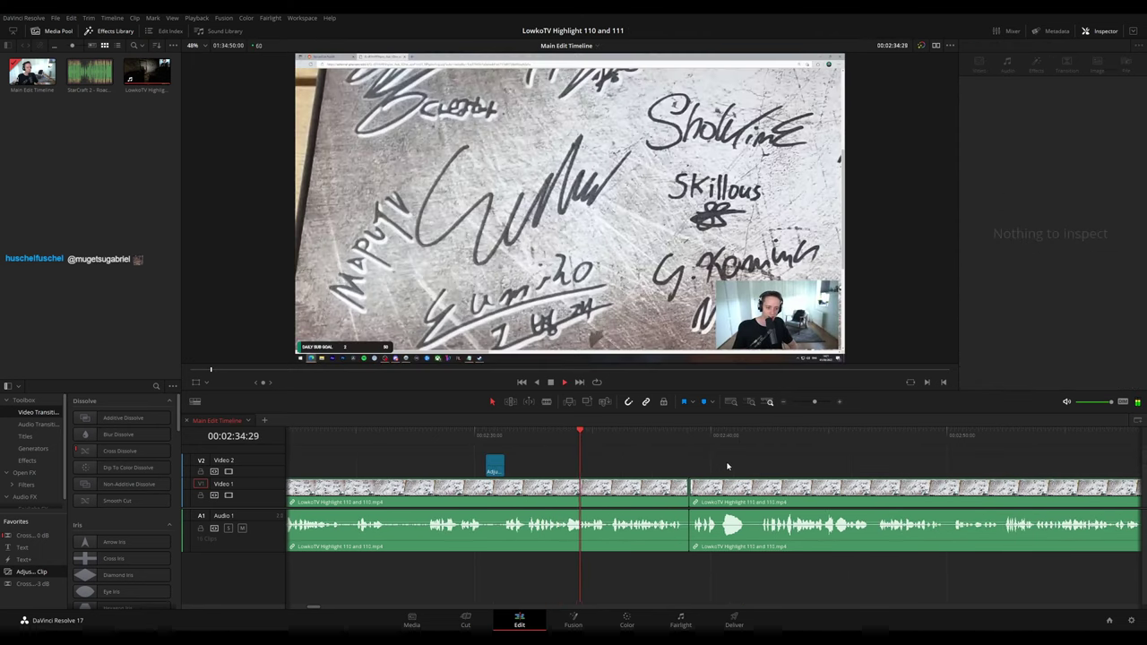
scroll(728, 466, right, 1)
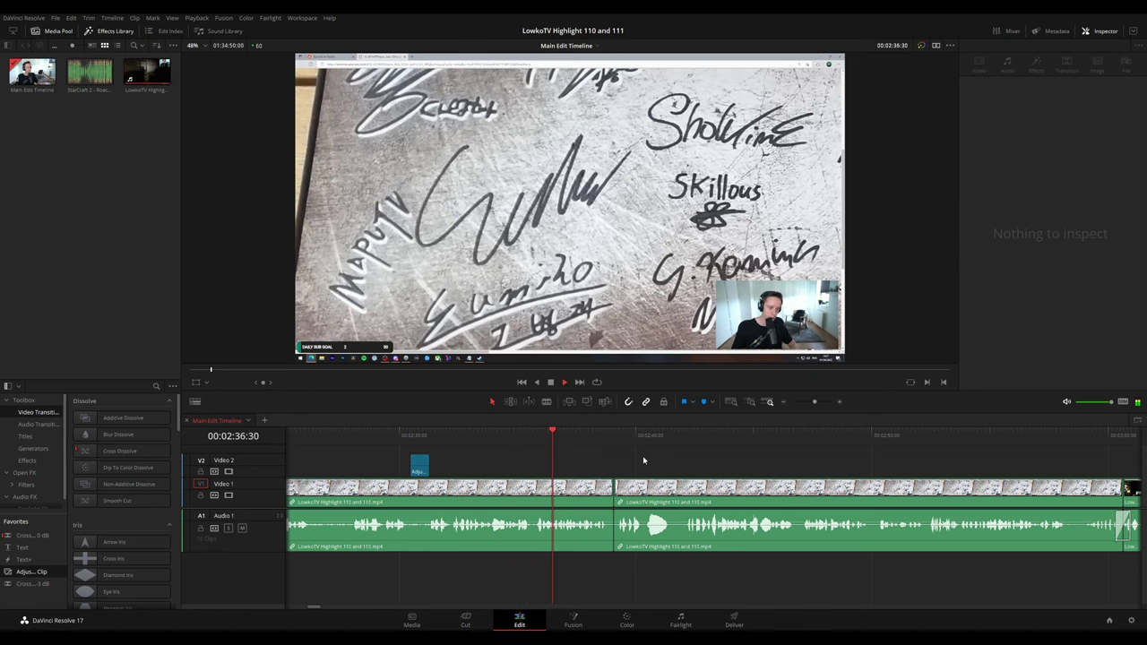
scroll(604, 458, right, 1)
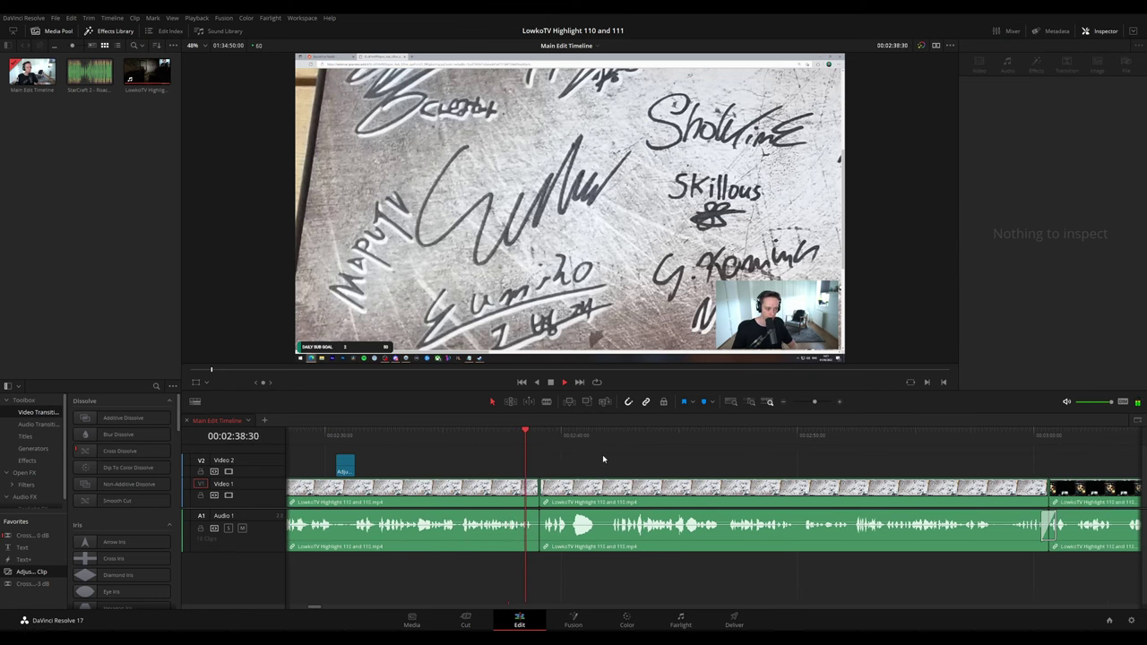
scroll(663, 459, right, 1)
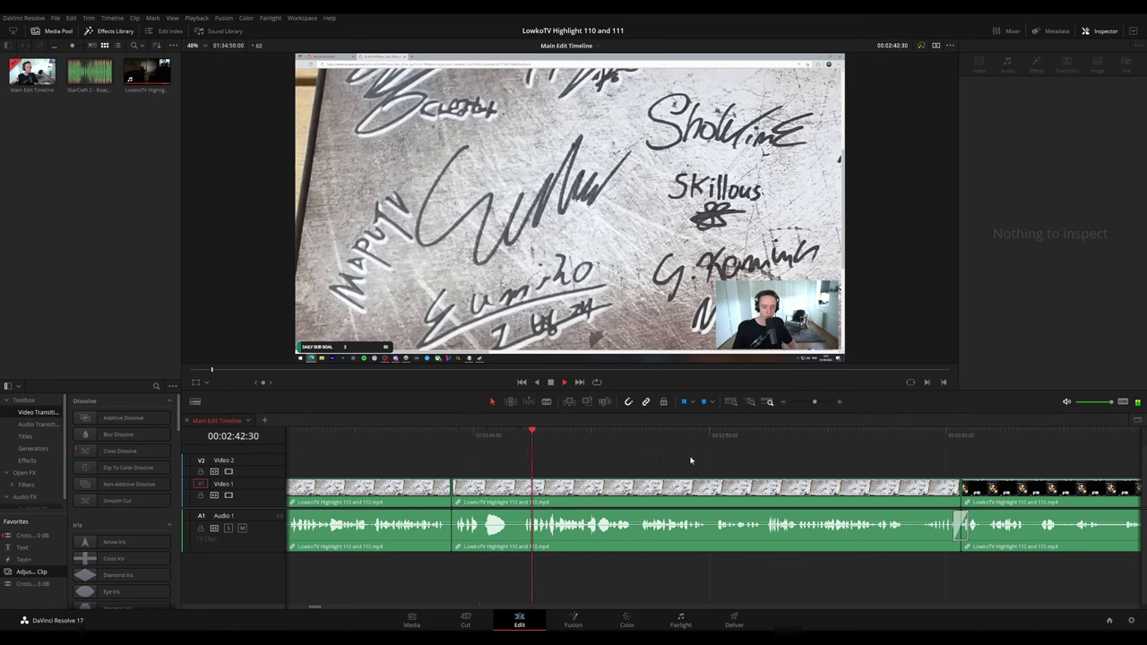
- Review the rest of the signed mousepad segment from about 00:02:42:30 to 00:03:31:18, looking for a pause to trim
scroll(690, 460, right, 1)
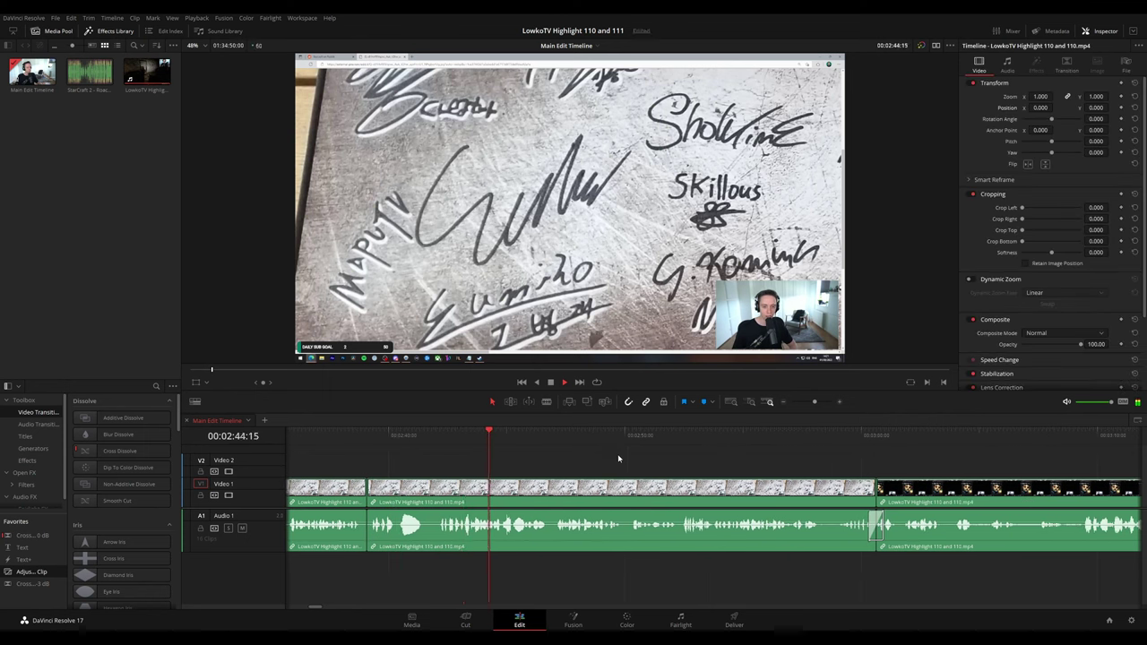
scroll(622, 453, right, 1)
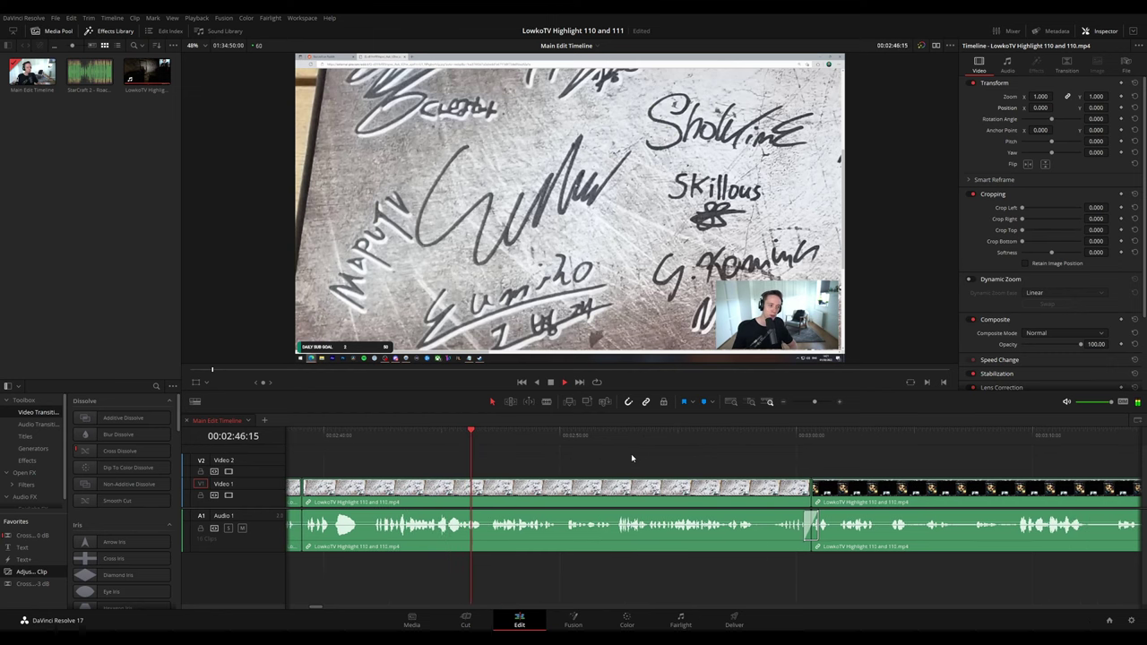
scroll(583, 453, right, 1)
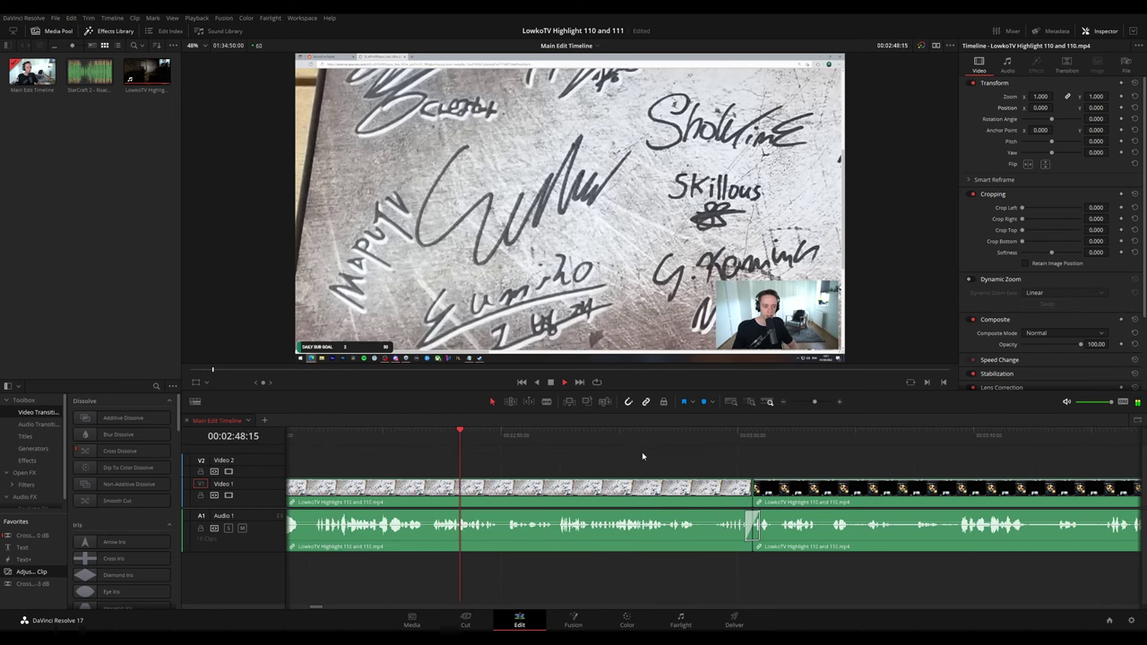
scroll(660, 463, right, 1)
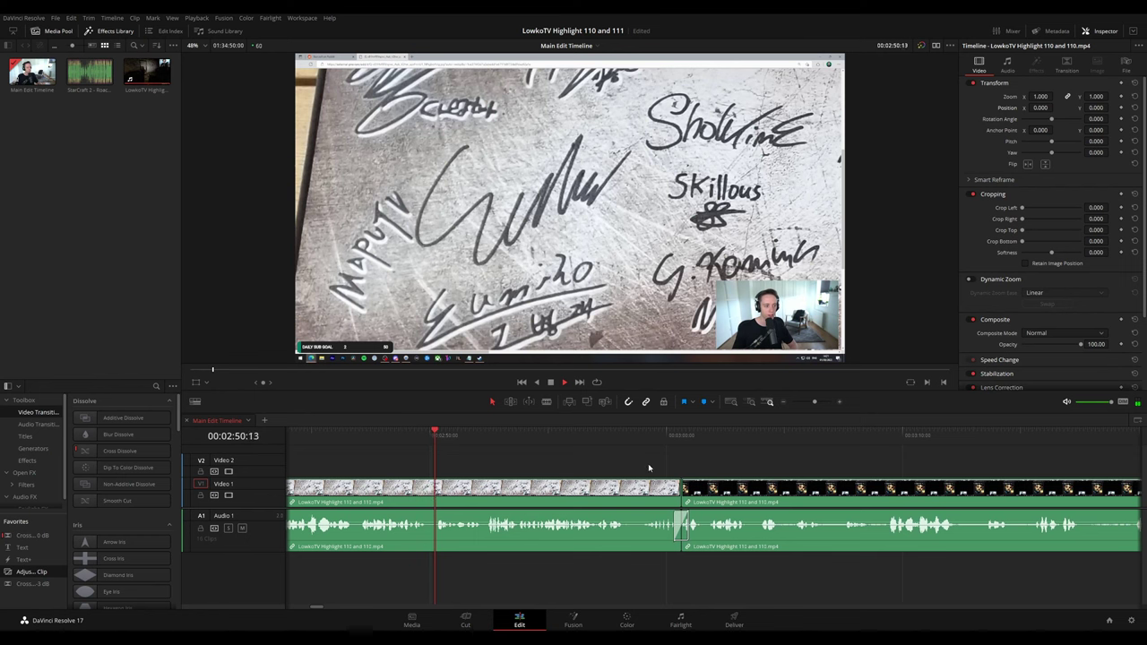
scroll(627, 461, right, 1)
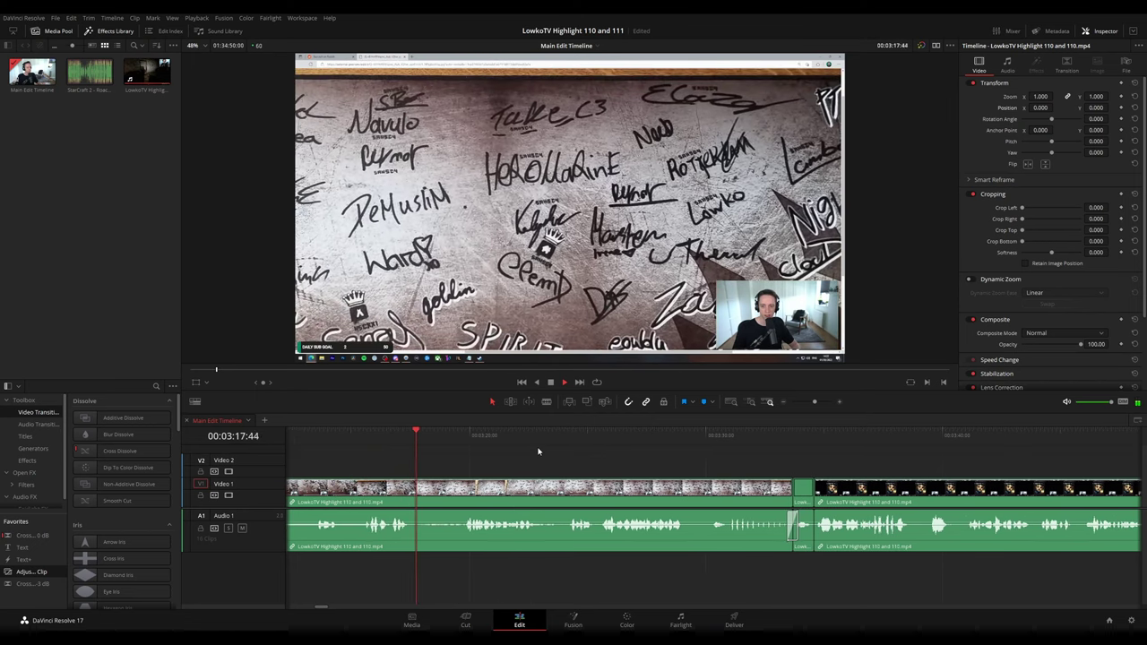
click(451, 434)
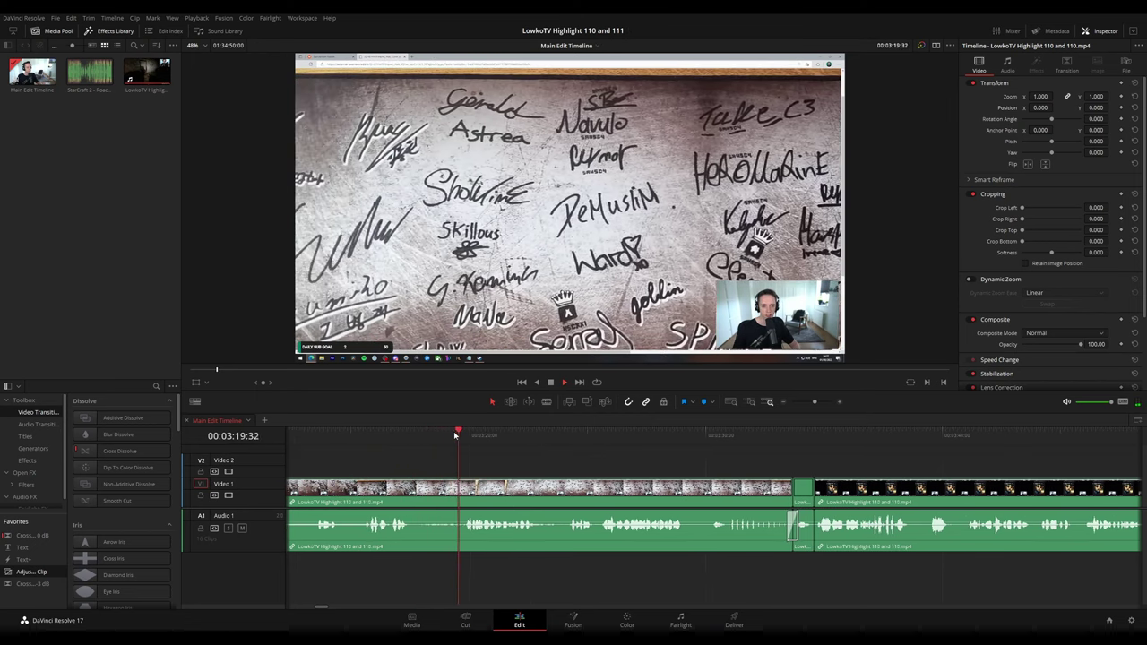
click(594, 467)
scroll(569, 466, right, 1)
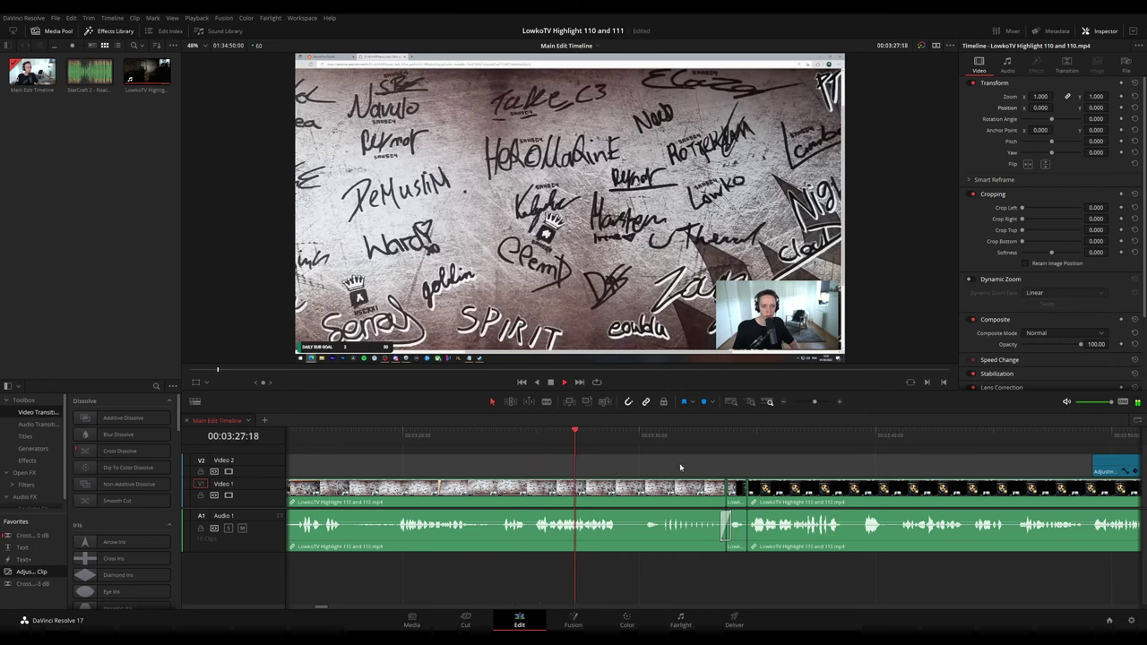
drag(655, 465, 546, 453)
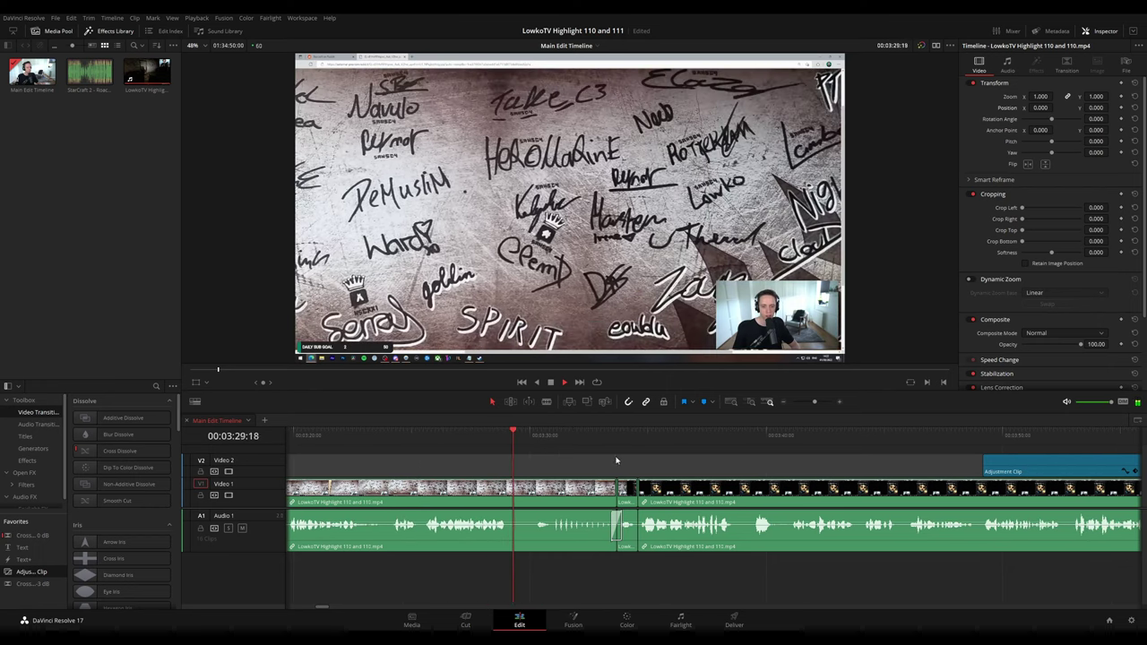
scroll(573, 457, right, 2)
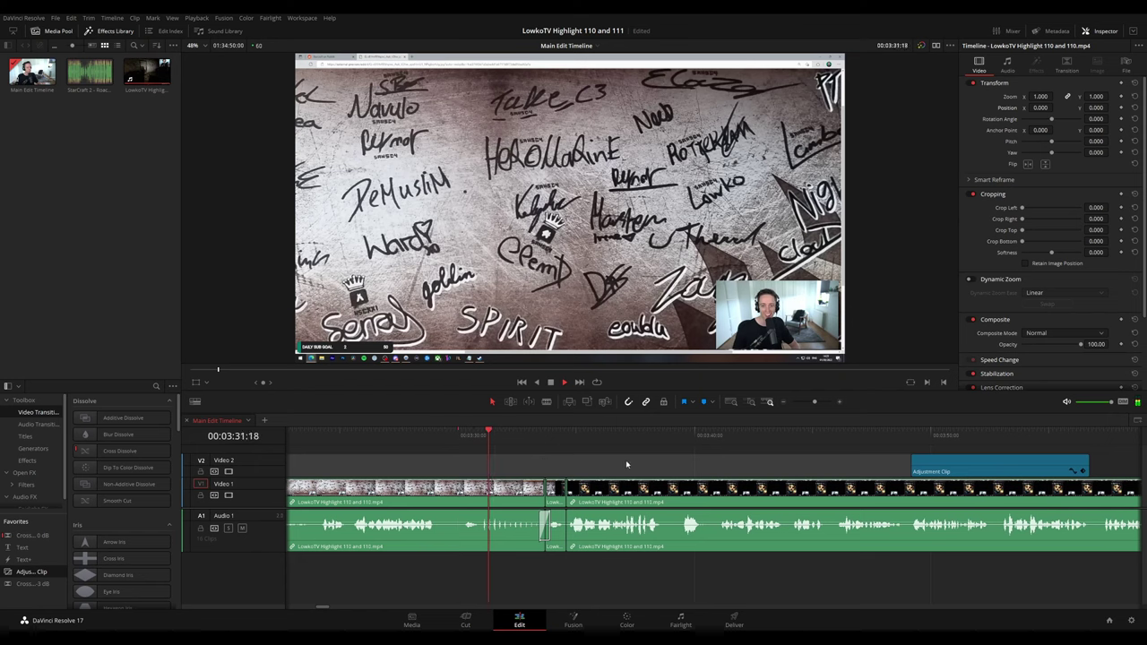
- Cut out the roughly 1.7-second stretch of the mousepad clip ending at 00:03:30:56 on both video and audio, closing the gap
click(465, 437)
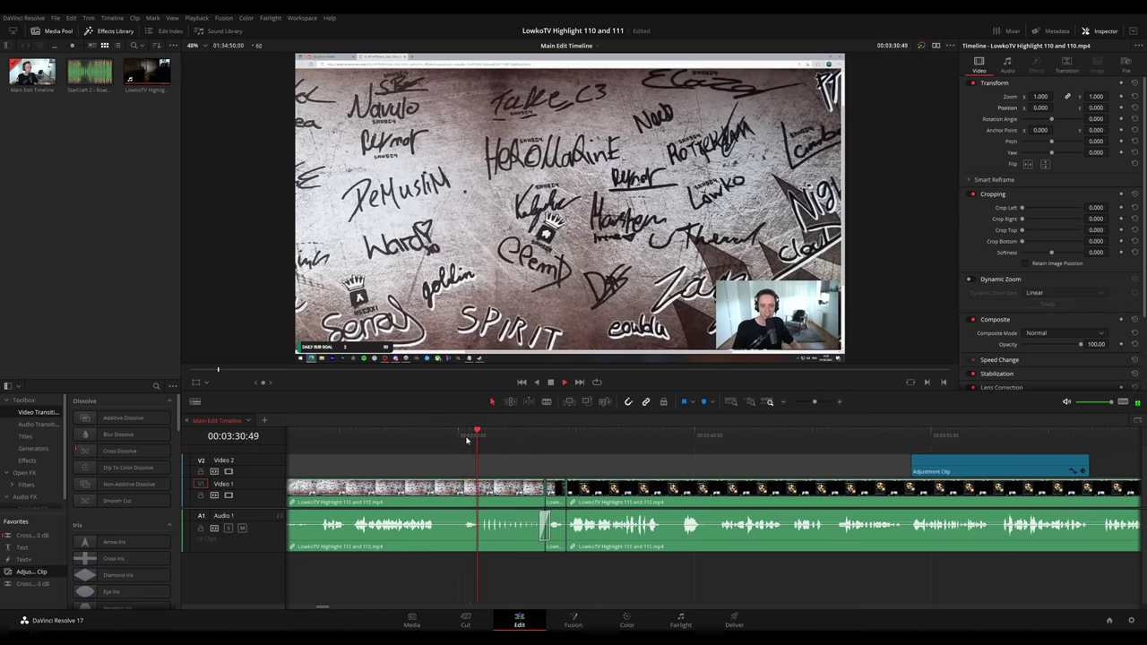
click(442, 493)
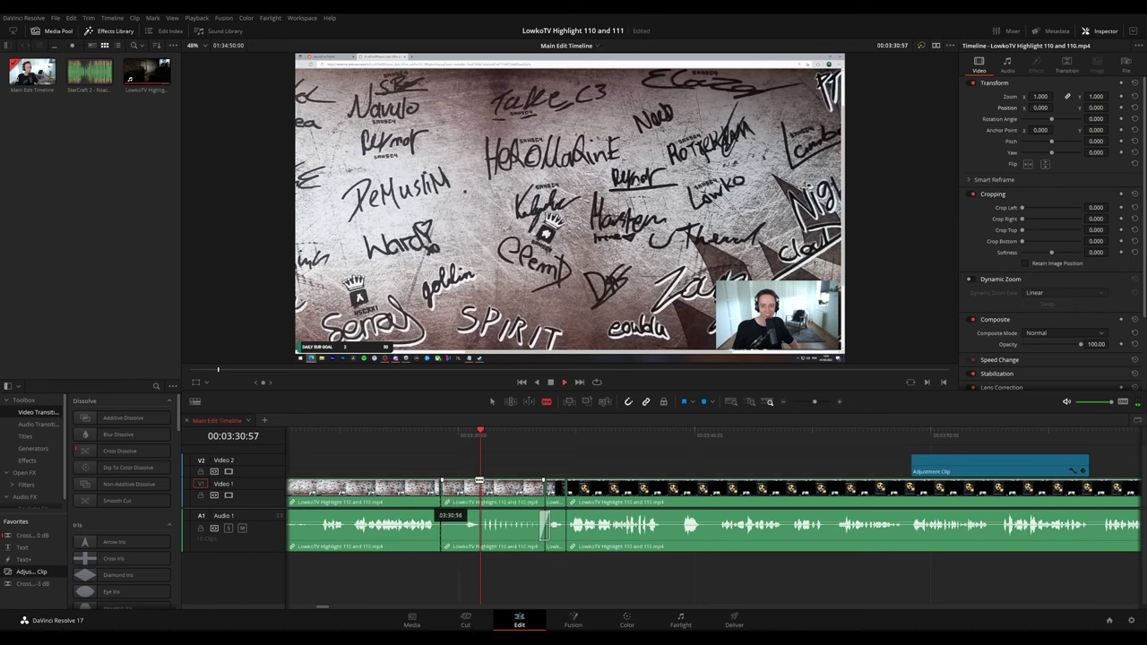
click(484, 493)
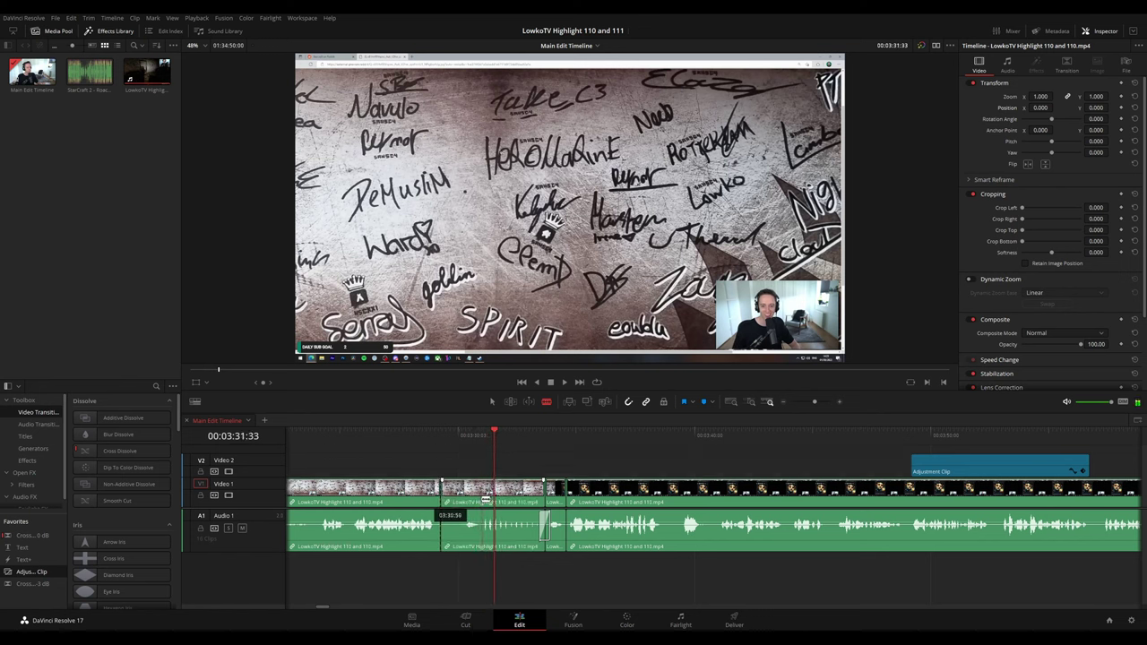
key(a)
click(467, 498)
key(Delete)
- Play across the new mousepad cut from 00:03:28:20 and review the Reddit AI portrait segment to about 00:03:44:05
click(420, 437)
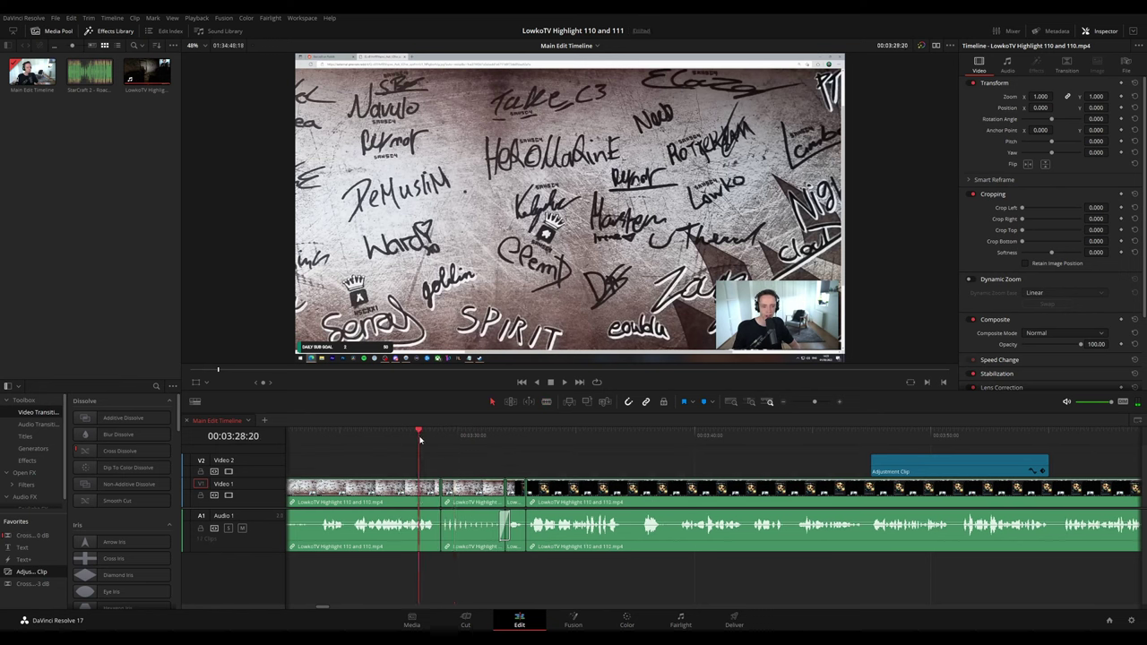
drag(694, 470, 597, 455)
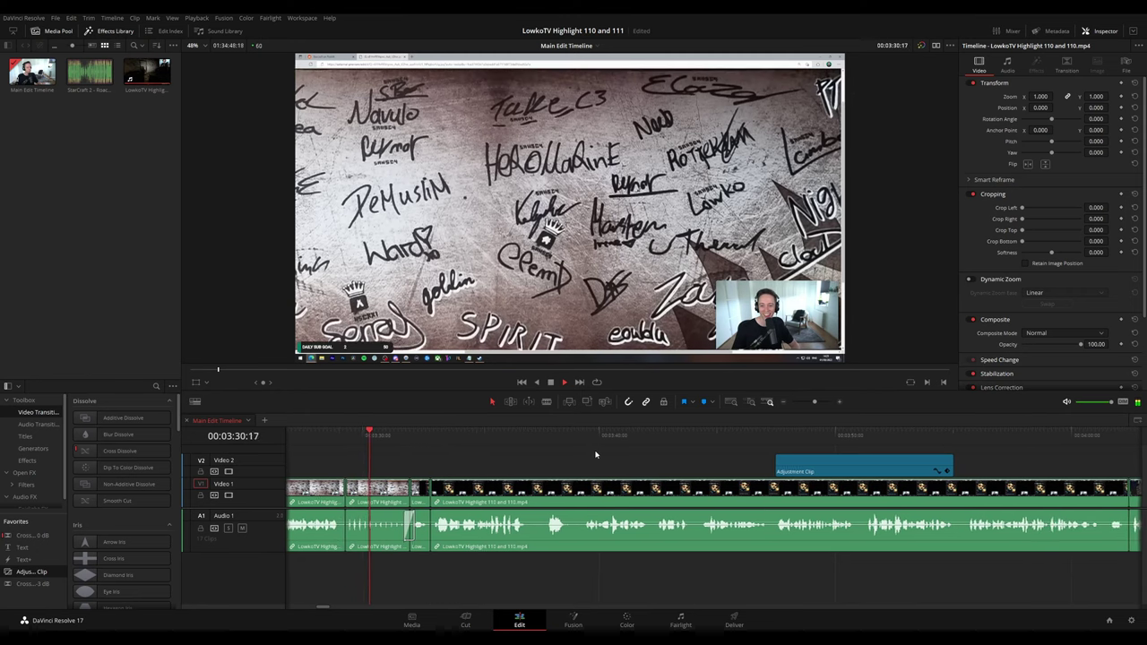
scroll(582, 456, right, 1)
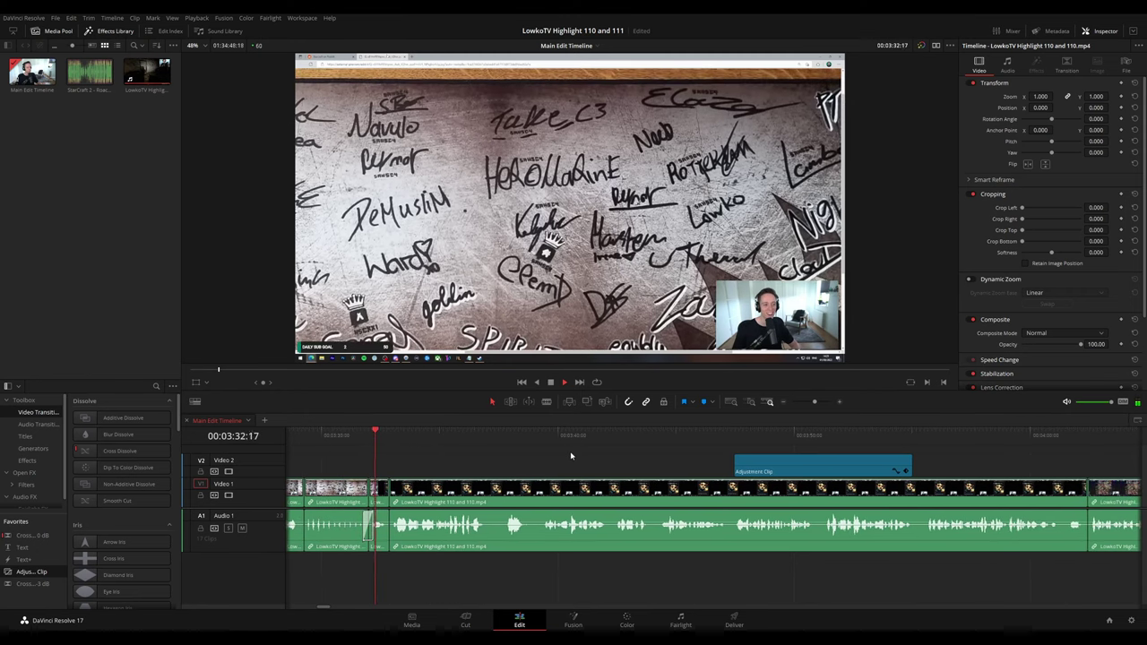
scroll(564, 459, right, 1)
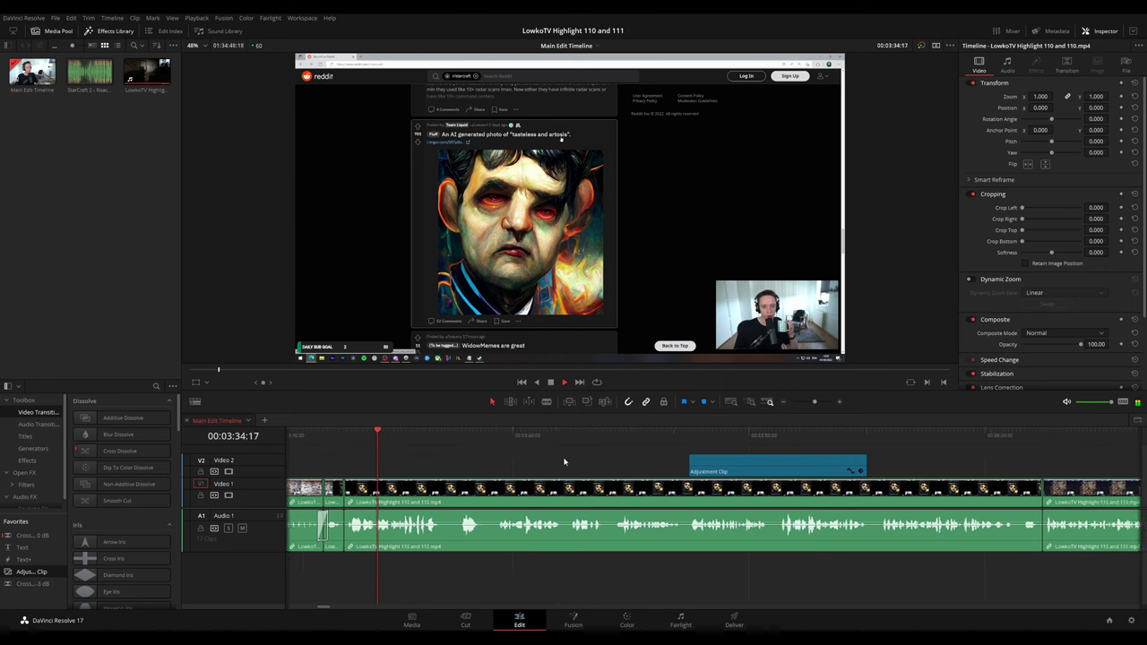
scroll(563, 461, right, 1)
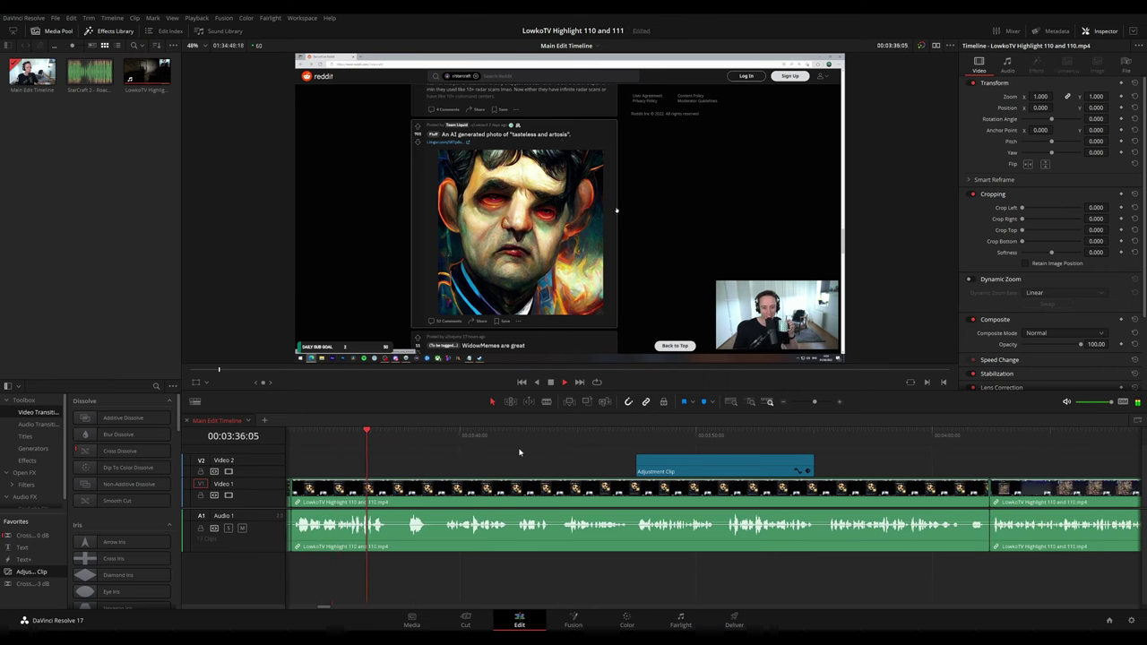
scroll(512, 455, right, 1)
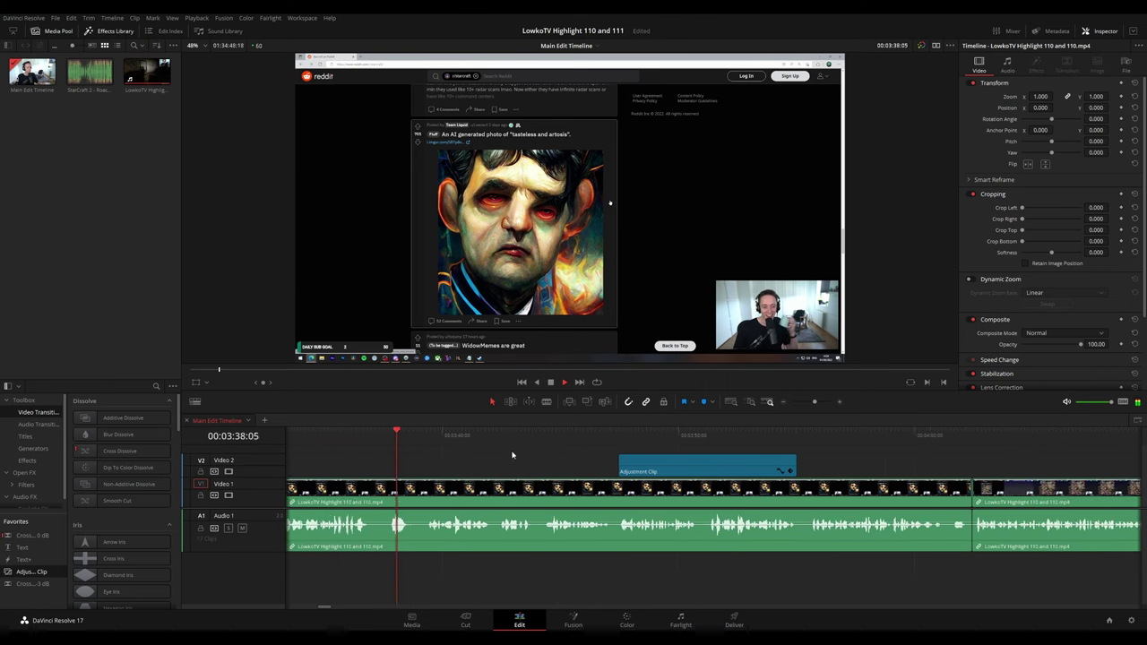
scroll(513, 455, right, 1)
scroll(531, 454, right, 1)
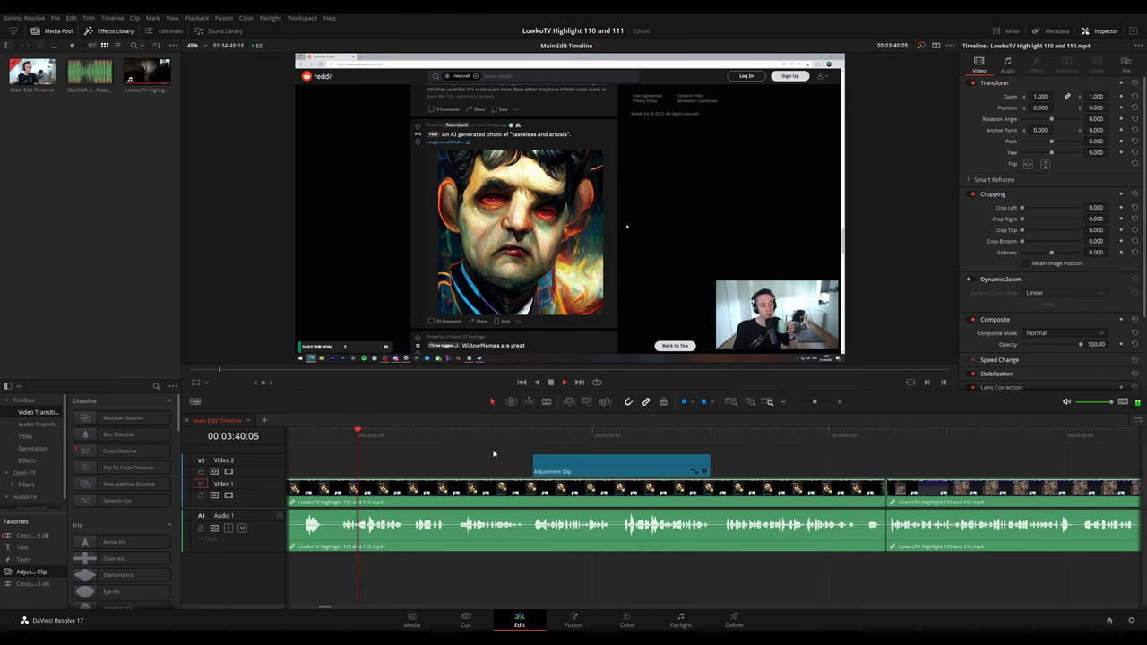
scroll(529, 457, right, 1)
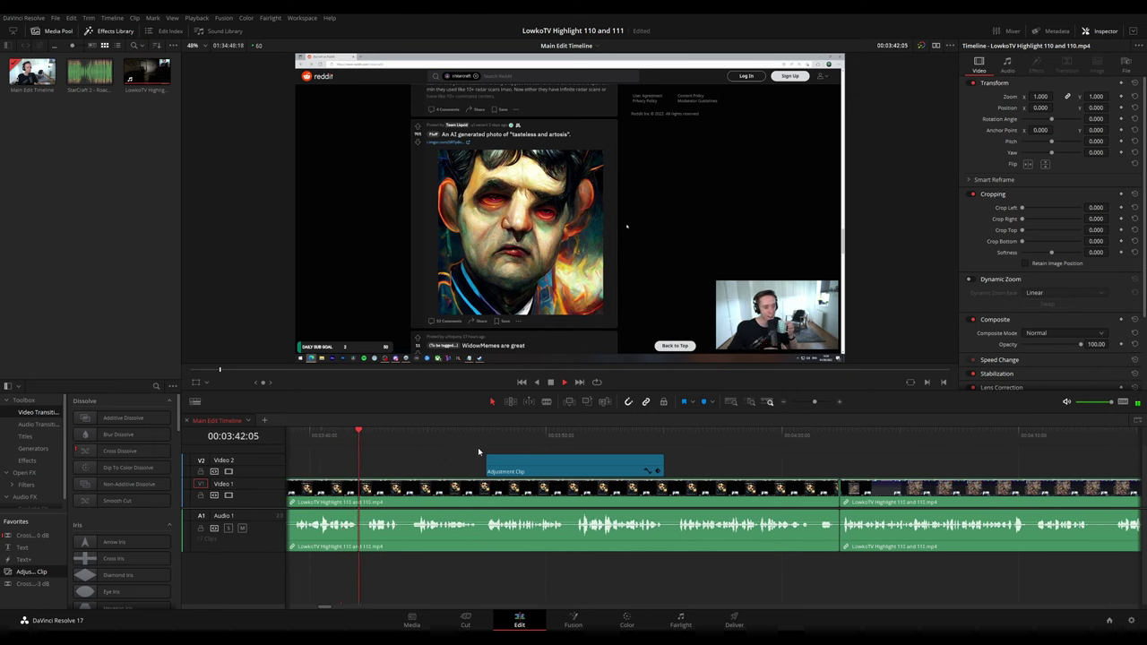
scroll(479, 448, right, 1)
scroll(430, 444, right, 1)
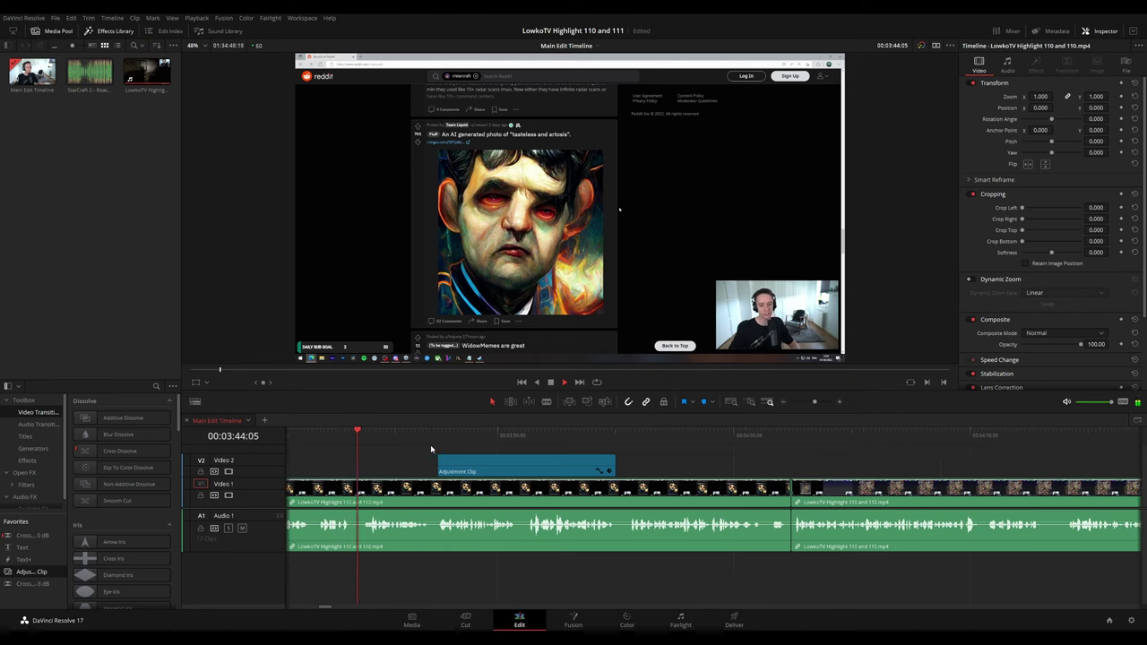
- Review the zoomed webcam adjustment clip over the Reddit portrait and the imgur ladder map segment that follows, up to about 00:04:15:35
scroll(627, 464, right, 2)
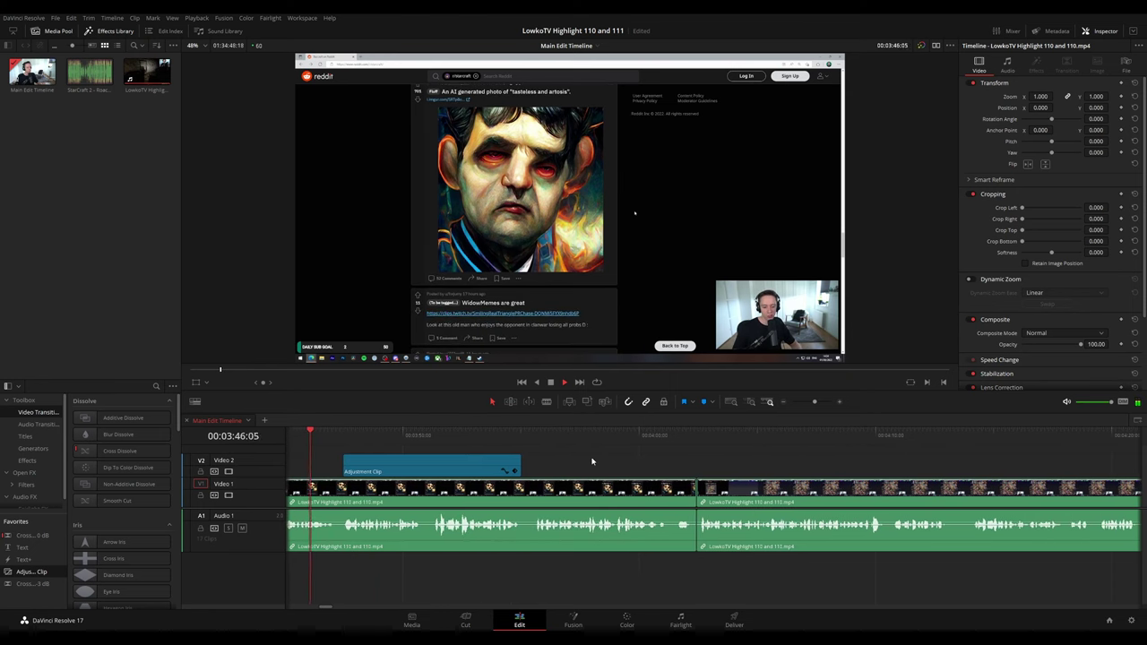
scroll(610, 464, right, 1)
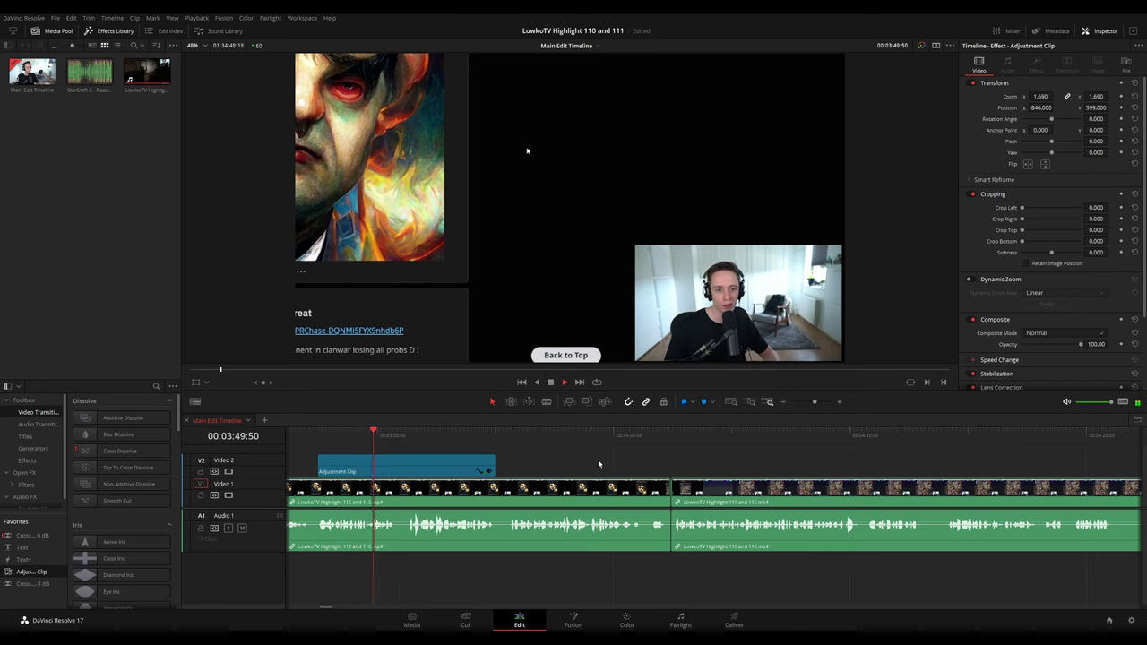
scroll(551, 461, right, 2)
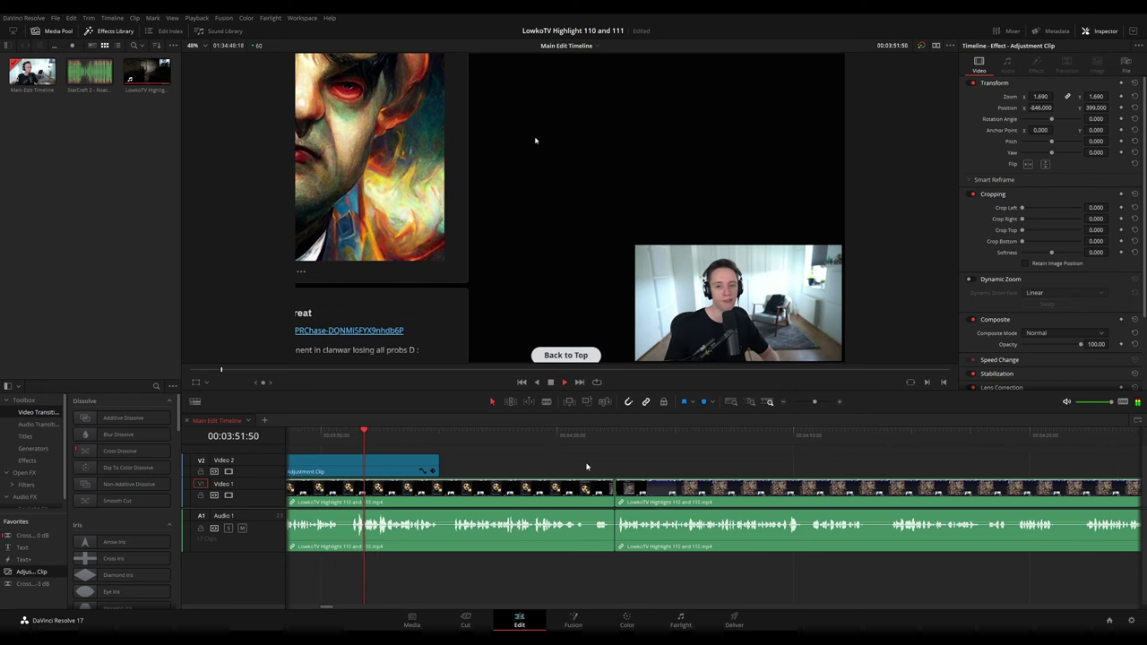
scroll(548, 462, right, 1)
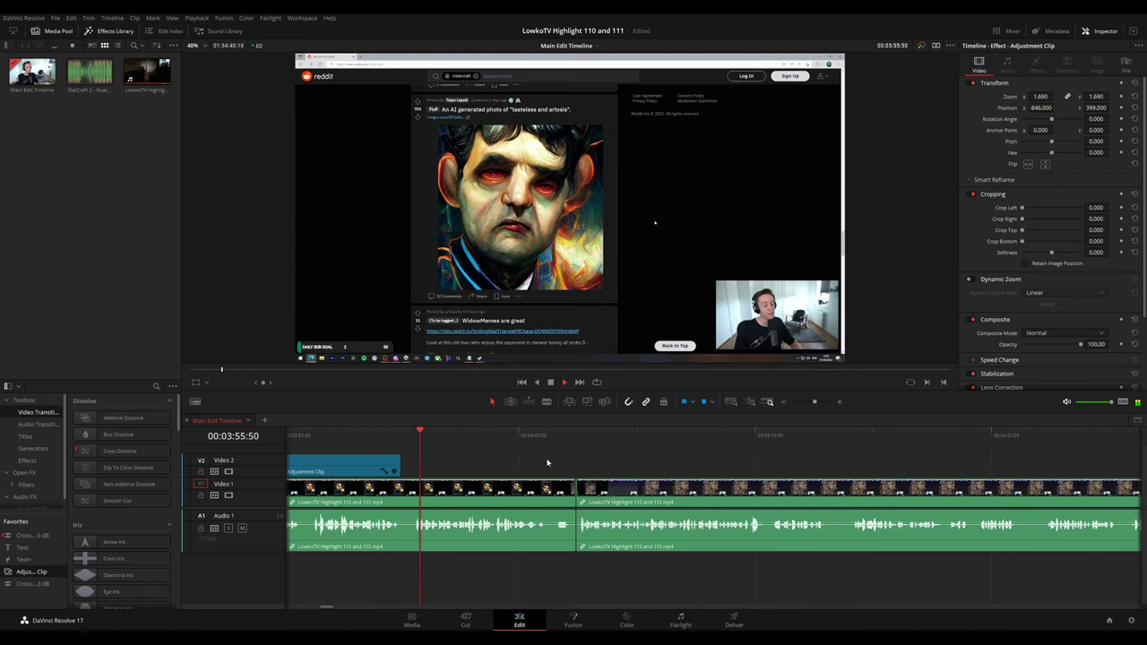
scroll(556, 465, right, 2)
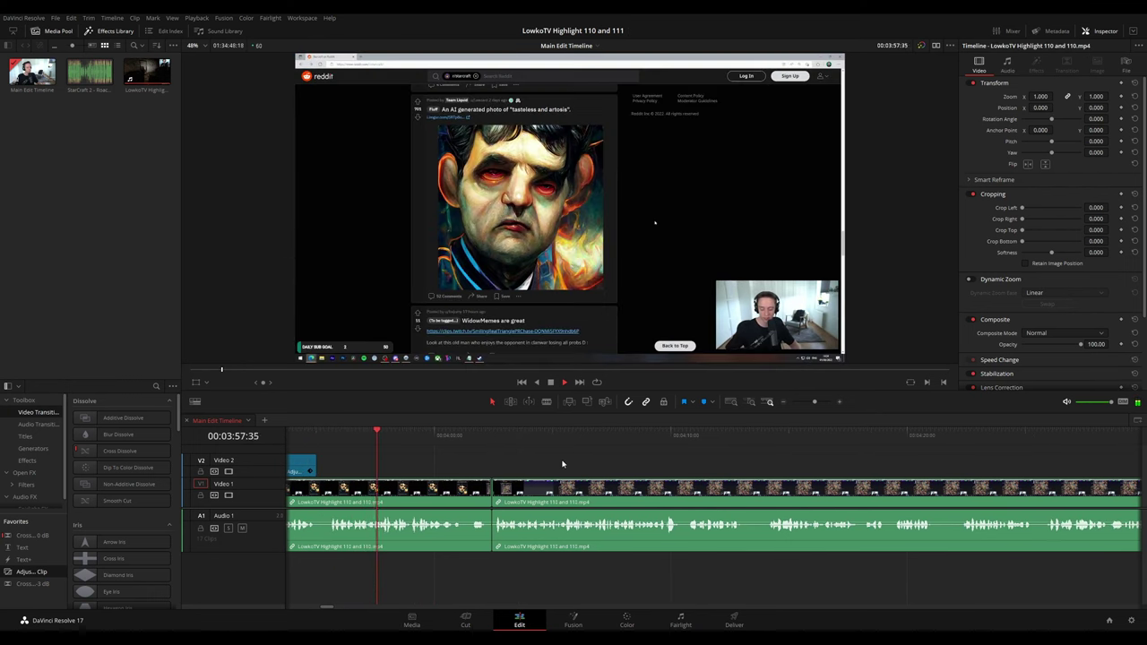
scroll(542, 462, right, 2)
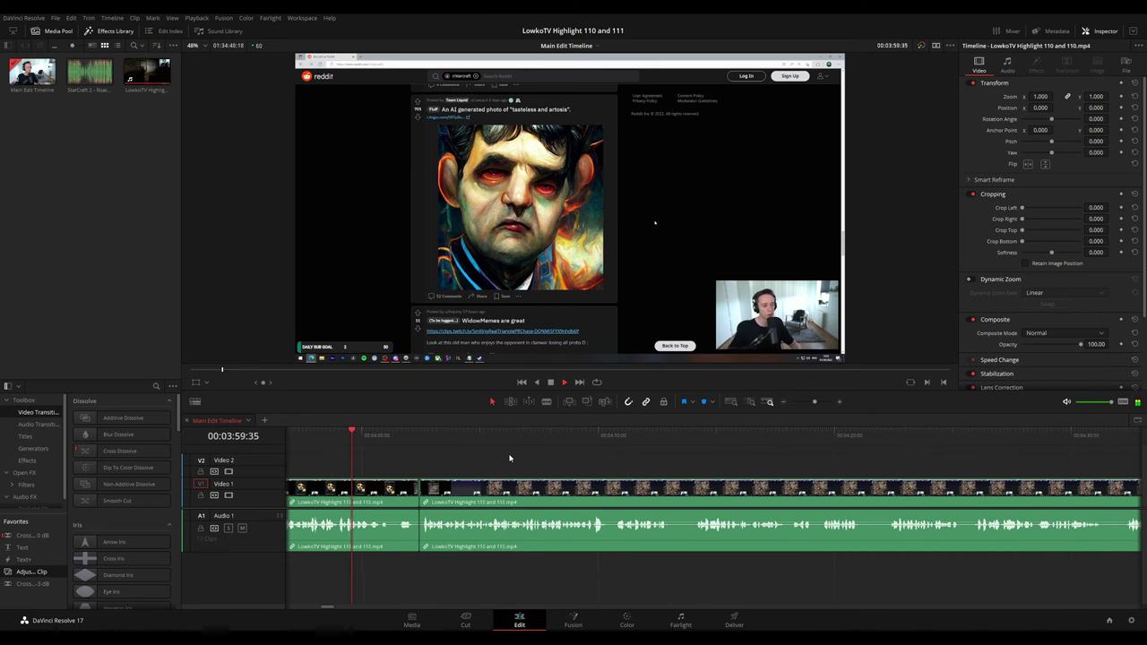
scroll(513, 459, right, 1)
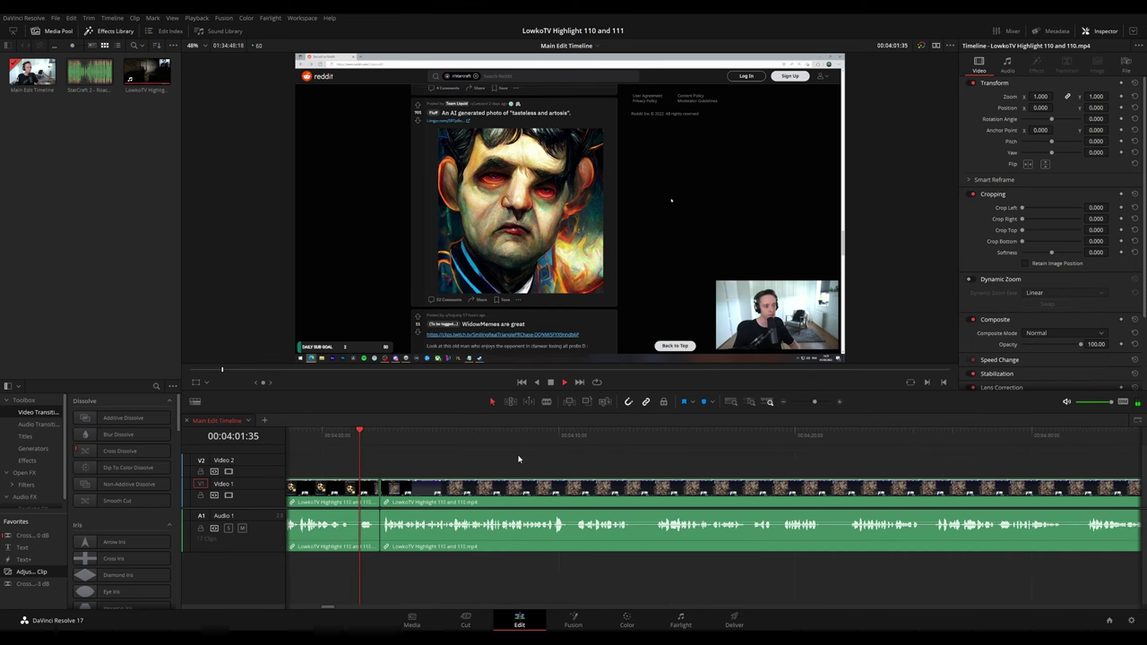
scroll(591, 461, right, 1)
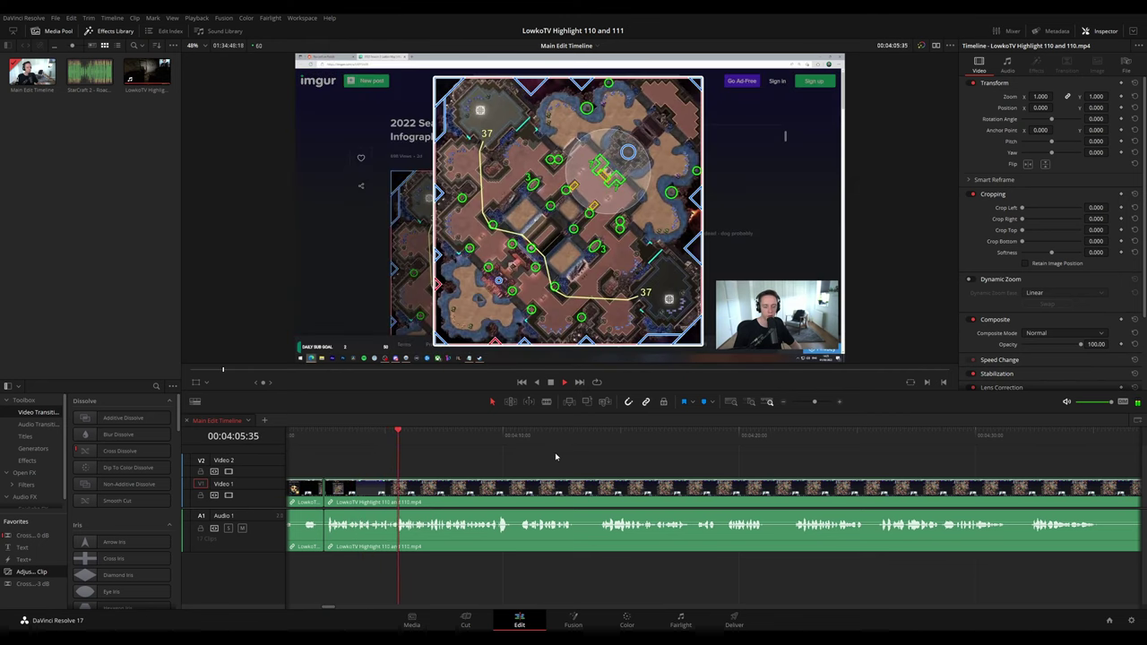
scroll(556, 459, right, 1)
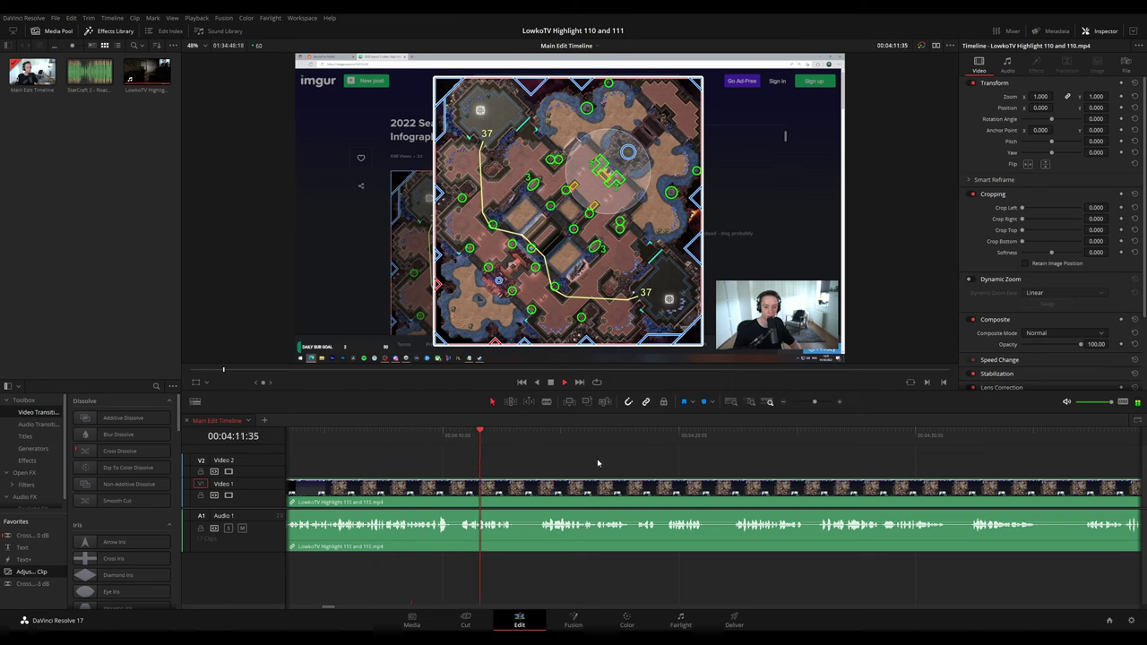
scroll(546, 458, right, 1)
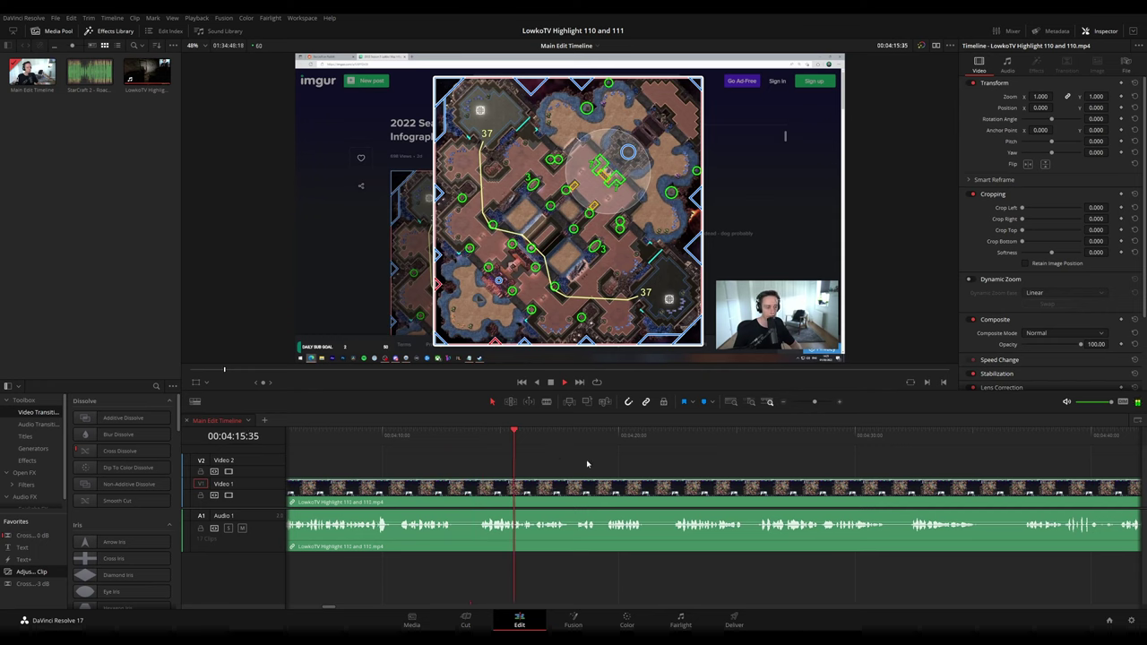
- Cut out about one second of the imgur ladder map clip ending at 00:04:13:59, close the gap, and play on to about 00:04:21:40
key(b)
click(458, 486)
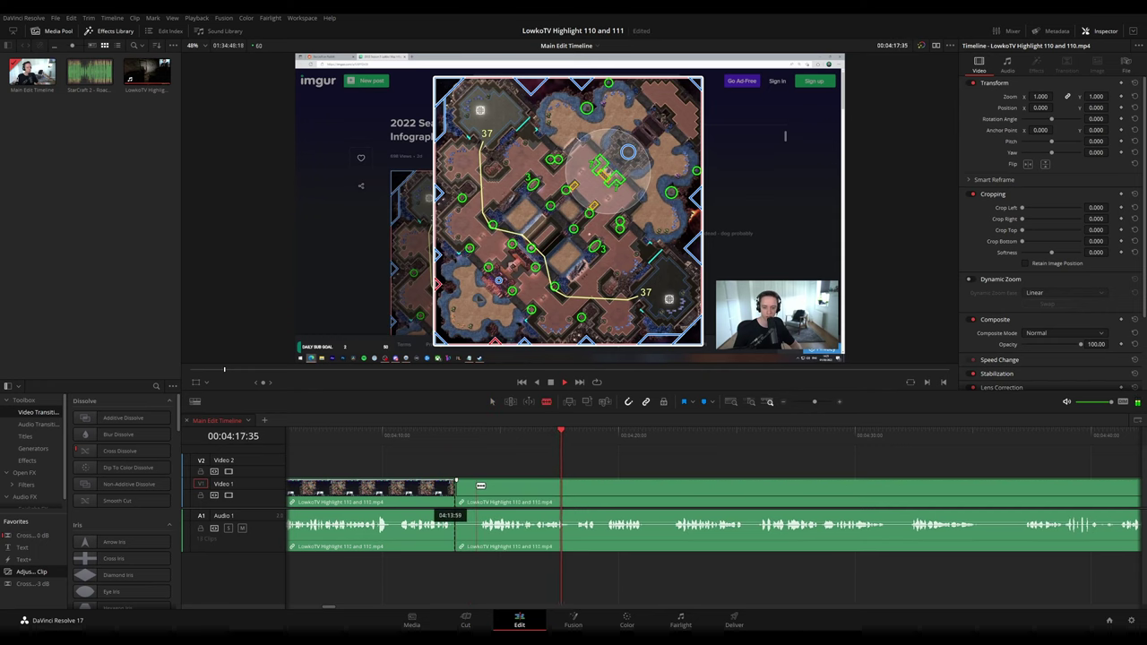
key(a)
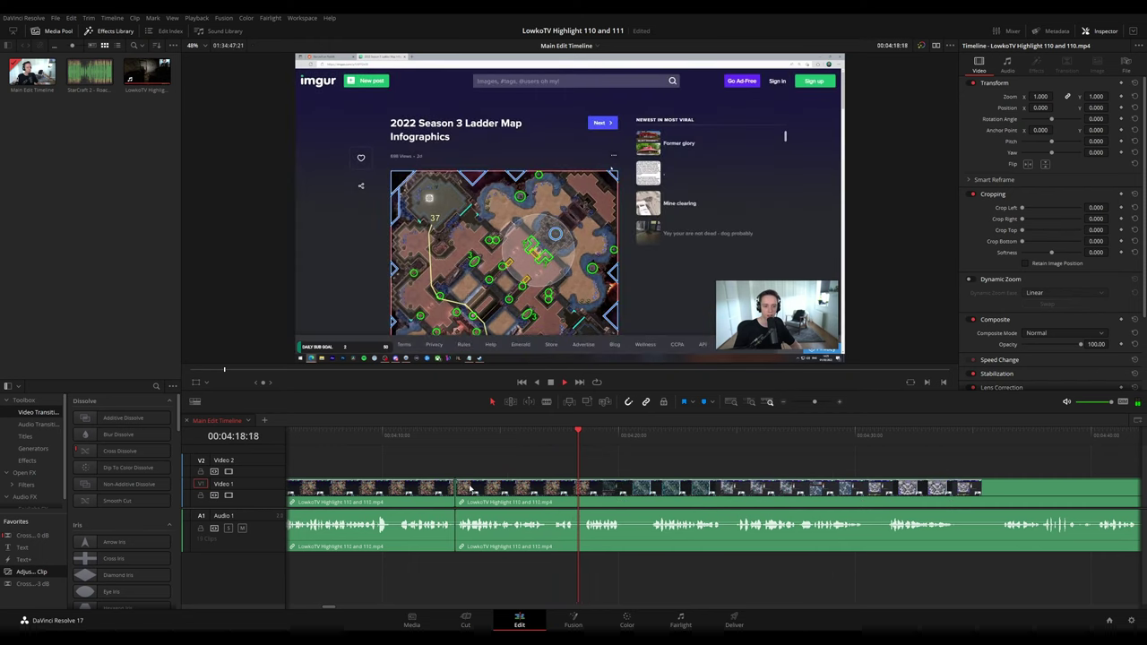
scroll(619, 459, right, 2)
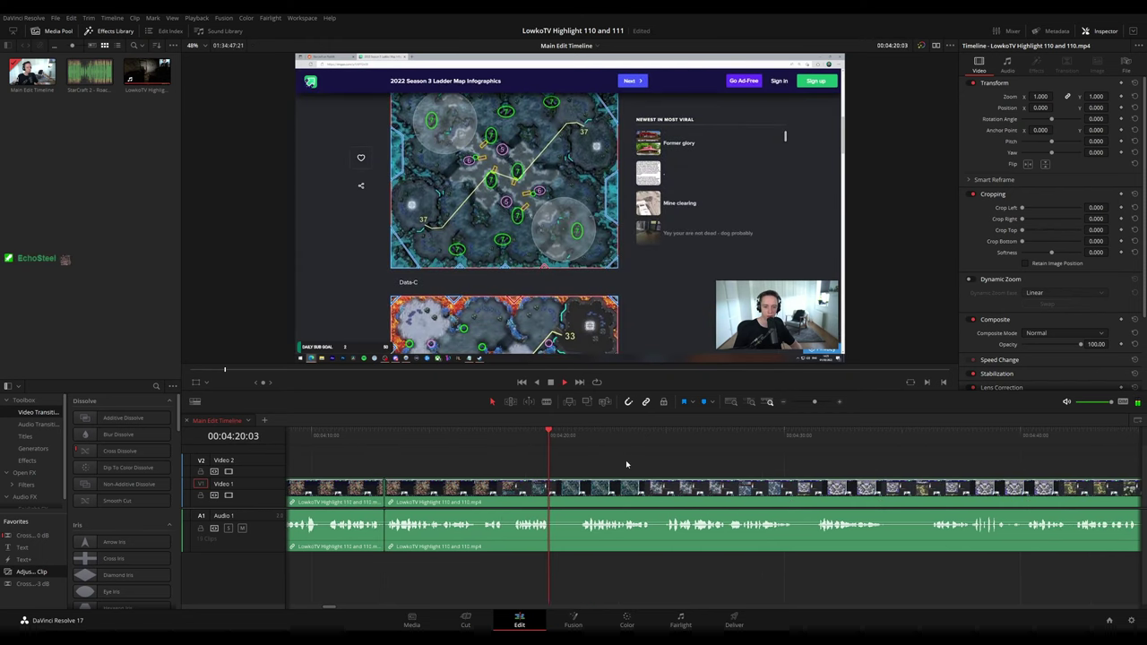
key(space)
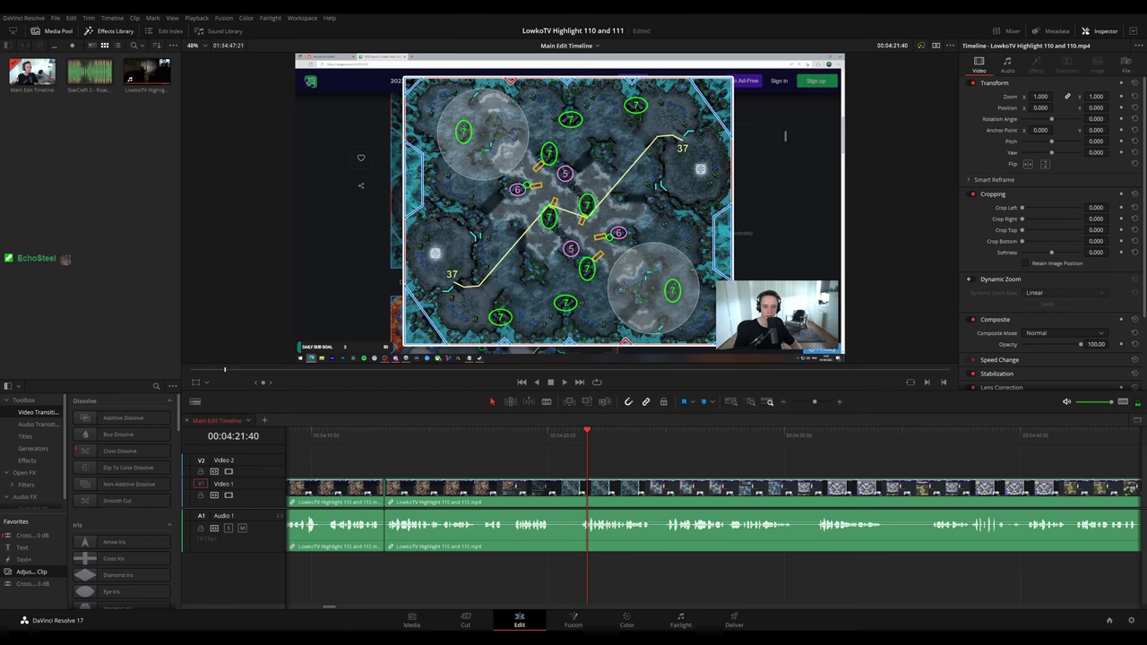
- Review the imgur ladder map segment from 00:04:21:40 up to the cut to the Reddit page at about 00:04:59:50
key(space)
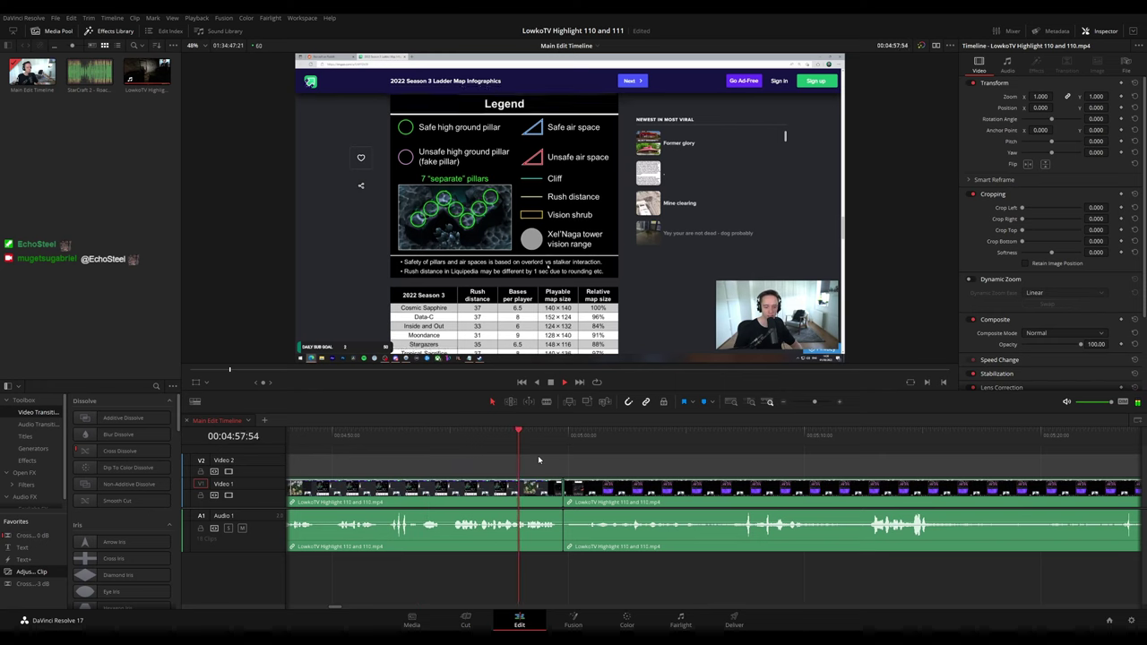
key(space)
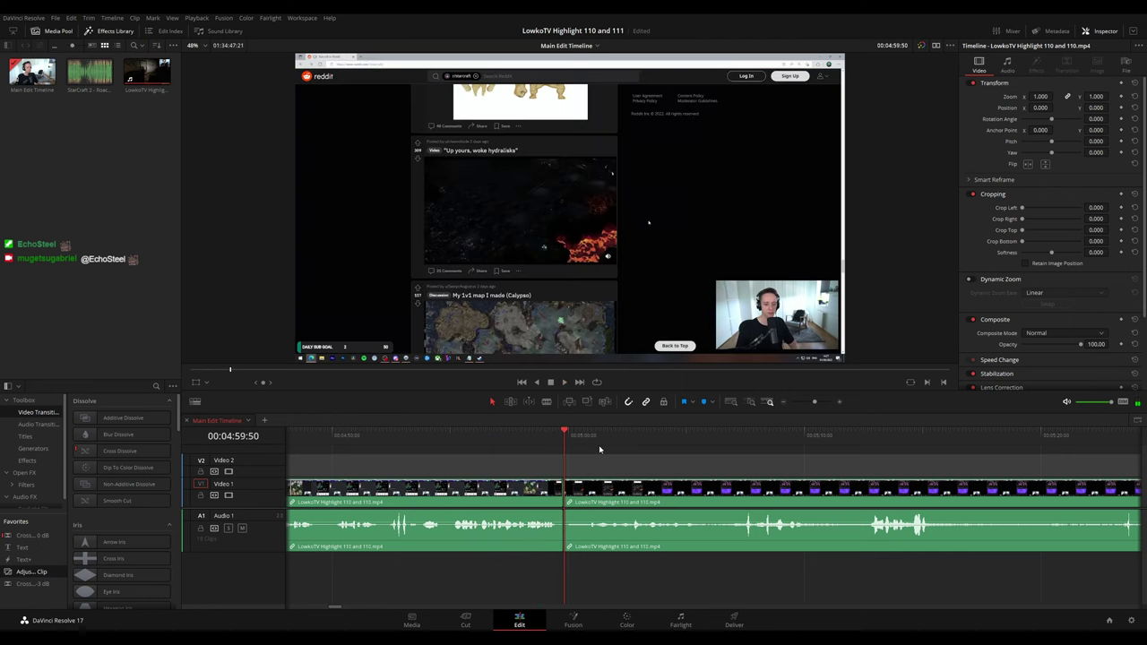
- Show the whole timeline and go to the end of the last clip to check the total footage length
scroll(599, 451, down, 4)
scroll(788, 466, down, 5)
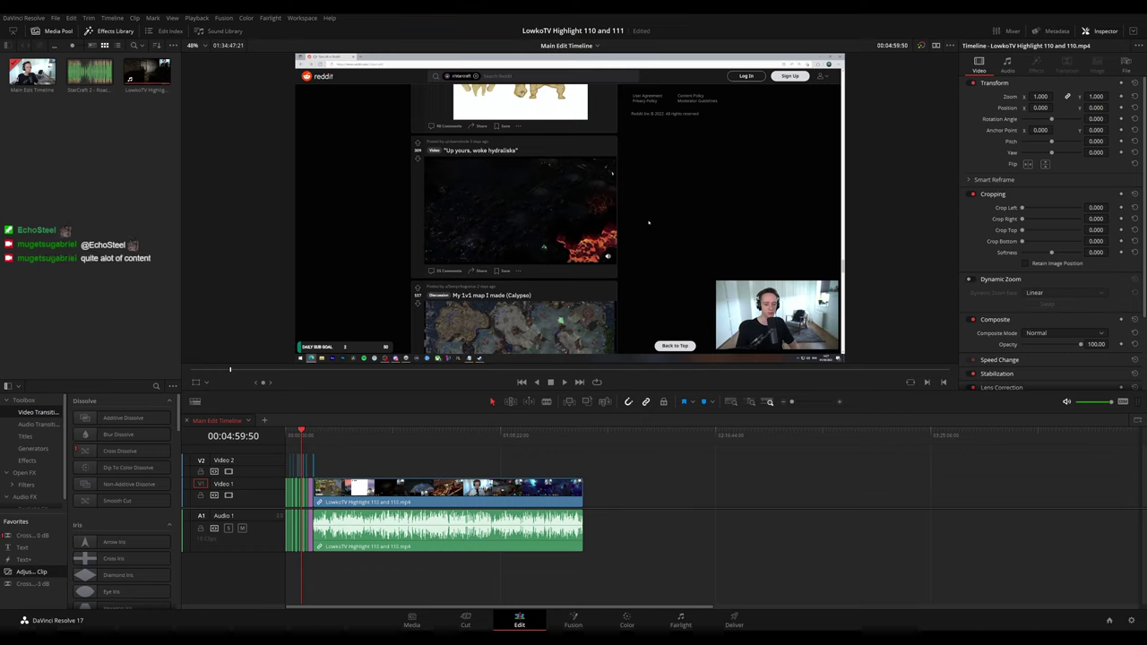
click(583, 440)
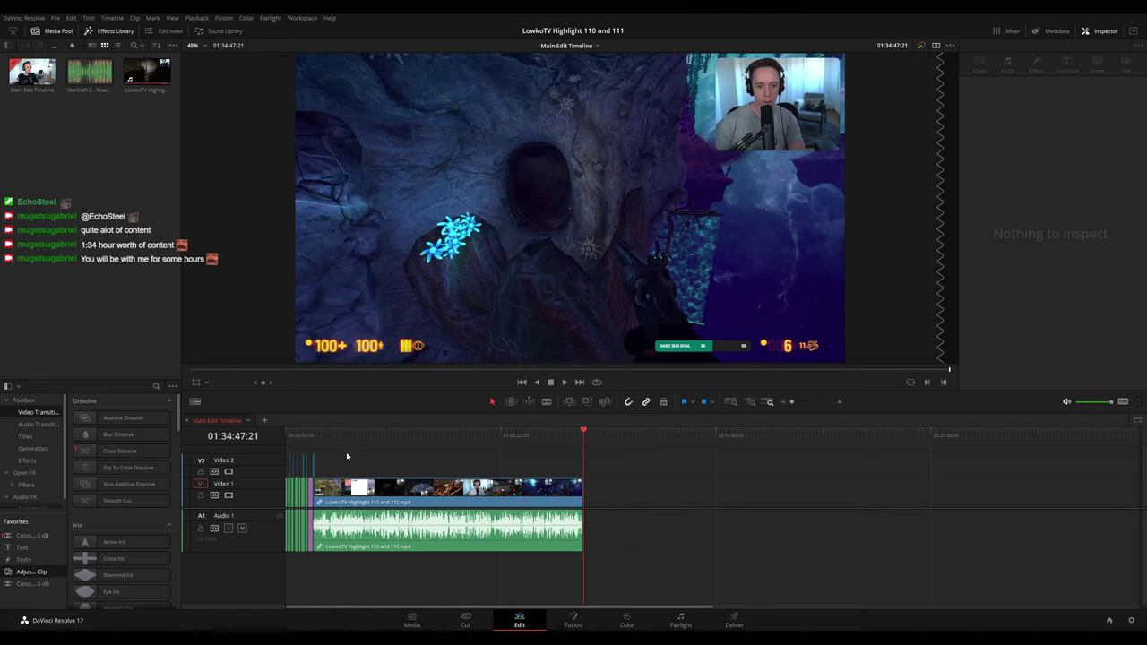
- Return to the cut near 00:04:59:48 and play across it from 00:04:58:28 into the Reddit hydralisk video segment, to about 00:05:02:12
click(299, 435)
drag(300, 438, 302, 438)
scroll(448, 462, up, 10)
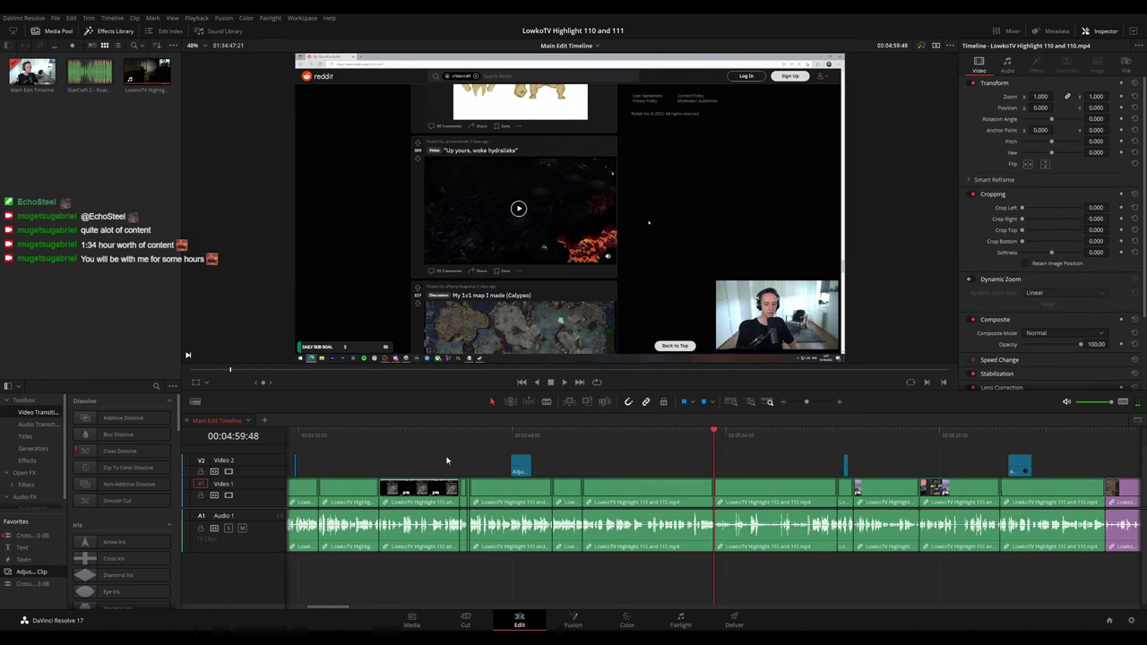
drag(770, 466, 568, 466)
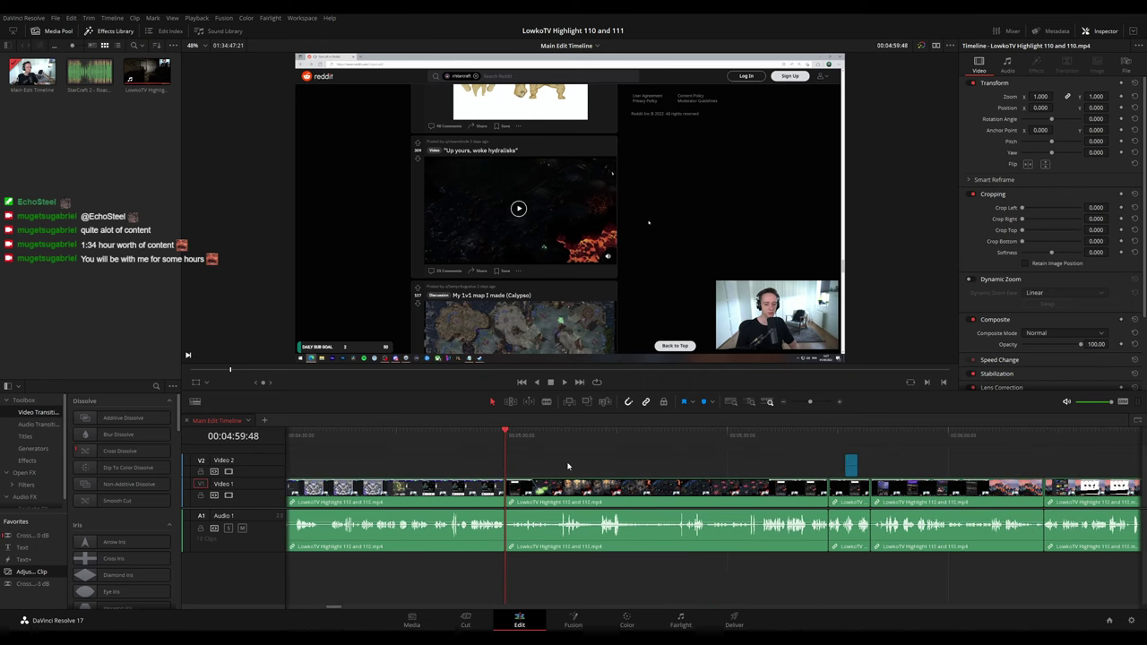
key(space)
click(500, 439)
drag(500, 439, 495, 439)
key(space)
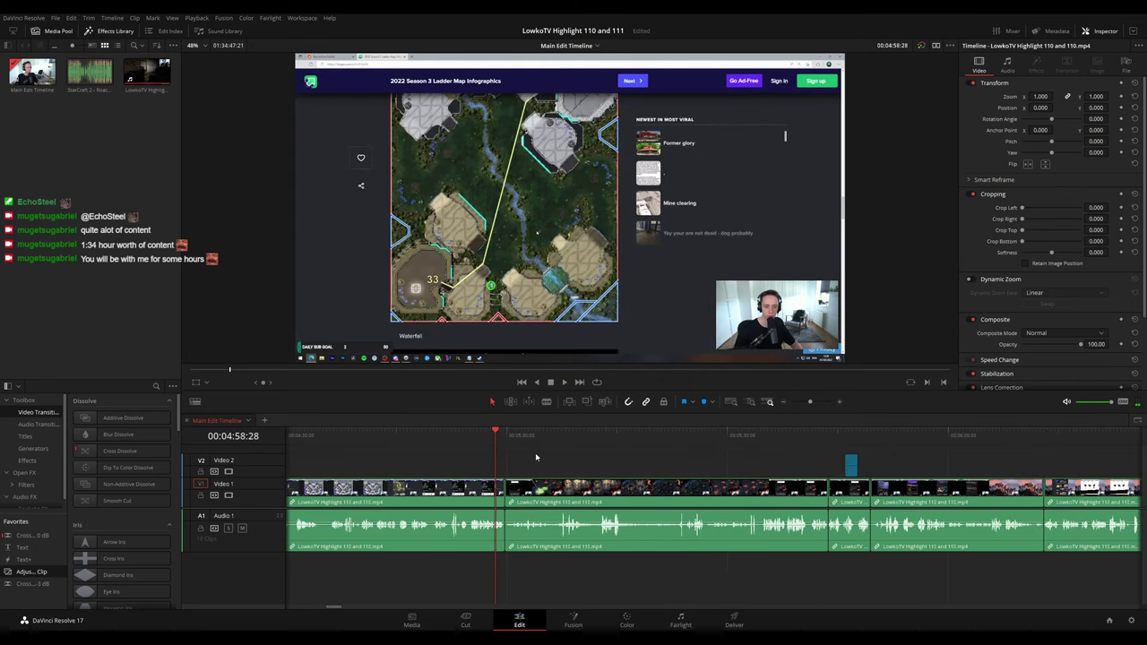
drag(563, 463, 502, 460)
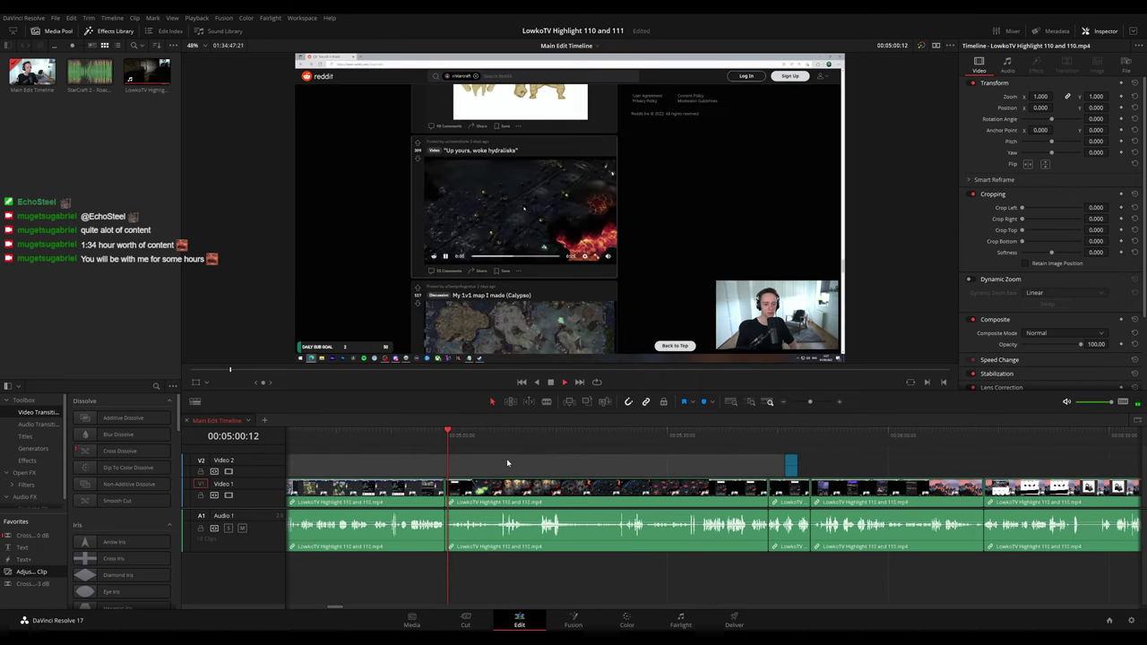
scroll(520, 470, right, 1)
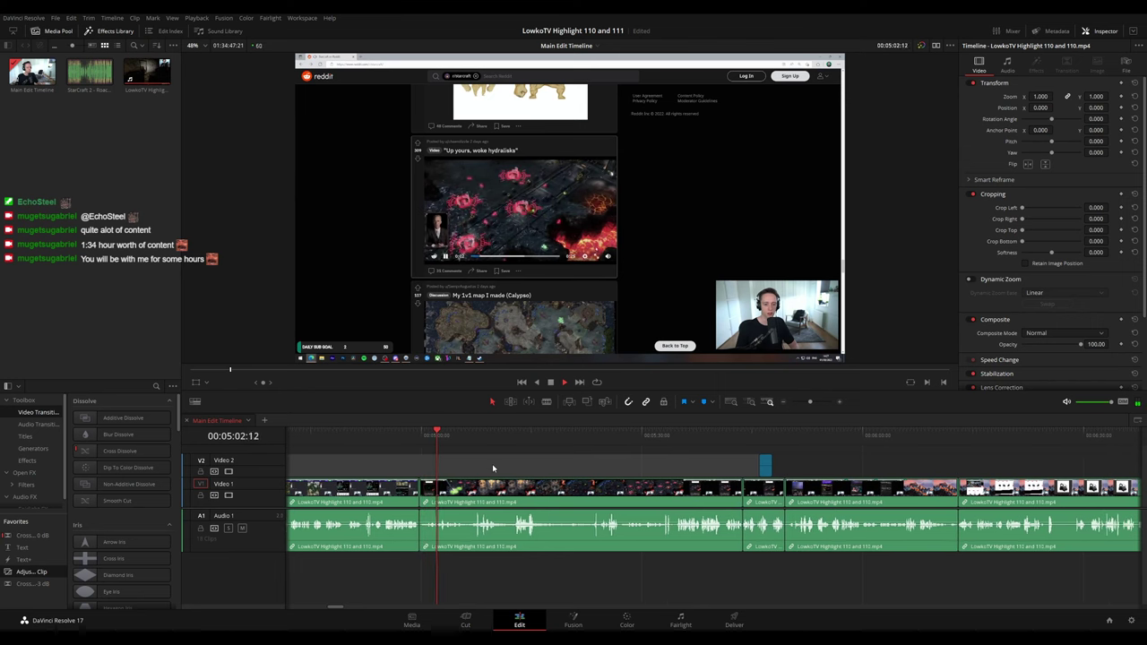
- Review the Reddit hydralisk video segment on the timeline from about 00:05:02 to 00:05:33 for moments worth zooming in on
drag(811, 403, 814, 403)
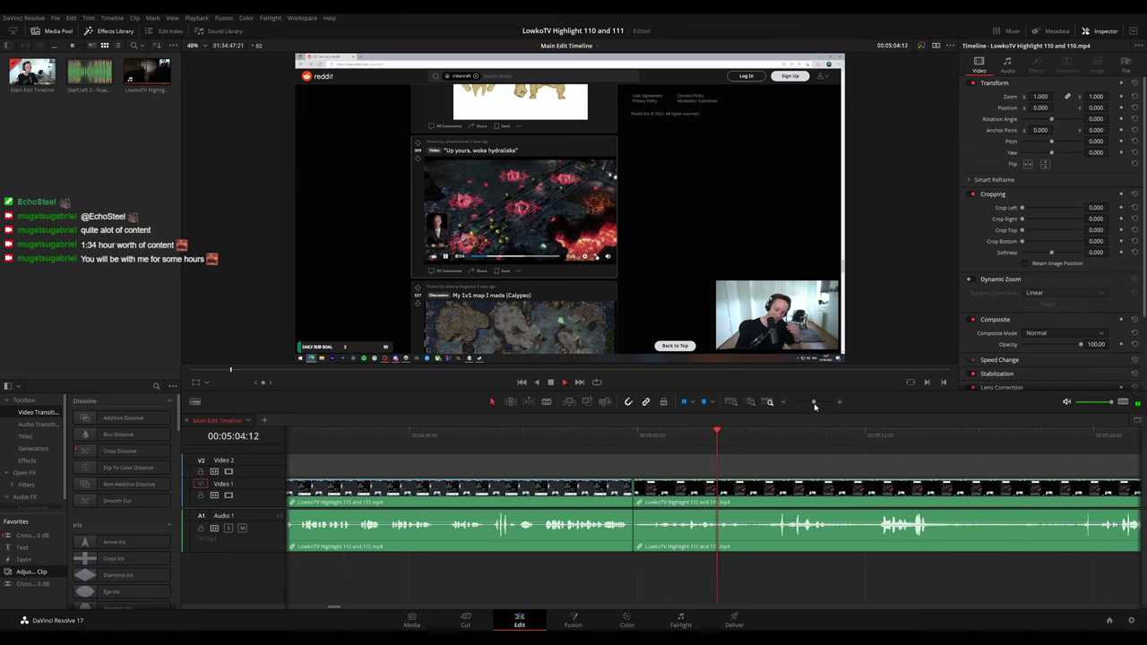
drag(860, 462, 668, 449)
scroll(578, 440, right, 2)
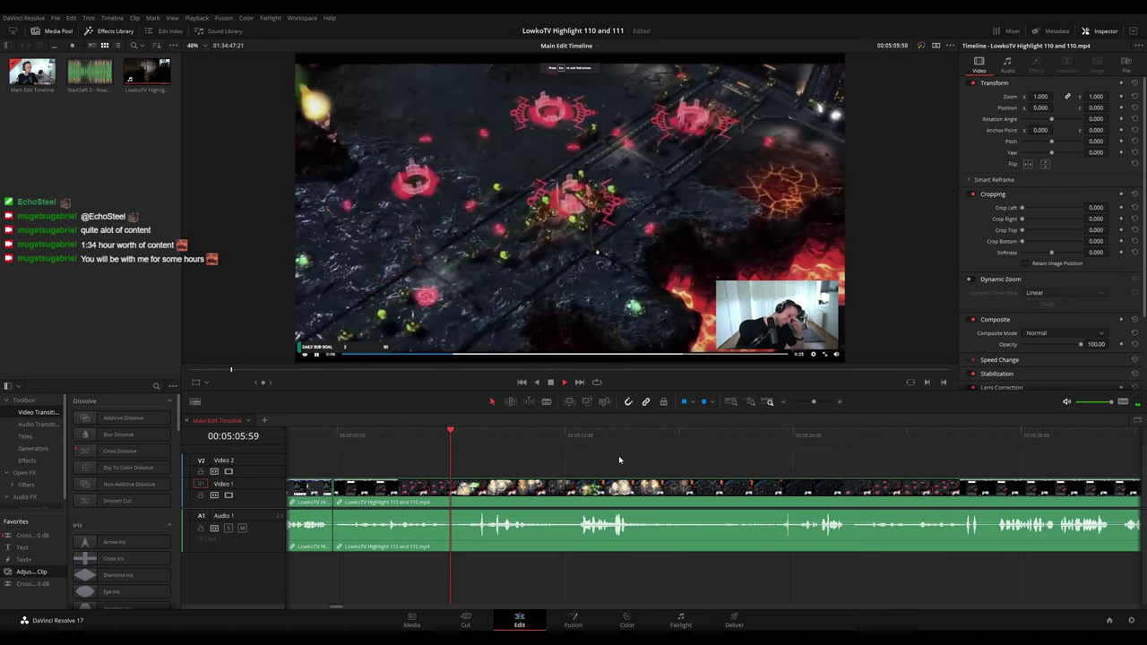
scroll(579, 457, right, 2)
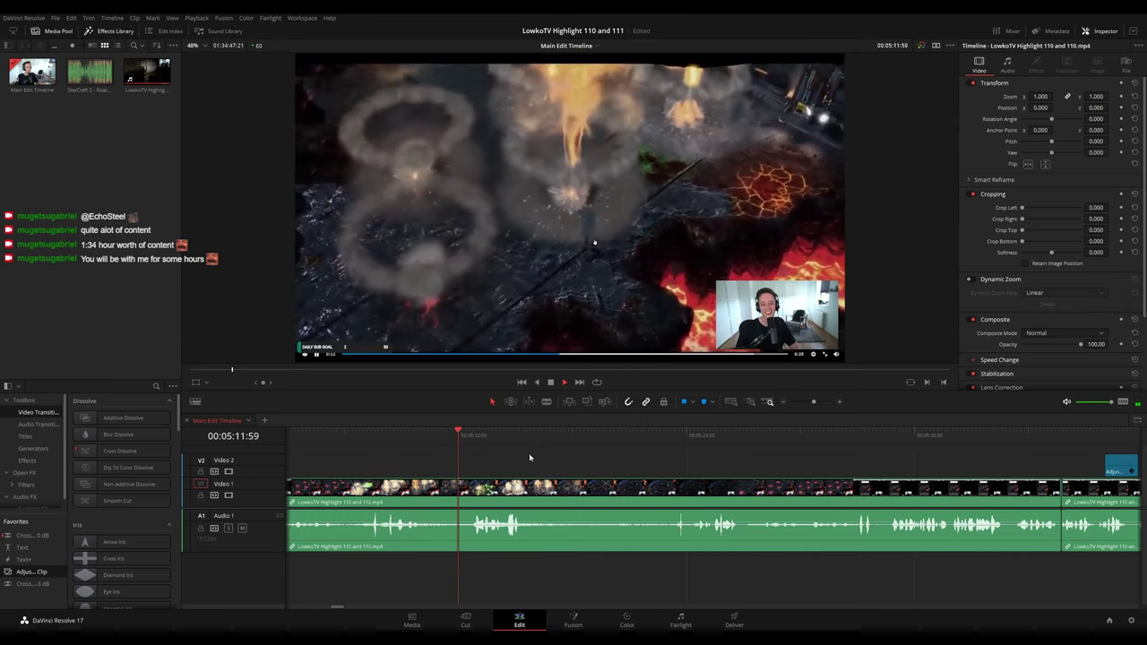
scroll(538, 451, right, 2)
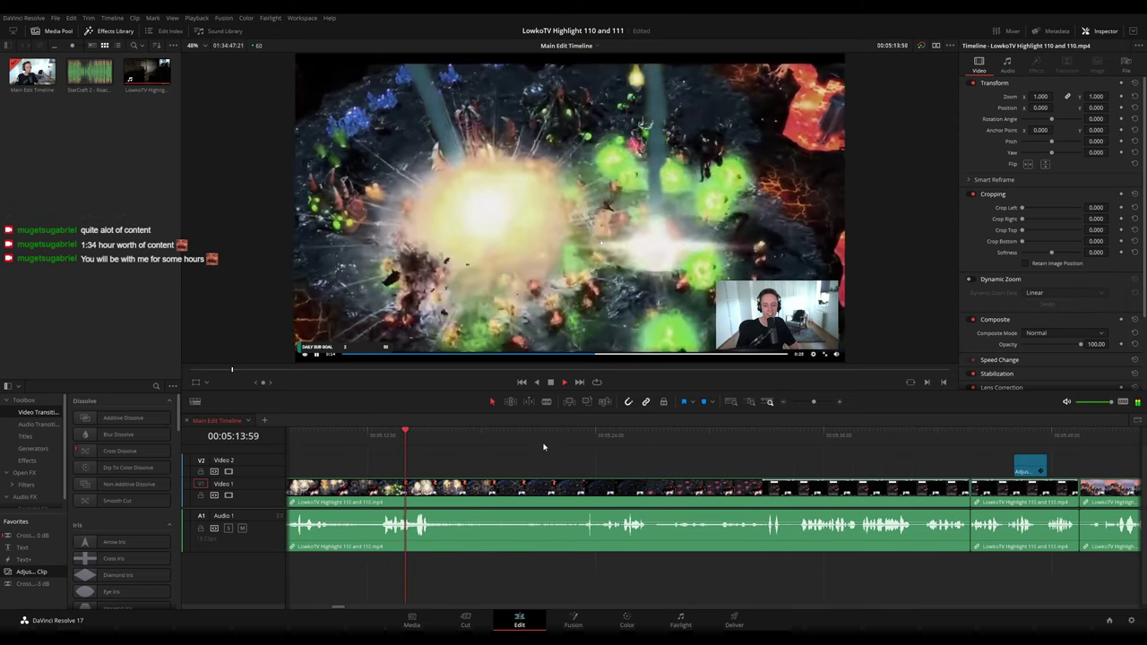
drag(430, 439, 569, 441)
scroll(551, 448, right, 4)
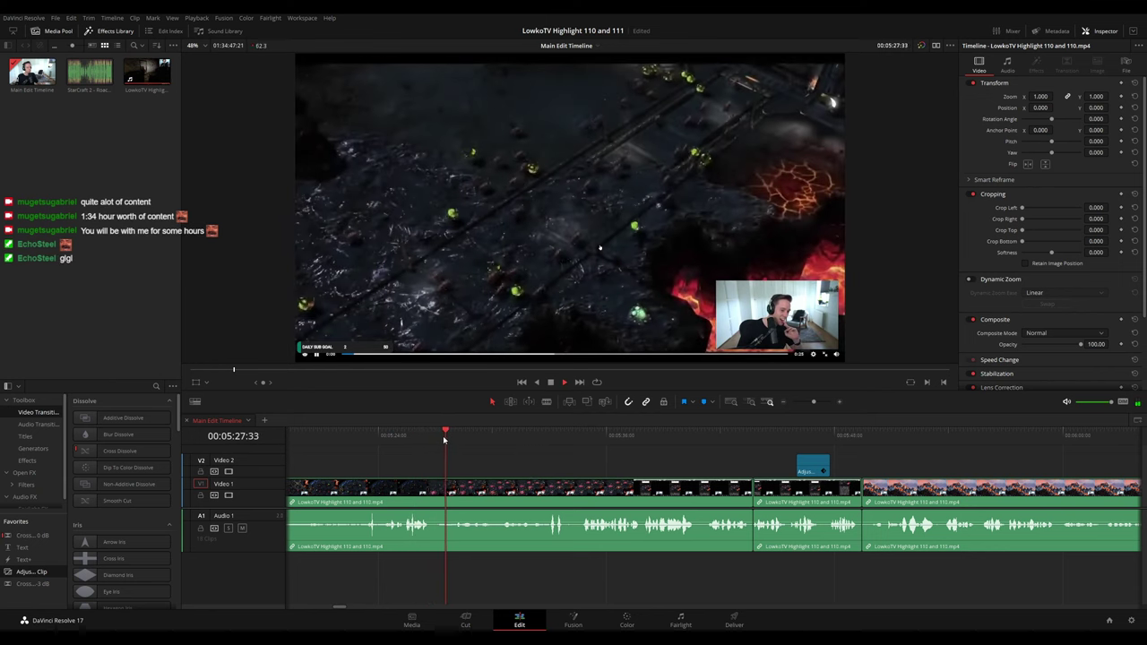
drag(600, 468, 520, 460)
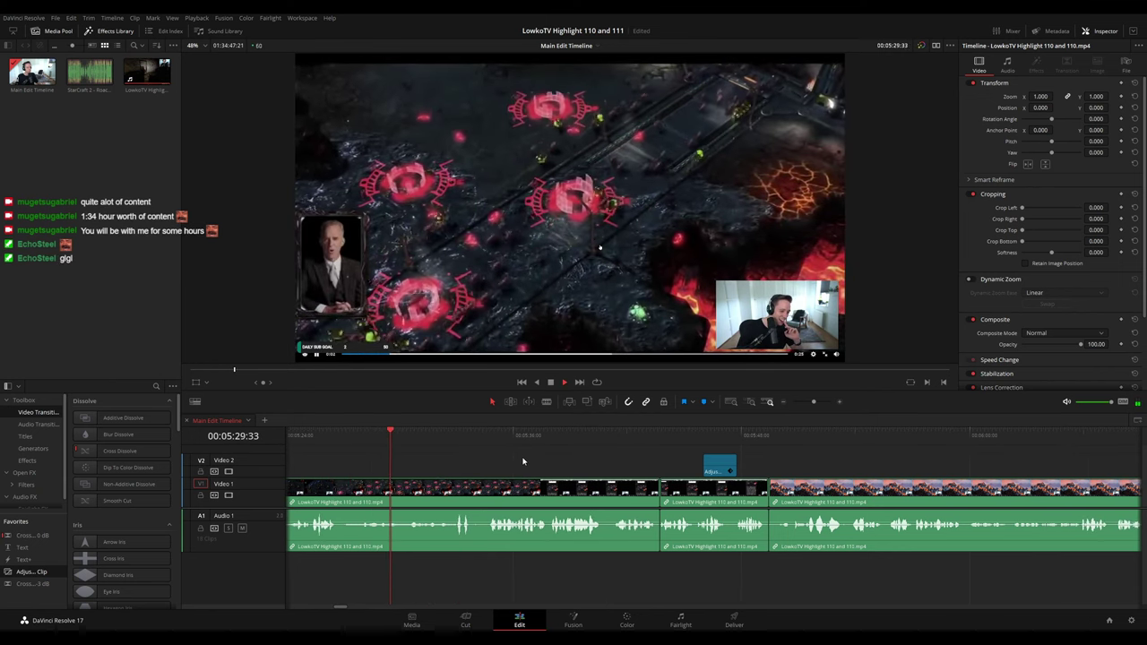
scroll(538, 464, right, 1)
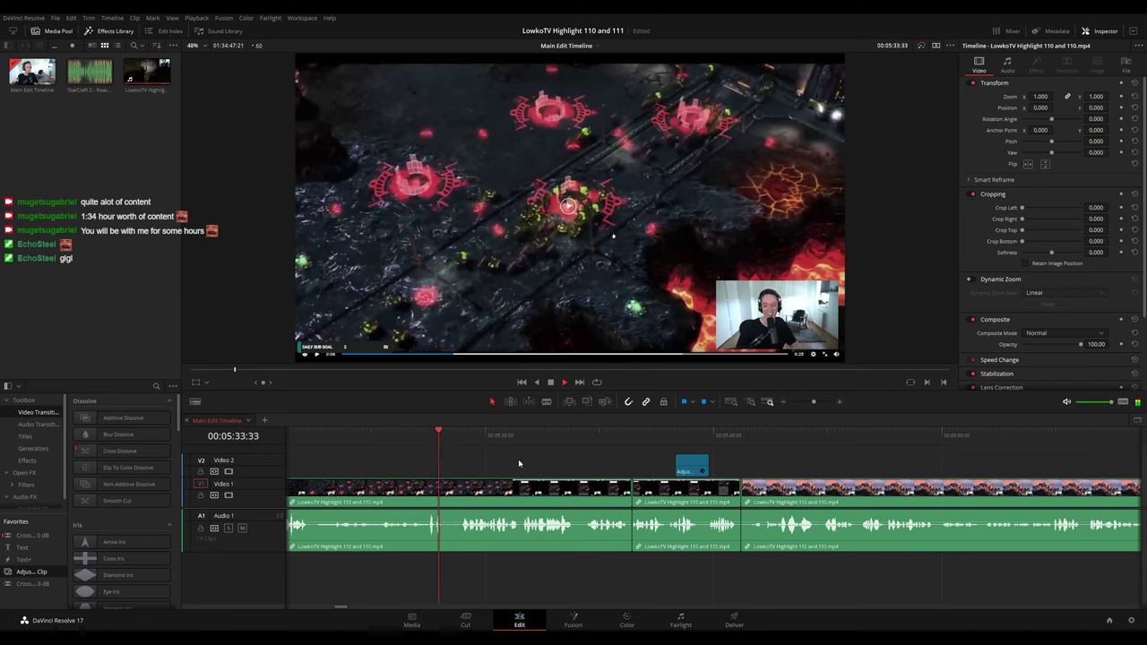
- Add an adjustment clip on Video 2 at 00:05:27:55 with zoom 2.000 and position X 1276, Y 342, framing the suited man's portrait
mouse_move(328, 435)
mouse_down()
mouse_move(313, 435)
mouse_move(327, 434)
mouse_up()
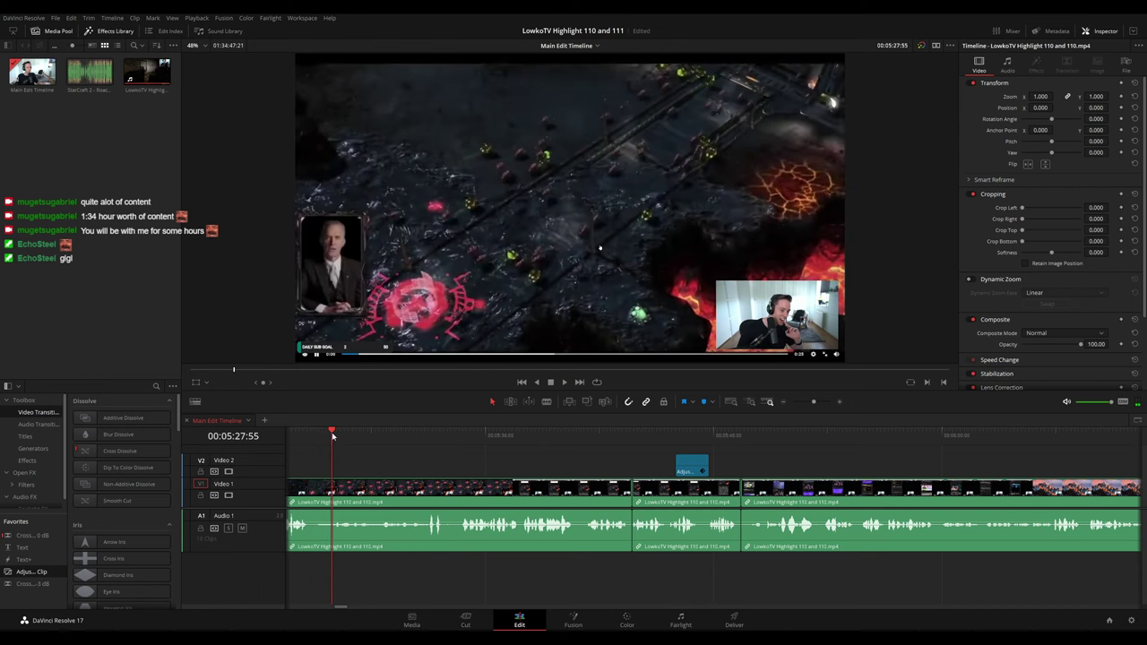
drag(38, 573, 333, 466)
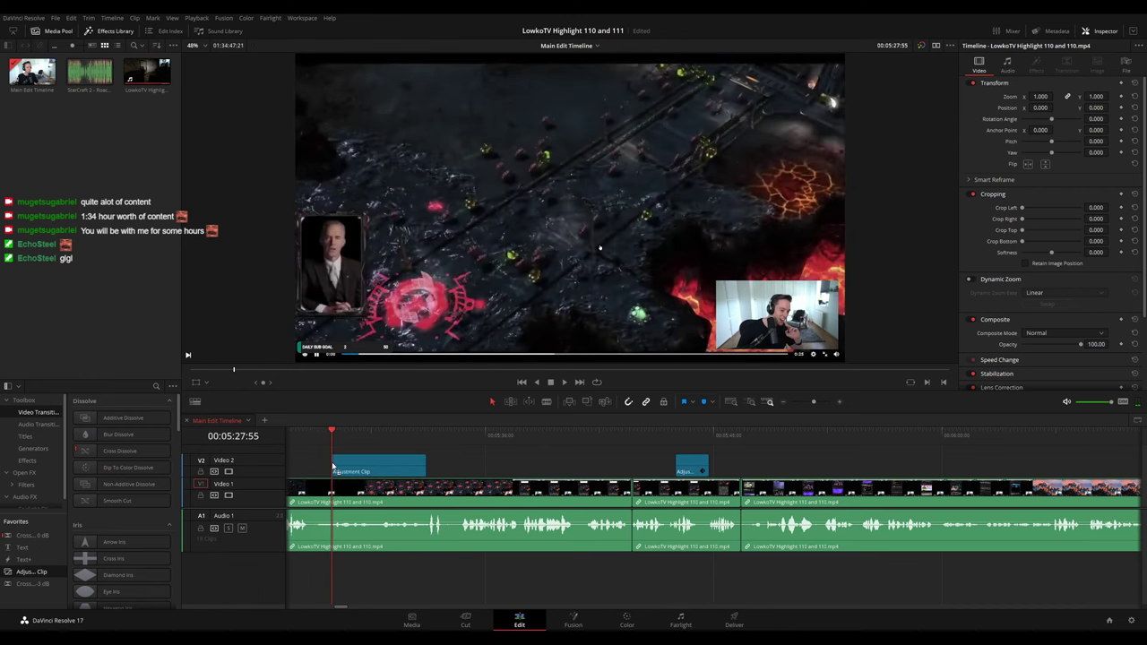
drag(1038, 97, 1112, 108)
click(485, 462)
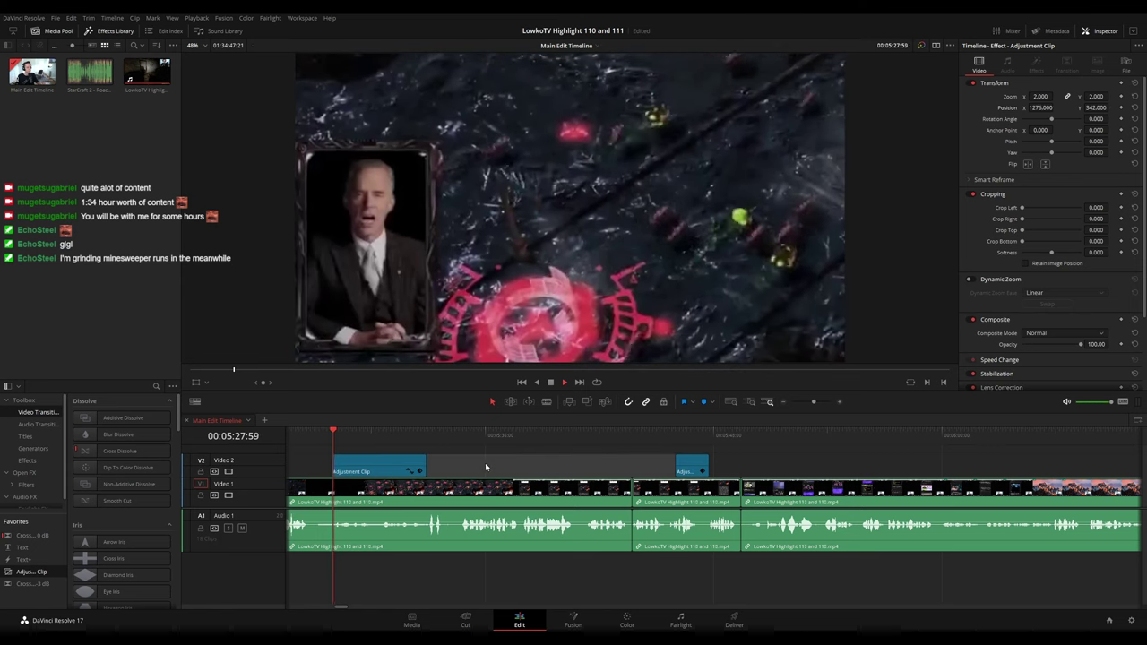
- Play back the portrait zoom and trim the adjustment clip's end to 00:05:32:39, while the portrait is still in the footage
key(space)
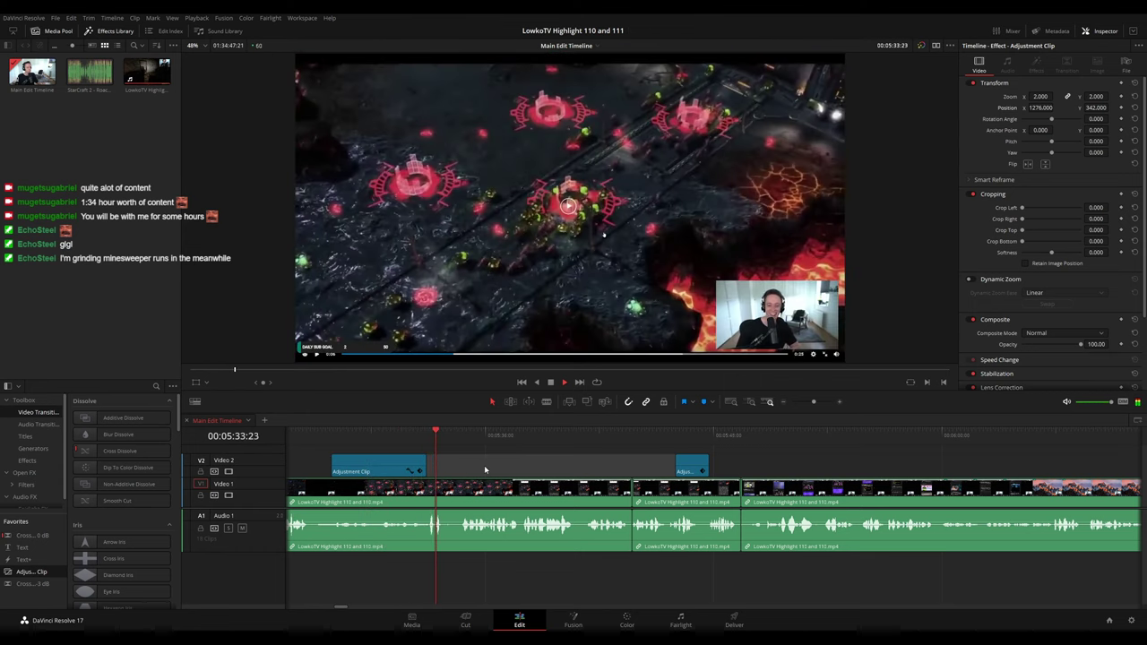
click(424, 436)
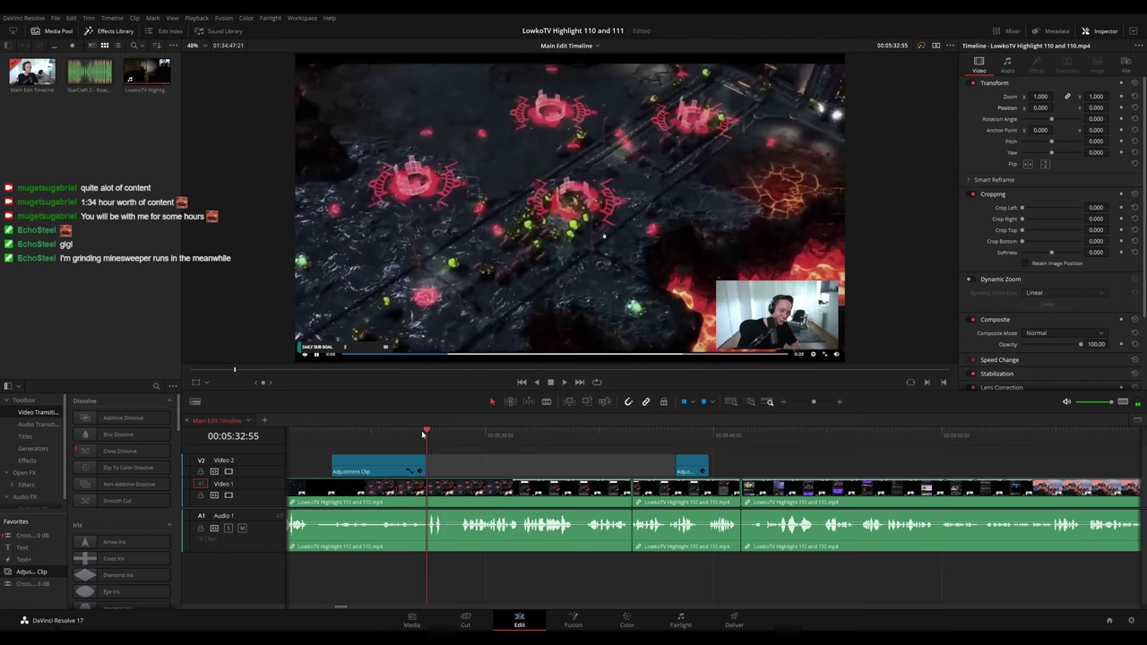
key(Left)
key(Left)
key(Left)
key(Left)
key(Left)
key(Left)
key(Left)
key(Left)
key(Left)
key(Left)
key(Left)
key(Left)
key(Left)
key(Left)
key(Left)
key(Left)
key(Left)
key(Left)
key(Left)
key(Left)
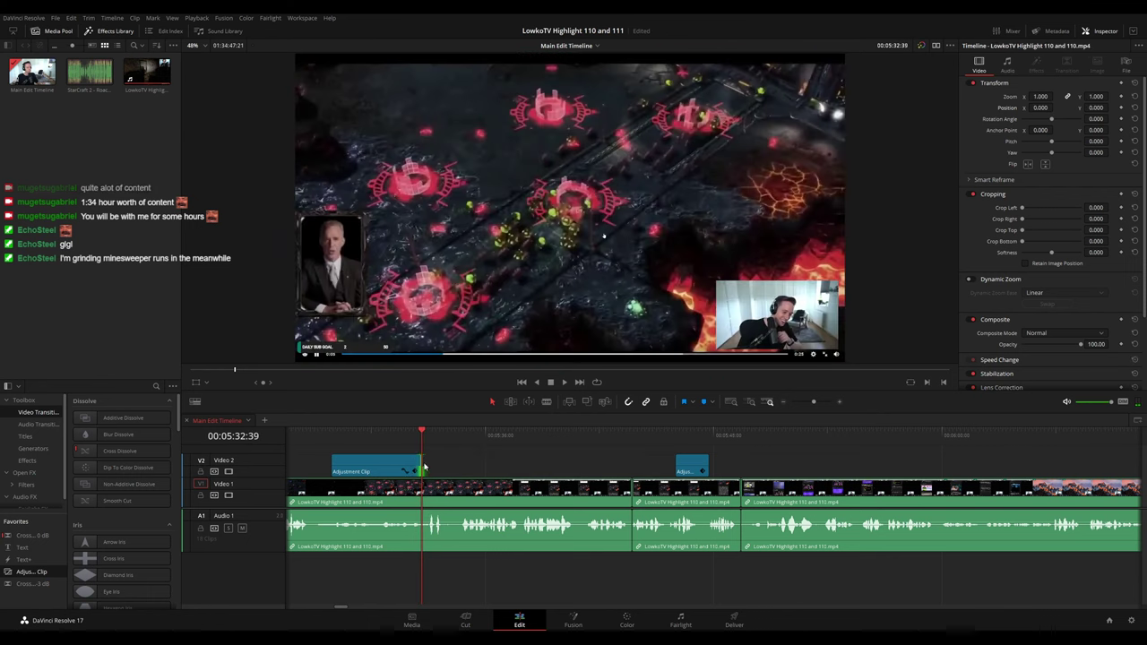
key(space)
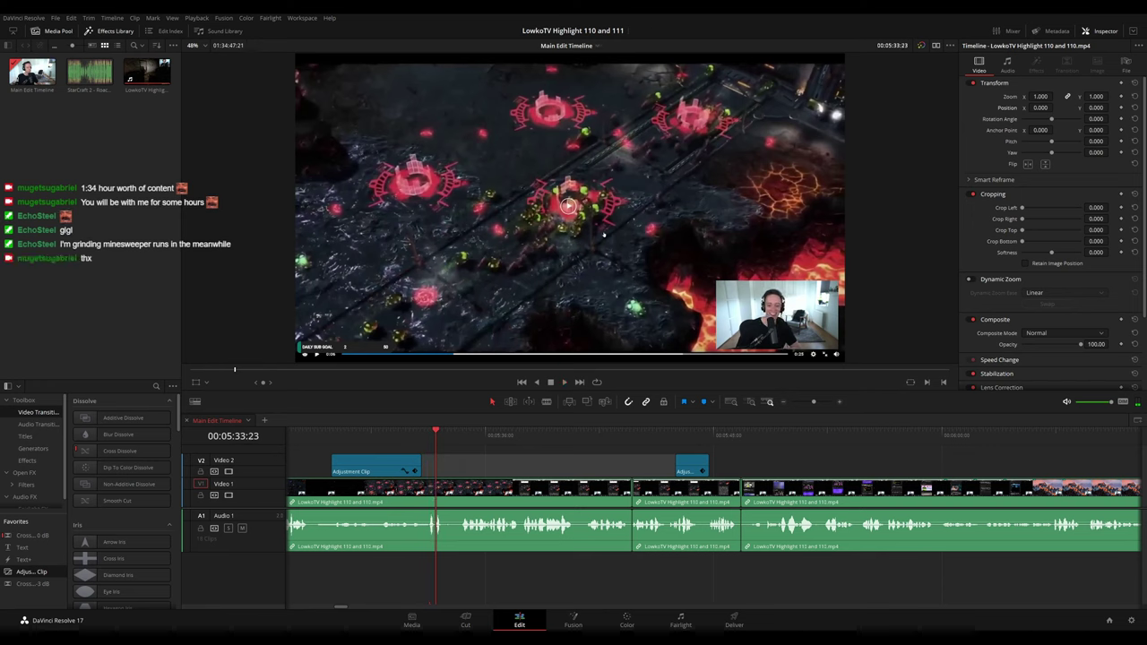
- Add an adjustment clip on Video 2 at 00:06:02:07 with zoom 1.980 and position X -1207, Y 606, enlarging the streamer's webcam
key(space)
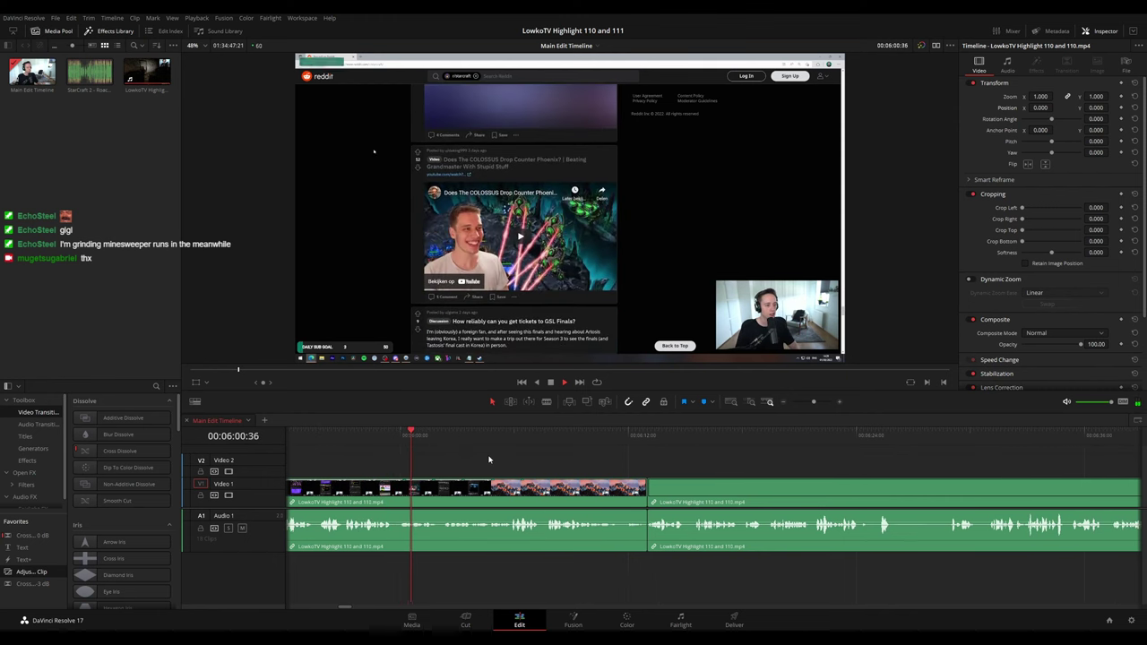
key(space)
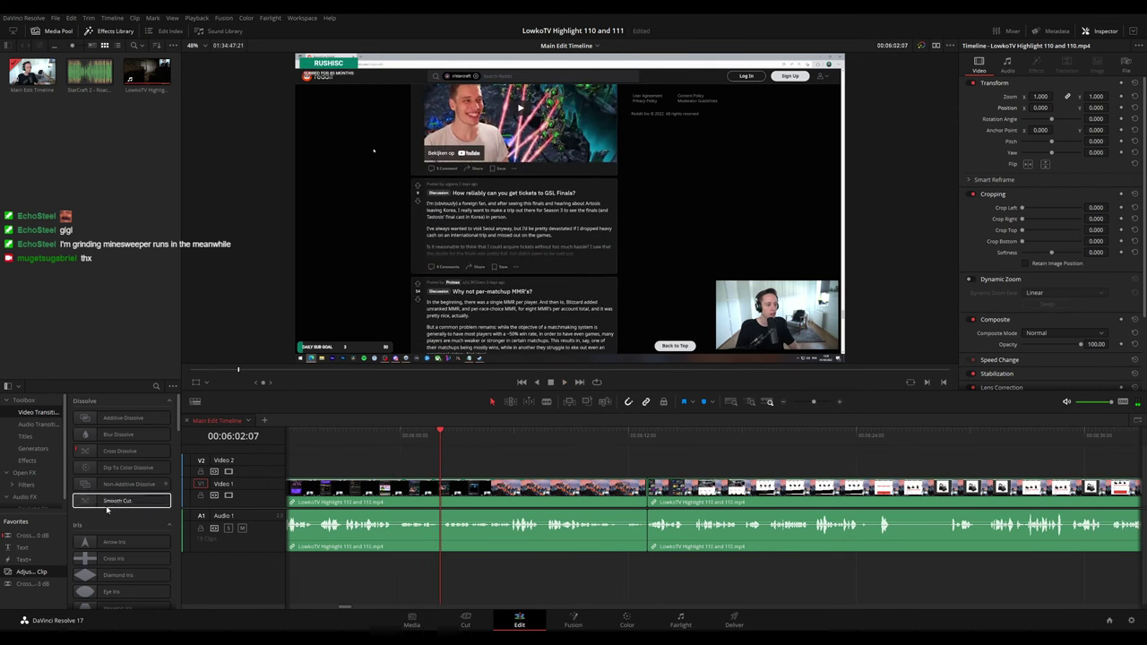
drag(45, 571, 502, 468)
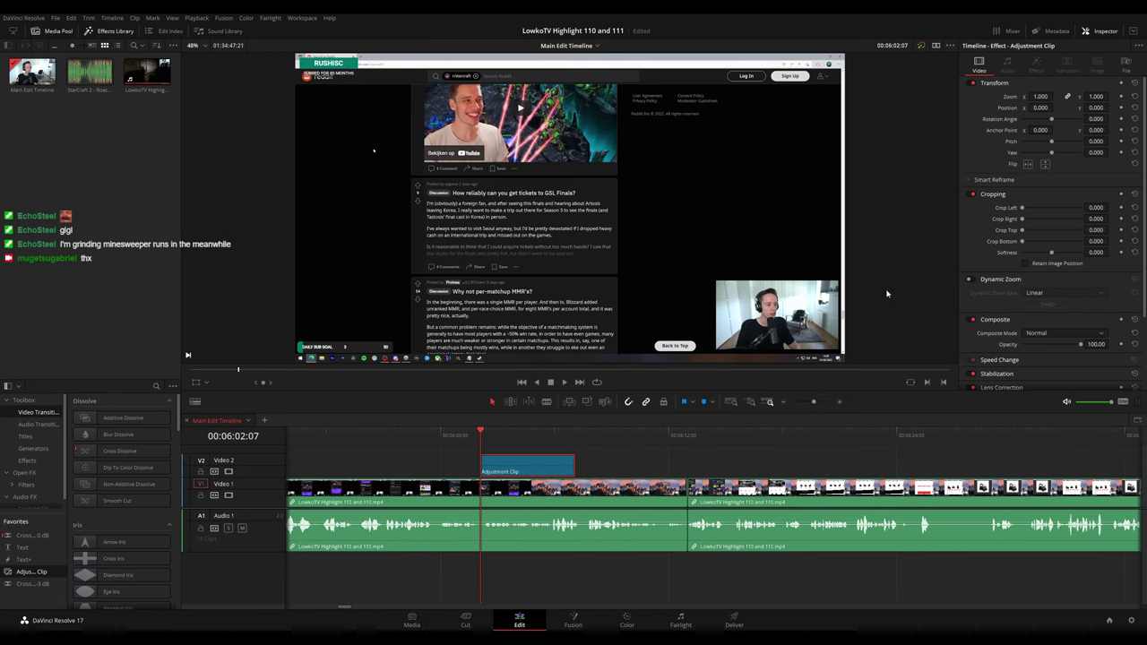
drag(1041, 96, 1130, 107)
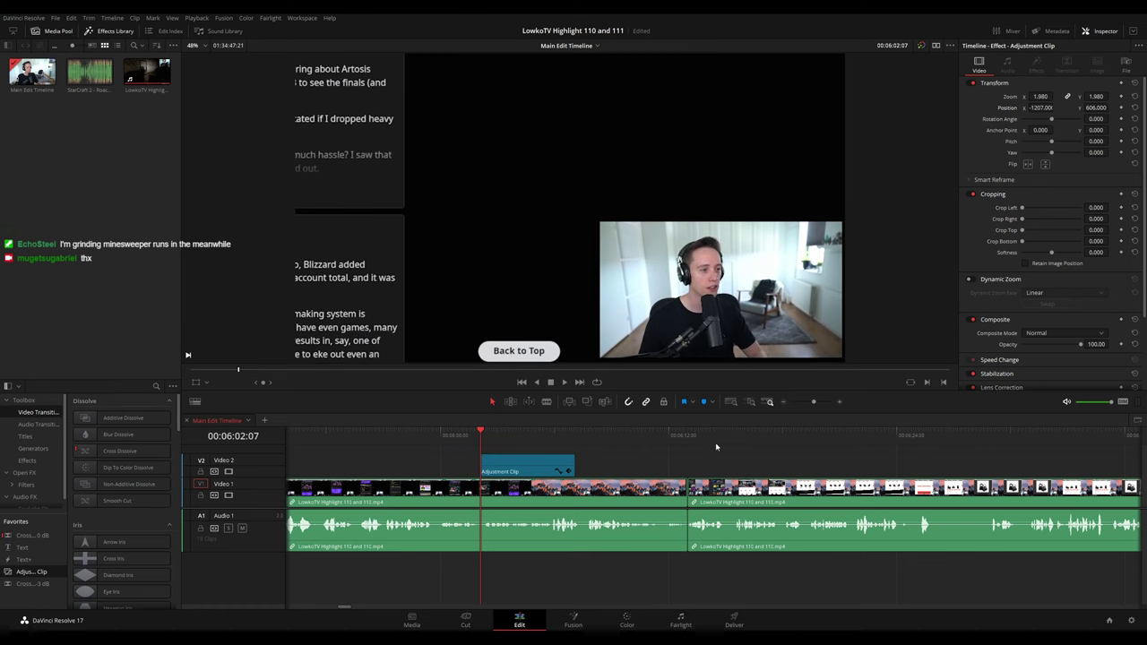
- Play through the webcam zoom and extend the end of its adjustment clip slightly
key(space)
drag(653, 464, 563, 464)
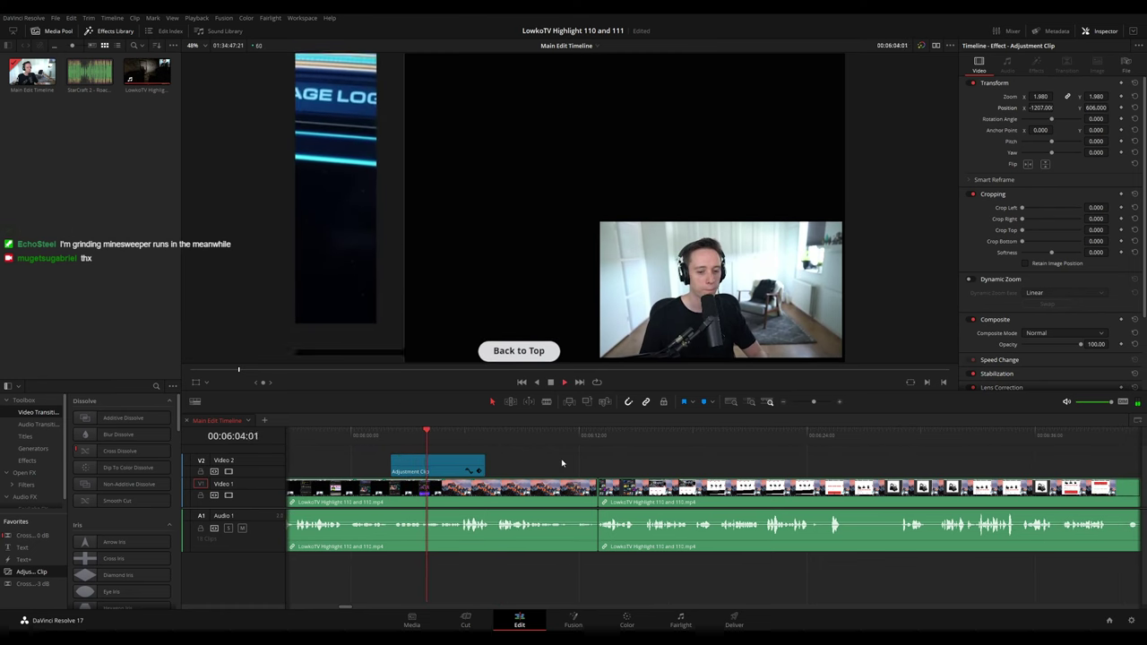
drag(484, 463, 487, 463)
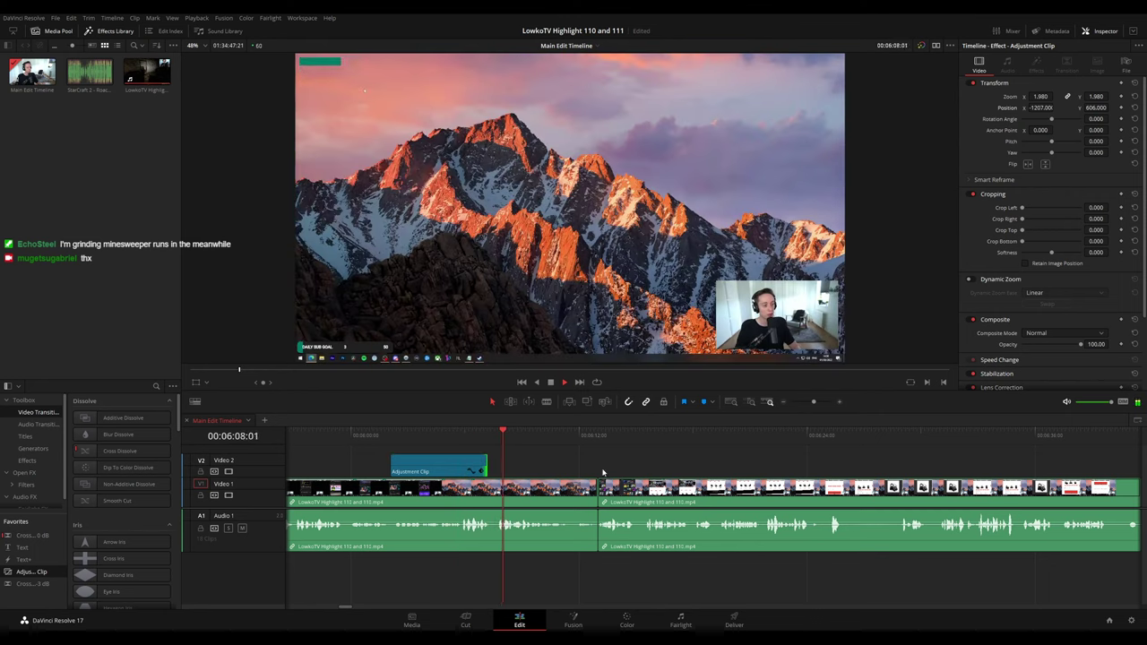
- Play through the desktop, Steam library and Birò Urban car page footage from 00:06:08 to 00:06:41, checking for moments worth a zoom
drag(670, 470, 528, 460)
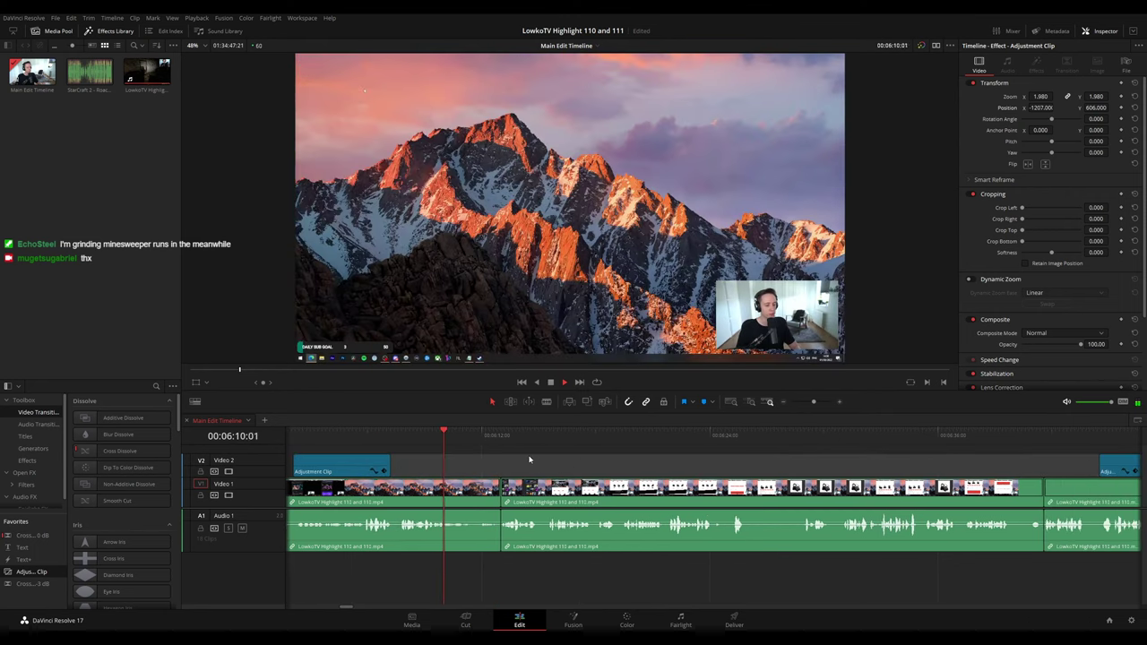
scroll(619, 465, right, 2)
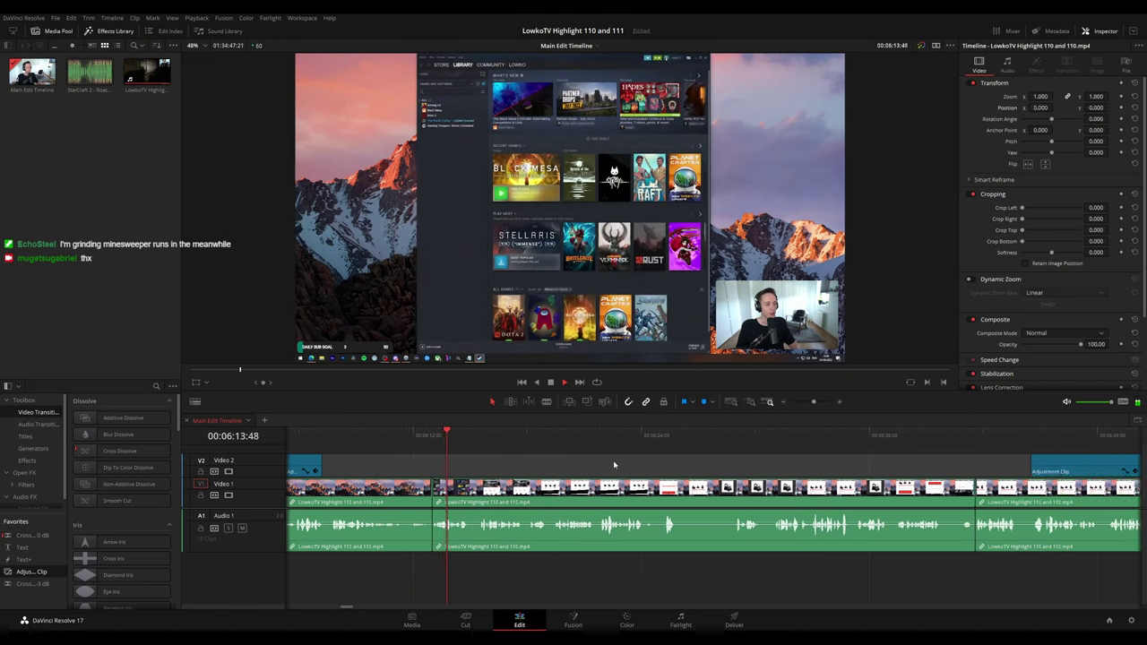
scroll(657, 467, right, 2)
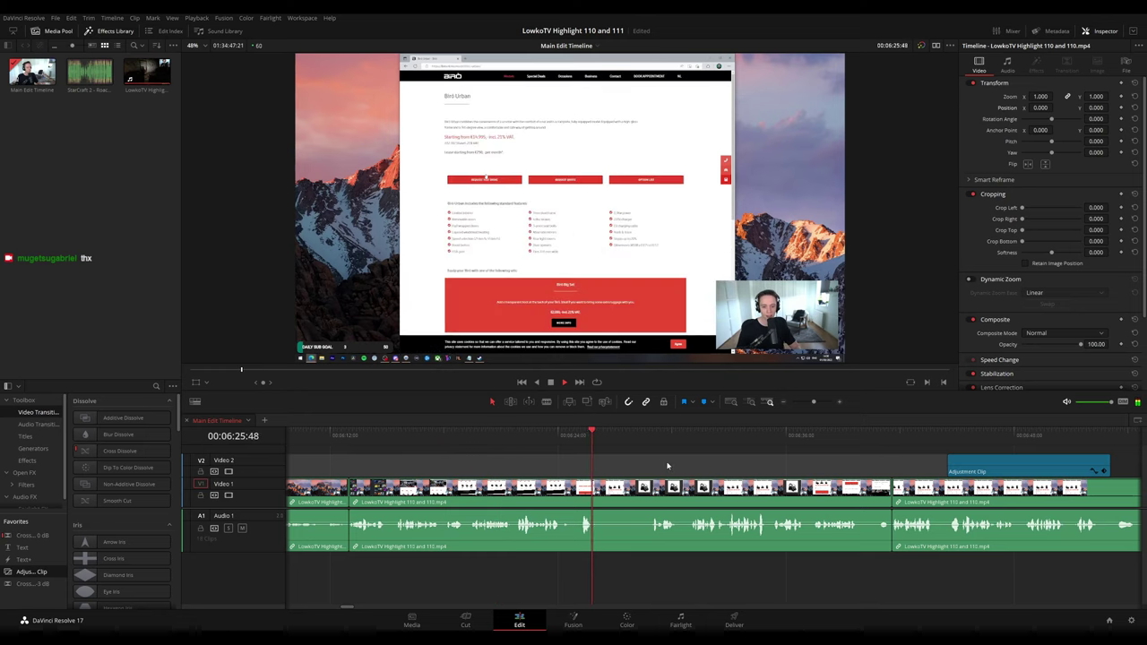
scroll(592, 459, right, 2)
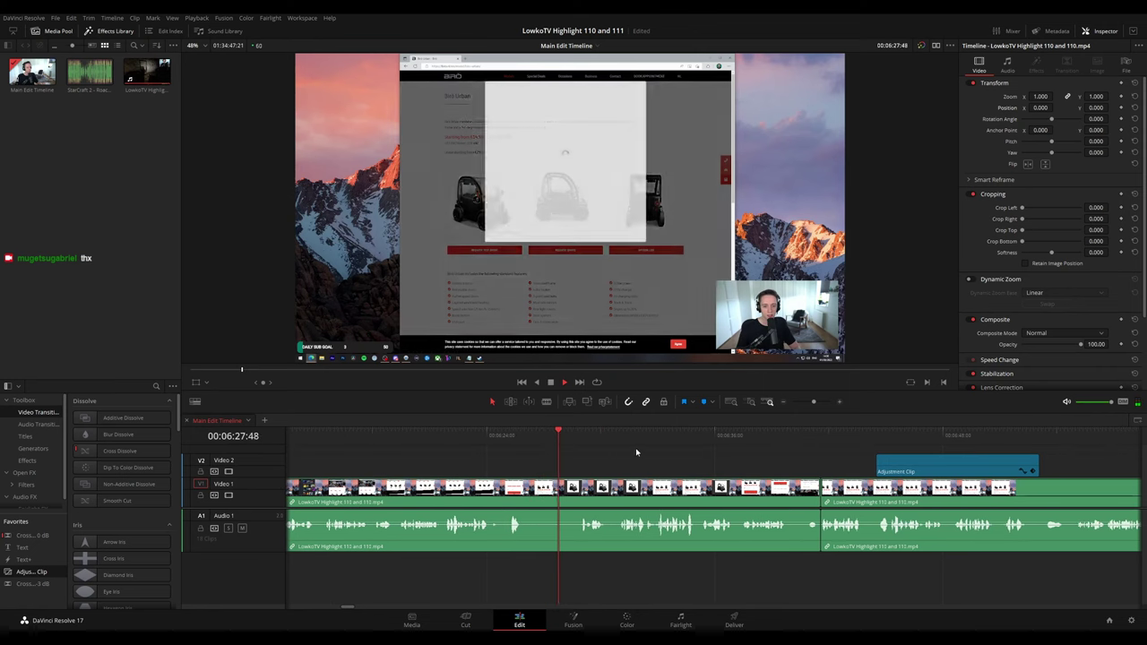
scroll(694, 461, right, 3)
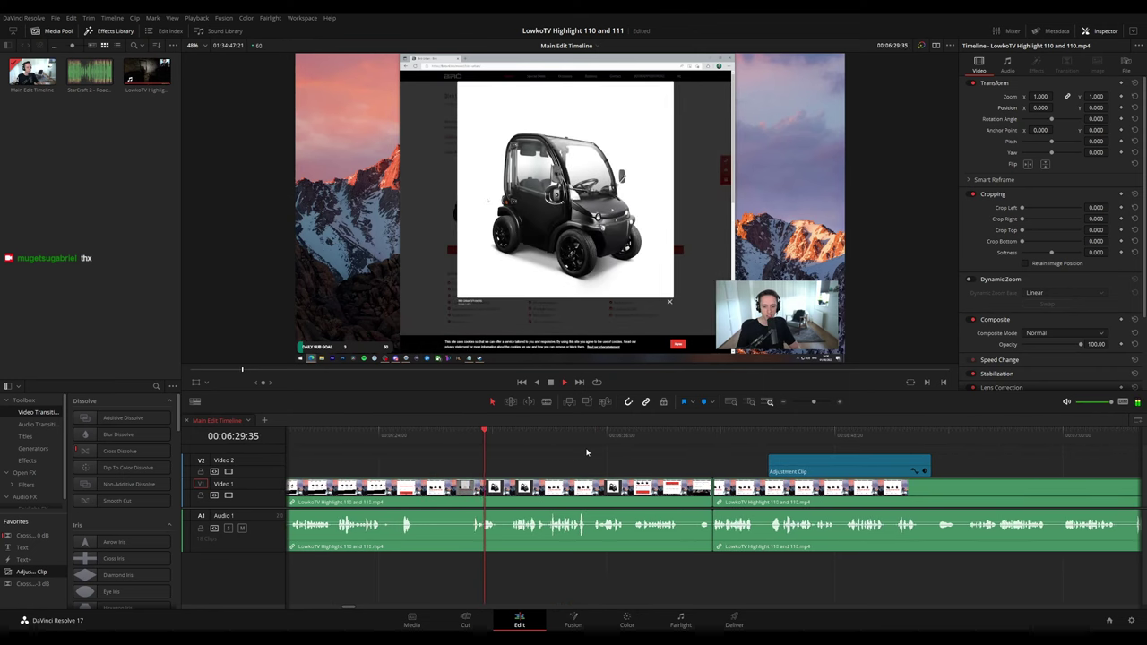
scroll(618, 450, right, 2)
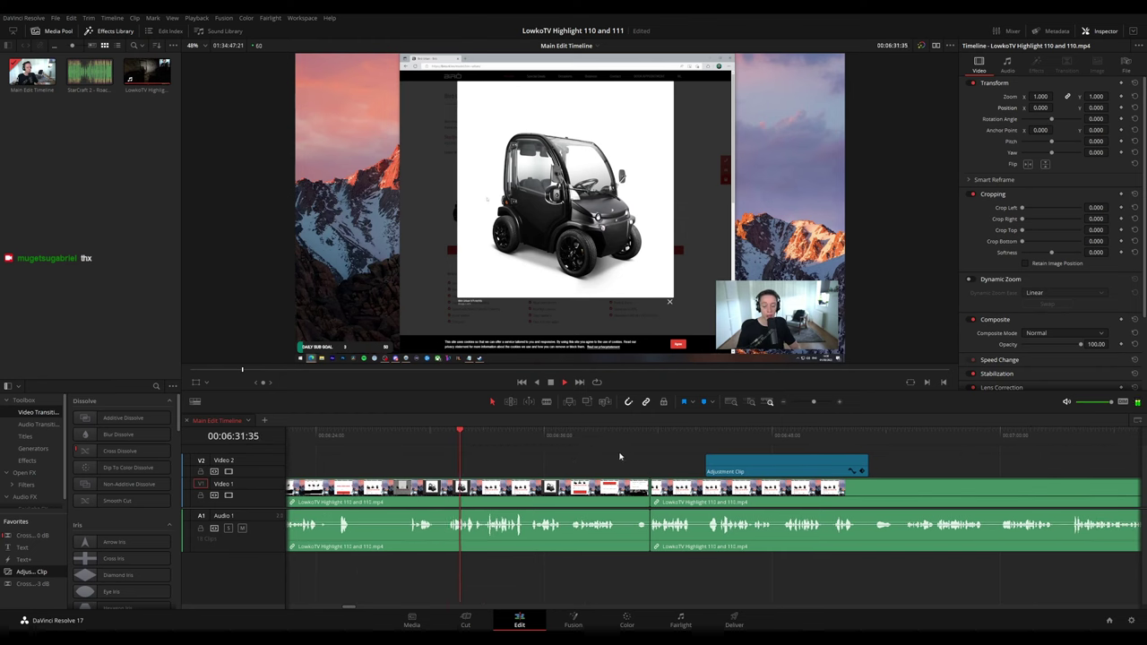
scroll(565, 450, right, 3)
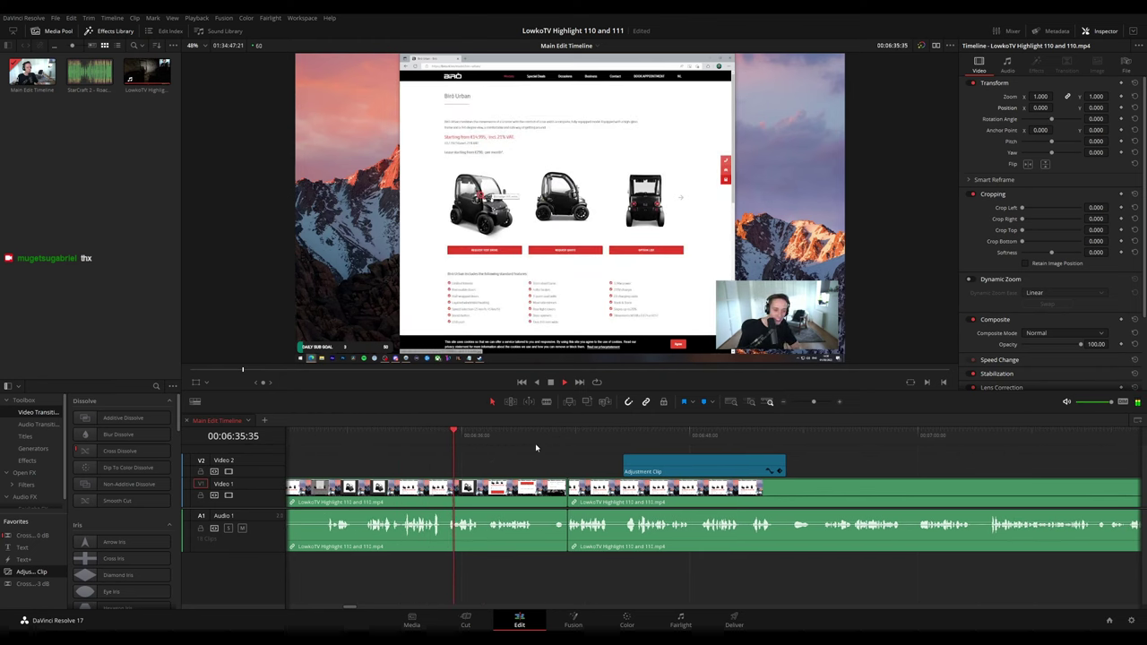
scroll(526, 447, right, 2)
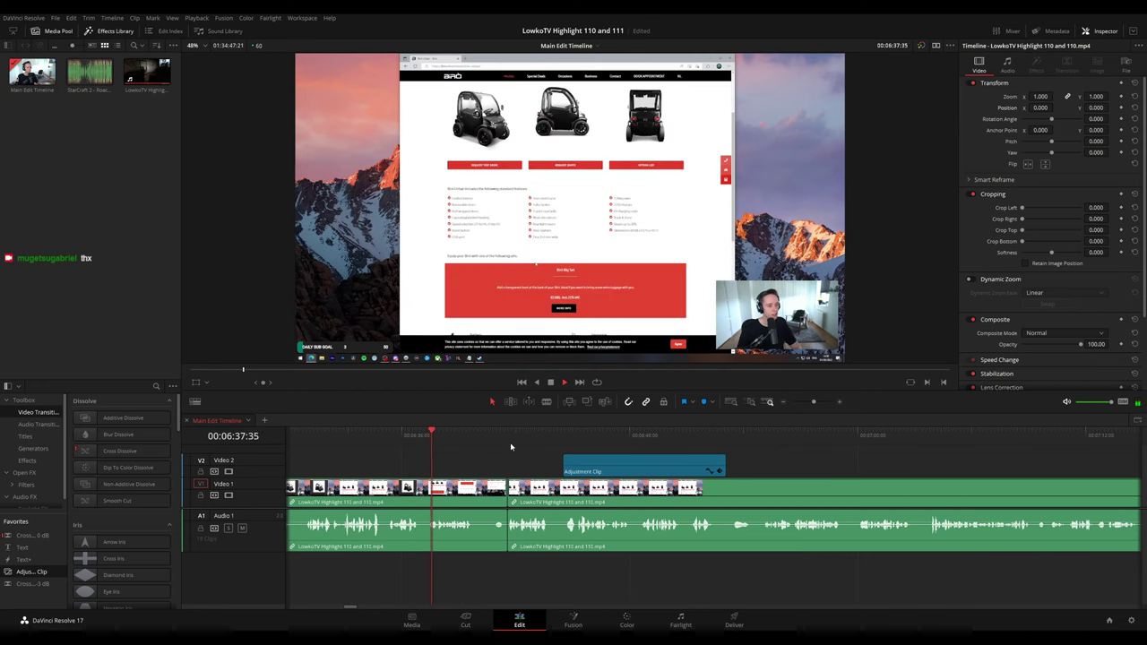
scroll(525, 448, right, 2)
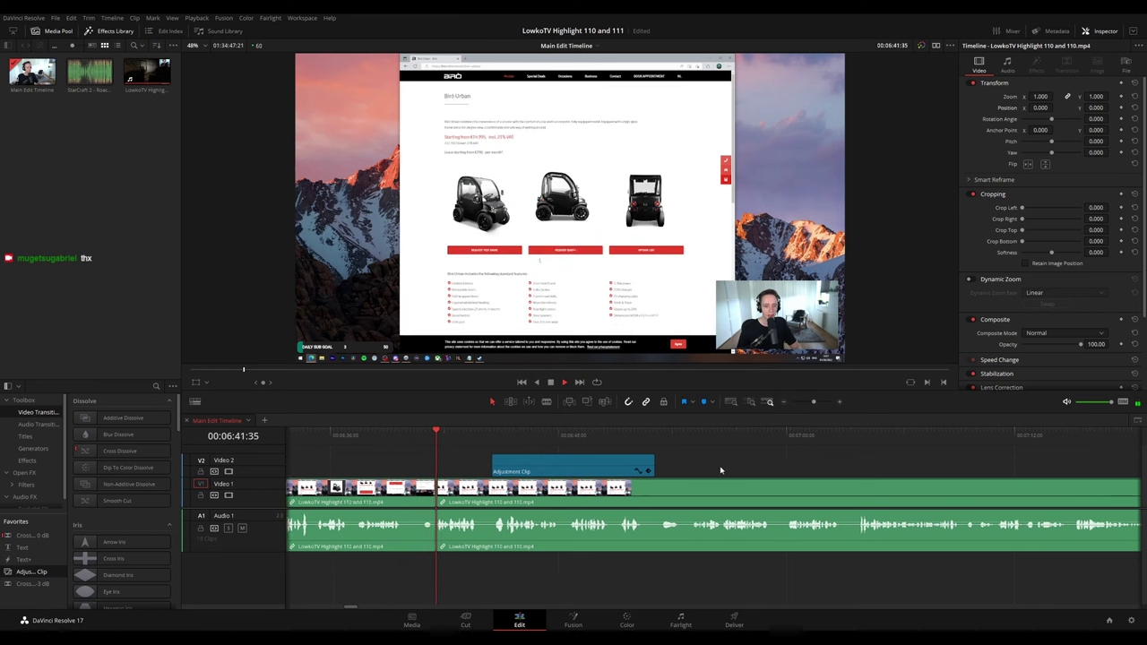
- Play through the existing webcam zoom adjustment clip after 00:06:43 and the car shop footage following it, checking the zoom's timing
scroll(681, 466, right, 2)
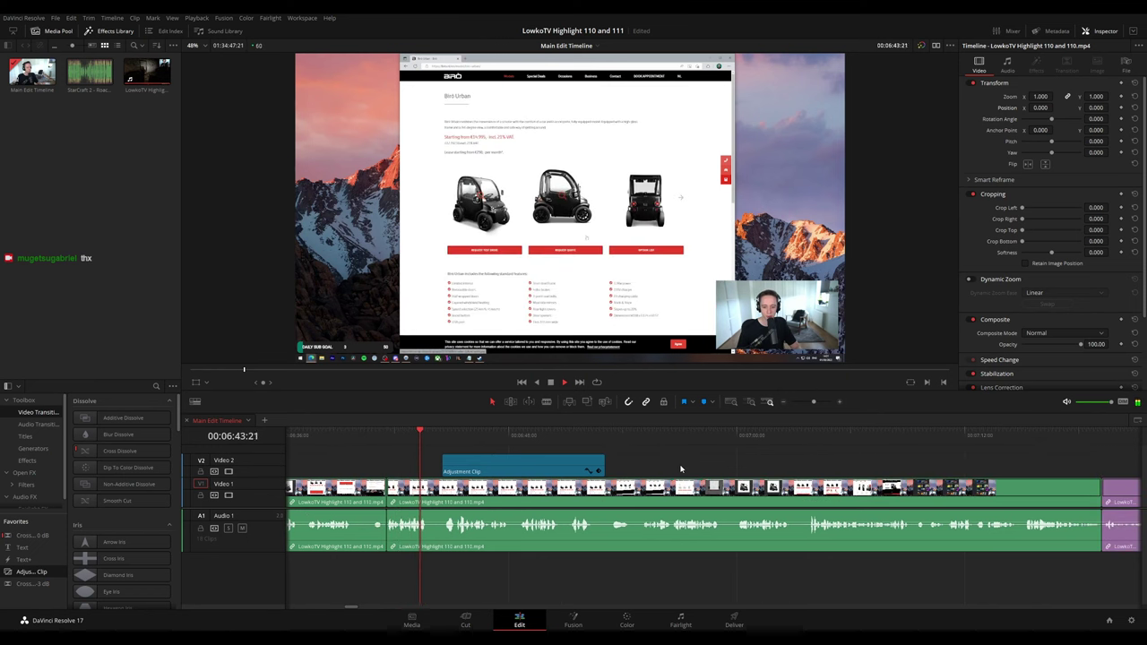
scroll(672, 471, right, 2)
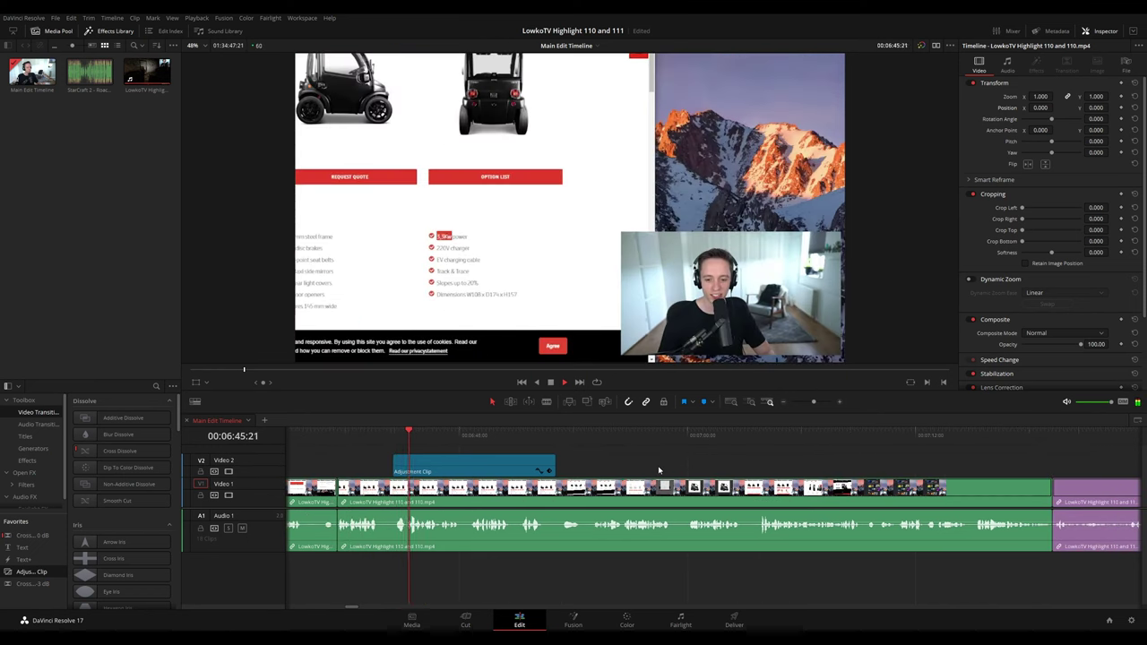
scroll(606, 466, right, 2)
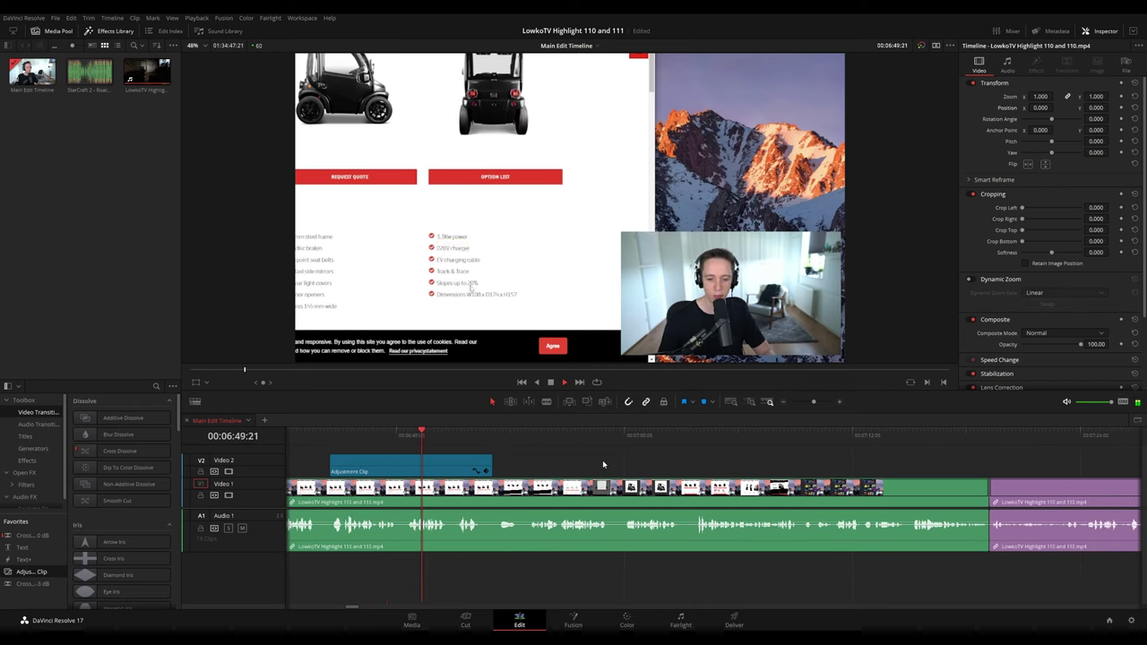
scroll(621, 465, right, 2)
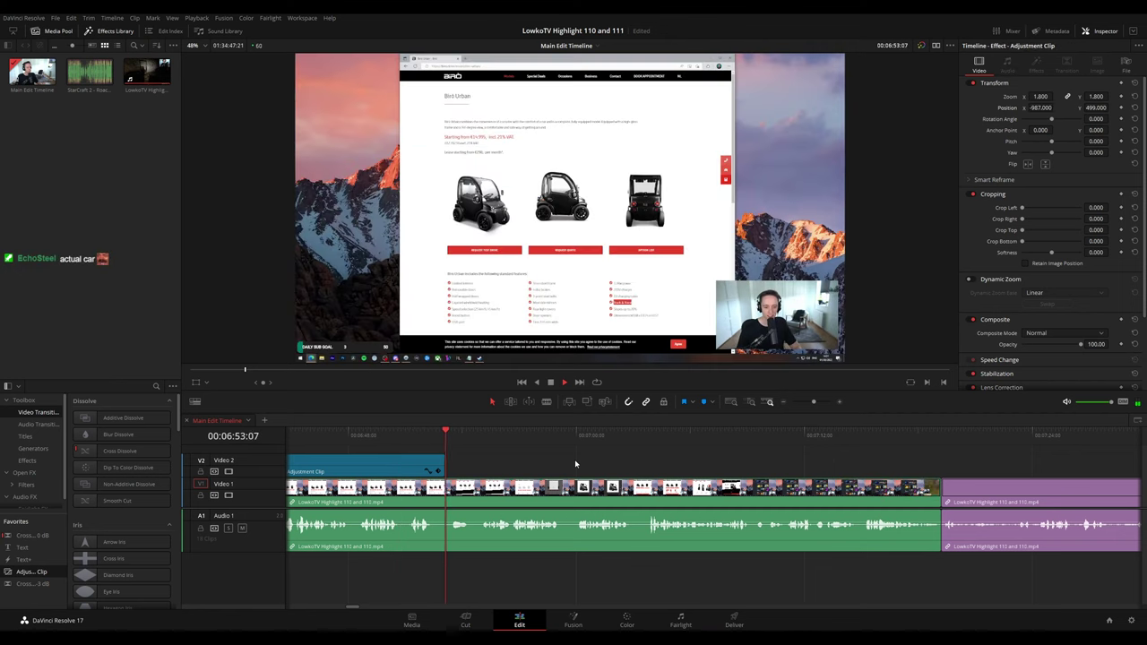
scroll(556, 458, right, 3)
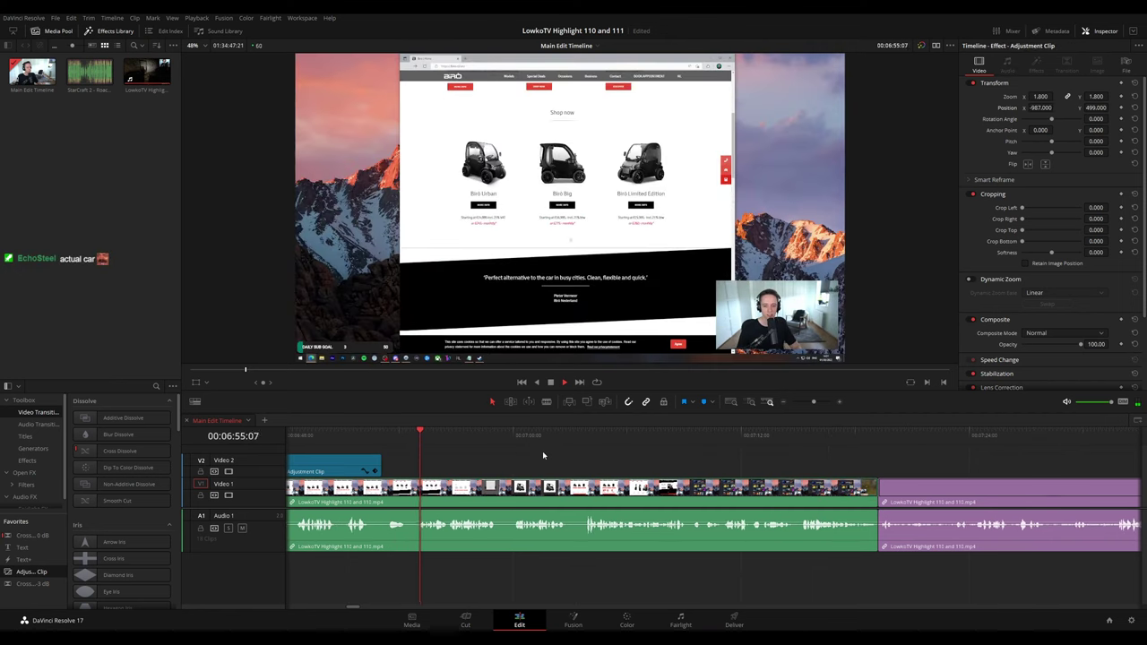
scroll(533, 454, right, 3)
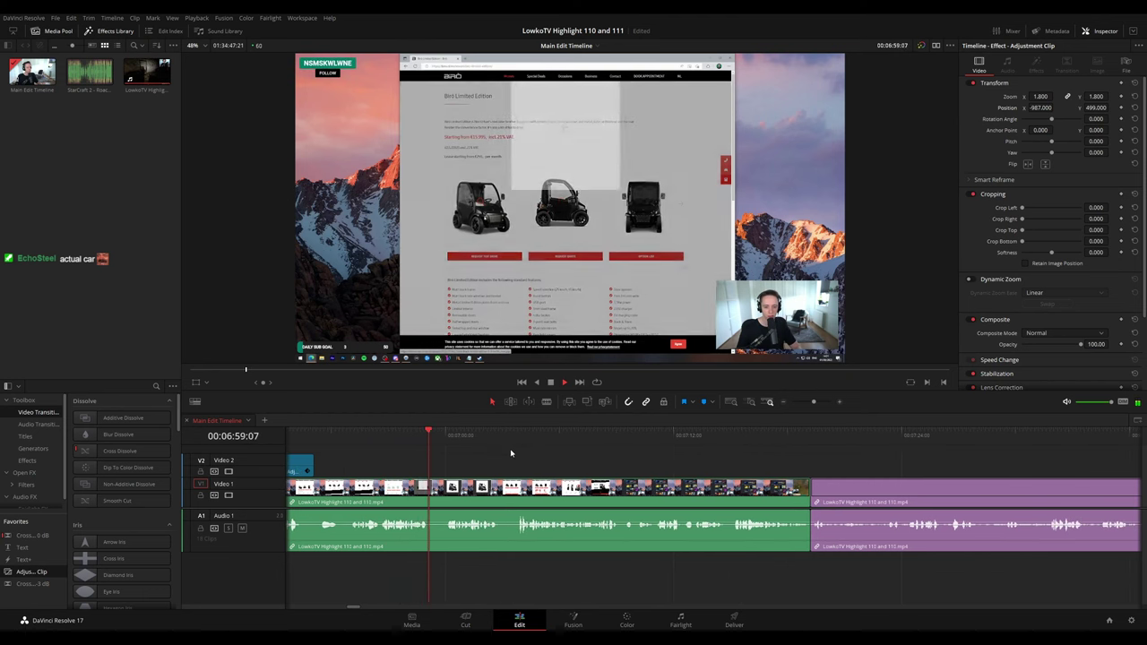
- Pause at 00:06:59:22 and resume playback, reviewing the Birò Limited Edition car footage until the Steam library returns near 00:07:12
key(space)
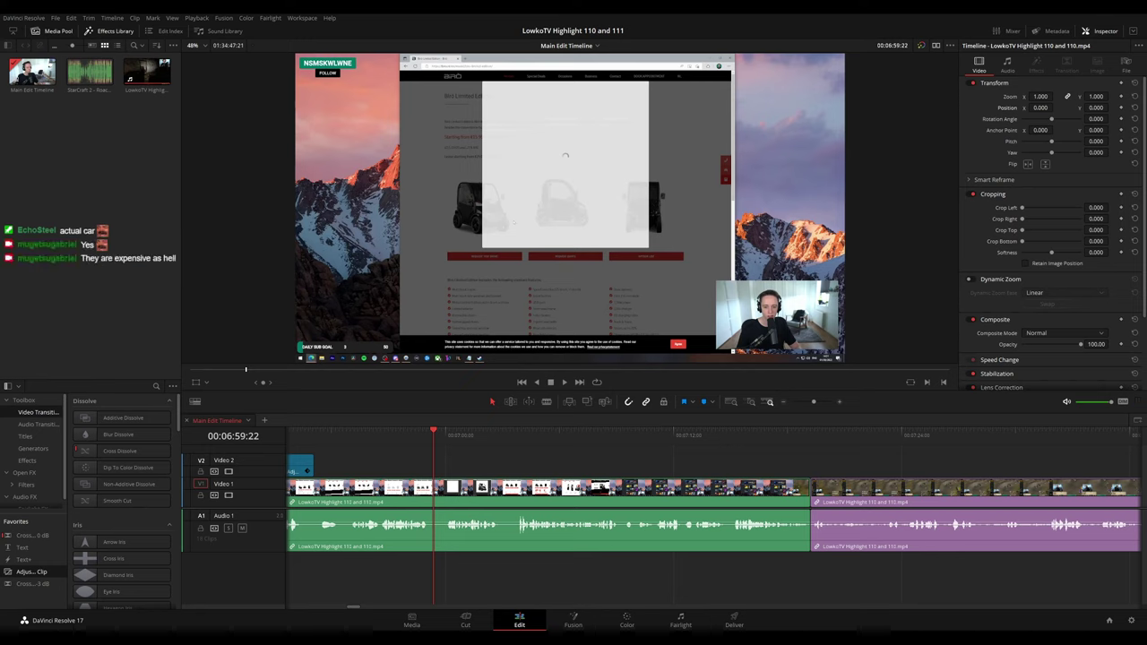
key(space)
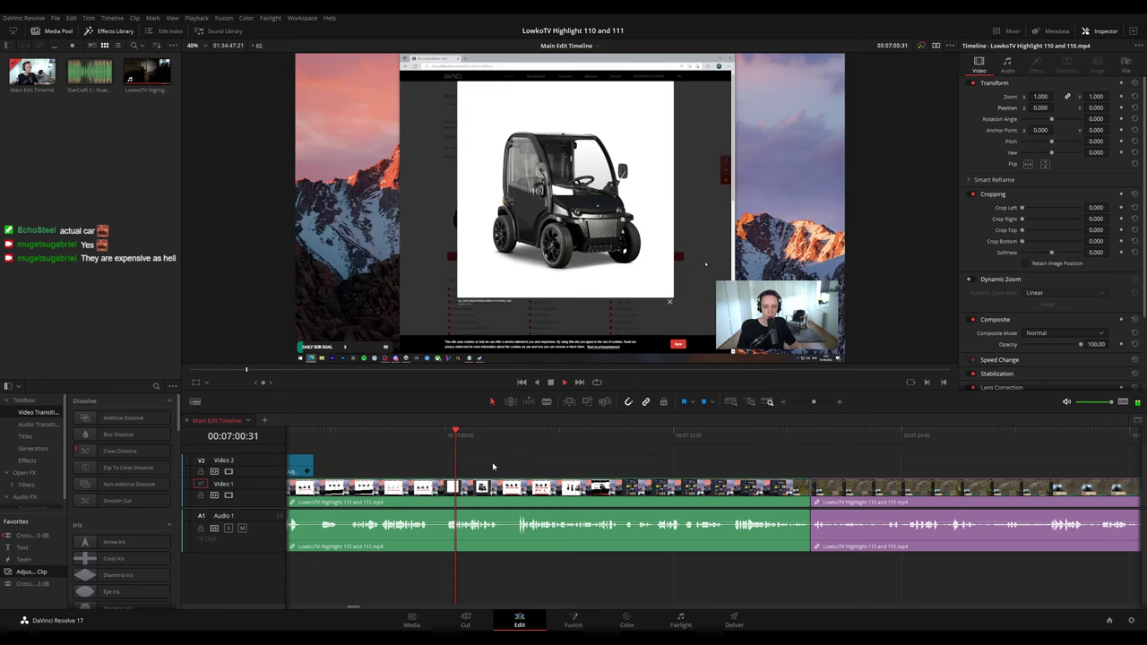
drag(603, 463, 549, 461)
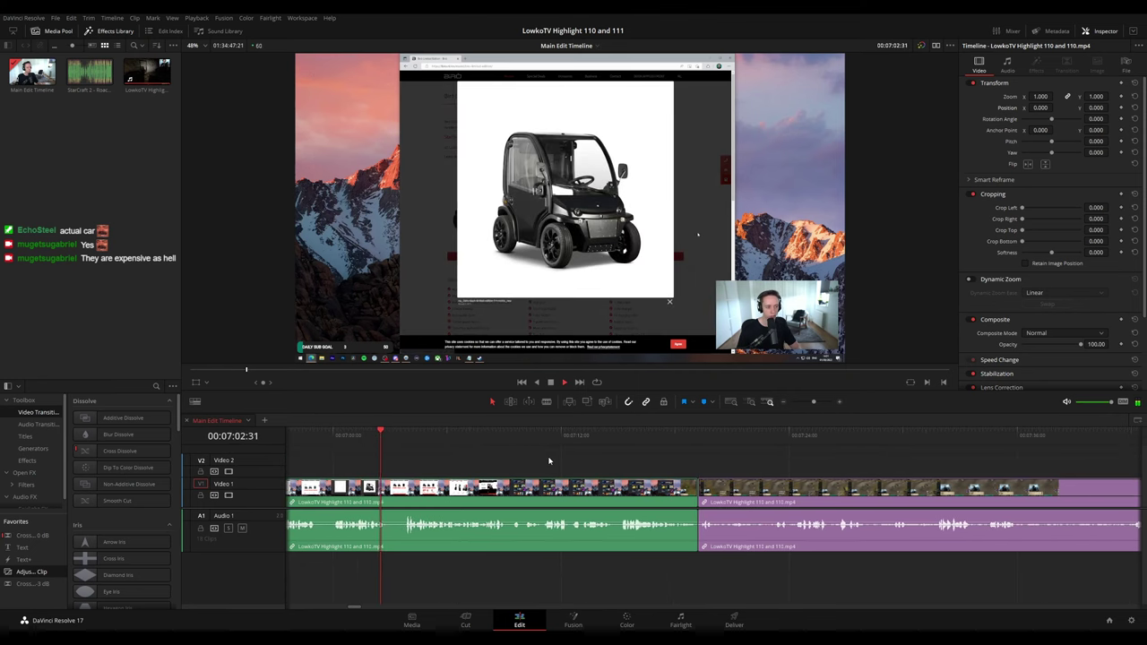
key(space)
scroll(528, 461, right, 2)
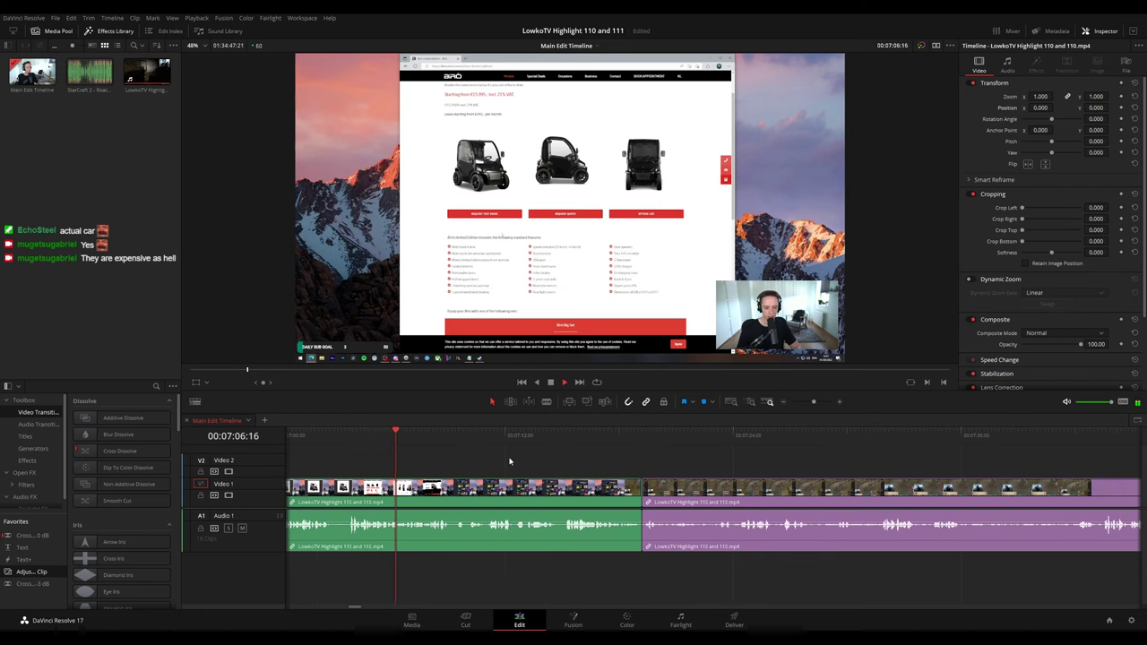
scroll(555, 461, right, 2)
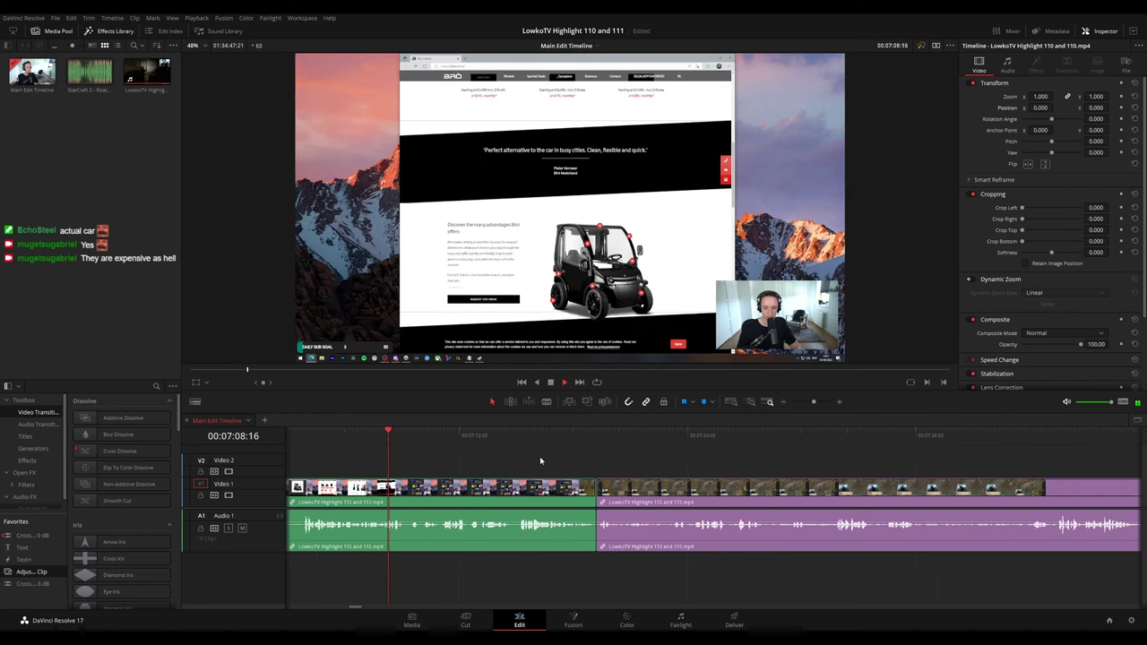
drag(569, 461, 535, 460)
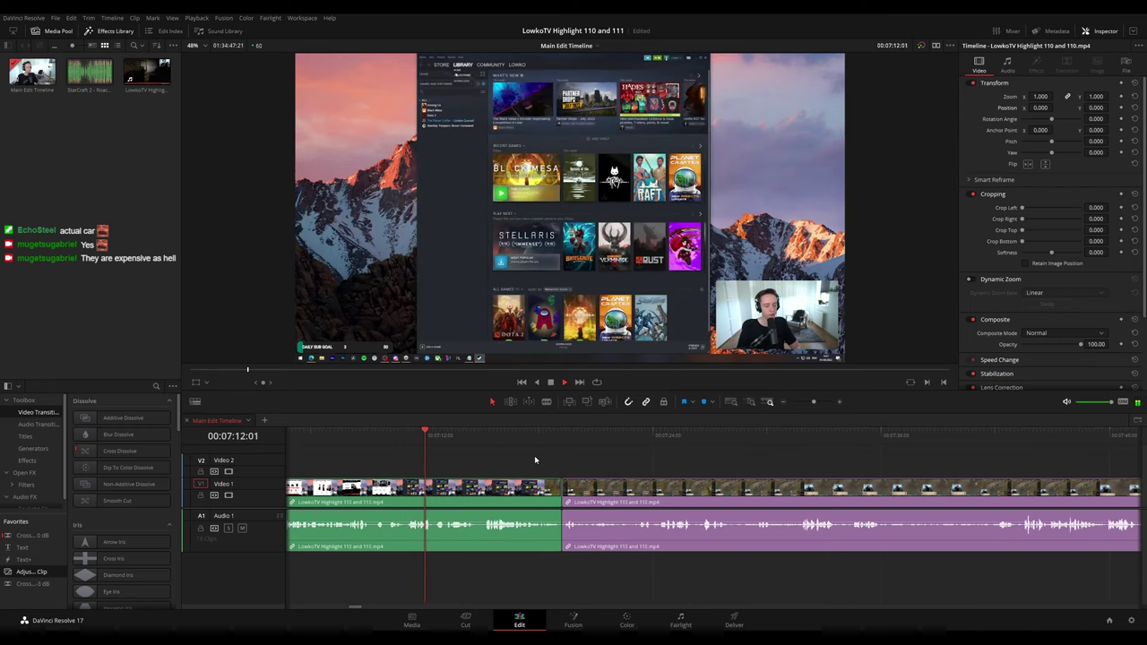
- Review the Steam library ending, the cut to the RuneScape gameplay and the enlarged webcam section from 00:07:33 to about 00:08:30
scroll(530, 460, right, 2)
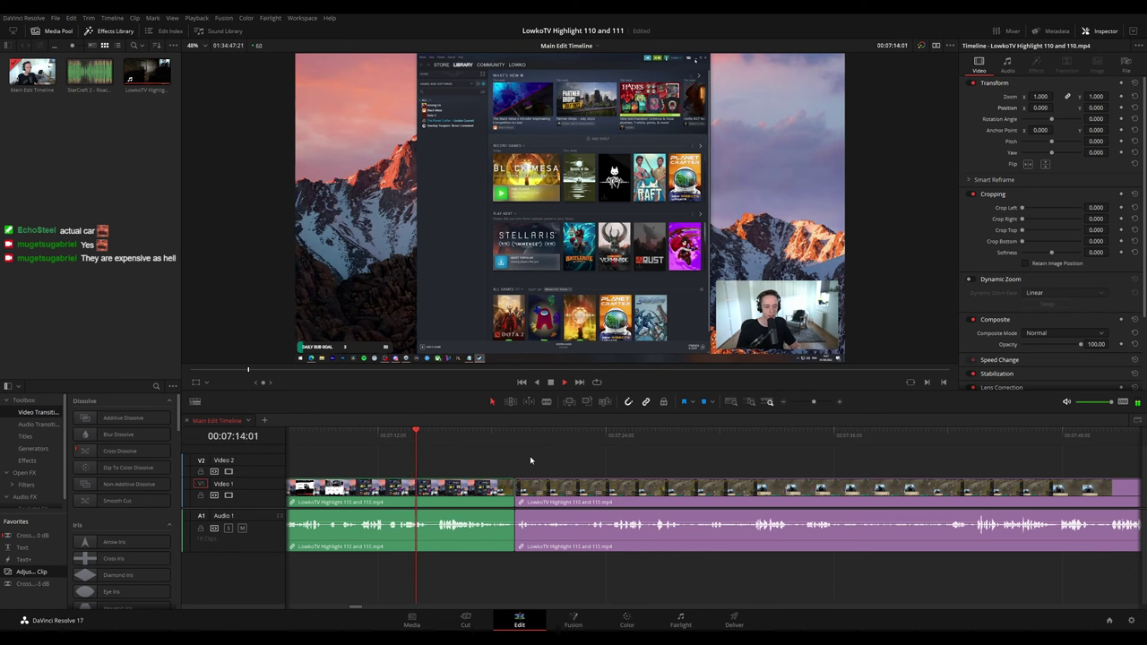
scroll(526, 461, right, 1)
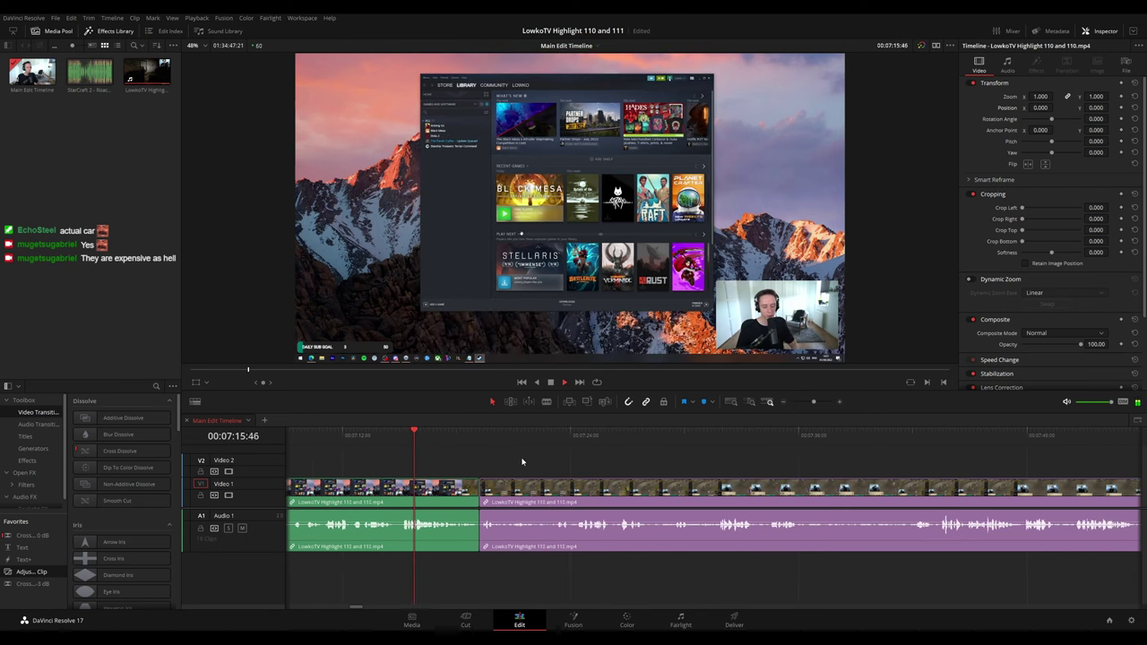
scroll(587, 470, right, 2)
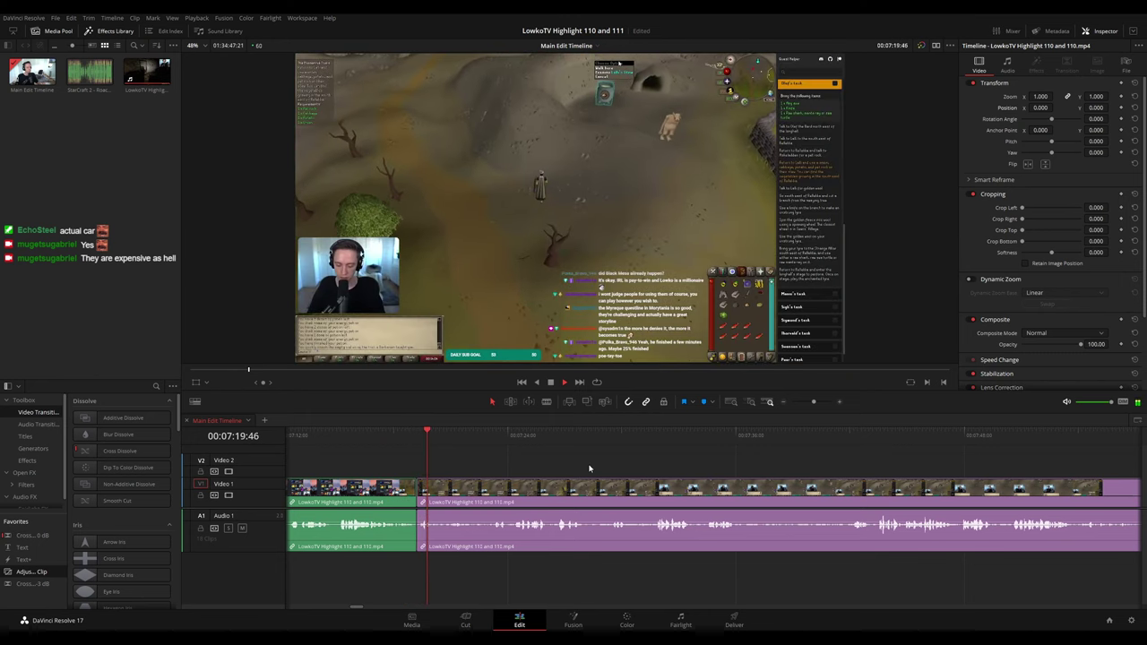
scroll(520, 463, right, 2)
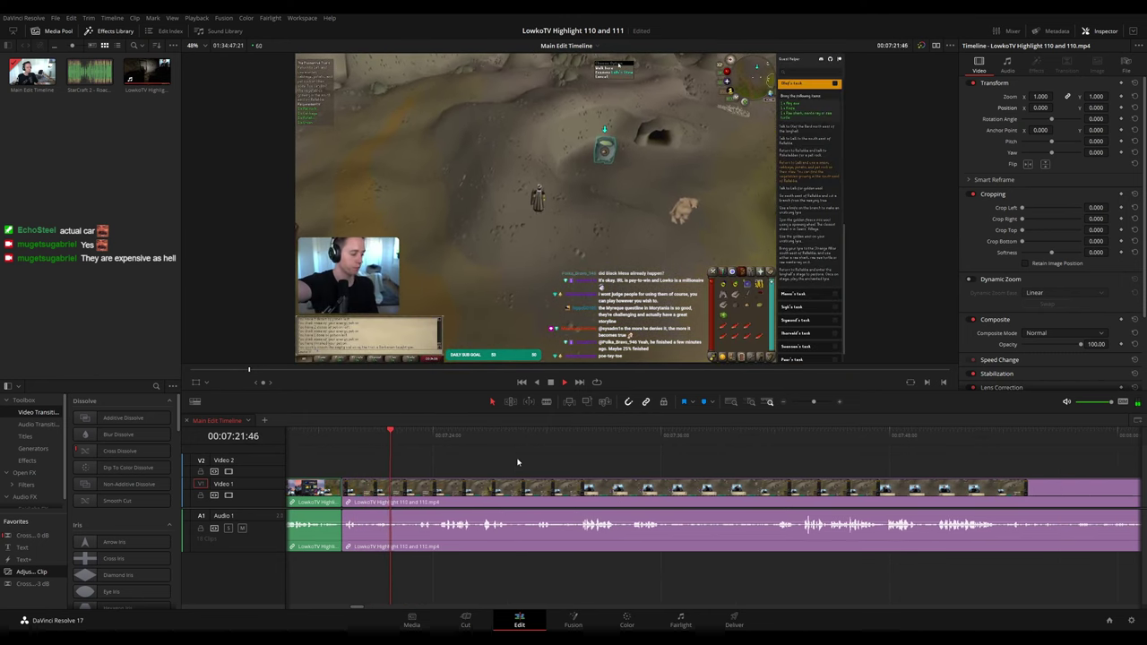
scroll(563, 463, right, 2)
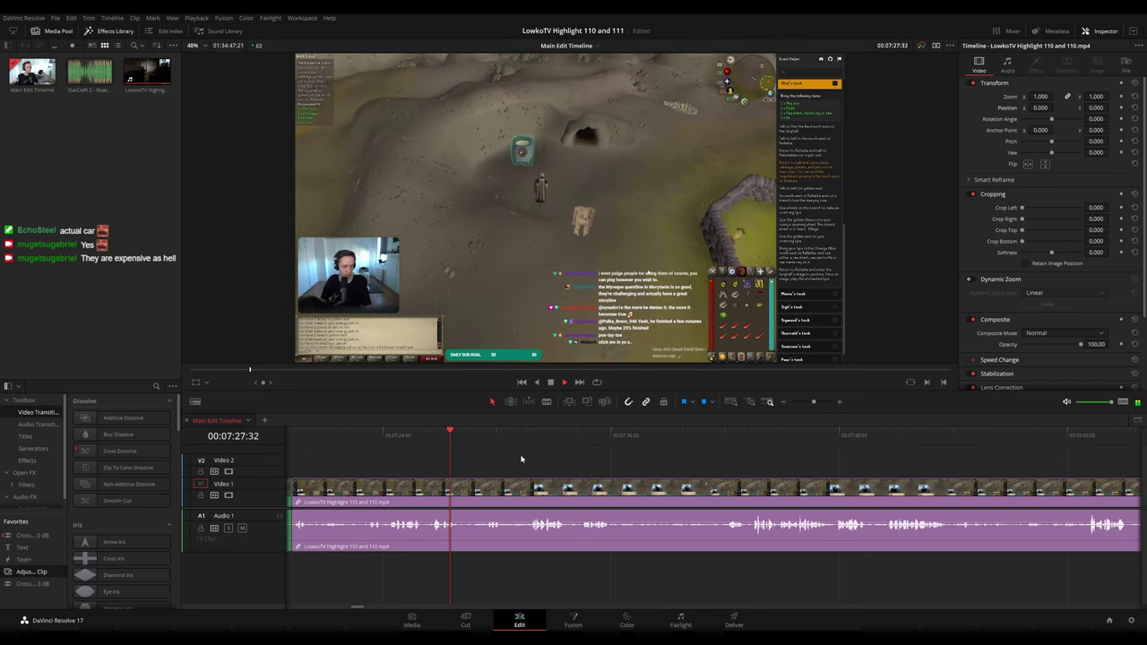
scroll(521, 463, right, 1)
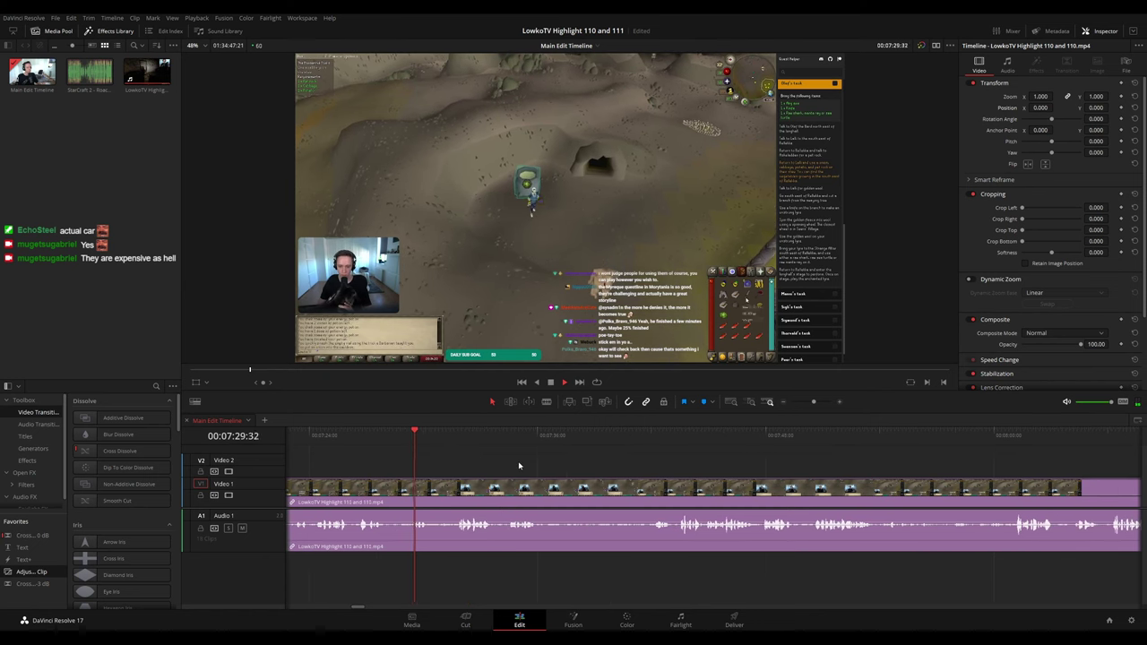
click(460, 438)
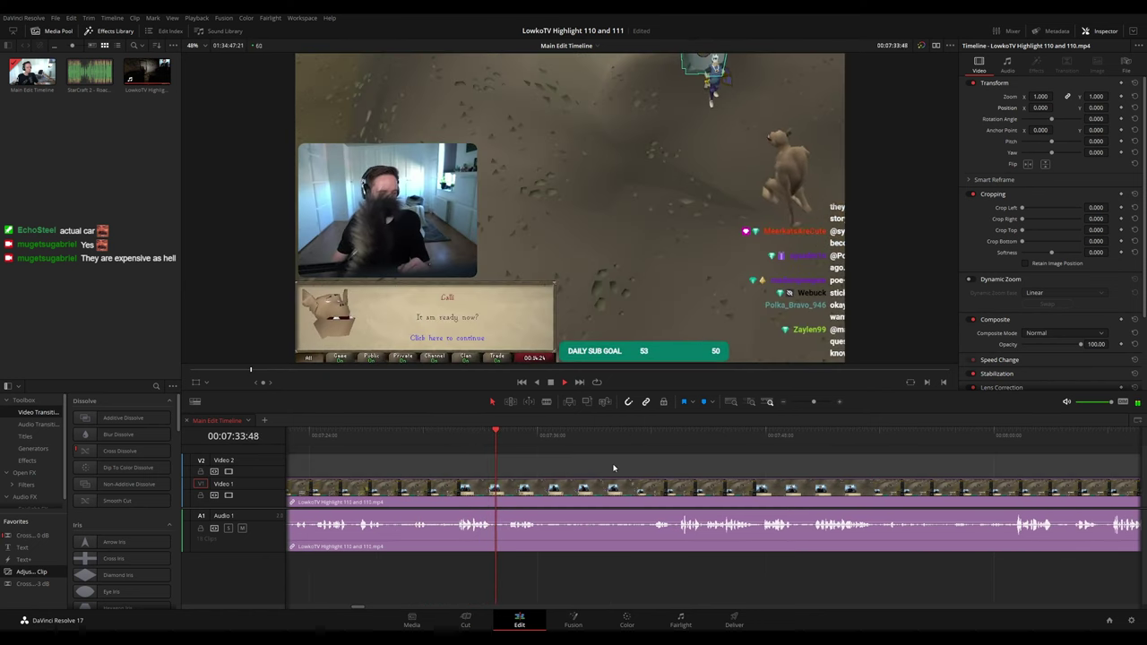
click(461, 439)
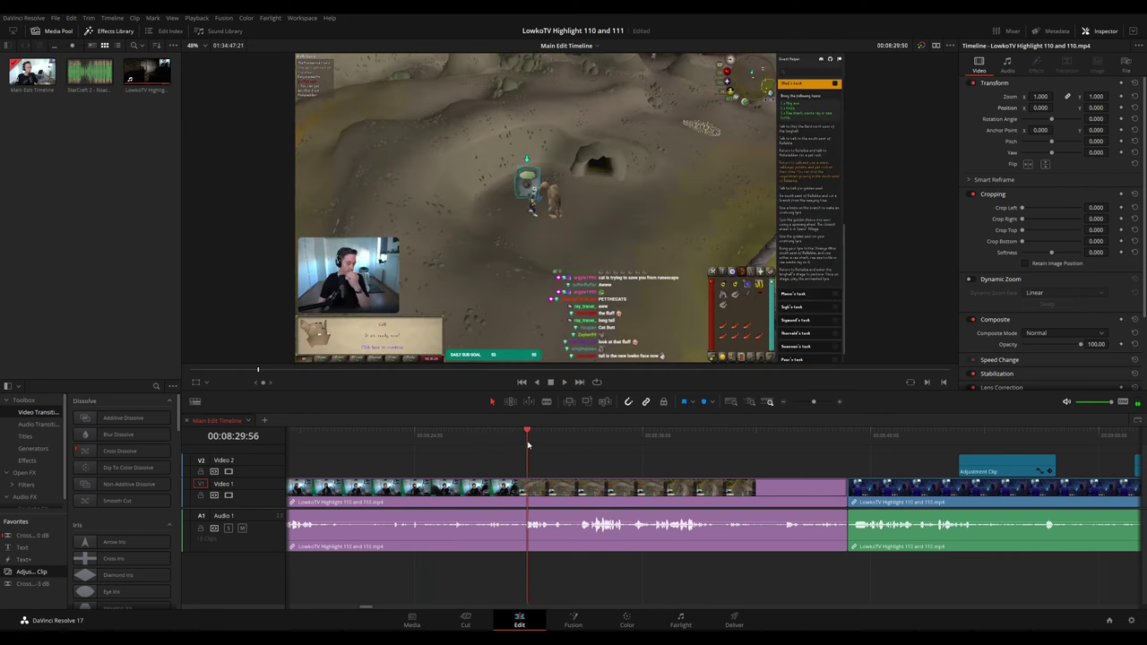
- Review the RuneScape footage from 00:08:29:56 across the next clip boundary, stopping at 00:08:51:32 just before the existing adjustment clips
click(612, 469)
drag(642, 468, 544, 460)
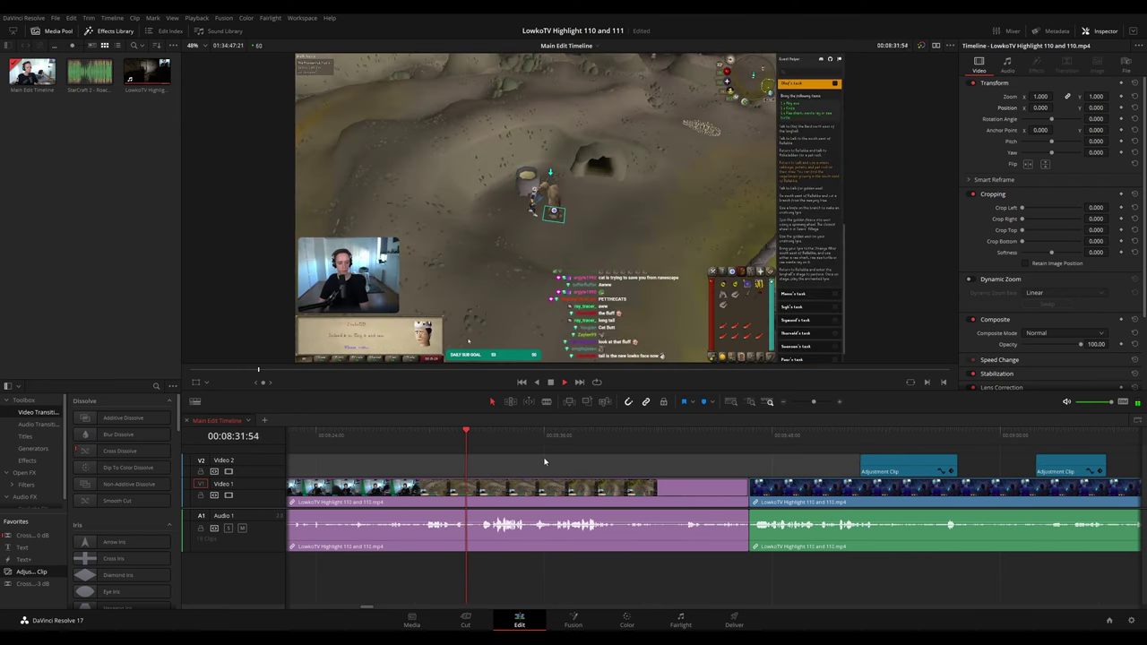
scroll(555, 458, right, 2)
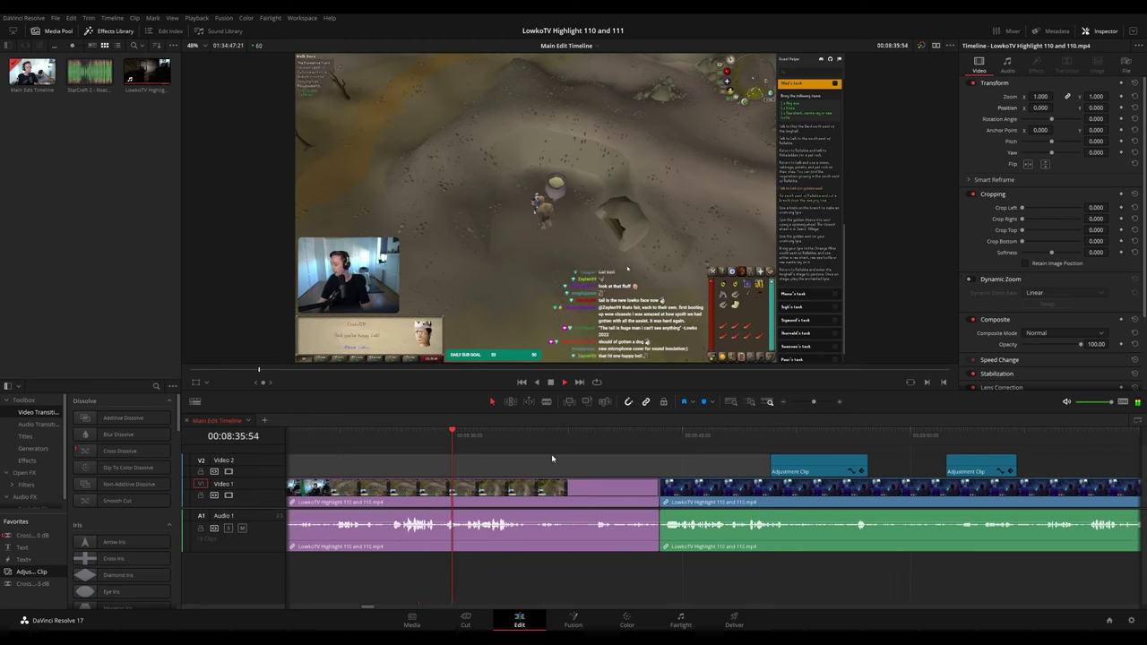
scroll(478, 451, right, 2)
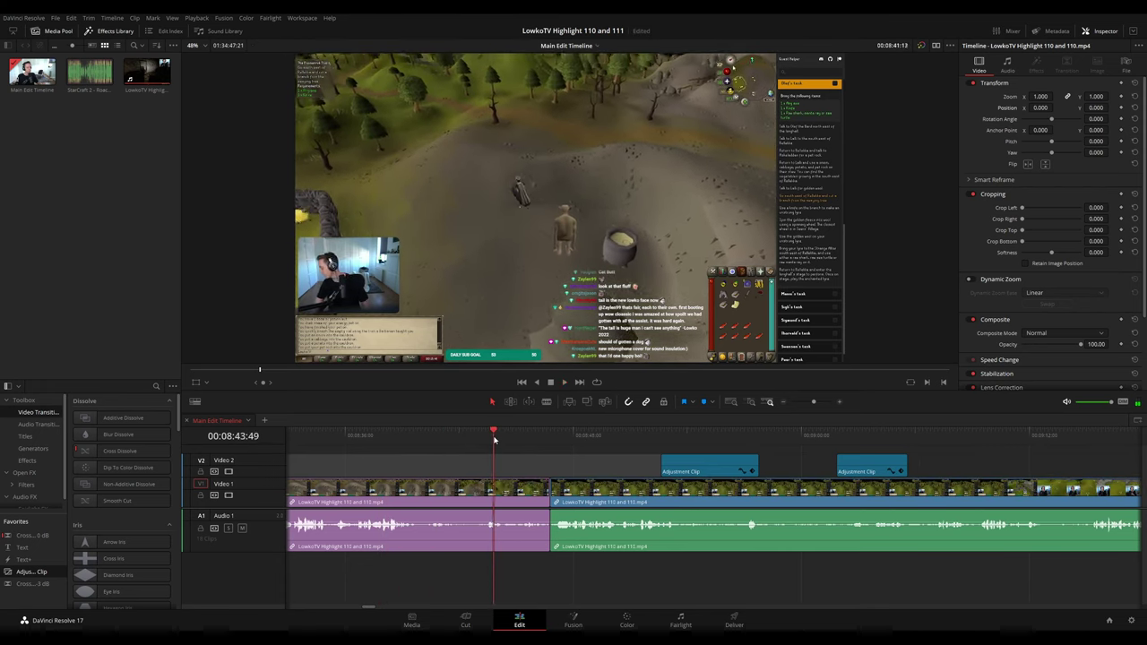
scroll(462, 448, right, 2)
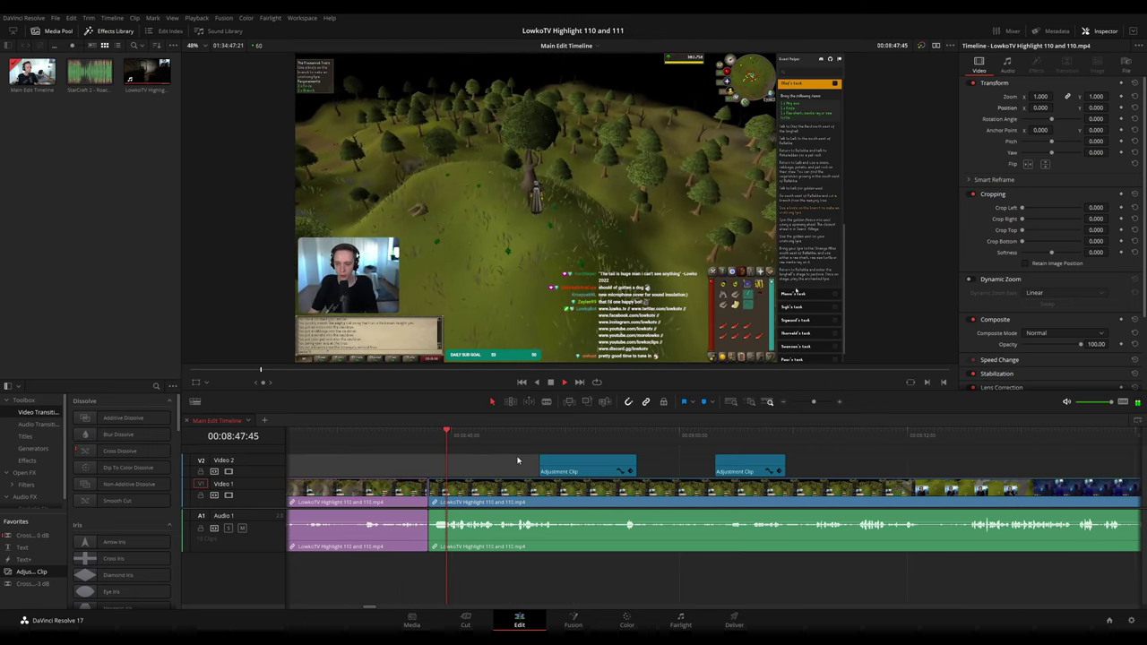
scroll(661, 465, right, 1)
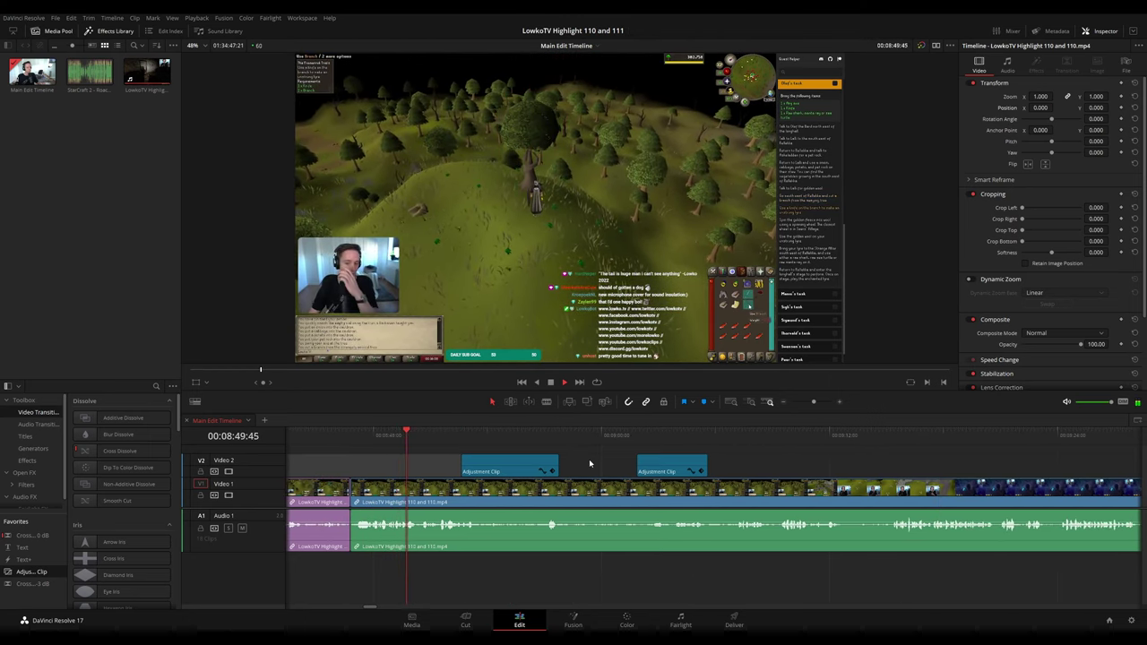
drag(593, 466, 575, 464)
key(ctrl+b)
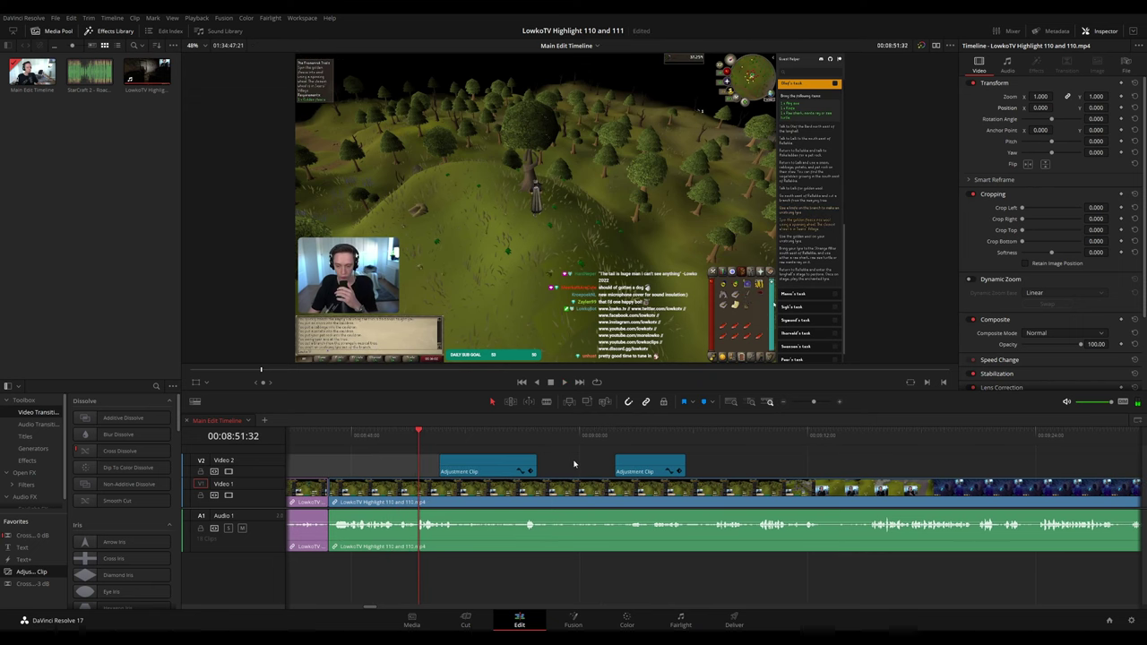
- Extend the start of the second webcam zoom adjustment clip back to about 00:09:01:10 and play the change through
scroll(575, 464, right, 1)
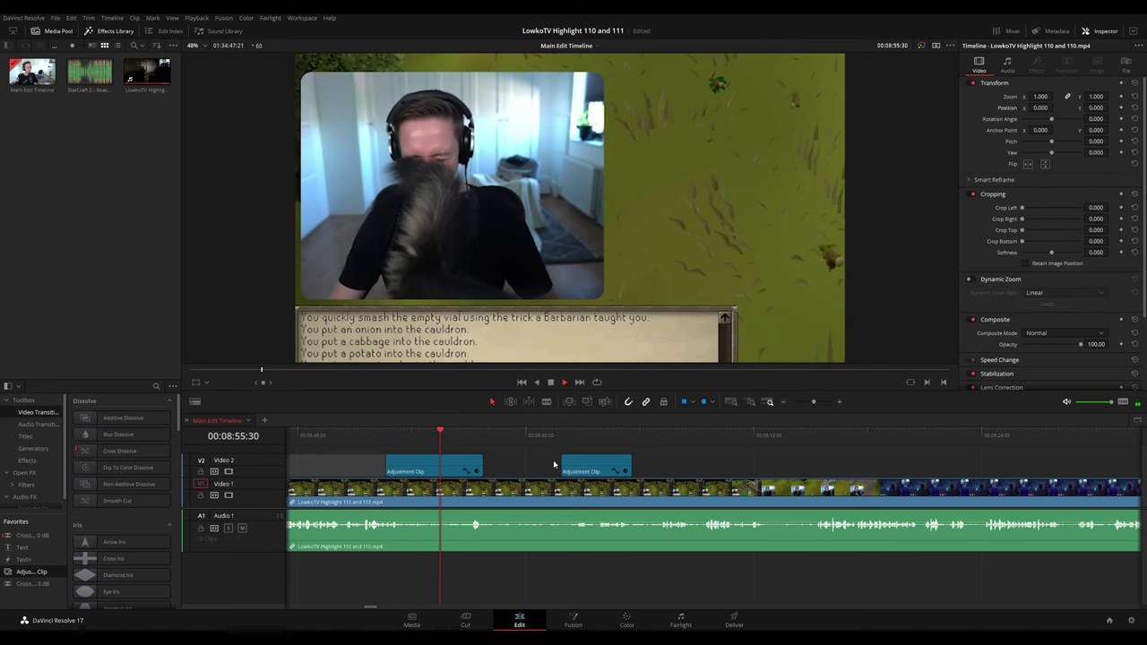
scroll(484, 462, right, 1)
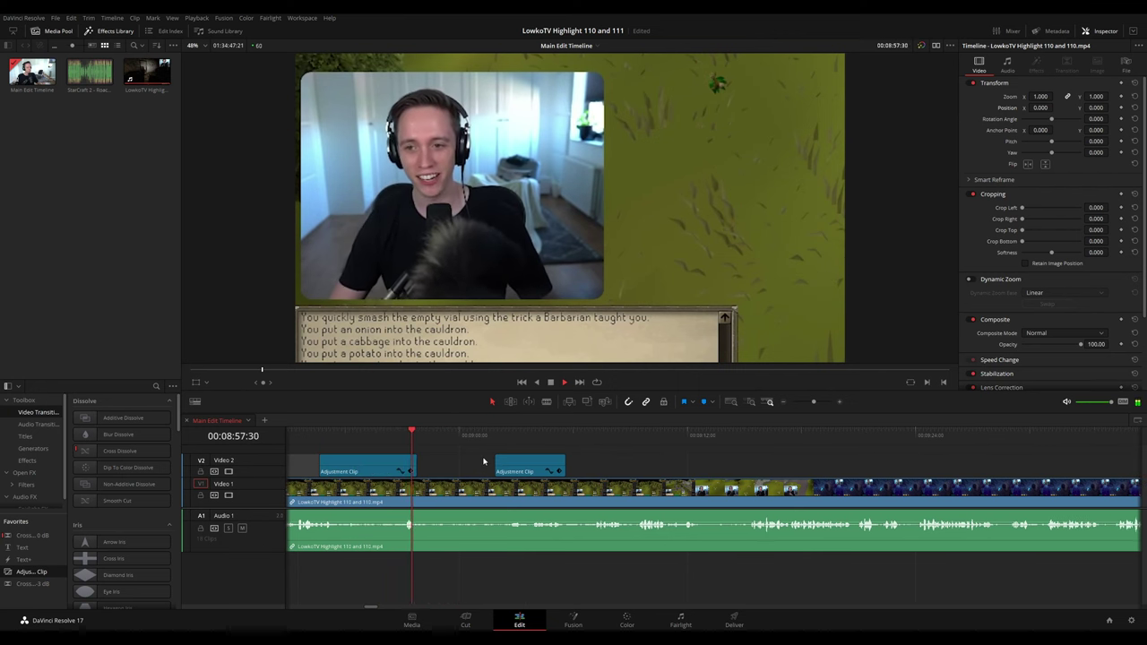
scroll(537, 457, right, 2)
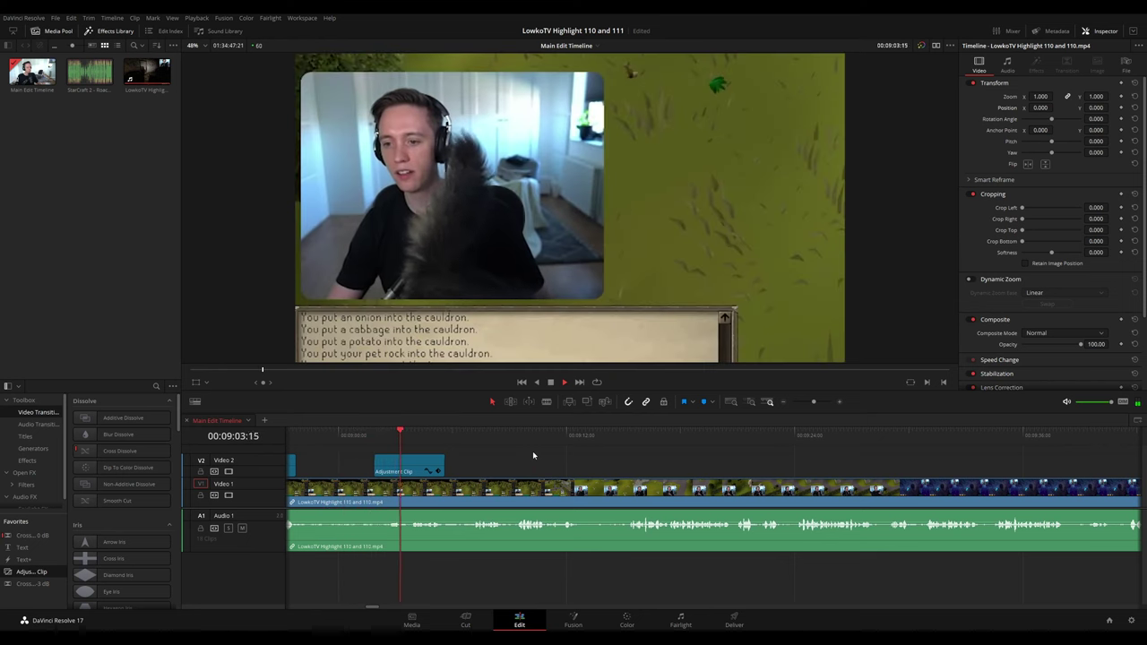
click(363, 439)
drag(363, 439, 362, 465)
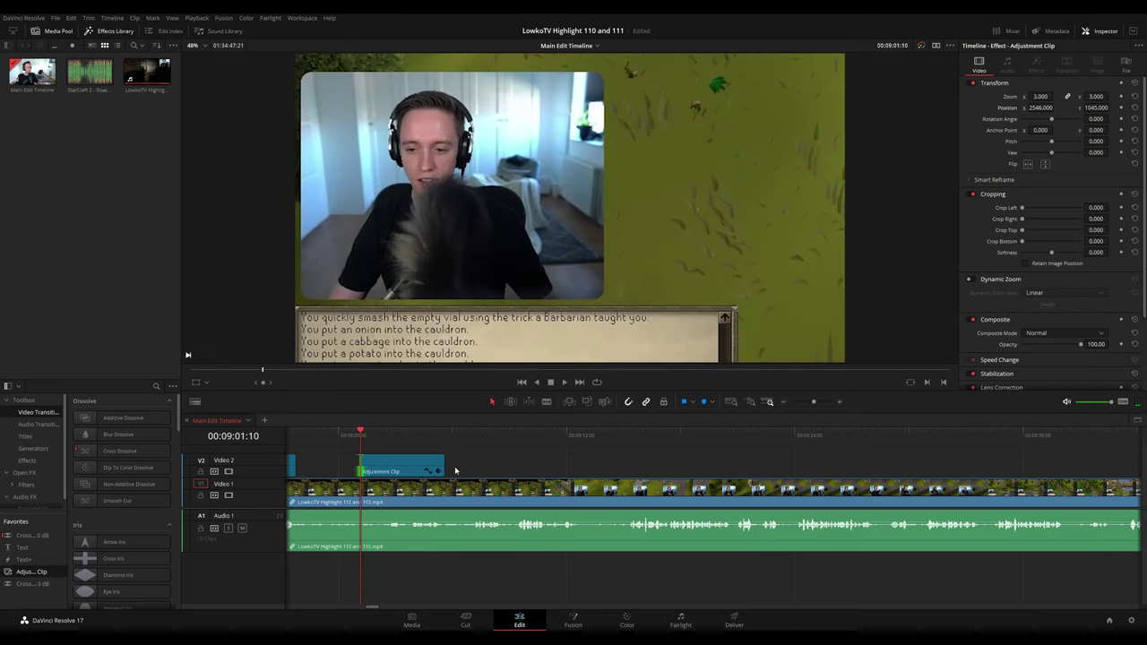
click(522, 464)
key(space)
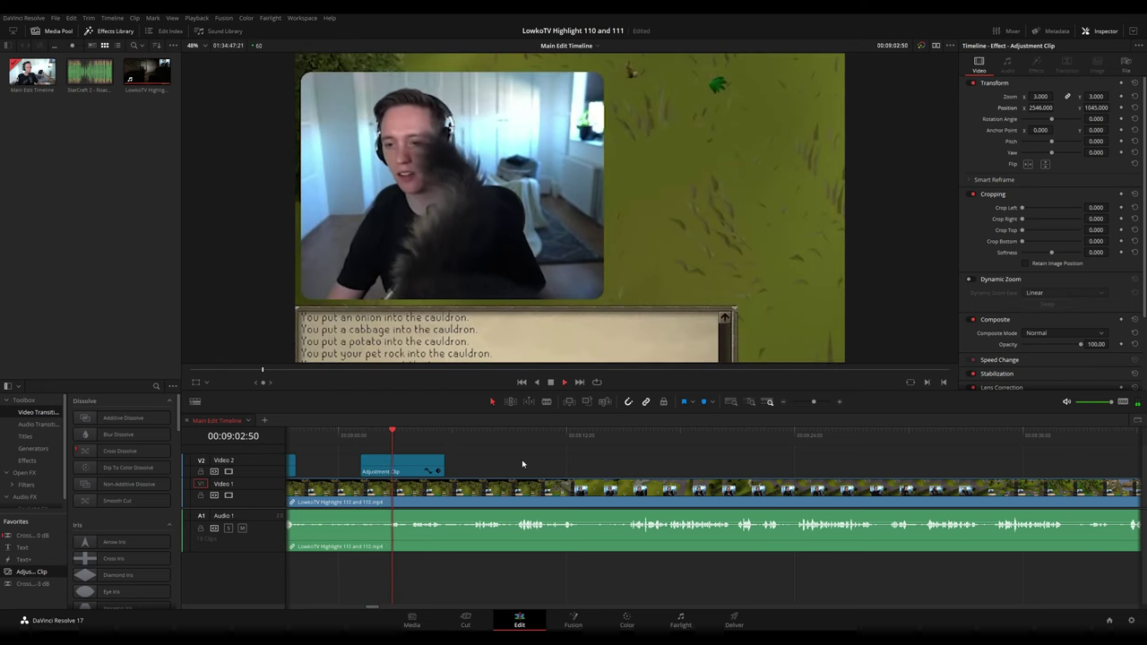
- Review the RuneScape footage after the adjustment clip and the enlarged webcam section, from about 00:09:03 to 00:09:27
drag(540, 467, 489, 465)
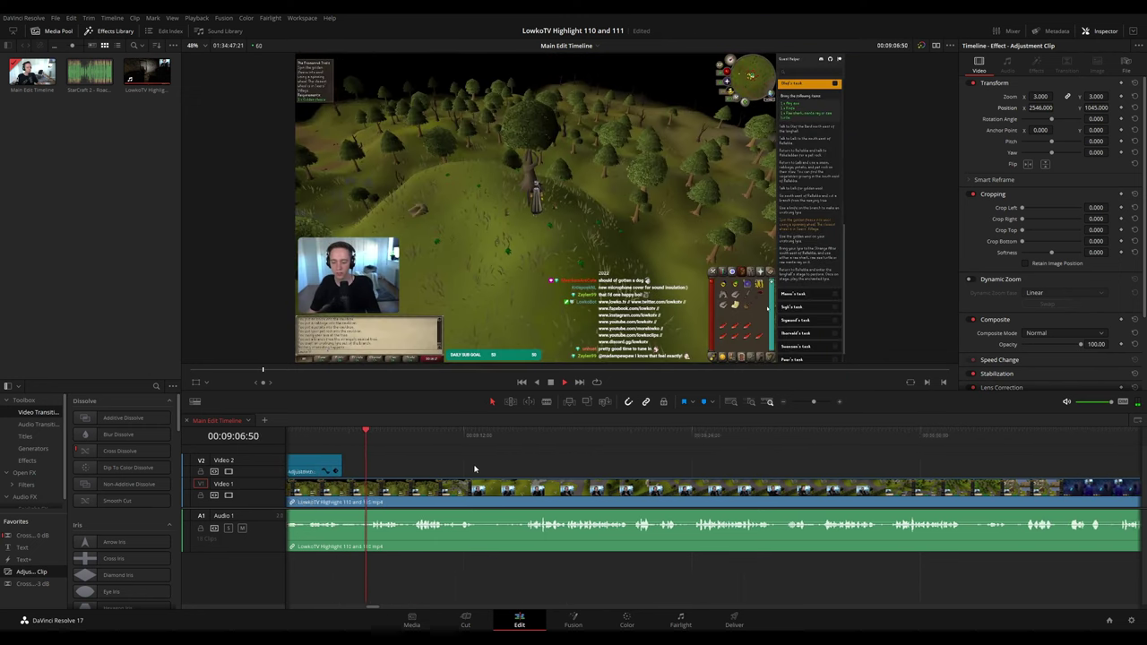
scroll(486, 465, right, 3)
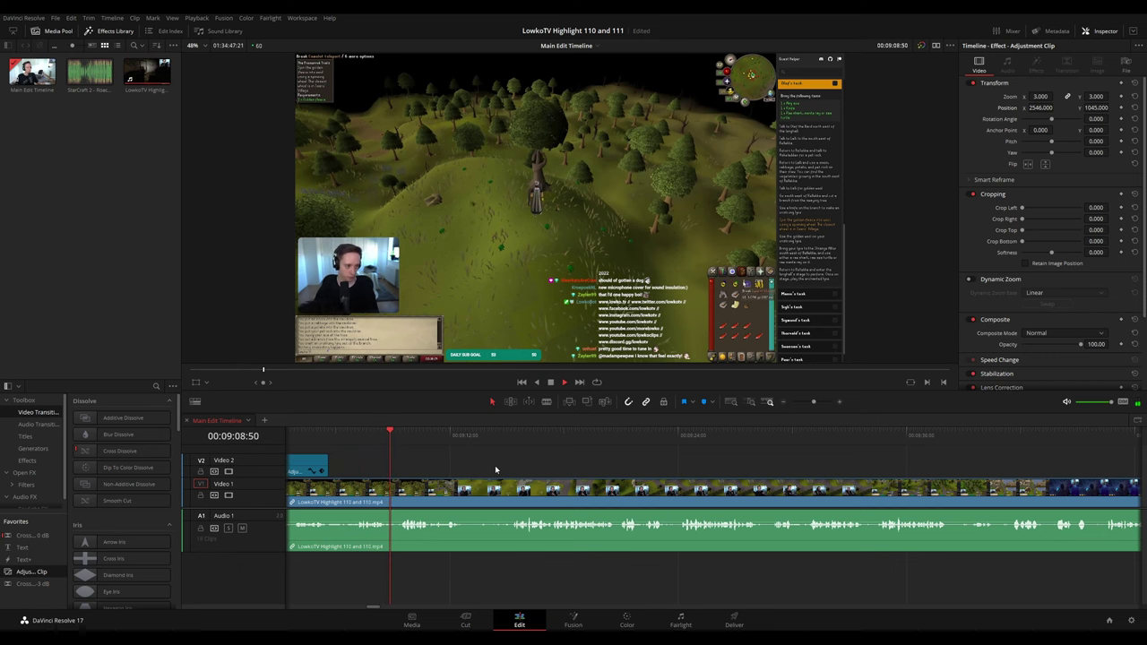
scroll(433, 470, right, 4)
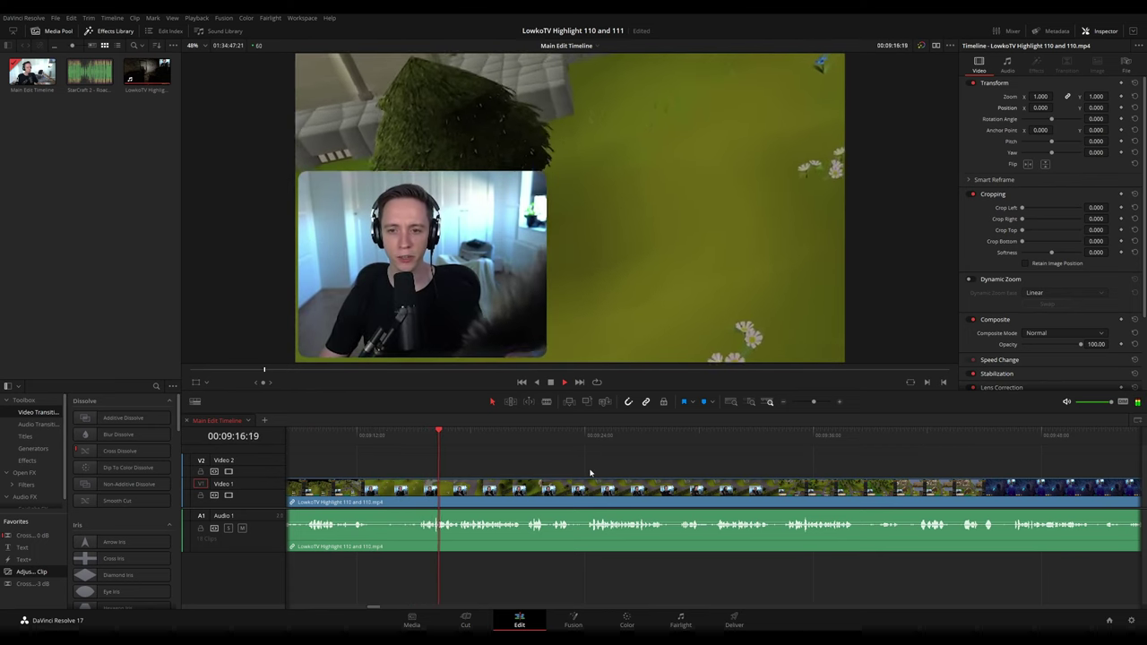
drag(587, 473, 517, 464)
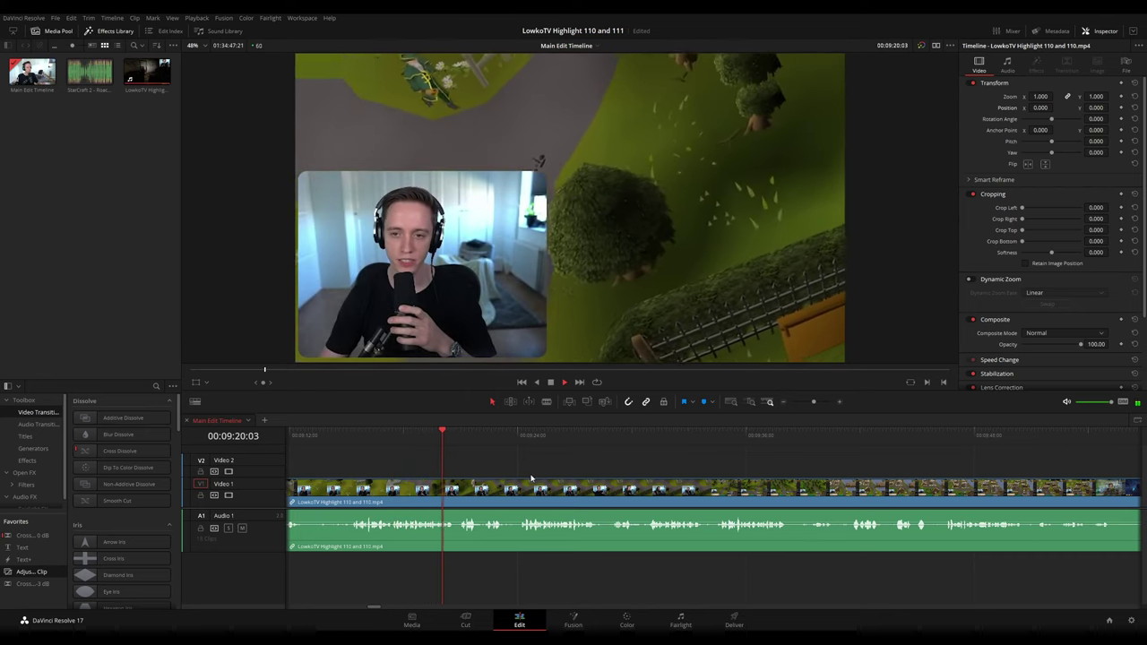
scroll(525, 465, right, 2)
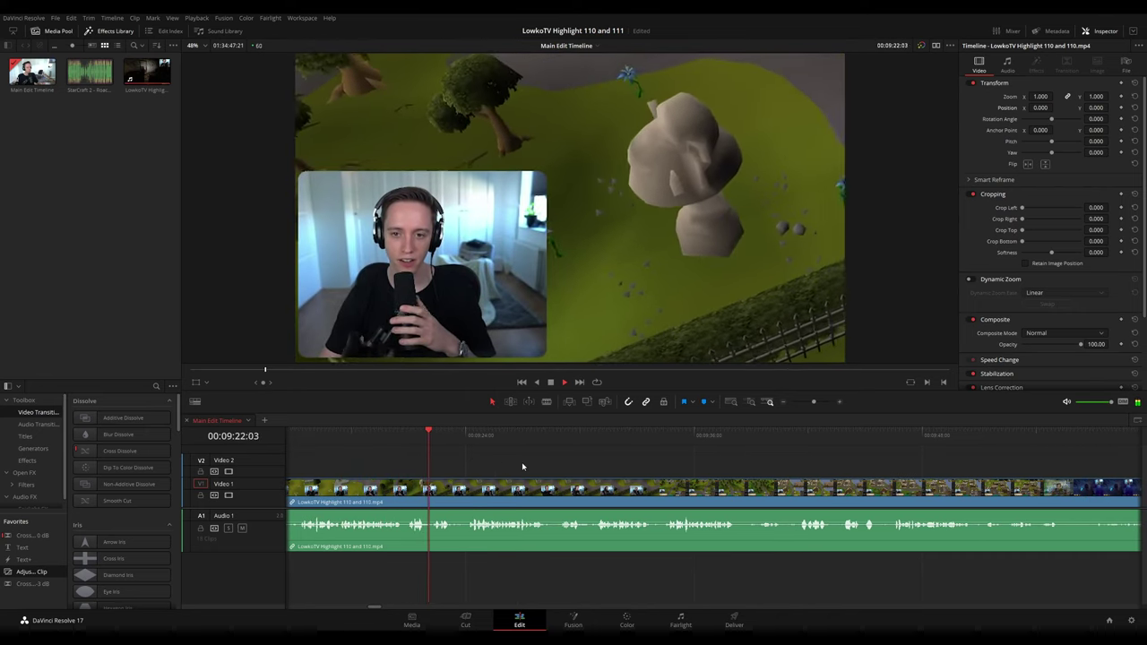
scroll(522, 466, right, 2)
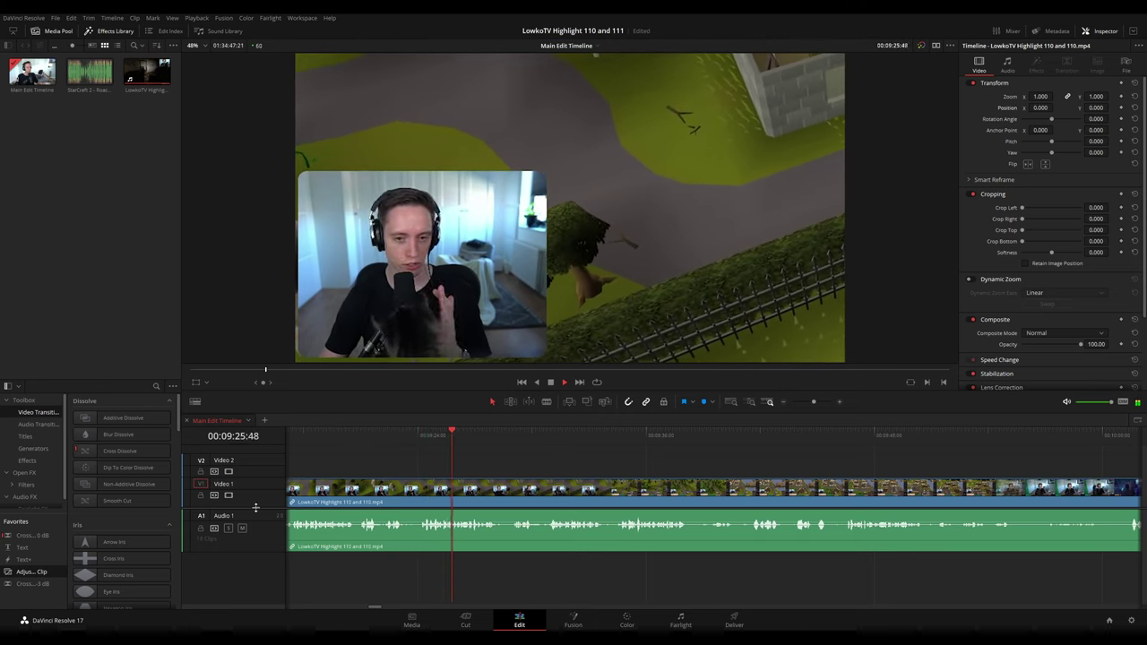
scroll(255, 508, up, 1)
scroll(648, 473, right, 3)
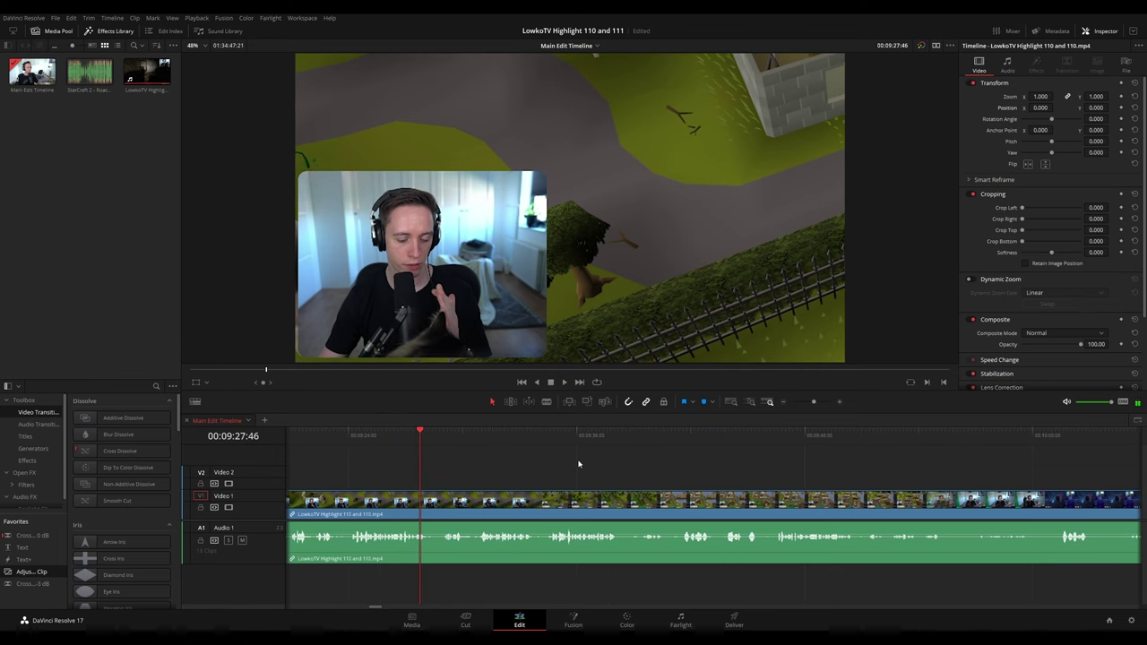
- Review the footage from about 00:09:27 through the RuneScape town and into the full-screen webcam shot at about 00:10:02
scroll(578, 463, right, 2)
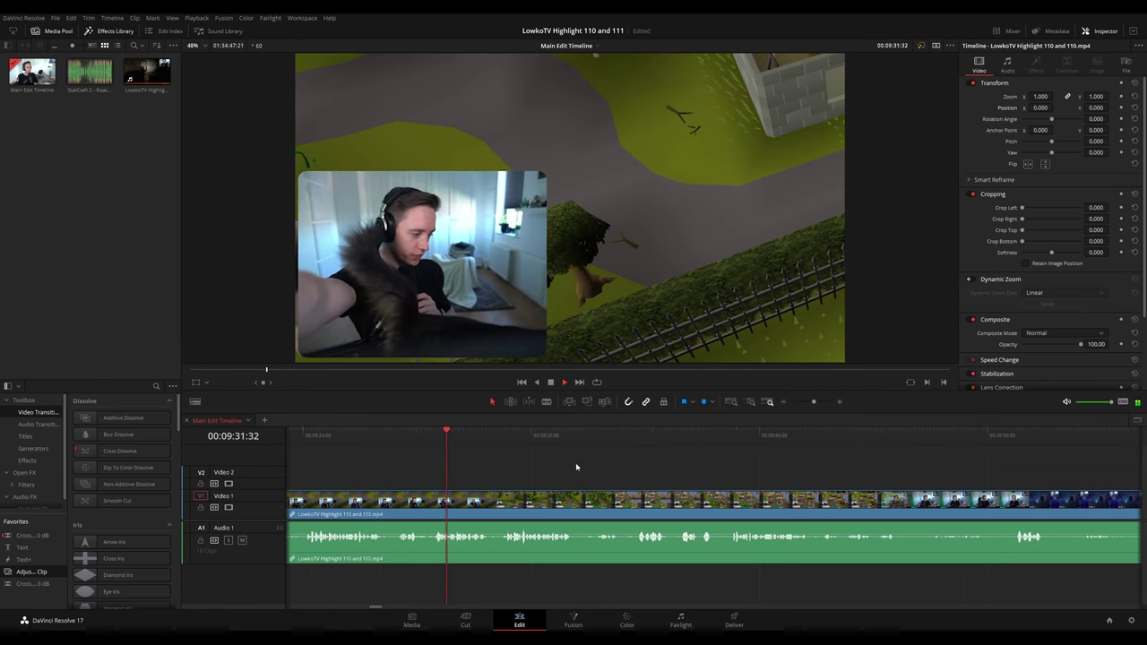
scroll(574, 465, right, 3)
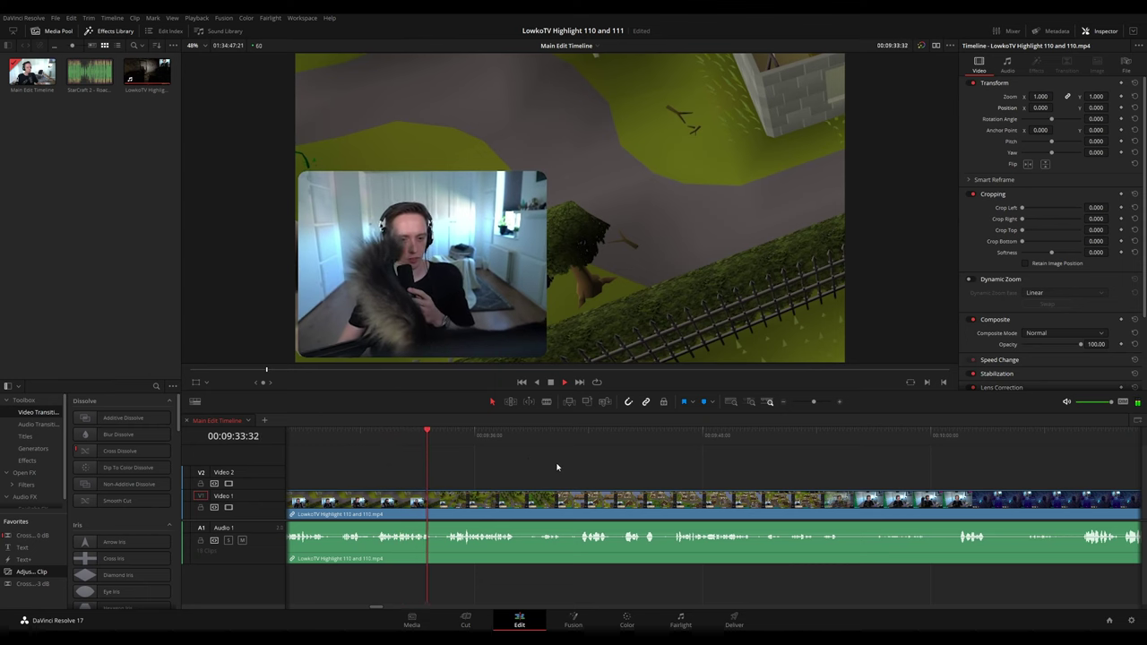
scroll(572, 466, right, 2)
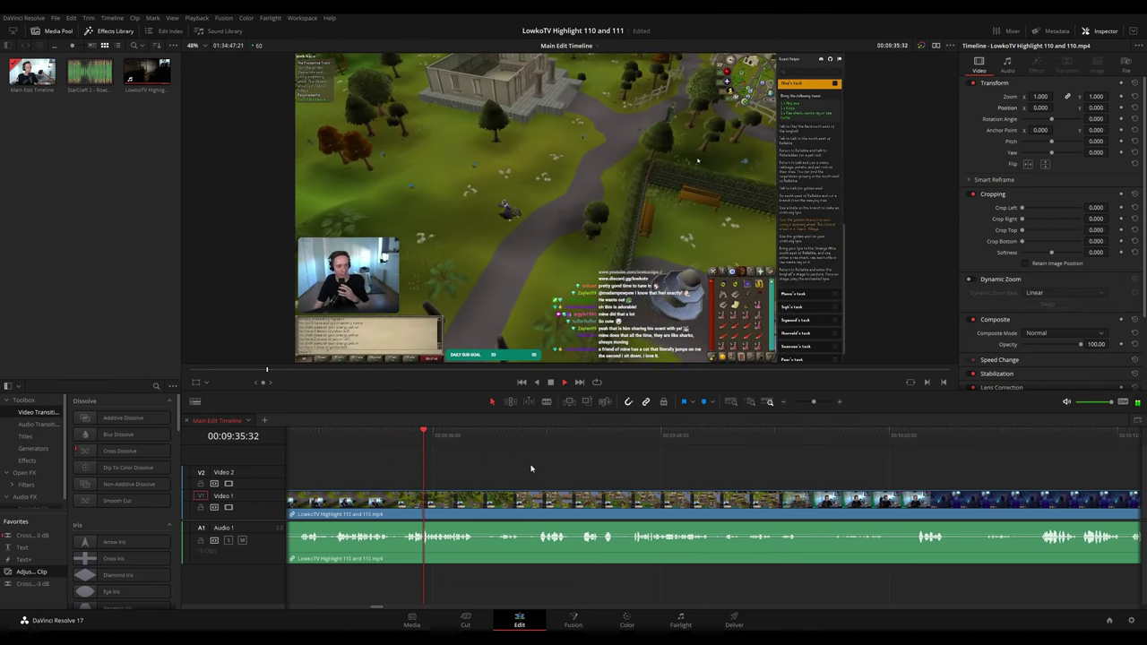
scroll(537, 467, right, 2)
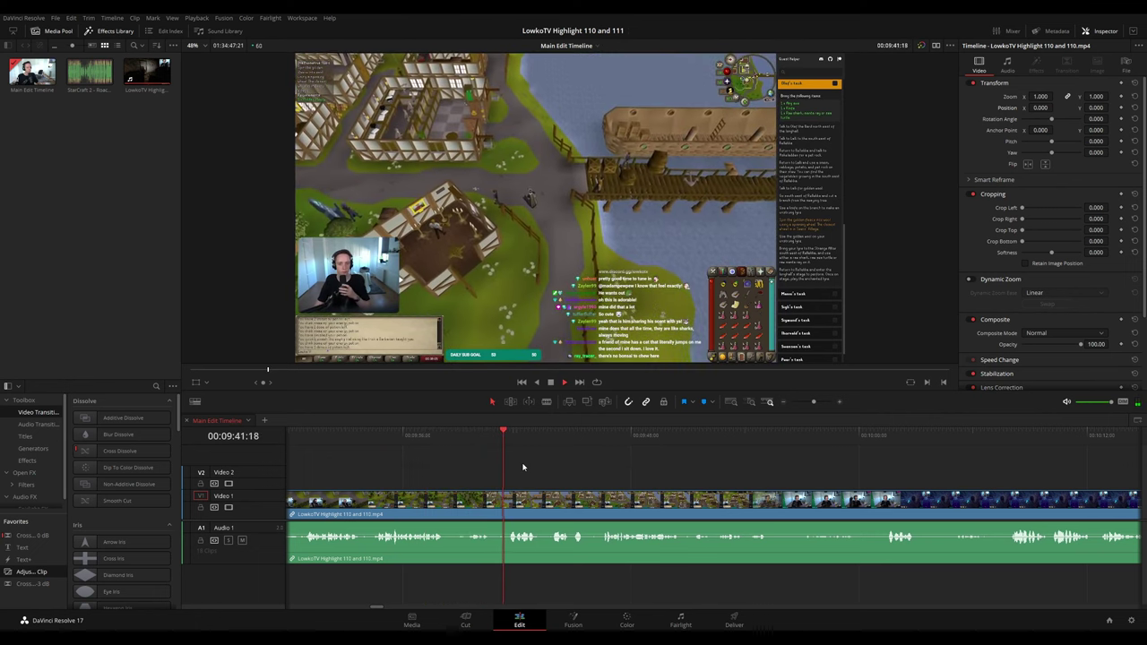
scroll(560, 474, right, 4)
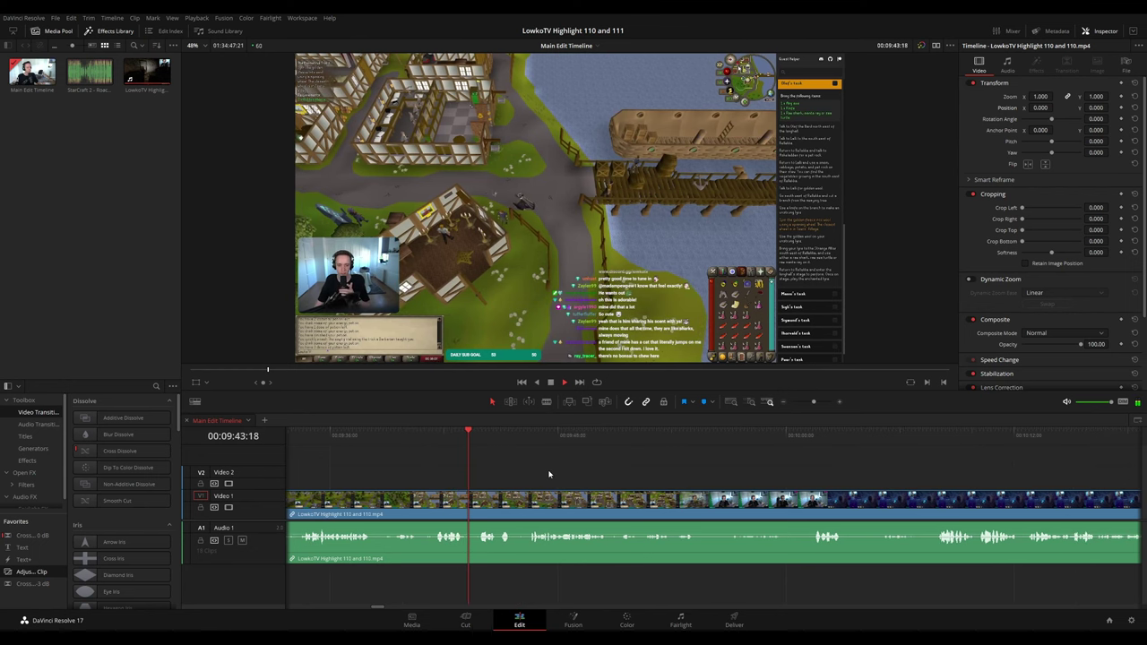
scroll(575, 474, right, 3)
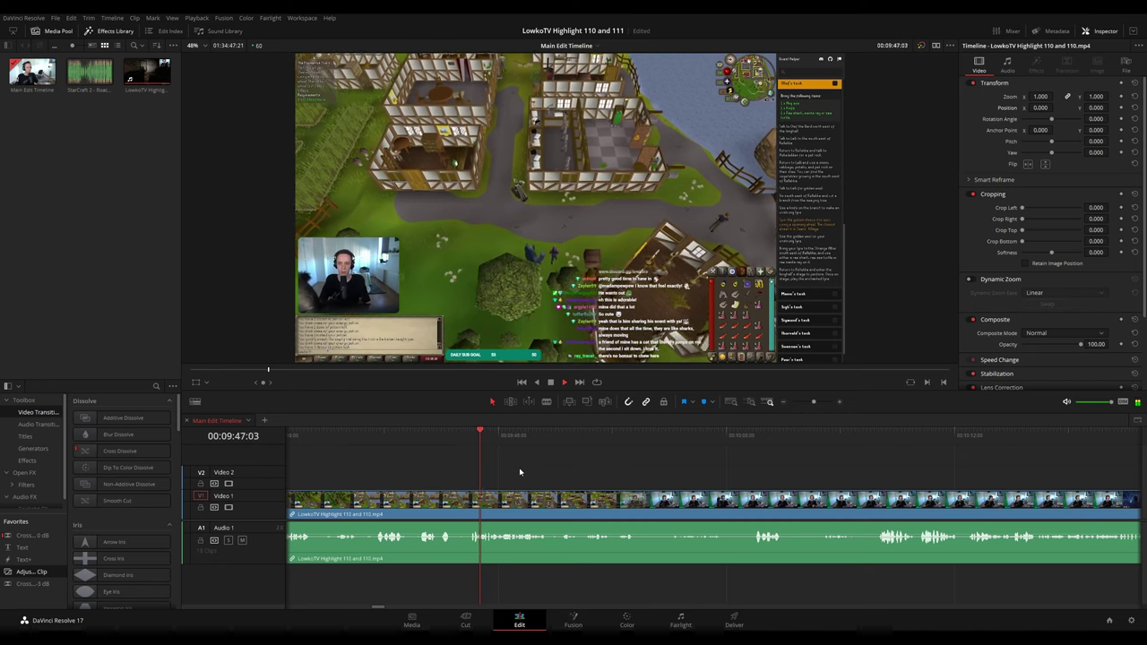
scroll(555, 476, right, 4)
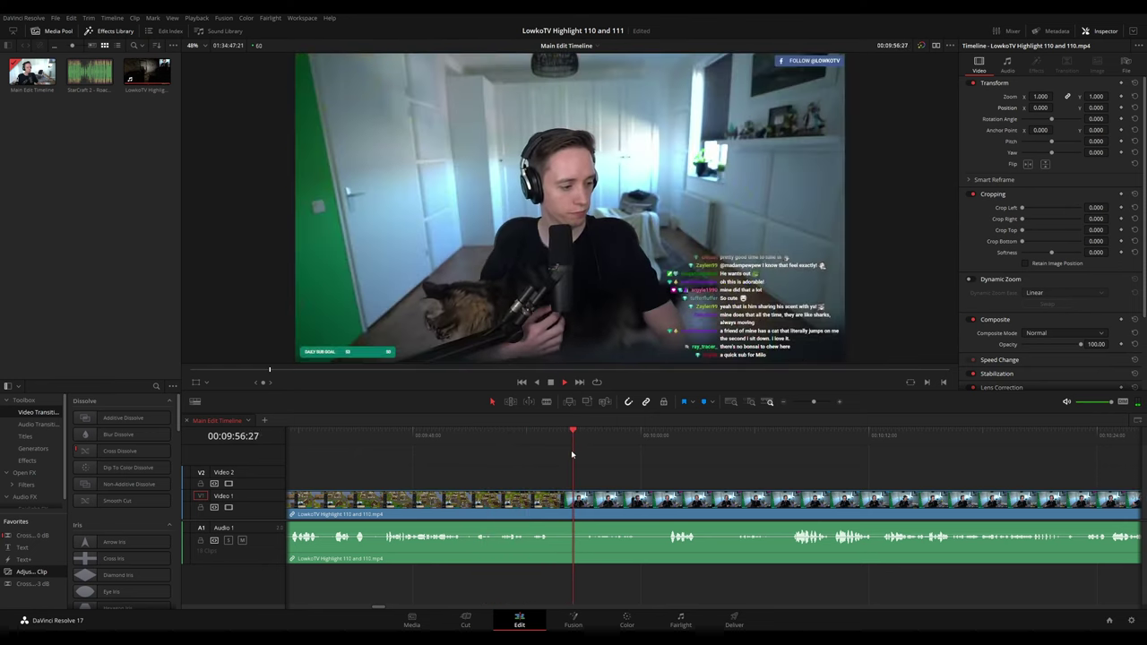
drag(684, 477, 493, 438)
drag(575, 462, 497, 457)
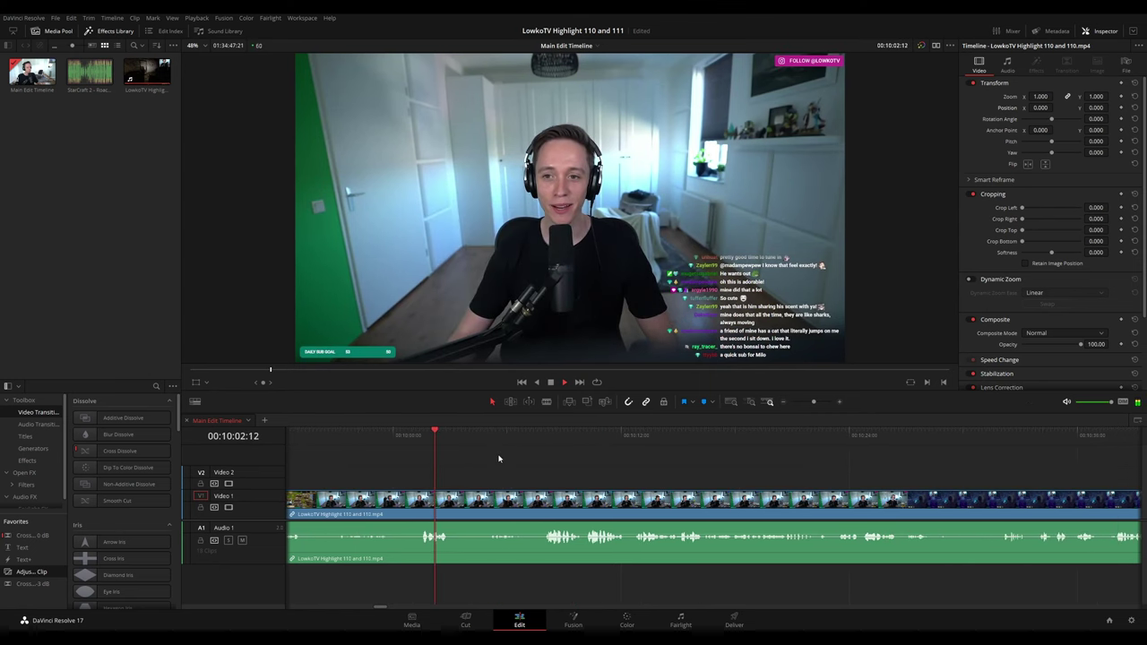
- Cut the webcam clip at about 00:10:03 and 00:10:05 and ripple delete the section between the cuts
key(b)
click(455, 499)
click(486, 435)
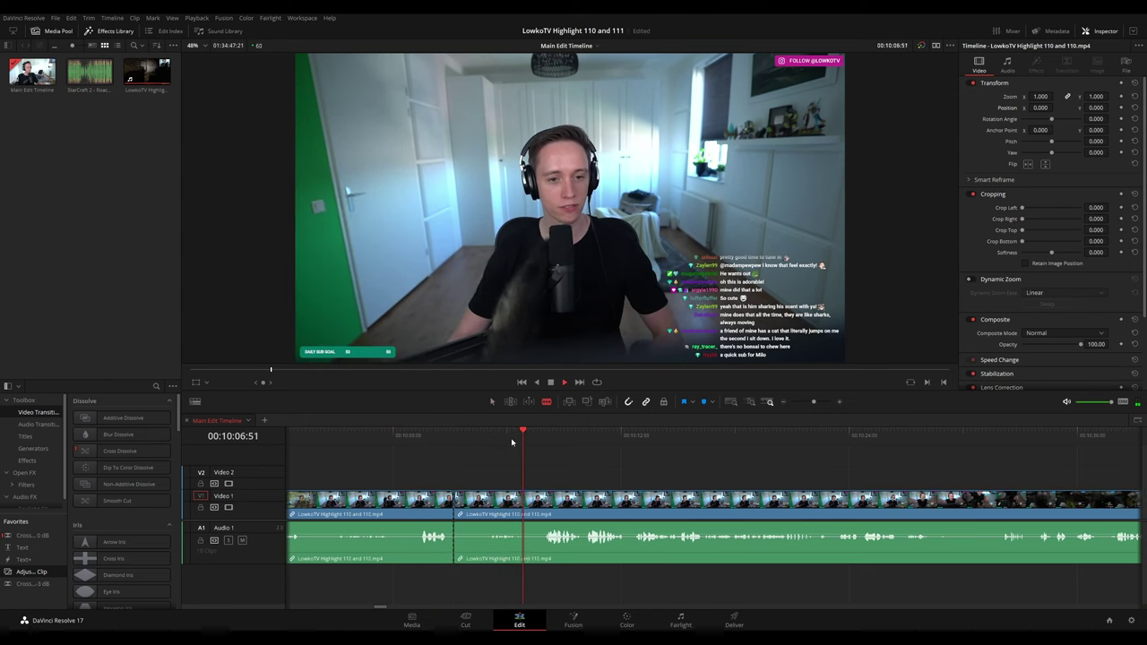
click(487, 499)
key(a)
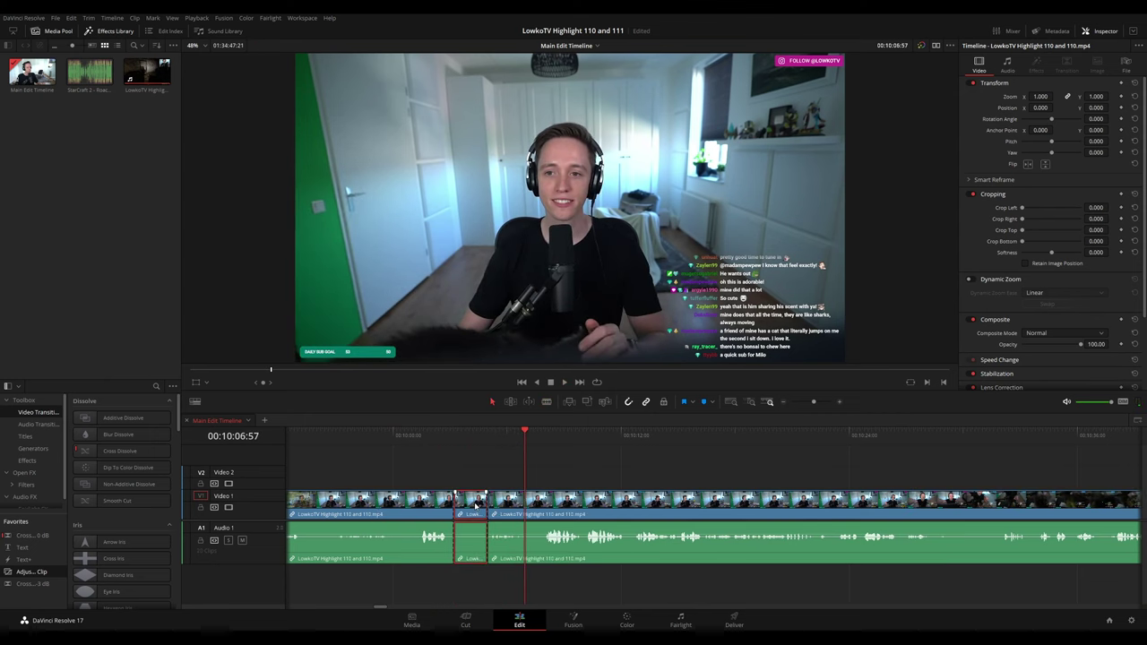
key(Delete)
- Add the 0 dB audio cross fade to the cut at about 00:10:03 and play across it
drag(32, 534, 393, 519)
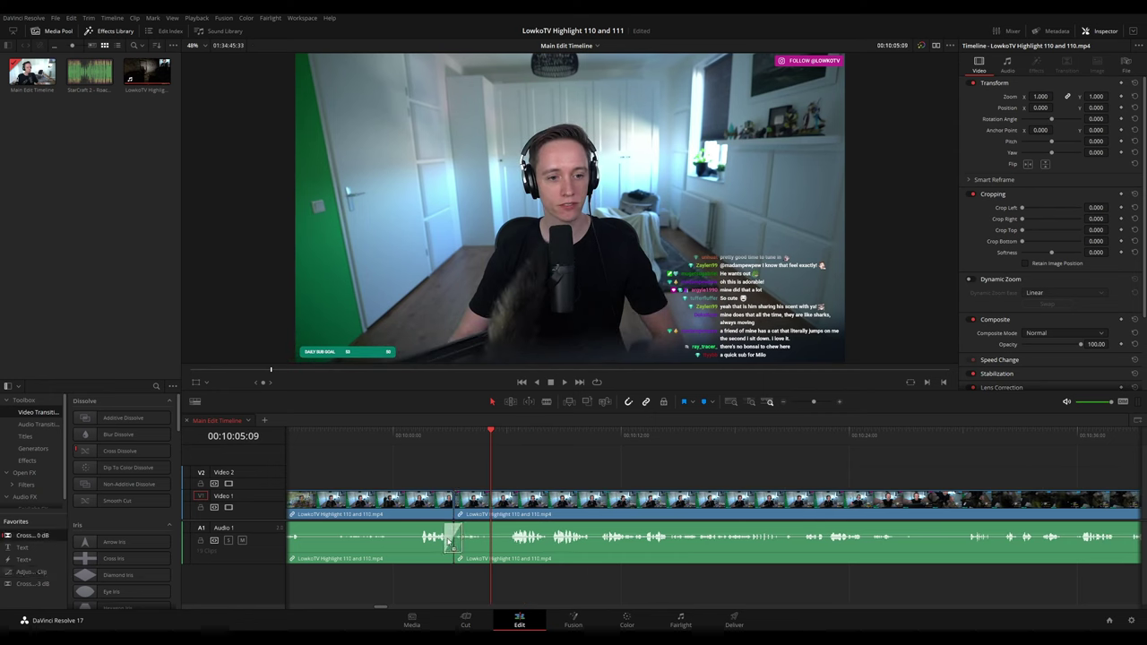
click(427, 436)
key(space)
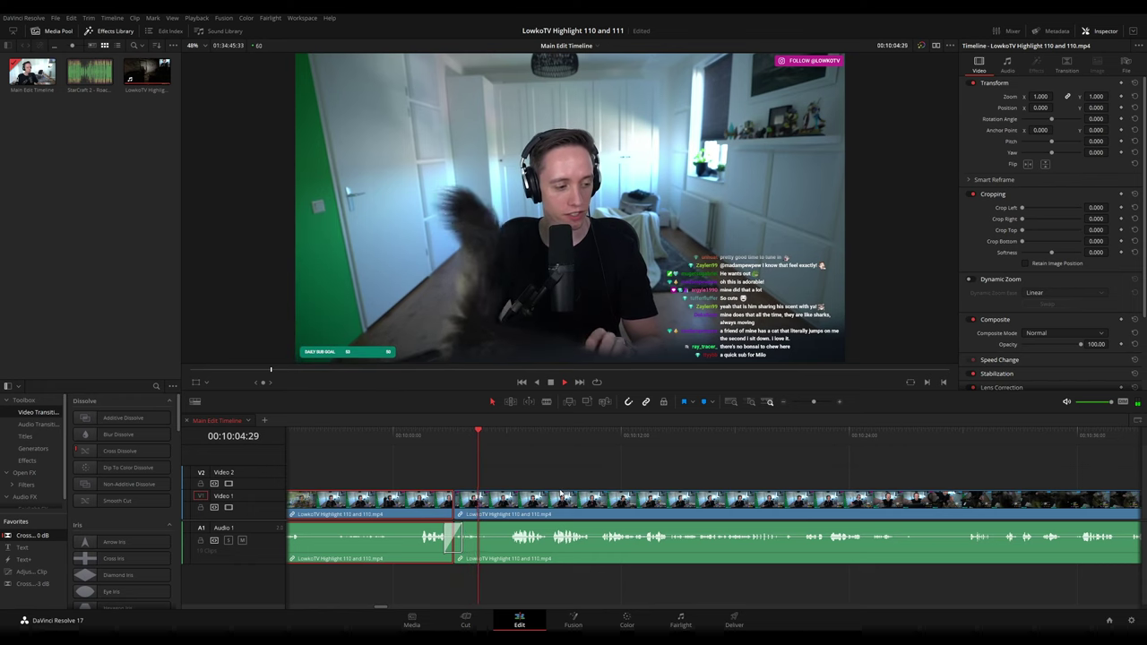
- Cut out the short quiet section ending at about 00:10:06:00 in the webcam clip and close the gap
key(b)
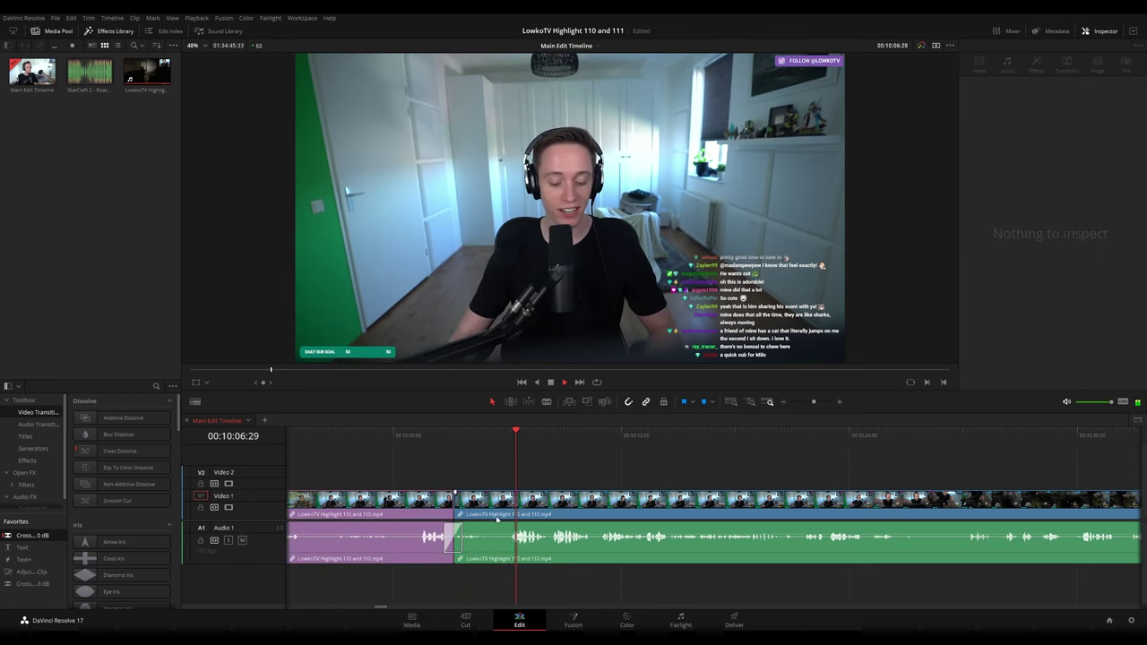
click(497, 512)
click(509, 508)
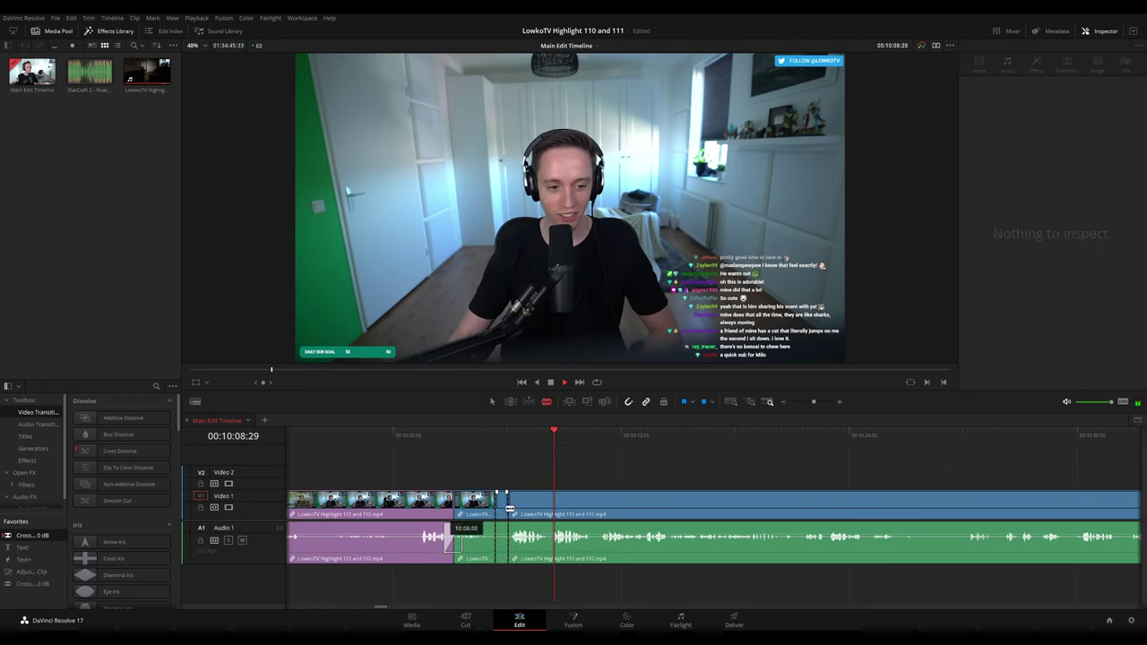
key(a)
click(502, 508)
key(Delete)
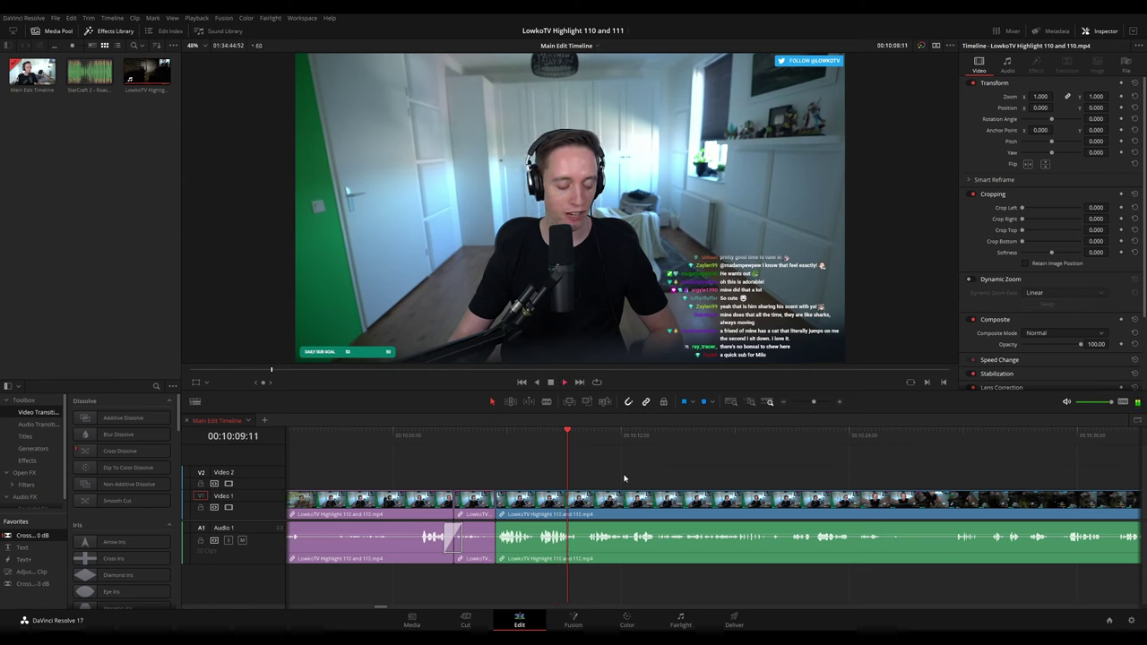
- Review the full-screen webcam footage with the subscription alert and the cat close-up, from about 00:10:09 to 00:10:34
drag(700, 479, 553, 465)
scroll(553, 466, right, 2)
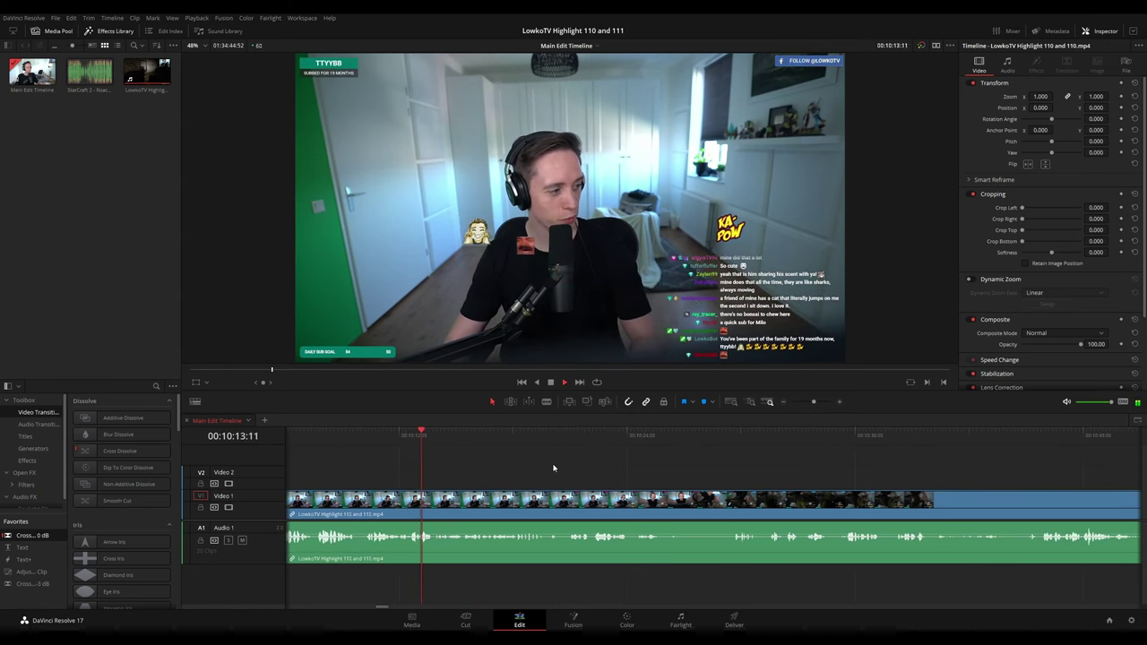
scroll(586, 466, right, 1)
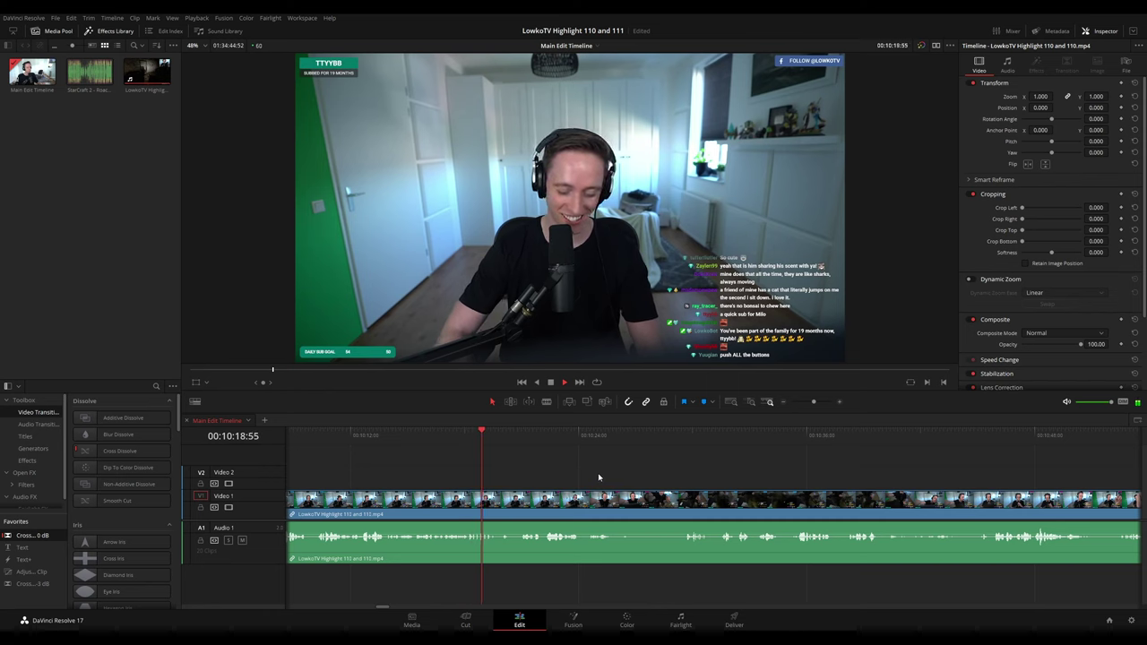
scroll(536, 466, right, 1)
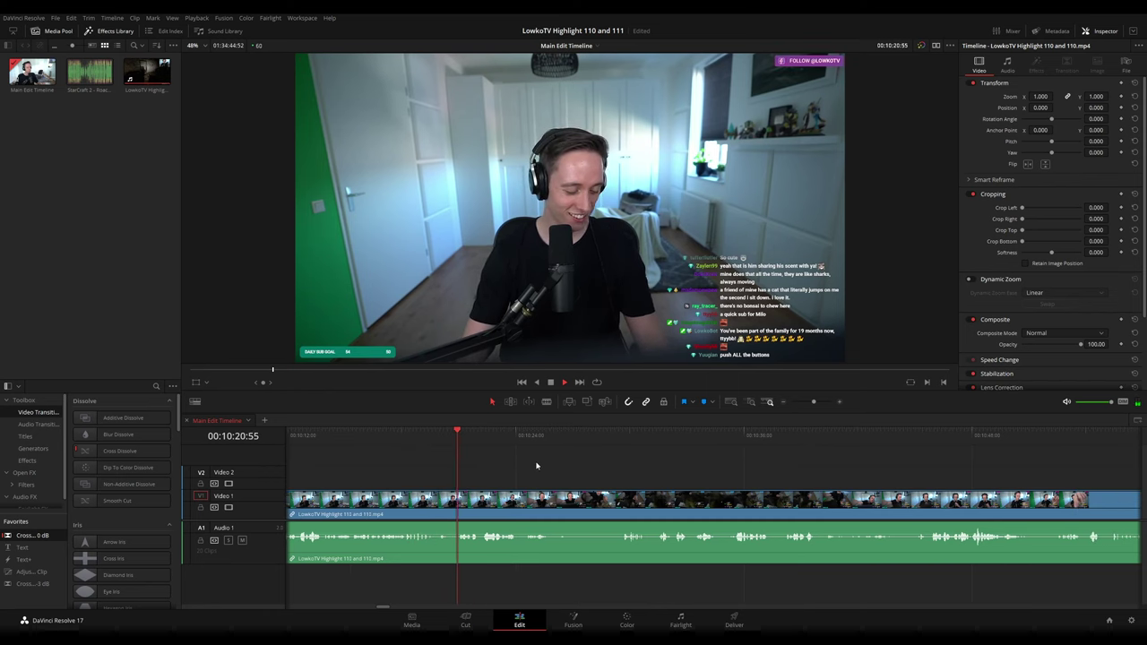
scroll(542, 460, right, 1)
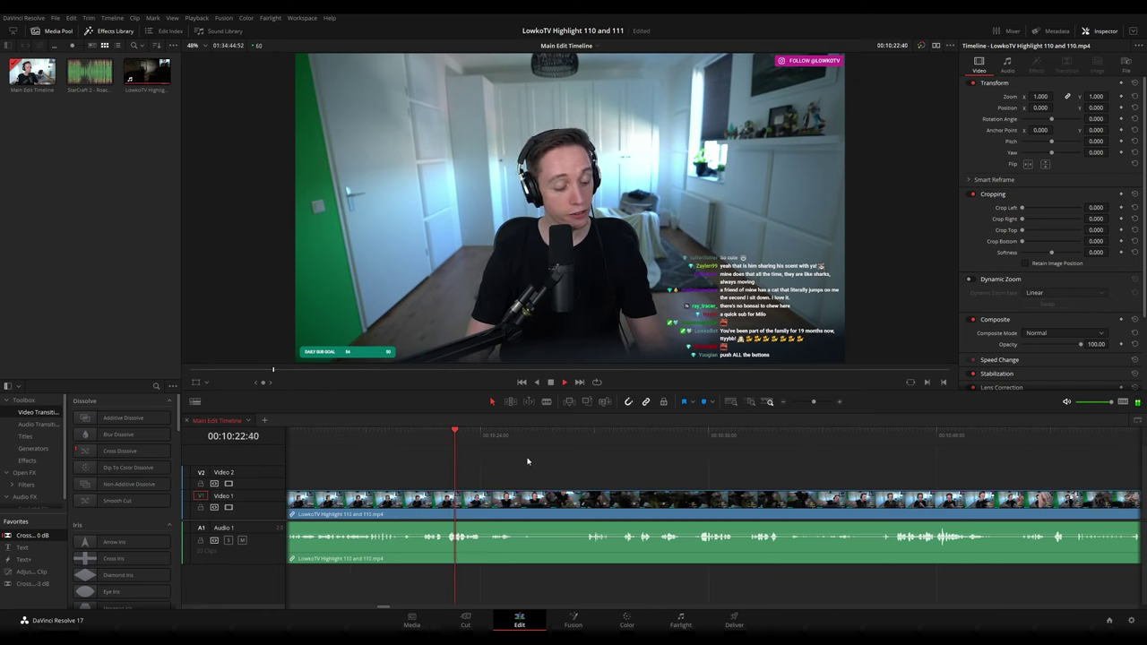
scroll(570, 466, right, 1)
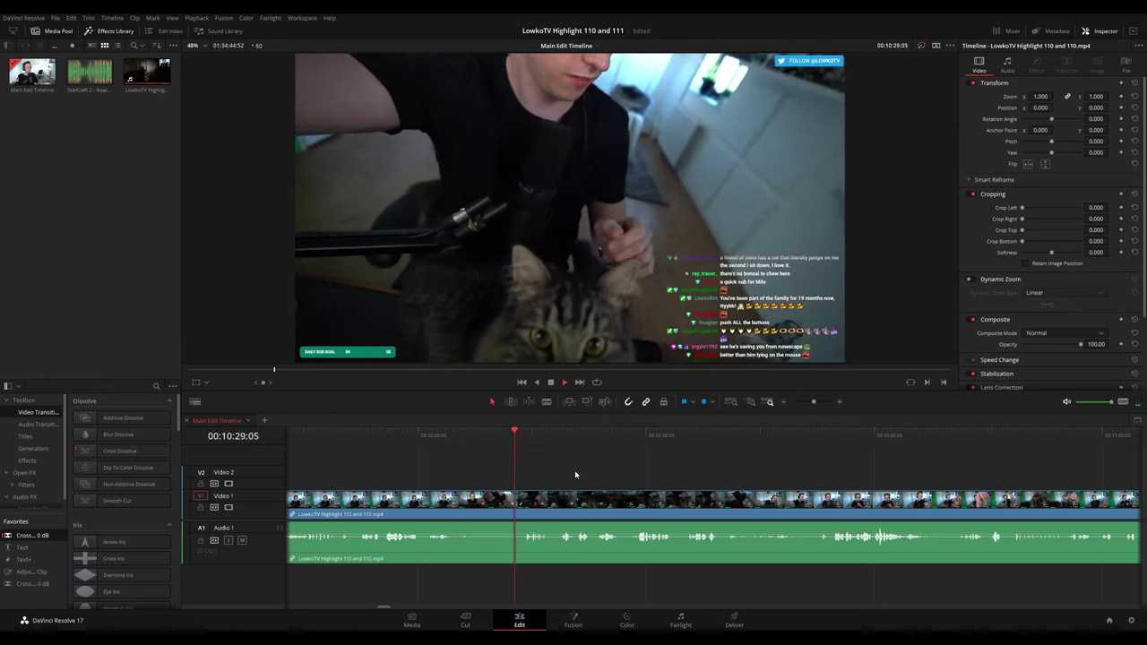
scroll(572, 465, right, 2)
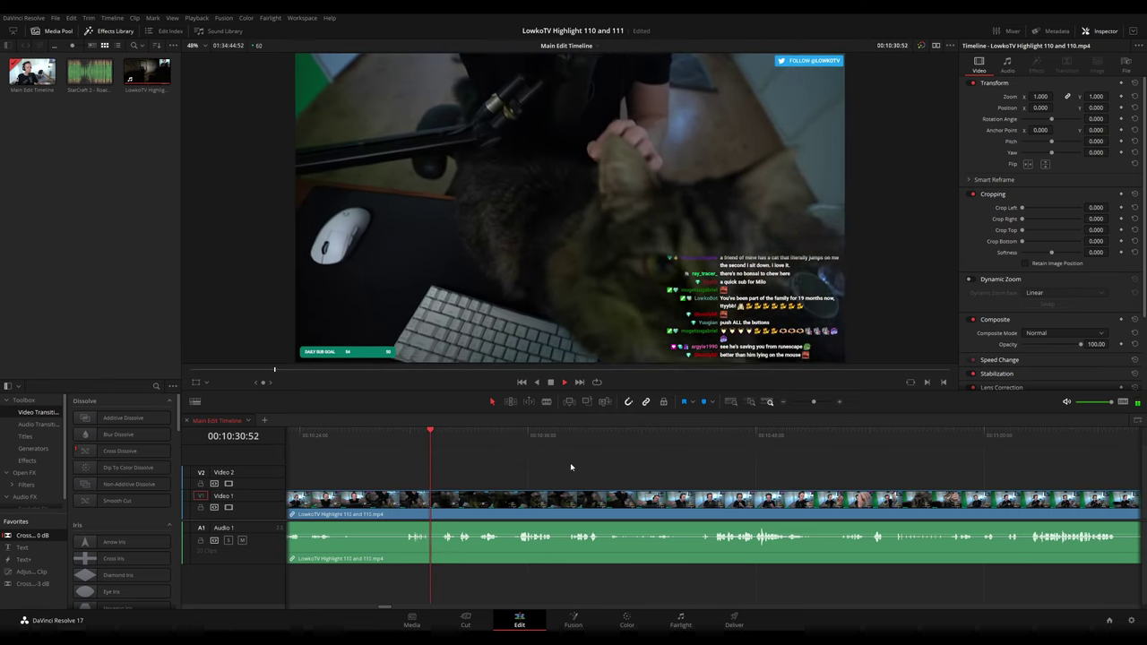
scroll(553, 459, right, 1)
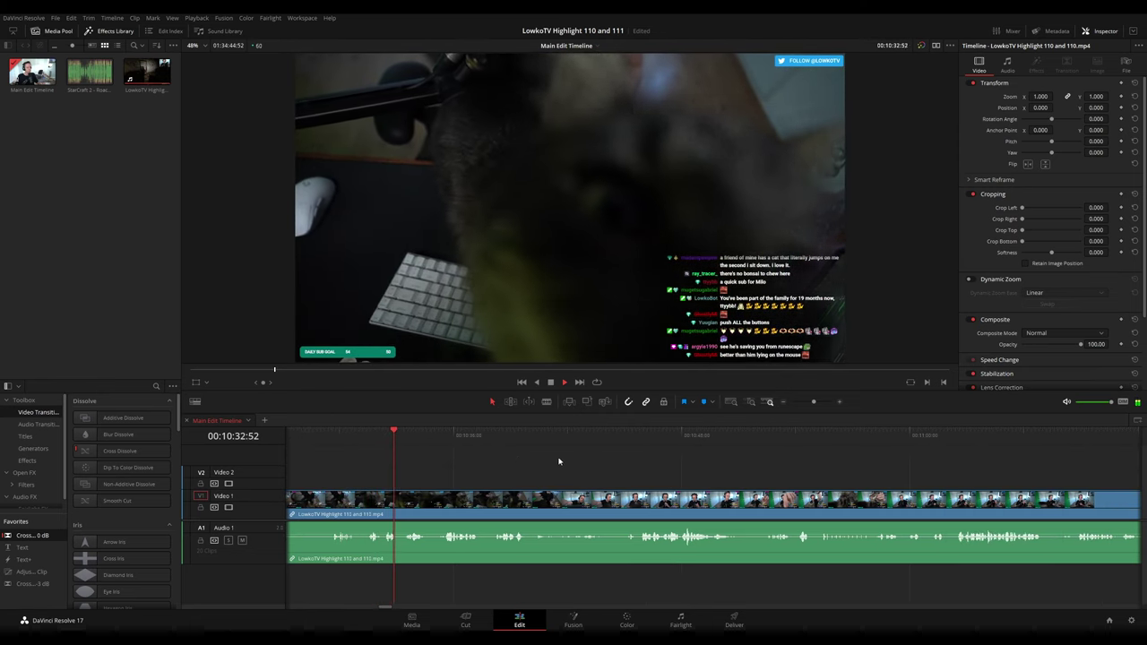
scroll(537, 459, right, 1)
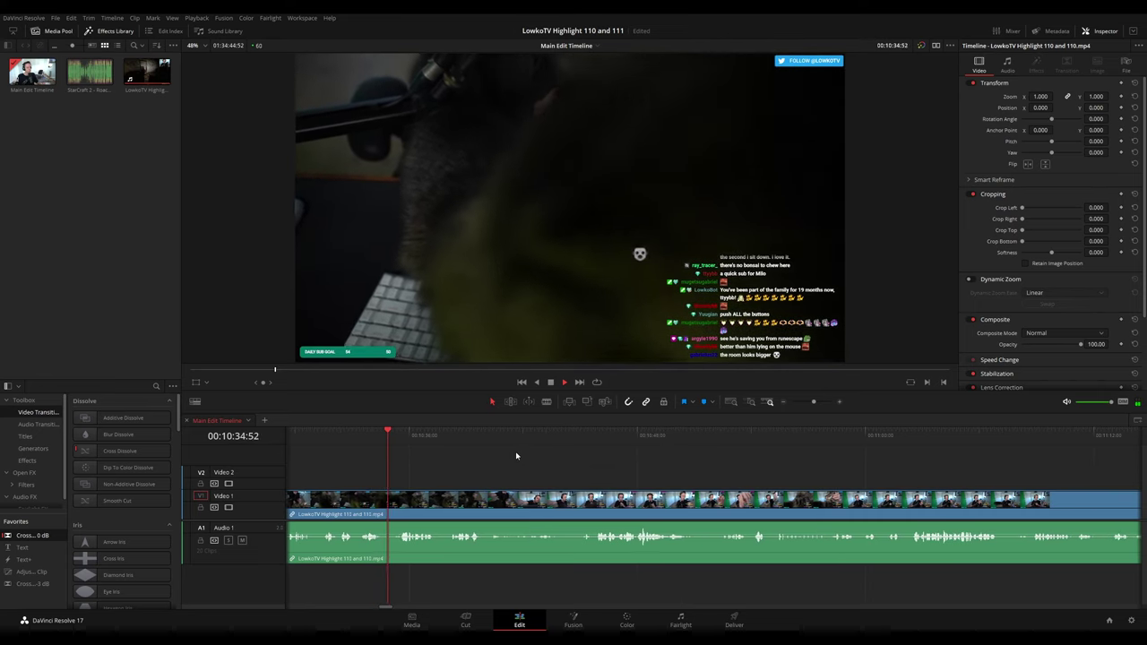
- Cut the webcam clip at about 00:10:40 and 00:10:45 and ripple delete the section between the cuts
scroll(522, 459, right, 1)
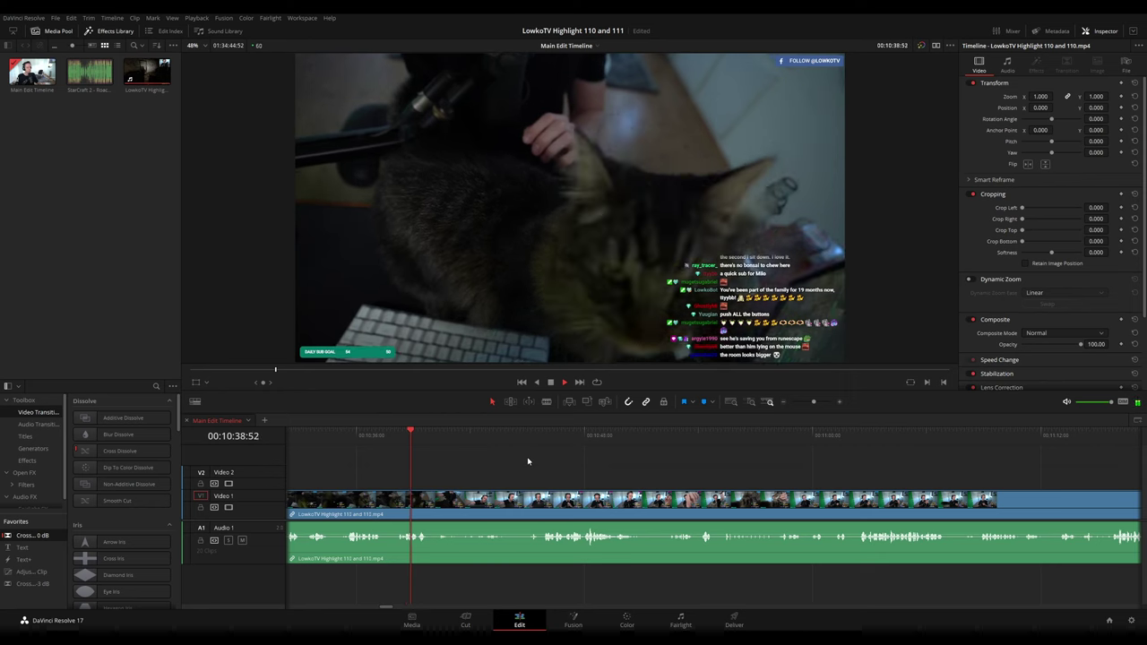
scroll(551, 463, right, 1)
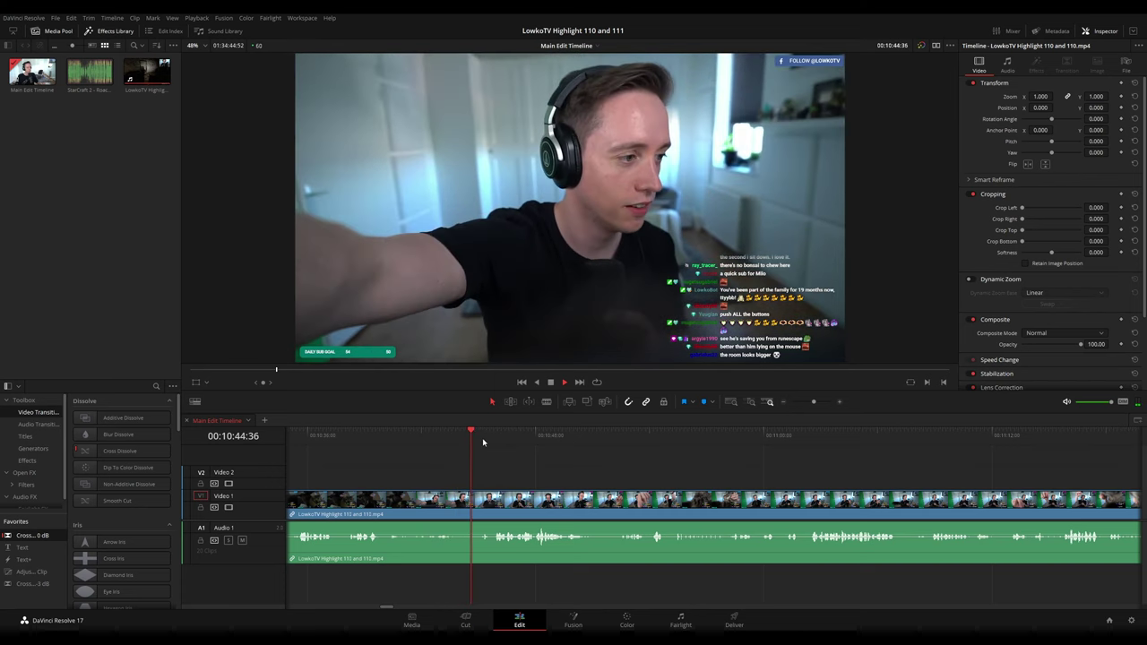
click(383, 436)
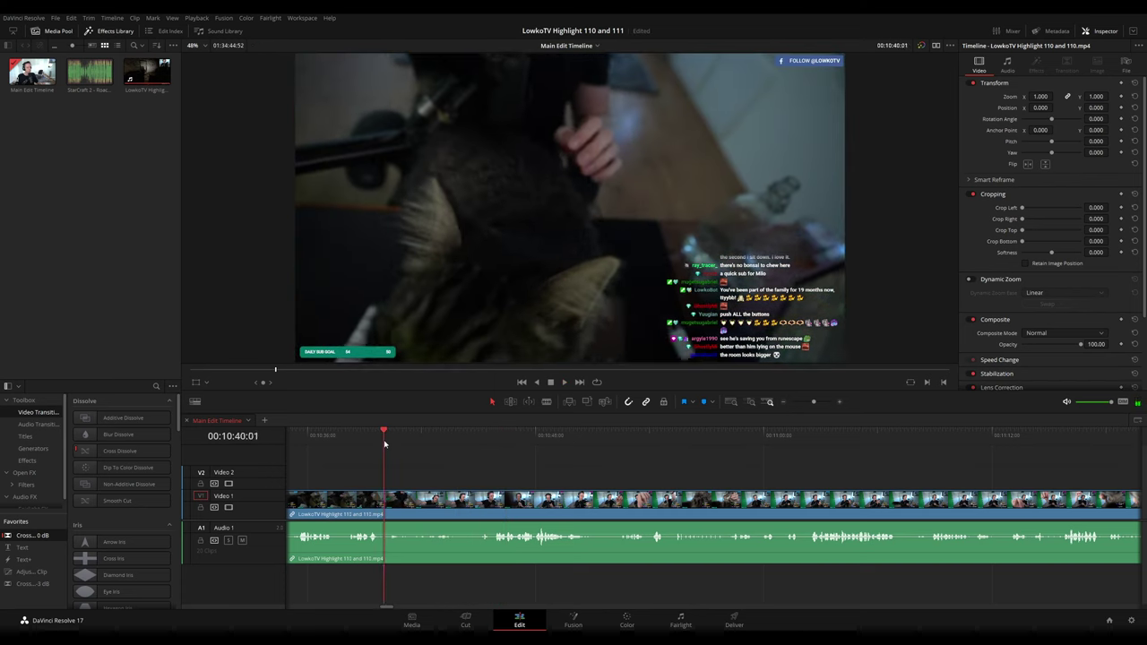
drag(382, 439, 384, 437)
key(b)
click(384, 503)
key(space)
click(490, 435)
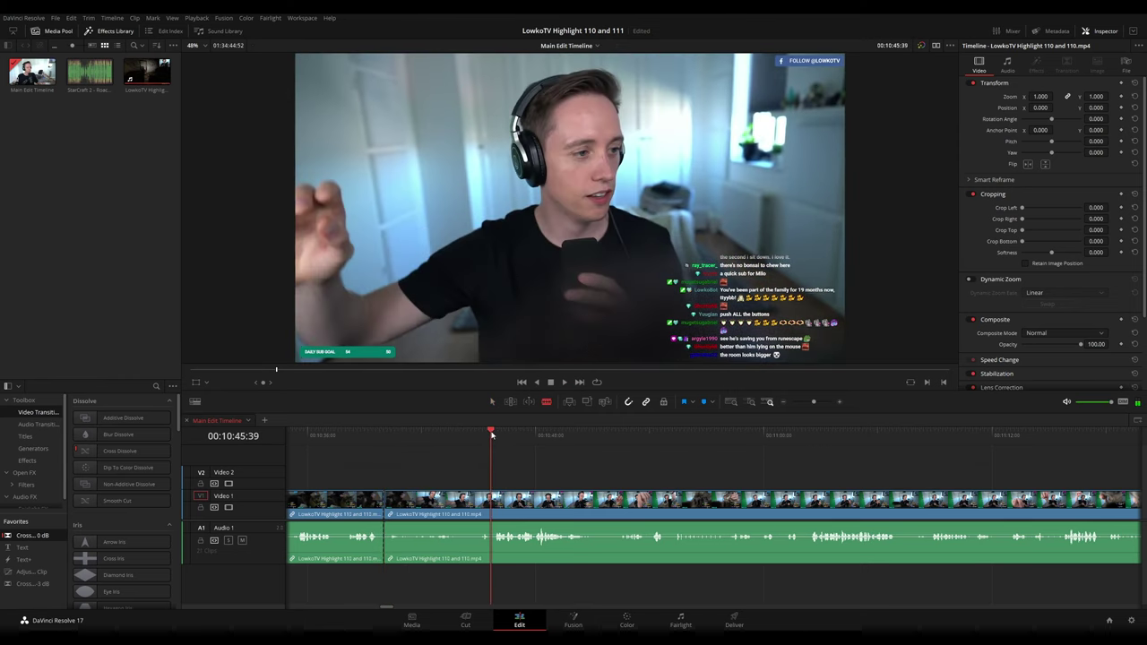
click(496, 501)
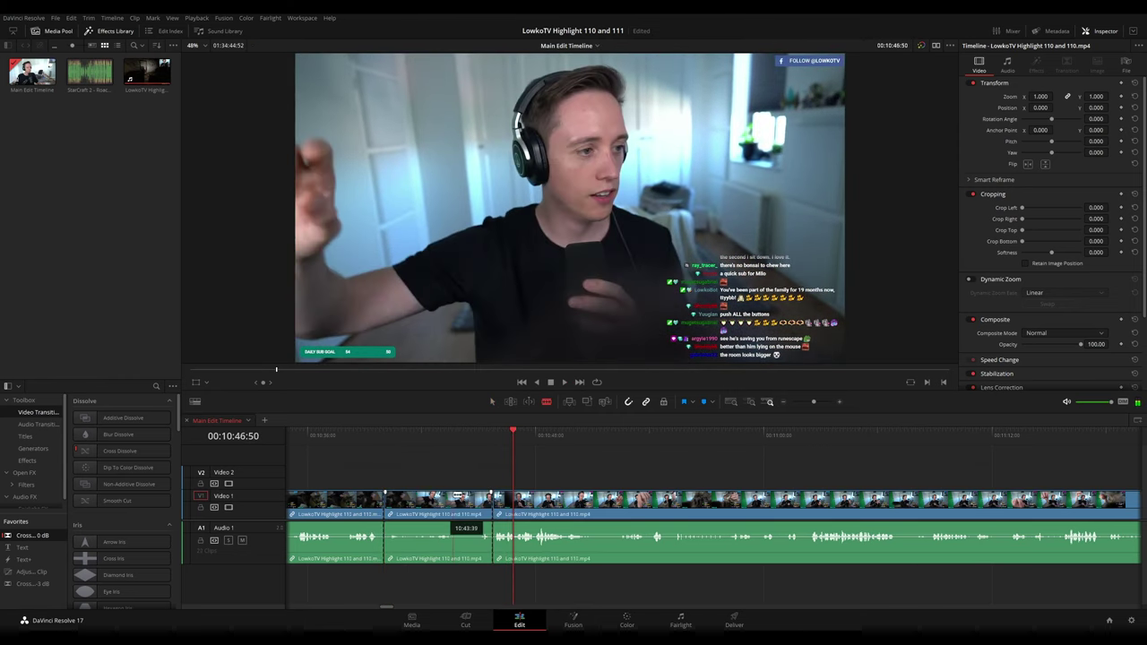
key(a)
click(452, 504)
key(Delete)
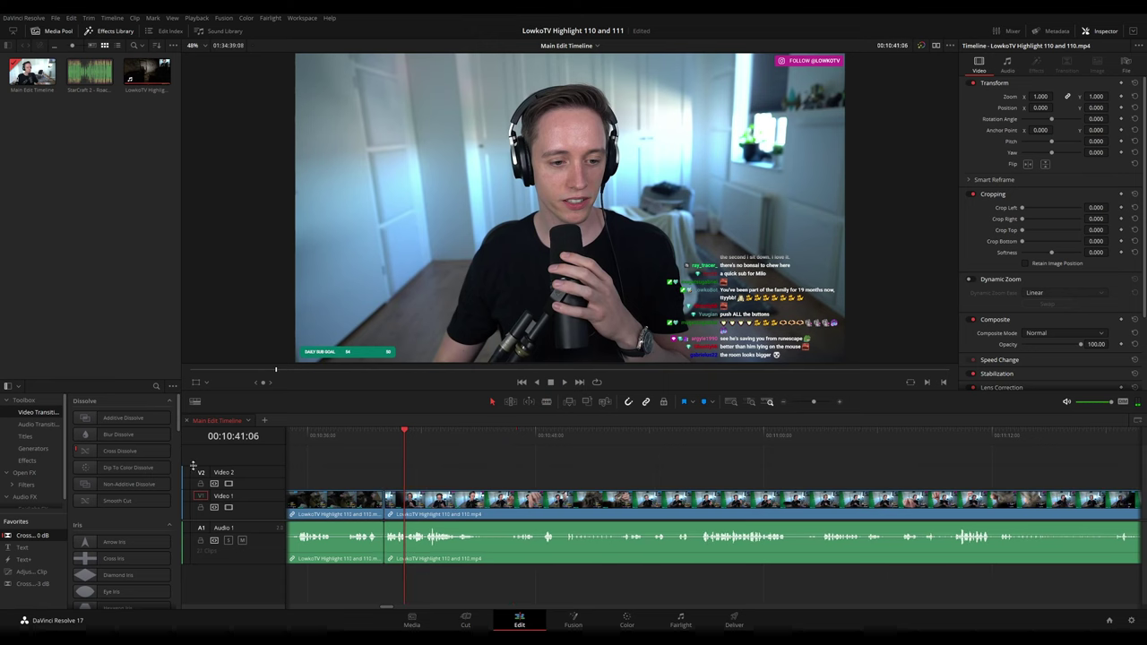
- Add the 0 dB audio cross fade to the cut at about 00:10:40, colour the clip before it purple and play across
click(373, 436)
key(space)
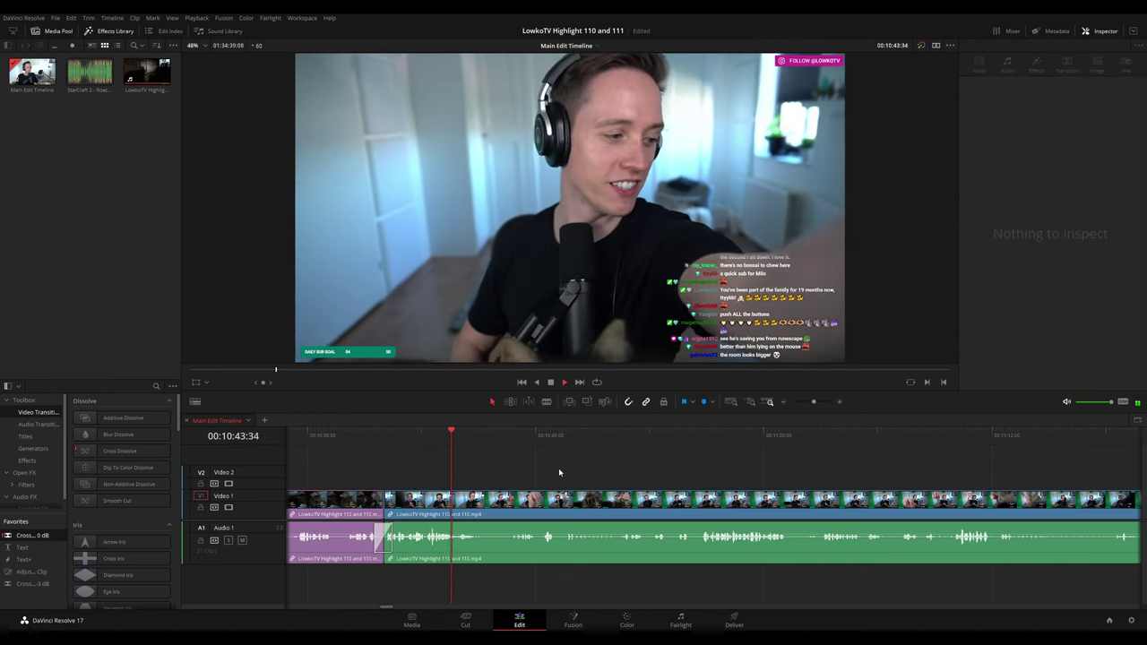
click(496, 434)
- Review the full-screen webcam footage with the cat from about 00:10:45 to 00:11:19 for moments to cut
drag(607, 463, 496, 459)
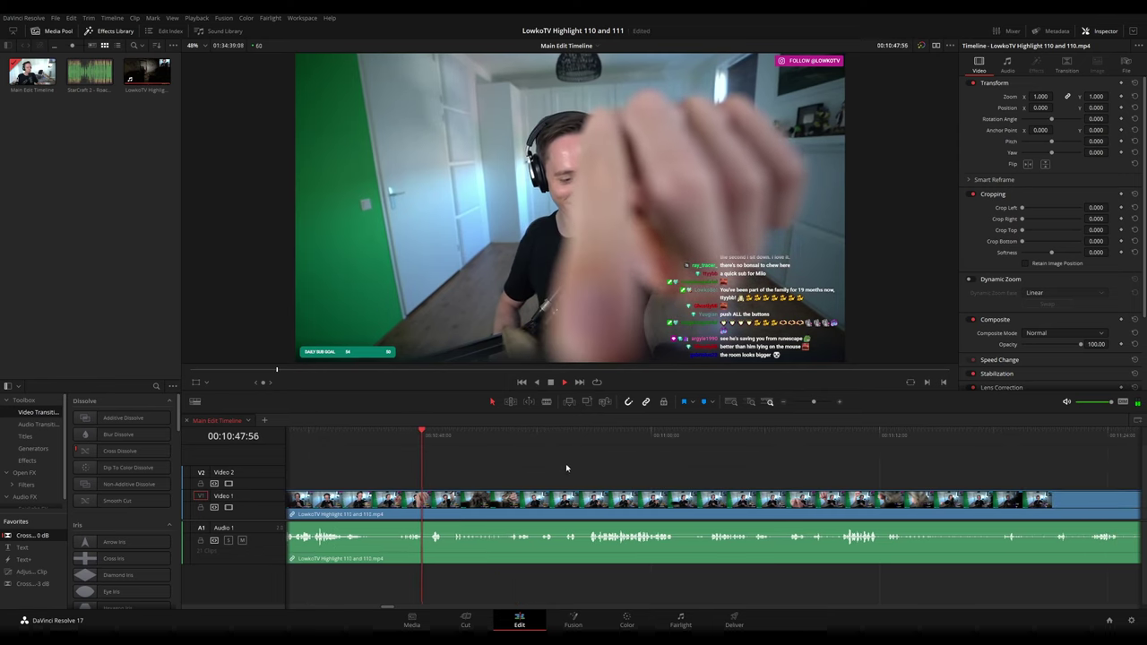
scroll(547, 461, right, 2)
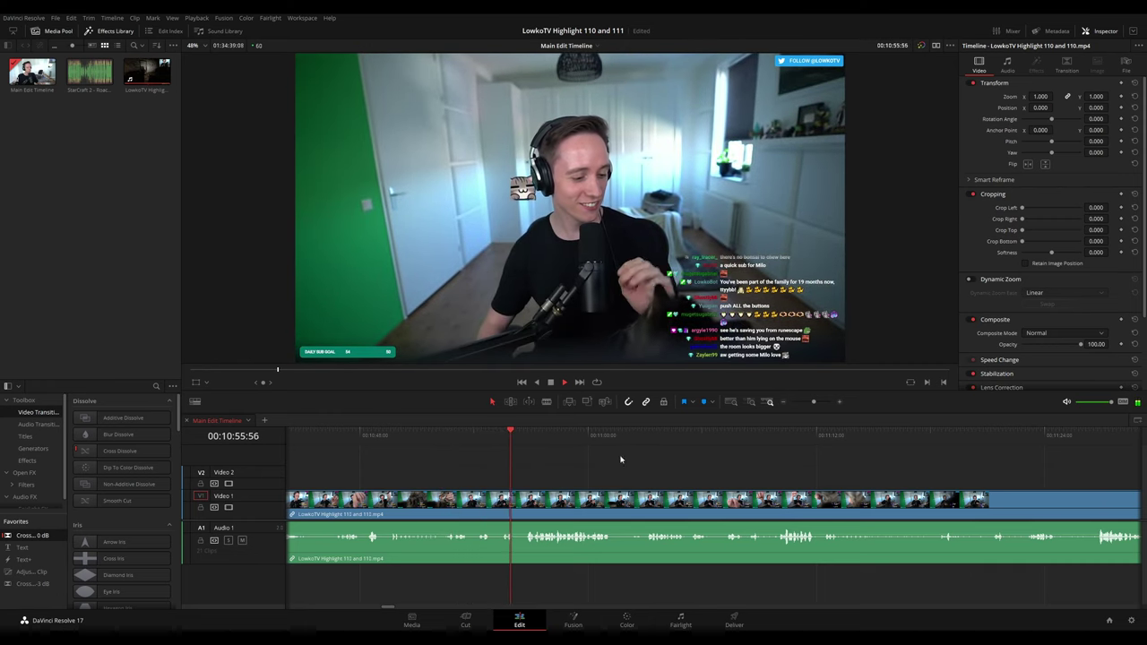
drag(624, 460, 442, 466)
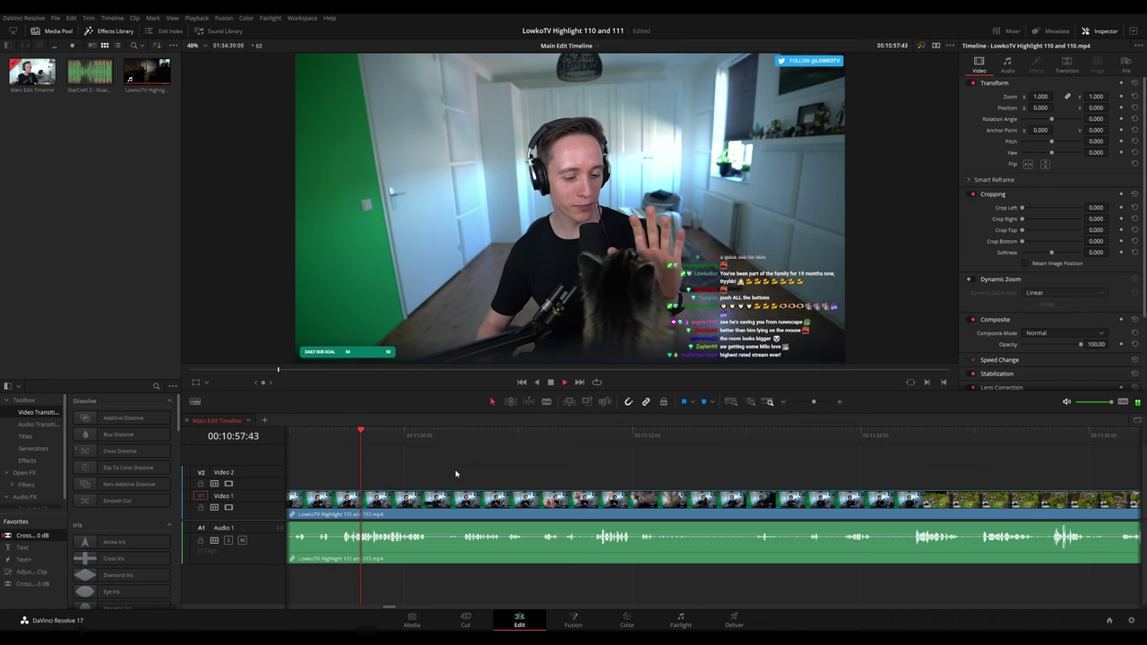
drag(515, 476, 464, 474)
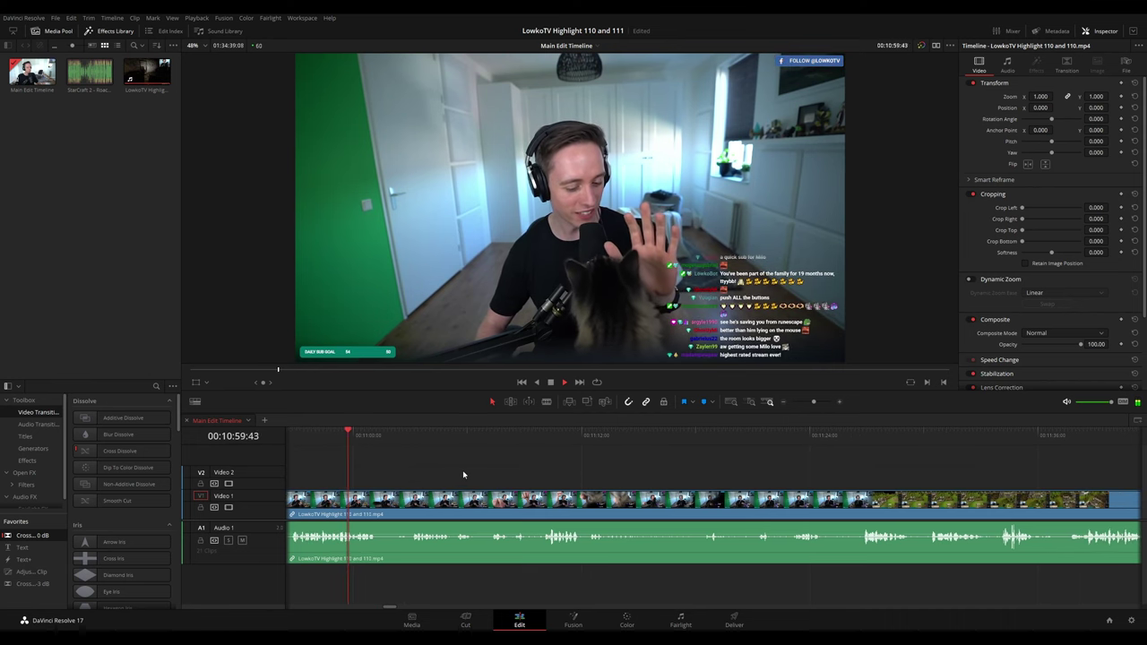
scroll(476, 476, right, 1)
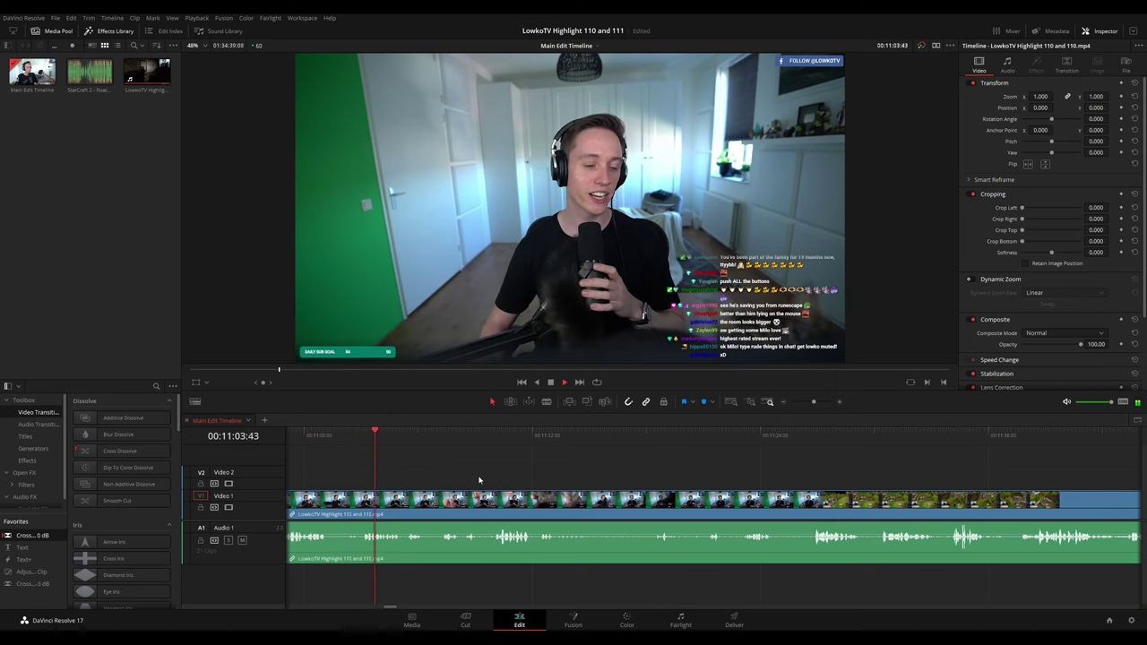
scroll(437, 476, right, 1)
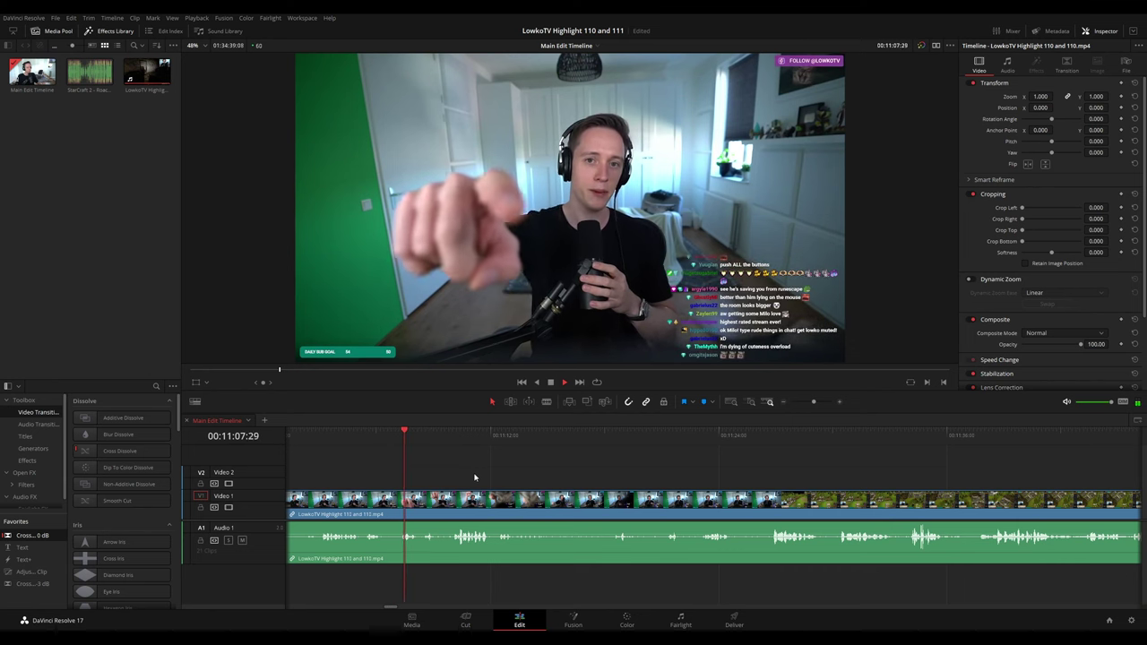
scroll(404, 468, right, 1)
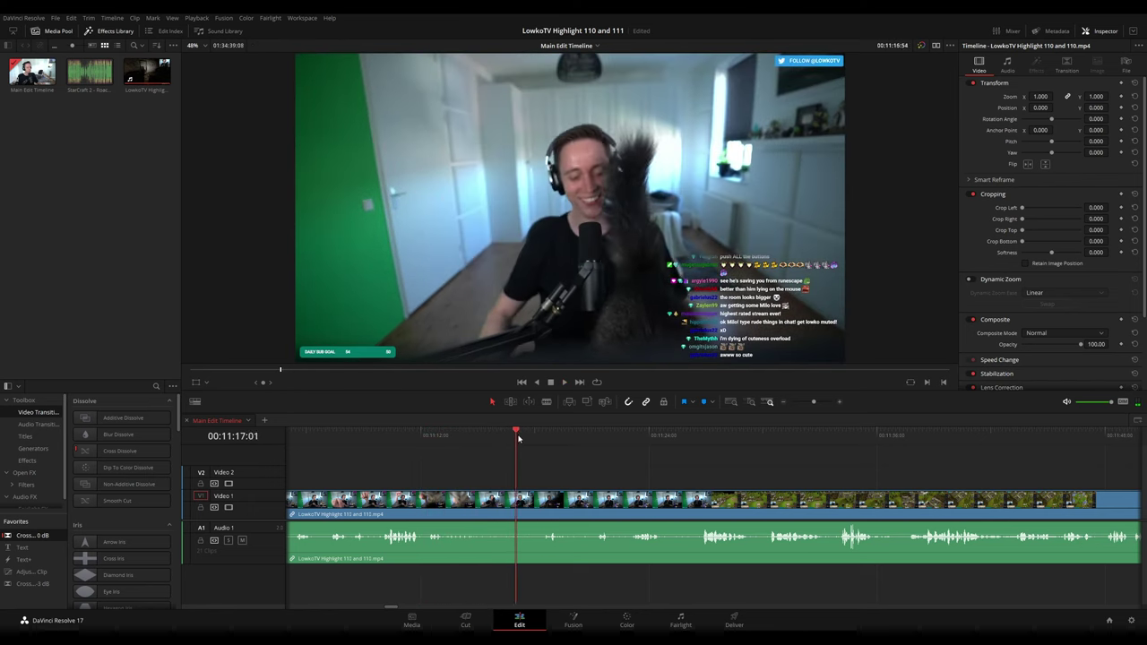
drag(625, 480, 486, 461)
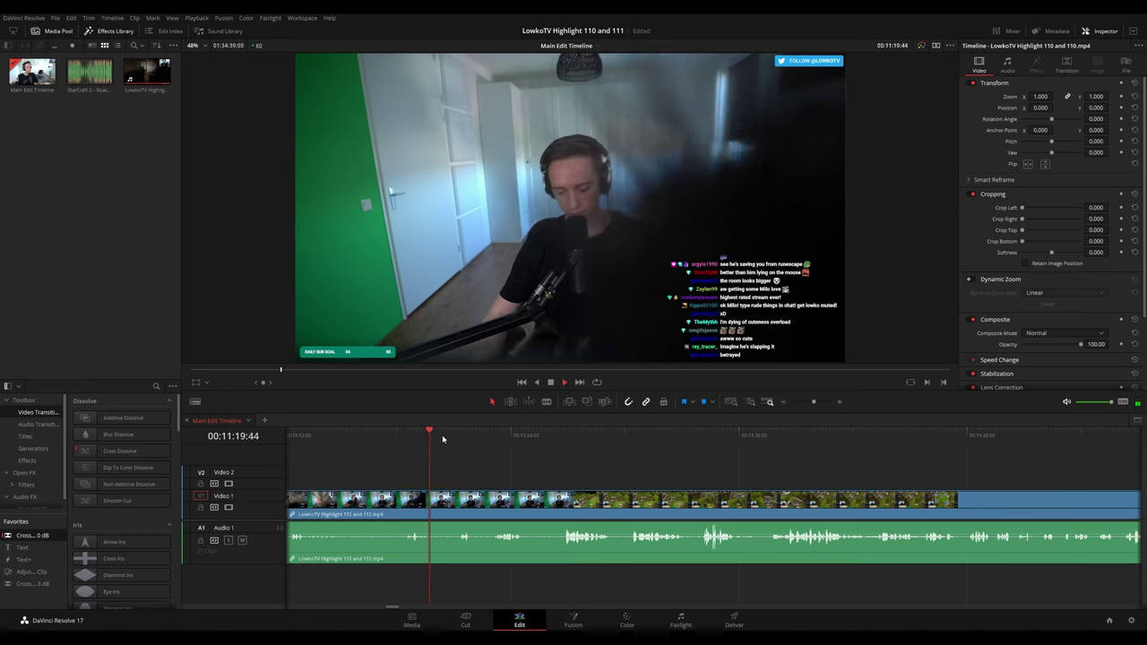
- Cut the clip at 00:11:24:44 and about 00:11:26, before the gameplay begins, and ripple delete the section between the cuts
click(450, 435)
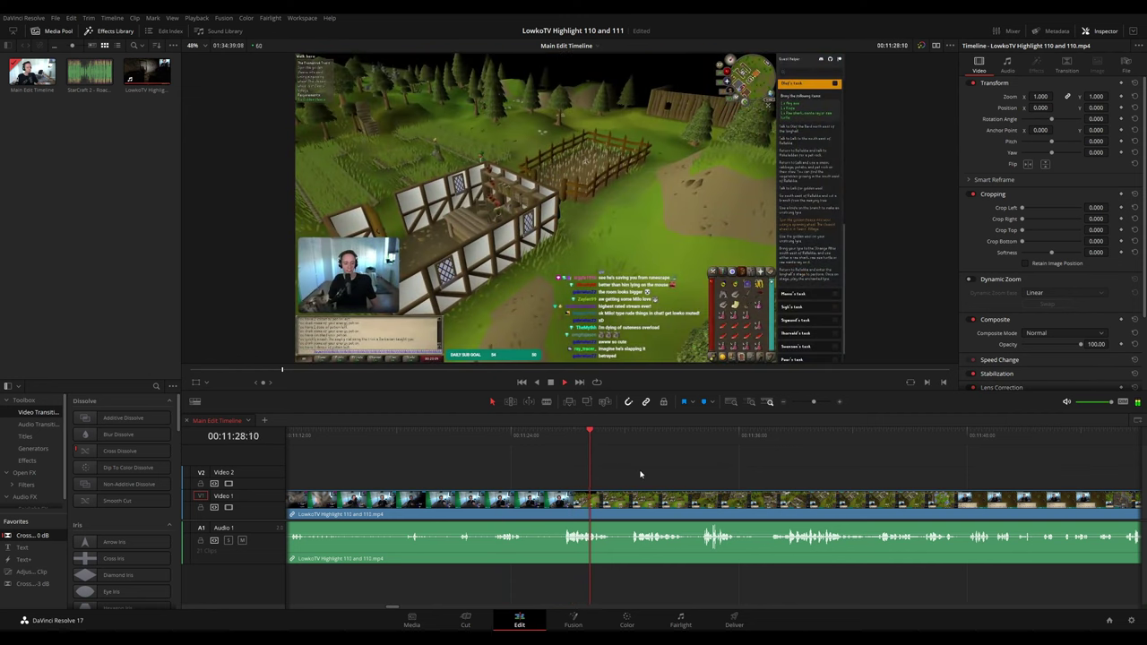
key(b)
click(524, 503)
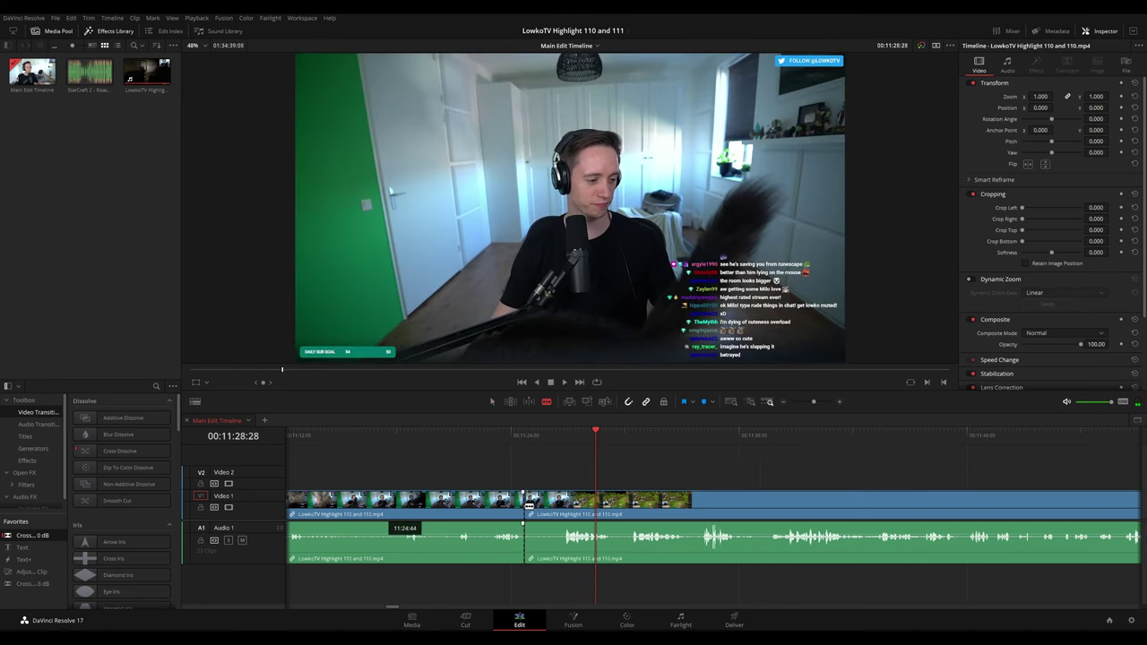
click(562, 504)
key(a)
click(547, 504)
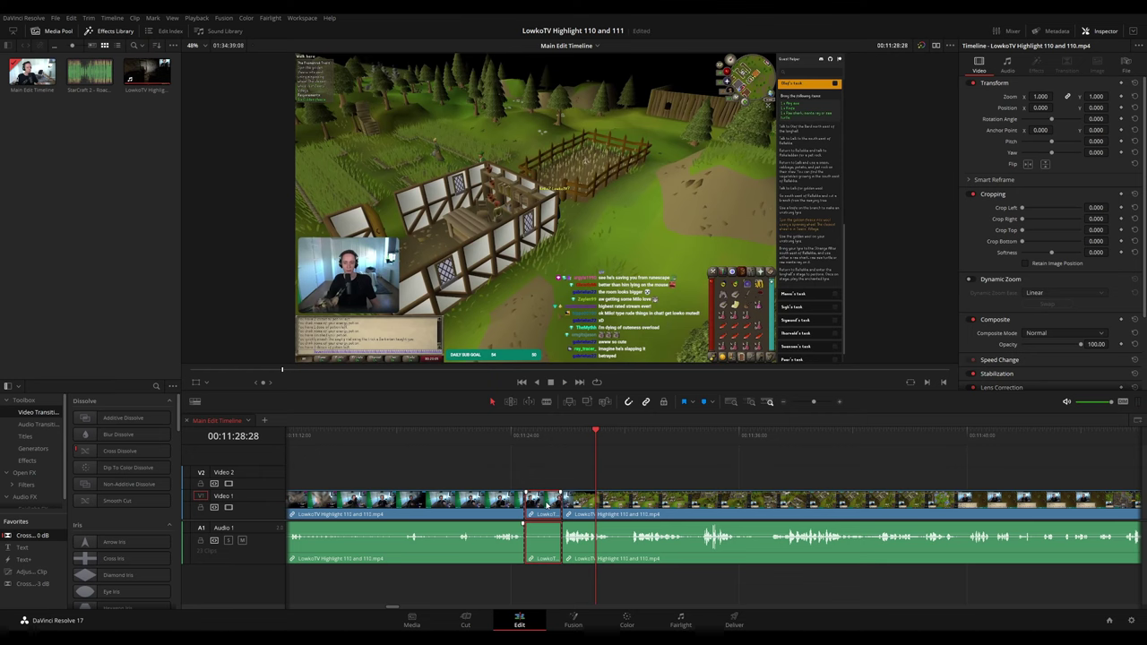
key(Delete)
- Add the 0 dB audio cross fade to the cut at about 00:11:24, play across it and colour the clip before it purple
click(526, 439)
key(space)
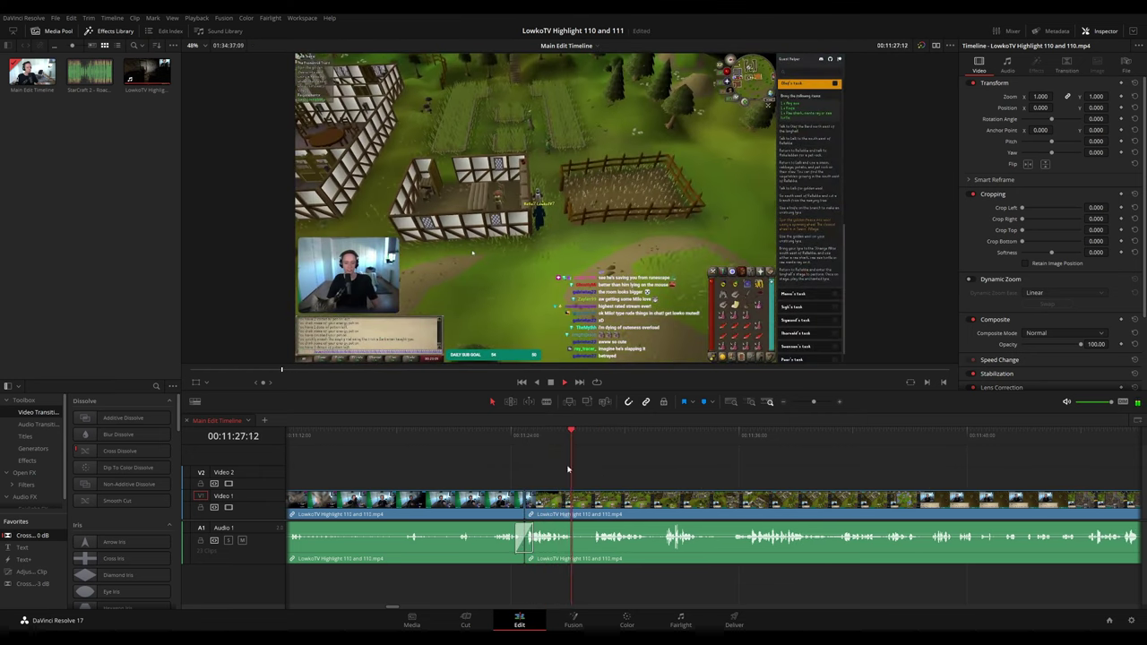
click(535, 439)
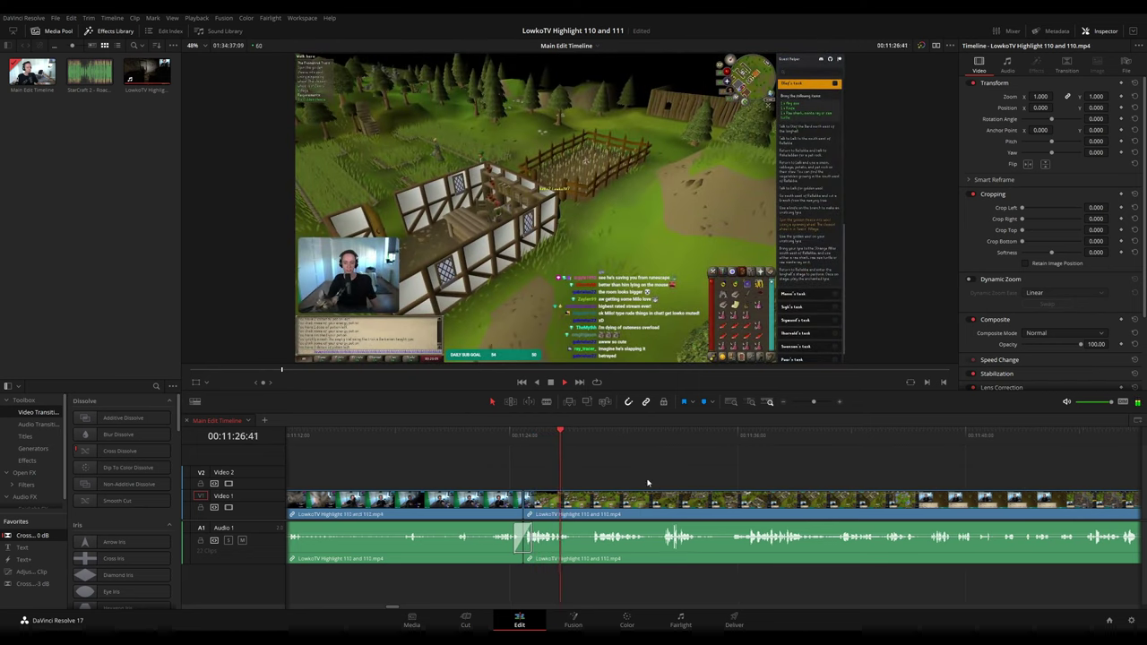
drag(648, 482, 422, 484)
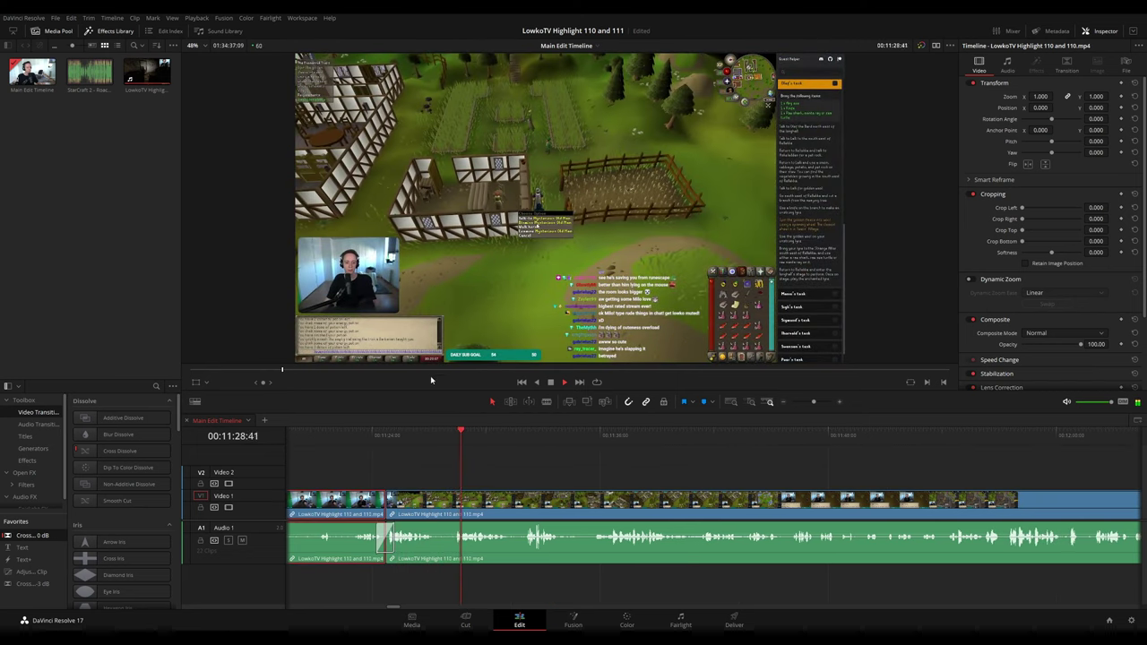
click(549, 467)
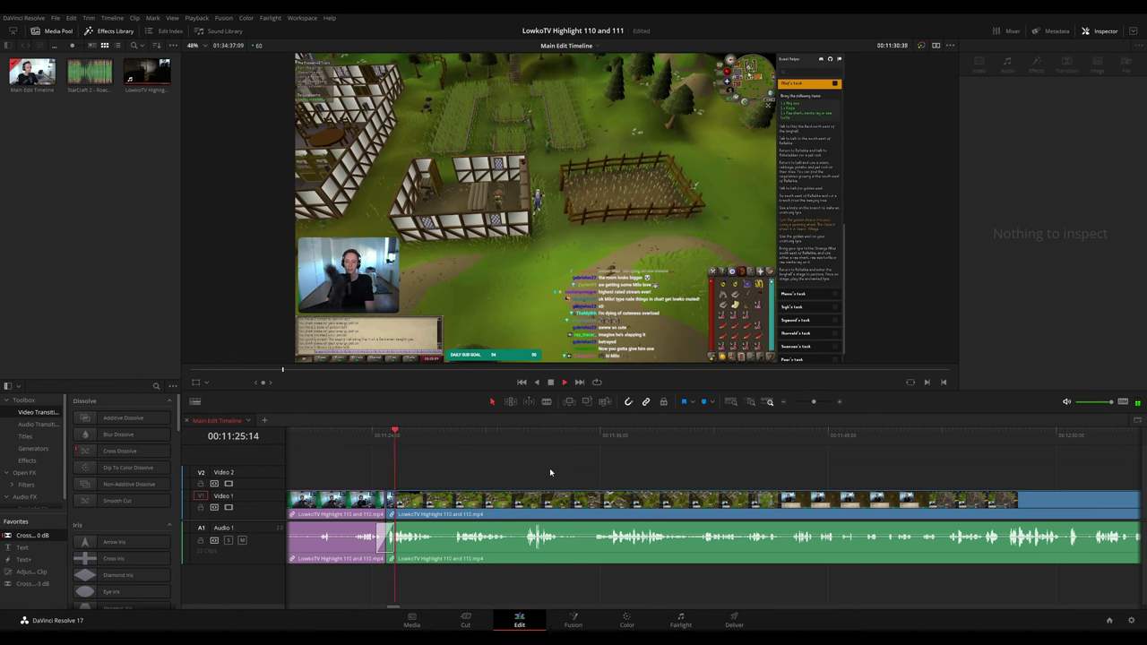
- Try to cut out the section between about 00:11:34 and 00:11:35 in the gameplay clip
scroll(562, 473, right, 1)
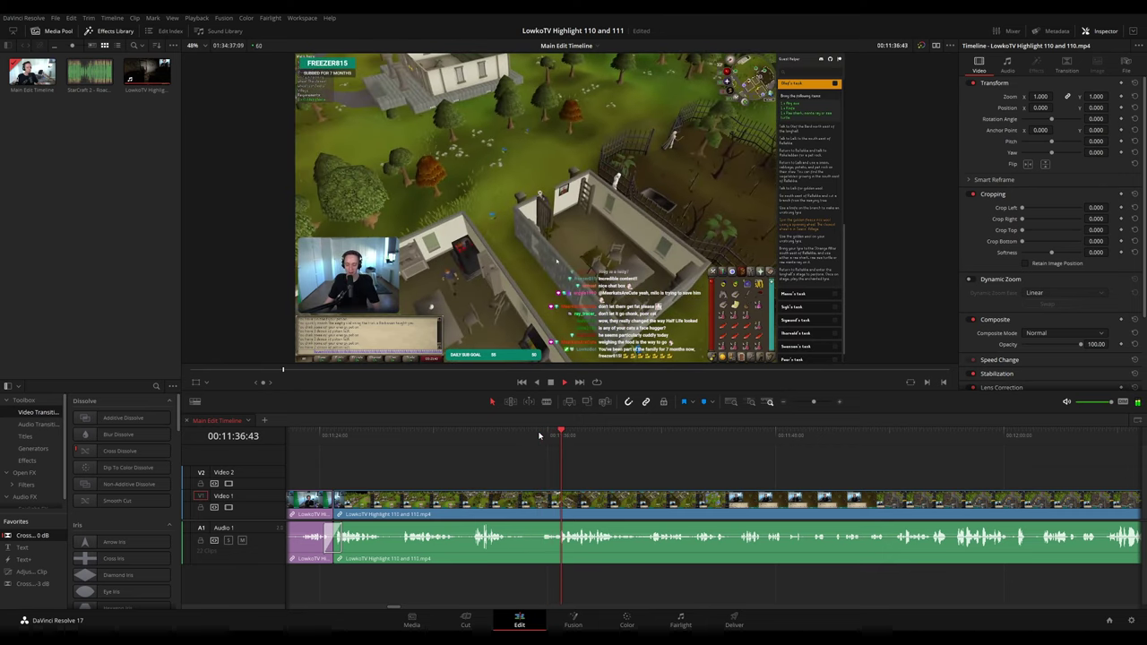
click(499, 439)
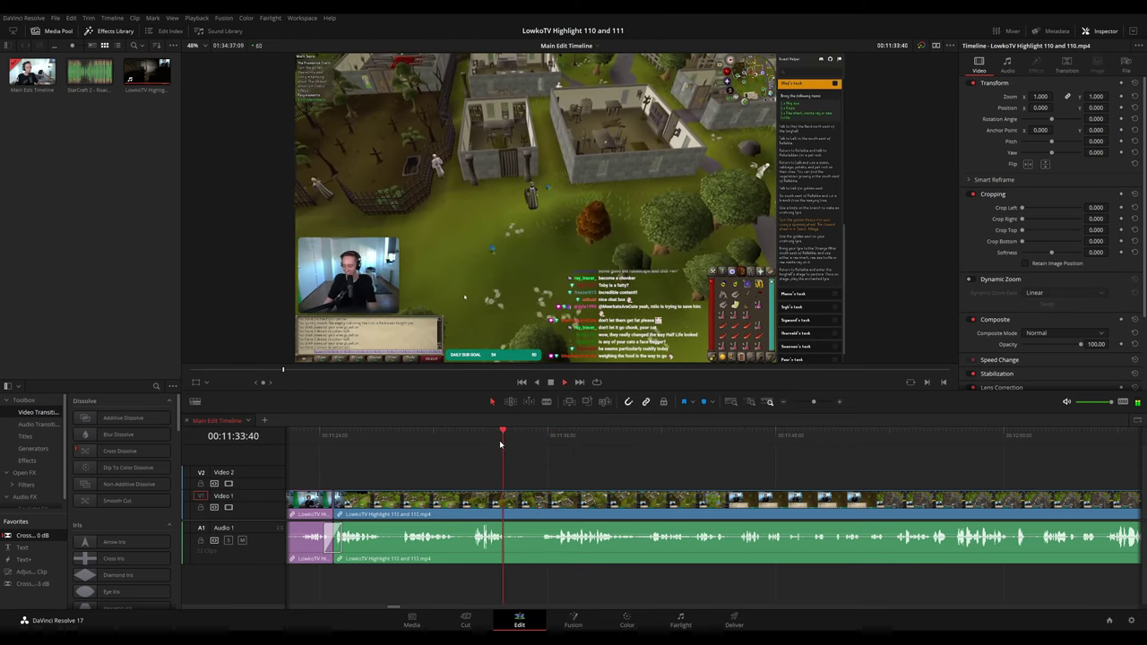
click(517, 501)
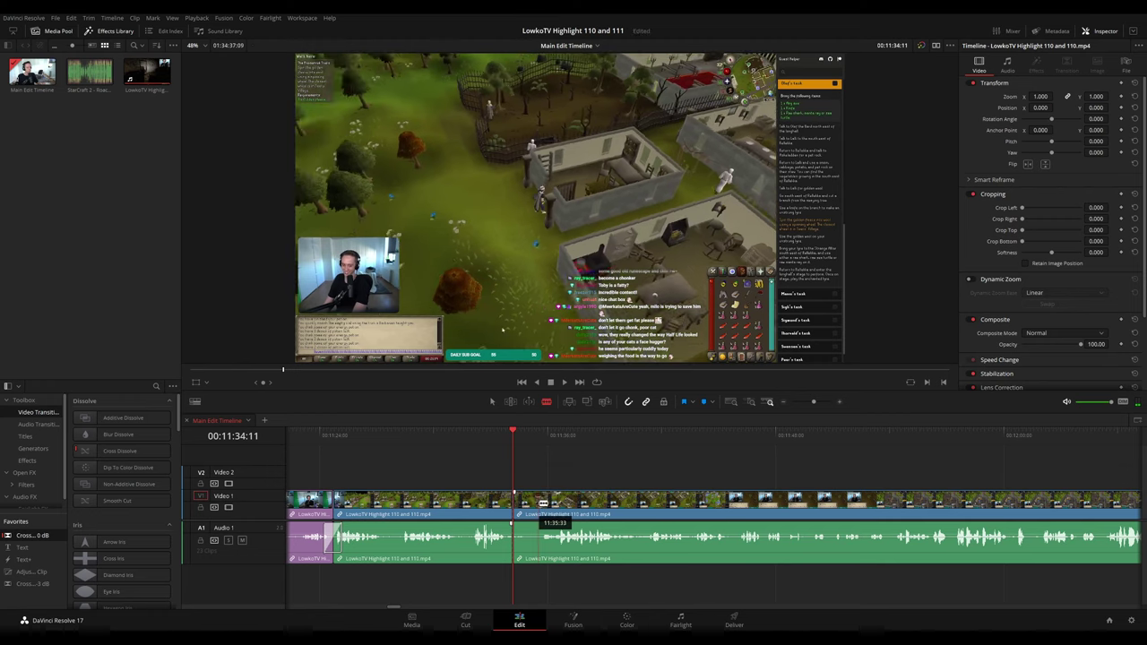
click(541, 502)
key(a)
click(525, 506)
key(Delete)
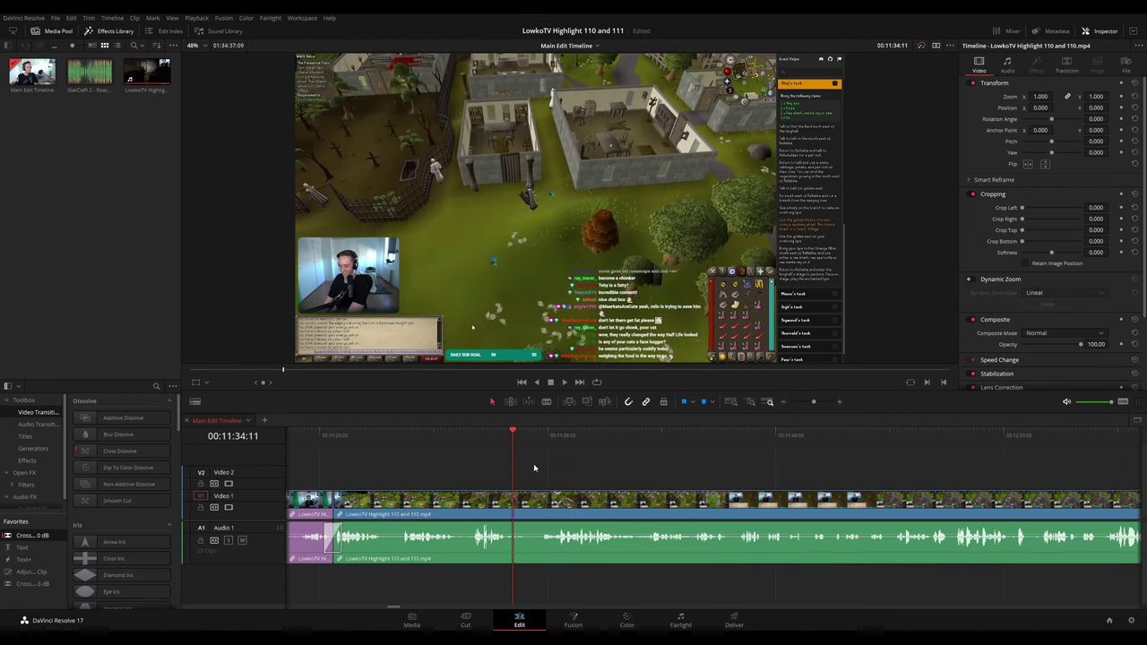
- Cut out the short quiet section of the gameplay clip starting at 00:11:31:14 and close the gap
key(space)
click(439, 439)
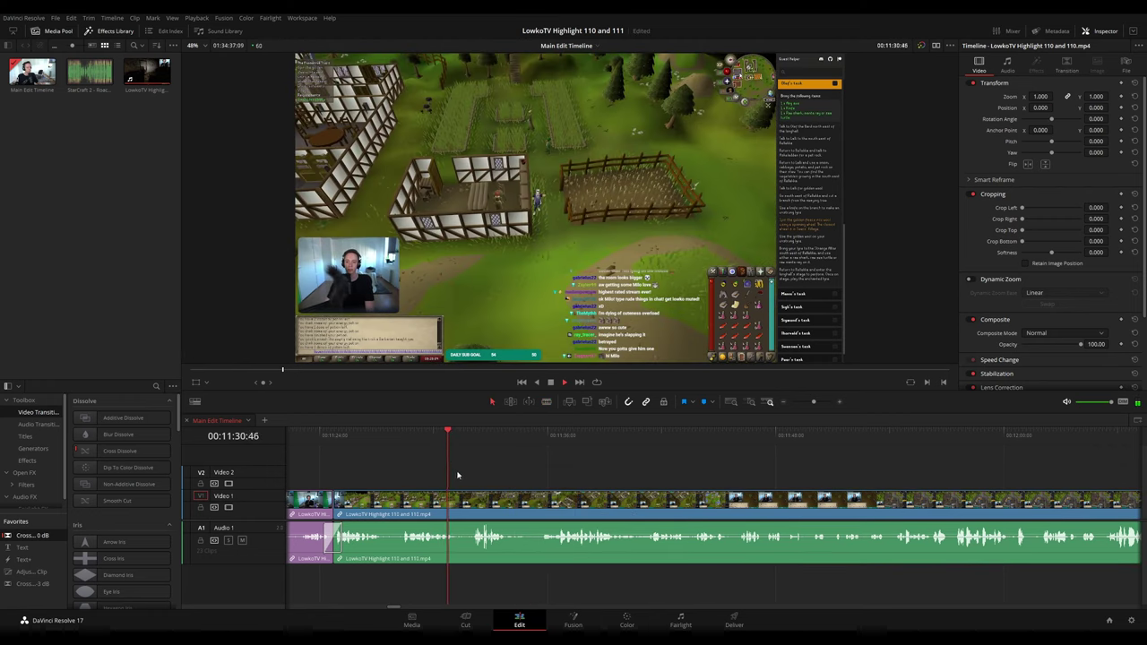
key(b)
click(460, 500)
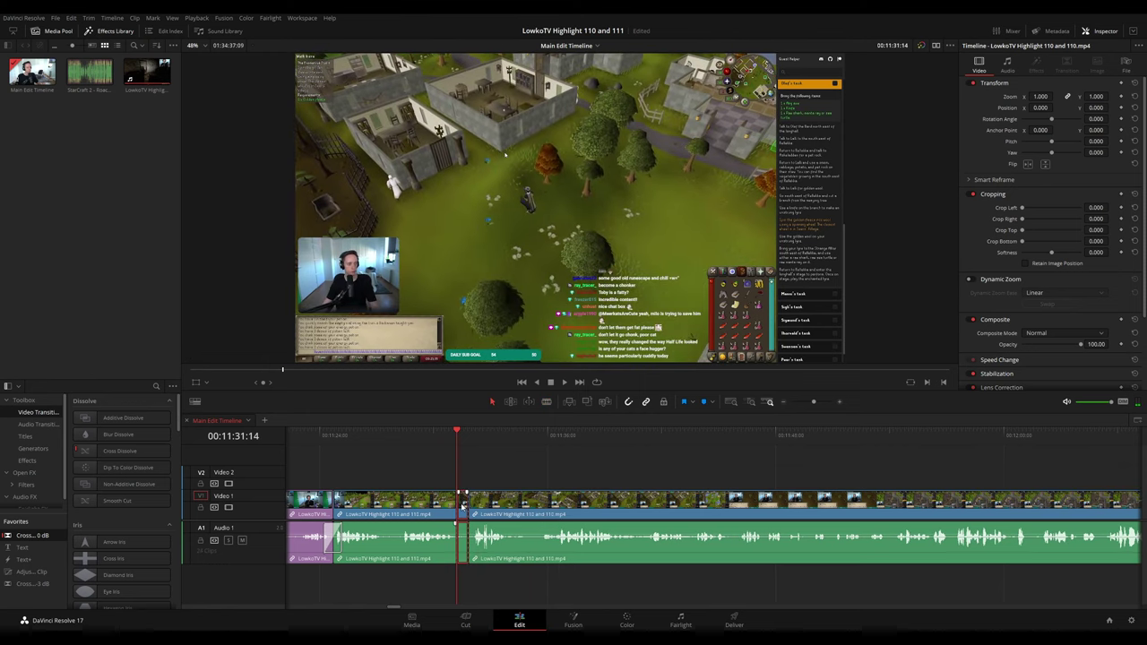
- Play across the cut at 00:11:31:14 and colour the gameplay clip before it purple
key(space)
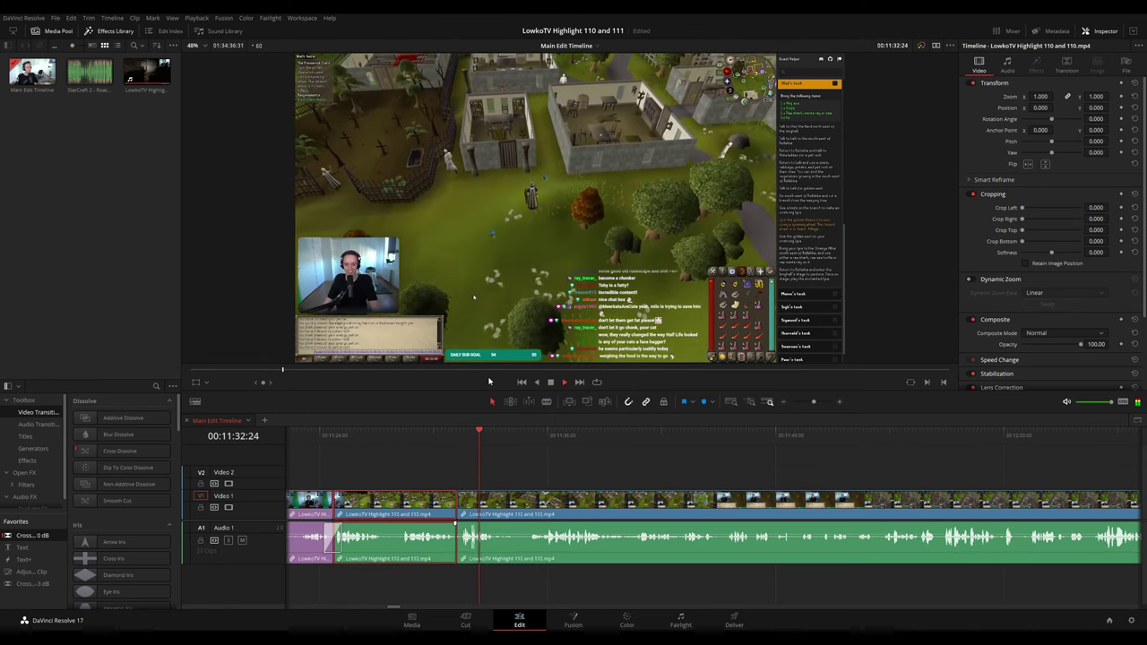
key(c)
click(617, 474)
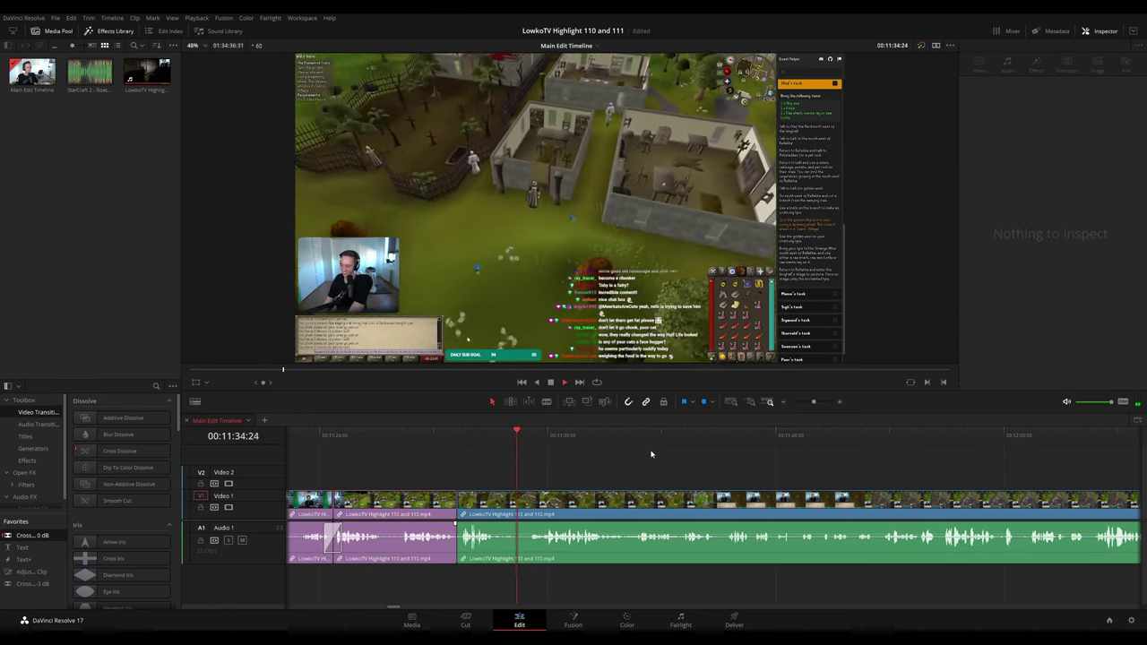
- Add the 0 dB audio cross fade to the cut at about 00:11:31 and play the gameplay footage on to about 00:11:42
scroll(665, 460, right, 1)
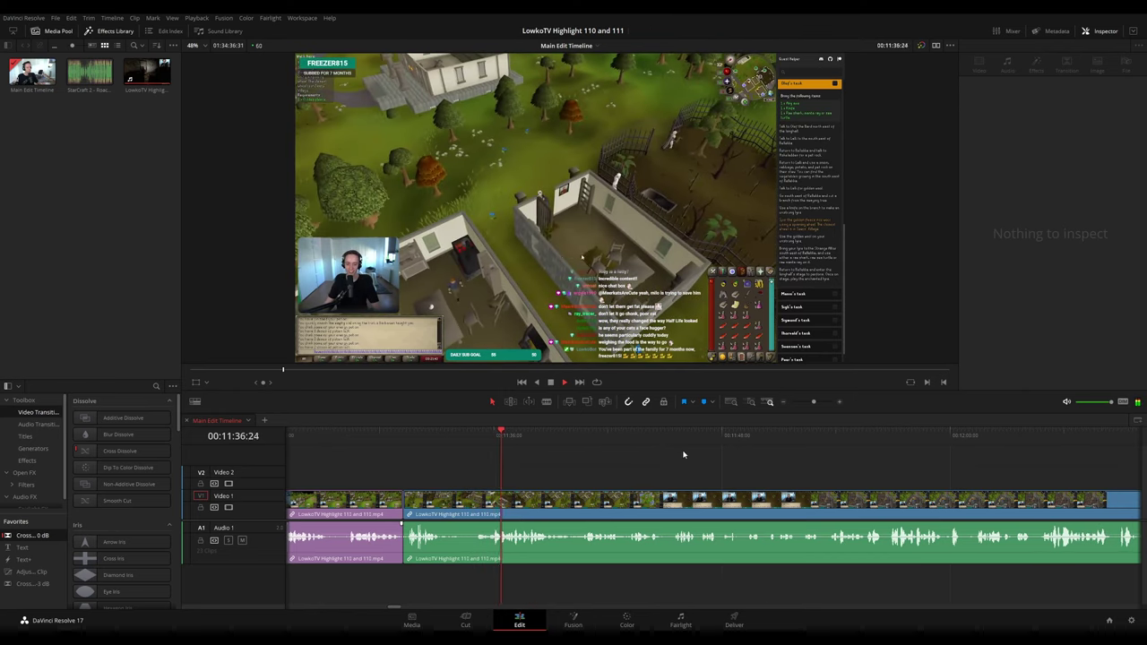
scroll(387, 541, left, 1)
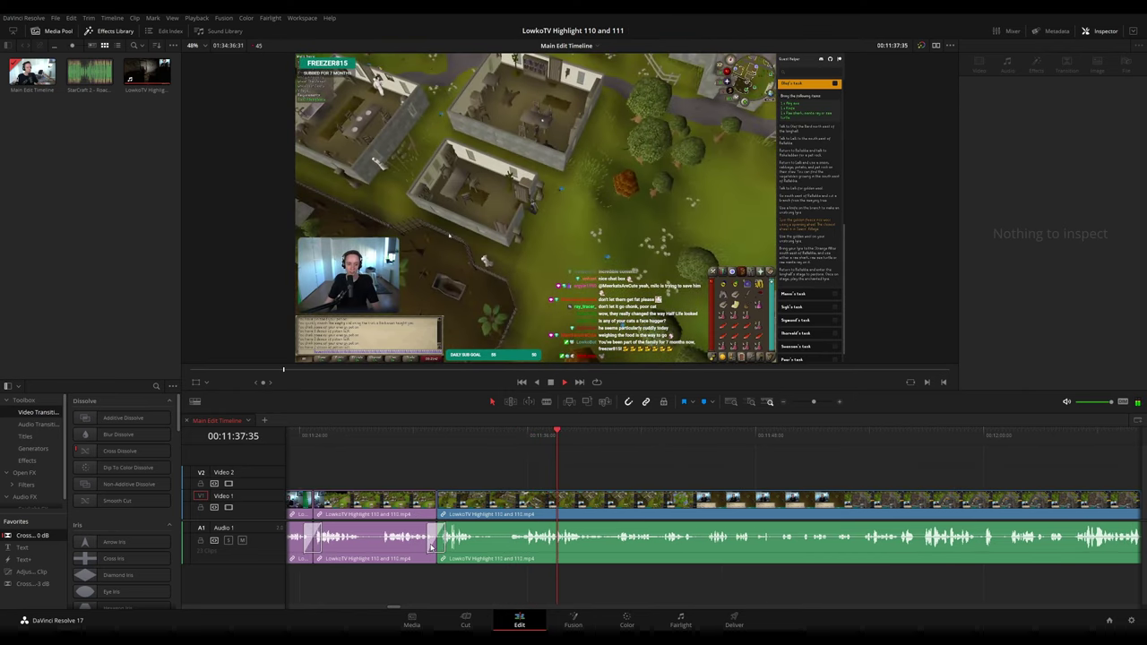
key(space)
click(529, 436)
key(space)
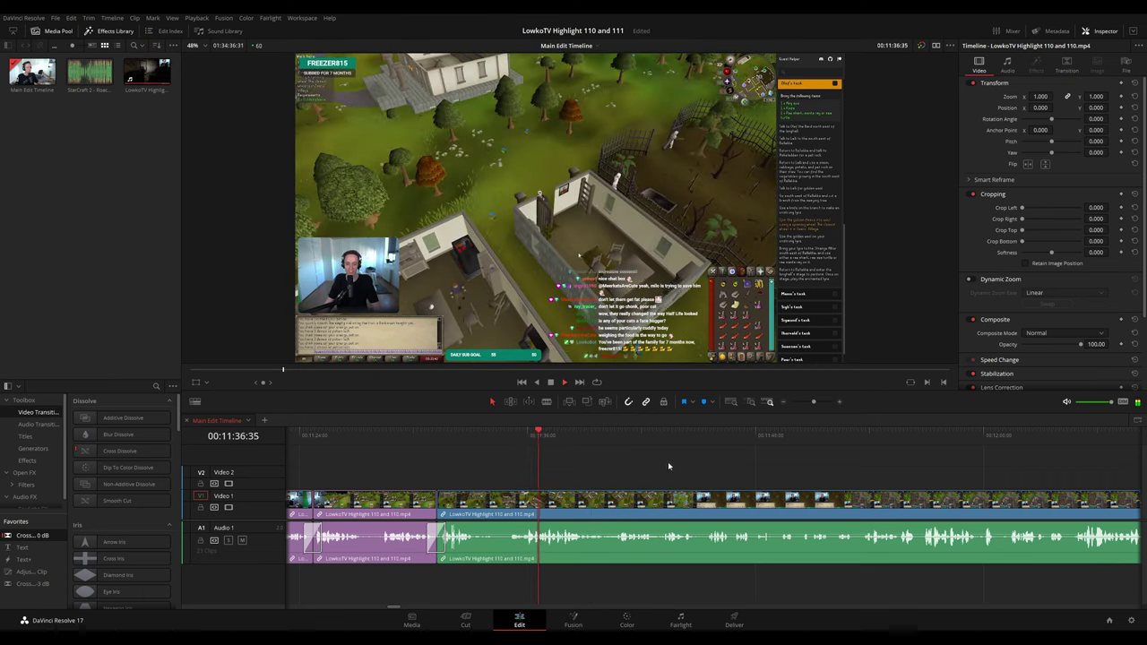
scroll(534, 460, right, 6)
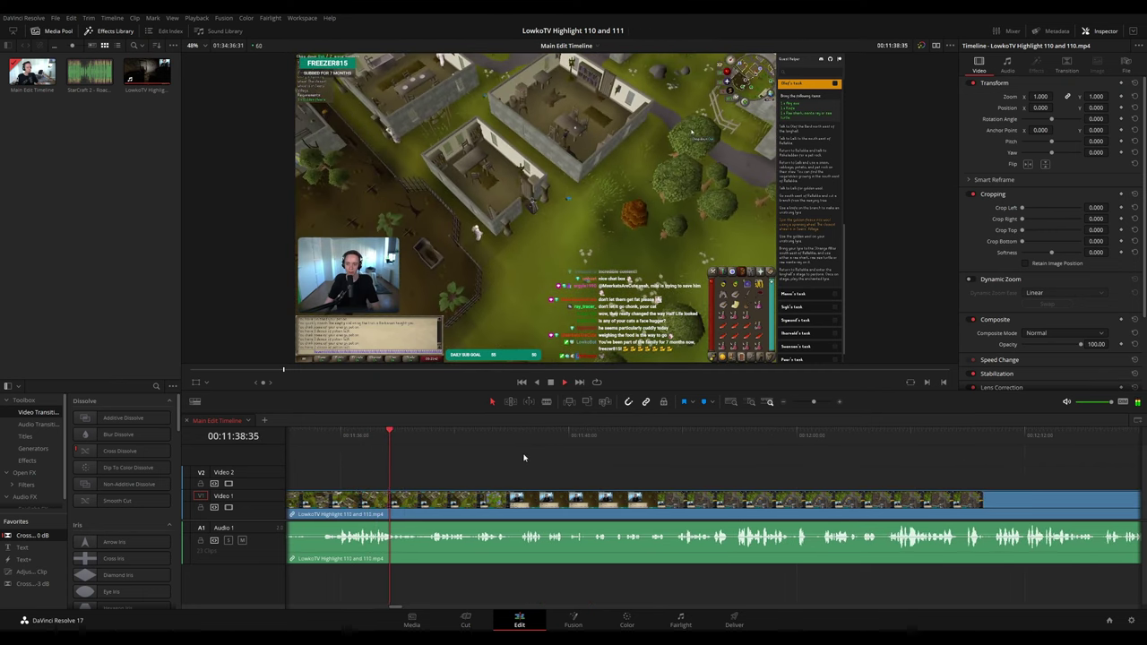
scroll(531, 467, right, 1)
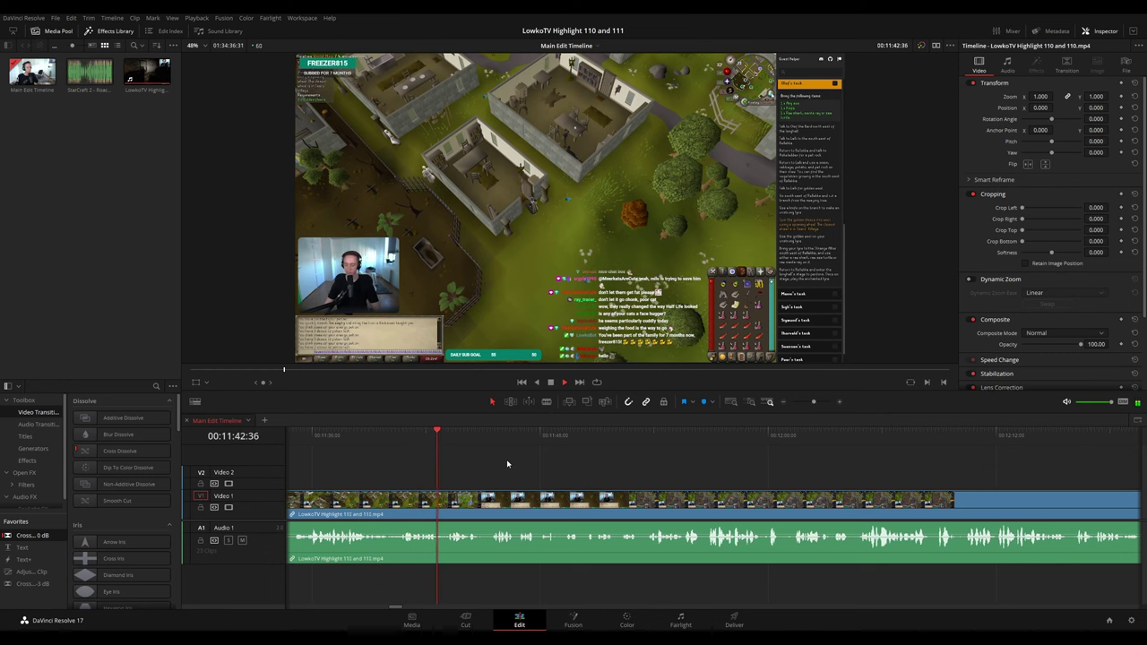
- Cut out the short section of the gameplay clip starting at 00:11:53:15 and close the gap
scroll(564, 482, right, 2)
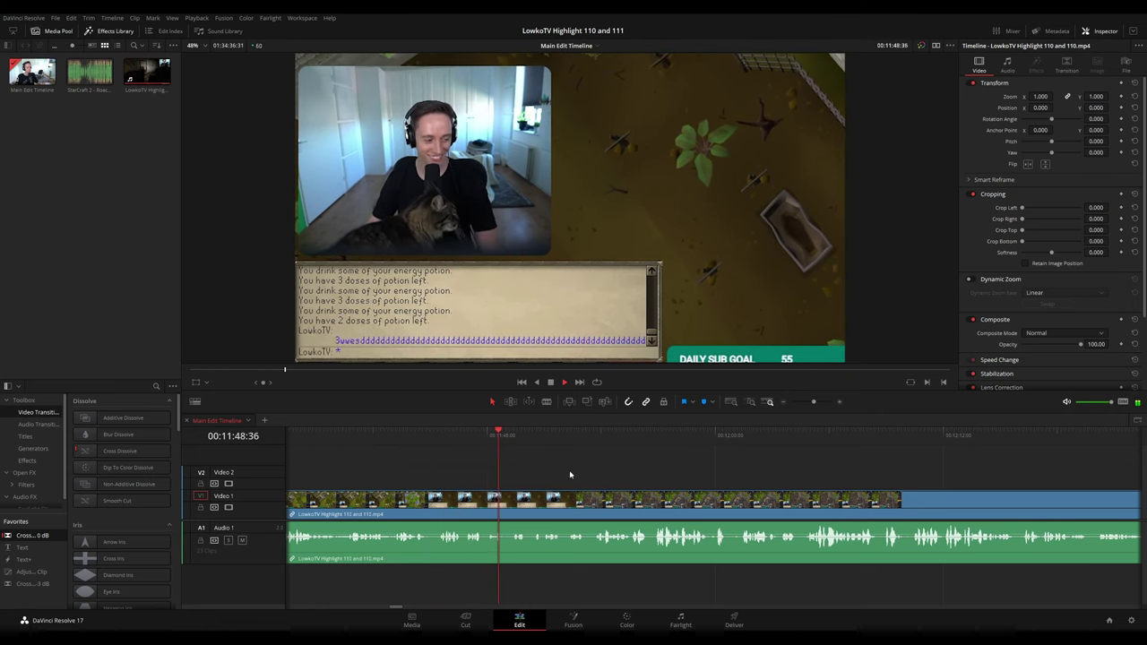
scroll(562, 467, right, 2)
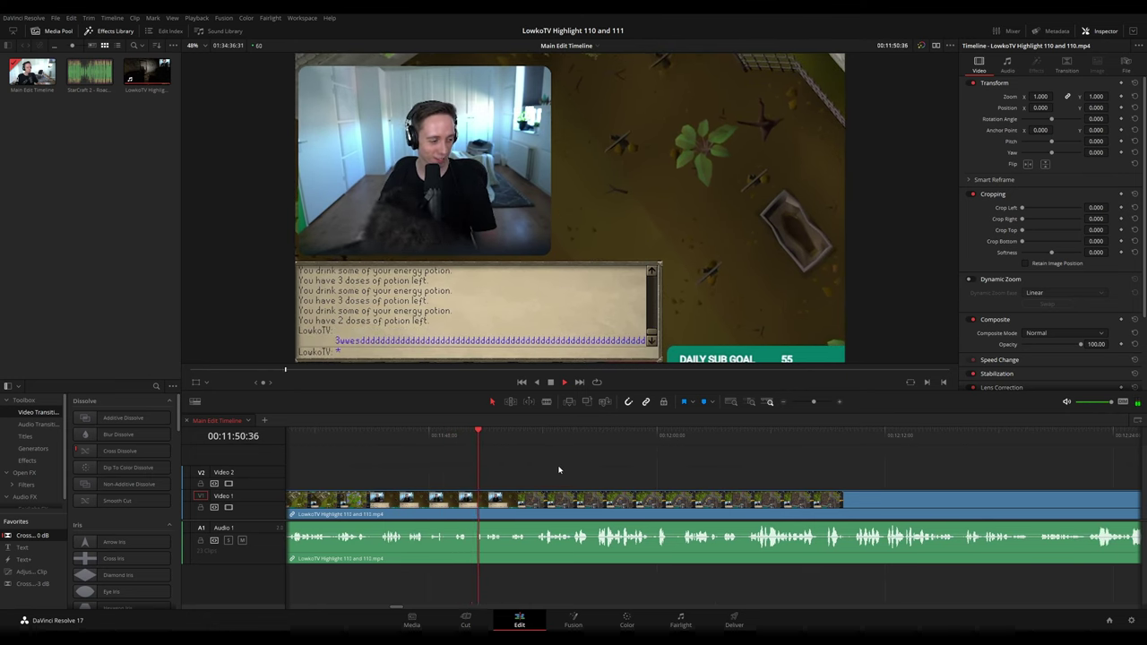
scroll(548, 467, right, 2)
scroll(549, 470, right, 2)
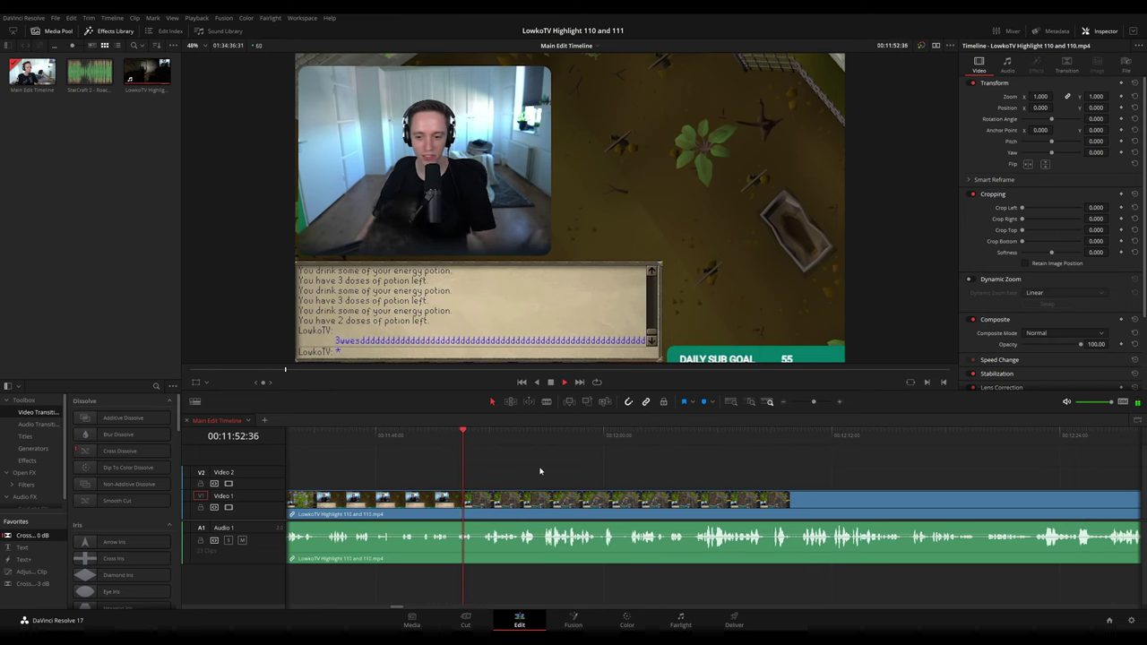
scroll(564, 476, right, 2)
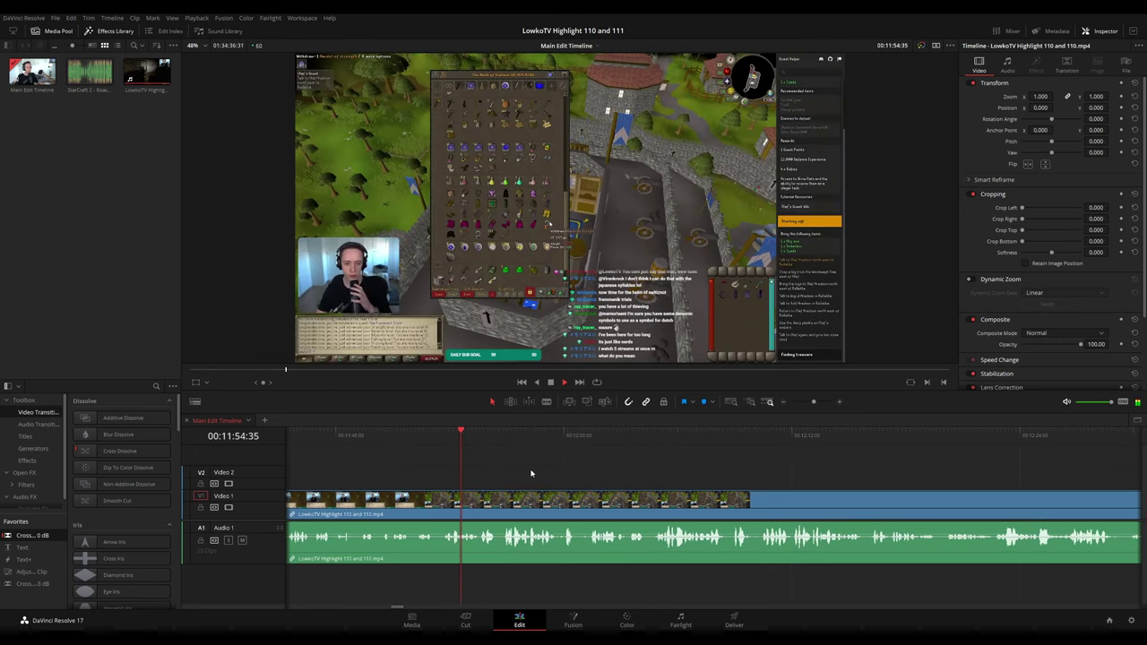
click(431, 435)
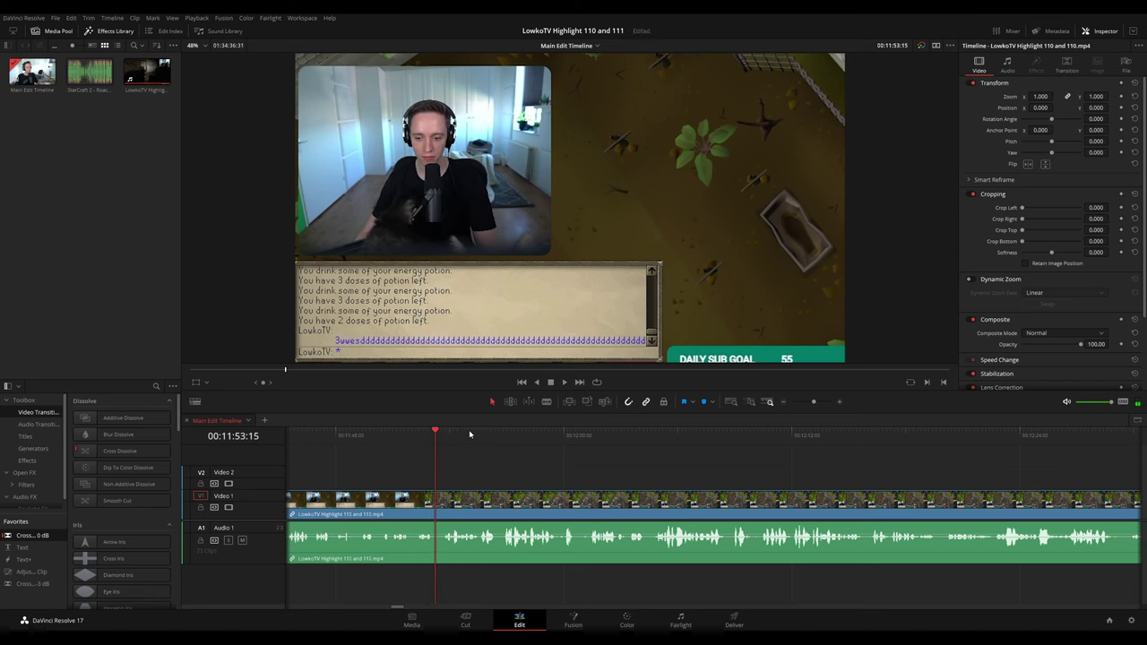
scroll(651, 463, up, 5)
key(b)
click(715, 501)
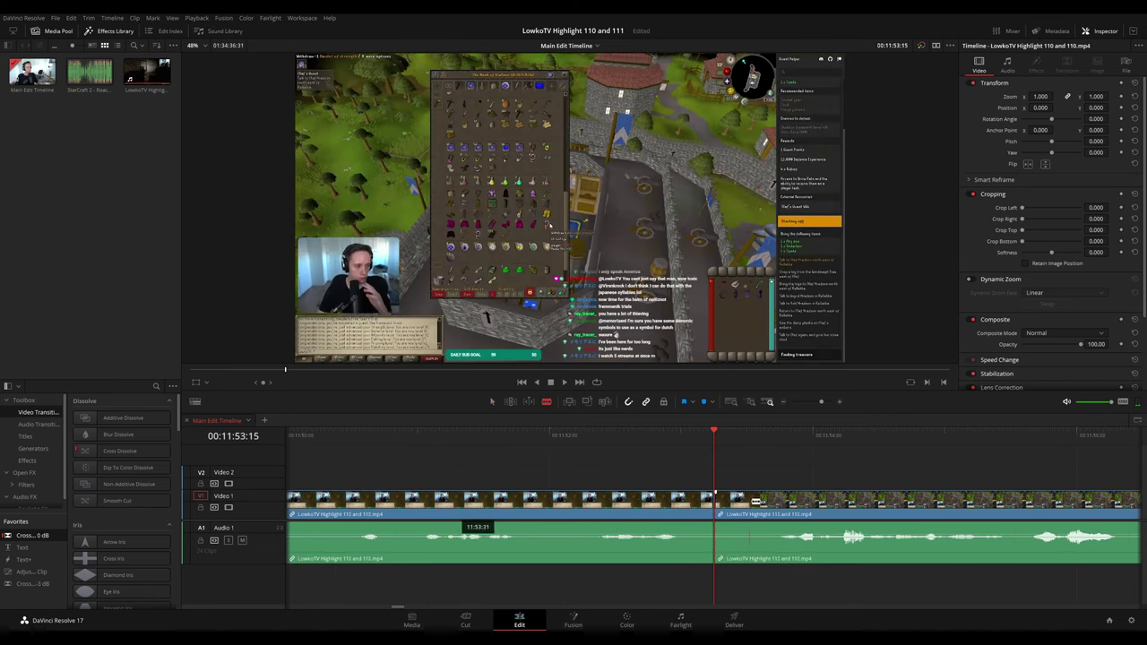
key(Delete)
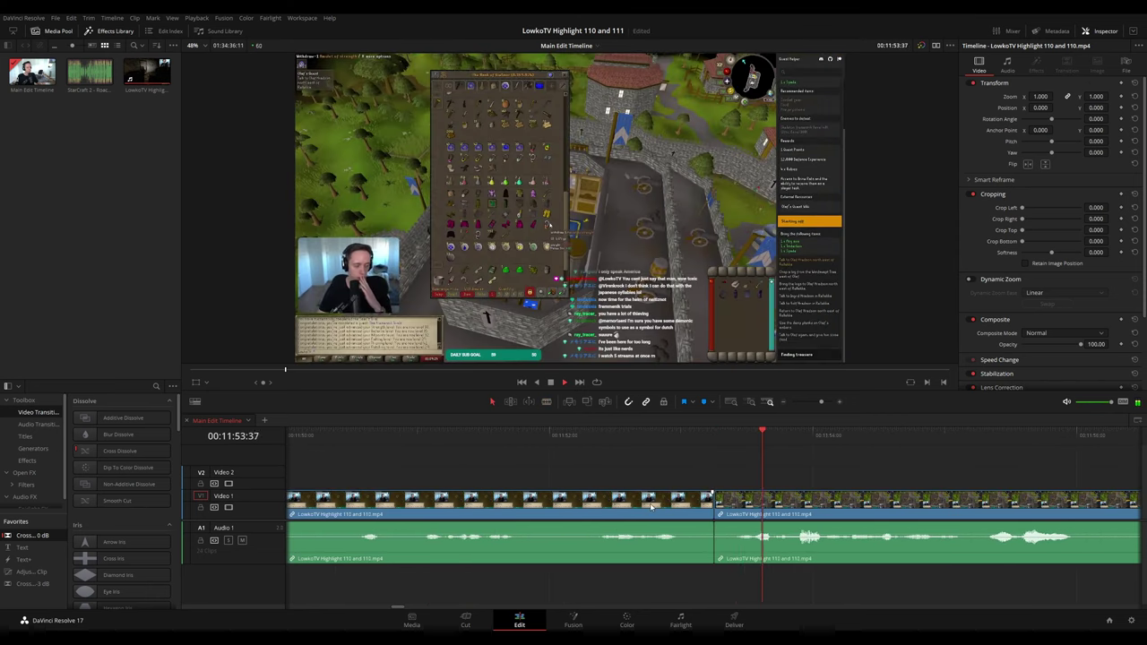
- Colour the gameplay clip before the cut at 00:11:53:15 purple and deselect it
click(652, 507)
key(c)
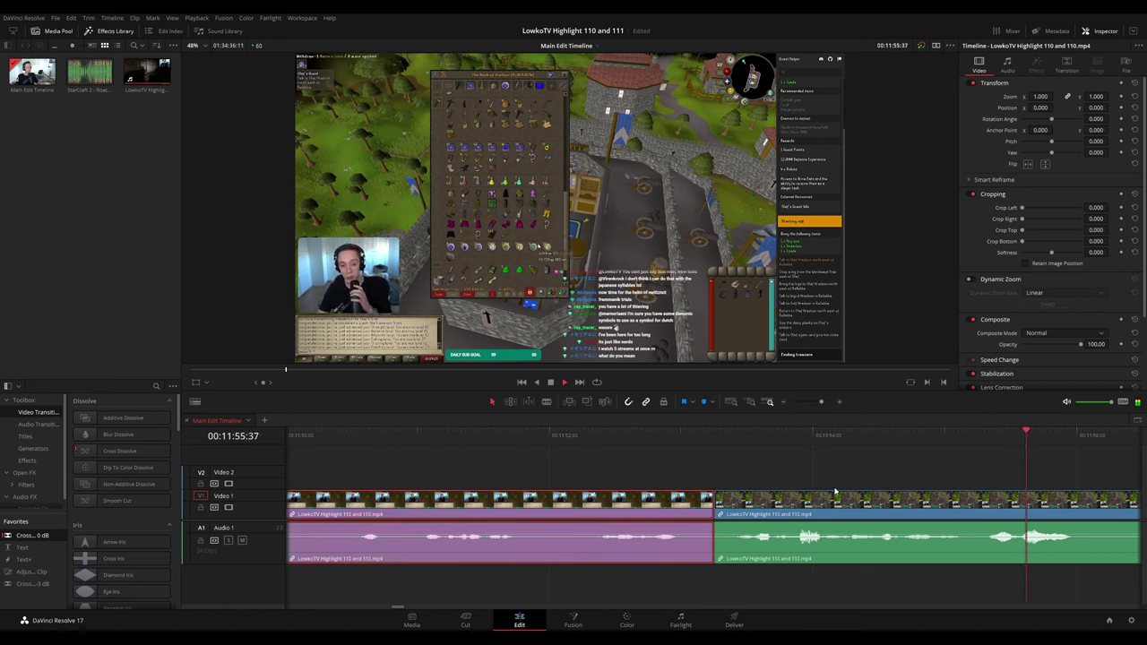
click(838, 475)
scroll(829, 468, down, 3)
scroll(828, 470, down, 5)
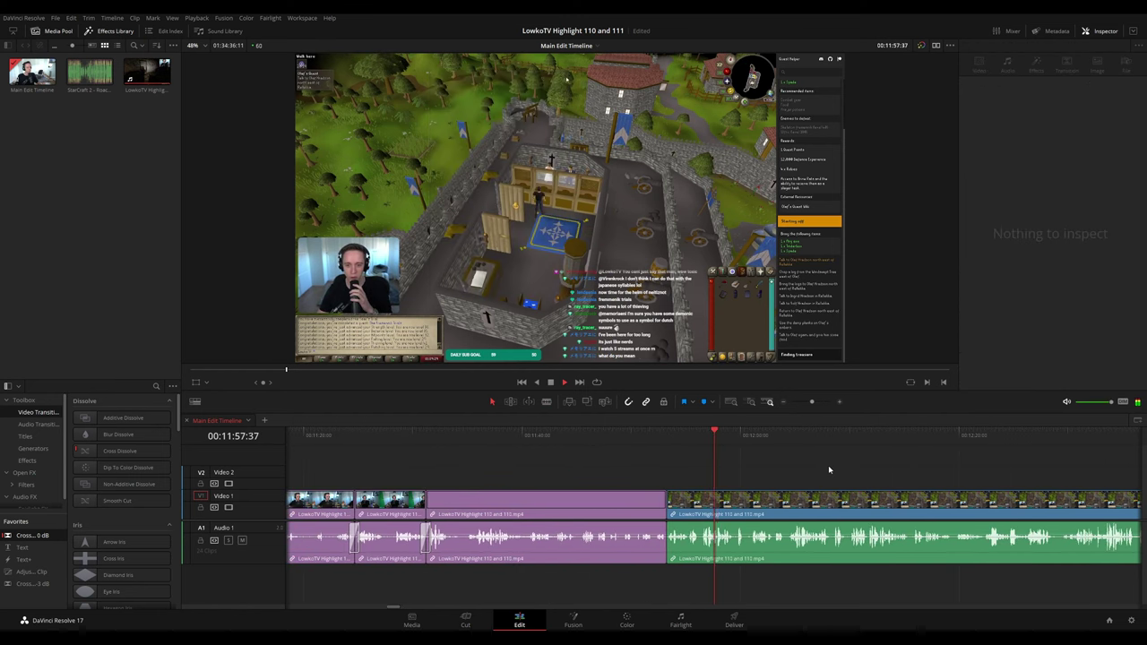
- Play on to about 00:12:29, cut out the short quiet section starting at 00:12:28:50 and close the gap
drag(802, 471, 531, 461)
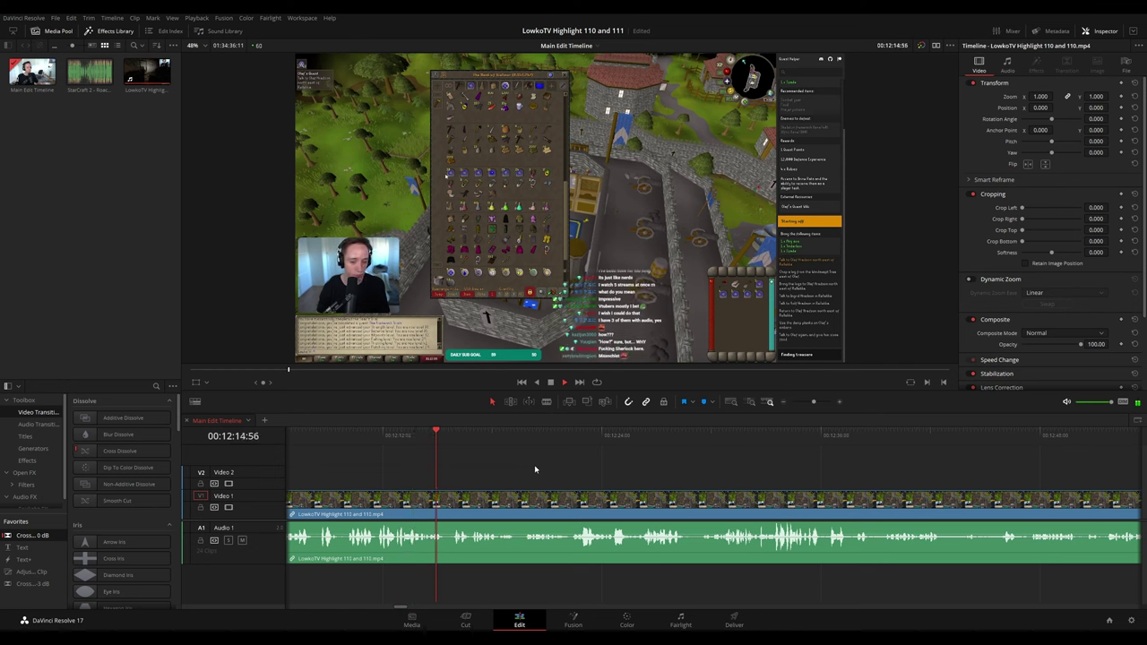
drag(568, 476, 527, 471)
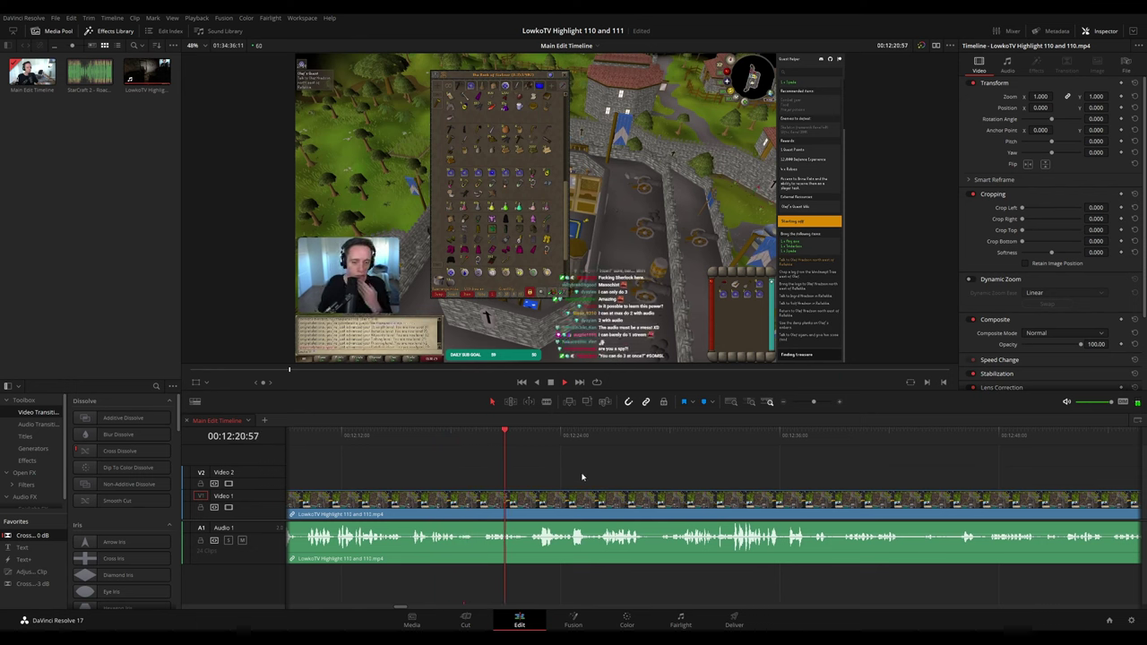
scroll(555, 474, right, 4)
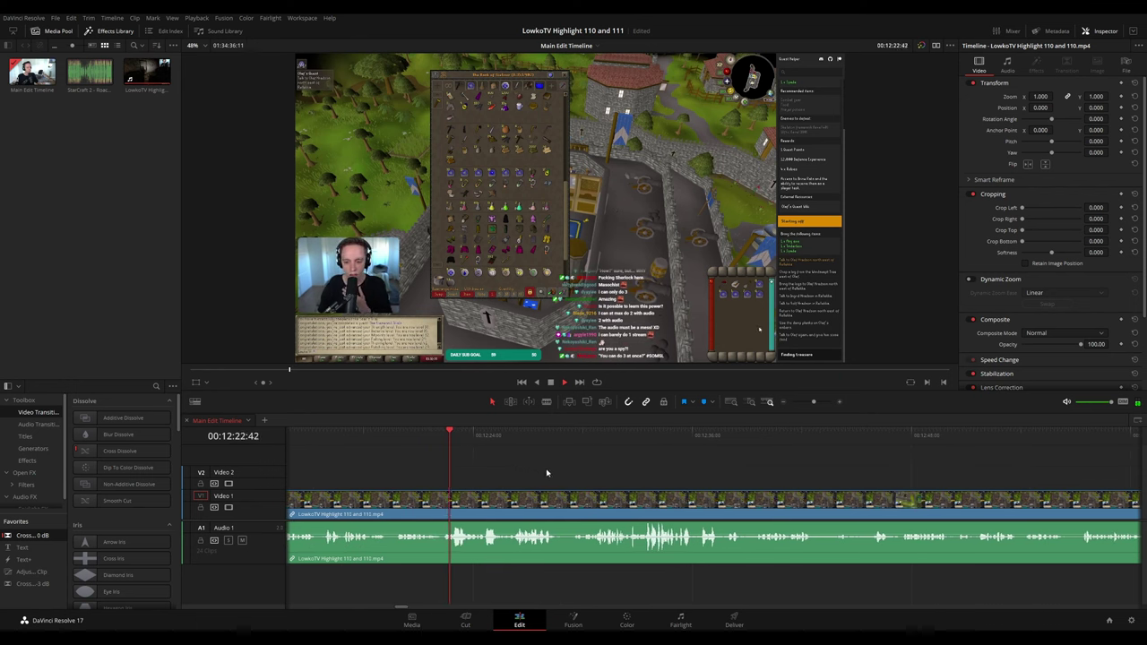
scroll(479, 464, right, 5)
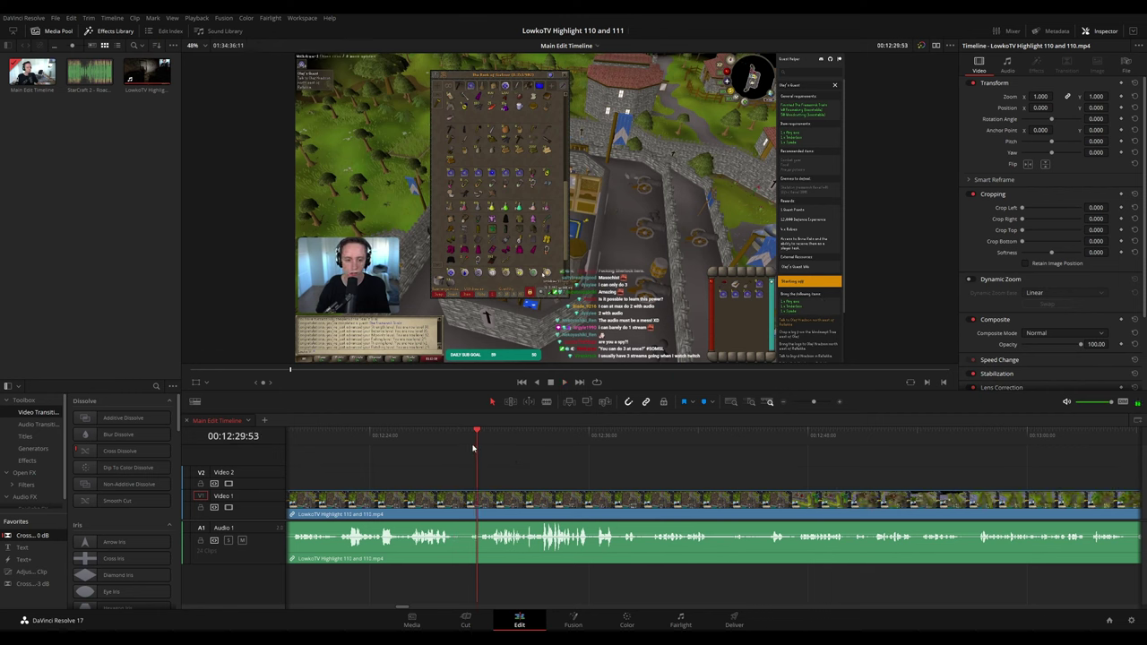
key(b)
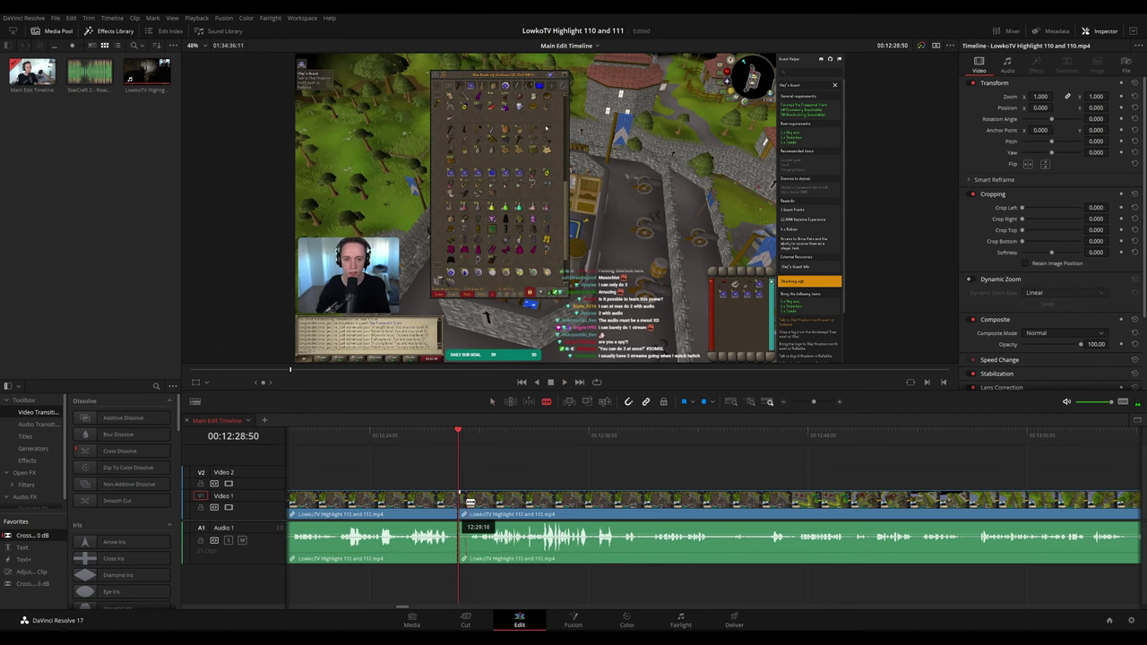
click(464, 500)
click(462, 507)
key(BackSpace)
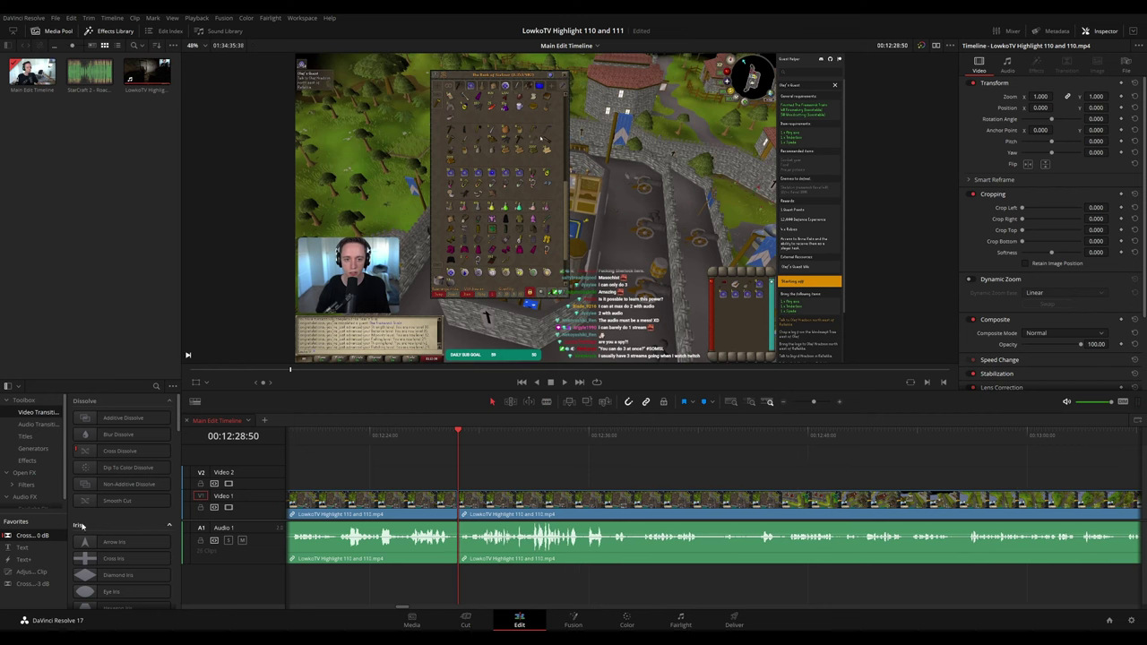
- Add the 0 dB audio cross fade to the cut at 00:12:28:50 and place an adjustment clip about 8 seconds long above the footage following it
drag(466, 539, 465, 540)
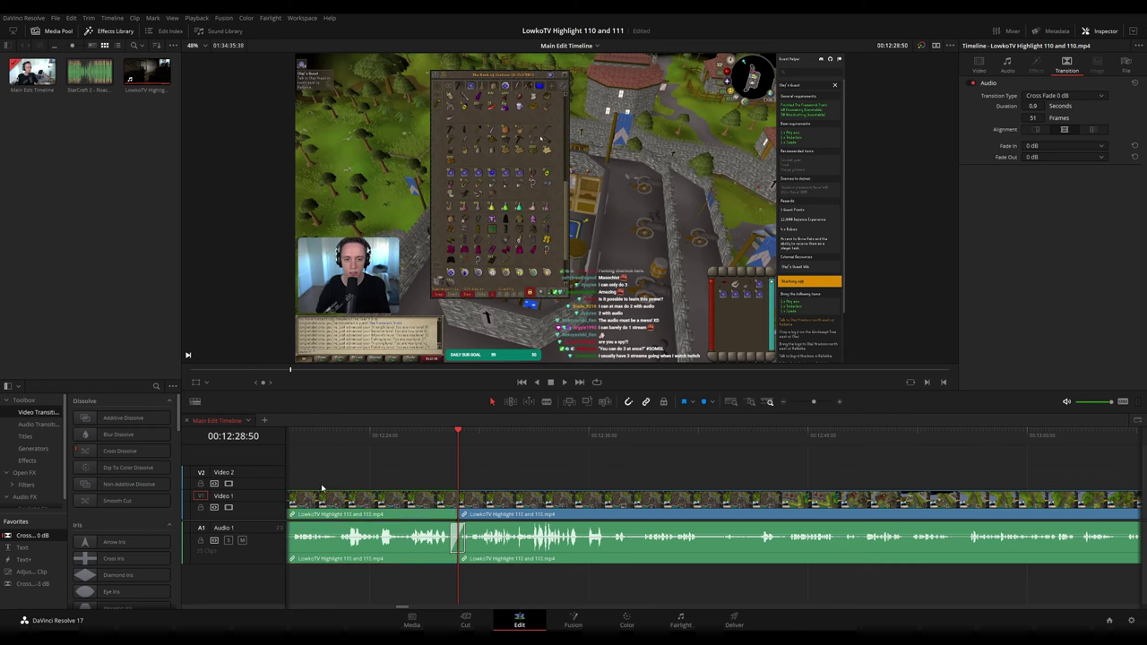
drag(32, 580, 460, 482)
drag(549, 478, 600, 478)
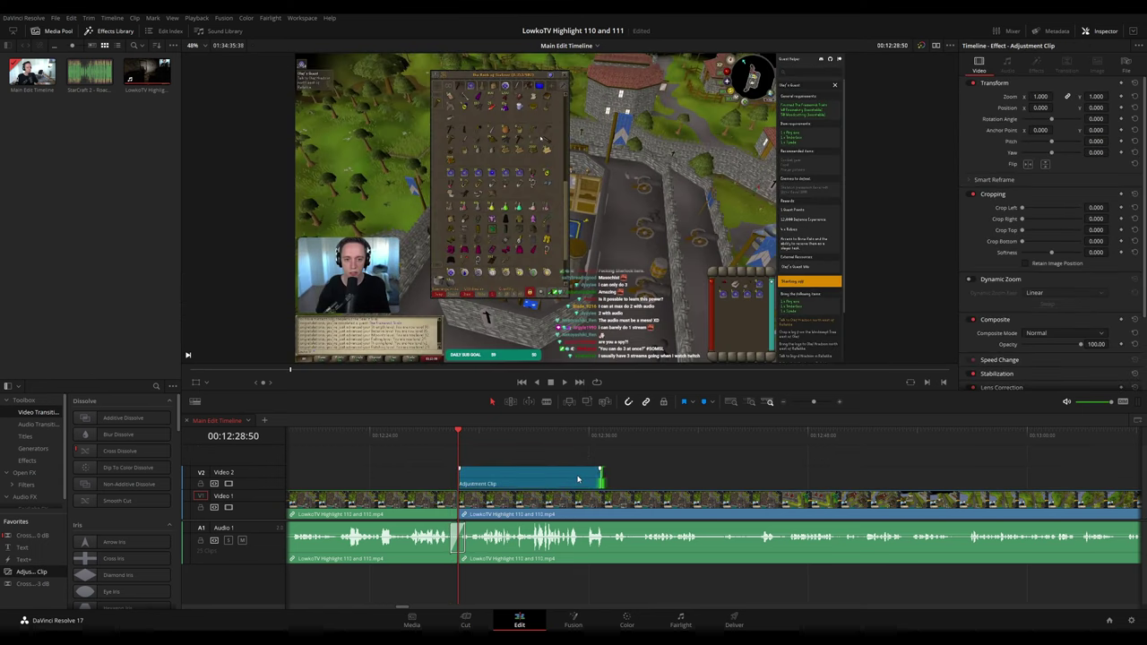
- Set the adjustment clip's zoom to 1.990 and position to X 1255, Y 266, and shorten its end to about 00:12:35:30
drag(1041, 97, 1101, 97)
drag(512, 69, 781, 69)
drag(1091, 107, 1095, 108)
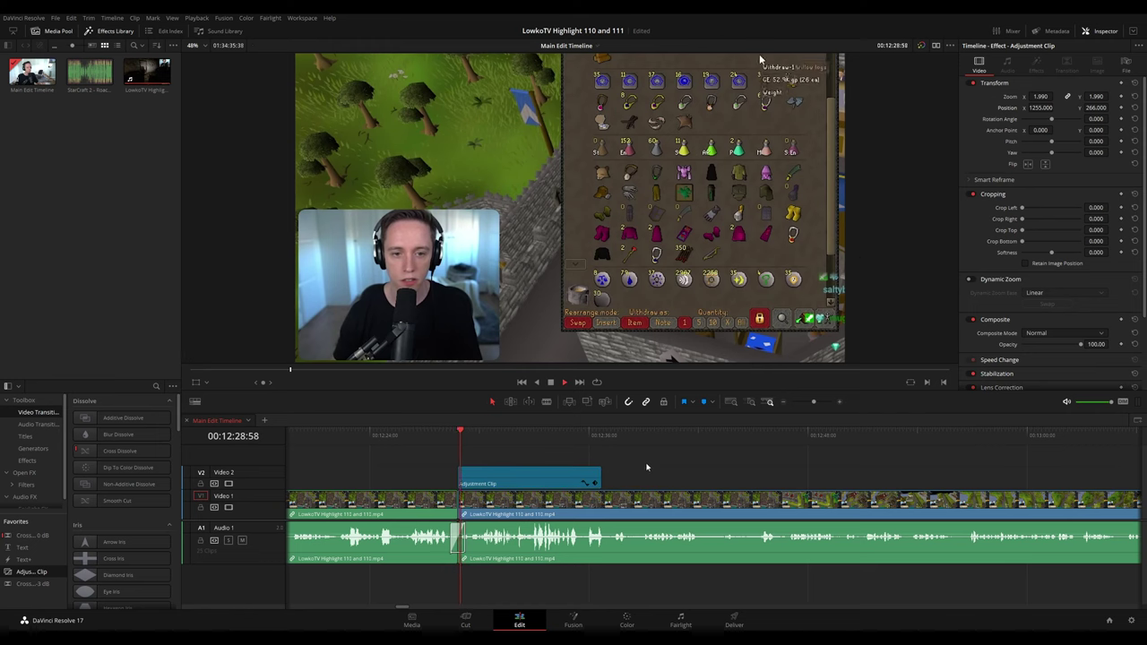
drag(667, 474, 591, 469)
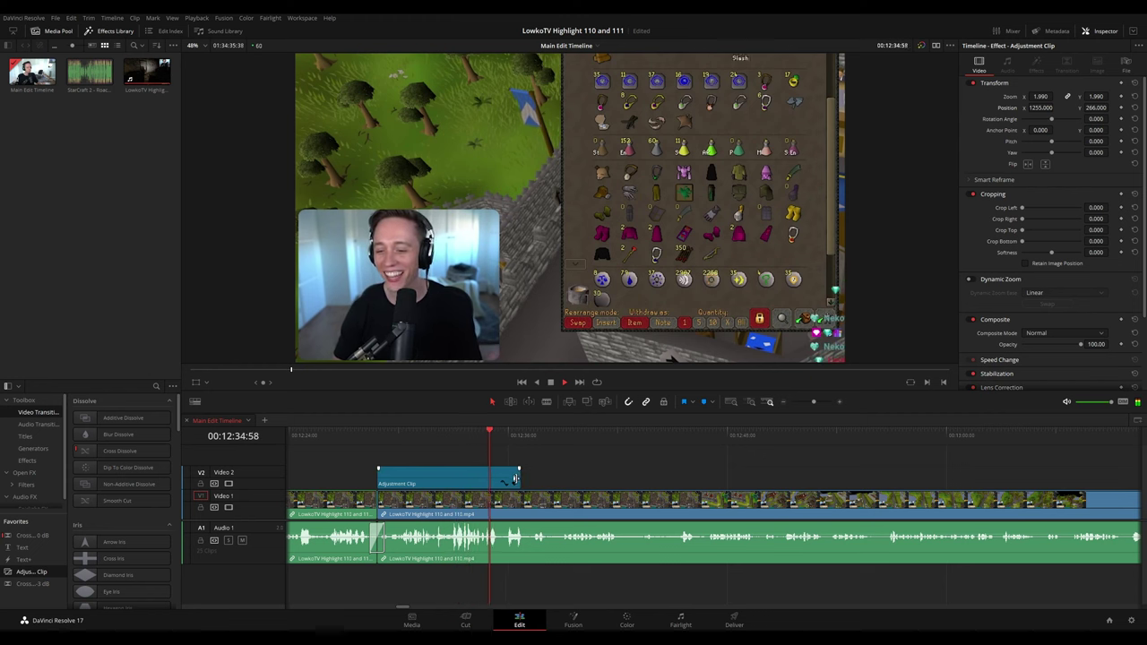
drag(517, 480, 500, 479)
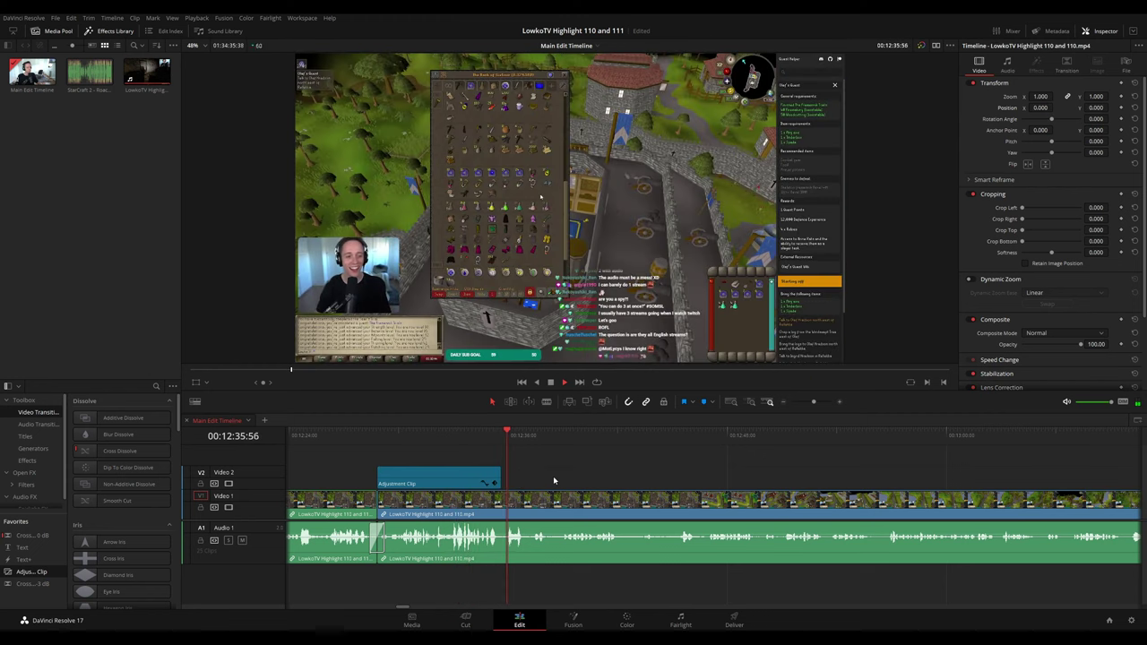
- Review the footage up to about 00:12:56, cut out the short silent section starting at 00:12:53:16 and close the gap
drag(652, 486, 577, 475)
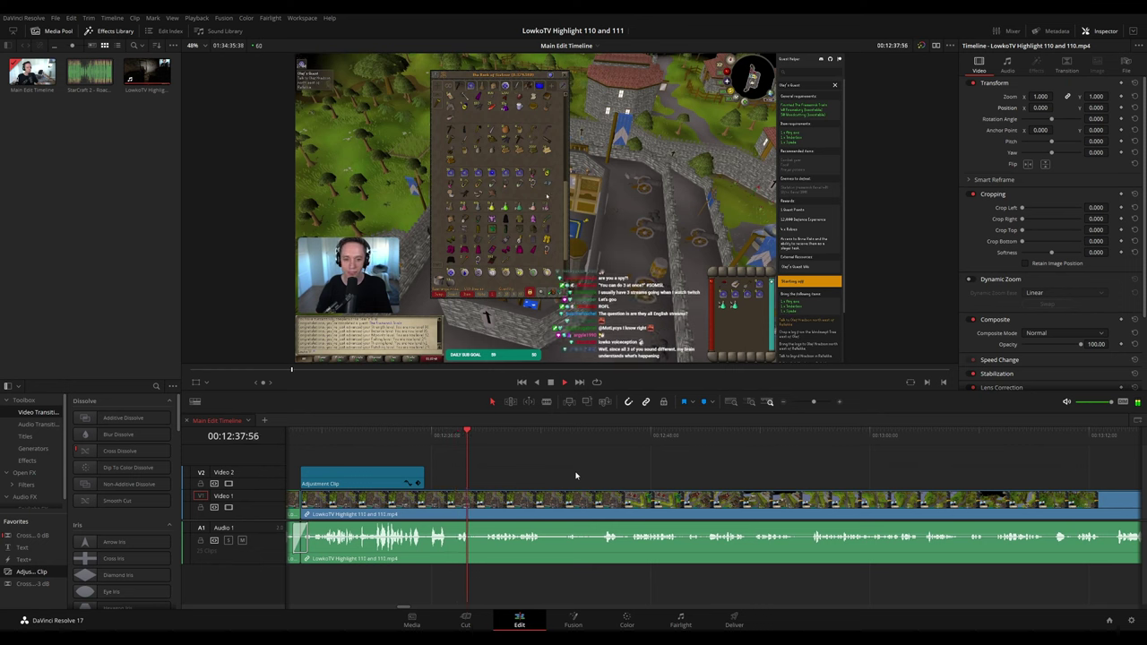
scroll(477, 467, right, 2)
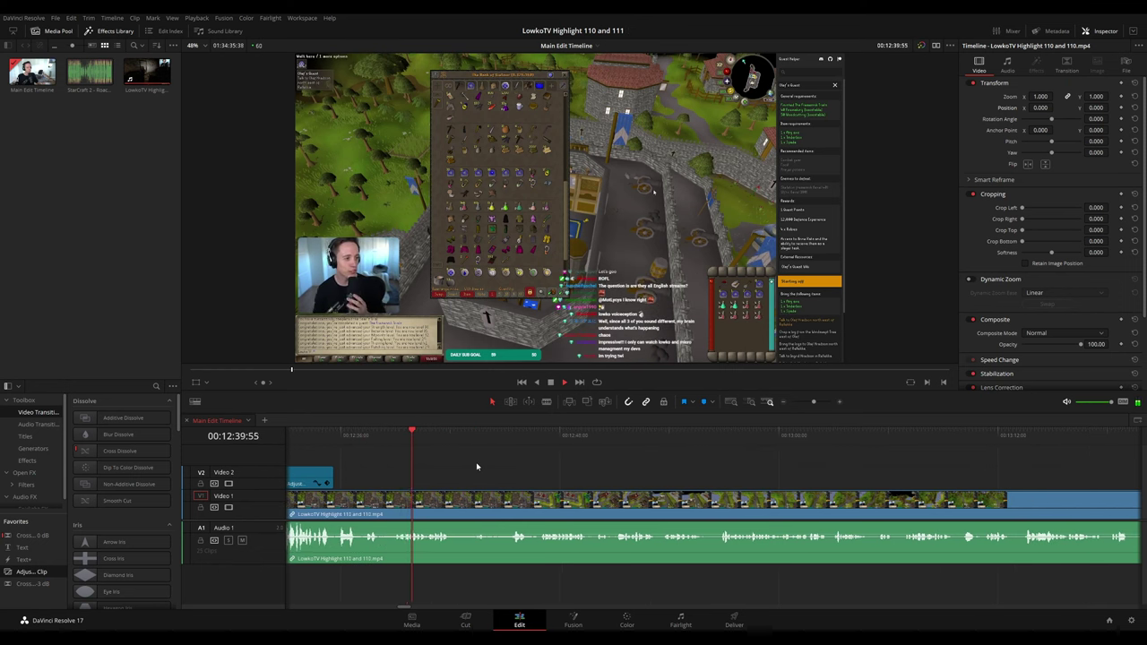
scroll(429, 459, right, 2)
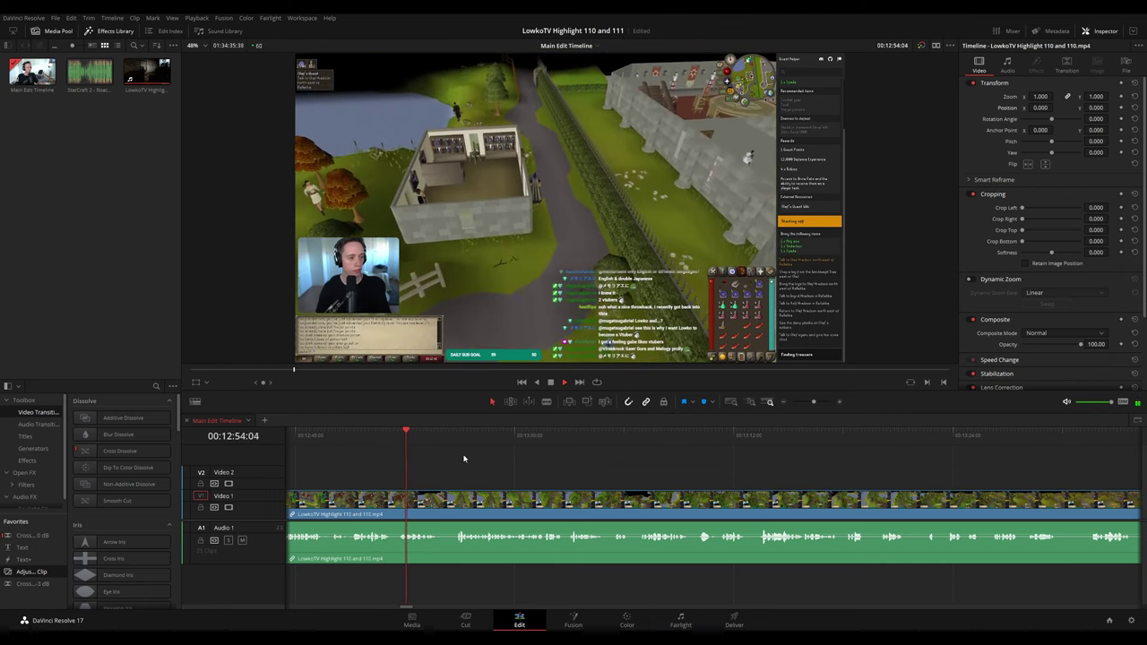
key(space)
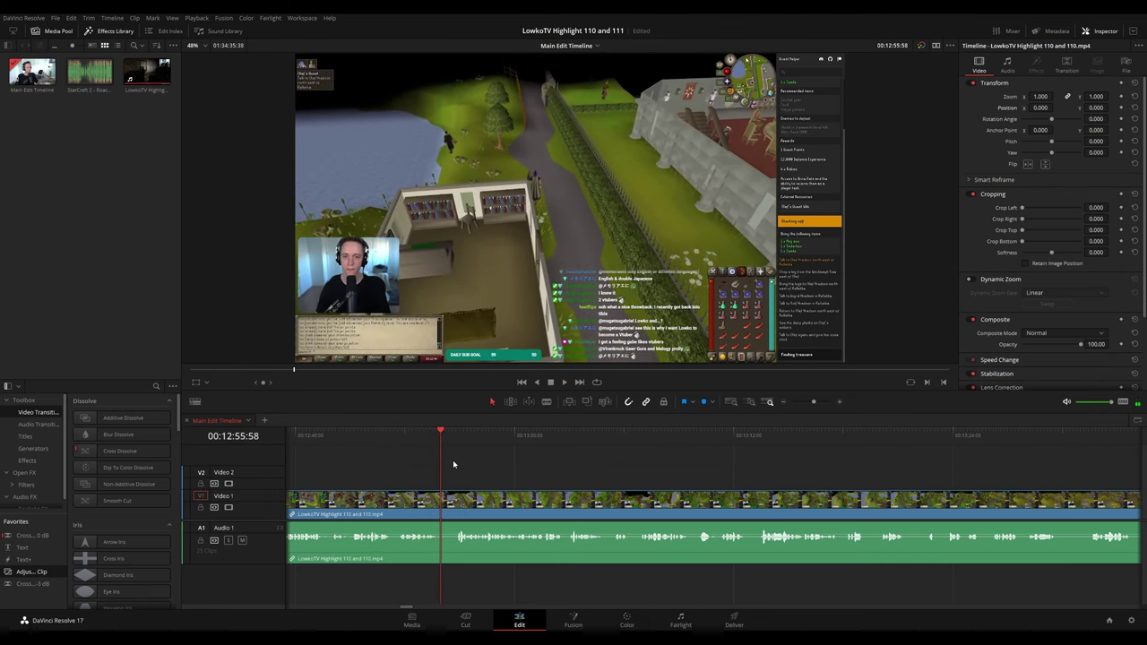
scroll(451, 475, up, 3)
click(461, 432)
key(space)
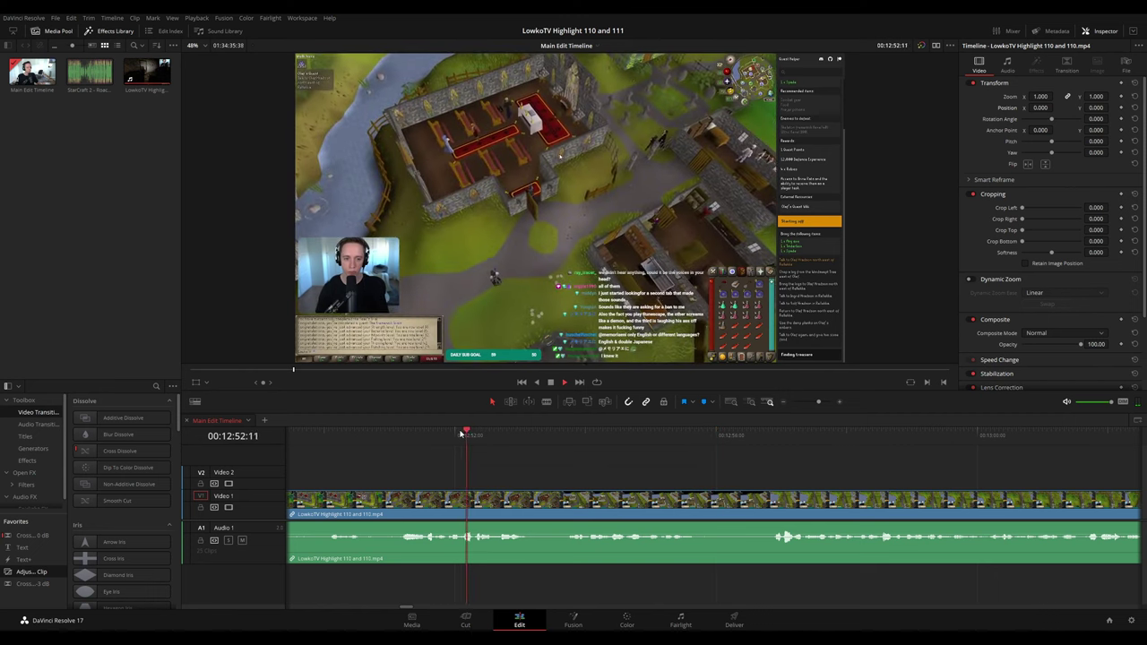
key(space)
key(b)
click(539, 494)
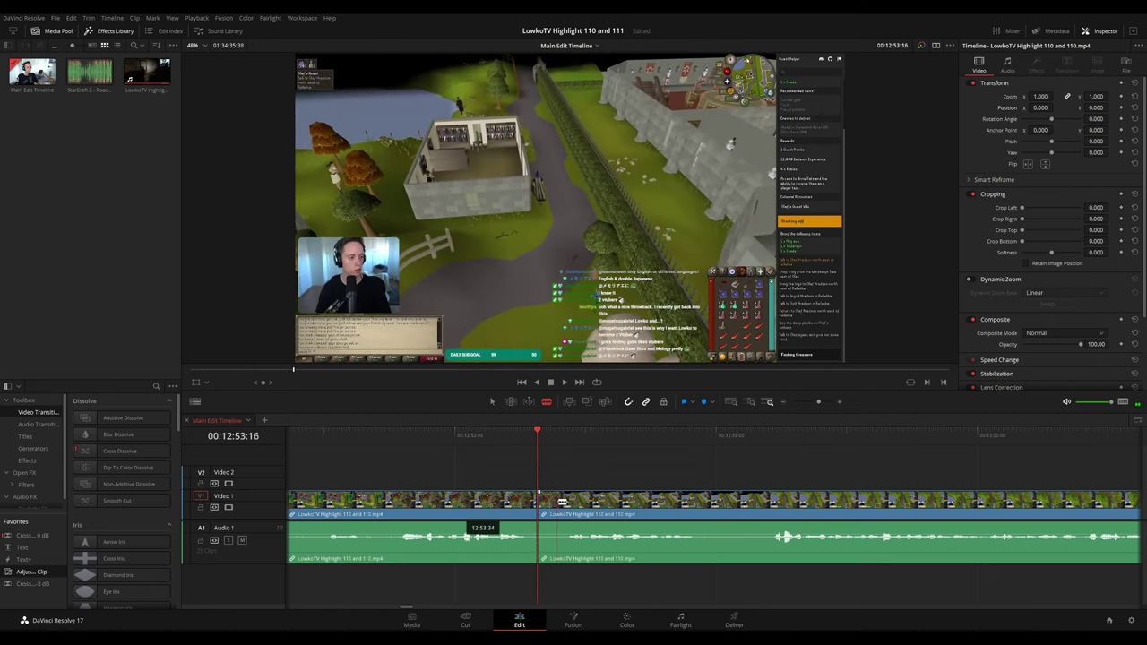
click(556, 502)
key(a)
click(548, 505)
key(Delete)
- Play across the cut at 00:12:53:16 and colour the gameplay clip before it green
key(space)
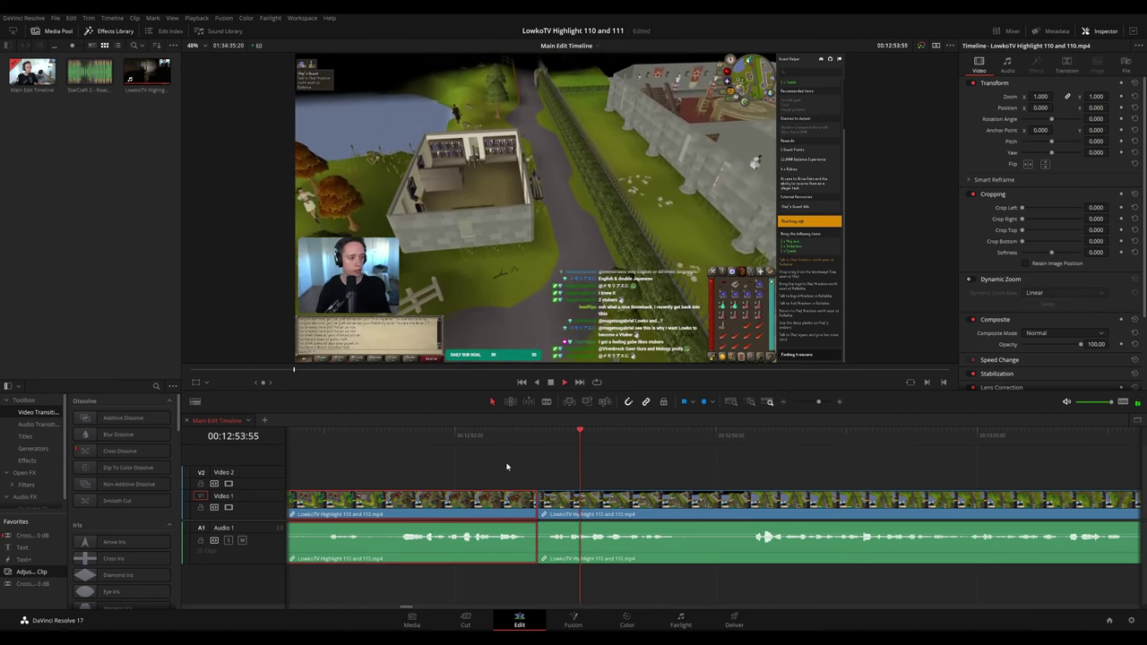
click(673, 452)
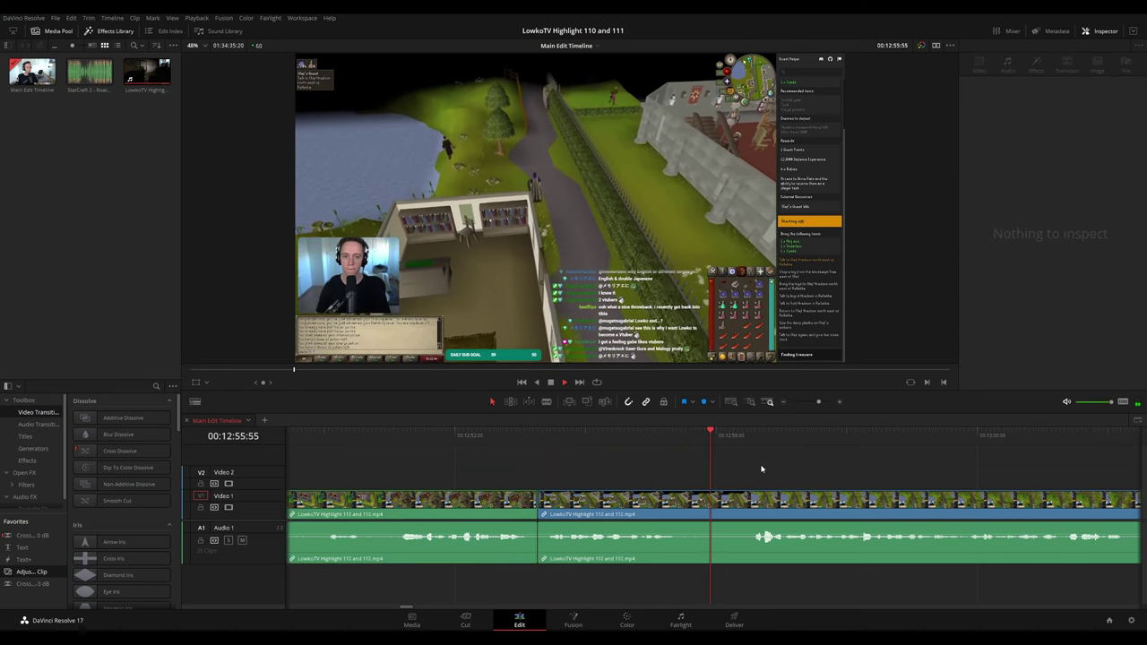
drag(819, 404, 812, 407)
- Play the gameplay footage on from about 00:12:56 to 00:13:13 and check it for sections to cut
drag(789, 468, 543, 451)
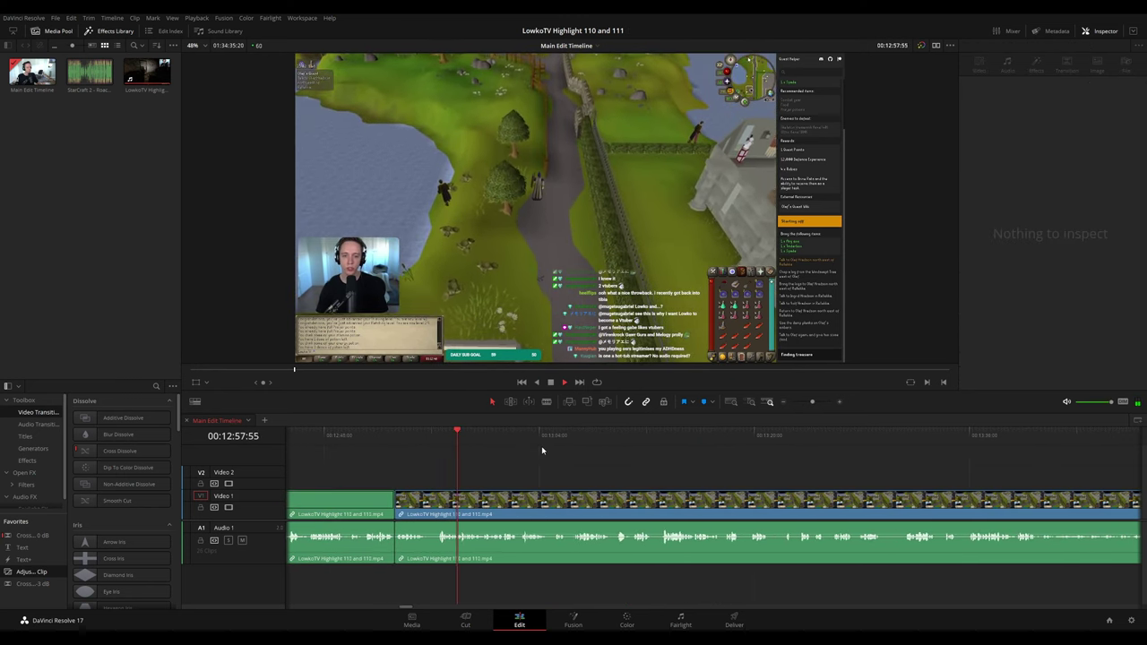
scroll(583, 469, right, 2)
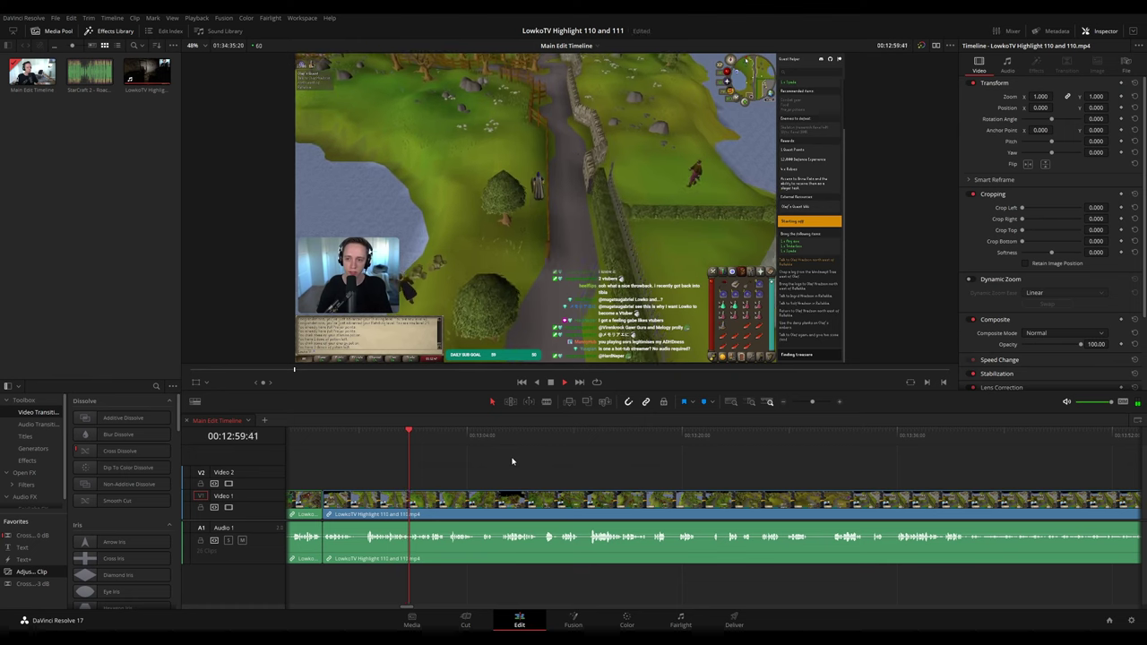
scroll(525, 466, right, 2)
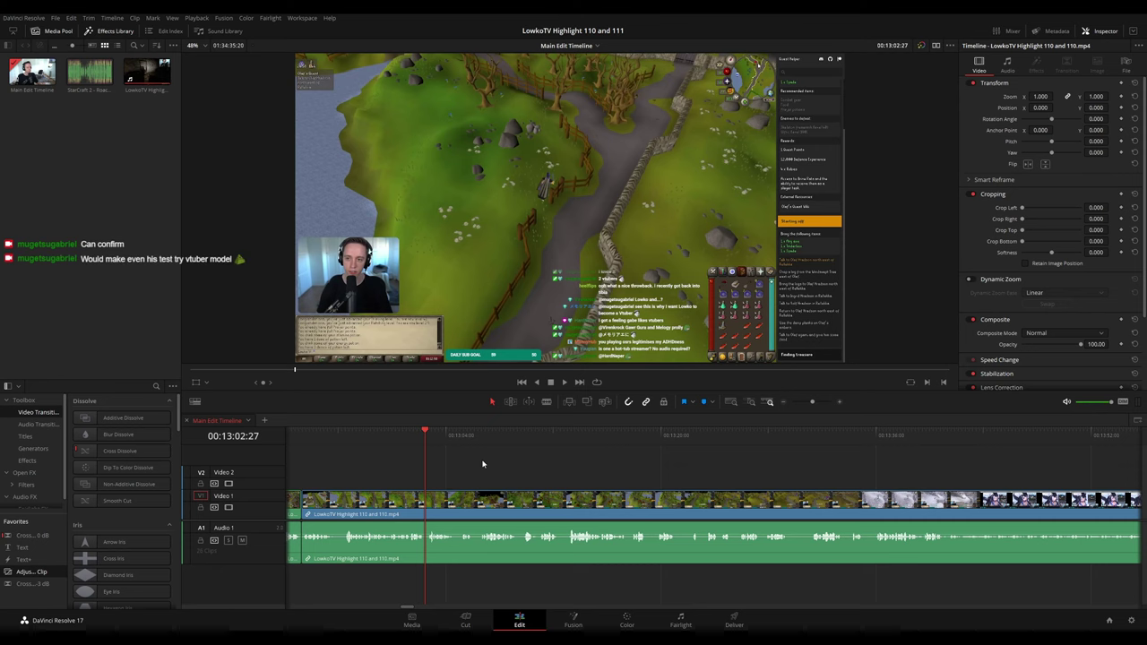
drag(505, 465, 449, 462)
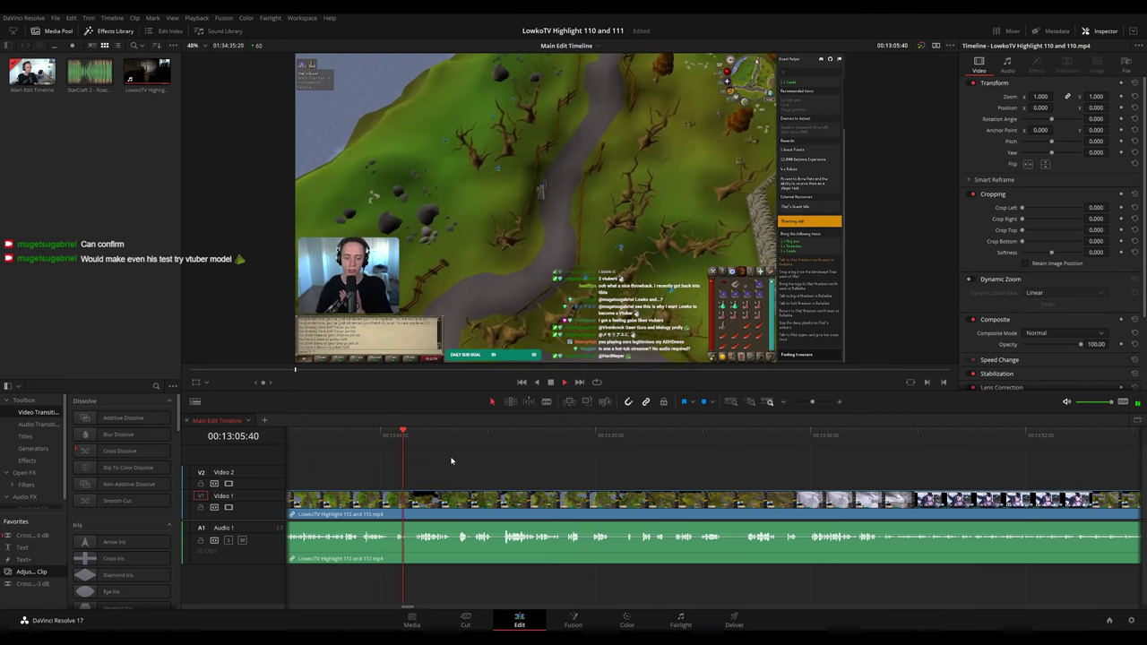
scroll(454, 462, right, 2)
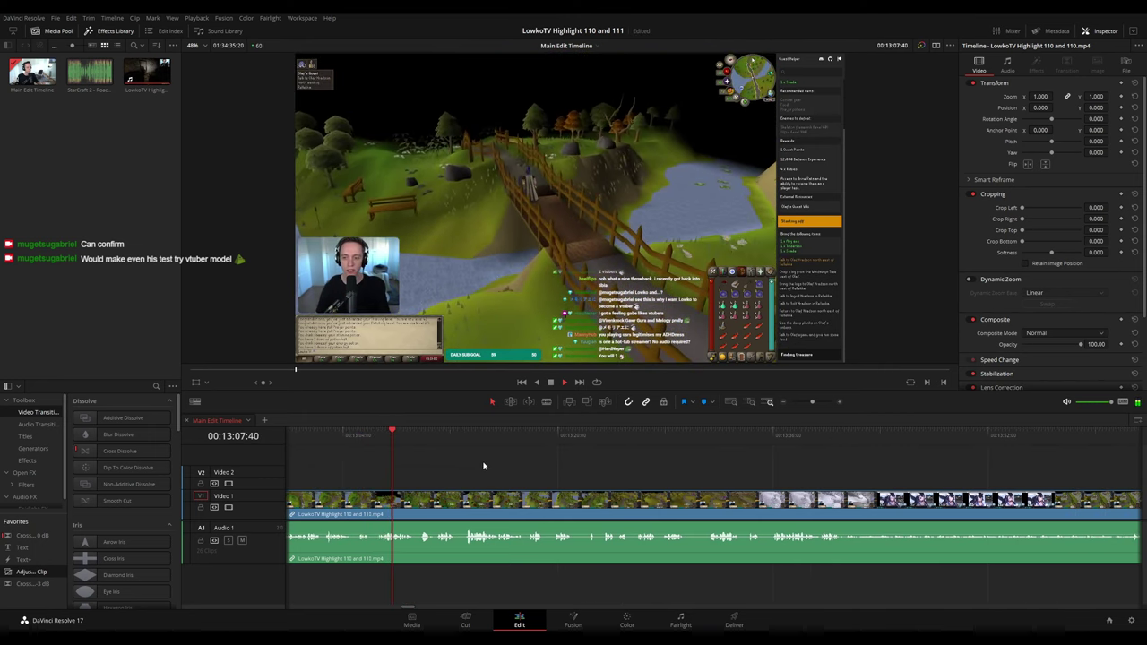
scroll(447, 460, right, 2)
scroll(442, 462, right, 1)
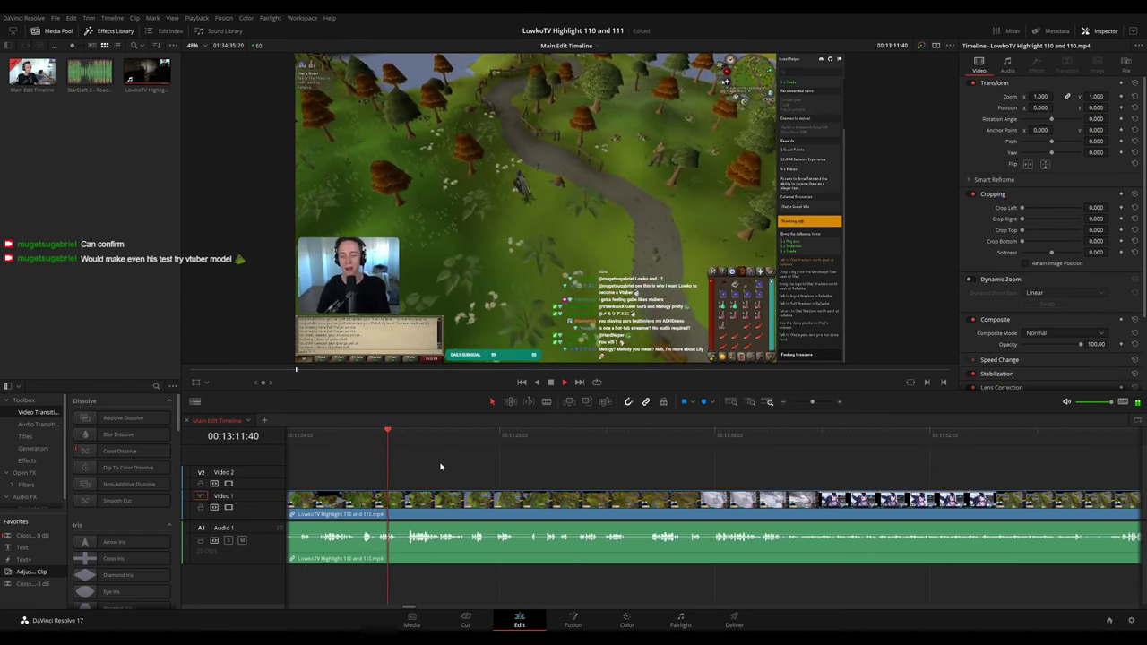
scroll(436, 470, right, 2)
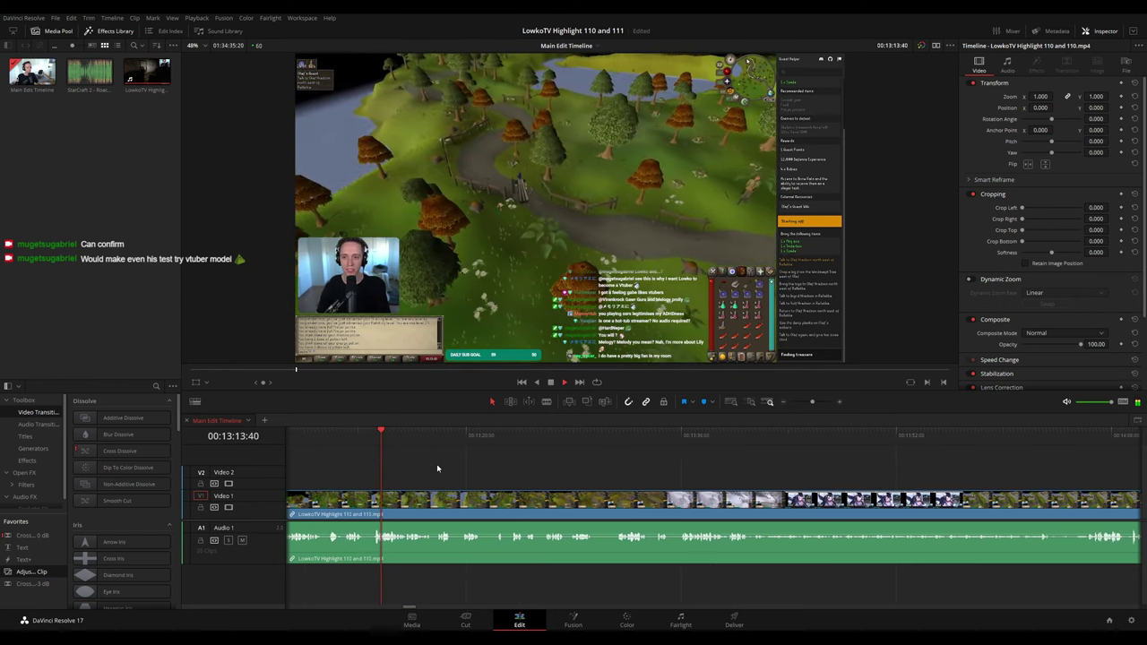
- Play the gameplay footage on from 00:13:13 to about 00:13:33 and check it for sections to cut
scroll(454, 468, right, 2)
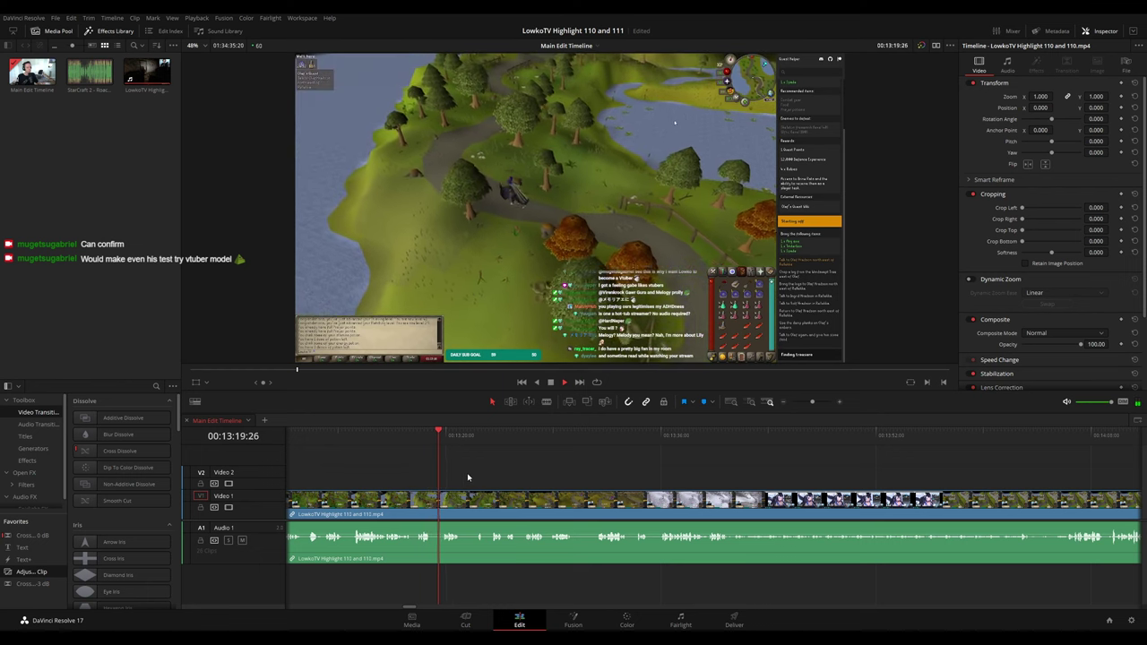
scroll(467, 471, right, 1)
scroll(443, 464, right, 1)
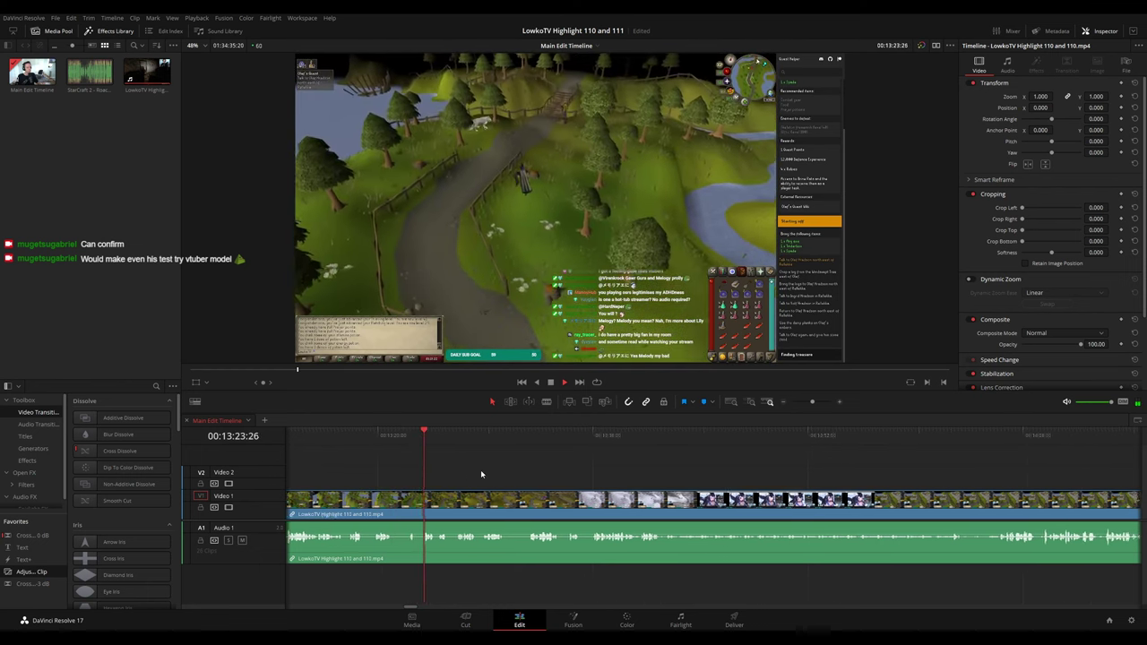
scroll(481, 470, right, 1)
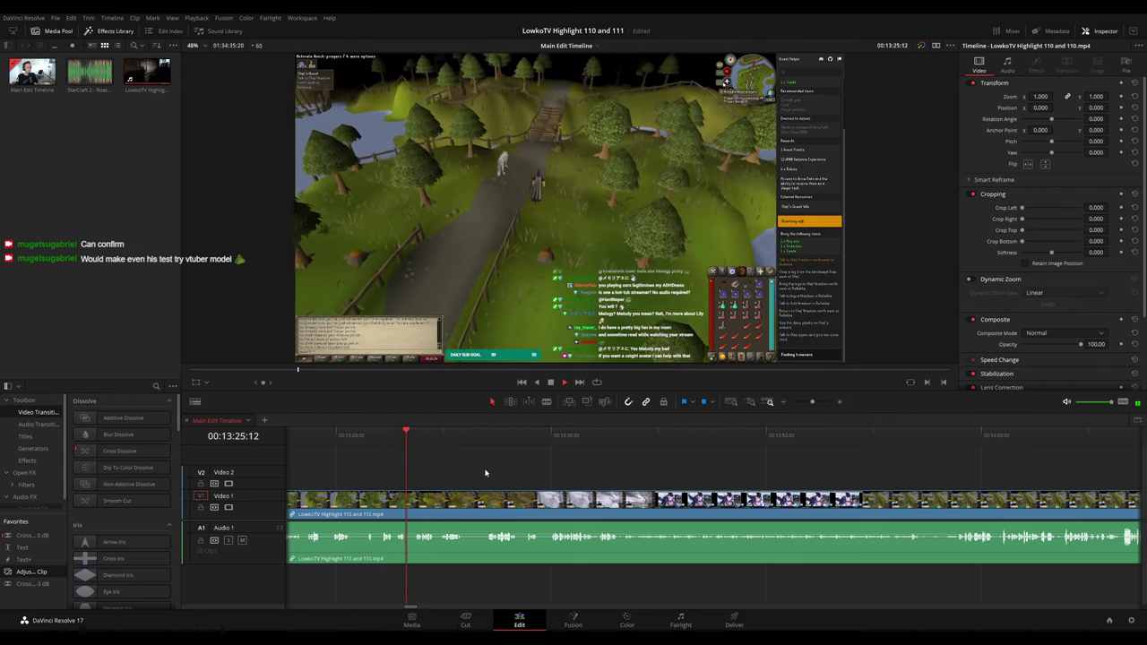
scroll(454, 466, right, 1)
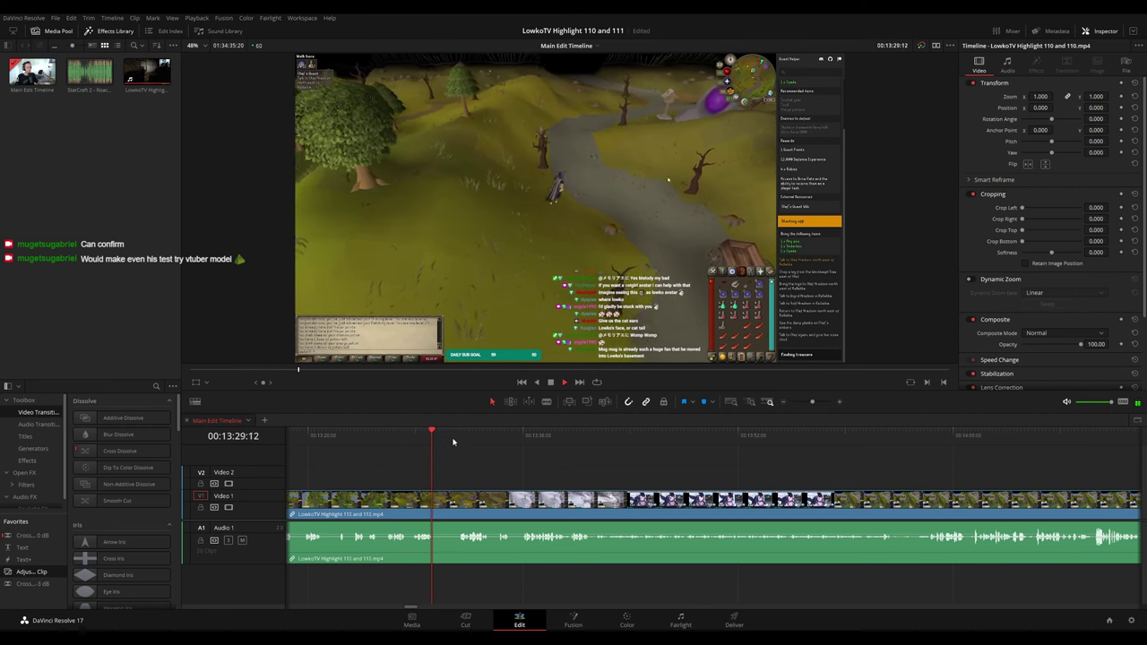
scroll(466, 452, right, 2)
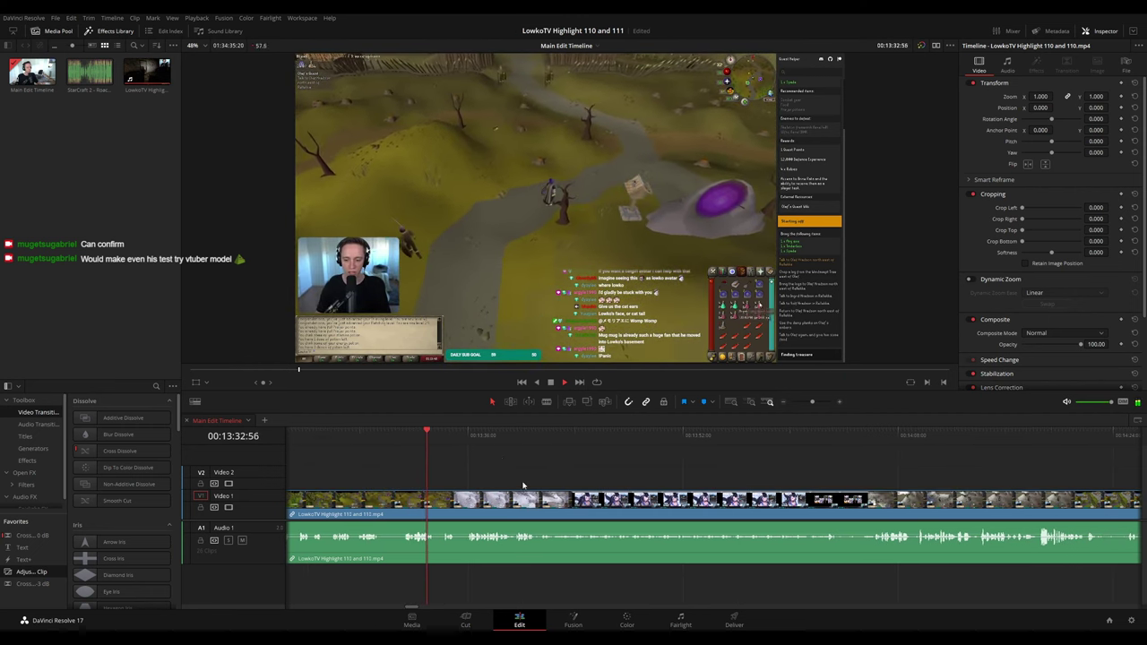
- Cut out the short section starting at 00:13:35:11, before the snowy scene, and close the gap
scroll(565, 484, up, 4)
drag(770, 474, 447, 439)
key(b)
click(445, 502)
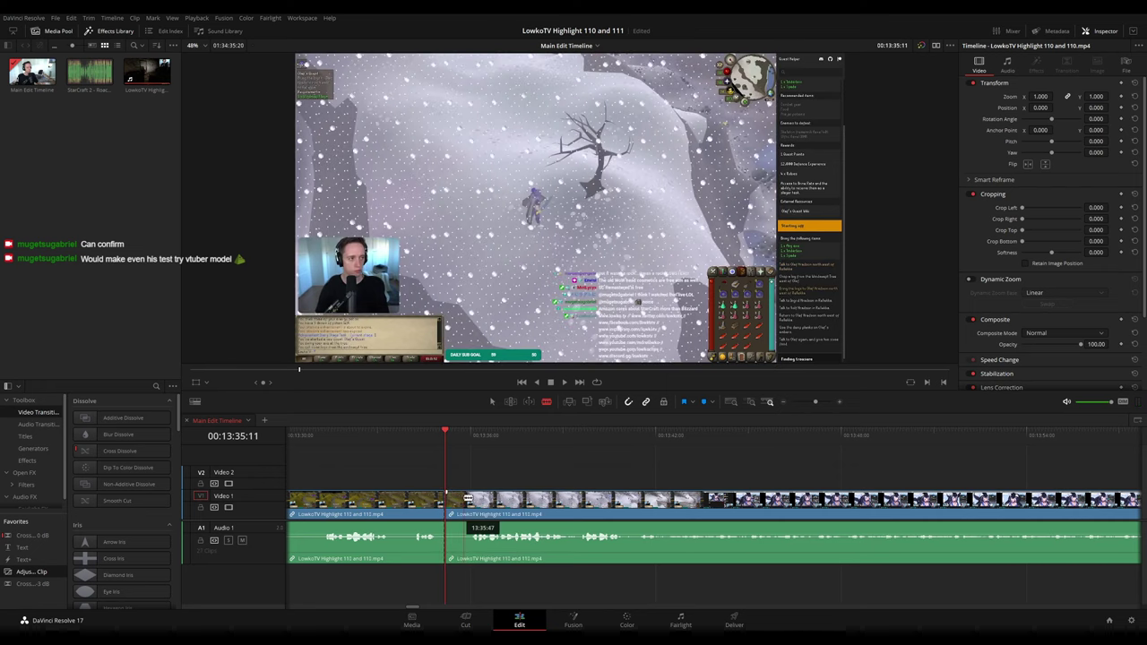
click(457, 500)
key(a)
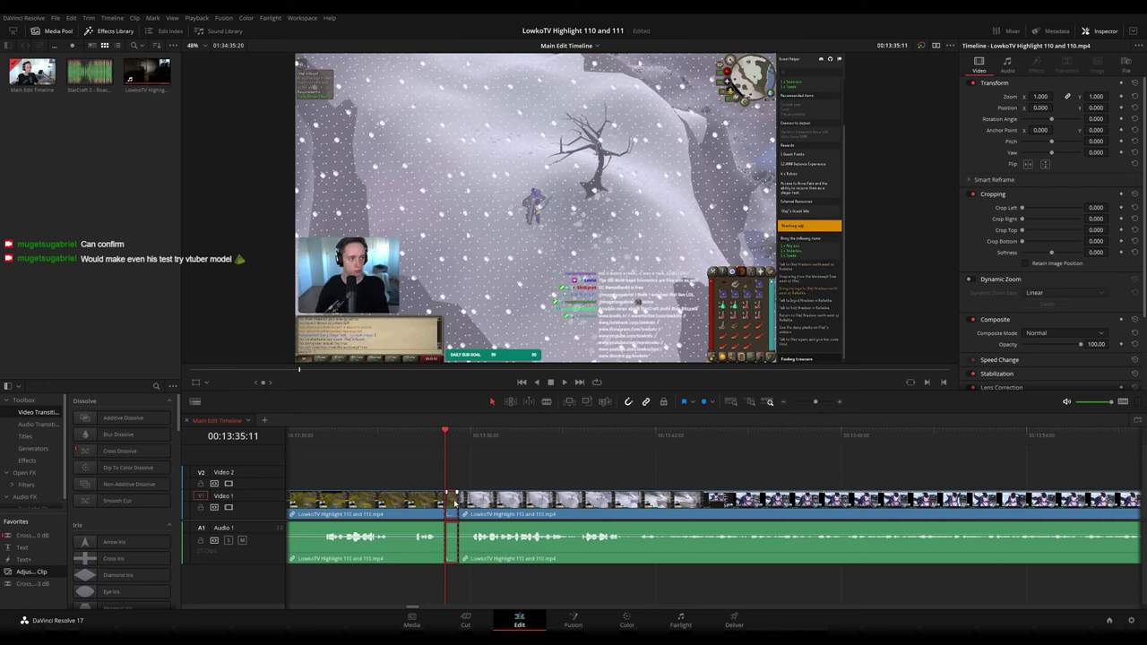
click(455, 503)
key(Delete)
- Colour the gameplay clip before the cut at 00:13:35:11 green and play across the cut to about 00:13:39
click(394, 501)
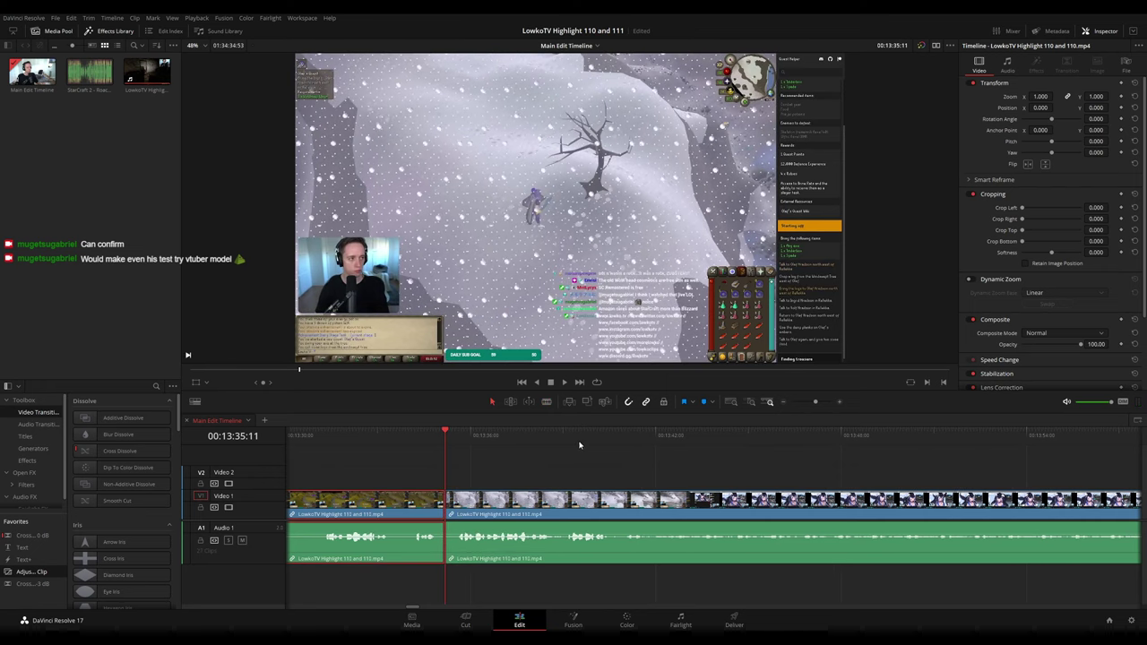
click(578, 451)
key(space)
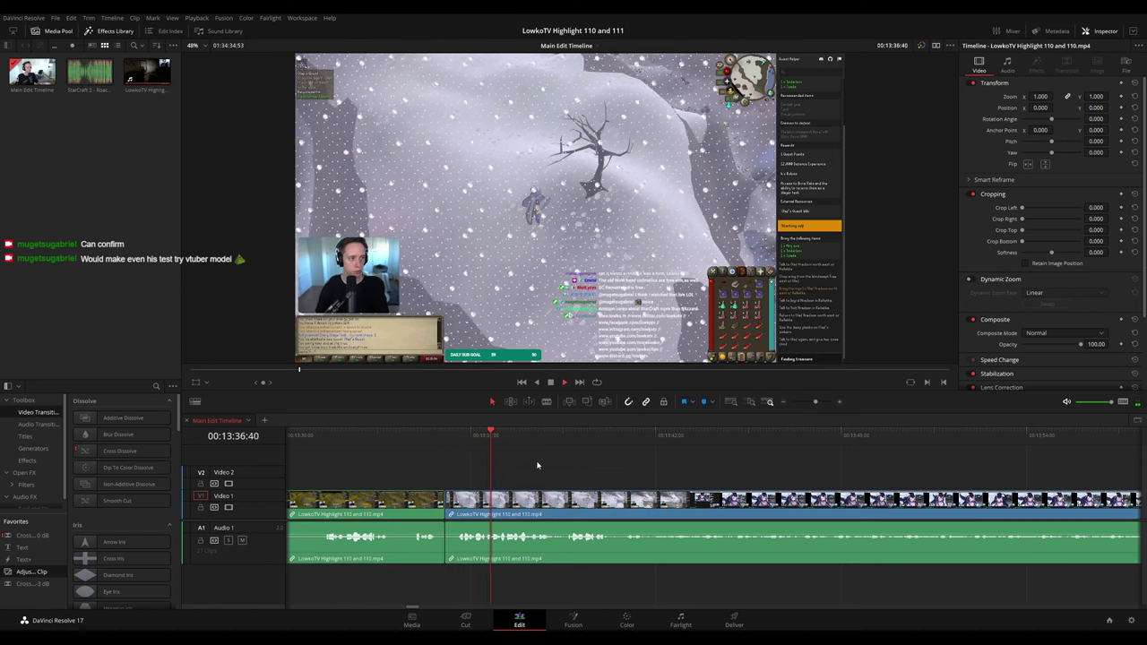
click(451, 437)
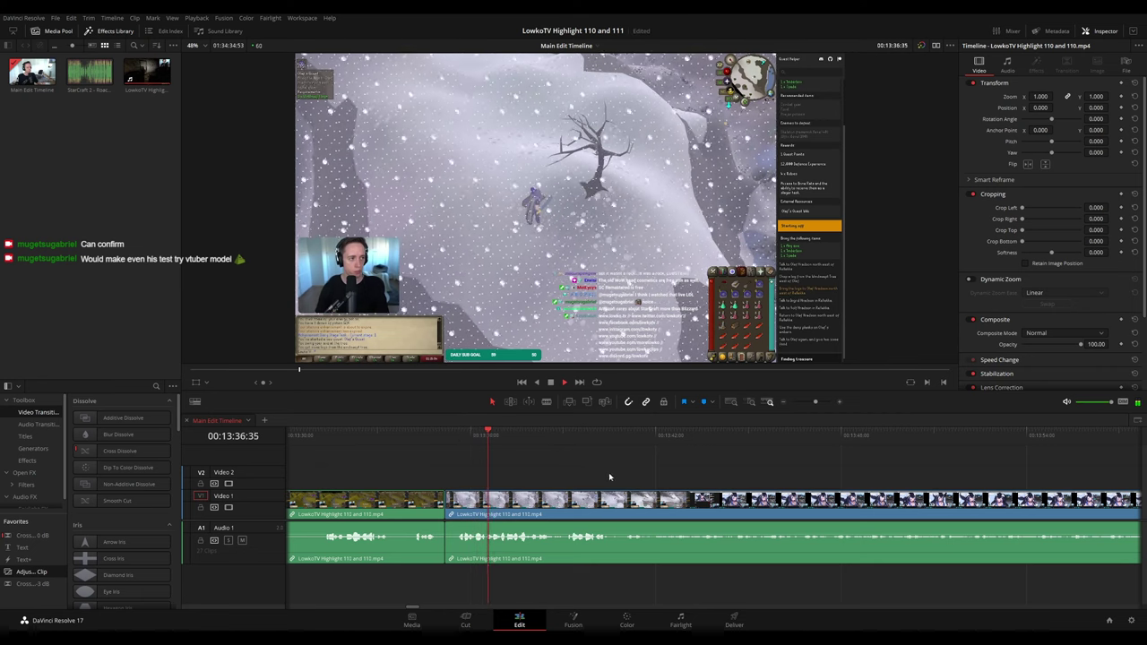
scroll(609, 473, right, 3)
scroll(489, 467, right, 2)
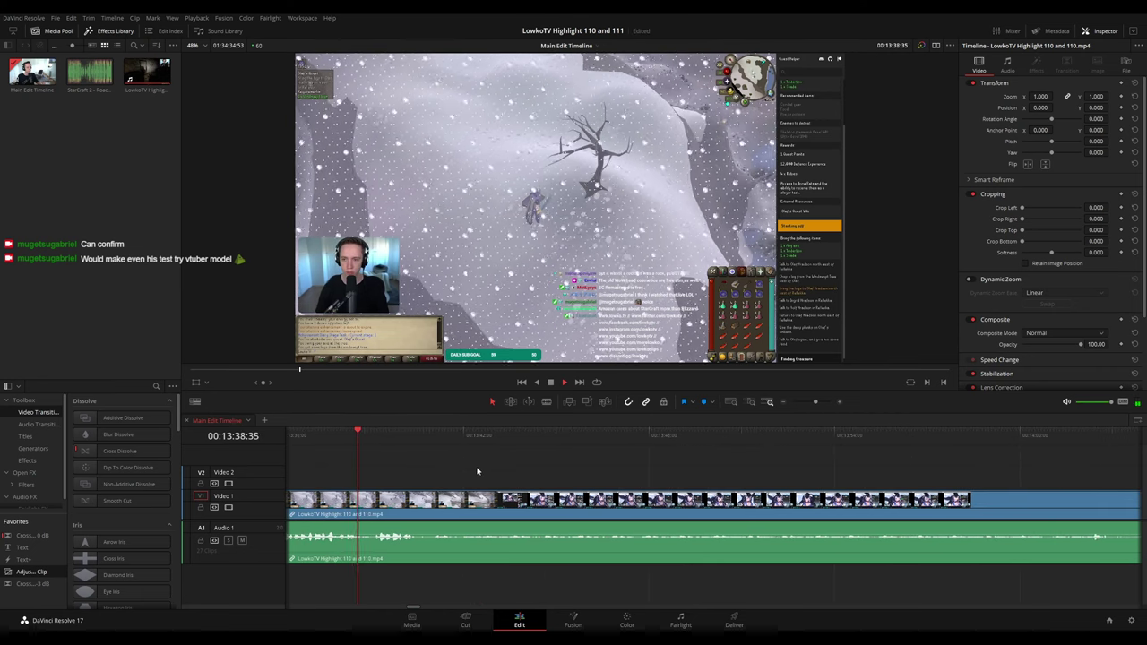
key(space)
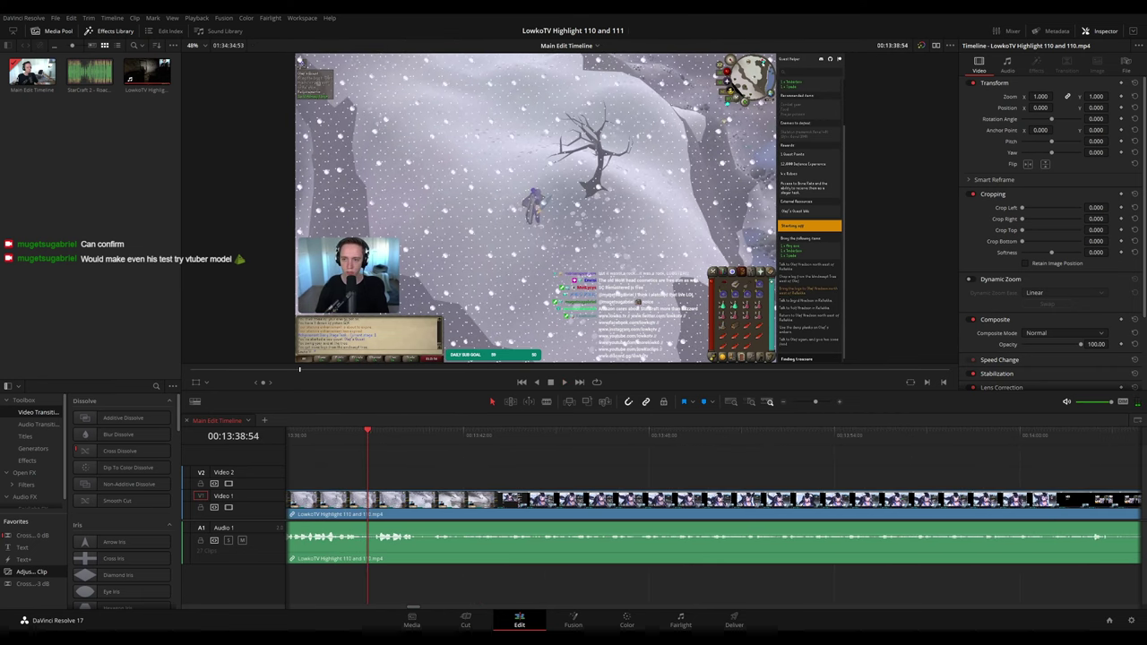
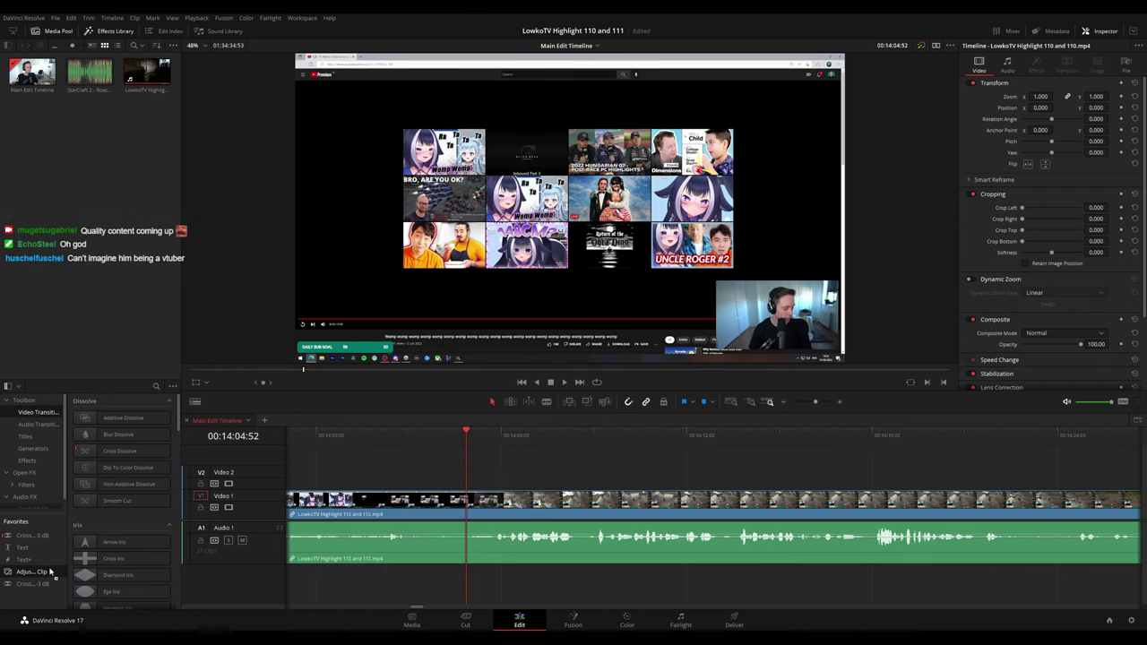
- Add an adjustment clip above the gameplay starting at 00:14:05:44, with zoom 2.010 and position X 1276, Y 614
drag(51, 572, 465, 484)
drag(1039, 95, 1129, 96)
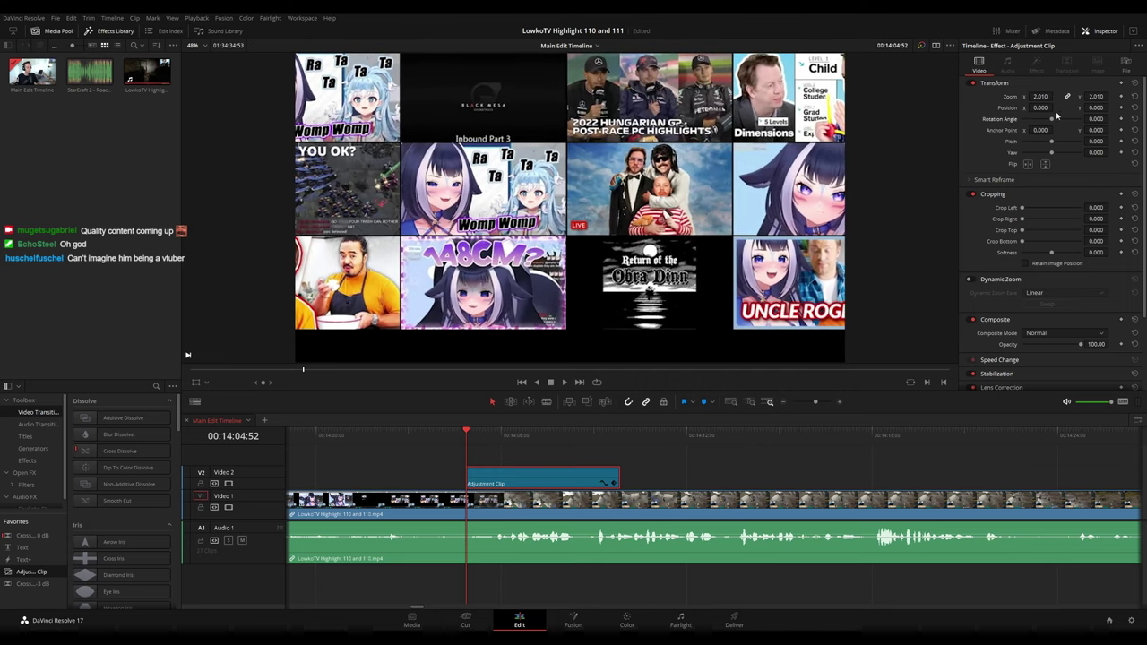
drag(1057, 109, 1100, 107)
key(space)
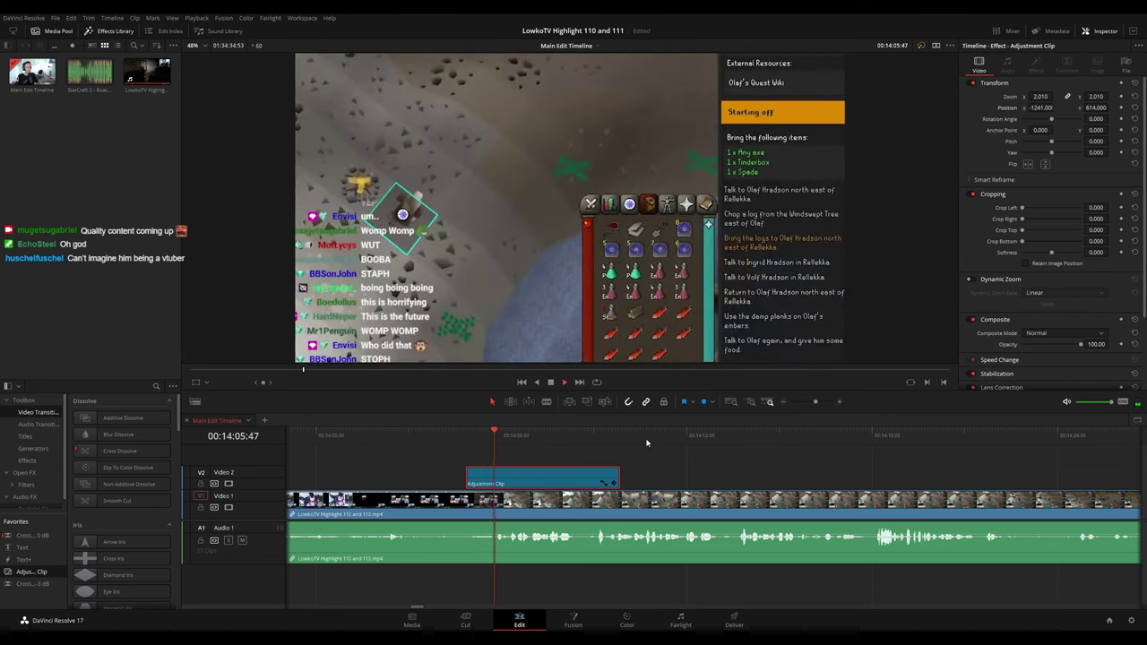
drag(469, 439, 494, 473)
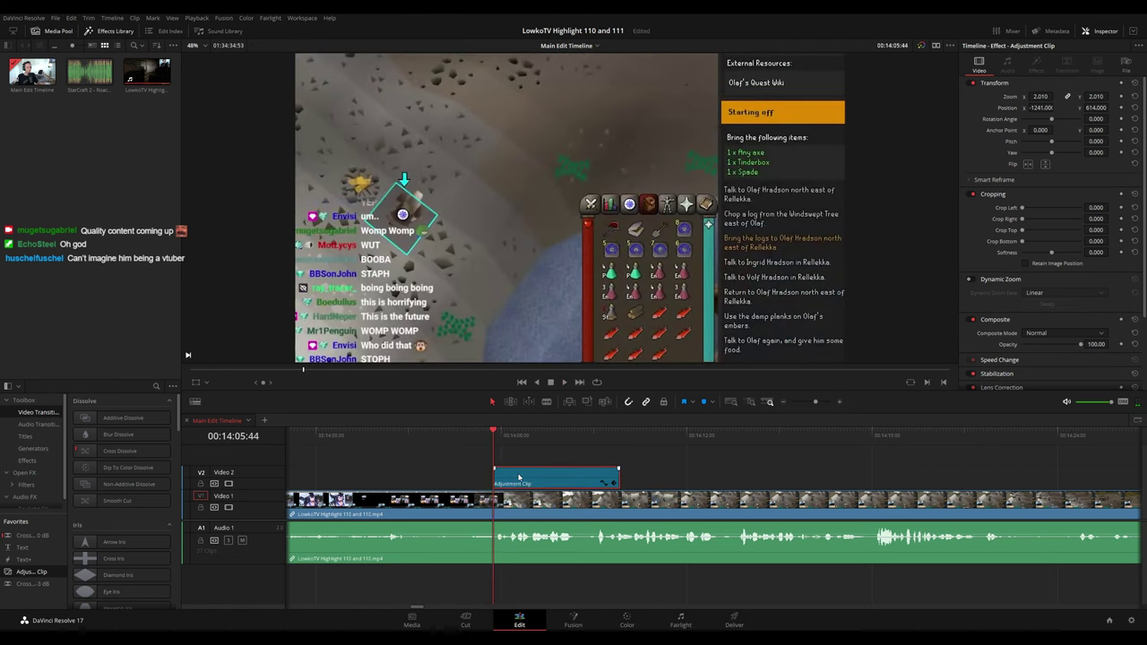
drag(1042, 108, 1052, 107)
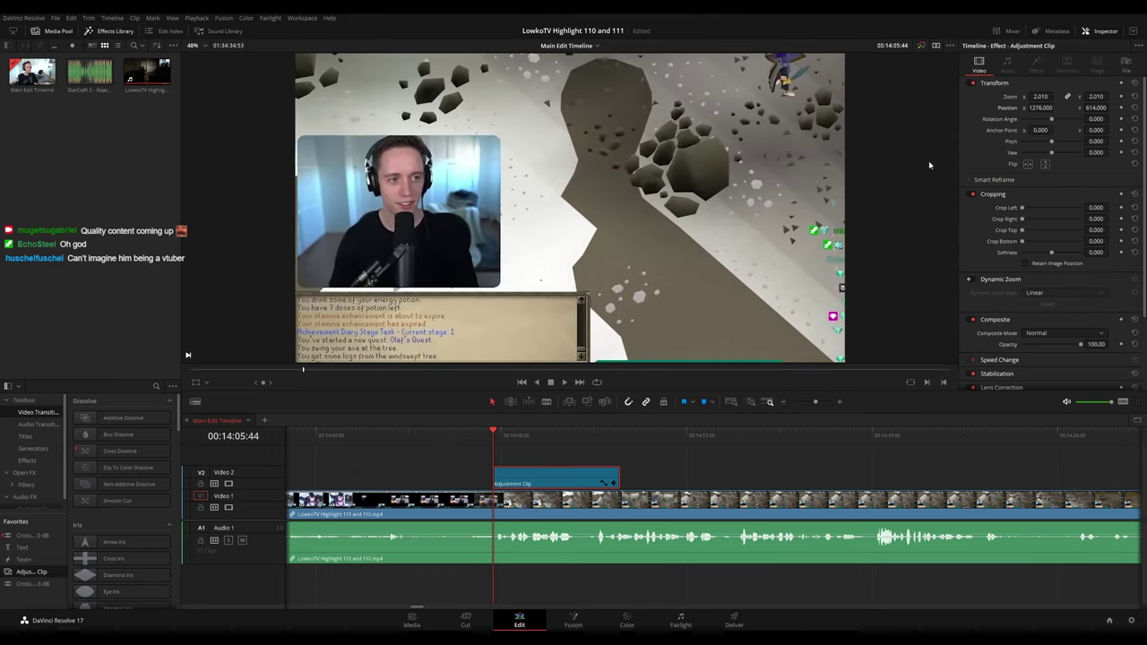
- Play the zoomed webcam section and shorten the adjustment clip's end to about 00:14:08:40
click(421, 436)
key(space)
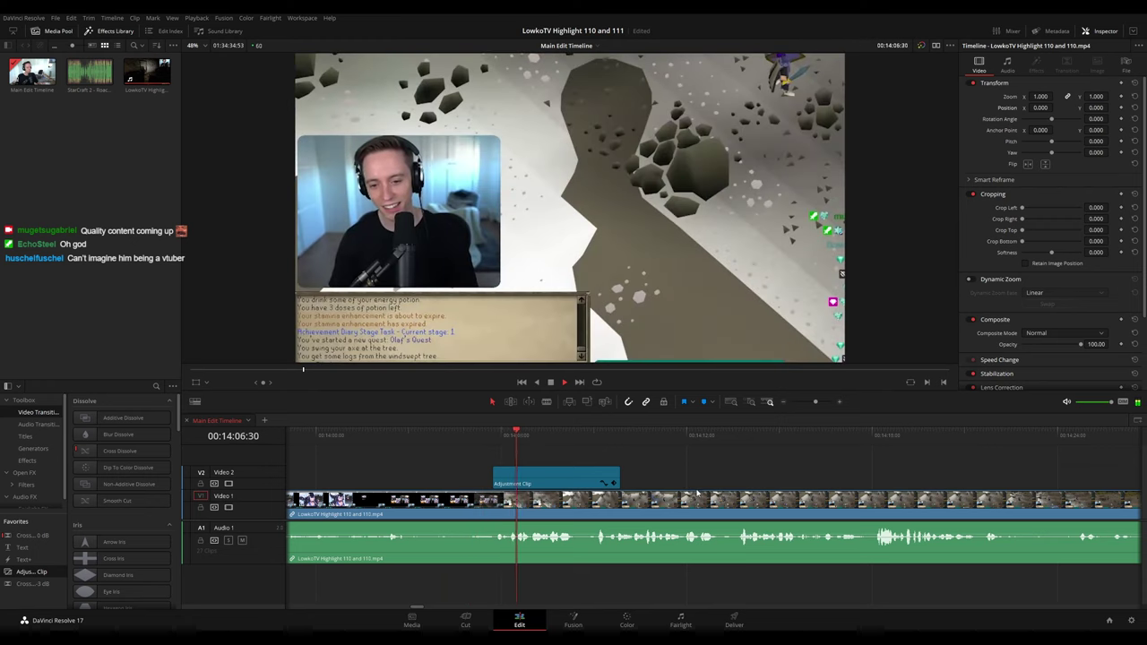
drag(668, 480, 594, 472)
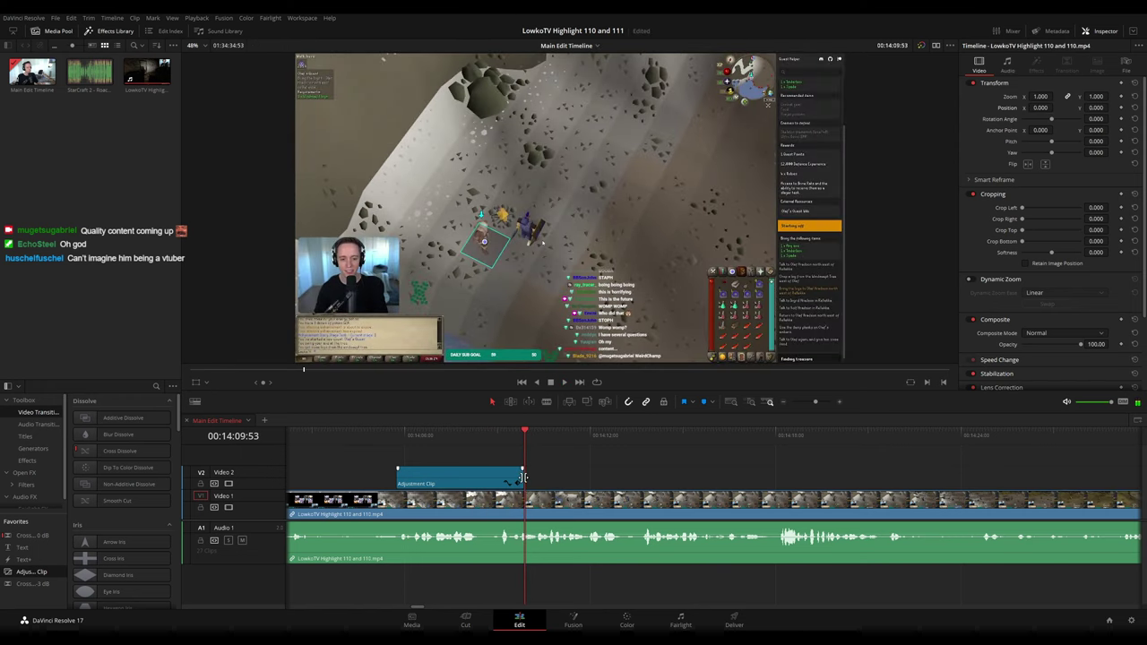
drag(522, 480, 486, 479)
click(616, 480)
key(space)
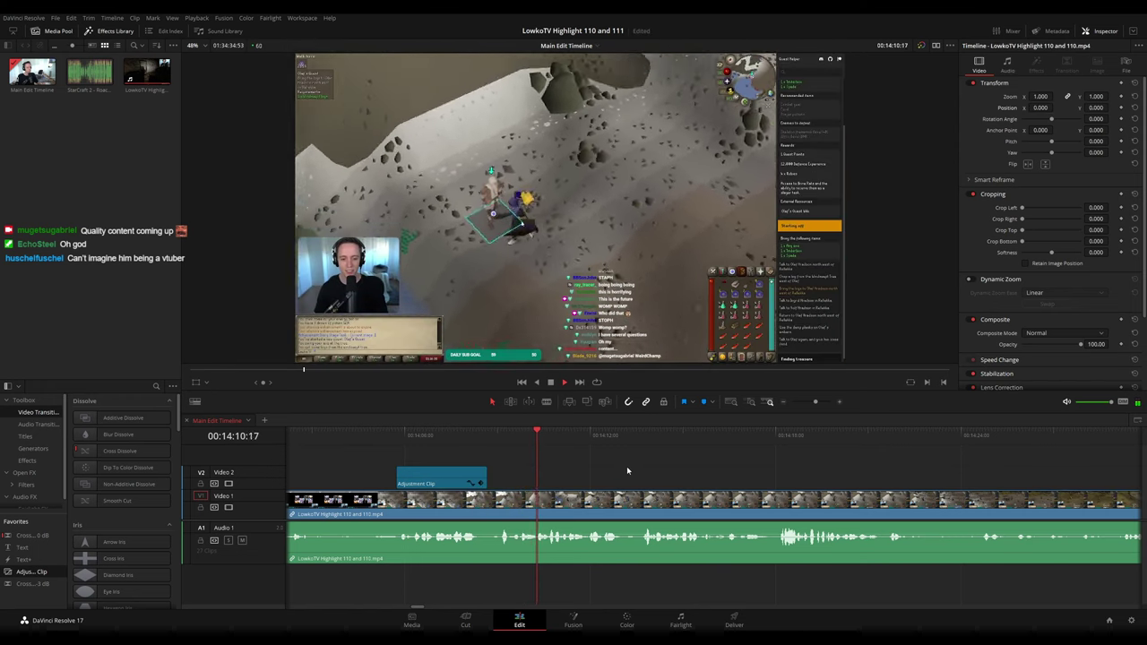
- Play the gameplay footage on from about 00:14:10 to 00:14:22:51 and check it for sections to cut
drag(627, 468, 555, 470)
key(space)
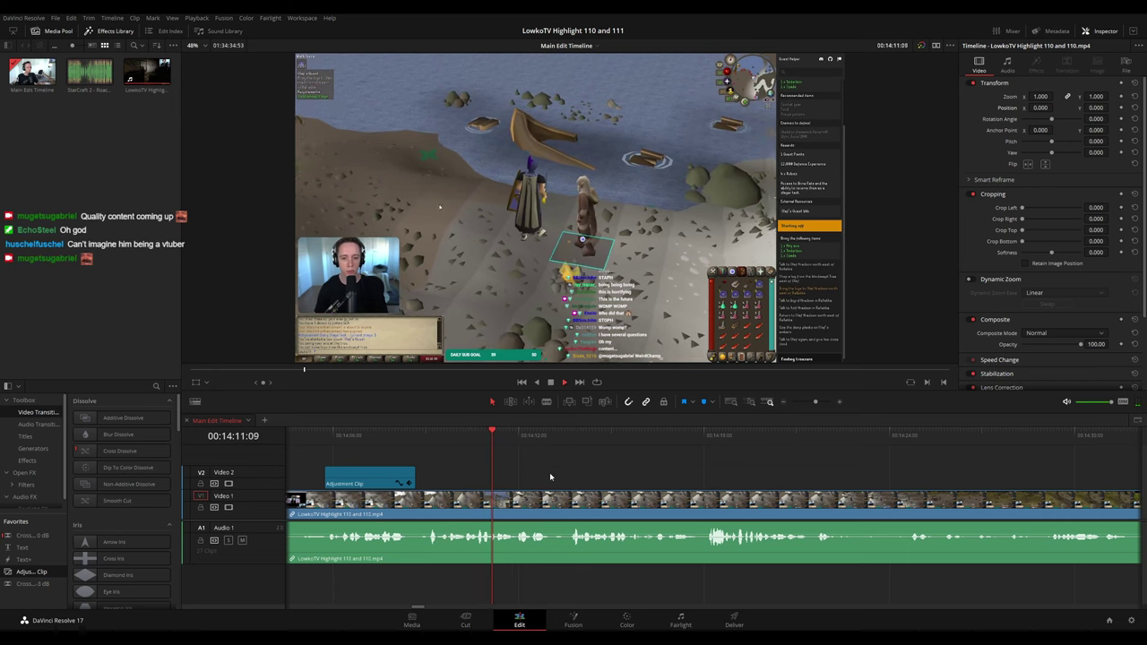
scroll(492, 476, right, 3)
drag(535, 479, 471, 472)
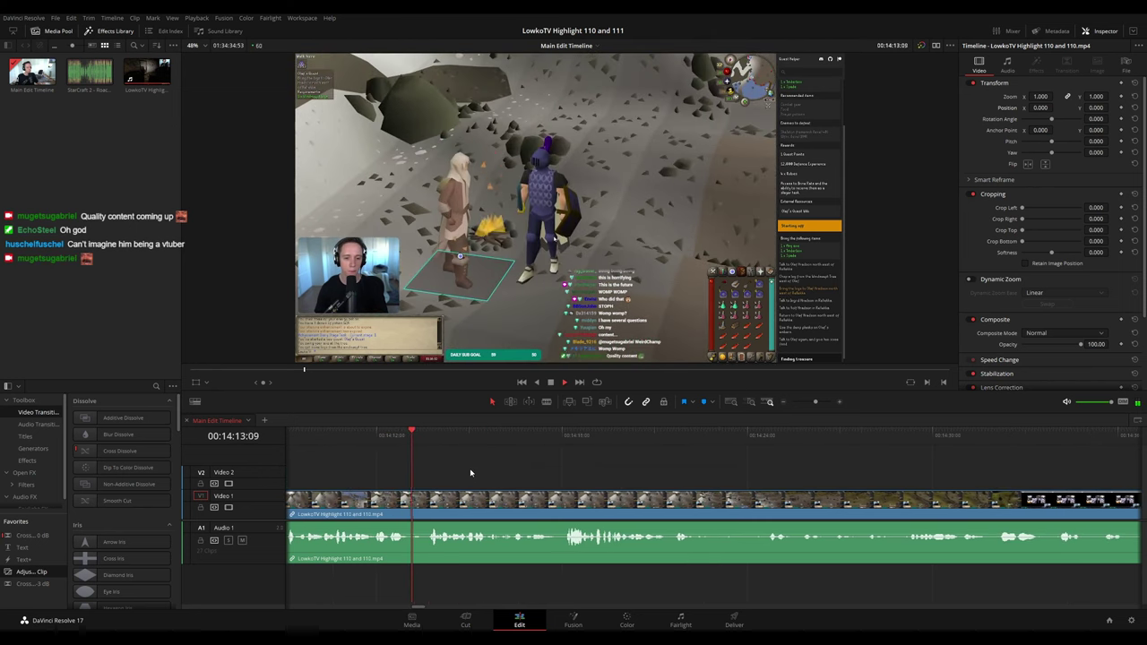
drag(546, 472, 603, 474)
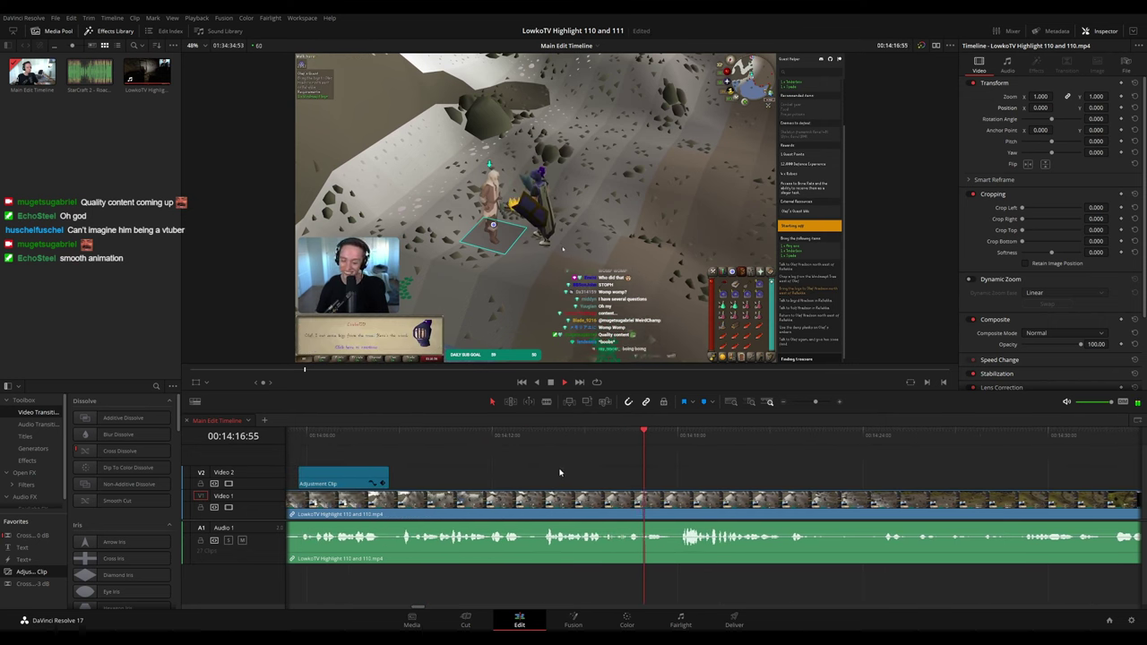
scroll(619, 475, right, 2)
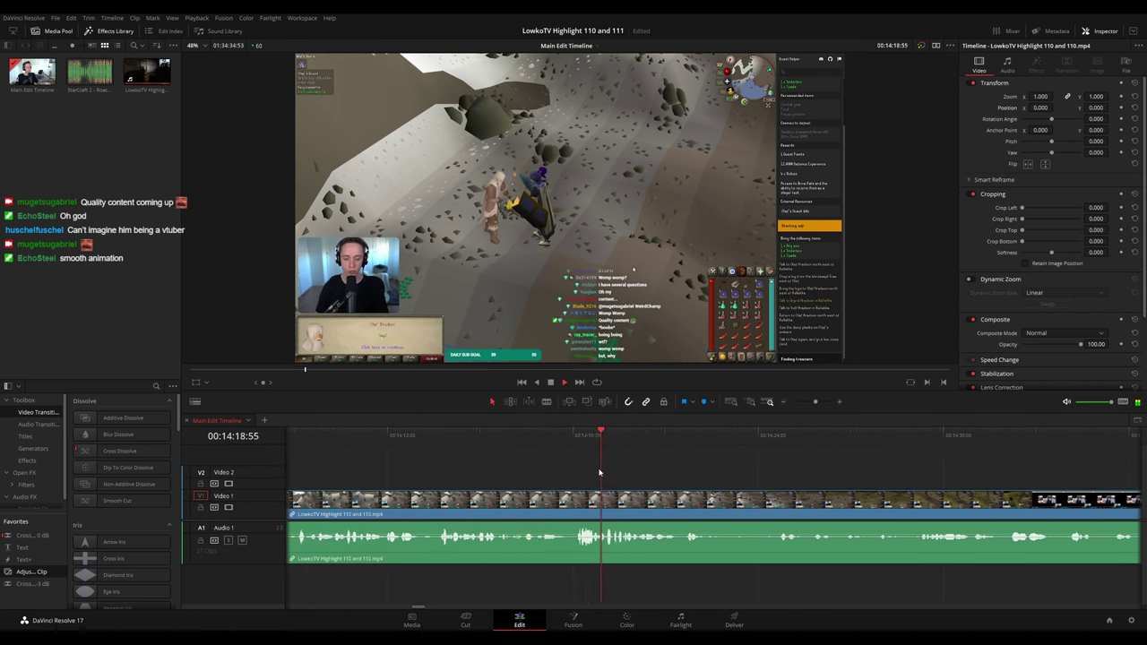
scroll(596, 471, right, 2)
scroll(564, 469, right, 2)
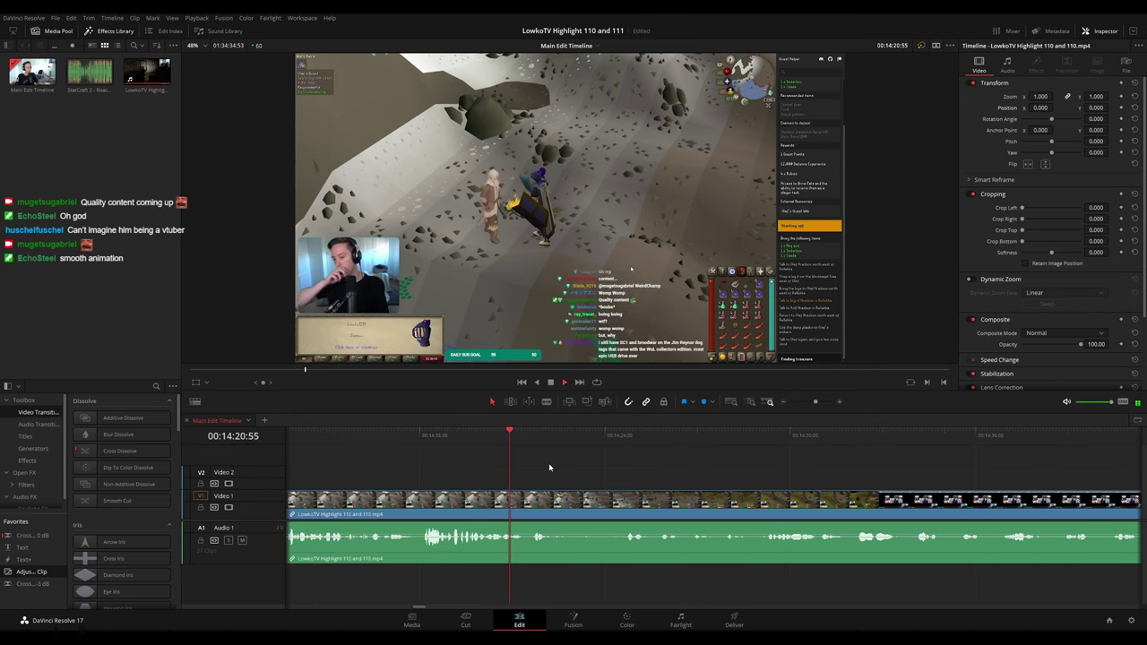
key(space)
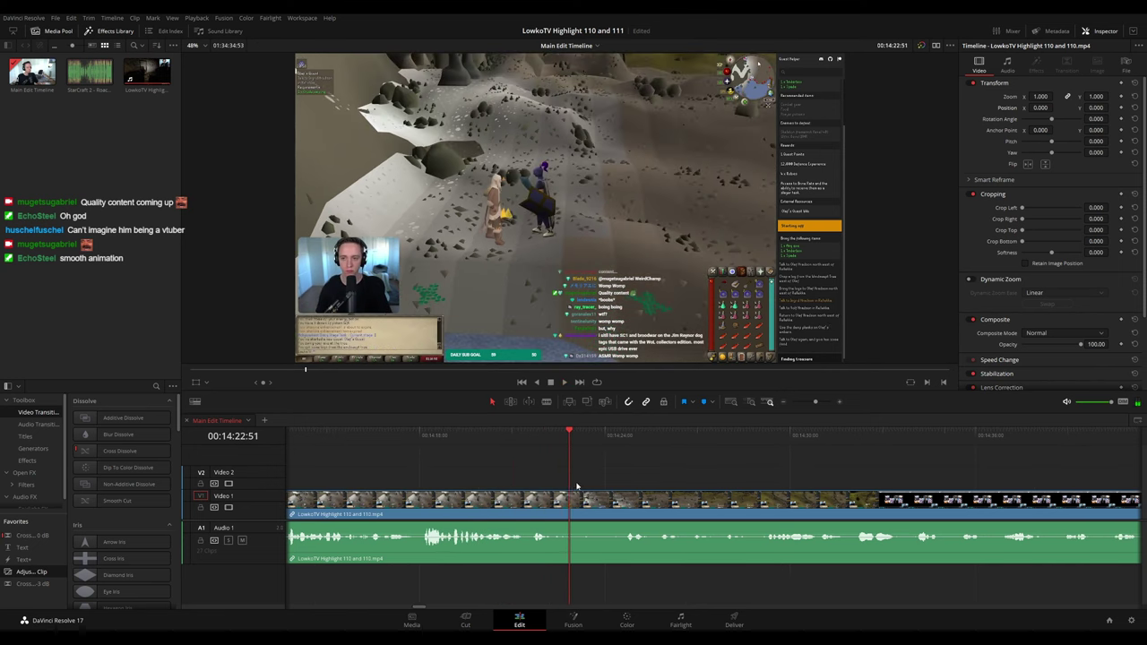
- Cut out the quiet section from 00:14:22:51 to about 00:14:24:30 and close the gap
key(b)
click(571, 500)
click(624, 438)
key(space)
key(space)
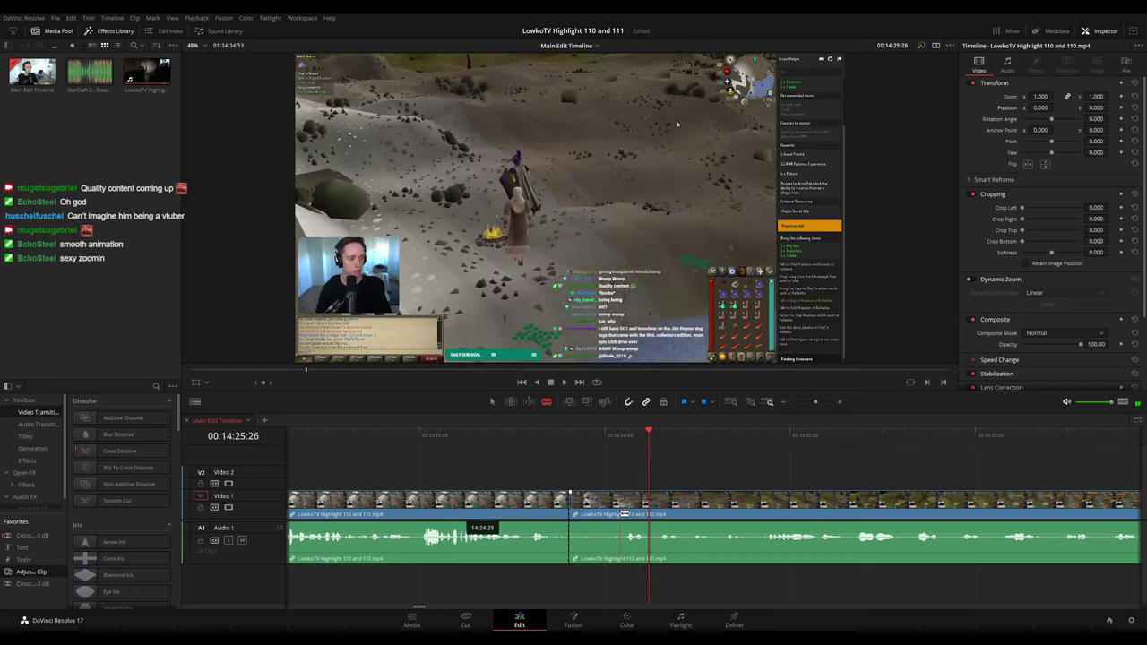
click(619, 507)
key(a)
click(584, 507)
key(Delete)
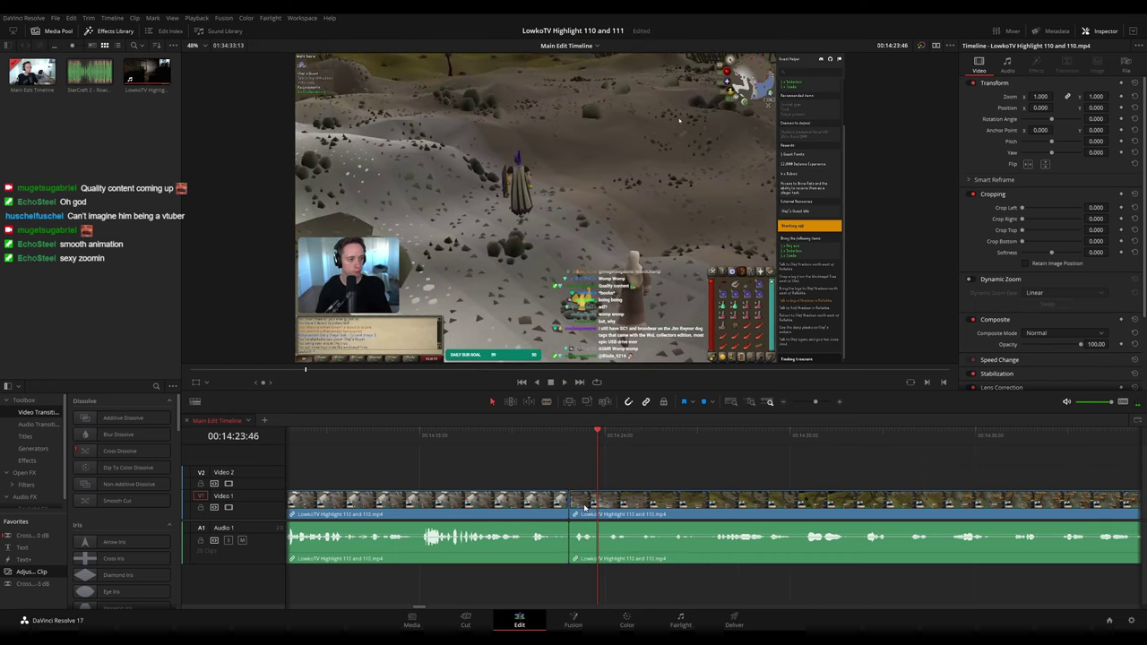
- Add an adjustment clip above the gameplay at 00:14:22:51, keyframe its transform at the start and expand its keyframe tracks
click(572, 447)
drag(36, 571, 556, 475)
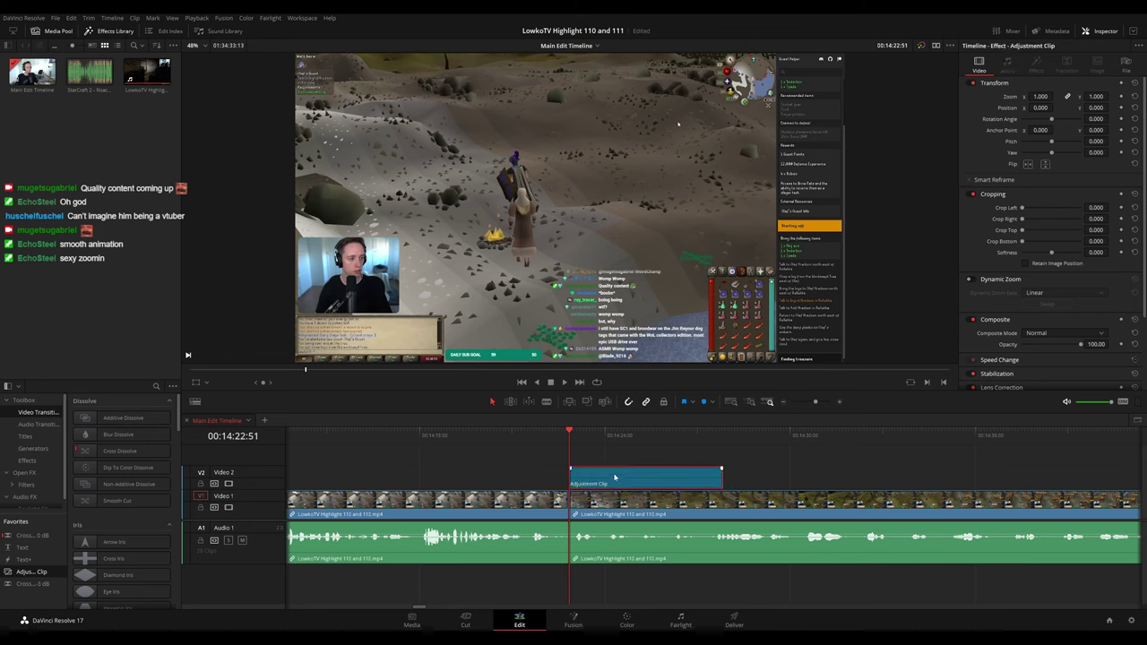
key(space)
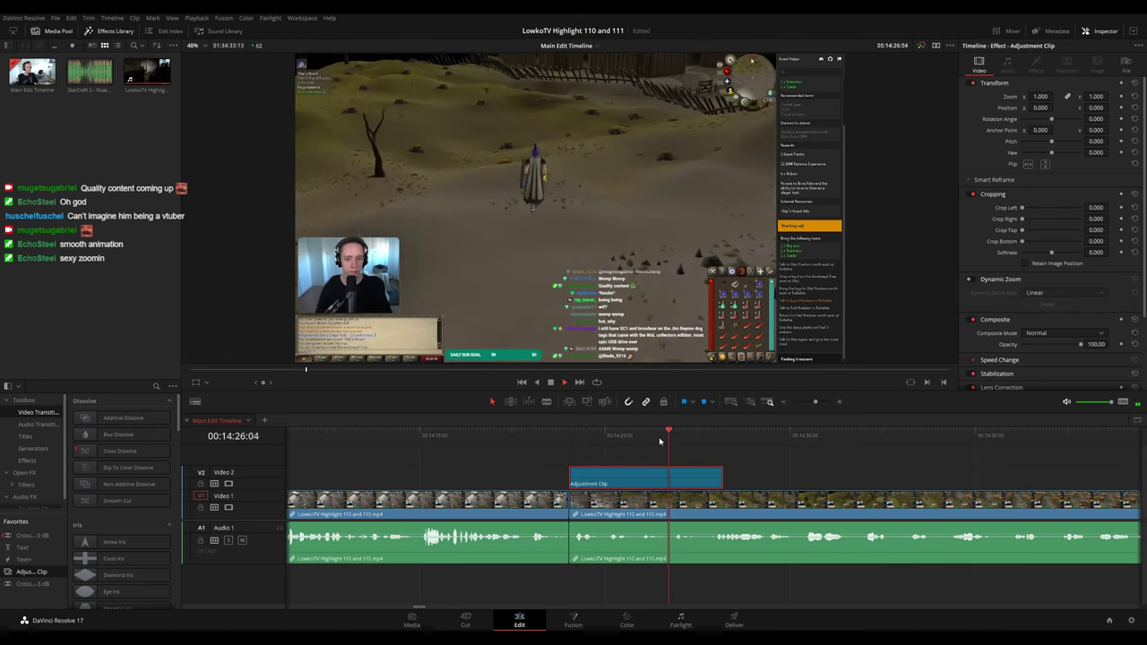
key(space)
click(571, 437)
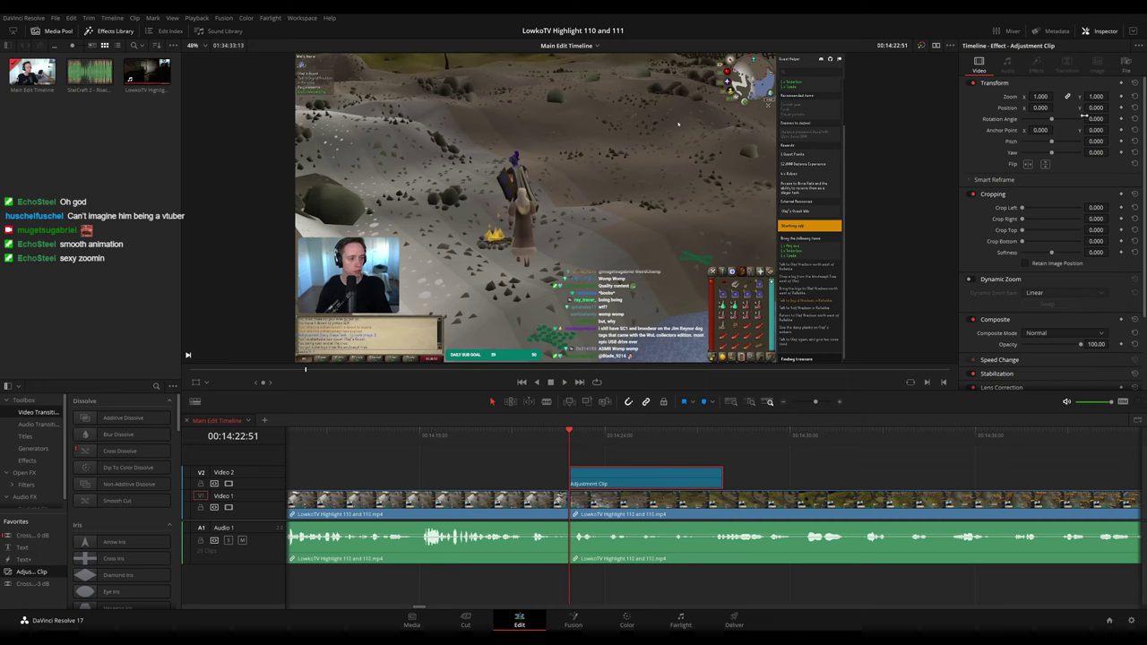
click(718, 485)
scroll(631, 481, up, 3)
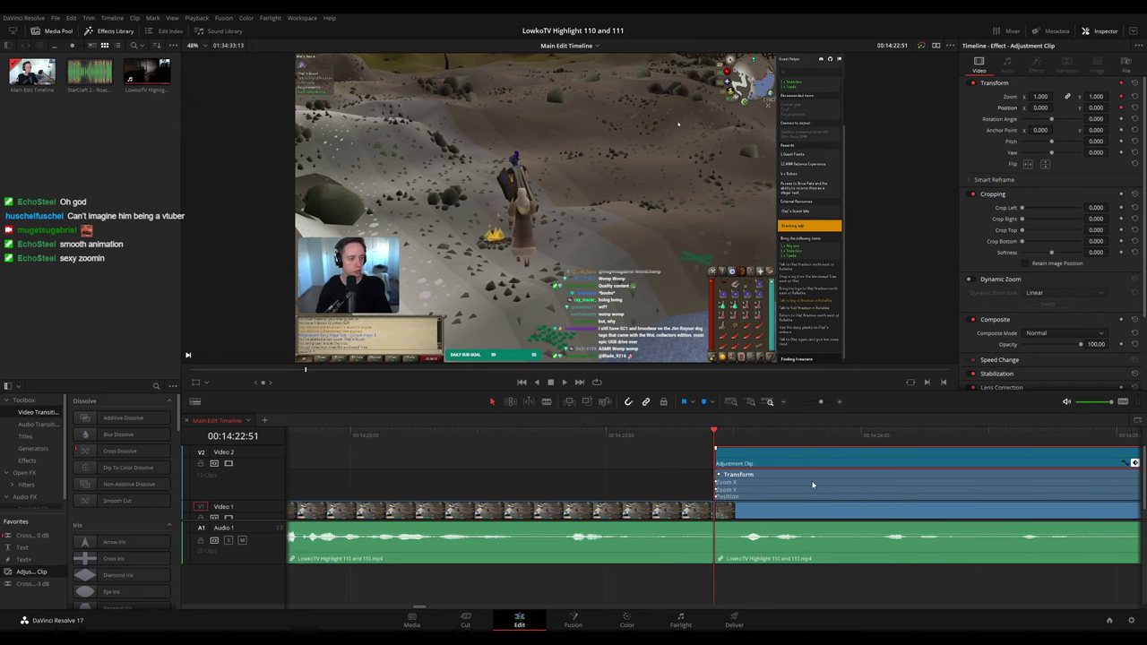
- Keyframe the adjustment clip at 00:14:26:43 with zoom 2.000 and position X 1263, Y 520, and play the footage on from there
drag(754, 437, 837, 437)
scroll(794, 476, down, 2)
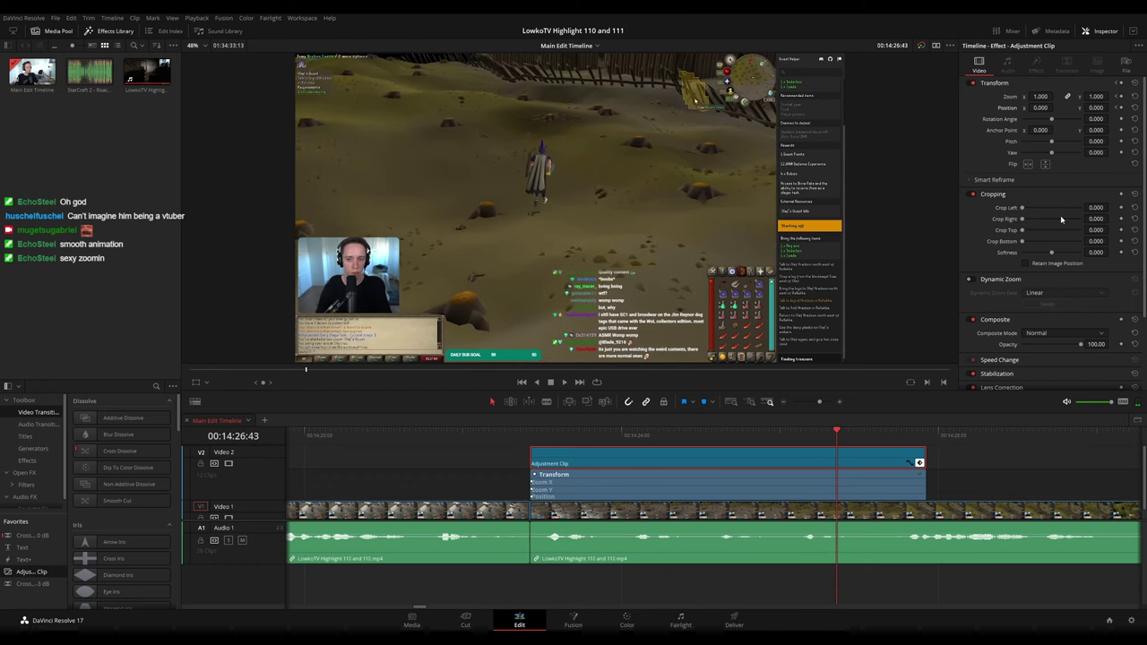
drag(1041, 97, 1055, 95)
drag(1040, 97, 1093, 107)
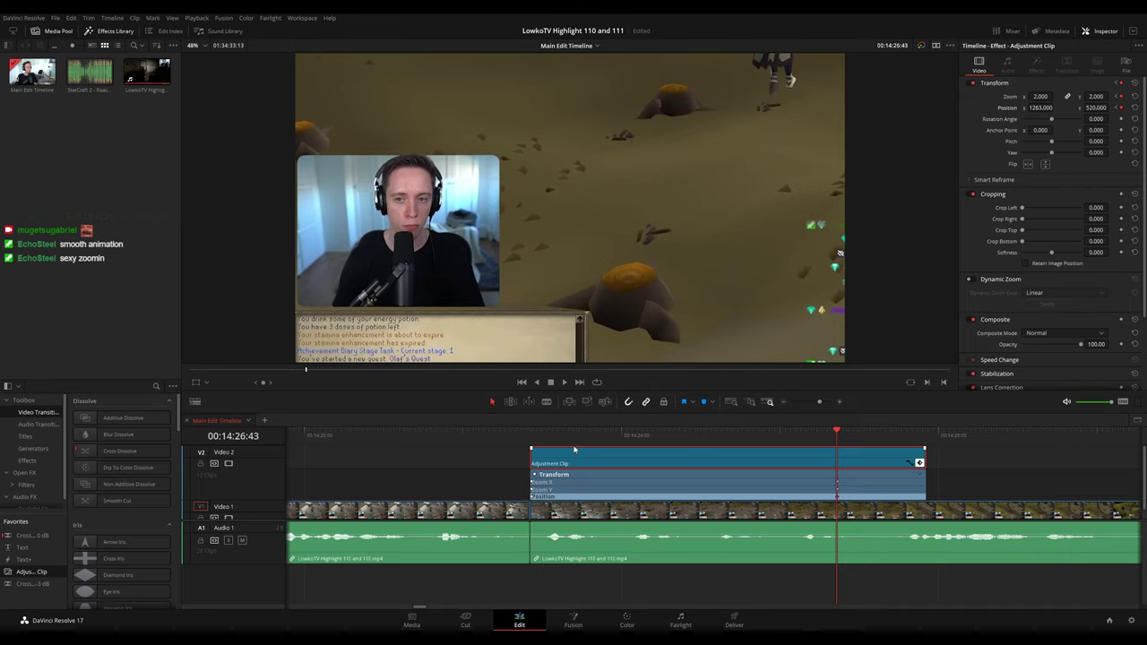
key(space)
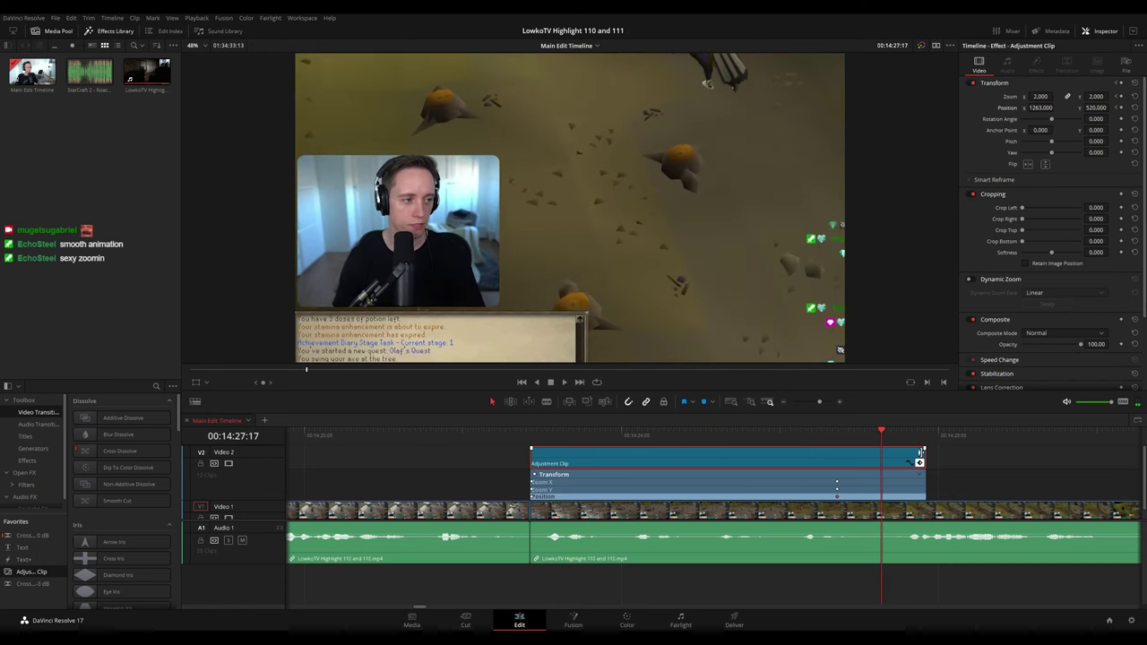
- End the adjustment clip at 00:14:27:09, then cut out the gameplay from there to about 00:14:27:32 and close the gap
drag(920, 454, 869, 459)
click(865, 465)
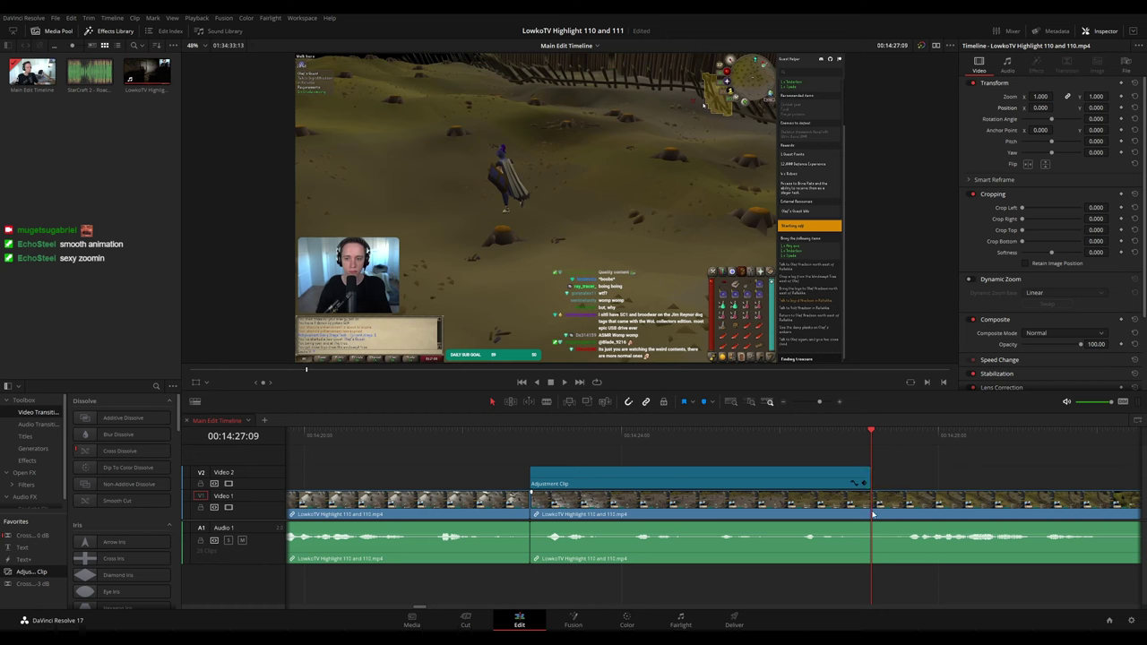
key(b)
click(872, 511)
click(901, 502)
key(a)
click(889, 506)
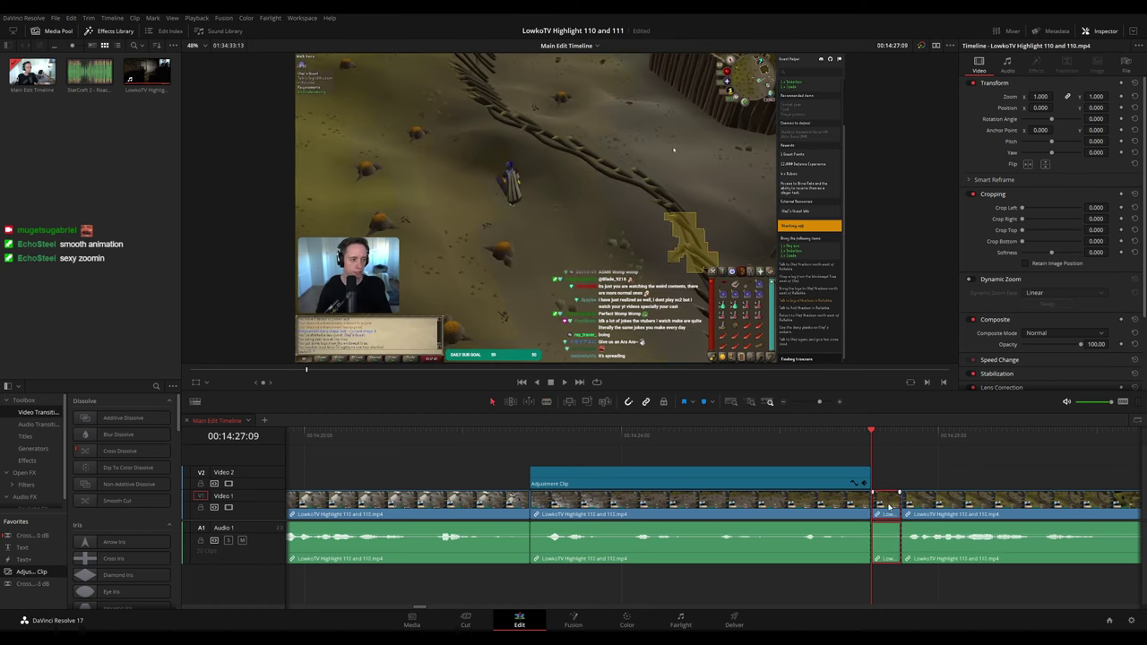
key(Delete)
key(space)
key(space)
- Mark the two finished gameplay clips before the cut at 00:14:27:09 green
drag(440, 477, 536, 531)
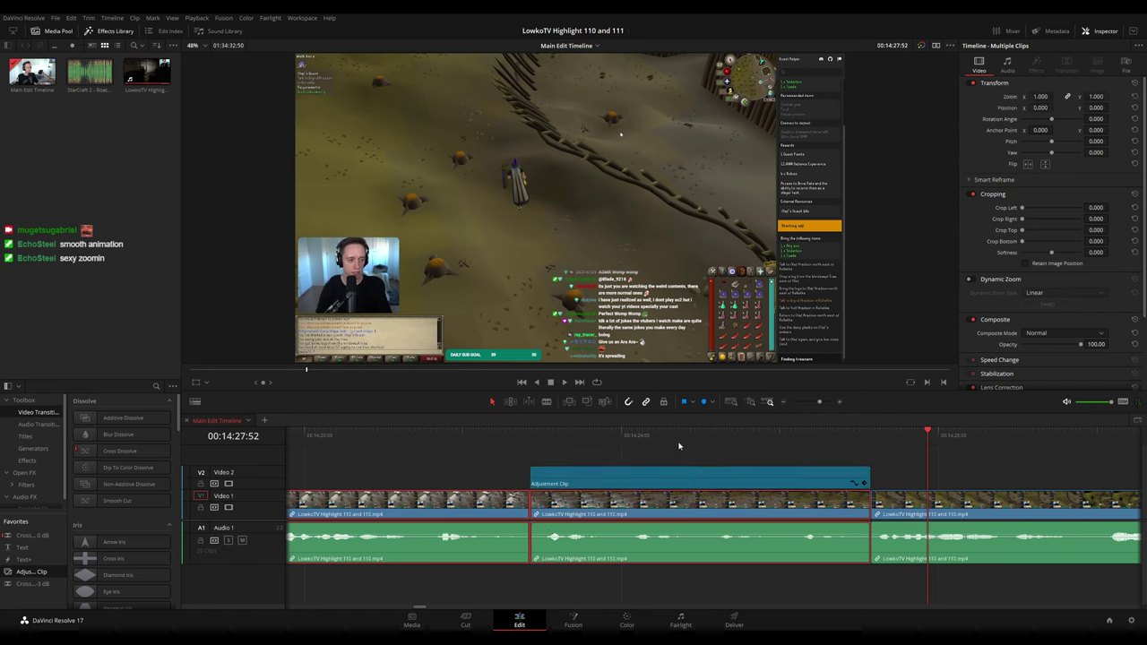
key(g)
key(Left)
key(Left)
key(Left)
- Replay the footage from the keyframed zoom at about 00:14:22 to 00:15:03 and check it for sections to cut
scroll(887, 473, down, 10)
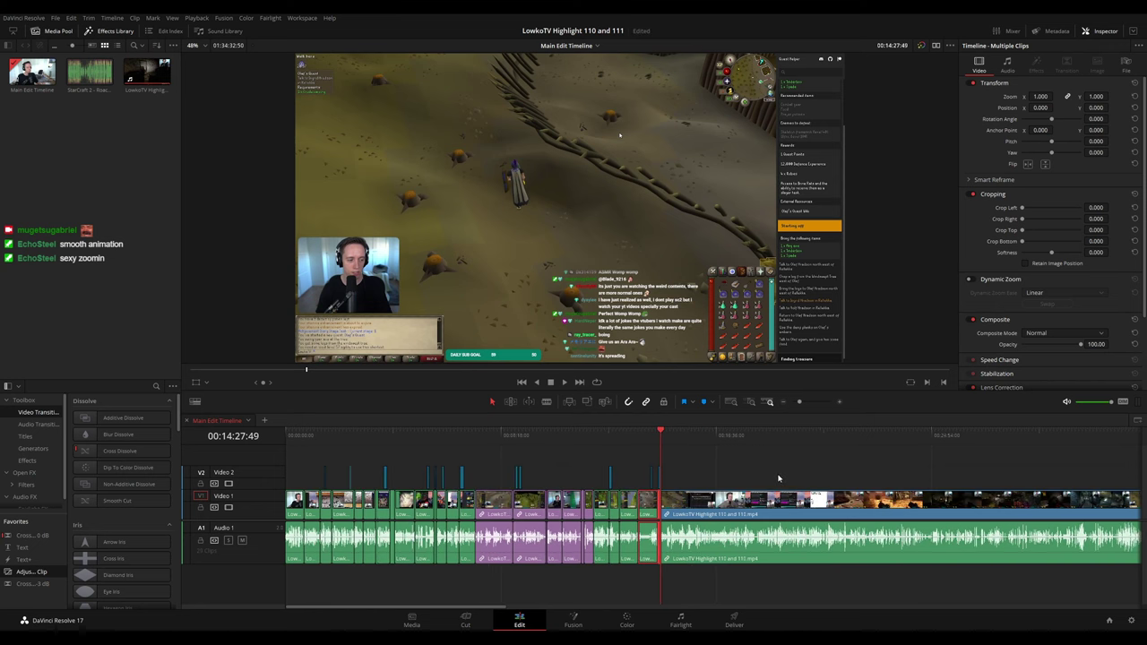
key(ctrl+plus)
key(ctrl+plus)
key(space)
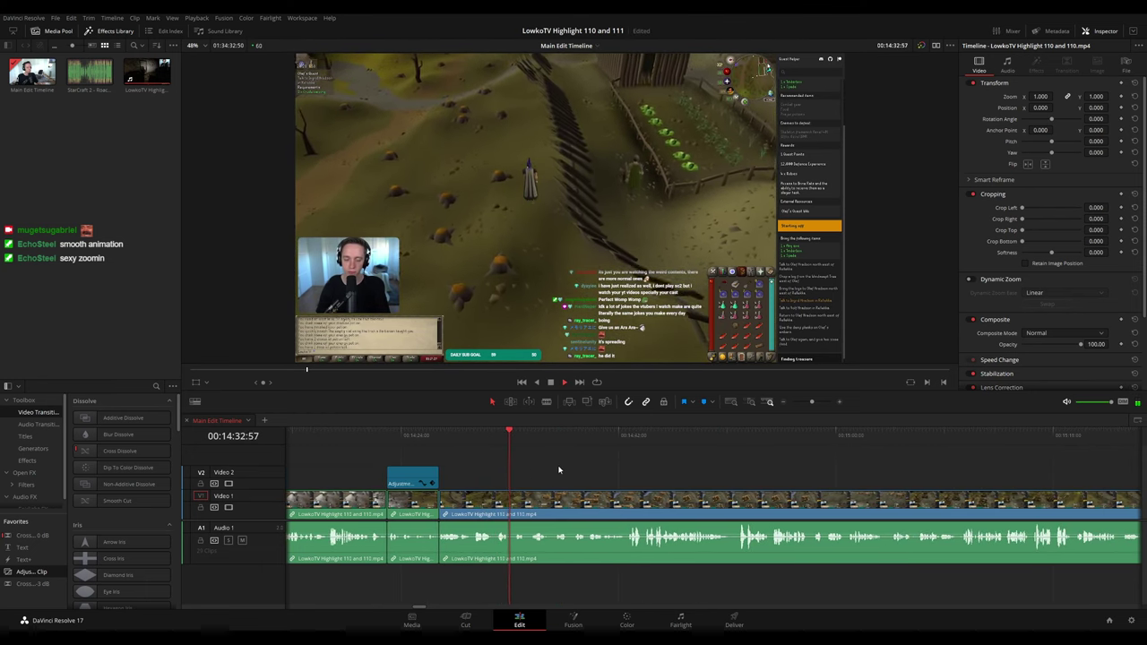
click(386, 438)
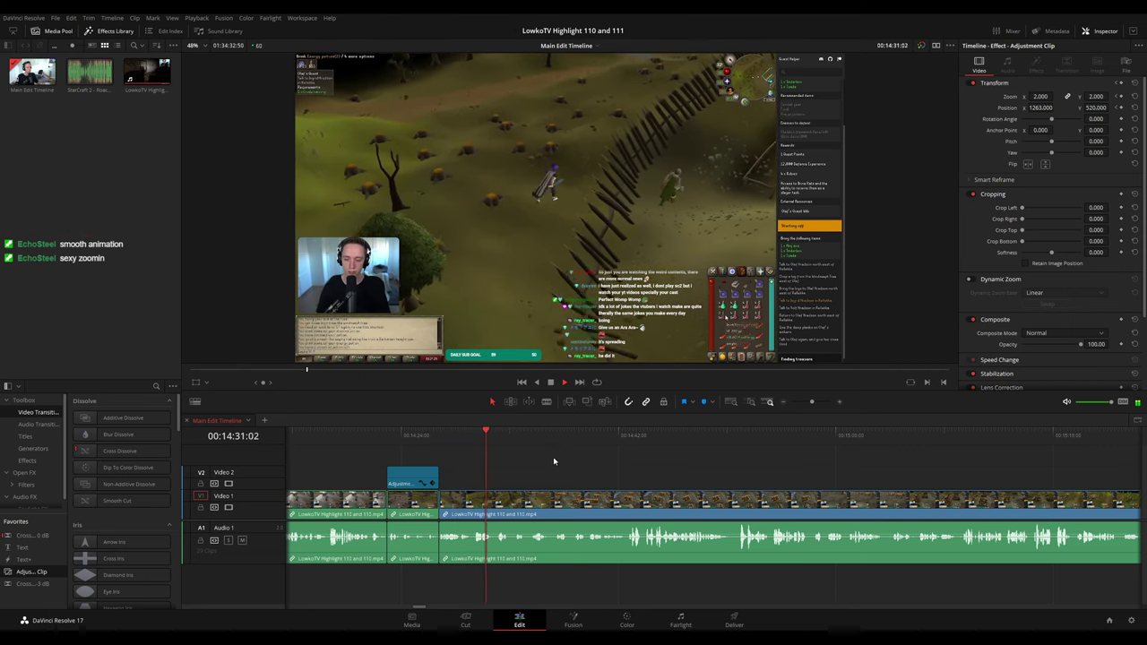
scroll(554, 466, right, 2)
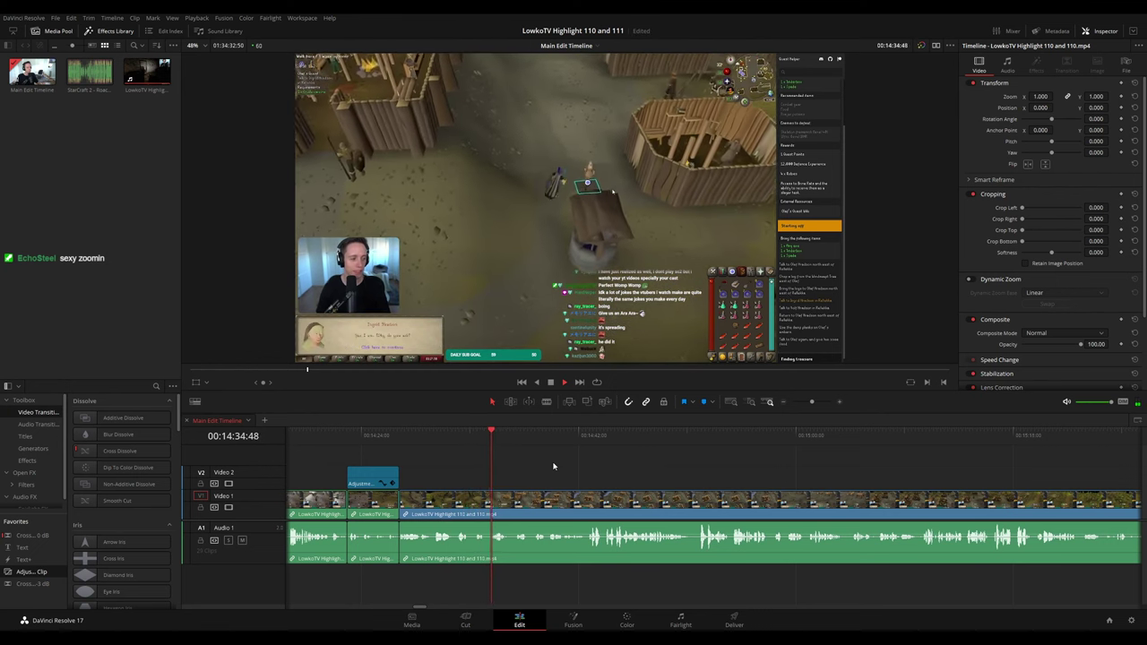
scroll(545, 468, right, 2)
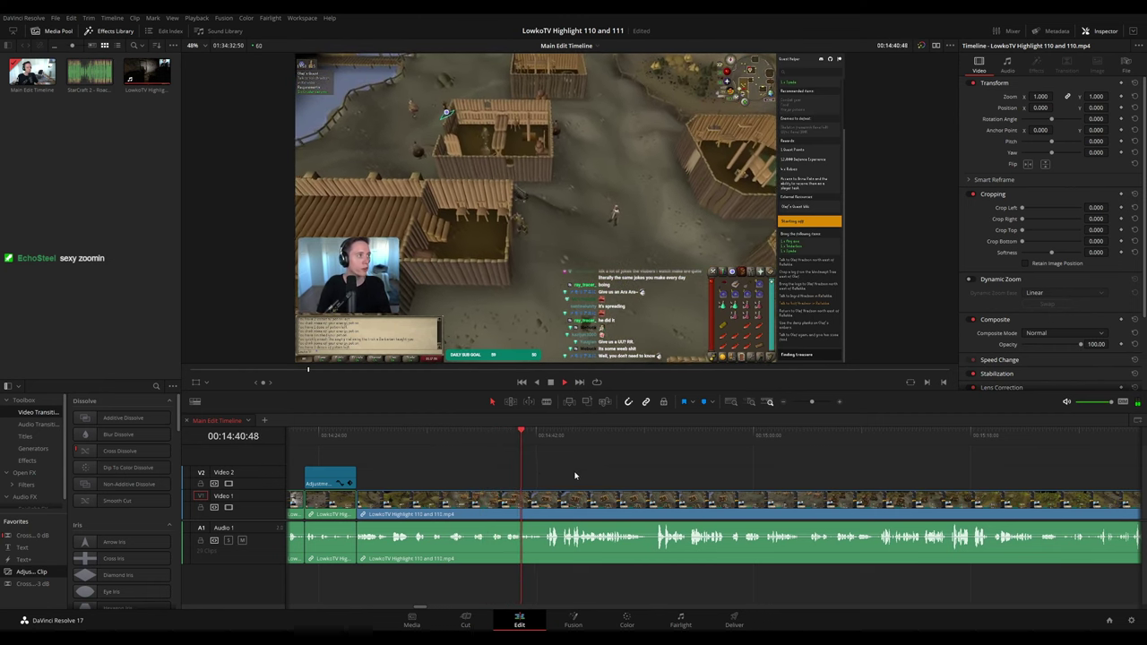
scroll(538, 468, right, 4)
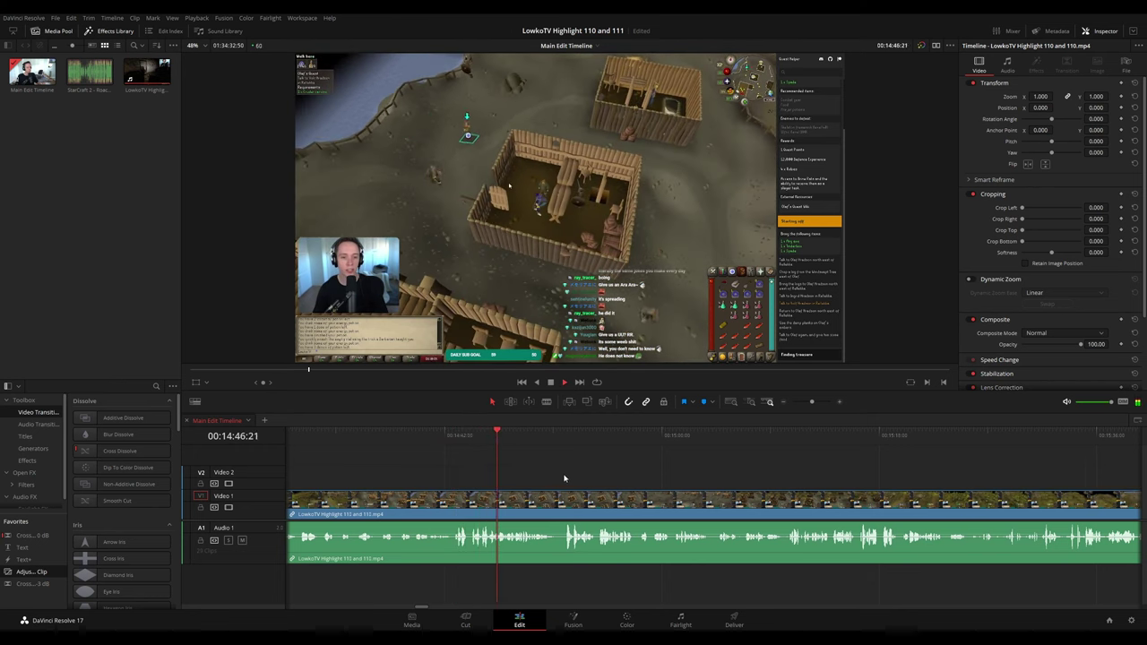
scroll(564, 479, right, 4)
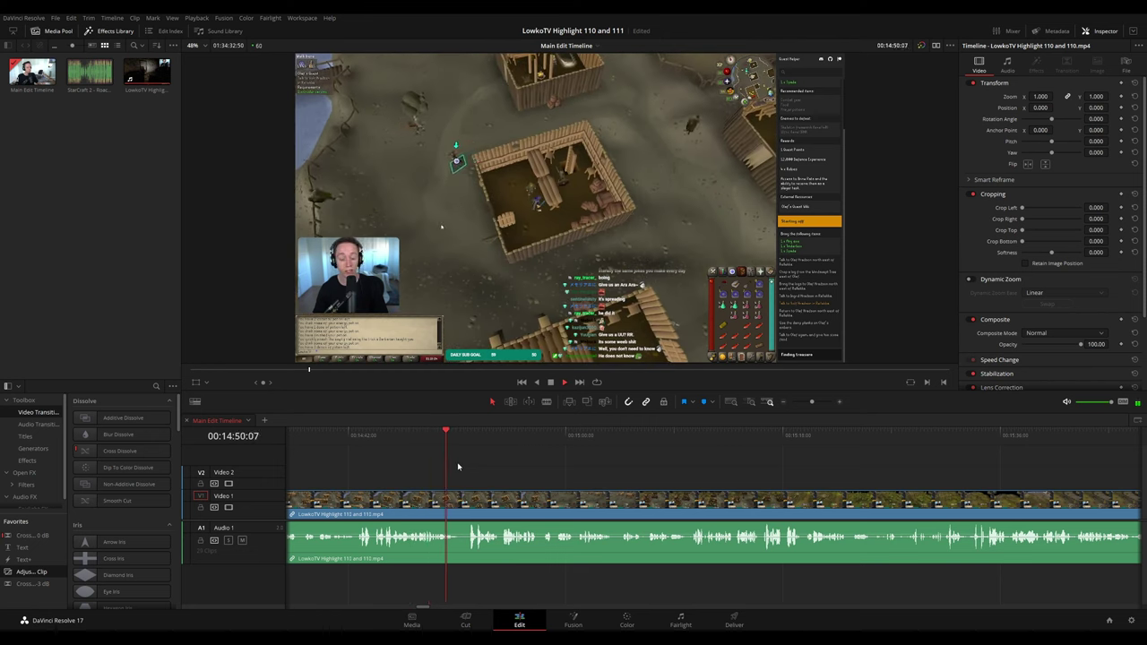
scroll(474, 465, right, 2)
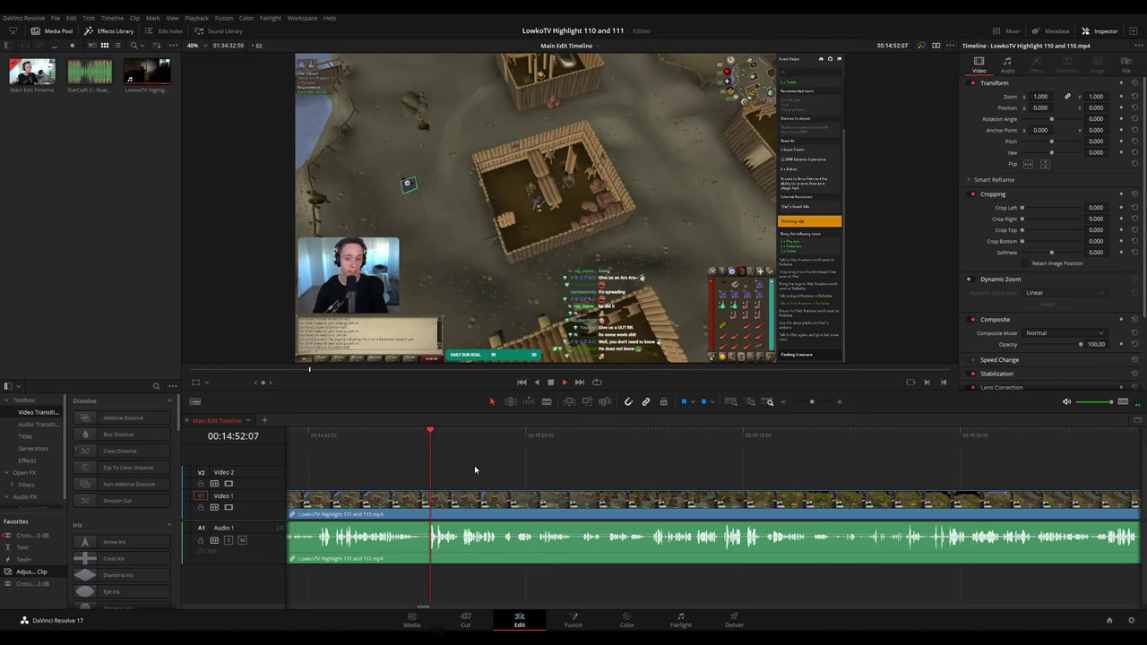
scroll(452, 469, right, 2)
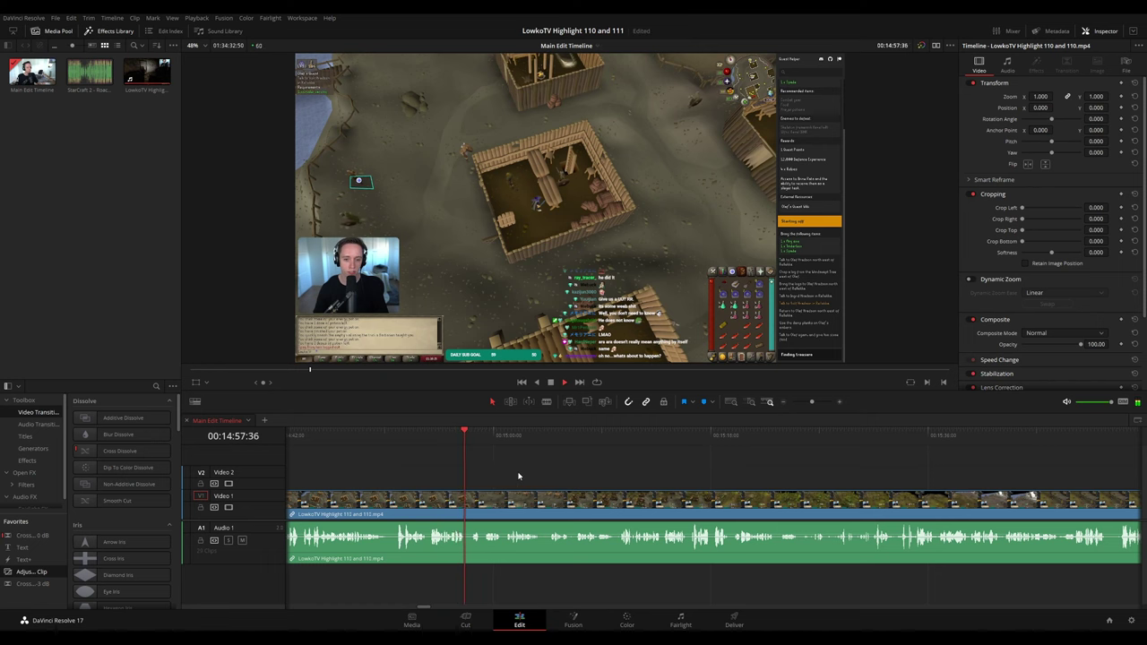
scroll(458, 466, right, 4)
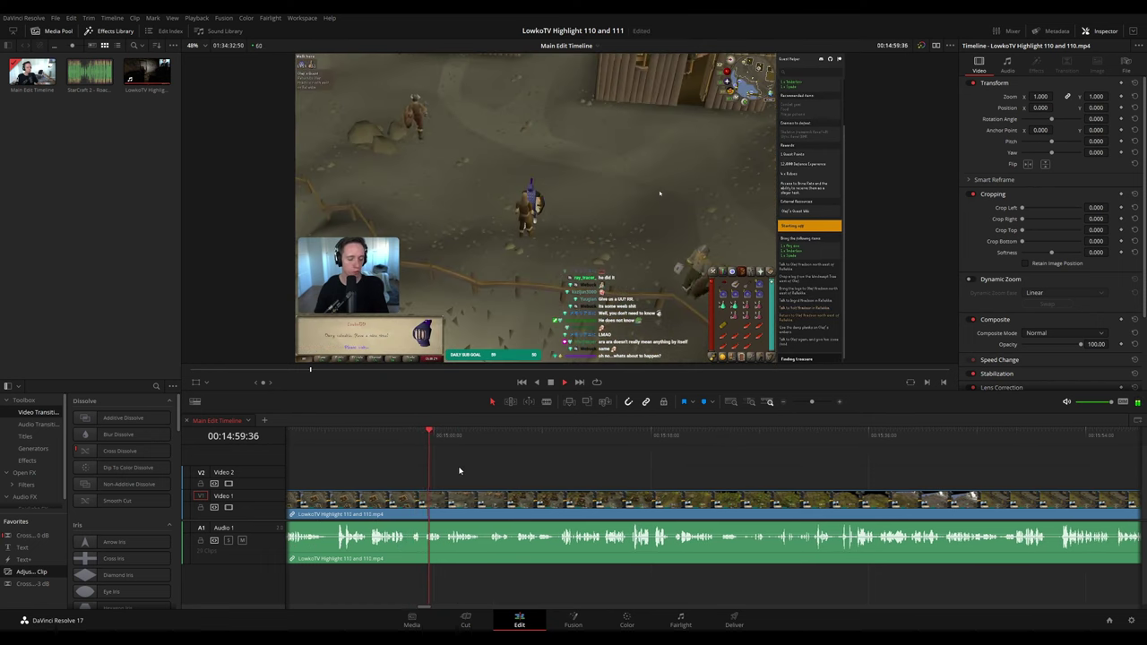
scroll(457, 468, right, 3)
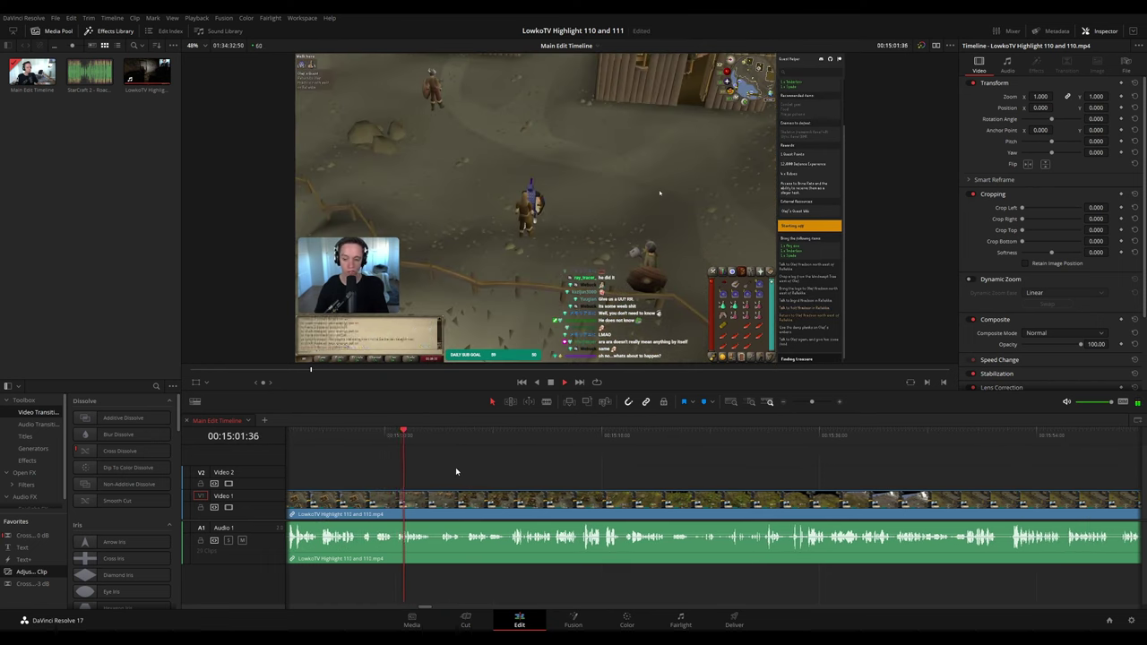
- Play the gameplay on from about 00:15:03 to 00:15:25:37 and look for a moment to emphasise
scroll(462, 468, up, 4)
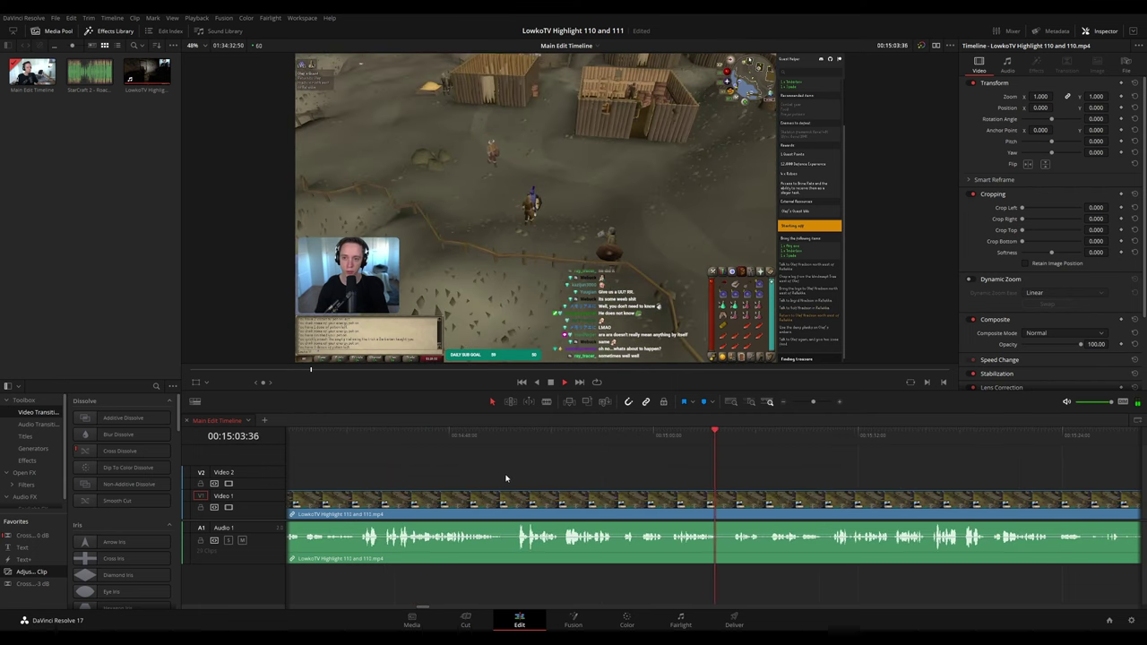
drag(735, 478, 509, 458)
scroll(502, 460, right, 10)
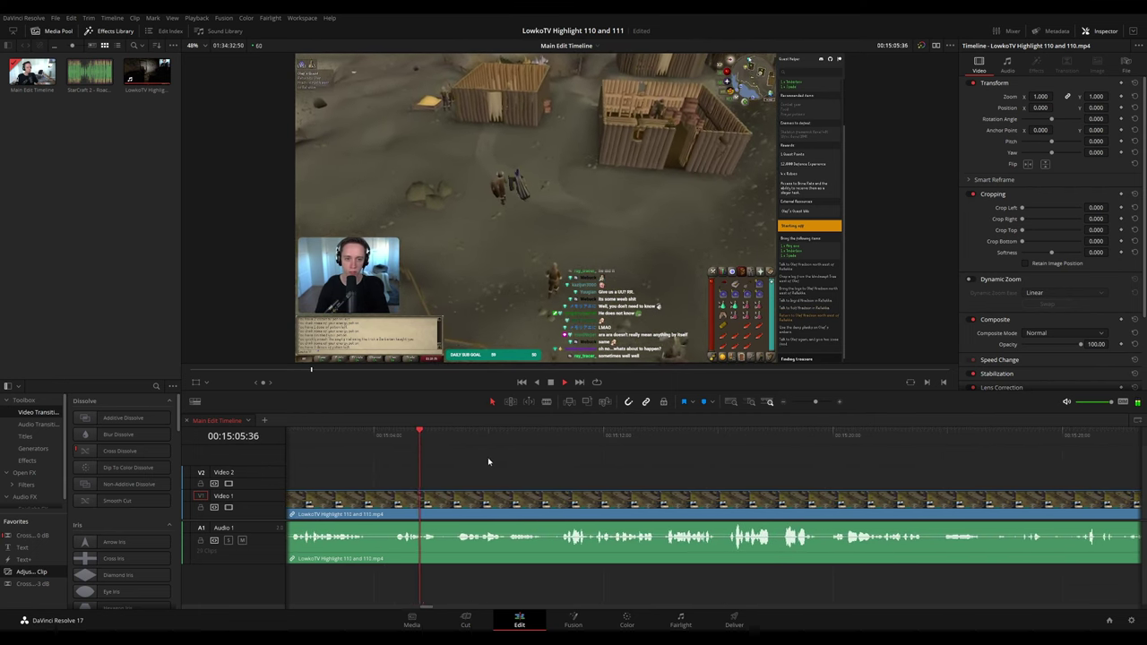
scroll(489, 463, right, 2)
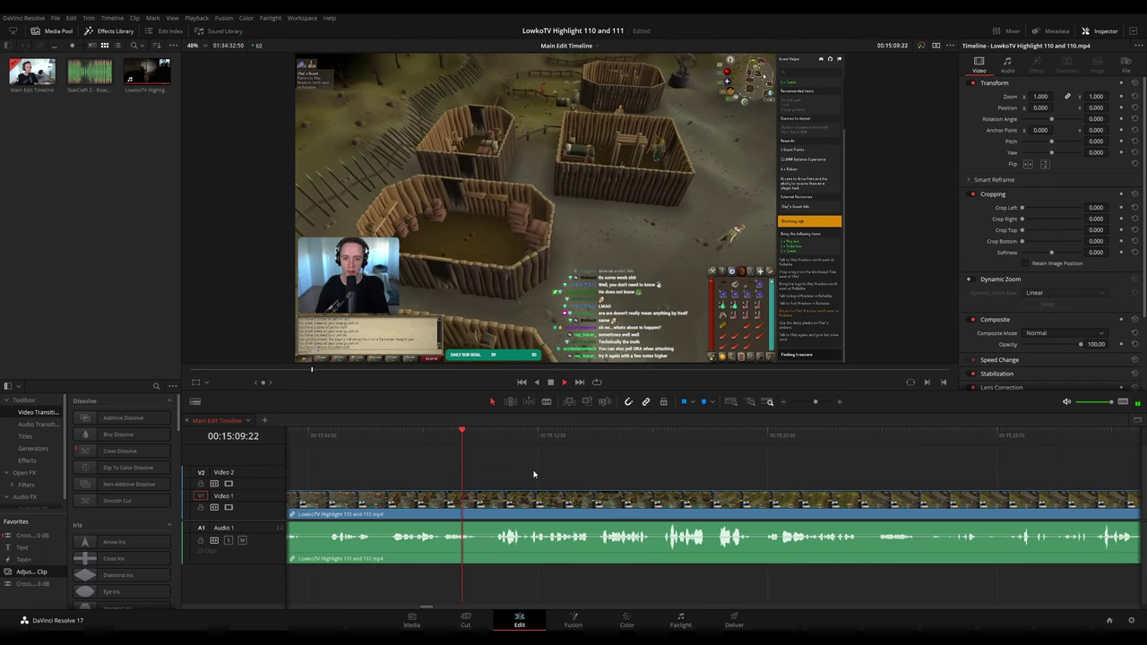
scroll(596, 482, right, 9)
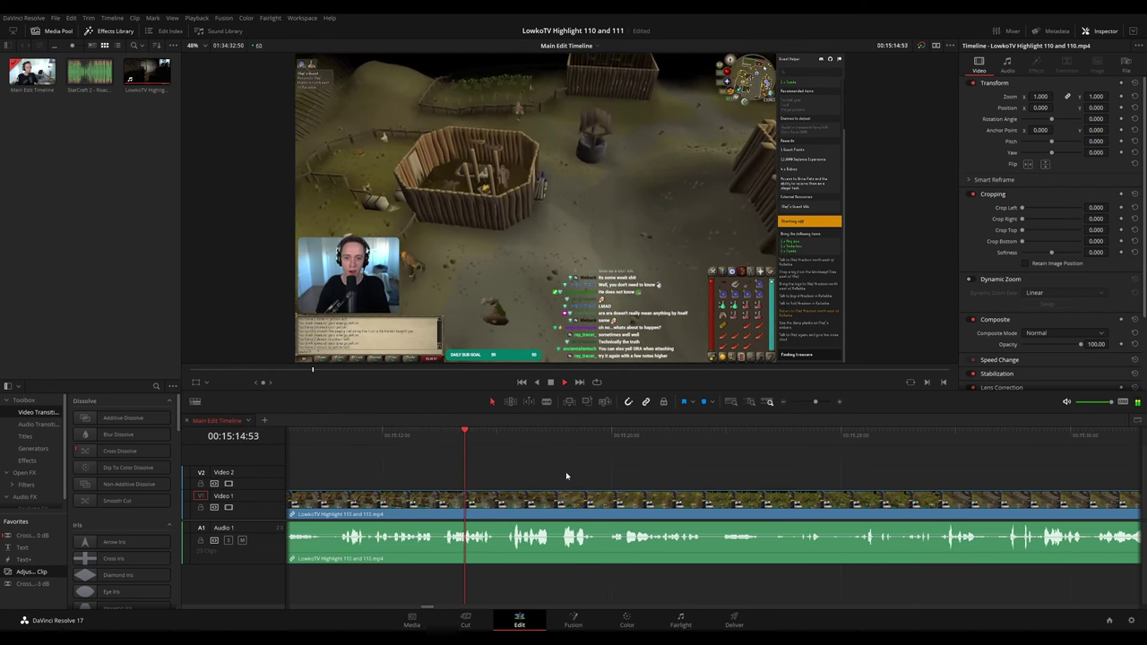
key(space)
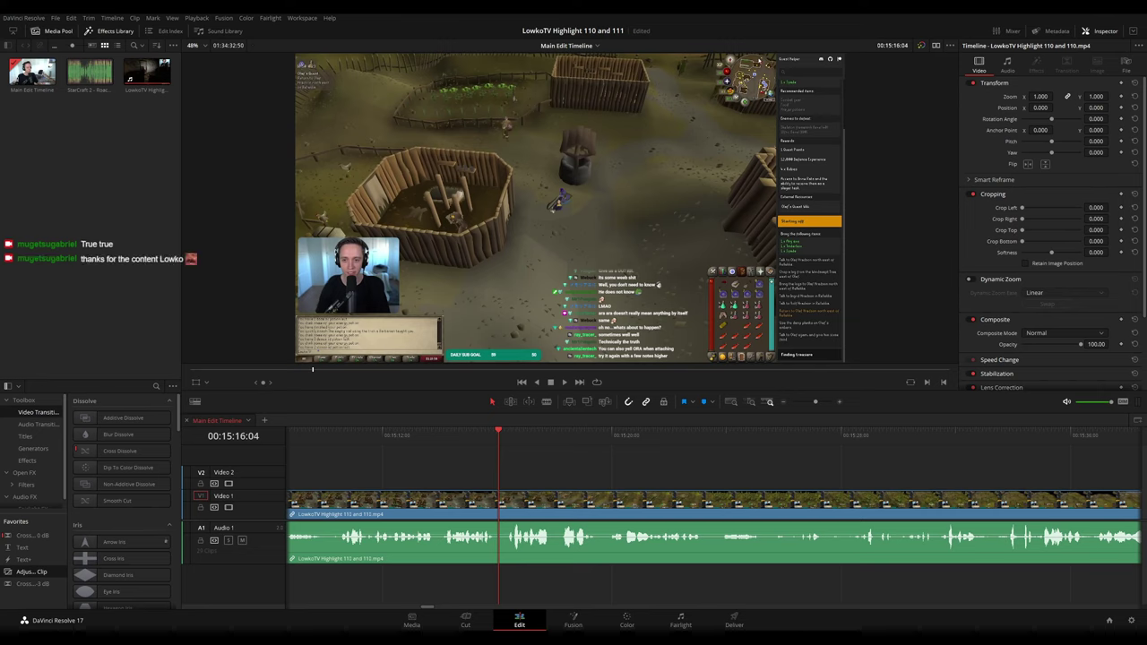
key(space)
scroll(548, 461, right, 4)
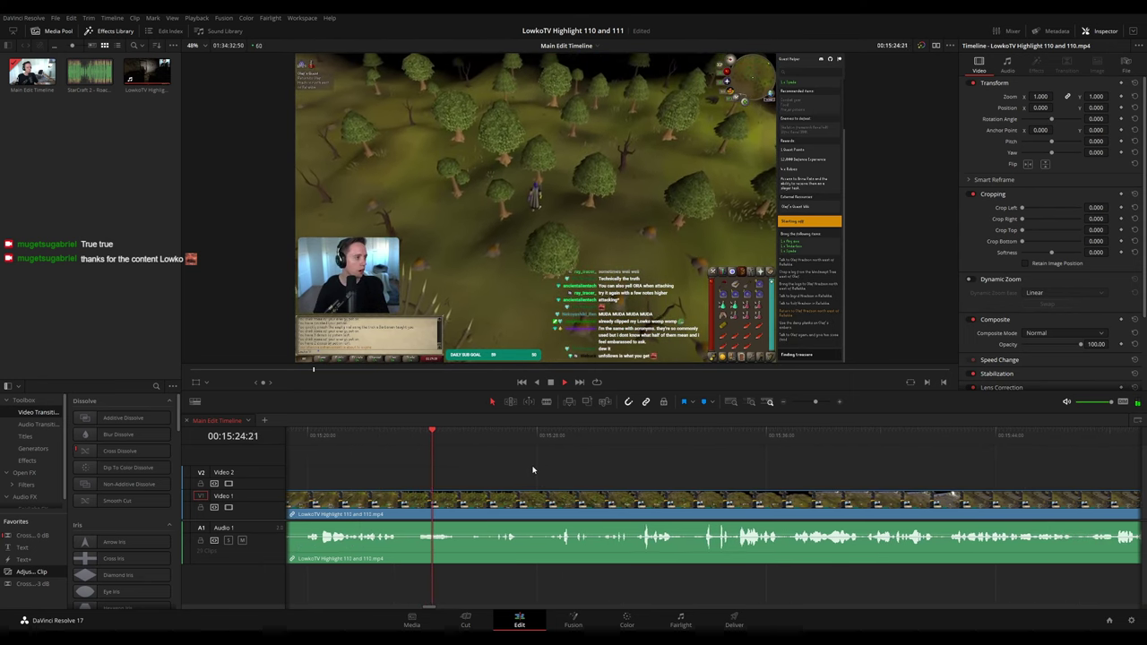
scroll(507, 475, left, 3)
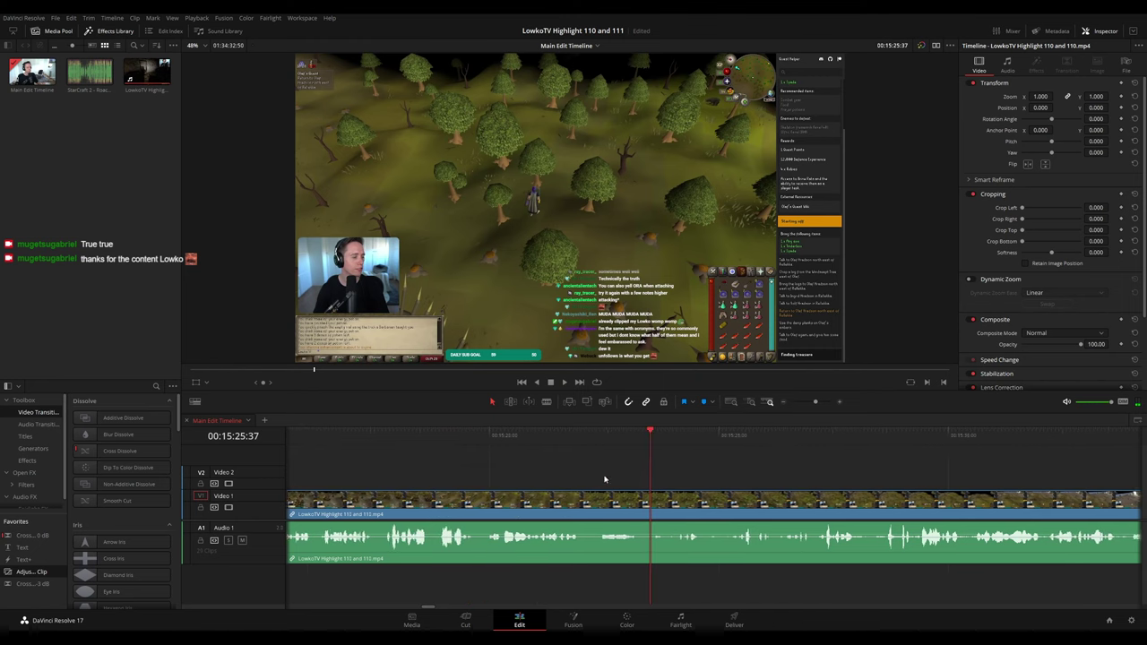
- Split the gameplay at 00:15:19:32 and mark the clip before the split green
click(484, 438)
drag(483, 439, 456, 441)
key(space)
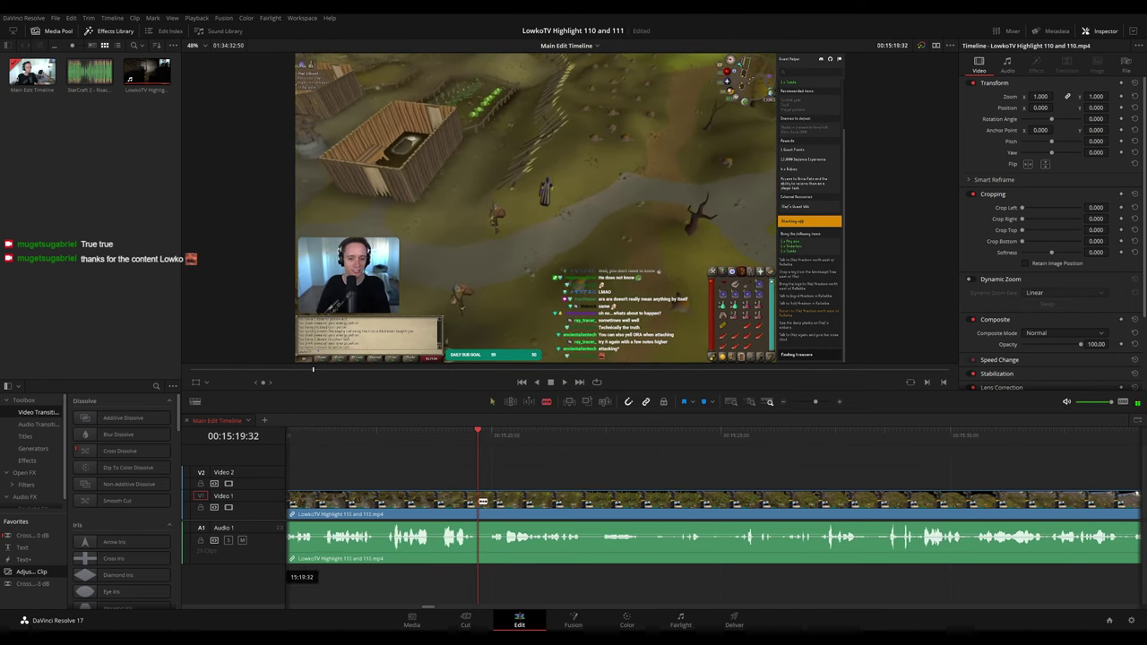
key(ctrl+b)
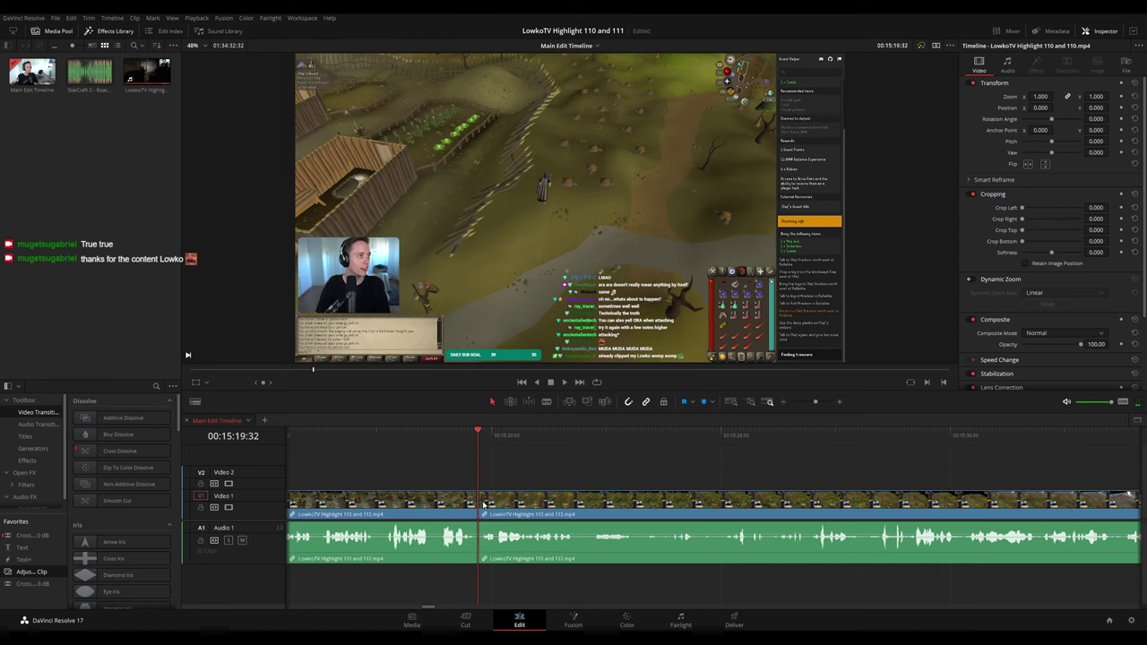
click(438, 507)
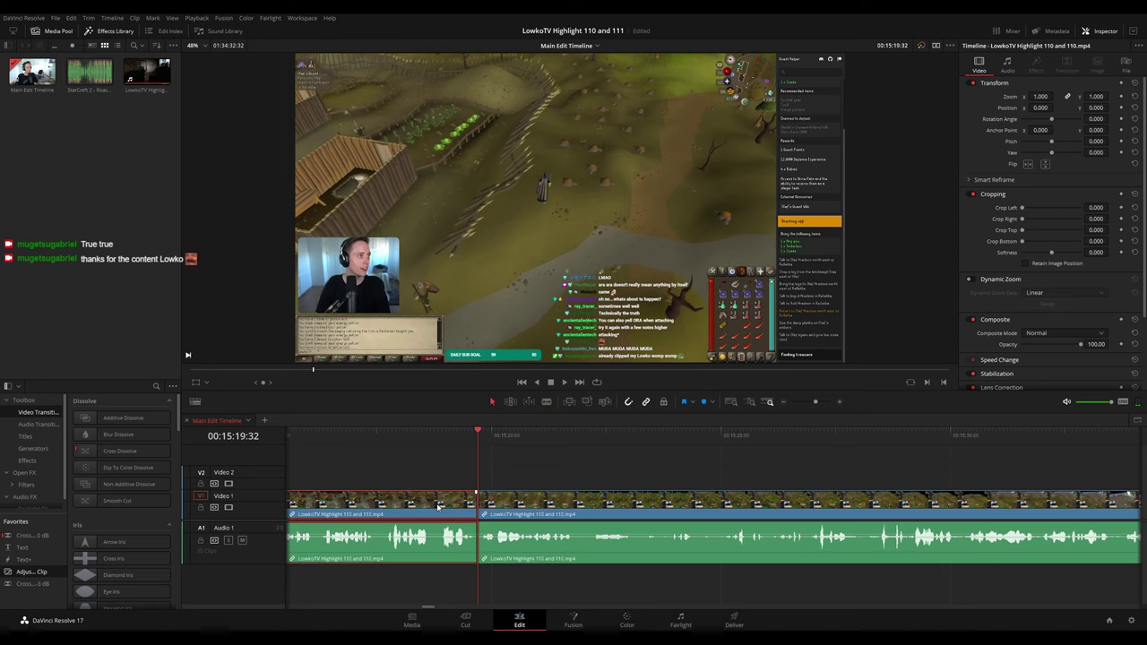
click(628, 449)
- Add an adjustment clip above the gameplay at 00:15:19:32 with zoom 1.720 and position X 914, Y 411
drag(249, 522, 495, 484)
click(507, 482)
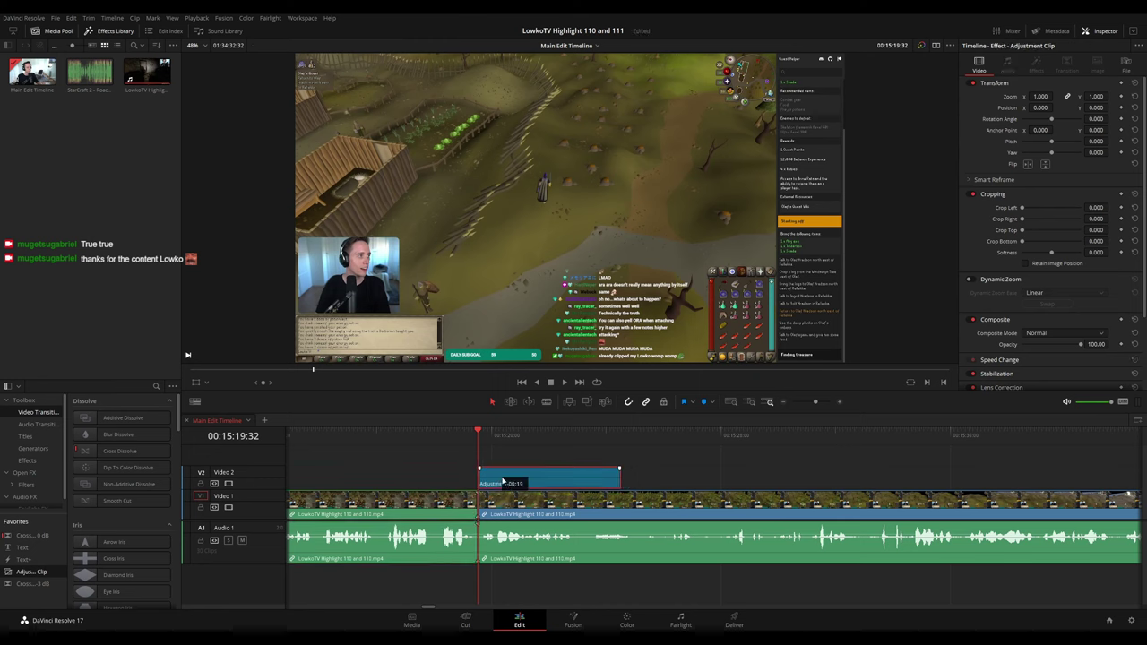
drag(1053, 96, 1109, 107)
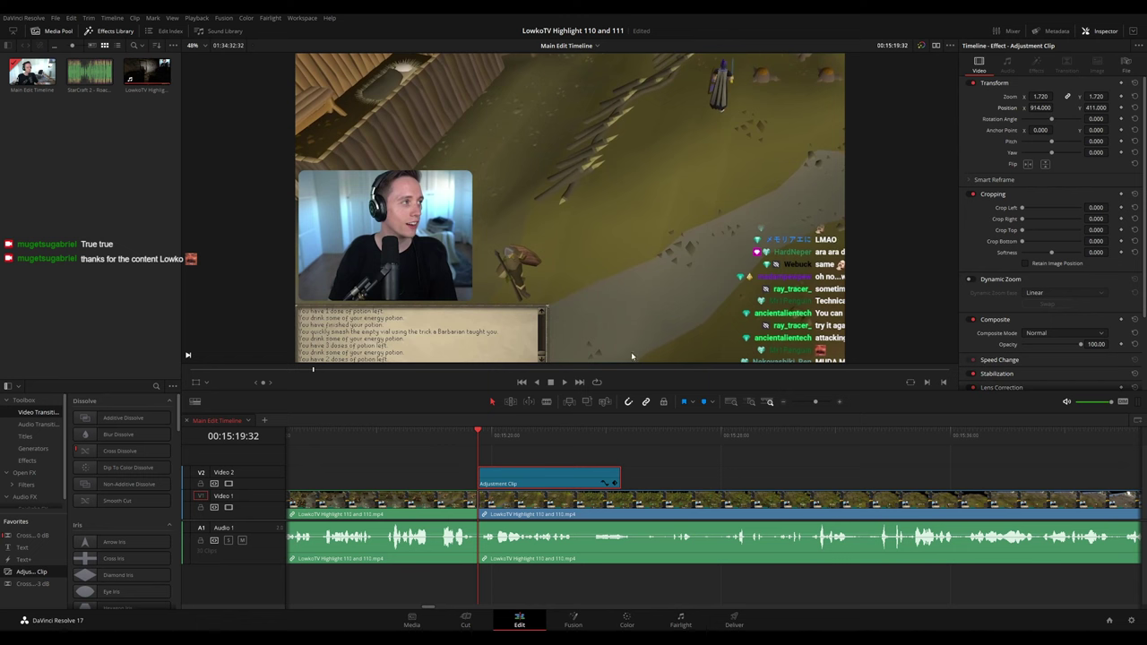
- Play through the zoomed section and extend the adjustment clip's end to about 00:15:25:40
key(space)
click(724, 478)
drag(724, 478, 537, 475)
key(space)
key(Right)
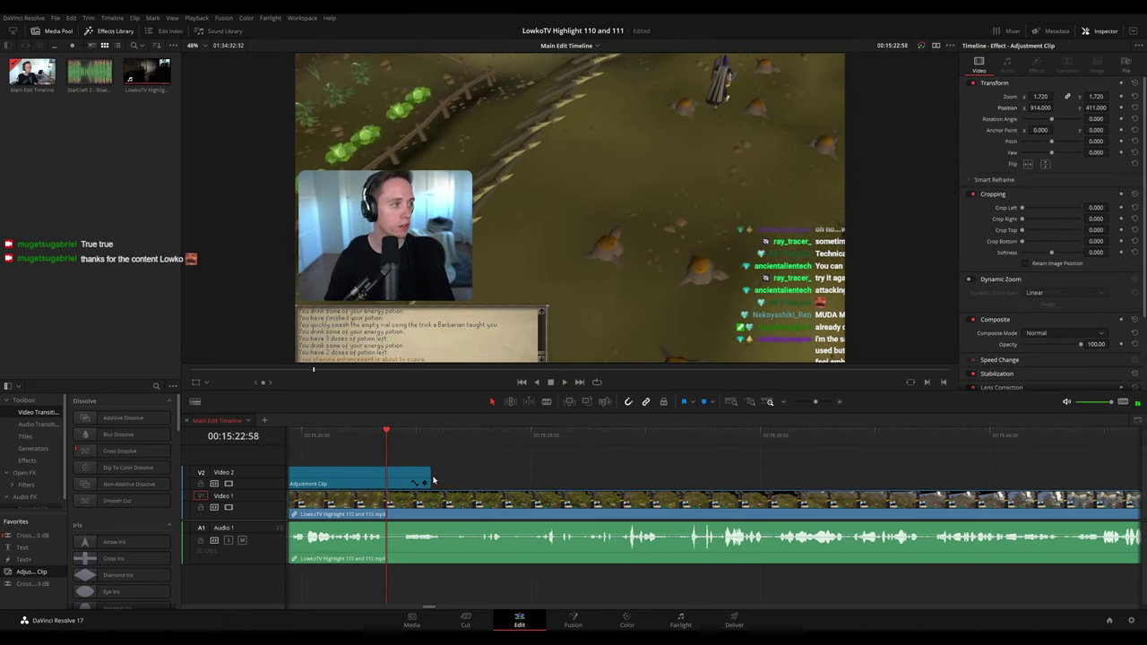
drag(433, 482, 462, 475)
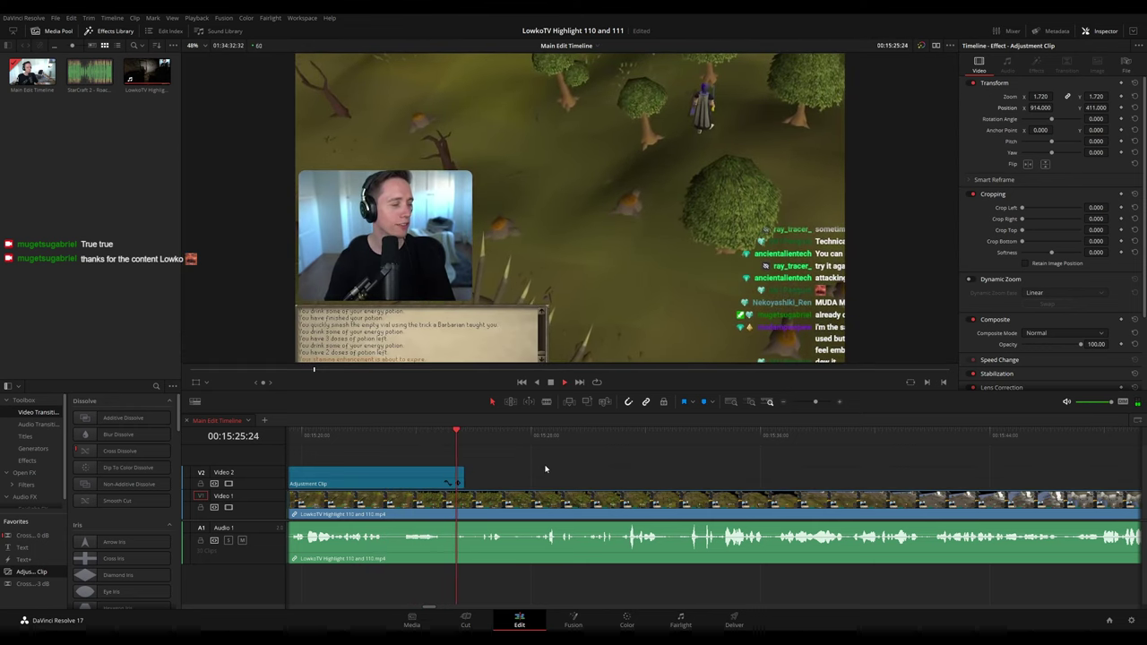
- Play the gameplay on from about 00:15:25 to 00:15:48, following the timeline to check the footage up to the change of scene
drag(589, 480, 507, 476)
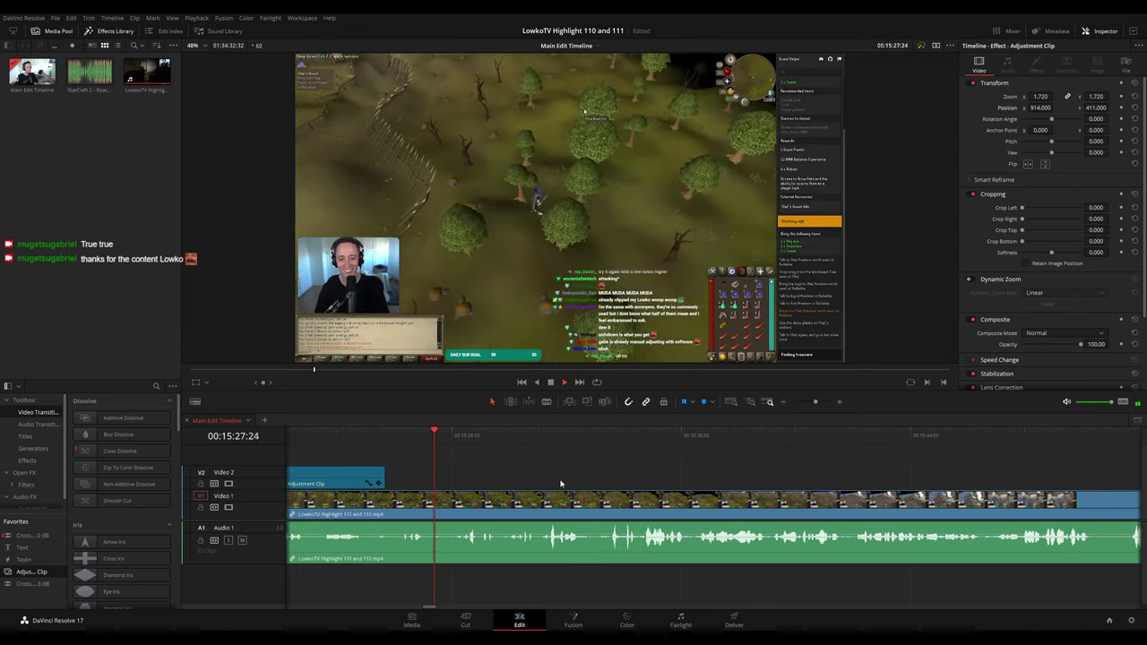
scroll(547, 479, right, 3)
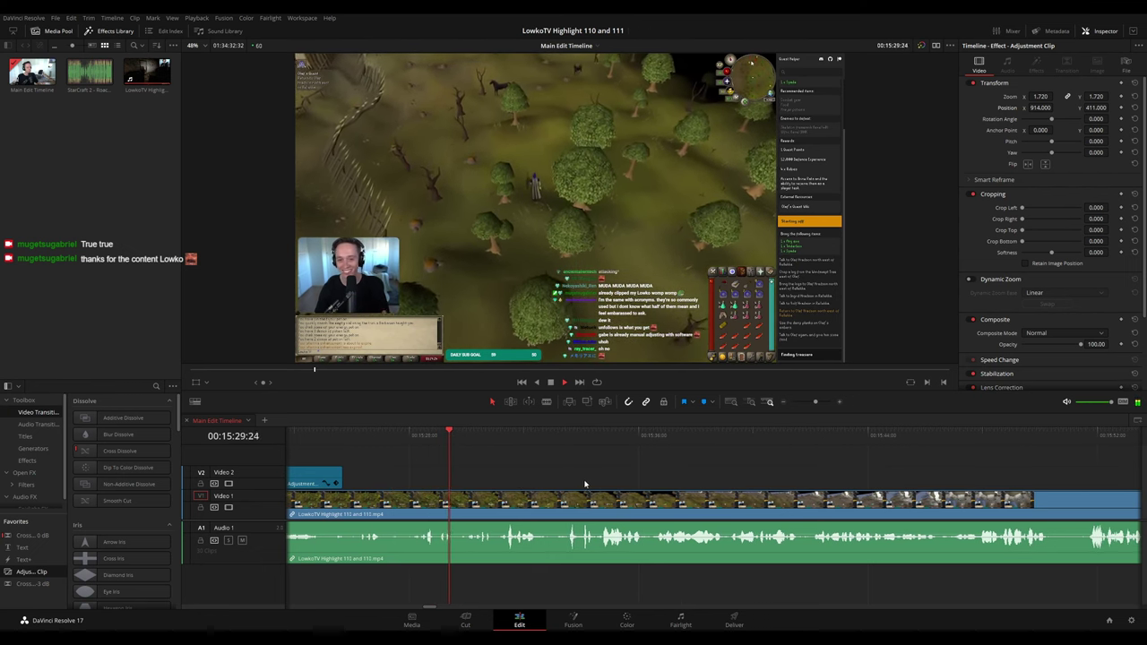
scroll(522, 474, right, 2)
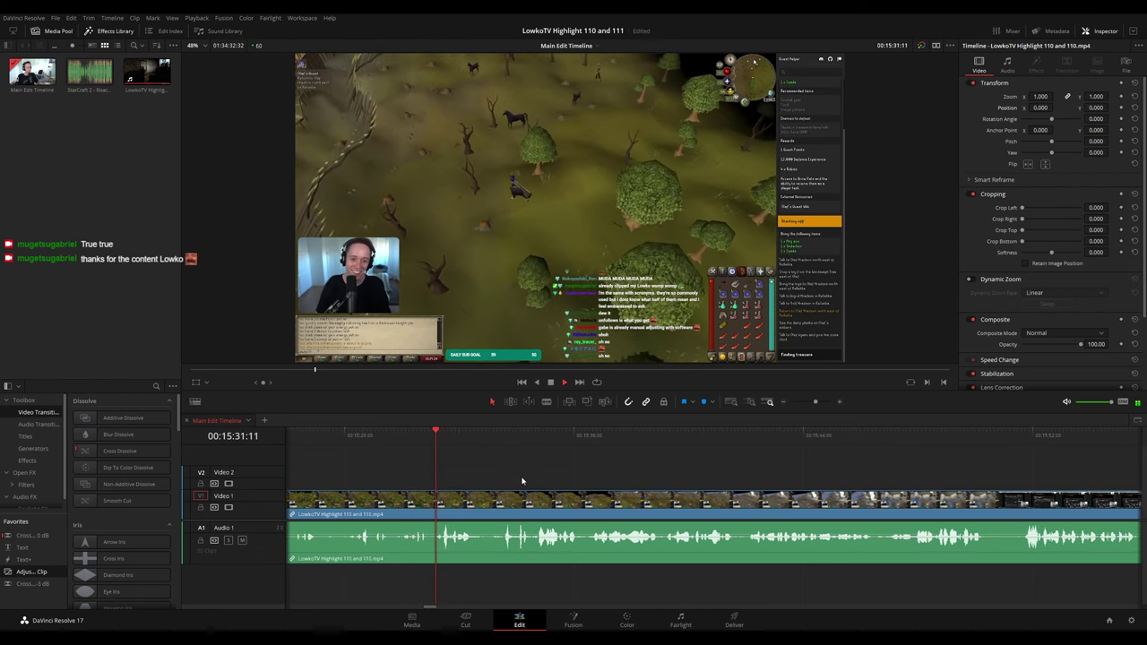
scroll(510, 474, right, 2)
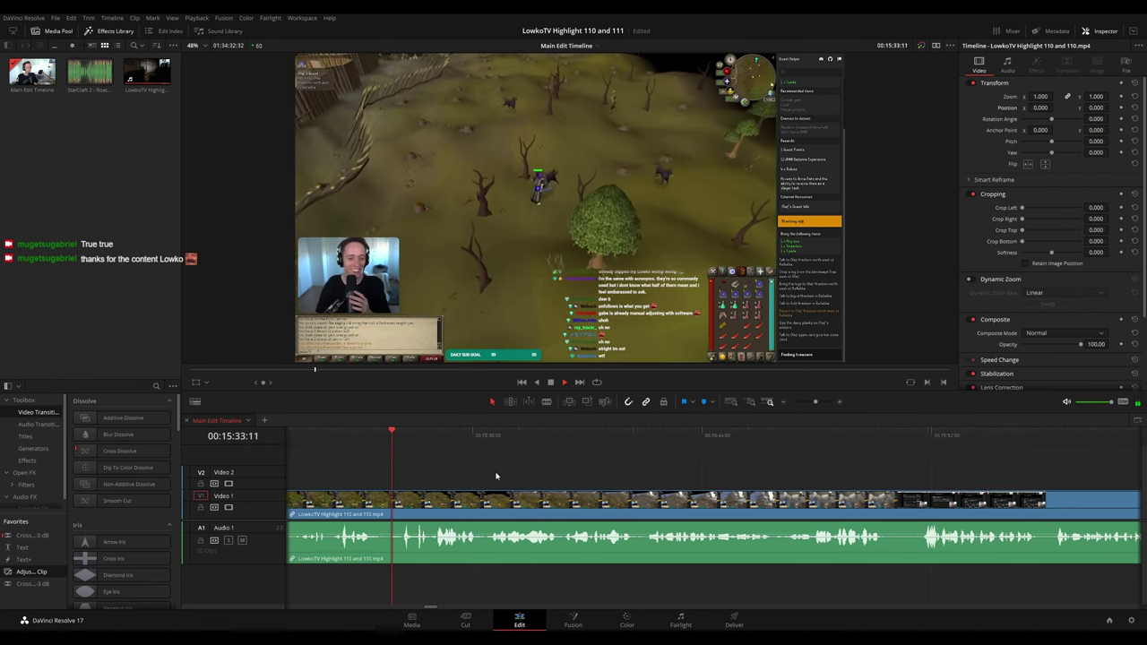
scroll(498, 471, right, 2)
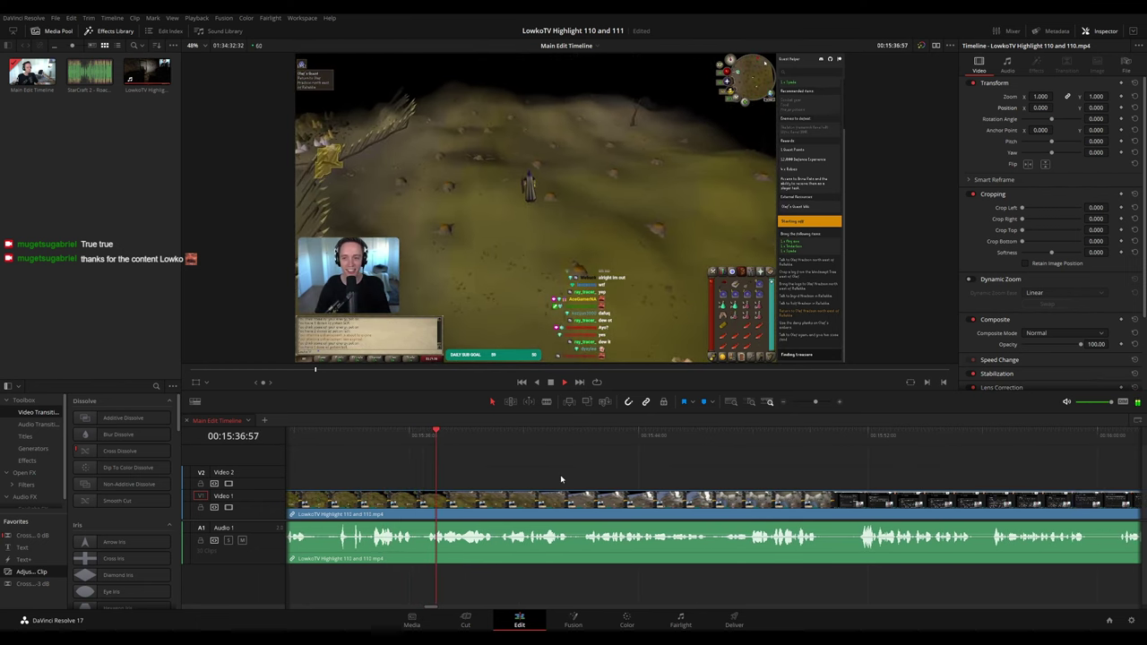
scroll(537, 474, right, 3)
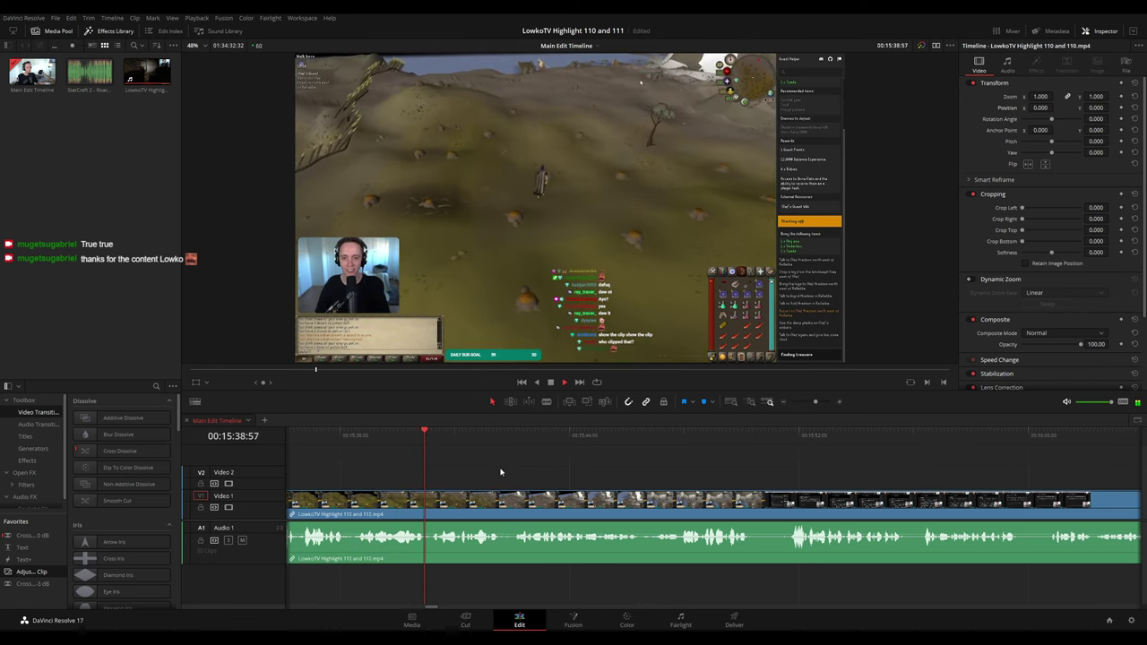
scroll(561, 473, right, 3)
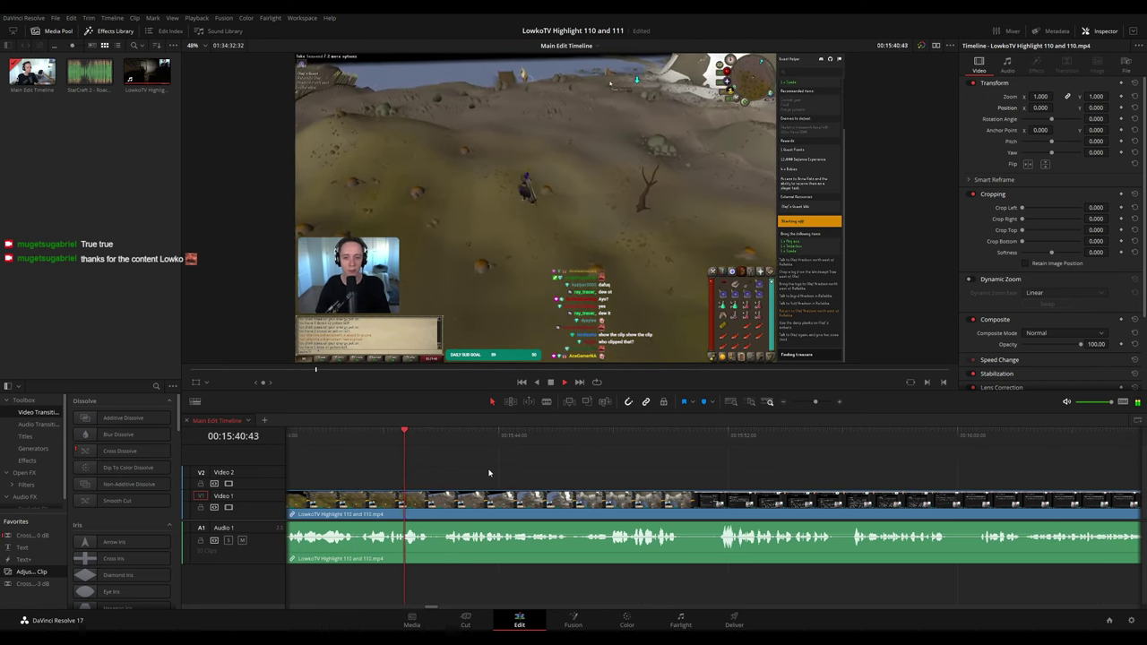
scroll(531, 468, right, 2)
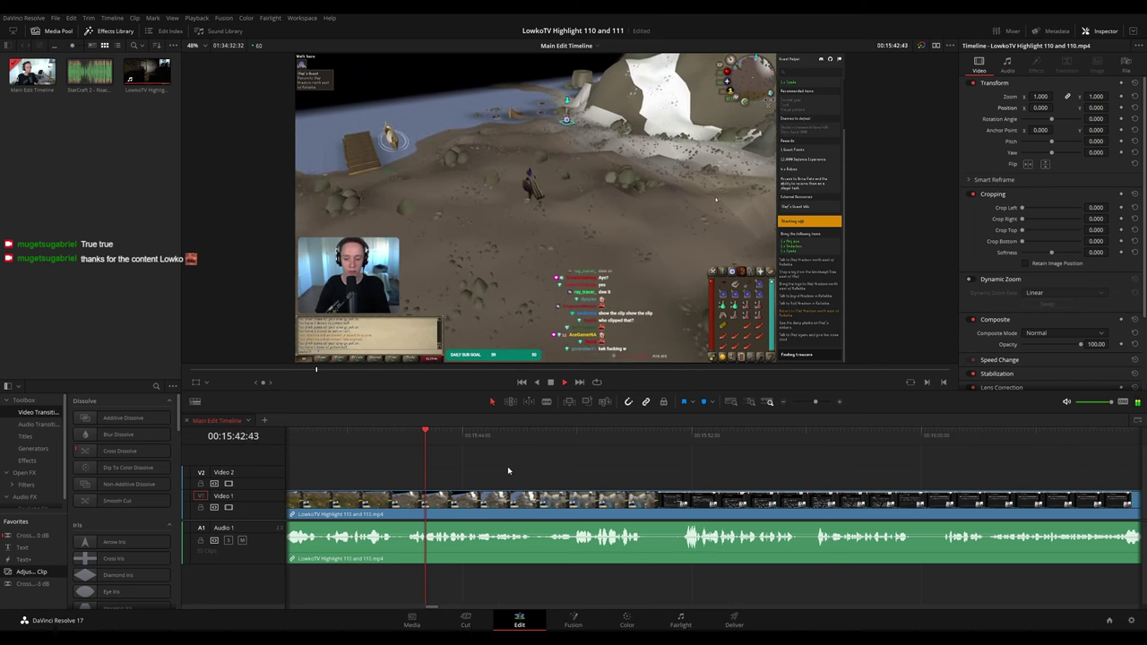
scroll(522, 470, right, 1)
scroll(511, 466, right, 2)
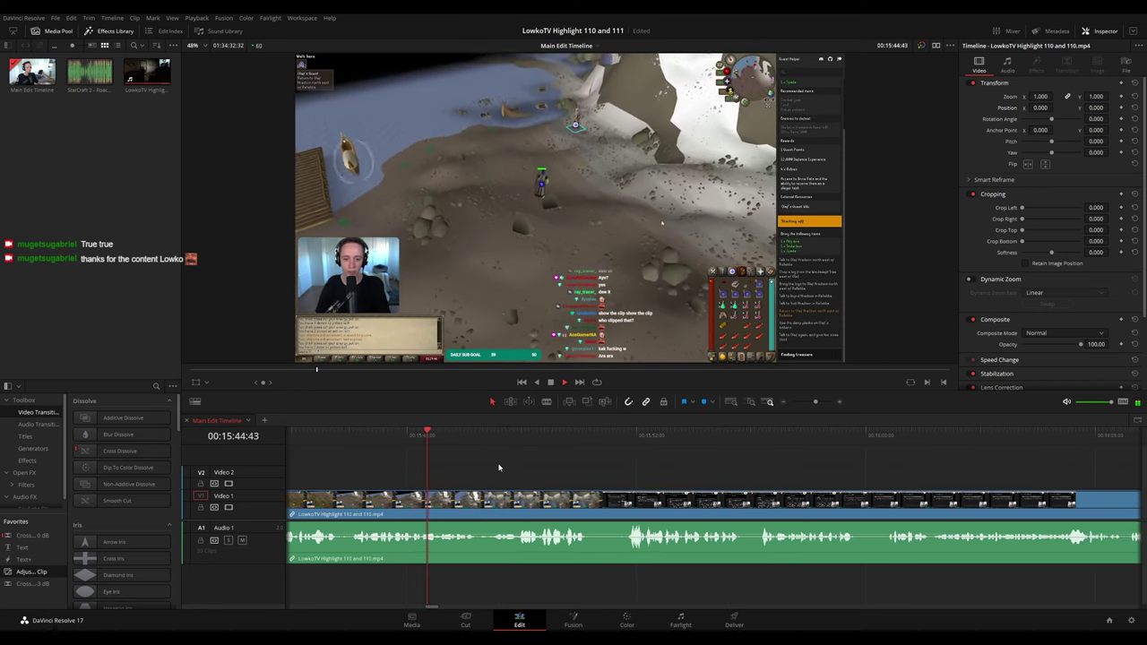
scroll(555, 470, right, 3)
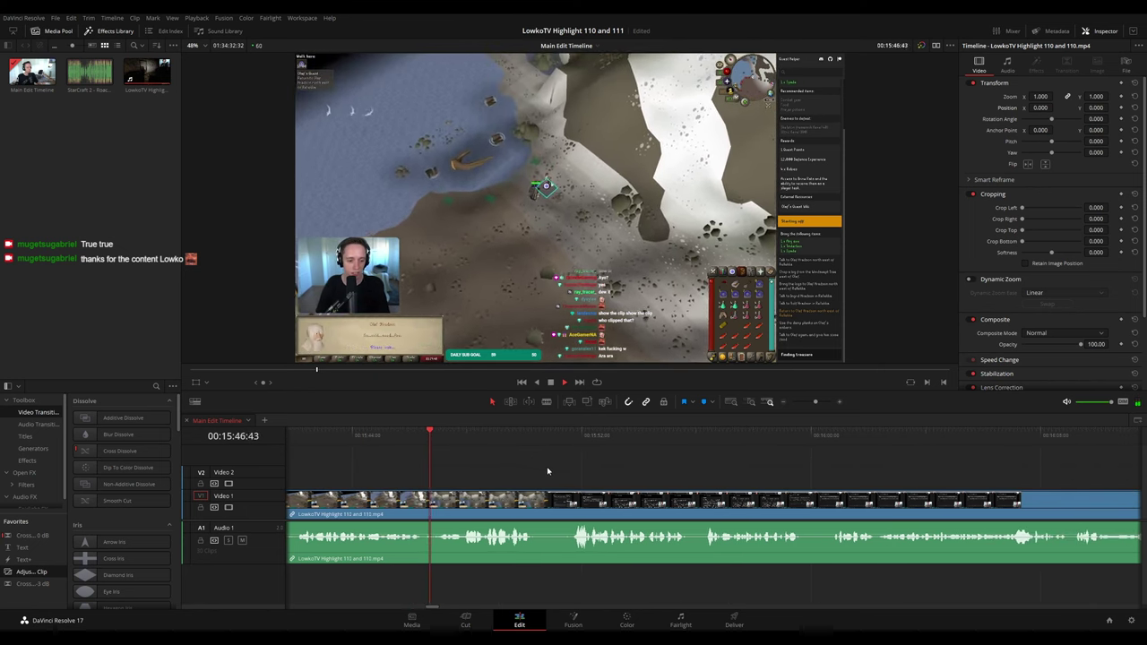
scroll(511, 468, right, 4)
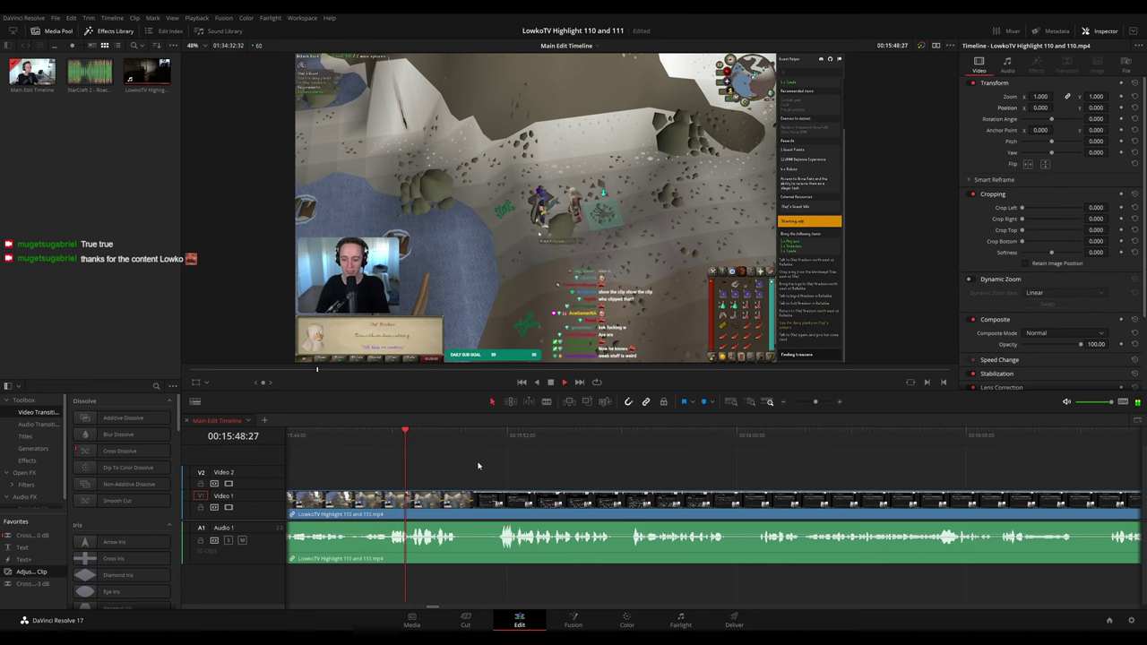
- Cut out about one second at the scene change from 00:15:50:30, close the gap and mark the clip before the cut green
key(b)
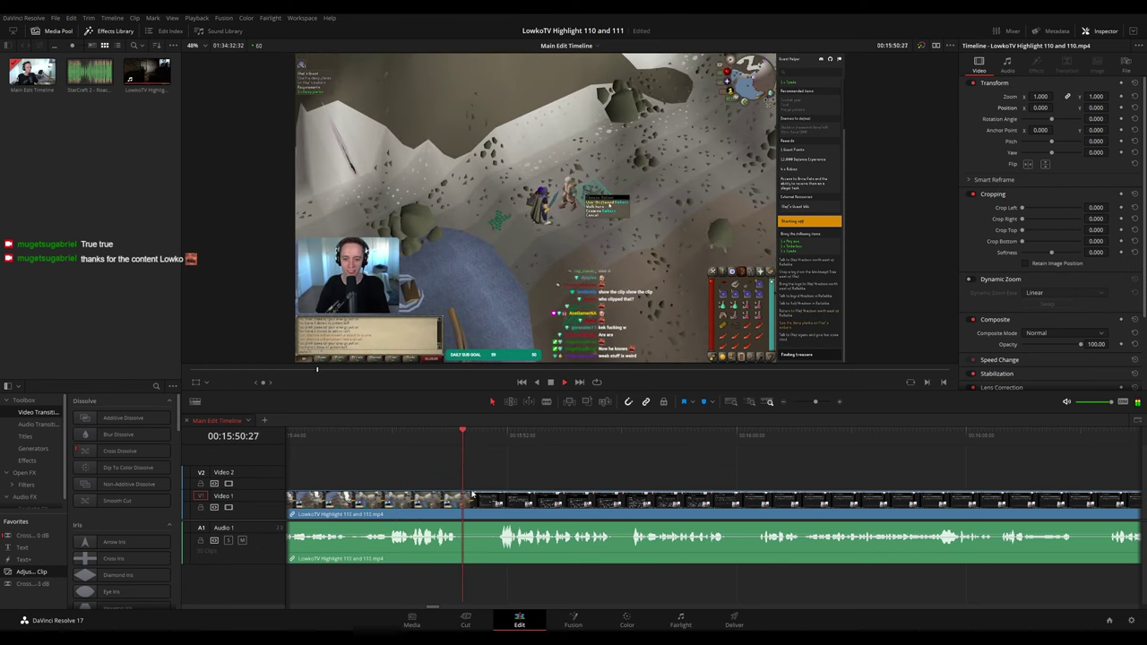
click(464, 500)
click(494, 502)
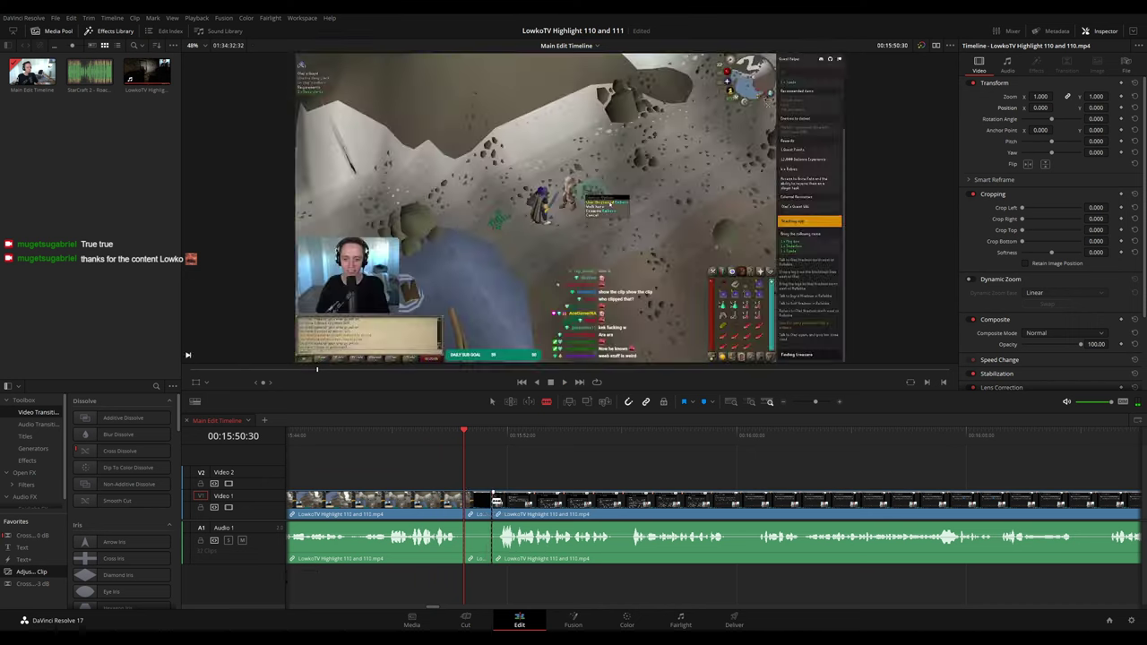
key(a)
click(480, 503)
key(Delete)
key(space)
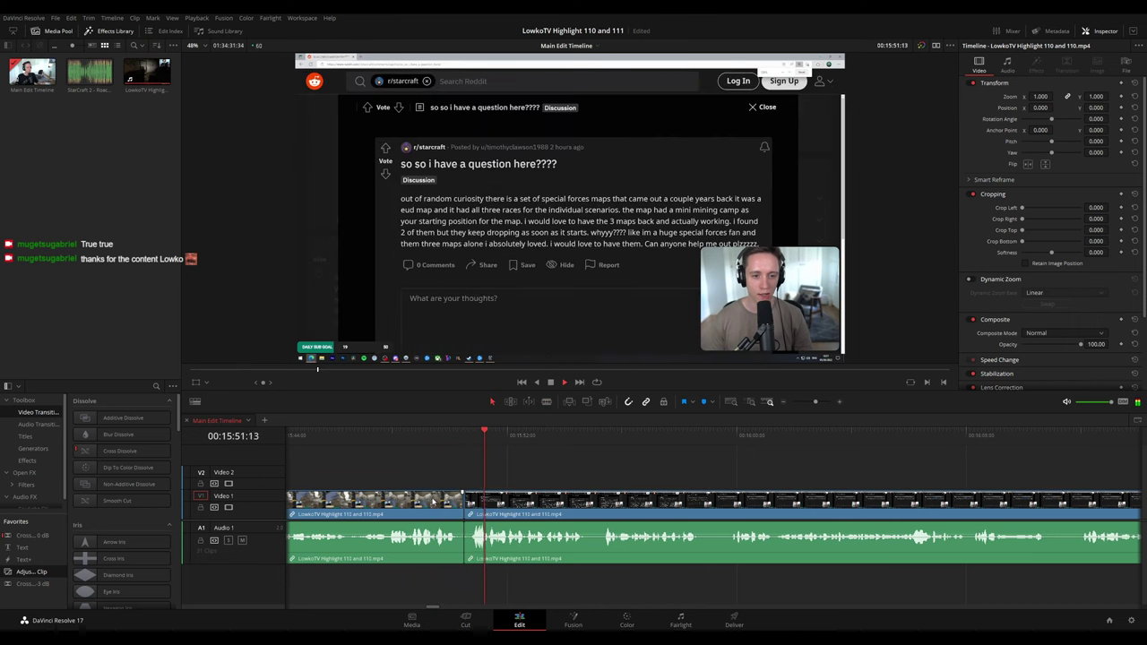
click(455, 503)
key(g)
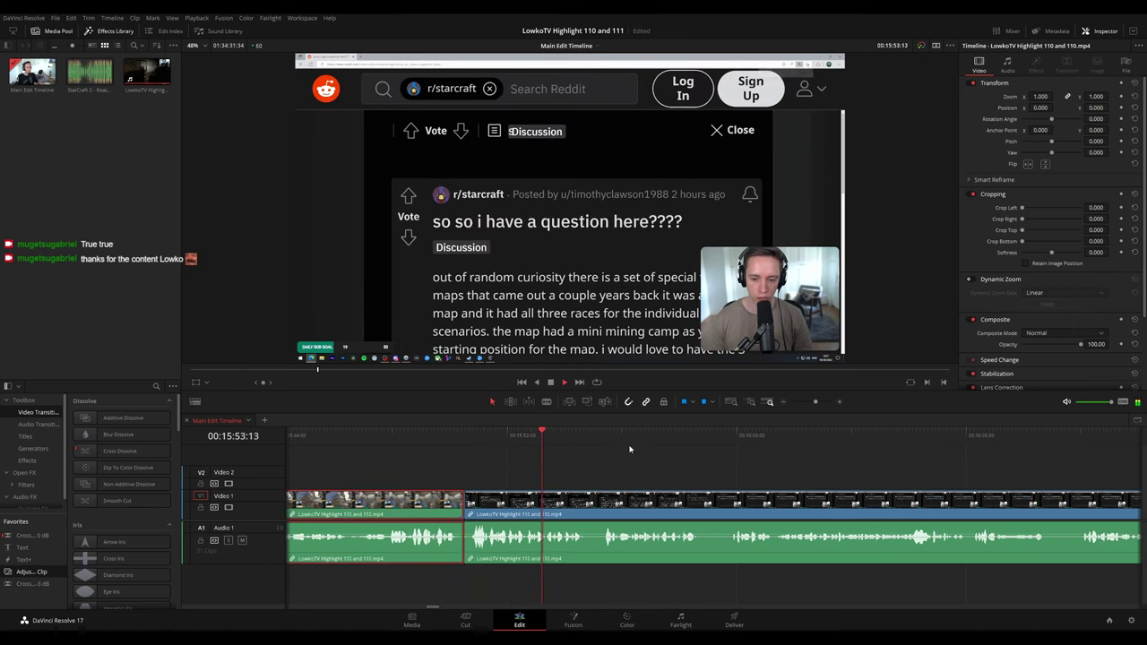
- Play into the Reddit segment and remove the short pause from about 00:15:58:53 to 00:15:59:43, closing the gap
click(632, 451)
drag(680, 465, 532, 455)
key(space)
key(space)
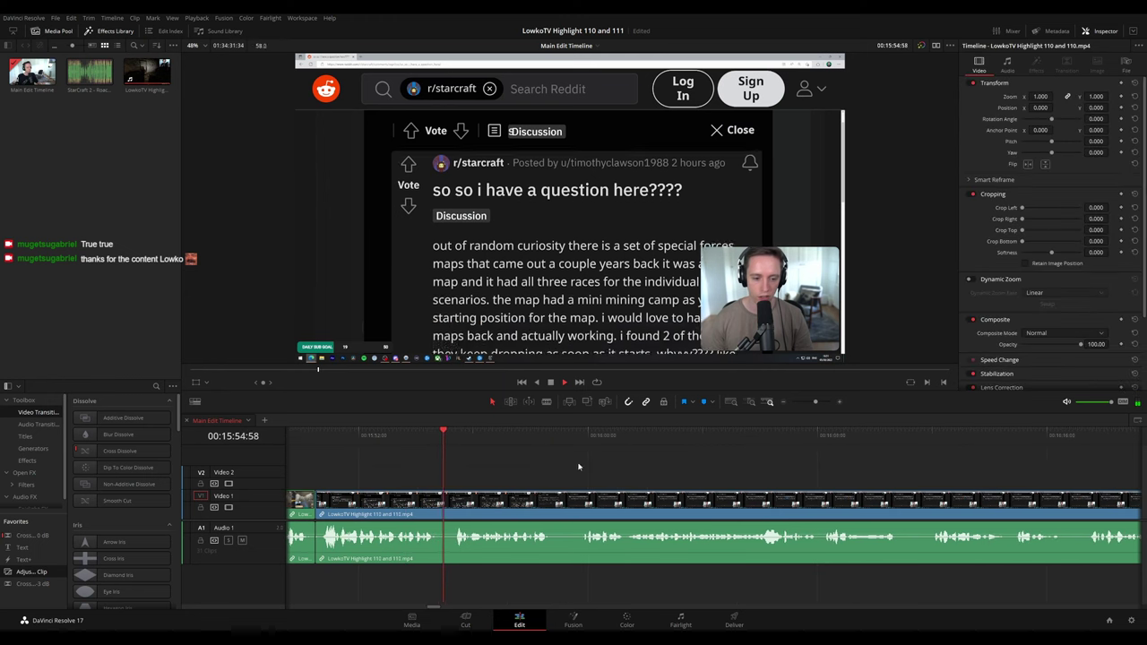
drag(606, 467, 523, 460)
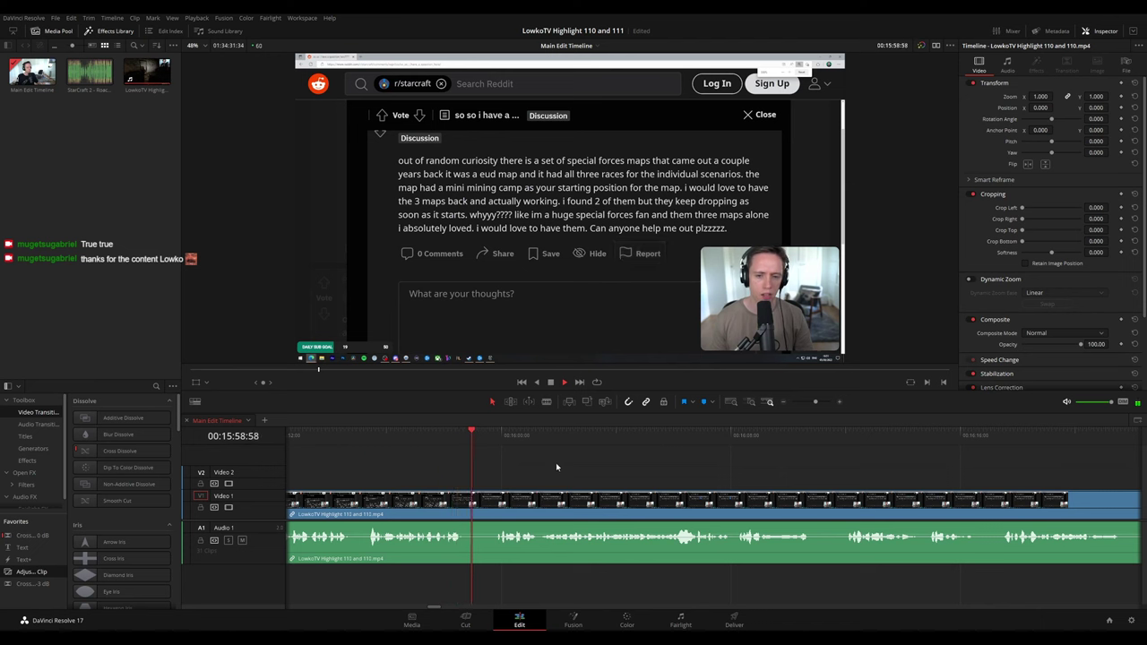
drag(549, 468, 502, 470)
key(b)
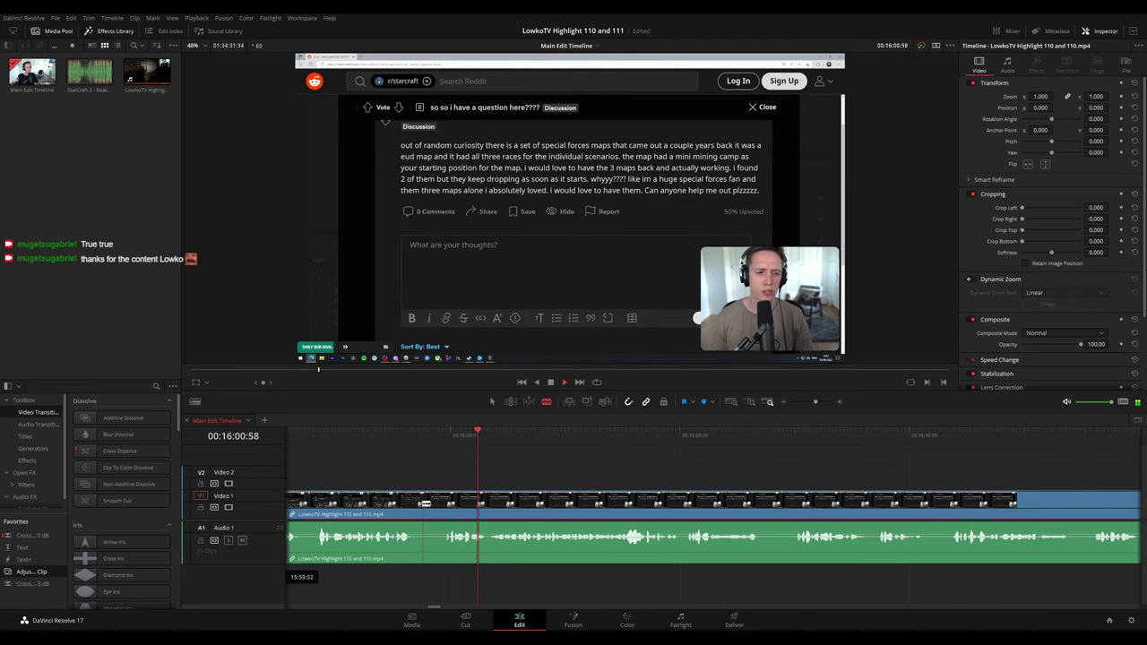
click(418, 502)
click(441, 502)
key(a)
click(430, 503)
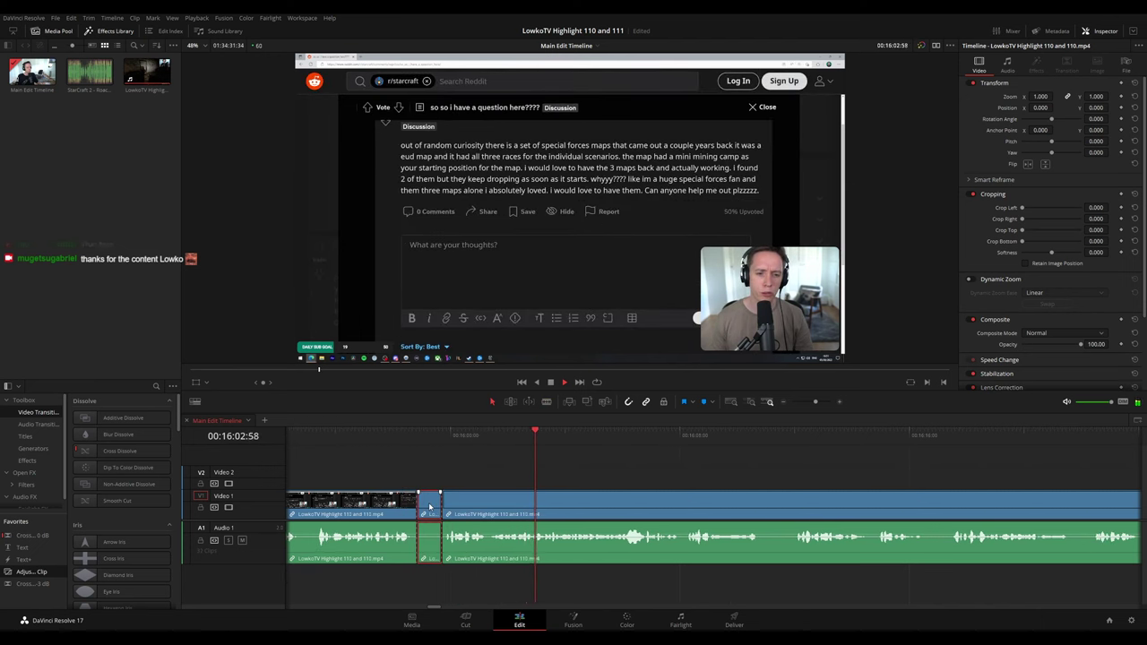
key(Delete)
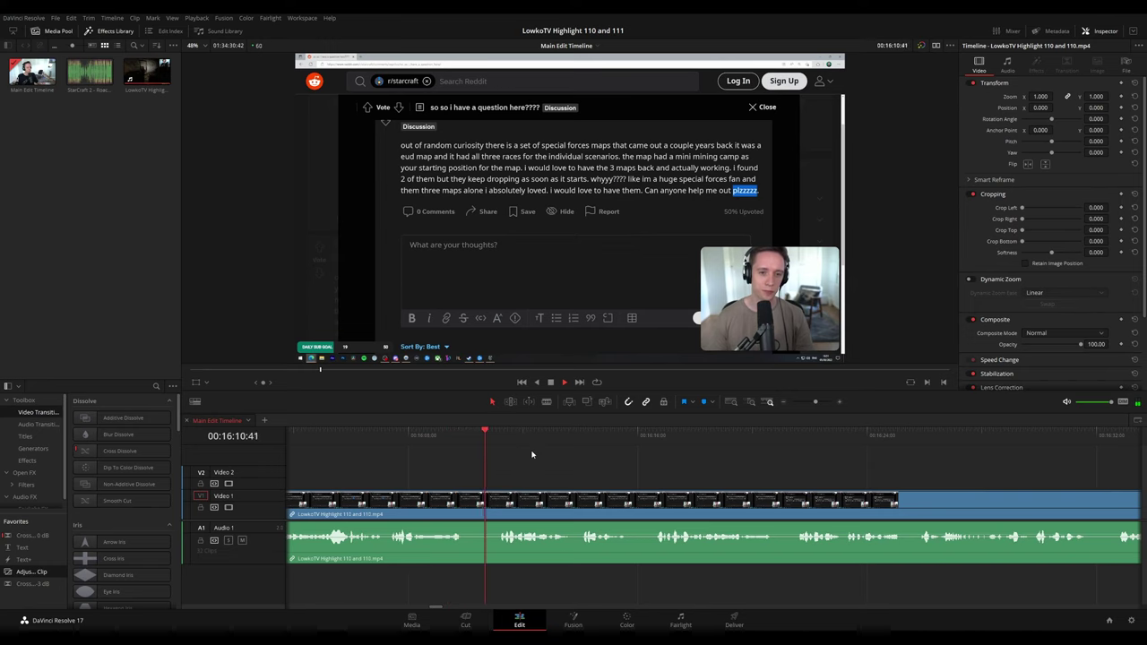
- Add an adjustment clip above the Reddit segment with starting zoom and position keyframes, and move its start to about 00:16:08:10
drag(529, 434, 361, 434)
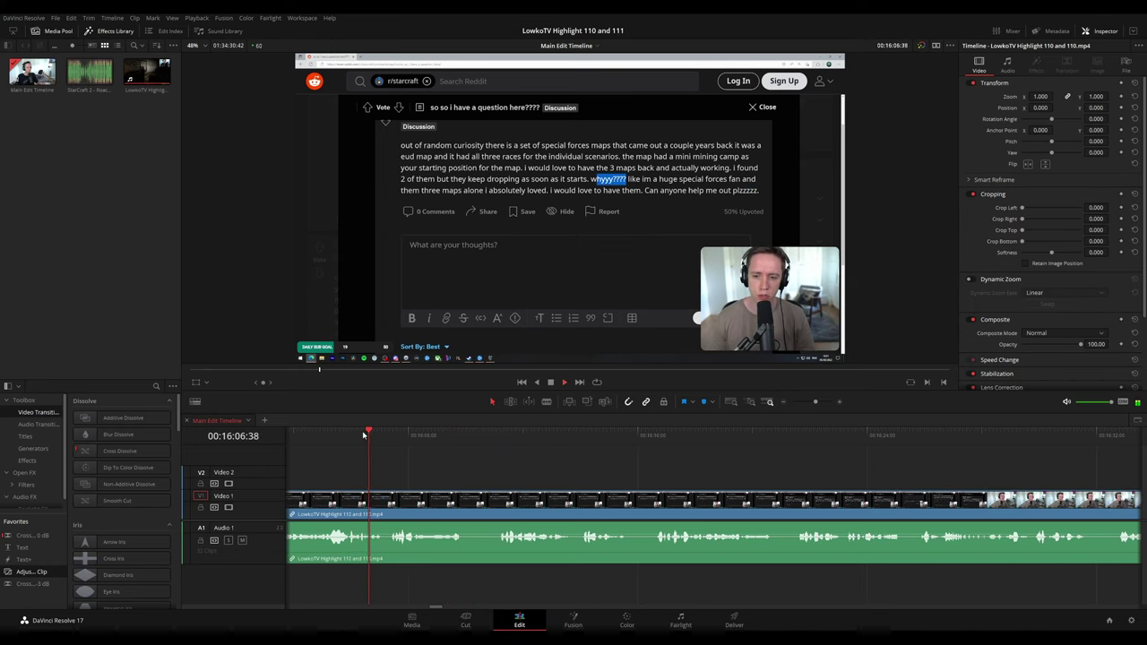
drag(37, 573, 425, 482)
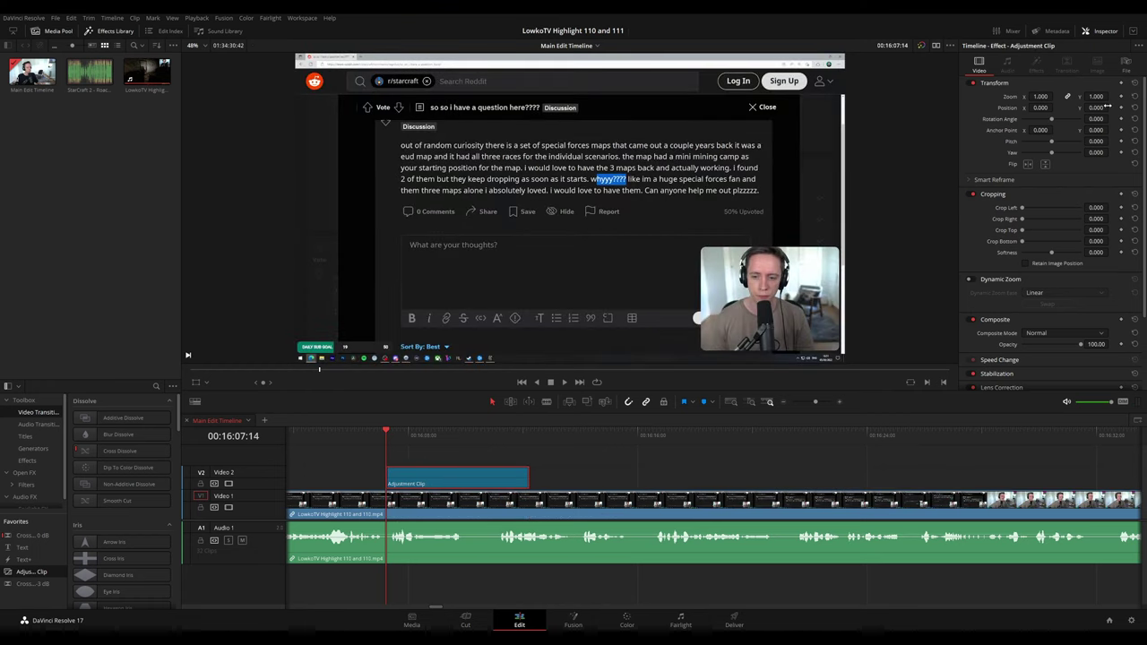
click(522, 484)
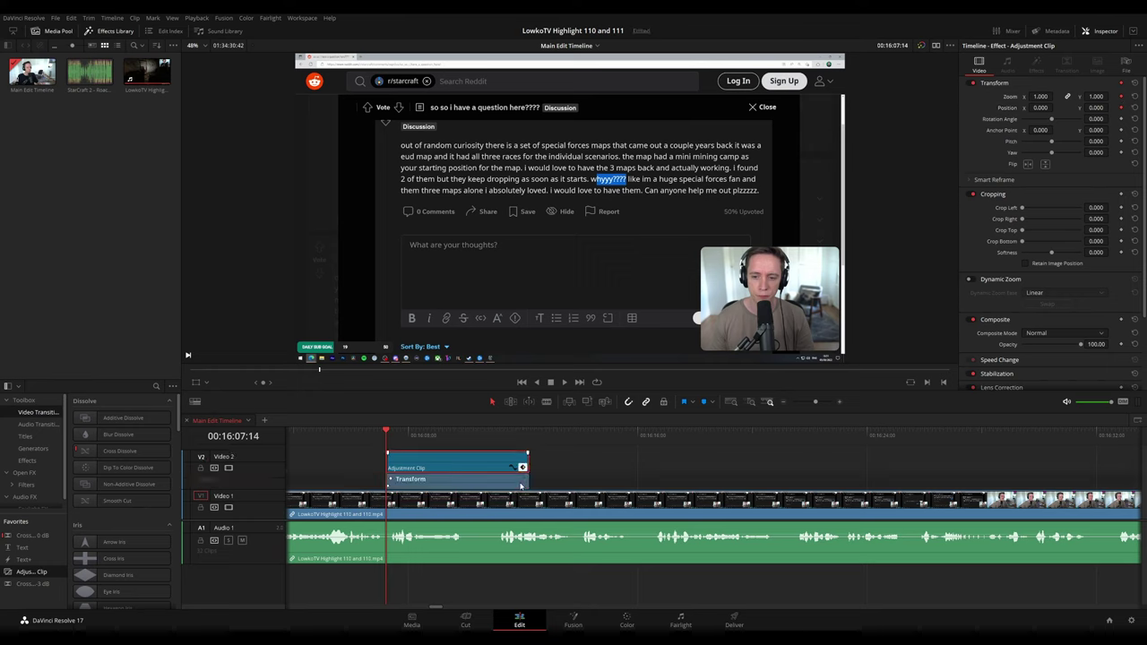
click(405, 437)
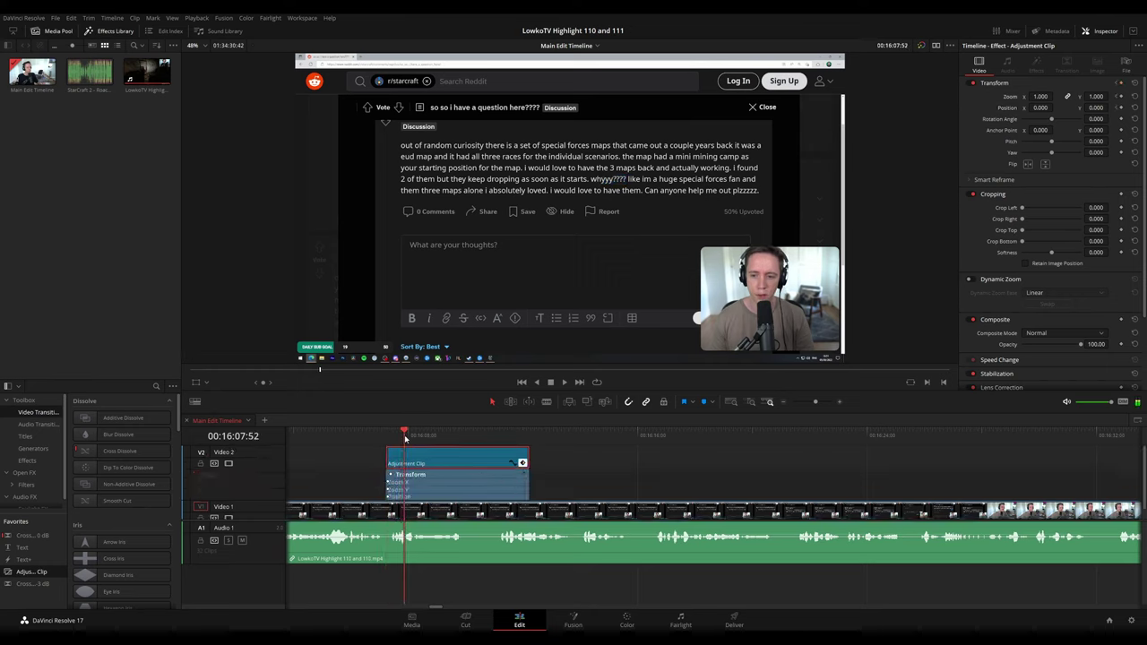
drag(429, 463, 474, 442)
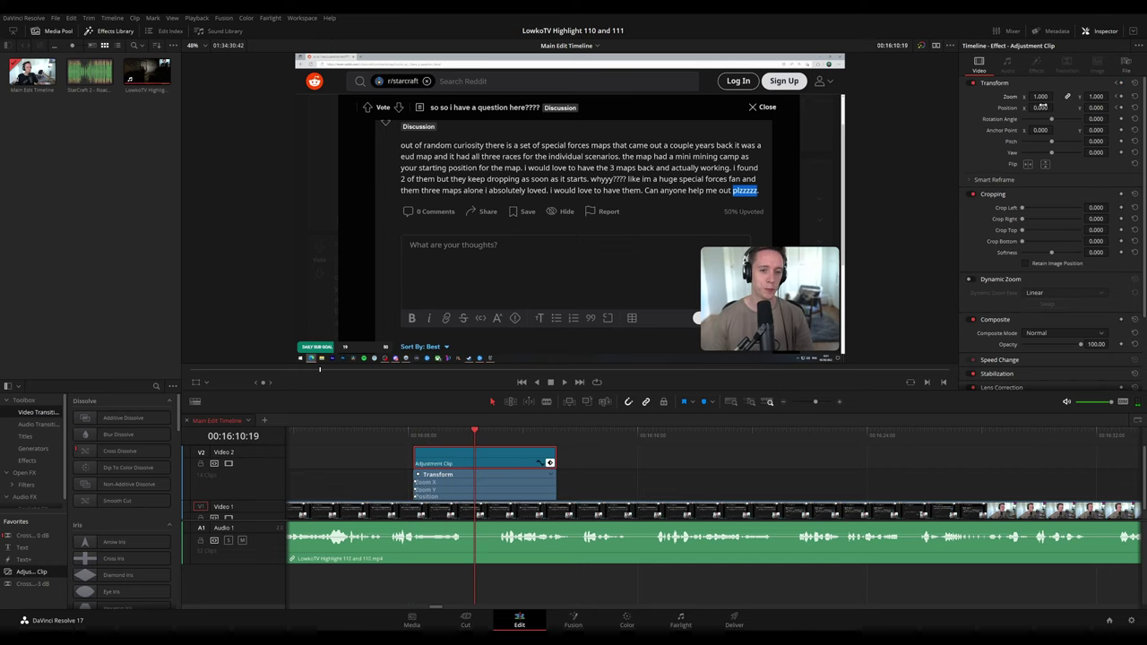
- Keyframe the adjustment clip at 00:16:10:19 with zoom 1.750 and position X -931, Y 454, and play back the zoom
drag(1040, 96, 1015, 107)
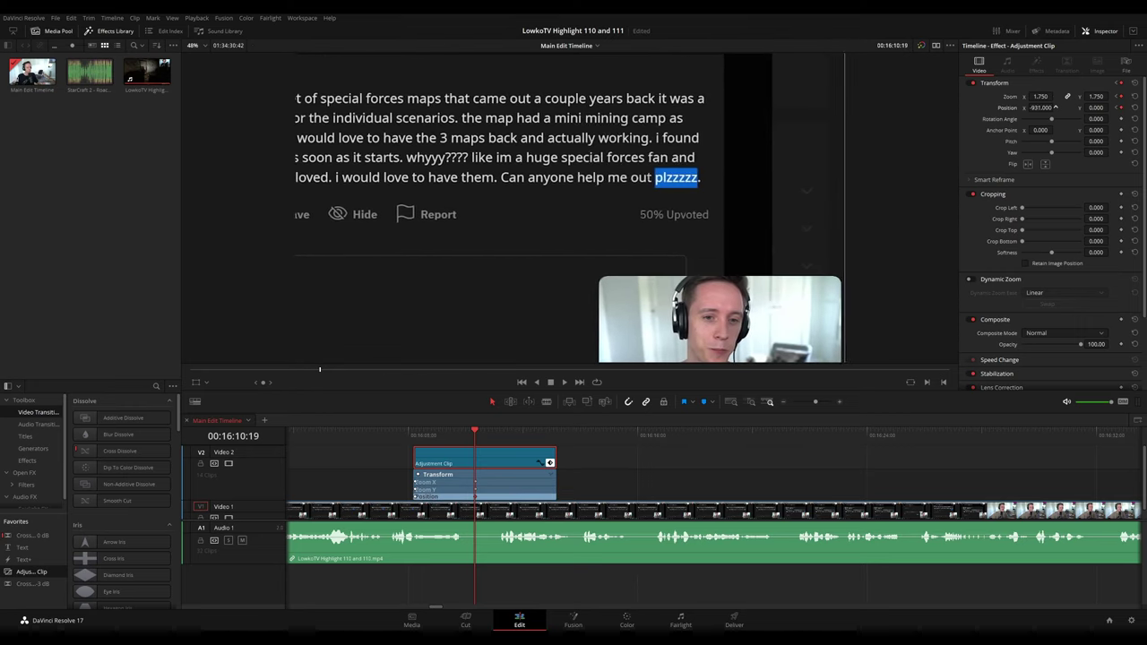
drag(1084, 107, 1098, 107)
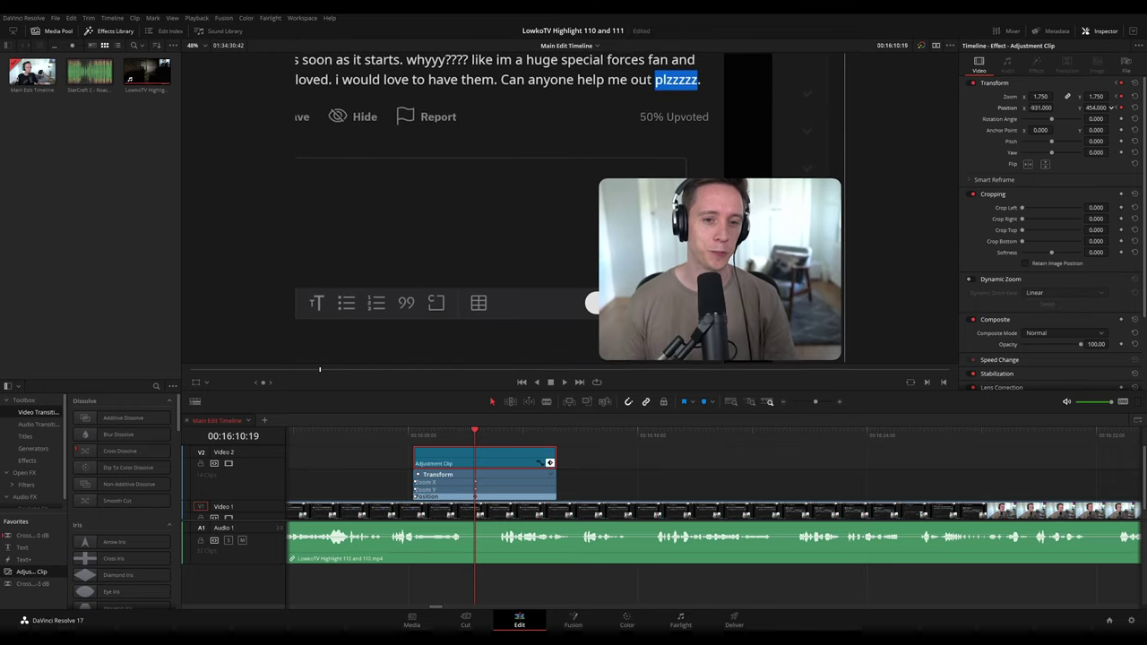
click(415, 436)
key(space)
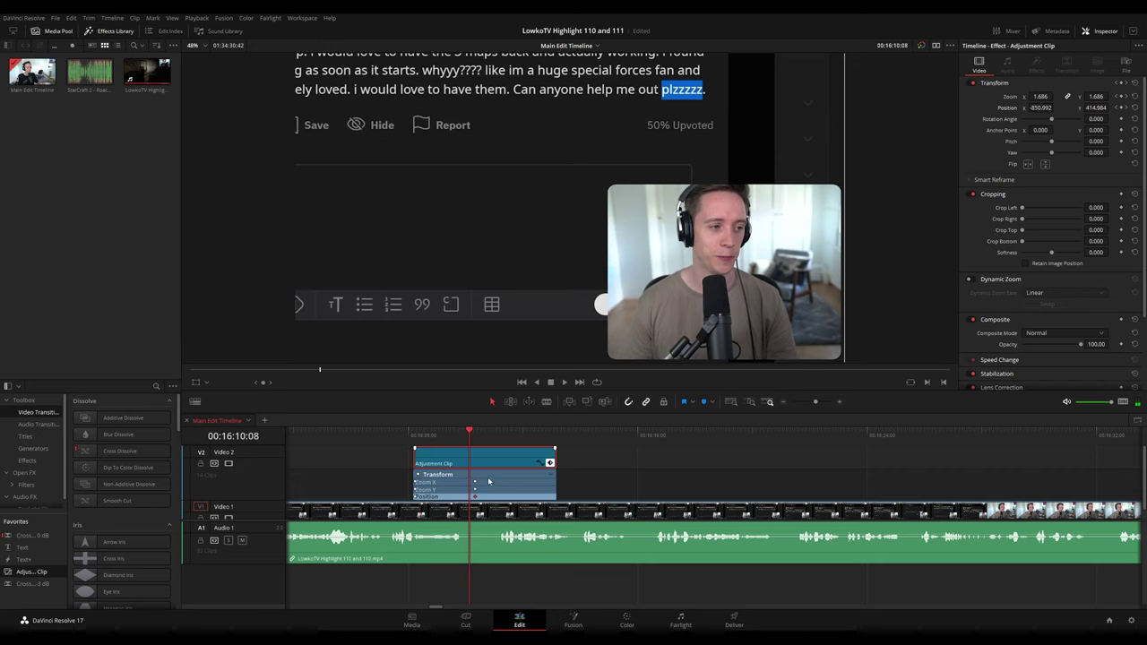
- Shorten the adjustment clip to end at 00:16:10:38 and remove the footage from there to about 00:16:11:04, closing the gap
drag(550, 457, 488, 458)
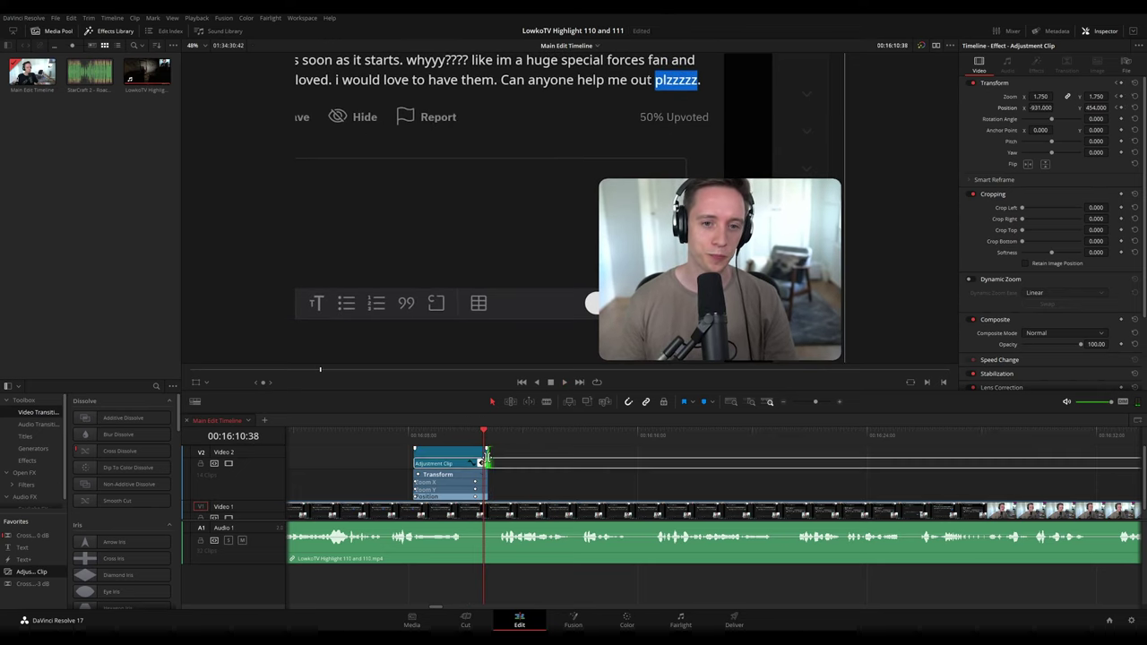
key(ctrl+b)
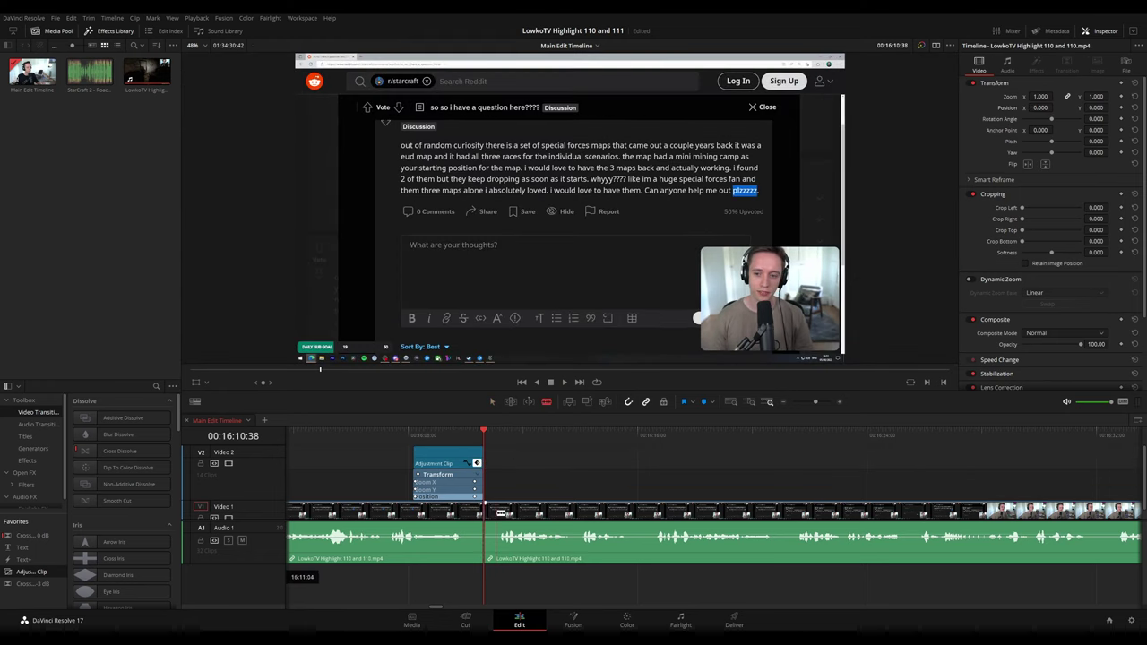
key(Delete)
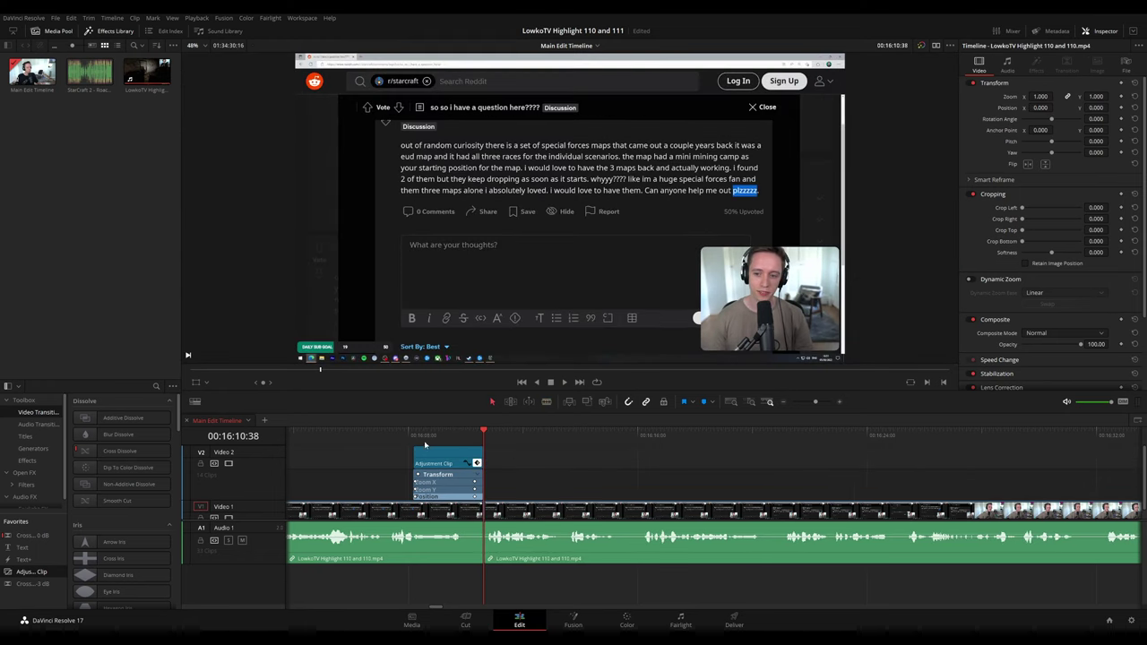
- Collapse the adjustment clip's keyframes, replay the zoom, and roll its end and the cut beneath back to about 00:16:10:15
click(477, 464)
key(Up)
key(space)
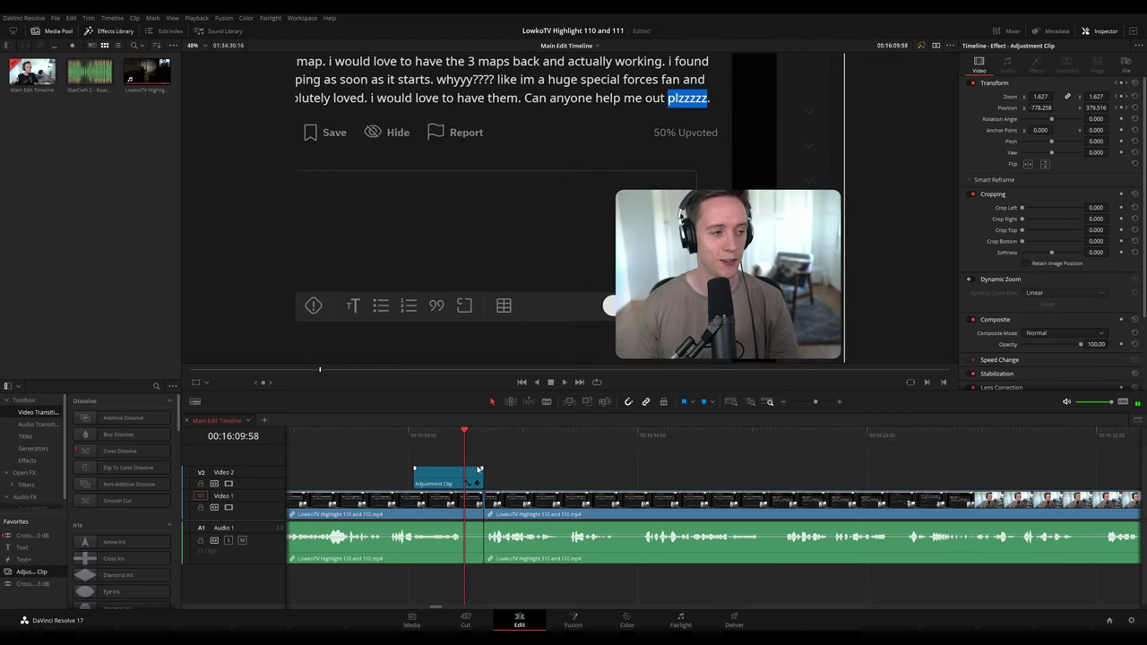
click(479, 474)
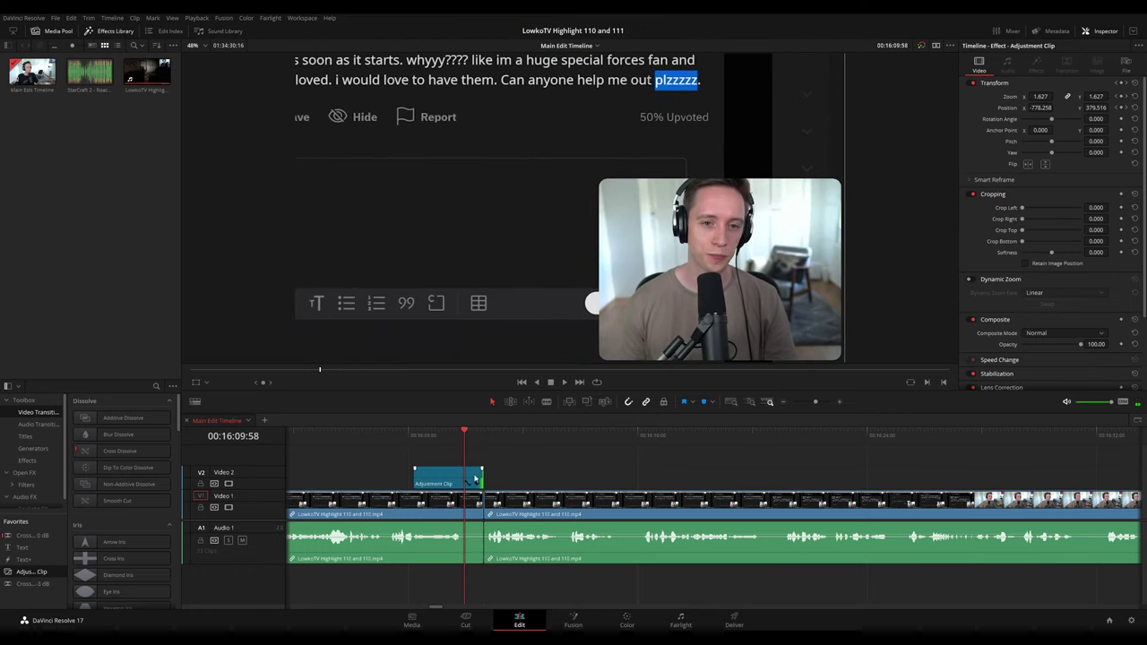
drag(481, 503, 474, 498)
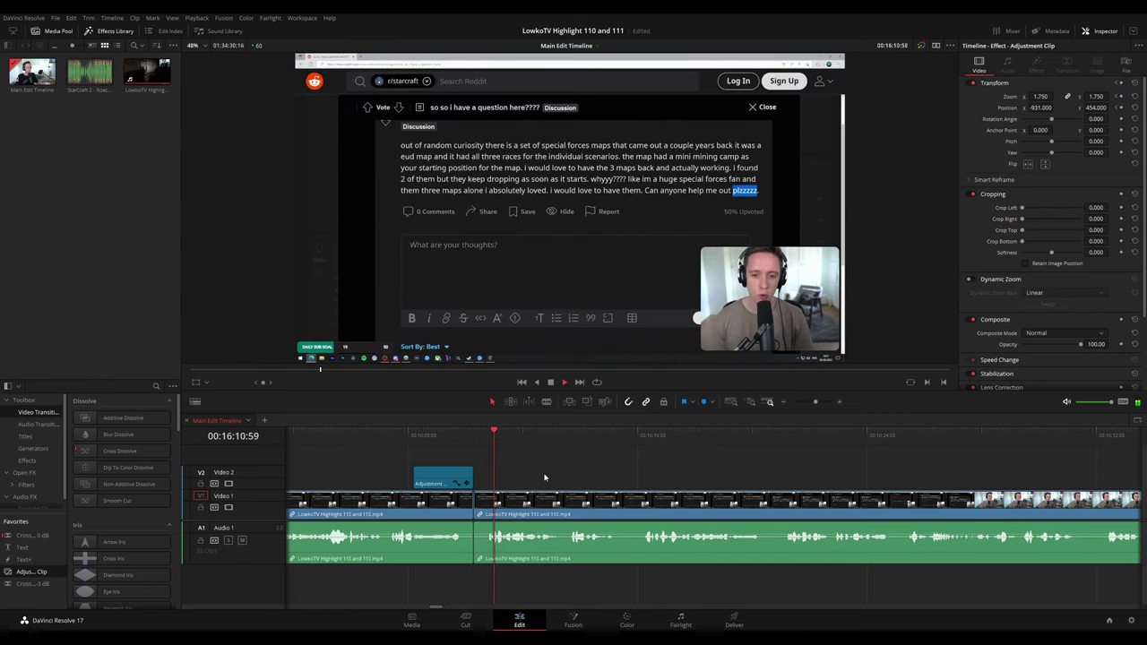
- Colour the finished Reddit clip beneath the adjustment clip green, up to the cut at about 00:16:10:15
key(space)
click(452, 507)
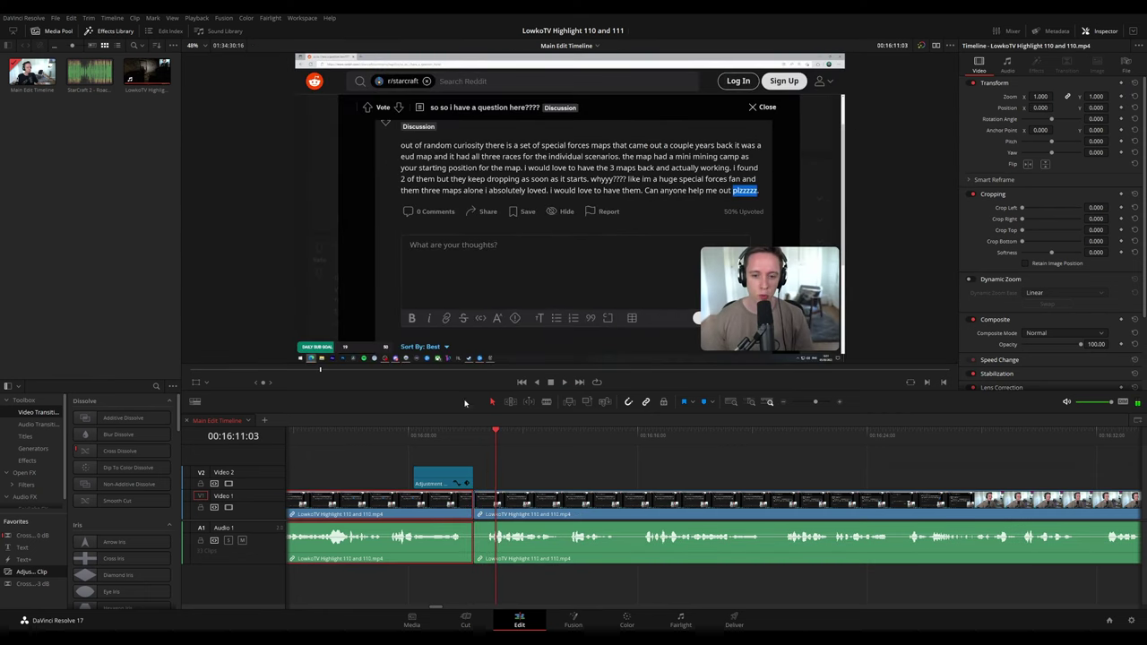
click(602, 459)
- Play through the footage from about 00:16:11 to 00:17:46, checking the Reddit, notepad and webcam segments for moments to cut
drag(653, 464, 515, 455)
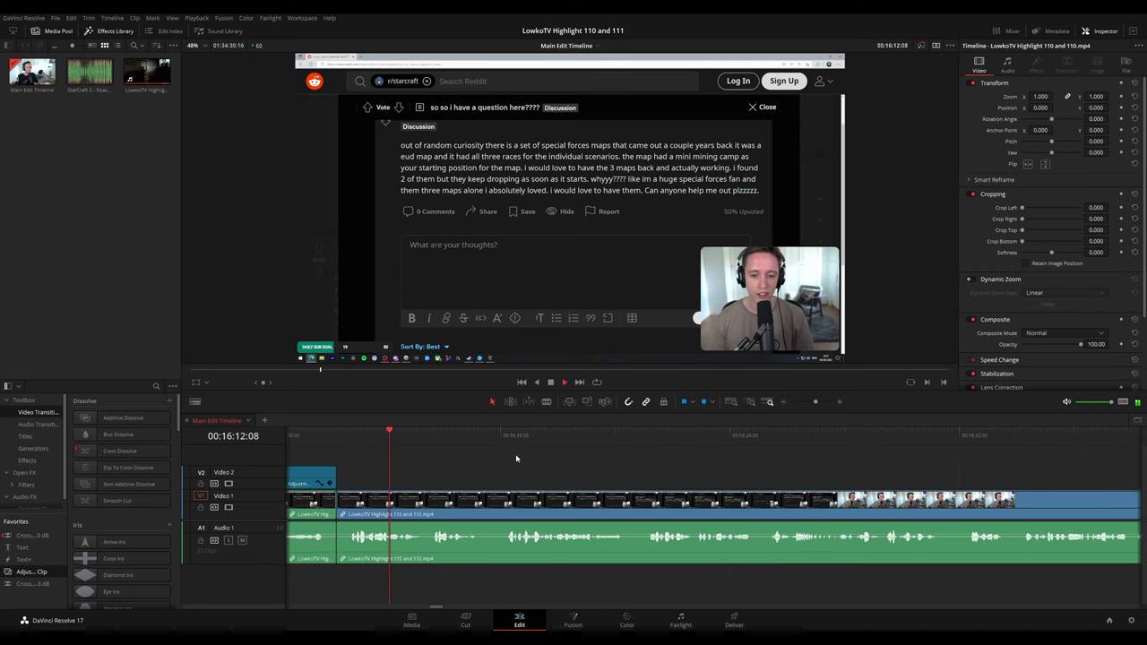
scroll(462, 457, right, 2)
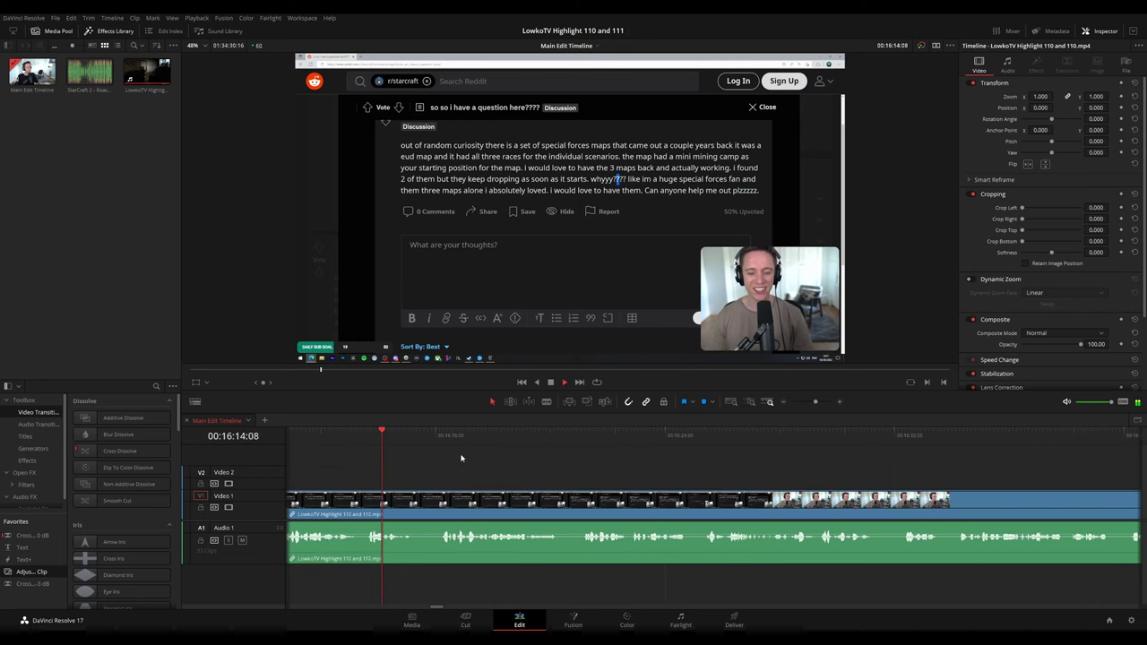
scroll(484, 464, right, 1)
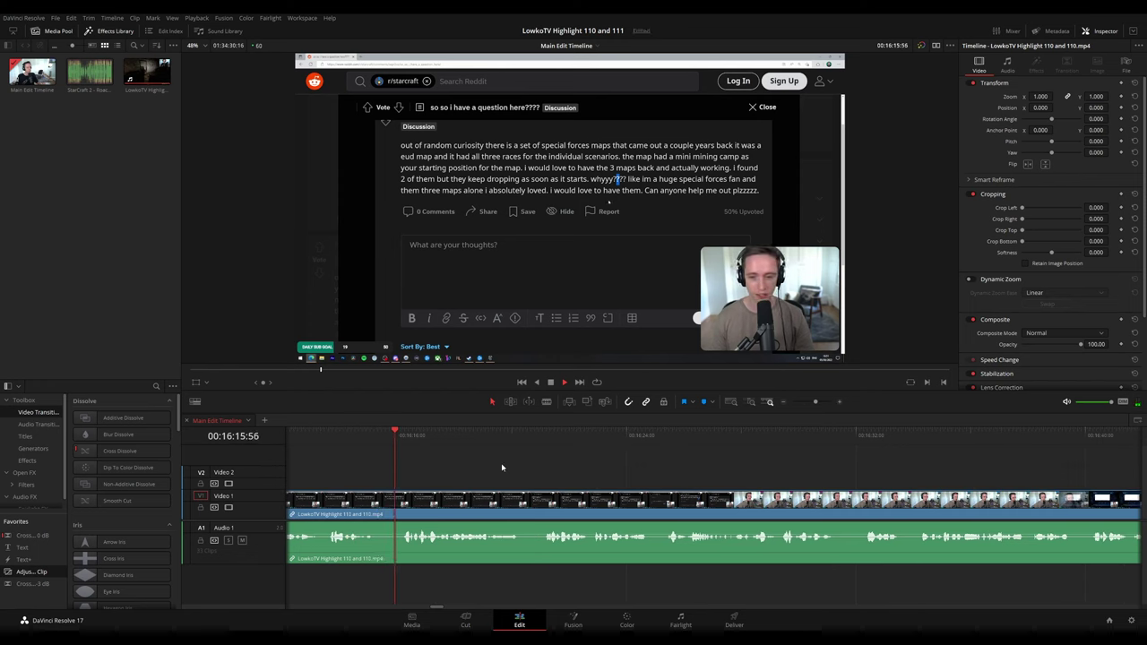
scroll(520, 466, right, 2)
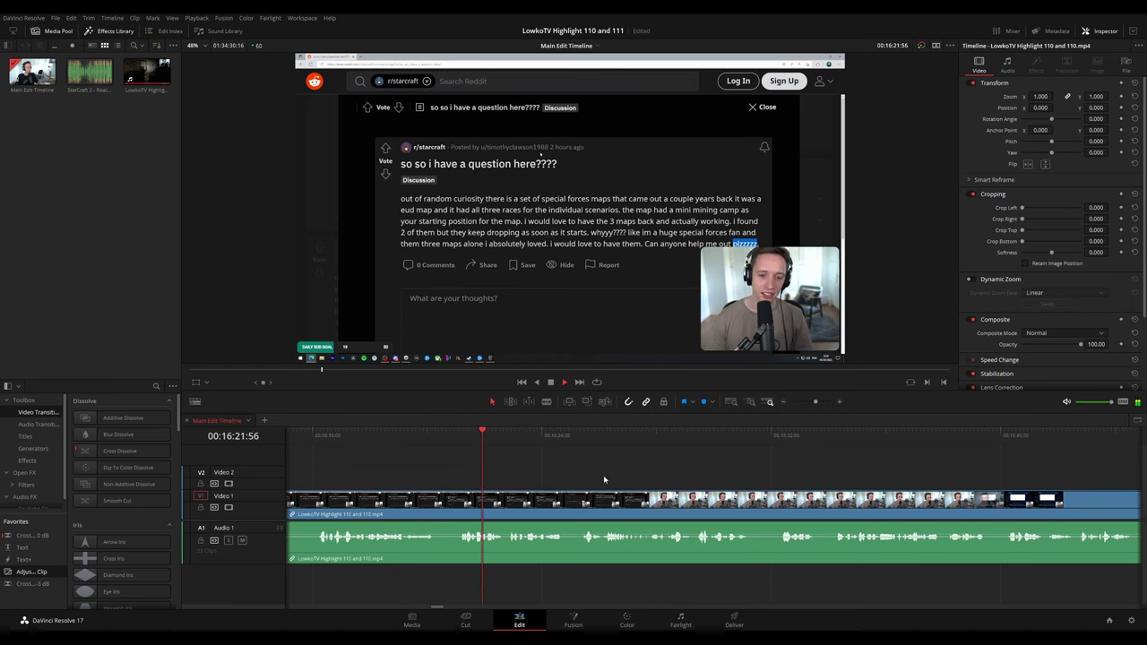
scroll(538, 468, right, 3)
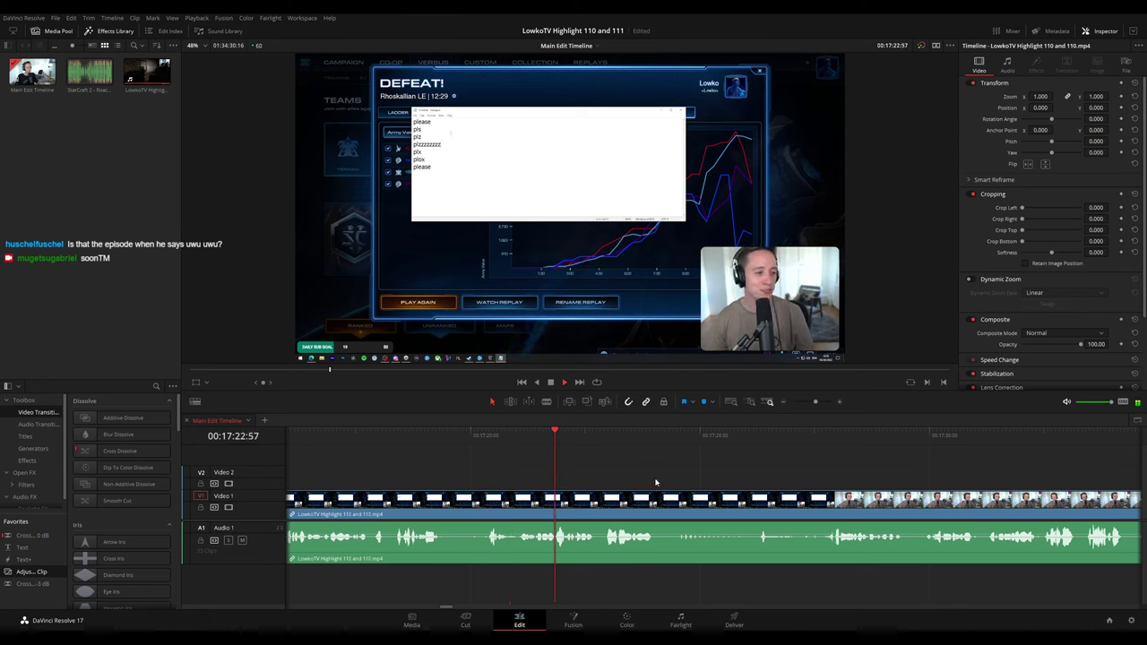
drag(656, 482, 538, 467)
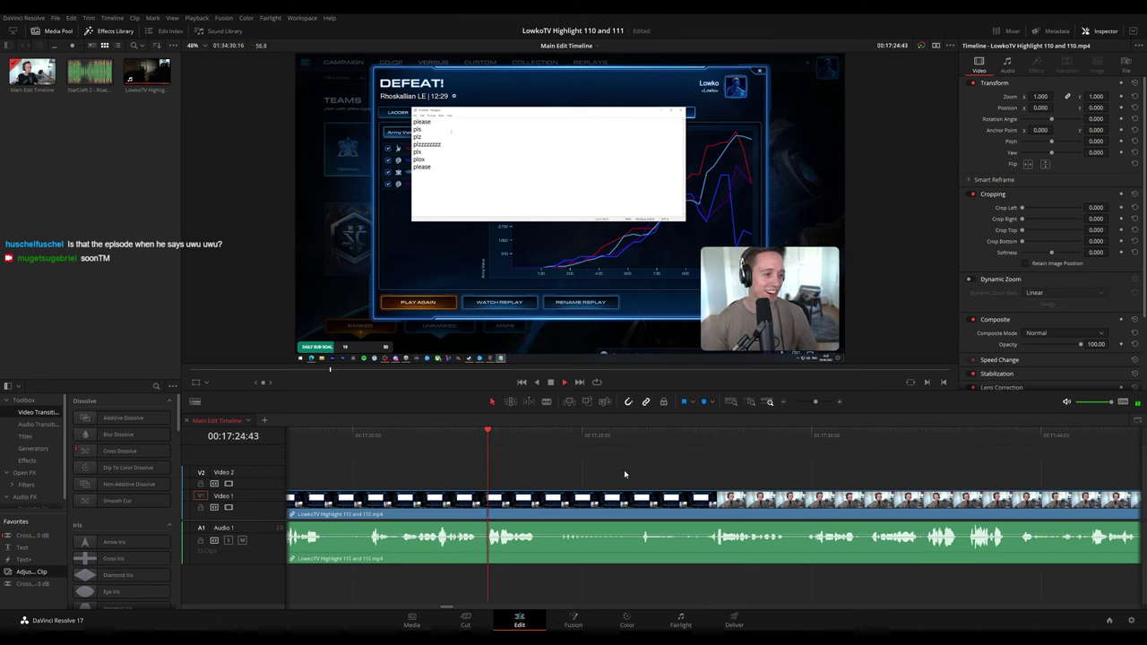
scroll(624, 470, right, 3)
click(423, 440)
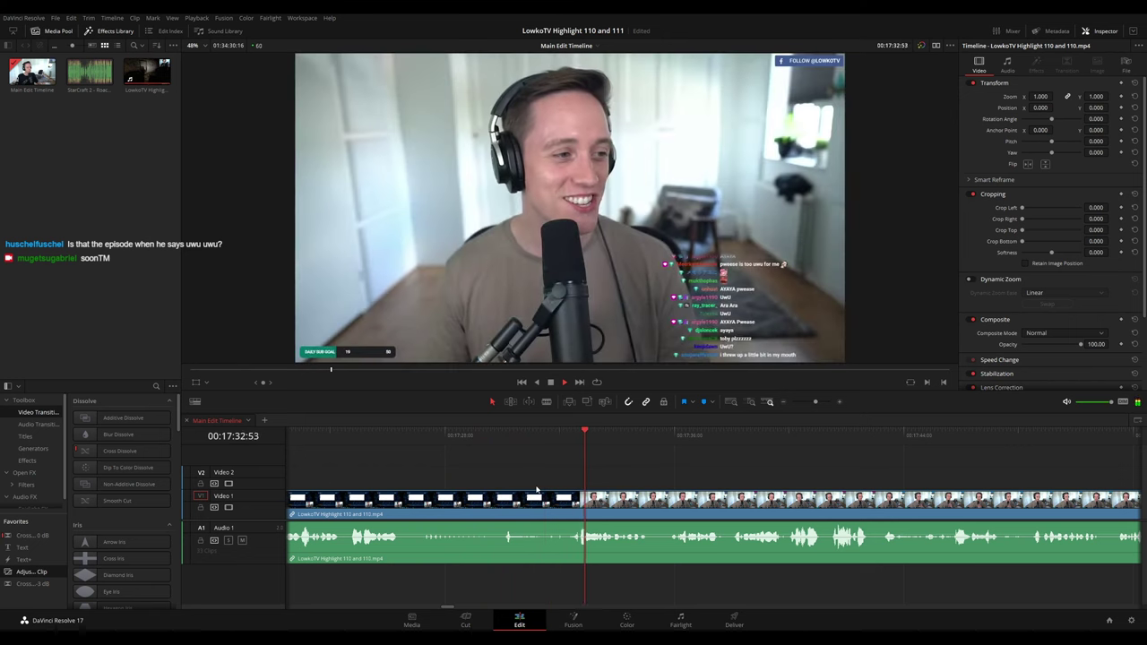
drag(717, 483, 562, 465)
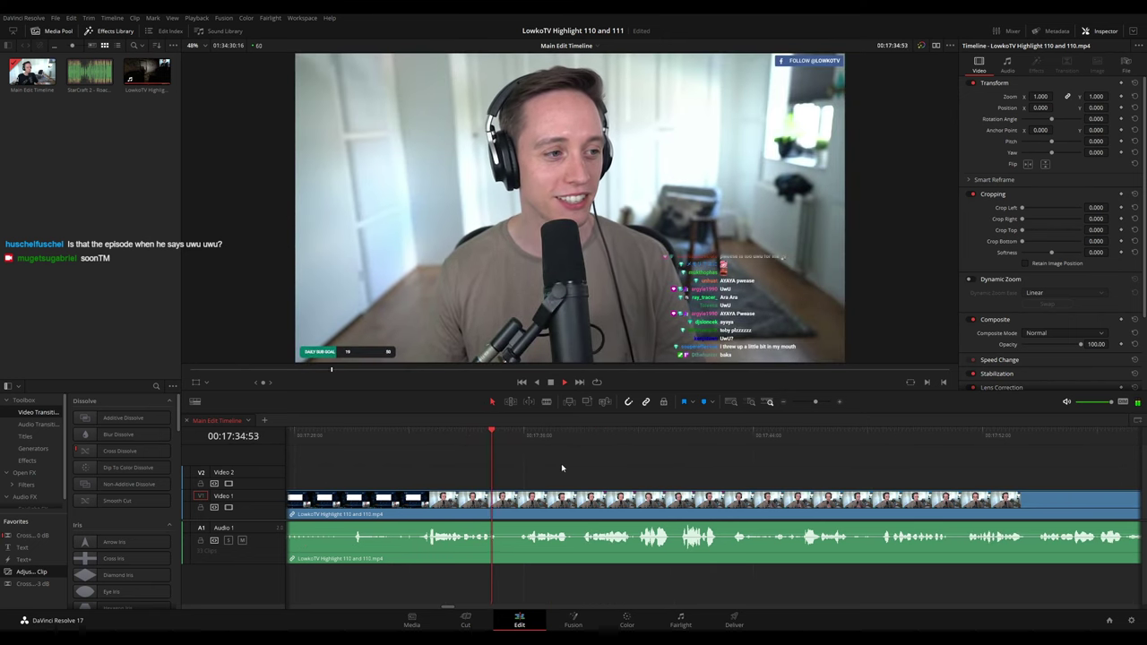
drag(633, 476, 574, 470)
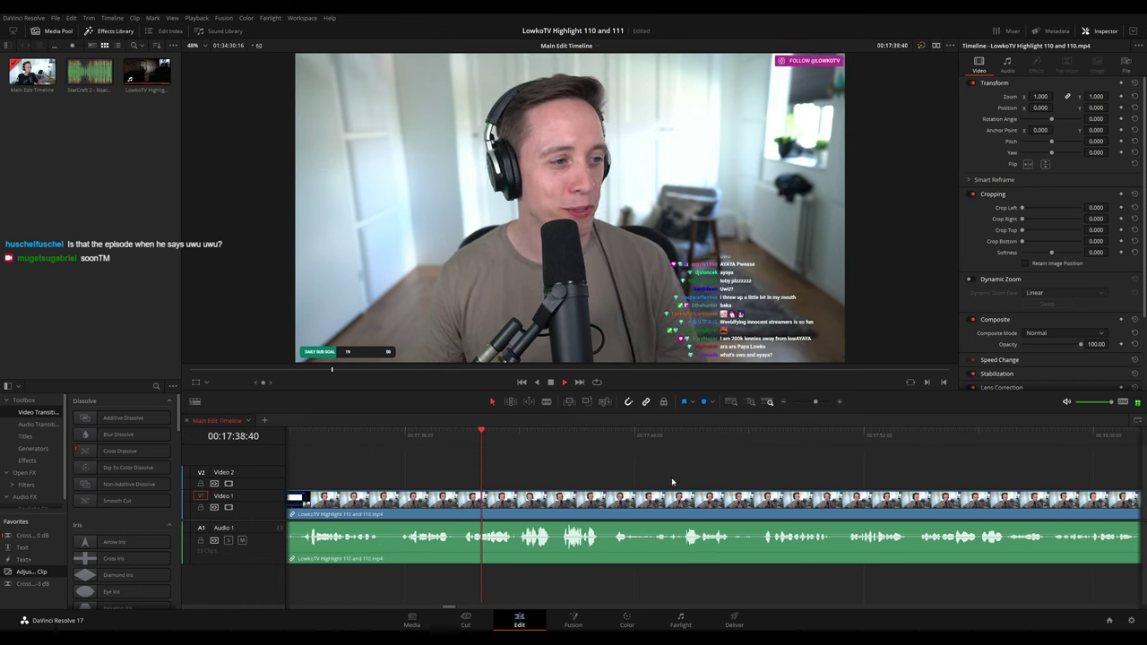
scroll(596, 470, right, 3)
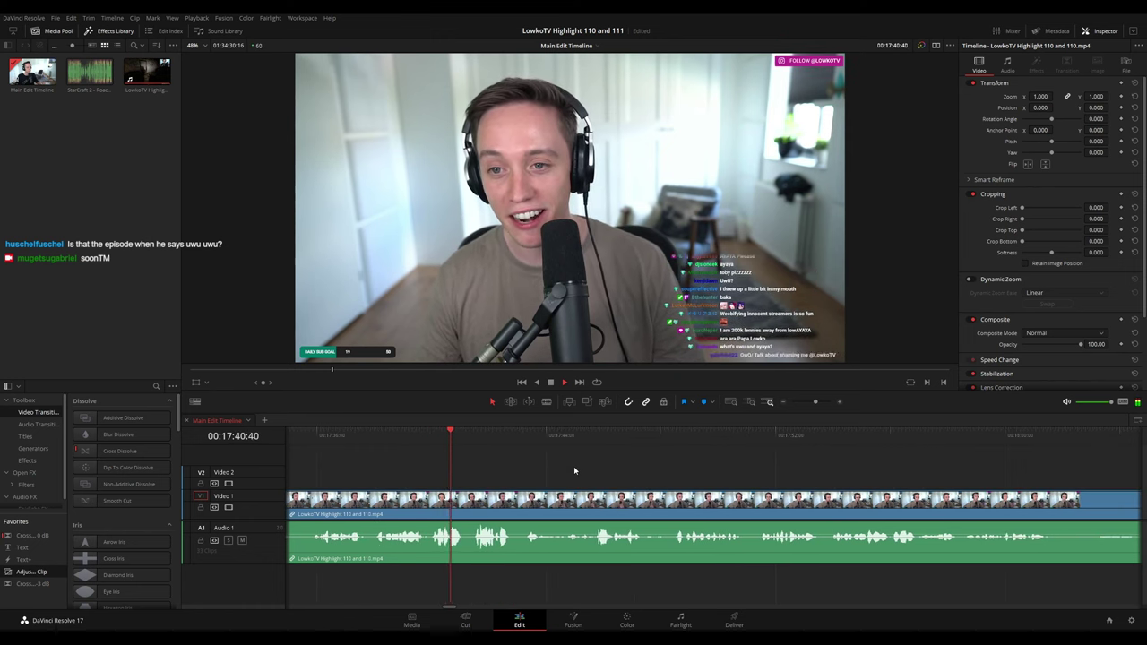
scroll(573, 471, right, 2)
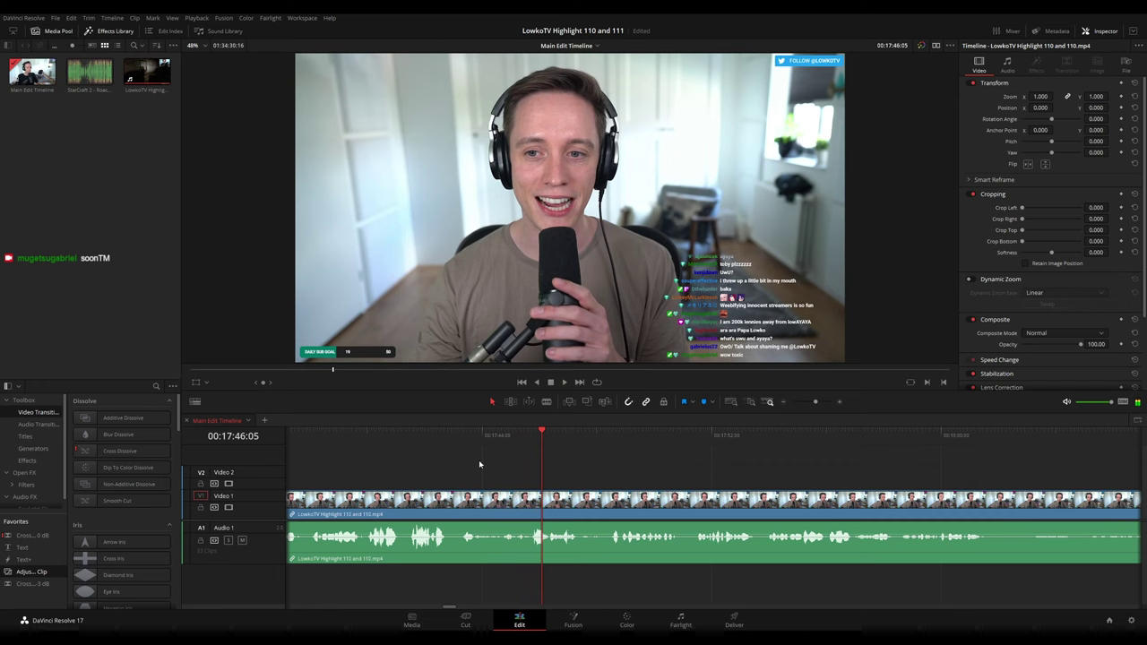
- Cut out the webcam footage from about 00:17:43:43 to 00:17:45:34 and close the gap
click(467, 438)
drag(475, 438, 476, 438)
key(b)
click(476, 499)
key(space)
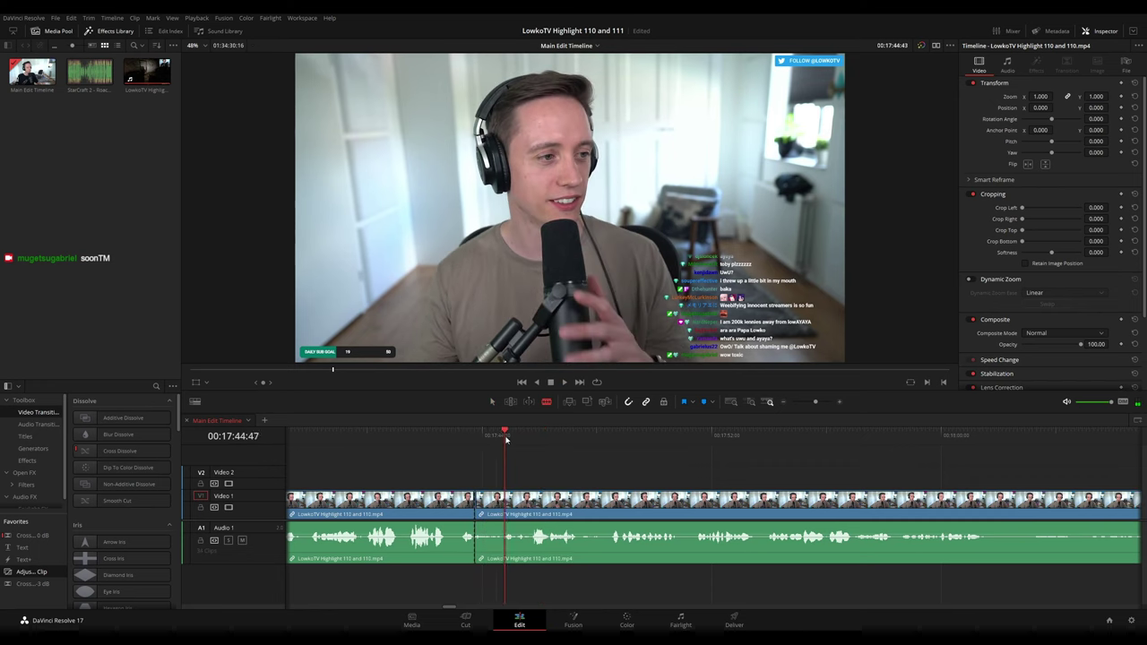
key(space)
click(528, 499)
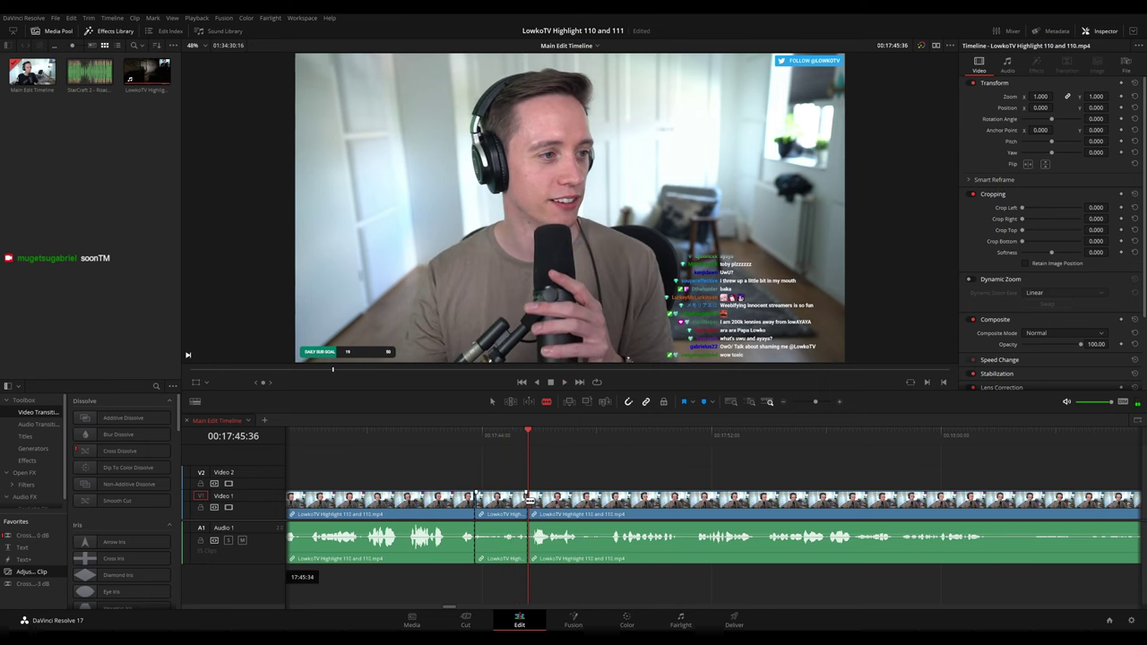
key(a)
click(511, 499)
key(Delete)
- Replay the new cut at about 00:17:43:43 and colour the finished clip before it green
click(459, 436)
key(space)
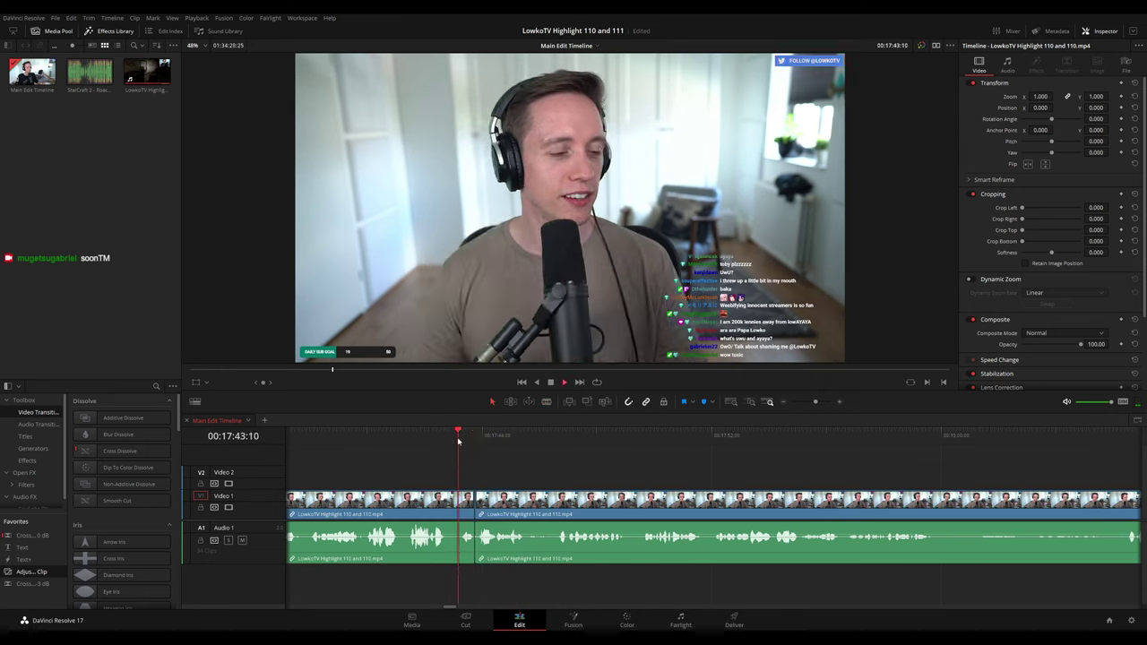
click(466, 514)
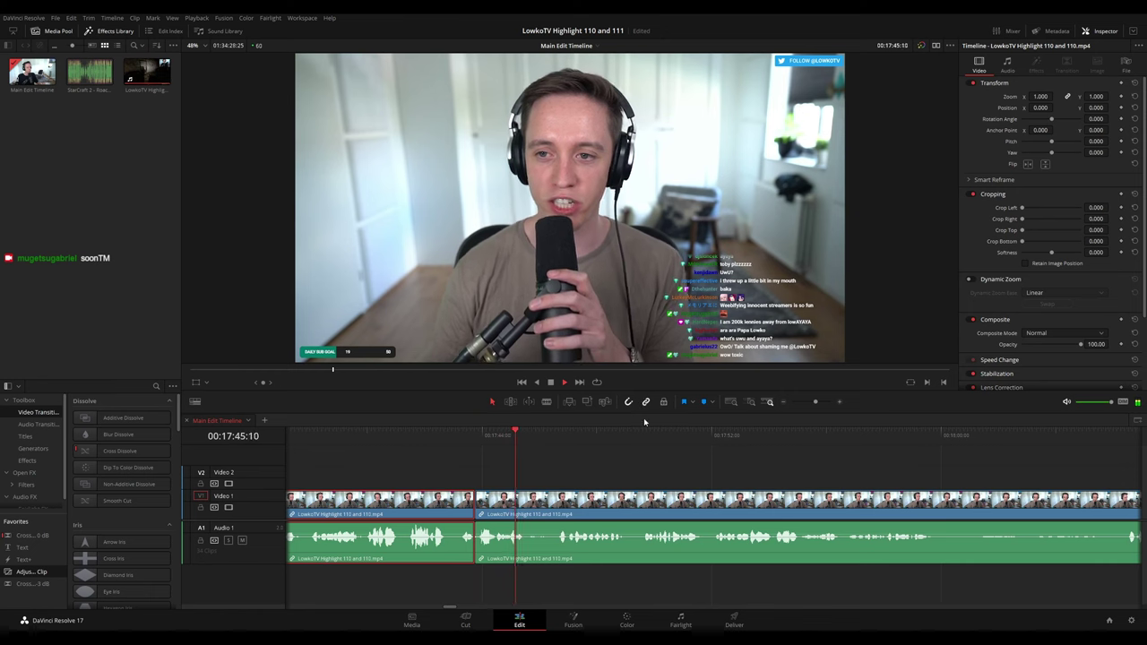
click(636, 460)
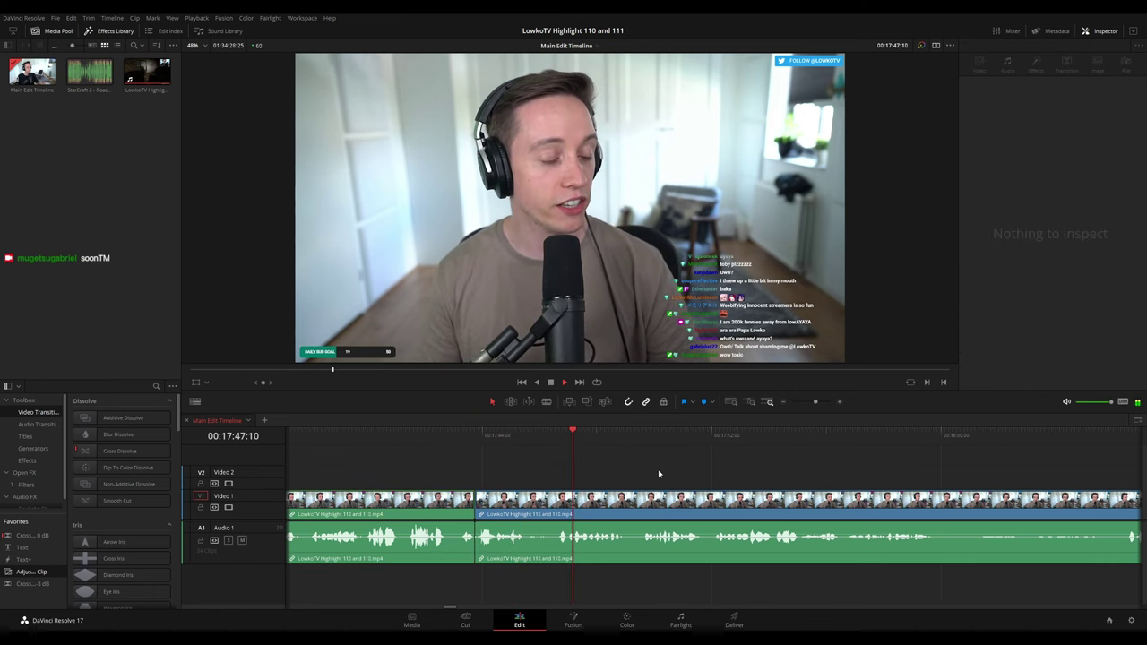
- Remove a short piece of webcam footage after about 00:17:45:40, closing the gap, and colour the short clip before it green
key(b)
click(531, 499)
key(a)
click(506, 500)
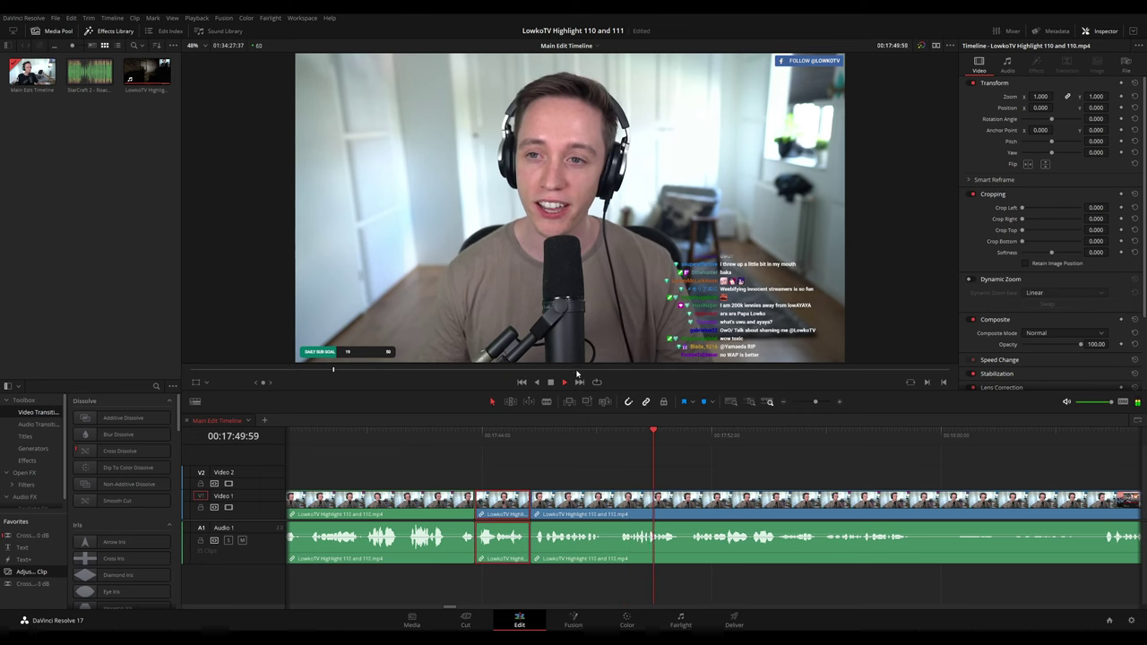
click(780, 467)
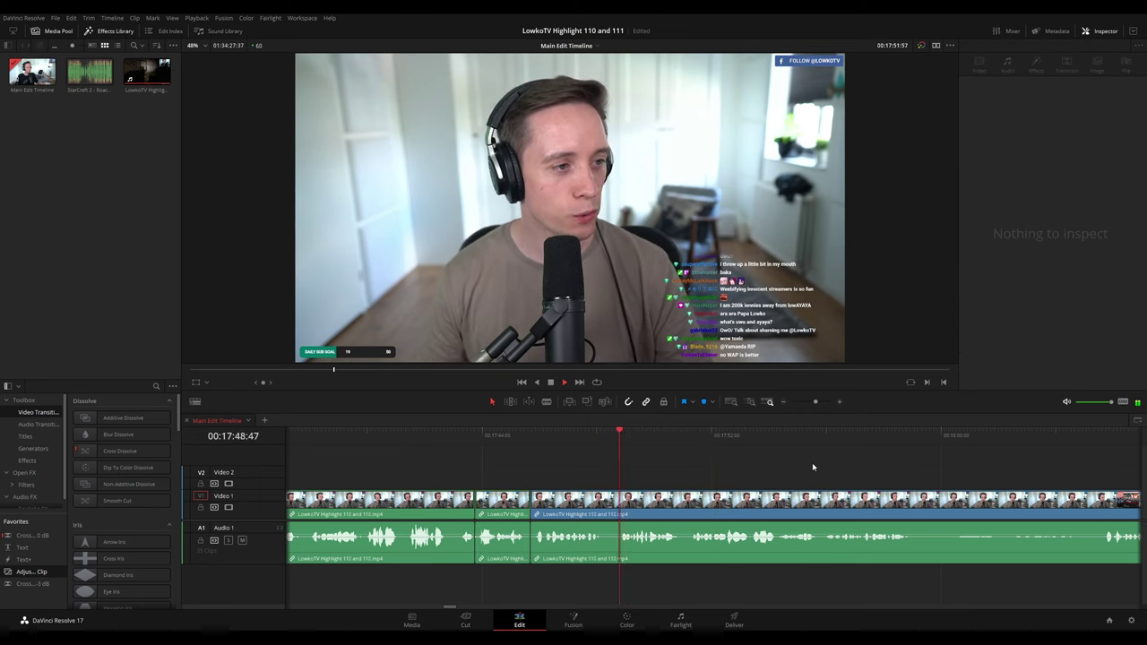
- Add an adjustment clip over the YouTube page from 00:18:09:42 to about 00:18:12:25, with zoom 1.930 and position X 212, Y 24
drag(827, 465, 514, 446)
scroll(578, 457, right, 1)
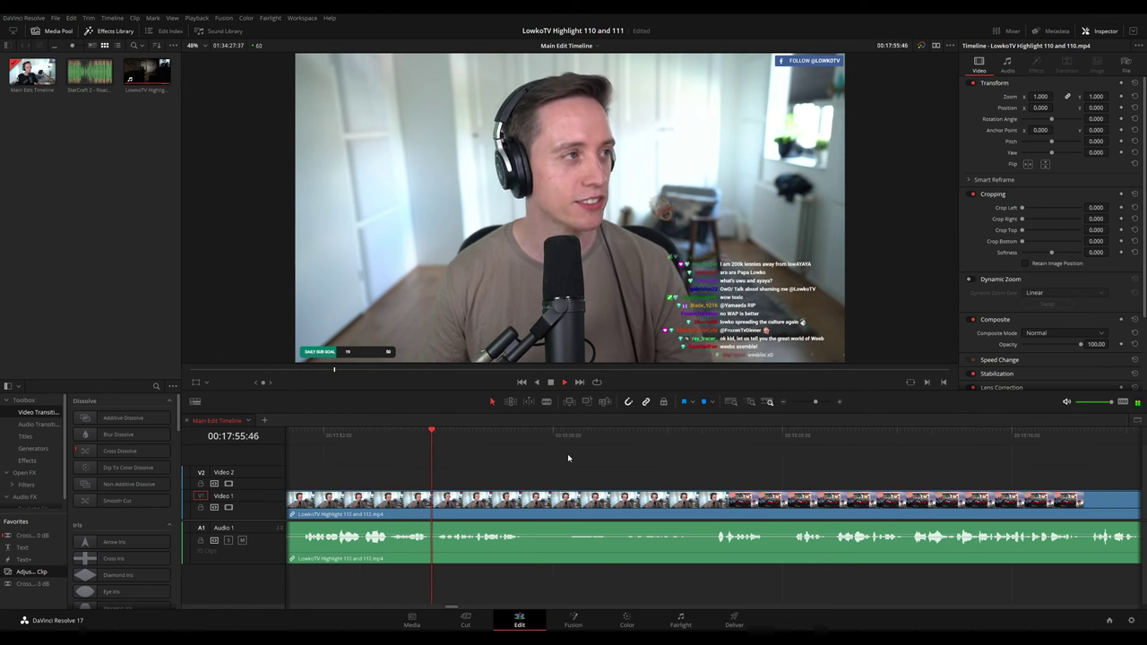
scroll(574, 461, right, 1)
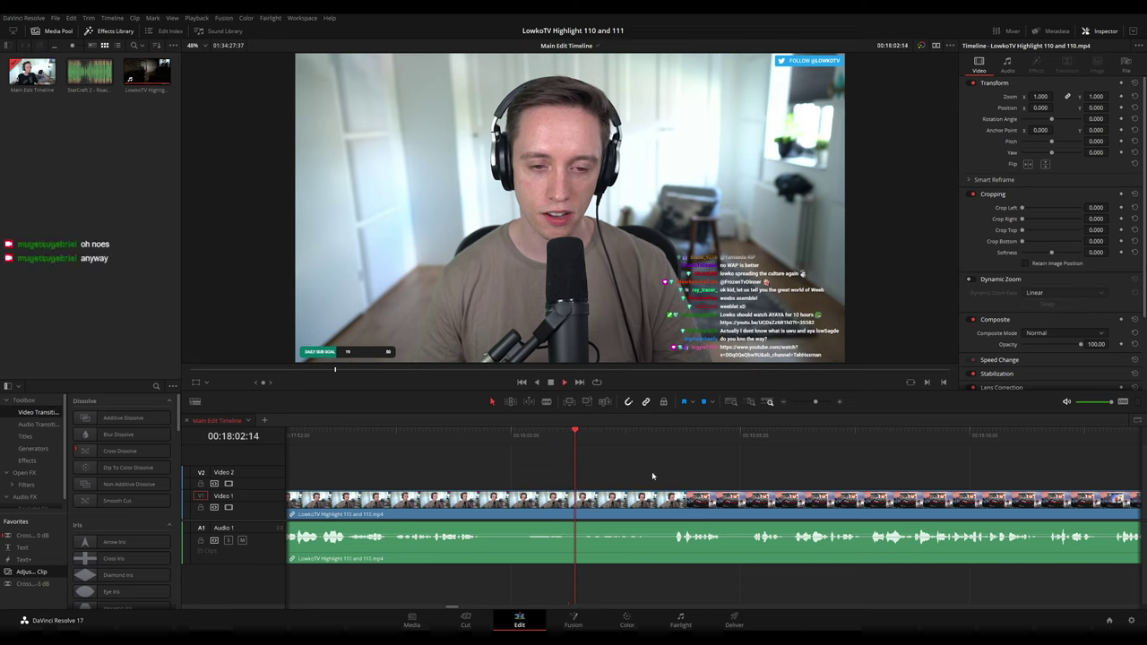
drag(654, 475, 466, 453)
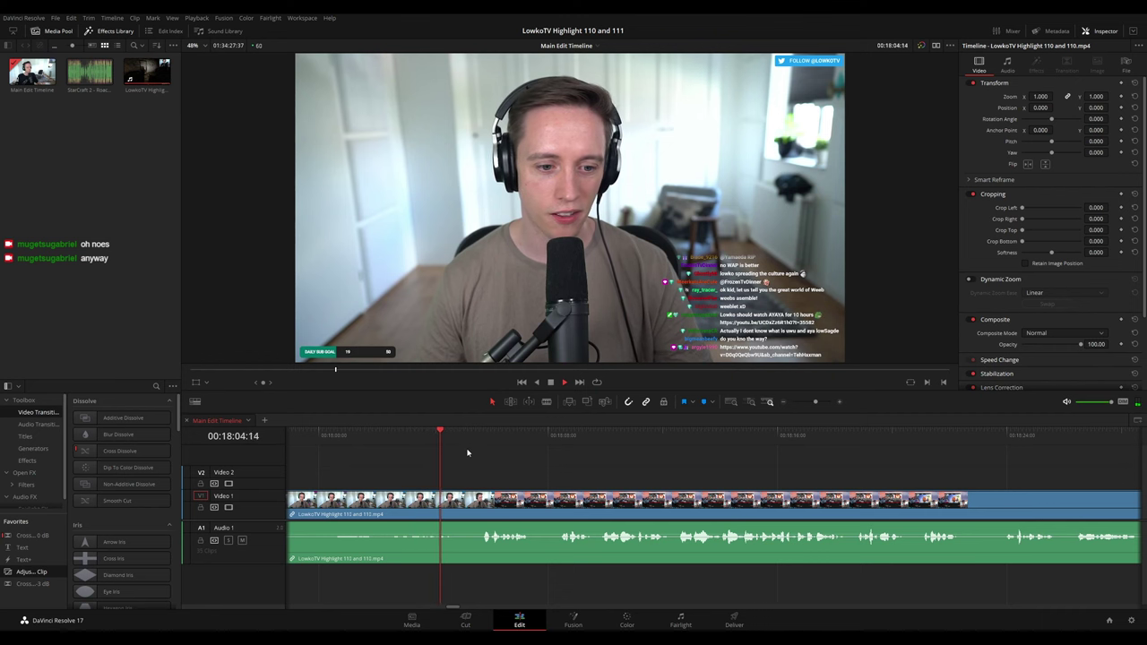
scroll(555, 462, right, 2)
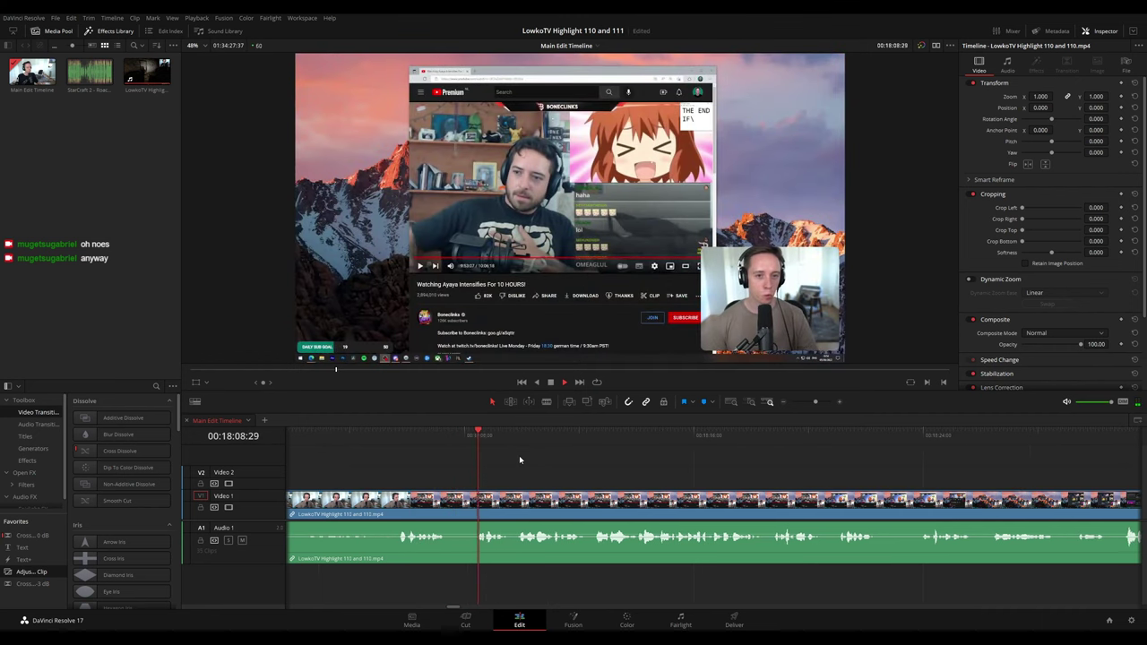
key(space)
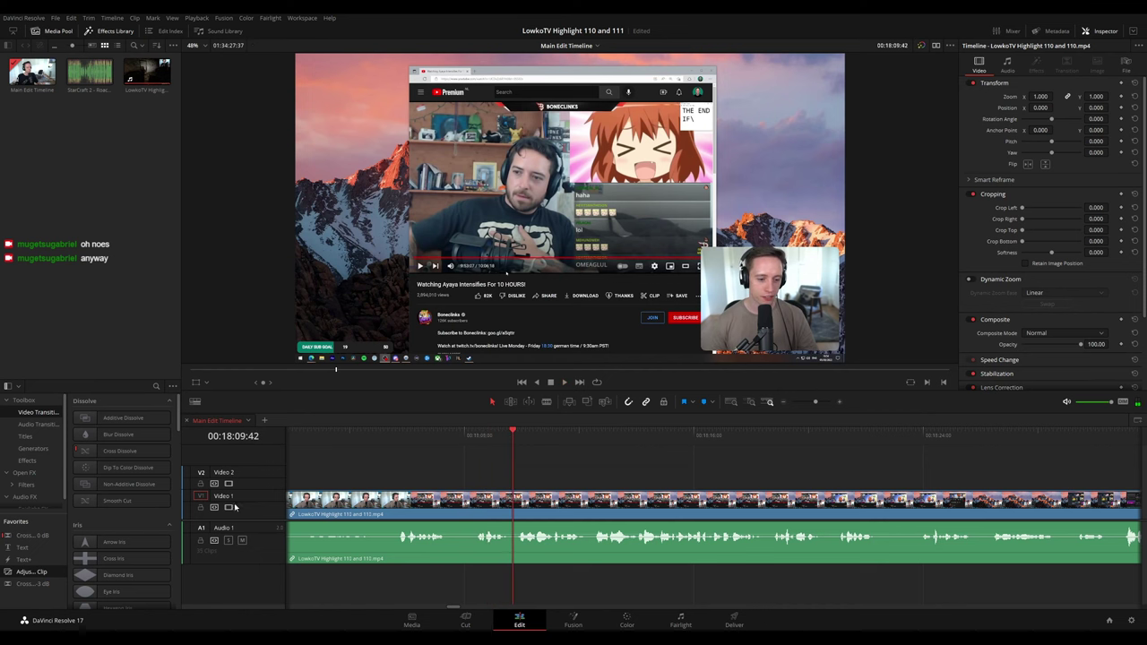
drag(40, 574, 513, 475)
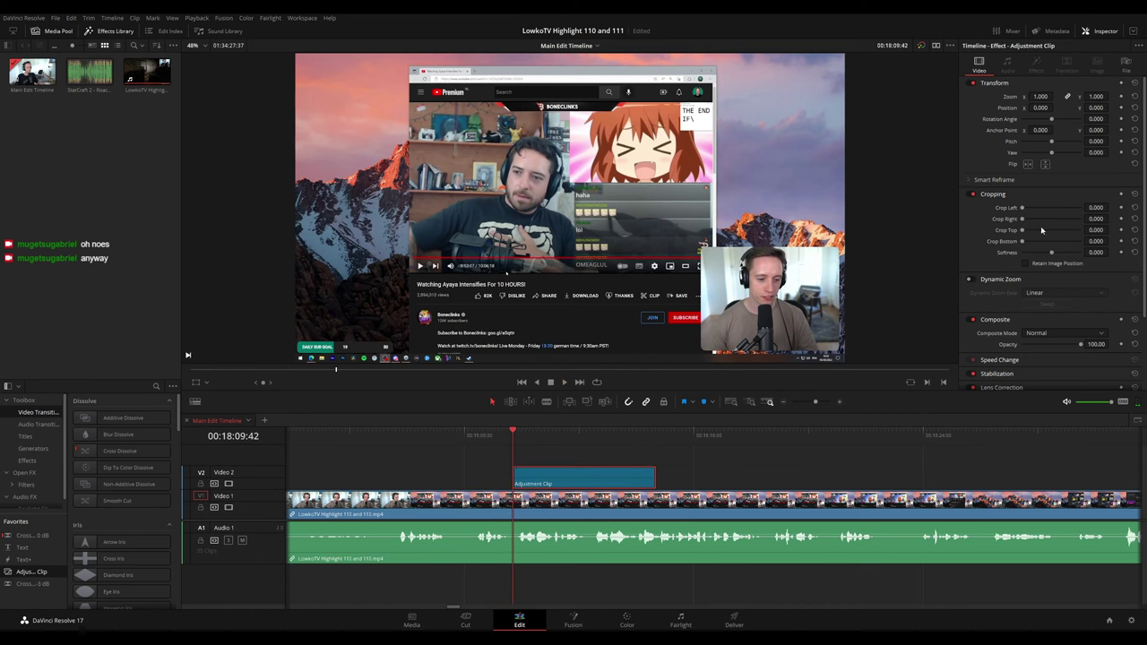
drag(1040, 96, 1055, 96)
drag(451, 331, 492, 330)
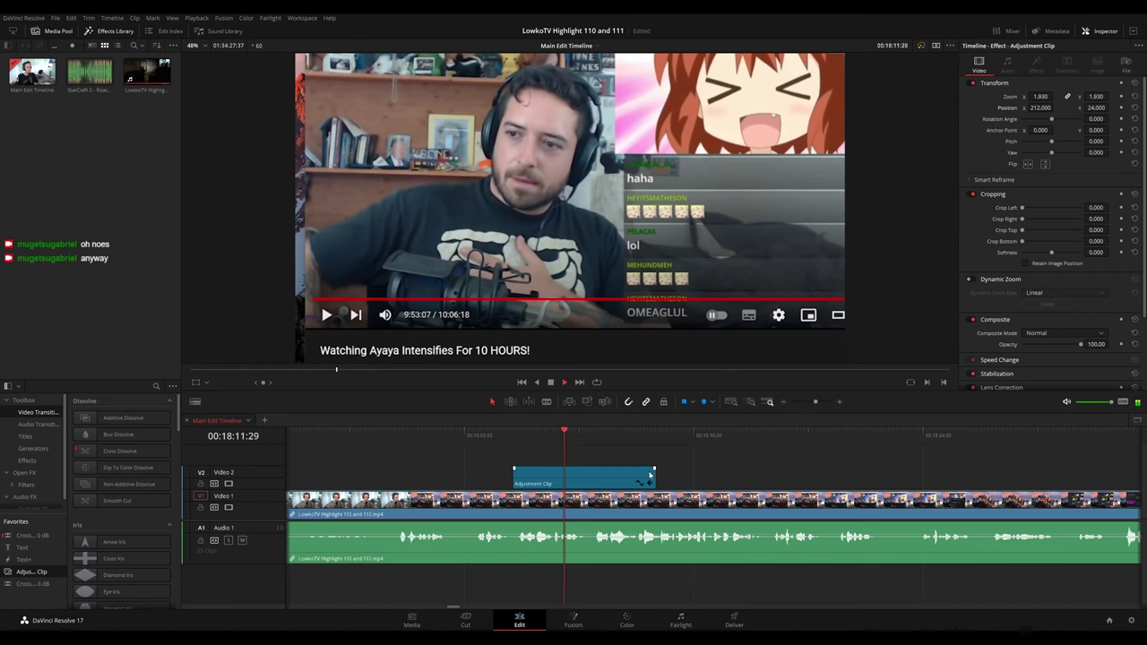
drag(655, 483, 590, 483)
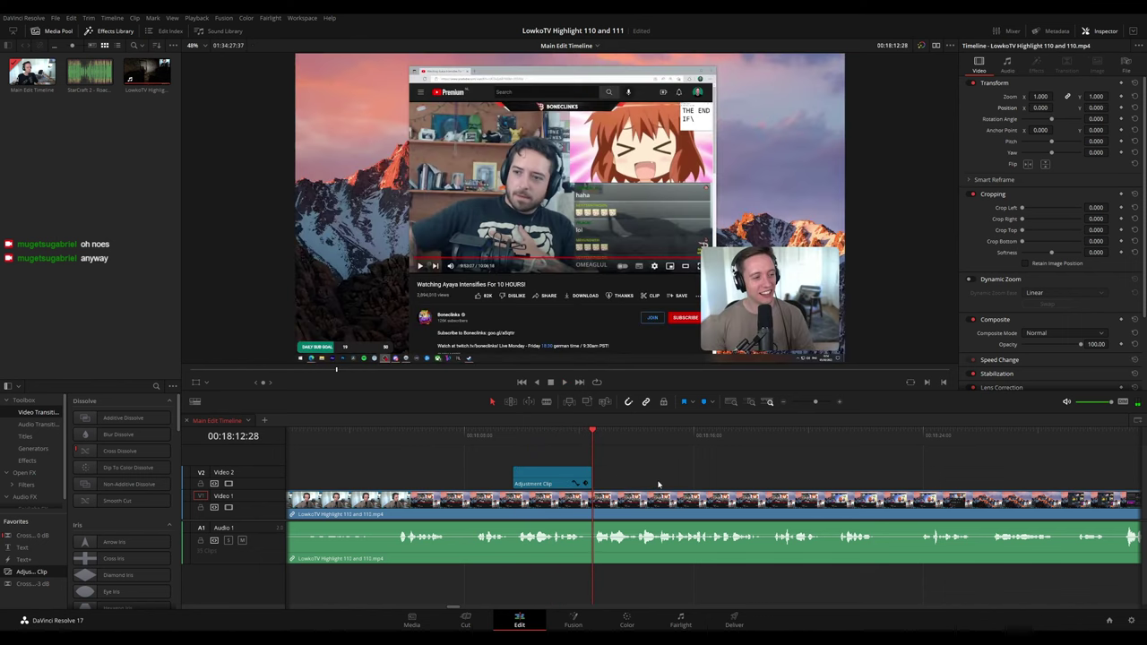
key(space)
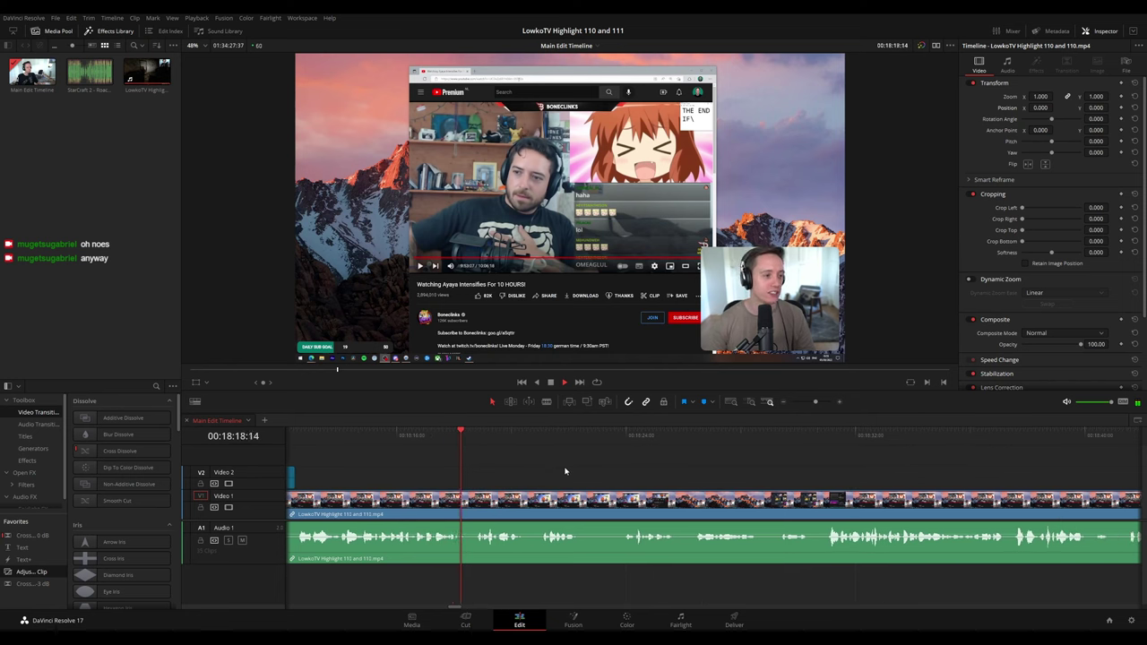
- Cut out the YouTube page footage from 00:18:22:38 to about 00:18:23:49 and close the gap
key(space)
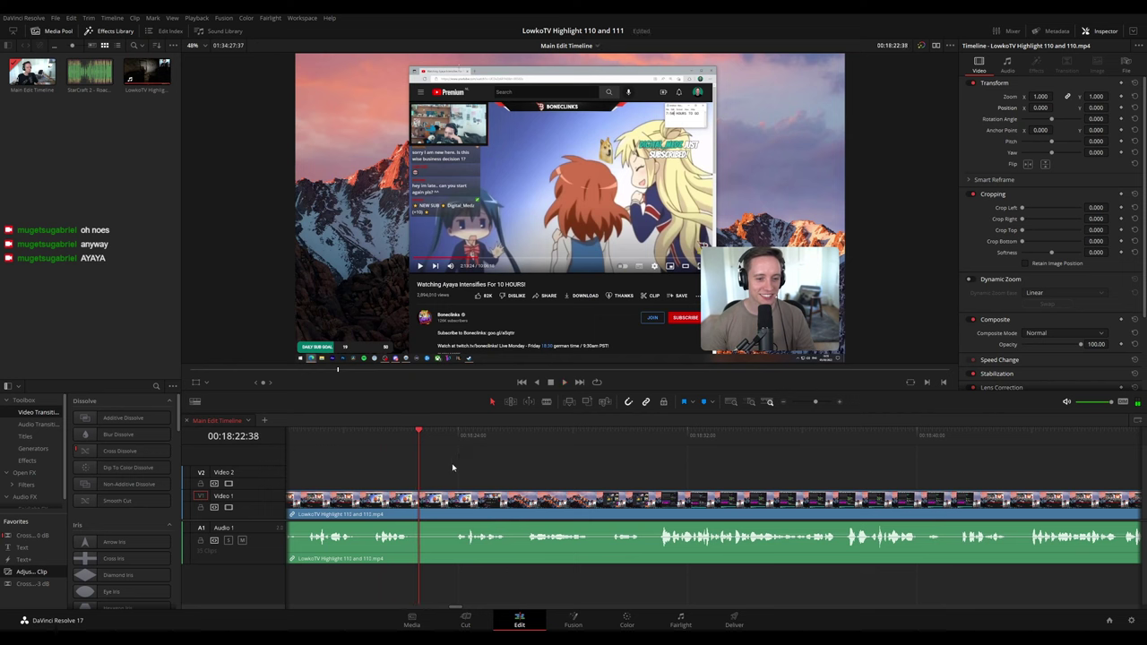
key(b)
click(419, 501)
click(455, 500)
key(a)
click(433, 504)
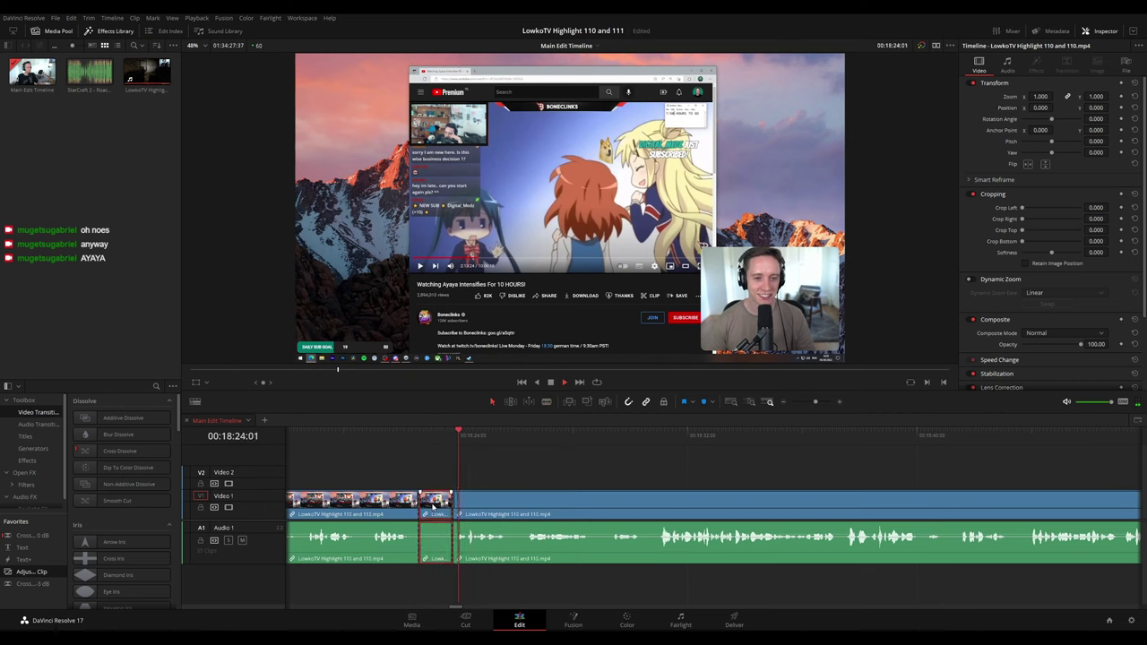
key(Delete)
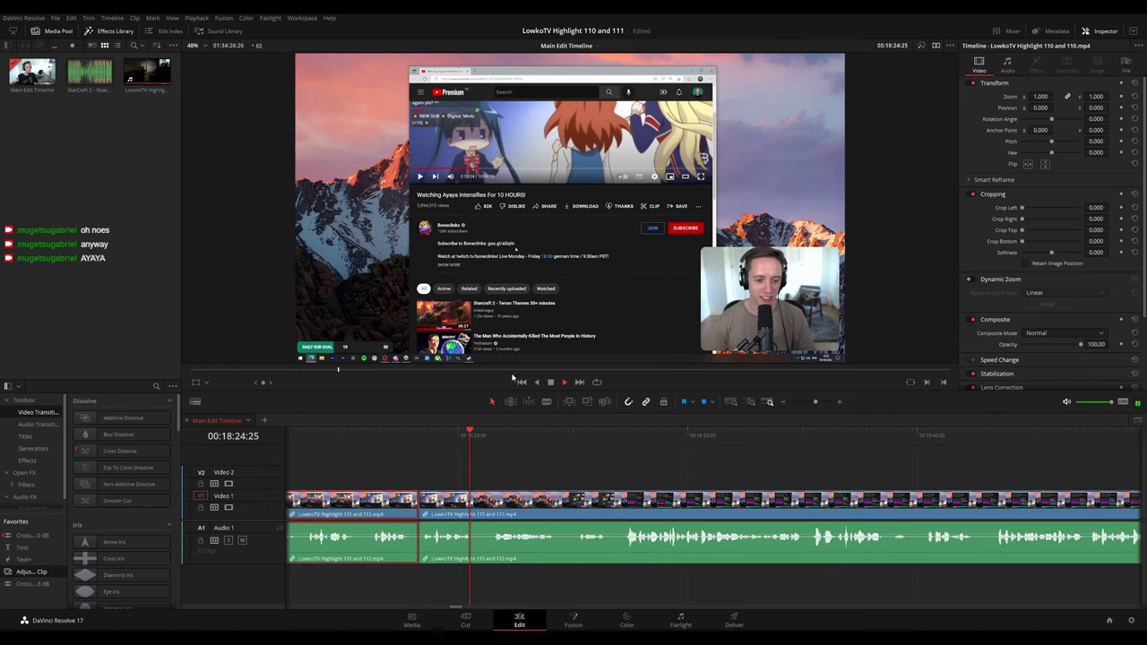
- Remove about half a second at about 00:18:29:10, closing the gap, colour the clip before it green, and play on to about 00:18:35
drag(585, 458, 497, 459)
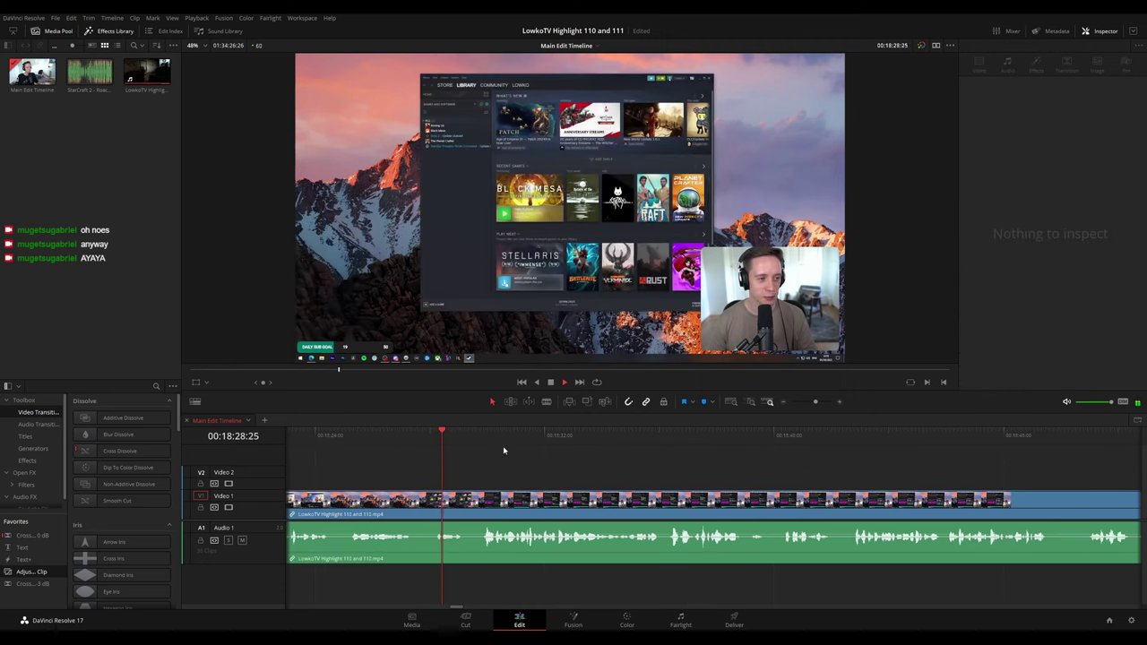
key(ctrl+b)
drag(468, 504, 479, 504)
click(474, 504)
key(Delete)
key(space)
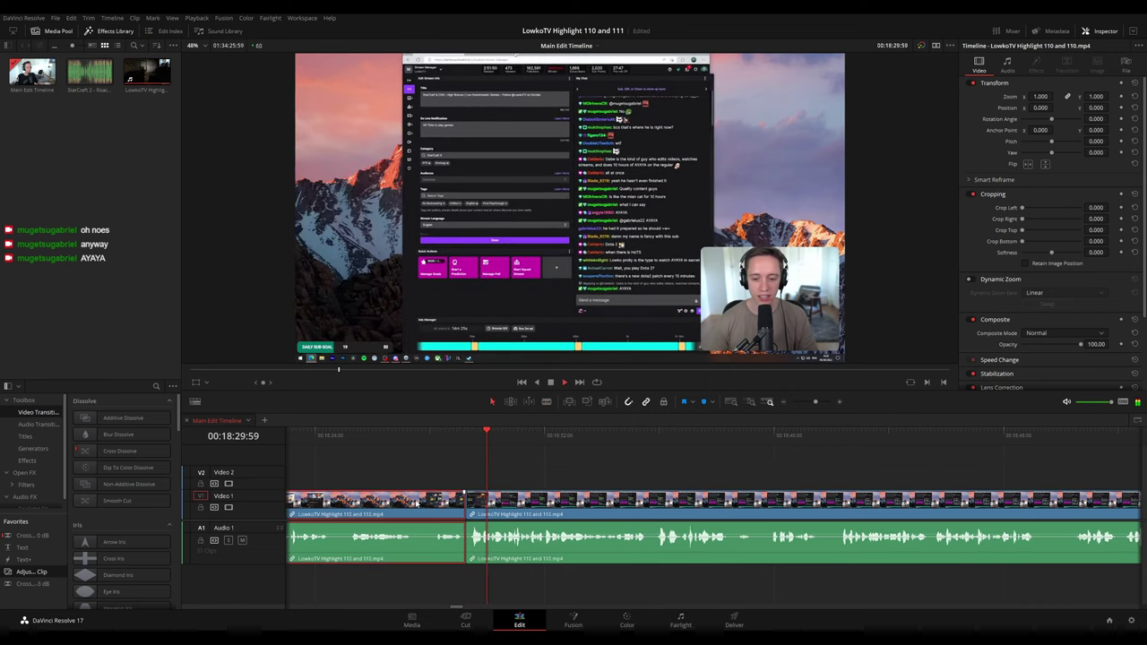
click(621, 454)
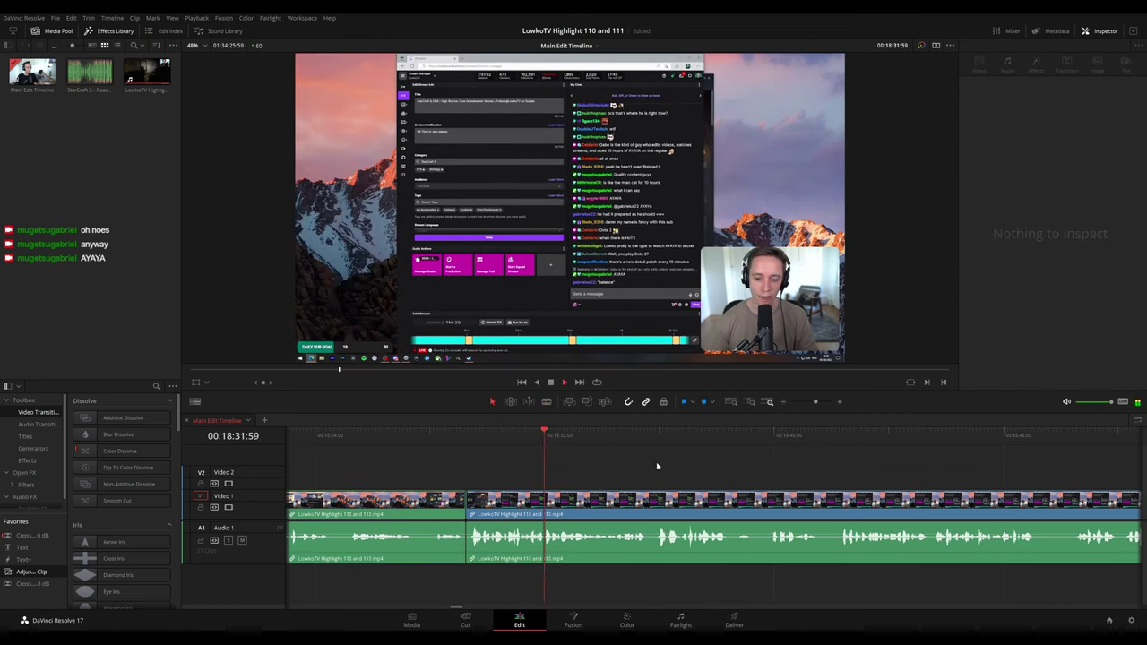
drag(712, 464, 554, 450)
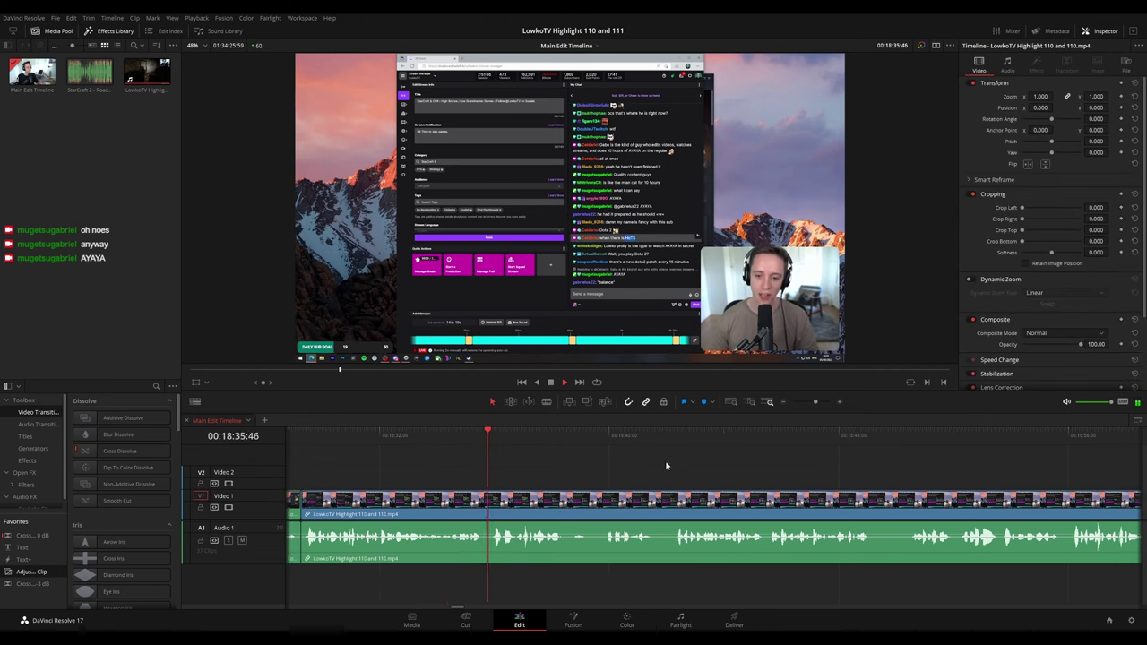
- Review the stream chat footage and cut out about one second from about 00:18:49:10, closing the gap
scroll(545, 459, right, 4)
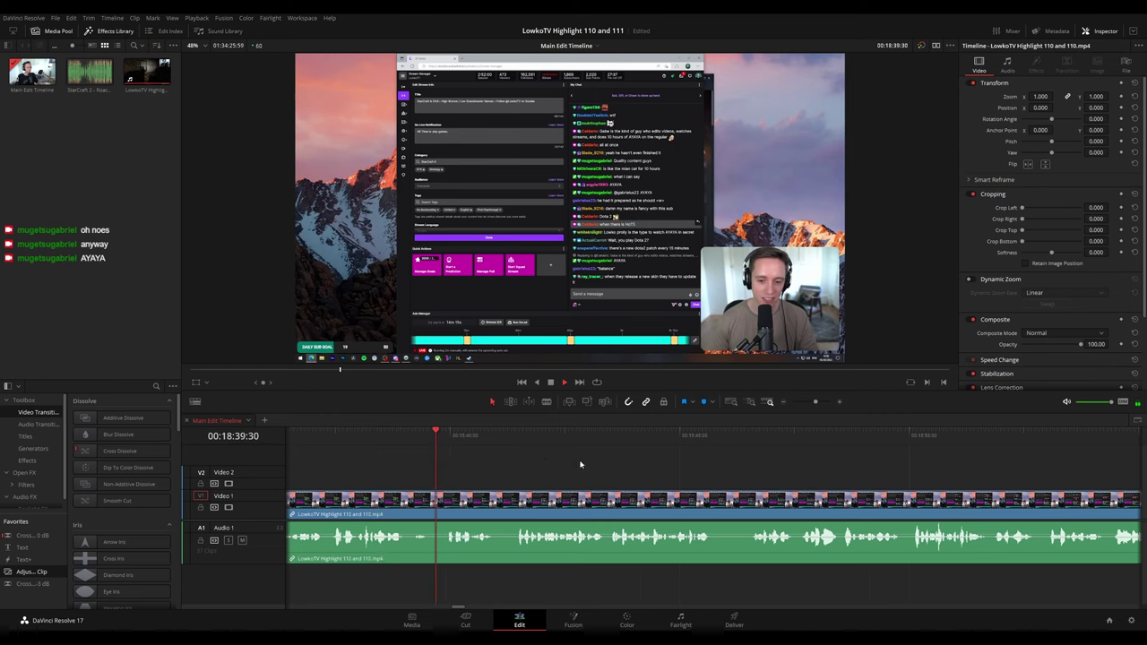
scroll(556, 462, right, 2)
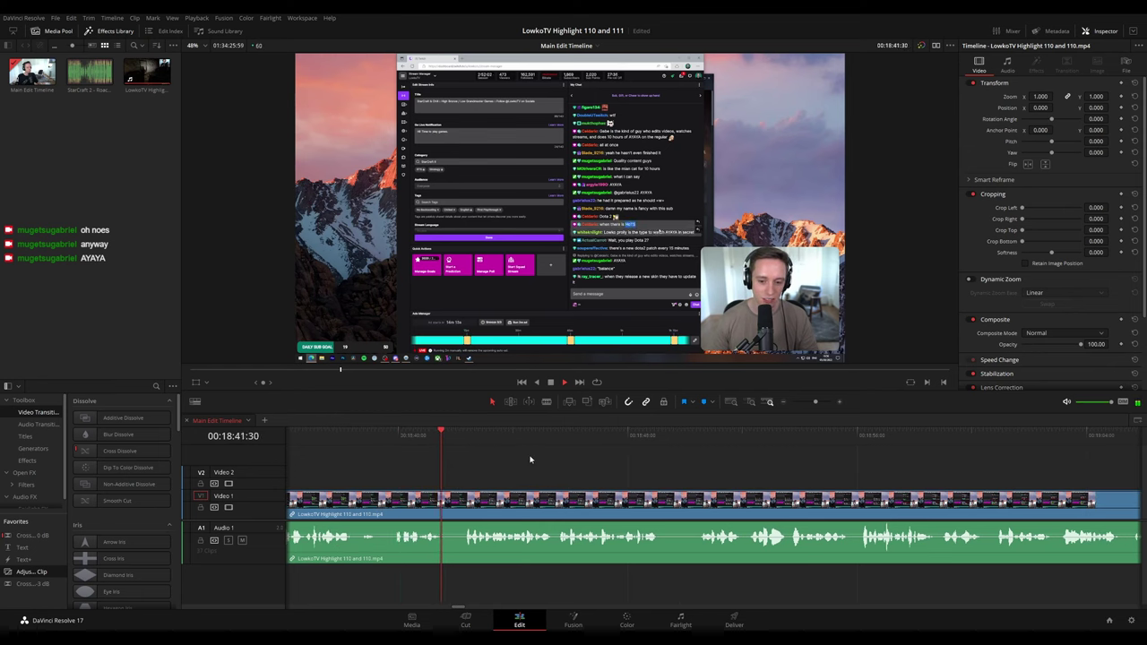
scroll(592, 463, right, 3)
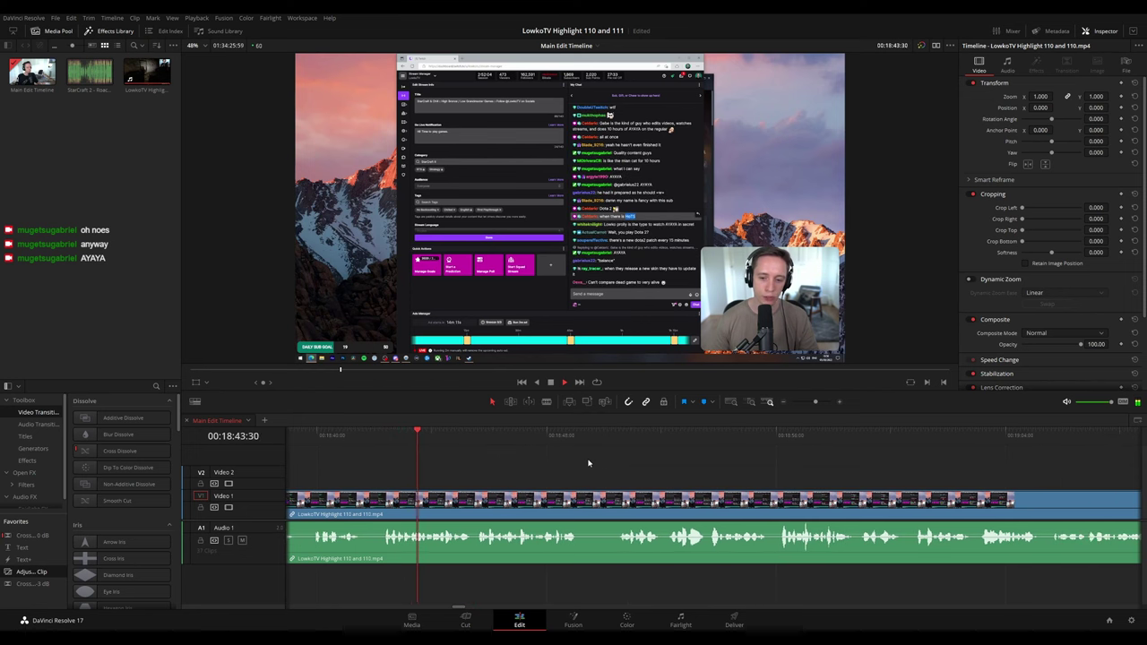
scroll(584, 461, right, 2)
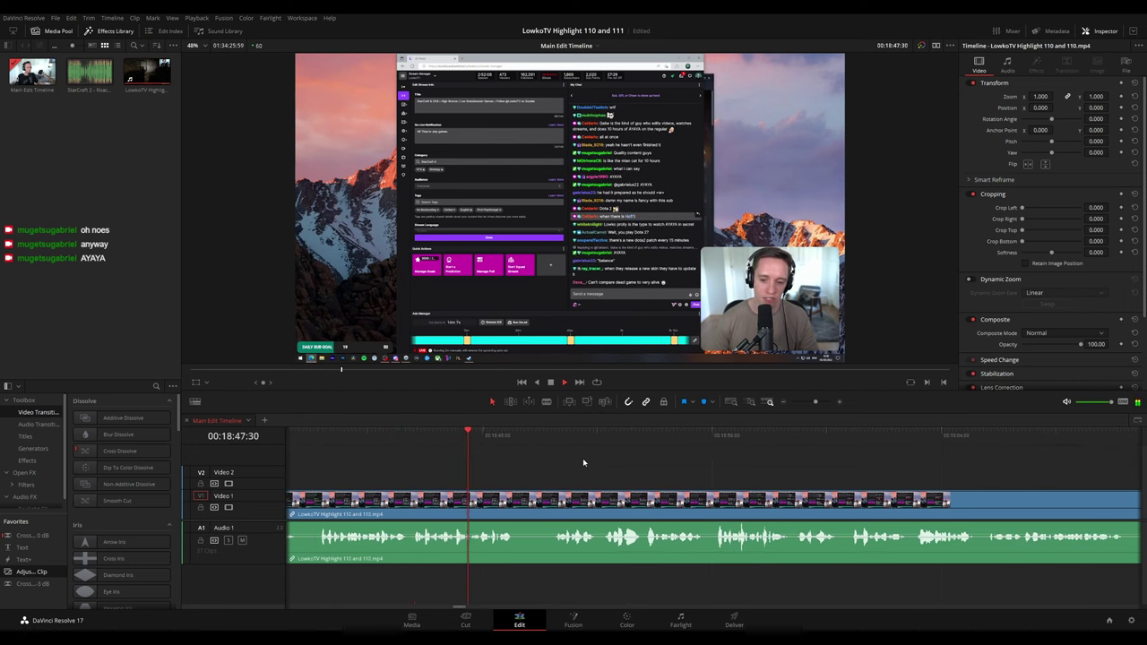
scroll(516, 457, right, 2)
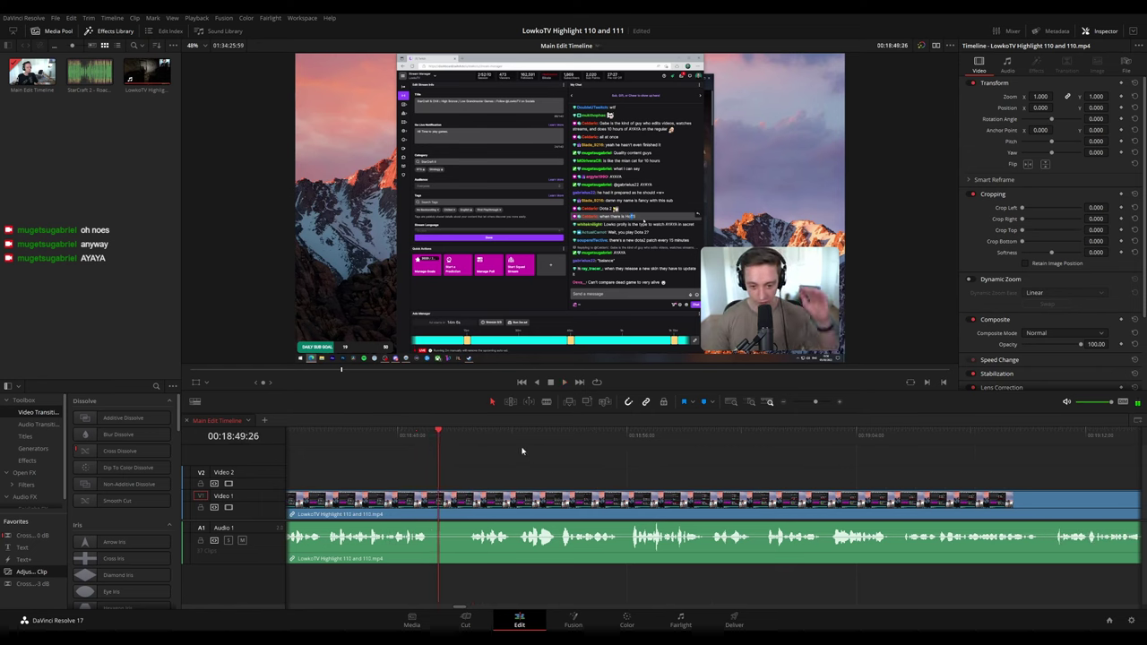
key(b)
click(430, 505)
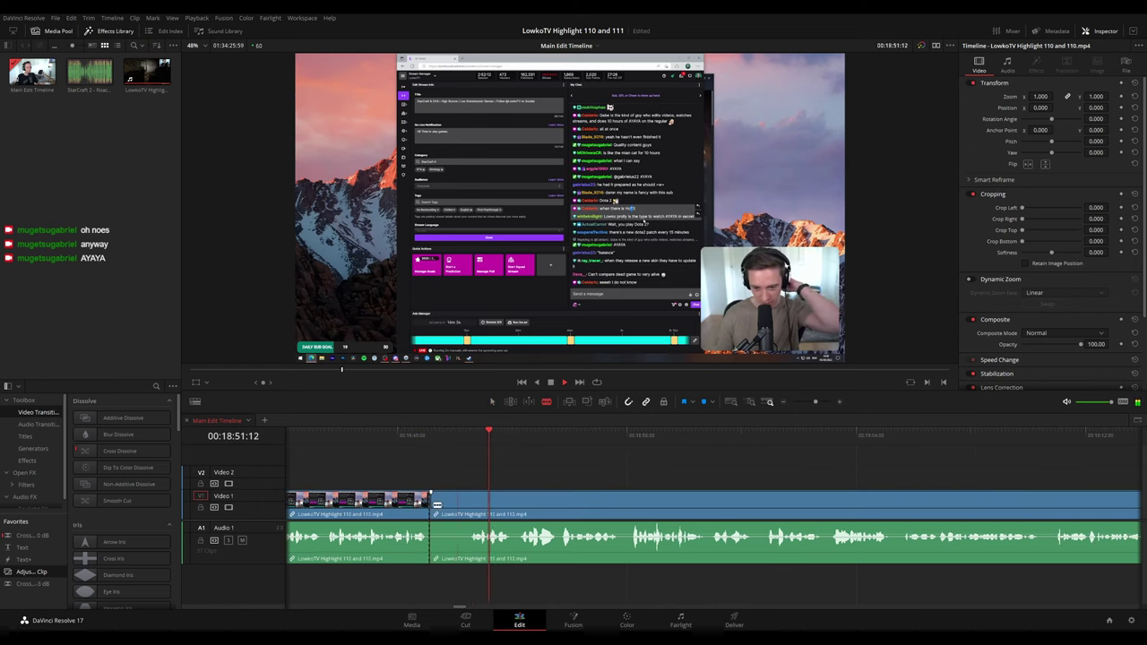
click(466, 505)
key(a)
click(449, 506)
key(Delete)
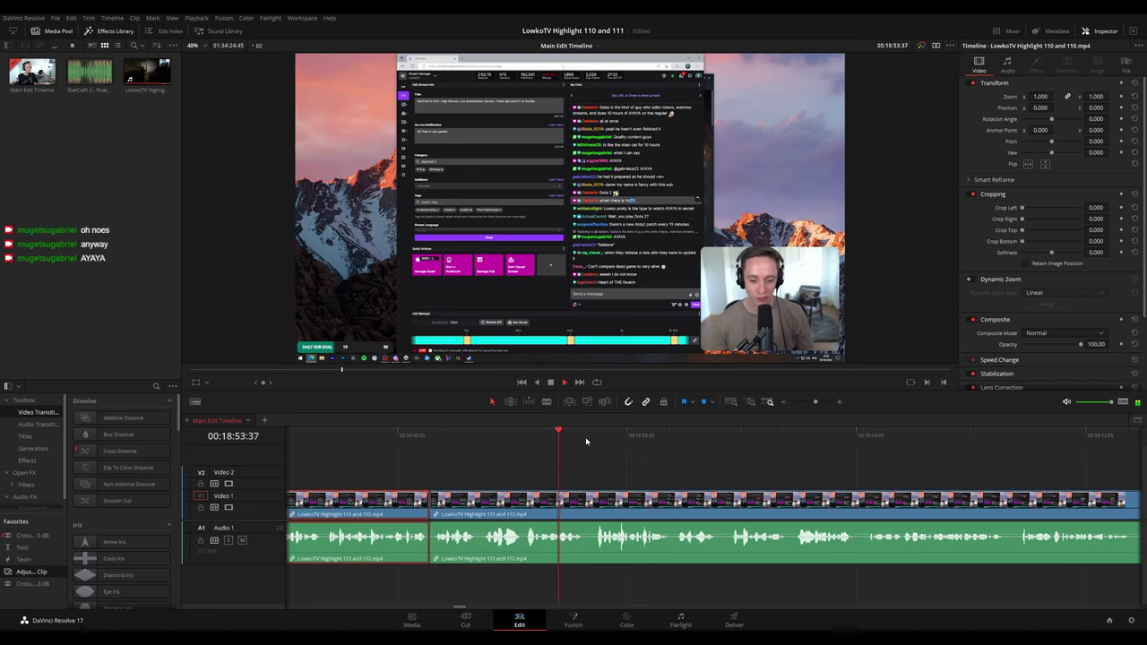
- Play on to the Steam library footage, remove just under a second from about 00:19:28:20, closing the gap, and colour the clip before it green
click(681, 464)
drag(732, 461, 505, 443)
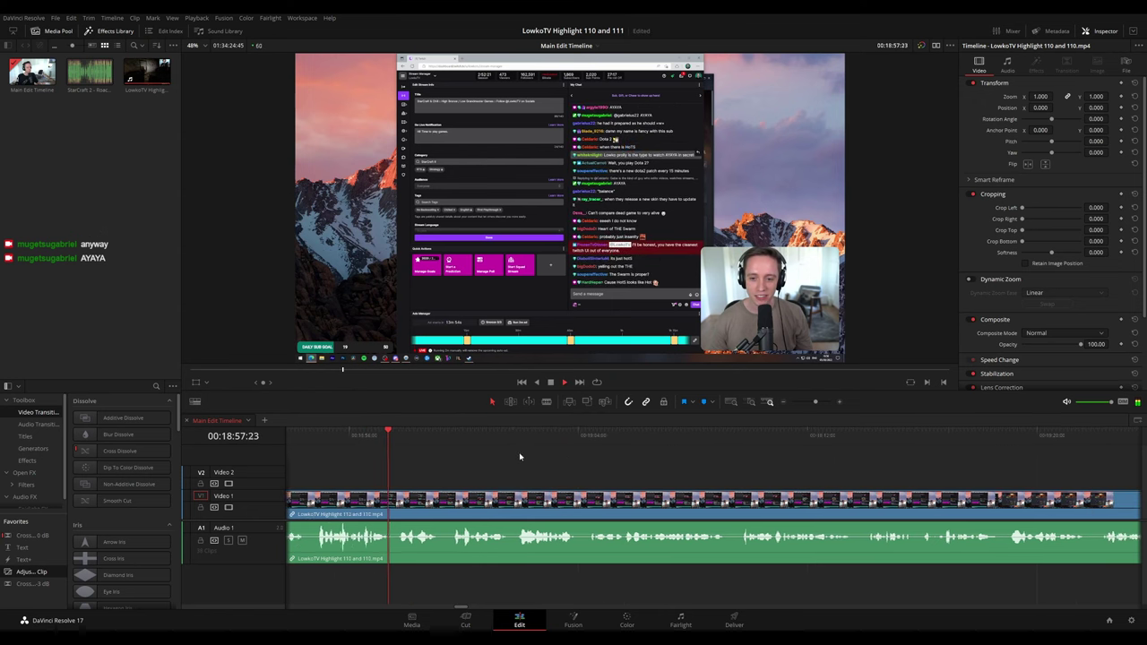
drag(561, 459, 508, 458)
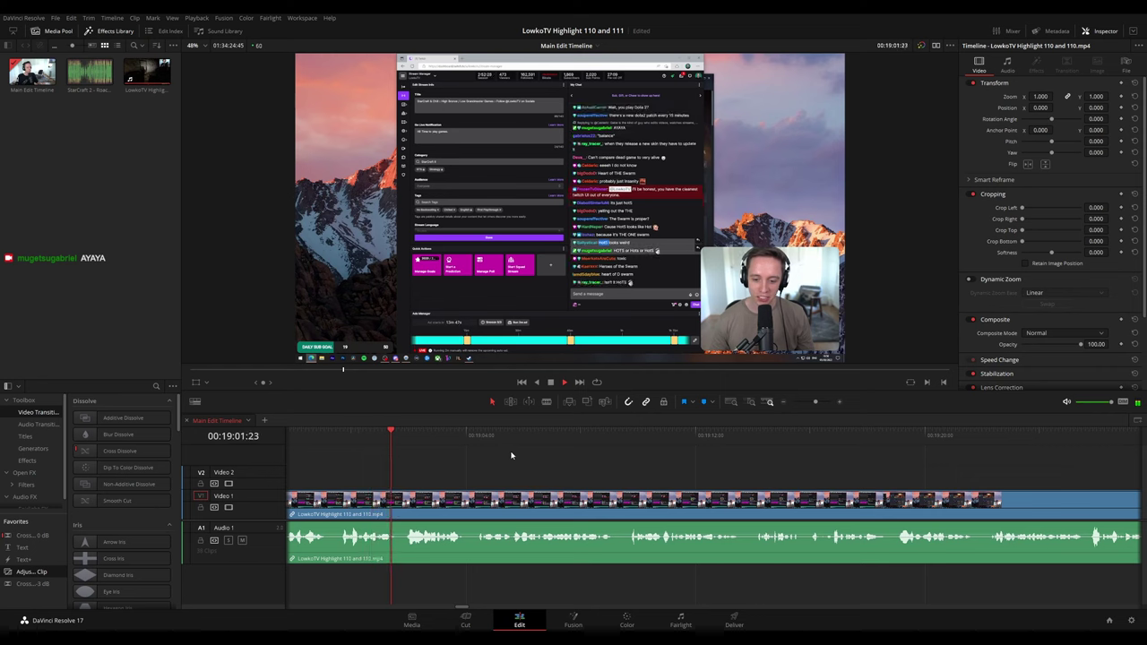
key(space)
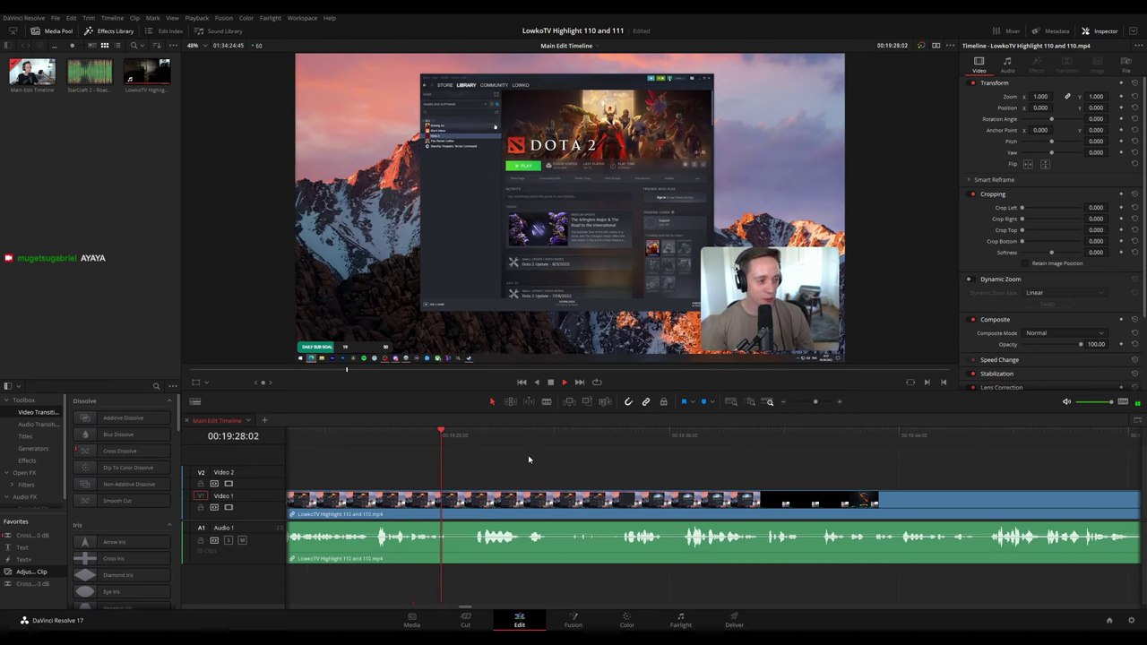
click(450, 502)
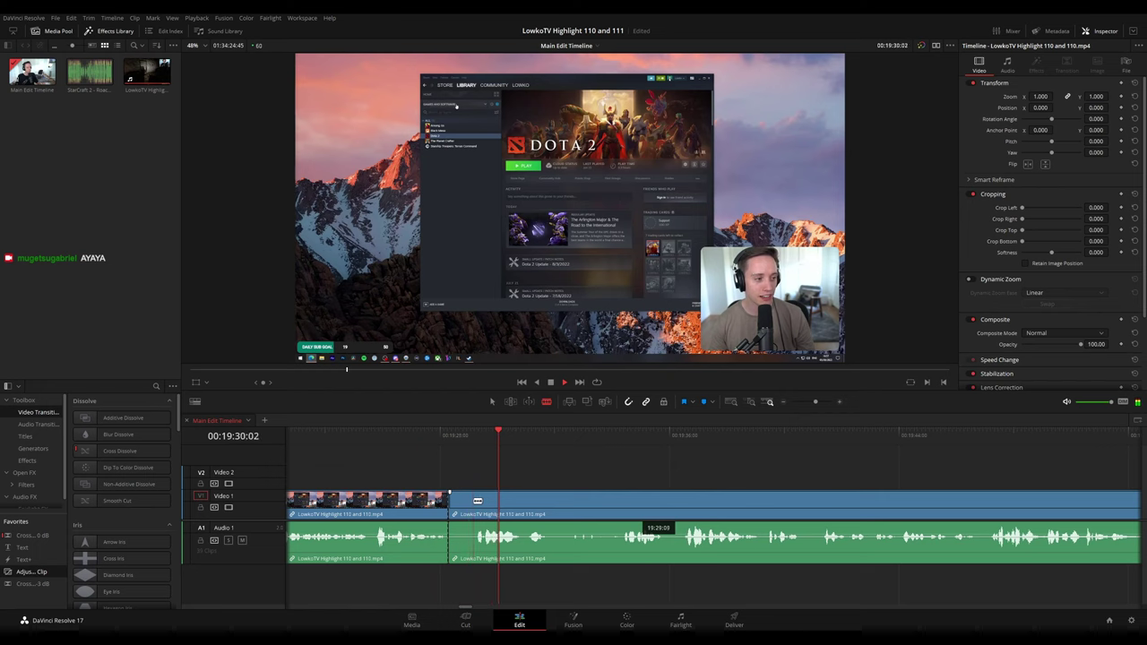
click(476, 502)
key(a)
click(466, 502)
key(Delete)
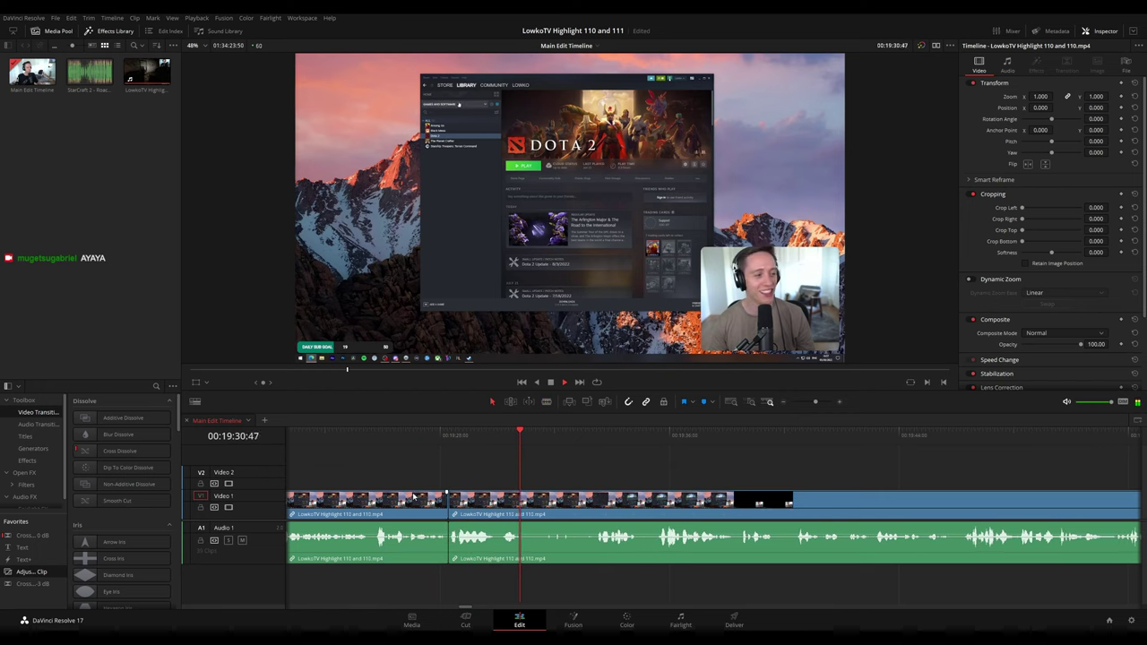
key(g)
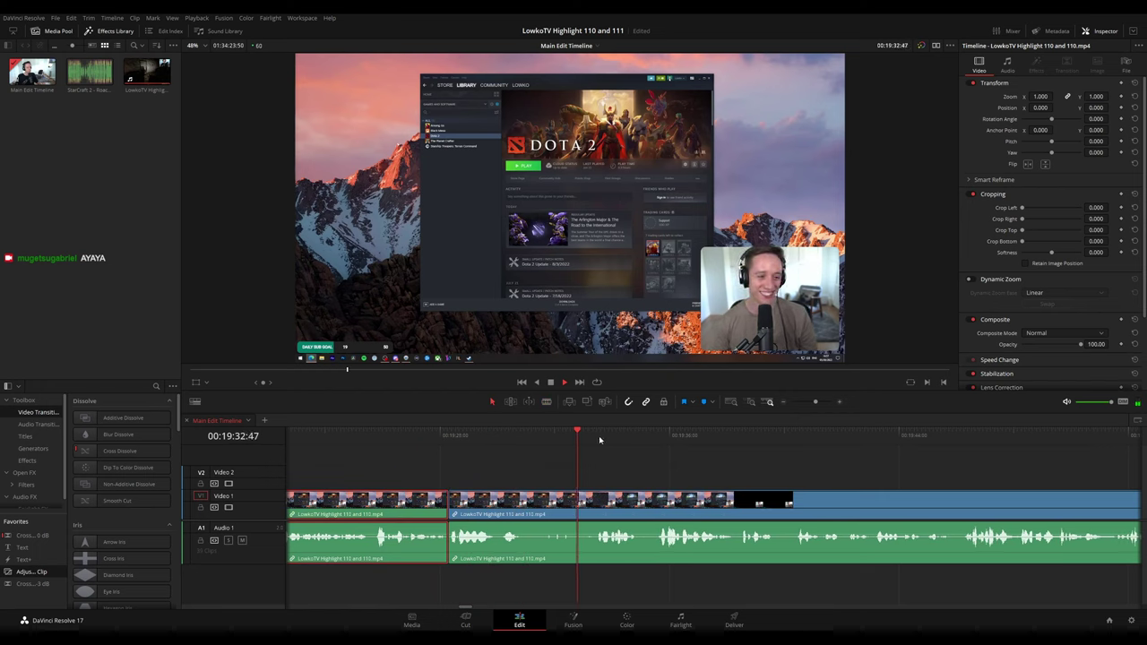
- Cut out about half a second of Steam library footage at about 00:19:32:50, close the gap and select the clip before it
click(708, 464)
scroll(754, 473, right, 3)
key(b)
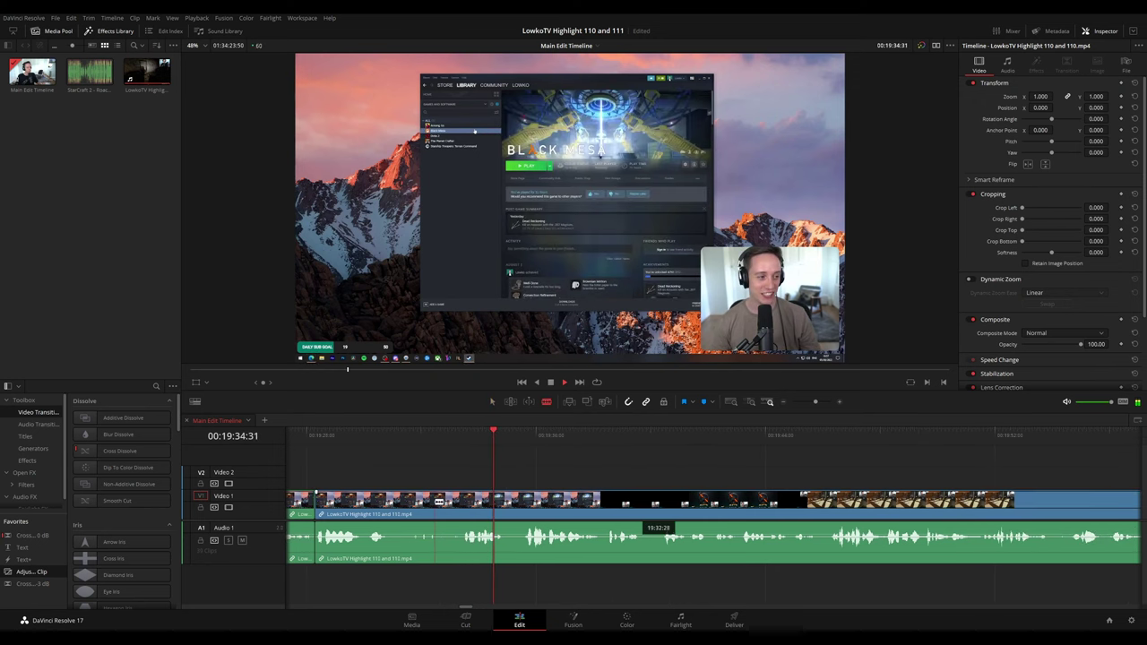
click(445, 500)
click(461, 501)
key(a)
click(453, 501)
key(Delete)
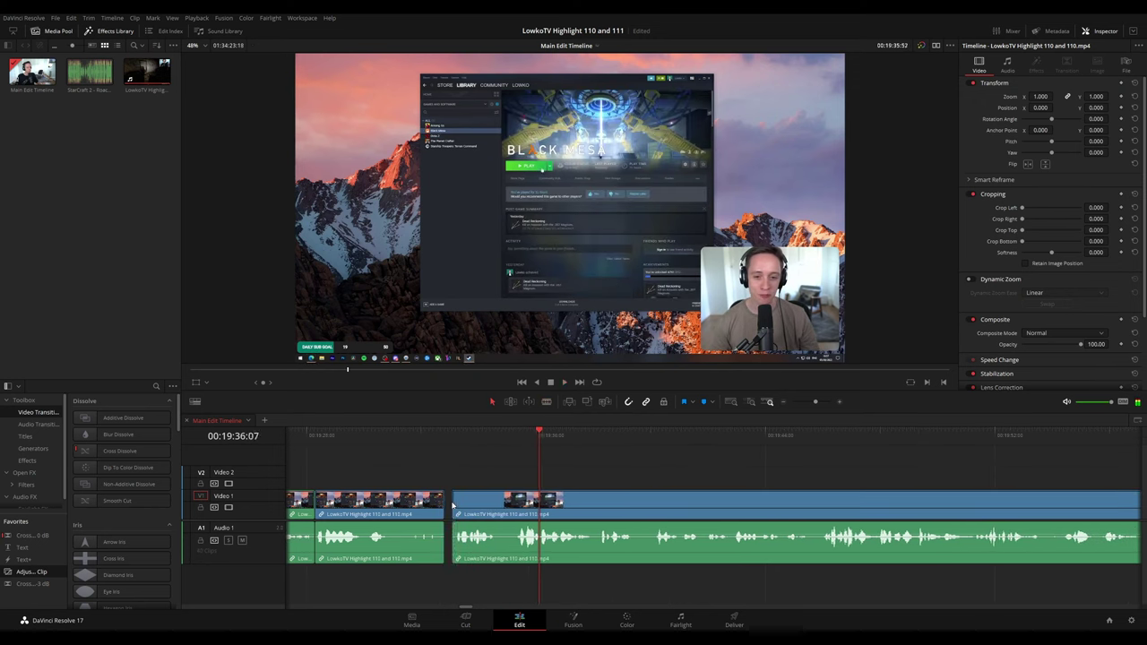
click(435, 502)
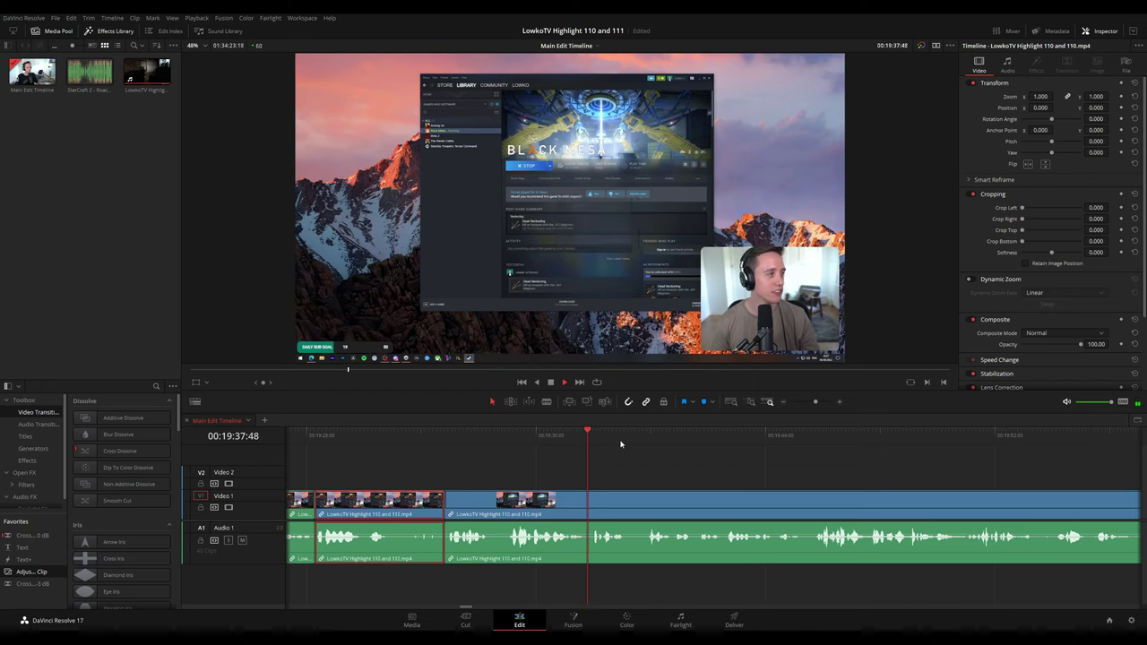
- Play through the Black Mesa launch and notepad footage from about 00:19:38 to 00:20:30, checking for dead moments to cut
click(677, 464)
drag(727, 472, 589, 461)
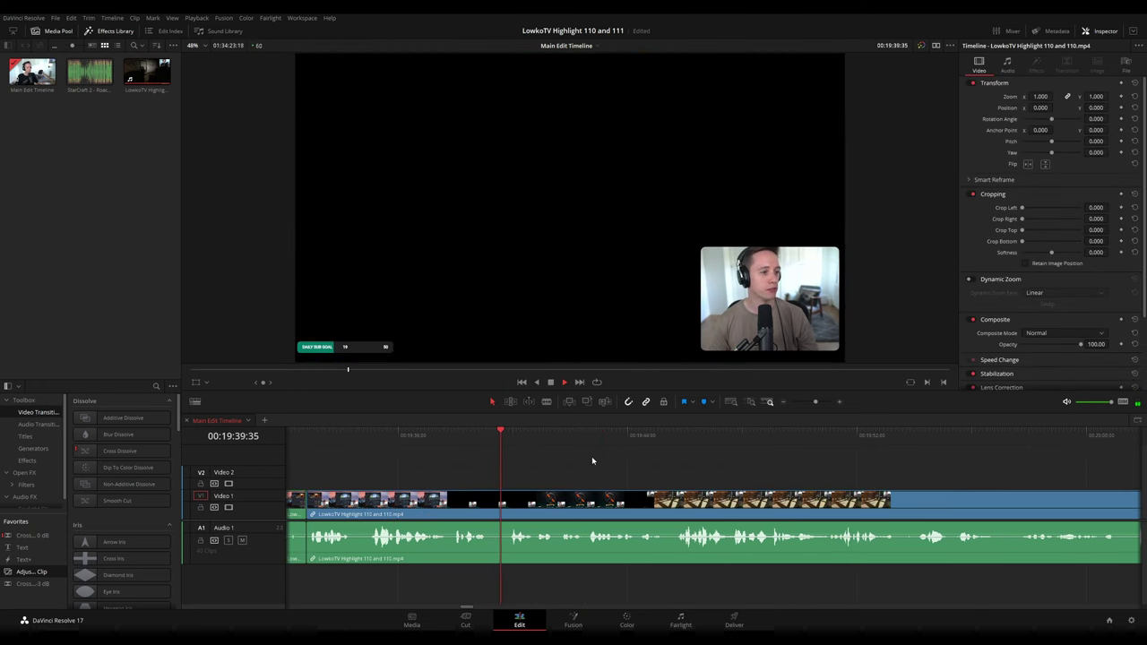
scroll(592, 461, right, 4)
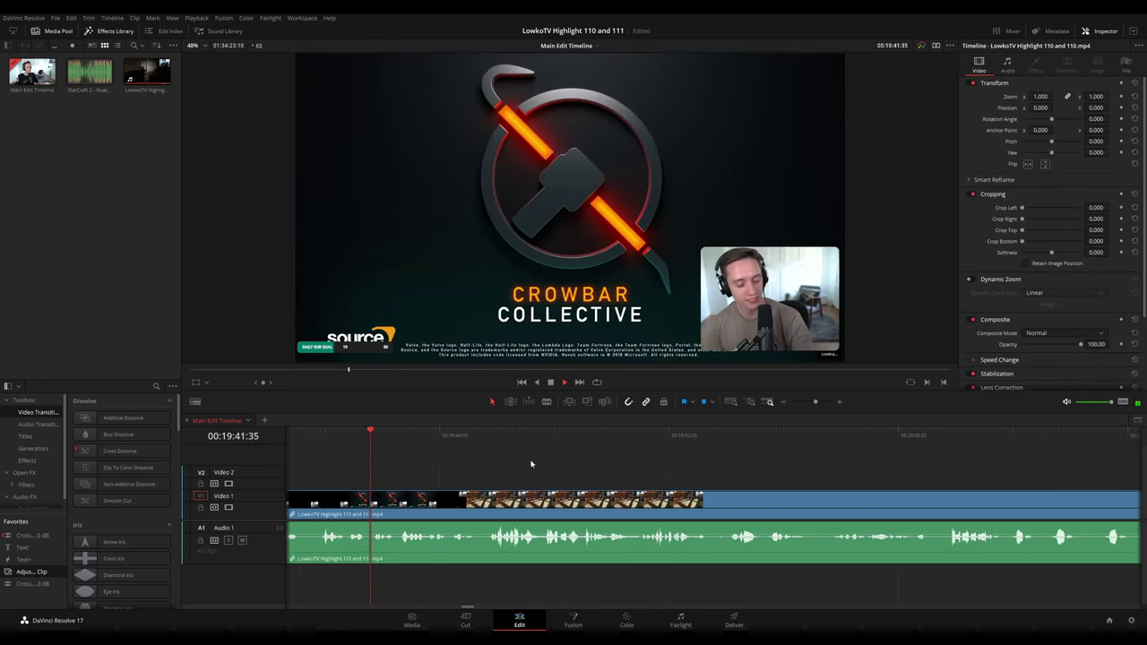
scroll(535, 467, right, 1)
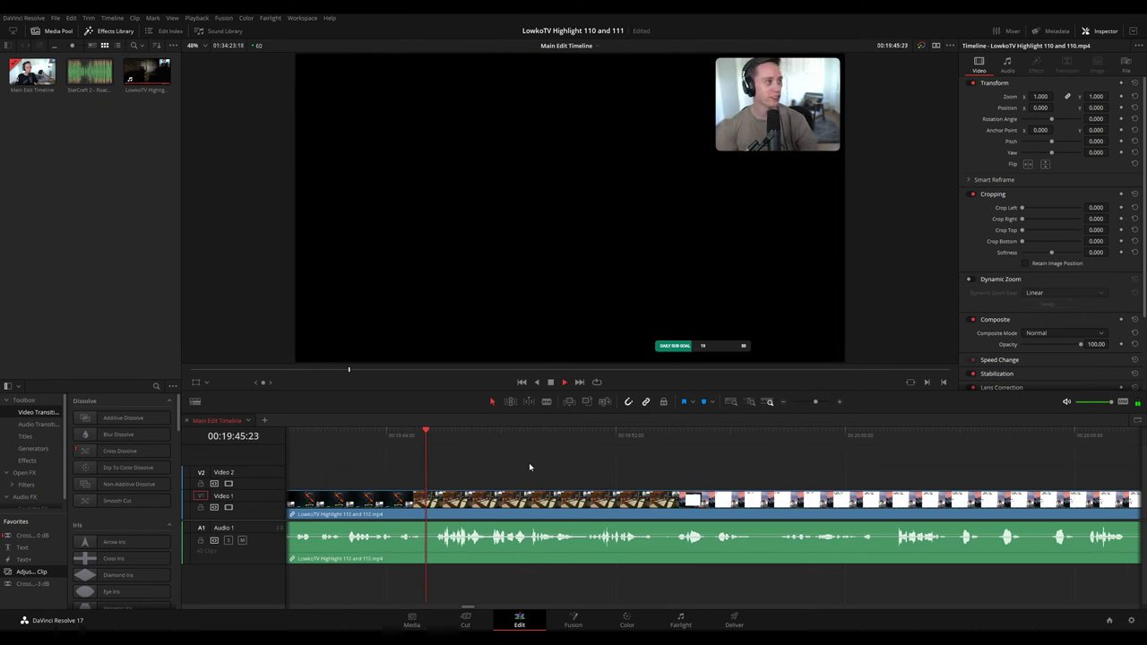
scroll(538, 466, right, 2)
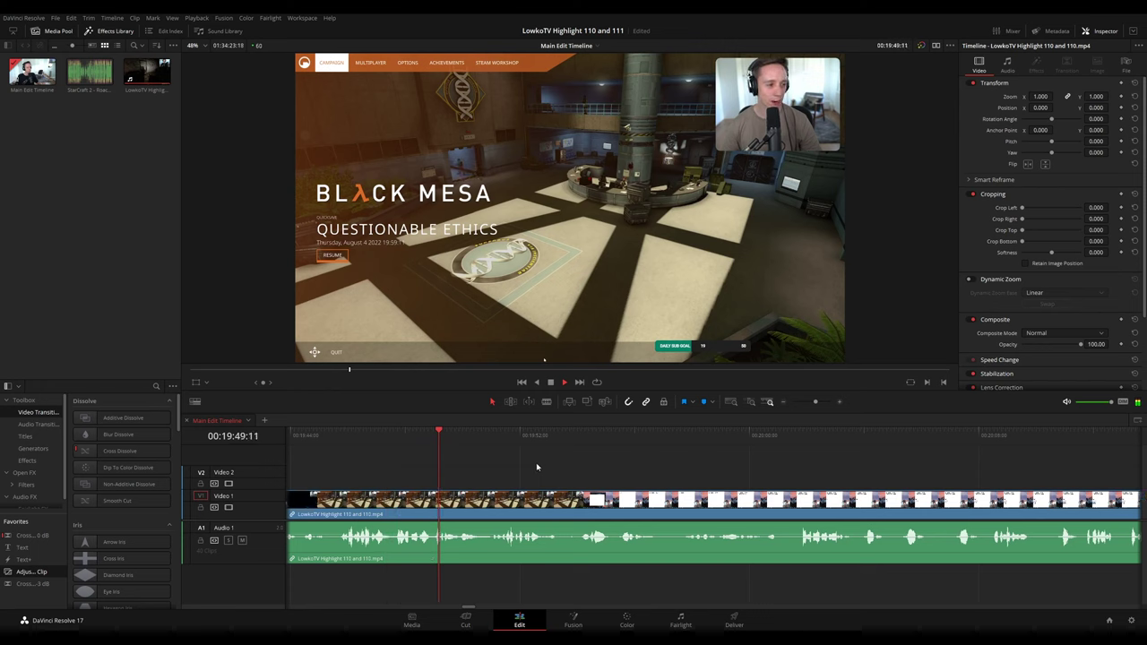
scroll(538, 464, right, 2)
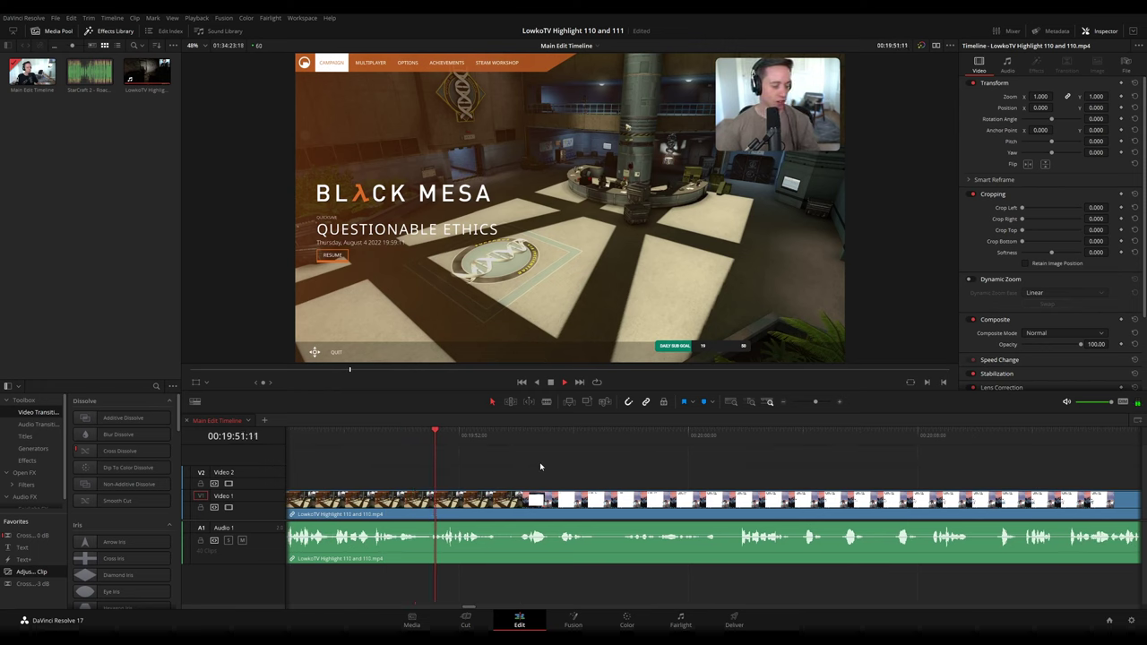
scroll(556, 466, right, 2)
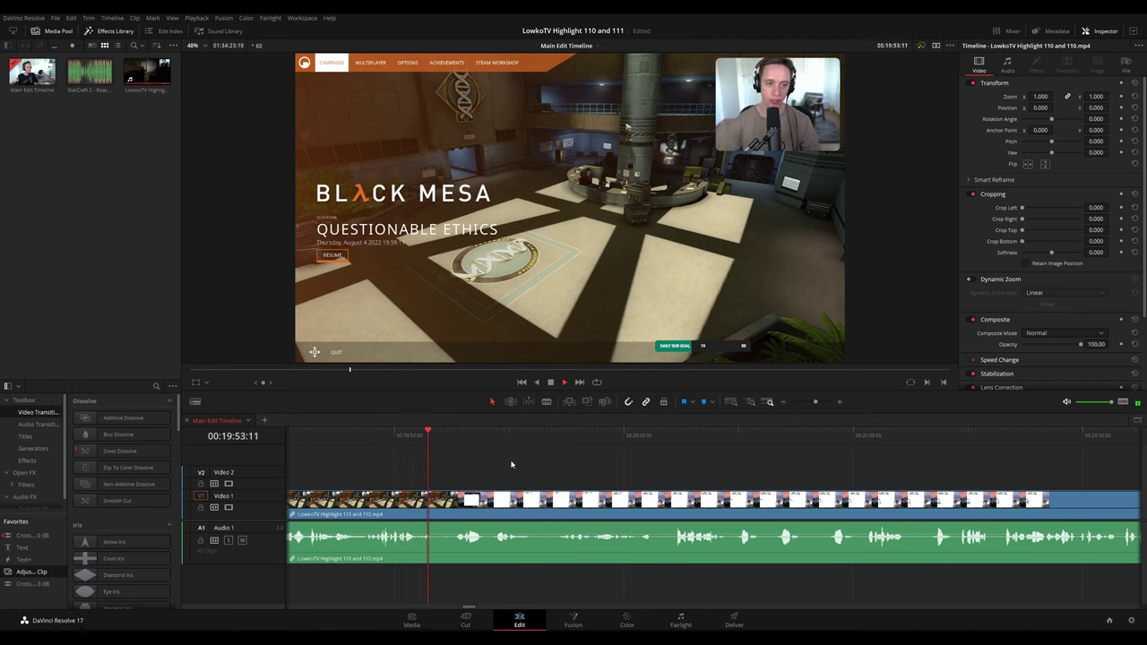
scroll(502, 464, right, 2)
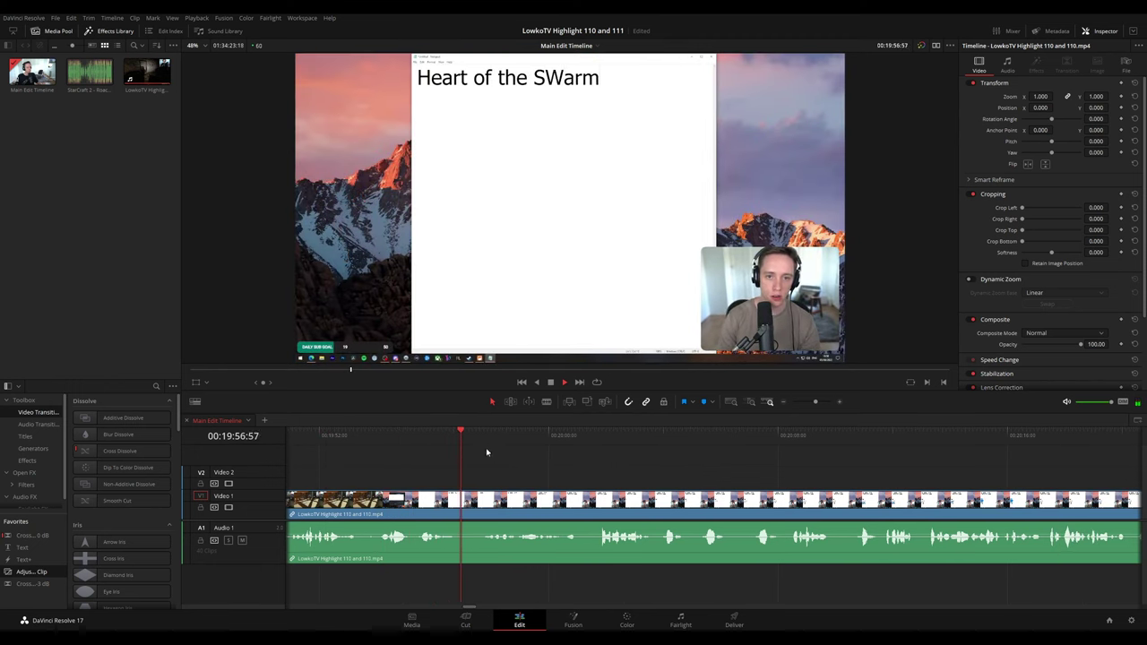
scroll(574, 466, right, 3)
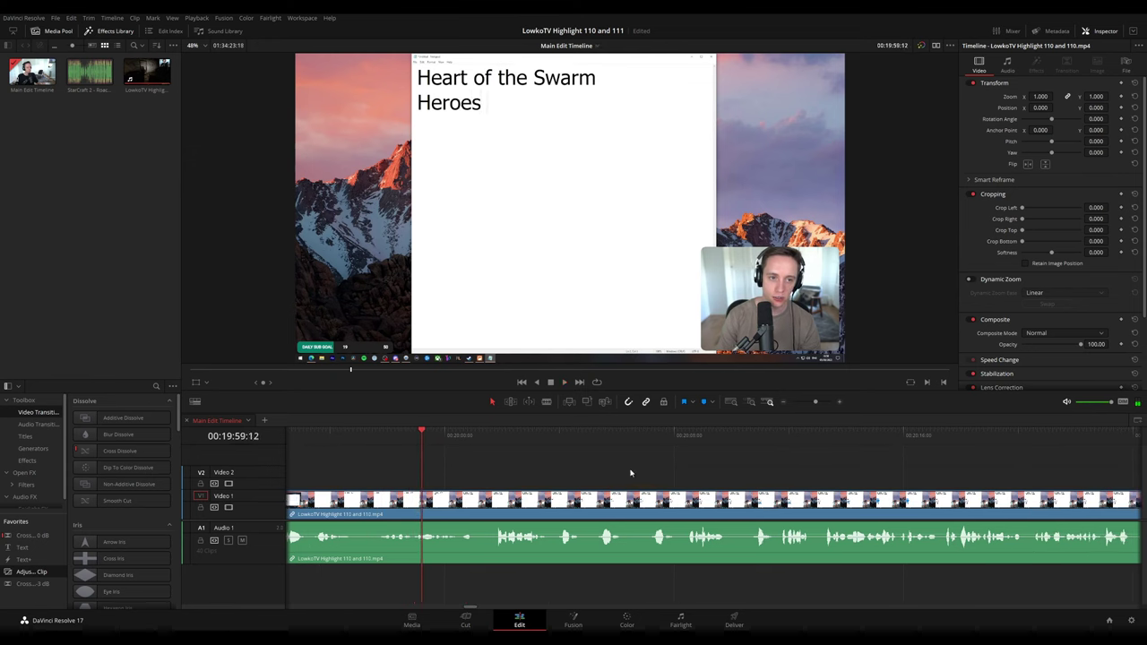
scroll(626, 471, right, 2)
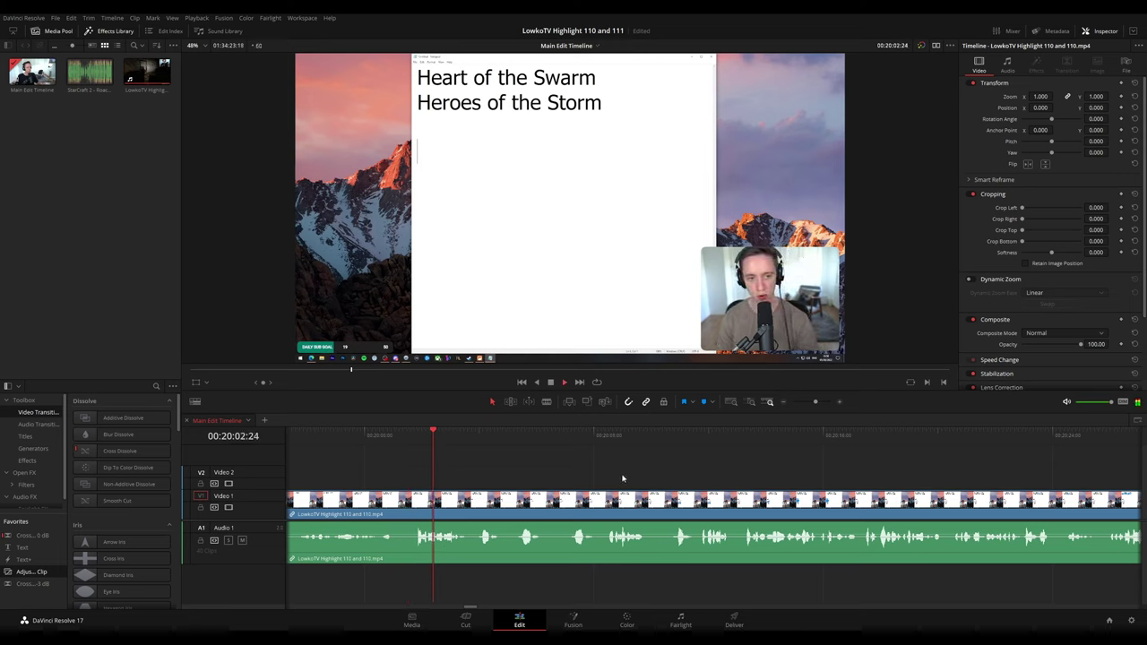
scroll(526, 465, right, 2)
scroll(501, 468, right, 1)
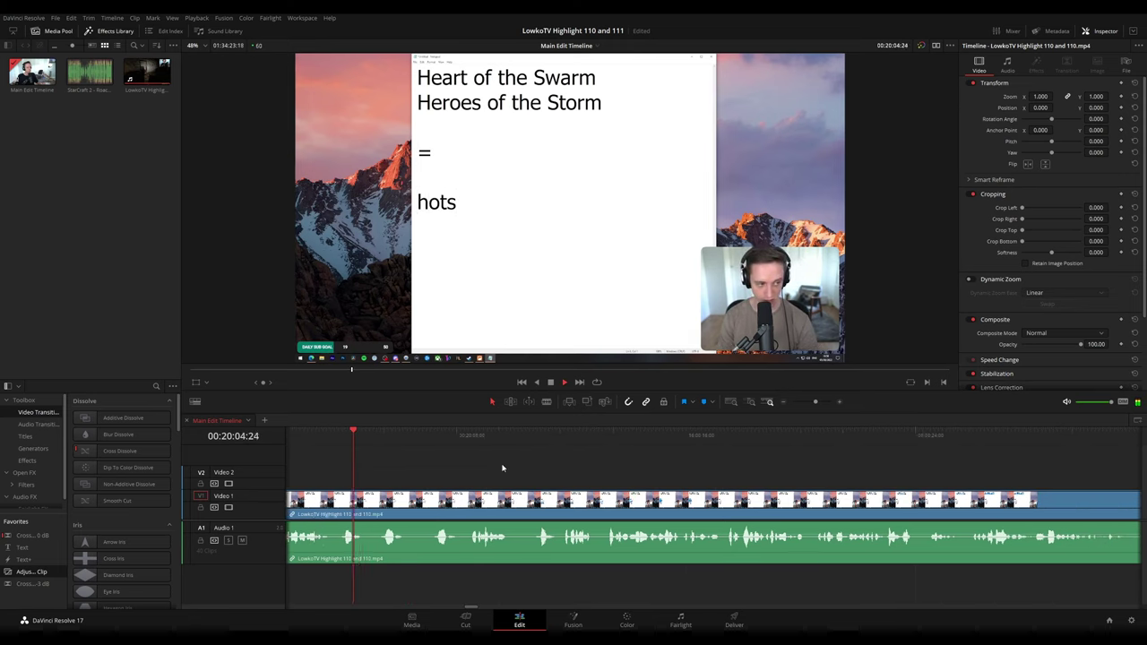
scroll(499, 466, right, 1)
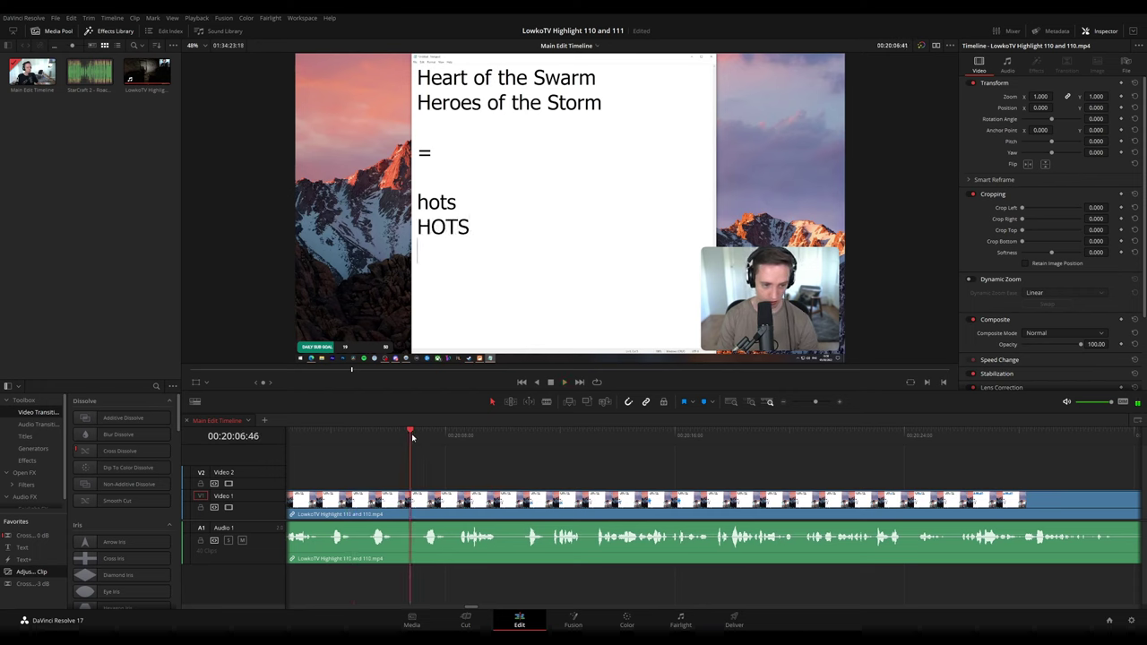
scroll(539, 466, right, 2)
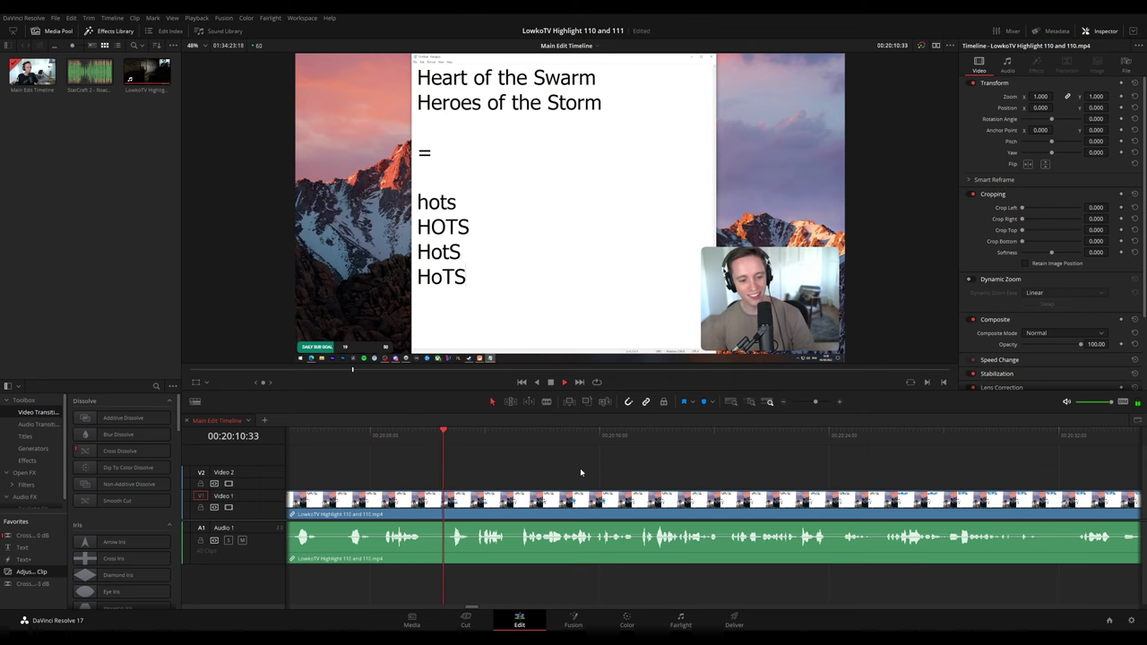
scroll(580, 468, right, 2)
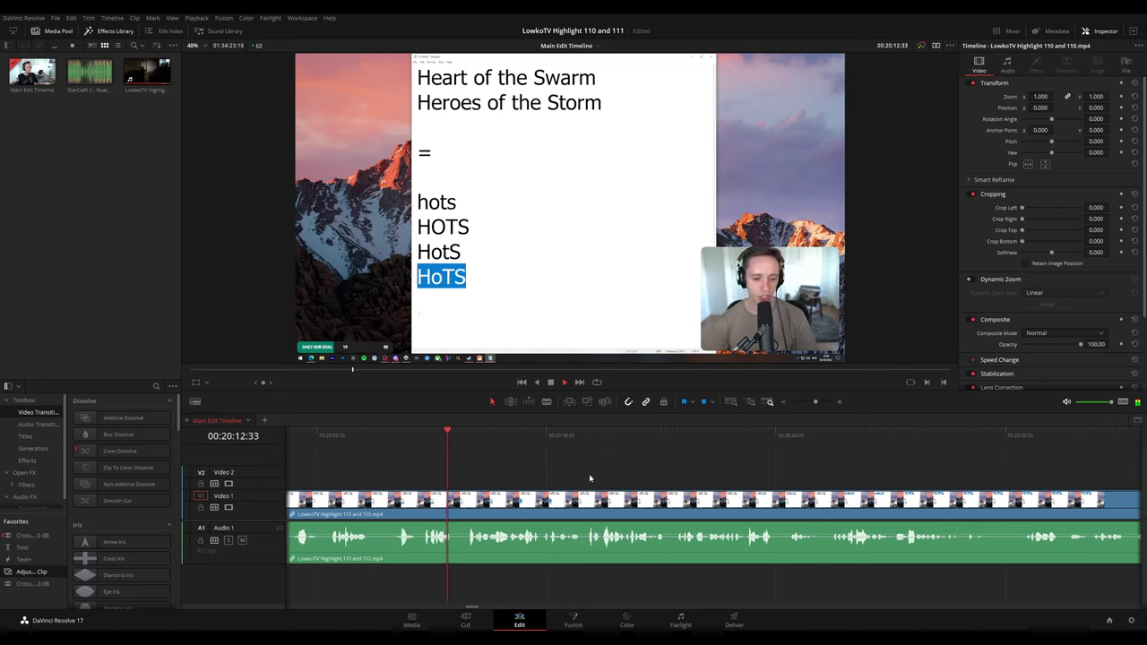
scroll(548, 471, right, 1)
scroll(577, 476, right, 2)
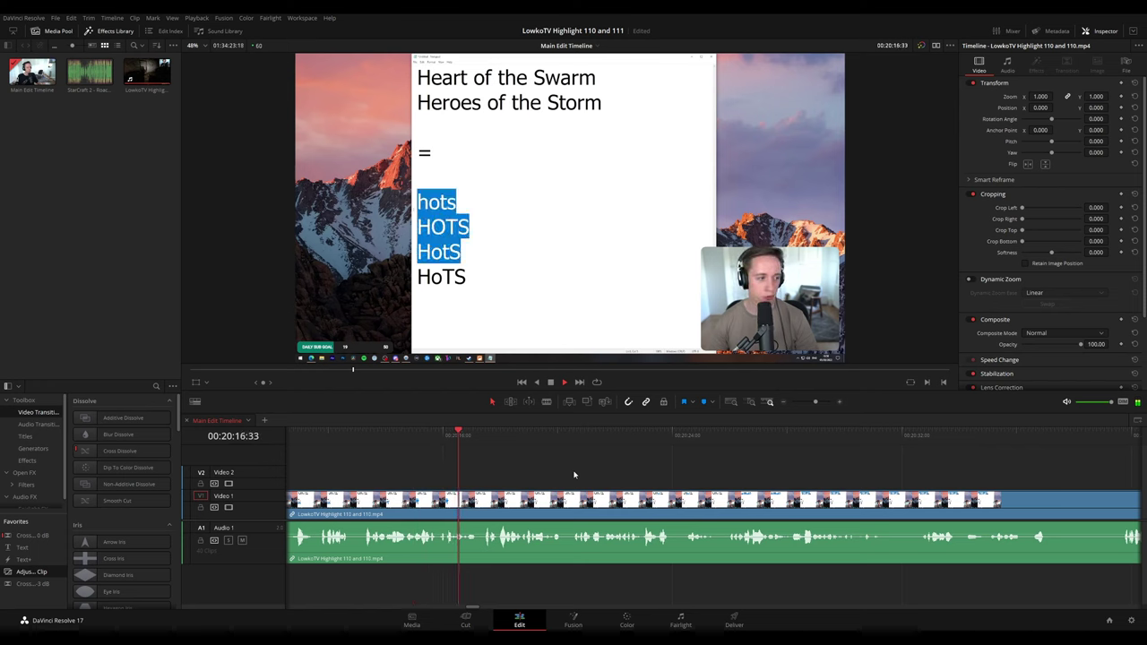
scroll(618, 474, right, 1)
scroll(583, 471, right, 2)
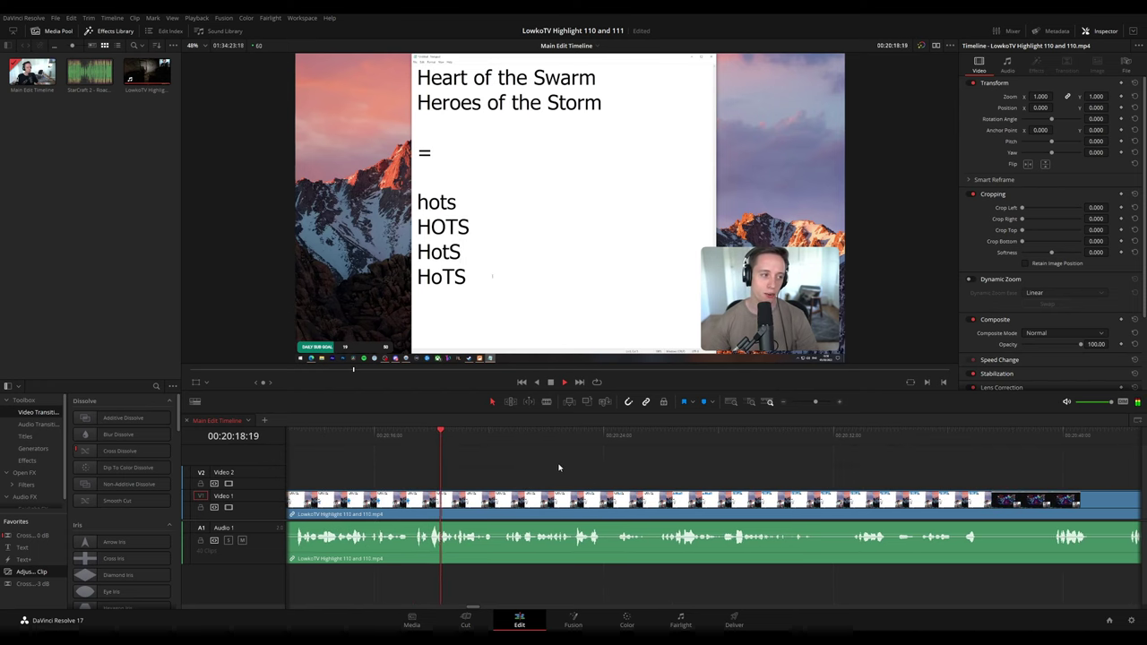
scroll(564, 466, right, 3)
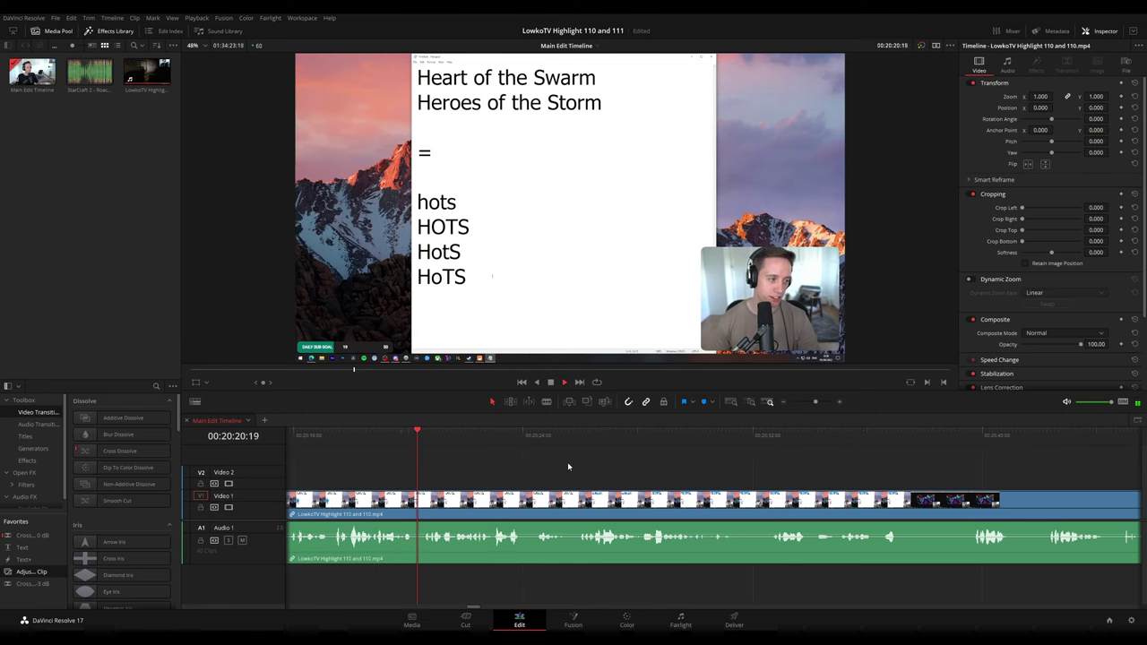
scroll(610, 465, right, 3)
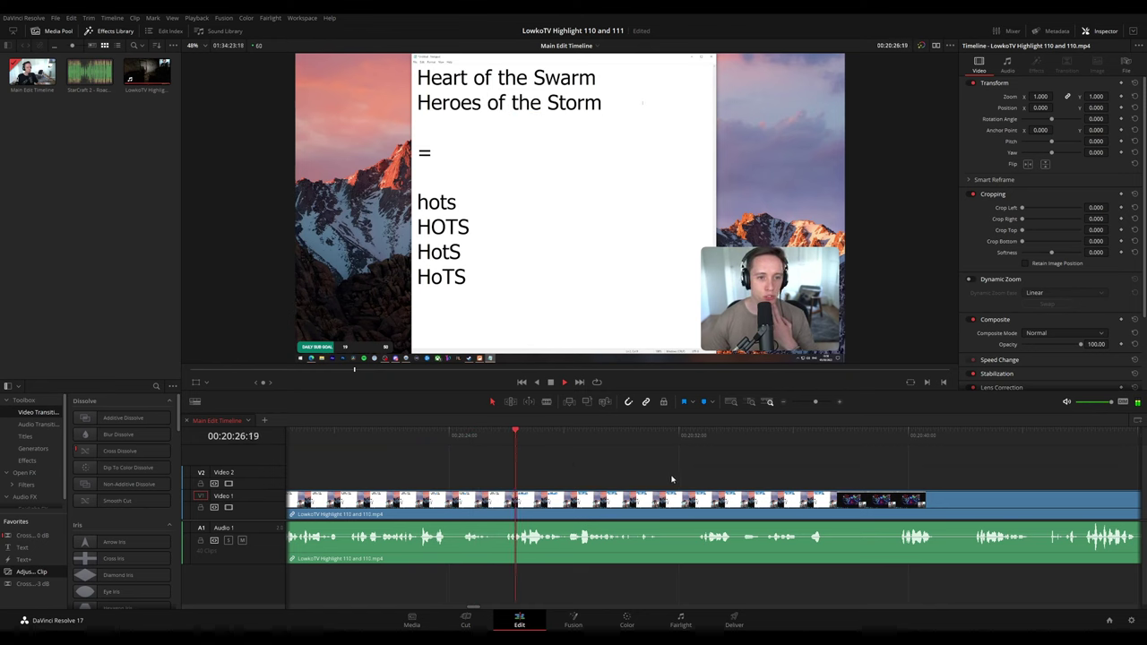
scroll(627, 475, right, 3)
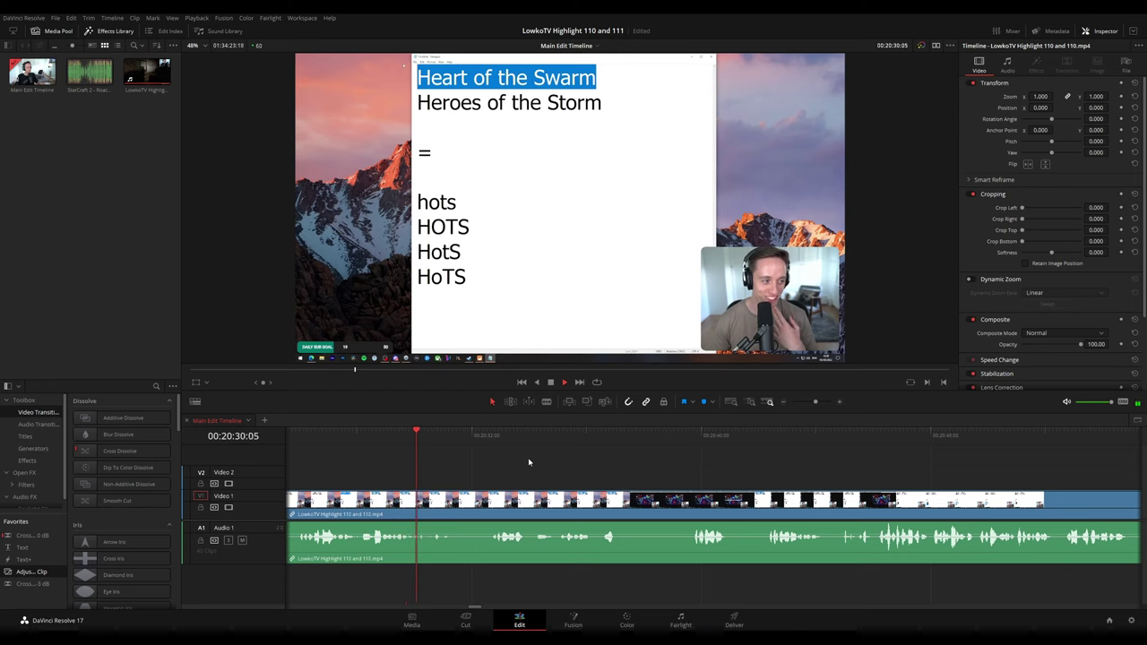
- Cut out about 1.3 seconds of notepad footage from about 00:20:31:20 and close the gap
key(b)
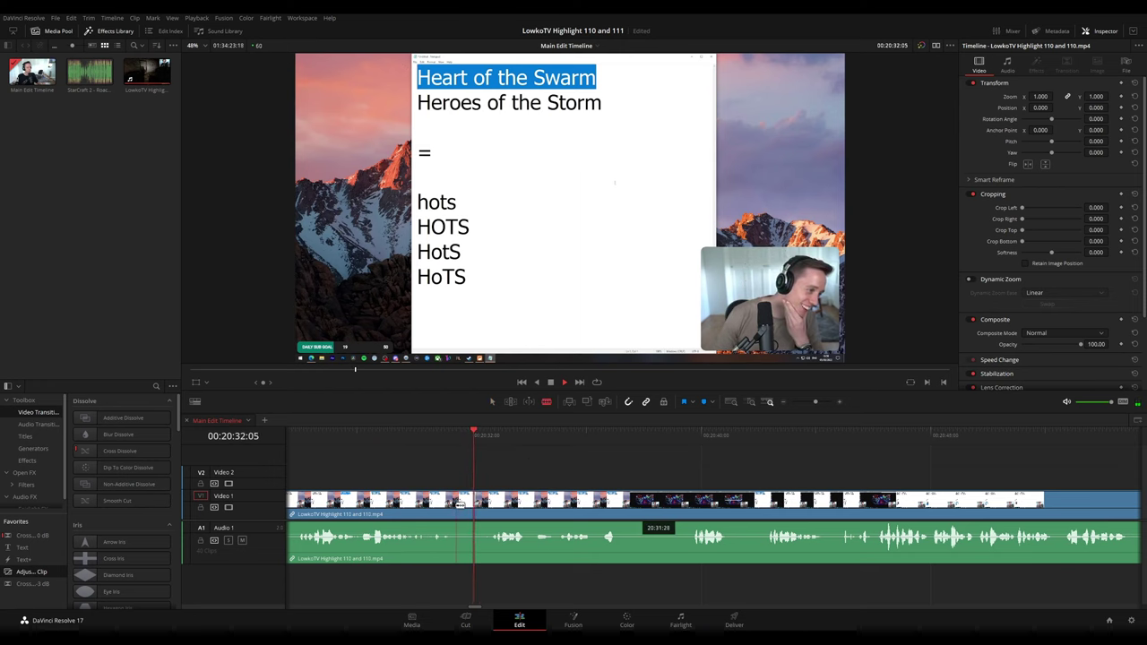
click(454, 505)
click(490, 502)
key(a)
click(478, 501)
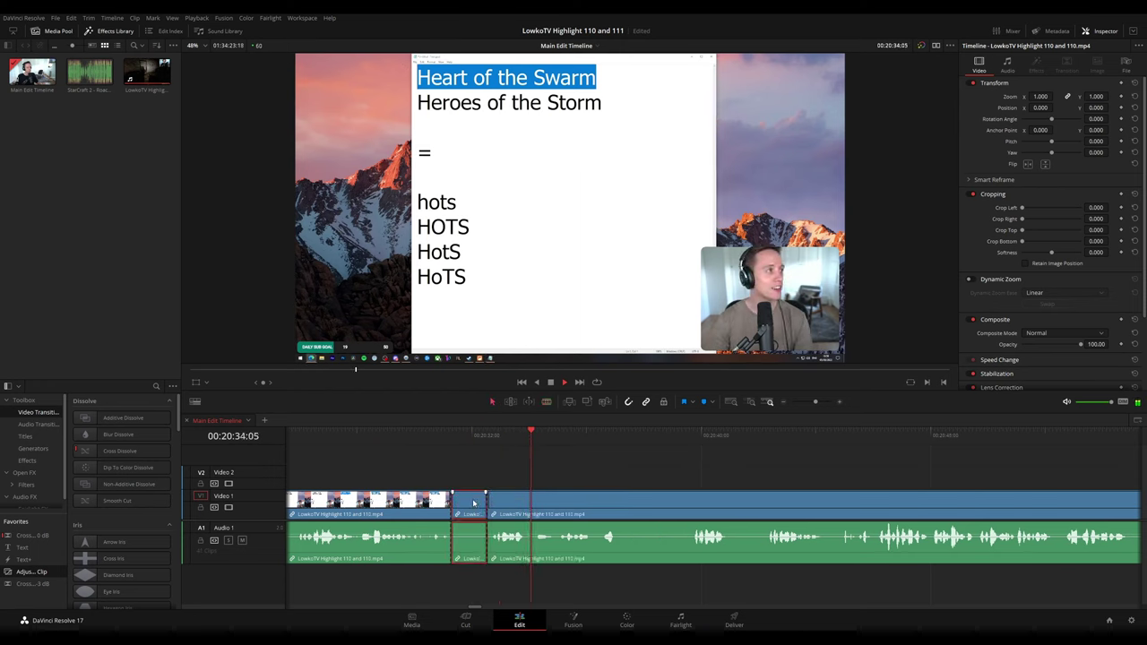
key(Delete)
click(473, 504)
key(Delete)
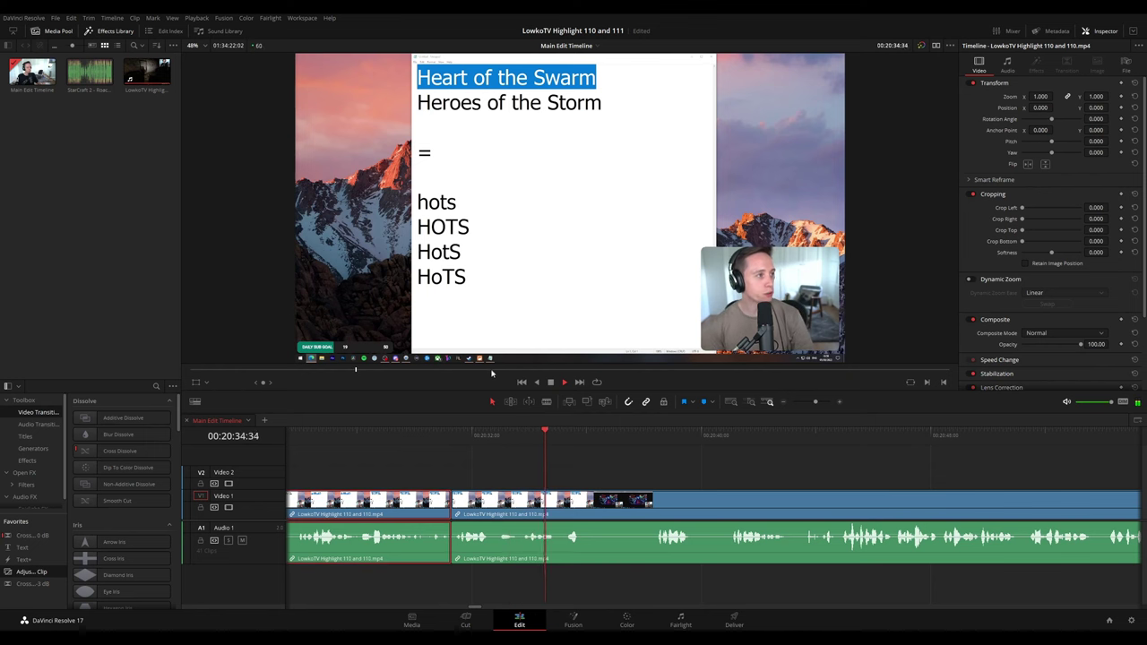
- Play on to the Heroes of the Storm logo footage and remove about 1.3 seconds from about 00:20:39:40, closing the gap
click(655, 460)
drag(706, 463, 432, 455)
key(space)
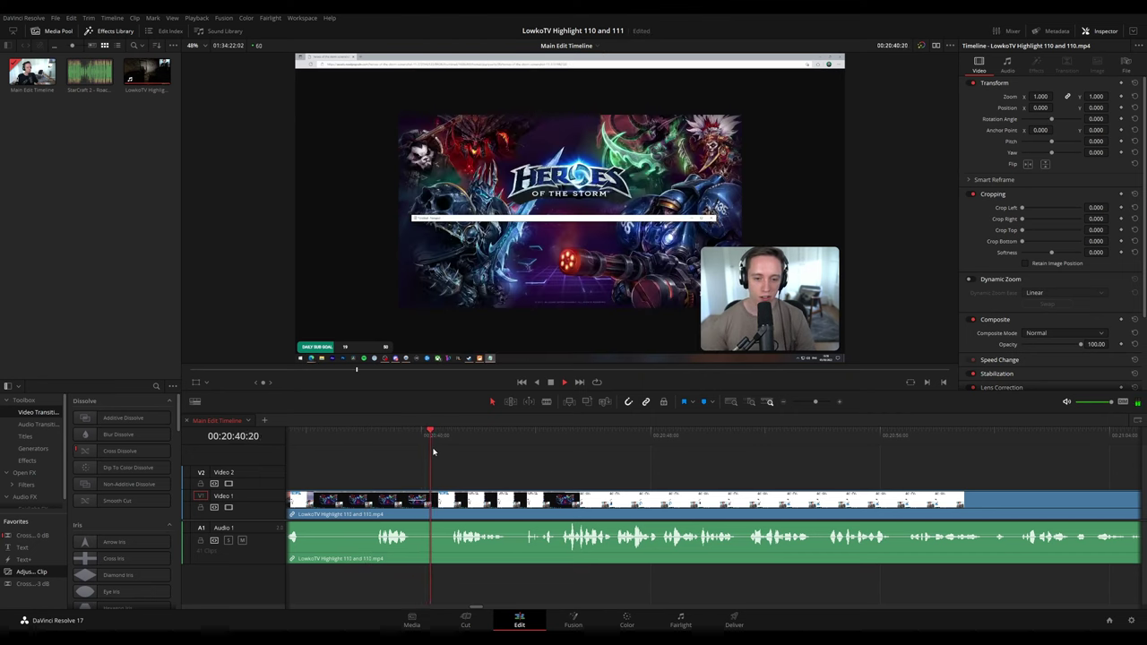
key(b)
click(413, 499)
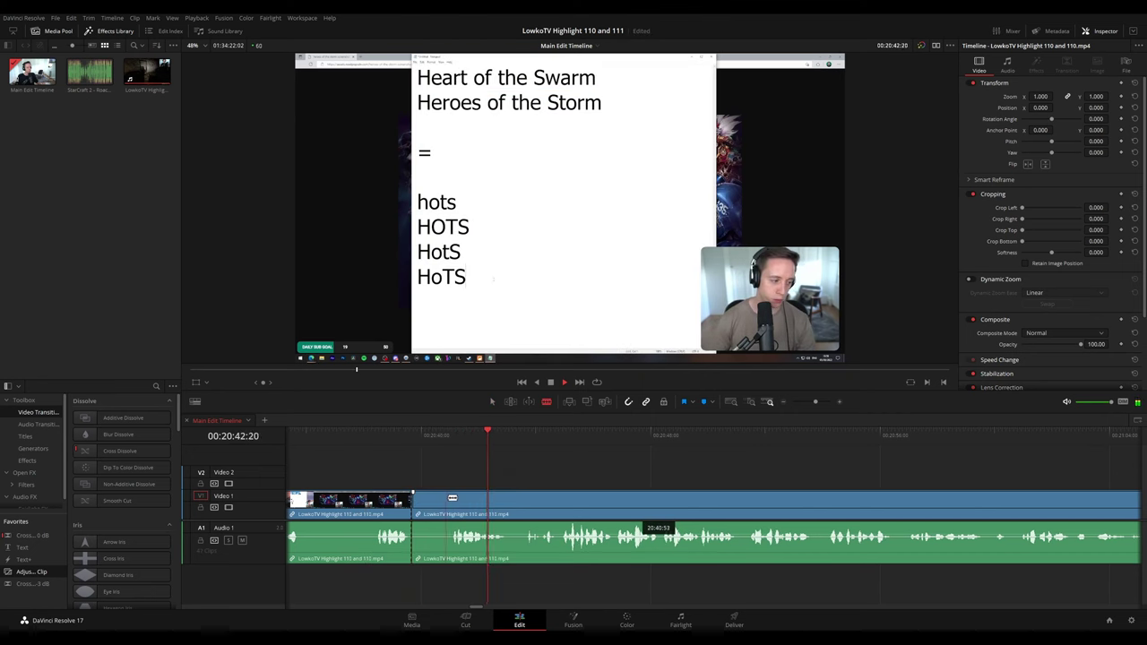
click(449, 499)
key(a)
click(437, 502)
key(Delete)
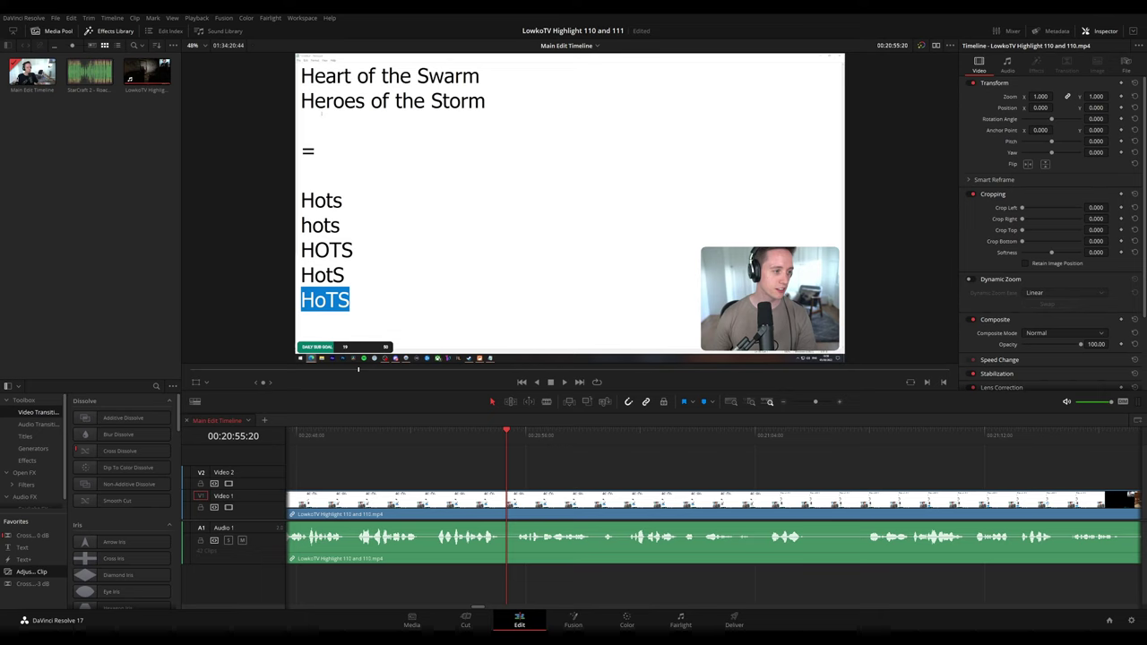
- Review the notepad footage, cut out 40 frames from about 00:21:06:00, close the gap and colour the clip before it green
key(space)
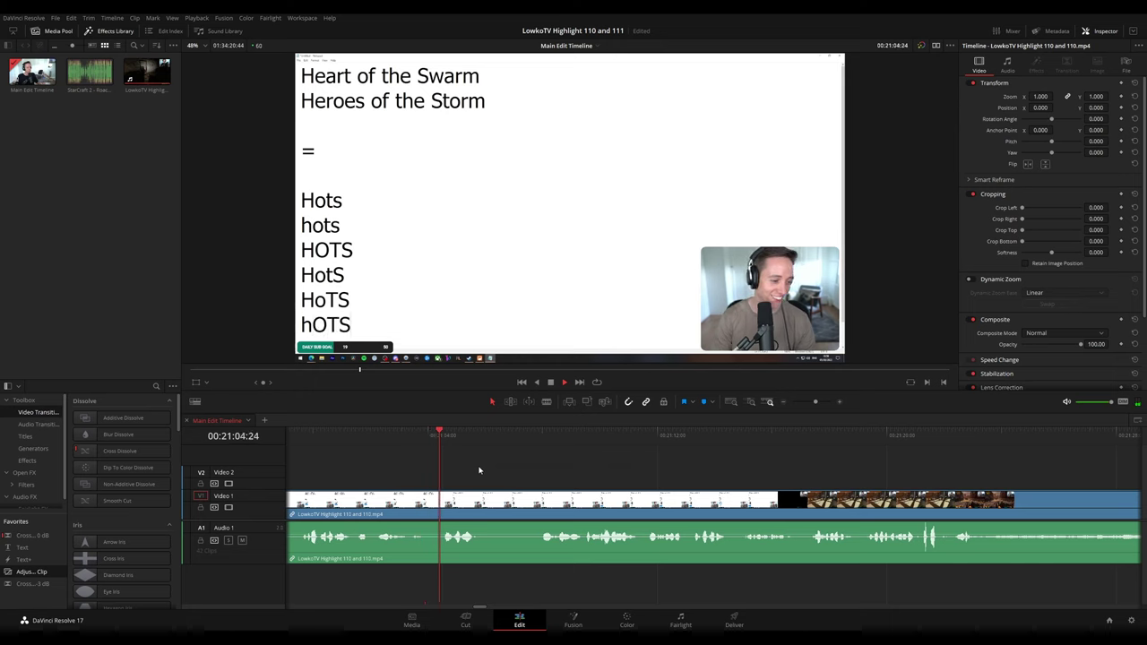
key(b)
click(425, 502)
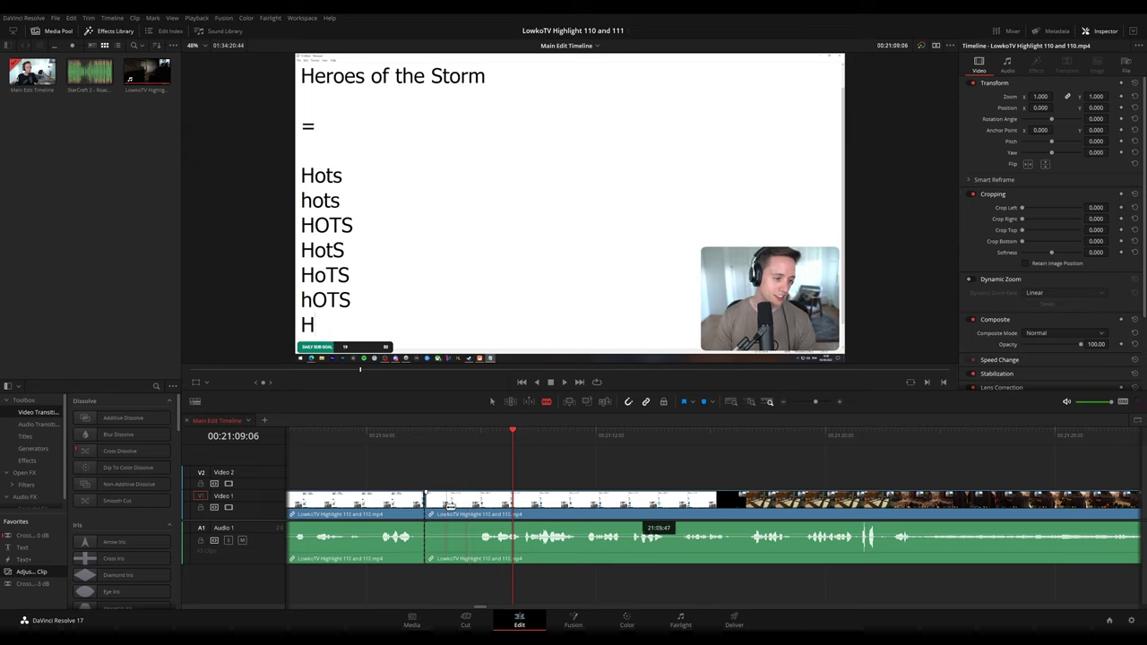
click(442, 503)
key(a)
click(434, 504)
key(Delete)
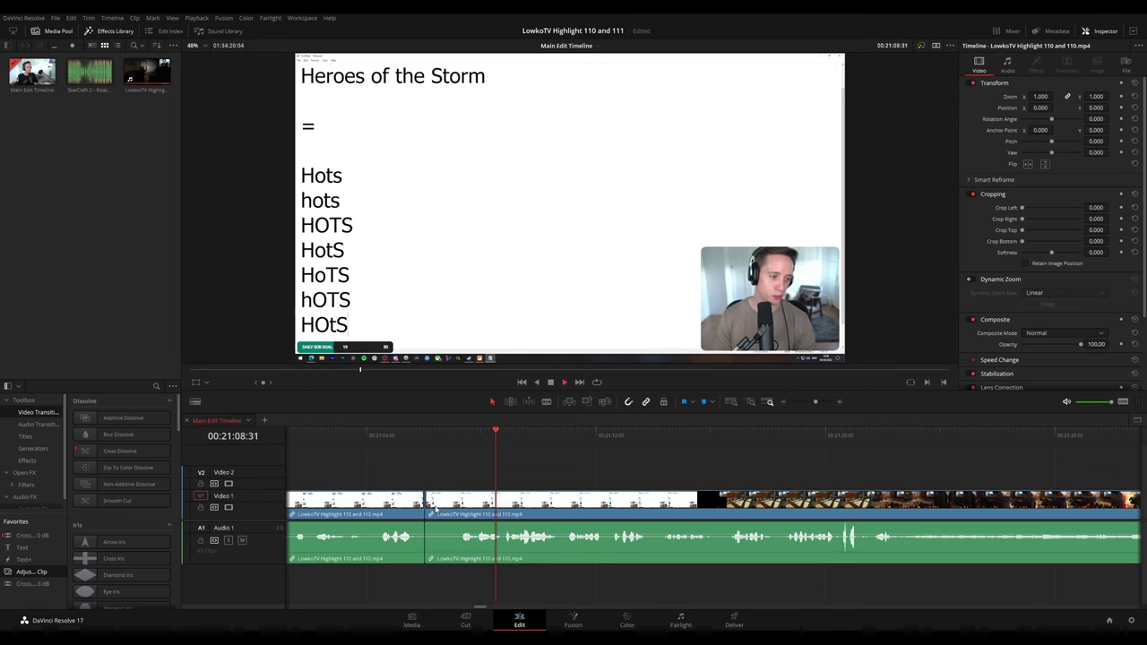
key(space)
click(585, 445)
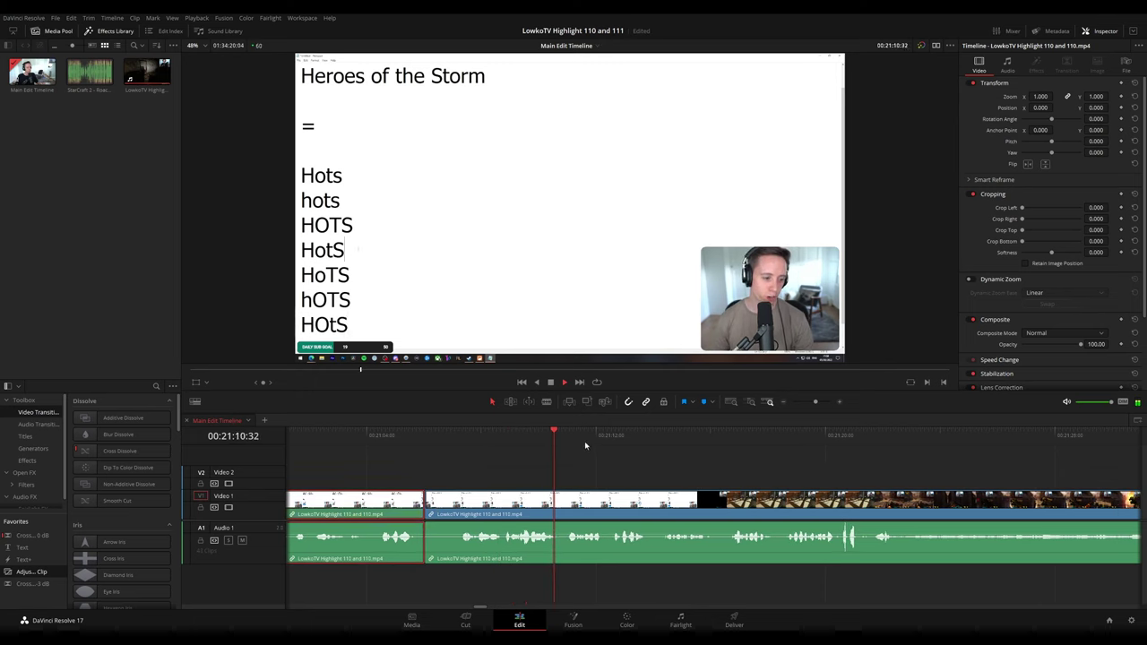
- Play on to the Black Mesa menu footage, remove three frames from 00:21:22:19, closing the gap, and colour the clip before it green
drag(700, 474, 540, 457)
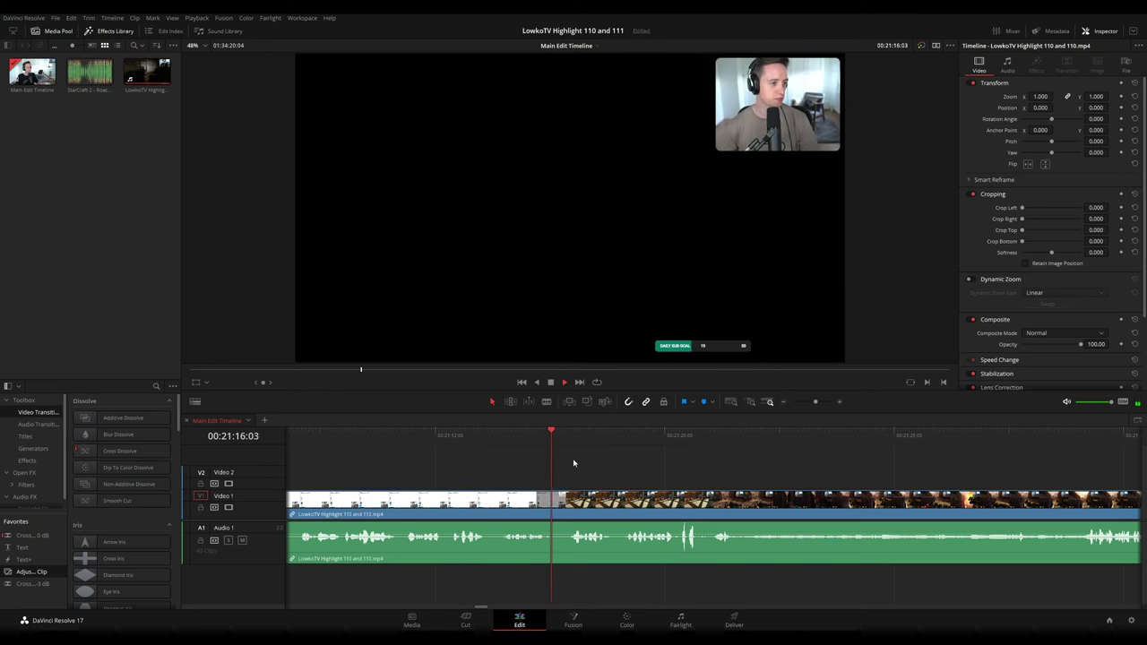
drag(634, 464, 473, 456)
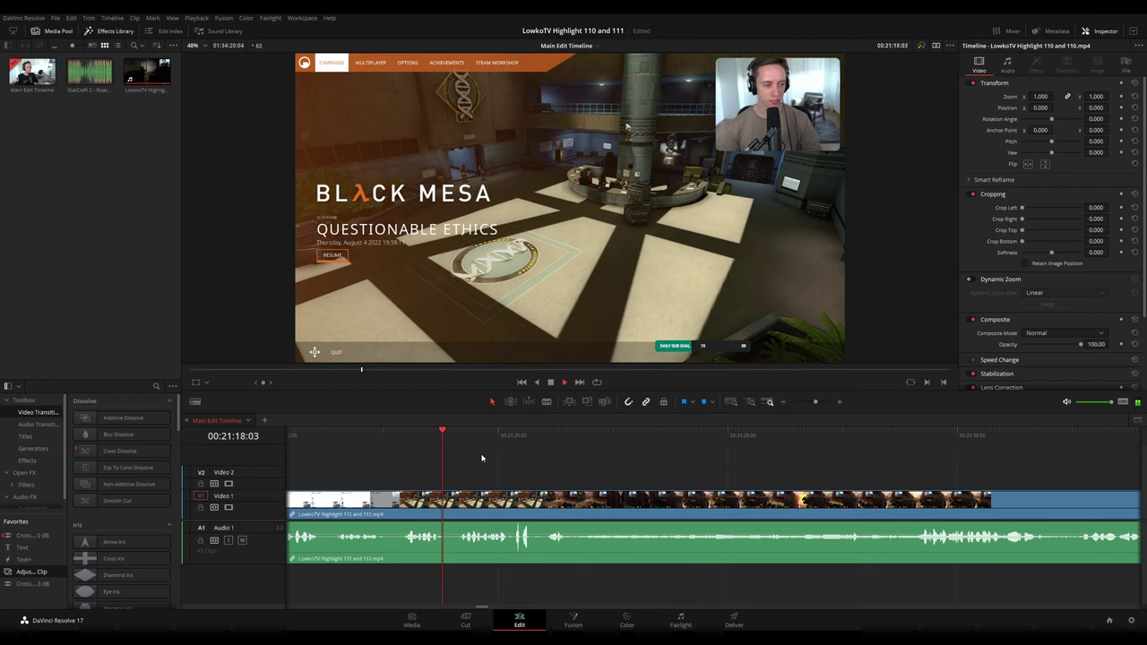
drag(561, 464, 475, 453)
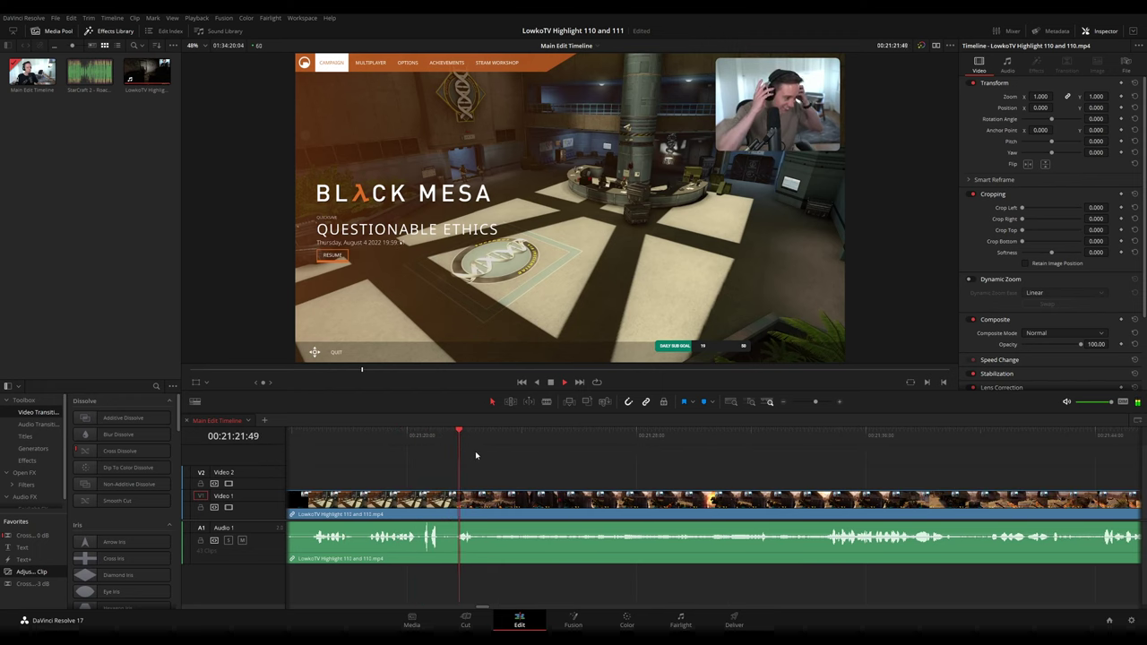
drag(480, 436, 474, 438)
scroll(550, 476, up, 8)
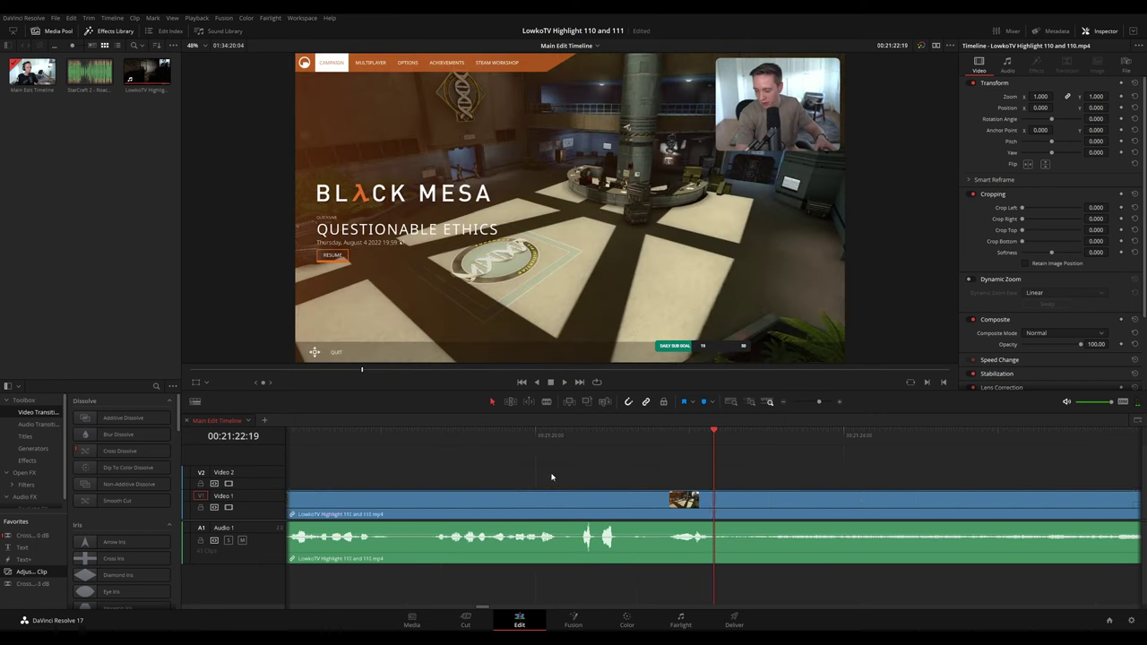
mouse_move(714, 435)
mouse_down()
mouse_move(740, 436)
mouse_move(715, 435)
mouse_up()
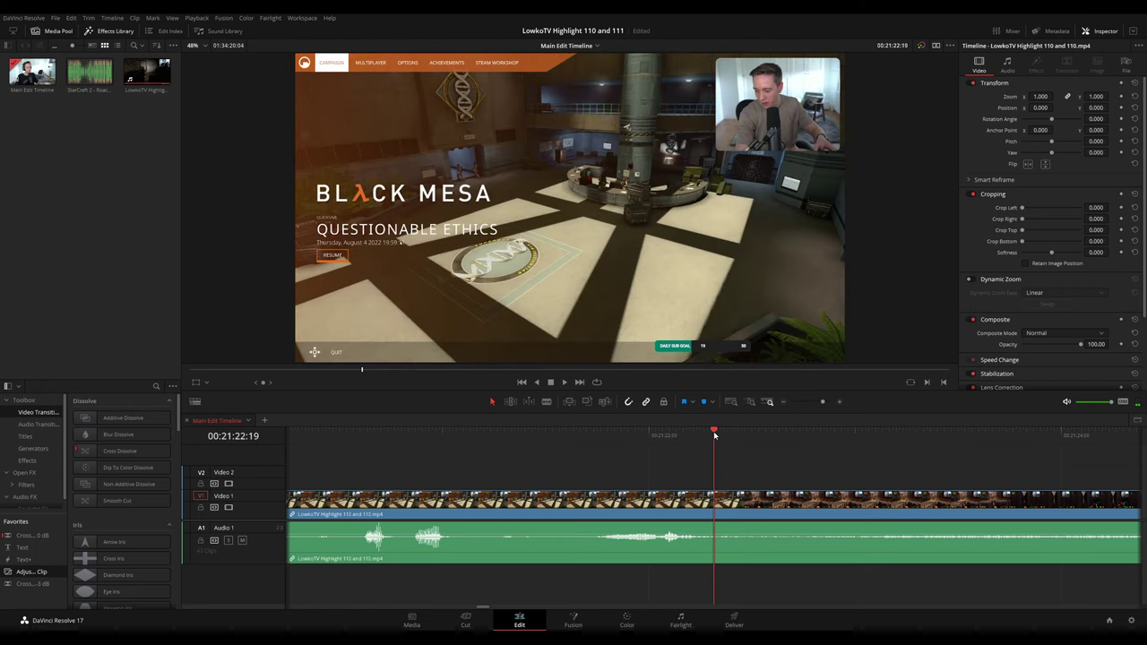
key(b)
click(725, 500)
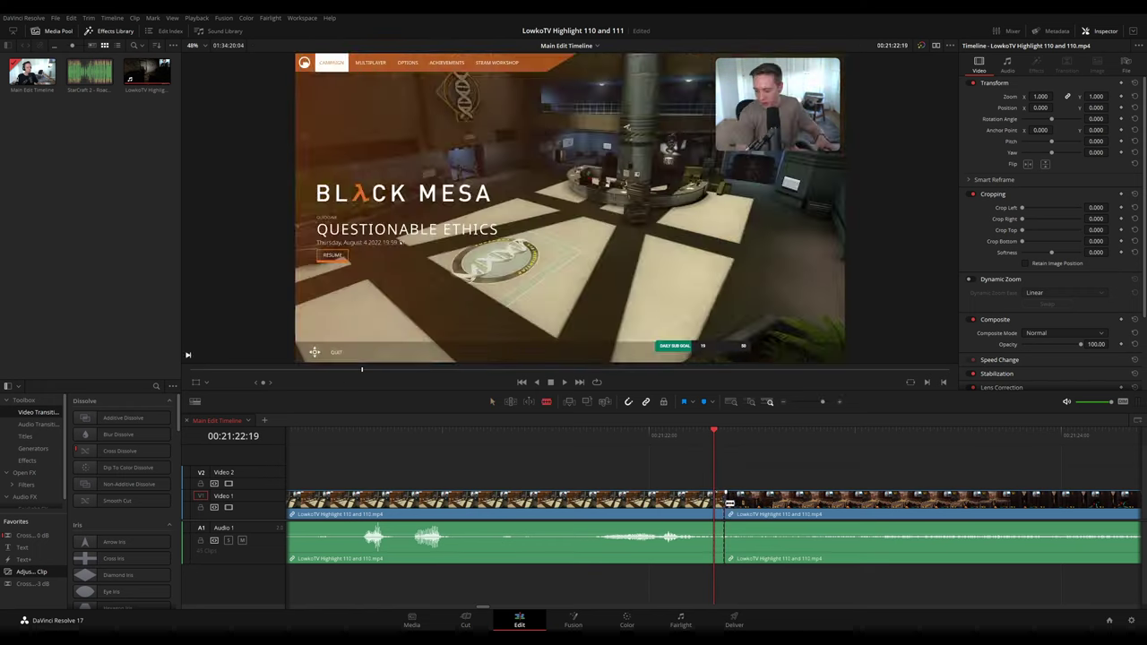
key(a)
click(718, 506)
key(Delete)
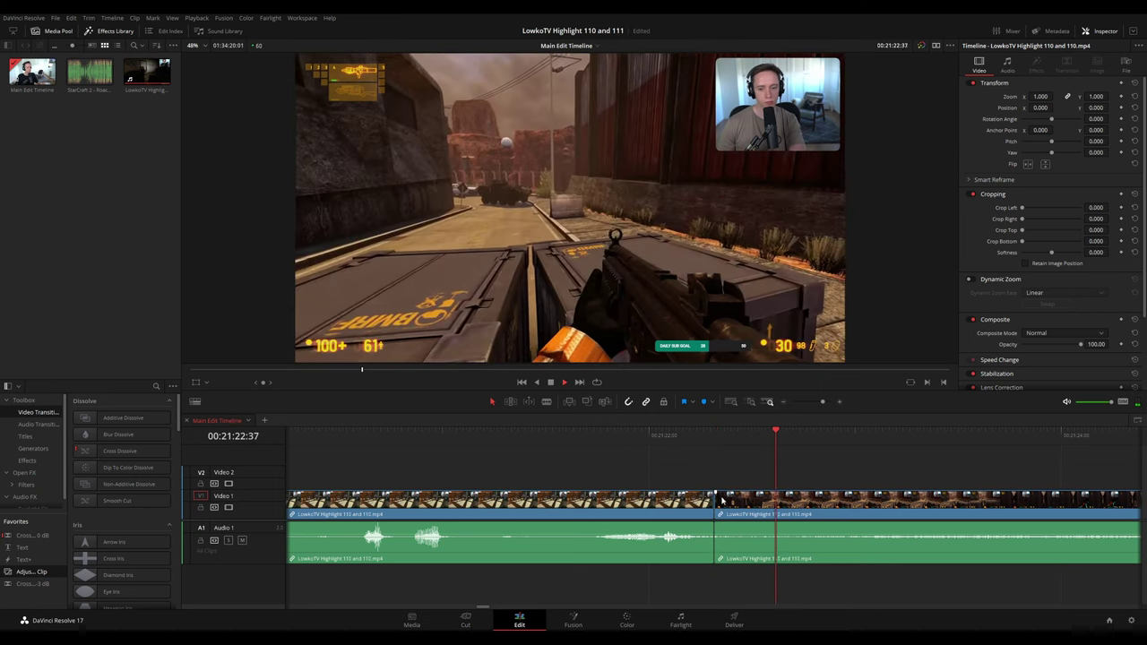
click(635, 508)
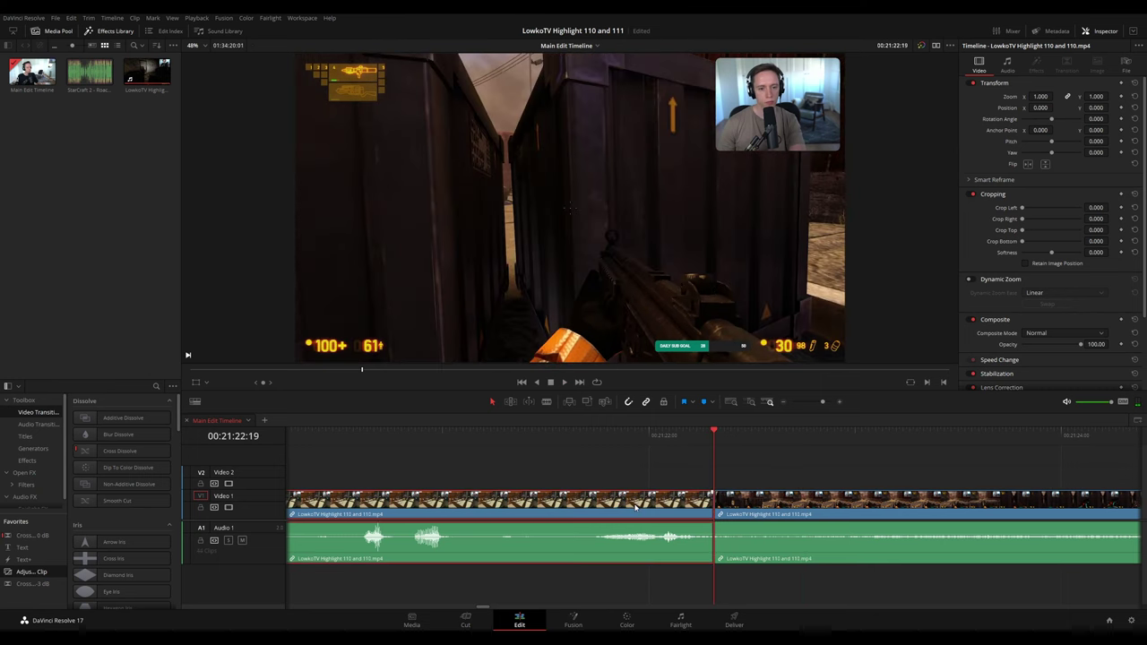
click(828, 451)
- Play the Black Mesa gameplay from 00:21:22:19 to about 00:21:31, checking for dead moments to cut
key(space)
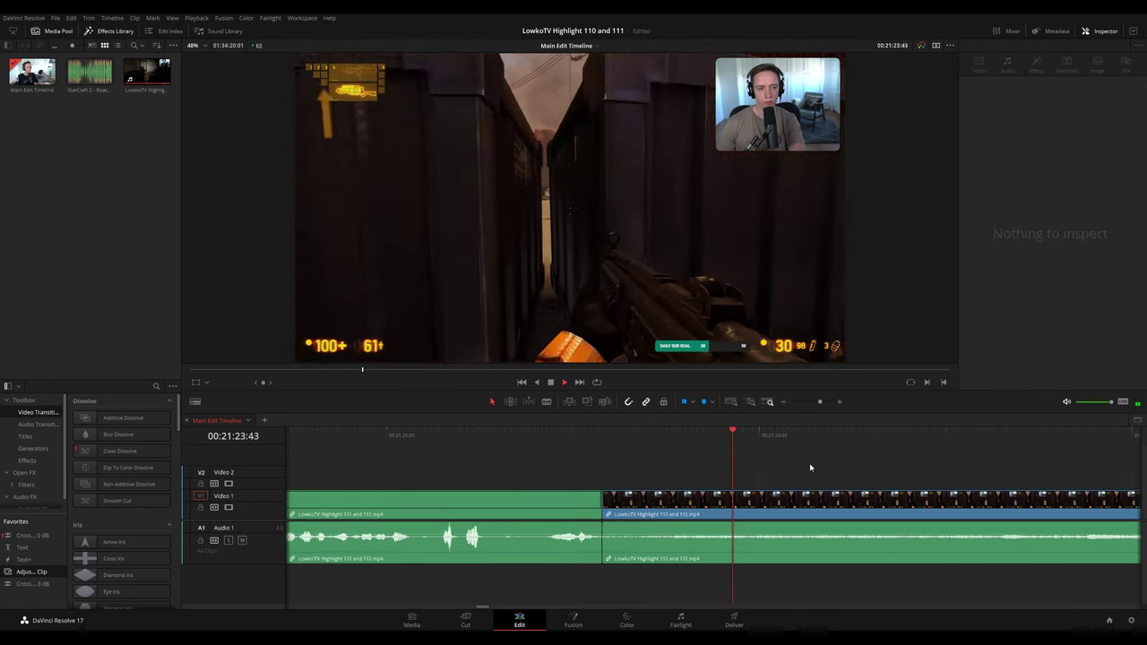
scroll(812, 466, down, 4)
drag(815, 468, 585, 454)
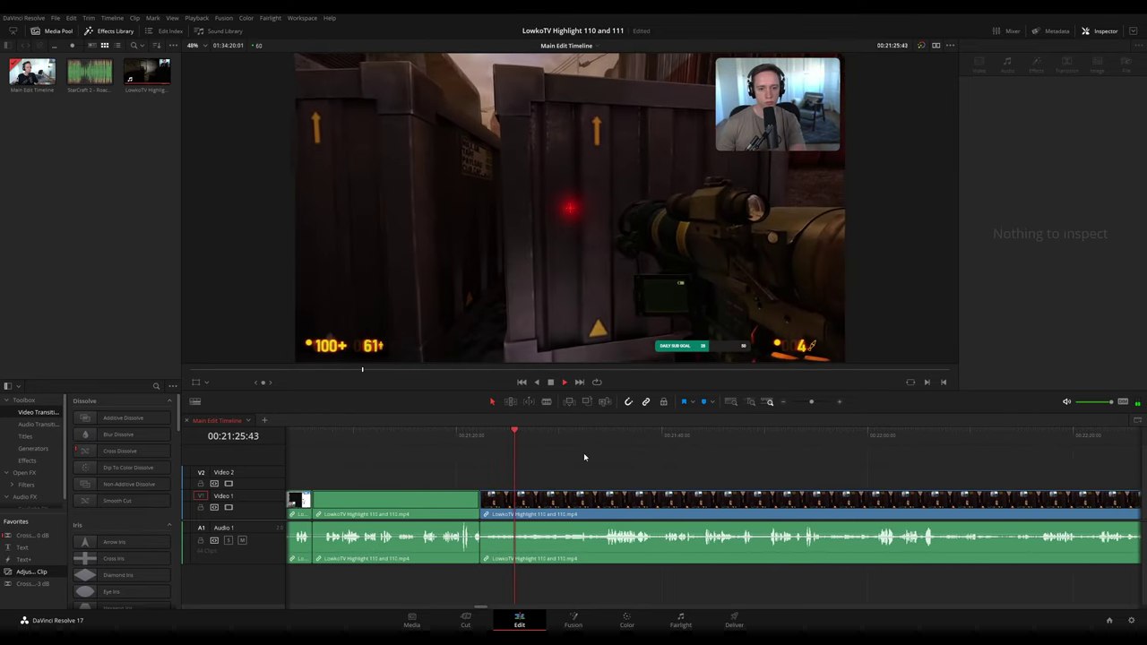
key(space)
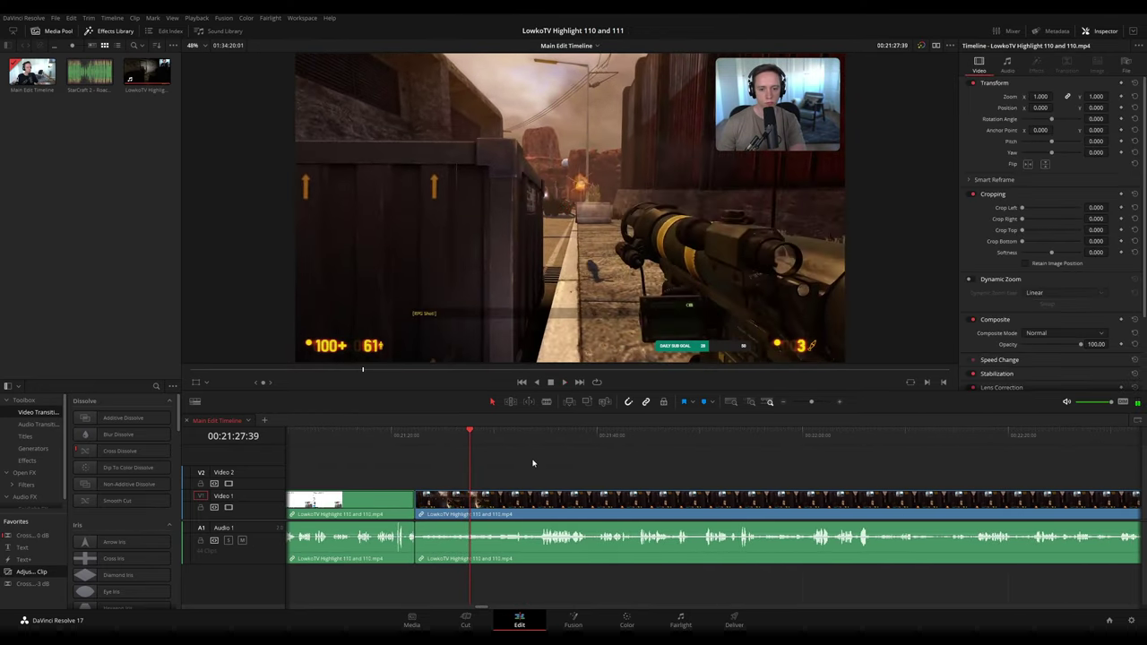
key(space)
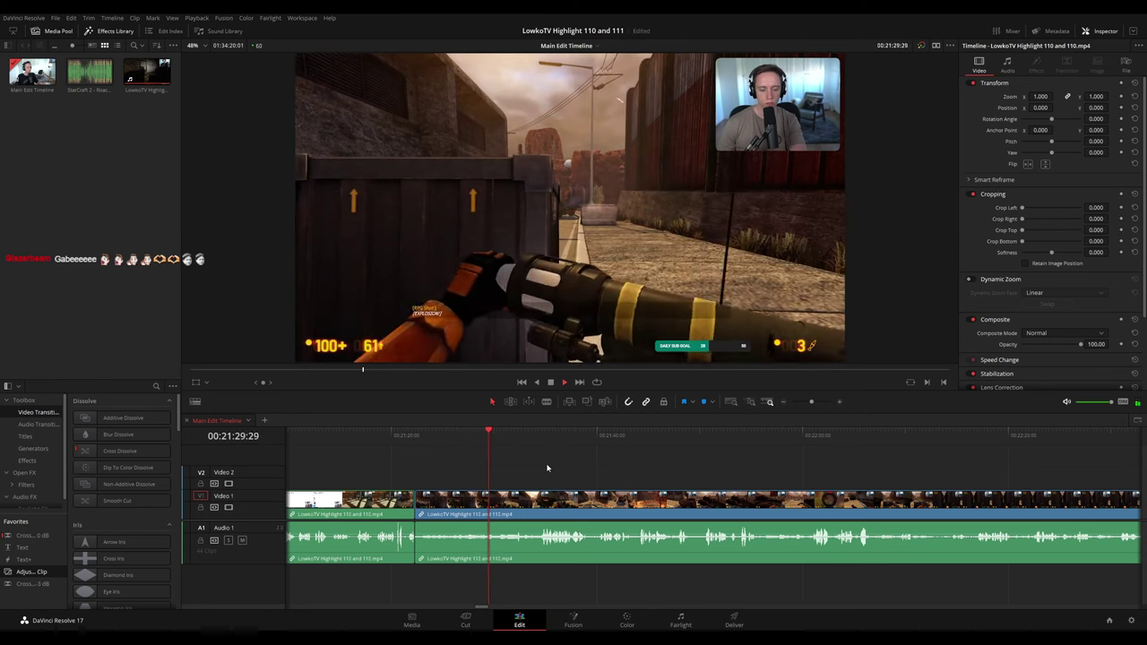
key(space)
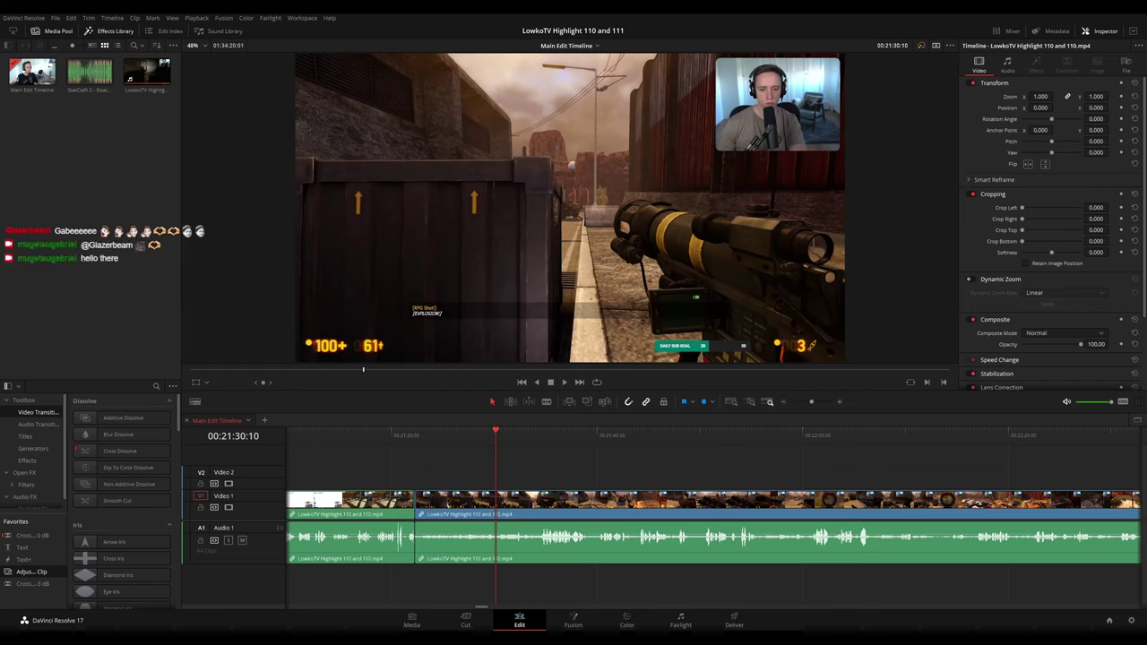
key(space)
key(space)
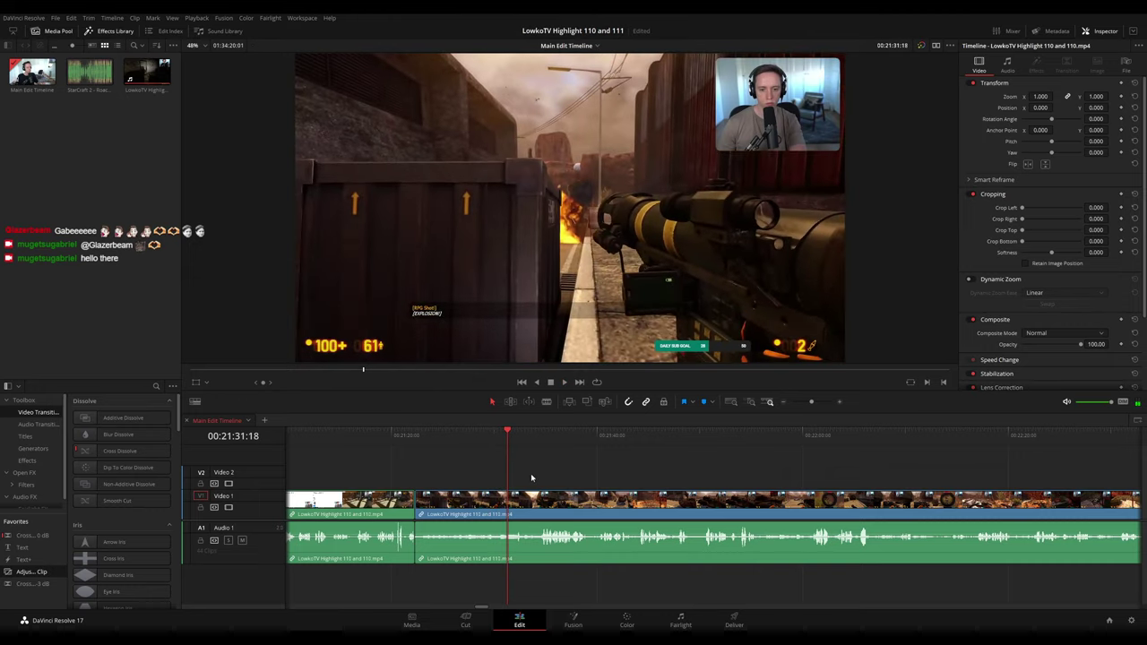
- Show the whole timeline, check where the last clip ends and return to the last edit point at 00:21:22:19
scroll(561, 480, down, 4)
scroll(562, 480, down, 7)
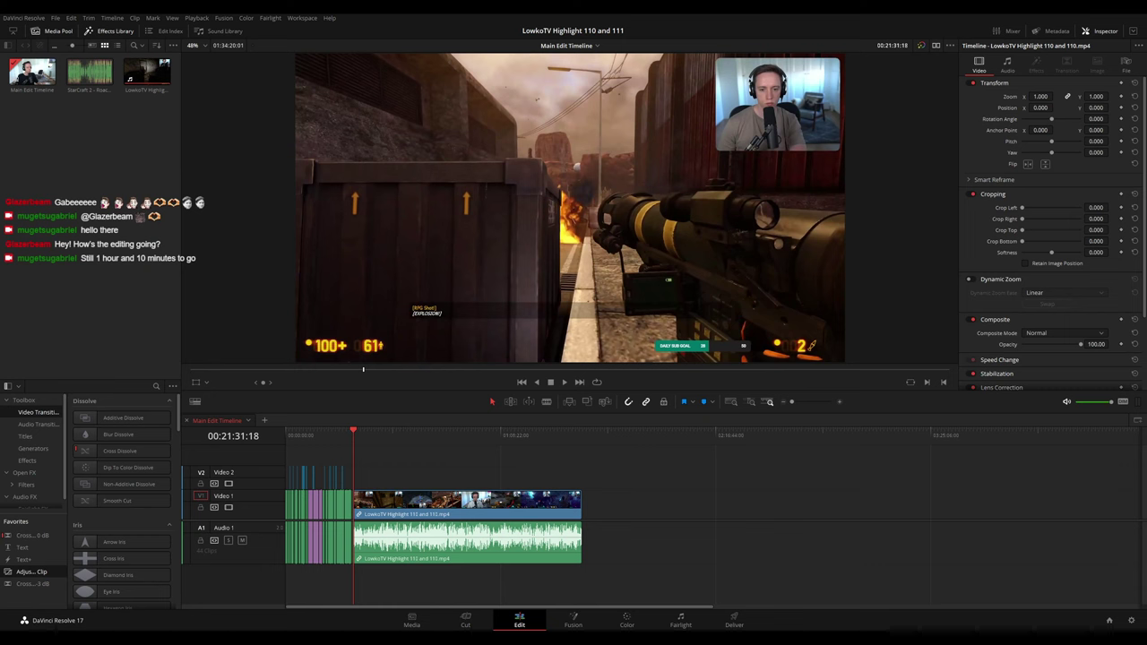
click(580, 437)
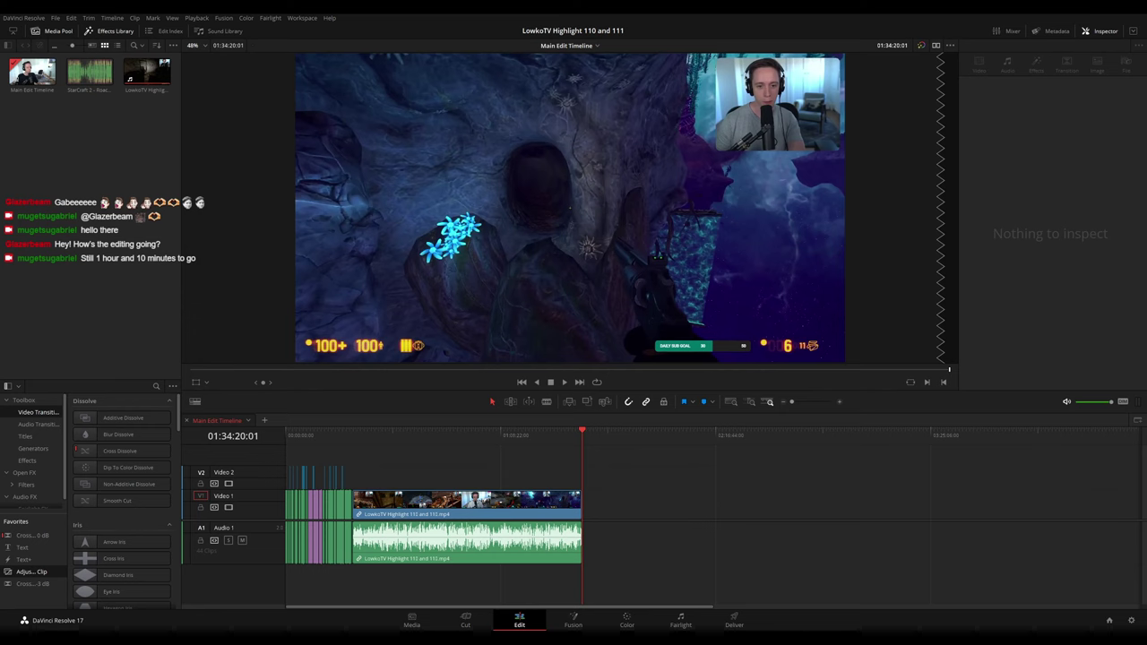
key(Up)
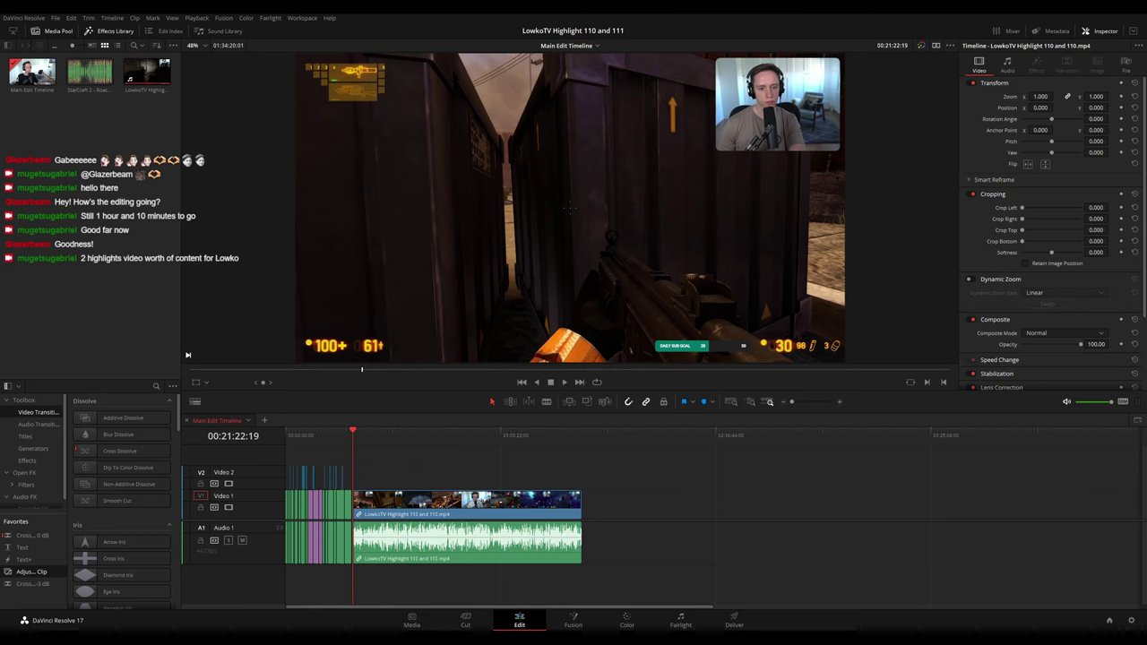
- Play the Black Mesa gameplay from 00:21:22:19 to about 00:21:52, checking for dead moments and places to zoom
key(space)
scroll(450, 499, up, 10)
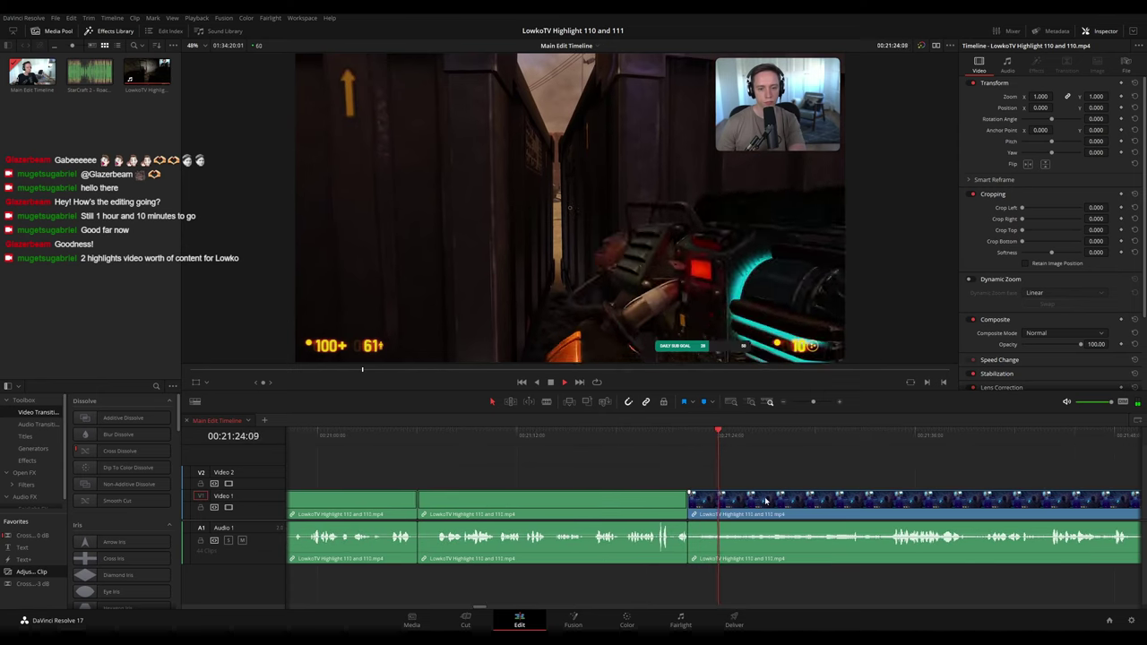
drag(771, 500, 453, 449)
drag(534, 471, 464, 467)
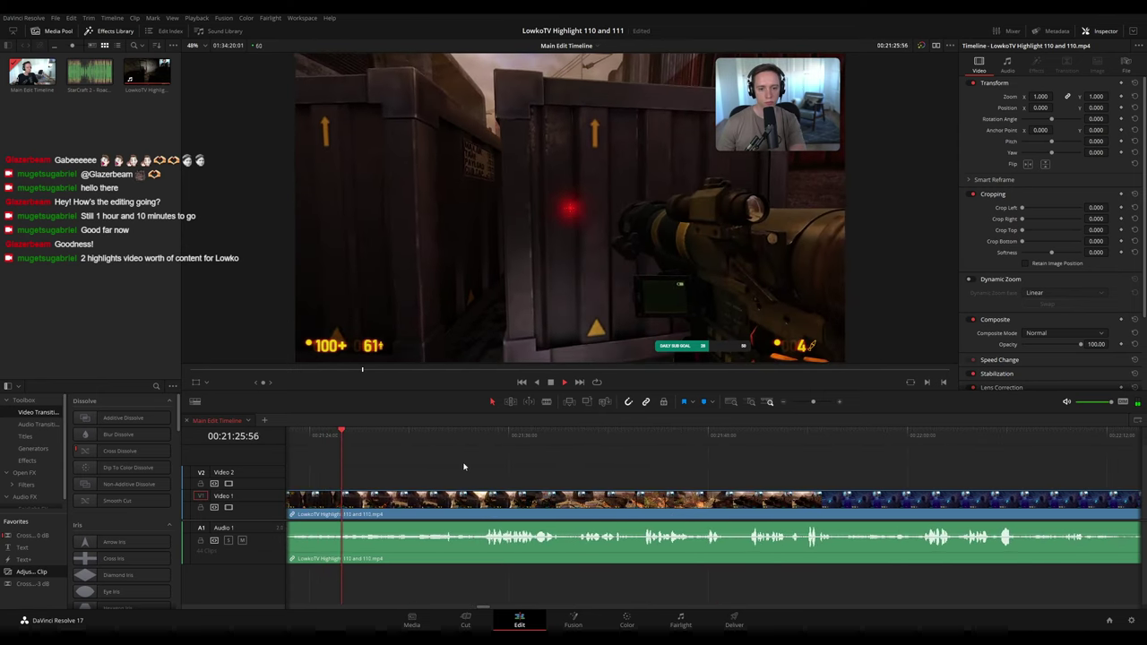
scroll(453, 464, right, 1)
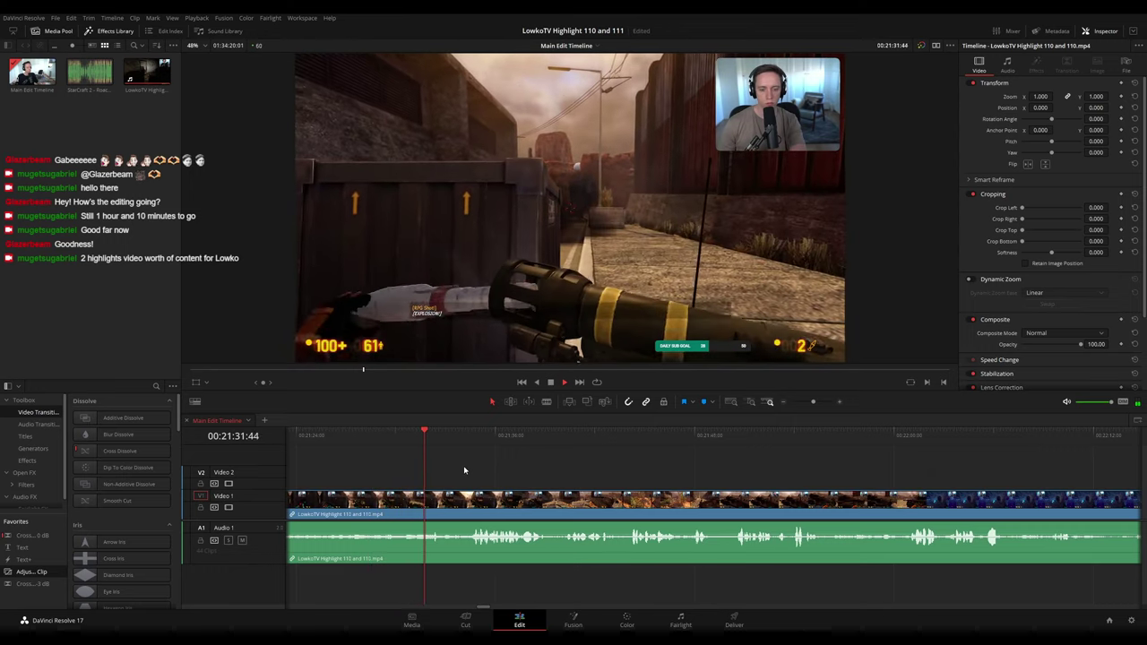
scroll(464, 468, right, 5)
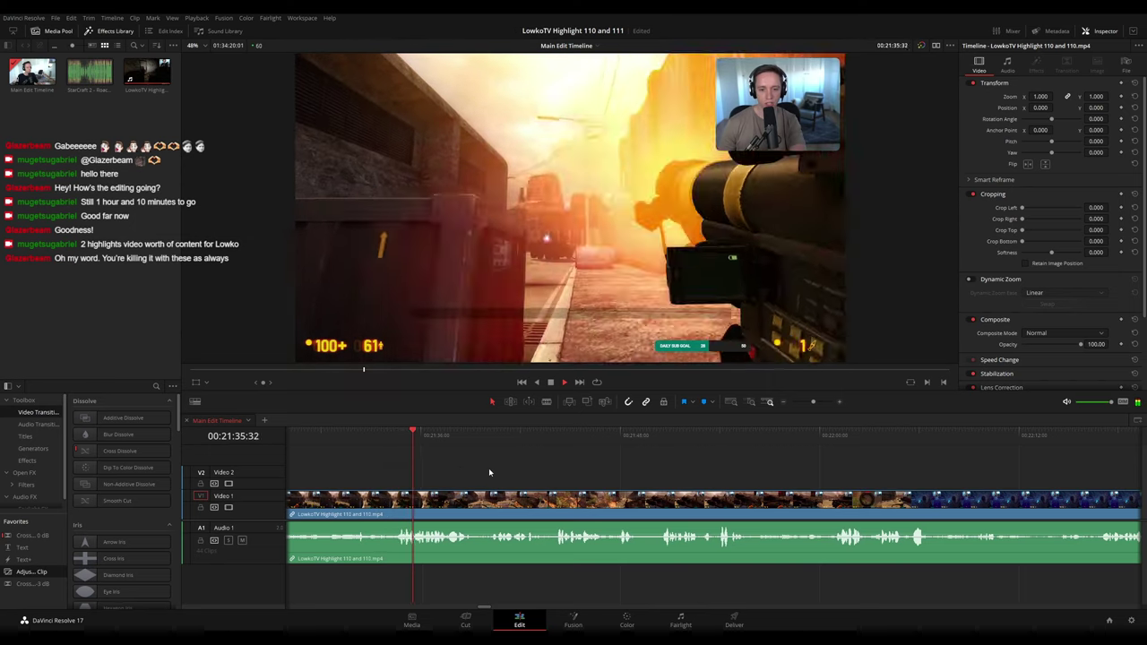
scroll(495, 469, right, 1)
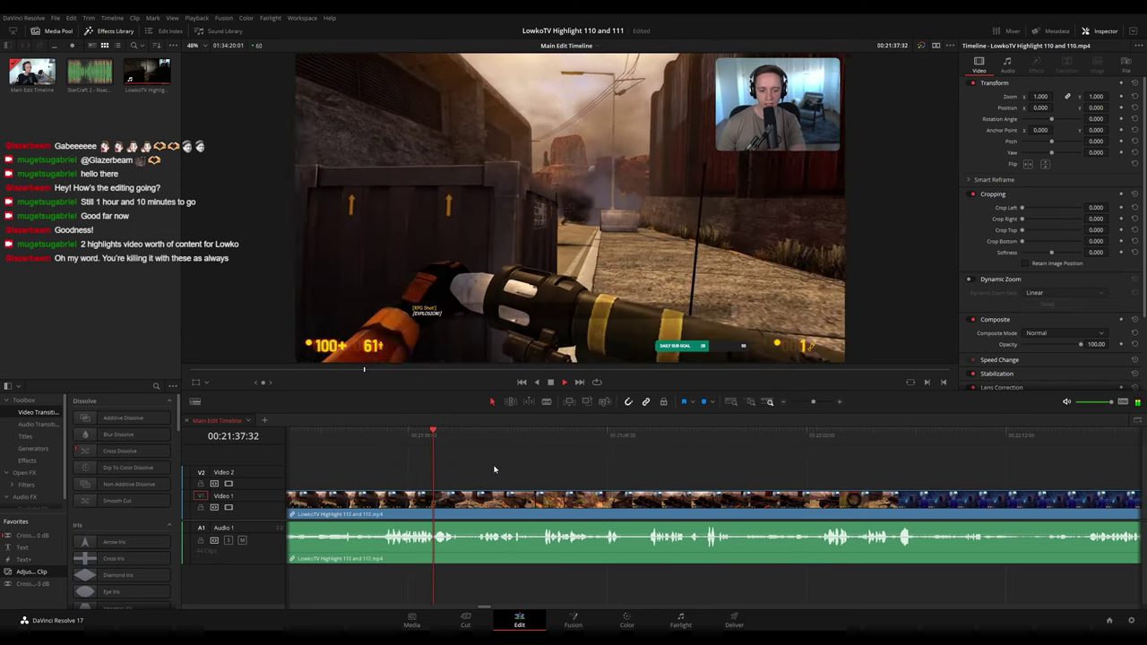
scroll(475, 467, right, 2)
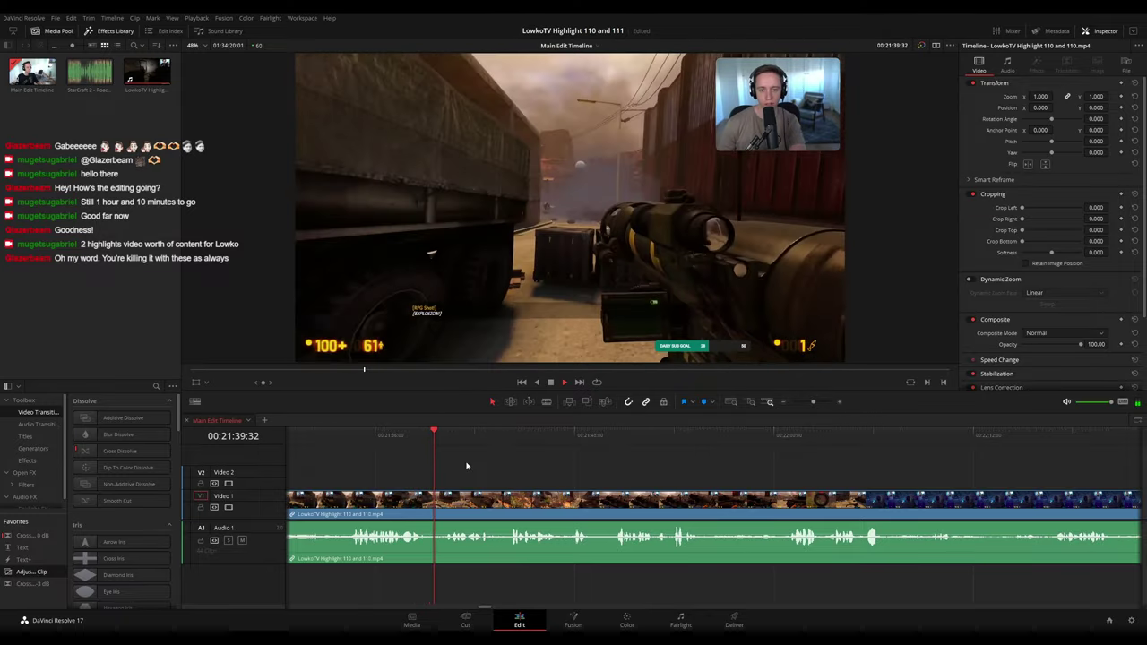
scroll(431, 454, right, 4)
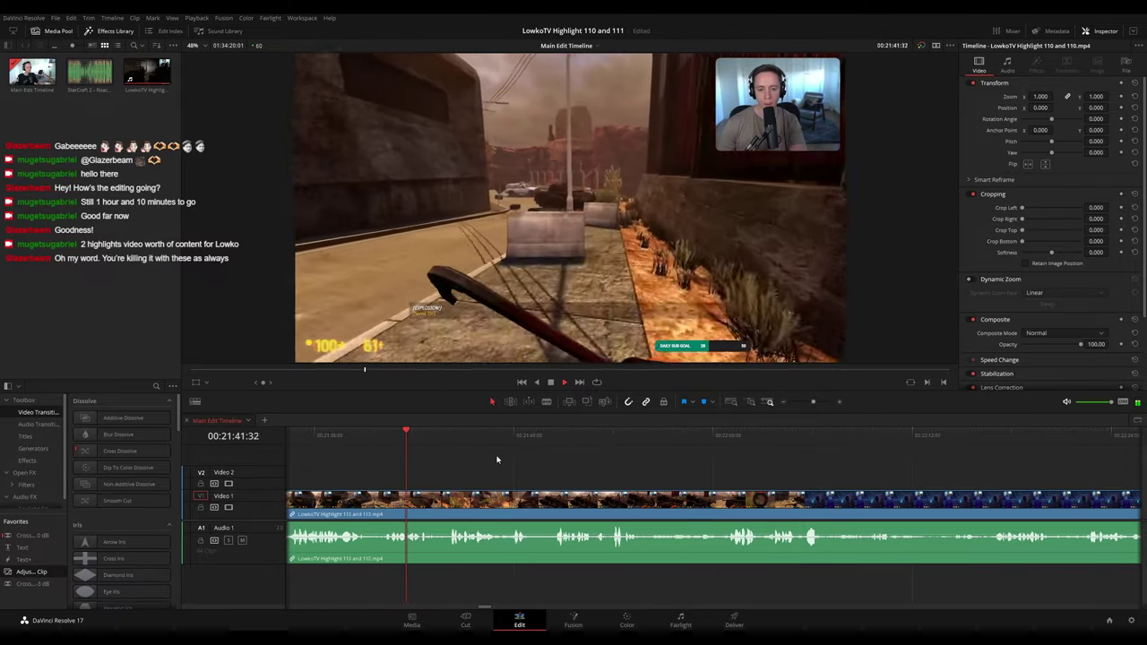
scroll(497, 460, right, 2)
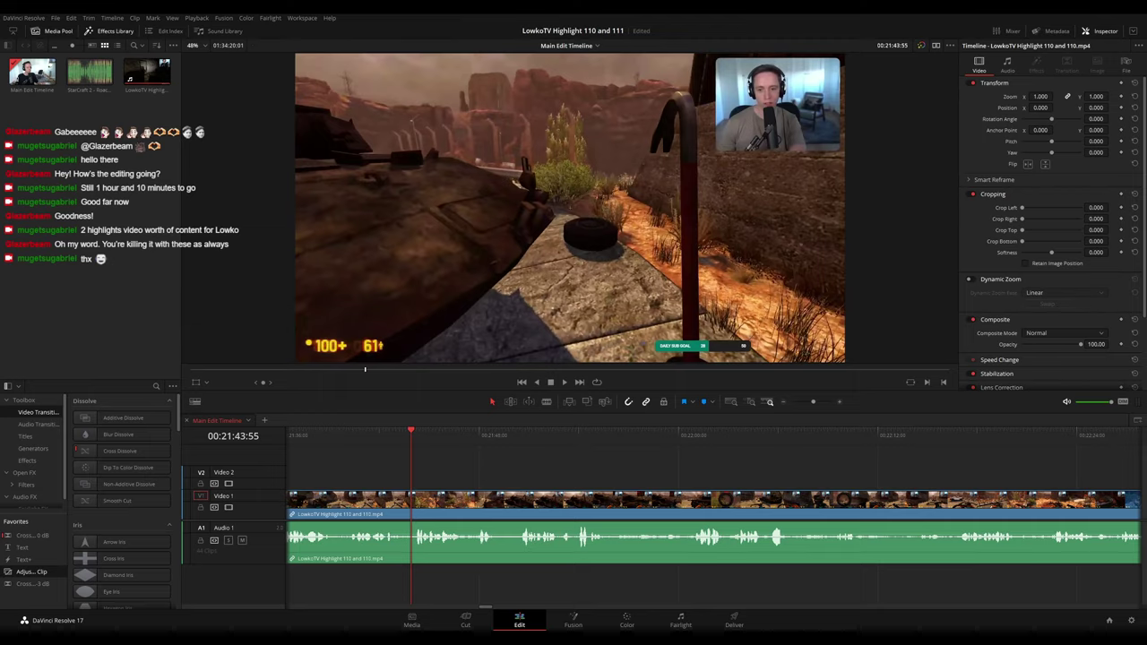
key(space)
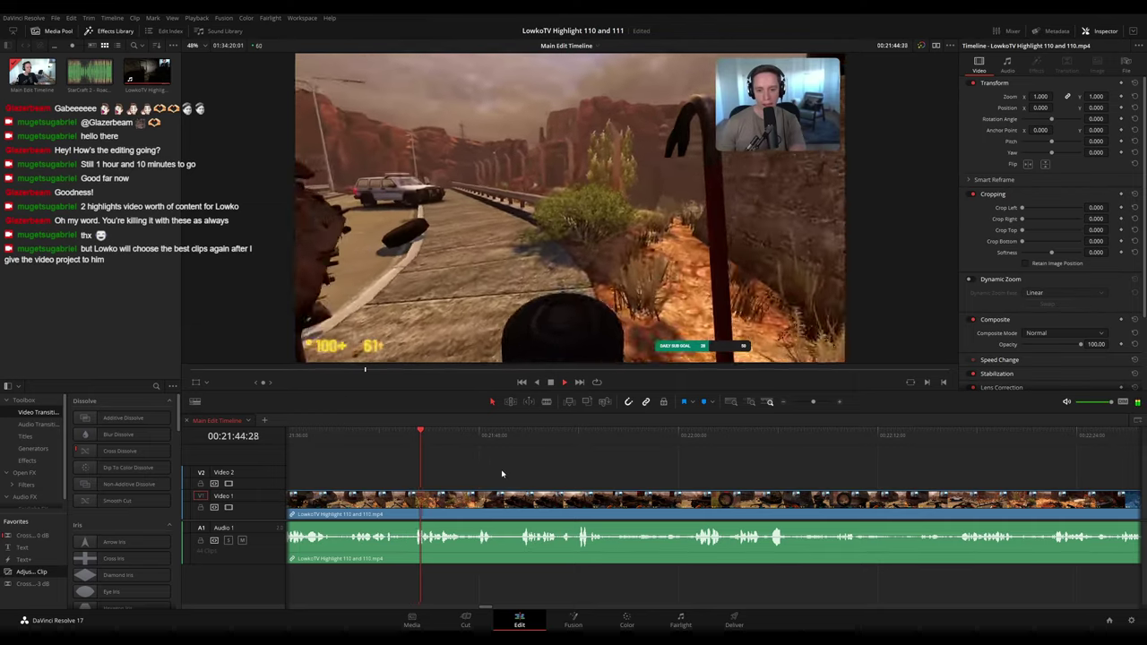
drag(498, 471, 466, 467)
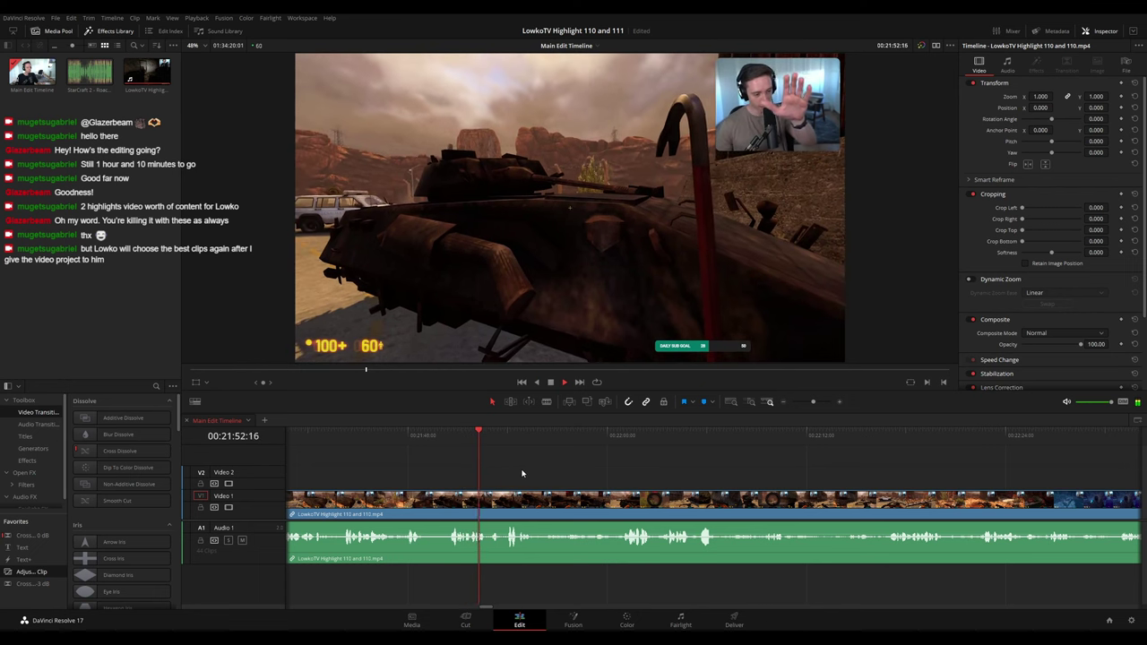
- Replay from 00:21:50:28, place an adjustment clip on Video 2 at 00:21:51:47 and shorten it to about 1.8 seconds
click(447, 439)
drag(448, 442, 450, 442)
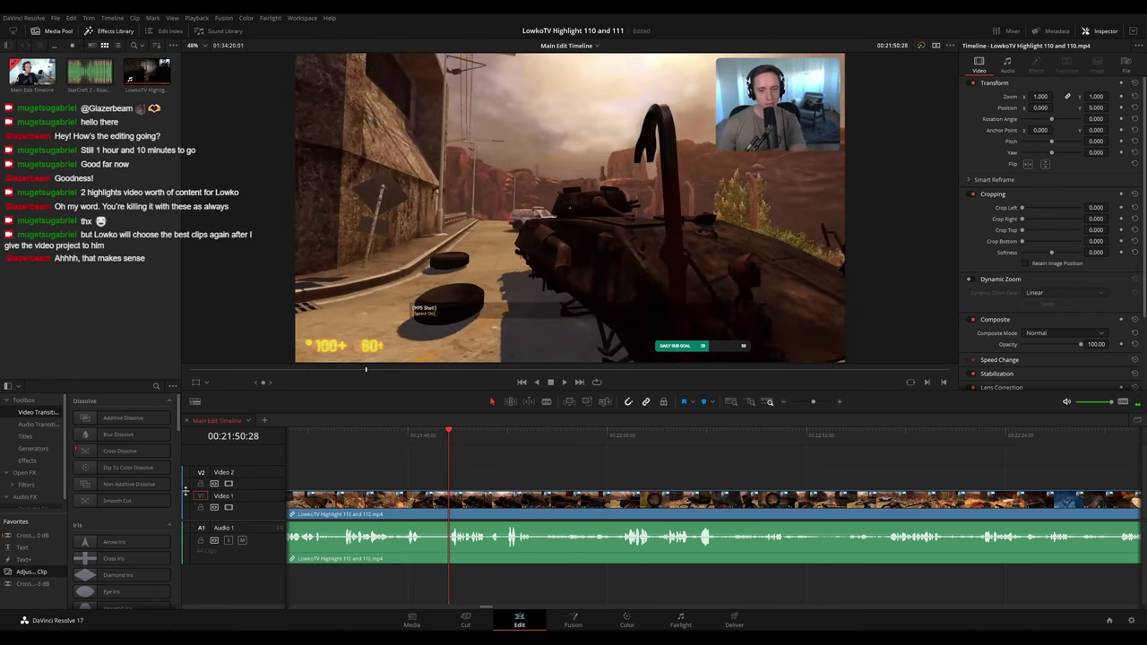
key(space)
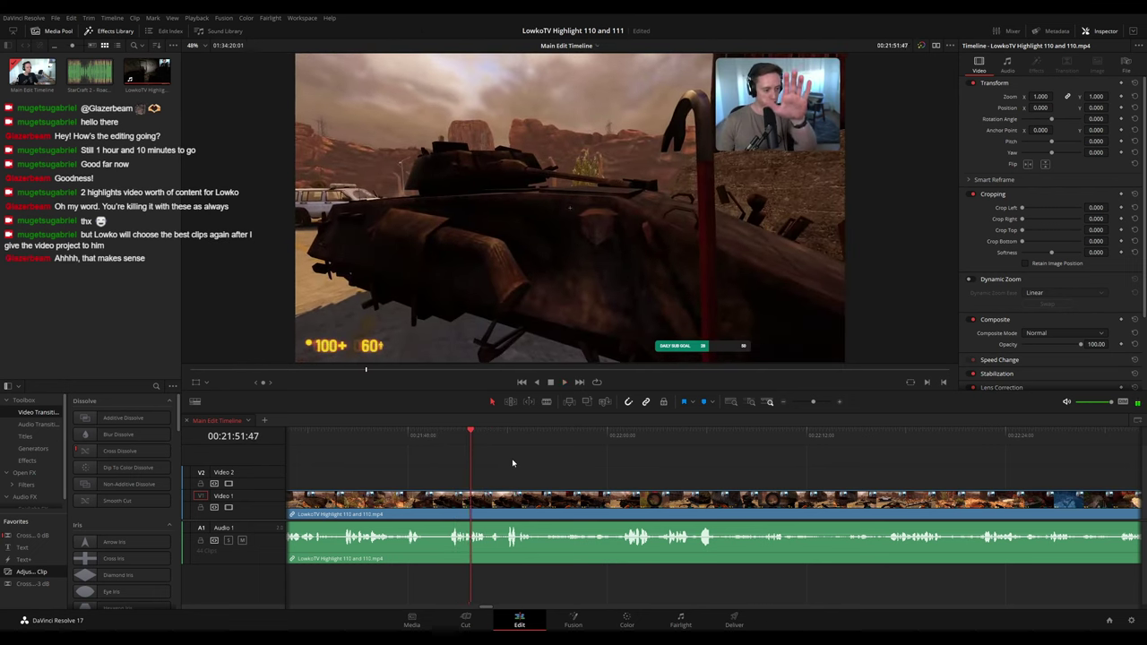
scroll(515, 475, up, 3)
drag(27, 572, 755, 484)
scroll(650, 461, right, 5)
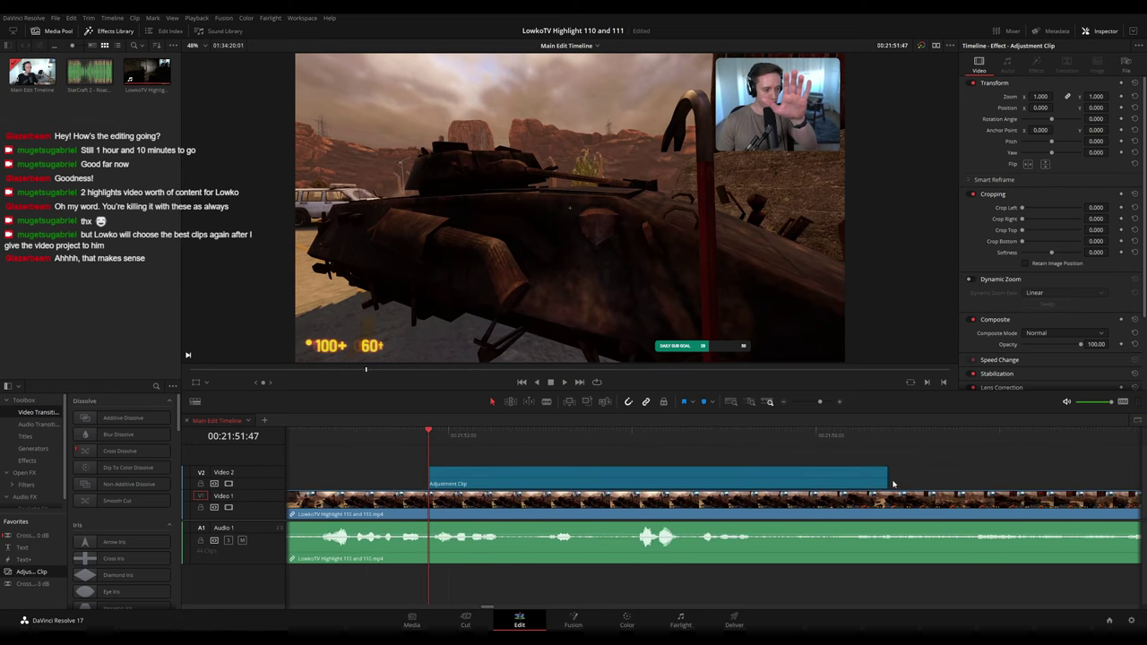
drag(889, 484, 594, 484)
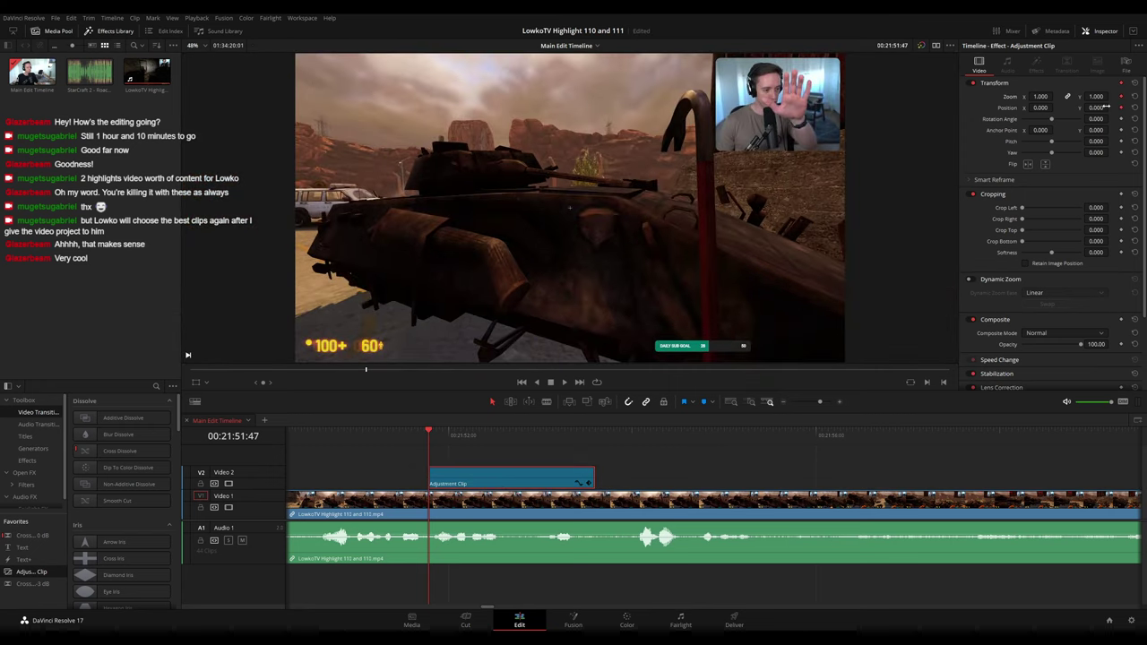
- Expand the adjustment clip's keyframe tracks and move the clip later so it starts at 00:21:52:11
click(580, 484)
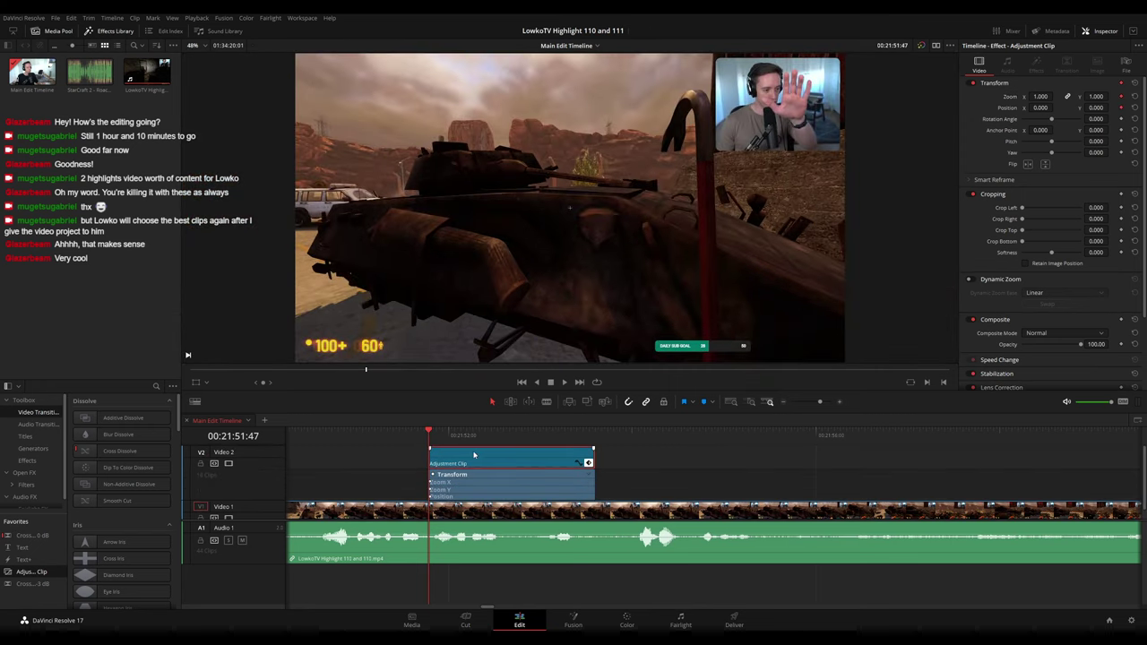
key(space)
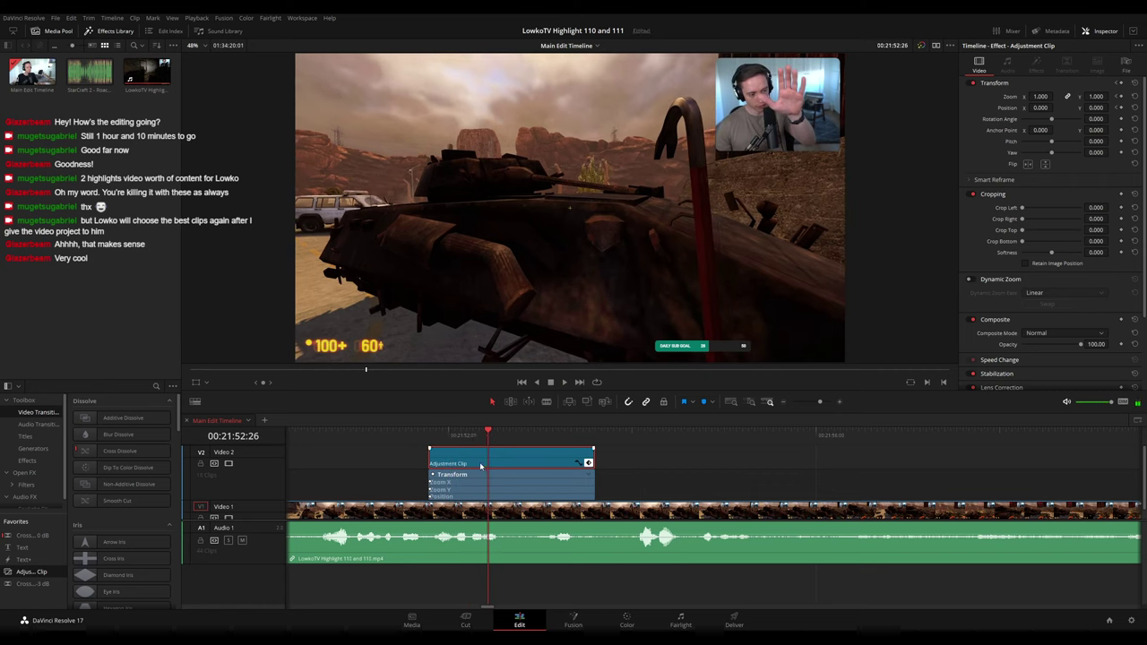
mouse_move(480, 466)
mouse_down()
mouse_move(517, 465)
mouse_move(482, 447)
mouse_up()
click(470, 436)
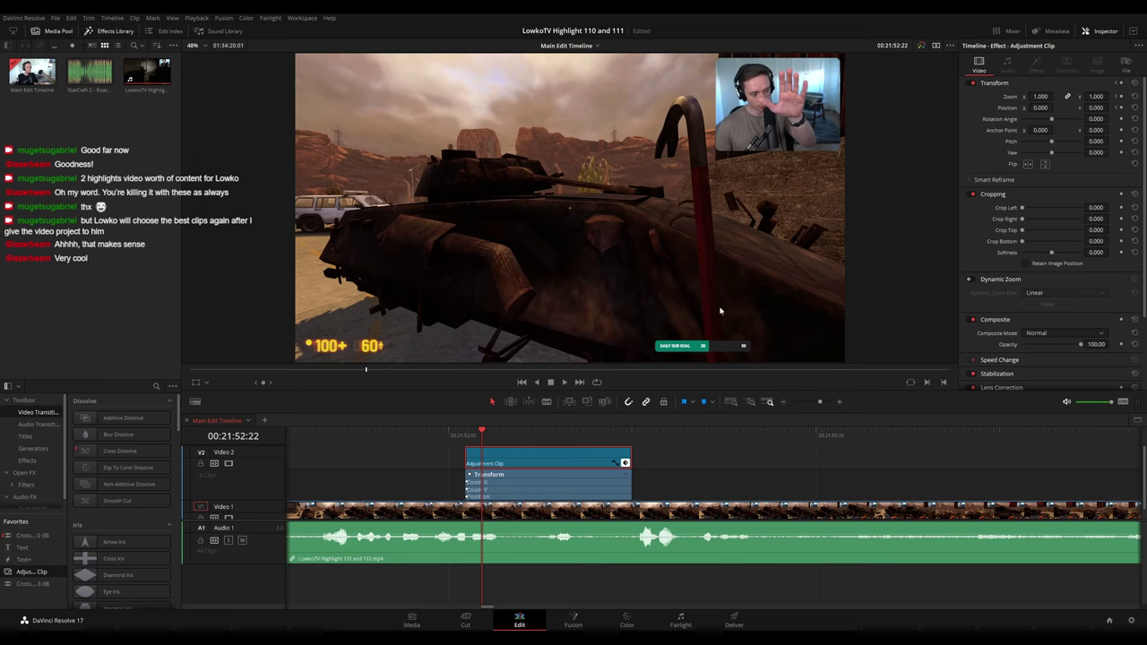
- At 00:21:52:22, keyframe the adjustment clip to zoom 2.560 and position X -1968, Y -1099, enlarging the webcam, and preview the animation
drag(1040, 96, 1111, 107)
drag(1112, 108, 1089, 119)
click(465, 437)
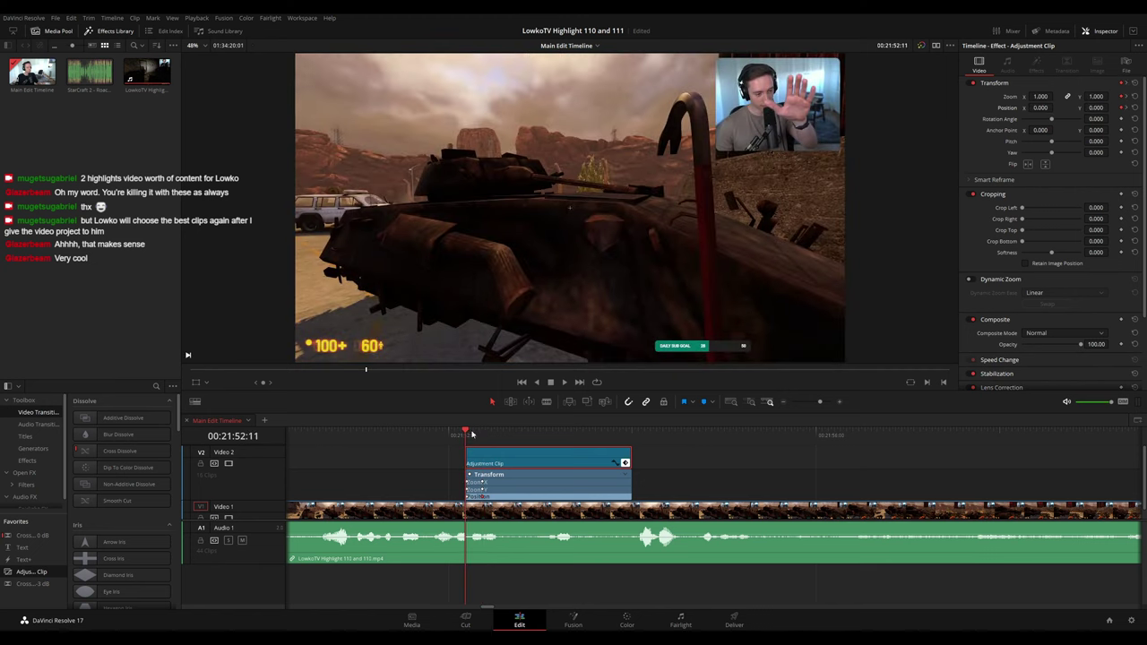
key(space)
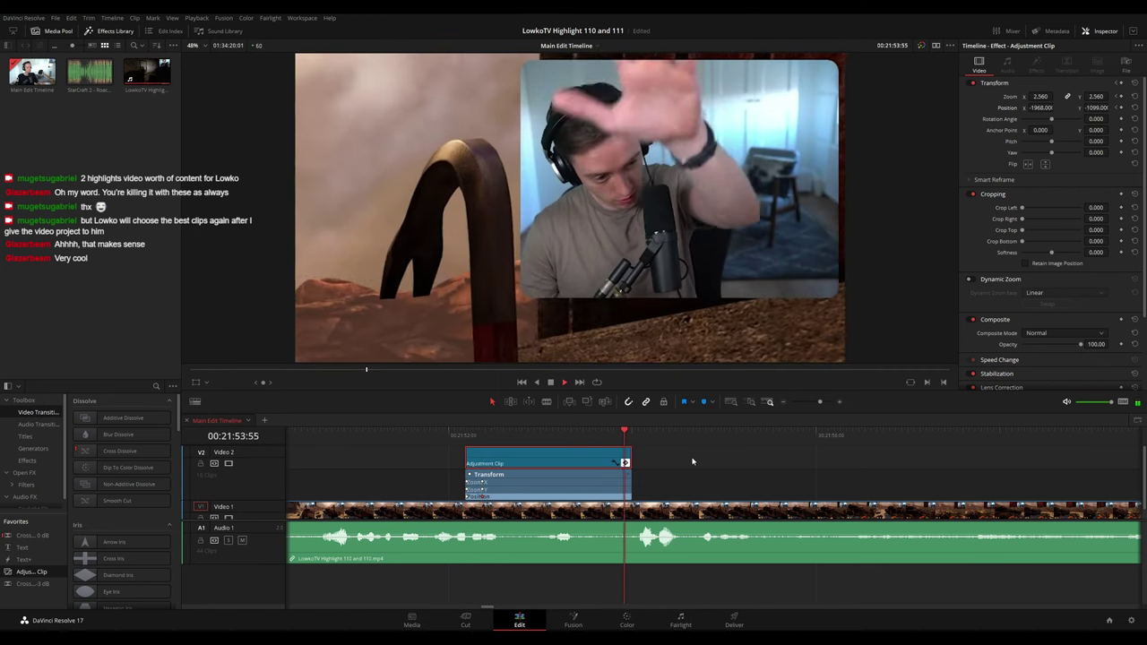
- Extend the end of the adjustment clip to about 00:21:54:42 and play through the result
drag(632, 458, 689, 466)
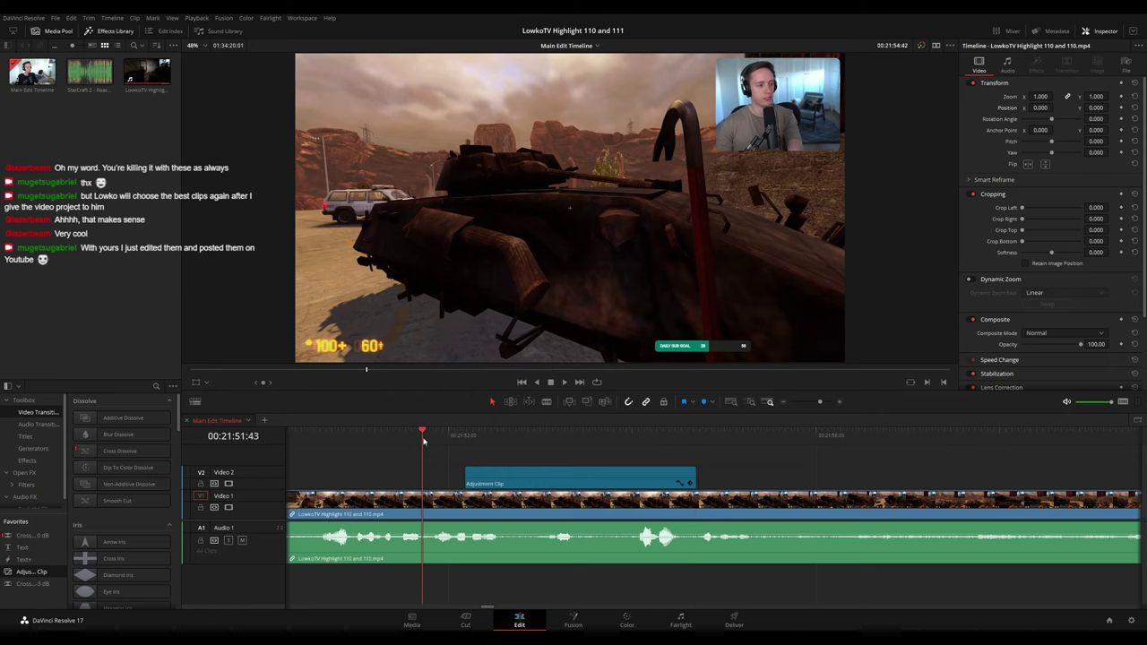
key(space)
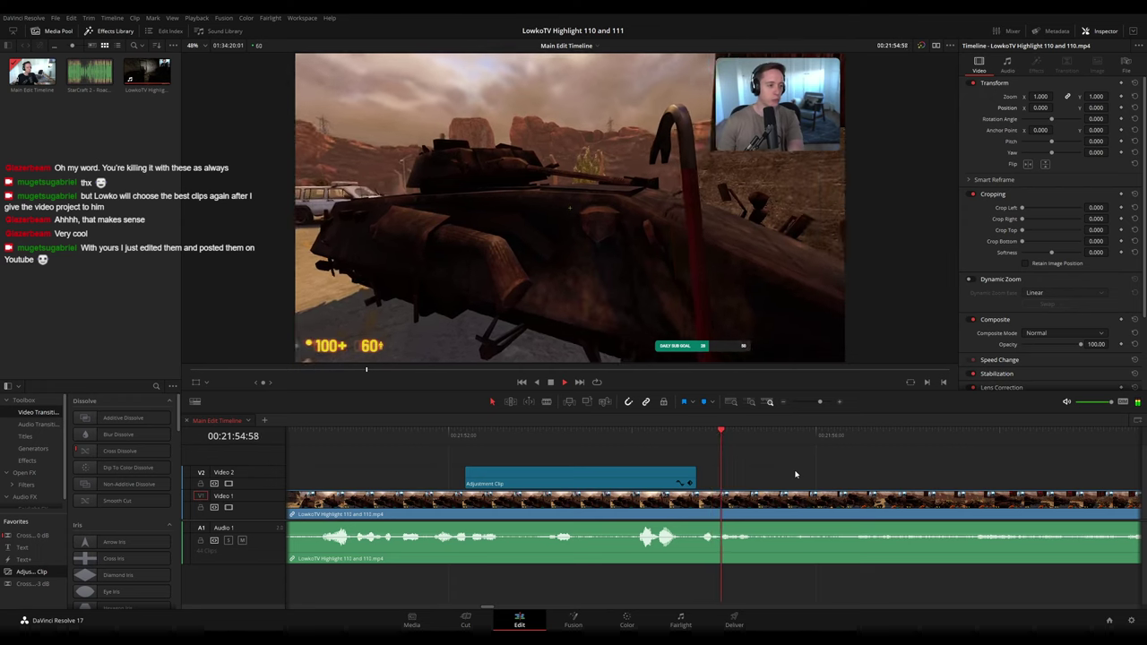
scroll(814, 484, up, 3)
scroll(813, 484, down, 5)
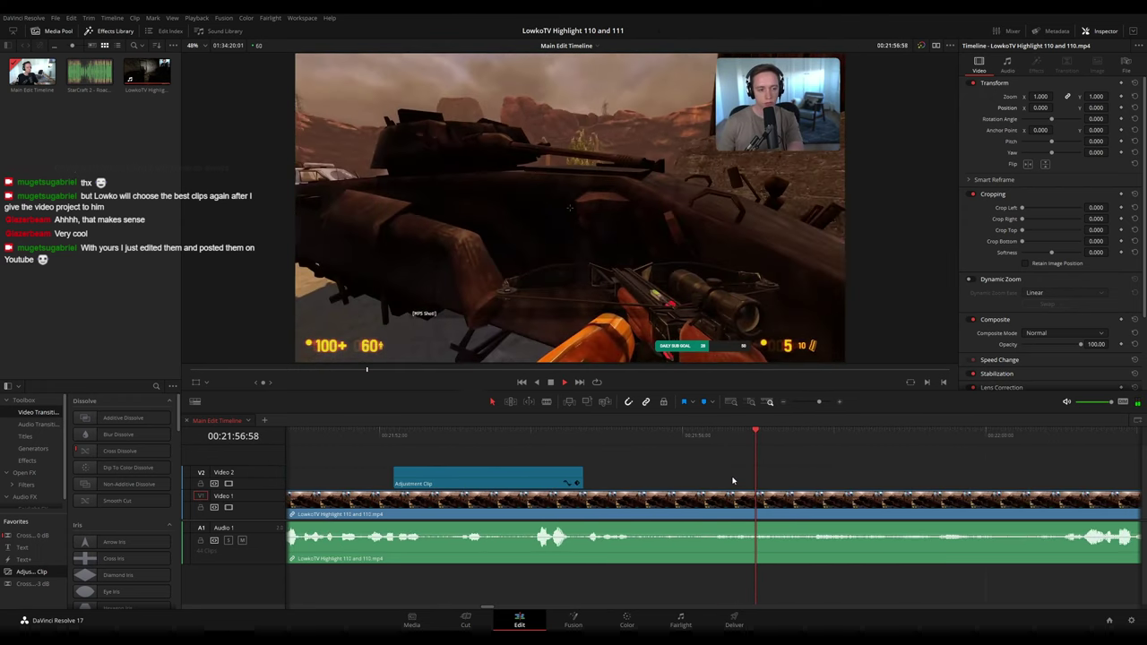
- Split the main clip at 00:21:55:33 and again slightly later, and ripple-delete the short section between the two cuts
click(607, 434)
key(space)
key(b)
click(649, 501)
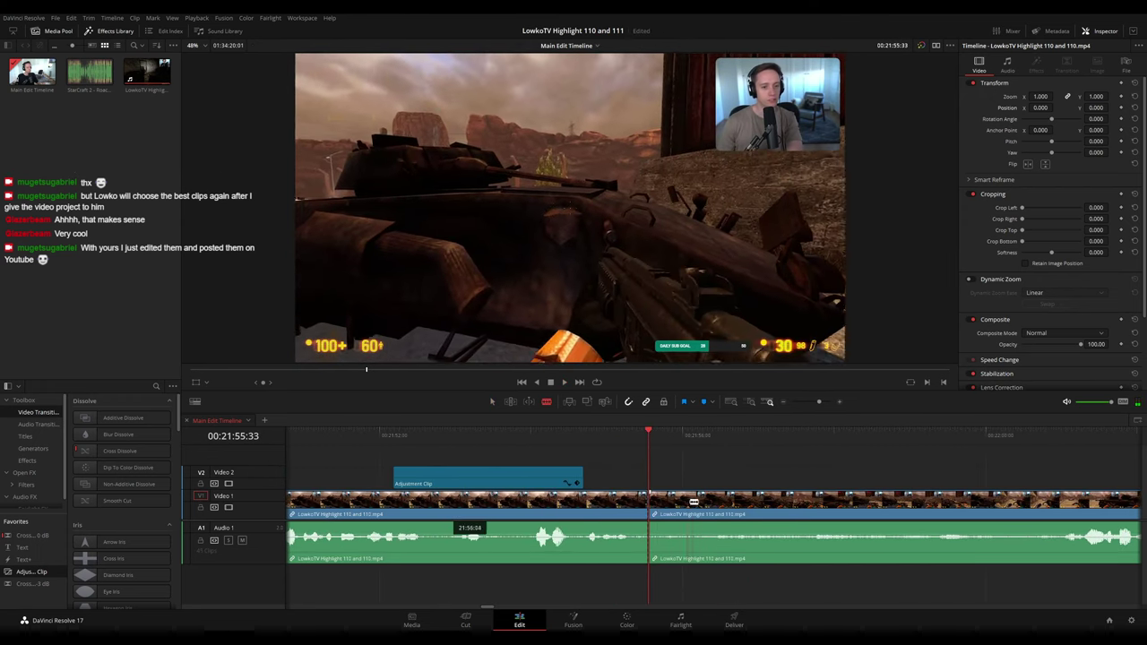
click(707, 504)
key(a)
key(Delete)
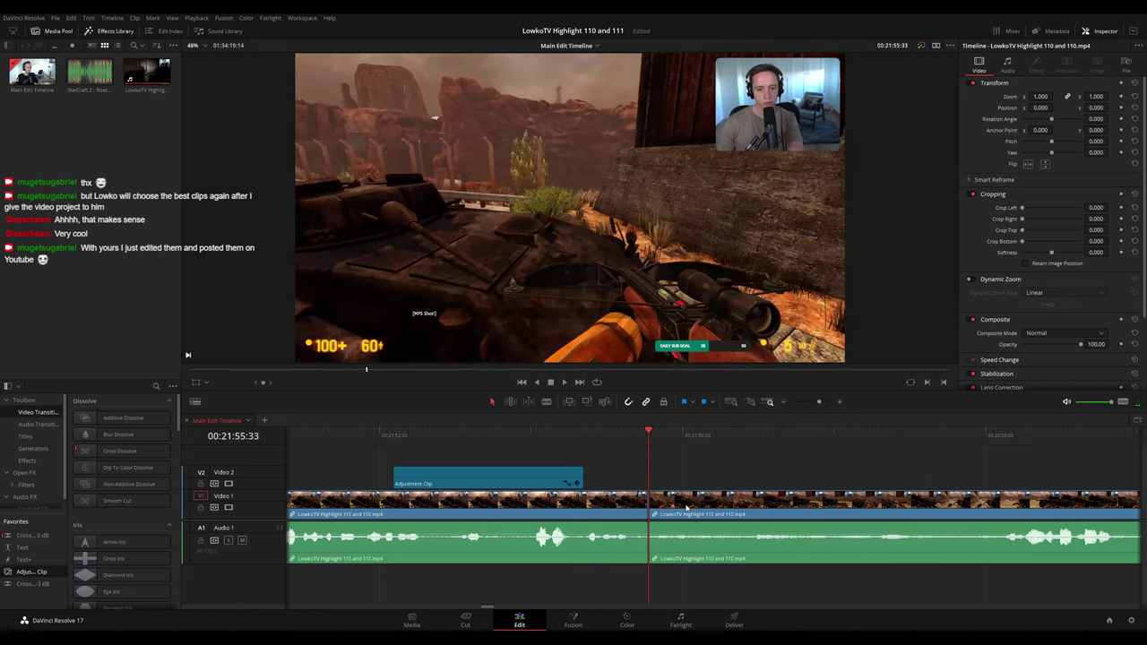
- Add a 0 dB cross fade at the audio cut at 00:21:55:33, check the join, and color the clip before it orange
drag(31, 538, 654, 547)
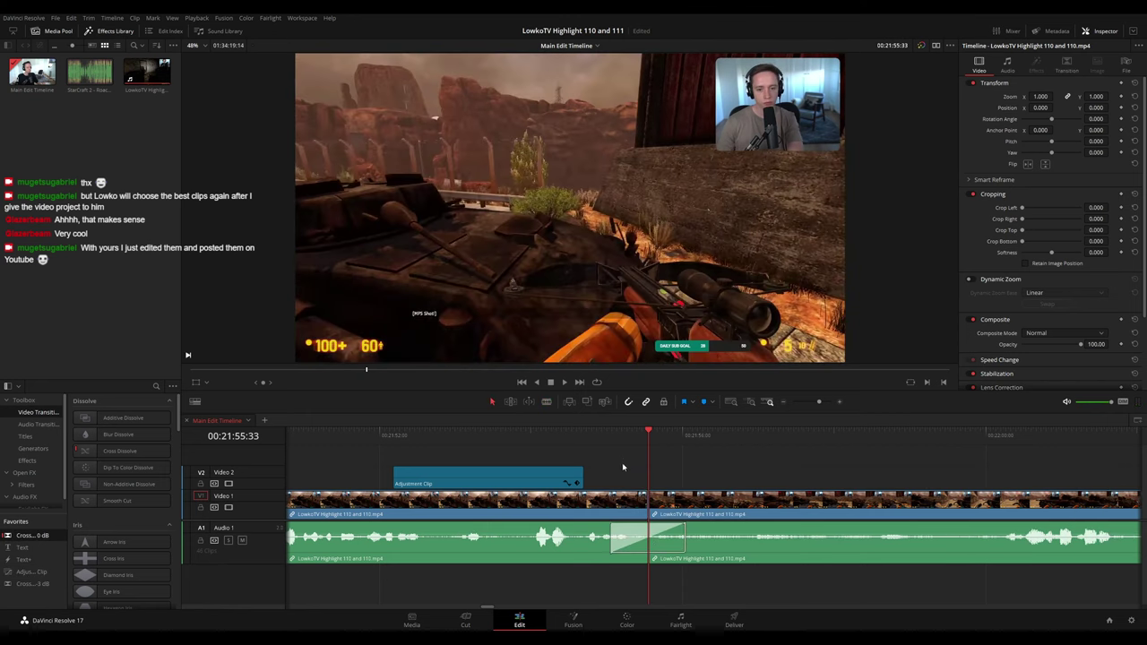
click(586, 438)
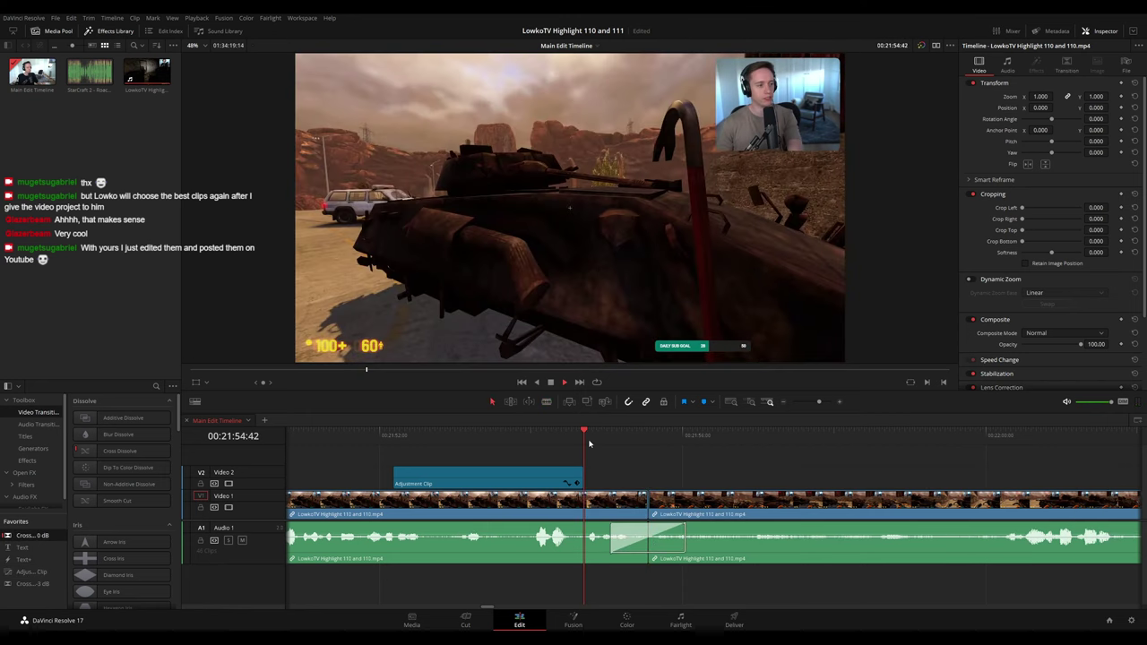
key(space)
key(space)
click(532, 508)
key(F1)
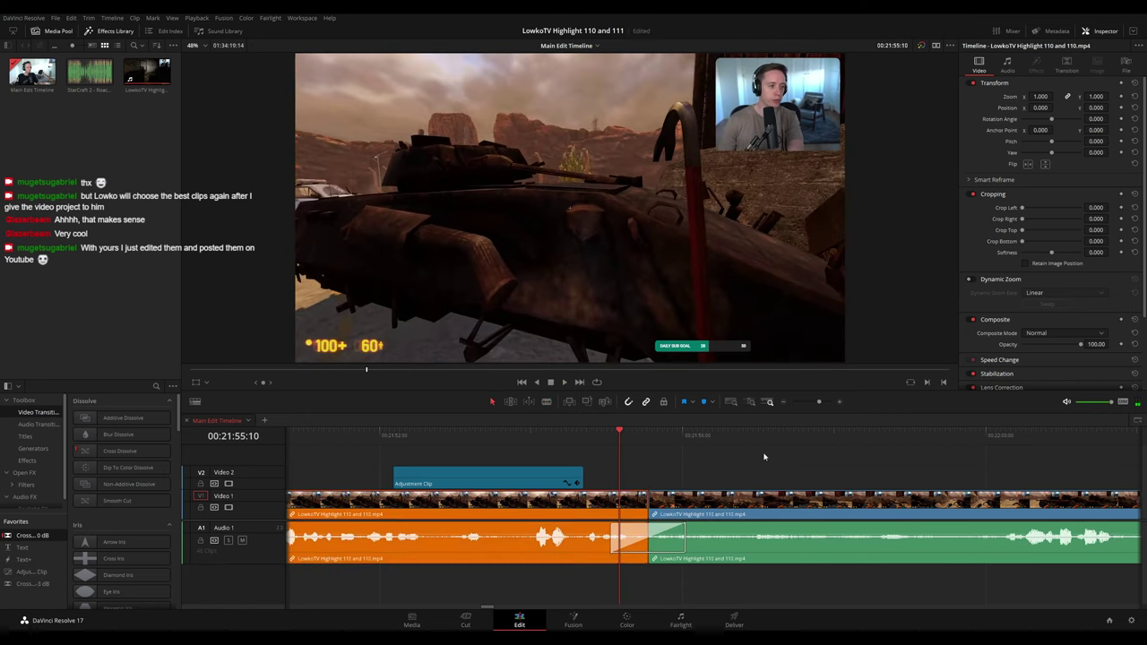
- Play through the gameplay footage from about 00:21:55 to 00:22:18 to find the next section to cut
scroll(716, 478, down, 8)
scroll(771, 471, up, 6)
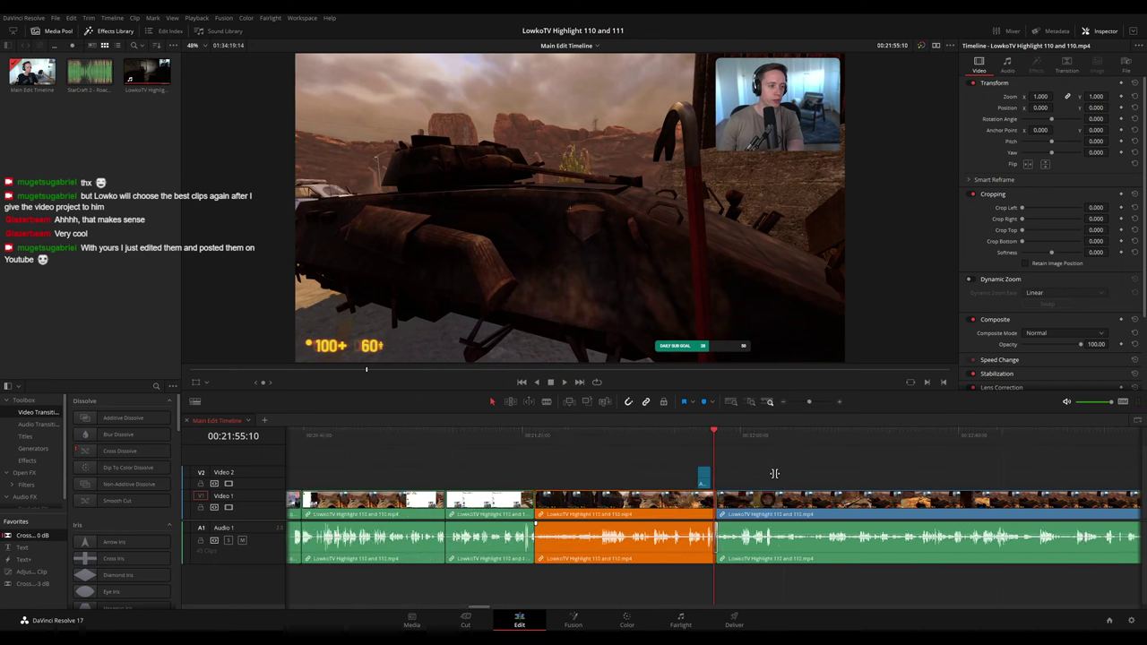
scroll(777, 473, up, 1)
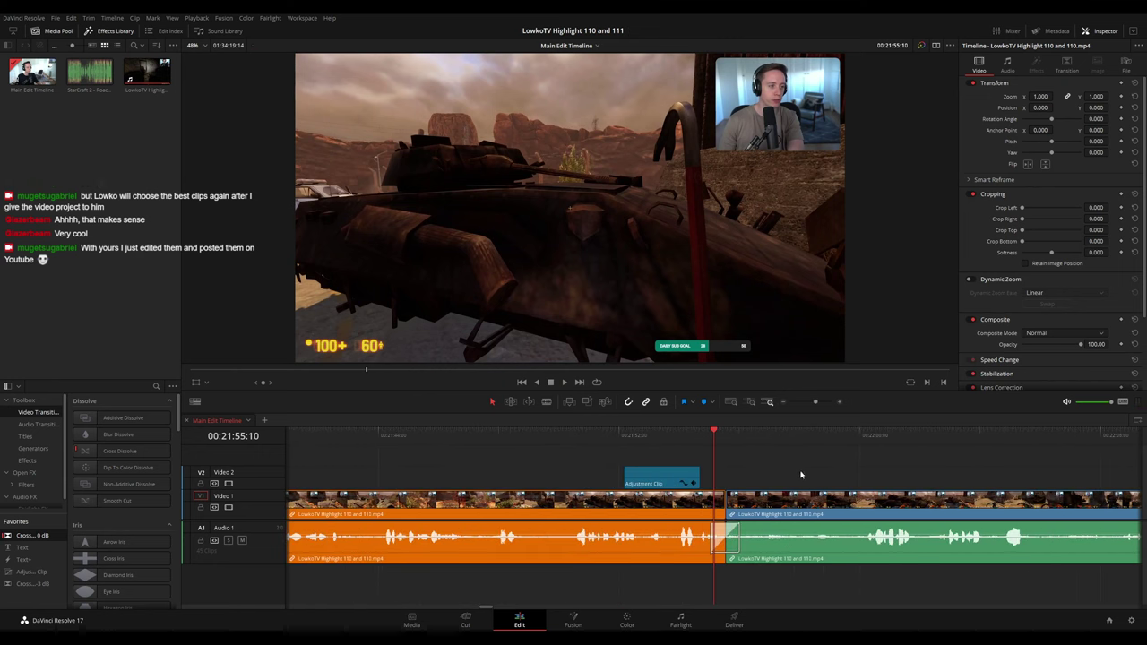
drag(802, 475, 571, 453)
scroll(555, 465, right, 2)
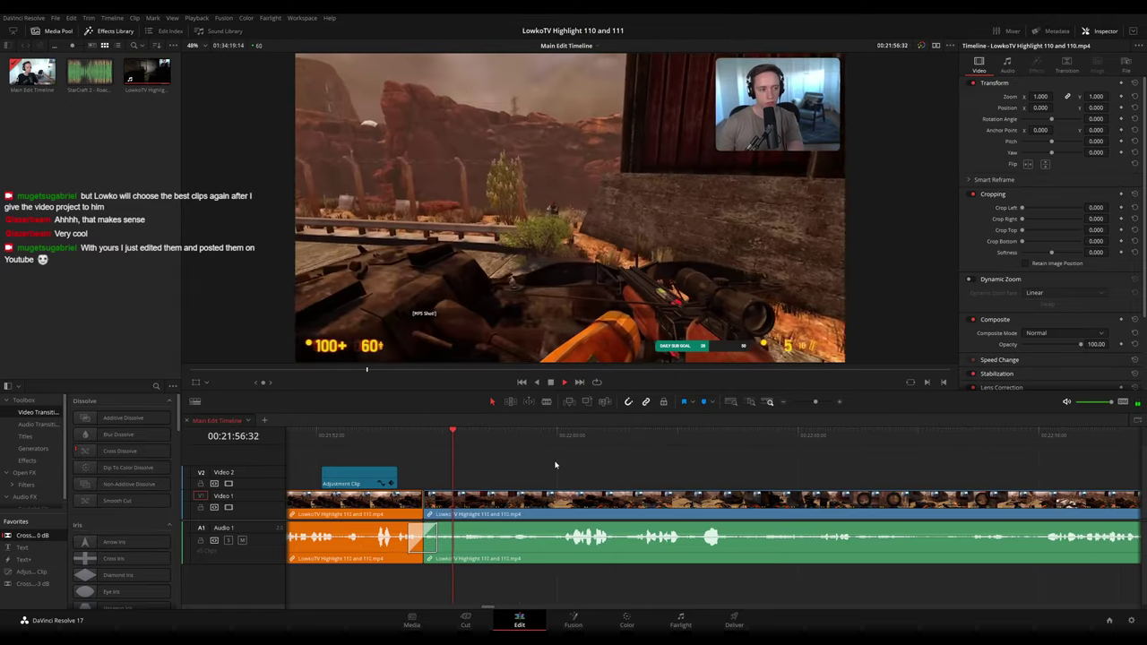
scroll(599, 470, right, 1)
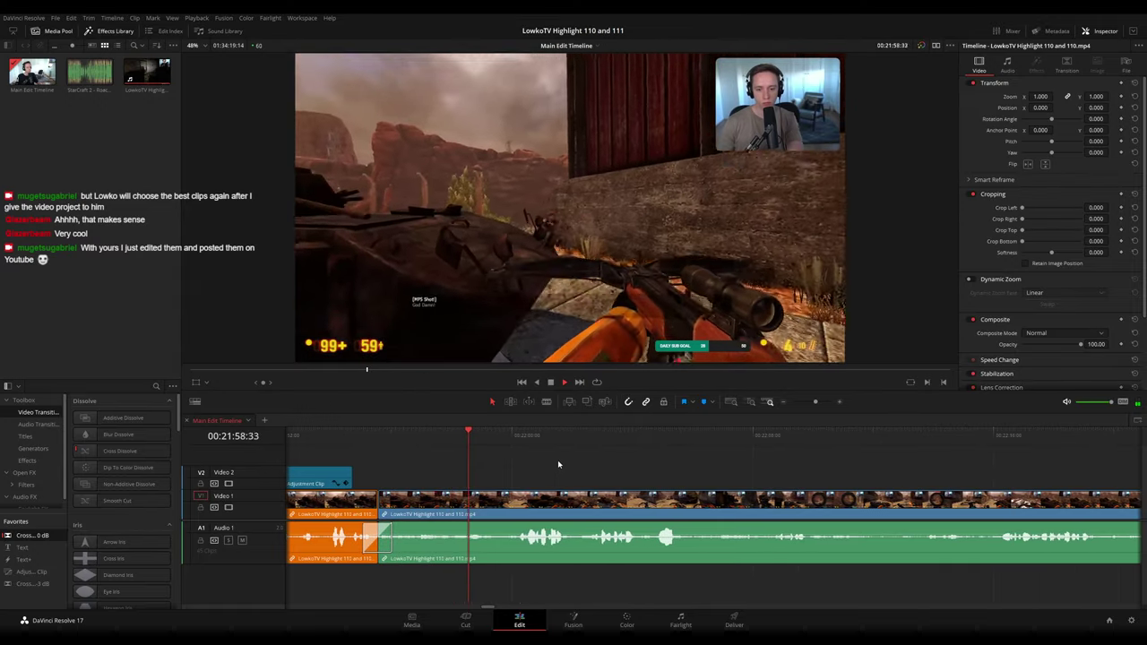
scroll(581, 467, right, 1)
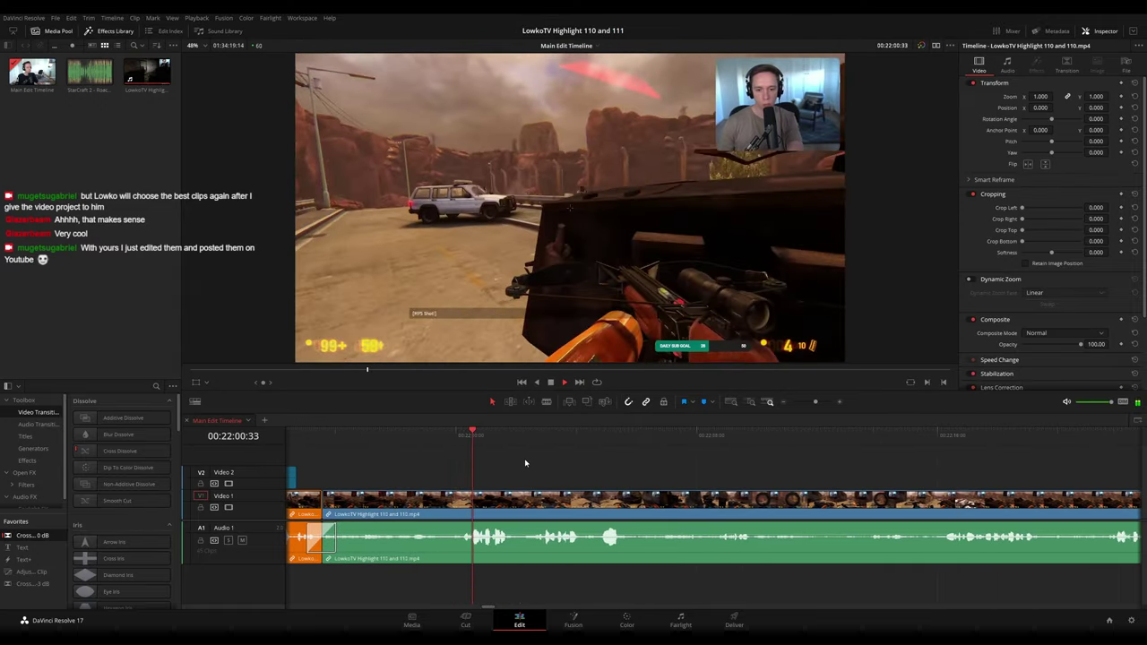
scroll(584, 470, right, 1)
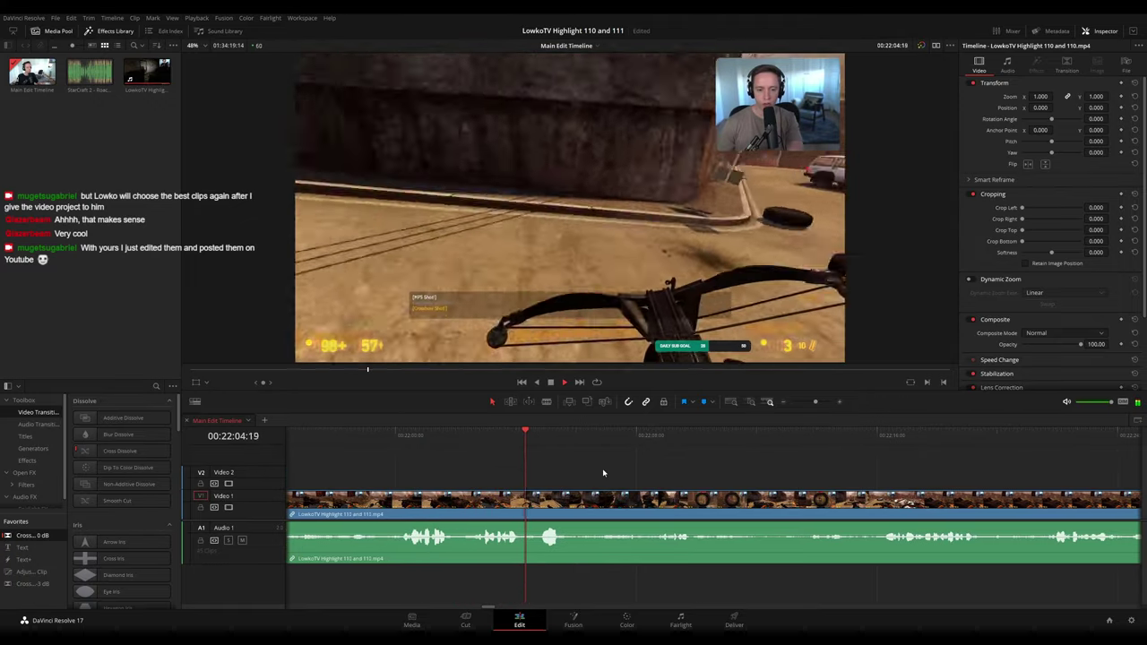
scroll(601, 468, right, 2)
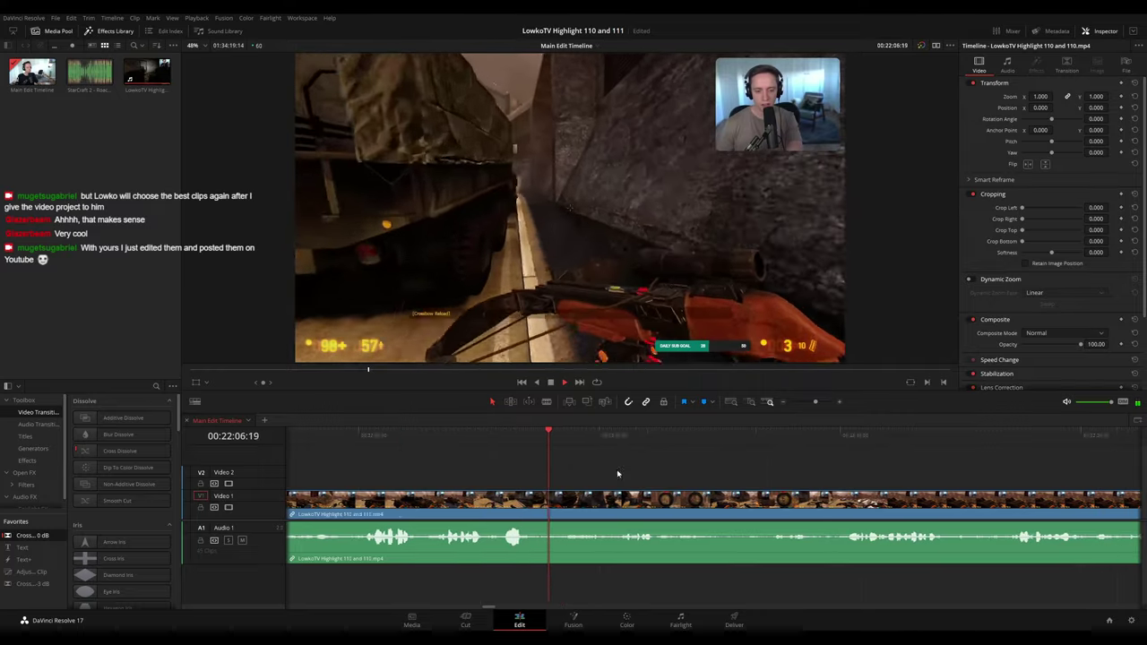
scroll(565, 464, right, 1)
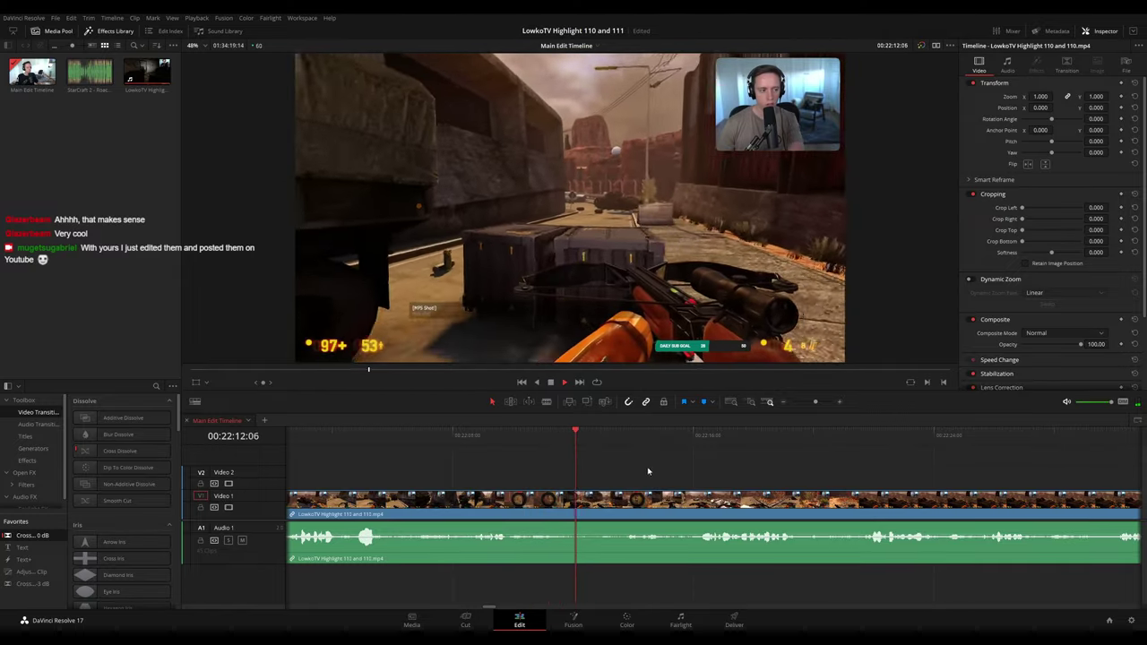
scroll(580, 466, right, 2)
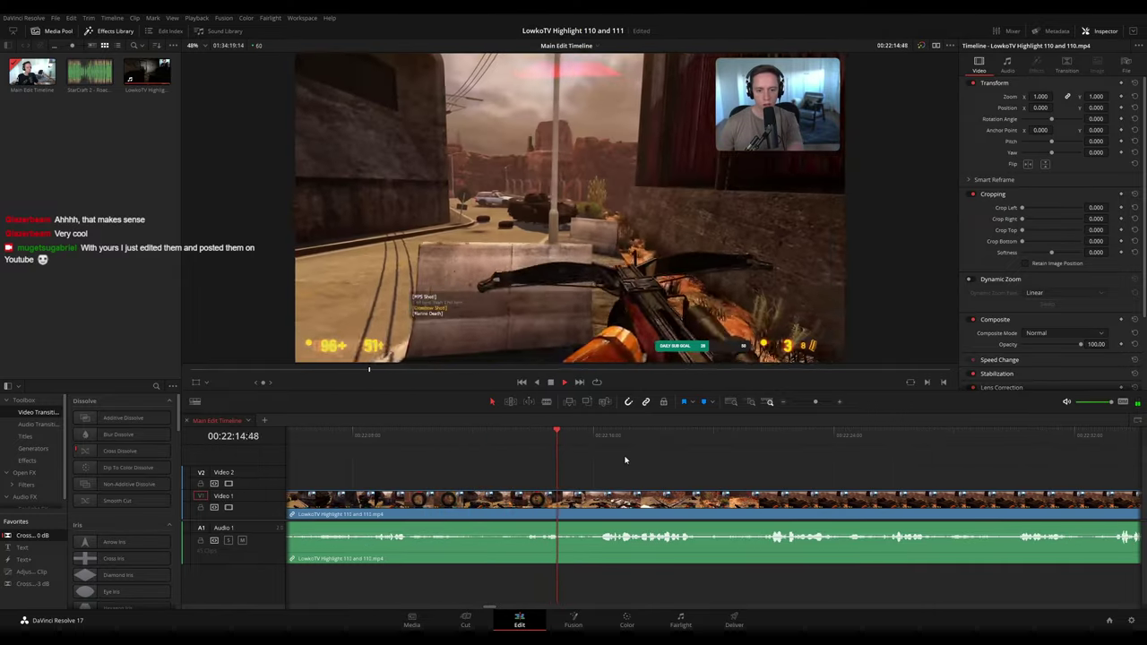
scroll(556, 456, right, 3)
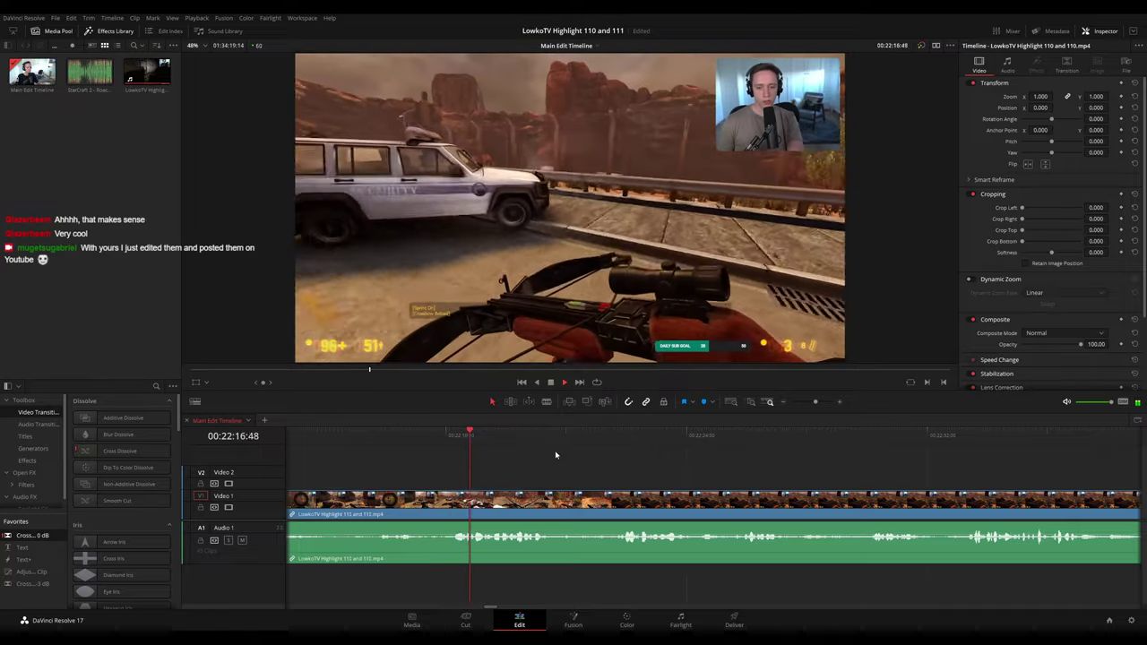
scroll(538, 453, right, 2)
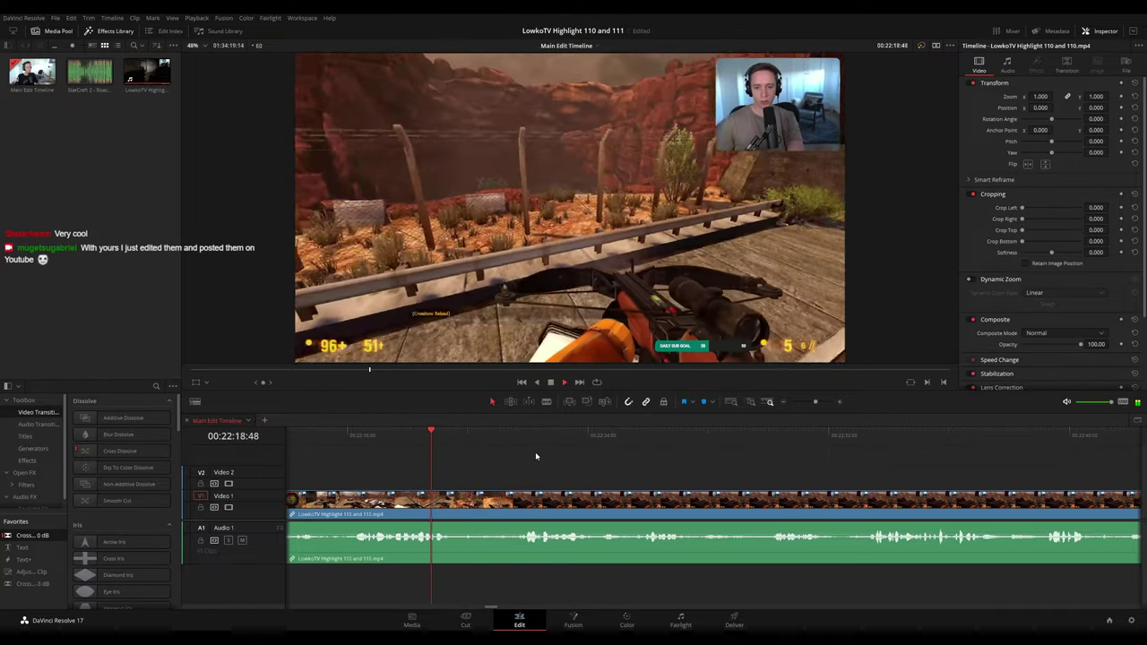
- Split off and ripple-delete a section of about two seconds starting just after 00:22:19:27, and play over the cut
key(ctrl+b)
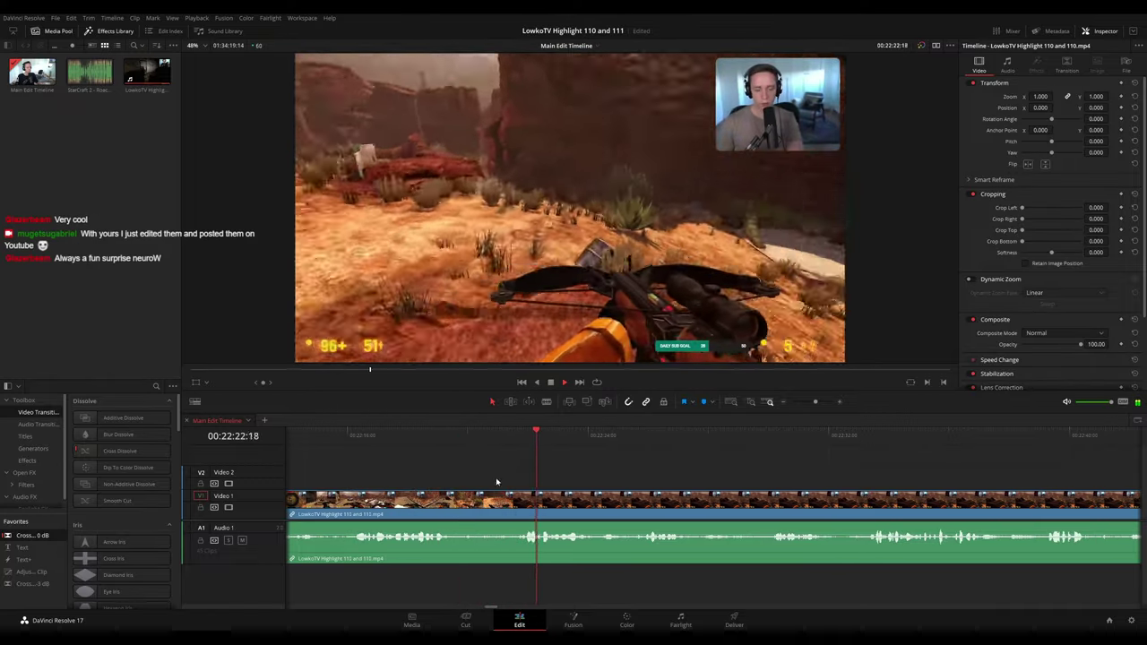
click(515, 502)
key(a)
click(499, 506)
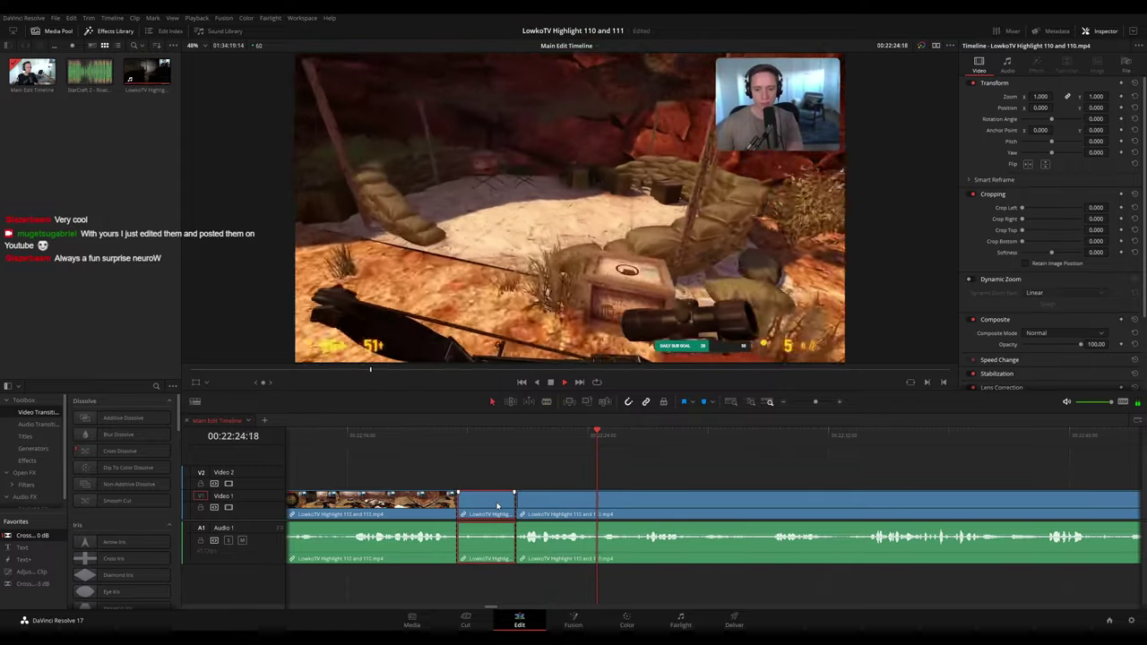
key(Delete)
click(433, 438)
key(space)
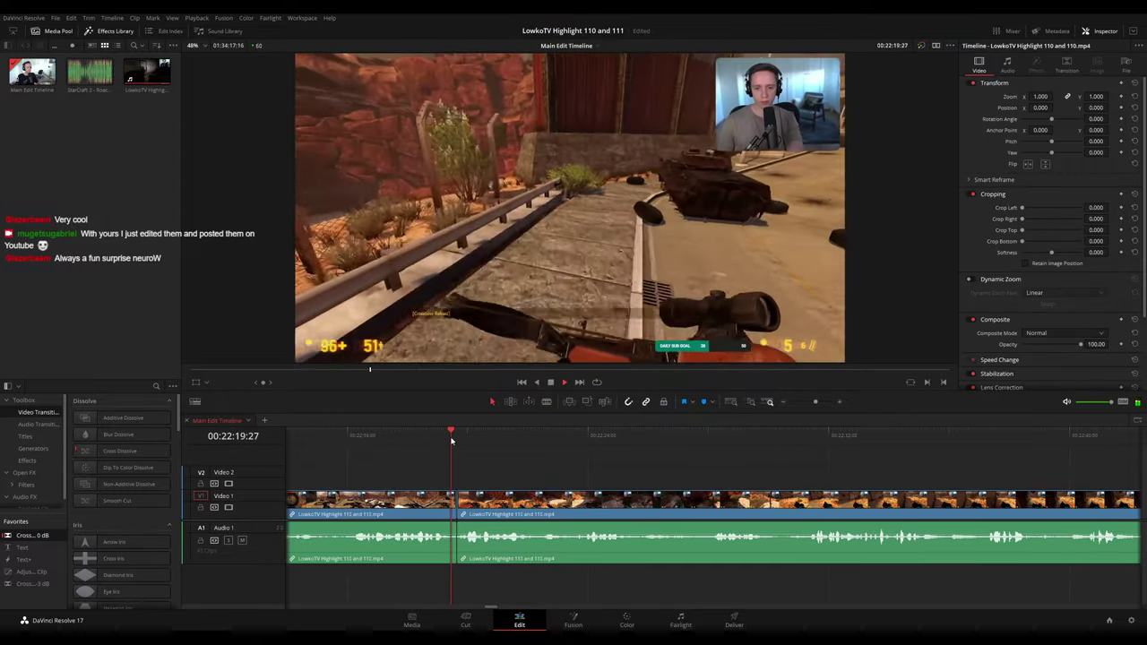
- Add a 0 dB cross fade at the audio cut just after 00:22:19:27, replay it, and color the preceding clip orange
drag(33, 535, 458, 547)
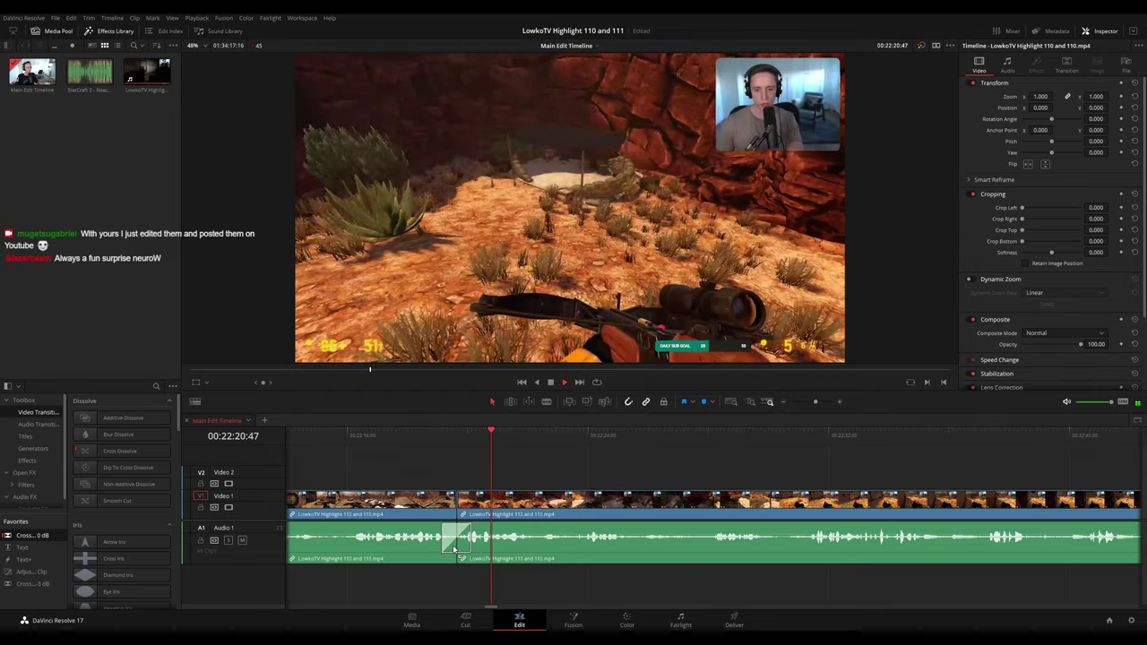
click(425, 441)
key(space)
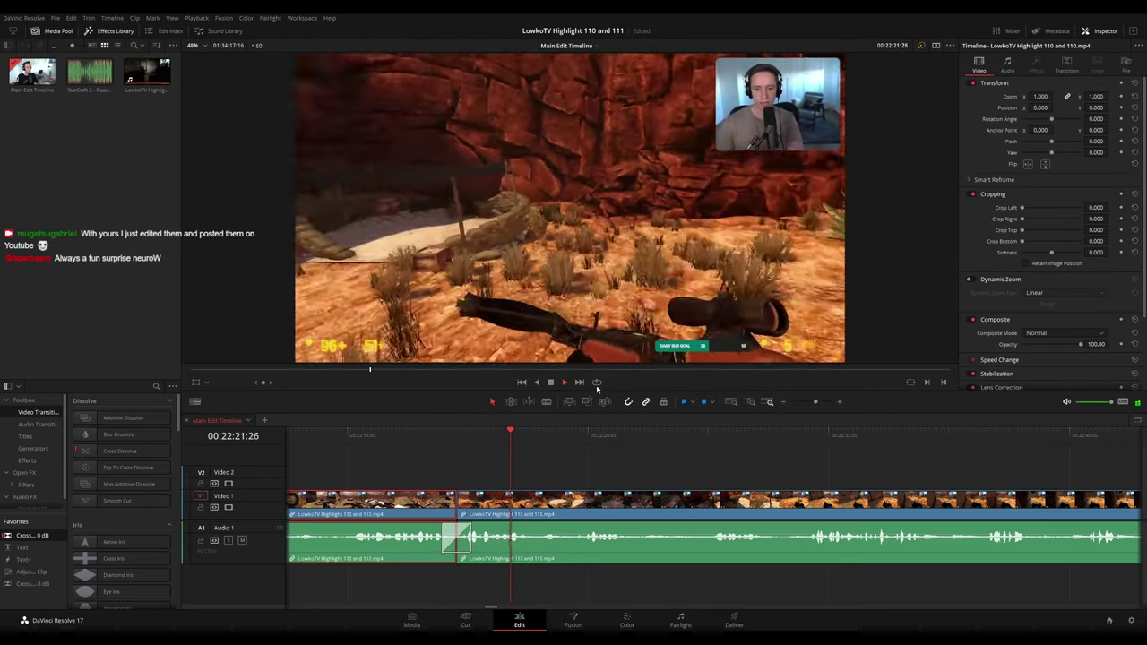
key(1)
- Review the following footage and ripple-delete a section of about 2.4 seconds, starting at a cut between 00:22:25 and 00:22:26
click(626, 472)
drag(626, 474, 512, 468)
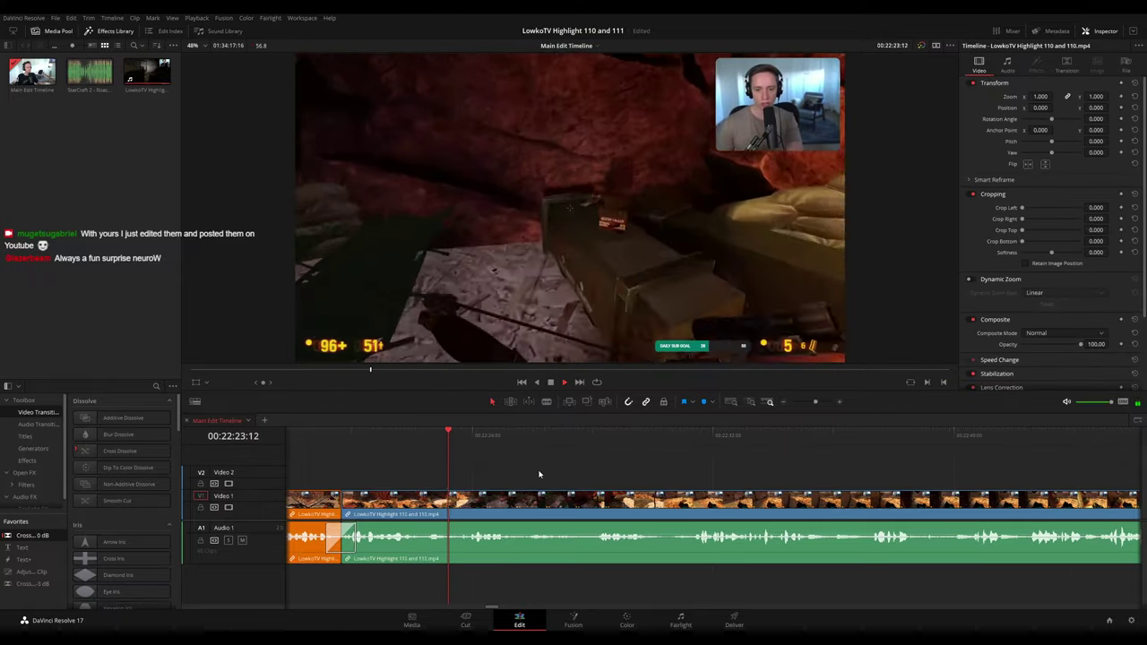
scroll(554, 468, right, 1)
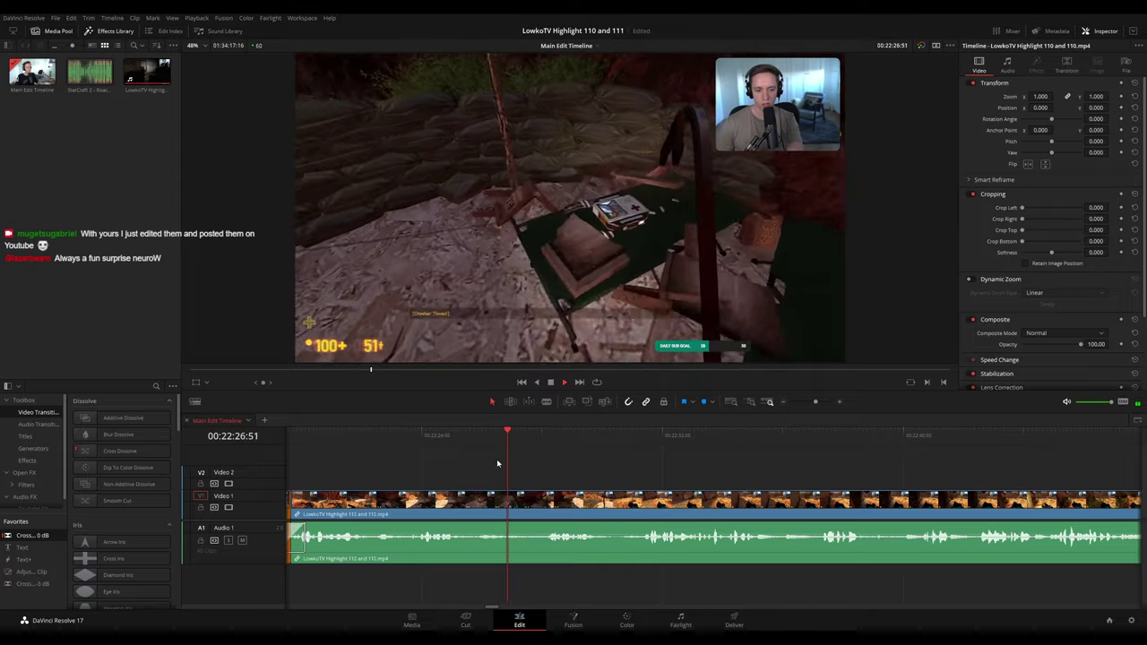
key(b)
click(470, 502)
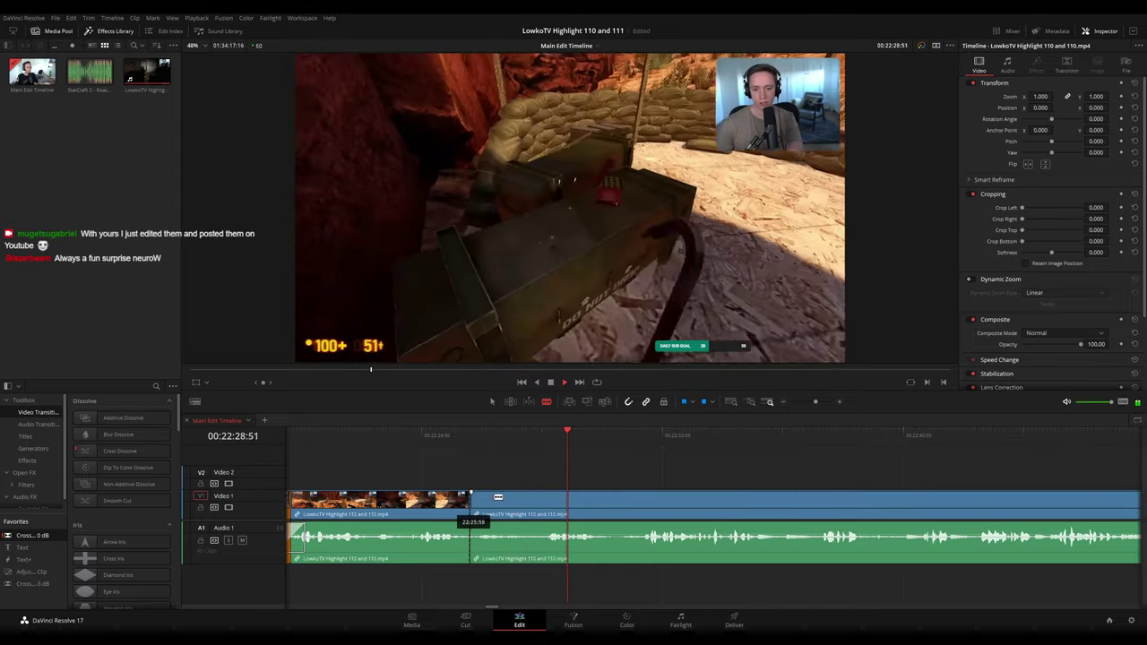
click(543, 499)
key(a)
click(518, 500)
key(Delete)
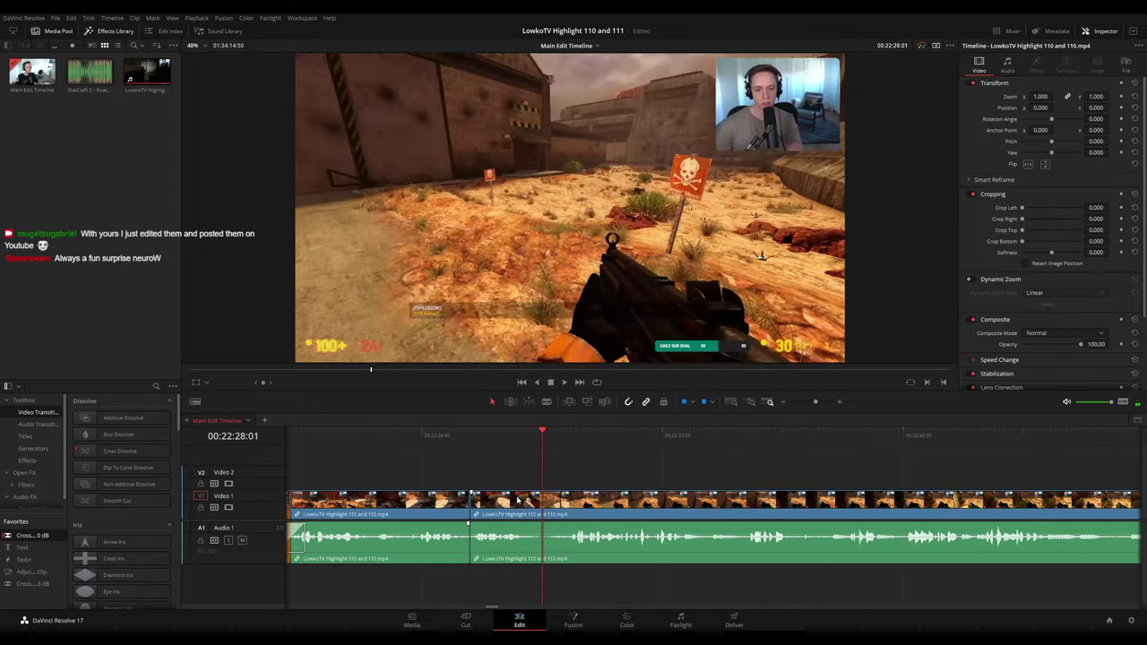
- Play over the newest cut, smooth its audio with a 0 dB cross fade, and color the finished clip before it orange
click(463, 437)
key(space)
drag(34, 535, 371, 527)
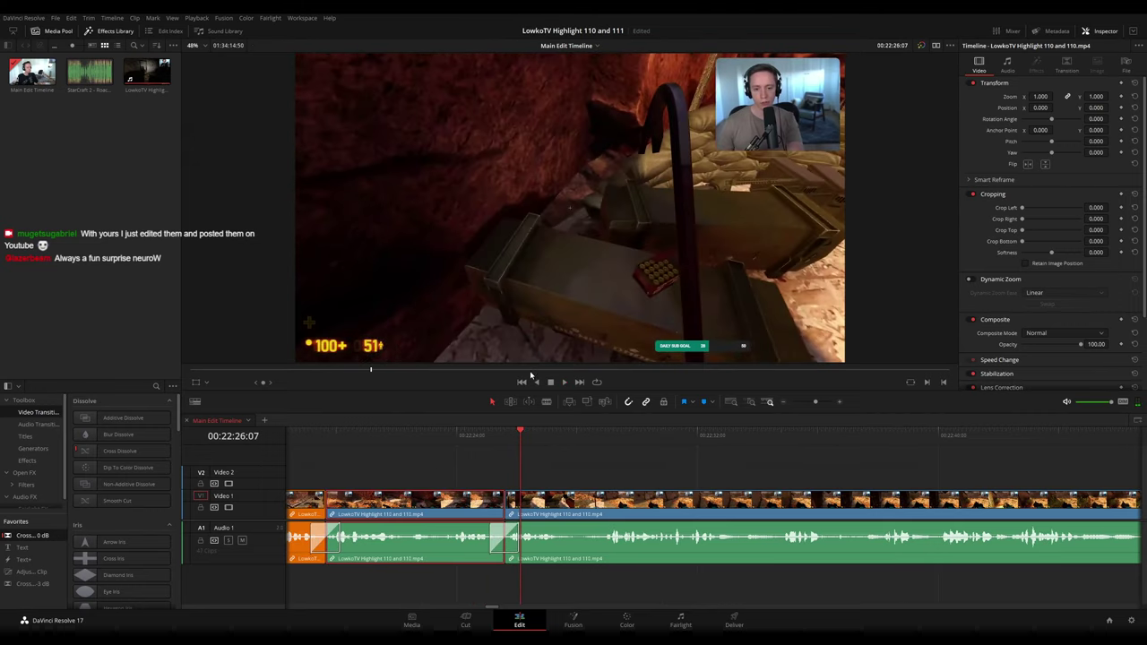
click(644, 395)
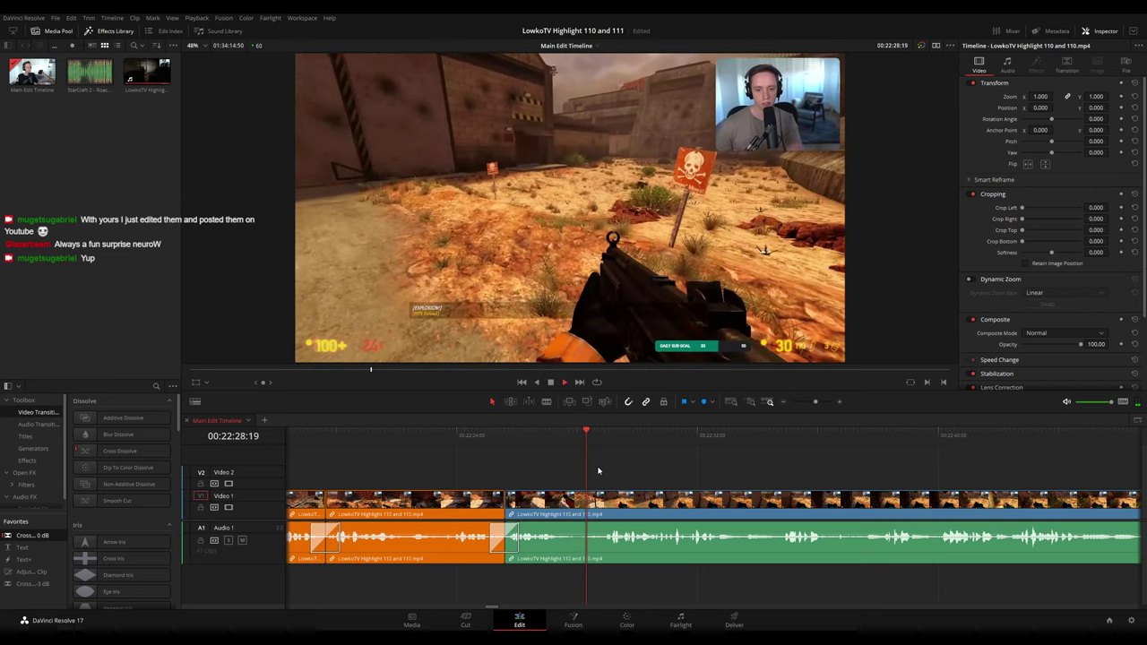
- Split the clip at 00:22:27:47, ripple-delete the roughly 22-frame section right after it, and color the preceding short clip orange
drag(583, 446, 571, 446)
key(ctrl+b)
key(b)
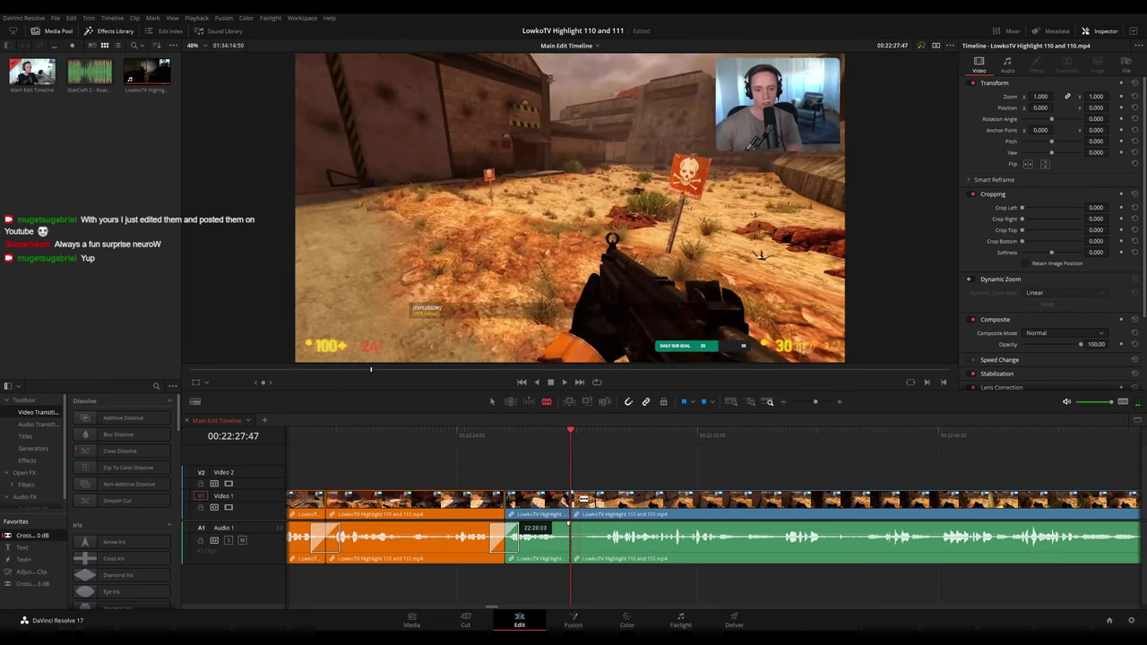
click(584, 499)
key(a)
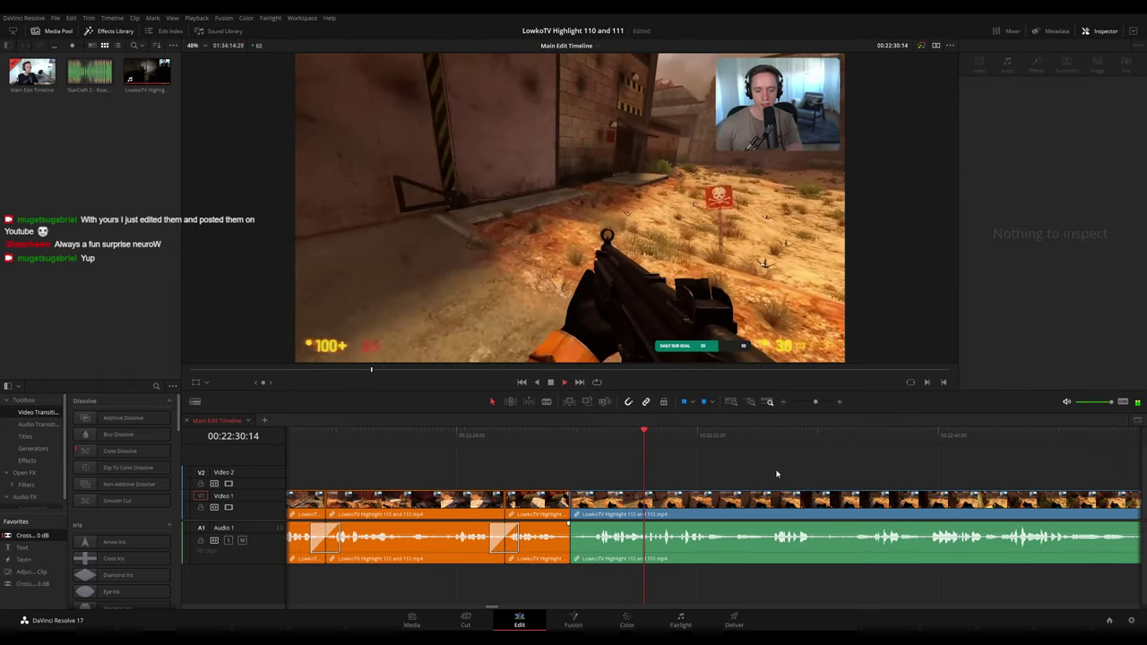
- Play through the gameplay footage from about 00:22:30 to 00:23:04 to look for moments that need cutting or zooming
scroll(613, 463, right, 5)
scroll(627, 466, right, 2)
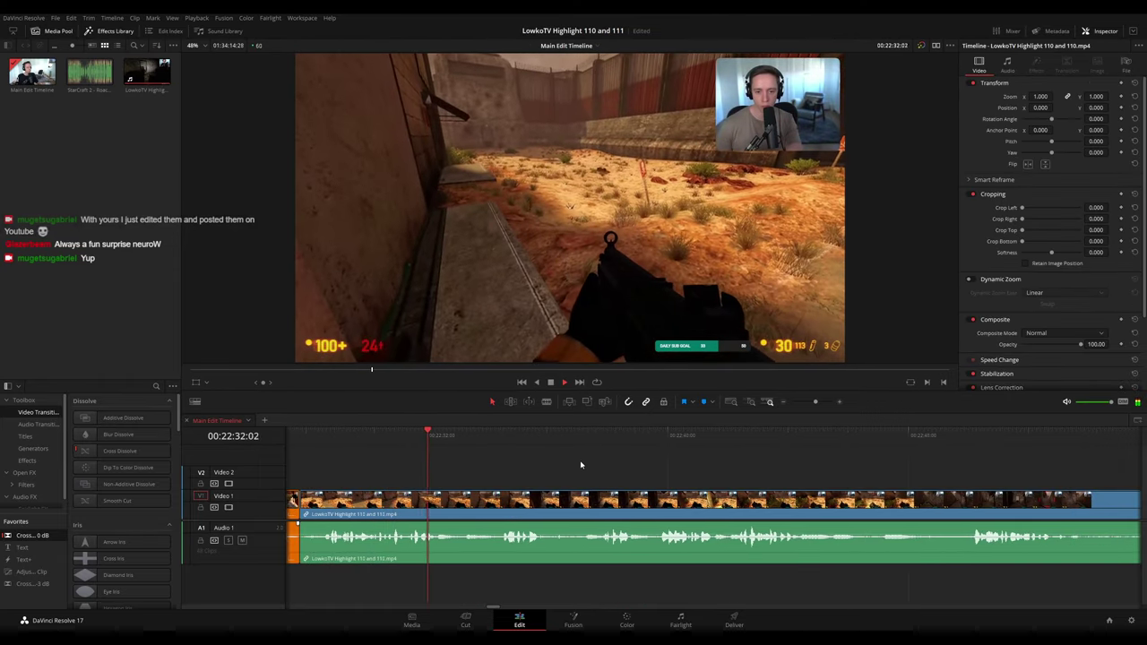
scroll(576, 474, right, 1)
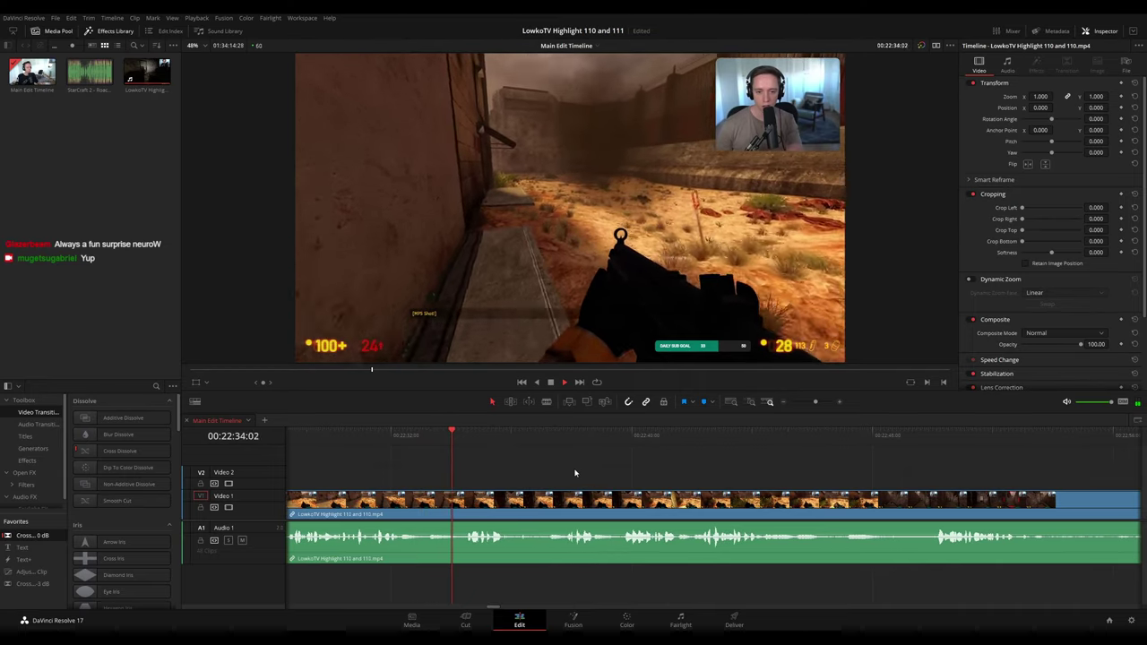
scroll(573, 472, right, 1)
scroll(561, 469, right, 2)
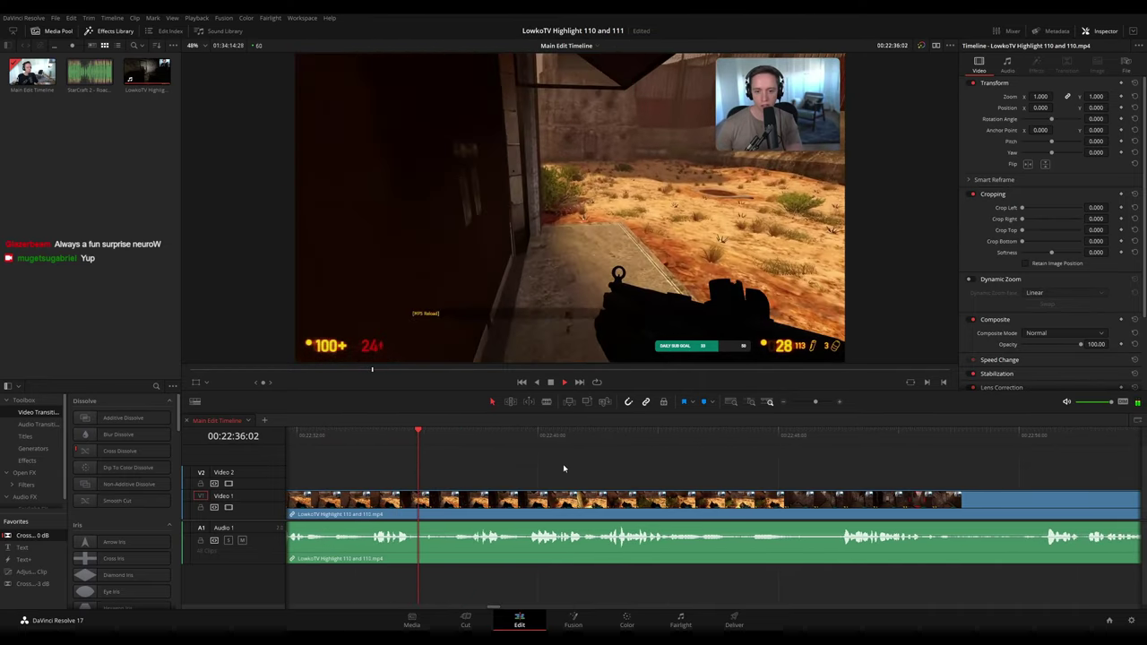
scroll(555, 458, right, 1)
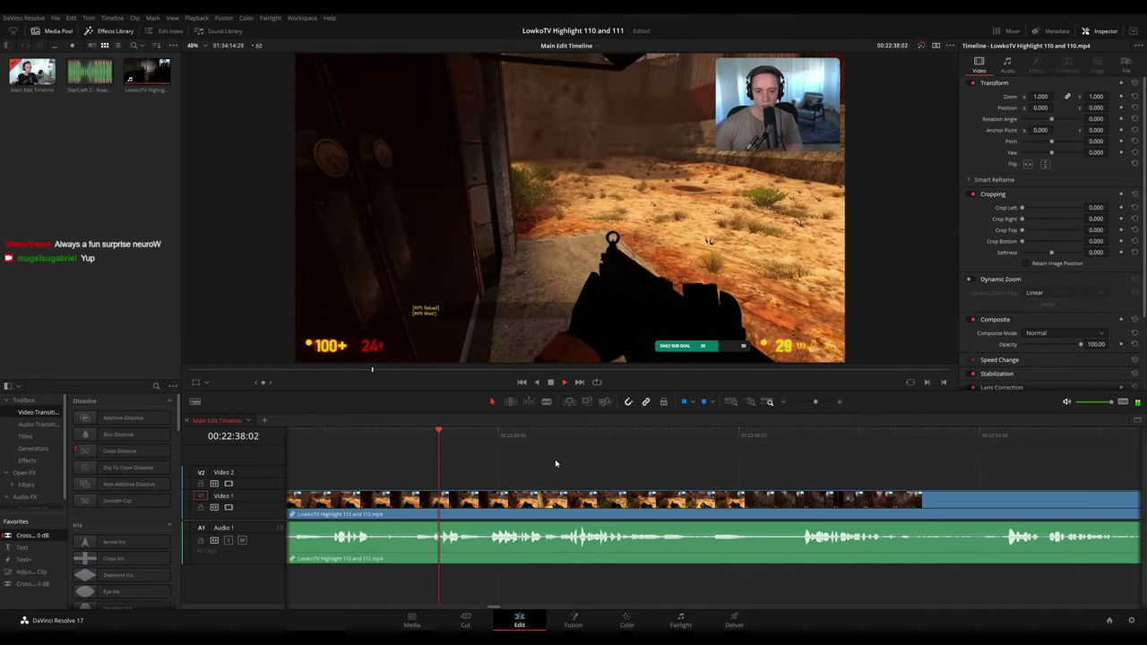
scroll(550, 466, right, 2)
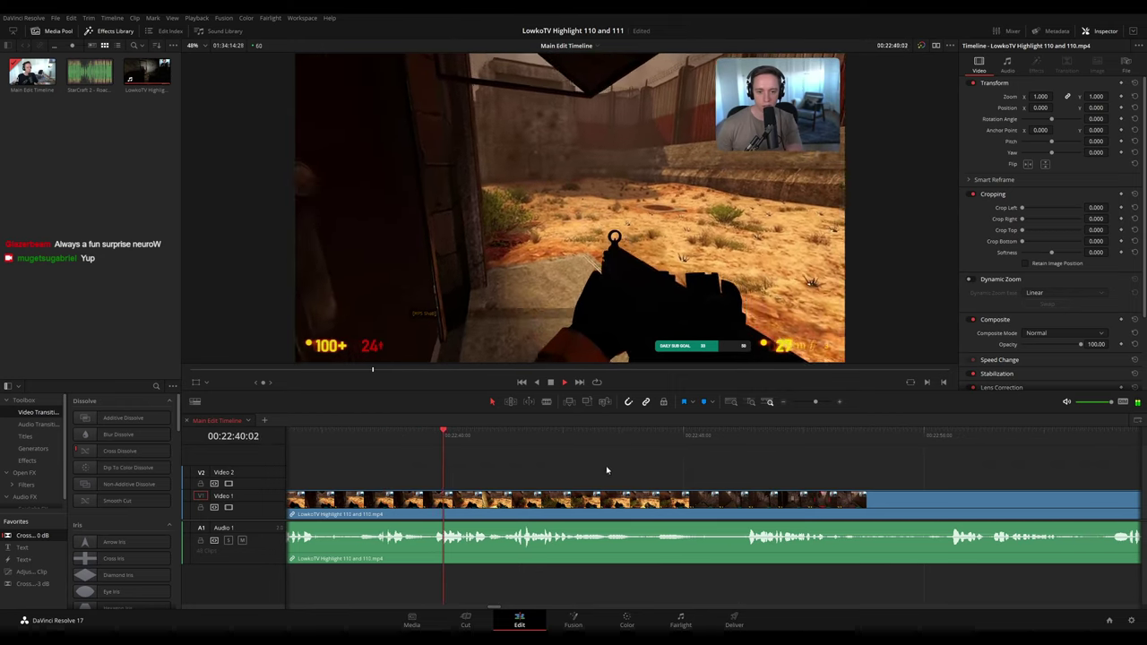
scroll(564, 461, right, 2)
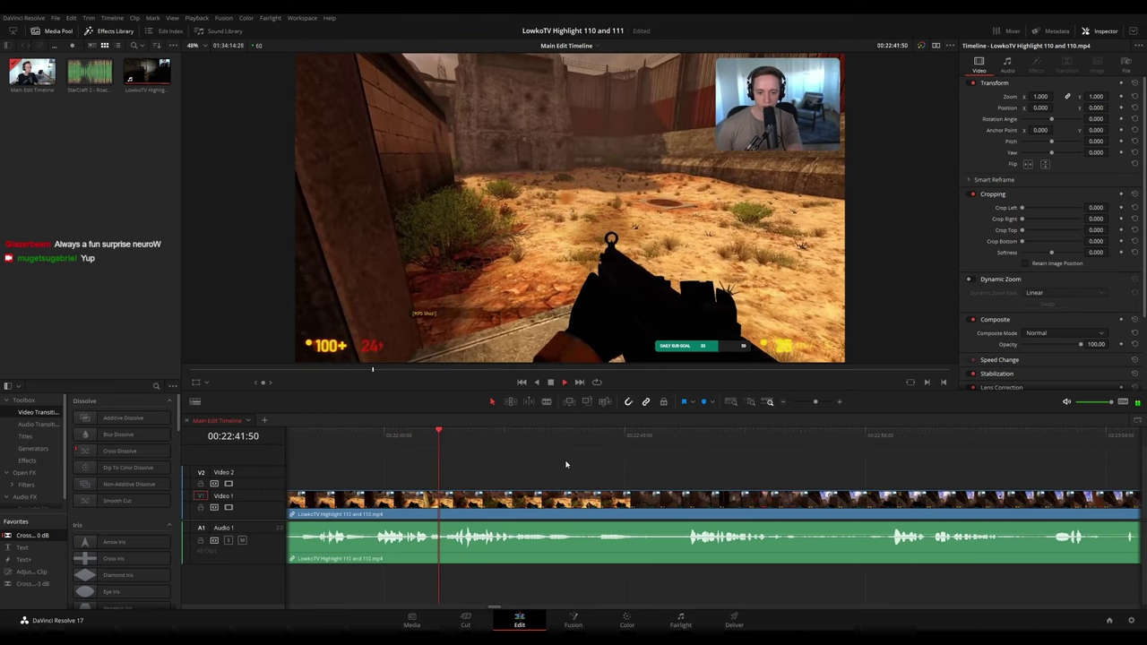
scroll(591, 466, right, 2)
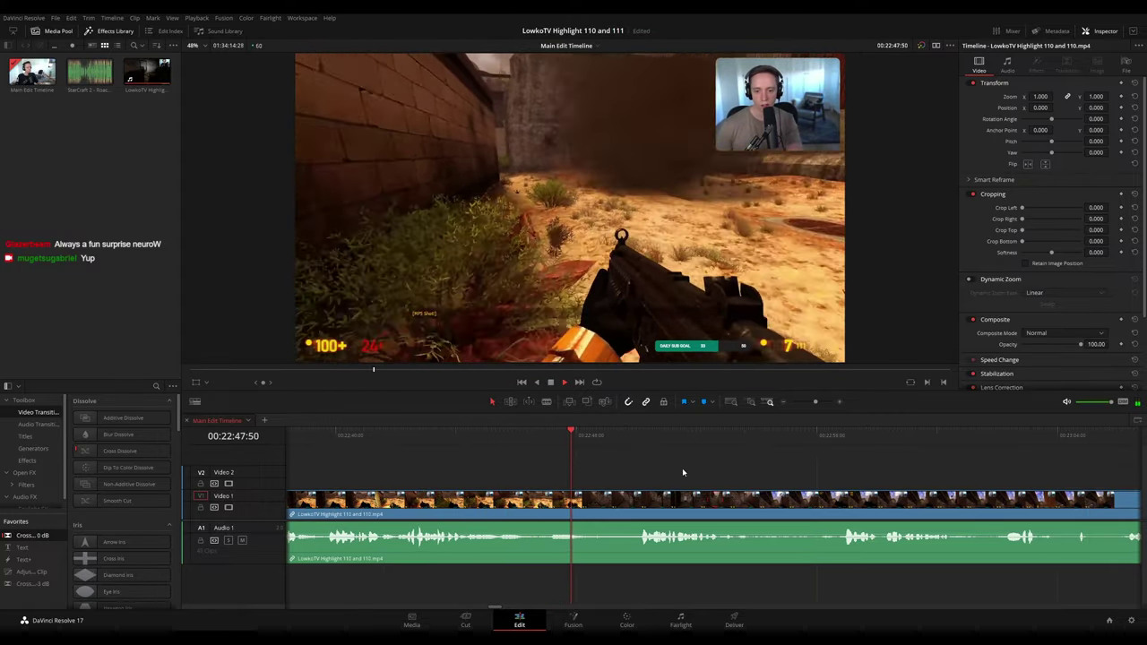
scroll(522, 448, right, 3)
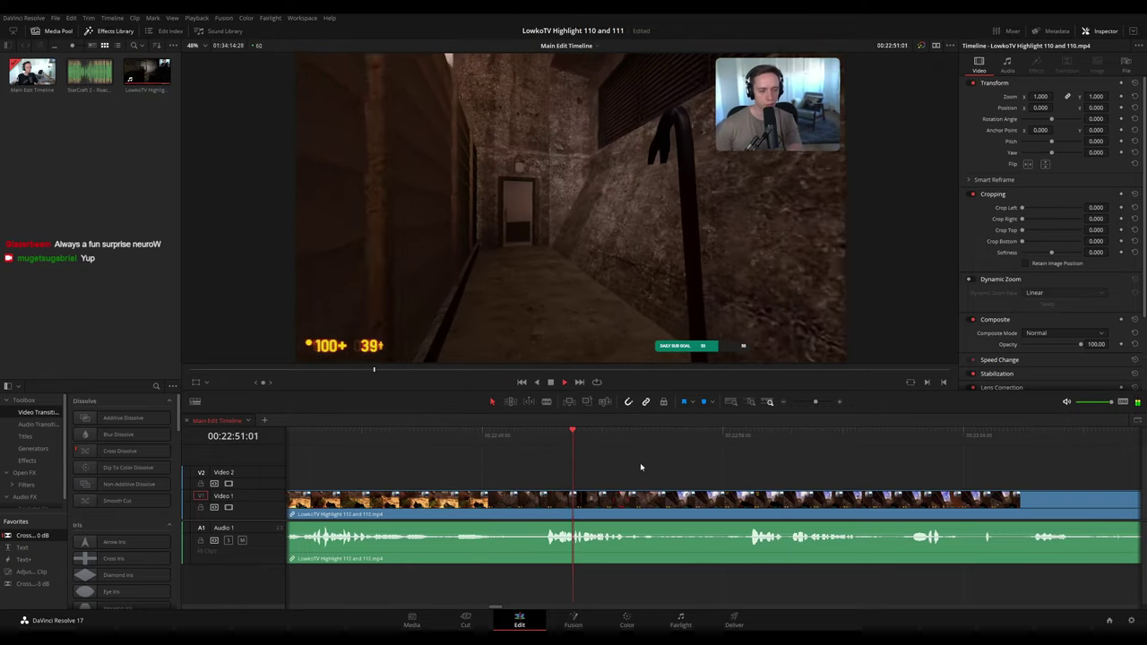
scroll(593, 455, right, 3)
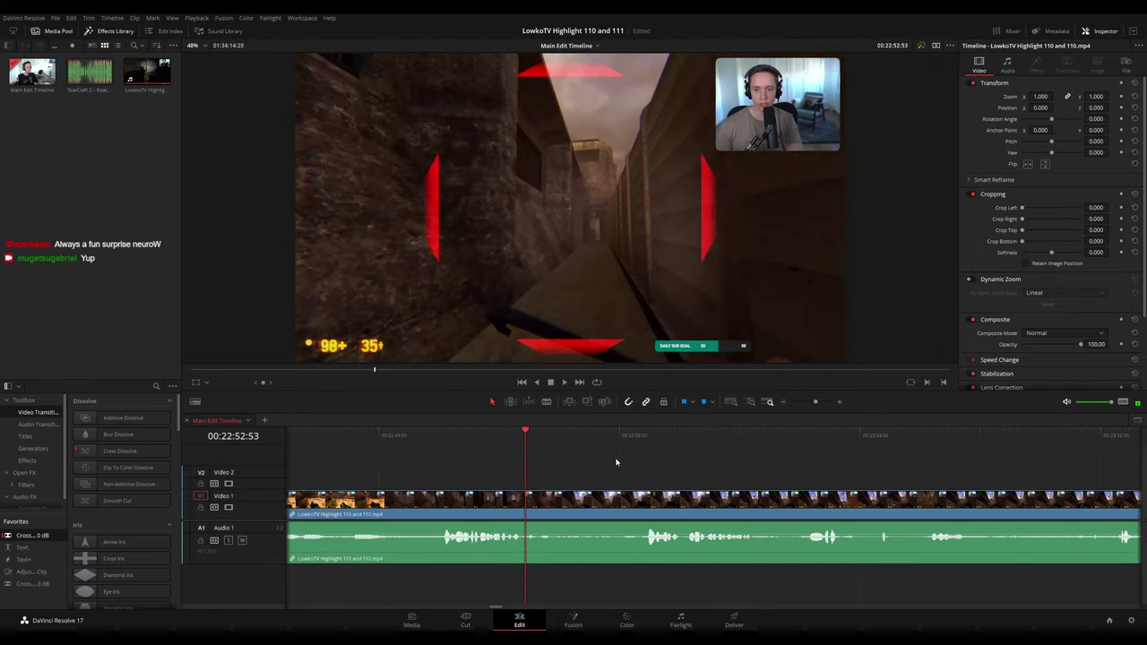
scroll(591, 456, right, 3)
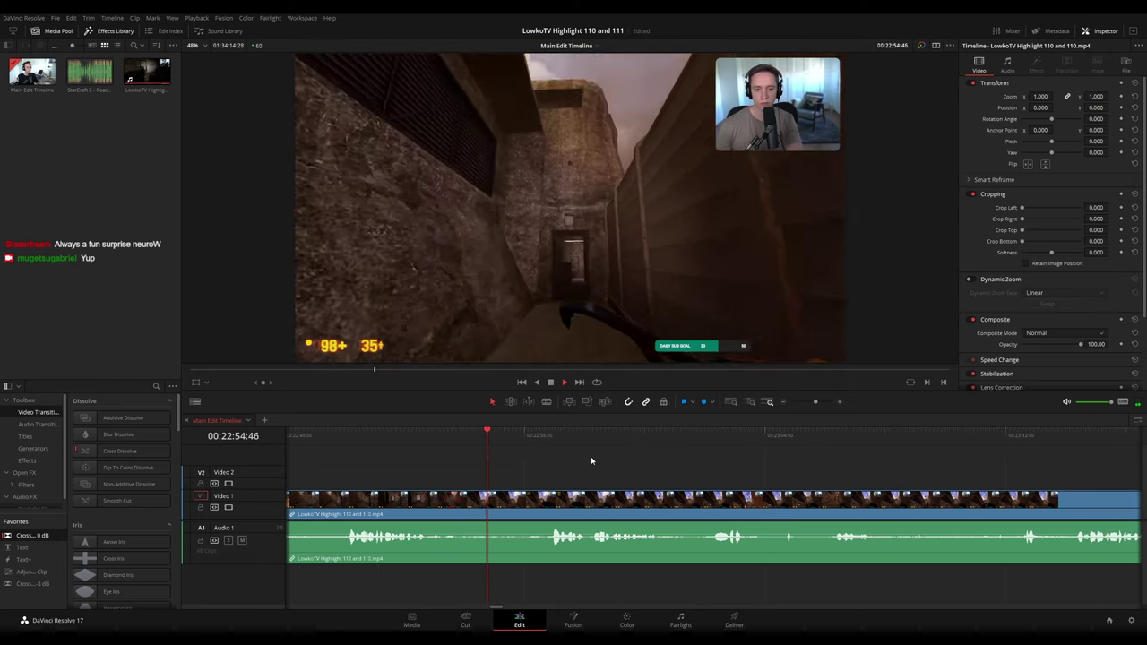
scroll(586, 458, right, 3)
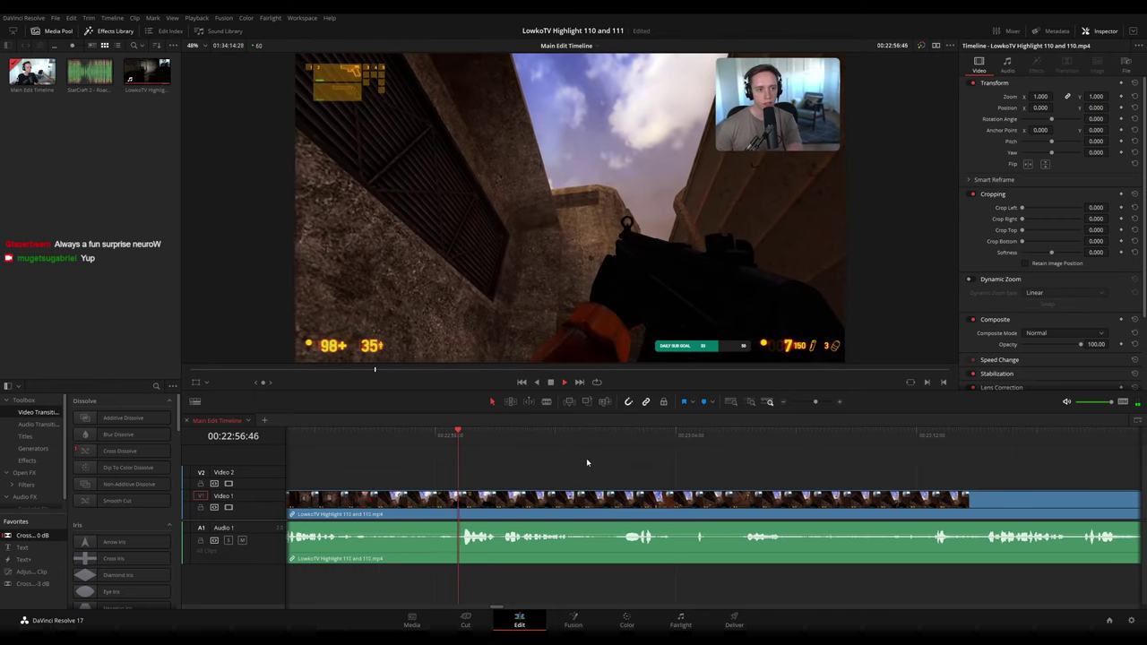
scroll(586, 457, right, 3)
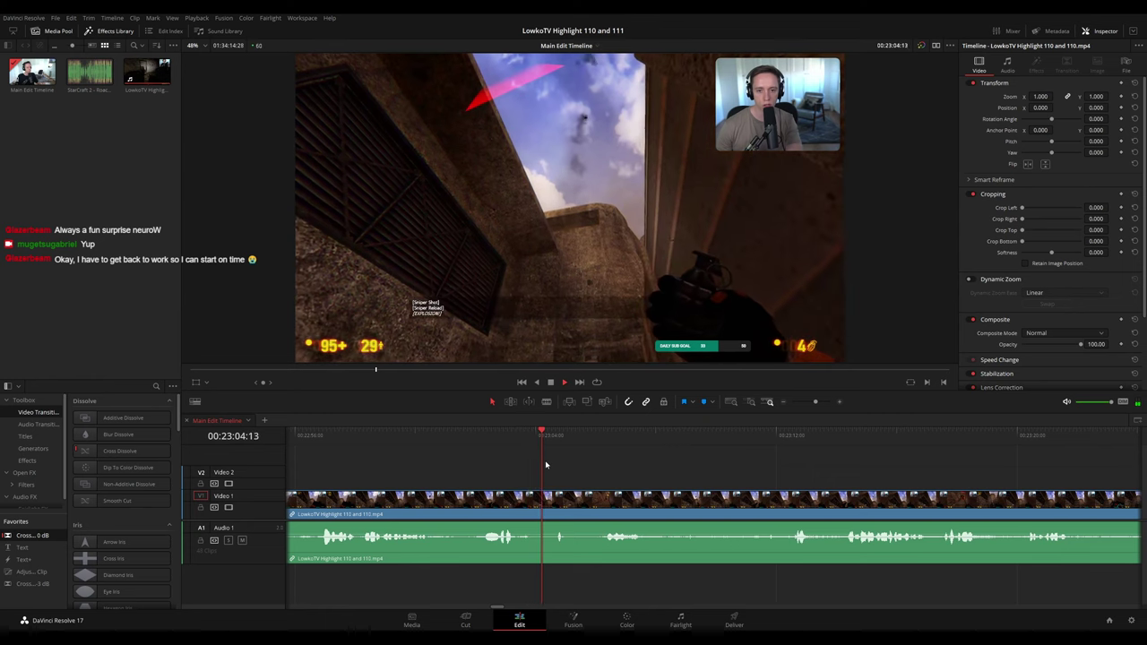
- Place an adjustment clip on Video 2 starting at 00:23:01:49 and set its zoom to 2.510
click(501, 437)
drag(501, 437, 472, 436)
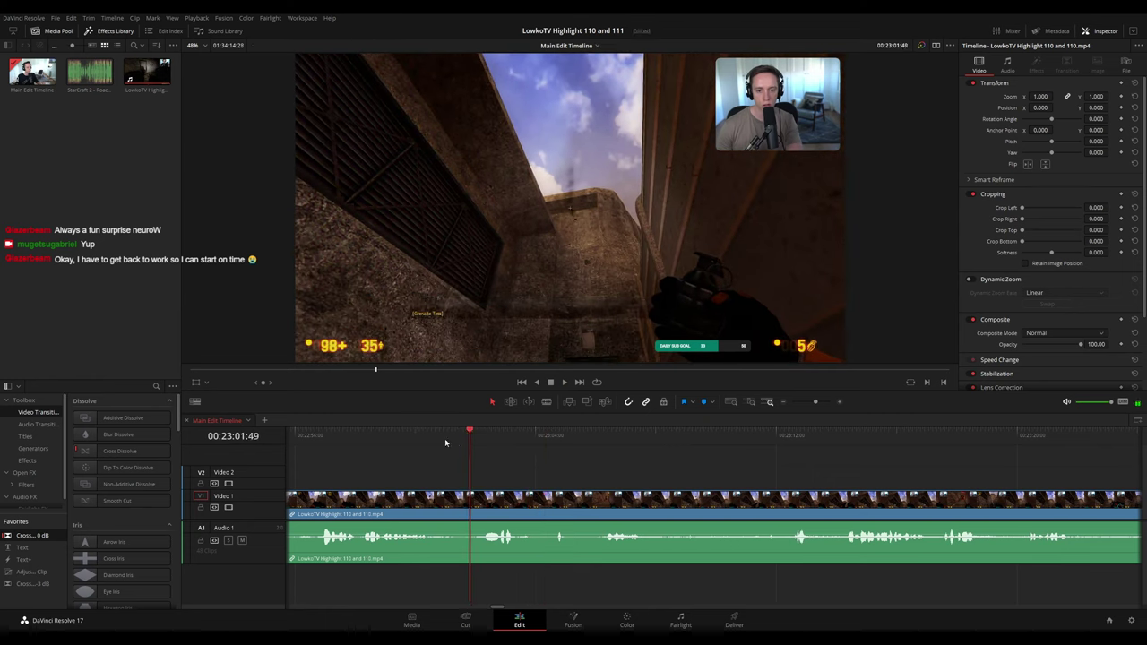
drag(301, 495, 480, 469)
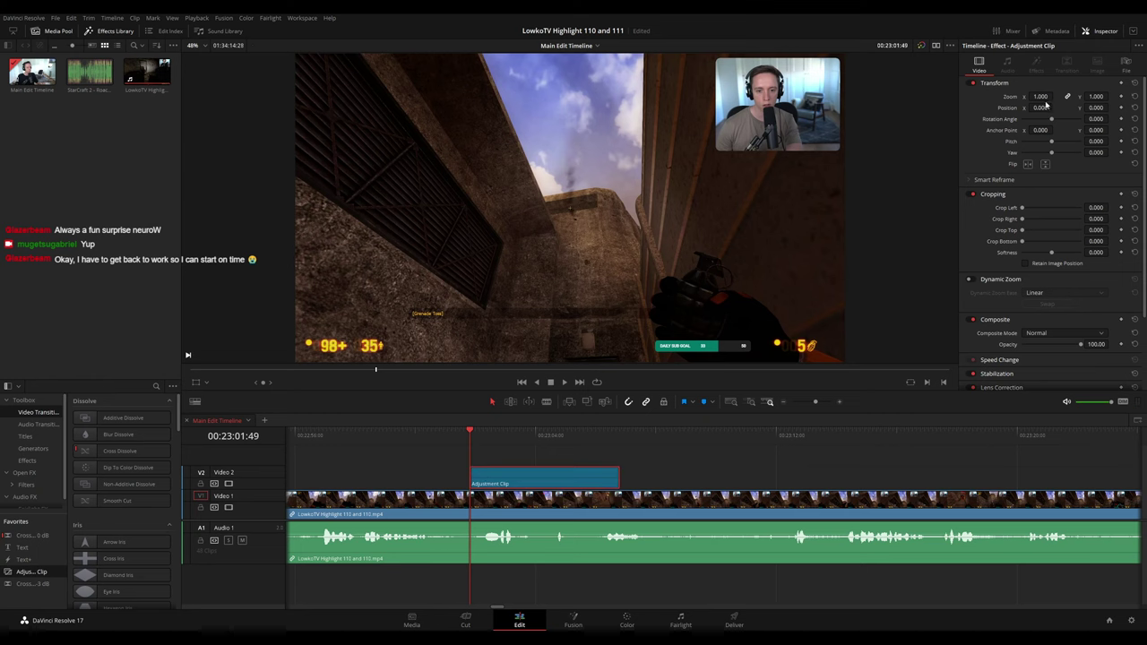
drag(1041, 97, 1131, 97)
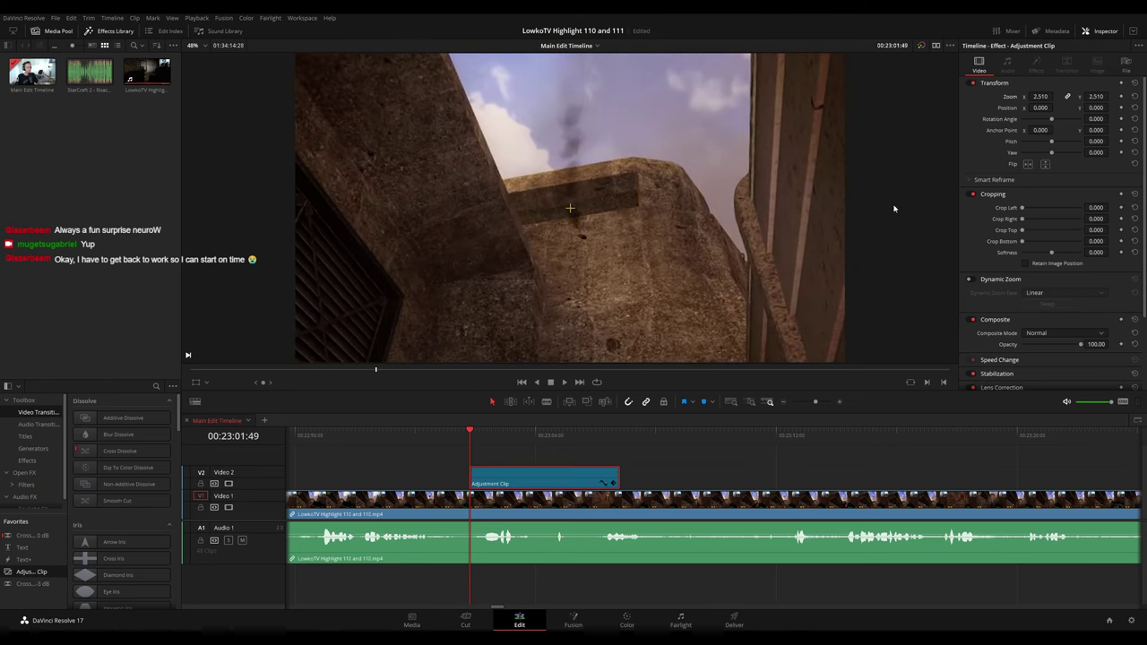
- Move the adjustment clip earlier on Video 2 so it starts at 00:23:00:46, and play through the zoomed section
drag(476, 436, 459, 432)
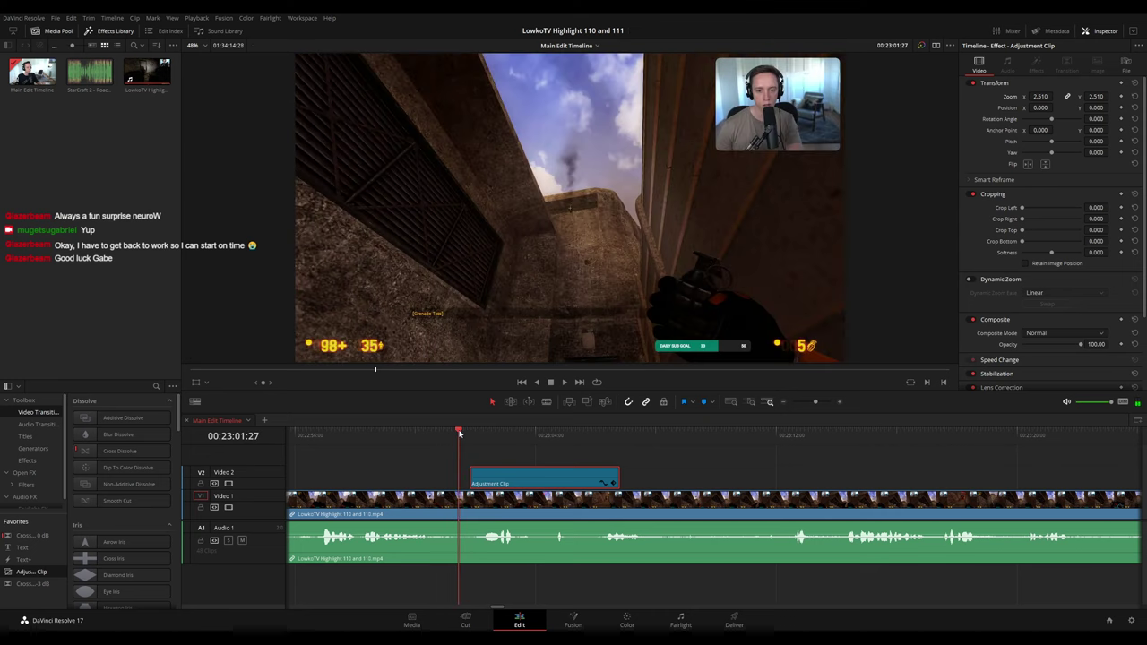
drag(516, 476, 506, 477)
key(space)
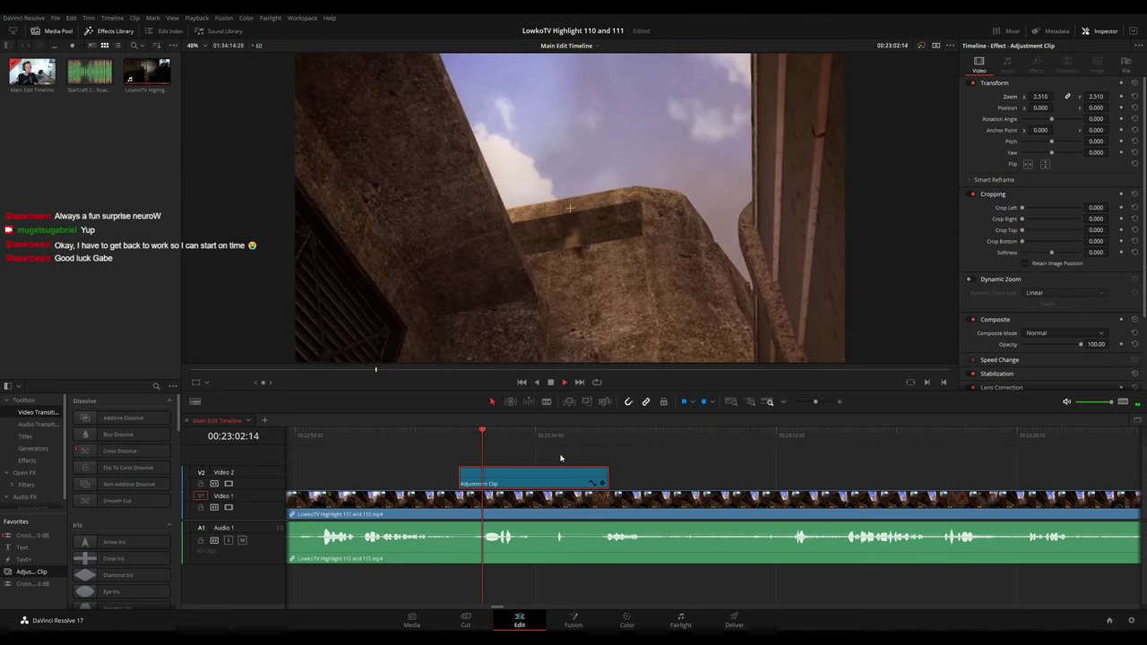
click(428, 435)
drag(428, 434, 439, 436)
drag(482, 485, 462, 486)
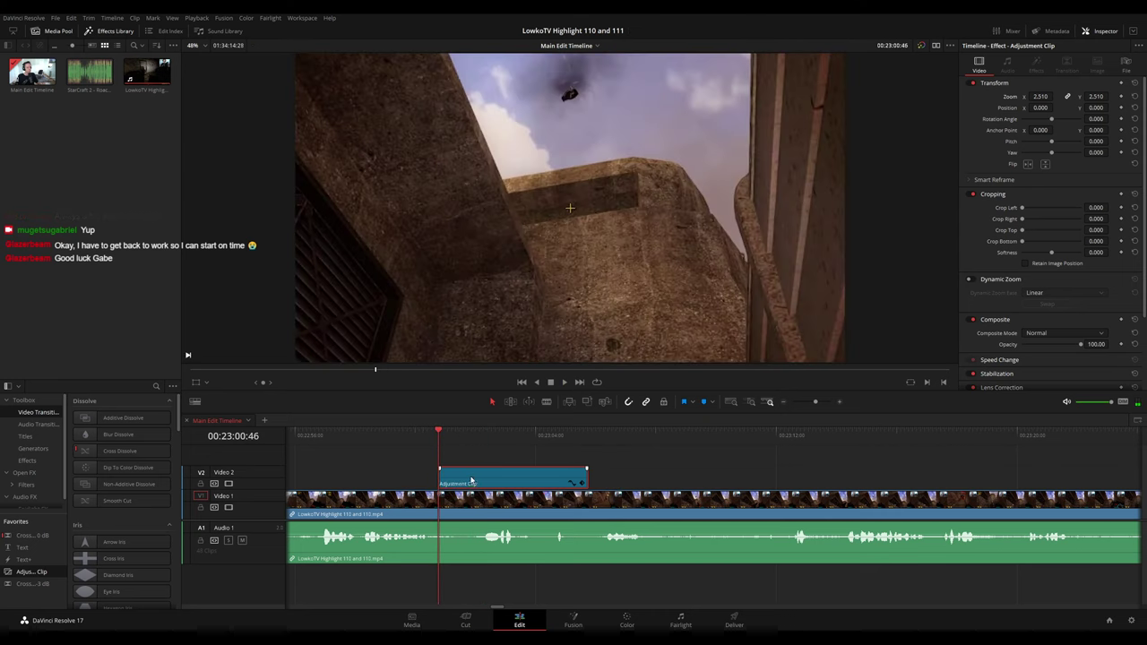
key(space)
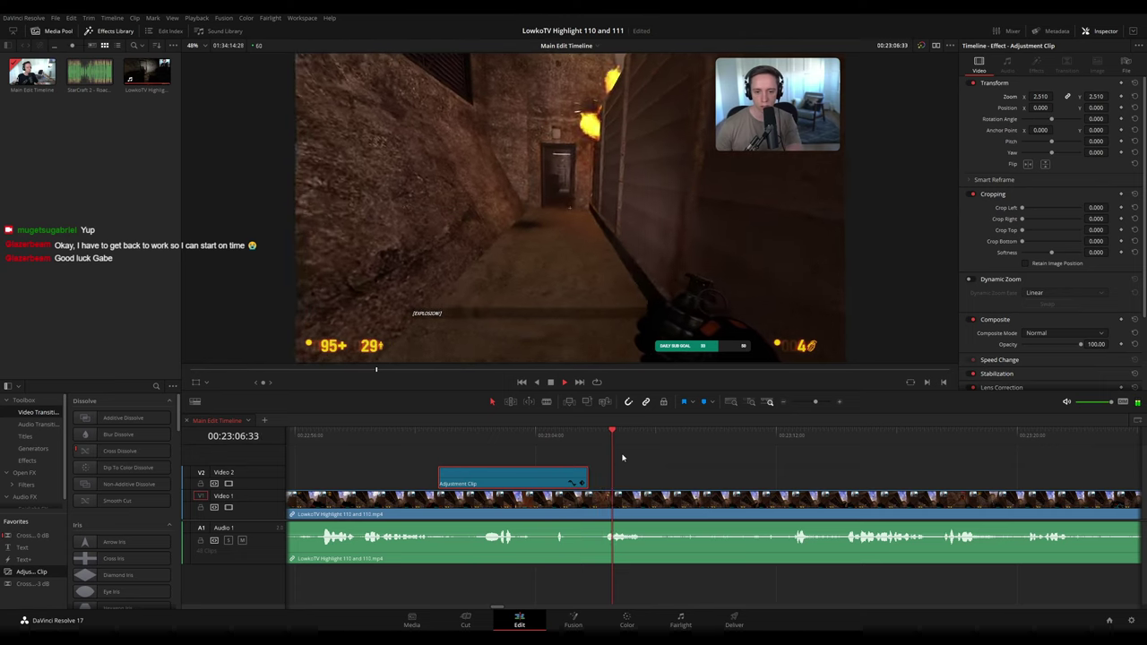
- Play on past the zoom, paste a copy of the adjustment clip on Video 2 at 00:23:11:07, and preview it
click(690, 472)
key(space)
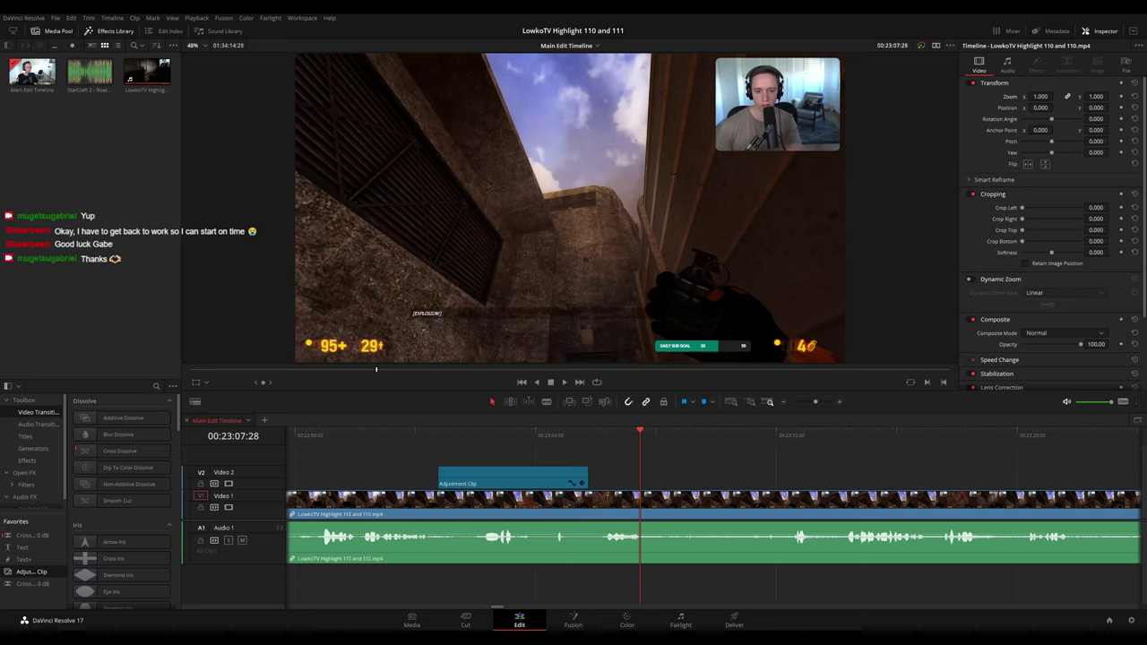
key(space)
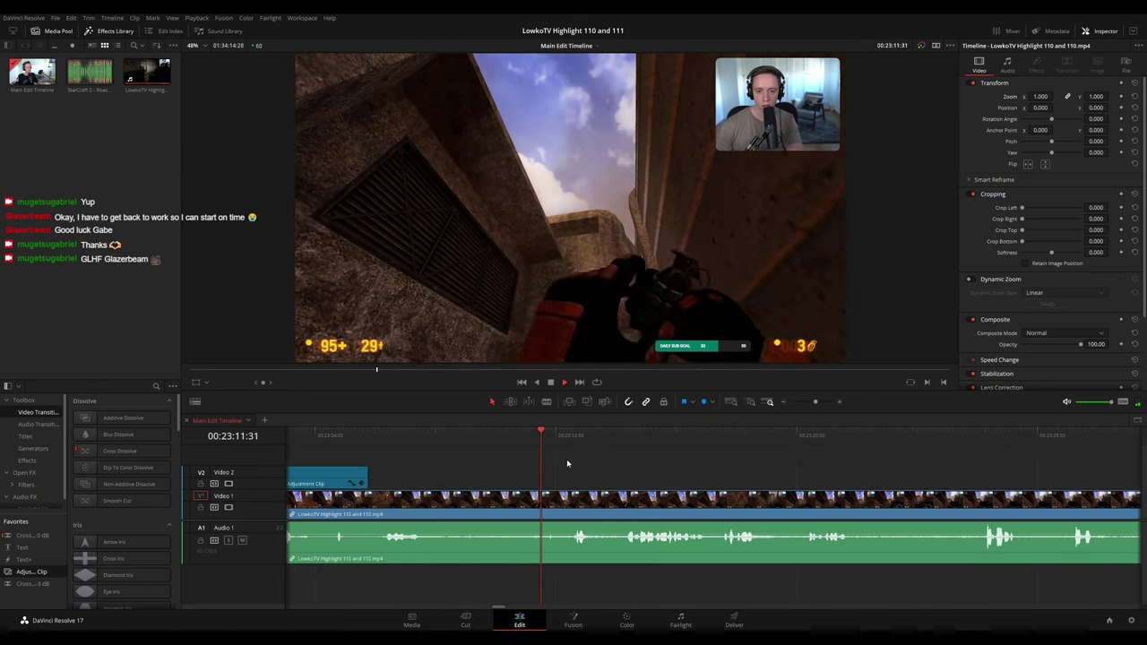
click(557, 432)
drag(556, 432, 530, 433)
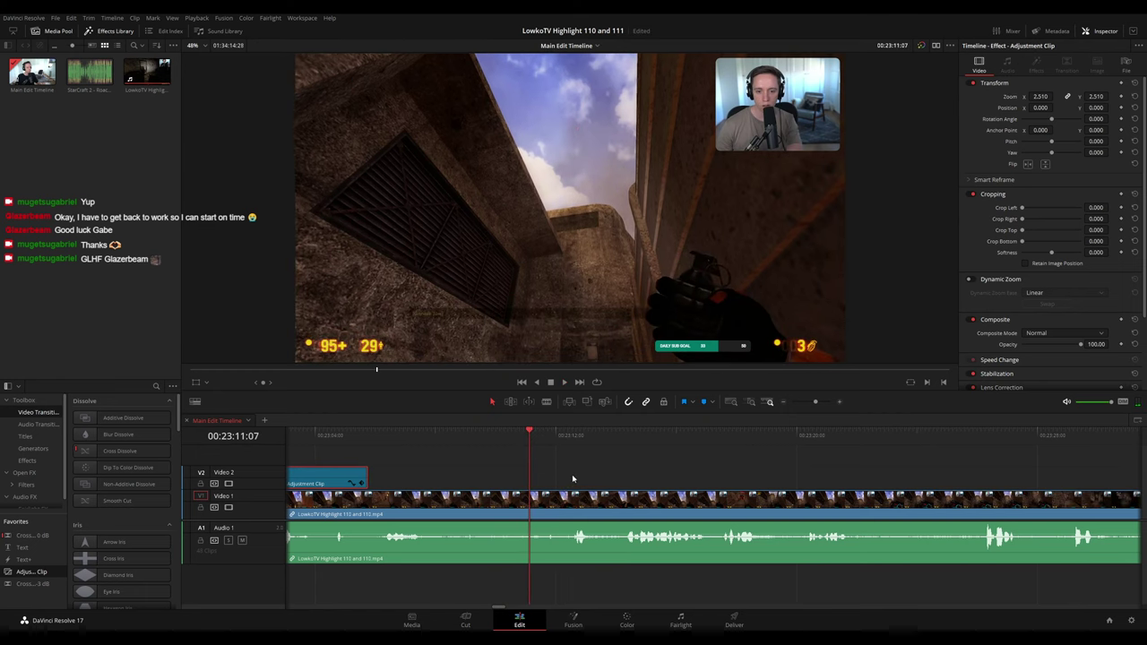
key(ctrl+v)
key(space)
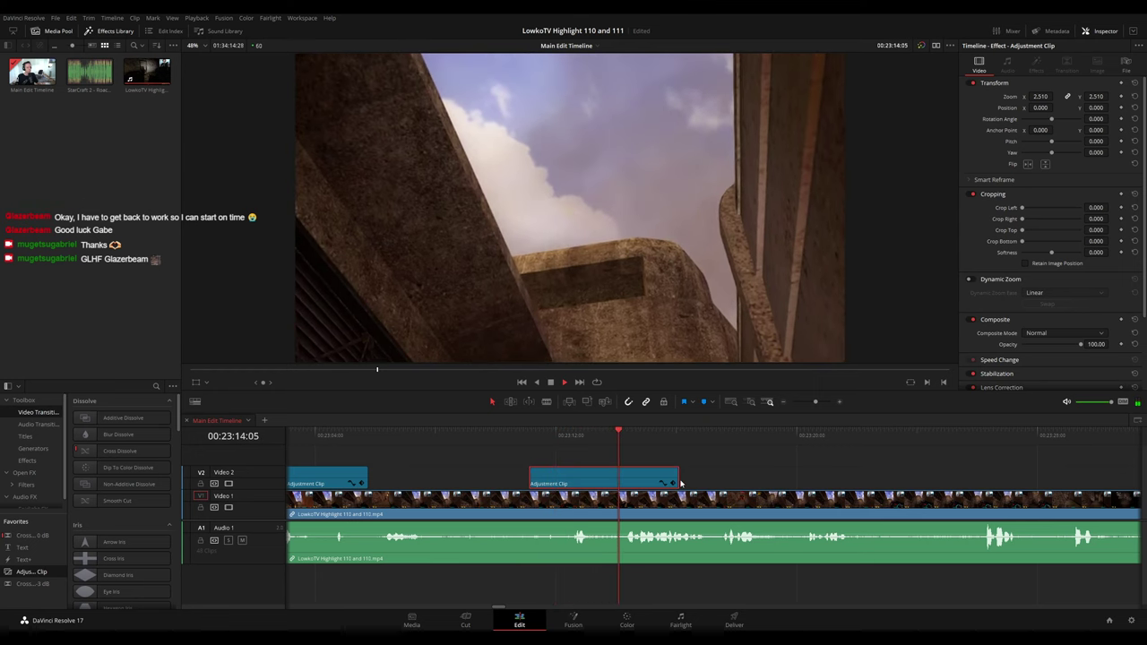
- Adjust the end of the pasted adjustment clip so it lasts about 6.2 seconds, and replay its second half from 00:23:14:11
drag(678, 482, 626, 483)
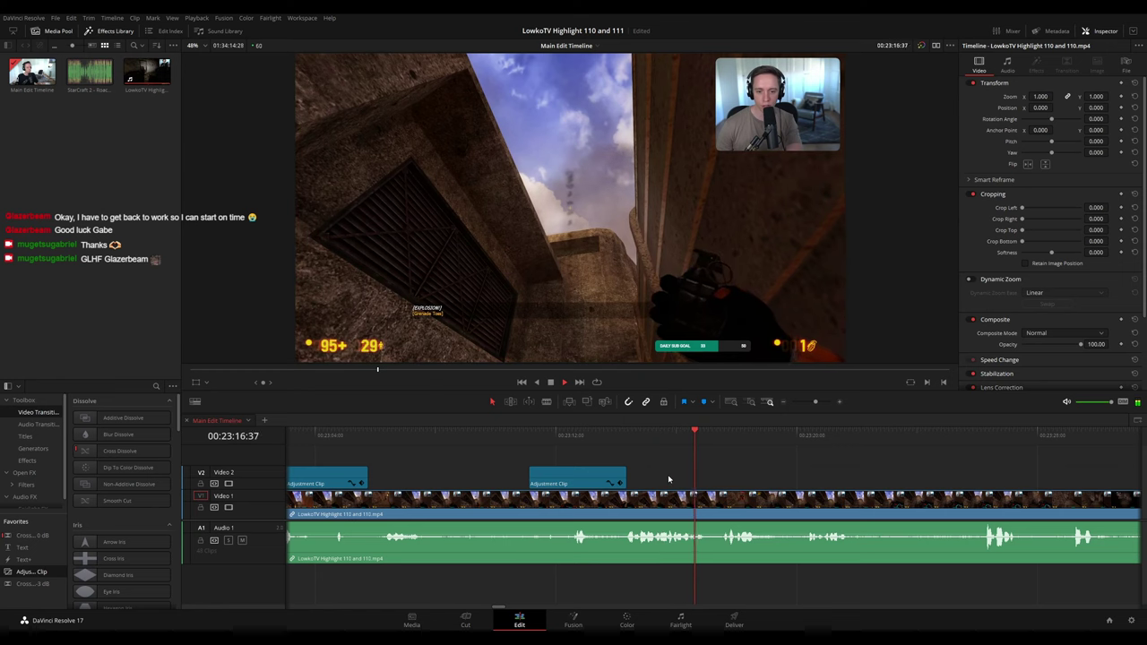
drag(625, 482, 712, 480)
click(607, 437)
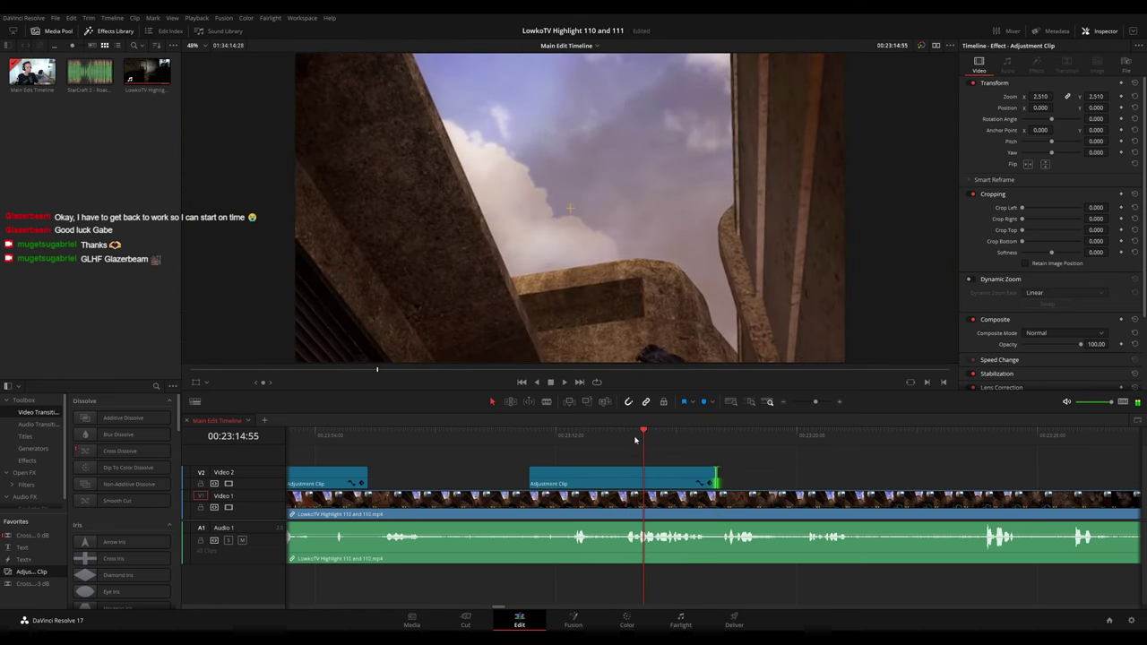
click(622, 435)
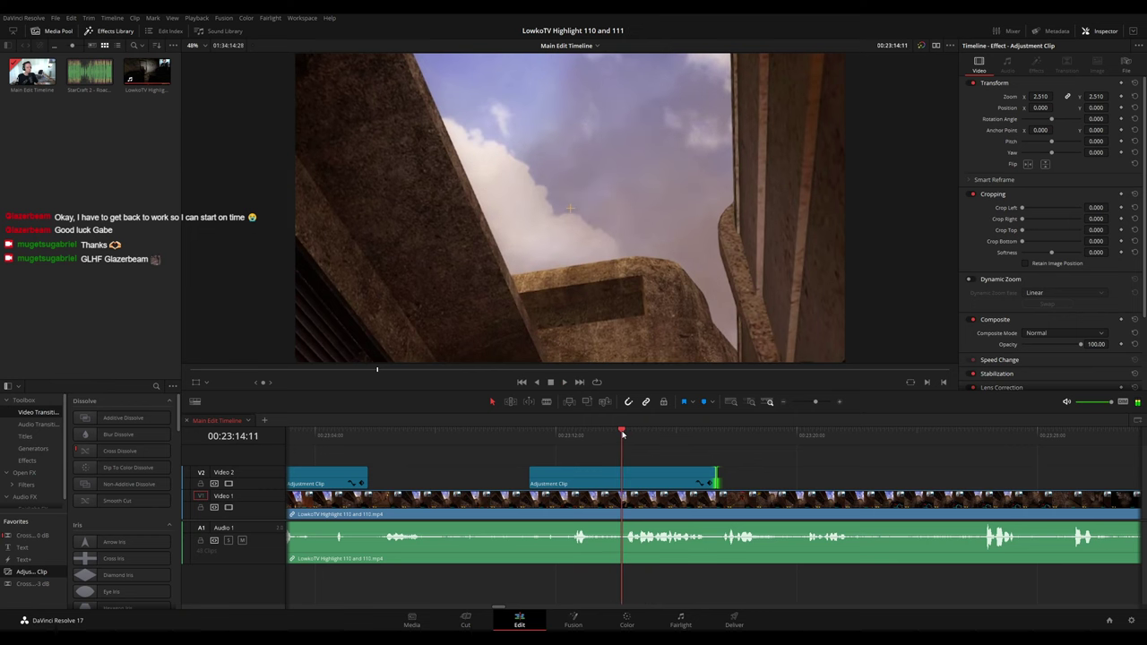
click(722, 481)
key(space)
drag(742, 463, 539, 452)
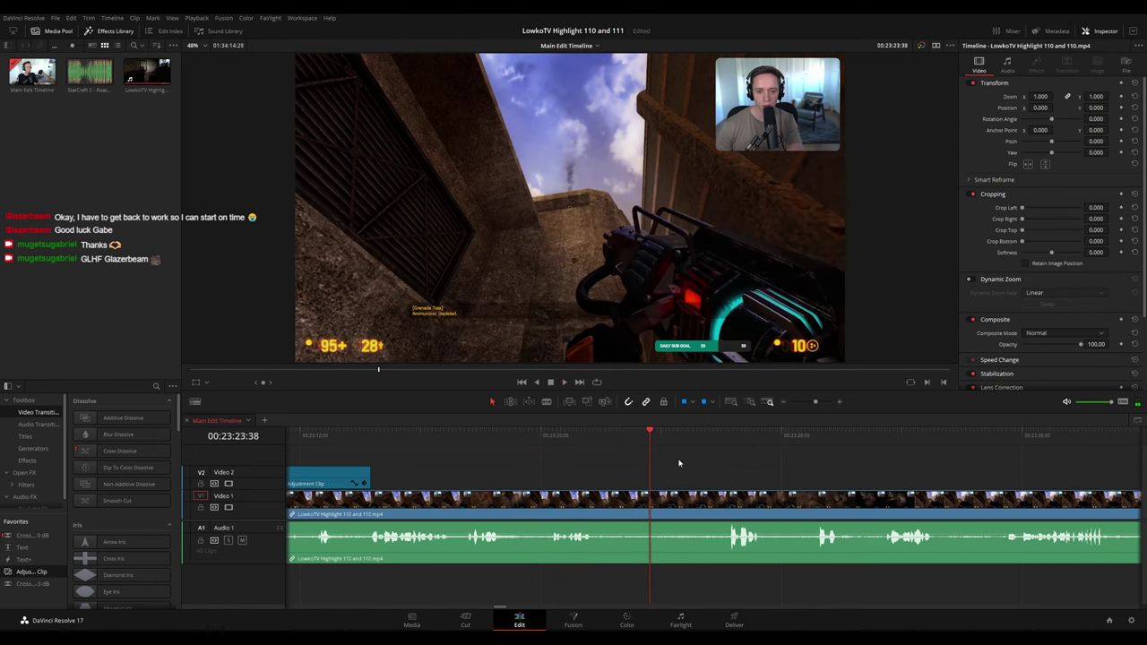
- Paste another copy of the zoom adjustment clip at 00:23:21:42 and trim its end to a length of about 2.6 seconds
drag(627, 436, 592, 437)
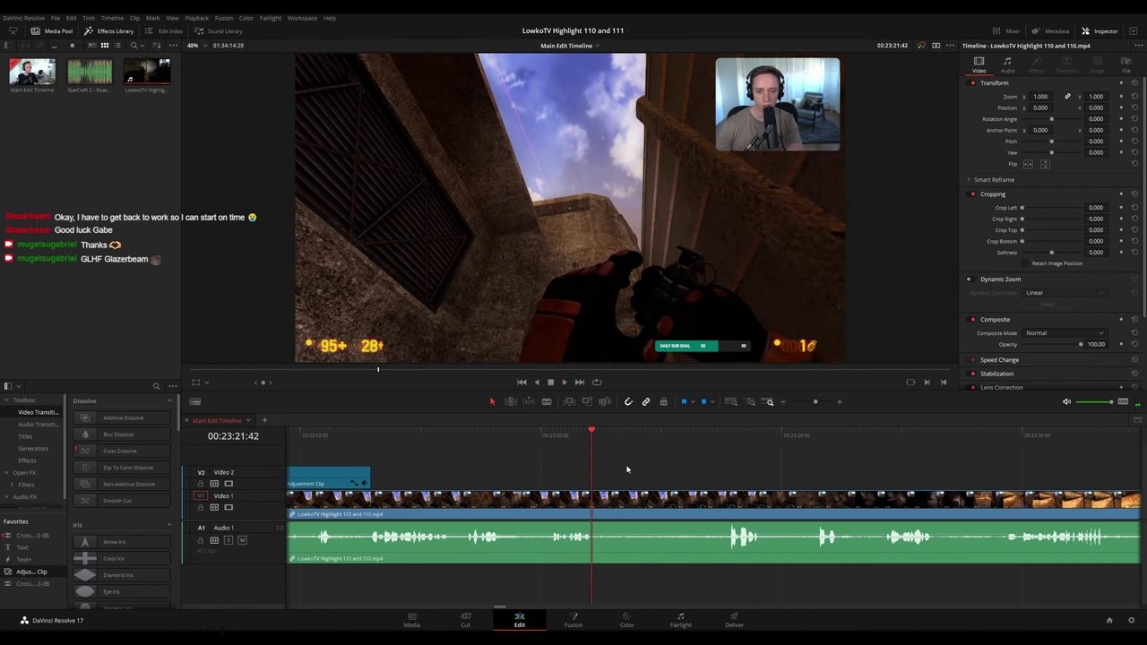
key(ctrl+v)
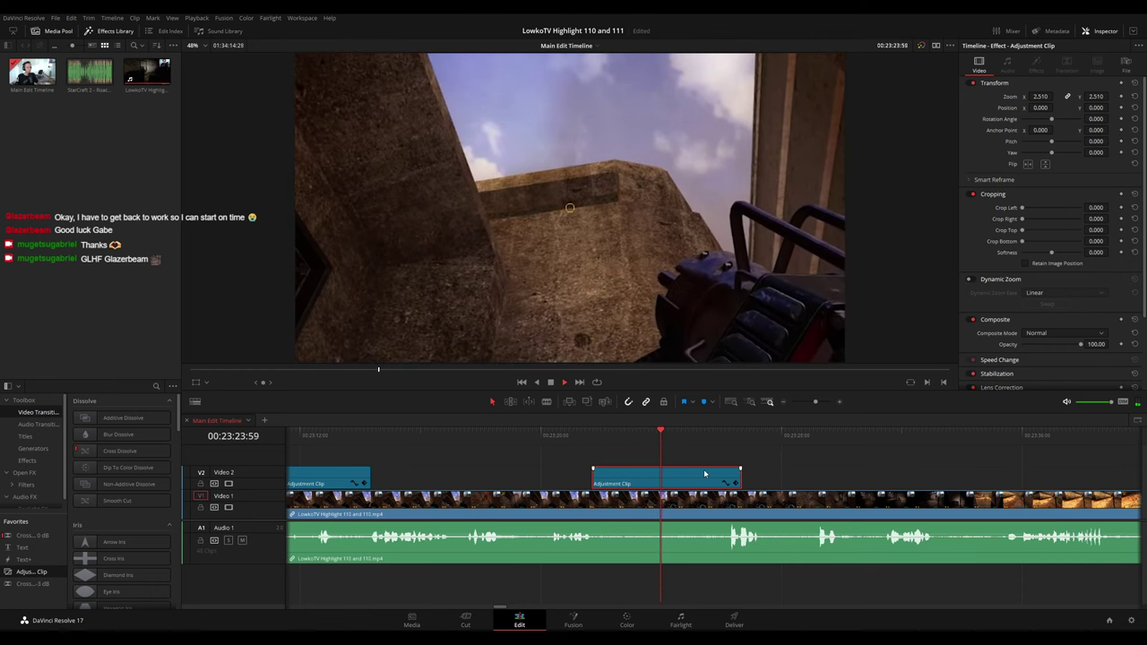
drag(739, 476, 670, 476)
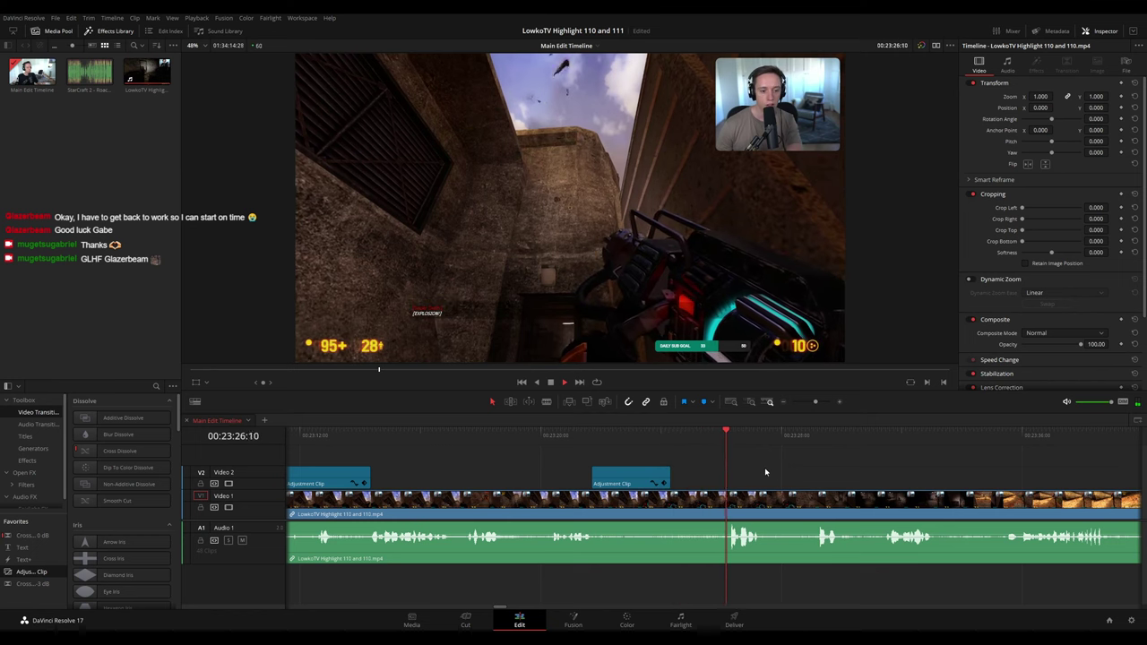
- Play on, cut out the section of about 1.8 seconds starting at 00:23:33:16, and color the preceding clip orange
drag(794, 471, 640, 453)
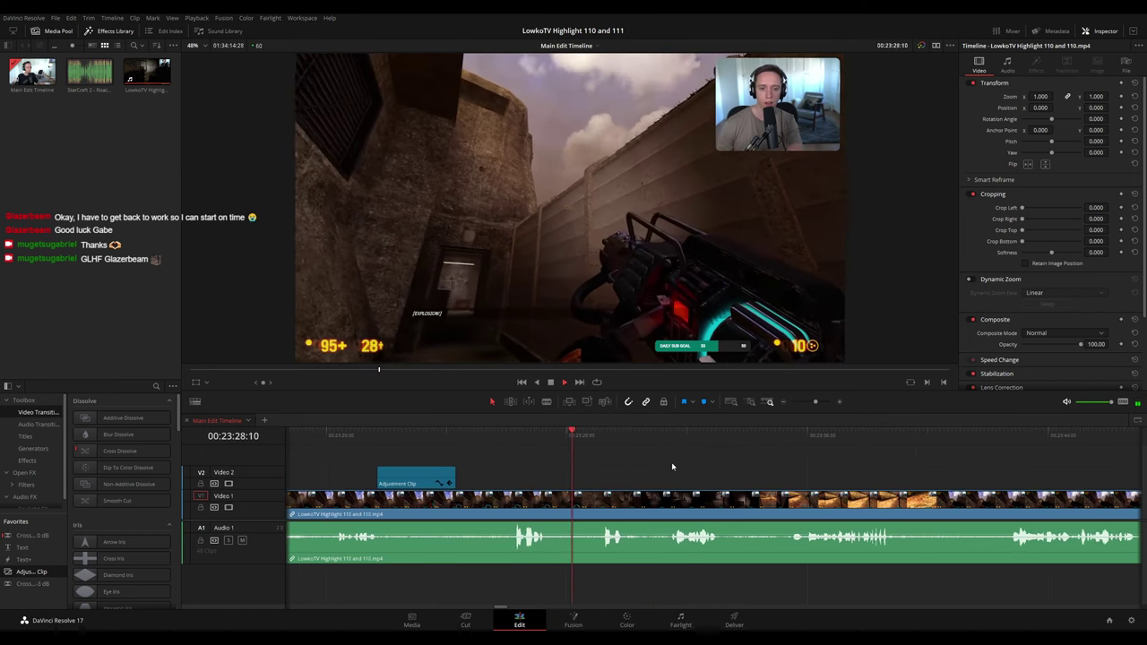
scroll(618, 451, right, 2)
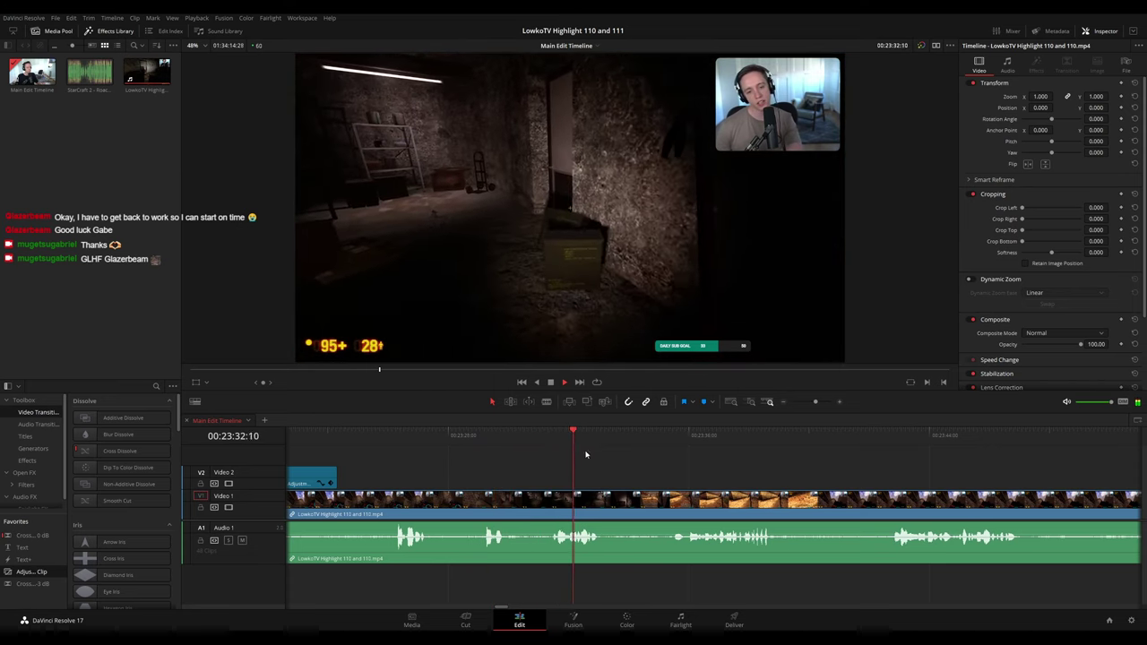
scroll(538, 453, right, 2)
key(b)
click(493, 496)
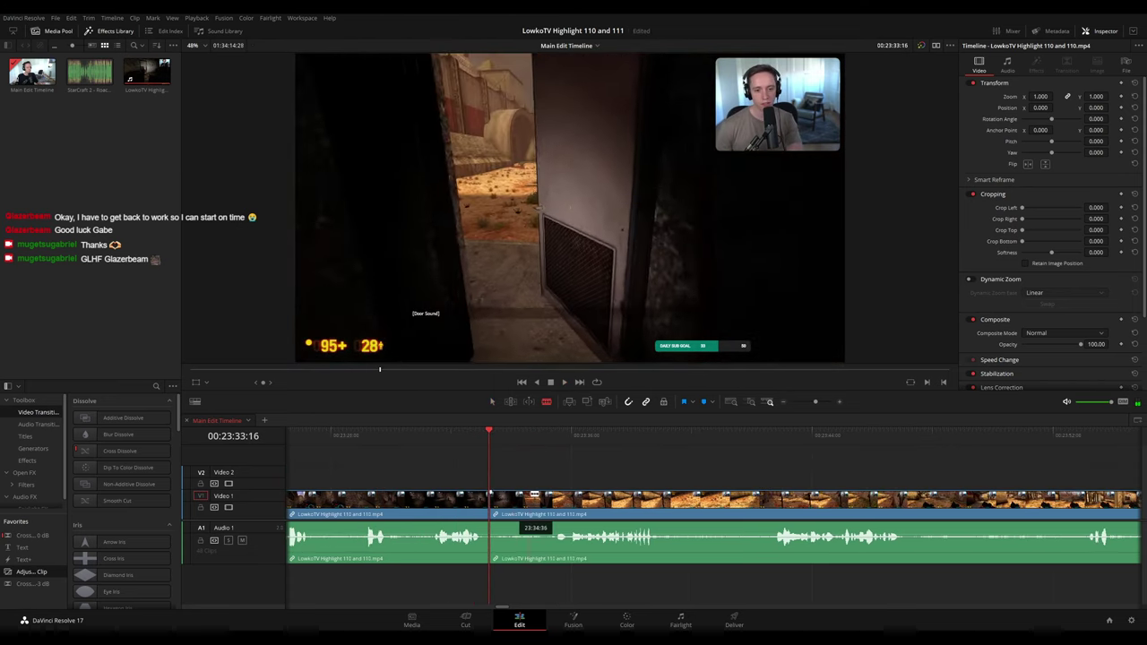
click(541, 496)
key(a)
click(524, 502)
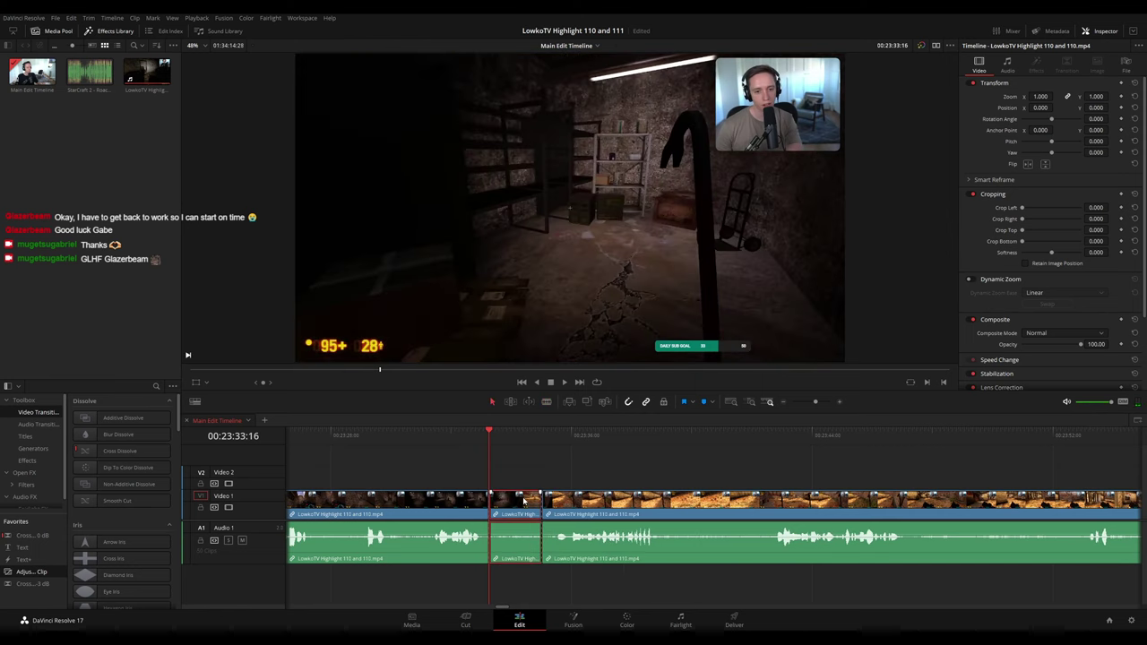
key(Delete)
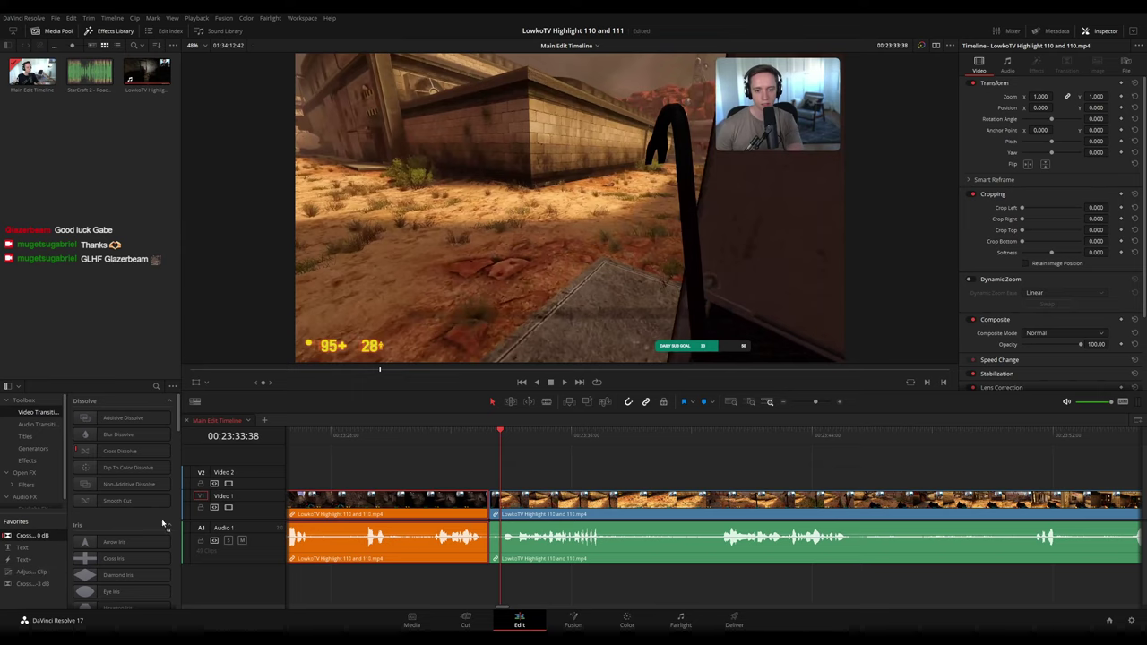
- Cross-fade the audio at the 00:23:33:16 cut with the 0 dB fade, replay it, and continue to about 00:23:44
click(475, 432)
key(space)
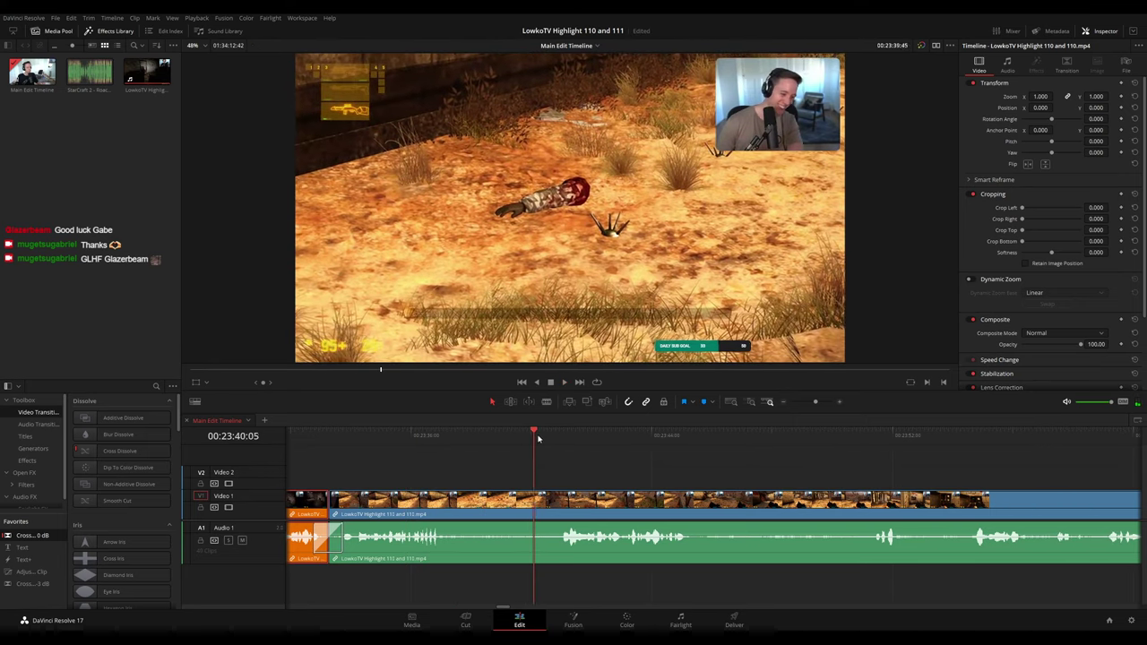
drag(539, 439, 552, 441)
drag(701, 473, 545, 455)
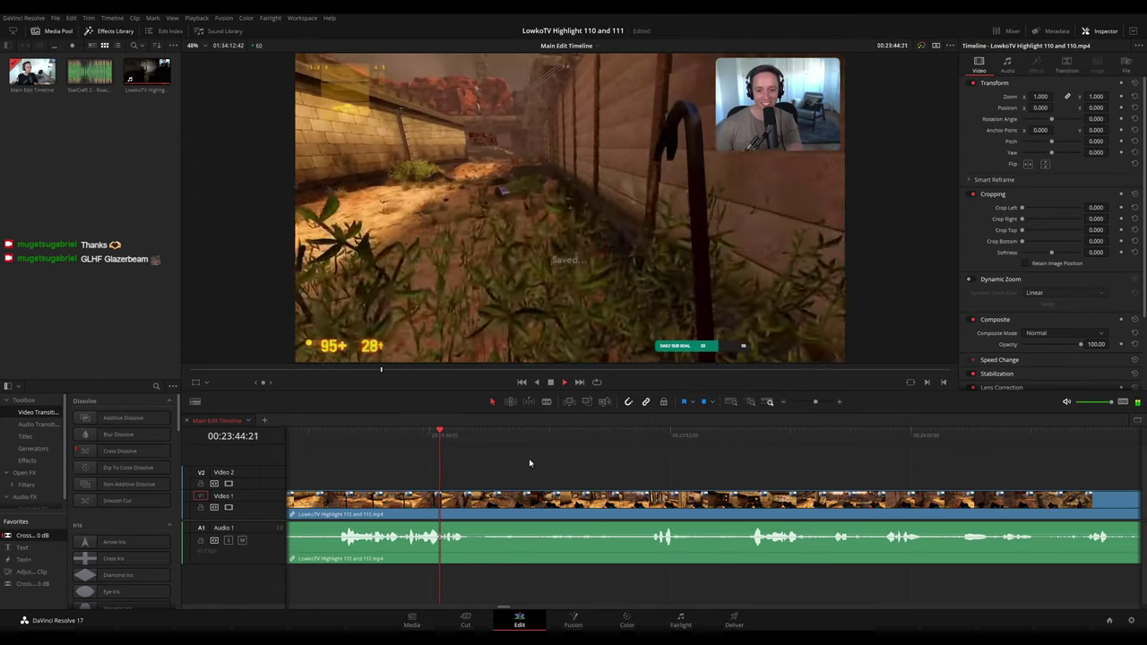
- Cut out the section from 00:23:45:20 to about 00:23:45:46 and fade in the audio after the cut
key(space)
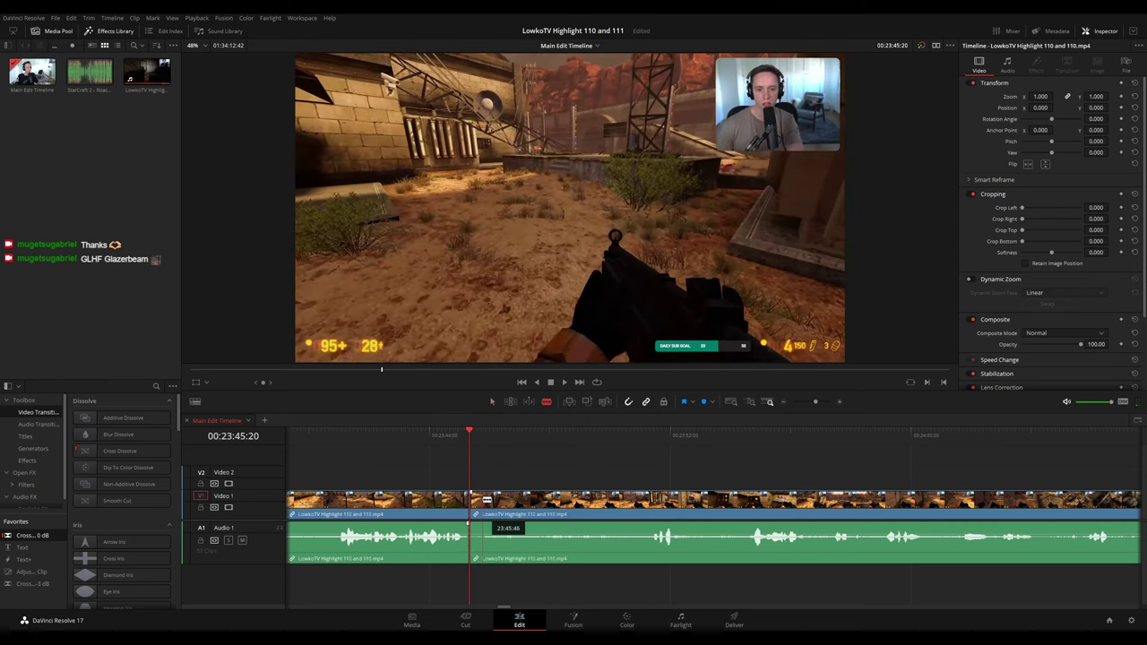
click(483, 499)
key(a)
key(Delete)
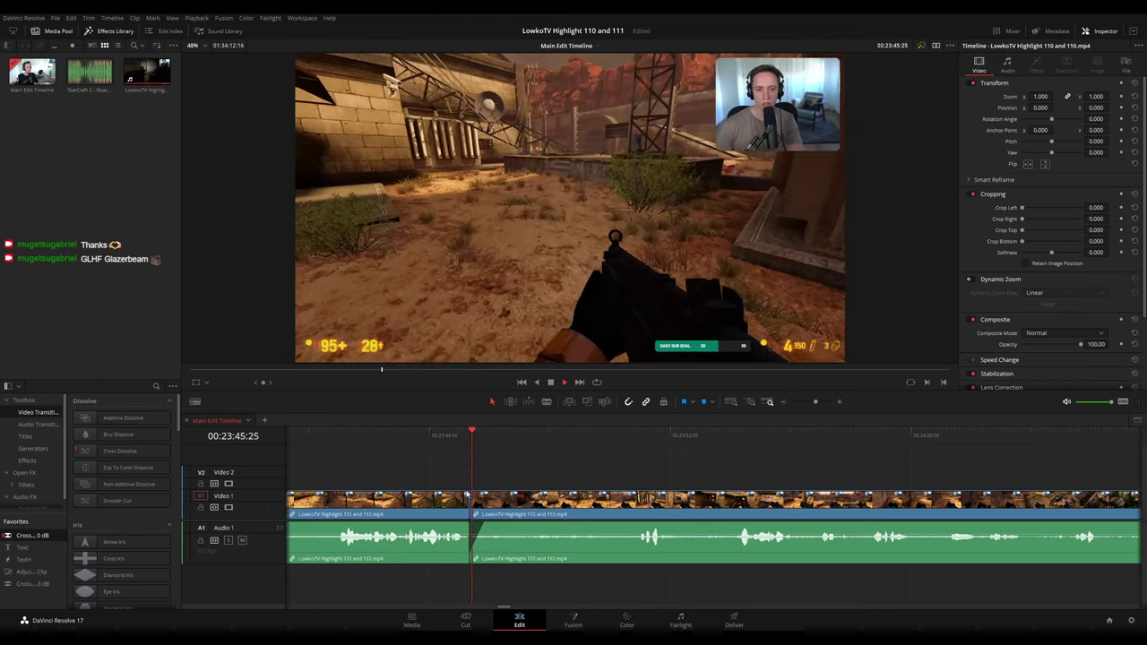
- Color the clip before the 00:23:45:20 cut orange and play on to about 00:23:55
click(432, 508)
click(614, 473)
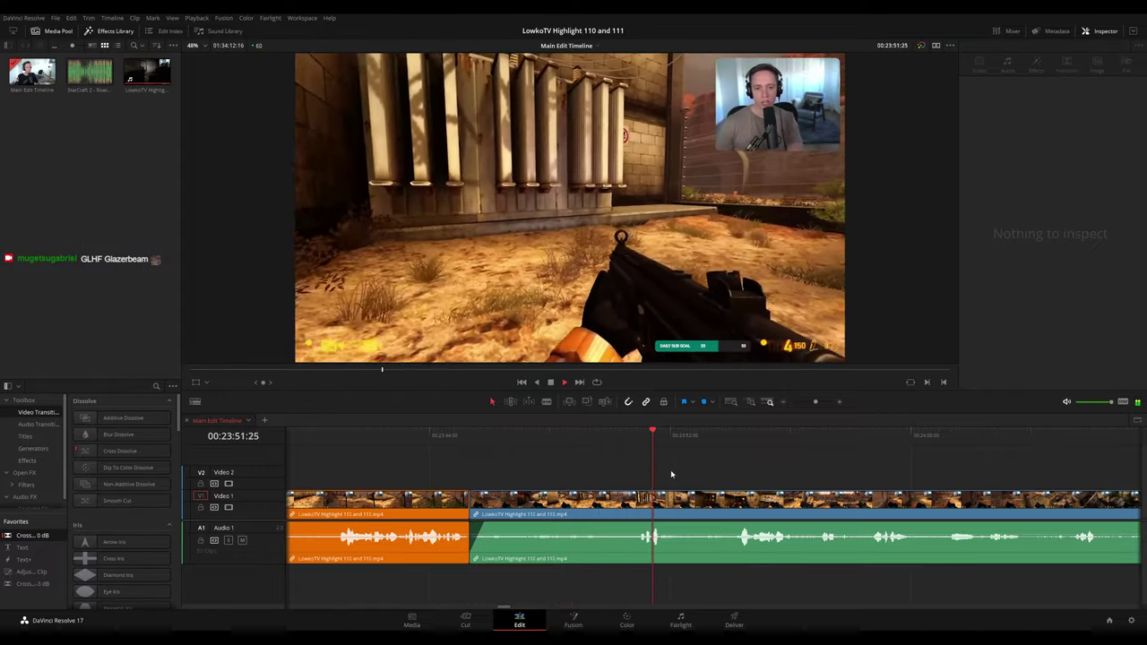
drag(671, 474, 583, 450)
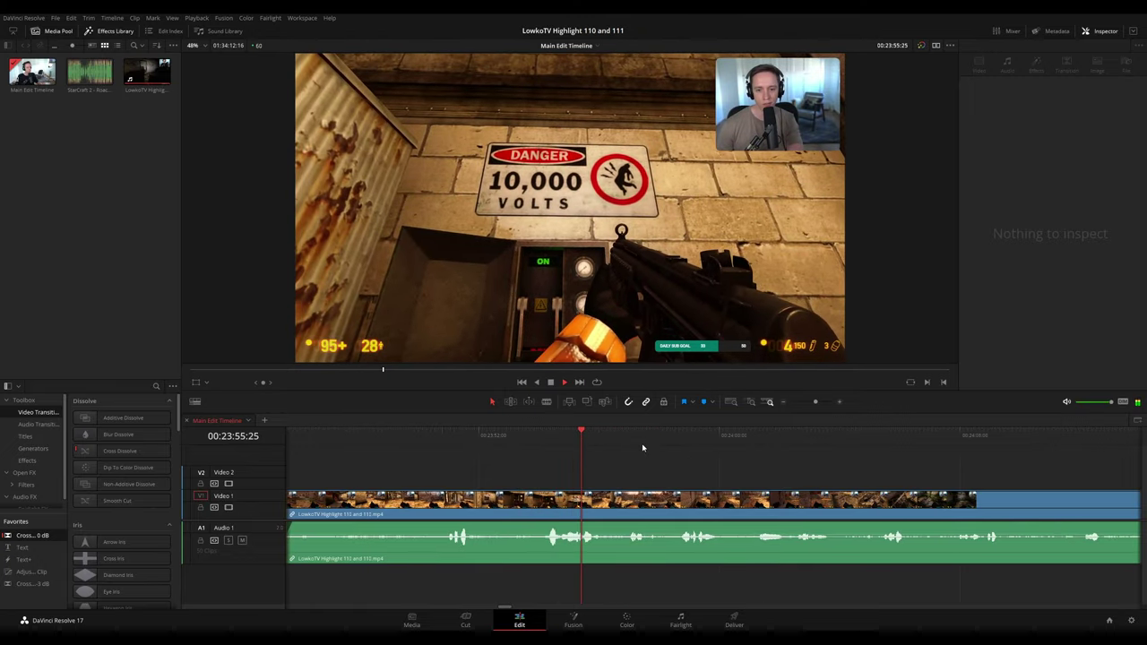
- Review the footage to about 00:24:07, then go back and cut out a sliver of about 0.2 seconds at 00:24:03:56
scroll(672, 457, right, 3)
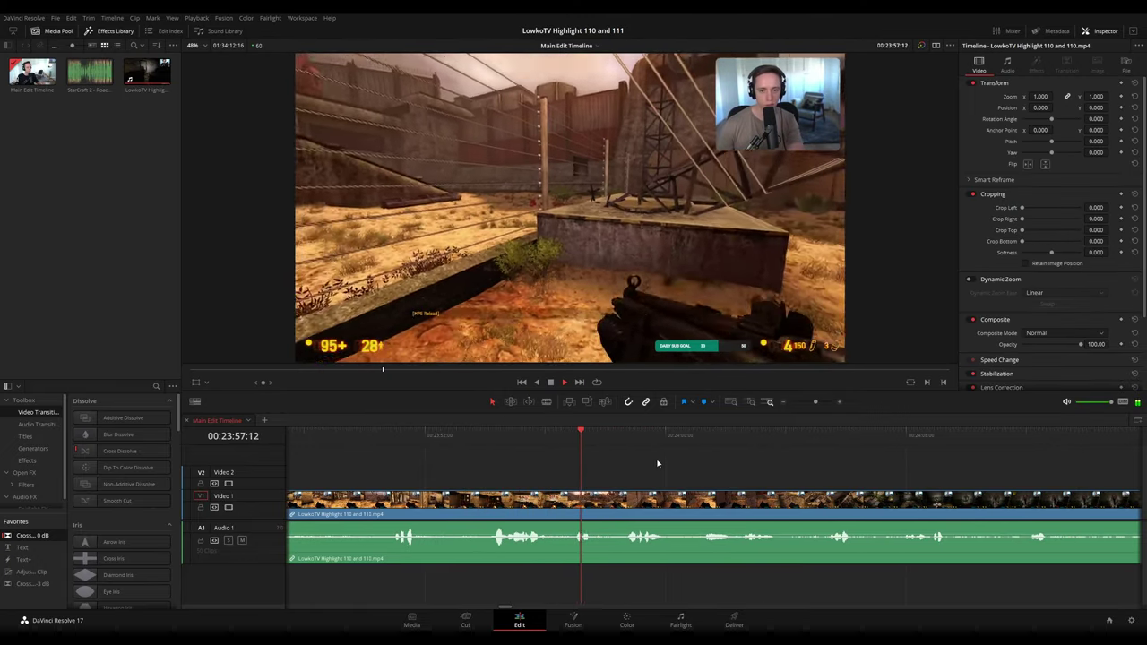
scroll(683, 469, right, 4)
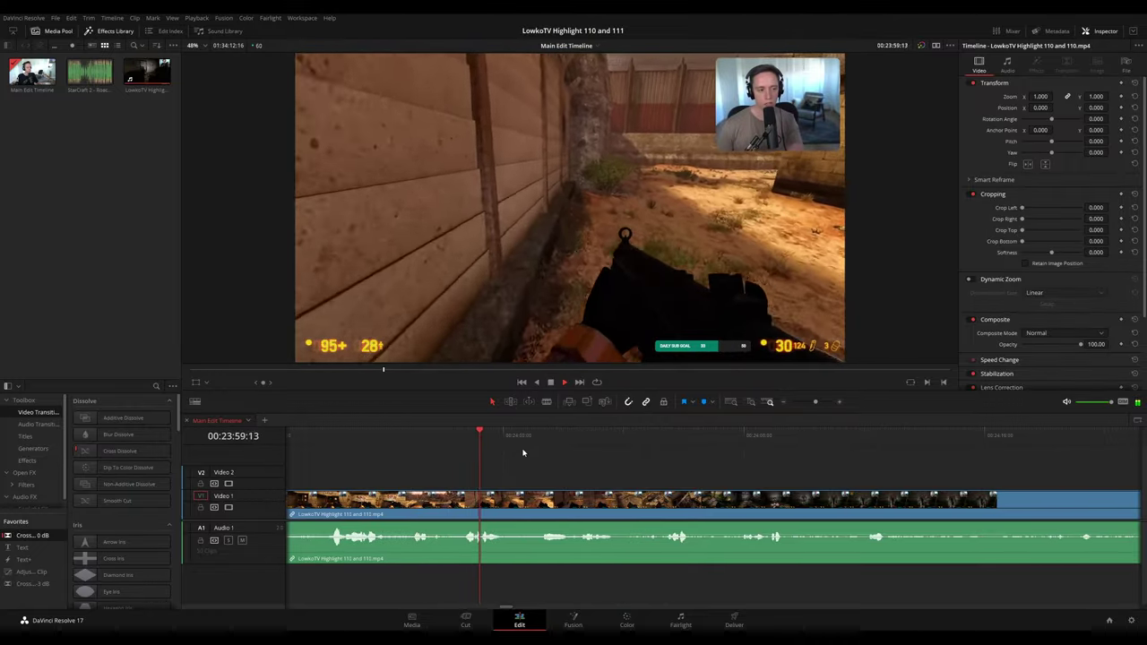
scroll(532, 449, right, 5)
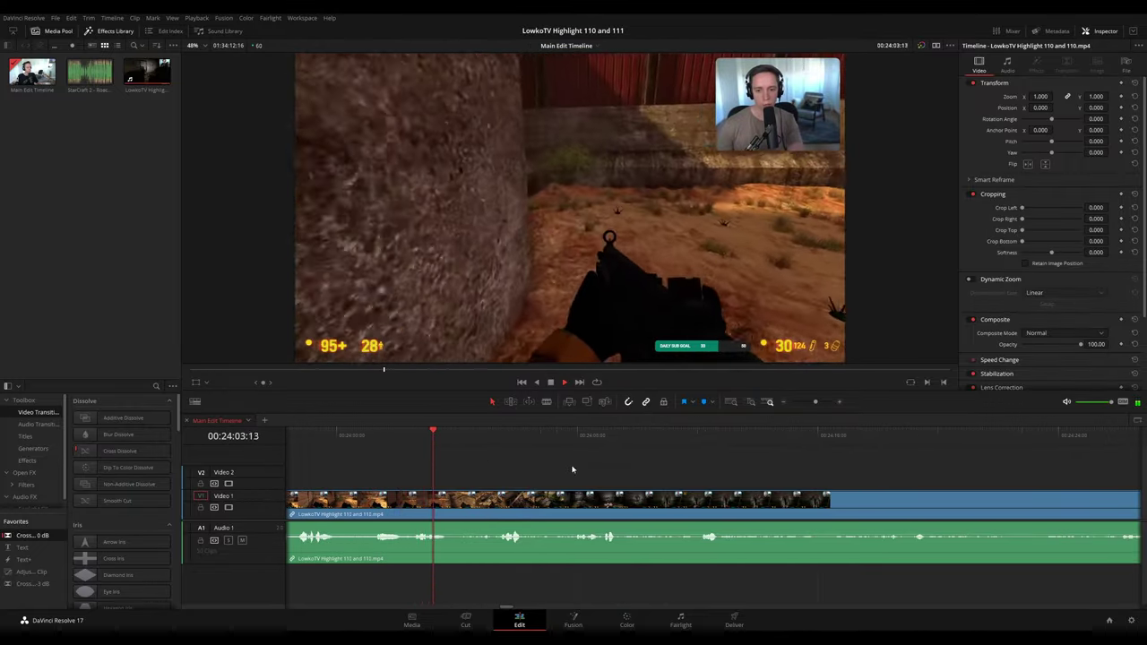
scroll(498, 460, right, 2)
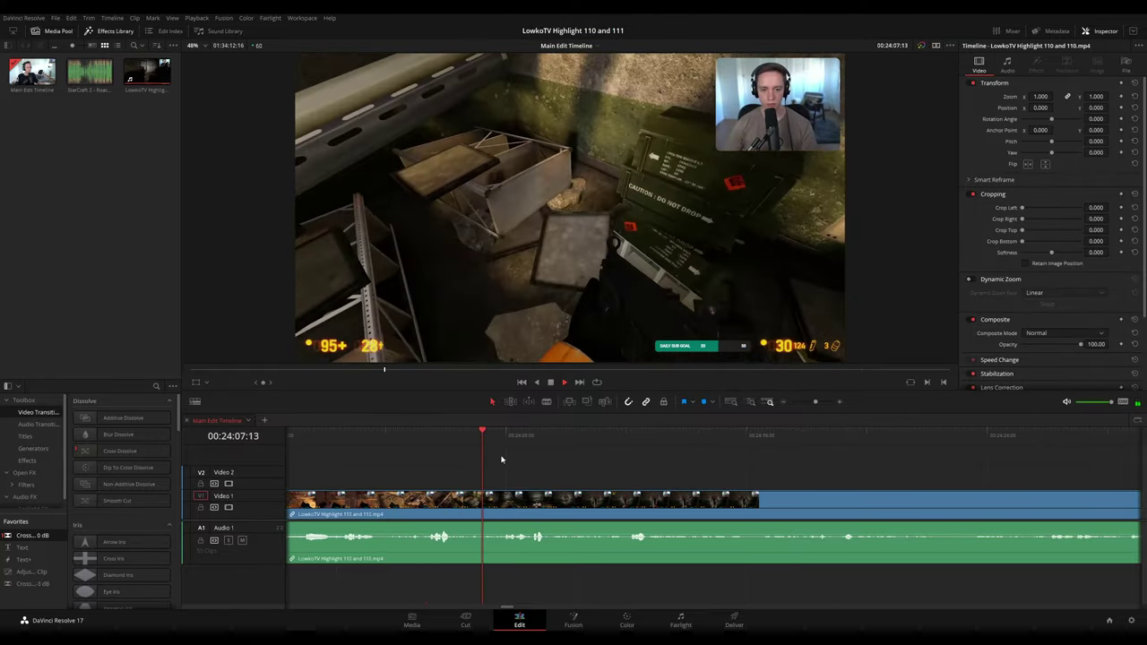
drag(501, 460, 362, 473)
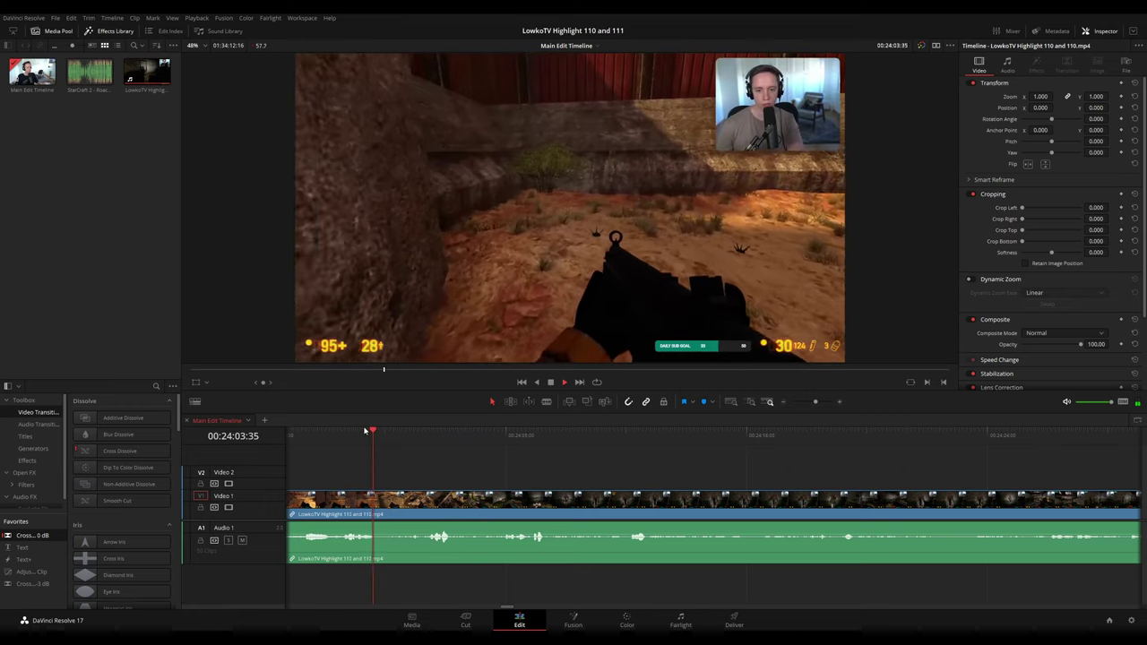
key(b)
click(385, 498)
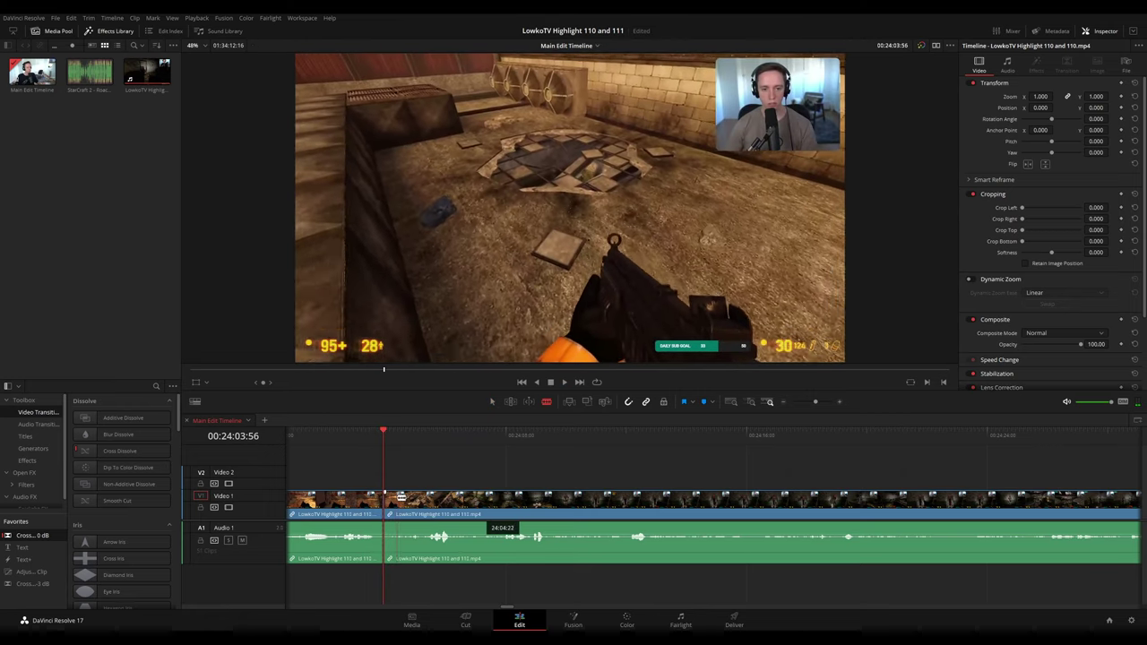
key(a)
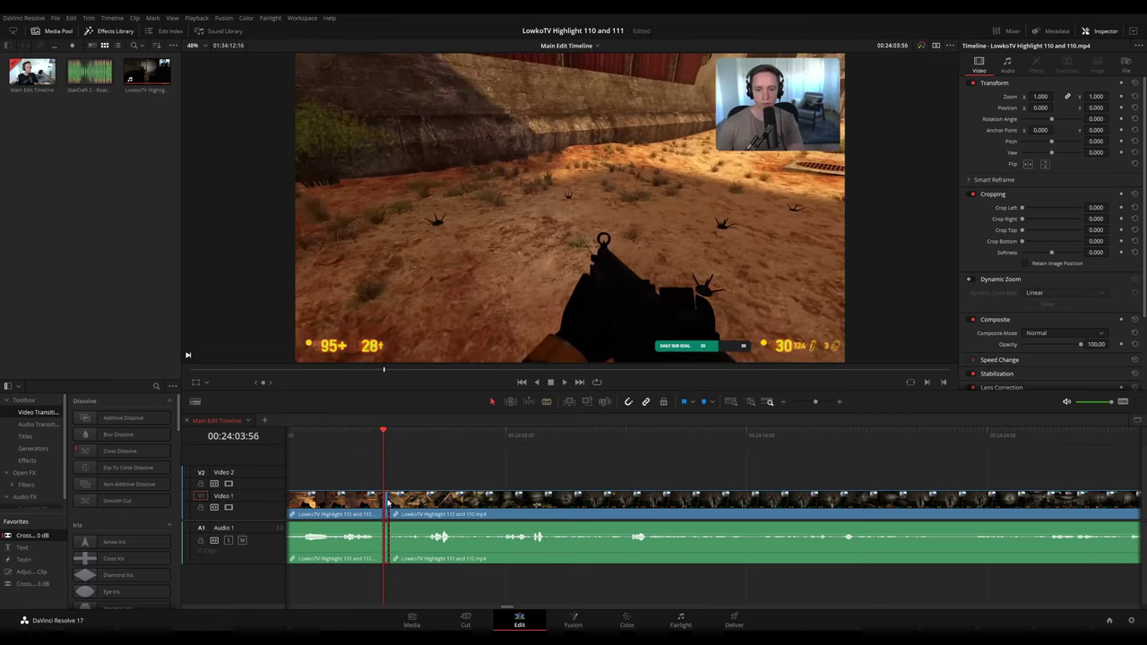
key(Delete)
- Color the clip before the 00:24:03:56 cut orange and play the footage after the cut
key(space)
click(378, 501)
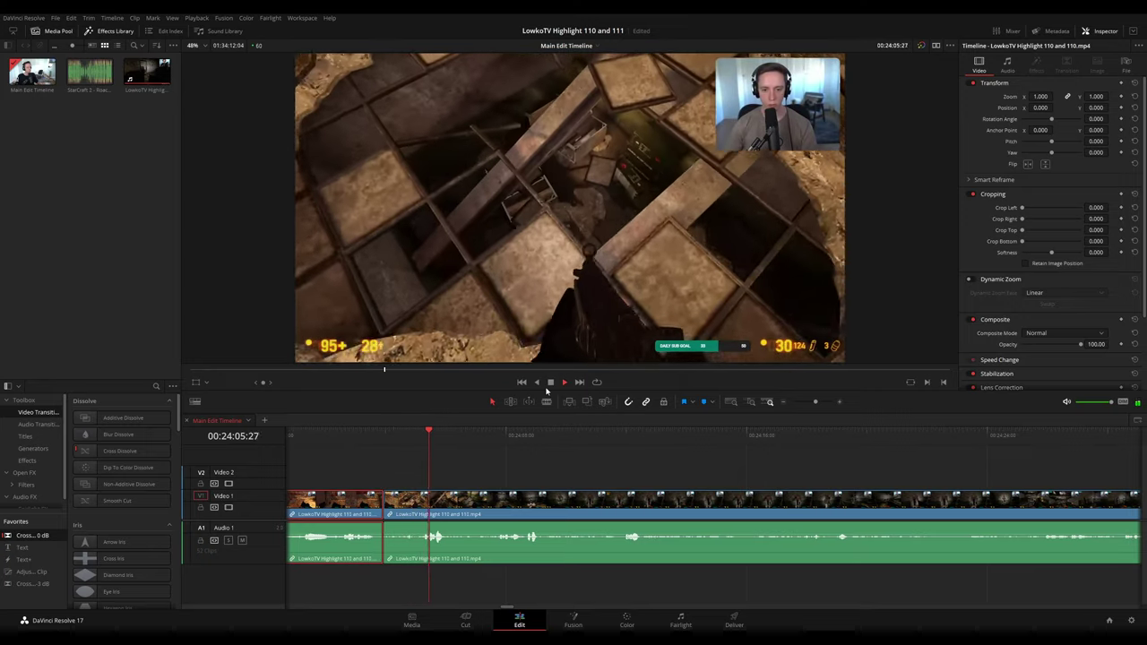
key(ctrl+1)
click(589, 453)
key(Up)
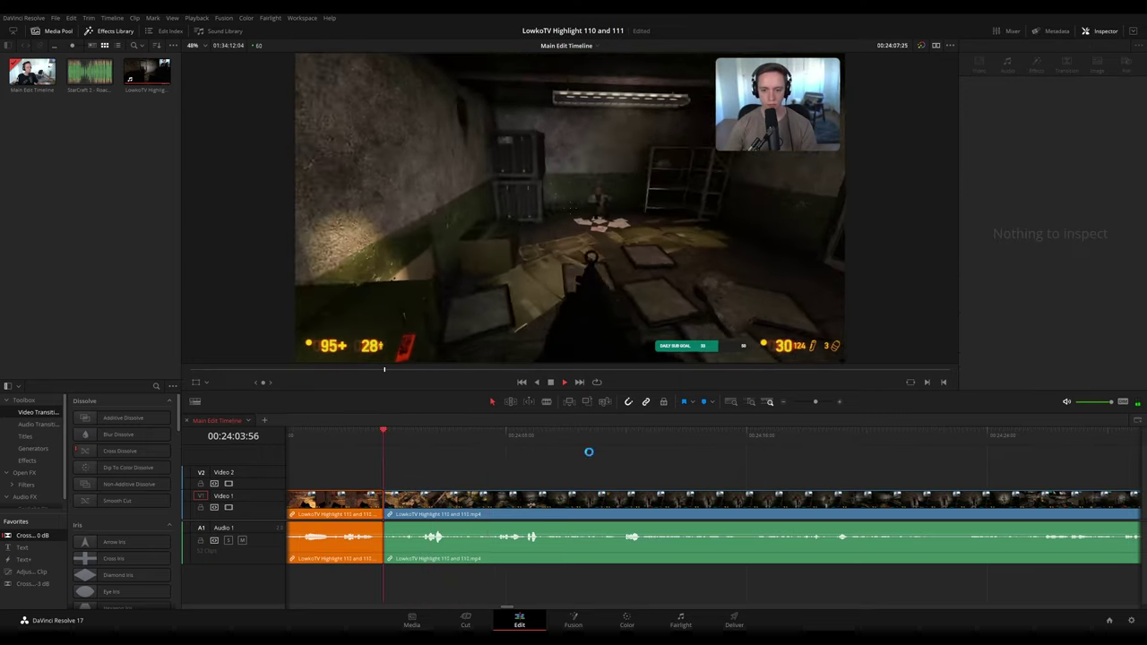
- Cut out the section of about 1.9 seconds starting at 00:24:34:11 and color the clip before it orange
scroll(616, 466, right, 3)
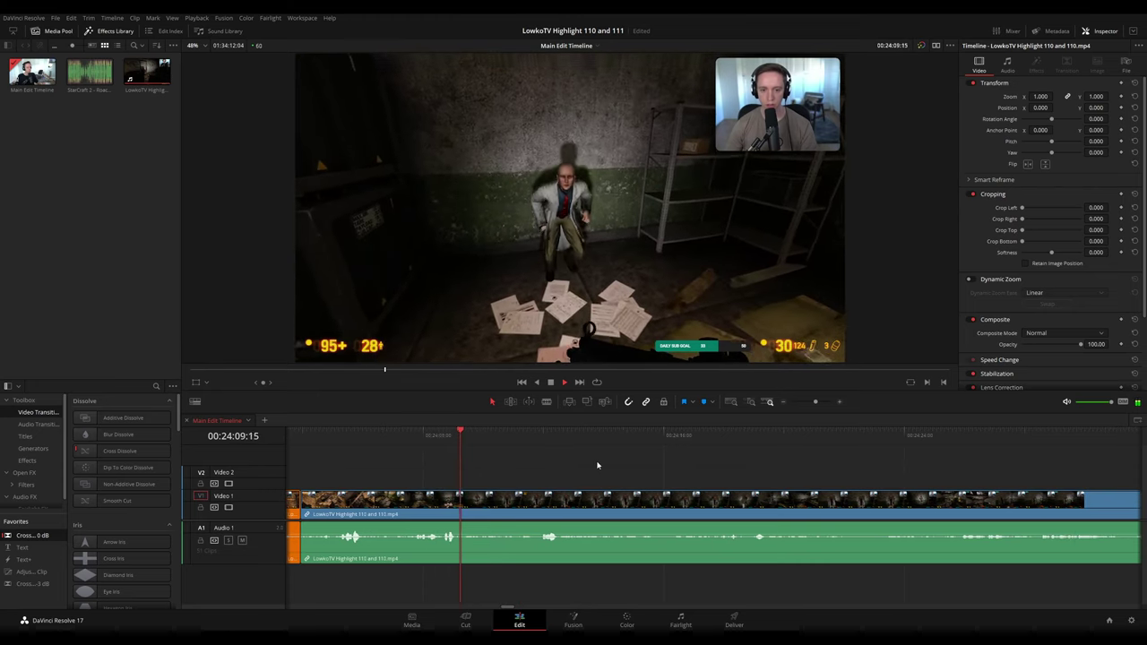
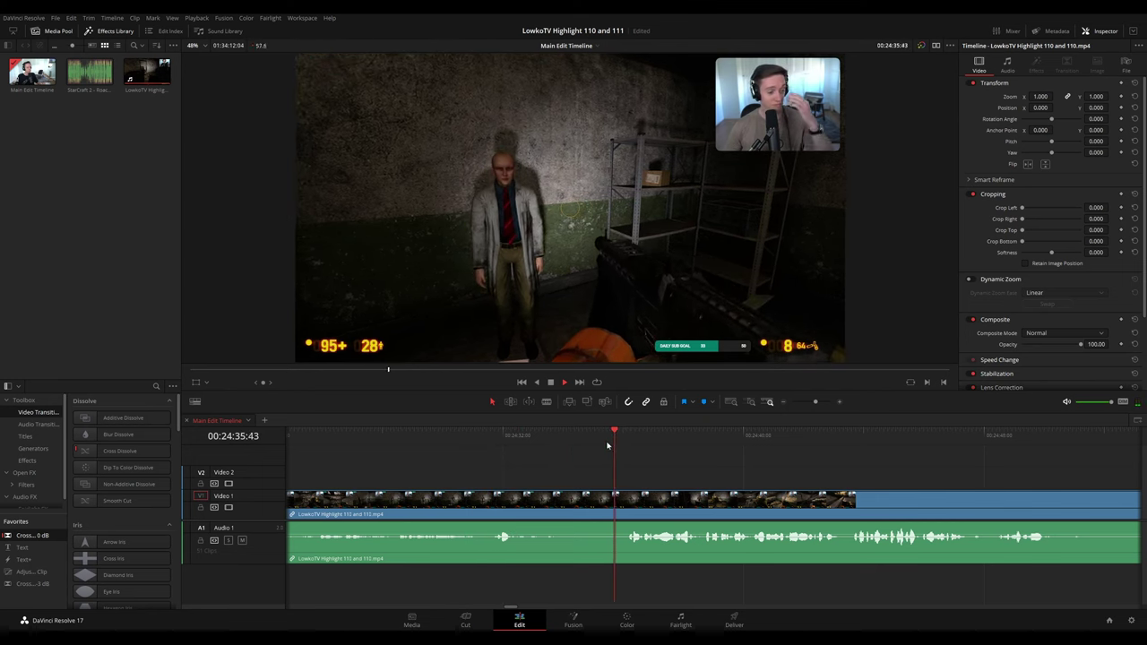
click(570, 495)
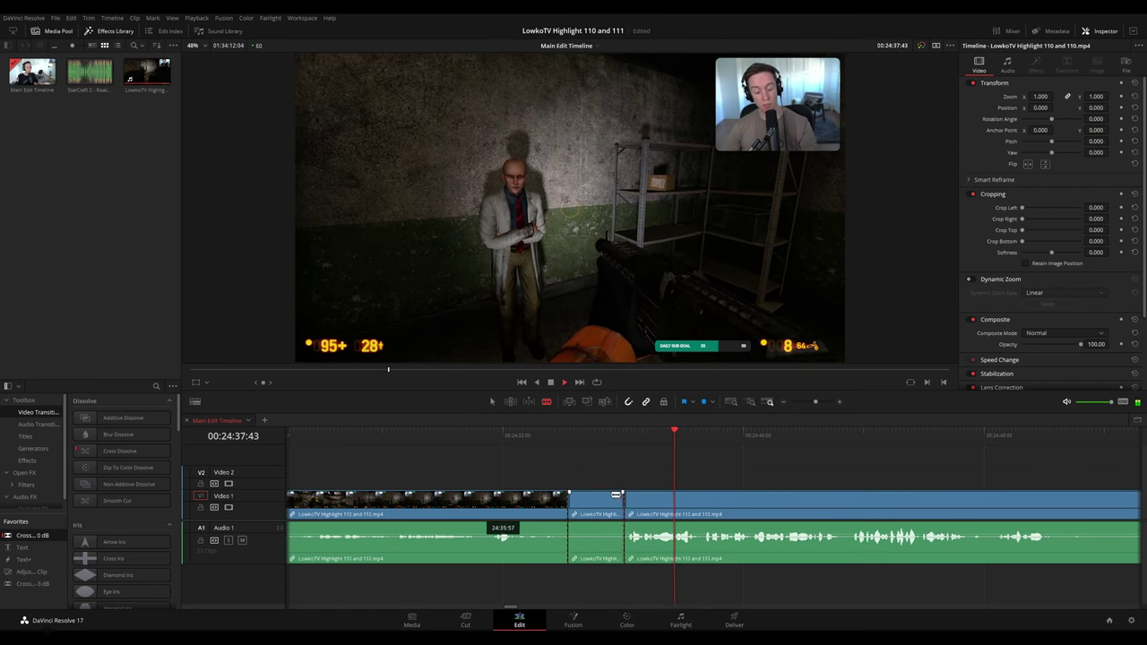
key(Delete)
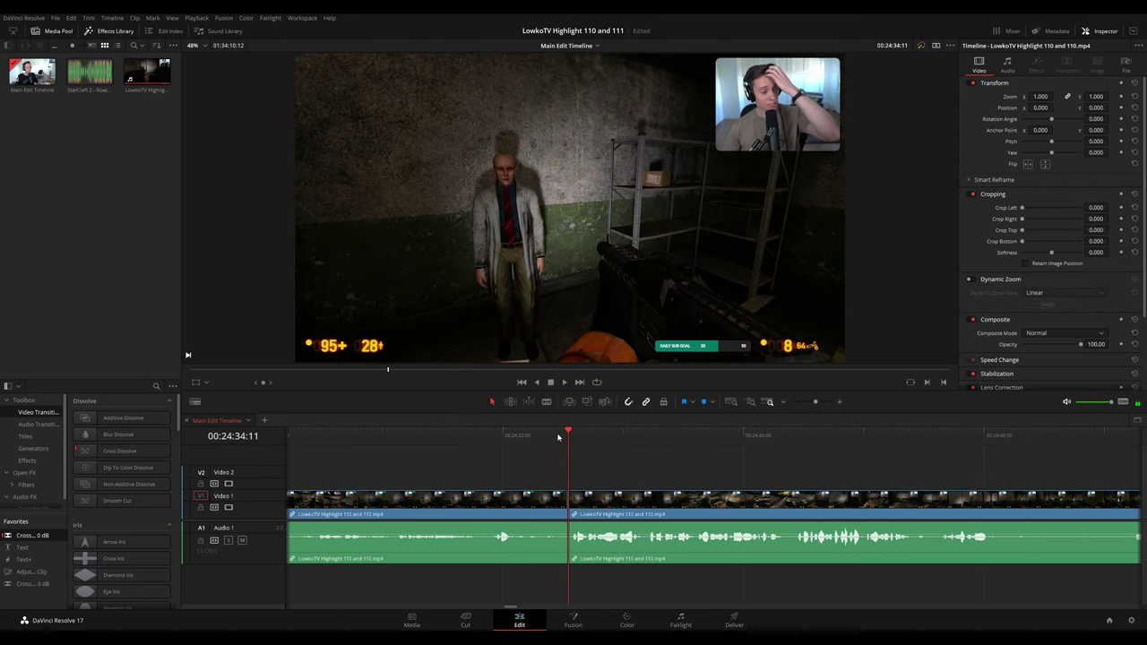
click(517, 501)
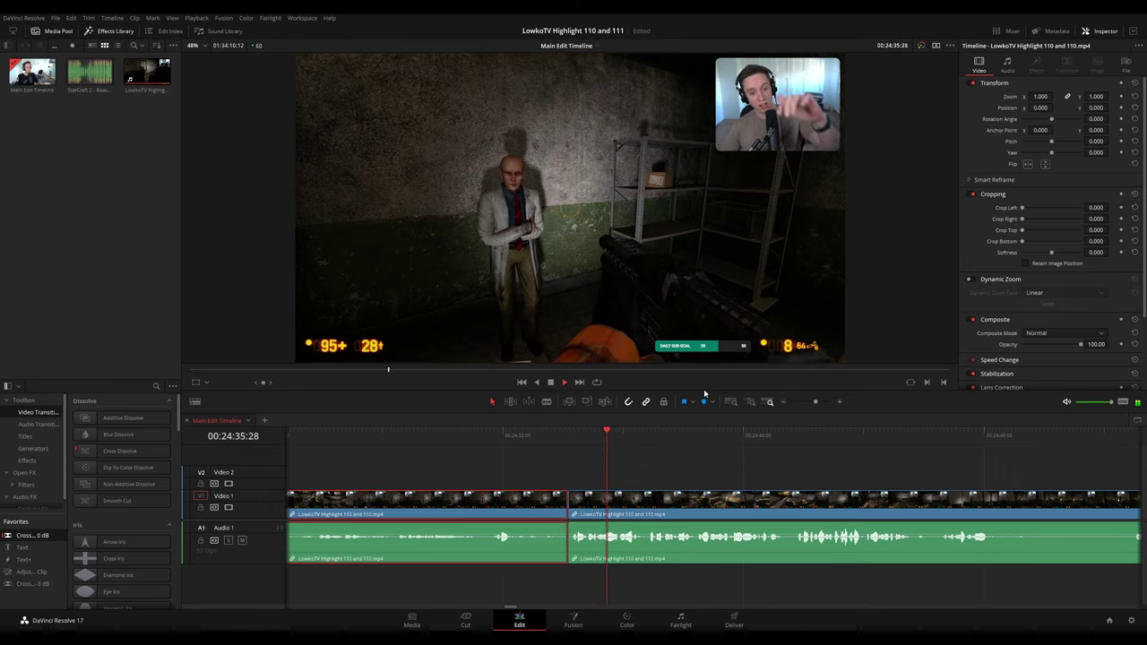
key(Delete)
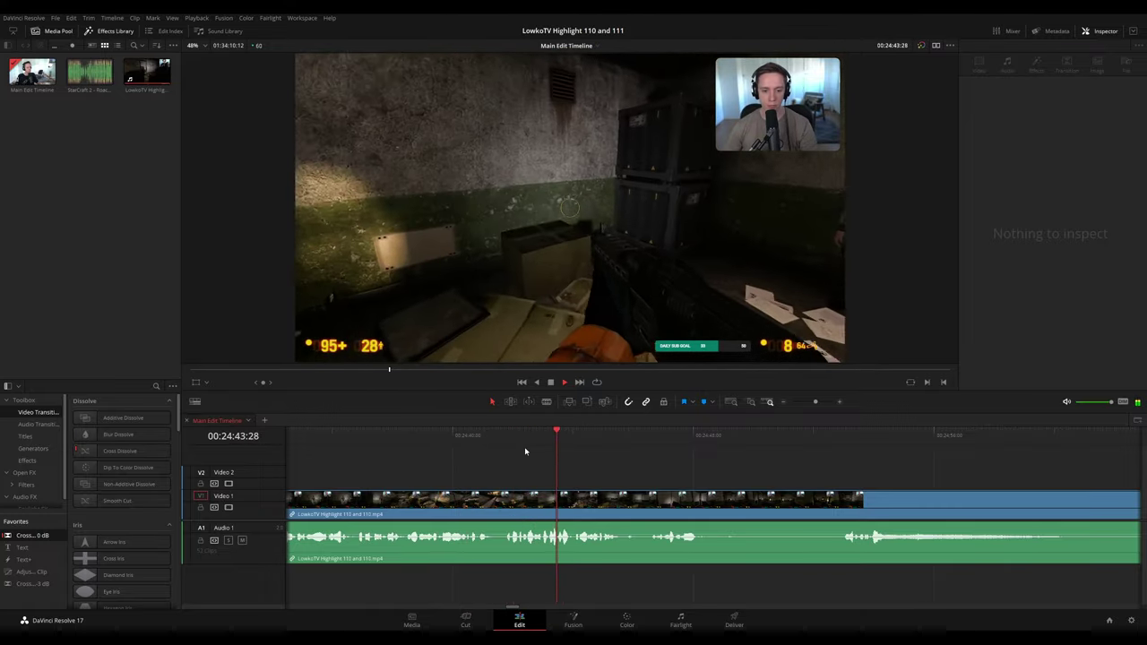
- Play on into the white-screen footage and cut out the silent section of about 0.8 seconds starting at 00:25:02:58
drag(676, 468, 606, 463)
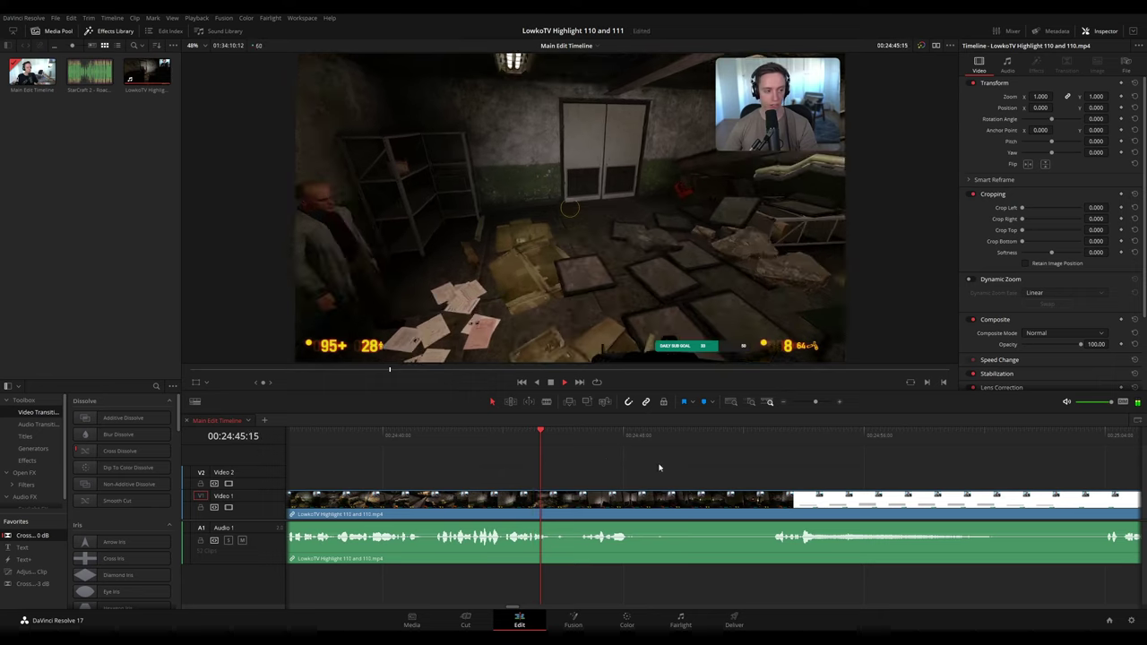
scroll(609, 457, right, 2)
scroll(628, 459, right, 3)
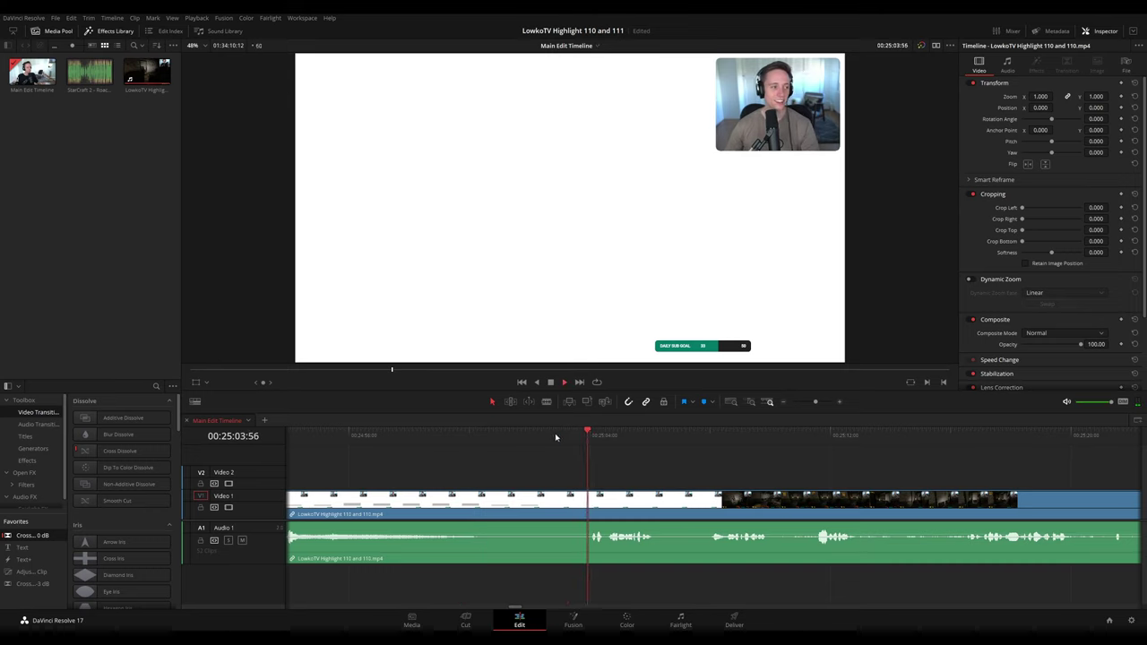
drag(511, 435, 559, 432)
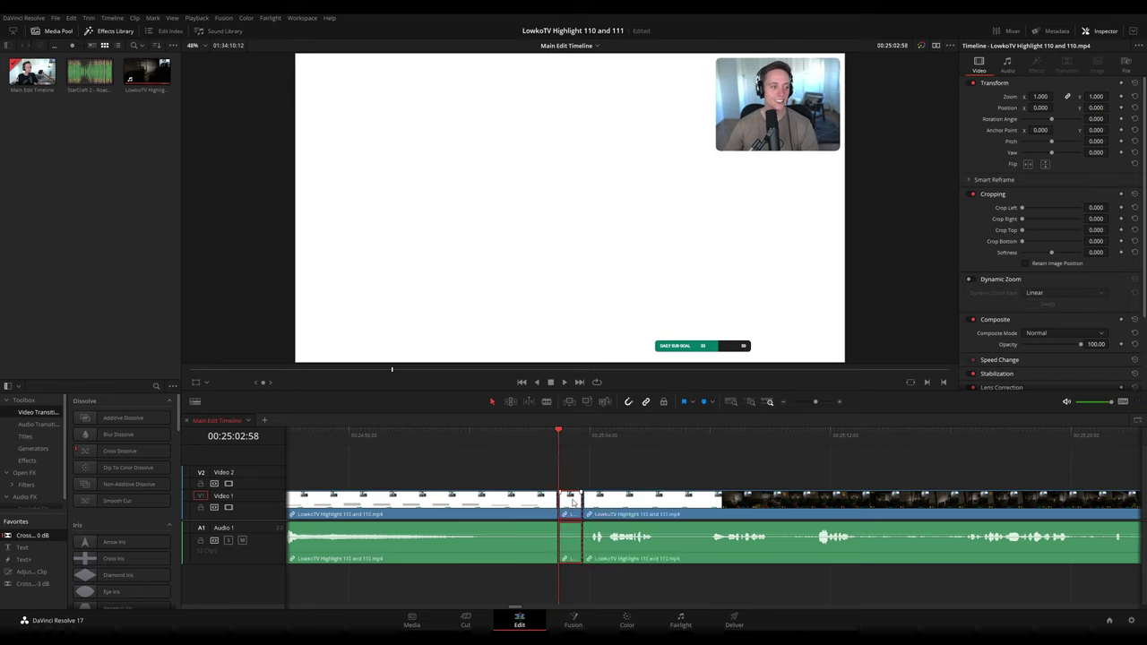
key(Delete)
- Color the clip before the 00:25:02:58 cut orange and play on across the cut
key(space)
click(538, 501)
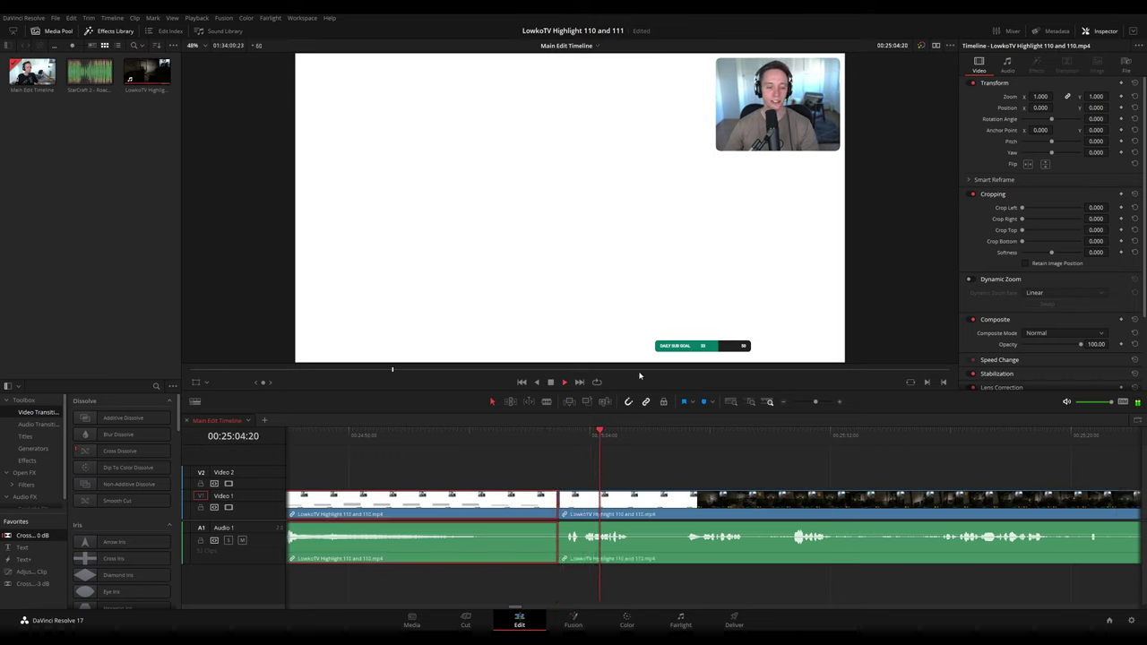
click(721, 468)
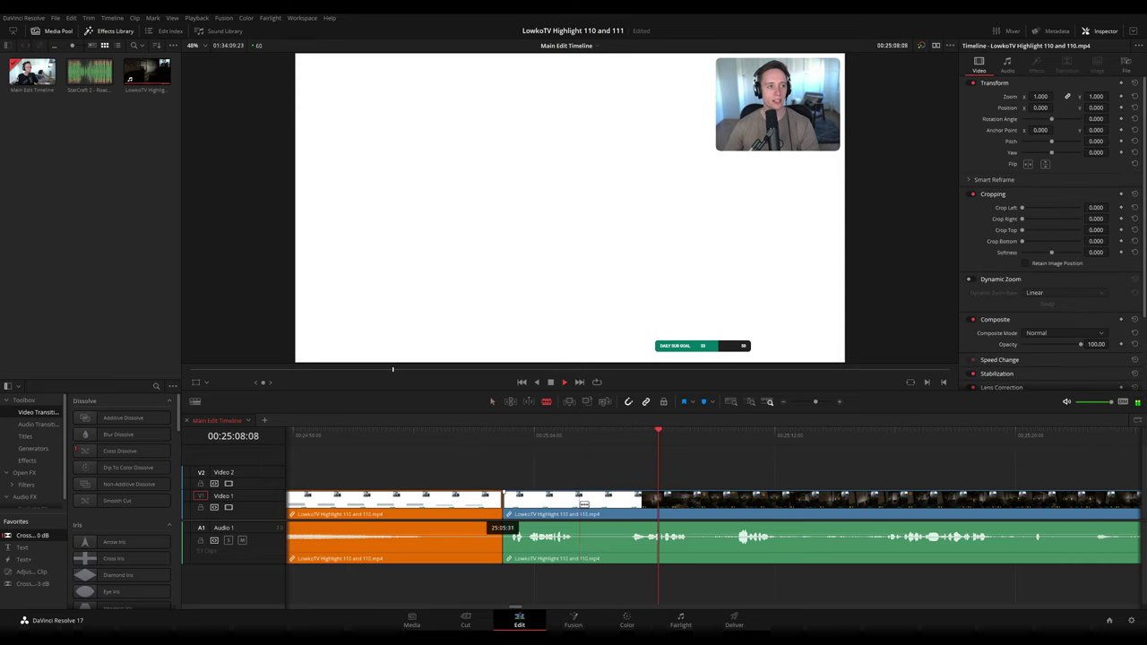
- Split the white-screen footage at 00:25:05:31 and again about 1.5 seconds after it, and ripple-delete the section between
click(580, 503)
click(622, 501)
key(a)
click(600, 504)
key(Delete)
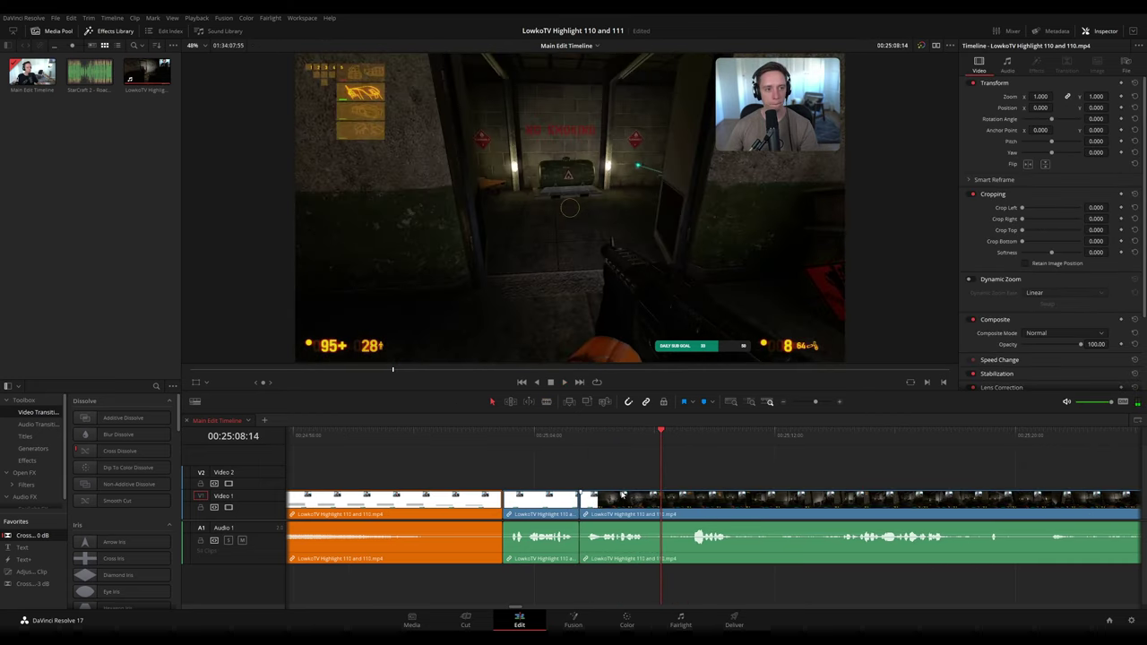
- Color the short clip before the 00:25:05:31 cut orange, review the footage to 00:25:20:16, and jump back towards 00:25:11
click(580, 435)
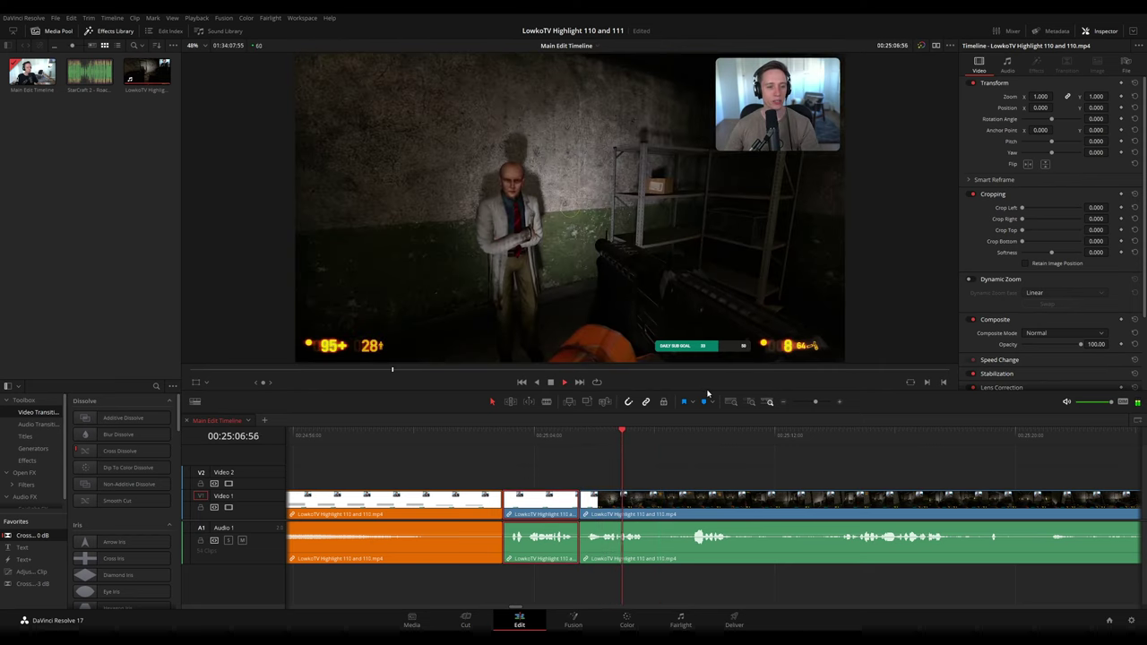
key(o)
click(752, 460)
drag(753, 461, 590, 459)
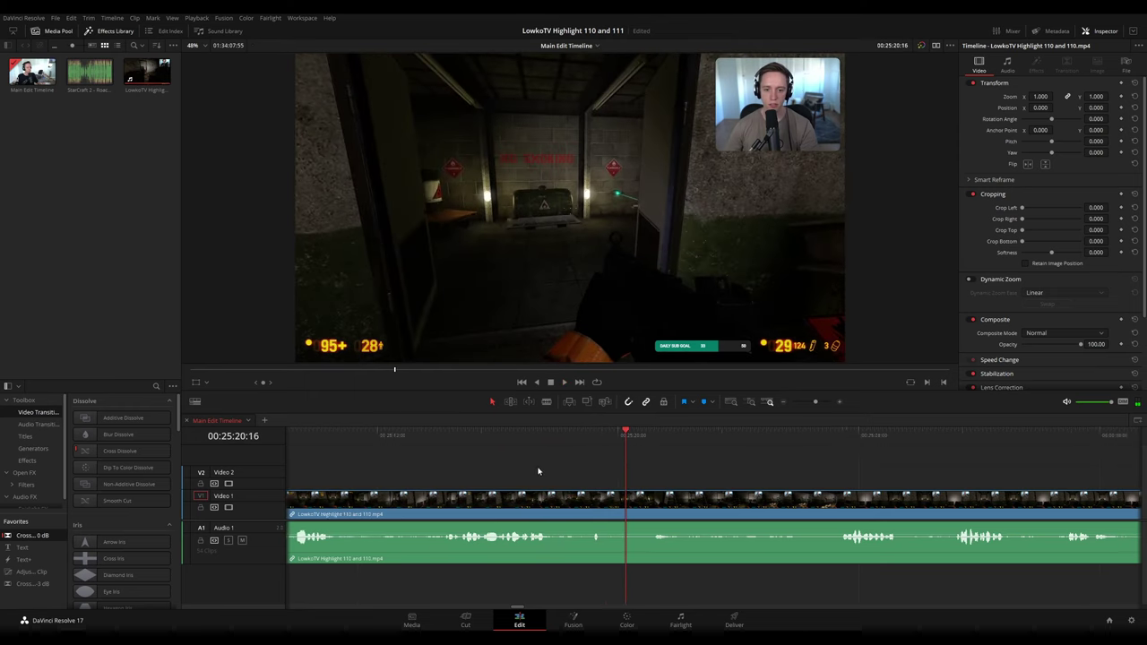
click(469, 436)
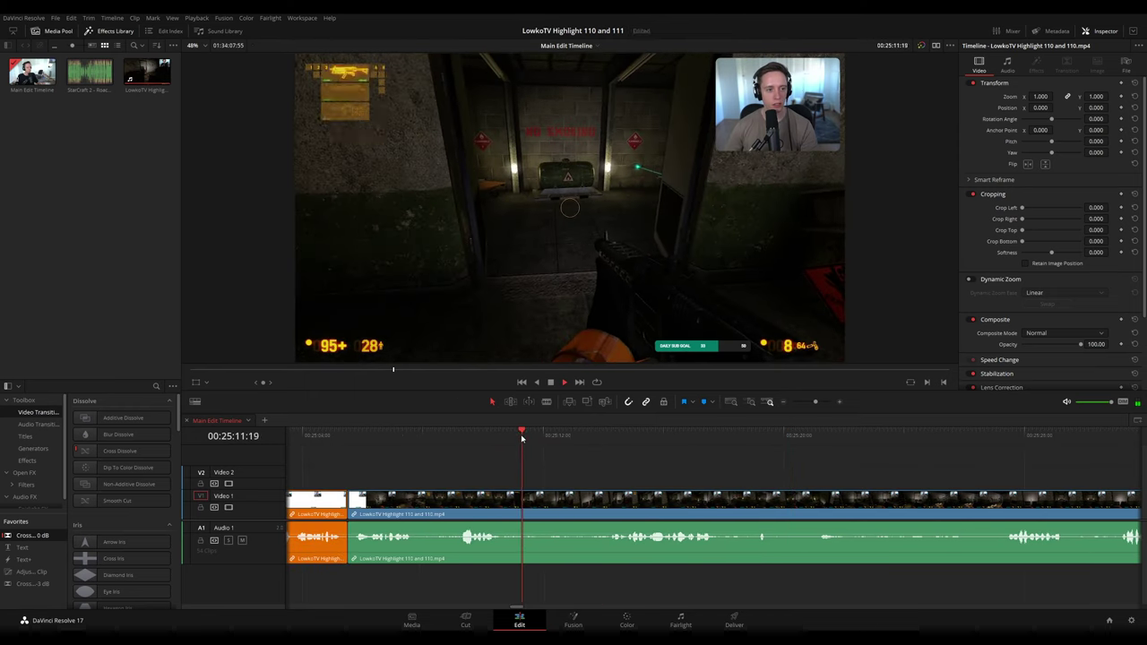
- Split the gameplay footage at 00:25:11:59 and color the clip before the cut orange
drag(545, 444, 542, 445)
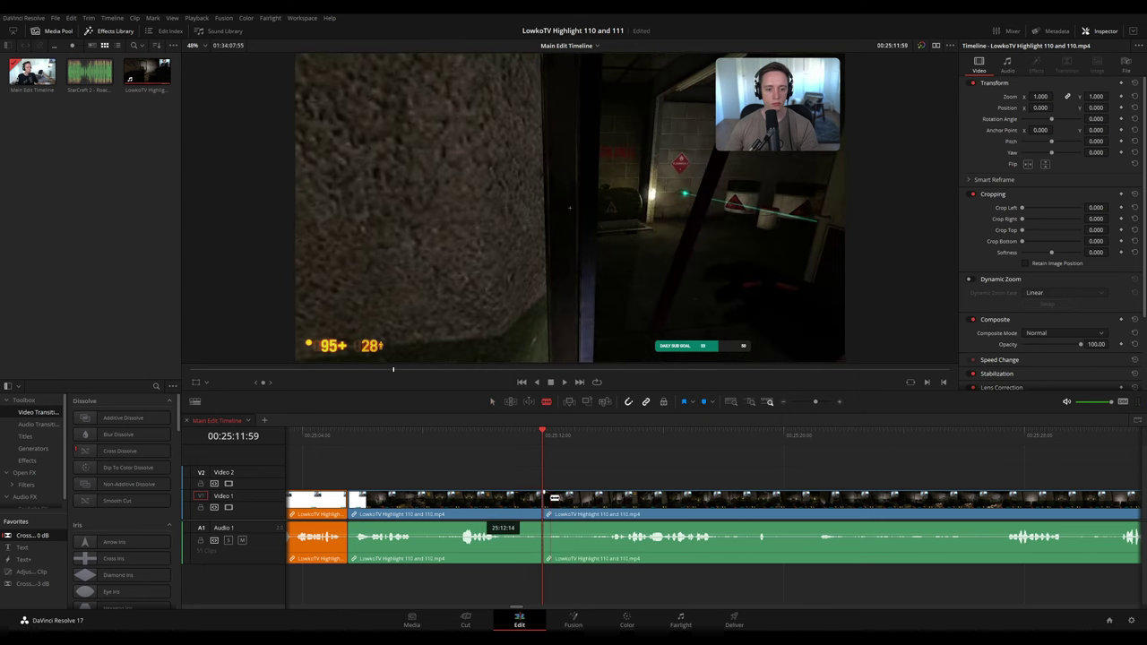
key(ctrl+b)
click(540, 502)
key(space)
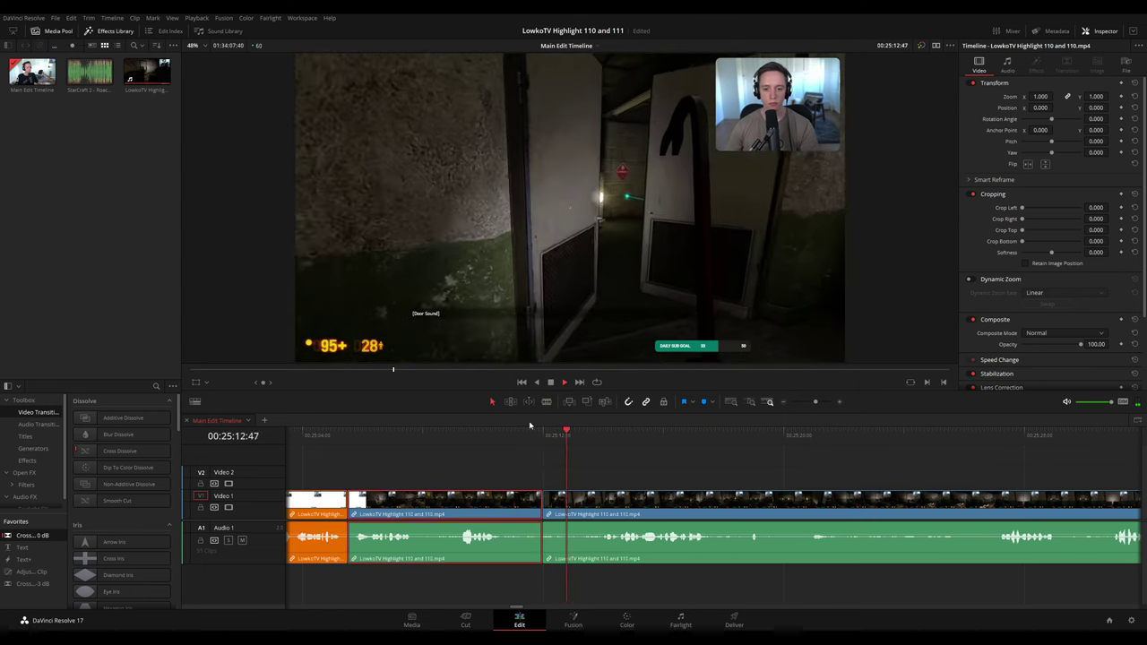
key(1)
click(769, 449)
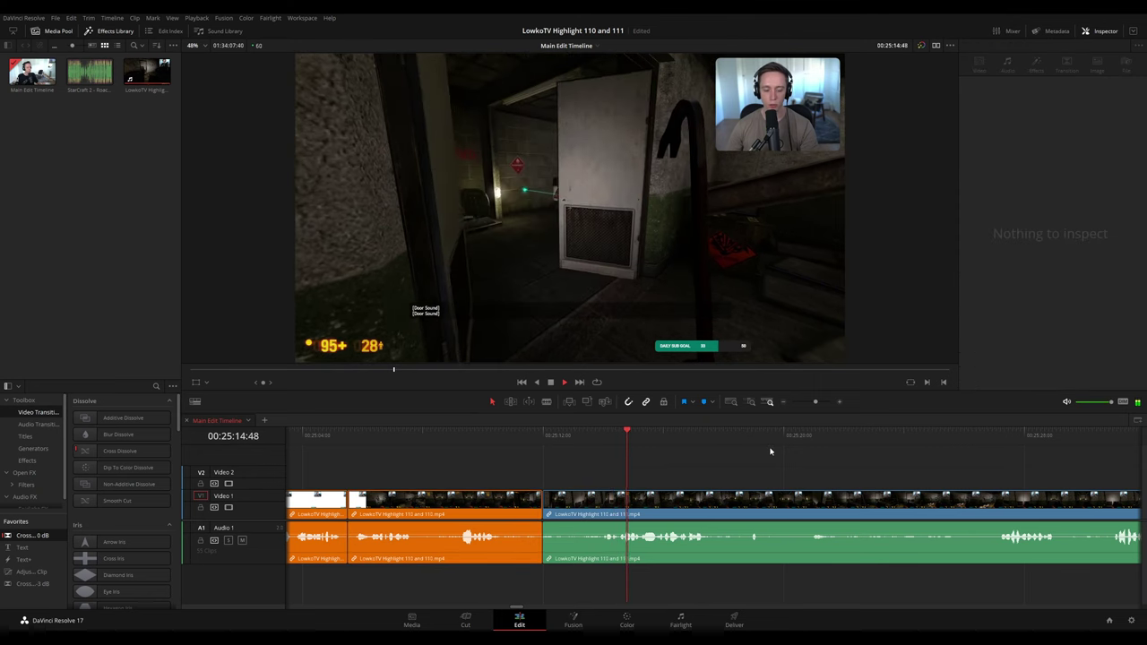
- Play on to the opening double doors and split the footage at 00:25:28:39 and again at about 00:25:28:54
drag(793, 467, 609, 451)
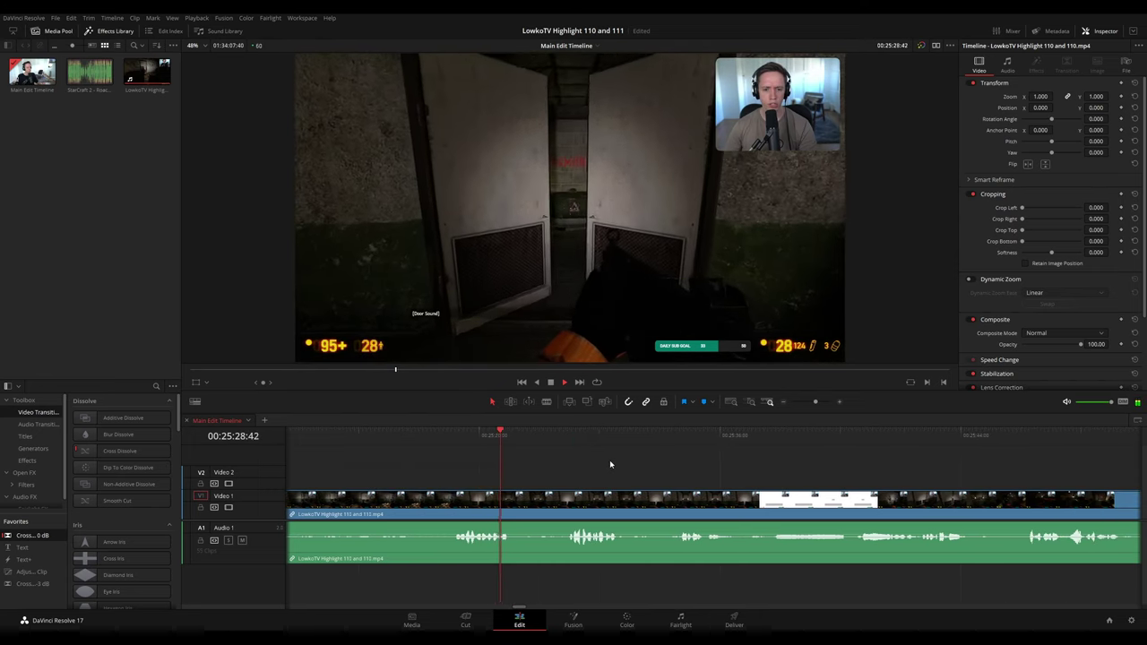
click(476, 436)
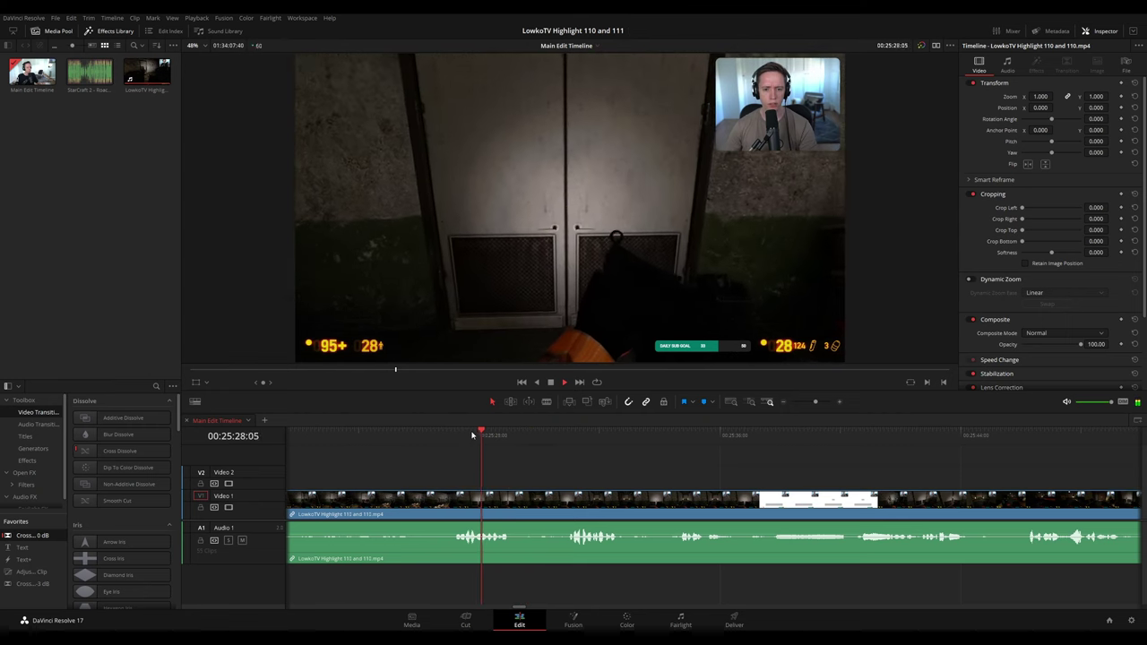
scroll(739, 484, up, 6)
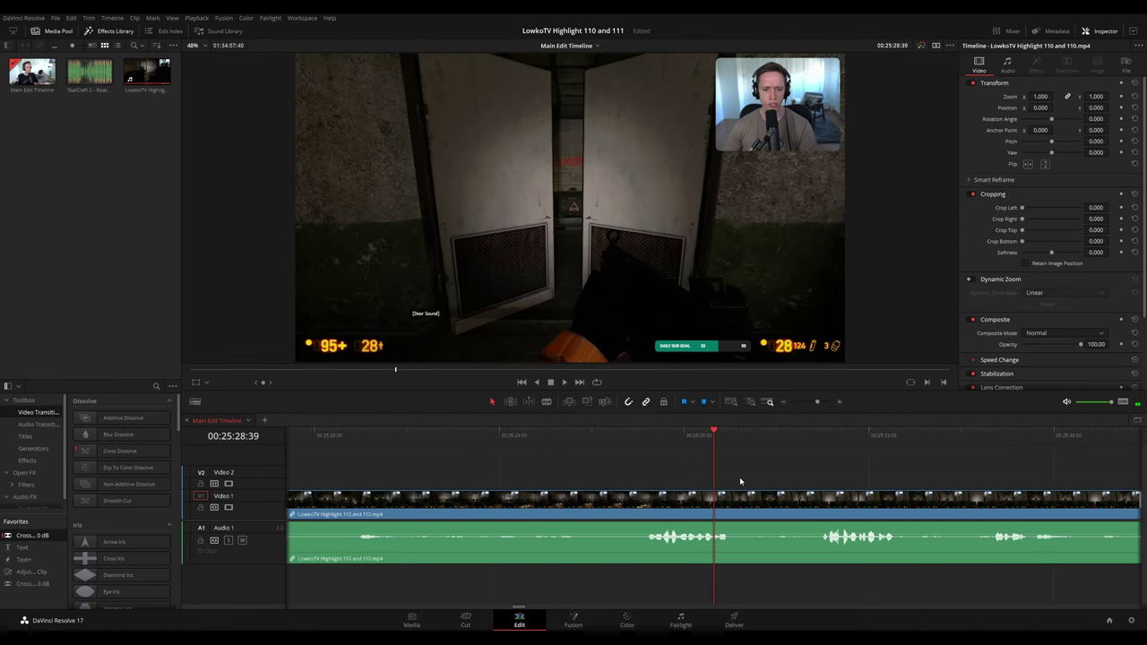
key(b)
click(716, 500)
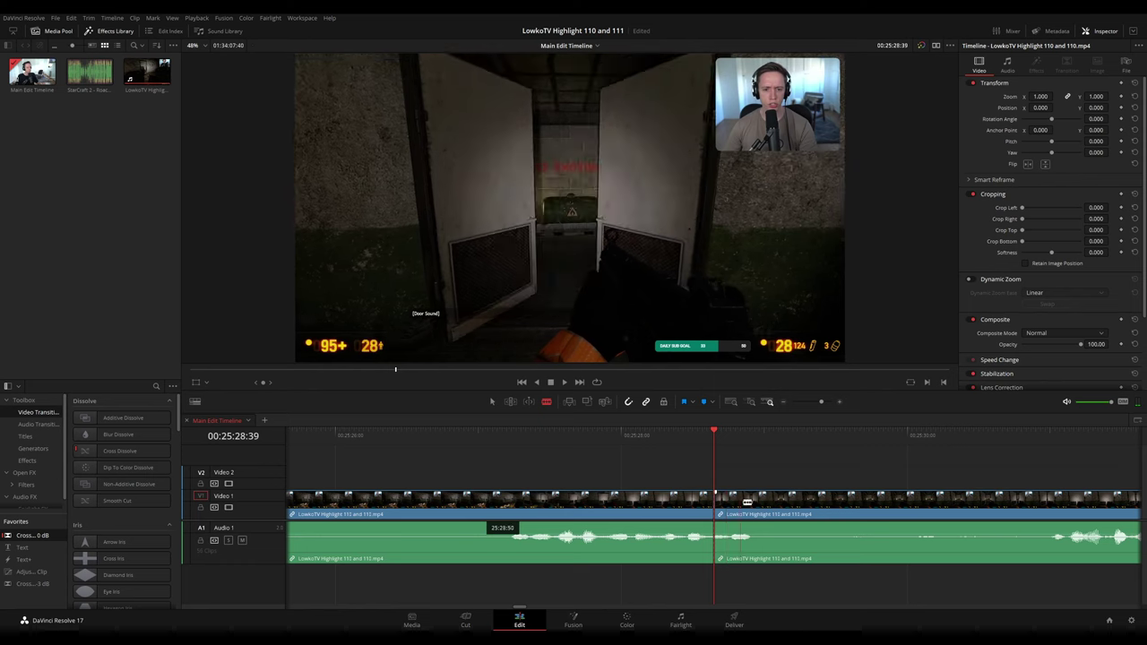
click(752, 503)
key(a)
- Mute the audio of the short clip starting at 00:25:28:39, and color it and the clip before it orange
click(731, 516)
key(space)
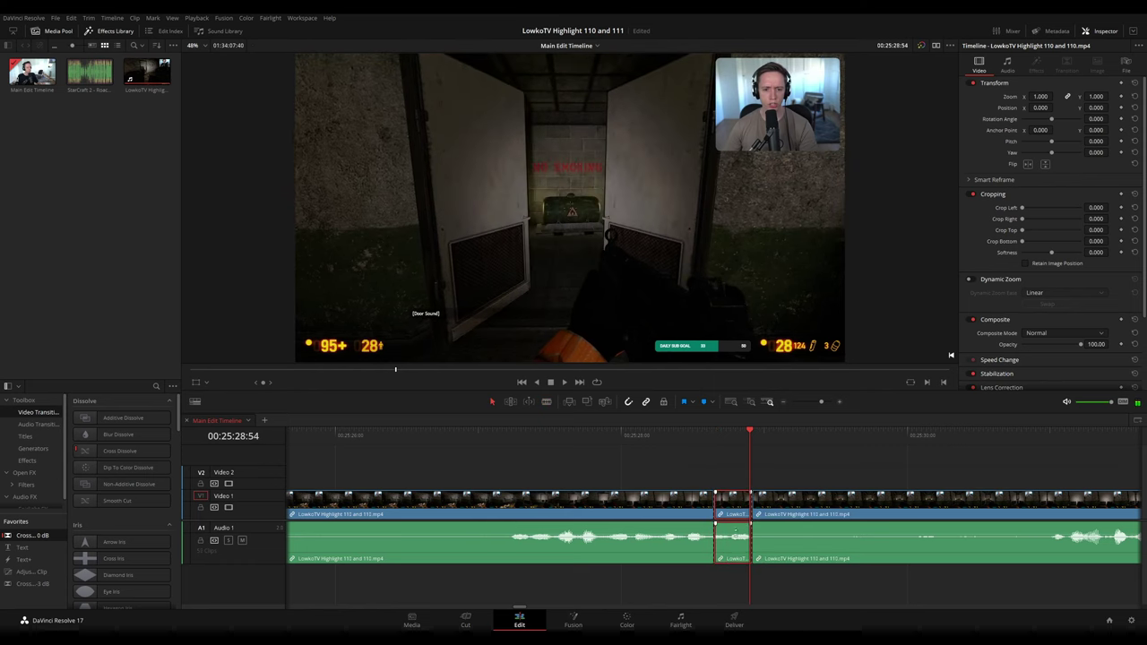
drag(741, 570, 745, 572)
click(693, 499)
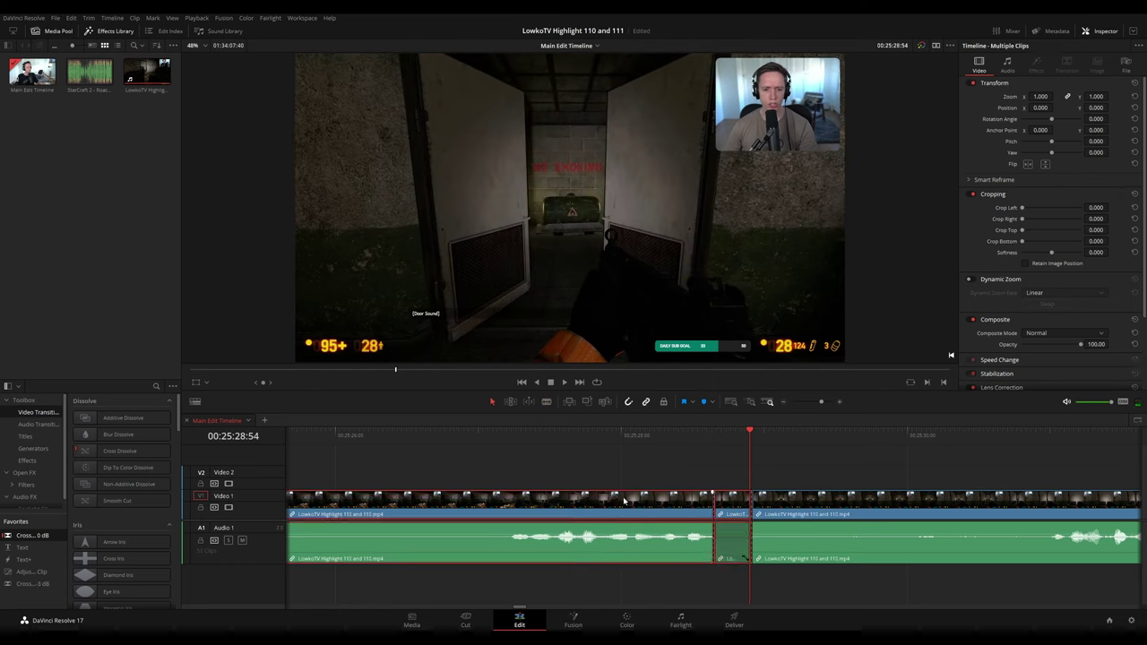
key(1)
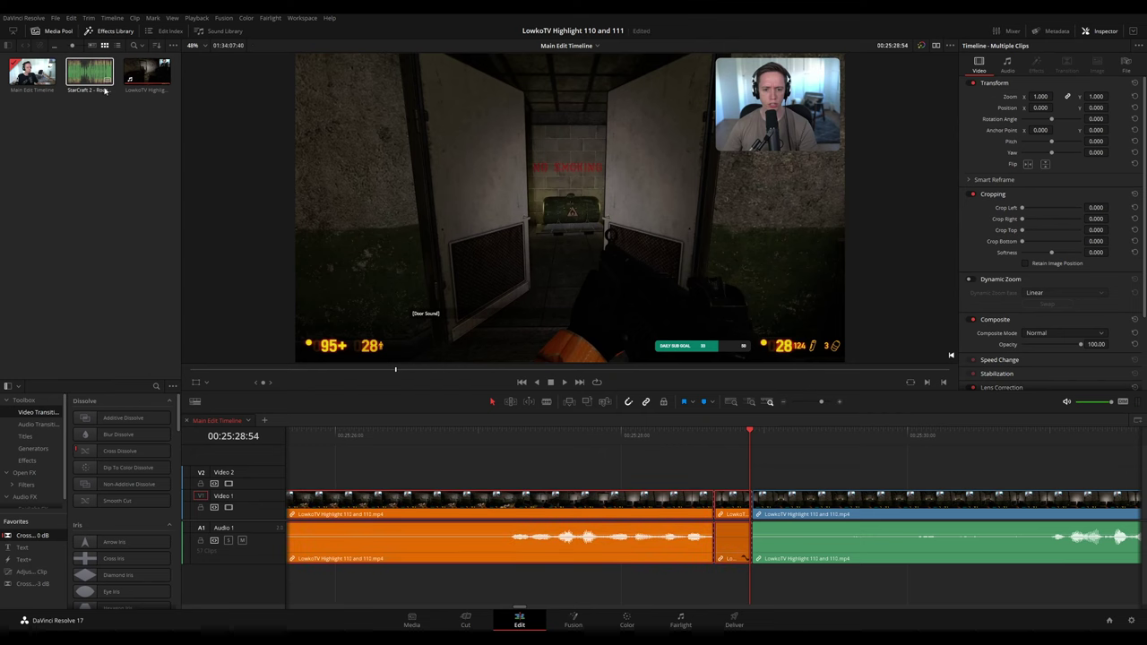
- Open StarCraft 2 - Roach Quotes.mp3 in a separate source viewer and mark a 50-frame quote ending at 00:00:13:10
click(935, 45)
click(94, 80)
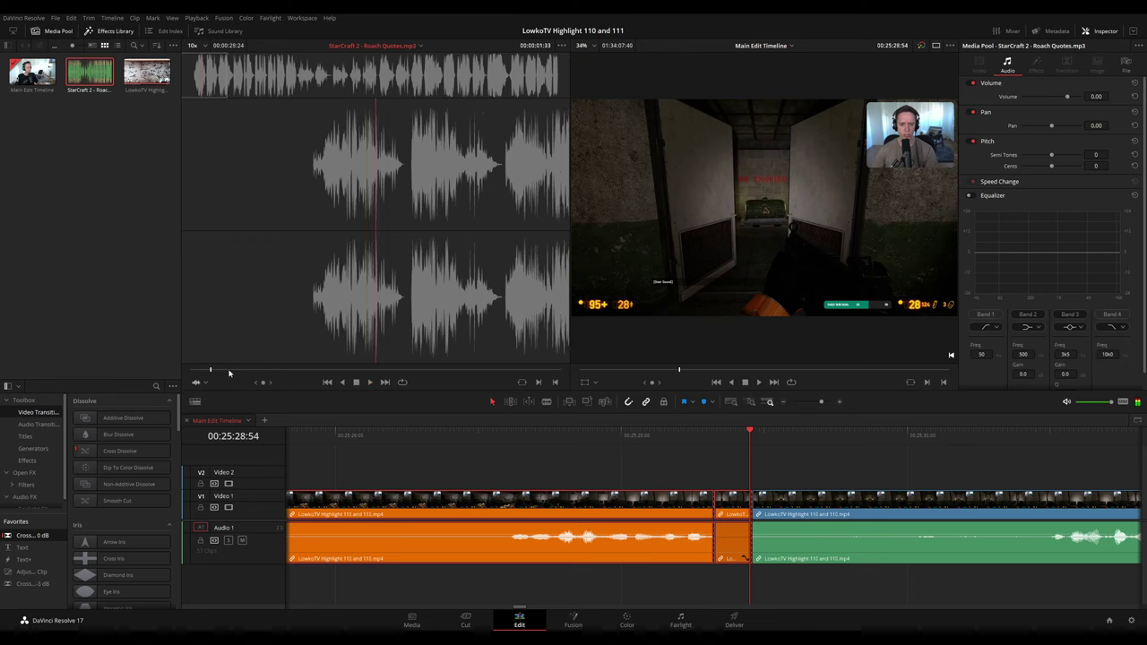
drag(224, 374, 313, 376)
key(space)
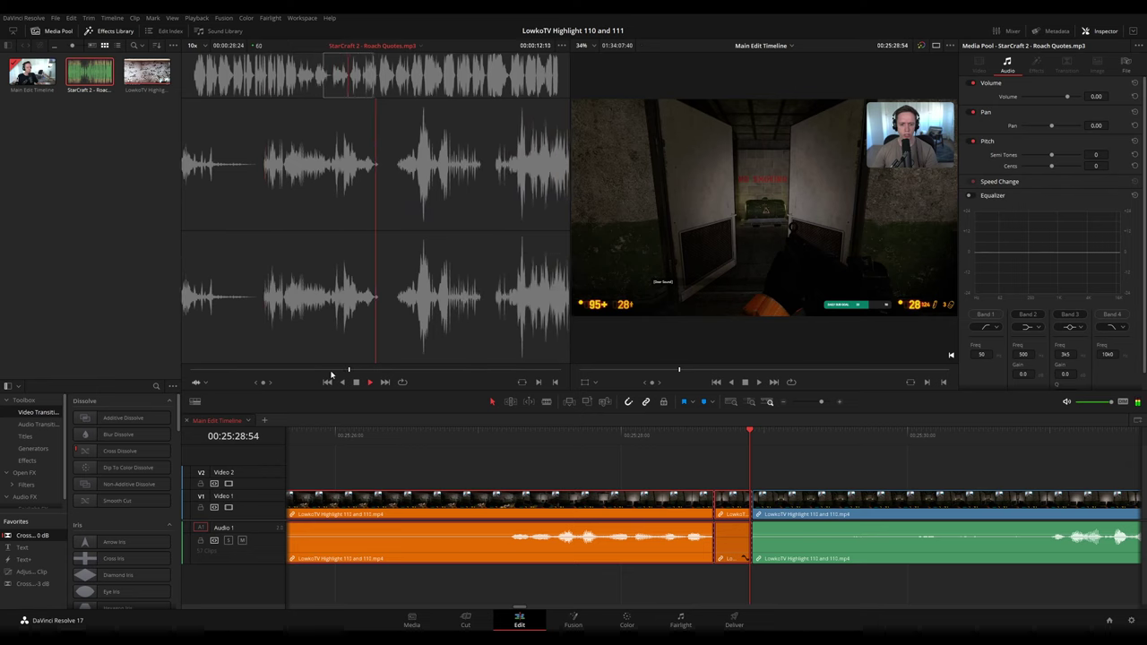
key(space)
drag(332, 375, 351, 374)
click(538, 384)
key(space)
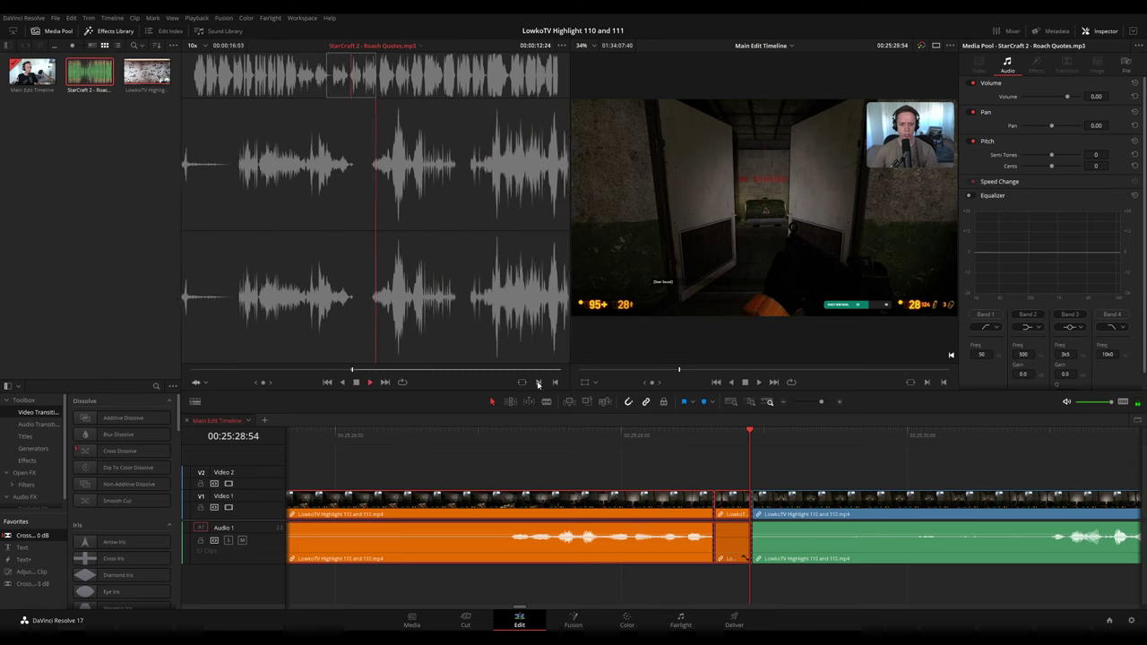
key(space)
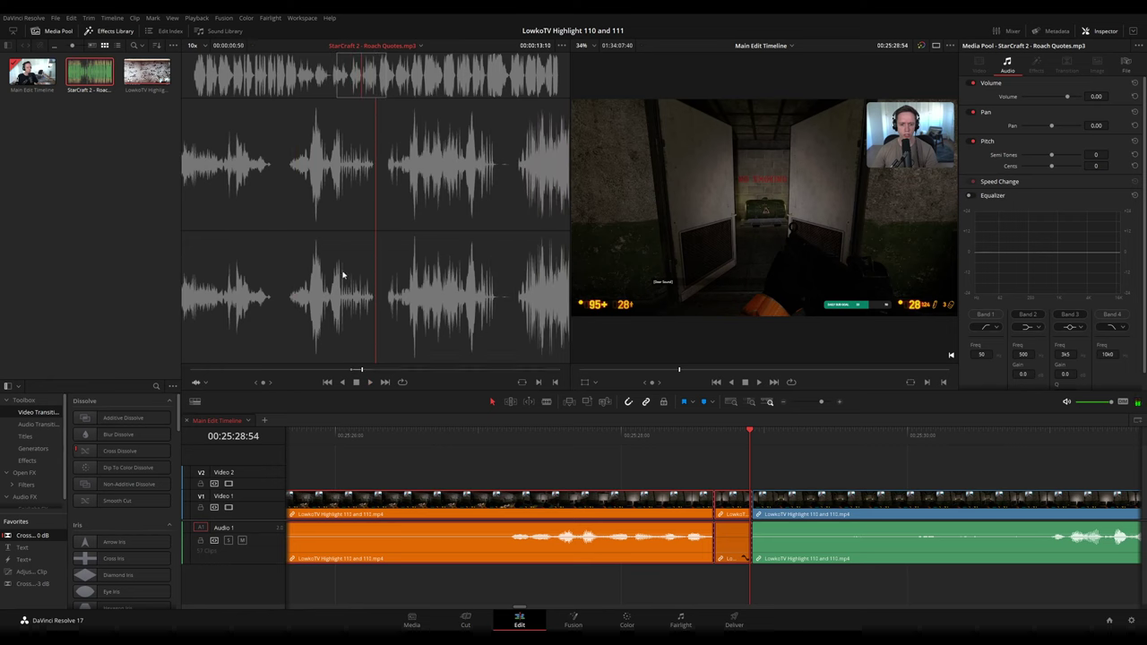
- Place the marked Roach quote on Audio 2 beneath the muted clip, trim it to that clip's length, and set its volume to -27.00
drag(762, 556, 715, 582)
drag(808, 582, 758, 580)
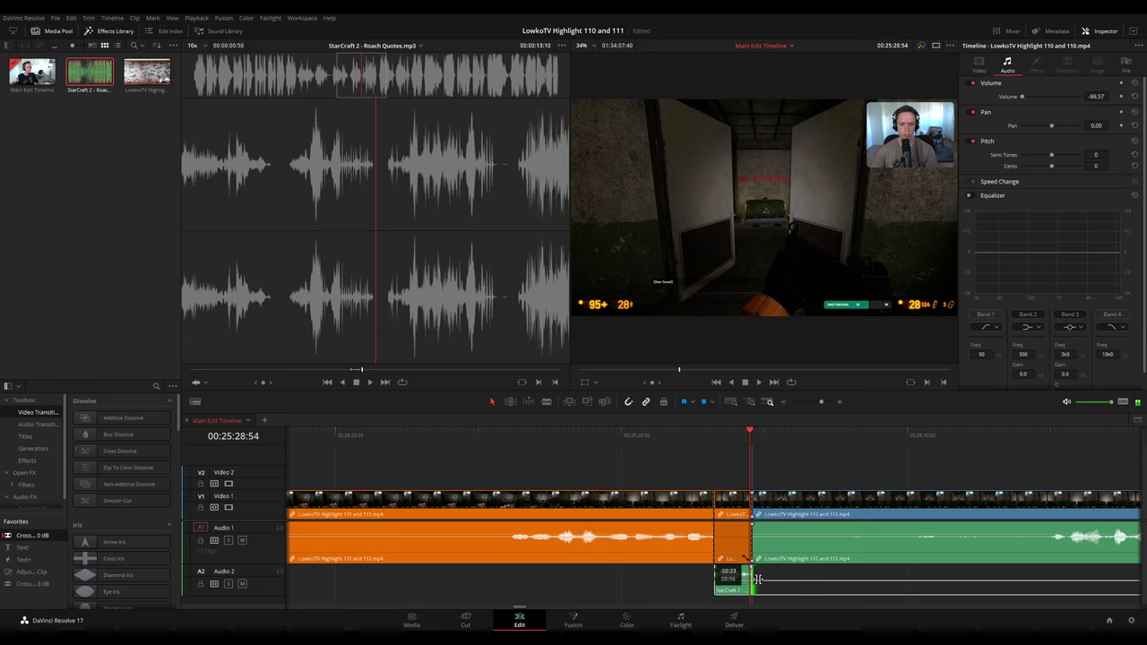
click(726, 583)
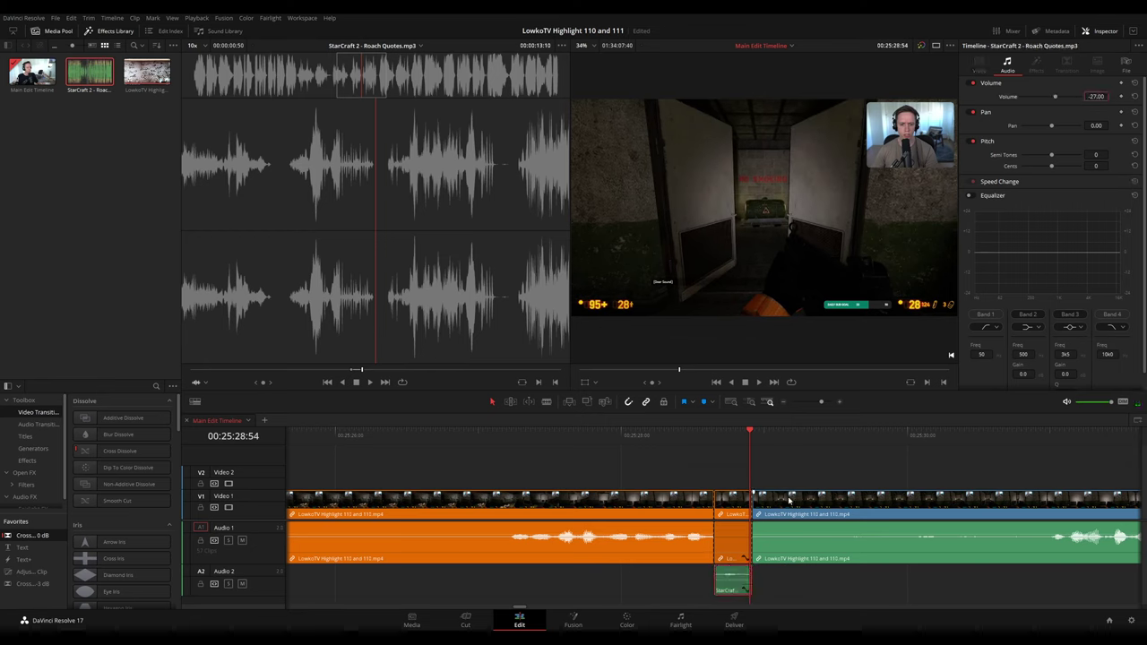
- Return to the single viewer and play back the inserted Roach quote from about 00:25:28:18
key(space)
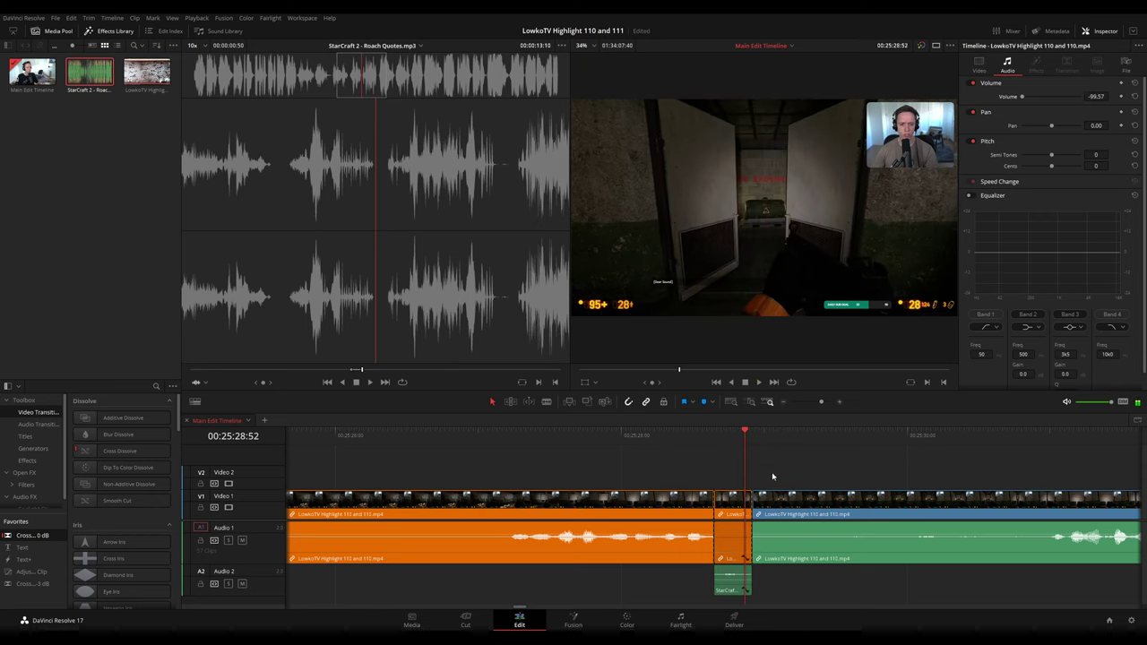
click(937, 46)
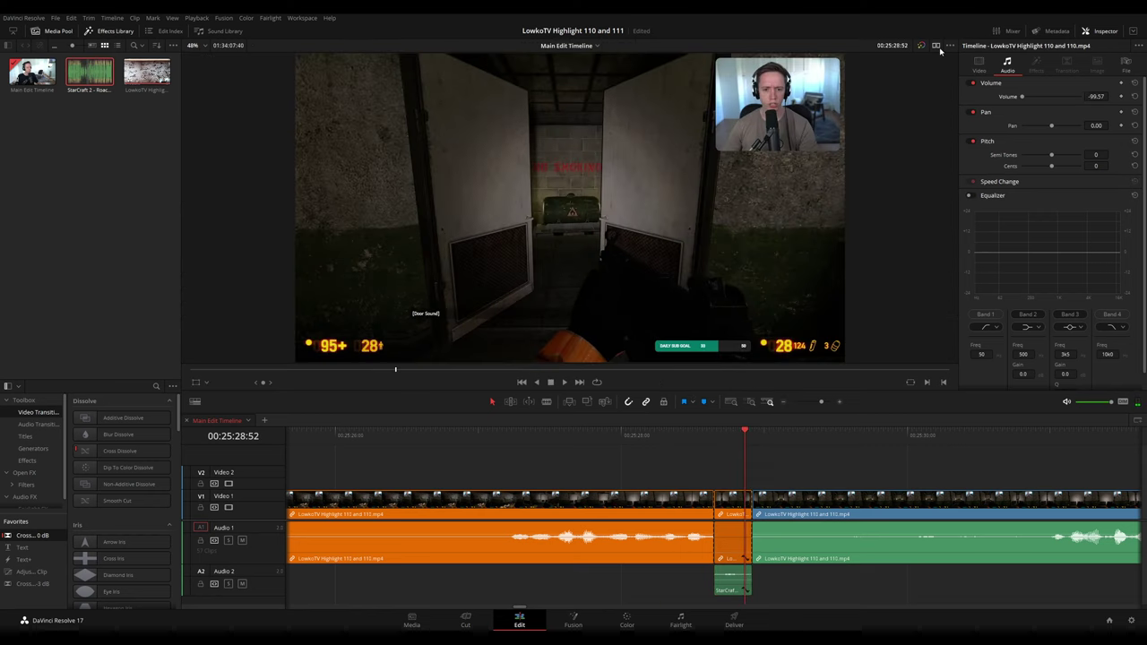
click(666, 441)
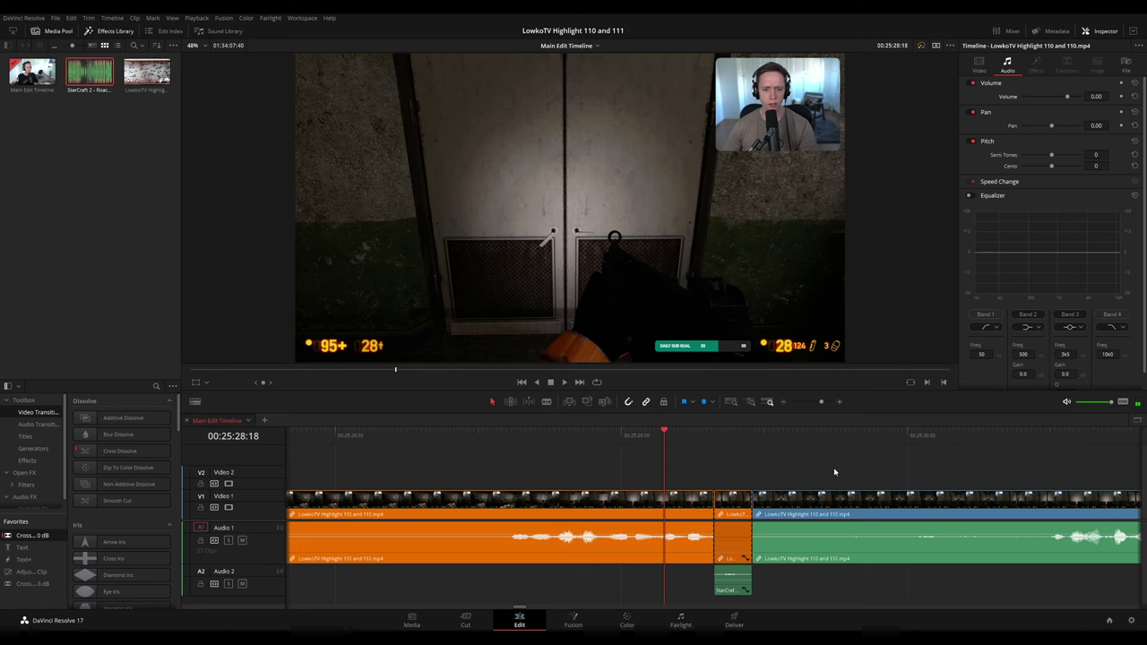
scroll(686, 461, right, 3)
key(space)
scroll(681, 459, right, 2)
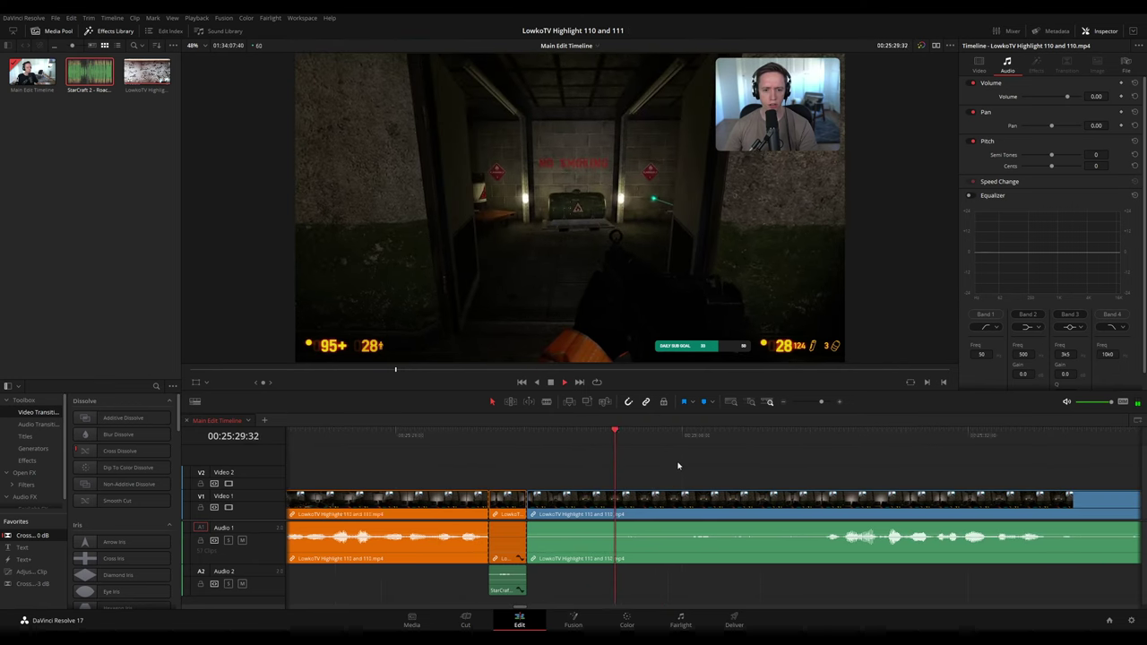
- Review the footage after the Roach quote up to about 00:25:48, replaying the part following the white-screen section
scroll(836, 471, down, 10)
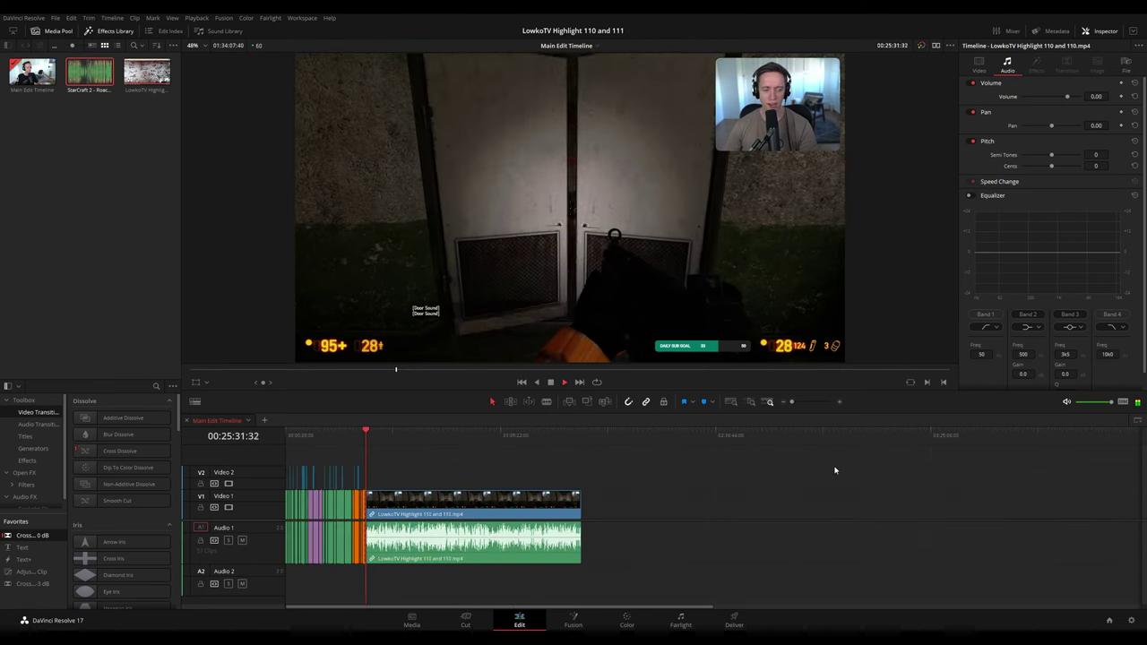
scroll(834, 471, up, 4)
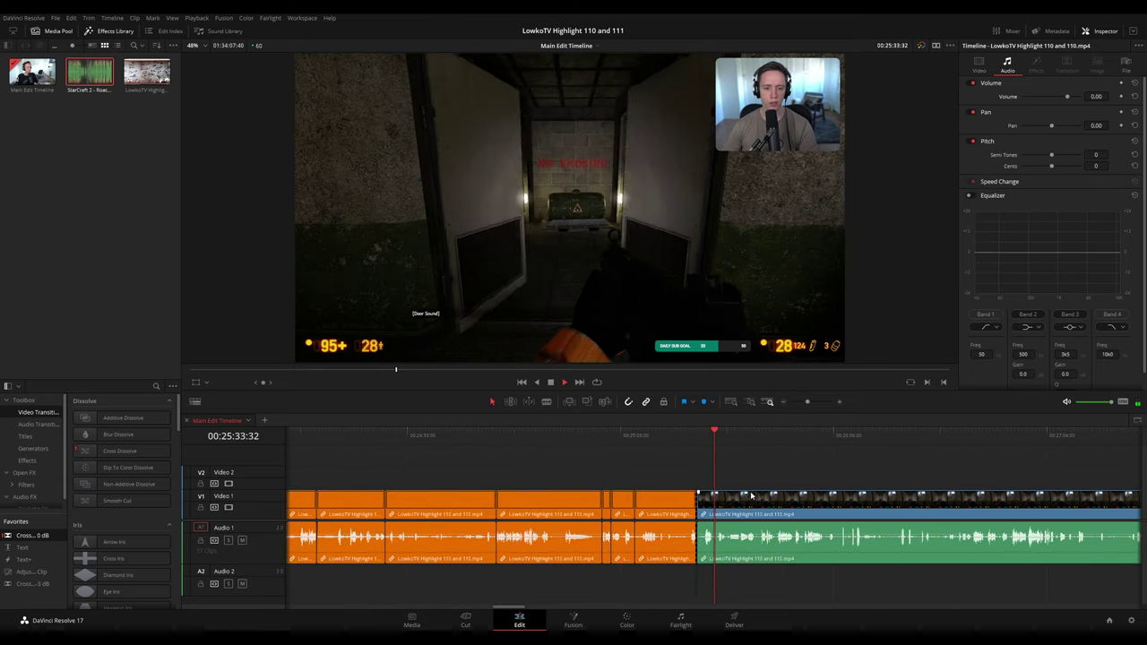
scroll(752, 496, down, 4)
scroll(750, 495, up, 5)
scroll(748, 488, down, 1)
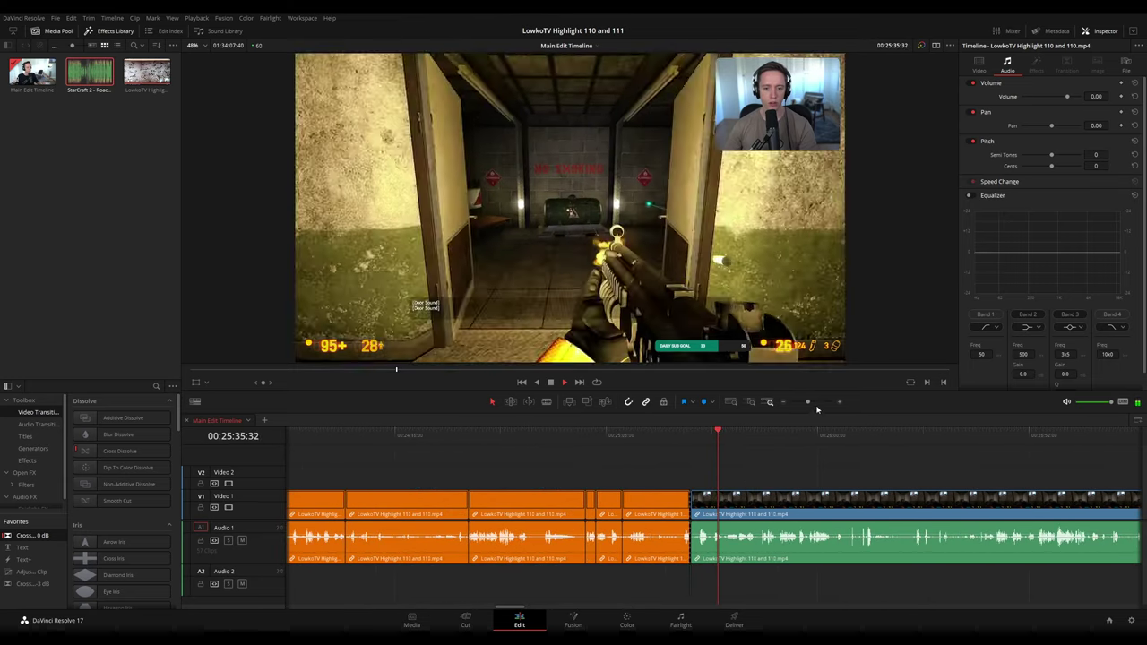
drag(808, 402, 814, 402)
drag(801, 479, 582, 462)
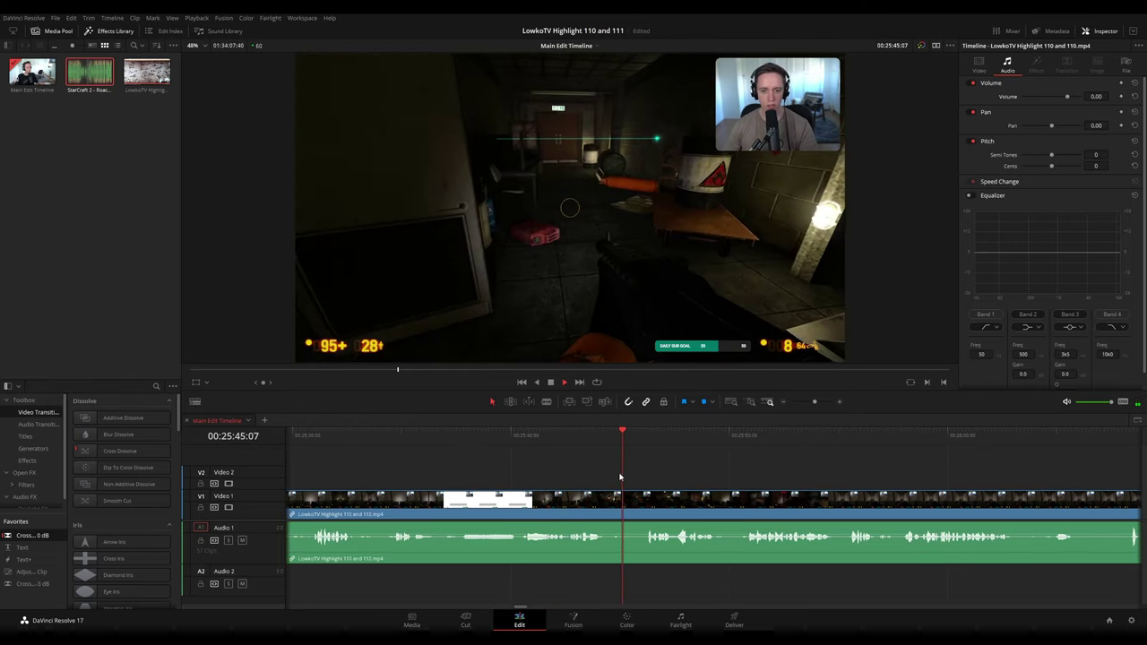
scroll(638, 474, down, 1)
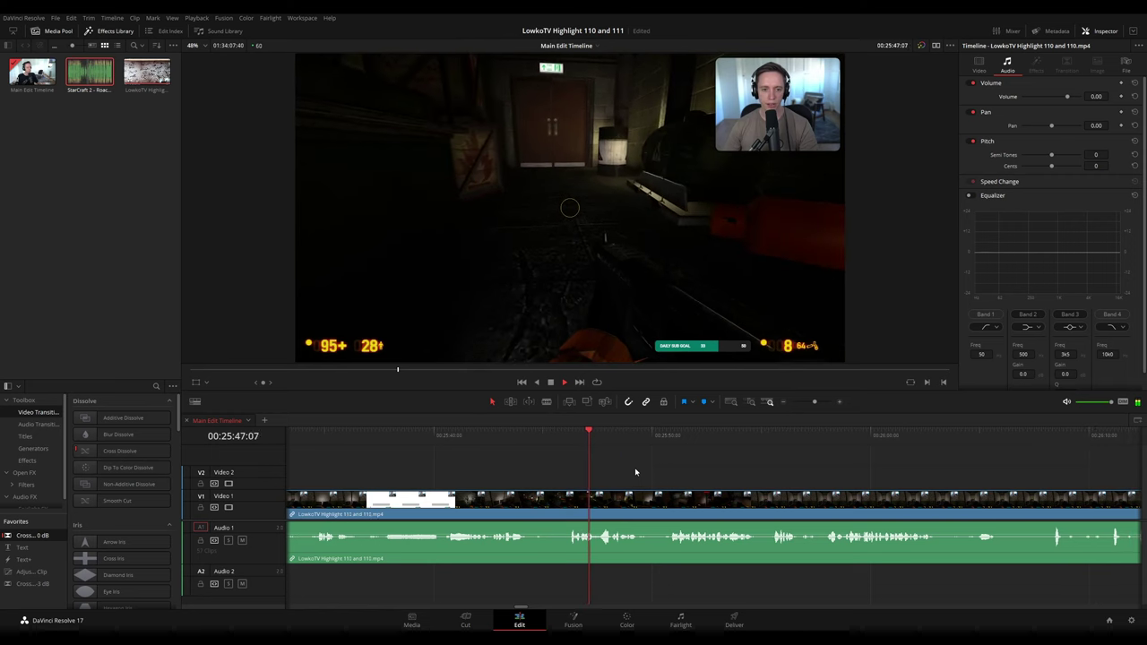
click(443, 438)
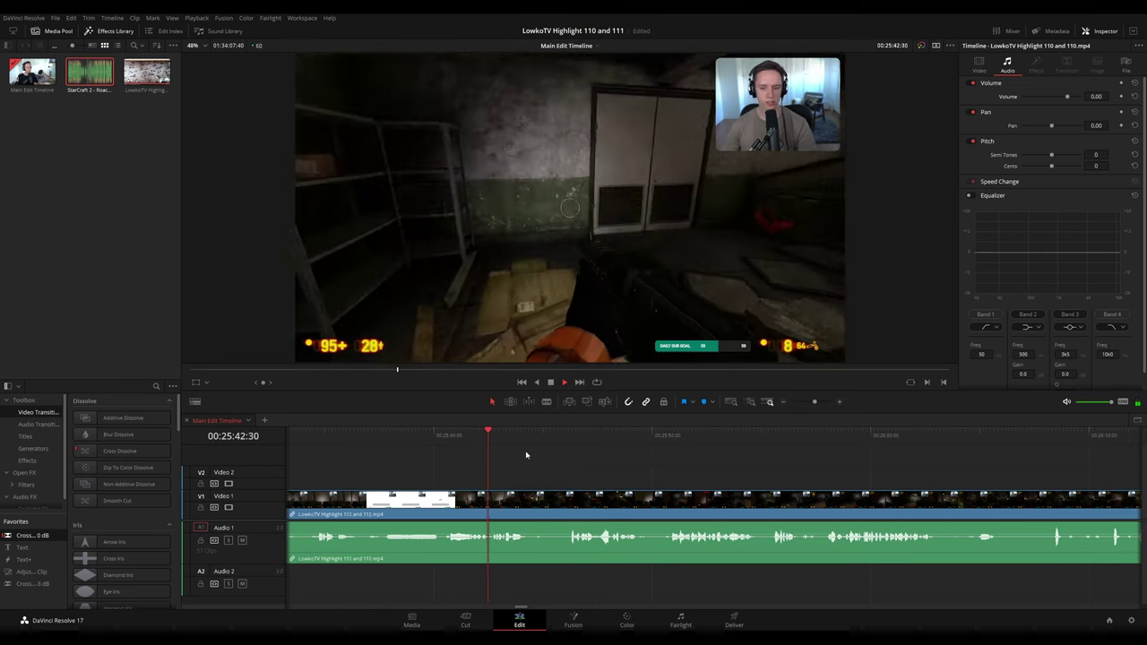
click(567, 439)
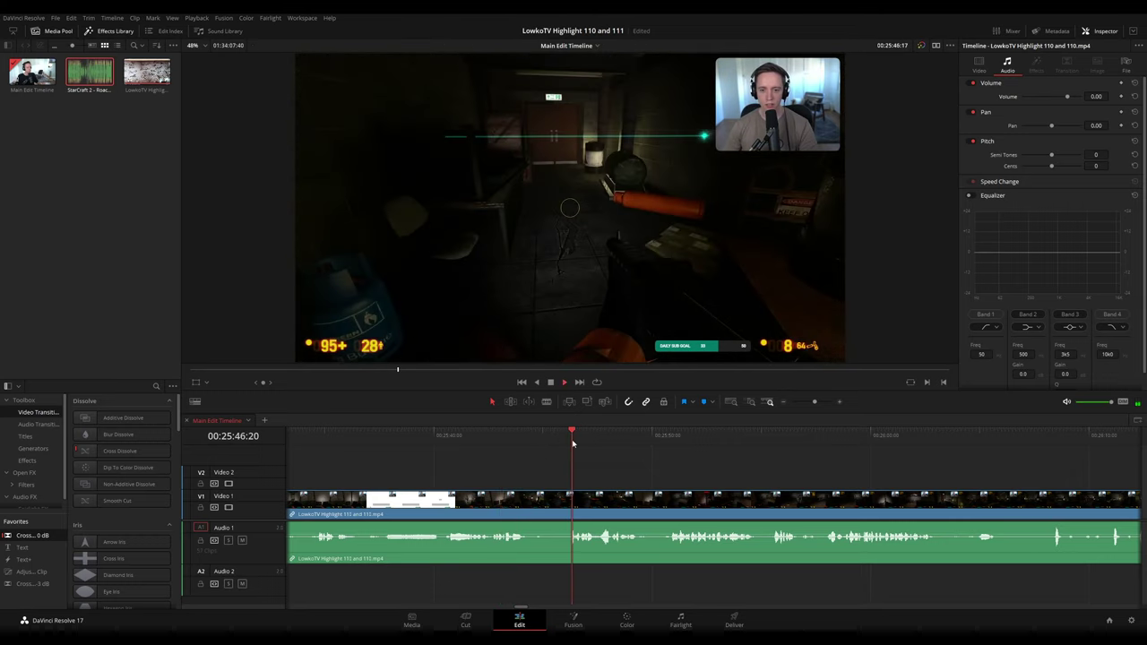
drag(676, 468, 582, 452)
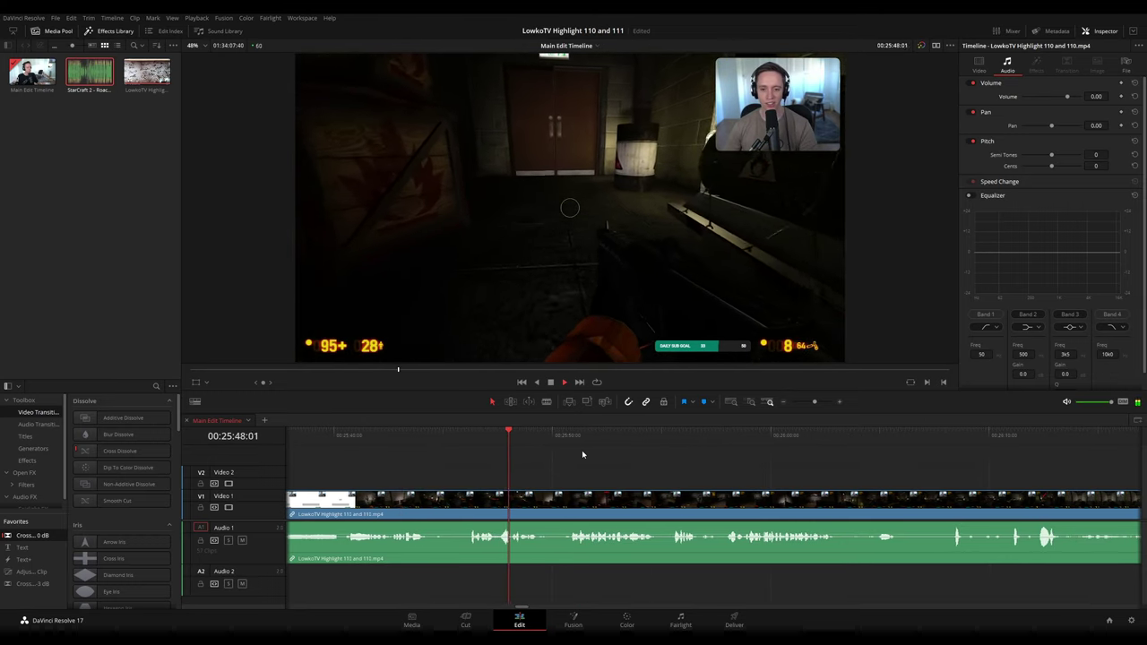
- Cut out the section of about 1.1 seconds starting at 00:25:49:22 and close the gap
key(space)
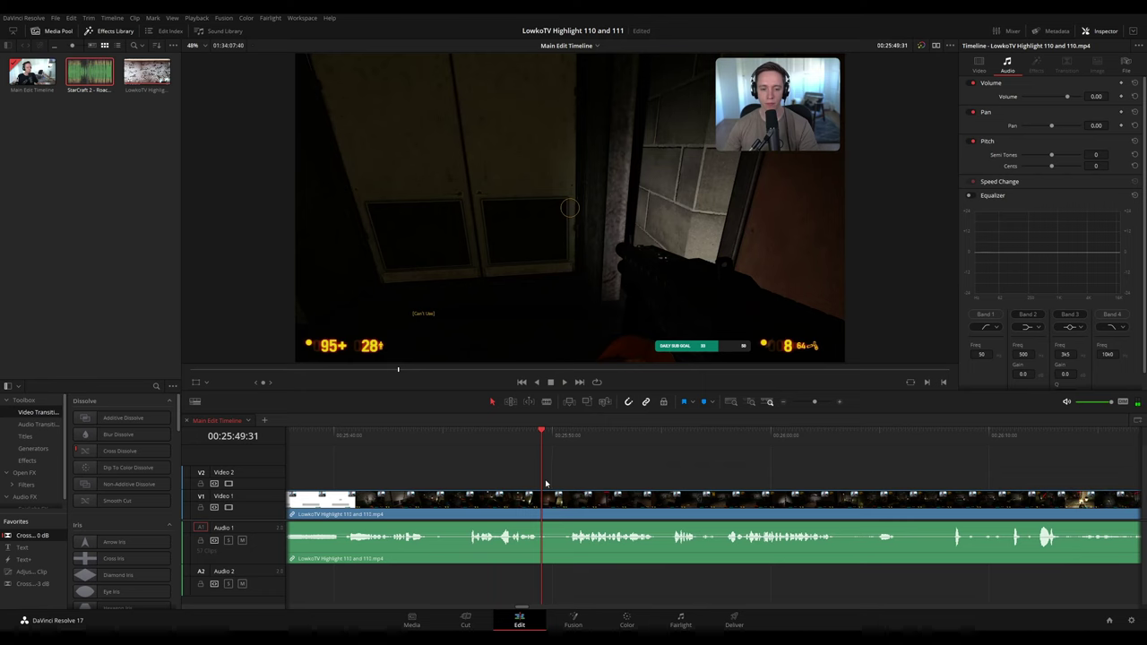
key(space)
key(space)
key(b)
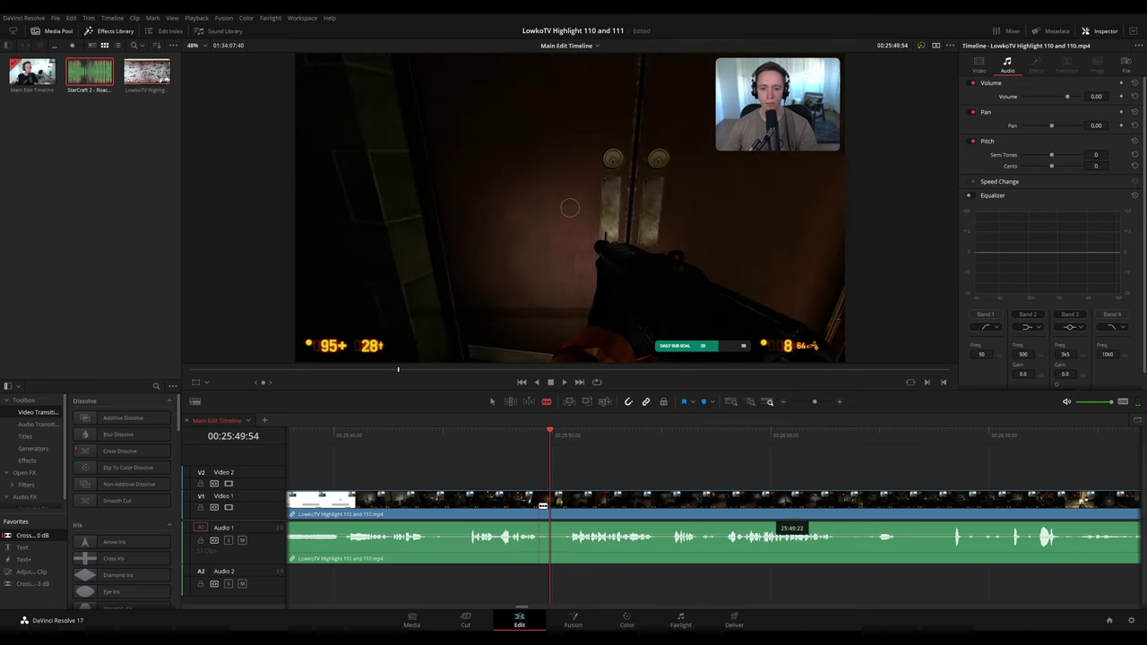
click(538, 506)
click(562, 507)
key(a)
key(Delete)
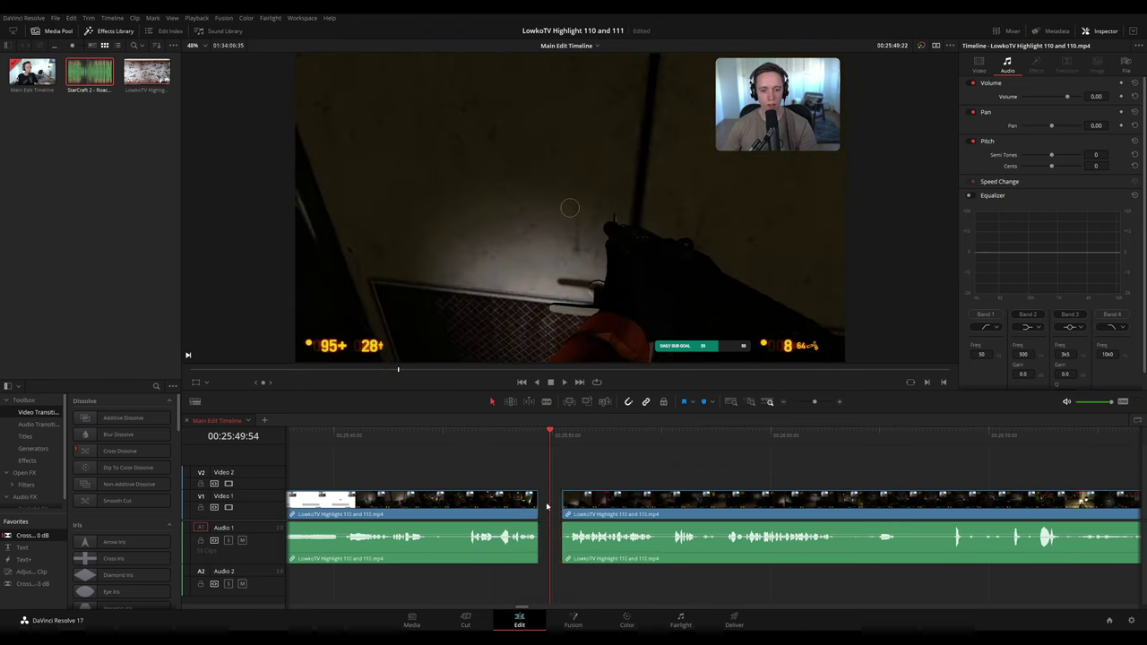
click(562, 382)
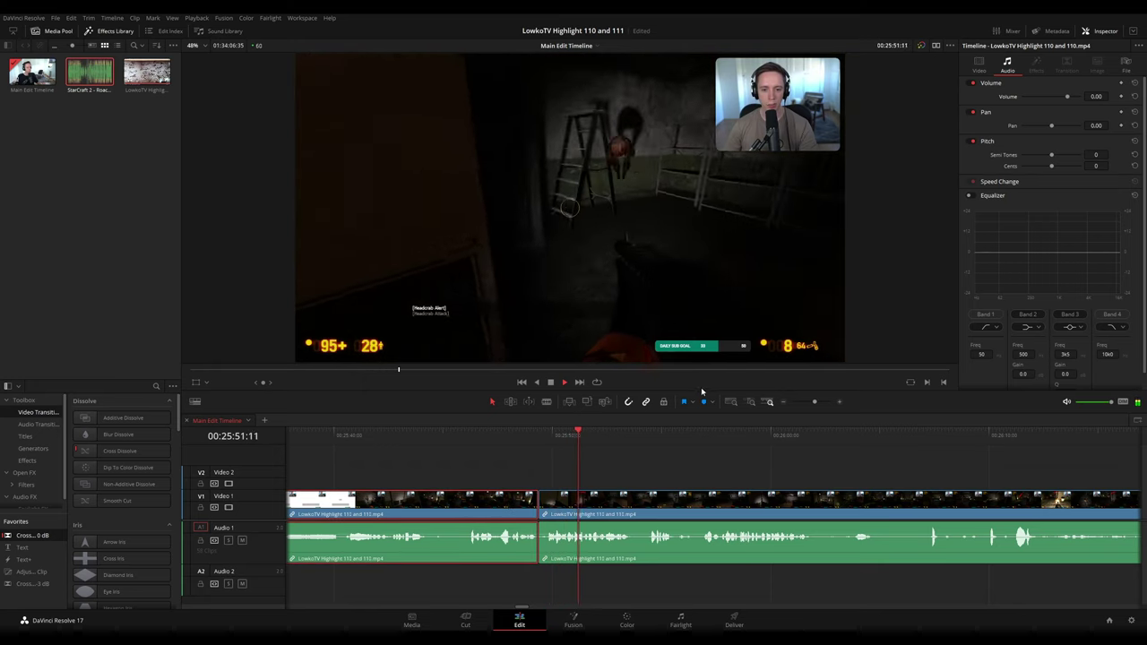
- Color the clip before the 00:25:49:22 cut orange and play on to about 00:25:57
key(c)
click(664, 454)
drag(664, 454, 563, 457)
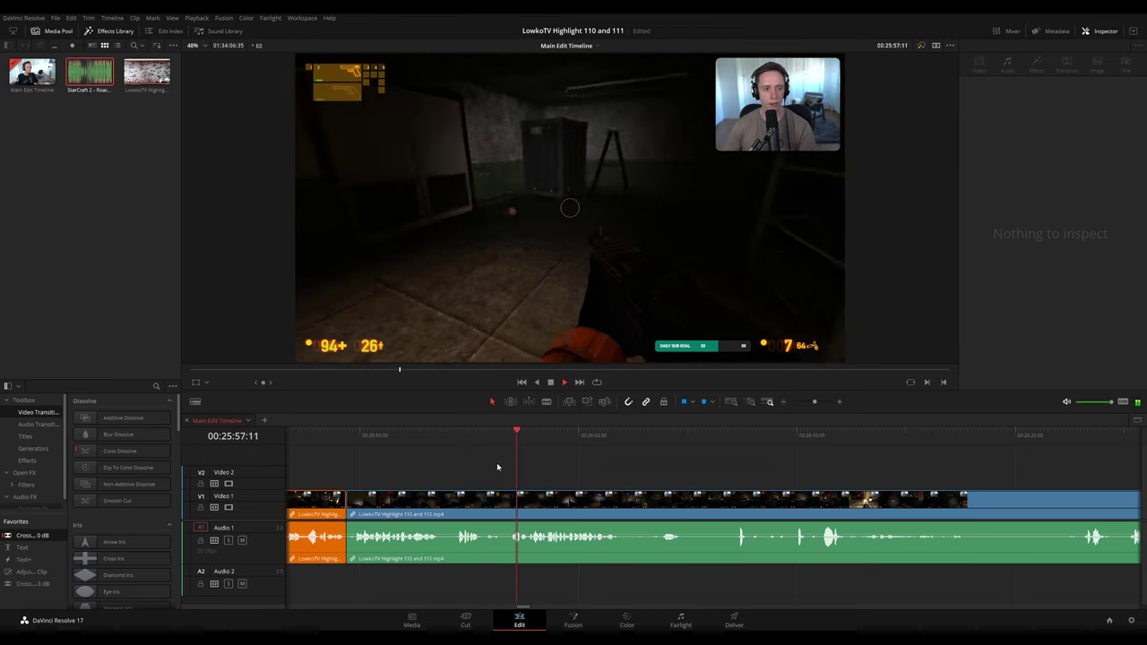
- Cut out the section of about 1.1 seconds starting near 00:25:55:40, close the gap, and select the clip before the cut
key(b)
click(488, 510)
click(513, 509)
key(a)
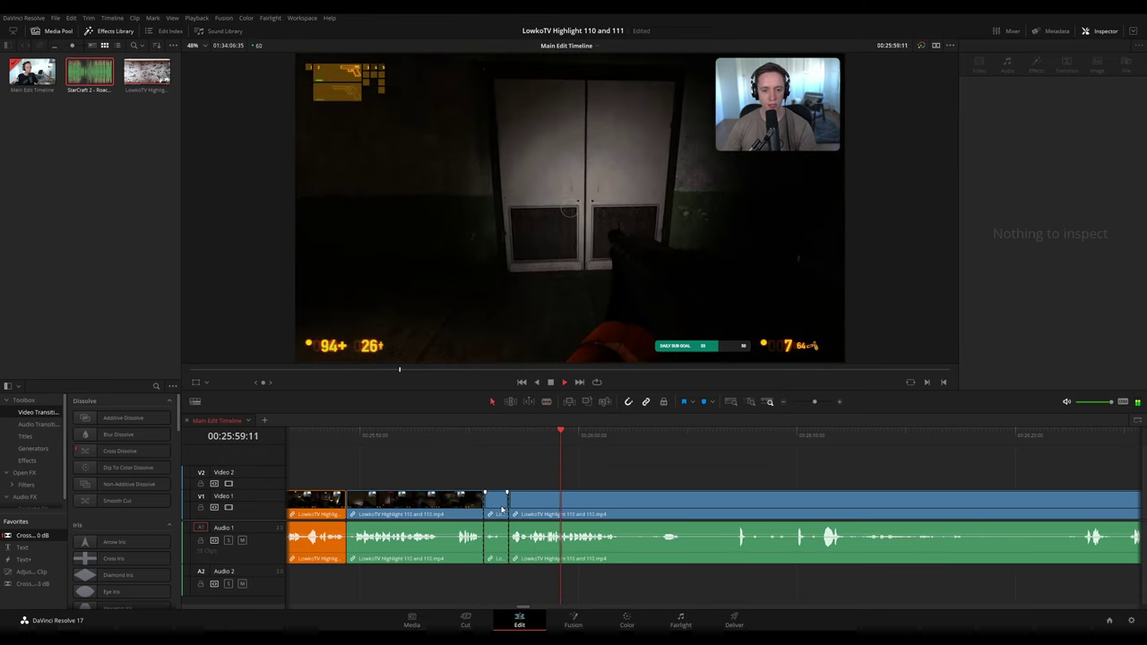
click(502, 508)
key(Delete)
click(461, 505)
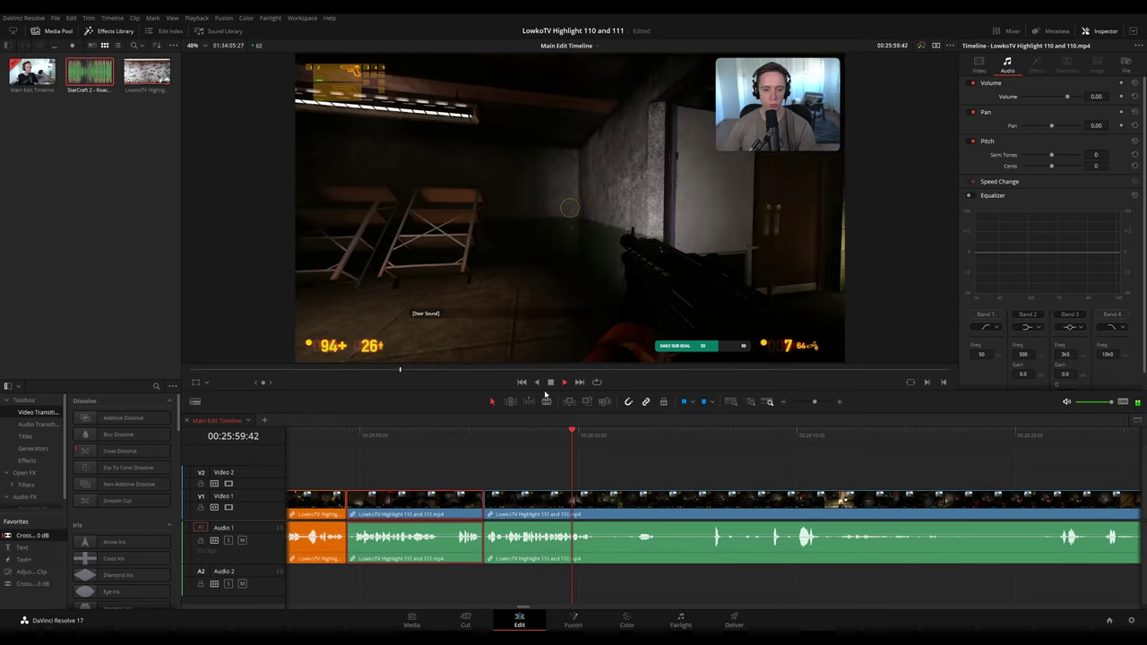
- Color the selected clip orange and cut out the section of about 1.7 seconds ending at 00:26:05:26, closing the gap
key(F1)
drag(645, 457, 559, 455)
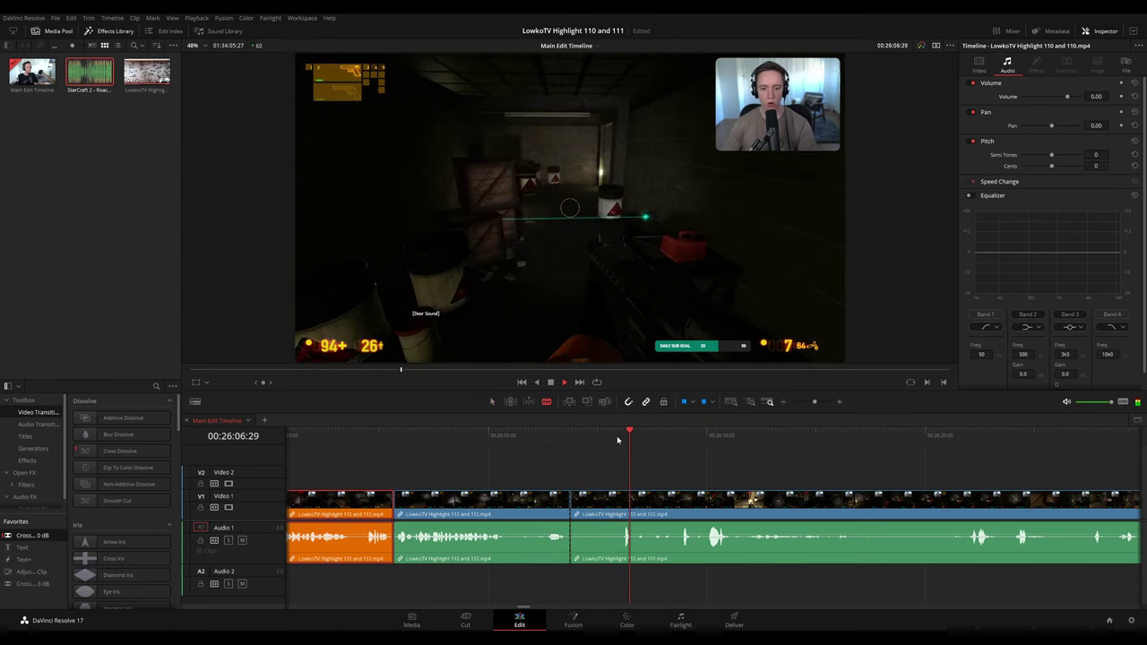
click(607, 499)
key(a)
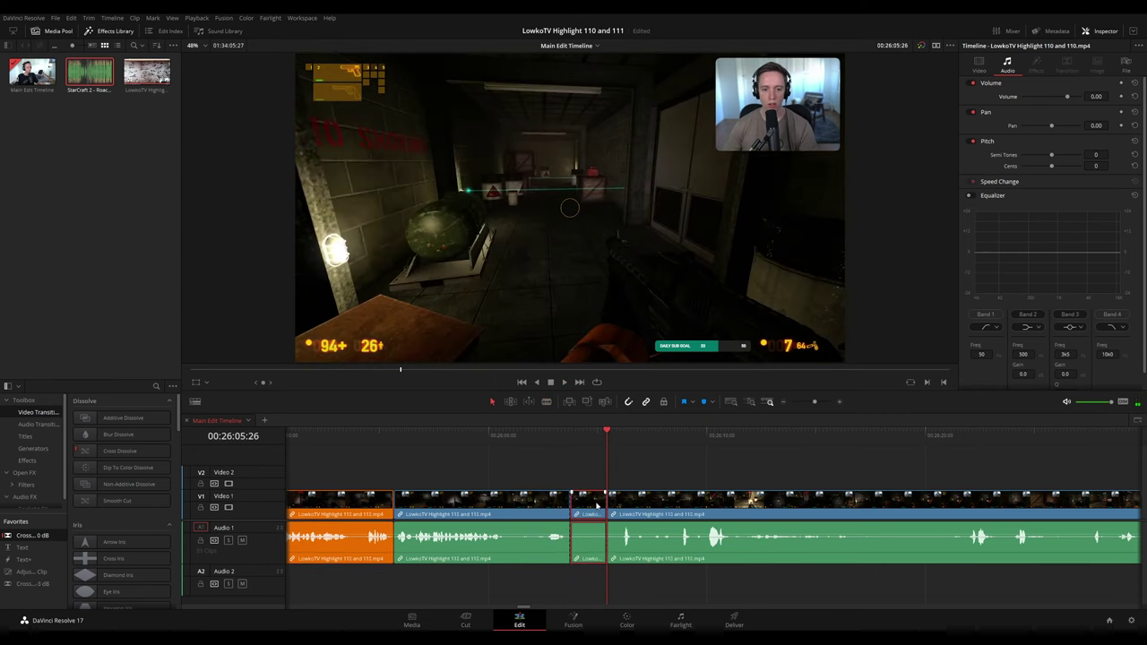
click(598, 506)
key(Delete)
key(space)
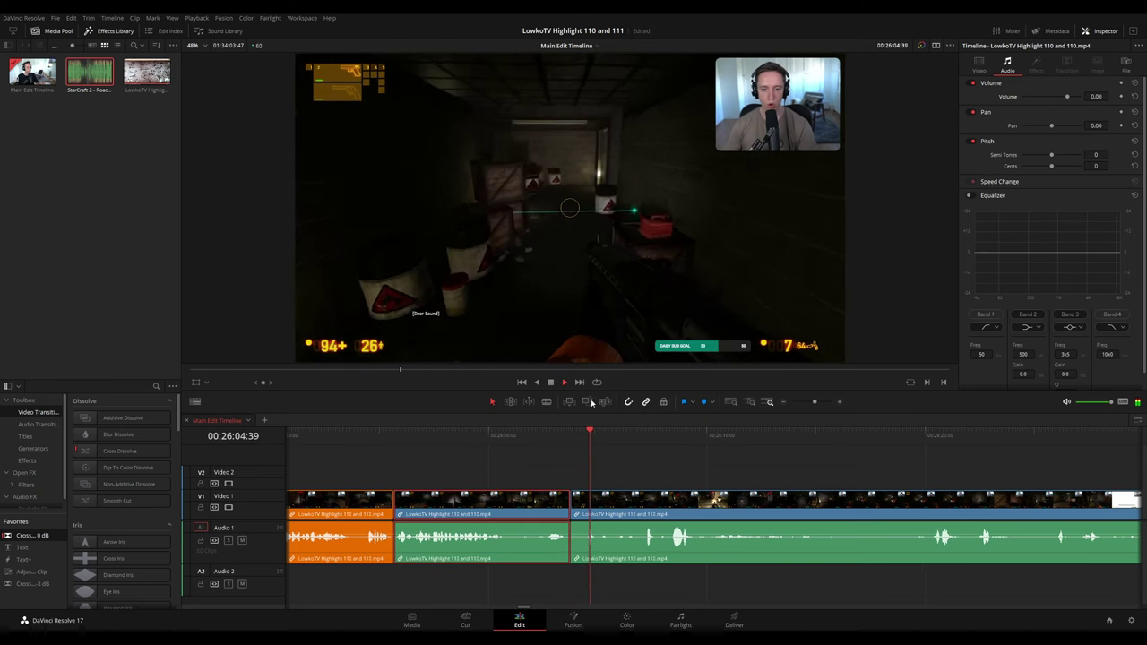
- Color the clip before the newest cut orange and play on to about 00:26:16
key(F1)
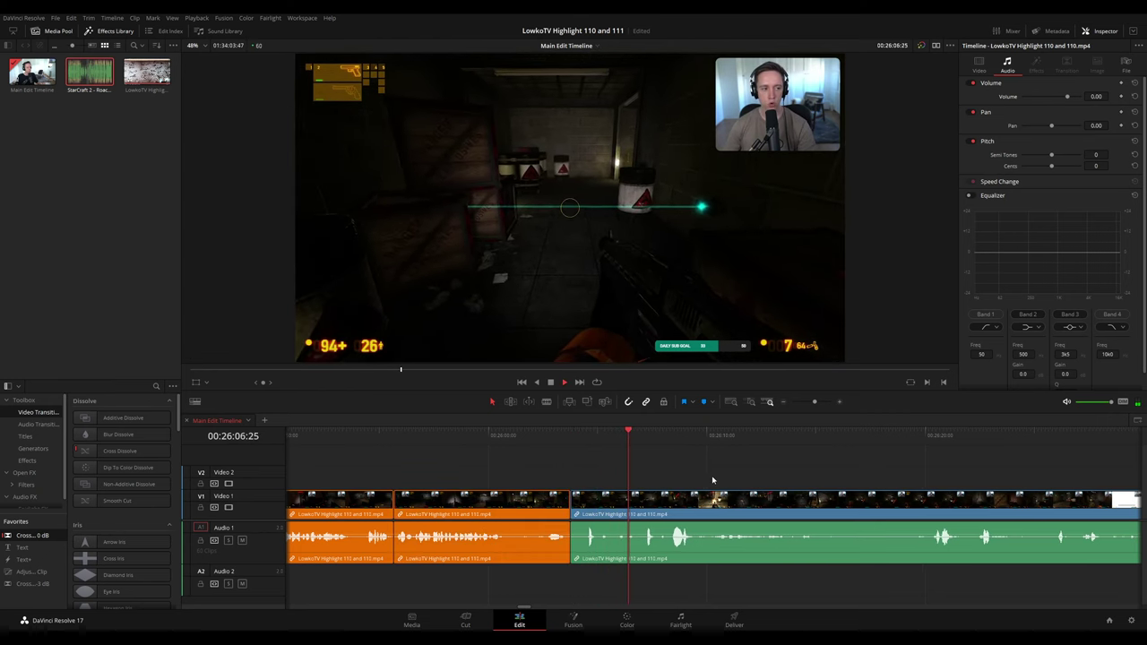
drag(702, 475, 545, 466)
scroll(544, 466, right, 1)
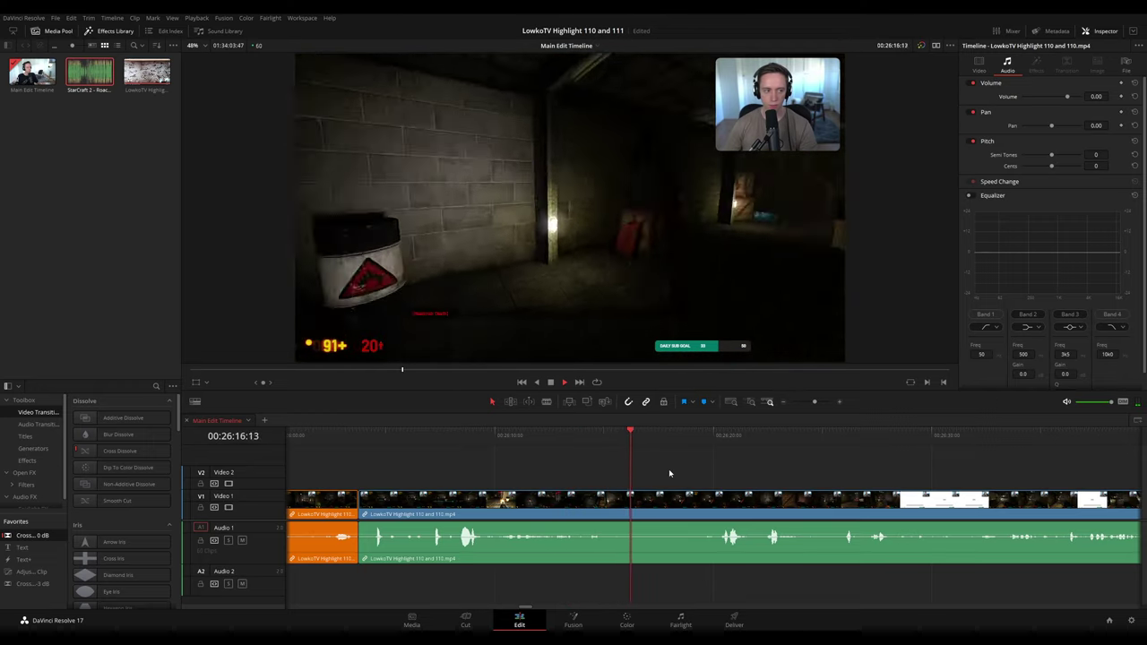
key(space)
key(b)
click(645, 500)
key(space)
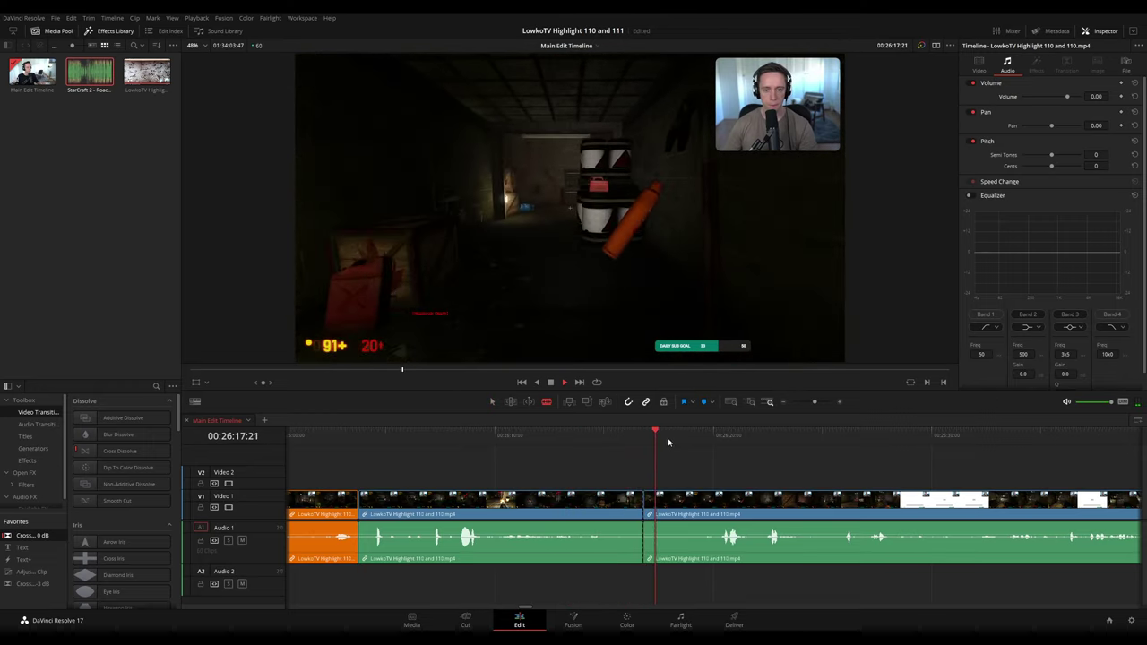
key(ctrl+z)
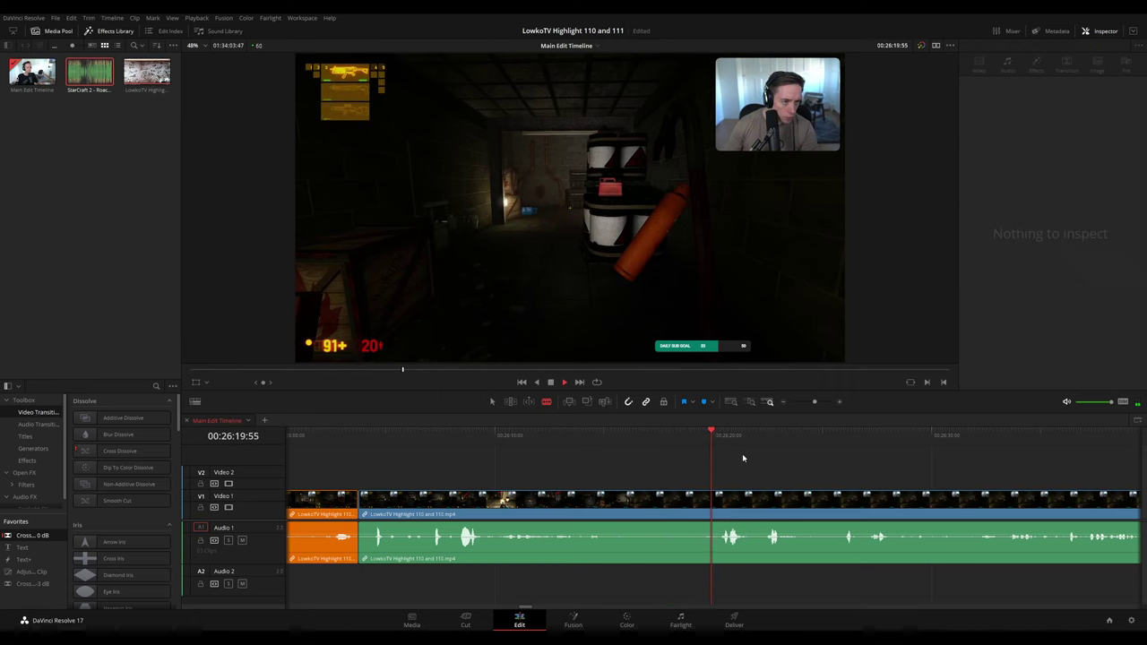
- Review the footage up to the white screen near 00:26:30, replaying the part just before it to find a cut point
key(space)
drag(758, 465, 608, 439)
key(space)
scroll(683, 470, right, 2)
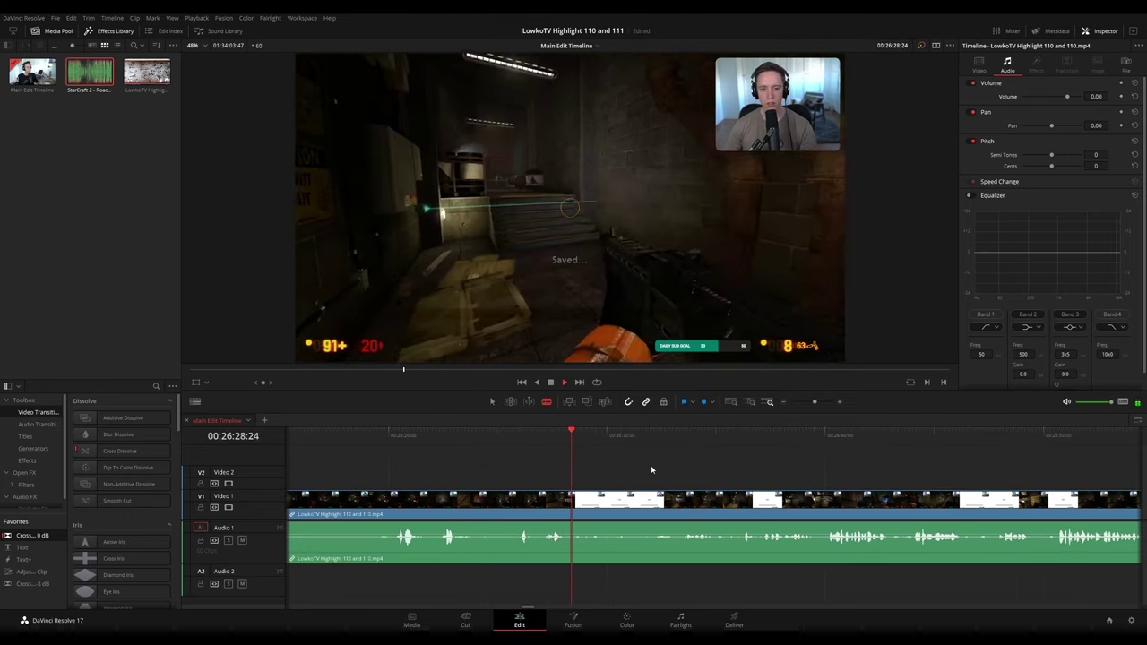
scroll(570, 455, right, 2)
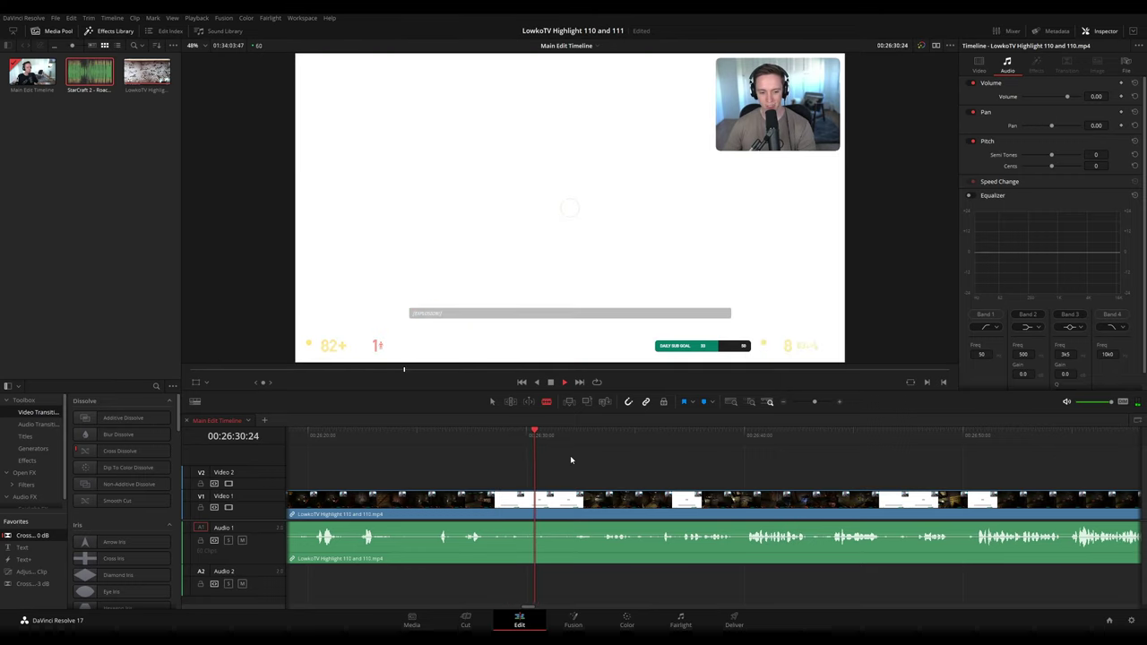
click(472, 434)
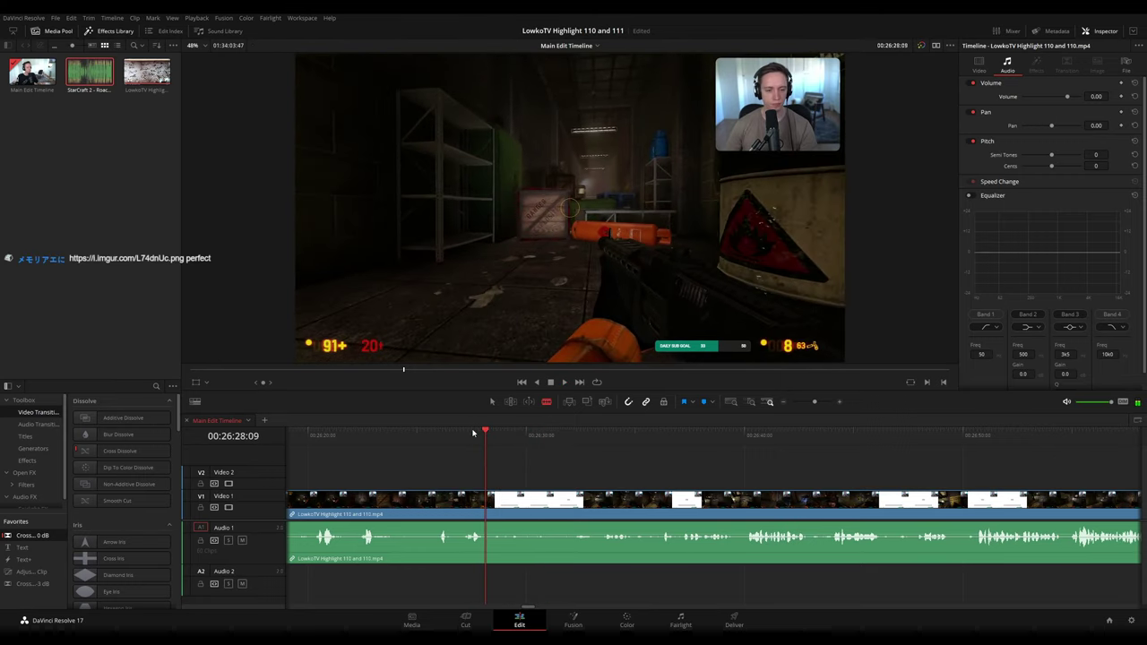
click(425, 434)
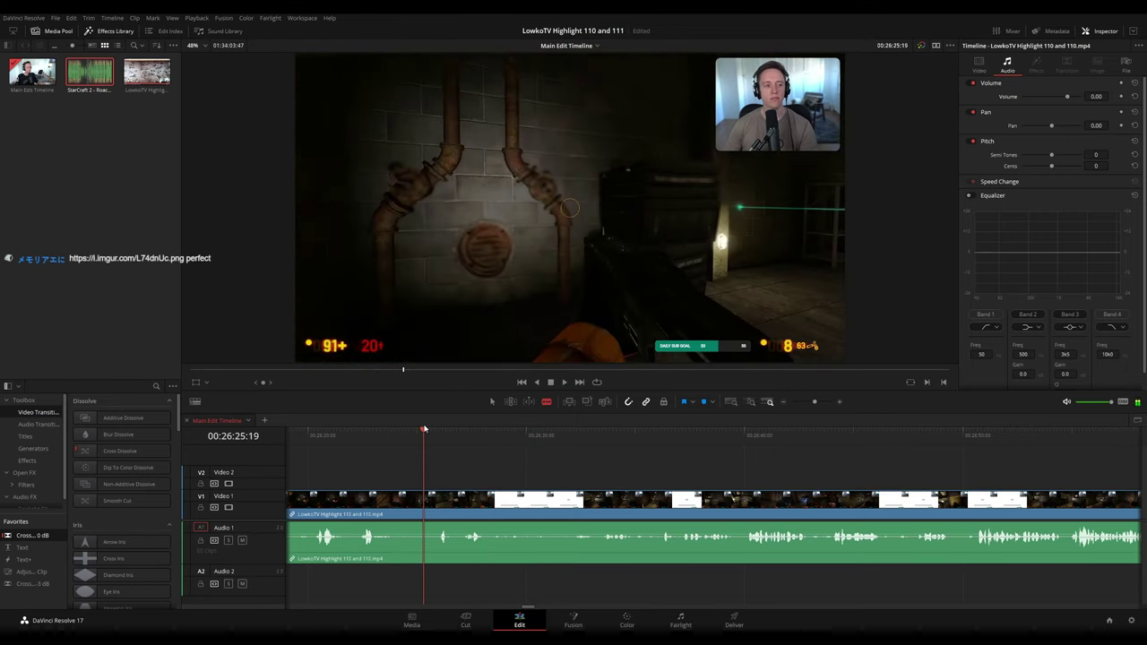
click(370, 434)
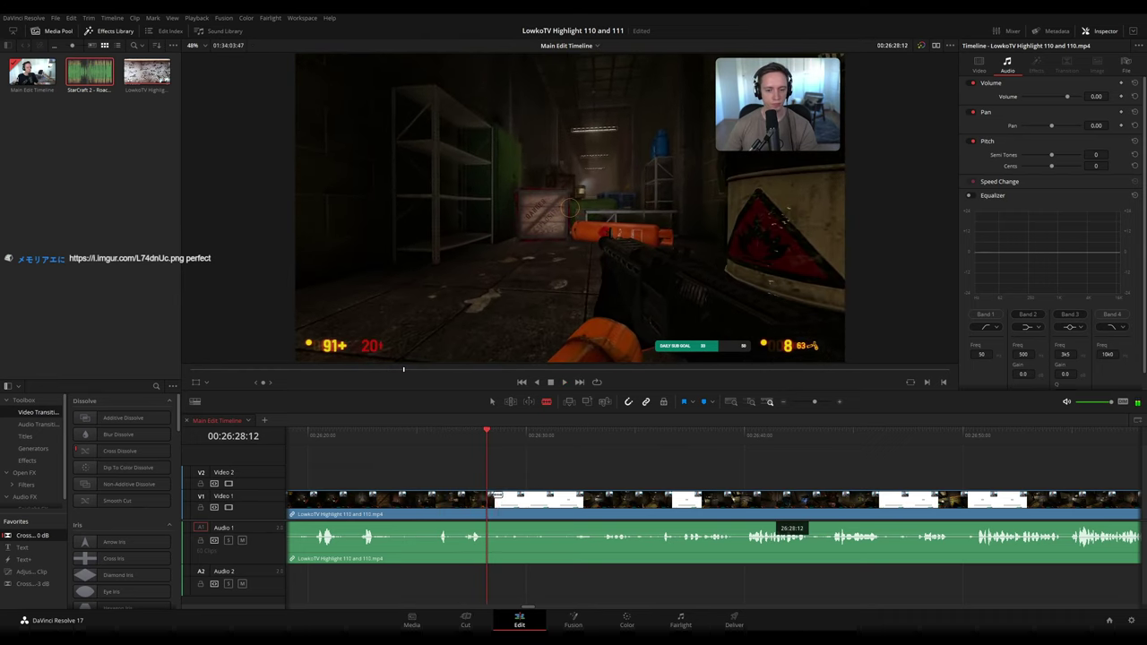
- Cut out the 20 frames from 00:26:28:12 to 00:26:28:32, closing the gap, and save the project
key(ctrl+b)
key(ctrl+s)
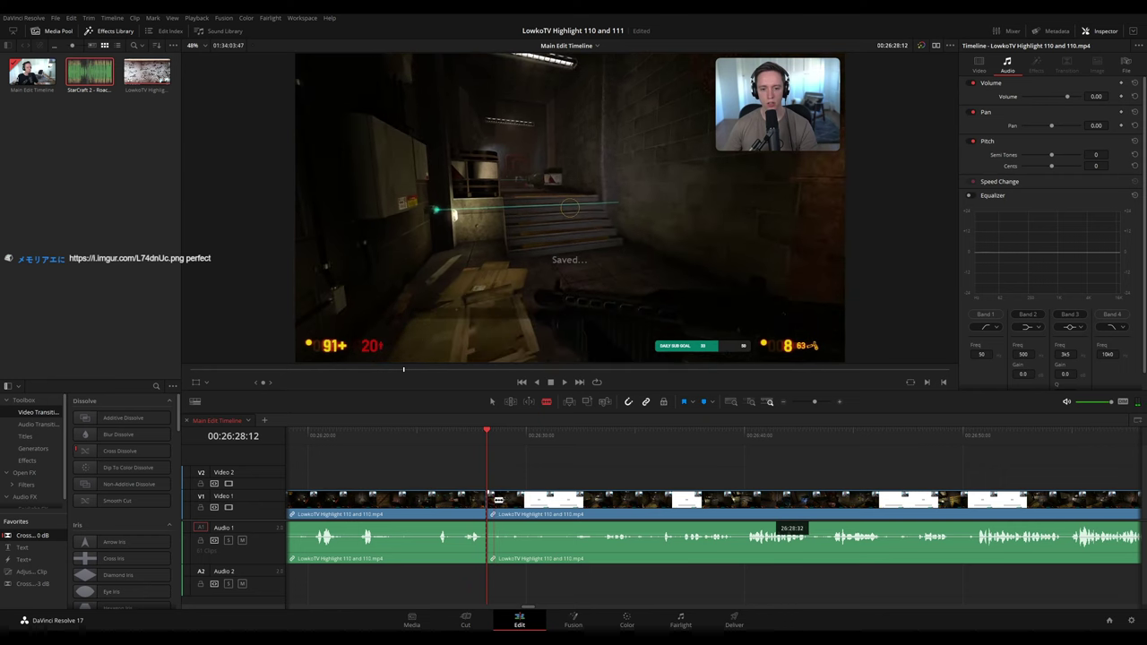
click(494, 501)
key(a)
drag(491, 505, 496, 502)
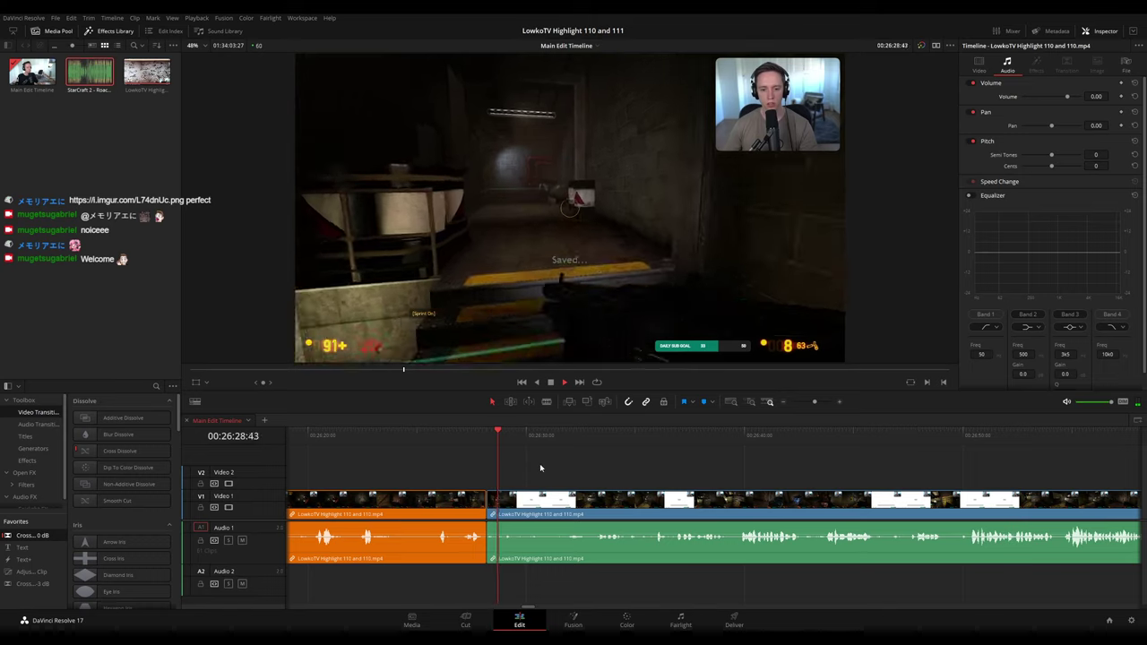
- Review the footage after the 00:26:28:12 cut, through the repeated white-screen sections, up to about 00:26:48
drag(570, 484, 542, 488)
scroll(524, 486, right, 2)
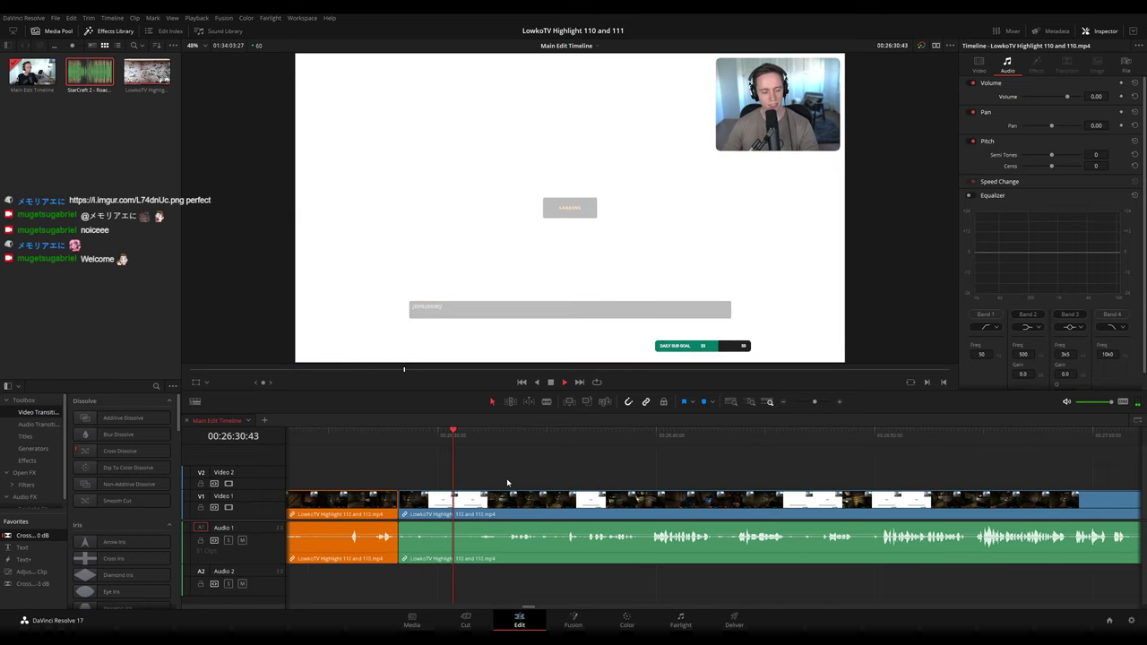
scroll(557, 489, right, 1)
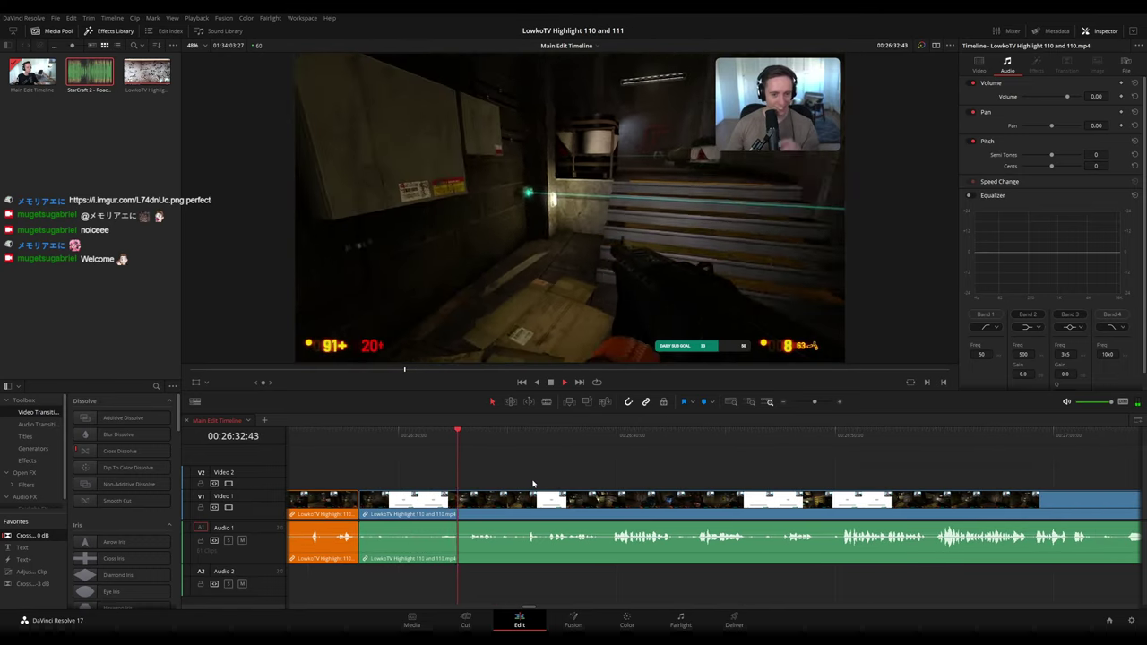
scroll(583, 486, right, 1)
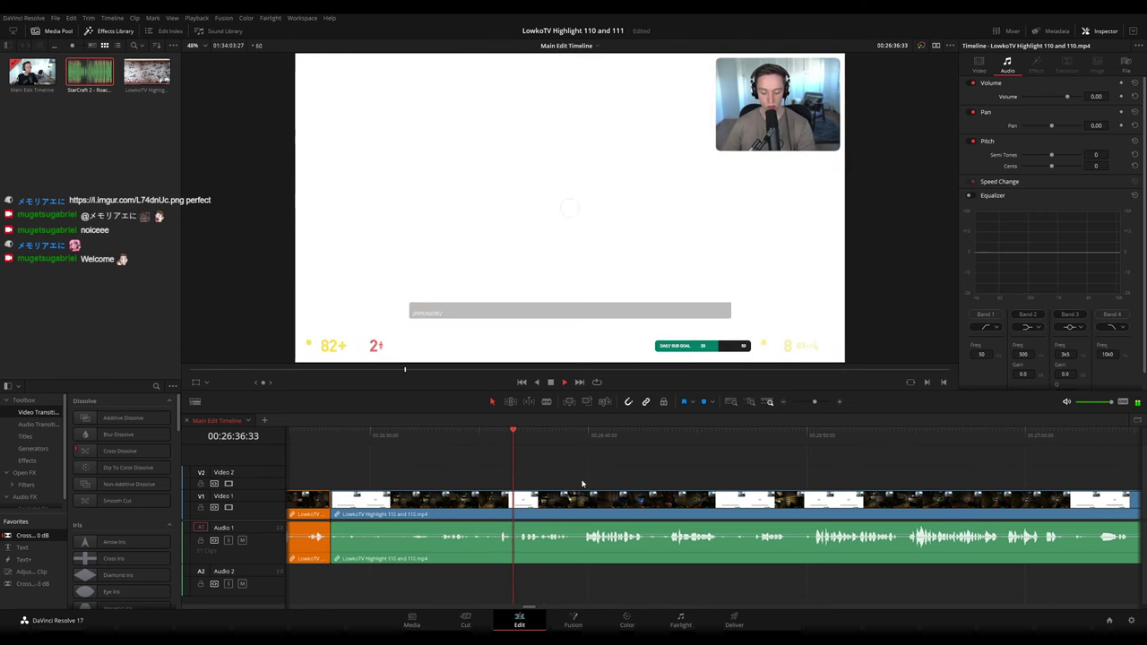
scroll(609, 485, right, 2)
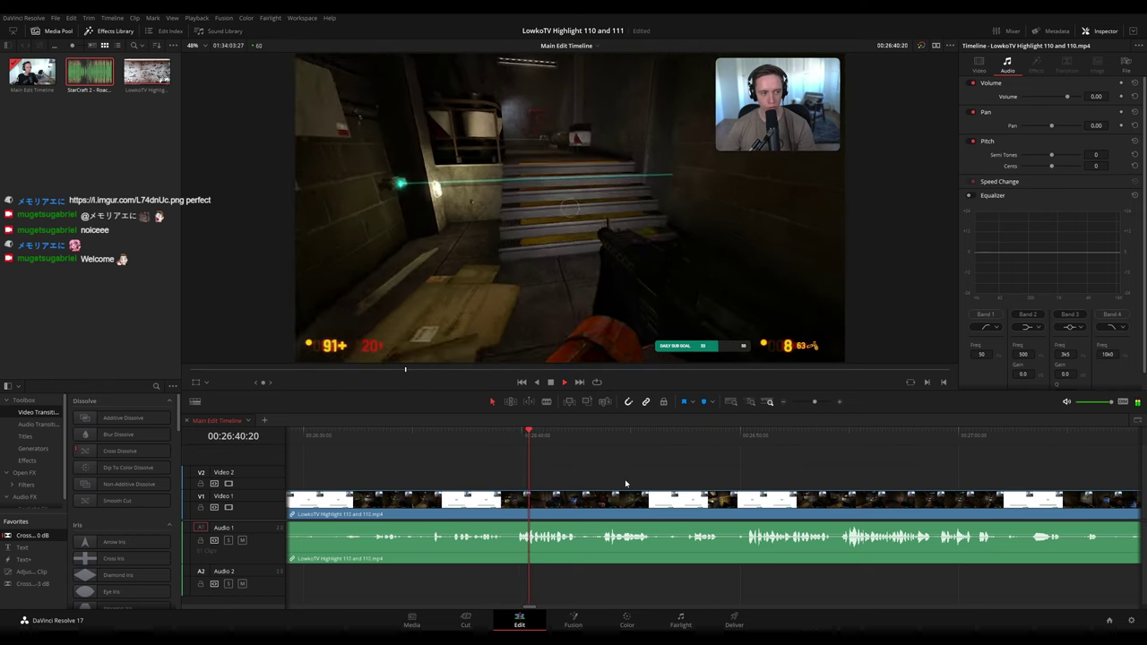
scroll(626, 484, right, 2)
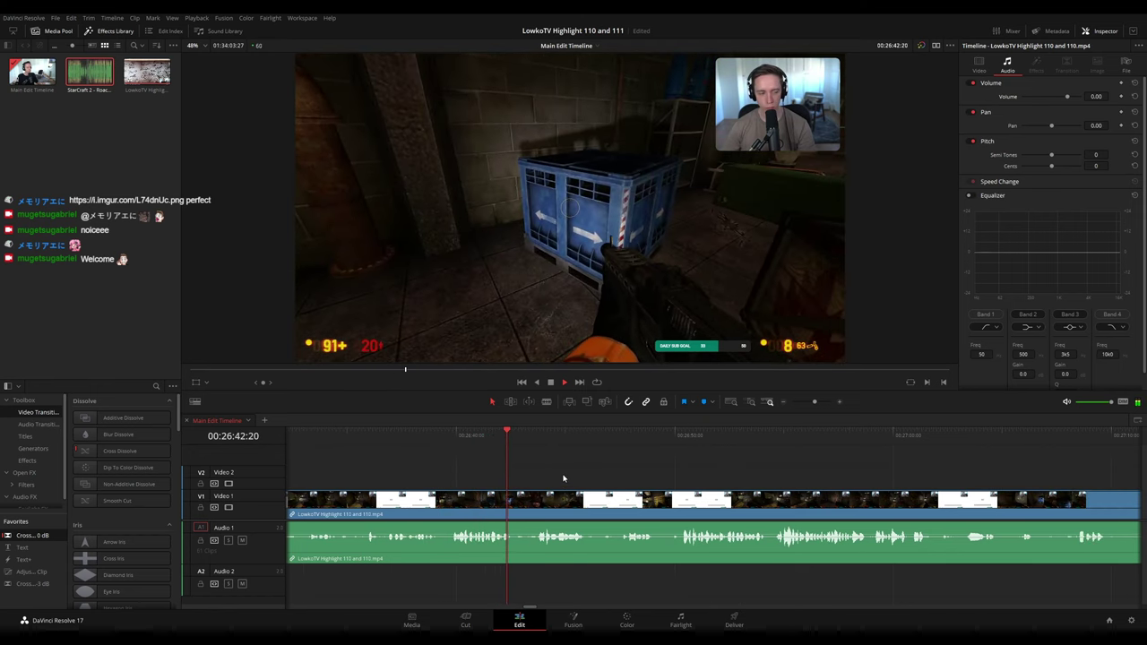
scroll(573, 481, right, 1)
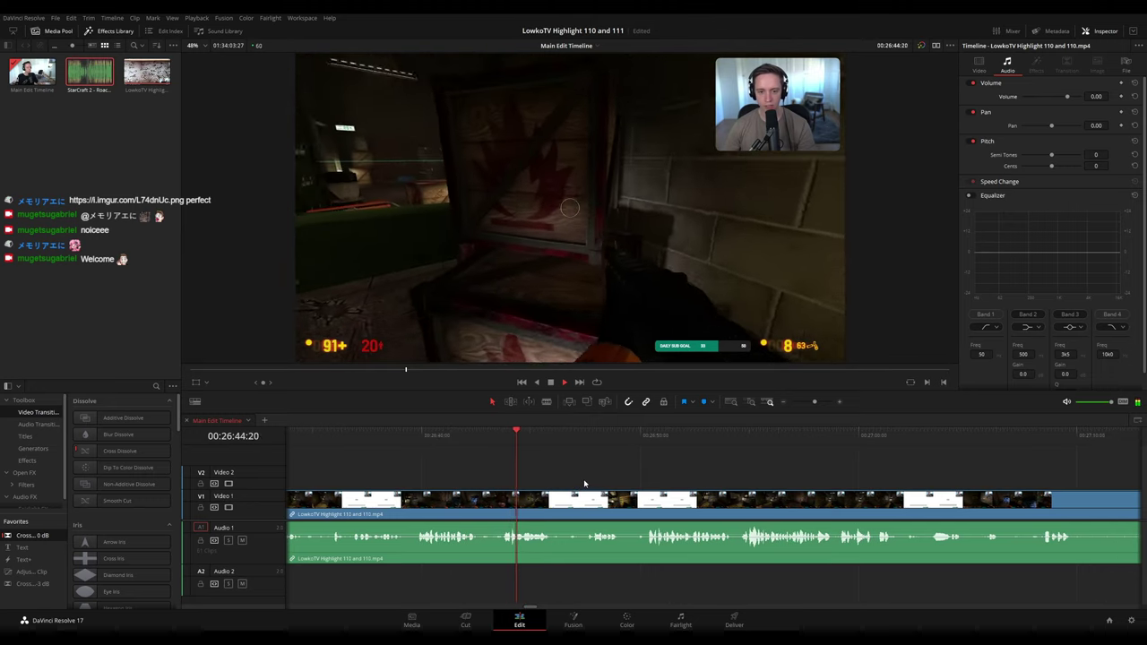
scroll(581, 484, right, 2)
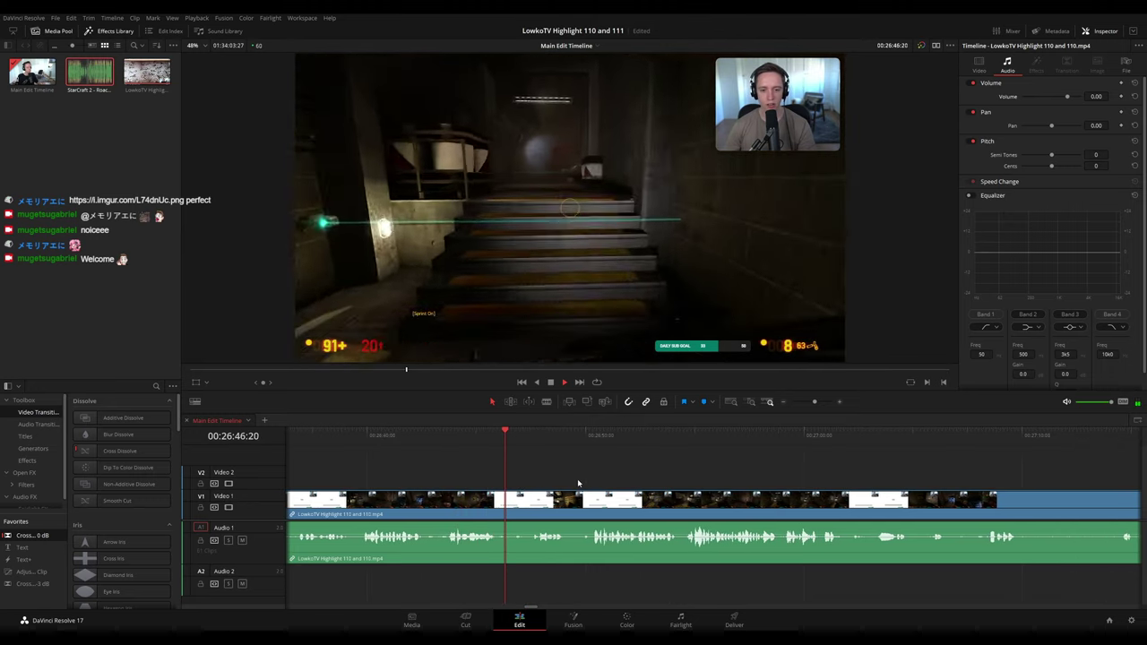
scroll(572, 484, right, 2)
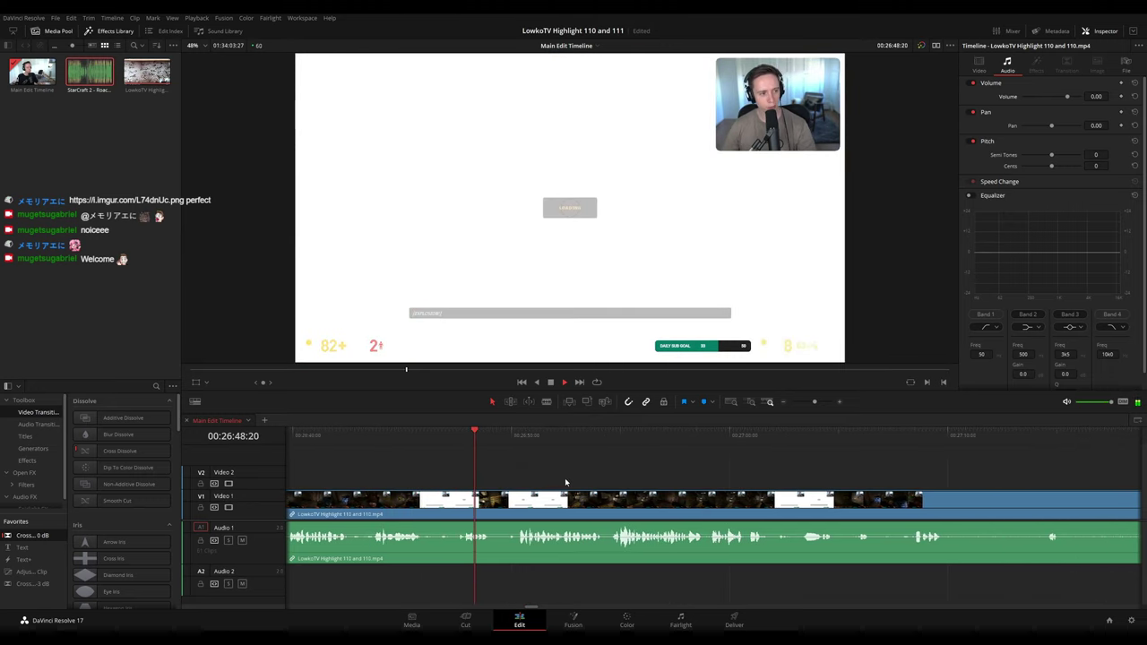
- Cut out the section of about 19 frames starting at 00:26:54:12 and close the gap
key(space)
key(b)
click(495, 504)
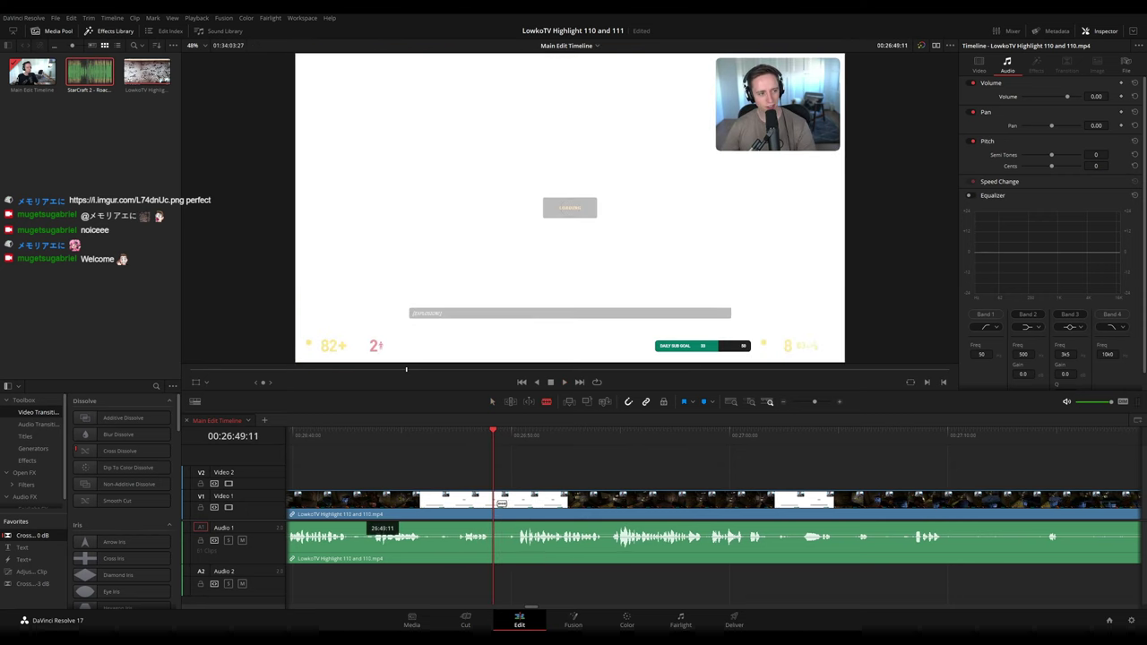
key(space)
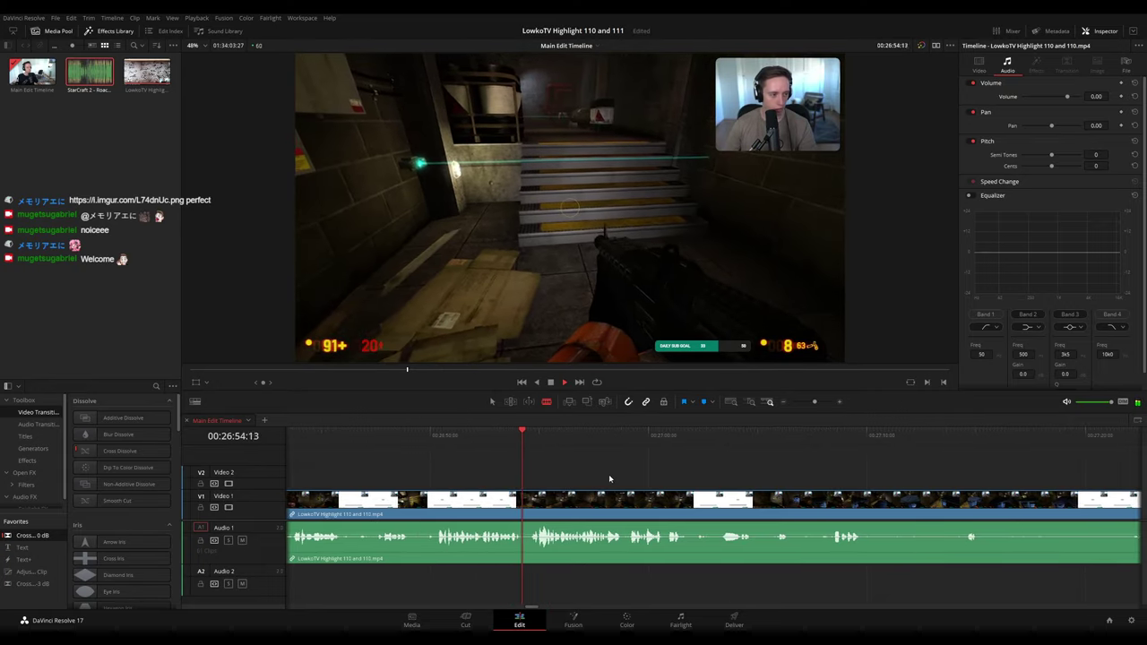
click(520, 499)
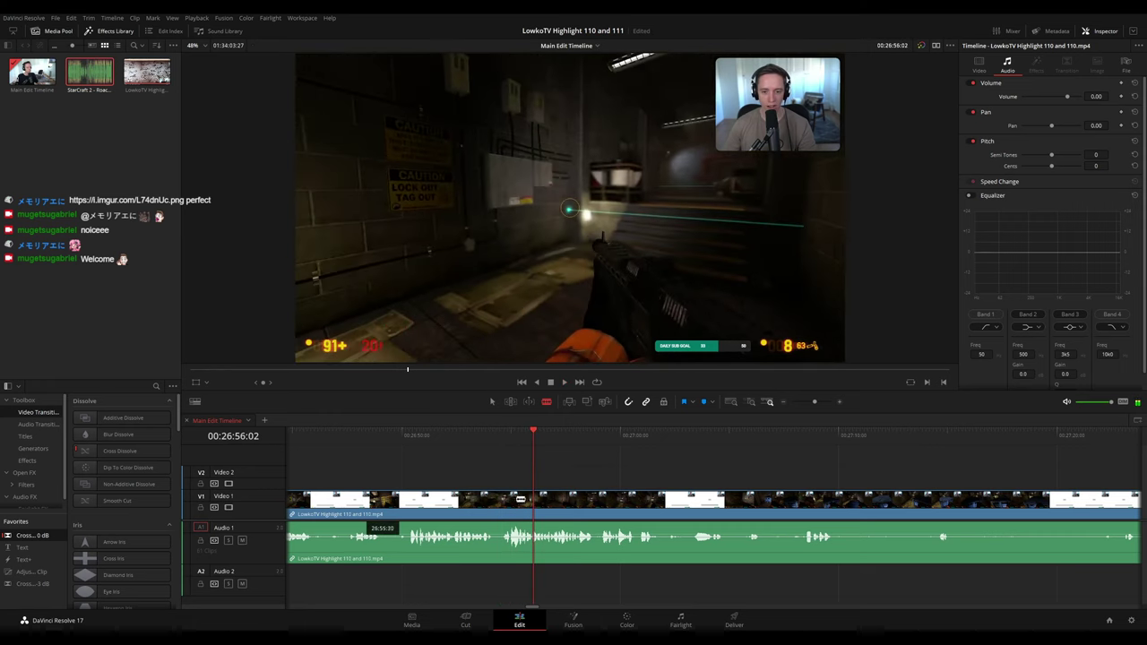
click(478, 435)
key(space)
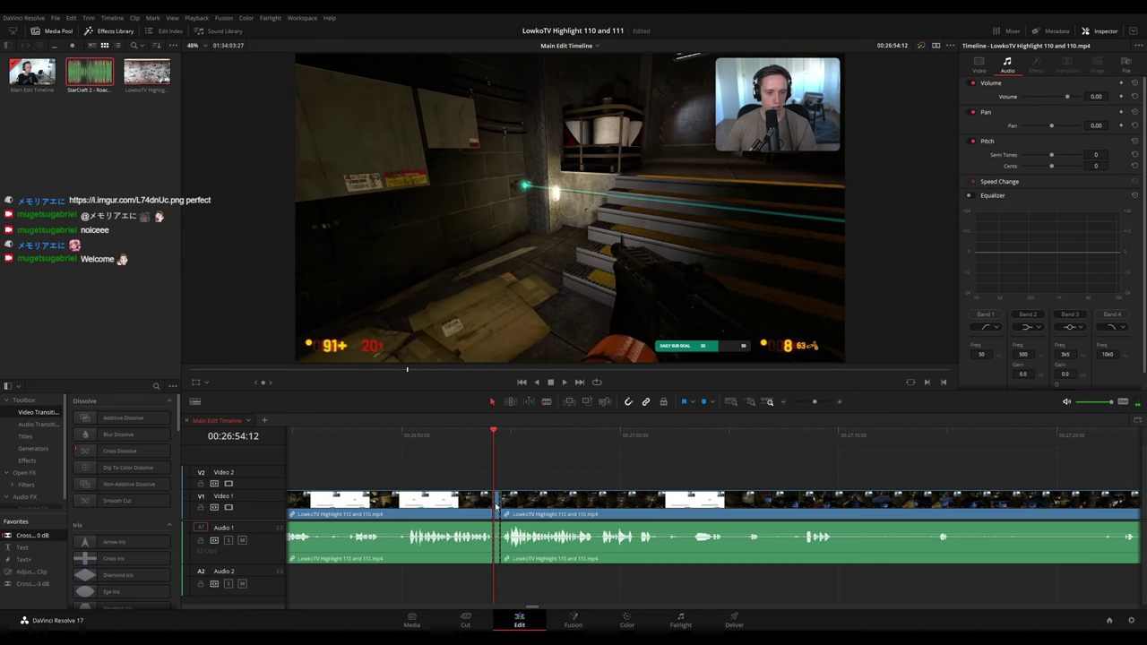
key(Delete)
key(space)
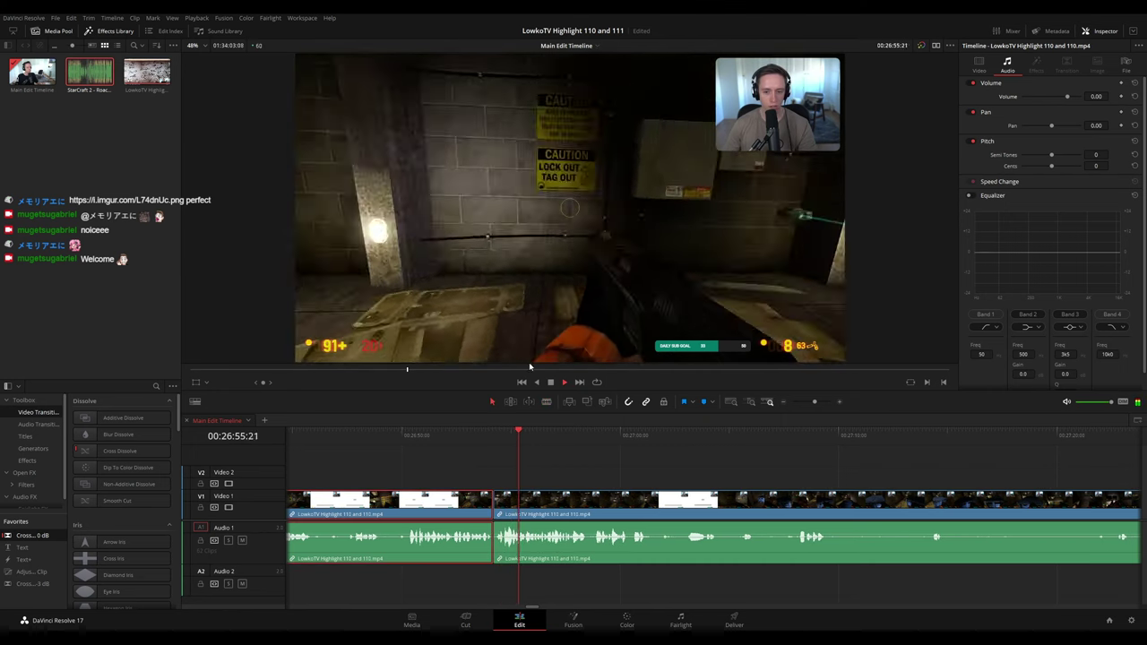
- Color the clip before the 00:26:54:12 cut orange and play on to about 00:27:05
key(F1)
click(676, 449)
drag(678, 448, 567, 444)
key(space)
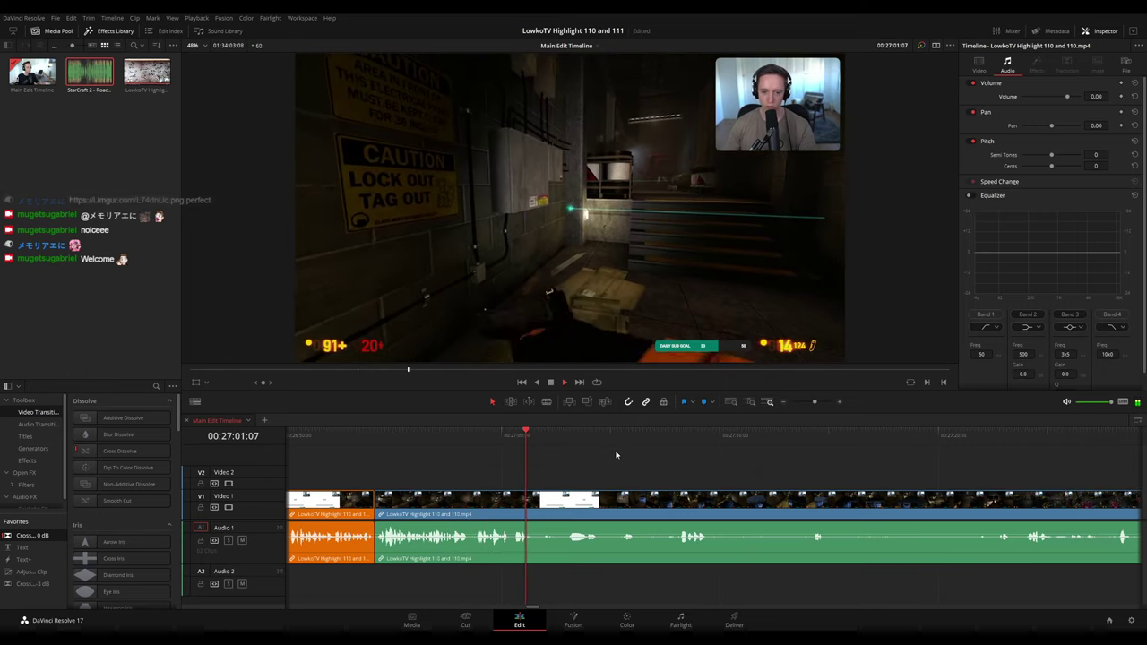
drag(684, 467, 570, 450)
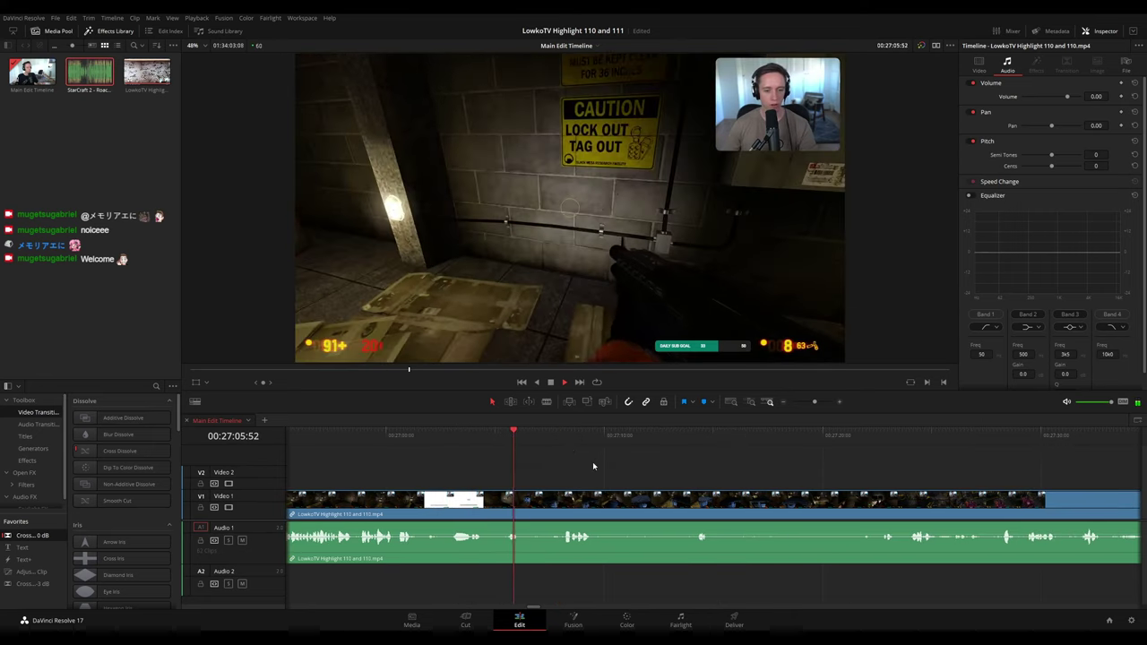
- Cut out the section of about one second starting near 00:27:06 and close the gap
key(space)
key(b)
click(527, 499)
key(space)
click(555, 439)
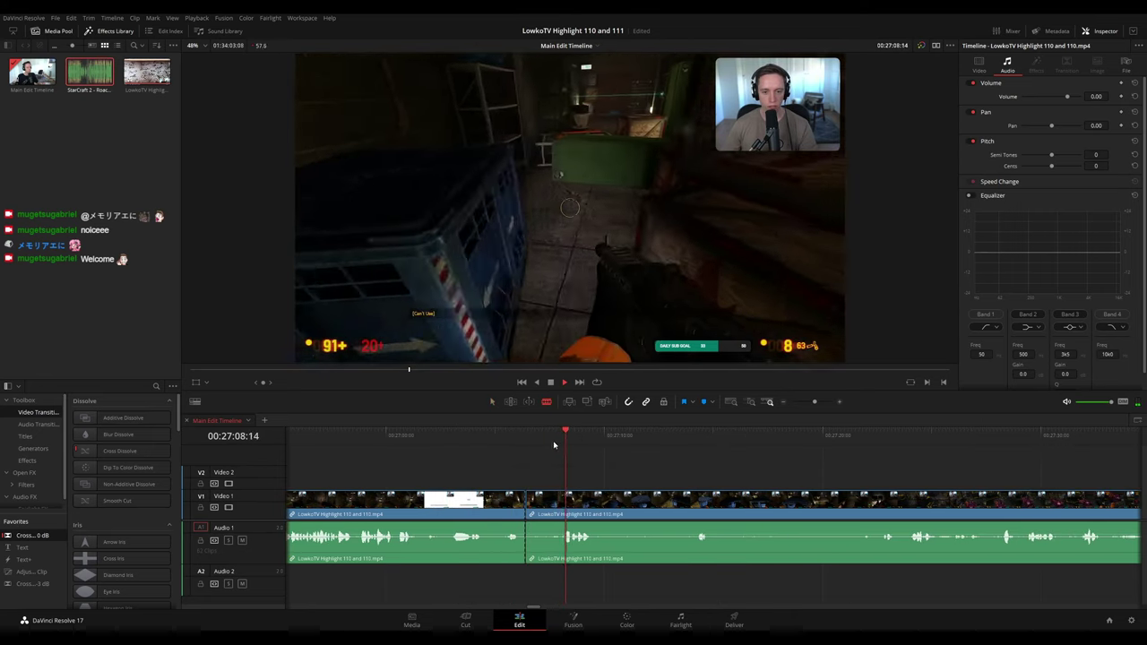
click(551, 444)
key(space)
click(550, 505)
key(space)
click(547, 508)
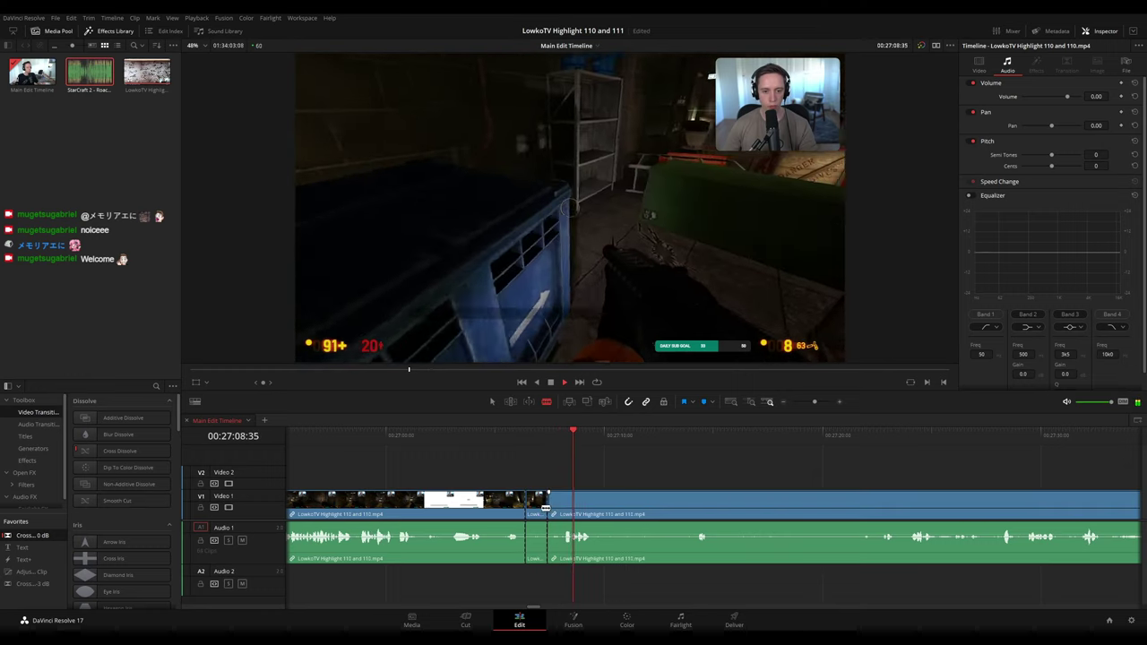
key(a)
click(540, 508)
key(Delete)
- Color the clip before the cut near 00:27:06 orange and review the following footage up to about 00:27:23
click(513, 508)
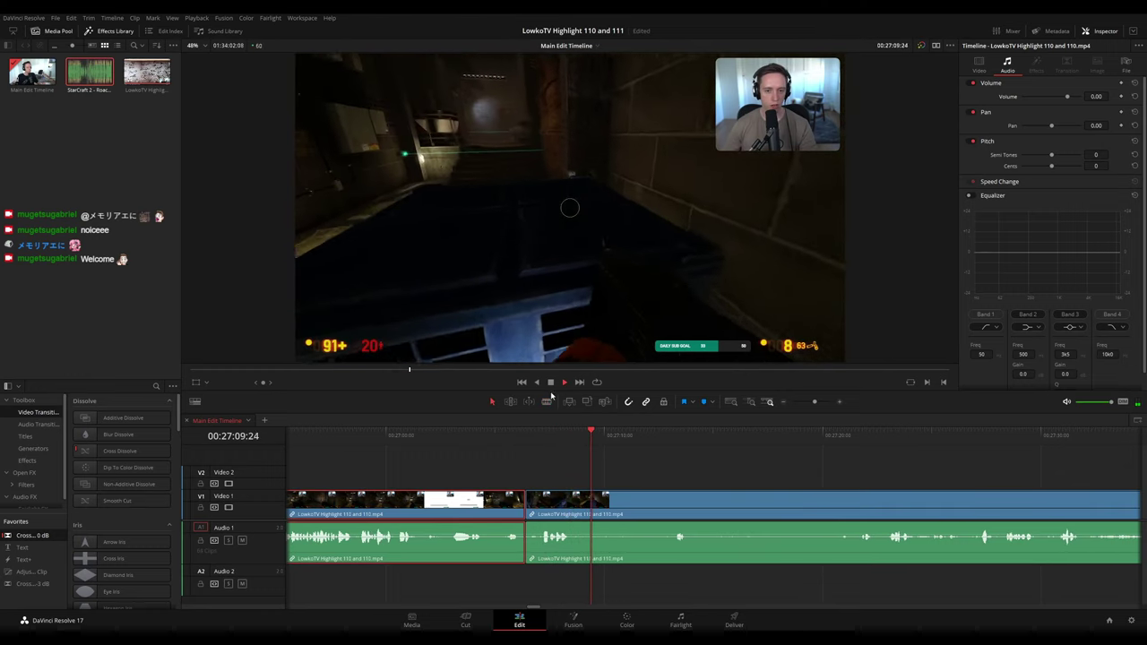
key(c)
click(719, 475)
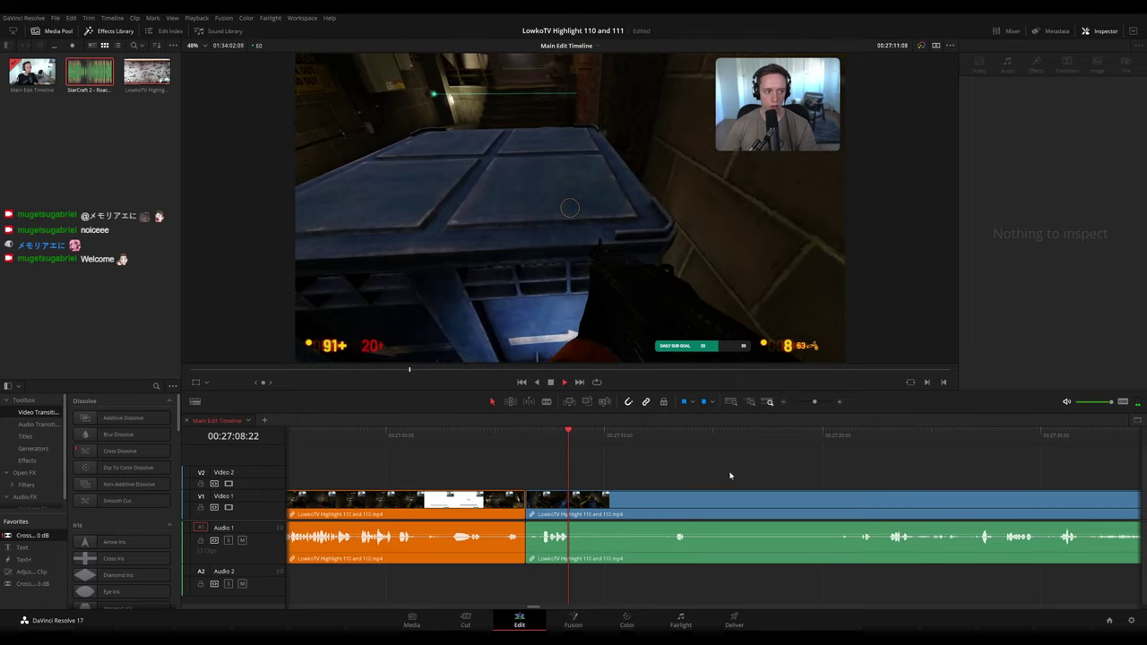
drag(693, 470, 571, 454)
key(space)
scroll(570, 454, right, 1)
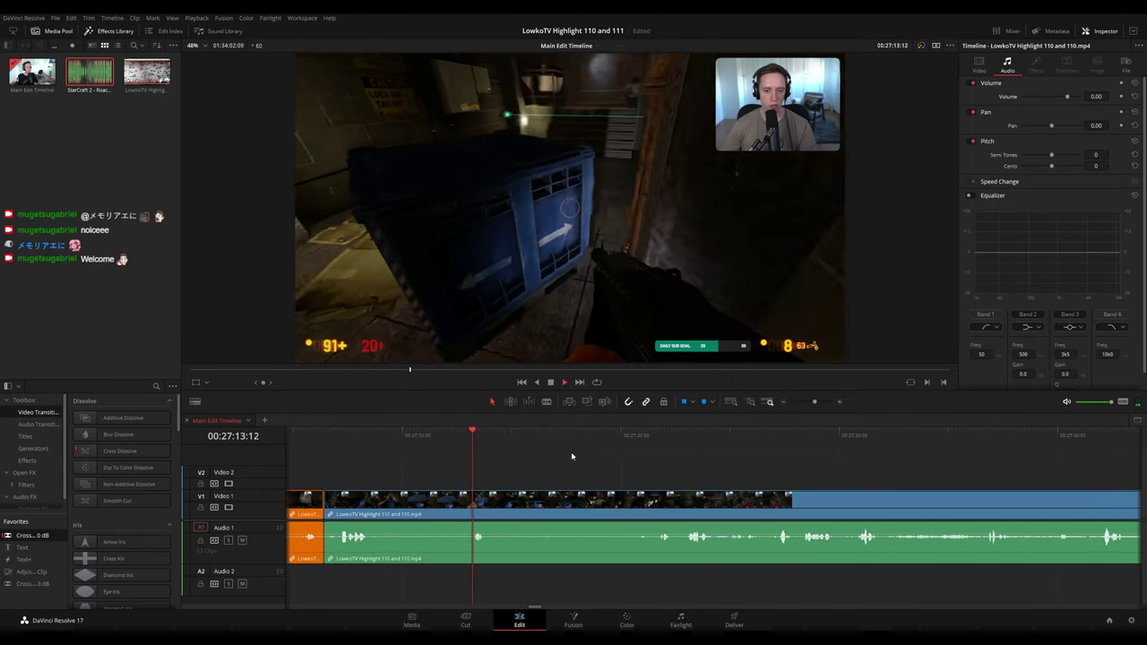
drag(506, 436, 628, 444)
scroll(598, 457, right, 2)
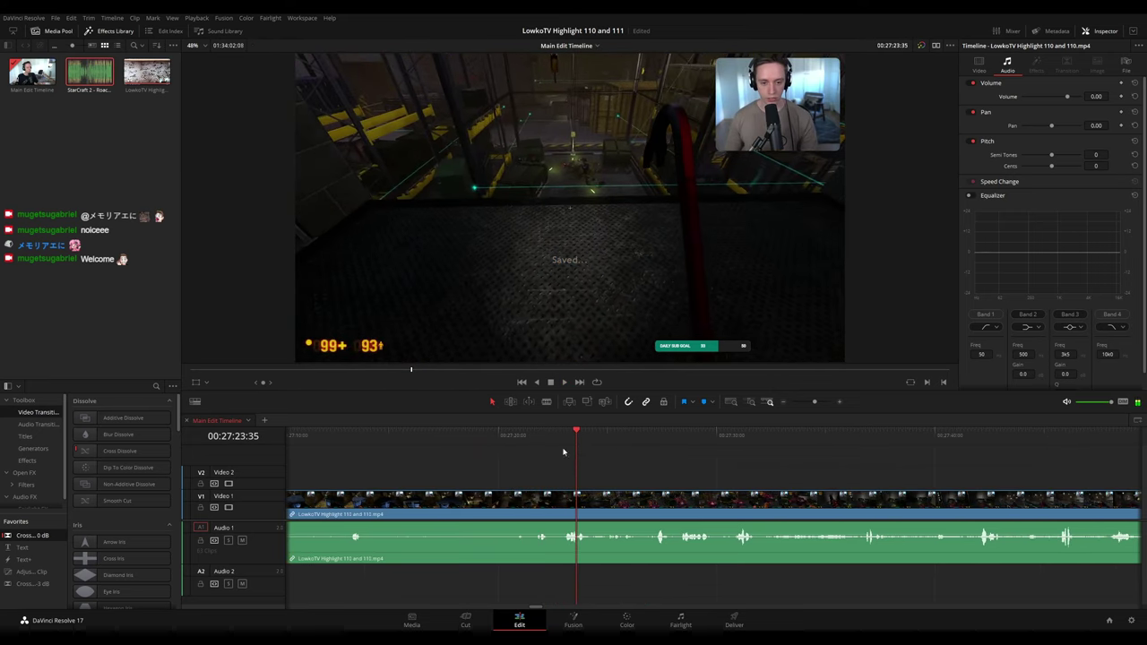
- Cut out the section of about 24 frames at 00:27:22:26 and close the gap
click(530, 436)
key(space)
key(b)
click(553, 493)
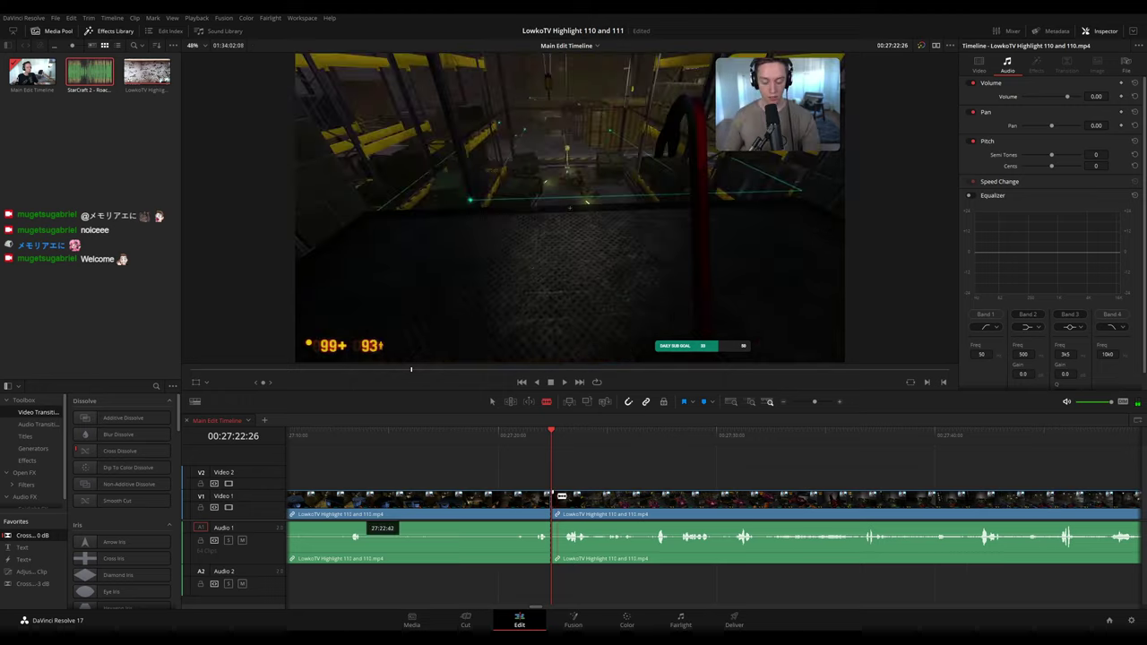
key(a)
key(Delete)
key(space)
- Color the clip before the 00:27:22:26 cut orange
click(526, 501)
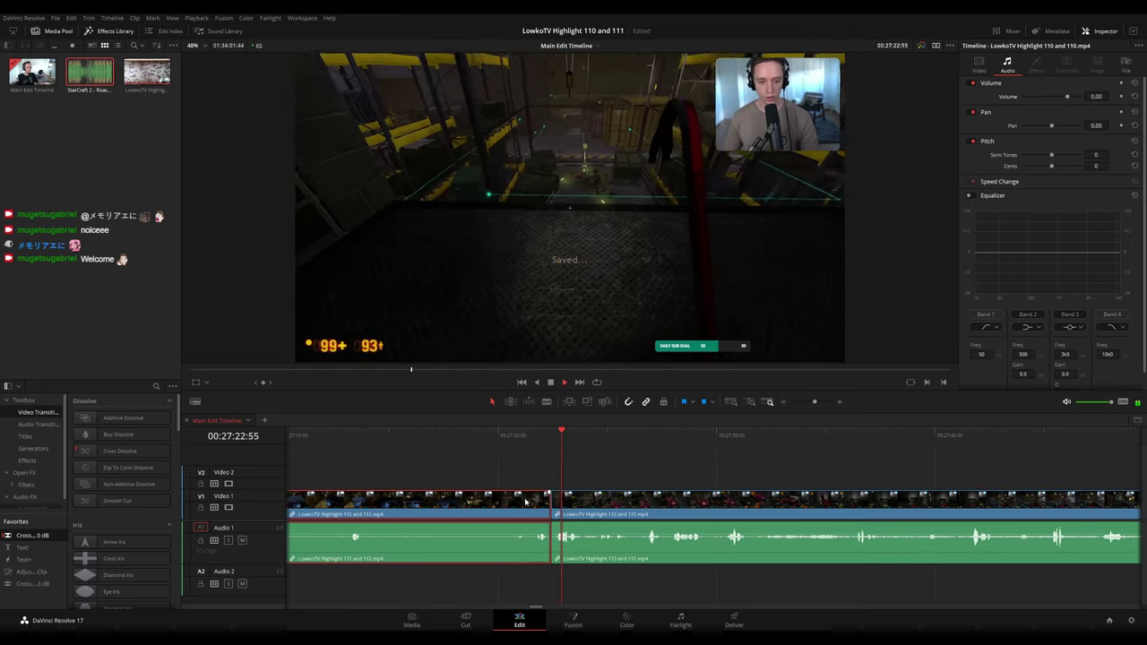
click(688, 387)
click(662, 461)
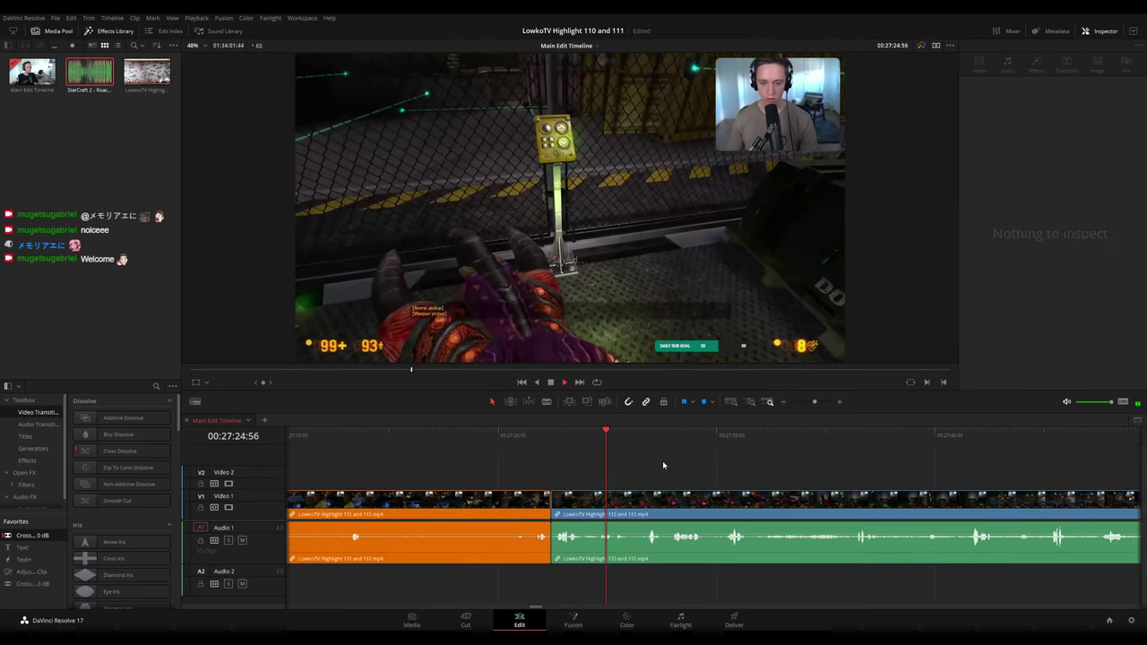
- Review the gameplay footage from about 00:27:25 to 00:28:17, skipping through it for dull sections to cut
drag(702, 467, 584, 457)
scroll(666, 467, right, 2)
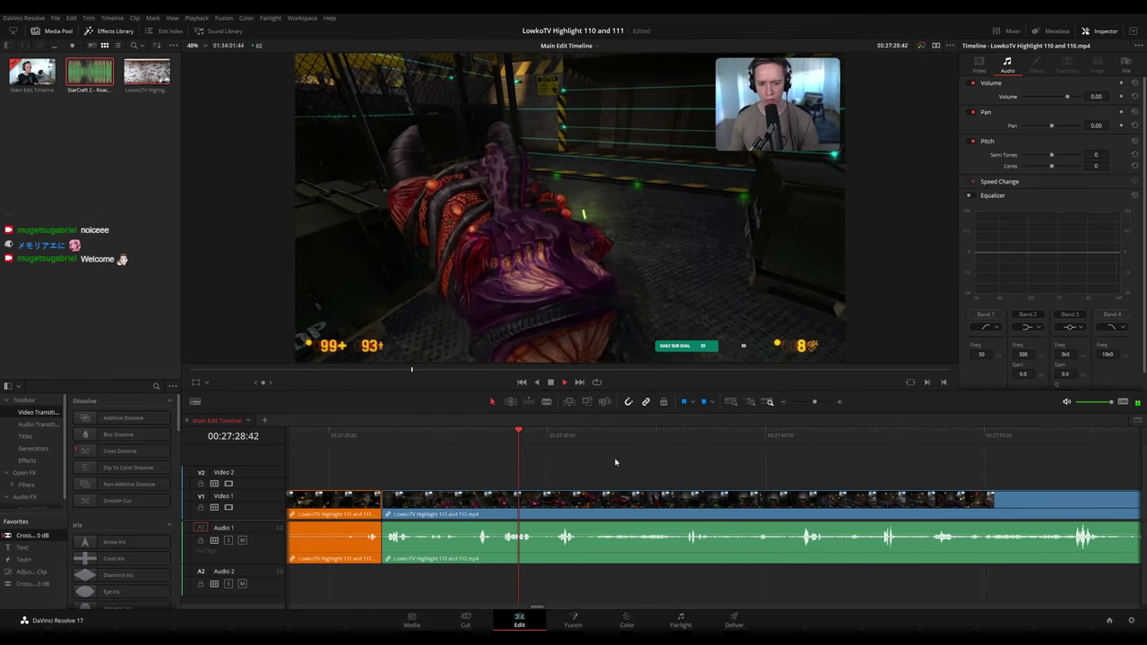
scroll(591, 459, right, 2)
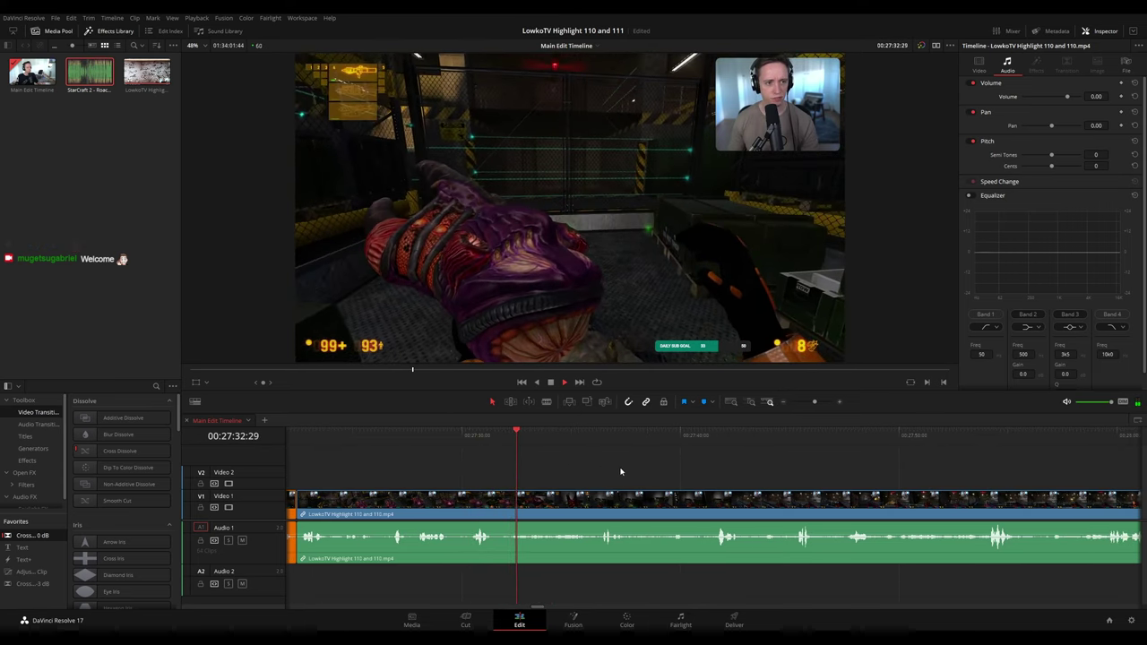
scroll(577, 463, right, 2)
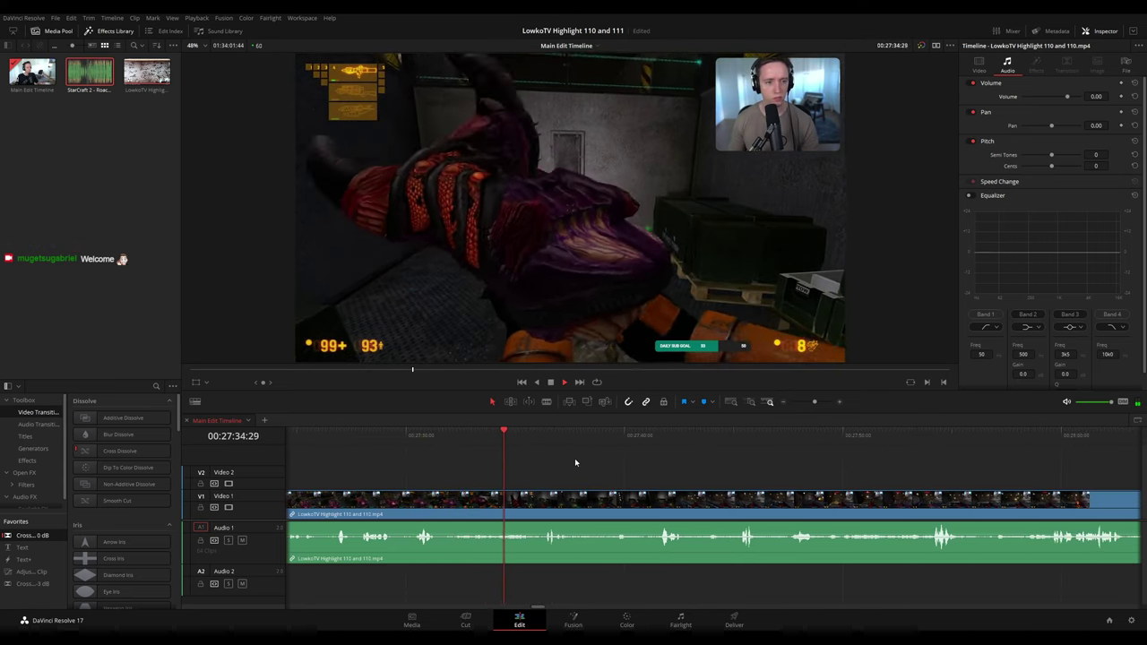
scroll(586, 461, right, 1)
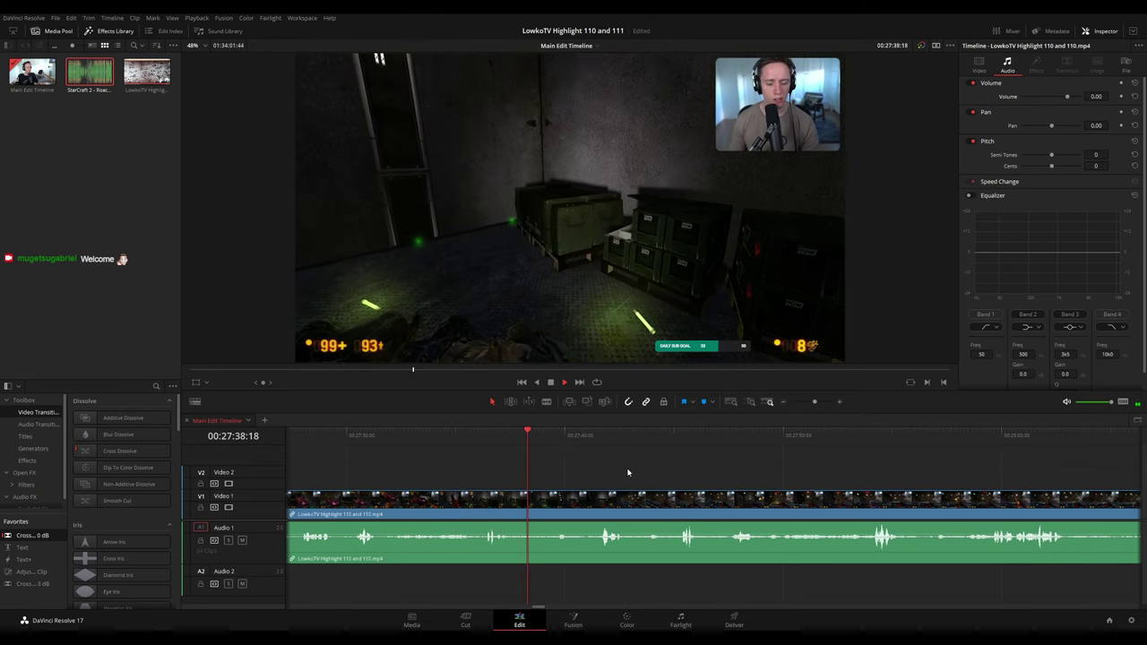
scroll(579, 466, right, 2)
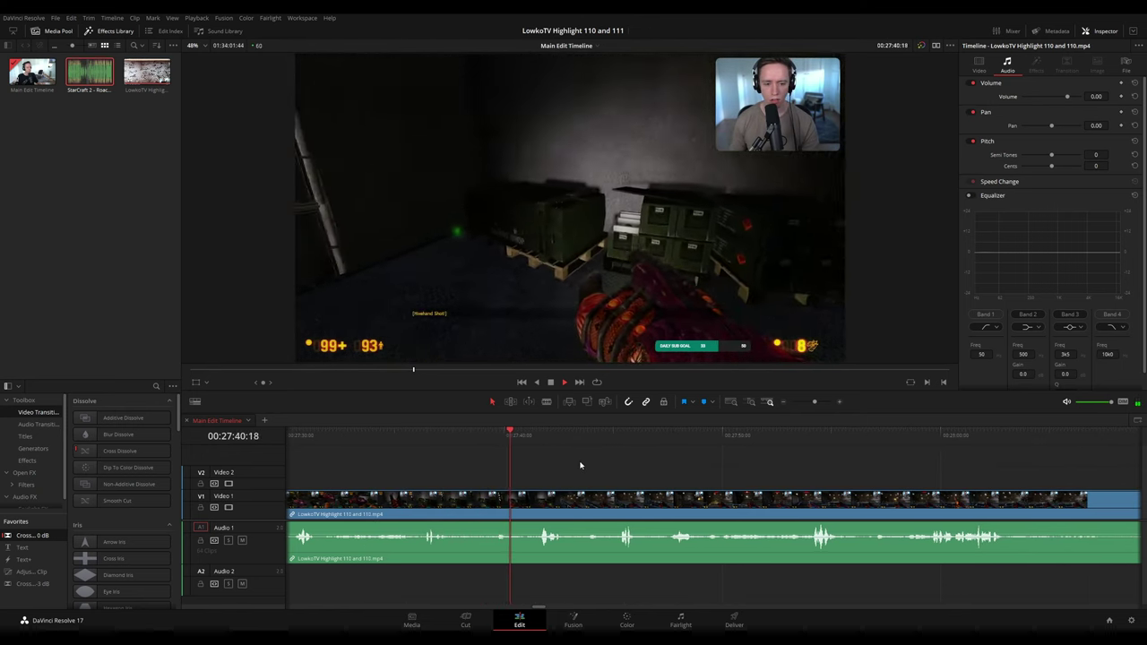
scroll(641, 473, right, 1)
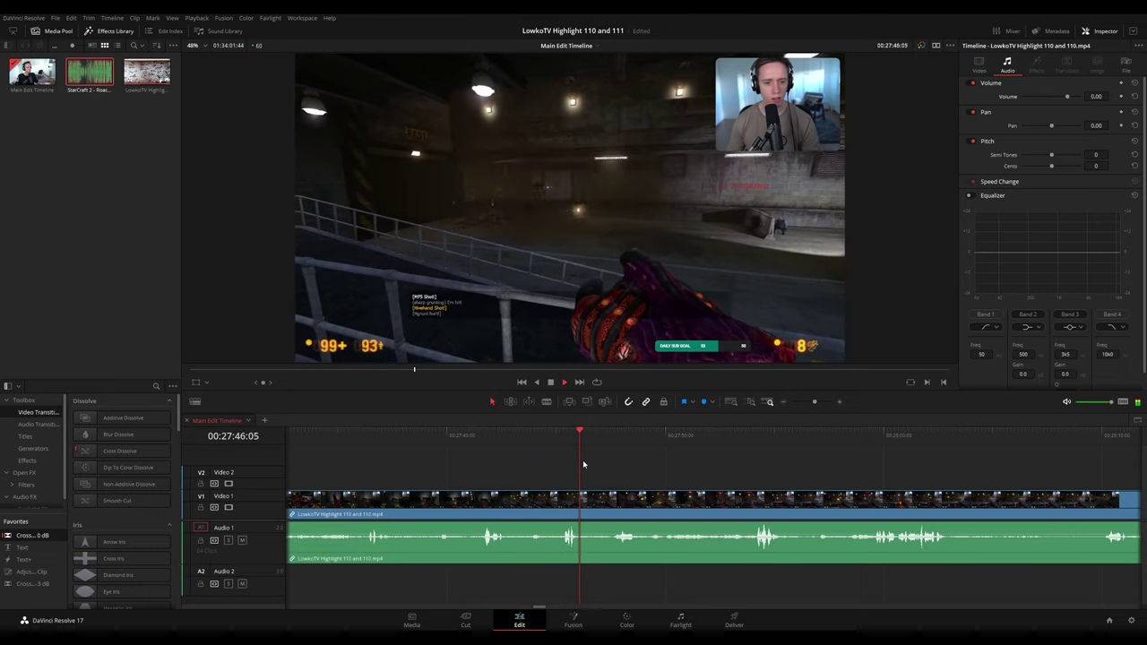
scroll(593, 465, right, 1)
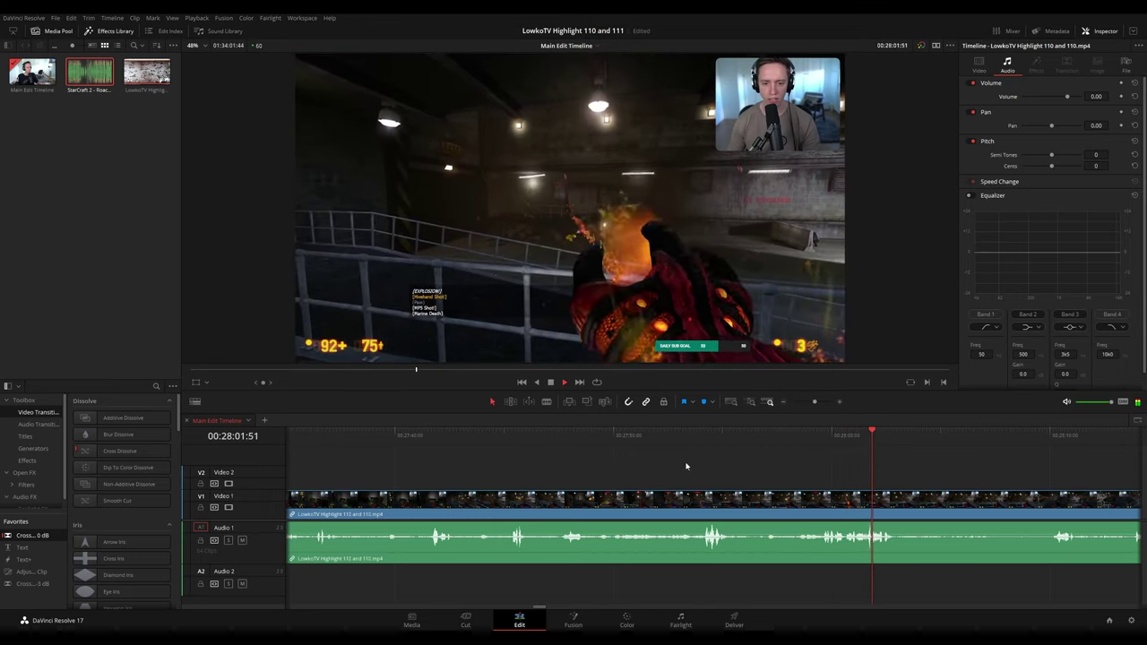
scroll(722, 466, right, 4)
scroll(634, 461, right, 2)
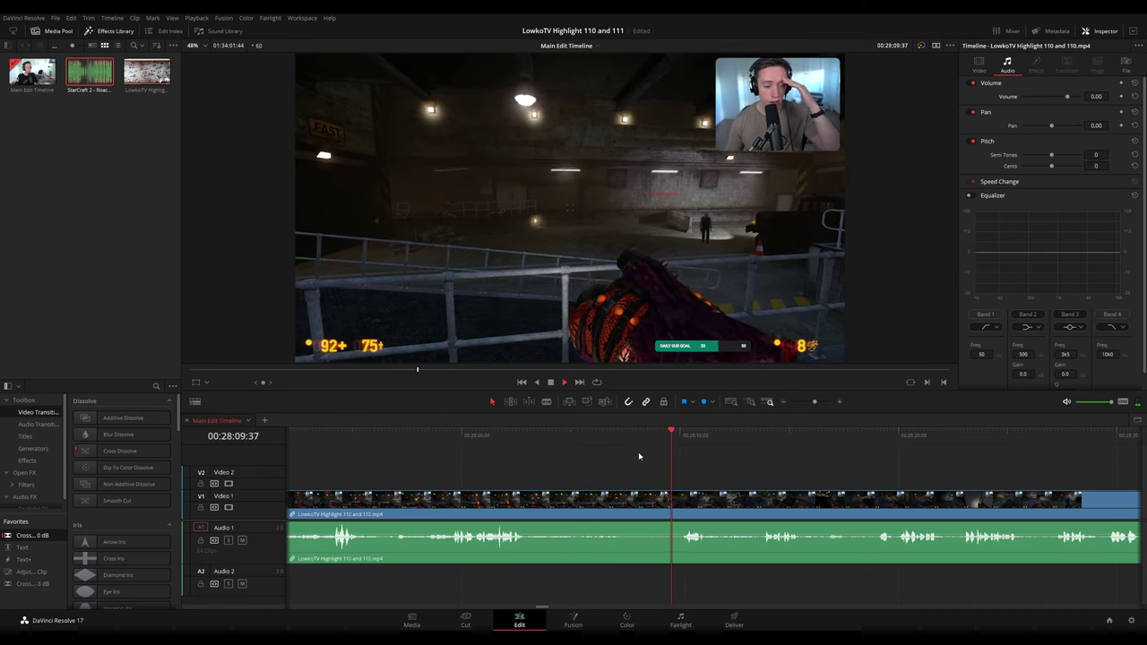
click(534, 434)
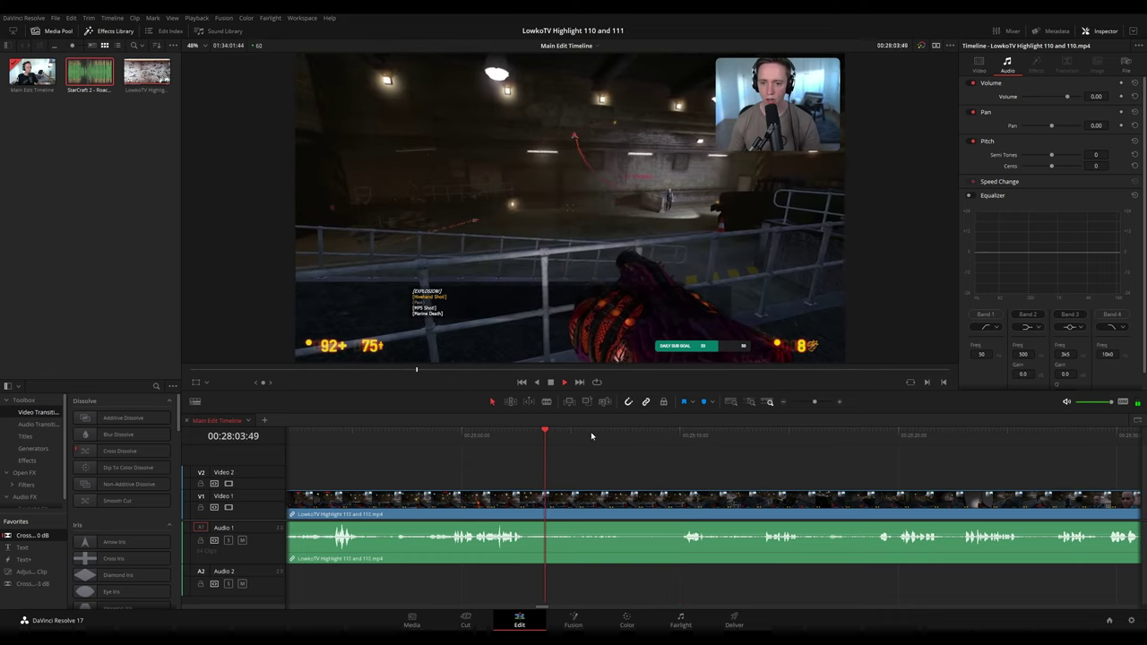
click(661, 434)
scroll(694, 445, right, 3)
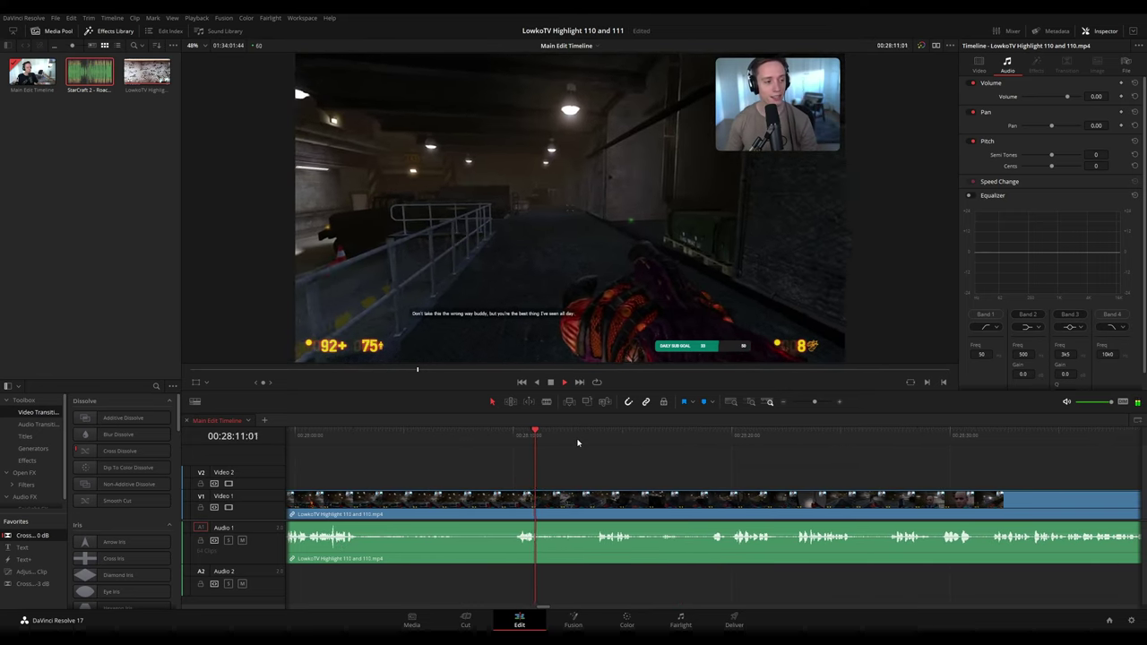
click(591, 435)
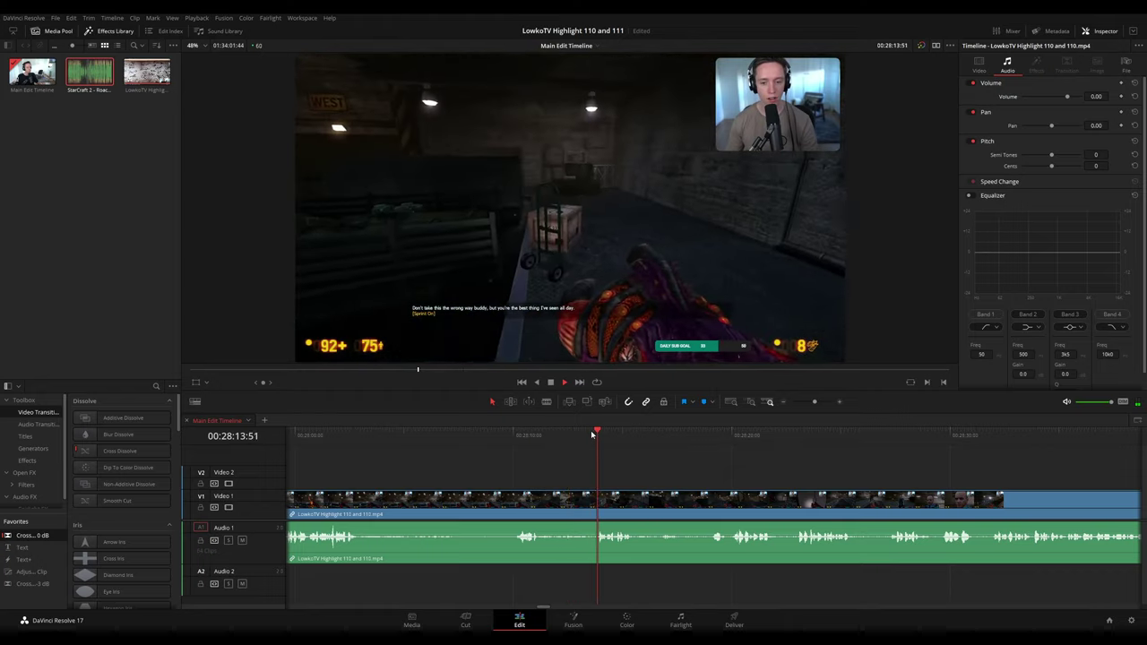
scroll(605, 455, right, 1)
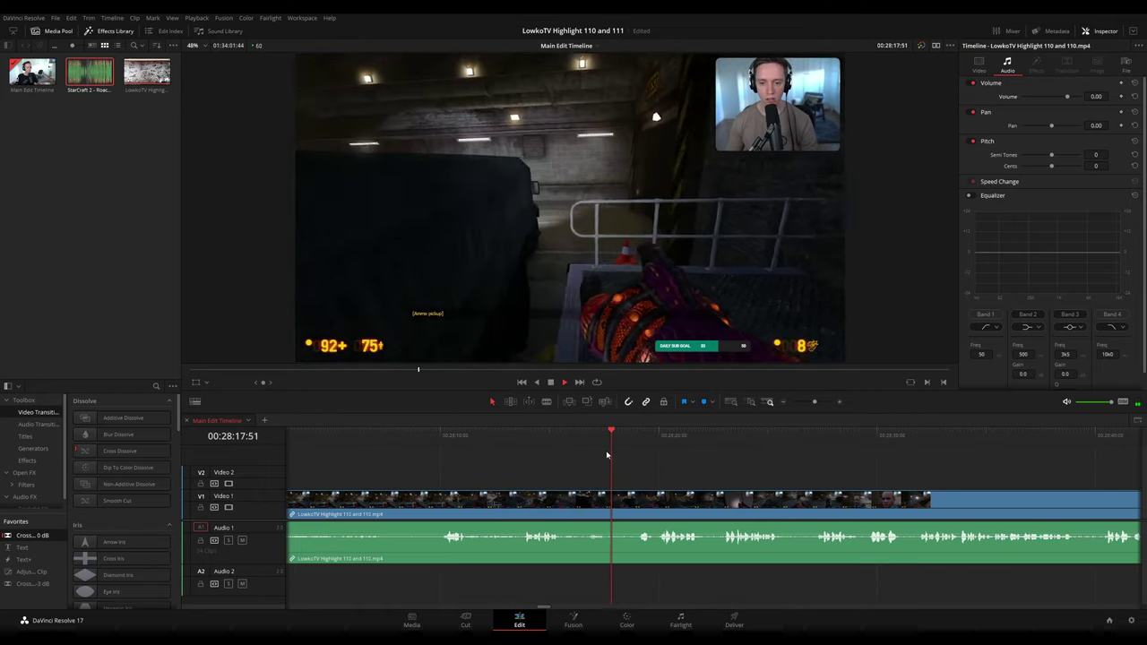
- Cut out the section of about three seconds starting at 00:28:15:48 and close the gap
click(595, 434)
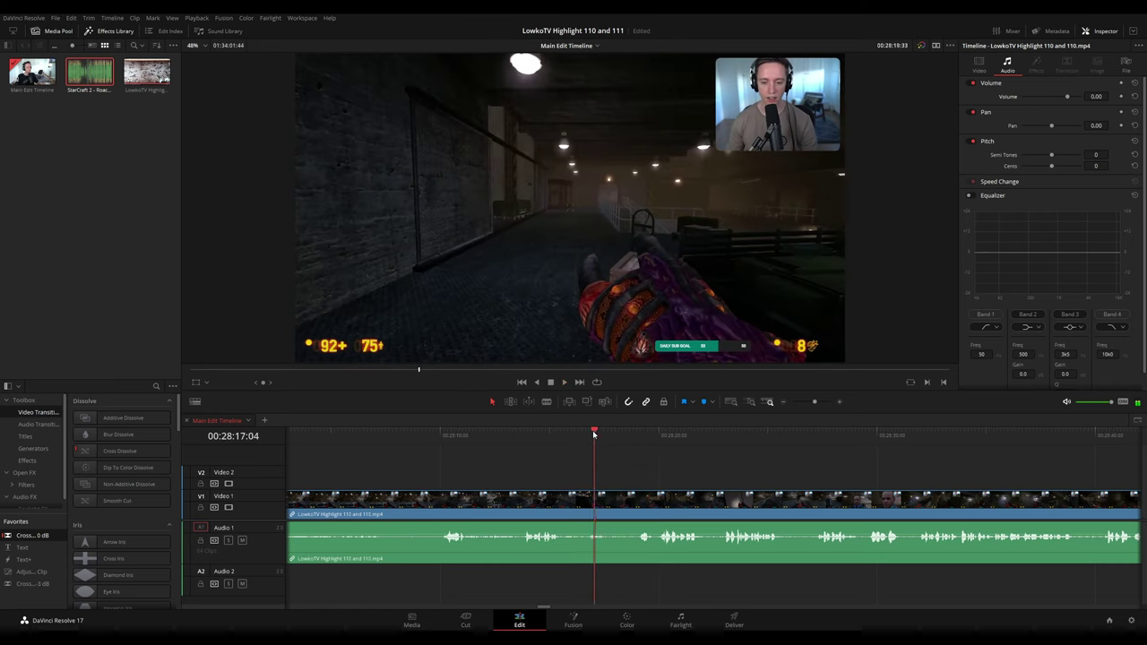
key(space)
click(556, 433)
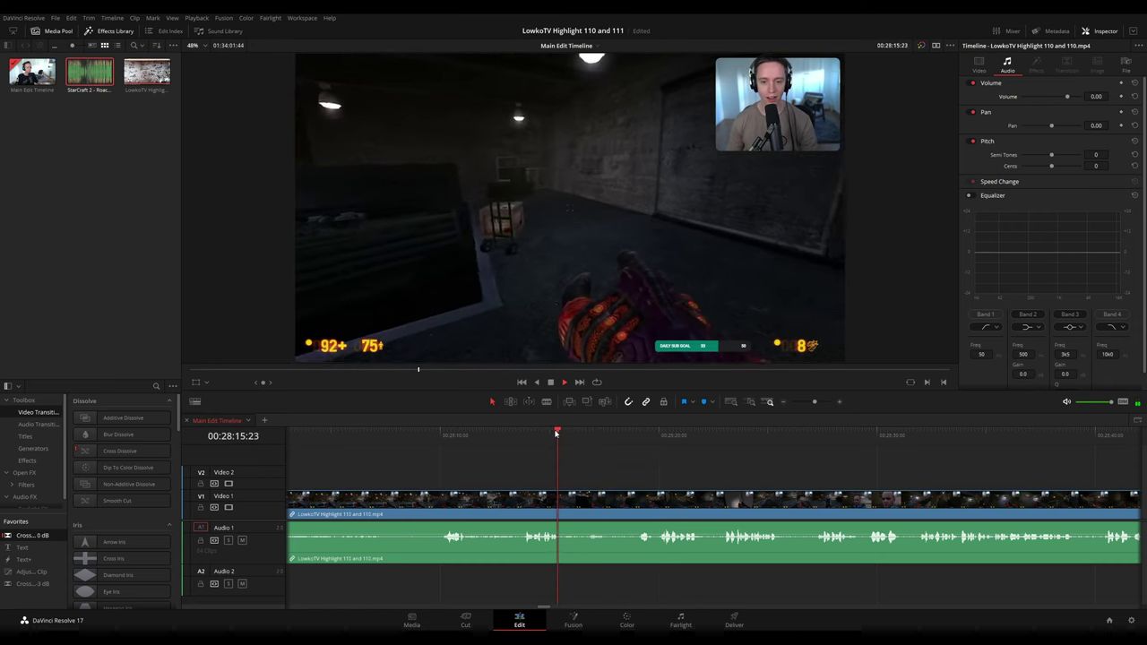
key(space)
key(b)
click(567, 495)
click(636, 499)
key(a)
click(611, 500)
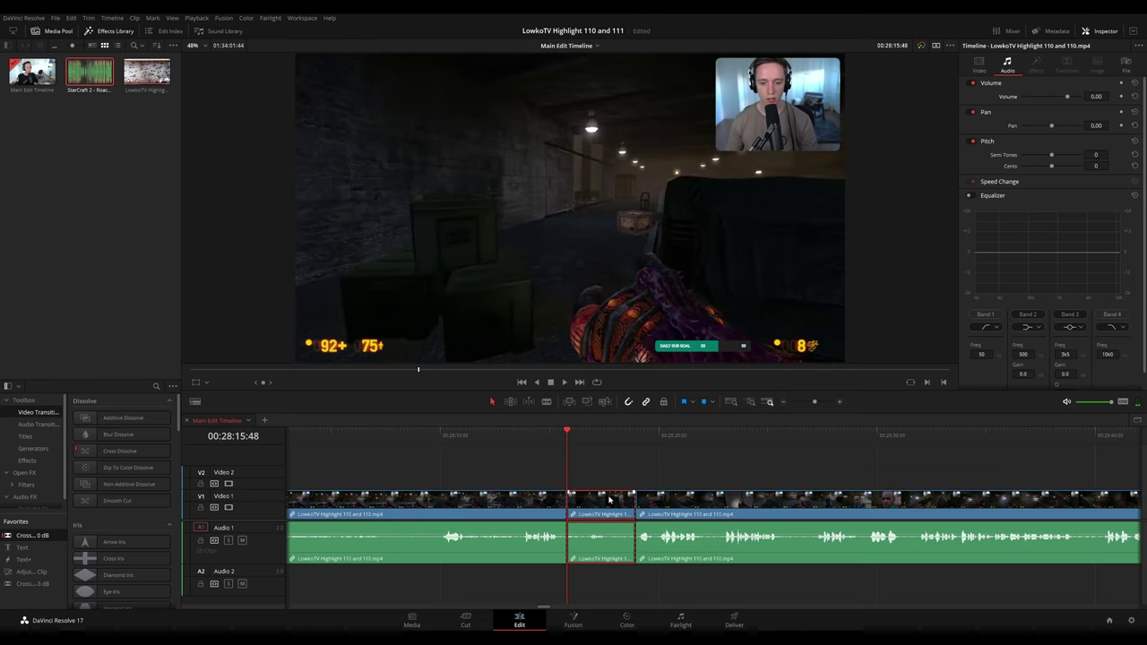
key(Delete)
key(space)
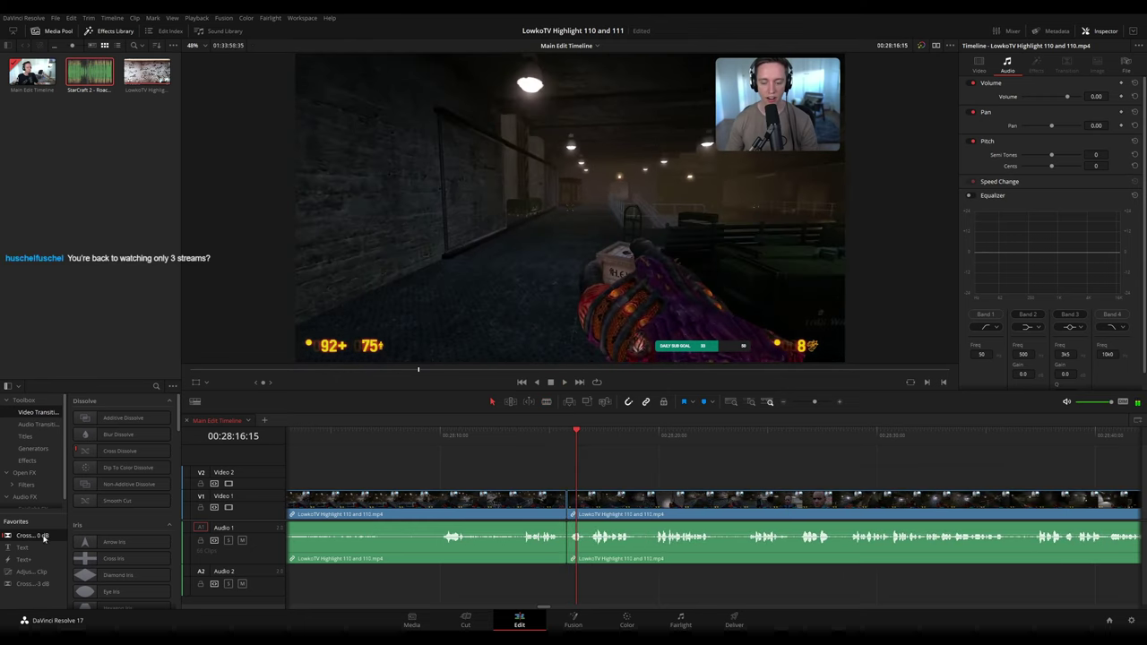
- Add a Cross Fade 0 dB audio transition at the 00:28:15:48 cut and color the clip before it orange
click(503, 505)
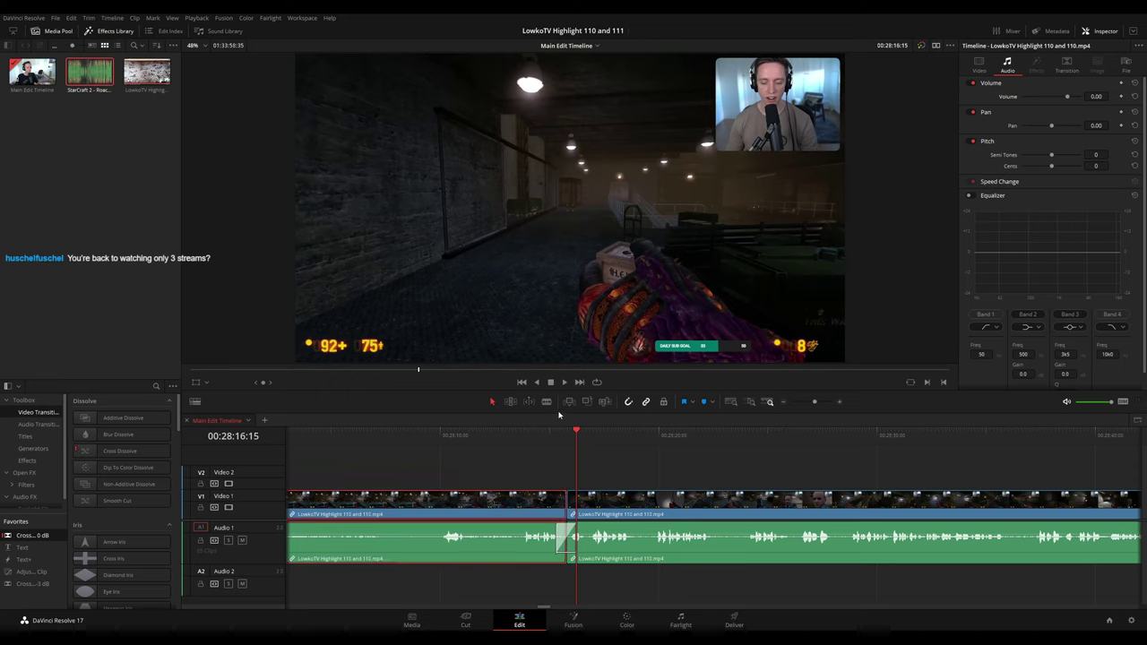
click(688, 388)
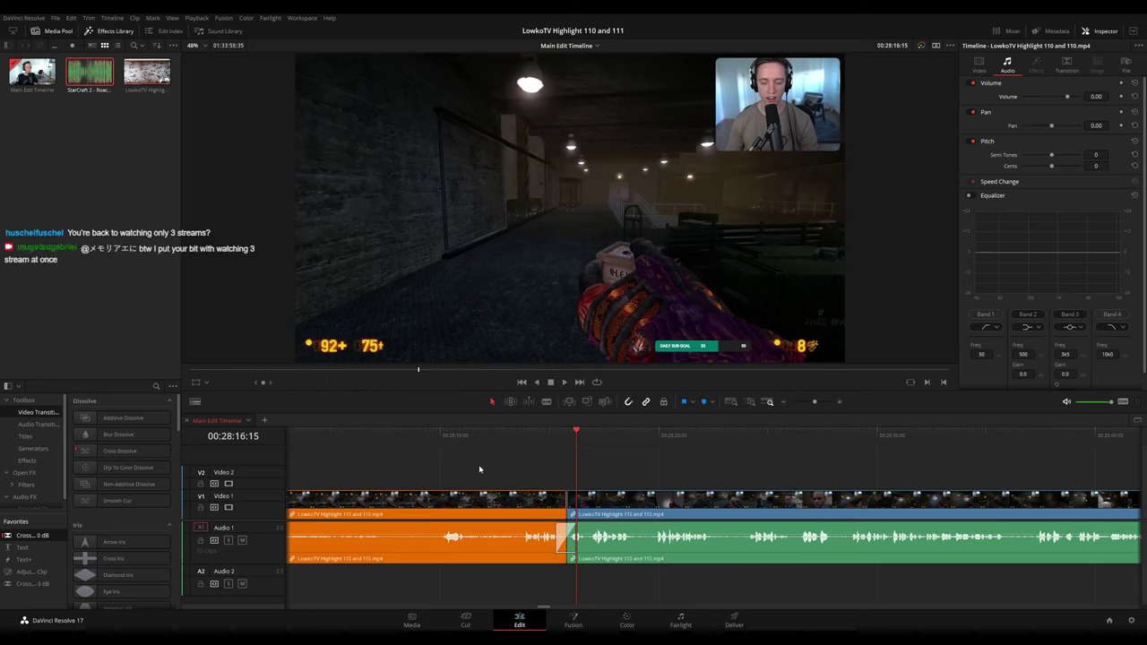
- Go back to the earlier segment at about 00:12:00 and review its conversation about watching several streams up to about 00:12:51
drag(807, 402, 800, 402)
drag(498, 446, 365, 442)
scroll(679, 466, up, 8)
click(356, 436)
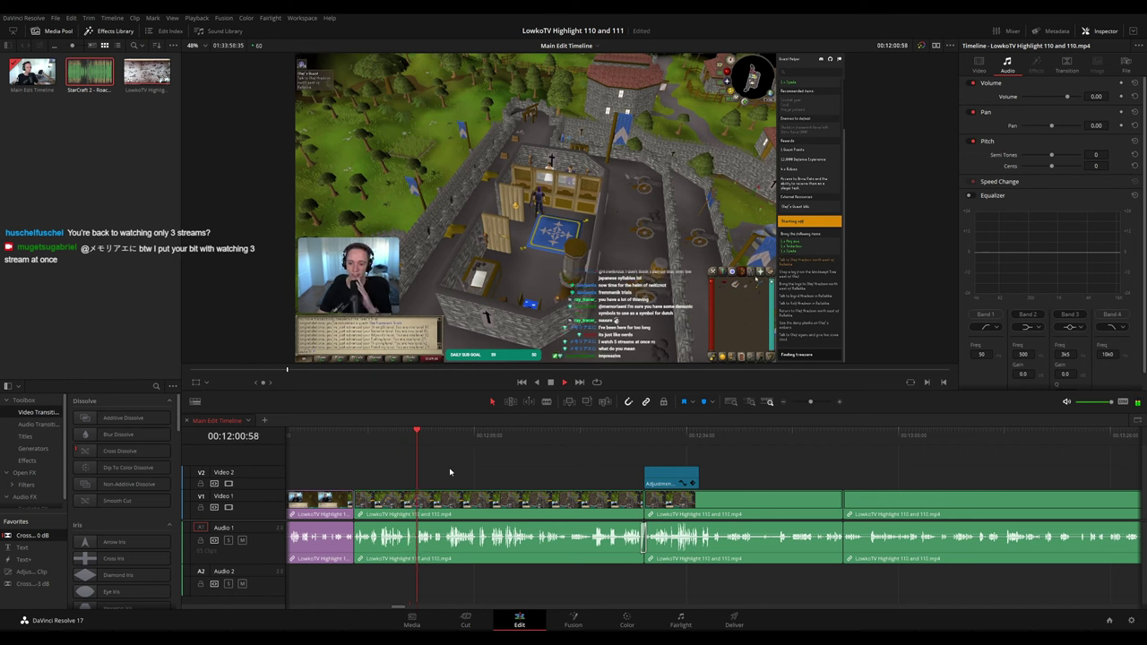
click(440, 437)
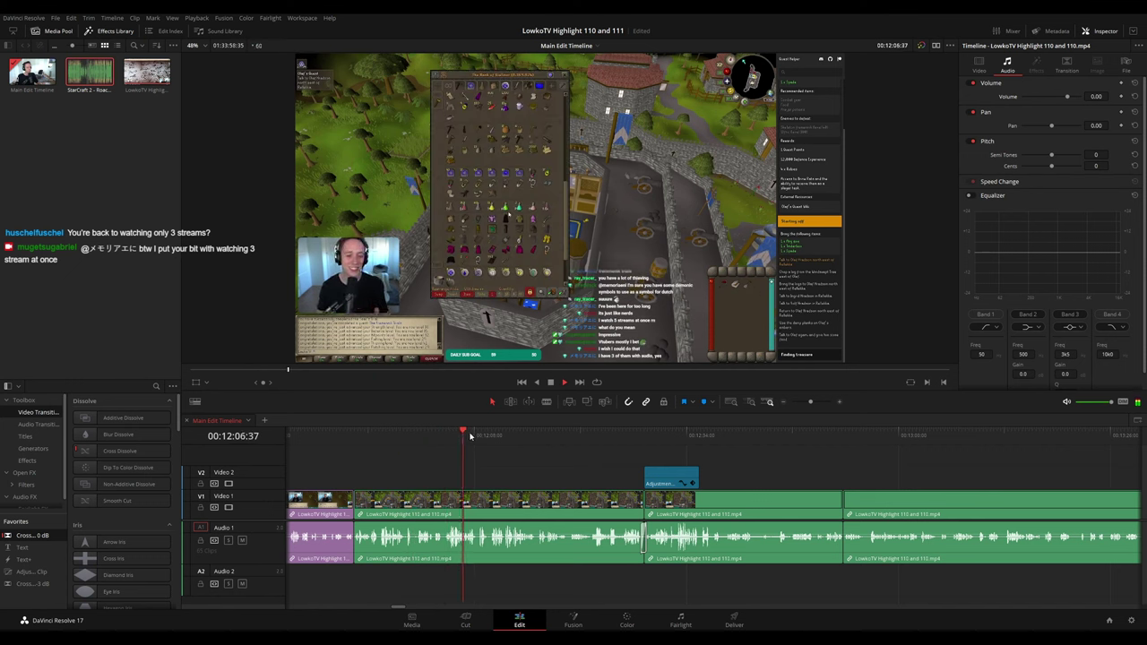
click(482, 436)
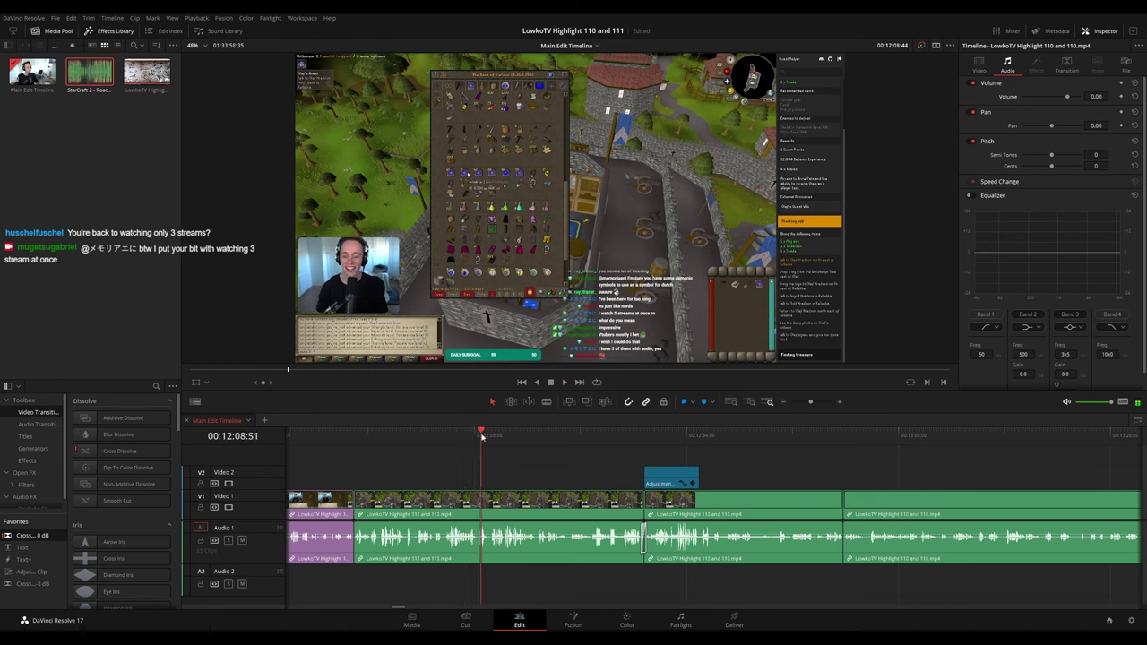
click(539, 436)
click(574, 436)
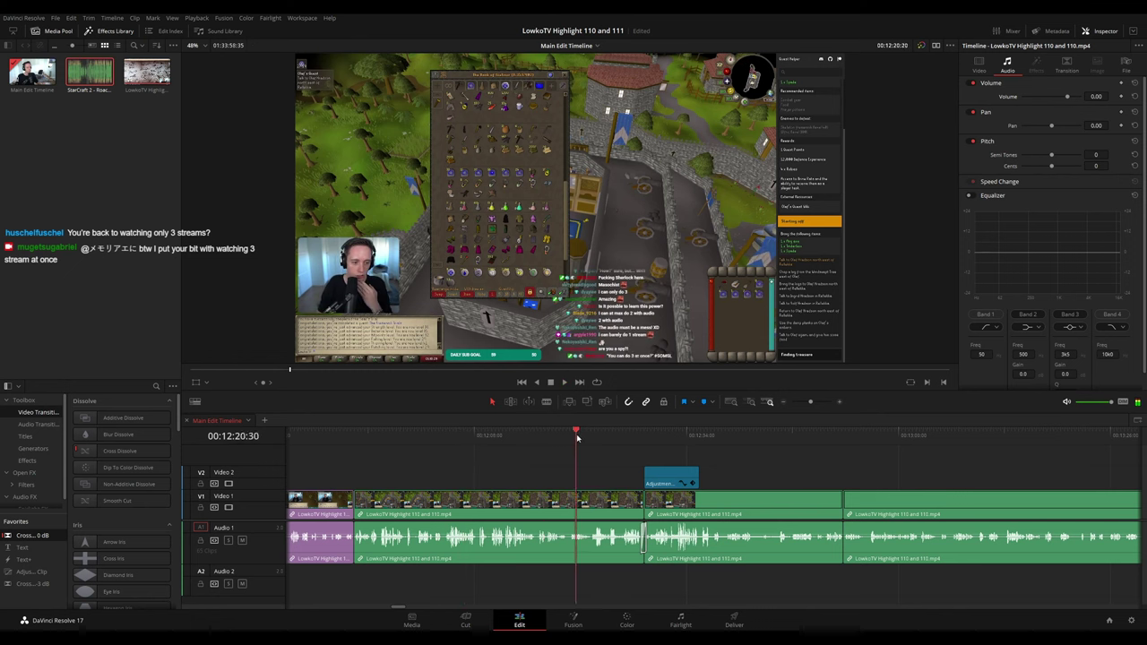
click(592, 436)
drag(634, 467, 491, 461)
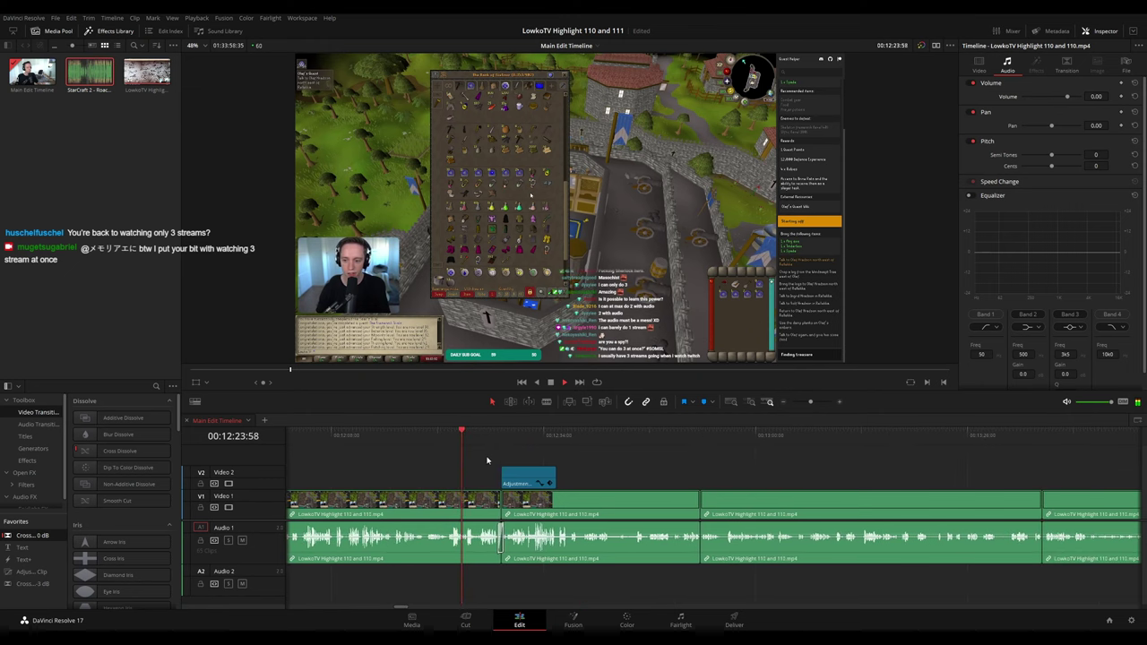
click(486, 439)
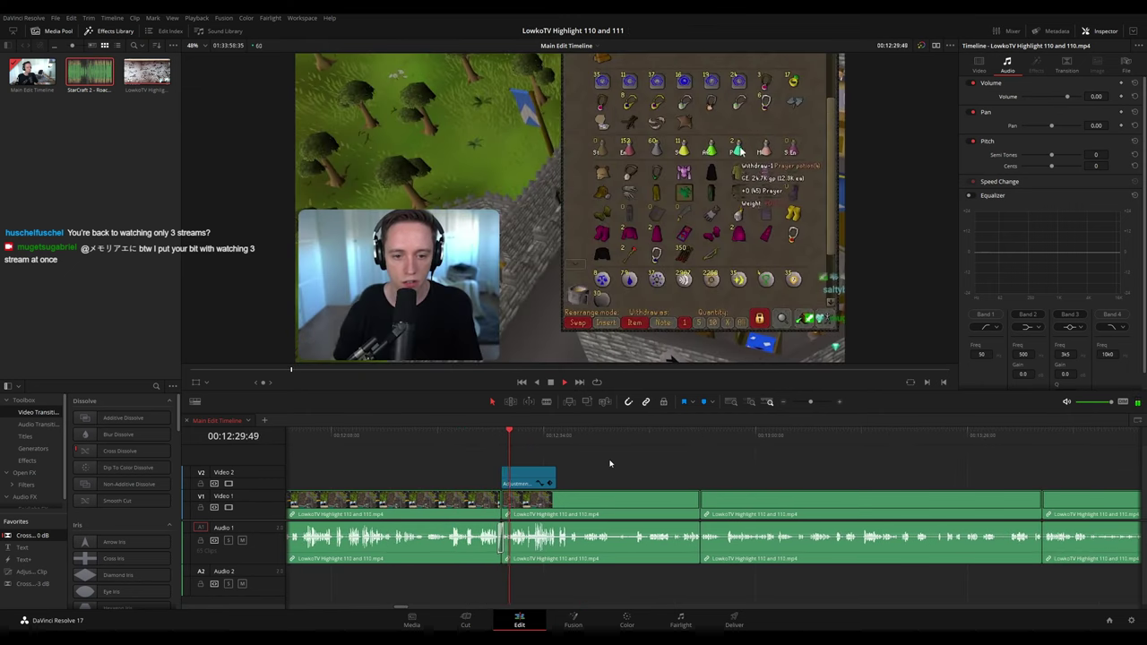
scroll(579, 466, right, 1)
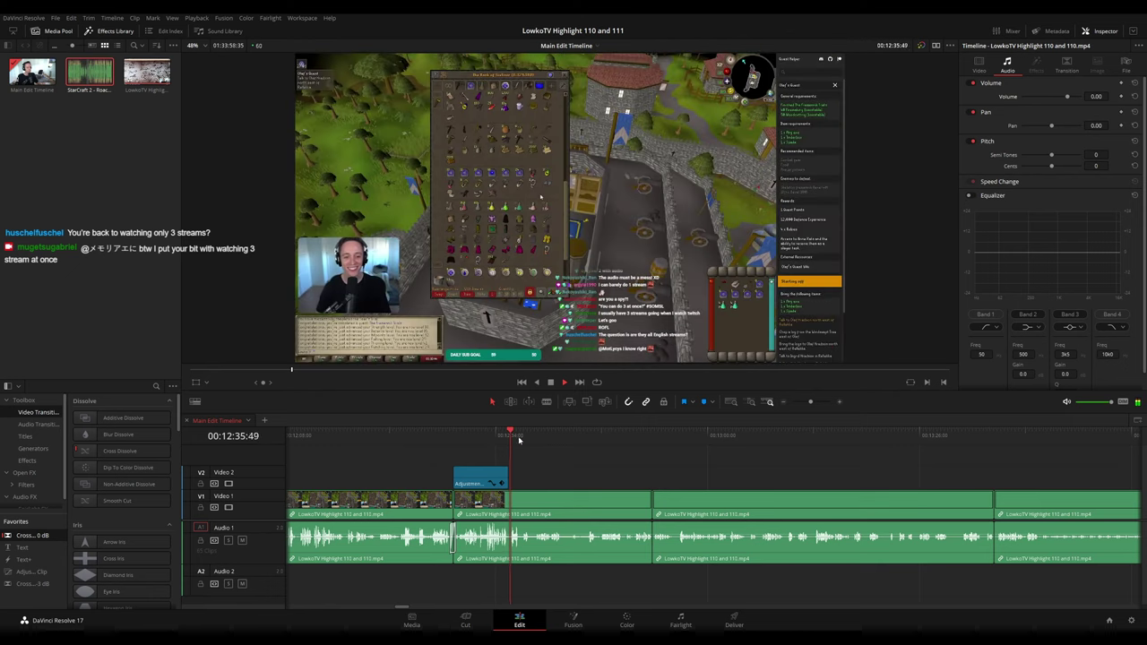
scroll(520, 452, right, 2)
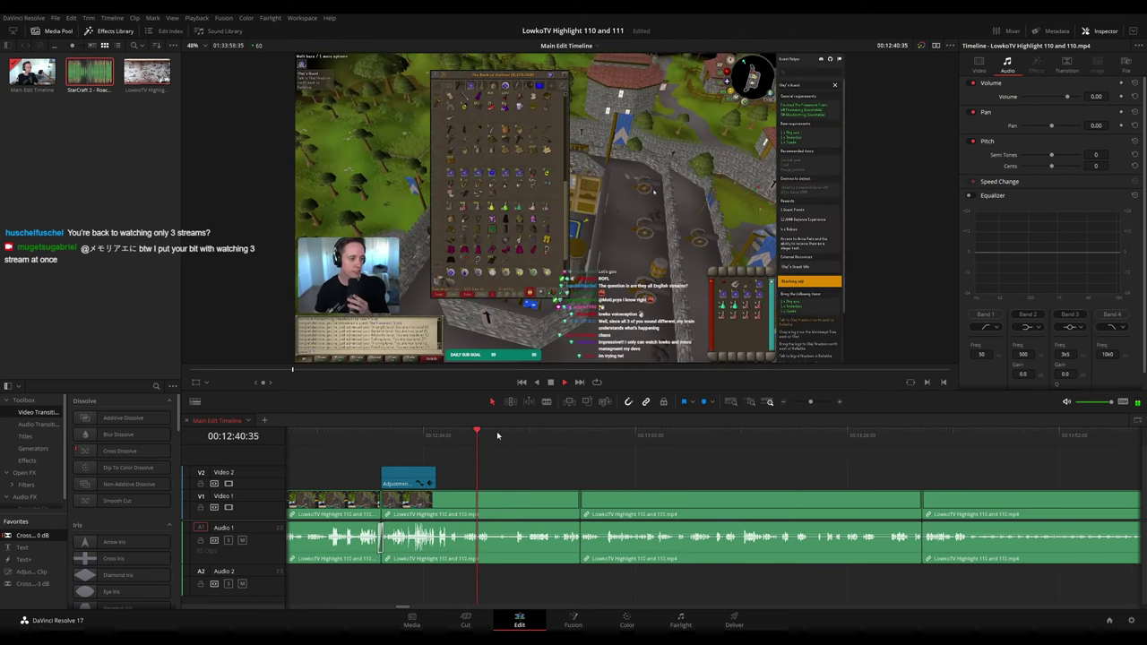
click(498, 435)
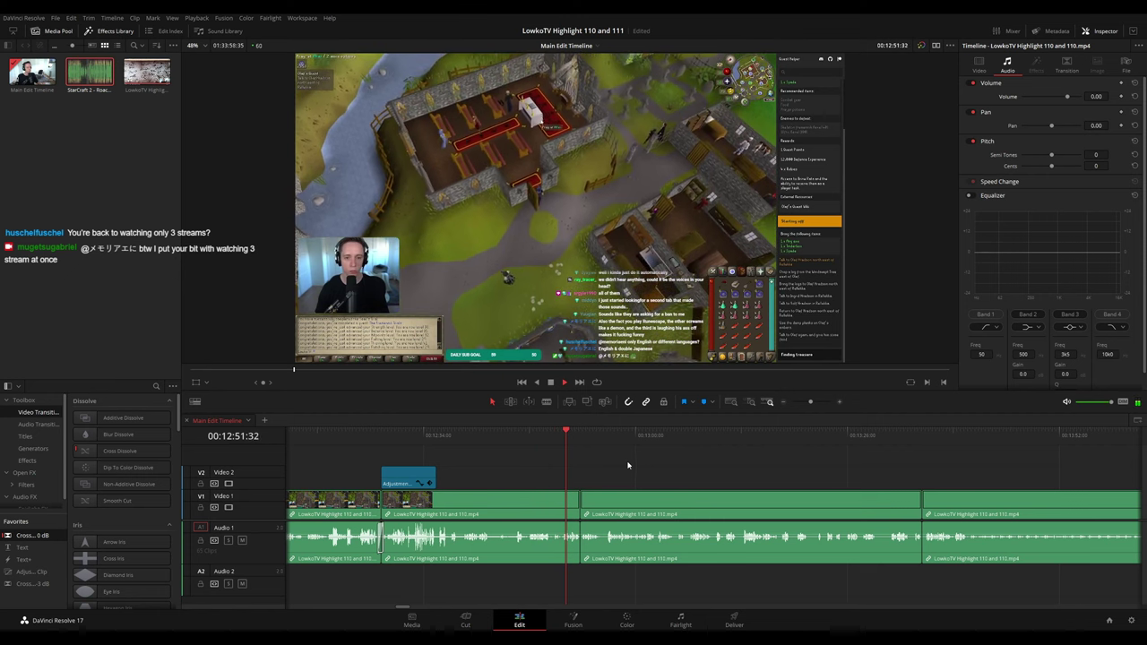
- Return to the last orange clip's end near 00:28:15 and review the uncut footage up to about 00:28:27
key(ctrl+equal)
key(ctrl+minus)
key(ctrl+minus)
click(803, 403)
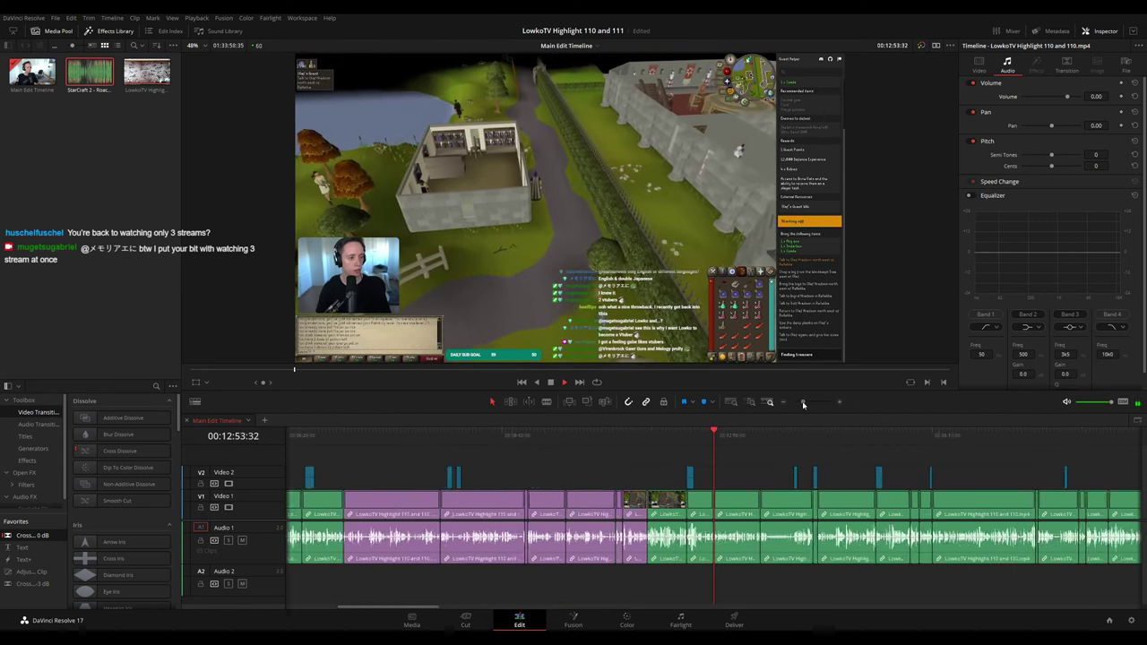
drag(803, 404, 800, 404)
click(951, 445)
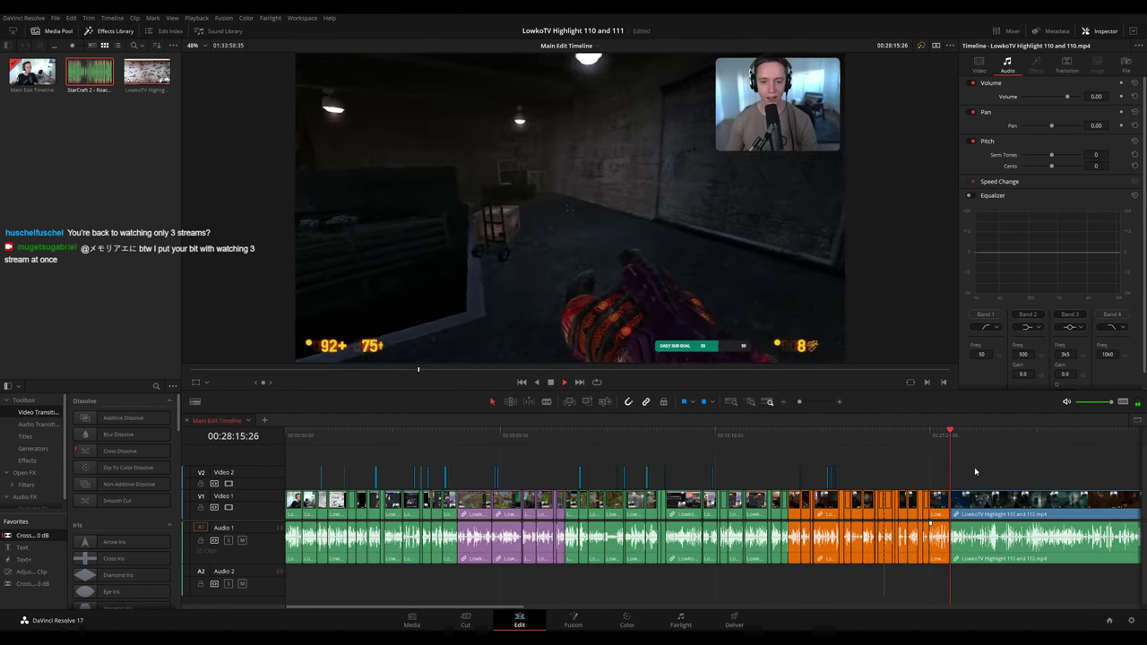
drag(974, 466, 619, 466)
scroll(703, 499, up, 2)
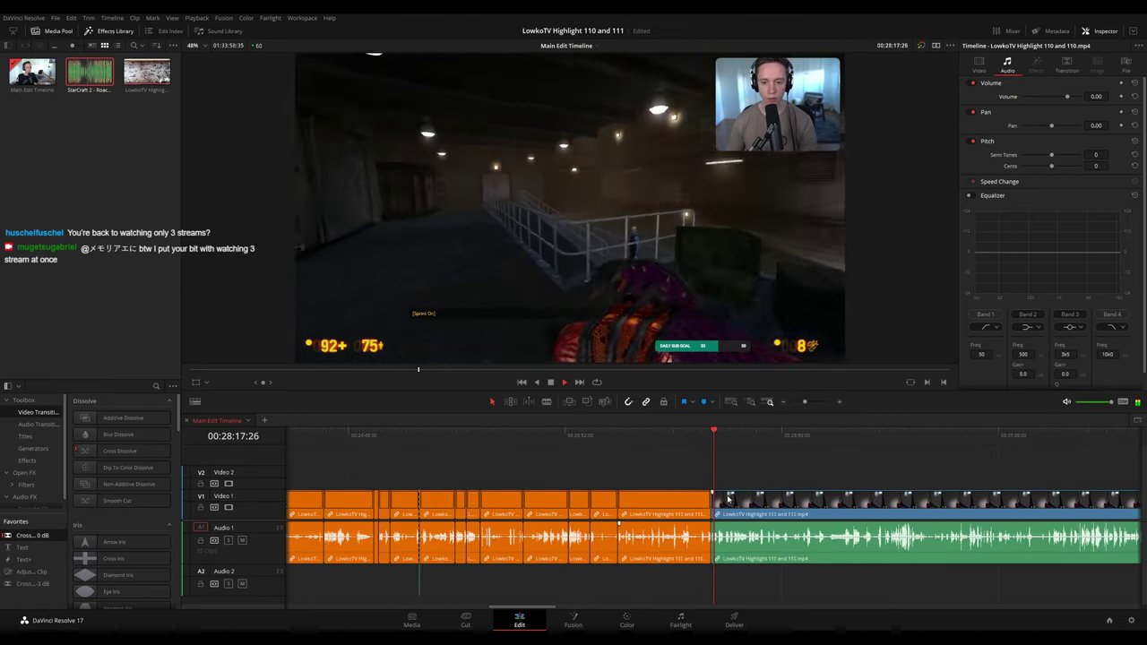
drag(808, 403, 814, 408)
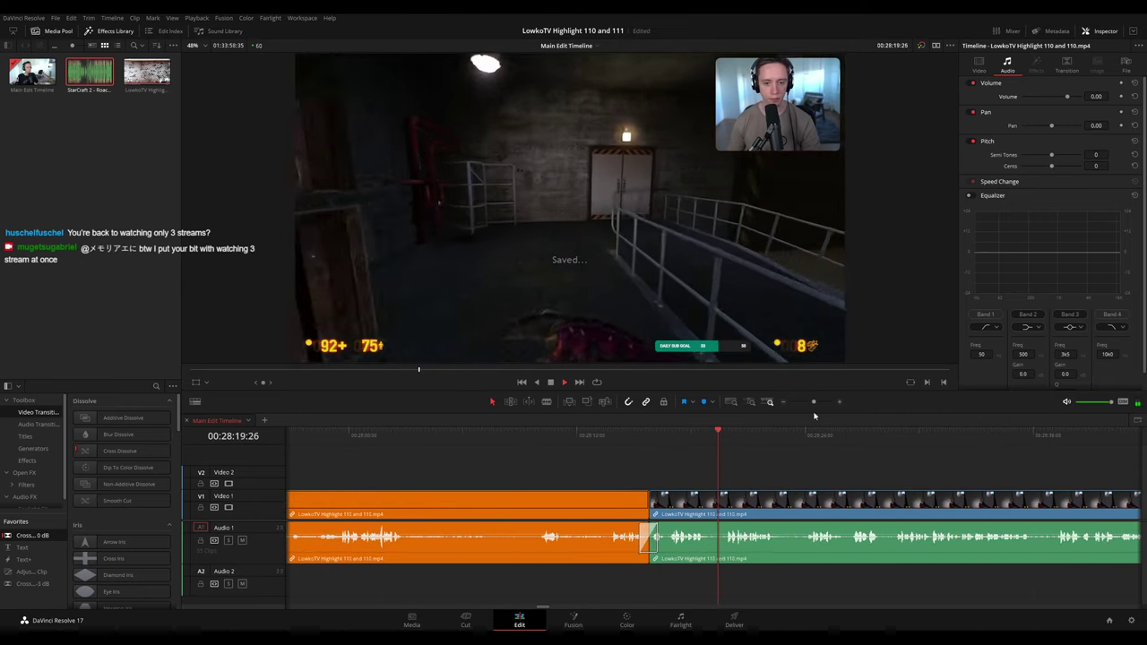
drag(833, 471, 512, 460)
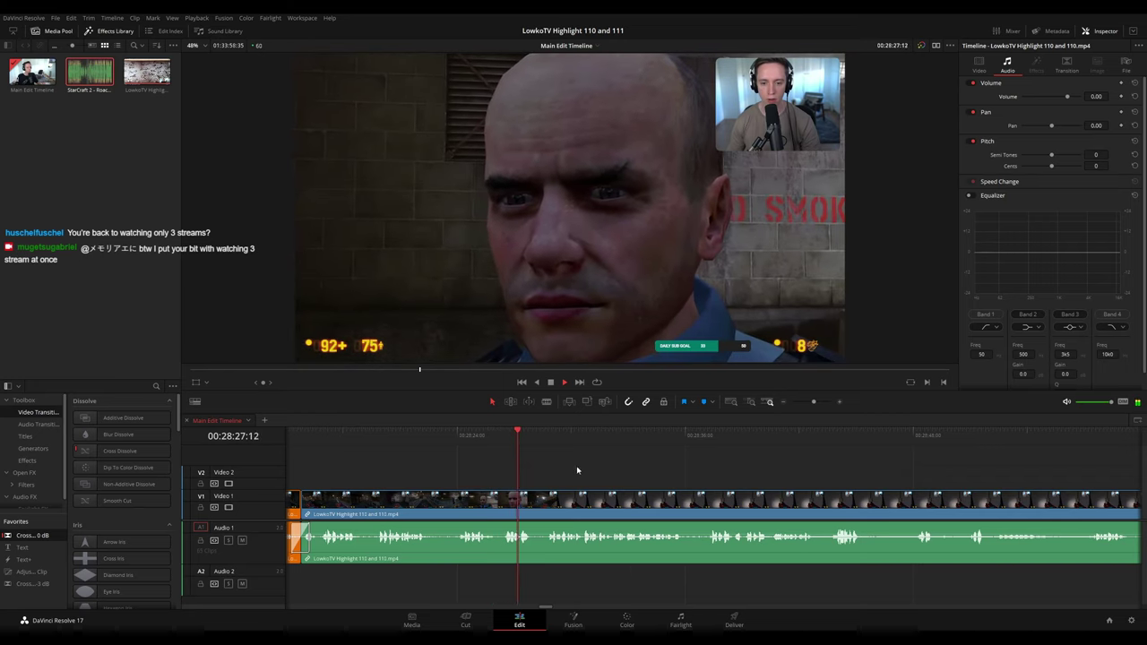
- Review the footage after 00:28:27, cut out about half a second starting at 00:28:28:10, and close the gap
scroll(506, 459, right, 2)
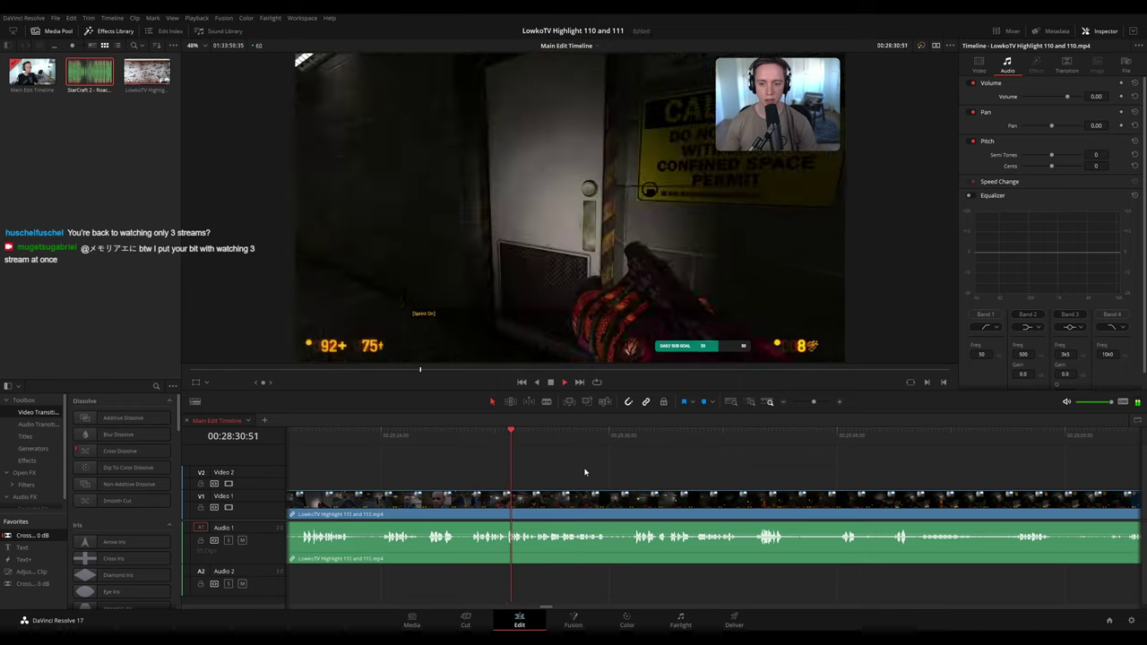
scroll(538, 466, right, 2)
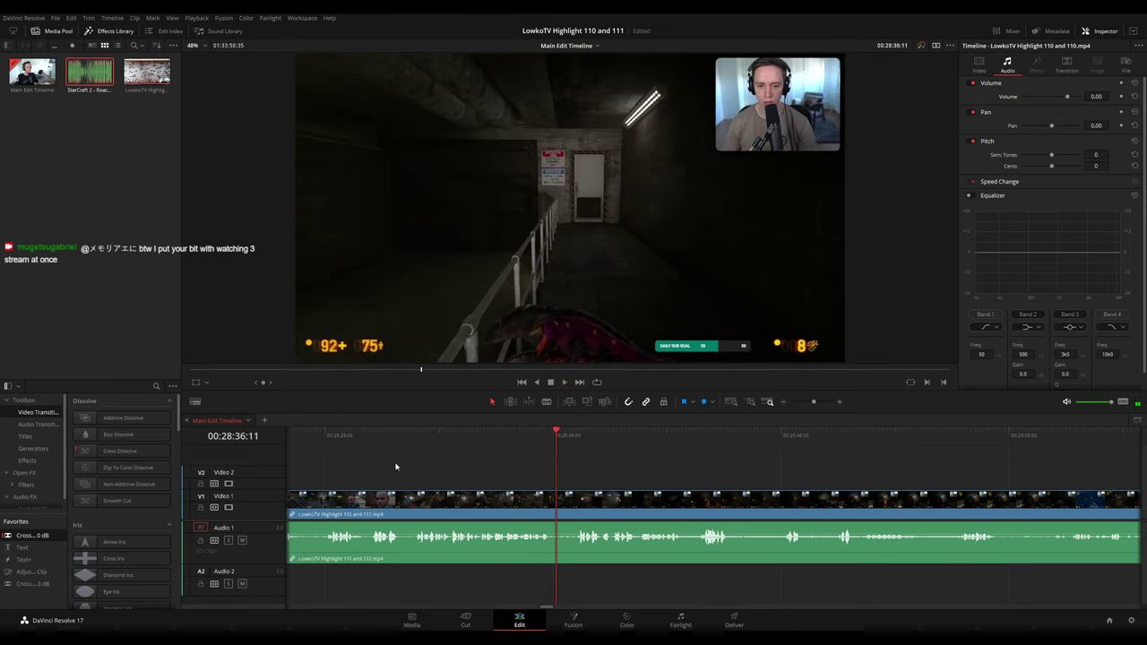
drag(387, 444, 372, 444)
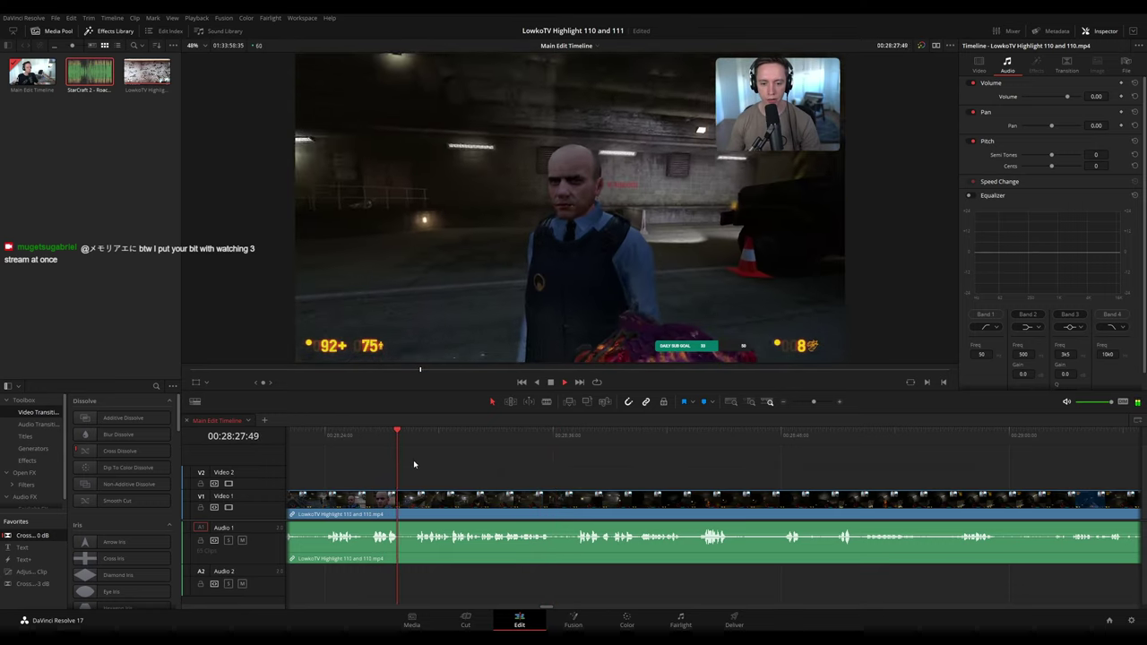
key(b)
click(406, 498)
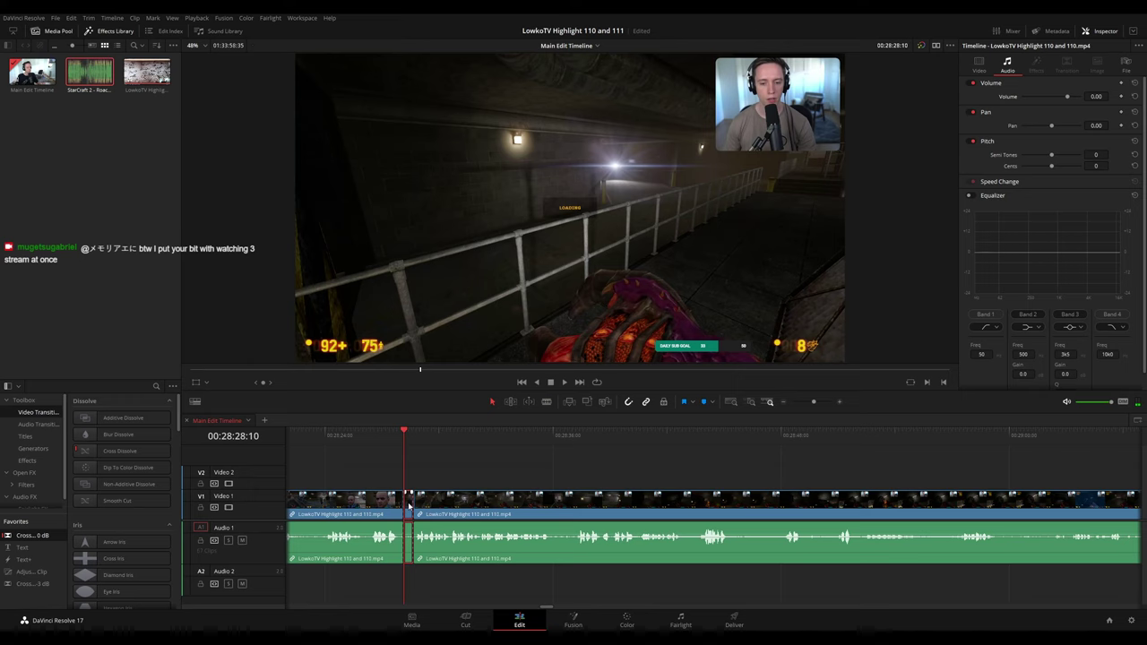
key(Delete)
- Play across the cut at 00:28:28:10 and color the clip before it orange
key(space)
click(401, 506)
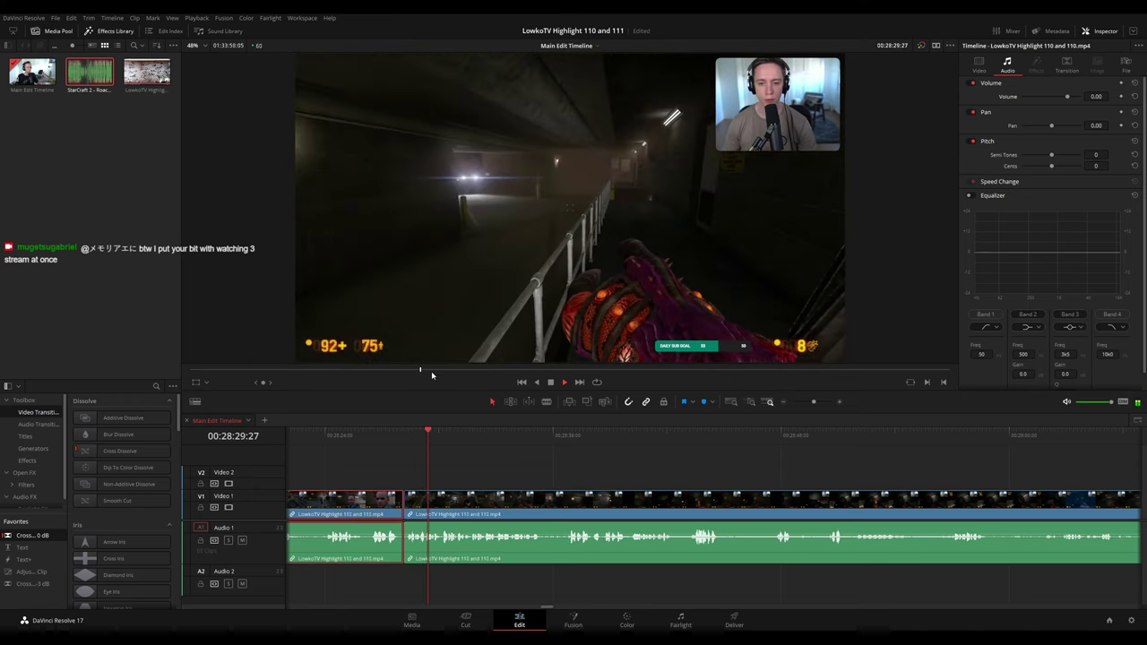
key(alt+1)
- Review the footage up to about 00:29:03, then cut out about three seconds ending near 00:29:02:29 and close the gap
click(663, 449)
drag(663, 461, 572, 460)
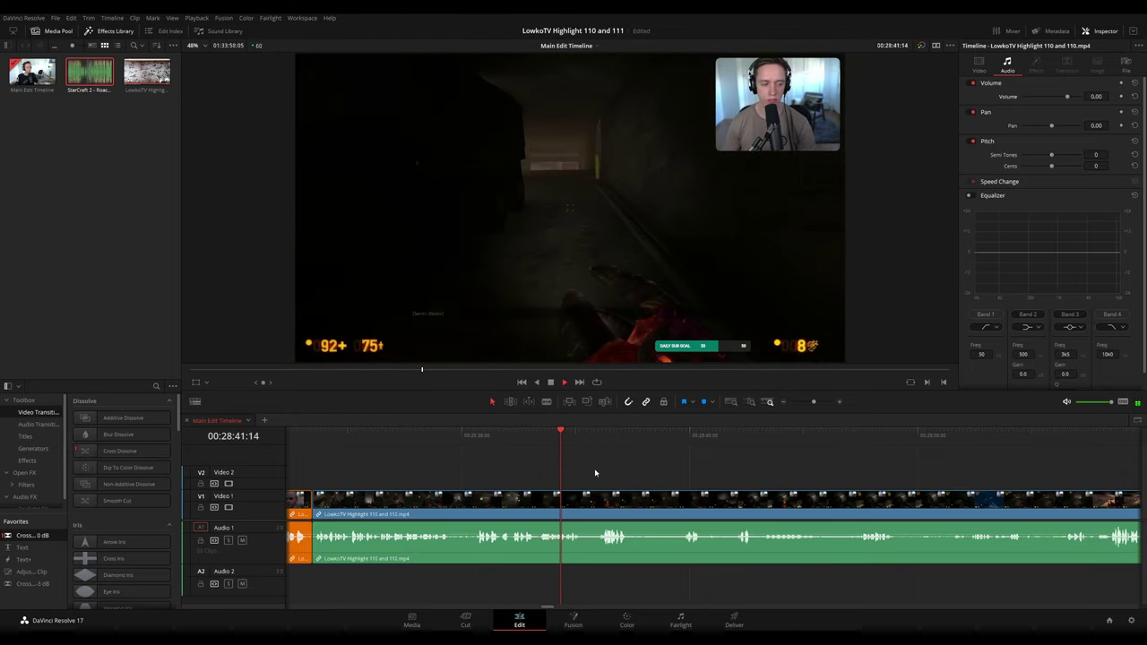
drag(588, 469, 510, 452)
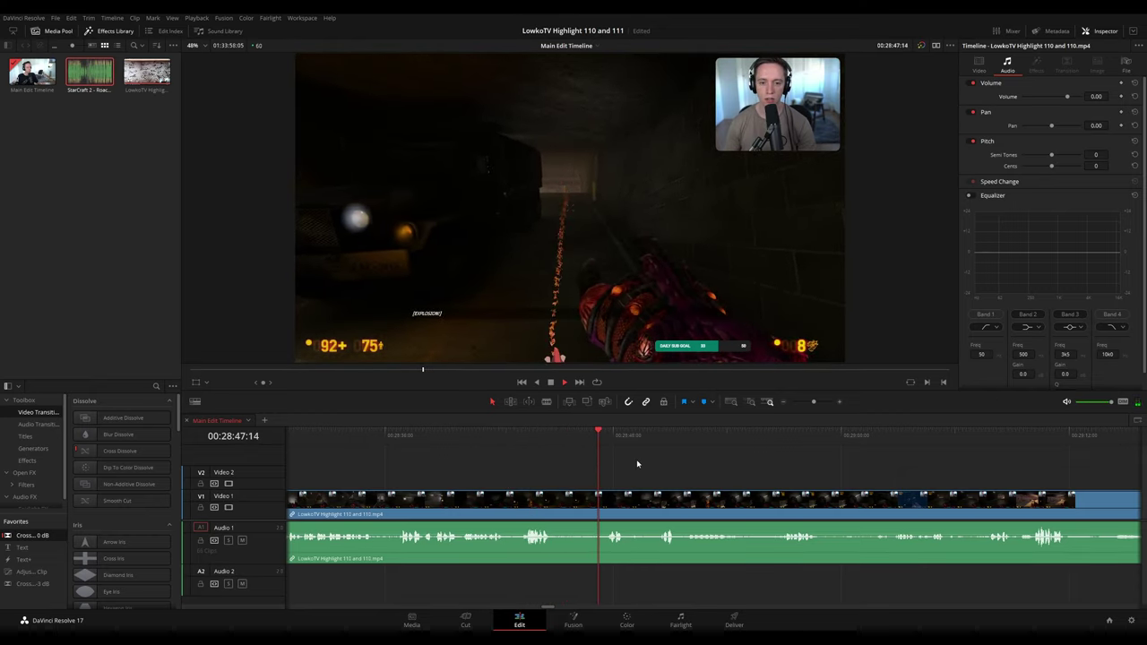
drag(638, 464, 542, 452)
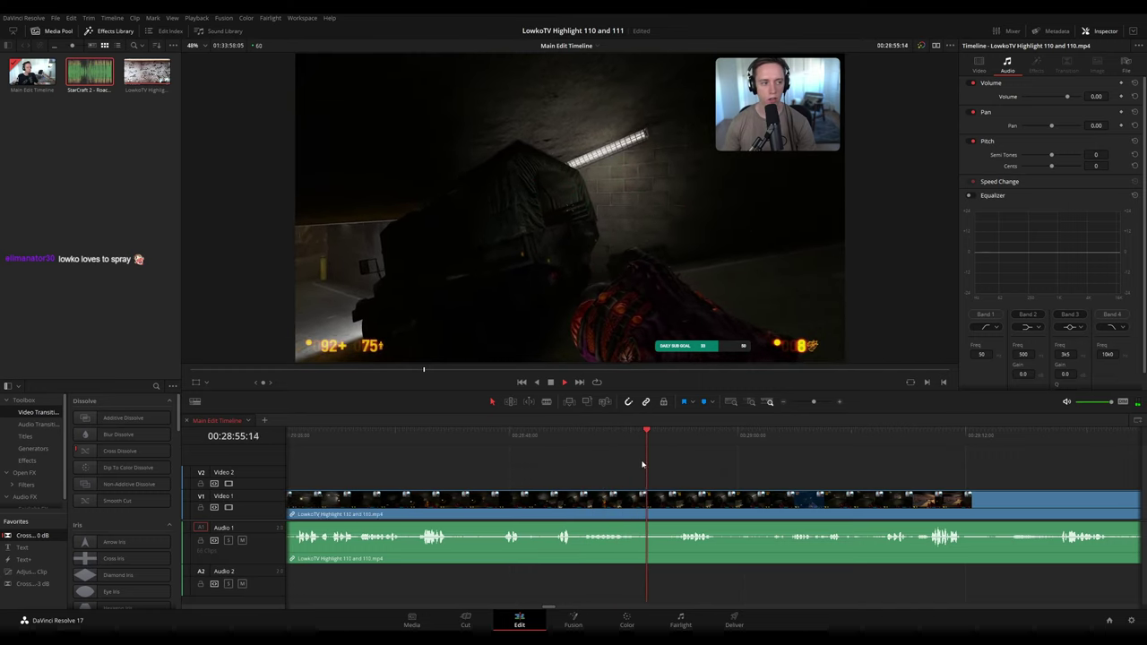
drag(642, 465, 533, 451)
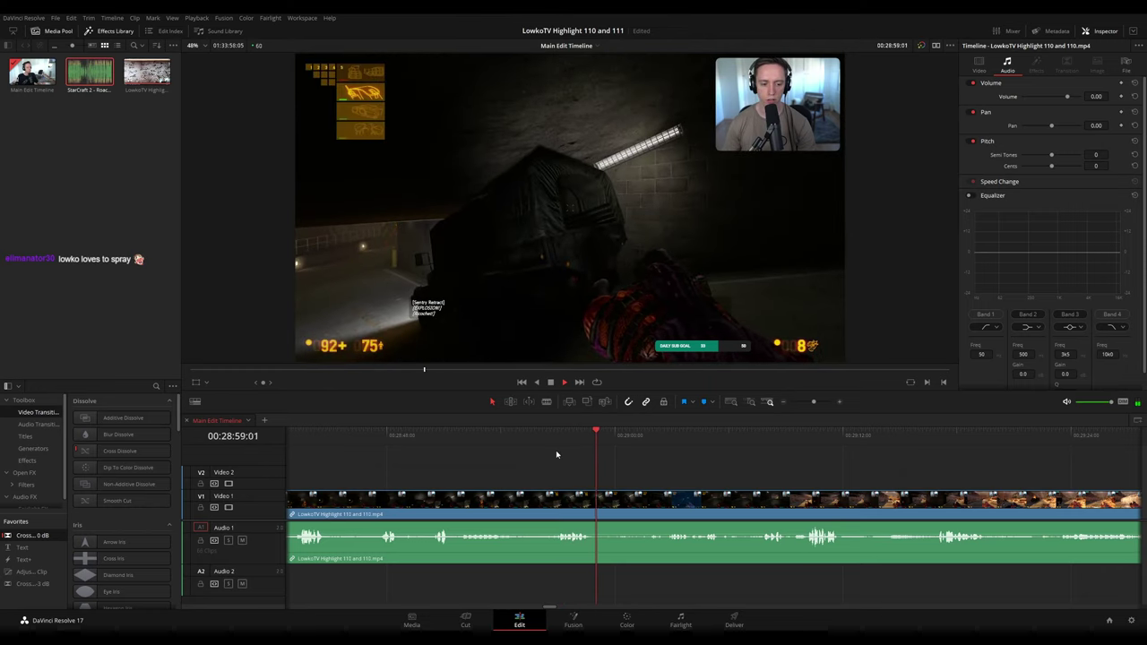
scroll(530, 454, right, 2)
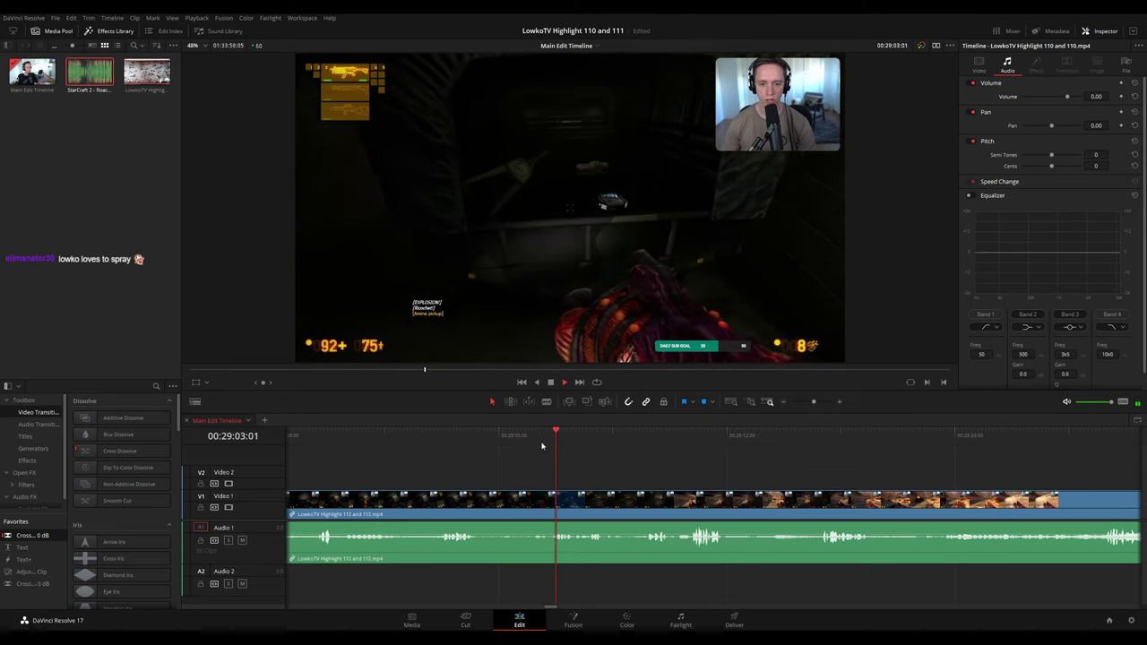
key(space)
key(b)
click(487, 507)
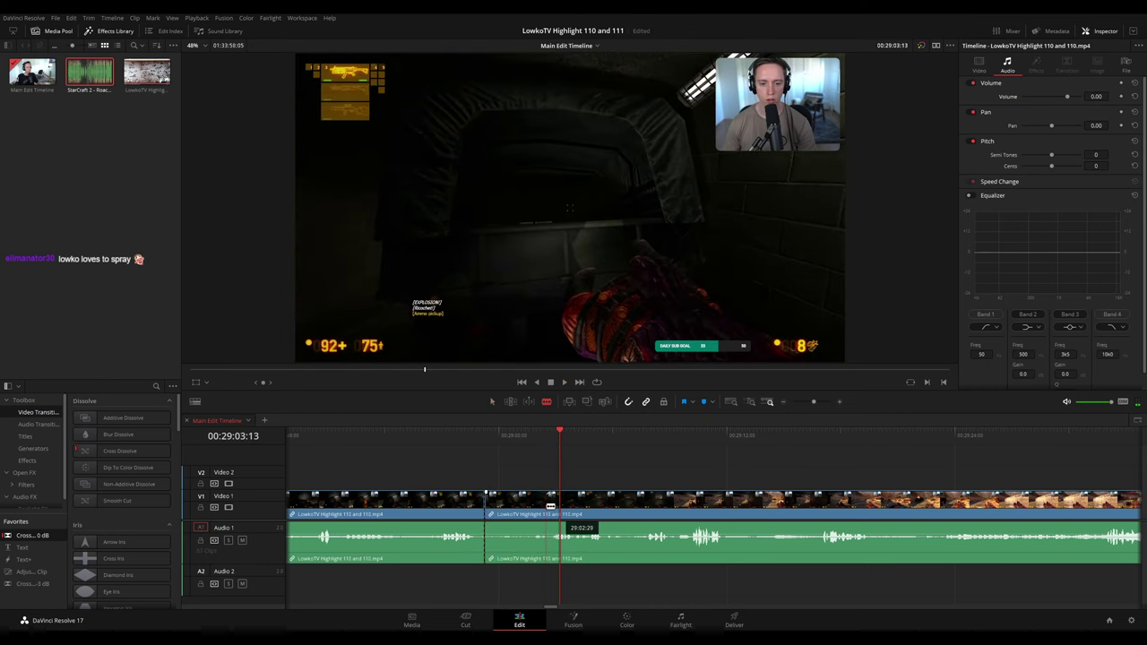
click(545, 507)
key(a)
click(521, 510)
key(Delete)
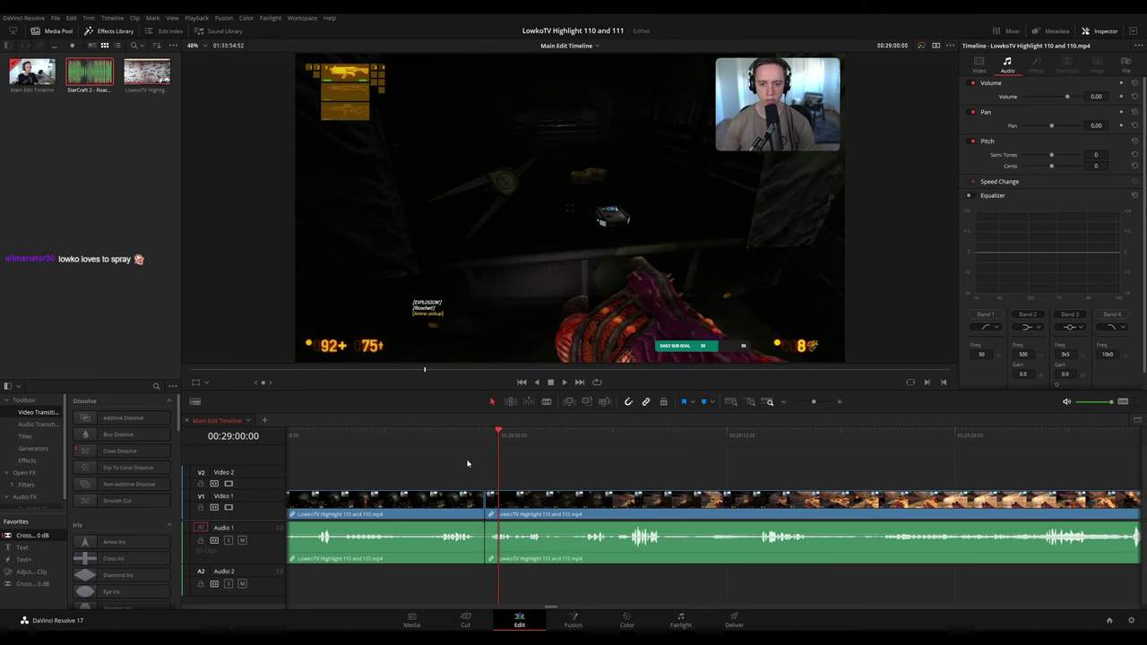
- Color the clip before the cut just ahead of 00:29:00:00 orange and save the project
click(471, 437)
key(space)
click(456, 501)
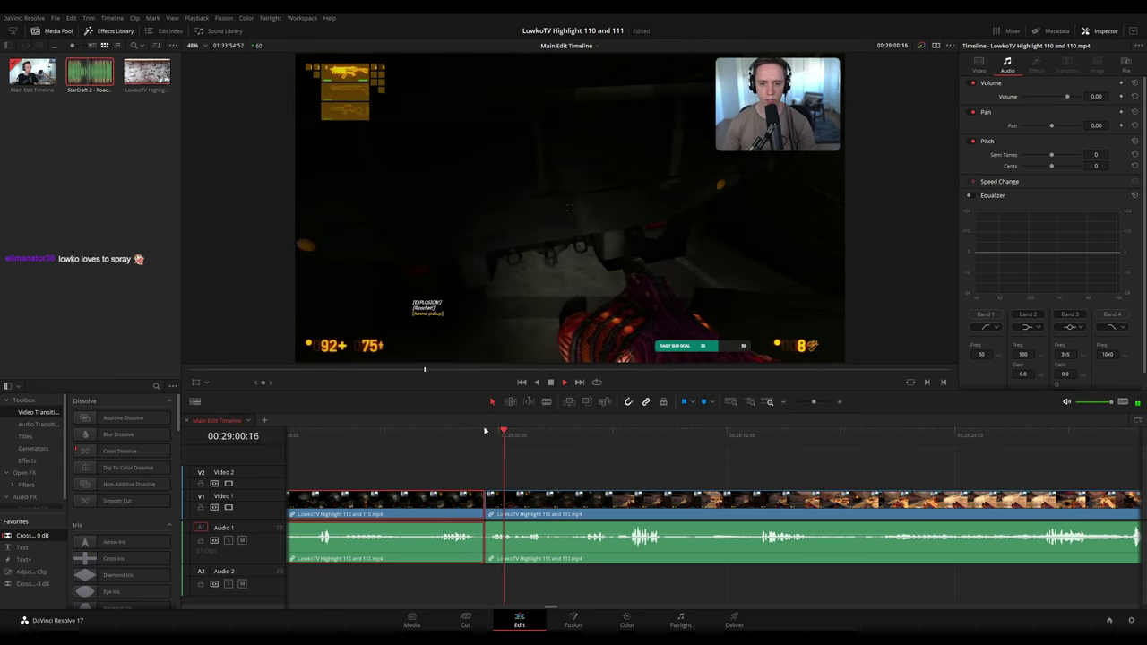
key(F1)
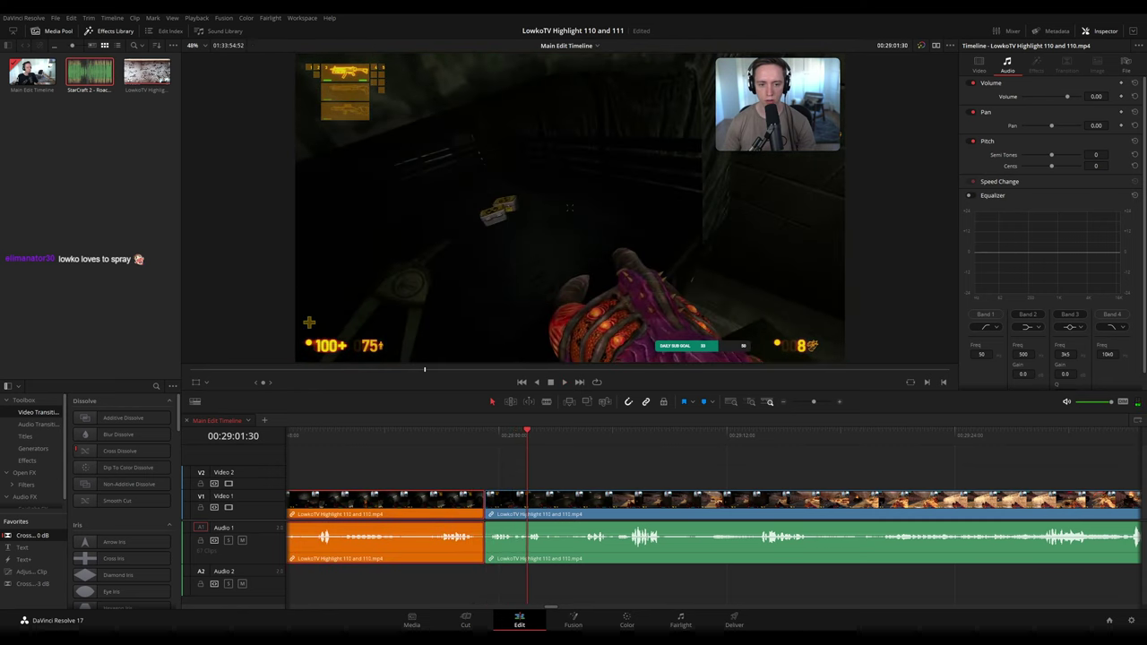
key(ctrl+s)
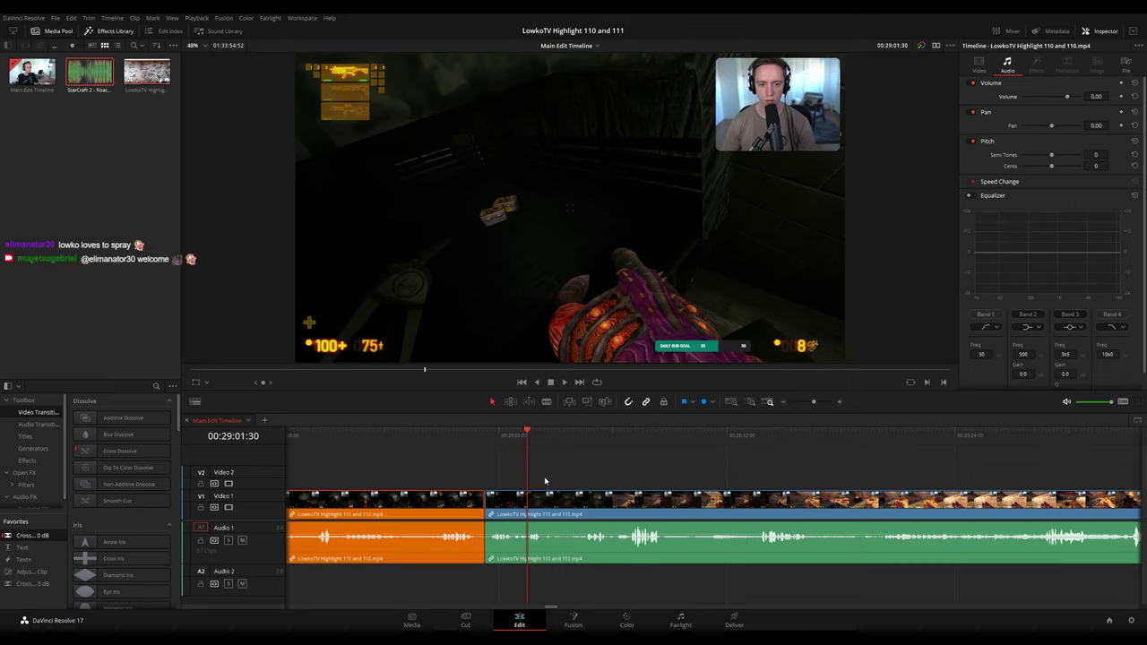
- Cut out about a third of a second starting at 00:29:05:48, closing the gap, and color the clip before the cut orange
key(space)
scroll(561, 466, right, 3)
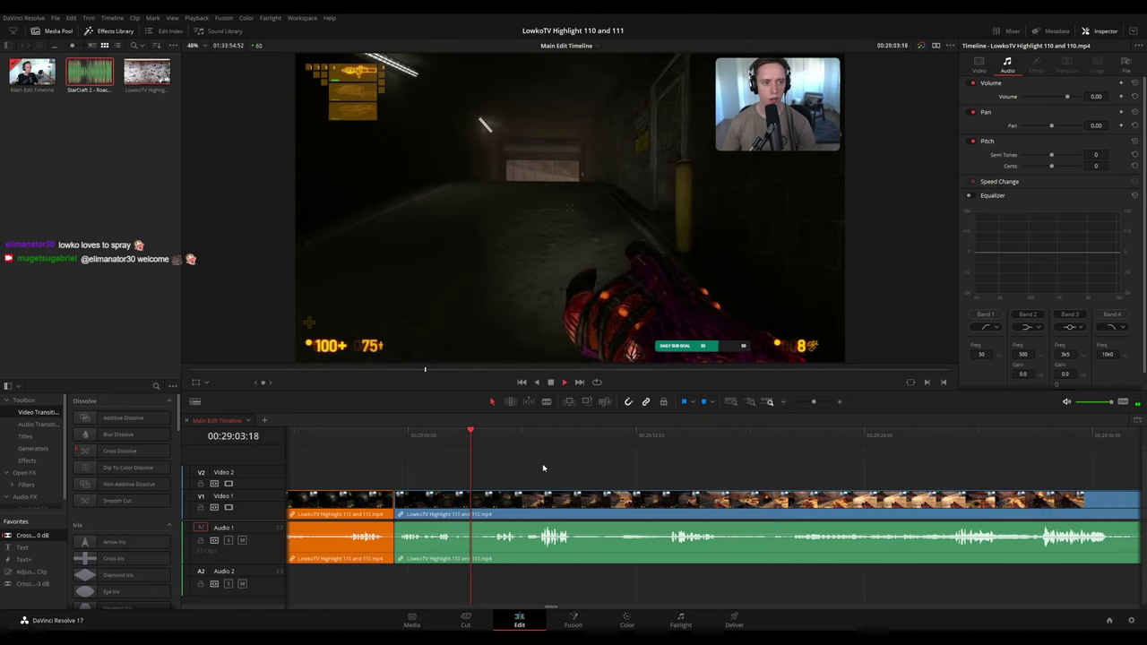
scroll(490, 458, right, 2)
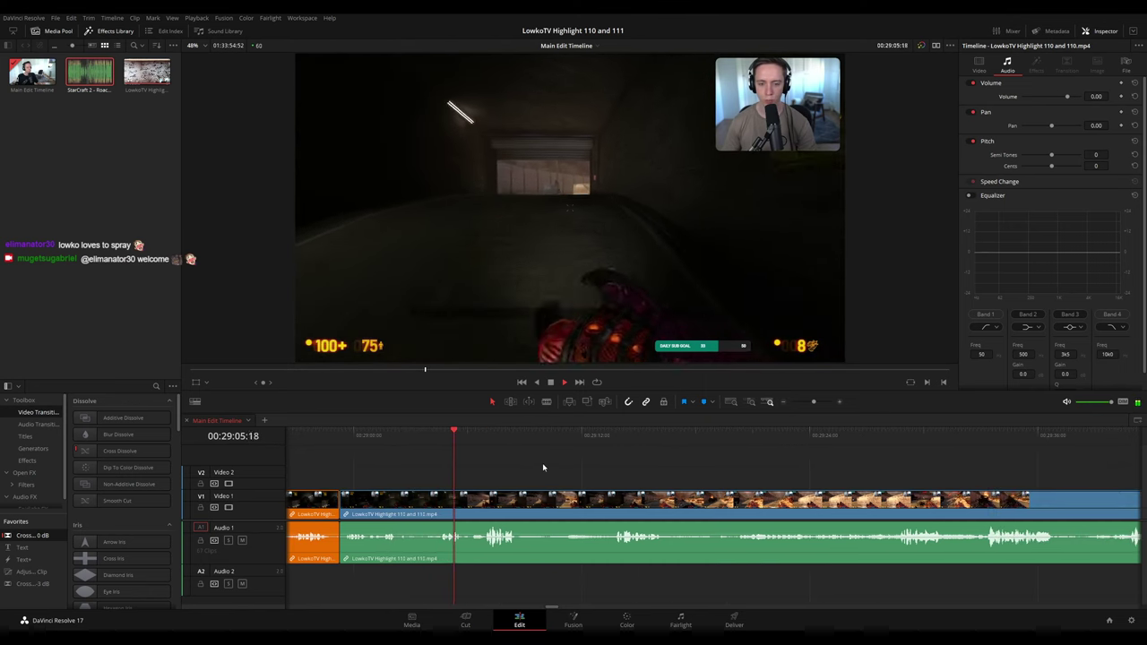
scroll(499, 461, right, 2)
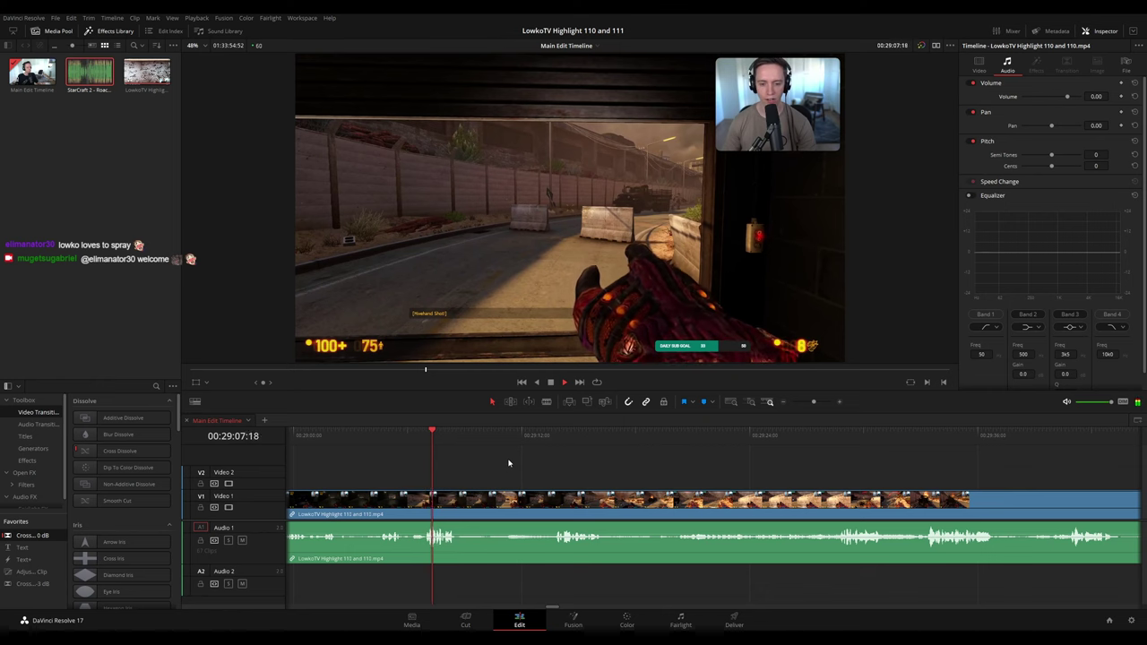
click(533, 437)
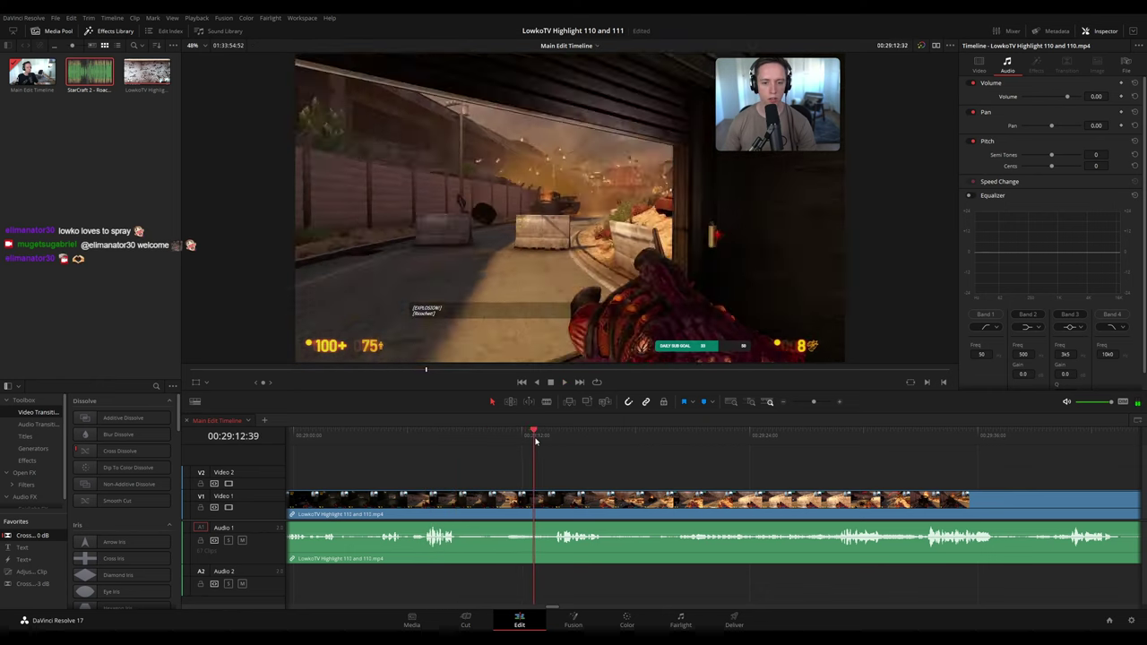
drag(524, 442, 340, 434)
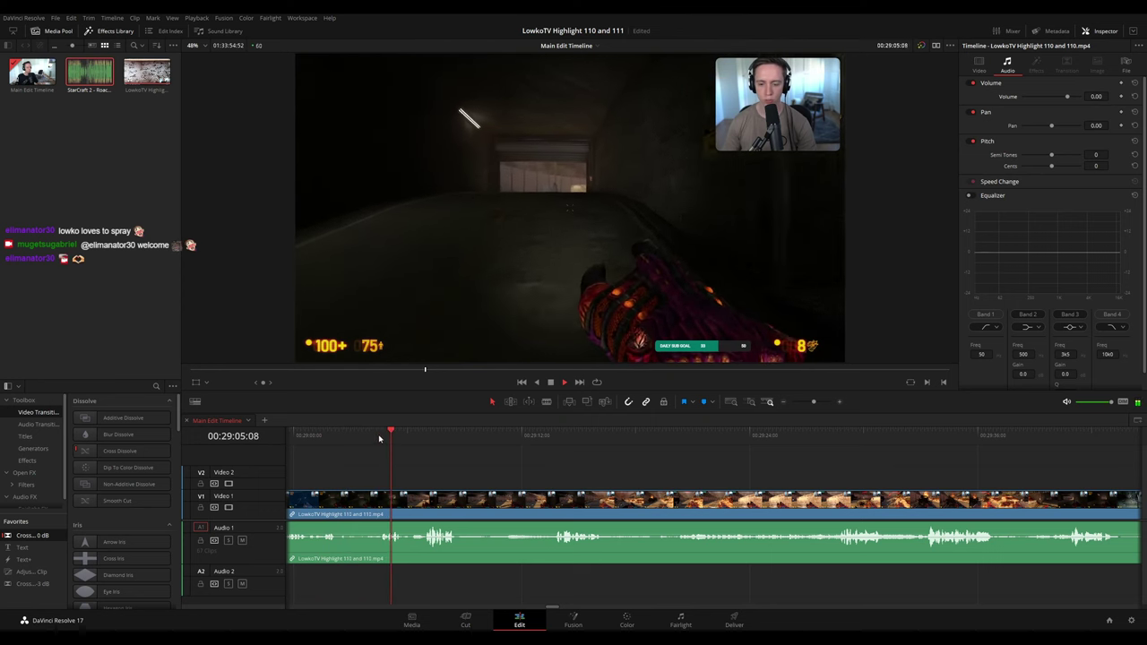
key(space)
key(ctrl+b)
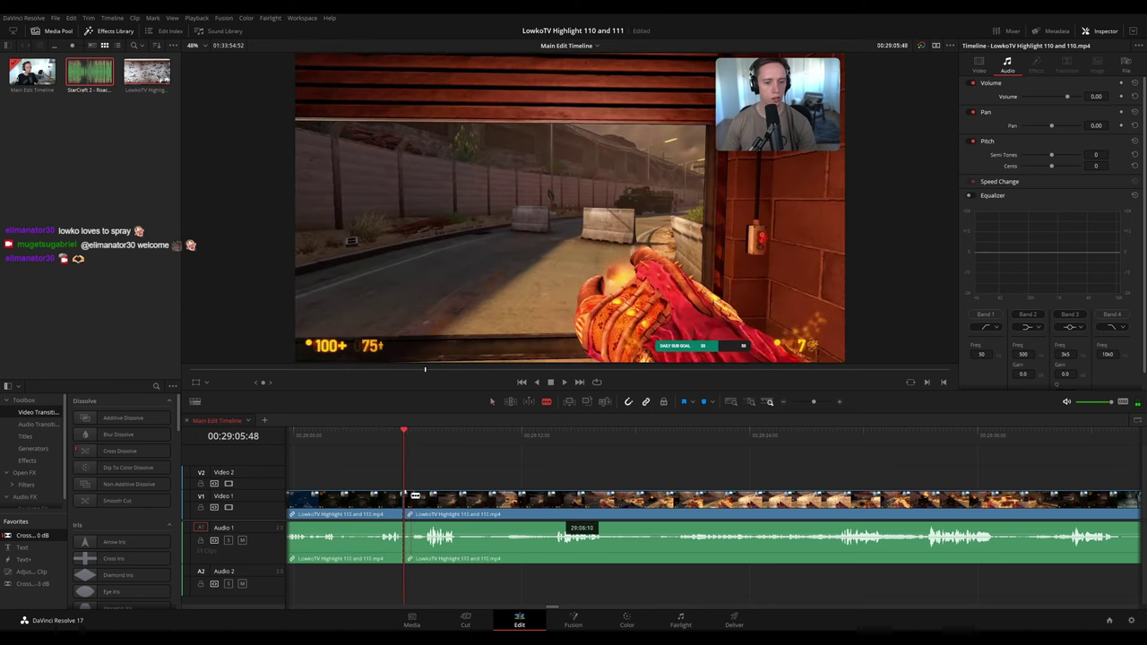
key(space)
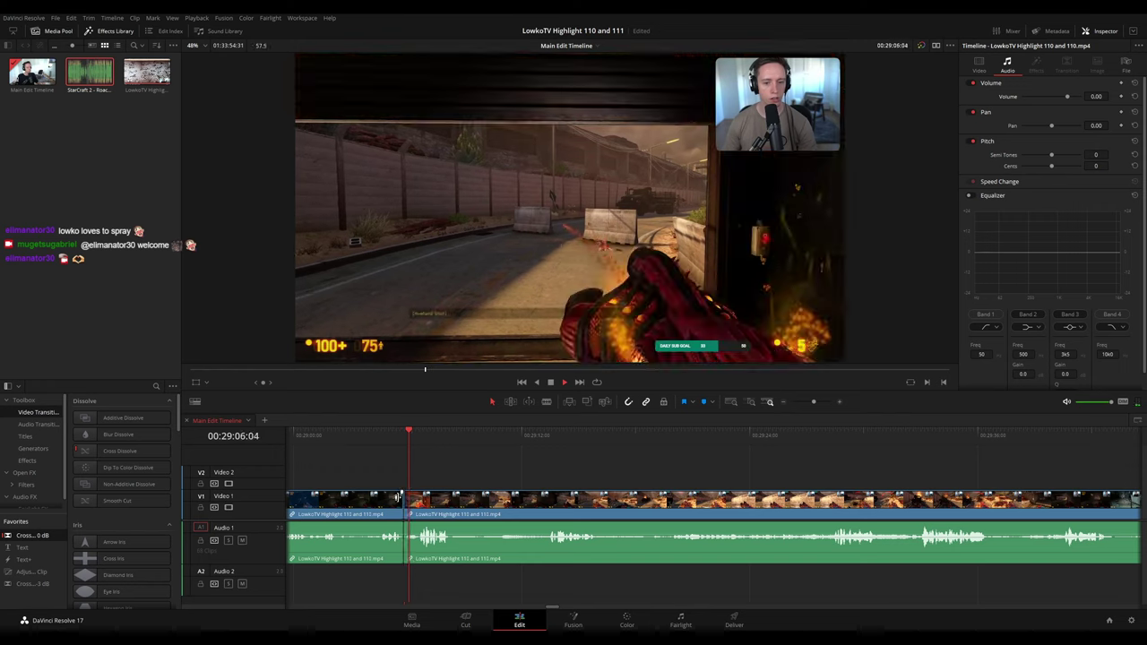
key(F1)
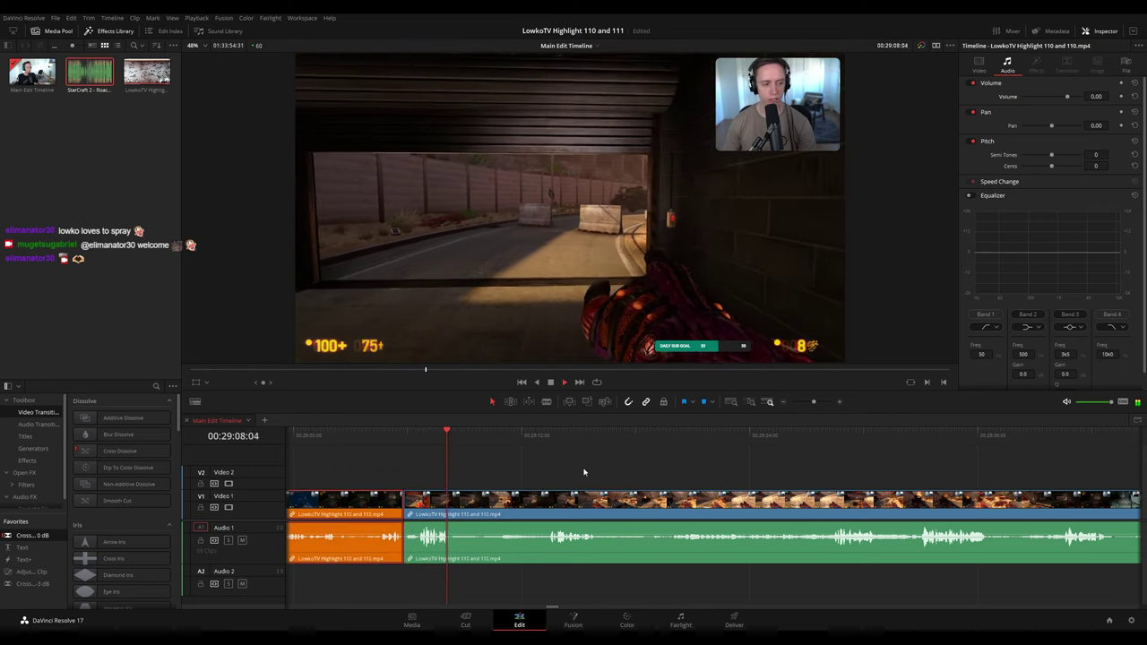
- Review the uncut footage from about 00:29:08 to 00:29:43
click(584, 471)
drag(583, 471, 504, 466)
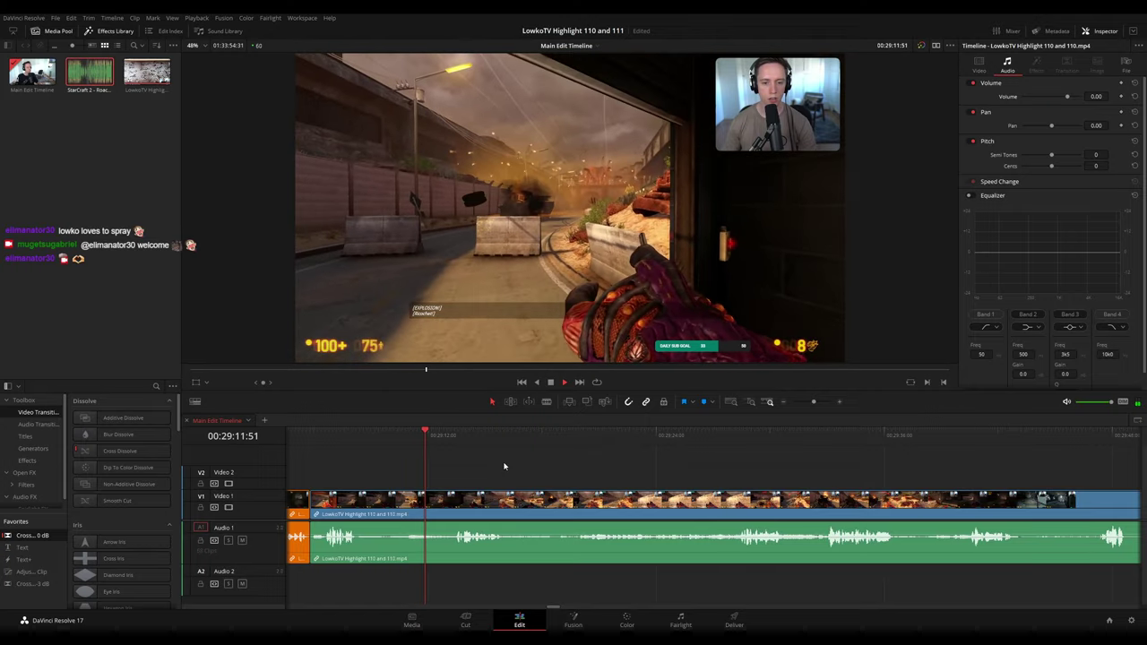
click(457, 443)
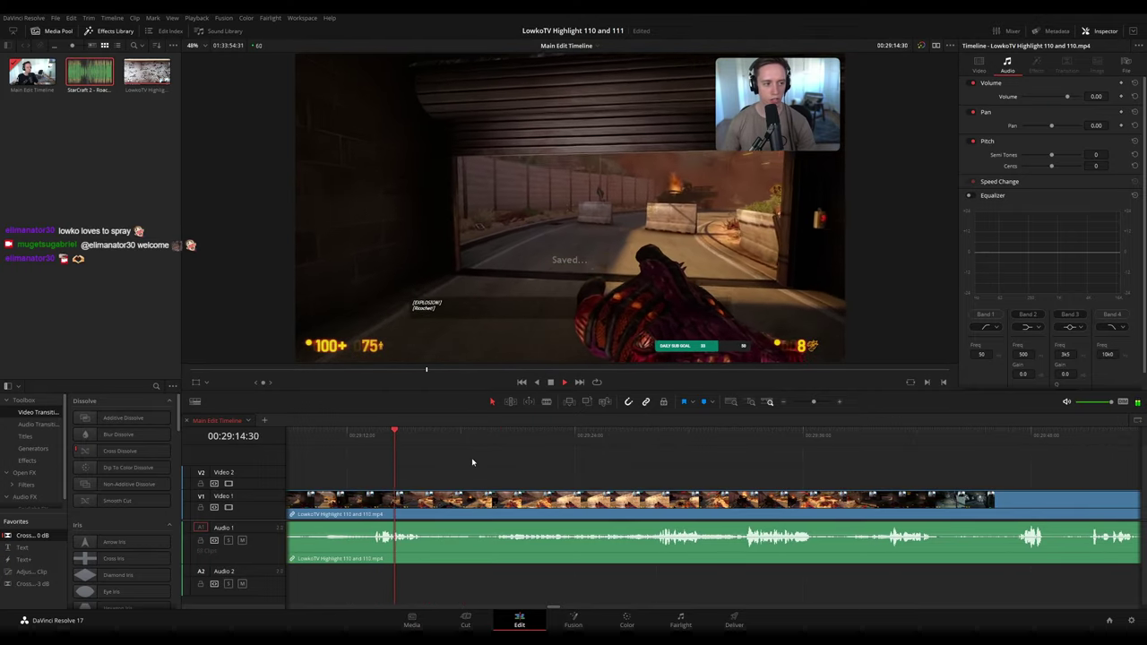
click(455, 438)
click(511, 442)
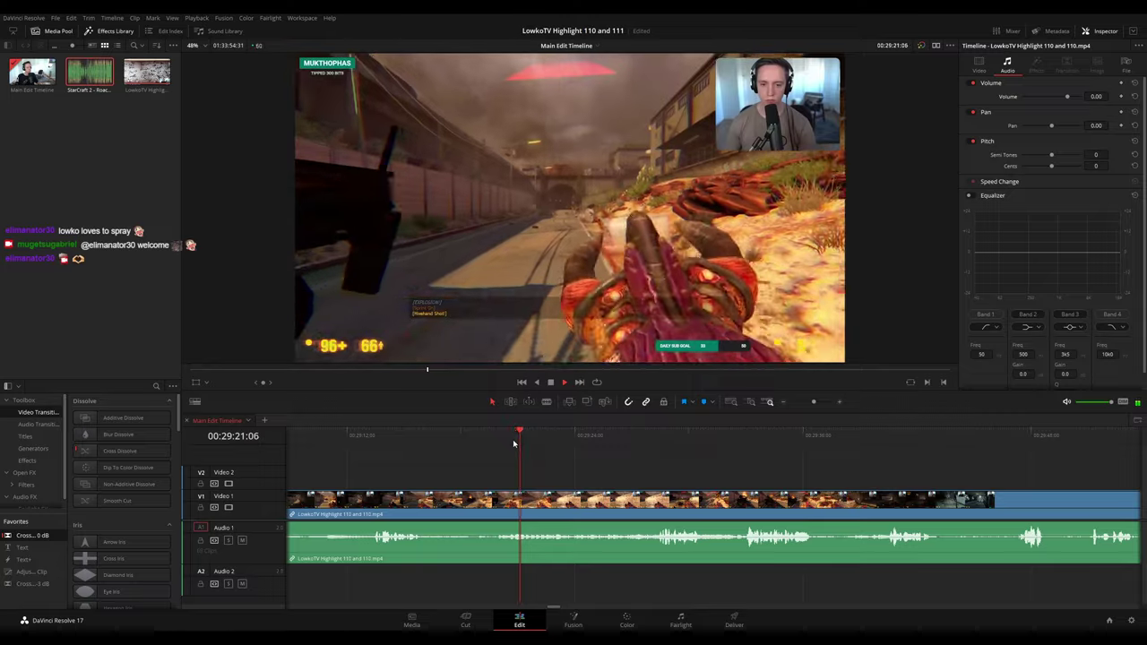
click(618, 446)
click(638, 446)
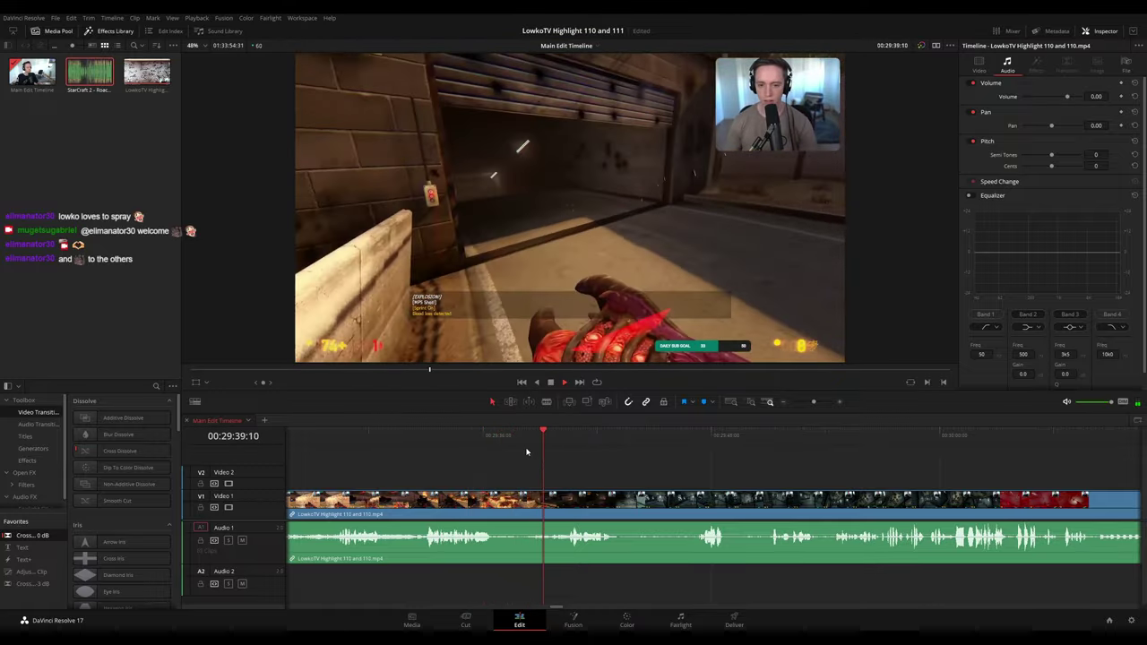
drag(626, 474, 498, 464)
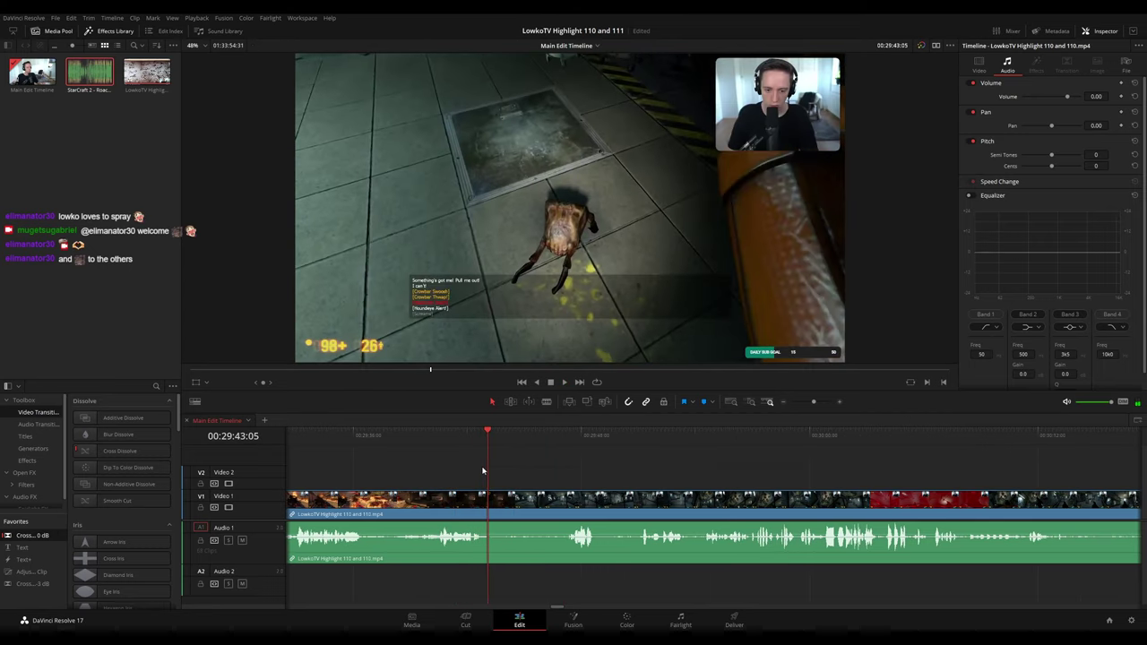
- Cut out the section from 00:29:42:55 to about 00:29:43:23 and close the gap
click(485, 439)
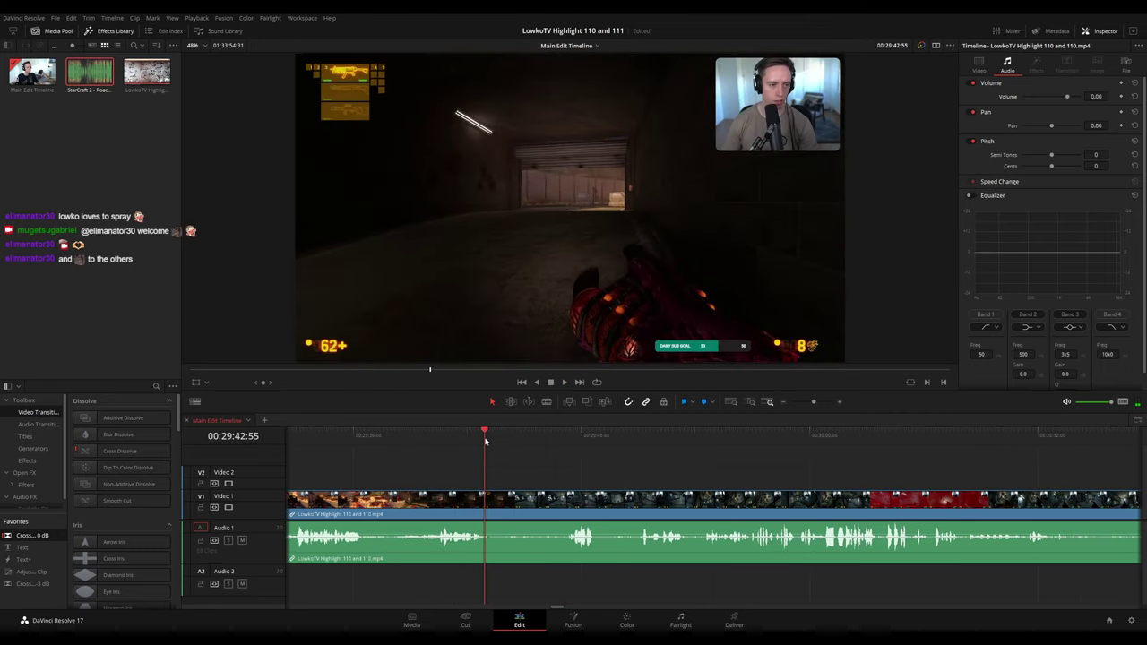
click(490, 498)
key(a)
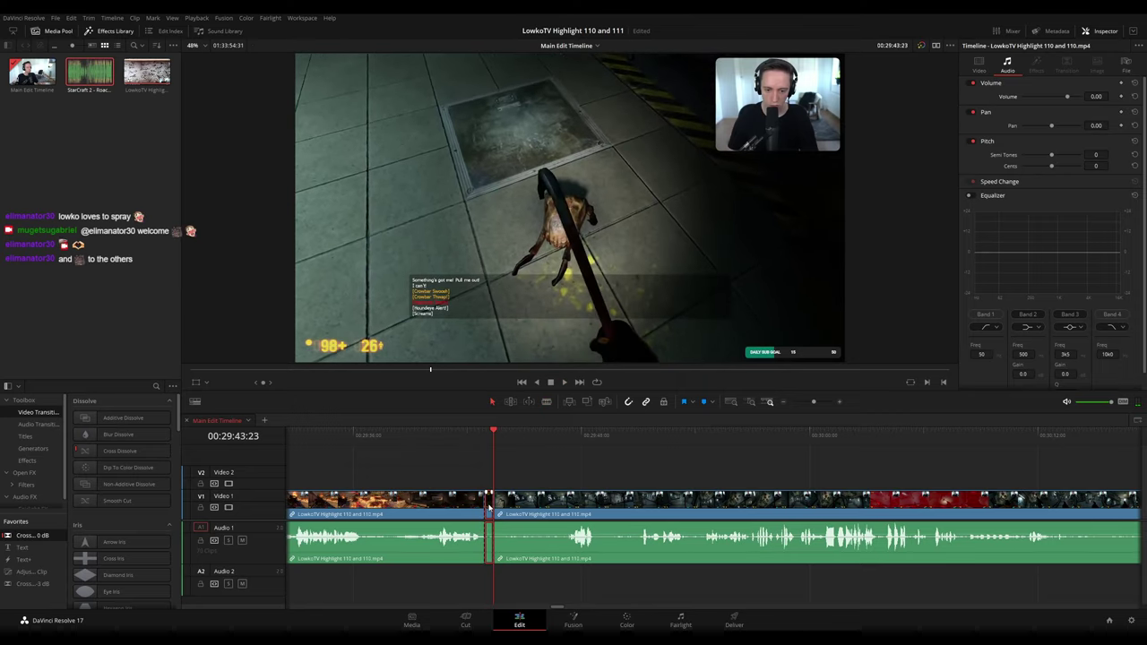
key(Delete)
- Play across the cut at 00:29:42:55 and color the clip before it orange
key(space)
click(477, 504)
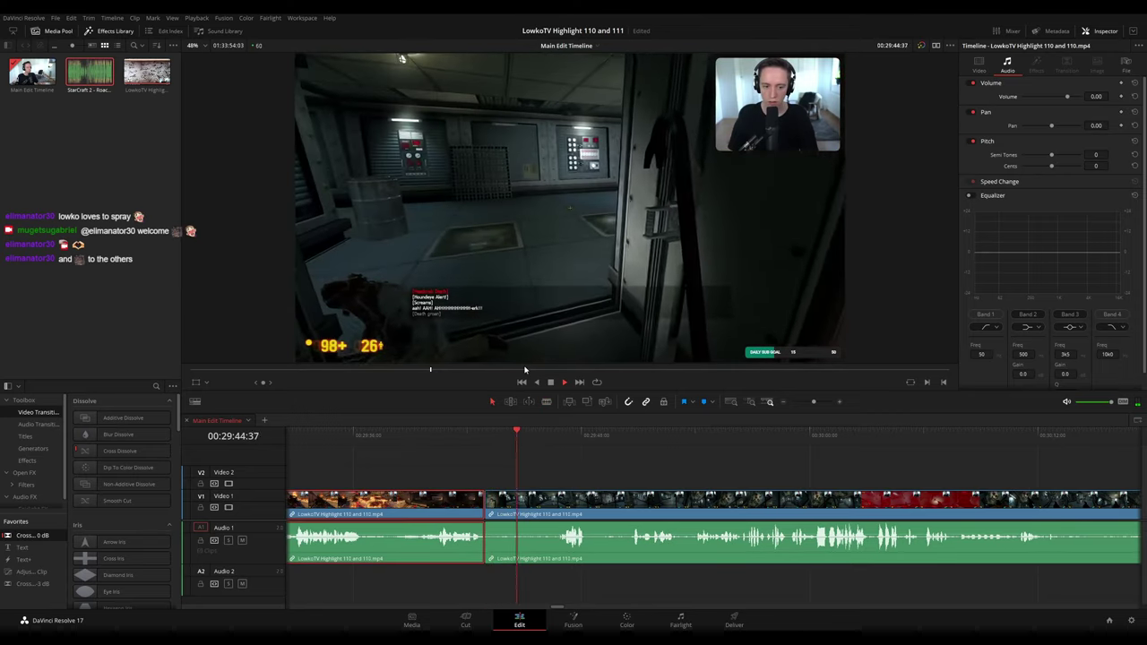
key(1)
- Review the uncut footage from about 00:29:44 to 00:30:27
click(596, 464)
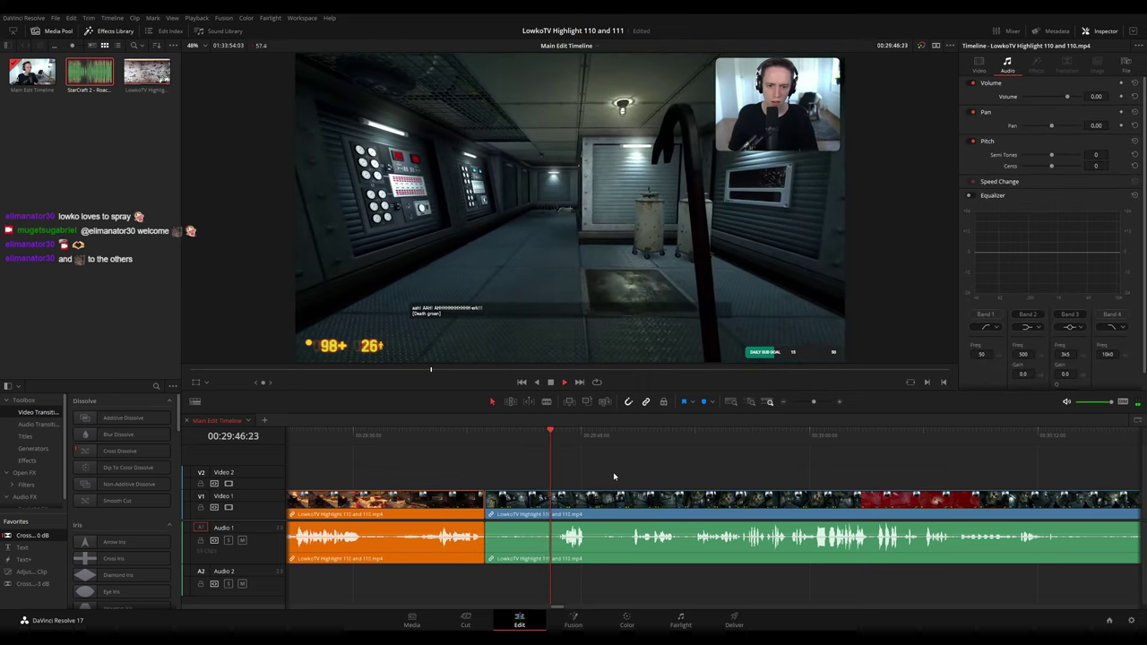
drag(614, 476, 543, 467)
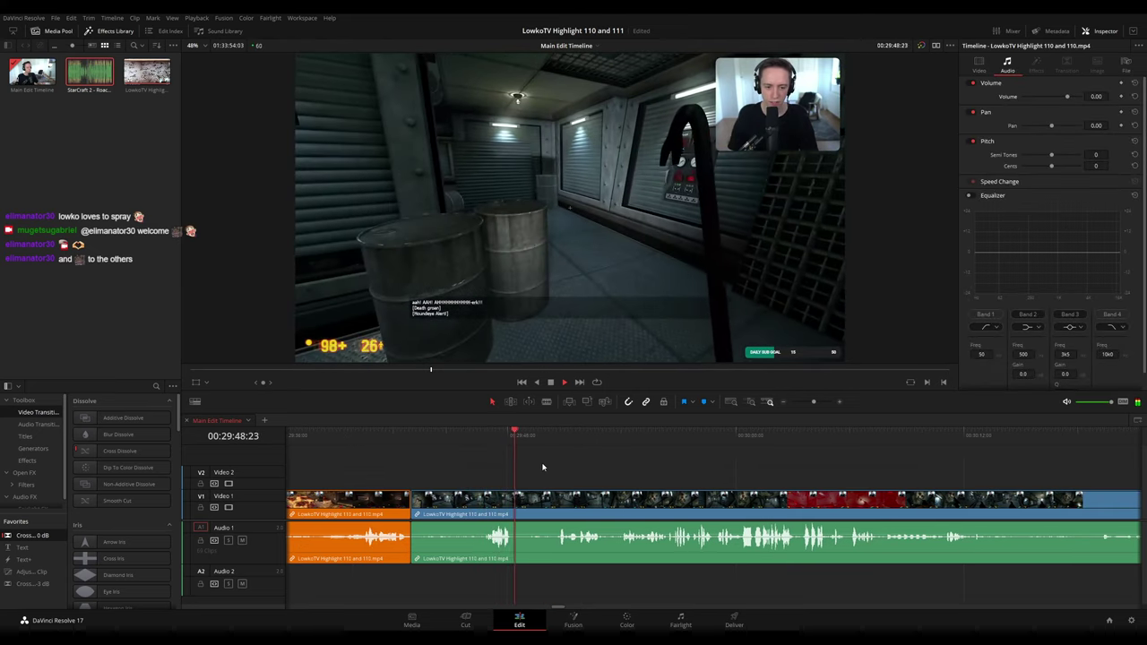
scroll(485, 453, right, 2)
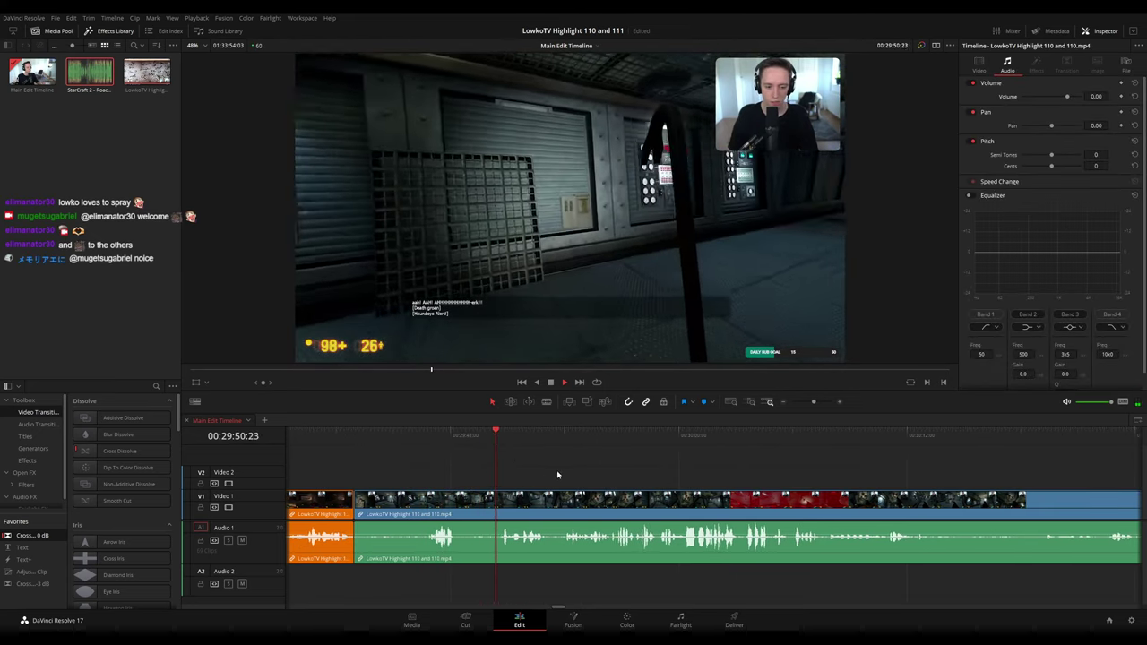
scroll(505, 466, right, 2)
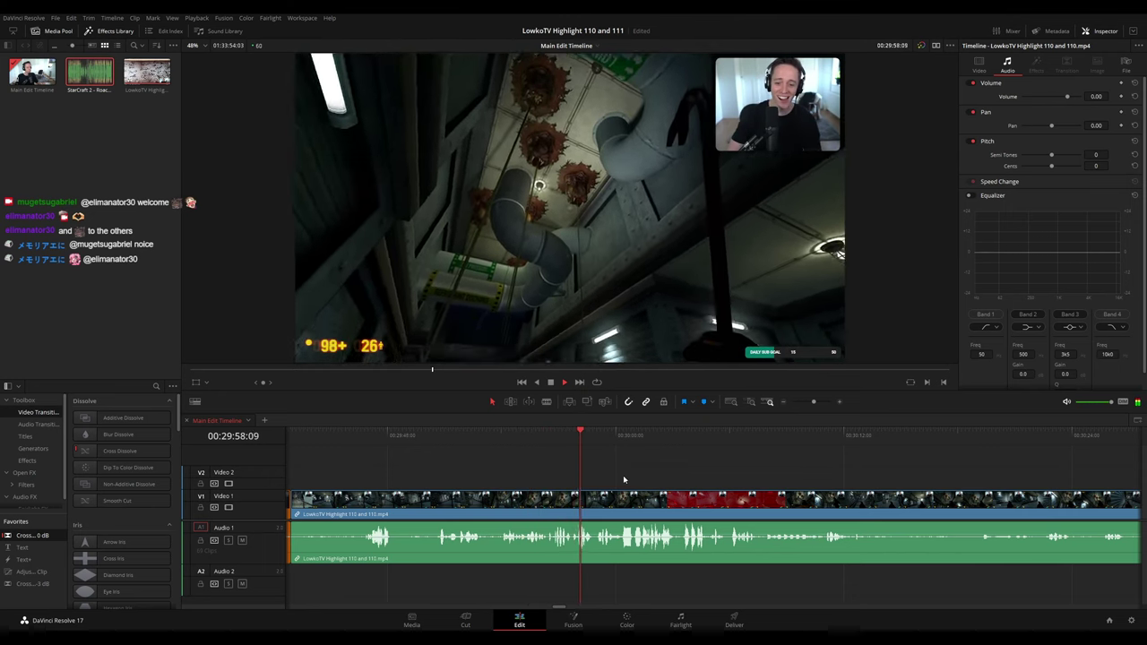
drag(623, 475, 514, 460)
key(space)
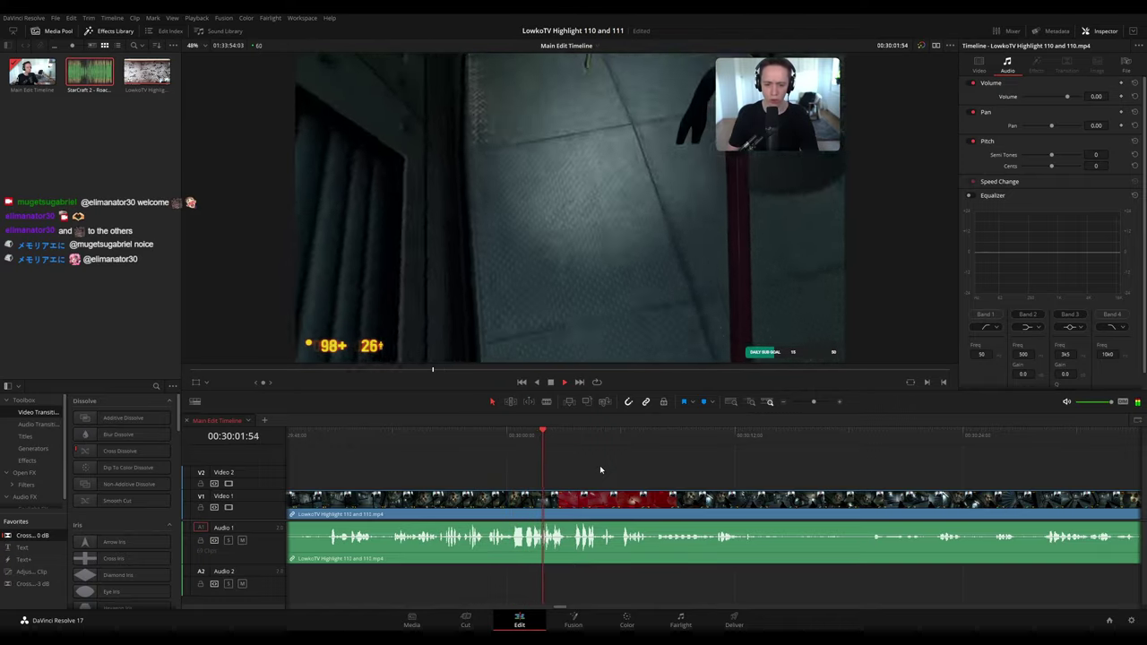
scroll(600, 465, right, 3)
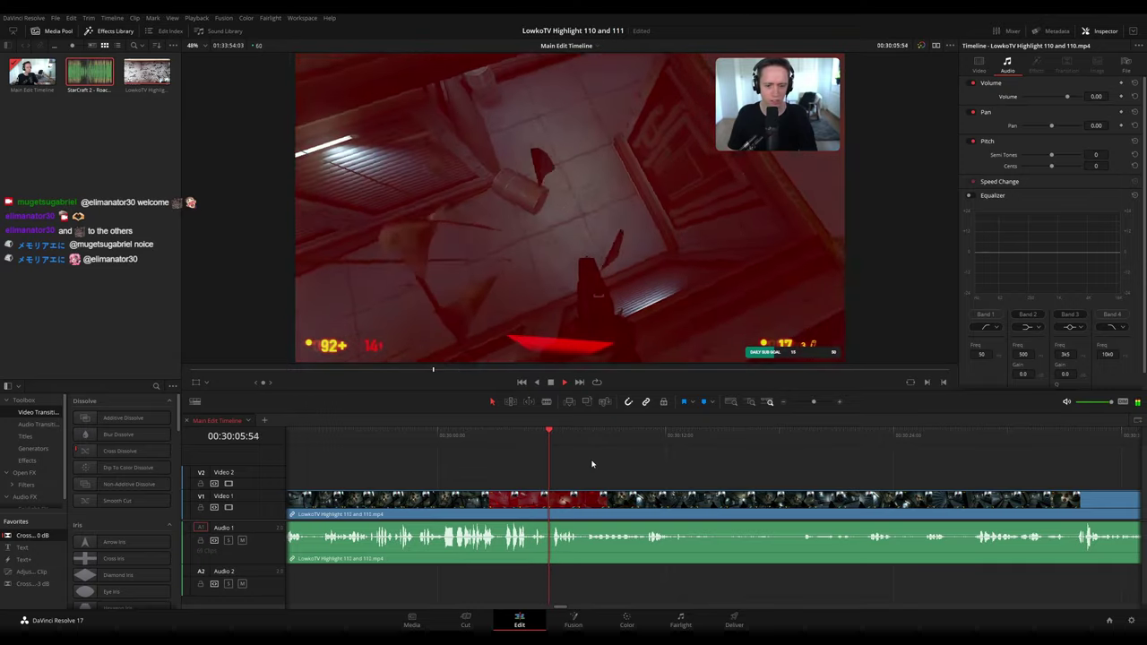
scroll(594, 460, right, 3)
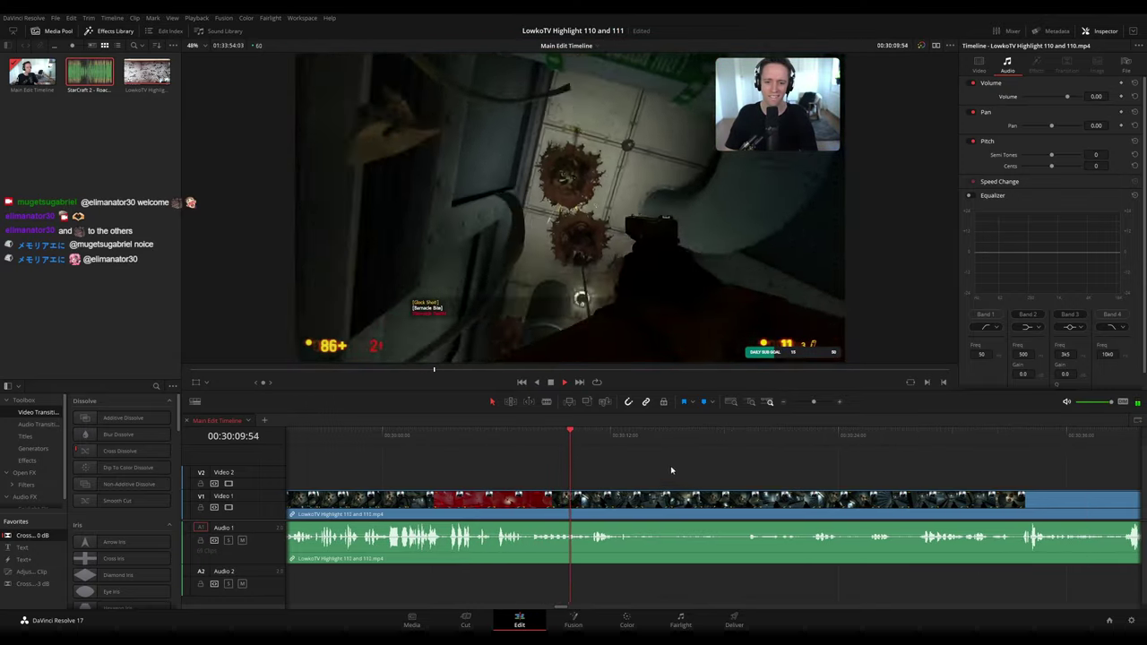
scroll(671, 470, right, 3)
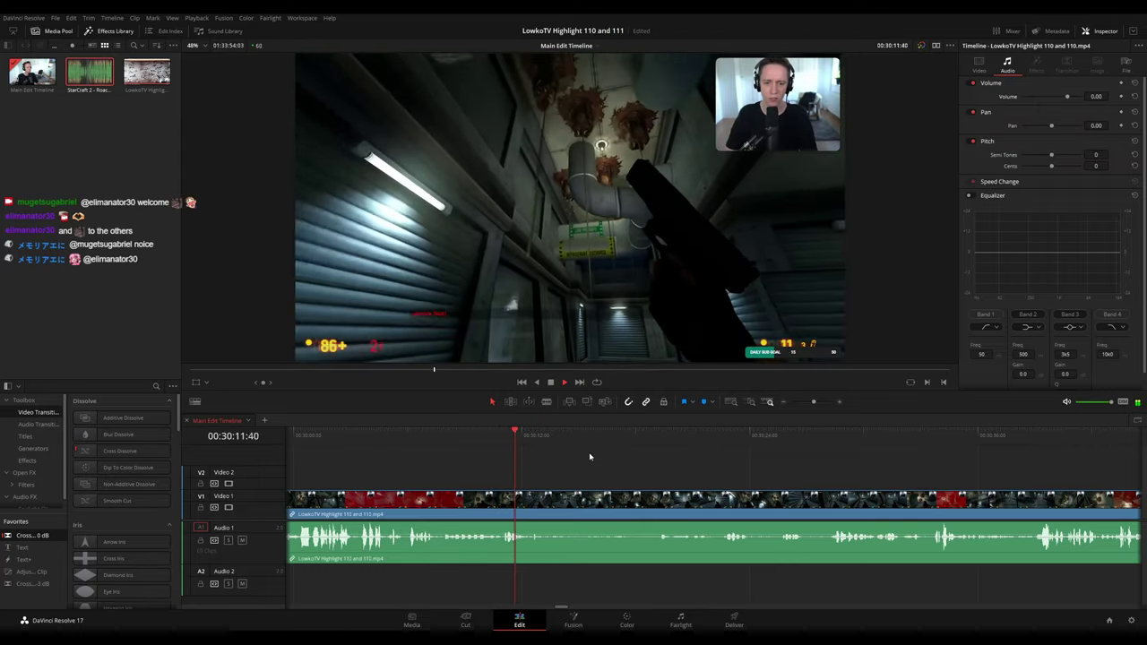
scroll(601, 462, right, 3)
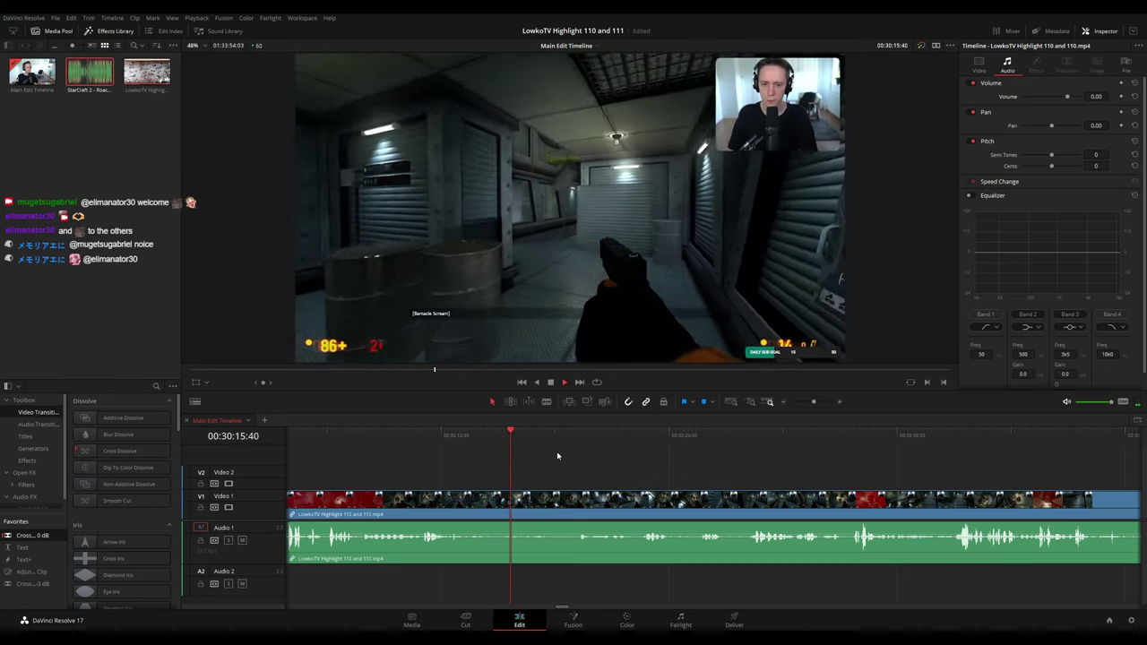
scroll(557, 456, right, 3)
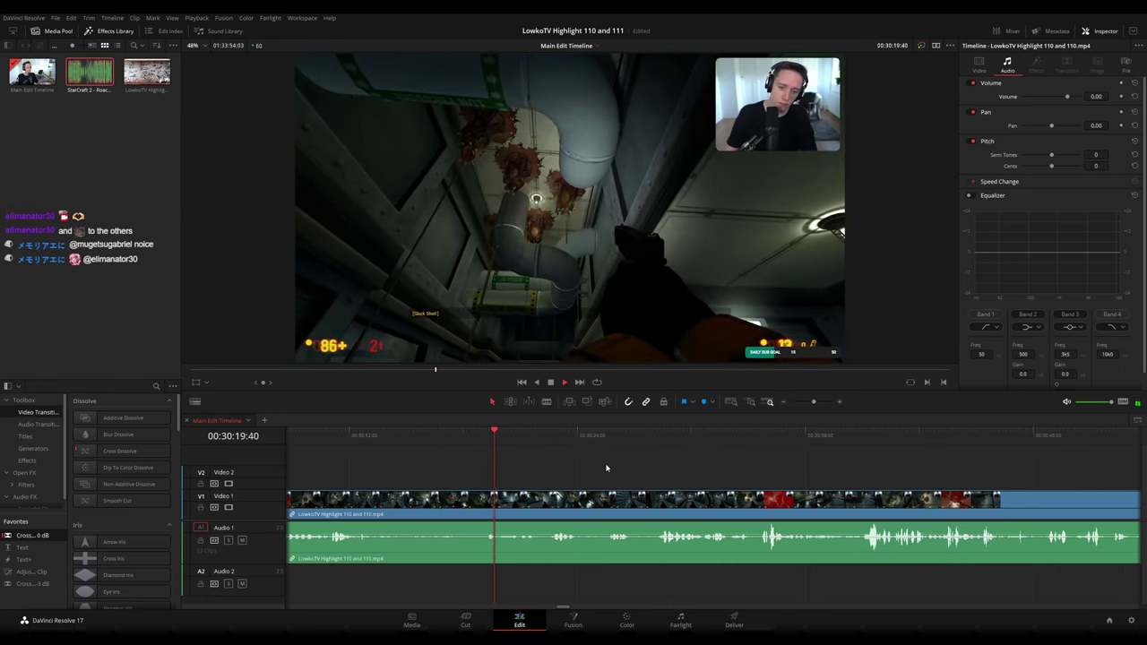
scroll(606, 468, right, 2)
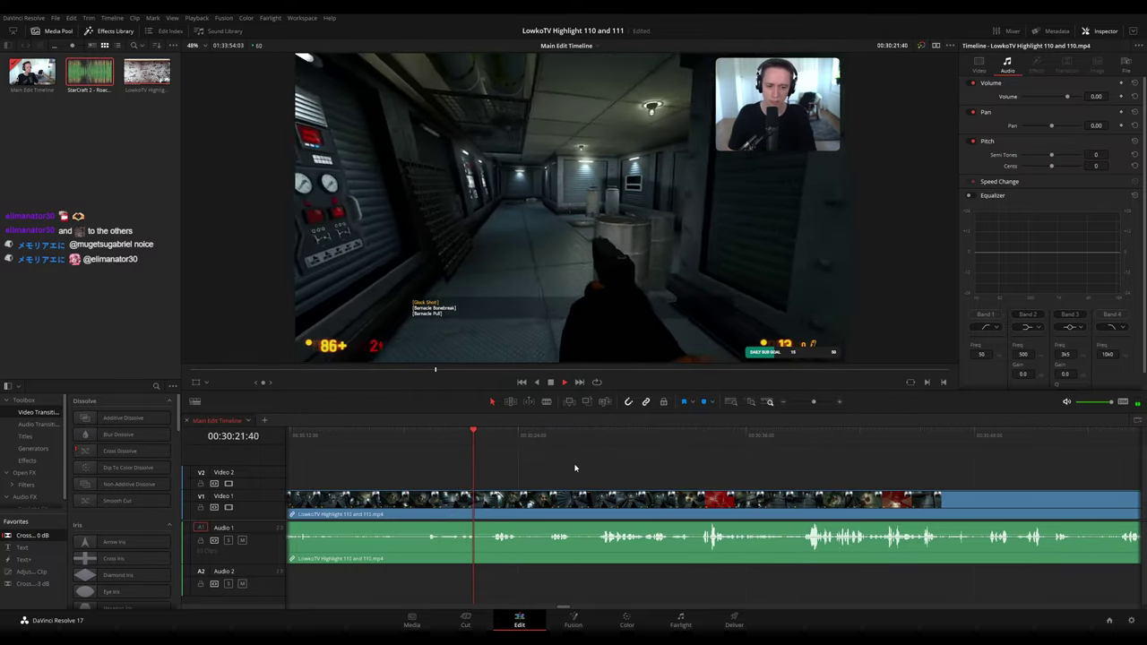
key(space)
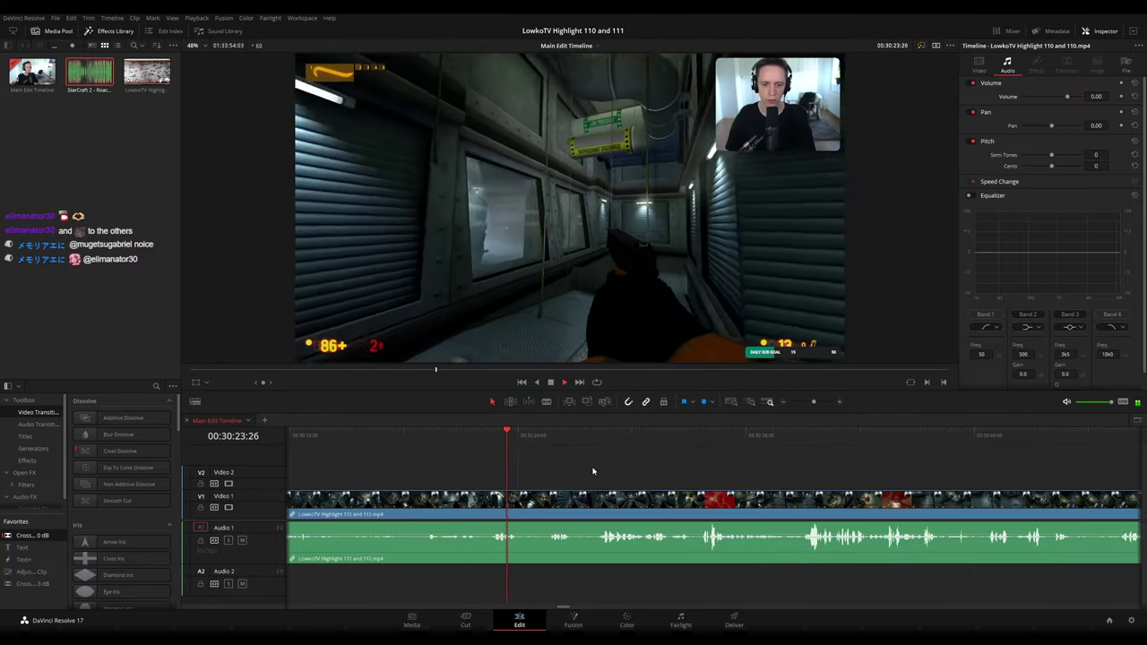
drag(590, 471, 568, 469)
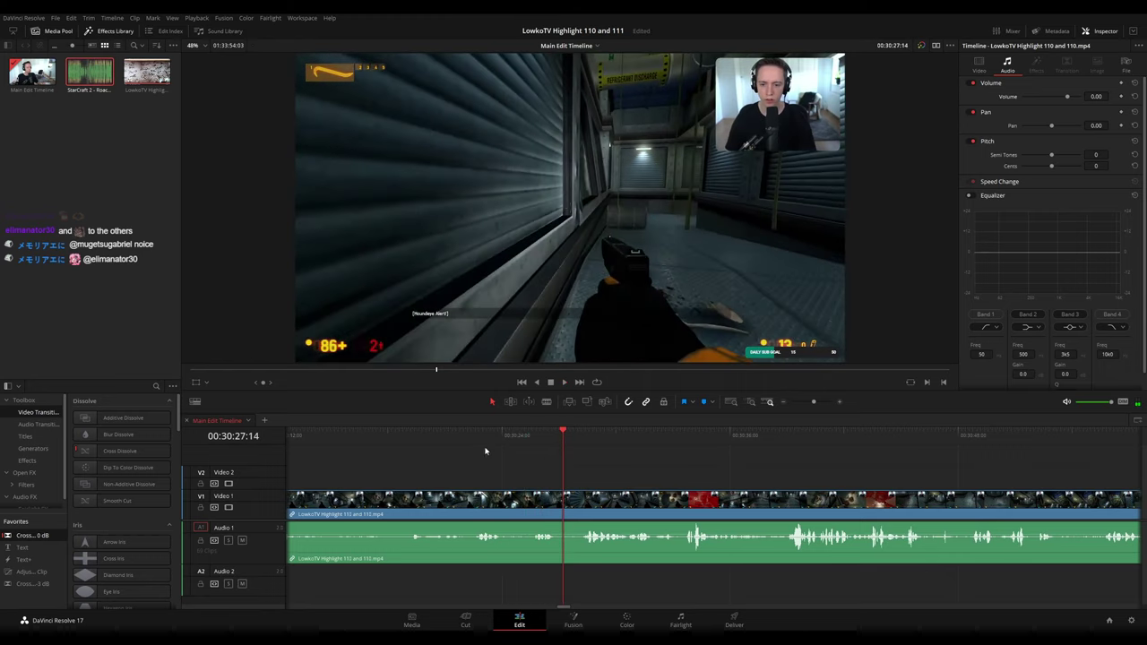
- Cut out about a third of a second near 00:30:22, closing the gap, and color the clip before the cut orange
click(452, 448)
key(b)
click(475, 498)
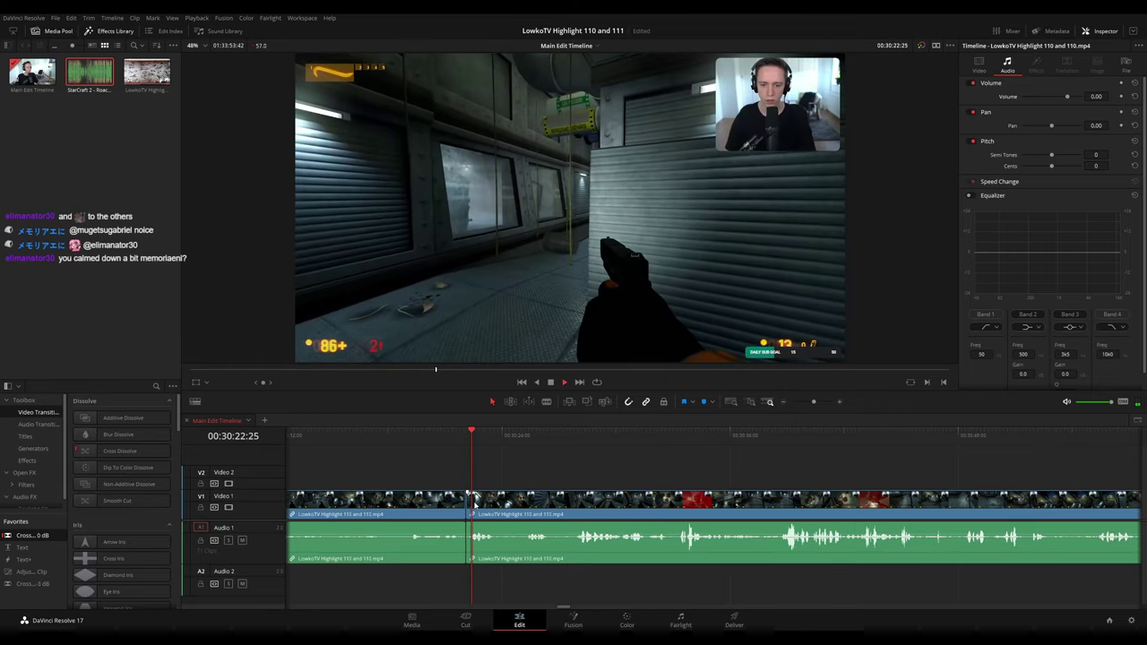
click(460, 538)
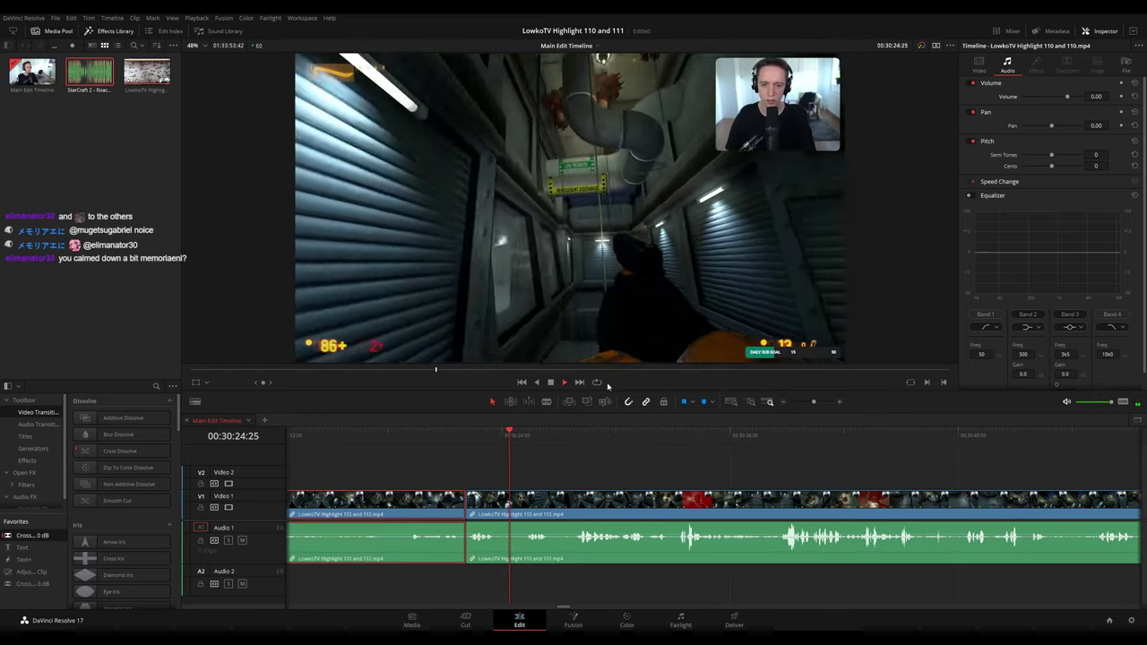
key(1)
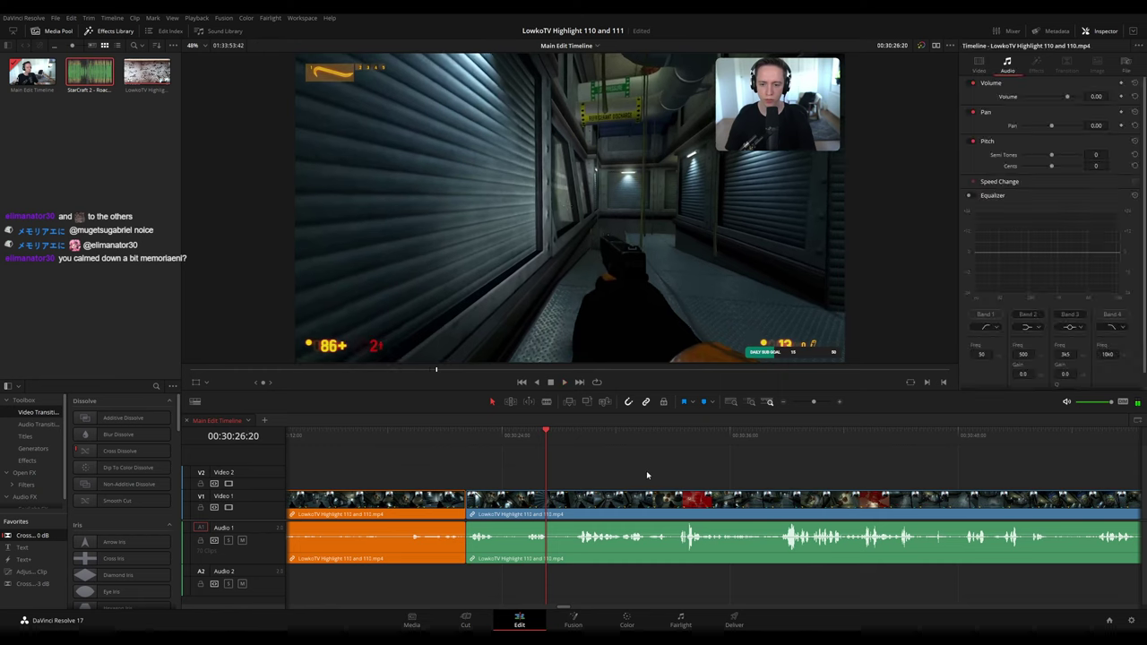
- Add a marker at 00:29:43:31 to the orange clip that begins just before that point
scroll(490, 467, left, 10)
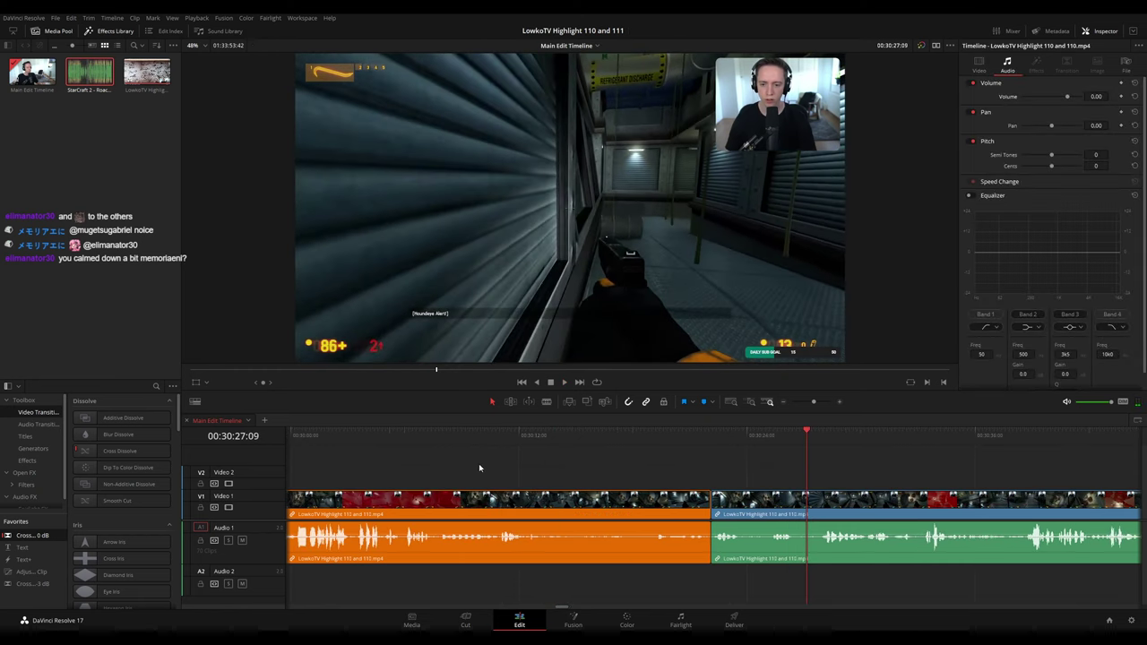
click(505, 435)
key(space)
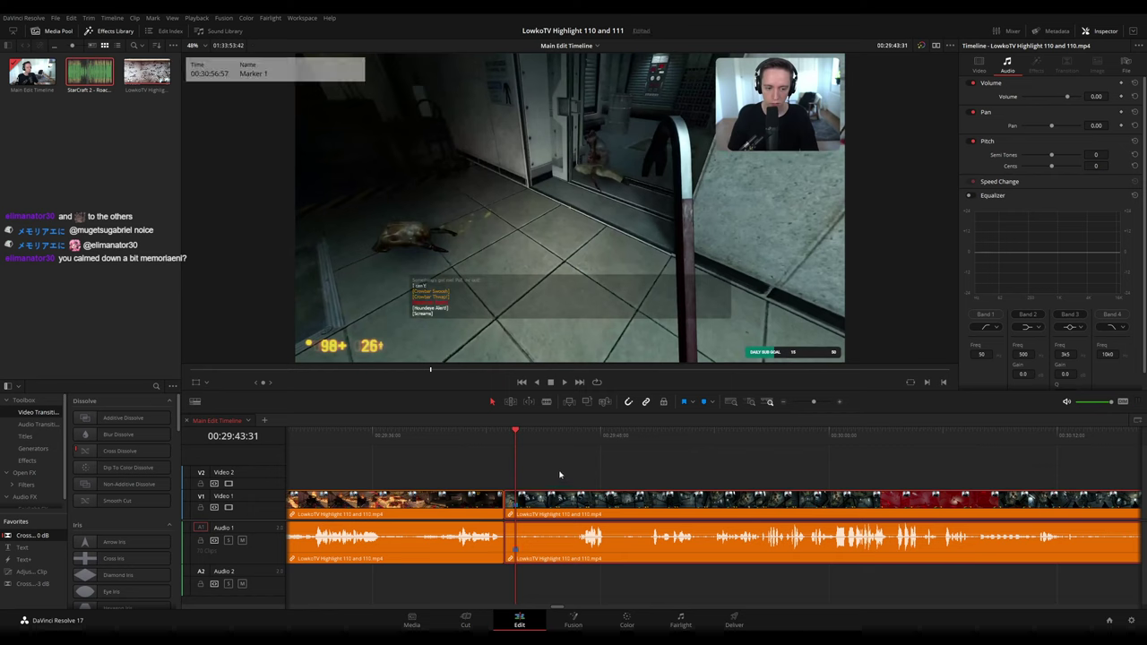
click(515, 552)
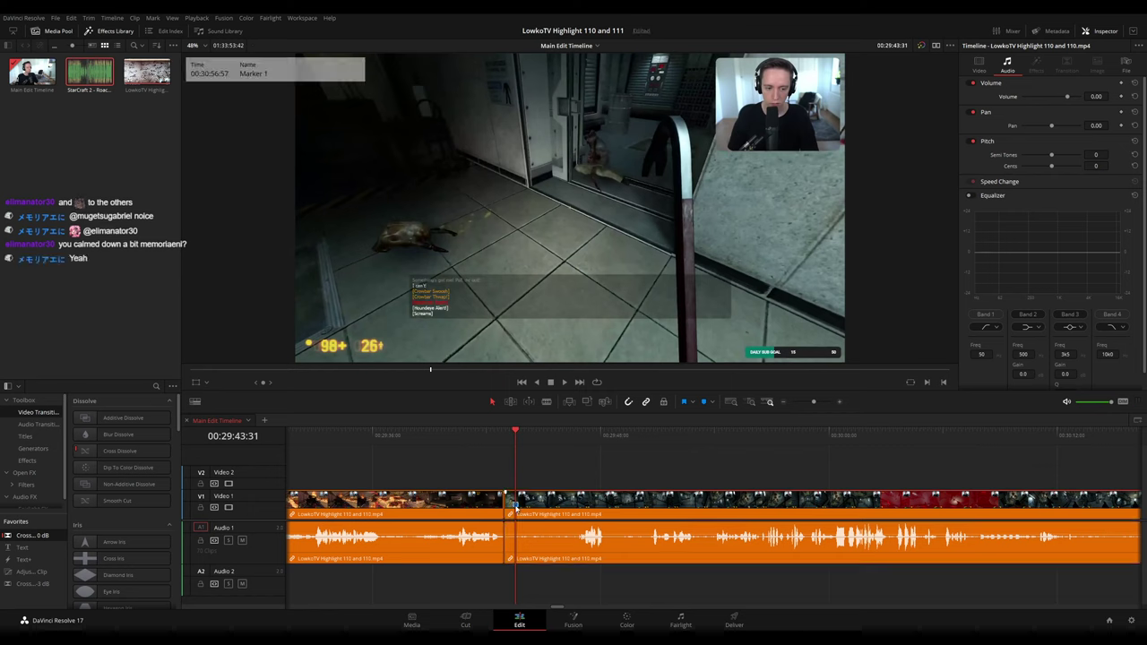
- Play through the uncut footage up to about 00:31:04
key(space)
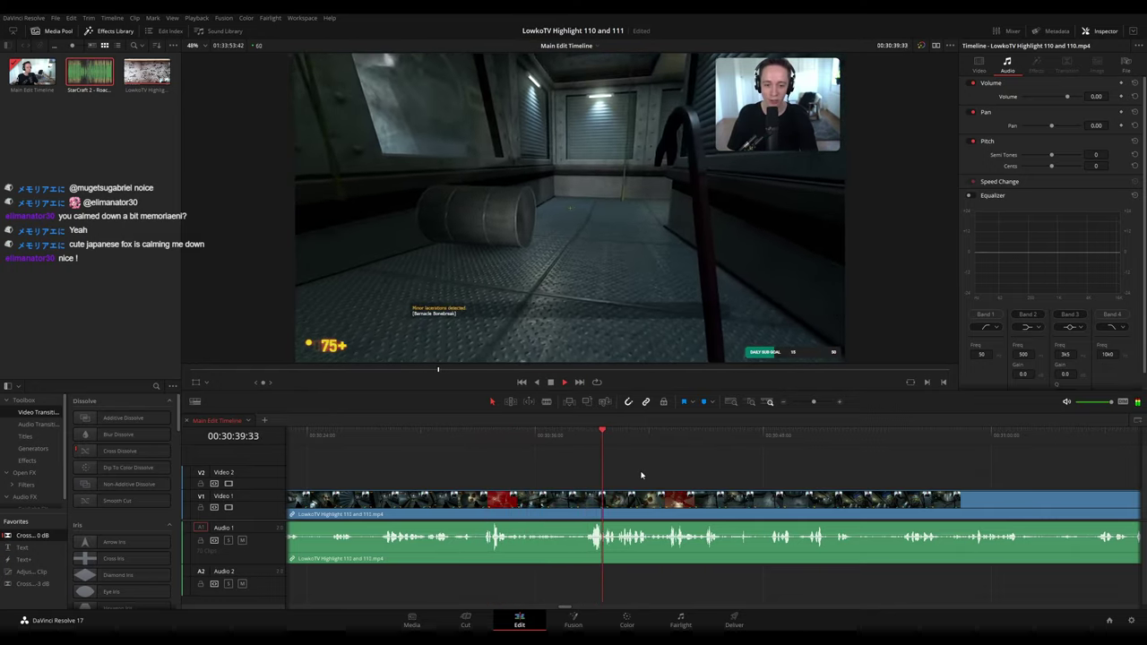
drag(717, 479, 611, 463)
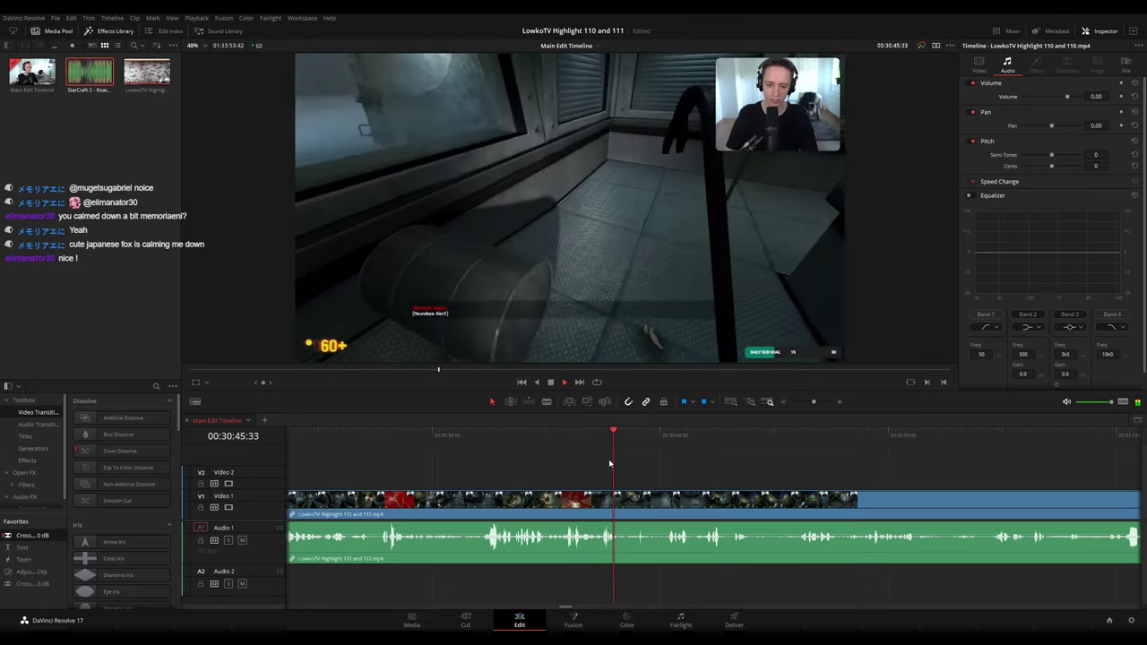
scroll(628, 459, right, 3)
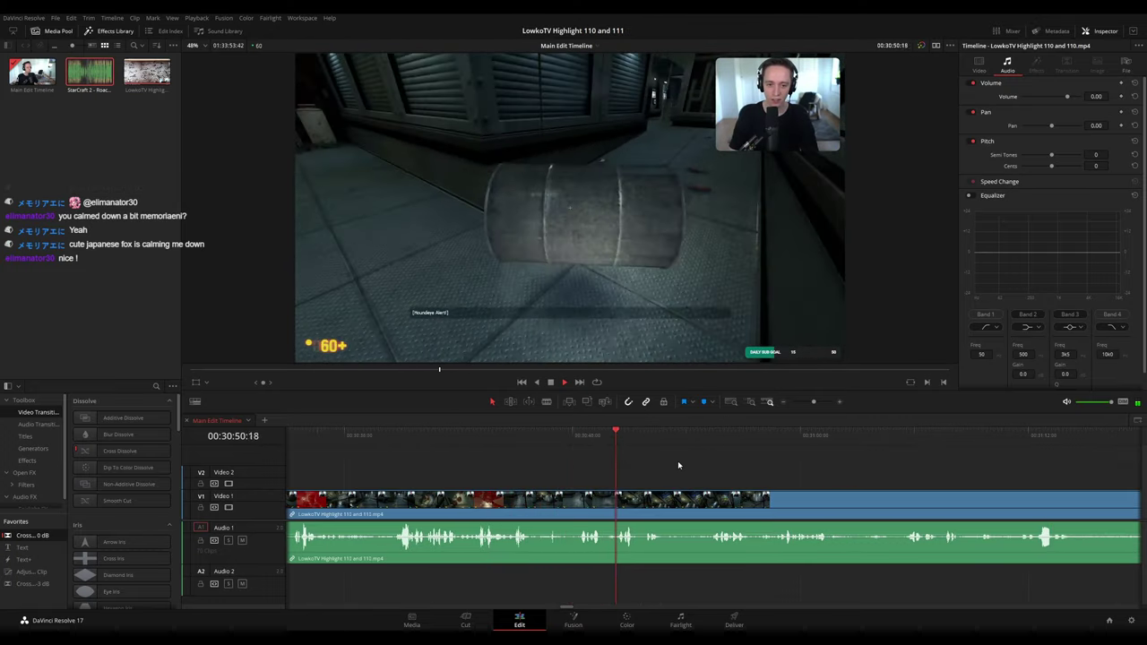
scroll(614, 460, right, 3)
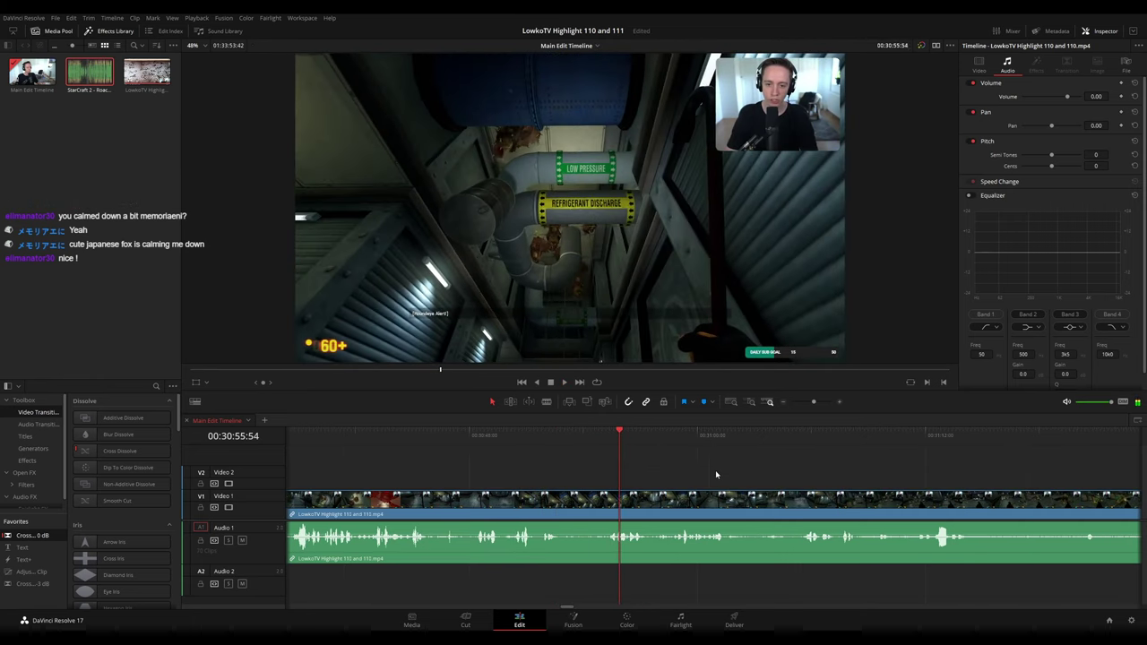
scroll(671, 466, right, 3)
scroll(591, 460, right, 2)
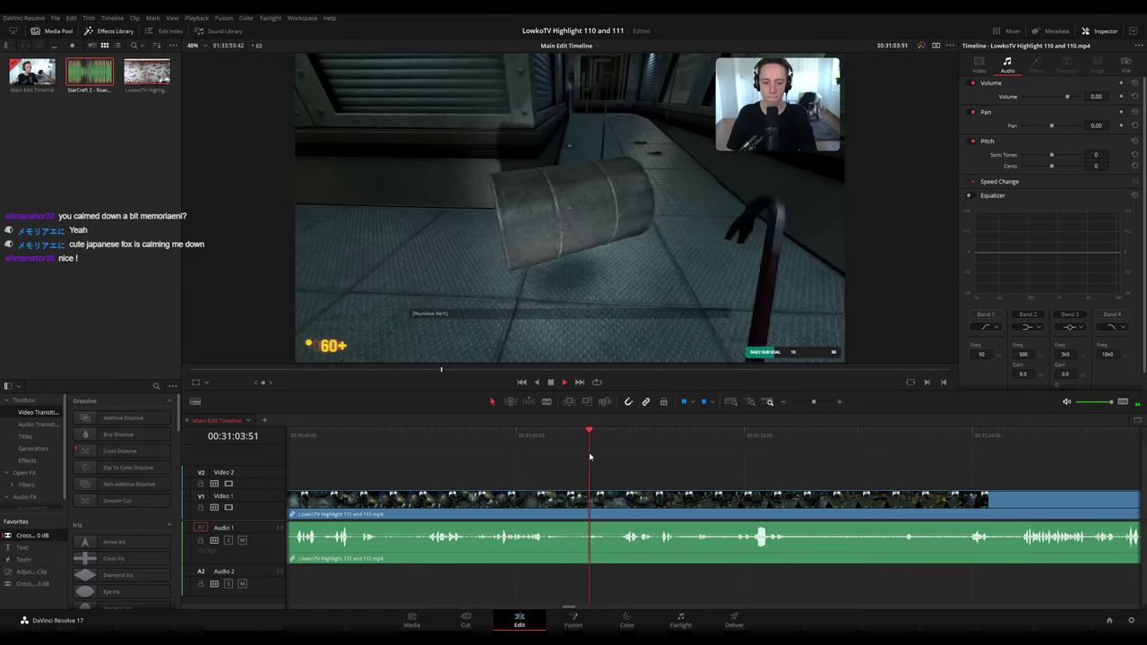
- Cut out about a third of a second starting at 00:31:08:17, closing the gap, and color the clip before the cut orange
key(b)
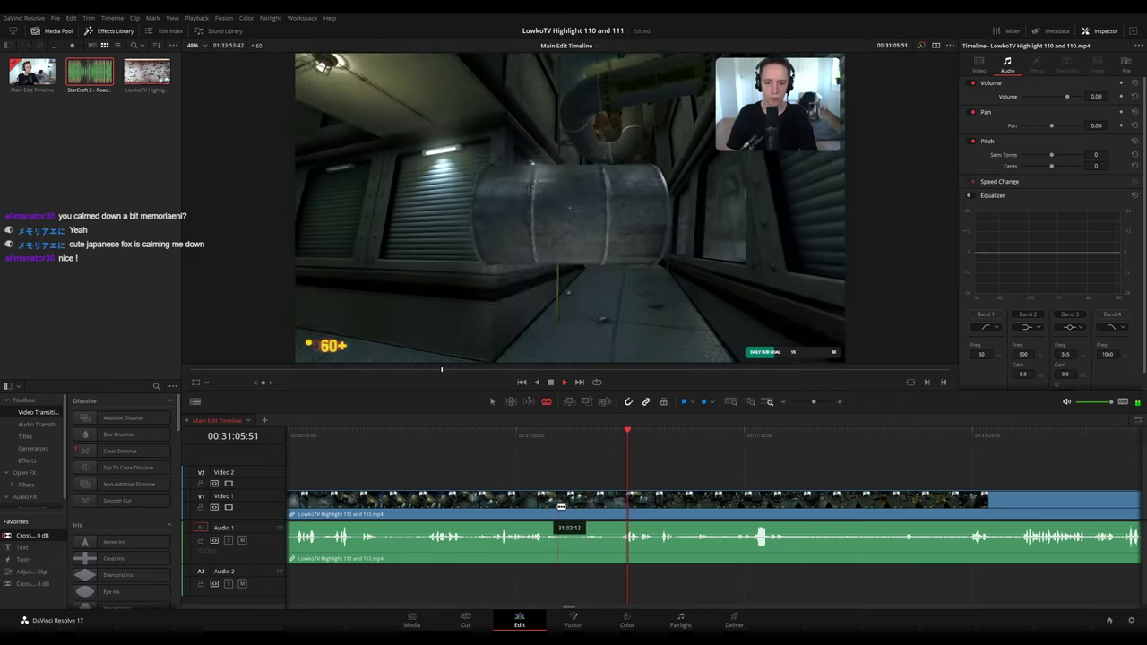
click(548, 504)
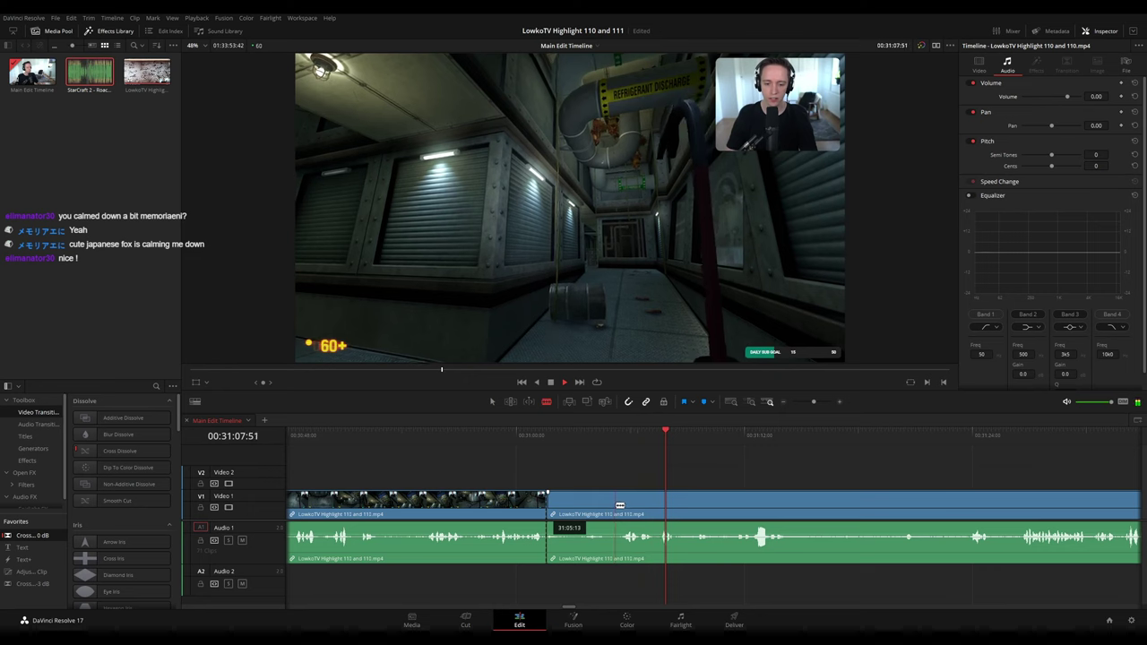
key(ctrl+z)
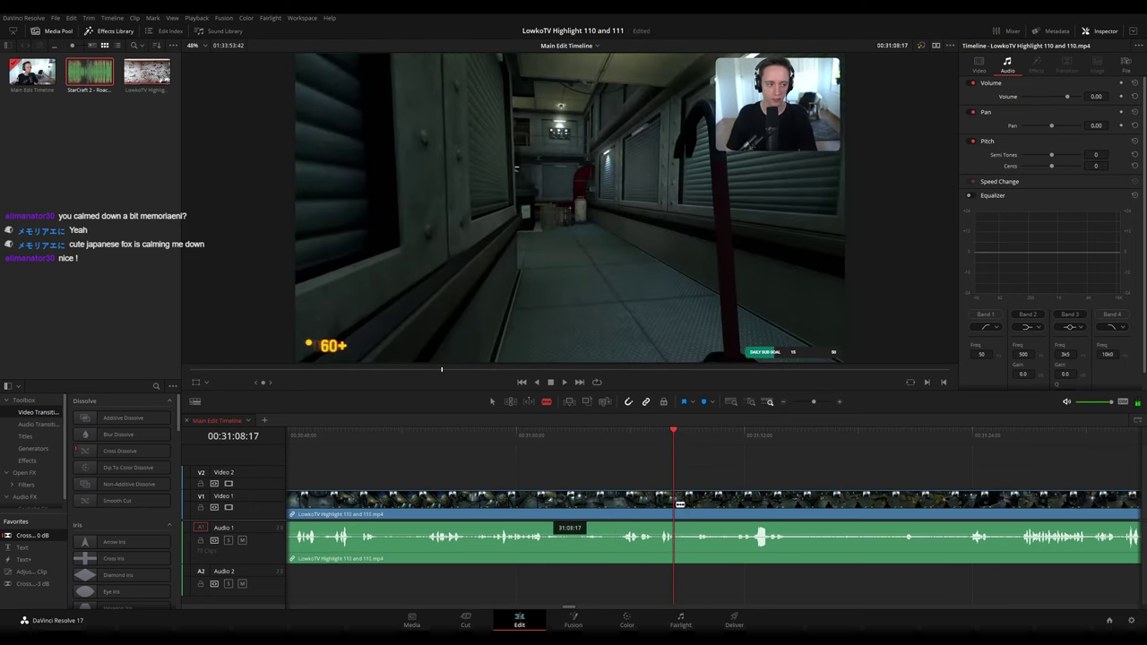
click(680, 504)
key(a)
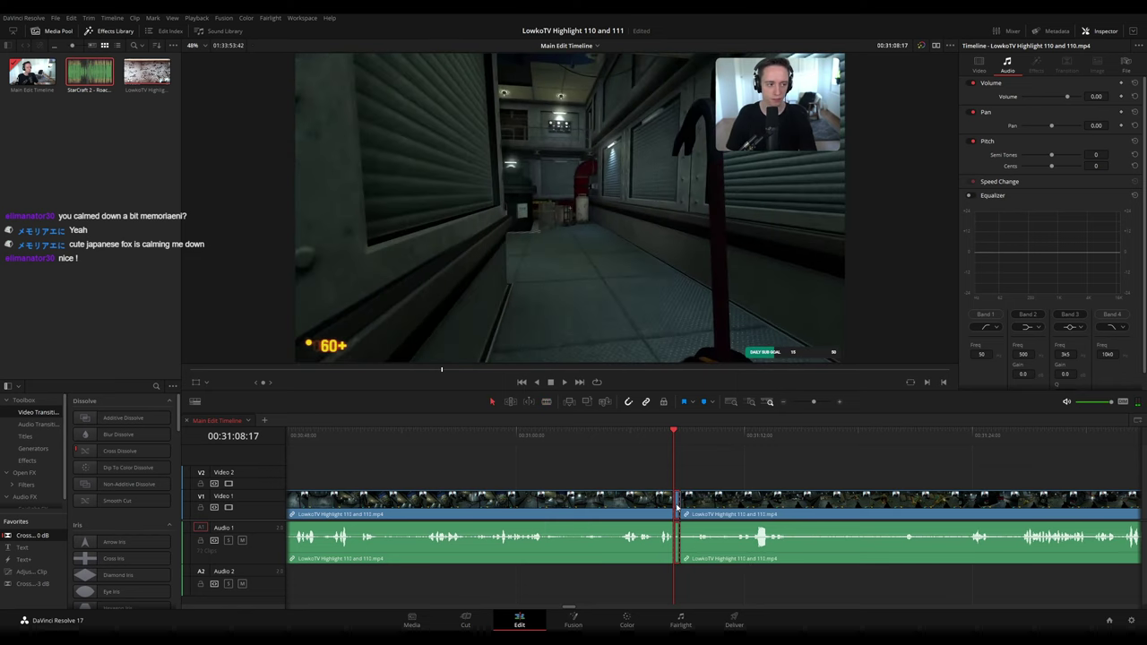
click(617, 502)
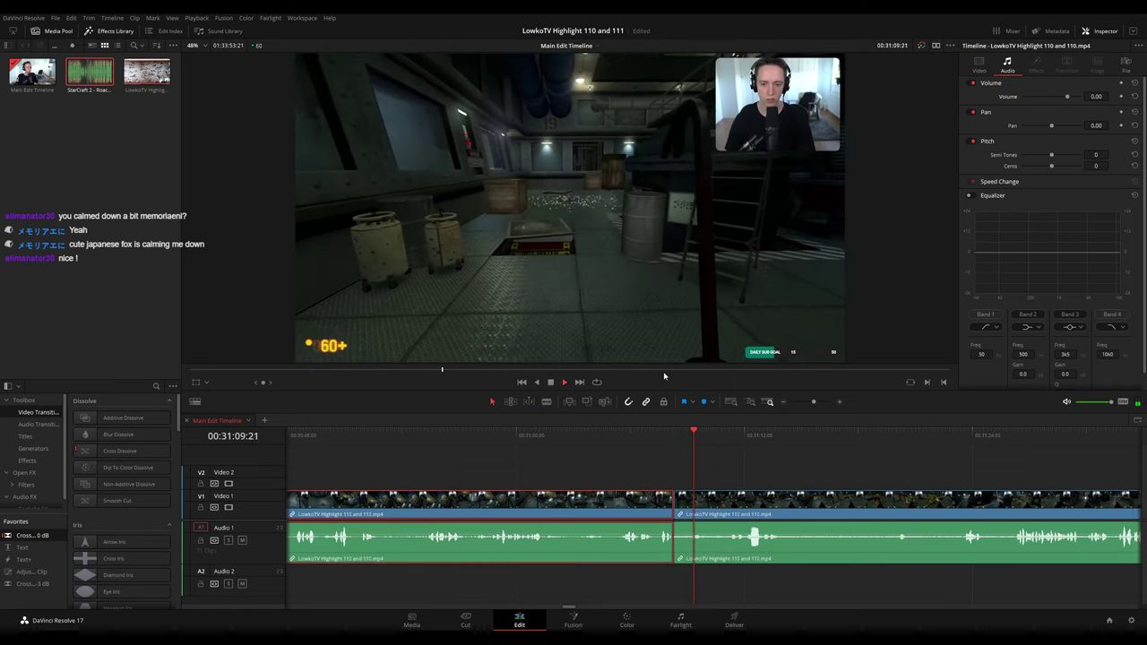
click(790, 392)
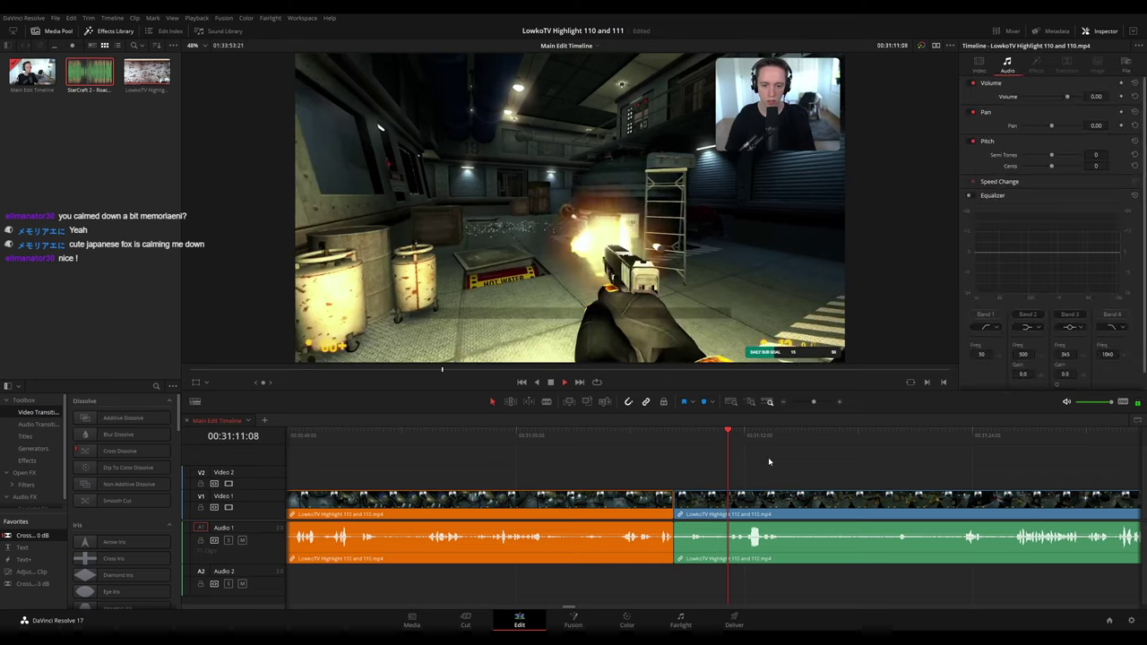
- Play through the uncut footage from about 00:31:11 up to about 00:32:00
drag(806, 467, 602, 455)
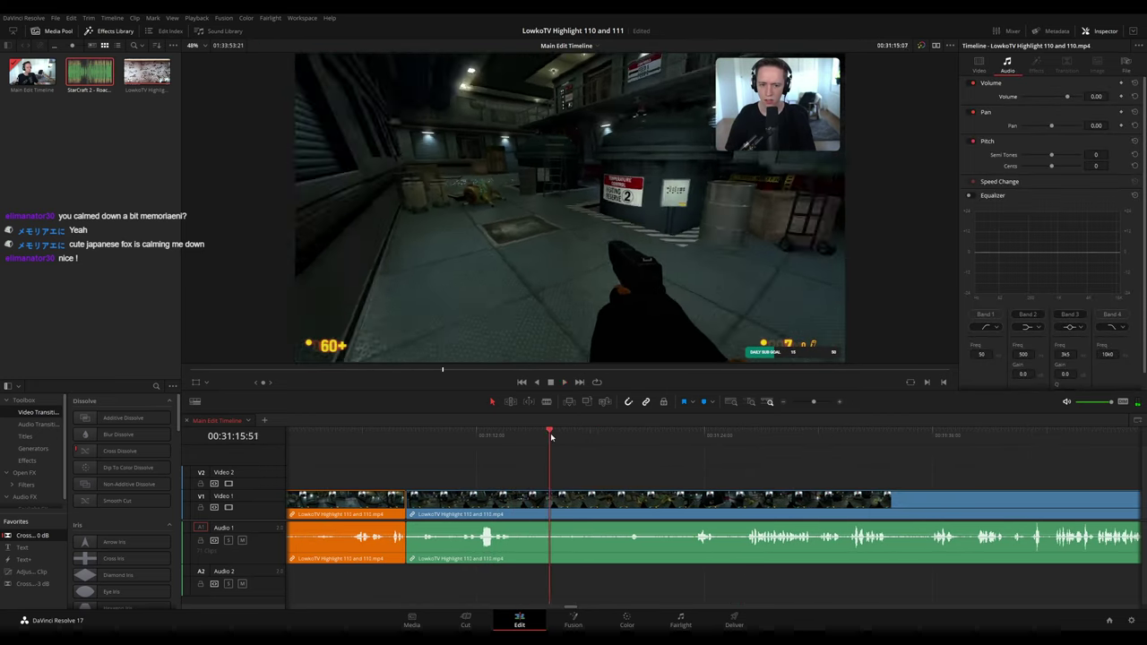
click(611, 438)
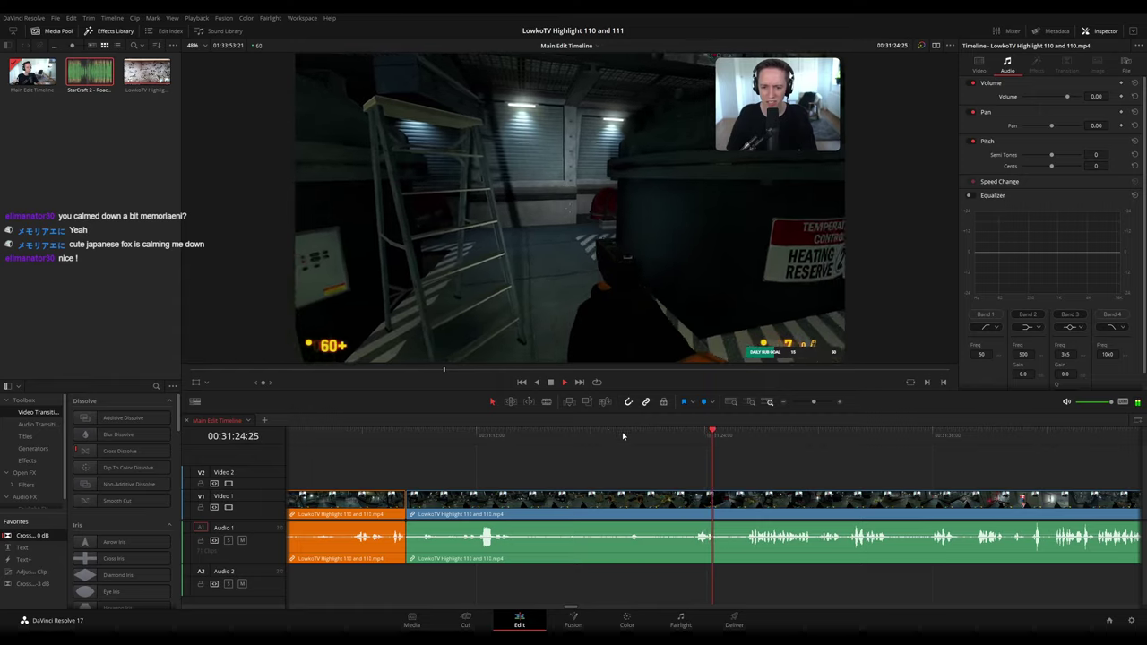
scroll(738, 460, right, 3)
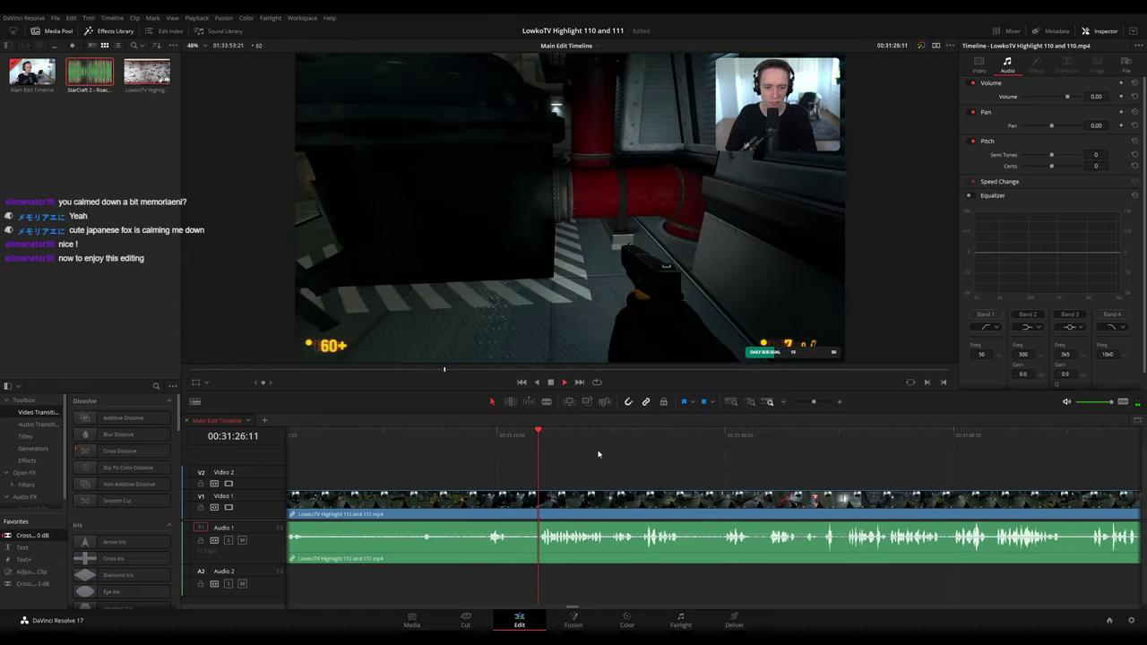
scroll(568, 462, right, 1)
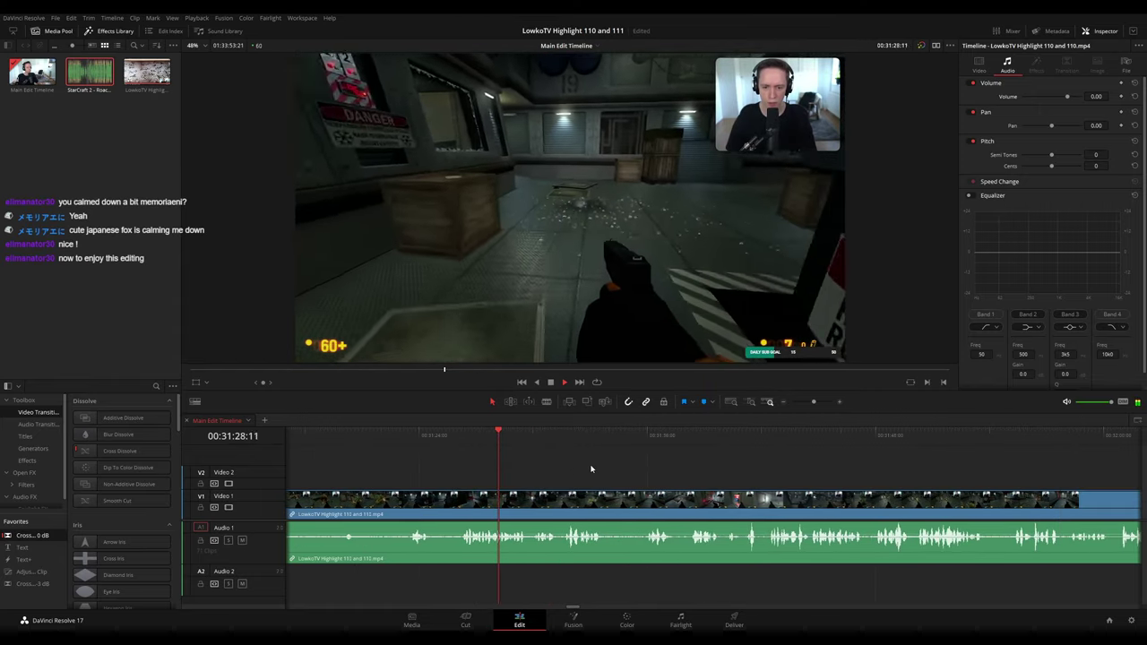
scroll(590, 469, right, 1)
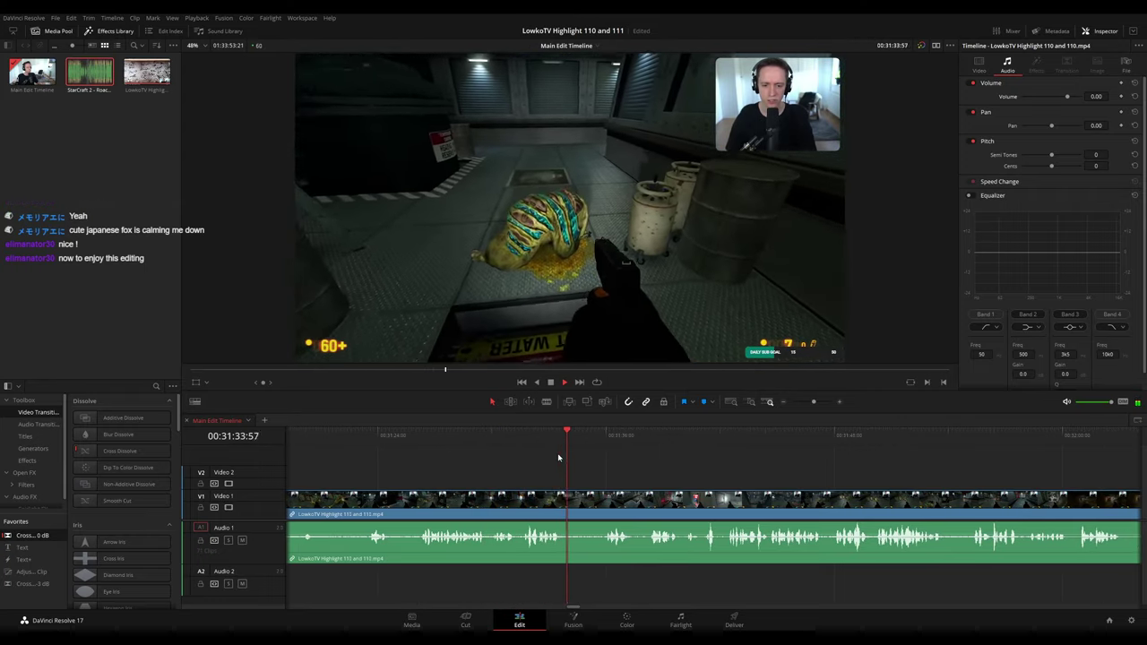
scroll(574, 460, right, 2)
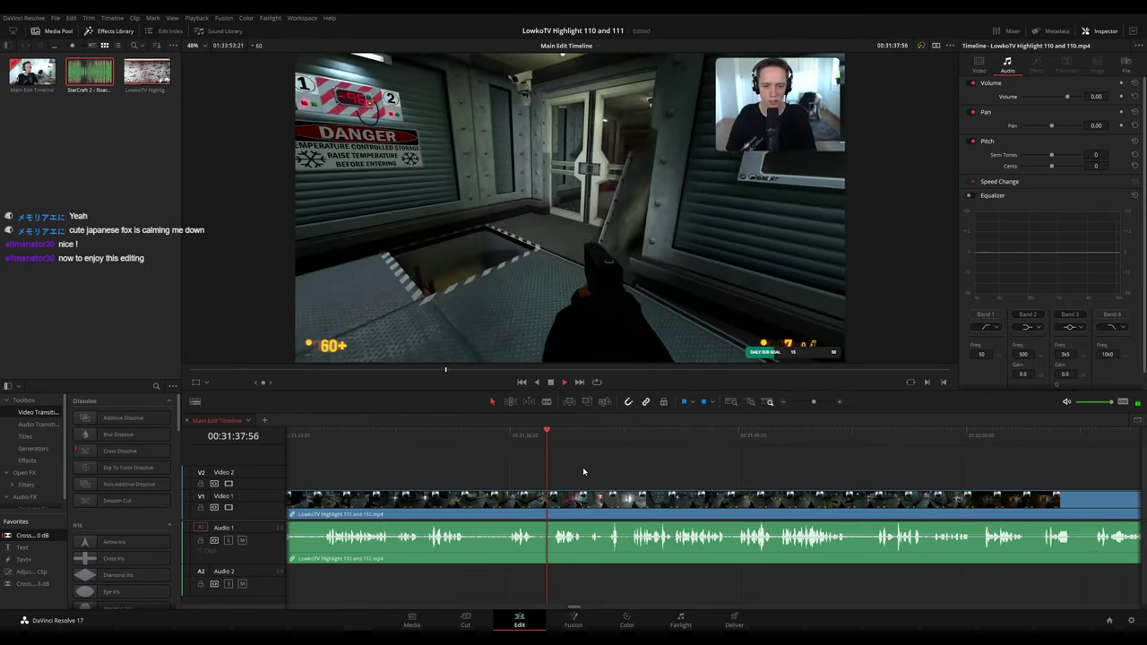
scroll(574, 469, right, 2)
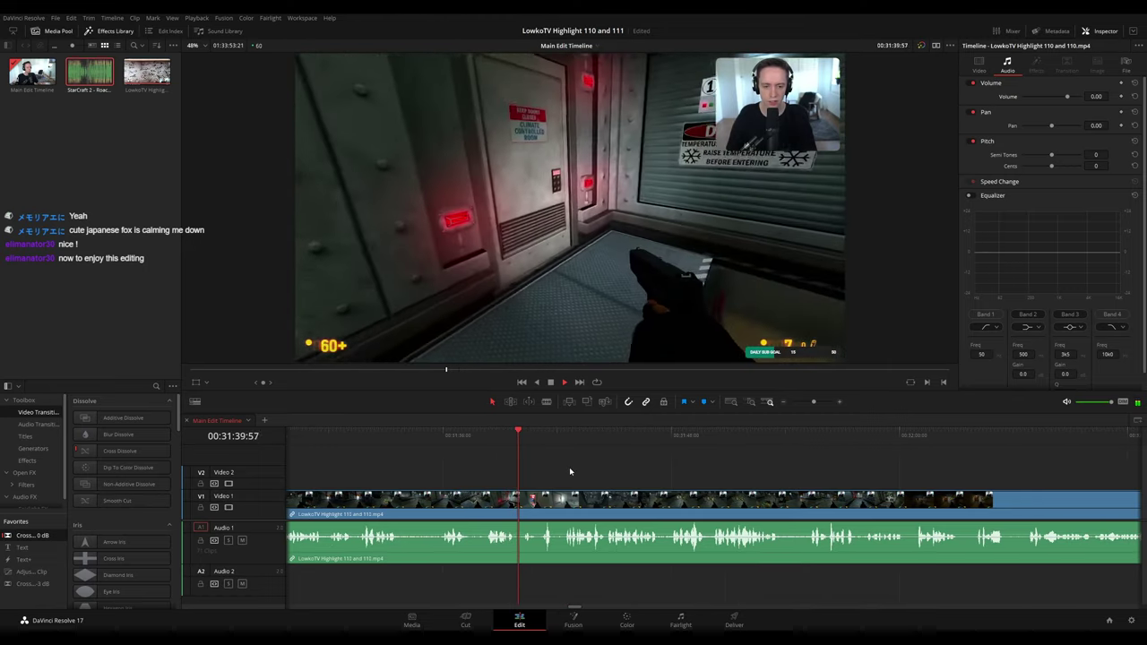
scroll(591, 473, up, 2)
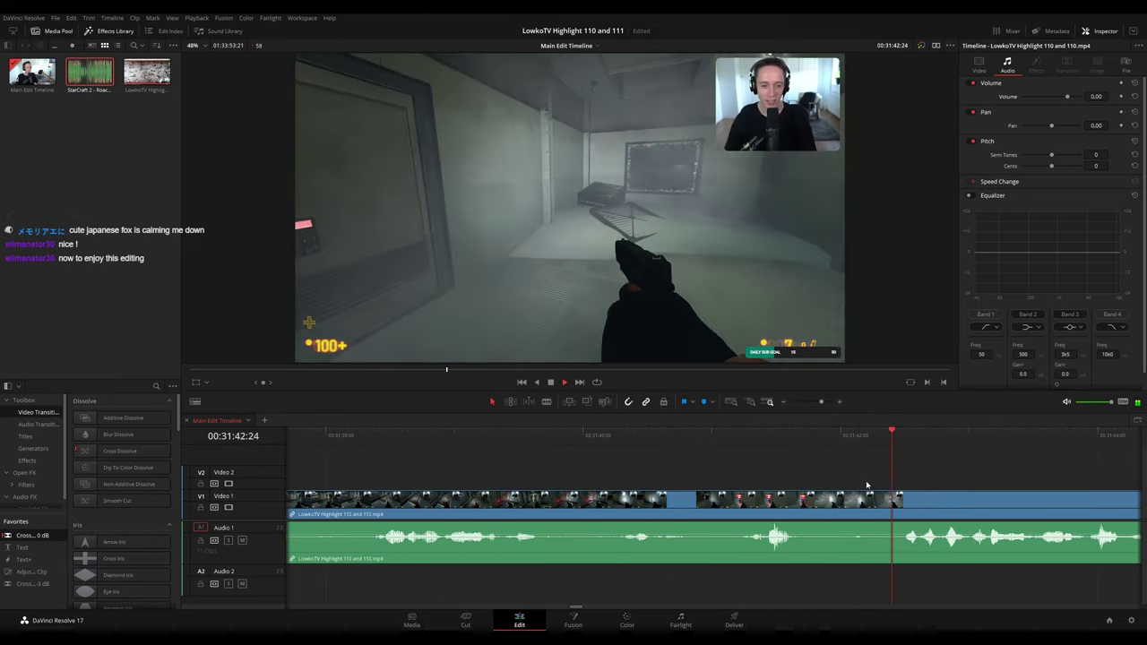
scroll(865, 484, down, 2)
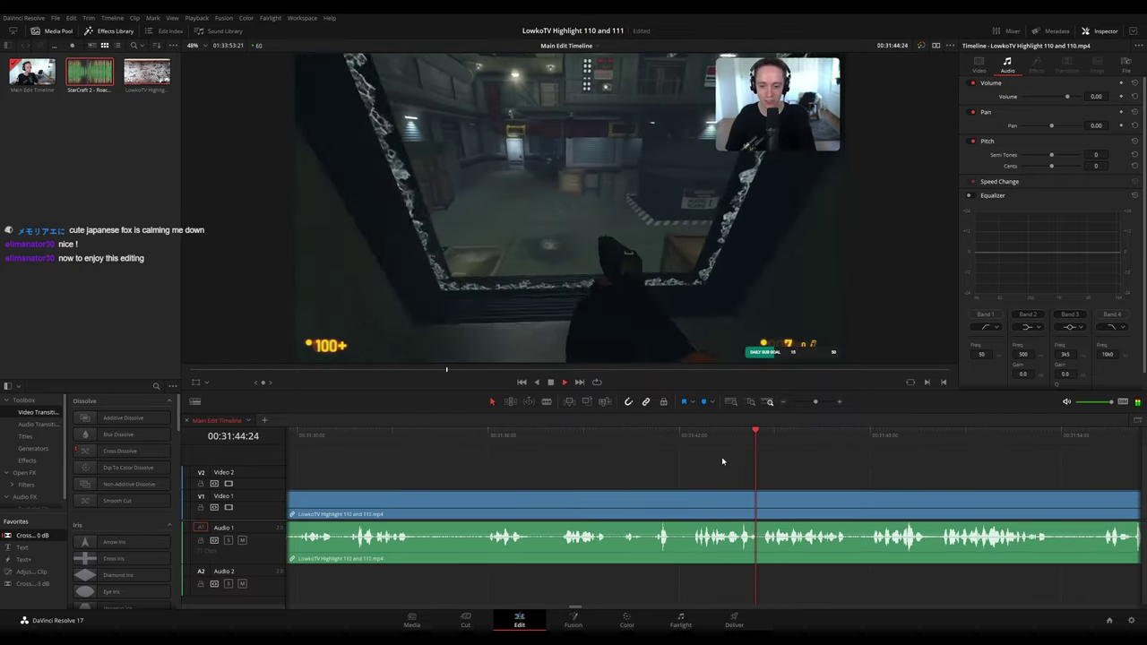
drag(900, 484, 673, 463)
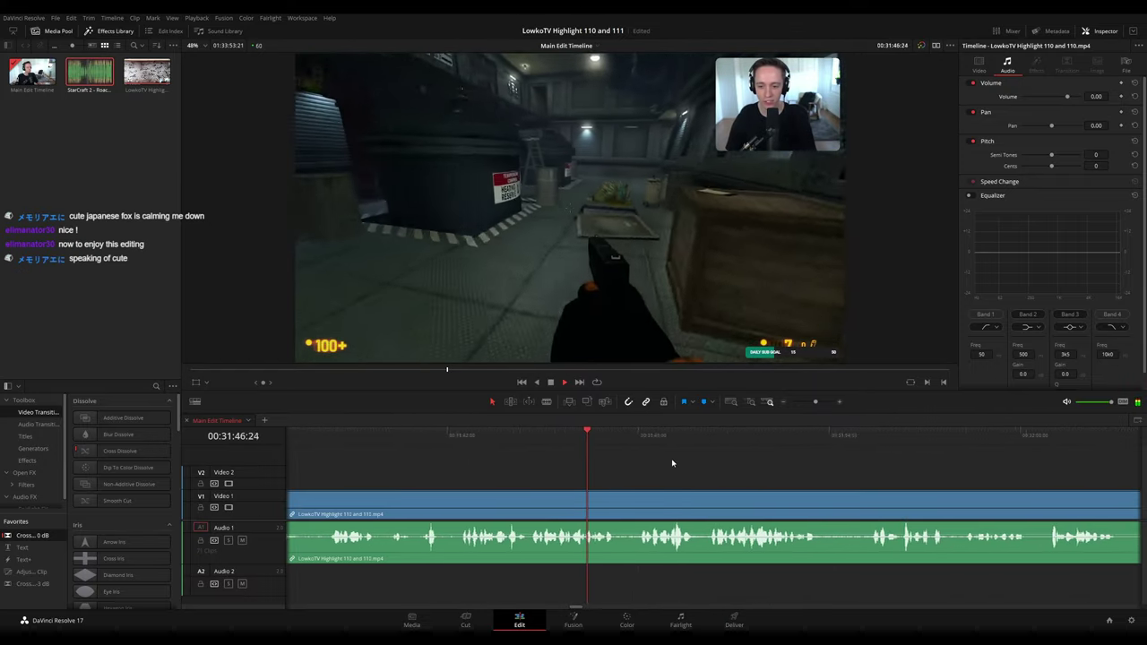
scroll(690, 464, right, 3)
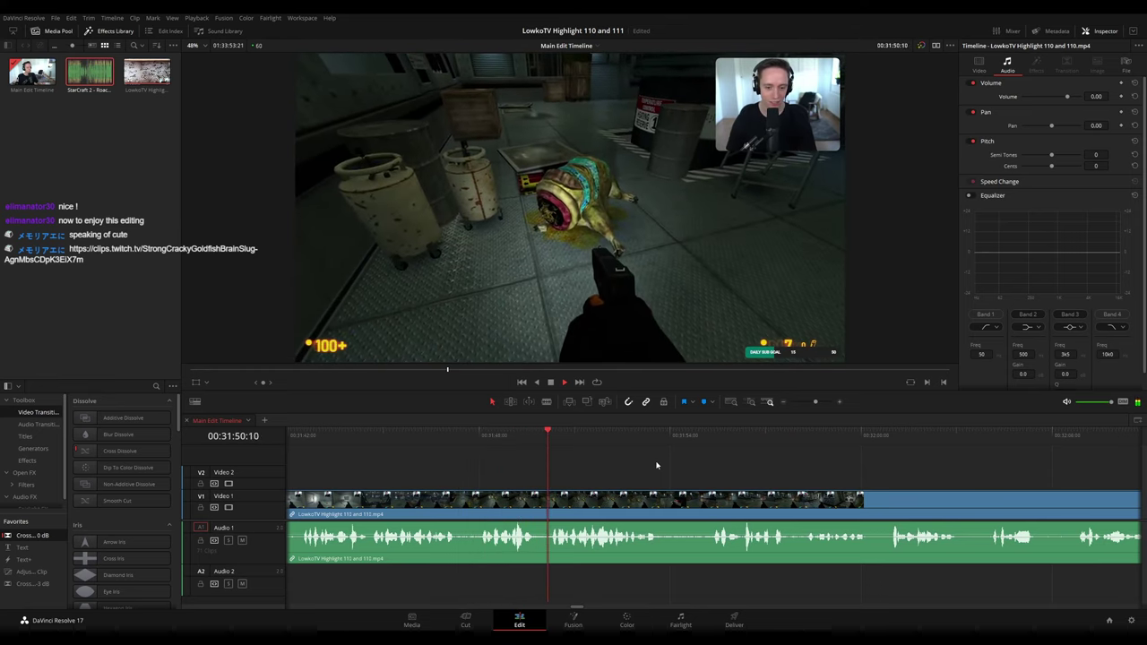
scroll(627, 466, right, 2)
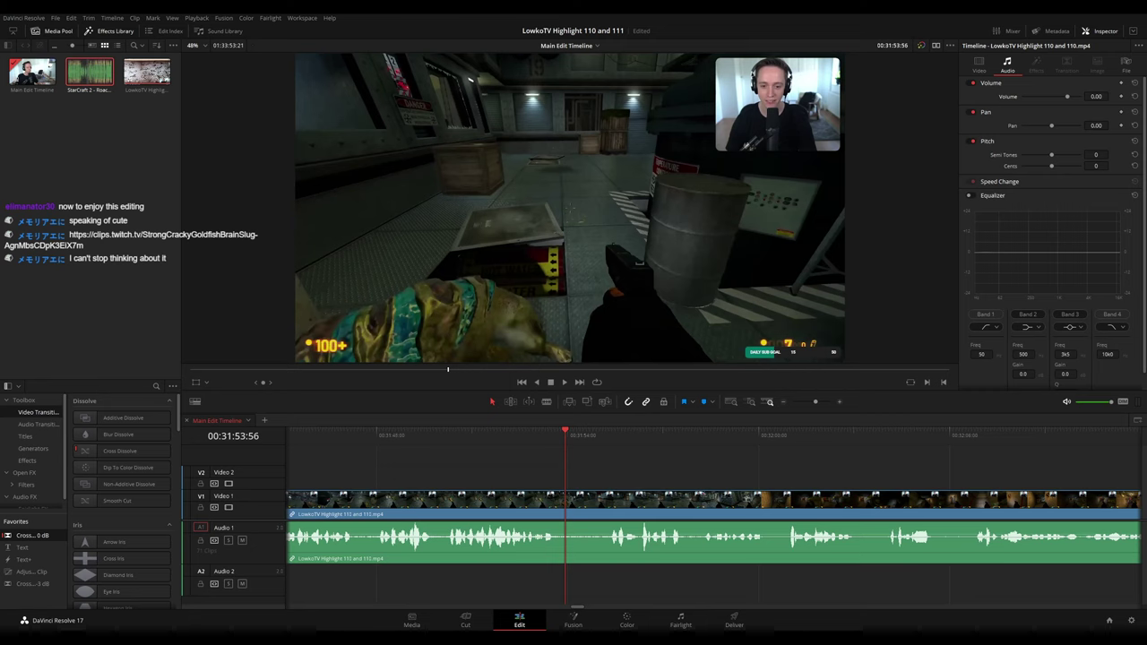
key(space)
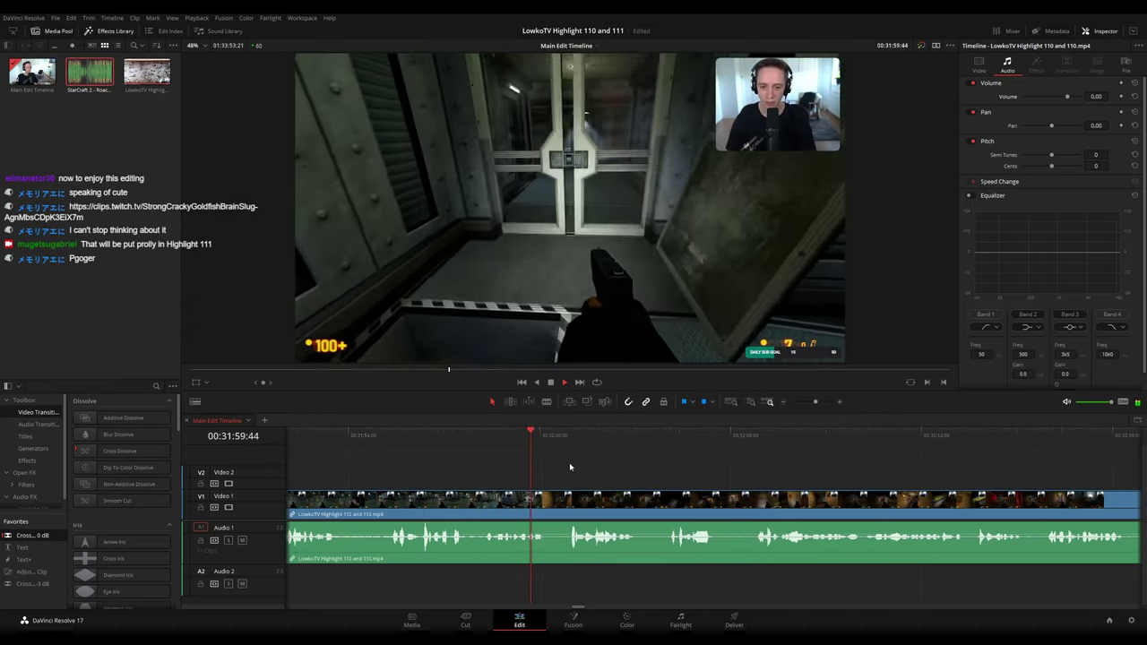
- Cut out about 0.4 seconds starting at 00:32:00:22, closing the gap, and color the clip before the cut orange
key(space)
key(b)
click(552, 499)
click(564, 500)
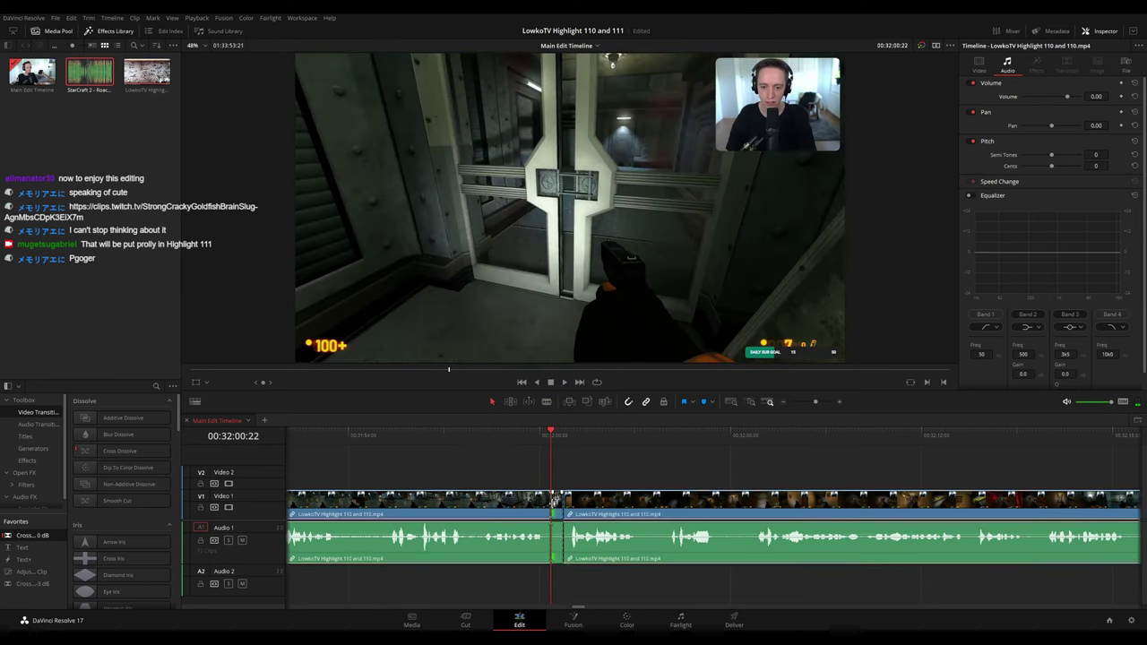
key(a)
click(560, 507)
click(557, 502)
key(Delete)
click(564, 382)
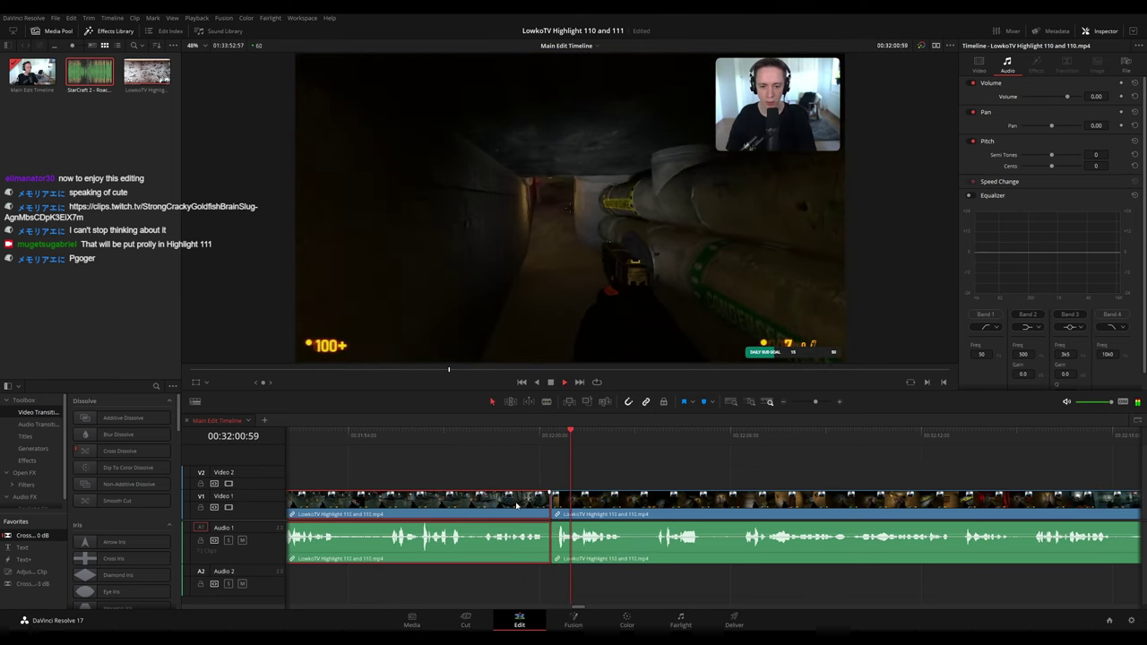
key(F1)
click(696, 468)
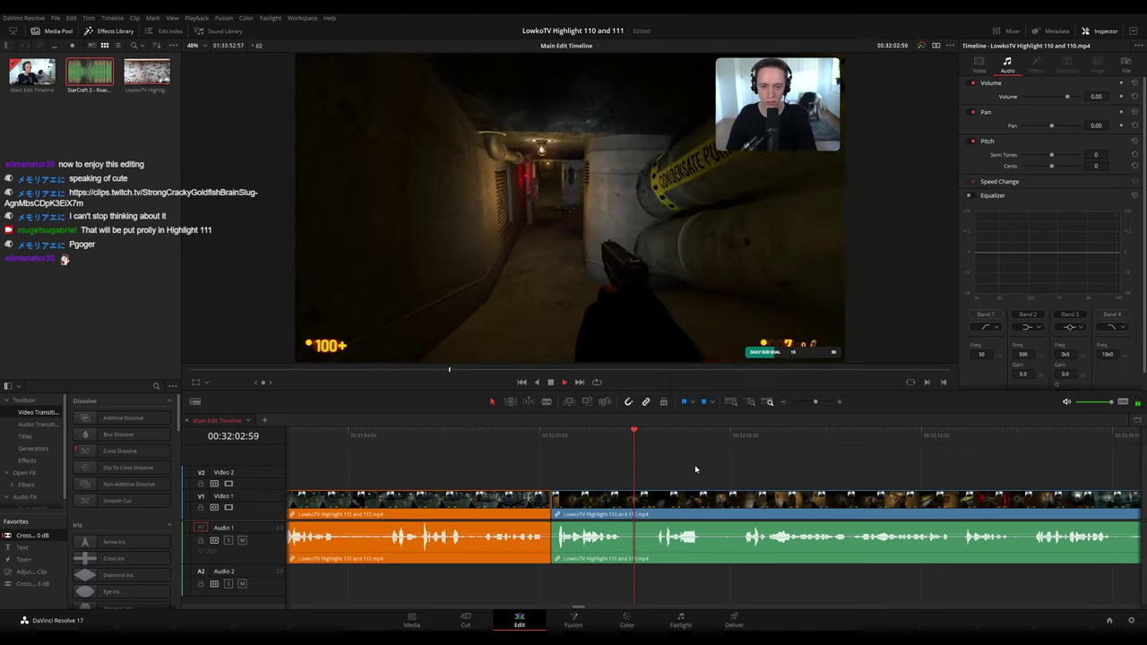
- Play through the uncut footage from about 00:32:03 up to about 00:32:38
drag(732, 472, 602, 454)
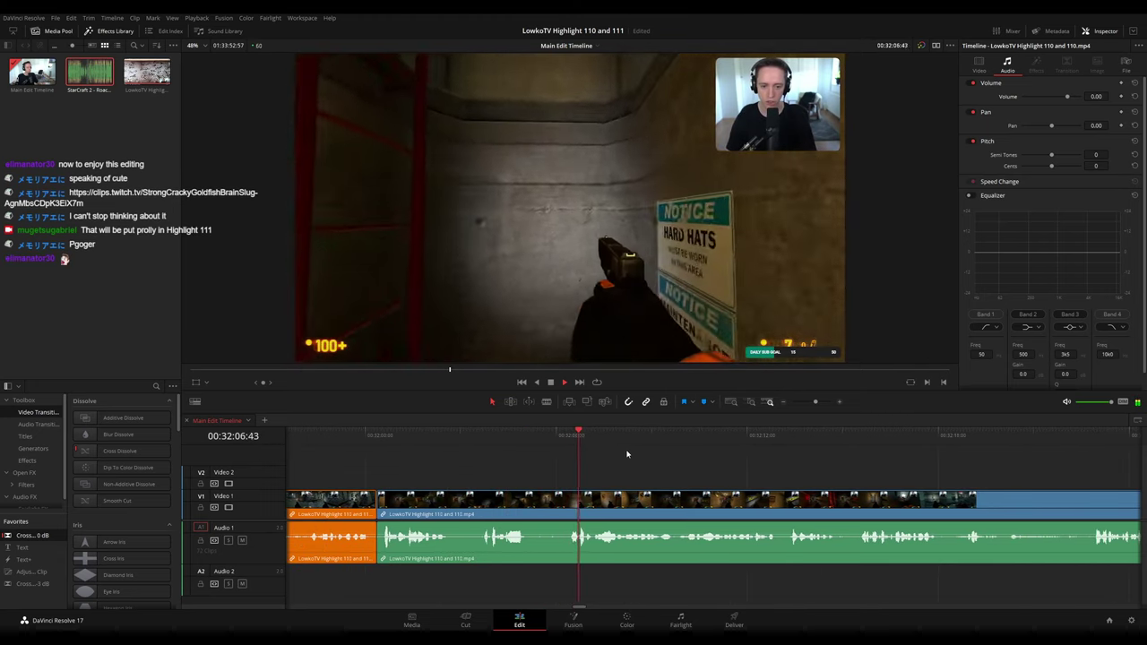
scroll(574, 448, right, 4)
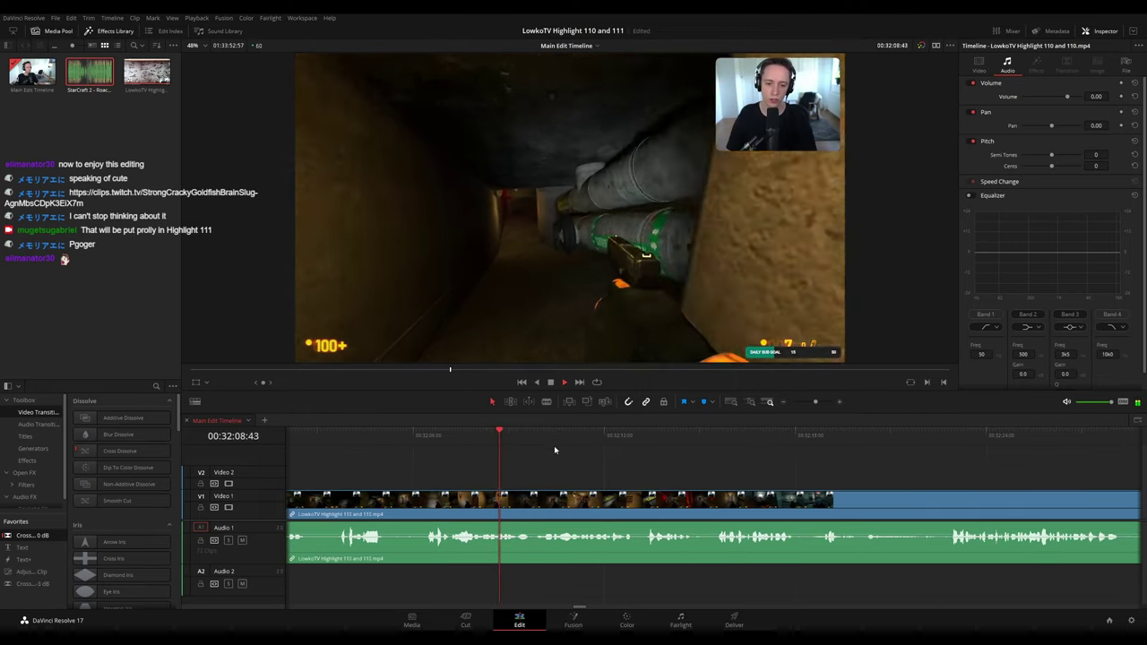
key(space)
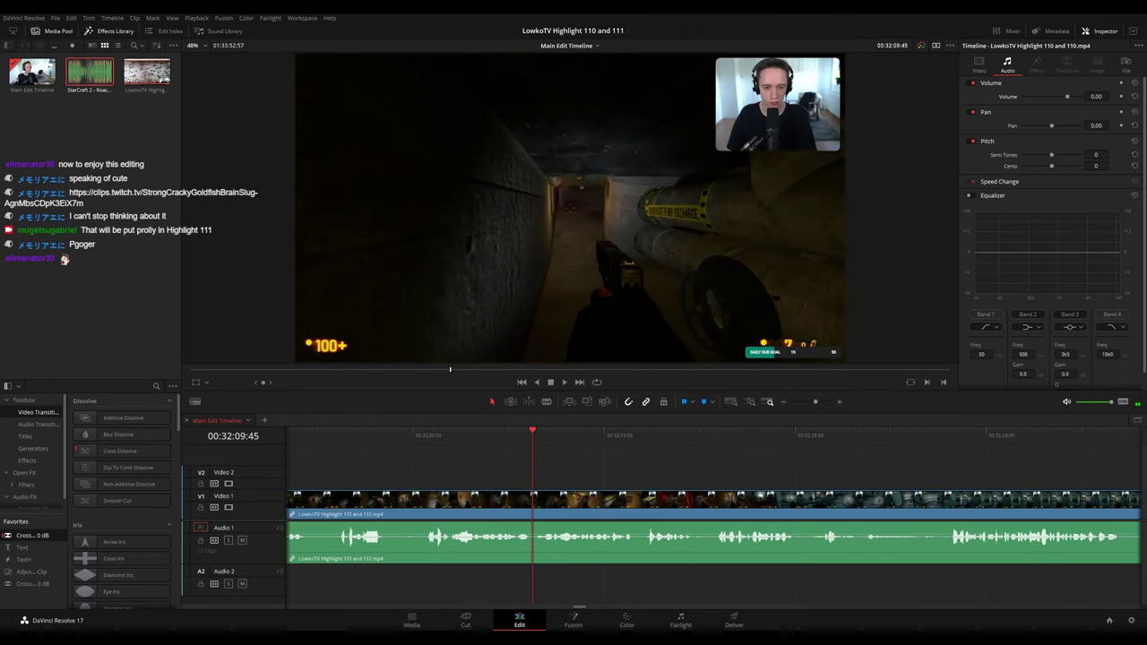
key(space)
scroll(597, 475, right, 3)
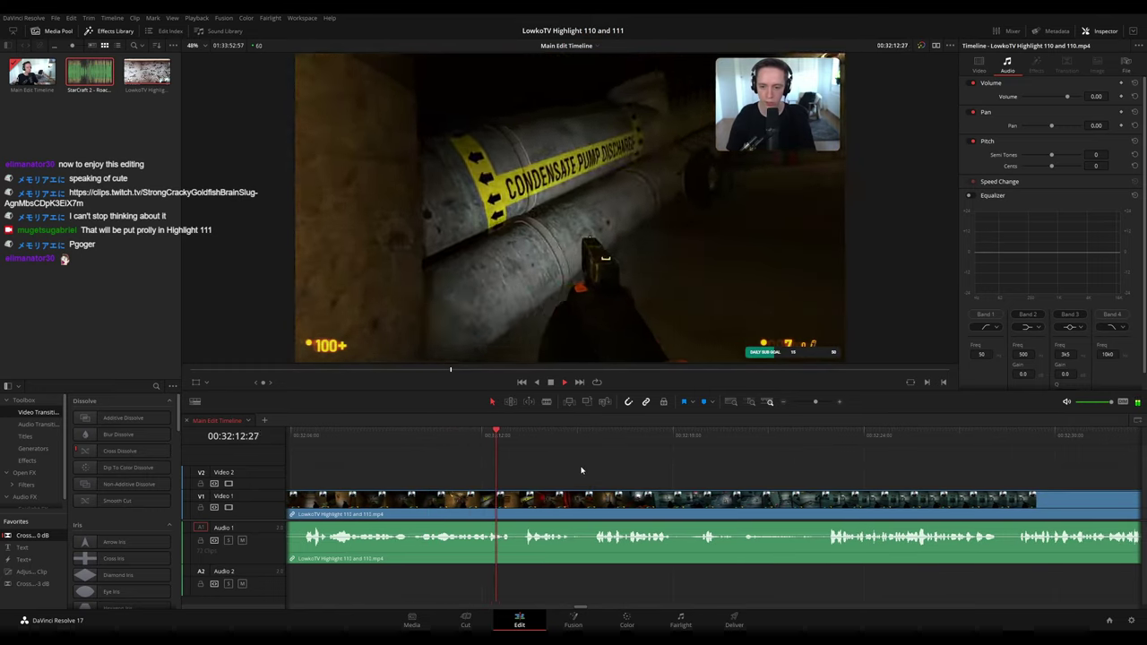
scroll(544, 464, right, 2)
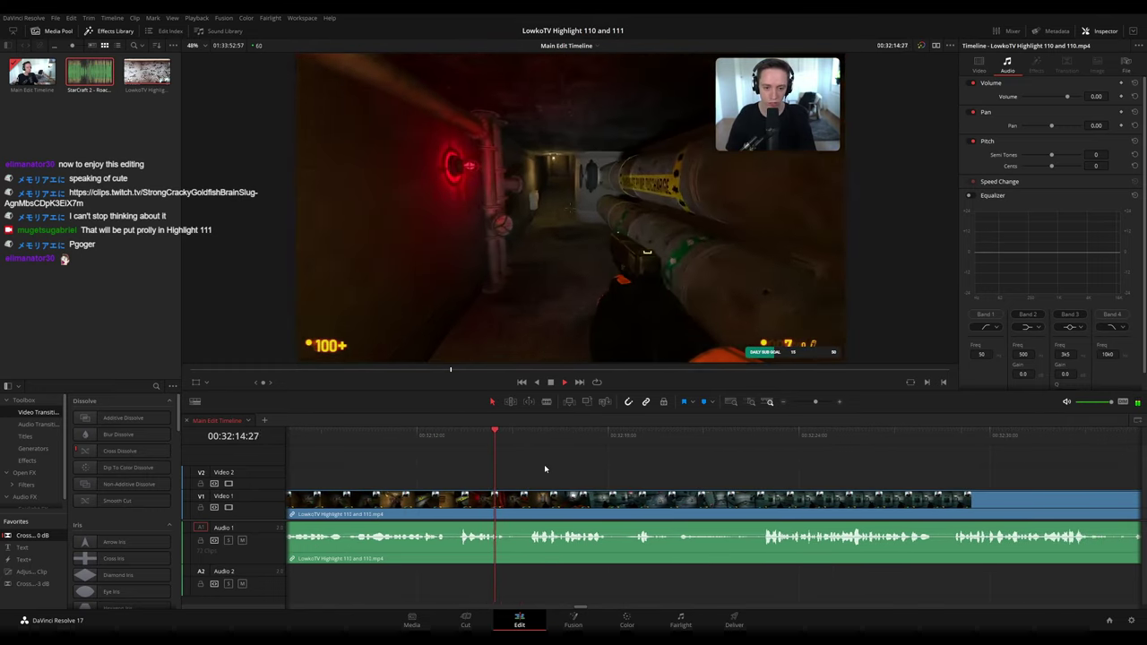
key(space)
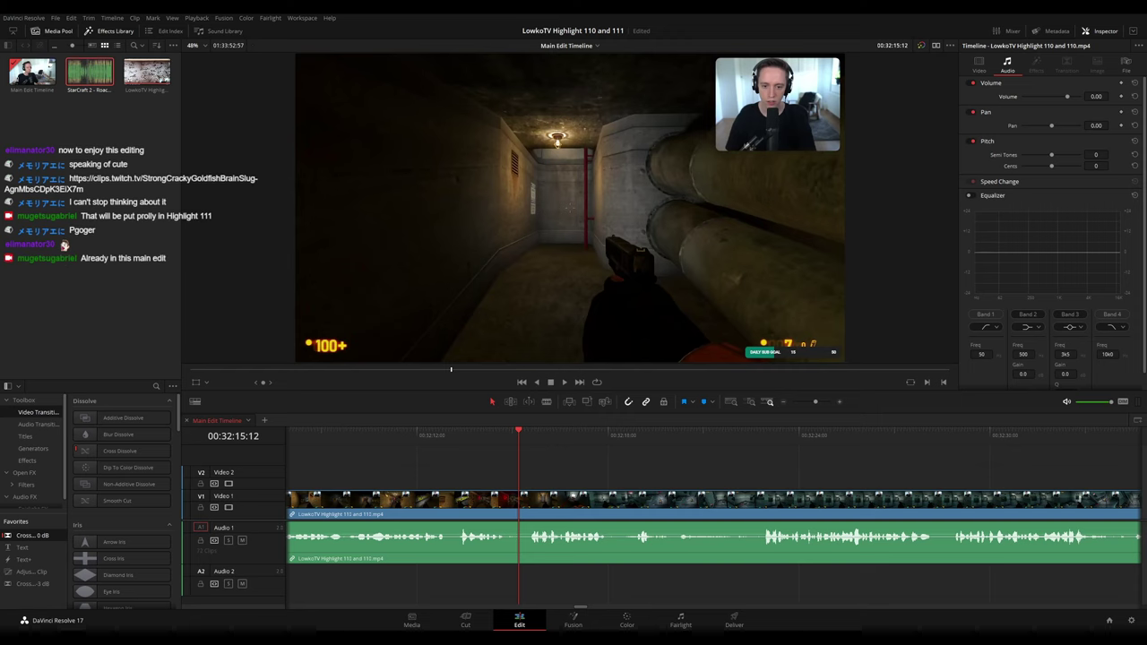
key(space)
scroll(570, 473, right, 2)
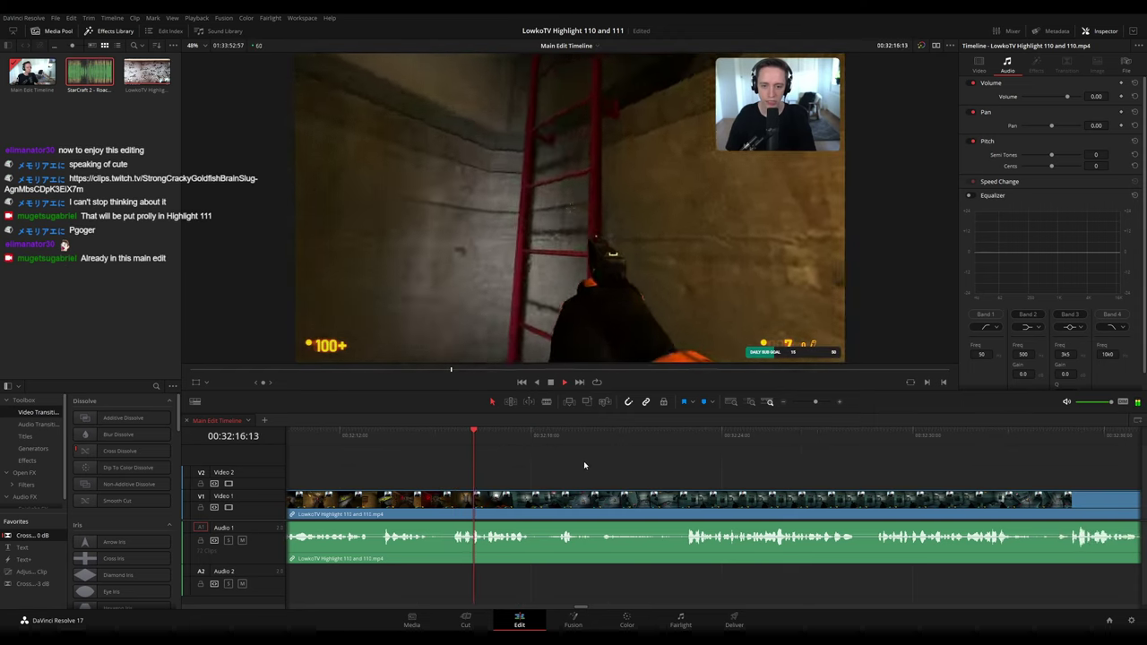
scroll(556, 460, right, 3)
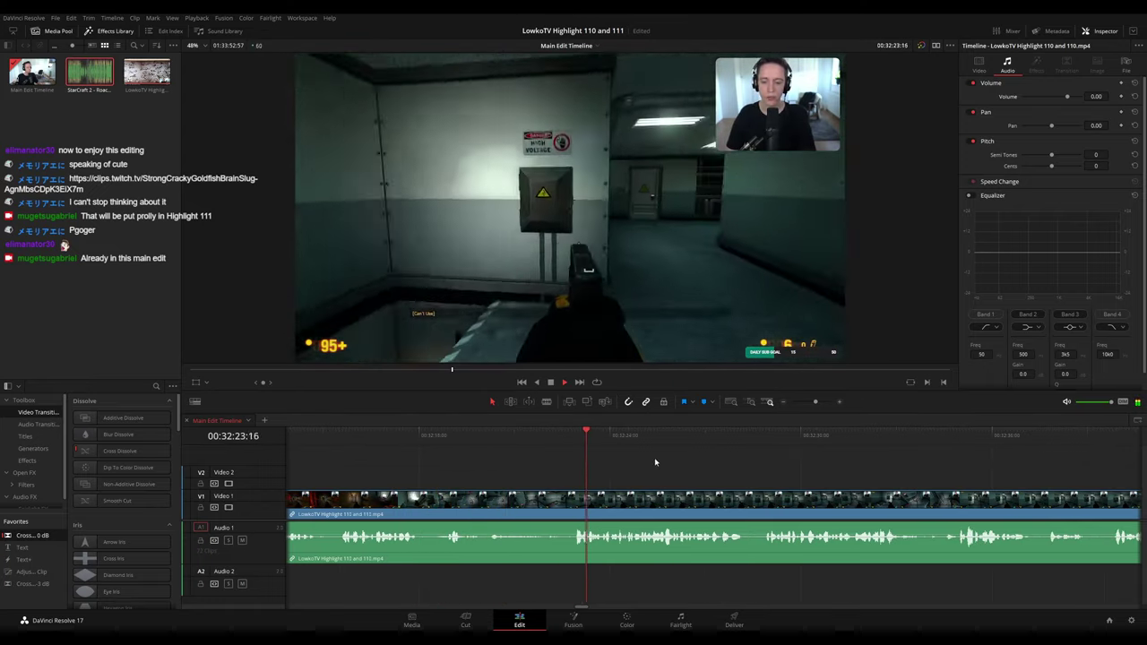
scroll(563, 454, right, 3)
scroll(550, 454, right, 2)
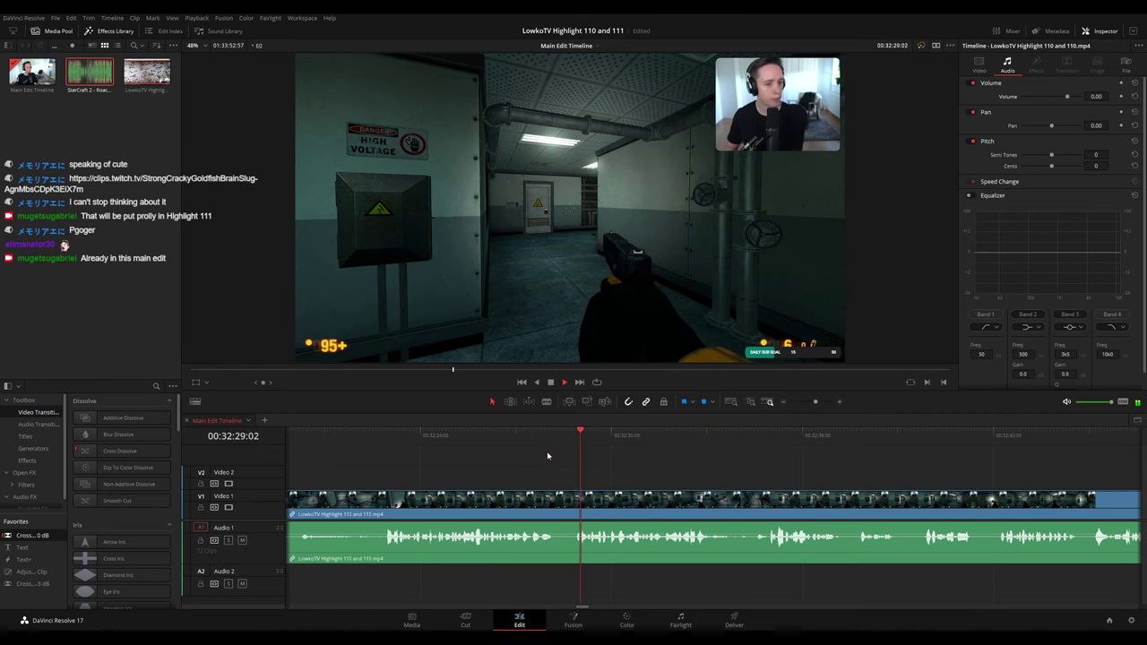
scroll(628, 455, right, 3)
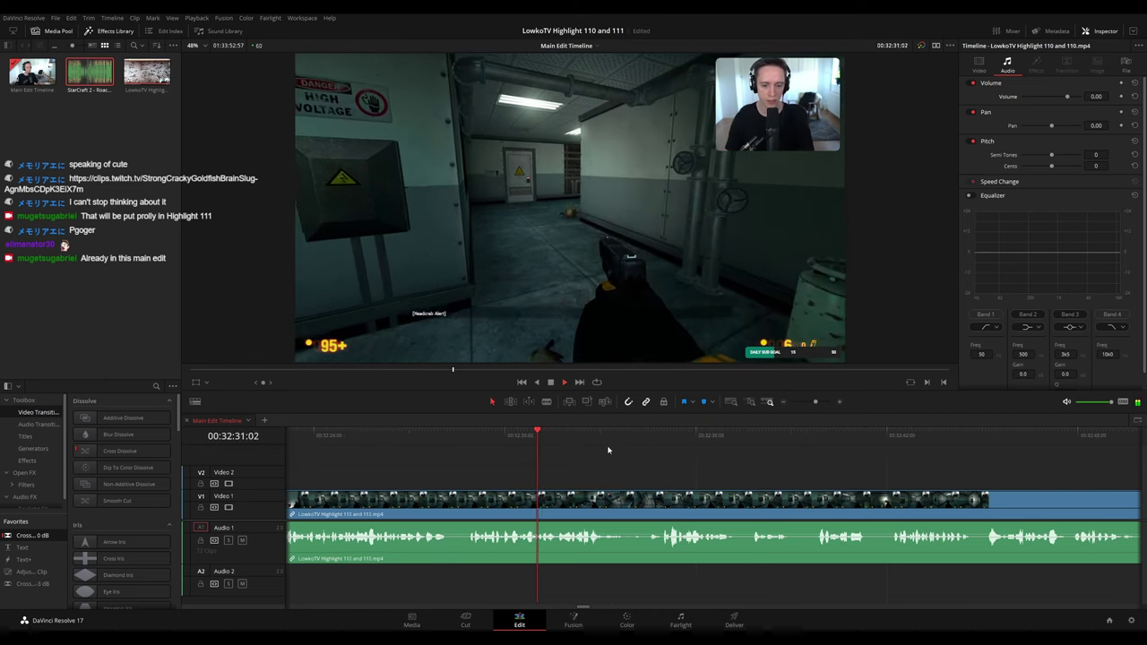
scroll(582, 455, right, 2)
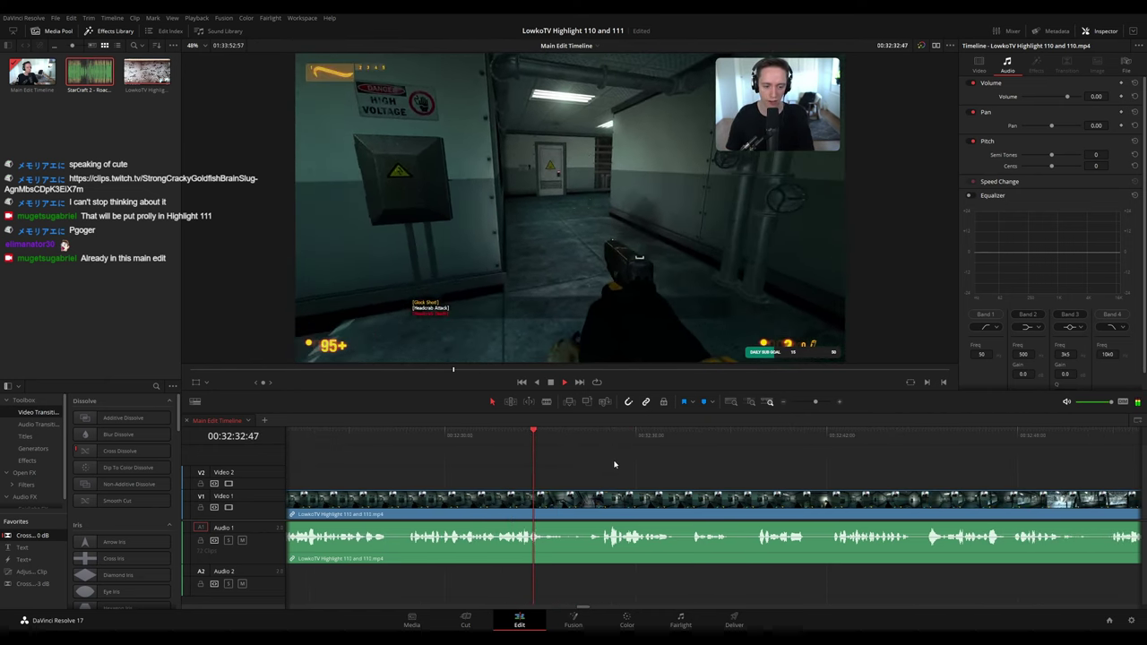
scroll(632, 461, right, 1)
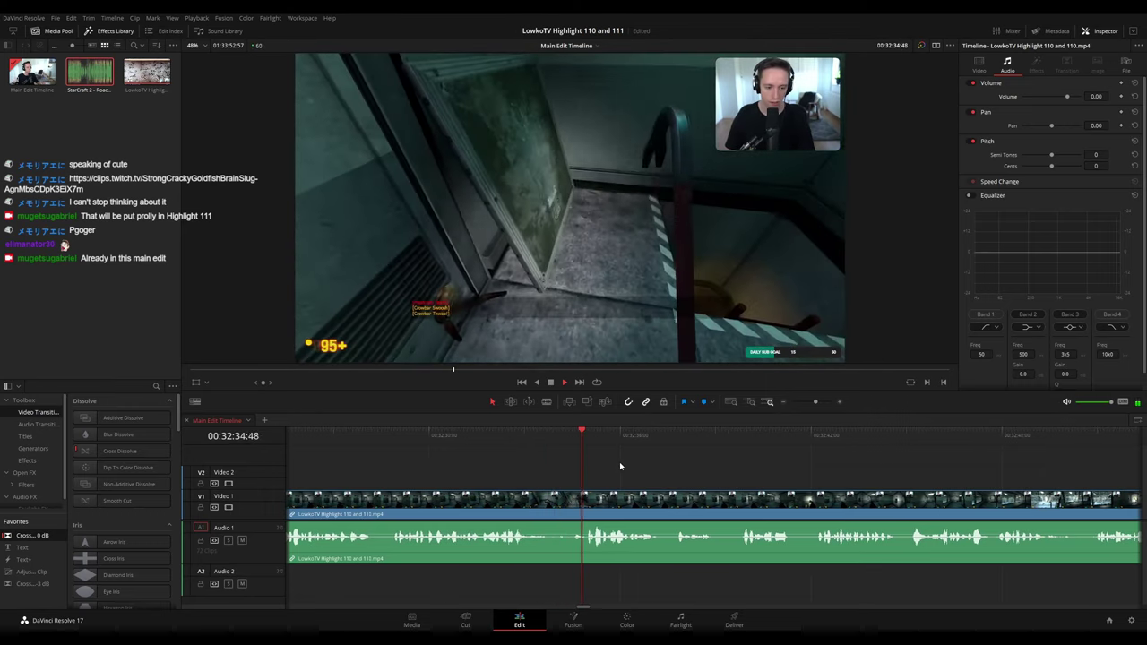
scroll(615, 459, right, 3)
scroll(574, 452, right, 3)
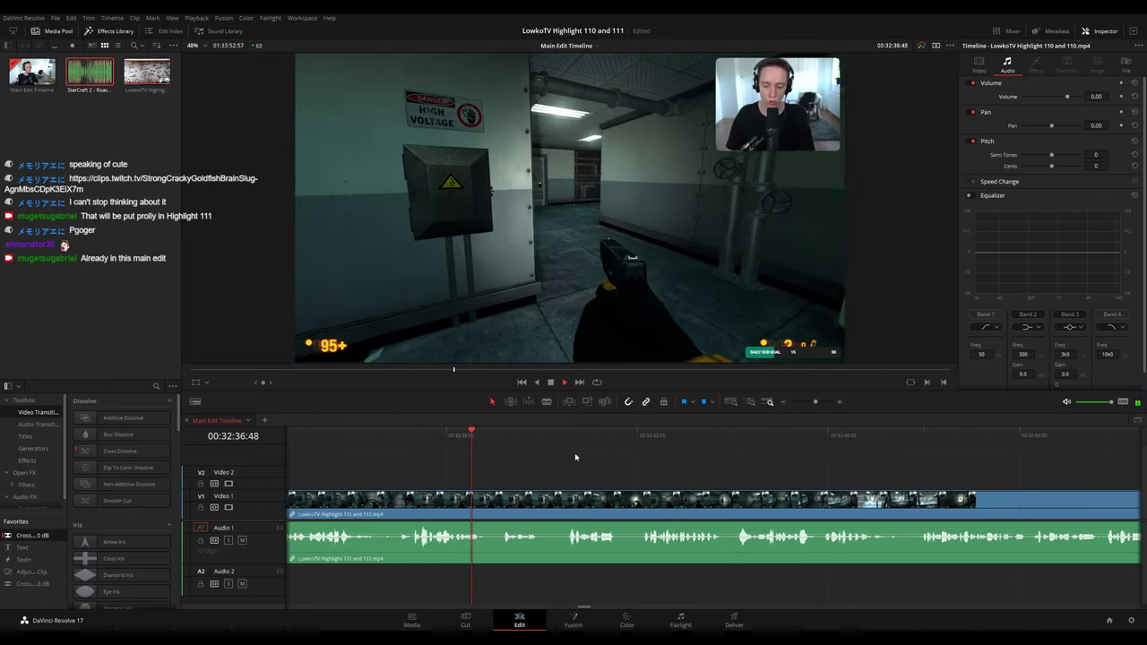
scroll(540, 461, right, 3)
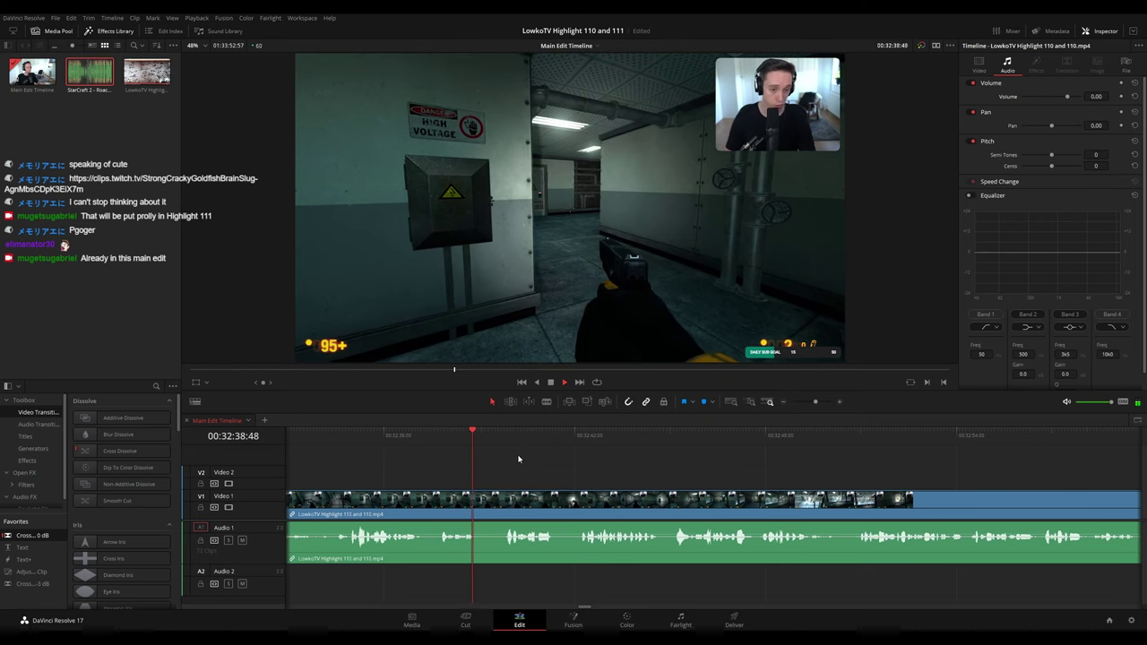
- Cut out about 0.7 seconds of footage starting near 00:32:39, closing the gap
key(b)
click(479, 504)
click(503, 499)
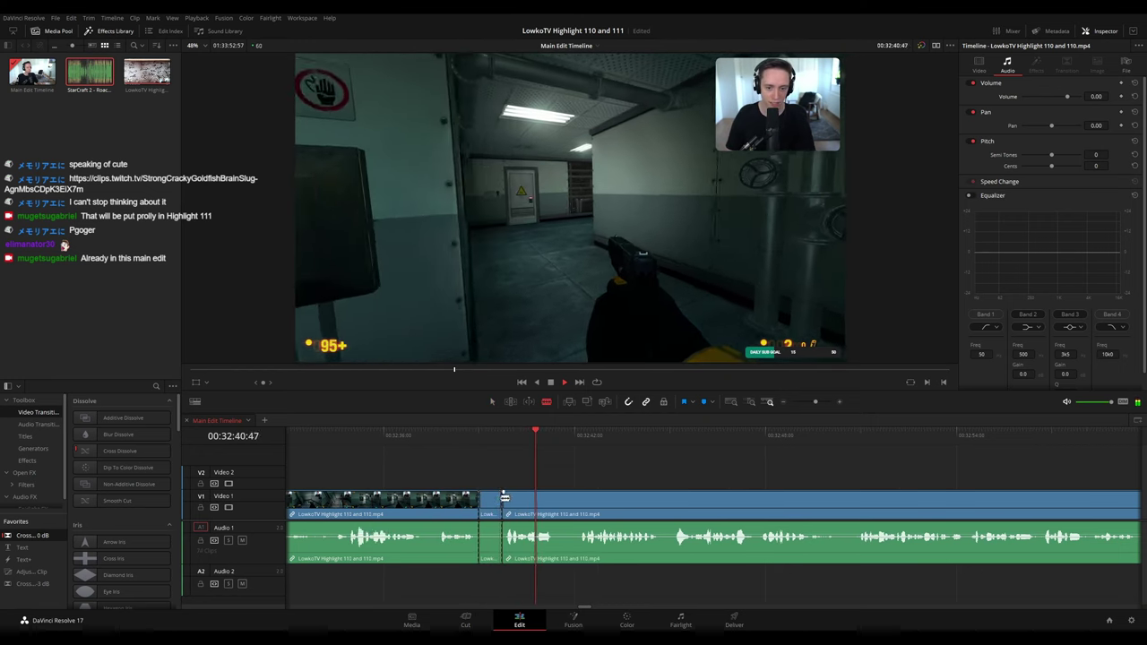
key(a)
click(492, 504)
key(Delete)
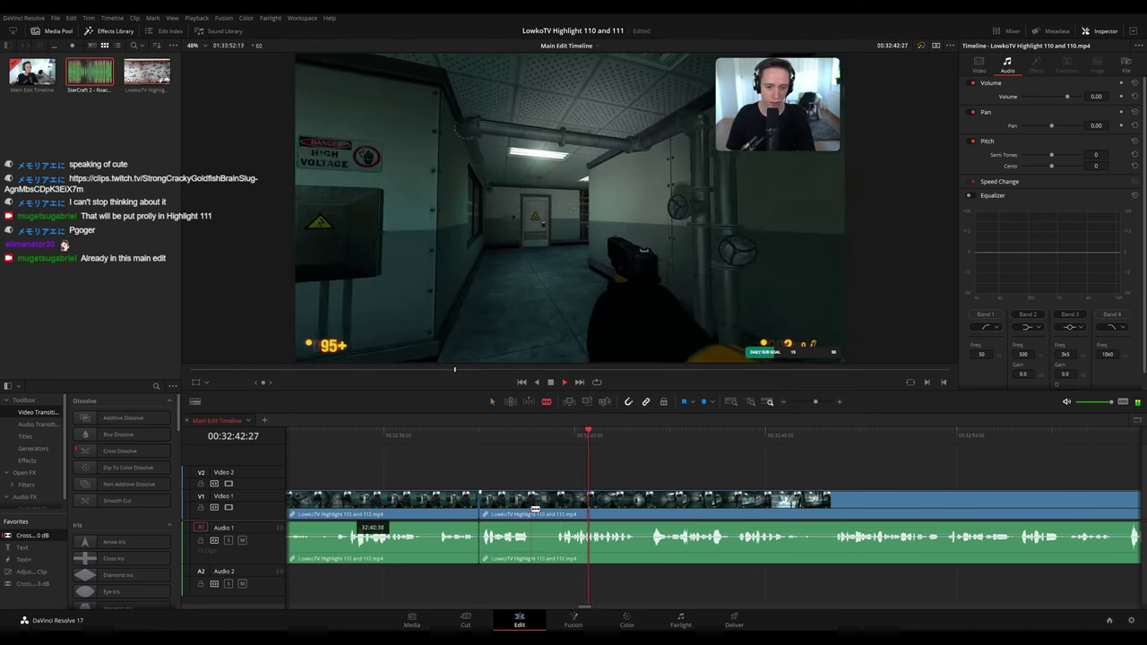
- Cut out about 0.7 seconds starting near 00:32:40:38, closing the gap, and color the two clips before the cut orange
click(553, 508)
key(a)
click(544, 510)
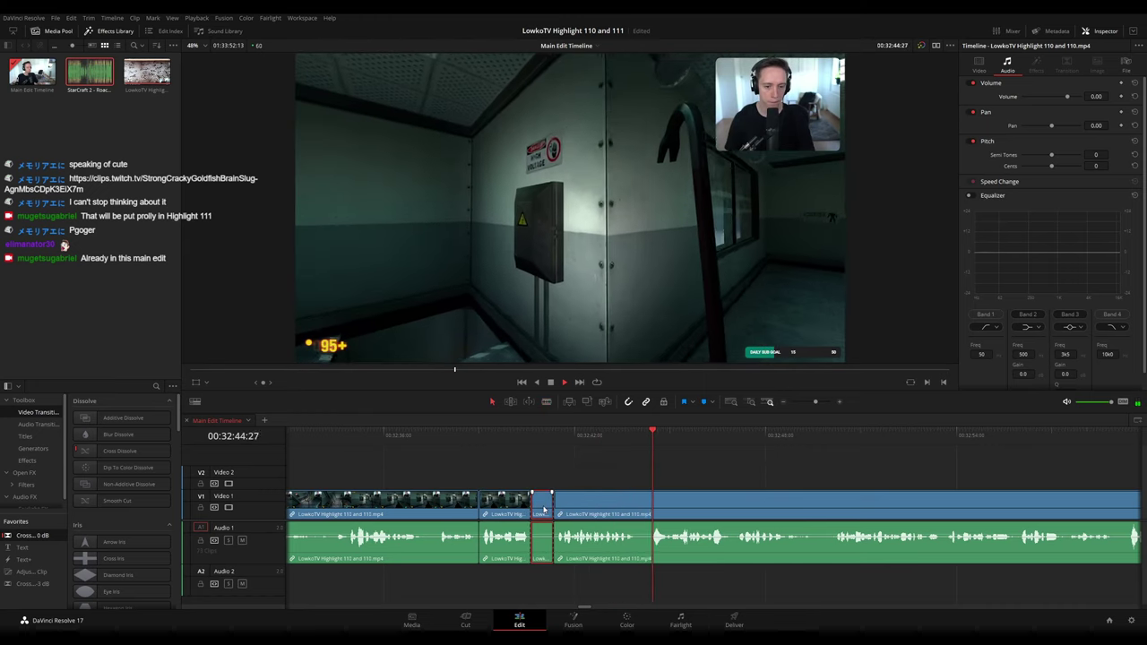
key(Delete)
drag(440, 502, 527, 473)
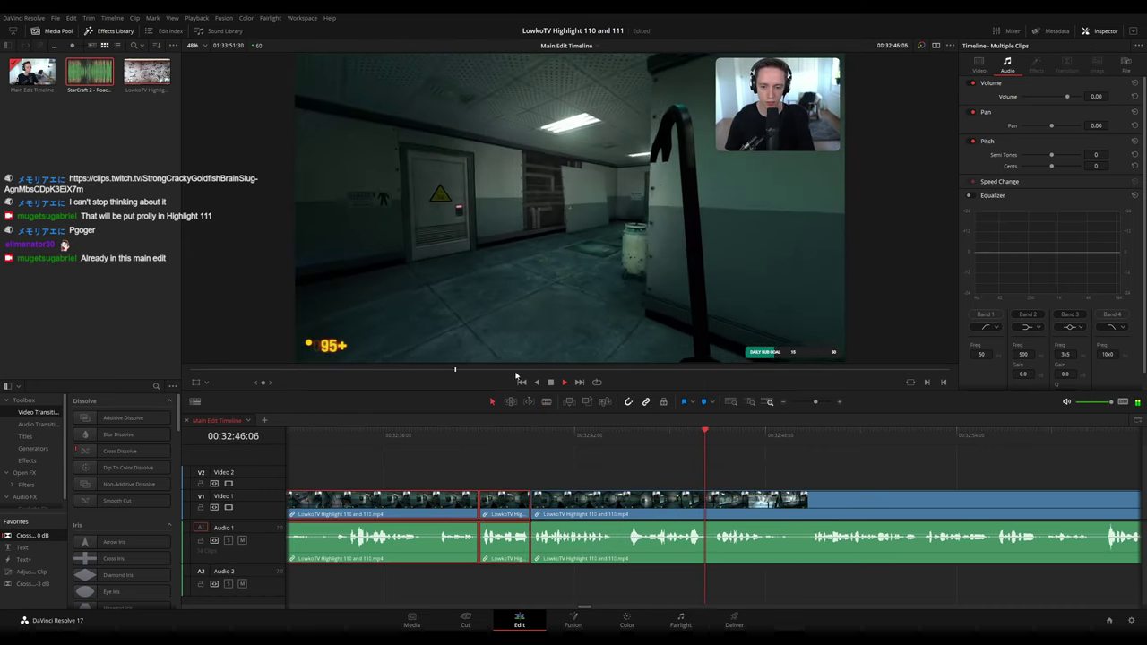
key(Delete)
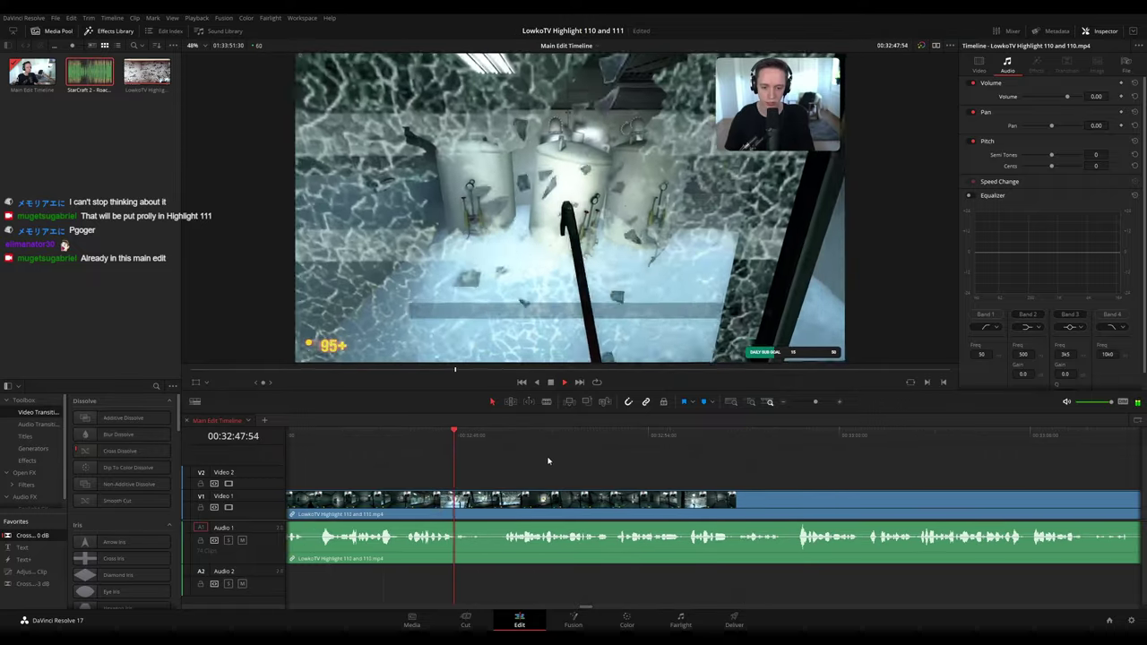
- Play through the uncut footage from about 00:32:48 to 00:33:06, replaying the part just after 00:33:01
drag(646, 473, 577, 462)
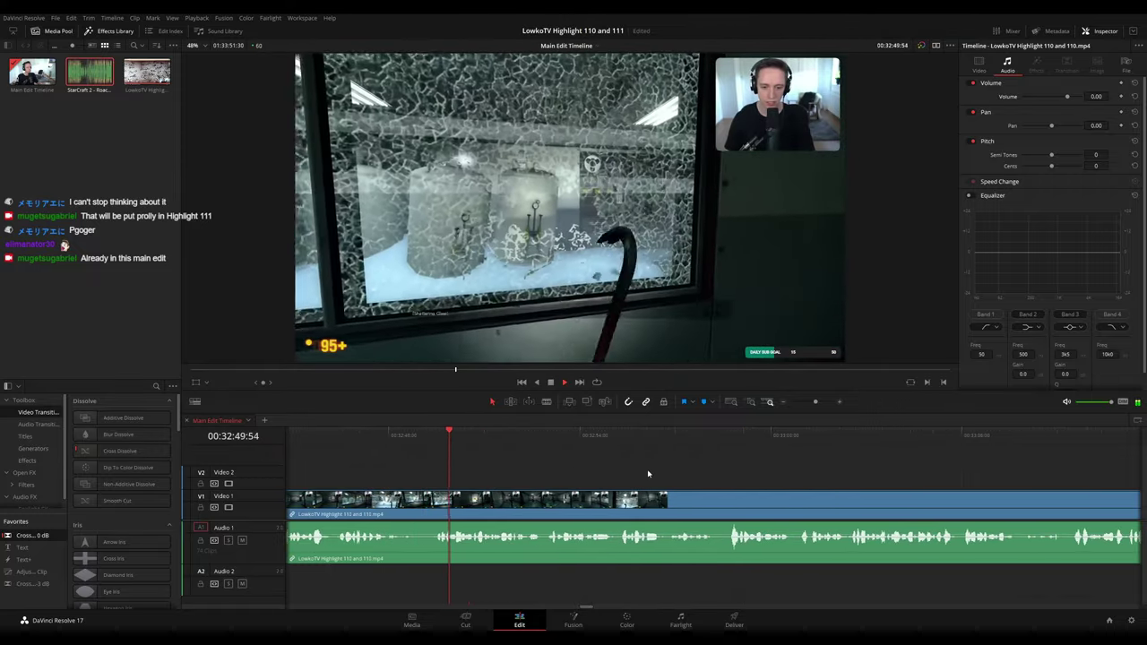
scroll(616, 463, right, 1)
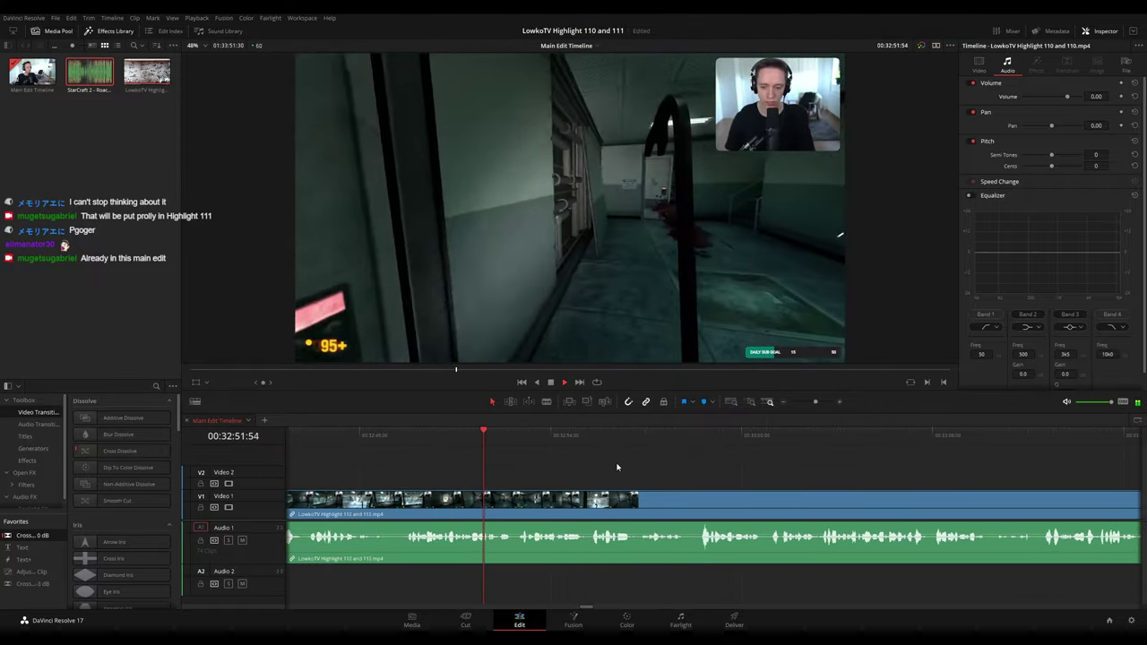
scroll(622, 467, right, 2)
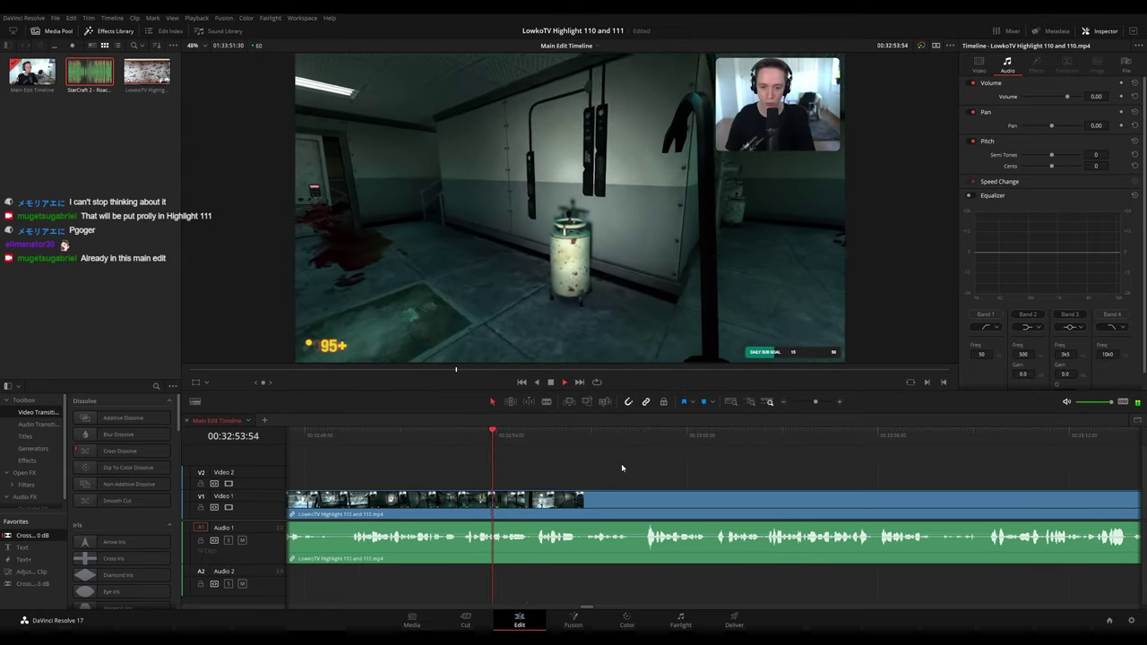
scroll(645, 466, right, 3)
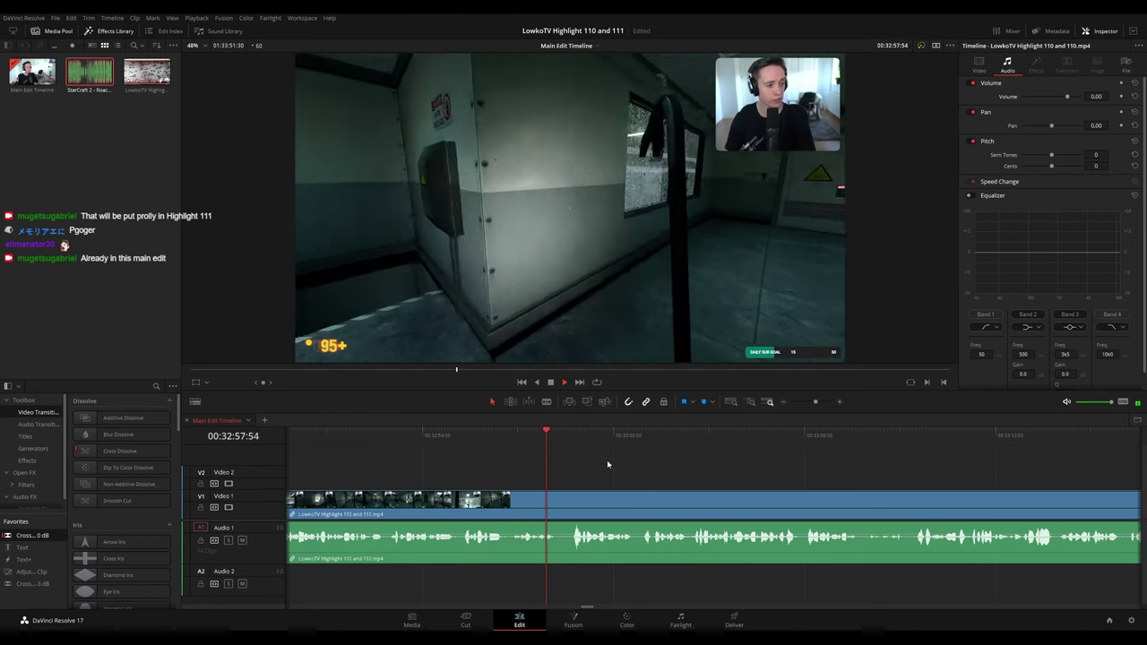
scroll(623, 468, right, 4)
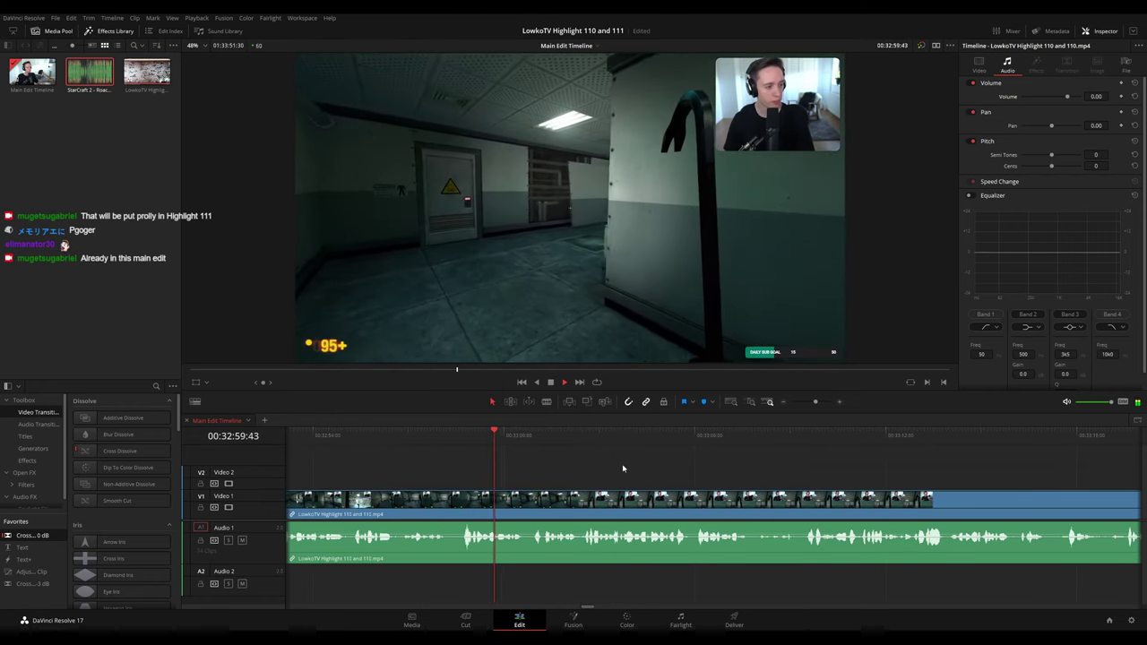
scroll(601, 468, right, 4)
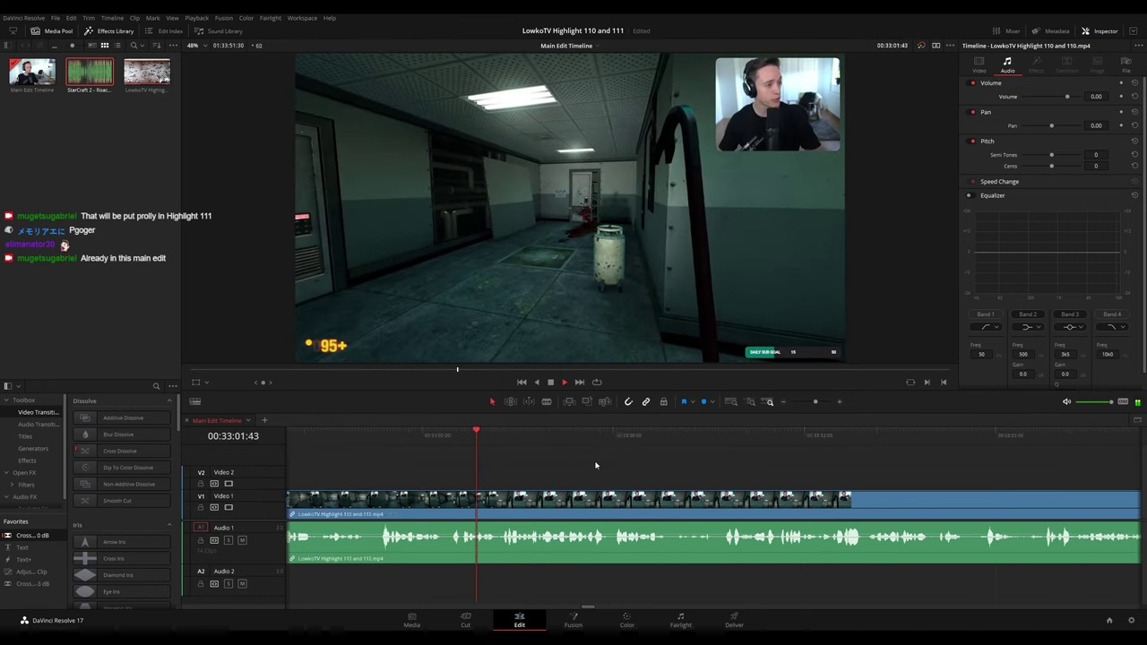
scroll(609, 458, right, 2)
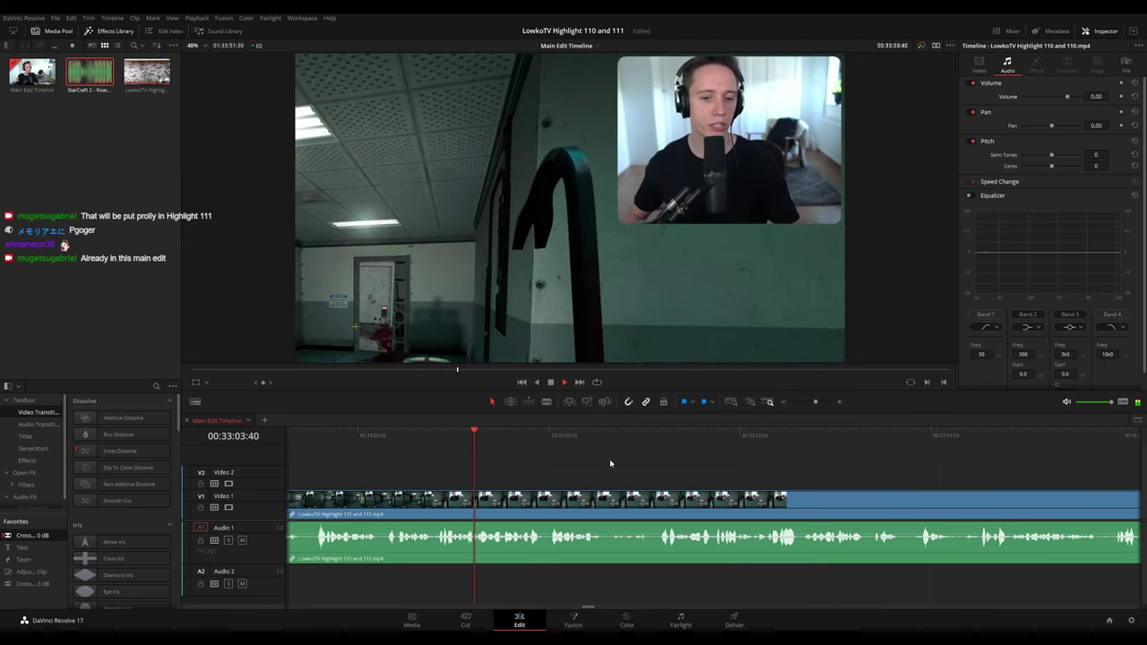
click(408, 436)
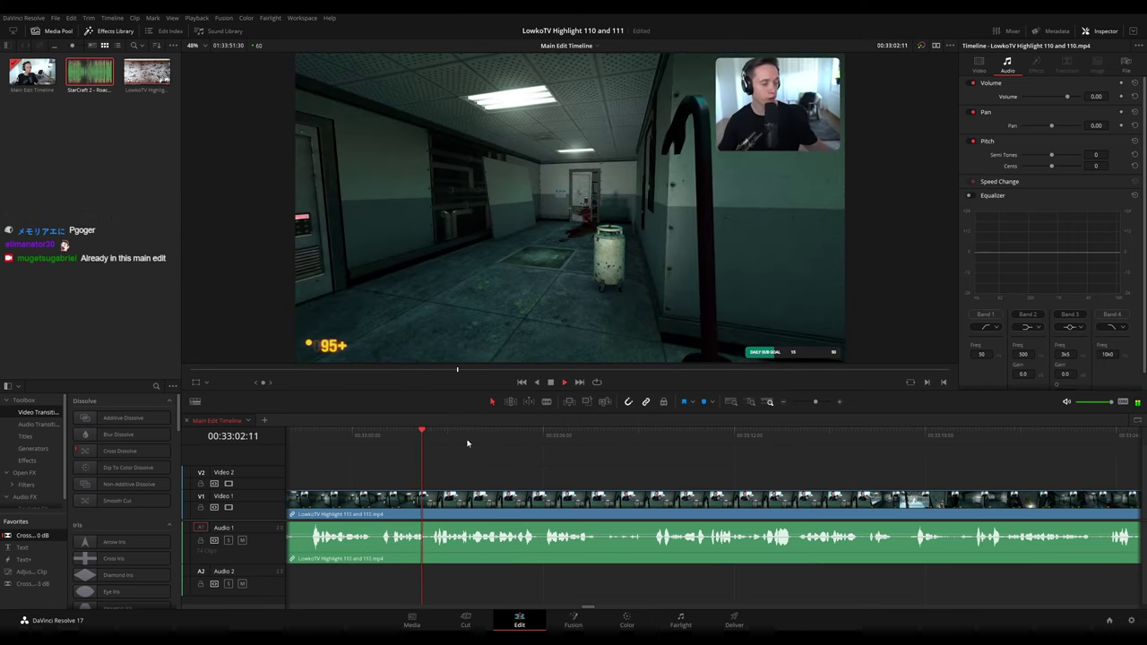
scroll(668, 473, right, 1)
scroll(645, 470, right, 2)
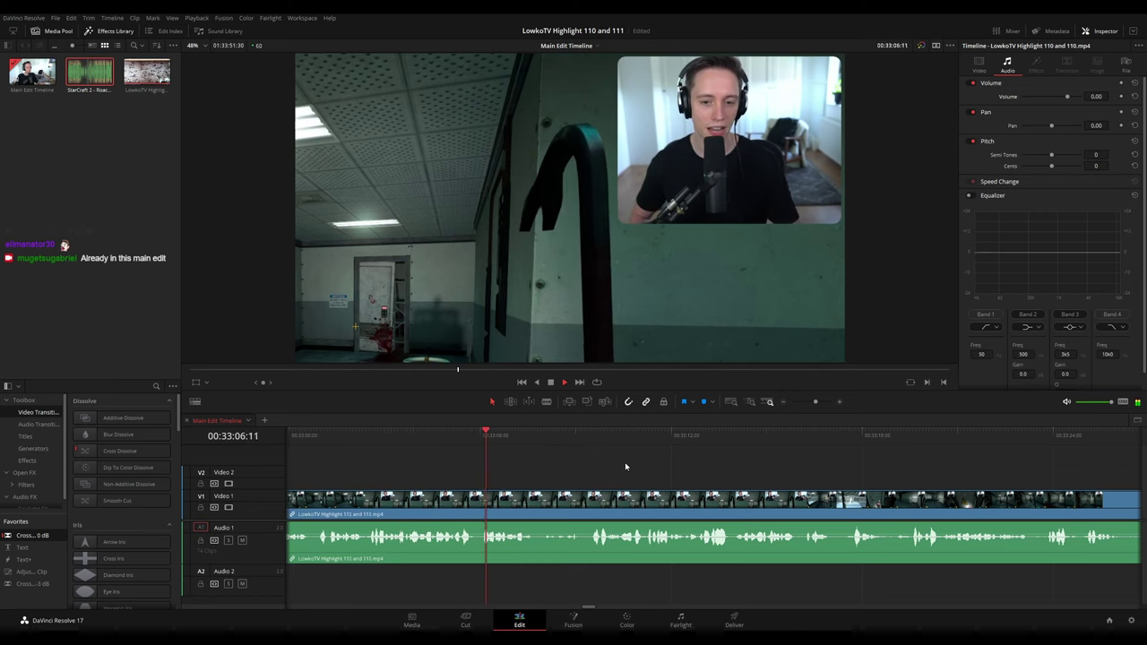
- Show the current clip's video properties and review the footage from about 00:33:06 to 00:33:19
click(979, 63)
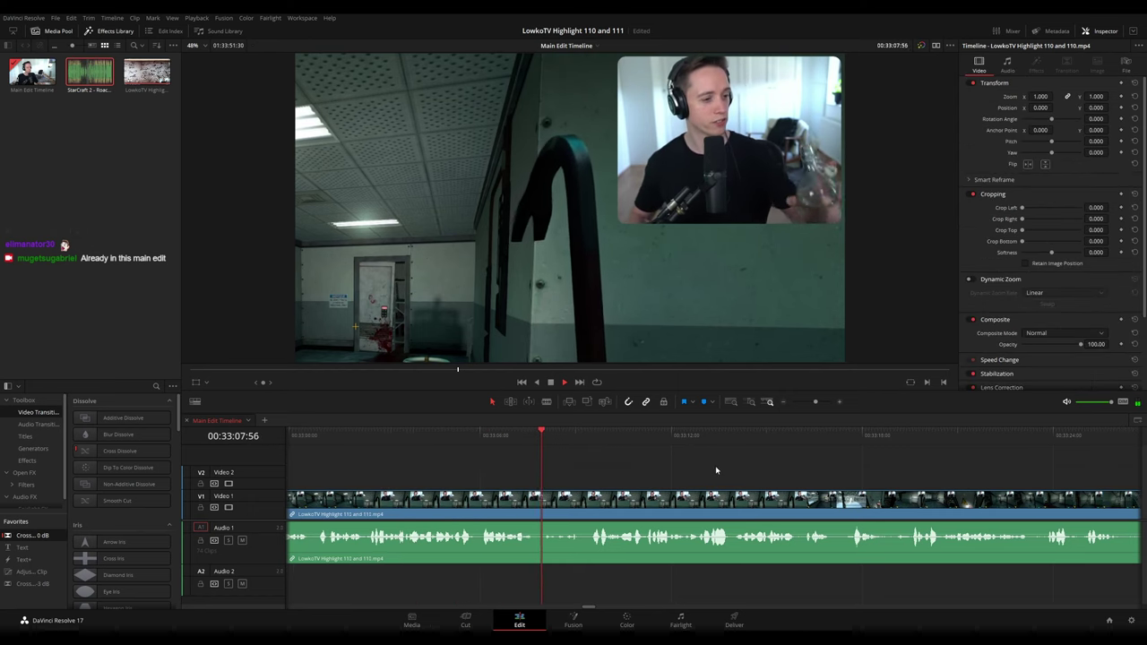
scroll(663, 464, right, 2)
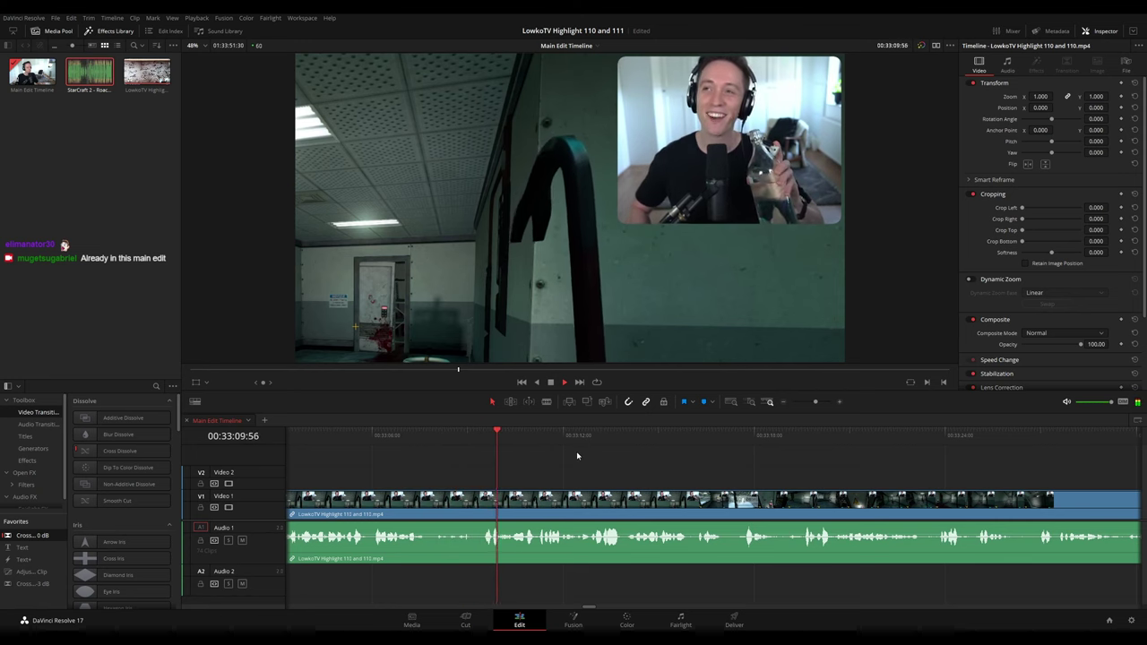
scroll(663, 472, right, 2)
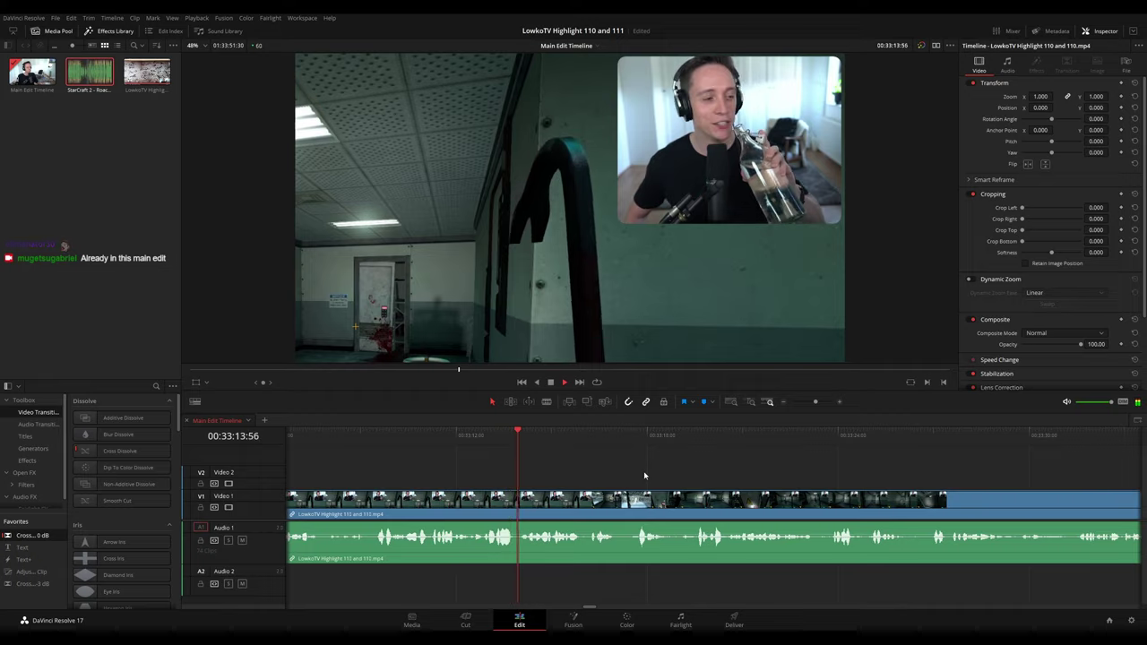
scroll(624, 469, right, 1)
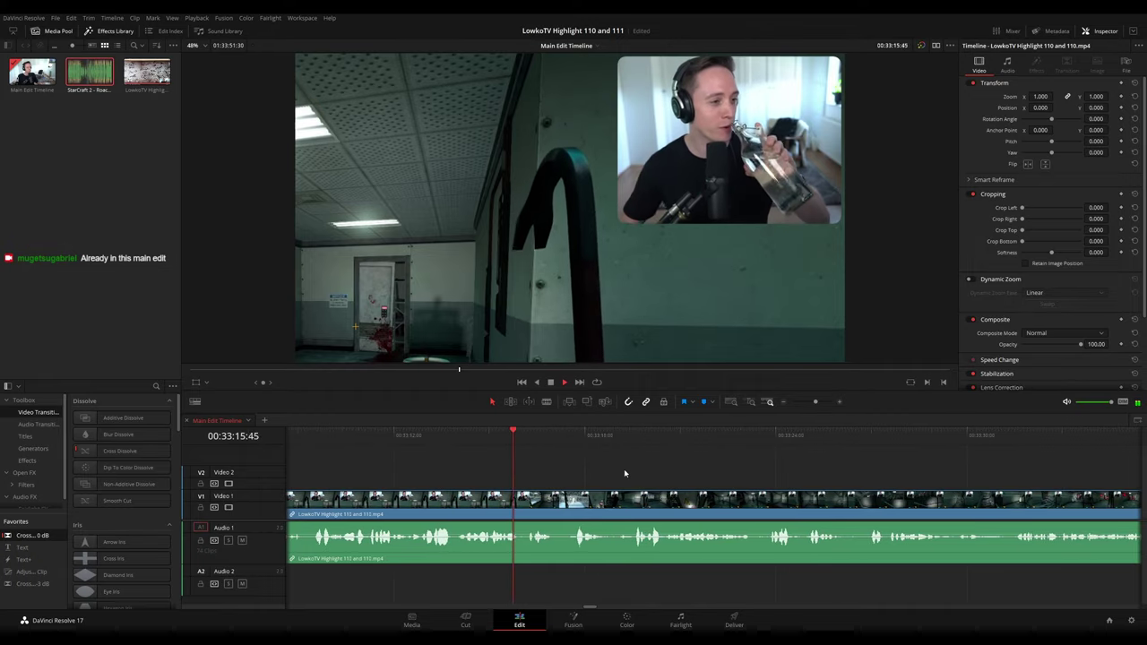
drag(685, 479, 605, 471)
key(space)
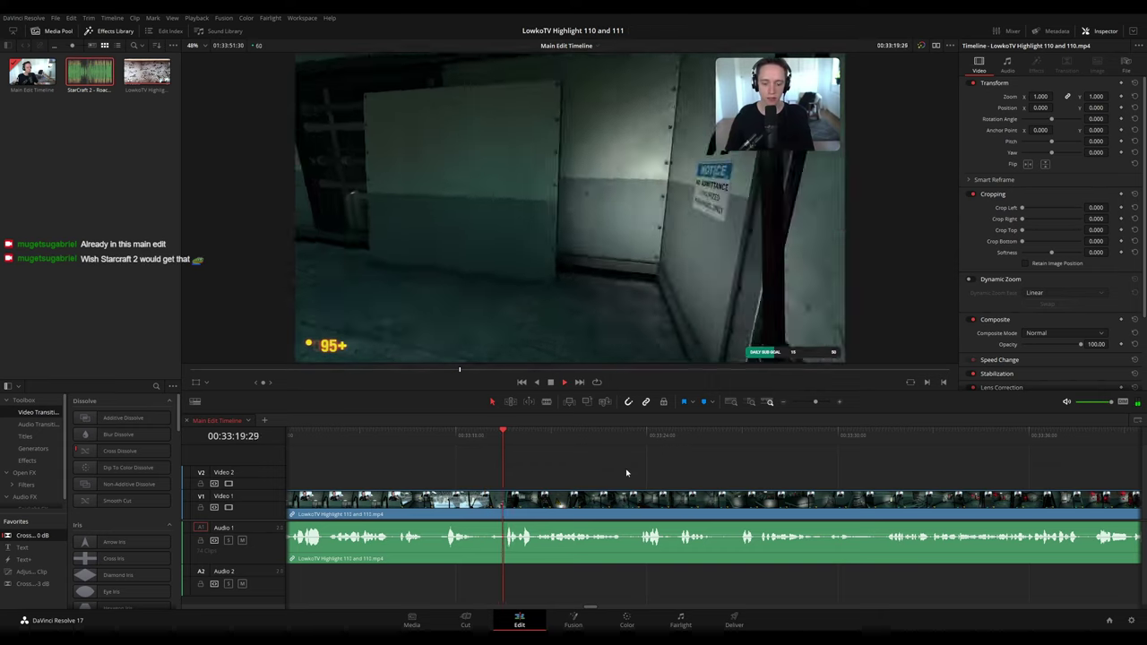
- Play through the uncut footage from about 00:33:19 up to the valve turning near 00:33:46
drag(628, 471, 574, 469)
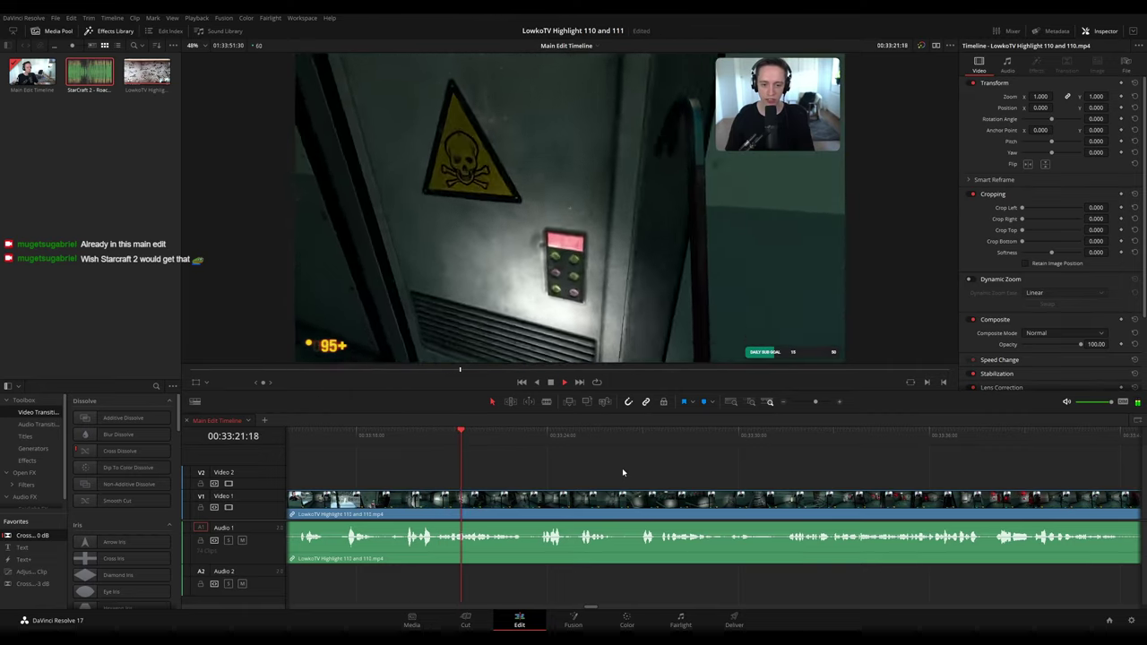
scroll(579, 467, right, 2)
scroll(595, 474, right, 1)
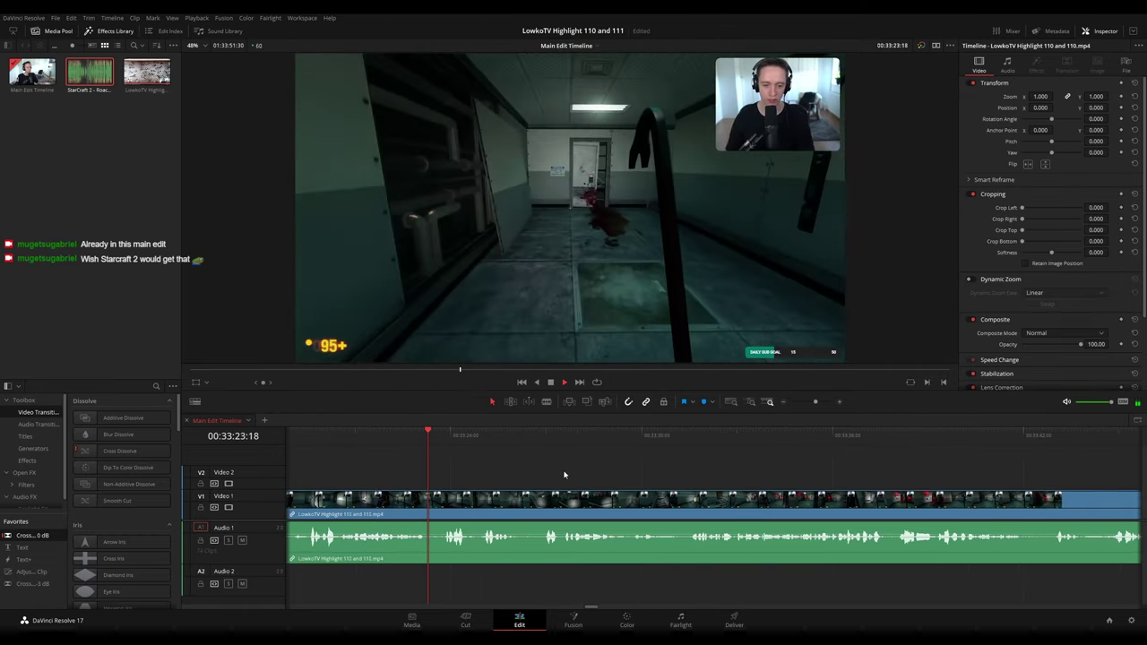
scroll(574, 468, right, 2)
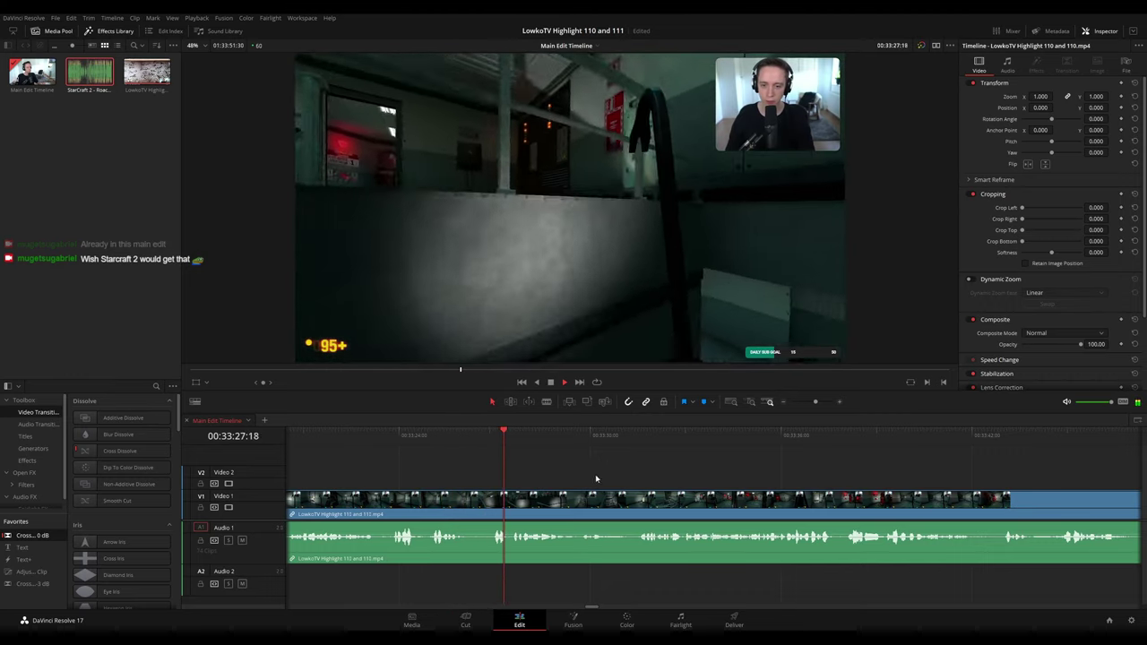
scroll(609, 480, right, 2)
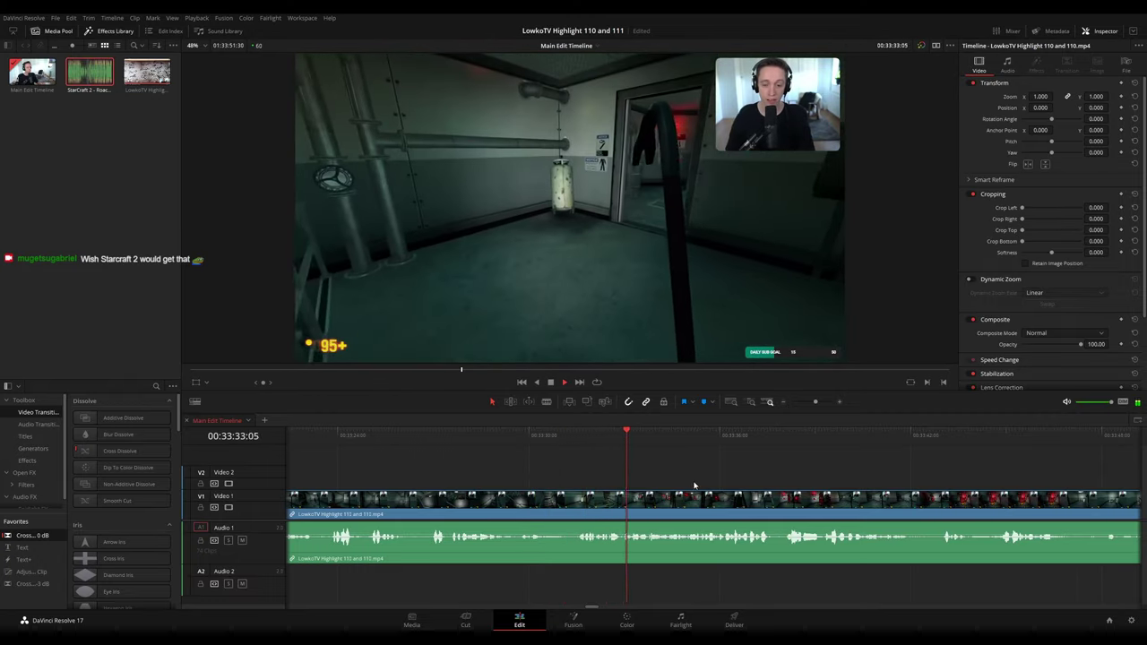
scroll(695, 485, right, 2)
scroll(708, 477, right, 5)
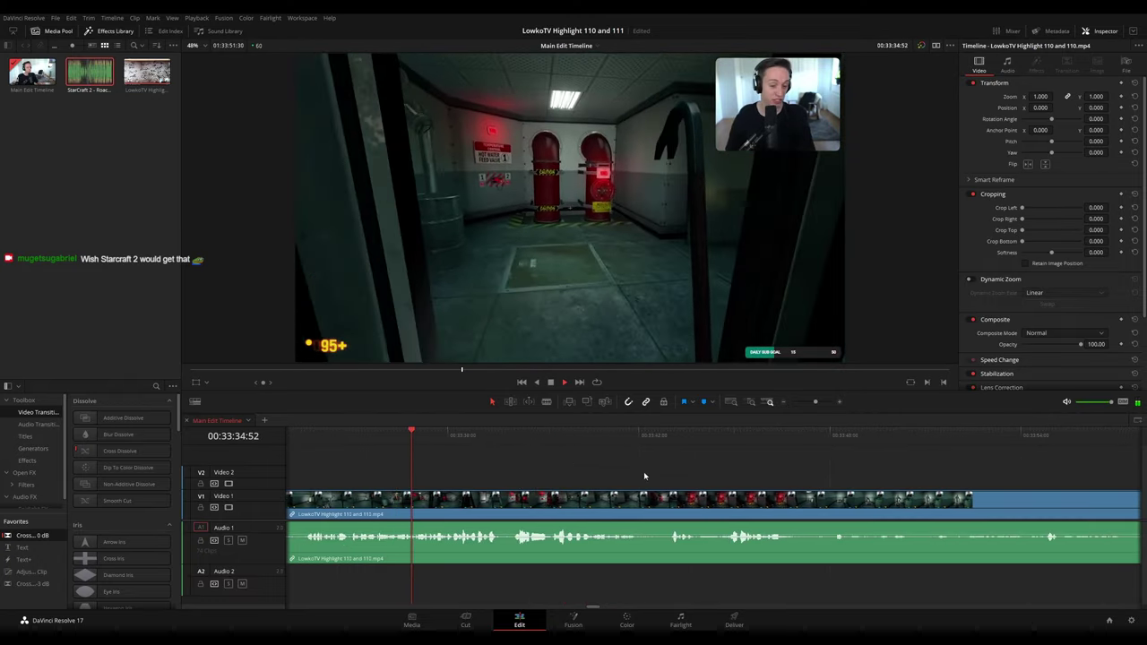
scroll(609, 470, right, 2)
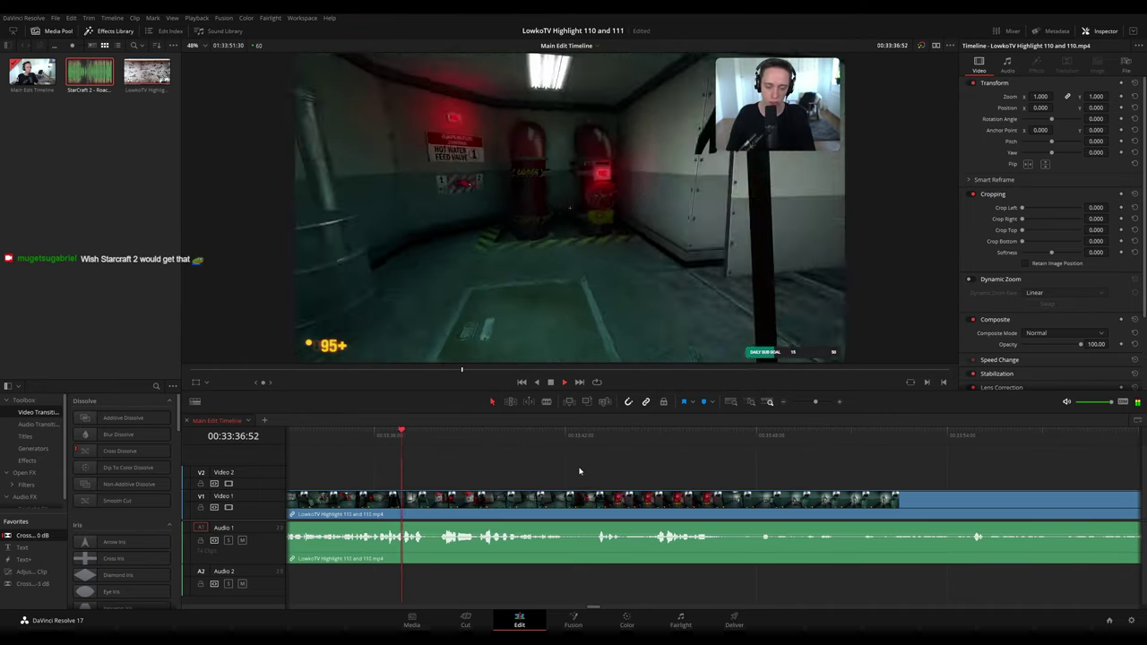
scroll(573, 470, right, 2)
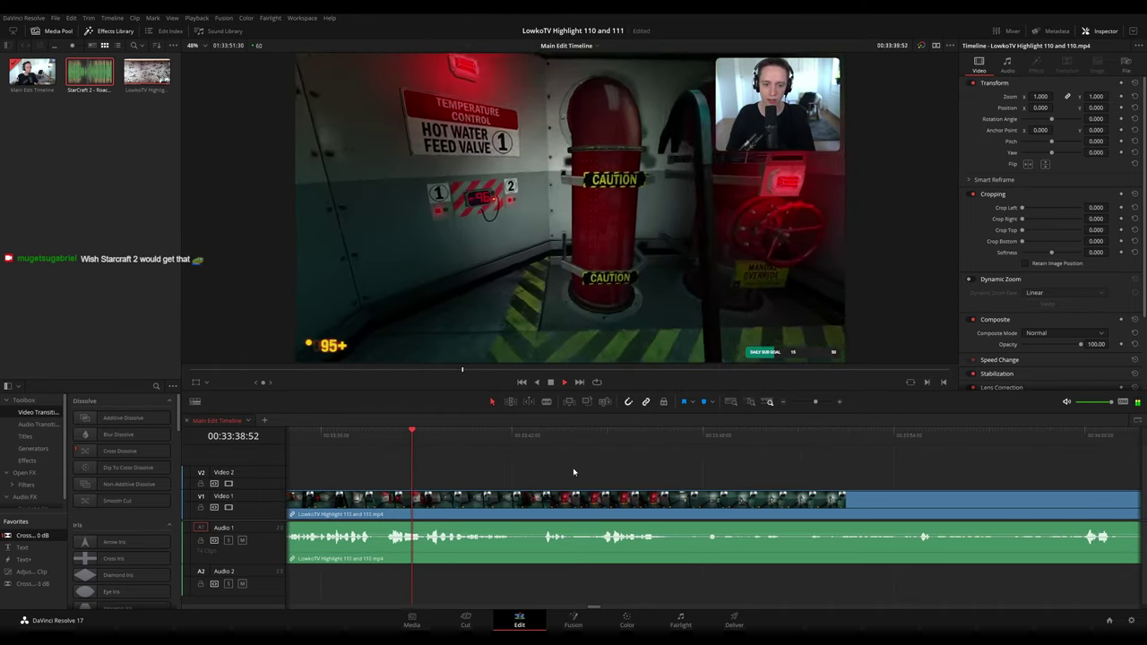
scroll(574, 472, right, 2)
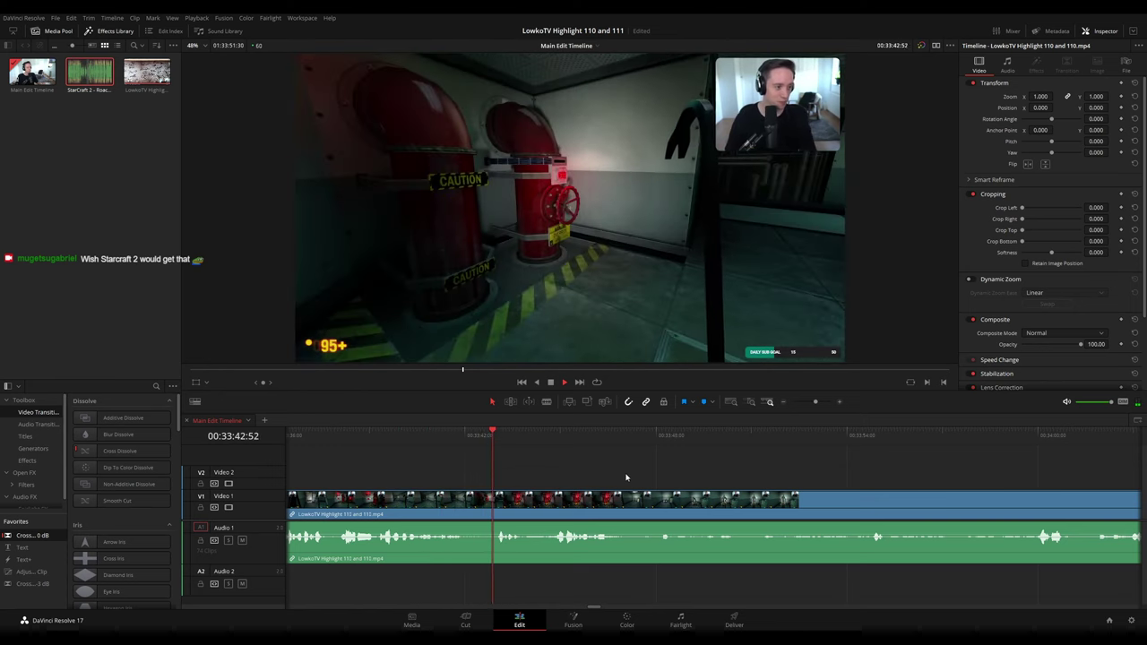
scroll(556, 468, right, 2)
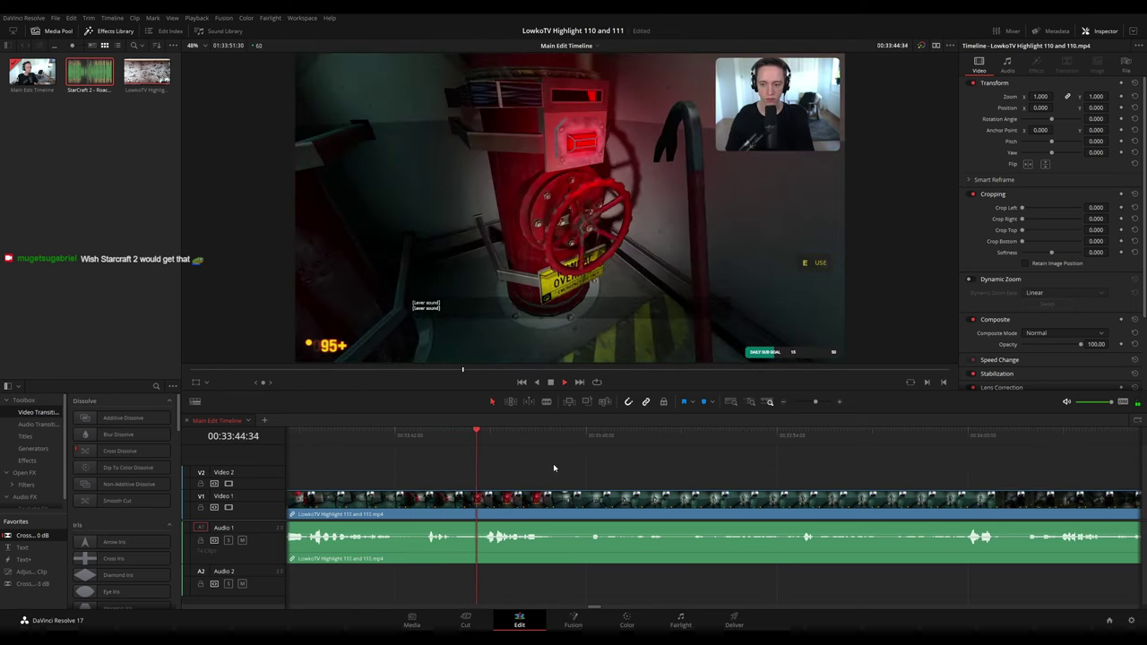
scroll(628, 470, right, 2)
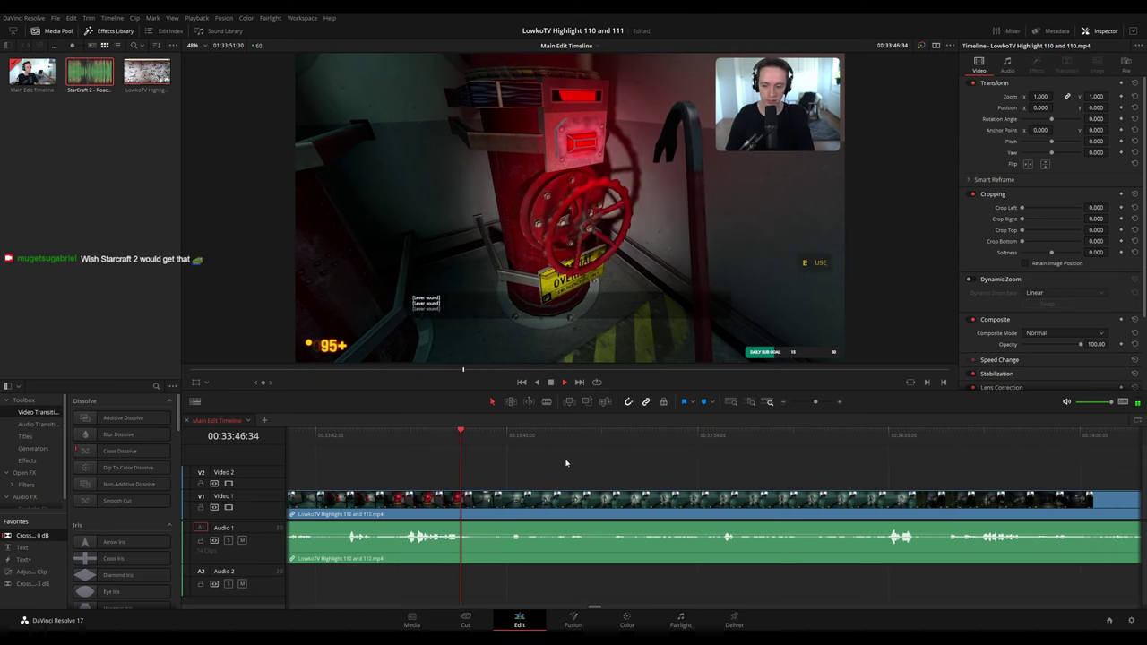
- Cut out about 0.5 seconds starting at 00:33:46:57, closing the gap, and color the clip before the cut orange
click(475, 439)
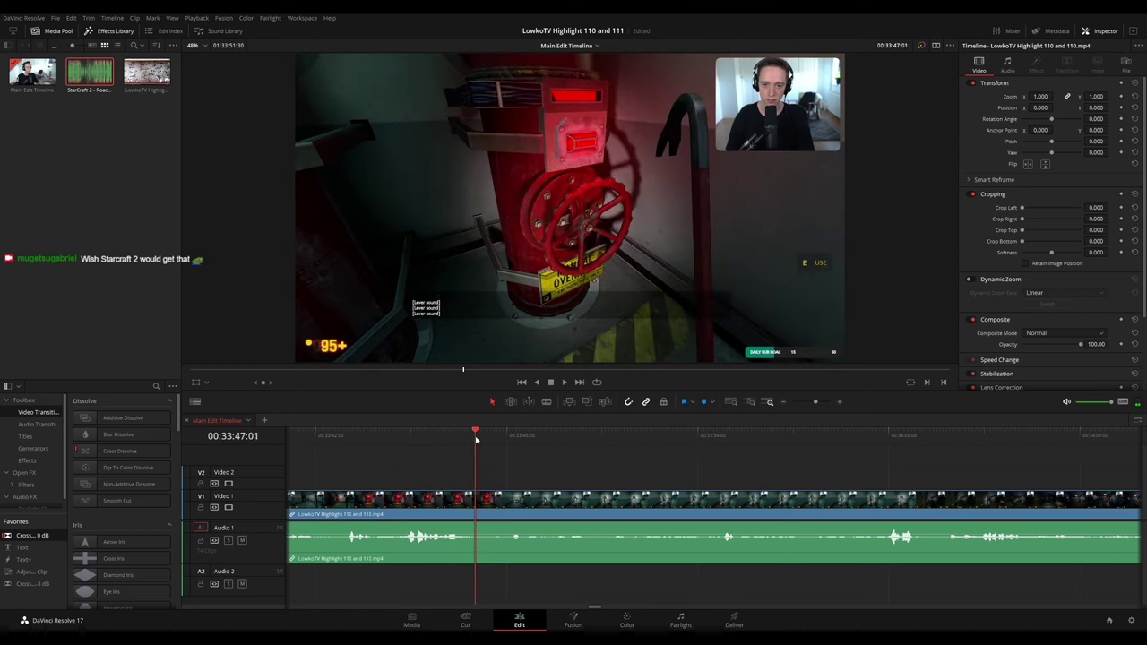
click(489, 500)
key(a)
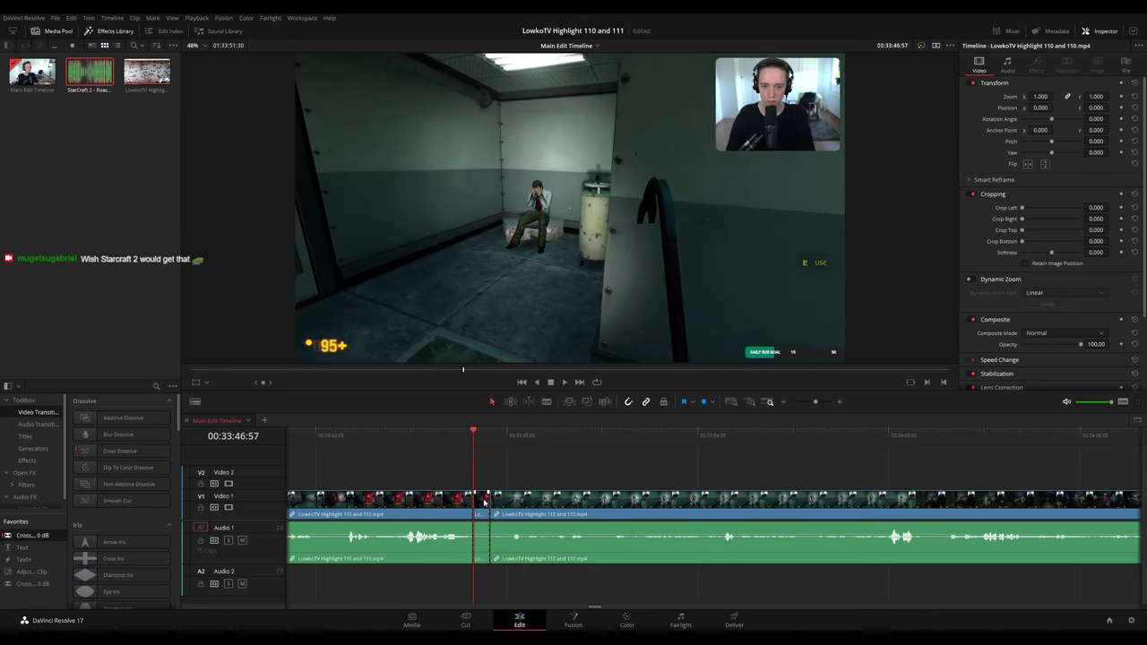
key(Delete)
click(452, 501)
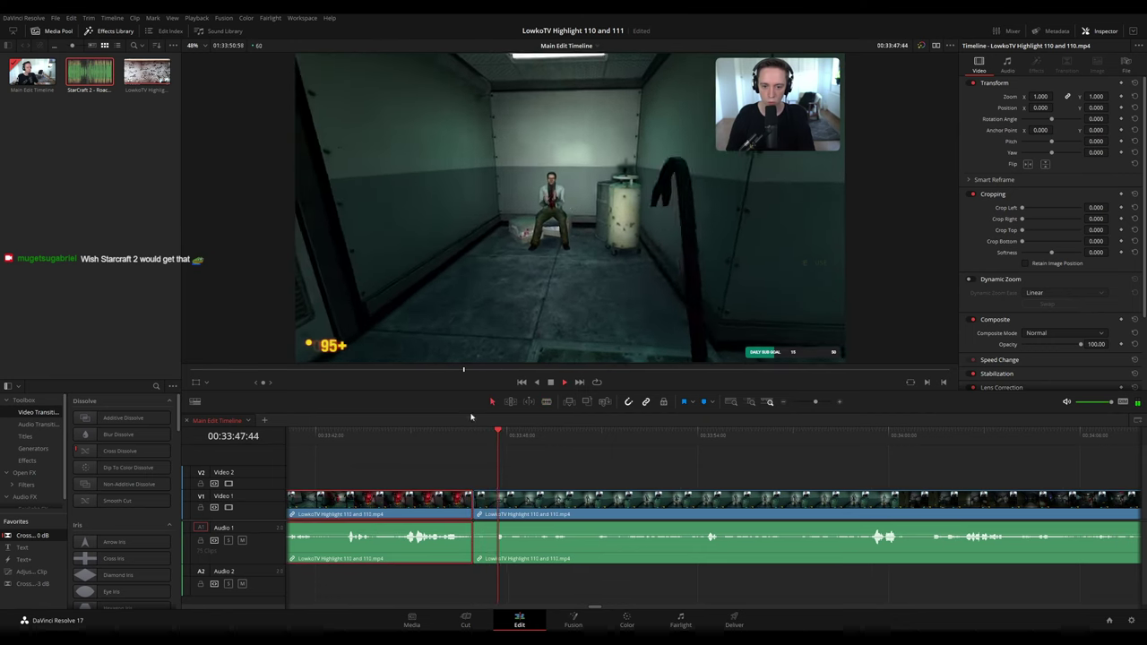
key(ctrl+1)
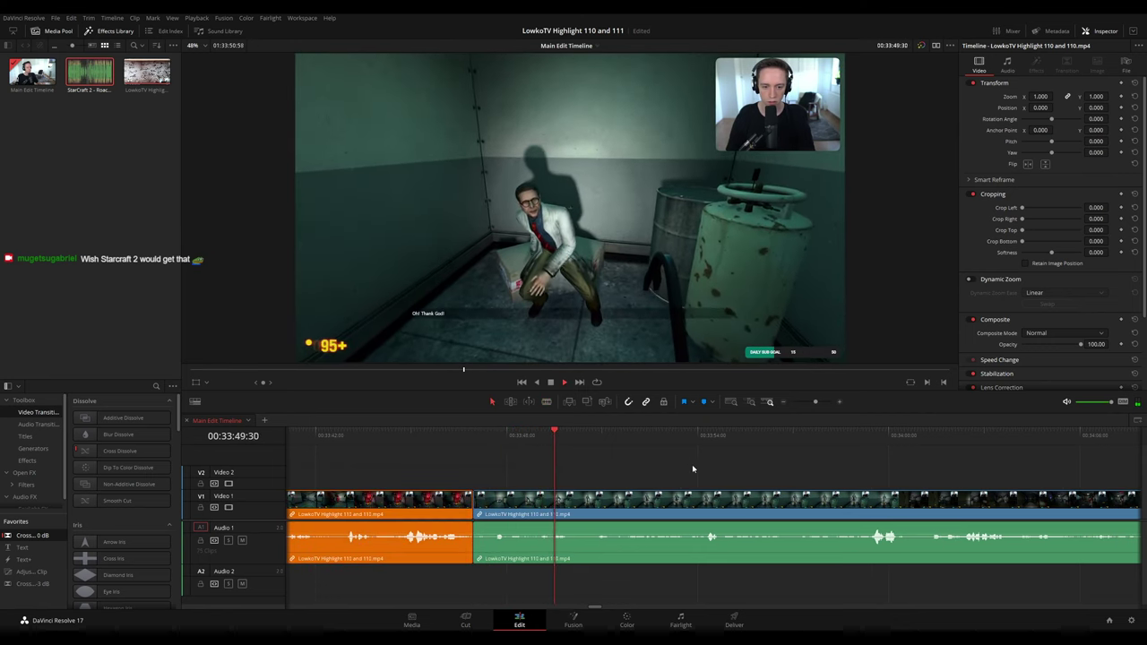
- Play through the following uncut footage from about 00:33:49 up to about 00:34:12
scroll(692, 464, right, 4)
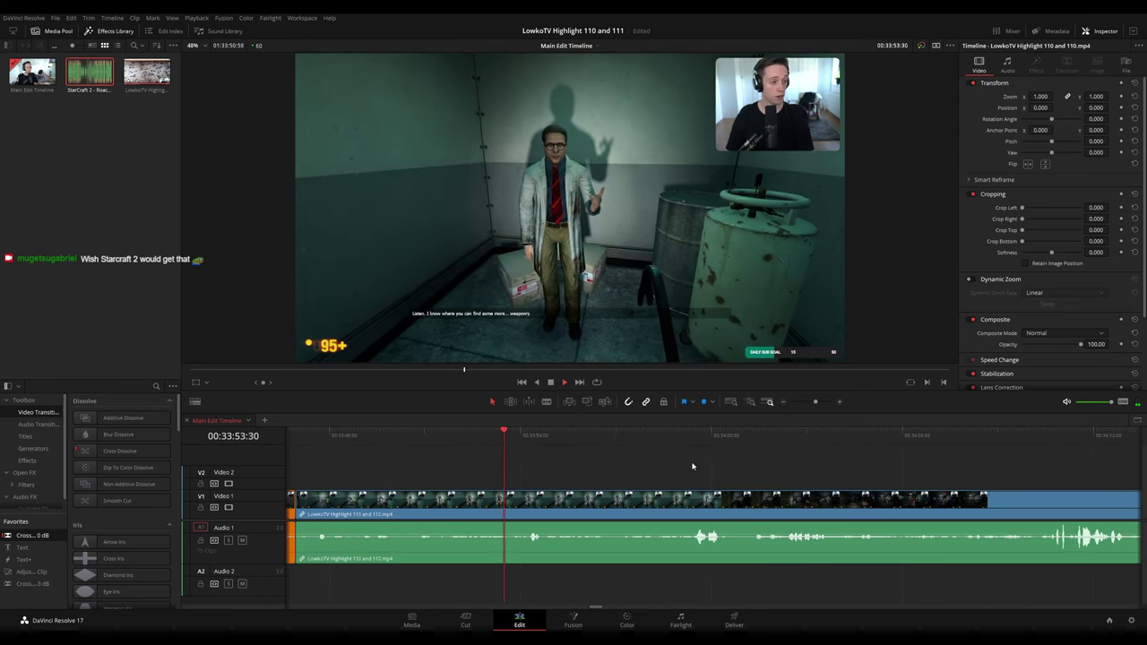
scroll(622, 458, right, 2)
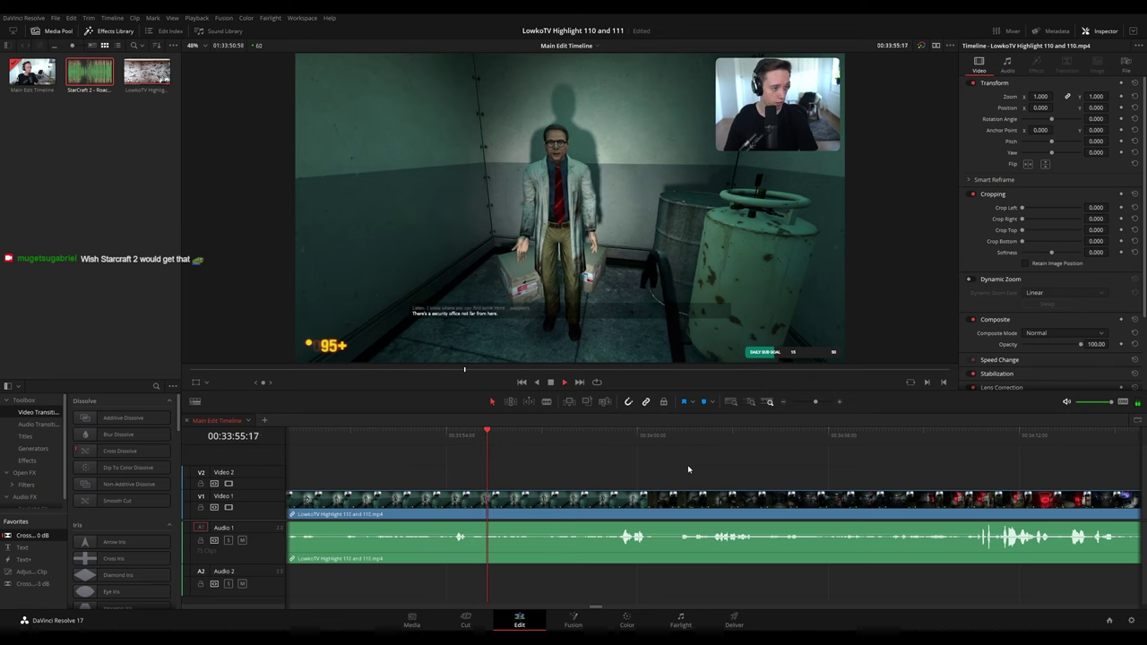
scroll(627, 459, right, 4)
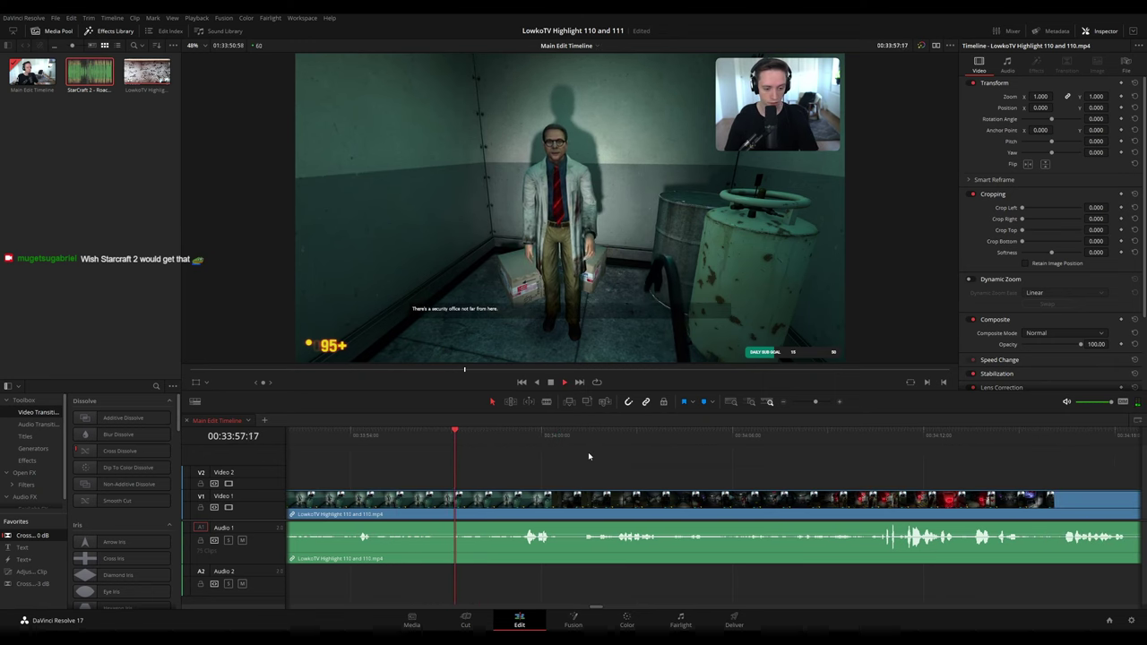
scroll(599, 460, right, 2)
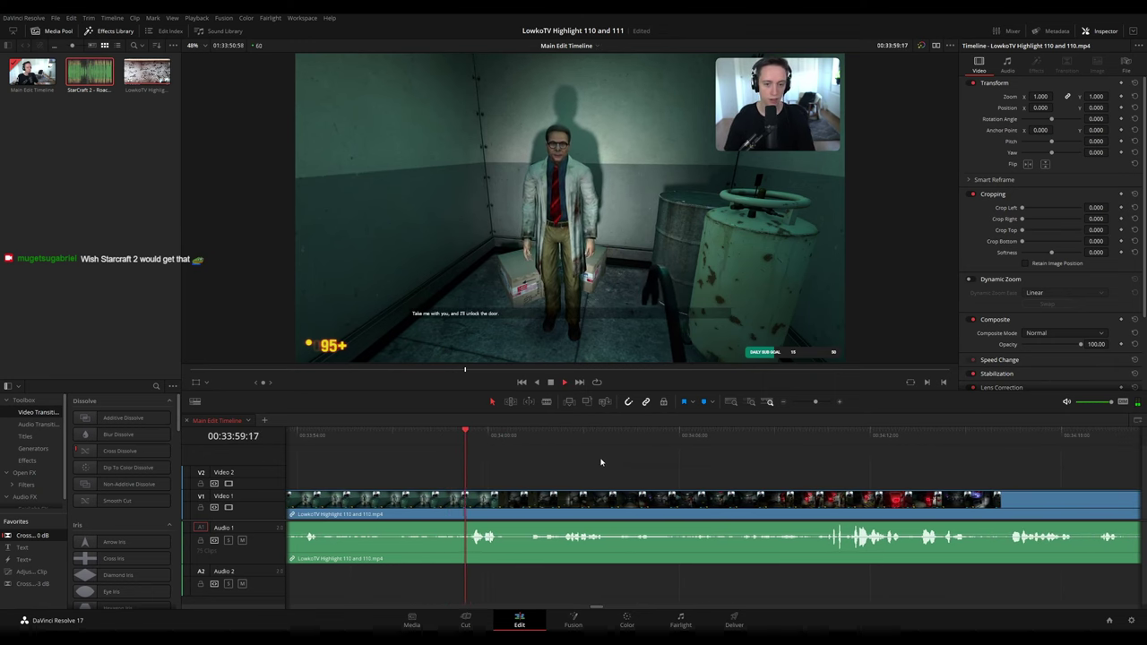
scroll(604, 462, right, 2)
scroll(636, 468, right, 2)
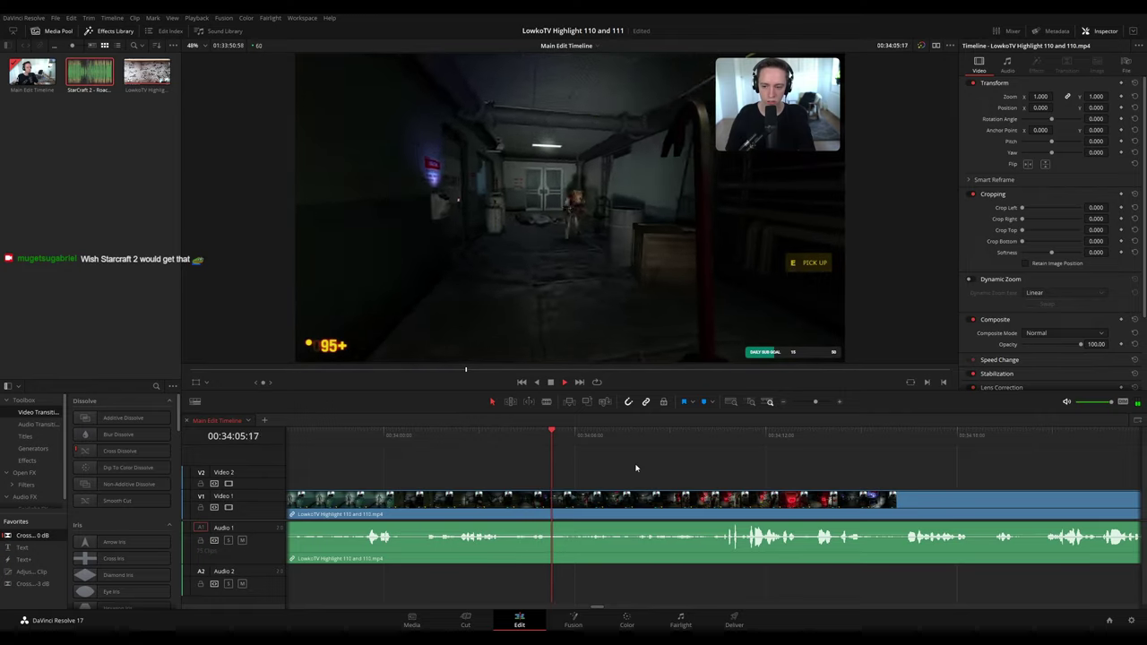
scroll(632, 466, right, 2)
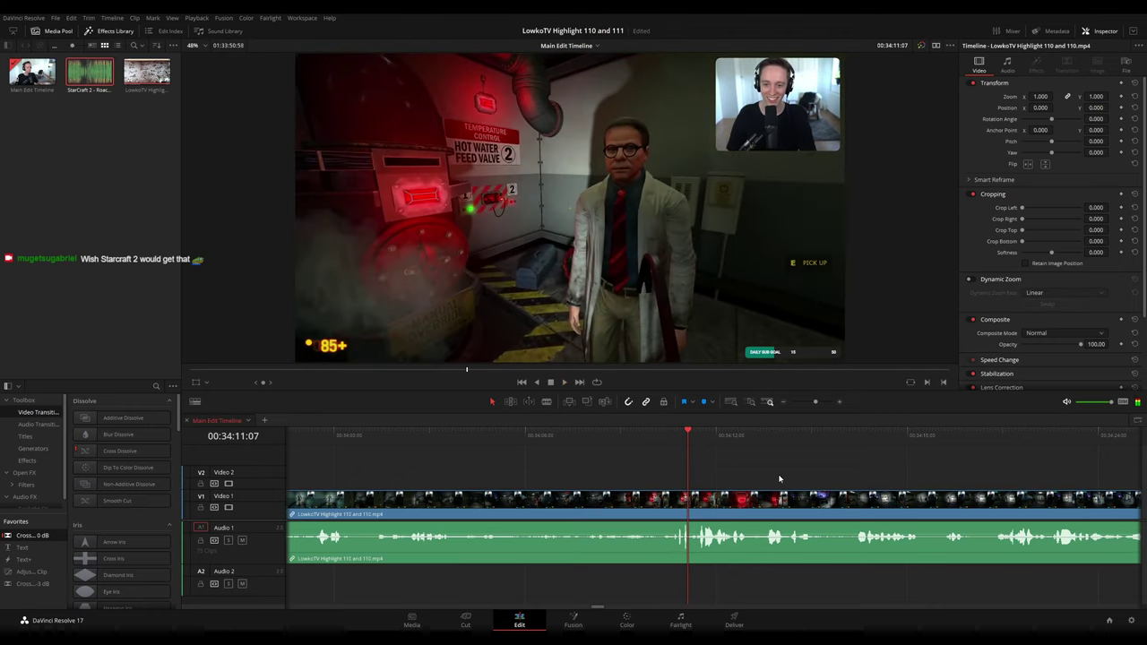
scroll(741, 474, right, 4)
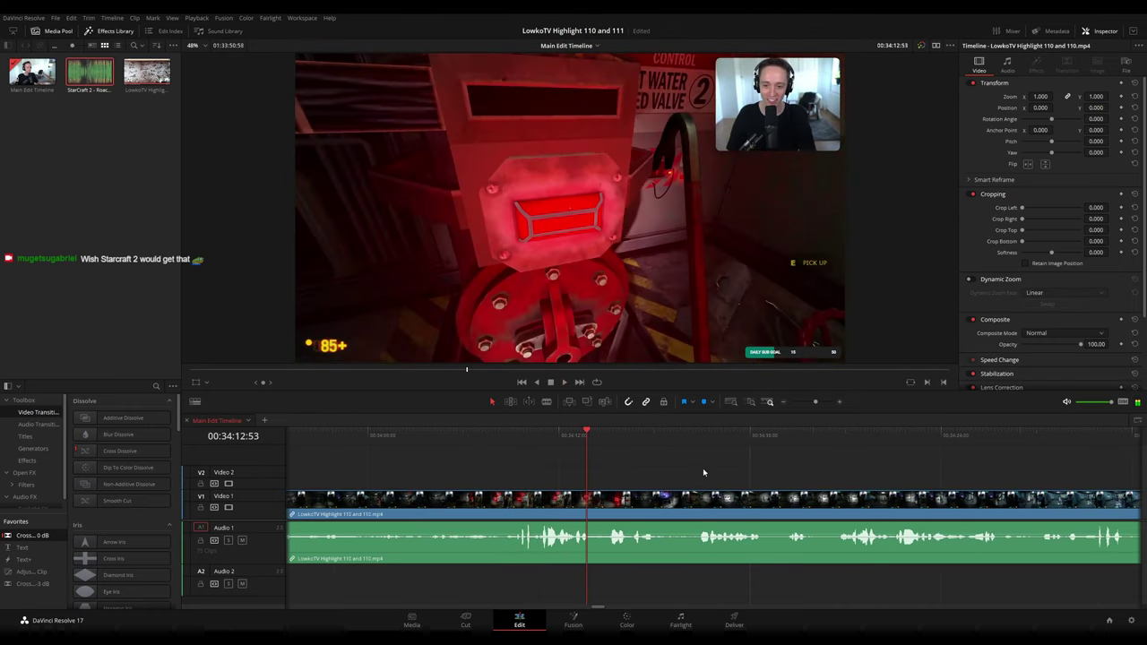
- Play through the uncut footage from about 00:34:12 up to the brown corridor near 00:34:42
scroll(723, 471, right, 4)
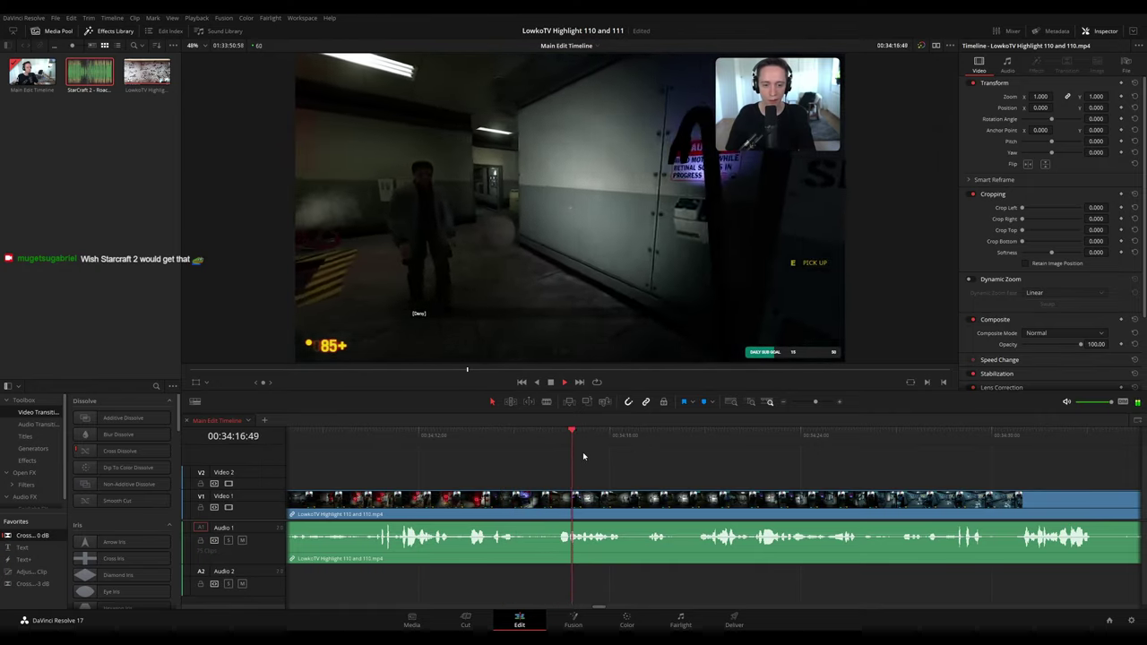
scroll(628, 460, right, 2)
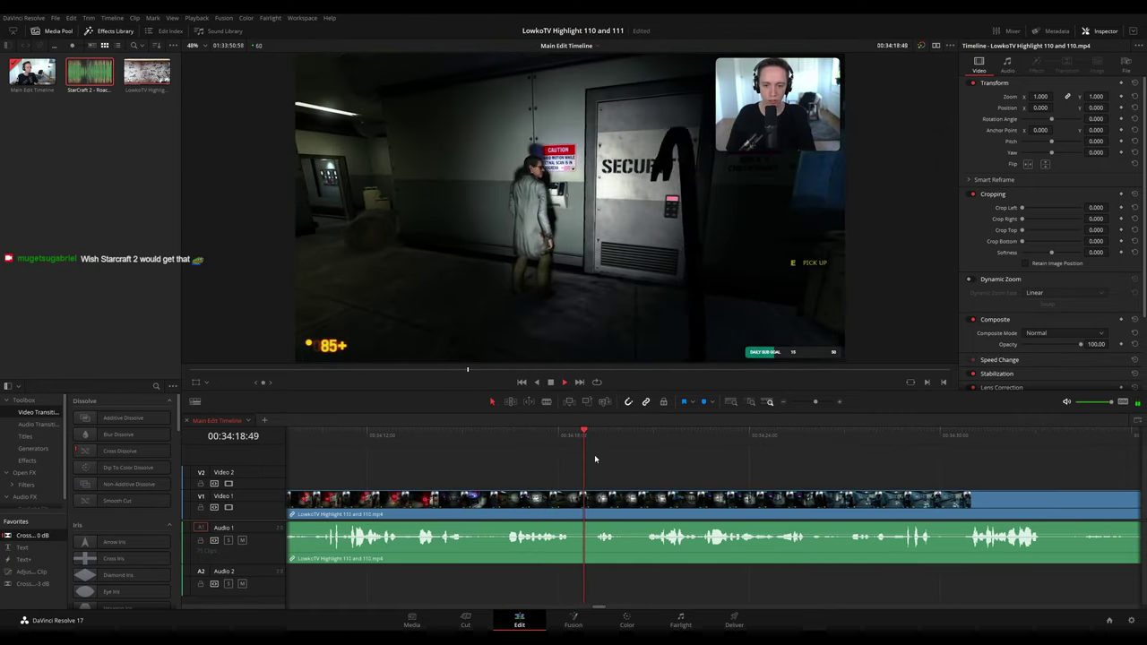
scroll(628, 462, right, 3)
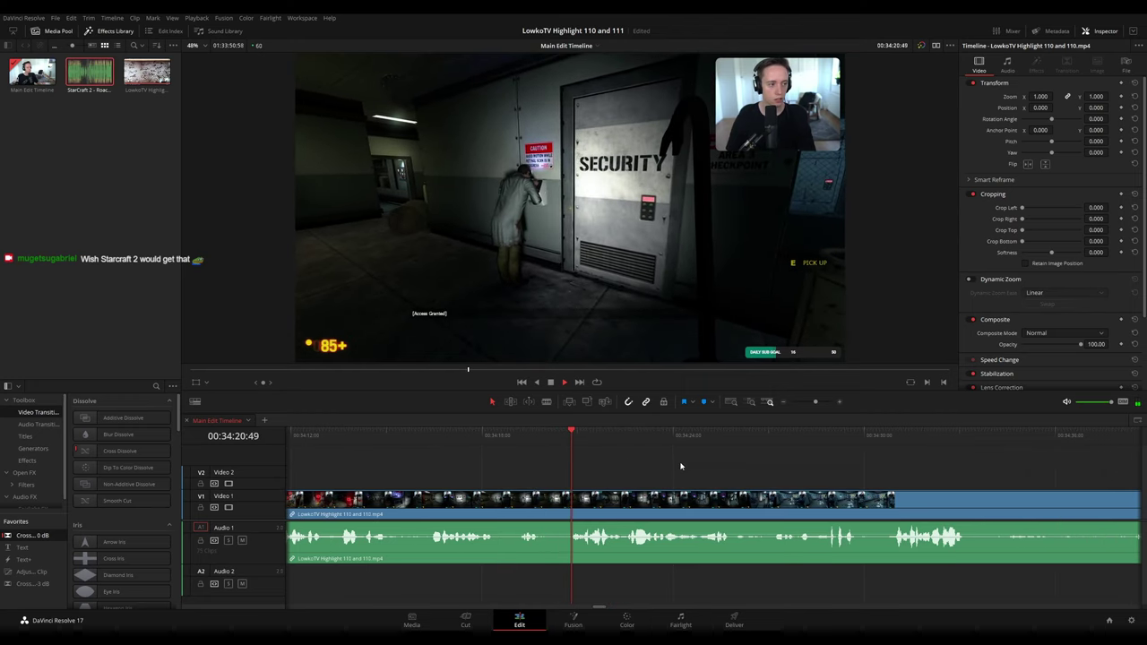
scroll(596, 457, right, 5)
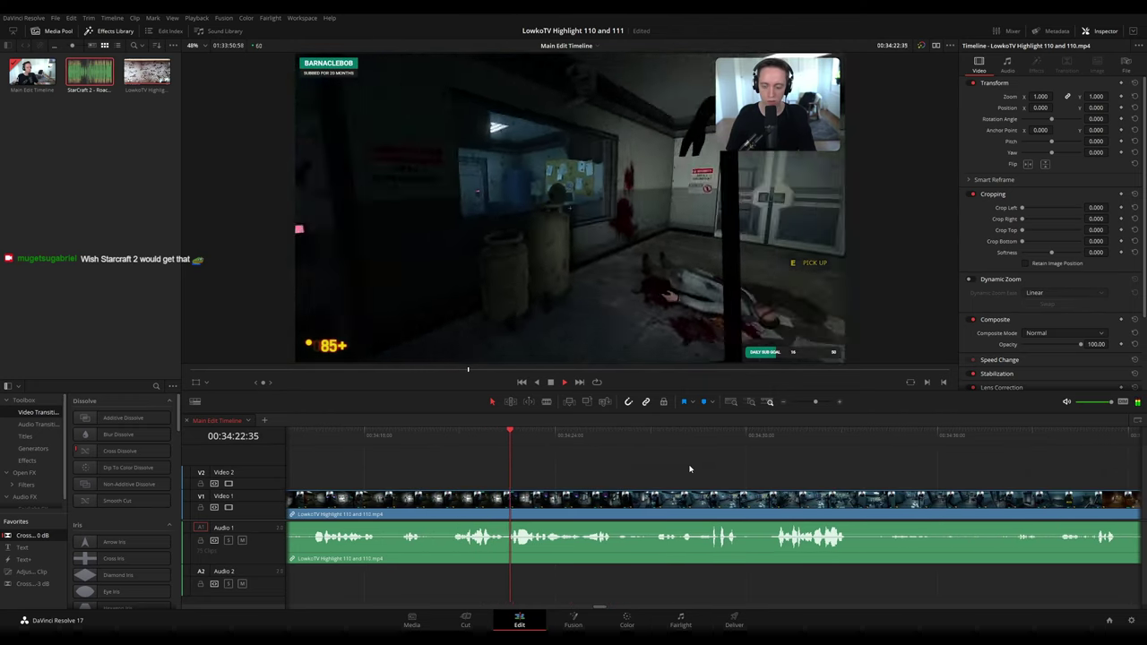
scroll(663, 466, right, 3)
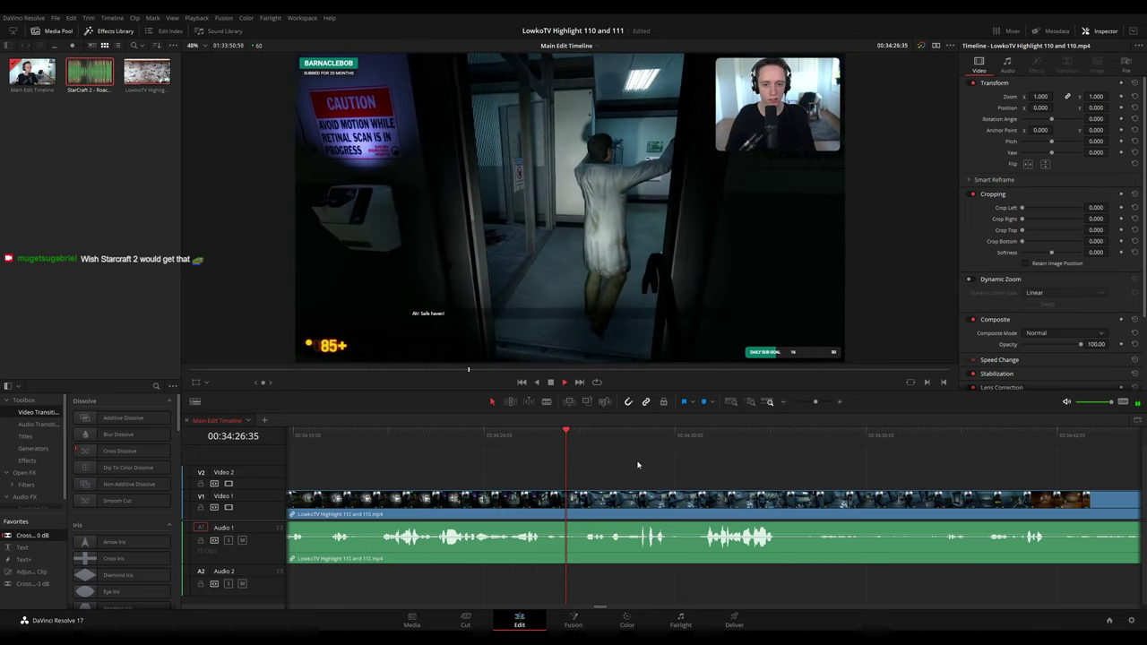
scroll(637, 464, right, 2)
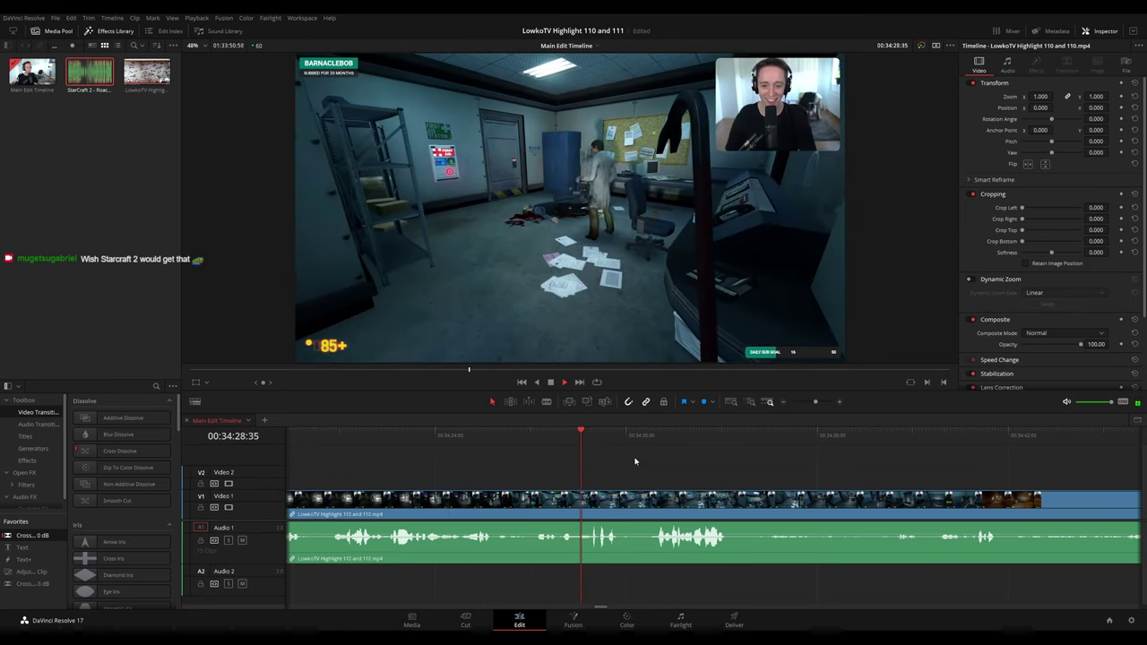
scroll(618, 460, right, 5)
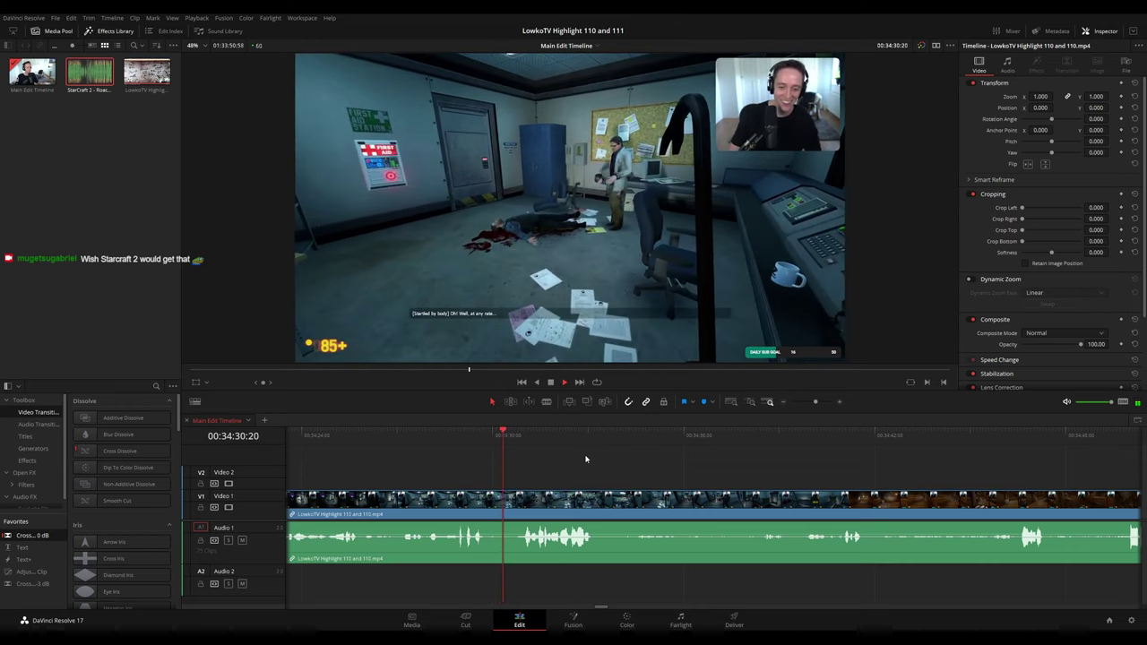
scroll(586, 459, right, 3)
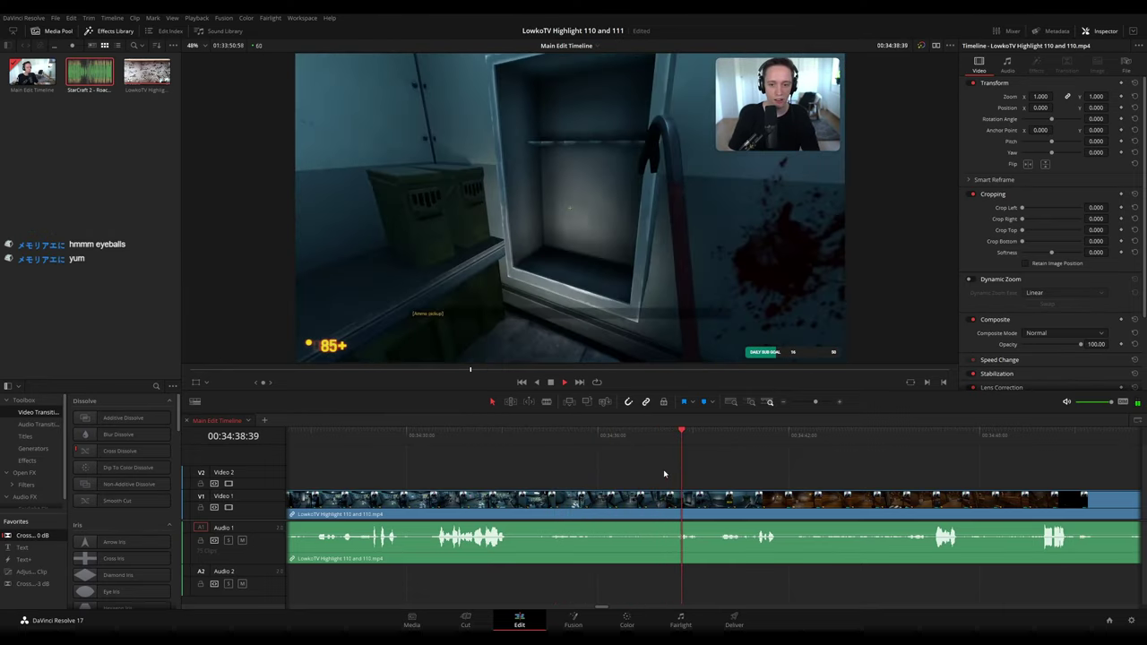
drag(763, 485, 604, 458)
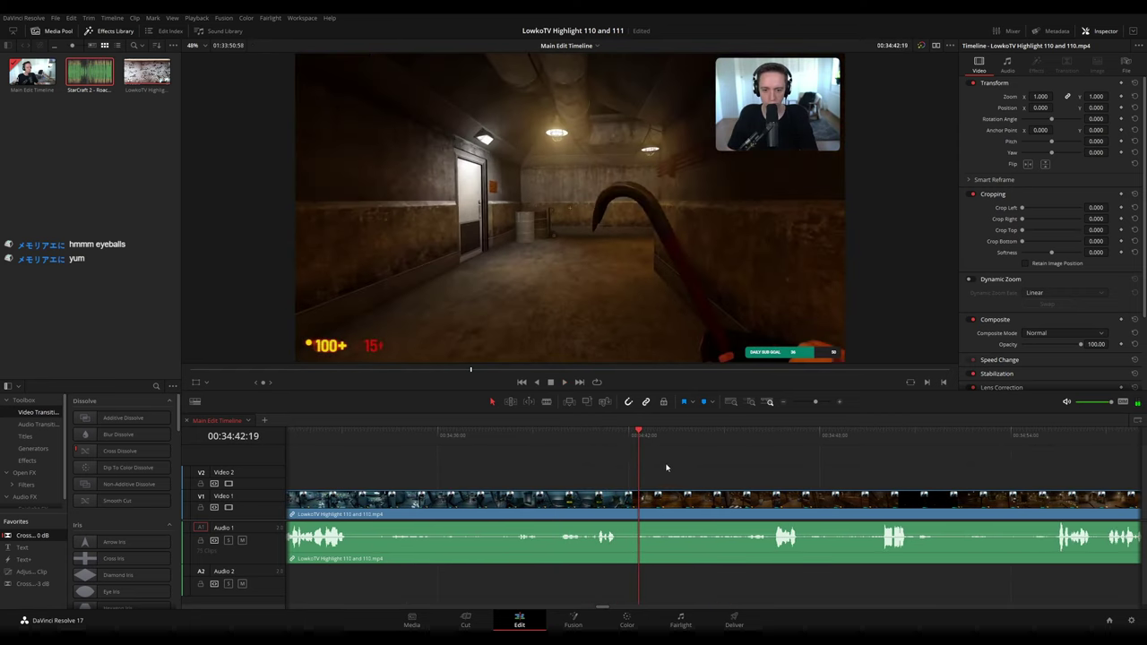
- Cut out about 0.3 seconds starting at 00:34:41:48, closing the gap, and color the clip before the cut orange
click(614, 436)
click(629, 498)
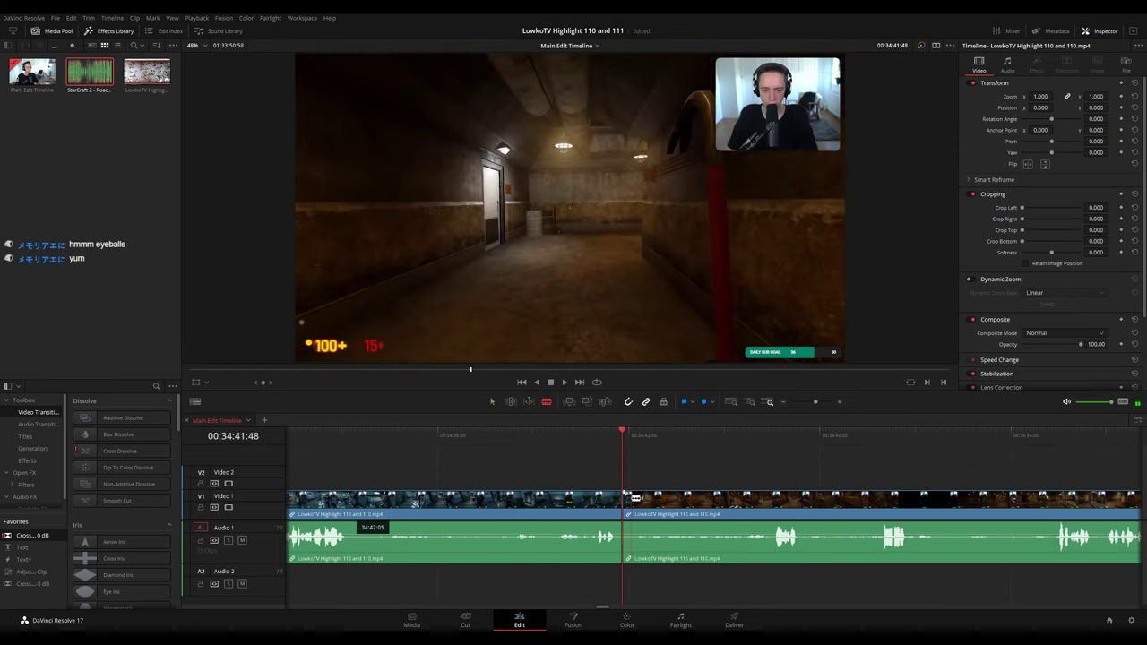
key(BackSpace)
key(space)
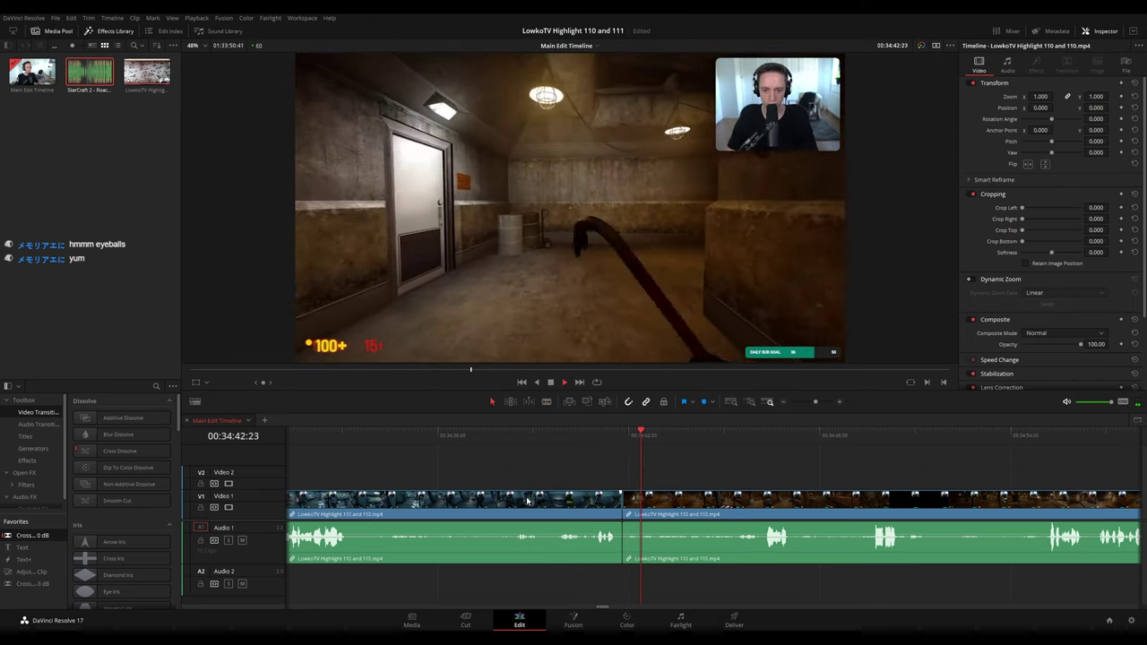
click(527, 501)
key(1)
click(766, 469)
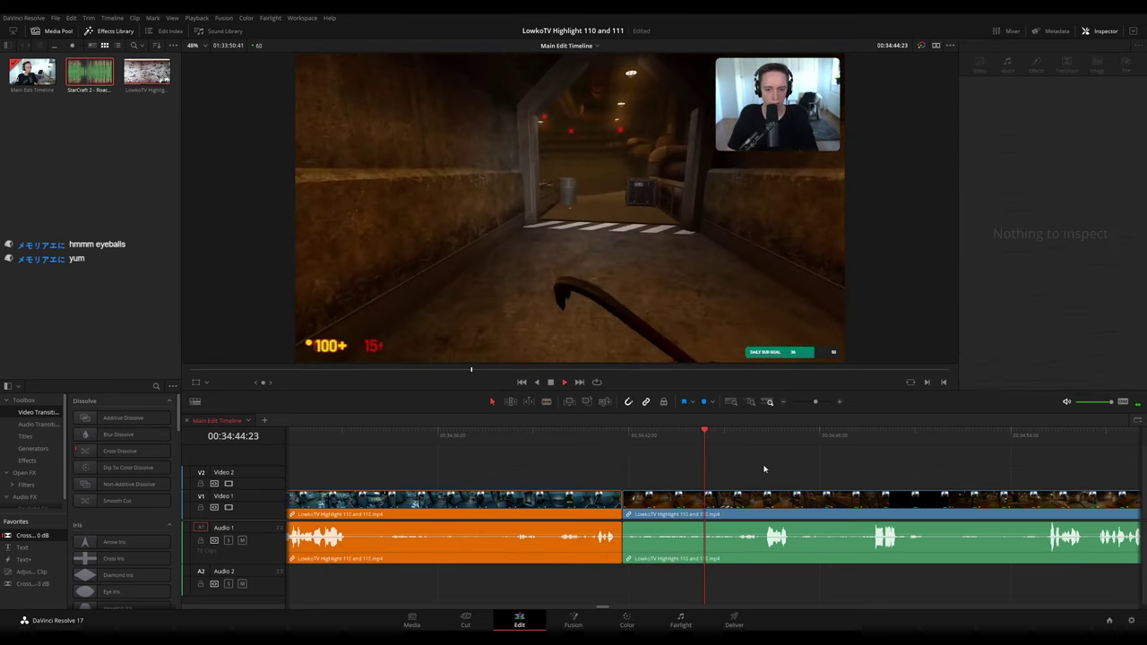
- Play through the following uncut footage from about 00:34:44, past the death and reload, up to about 00:35:02
drag(832, 470, 538, 448)
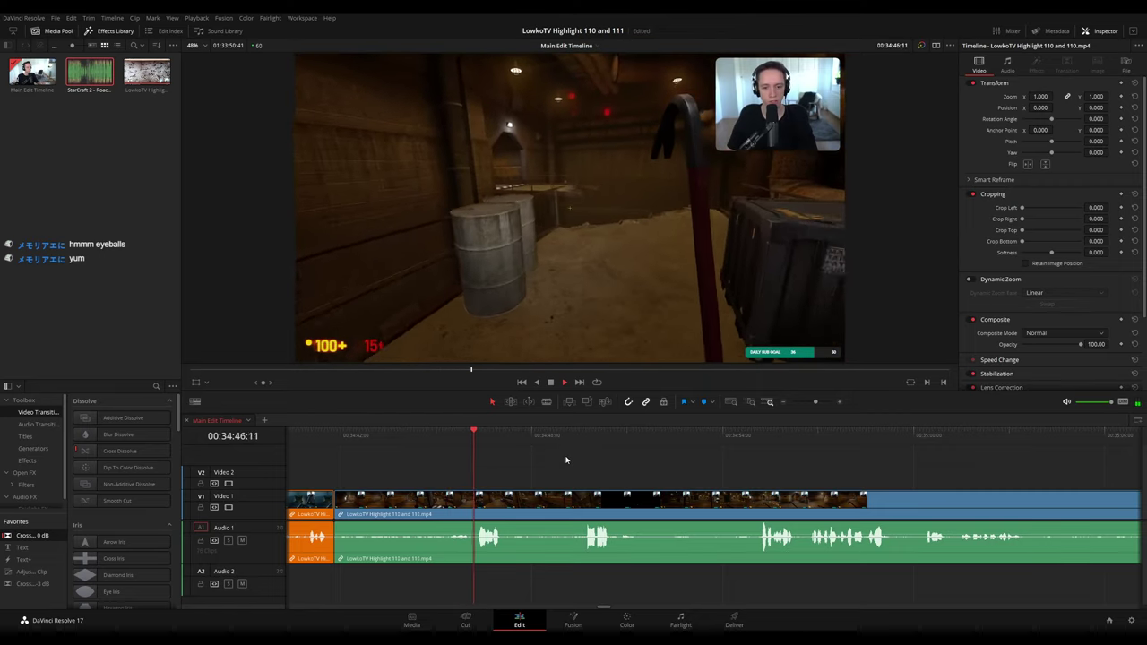
drag(616, 463, 560, 455)
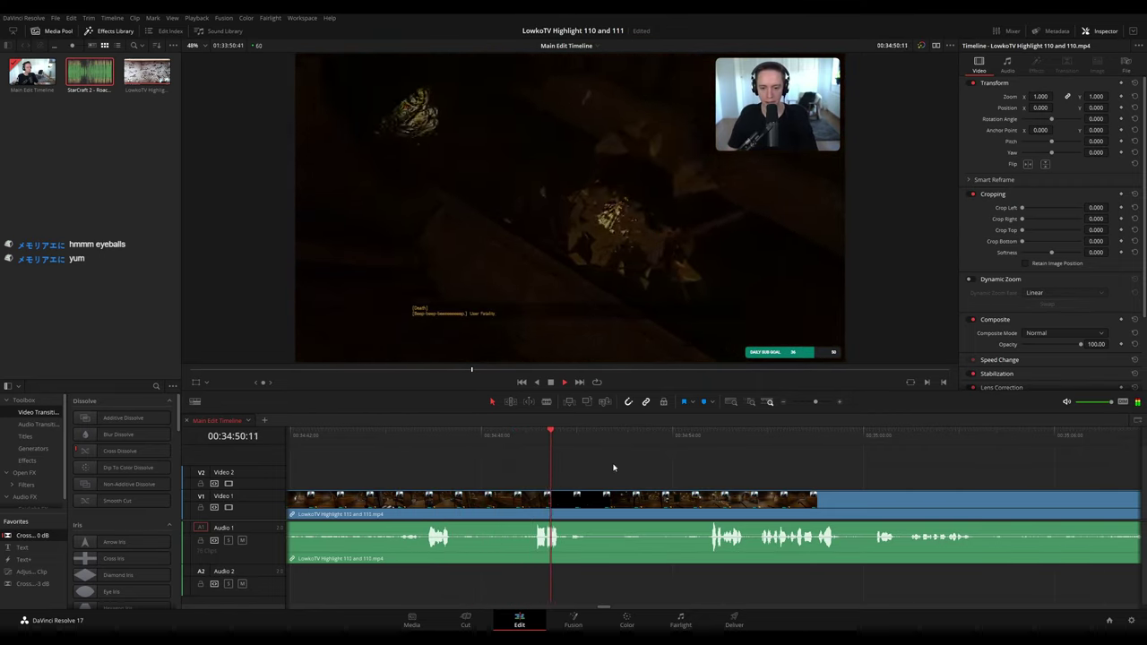
scroll(651, 470, right, 2)
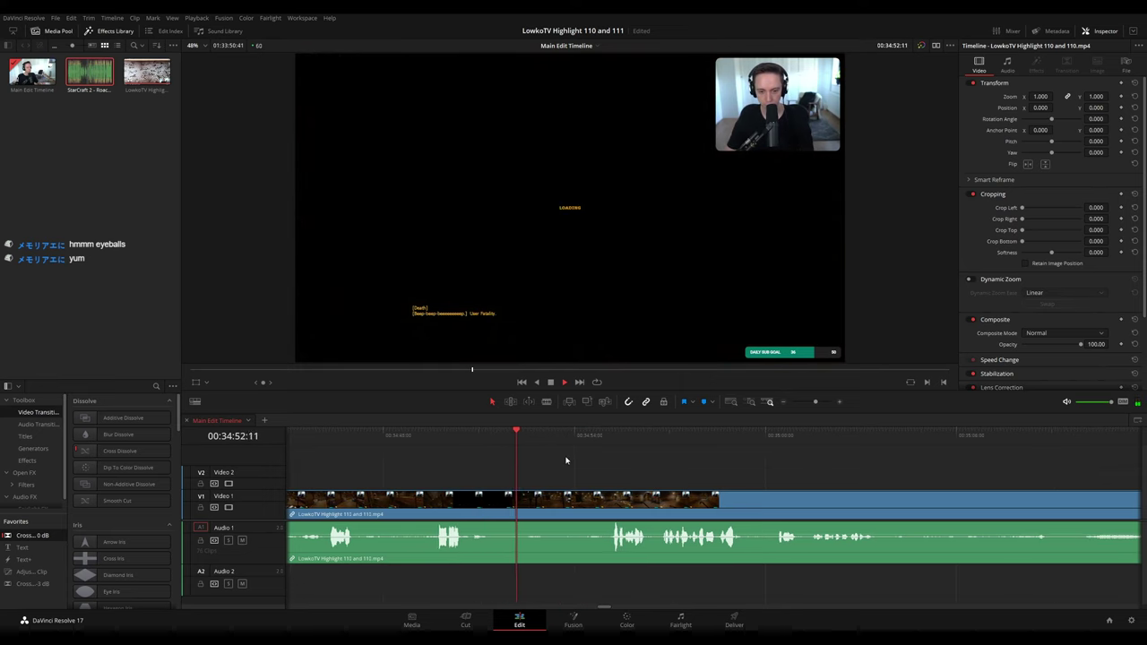
scroll(639, 469, right, 1)
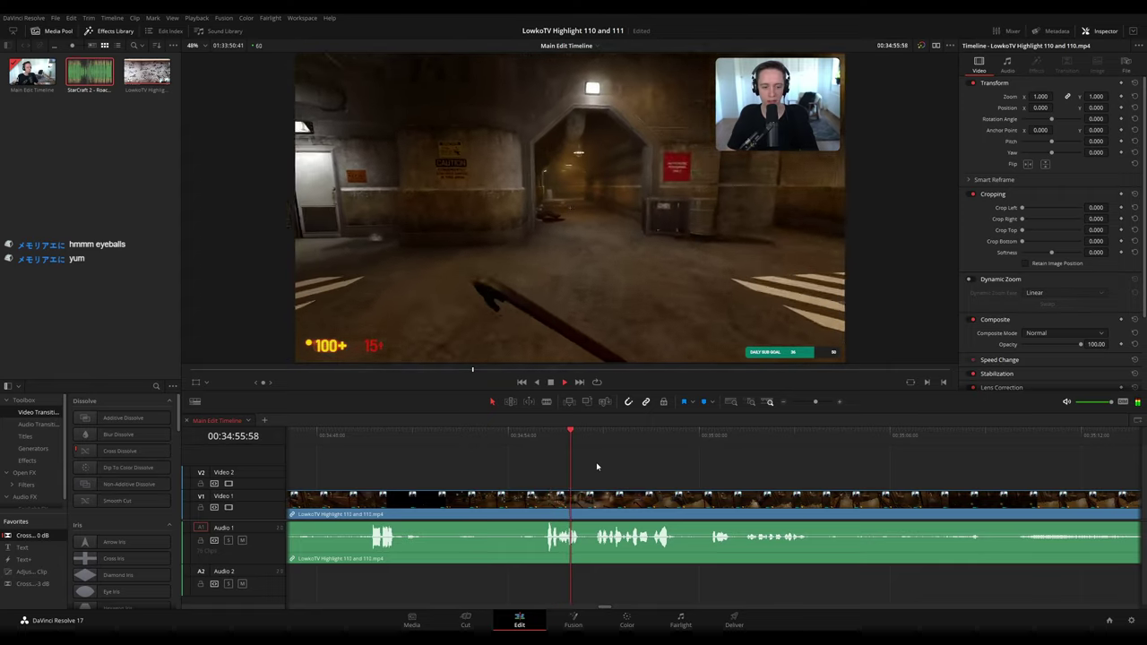
scroll(596, 466, right, 3)
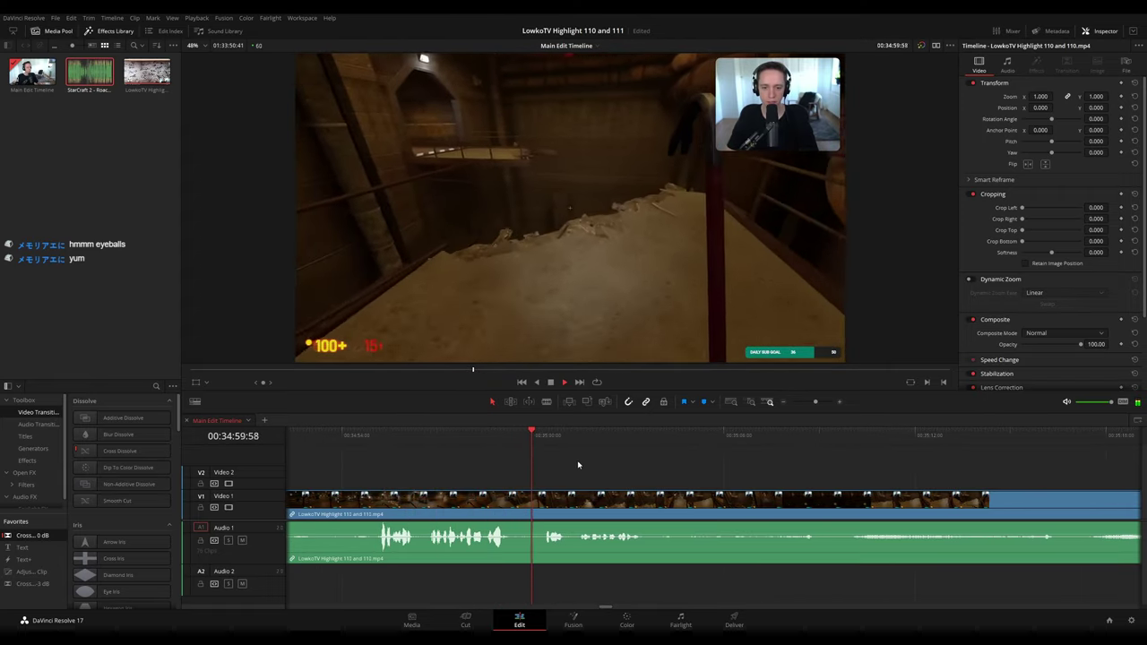
scroll(666, 476, right, 2)
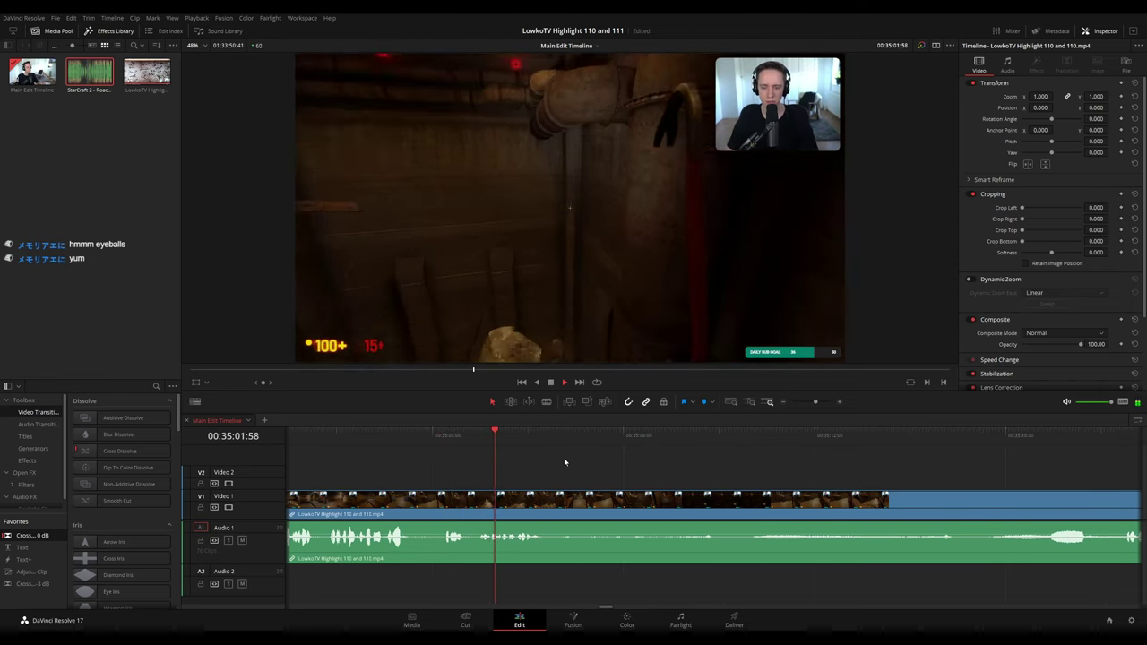
- Cut out 15 frames starting at 00:35:01:12, closing the gap, and color the clip before the cut orange
click(446, 439)
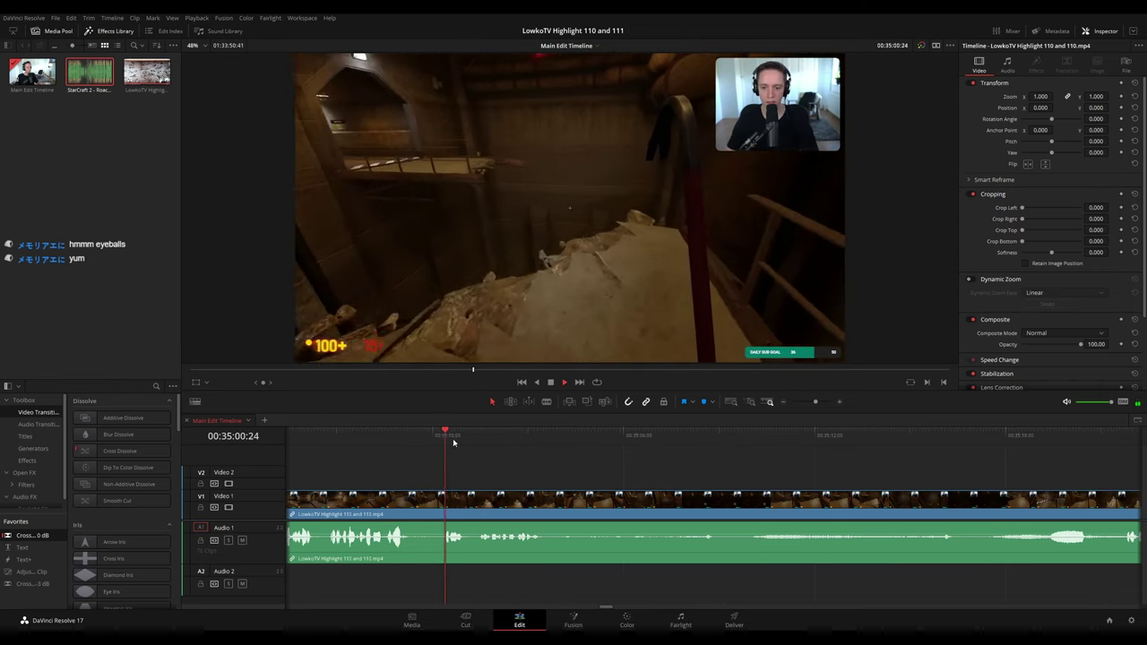
key(ctrl+b)
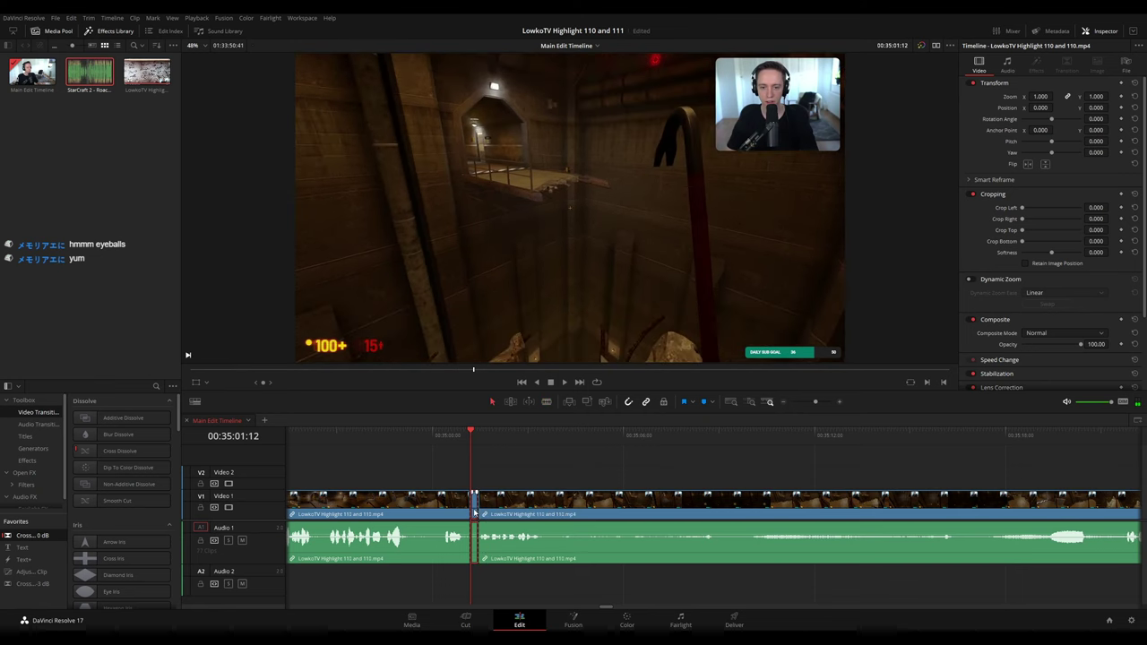
key(Delete)
key(space)
click(454, 510)
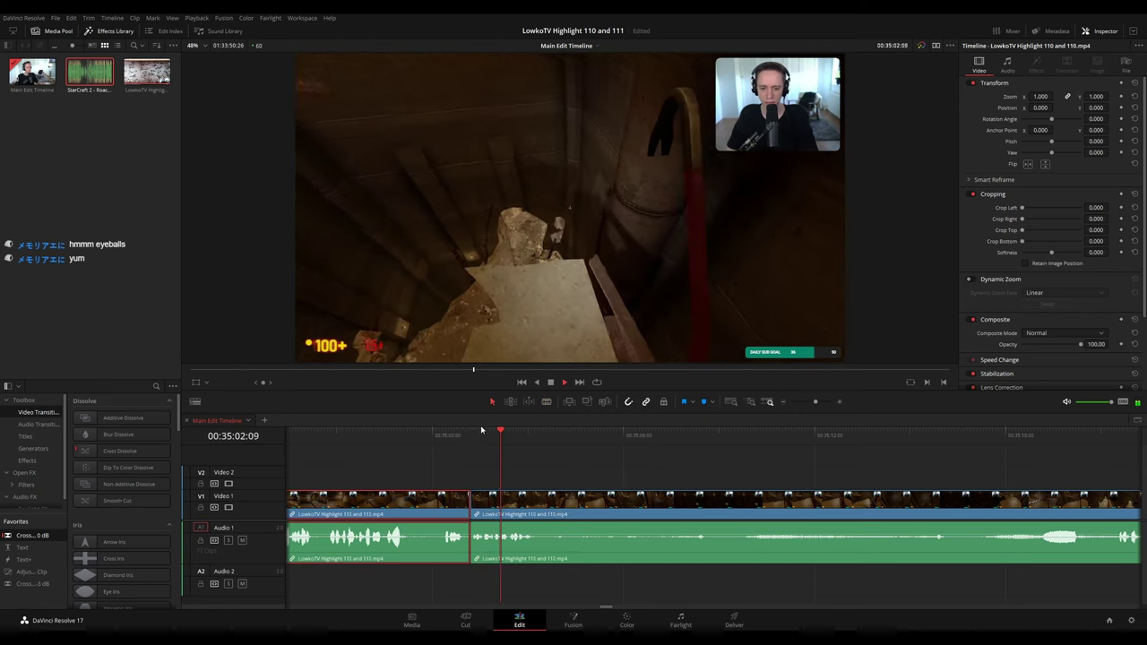
key(1)
click(699, 463)
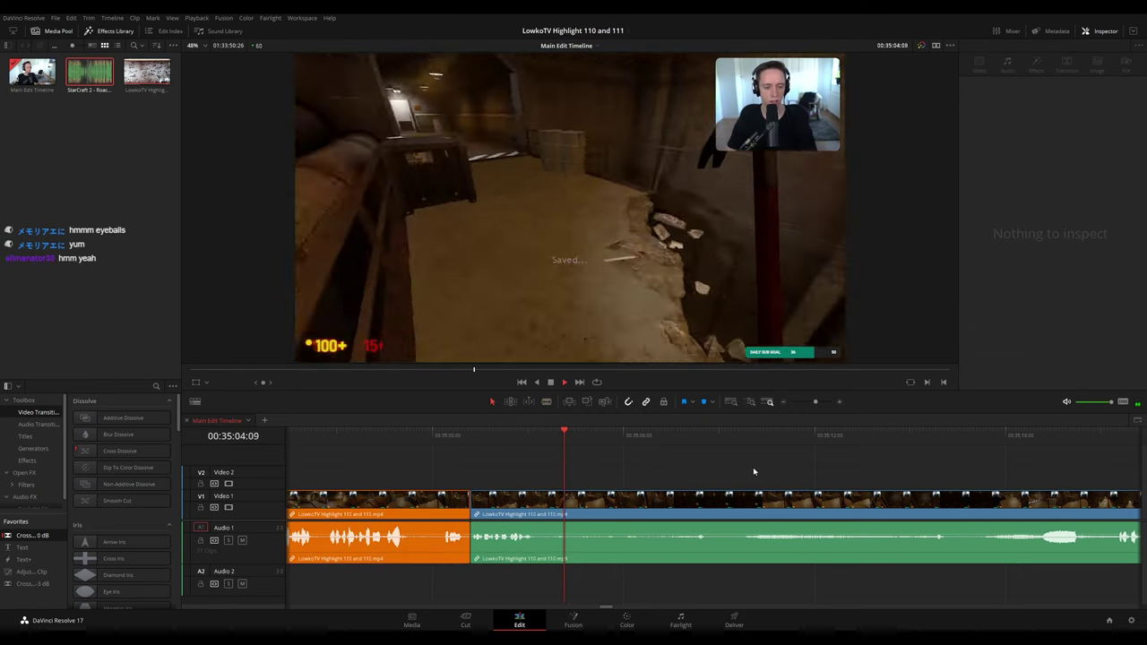
- Cut out the reload section from 00:35:16:45 to 00:35:21:24, closing the gap, and play back the join from 00:35:15:53
drag(755, 471, 591, 459)
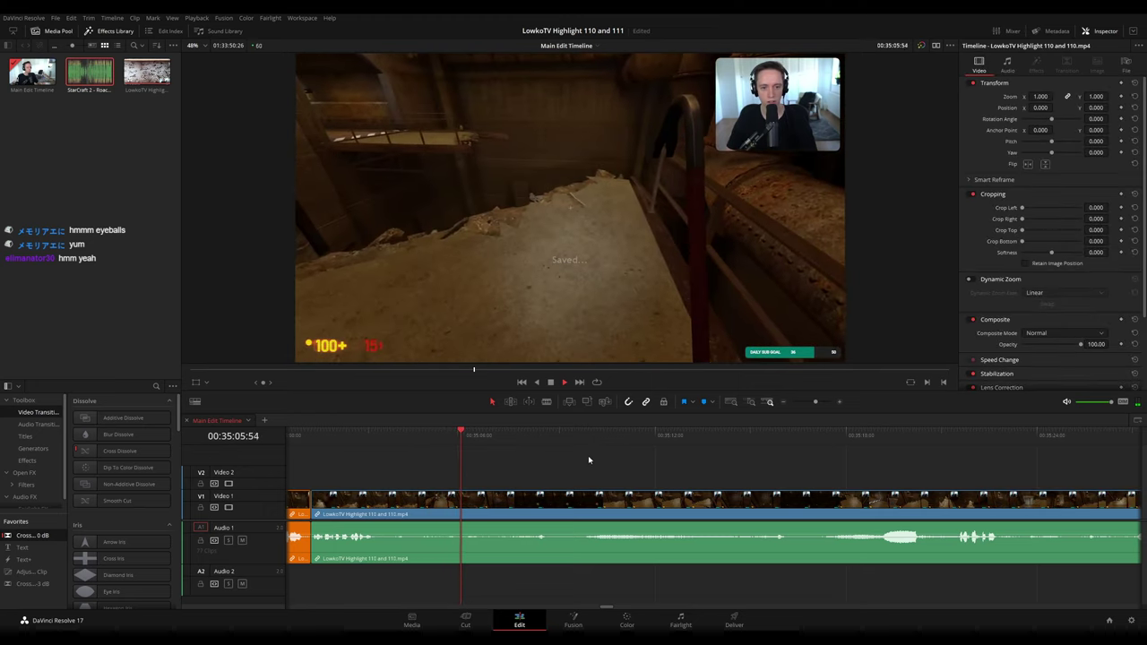
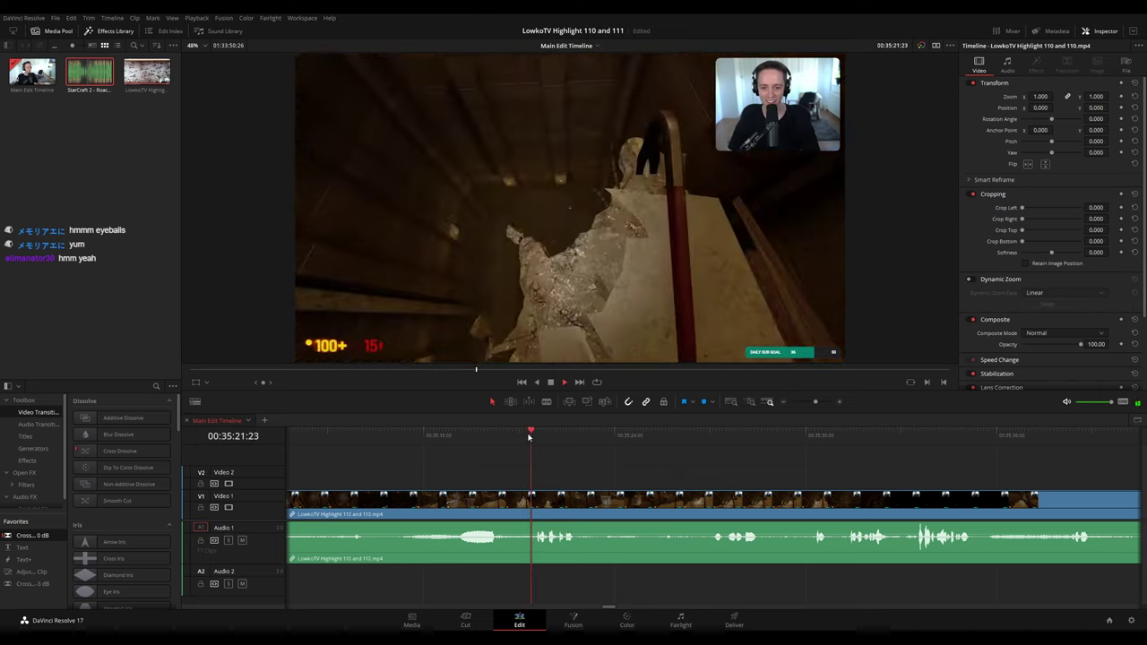
drag(430, 435, 386, 432)
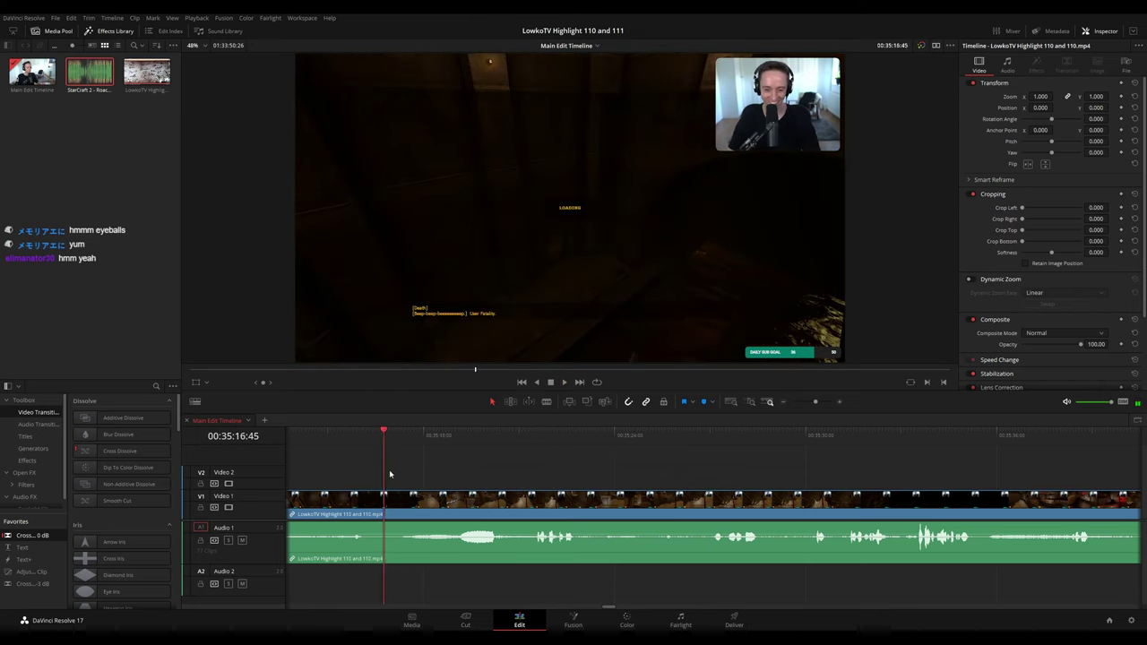
key(ctrl+b)
click(532, 431)
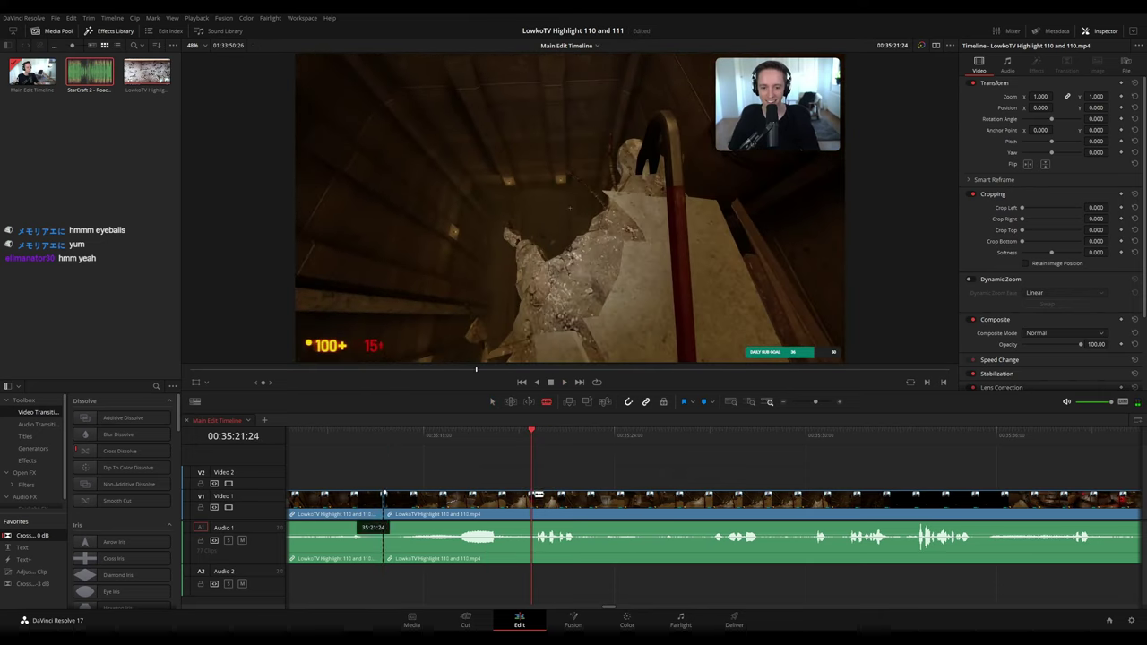
click(535, 497)
key(a)
click(492, 507)
key(Delete)
click(356, 434)
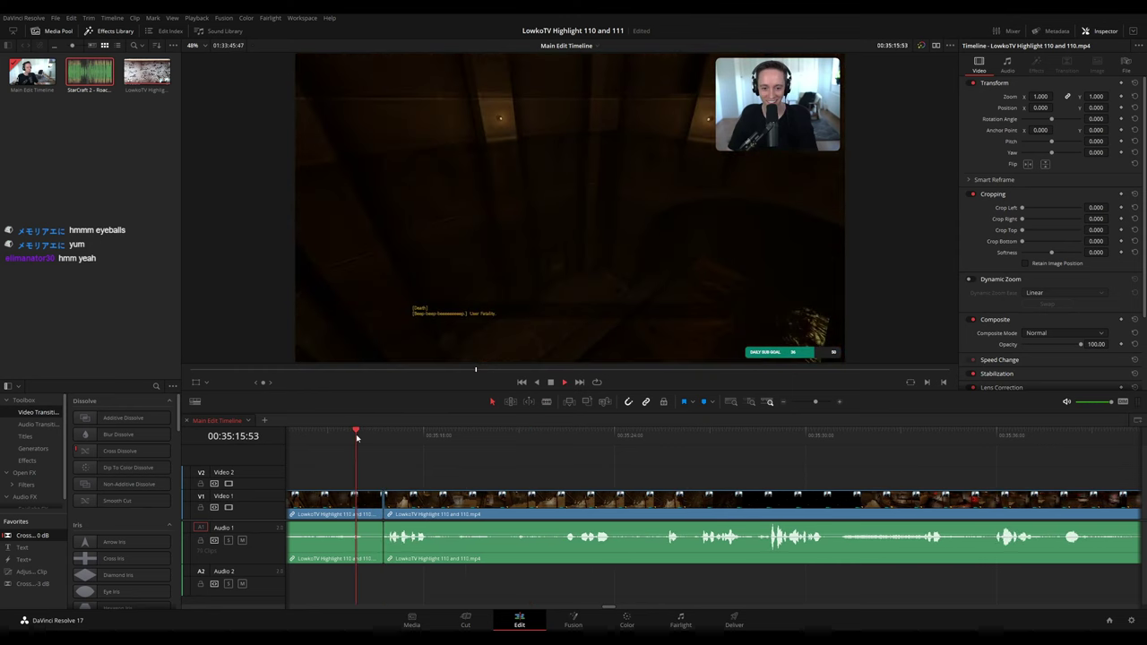
key(space)
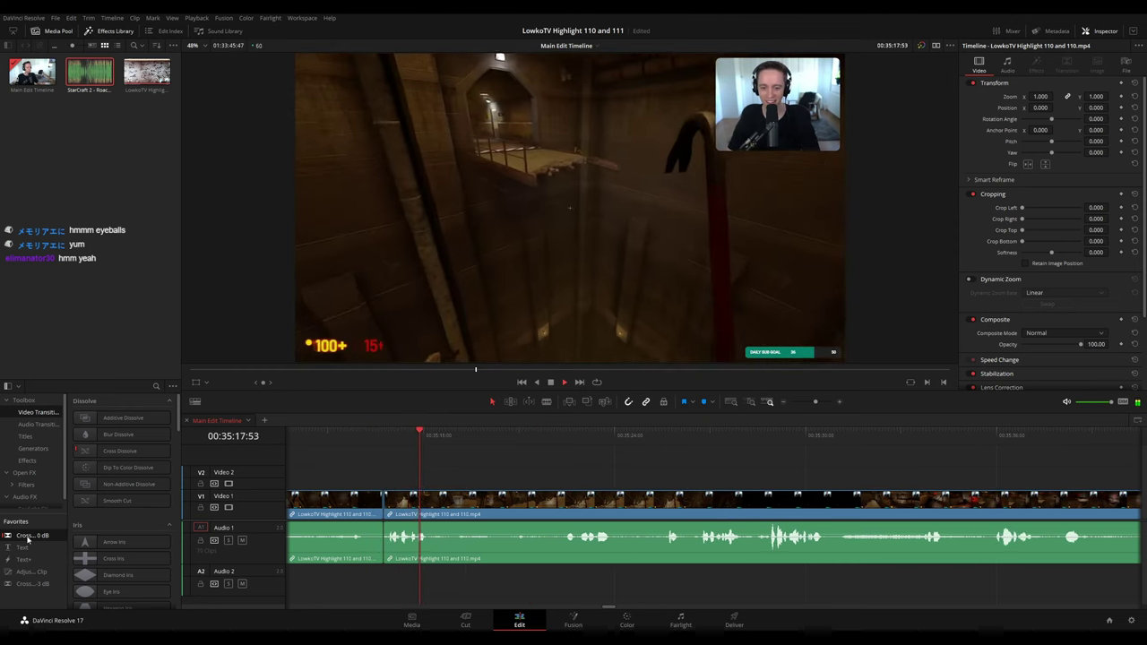
- Add the 0 dB audio cross fade at the cut shortly before 00:35:17 and colour the preceding clip orange
drag(382, 556, 382, 553)
click(364, 511)
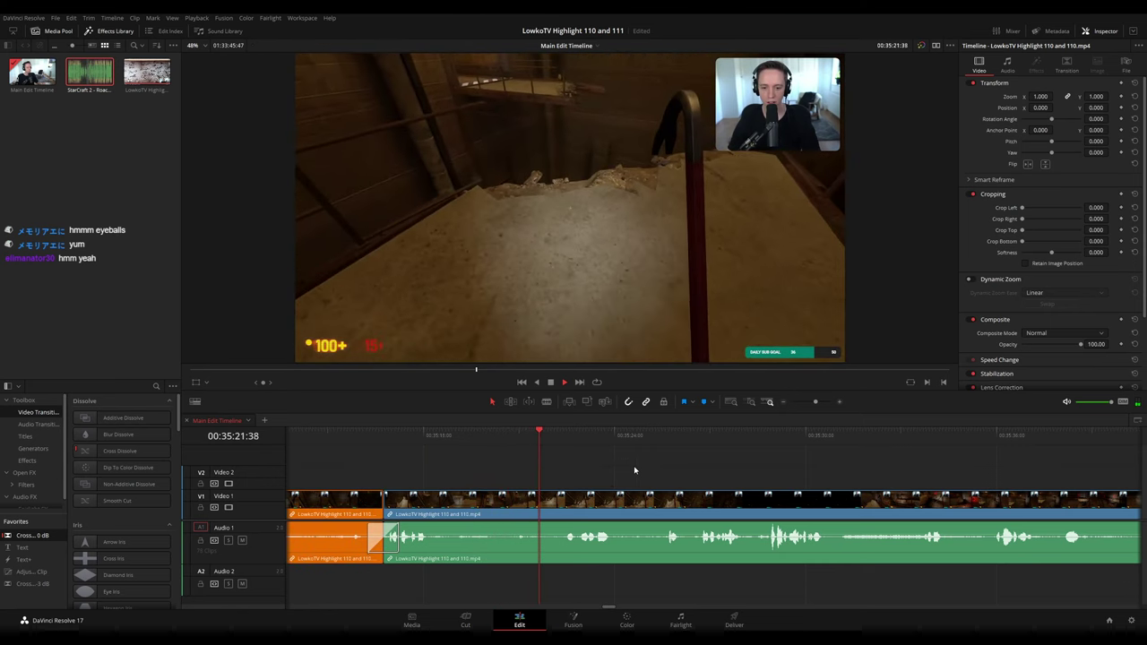
key(Delete)
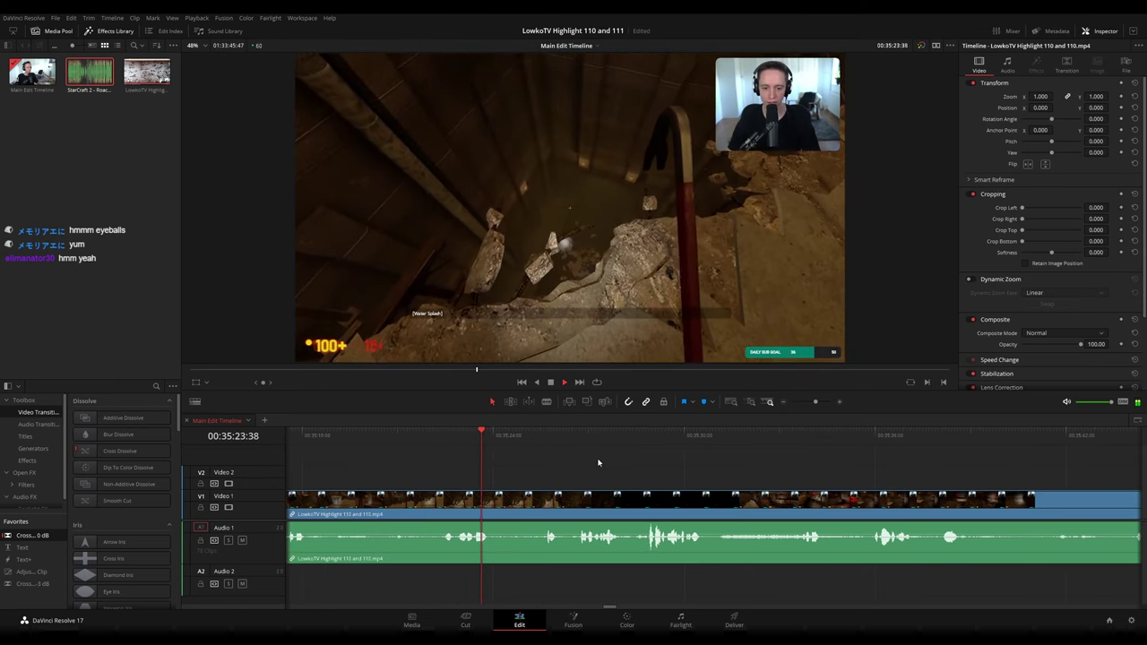
- Cut a few frames out of the loading screen at about 00:35:30:46, close the gap and colour the preceding clip orange
drag(638, 466, 564, 455)
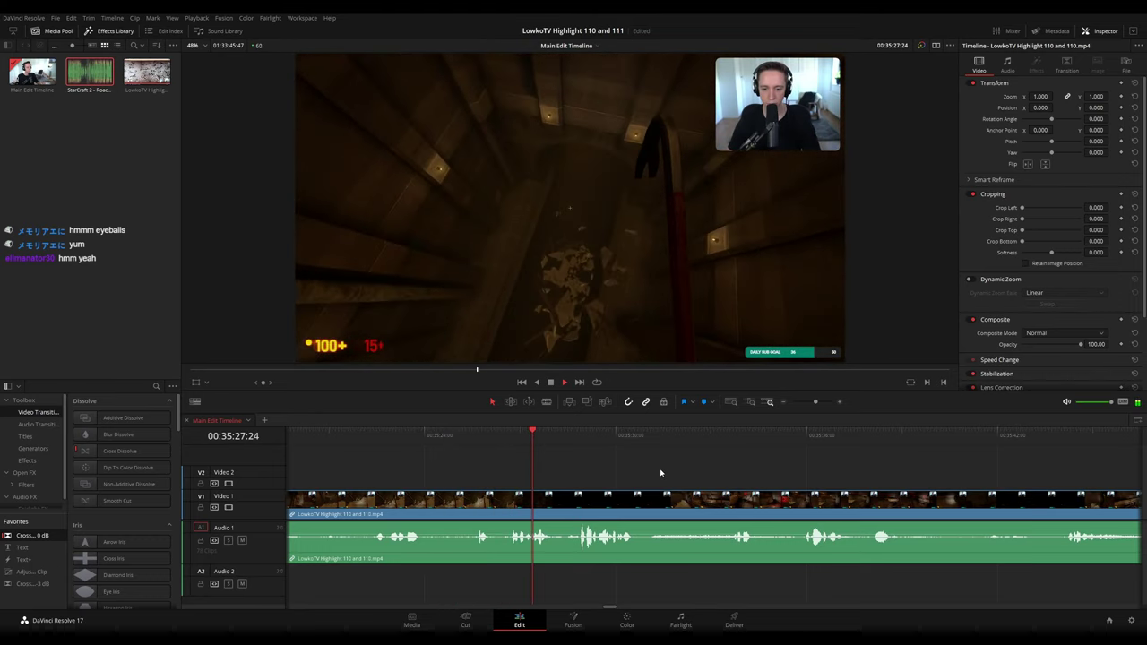
scroll(749, 479, right, 3)
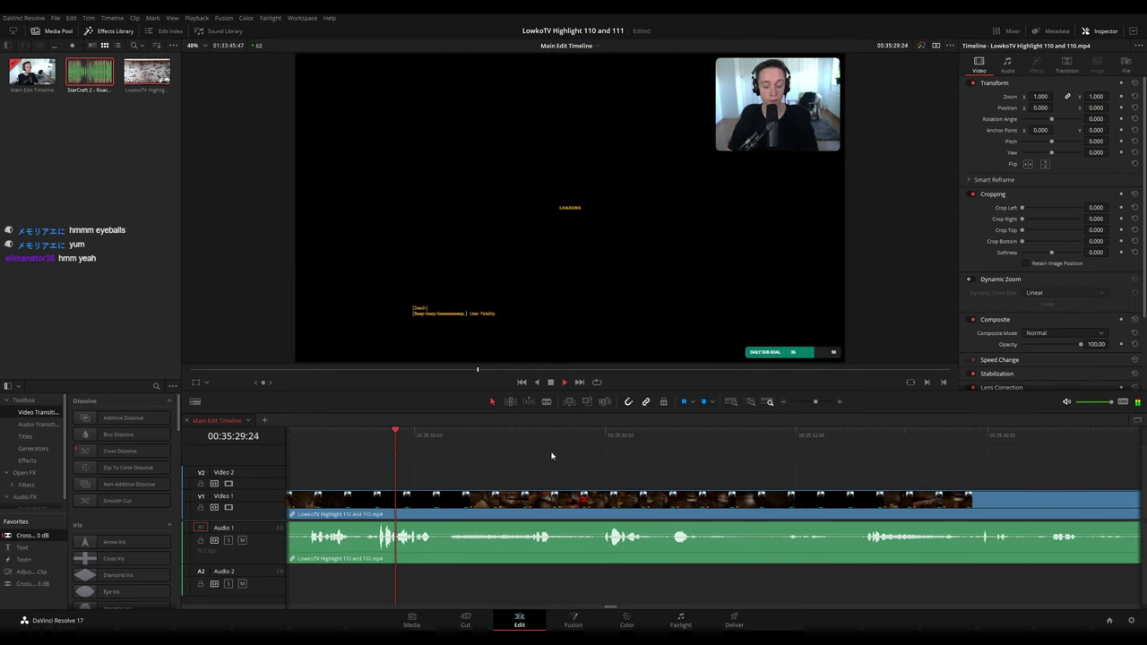
key(b)
click(441, 509)
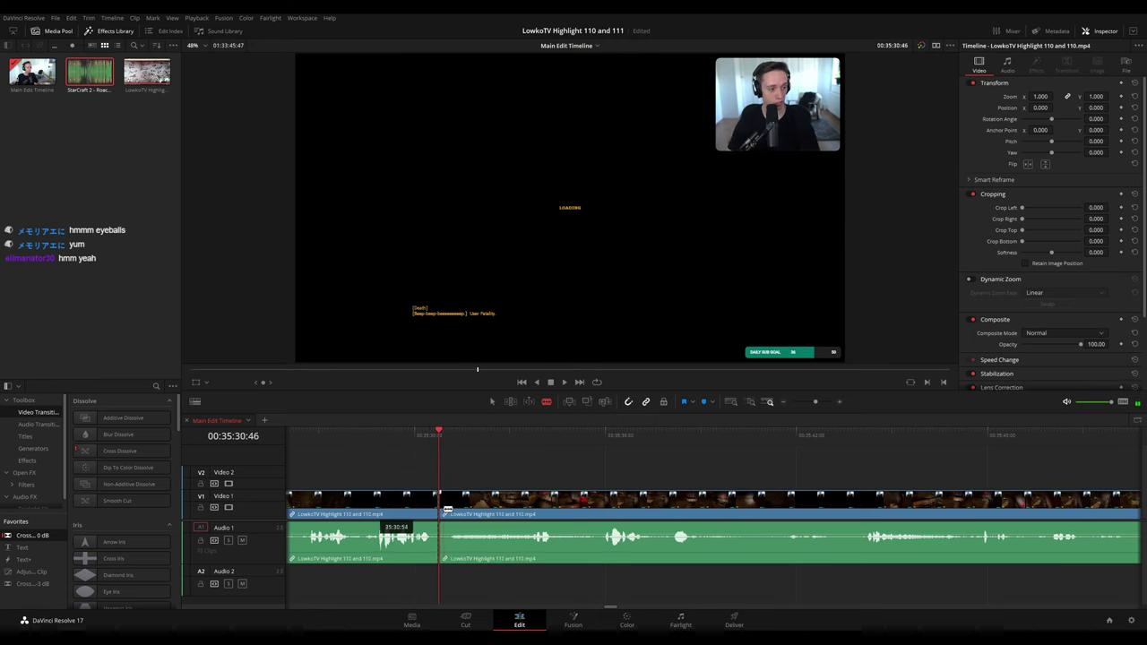
click(446, 509)
key(a)
click(443, 509)
key(Delete)
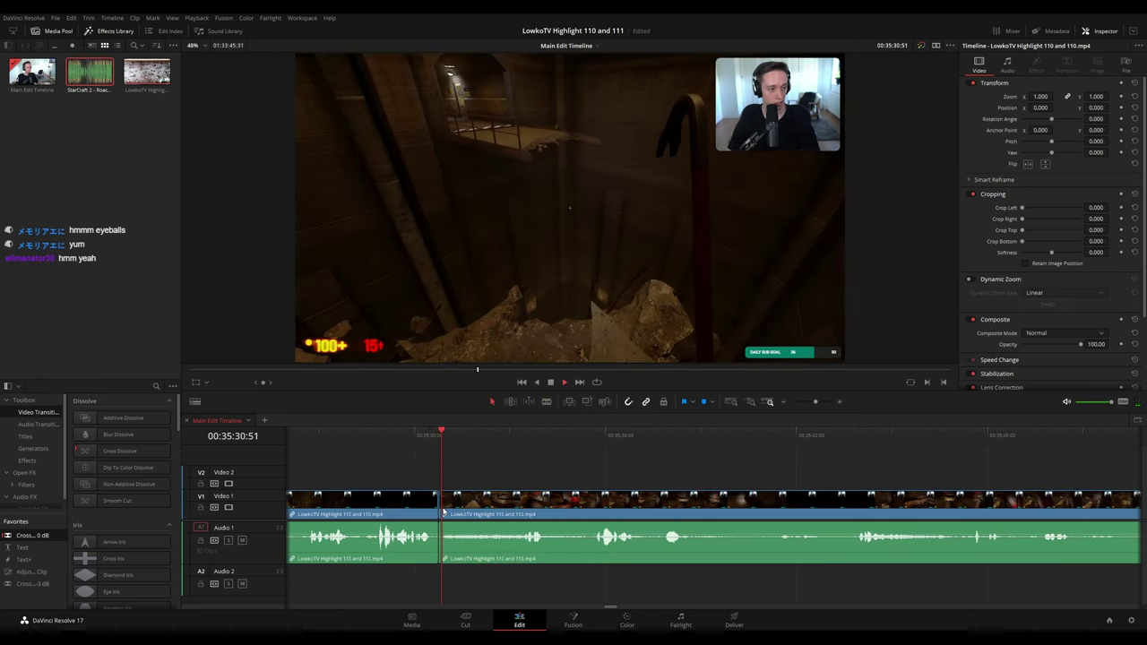
key(space)
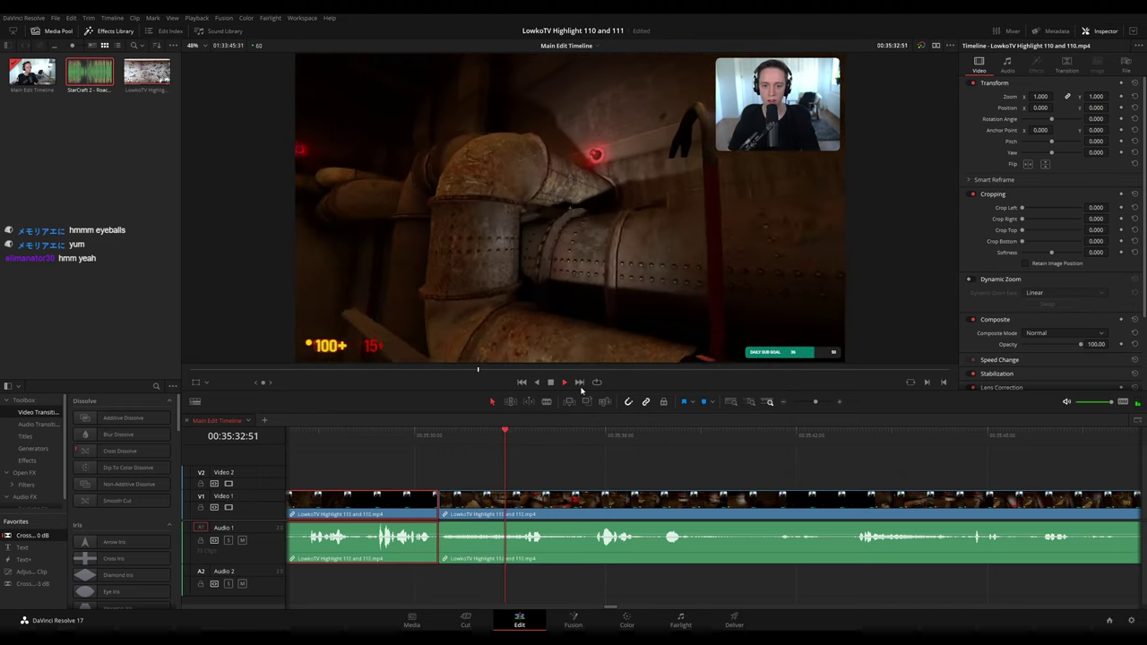
click(621, 461)
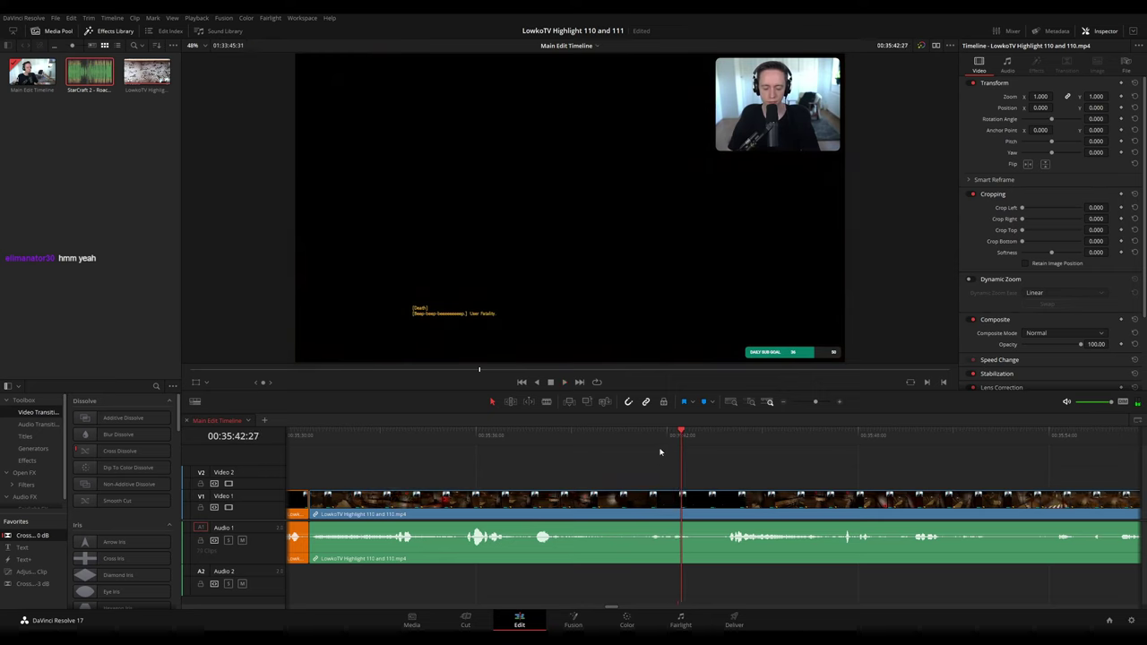
- Place an Adjustment Clip on Video 2 starting at 00:35:43:08 over the loading screen and expand its keyframe display
drag(667, 437, 556, 437)
click(634, 439)
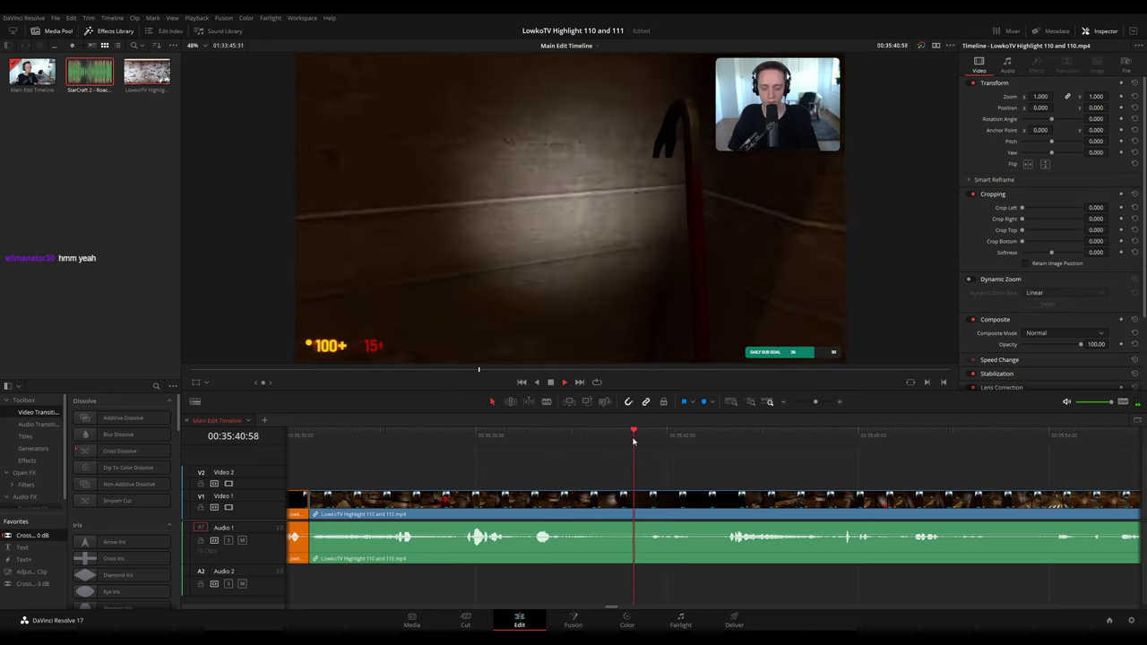
drag(786, 479, 618, 464)
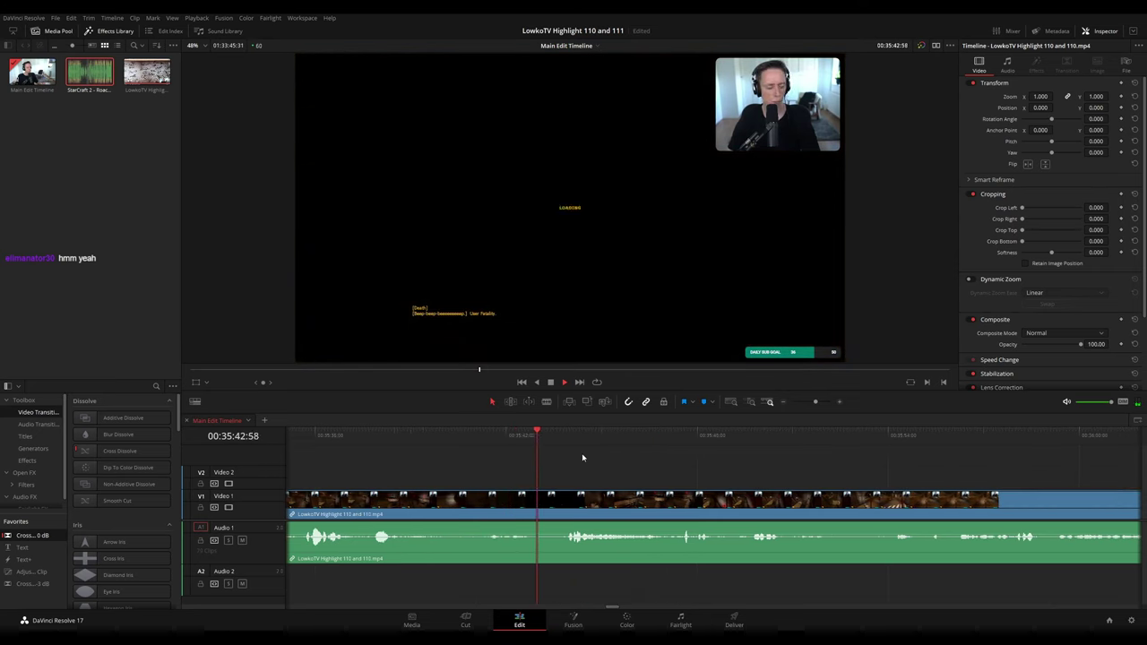
key(space)
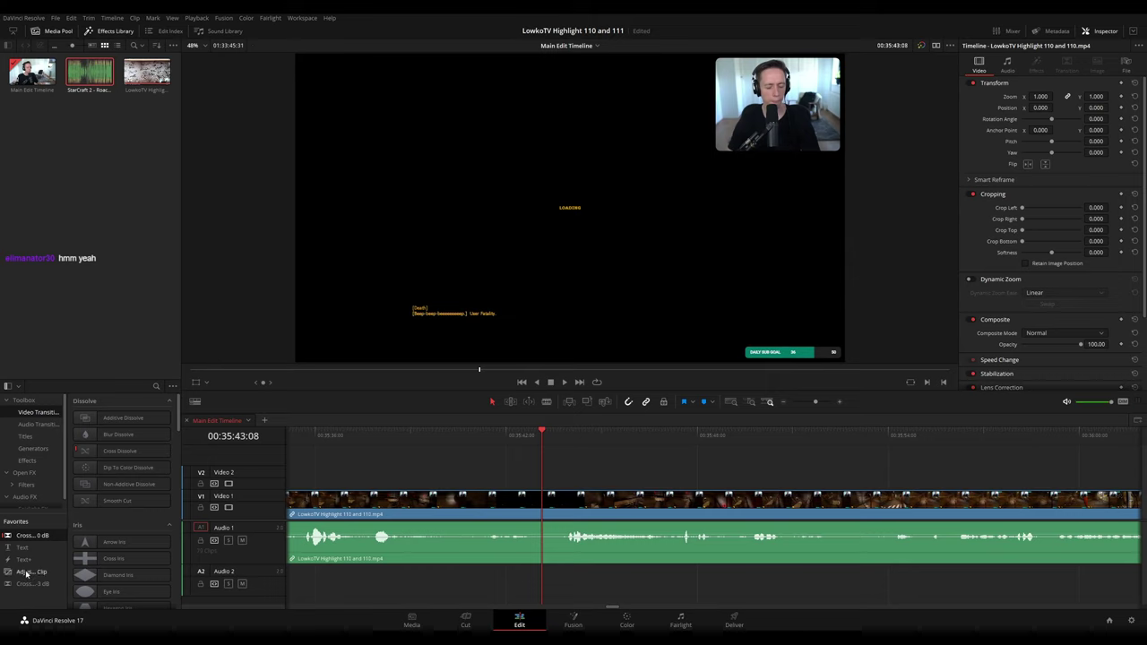
drag(27, 571, 582, 479)
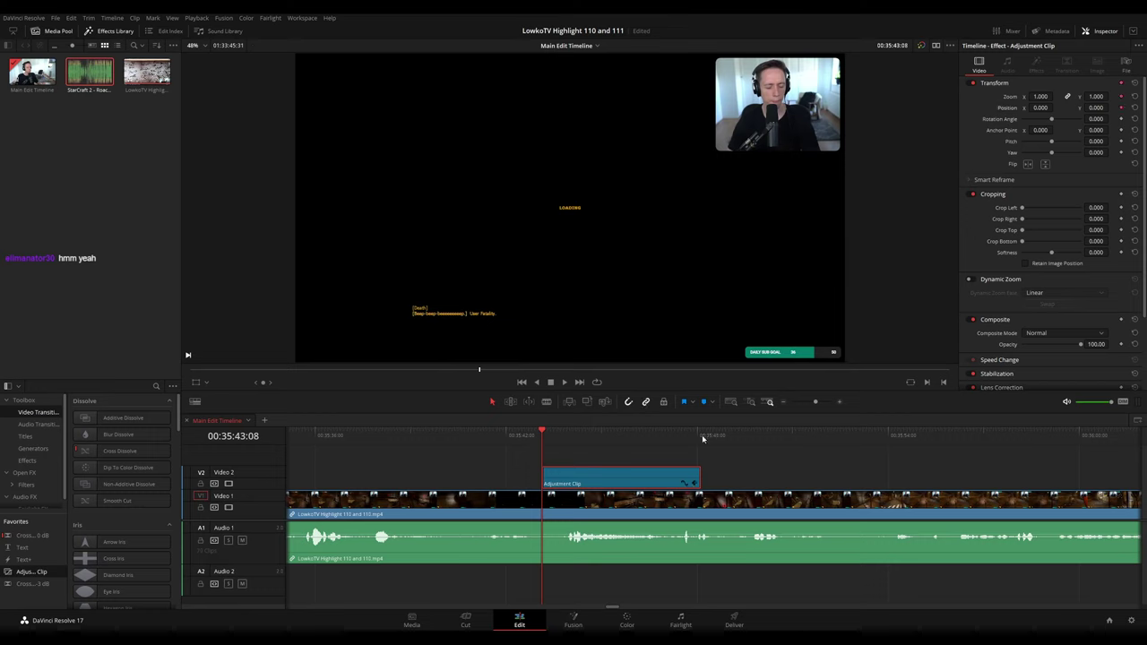
click(695, 483)
click(698, 479)
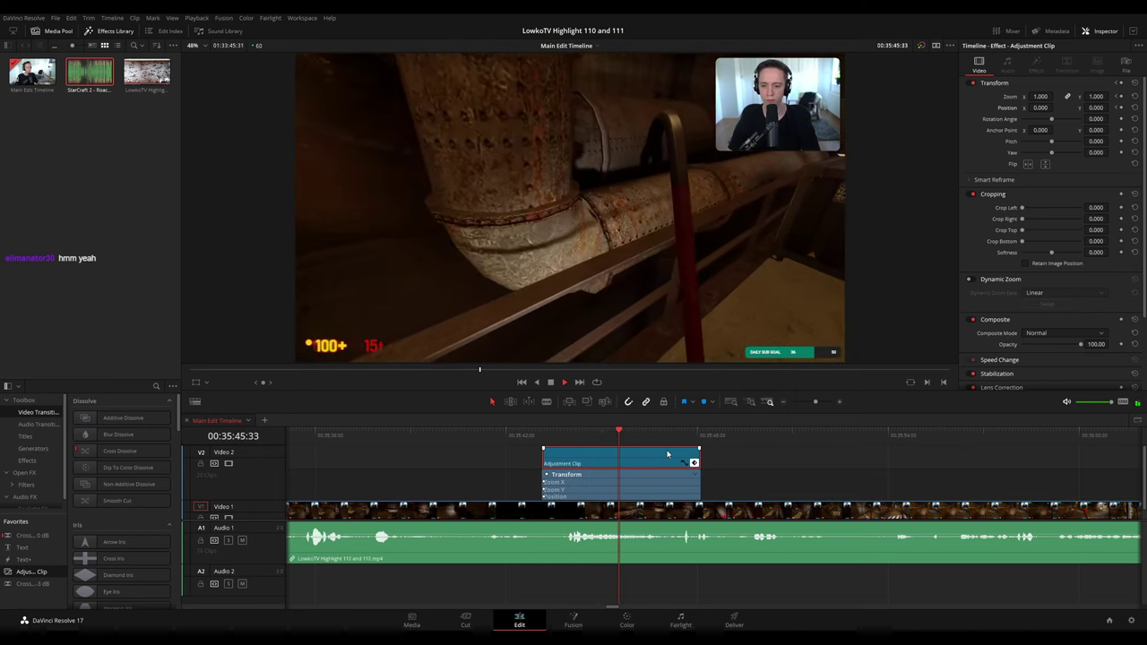
- At 00:35:45:06, keyframe the adjustment clip's zoom to 2.010 and position to X -1266, Y -705, enlarging the webcam; preview the move
key(space)
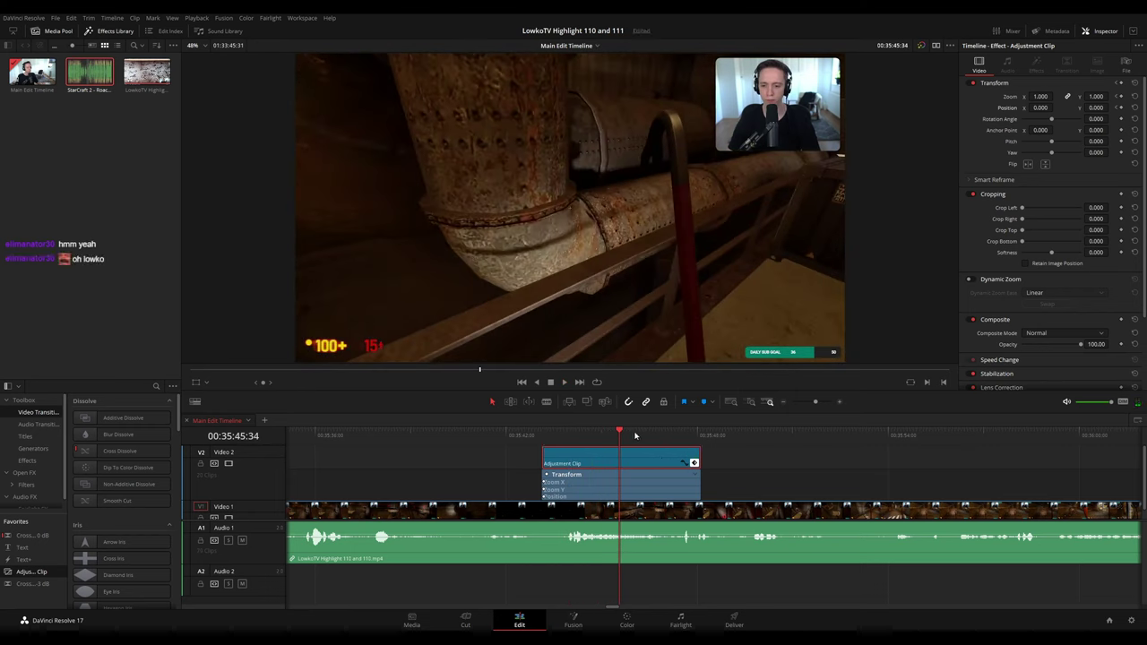
drag(619, 433, 605, 432)
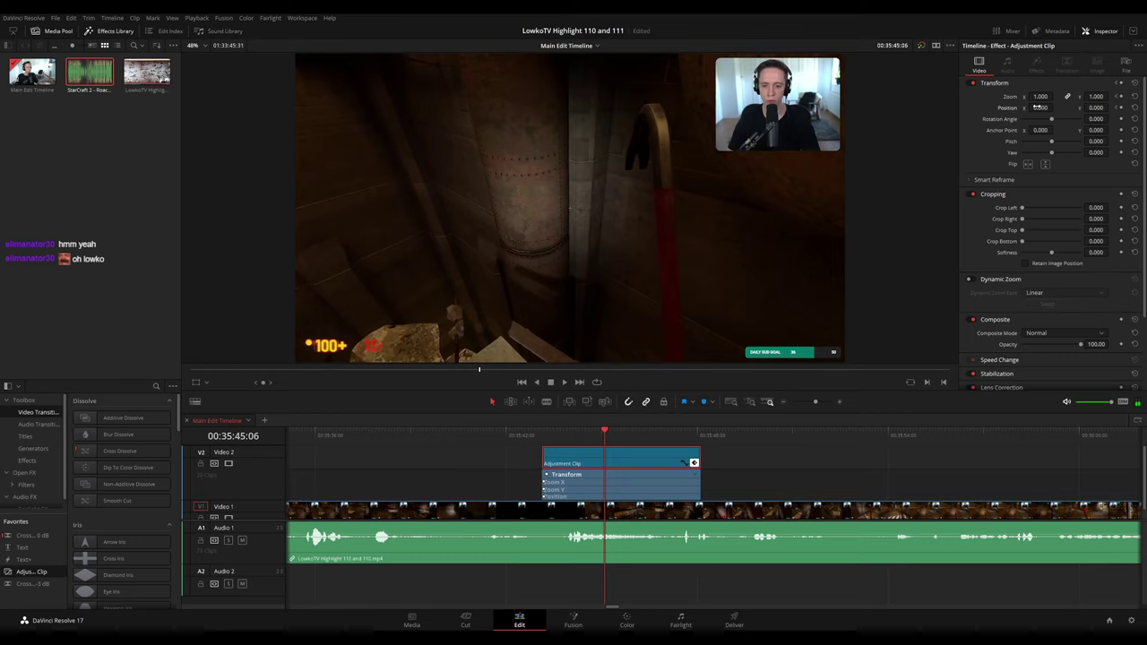
drag(1038, 97, 1100, 119)
click(544, 436)
key(space)
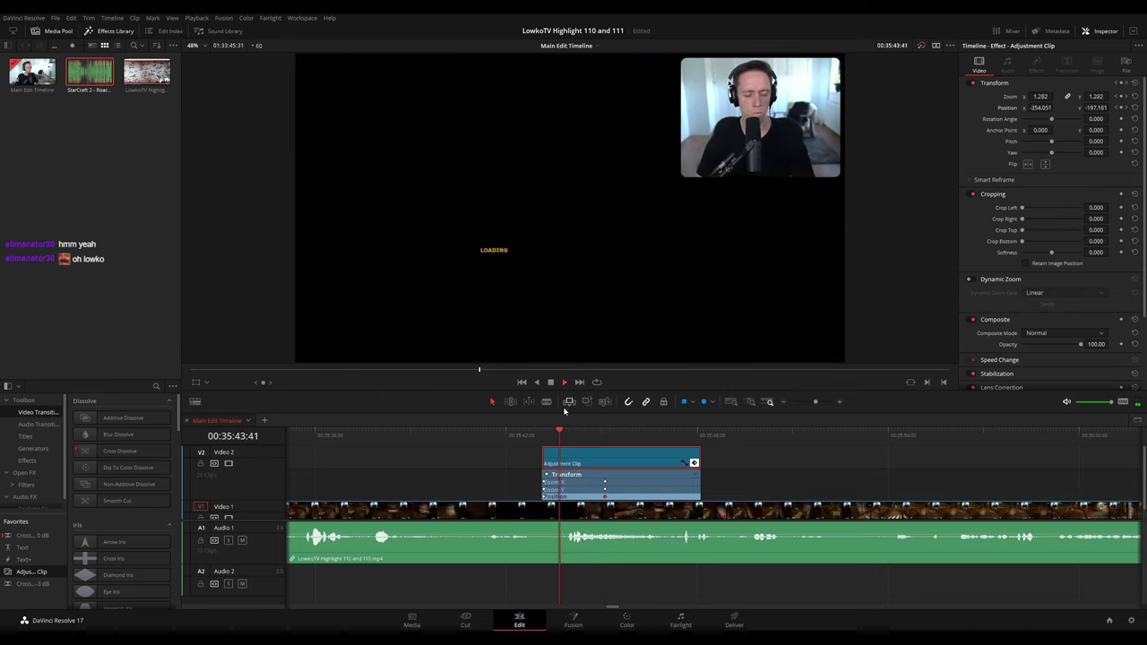
- Move the adjustment clip's ending zoom and position keyframes earlier to 00:35:44:23 and preview the faster zoom
drag(575, 433, 581, 436)
click(638, 482)
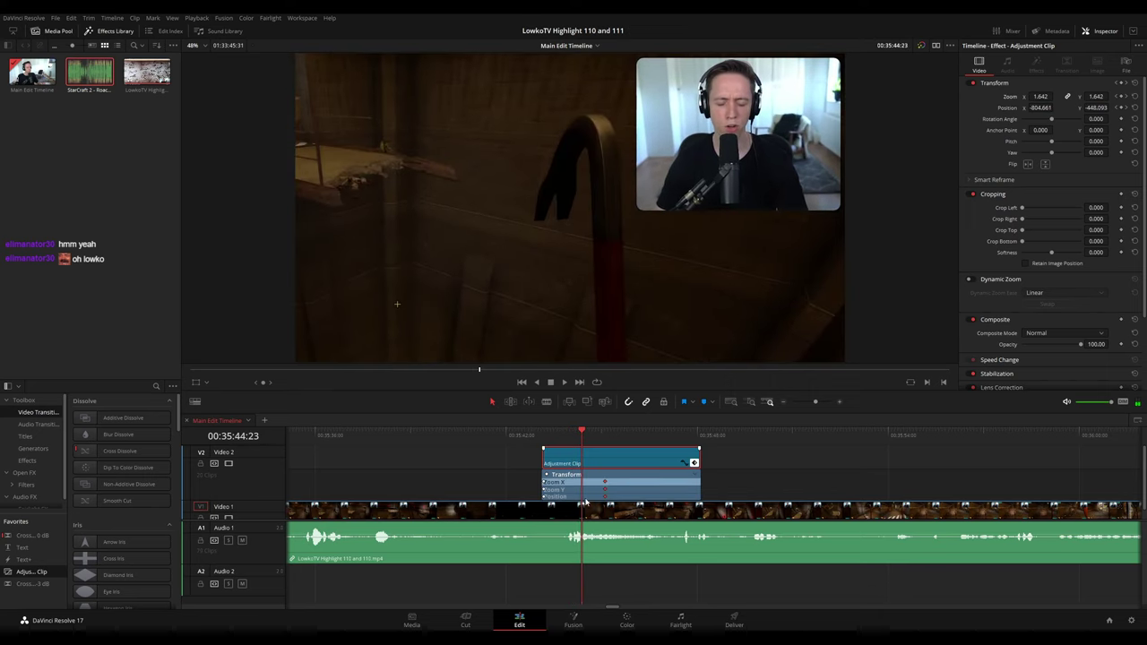
drag(604, 490, 582, 490)
click(545, 437)
key(space)
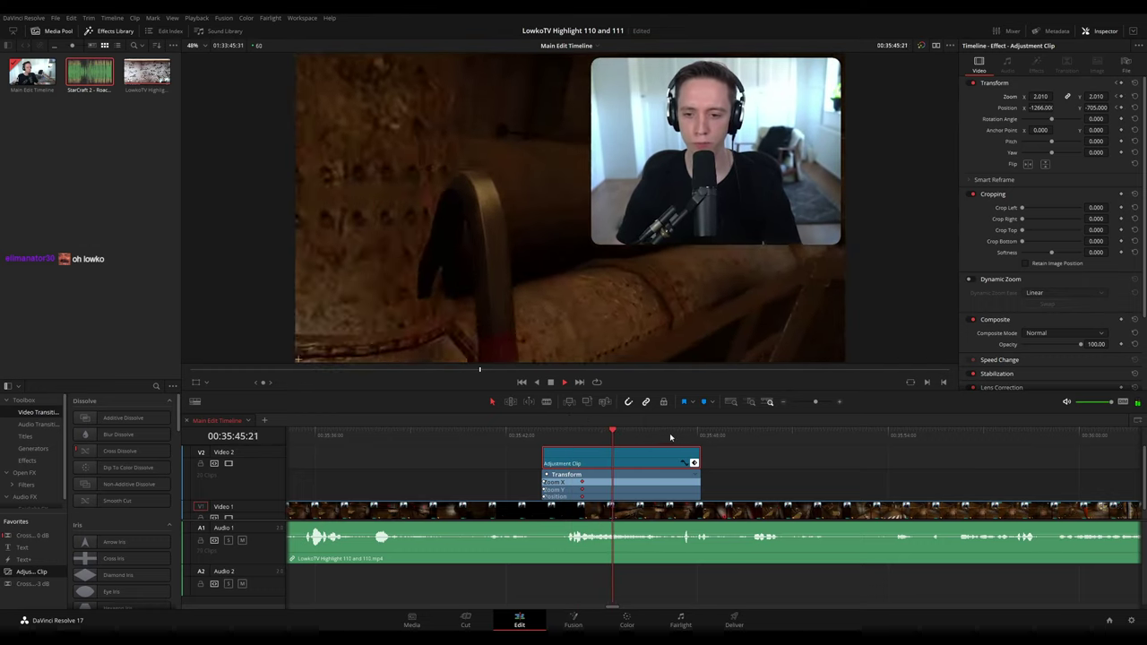
- Trim the adjustment clip's end to 00:35:45:24, collapse its keyframe display and save the project
key(space)
drag(594, 436, 614, 436)
drag(698, 460, 613, 459)
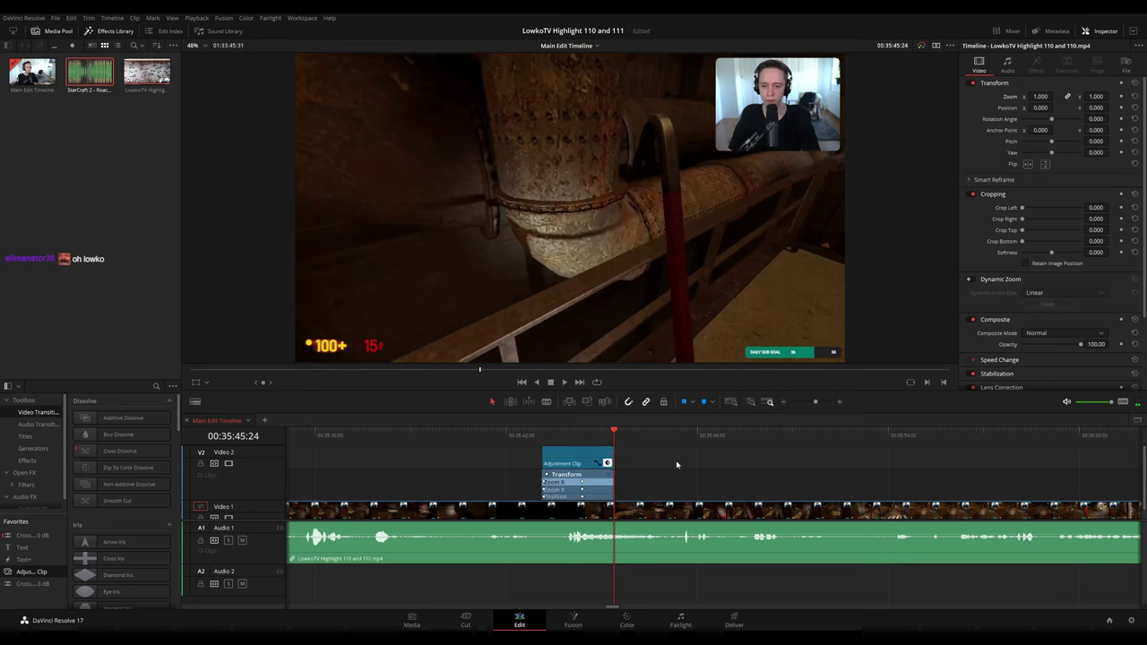
click(610, 465)
click(542, 434)
key(space)
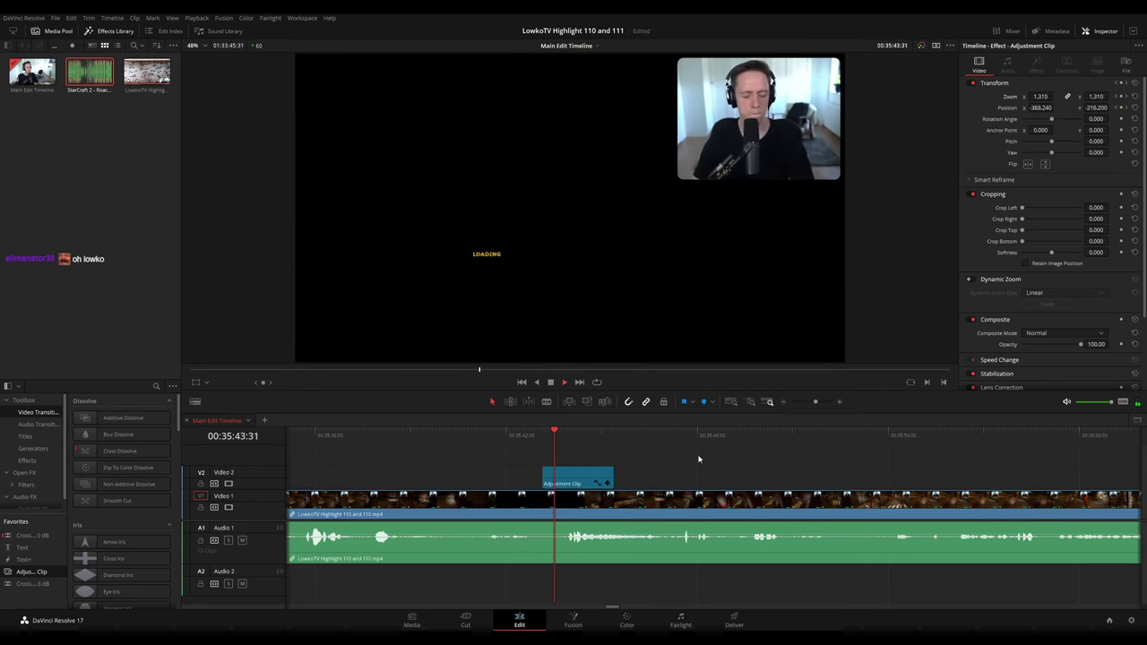
key(ctrl+s)
- Review the footage onward and ripple-delete about one second of gameplay starting at 00:36:05:22 on Video 1 and Audio 1
drag(767, 470, 579, 458)
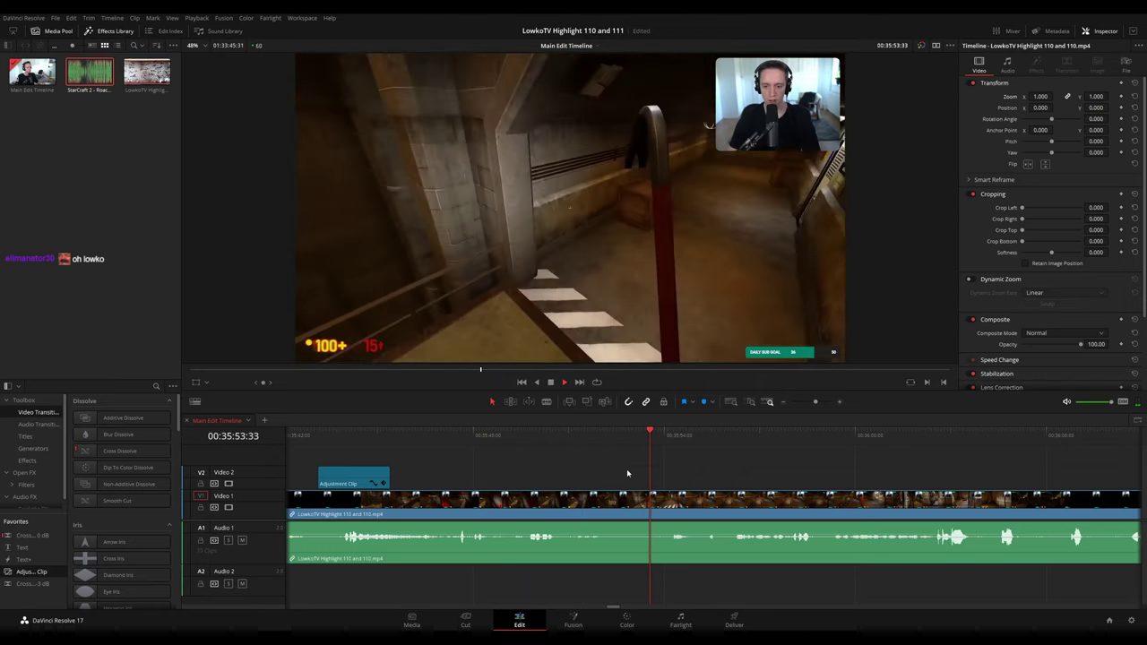
drag(726, 475, 582, 466)
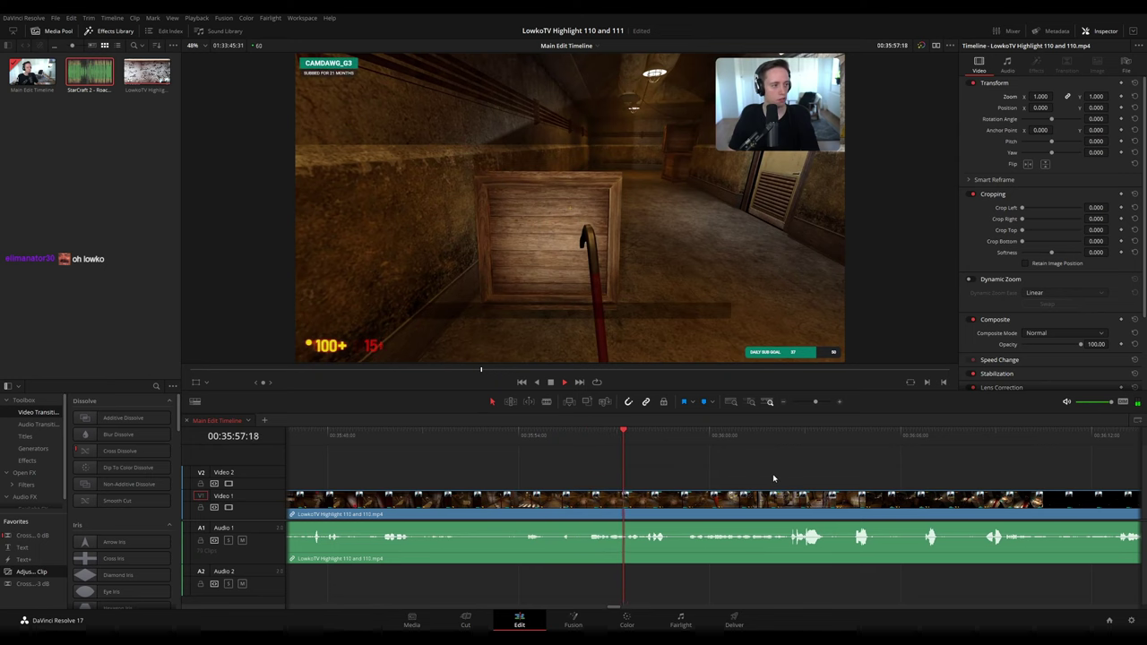
scroll(658, 463, right, 1)
scroll(747, 486, right, 3)
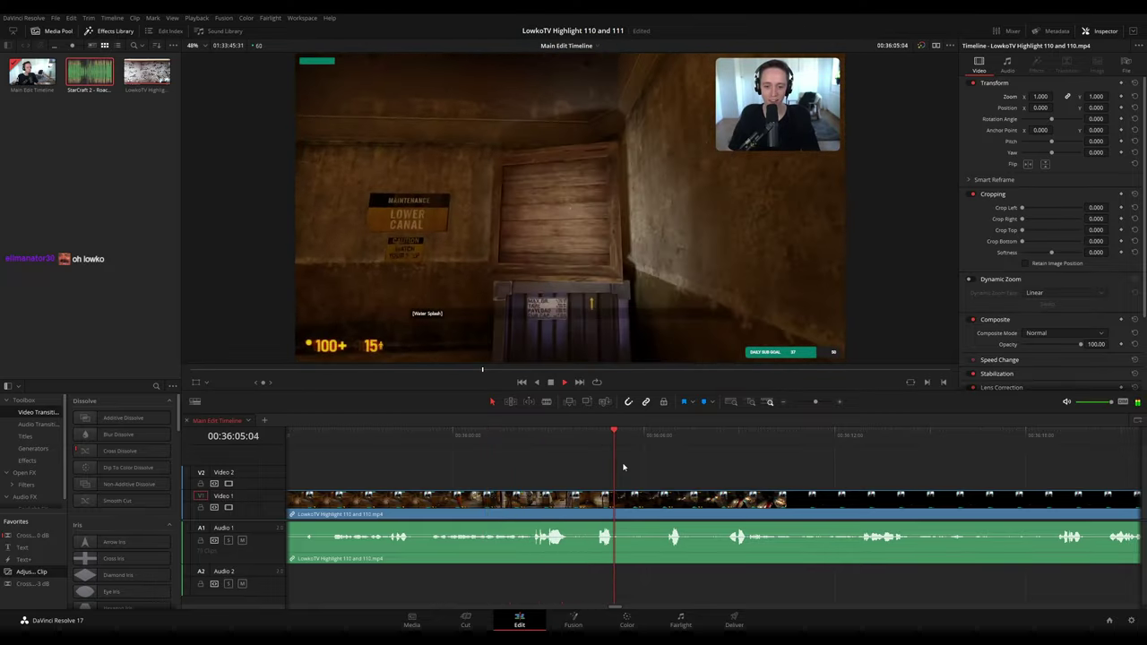
key(space)
key(b)
click(625, 493)
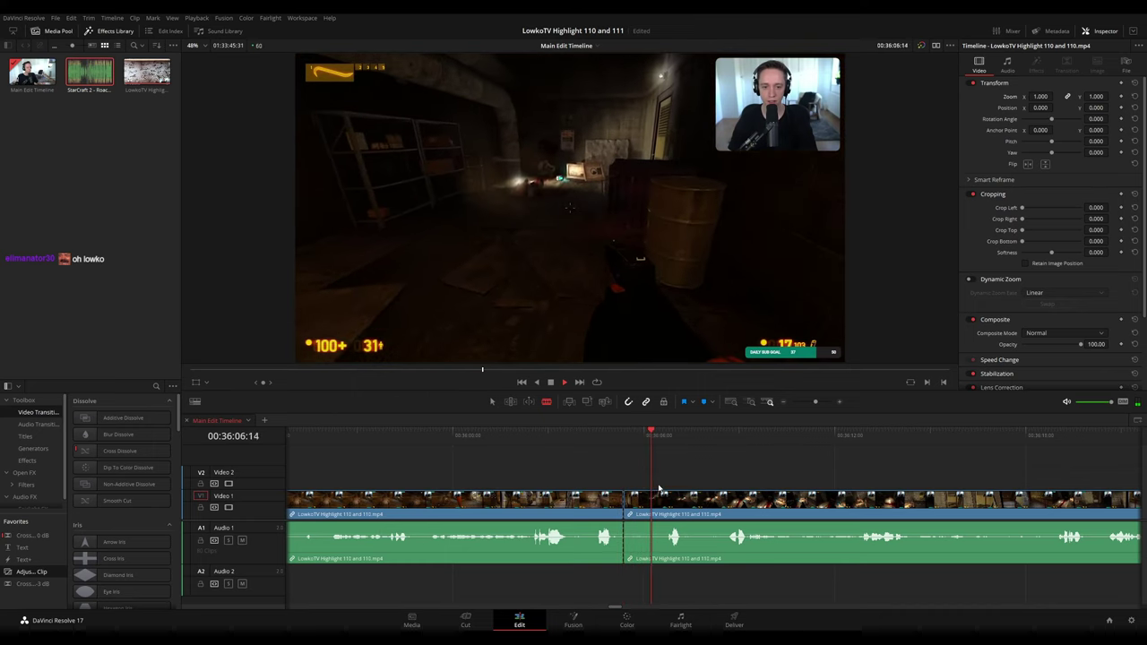
key(space)
click(657, 493)
key(a)
click(642, 505)
key(Delete)
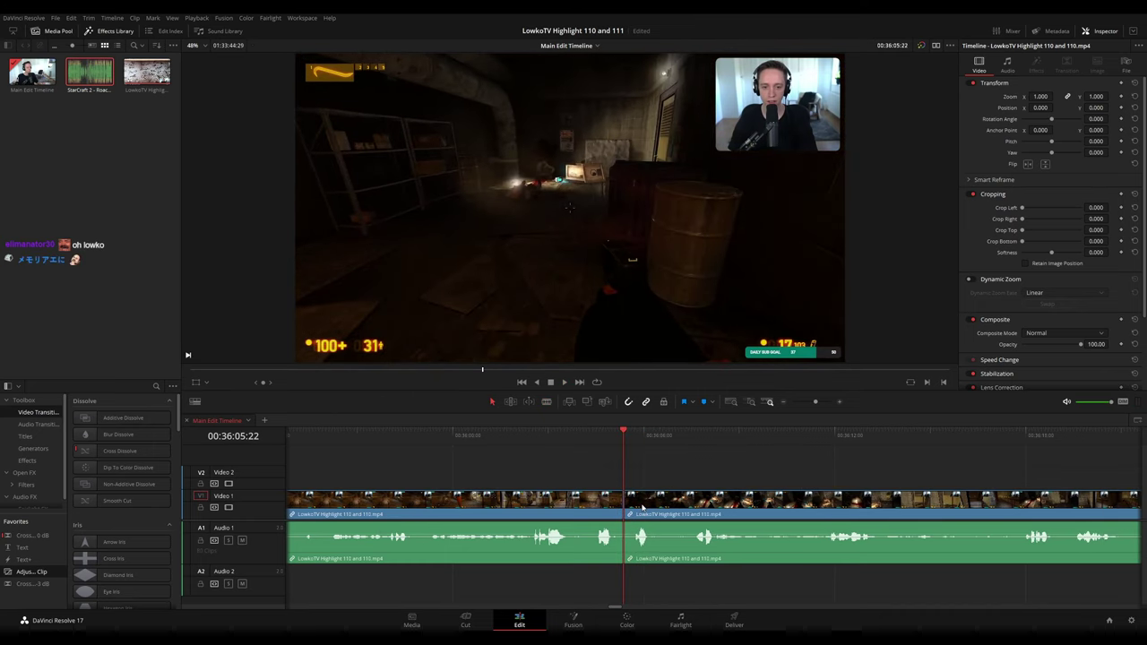
- Colour the clip before the cut at 00:36:05:22 orange
click(588, 505)
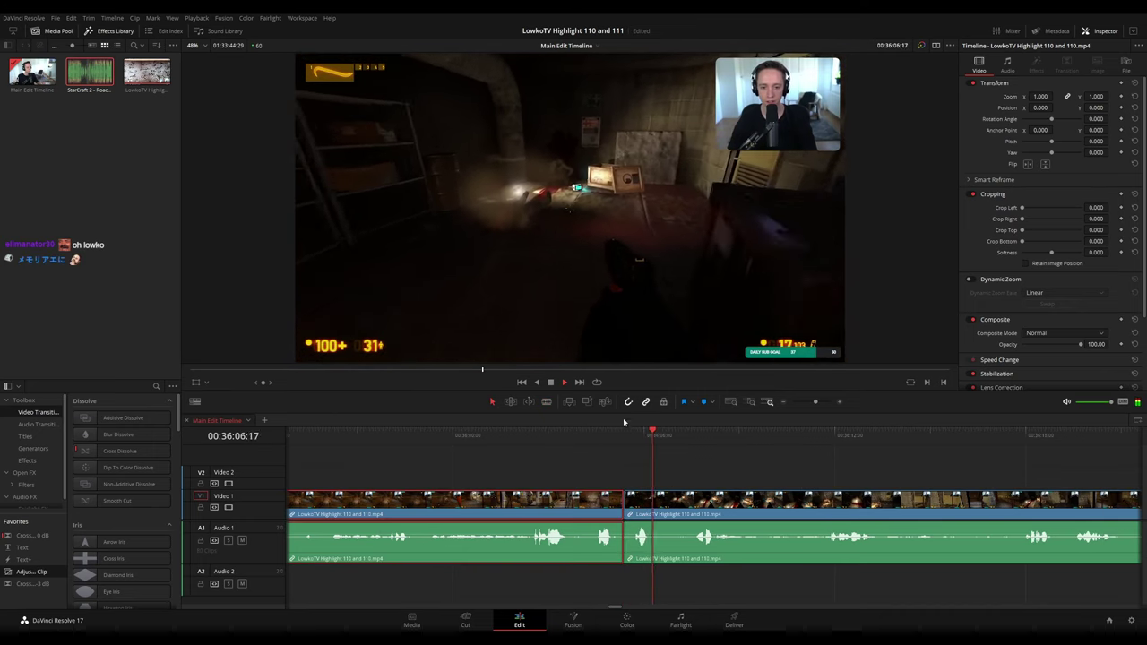
click(782, 392)
click(779, 468)
- Review the following footage and split the clip at 00:36:21:30 and about 00:36:24:36, around the quiet section
drag(823, 471, 592, 452)
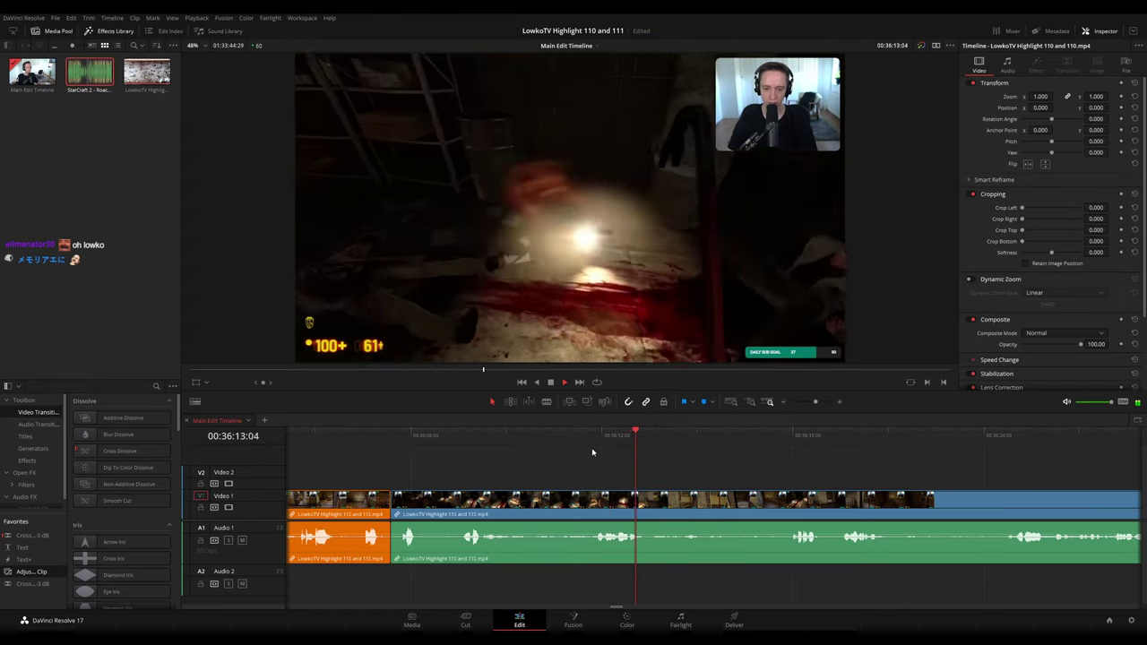
scroll(672, 458, right, 2)
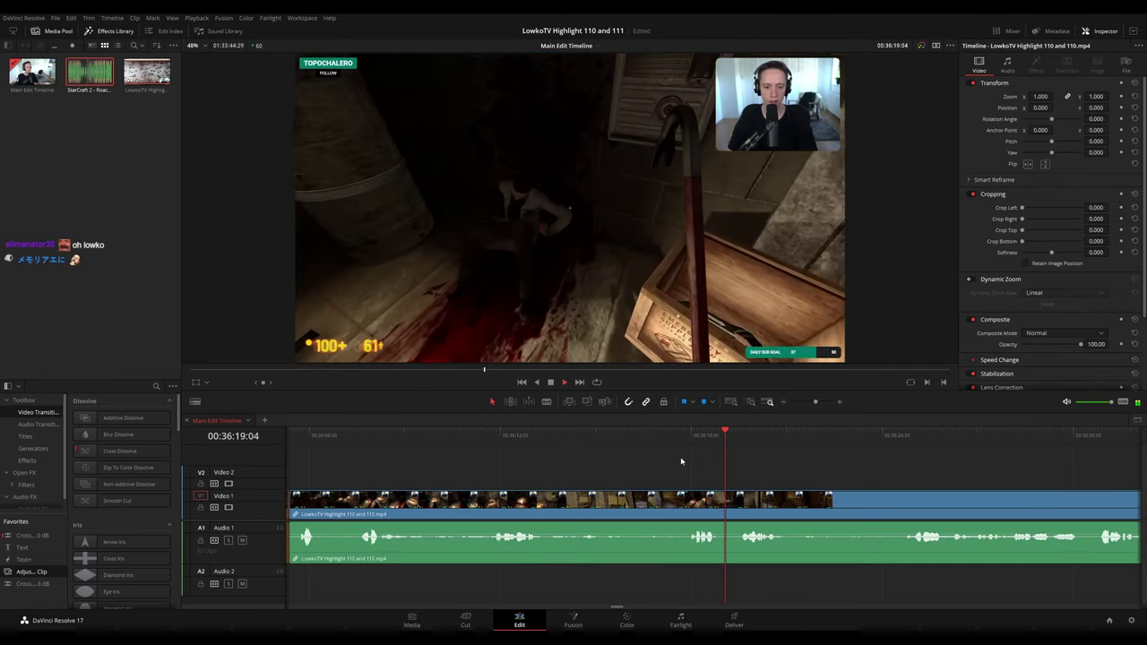
scroll(594, 447, right, 4)
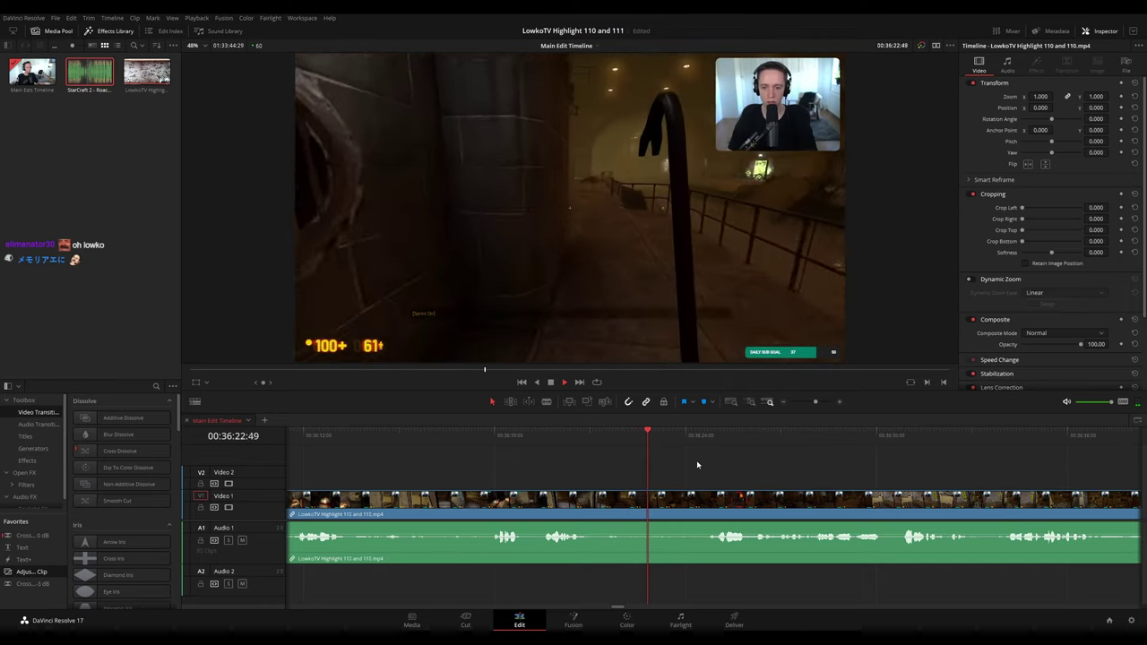
key(b)
click(608, 502)
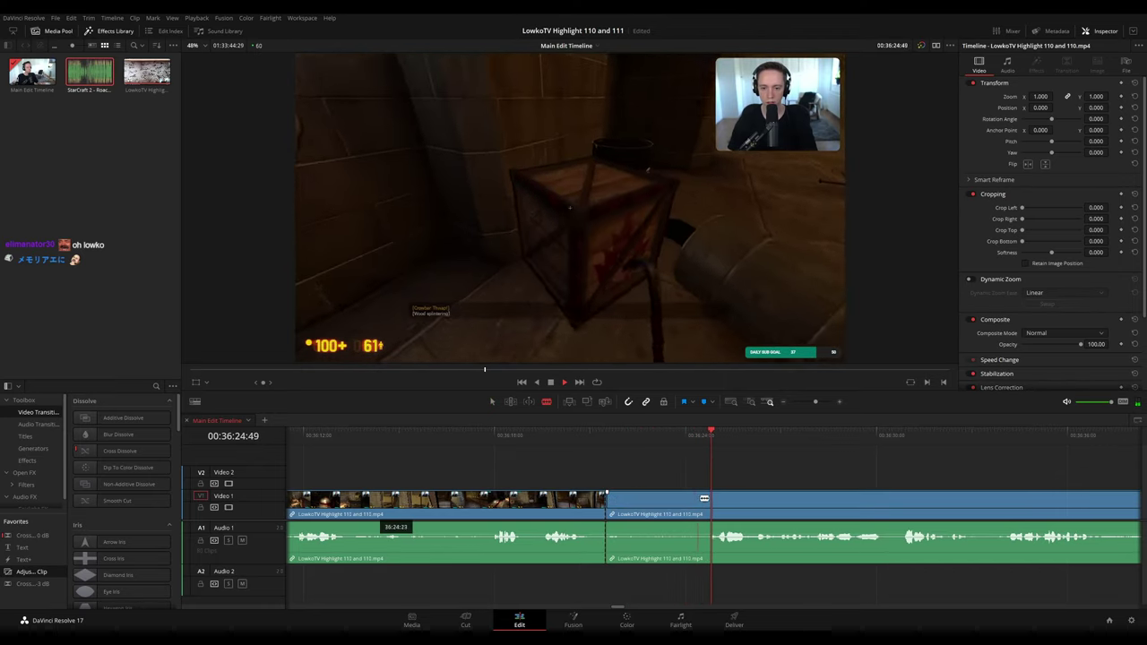
click(703, 502)
- Try ripple-deleting the whole section between the two new cuts, check playback across the join, and undo the deletion
key(a)
click(681, 505)
key(Delete)
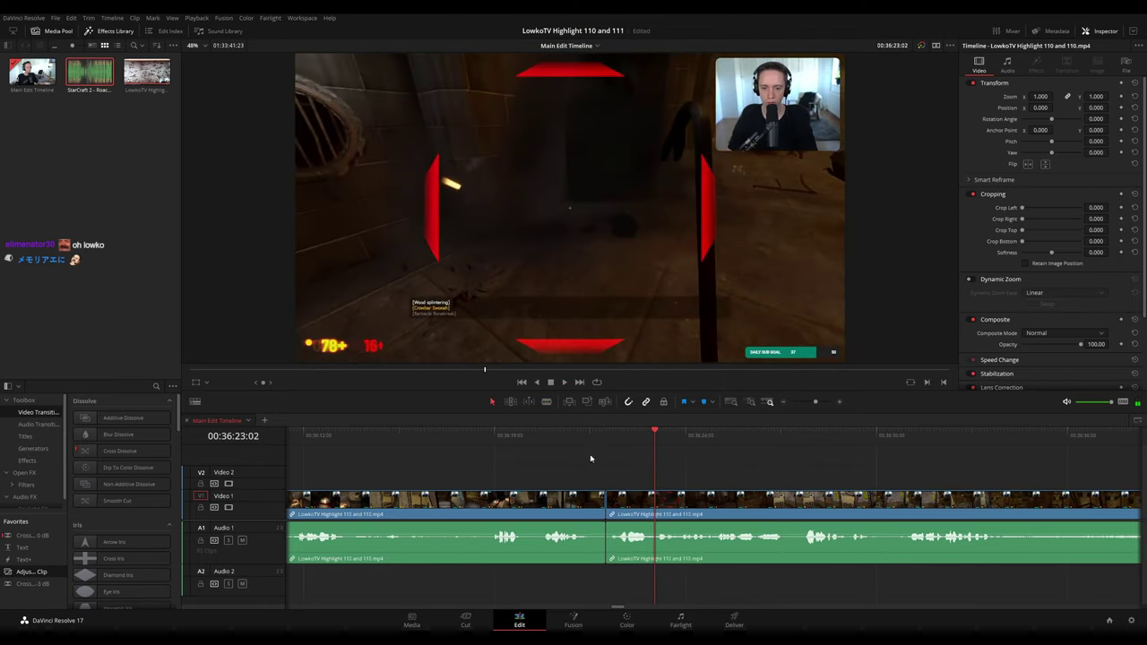
click(591, 439)
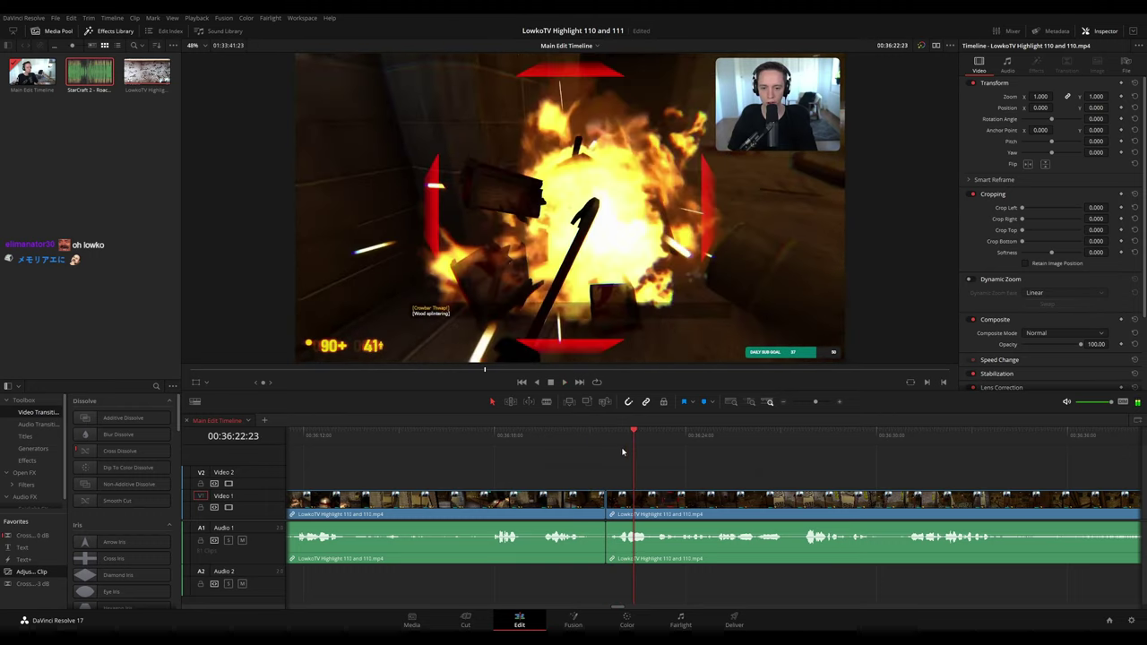
key(ctrl+z)
- Move the second cut back to 00:36:23:55 and ripple-delete the shortened section starting at 00:36:21:30
click(704, 441)
drag(706, 445, 683, 440)
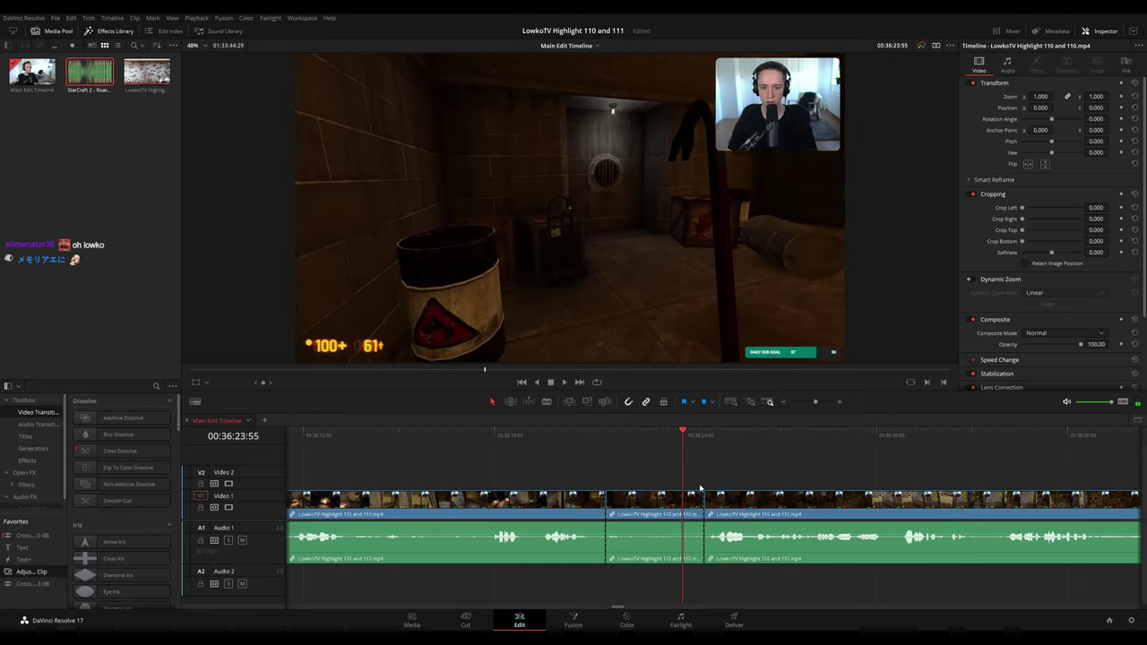
drag(705, 503, 683, 503)
click(655, 509)
key(Delete)
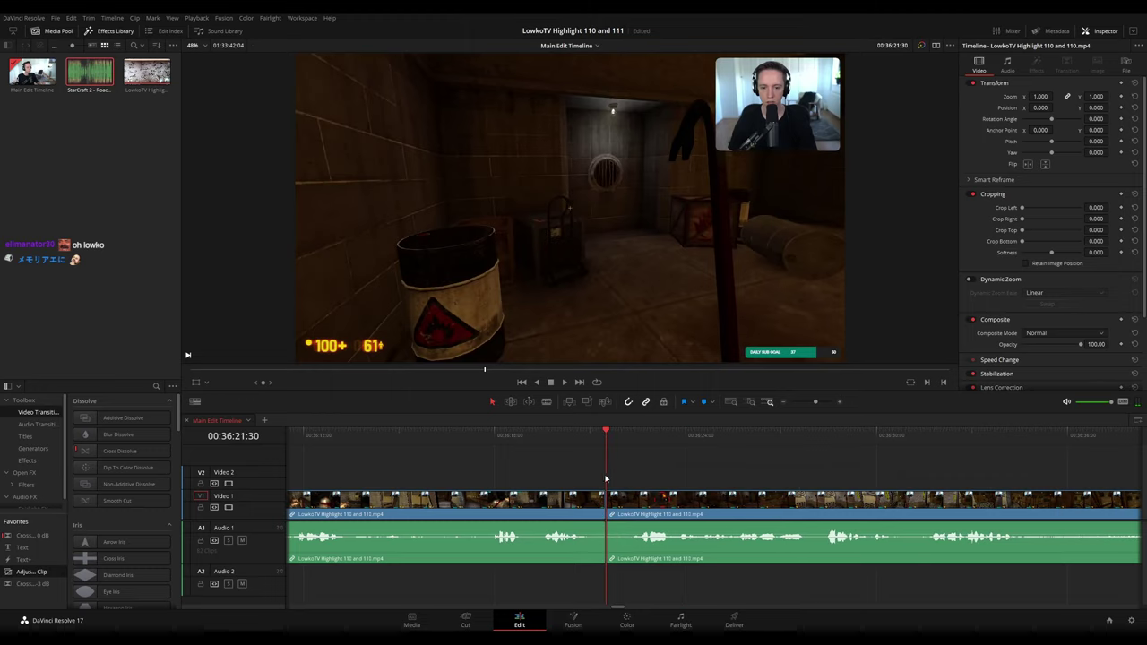
- Colour the clip before the join at 00:36:21:30 orange
click(585, 474)
click(563, 498)
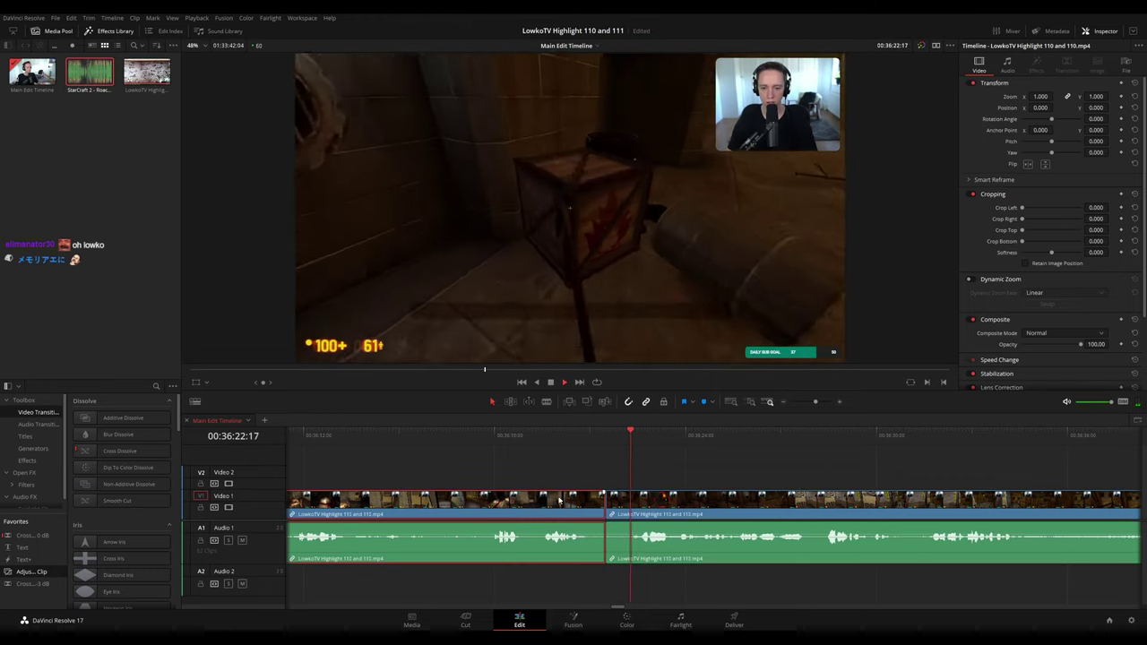
click(762, 460)
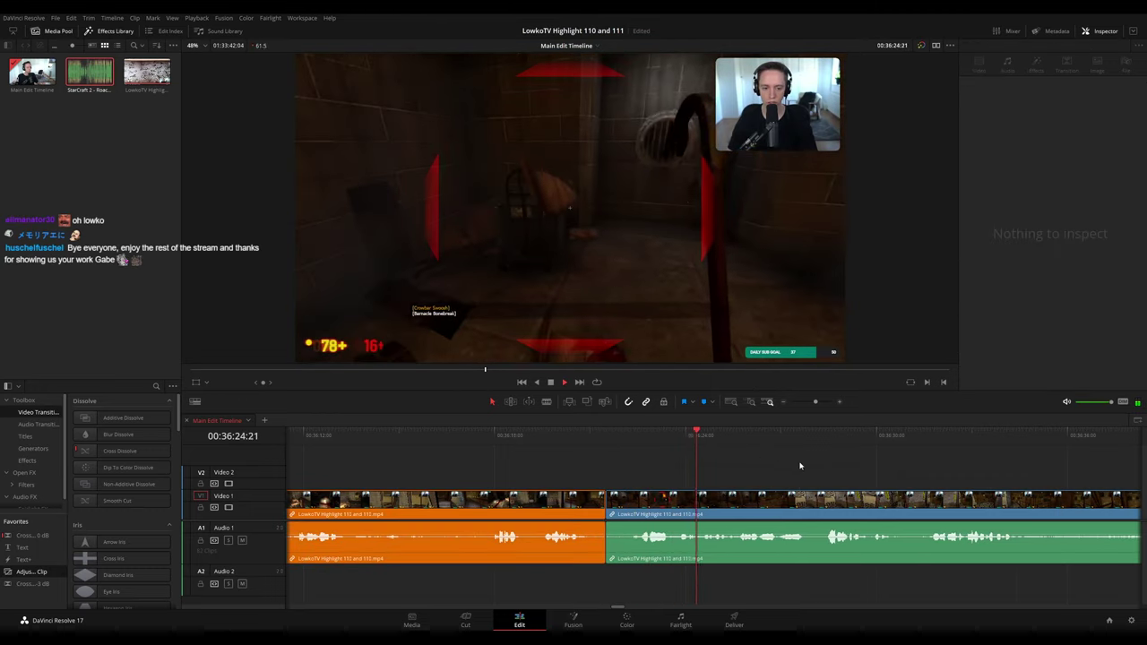
- Review the footage after the join and ripple-delete the short quiet section from 00:36:27:50 to about 00:36:28:16
drag(798, 465, 586, 443)
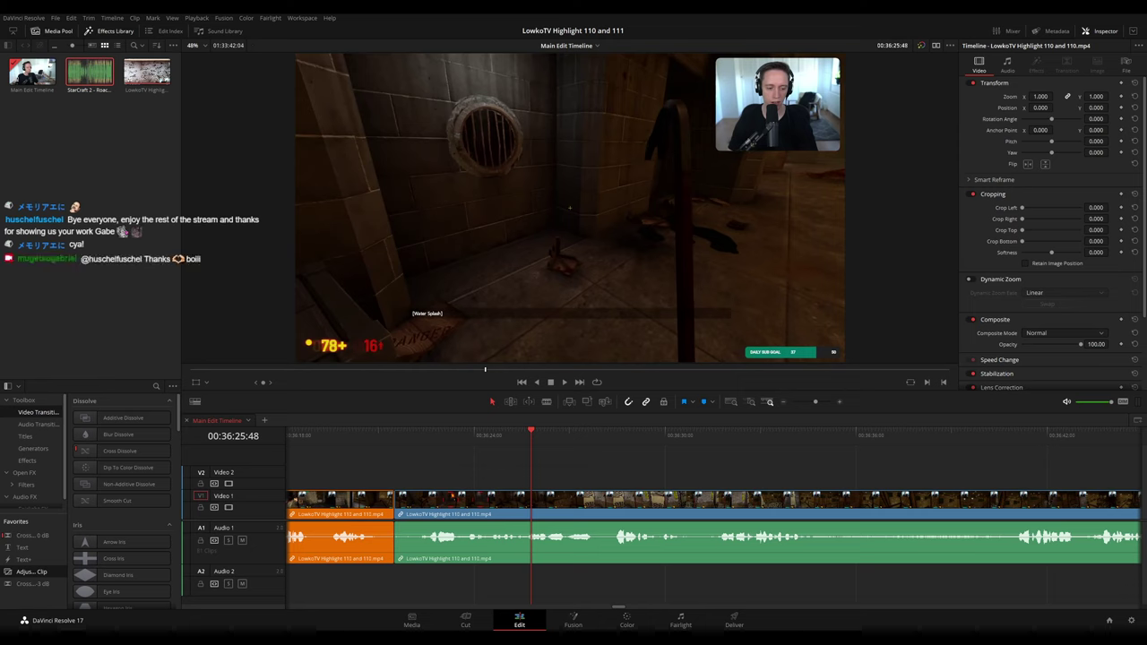
click(350, 436)
key(space)
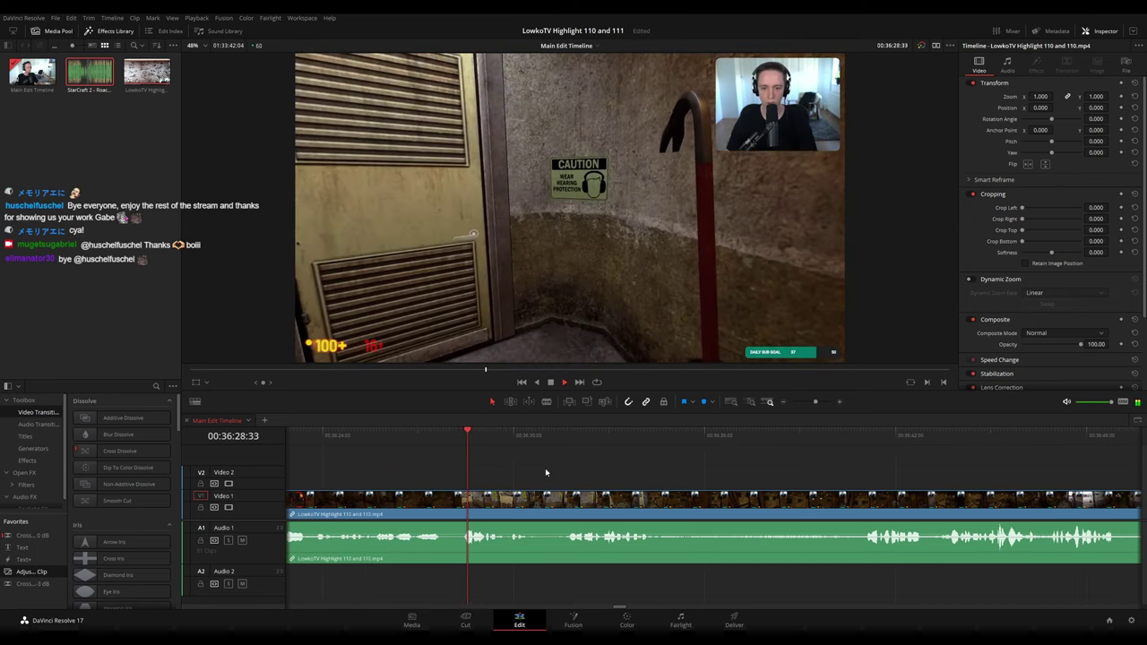
drag(437, 438, 426, 442)
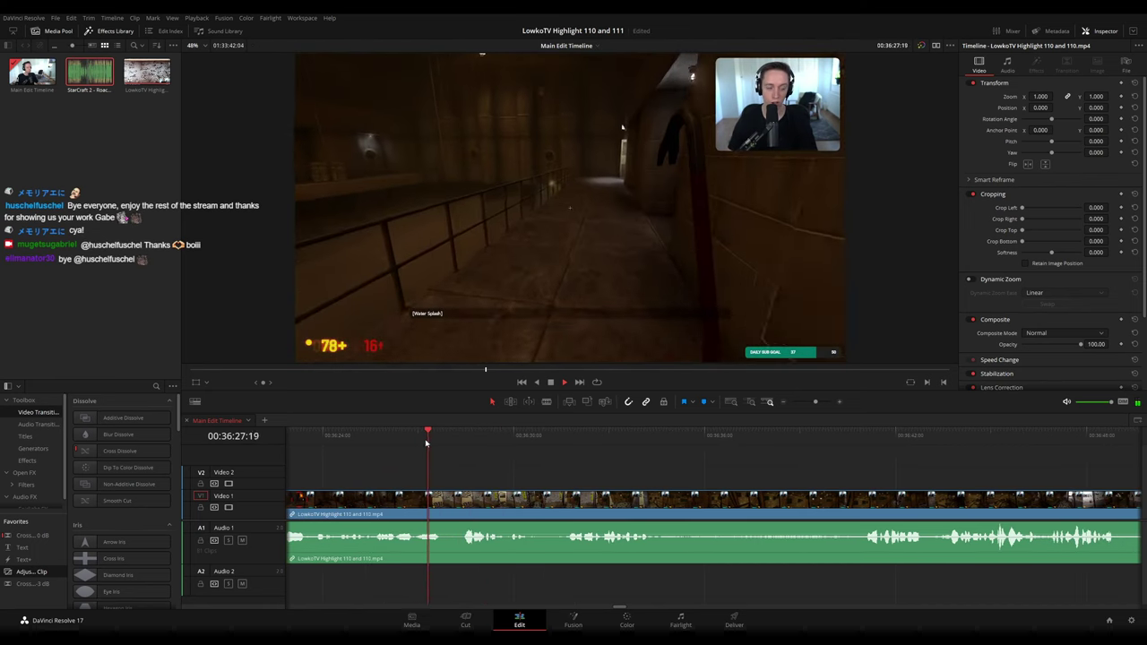
key(space)
key(b)
click(444, 504)
click(459, 506)
key(a)
click(452, 508)
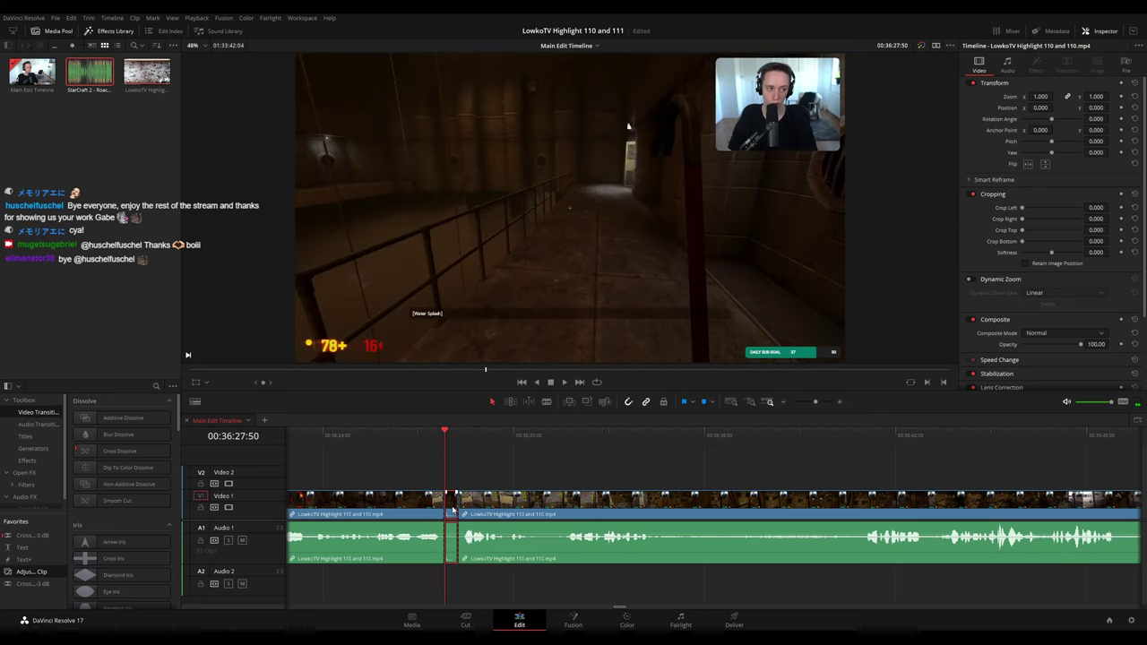
click(452, 509)
key(Delete)
- Play on, split the clip at about 00:36:49 and 00:36:52, and ripple-delete the section between the cuts
key(space)
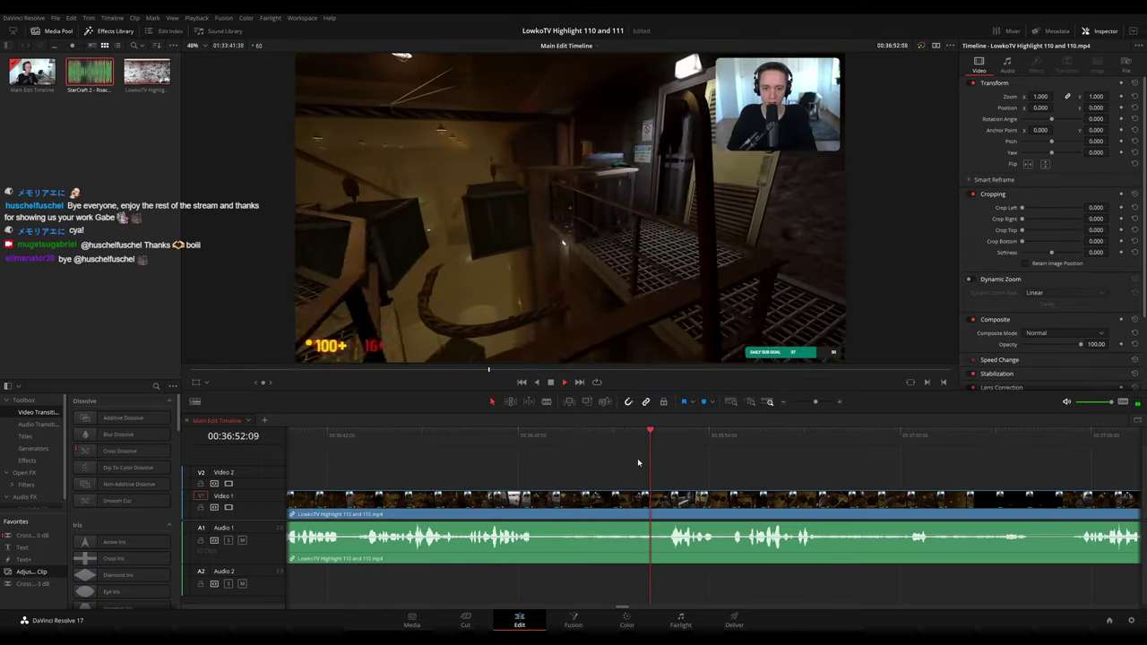
key(b)
click(552, 505)
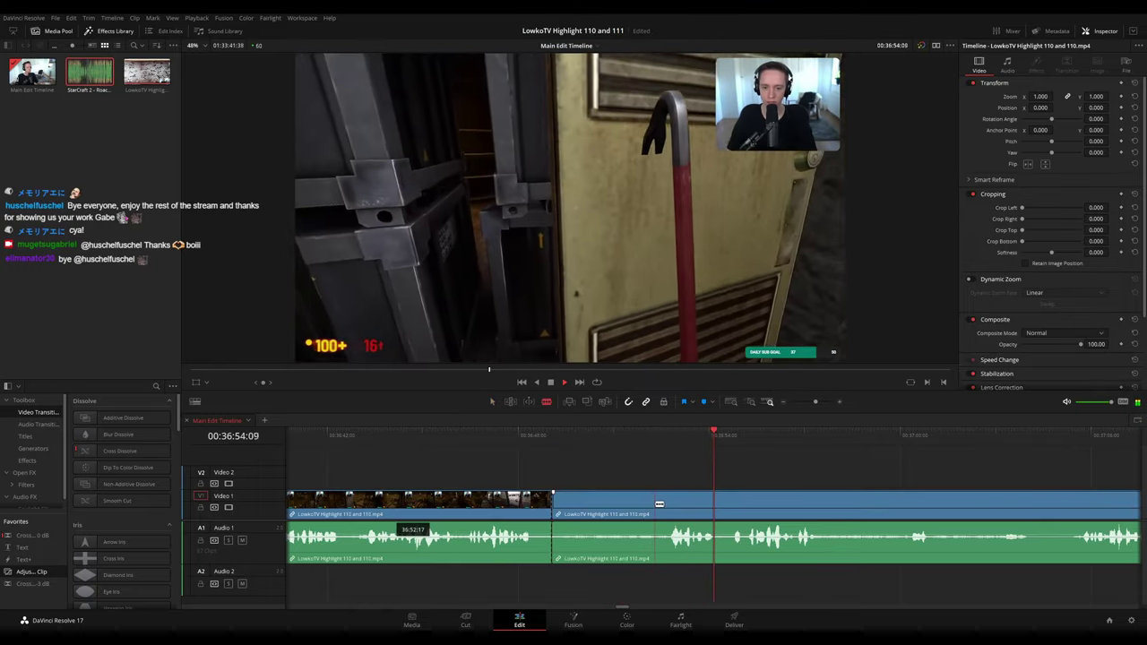
click(654, 504)
key(a)
click(625, 508)
key(Delete)
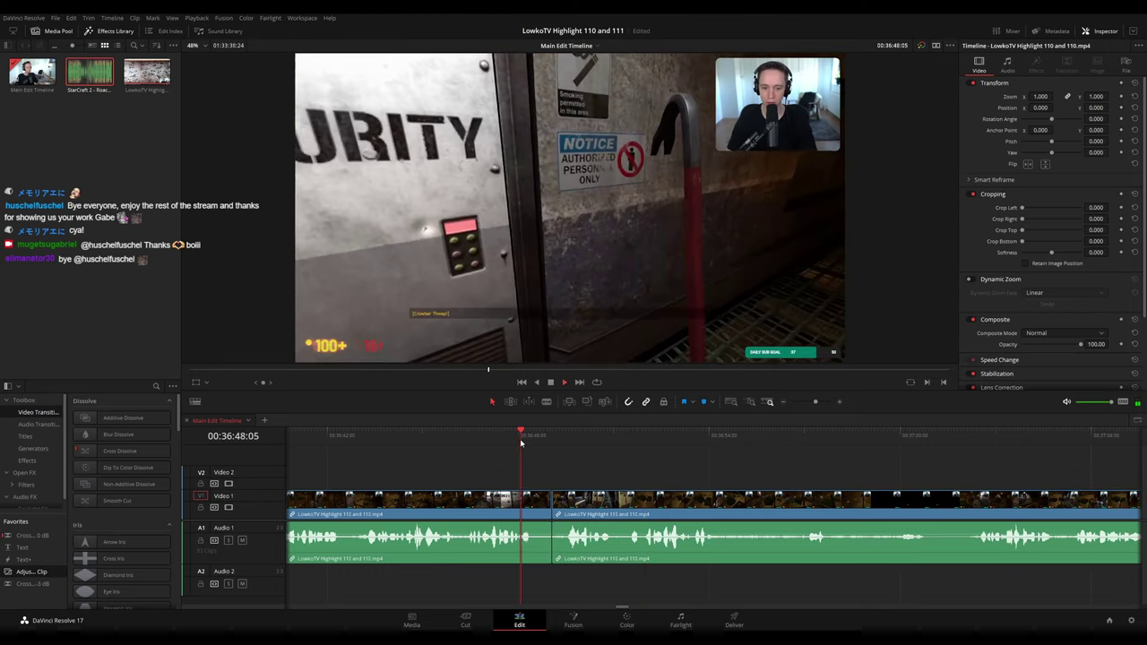
- Add a Cross Fade 0 dB to the audio join at about 00:36:49 and colour the clip before it orange
drag(37, 535, 583, 539)
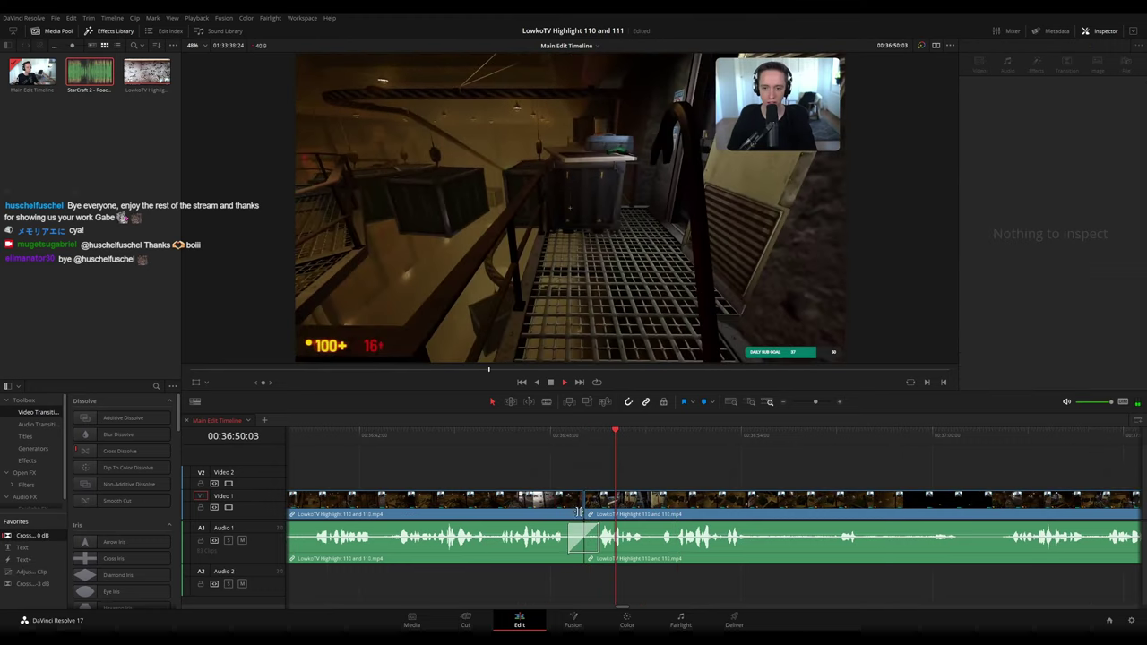
click(553, 505)
key(F1)
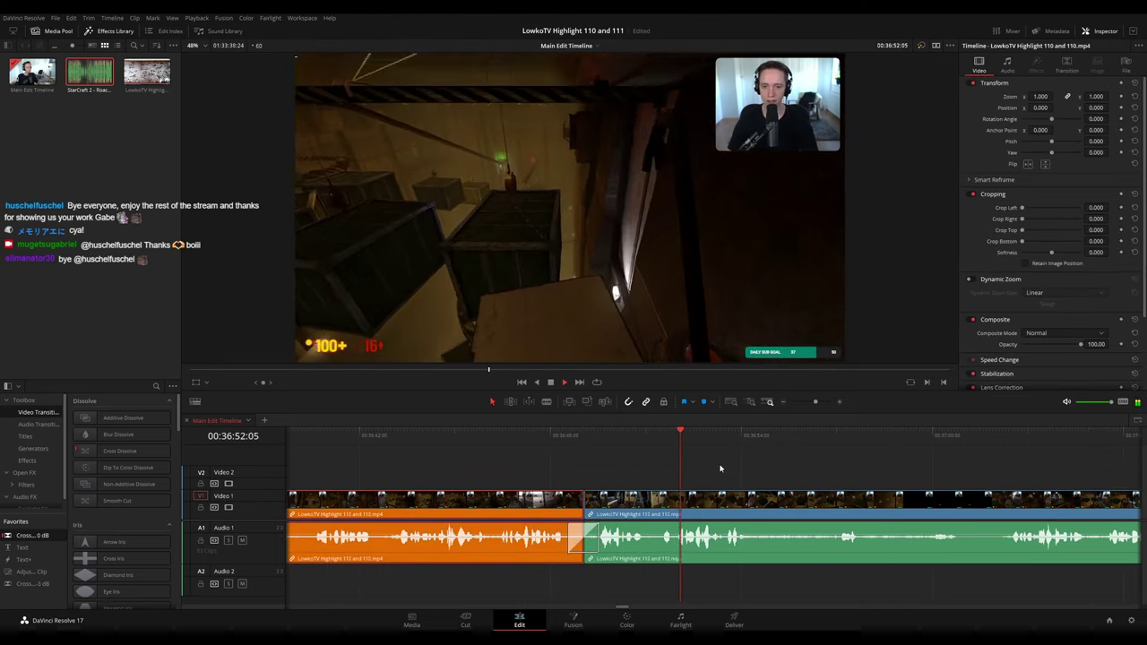
- Review the footage from about 00:36:52 to 00:37:44 for the next section worth cutting
click(721, 468)
drag(741, 468, 627, 463)
scroll(627, 464, right, 5)
scroll(622, 468, right, 4)
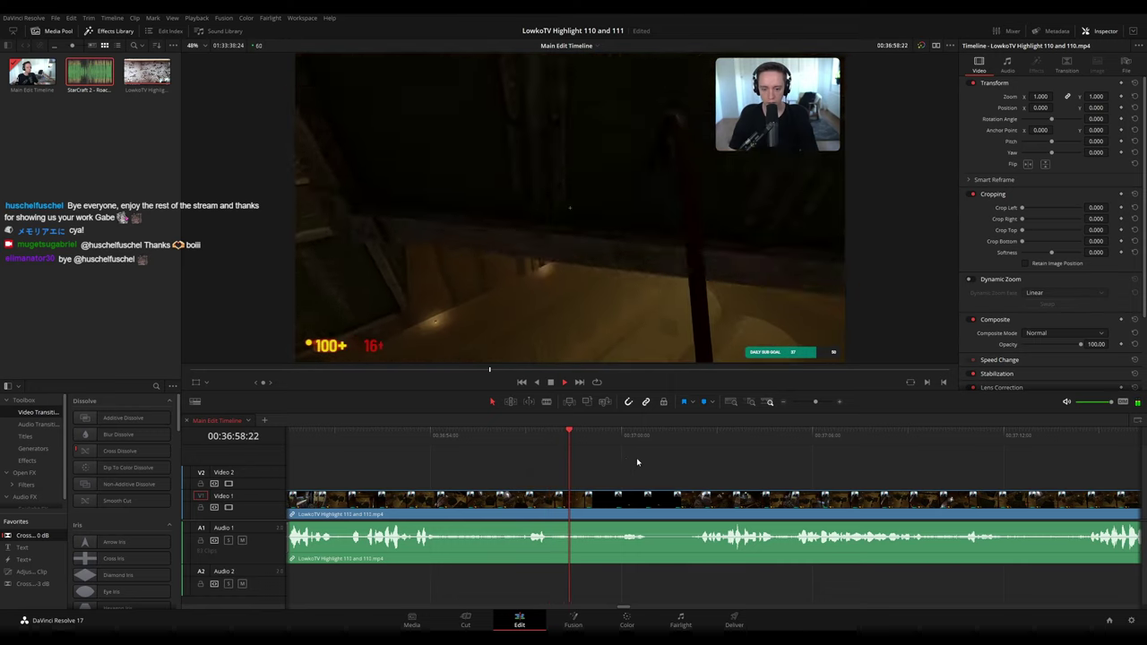
scroll(554, 461, right, 5)
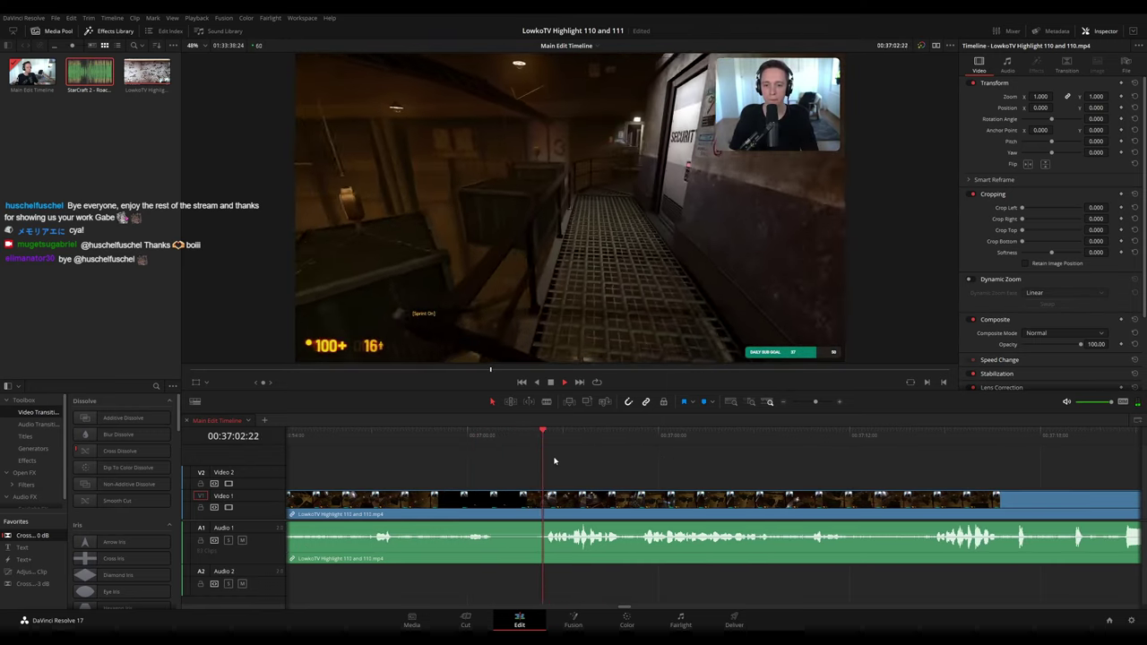
scroll(610, 465, right, 3)
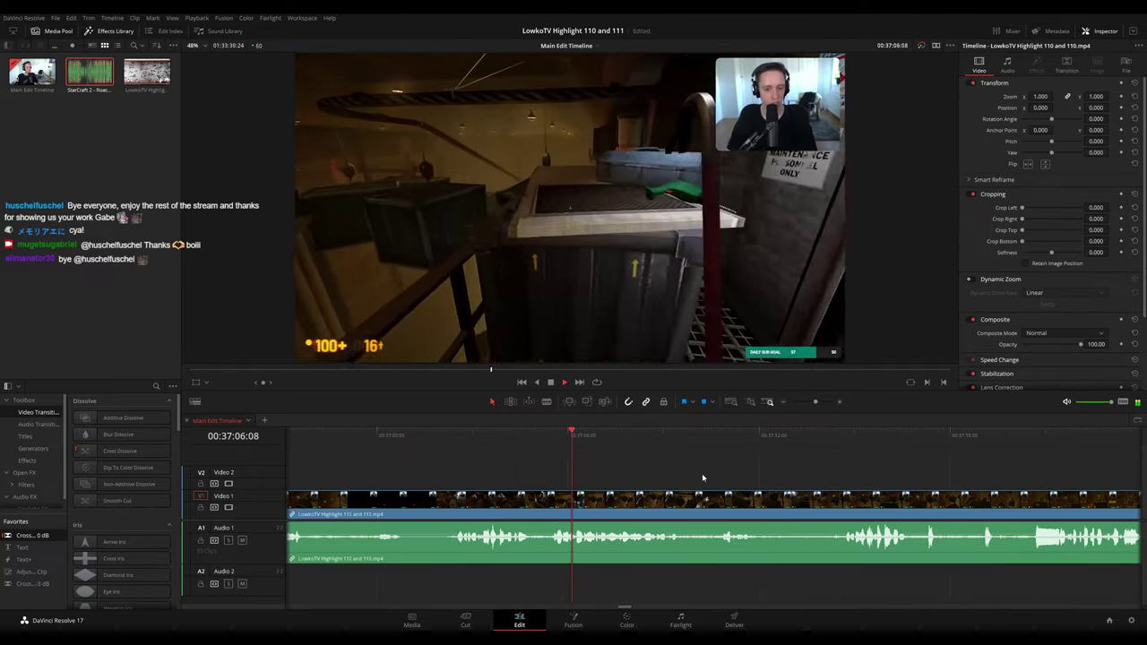
drag(753, 480, 640, 469)
key(space)
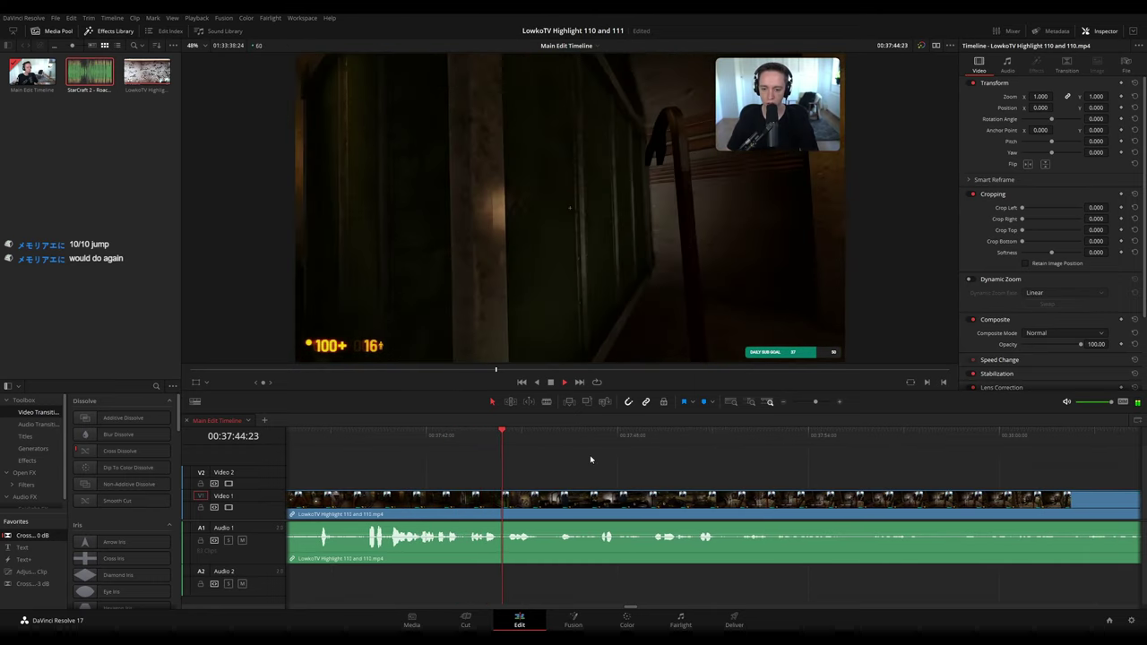
- Split the clip at 00:37:45:41 and ripple-delete the short section right after the cut
key(b)
click(549, 500)
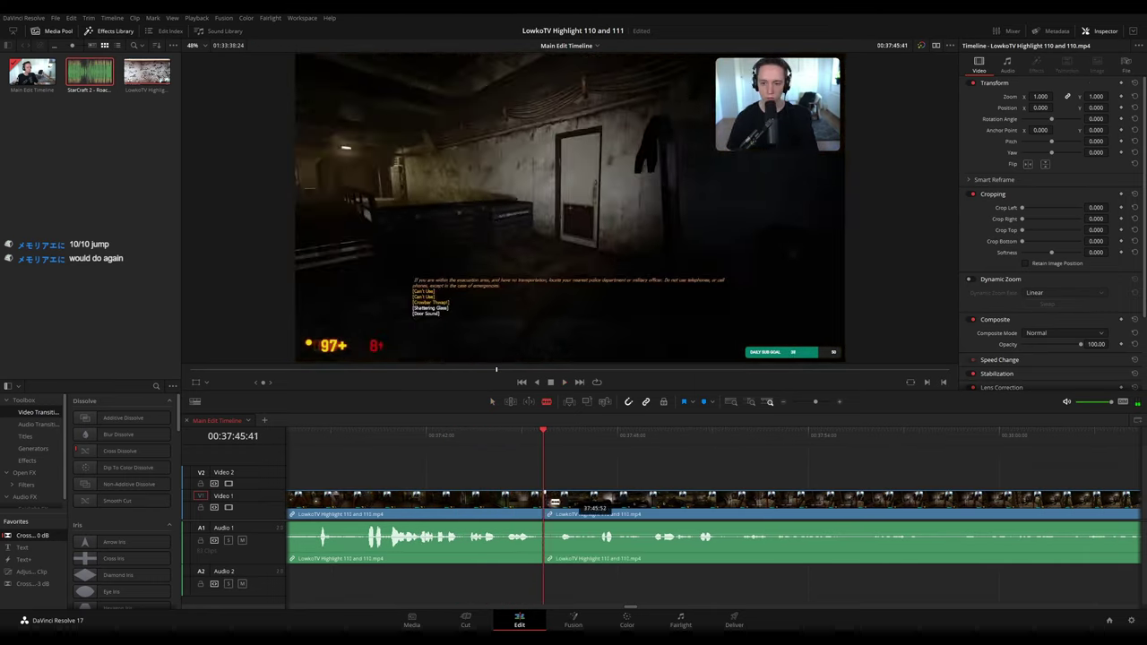
key(a)
- Colour the clip before the cut at 00:37:45:41 orange and check playback across the join
click(541, 507)
key(space)
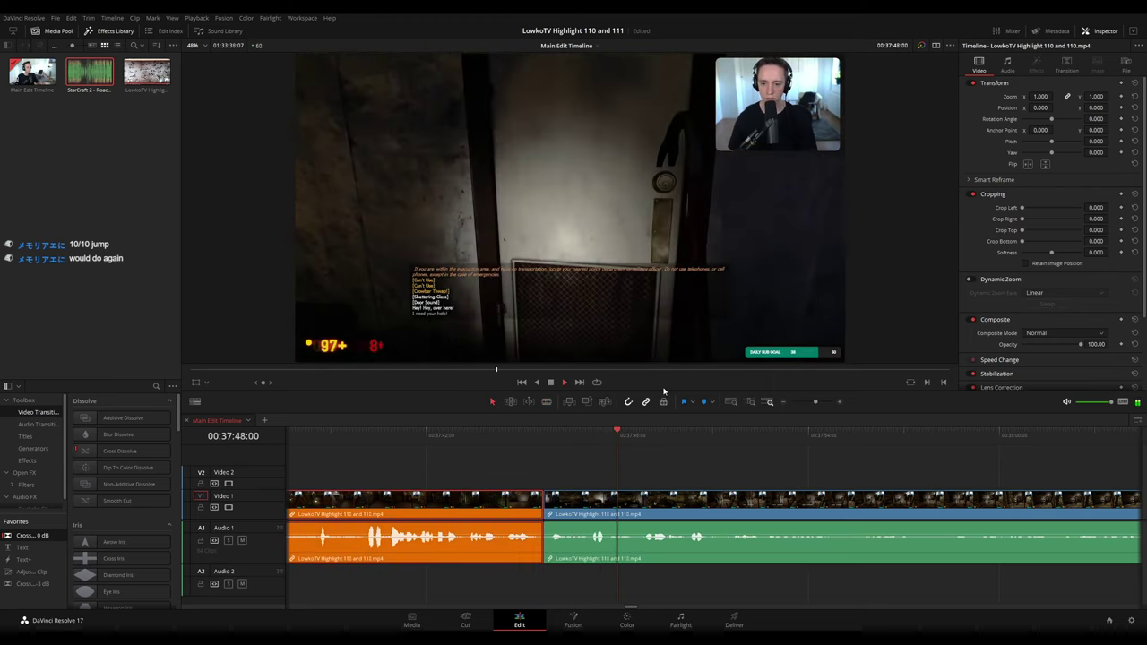
click(553, 437)
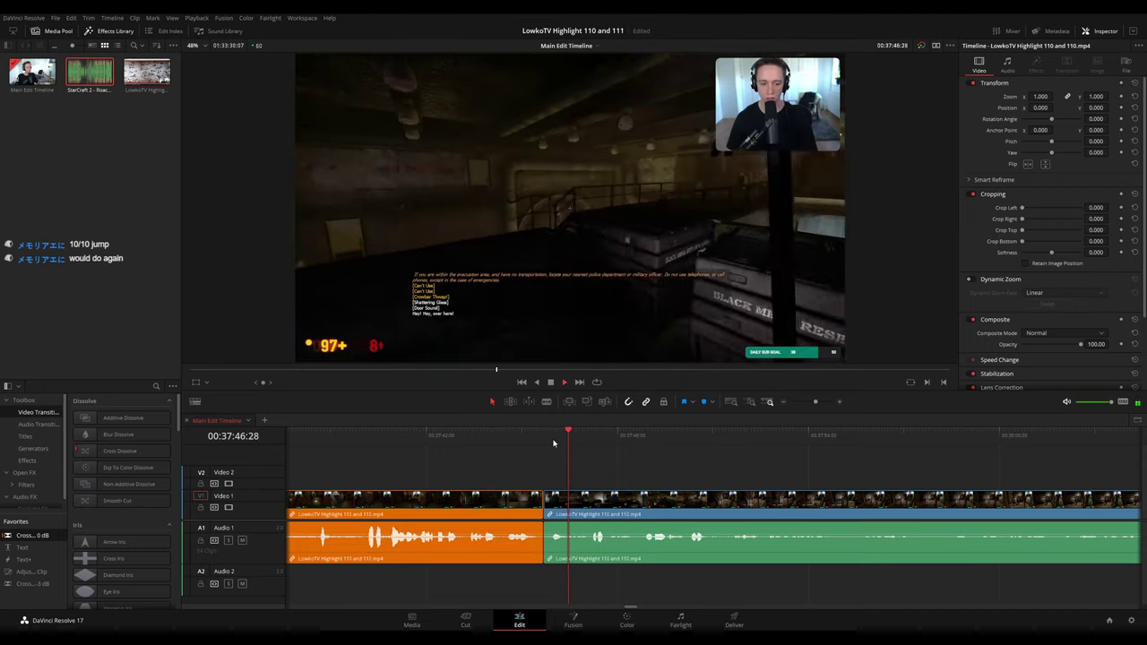
- Review the guard scene behind the fence and the footage after it, up to the game reload at about 00:38:47
scroll(699, 473, right, 5)
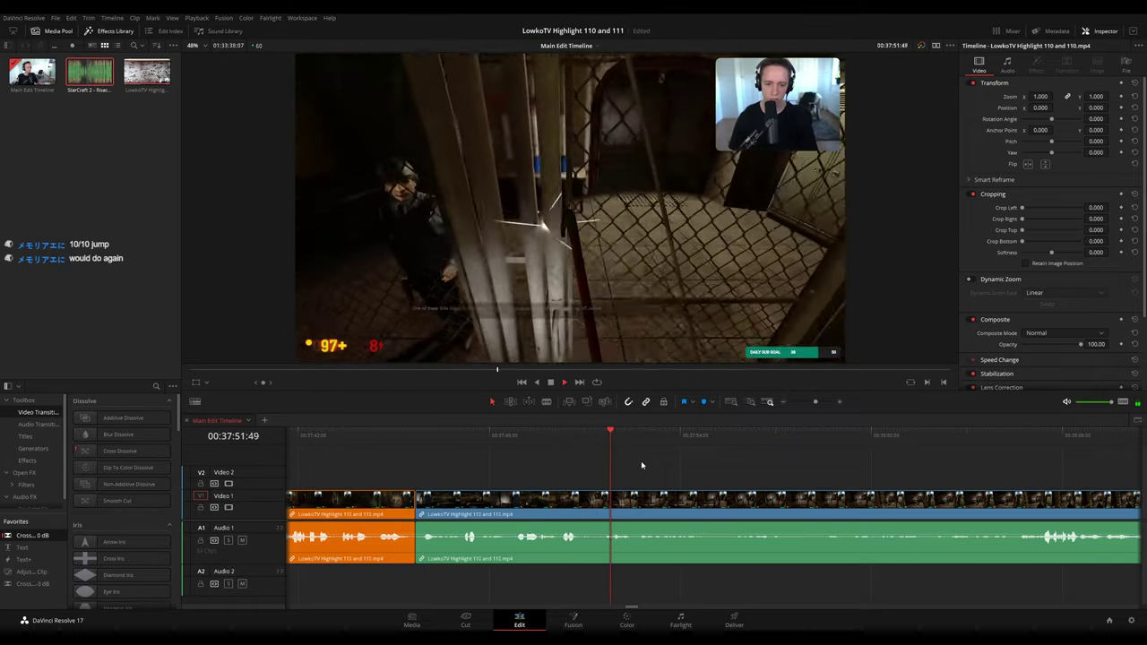
scroll(628, 462, right, 5)
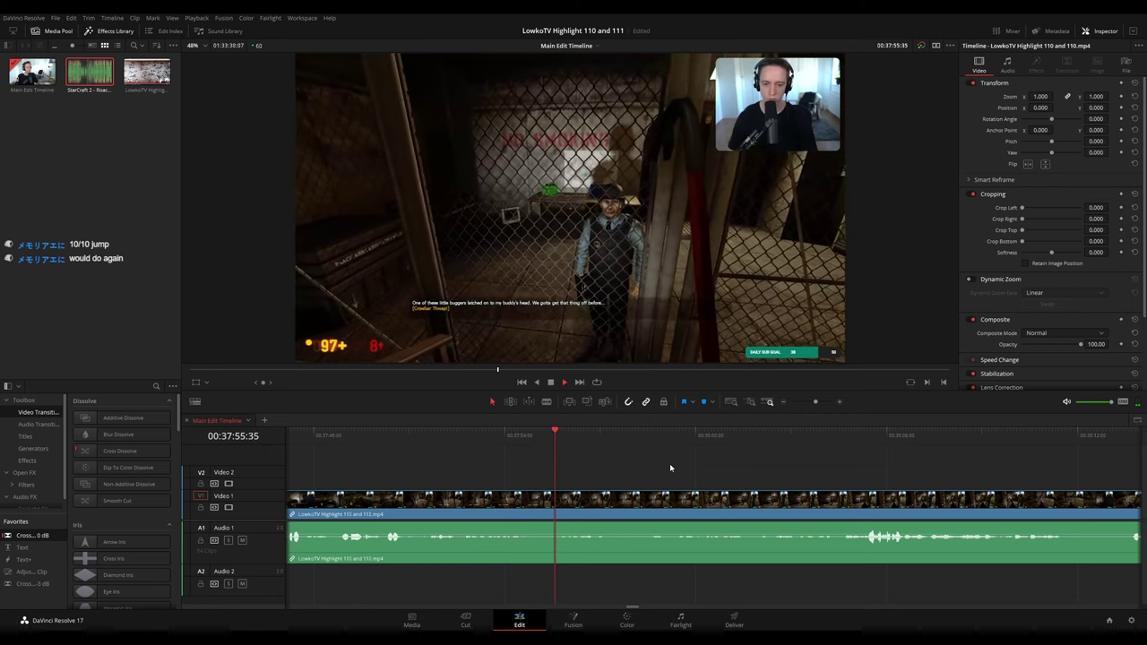
key(space)
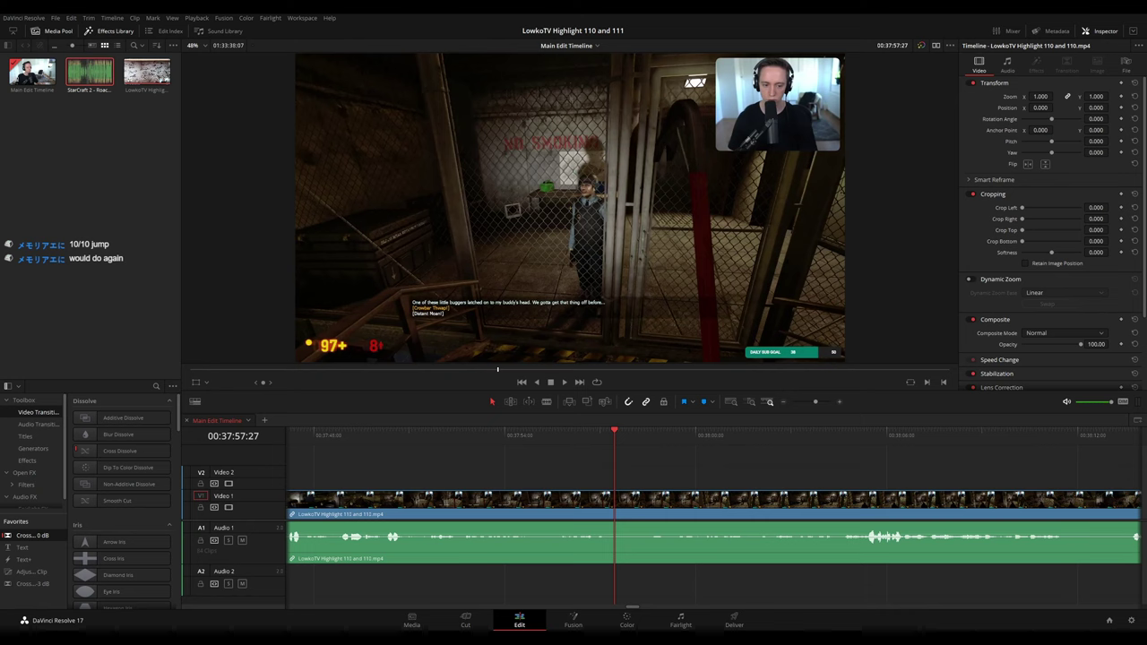
key(space)
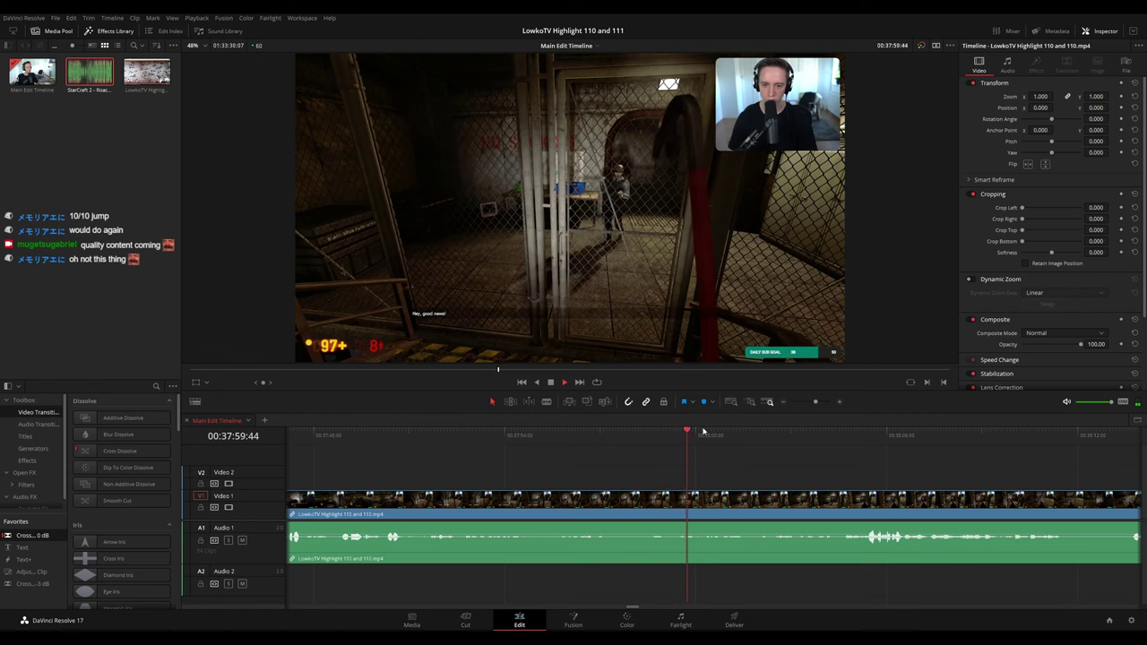
drag(851, 462, 625, 466)
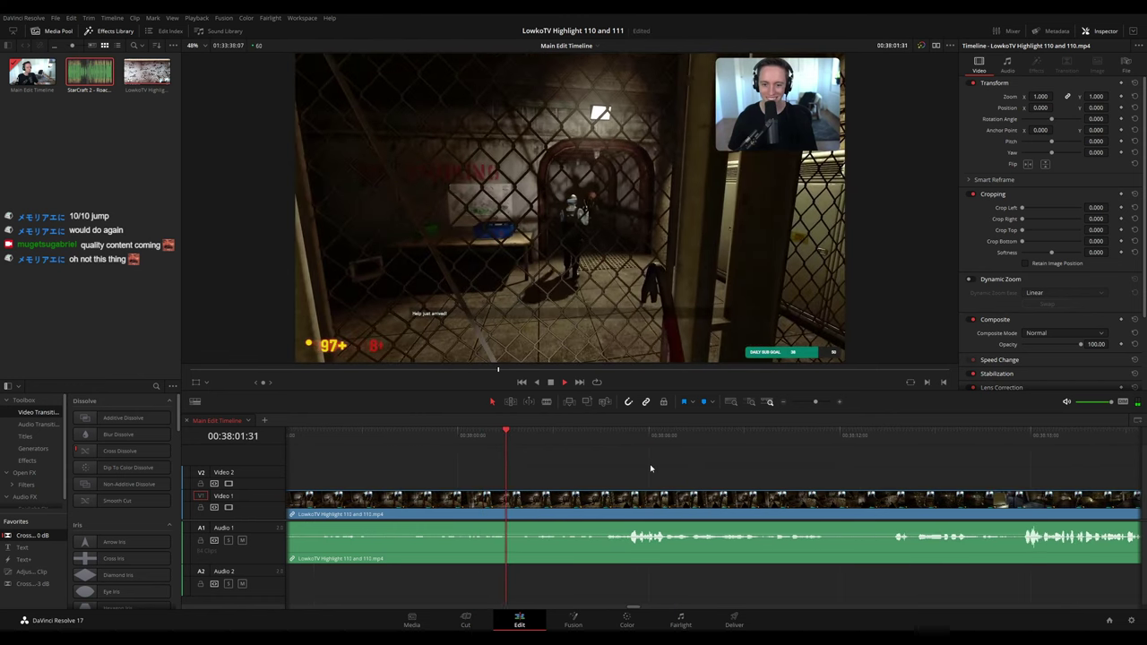
drag(681, 486, 635, 477)
key(space)
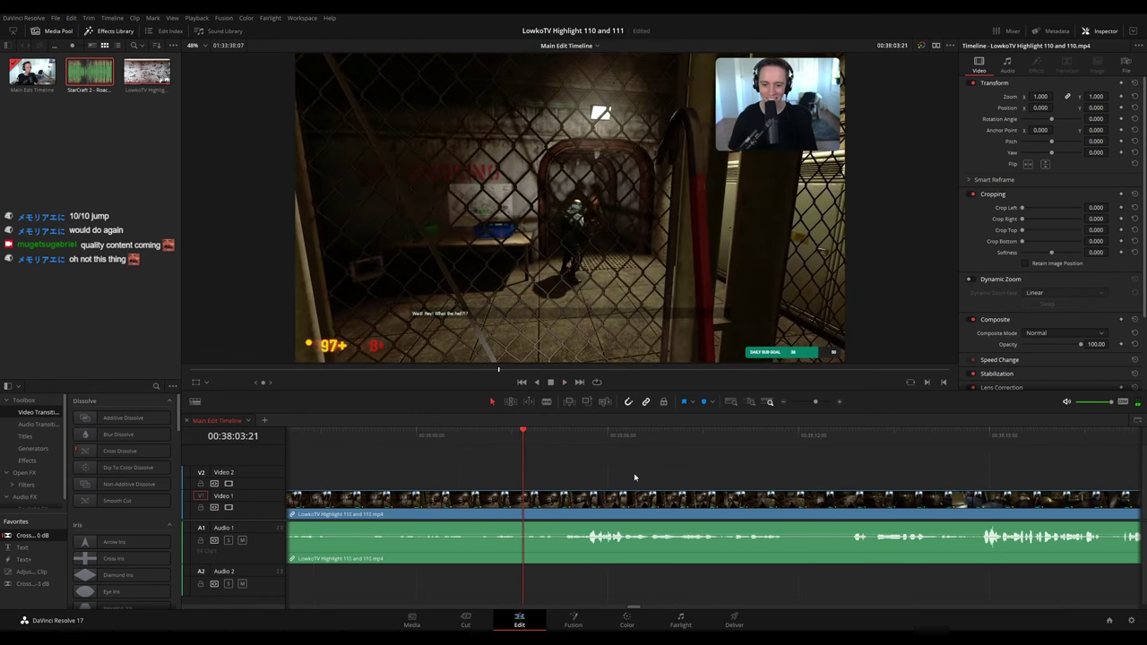
scroll(634, 472, right, 2)
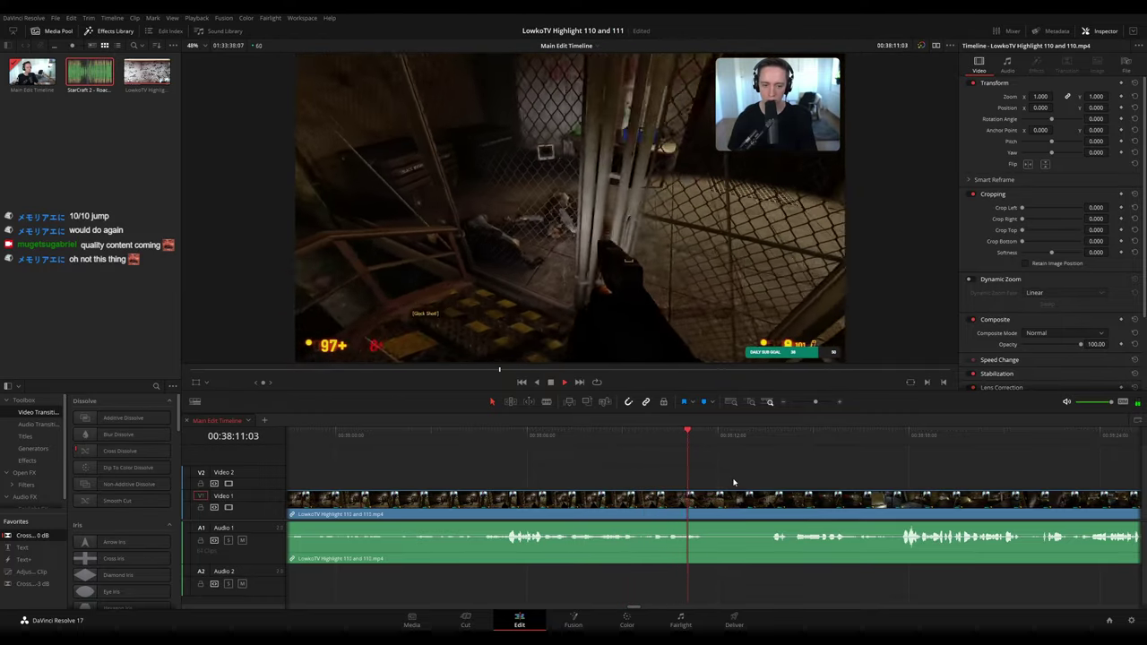
drag(789, 480, 644, 463)
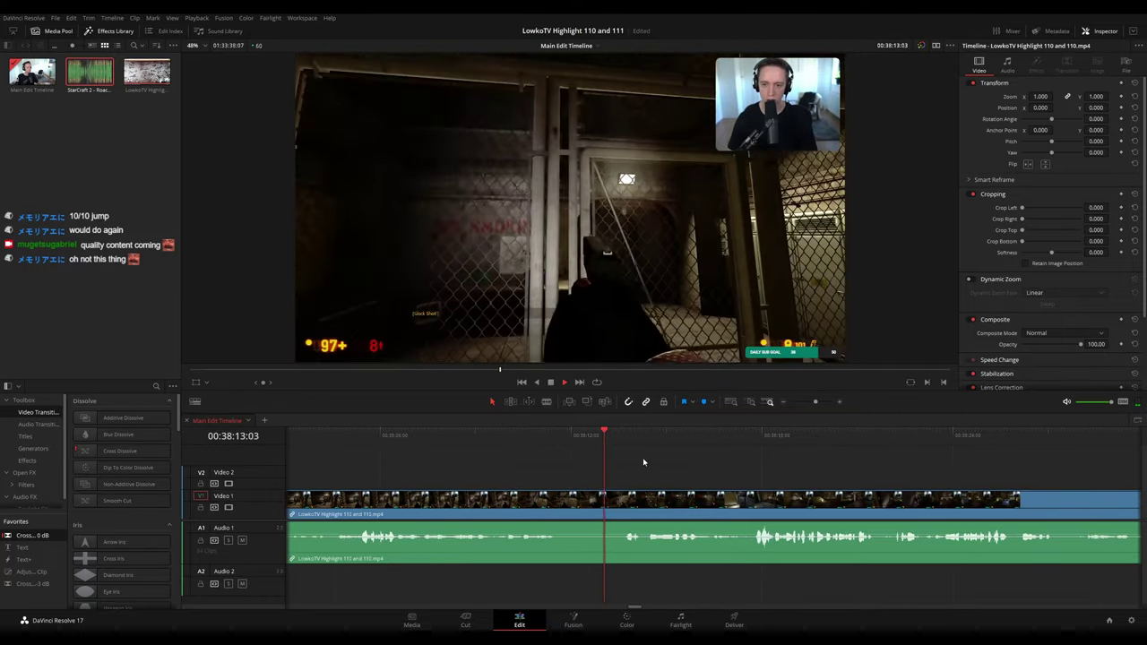
drag(735, 465, 635, 459)
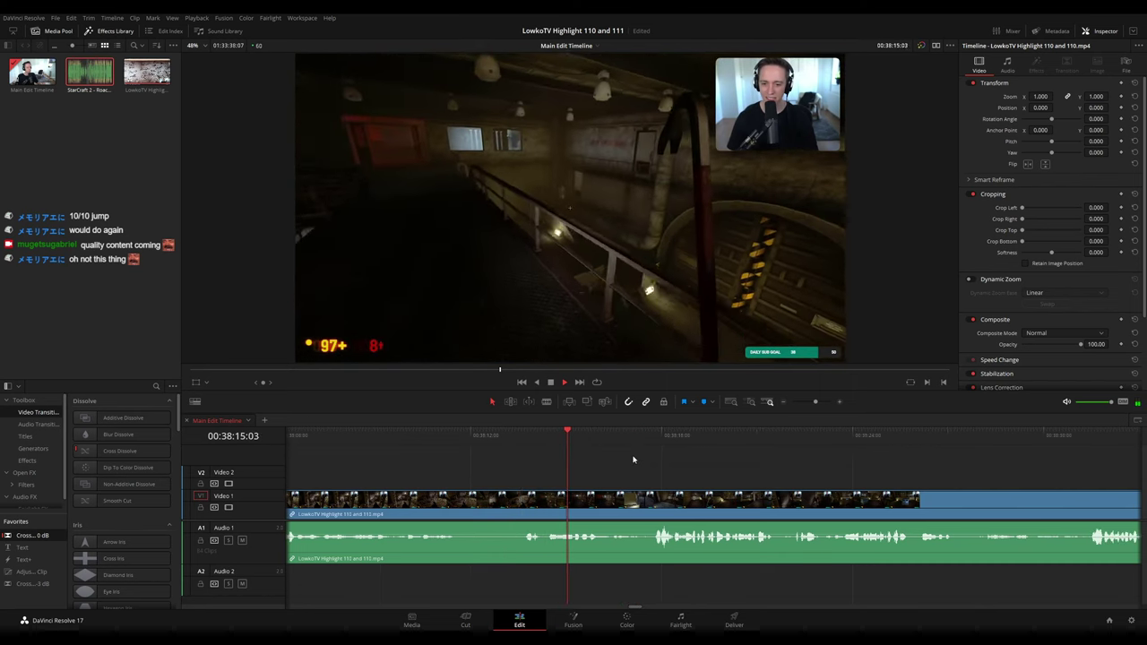
scroll(645, 462, right, 3)
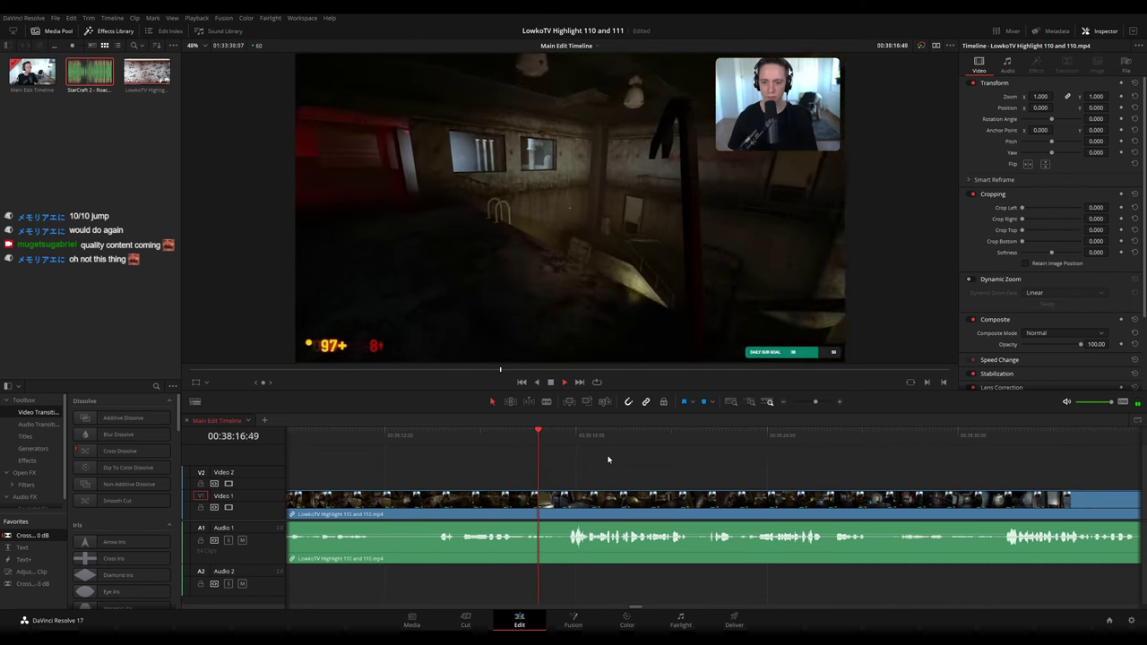
scroll(661, 464, right, 3)
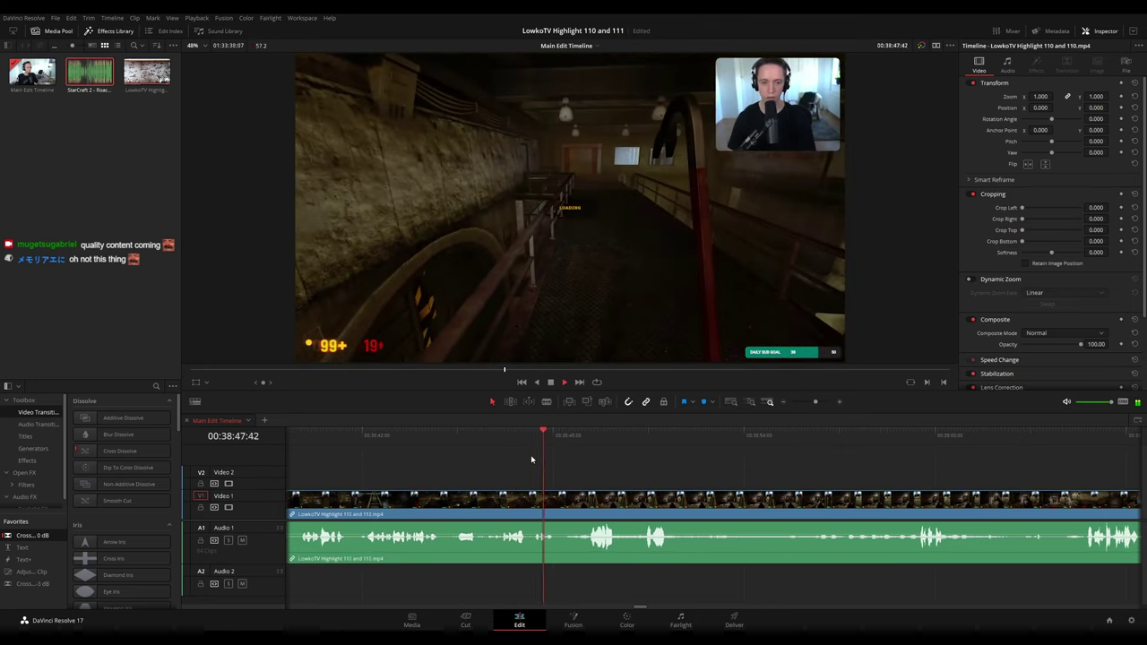
- Ripple-delete the short section at about 00:38:48:07 around the game reload and colour the clip before the join orange
drag(568, 502, 570, 502)
key(space)
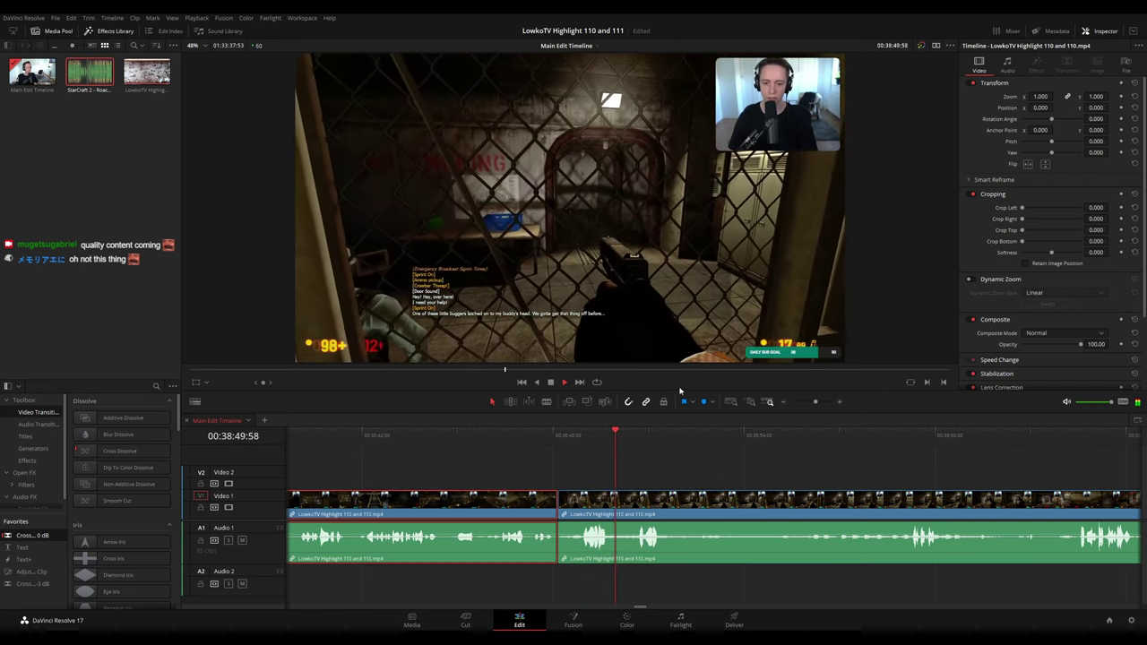
key(ctrl+1)
- Place an adjustment clip on Video 2 at 00:38:55:48, where the guard appears, with zoom 1.900 and X position 256
drag(822, 465, 594, 458)
key(space)
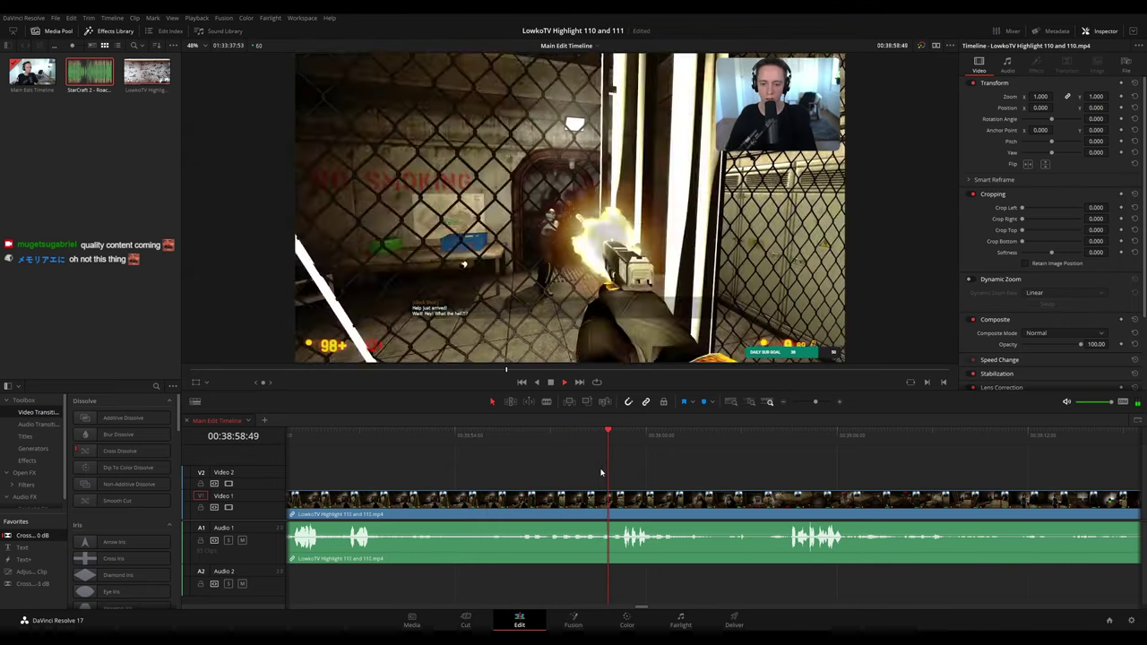
click(429, 437)
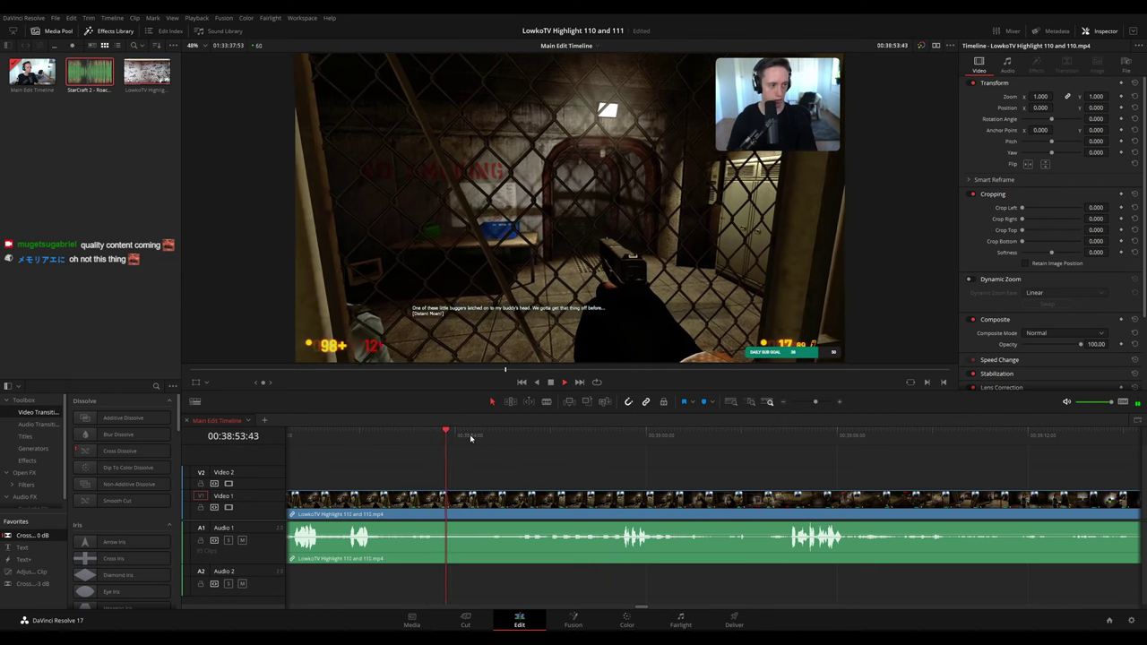
click(490, 438)
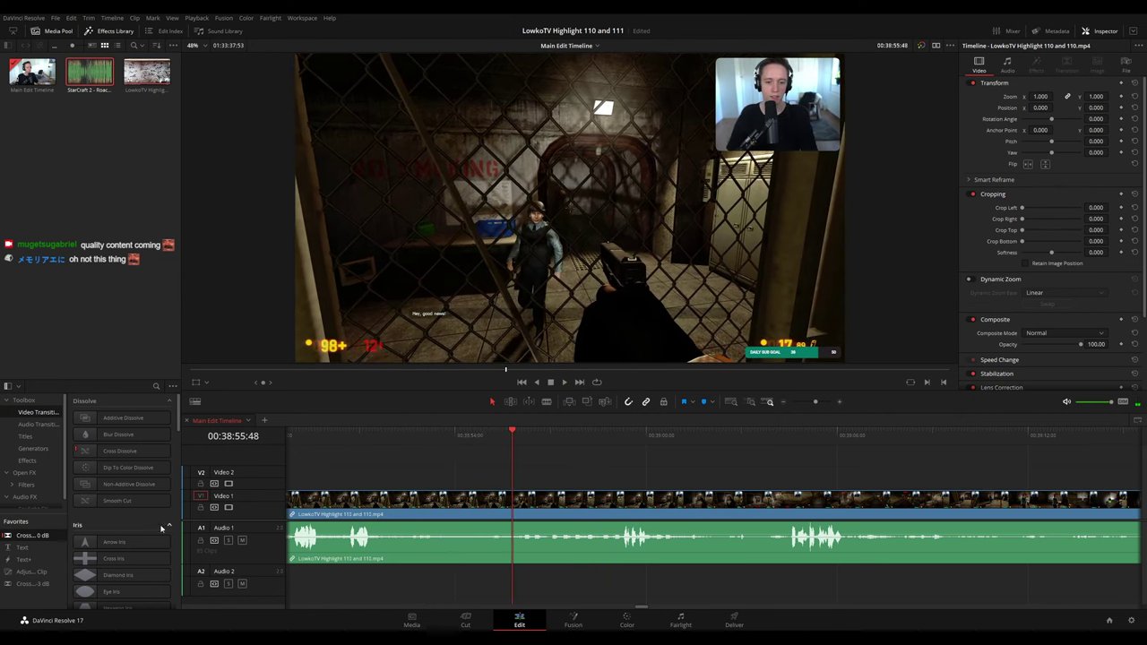
drag(39, 576, 550, 486)
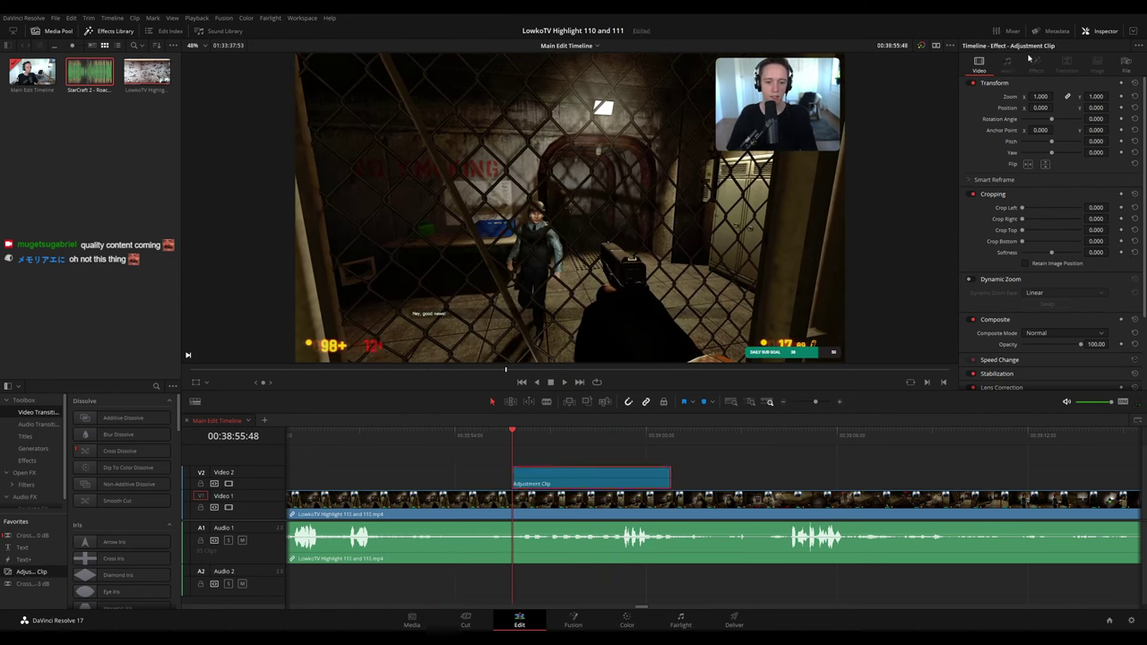
drag(1042, 94, 1055, 96)
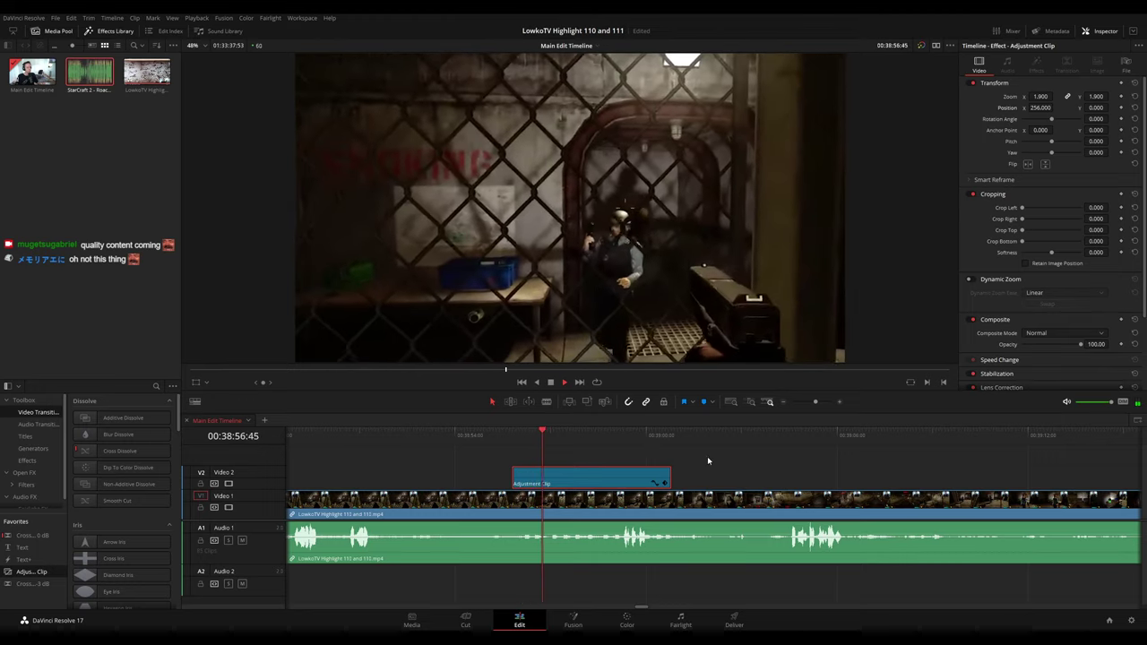
- Shorten the adjustment clip over the guard so it ends just after 00:38:57:02, and play the footage through it
key(space)
drag(670, 481, 568, 480)
key(space)
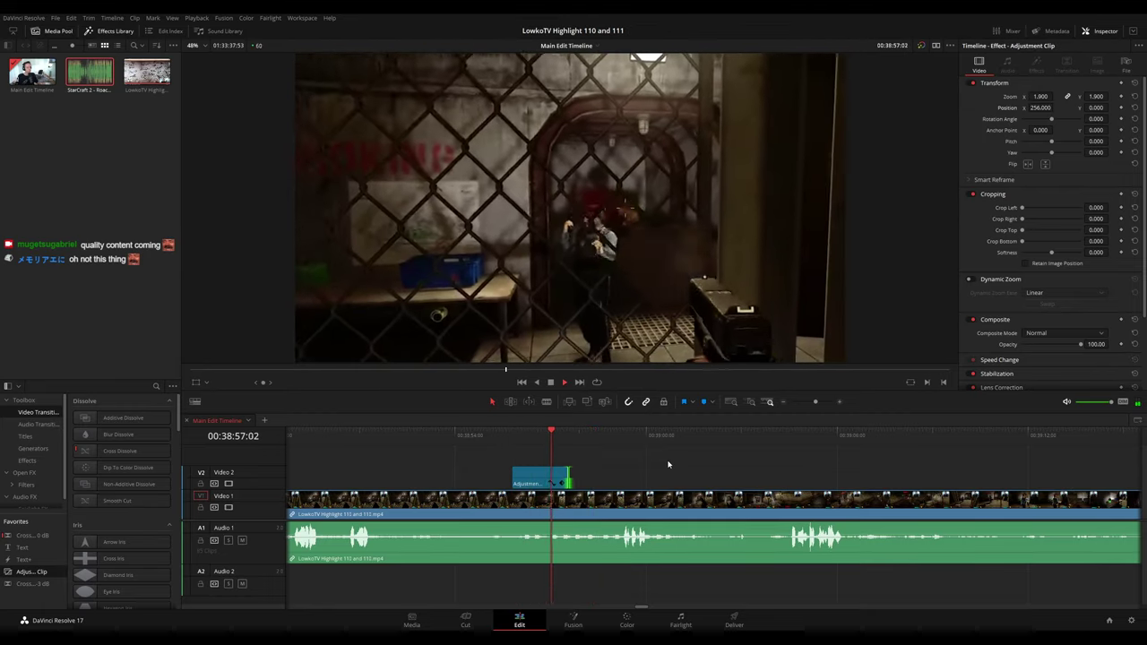
click(632, 467)
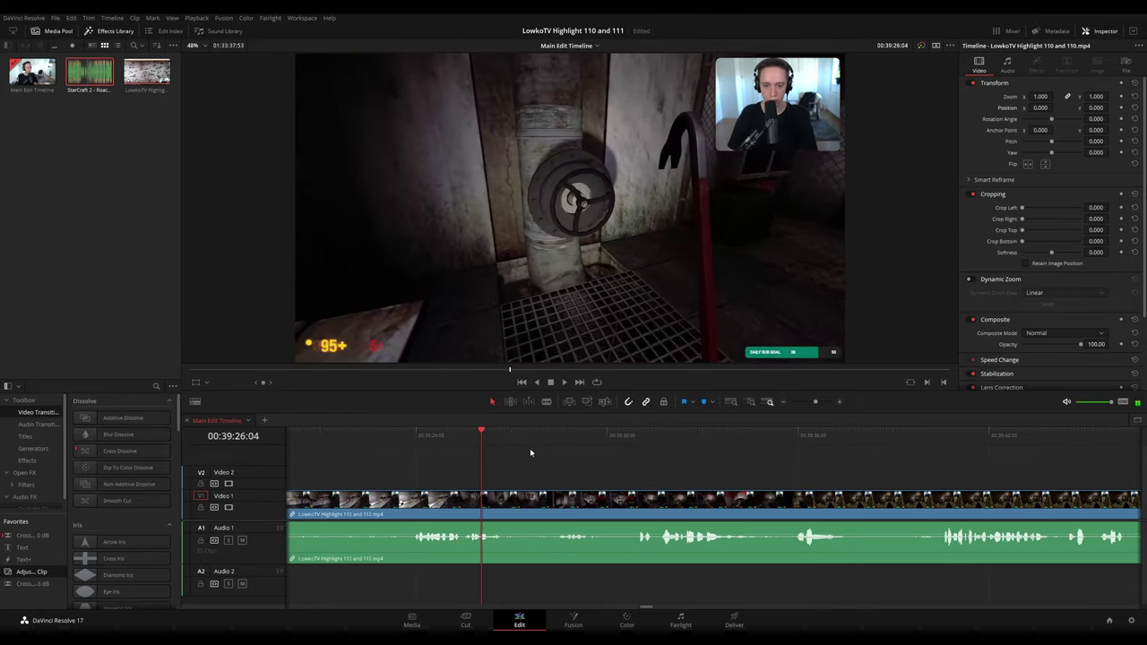
- Add an adjustment clip on Video 2 from 00:39:37:07 to about 00:39:39:20, zoomed 2.510 onto the webcam with position X -1898, Y -1081
click(561, 438)
drag(655, 474, 551, 467)
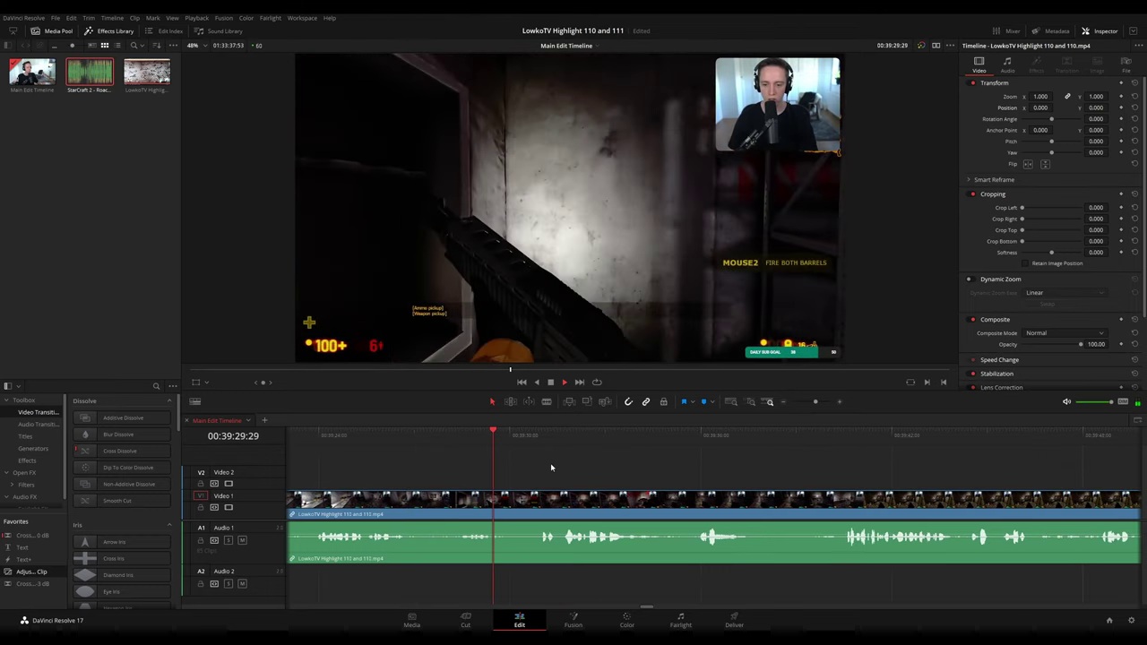
scroll(584, 460, right, 2)
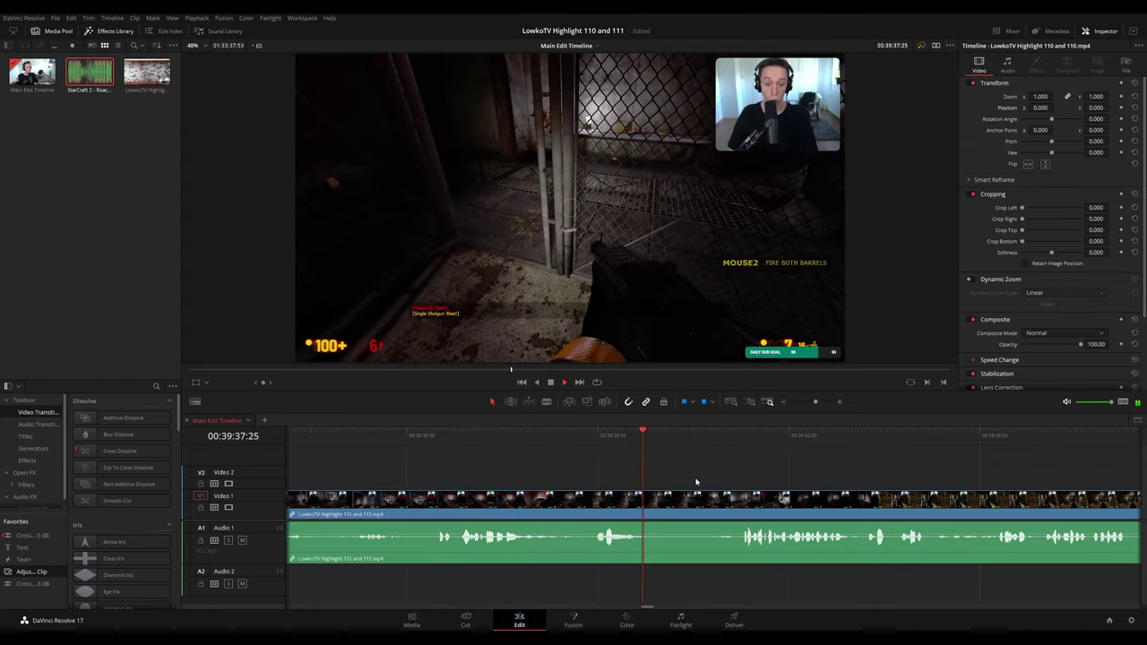
scroll(573, 464, right, 2)
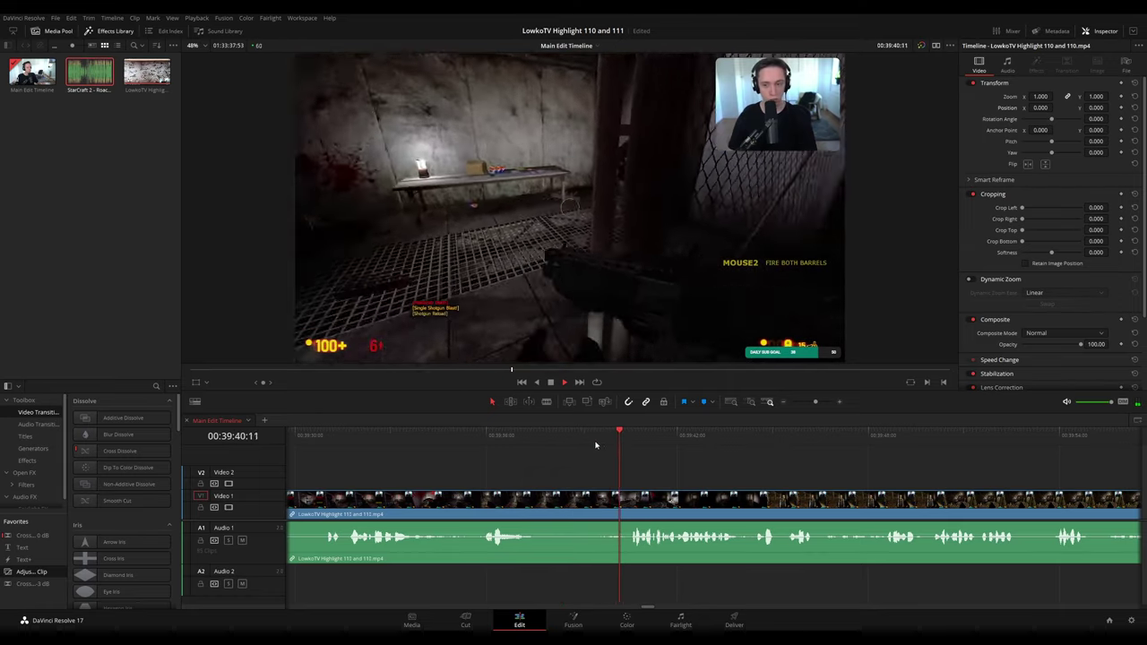
drag(516, 440, 472, 439)
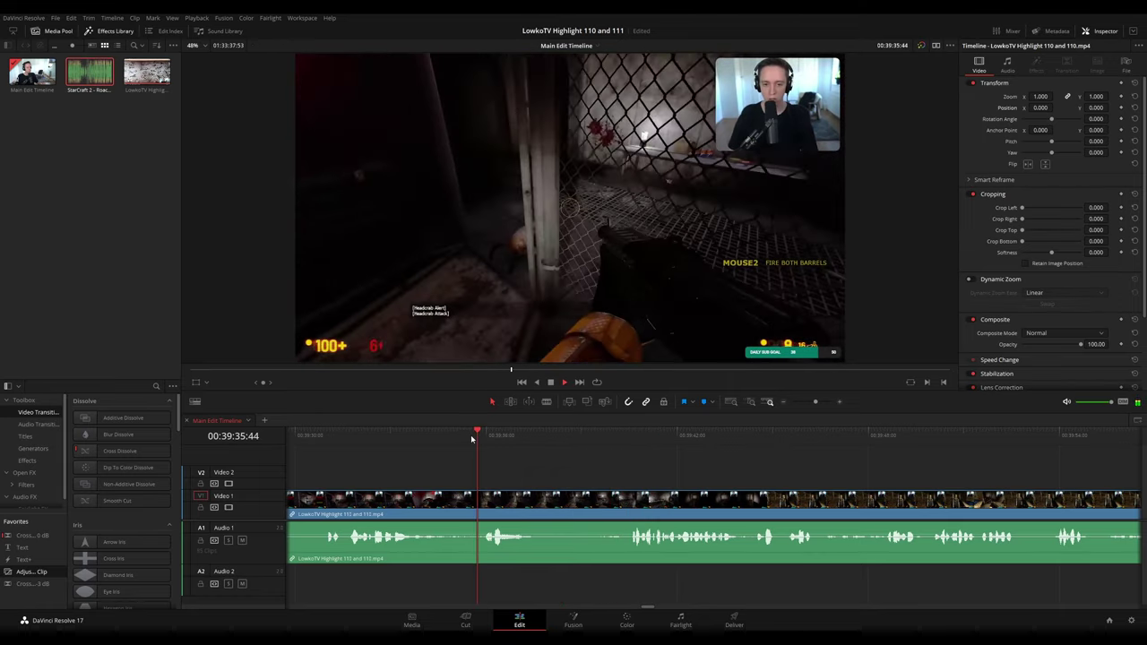
key(space)
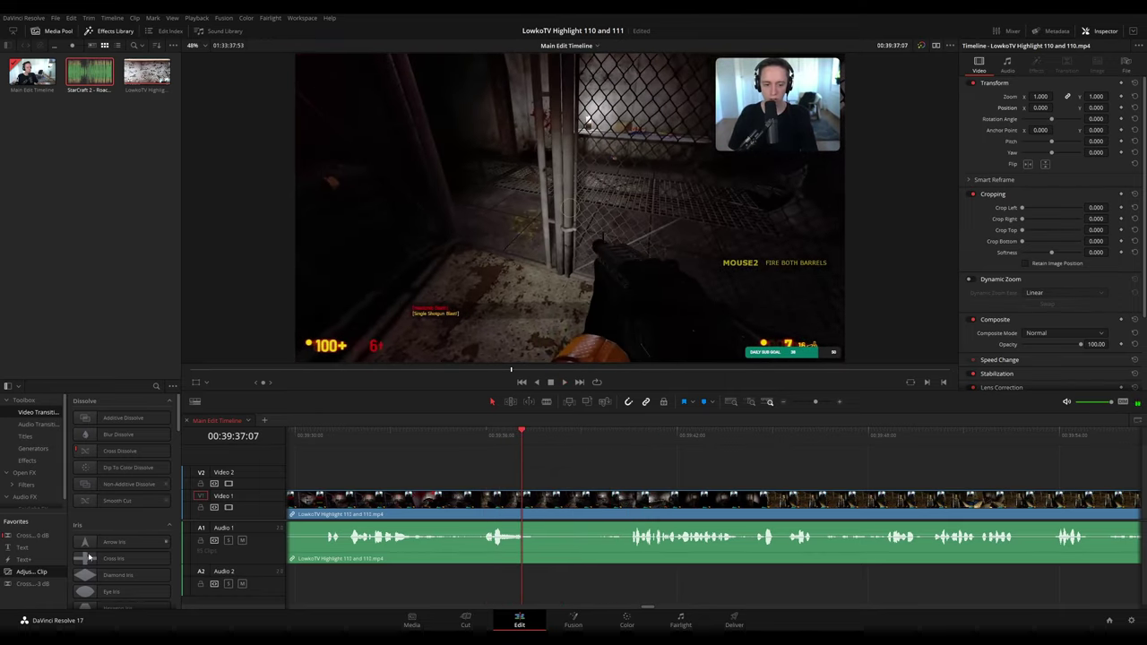
key(ctrl+v)
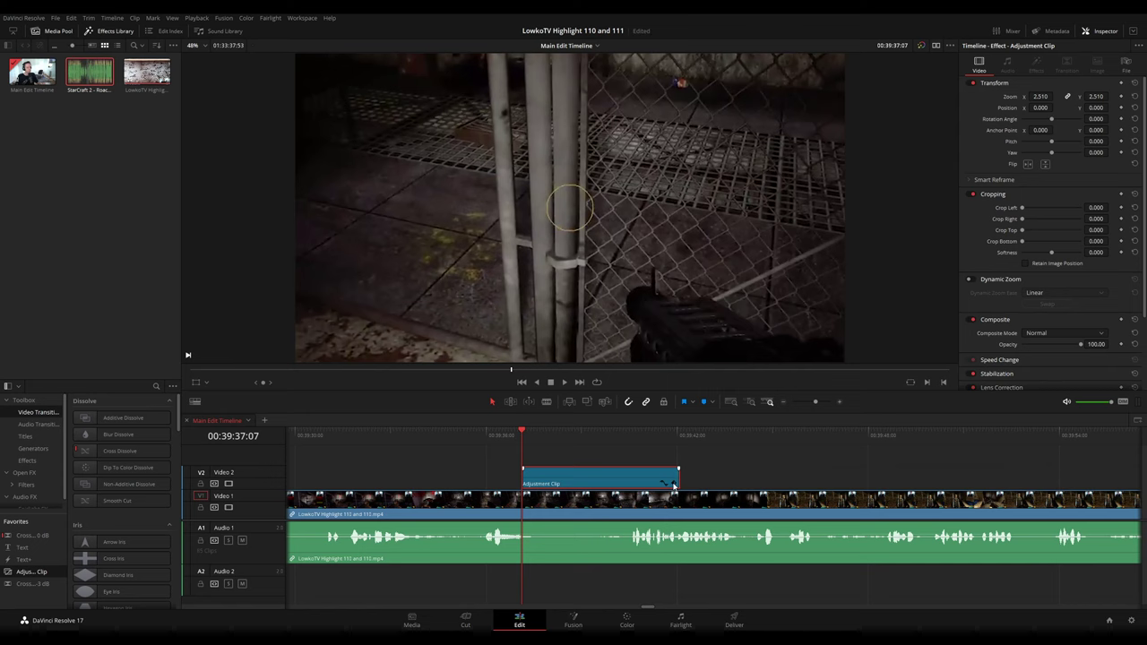
key(space)
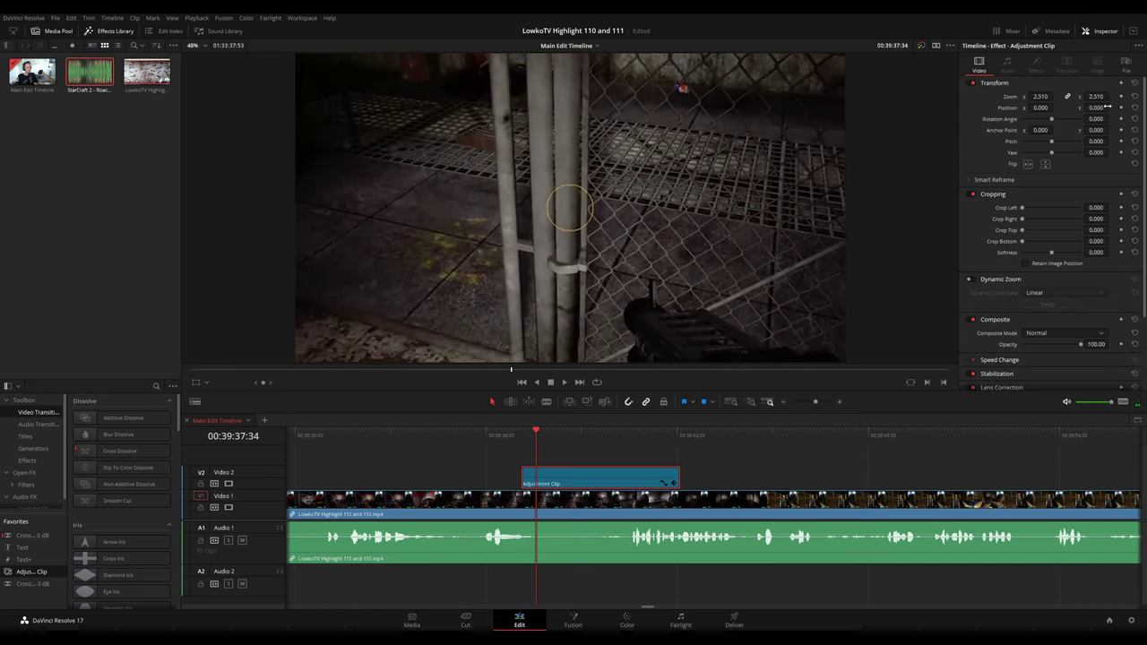
drag(1107, 107, 1056, 107)
key(space)
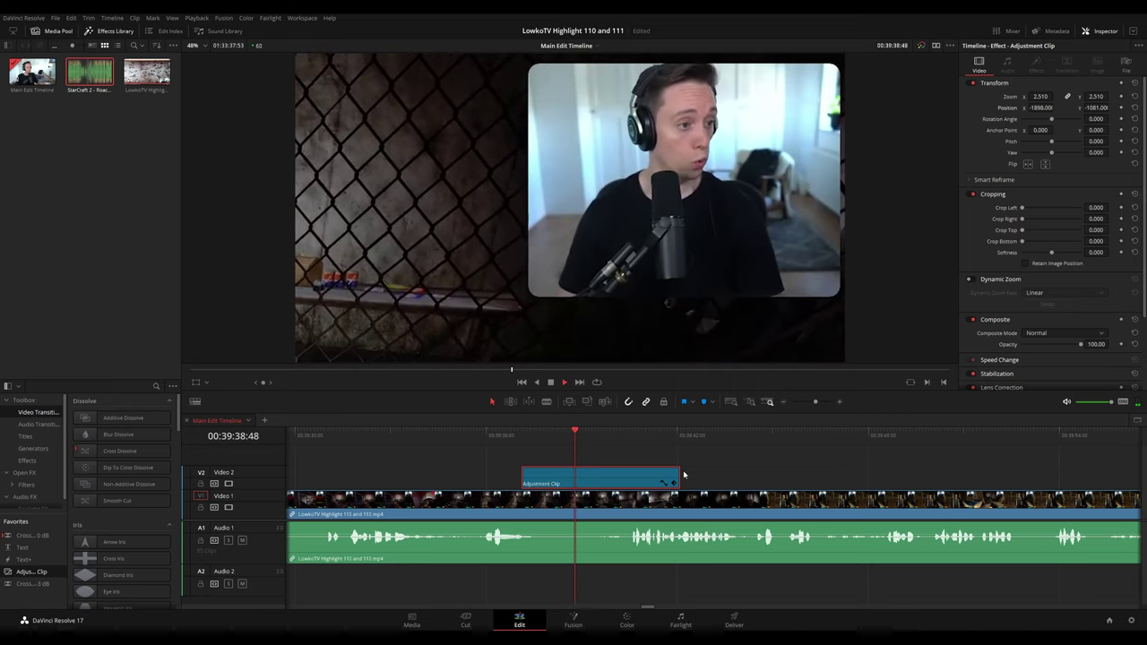
drag(679, 475, 593, 475)
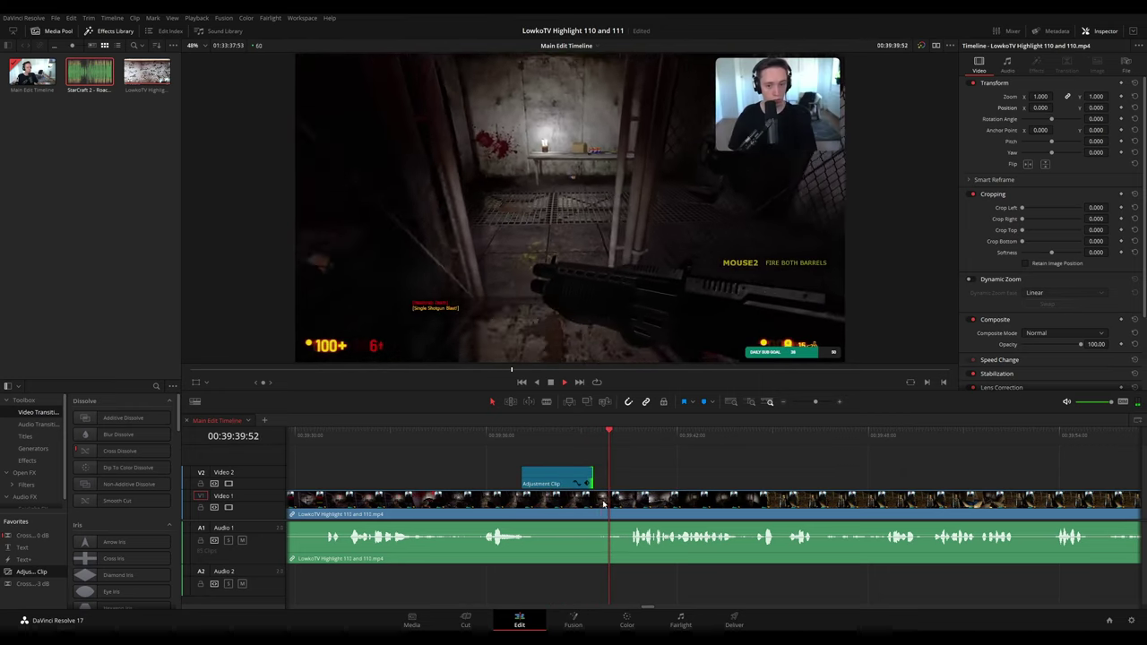
- Ripple-delete about one second of footage directly after the end of the webcam-zoom adjustment clip
key(space)
key(b)
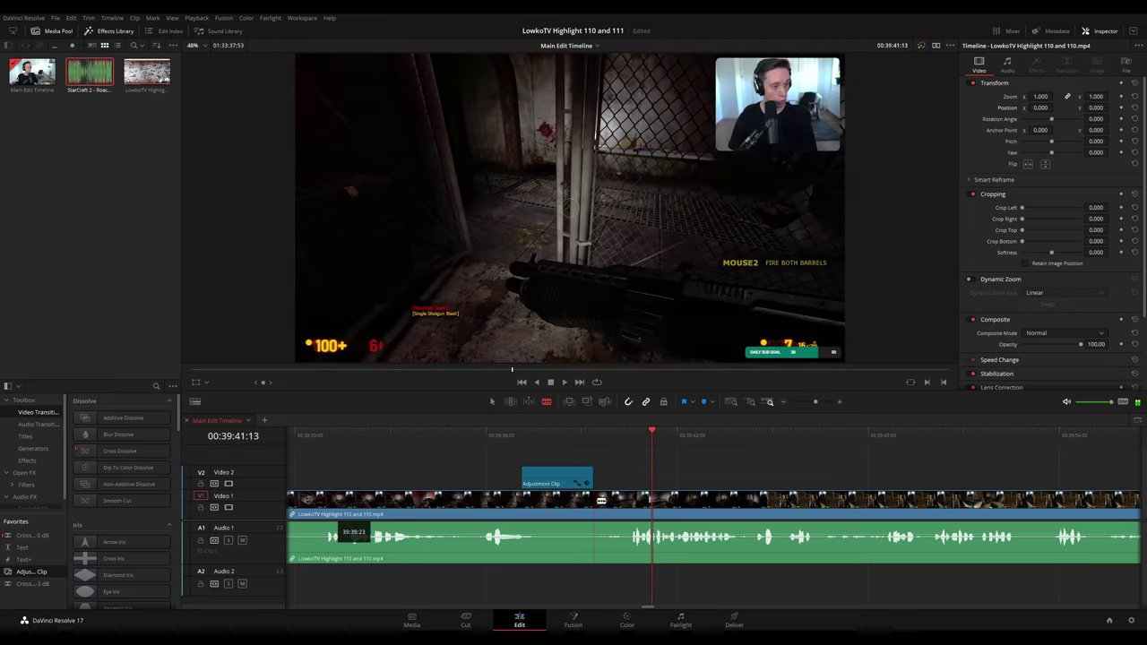
click(595, 500)
click(625, 500)
key(a)
click(608, 505)
key(Delete)
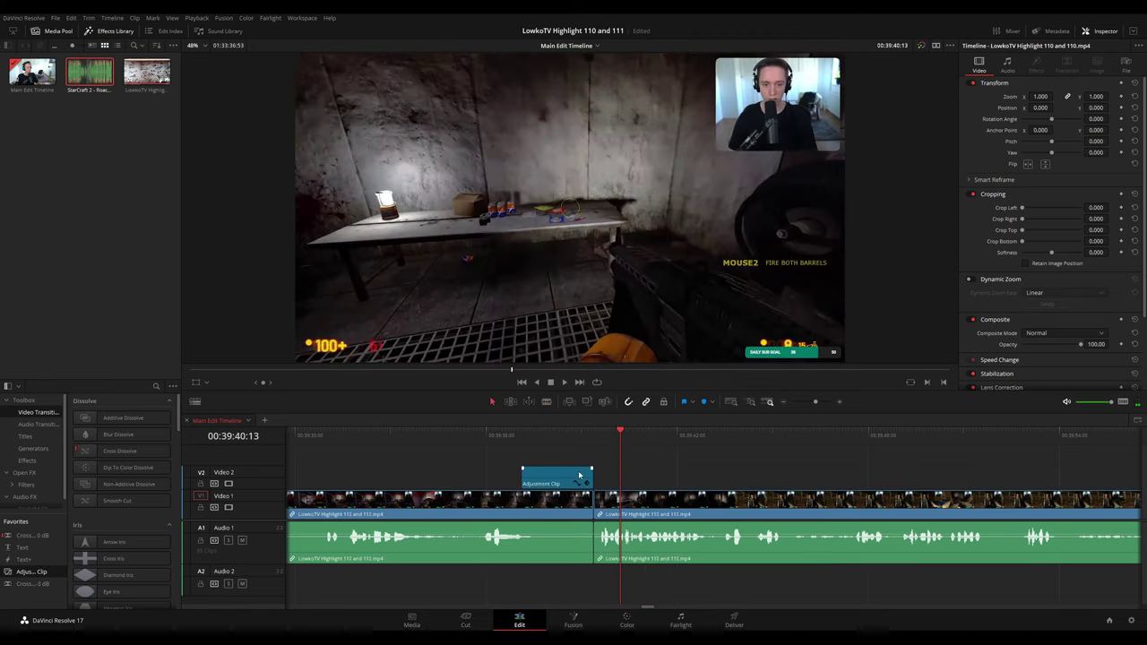
- Play back the webcam zoom and the join after it, and colour the clip before the join orange
click(532, 436)
key(space)
click(469, 511)
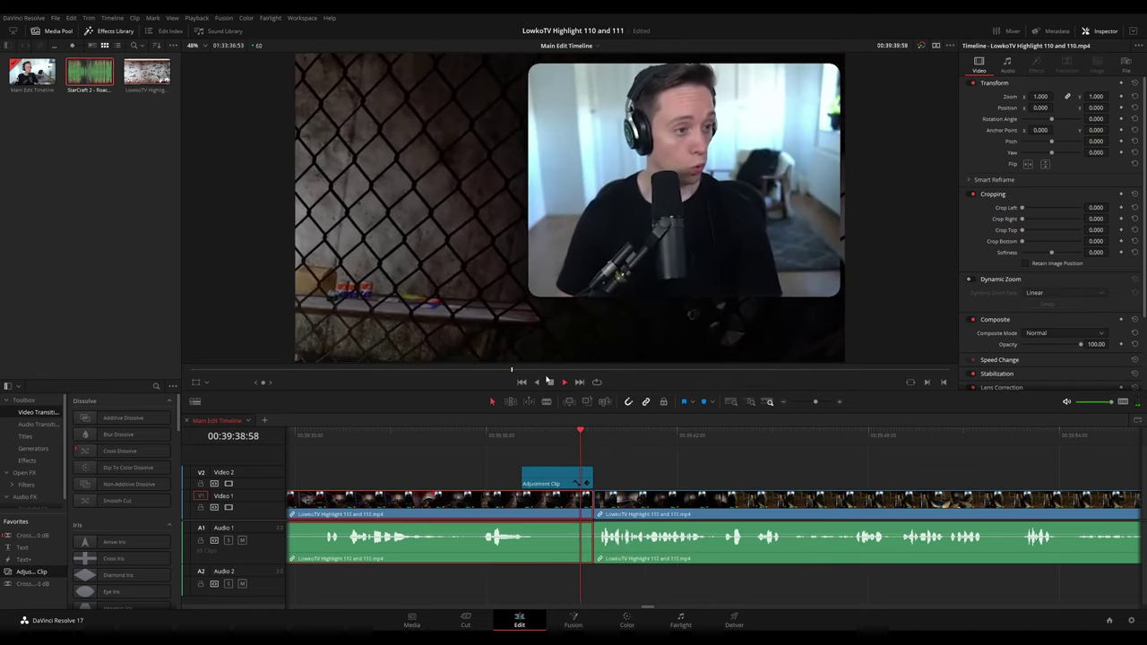
click(654, 396)
click(703, 470)
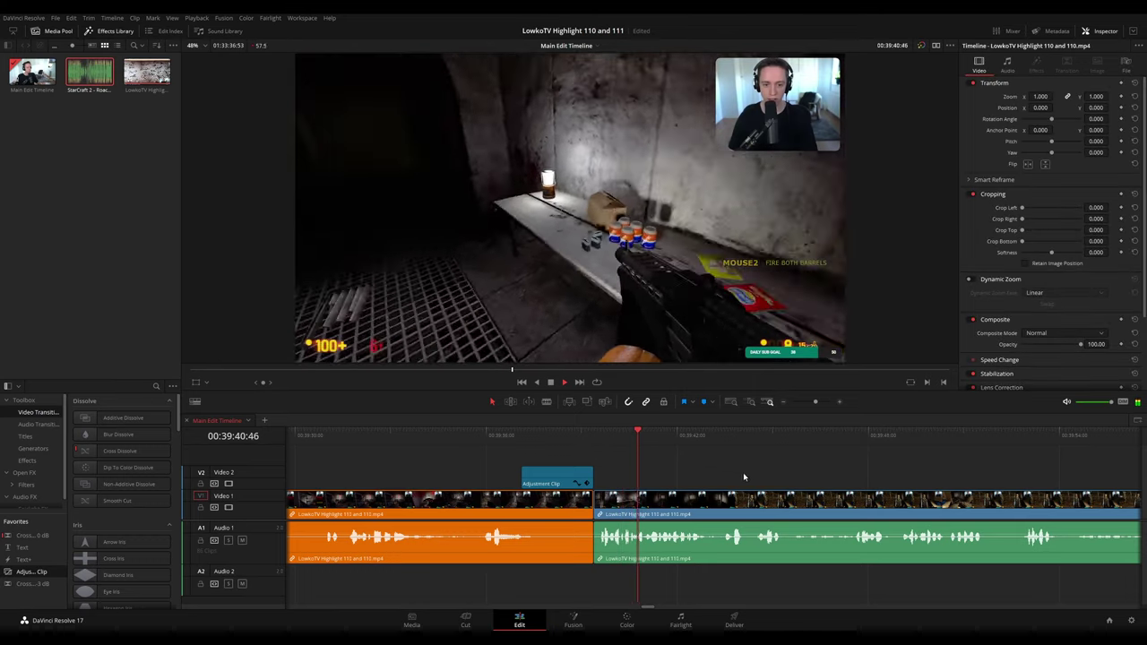
- Review the conversation with the guard from about 00:39:41 to 00:39:58
drag(744, 474, 643, 462)
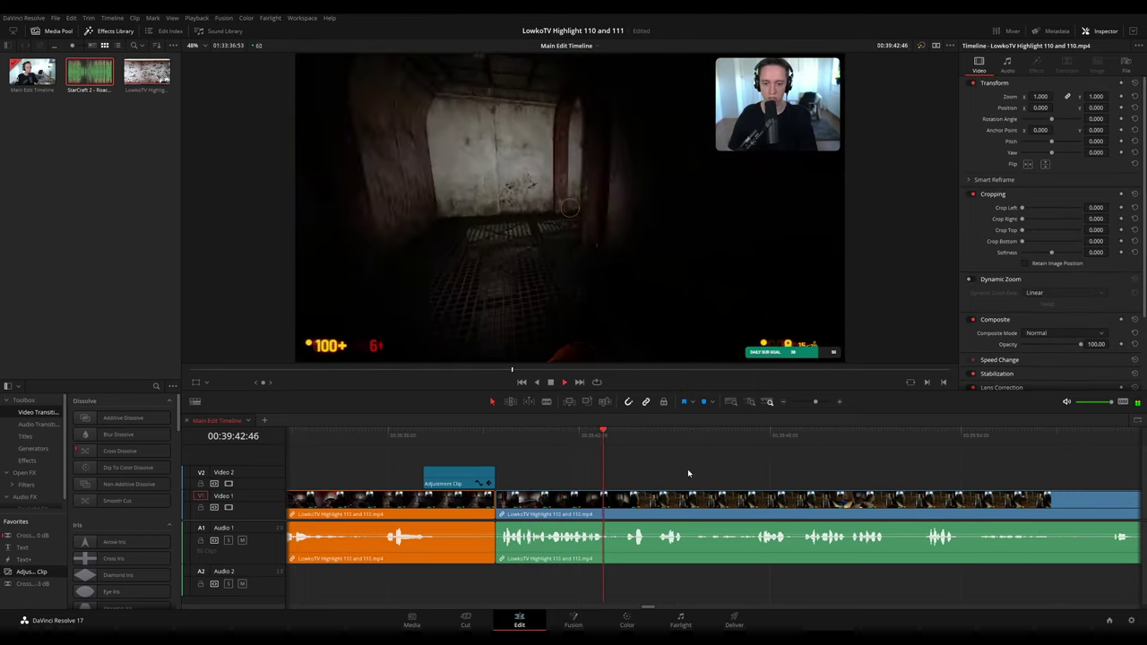
scroll(687, 468, right, 2)
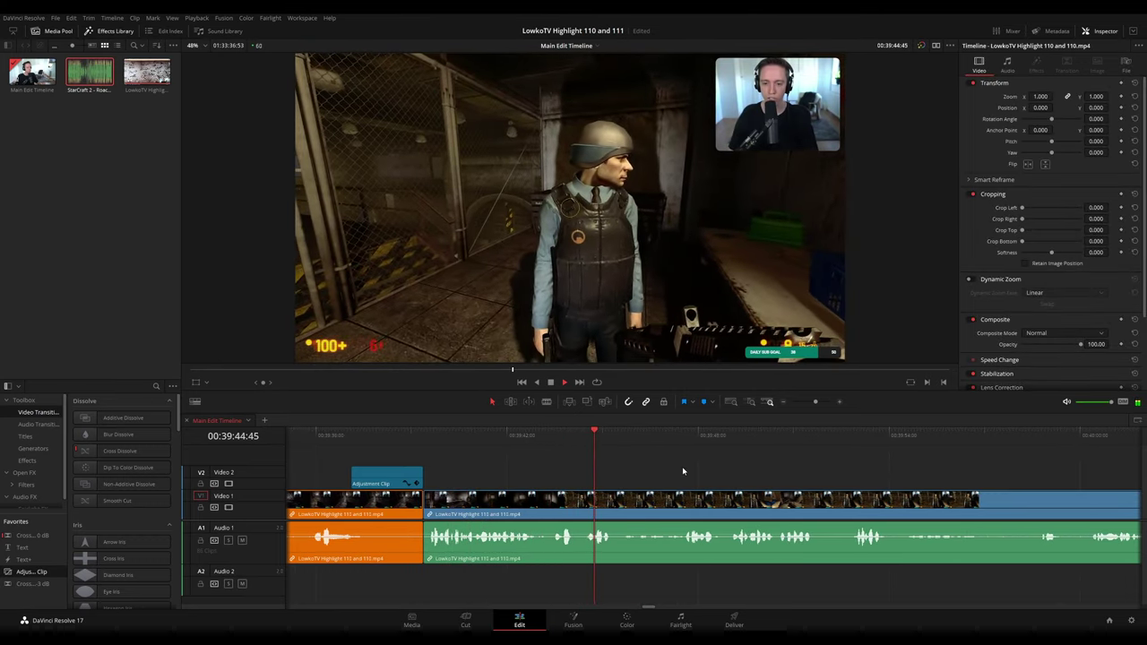
scroll(563, 451, right, 4)
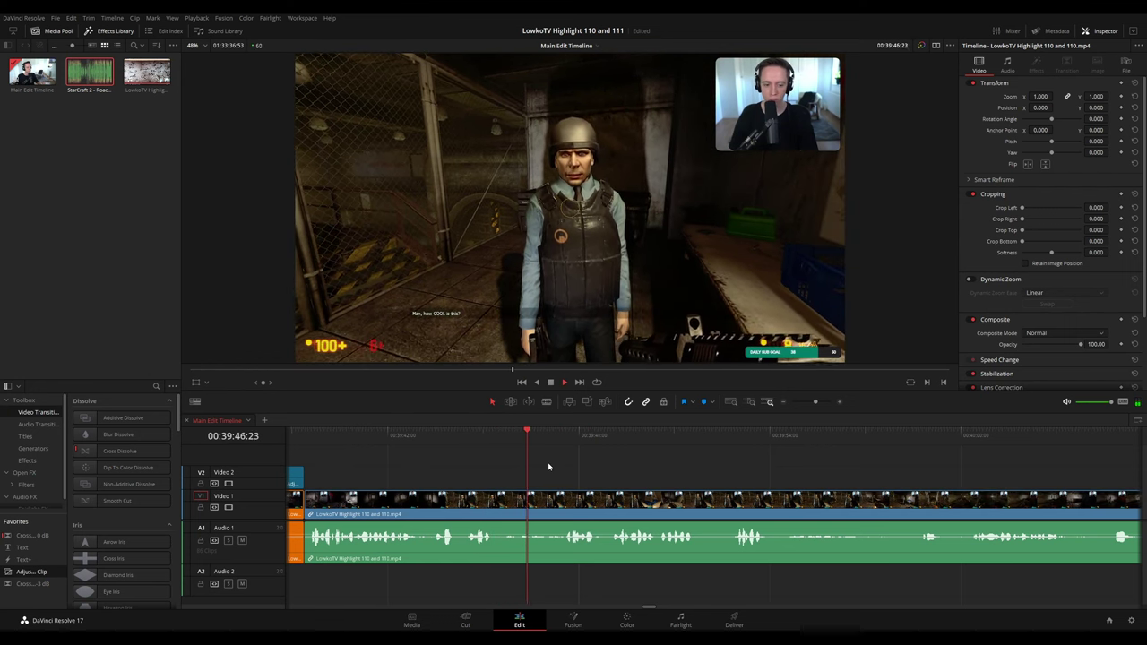
scroll(543, 466, right, 4)
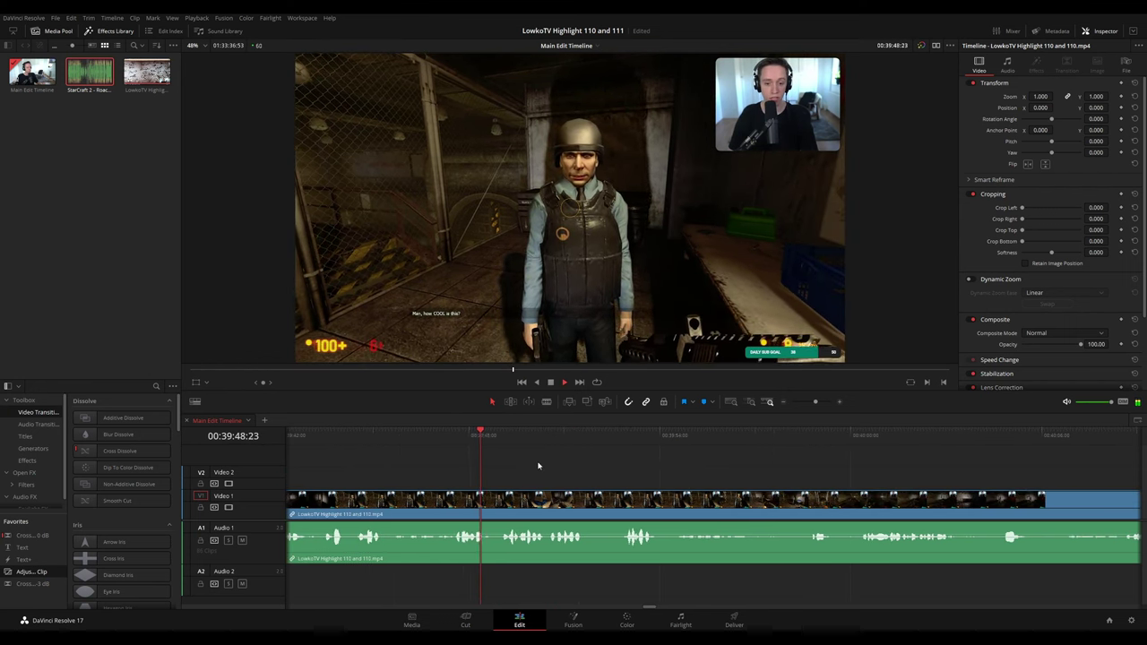
scroll(538, 466, right, 2)
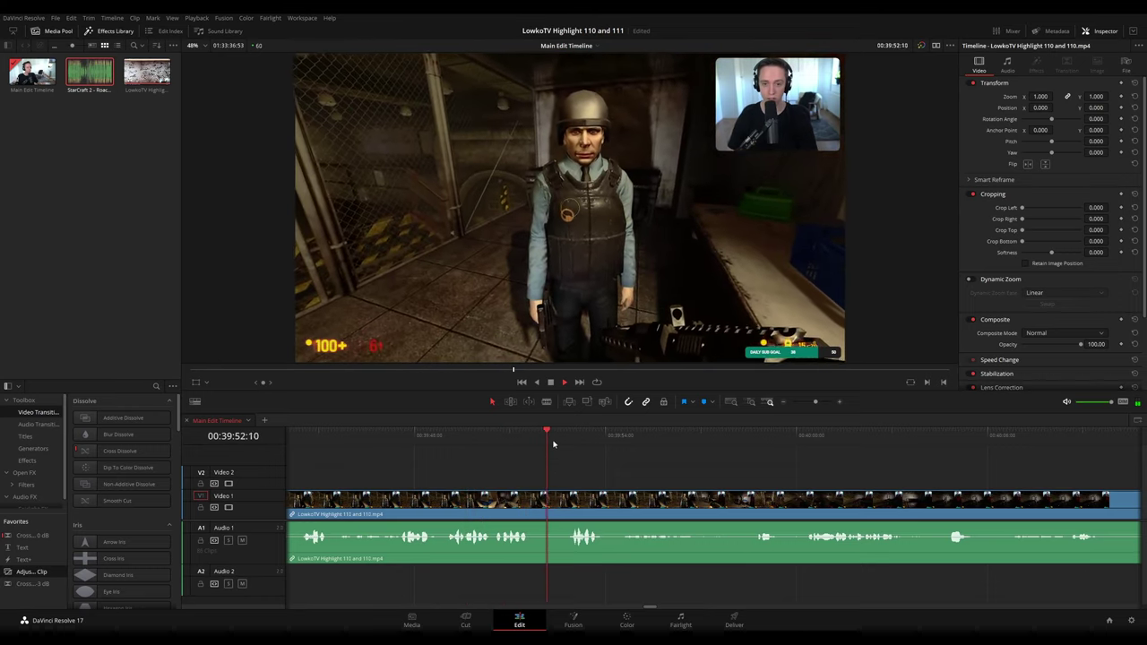
key(space)
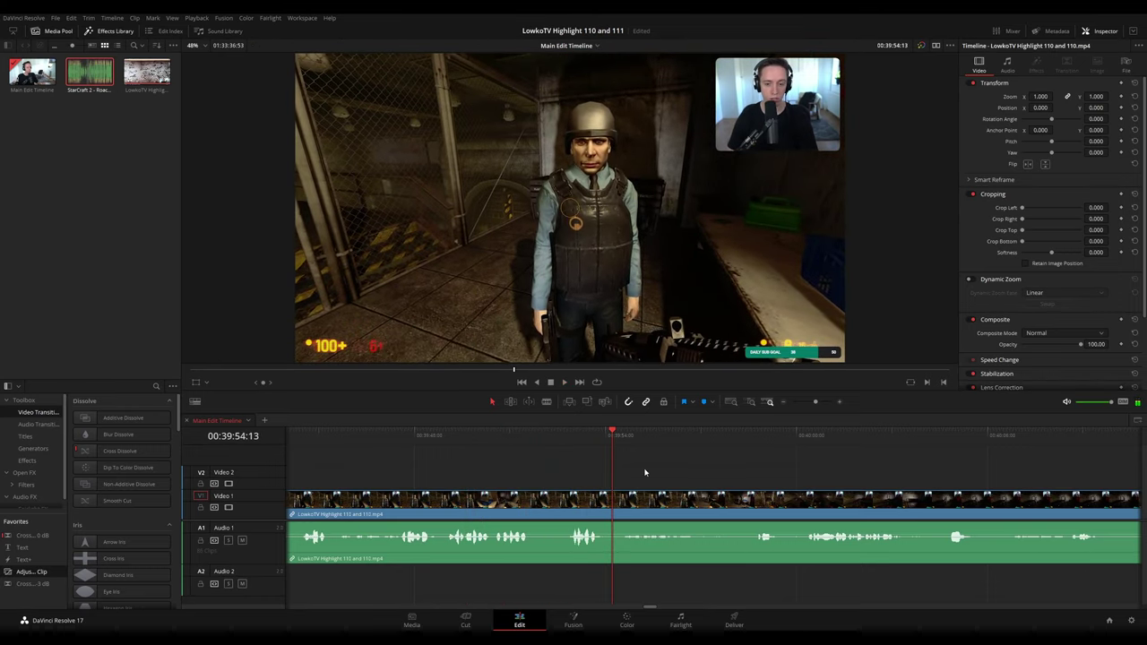
scroll(498, 450, right, 5)
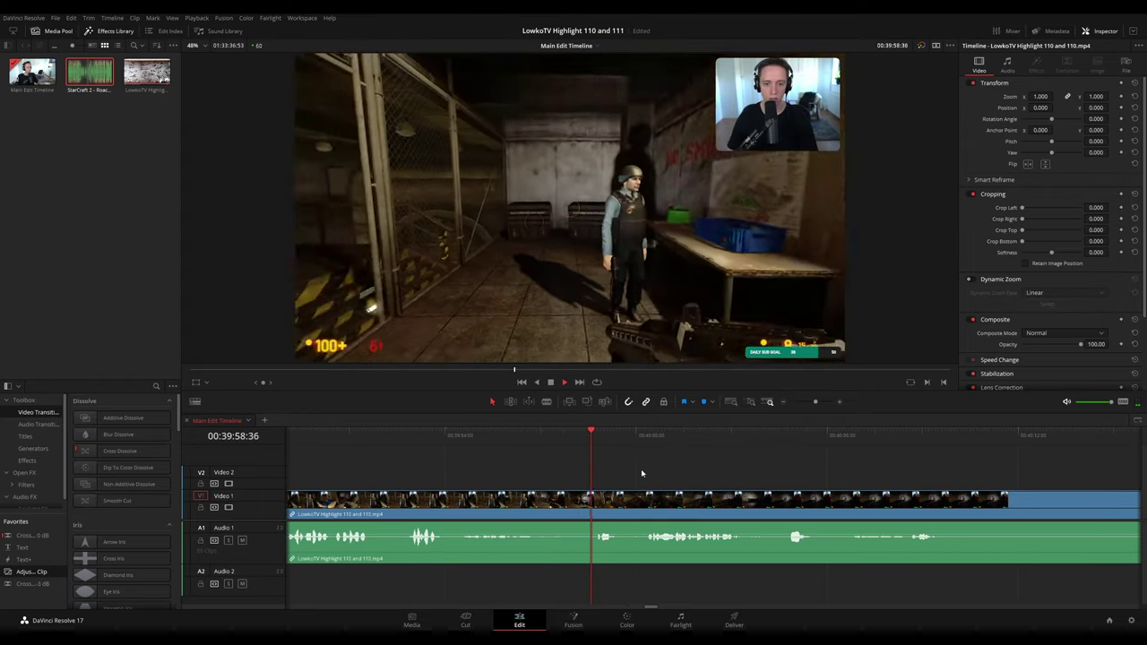
- Ripple-delete the roughly half-second section starting at 00:39:59:35, where the player turns away from the guard
scroll(628, 471, right, 3)
key(space)
key(b)
click(535, 500)
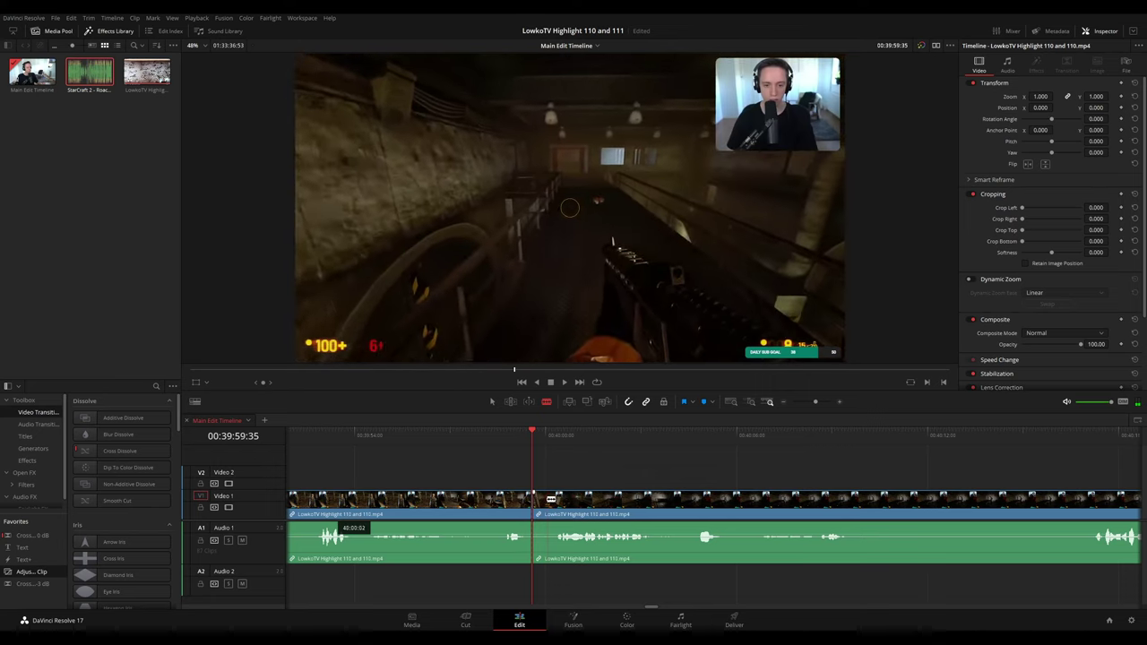
click(551, 499)
key(a)
click(541, 502)
key(Delete)
- Colour the clip before the join at 00:39:59:35 orange and check playback across the join
key(space)
click(470, 495)
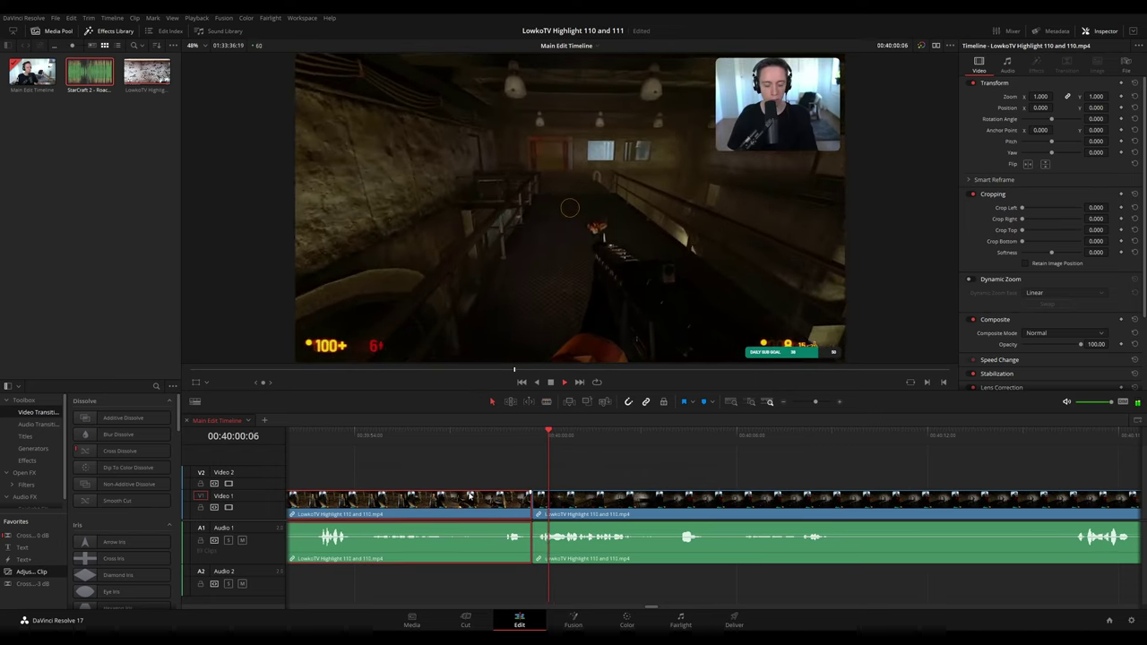
key(1)
click(679, 461)
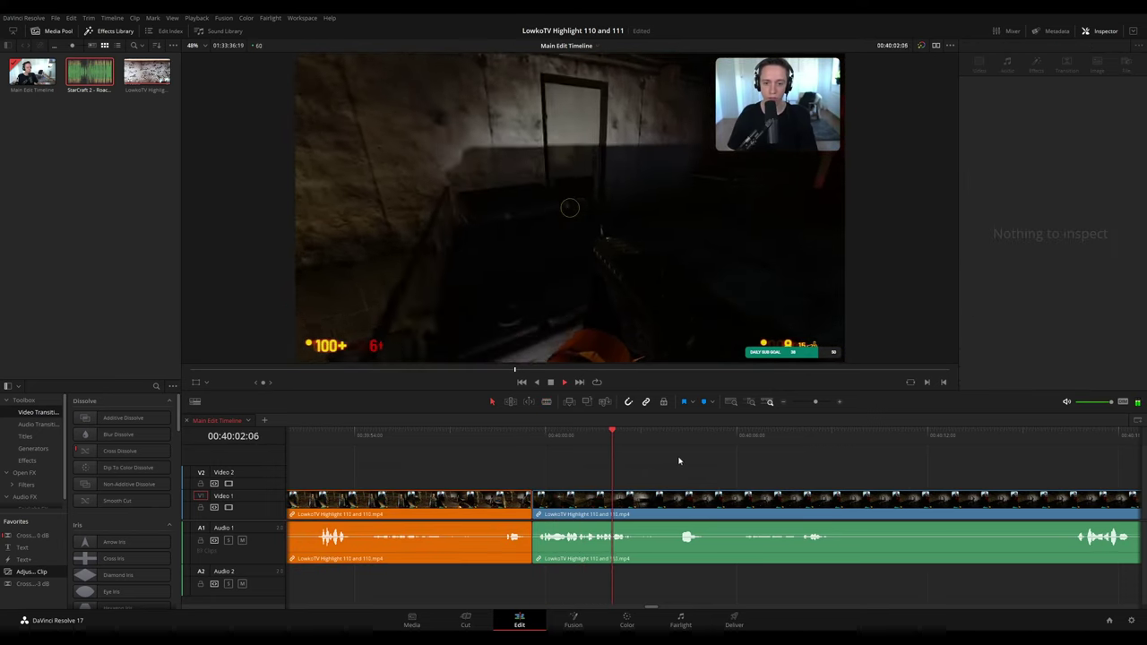
- Ripple-delete the short section from 00:40:03:03 to about 00:40:03:47 and colour the clip before the join orange
drag(696, 461, 535, 435)
key(b)
click(536, 502)
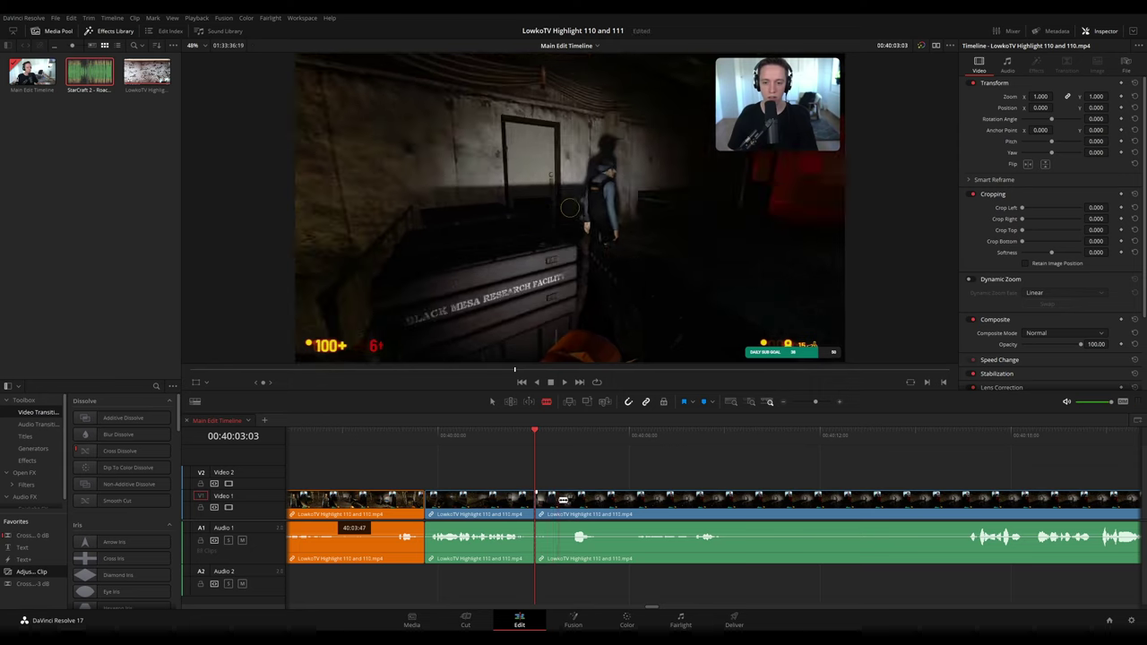
click(557, 502)
key(a)
click(551, 507)
key(Delete)
key(space)
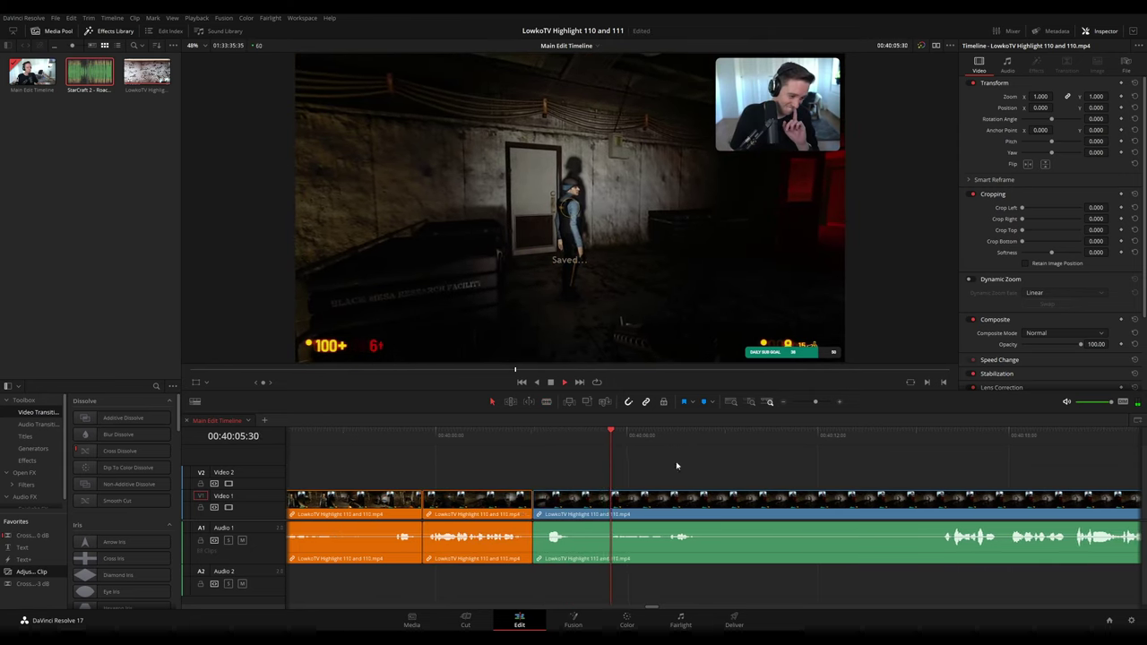
- Place an adjustment clip on Video 2 at 00:40:07:16, shorten it to about one second, and increase its zoom for the guard scene
scroll(659, 462, right, 2)
key(space)
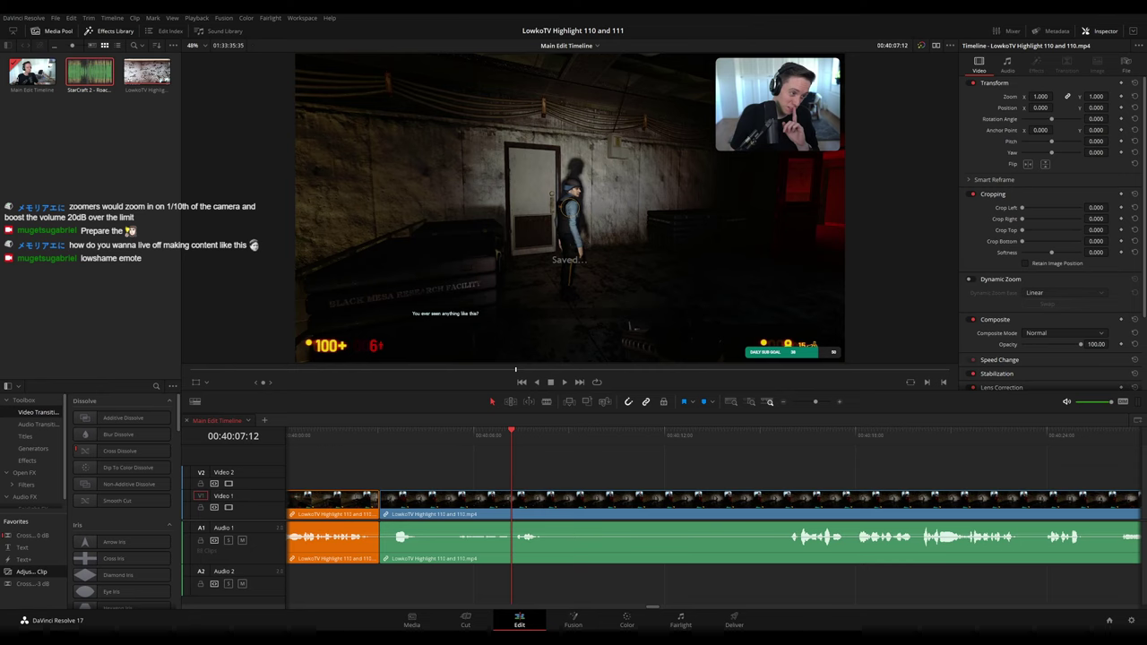
key(Up)
key(space)
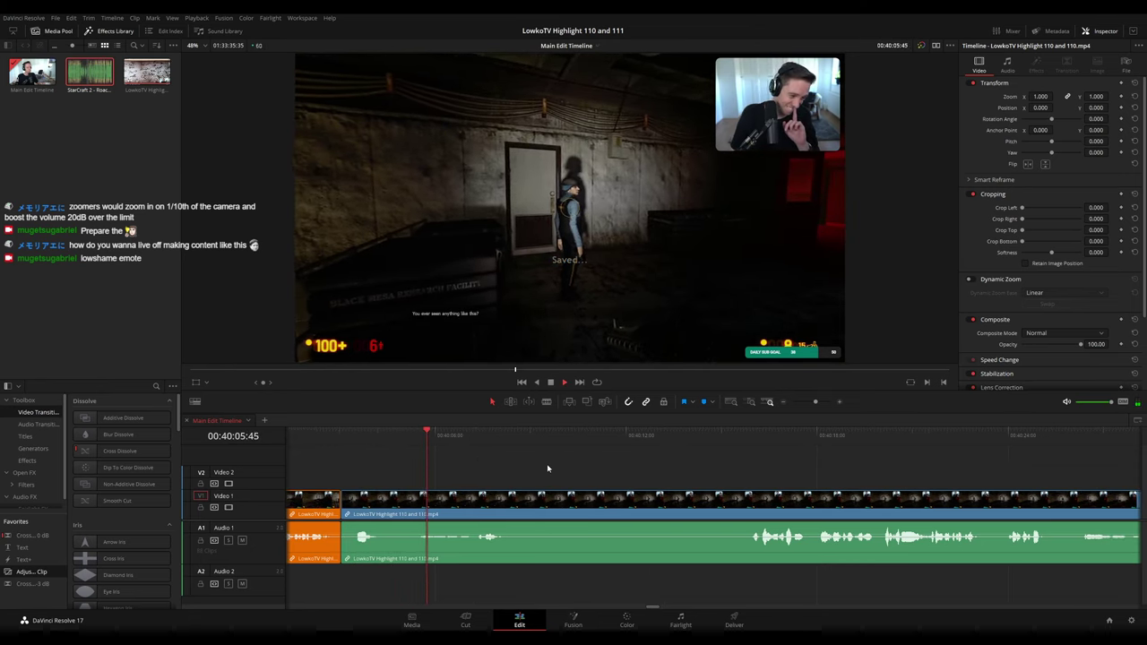
key(space)
click(479, 437)
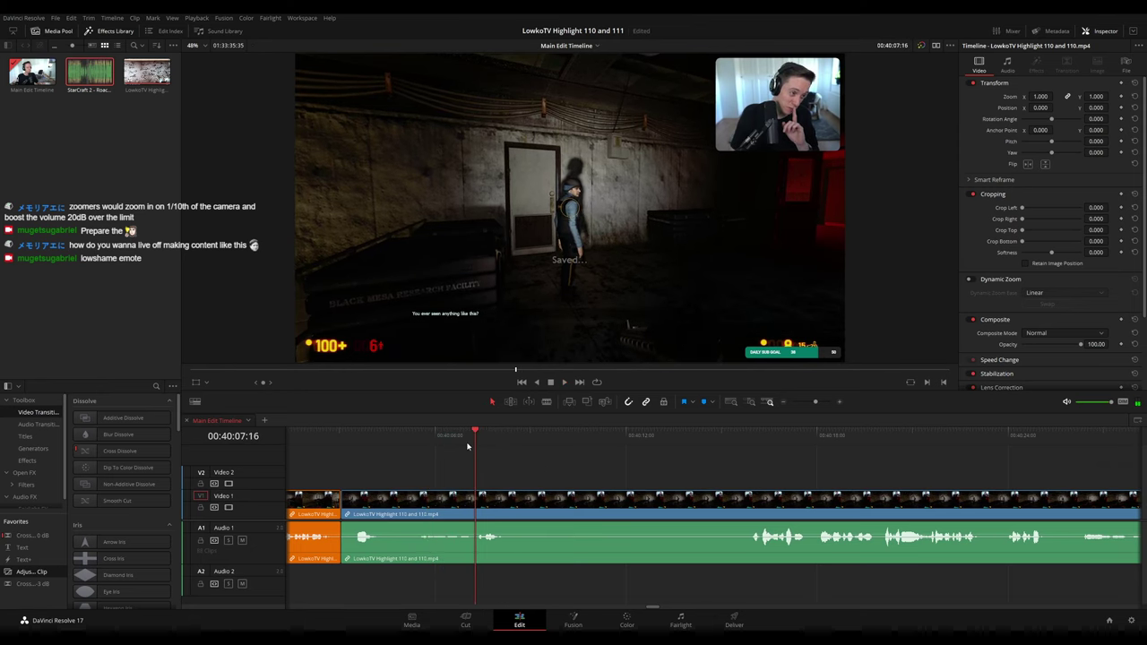
drag(27, 581, 513, 482)
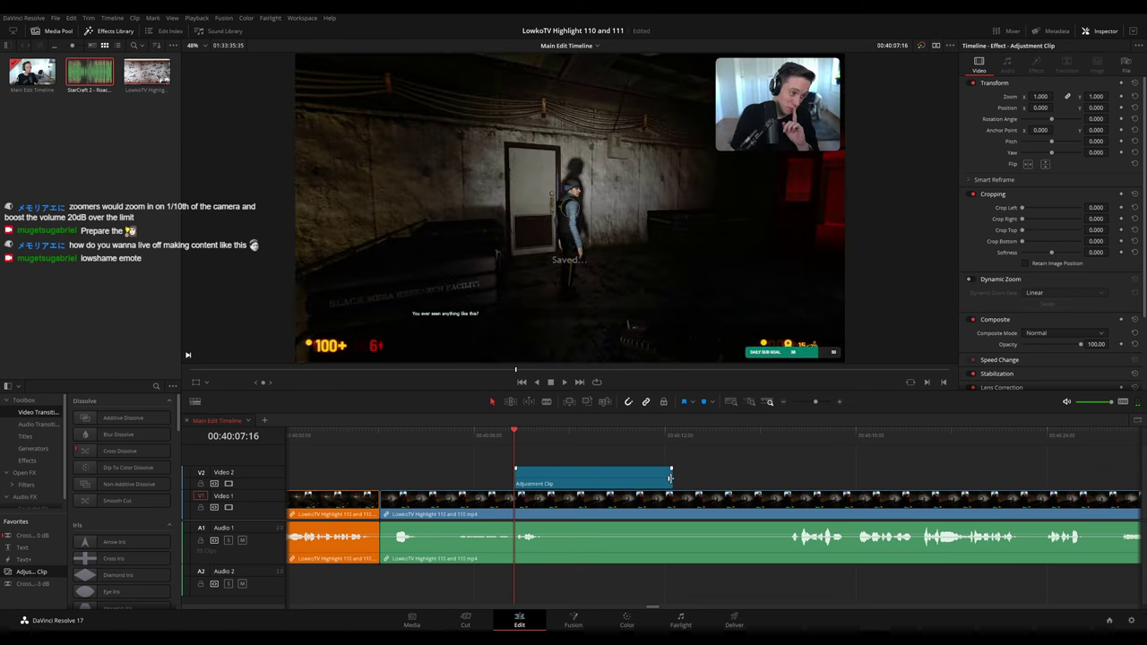
drag(670, 477, 553, 478)
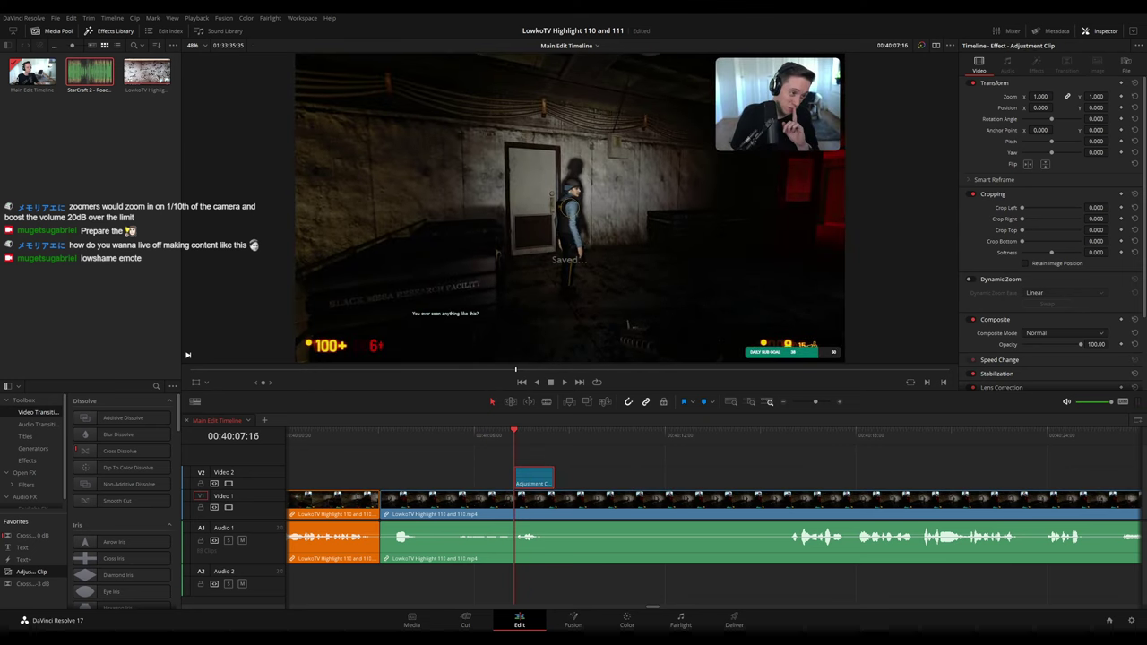
drag(1040, 97, 1099, 117)
key(space)
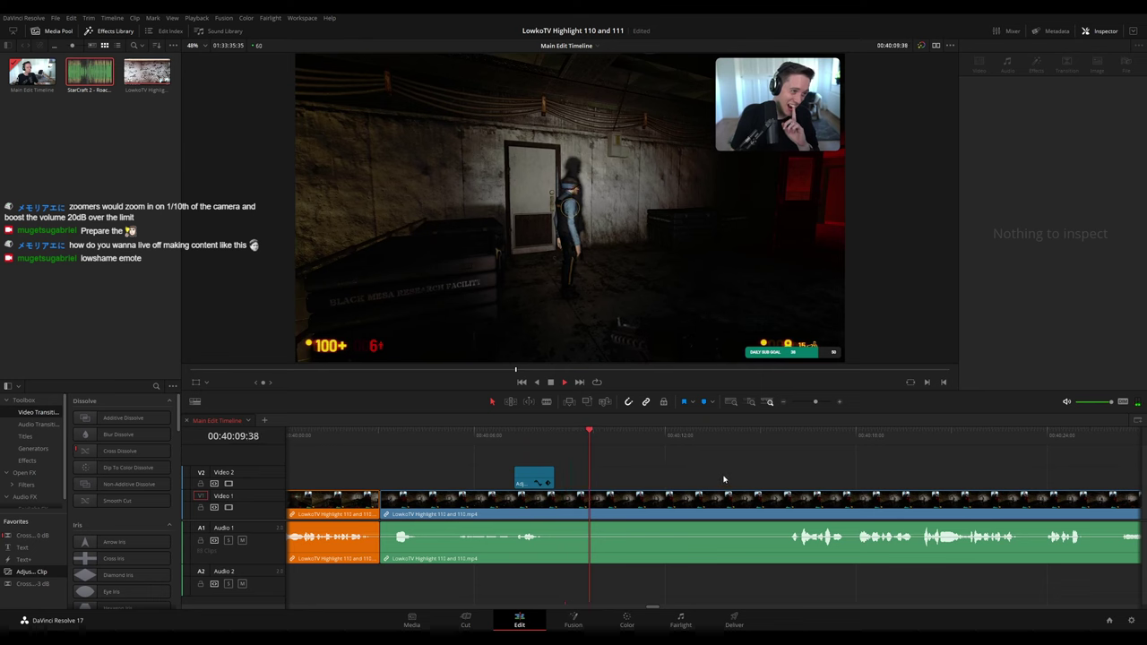
- Ripple-delete the quiet section after the adjustment clip, from about 00:40:09:34 to 00:40:15:08
drag(767, 479, 586, 459)
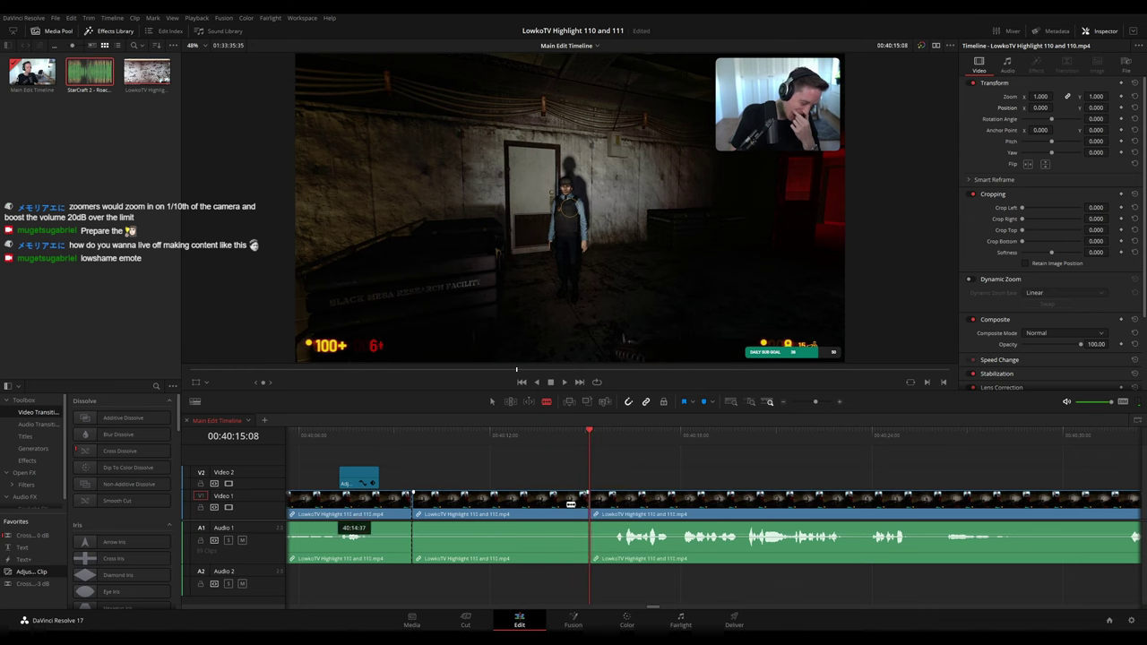
key(a)
click(568, 506)
key(Delete)
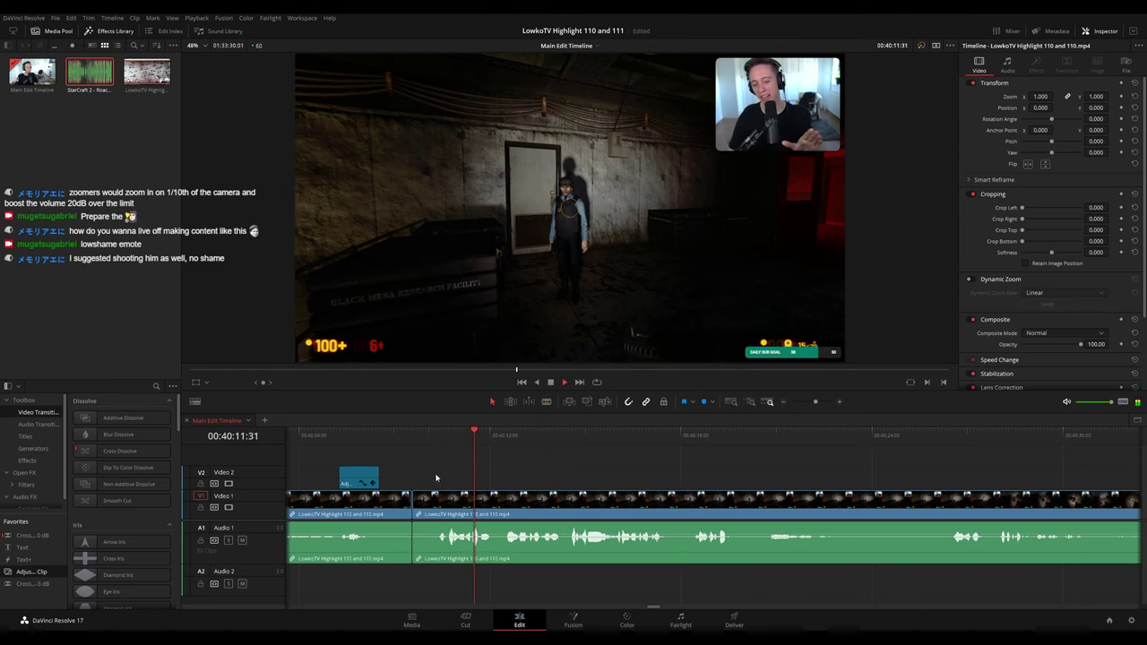
- Colour the clip before the join at 00:40:09:34 orange and review the footage through the guard scene
click(392, 511)
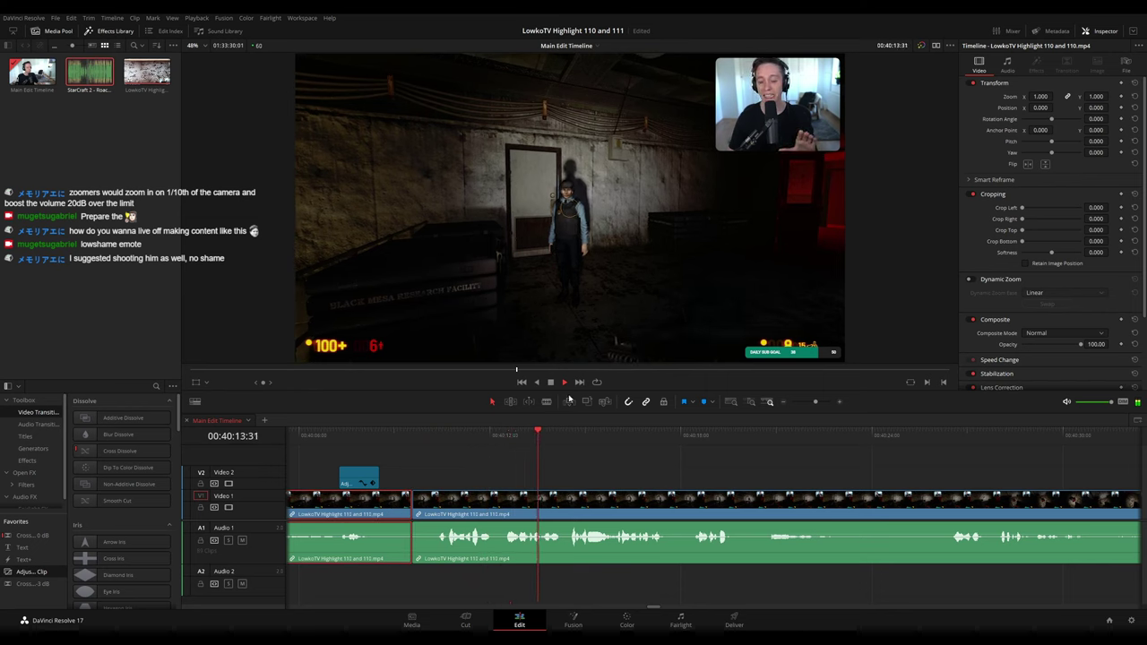
click(624, 466)
drag(691, 472, 492, 452)
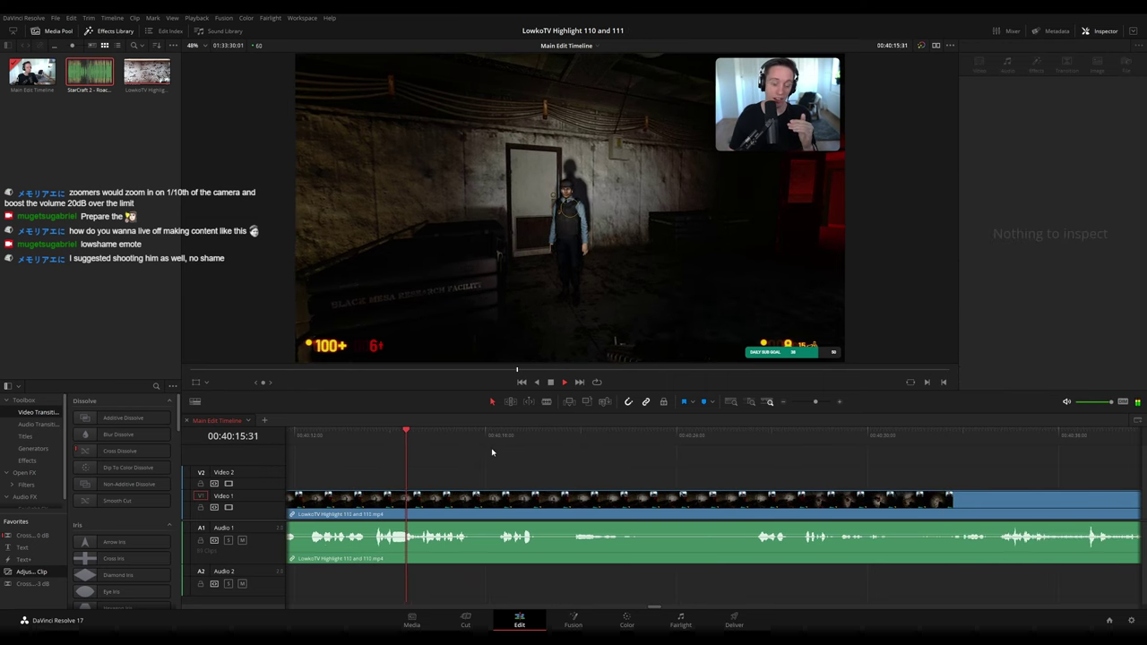
key(space)
scroll(548, 468, right, 2)
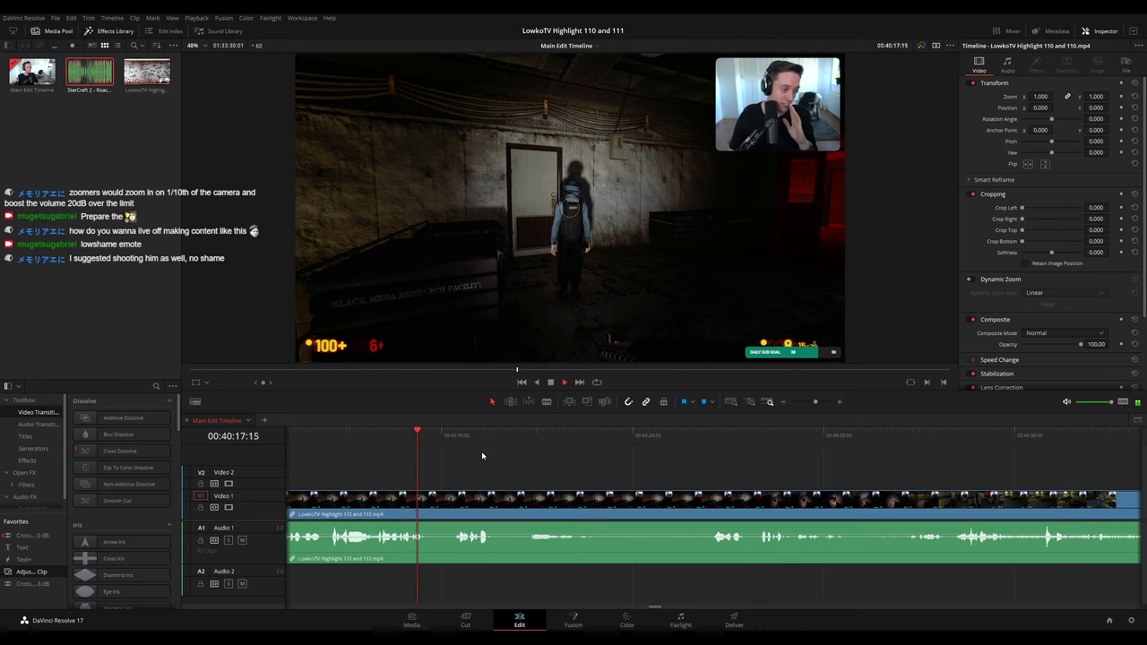
scroll(507, 458, right, 2)
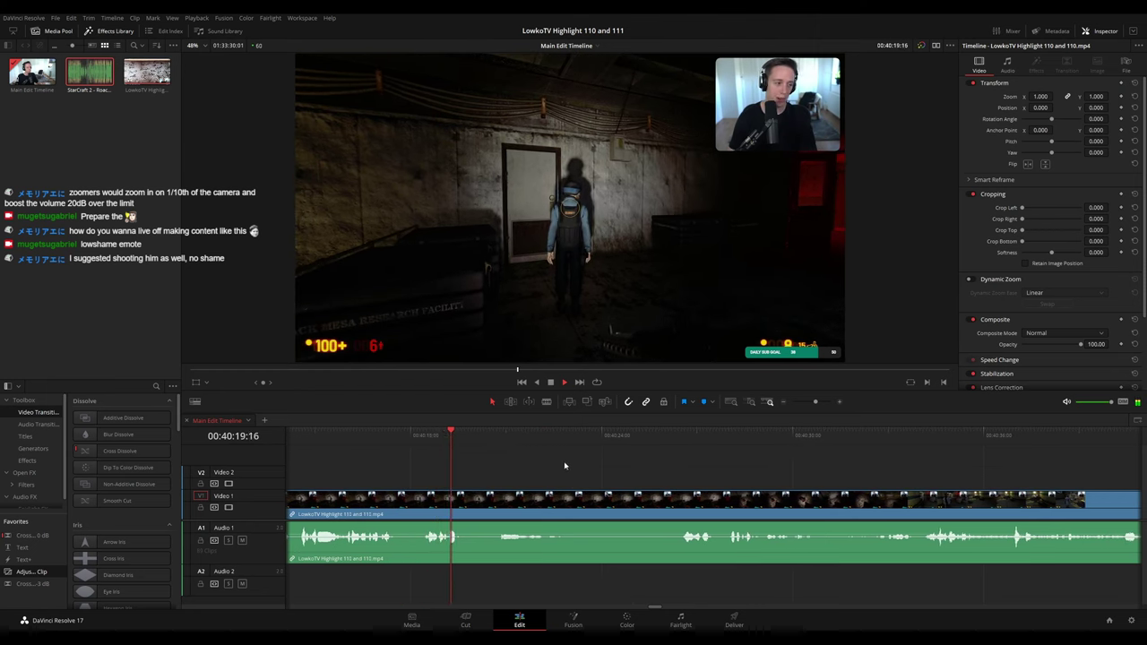
scroll(531, 456, right, 2)
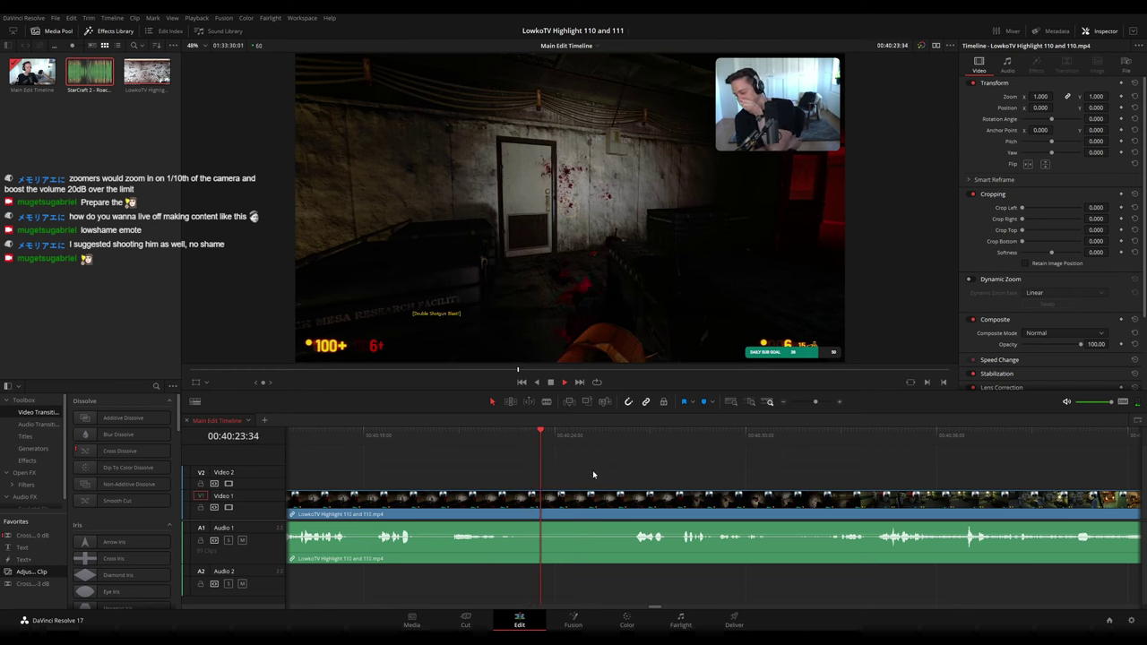
drag(645, 475, 591, 474)
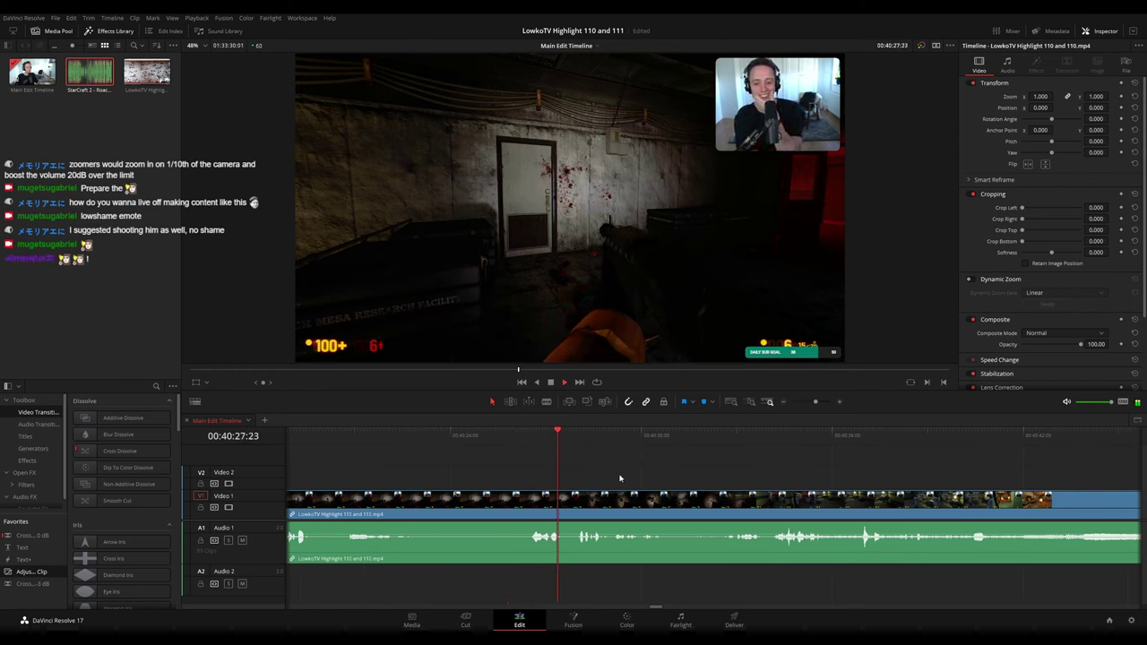
scroll(558, 469, right, 4)
scroll(563, 469, right, 2)
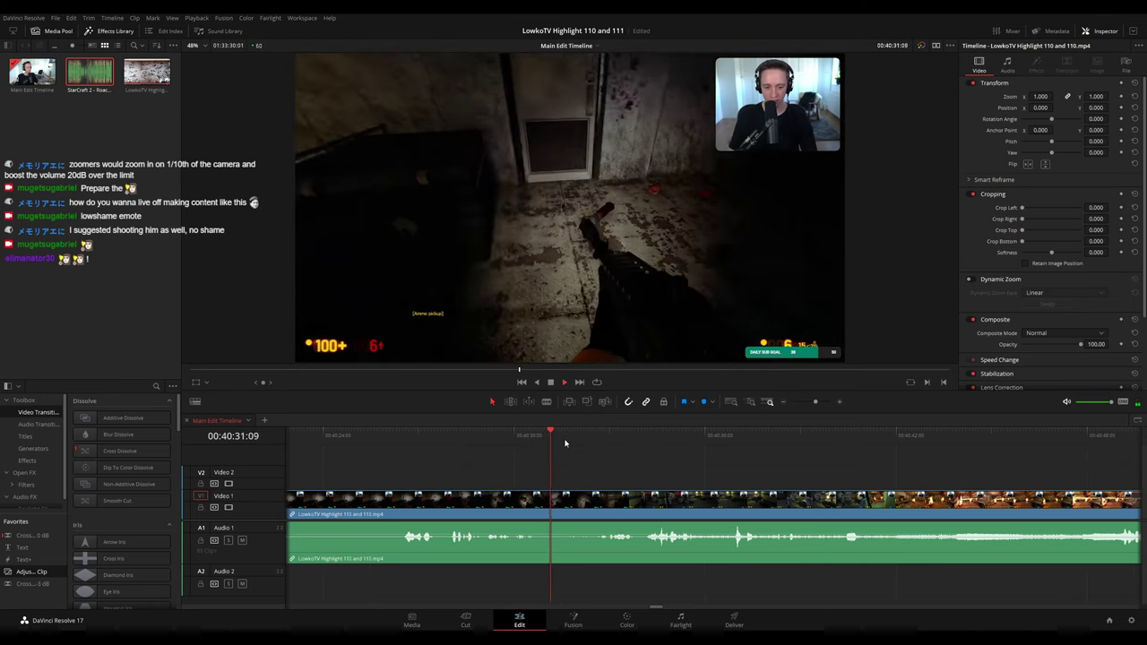
- Ripple-delete the short section from 00:40:33:54 to 00:40:34:10 and colour the clip before the join orange
click(575, 441)
scroll(675, 478, right, 5)
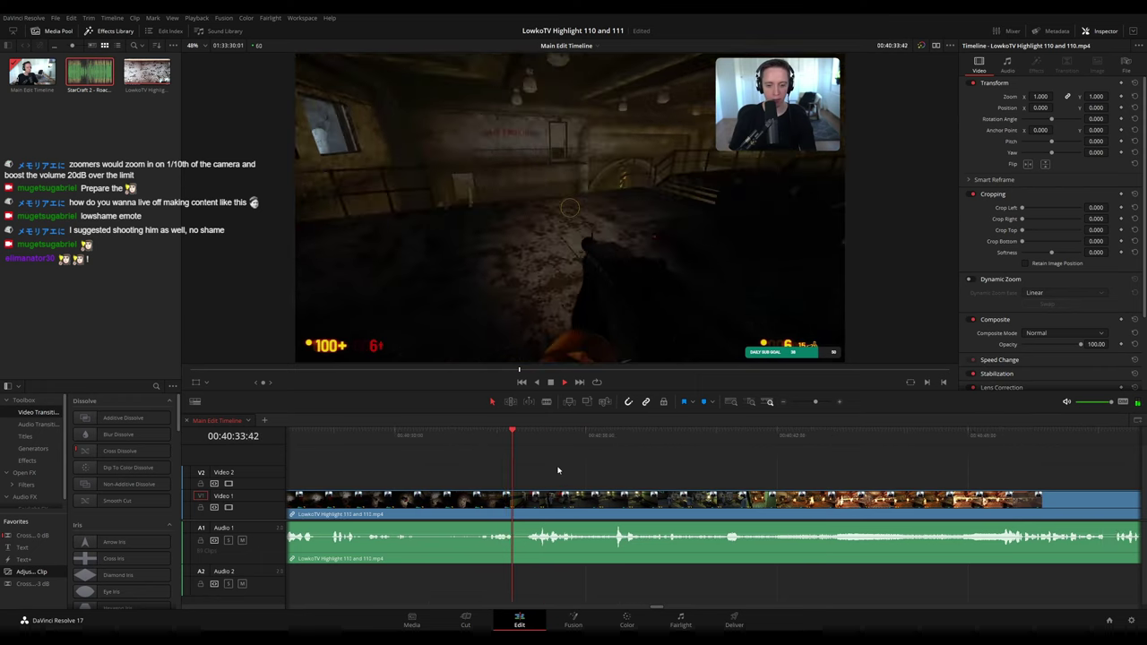
key(b)
click(532, 506)
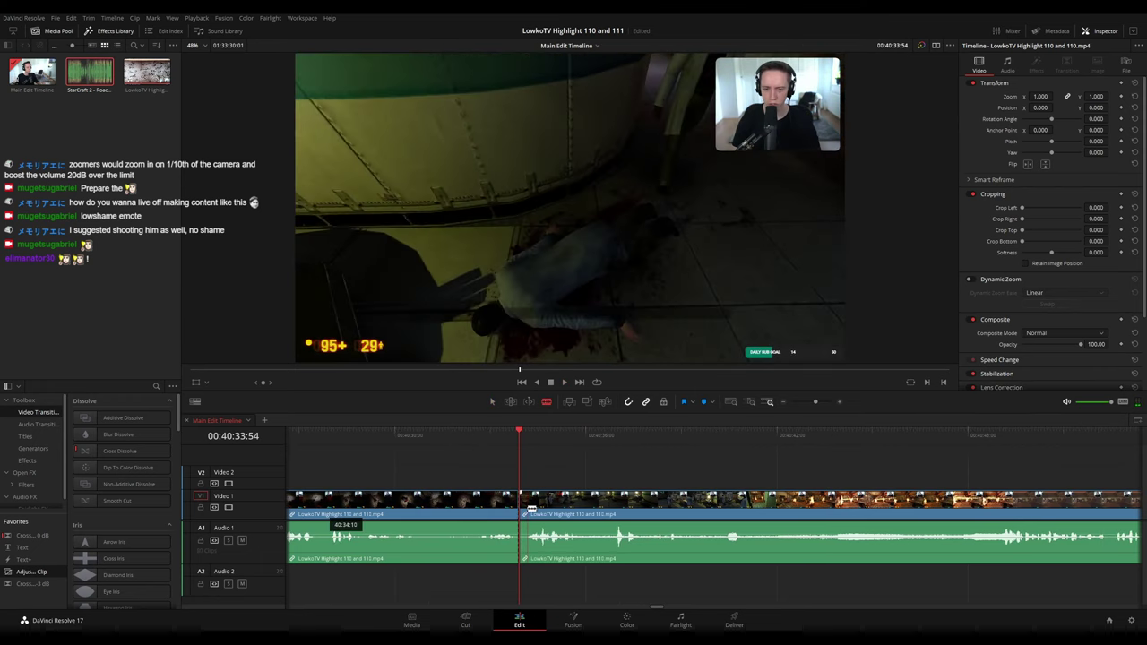
key(a)
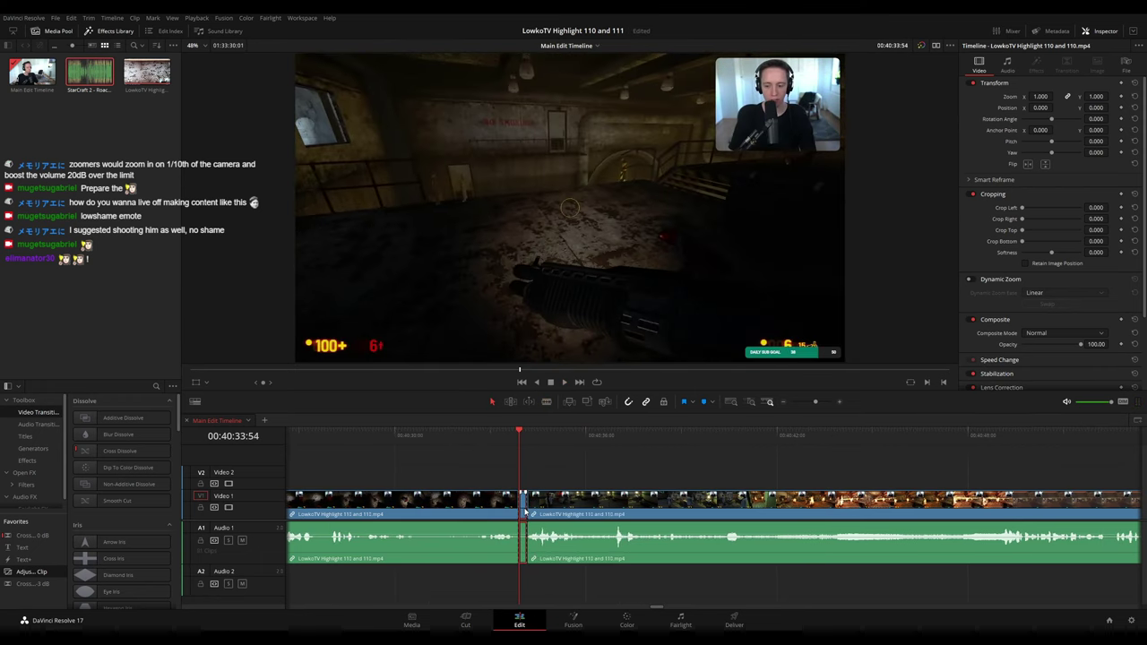
key(Delete)
key(space)
click(492, 506)
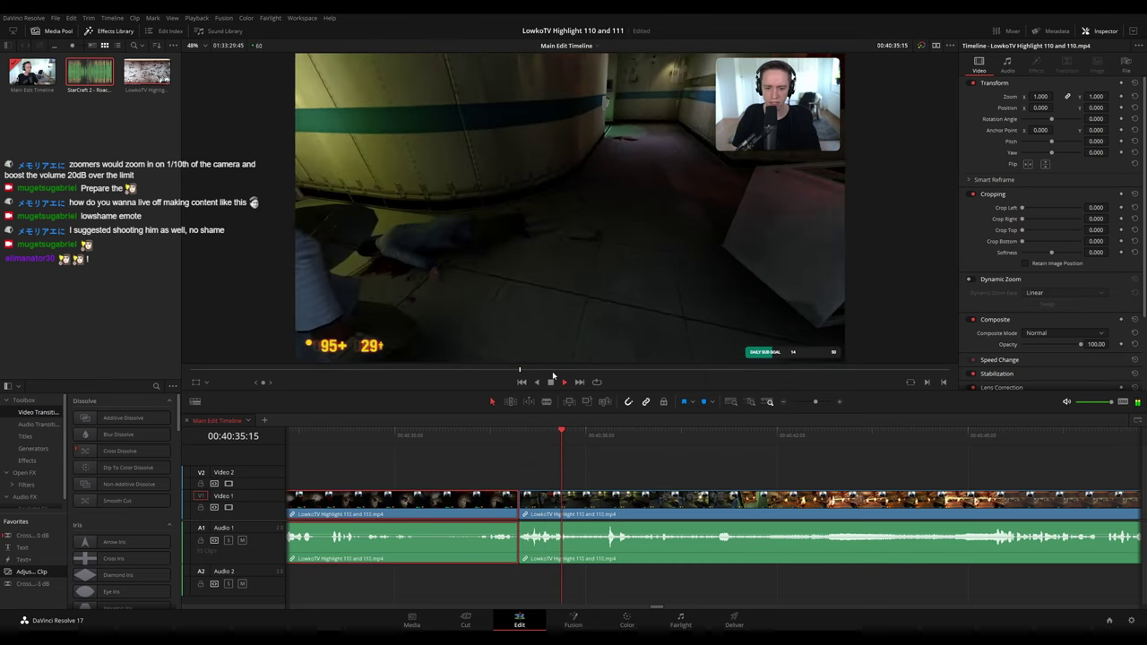
key(1)
key(space)
- Add a red marker named "beg for 110" on the clip at 00:40:36:26 and replay from the join at 00:40:33:54
click(583, 507)
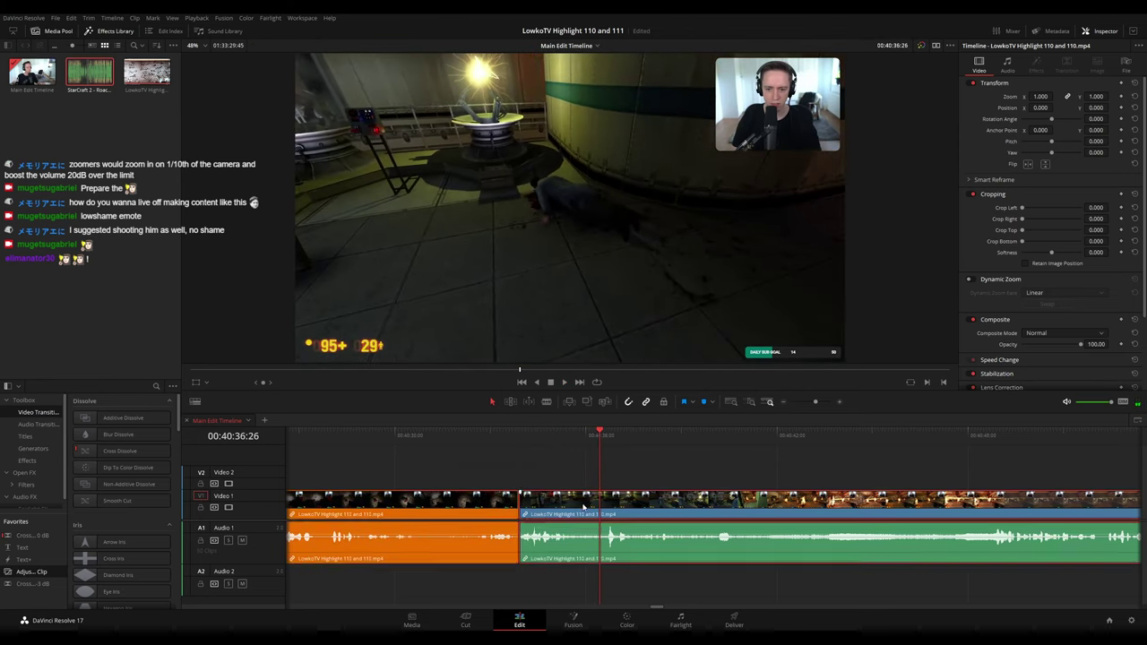
key(m)
click(601, 552)
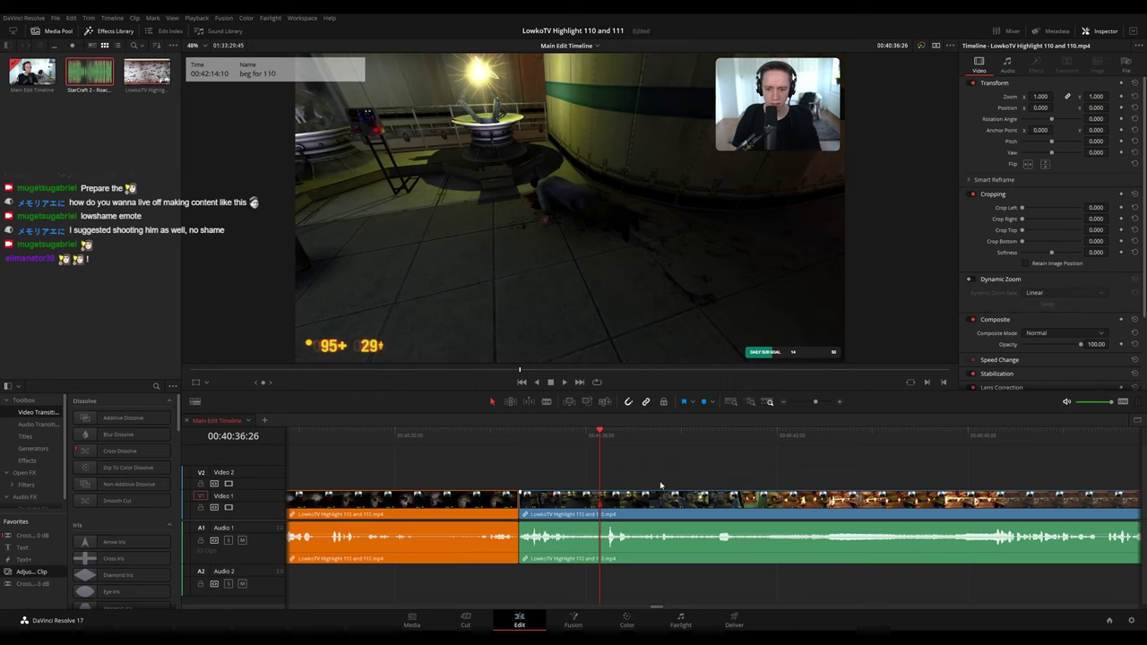
key(space)
key(Up)
key(Up)
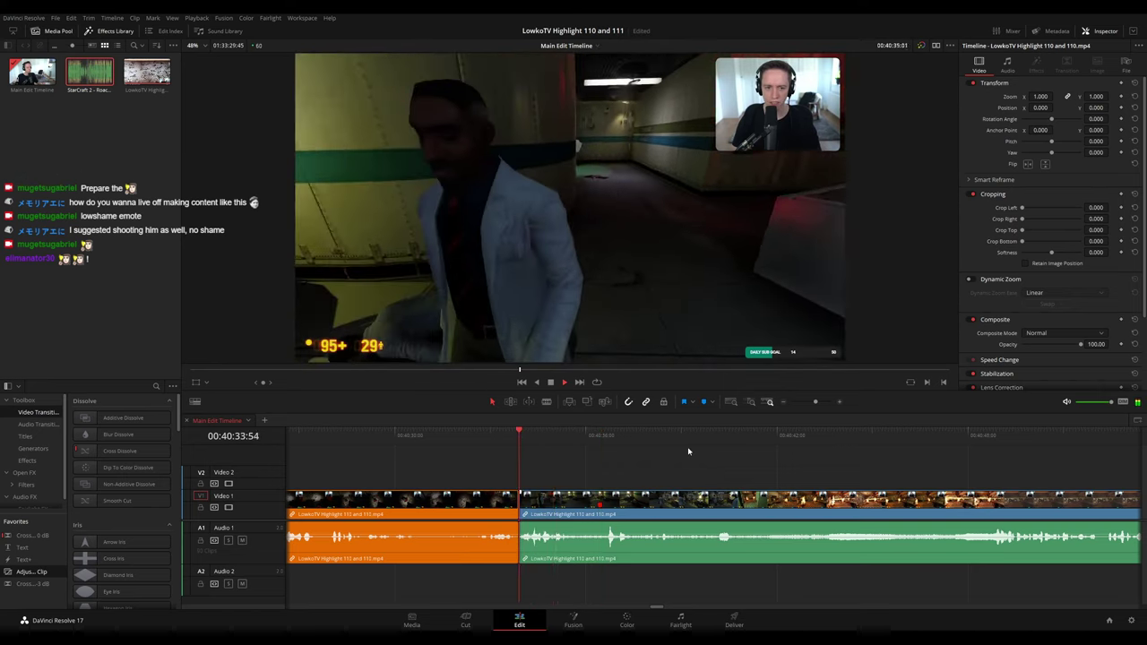
drag(689, 451, 567, 454)
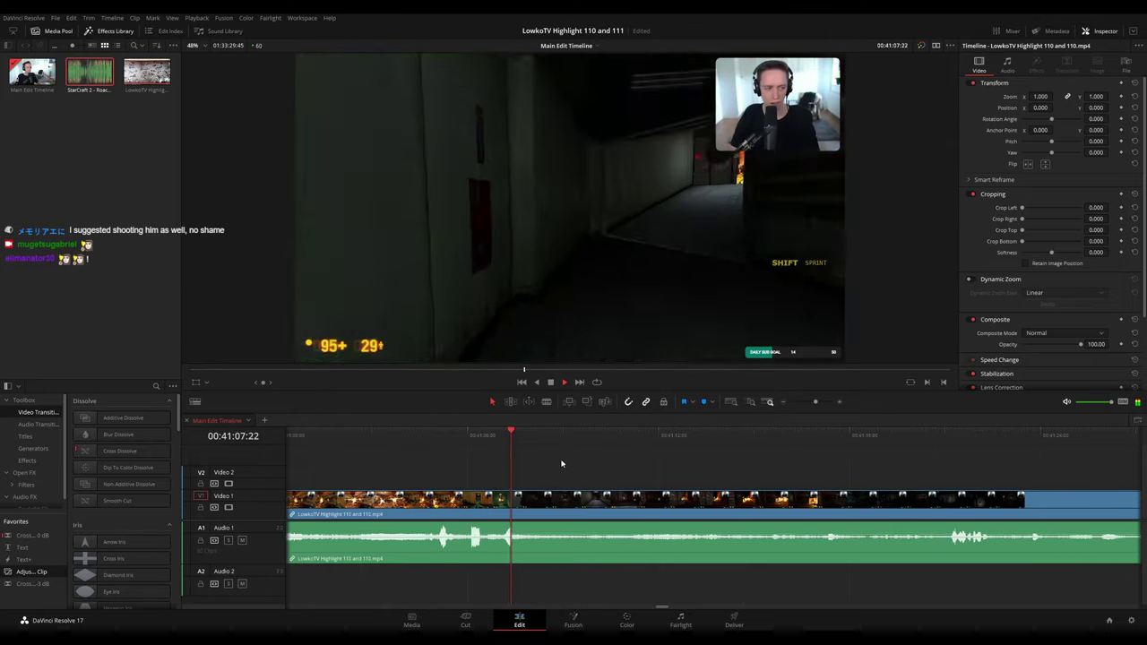
- Ripple-delete the short section from 00:41:18:27 to about 00:41:18:35 and play back the join
click(614, 436)
click(678, 440)
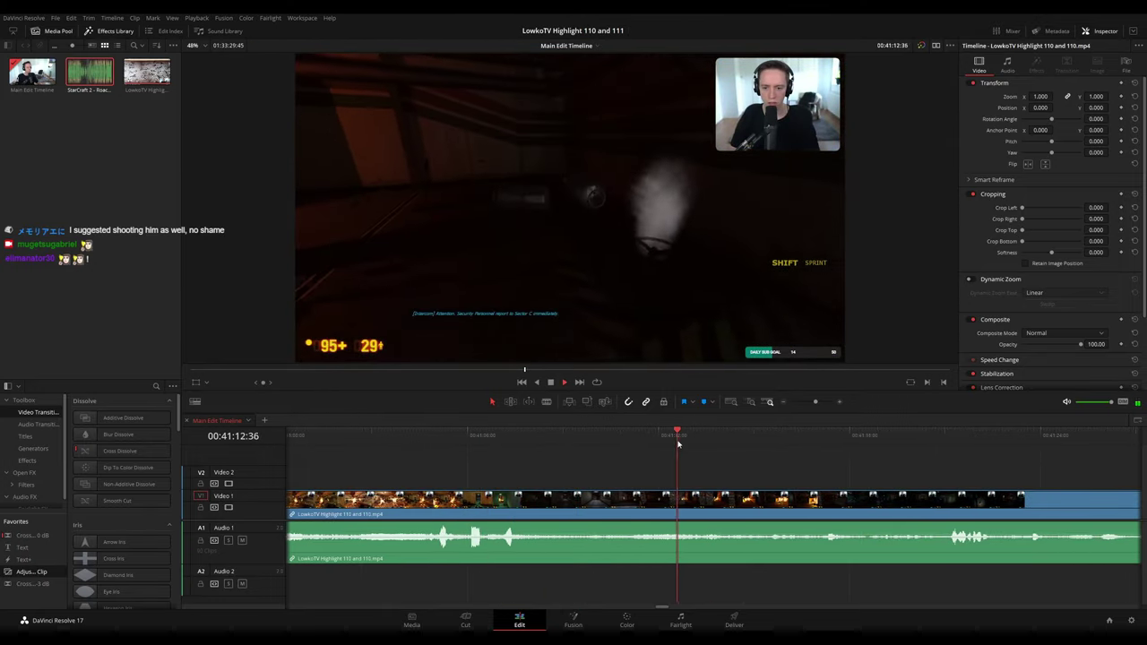
click(767, 439)
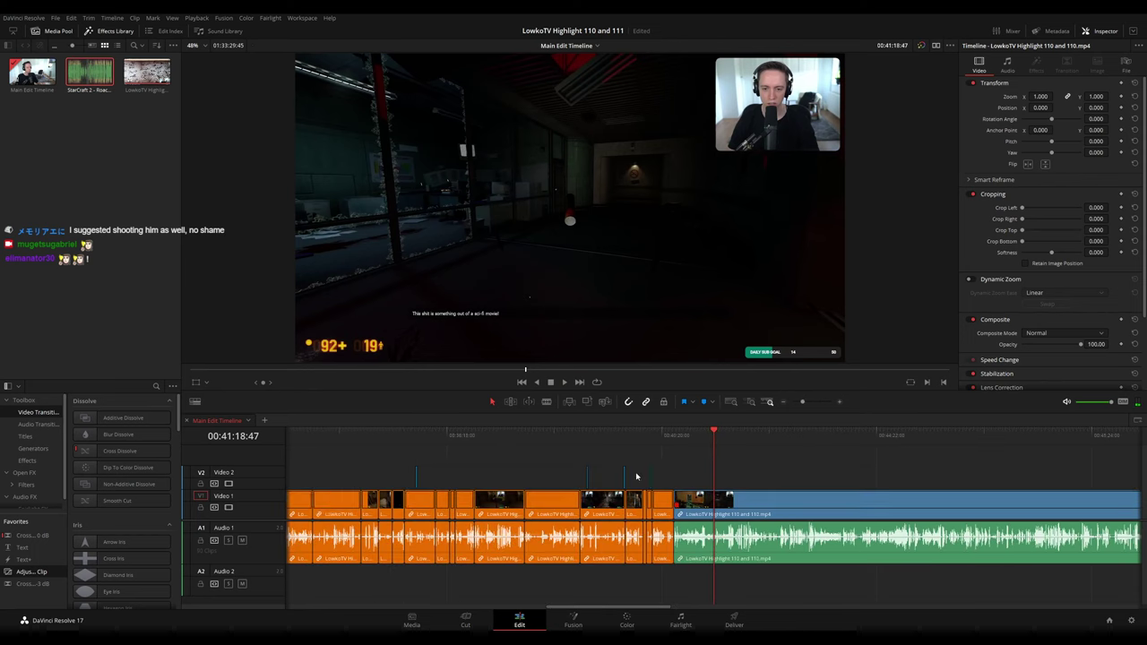
scroll(638, 478, up, 15)
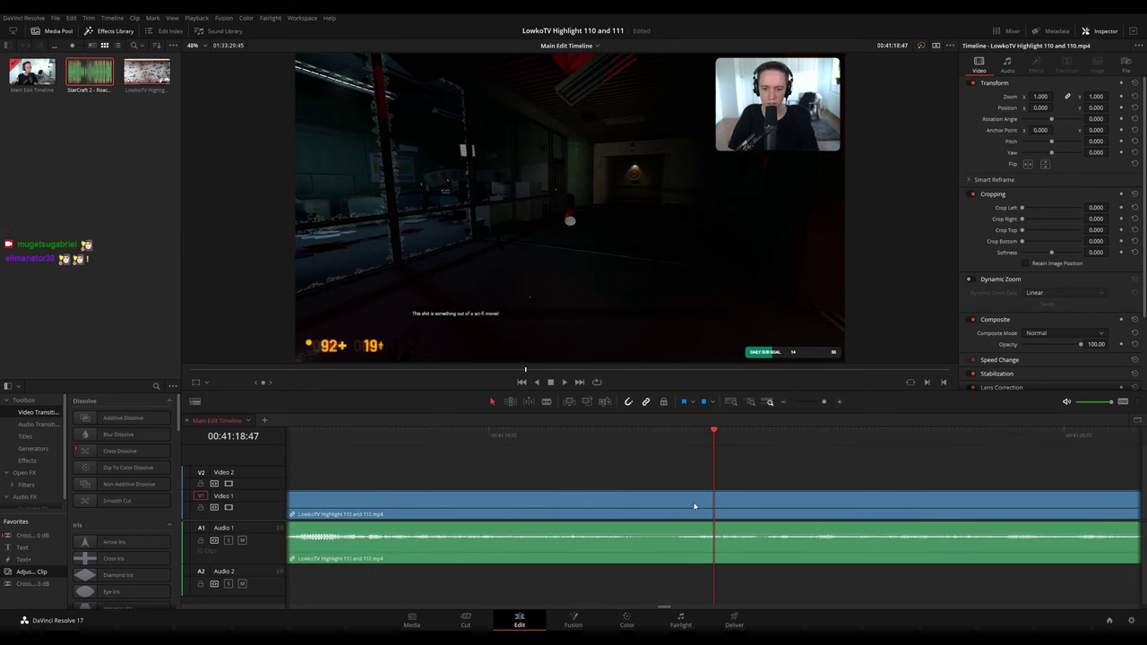
key(b)
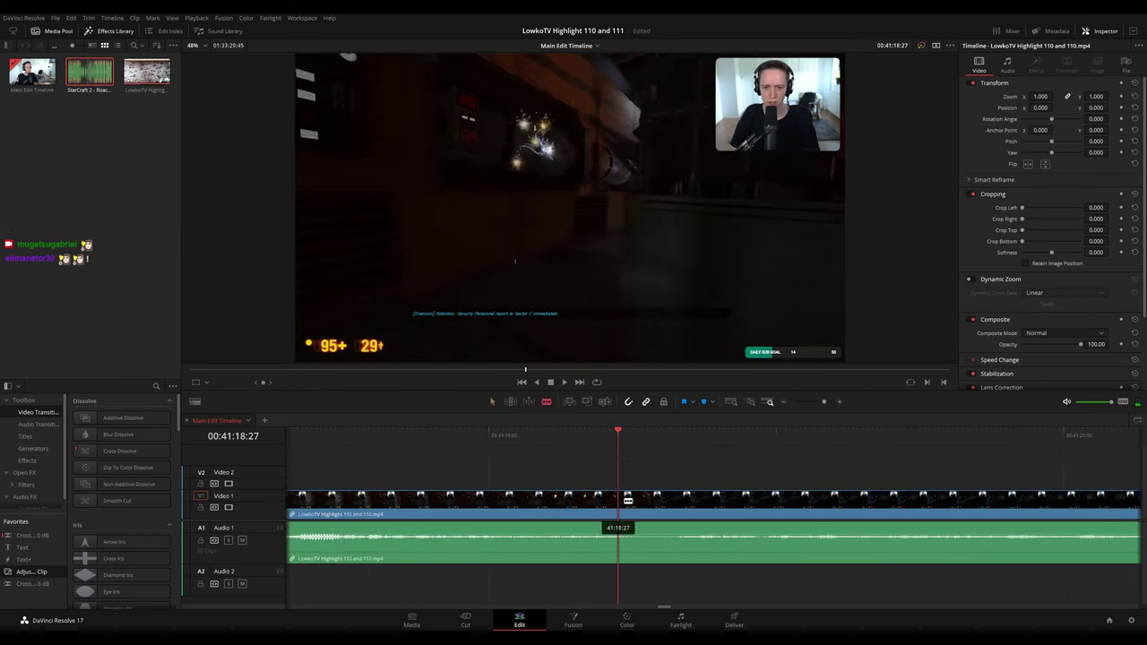
click(656, 502)
key(a)
click(638, 509)
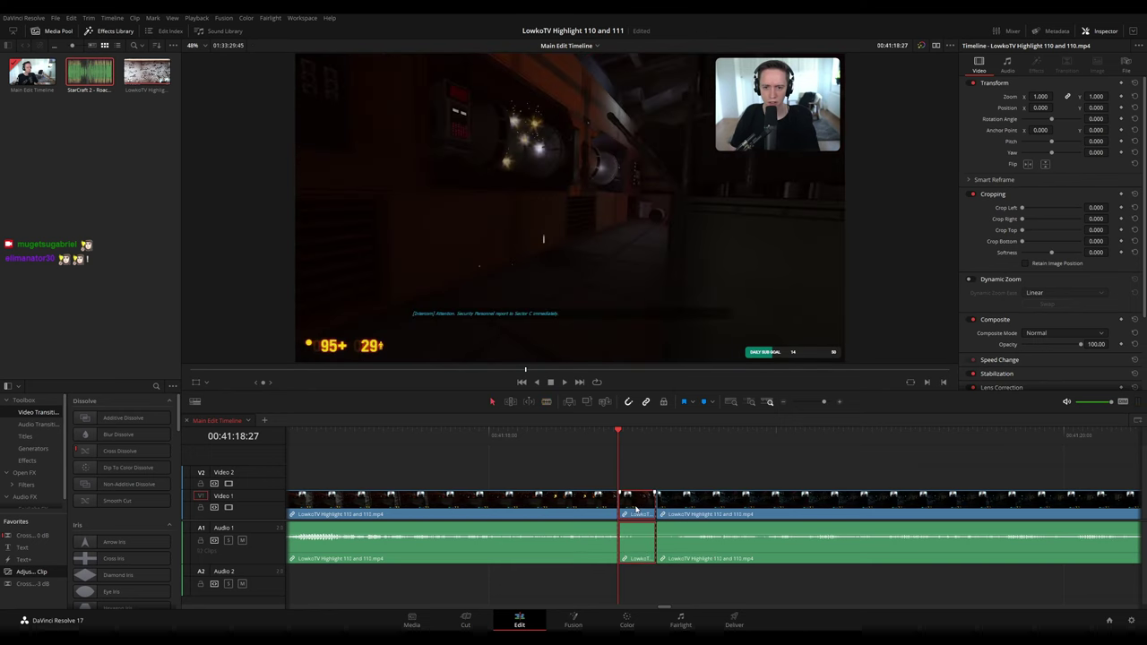
key(Delete)
key(space)
- Colour the clip before the join at 00:41:18:27 orange
click(602, 518)
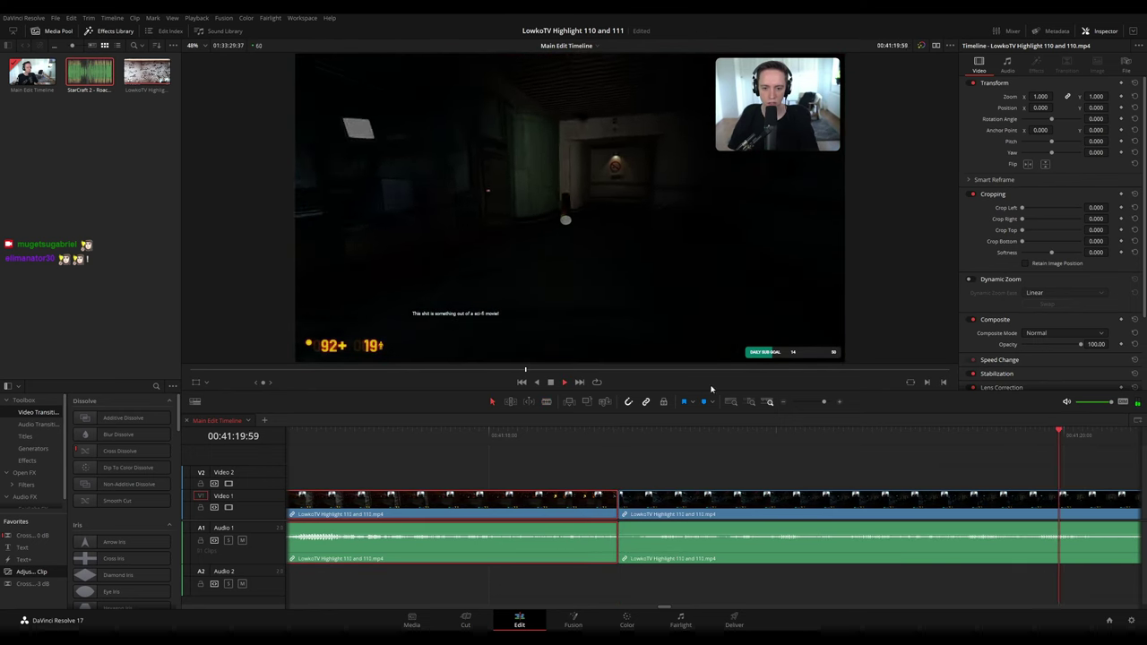
key(ctrl+z)
drag(806, 402, 814, 404)
click(768, 477)
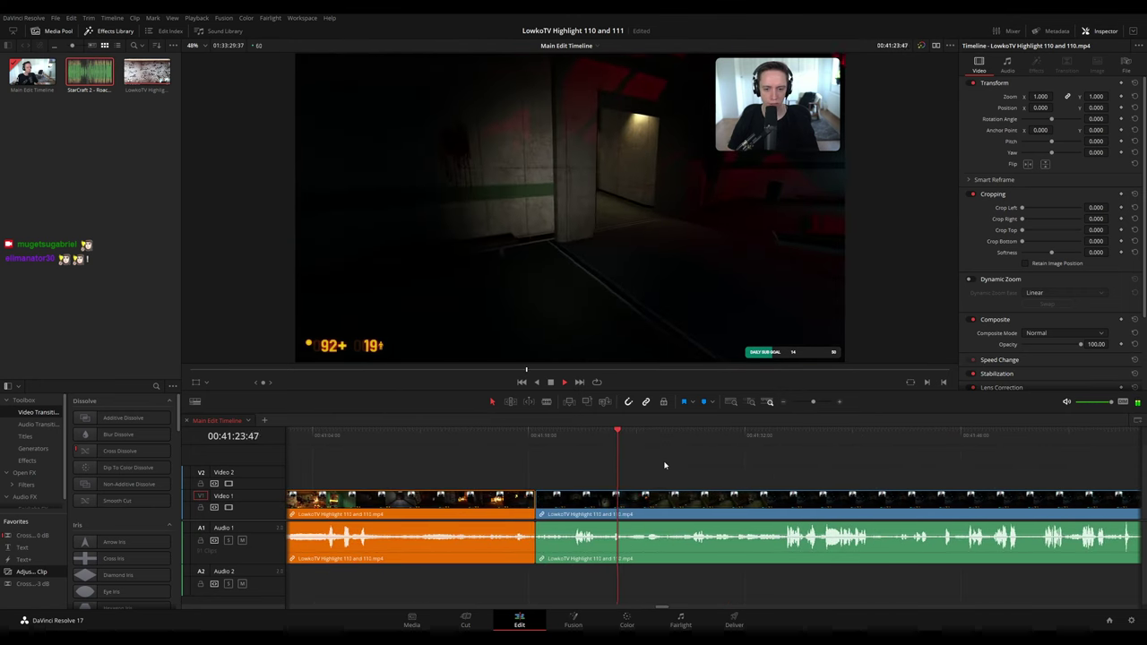
- Review the footage after the join and ripple-delete the short section from 00:41:40:11 to about 00:41:40:31
drag(615, 464, 552, 456)
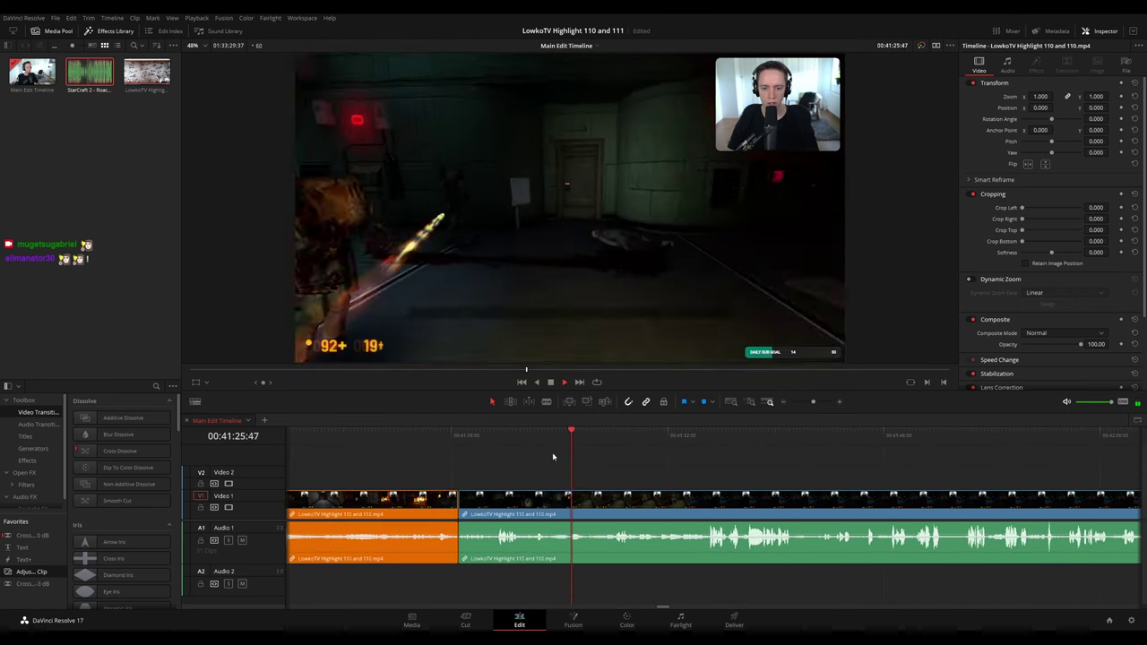
scroll(610, 466, right, 2)
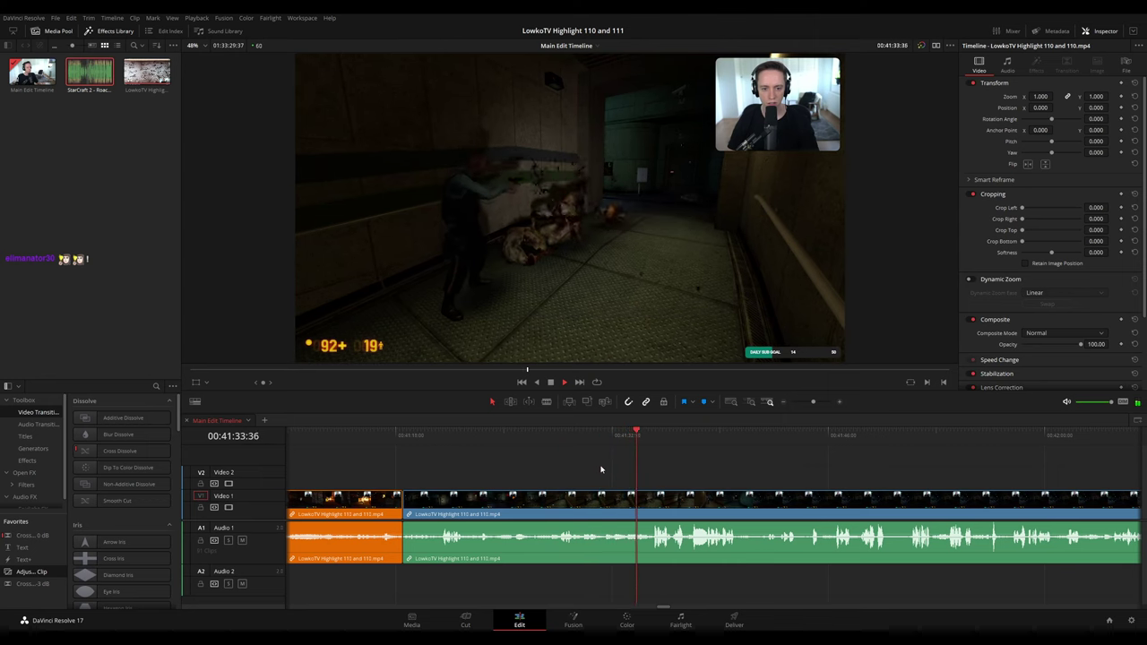
scroll(601, 468, right, 4)
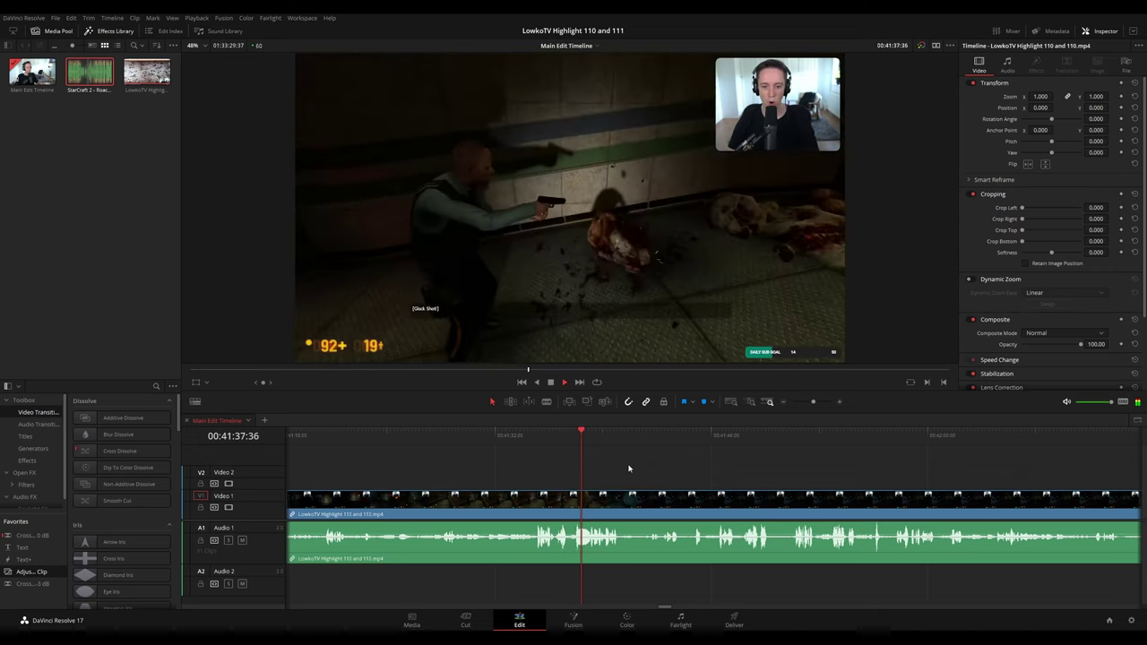
drag(813, 402, 573, 445)
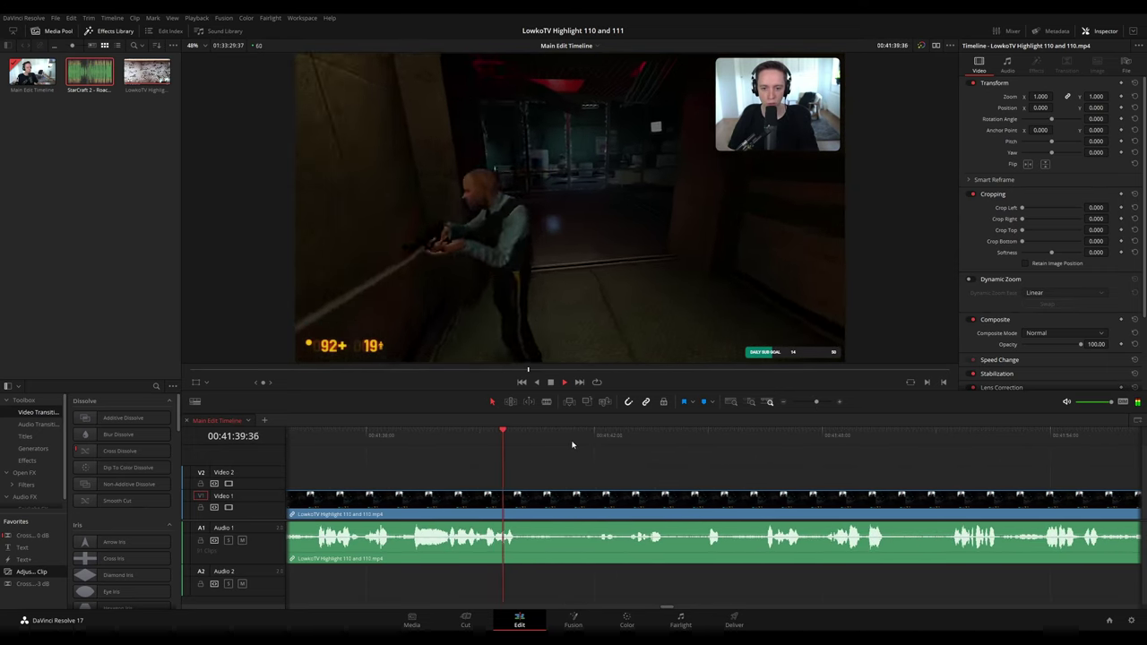
scroll(590, 458, right, 2)
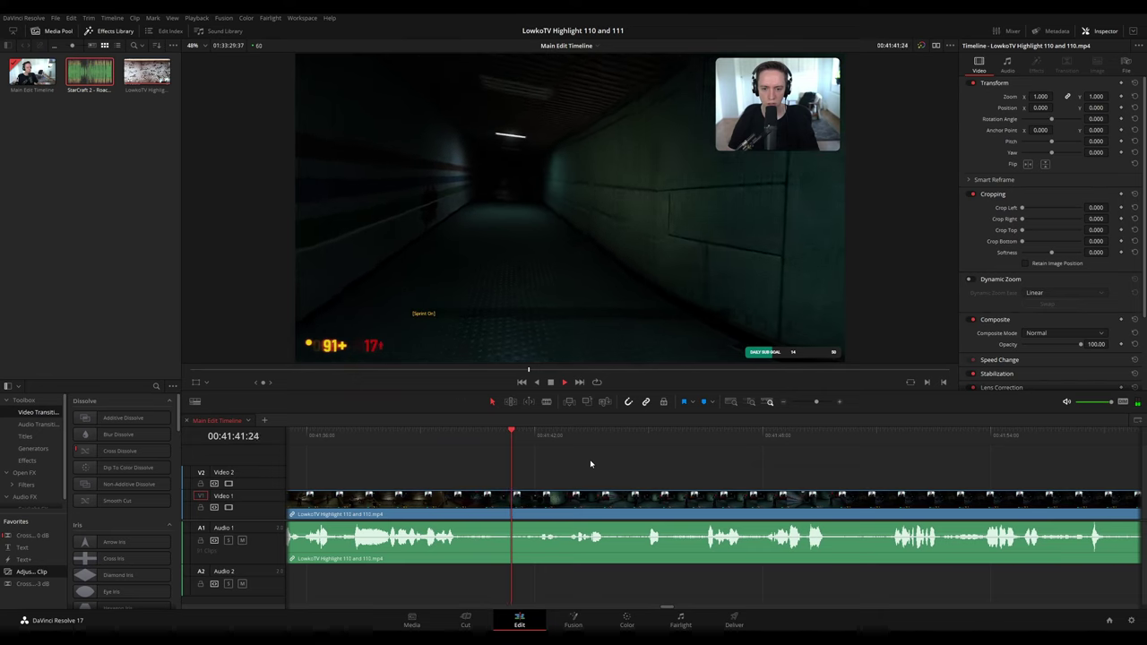
drag(444, 438, 465, 442)
drag(471, 496, 473, 502)
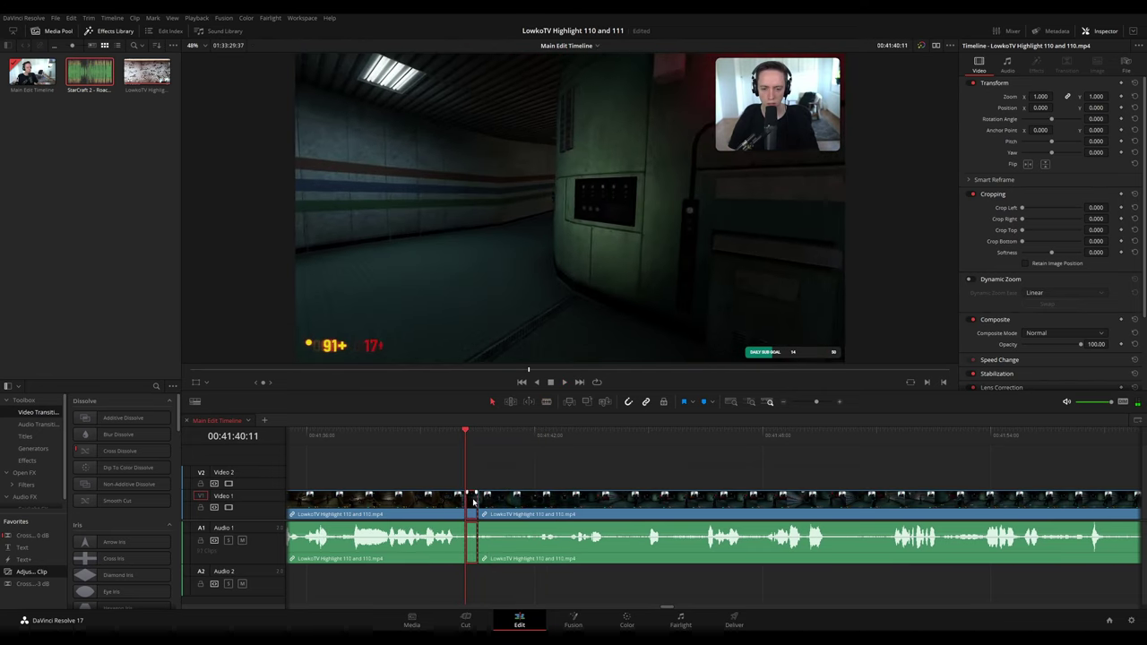
click(473, 501)
key(Delete)
key(space)
- Colour the clip before the join at 00:41:40:11 orange and review the footage after it
click(460, 495)
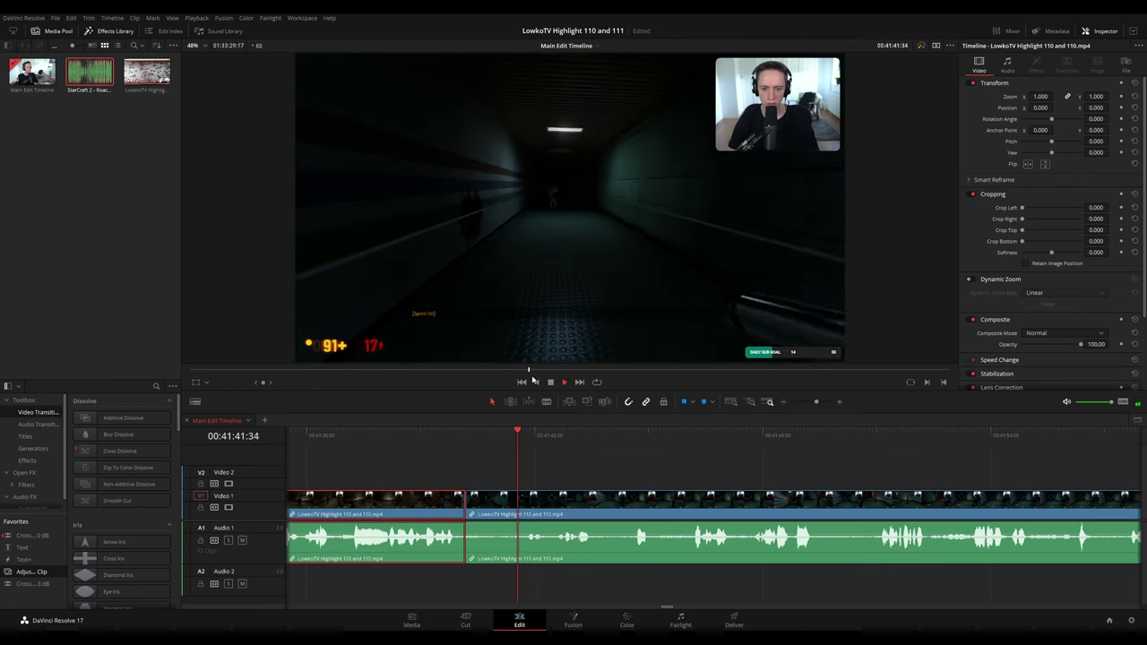
key(1)
click(659, 468)
key(space)
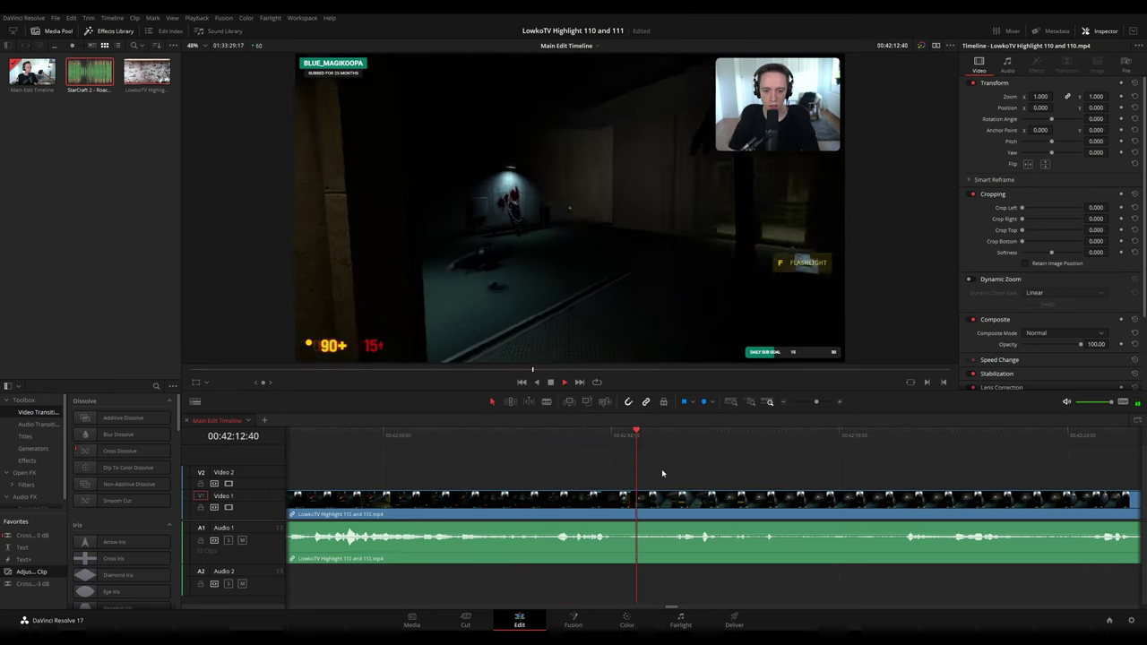
- Ripple-delete the short section from 00:42:12:06 to about 00:42:12:25 and play back the join
click(601, 446)
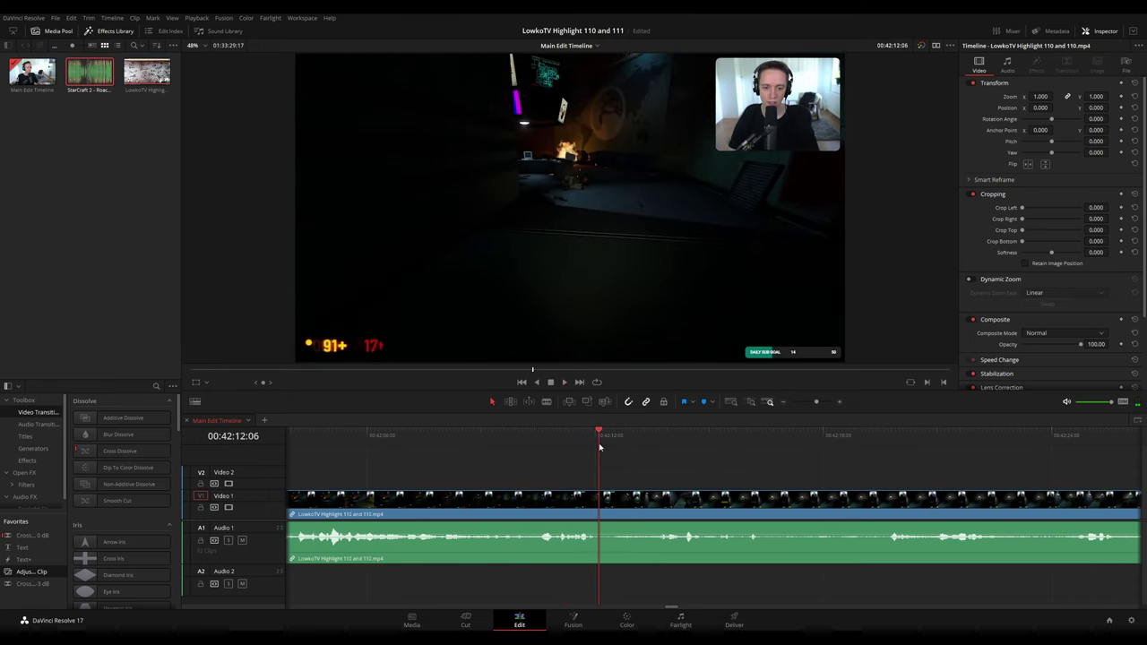
click(611, 494)
key(a)
click(605, 504)
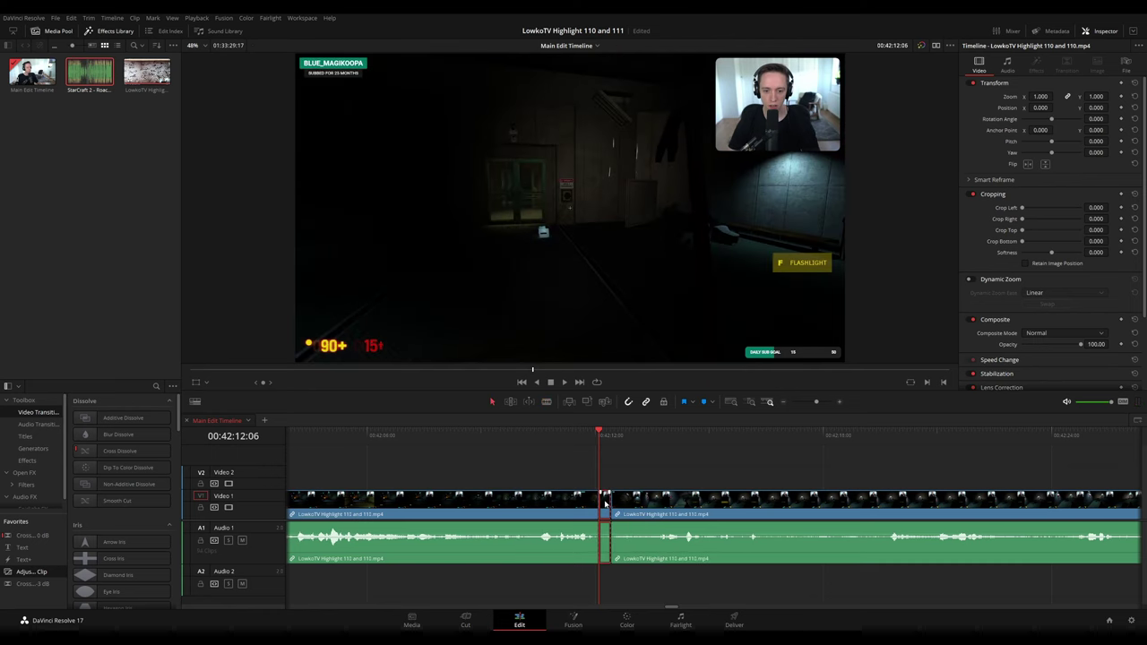
key(Delete)
key(space)
- Colour the clip before the join at 00:42:12:06 orange and place the playhead on the gunshot at 00:42:13:27
click(559, 507)
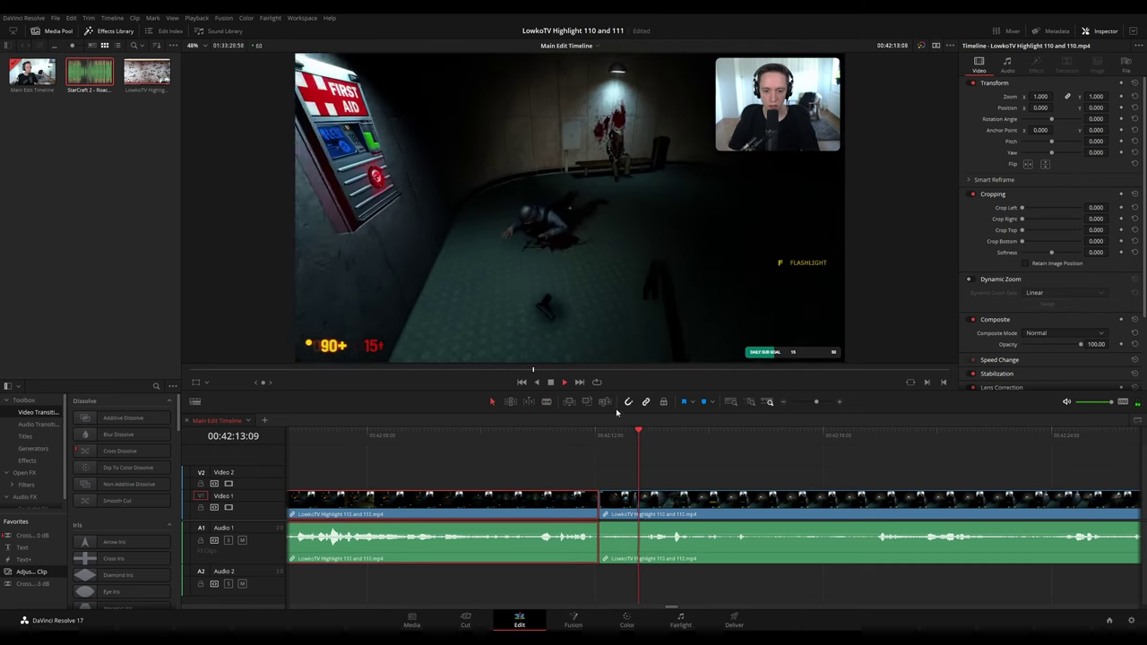
key(1)
click(716, 463)
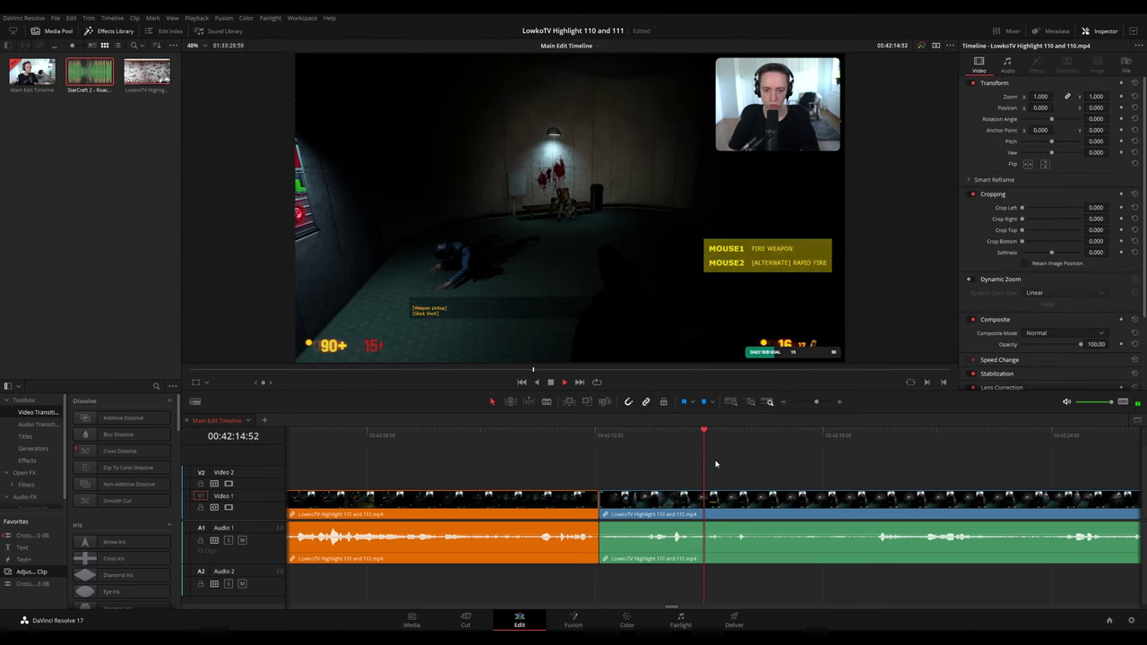
drag(740, 470, 638, 460)
mouse_move(538, 436)
mouse_down()
mouse_move(521, 434)
mouse_move(550, 436)
mouse_up()
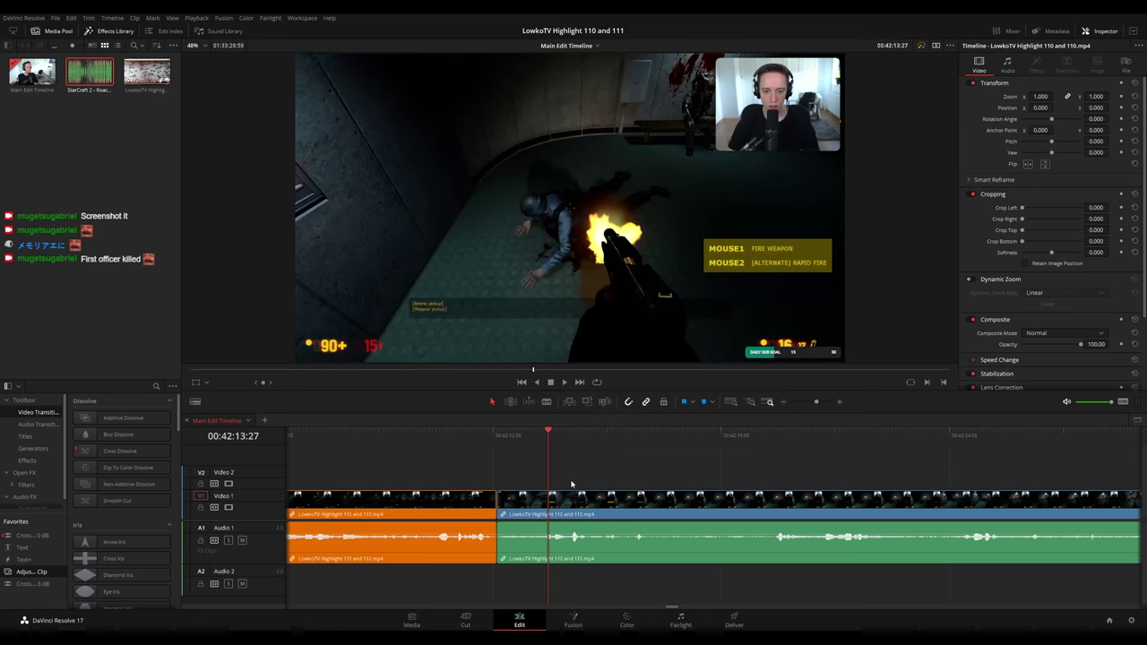
- Review the footage after the gunshot, place an adjustment clip on Video 2 at 00:42:16:26 and play it back
drag(516, 437, 504, 436)
key(space)
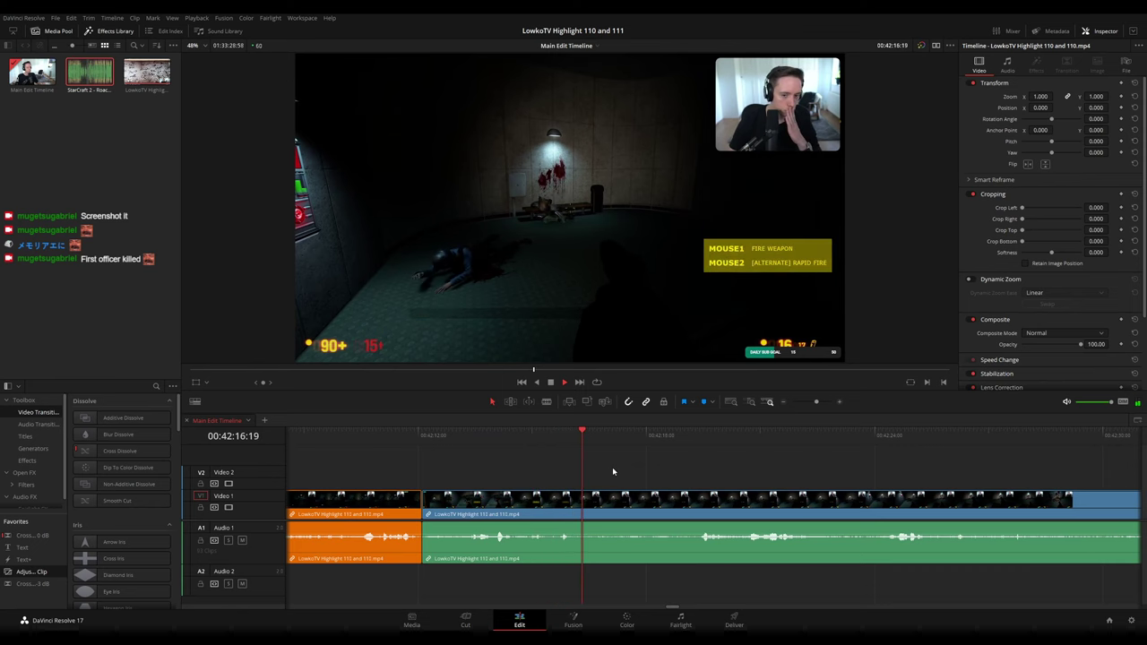
key(space)
drag(32, 576, 521, 479)
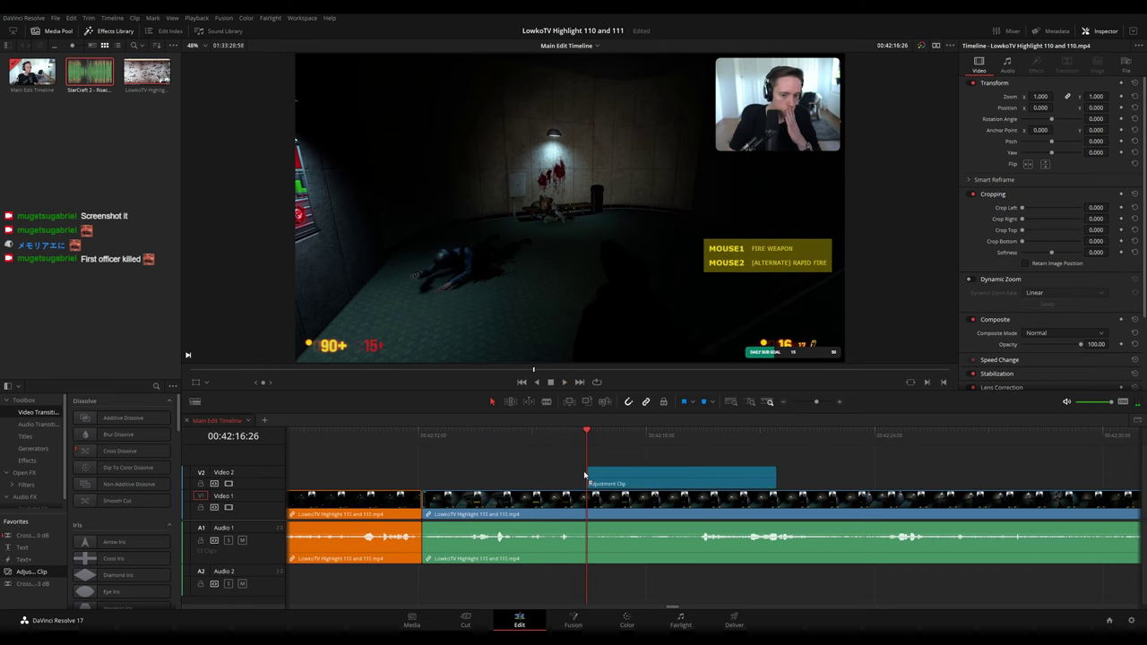
key(space)
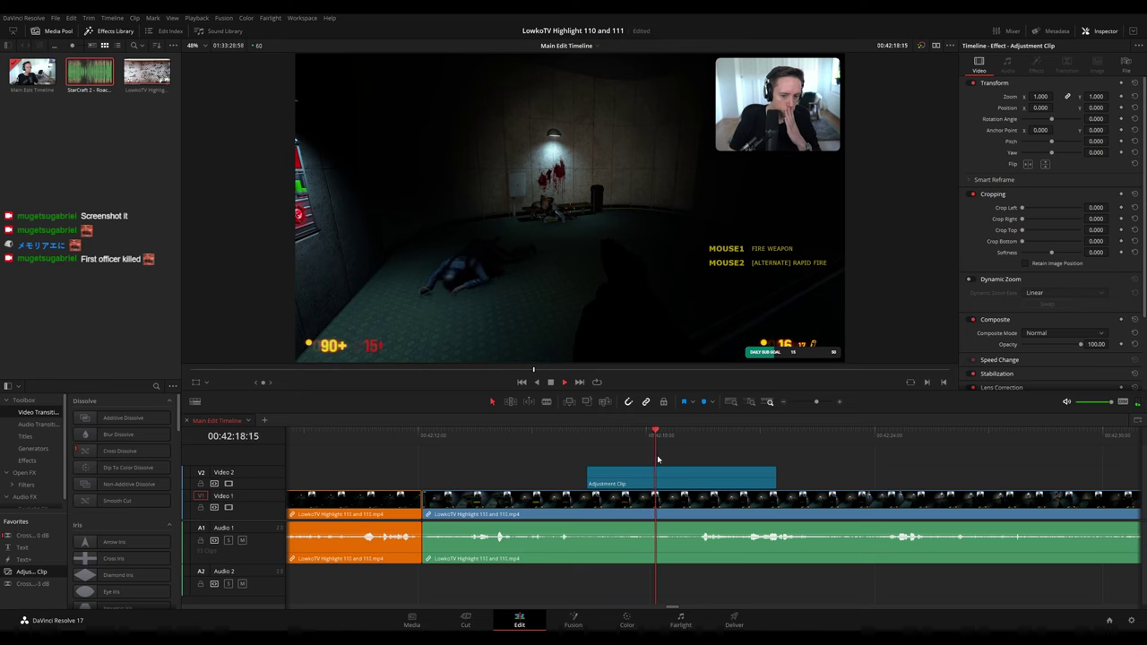
- Move the adjustment clip to start at 00:42:15:38 and trim its end to 00:42:19:02
click(563, 436)
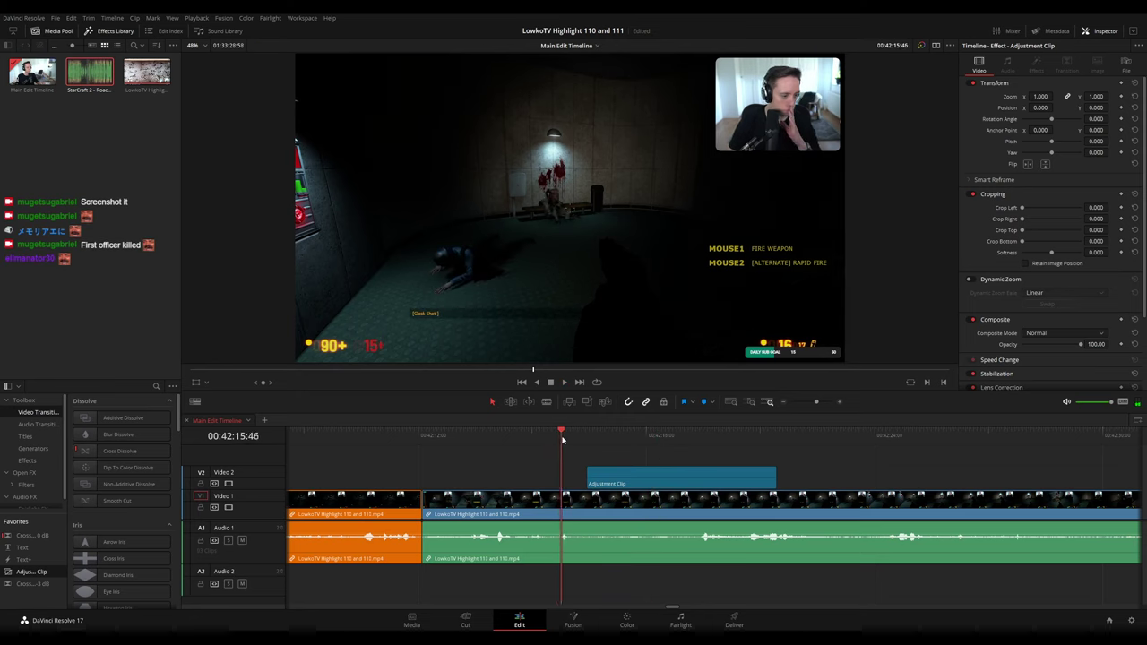
drag(562, 439, 556, 440)
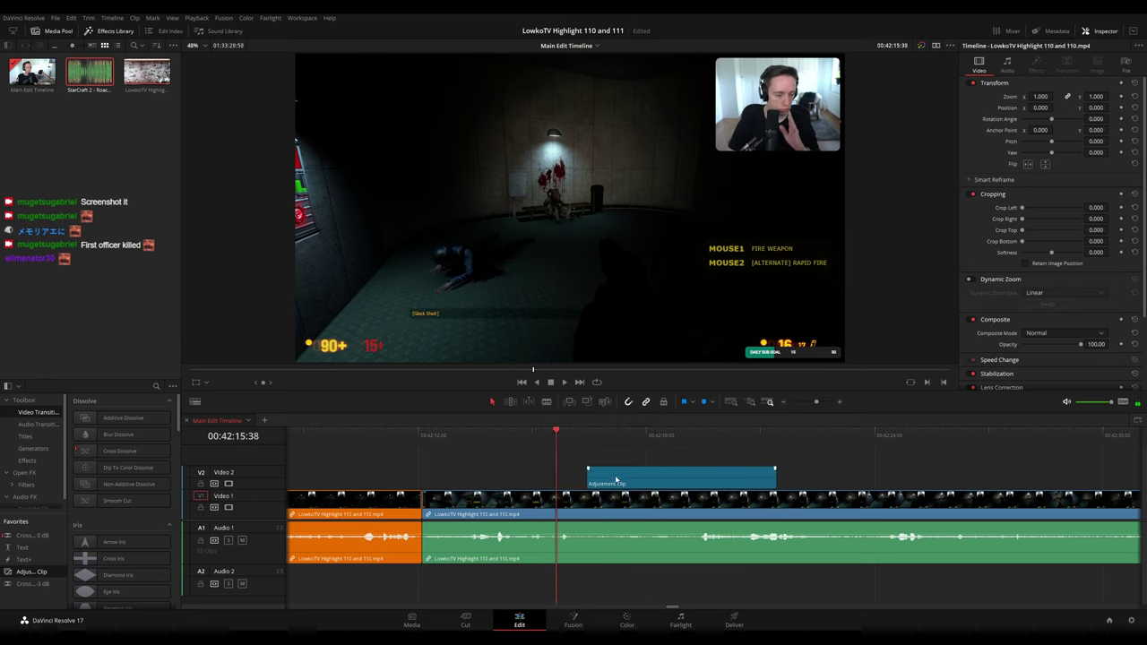
drag(615, 481, 592, 482)
drag(745, 484, 607, 481)
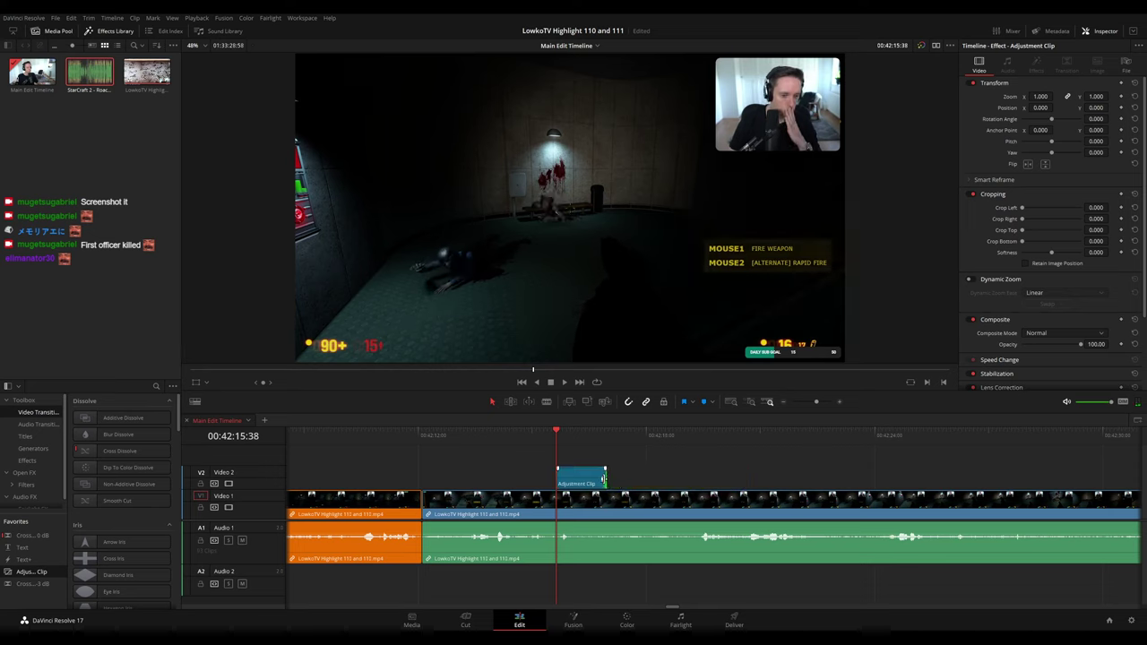
key(space)
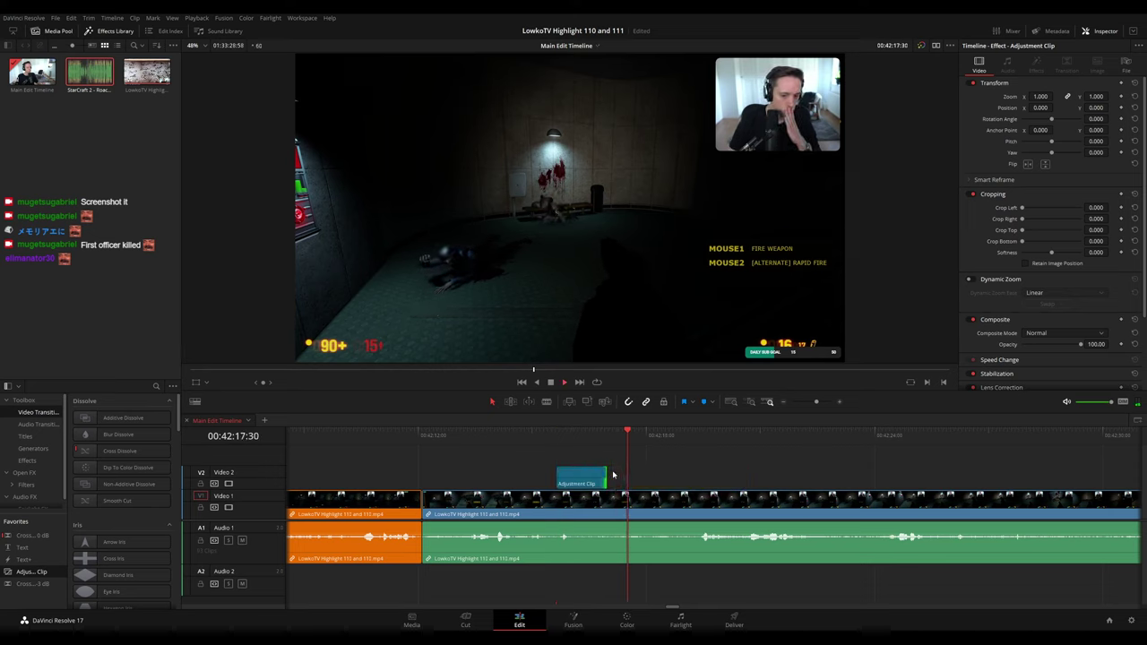
key(space)
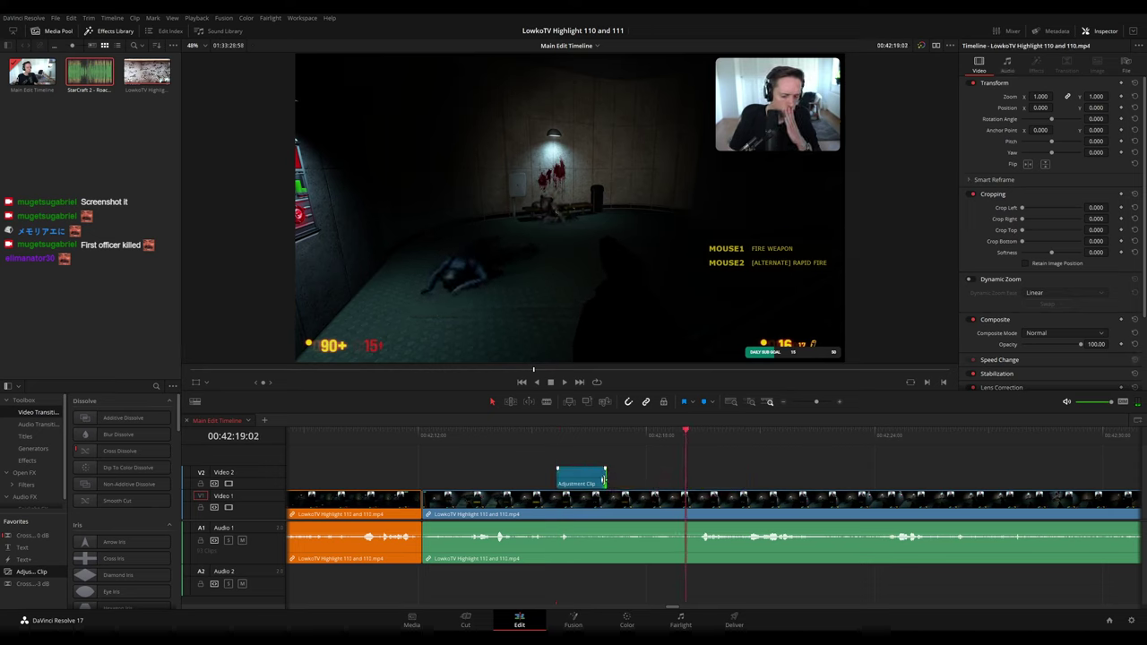
drag(606, 482, 684, 482)
- Set the adjustment clip's zoom to 2.690 and its position to X 1014, Y 416, and play back the close-up
key(Up)
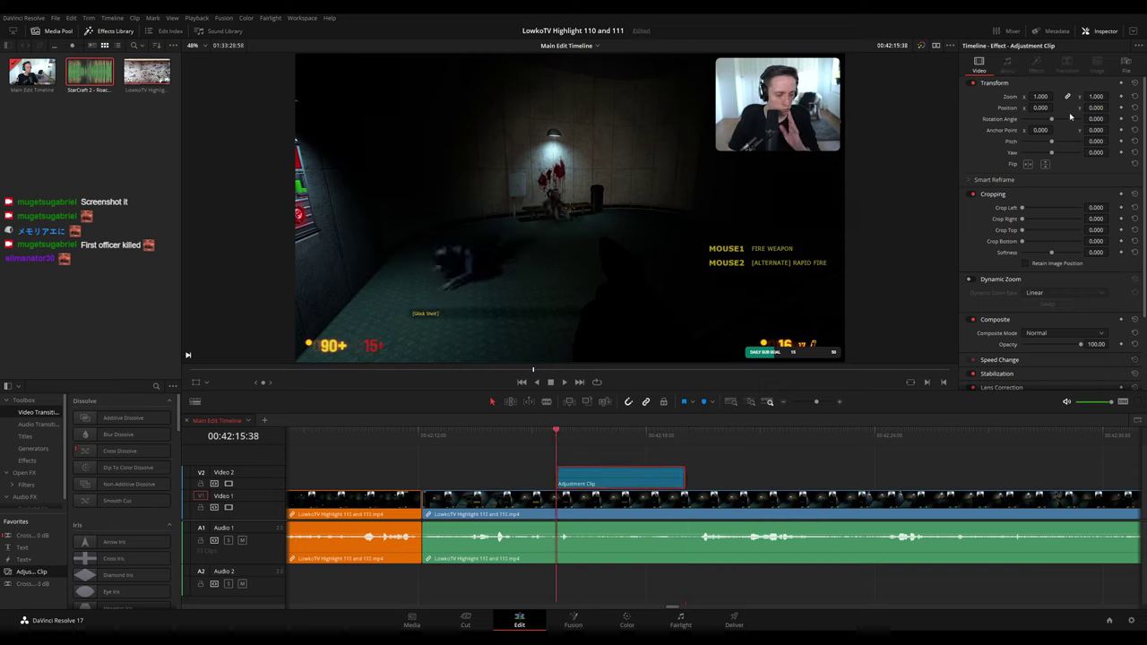
drag(1039, 96, 1116, 108)
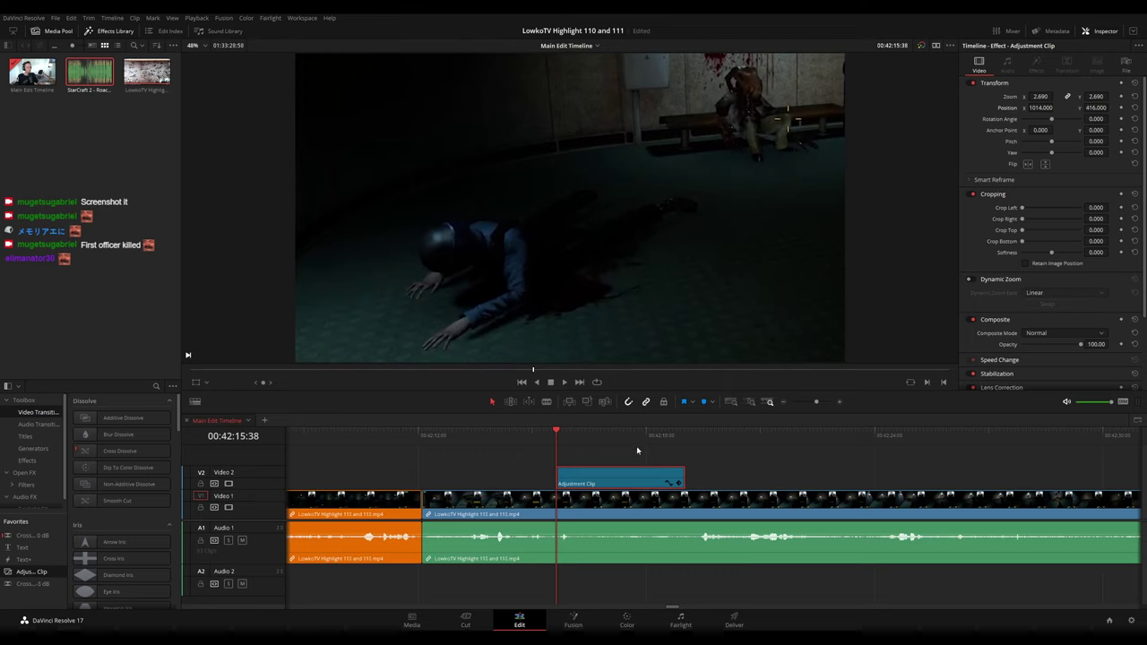
key(space)
click(765, 466)
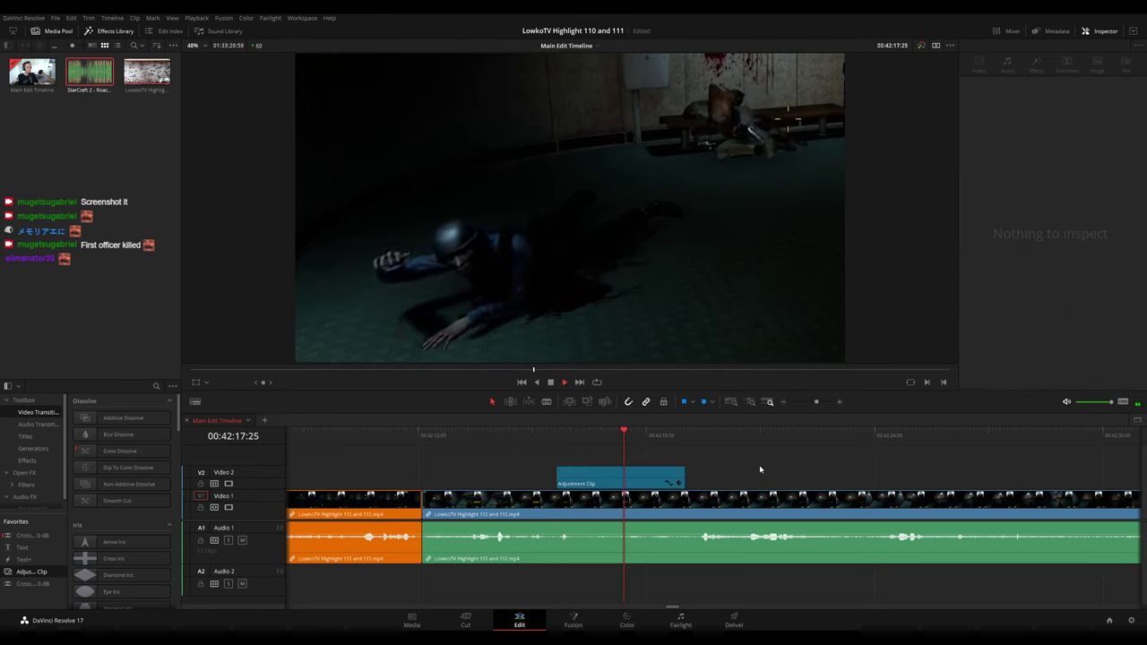
- Refine the adjustment clip's framing to zoom 2.460 and position Y 276, and play it back with the footage after it
click(653, 482)
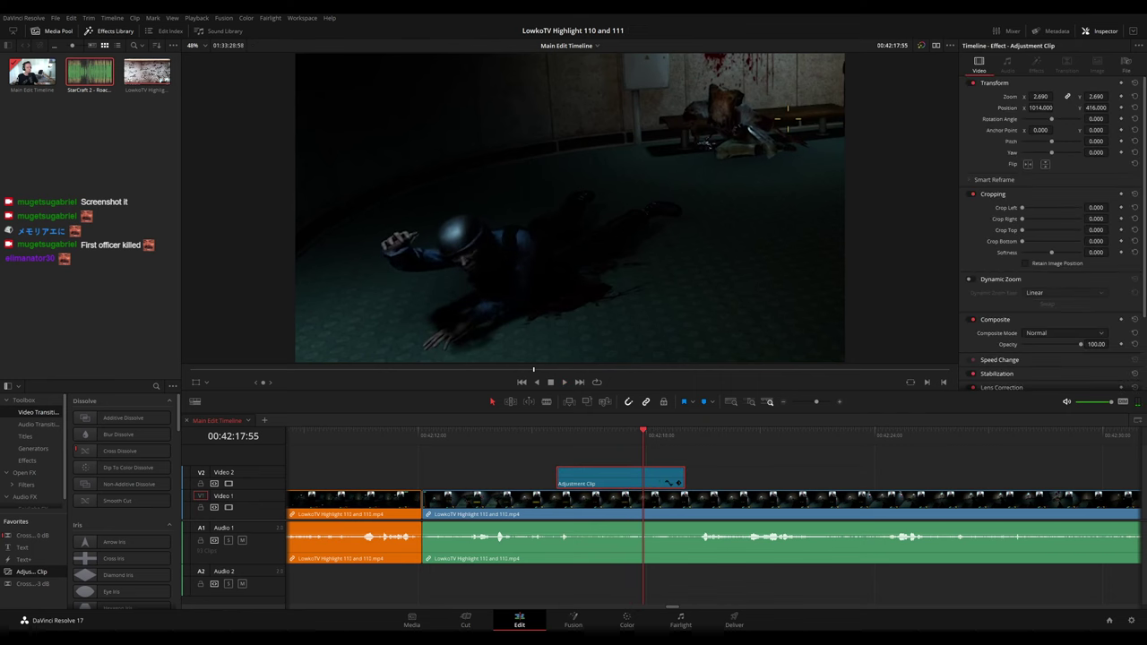
mouse_move(1106, 107)
mouse_down()
mouse_move(1034, 96)
mouse_move(1084, 107)
mouse_up()
click(564, 436)
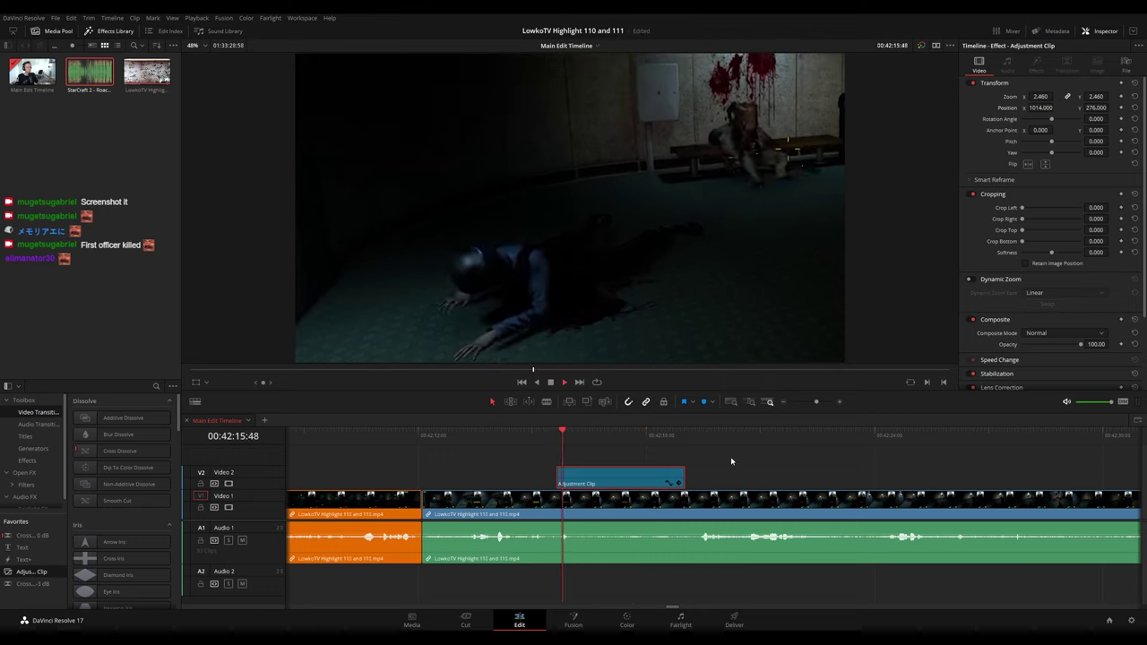
key(space)
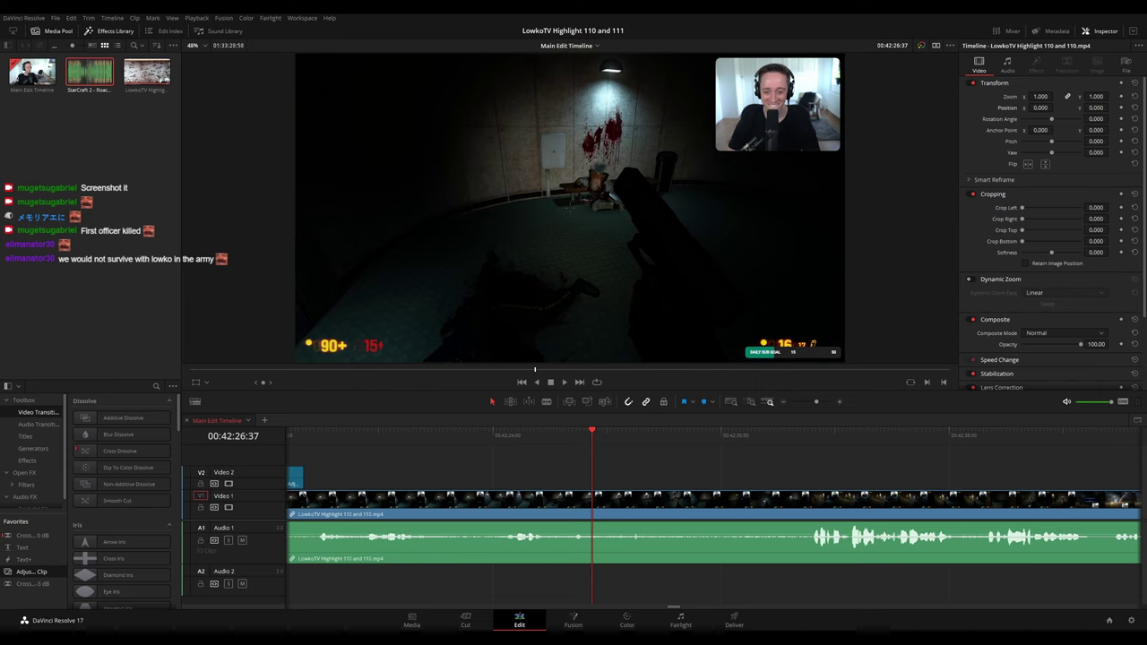
- Review the footage up to the StarCraft menu scene and ripple-delete the short section from 00:42:39:50 to about 00:42:40:11
drag(502, 432, 363, 437)
key(space)
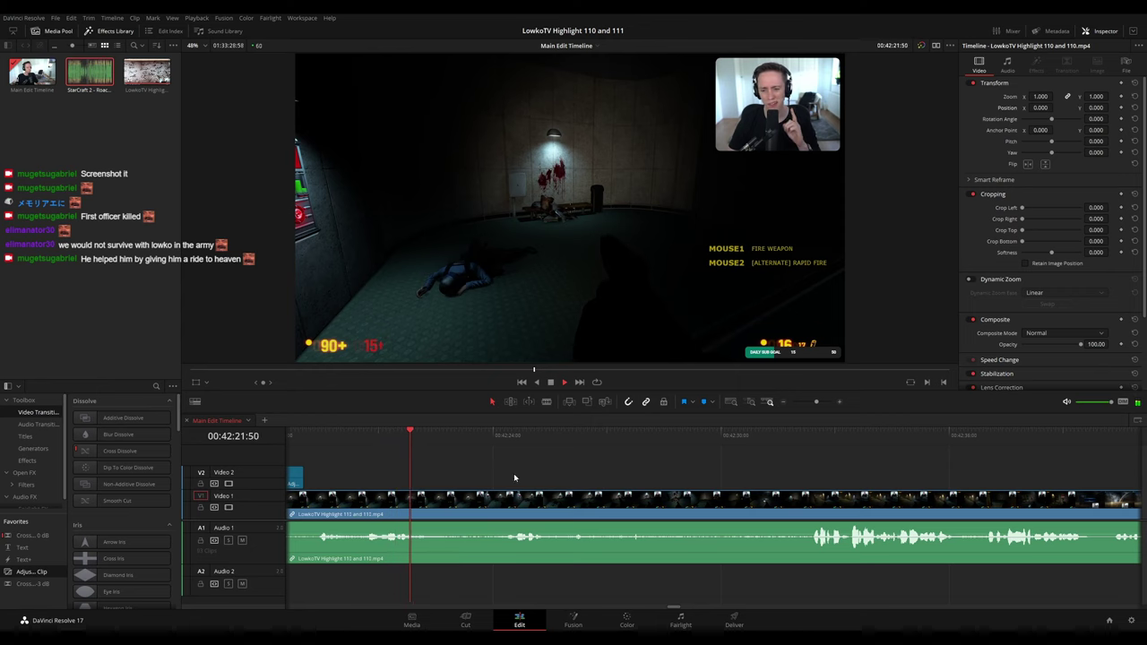
click(494, 434)
key(space)
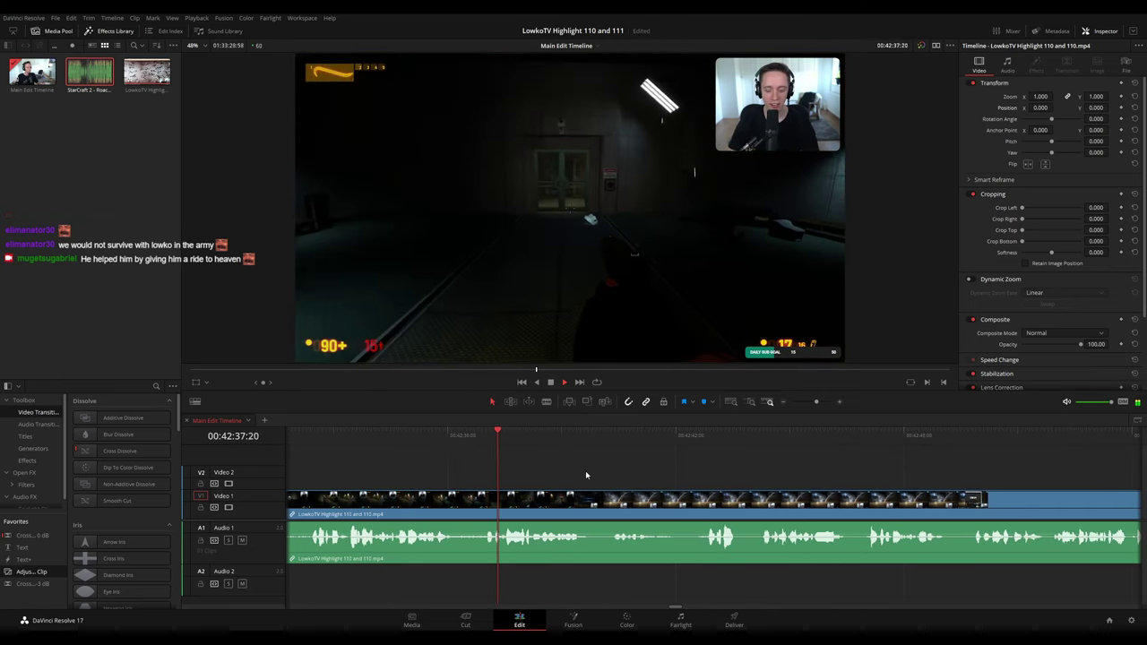
scroll(529, 466, right, 3)
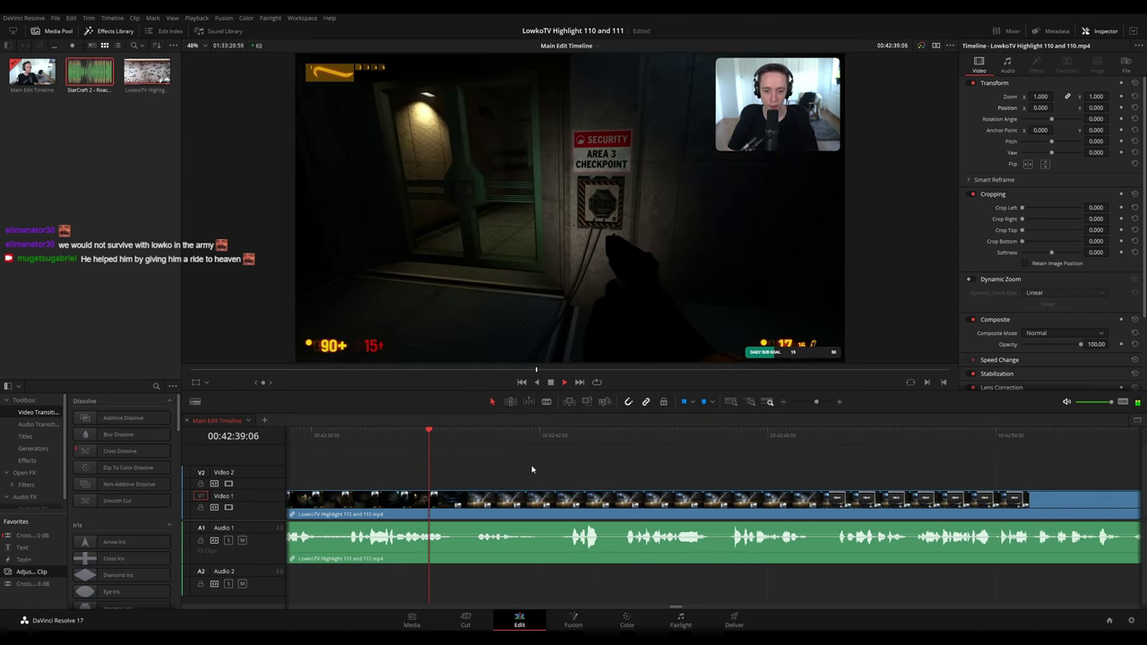
key(space)
key(b)
click(448, 500)
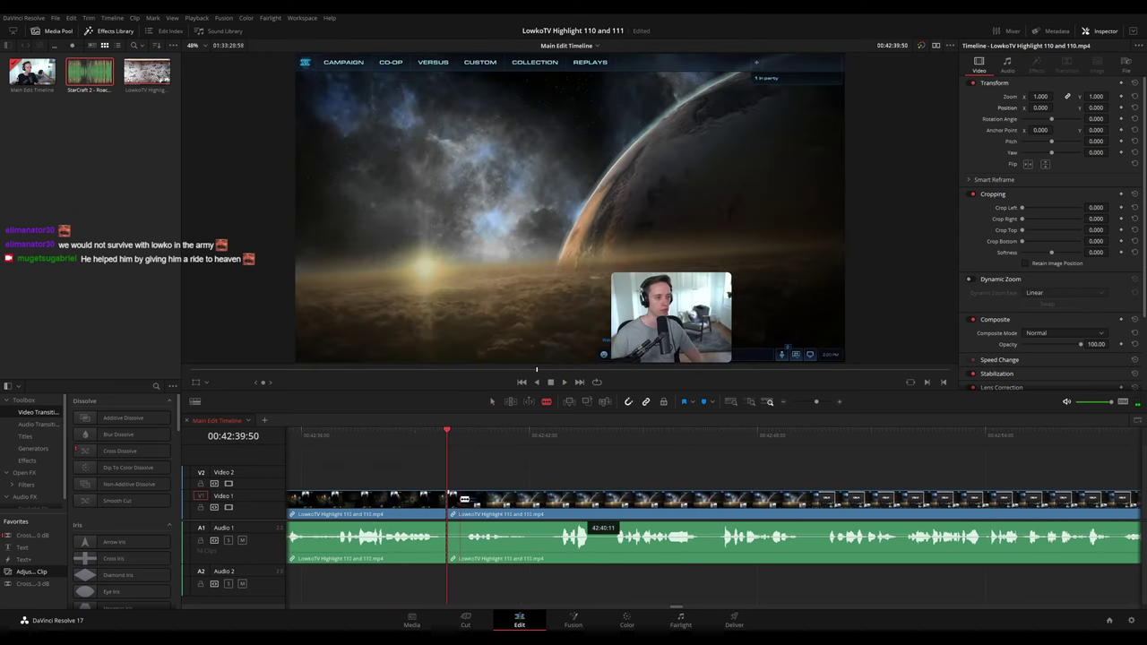
click(460, 499)
click(454, 500)
key(Delete)
- Colour the clip before the join at 00:42:39:50 orange and review the footage after it
key(space)
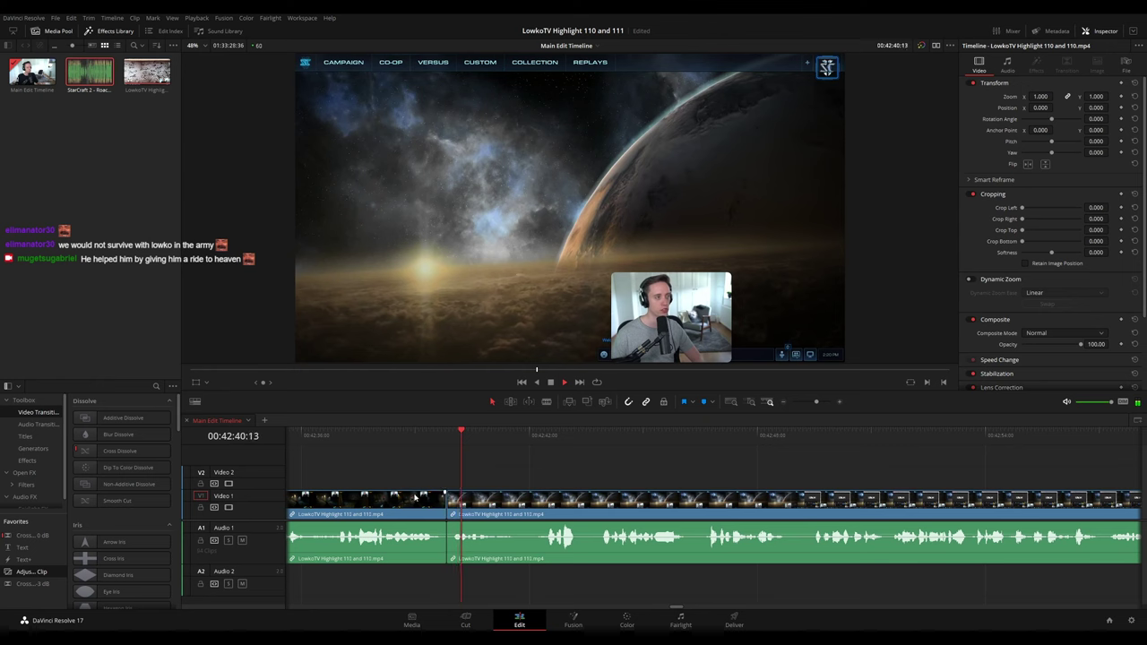
key(F1)
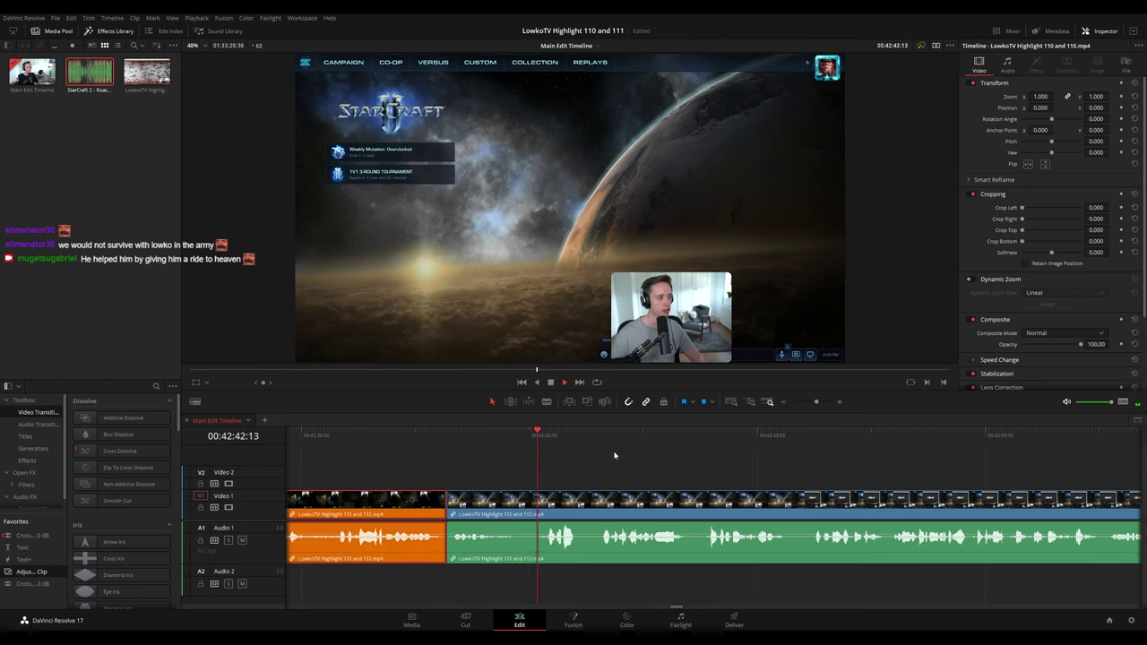
click(616, 456)
drag(690, 469, 615, 456)
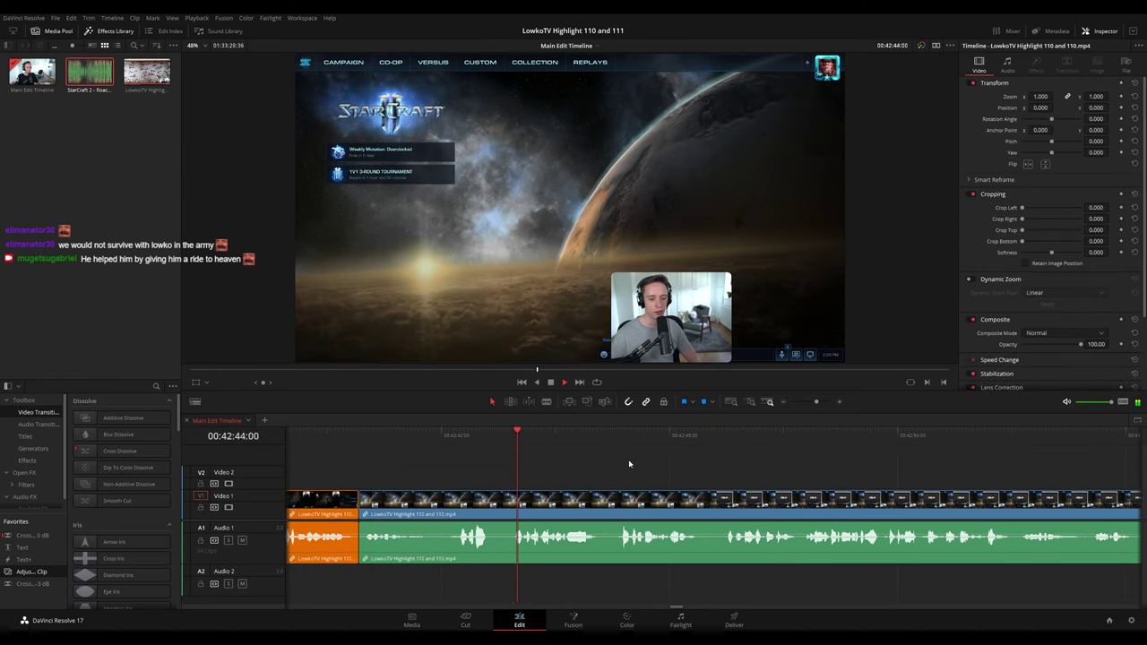
drag(688, 468, 631, 464)
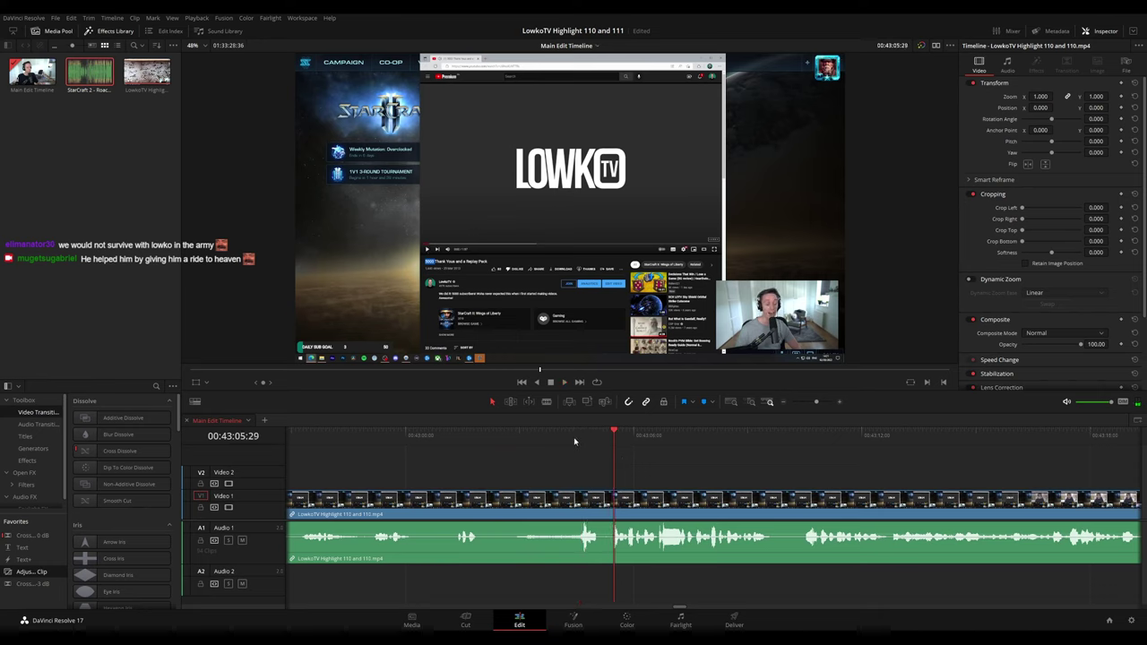
- Play back the scene with the old LowkoTV YouTube video from about 00:43:01 to 00:43:41, checking for sections to cut
drag(544, 434, 498, 433)
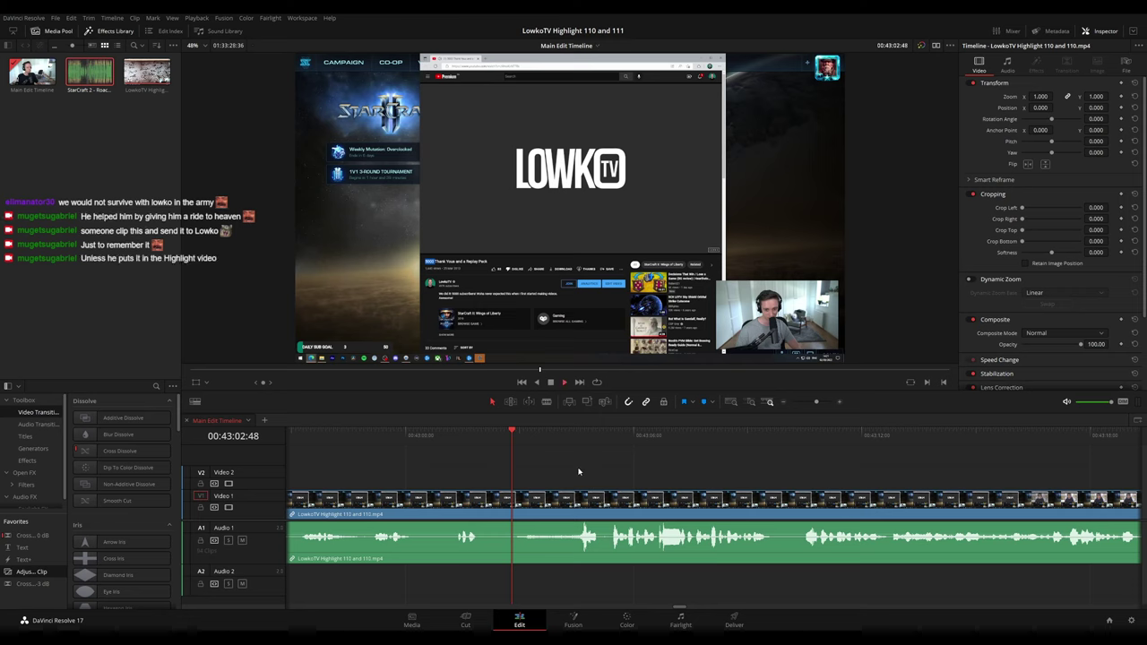
scroll(598, 467, right, 3)
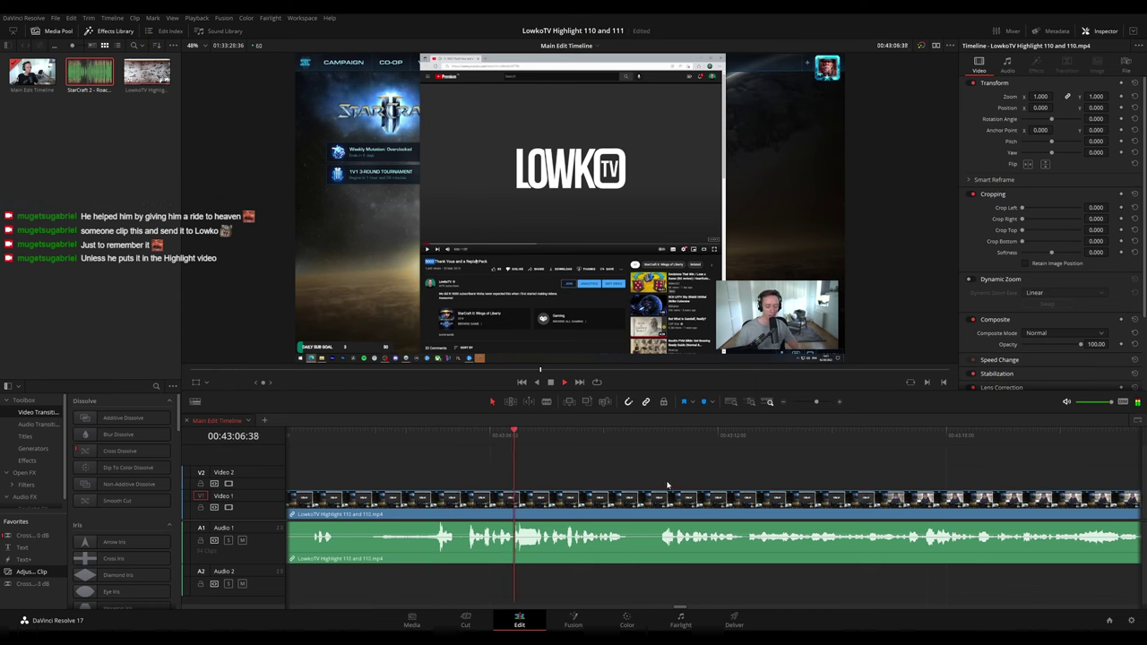
scroll(667, 485, right, 1)
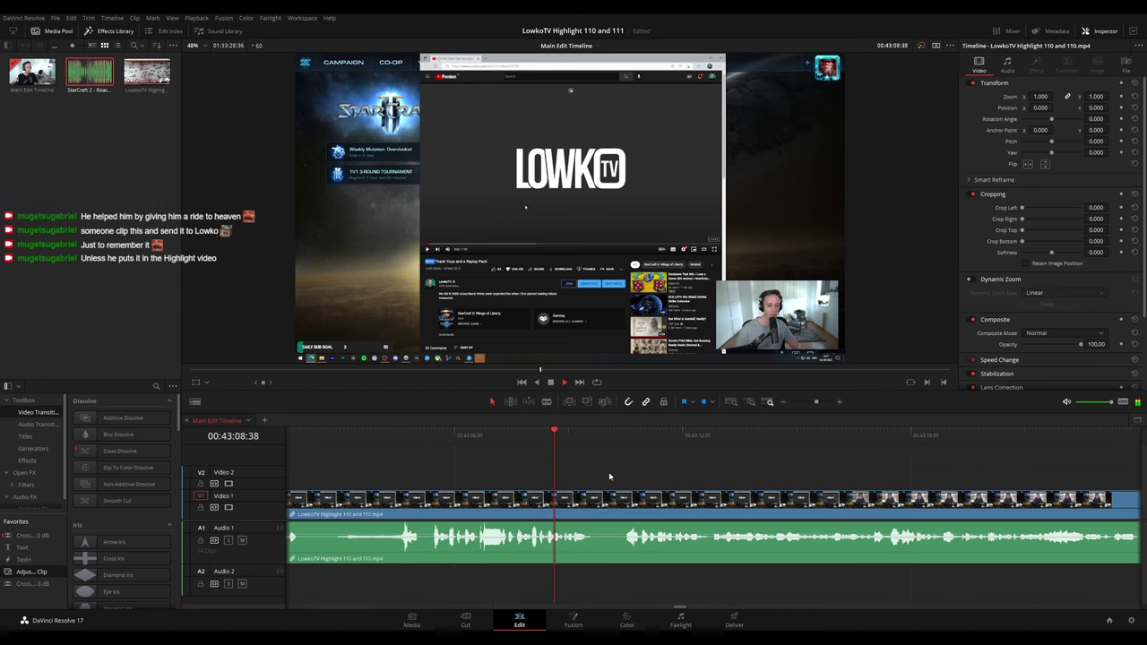
scroll(627, 477, right, 1)
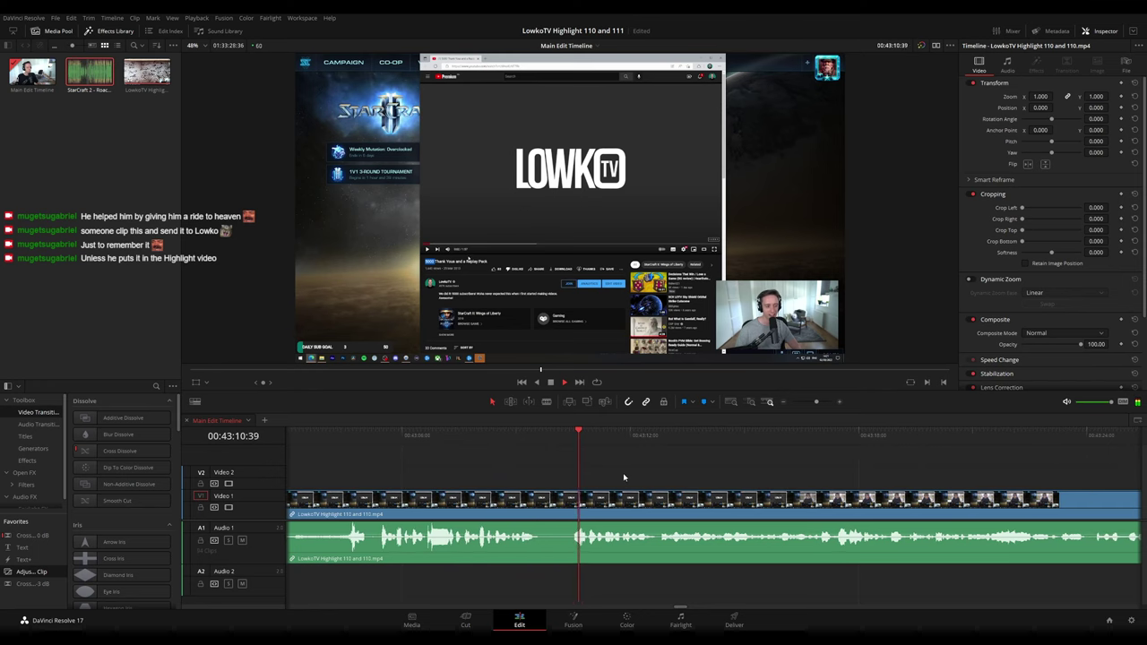
scroll(637, 468, right, 2)
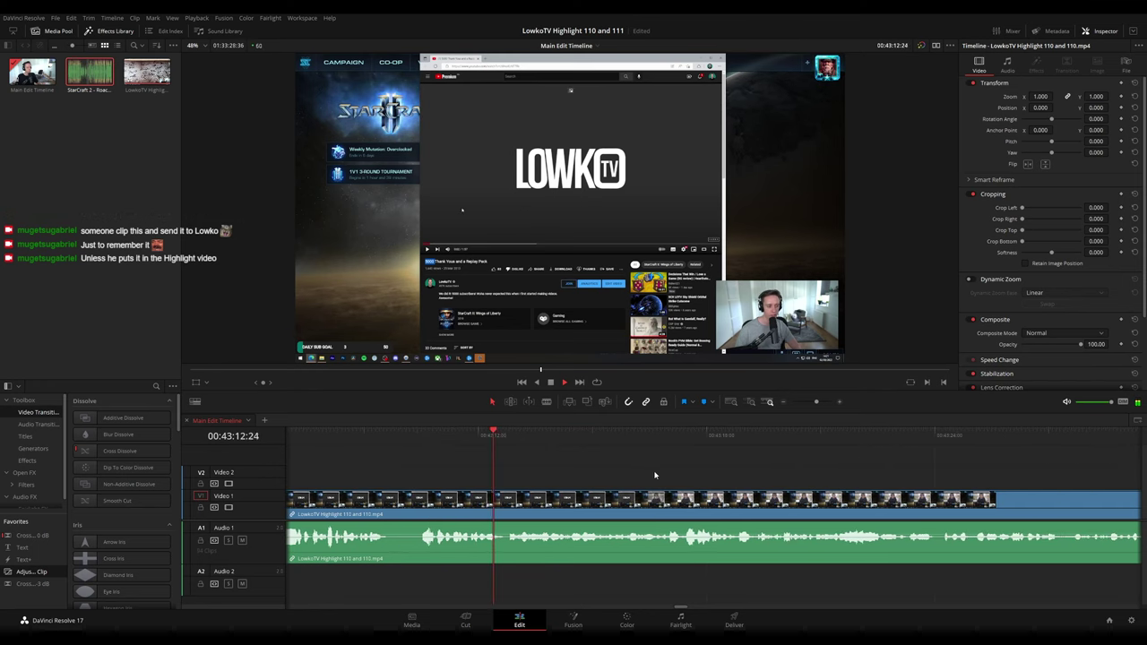
scroll(654, 475, right, 1)
scroll(624, 474, right, 3)
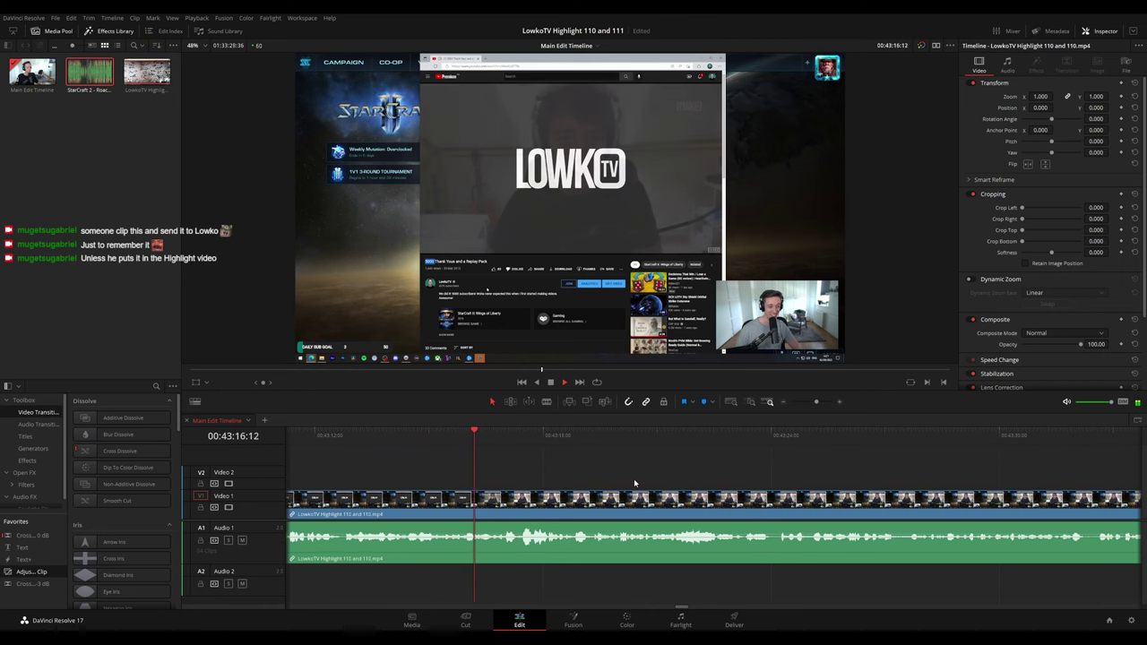
scroll(637, 481, right, 1)
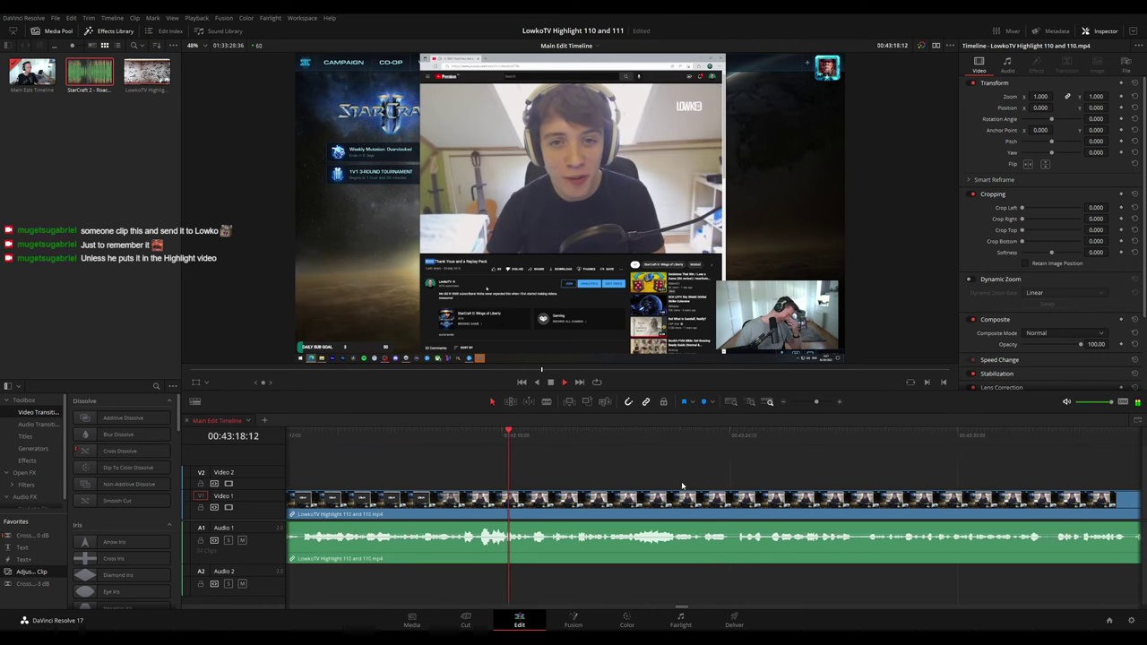
scroll(639, 483, right, 1)
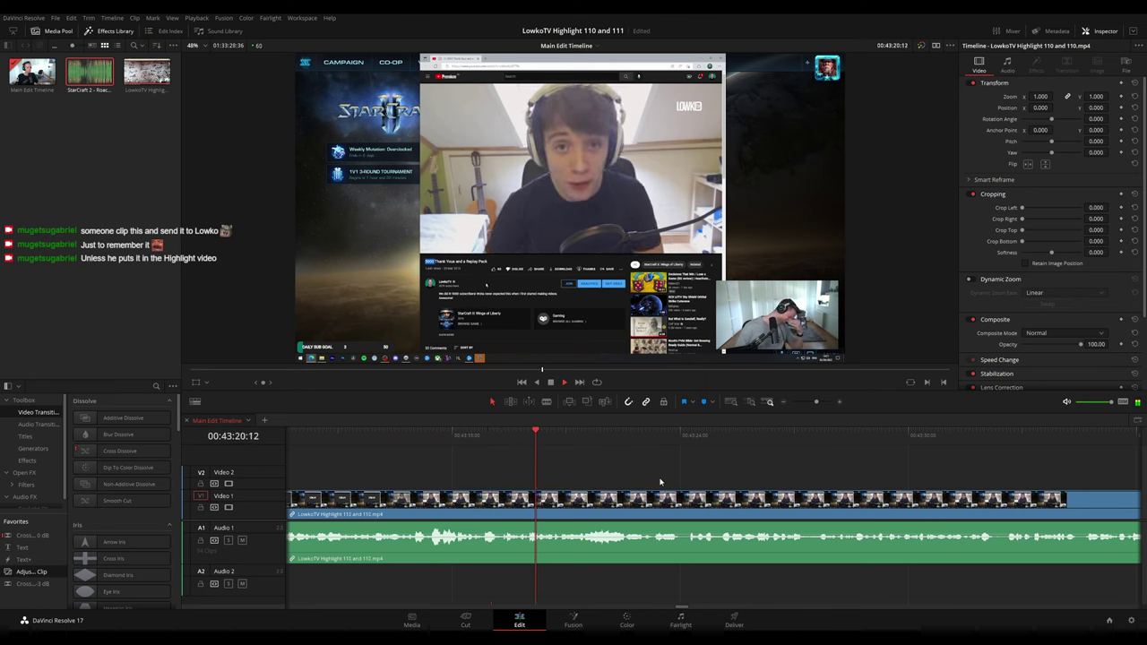
scroll(681, 485, right, 2)
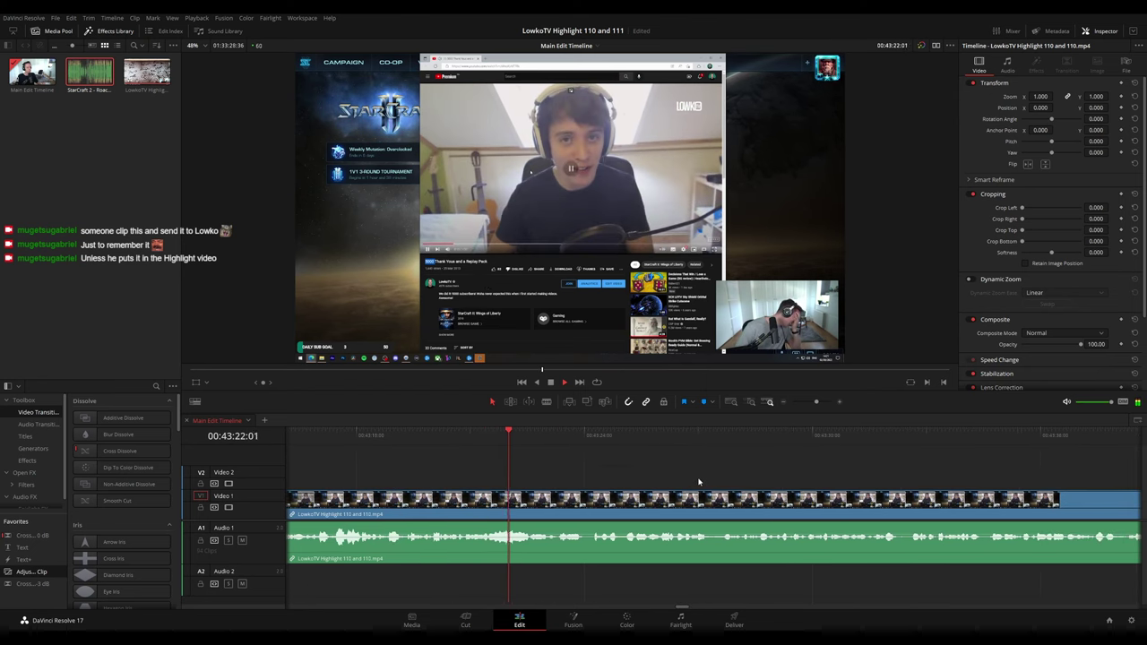
scroll(681, 482, right, 1)
scroll(653, 481, right, 1)
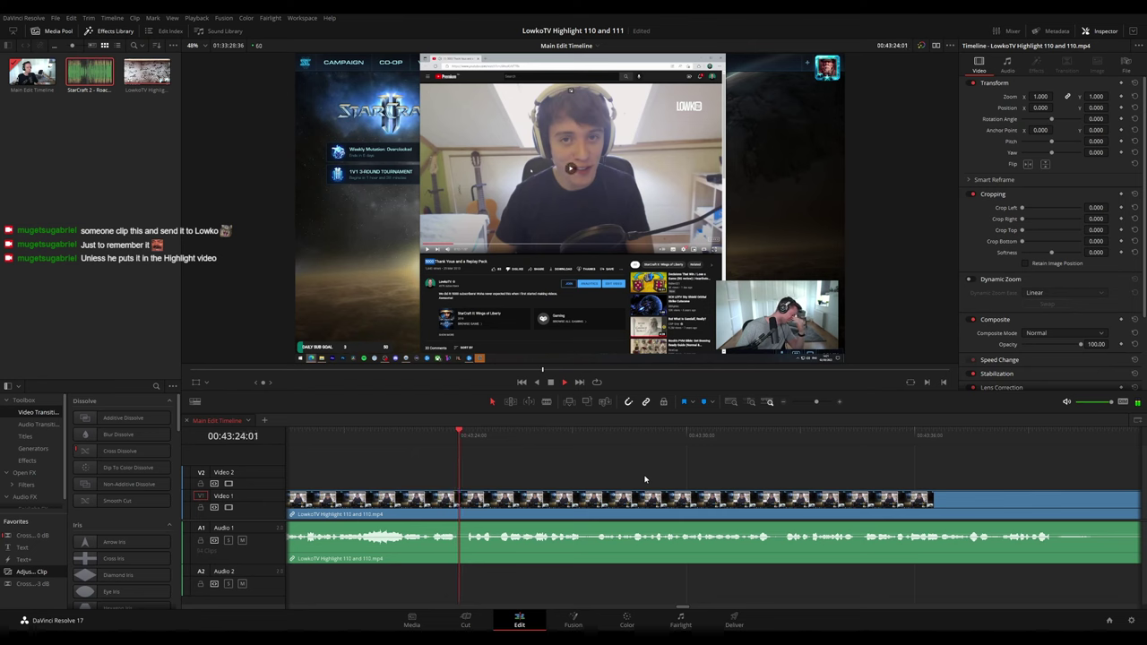
scroll(627, 477, right, 2)
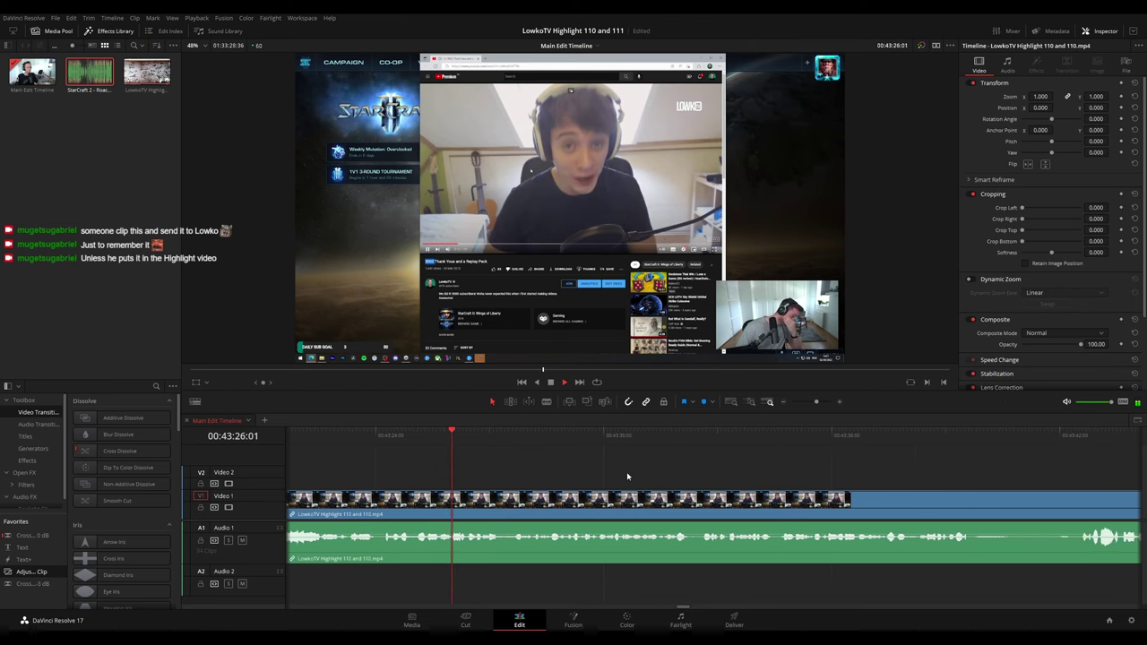
scroll(645, 475, right, 1)
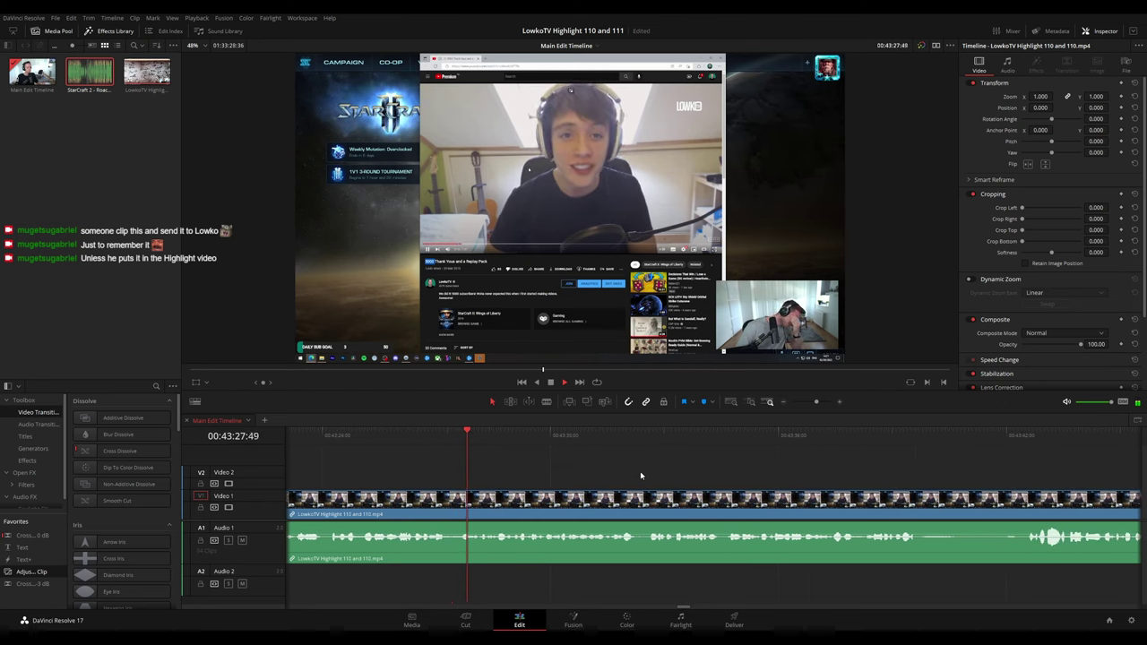
scroll(681, 480, right, 1)
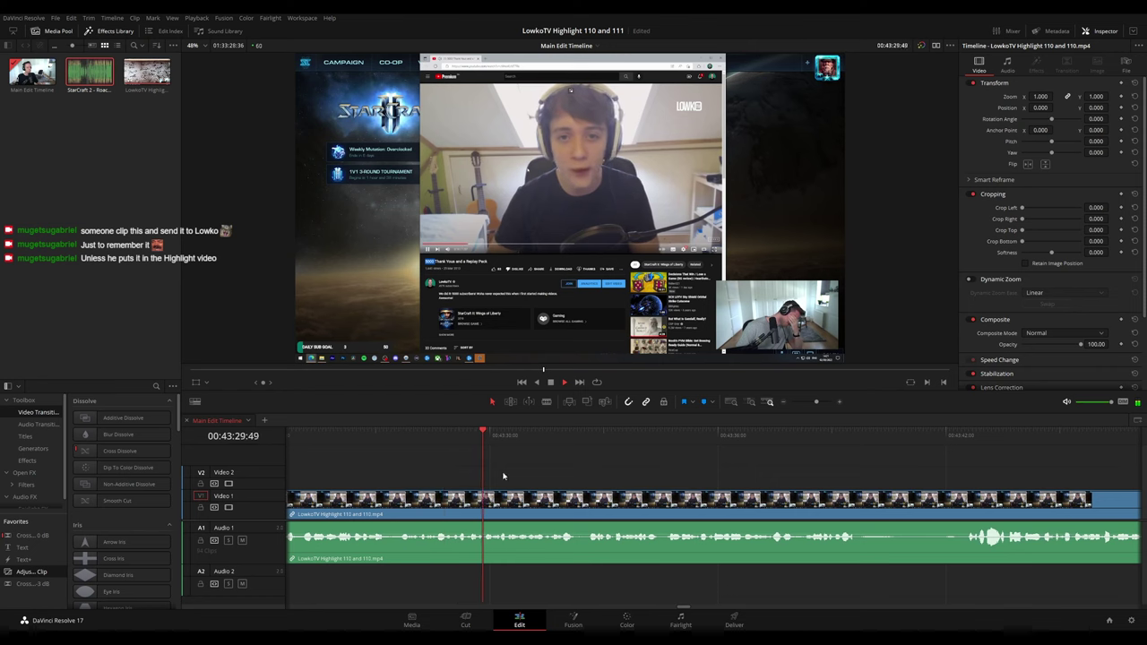
click(430, 436)
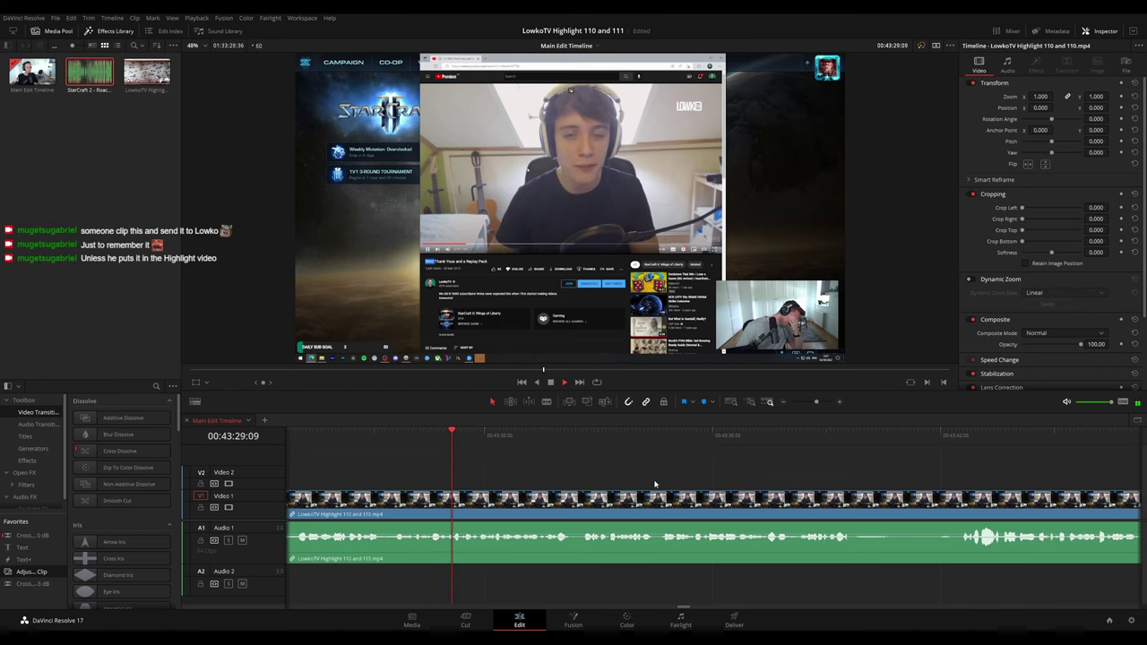
scroll(583, 470, right, 1)
scroll(582, 470, right, 1)
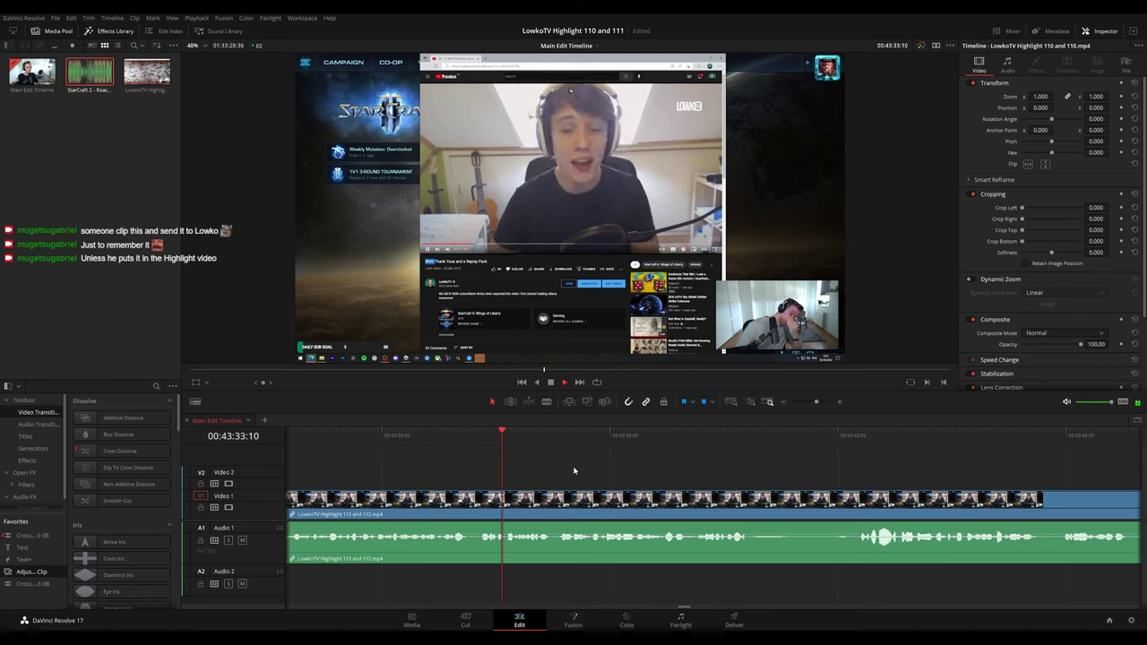
scroll(609, 471, right, 1)
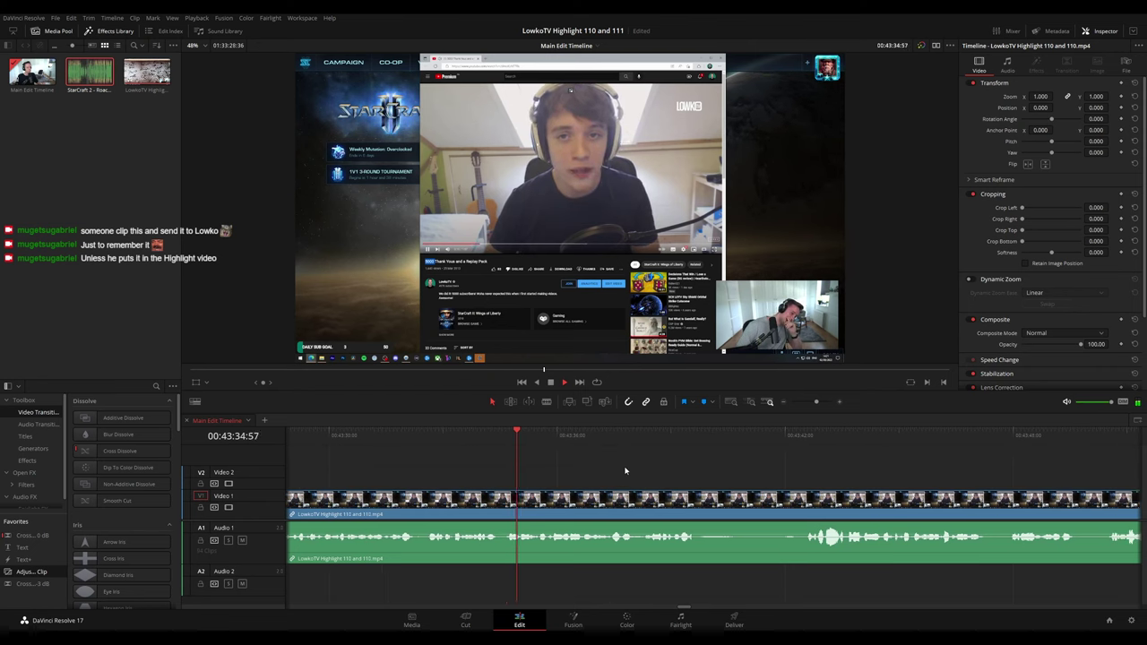
scroll(658, 472, right, 2)
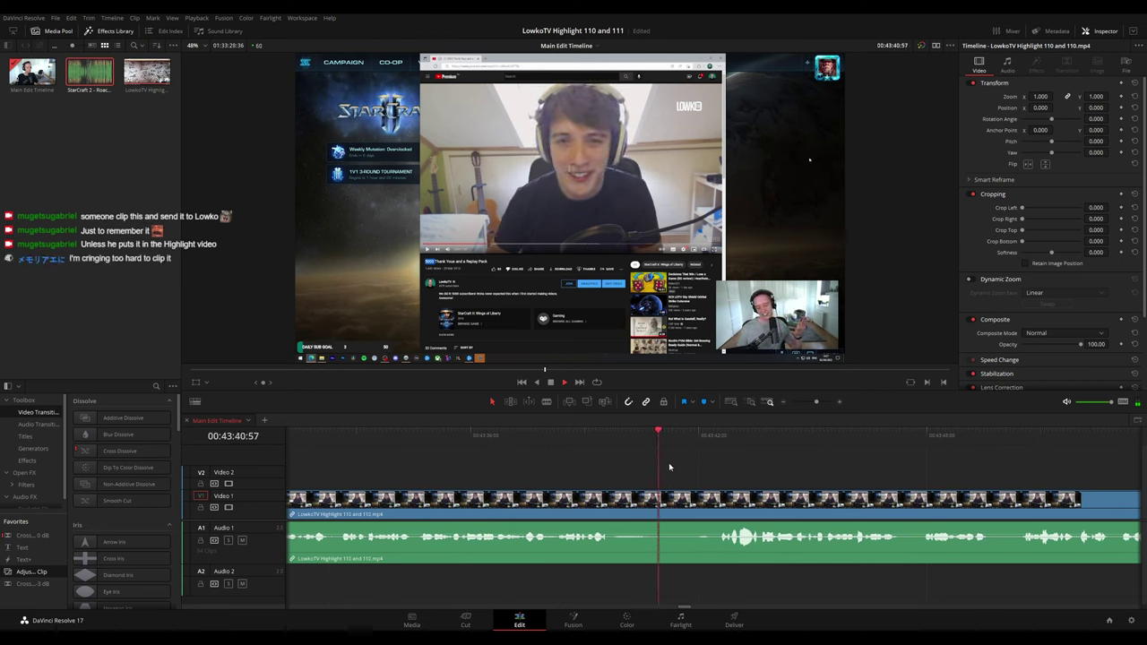
- Ripple-delete the quiet section from 00:43:41:34 to about 00:43:42:22 and play back the new join
key(space)
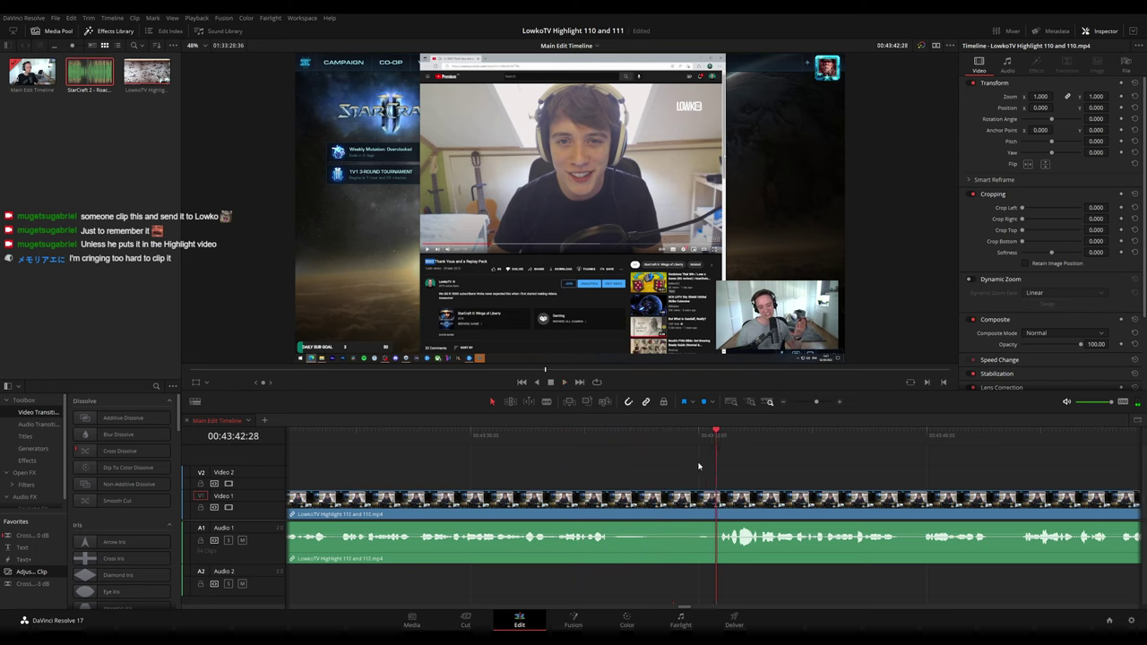
click(683, 438)
key(b)
click(683, 504)
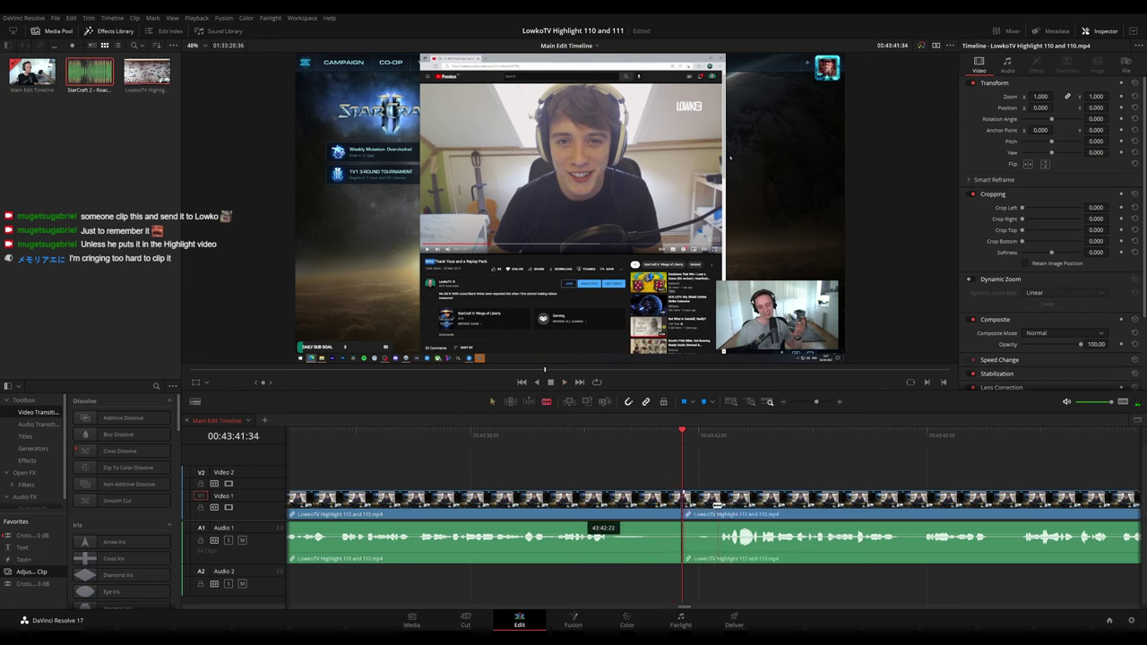
click(716, 505)
key(a)
click(701, 509)
key(Delete)
key(space)
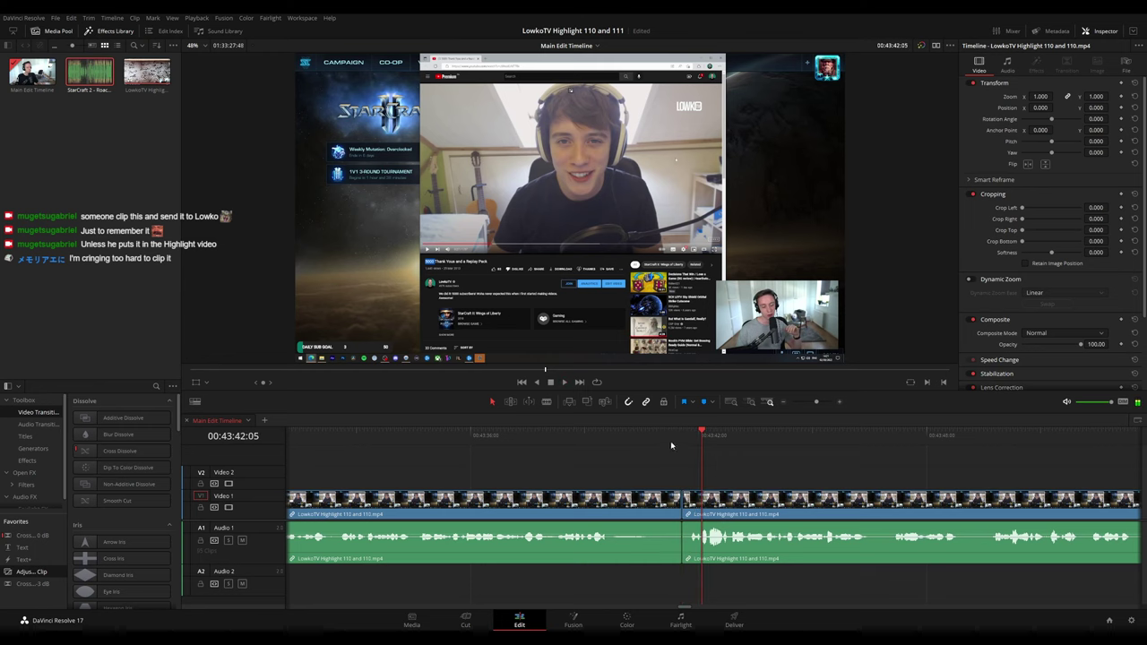
click(670, 439)
key(space)
- Place an adjustment clip on Video 2, starting at the join at 00:43:41:34
drag(764, 483, 565, 471)
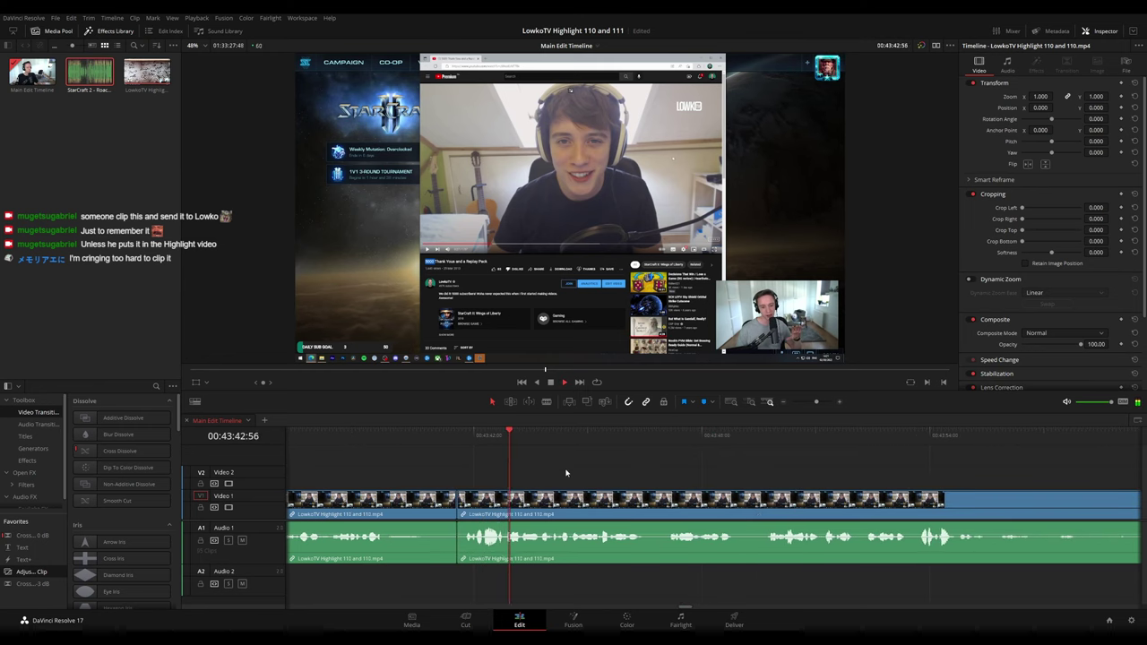
key(space)
drag(36, 576, 461, 484)
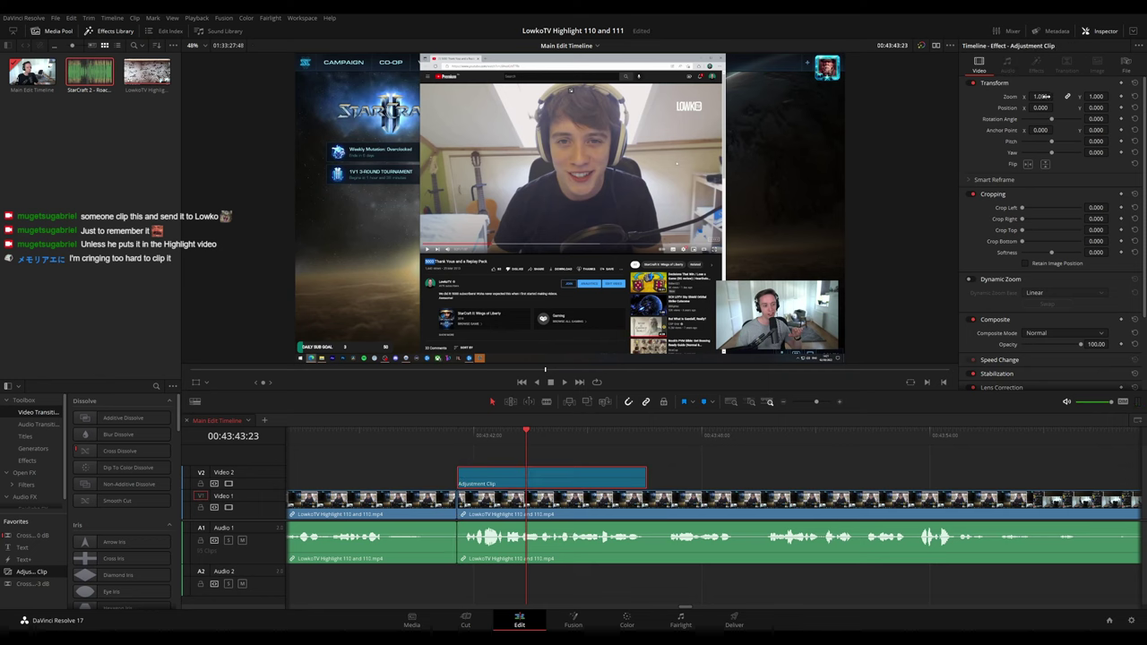
- Set the adjustment clip's zoom to 1.690 and position X to -846, raise the picture to frame the webcam, and play back the close-up
drag(1044, 96, 1075, 96)
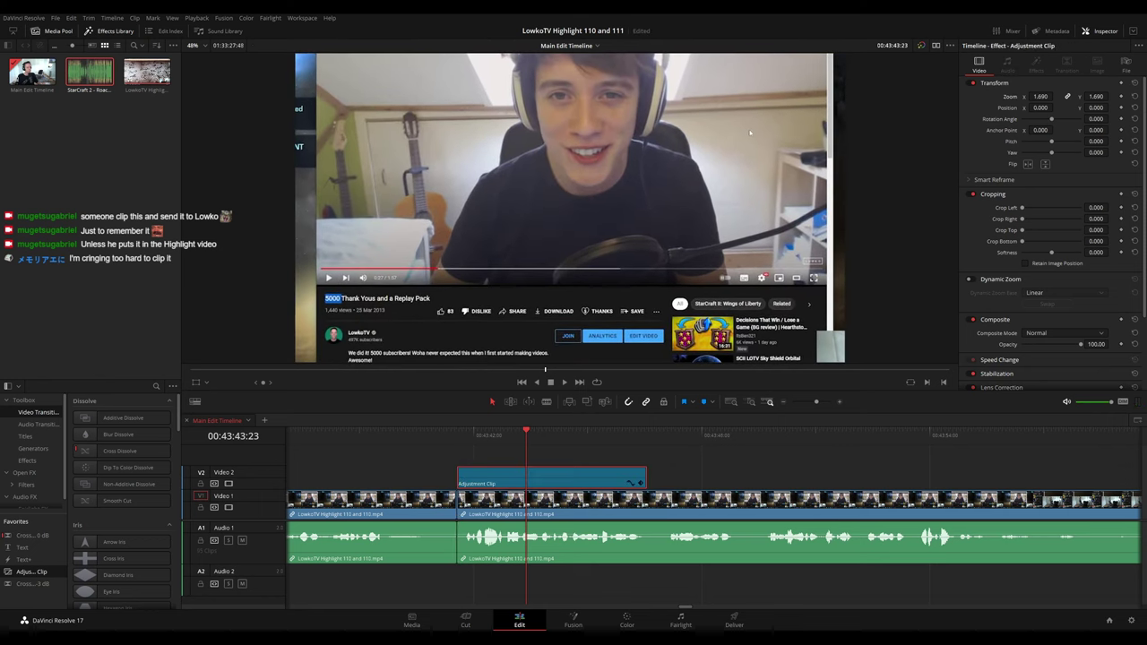
drag(750, 132, 567, 36)
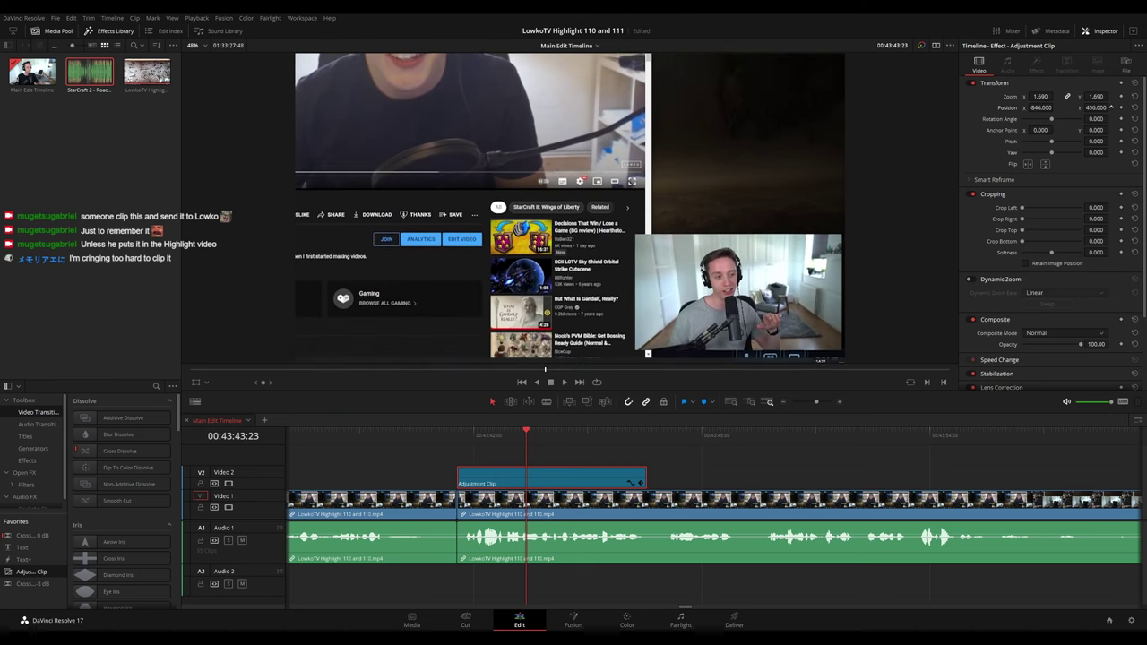
drag(1111, 107, 1097, 106)
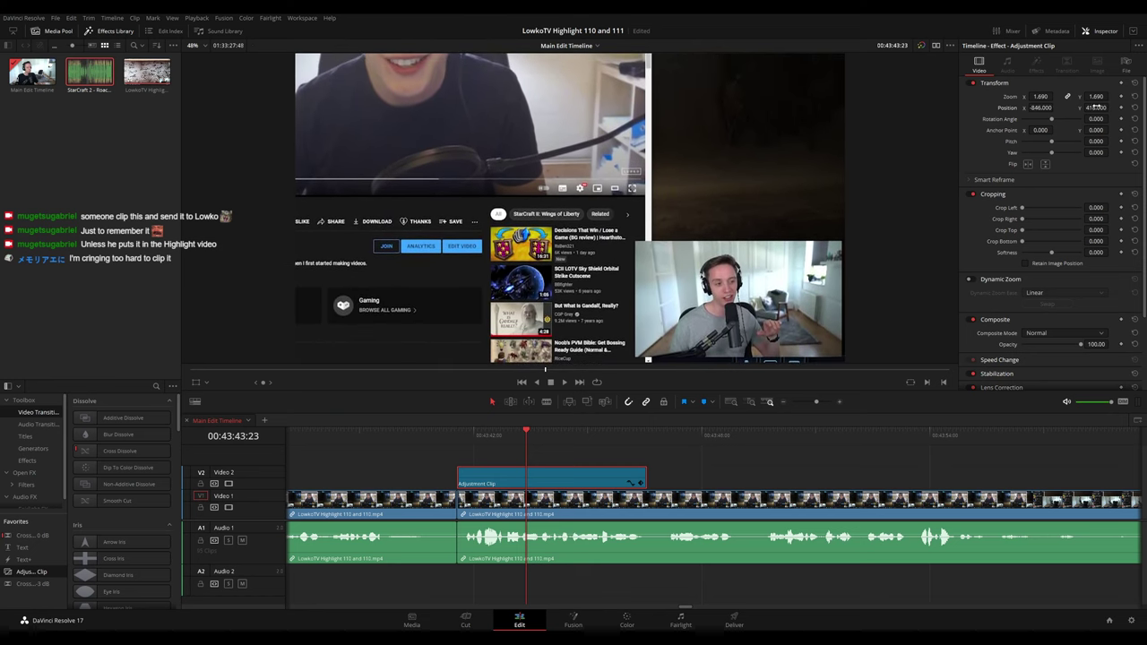
key(space)
click(705, 472)
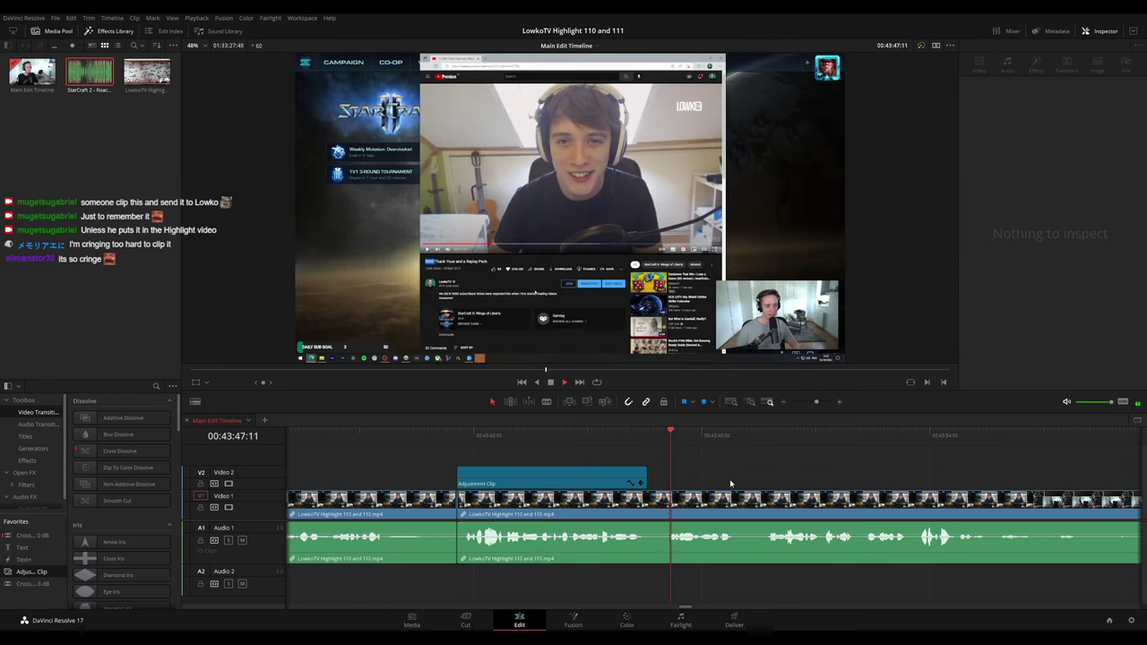
- Review the footage up to the empty chair scene and split the clip at 00:43:59:12 and 00:43:59:33
drag(738, 485, 635, 477)
scroll(592, 469, right, 4)
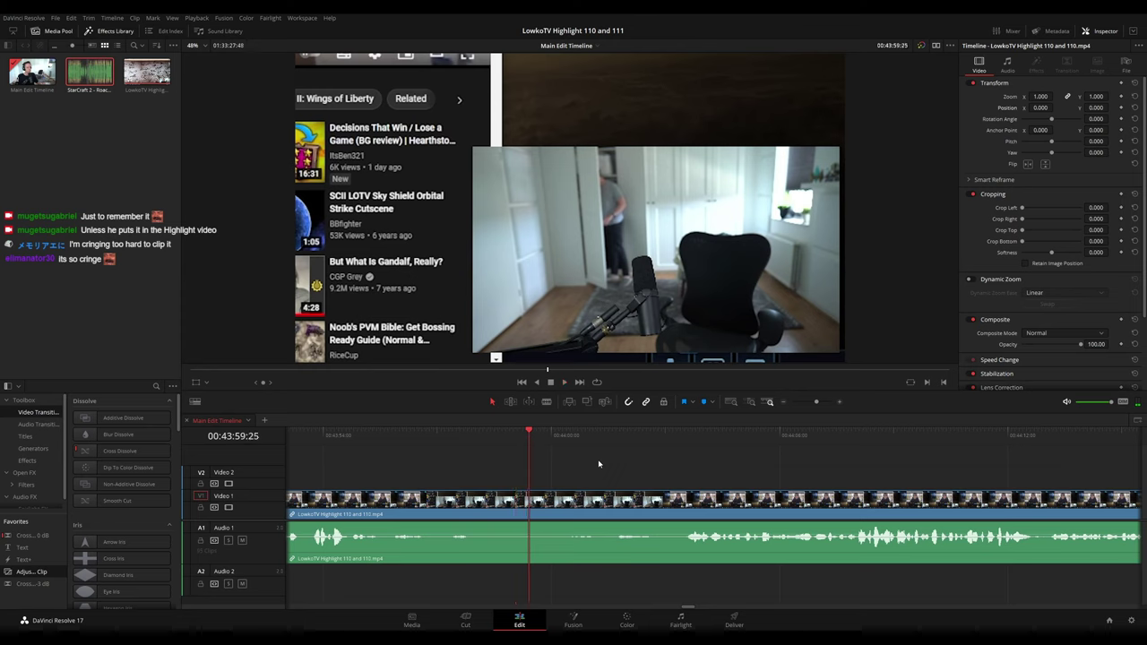
click(508, 437)
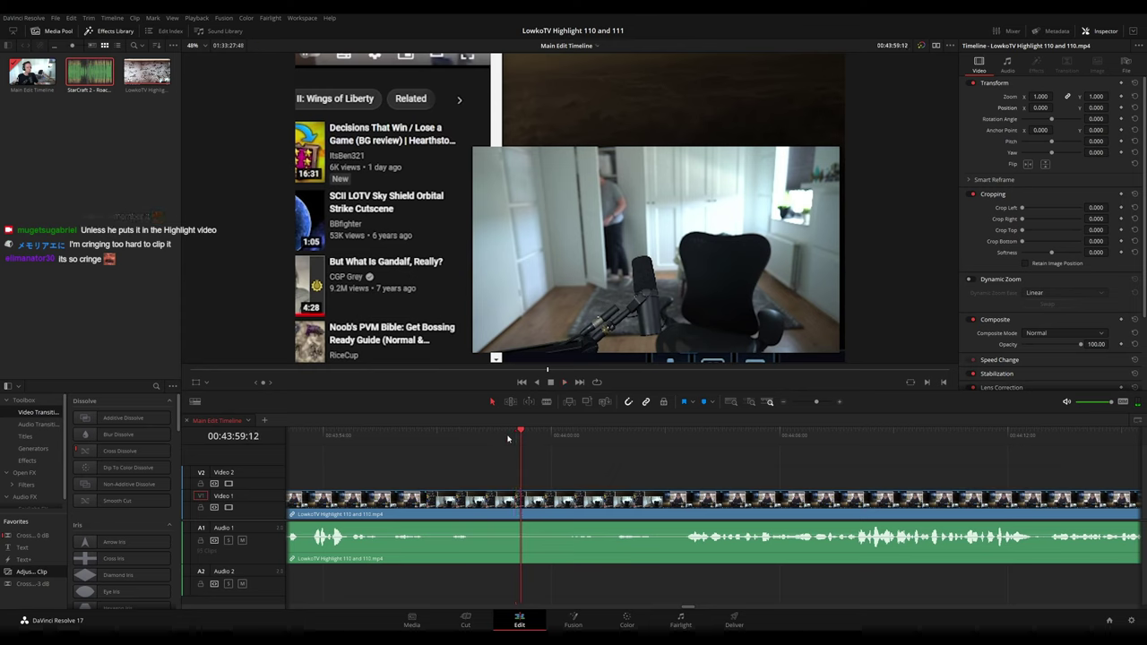
key(b)
click(524, 495)
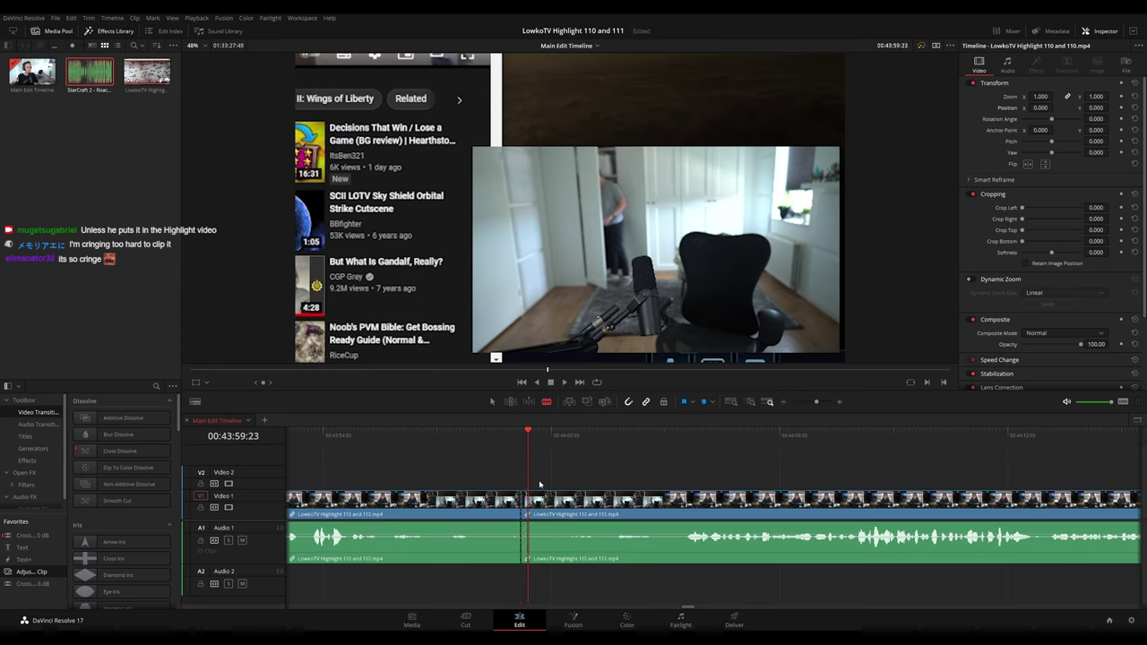
click(538, 497)
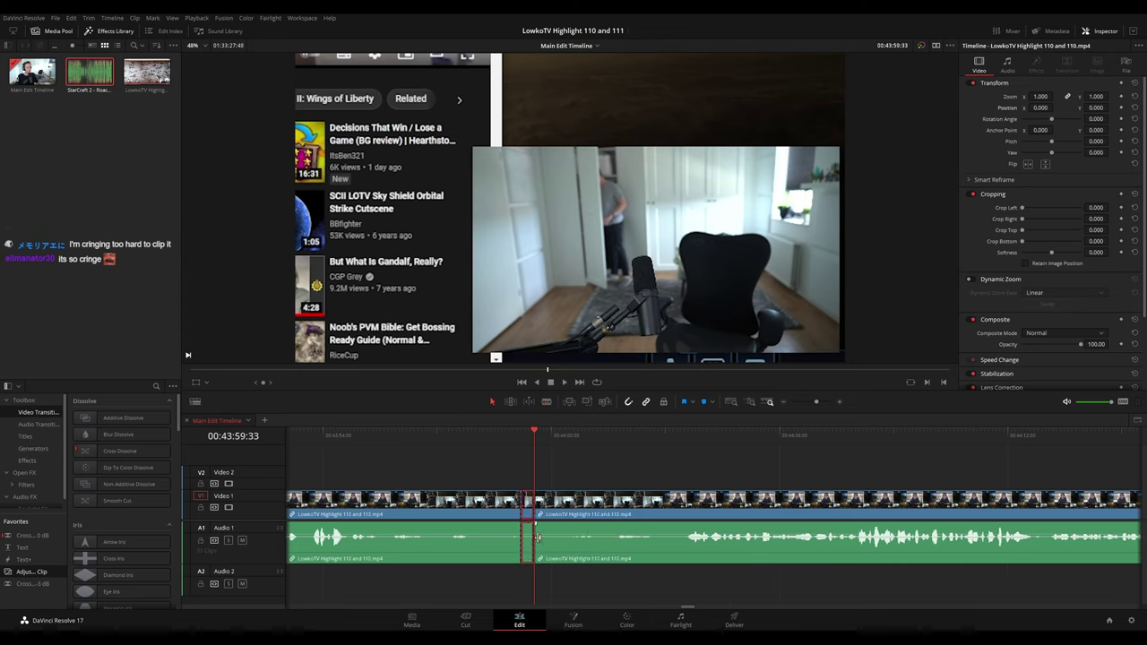
- Disable the short section's original audio and place the StarCraft 2 - Roach Quotes sound on Audio 2 directly beneath it
scroll(537, 537, up, 3)
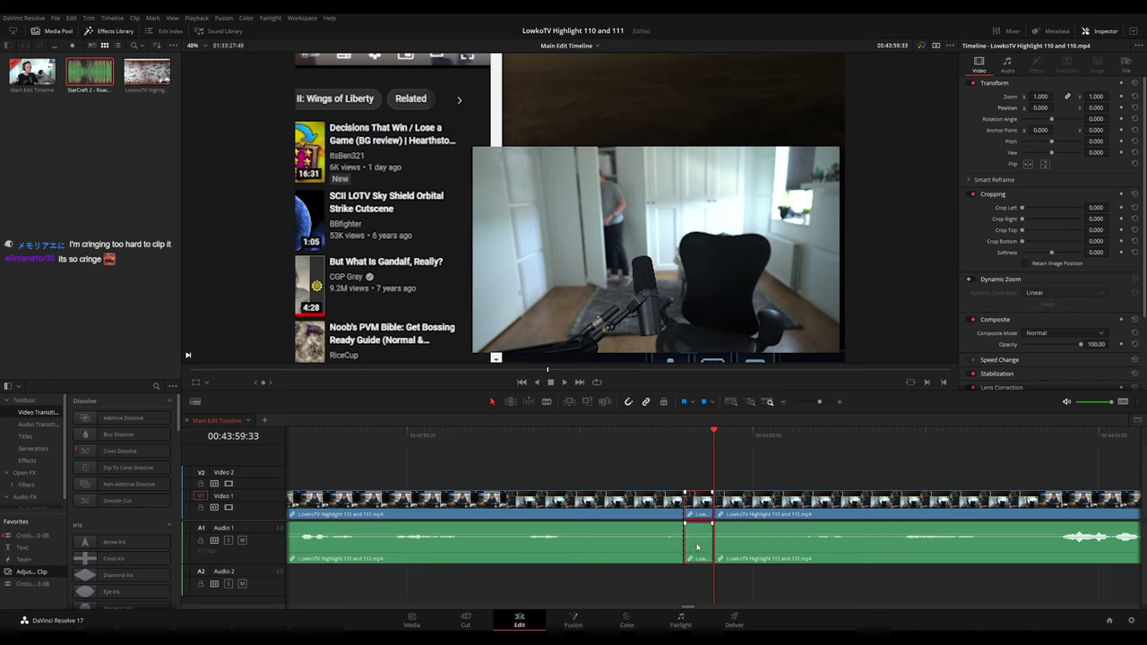
drag(703, 543, 713, 573)
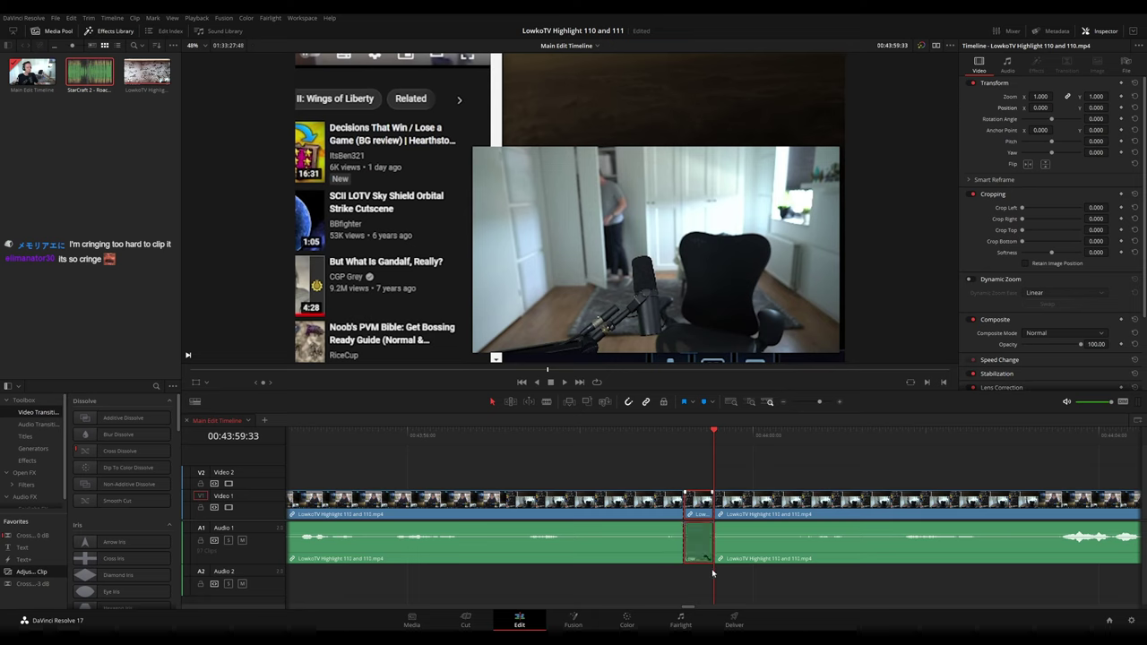
drag(88, 79, 713, 581)
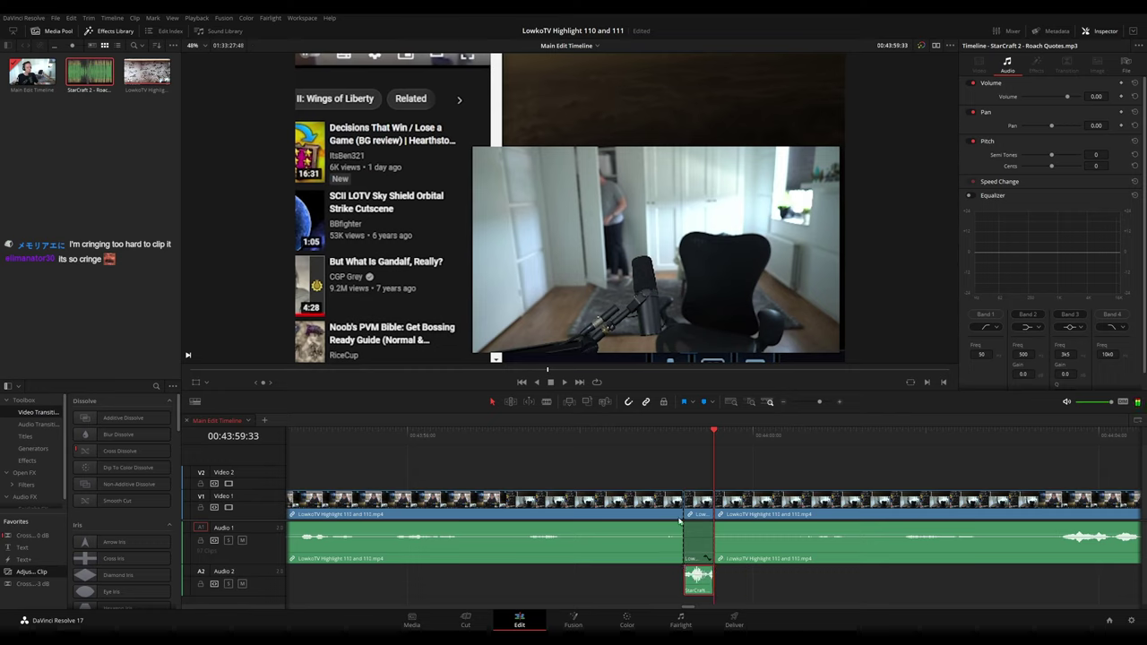
- Set the Roach Quotes clip's volume to -27 and play back the section with the replaced sound
click(1095, 96)
text(-27)
key(Return)
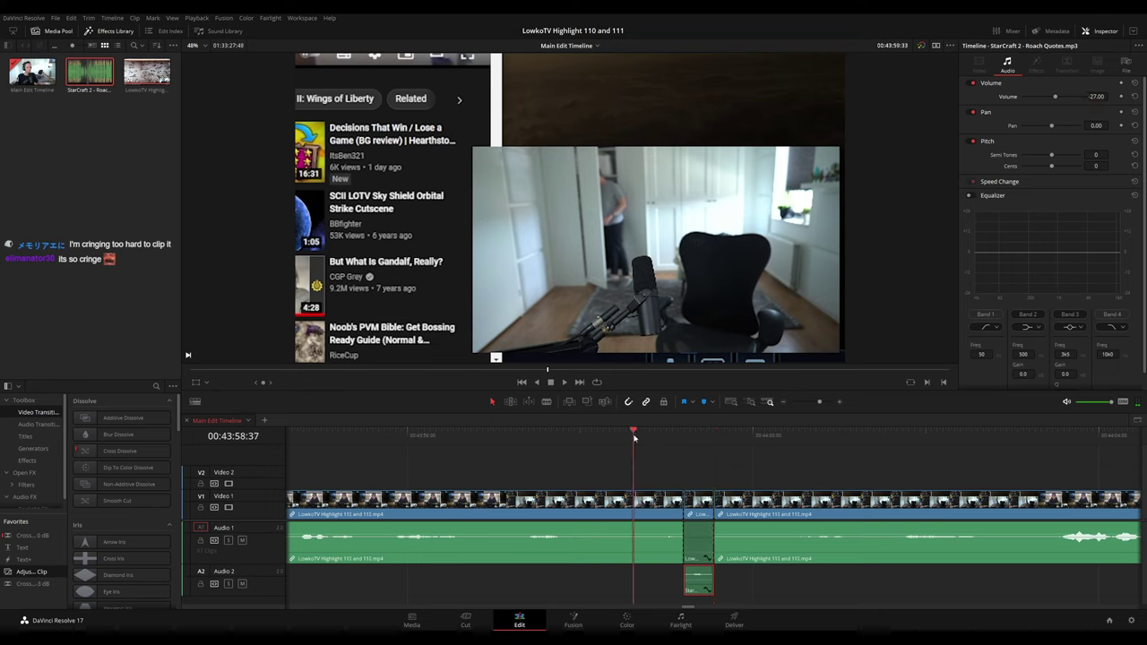
key(space)
click(663, 509)
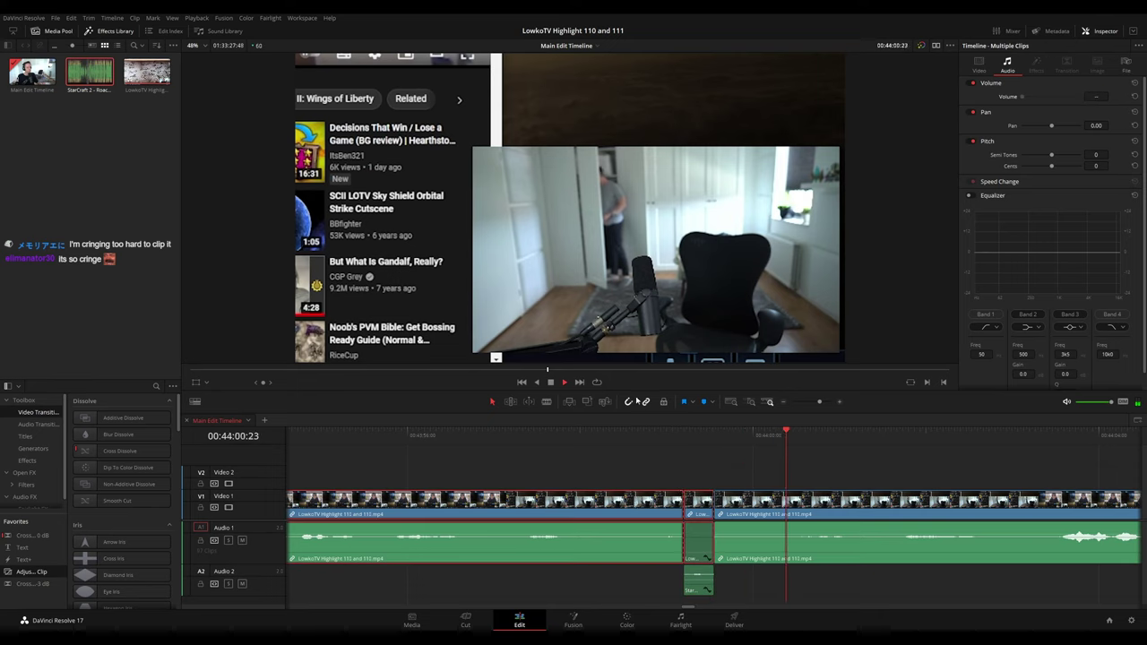
- Mark the selected finished clips up to the first cut after the empty chair scene with the green clip color
key(ctrl+alt+l)
click(914, 467)
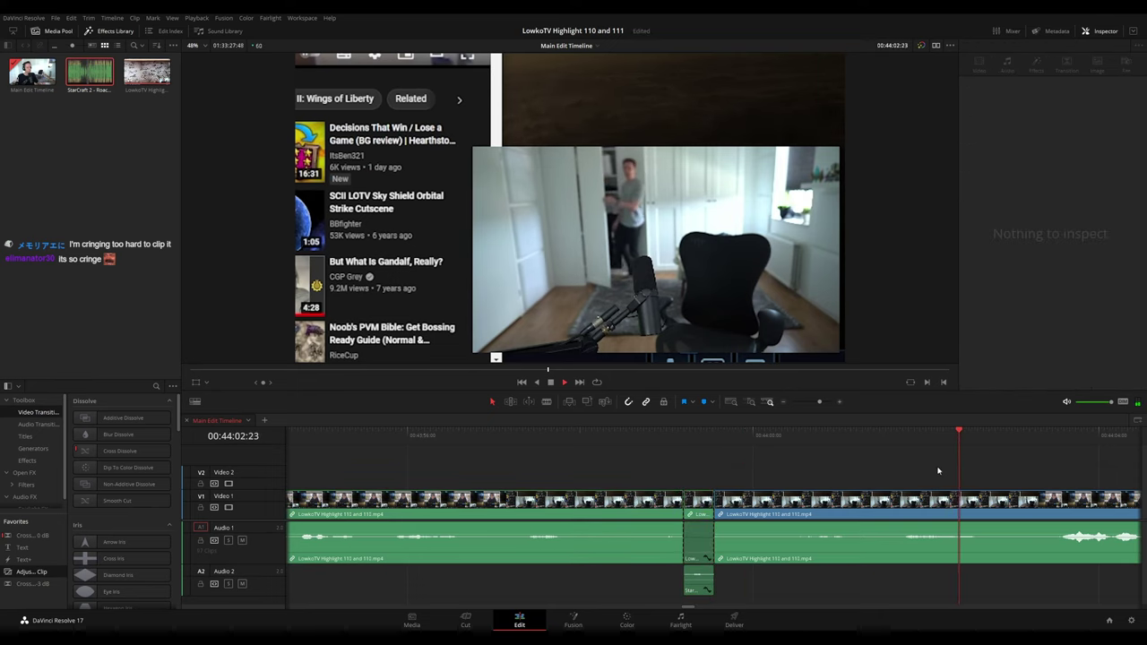
scroll(938, 470, down, 3)
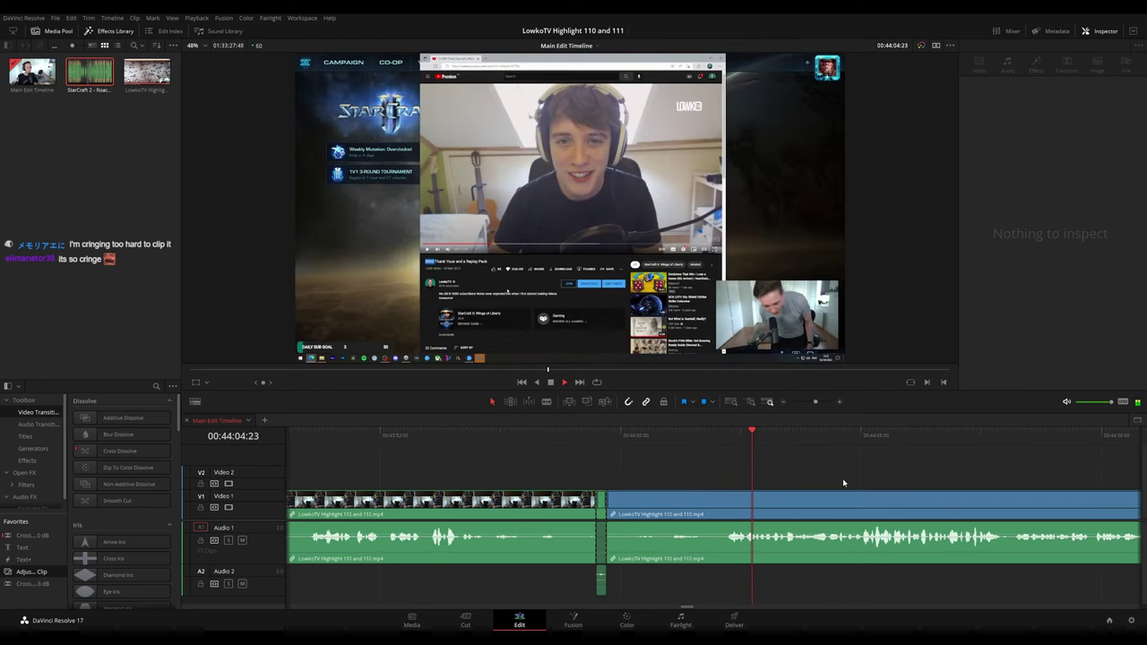
- Review the following footage, ripple delete the short pause starting at 00:44:12:50, and mark the clip before the cut green
drag(803, 481, 573, 472)
key(space)
key(space)
drag(651, 472, 595, 473)
drag(696, 479, 626, 477)
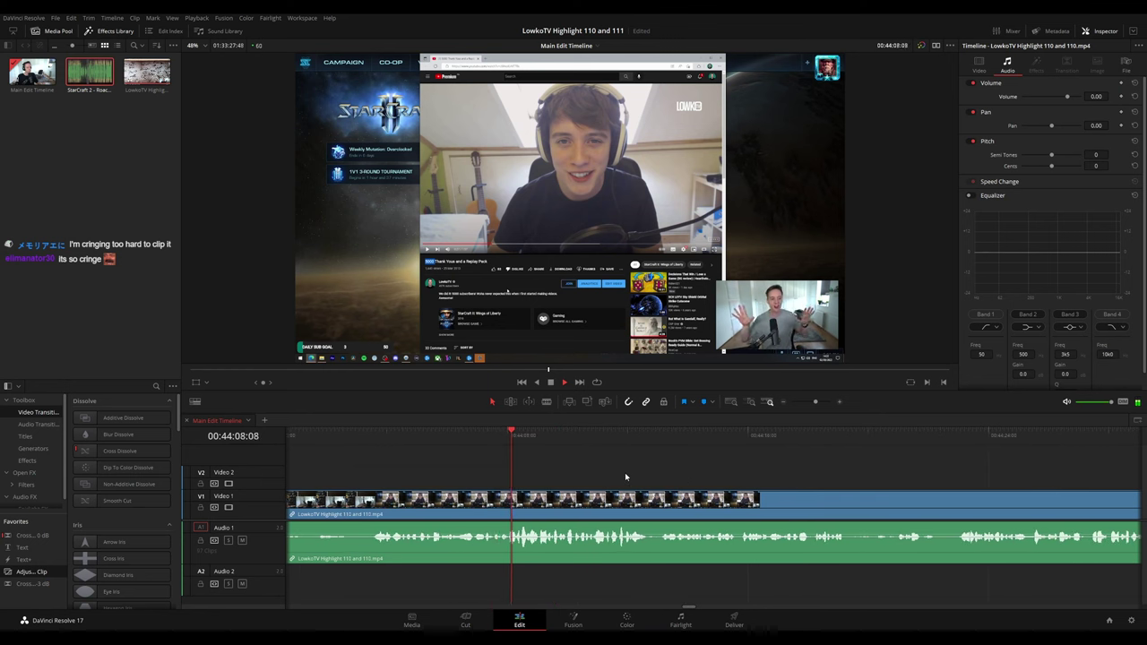
scroll(650, 477, right, 1)
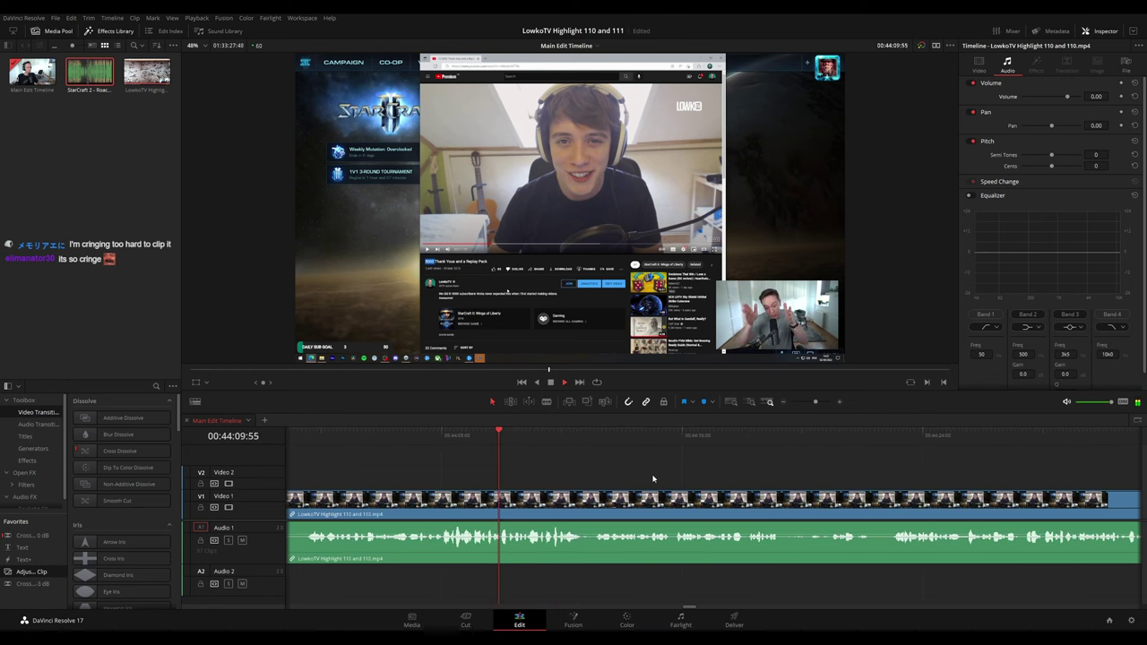
scroll(663, 478, right, 1)
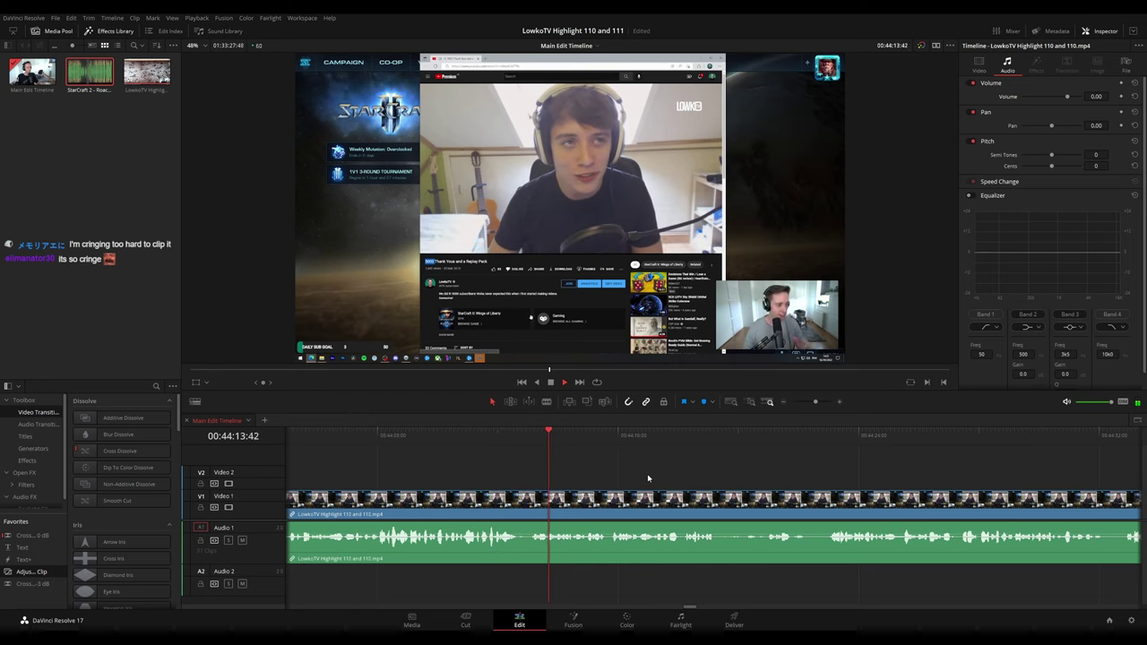
click(501, 437)
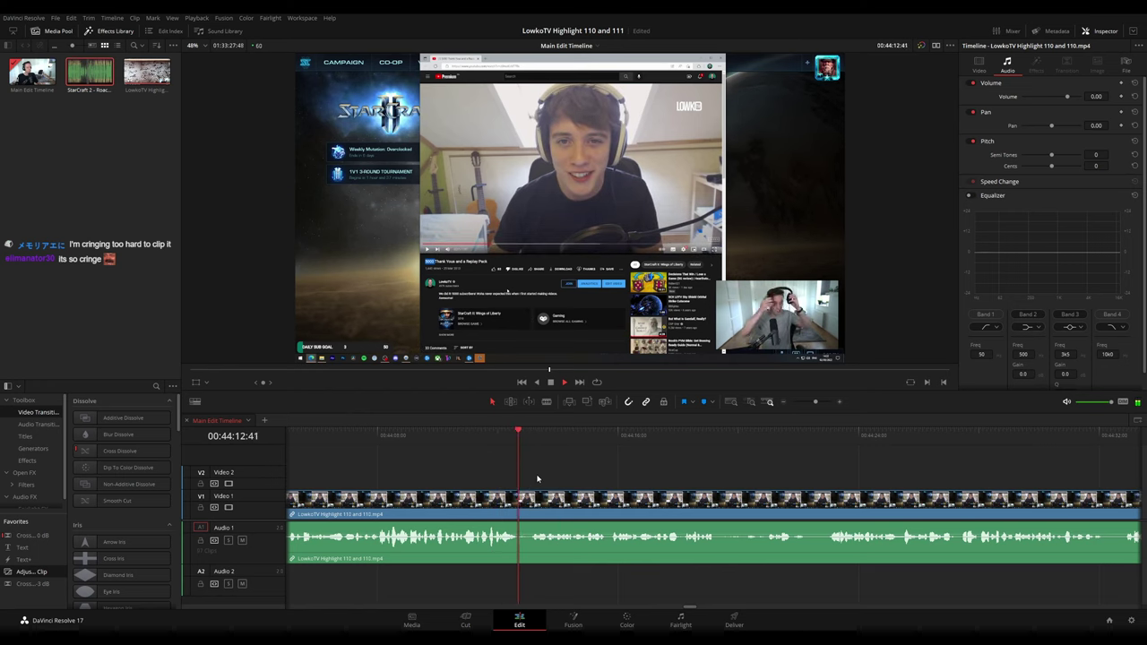
click(525, 511)
key(a)
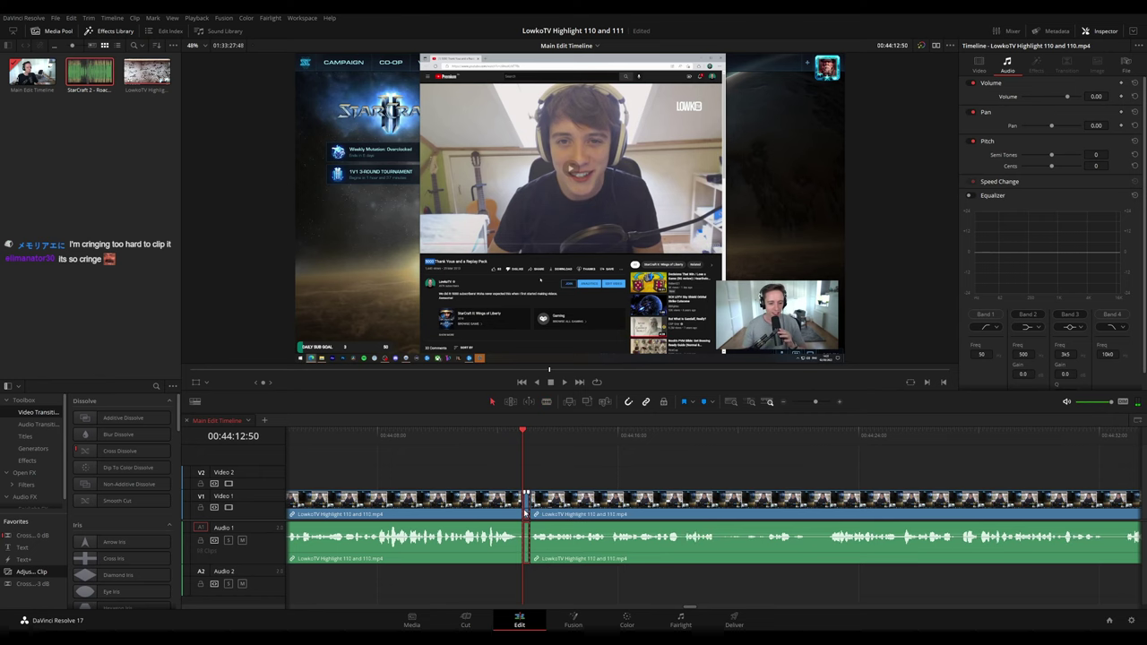
click(518, 507)
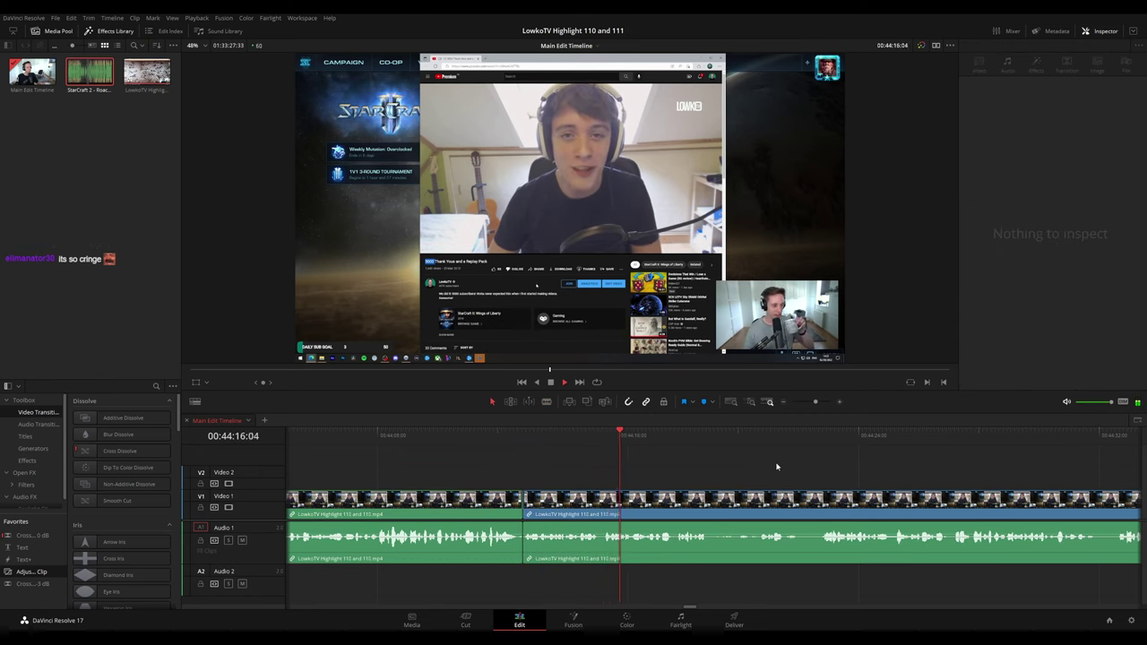
key(Delete)
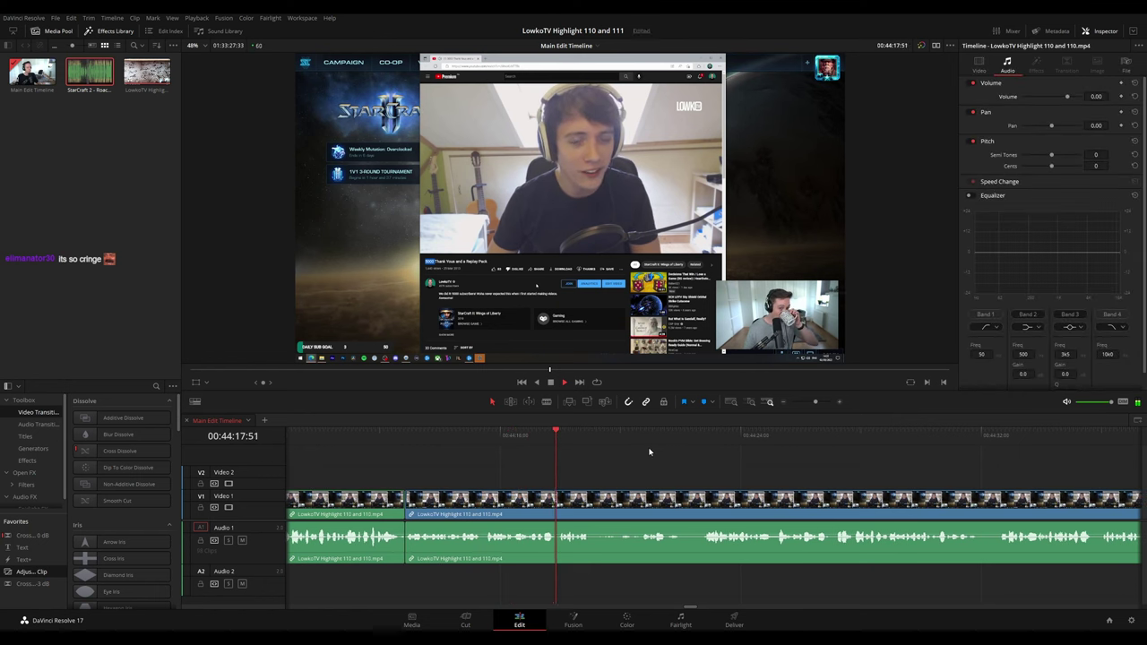
- Review the footage past the cut and place an Adjustment Clip on Video 2 starting at 00:44:27:05
scroll(609, 455, right, 1)
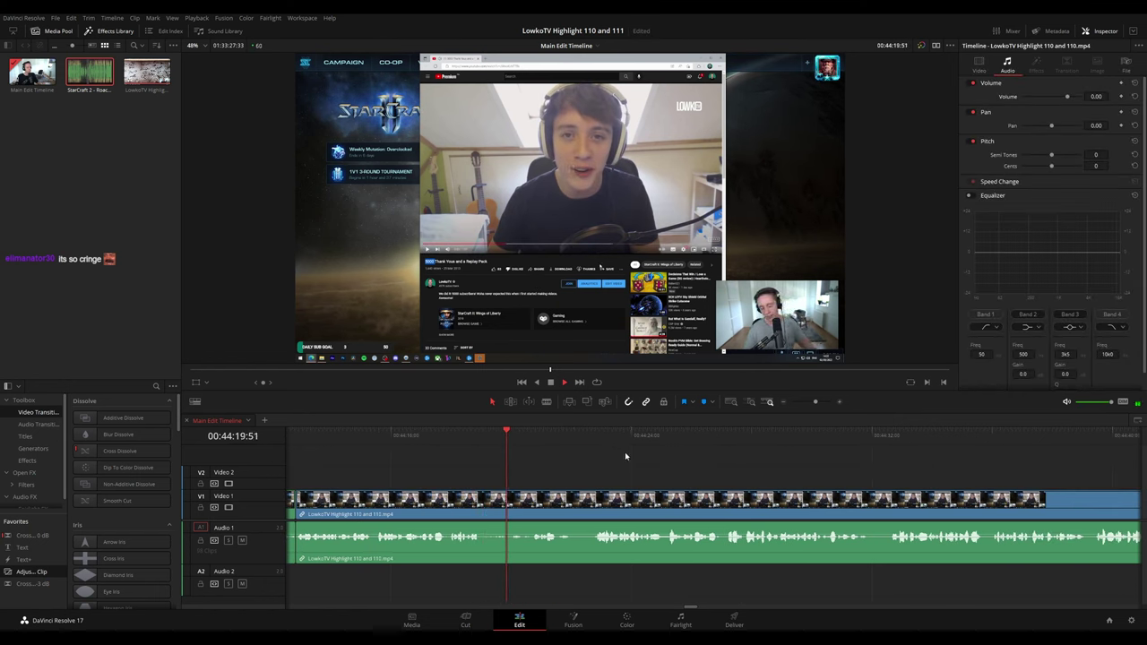
scroll(627, 457, right, 2)
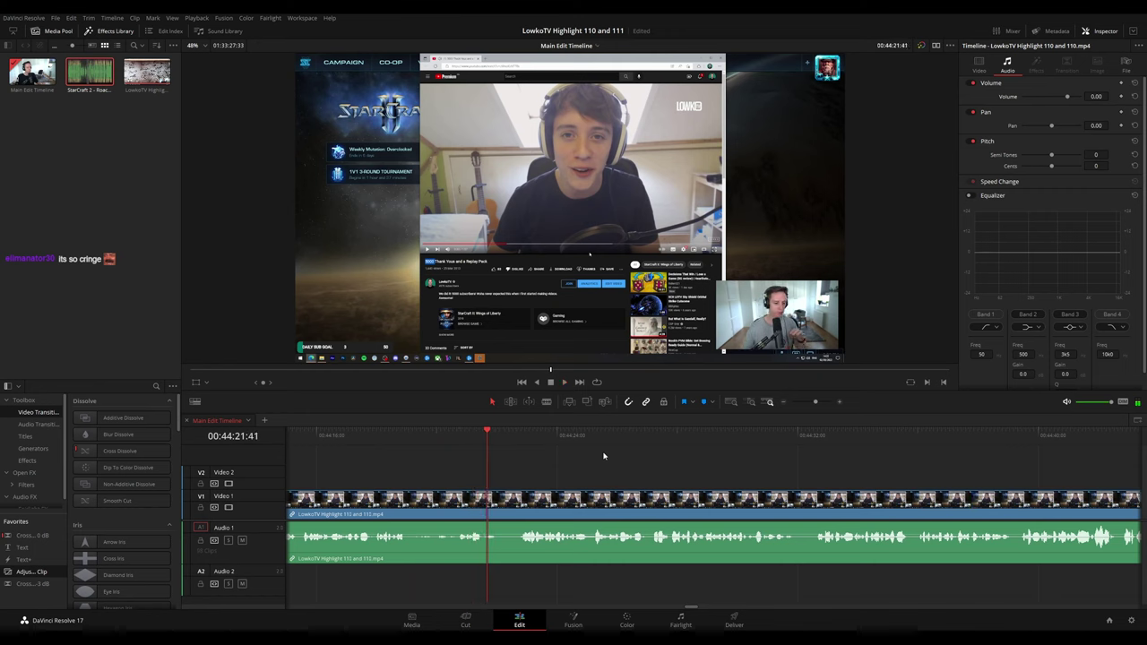
scroll(645, 463, right, 2)
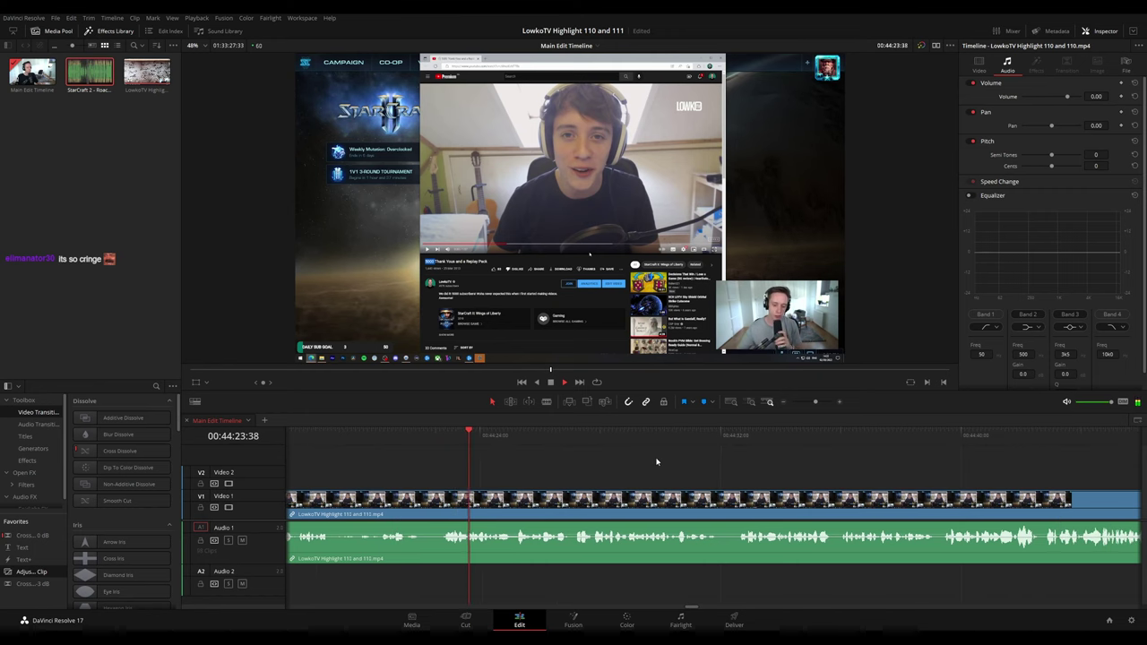
scroll(669, 461, right, 2)
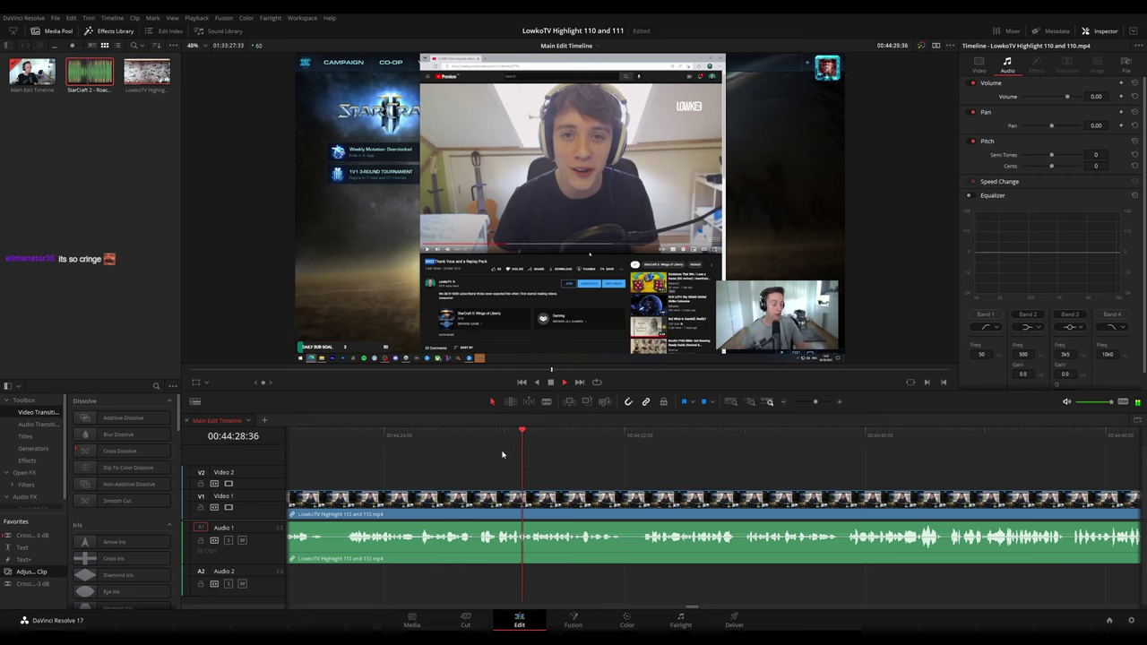
click(479, 436)
drag(51, 573, 479, 481)
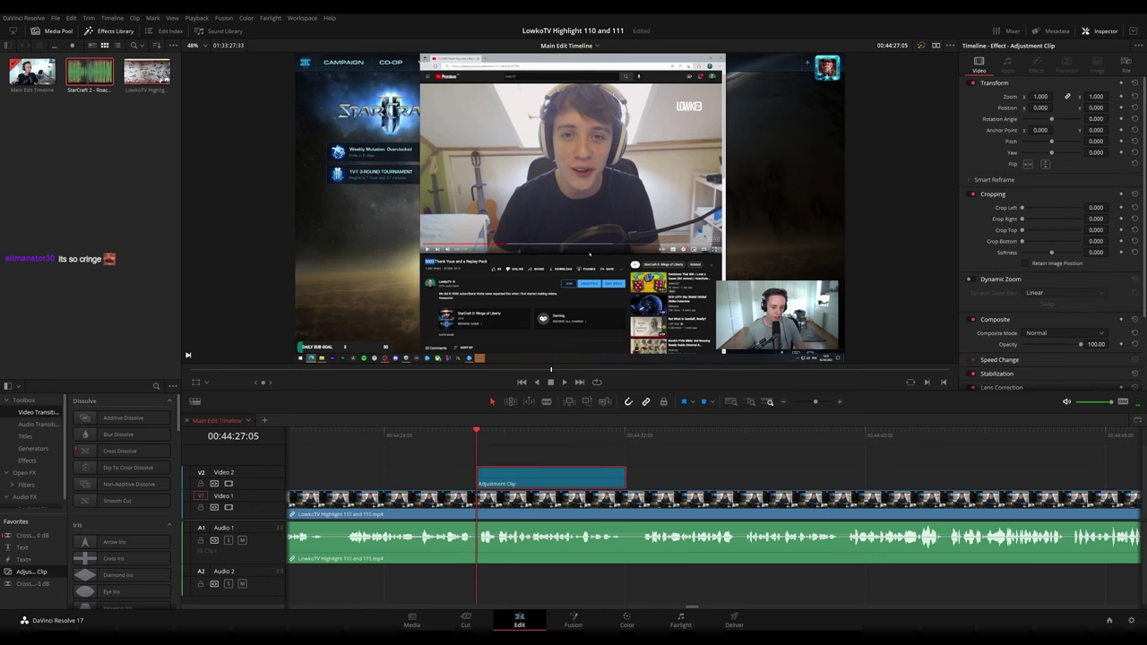
- Set the adjustment clip's zoom to 1.800 and position to X -976, Y 480, play back the close-up, and extend its end slightly
drag(1040, 96, 1055, 95)
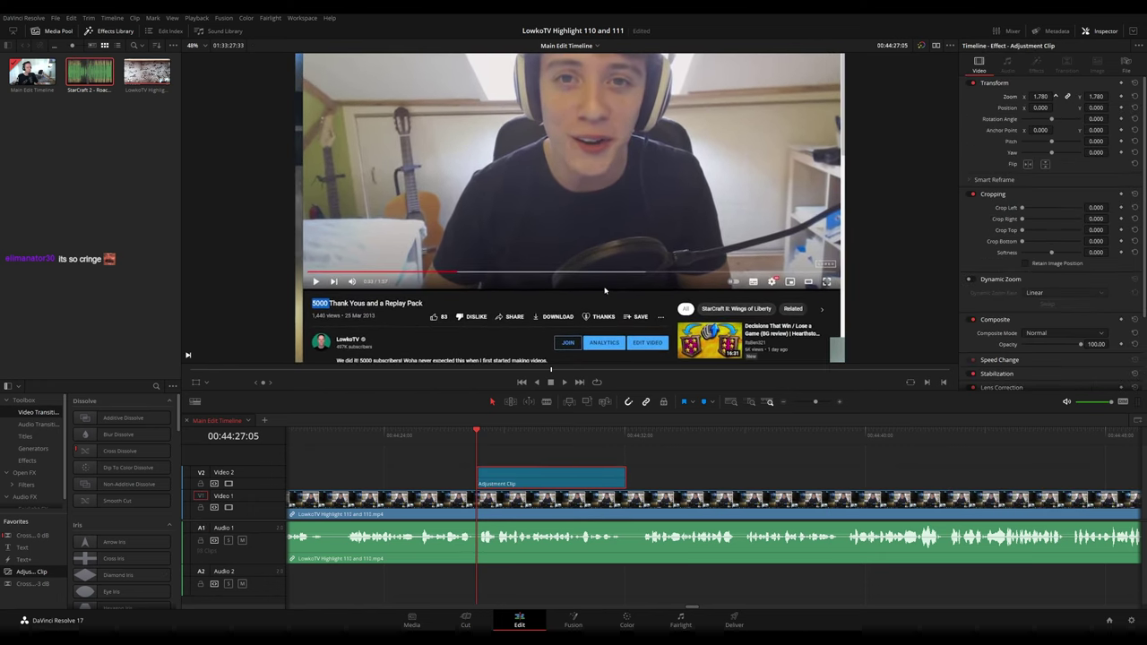
drag(605, 290, 395, 188)
key(space)
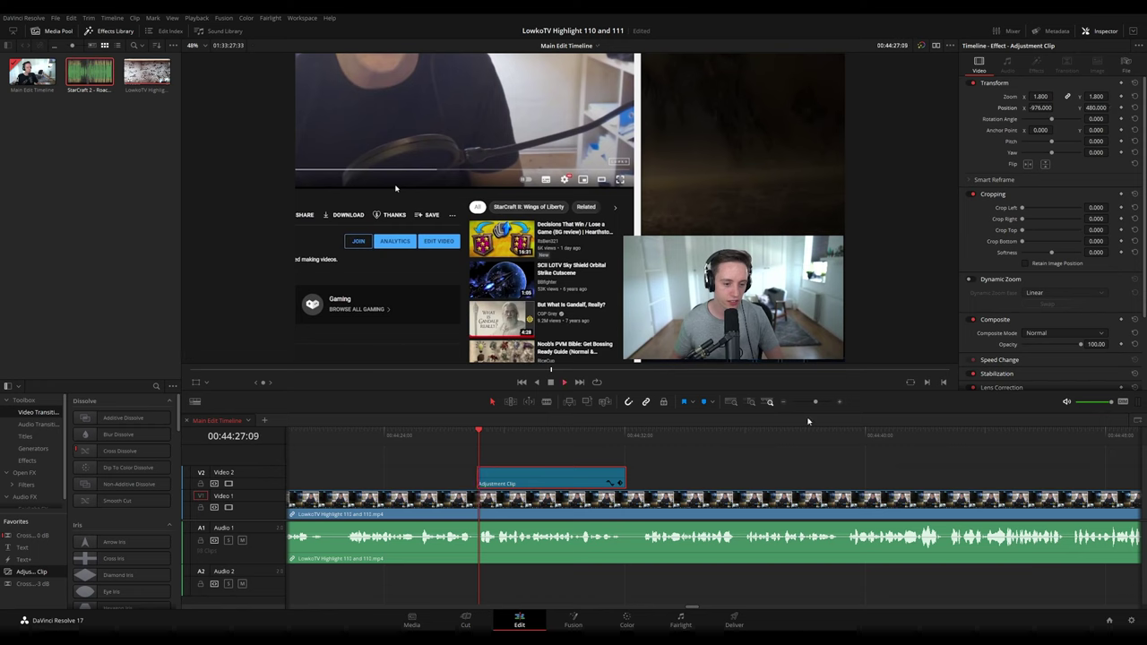
click(736, 473)
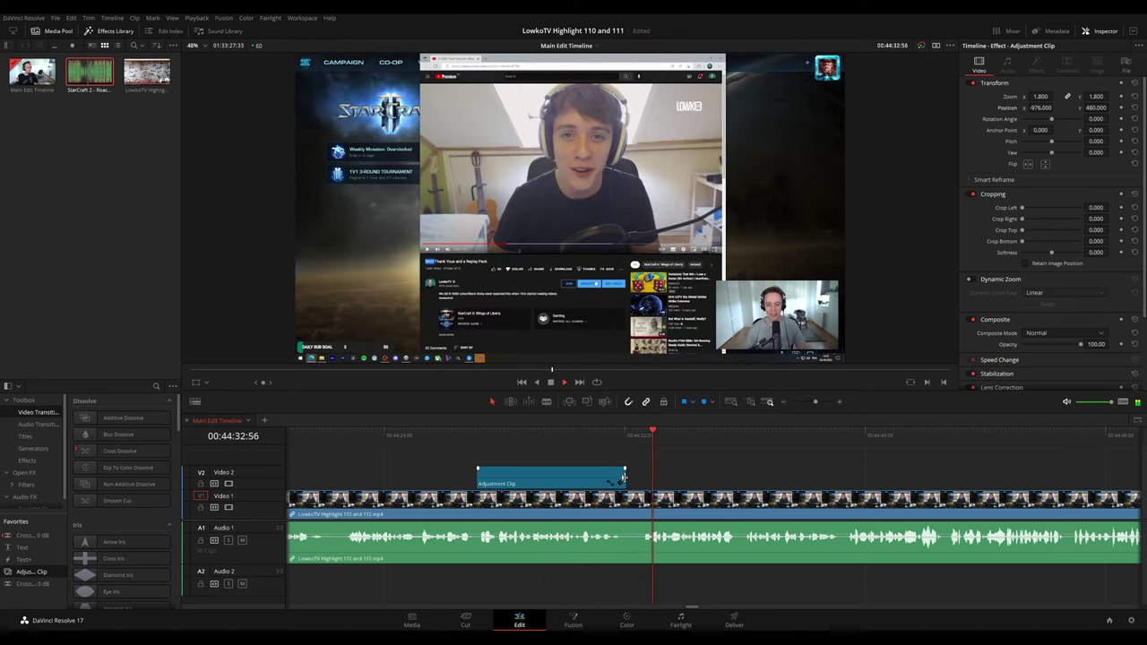
drag(624, 478, 633, 478)
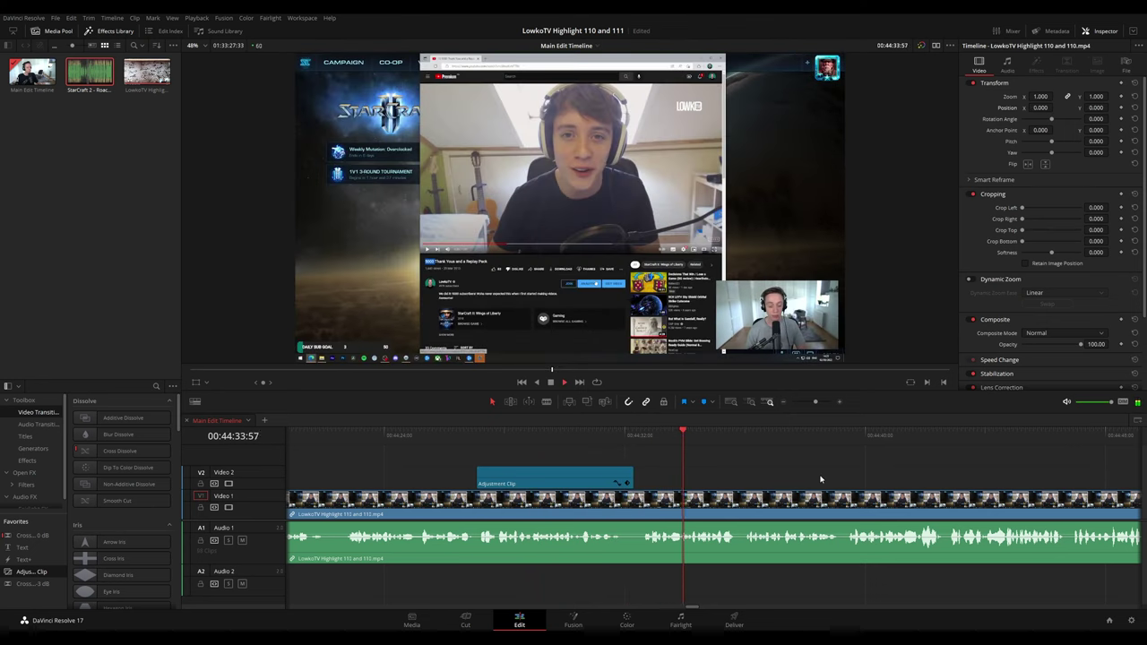
- Review the footage after the close-up and paste a copy of the adjustment clip on Video 2 at 00:44:46:46
drag(838, 484, 618, 462)
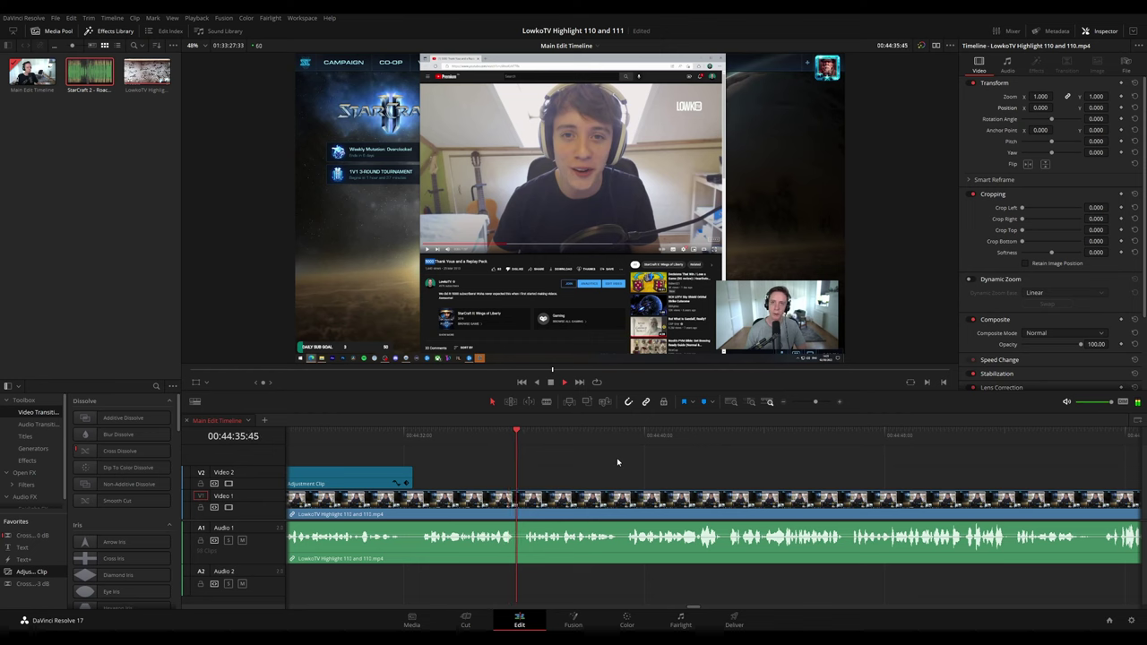
scroll(717, 475, right, 1)
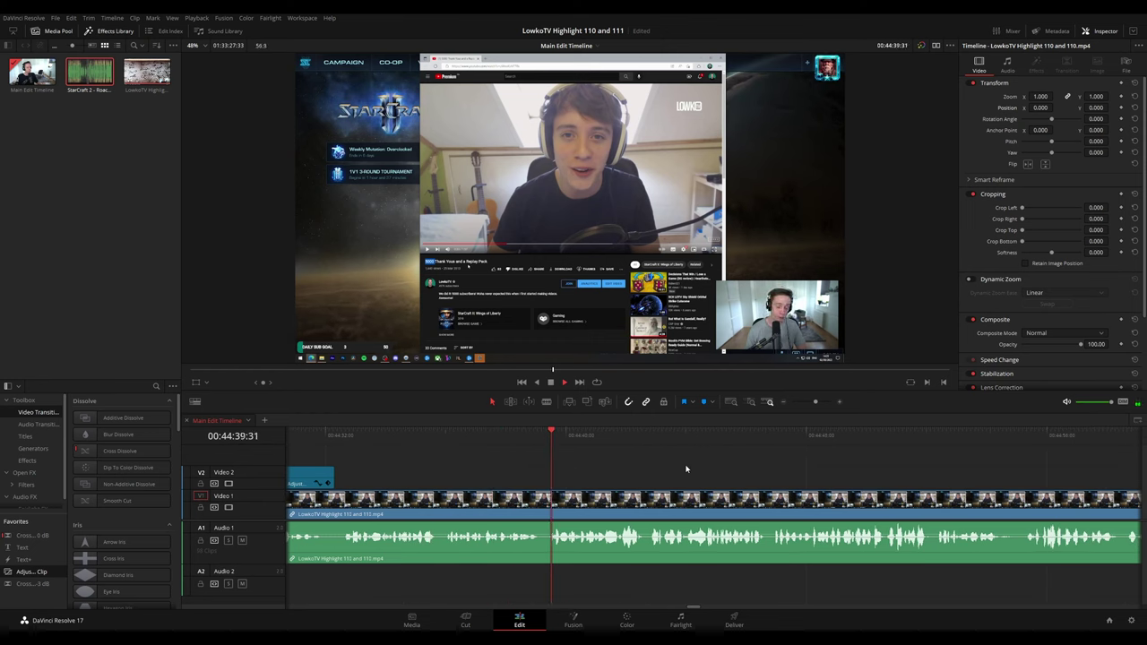
scroll(681, 467, right, 1)
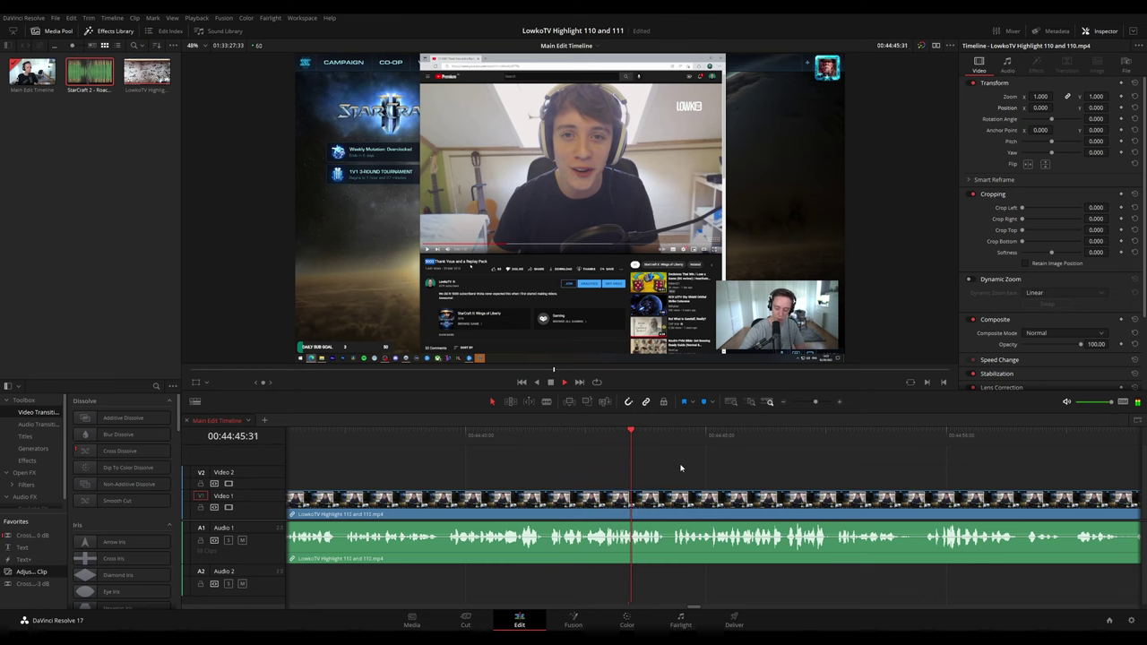
scroll(681, 468, right, 2)
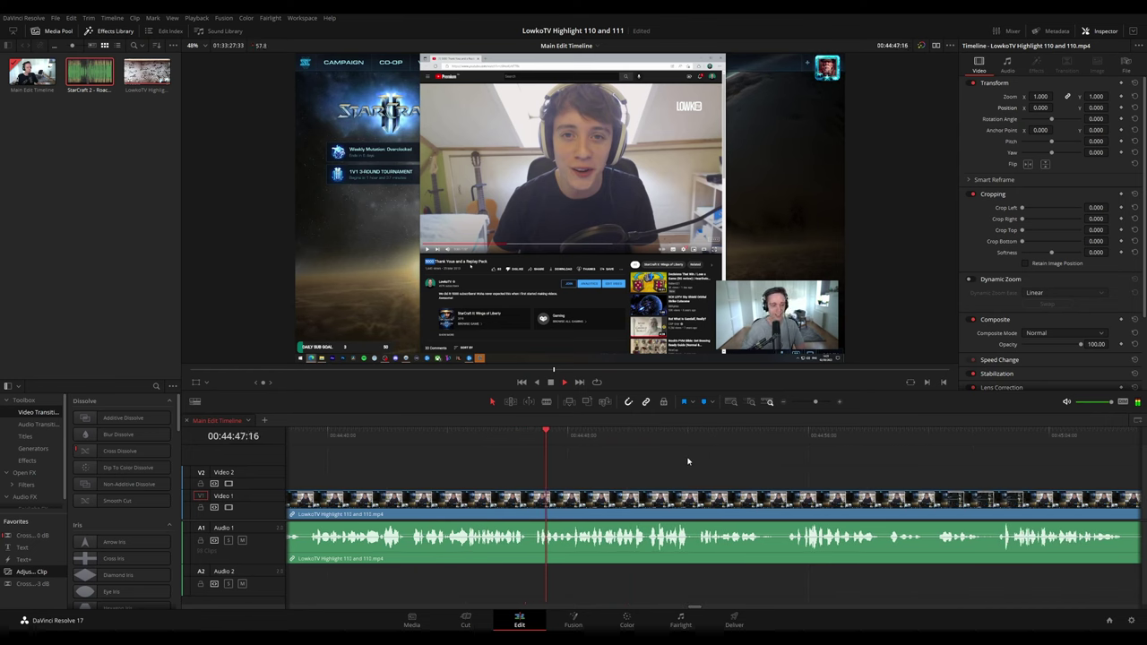
click(515, 434)
key(space)
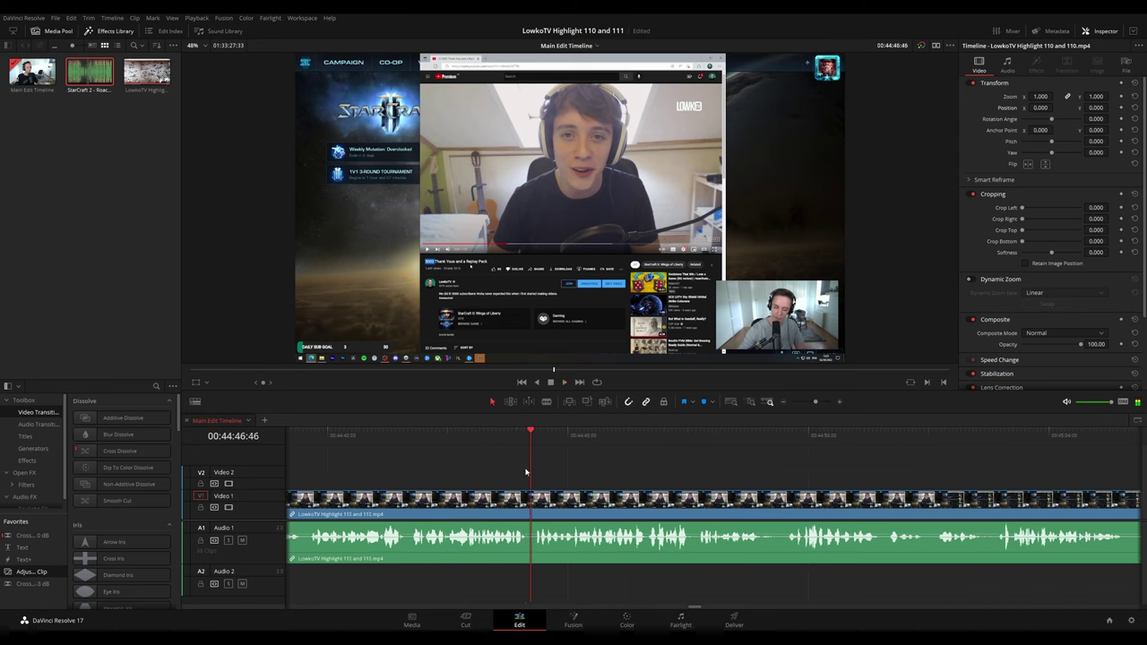
scroll(592, 481, left, 4)
key(ctrl+v)
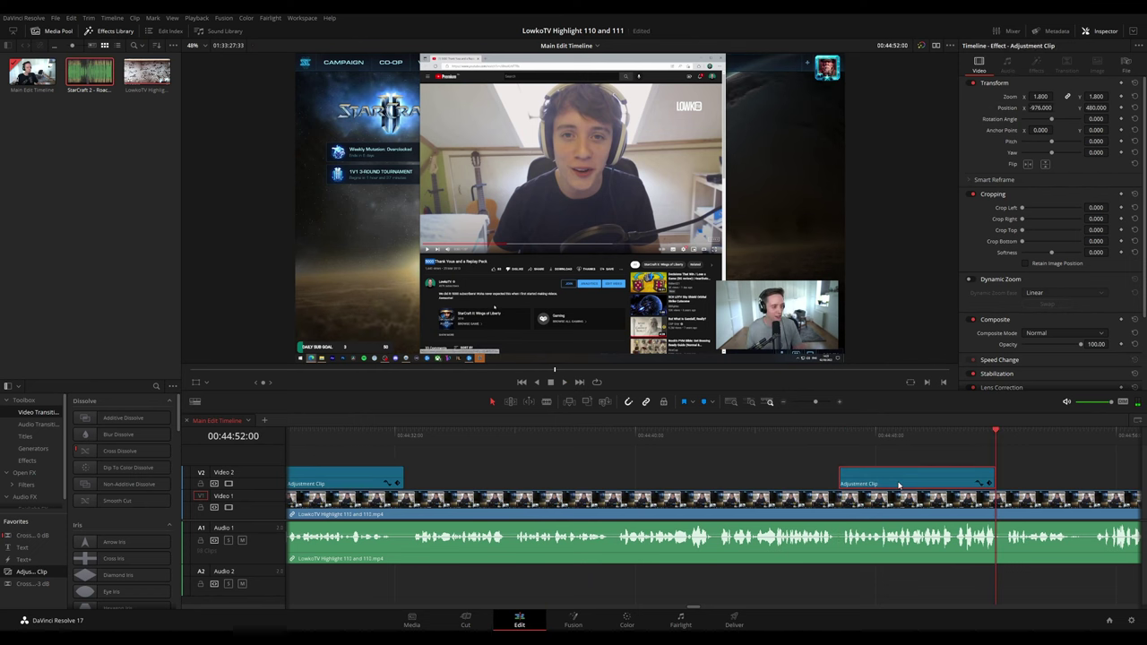
- Play back the pasted close-up and extend the end of its adjustment clip slightly
click(841, 438)
key(space)
scroll(1031, 470, right, 4)
click(788, 472)
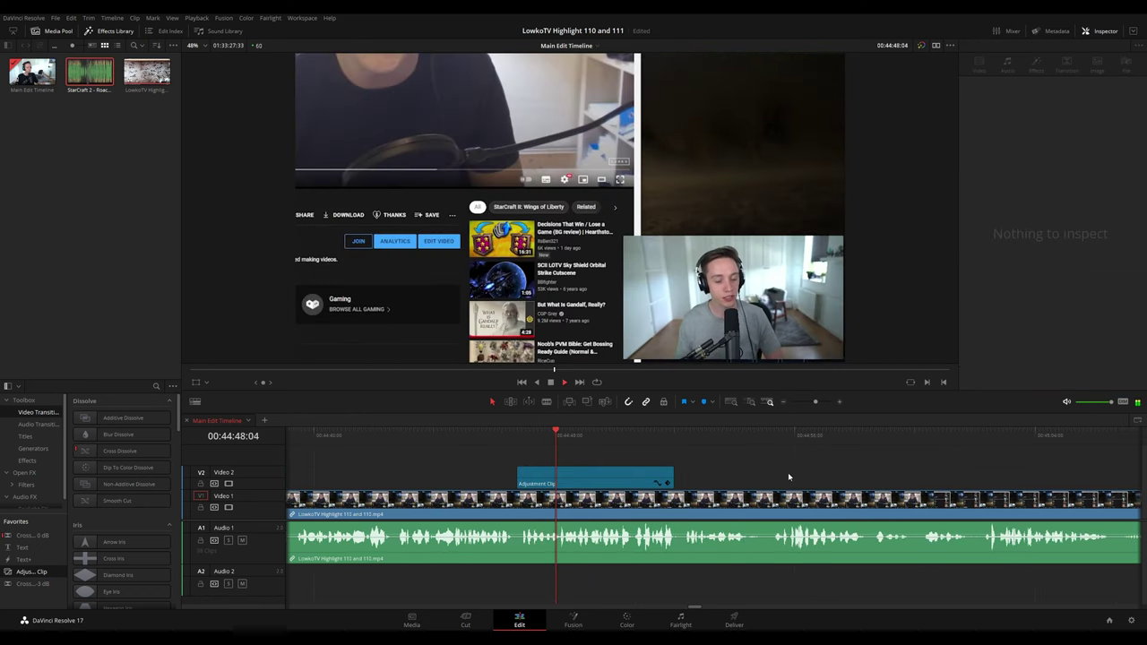
scroll(717, 462, right, 2)
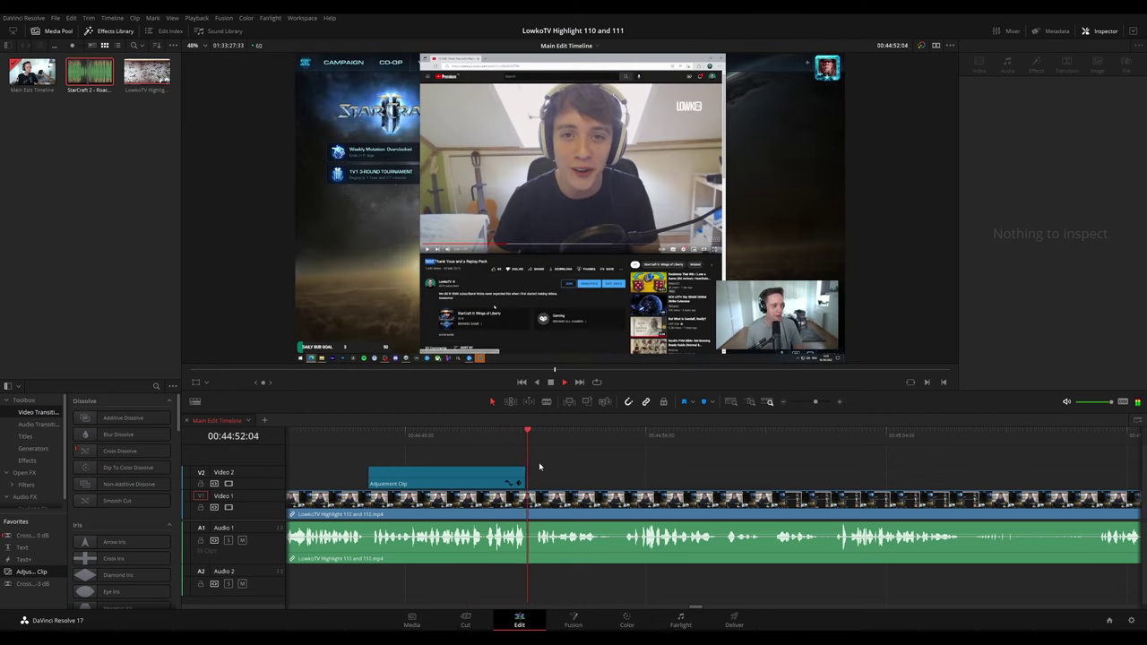
click(665, 469)
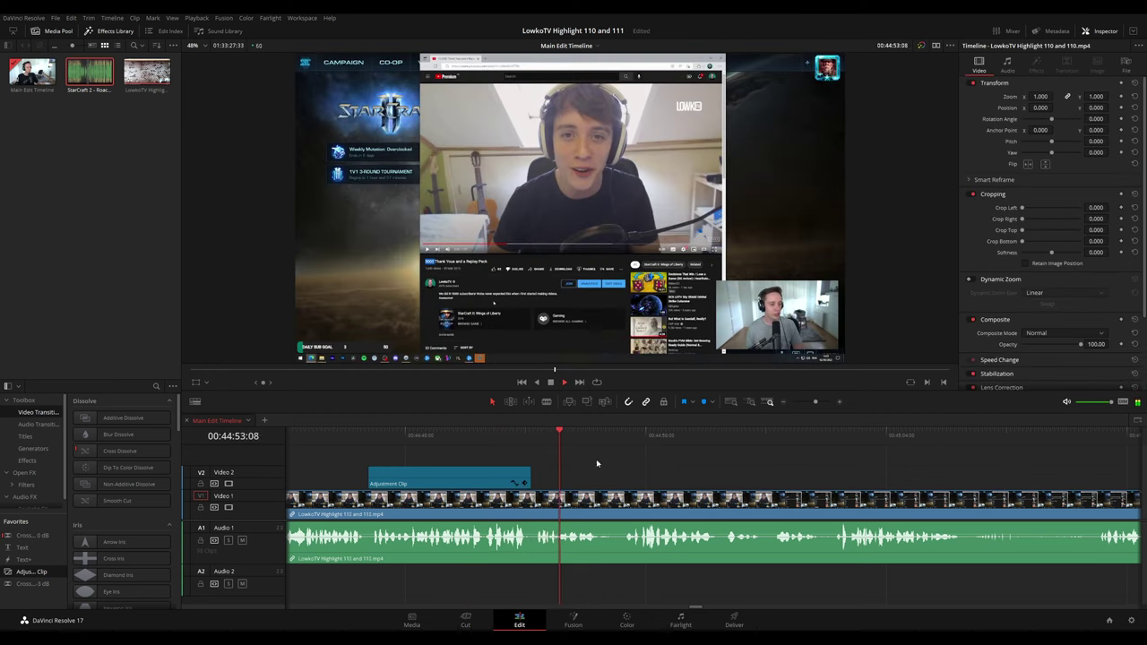
- Trim the end of the pasted adjustment clip back to 00:44:52:03
click(524, 435)
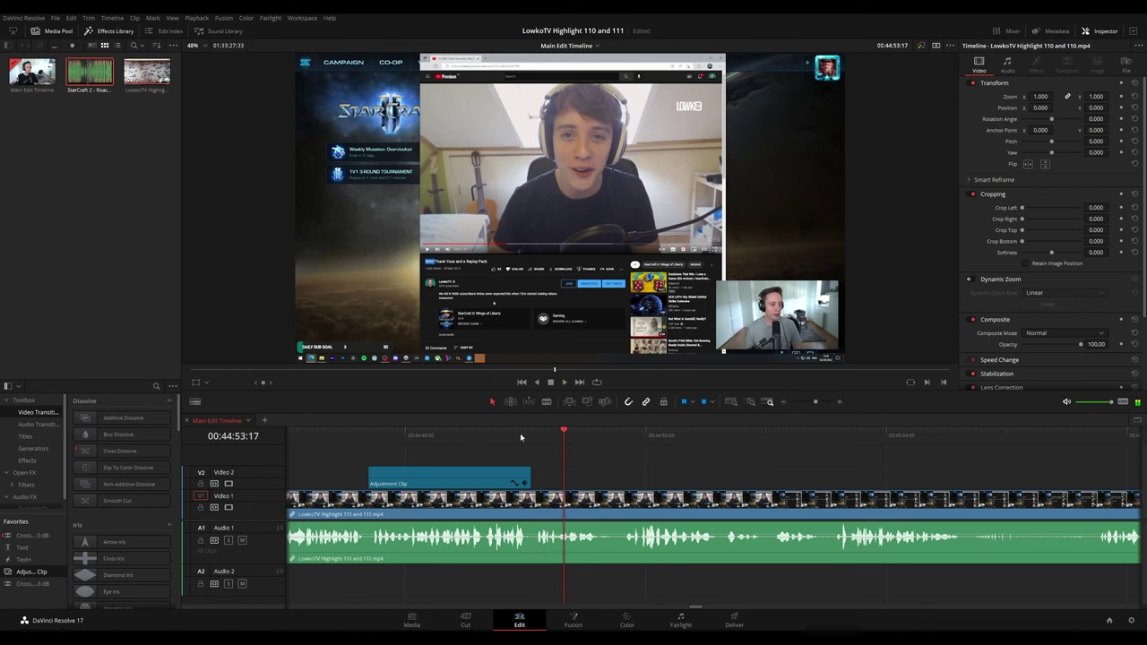
click(528, 434)
click(525, 434)
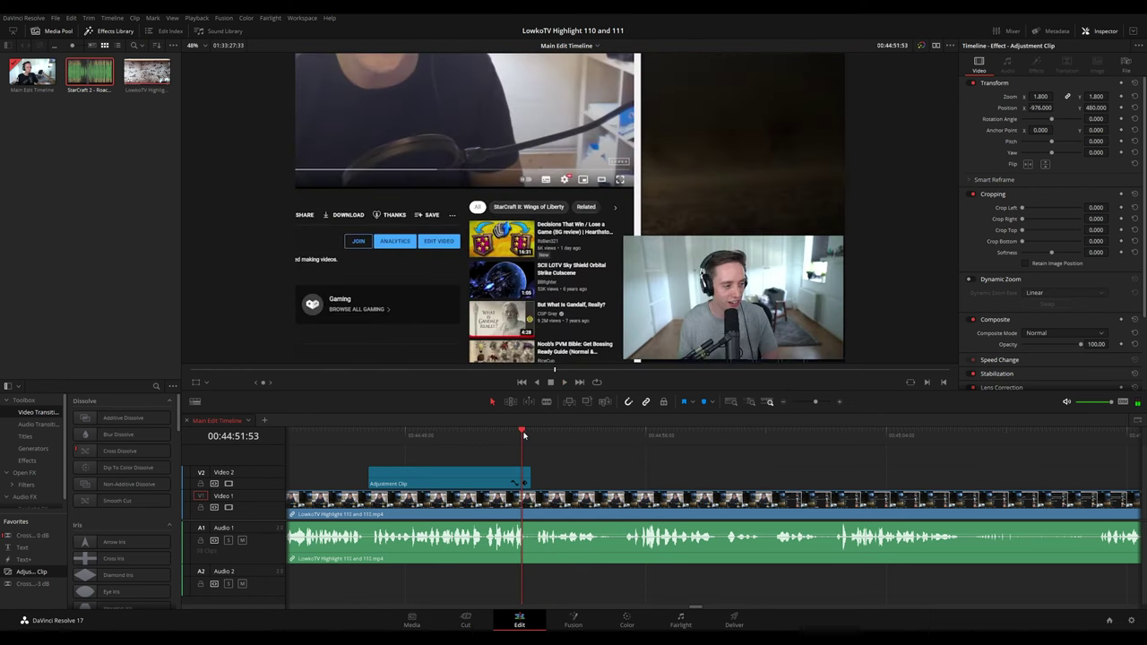
key(Right)
key(Right)
key(Right)
key(Right)
key(Right)
key(Right)
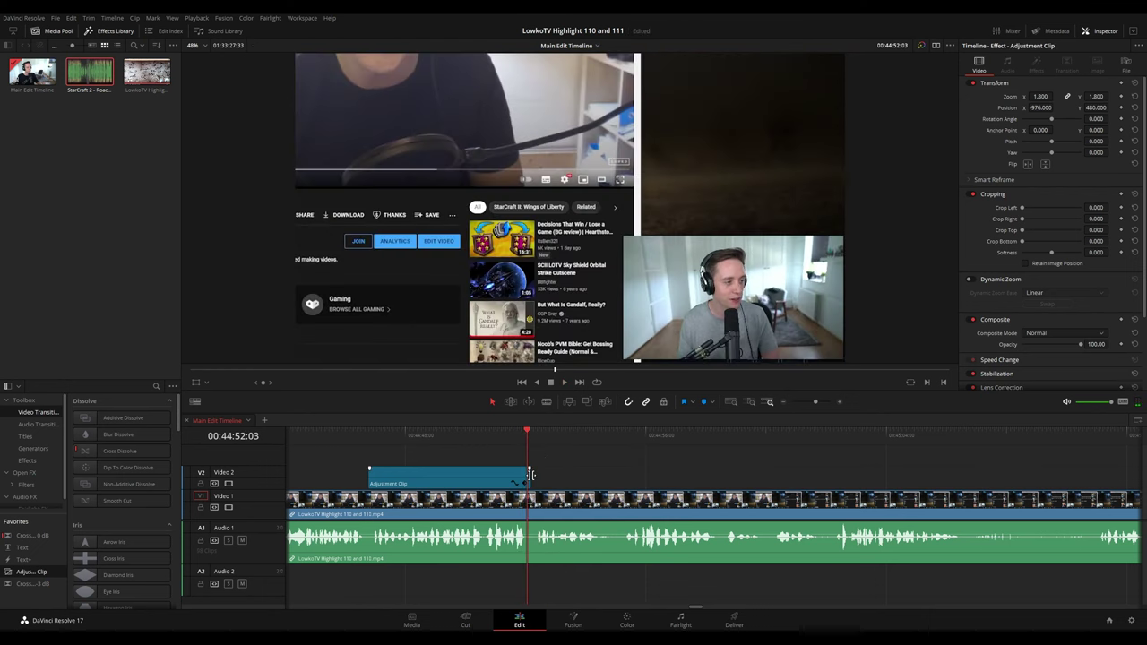
drag(531, 476, 527, 476)
- Check the end of the close-up, ripple delete the short pause starting at 00:44:52:03, and play back the cut
key(space)
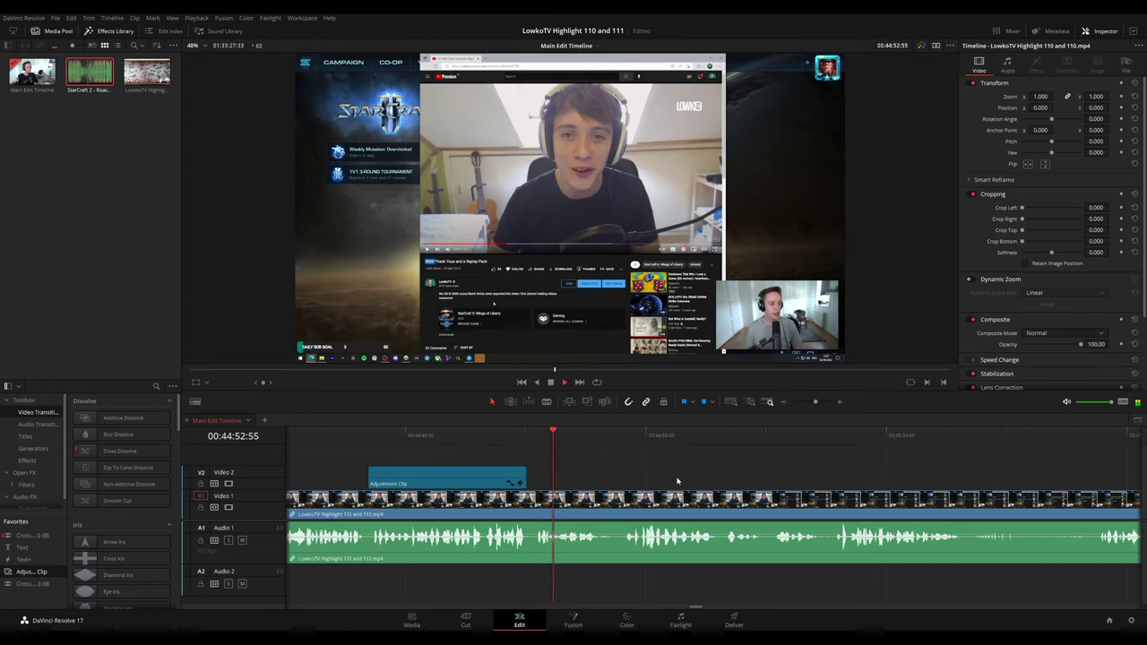
click(513, 441)
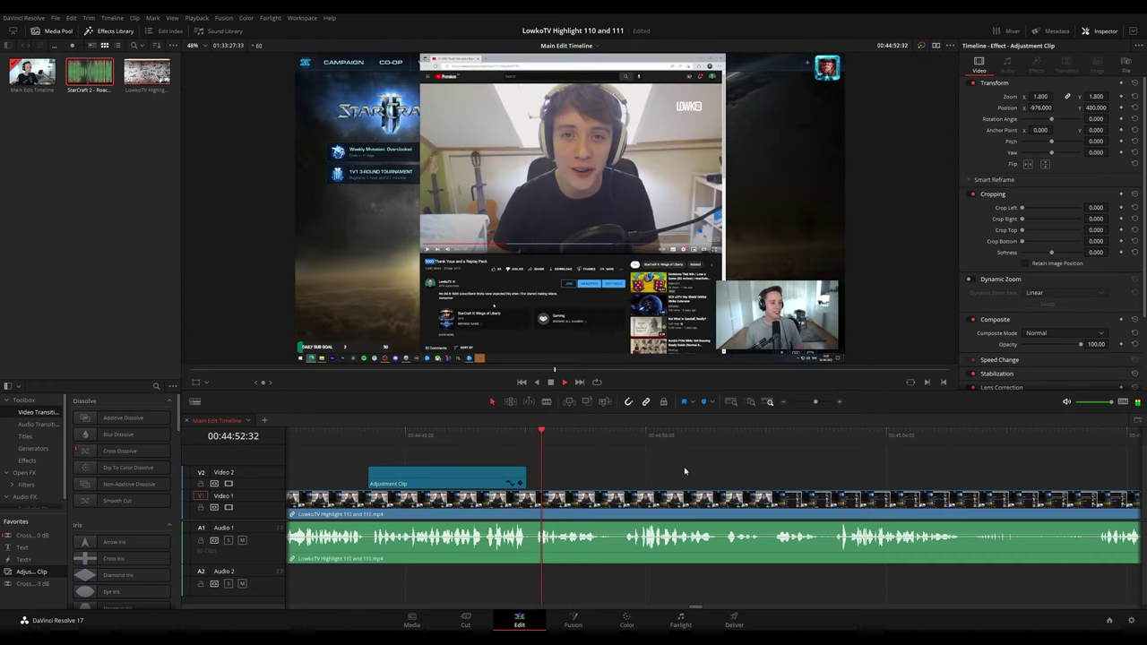
key(space)
click(526, 435)
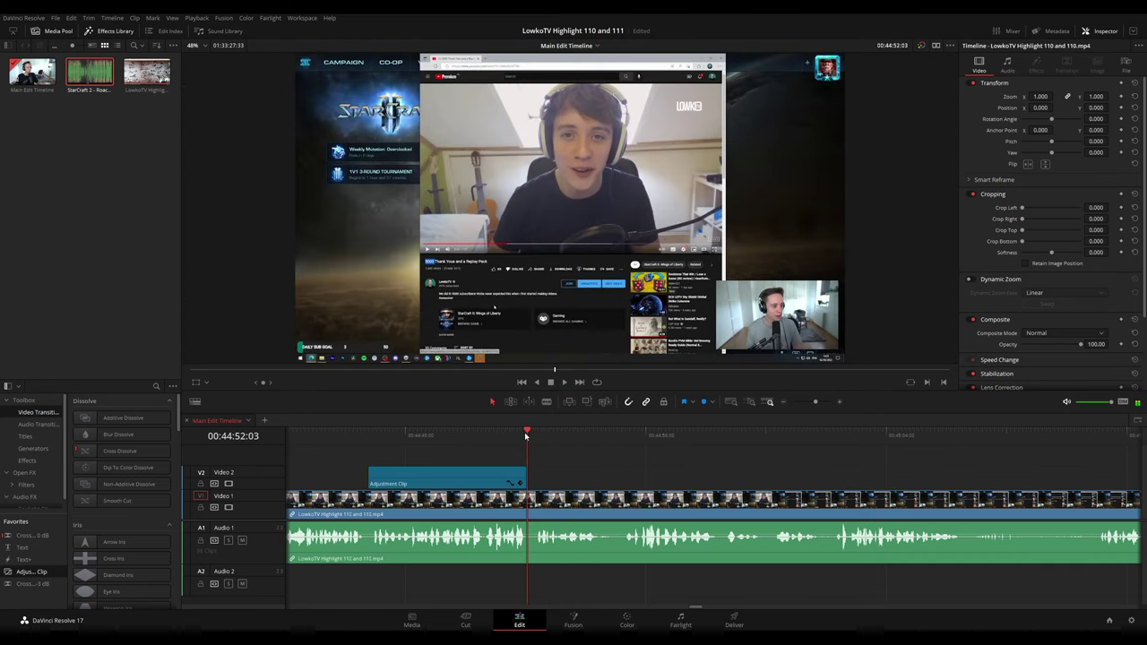
click(532, 498)
key(a)
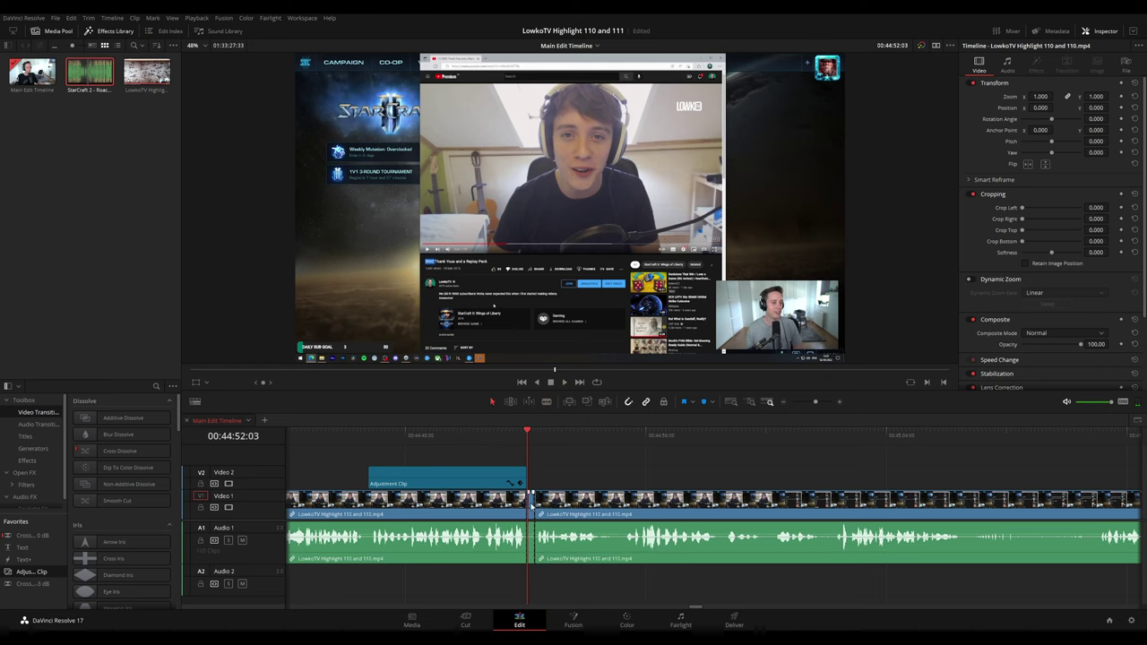
key(Delete)
key(space)
click(499, 436)
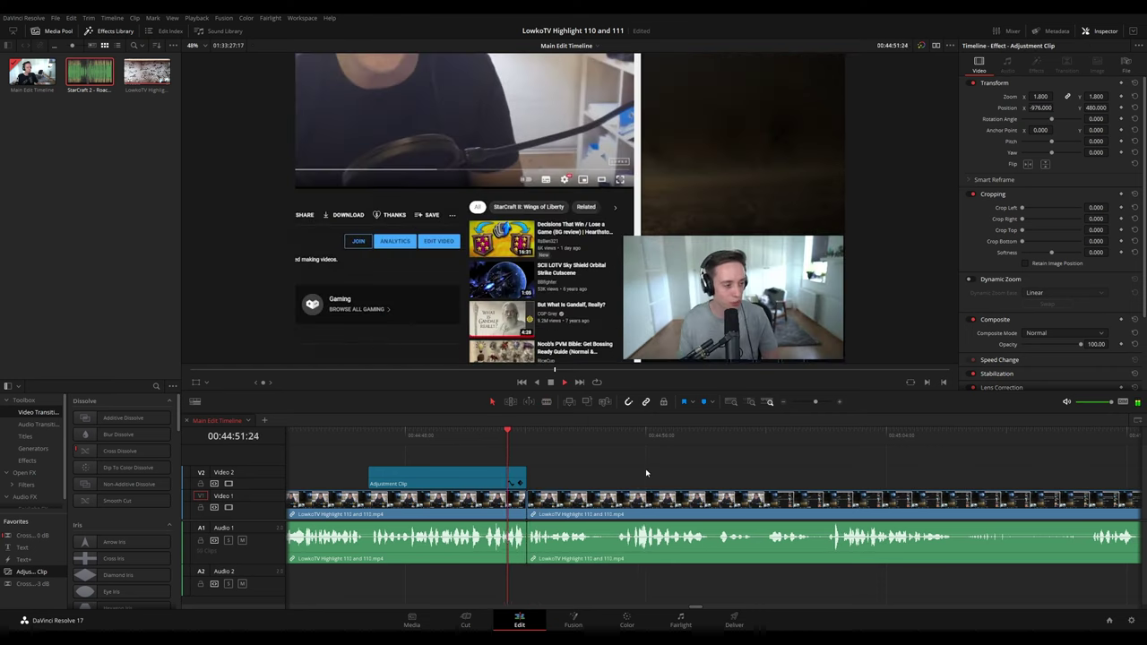
- Color-mark the finished Video 1 clip before the cut at 00:44:52:03 green and continue playback
click(485, 511)
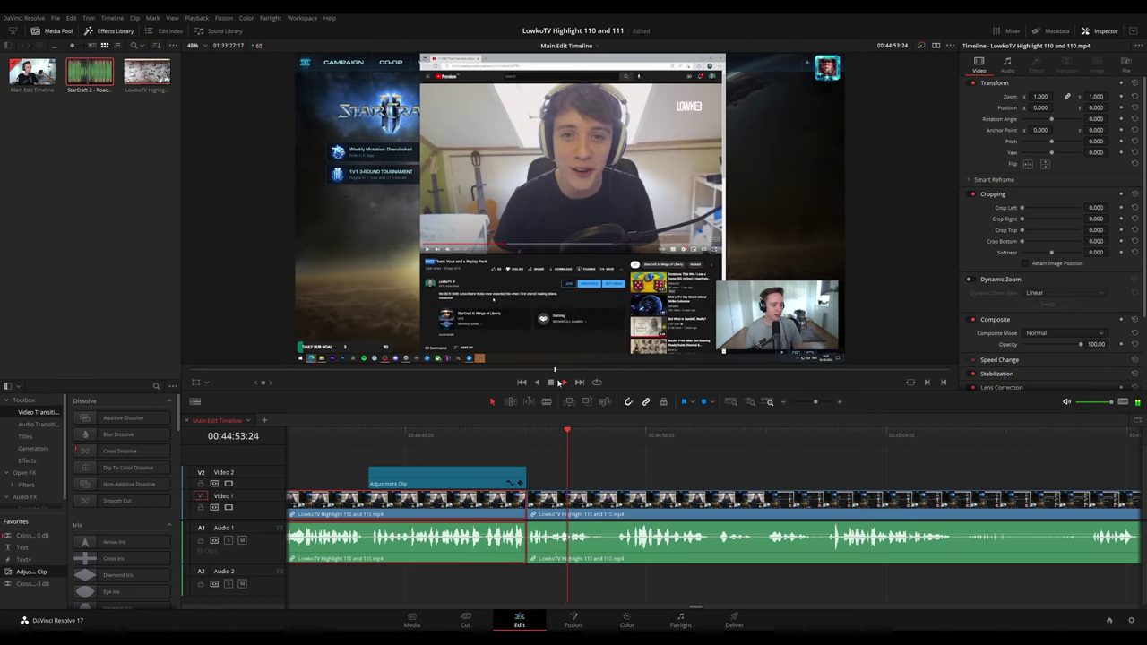
key(g)
click(693, 454)
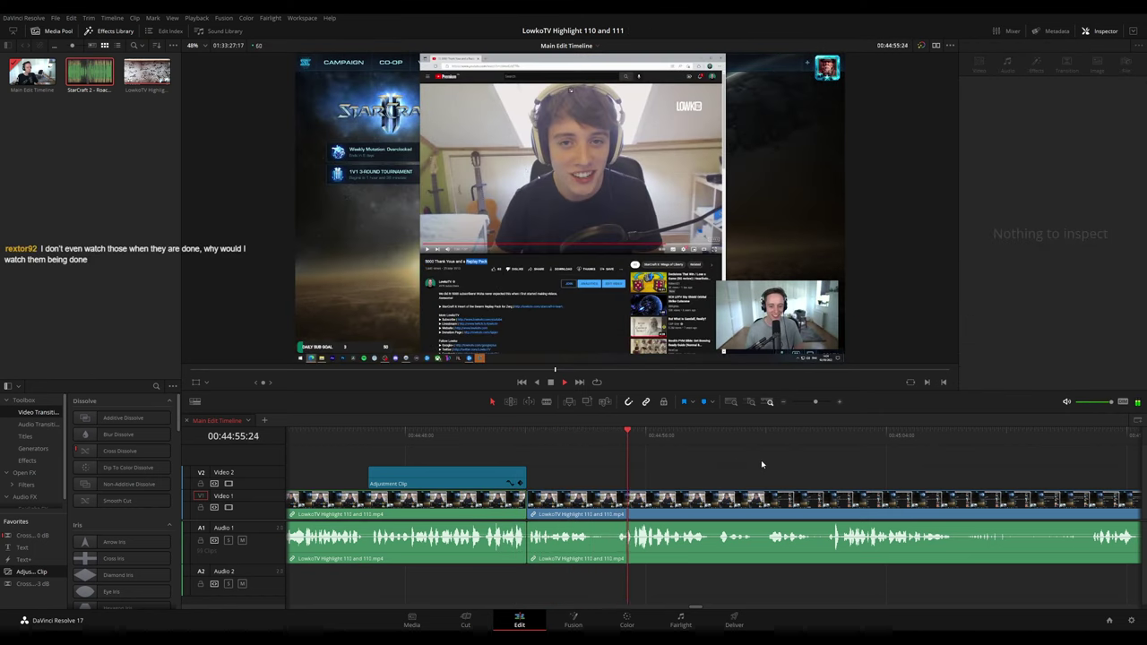
drag(760, 462, 727, 461)
key(space)
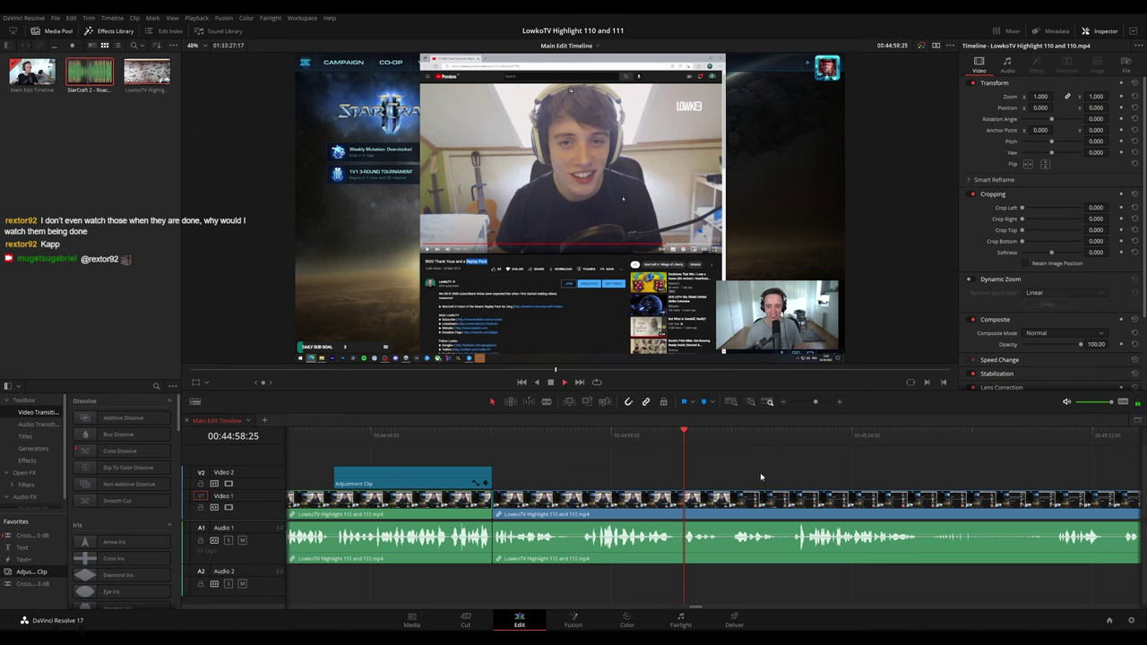
- Play through the YouTube comments section up to 00:45:33:06, checking for pauses and comments worth a close-up
scroll(757, 473, right, 10)
scroll(627, 466, right, 2)
scroll(601, 464, left, 2)
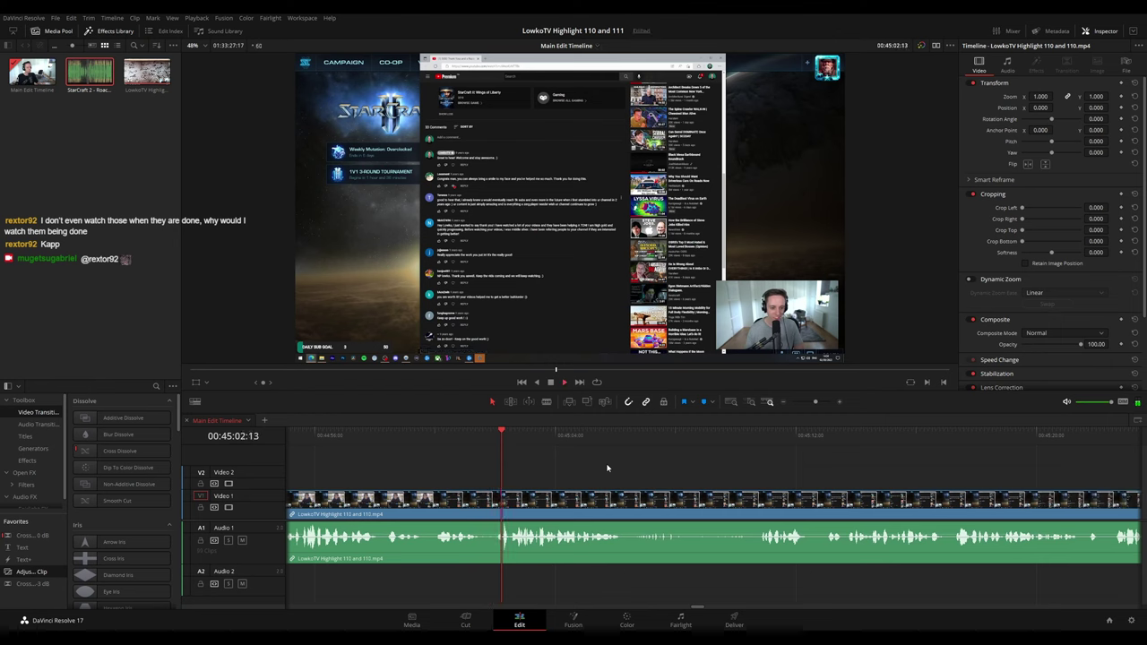
scroll(627, 466, right, 3)
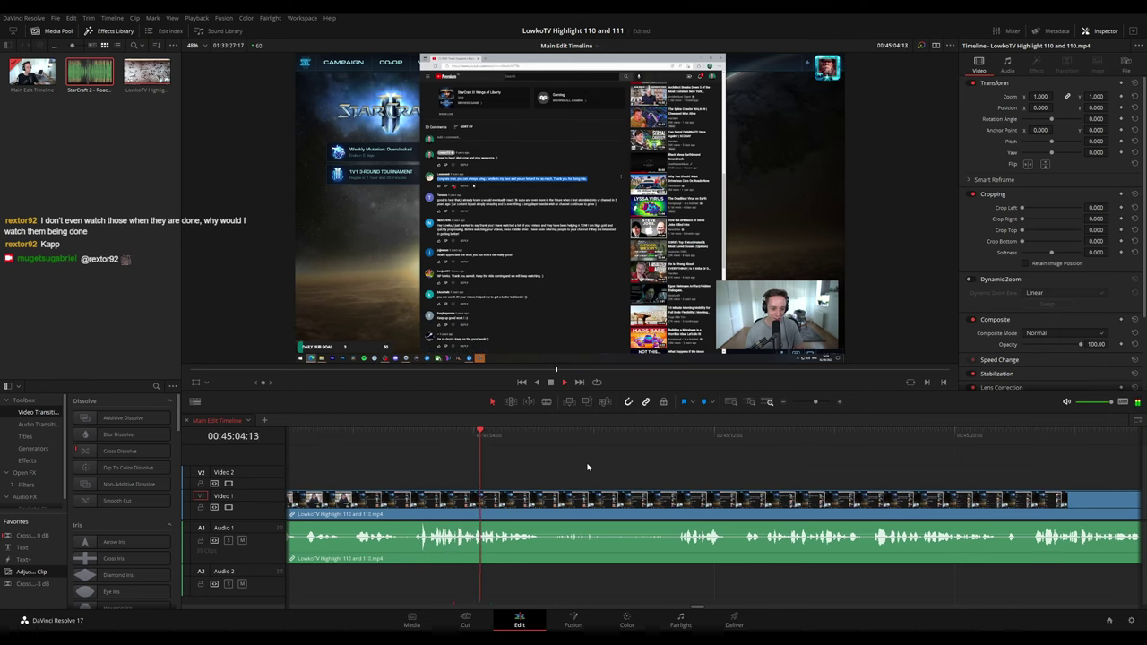
scroll(599, 464, right, 2)
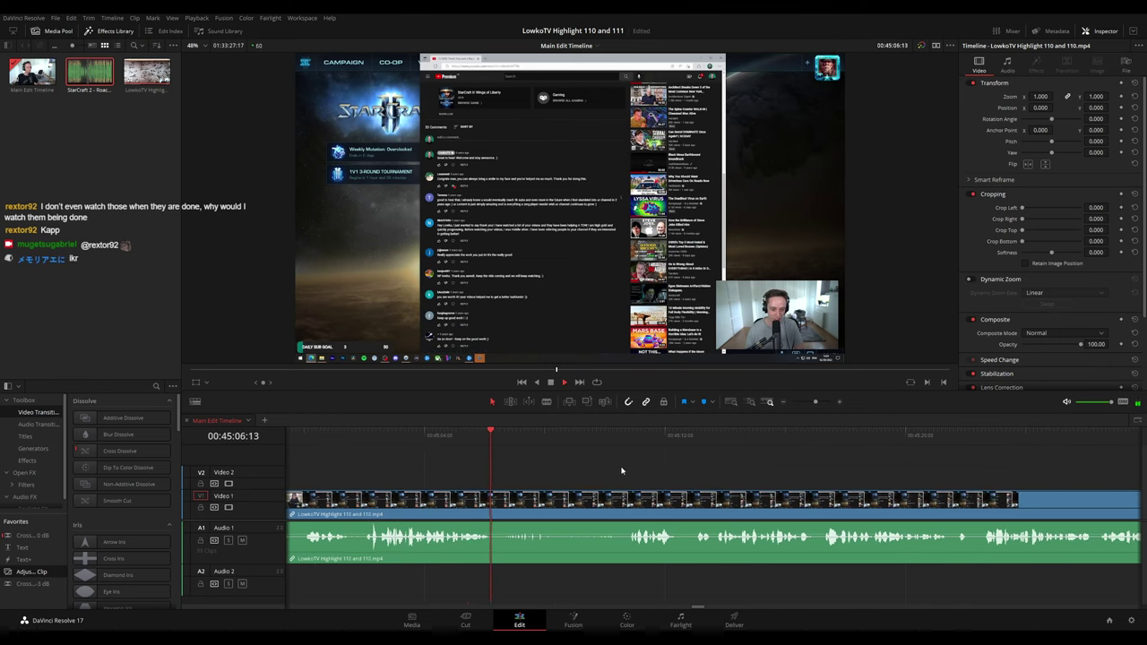
scroll(596, 464, right, 2)
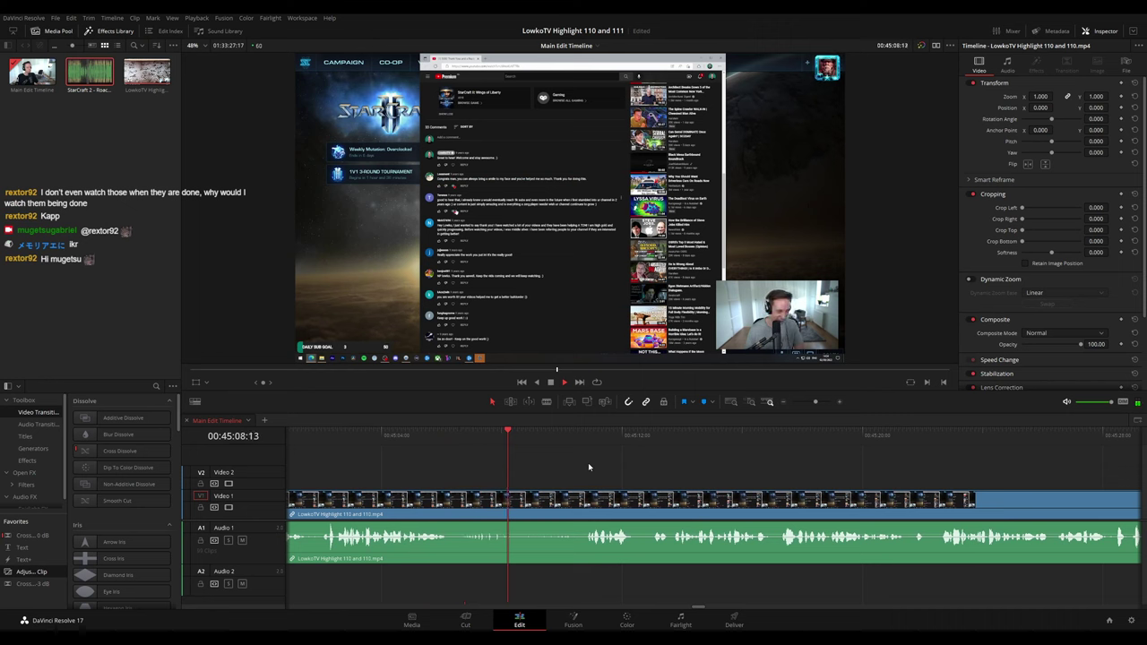
click(561, 436)
scroll(592, 453, right, 2)
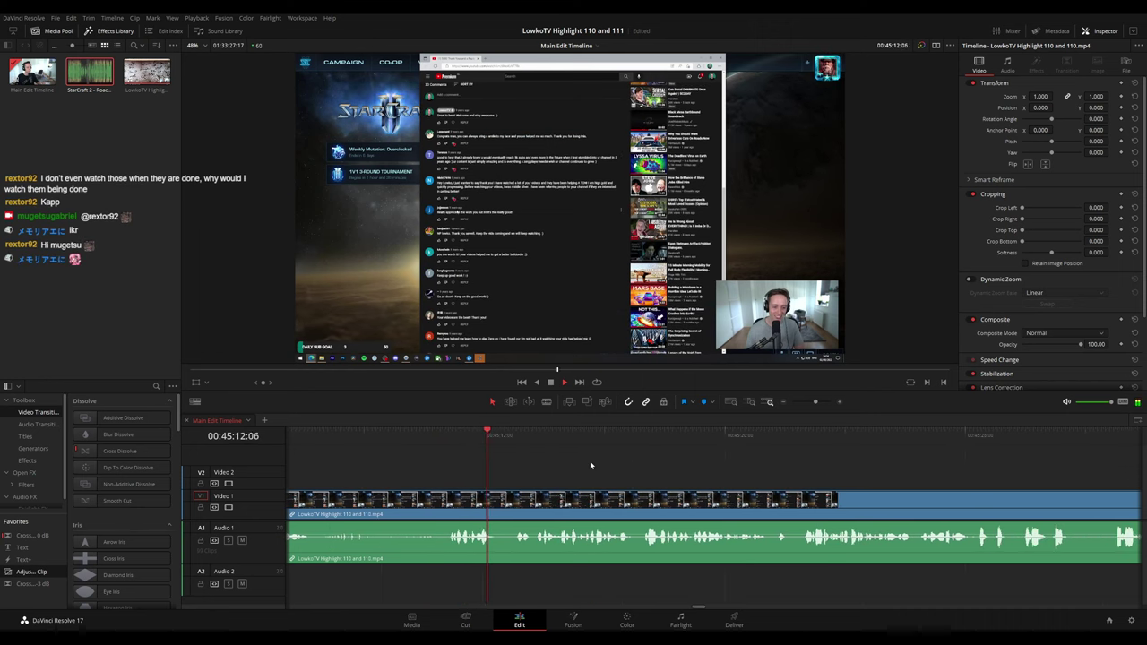
scroll(668, 473, right, 1)
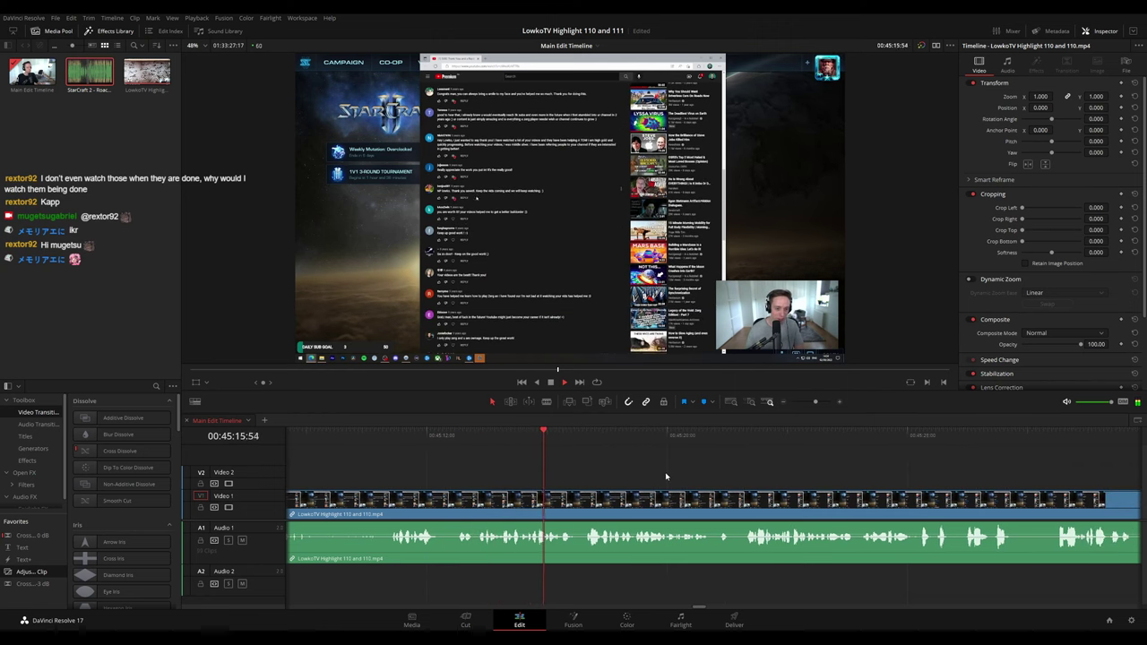
scroll(676, 473, right, 1)
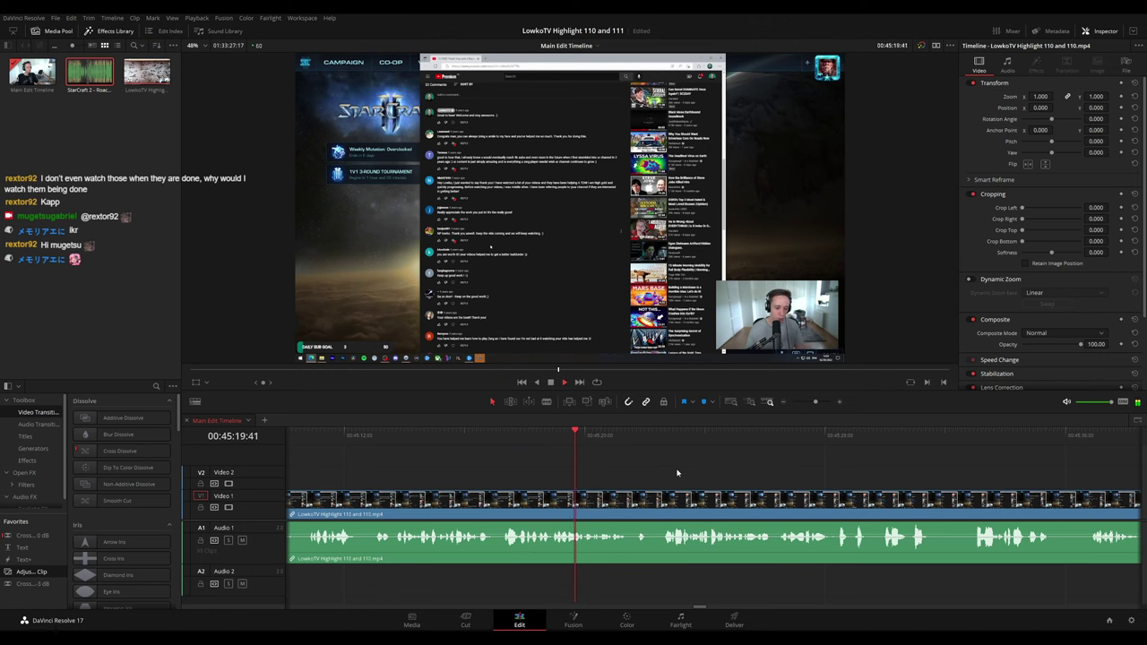
scroll(629, 473, right, 1)
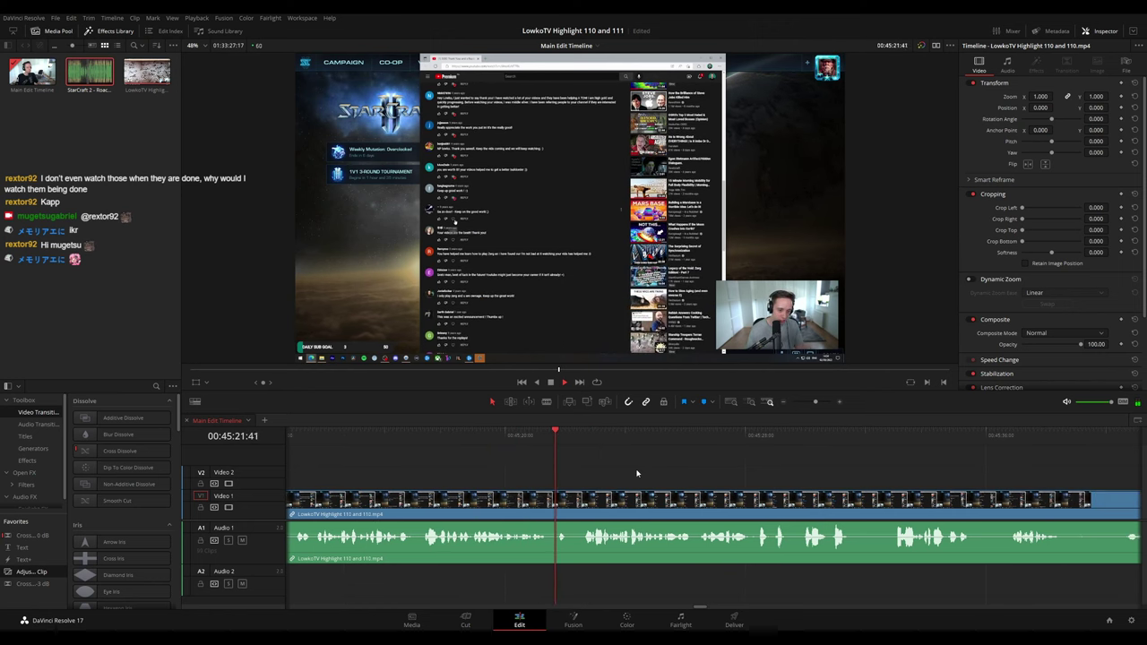
scroll(679, 480, right, 1)
scroll(678, 479, right, 1)
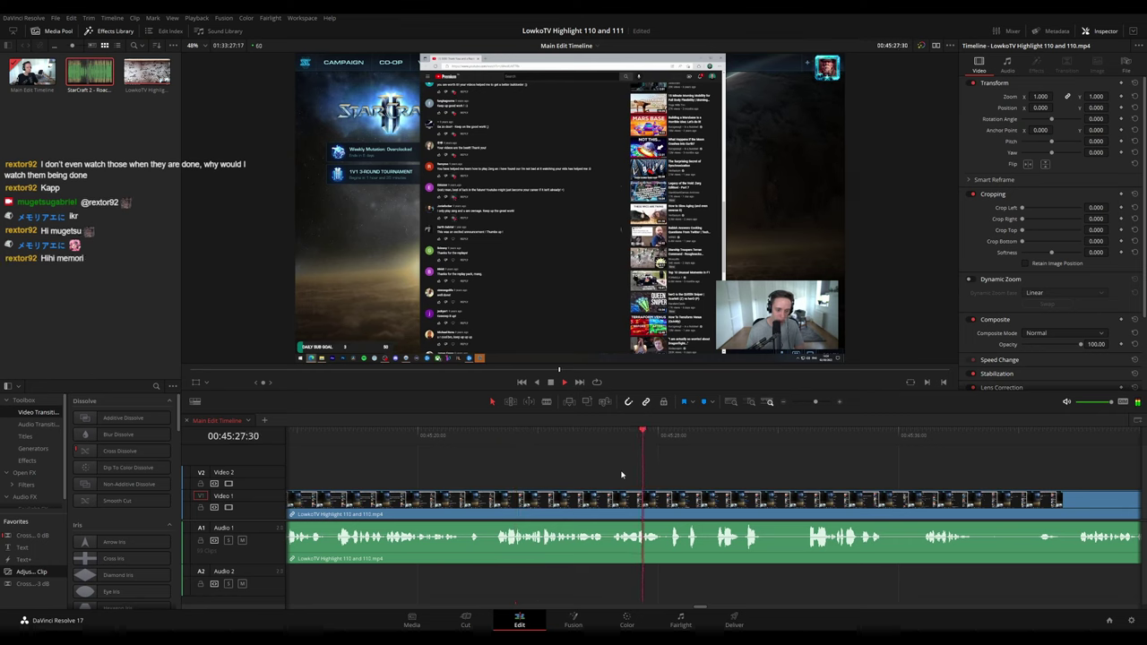
scroll(701, 472, right, 1)
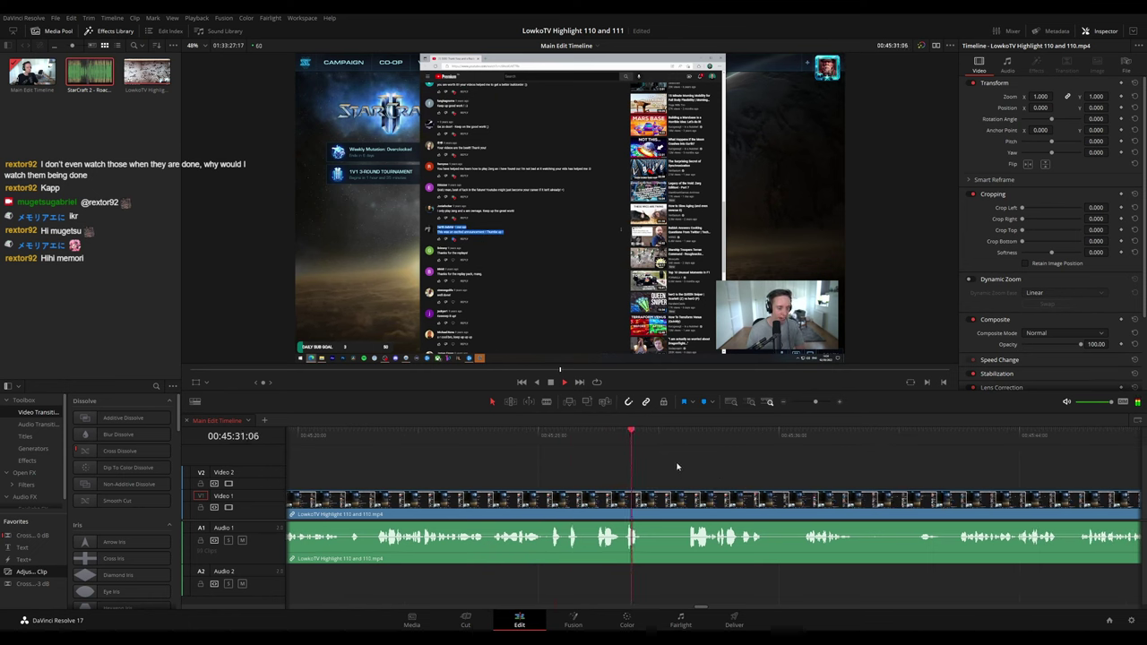
scroll(633, 461, right, 1)
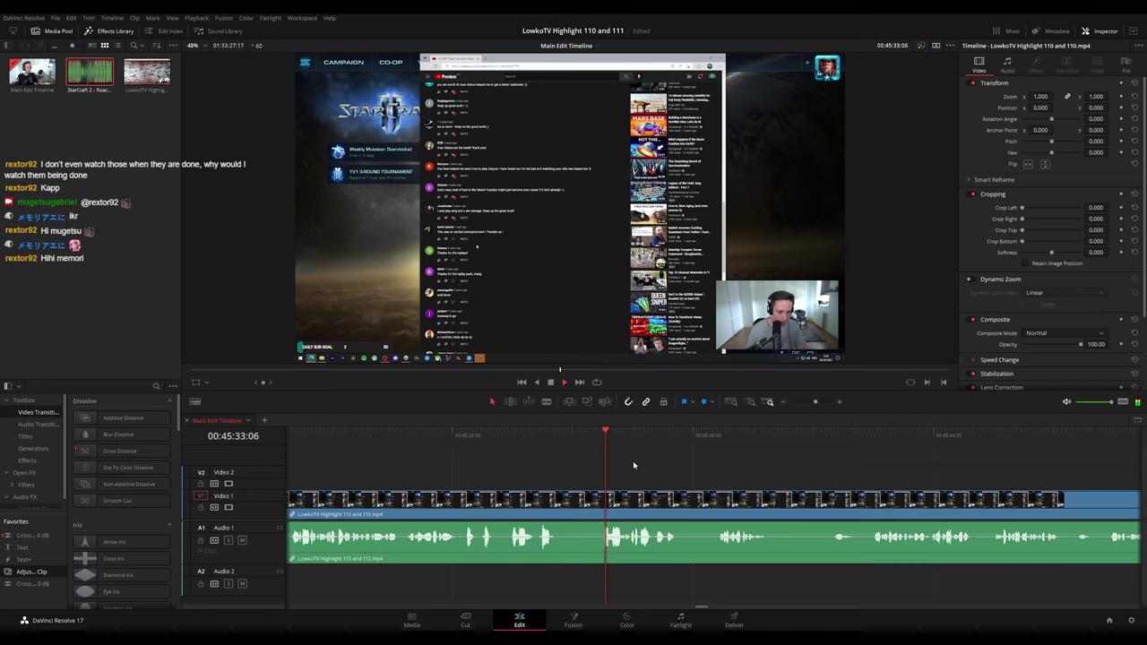
- Add an adjustment clip about 2 seconds long on Video 2 at 00:45:30:50 and zoom it to 2.910 on the highlighted comment
click(532, 444)
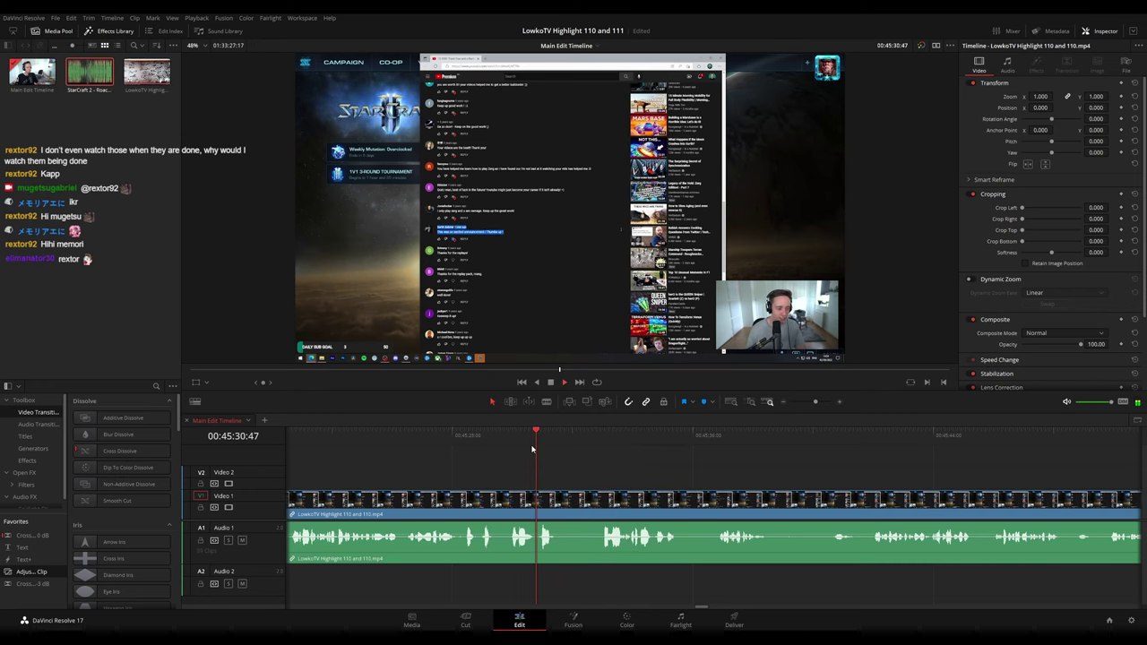
click(537, 439)
drag(45, 572, 533, 485)
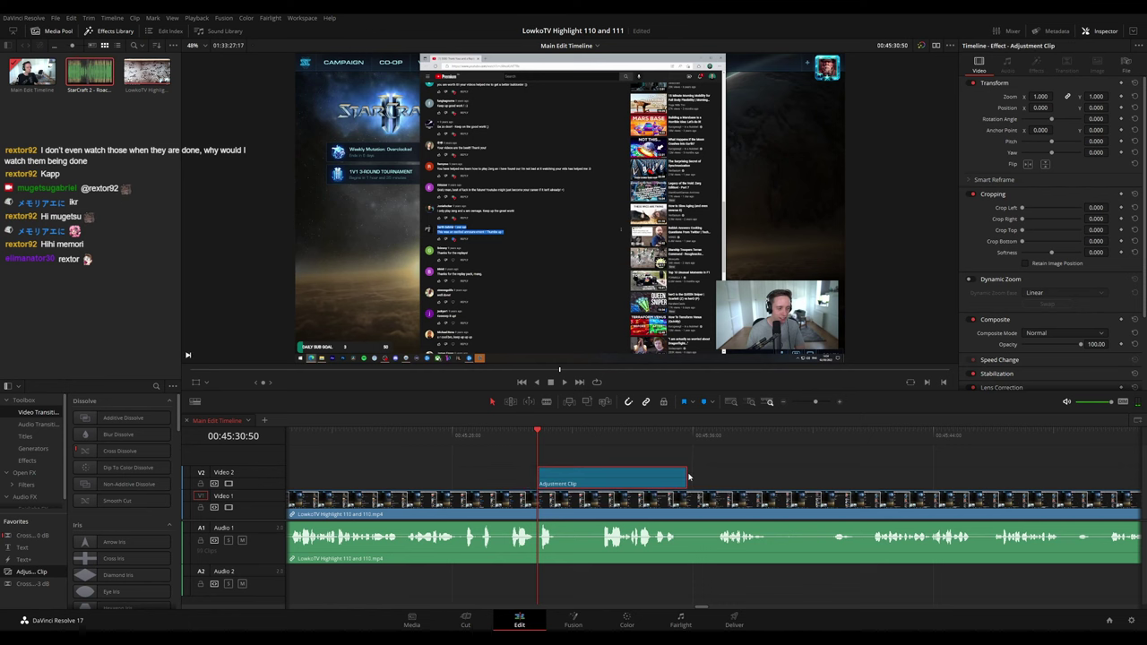
drag(687, 477, 600, 478)
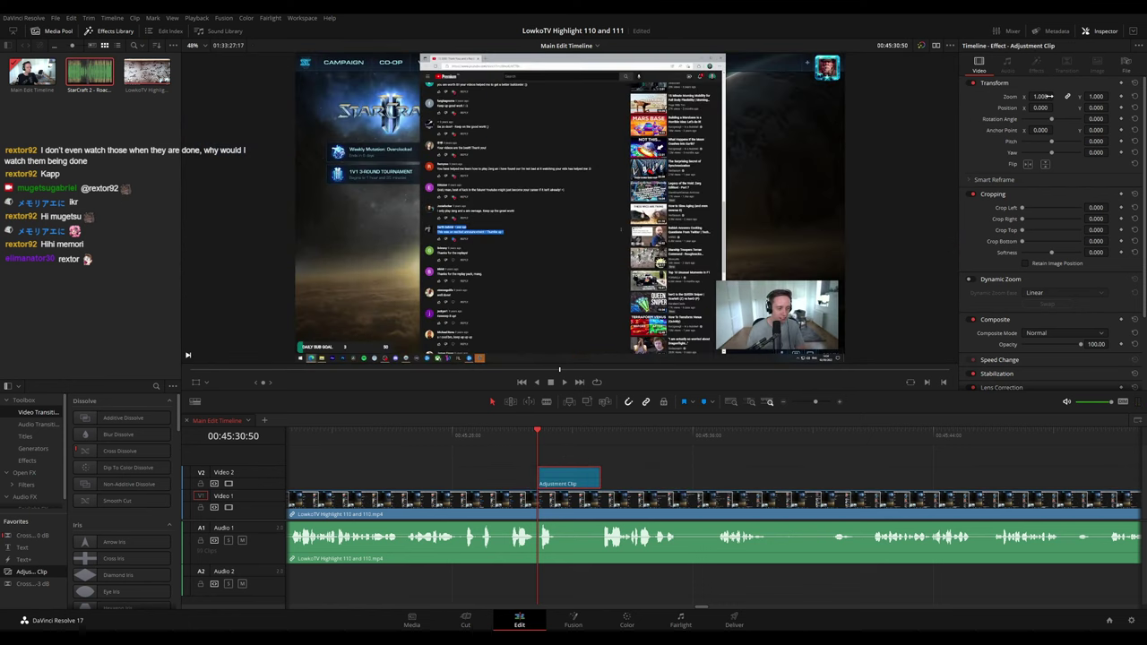
mouse_move(1050, 96)
mouse_down()
mouse_move(1115, 96)
mouse_move(1055, 108)
mouse_move(1039, 96)
mouse_move(1037, 106)
mouse_up()
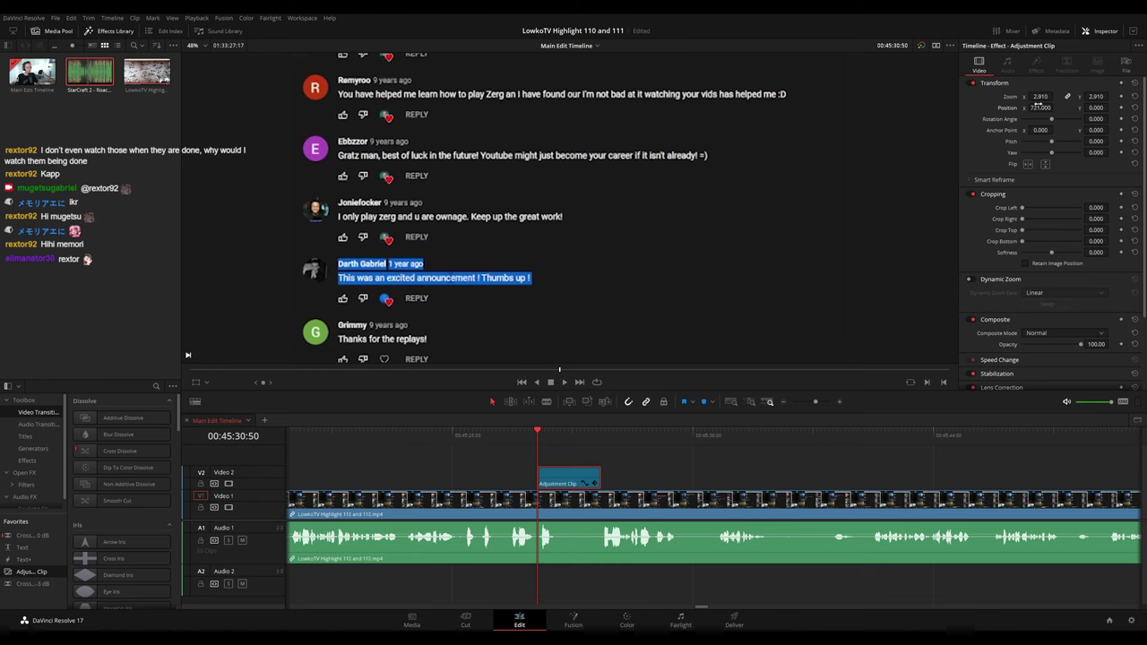
key(space)
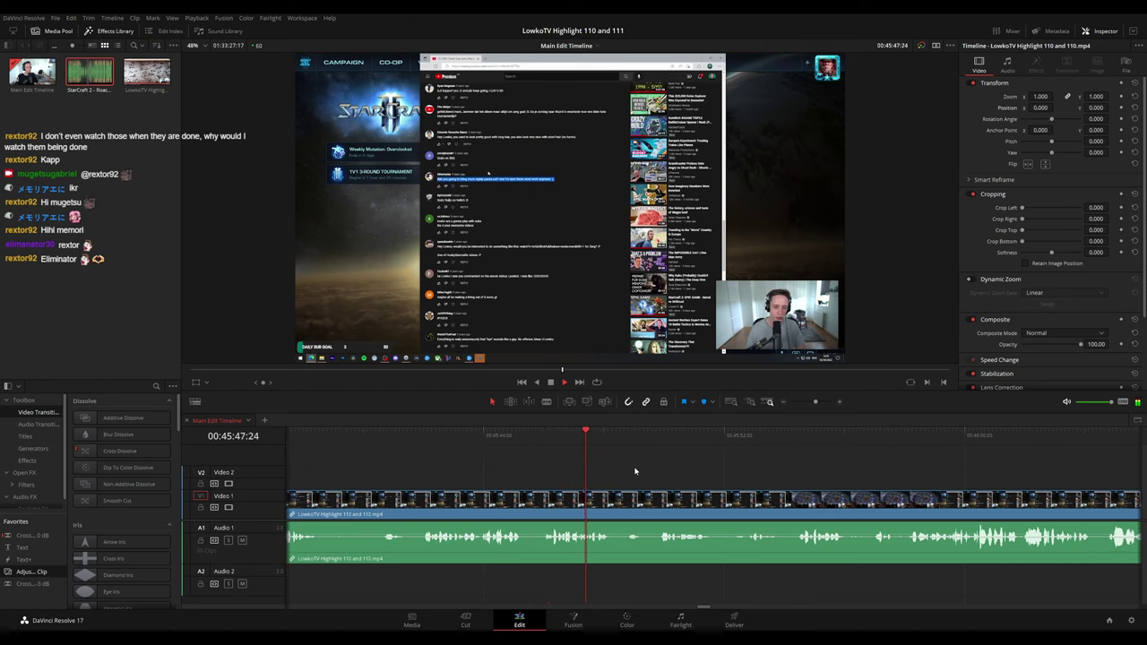
- Add an adjustment clip about 1 second long on Video 2 at 00:45:45:14, zoomed and repositioned onto the highlighted comment
click(460, 434)
key(space)
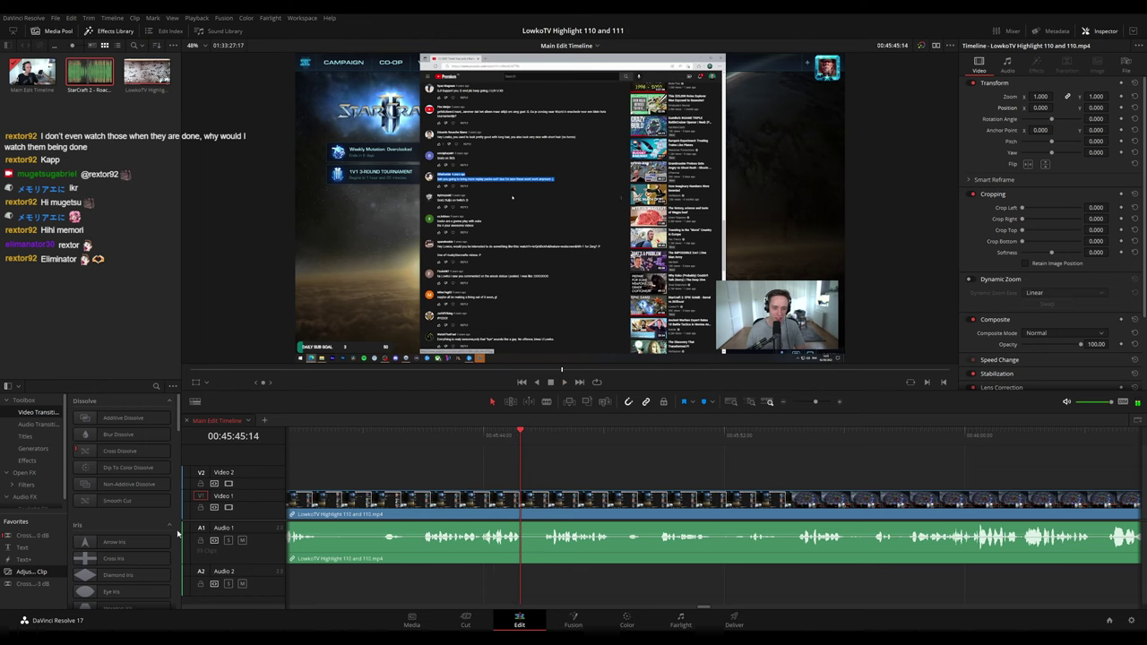
drag(36, 571, 523, 477)
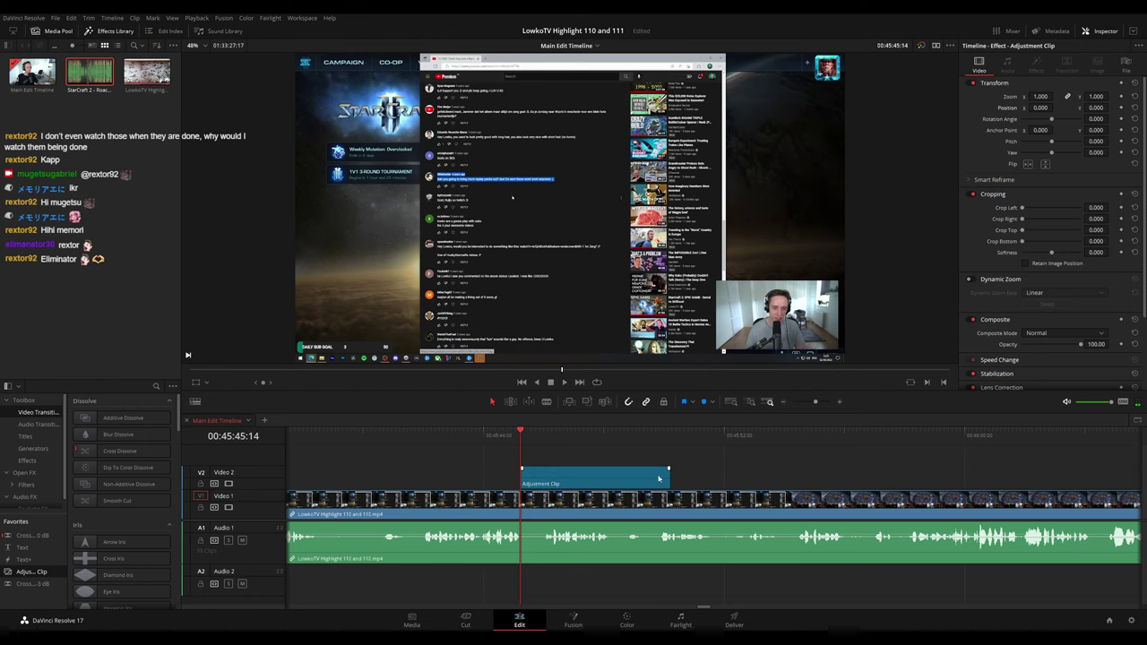
drag(665, 479, 549, 479)
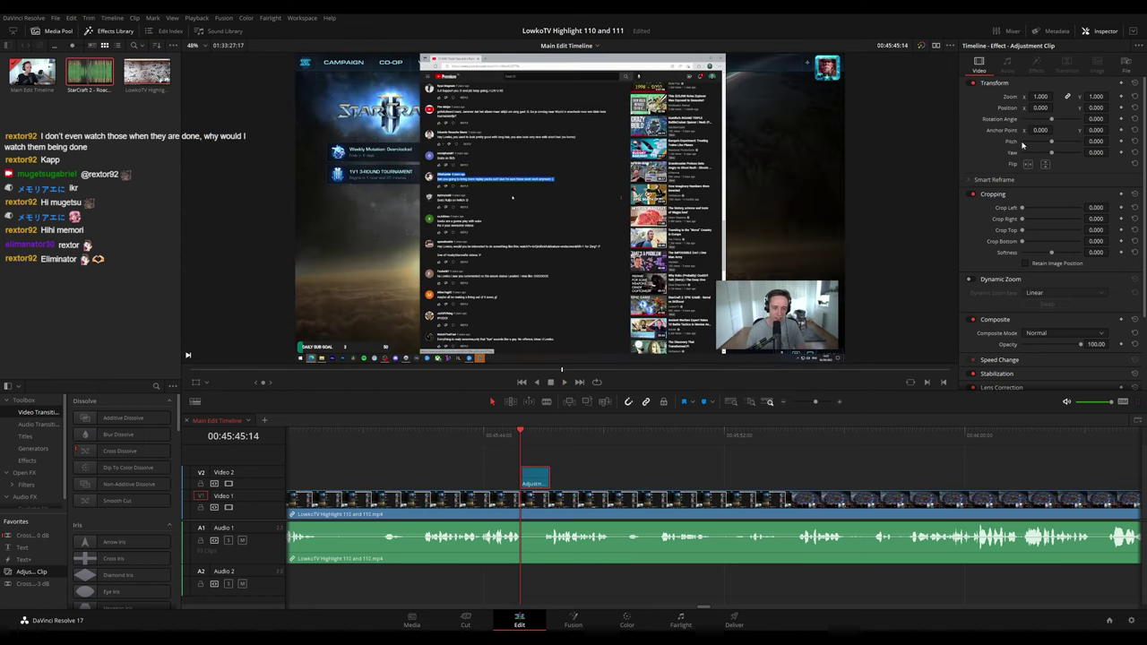
mouse_move(1041, 96)
mouse_down()
mouse_move(1093, 96)
mouse_move(1056, 108)
mouse_up()
drag(562, 181, 510, 274)
key(space)
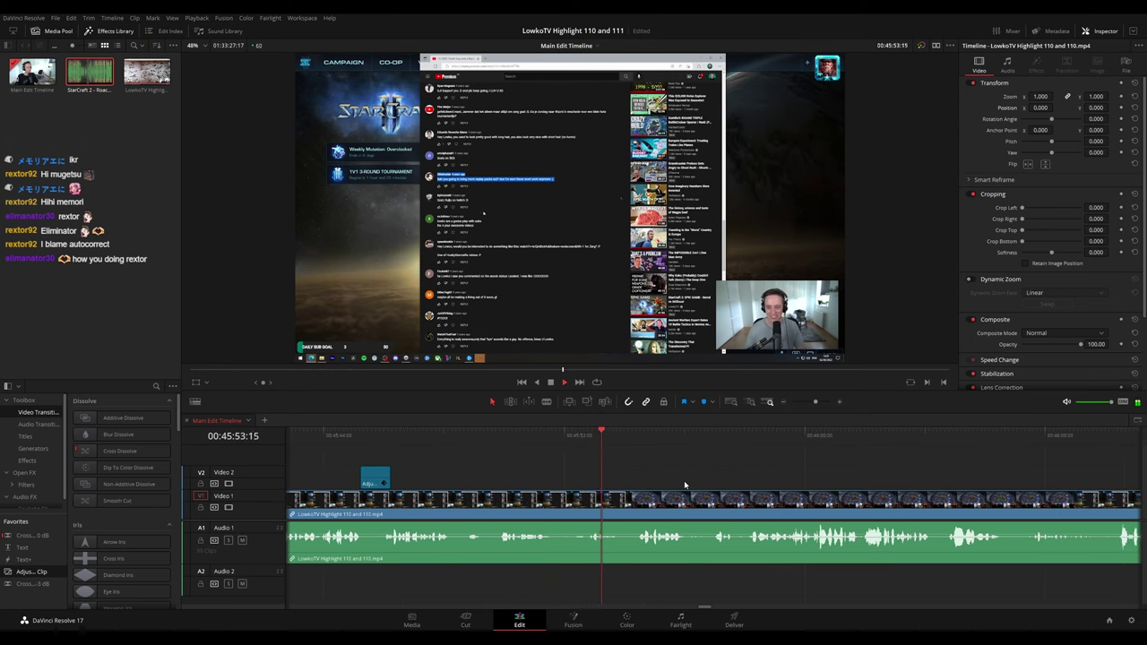
- Split off the short section just after 00:45:53:15, where the comments page changes to gameplay, and ripple delete it
key(ctrl+b)
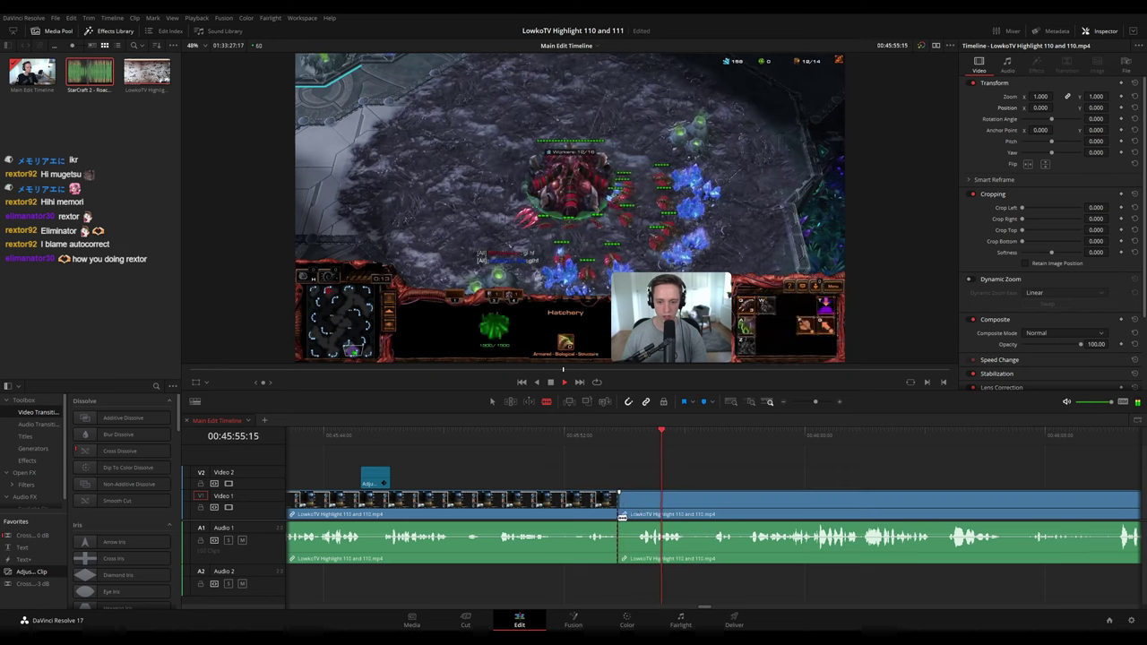
click(636, 513)
key(a)
click(628, 509)
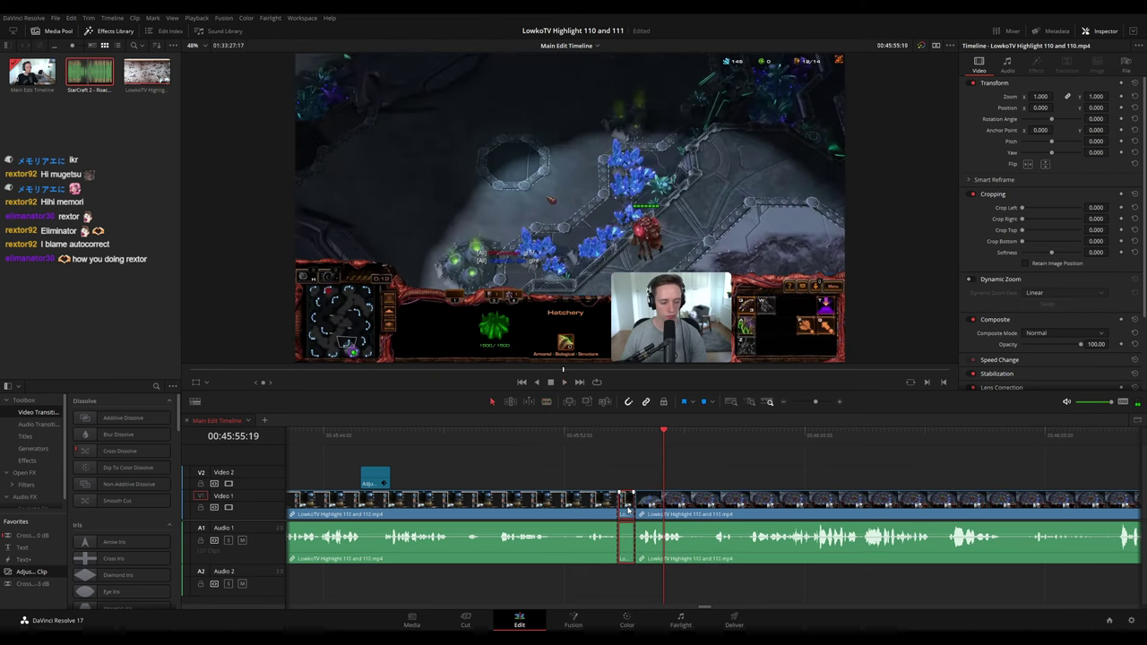
key(Delete)
- Color-mark the finished comments clip before the new cut green
click(595, 508)
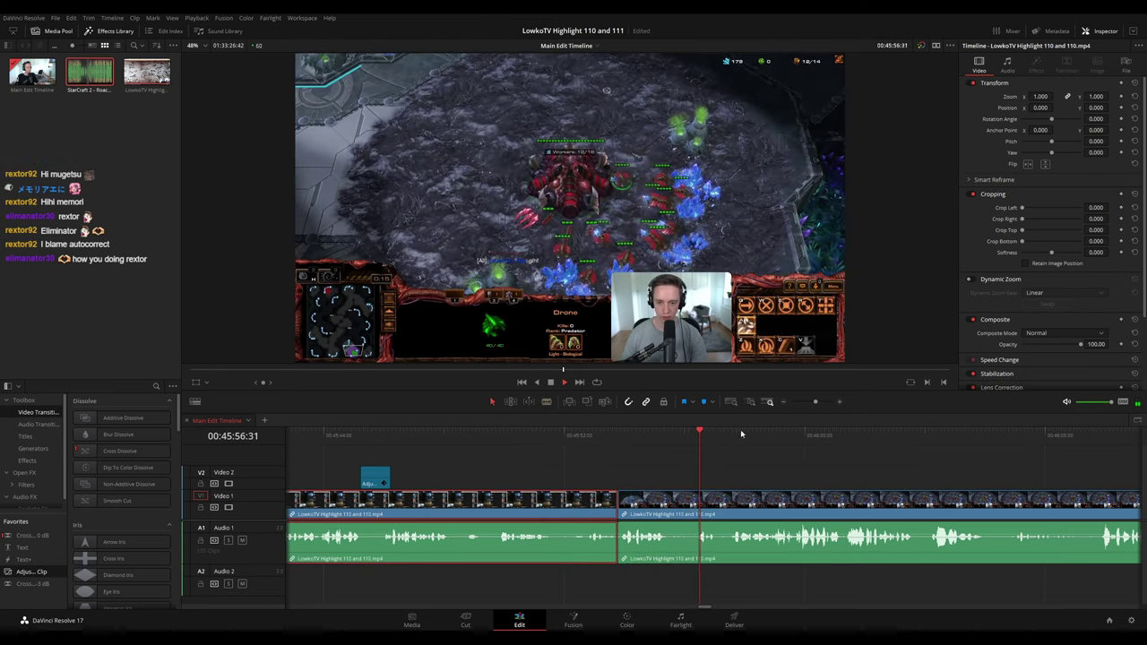
key(g)
click(833, 464)
- Play through the gameplay footage after the cut up to 00:46:23:27, checking for dull sections and pauses
drag(891, 462, 602, 446)
key(space)
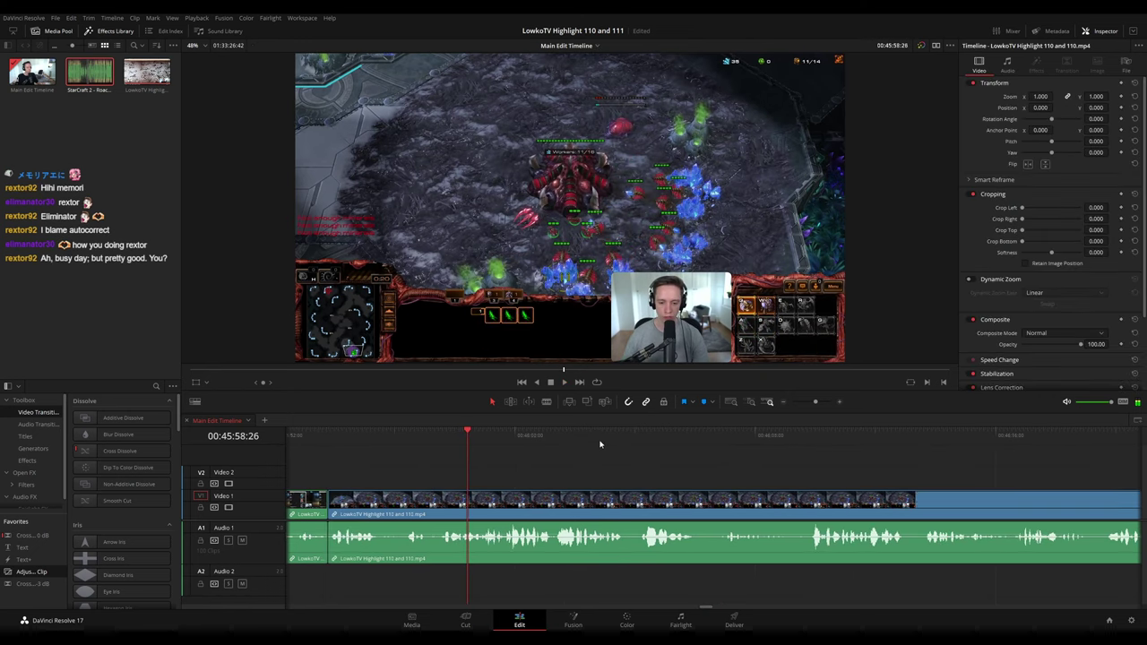
click(429, 446)
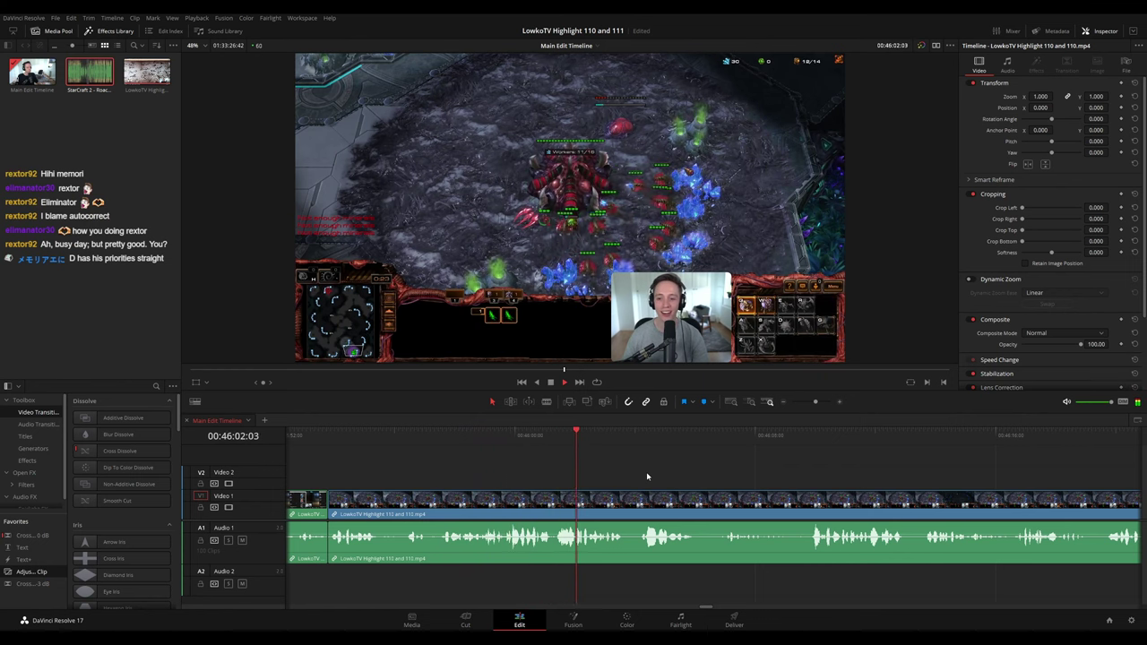
drag(647, 477, 592, 458)
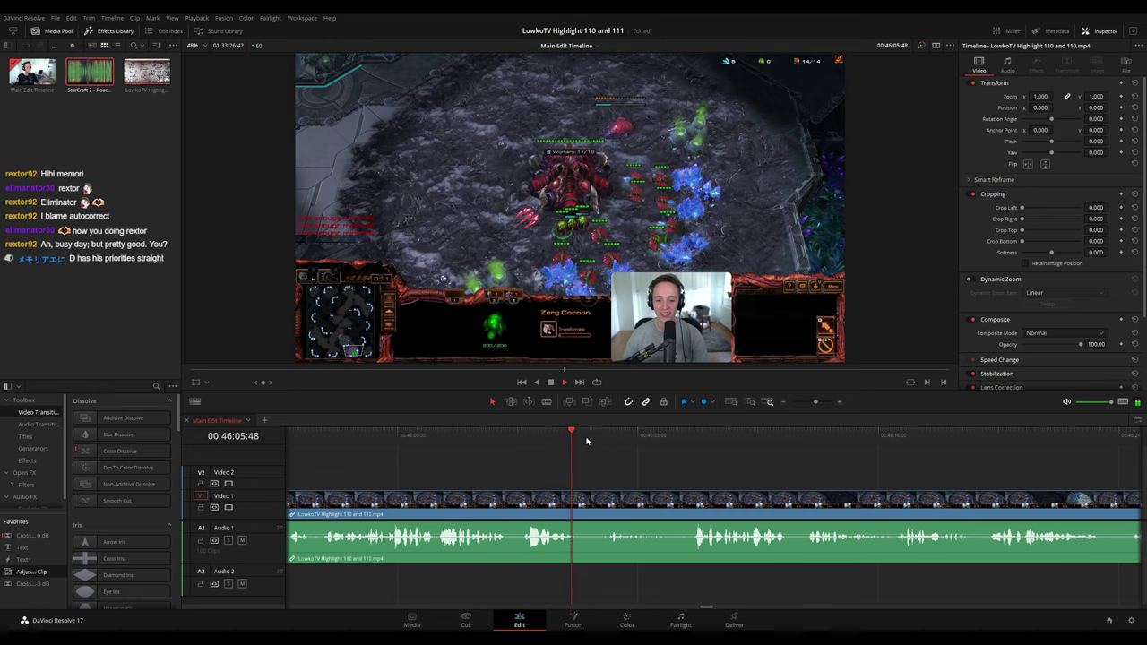
scroll(598, 464, right, 3)
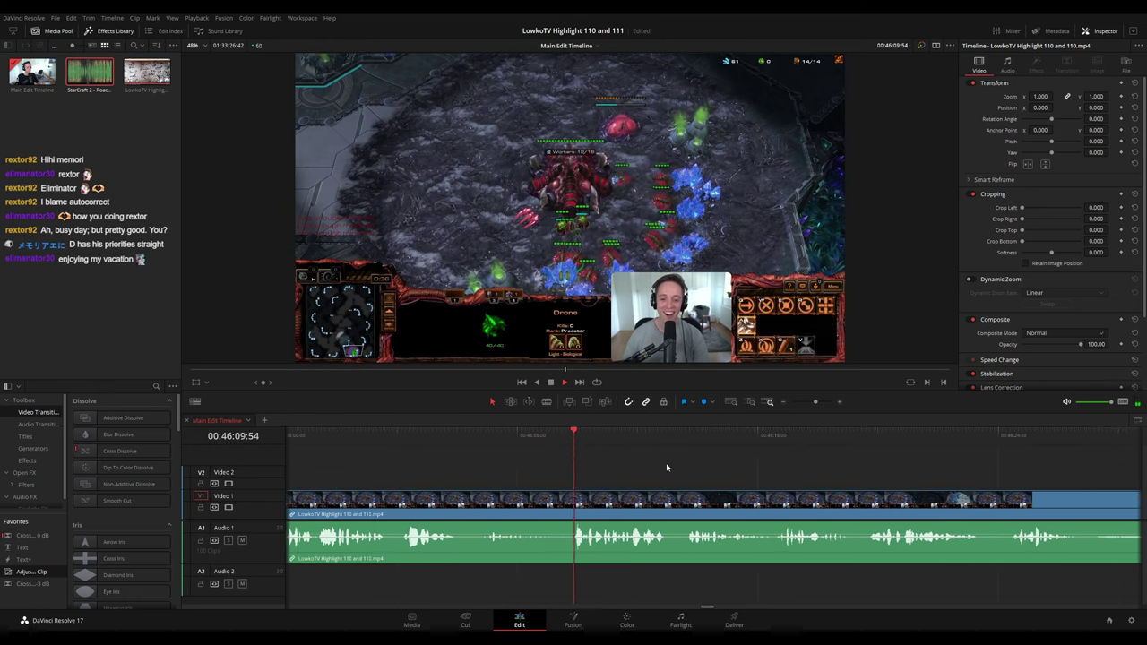
drag(775, 474, 641, 465)
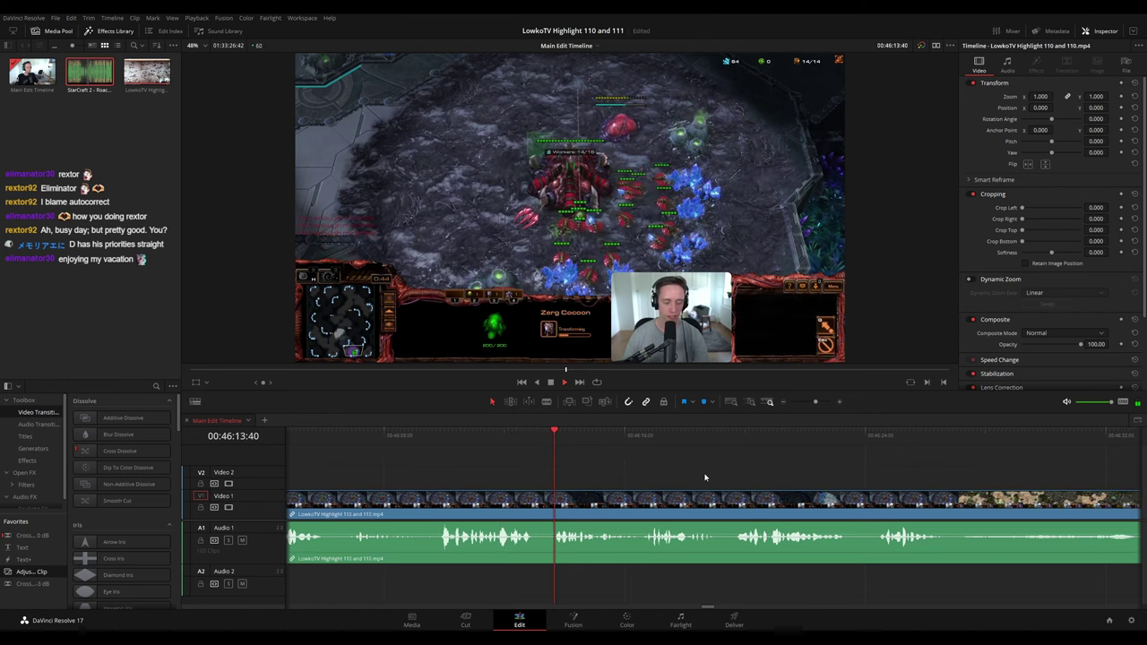
scroll(705, 477, right, 2)
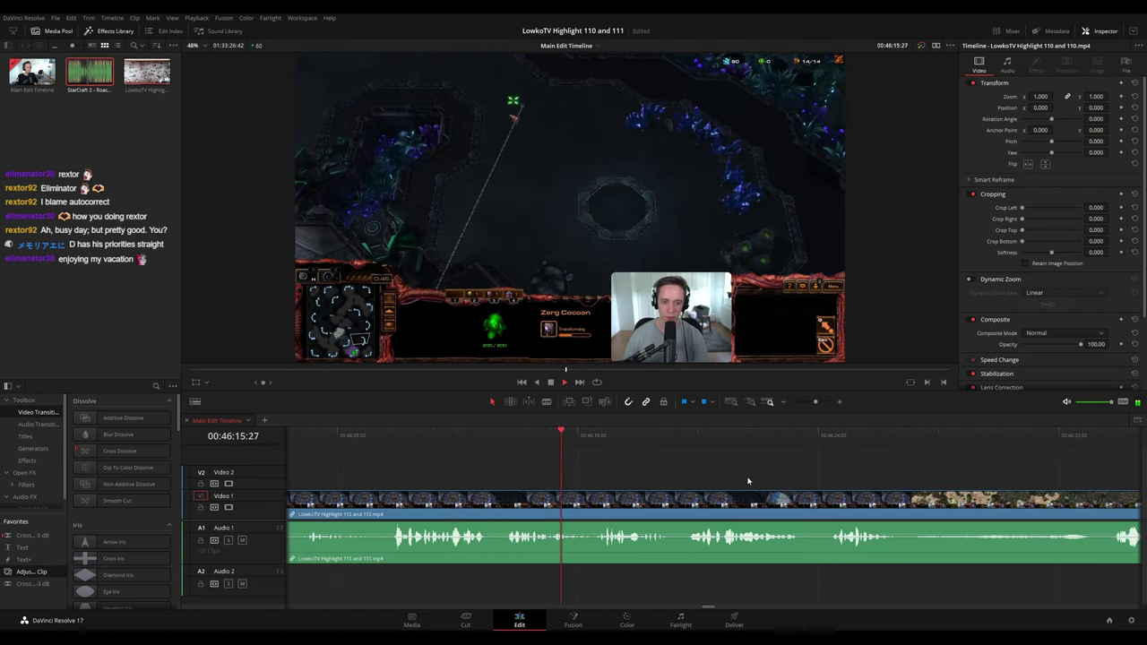
scroll(706, 476, right, 3)
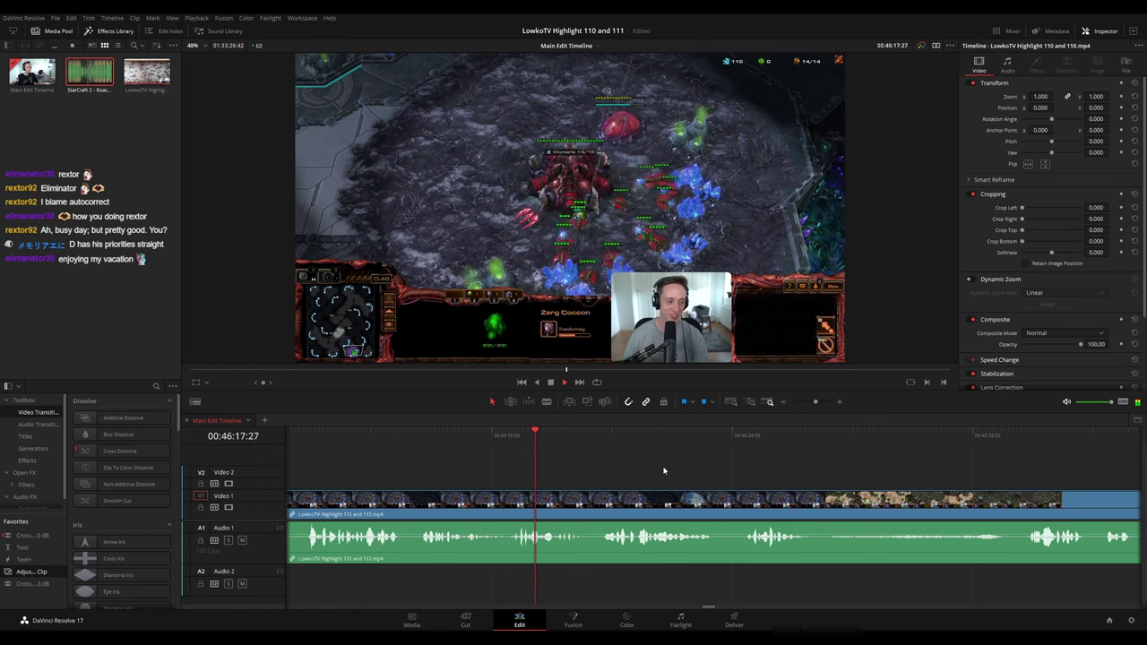
scroll(671, 472, right, 3)
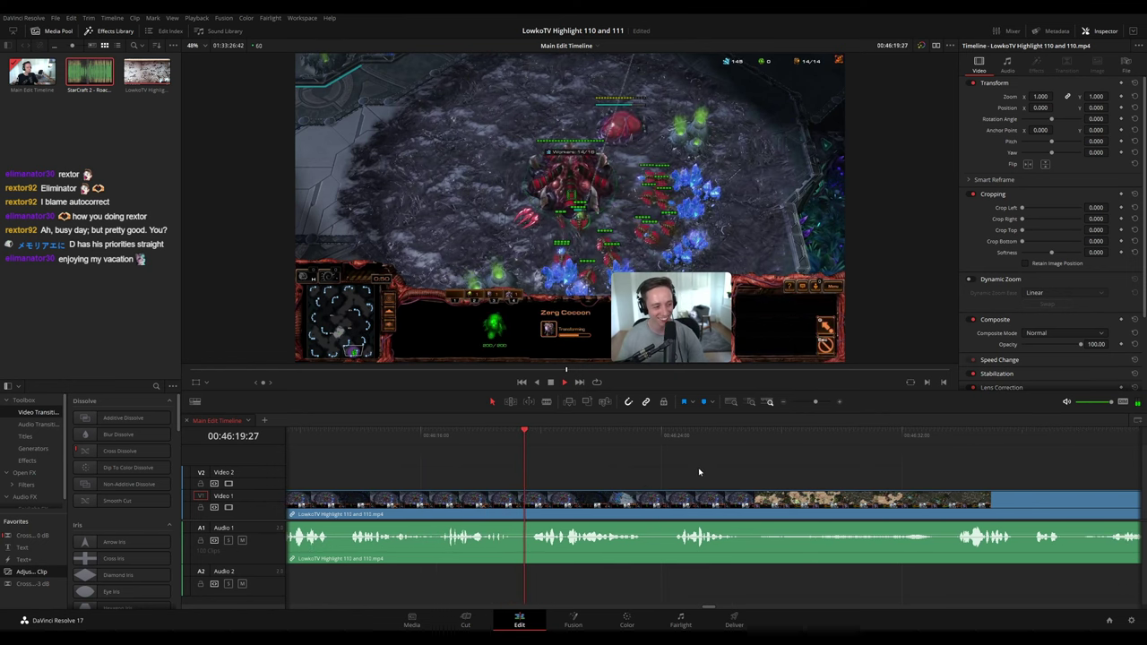
scroll(672, 467, right, 2)
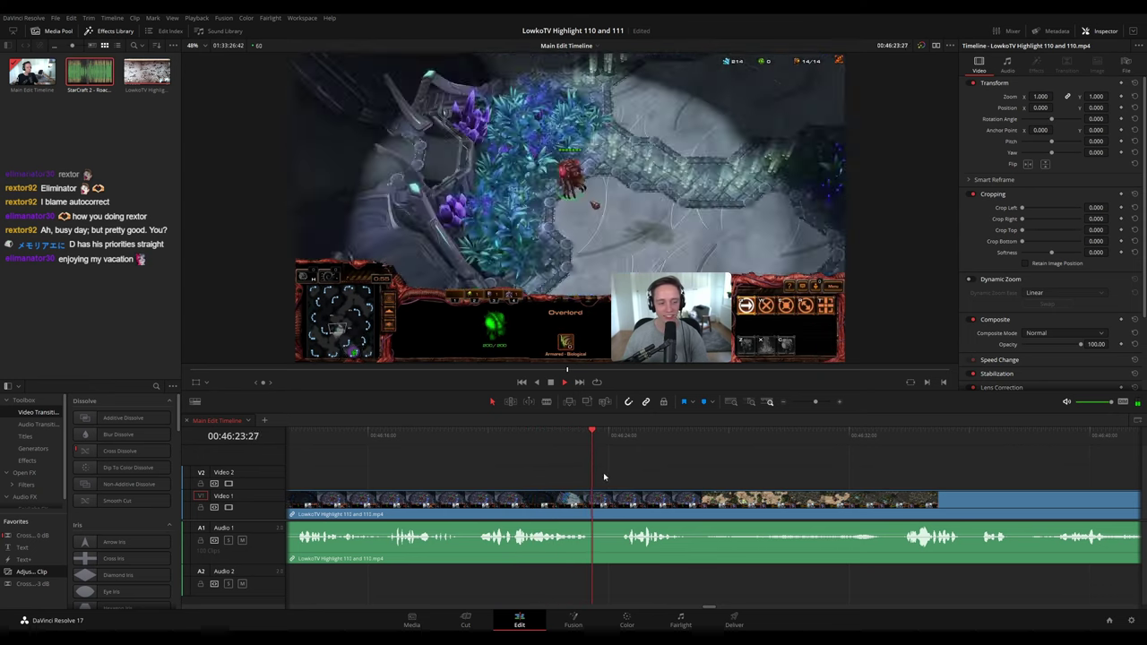
- Split off the short section just after 00:46:23:31, ripple delete it, and color-mark the clip before the cut blue
key(space)
key(b)
click(595, 500)
click(618, 502)
key(a)
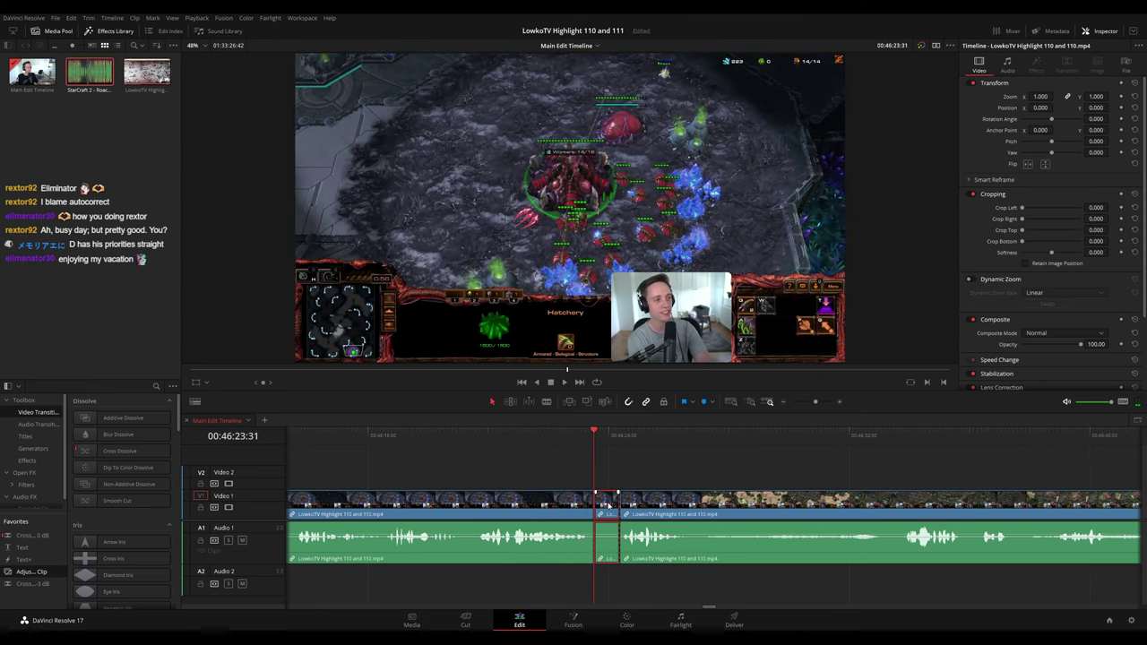
key(Delete)
key(space)
click(566, 499)
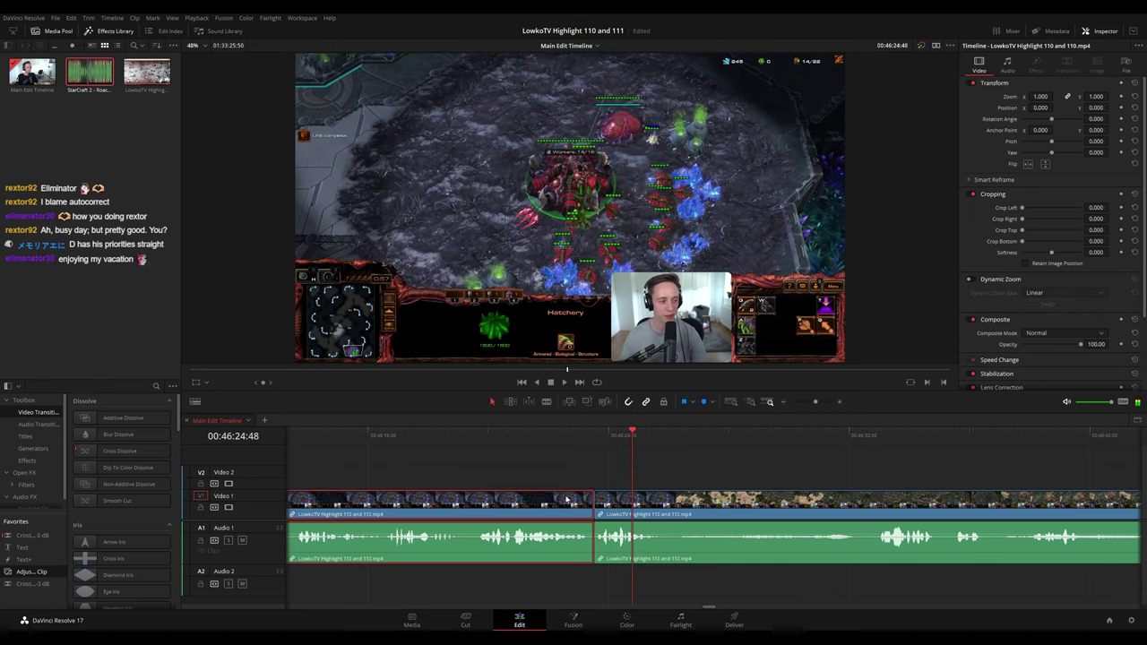
- Ripple delete the short section just after 00:46:25:52, where the gameplay switches matches, and color-mark the clip before it blue
key(b)
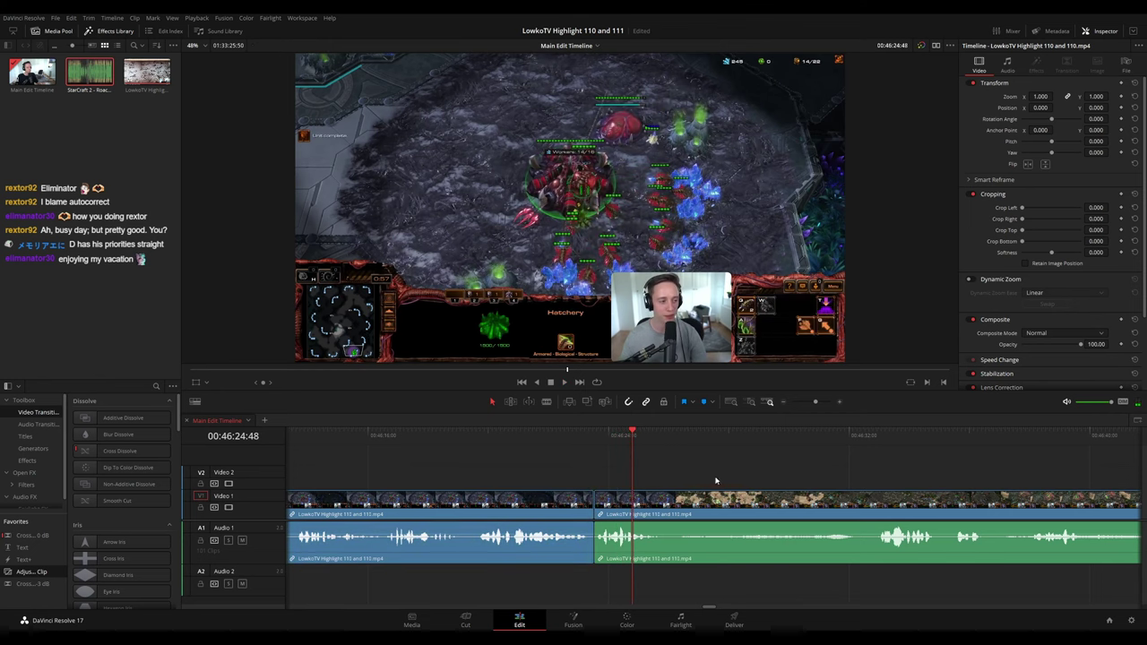
click(668, 501)
click(674, 501)
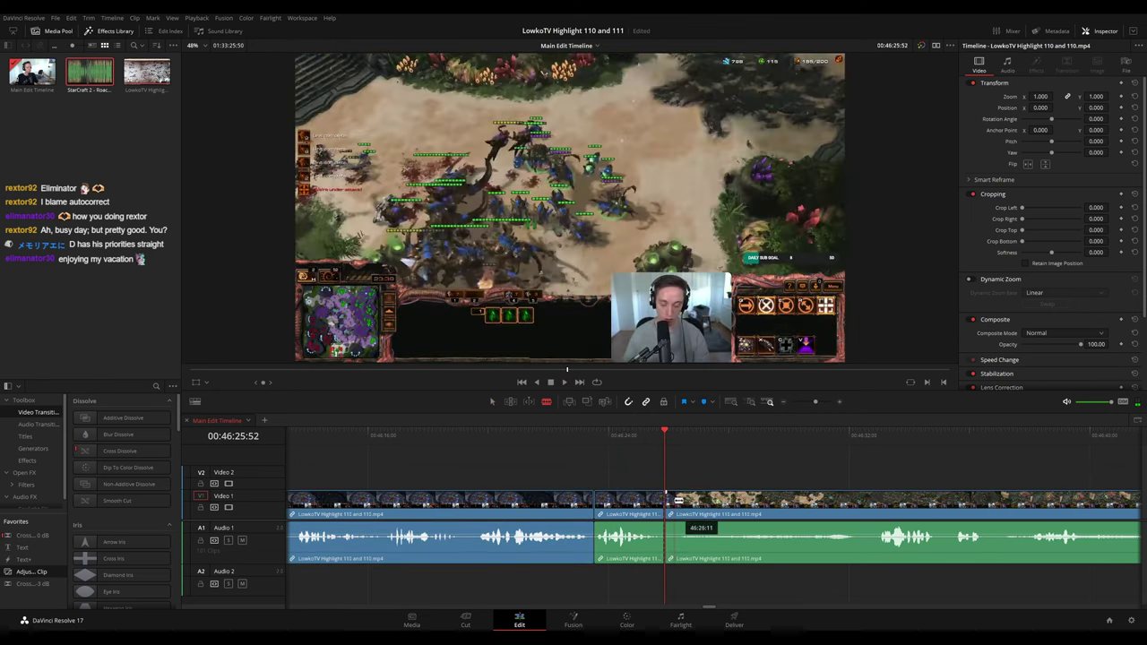
key(Delete)
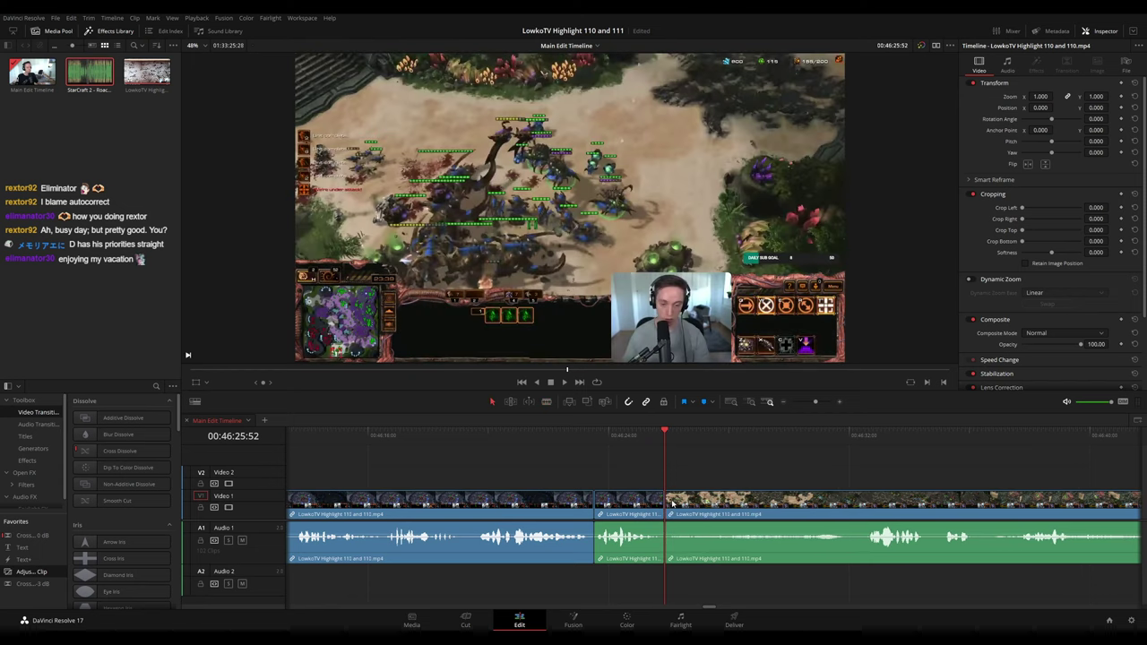
key(space)
click(655, 503)
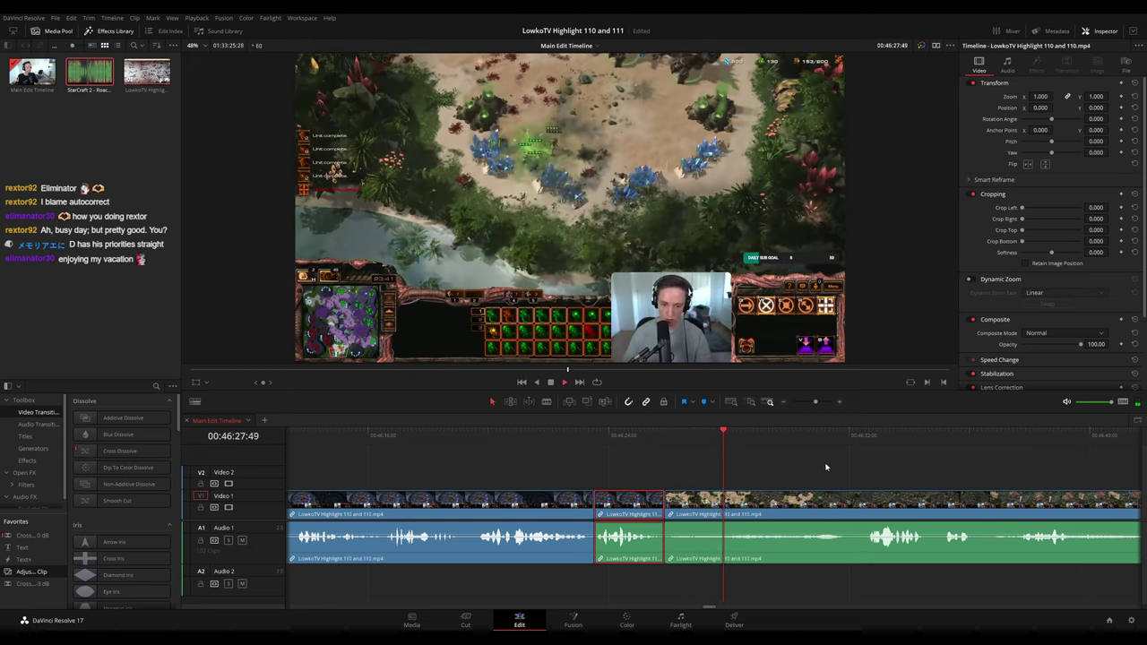
- Play through the gameplay after the cut up to 00:46:52:31, checking for dull sections and pauses before the desktop view
click(819, 470)
drag(819, 471, 771, 467)
scroll(770, 466, right, 8)
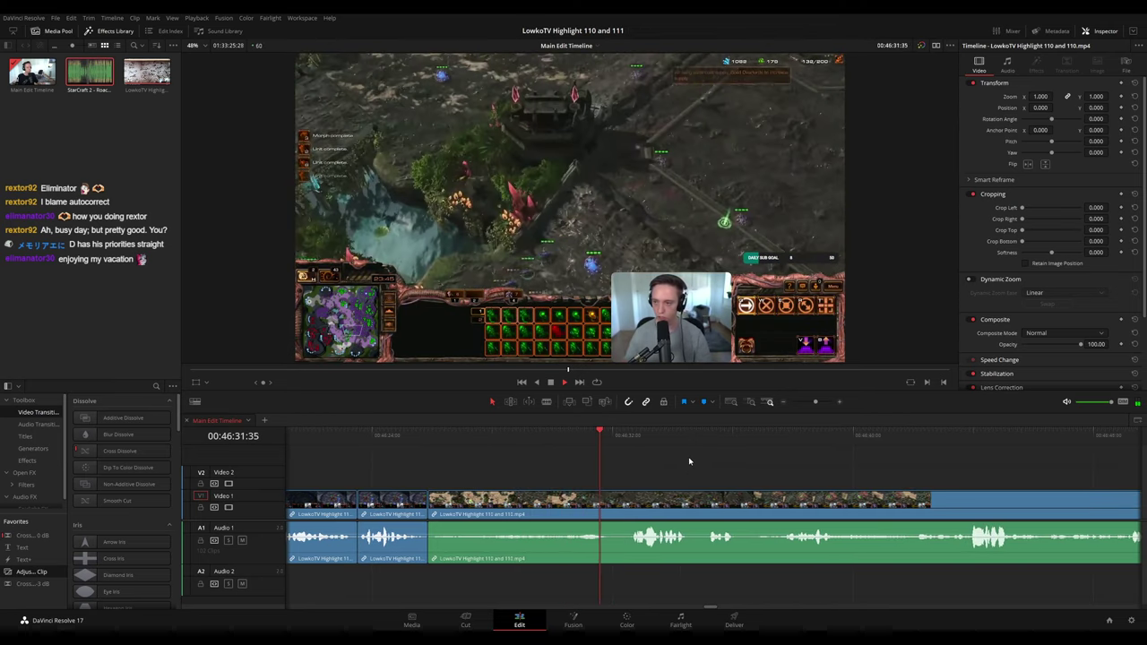
scroll(687, 464, right, 2)
scroll(713, 466, right, 3)
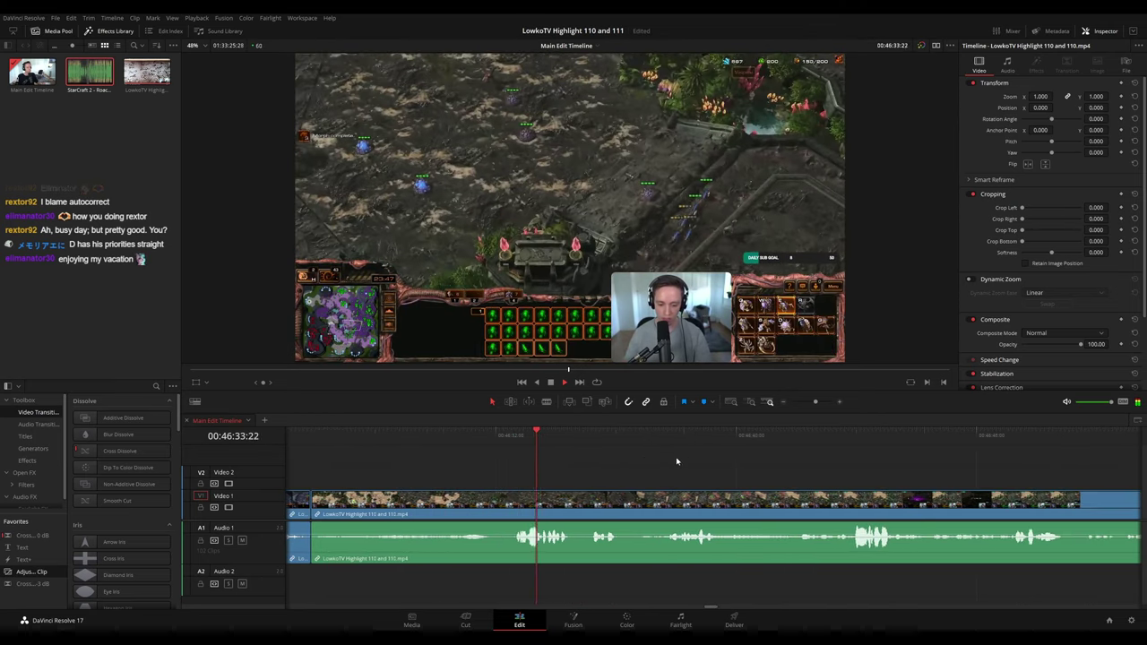
scroll(661, 457, right, 1)
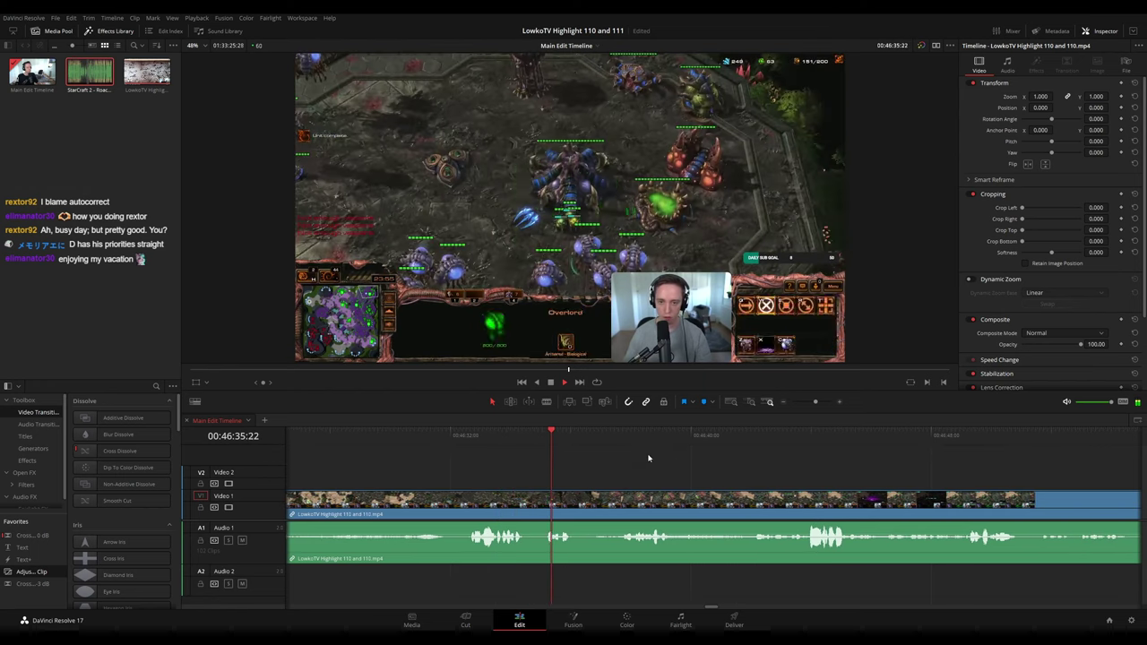
scroll(641, 459, right, 2)
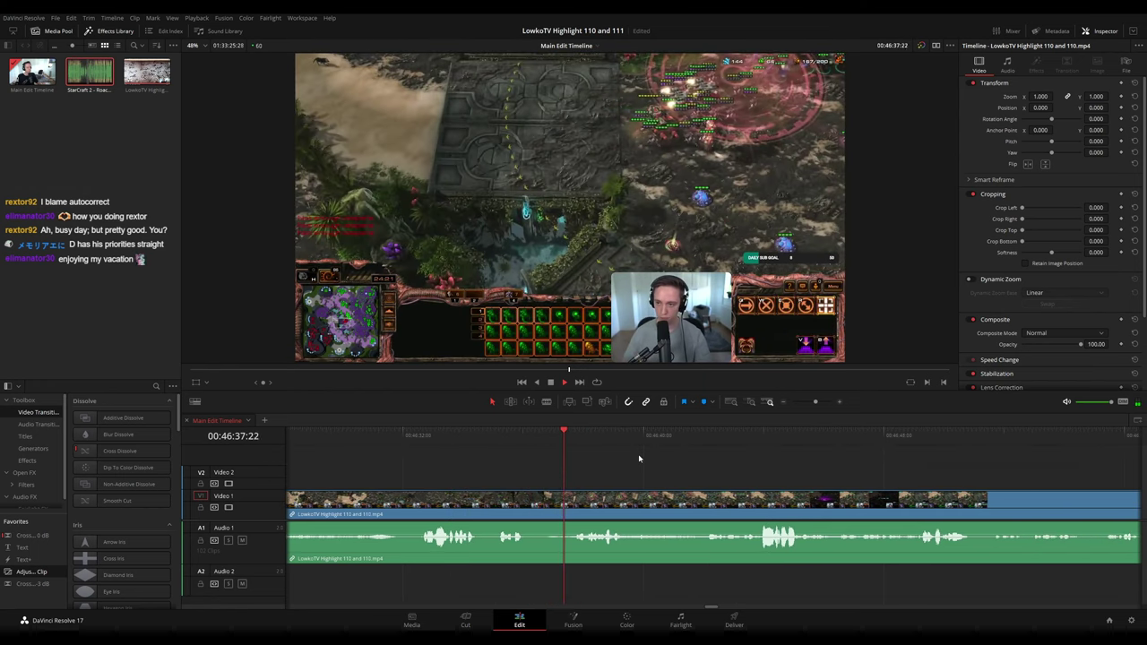
scroll(664, 463, right, 2)
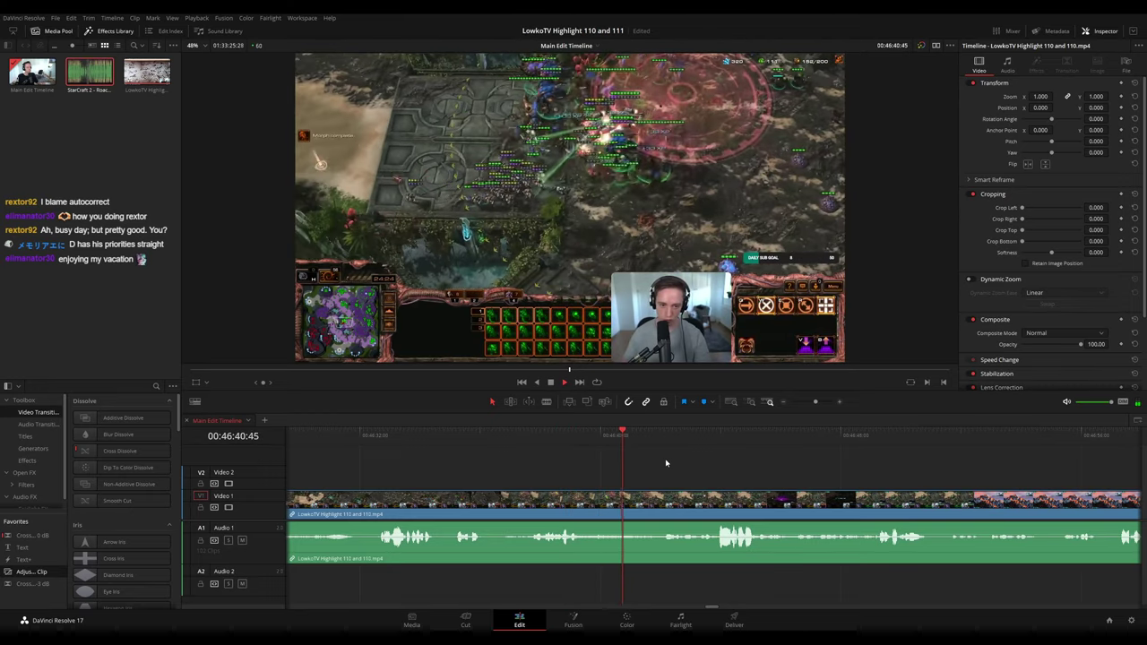
scroll(677, 462, right, 4)
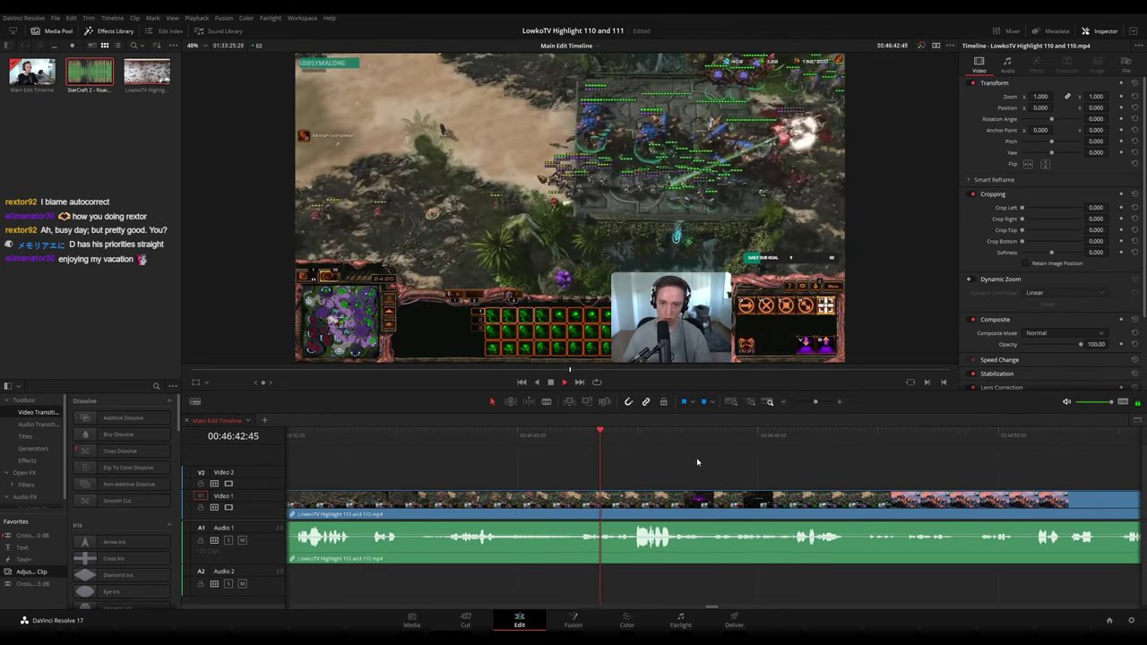
scroll(698, 460, right, 4)
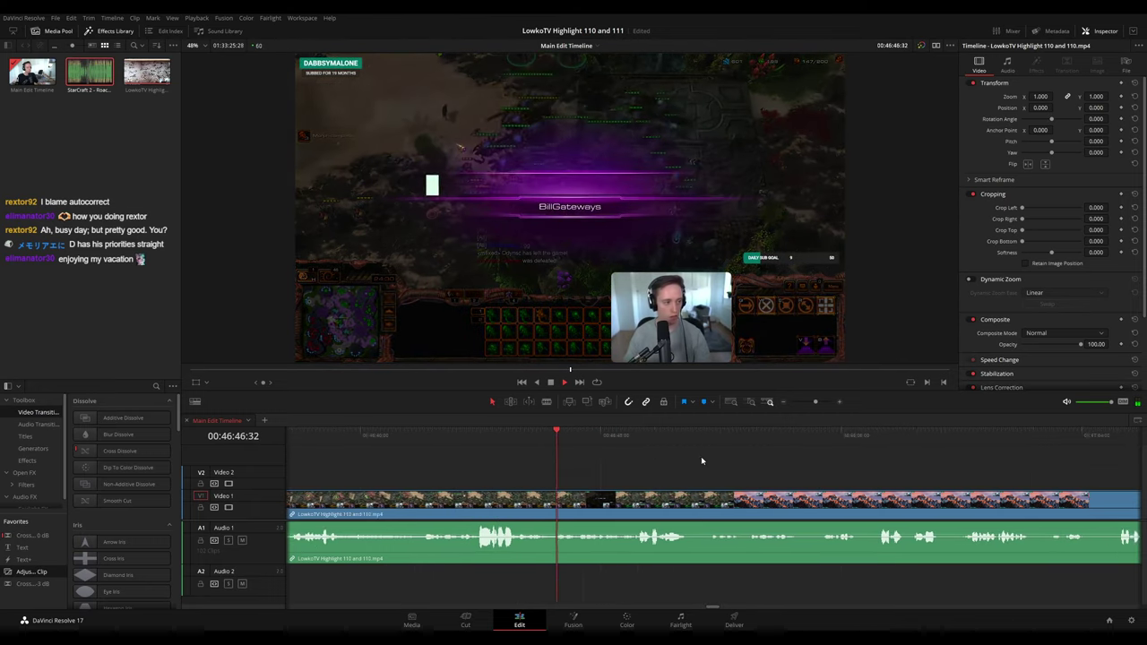
scroll(694, 456, right, 4)
scroll(677, 457, right, 4)
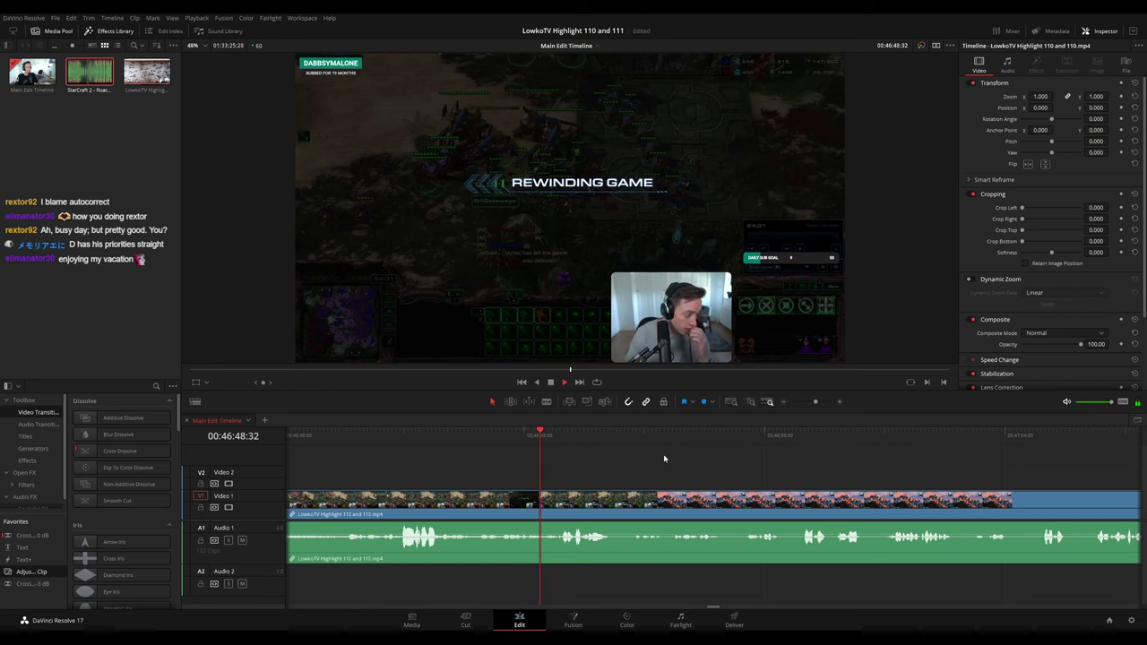
scroll(731, 466, right, 4)
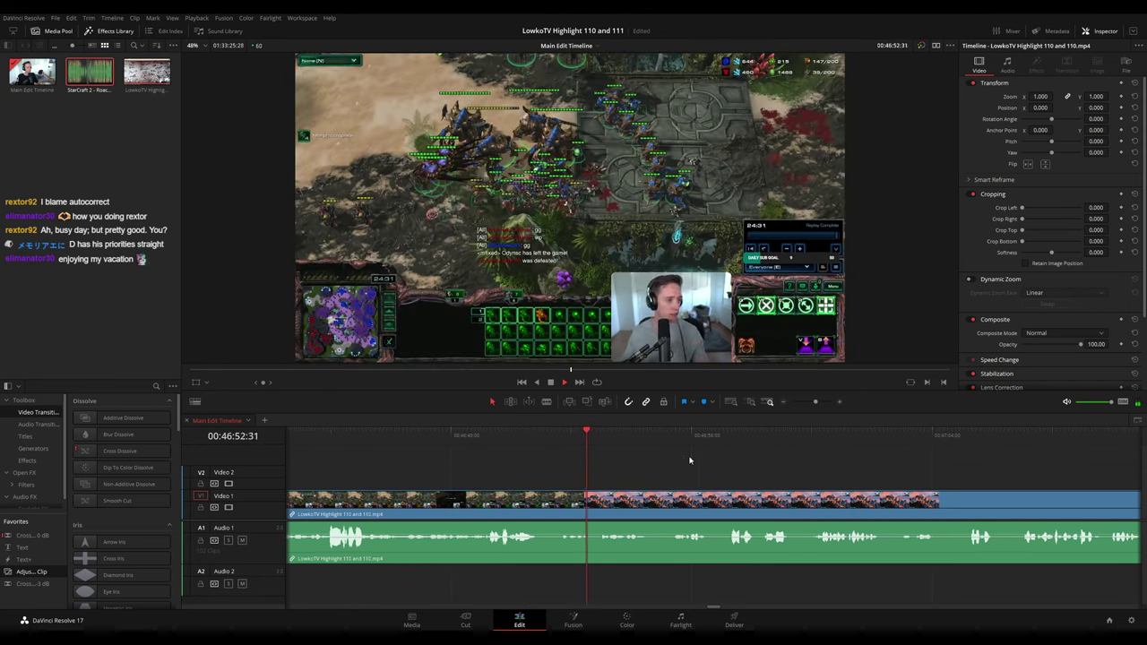
- Split off the short section just after 00:46:52:38, at the end of the gameplay, and ripple delete it
click(578, 433)
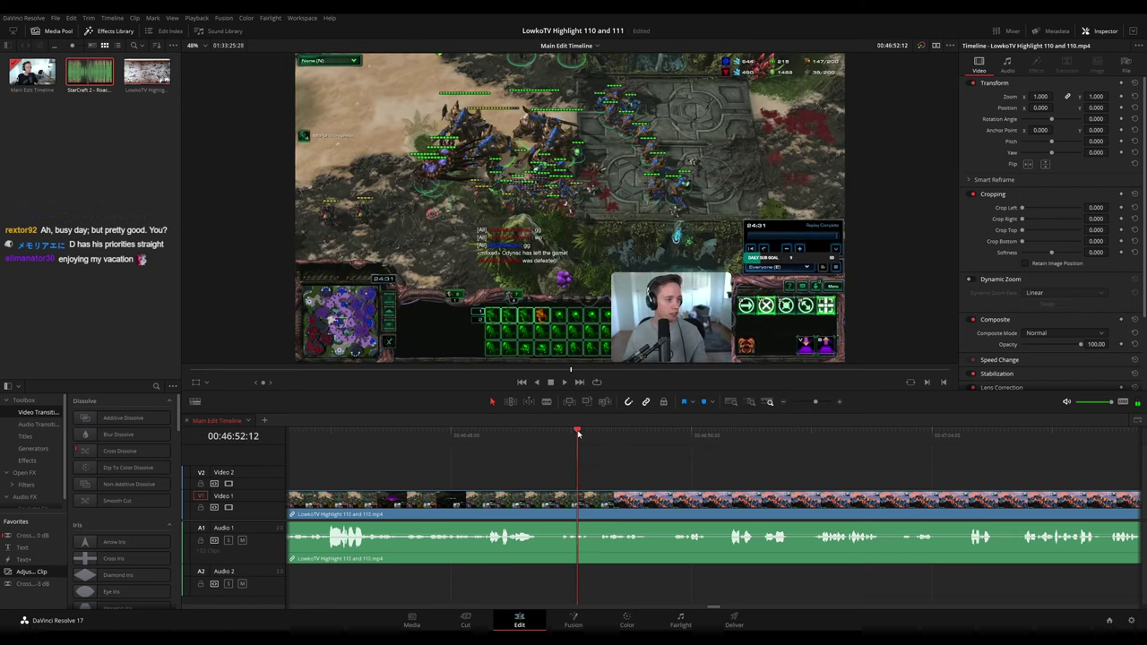
key(b)
click(591, 502)
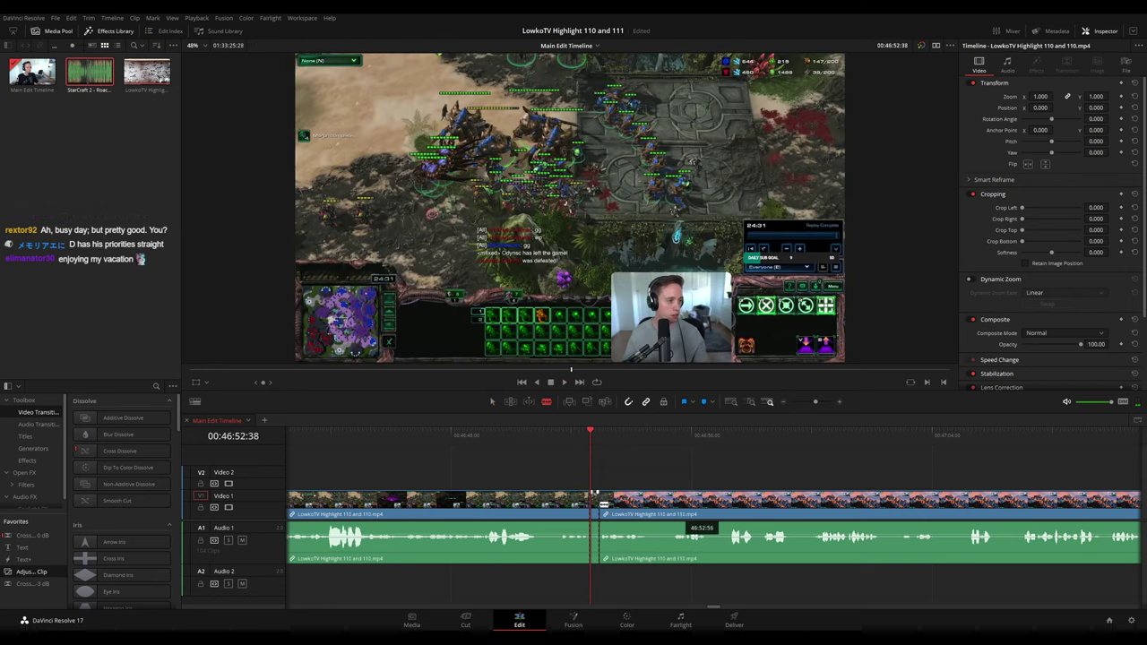
key(a)
click(593, 507)
key(Delete)
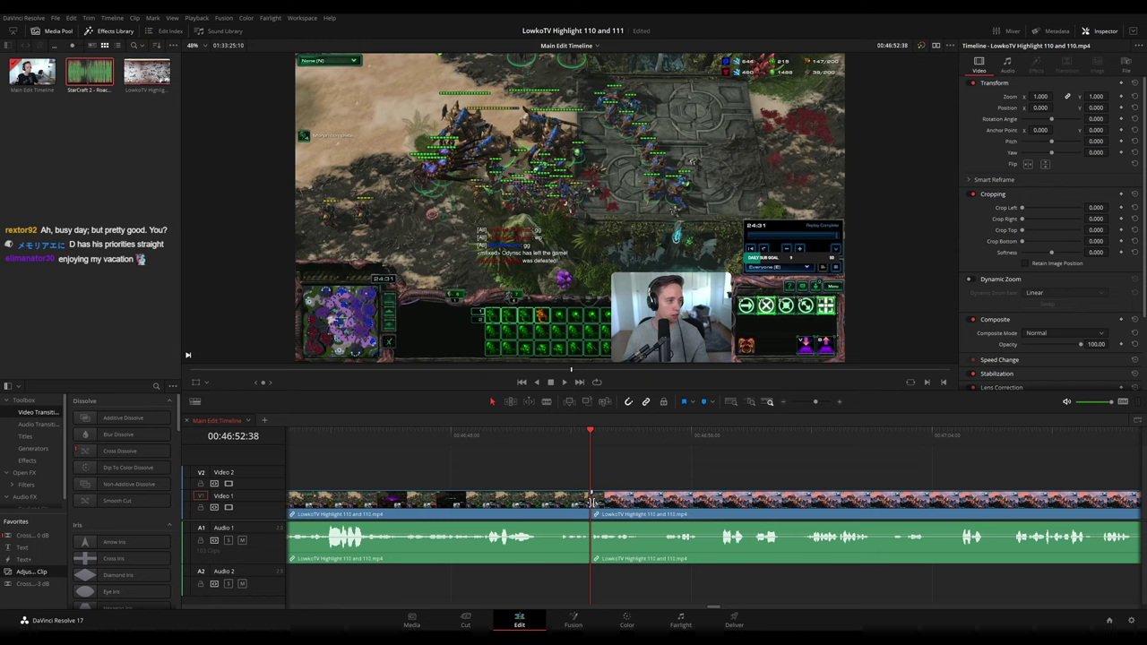
- Split off the few leftover gameplay frames between the cut and the mountain desktop view, up to about 00:46:52:42, and ripple delete them
key(space)
key(space)
scroll(627, 476, up, 5)
key(b)
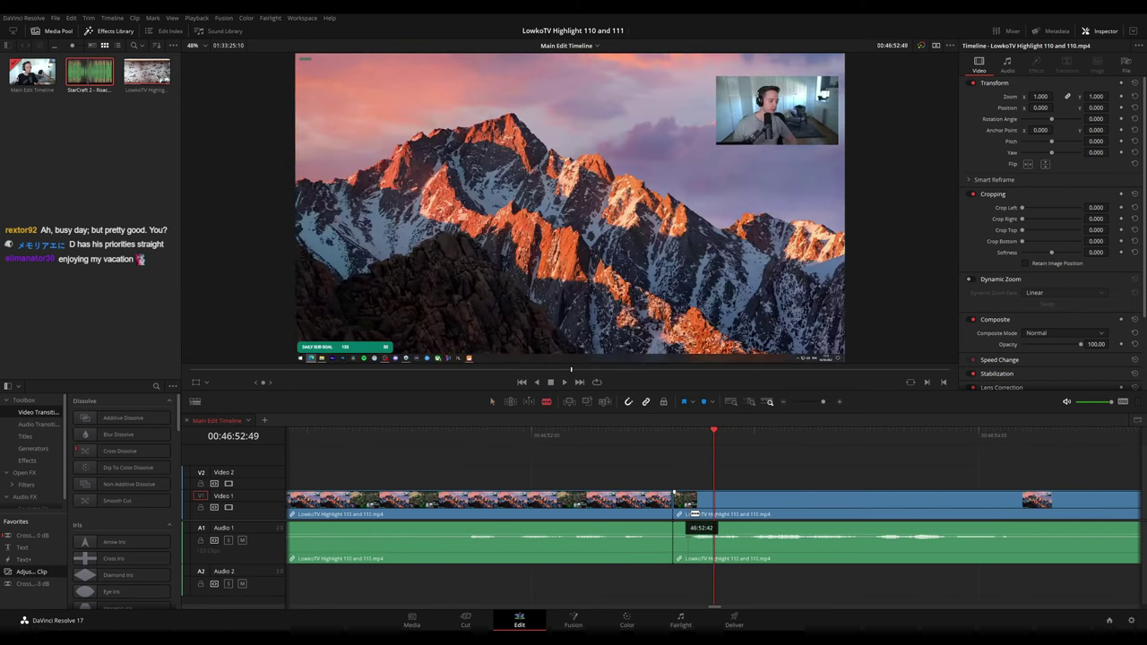
click(691, 513)
key(a)
key(Delete)
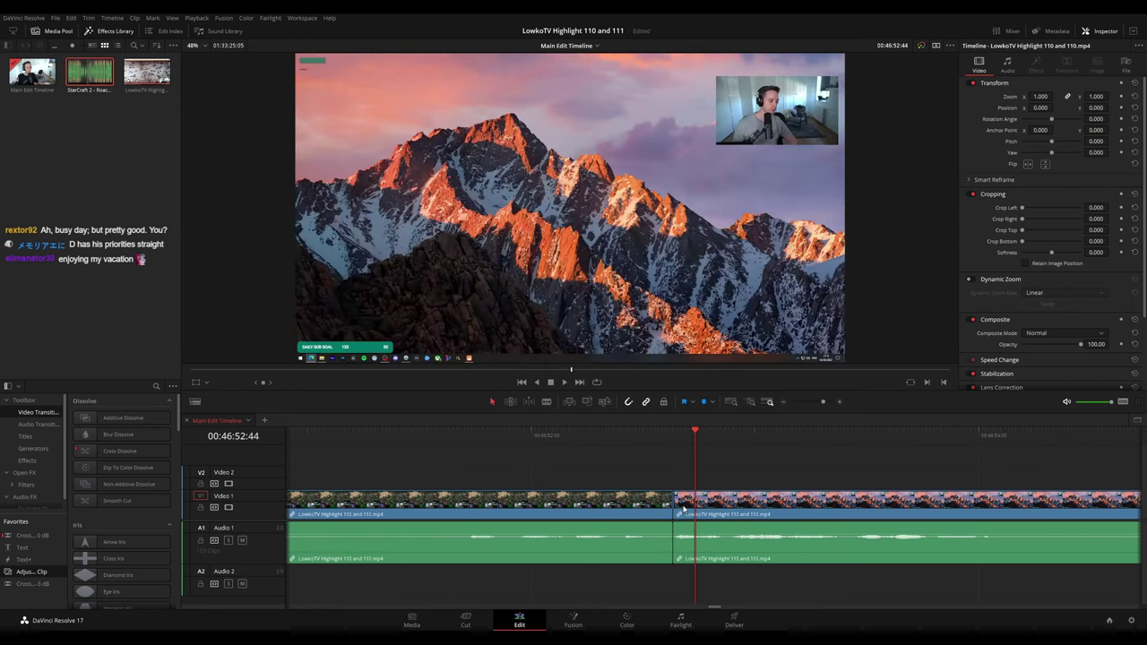
- Color-mark the finished gameplay clip before the desktop footage blue
click(618, 514)
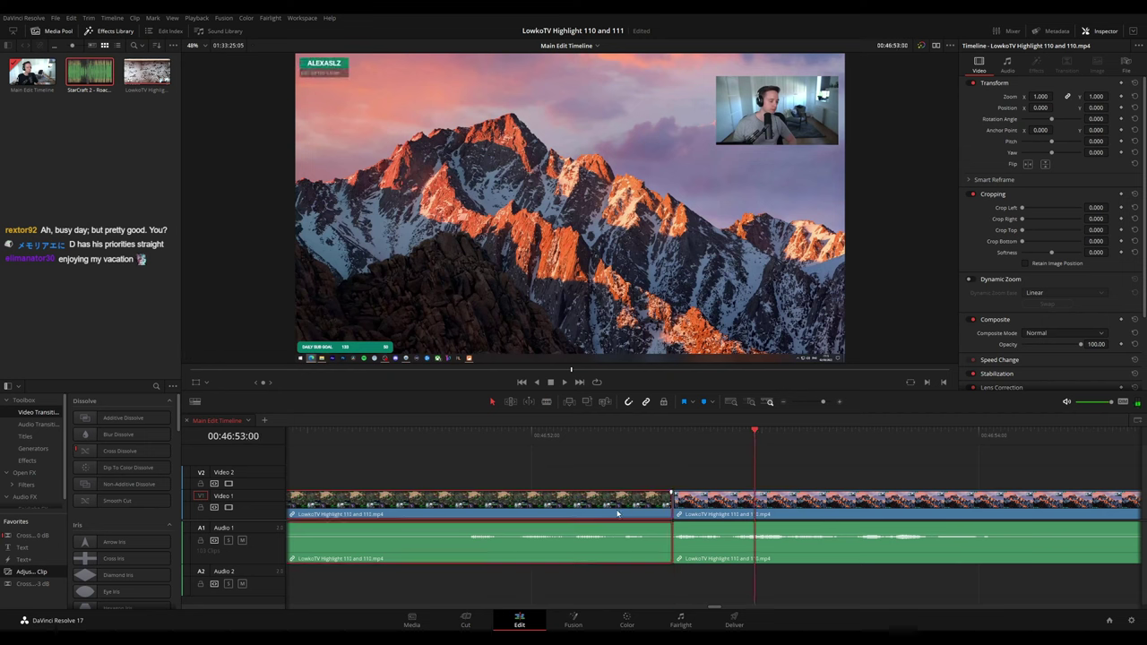
key(1)
scroll(844, 464, up, 1)
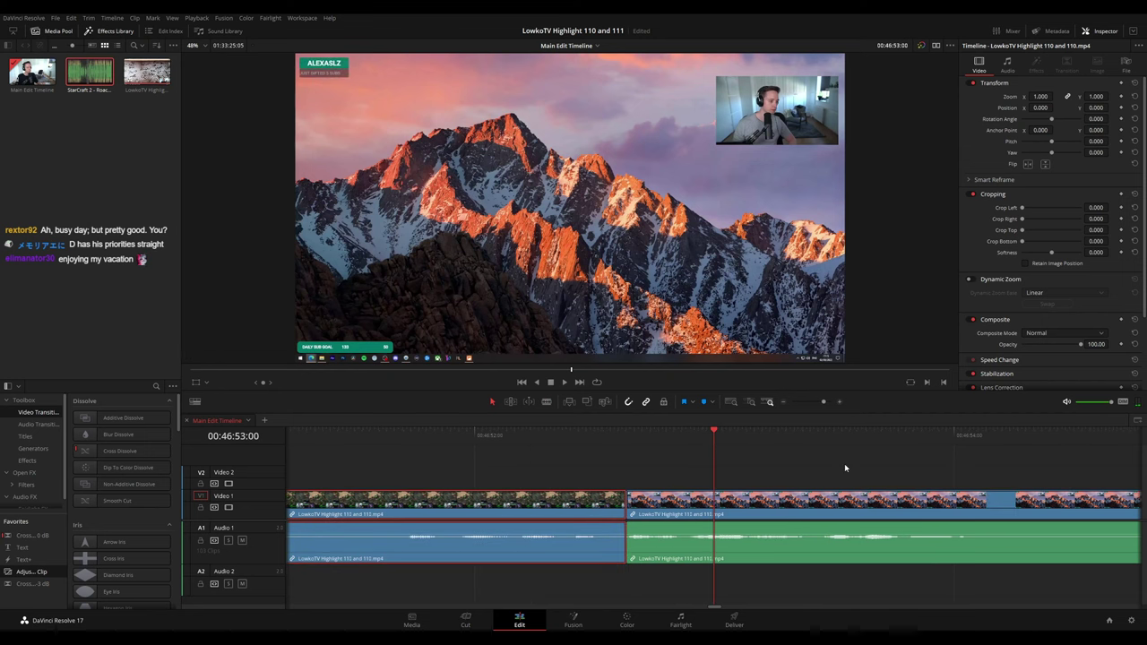
- Play through the desktop footage from 00:46:53 to about 00:47:06, checking for dull sections and pauses
scroll(851, 448, down, 1)
drag(823, 402, 814, 404)
click(784, 467)
key(space)
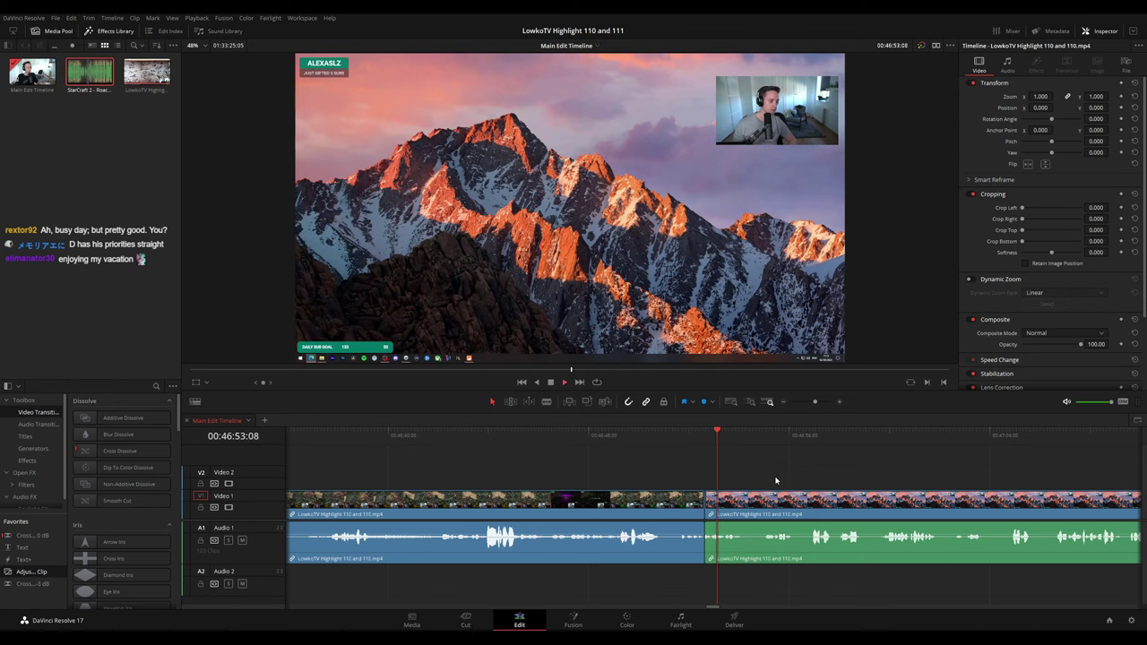
drag(816, 475, 612, 460)
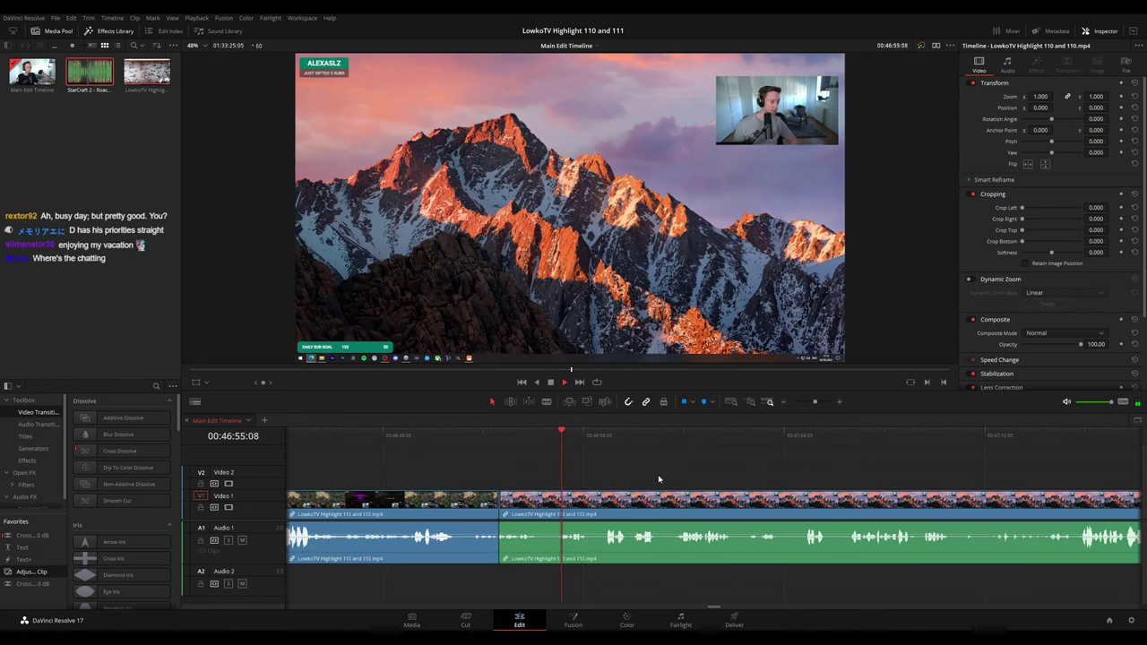
scroll(620, 459, right, 2)
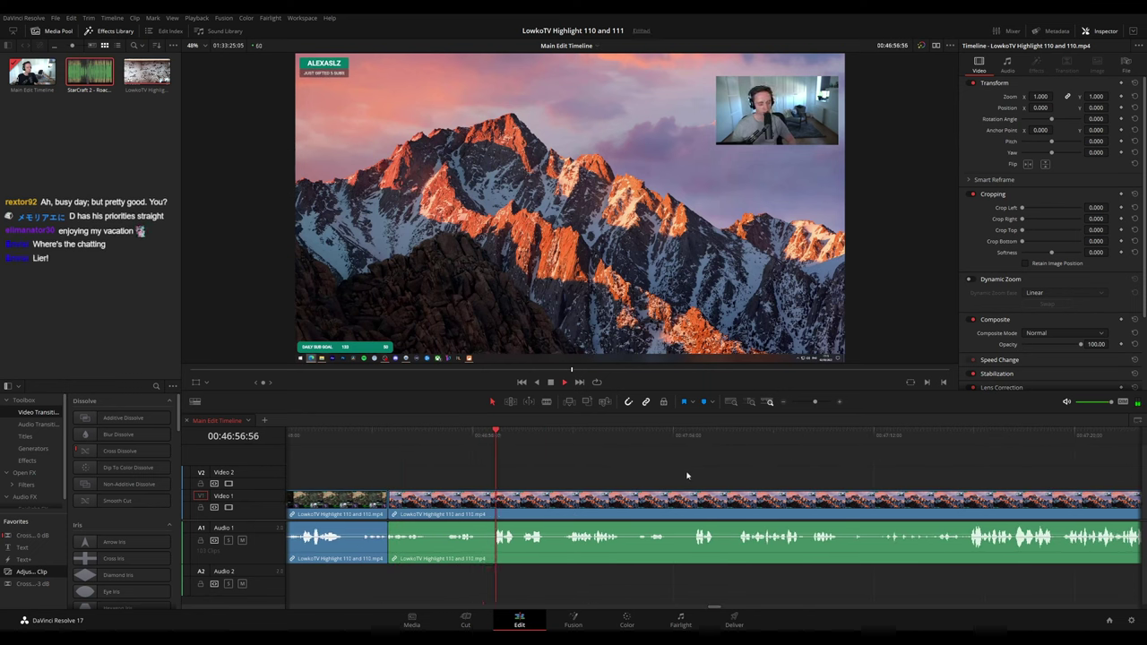
scroll(656, 465, right, 1)
scroll(656, 464, right, 1)
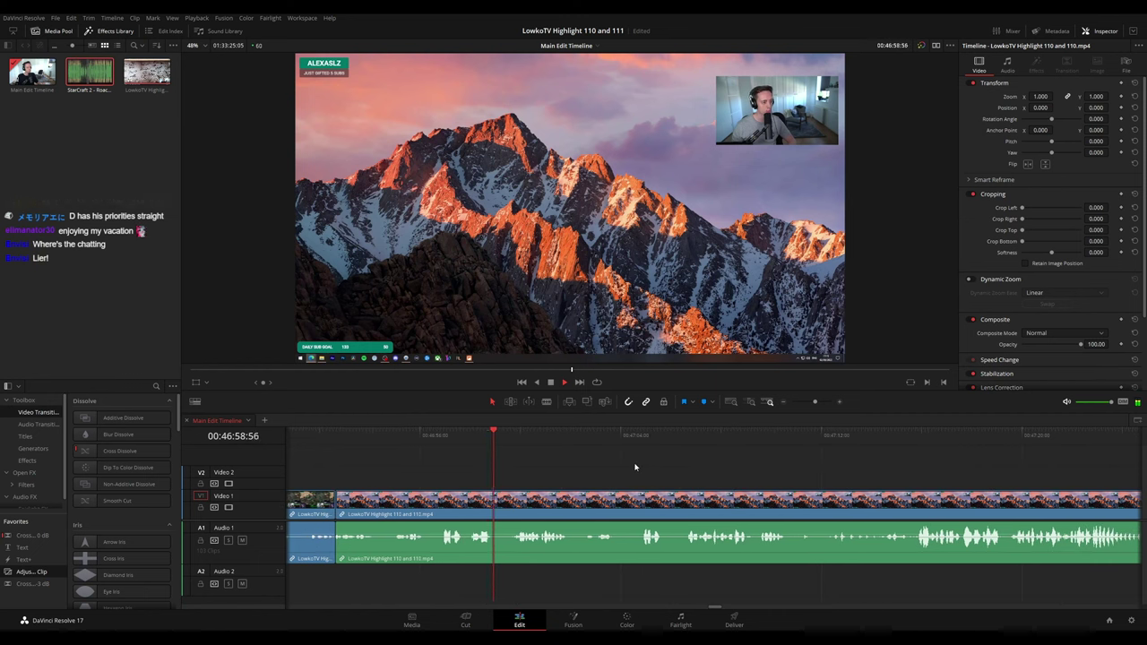
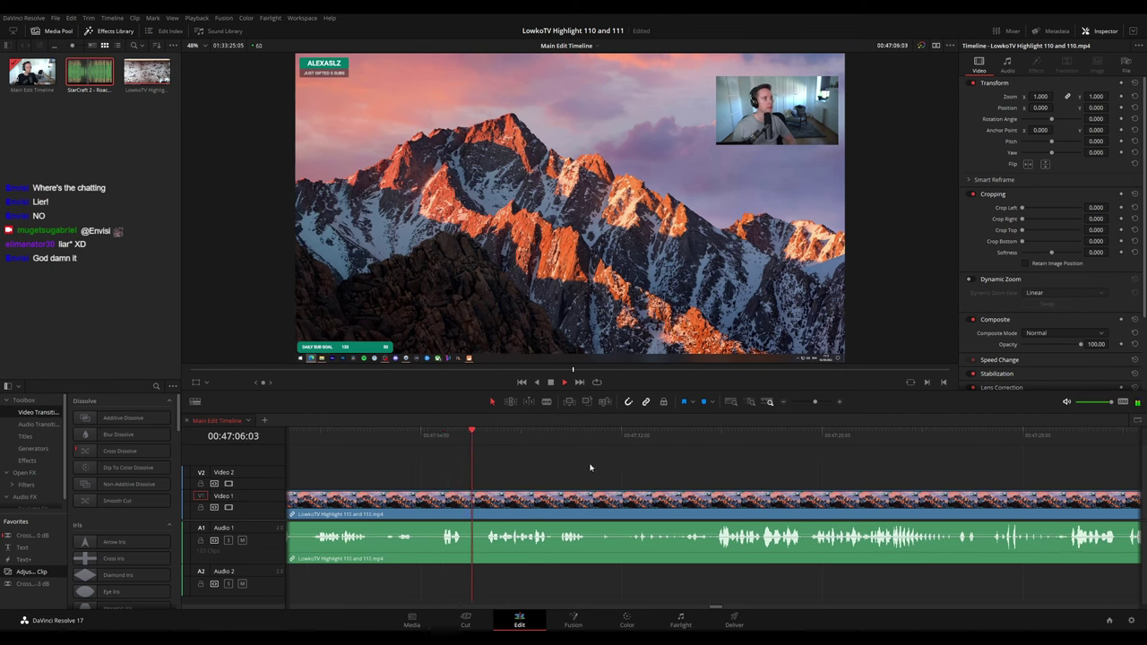
- Split off the short section just after 00:47:05:51, ripple delete it, and color-mark the clip before the cut green
key(b)
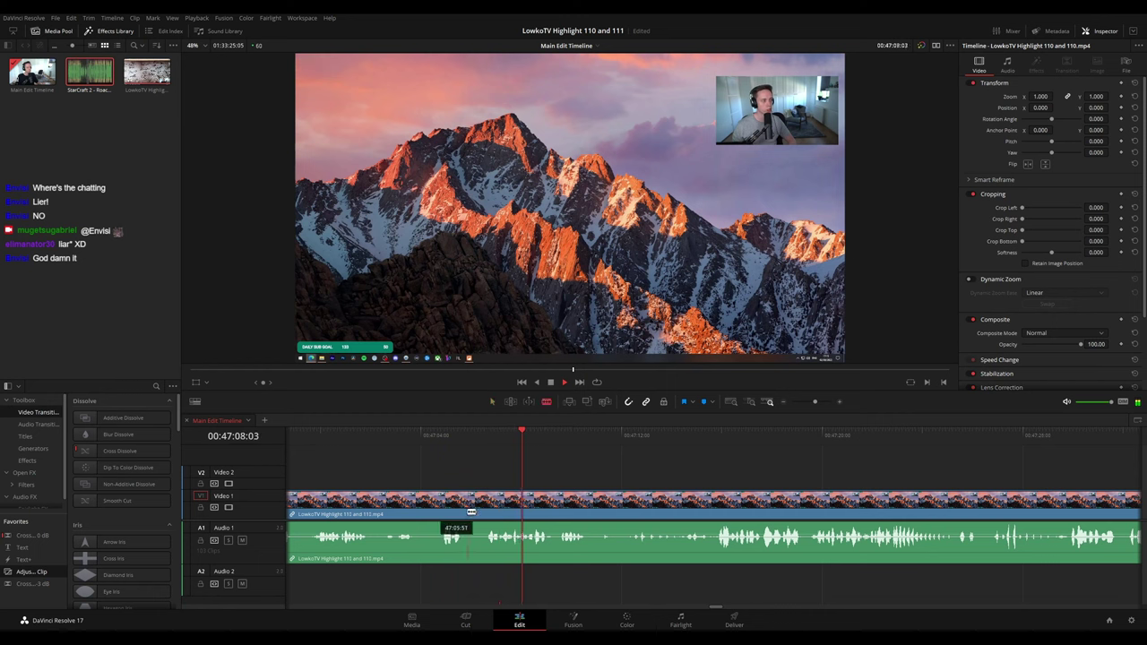
click(467, 511)
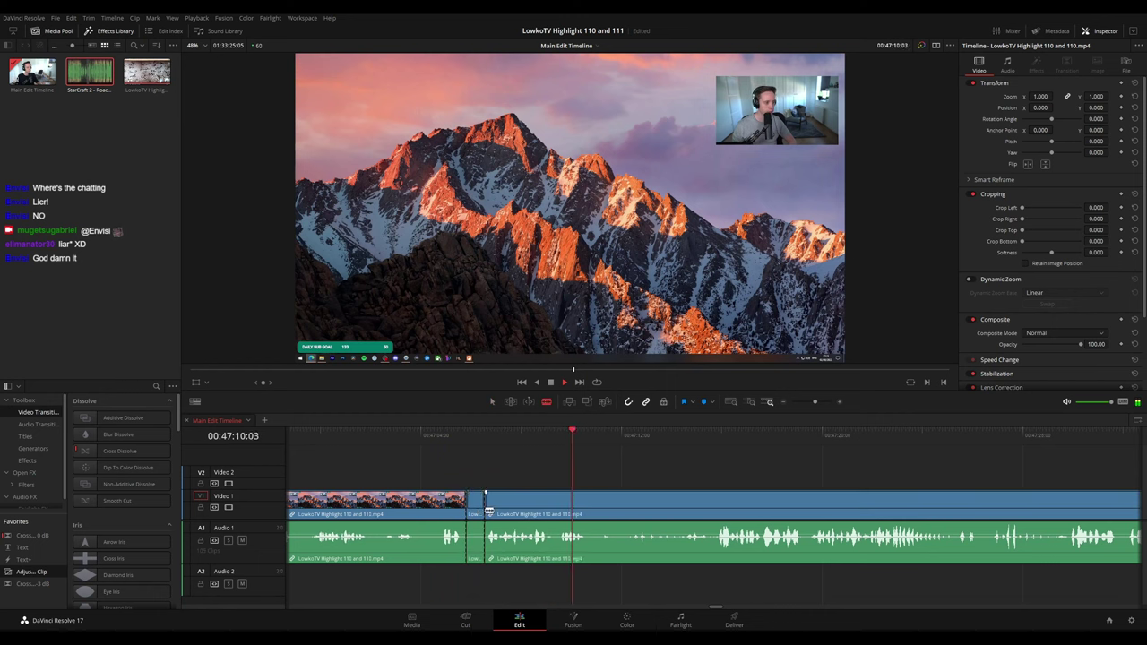
key(a)
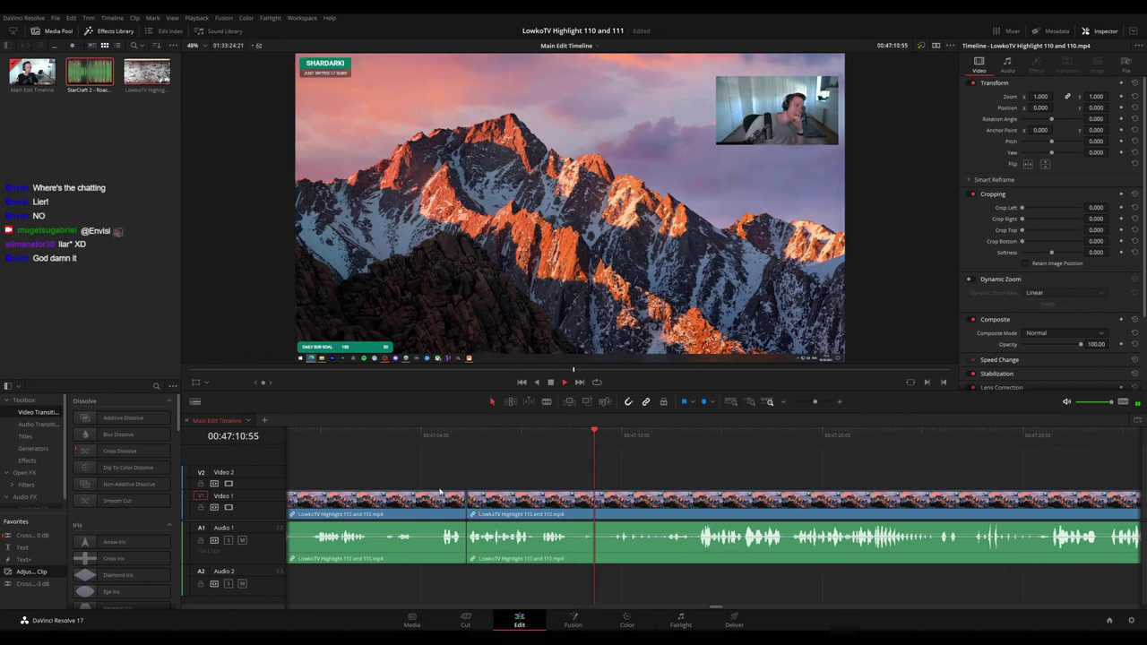
click(455, 510)
key(F1)
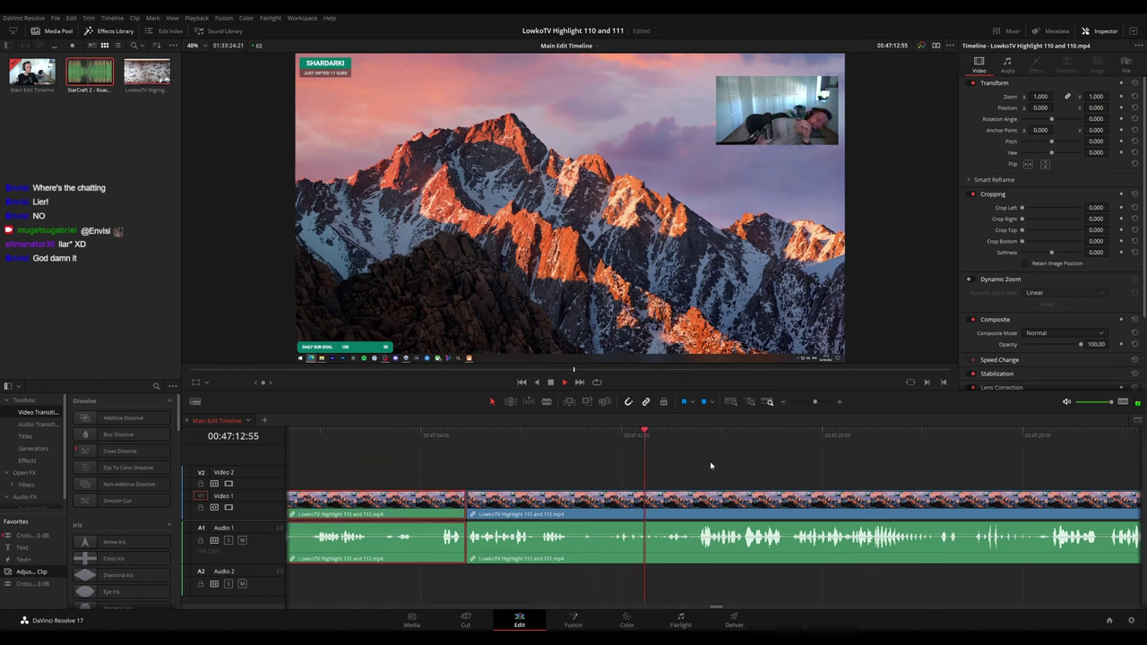
- Review the desktop reaction up to 00:47:23:11, replaying it from around 00:47:11
click(724, 467)
drag(771, 461, 688, 458)
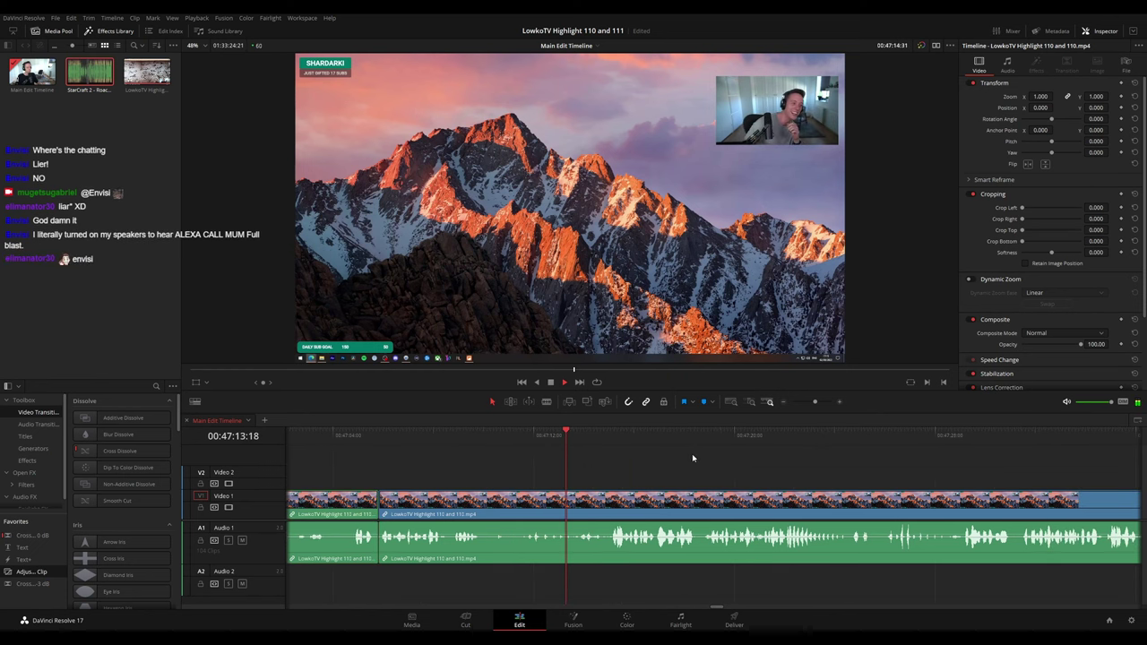
scroll(717, 462, right, 1)
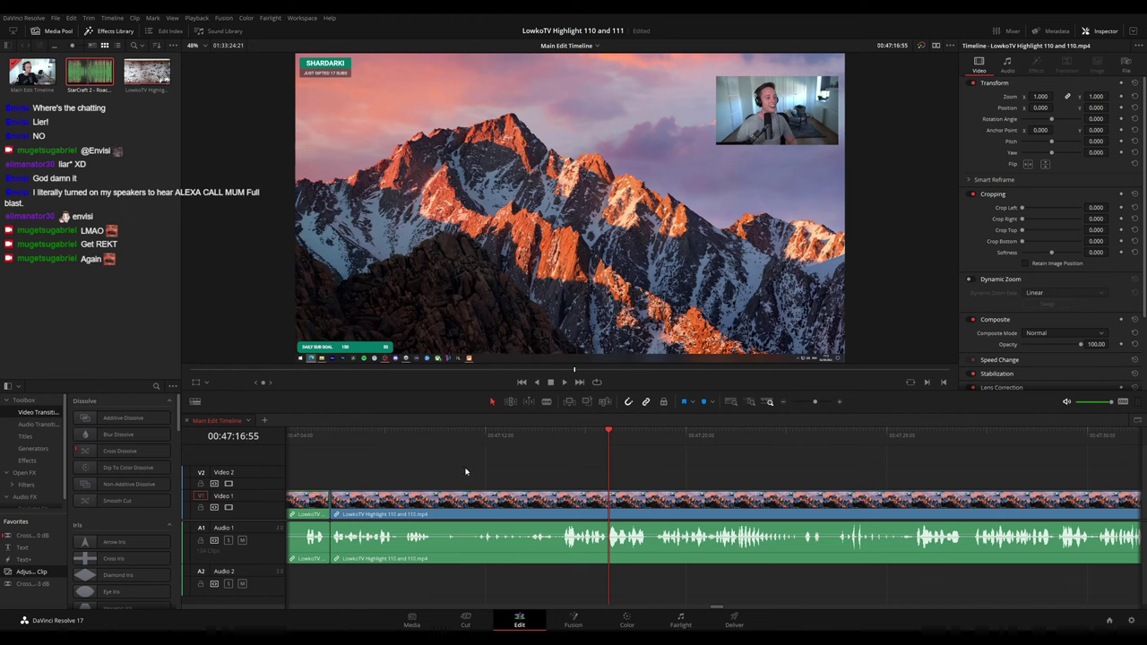
click(535, 435)
click(522, 435)
click(463, 435)
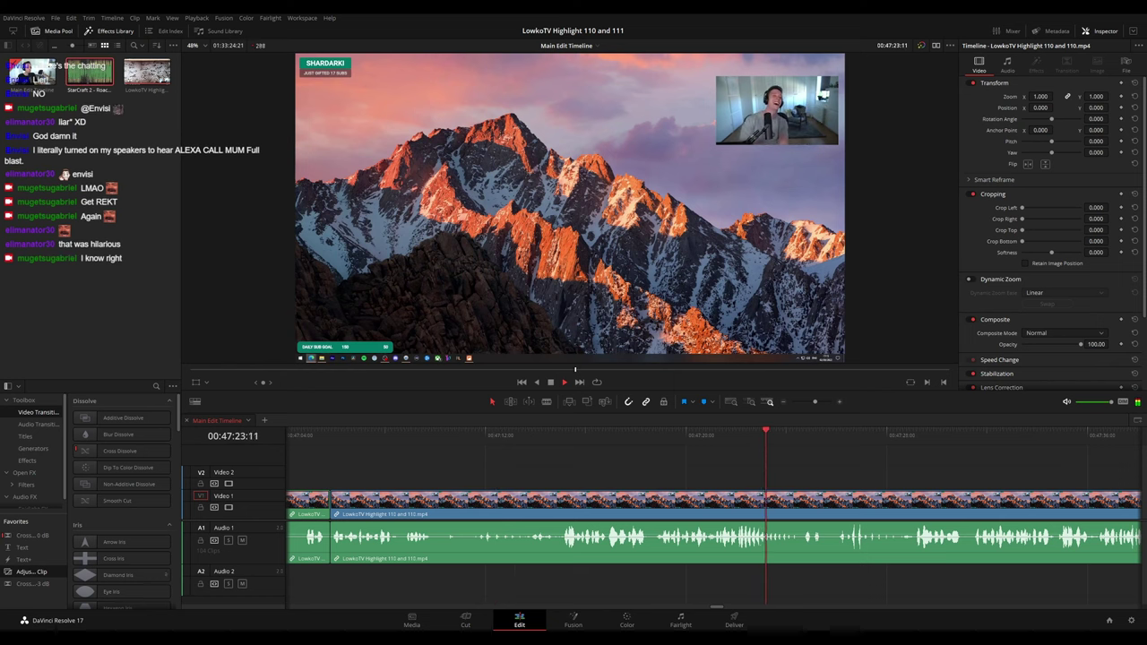
click(464, 435)
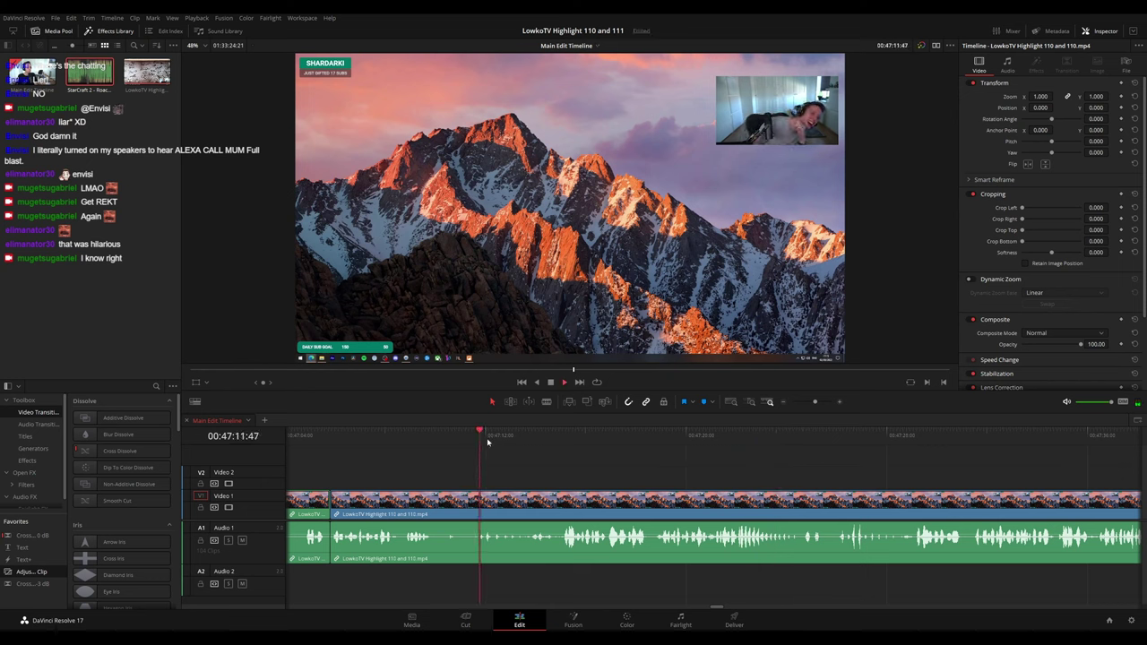
- Play through the desktop reaction from 00:47:11:47 to about 00:47:29, checking for dull sections and pauses
drag(643, 479, 544, 470)
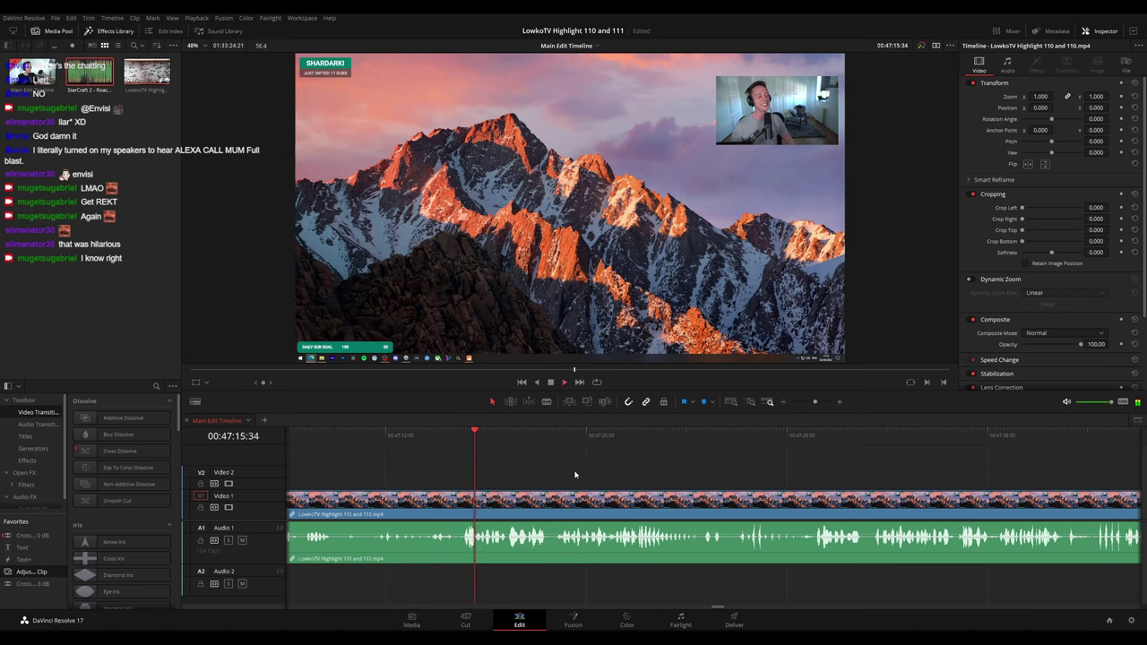
scroll(596, 474, right, 1)
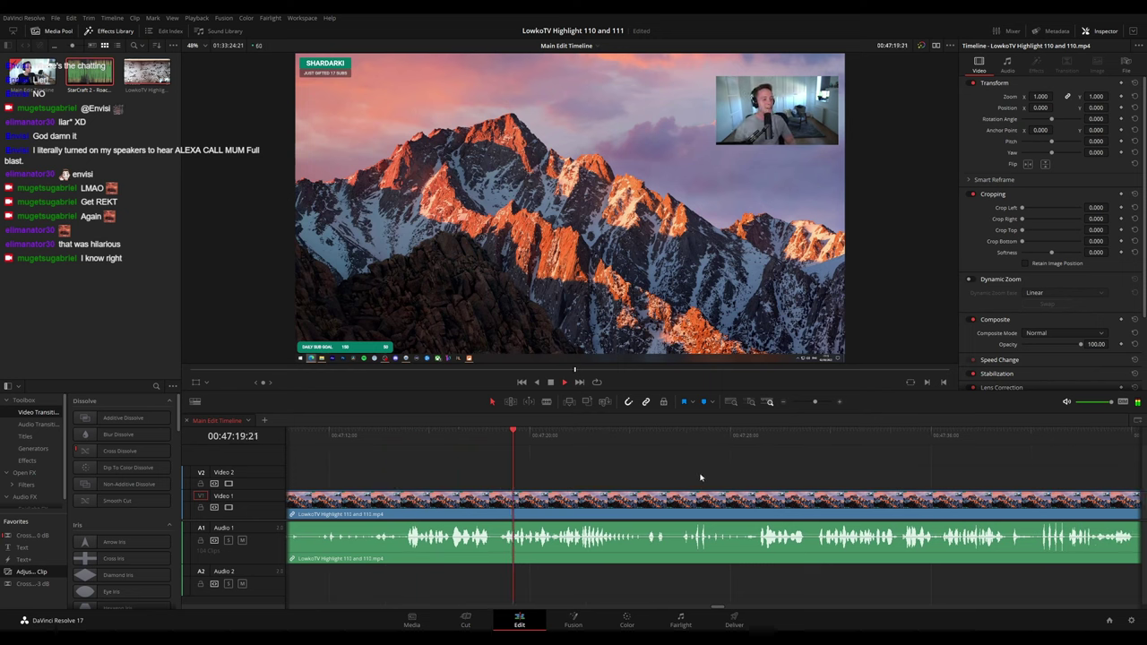
scroll(679, 475, right, 1)
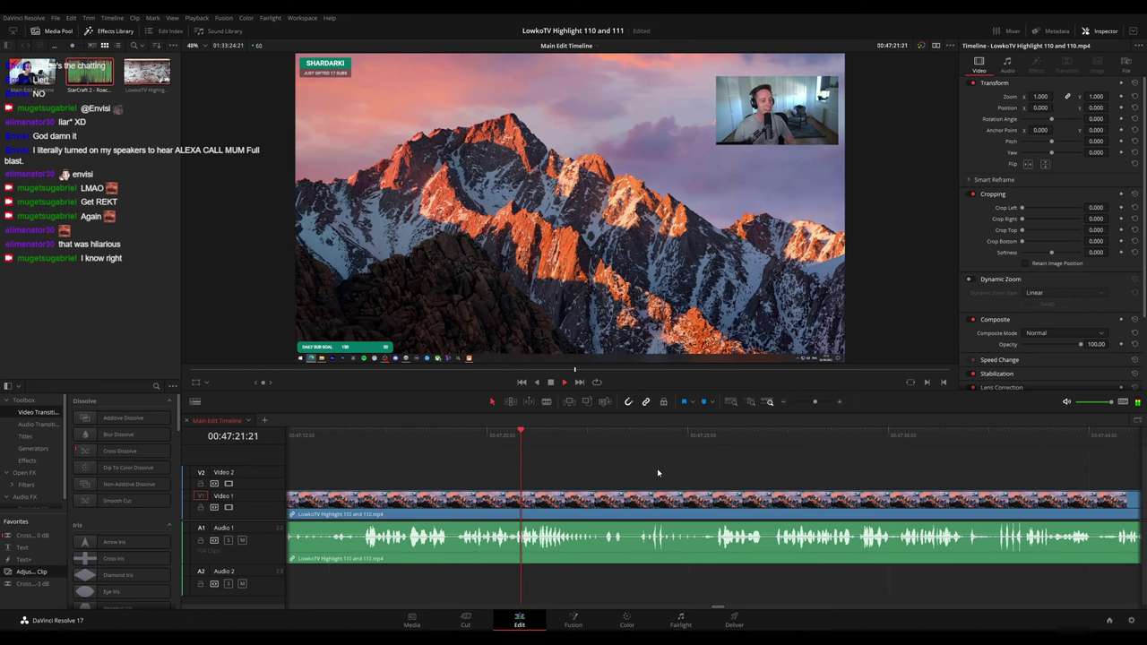
scroll(704, 472, right, 2)
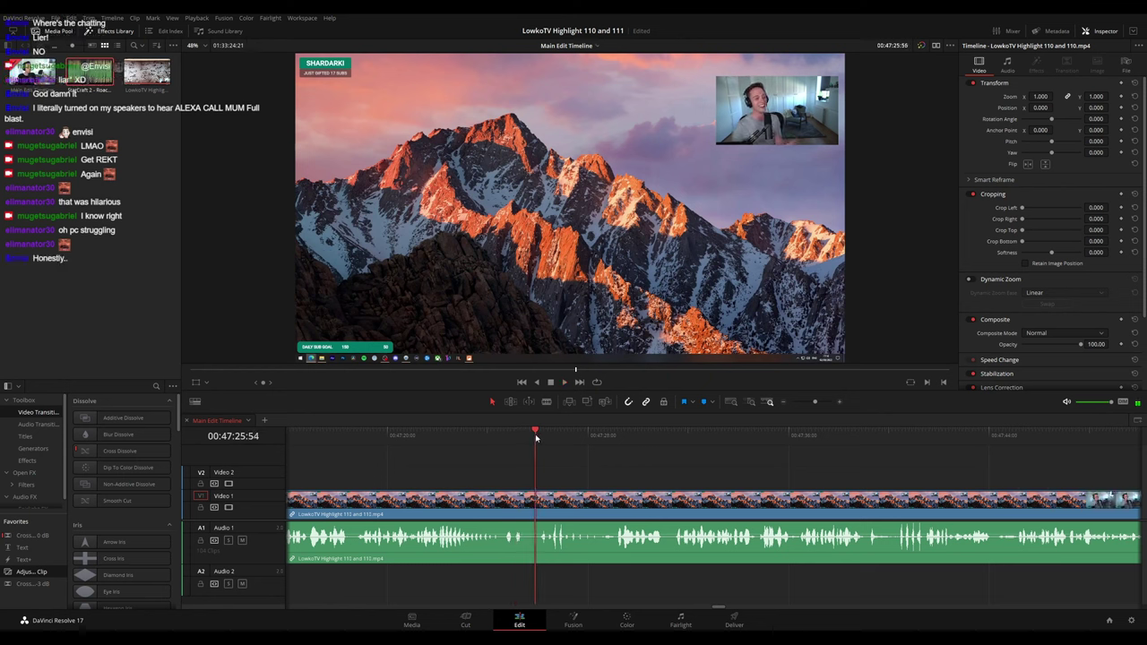
scroll(600, 469, right, 1)
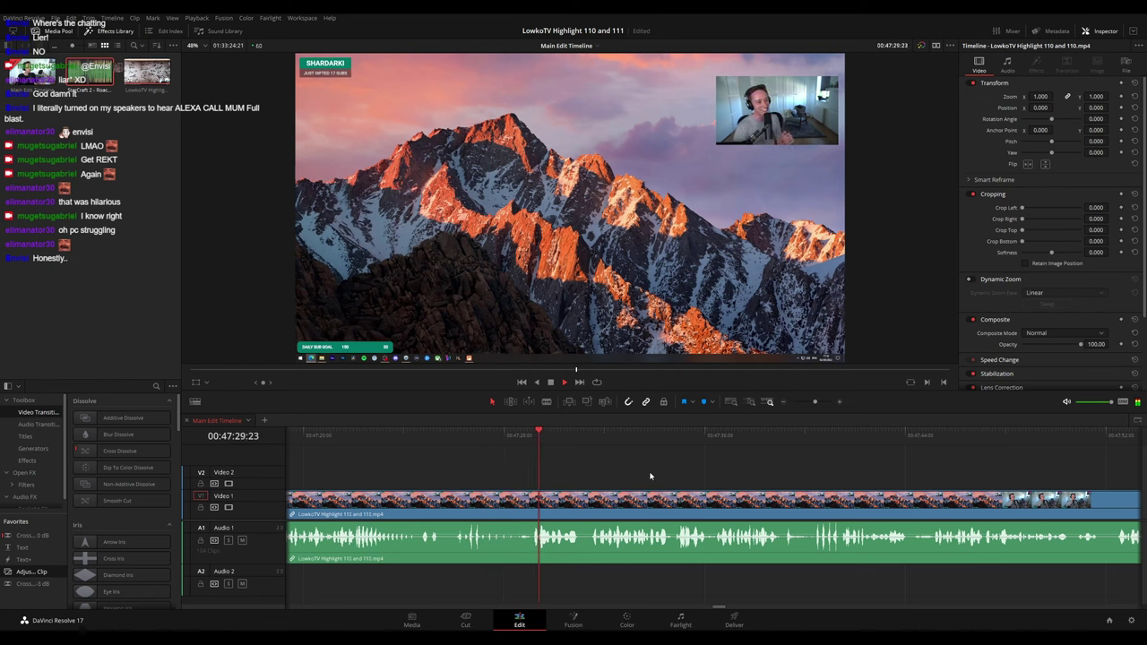
- Split off the short pause just before 00:47:29 in the desktop footage and ripple delete it
scroll(649, 476, right, 2)
key(space)
key(b)
click(473, 510)
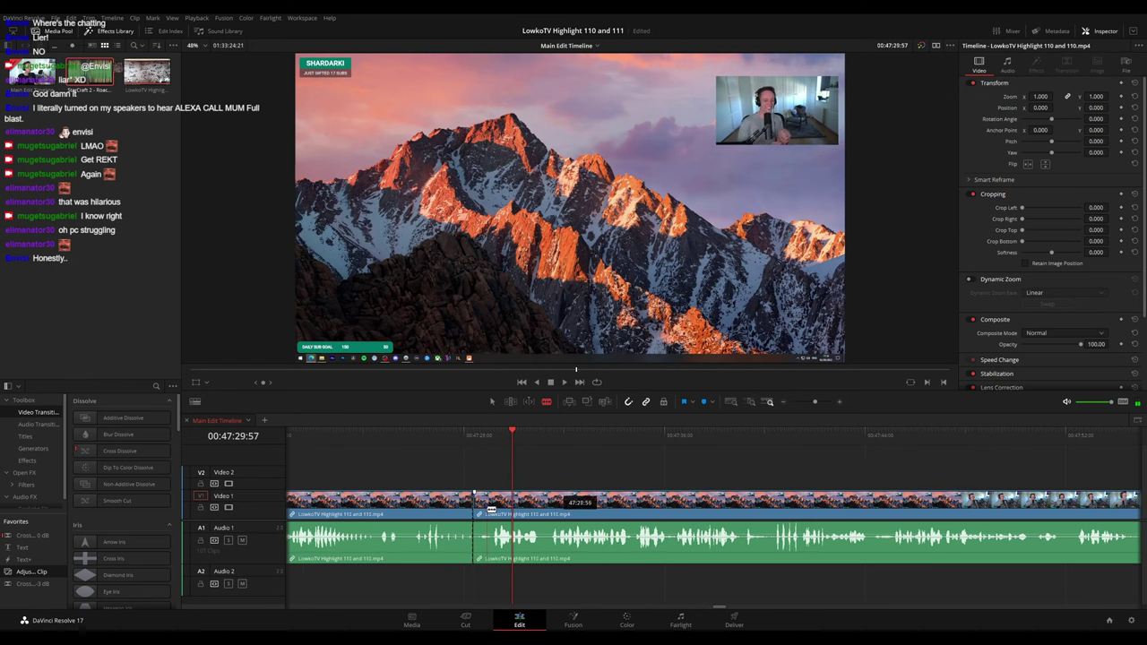
click(490, 510)
key(a)
click(482, 510)
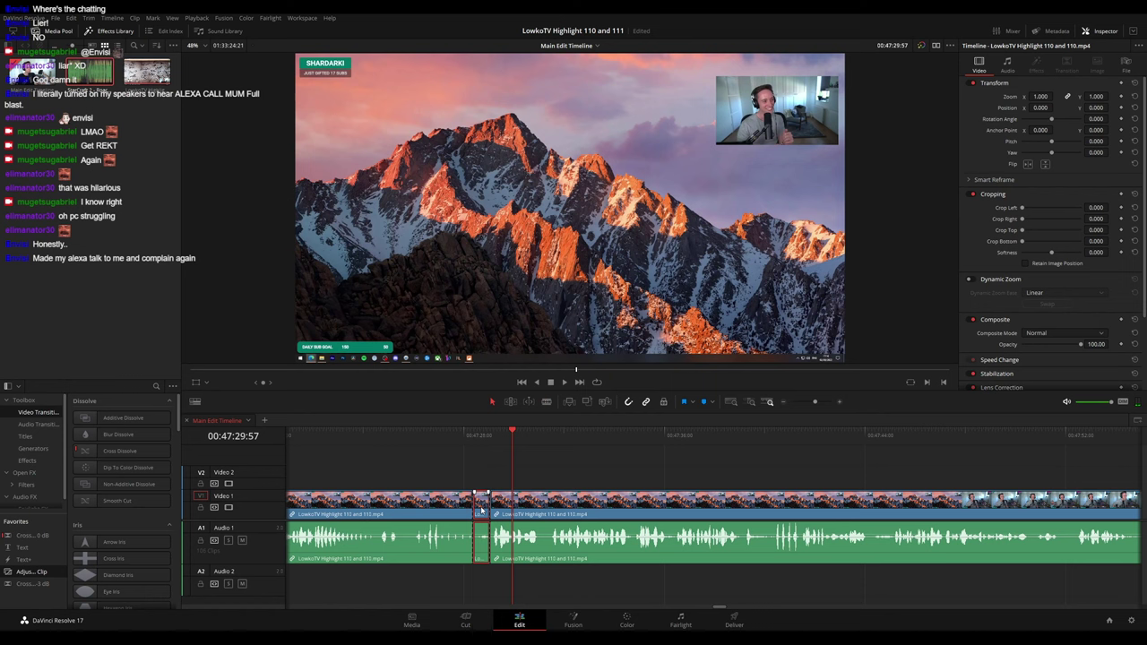
key(Delete)
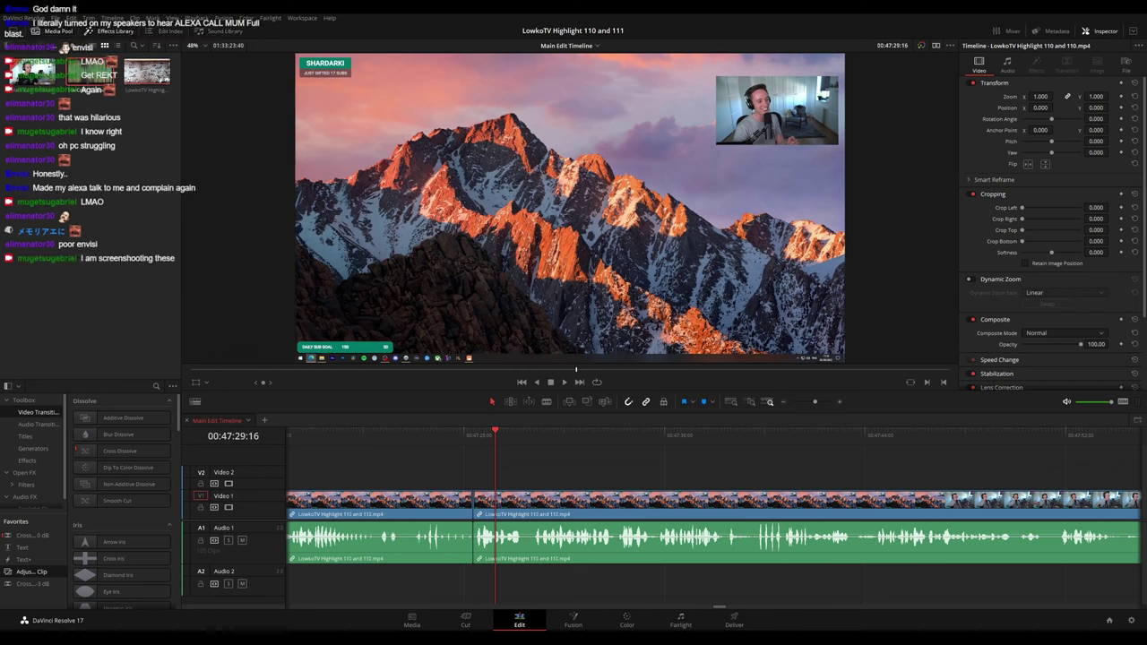
- Play across the new cut near 00:47:28 to check it, and color-mark the clip before it green
click(477, 452)
key(space)
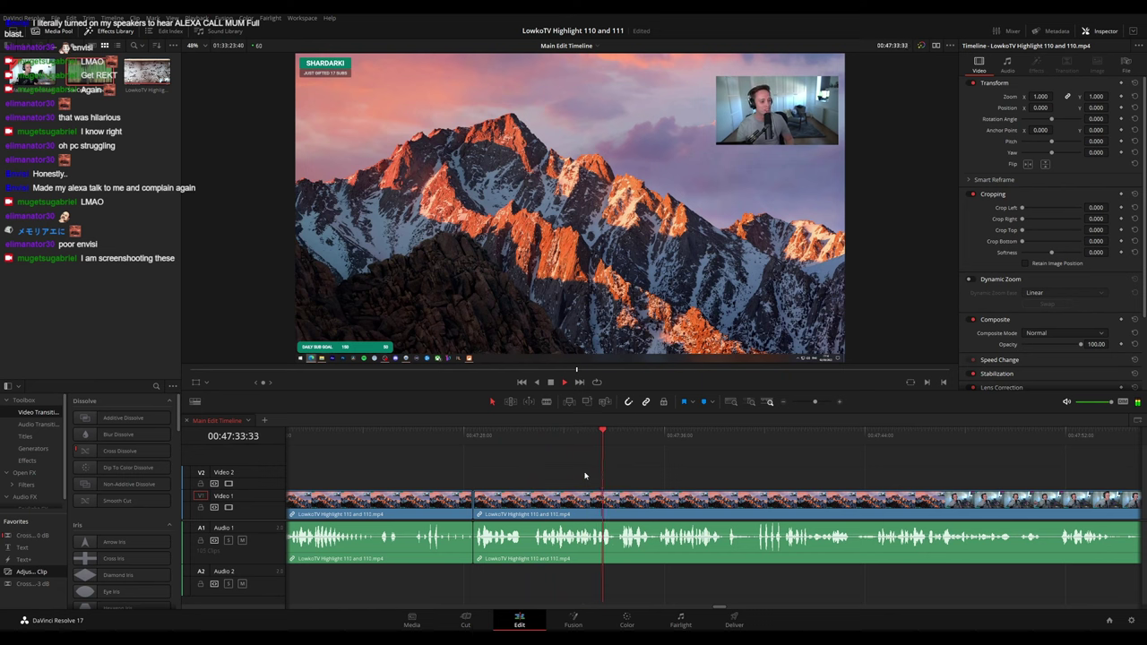
scroll(575, 460, right, 3)
key(space)
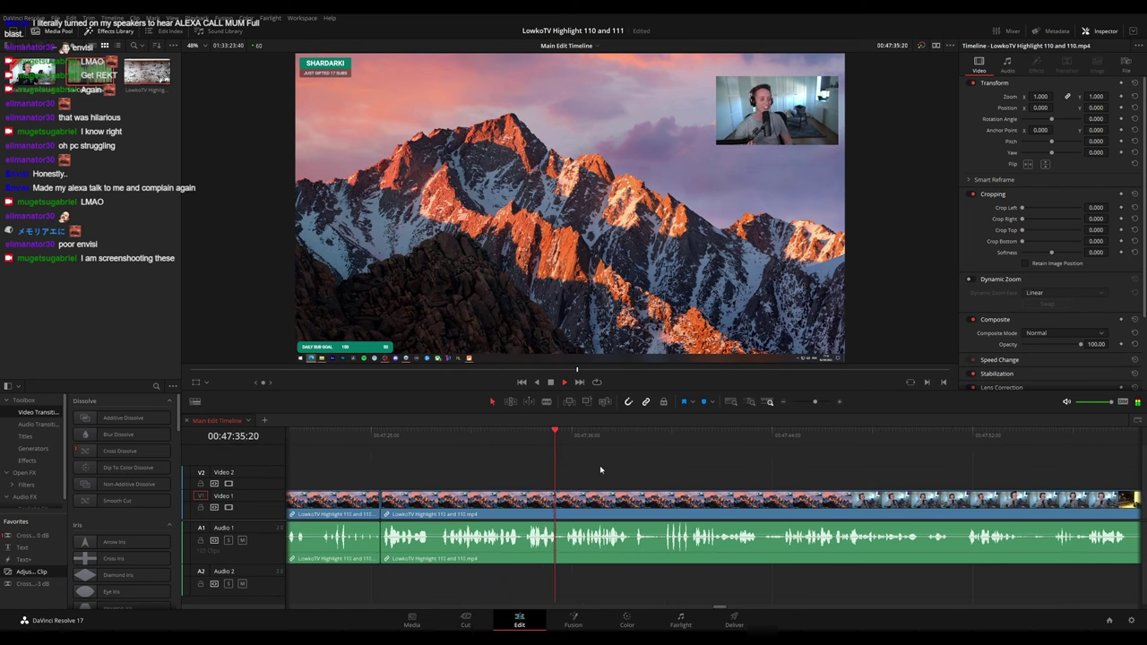
scroll(582, 469, right, 2)
scroll(481, 478, left, 8)
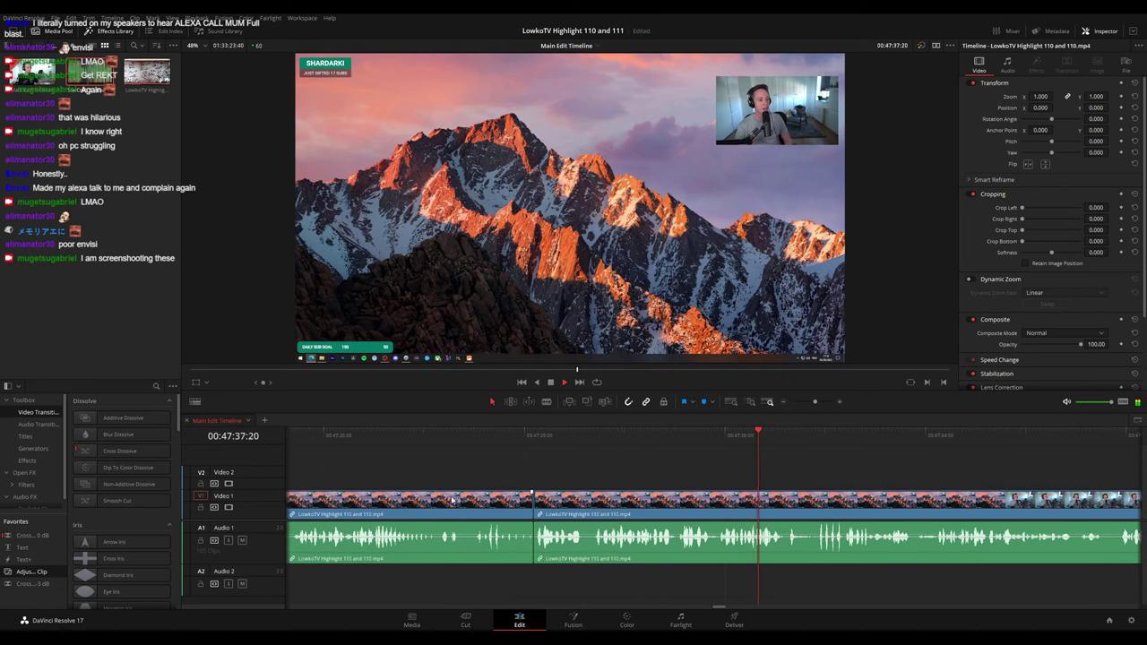
click(927, 473)
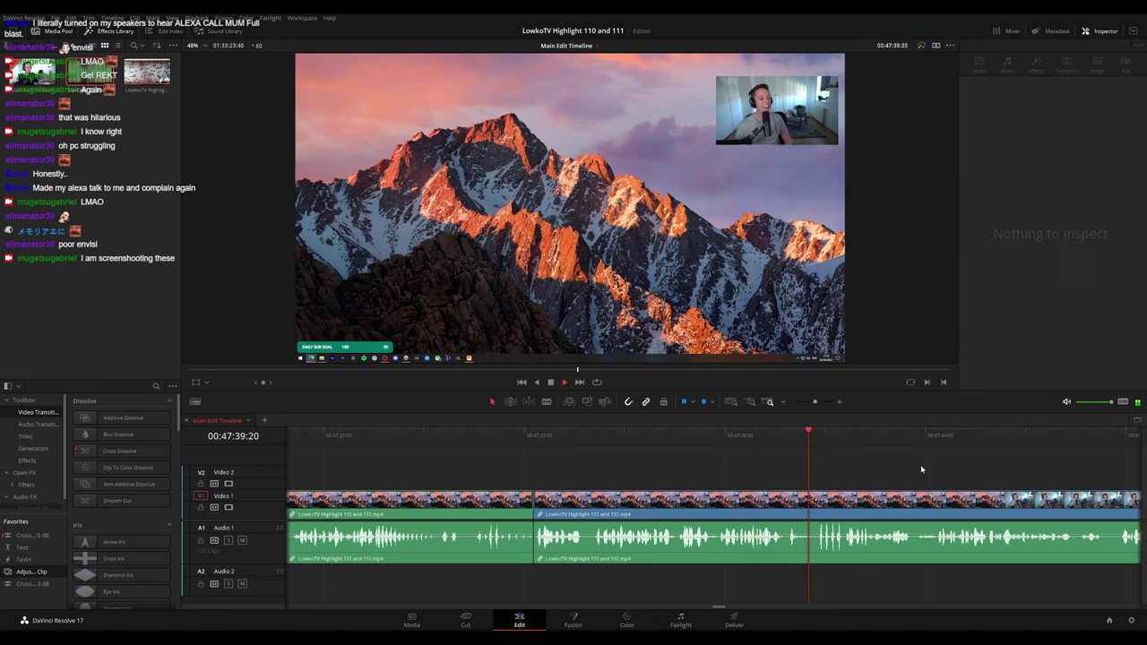
- Play through the rest of the desktop footage and the full-camera reaction up to about 00:47:56
scroll(896, 473, right, 8)
scroll(681, 462, right, 5)
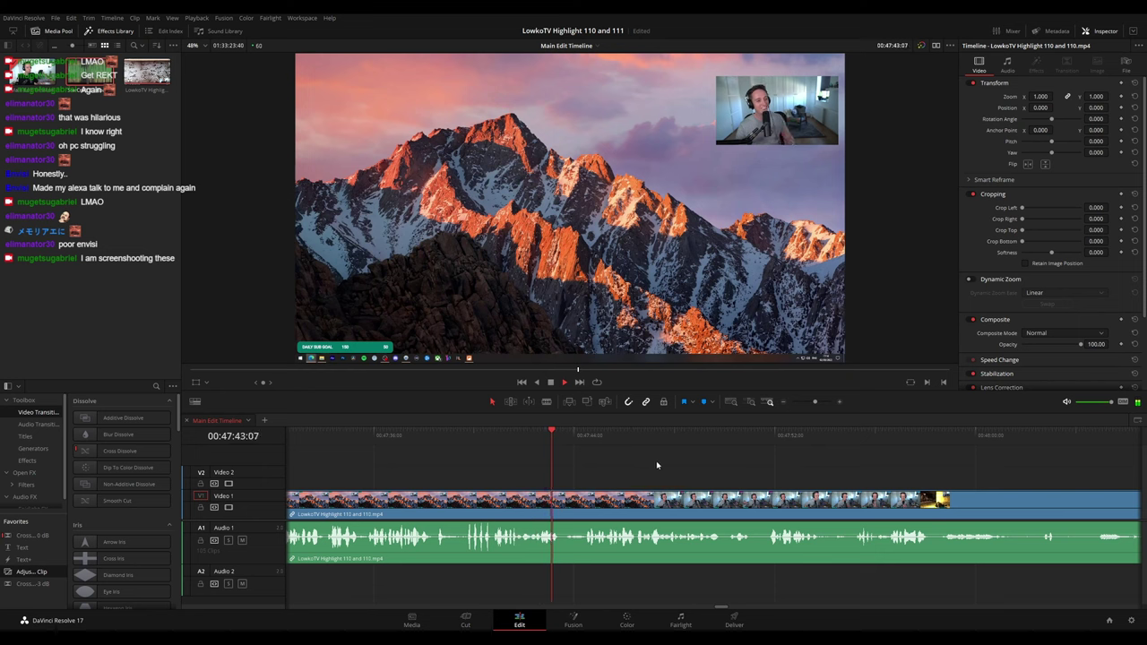
scroll(629, 466, right, 4)
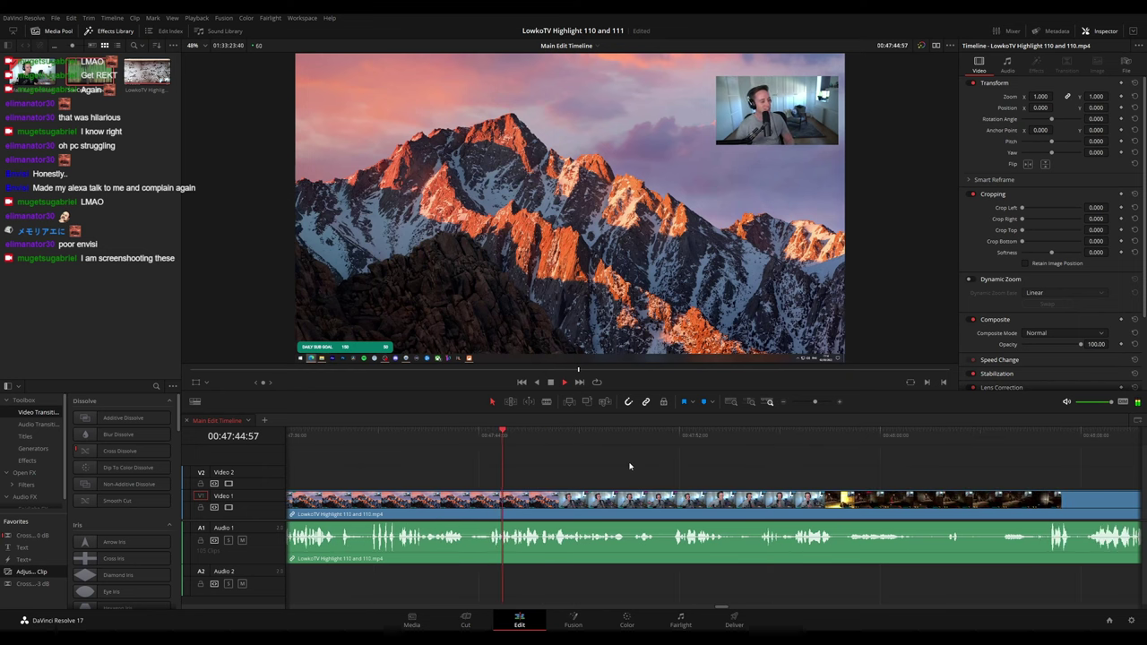
scroll(676, 479, right, 3)
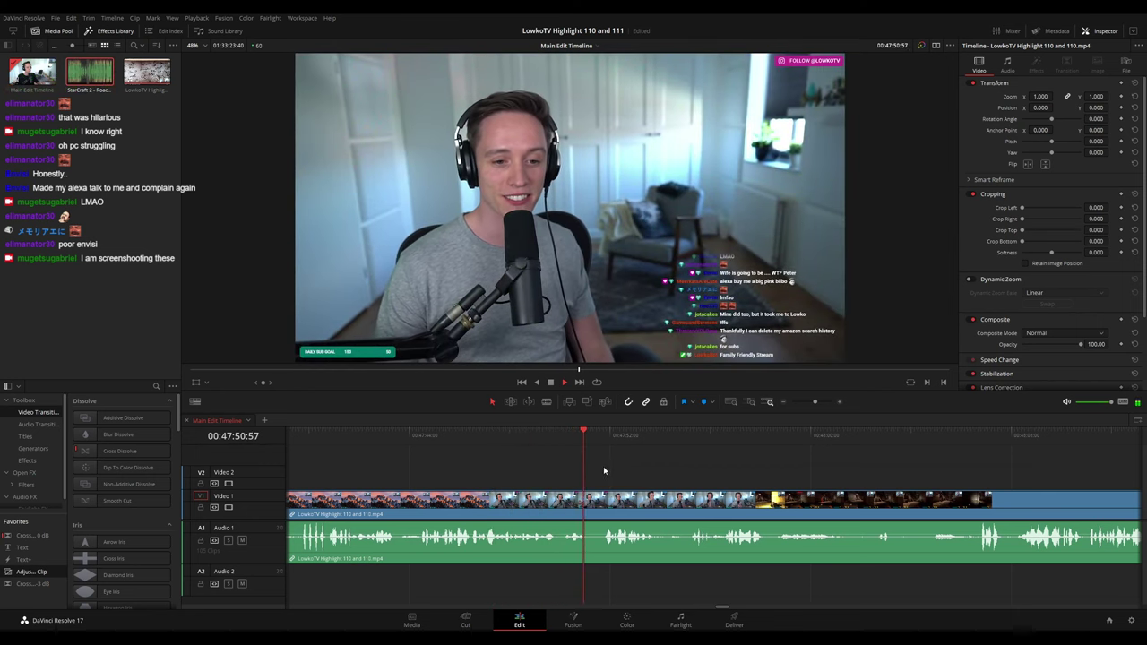
scroll(600, 471, right, 4)
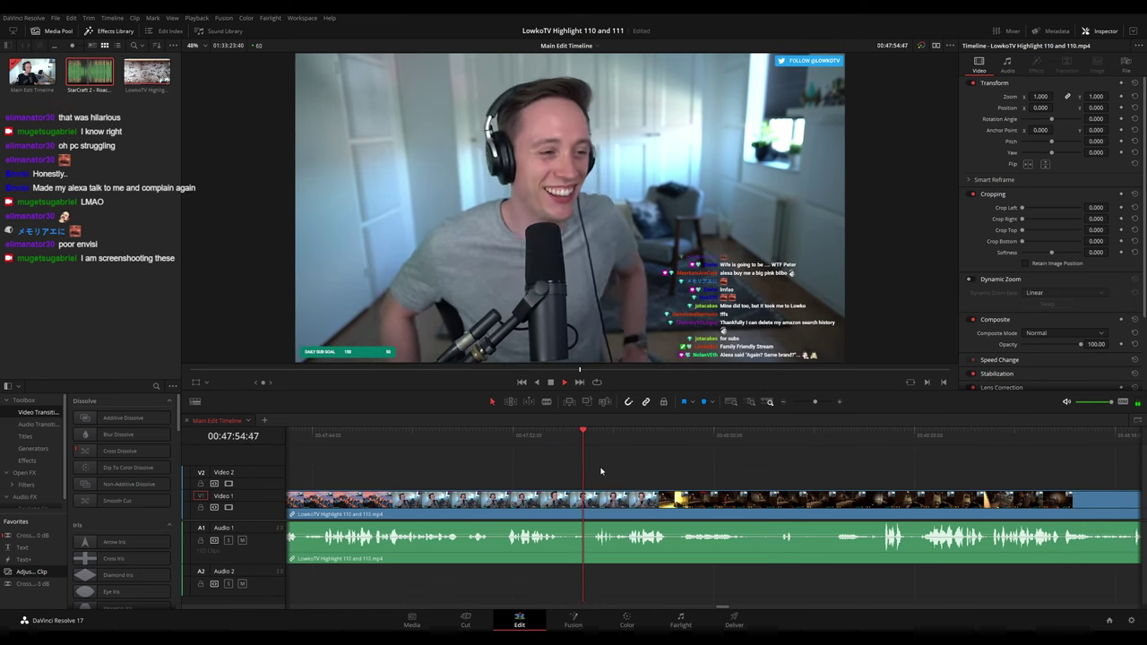
scroll(587, 468, right, 3)
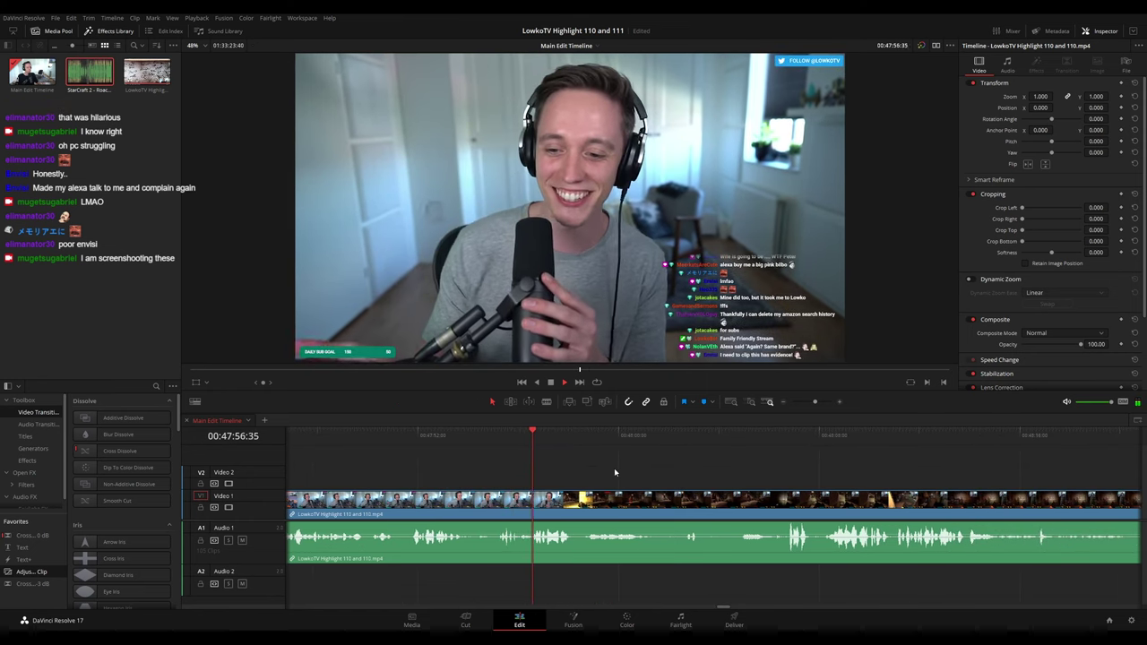
- Split off the short section starting at 00:47:56:06, ripple delete it, and color-mark the clip before the cut green
click(509, 437)
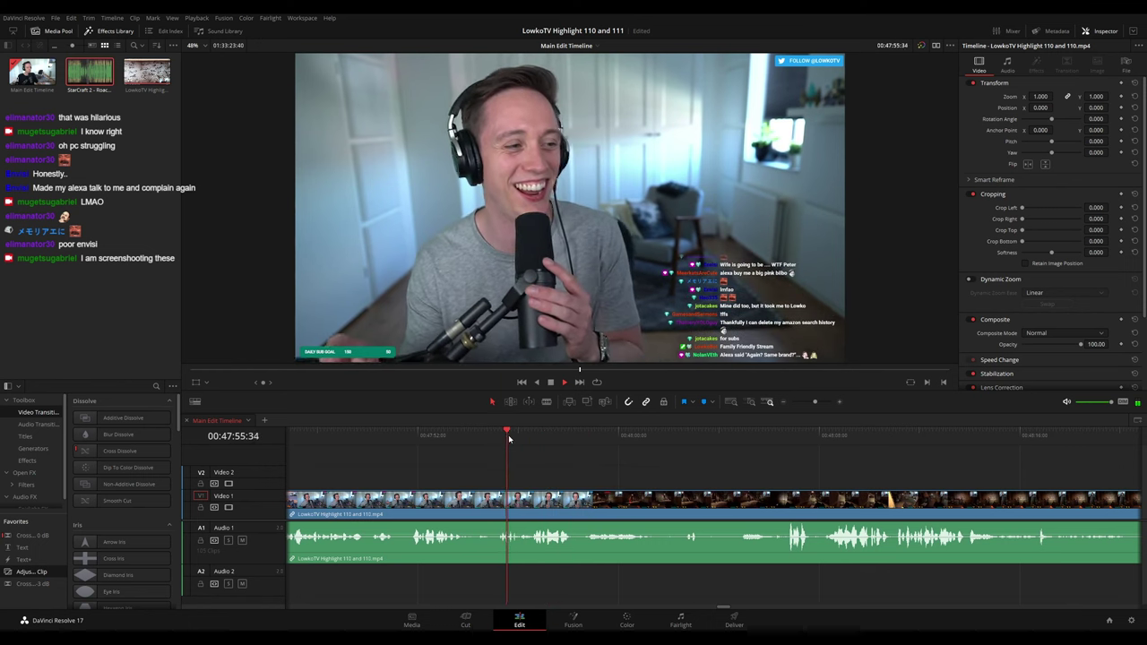
key(space)
key(b)
click(533, 503)
click(521, 505)
key(a)
click(526, 508)
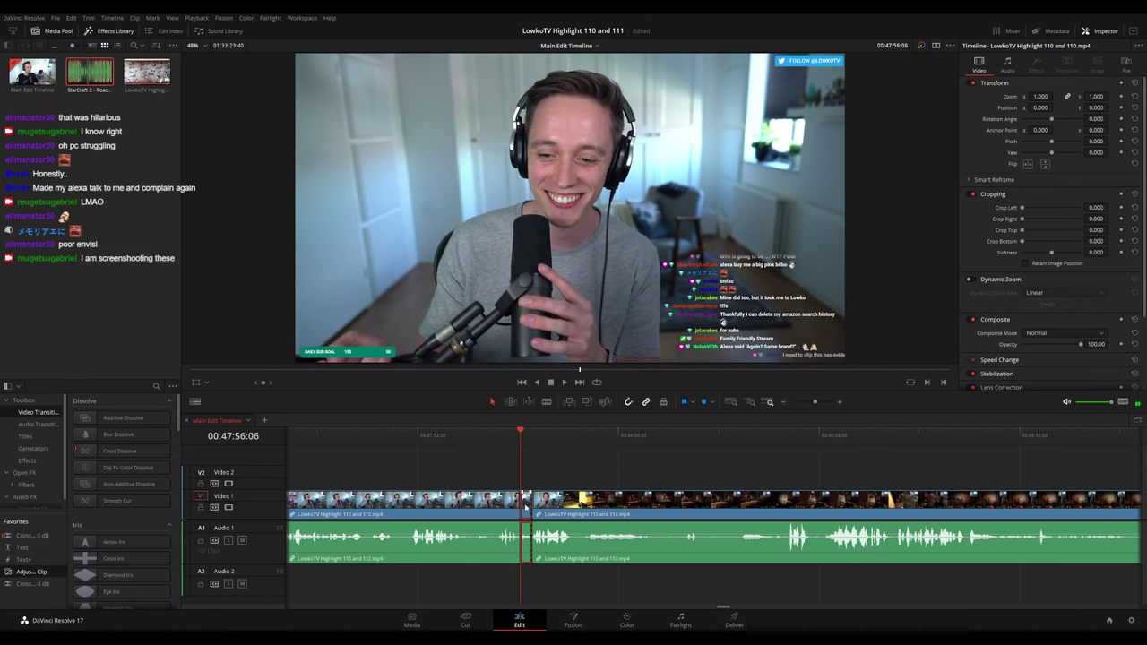
click(563, 382)
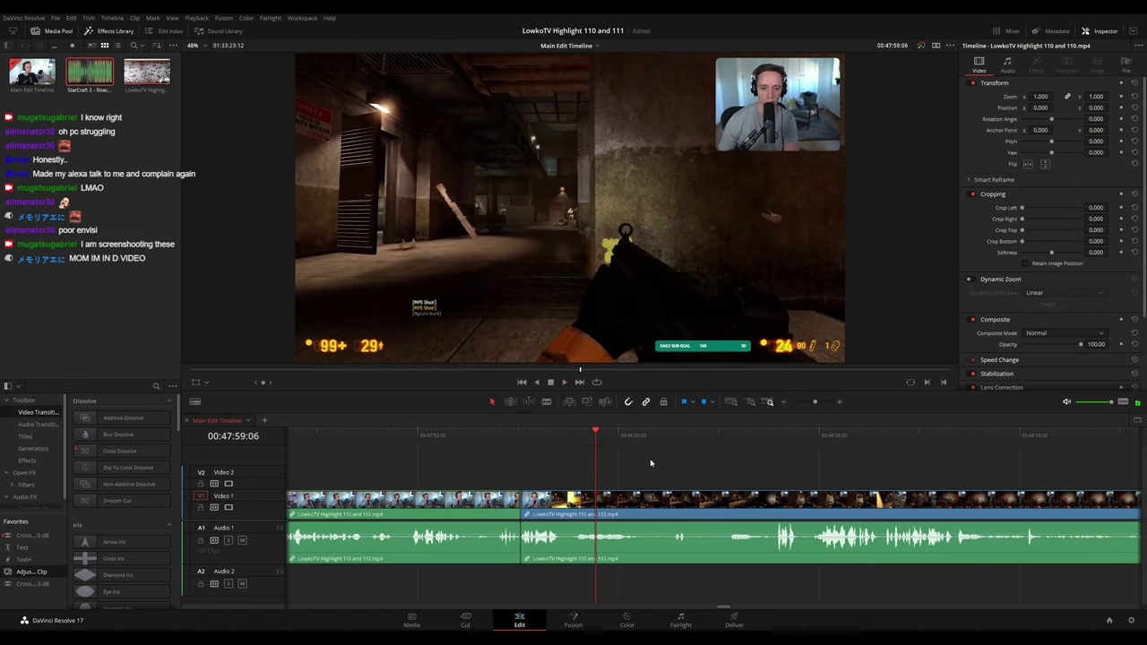
- Split off and ripple delete the sliver after 00:47:57:52 where gameplay begins, and color-mark the short camera clip before it green
click(545, 436)
key(space)
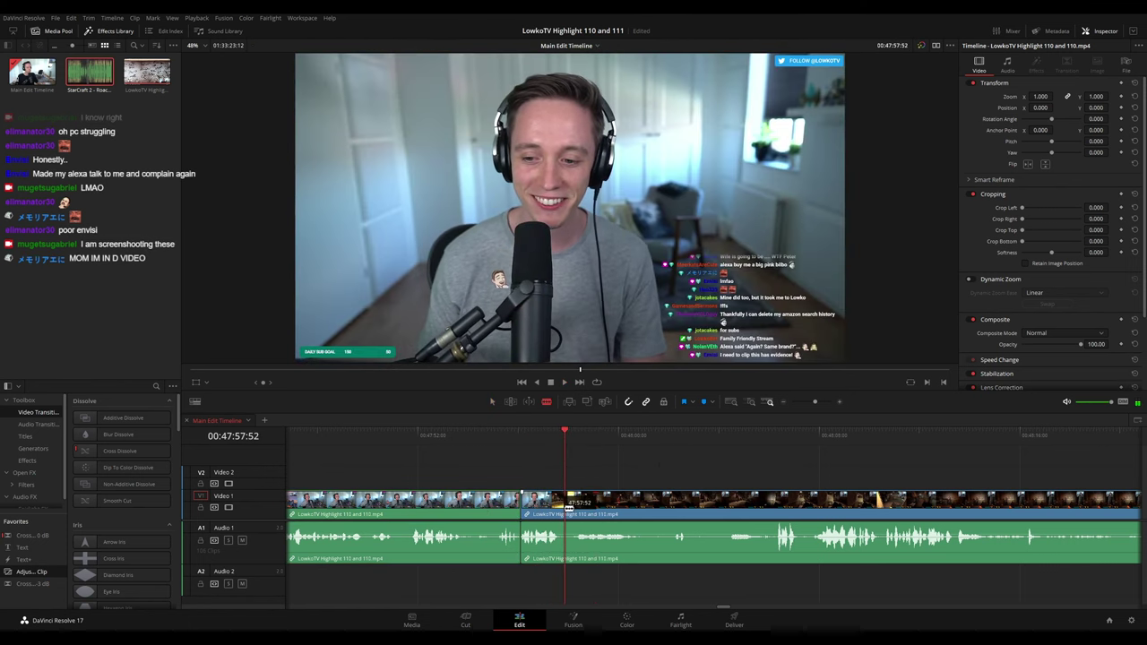
click(568, 509)
key(a)
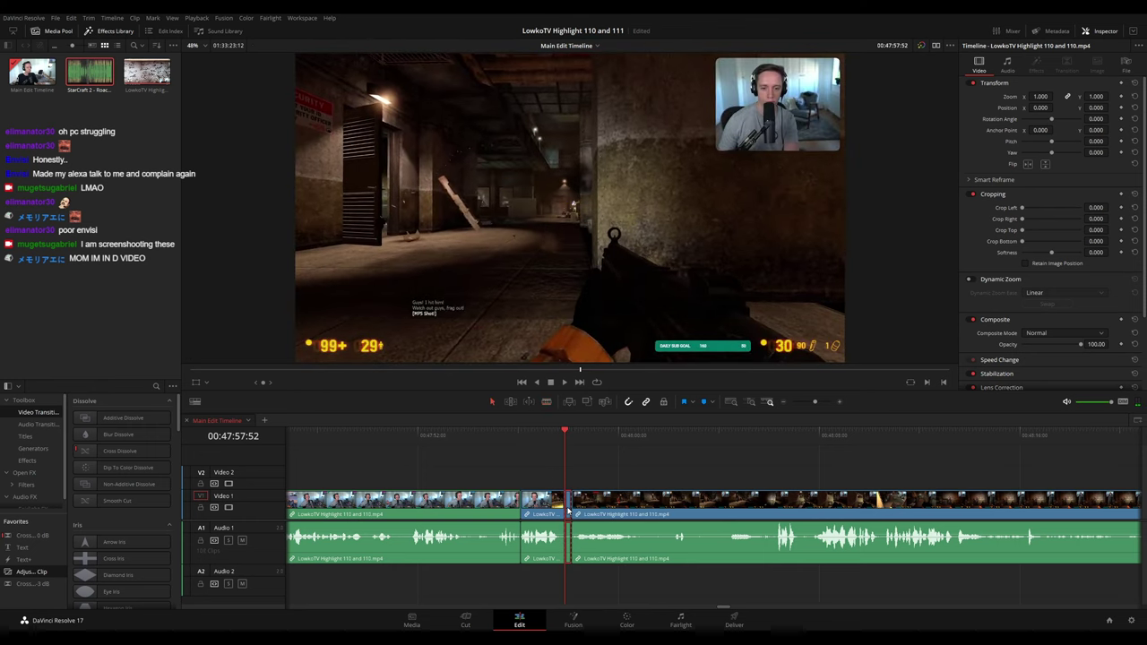
key(space)
click(558, 506)
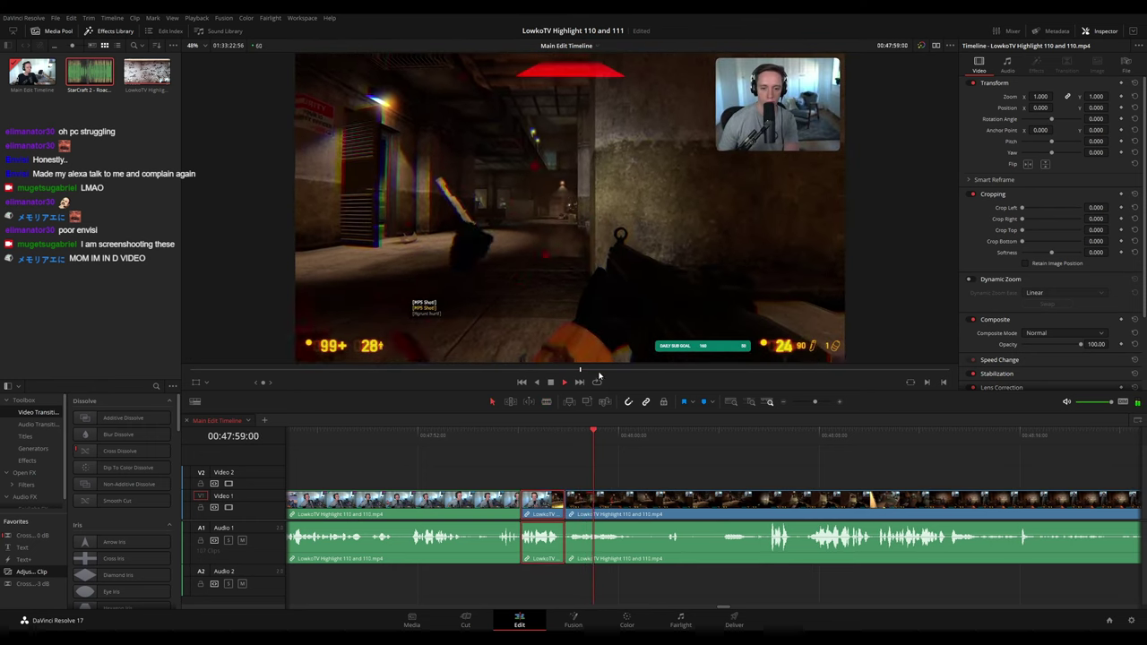
click(731, 470)
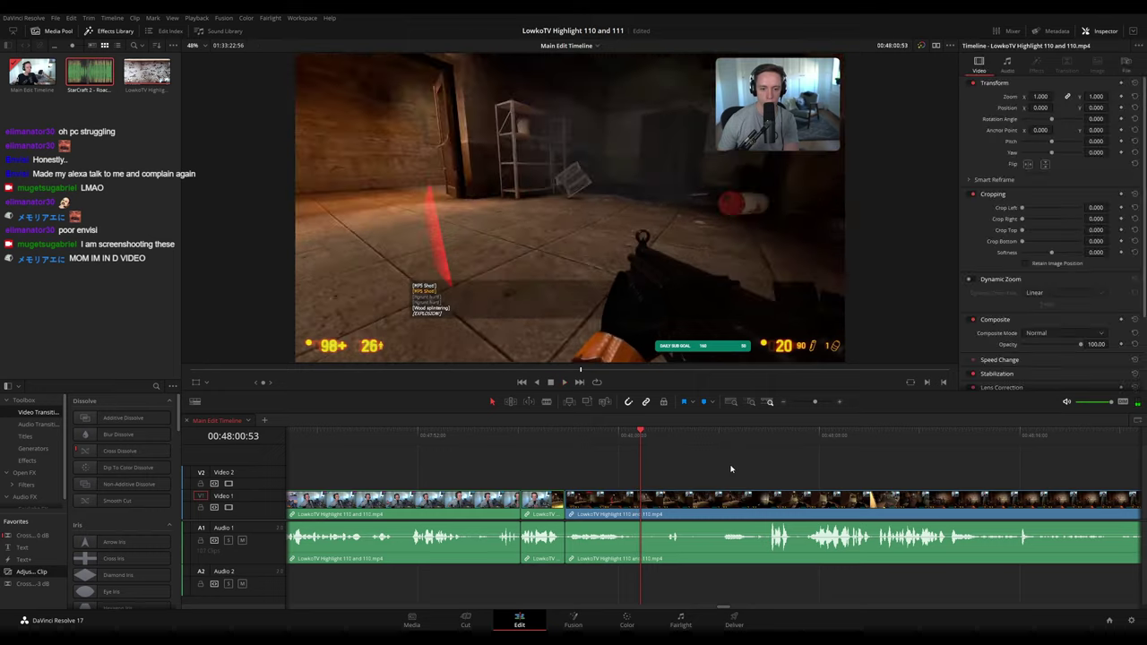
- Review the gameplay from about 00:48:00 to 00:48:14, replaying it from around 00:48:06
drag(729, 477, 586, 453)
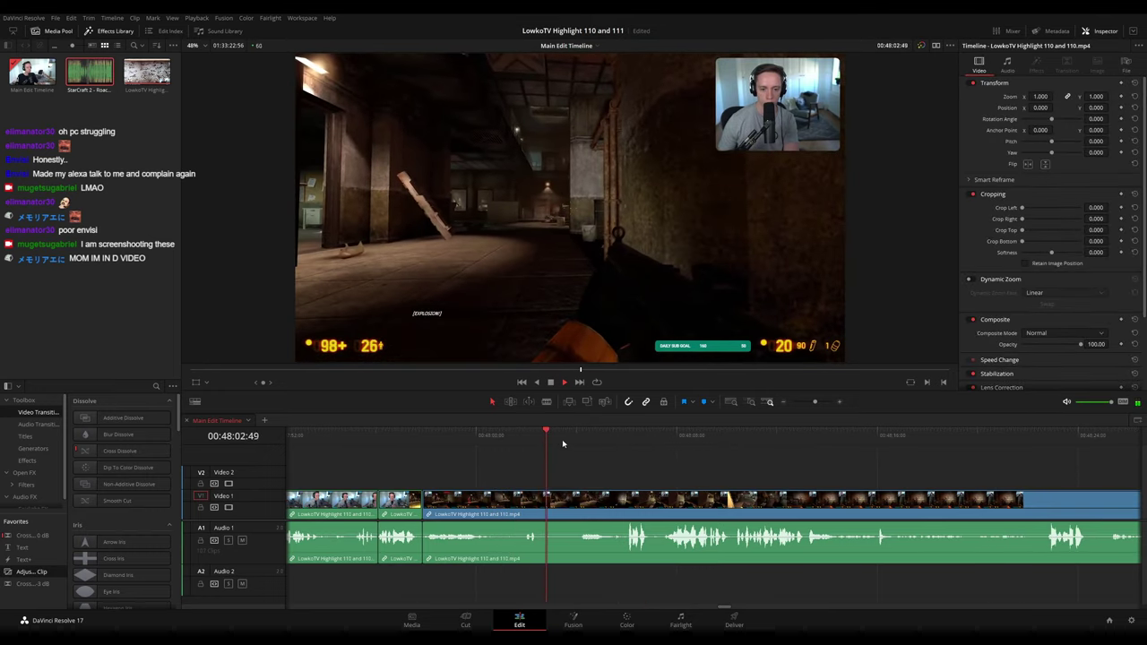
click(570, 440)
scroll(673, 464, right, 1)
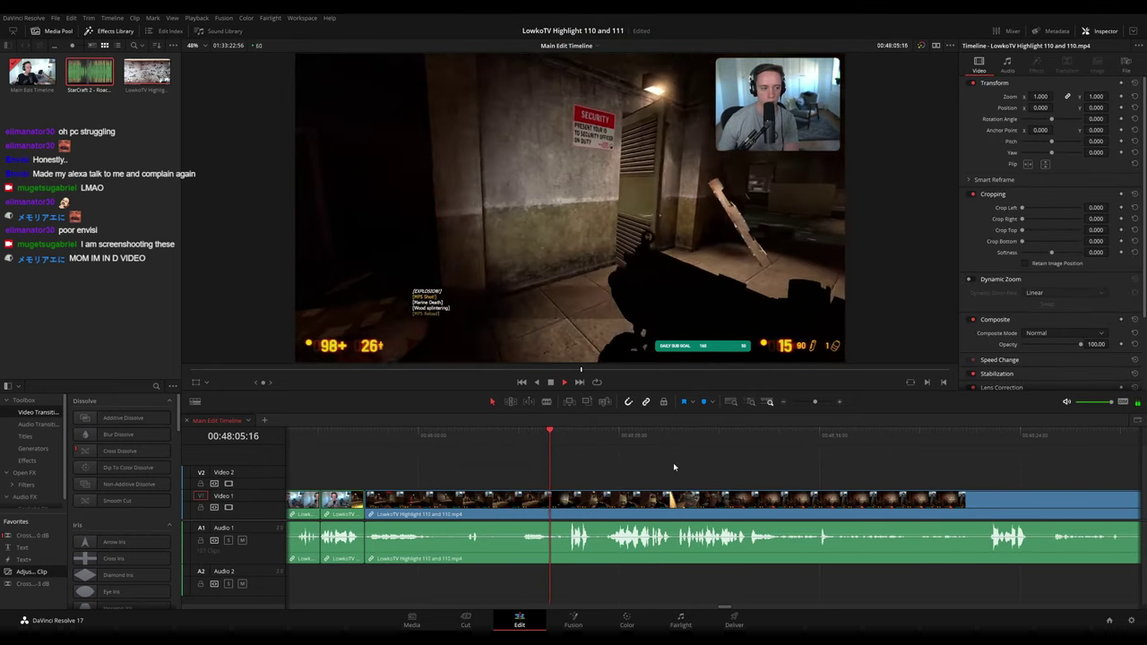
scroll(676, 466, right, 1)
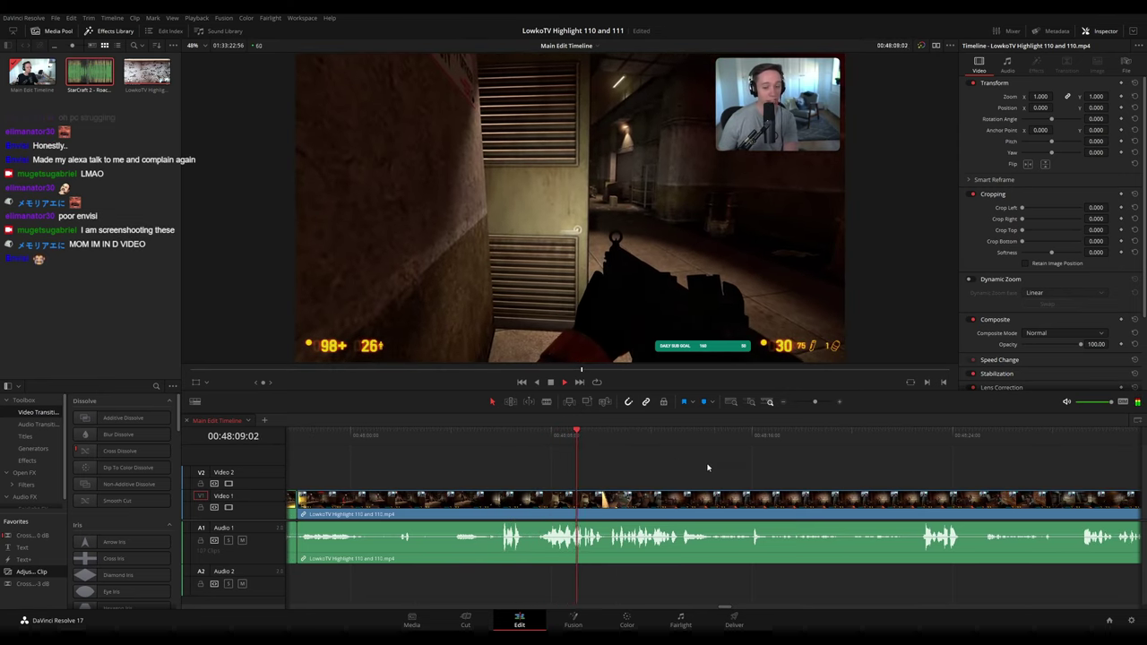
scroll(697, 458, right, 1)
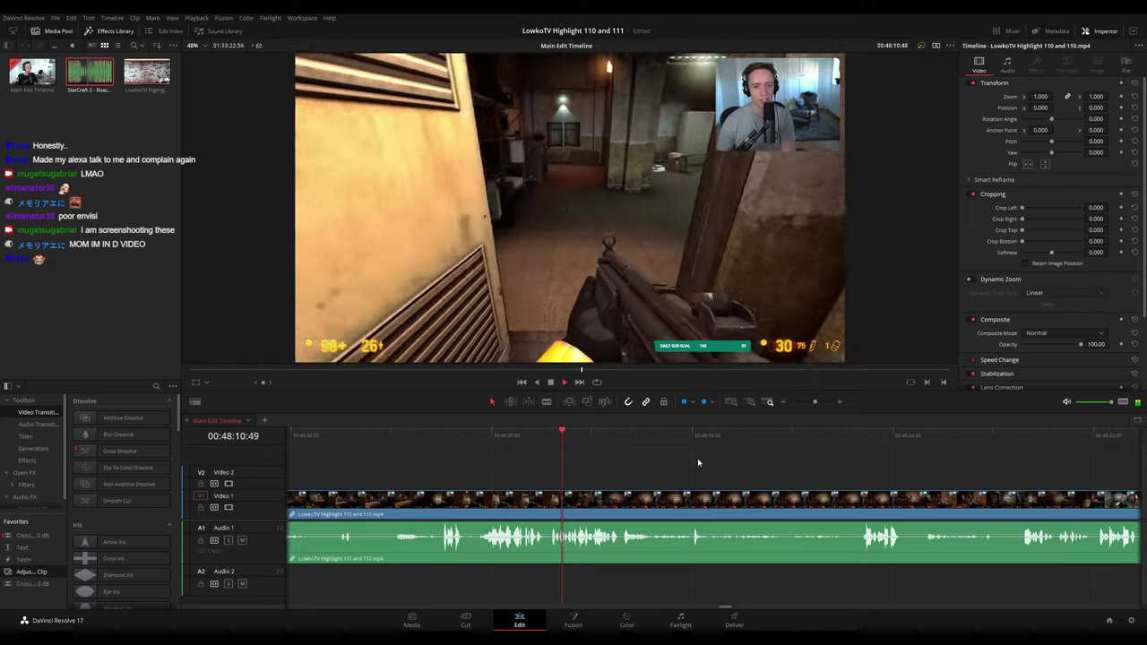
scroll(703, 462, right, 1)
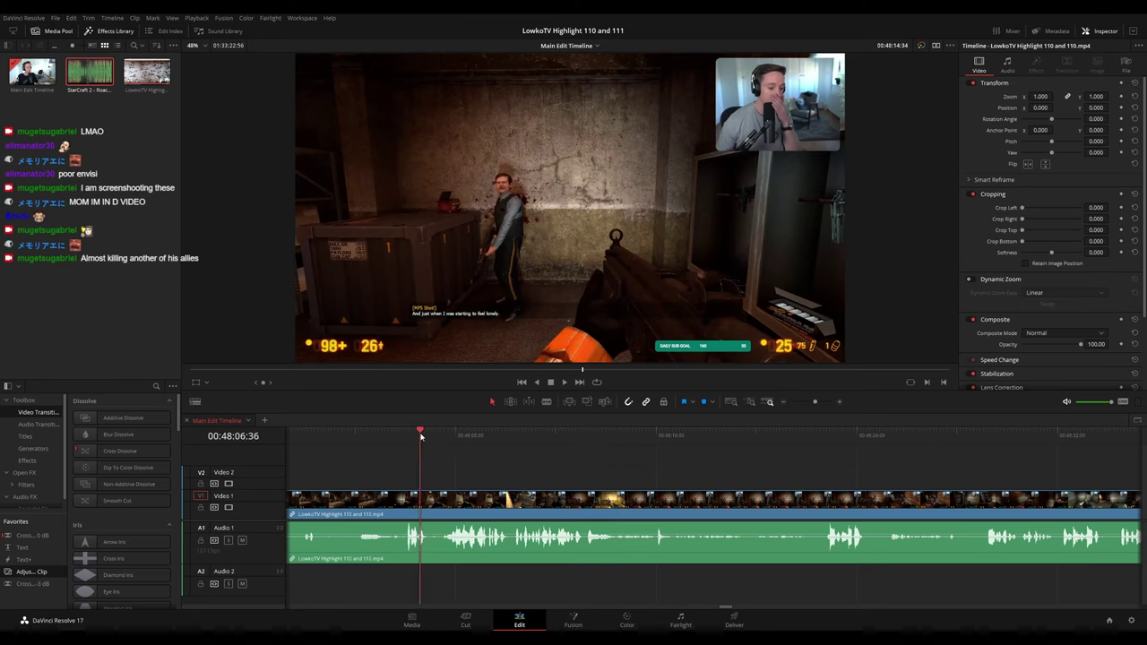
drag(421, 437, 404, 437)
key(space)
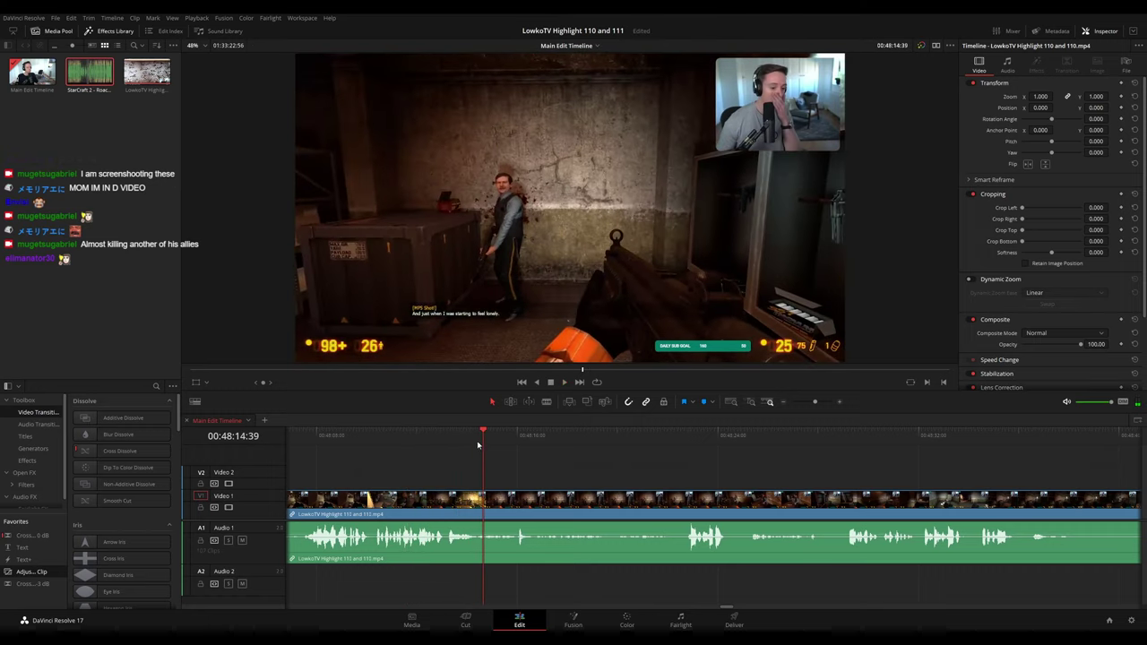
- Add an adjustment clip on Video 2 at 00:48:14:10 and set starting keyframes for its zoom and position
click(470, 439)
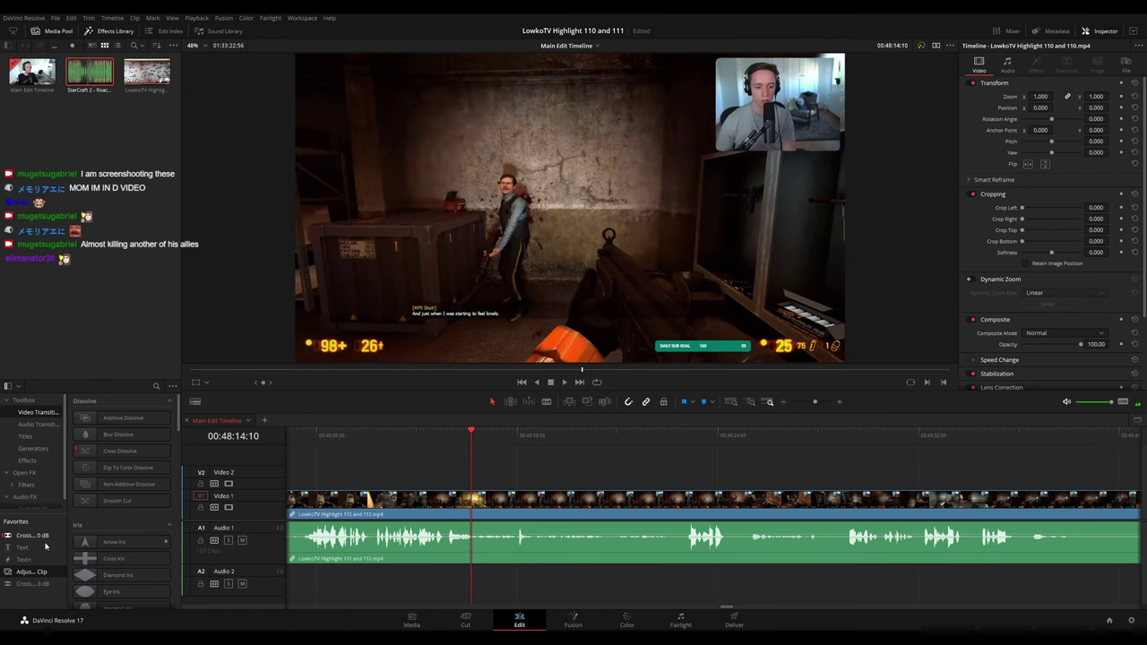
drag(35, 575, 479, 474)
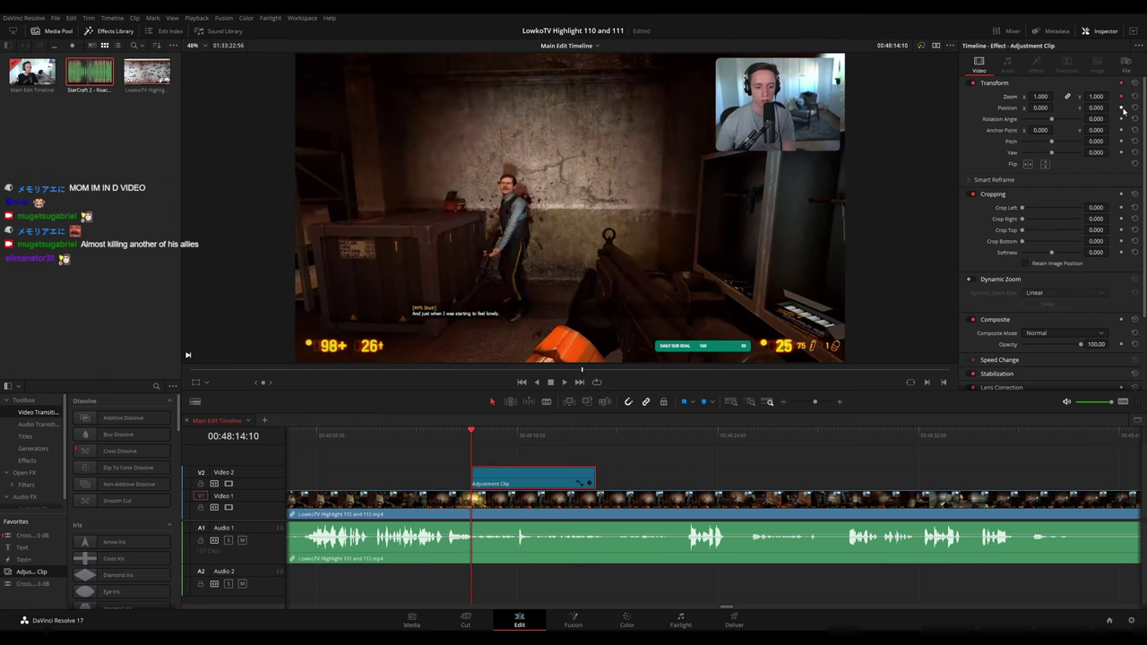
click(589, 483)
click(592, 481)
key(space)
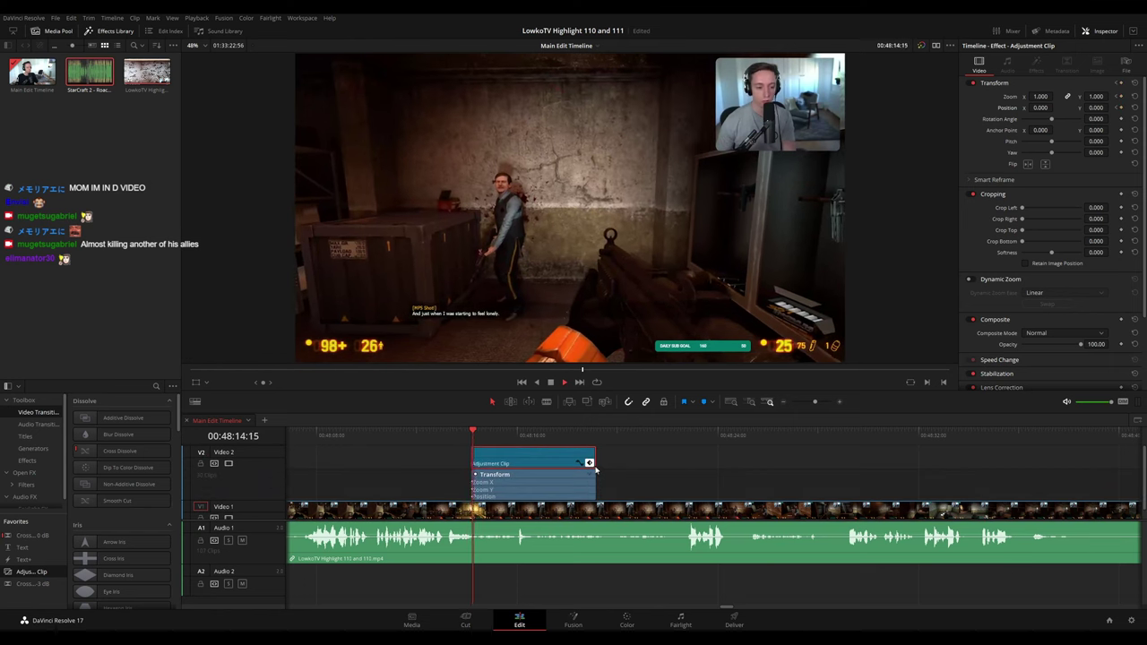
- Undo the adjustment clip's keyframes and remove the clip from Video 2
click(578, 434)
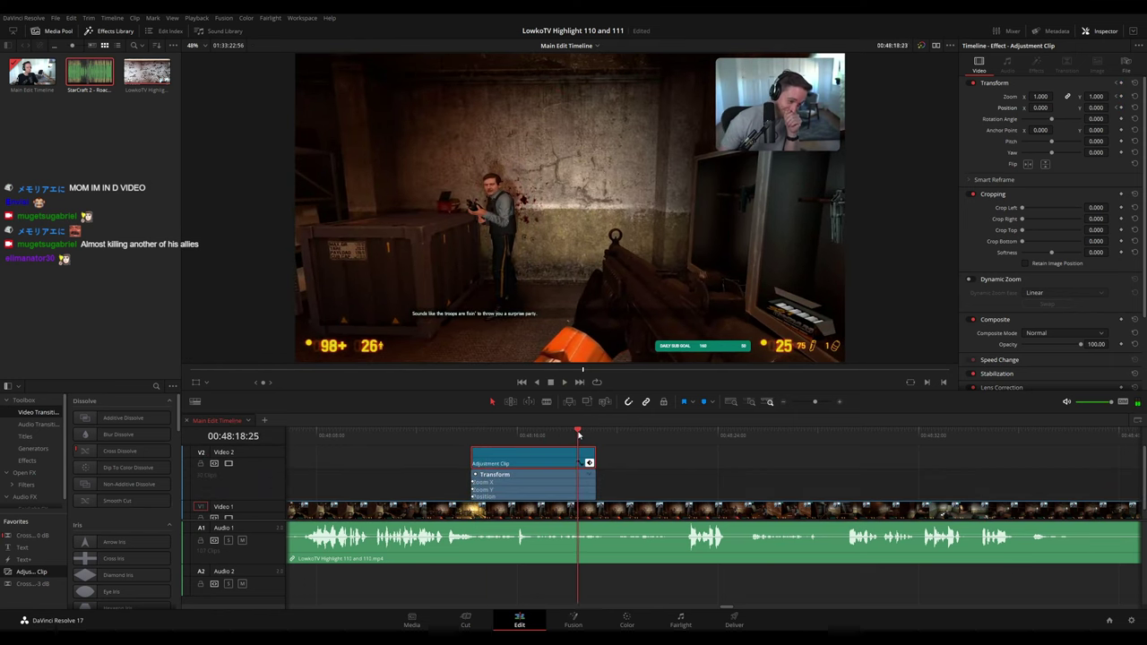
drag(503, 432, 481, 432)
key(ctrl+z)
key(ctrl+z)
key(Delete)
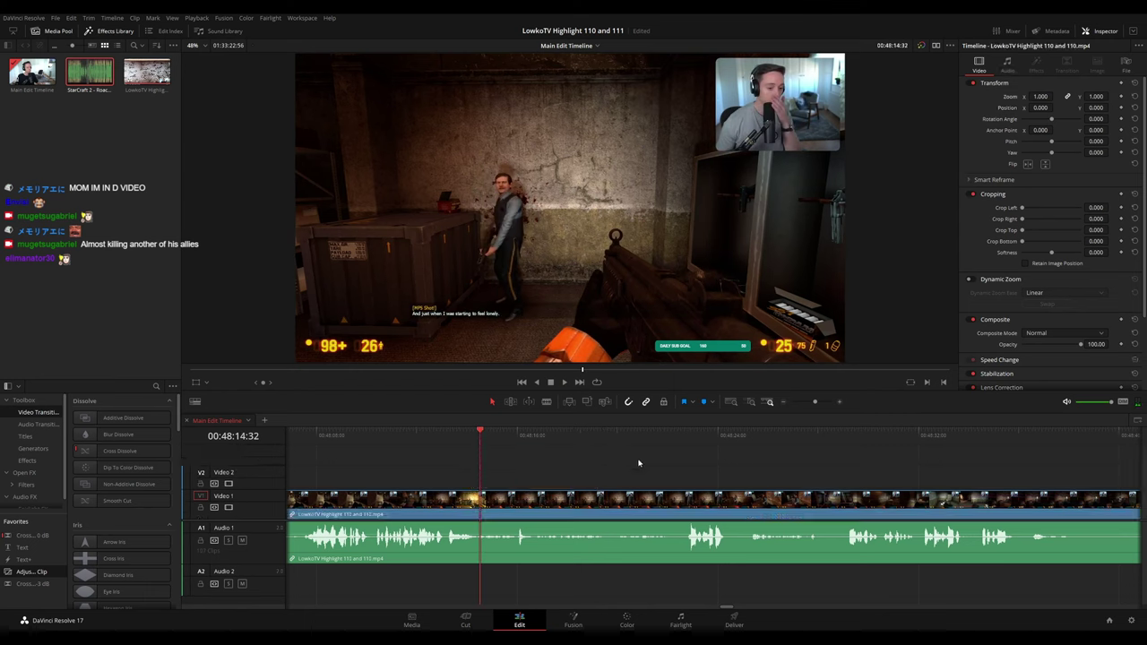
- Review the gameplay from 00:48:14 to about 00:48:44, looking for dull stretches to cut
key(space)
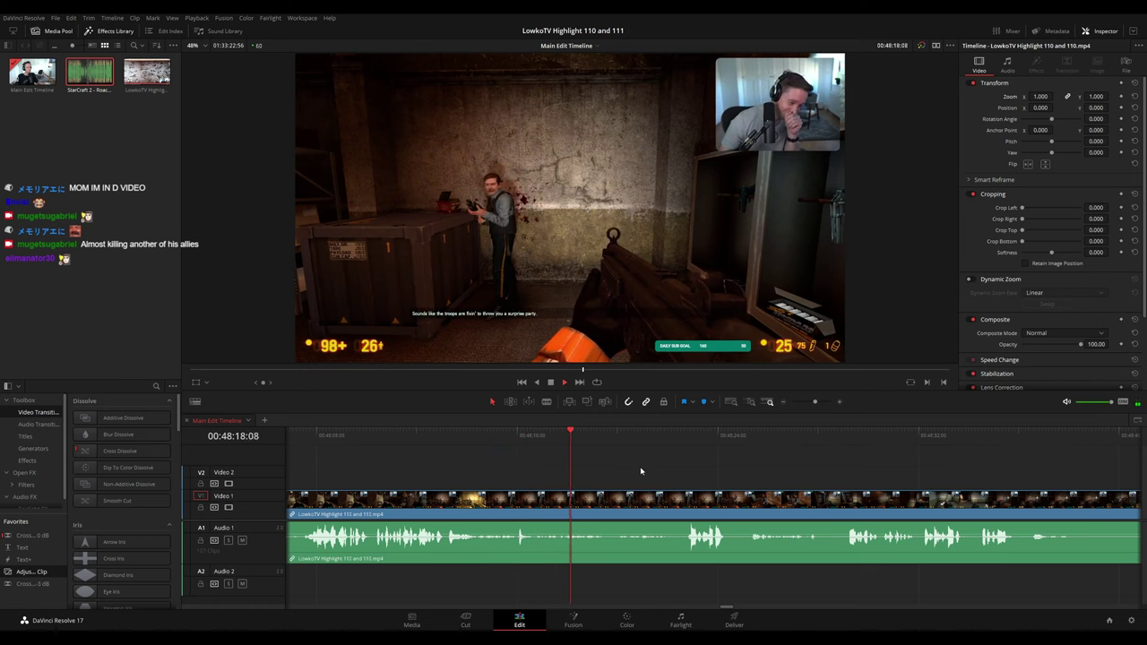
drag(641, 471, 603, 467)
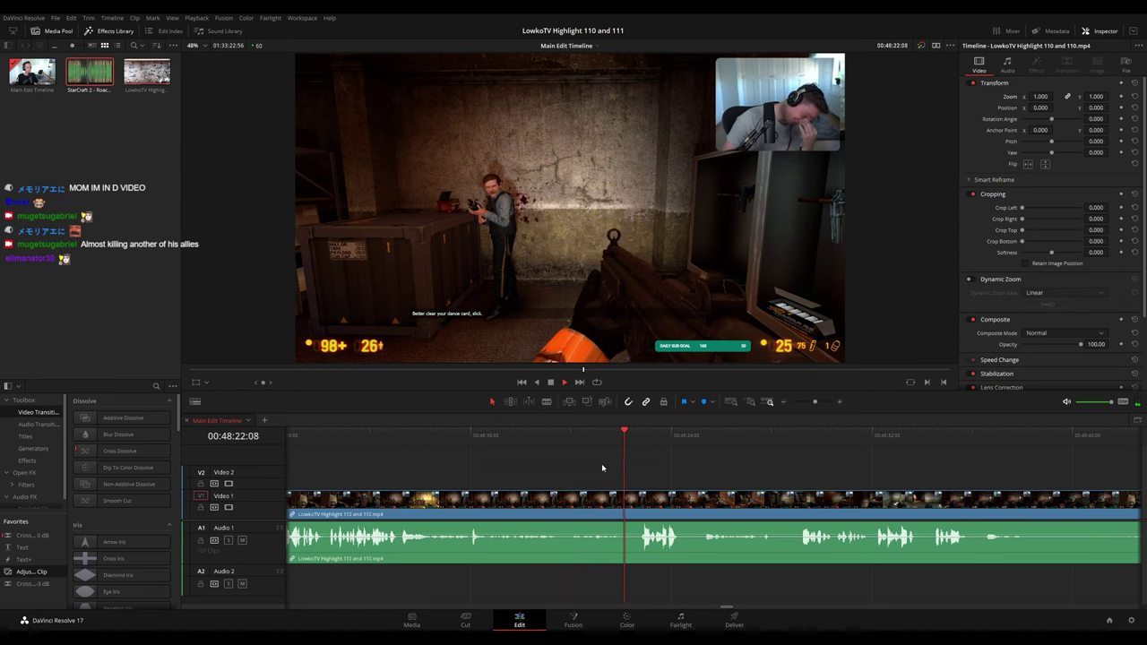
drag(723, 478, 593, 463)
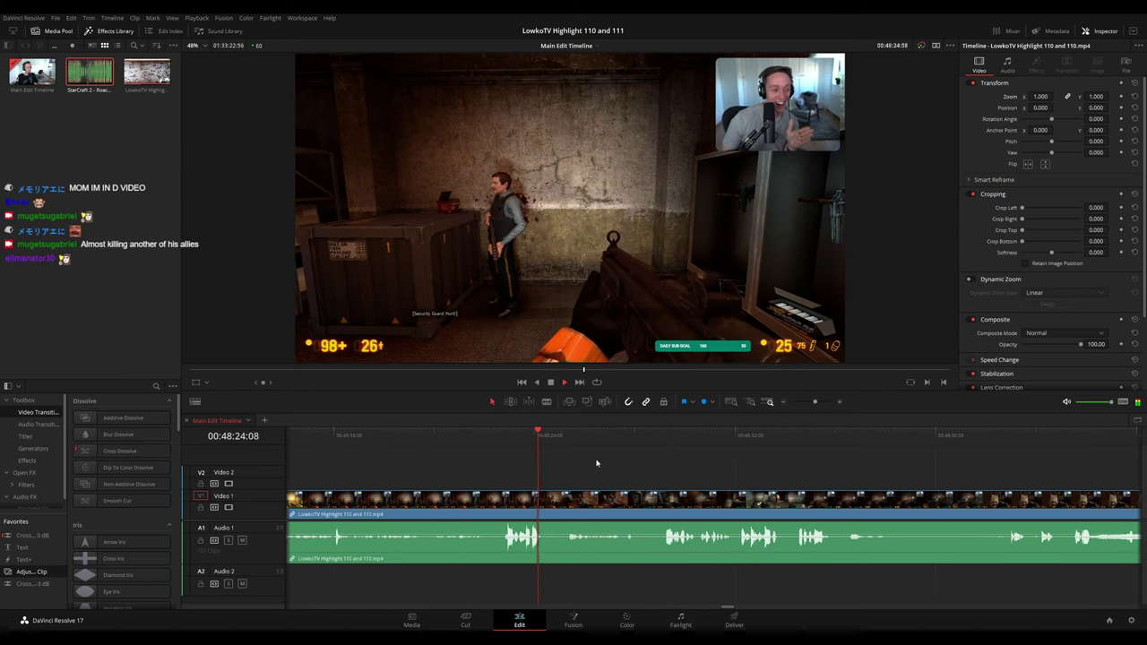
key(ctrl+b)
key(space)
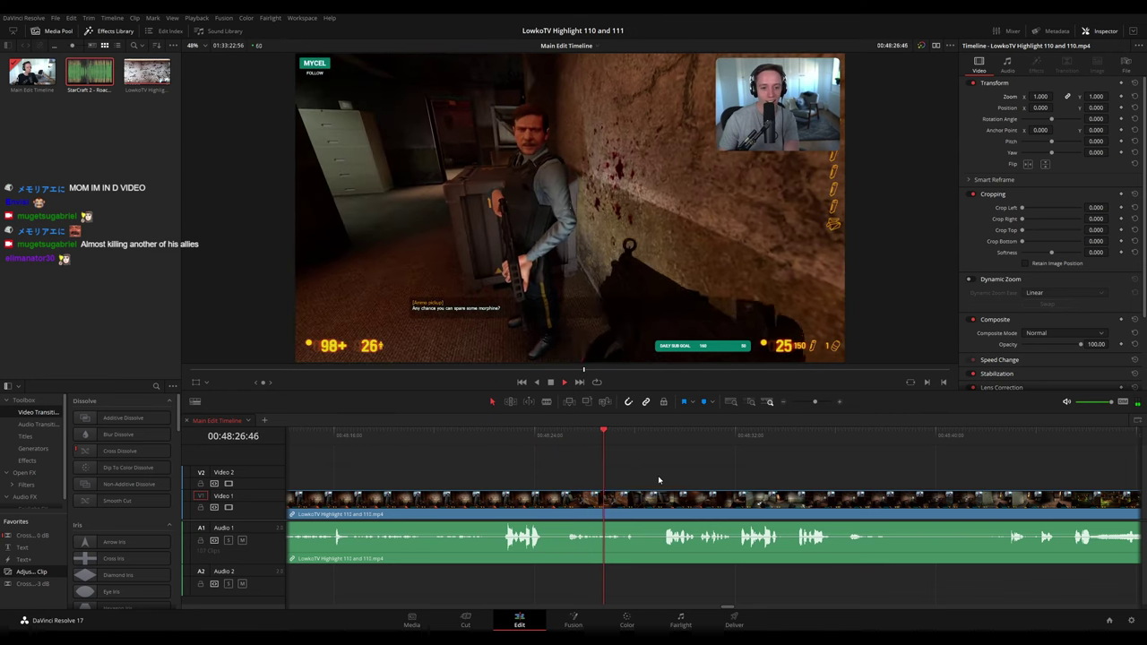
scroll(627, 476, right, 1)
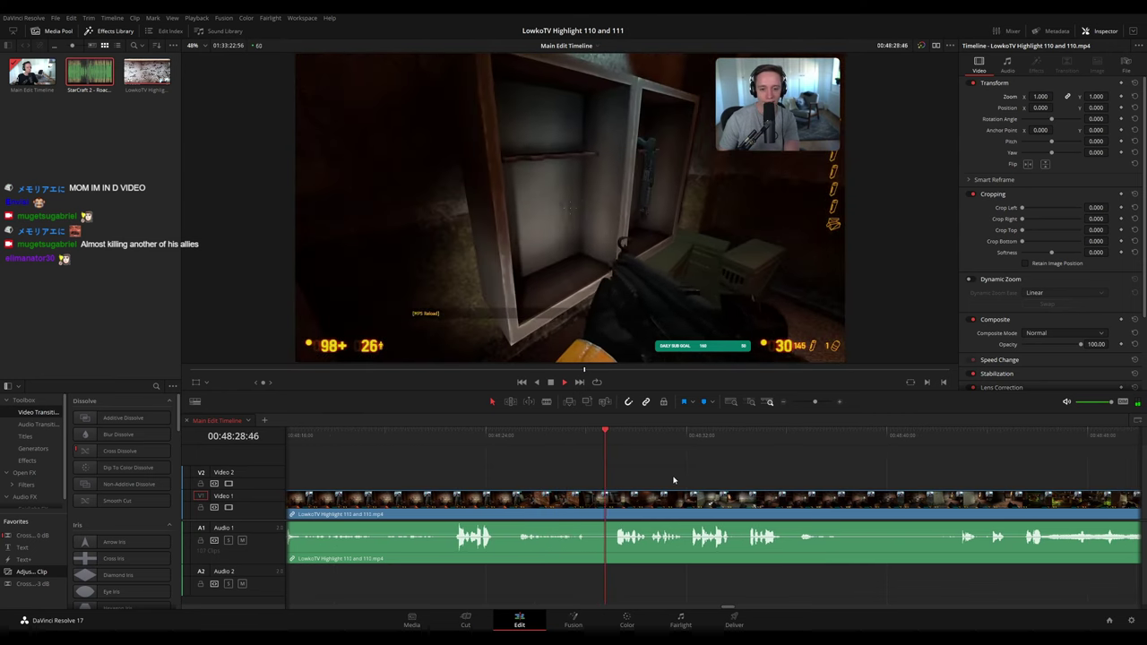
scroll(627, 475, right, 1)
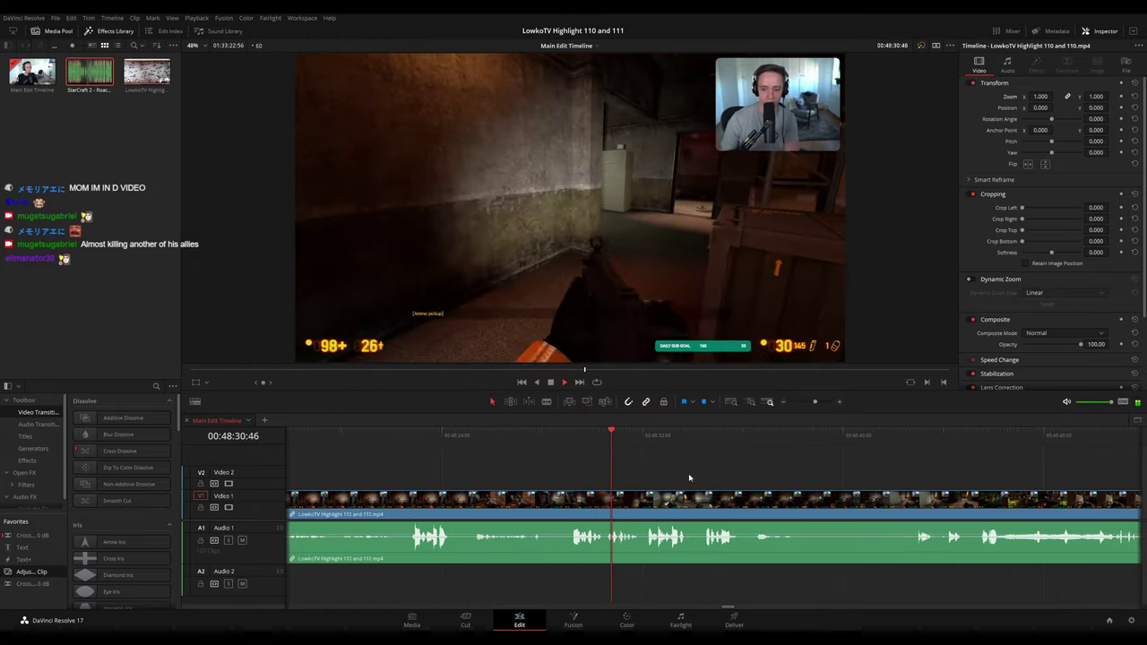
scroll(688, 473, right, 1)
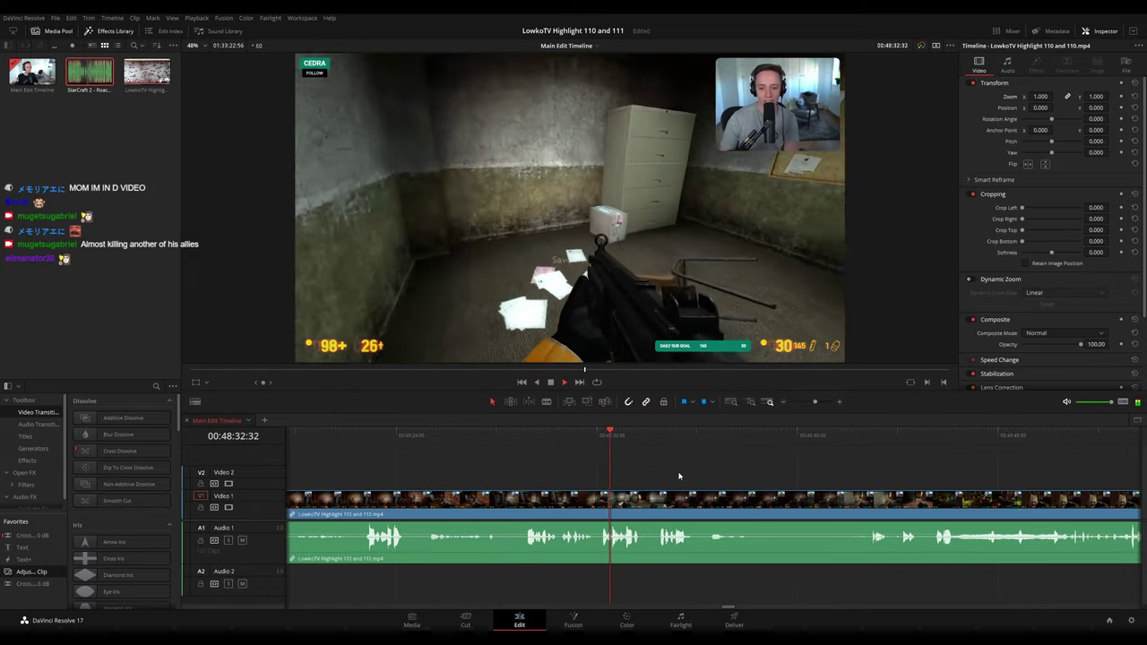
scroll(627, 470, right, 1)
scroll(664, 470, right, 1)
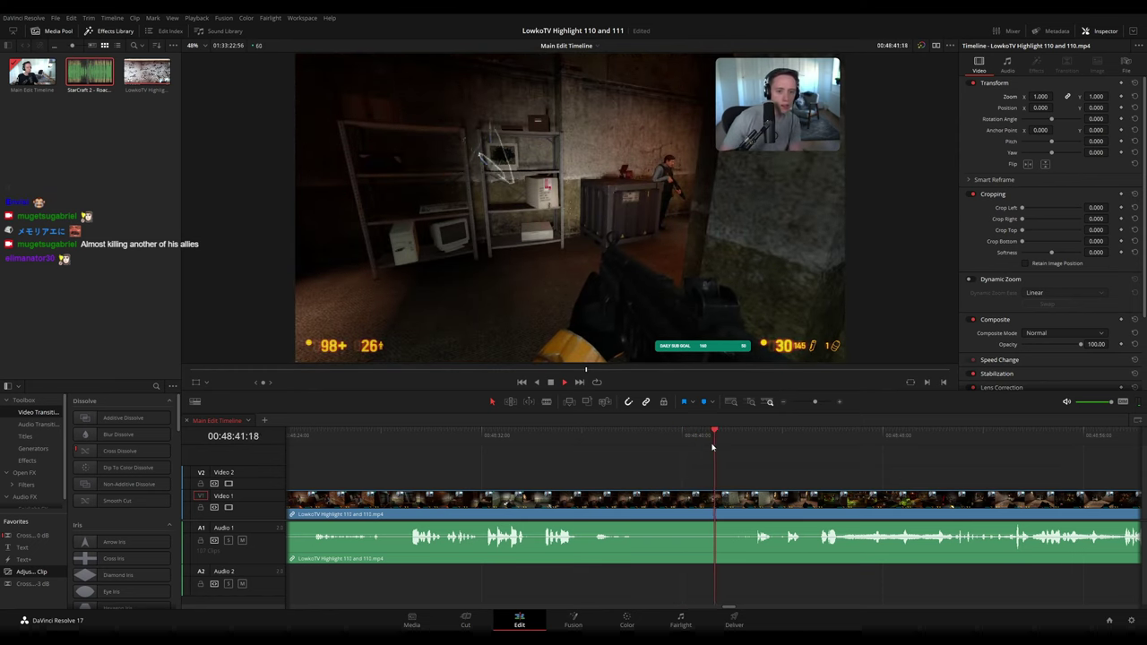
drag(790, 469, 673, 456)
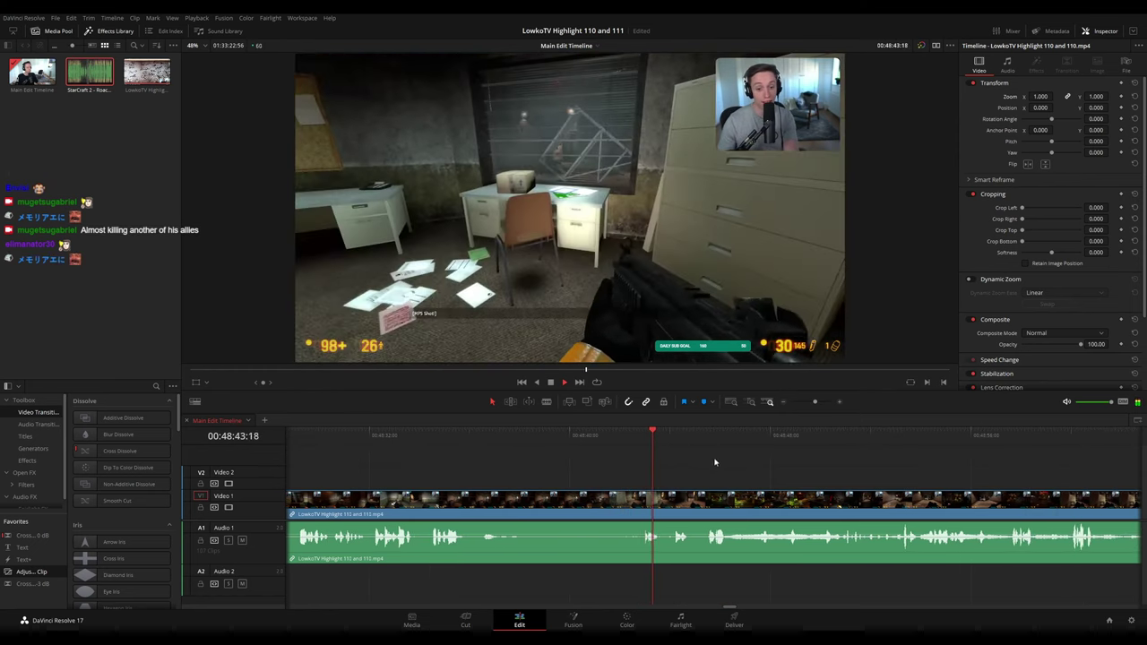
scroll(667, 456, right, 1)
- Split off and ripple delete the short piece after 00:48:44:58, and color-mark the clip before the cut orange
key(space)
key(b)
click(630, 507)
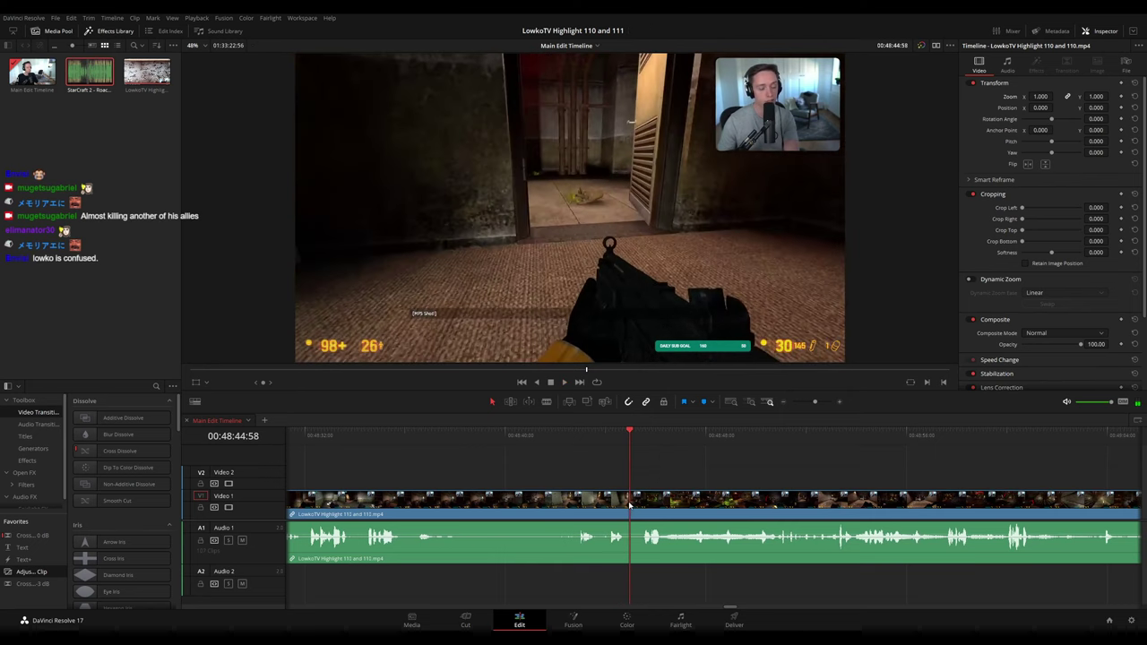
click(638, 507)
key(a)
click(635, 509)
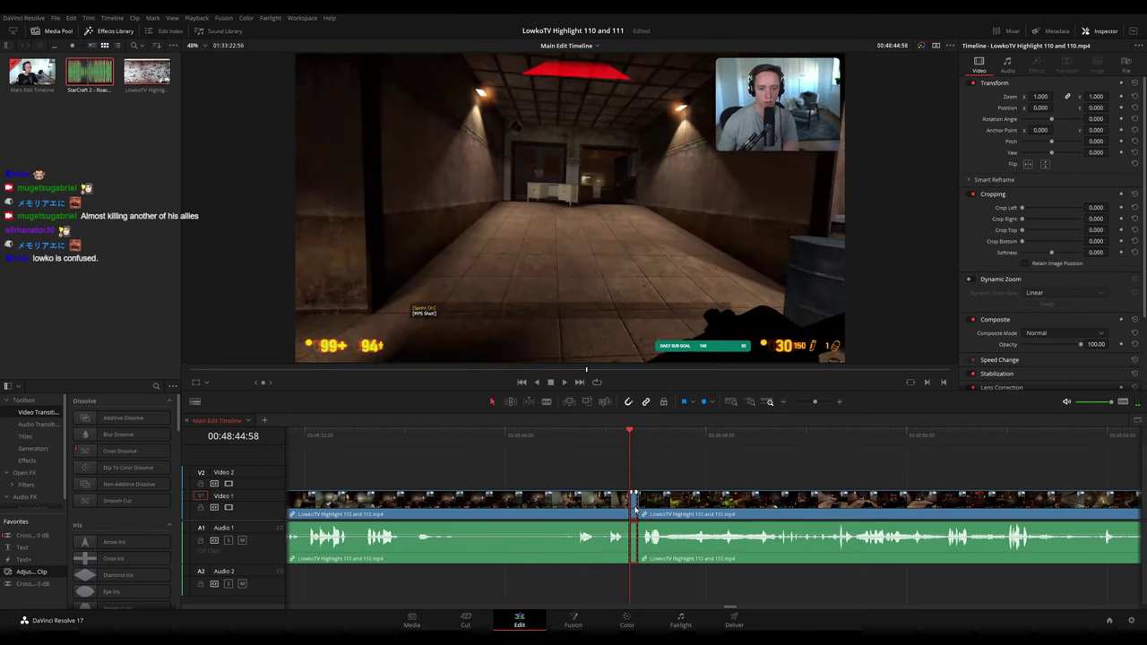
key(Delete)
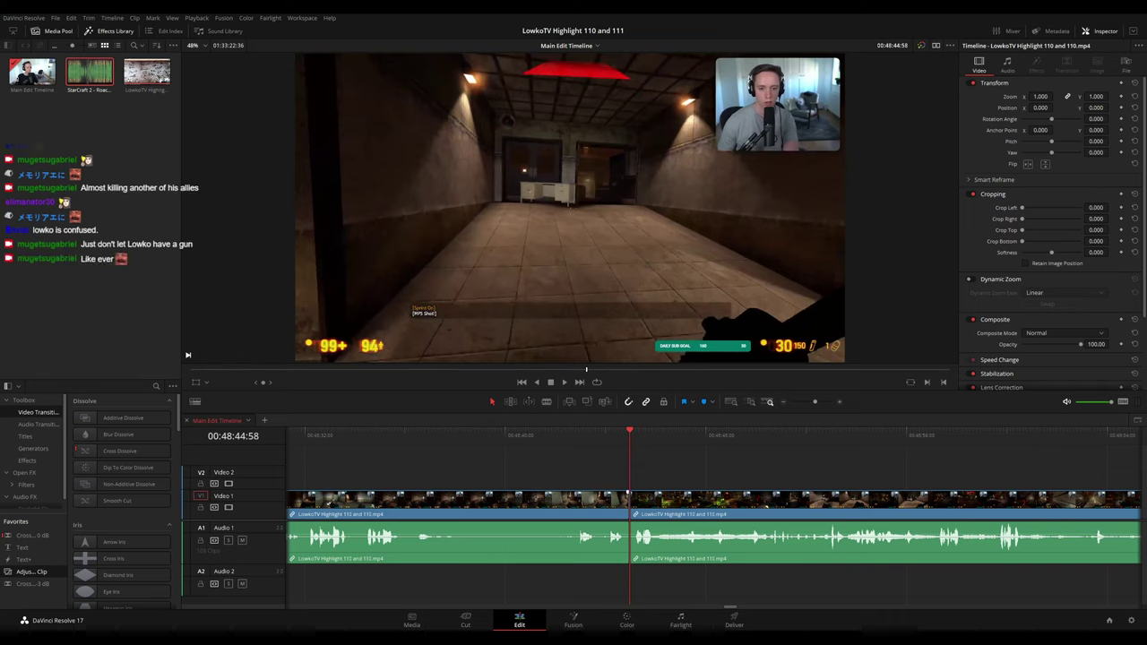
click(574, 496)
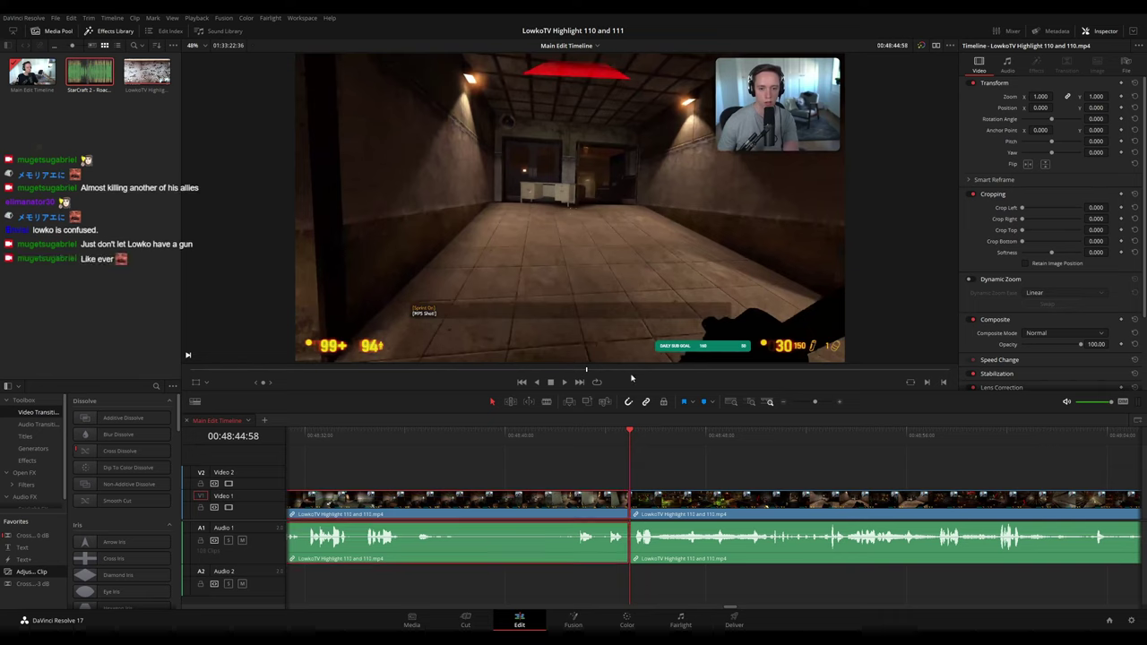
key(F1)
- Review the gameplay from 00:48:44:58 to about 00:49:06, replaying the stretch from around 00:49:01
key(space)
drag(772, 462, 627, 455)
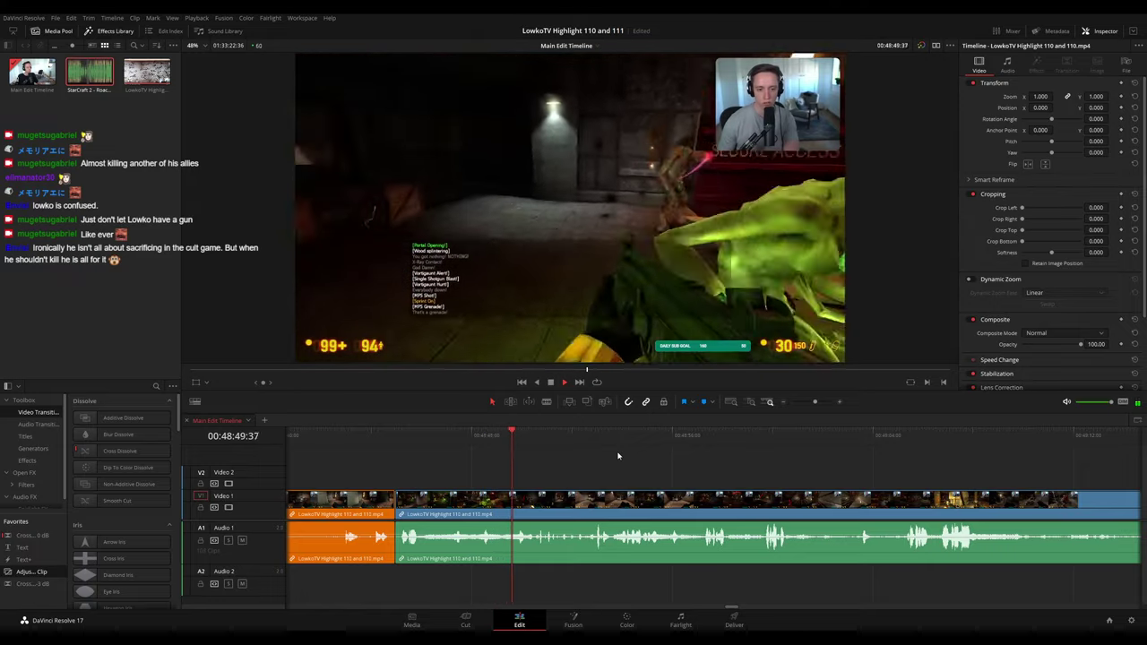
drag(650, 456, 567, 449)
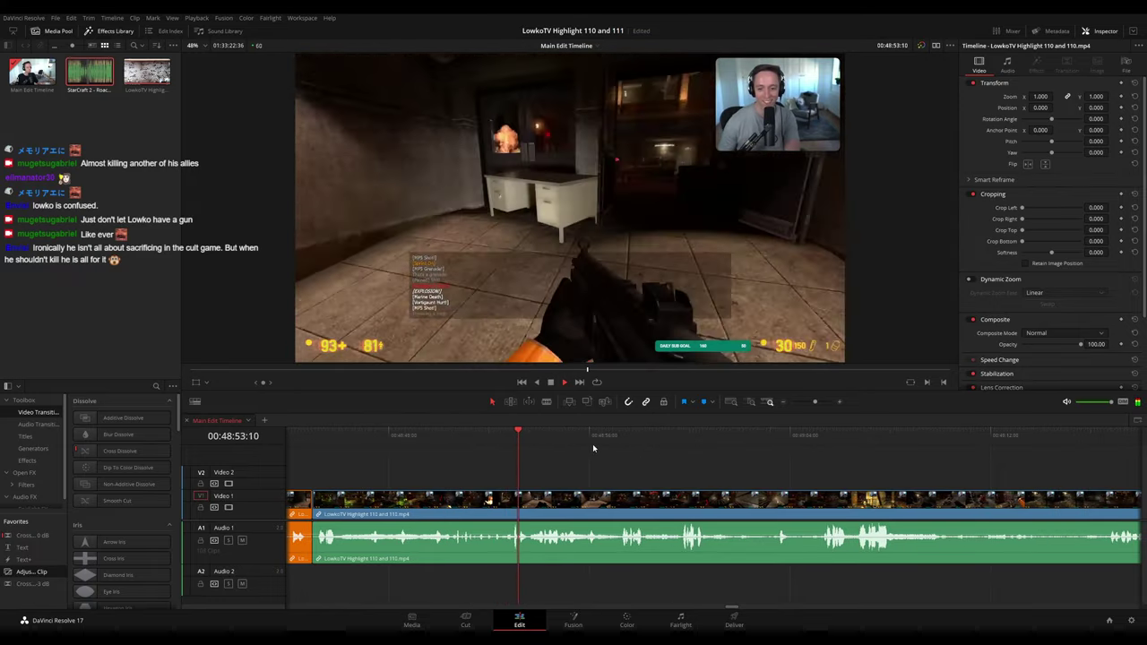
scroll(617, 458, right, 1)
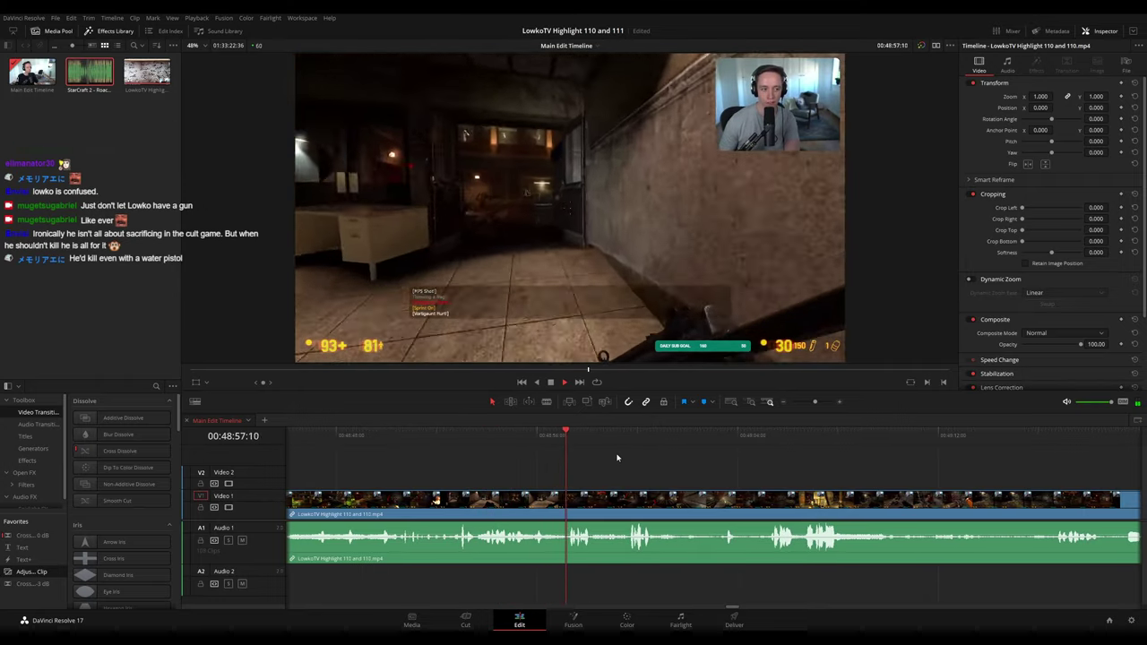
scroll(621, 458, right, 1)
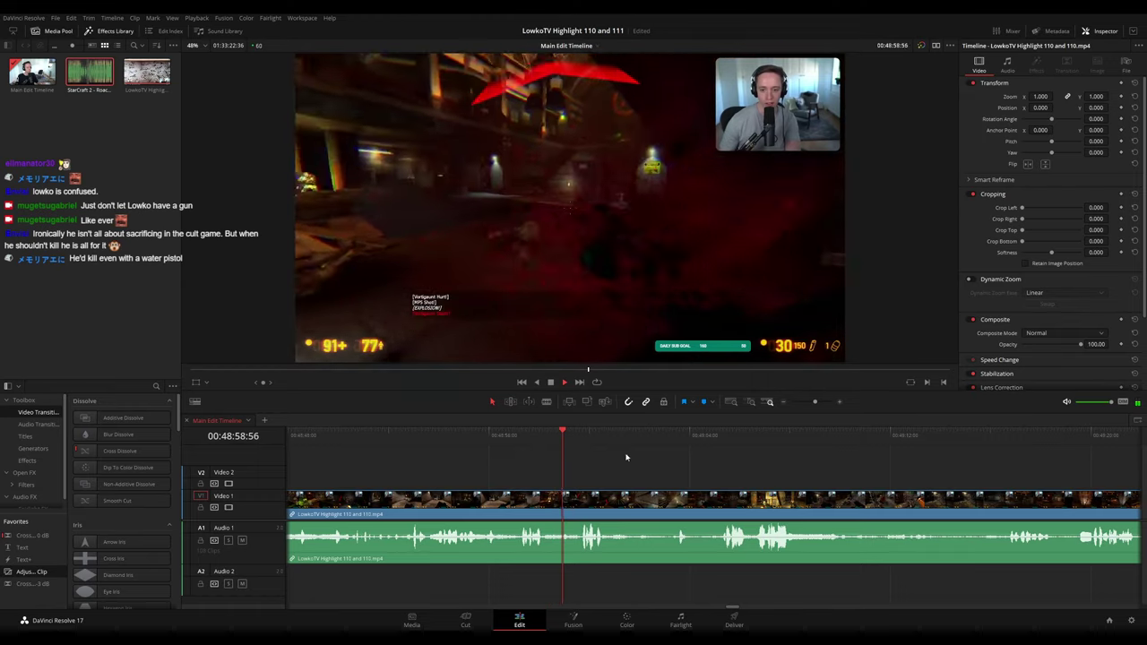
scroll(609, 457, right, 1)
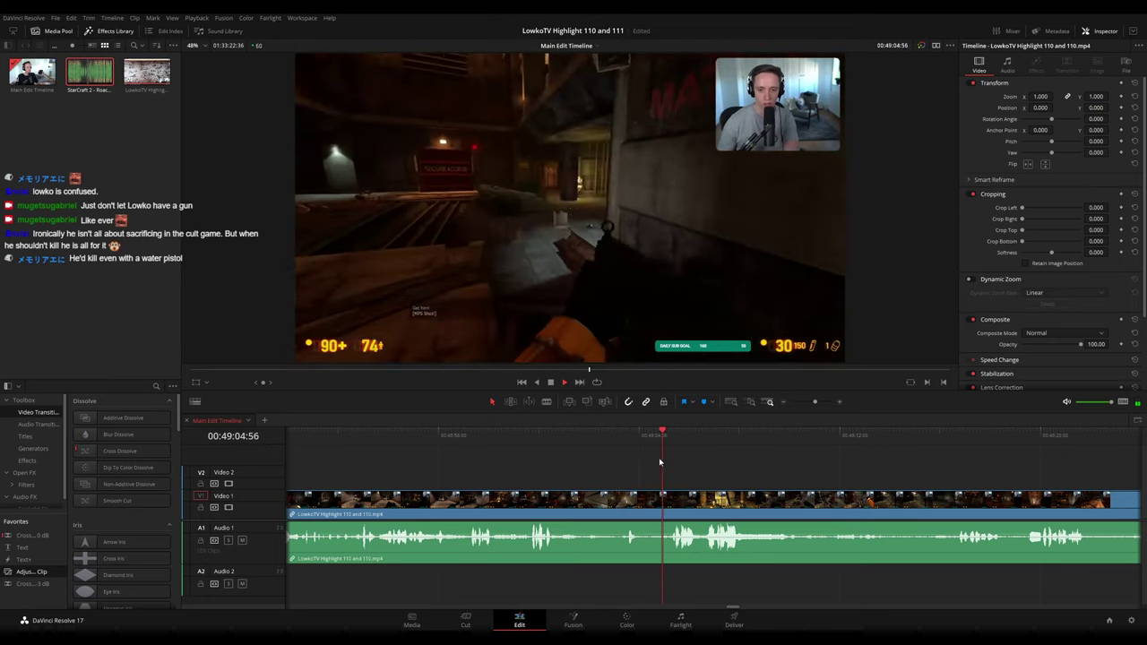
key(space)
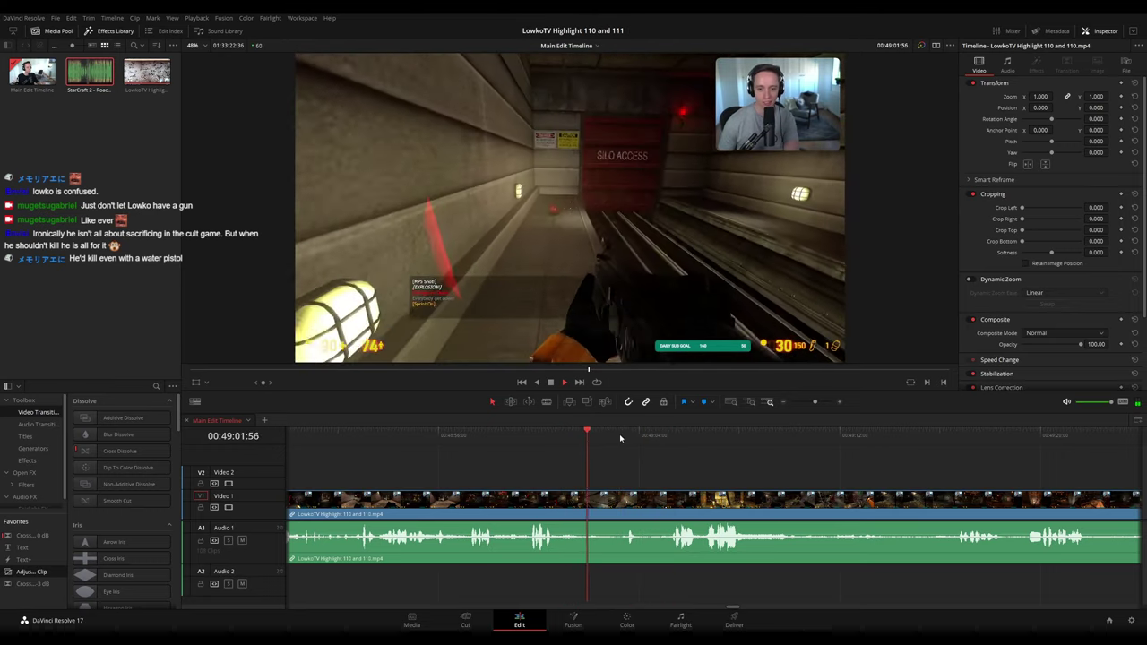
click(661, 436)
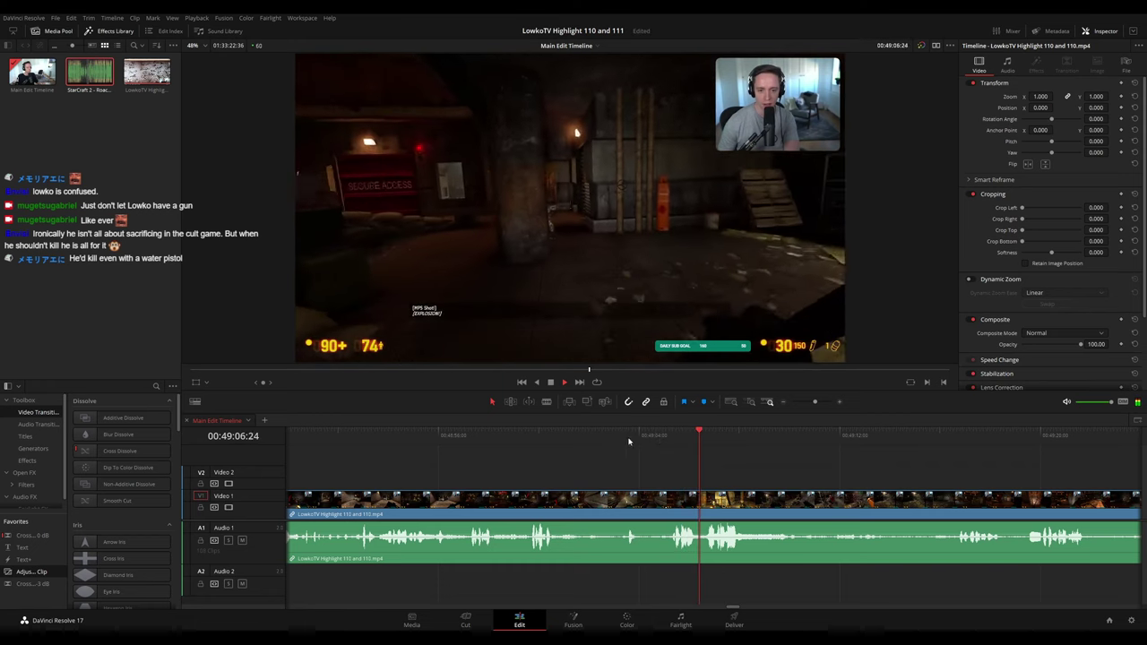
click(556, 435)
- Cut out and ripple delete the gameplay section between 00:49:01:46 and 00:49:04:36
key(space)
key(b)
click(587, 499)
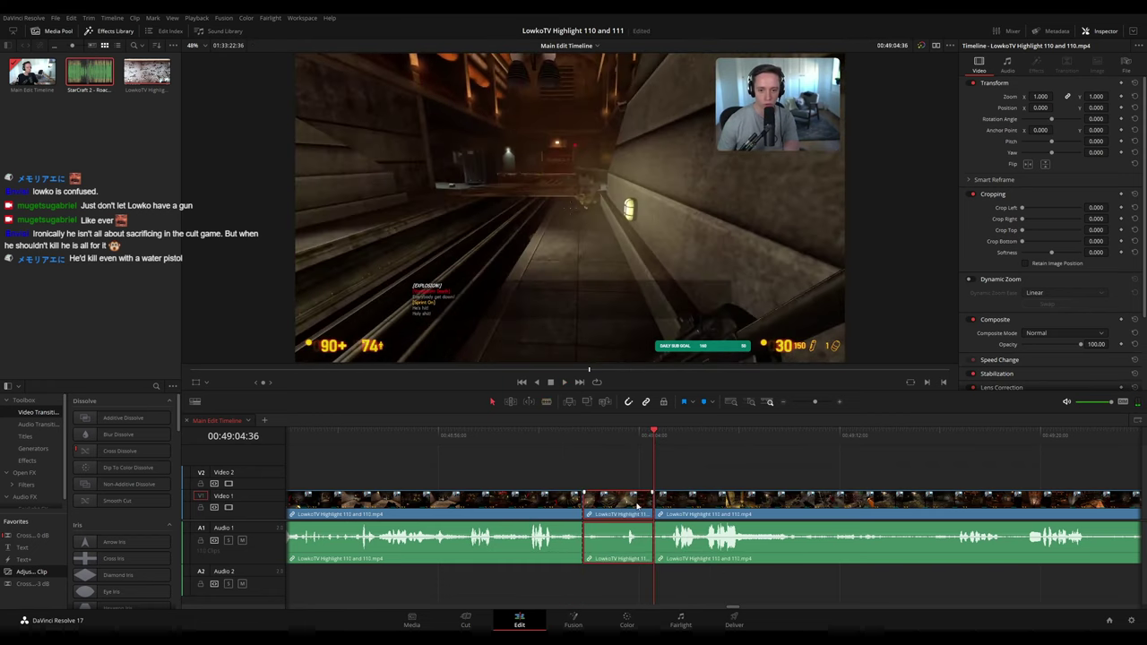
key(Delete)
- Add a 0 dB crossfade over the audio cut at 00:49:01:46 and color-mark the clip before it orange
drag(86, 535, 579, 554)
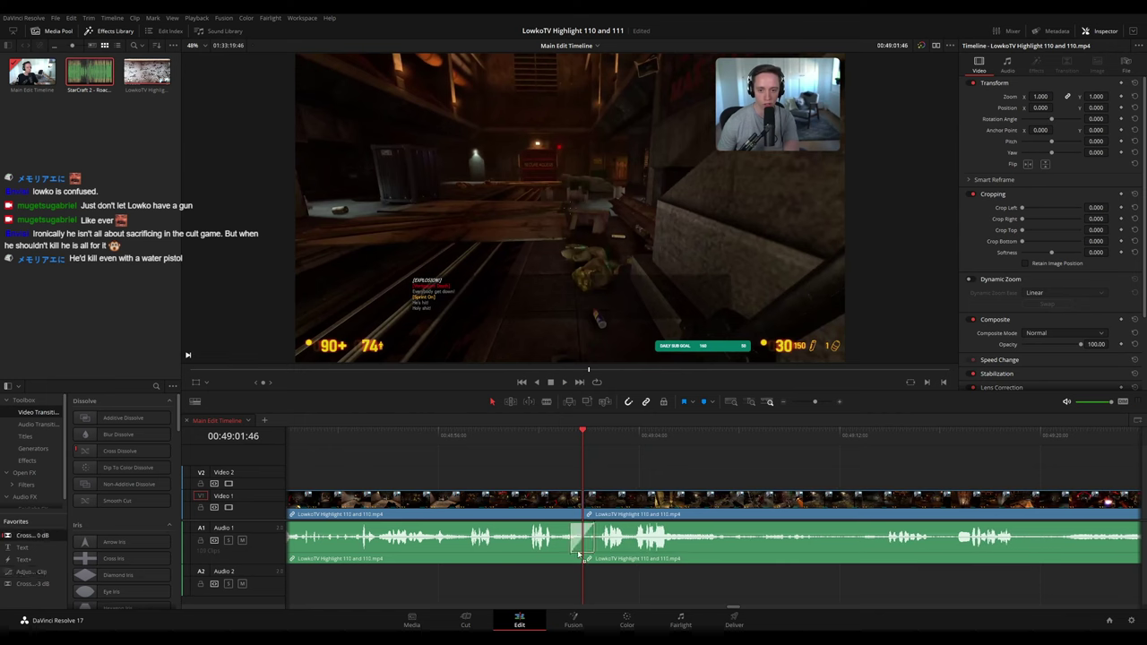
key(space)
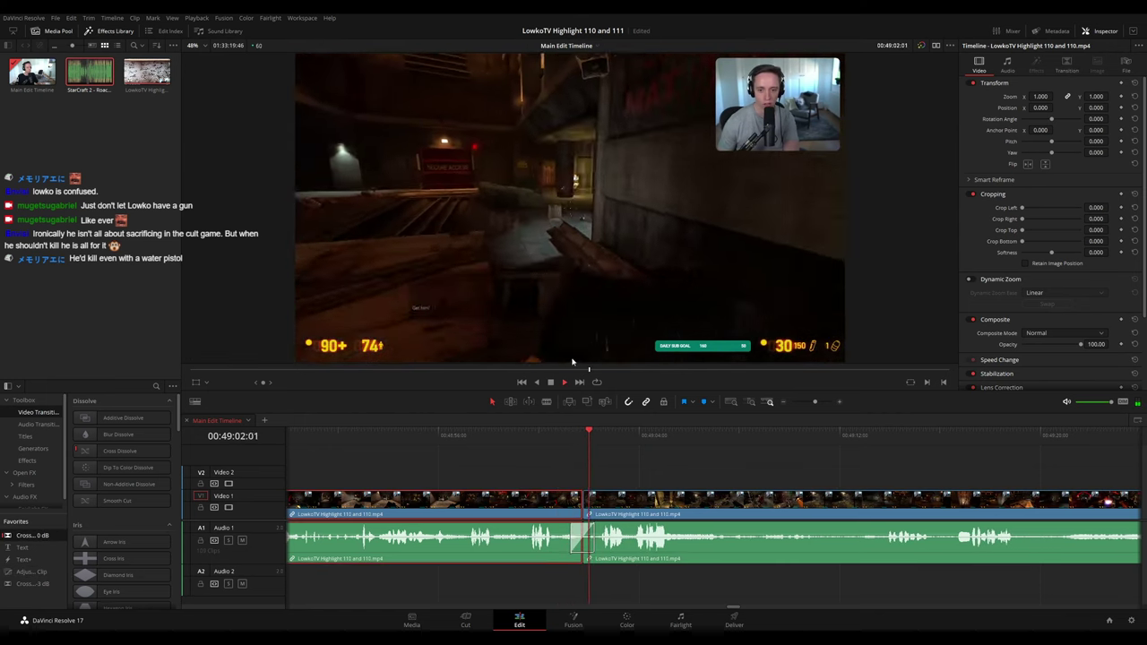
key(ctrl+1)
click(702, 470)
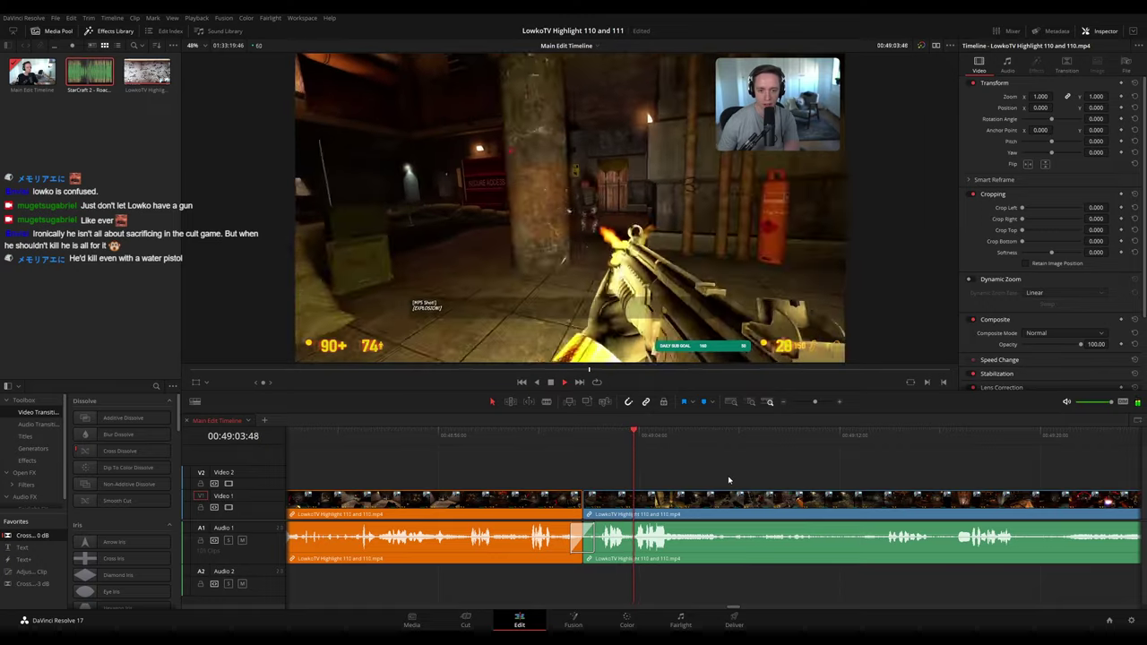
- Review the gameplay from about 00:49:04 to 00:49:19, checking for the next dull section
drag(758, 480, 670, 471)
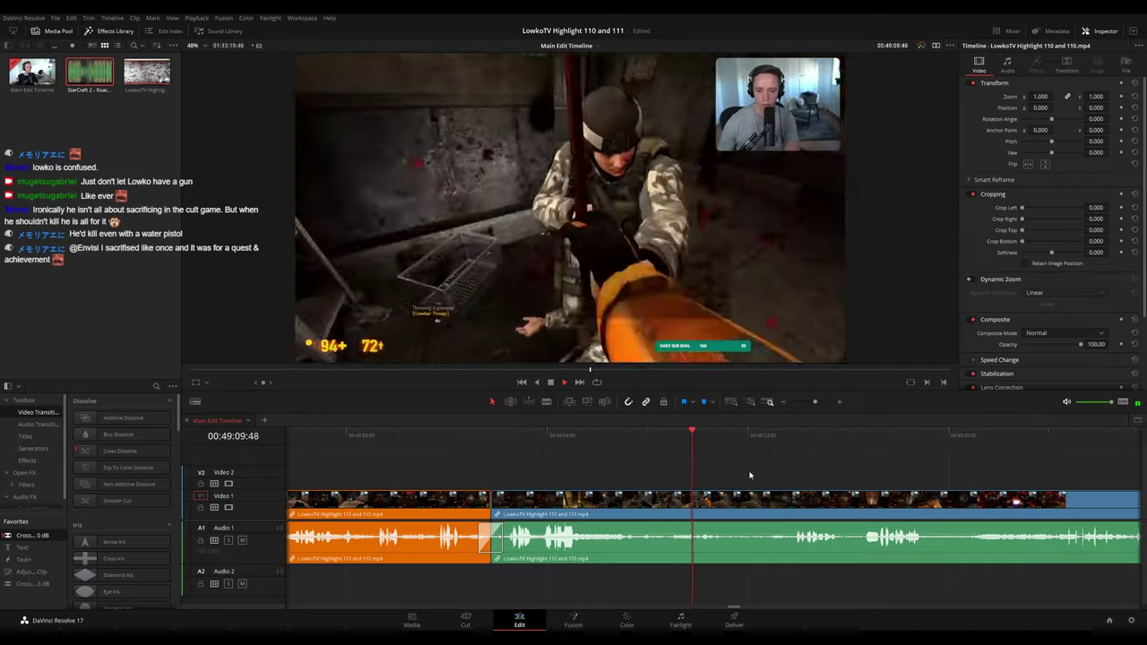
key(space)
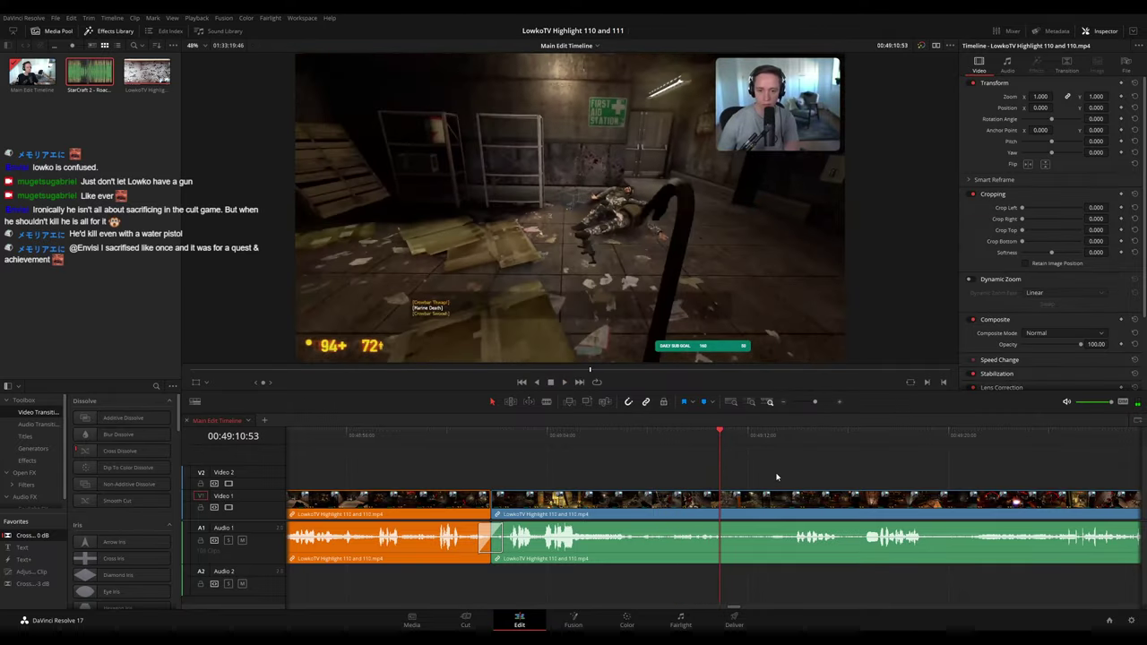
key(space)
scroll(681, 465, right, 3)
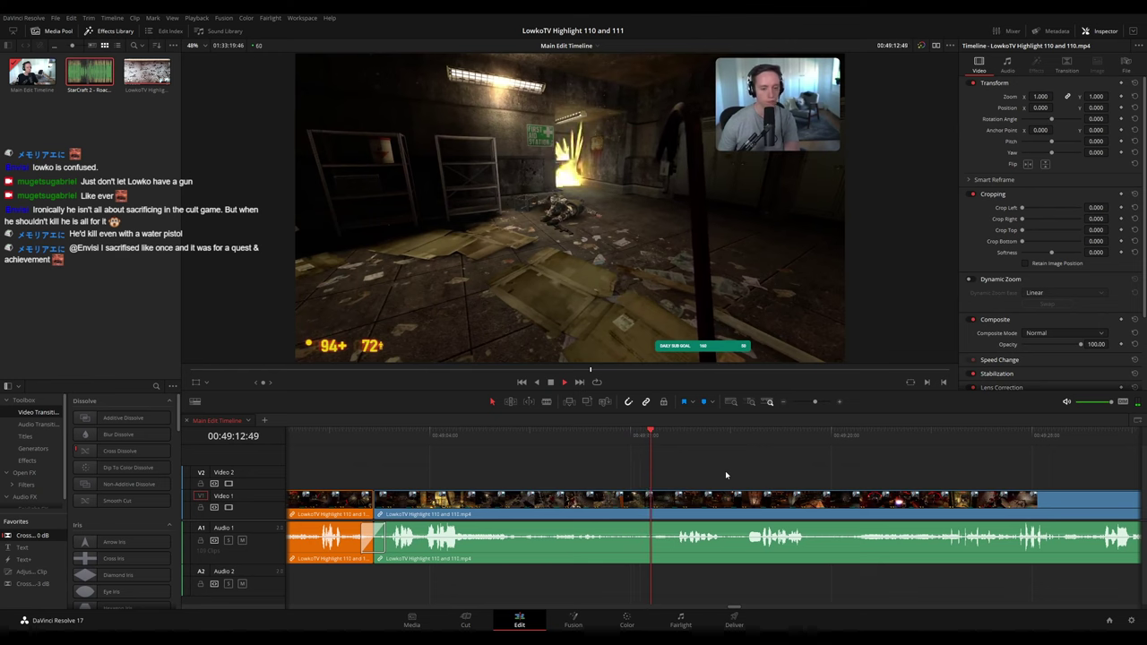
scroll(770, 475, right, 3)
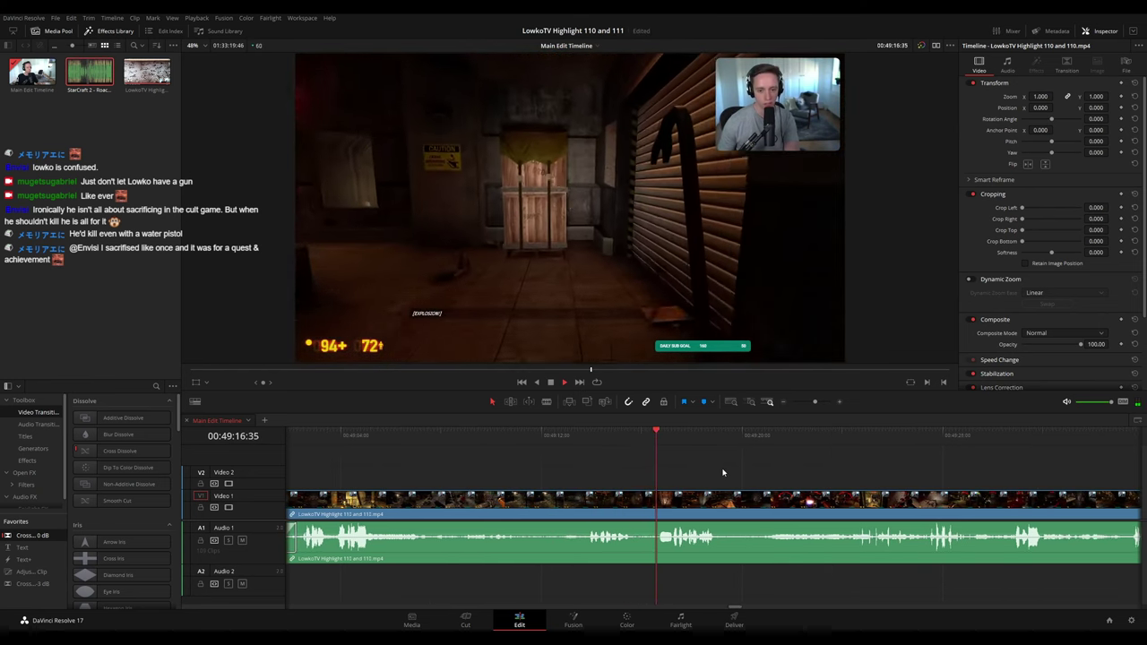
scroll(717, 471, right, 2)
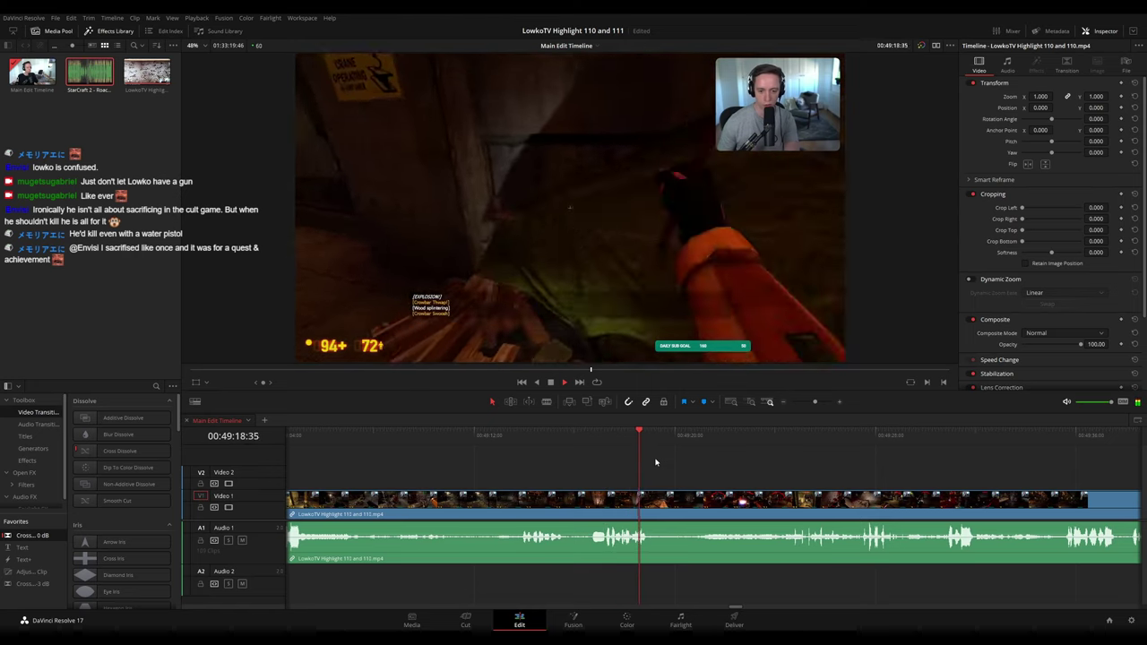
- Cut out and ripple delete the section from 00:49:19:24 to about 00:49:20:28, and select the clip before the cut
key(b)
click(661, 498)
click(687, 498)
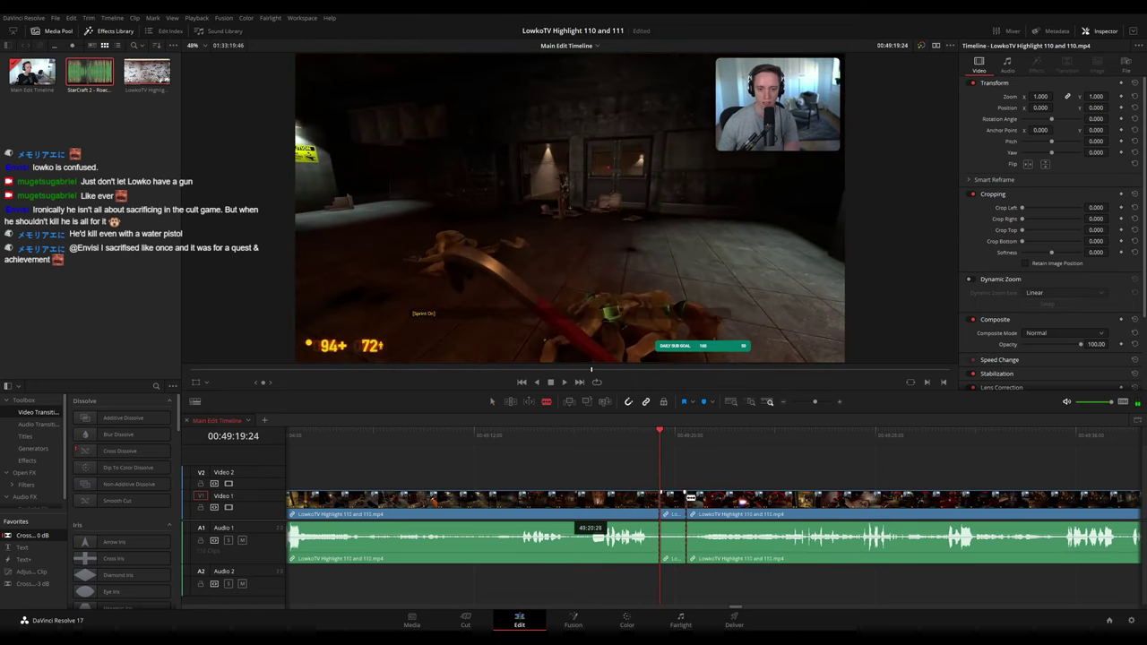
key(a)
click(674, 499)
key(Delete)
key(space)
click(639, 498)
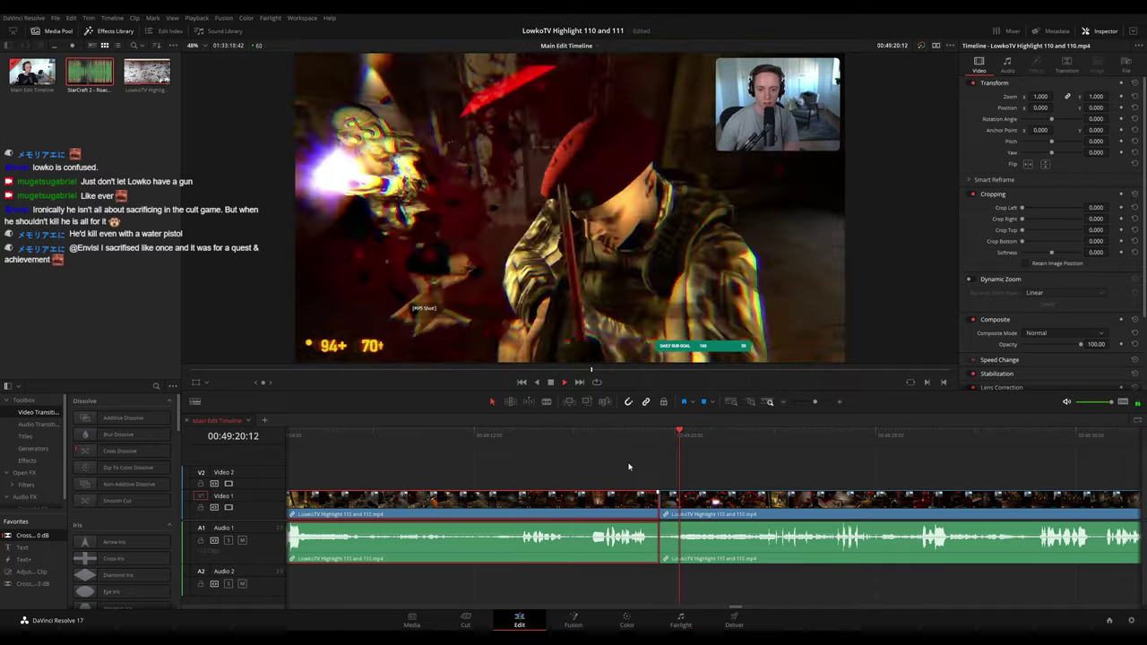
- Colour the clip before the cut orange and split the following clip at 00:49:25:05 and 00:49:25:19
key(1)
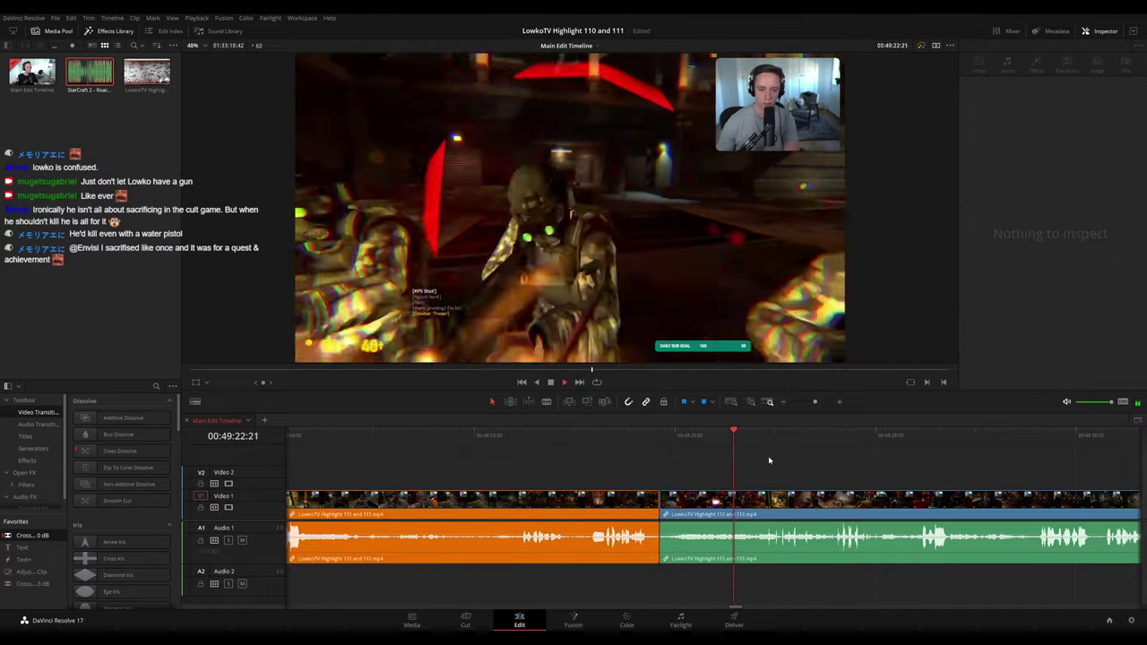
scroll(745, 466, right, 4)
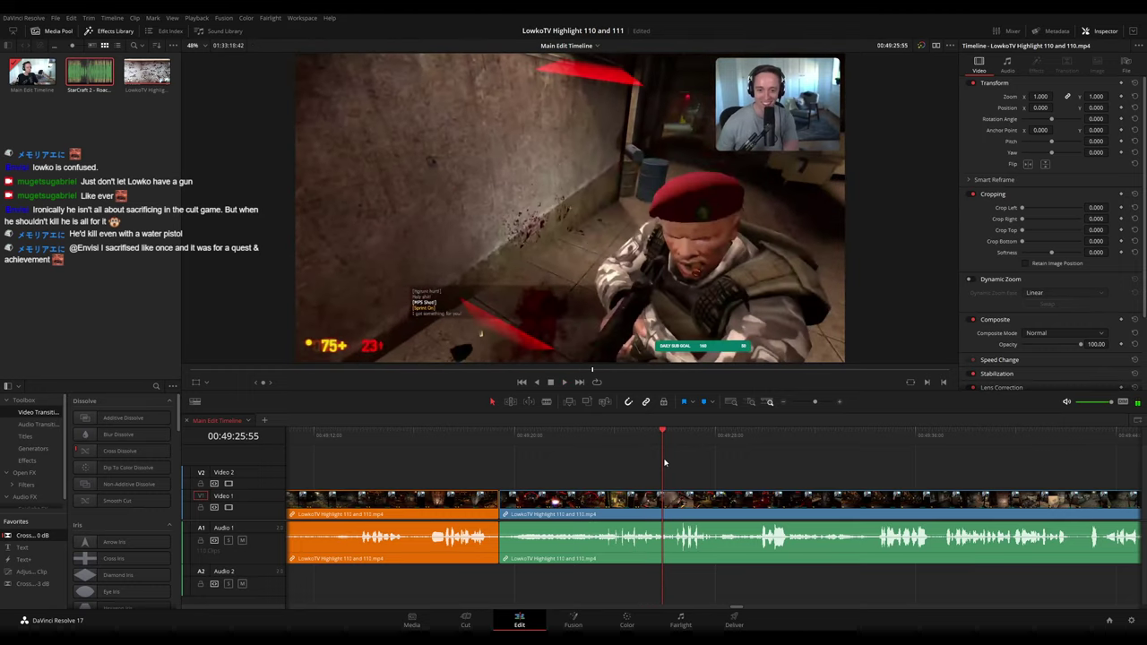
drag(630, 440, 625, 440)
key(space)
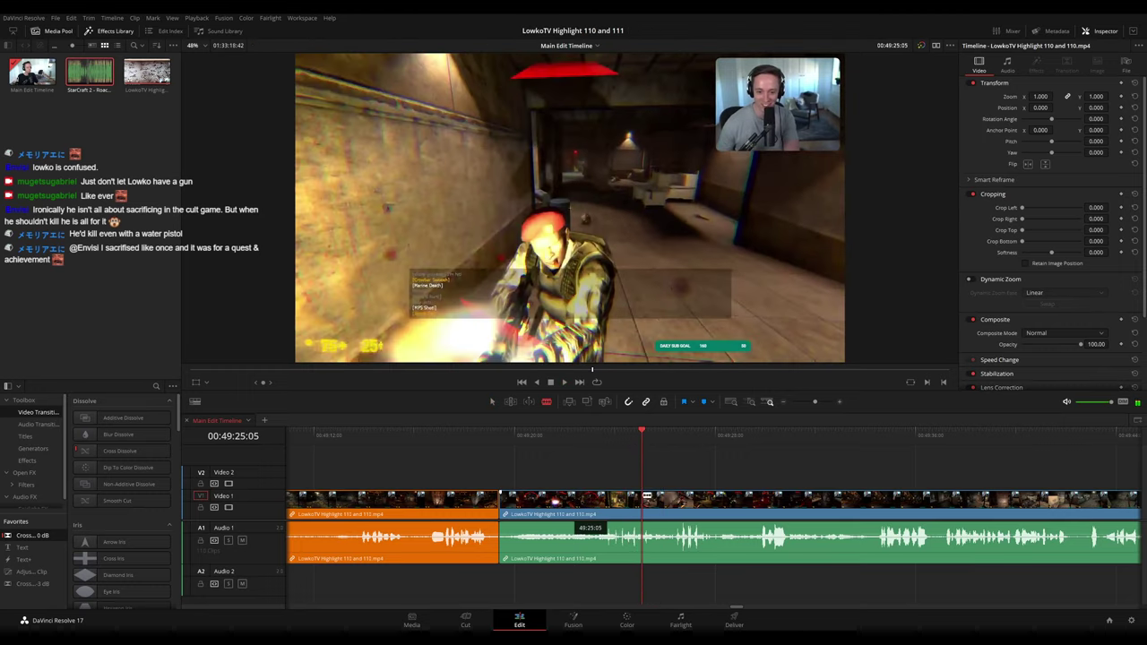
click(647, 495)
key(space)
key(space)
click(656, 499)
key(a)
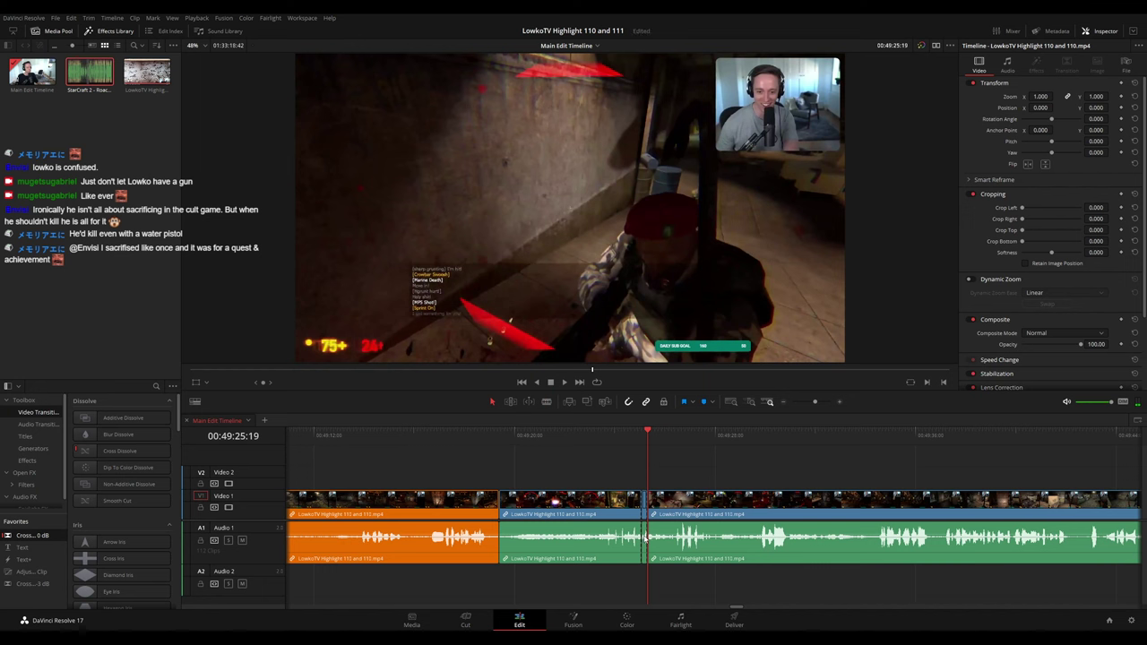
- Mute the audio of the short segment between the two new cuts
click(645, 538)
scroll(647, 538, up, 3)
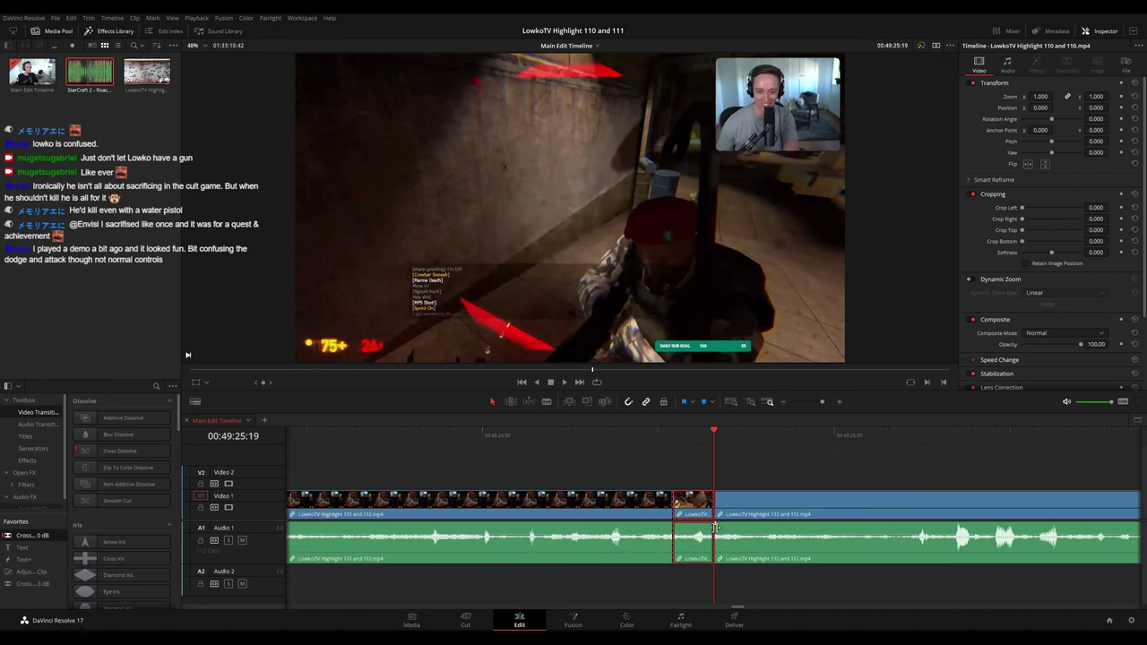
click(88, 501)
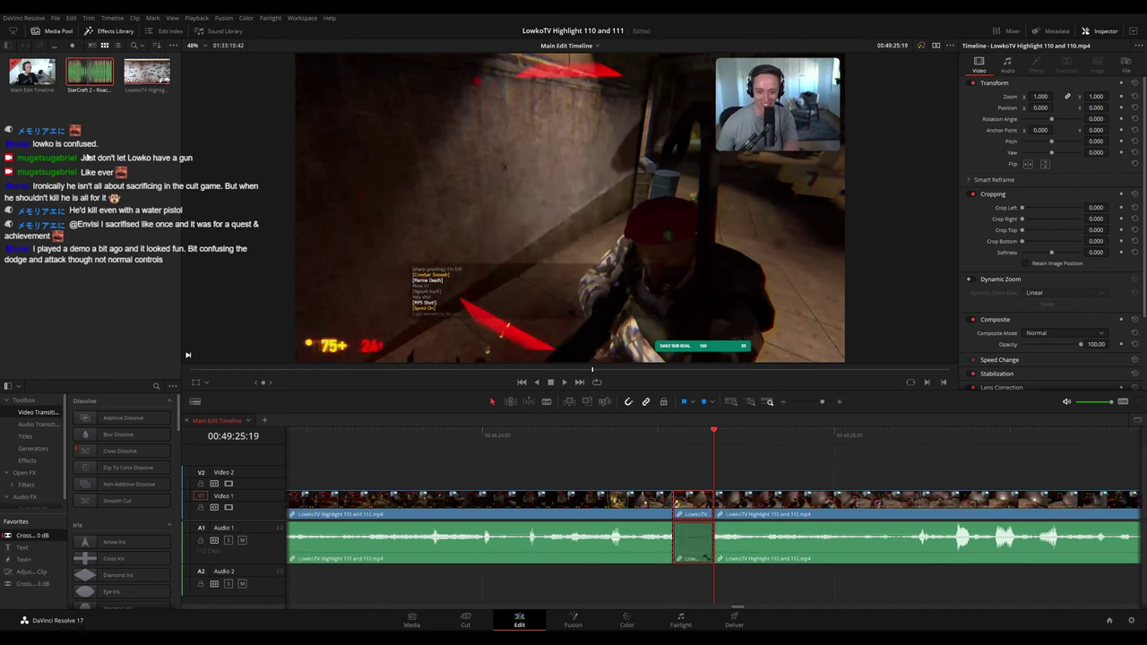
- Cover the muted segment with StarCraft 2 - Roach Quotes.mp3 on Audio 2, trimmed to the segment's length, at volume -27
drag(90, 71, 675, 578)
drag(784, 586, 713, 586)
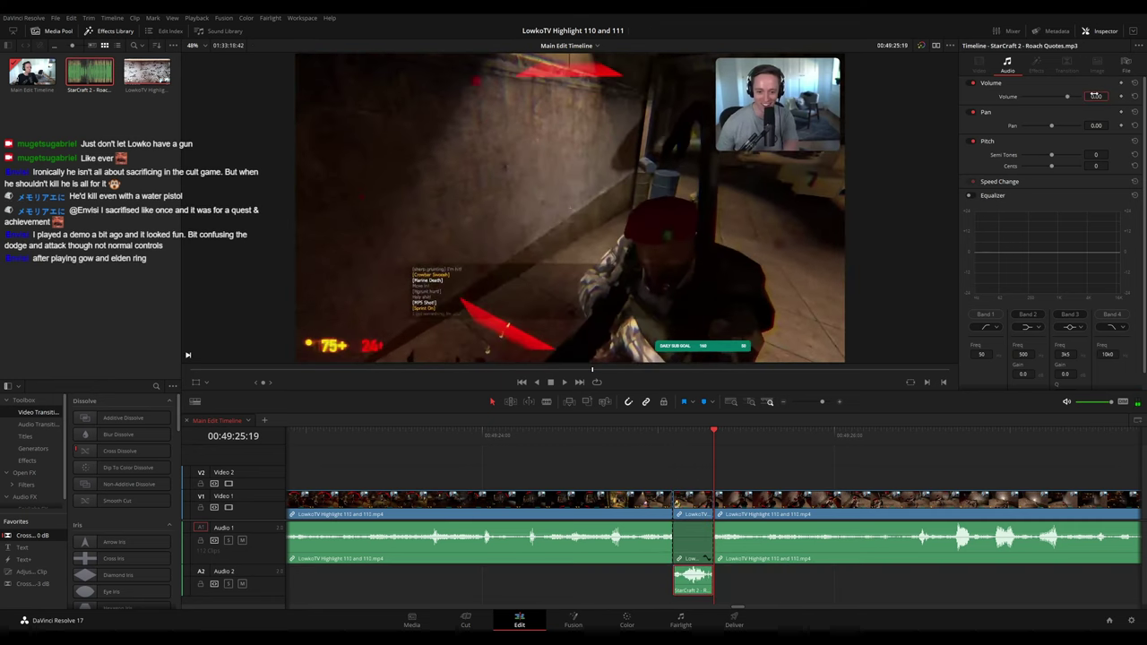
drag(1095, 95, 1092, 95)
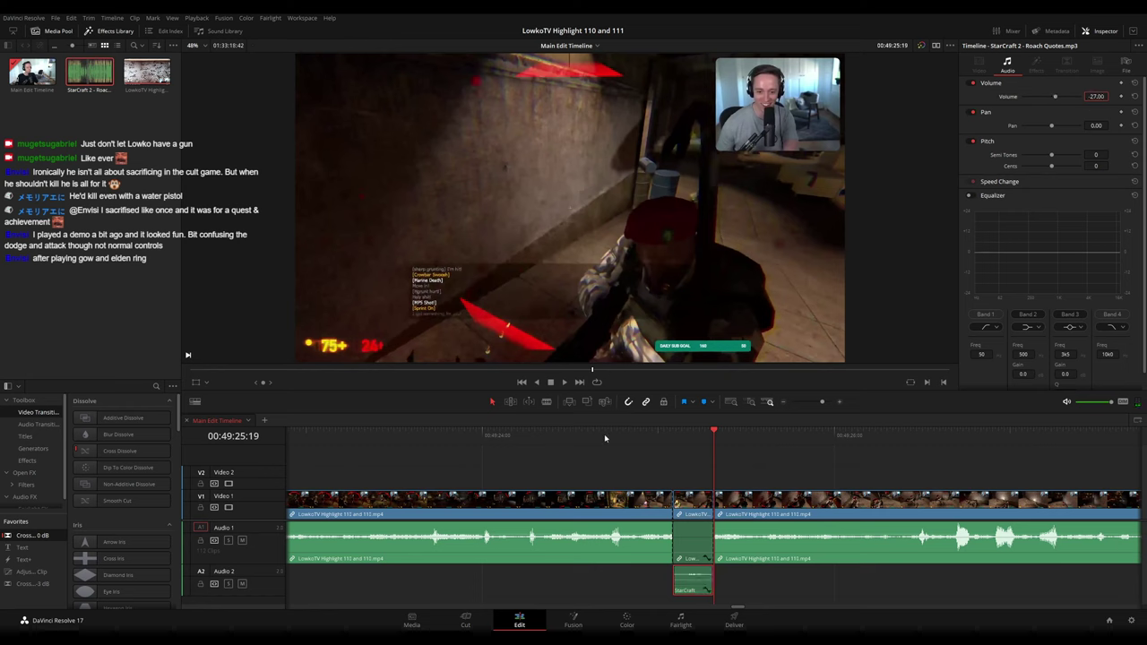
- Colour the muted segment and the clip before it orange
click(518, 437)
drag(634, 477, 604, 511)
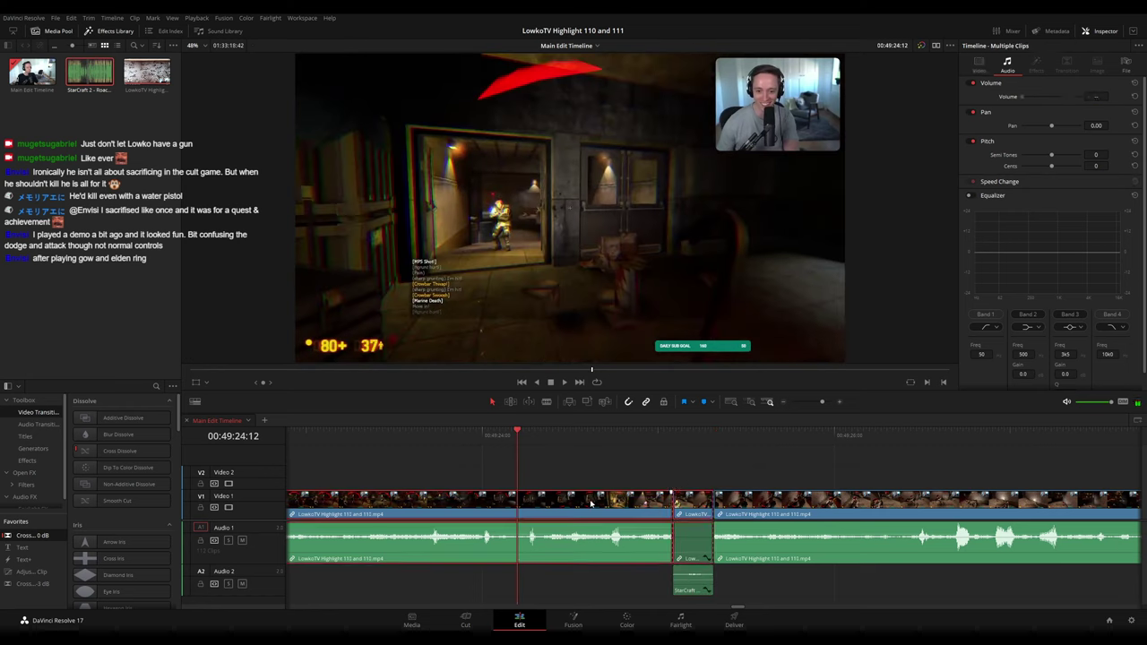
key(F1)
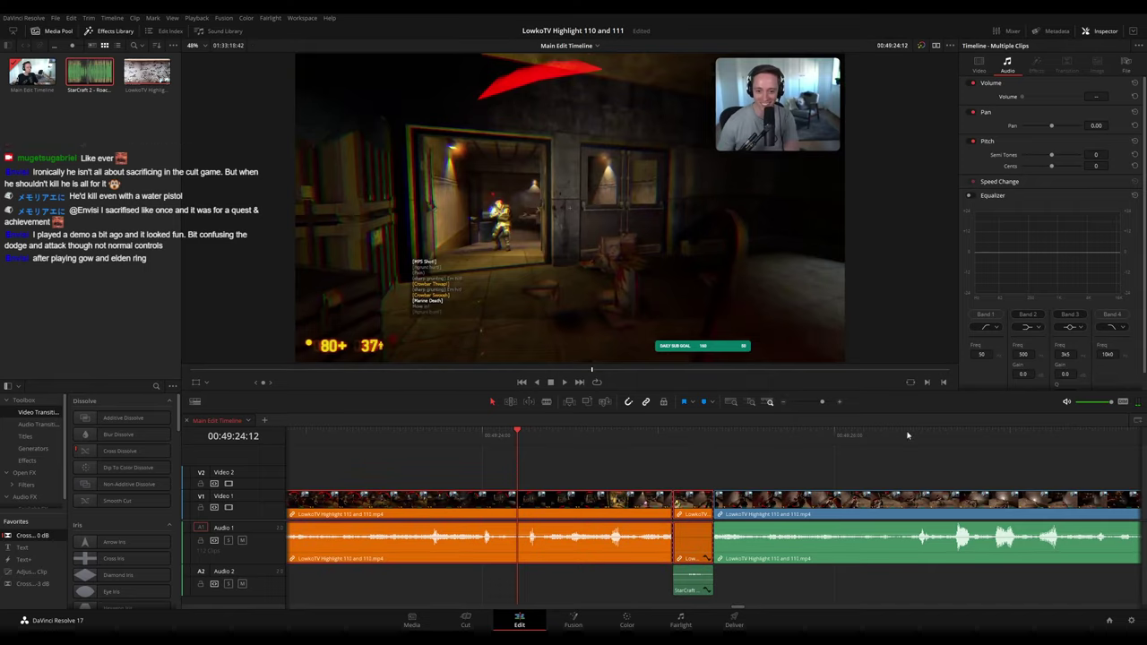
- Play back the edit from 00:49:24:12 and review the uncut footage that follows for parts to remove
drag(821, 402, 807, 402)
click(774, 460)
key(space)
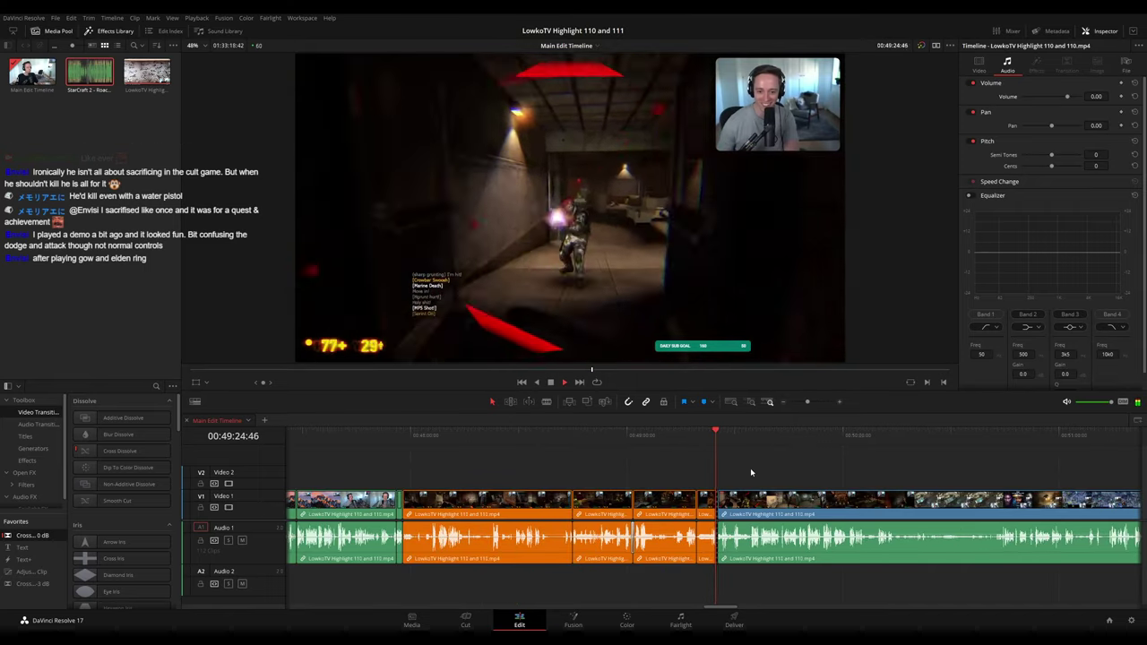
scroll(766, 478, up, 3)
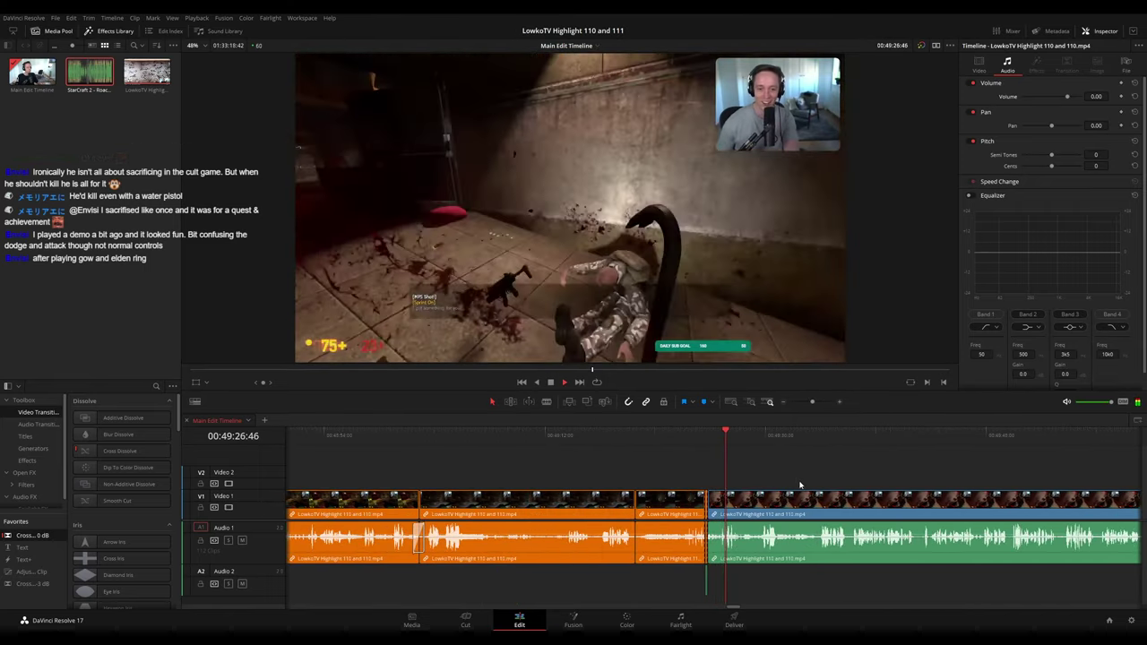
drag(796, 485, 623, 463)
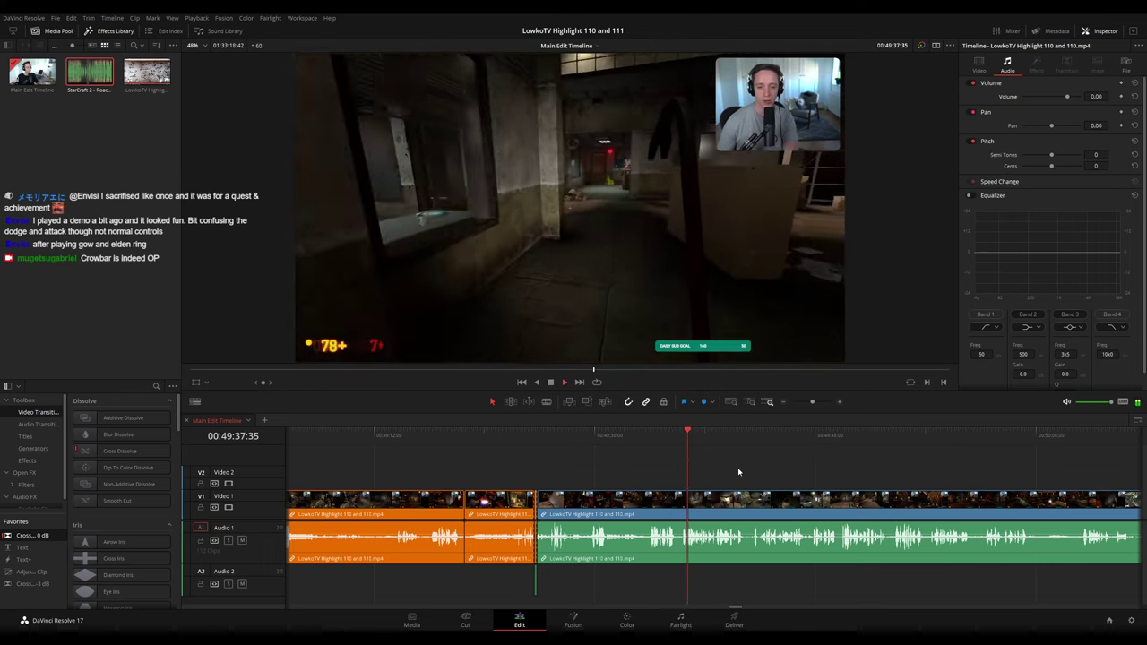
scroll(754, 480, up, 3)
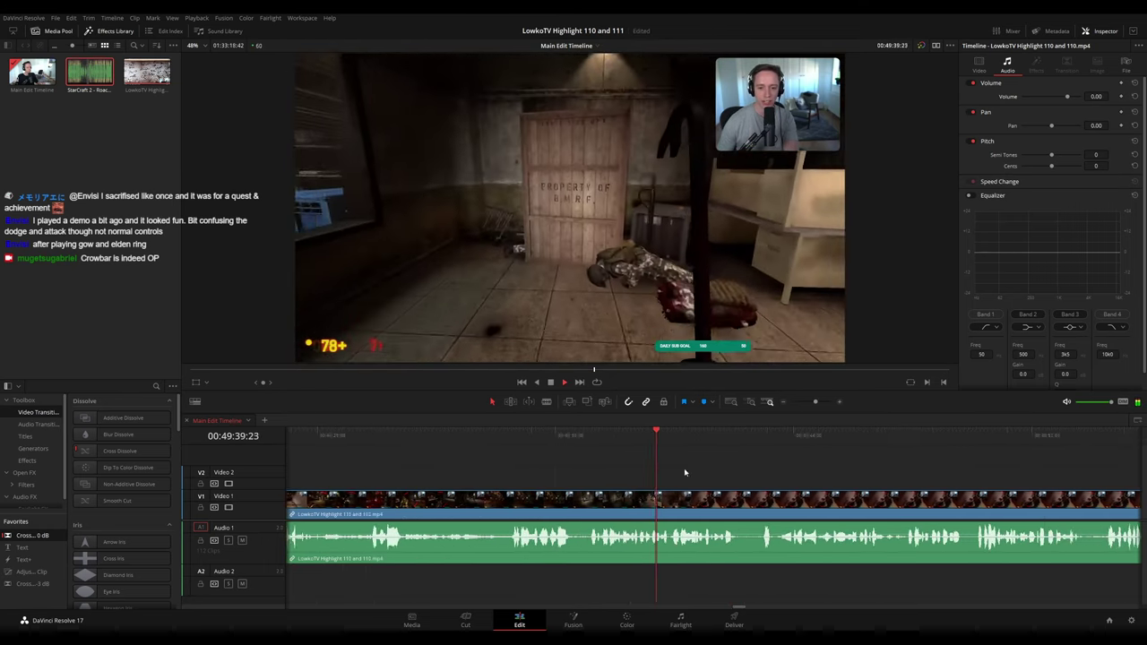
scroll(684, 468, right, 3)
scroll(664, 467, right, 1)
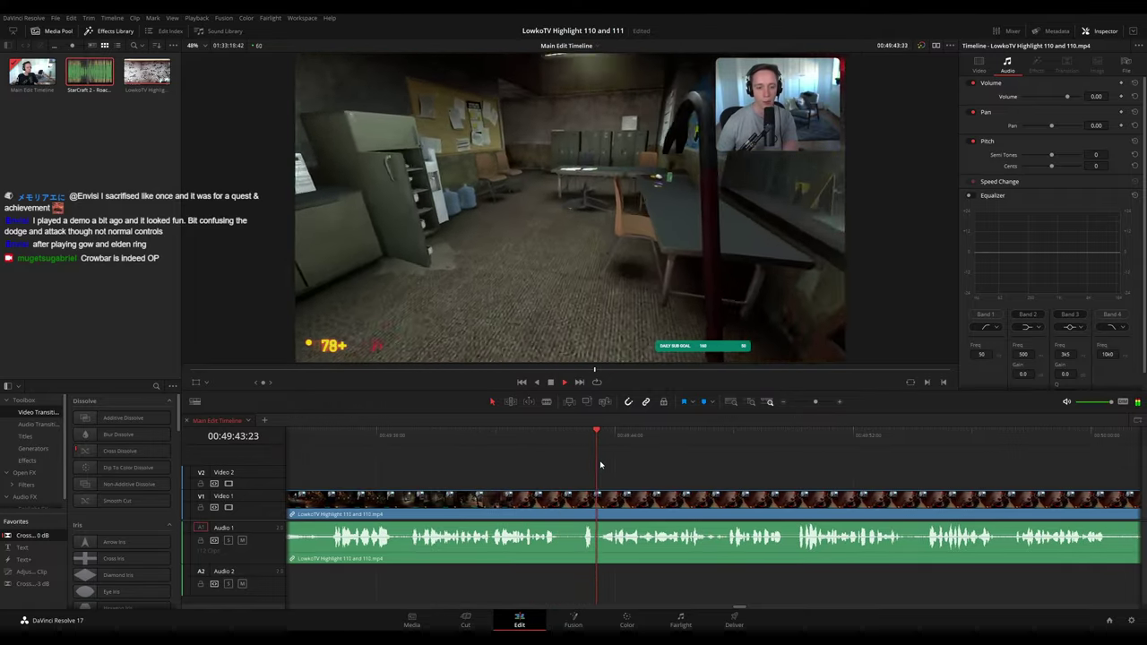
scroll(672, 472, right, 1)
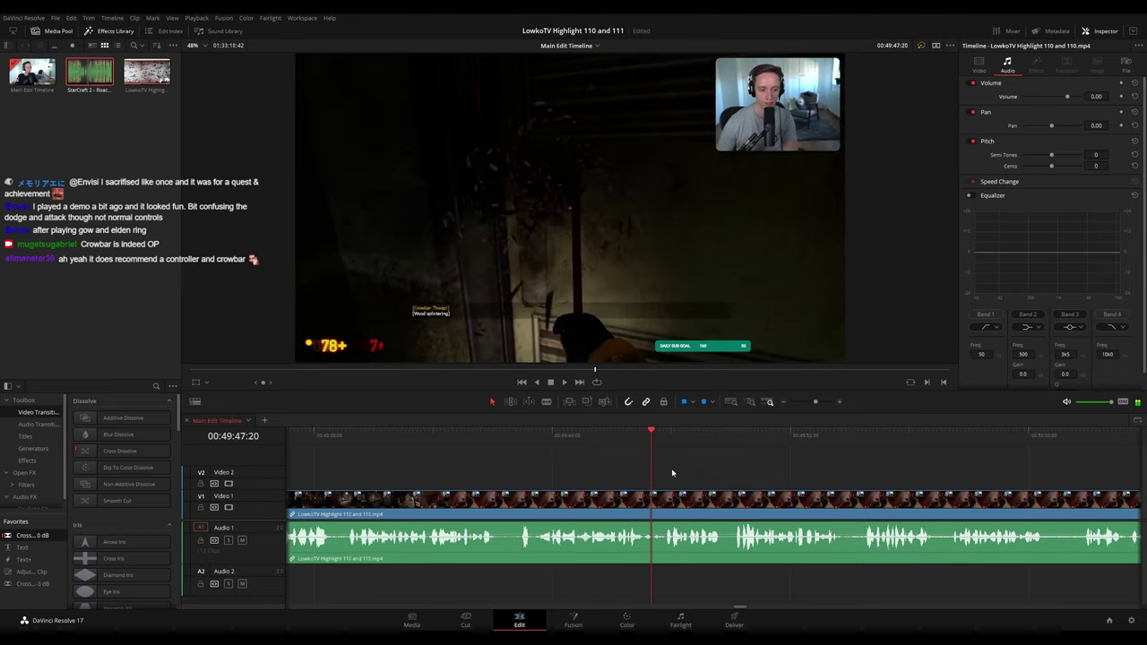
scroll(716, 466, right, 2)
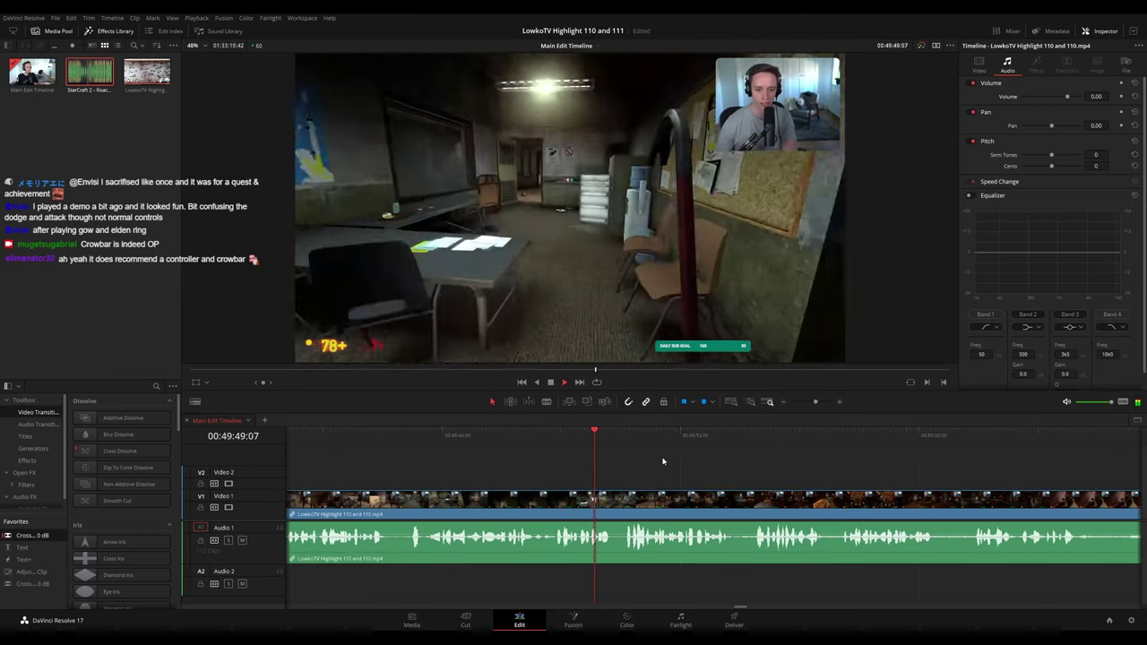
scroll(668, 463, right, 1)
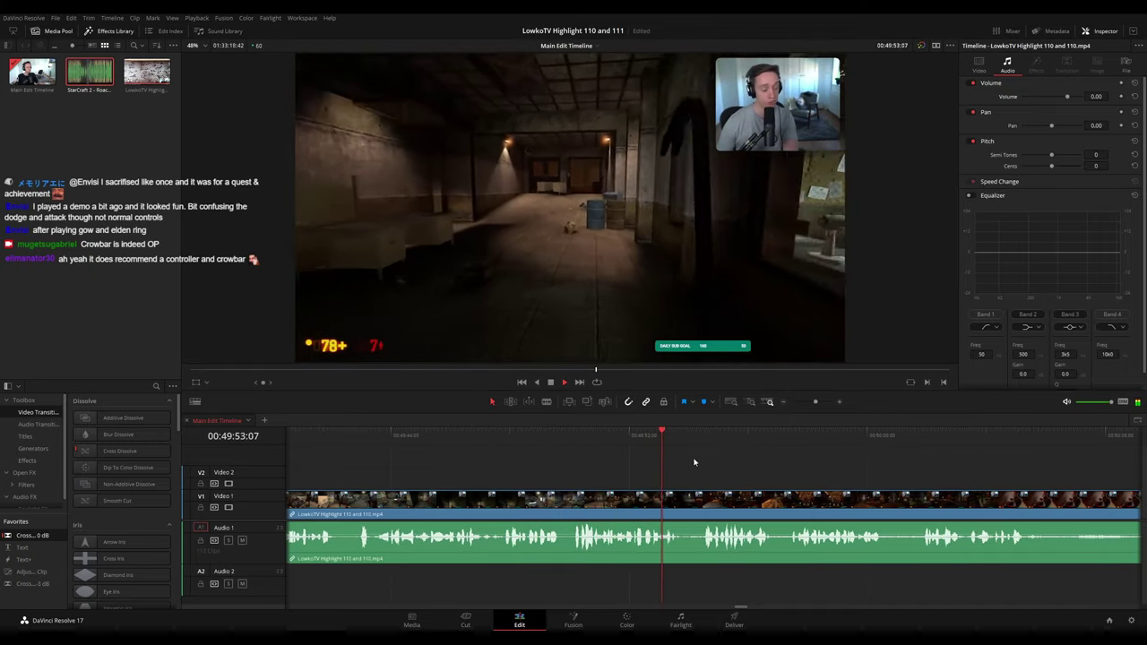
drag(731, 465, 642, 450)
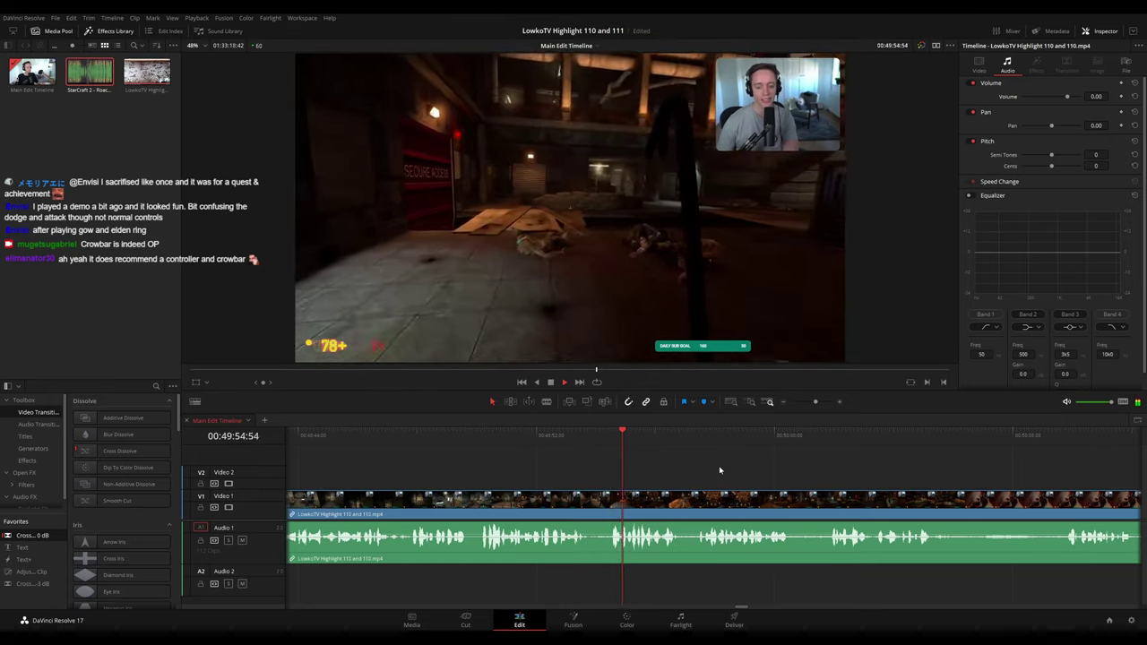
scroll(667, 462, right, 2)
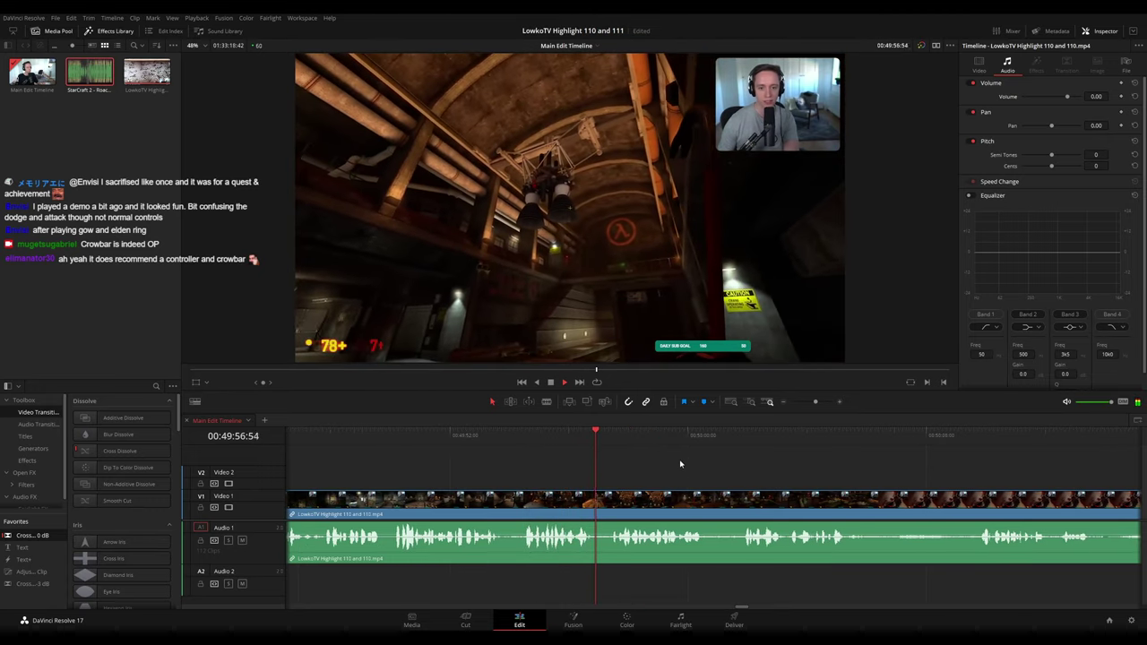
scroll(666, 465, right, 2)
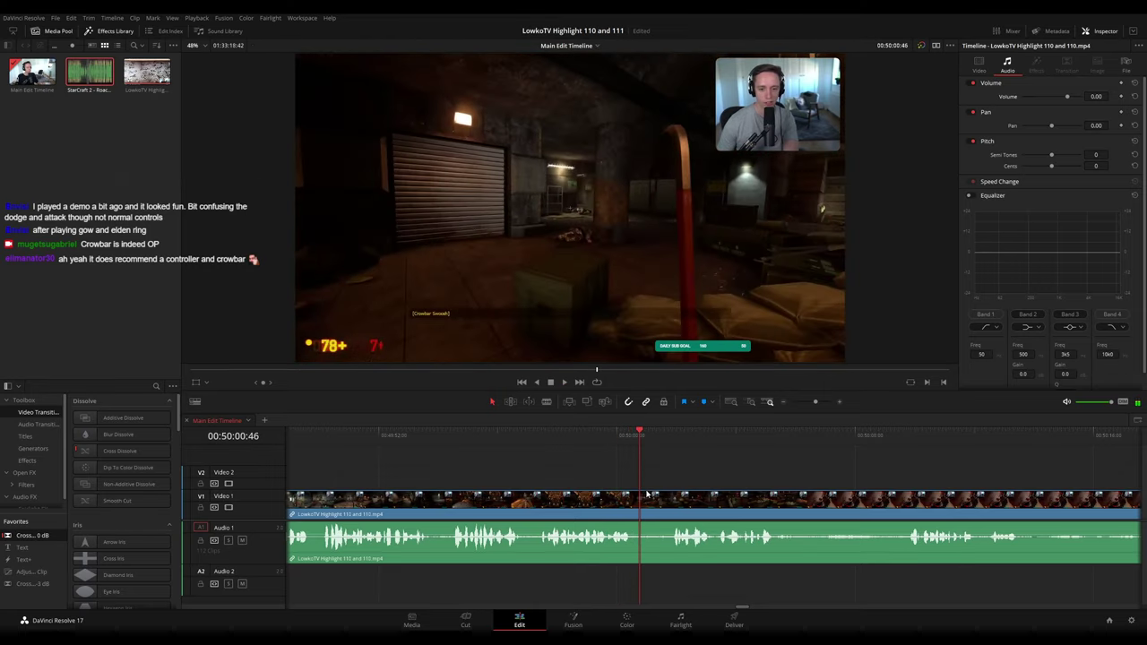
- Cut out the short quiet stretch starting at 00:50:00:46 and close the gap
key(b)
click(647, 496)
click(664, 498)
key(a)
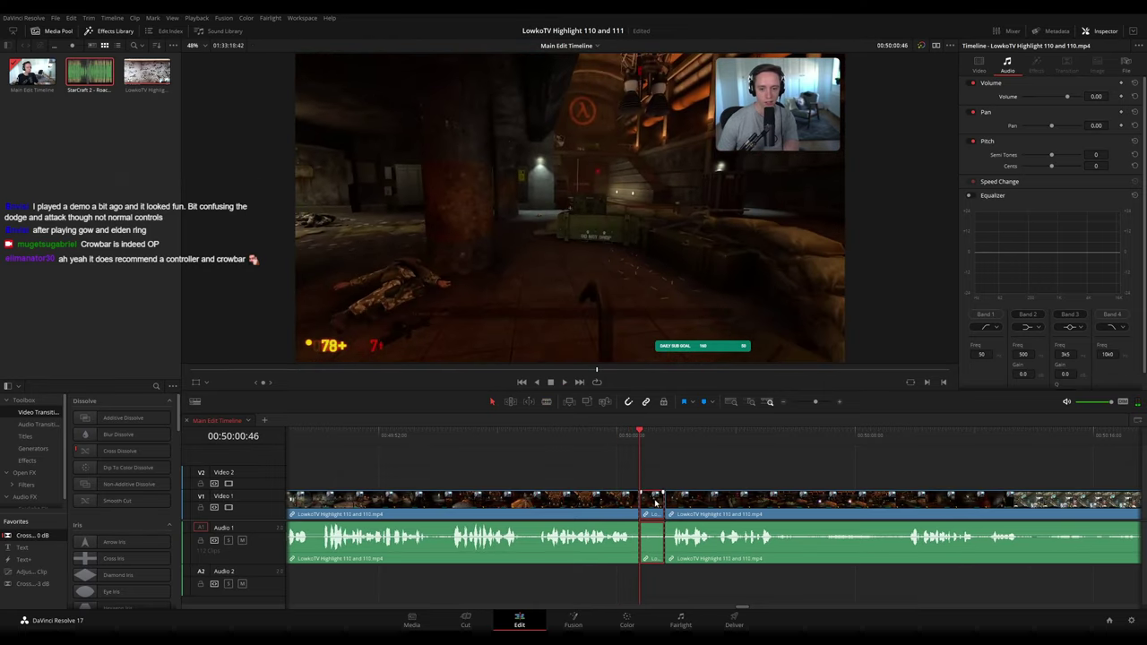
click(655, 504)
key(Delete)
- Colour the clip before the 00:50:00:46 cut orange and play on through the following footage
key(space)
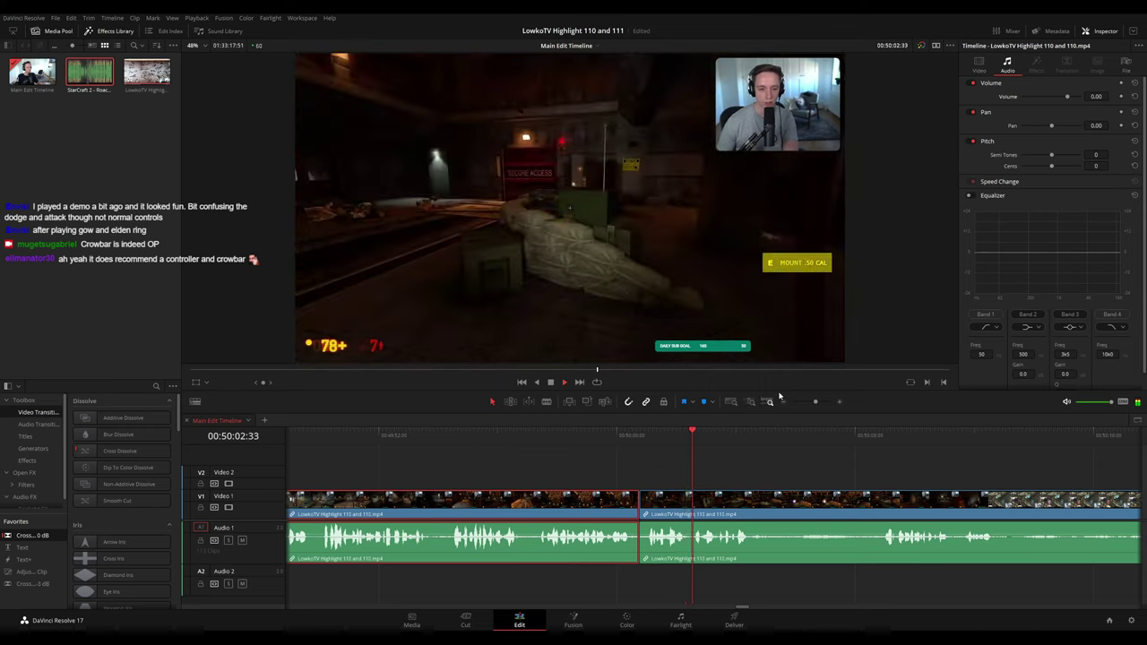
click(572, 503)
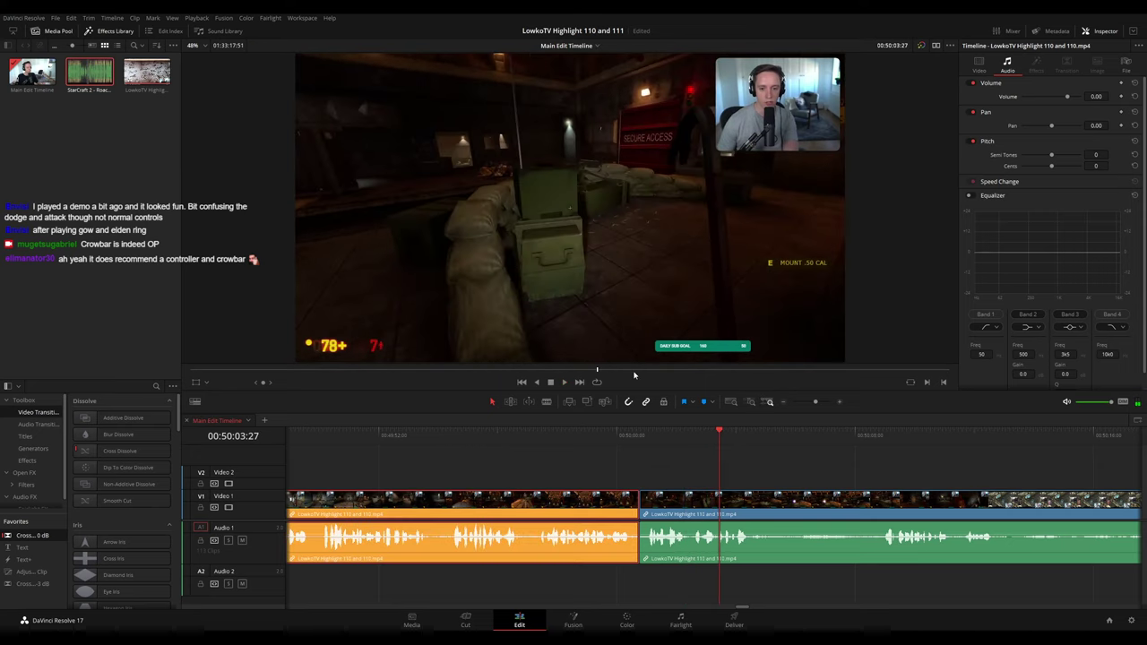
click(775, 455)
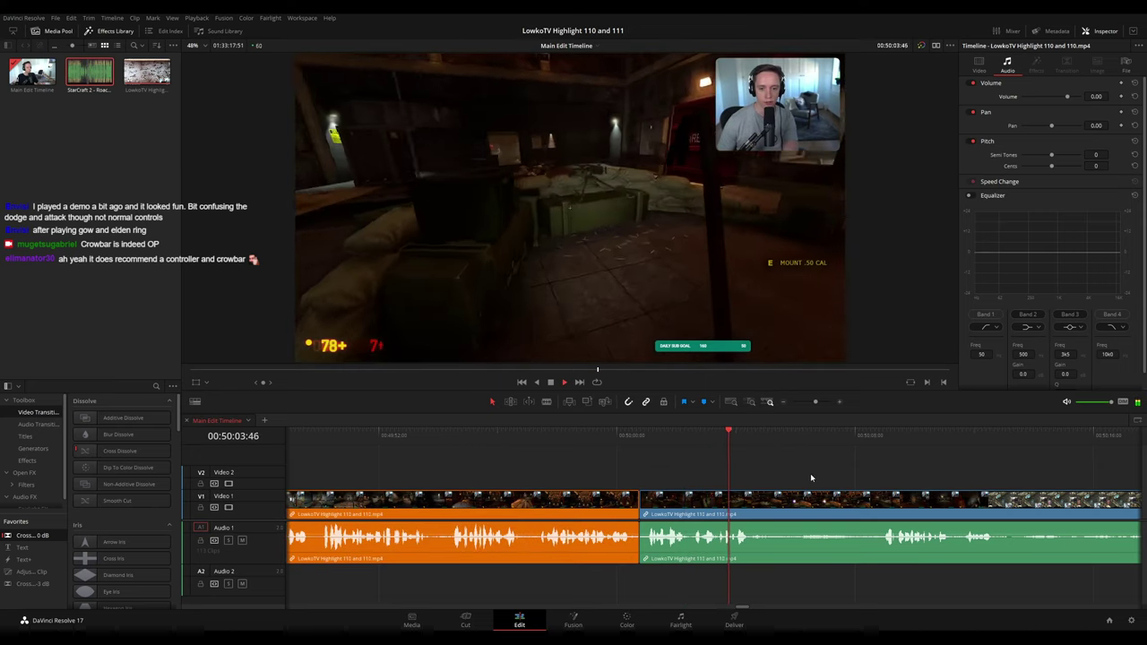
scroll(810, 473, right, 4)
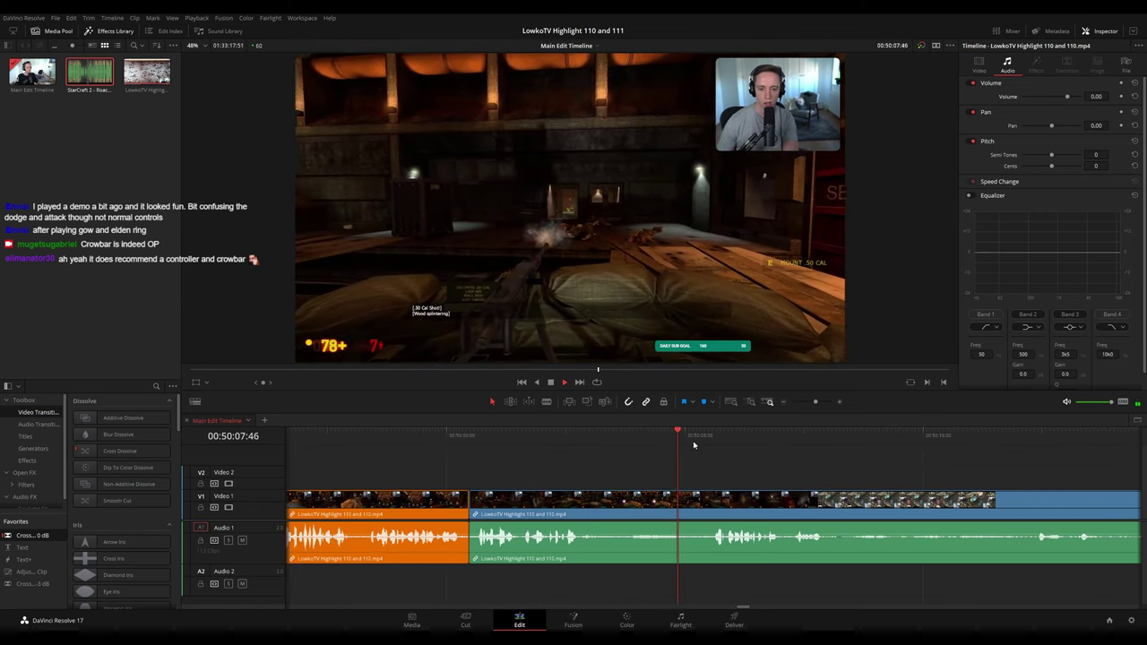
scroll(685, 459, right, 4)
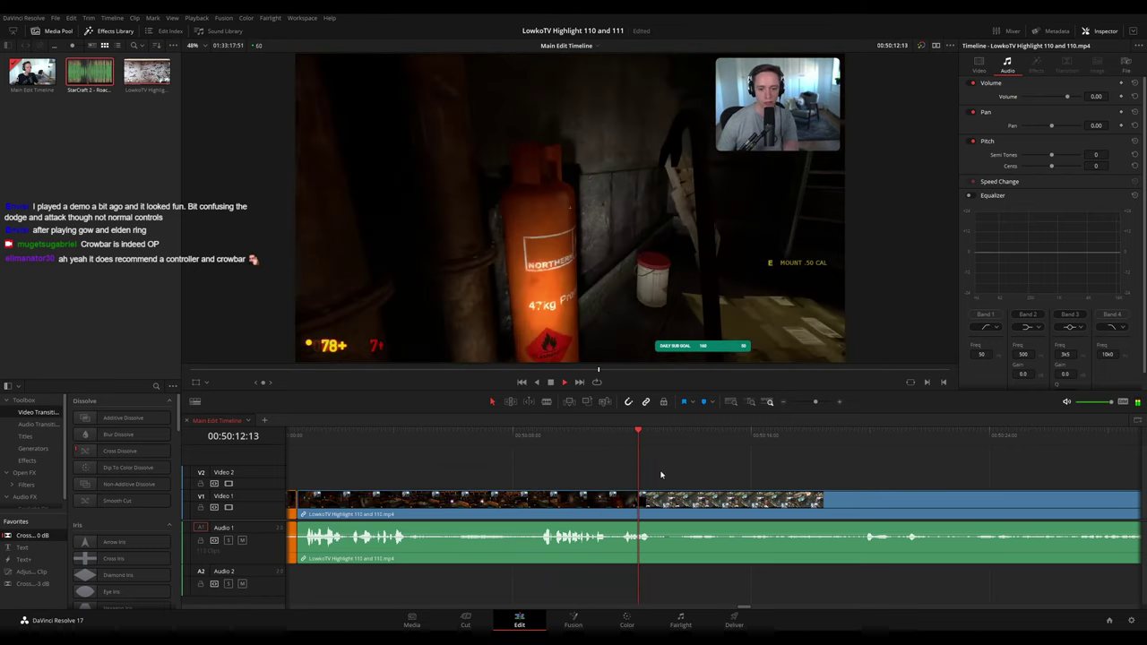
- Cut out the short piece from 00:50:12:59 to 00:50:13:16, where the StarCraft footage begins, and close the gap
key(space)
key(b)
click(667, 502)
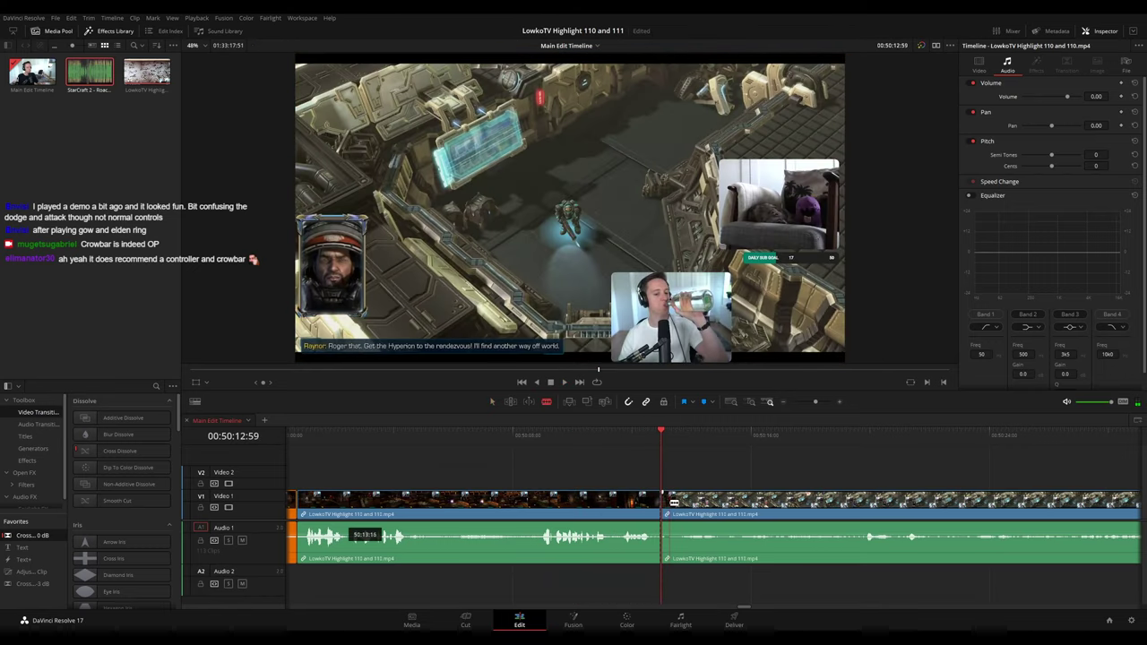
key(a)
click(667, 505)
key(Delete)
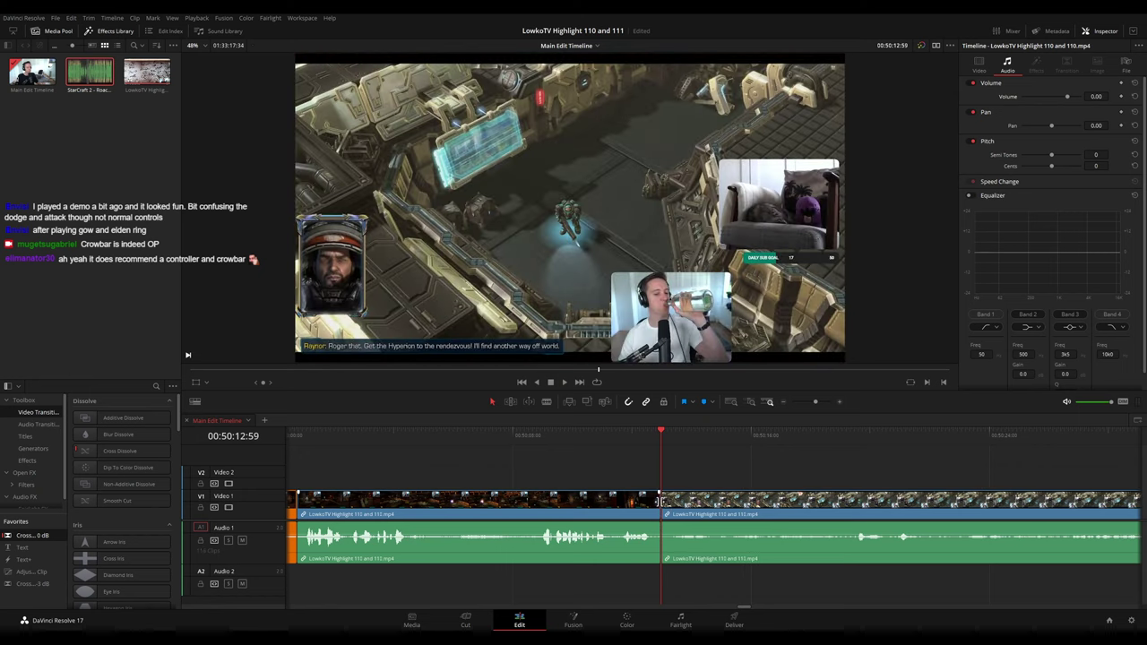
- Colour the clip ending at 00:50:12:59 orange and briefly play across the cut
click(626, 509)
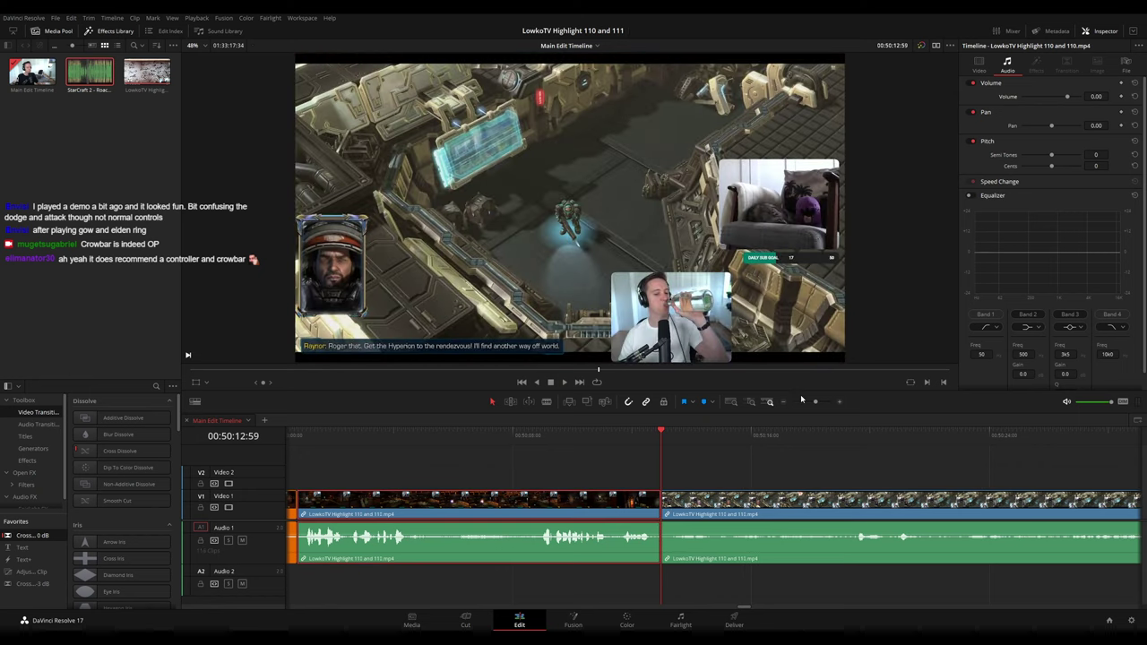
key(F1)
key(space)
key(space)
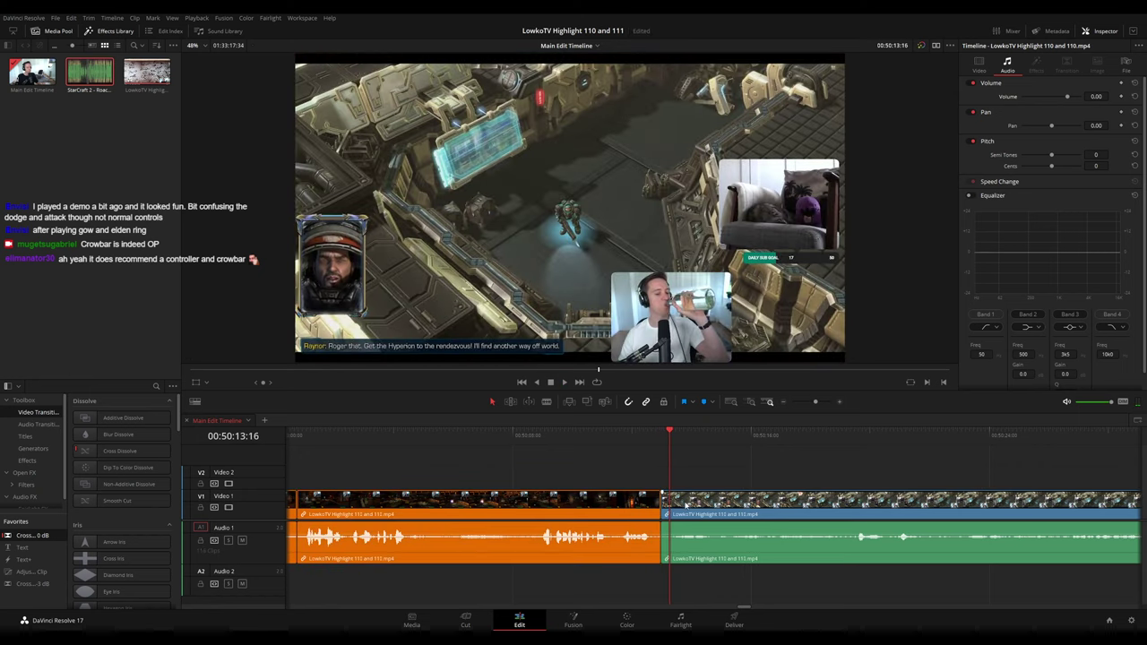
- Show the whole timeline, check its end point, and return to the start of the unedited footage
click(686, 504)
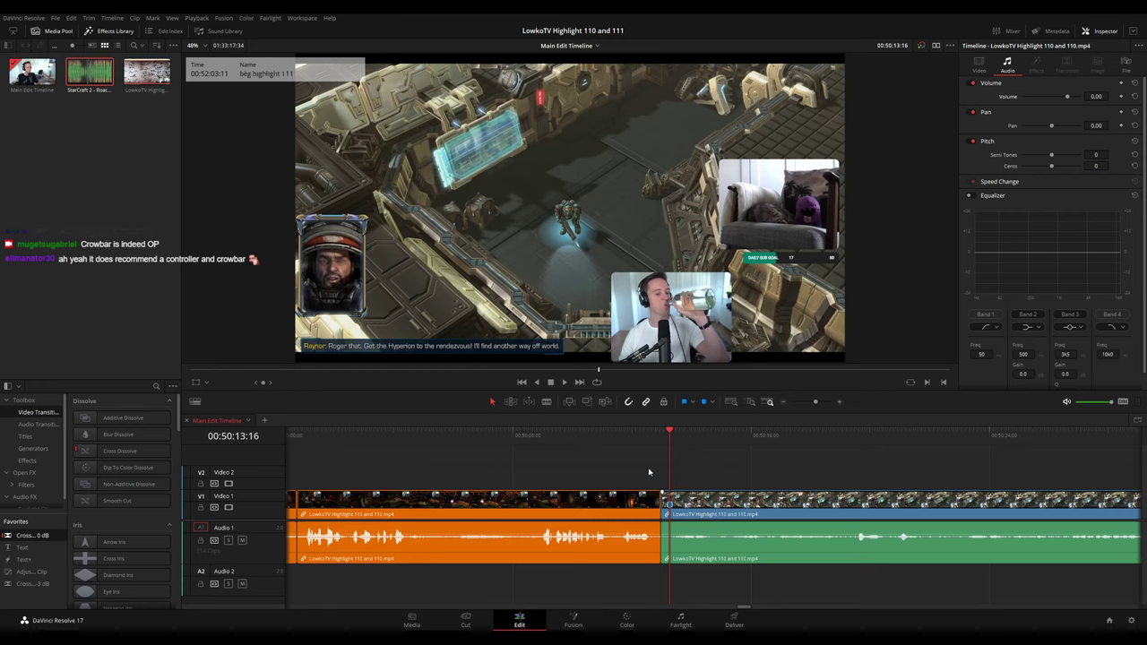
drag(816, 402, 795, 403)
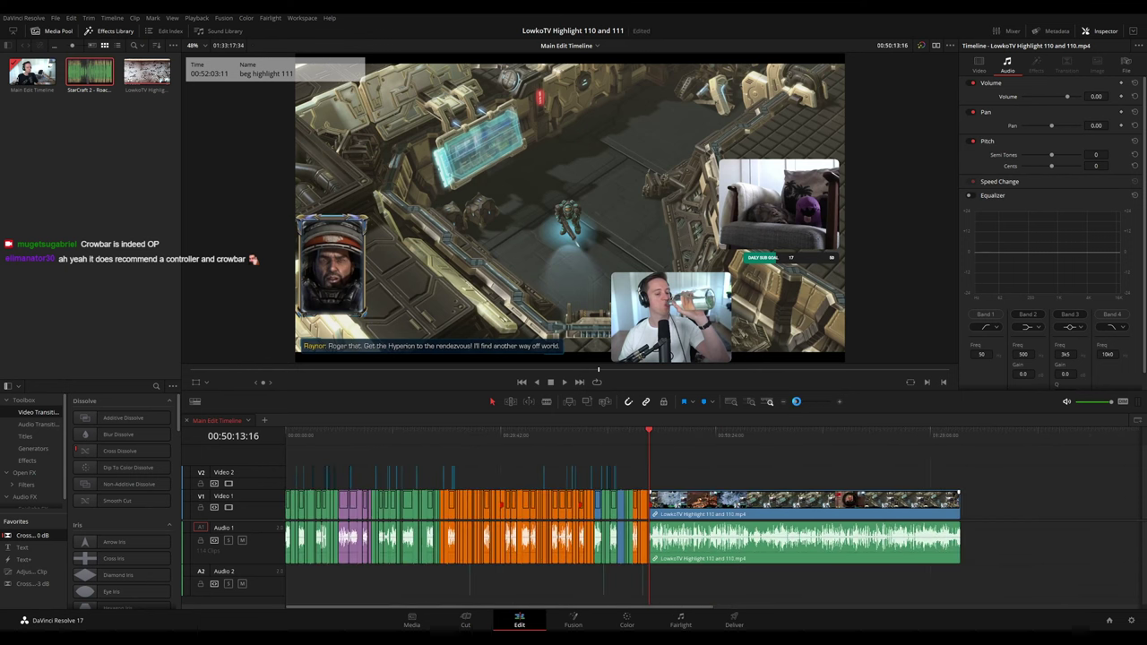
click(959, 435)
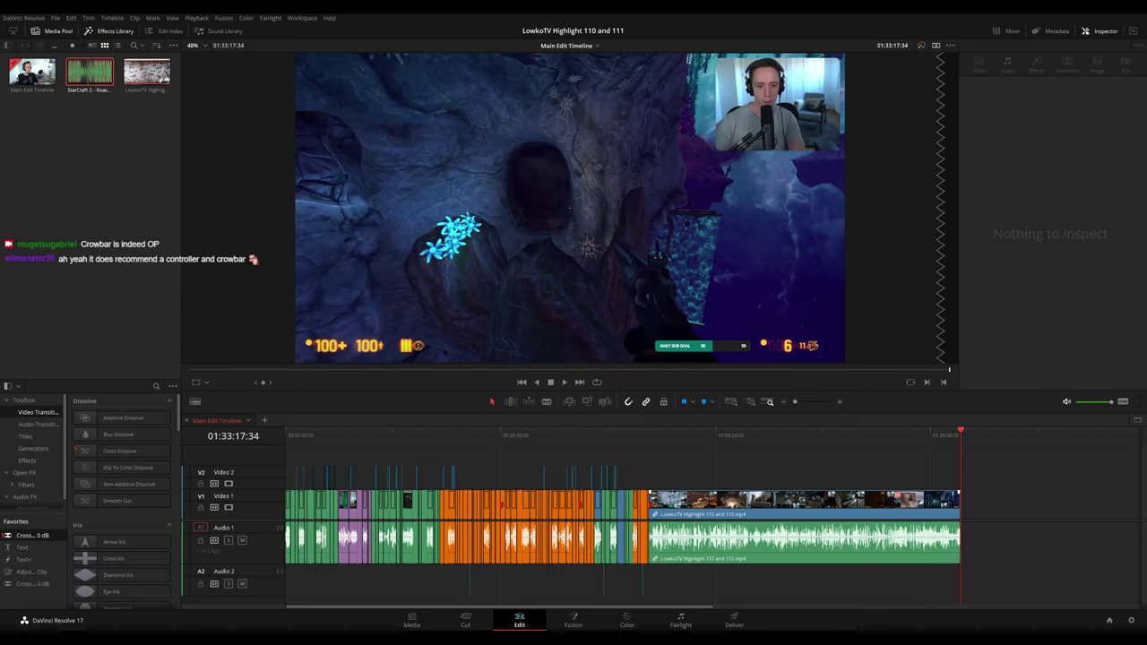
click(650, 434)
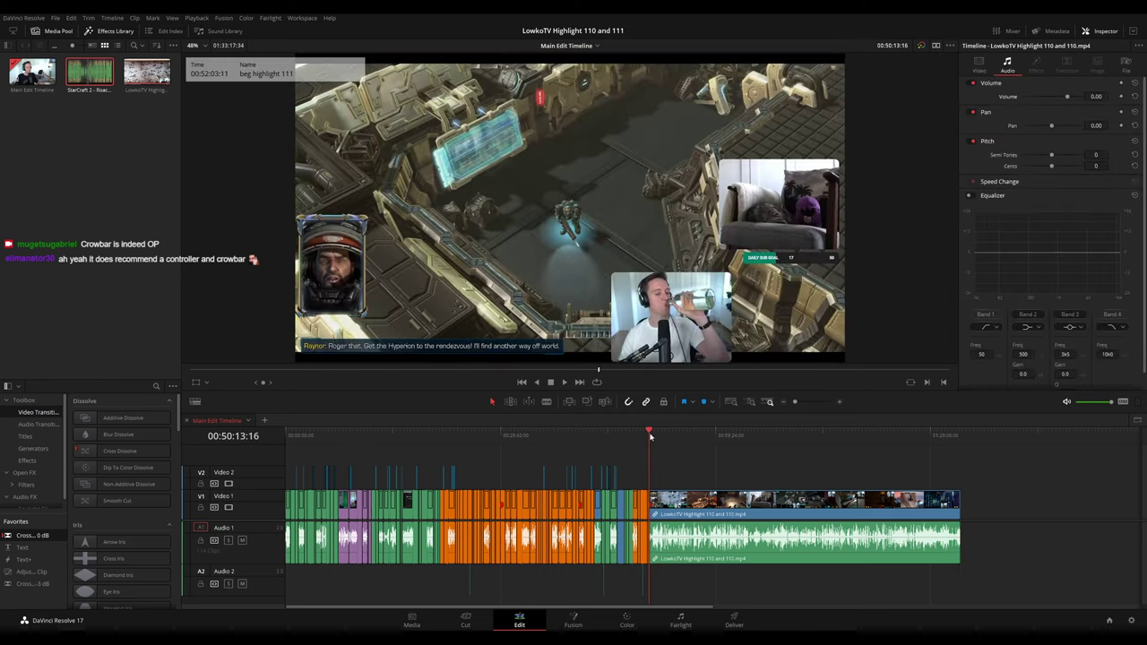
- Check the timeline's end point and resume playback from the start of the unedited footage at 00:50:13:16
click(958, 435)
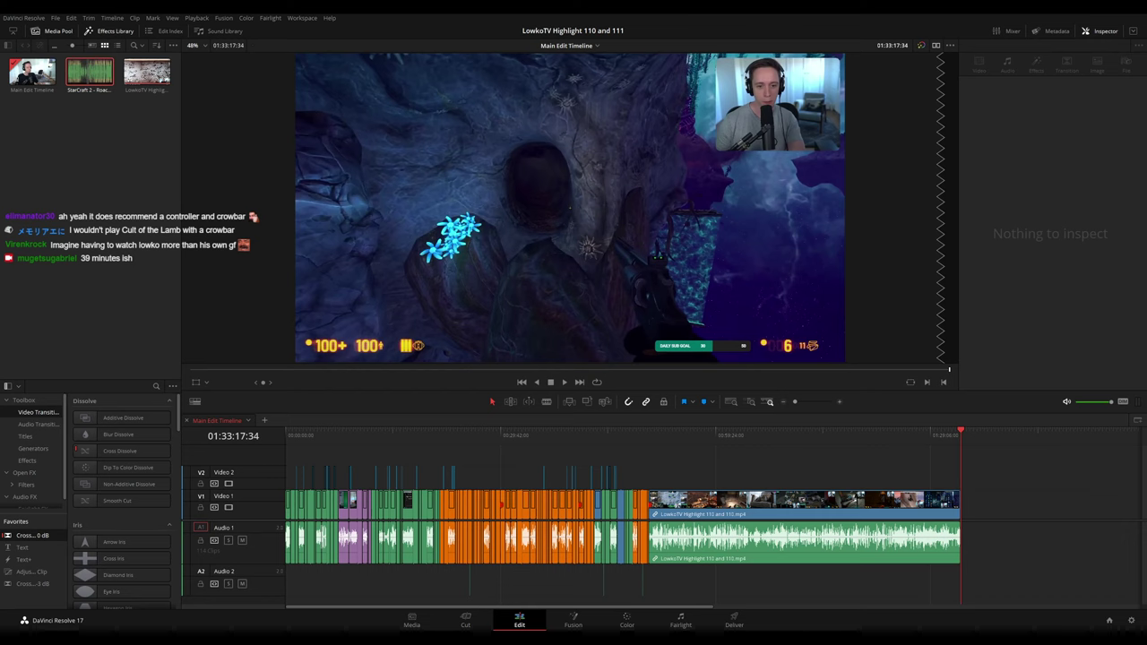
click(651, 435)
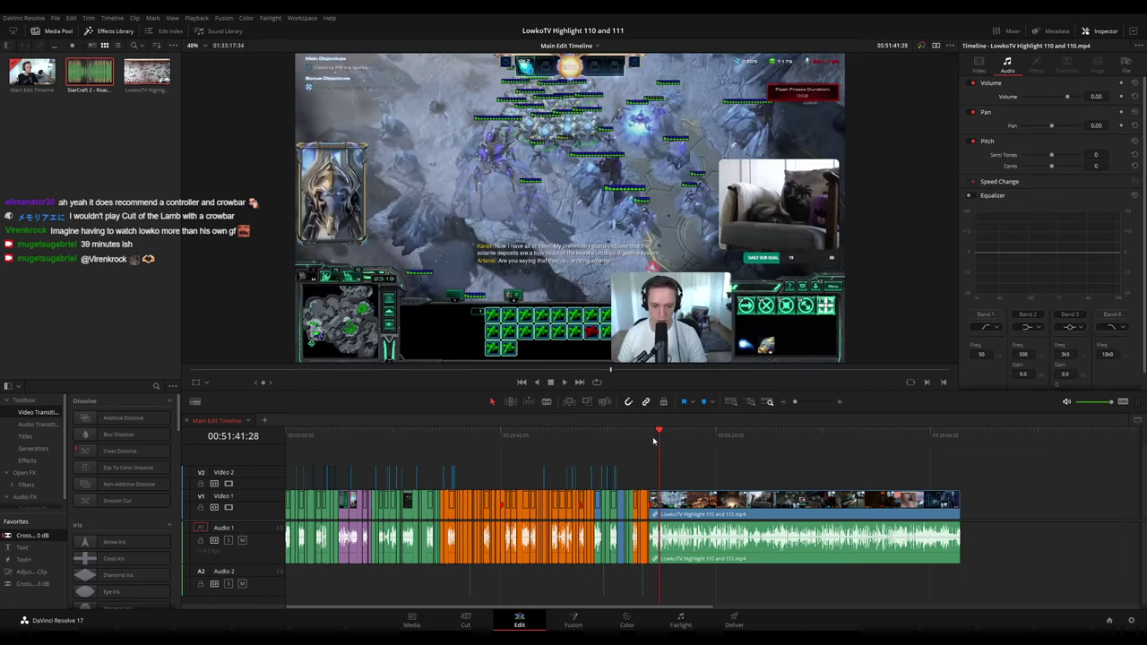
key(space)
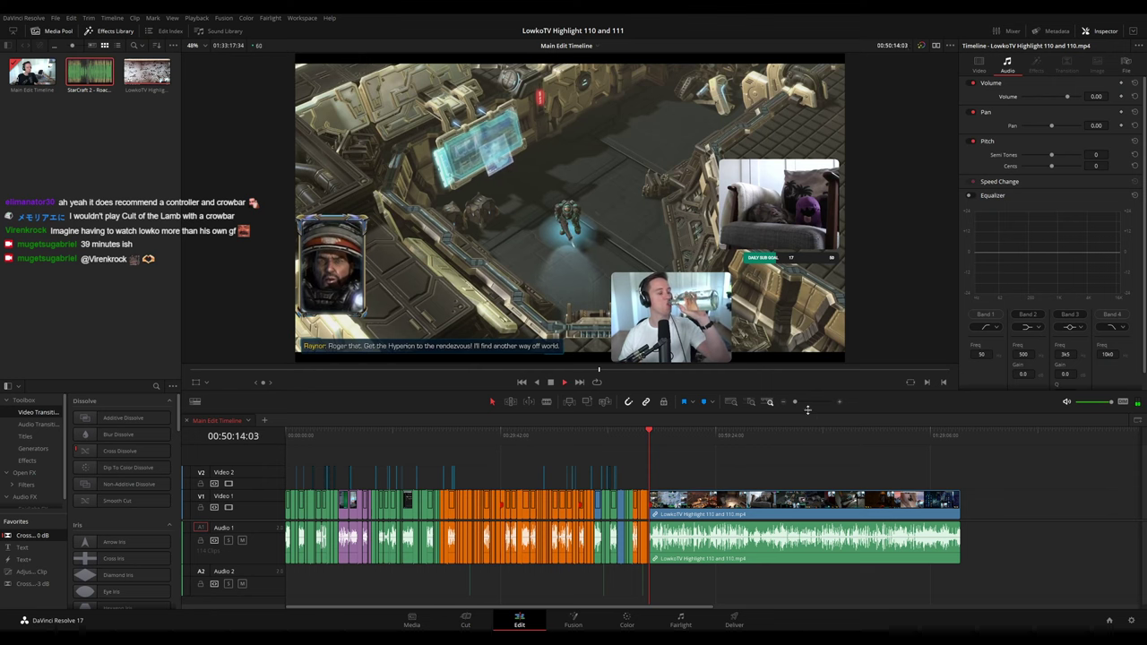
drag(794, 401, 813, 404)
drag(786, 471, 620, 467)
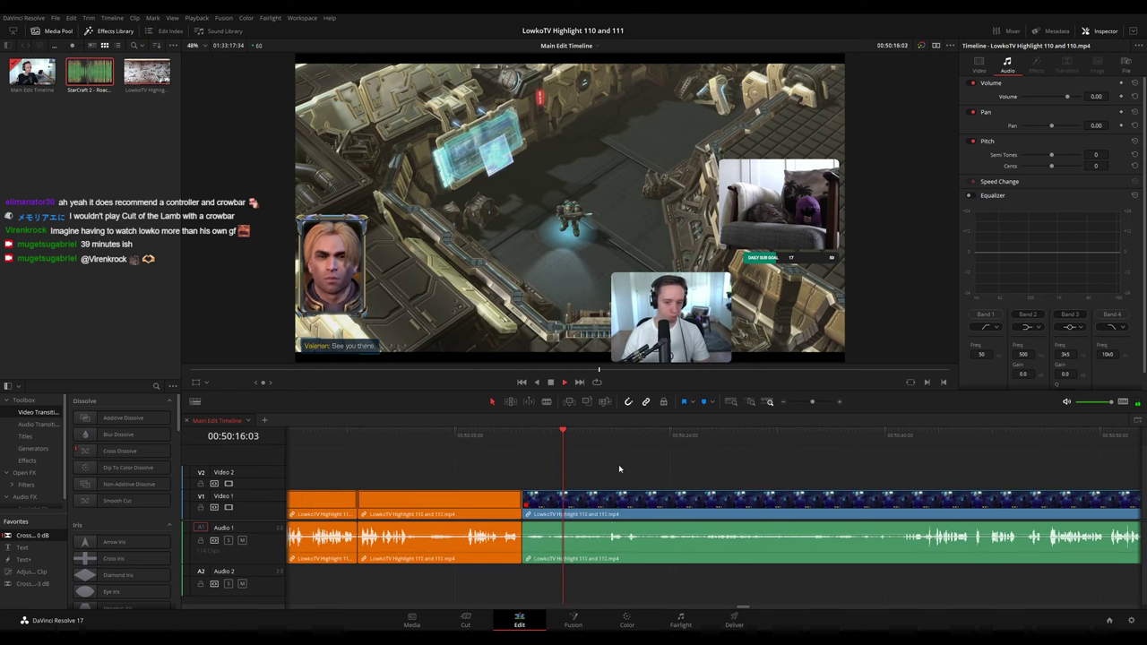
- Review the Raynor and Nova cutscene footage through to the black screen at 00:50:42:50
scroll(596, 474, right, 2)
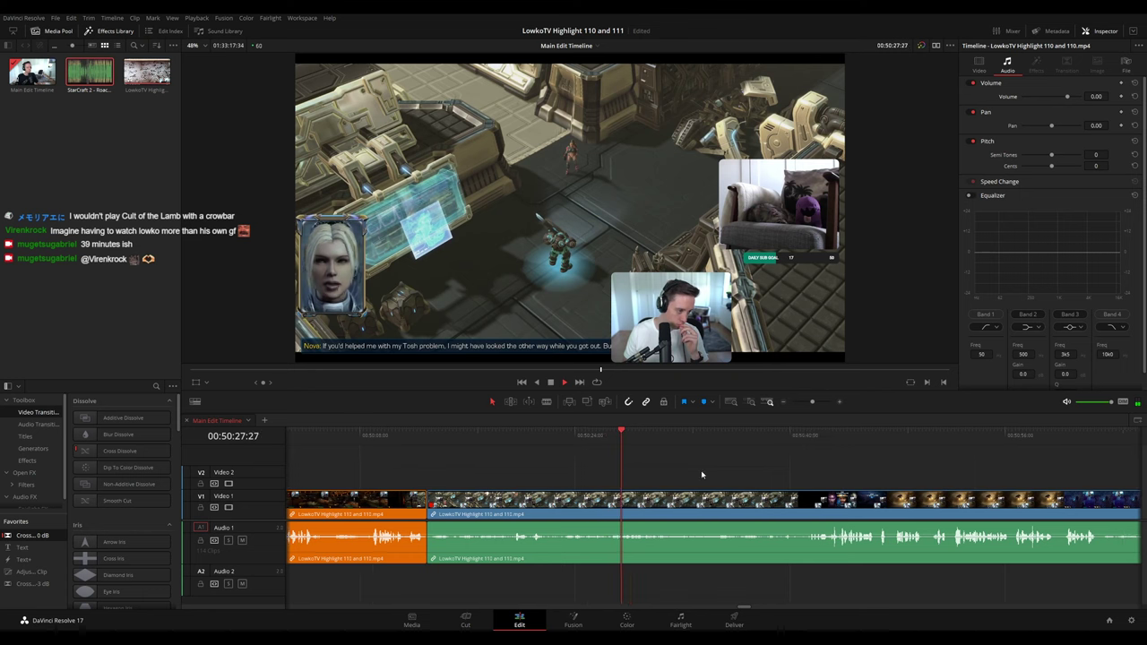
scroll(583, 475, right, 3)
scroll(565, 476, right, 2)
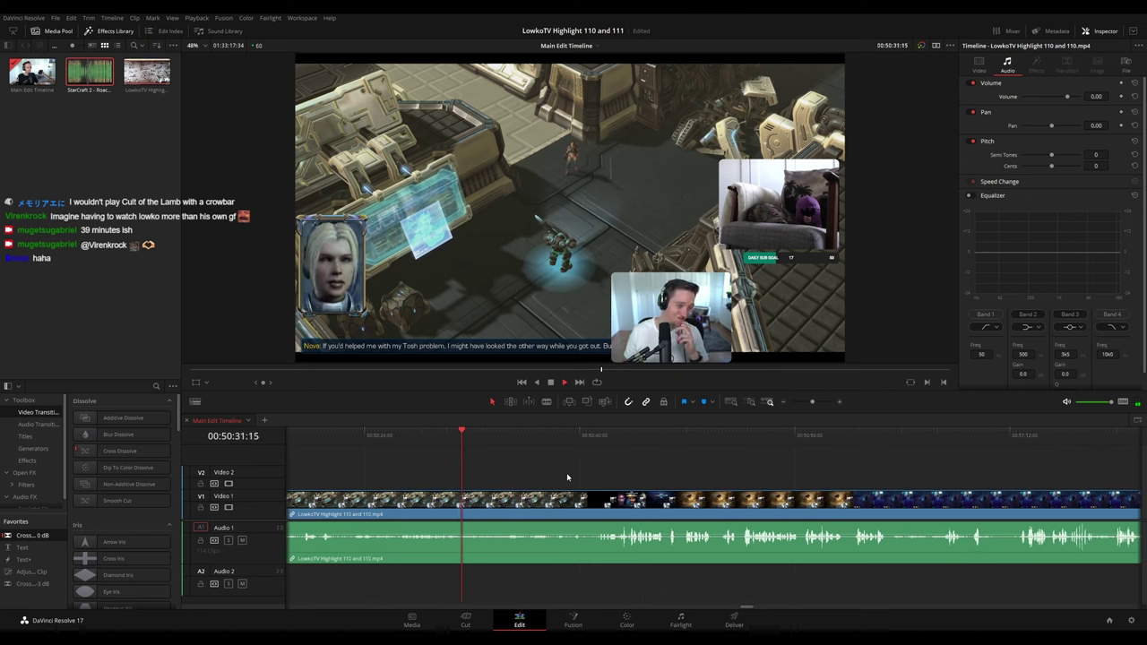
key(space)
key(space)
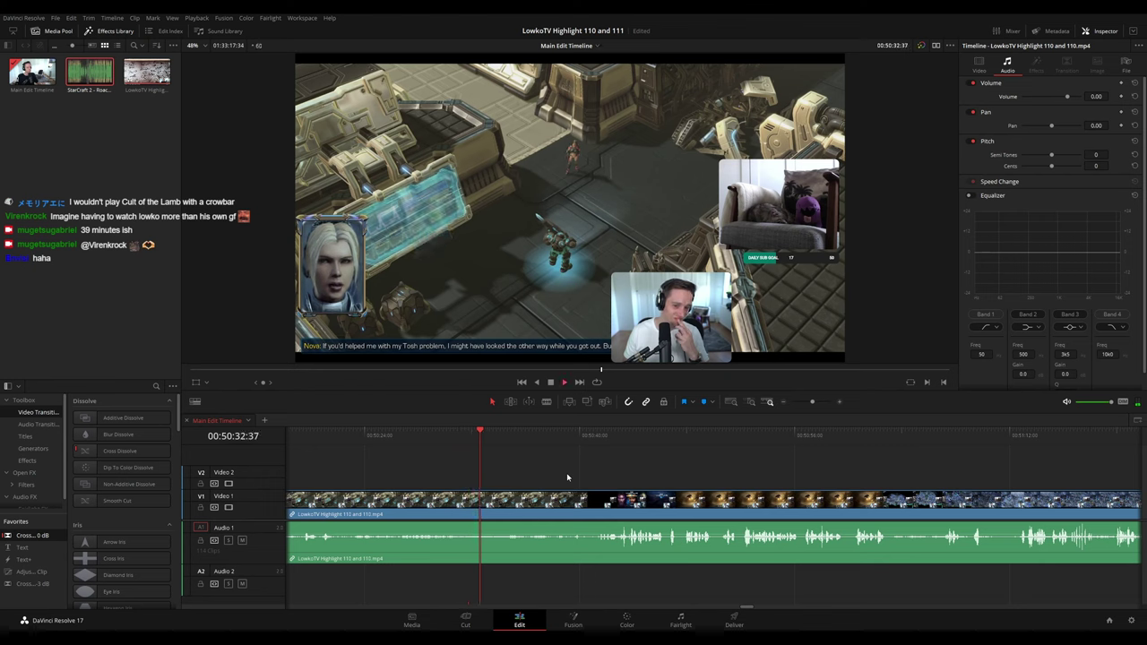
scroll(589, 472, right, 1)
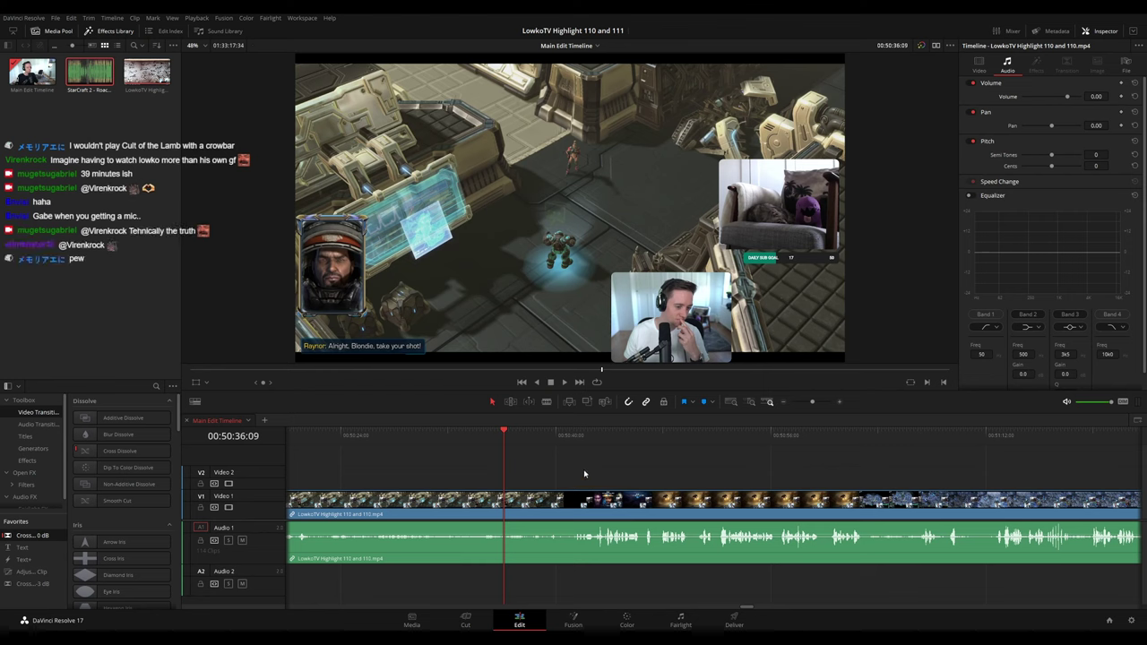
key(space)
scroll(553, 466, right, 2)
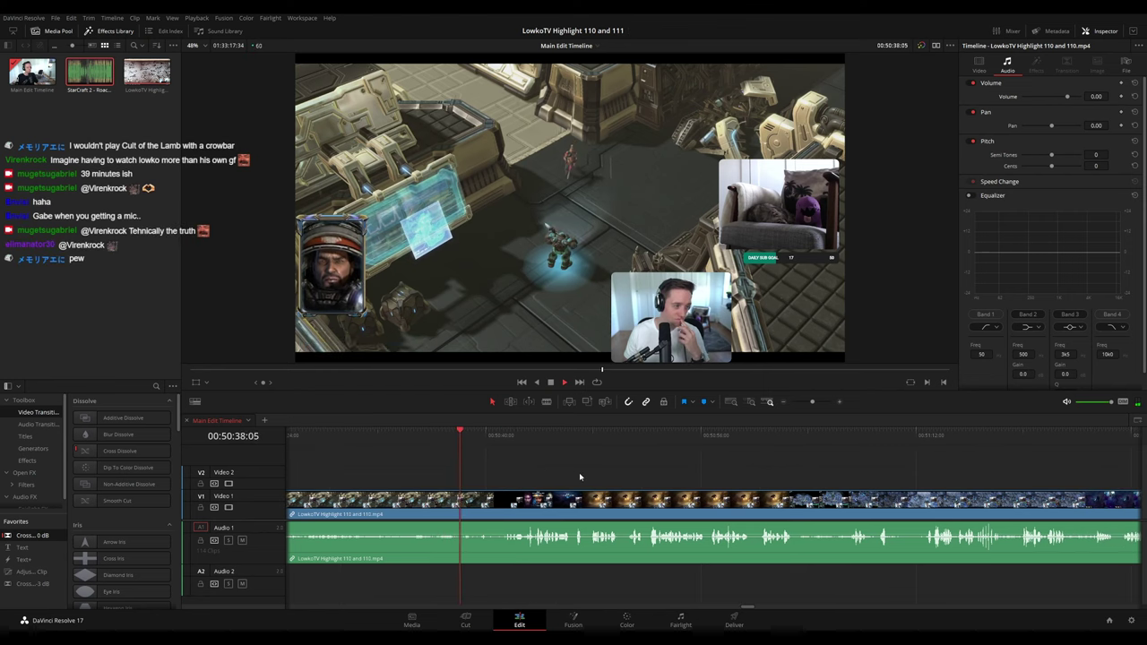
drag(579, 477, 538, 472)
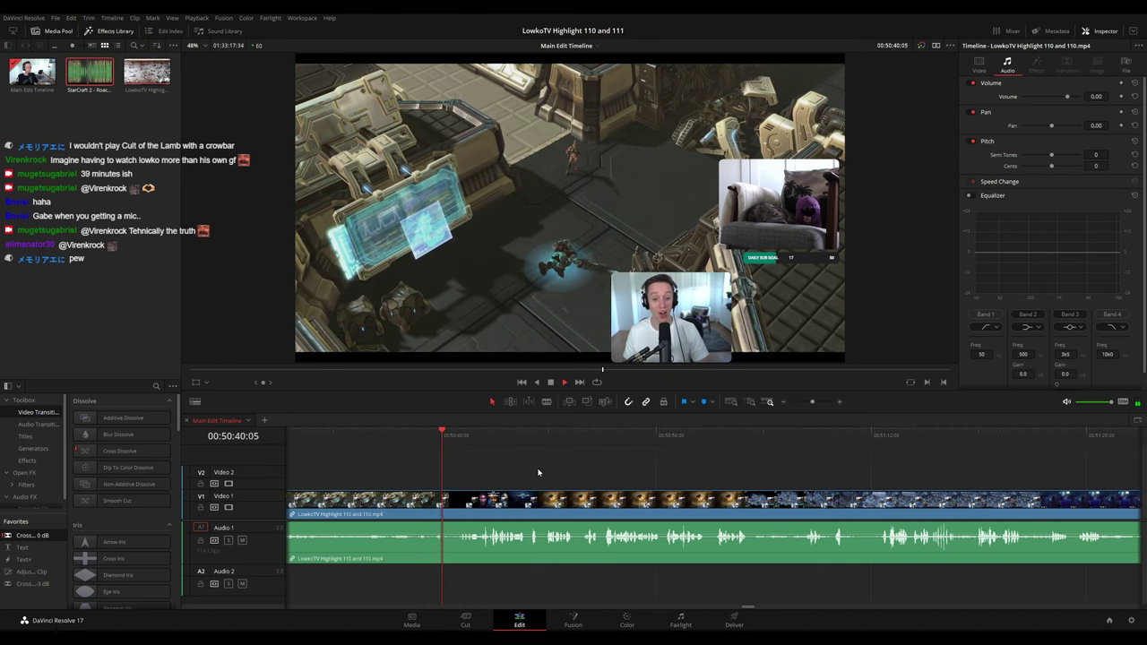
scroll(539, 472, right, 1)
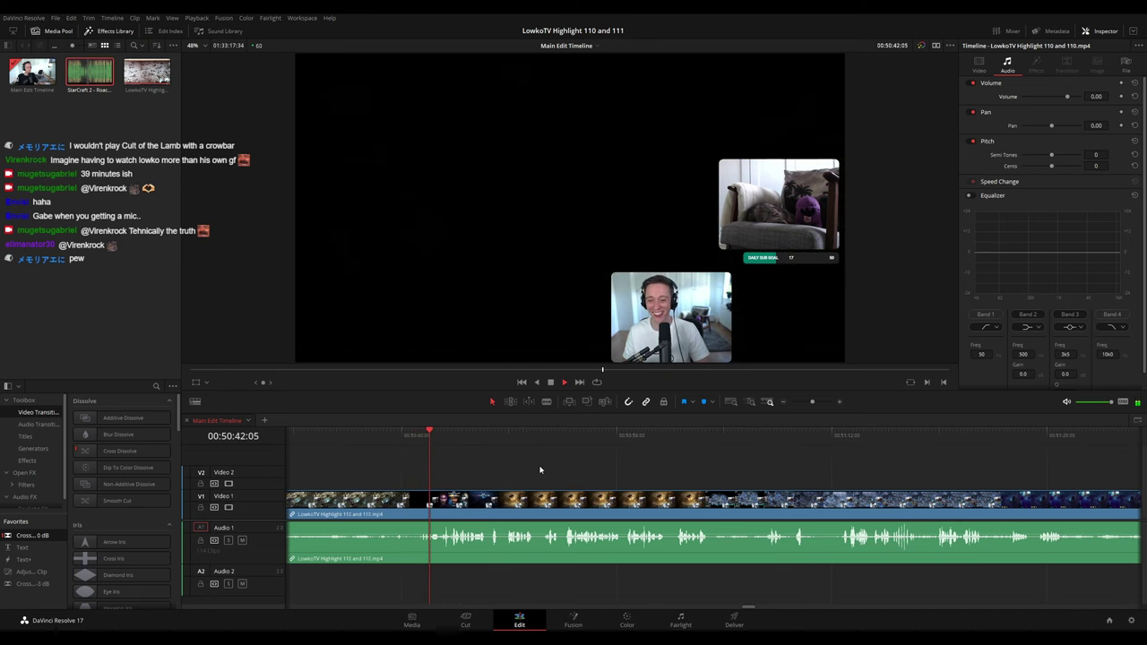
key(space)
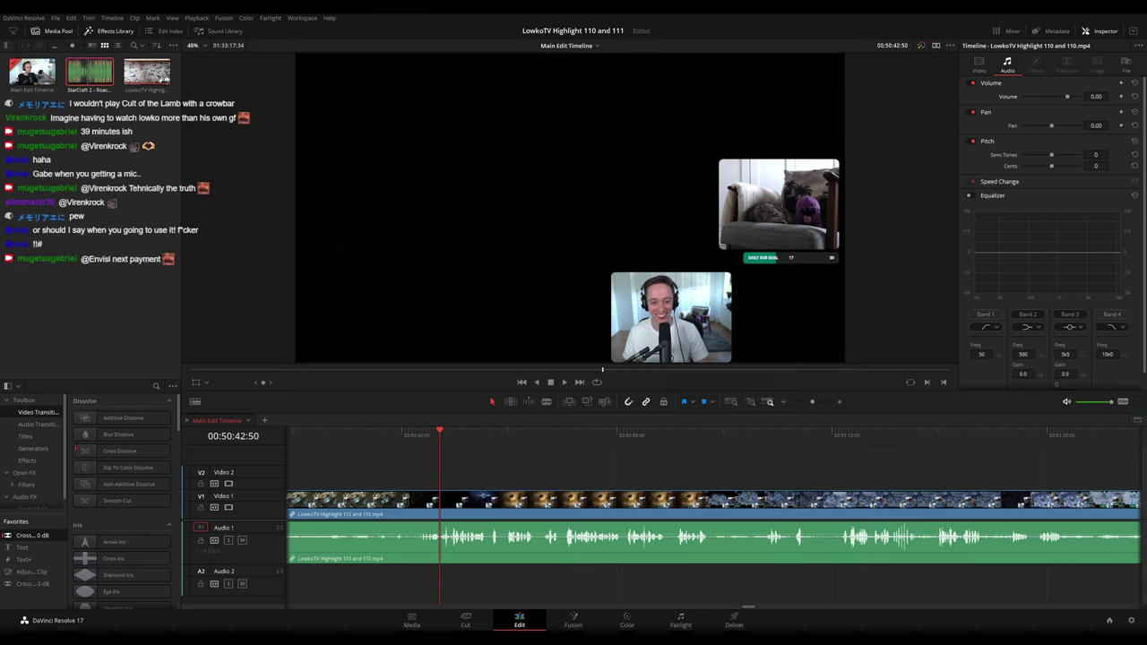
- Replay the end of the cutscene and review the Rendezvous loading screen through to its last moments
click(414, 437)
key(space)
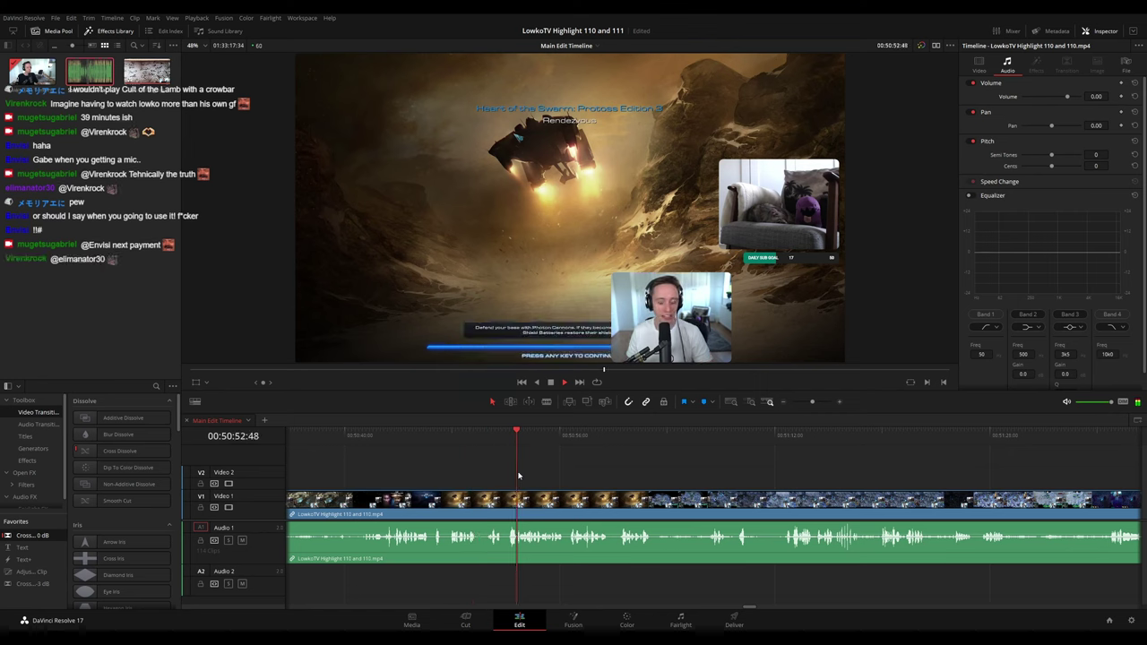
scroll(514, 470, right, 1)
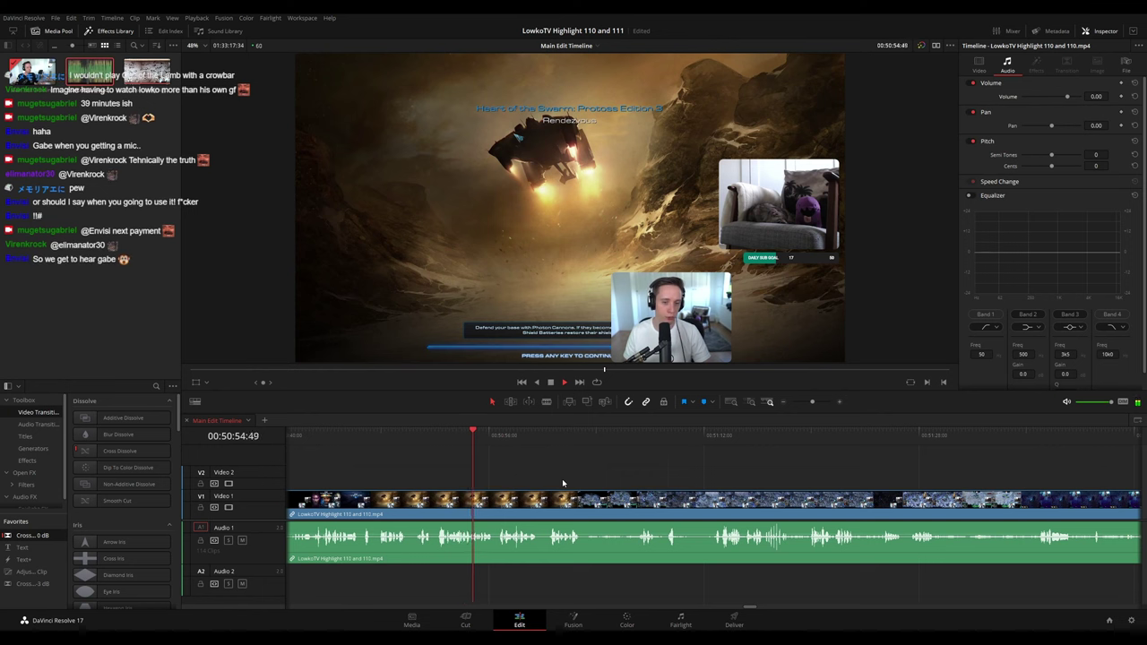
scroll(740, 478, up, 1)
scroll(579, 463, right, 3)
scroll(562, 459, right, 2)
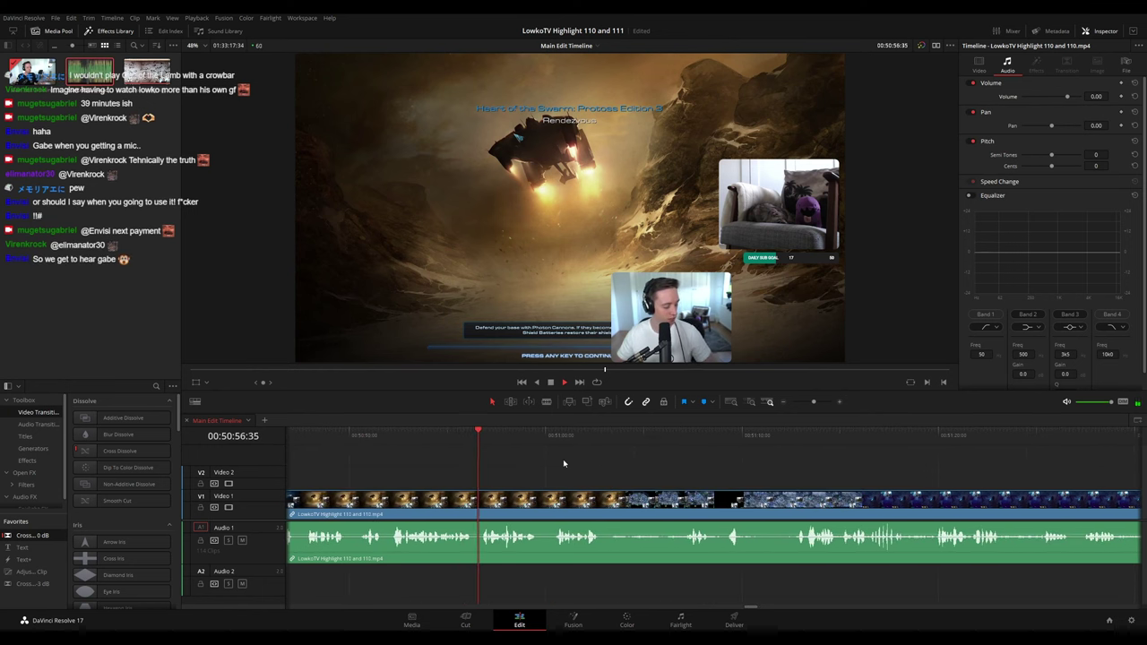
scroll(563, 459, right, 2)
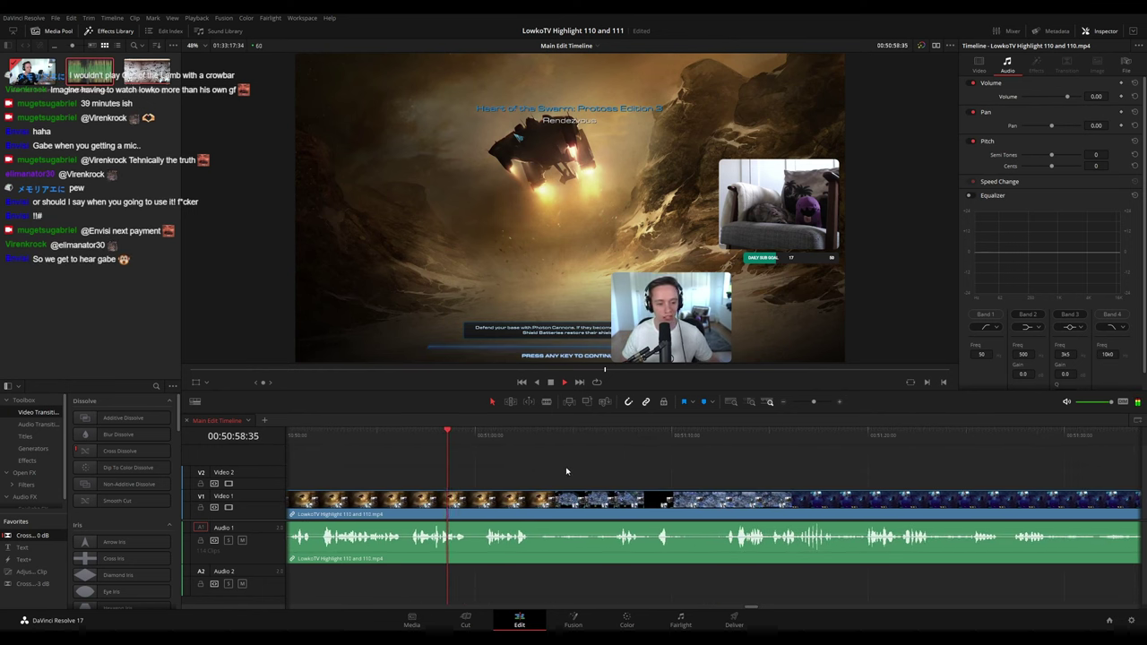
scroll(512, 461, right, 2)
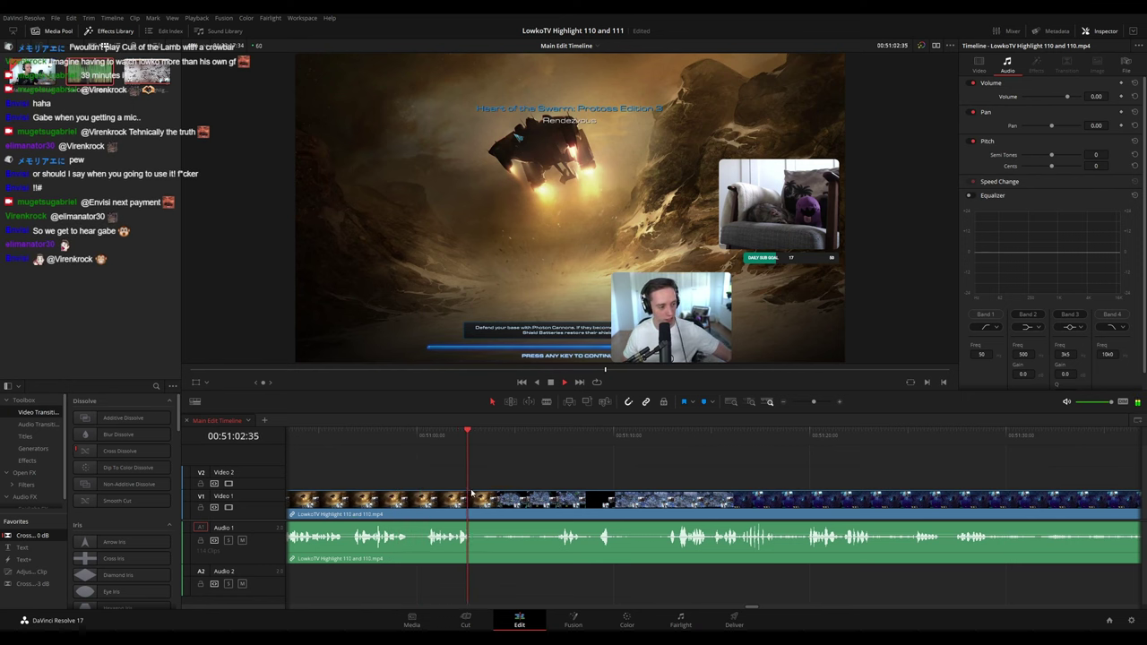
- Cut out the short piece after 00:51:02:57, at the end of the loading screen, and close the gap
key(space)
key(ctrl+b)
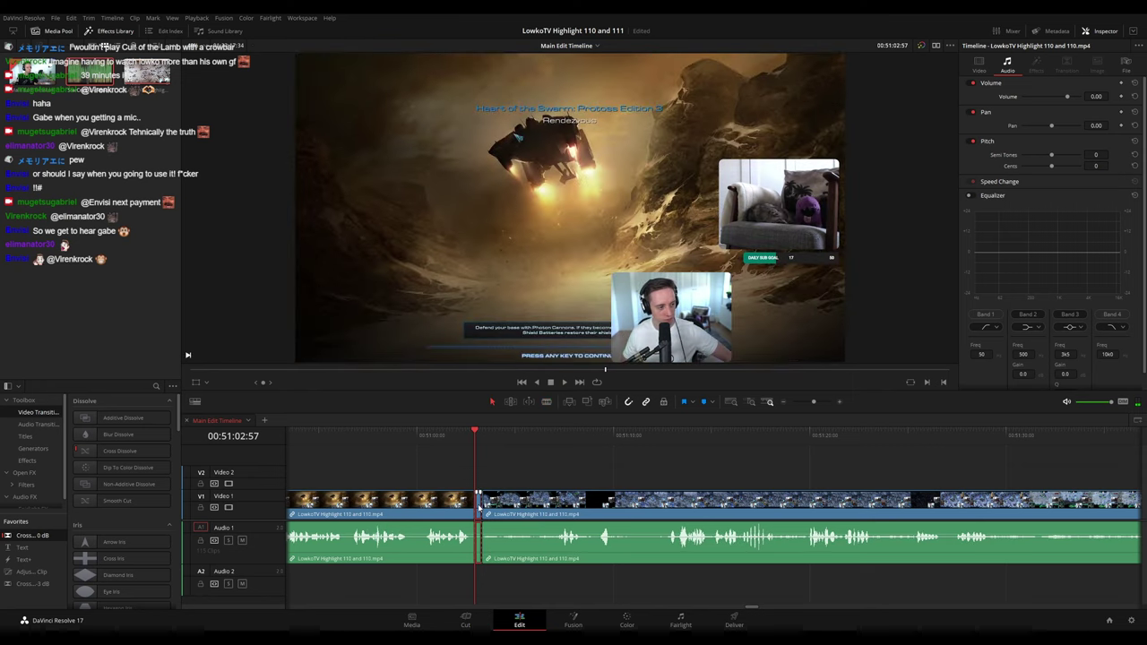
key(Delete)
key(space)
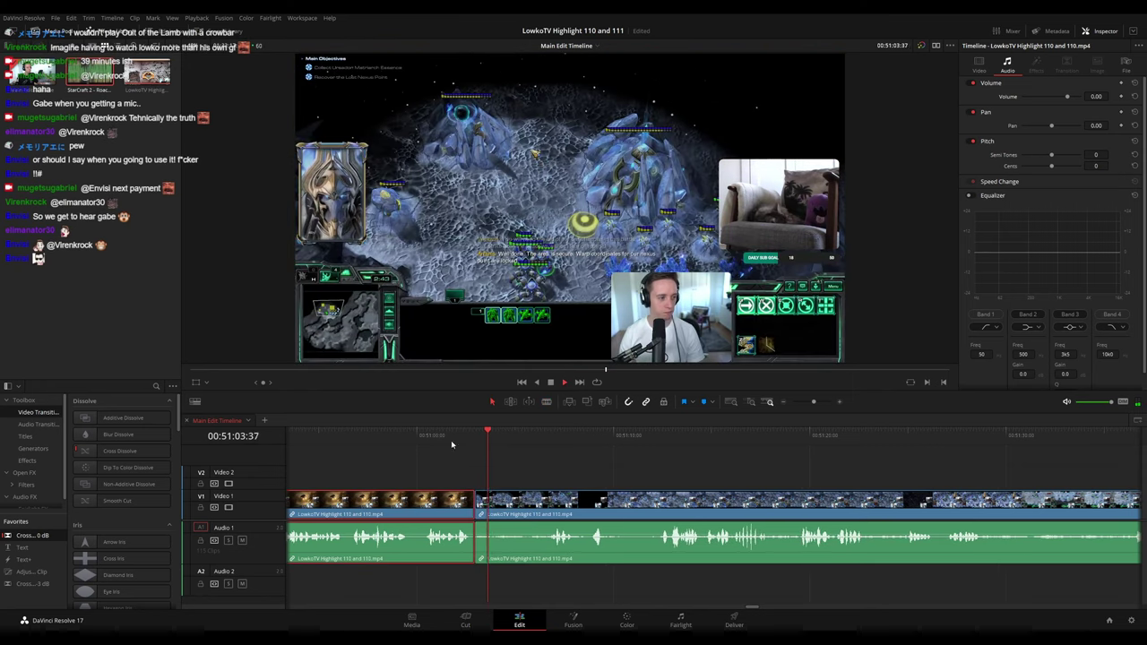
- Colour the loading-screen clip ending at 00:51:02:57 blue and play on past the cut
key(F1)
key(space)
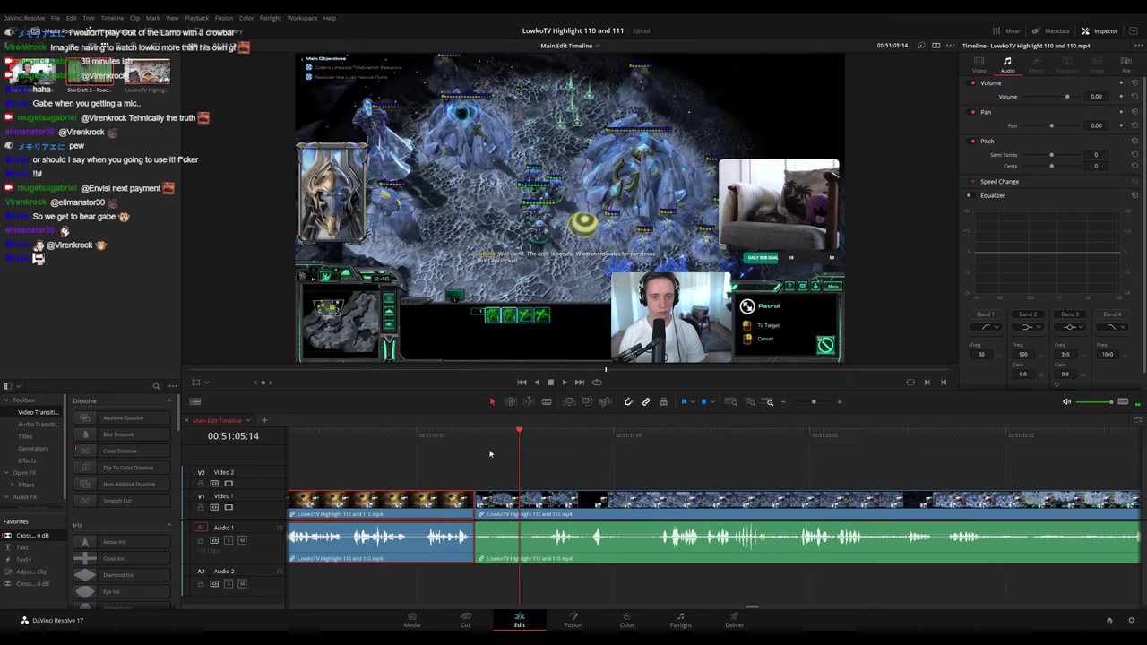
key(Up)
key(space)
click(613, 472)
- Review the following gameplay and nexus cutscene up to 00:51:14:21
drag(633, 475, 513, 465)
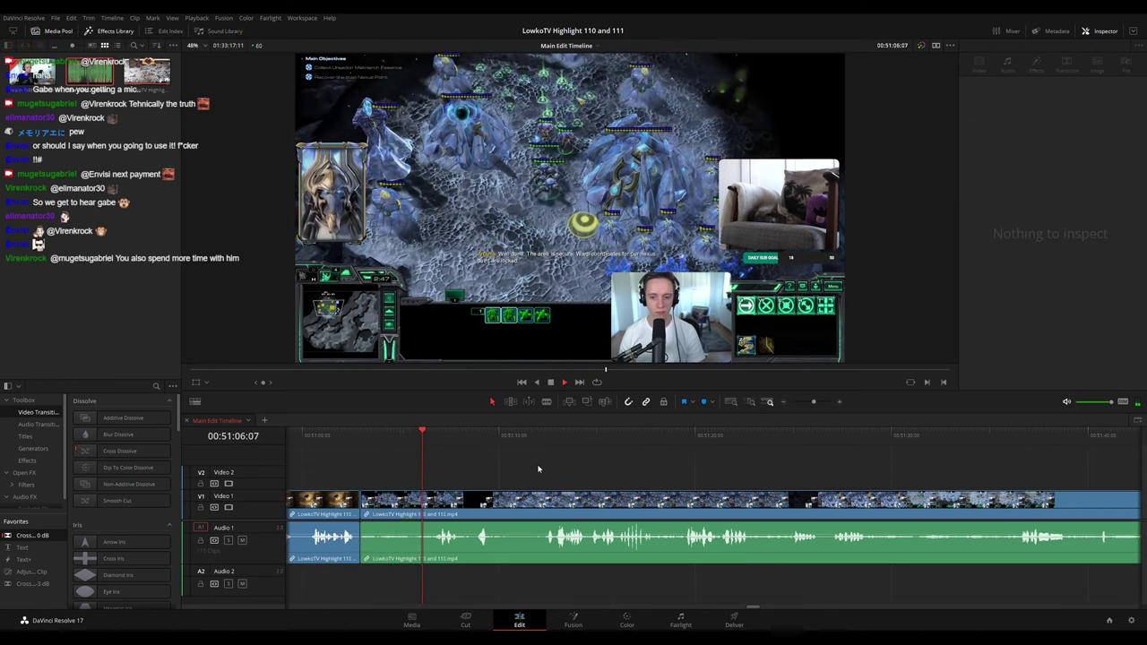
scroll(538, 464, right, 1)
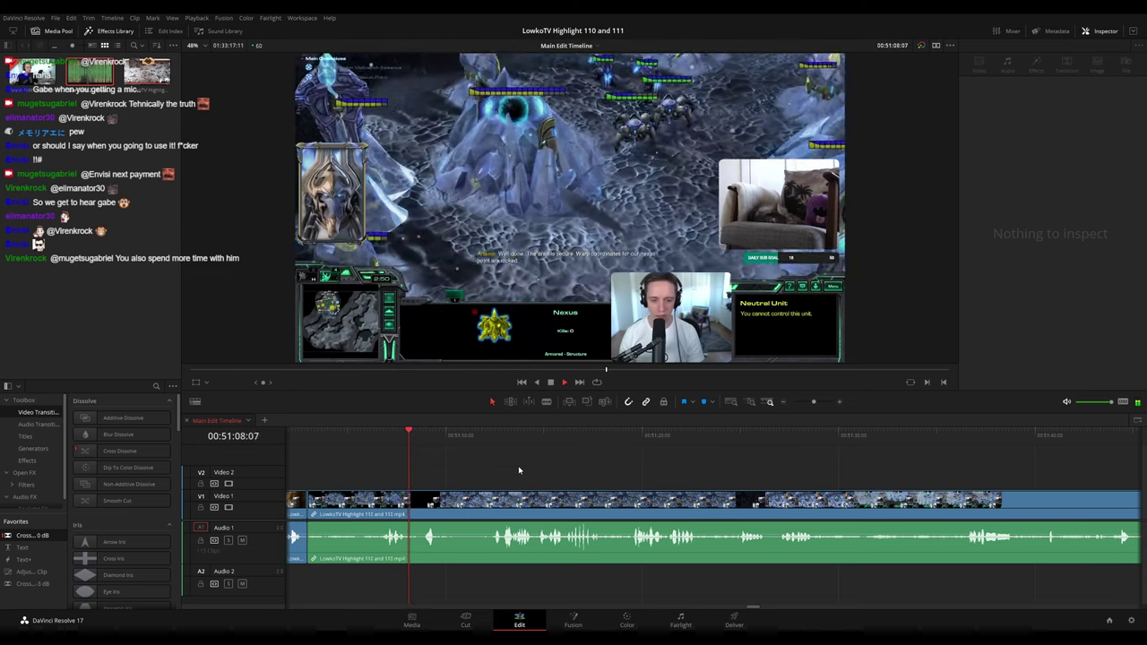
scroll(528, 470, right, 1)
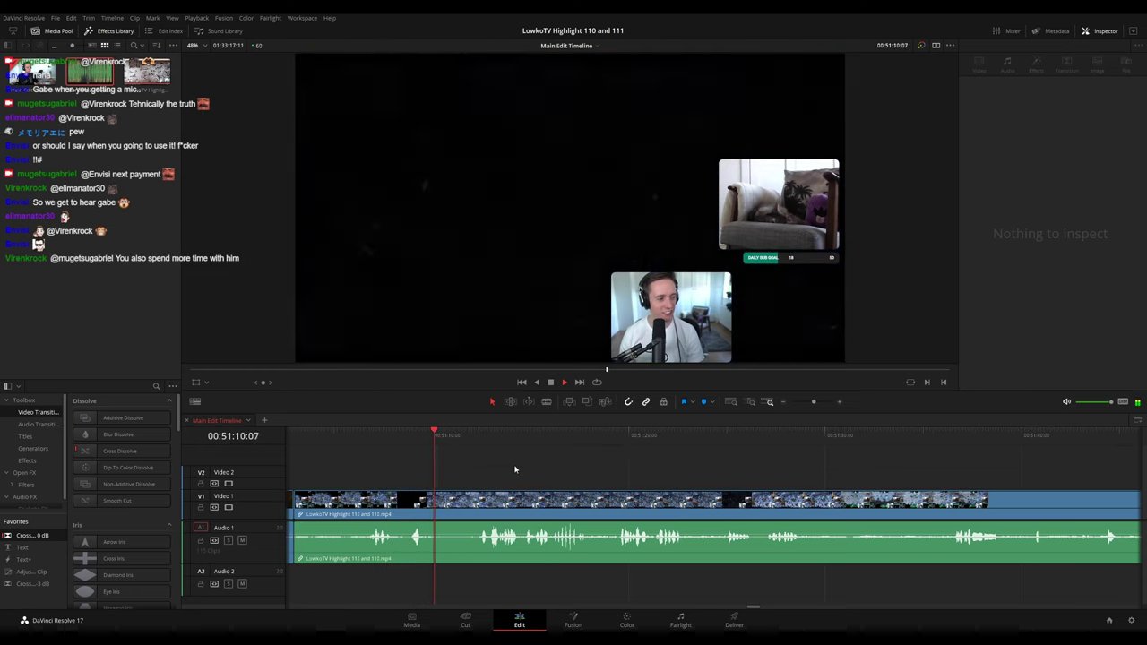
key(space)
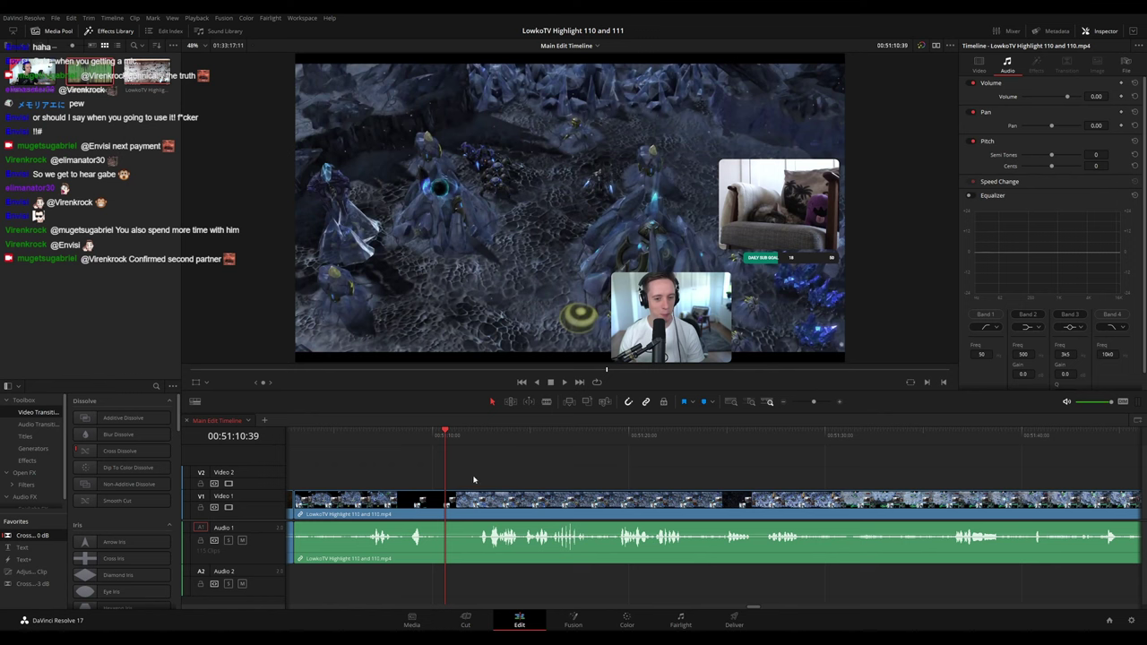
key(space)
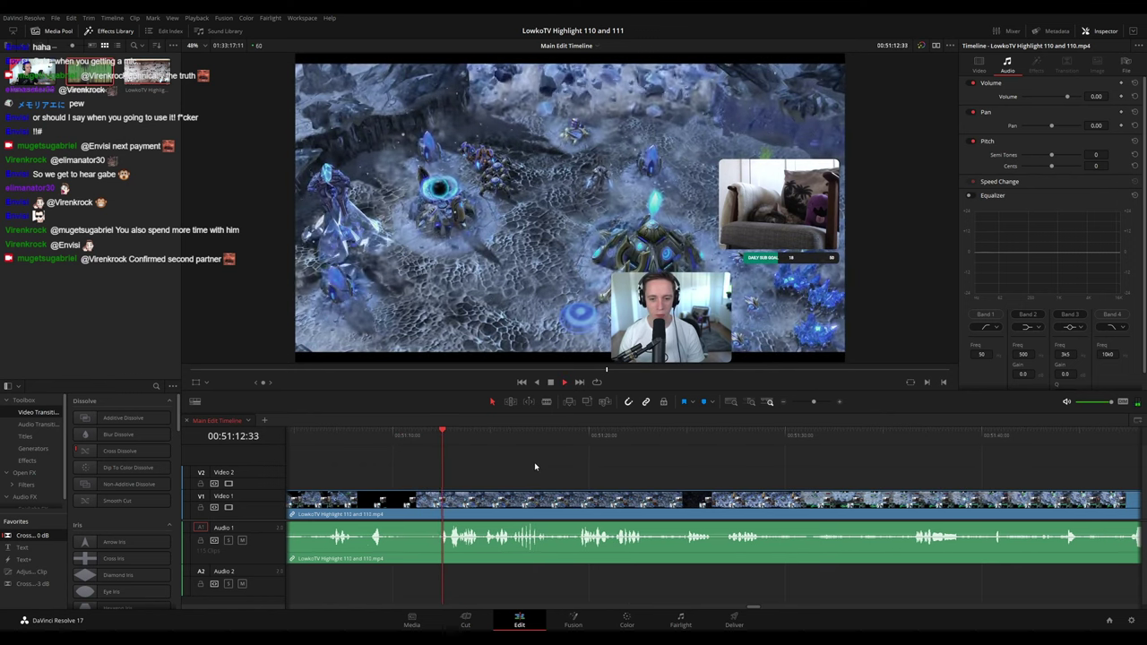
key(space)
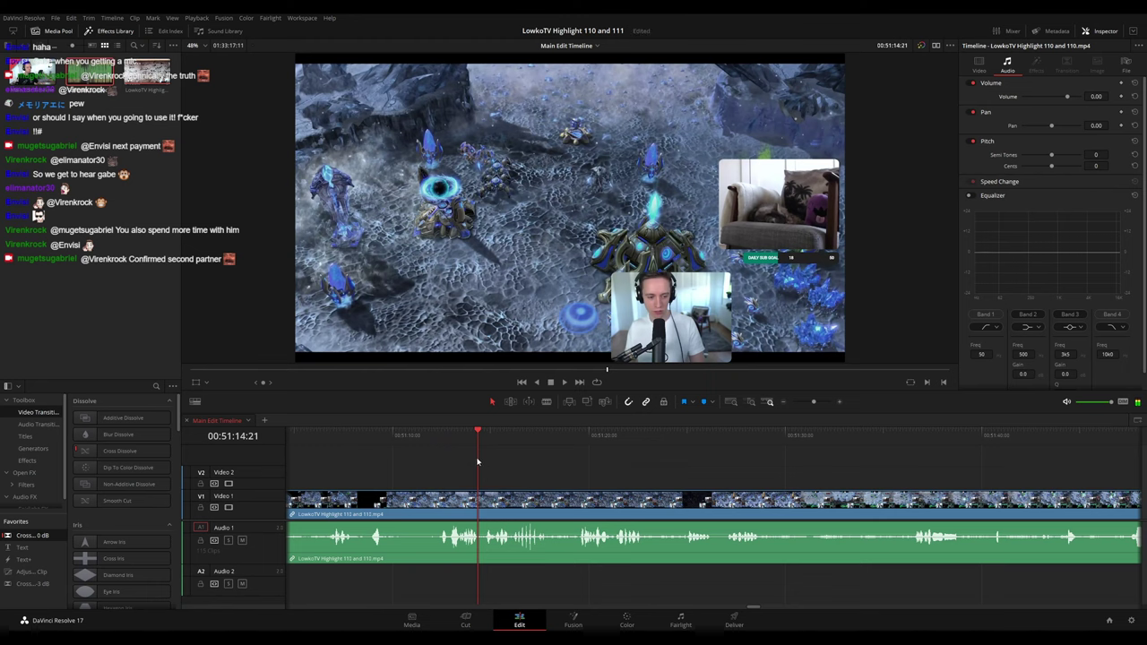
- Add an adjustment clip on Video 2 at 00:51:12:19 with zoom 2.5 and position X -453, Y -421, and preview it
drag(431, 437, 438, 436)
drag(34, 571, 462, 472)
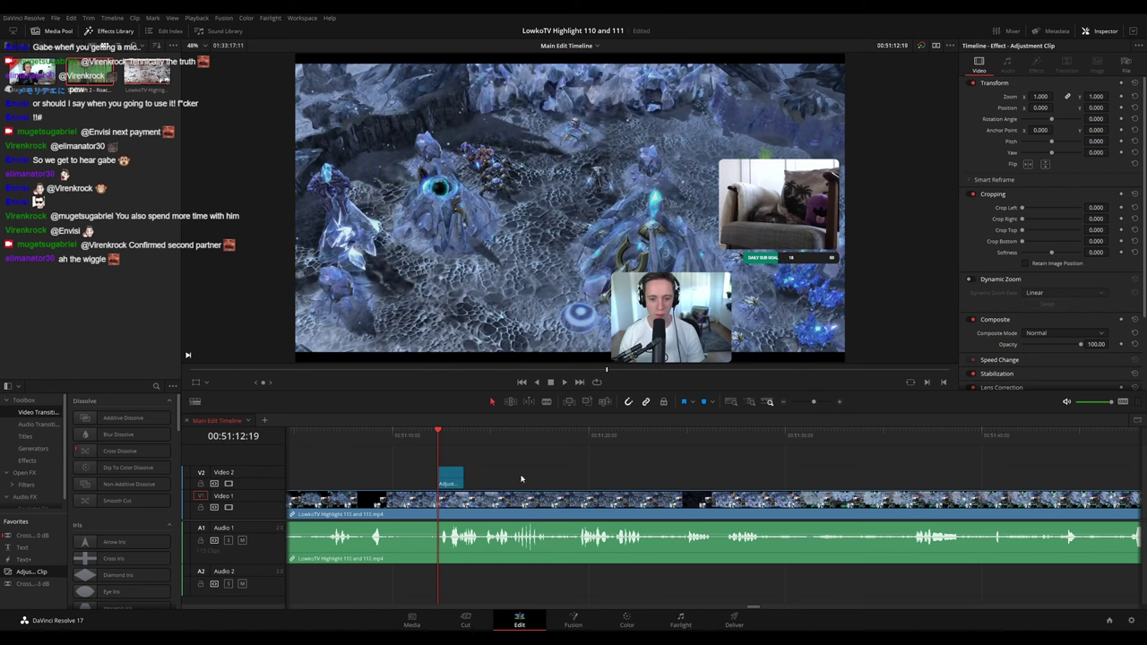
mouse_move(1042, 96)
mouse_down()
mouse_move(1098, 97)
mouse_move(1030, 108)
mouse_up()
drag(1108, 107, 1100, 108)
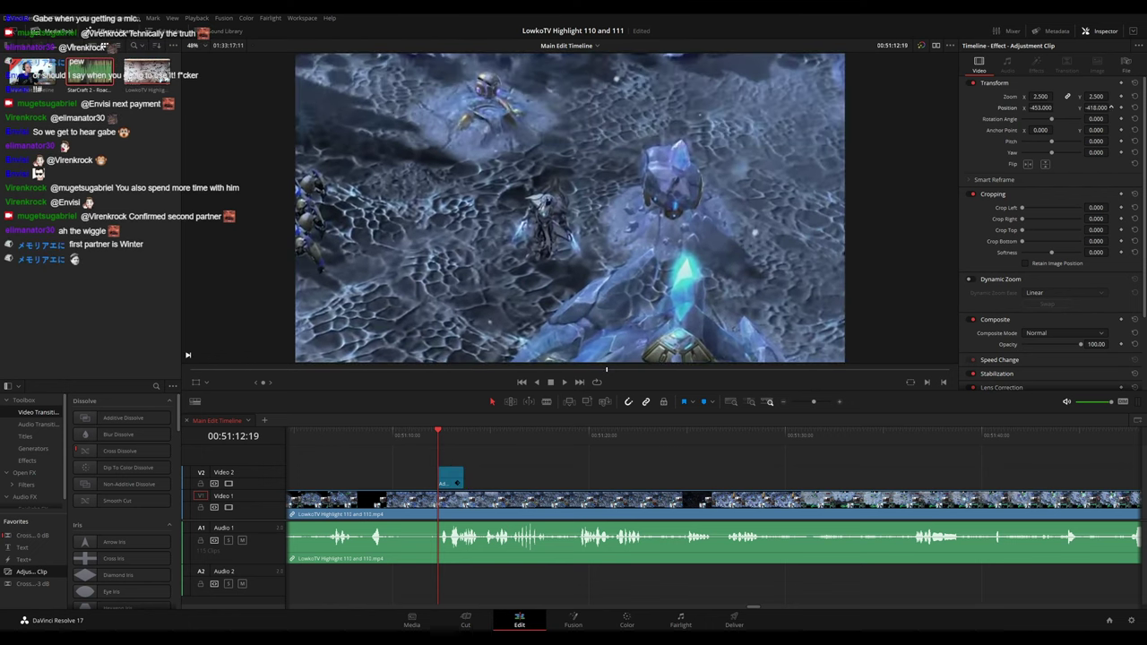
key(space)
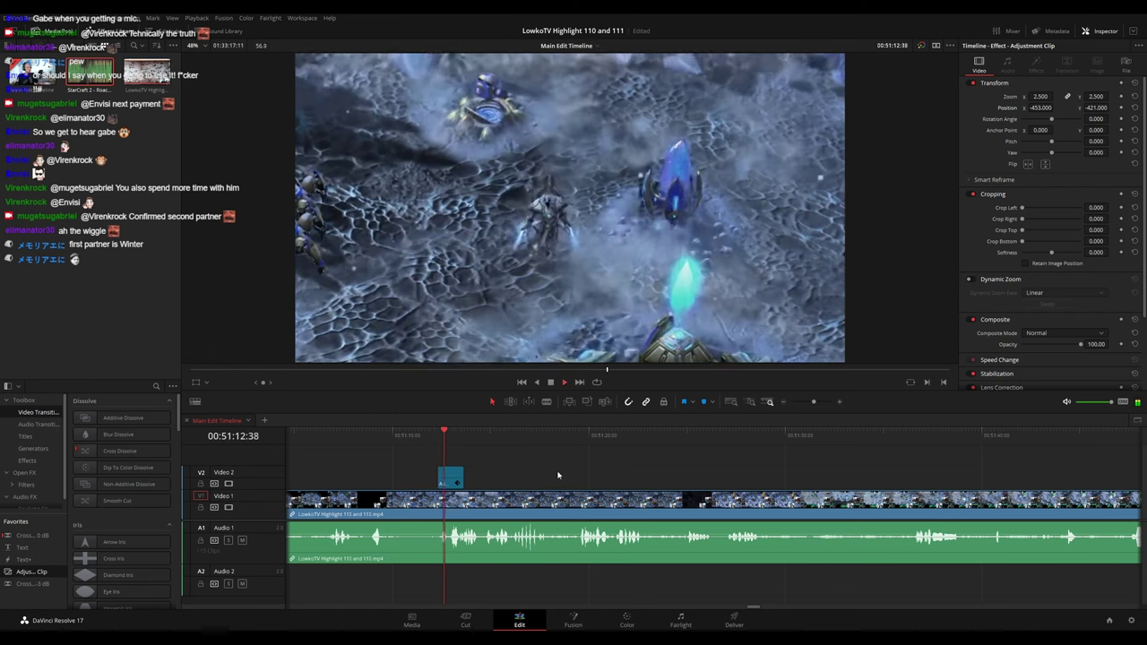
key(space)
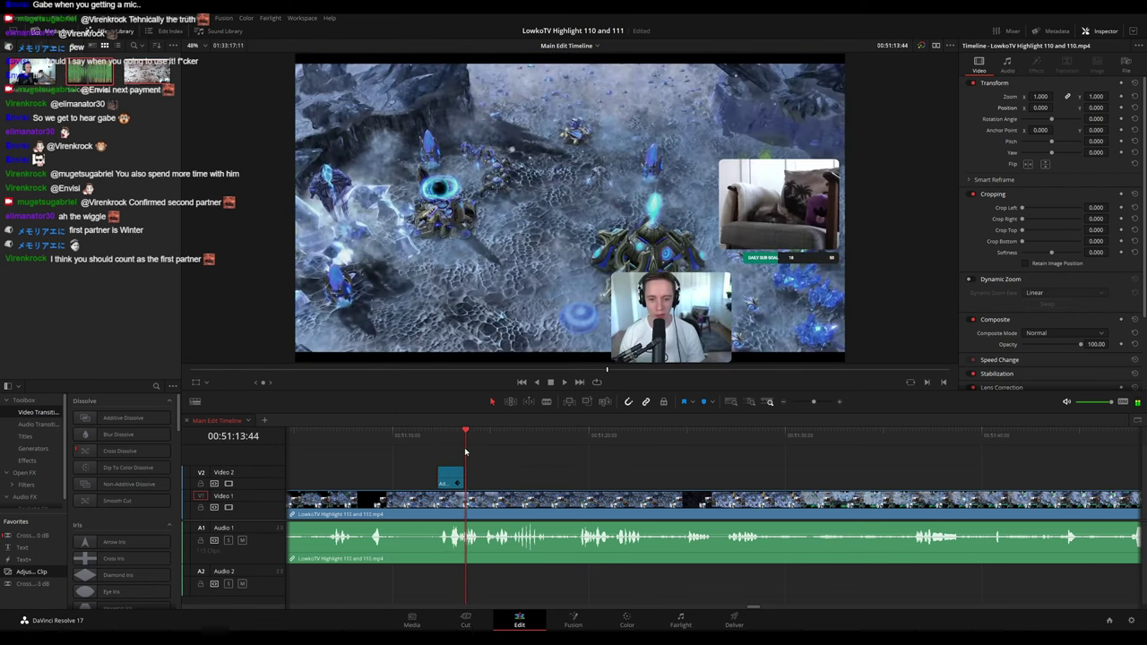
- Extend the end of the adjustment clip on Video 2 to just past 00:51:14:00
drag(464, 435, 461, 436)
scroll(531, 490, up, 5)
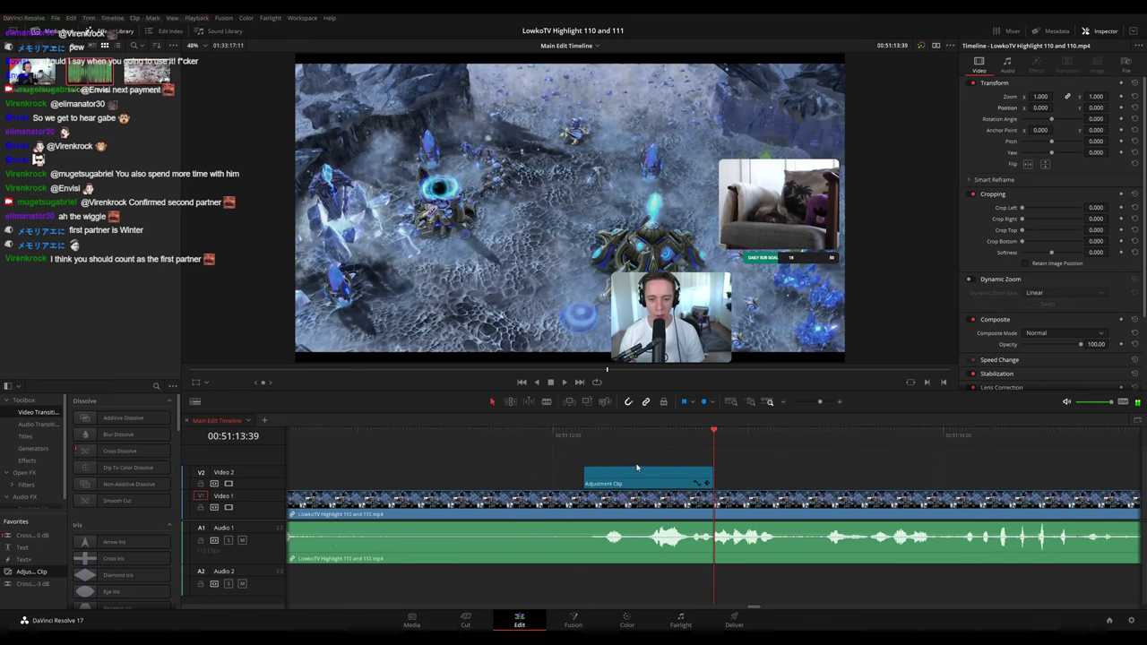
drag(675, 435, 810, 471)
key(space)
- Set the adjustment clip's zoom to 1.99 and its position to X -73, Y -155, and preview the result
click(512, 435)
click(605, 481)
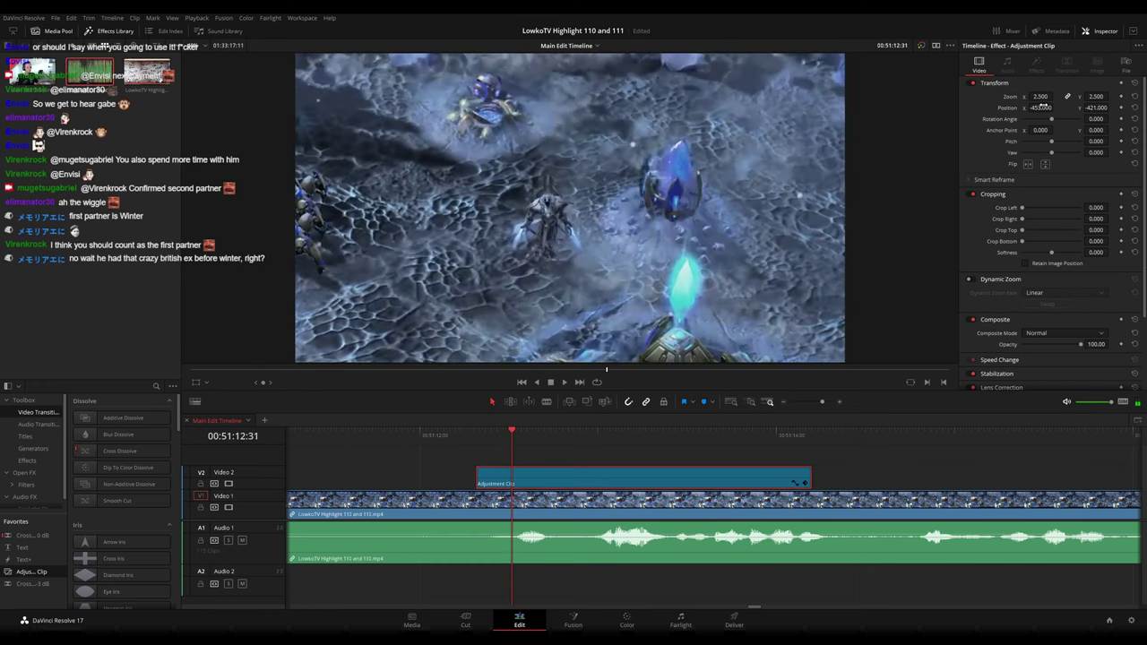
drag(1111, 108, 1039, 109)
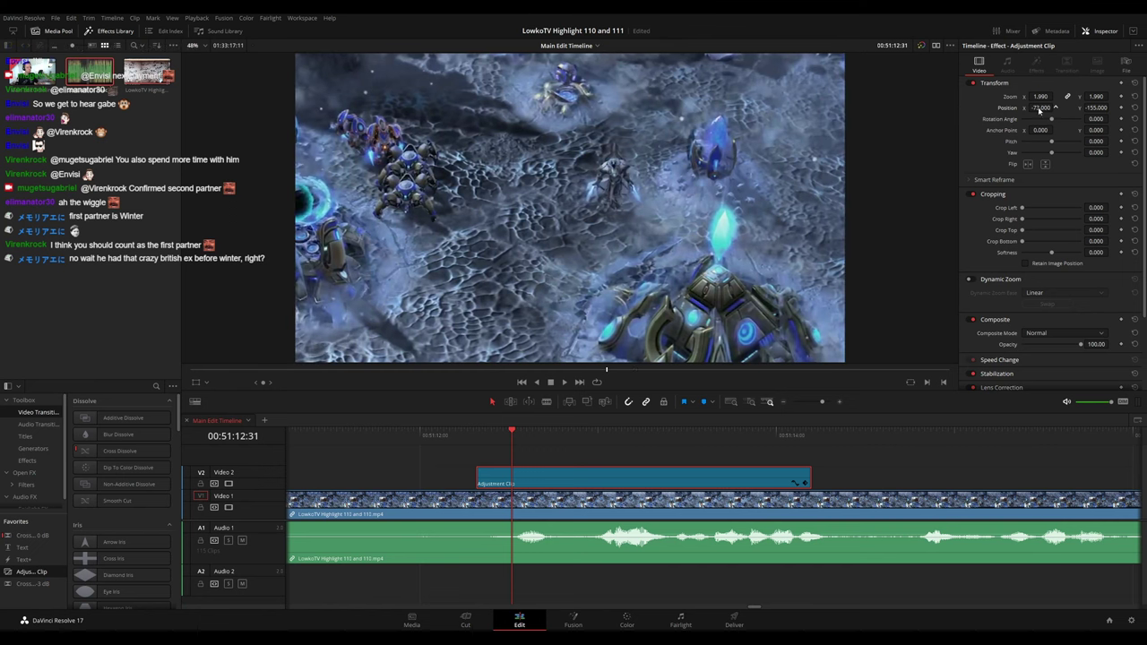
key(space)
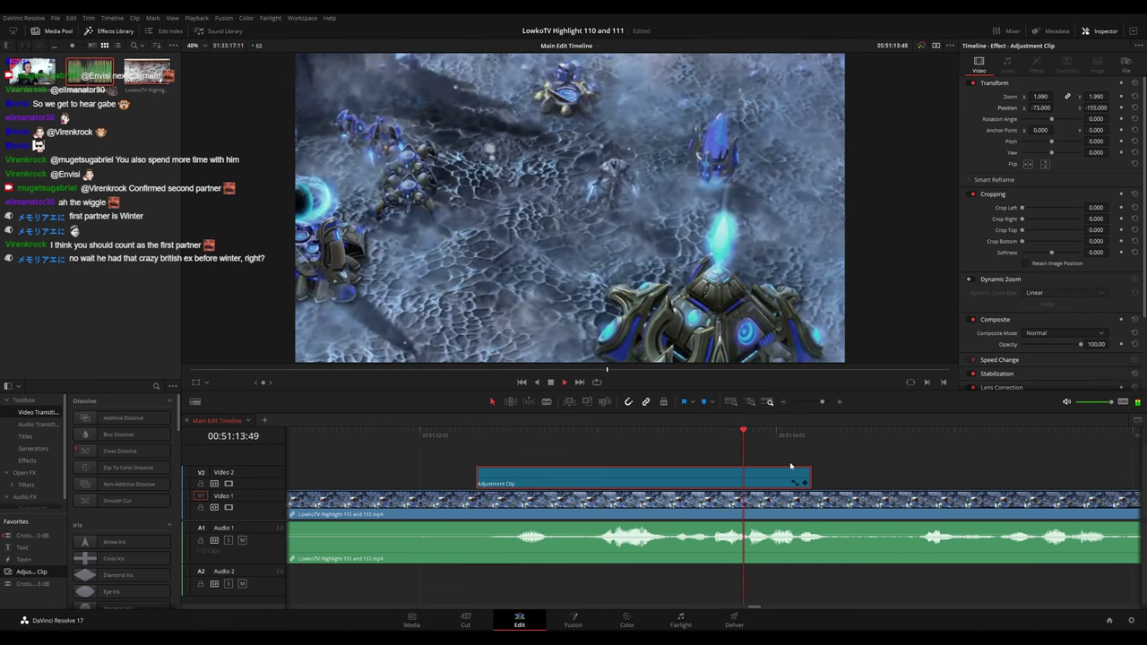
click(905, 472)
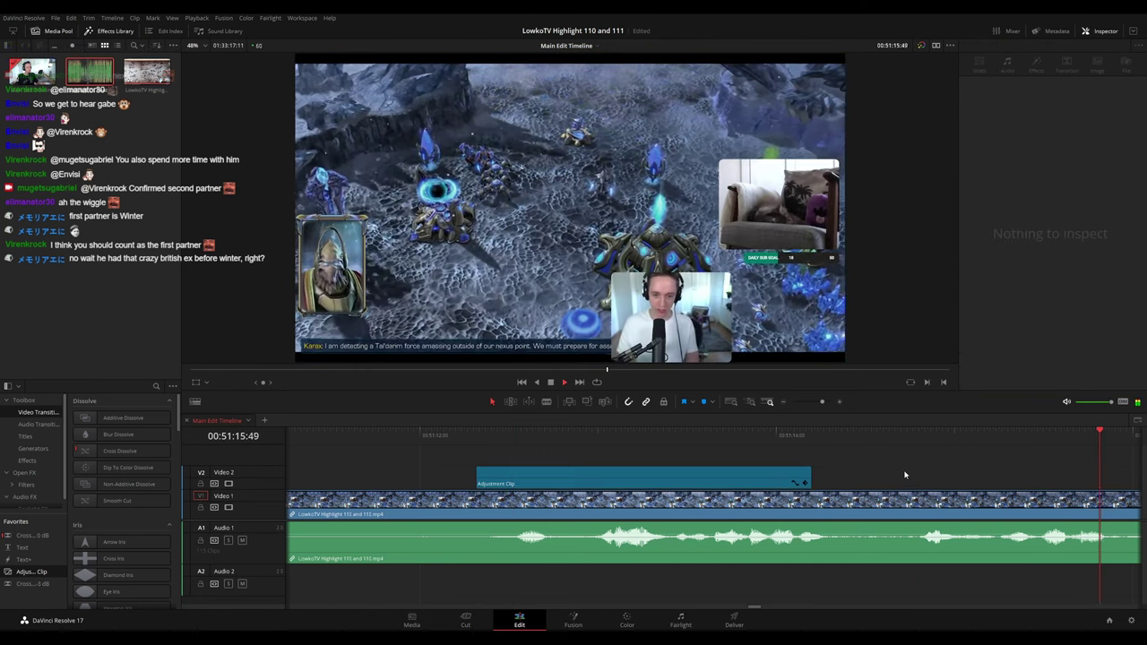
- Split the gameplay clip at 00:51:26:21, remove the short dark transition there, and colour-mark the clip before the cut blue
scroll(802, 473, down, 2)
scroll(798, 470, up, 1)
drag(821, 402, 813, 402)
click(751, 473)
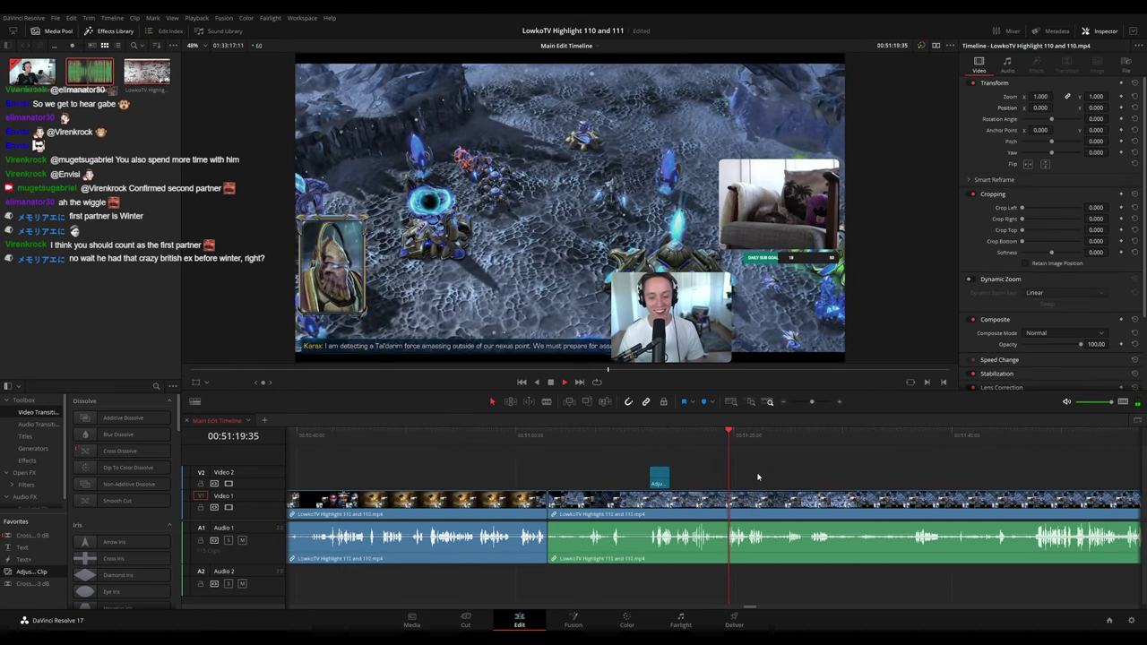
scroll(762, 475, up, 2)
scroll(758, 475, right, 3)
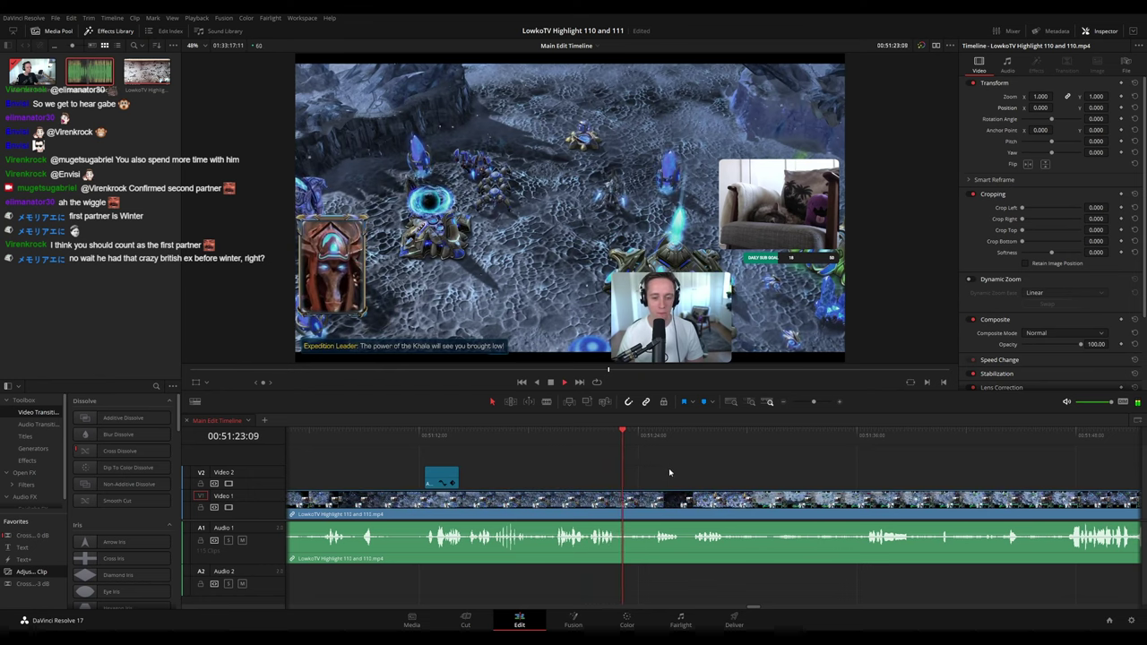
scroll(671, 475, right, 2)
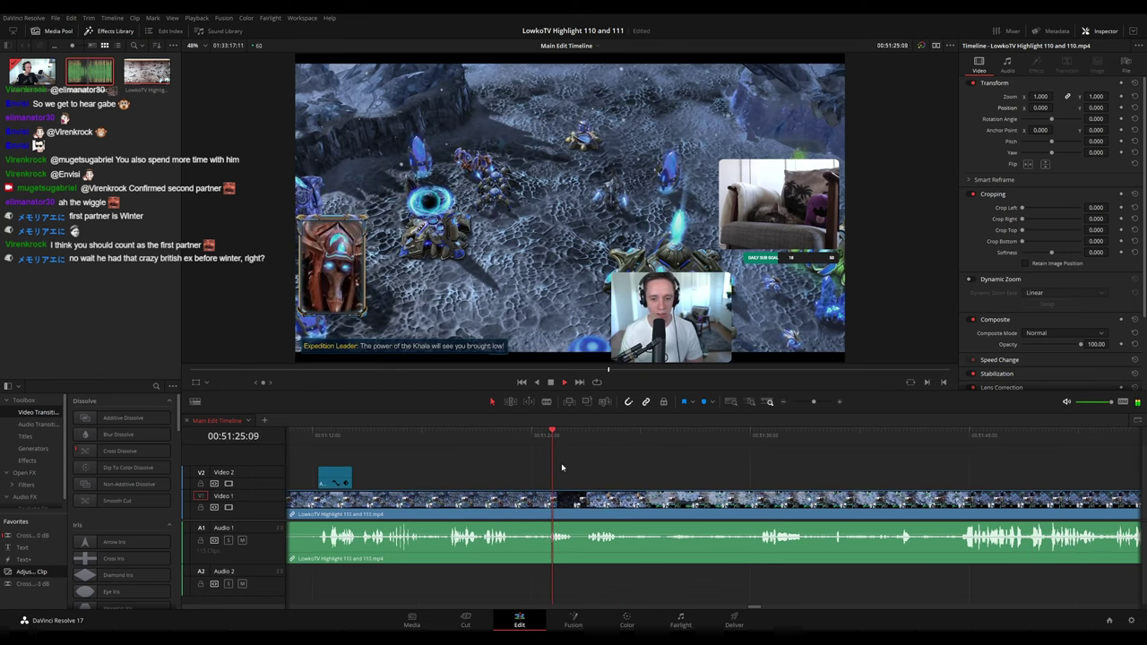
key(b)
click(573, 500)
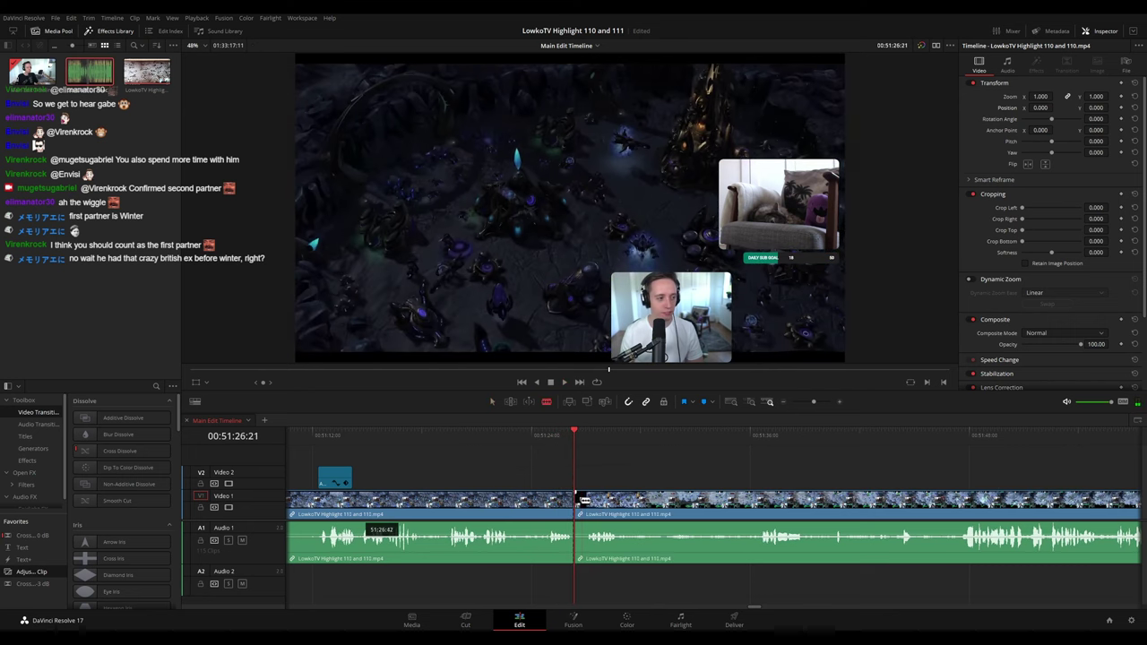
key(a)
key(space)
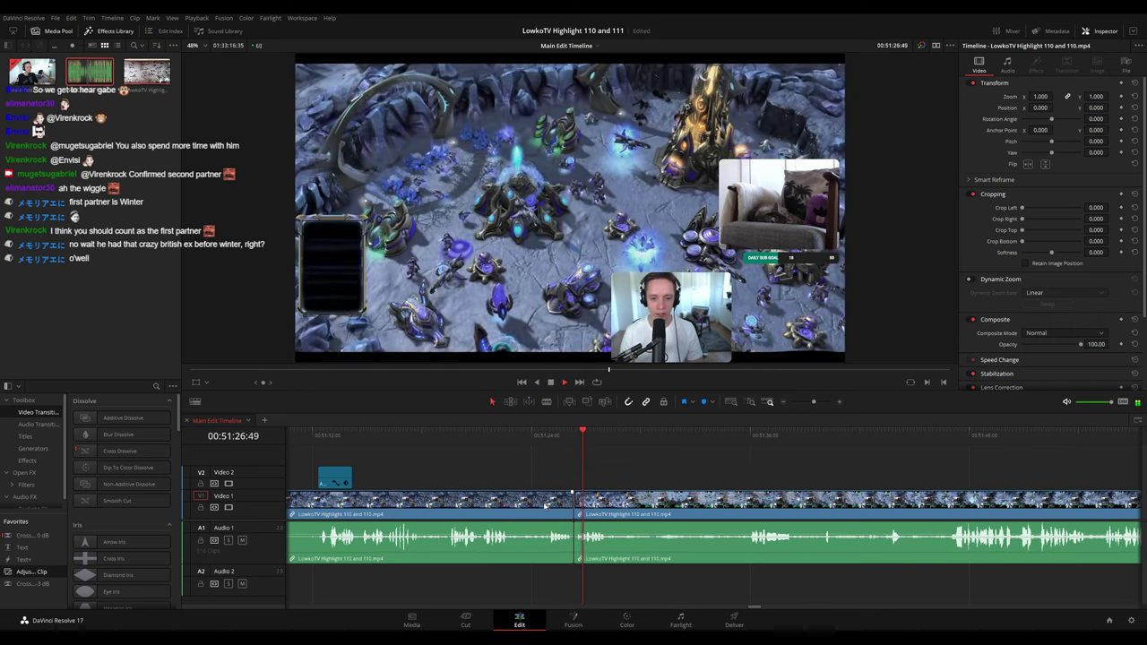
click(544, 505)
key(1)
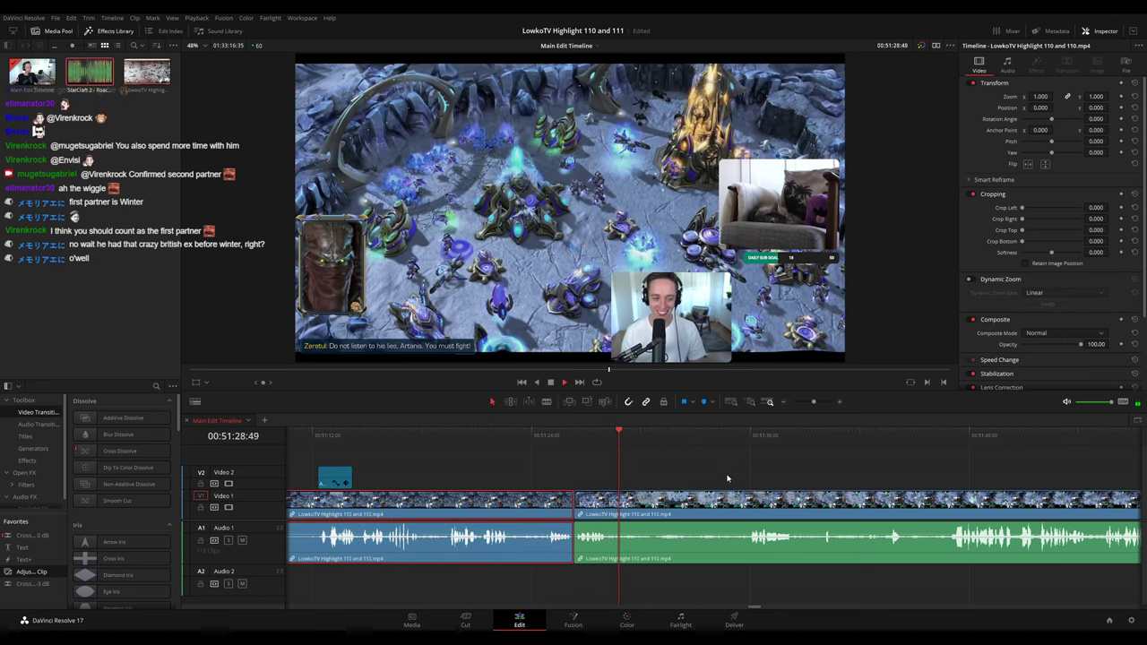
- Cut out the short piece starting at 00:51:30:33, close the gap, and colour-mark the clip before it blue
click(674, 474)
scroll(619, 471, right, 2)
key(space)
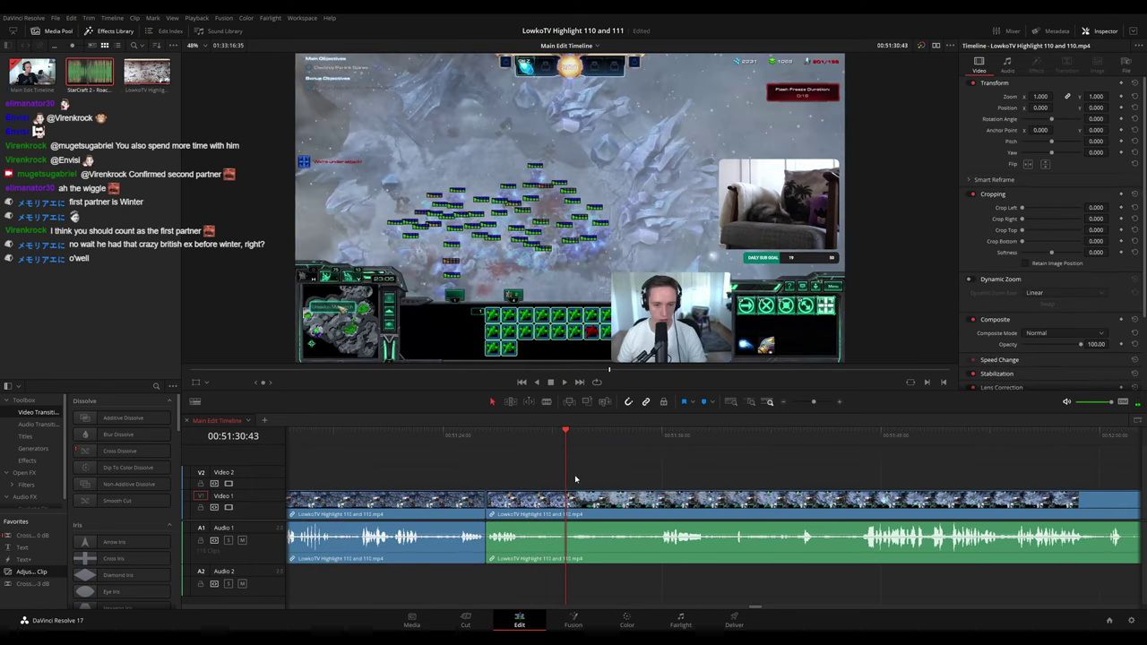
scroll(714, 439, up, 2)
drag(714, 439, 701, 438)
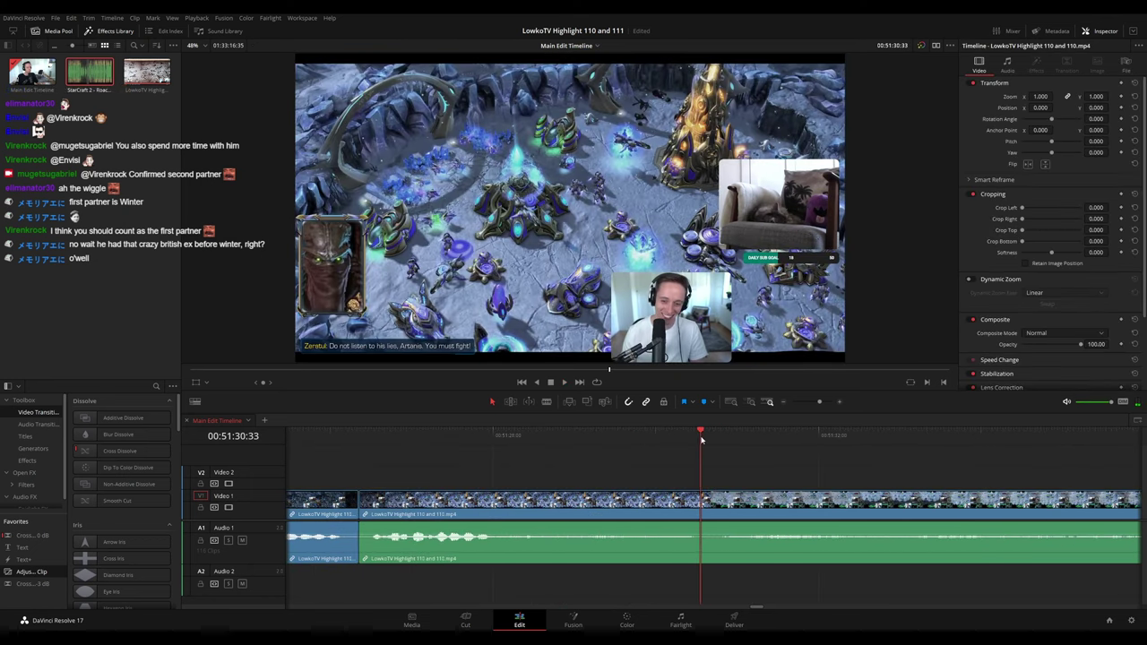
key(b)
click(701, 498)
click(717, 498)
key(a)
click(708, 508)
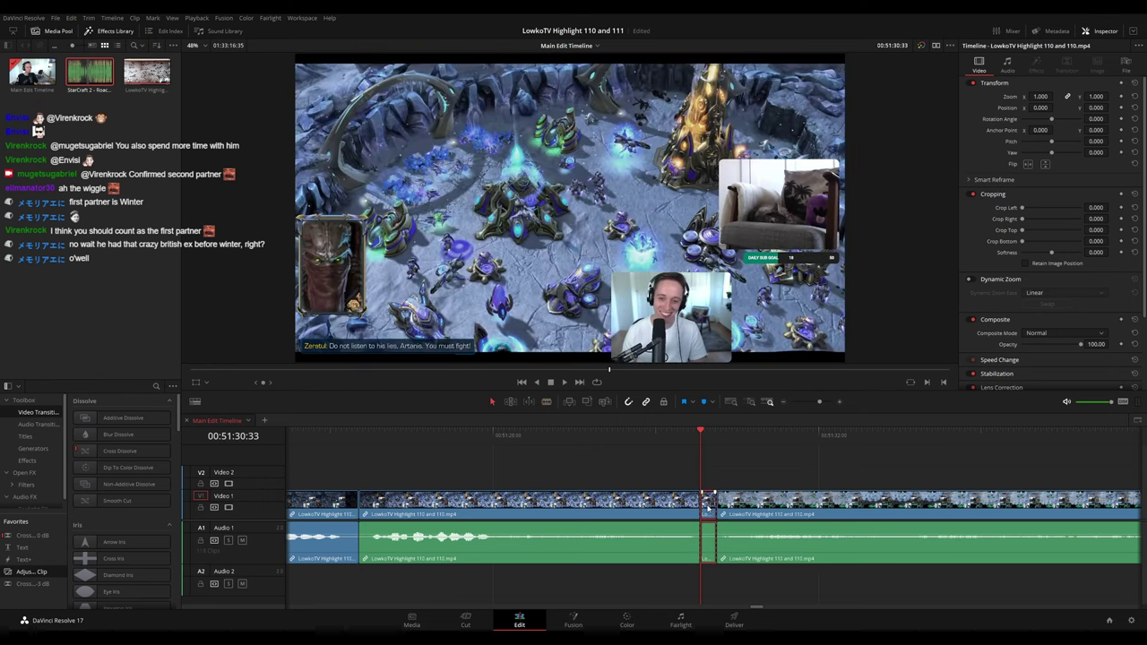
key(Delete)
key(space)
click(648, 493)
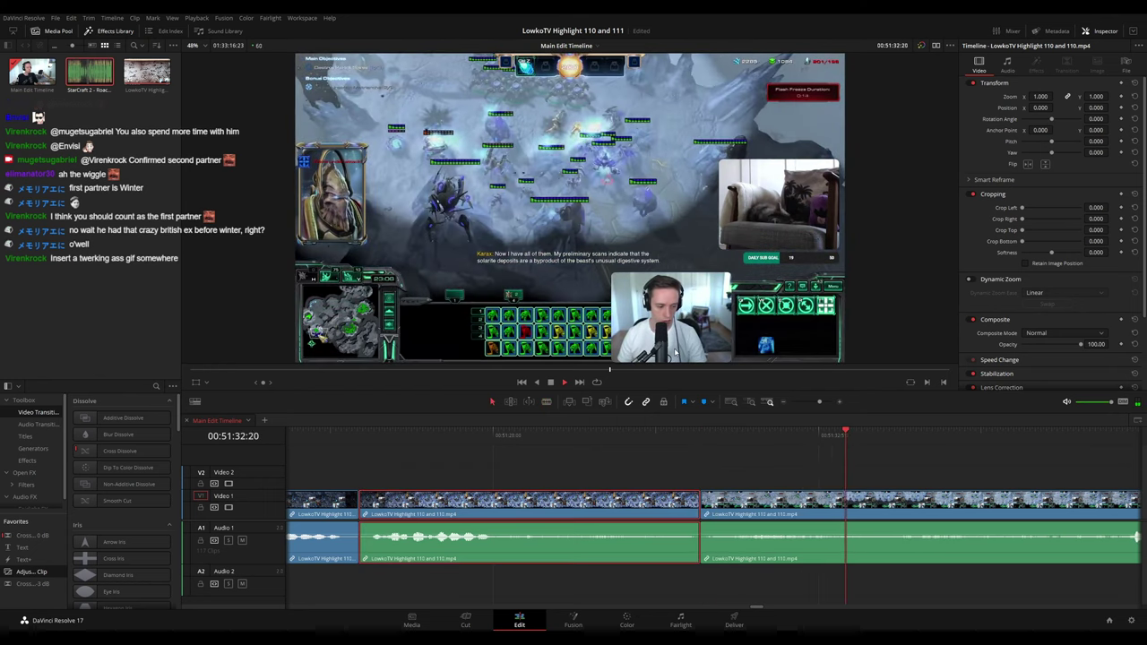
key(F1)
- Add an adjustment clip on Video 2 at 00:51:50:19 with zoom 2.01 and position X -277, Y 716
scroll(762, 457, up, 1)
scroll(744, 461, down, 2)
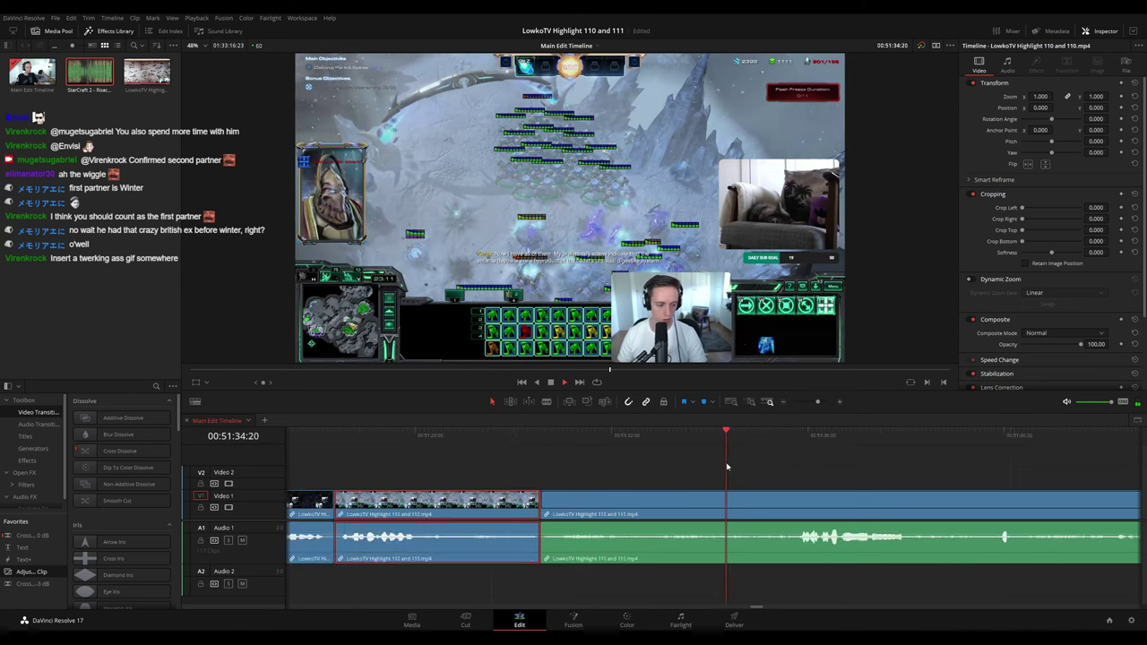
drag(816, 403, 772, 405)
click(773, 405)
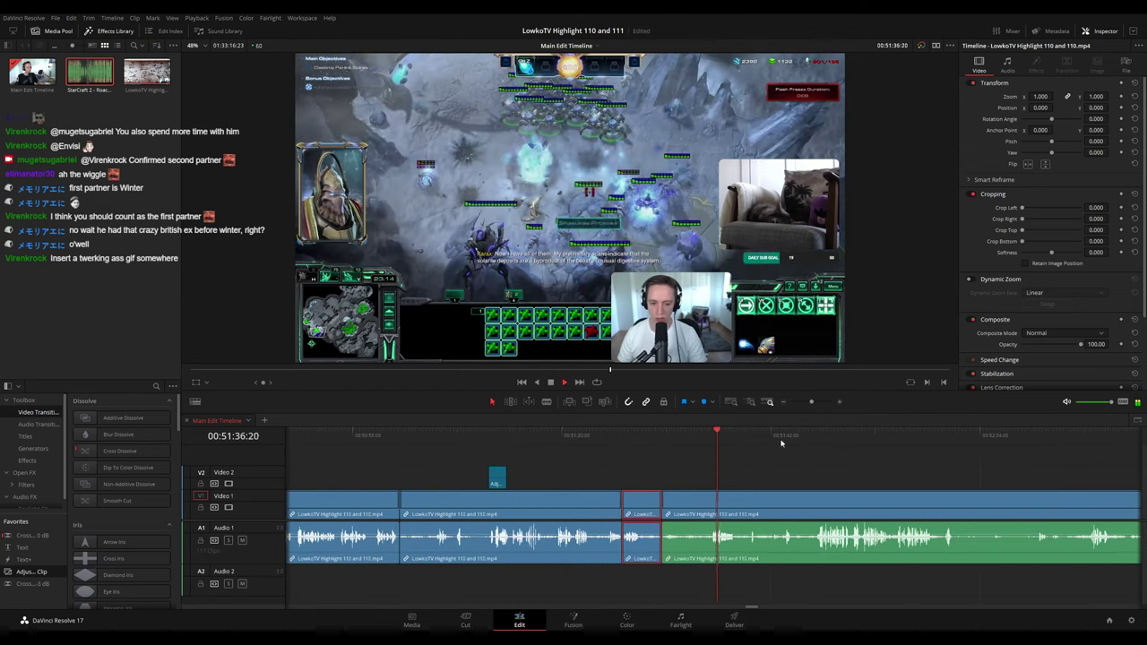
drag(736, 470, 471, 461)
key(space)
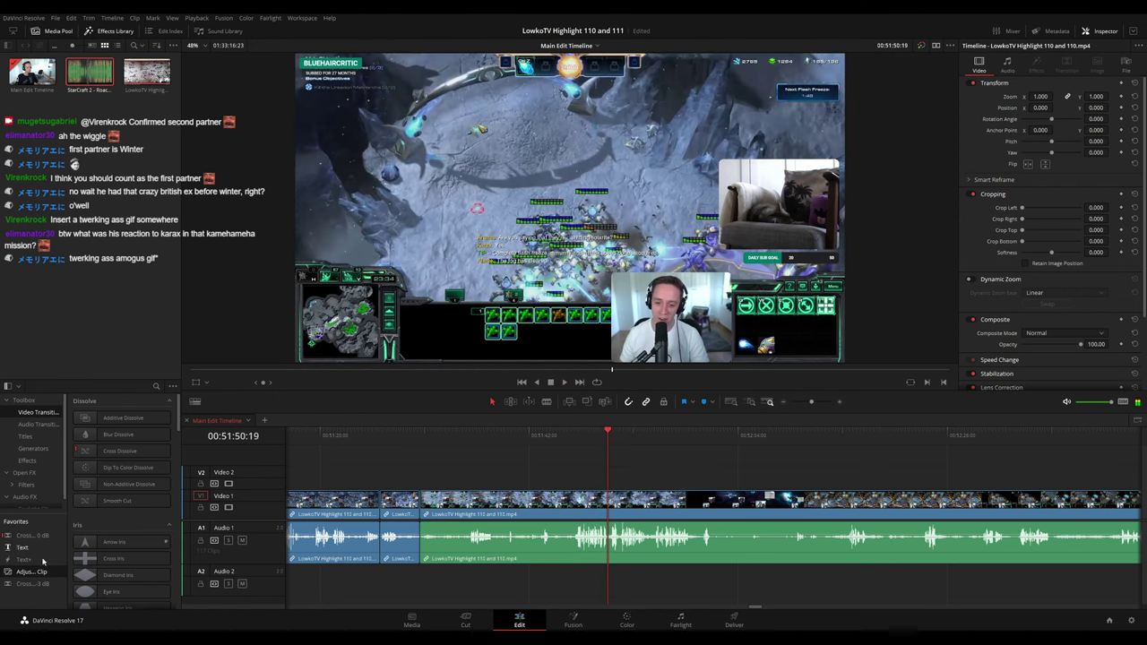
drag(29, 574, 610, 476)
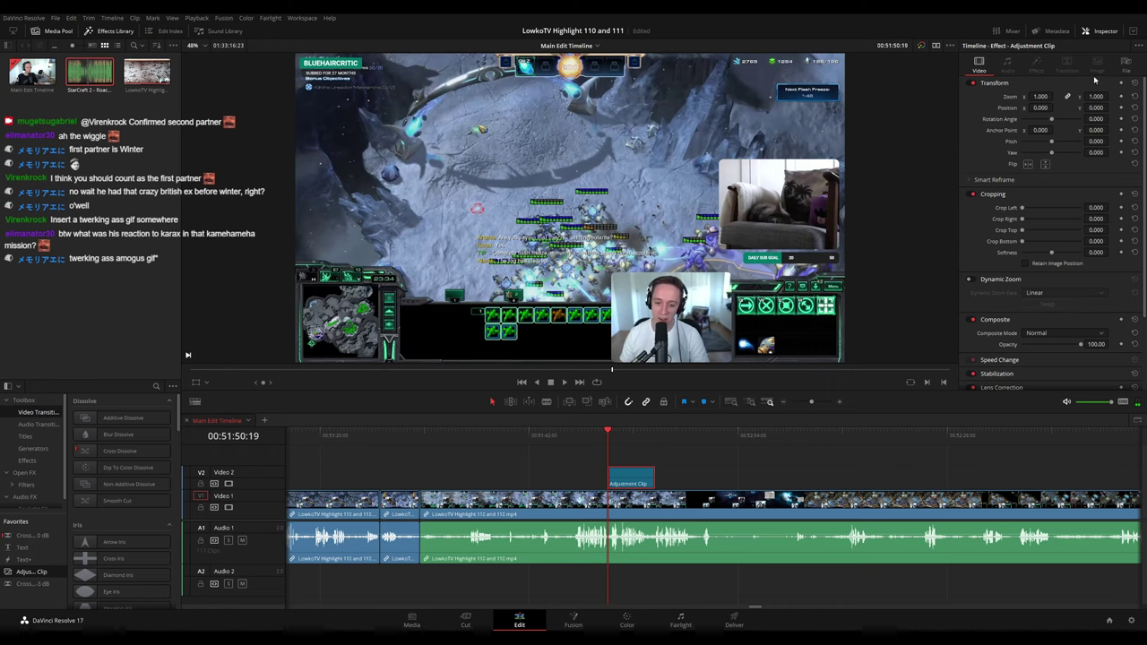
drag(1040, 97, 1127, 115)
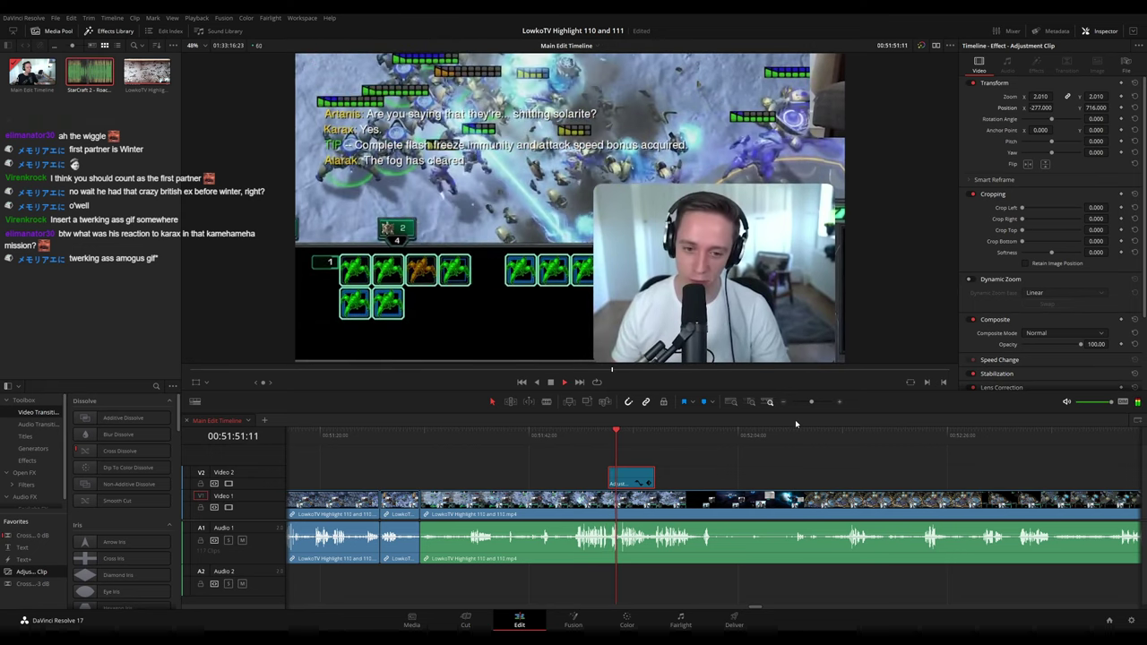
- Extend the end of the new adjustment clip on Video 2 to about 00:51:59:00
drag(812, 403, 817, 402)
click(890, 473)
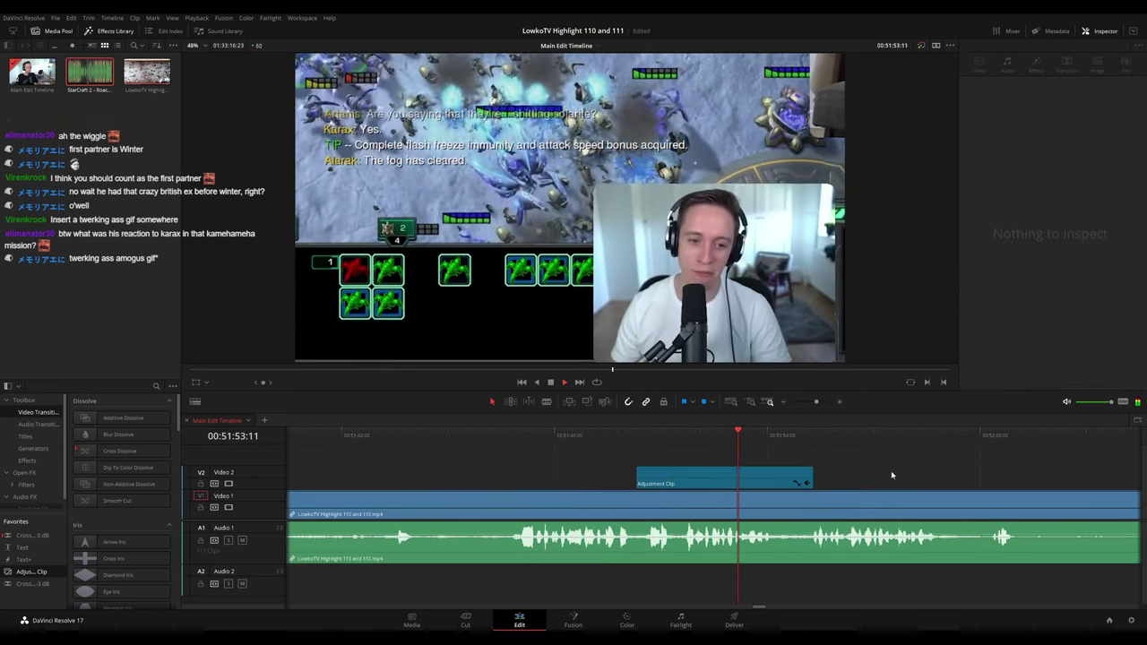
drag(891, 473, 700, 461)
drag(620, 484, 758, 479)
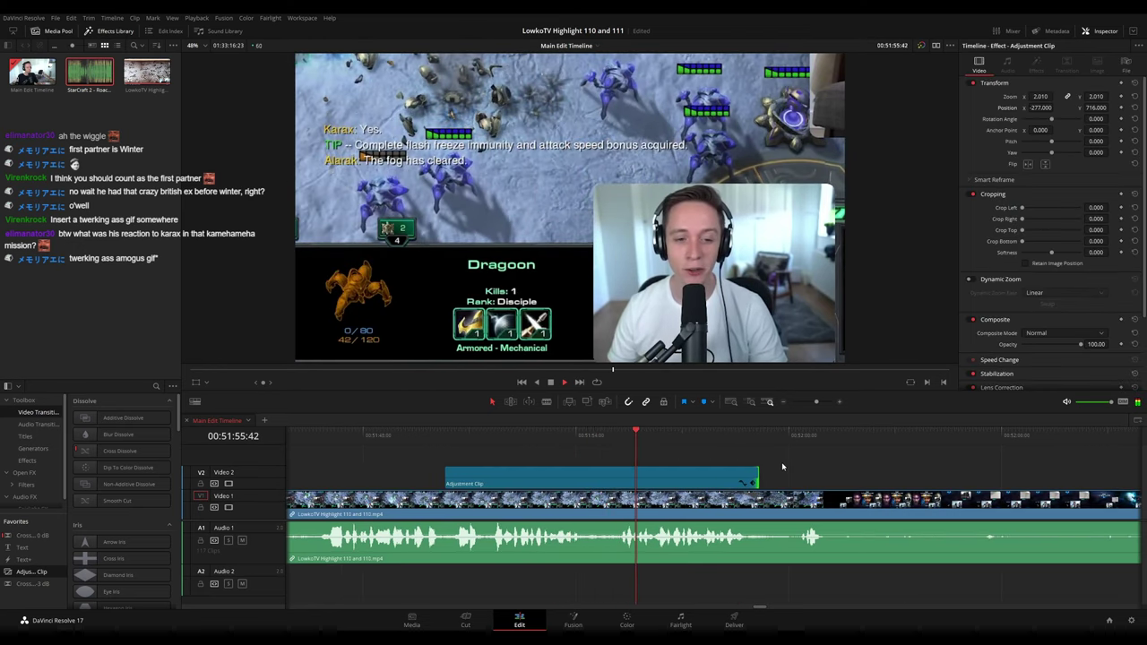
- Cut out the short dark piece at 00:52:01:00, close the gap, and colour-mark the clip before it blue
scroll(673, 457, right, 2)
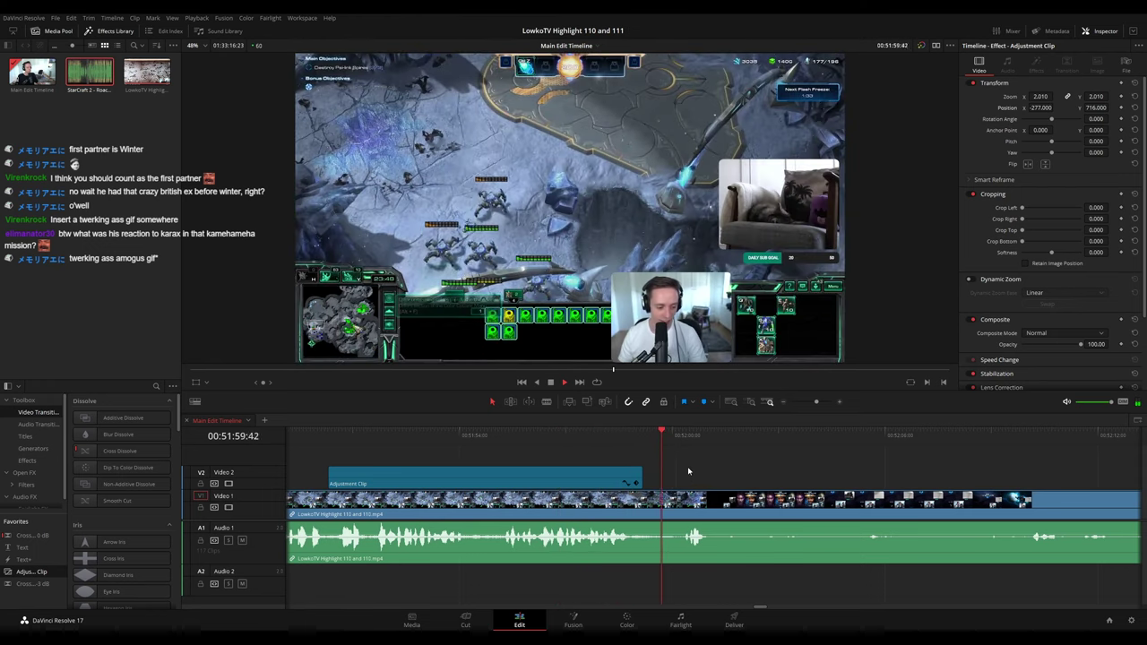
scroll(627, 466, right, 2)
key(space)
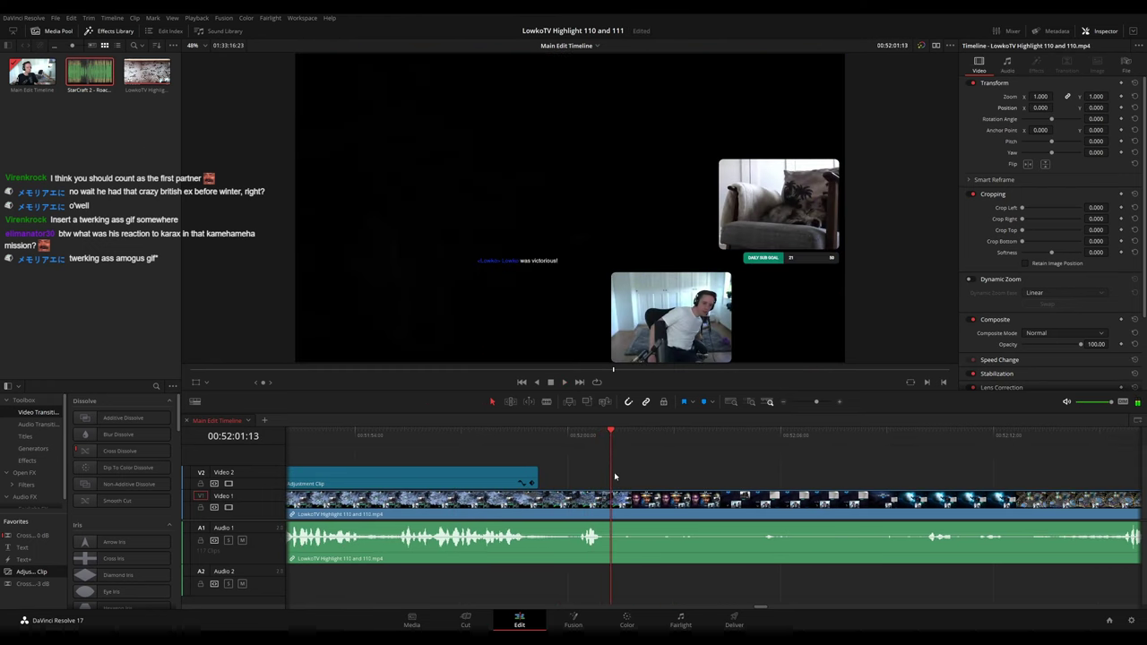
drag(608, 439, 604, 442)
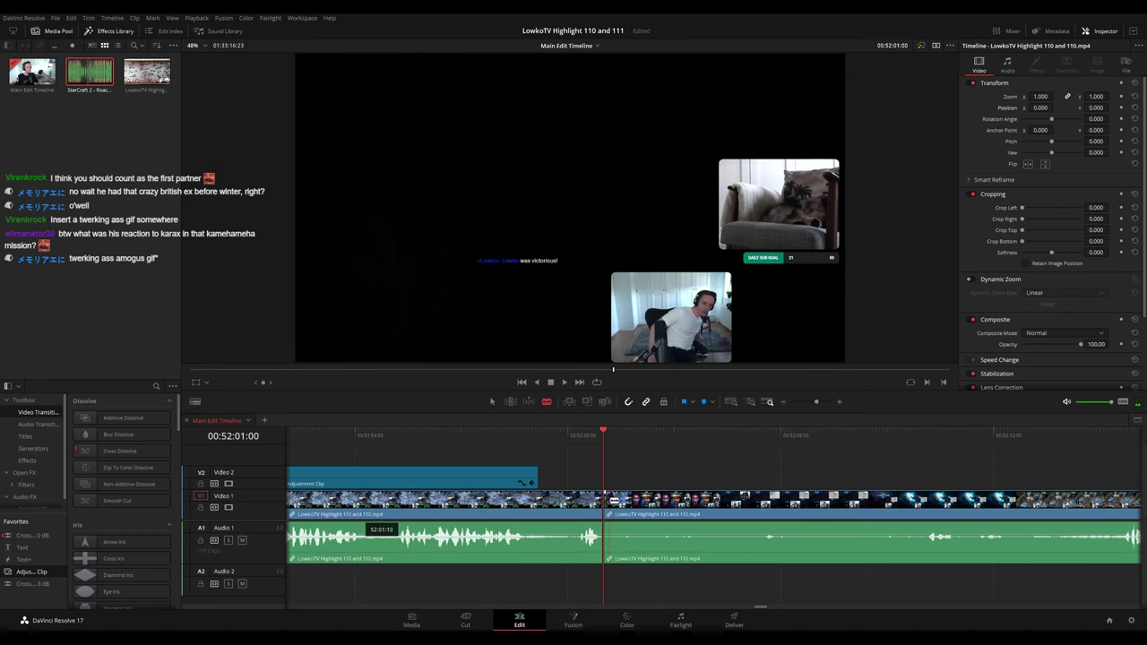
key(ctrl+b)
click(607, 506)
key(Delete)
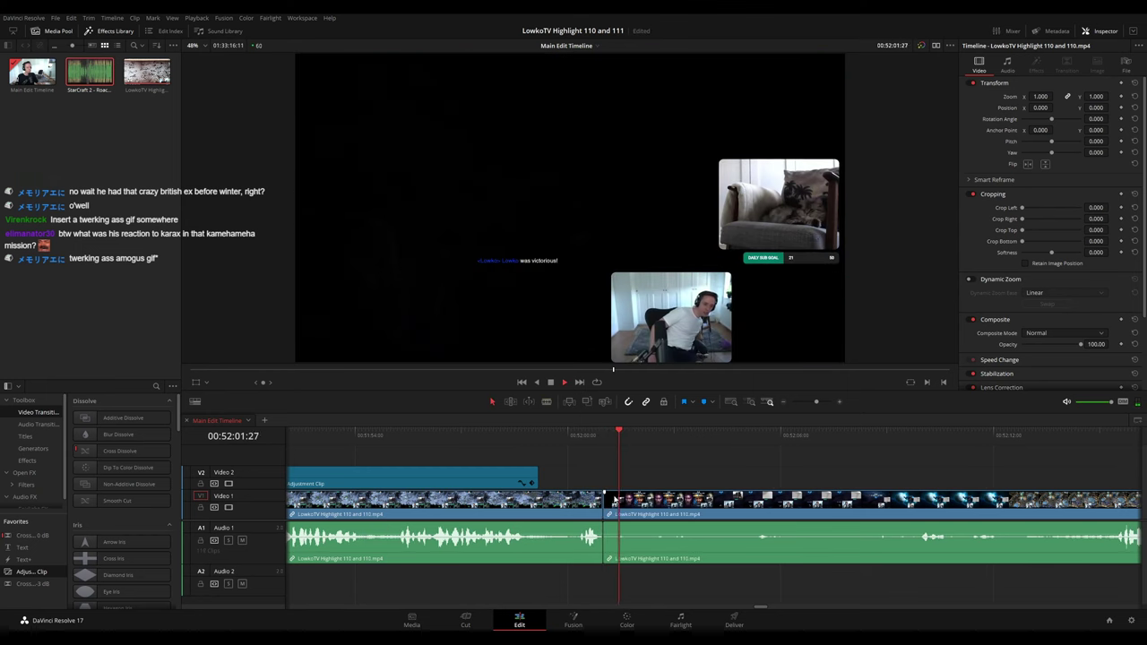
key(space)
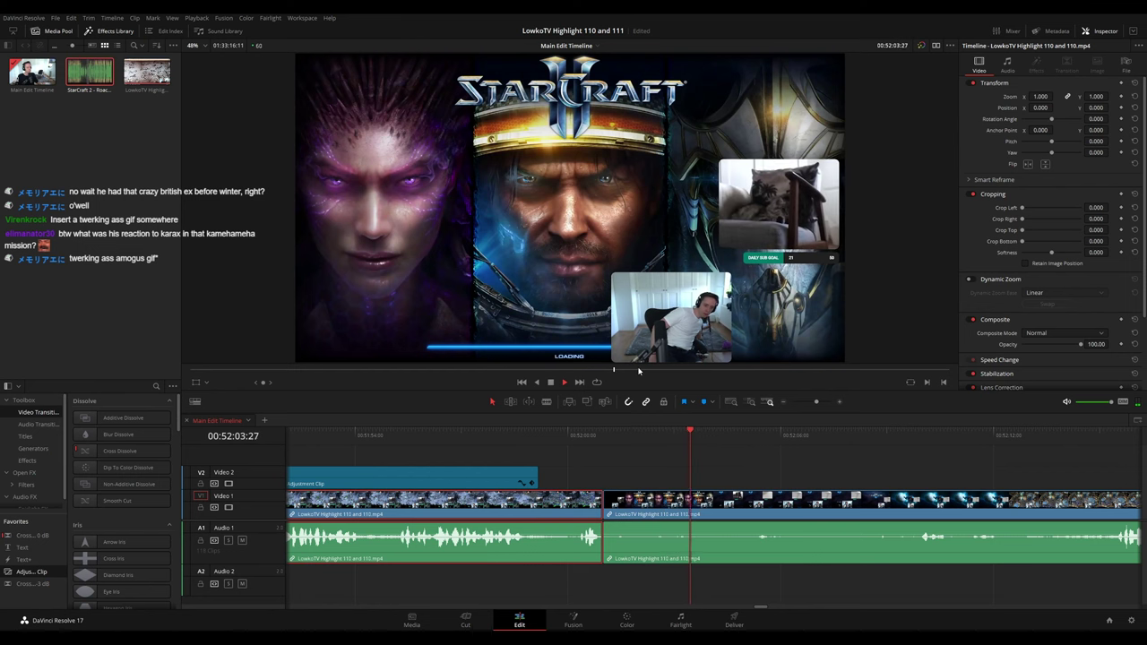
click(768, 461)
- Add an adjustment clip on Video 2 at 00:52:07:04 and shorten it to a little over one second
scroll(752, 458, right, 2)
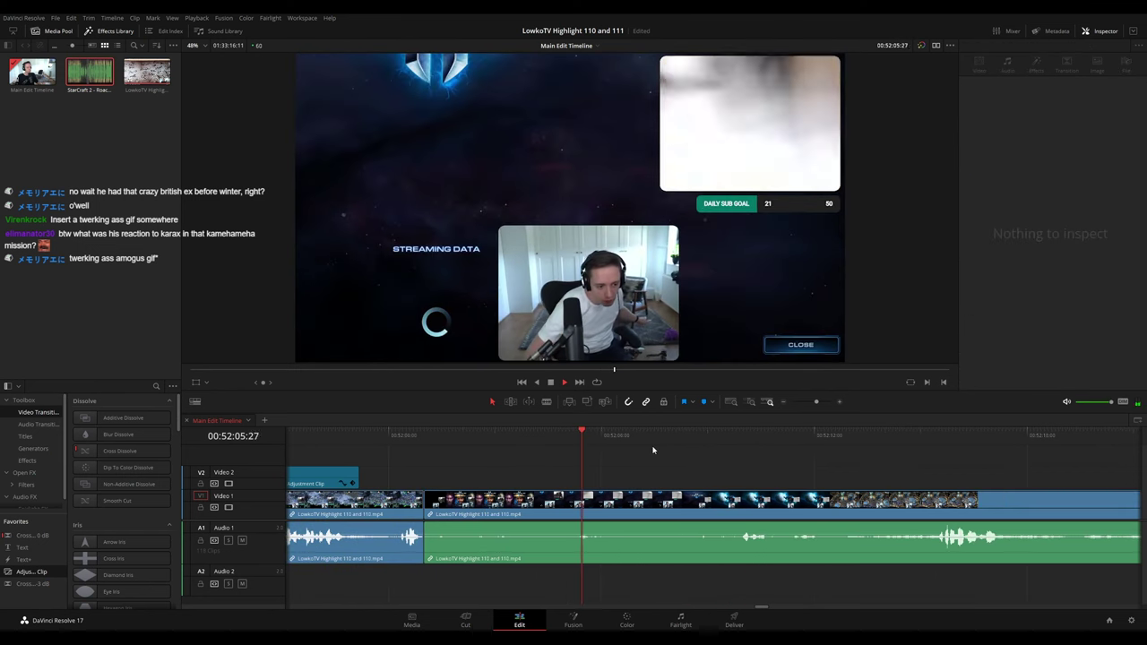
key(space)
click(426, 436)
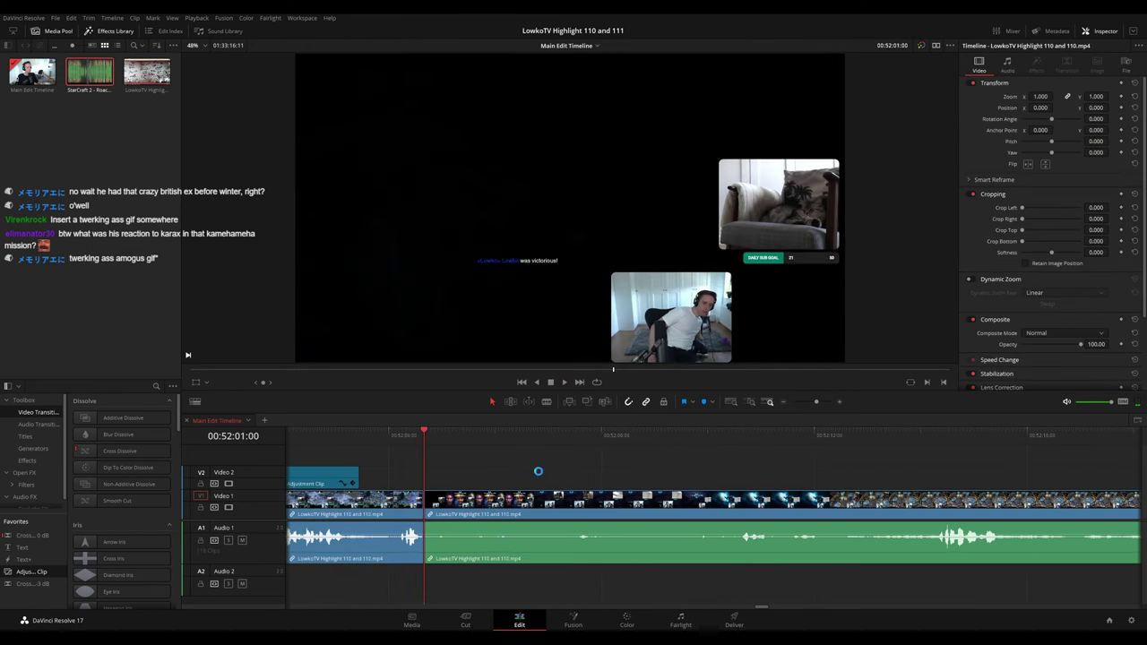
scroll(556, 481, right, 1)
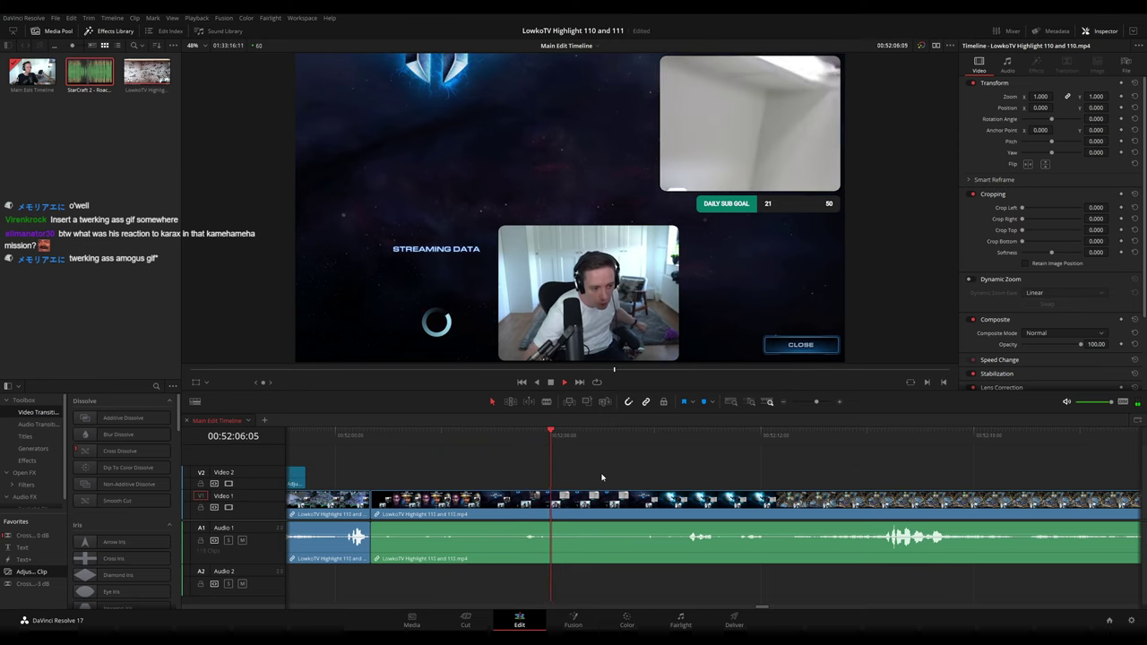
drag(611, 439, 587, 440)
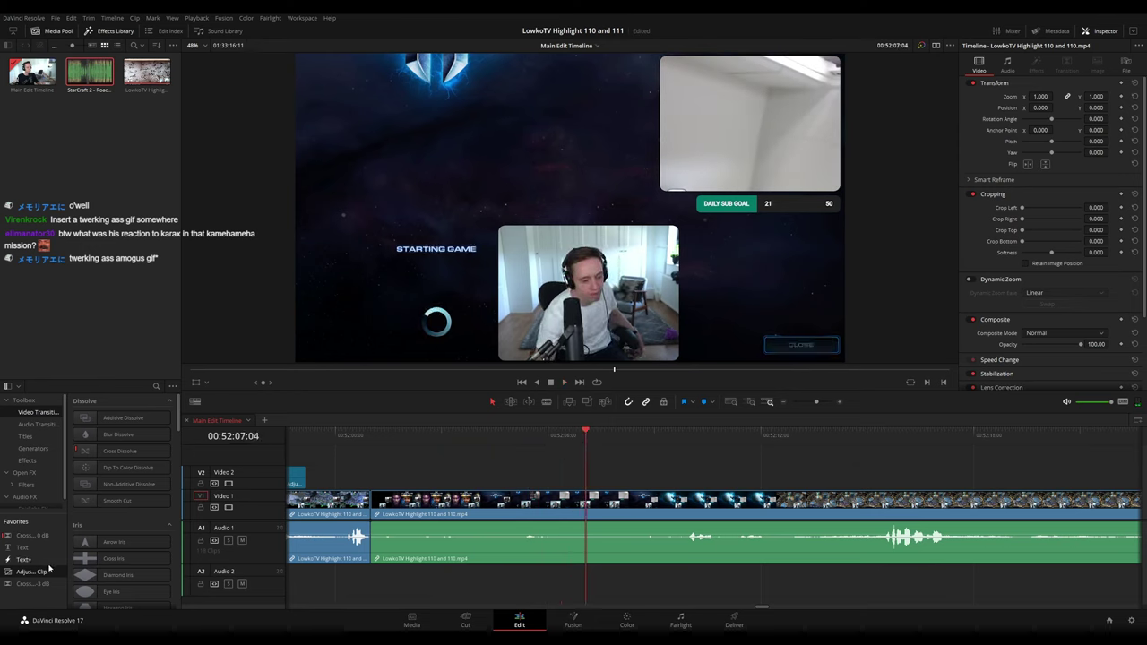
drag(44, 571, 560, 481)
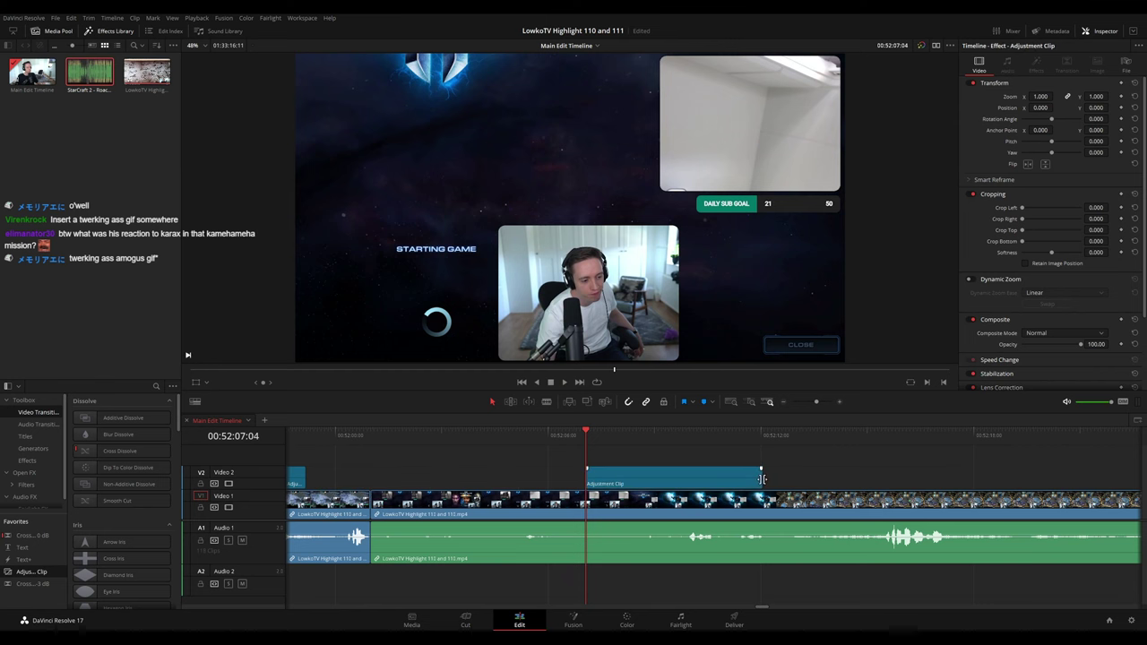
drag(761, 479, 631, 480)
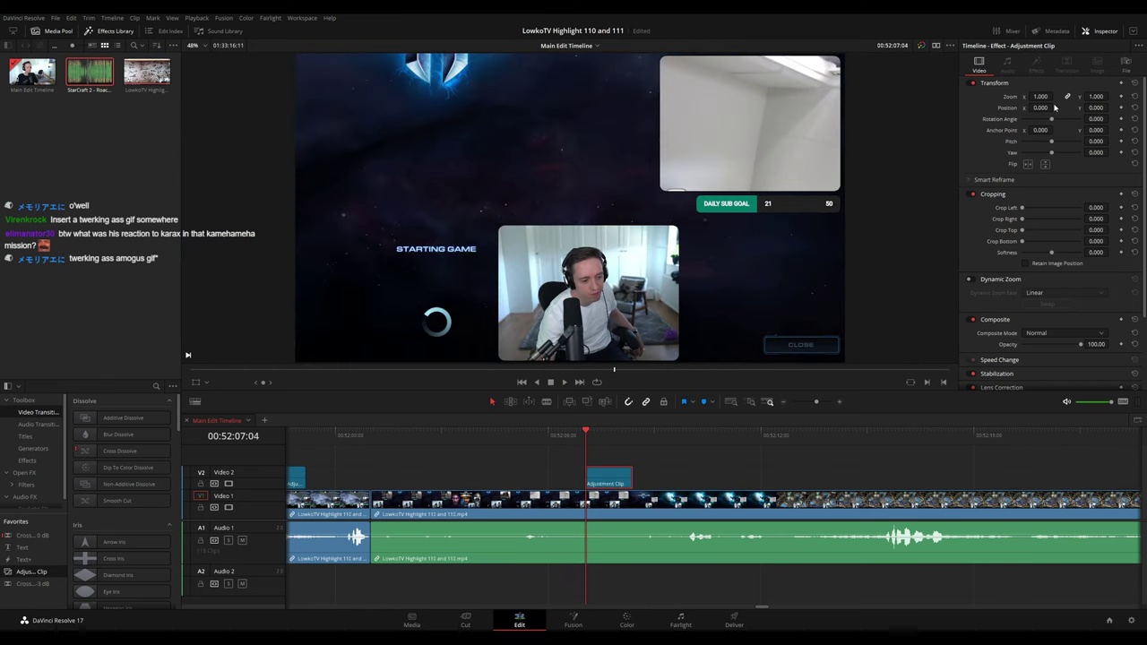
- Set the adjustment clip's zoom to 2.1 and position Y to 779, trim its end to 00:52:07:54, and preview it
drag(1041, 96, 1112, 106)
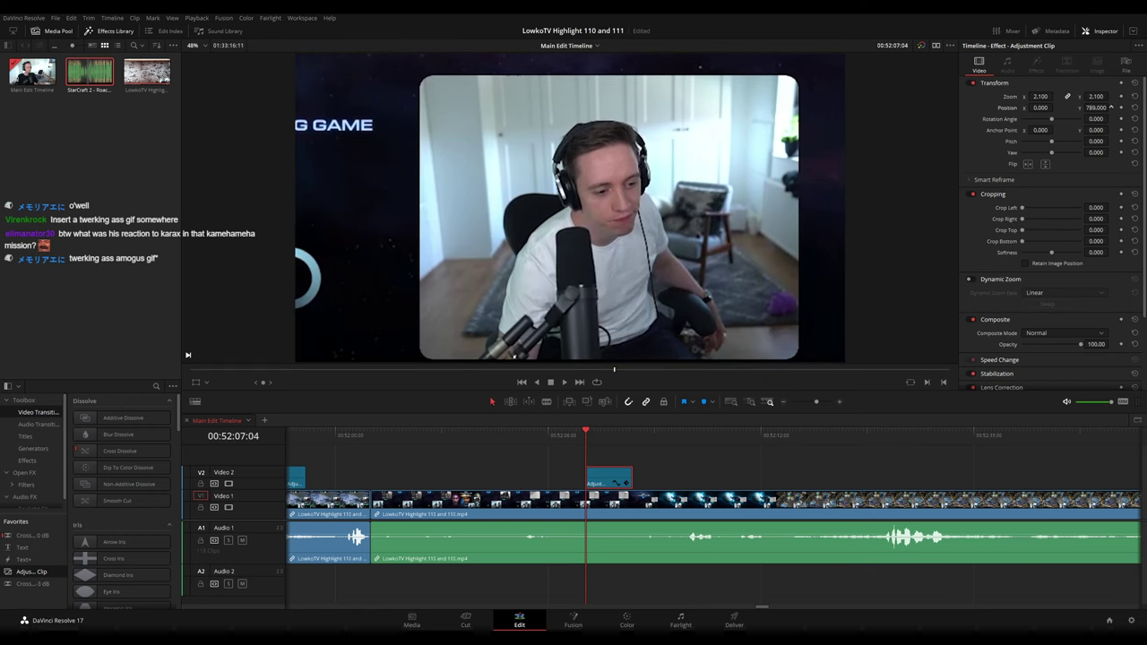
key(space)
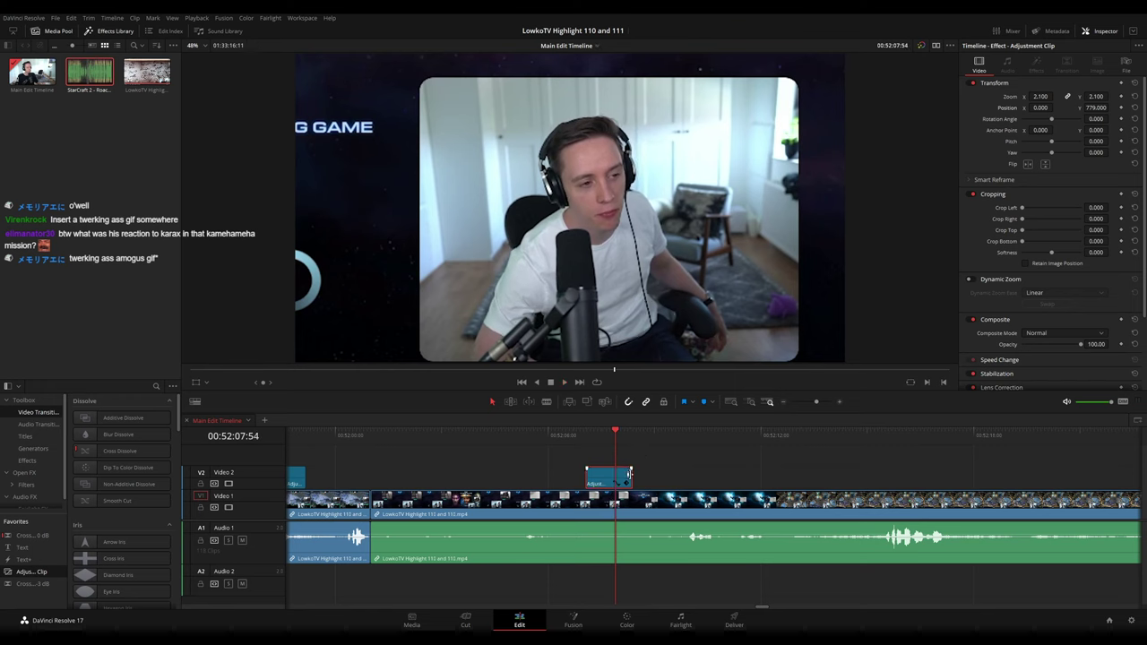
drag(630, 474, 615, 474)
drag(596, 435, 552, 439)
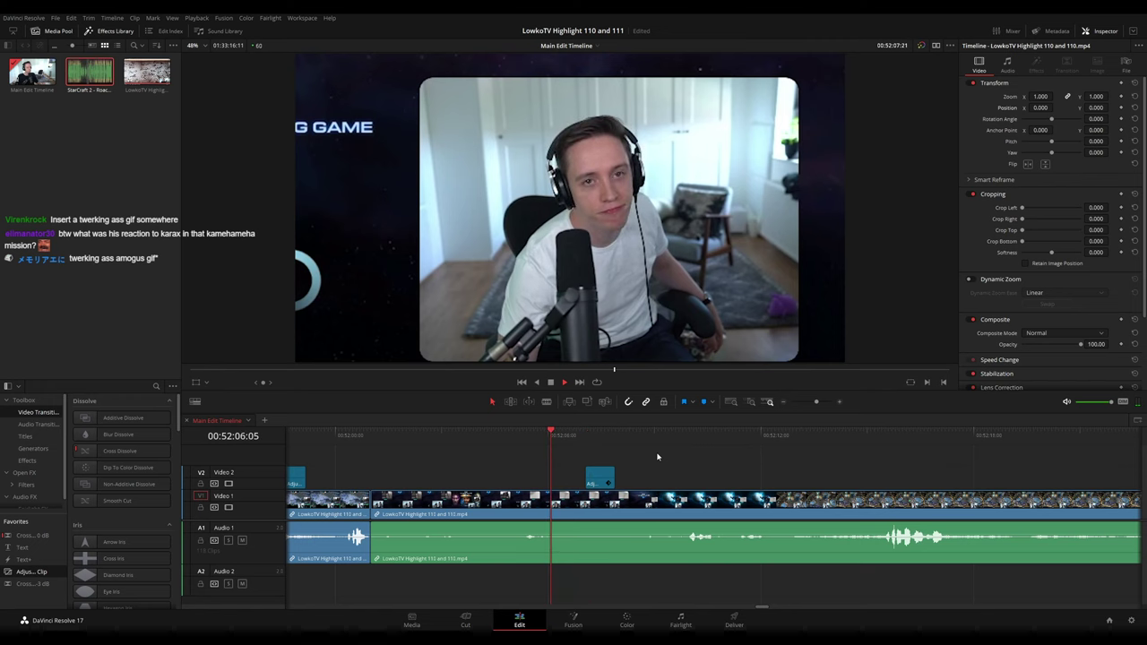
click(507, 436)
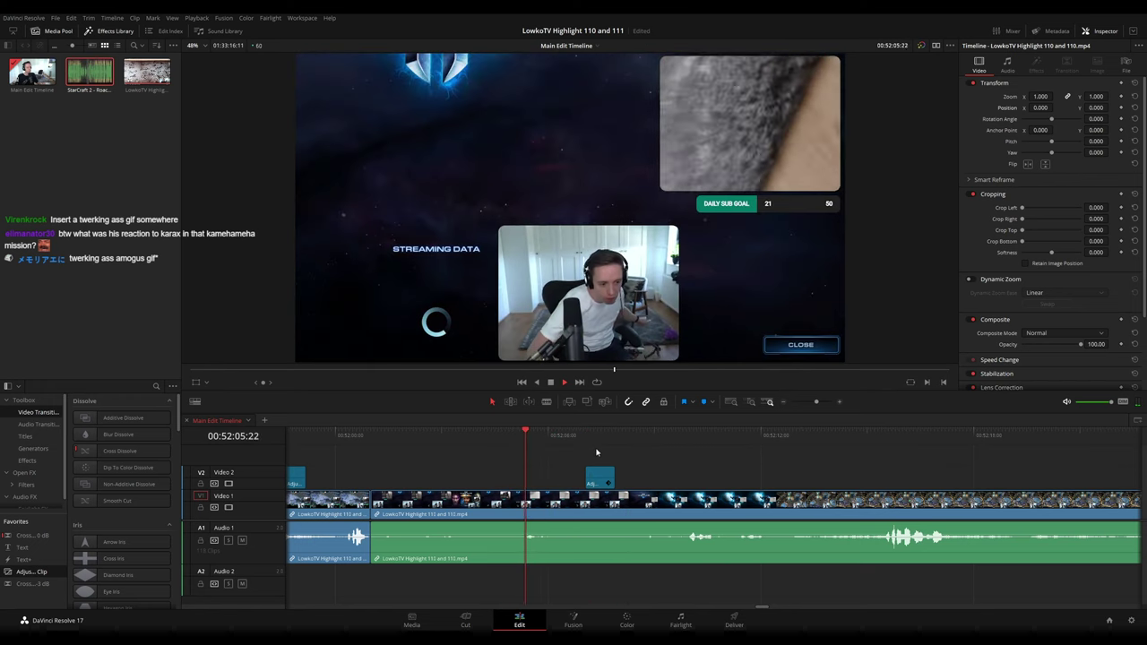
- Cut out the short piece starting at 00:52:12:19, close the gap, and colour-mark the clip before it purple
drag(732, 467, 591, 453)
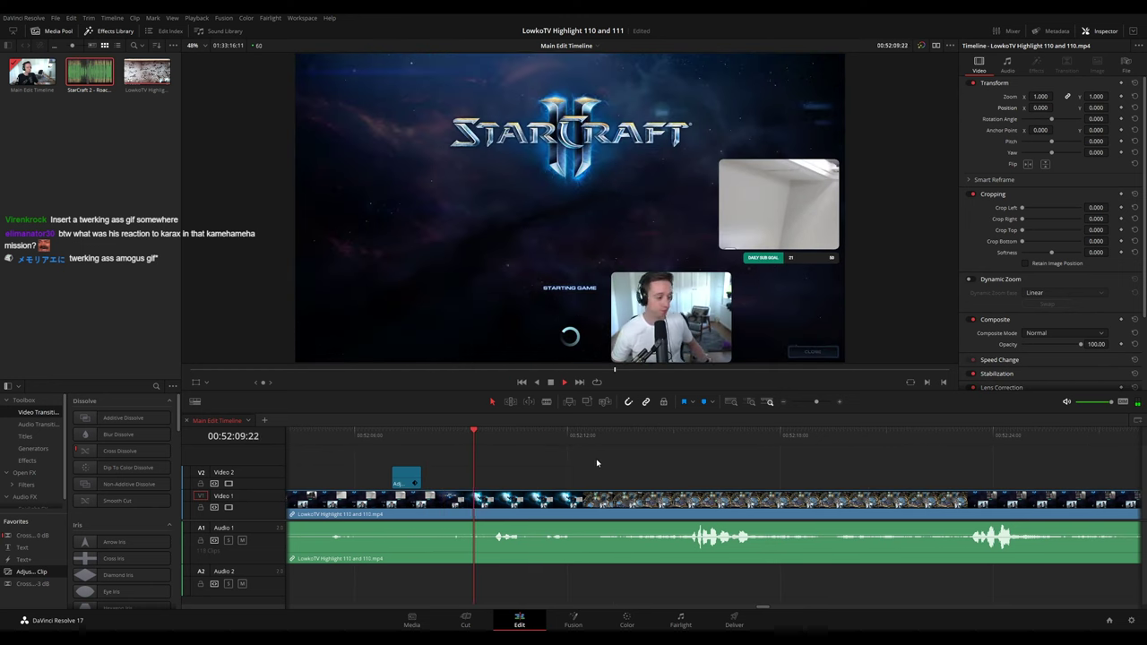
key(space)
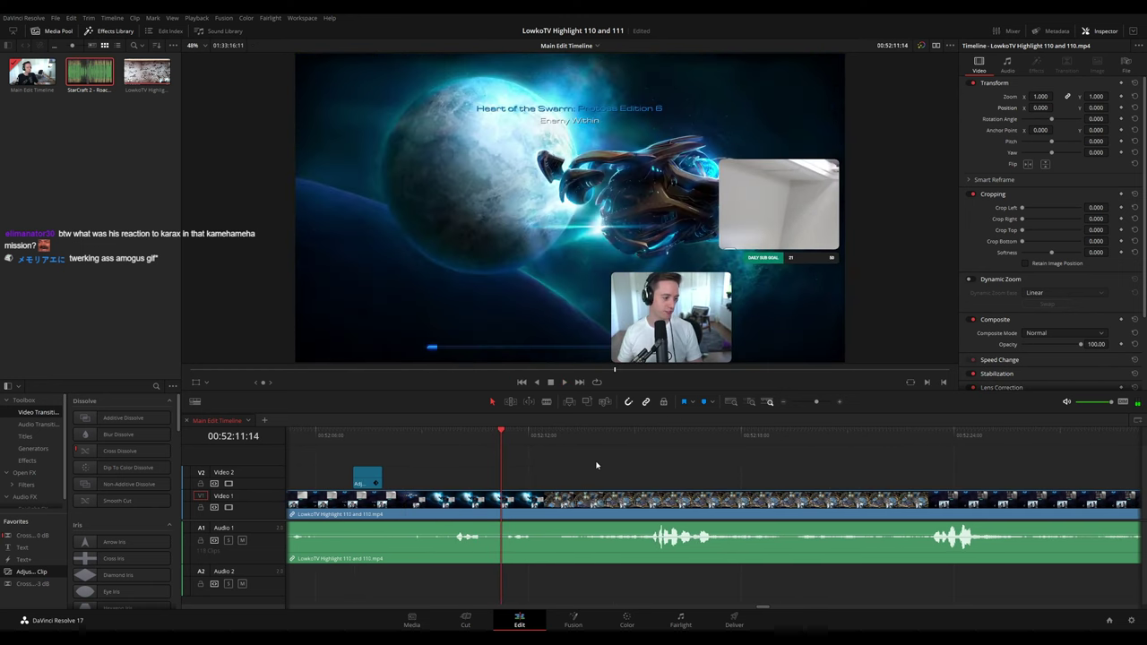
key(ctrl+b)
key(b)
click(556, 504)
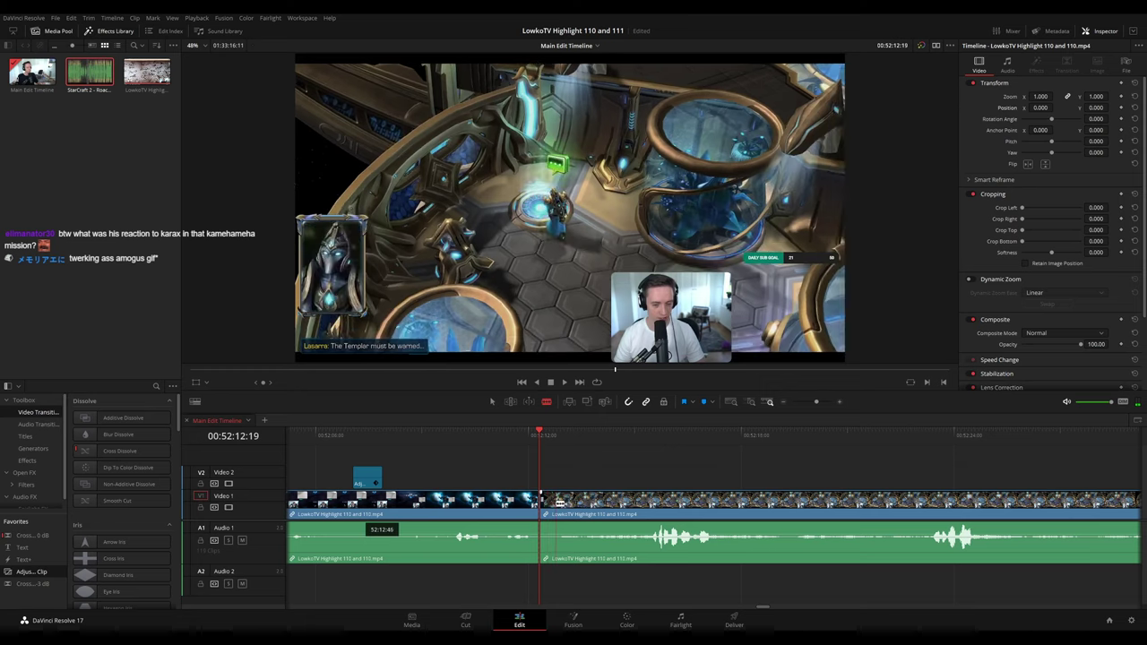
key(a)
click(547, 508)
key(Delete)
key(Delete)
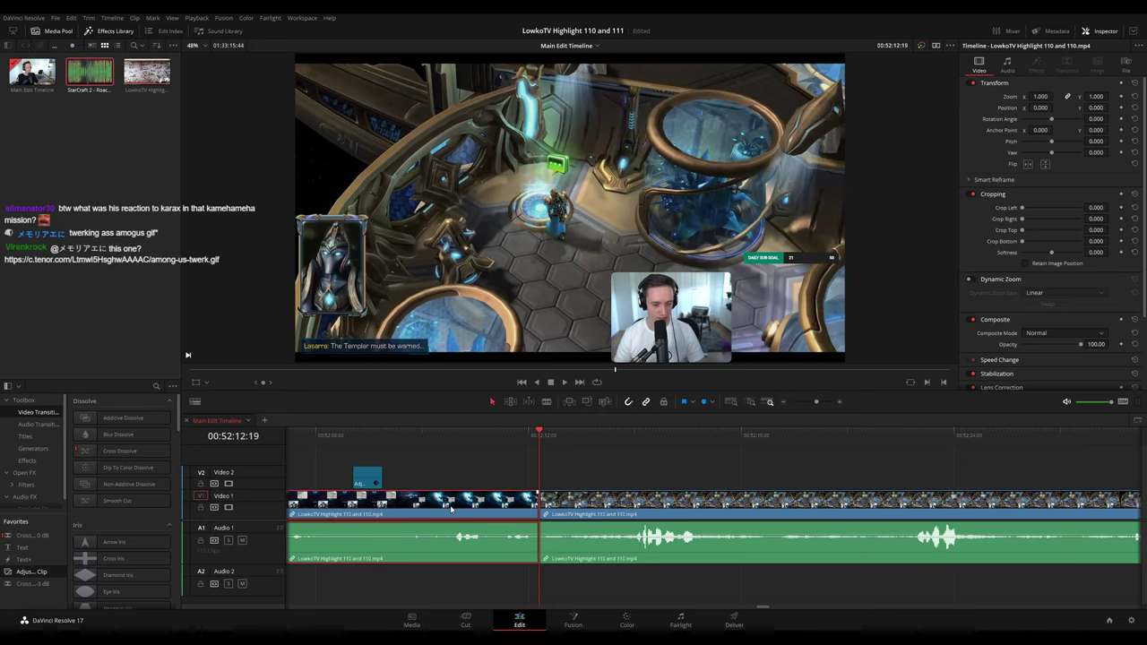
key(ctrl+1)
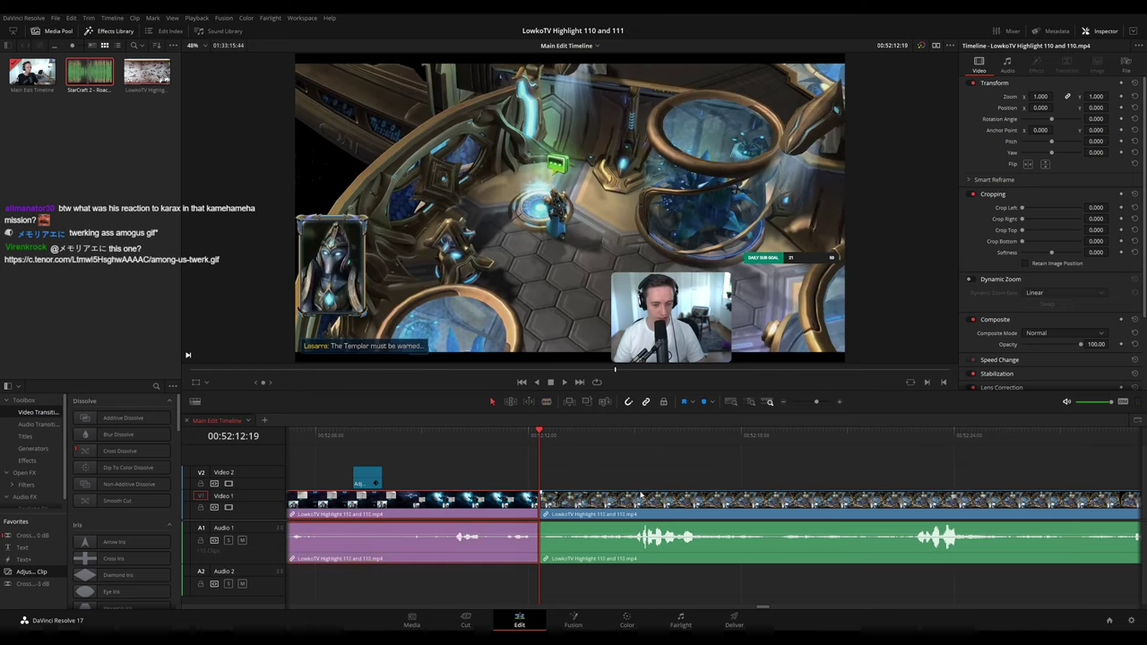
- Play back the footage from 00:52:12:19 to about 00:52:35:32, replaying the part around 00:52:16, to find the next cut
click(680, 461)
key(space)
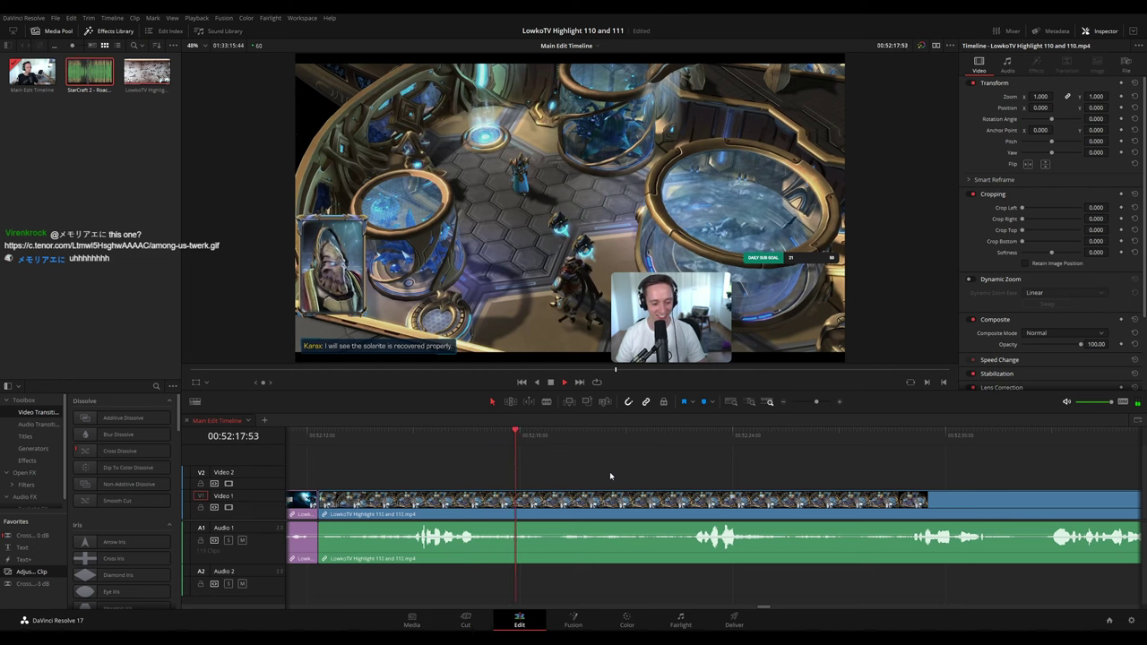
key(space)
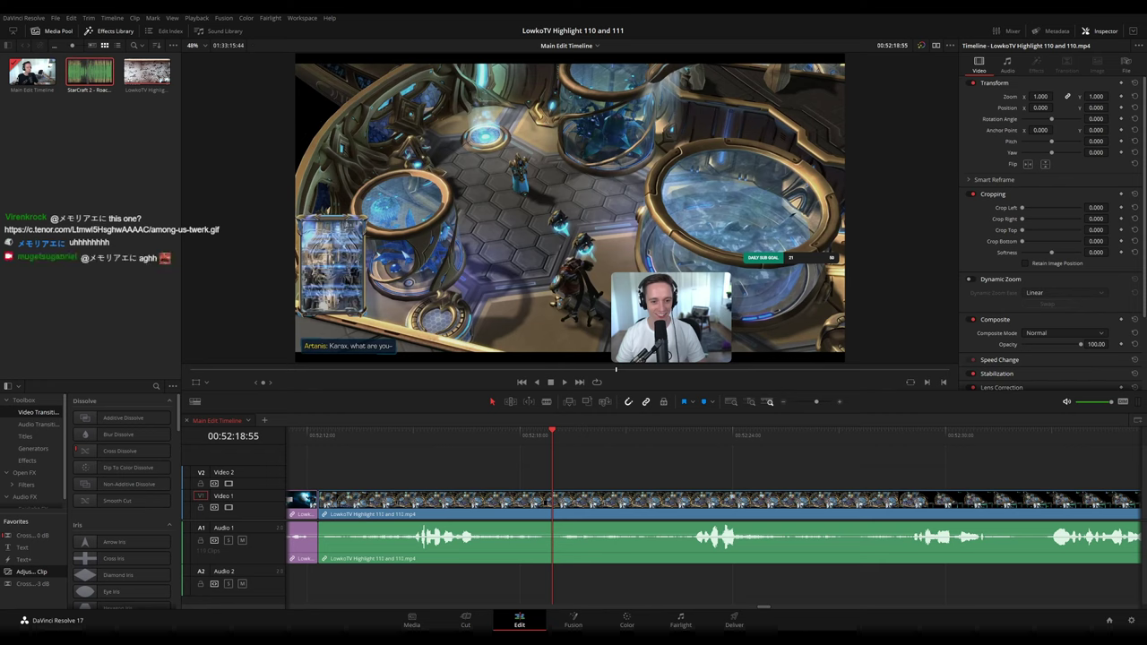
click(497, 434)
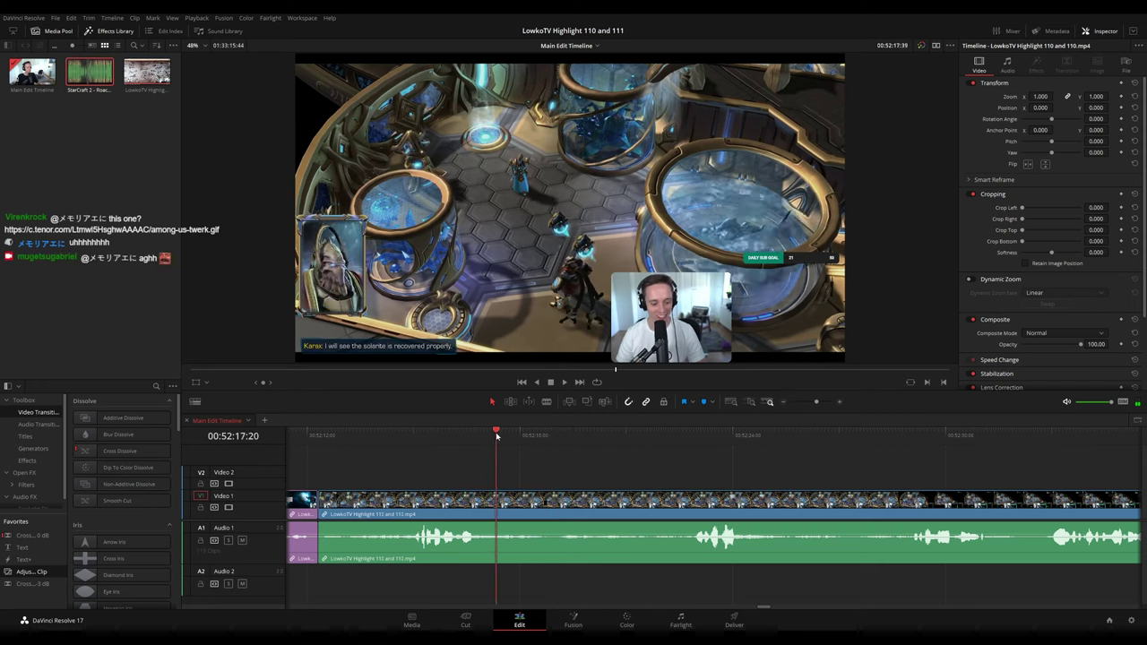
click(412, 435)
key(space)
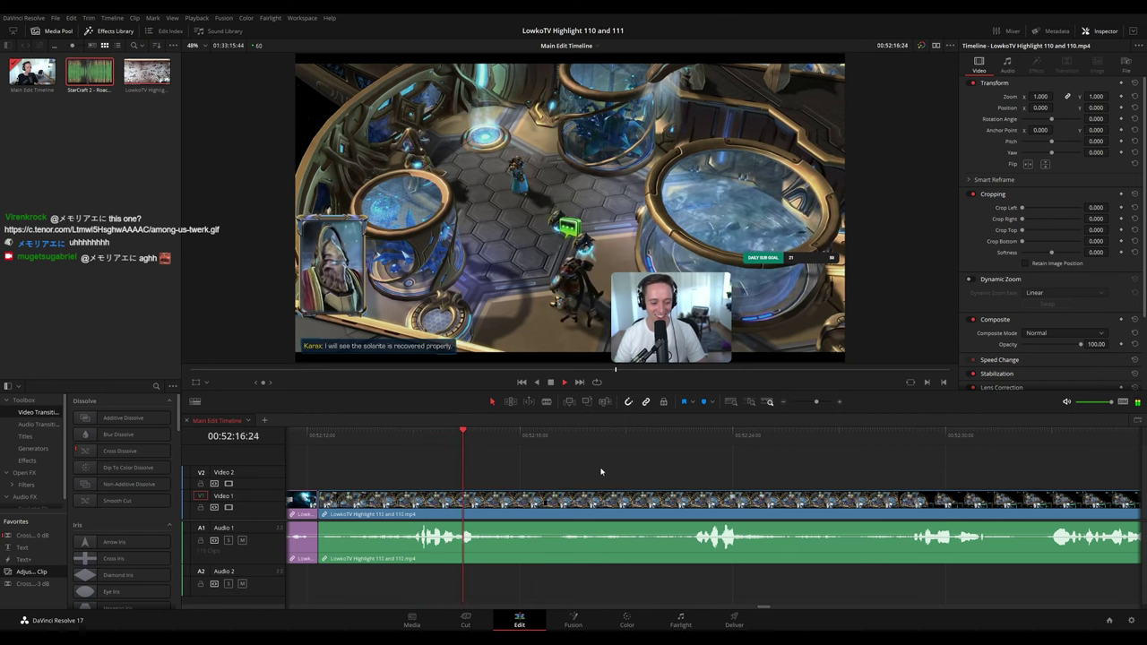
scroll(509, 465, right, 1)
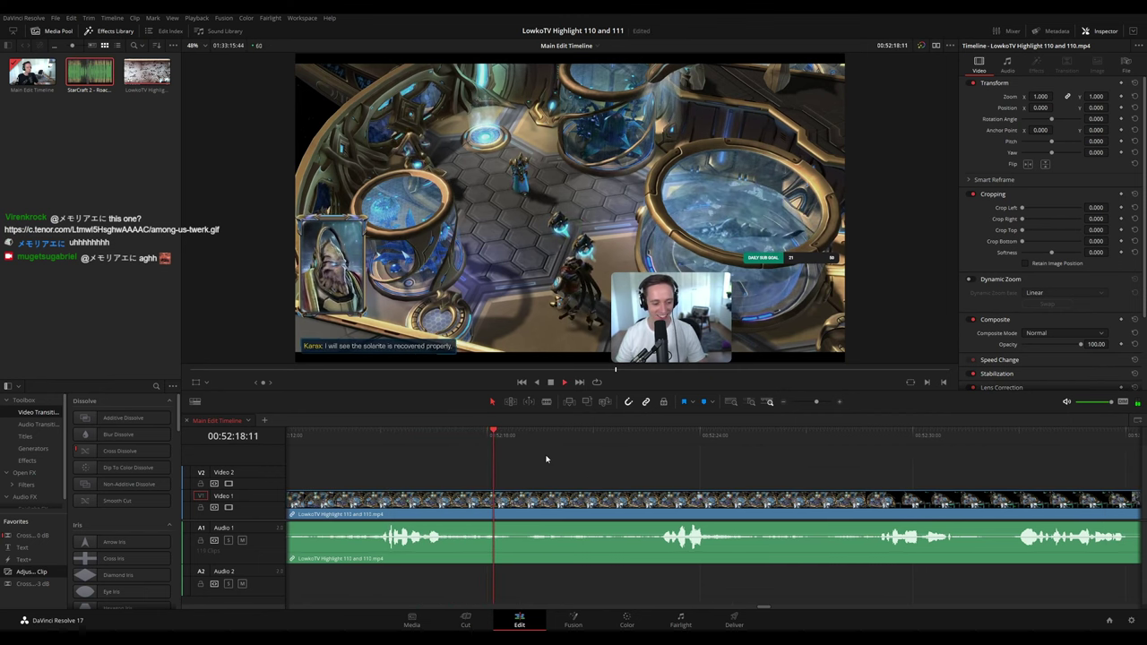
scroll(618, 469, right, 4)
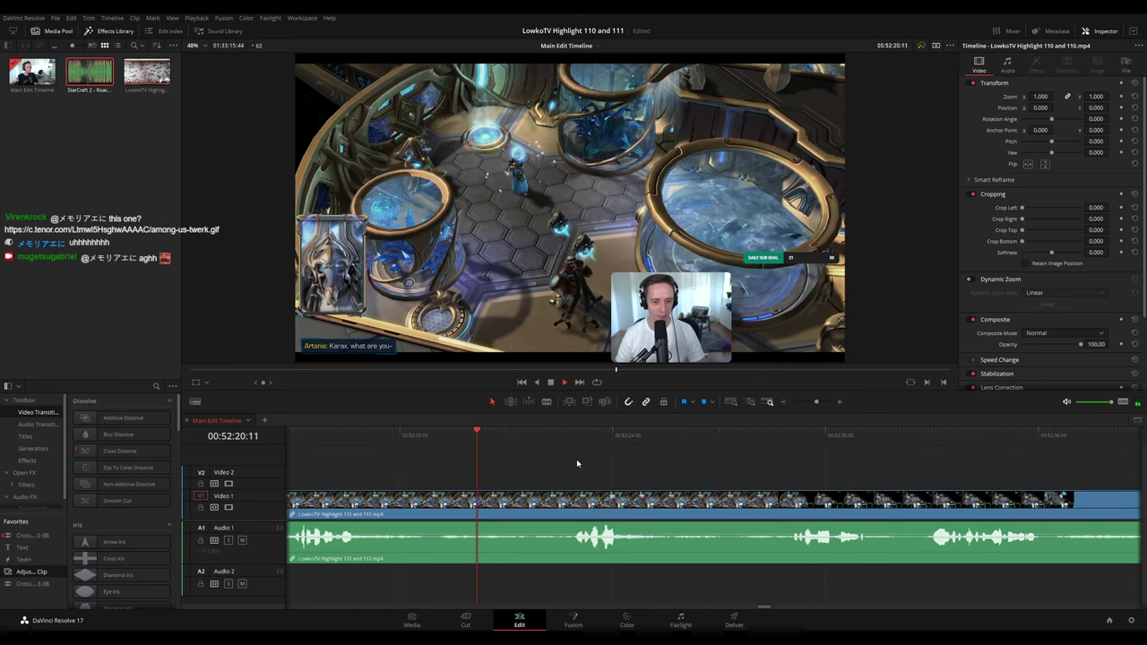
scroll(632, 471, right, 3)
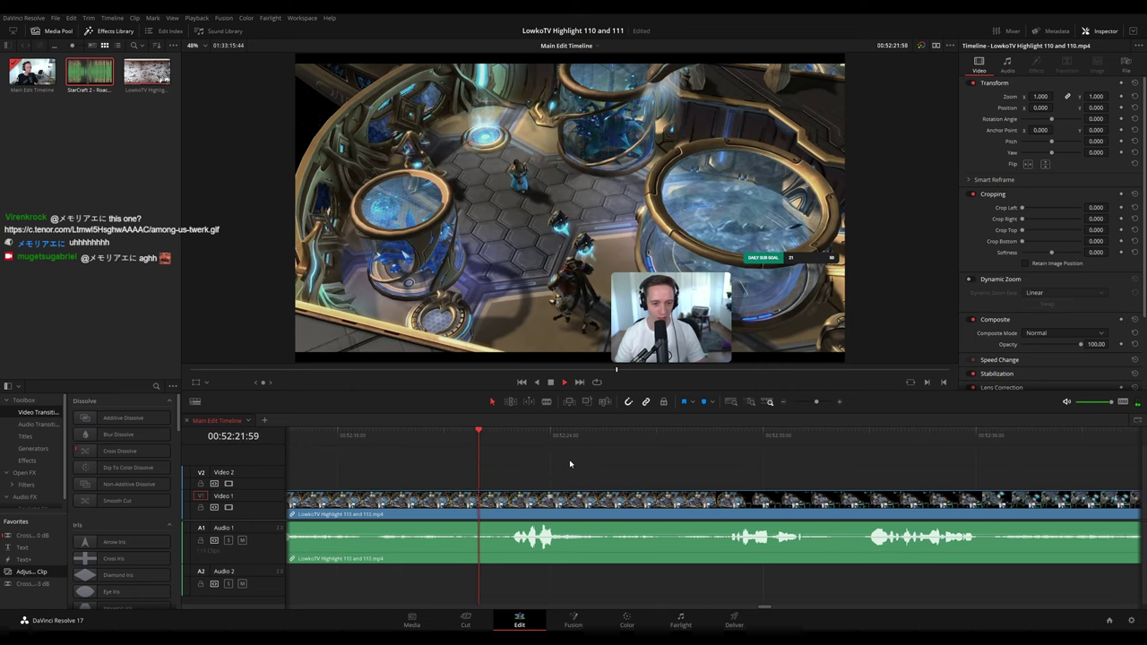
scroll(643, 474, right, 3)
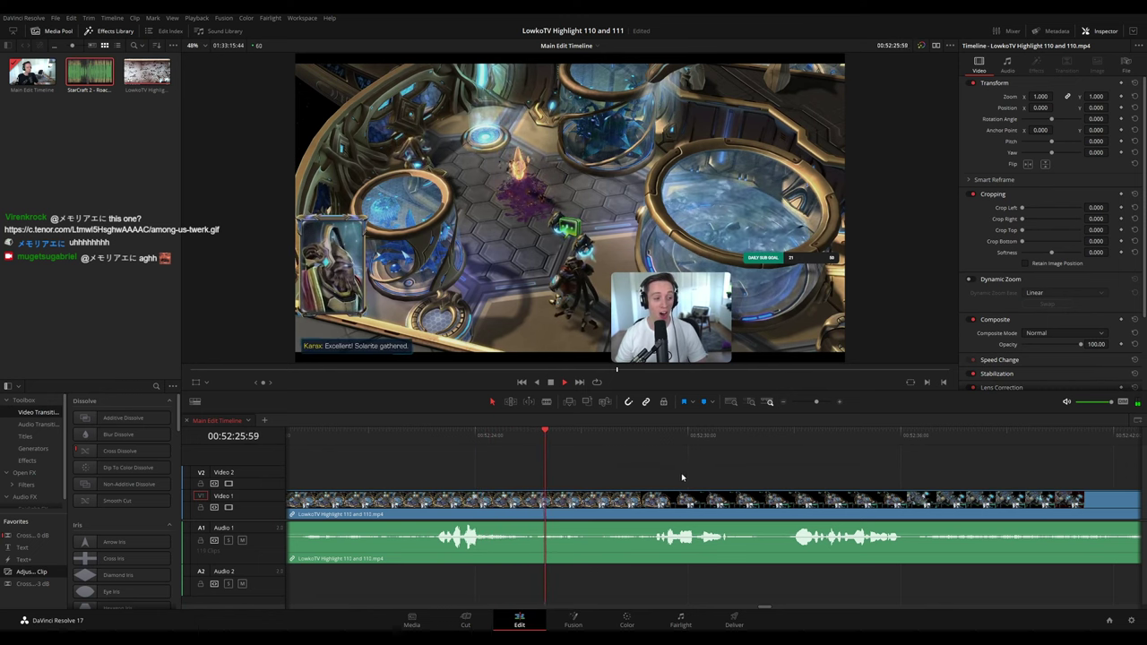
scroll(579, 462, right, 5)
scroll(644, 467, right, 3)
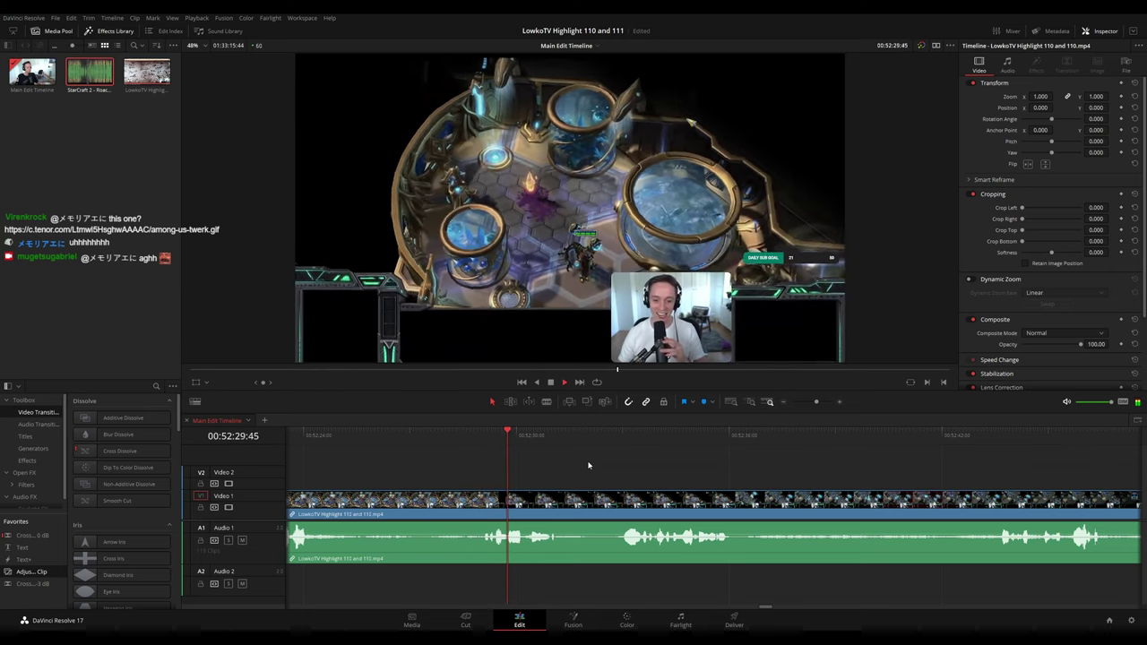
scroll(631, 467, right, 4)
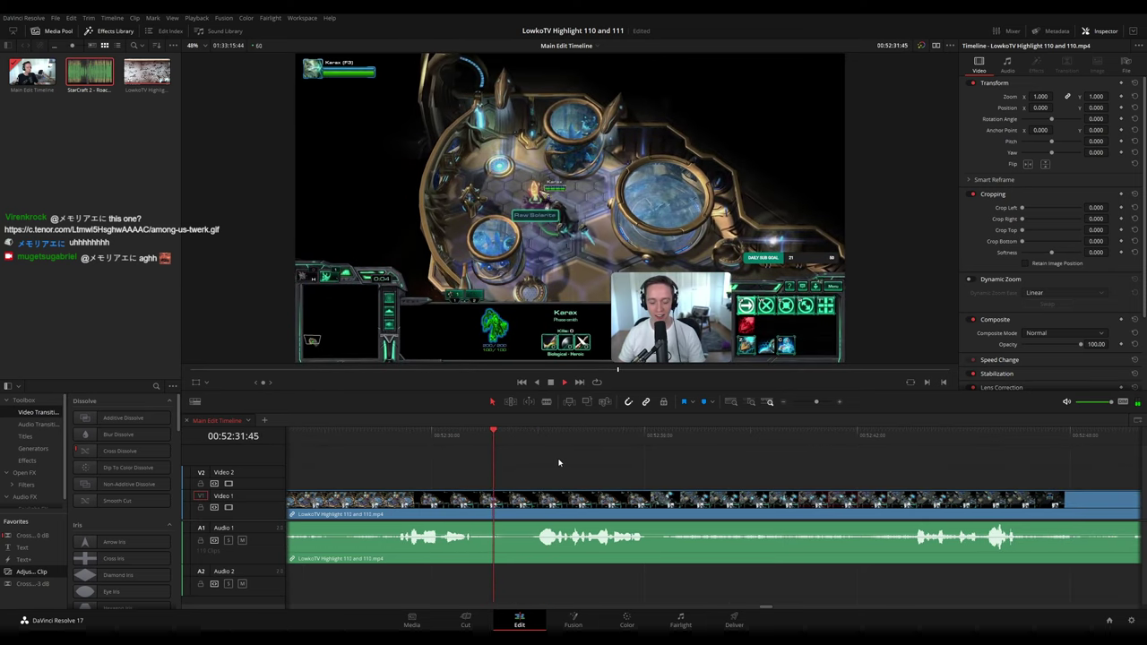
scroll(548, 455, right, 4)
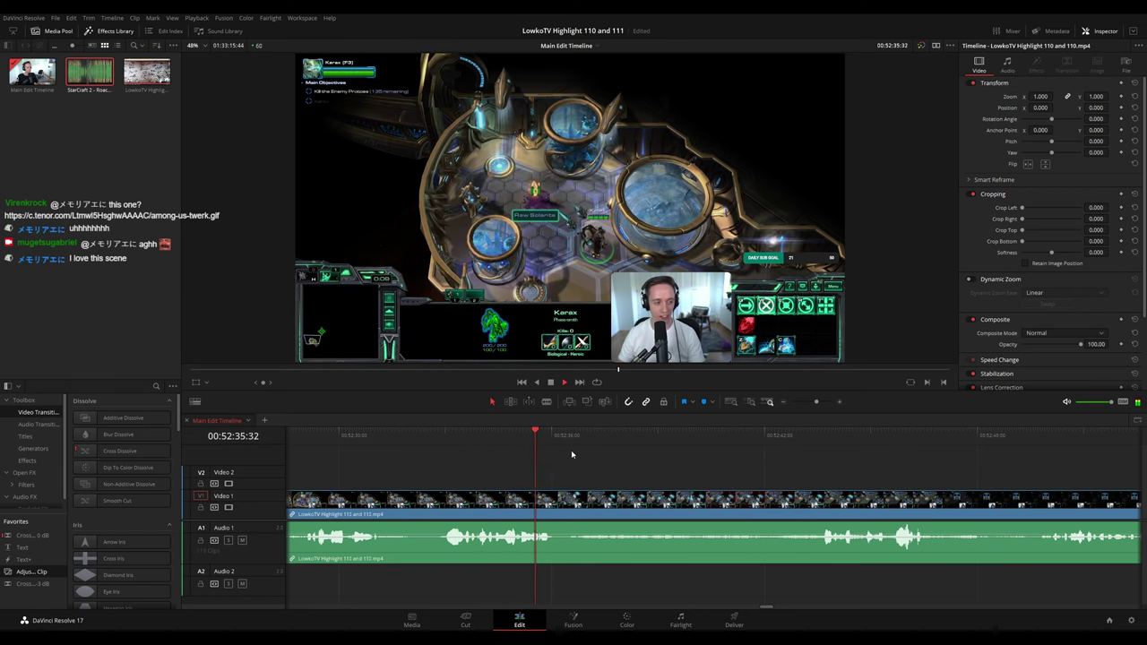
- Cut out the few transition frames at about 00:52:36, close the gap, and colour-mark the clip before it
key(b)
click(562, 502)
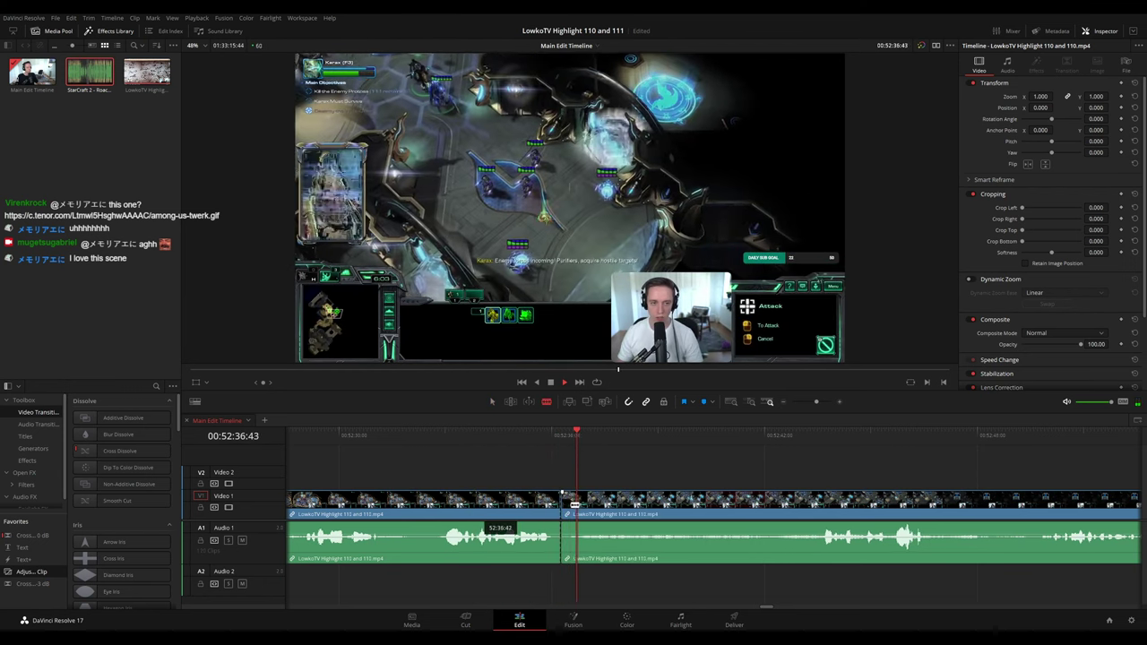
key(a)
click(565, 504)
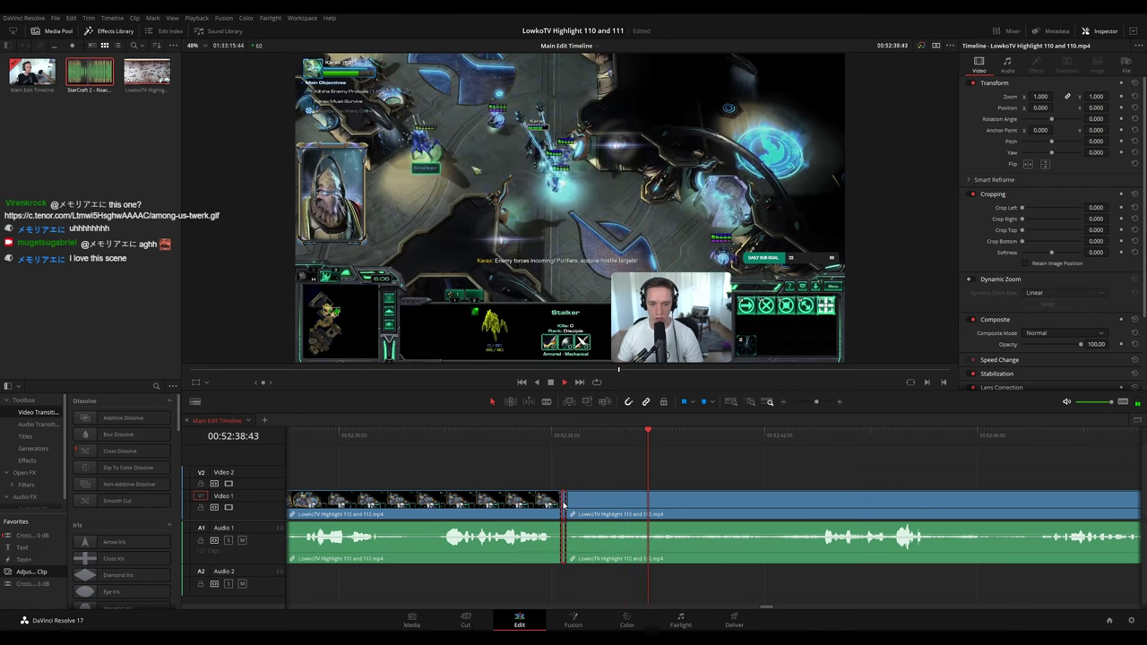
click(552, 504)
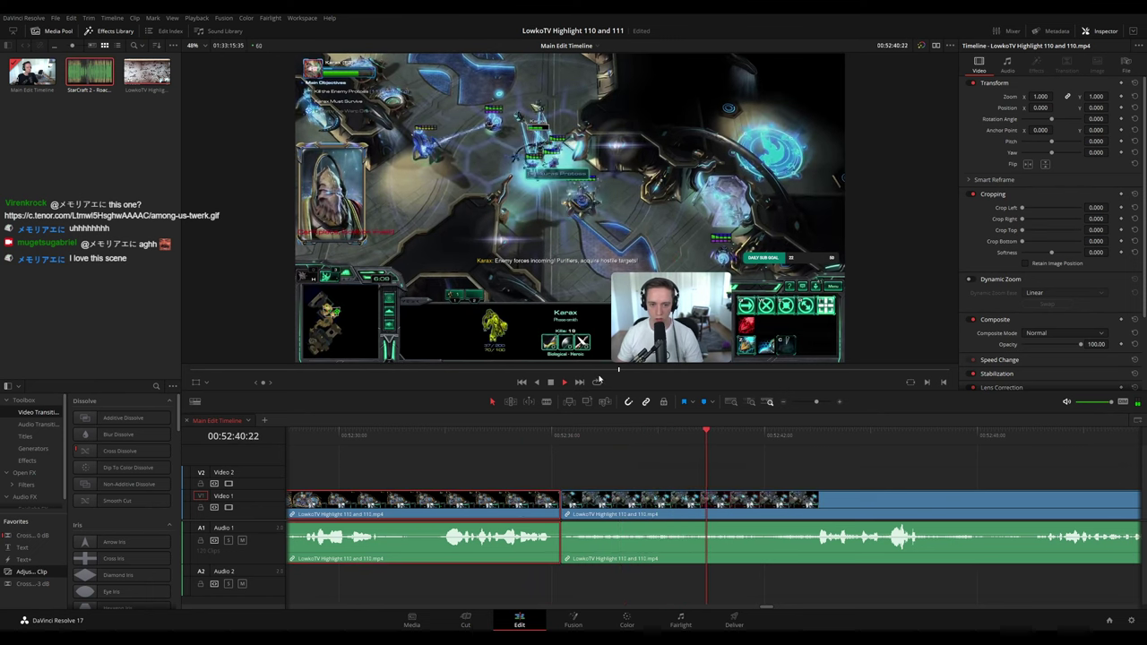
key(1)
- Split the clip at about 00:52:44:55 and at 00:52:45:16 to isolate the short spoken piece
drag(833, 474, 513, 455)
scroll(512, 454, right, 3)
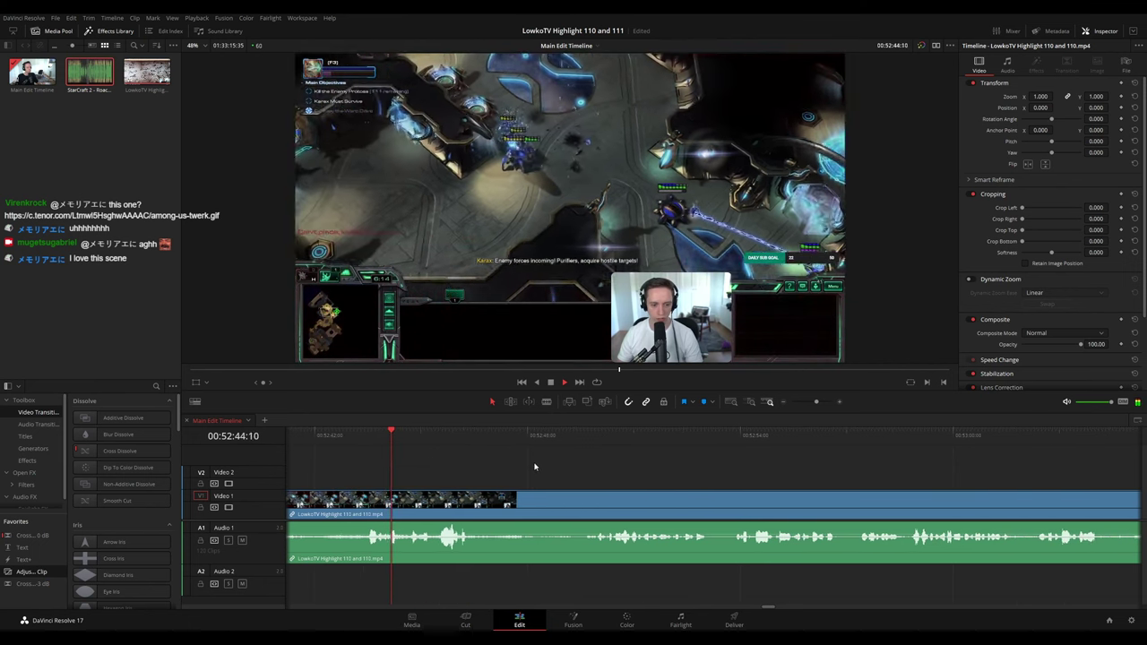
click(379, 434)
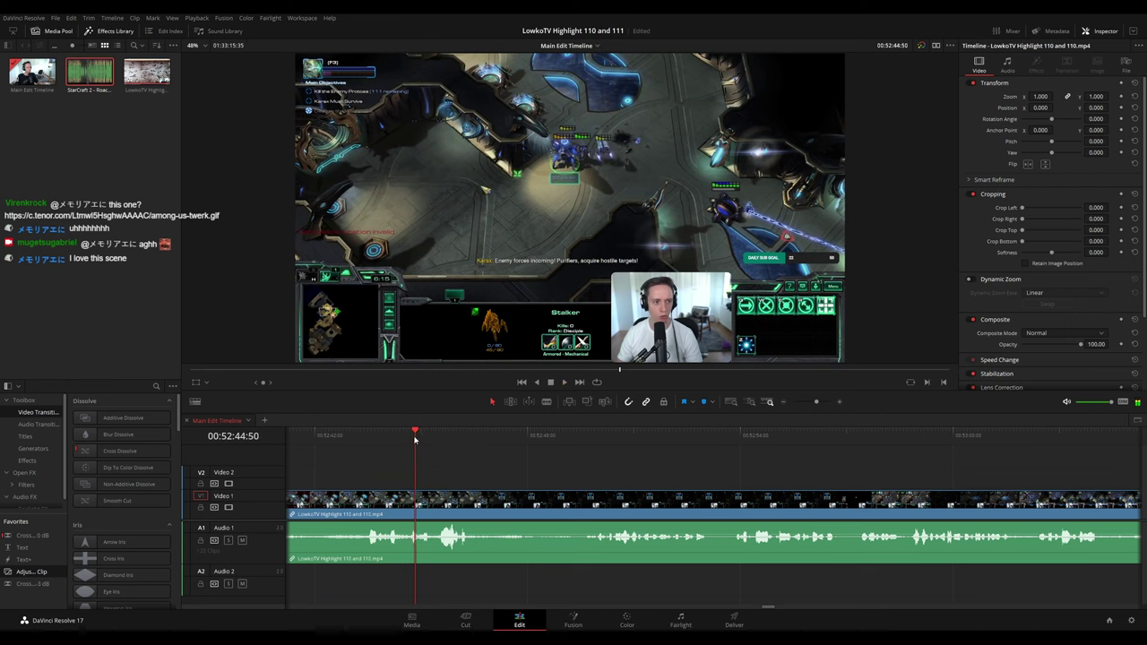
drag(415, 439, 418, 439)
key(b)
click(419, 503)
key(space)
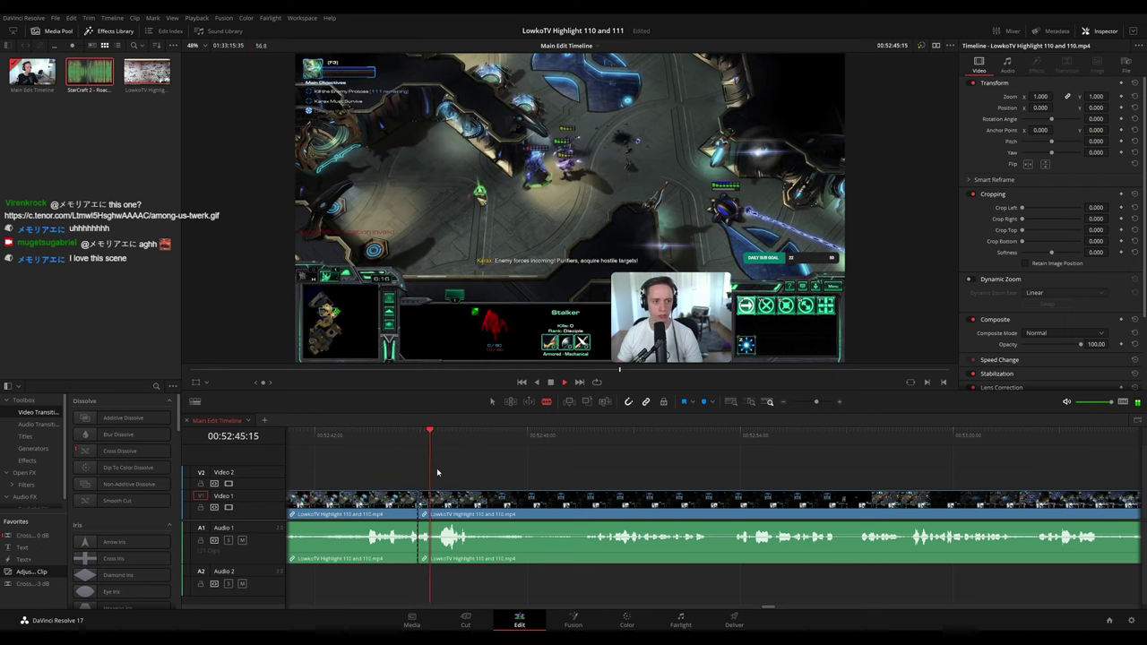
key(a)
scroll(428, 538, up, 5)
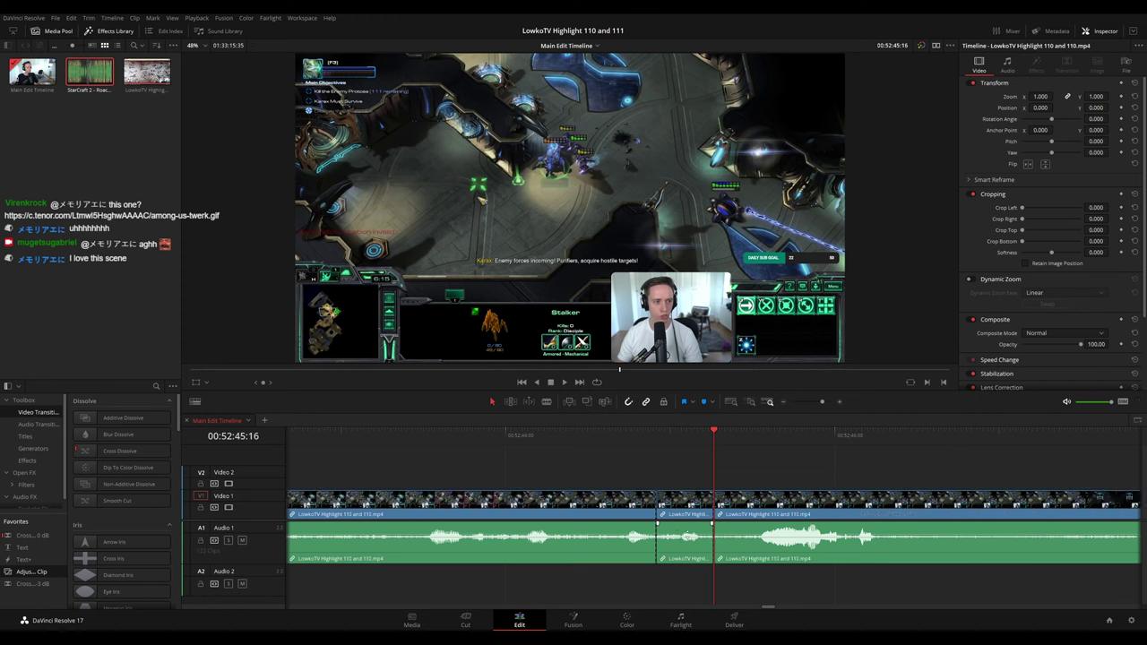
- Mute the isolated piece's audio, place a matching-length StarCraft 2 - Roach Quotes.mp3 clip at volume -27 beneath it on Audio 2, and preview it
drag(688, 533, 690, 574)
drag(90, 72, 713, 583)
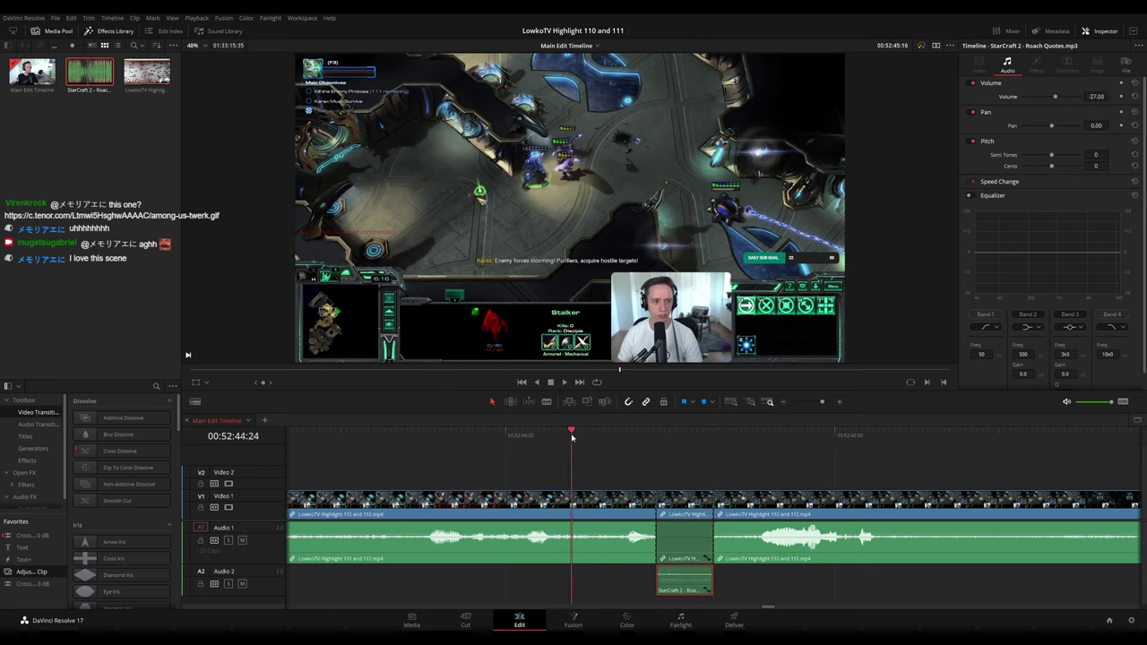
key(space)
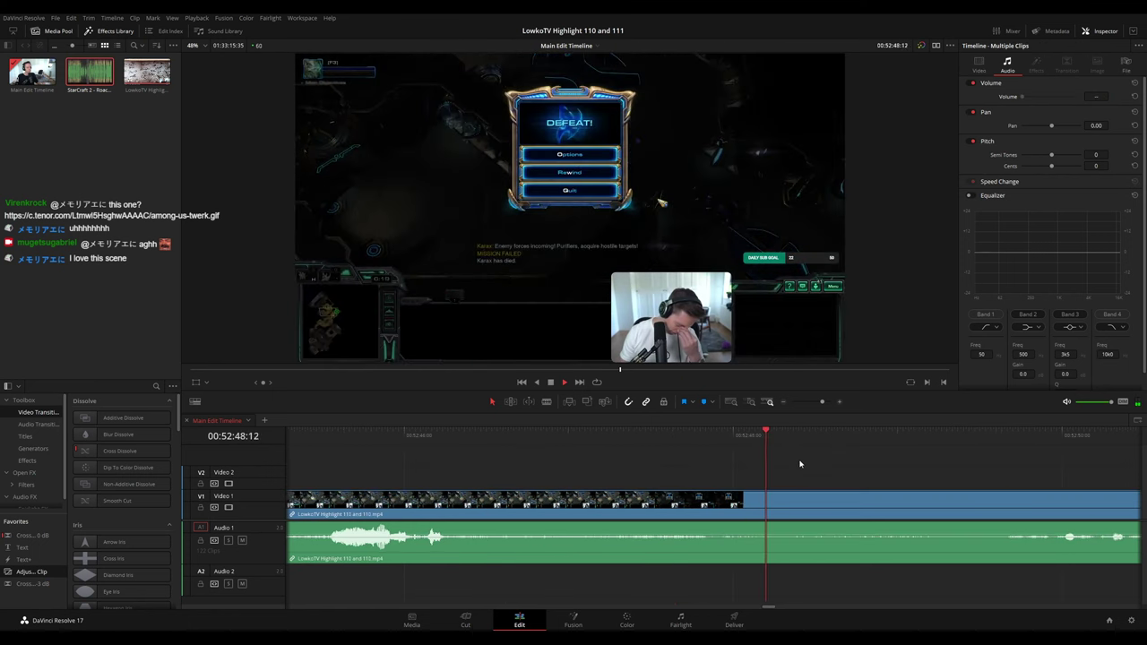
- Cut out the short transition piece at 00:53:07:23, where the StarCraft footage changes to the shooter game, and close the gap
scroll(742, 473, down, 2)
scroll(741, 464, up, 1)
scroll(742, 463, down, 4)
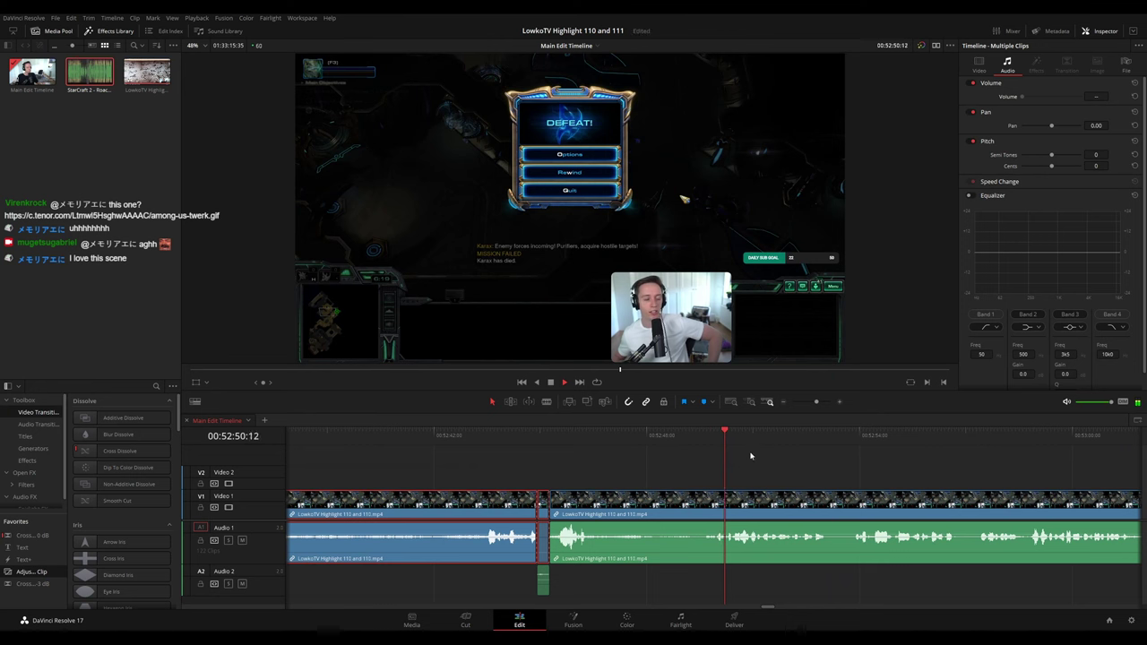
drag(816, 403, 816, 406)
click(761, 478)
drag(826, 473, 688, 469)
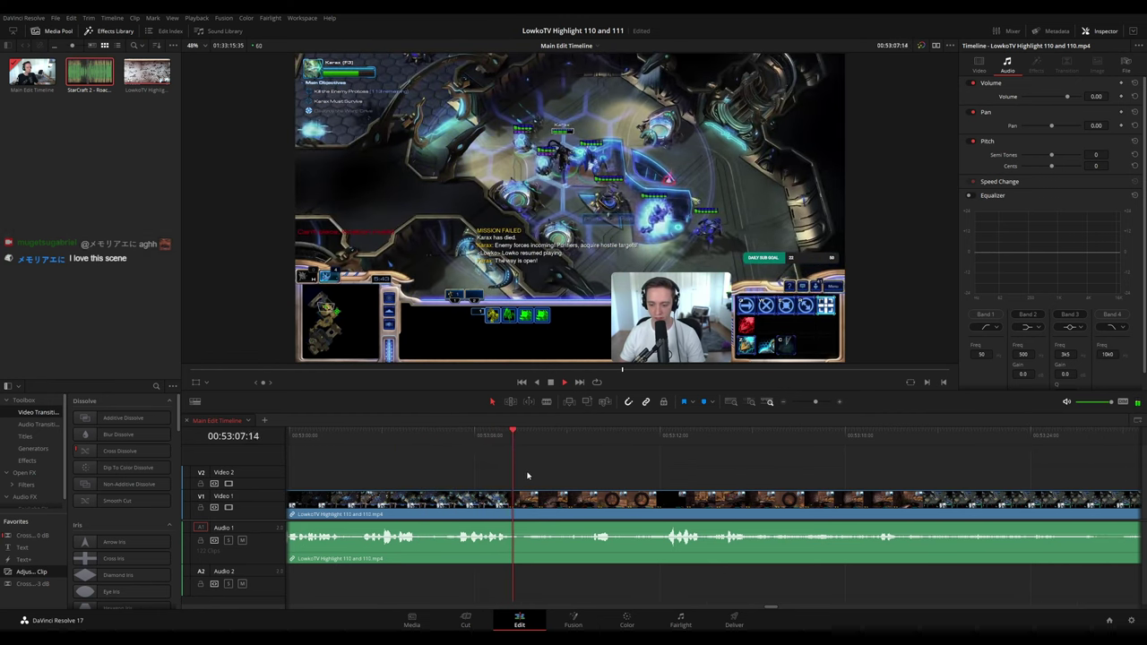
key(space)
key(b)
click(519, 499)
click(525, 499)
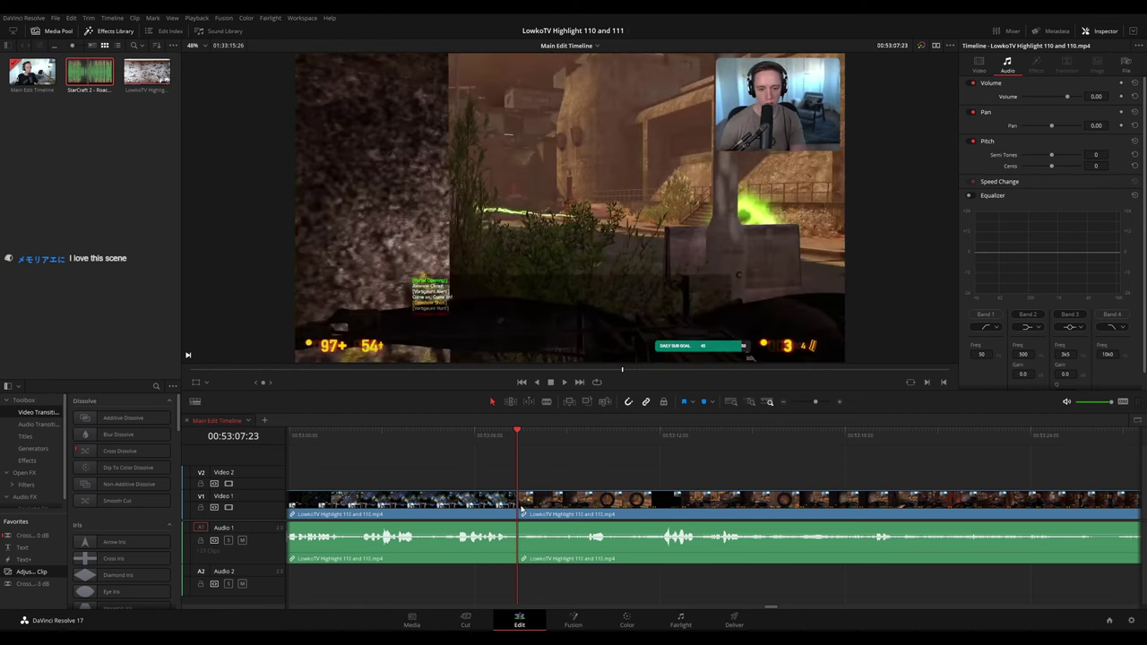
key(space)
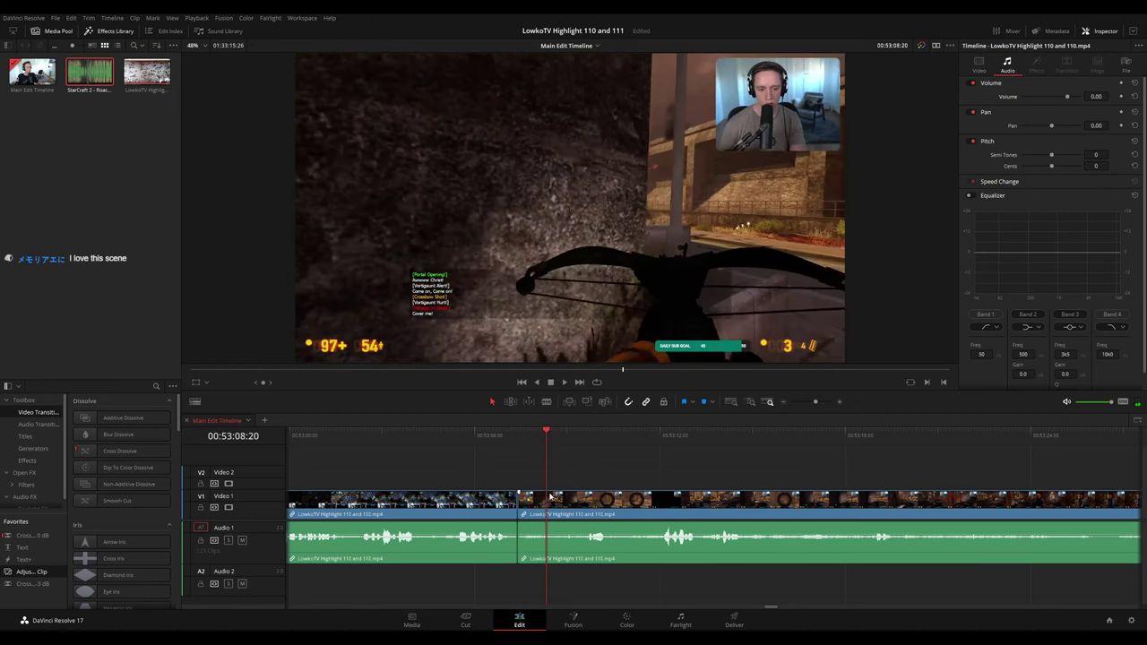
- Trim the first few frames off the shooter-game clip after the cut at 00:53:07:23 and close the gap
scroll(552, 497, up, 4)
key(b)
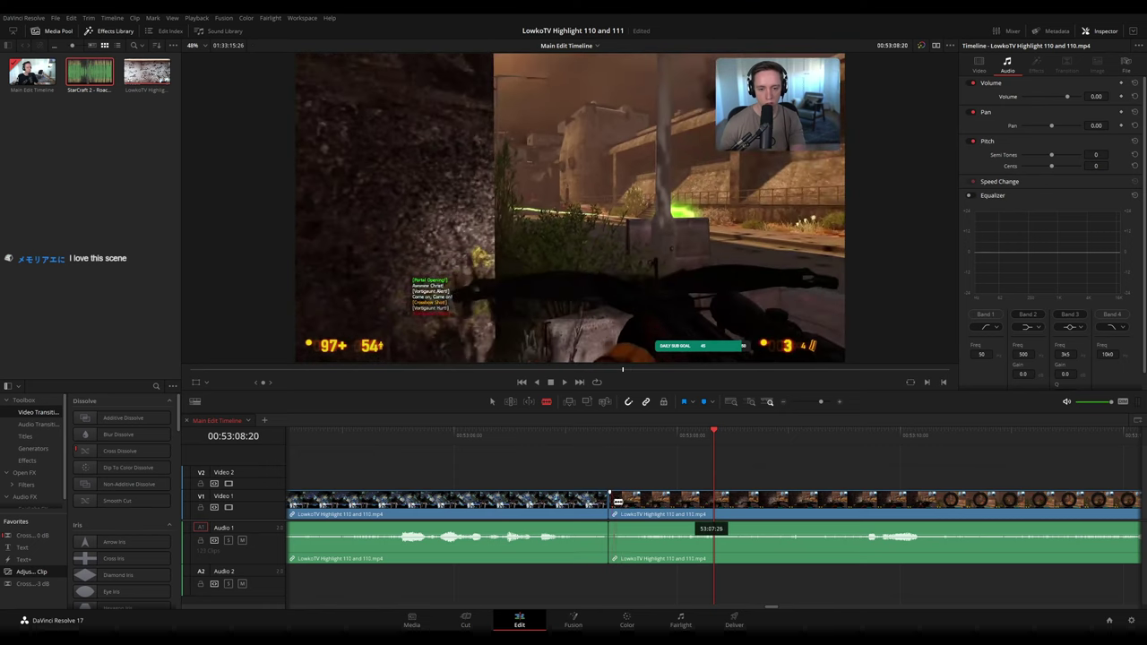
click(629, 501)
key(a)
click(618, 505)
key(Delete)
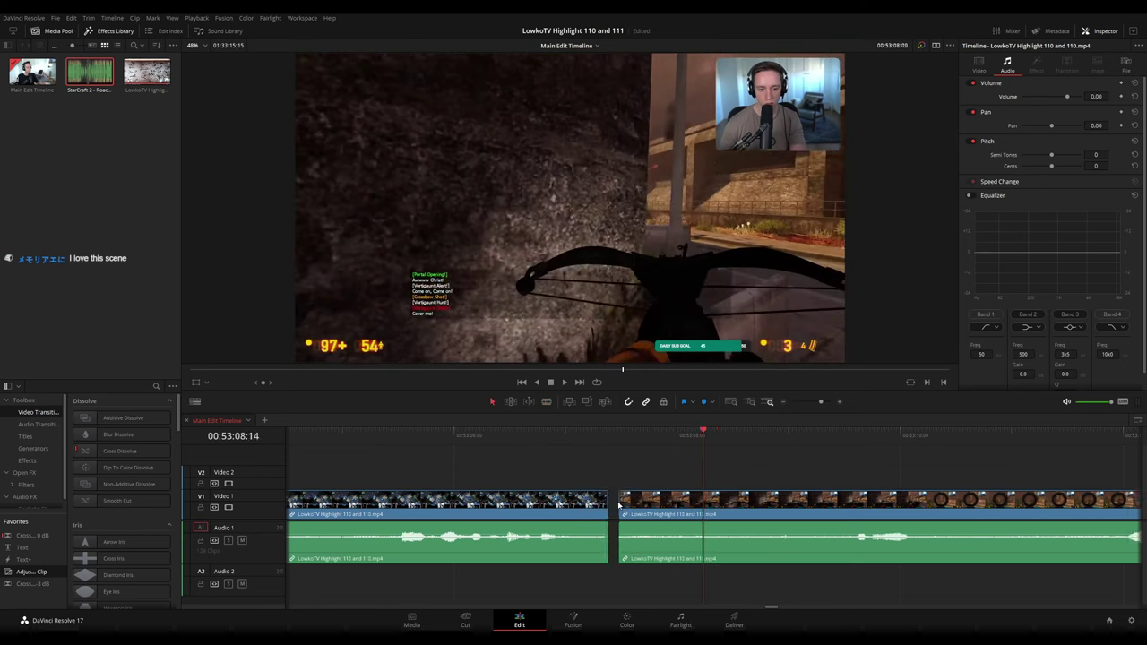
click(618, 505)
key(Delete)
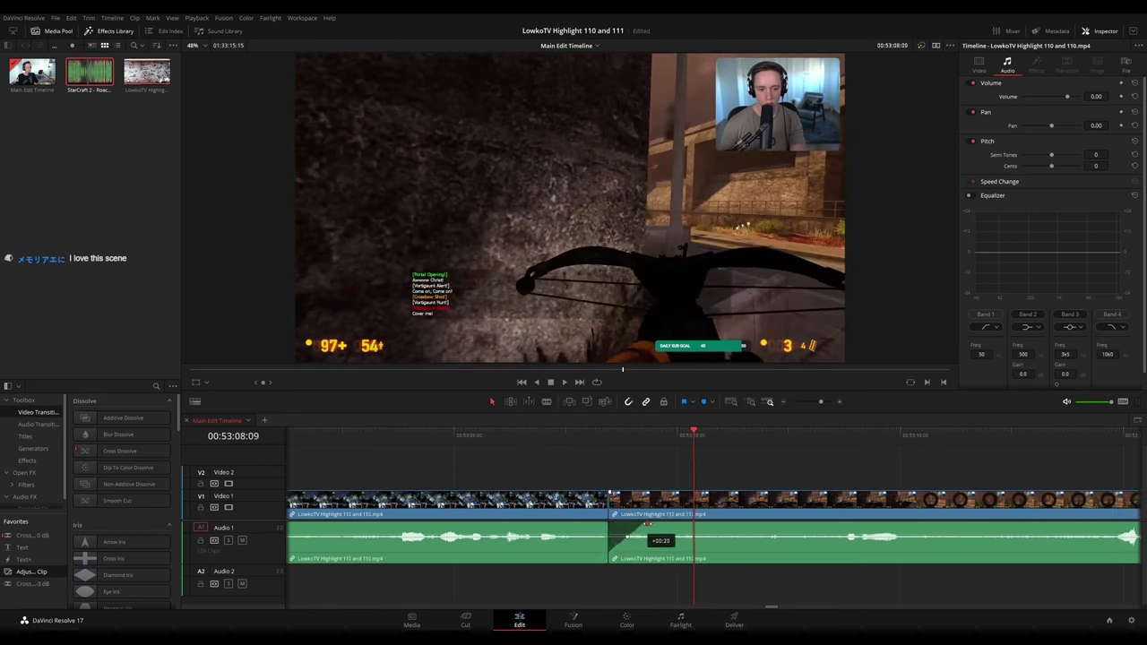
- Fade in the shooter-game clip's audio, colour-mark the StarCraft clip before it blue, and preview the transition
click(561, 507)
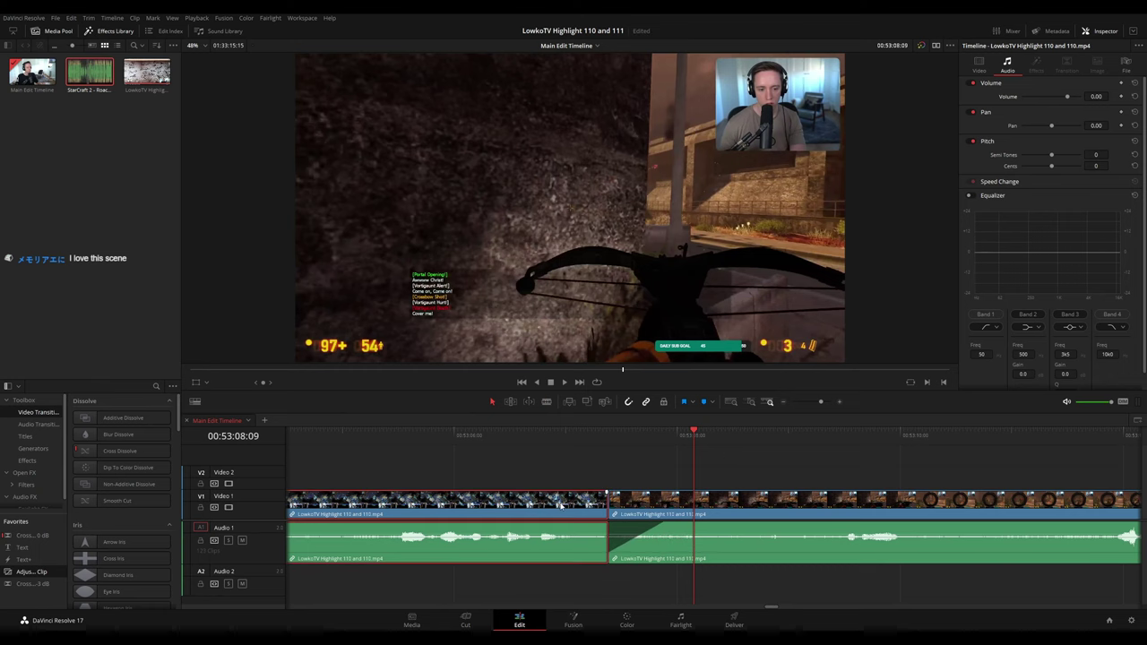
key(c)
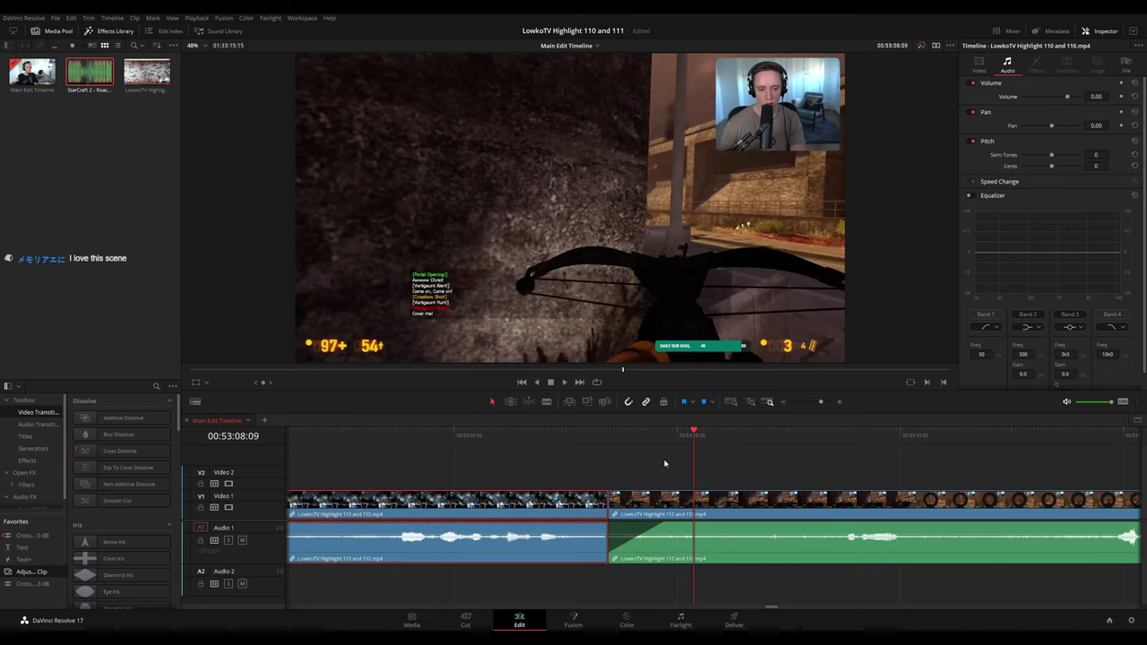
click(547, 437)
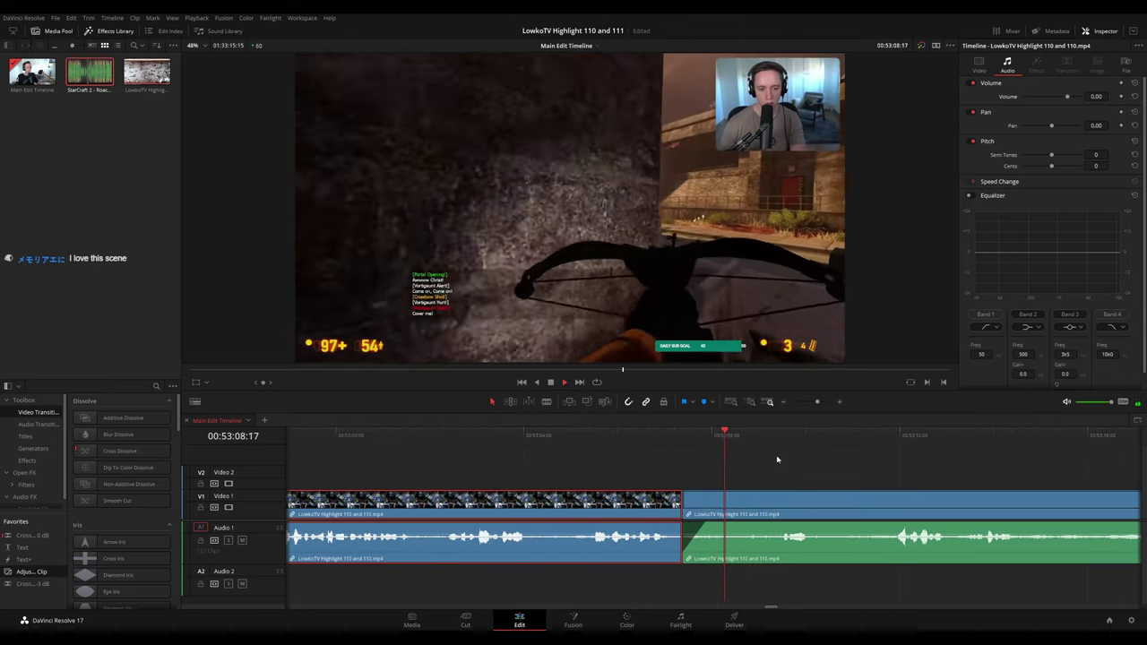
- Review the start of the shooter-game clip from 00:53:08 onward, skipping ahead to the guard scene in the security room
scroll(498, 448, right, 5)
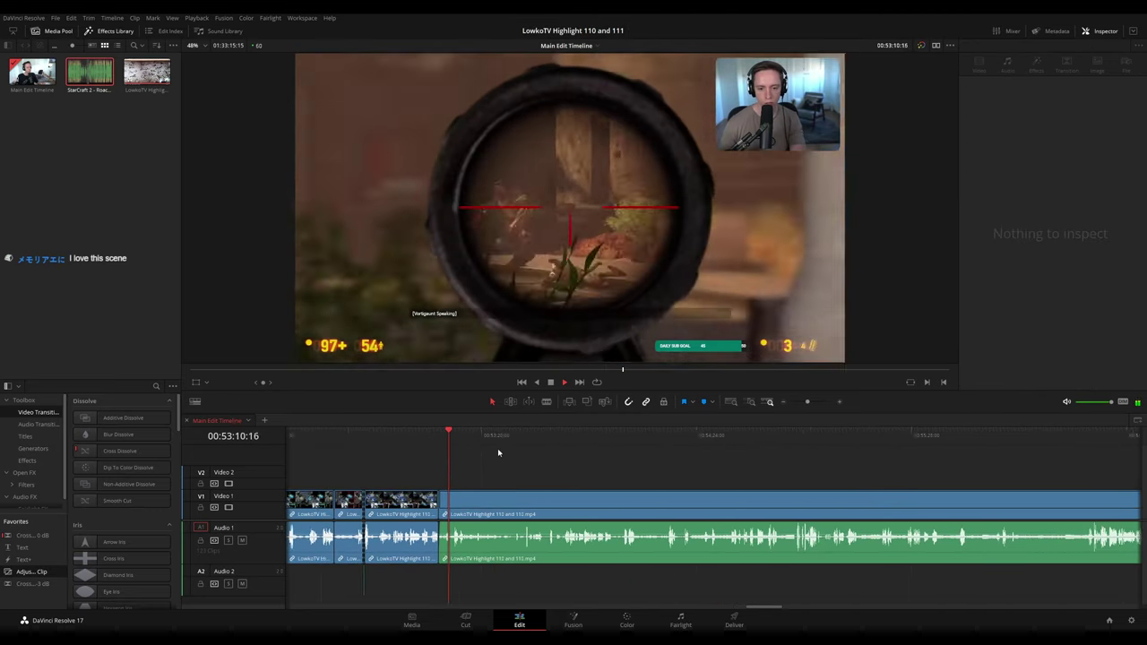
drag(807, 402, 815, 403)
drag(799, 466, 519, 466)
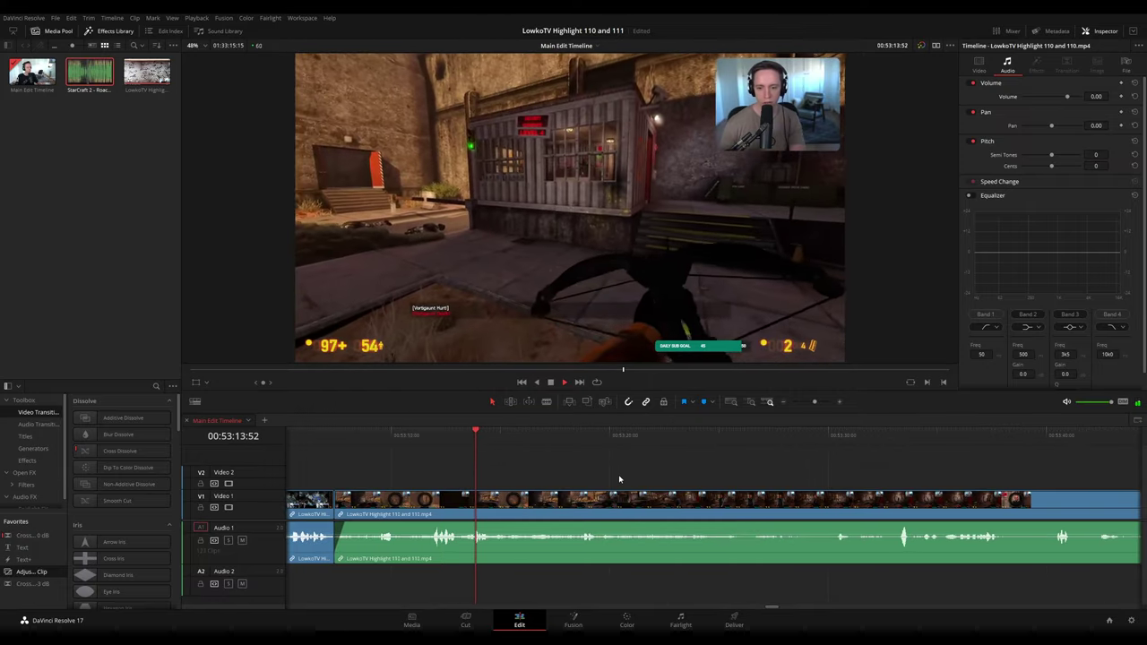
drag(681, 462, 649, 461)
drag(815, 402, 812, 404)
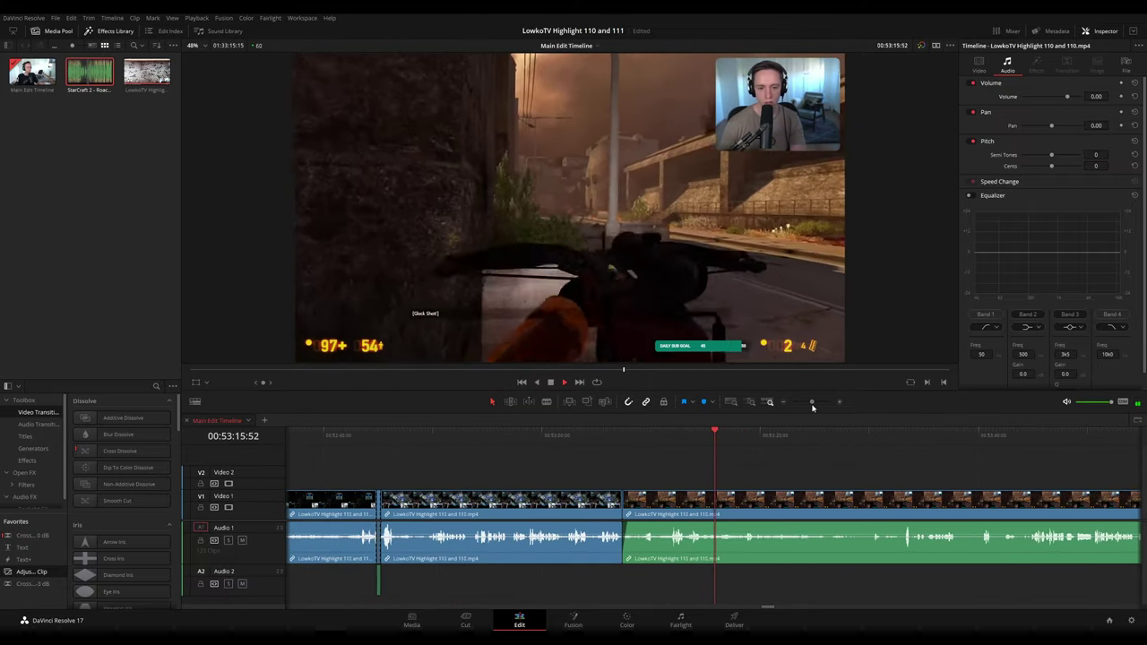
drag(765, 466, 612, 438)
key(space)
key(space)
click(588, 435)
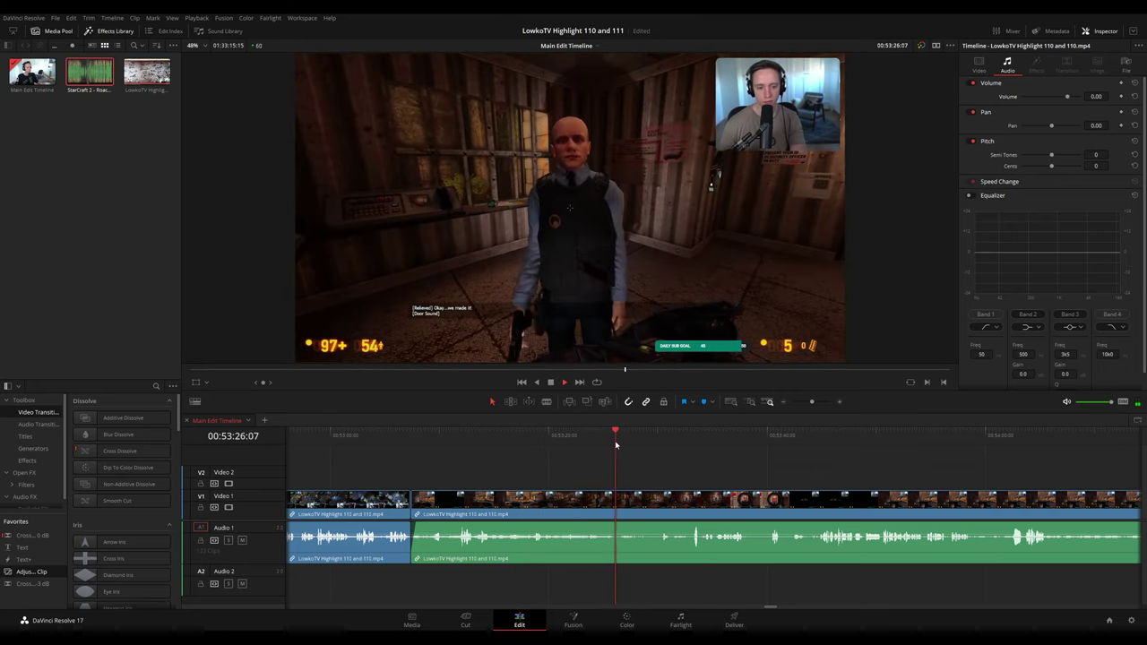
- Play the security-room guard scene from about 00:53:26 through to the "ASSIGNMENT: TERMINATED" screen, checking for parts to cut
click(599, 435)
drag(661, 472, 575, 473)
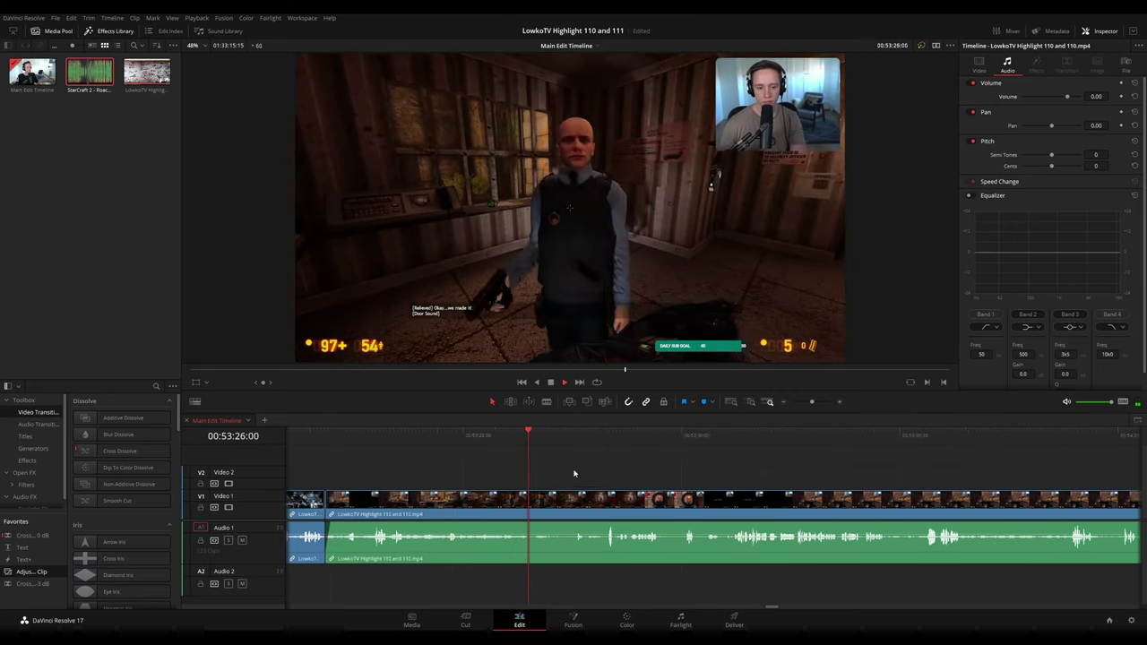
scroll(563, 468, right, 1)
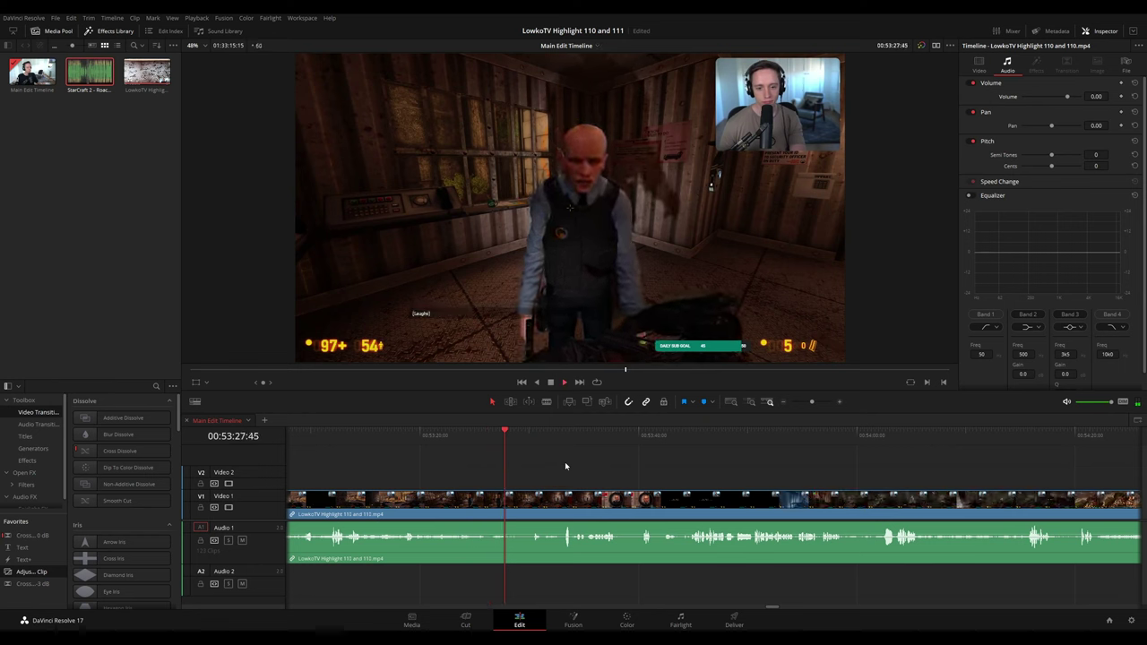
scroll(562, 470, right, 1)
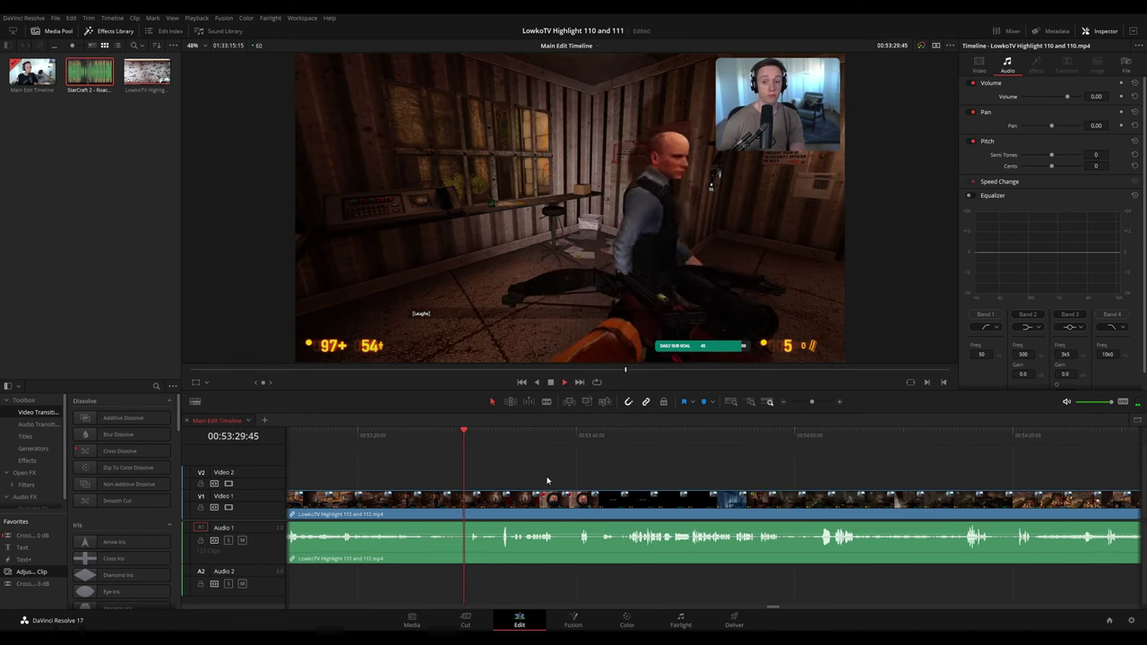
scroll(510, 473, right, 1)
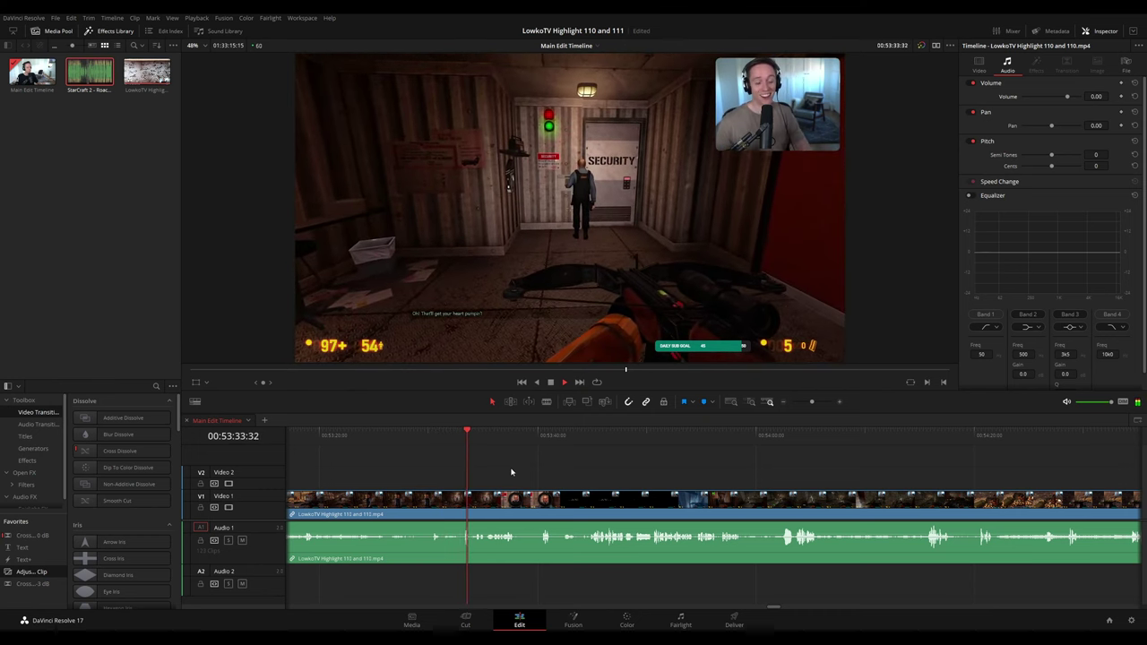
scroll(495, 464, right, 1)
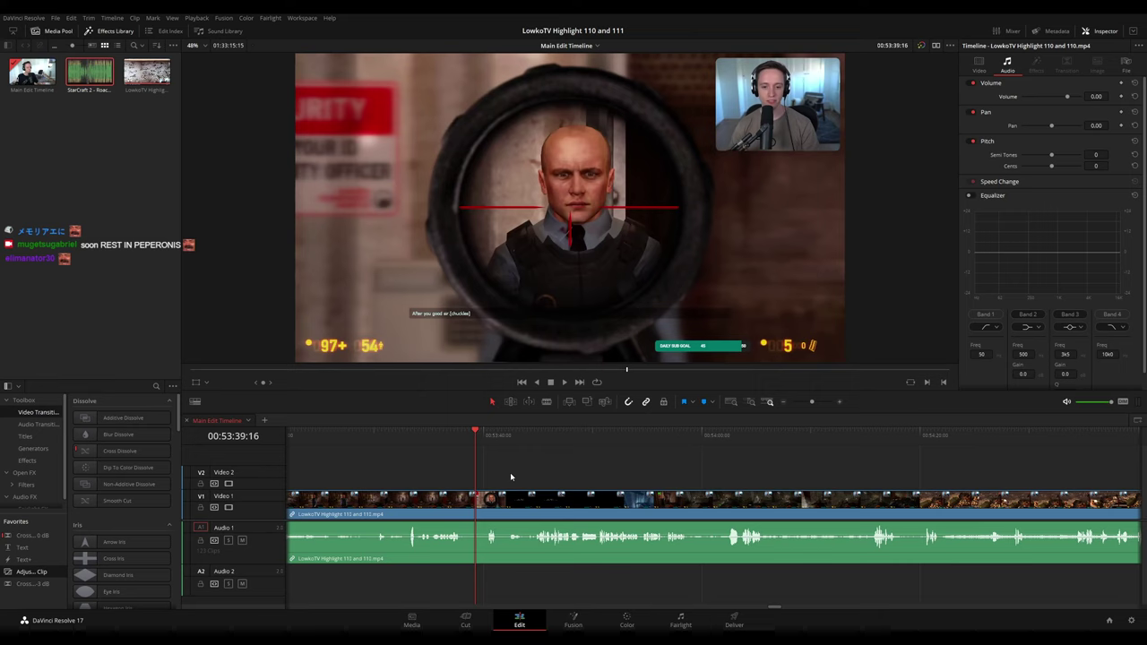
key(space)
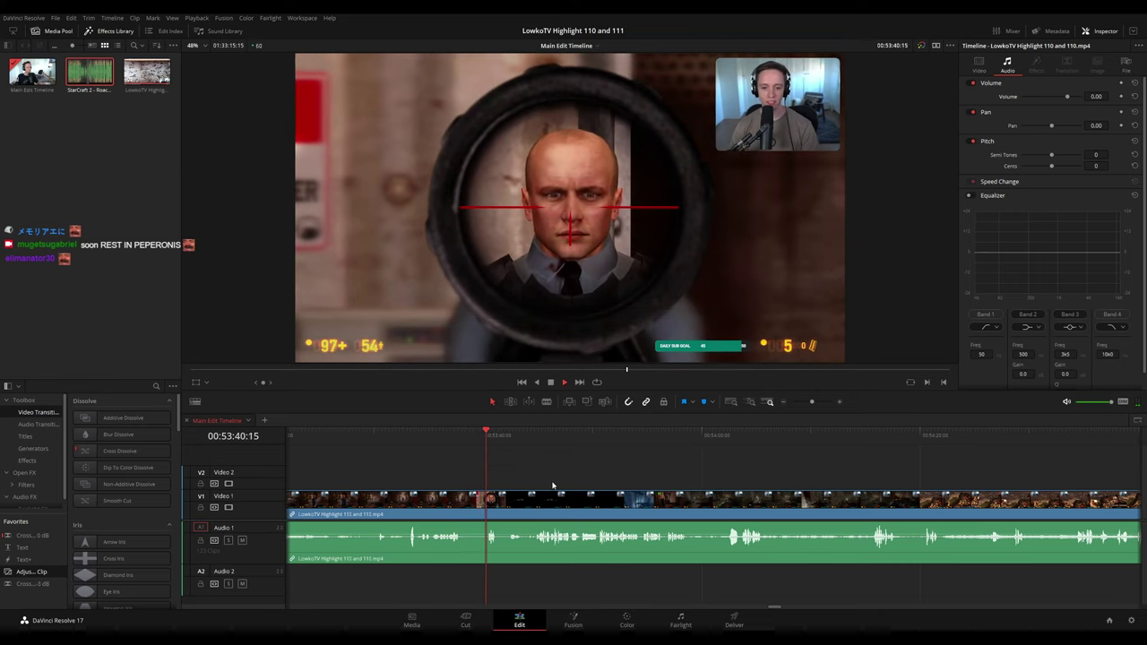
drag(601, 482, 526, 479)
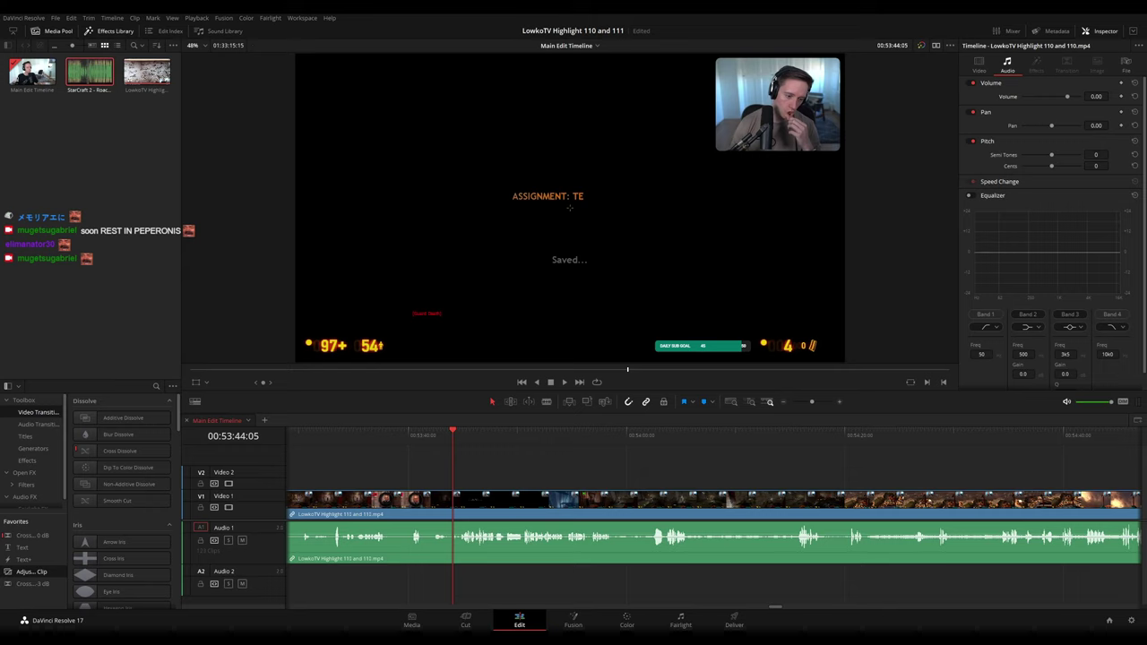
key(space)
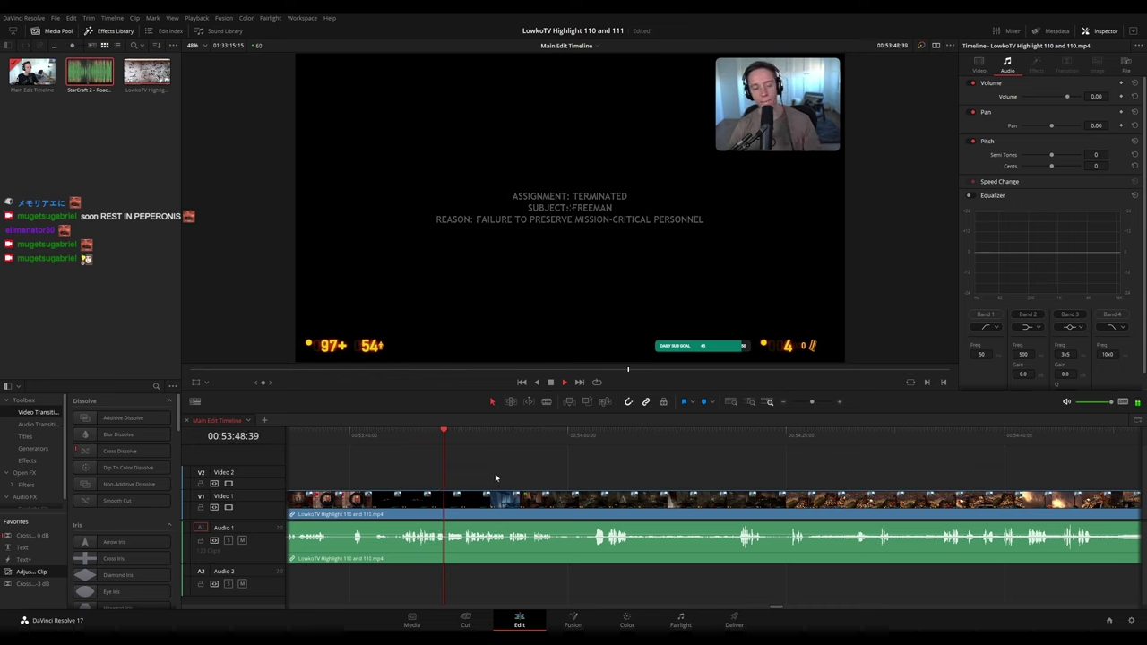
- Cut out about one second of the "ASSIGNMENT: TERMINATED" screen at 00:53:48, close the gap, and preview the cut
scroll(461, 481, up, 2)
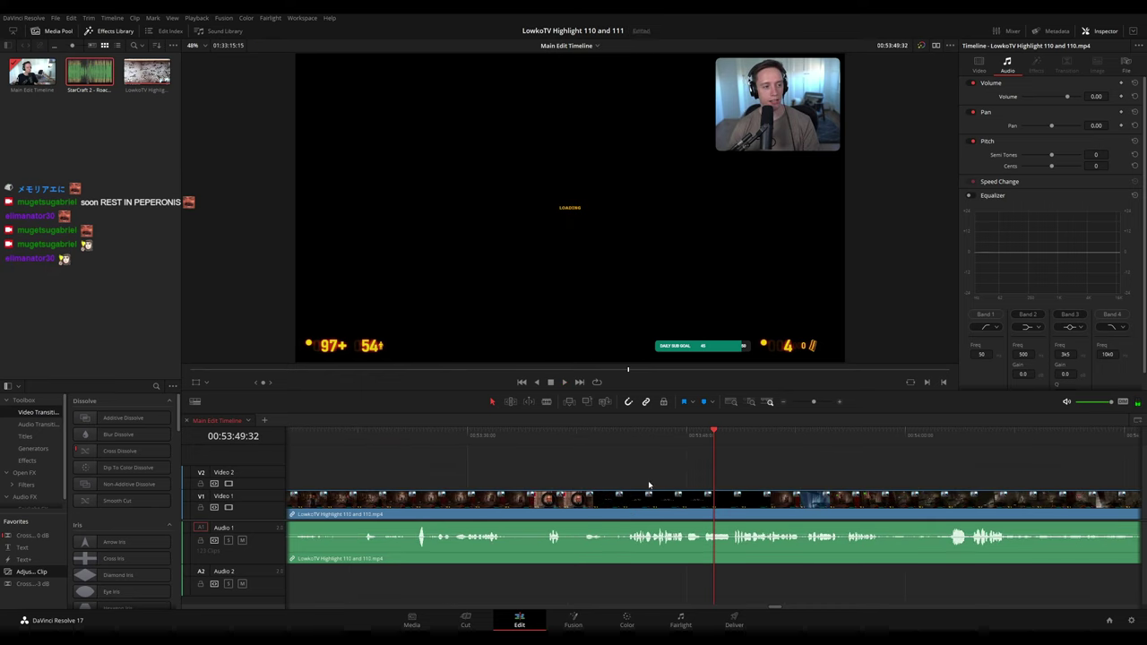
key(b)
click(689, 513)
click(708, 513)
key(a)
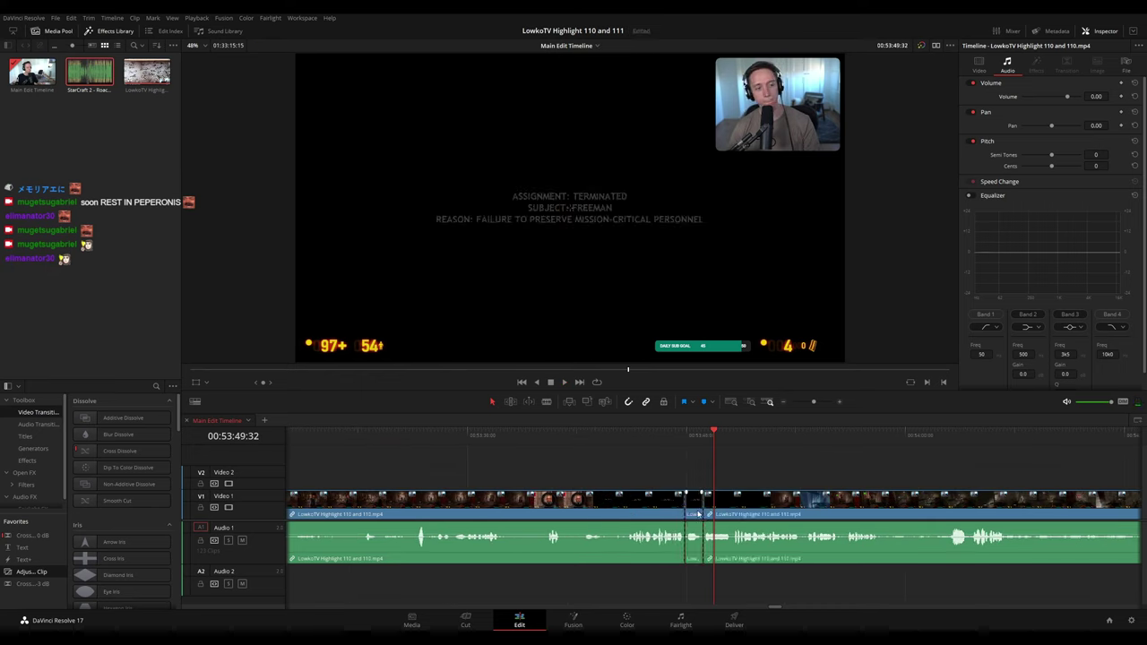
key(Delete)
click(538, 453)
key(space)
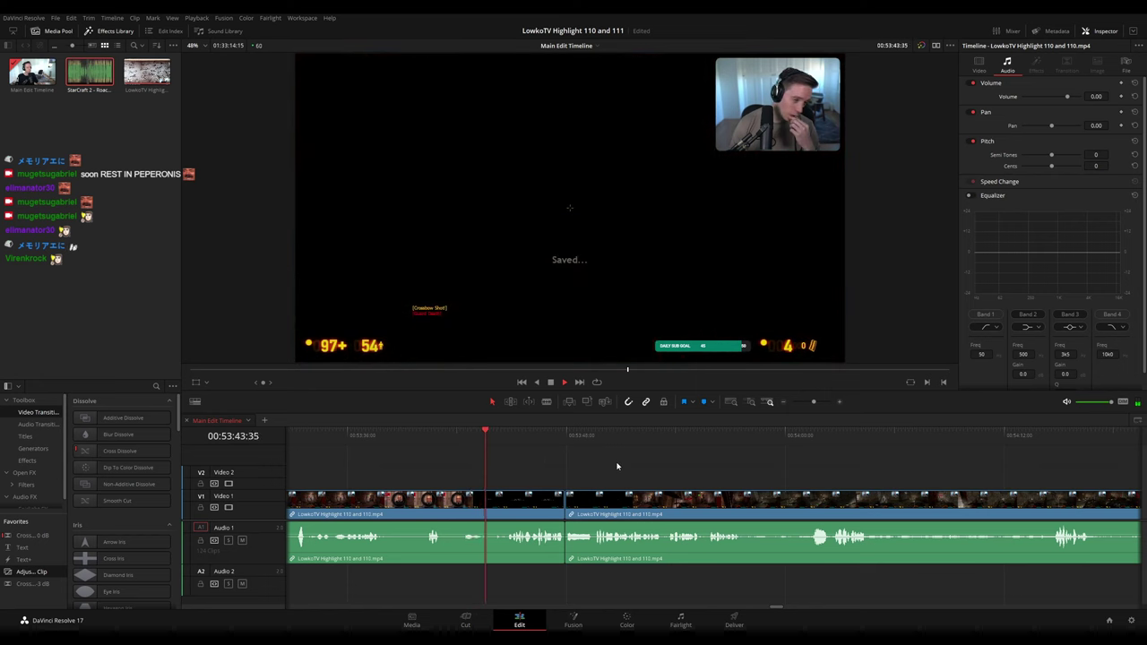
- Colour-mark the clip before the cut at 00:53:48 orange and play on through the following tunnel footage
click(381, 506)
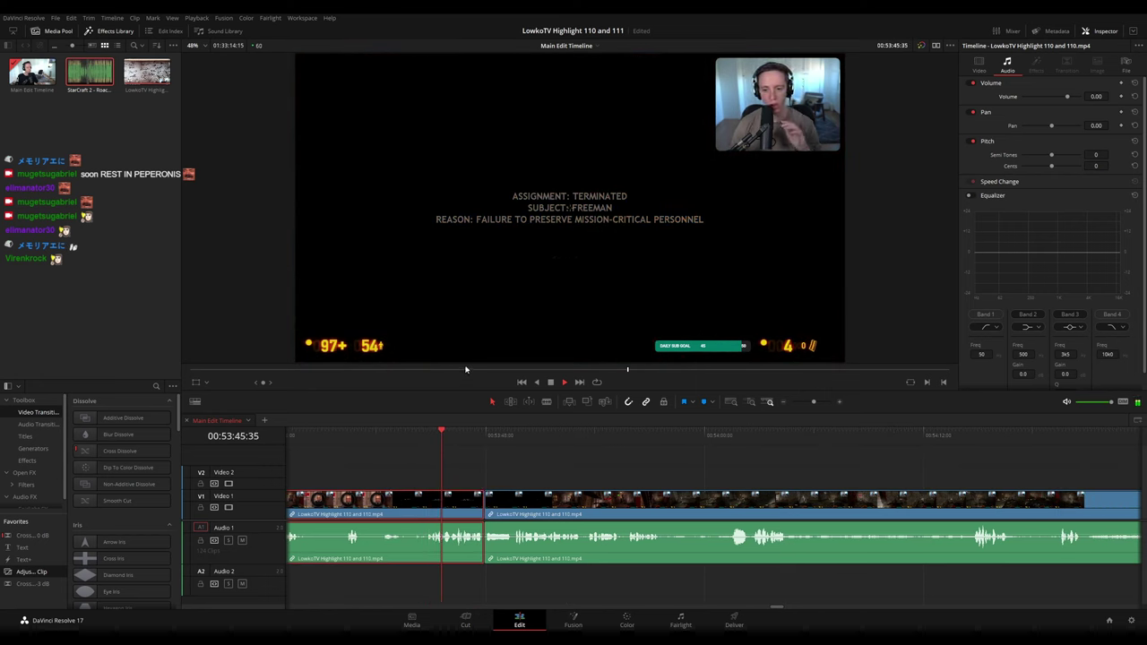
click(596, 386)
click(598, 461)
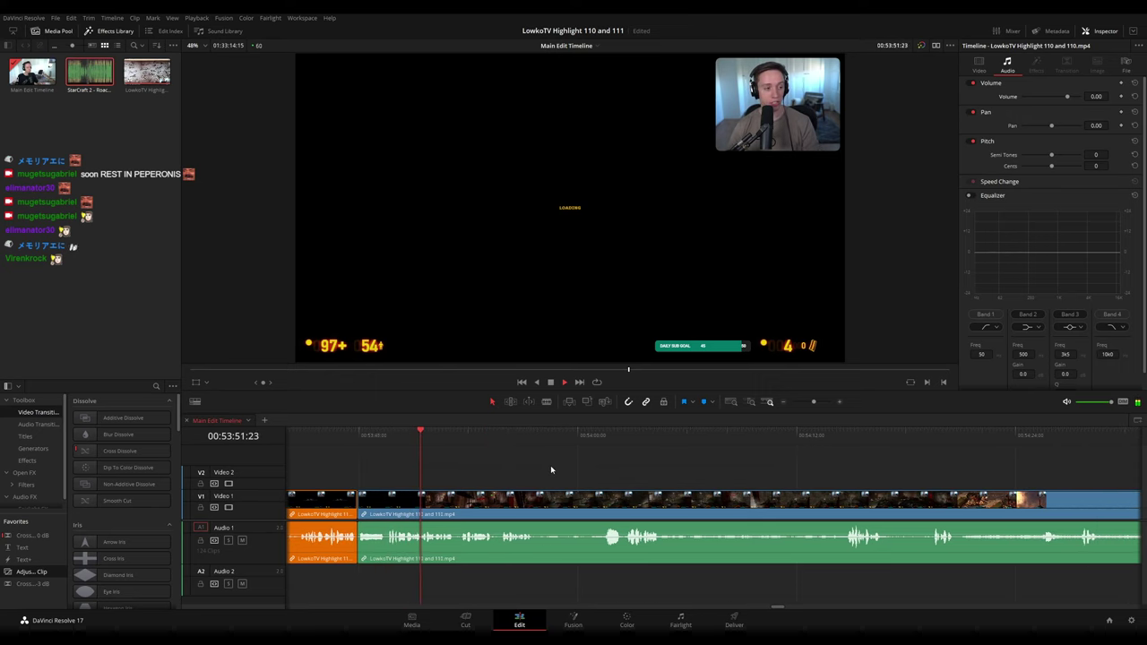
drag(551, 466, 511, 465)
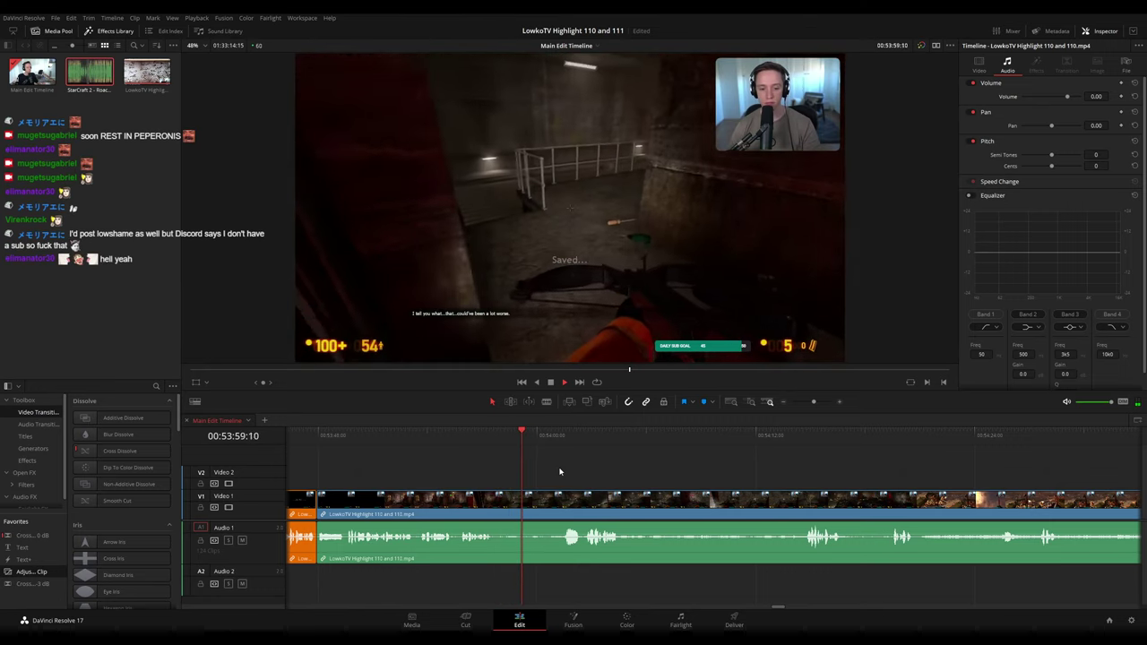
drag(625, 475, 518, 470)
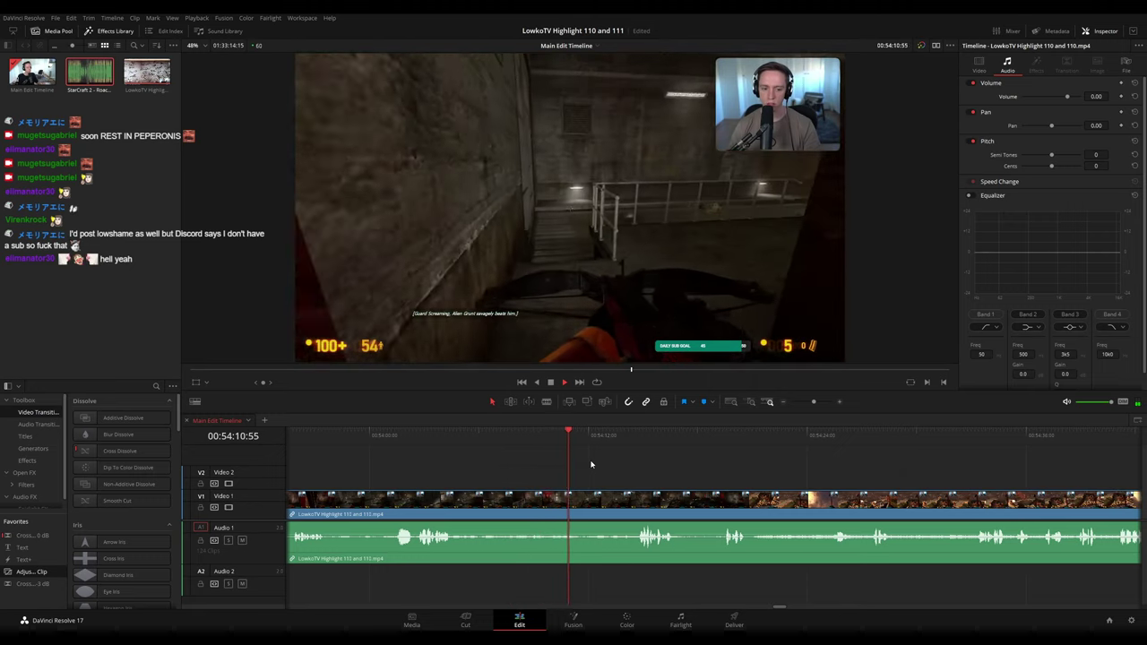
drag(625, 467, 525, 456)
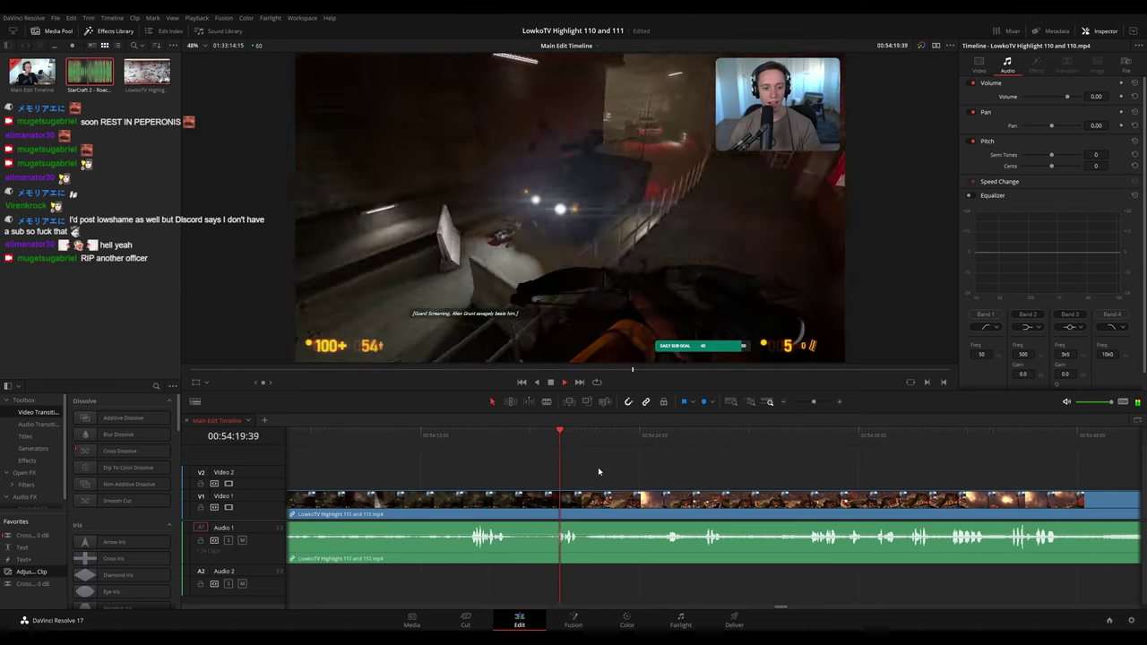
- Cut out the short transition piece at 00:54:20:43, where the tunnel footage changes to the FIRE console scene, and close the gap
key(space)
key(b)
click(582, 502)
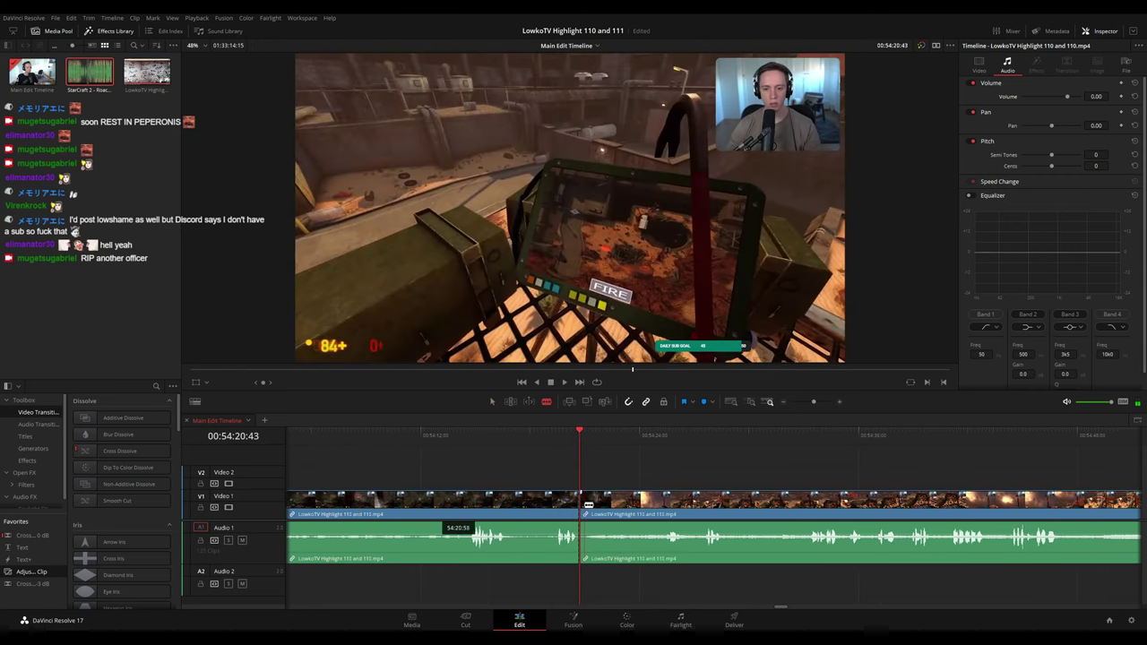
key(a)
click(581, 507)
key(Delete)
key(space)
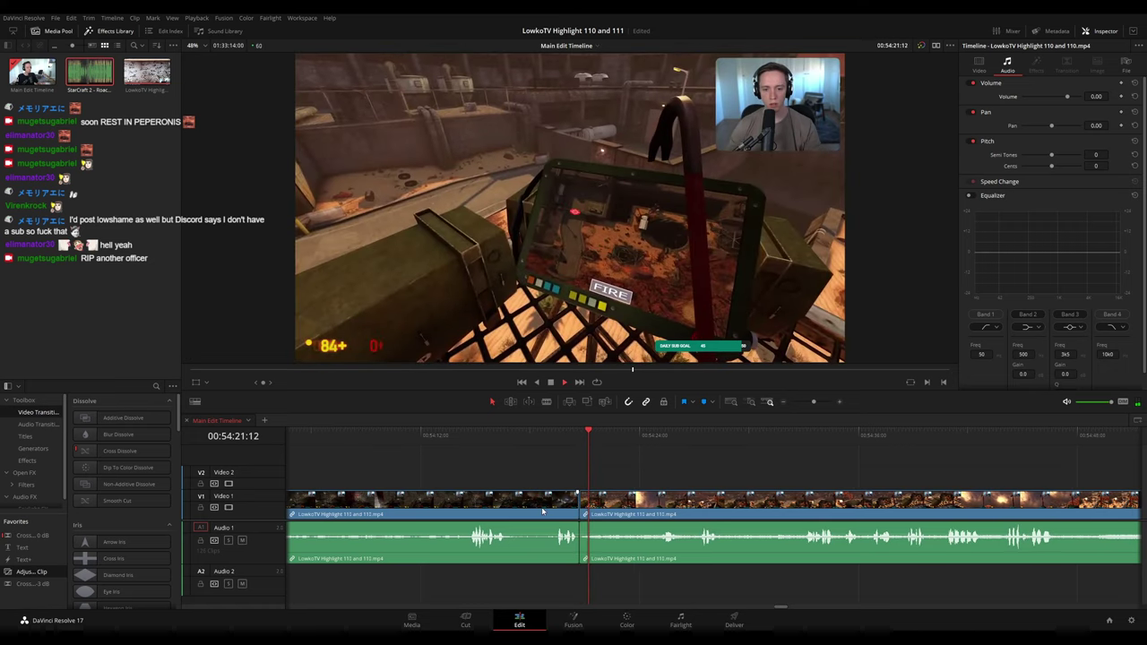
- Colour-mark the tunnel clip before the cut at 00:54:20:43 orange
click(542, 512)
key(F1)
click(699, 473)
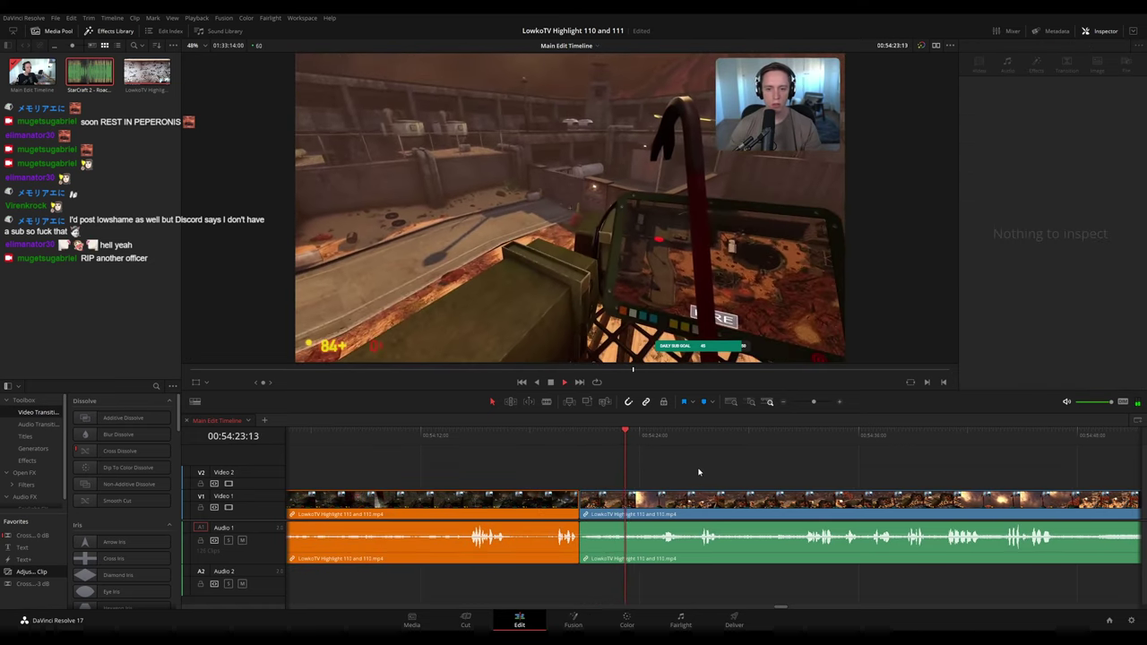
- Review the FIRE console footage and the Steam desktop section after it, up to the return to the game at about 00:55:08
drag(731, 468, 553, 459)
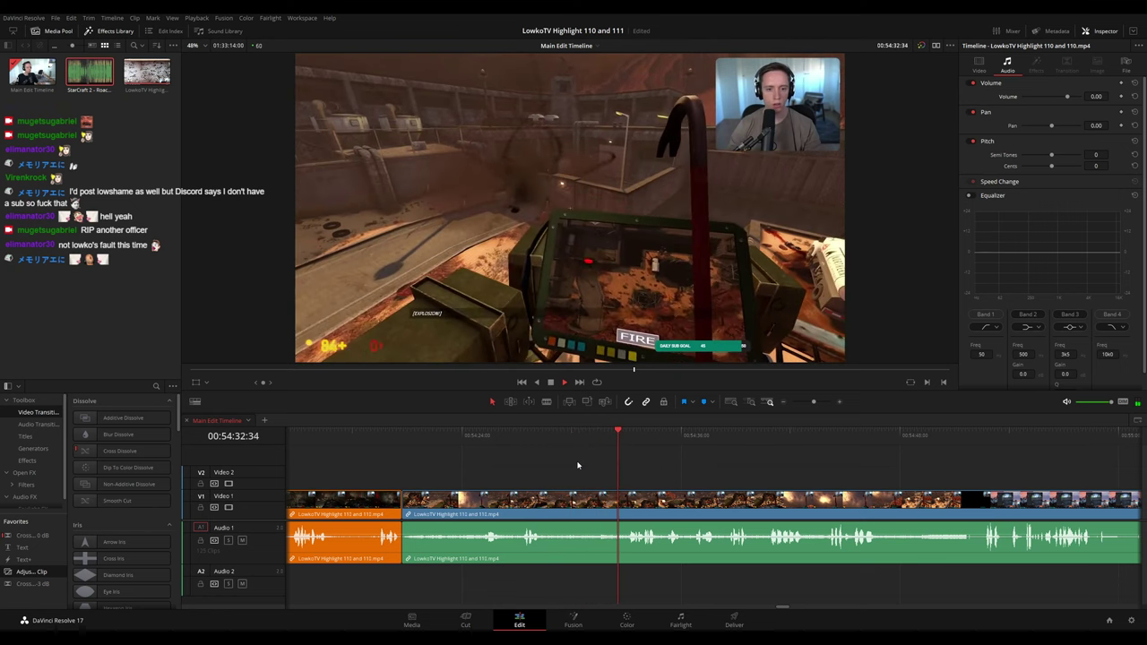
drag(723, 460, 633, 460)
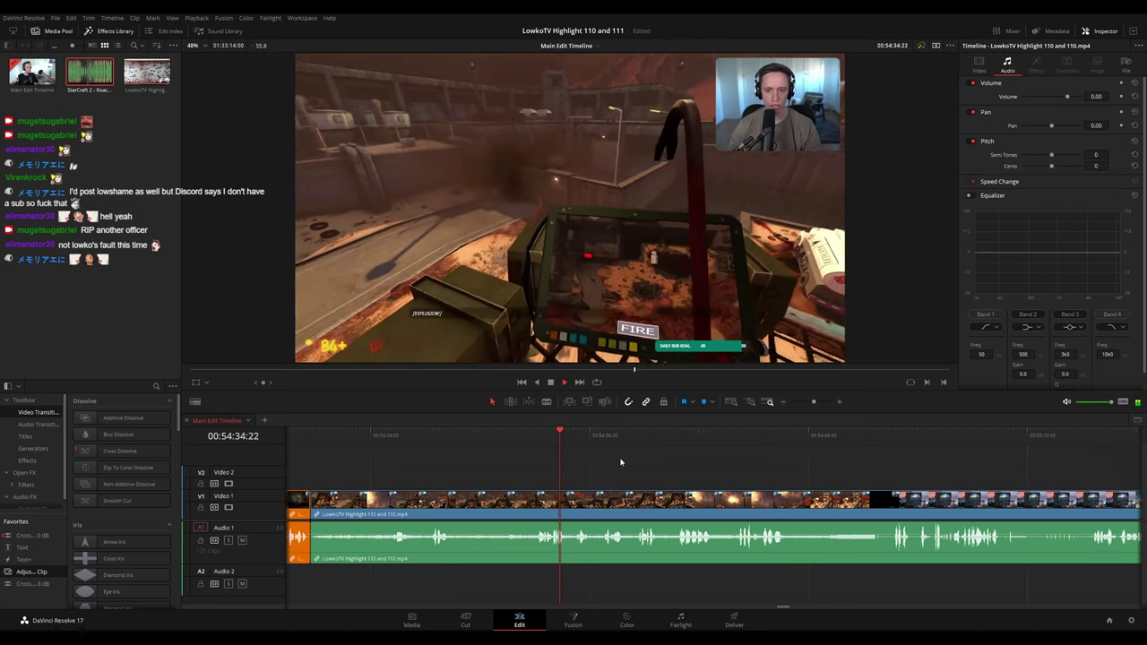
scroll(657, 465, right, 2)
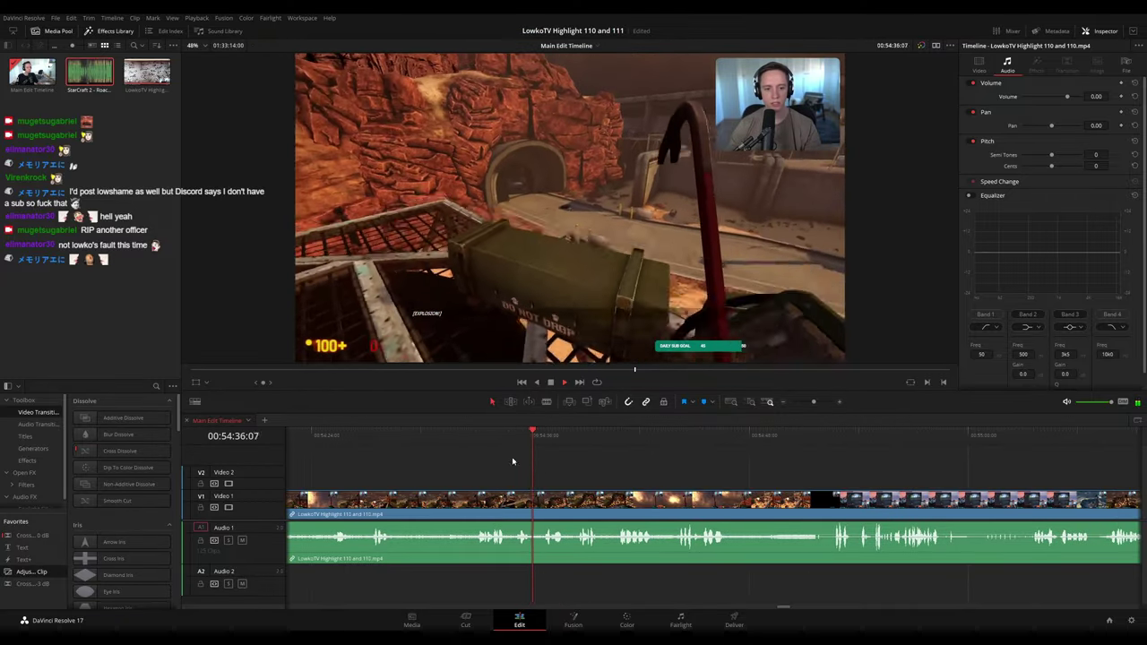
click(498, 438)
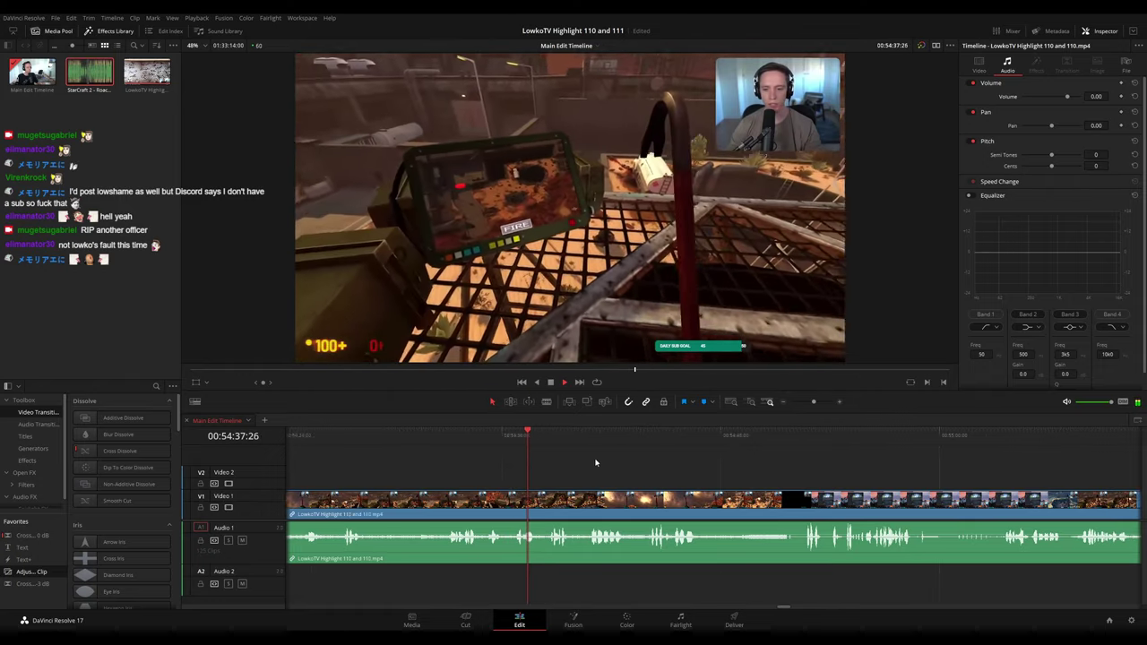
scroll(609, 461, right, 2)
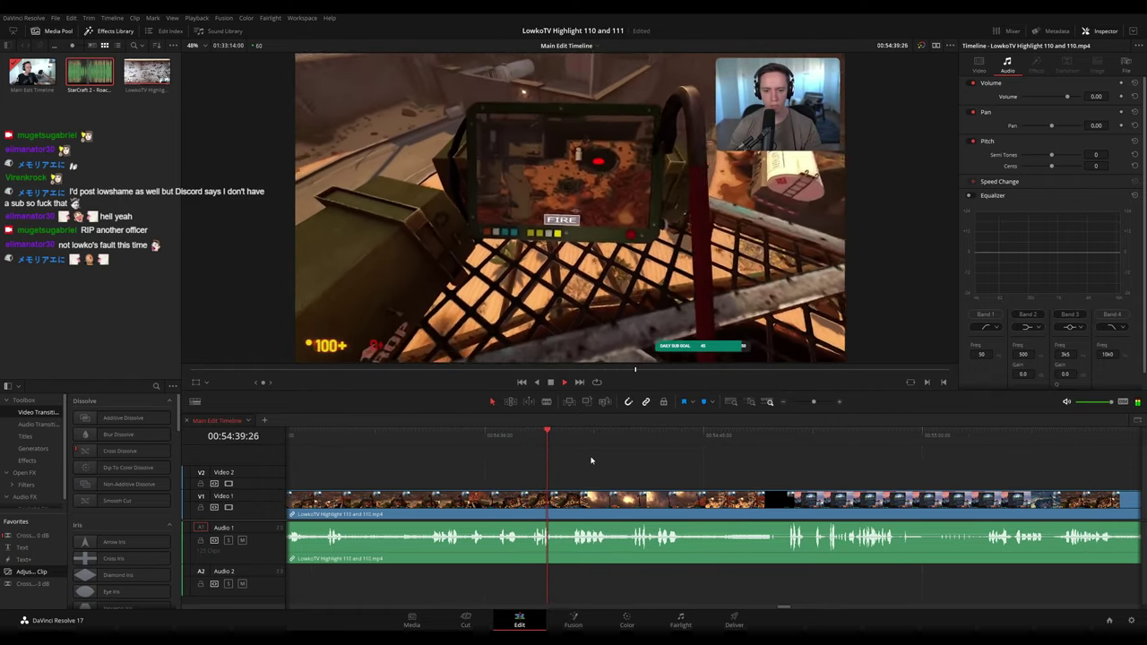
scroll(673, 469, right, 4)
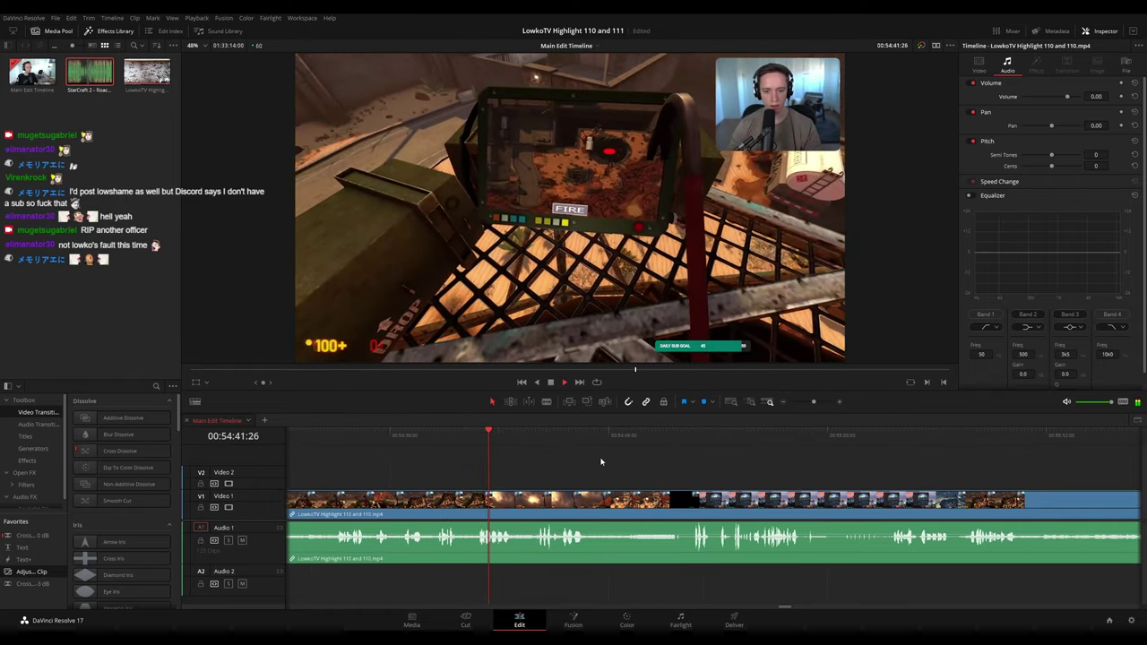
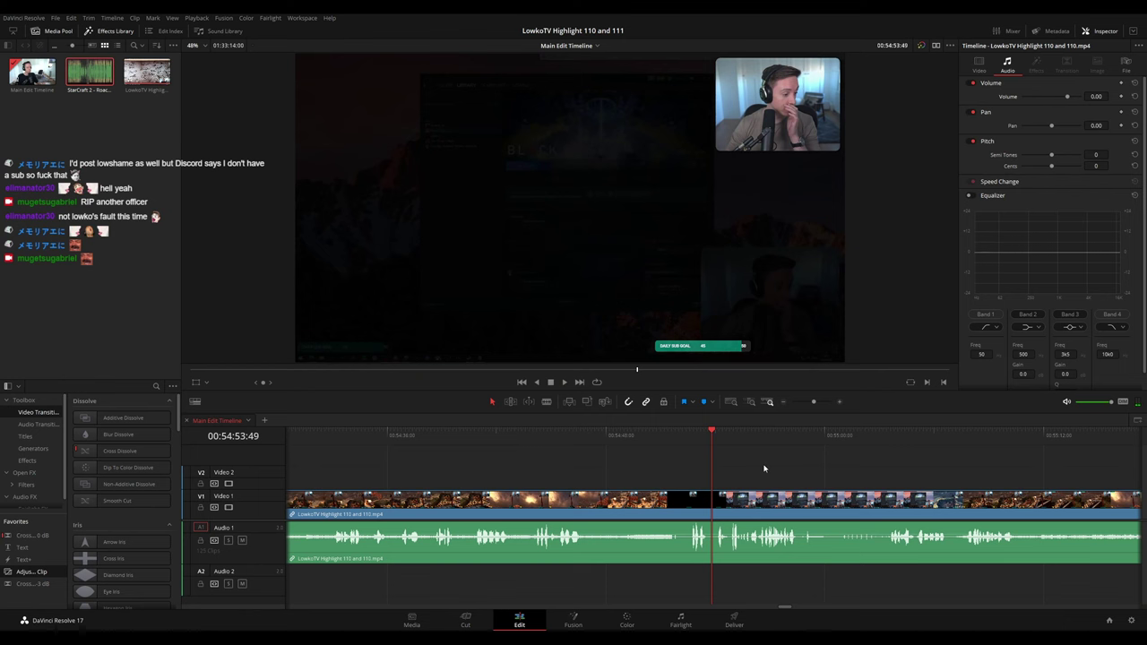
key(space)
click(692, 438)
scroll(784, 484, right, 1)
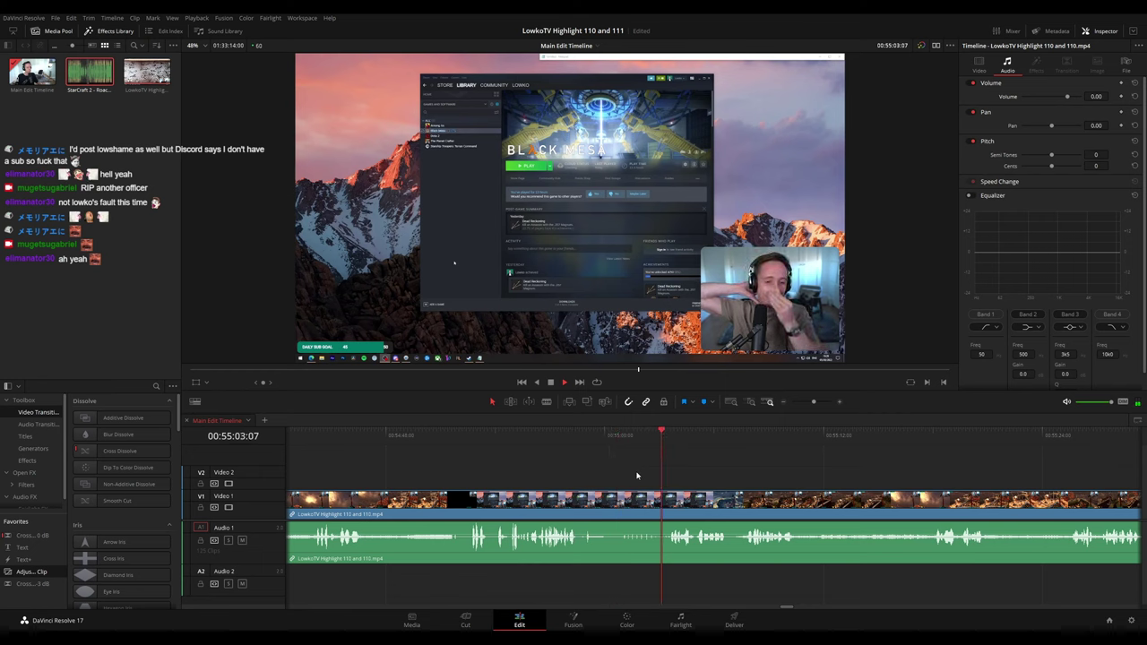
drag(771, 469, 655, 461)
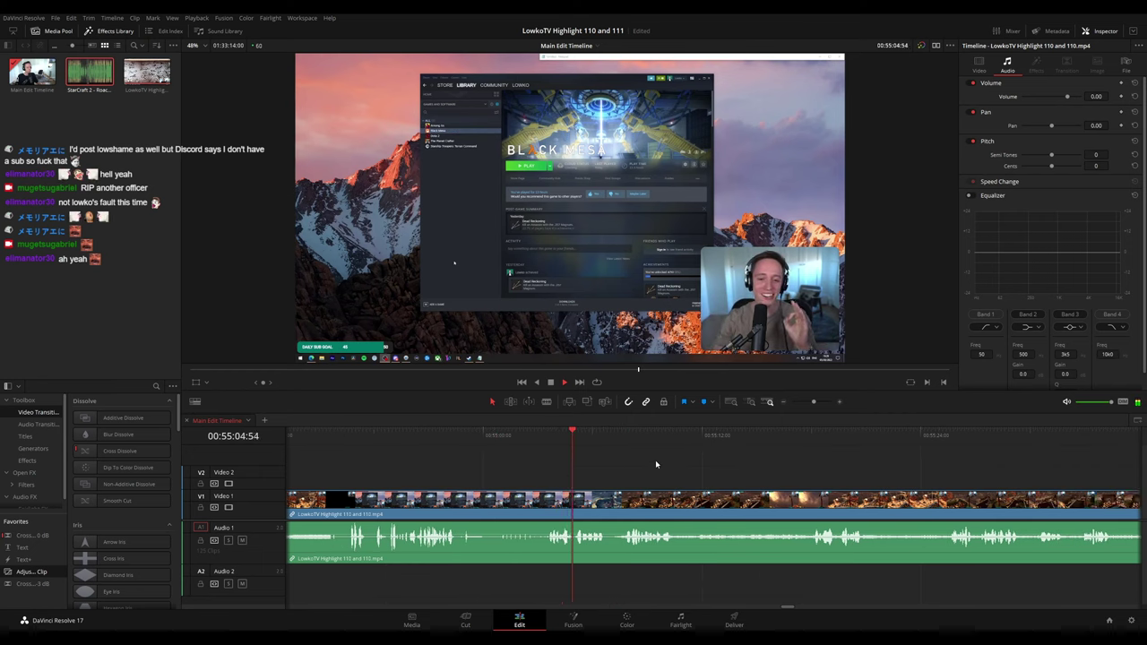
scroll(681, 474, right, 2)
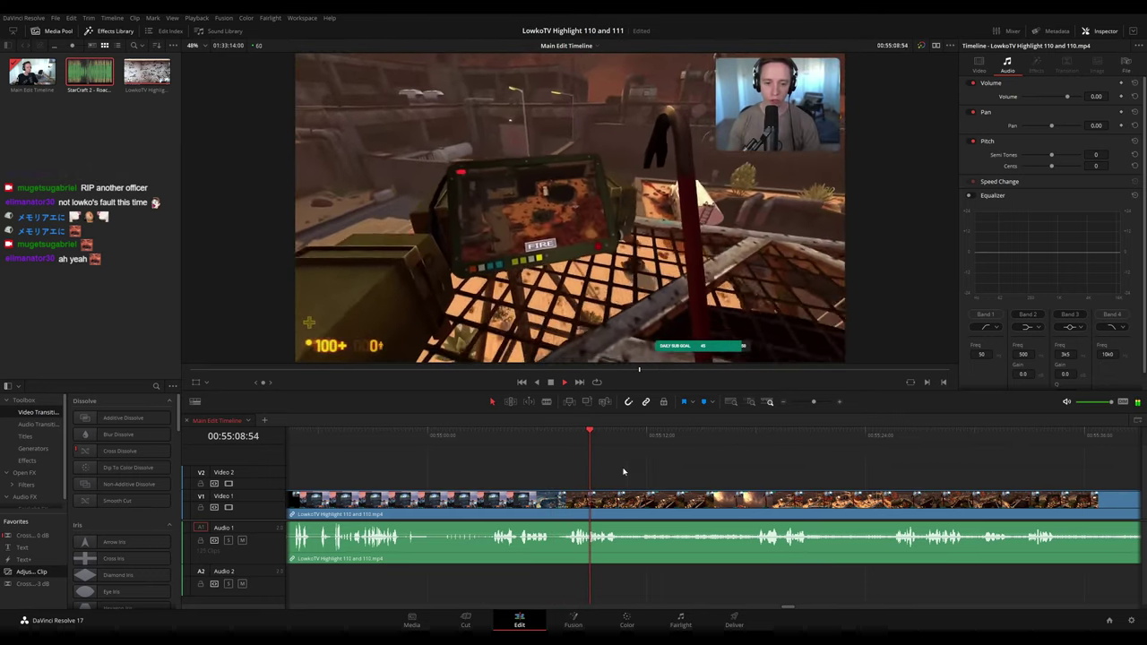
- Cut out the short transition piece at 00:55:06:45, where the Steam desktop section returns to the game, and close the gap
click(527, 433)
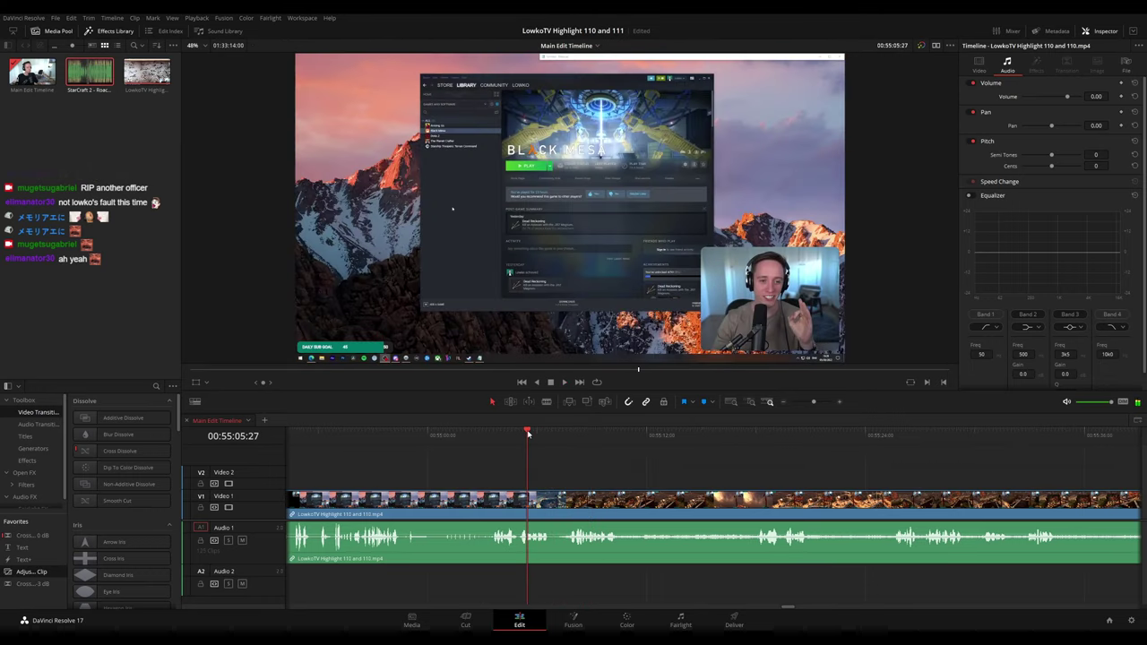
key(b)
click(552, 507)
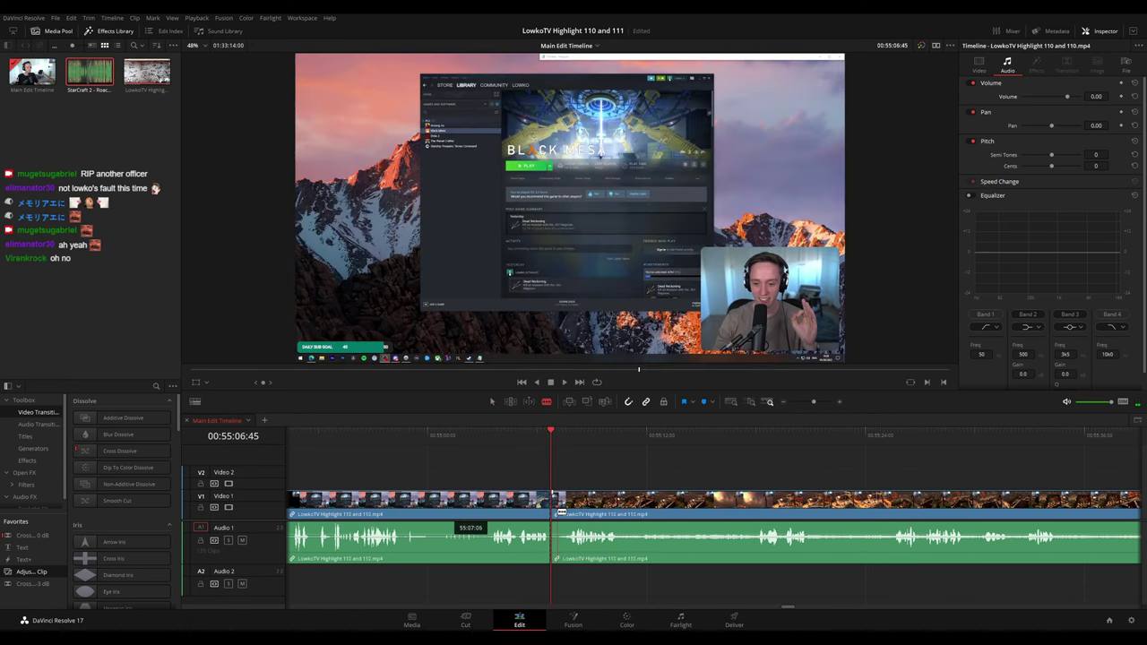
click(559, 512)
key(a)
click(555, 512)
key(Delete)
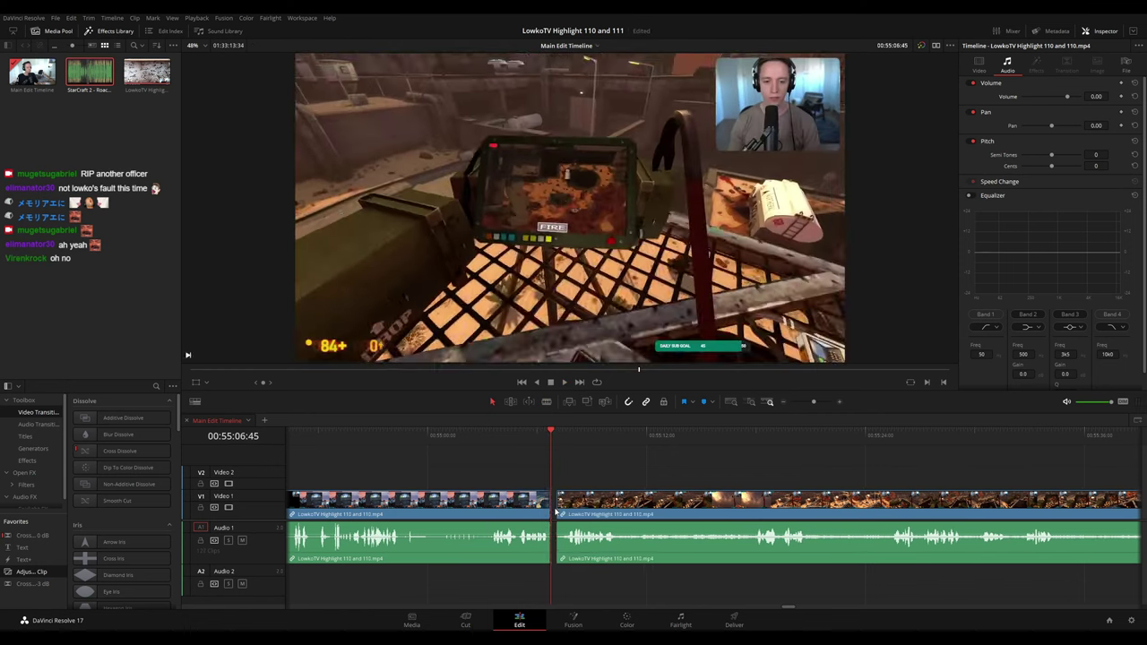
key(space)
- Colour-mark the Steam desktop clip before the cut at 00:55:06:45 orange and replay the join
click(525, 513)
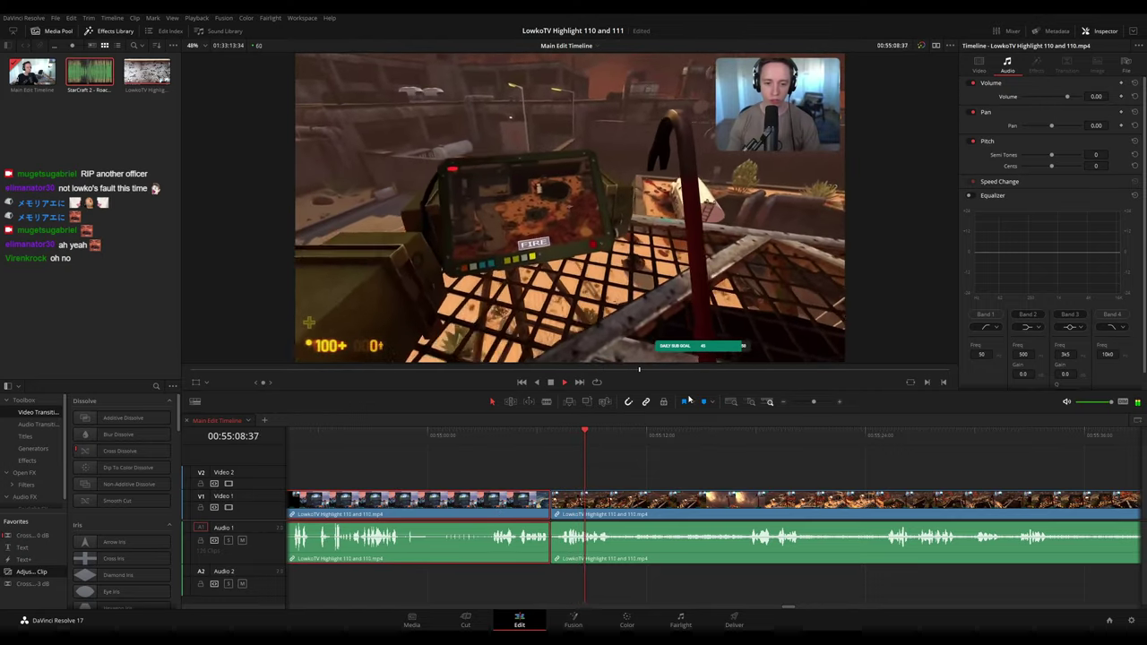
key(F1)
drag(735, 475, 557, 455)
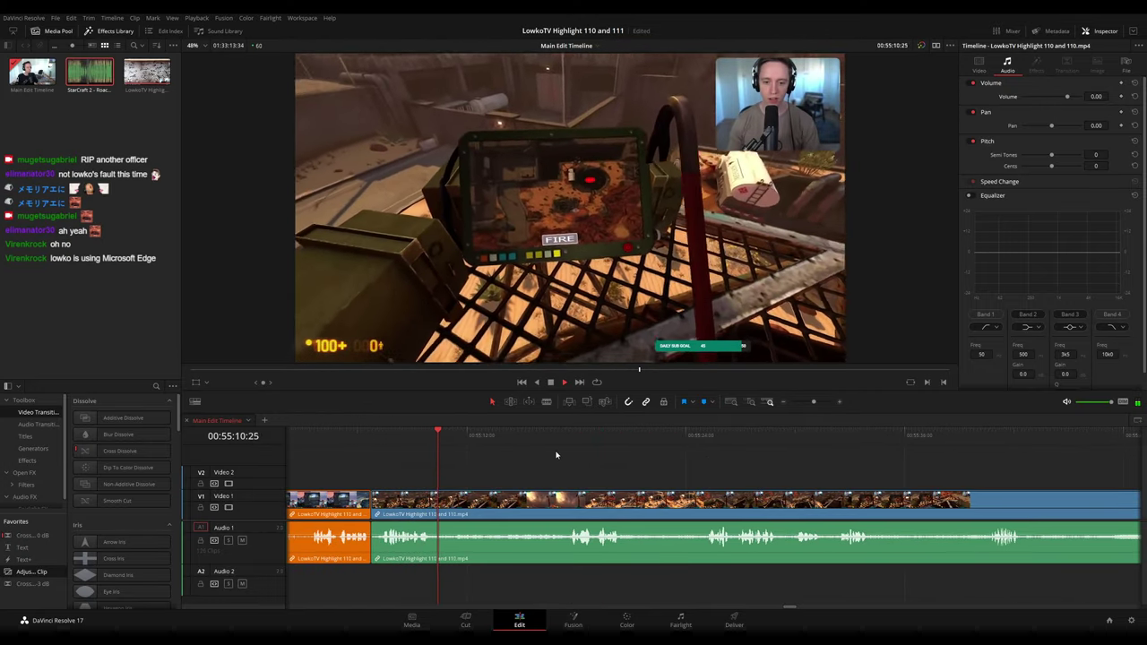
click(373, 439)
click(357, 441)
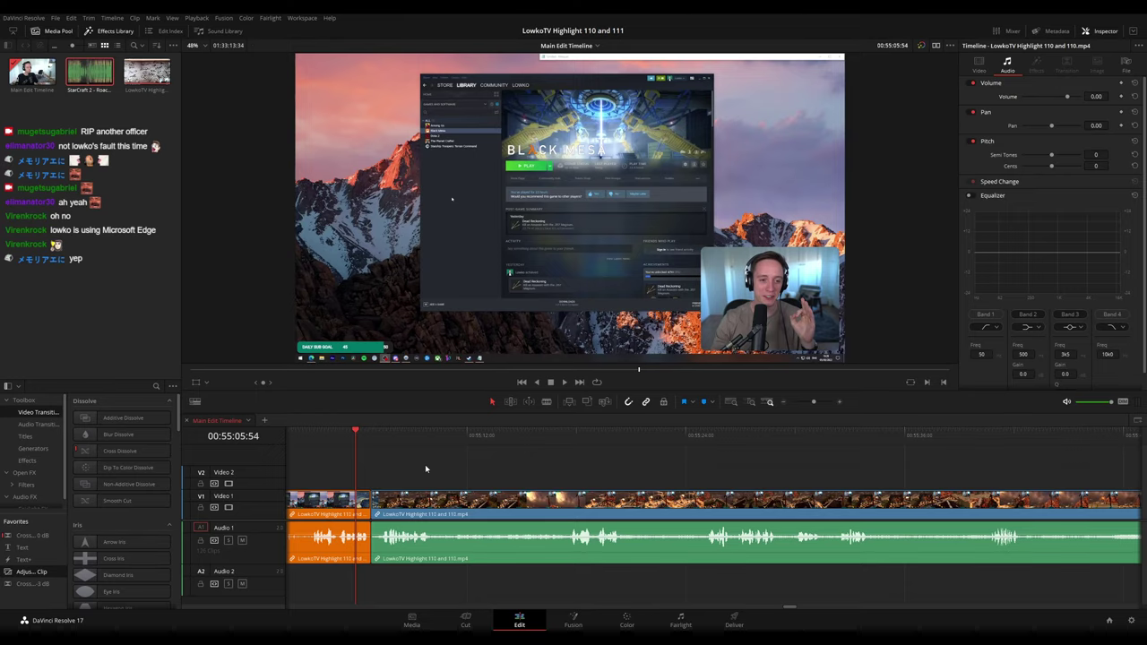
key(space)
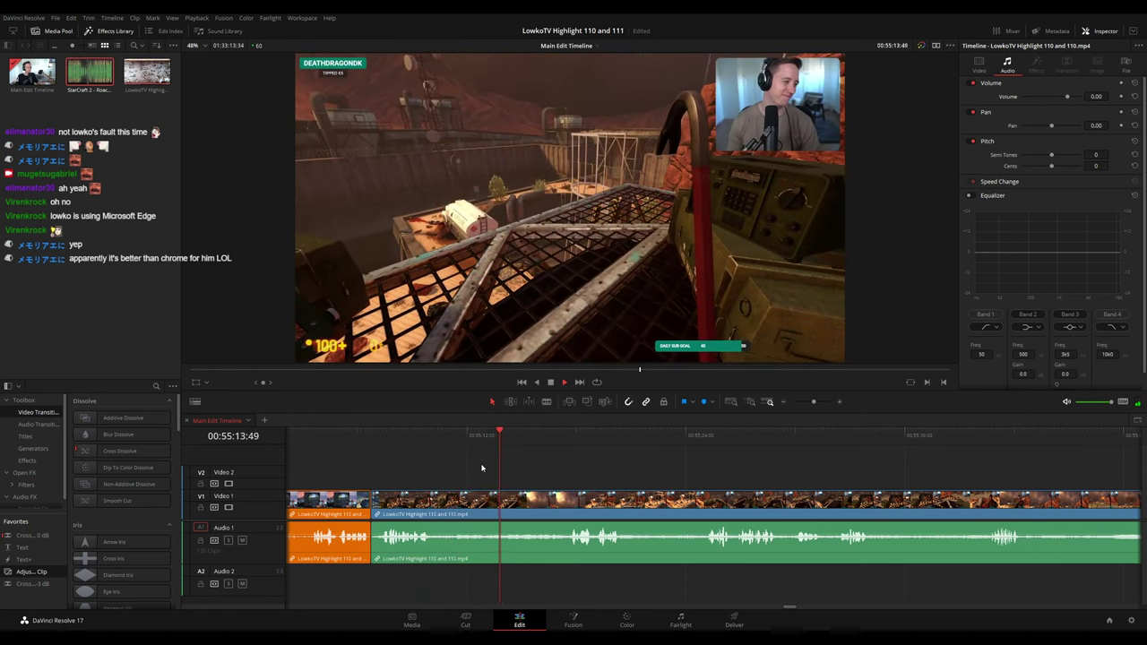
- Review the desert and FIRE console footage up to about 00:55:57, looking for dull parts and transitions
drag(586, 478, 526, 468)
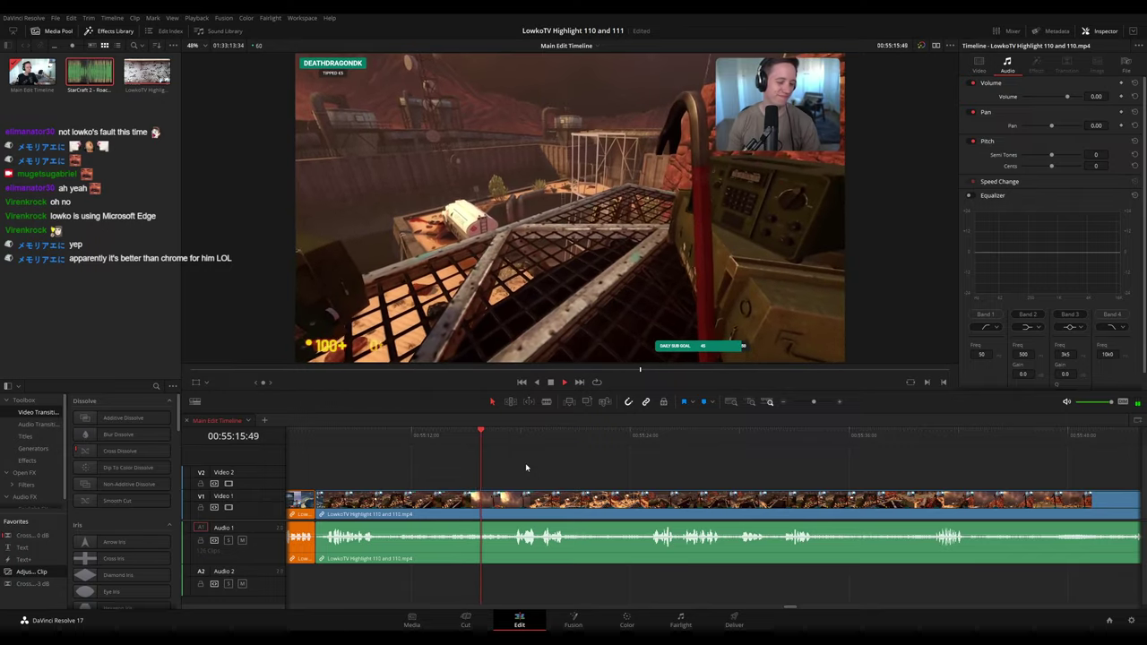
scroll(522, 464, right, 2)
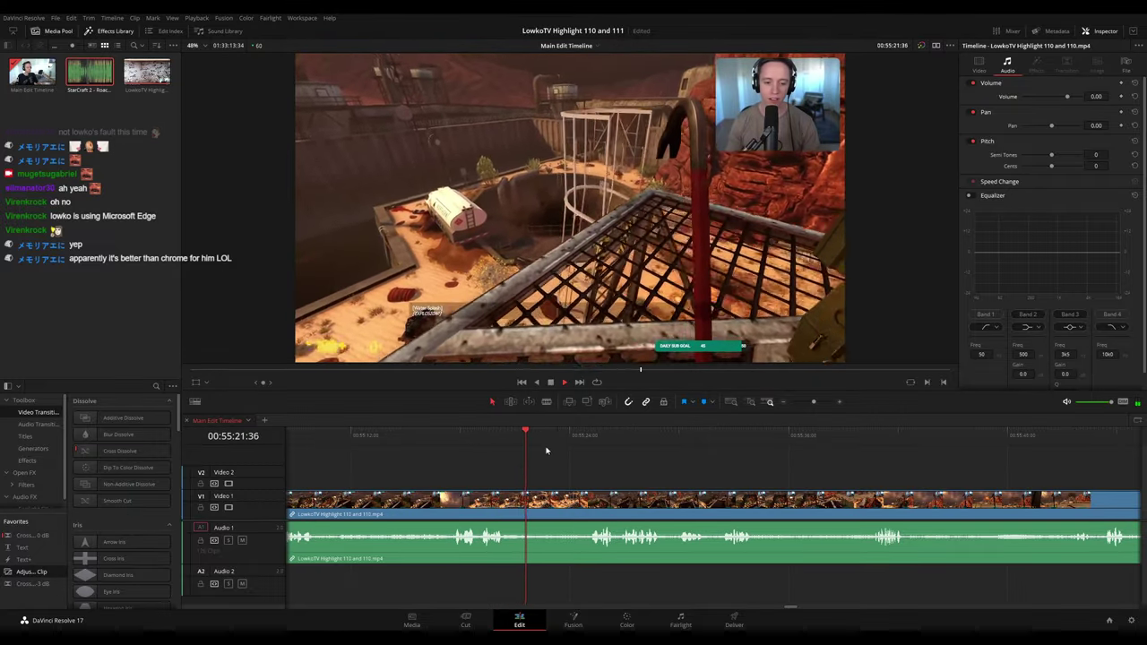
drag(527, 438, 564, 442)
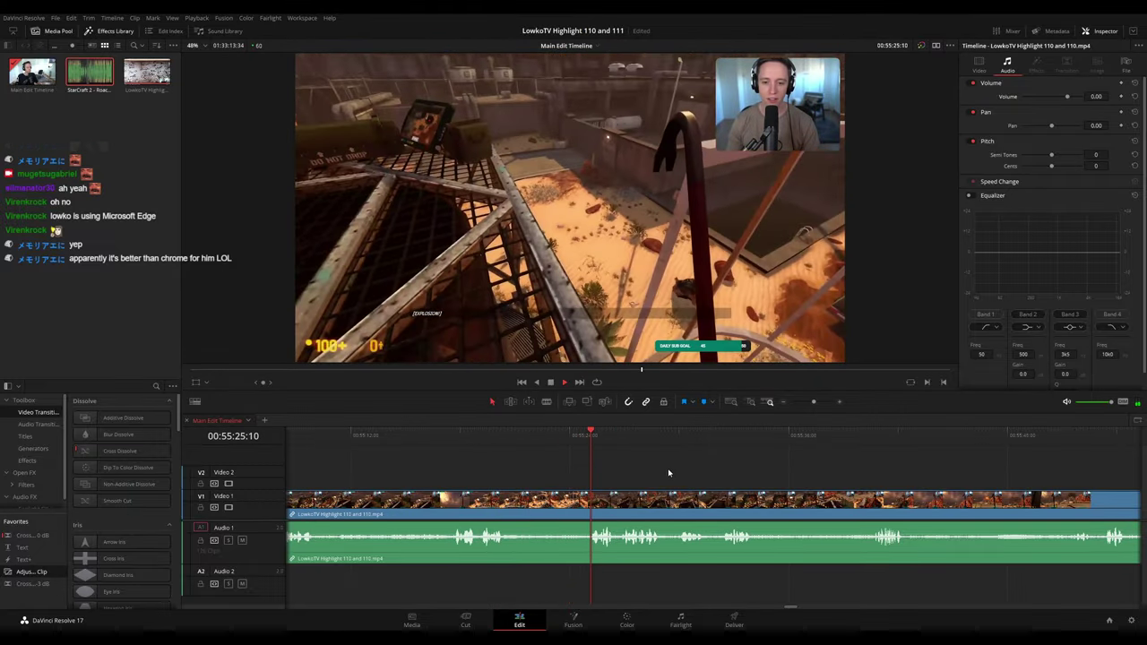
scroll(628, 468, right, 2)
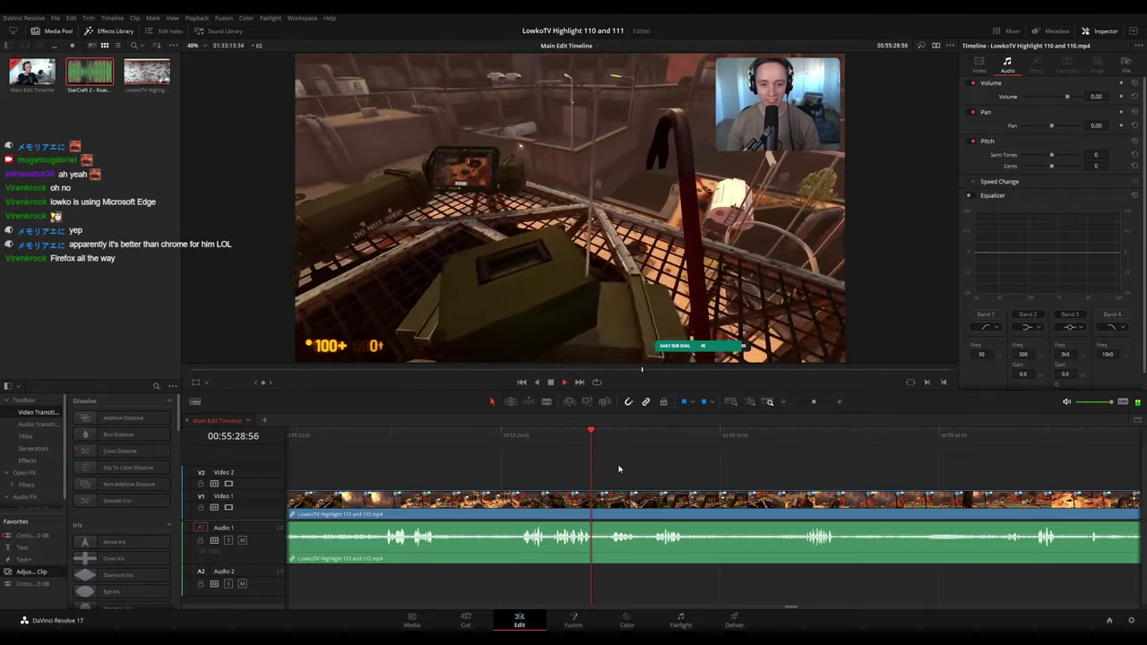
drag(621, 468, 563, 464)
scroll(556, 466, right, 2)
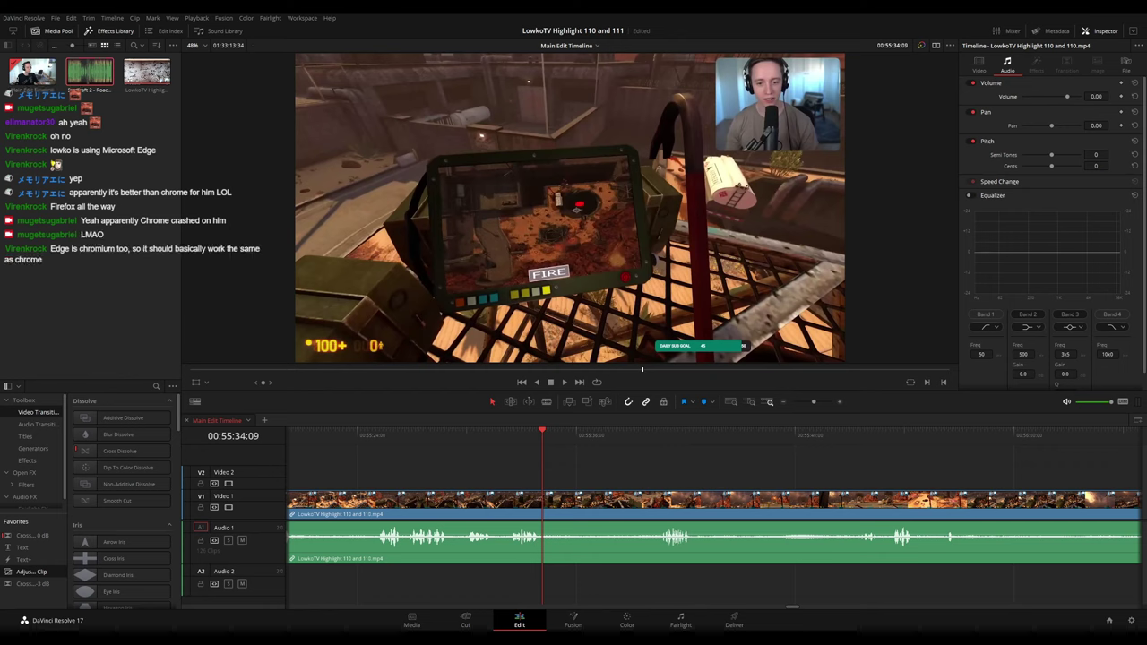
key(space)
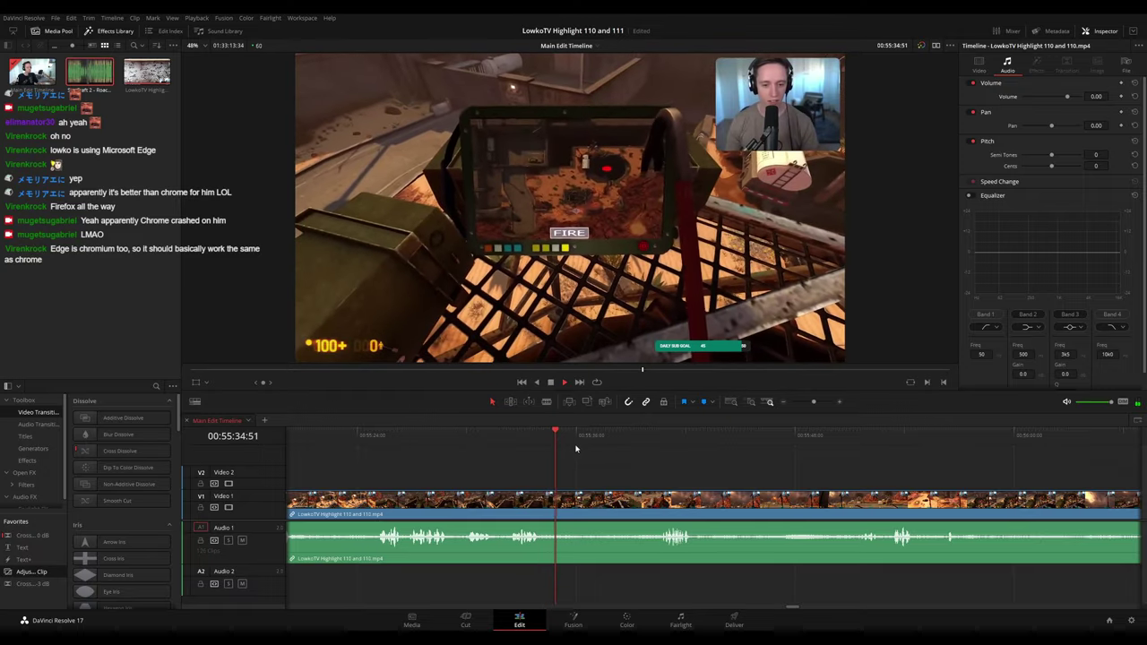
drag(614, 440, 639, 438)
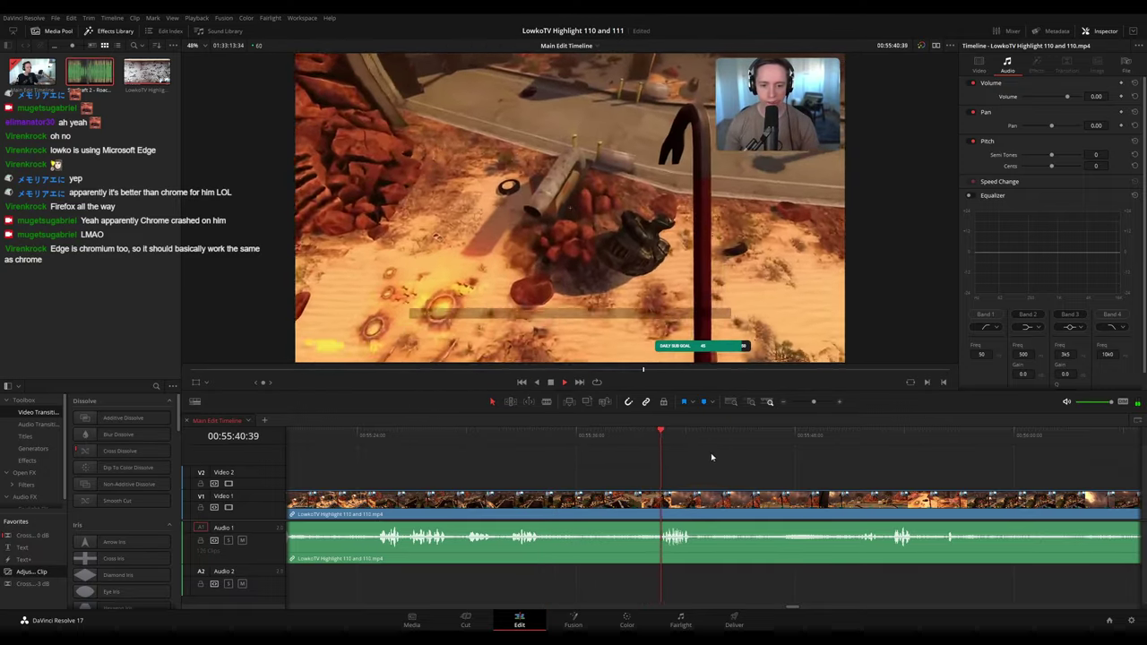
scroll(638, 460, right, 2)
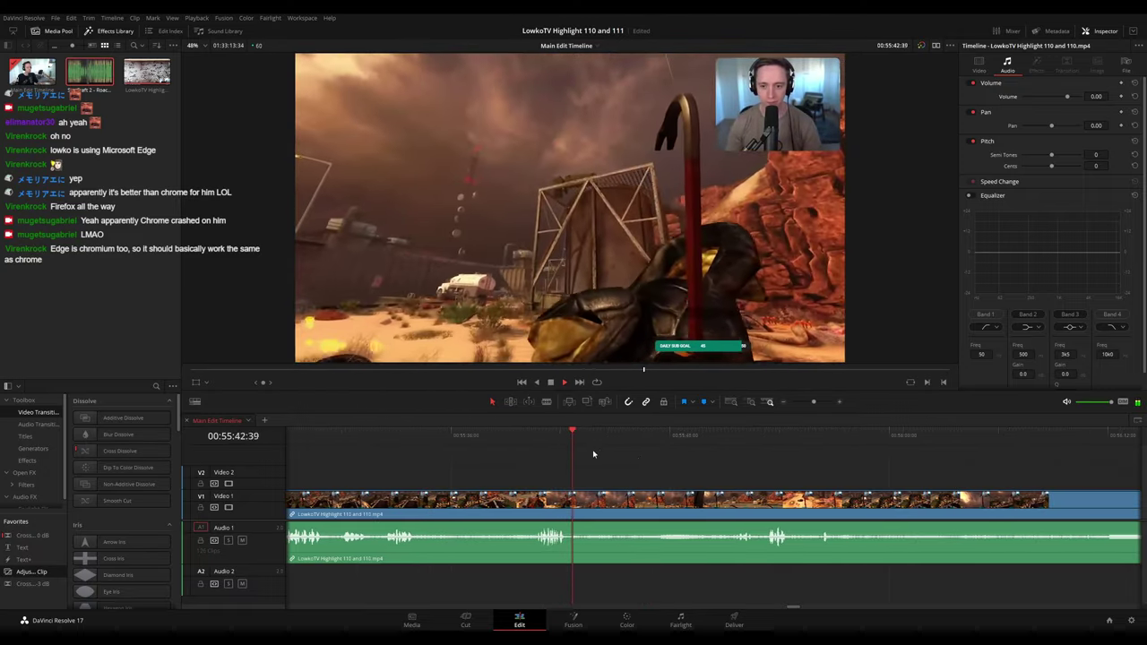
drag(595, 440, 694, 437)
click(739, 436)
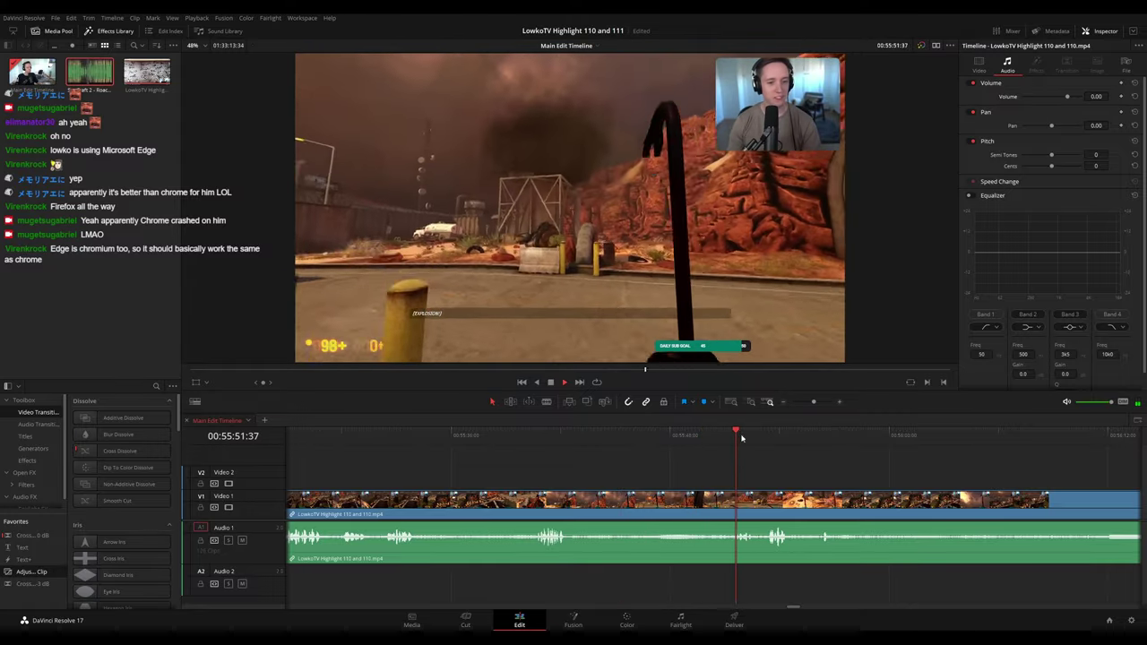
scroll(599, 467, right, 3)
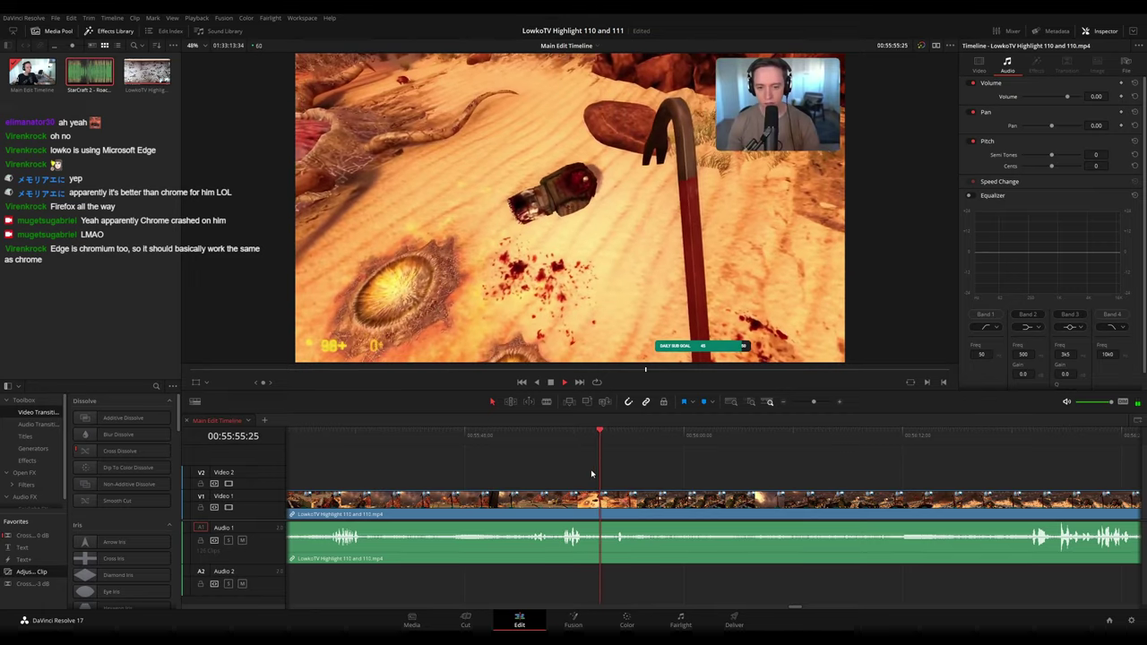
drag(662, 484, 606, 475)
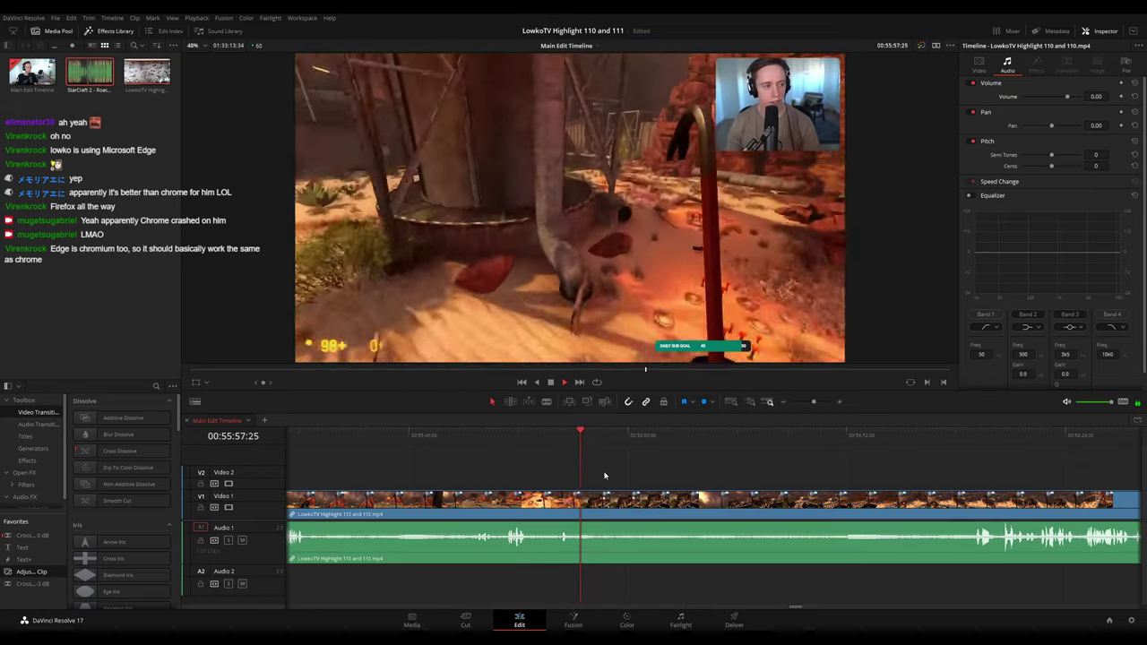
- Cut out the short transition piece at 00:55:57:40, closing the gap, and colour-mark the clip before it orange
key(space)
drag(602, 445, 585, 443)
key(ctrl+b)
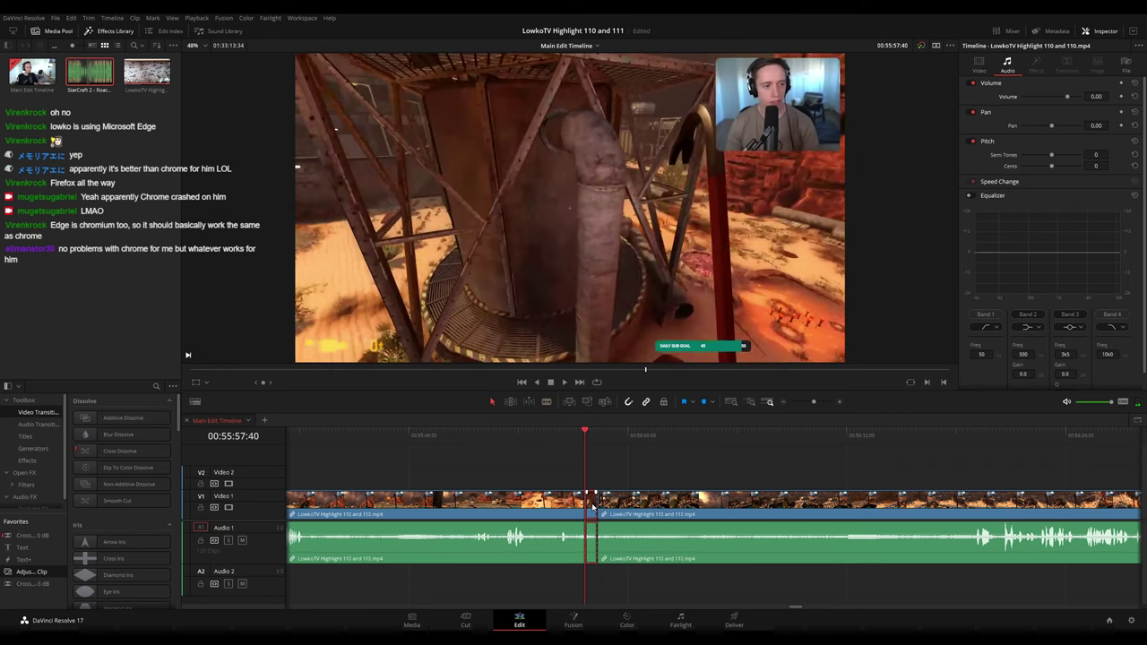
key(Delete)
key(space)
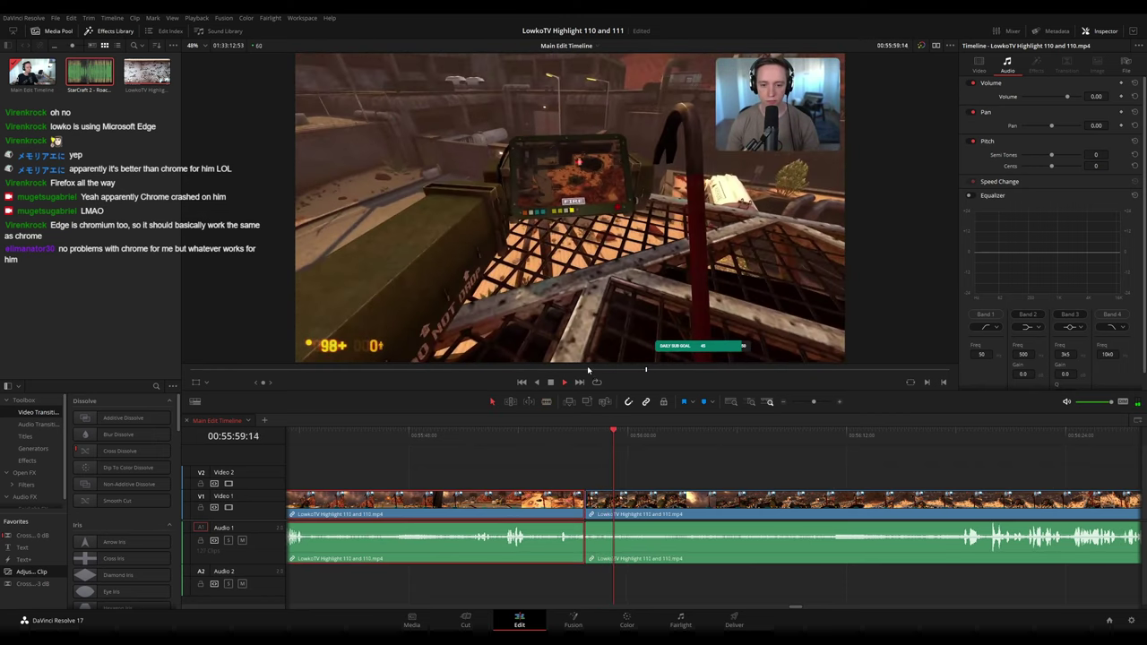
key(F1)
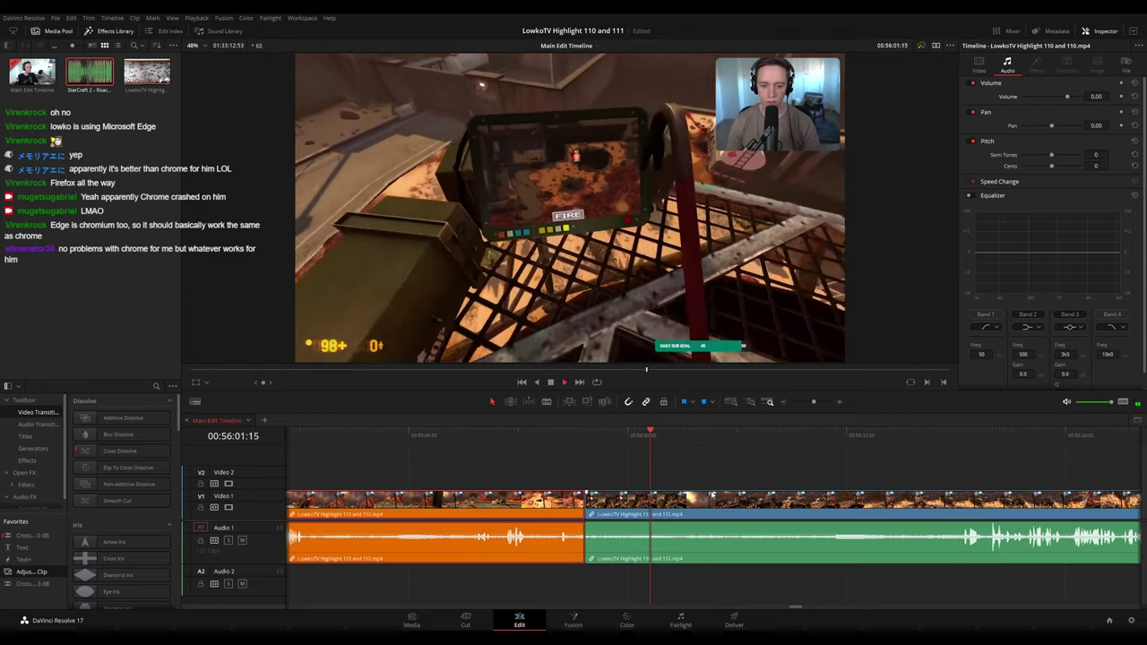
- Review the footage after the cut at 00:55:57:40, up to the parking yard scene at about 00:56:41
scroll(776, 469, right, 2)
drag(612, 436, 852, 455)
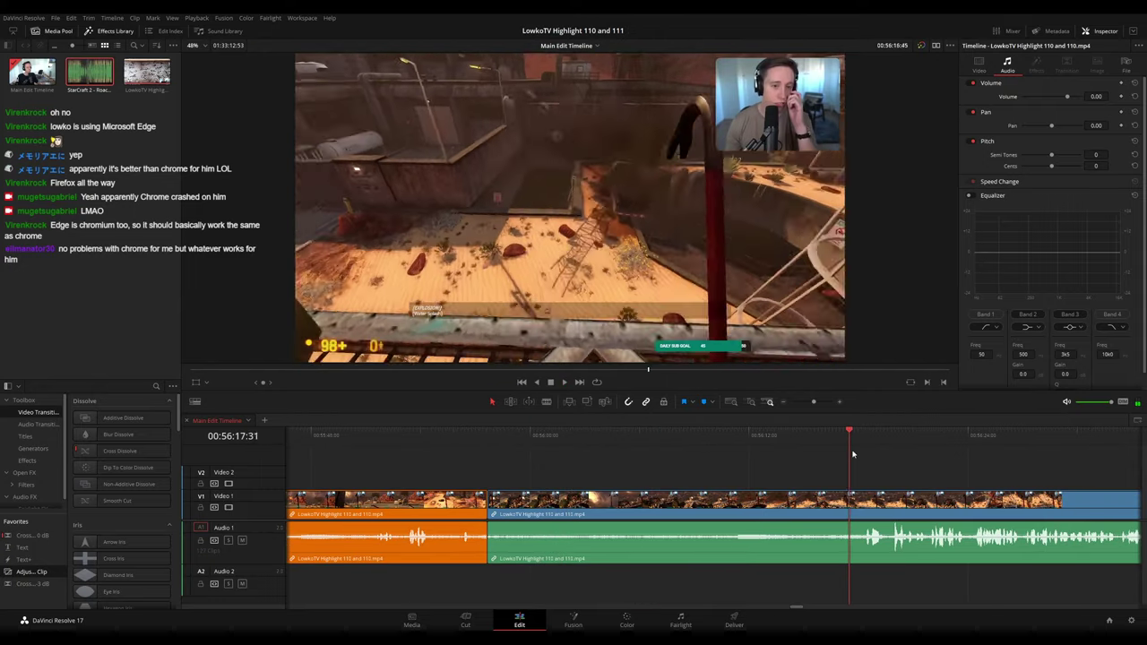
key(space)
scroll(649, 463, right, 6)
scroll(643, 466, right, 4)
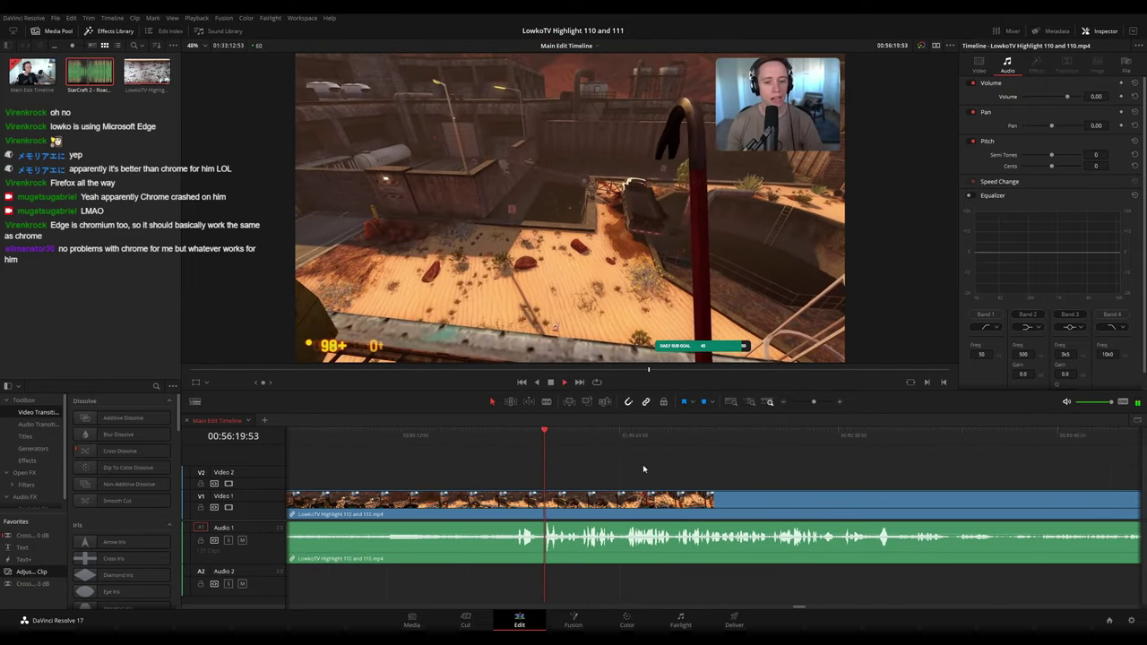
scroll(632, 464, right, 8)
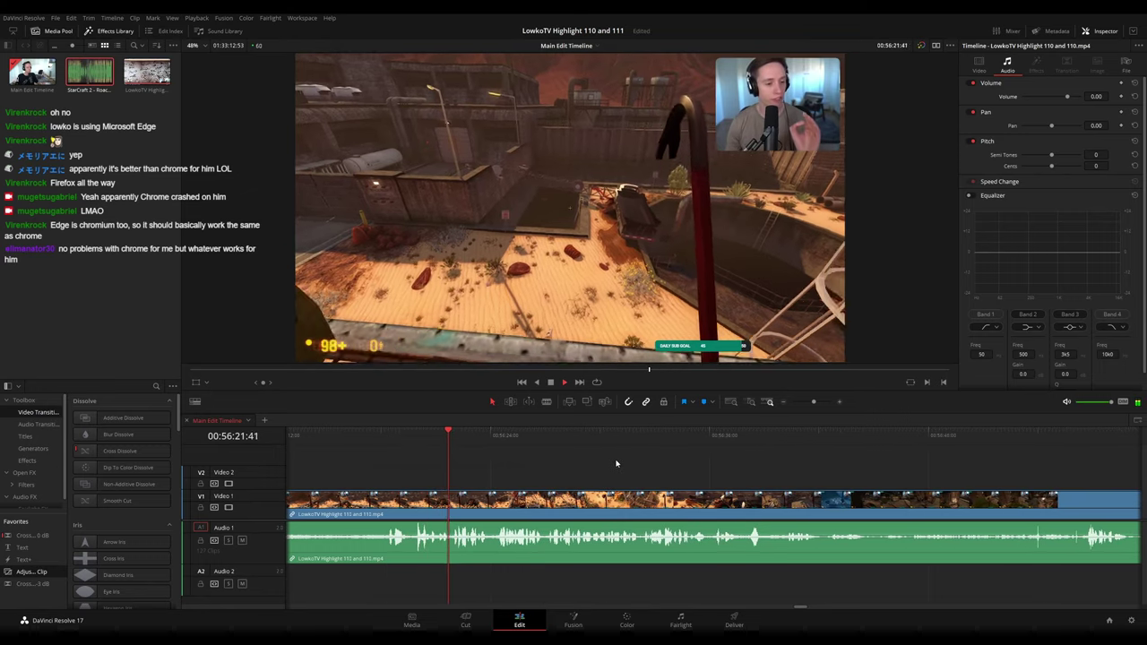
scroll(615, 466, right, 2)
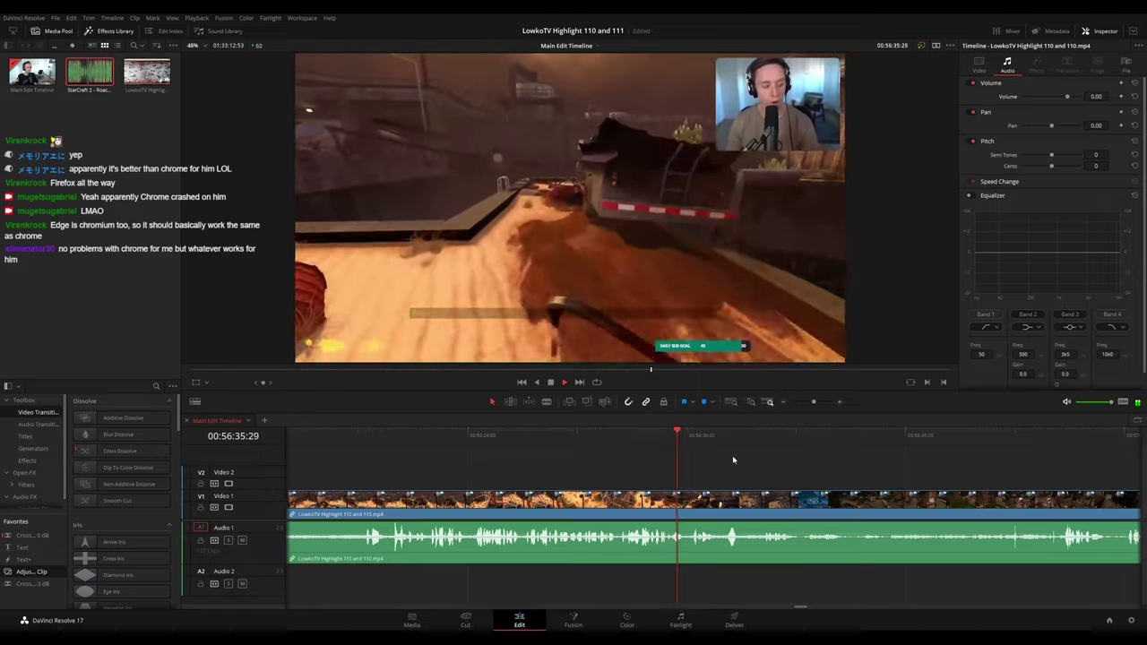
drag(736, 460, 667, 455)
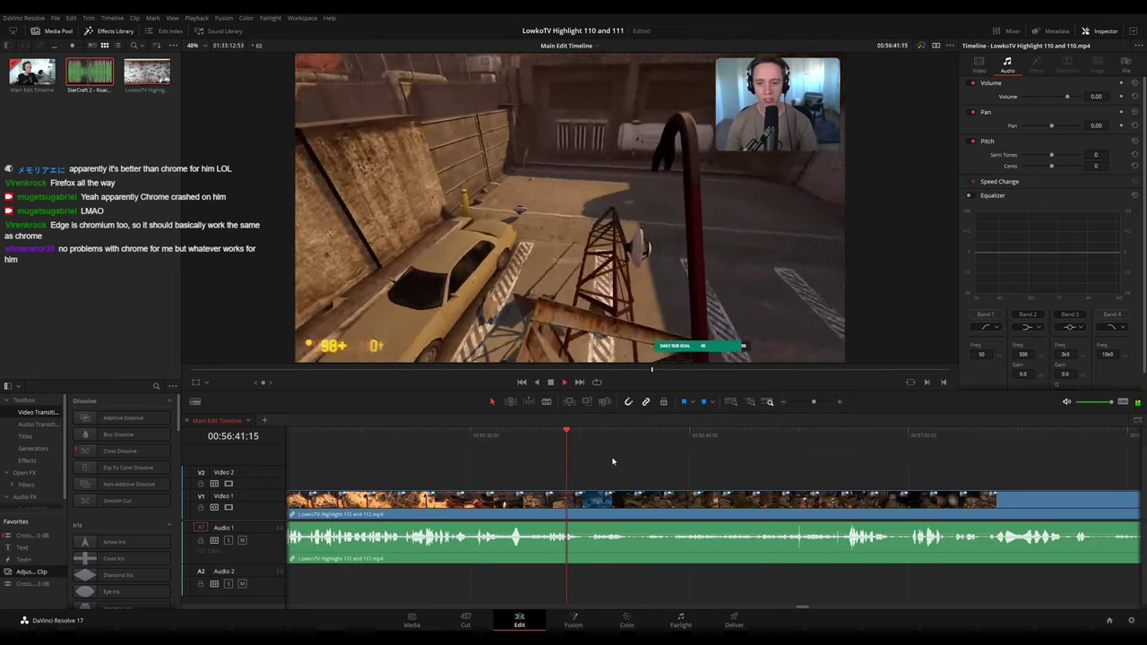
- Cut out the short transition piece at 00:56:42:01, between the parking yard and the wooden crate scene, and close the gap
key(space)
scroll(589, 482, down, 5)
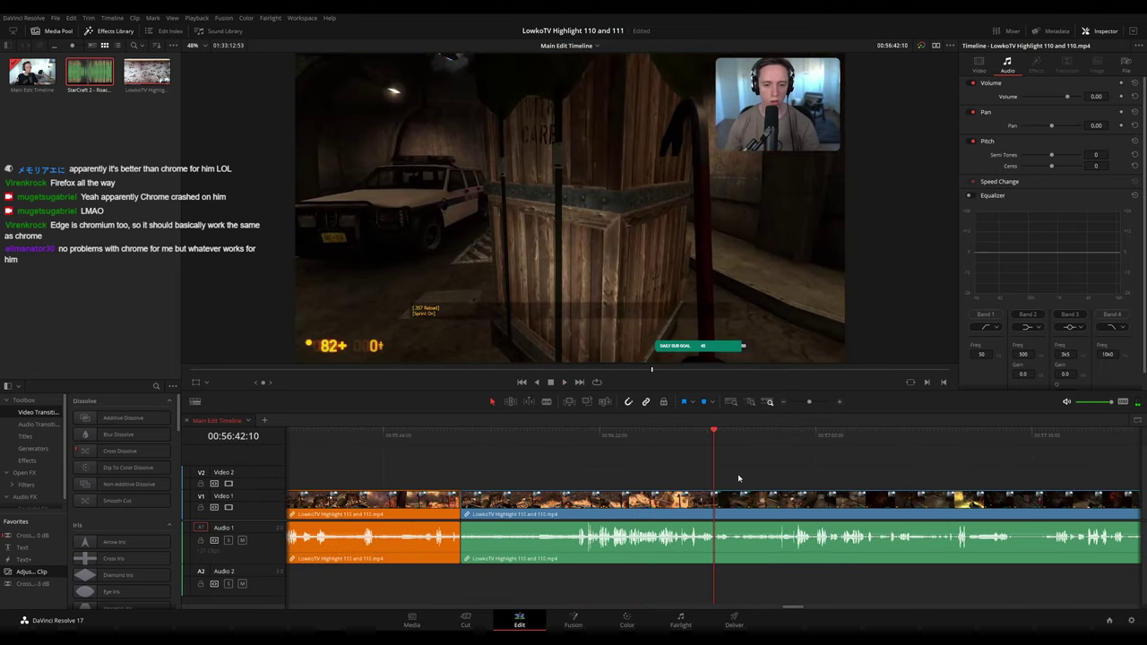
drag(808, 403, 814, 403)
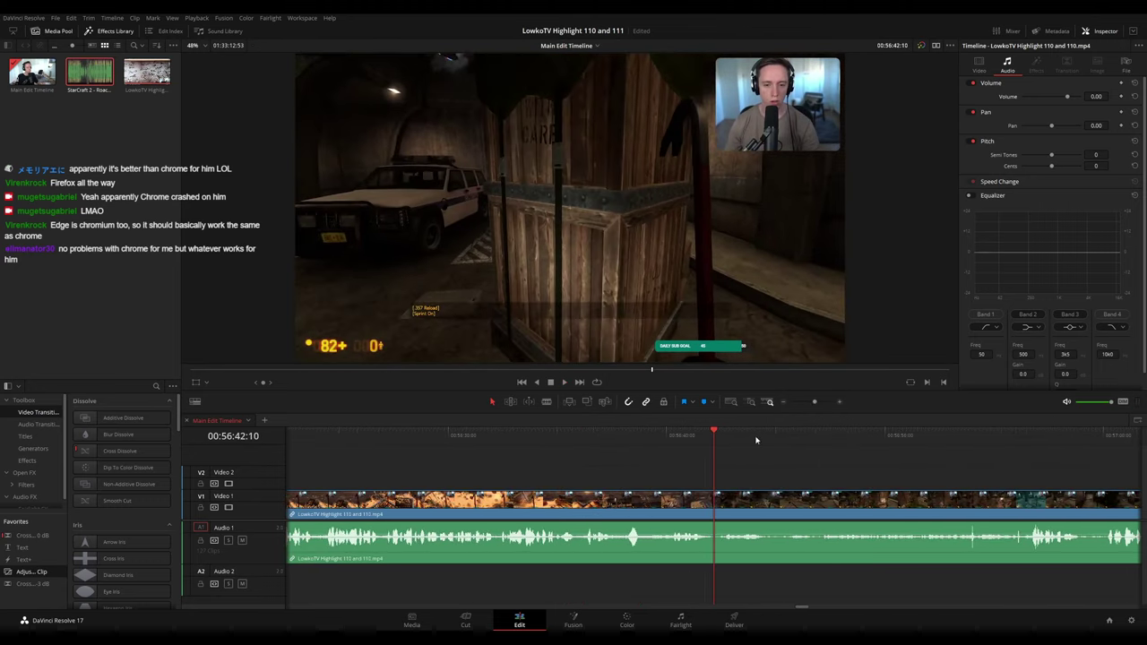
click(712, 437)
key(ctrl+b)
drag(712, 512, 715, 514)
key(q)
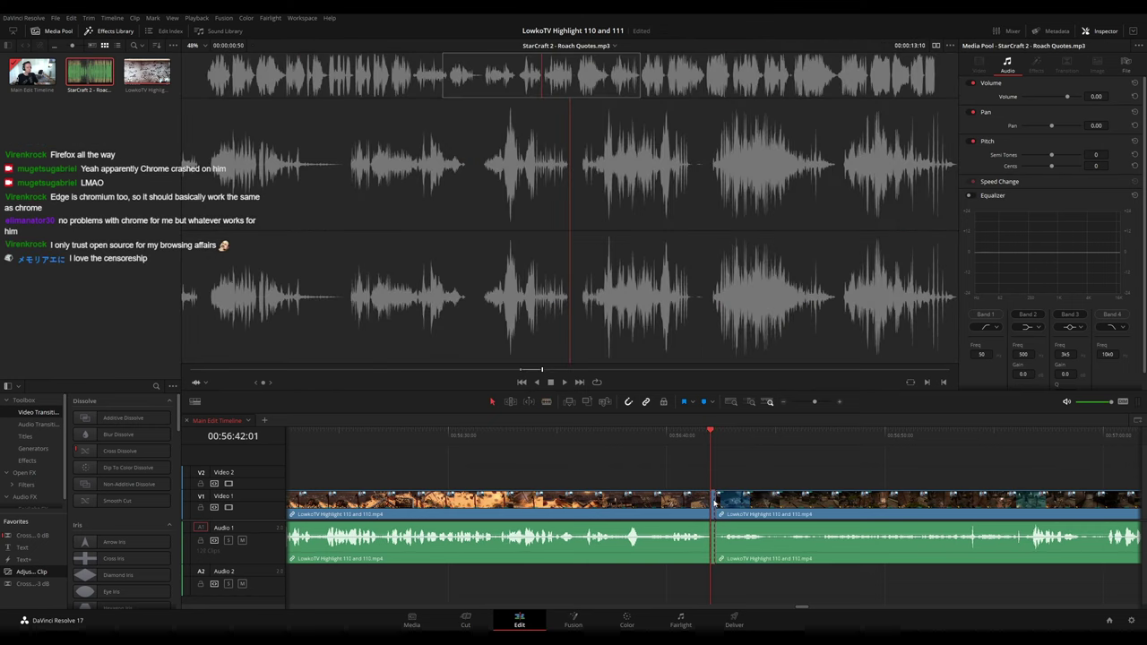
scroll(715, 502, up, 3)
click(772, 484)
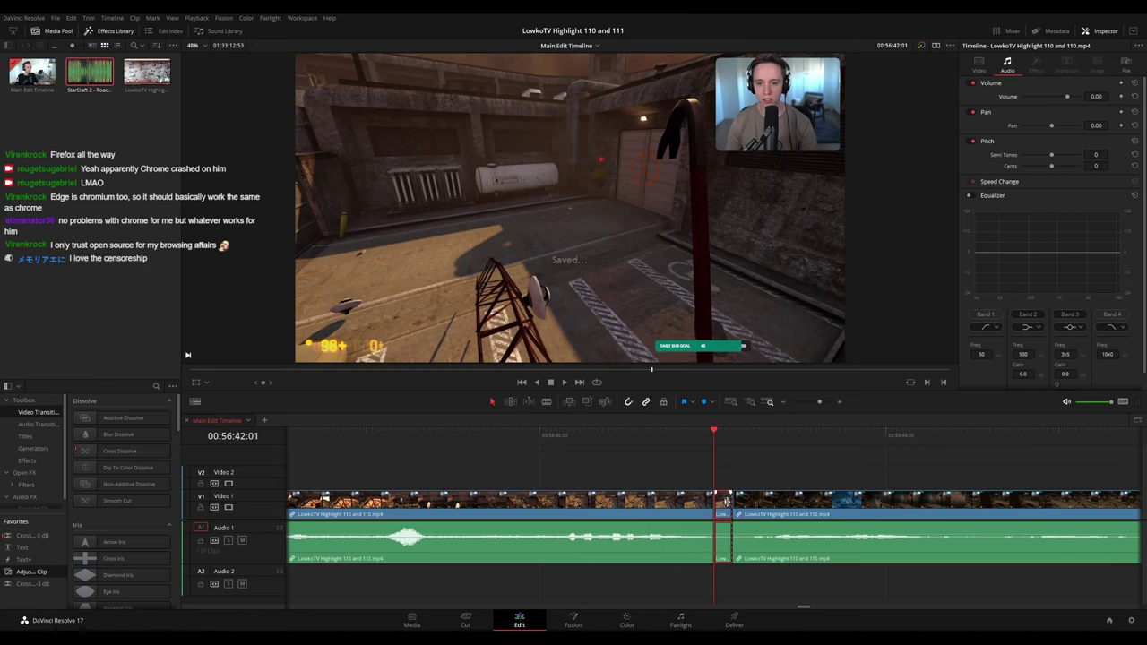
key(Delete)
- Colour-mark the clip before the cut at 00:56:42:01 orange and check the join
click(623, 504)
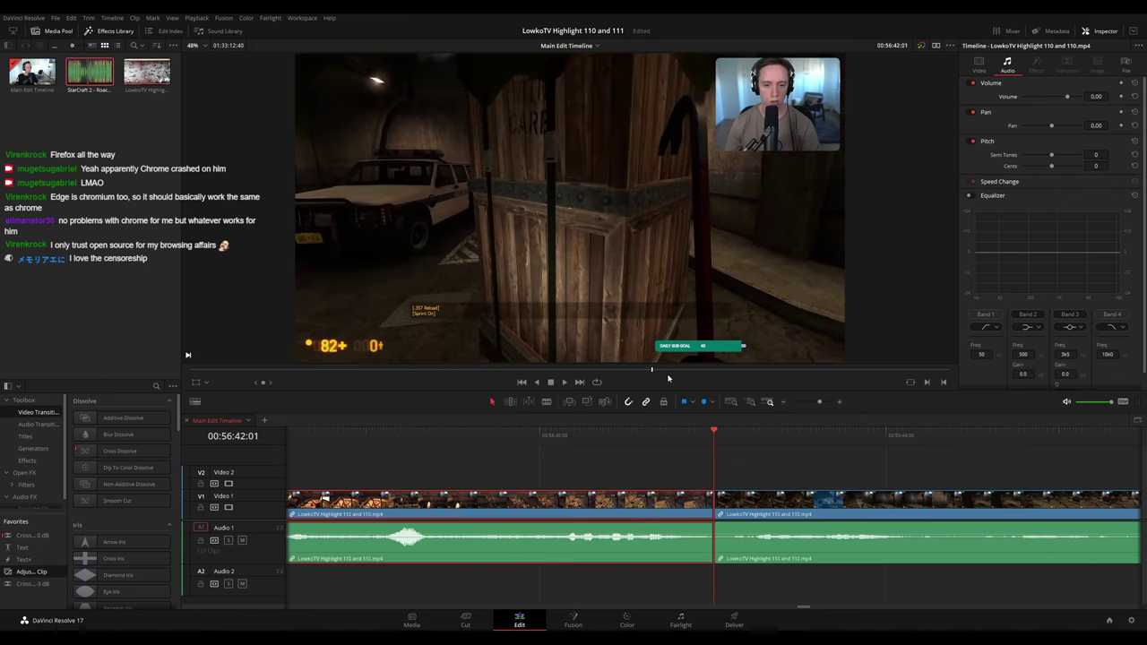
key(1)
click(696, 435)
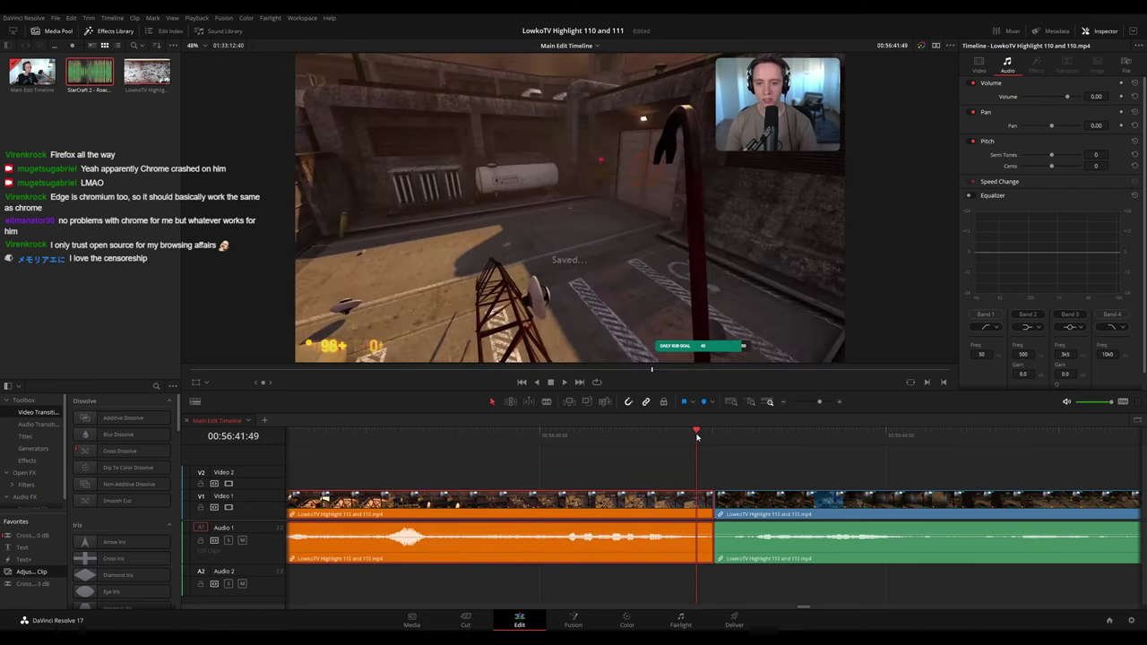
key(space)
click(717, 437)
key(space)
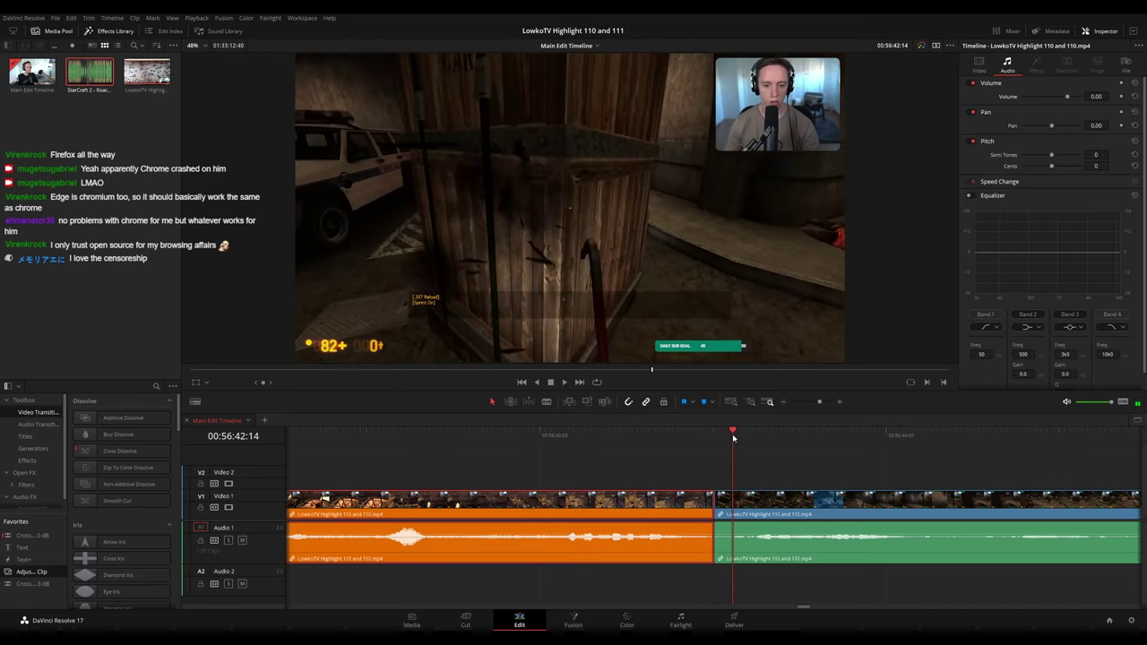
- Review the crate-smashing footage after the cut at 00:56:42:01, up to the H.E.V. crate at about 00:56:55
click(824, 475)
drag(819, 401, 811, 401)
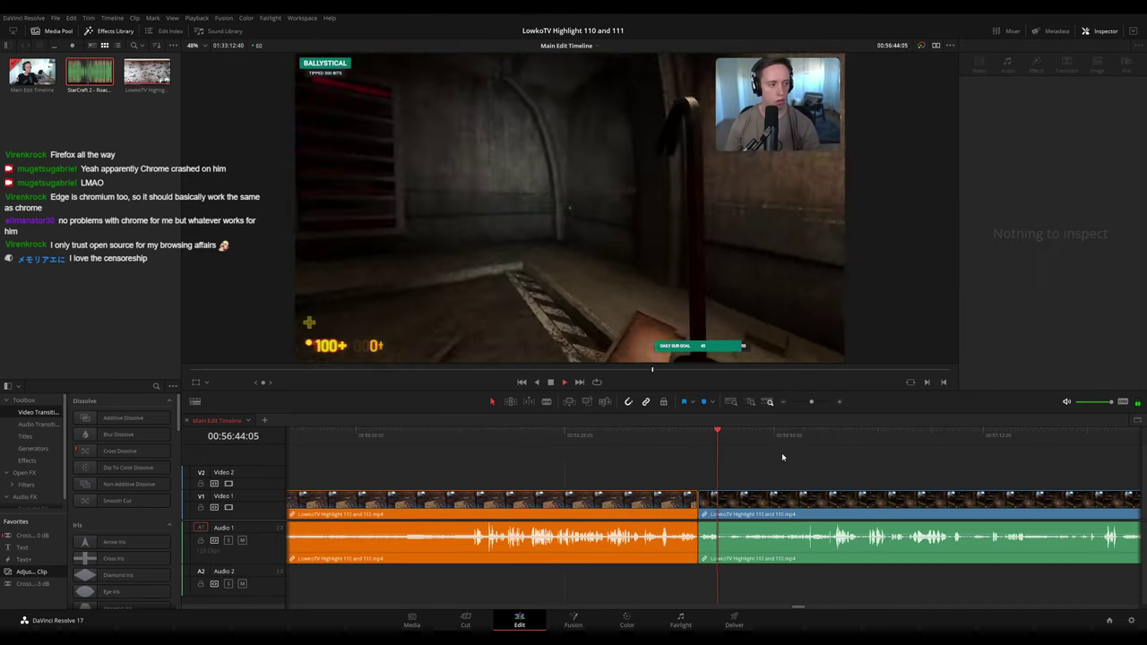
drag(783, 454, 593, 456)
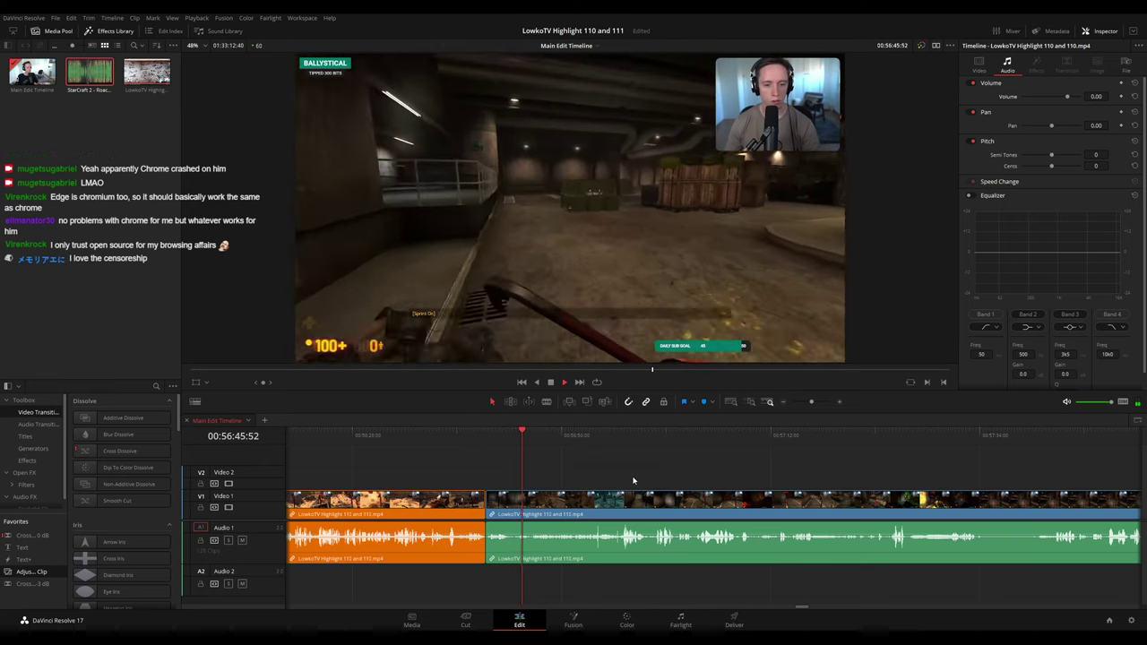
key(space)
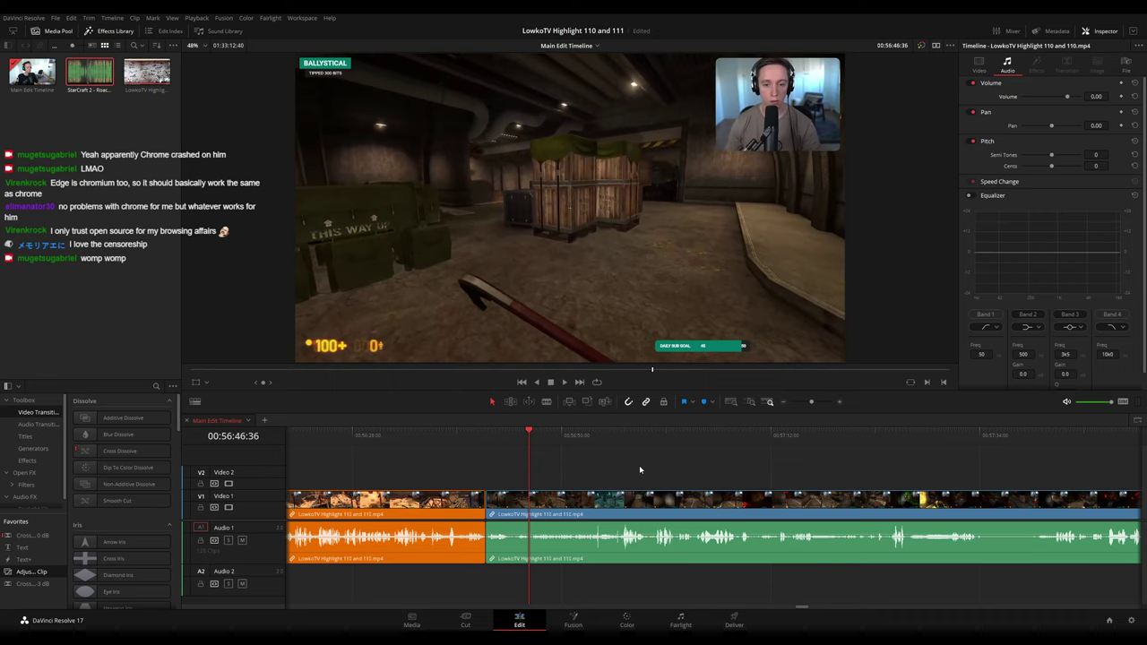
key(space)
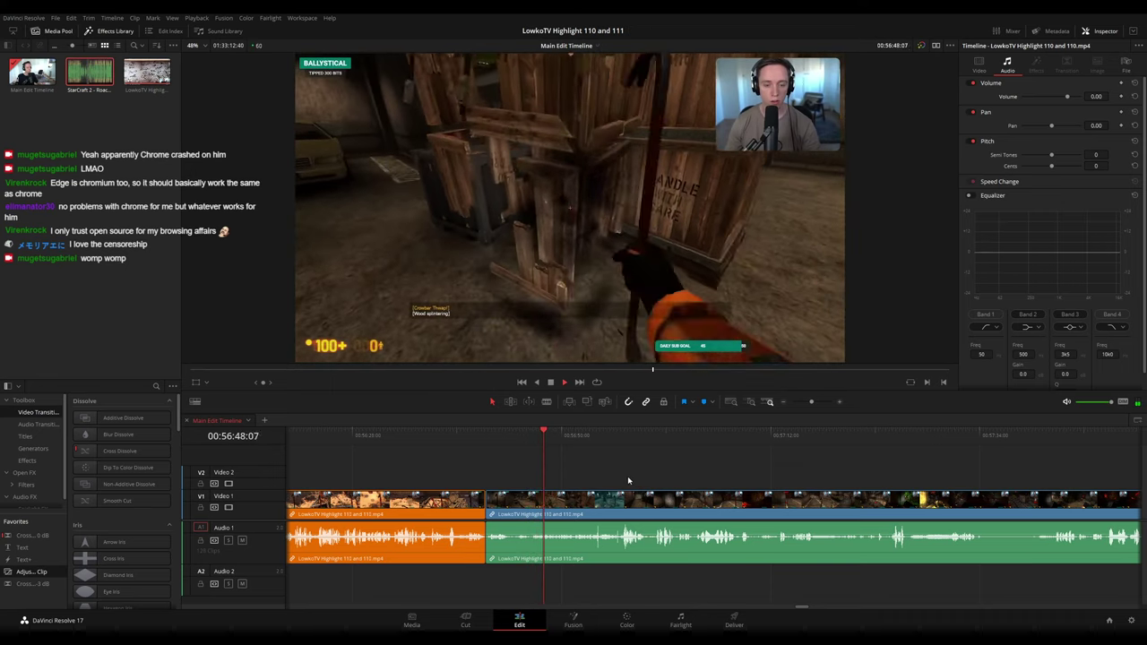
drag(628, 480, 574, 480)
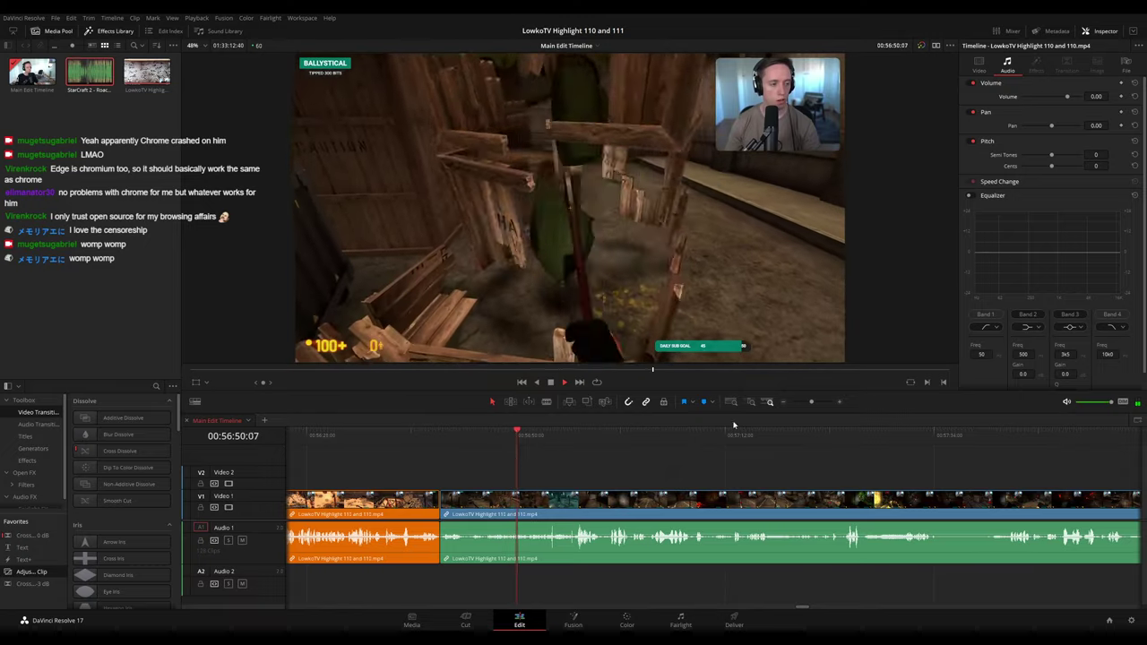
drag(811, 402, 813, 403)
drag(776, 469, 596, 452)
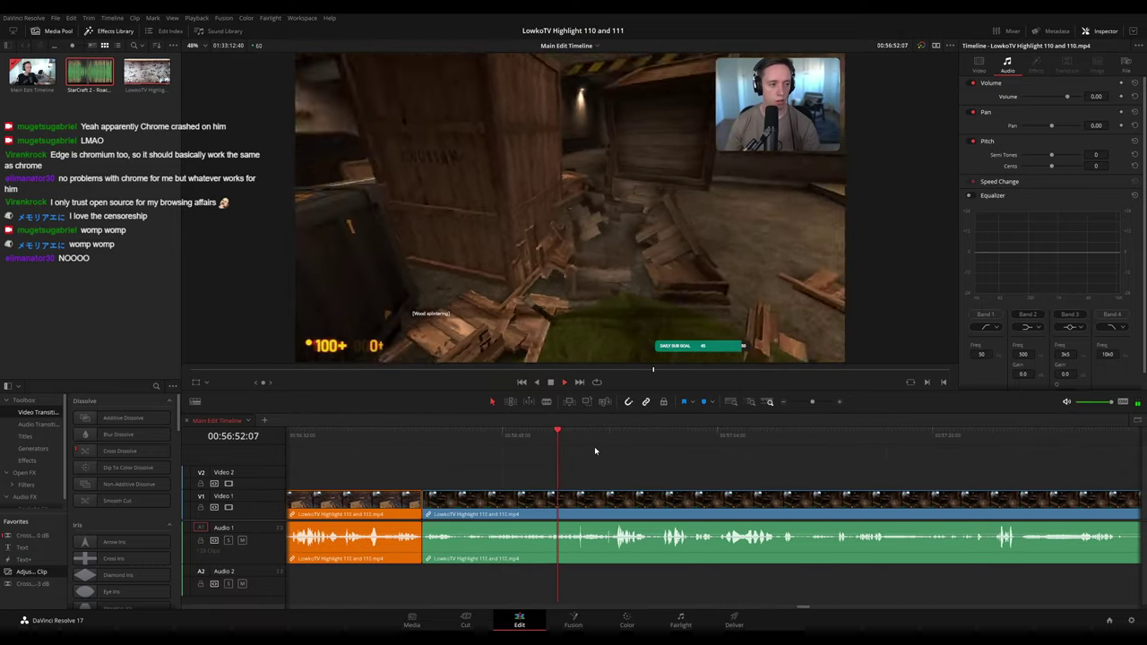
scroll(601, 459, right, 4)
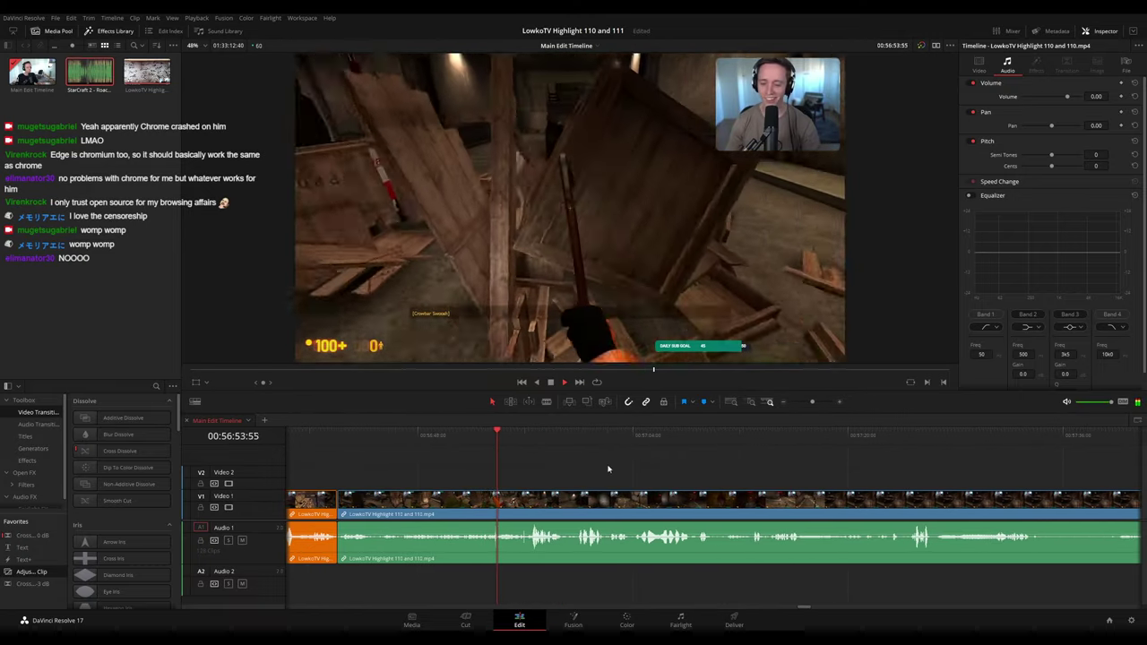
scroll(565, 459, right, 2)
scroll(484, 454, left, 3)
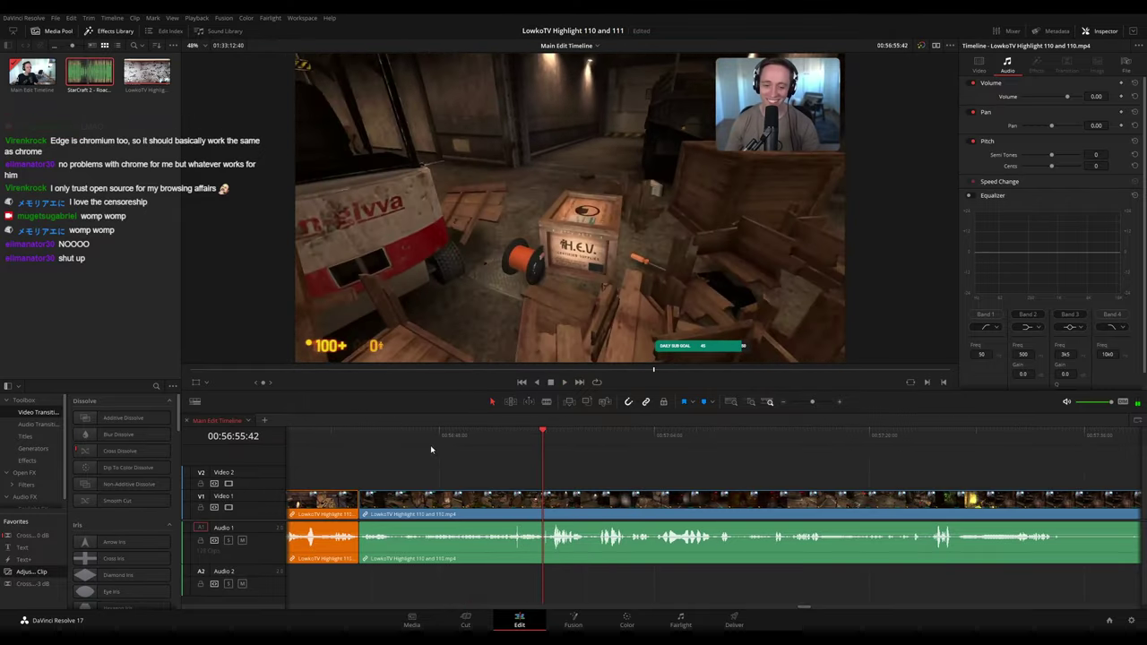
- Cut out the short transition piece at 00:57:09:47, close the gap, and colour-mark the clip before it orange
click(414, 437)
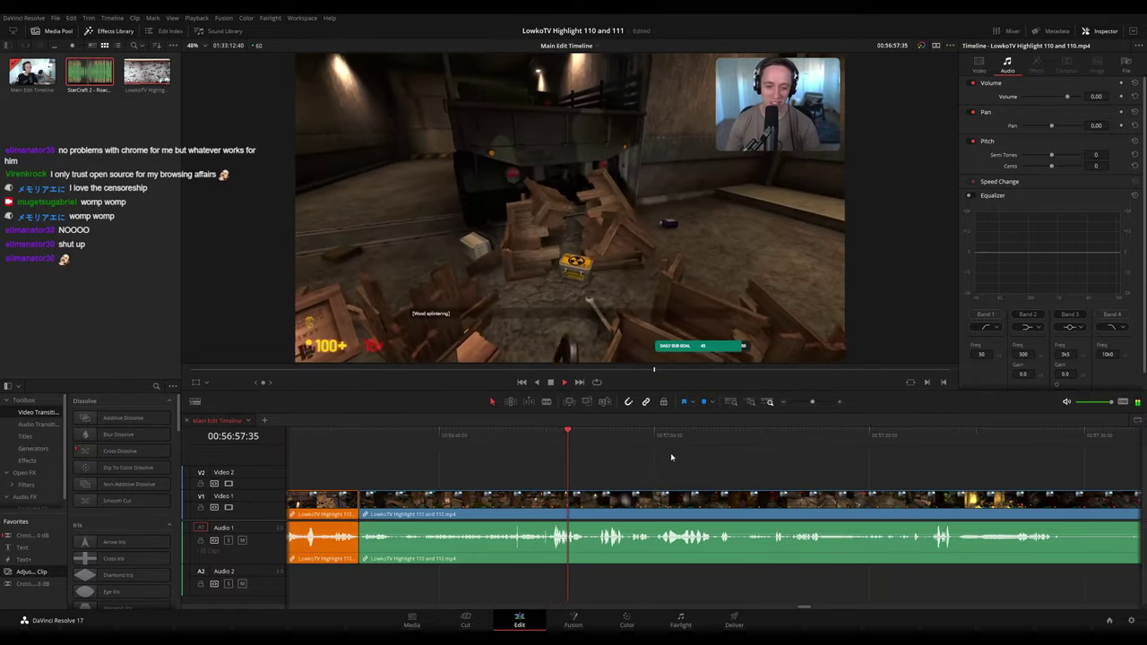
drag(672, 457, 586, 449)
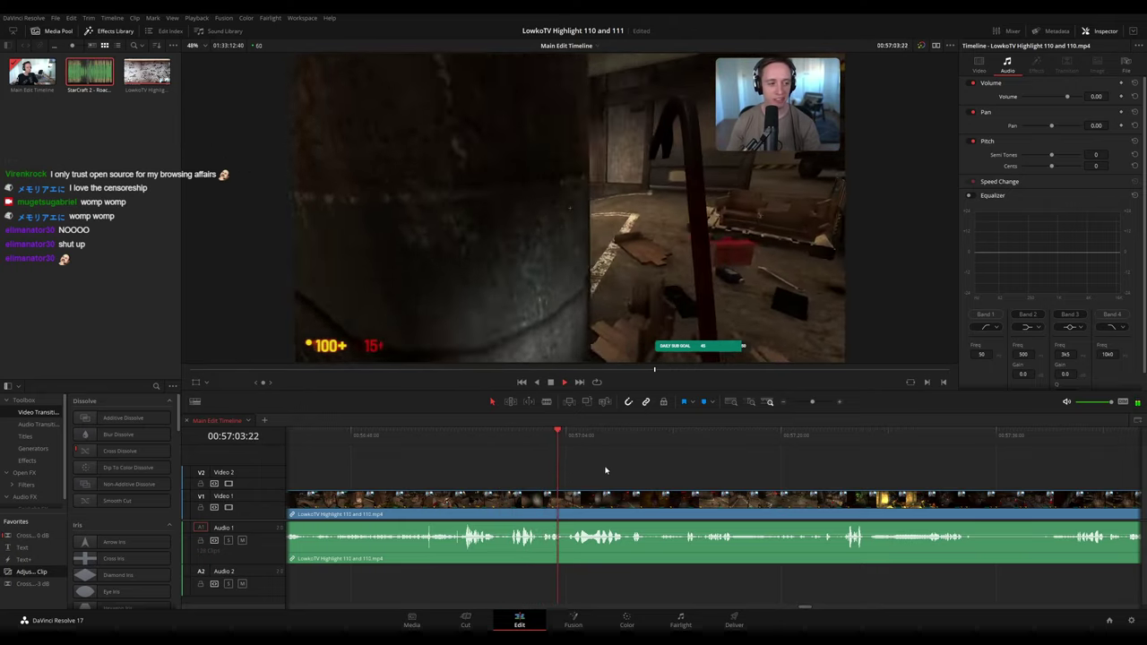
scroll(573, 466, right, 1)
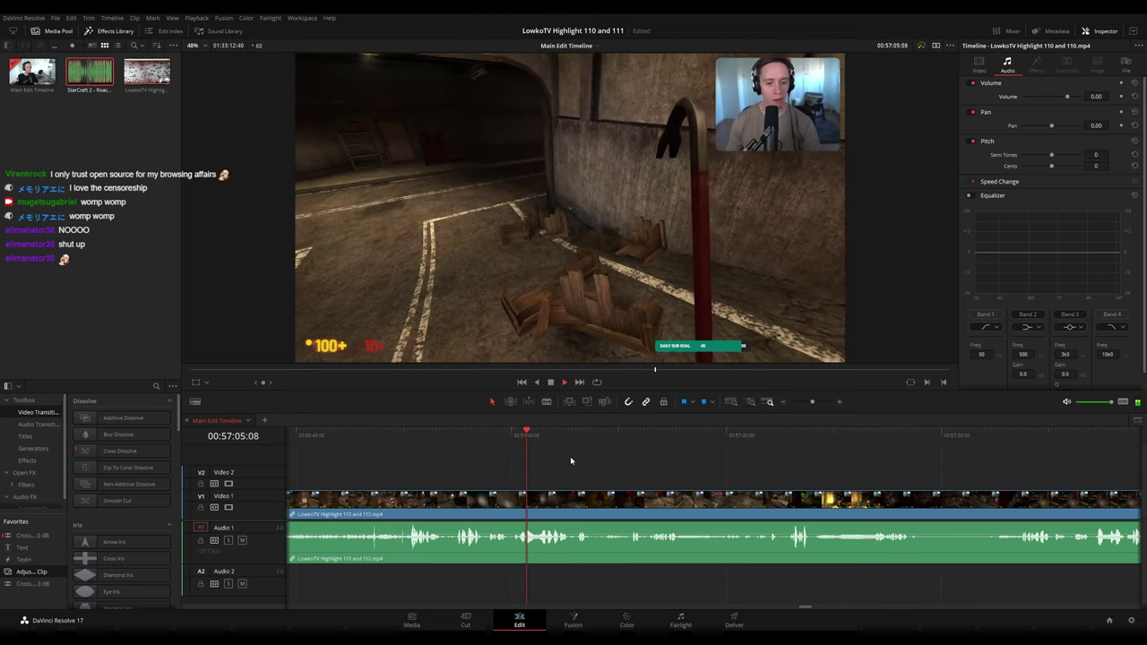
drag(602, 463, 548, 460)
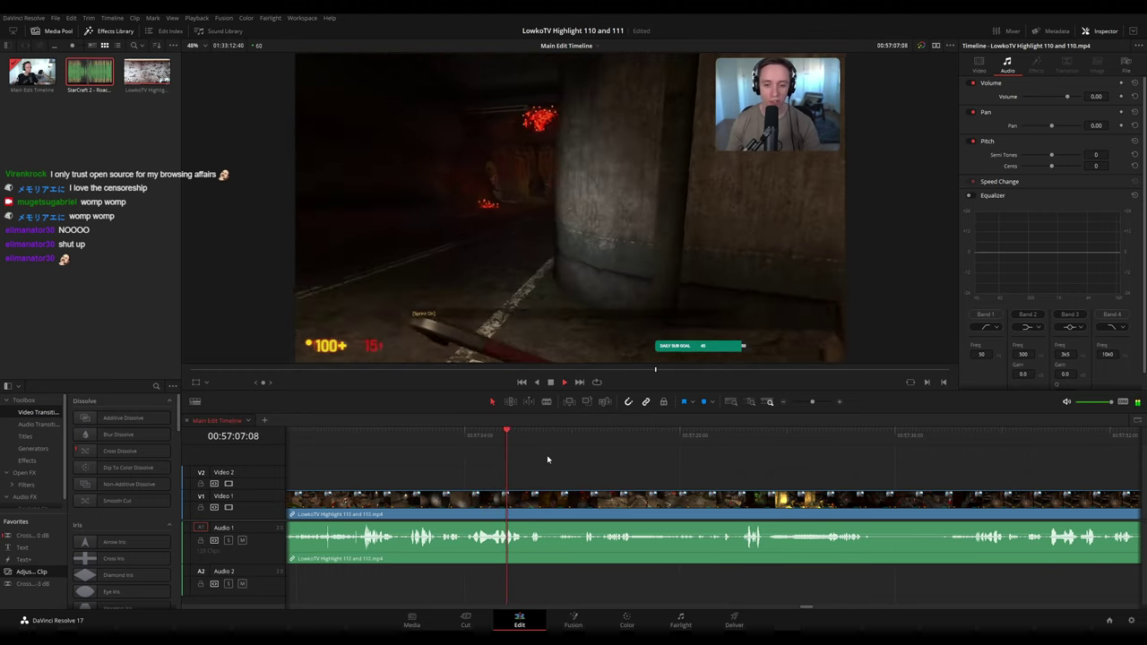
scroll(545, 460, right, 1)
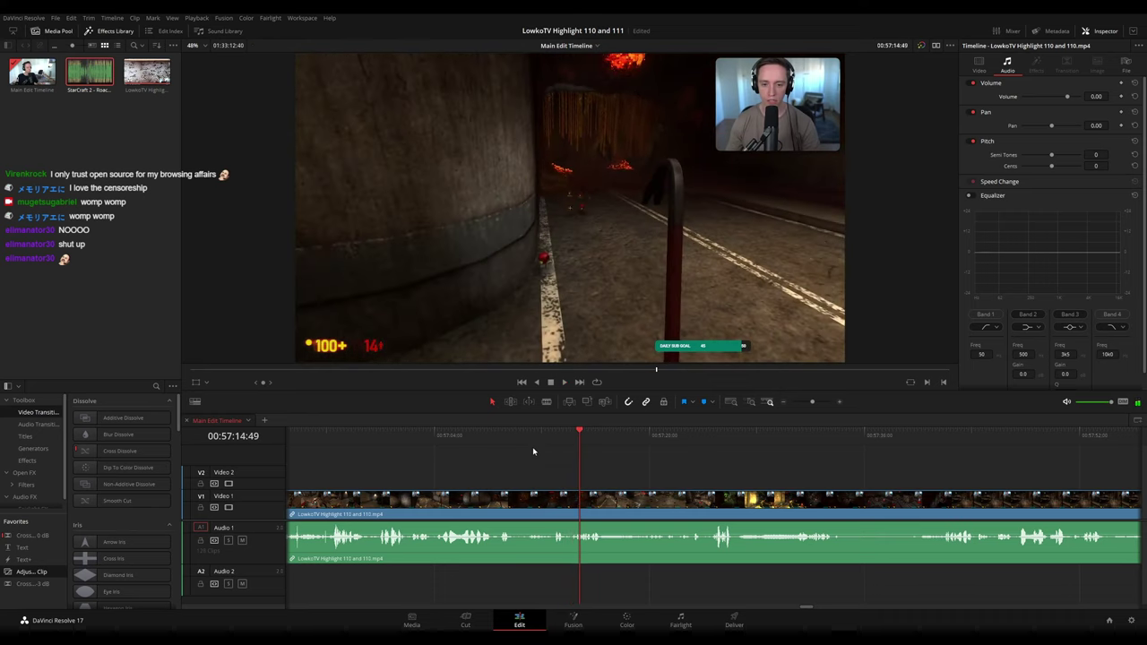
click(500, 434)
key(b)
click(513, 494)
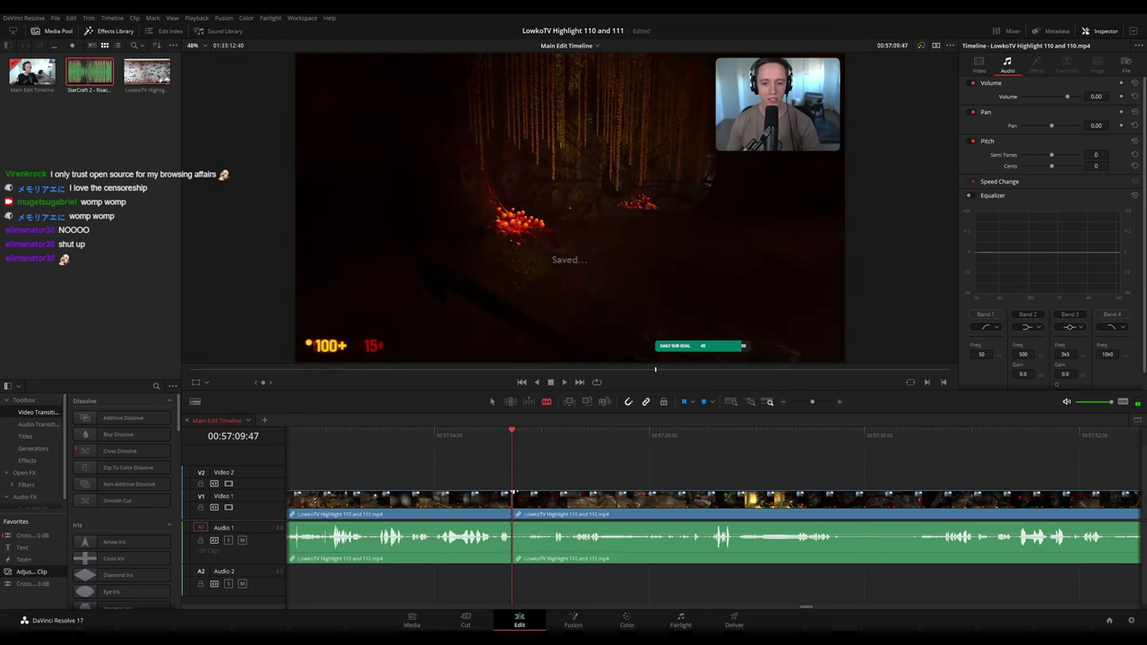
key(a)
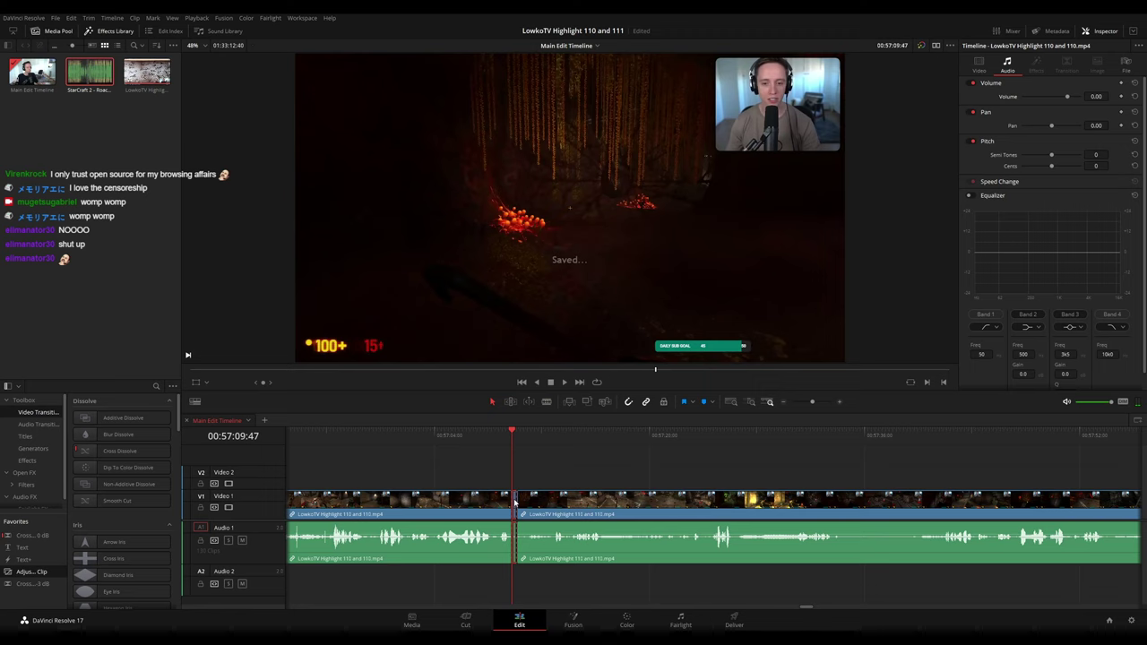
key(space)
click(480, 502)
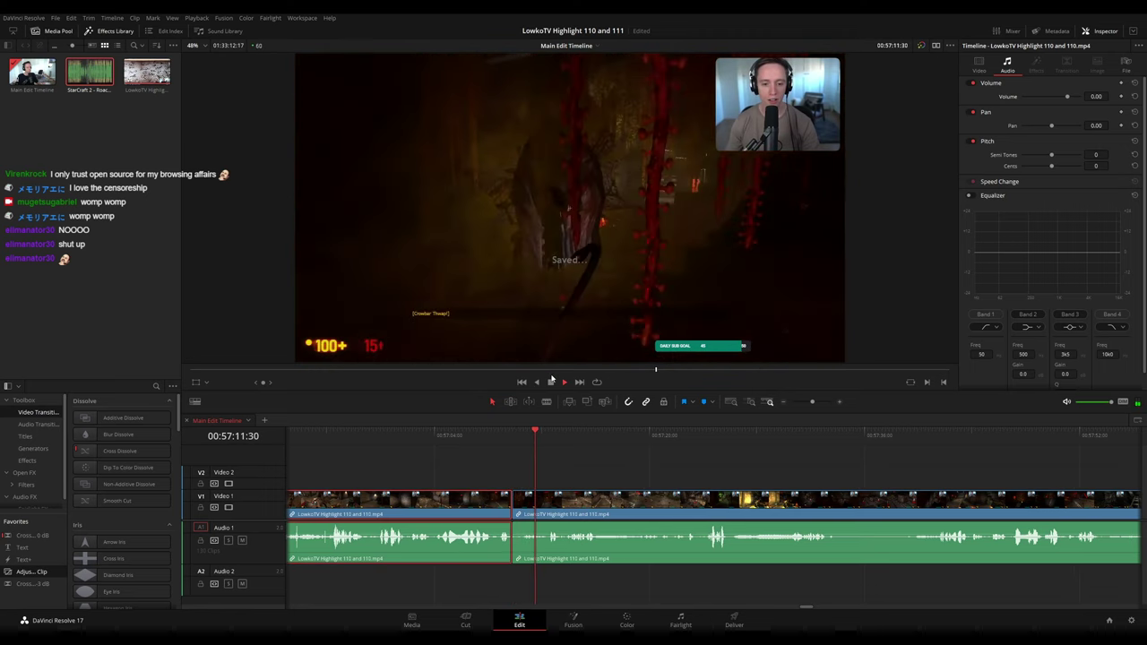
key(1)
- Cut out the short transition piece at 00:57:25:53, just before the green portal scene, close the gap, and colour-mark the preceding clip orange
click(658, 458)
drag(646, 458, 595, 471)
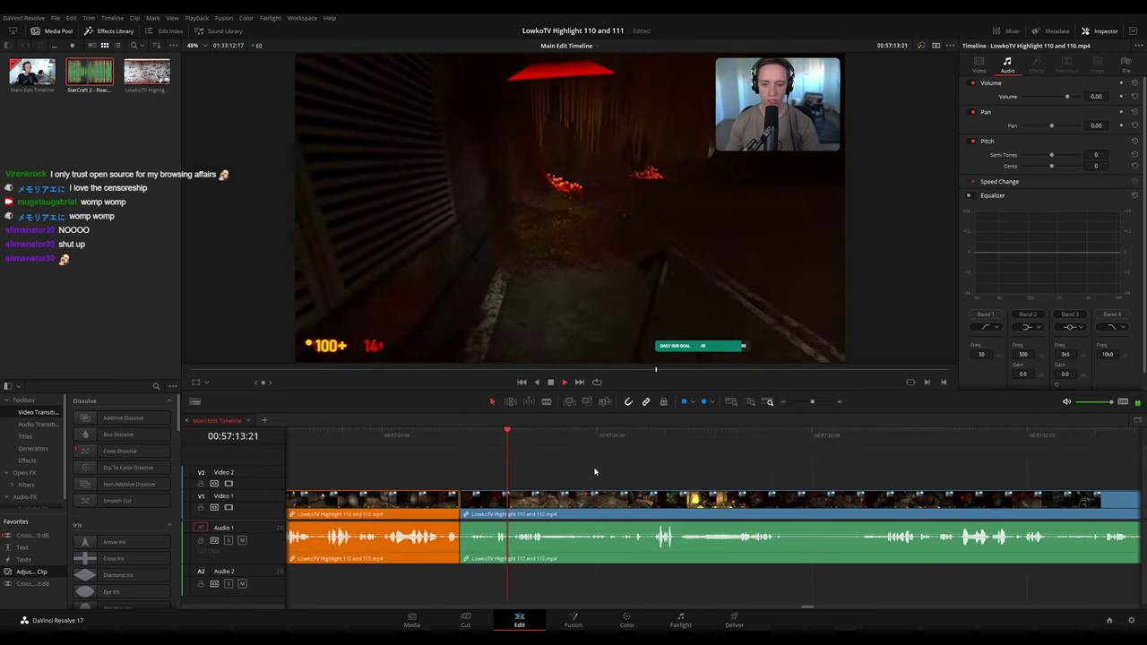
scroll(594, 471, right, 1)
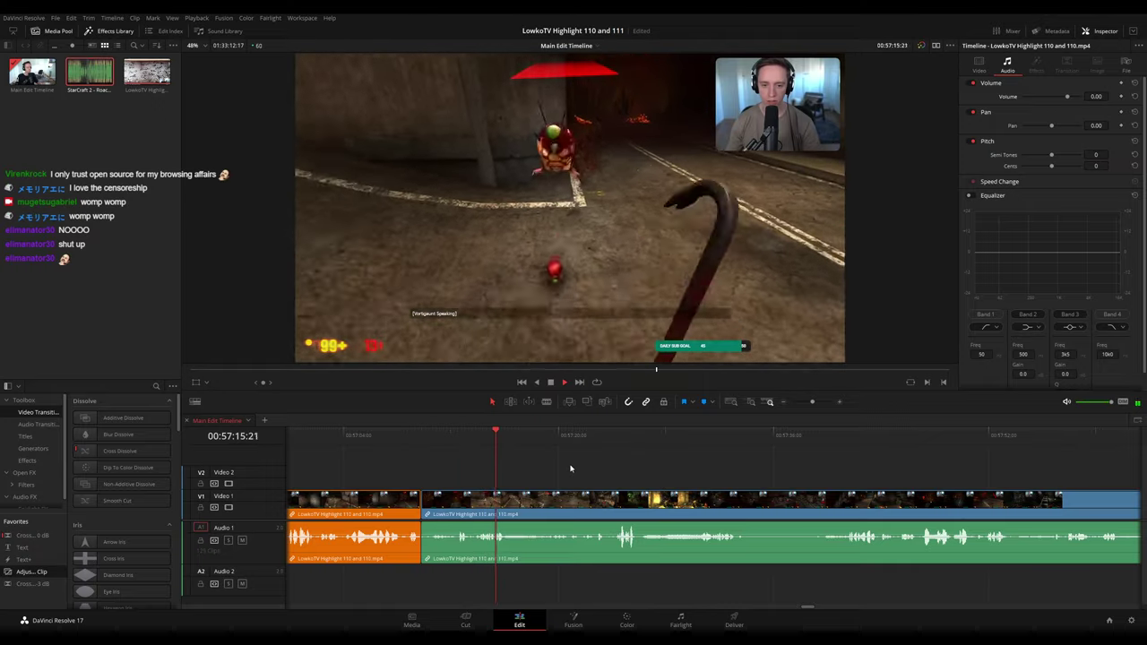
click(572, 439)
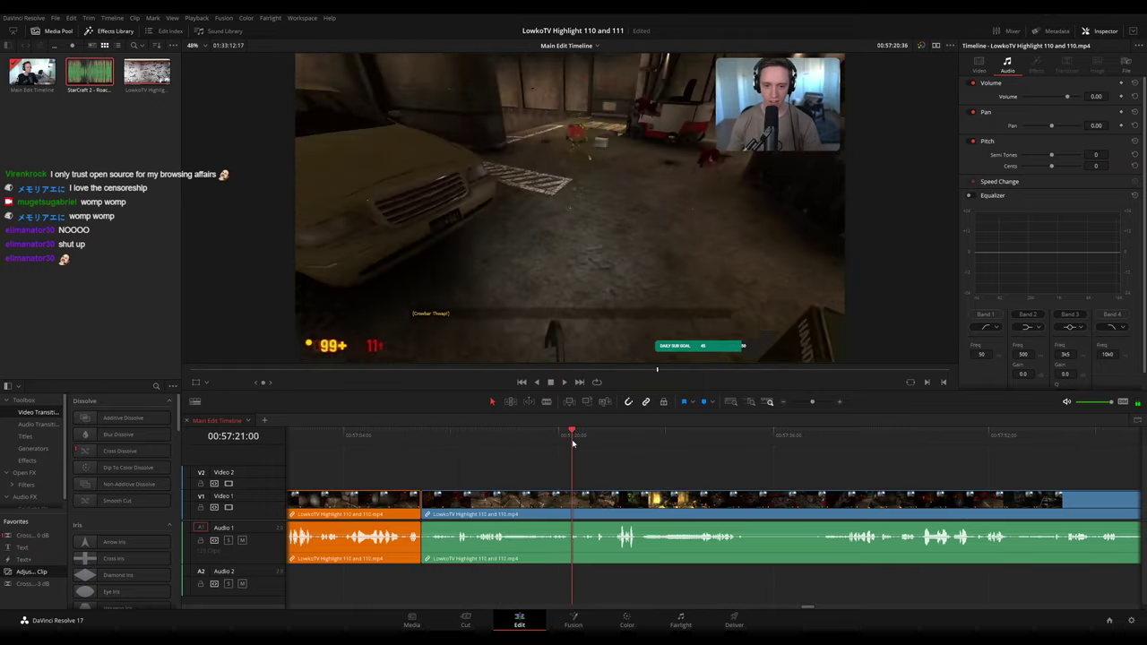
scroll(611, 455, right, 2)
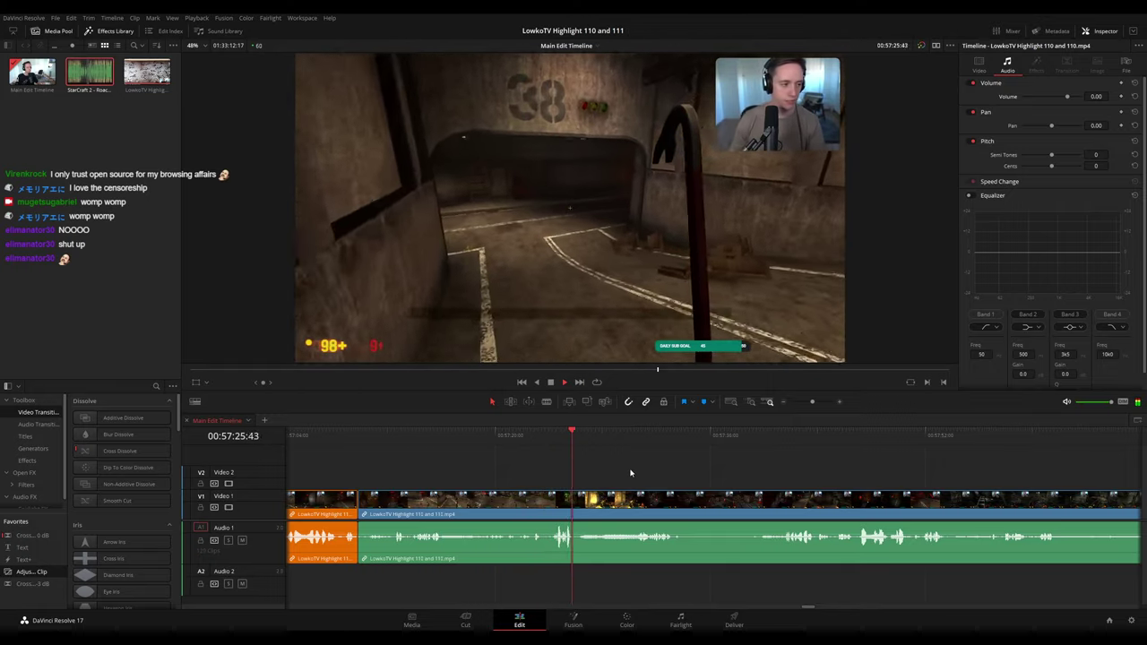
click(569, 445)
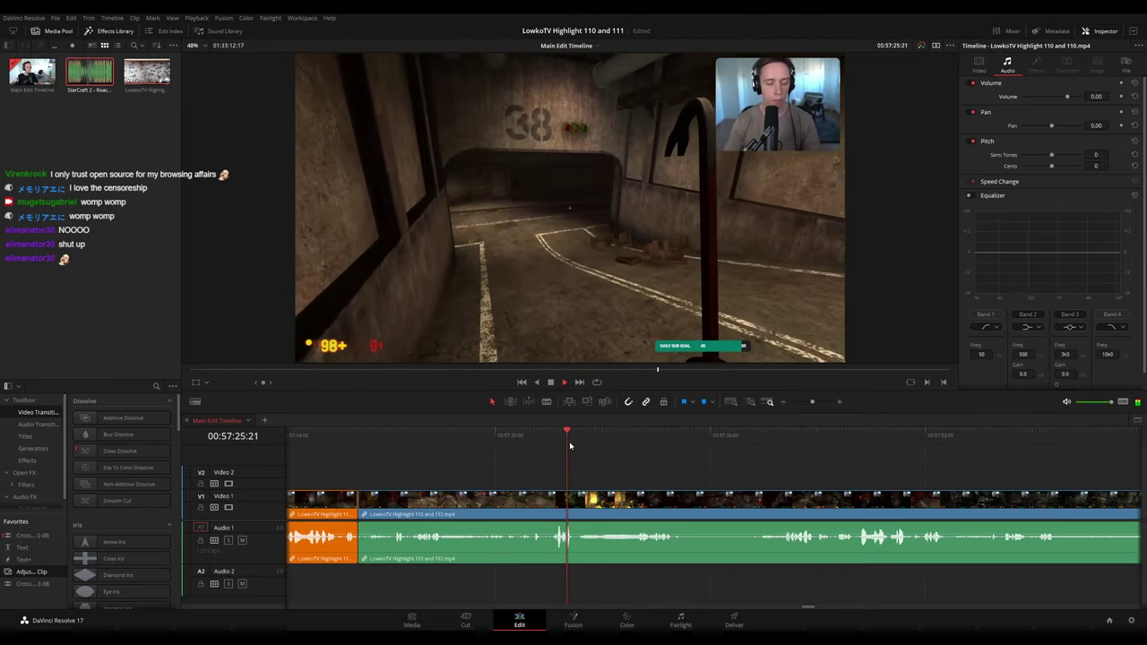
key(ctrl+b)
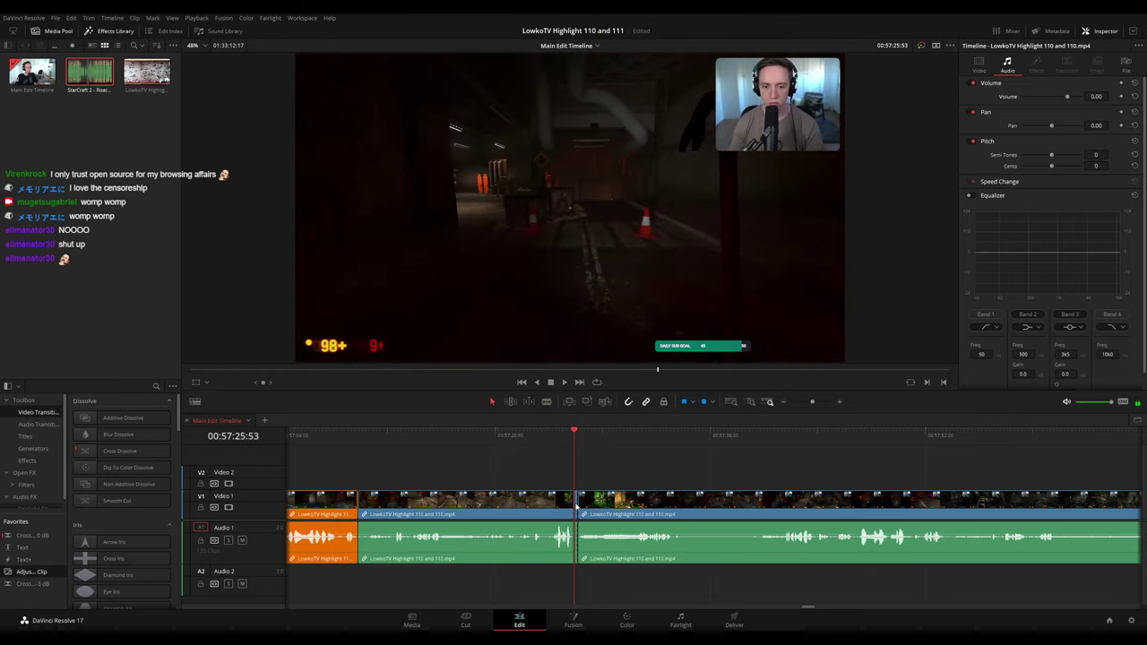
click(570, 502)
key(space)
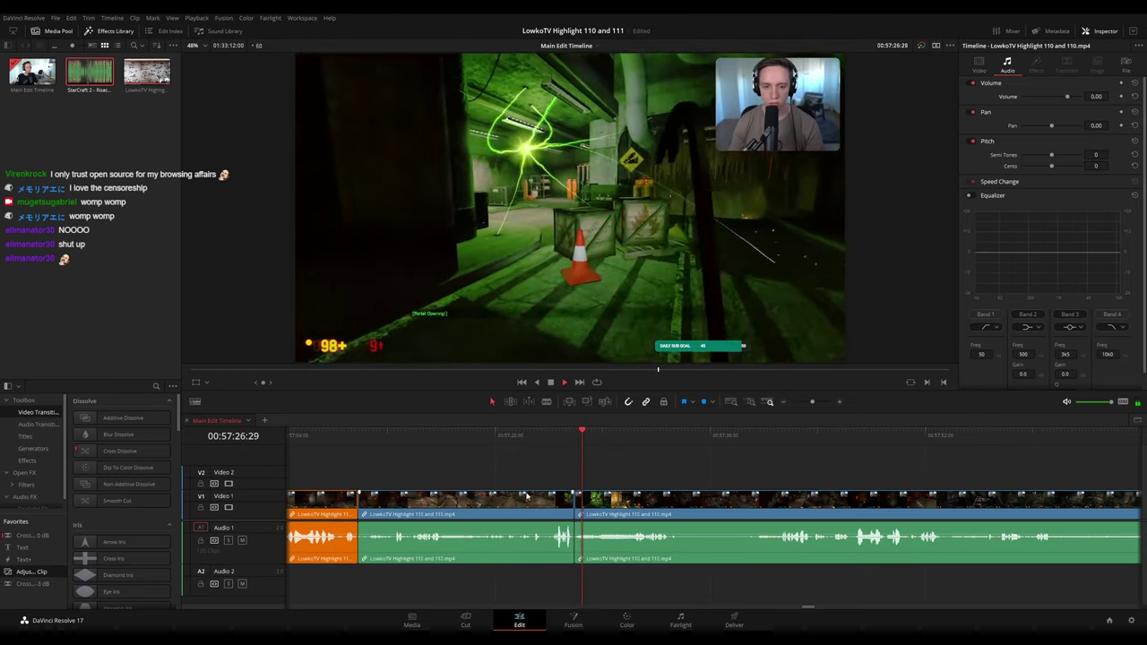
key(1)
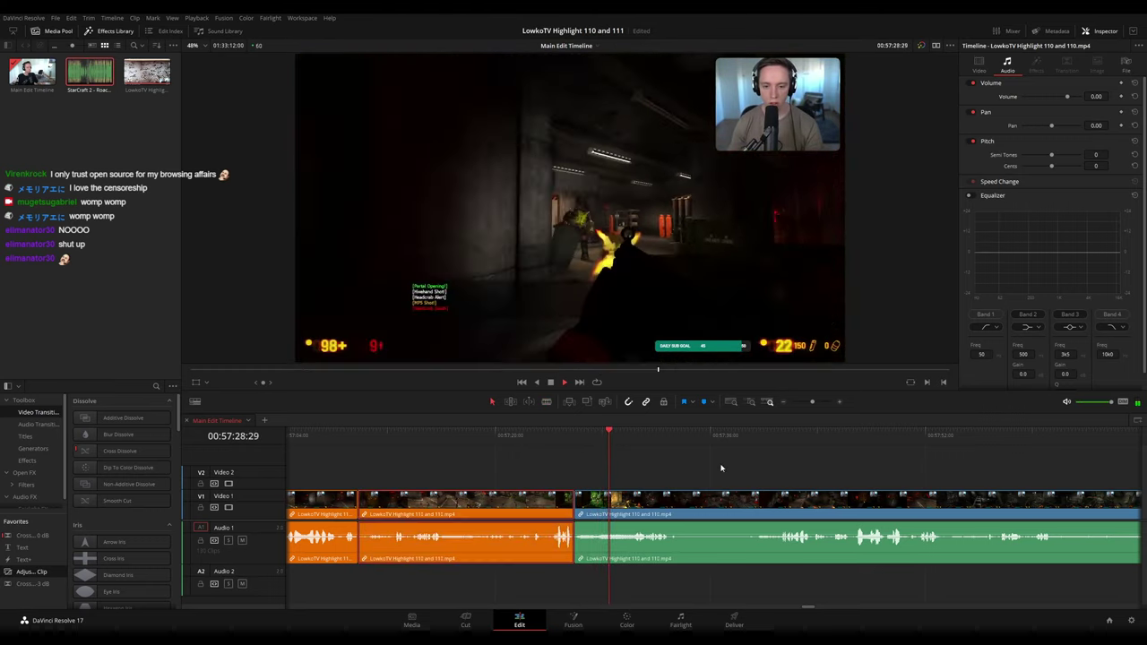
- Cut out the short transition piece at 00:57:46:23, close the gap, and colour-mark the clip before it orange
drag(721, 473, 549, 458)
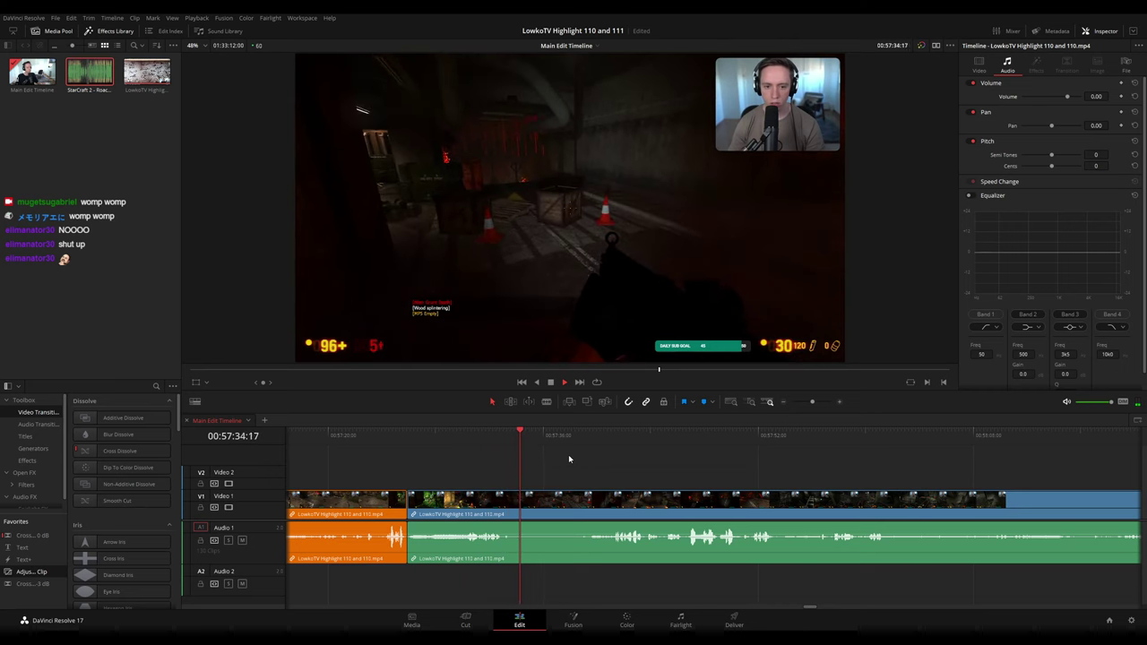
drag(540, 438, 565, 441)
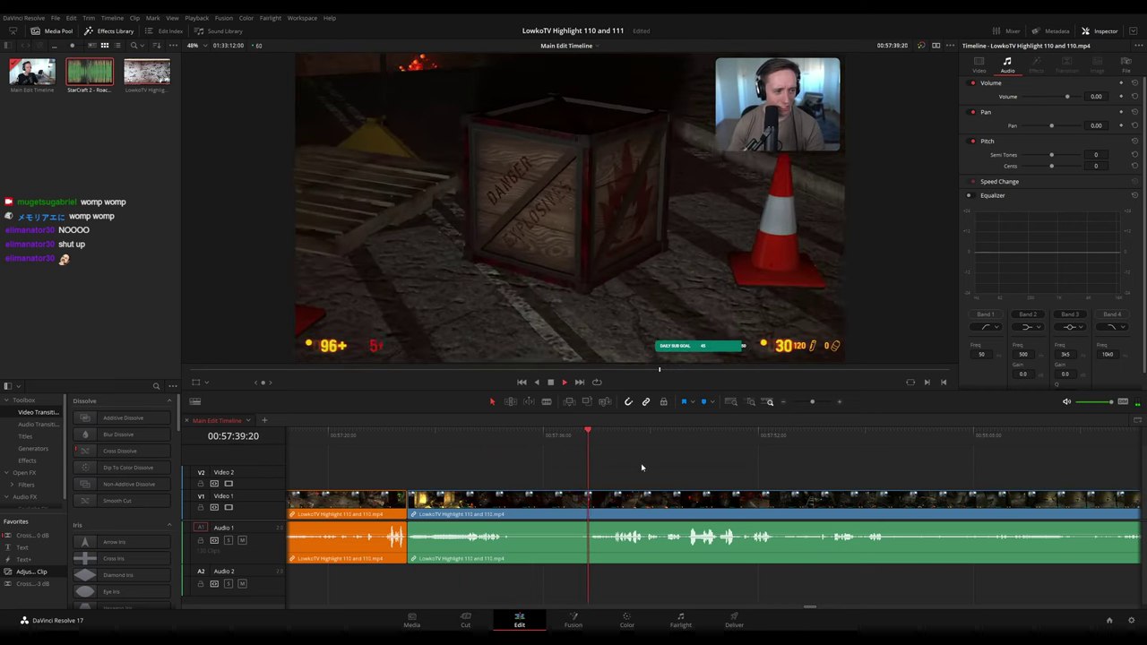
drag(681, 476, 609, 472)
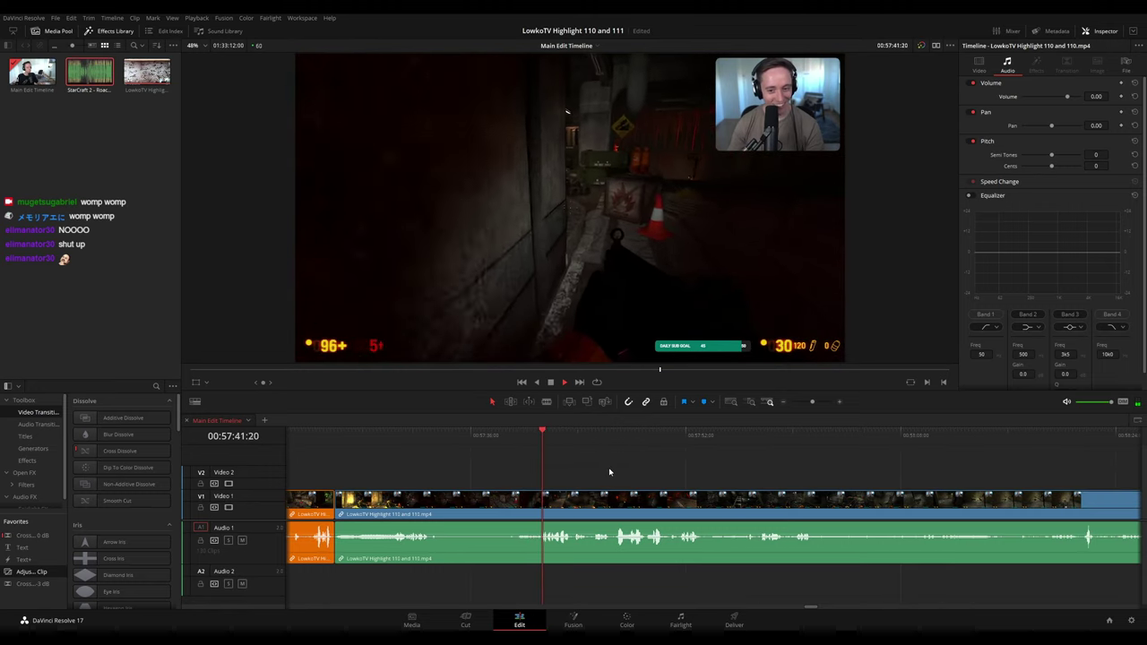
scroll(538, 463, right, 2)
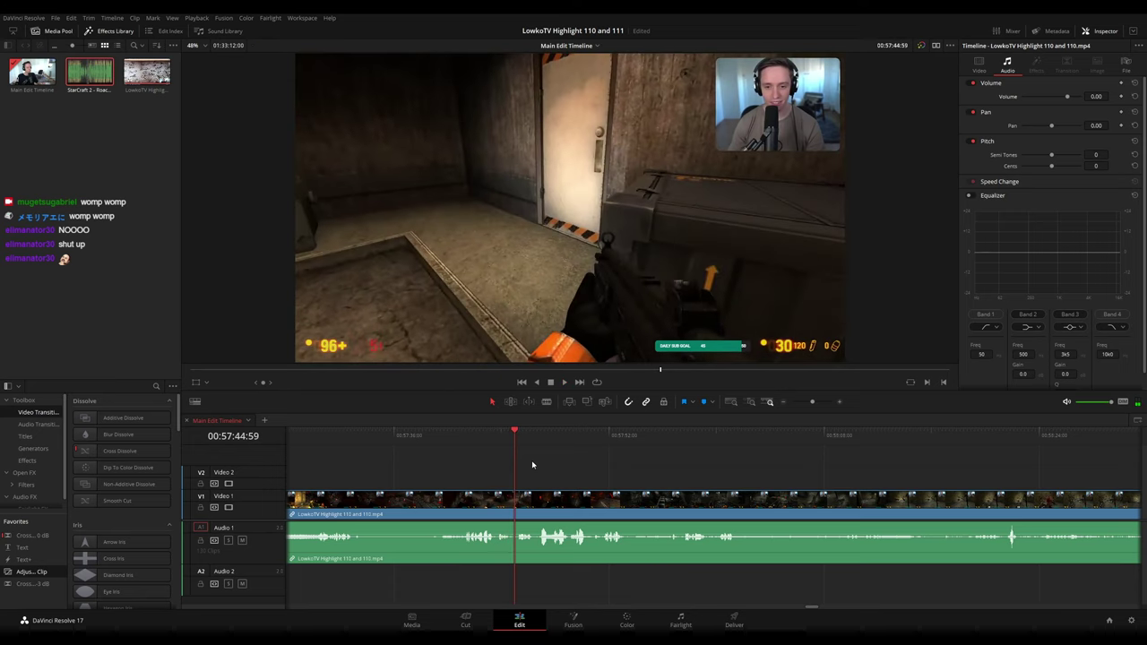
key(b)
click(533, 493)
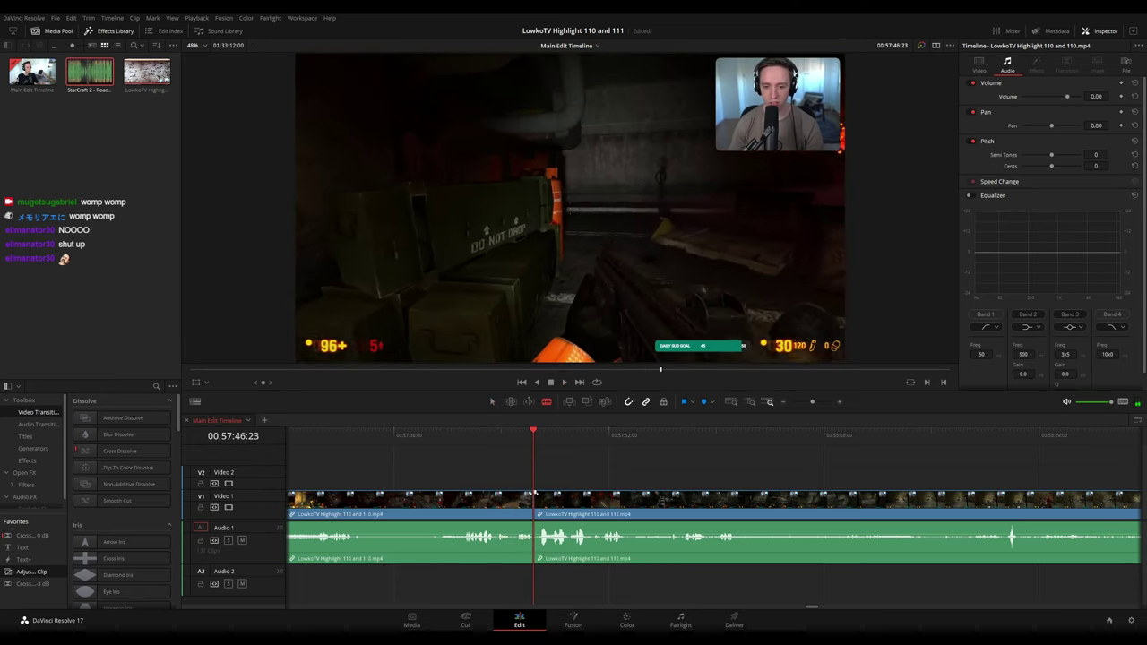
key(a)
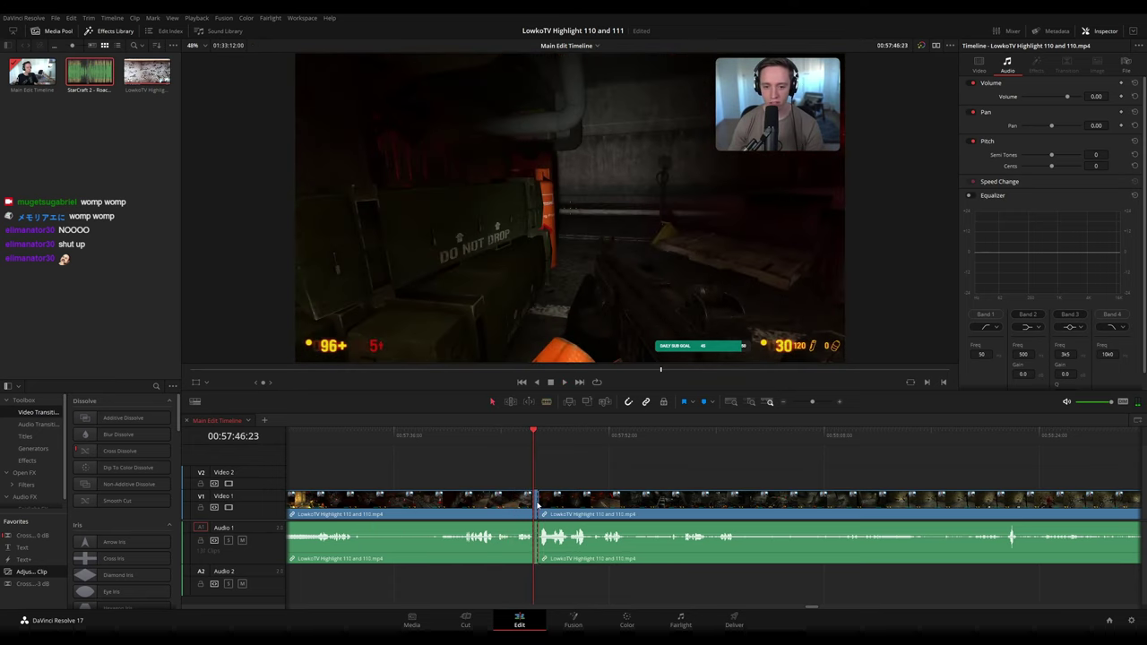
click(529, 501)
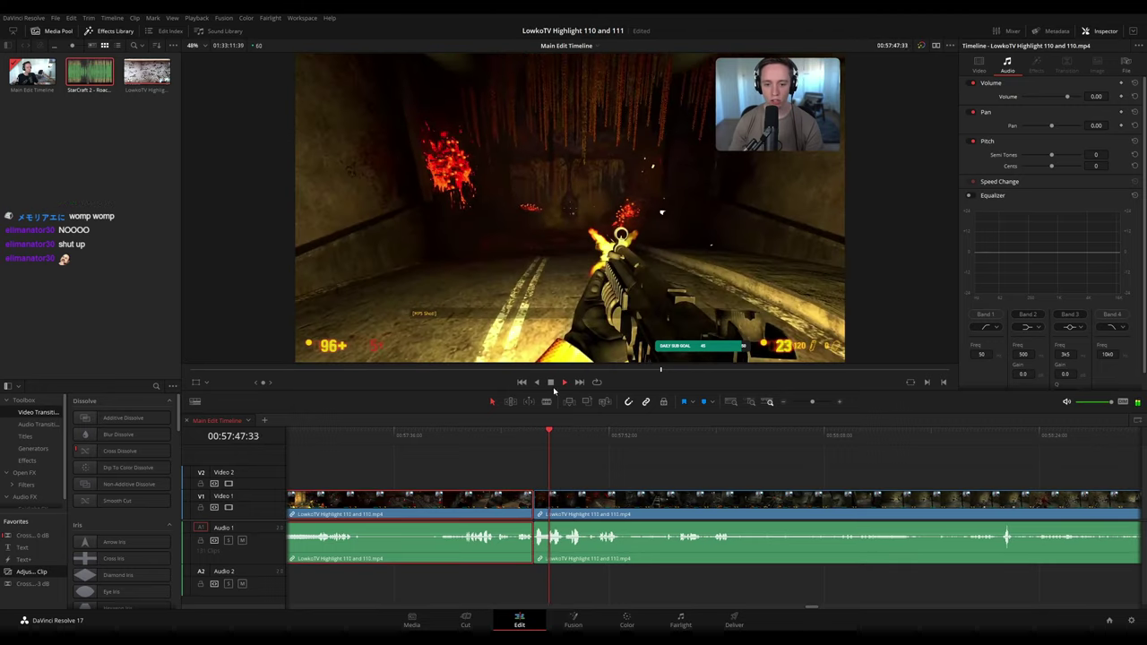
key(c)
- Cut out the short transition piece at 00:57:52:56, close the gap, and colour-mark the clip before it orange
click(683, 462)
drag(683, 462, 604, 462)
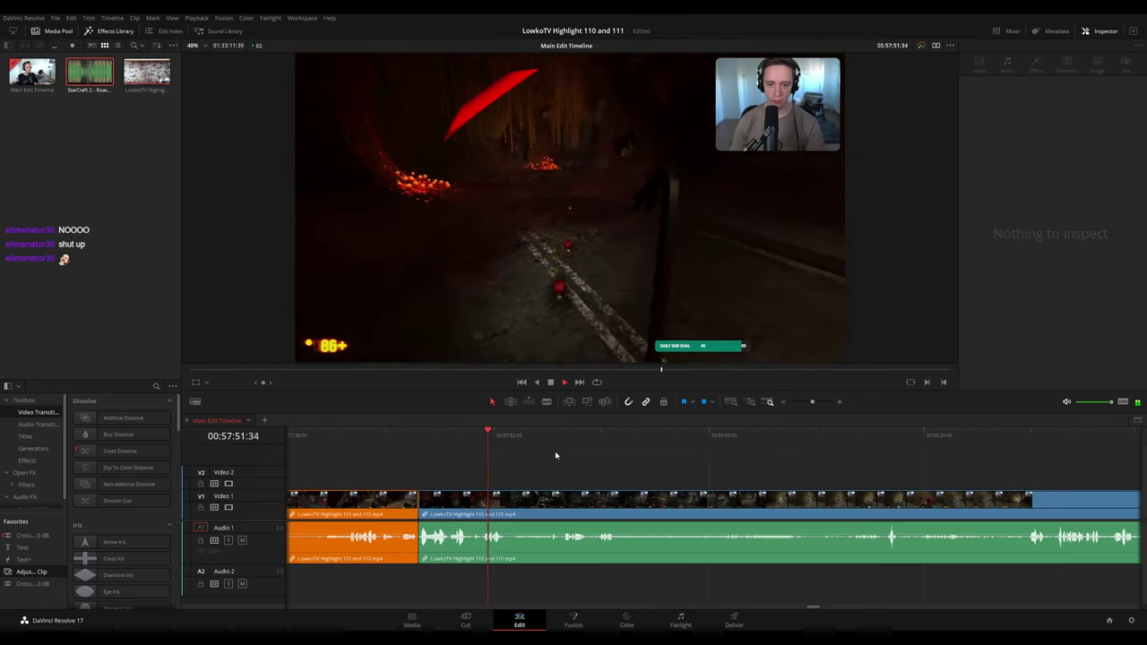
click(506, 495)
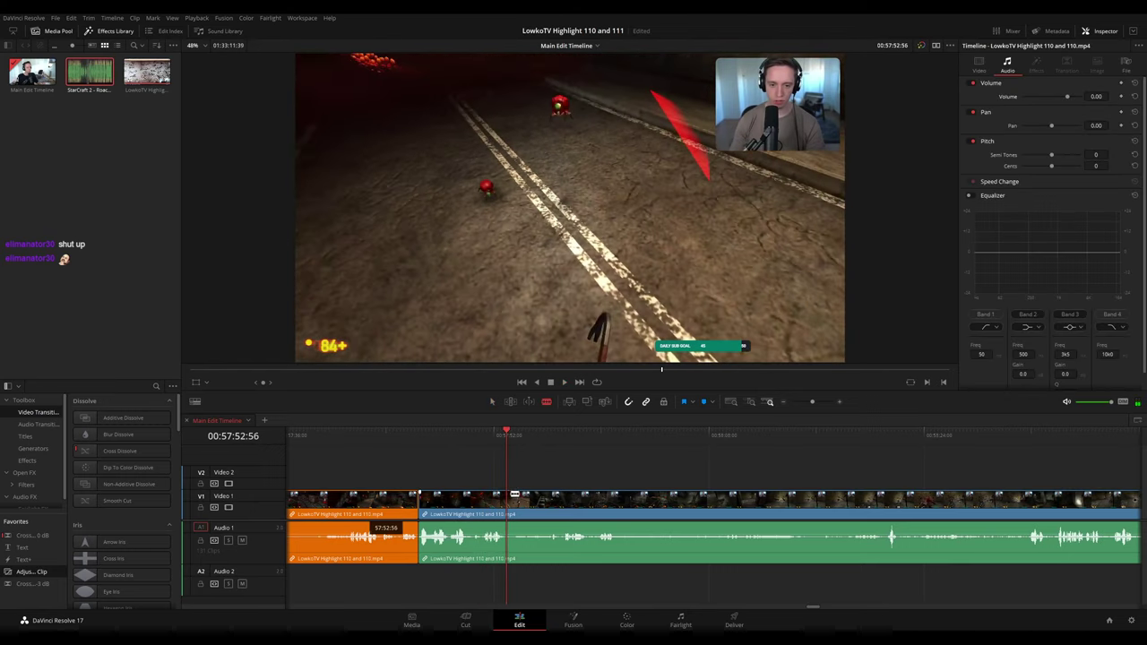
key(ctrl+b)
key(a)
click(510, 504)
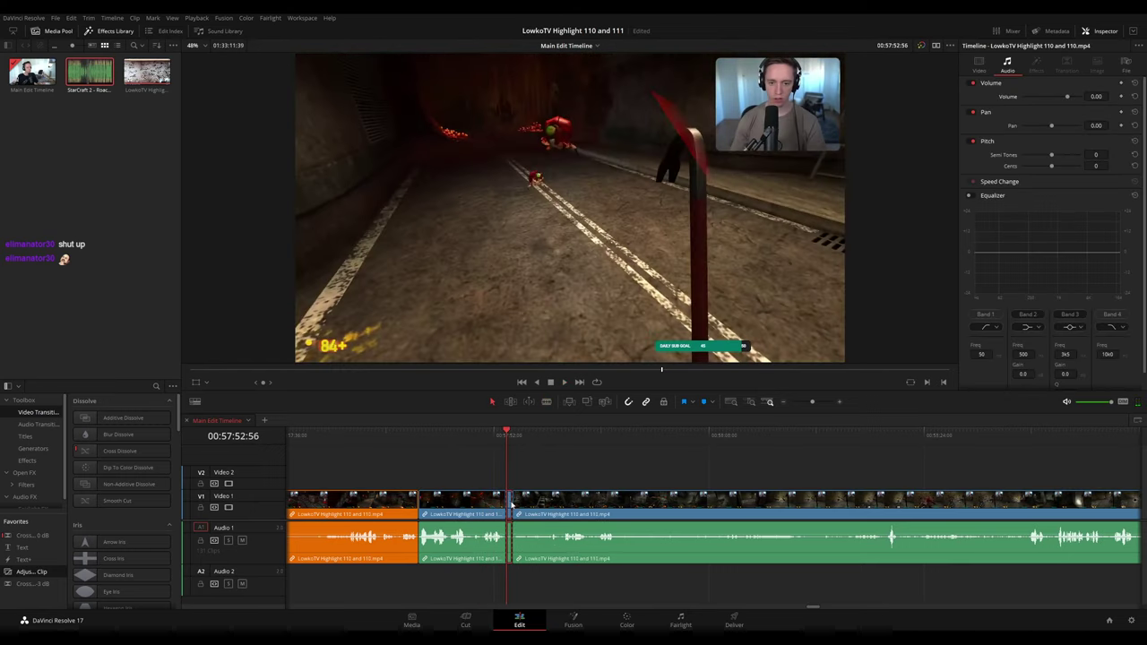
key(space)
click(479, 502)
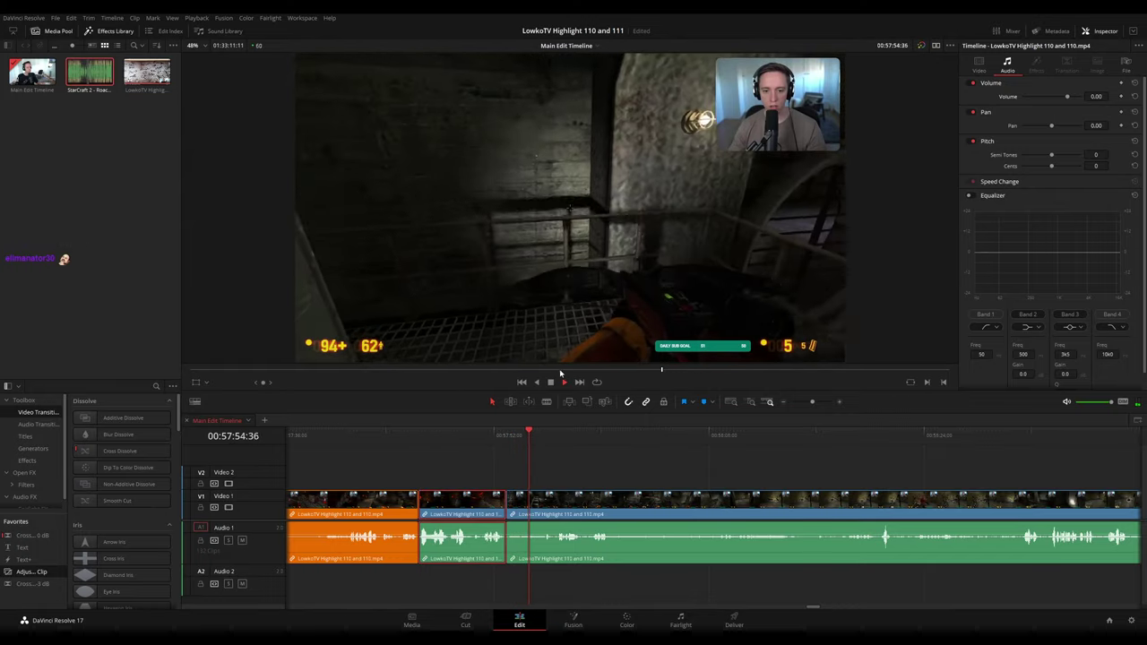
click(666, 456)
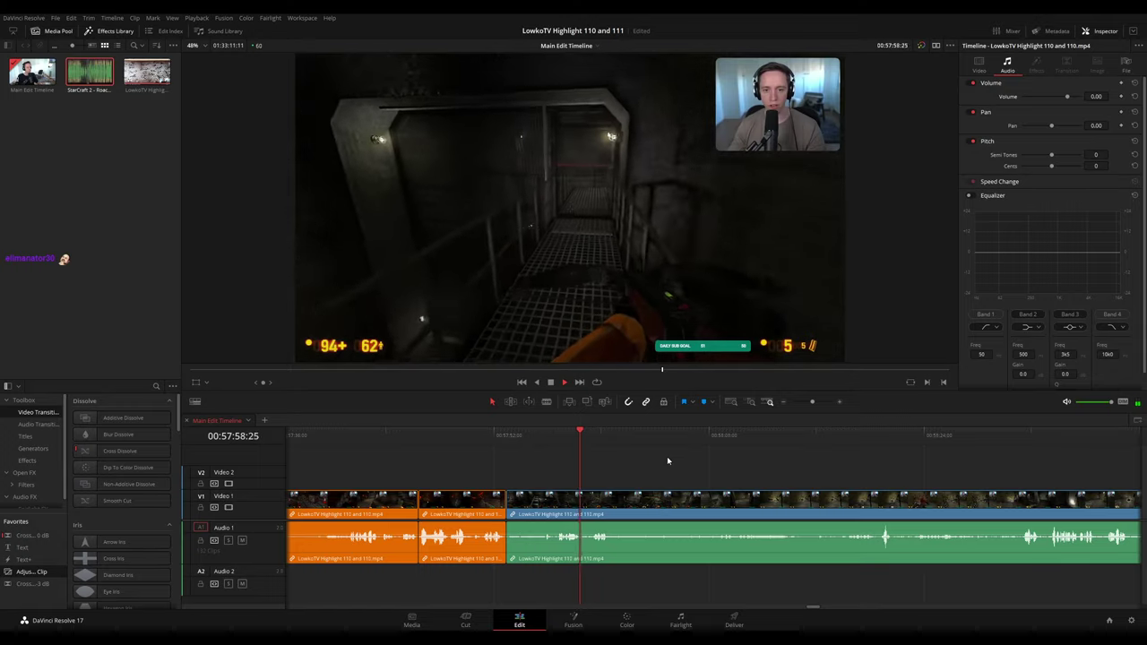
- Add an adjustment clip at 00:58:16:12 above the crowbar scene, with zoom 1.650 and position X -825, Y -458
scroll(635, 458, right, 3)
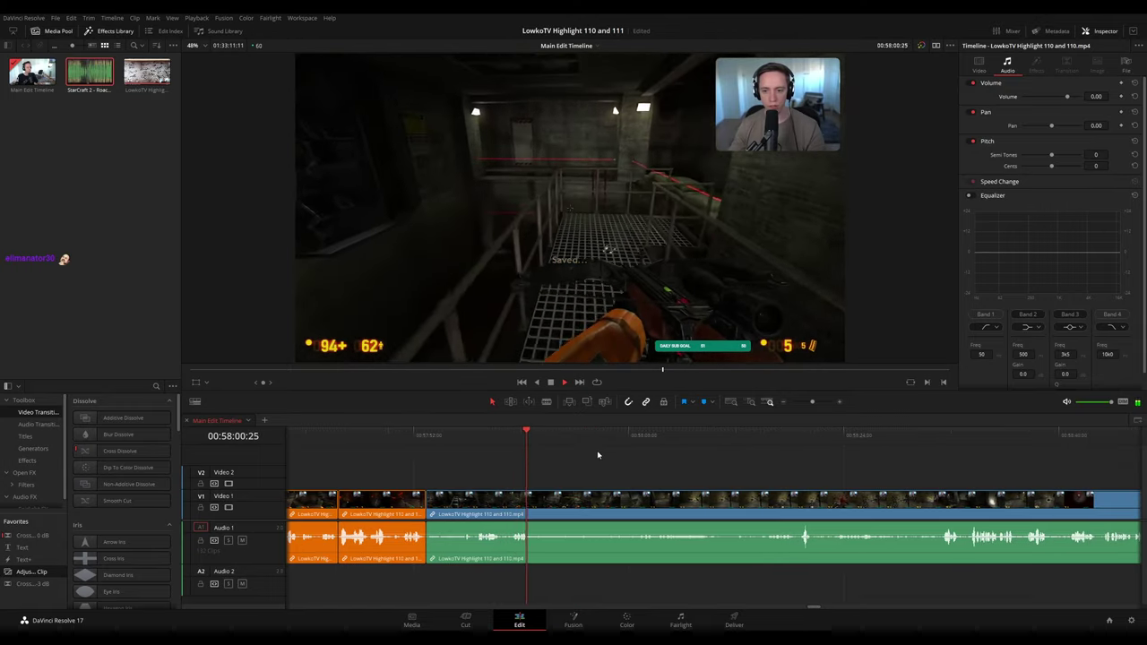
drag(553, 439, 602, 439)
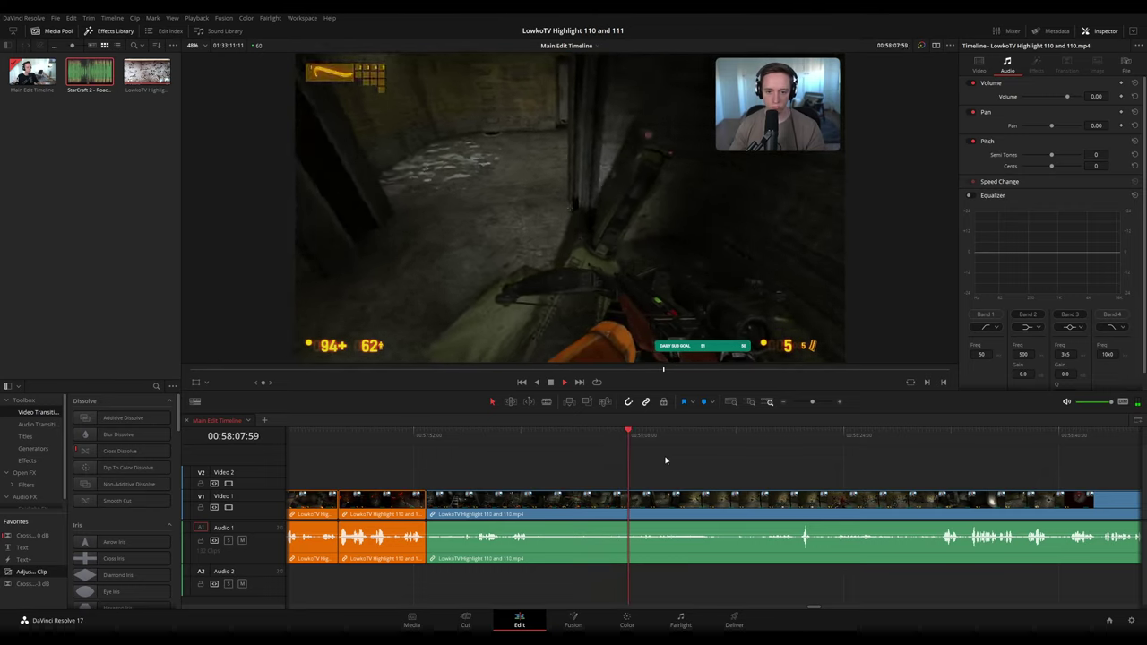
drag(686, 468, 507, 461)
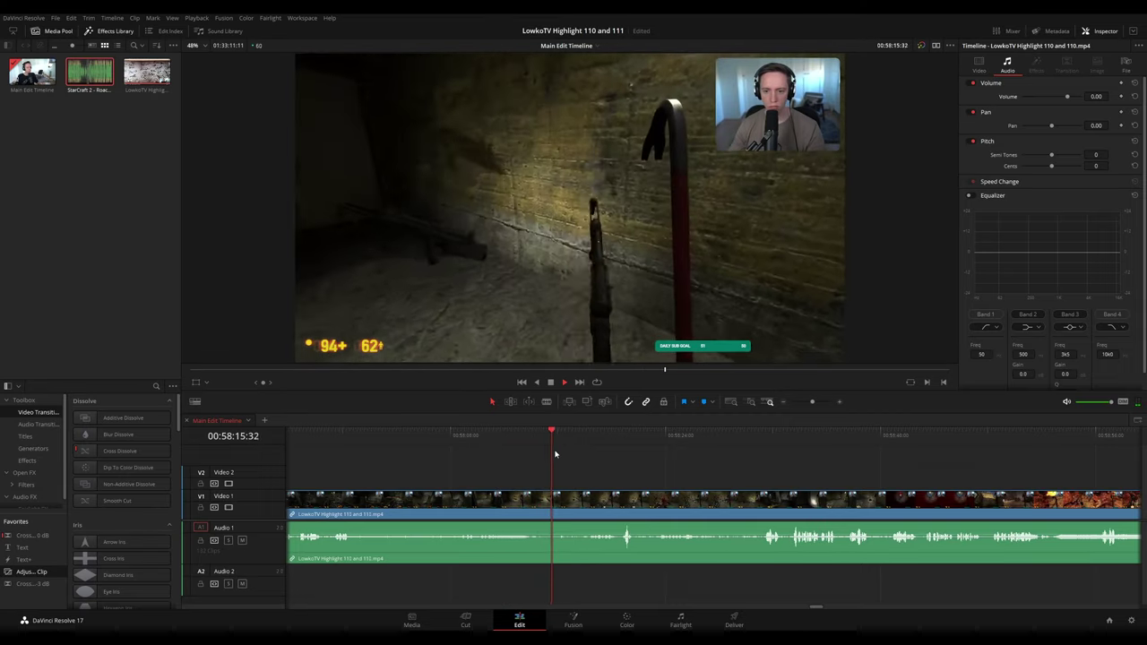
scroll(555, 454, right, 3)
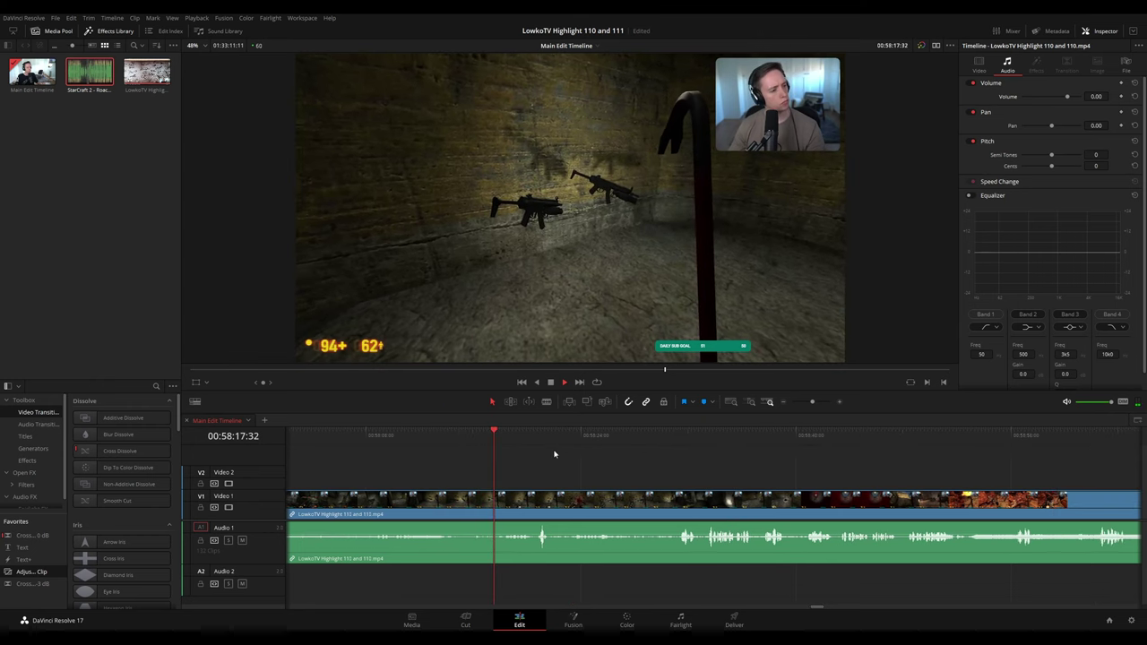
click(479, 435)
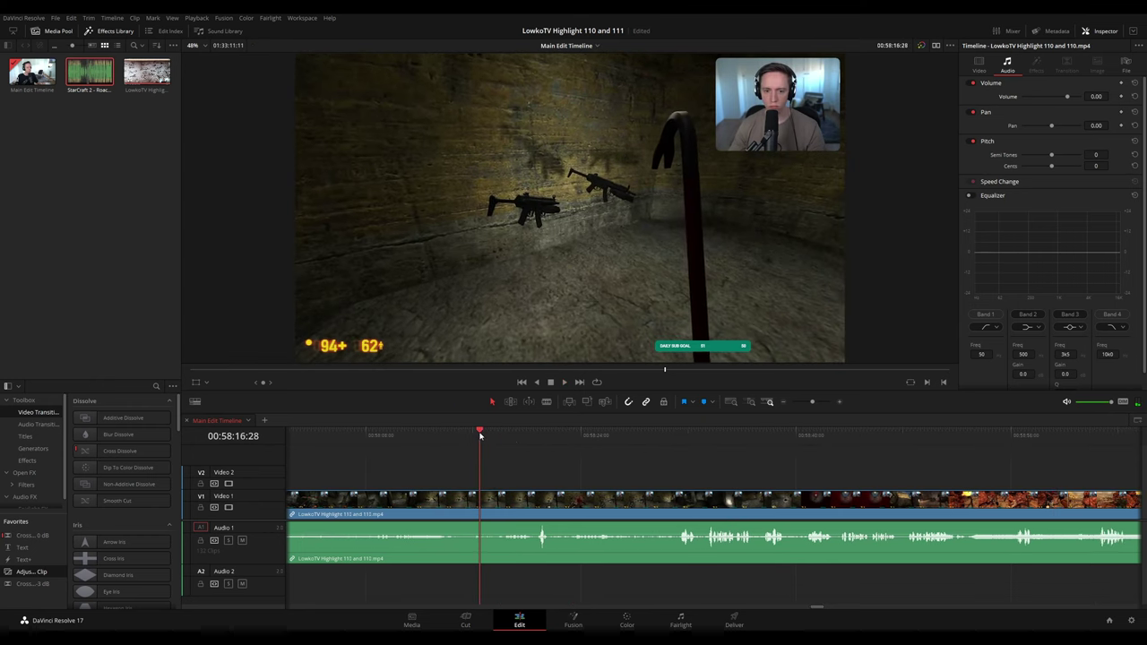
drag(14, 580, 497, 520)
mouse_move(1040, 96)
mouse_down()
mouse_move(1055, 96)
mouse_move(980, 108)
mouse_move(1033, 96)
mouse_move(1028, 107)
mouse_move(1100, 107)
mouse_move(1045, 107)
mouse_move(1055, 107)
mouse_up()
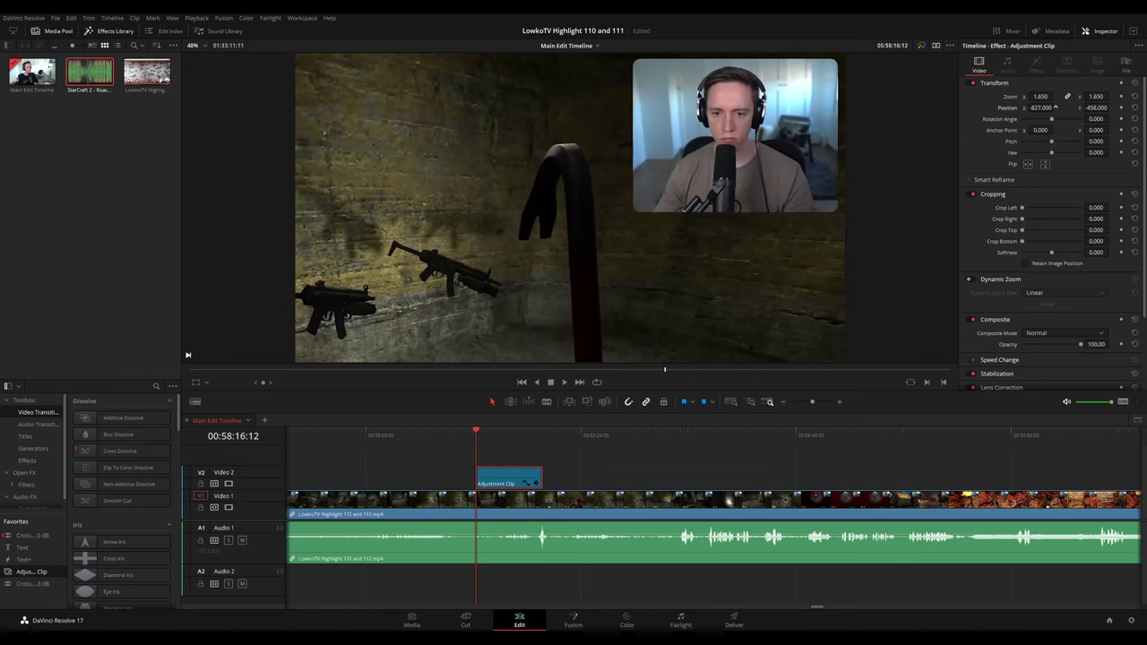
- Shorten the adjustment clip over the crowbar scene so that it ends at 00:58:18:14
click(613, 465)
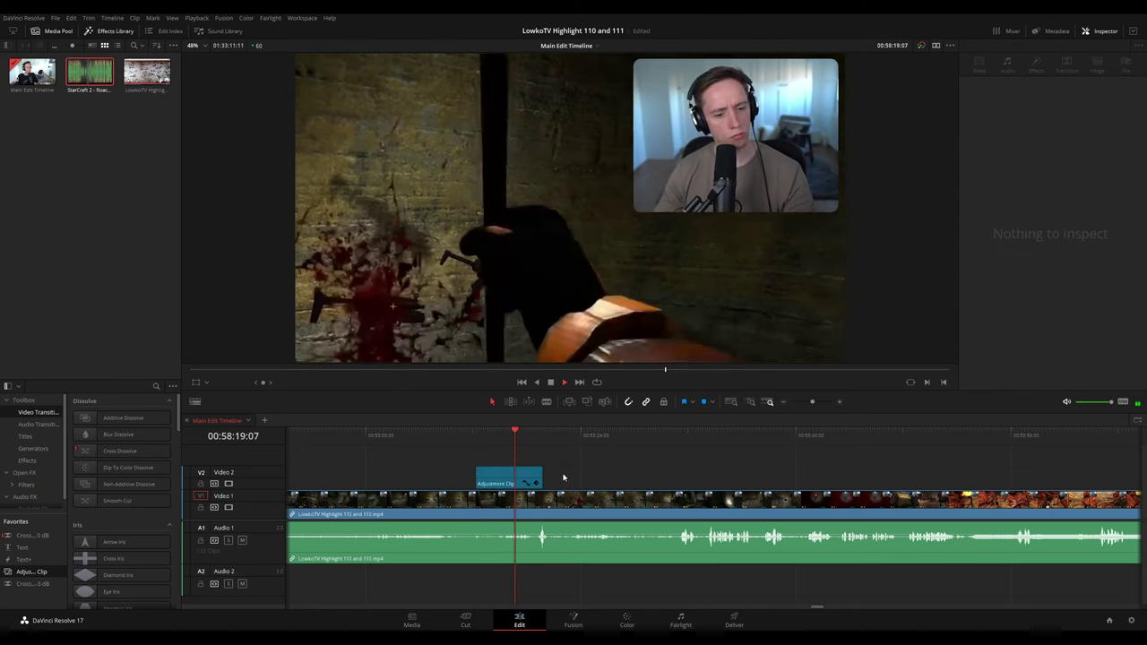
key(space)
click(506, 431)
drag(505, 431, 504, 432)
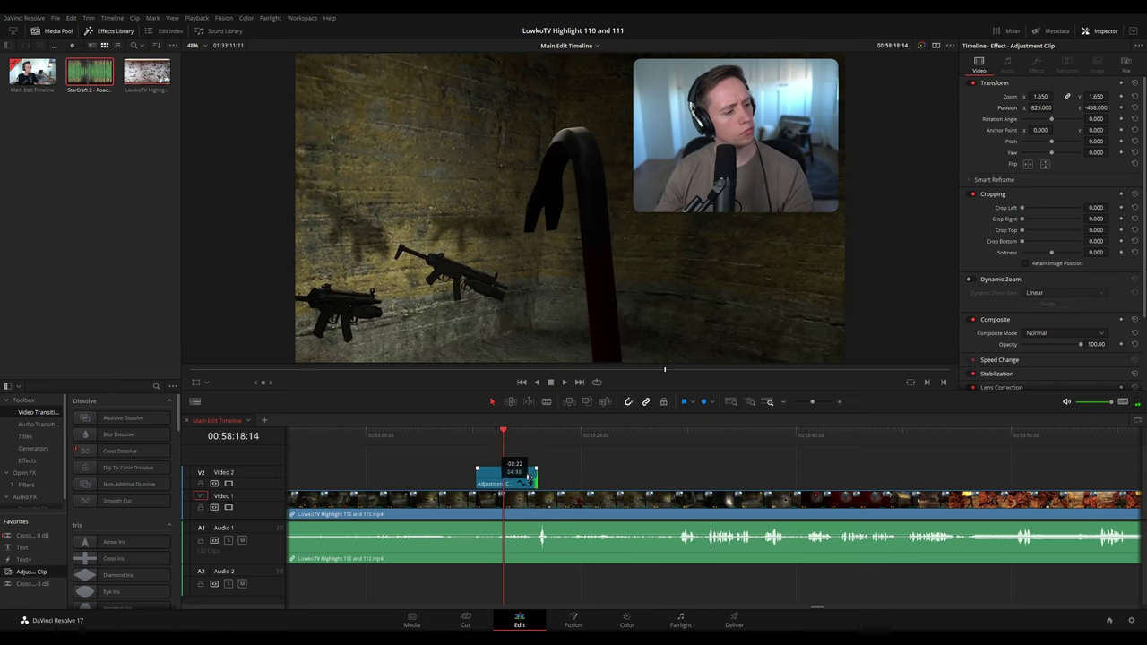
drag(530, 478, 502, 478)
key(space)
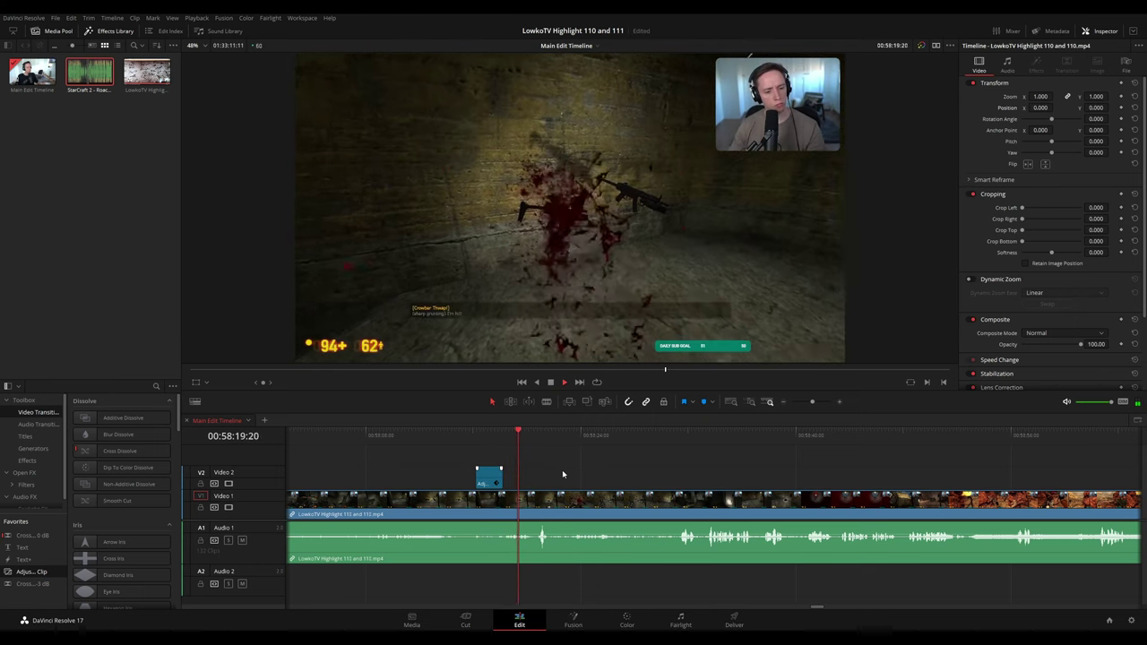
- Paste a copy of the zoom adjustment clip at 00:58:28:02 and extend its end to 00:58:31:07
drag(606, 478, 548, 469)
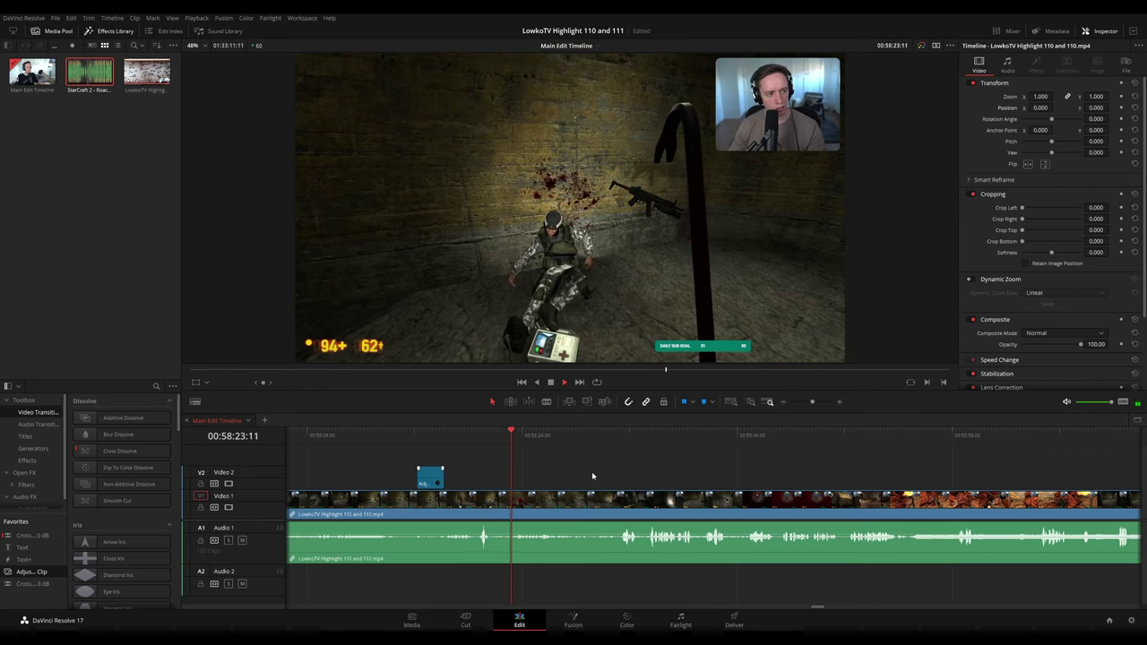
scroll(592, 472, right, 1)
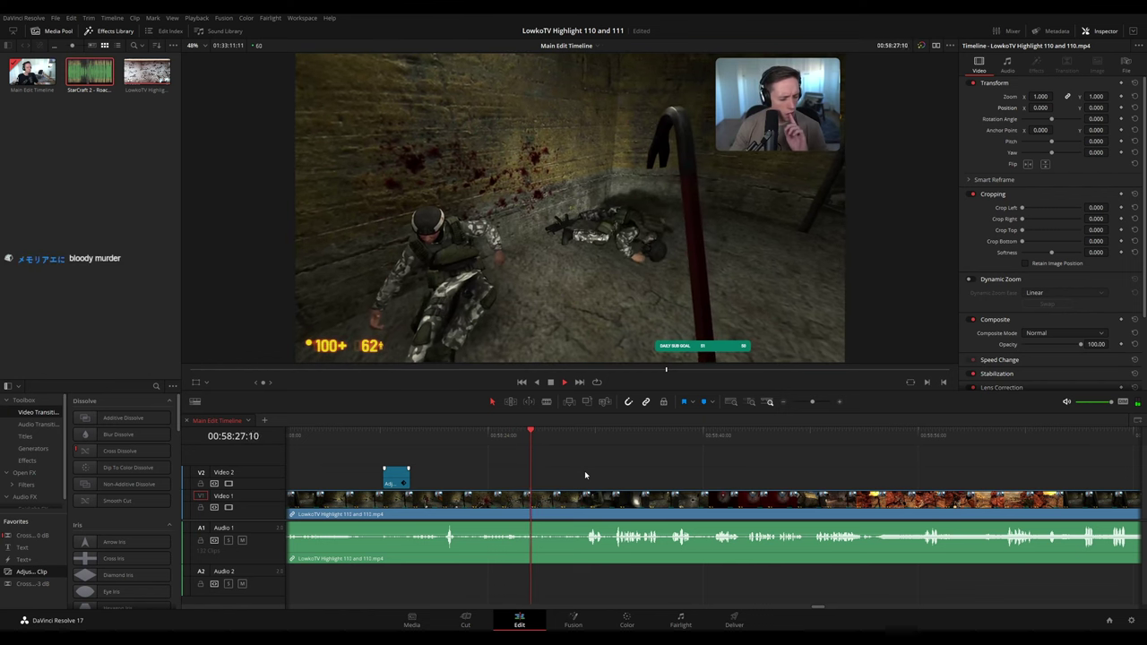
key(space)
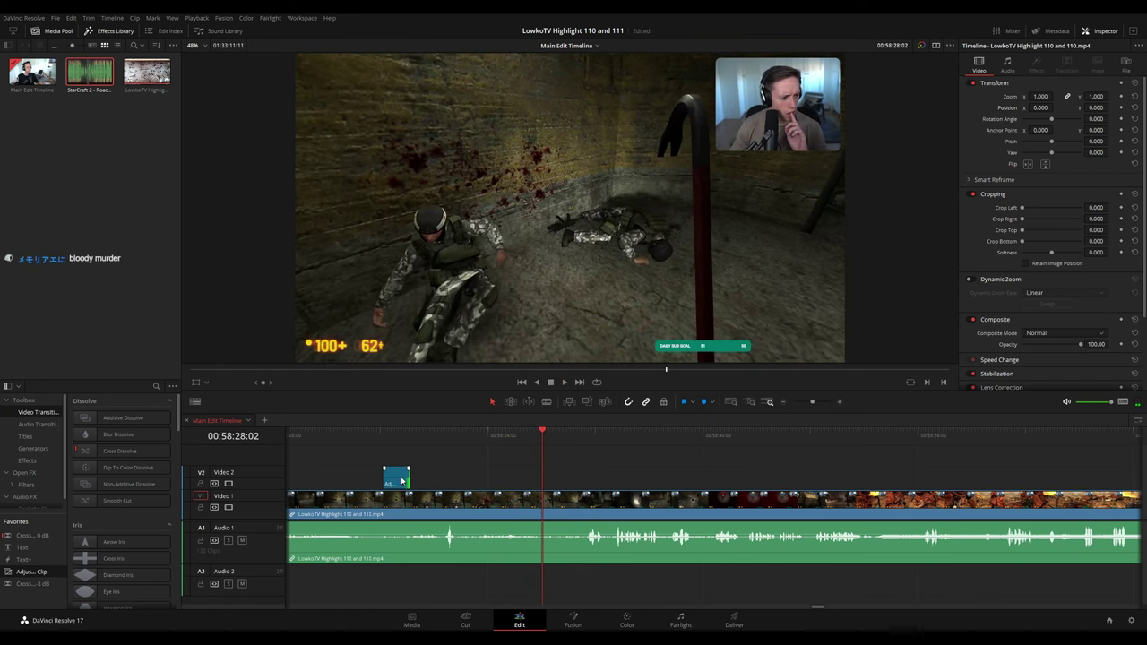
key(ctrl+v)
click(545, 441)
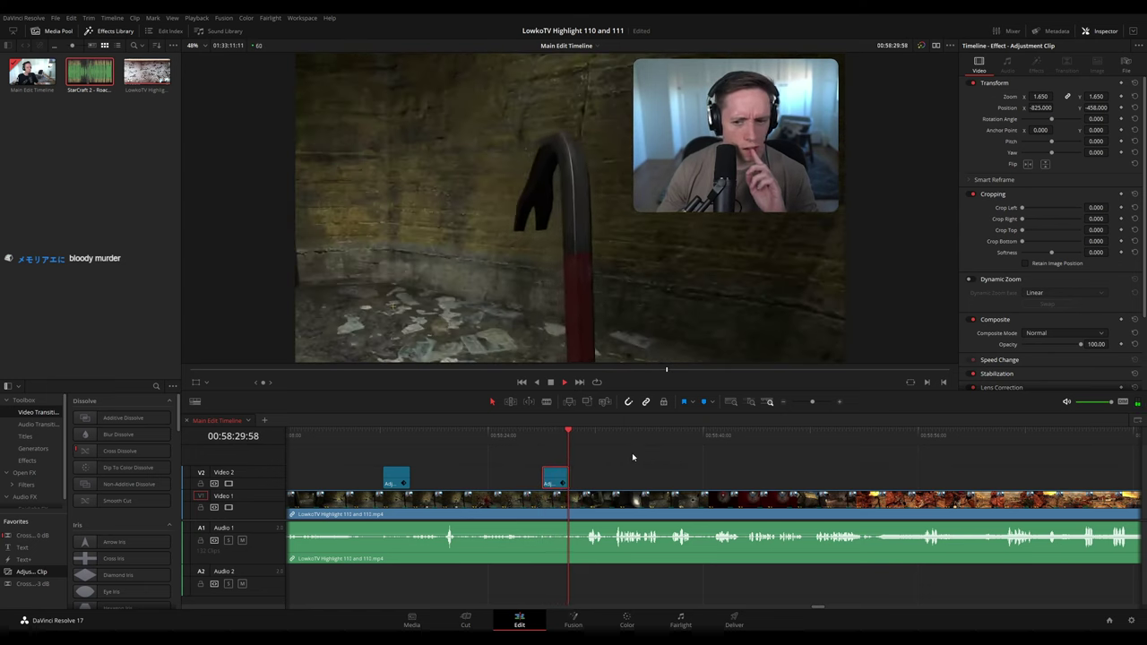
key(space)
drag(568, 479, 582, 479)
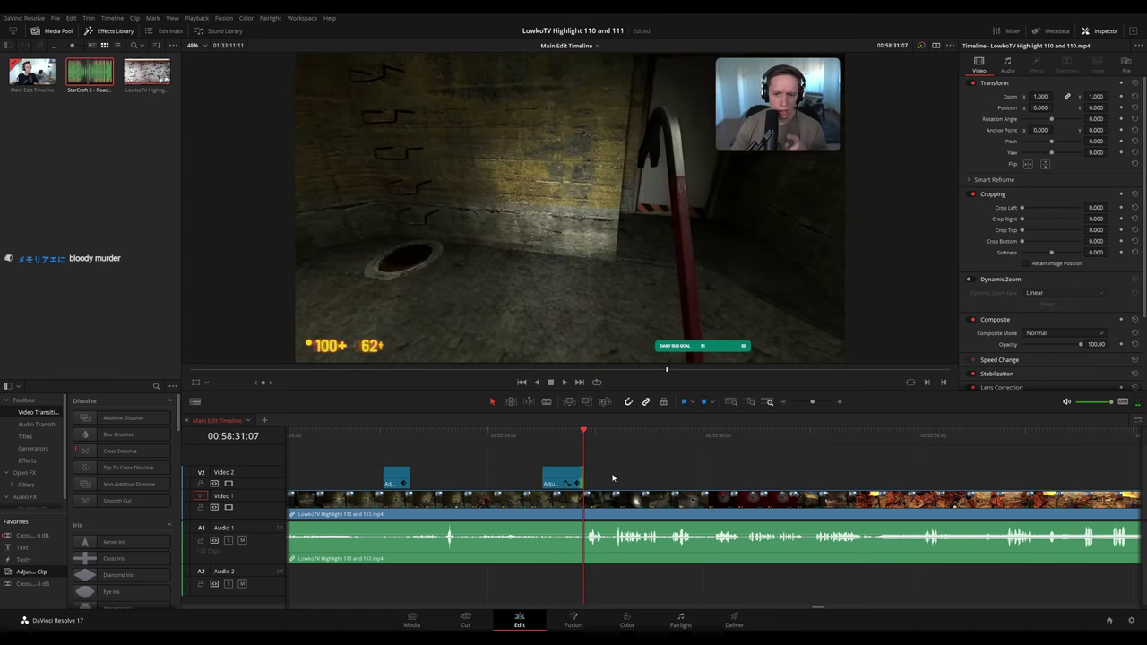
- Cut out the short transition piece at 00:58:39:18, just before the red-lit ladder shaft, and close the gap
drag(674, 477, 576, 474)
key(space)
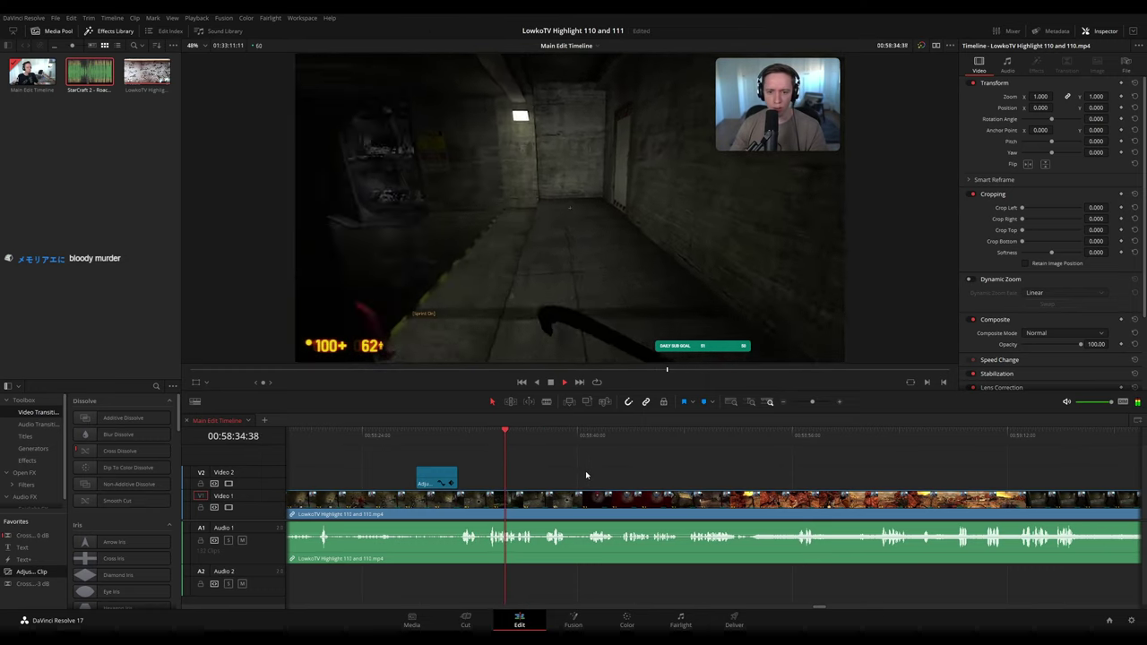
scroll(555, 468, right, 1)
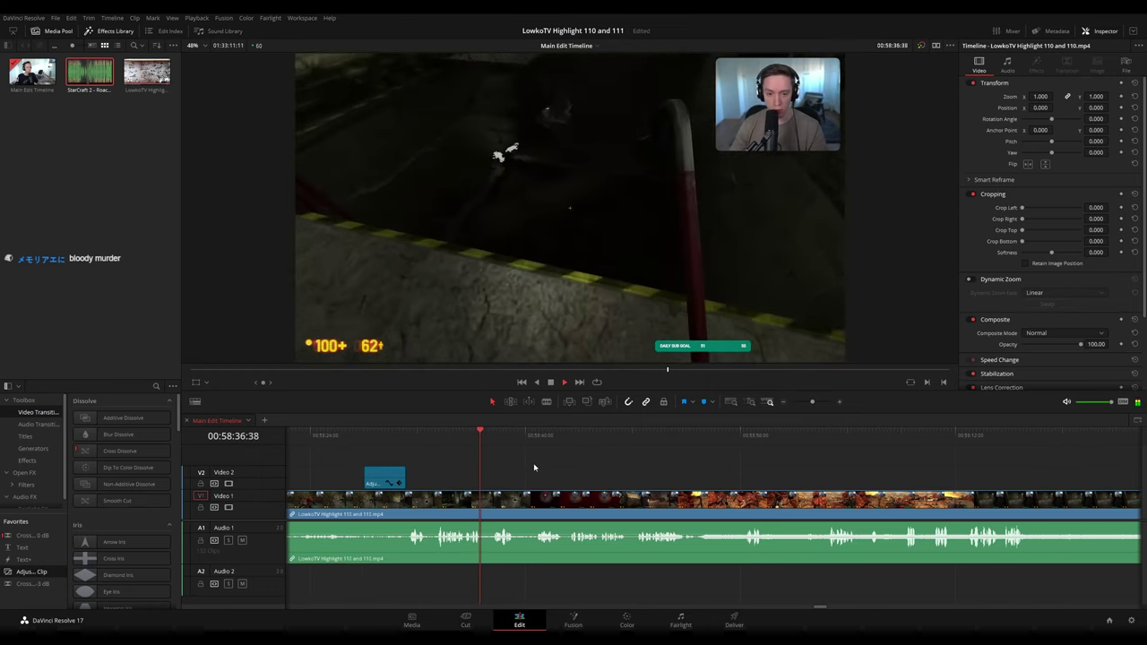
scroll(525, 466, right, 1)
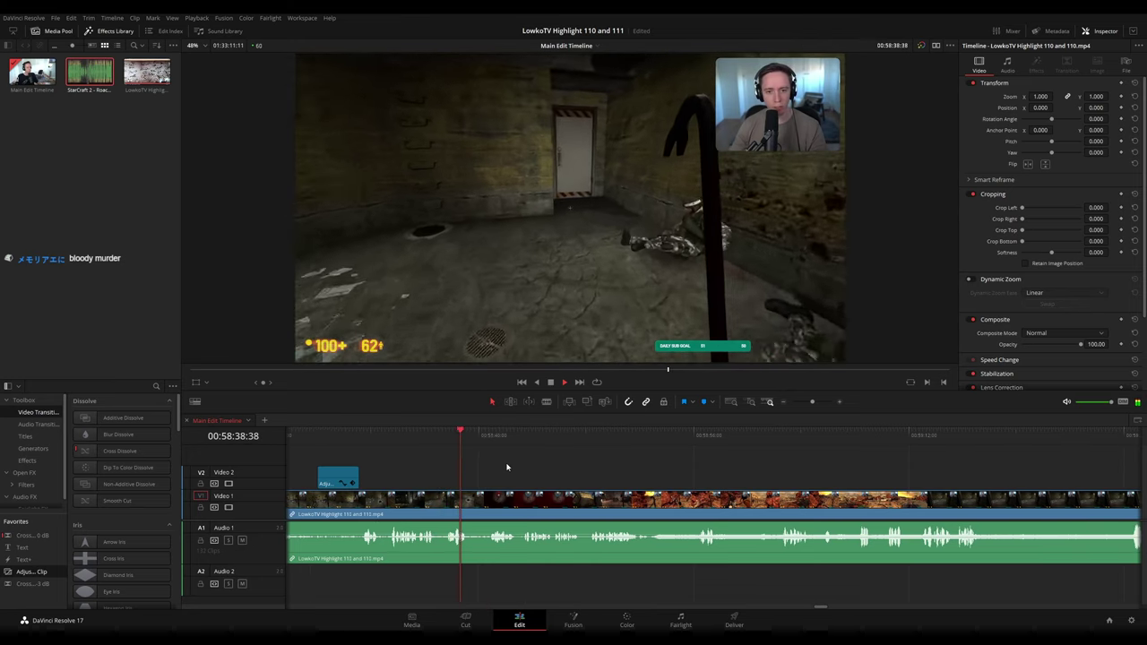
key(space)
key(b)
click(473, 504)
click(486, 503)
key(a)
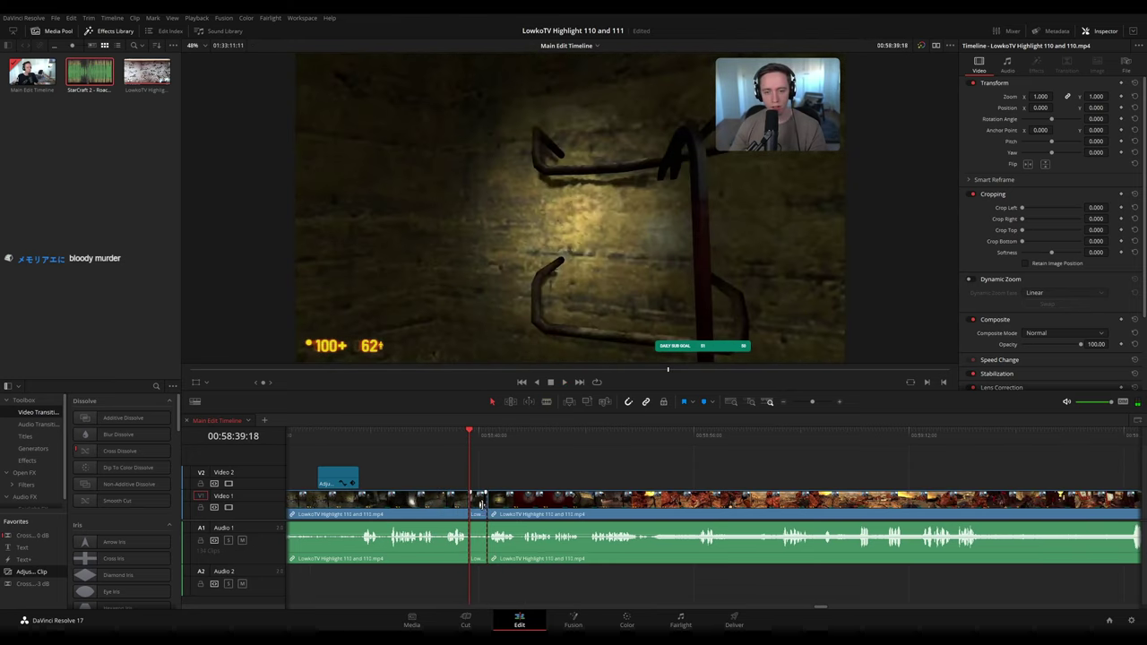
click(481, 508)
key(BackSpace)
key(space)
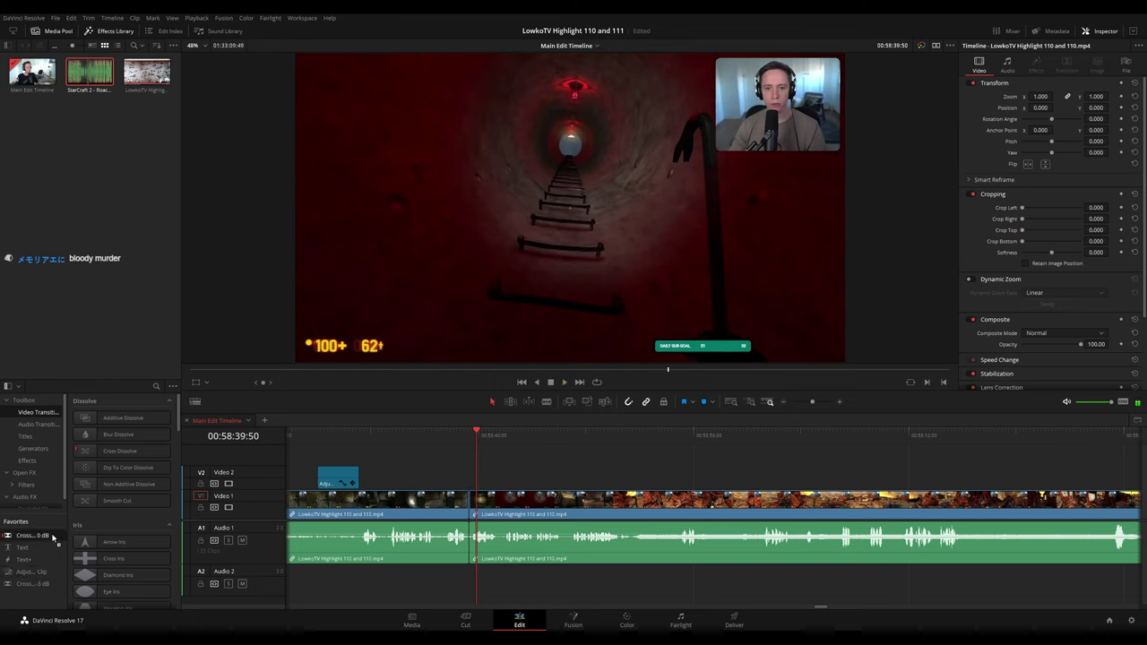
- Add a 0 dB audio cross fade at the 00:58:39:18 cut and colour-mark the clip before it orange
key(space)
click(444, 506)
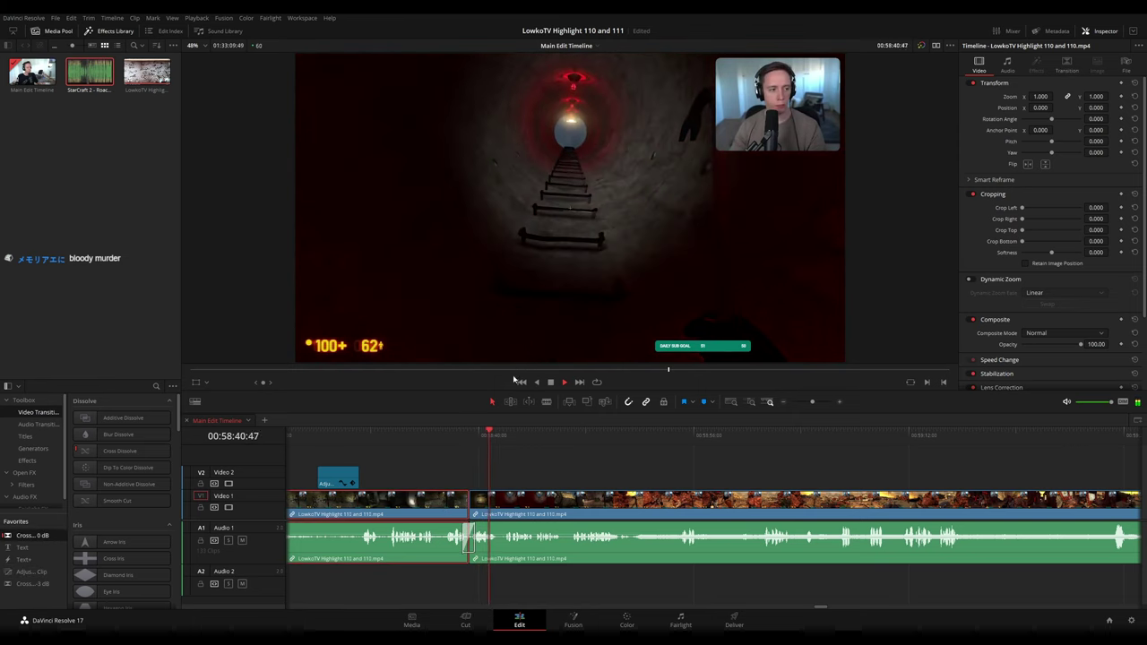
key(1)
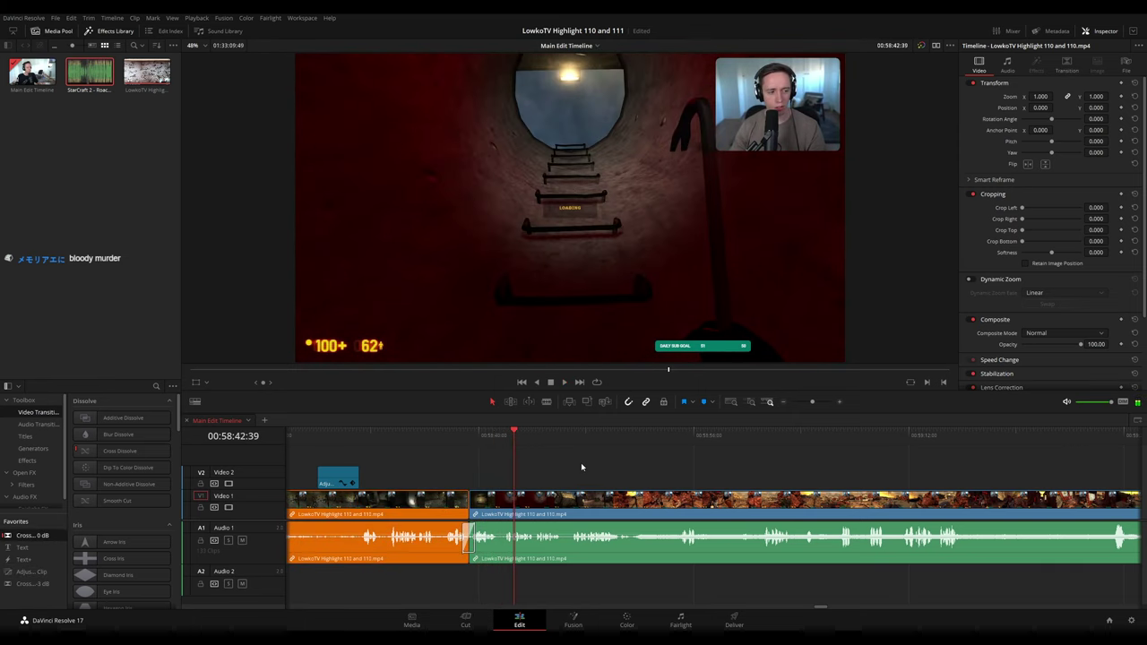
- Cut out the short transition piece at 00:58:51:15, just before the desert fence scene, close the gap, and colour-mark the preceding clip orange
drag(612, 470, 533, 464)
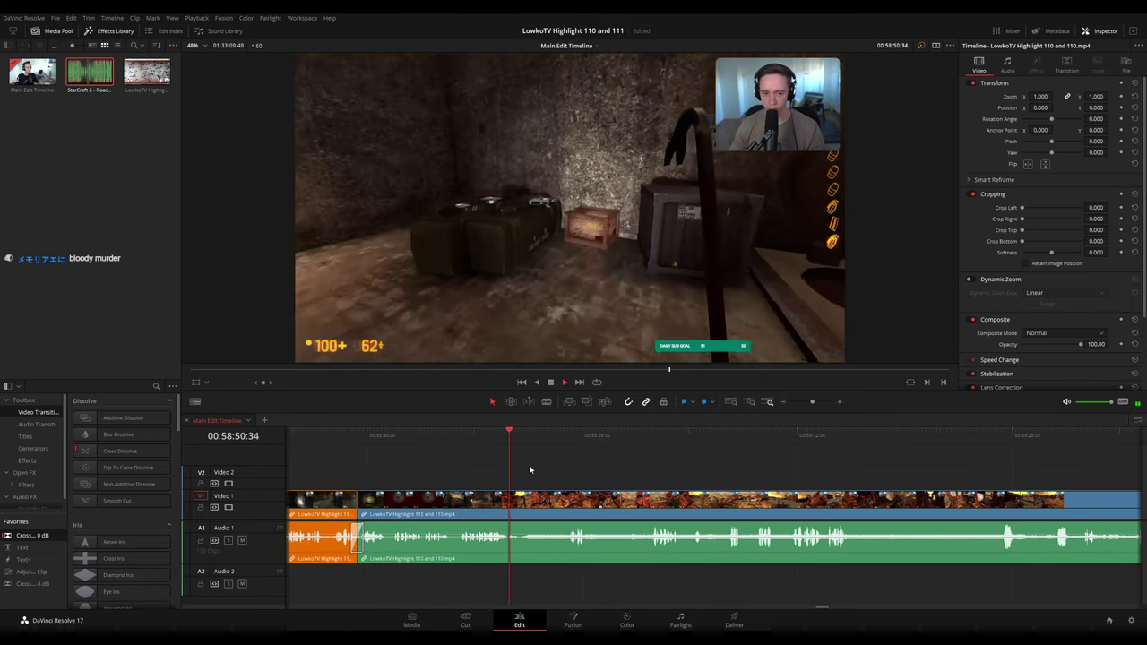
key(space)
key(b)
click(521, 499)
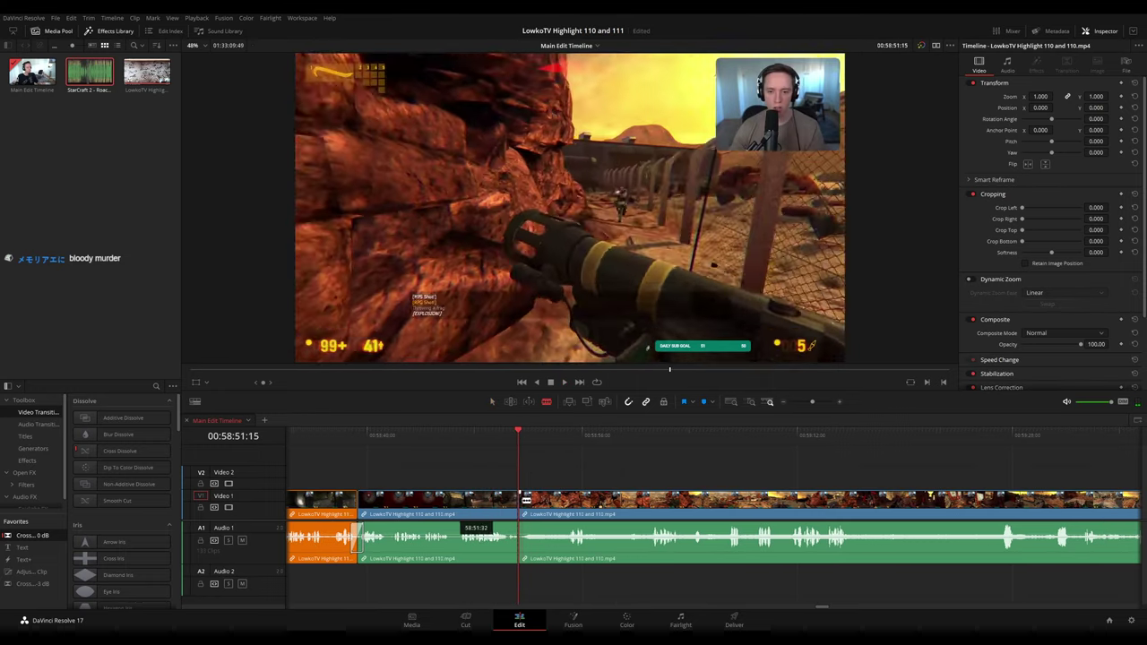
key(space)
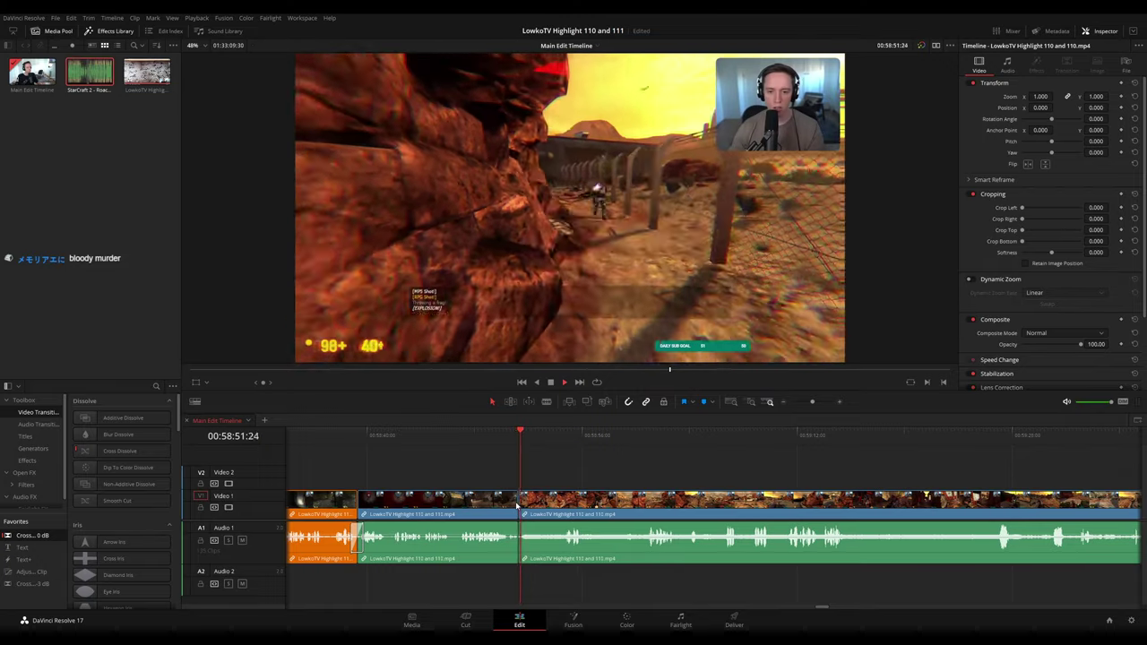
click(475, 508)
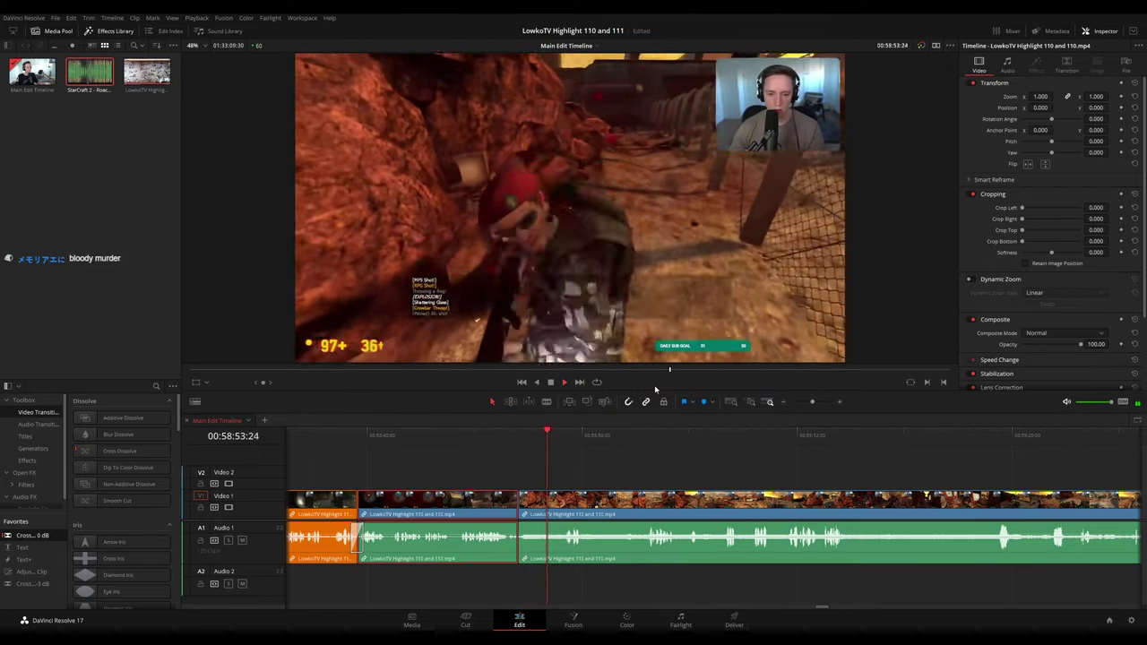
click(655, 390)
- Review the desert combat footage after the 00:58:51:15 cut, up to about 00:59:27
drag(646, 462, 515, 455)
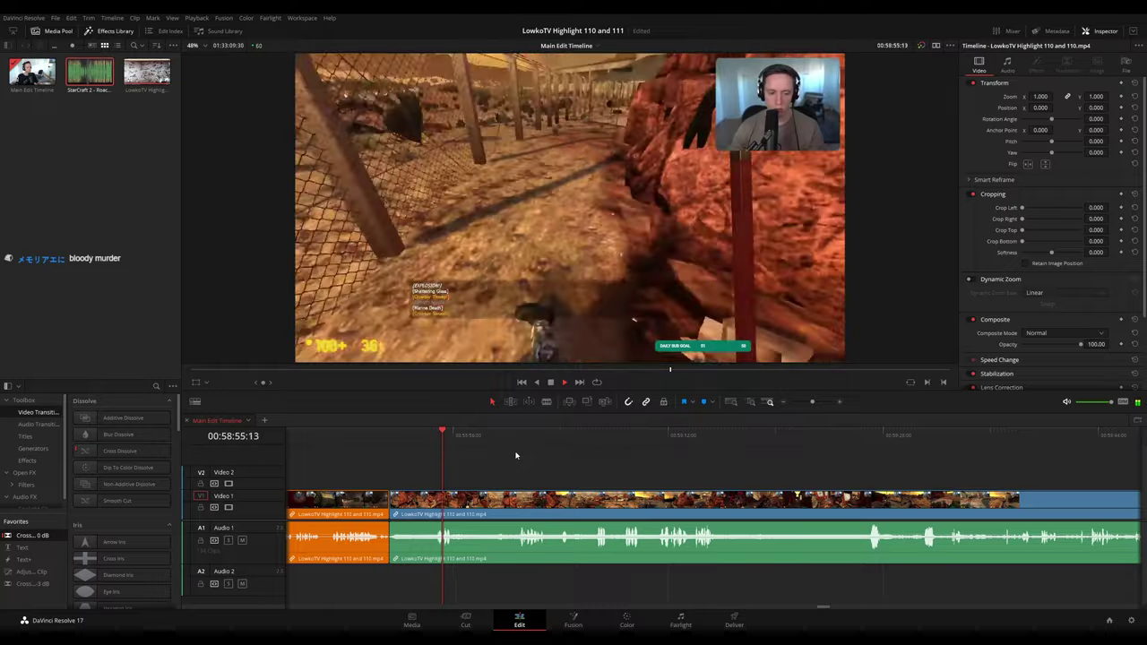
key(space)
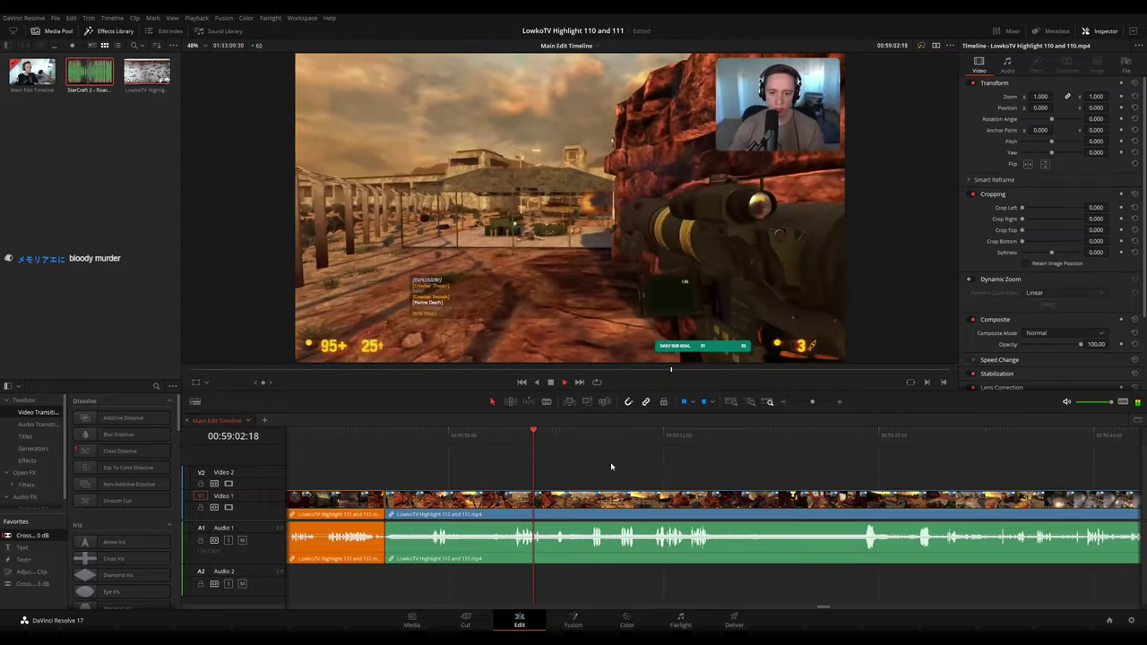
scroll(555, 454, down, 2)
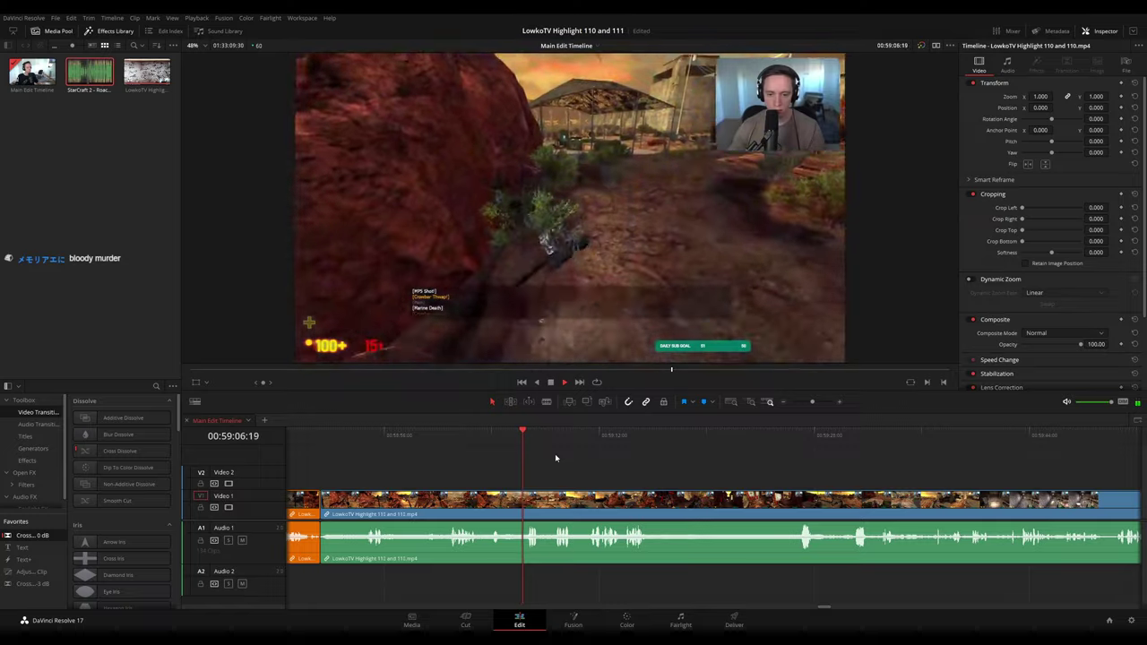
scroll(538, 455, down, 2)
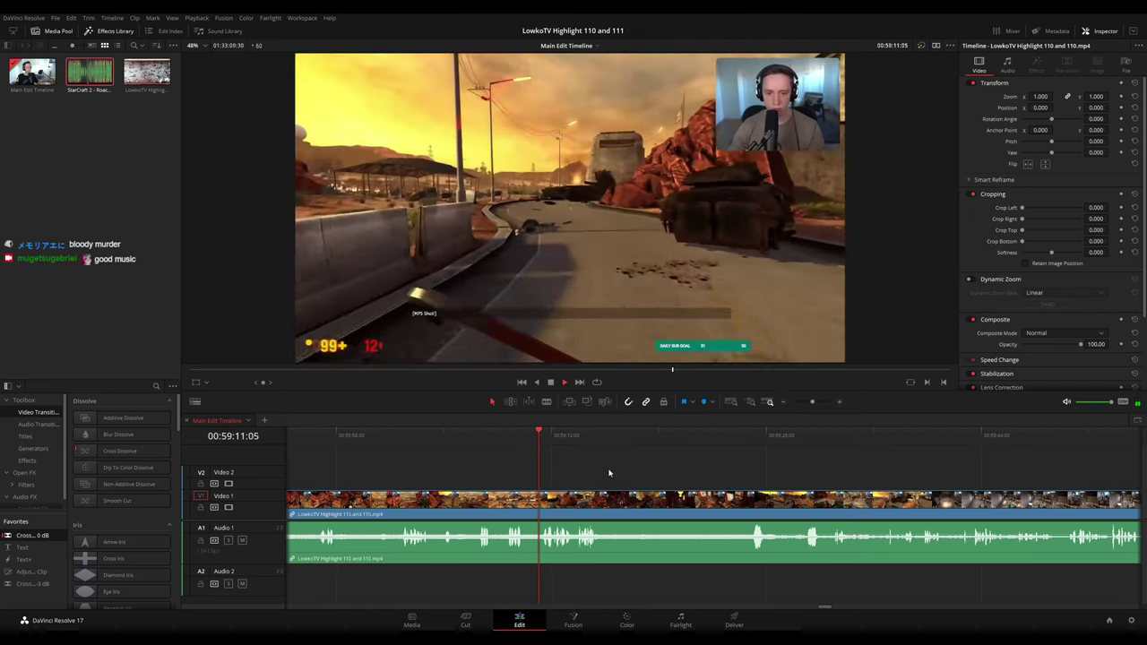
scroll(548, 470, down, 3)
scroll(580, 473, down, 2)
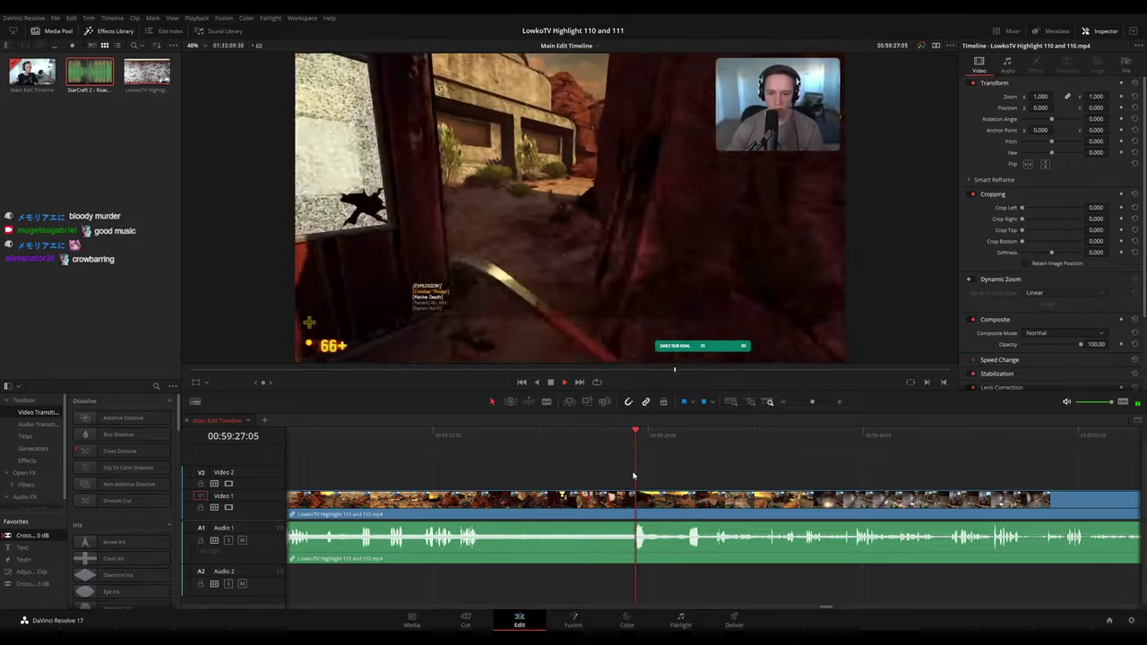
- Split the clip at 00:59:41:11, where the desert combat footage gives way to the indoor checkpoint scene
scroll(663, 475, right, 1)
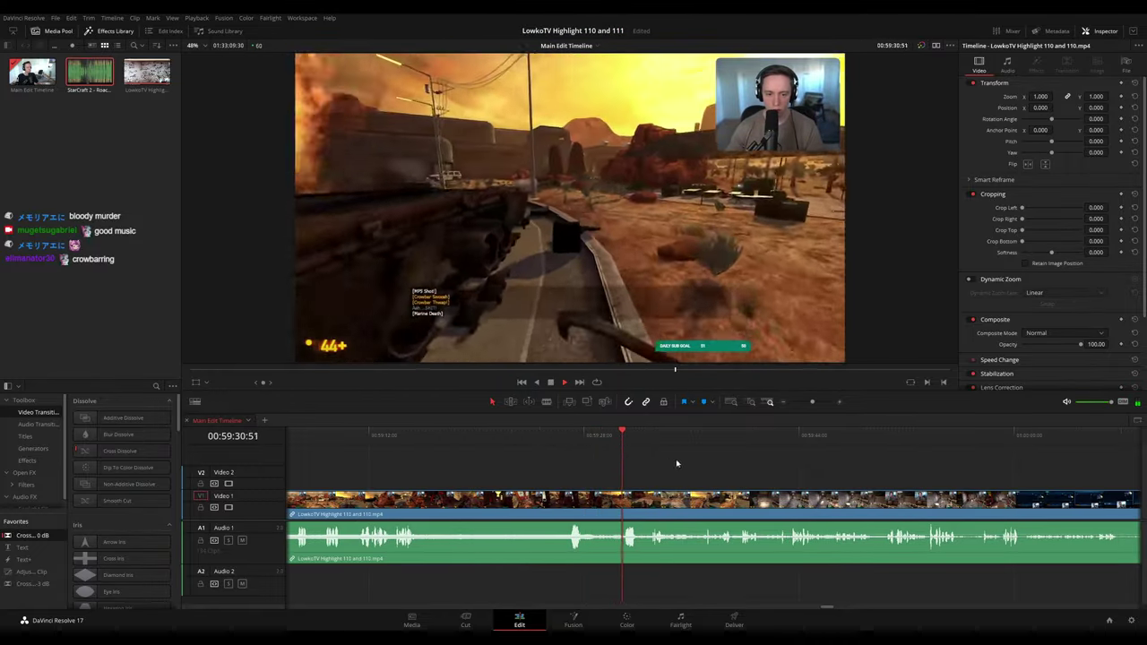
scroll(607, 453, right, 3)
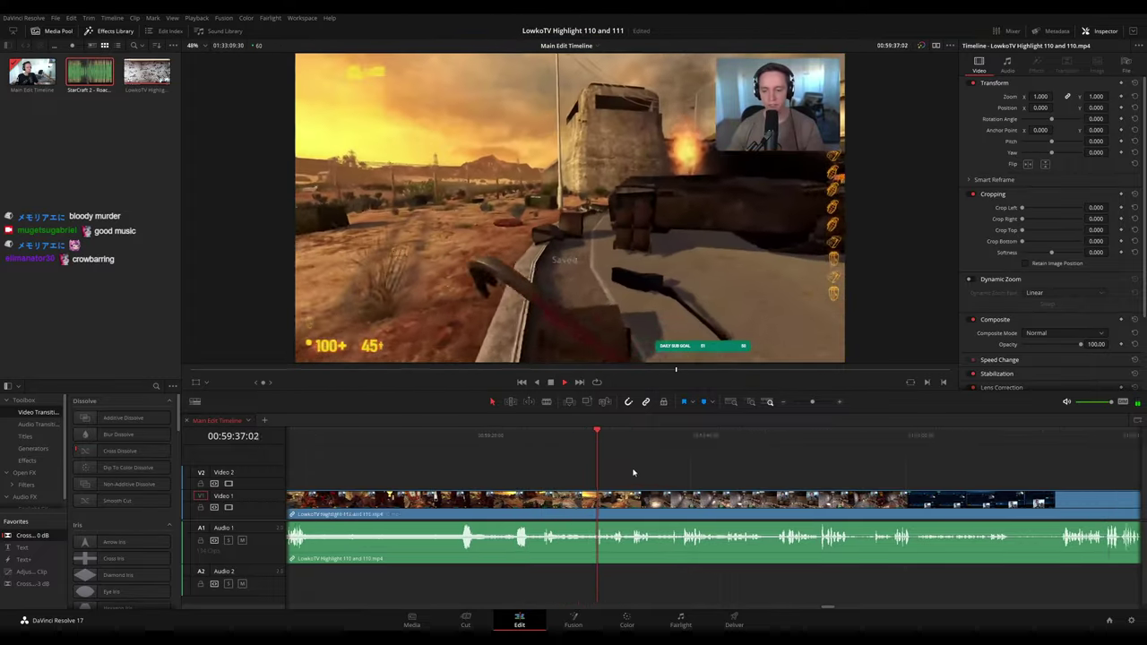
scroll(597, 464, right, 3)
scroll(627, 468, right, 3)
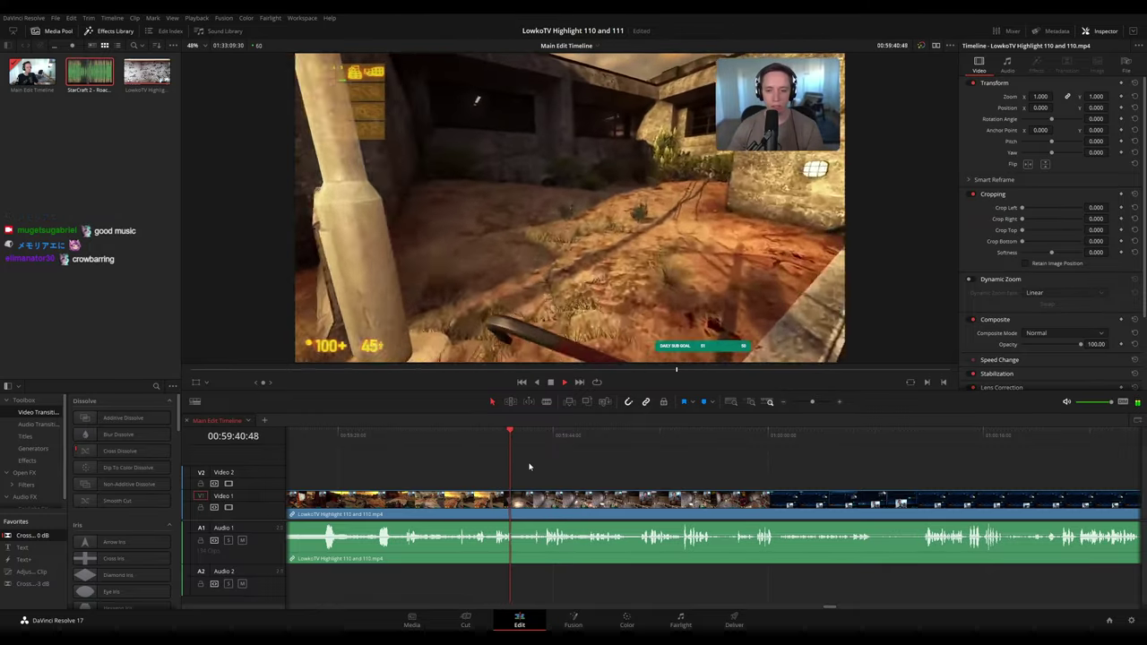
key(space)
key(b)
click(517, 500)
- Try to cut out a short transition piece starting at 00:59:41:11, play the join, and undo the removal
key(space)
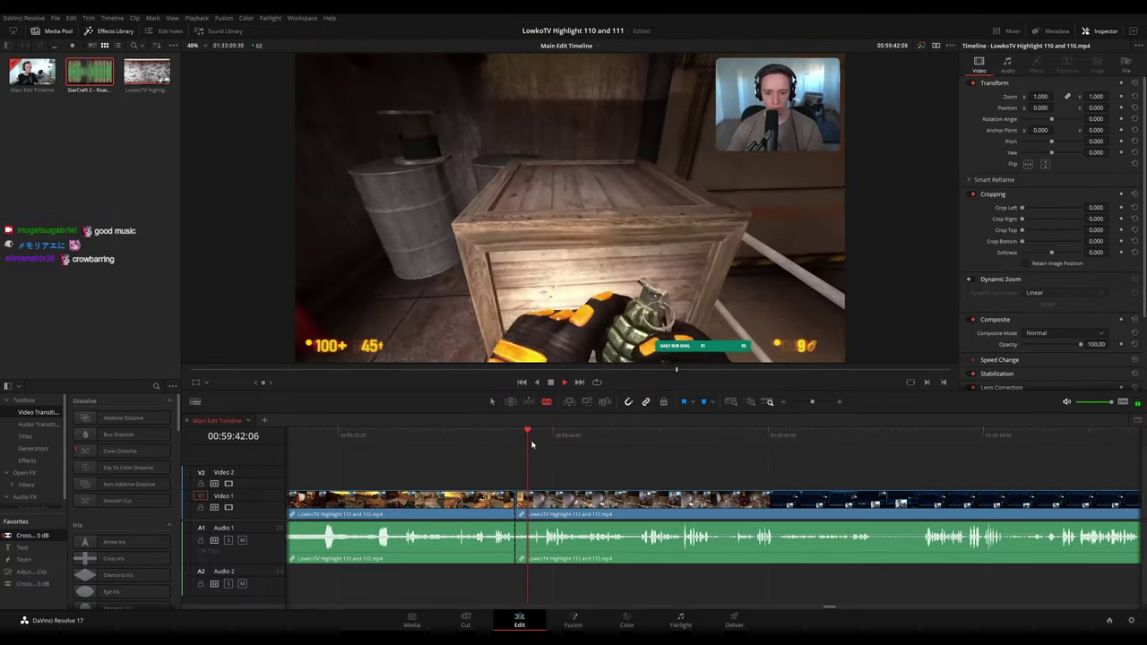
key(space)
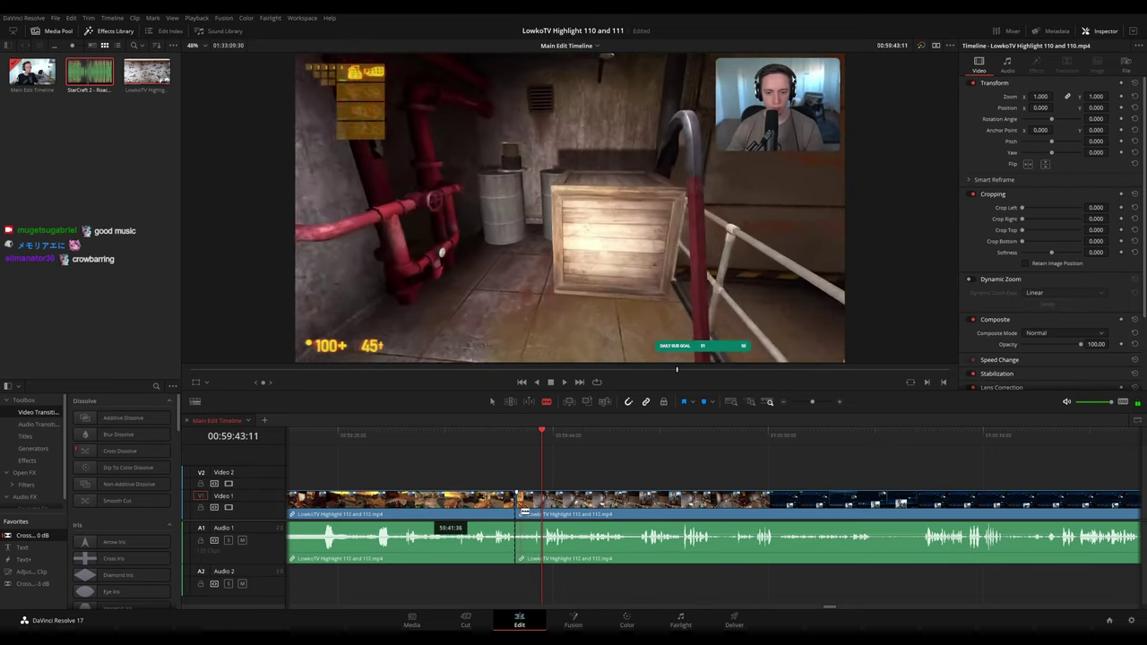
click(523, 507)
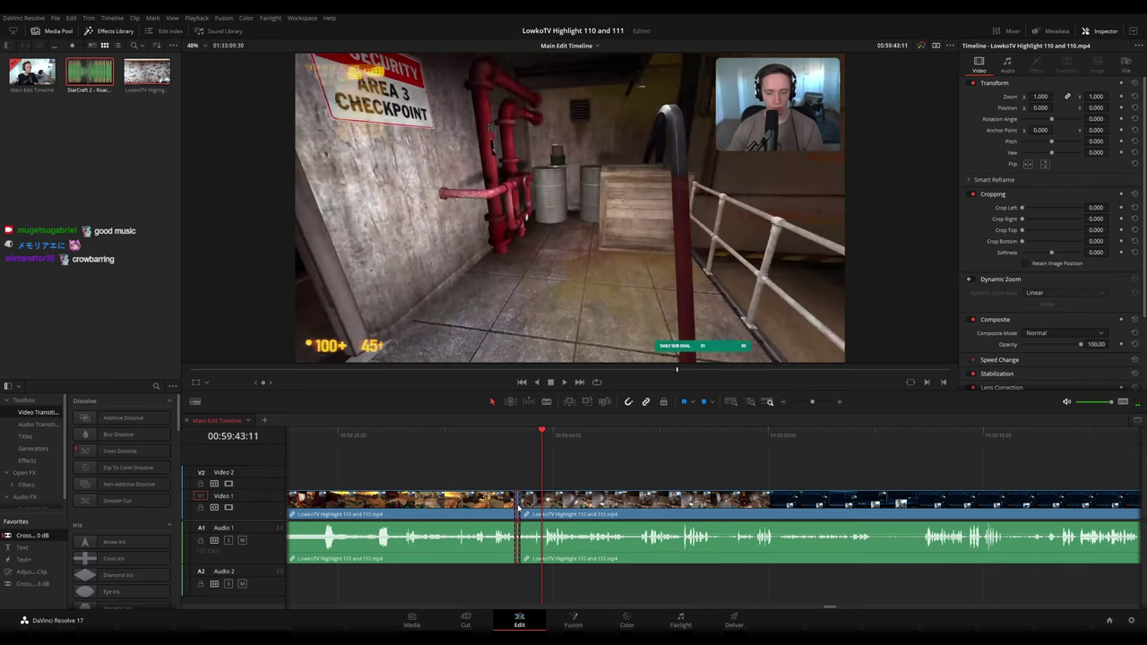
key(Delete)
click(518, 435)
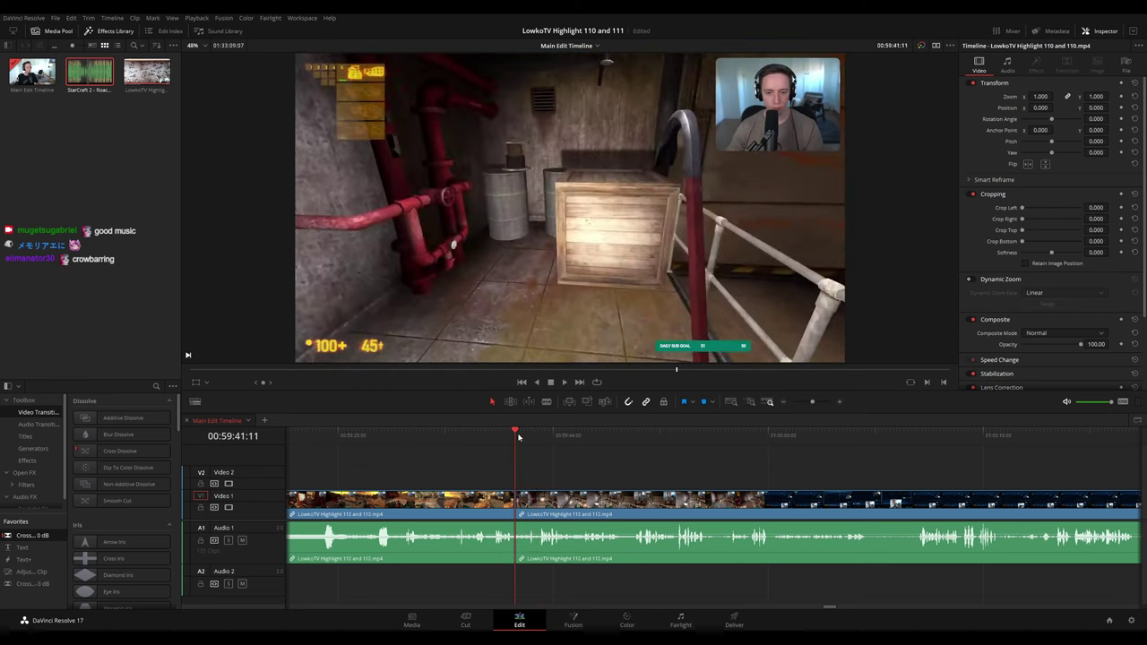
key(space)
scroll(568, 471, up, 2)
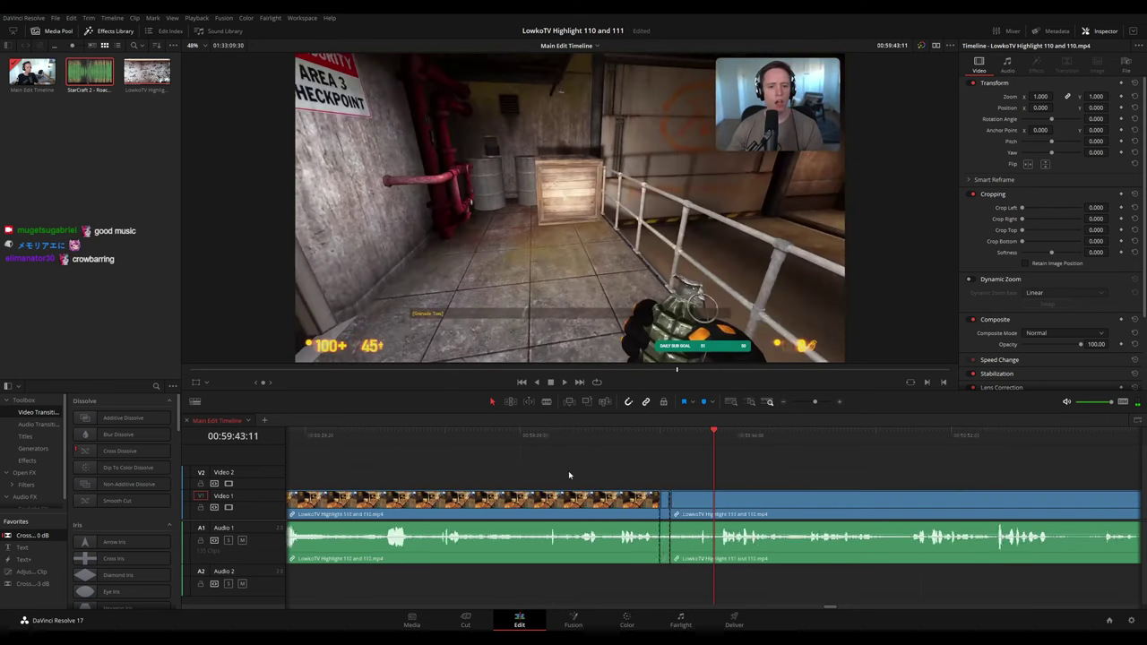
key(space)
- Try to remove the transition piece from 00:59:41:11 up to 00:59:41:40, play the join, and undo the removal
click(592, 435)
mouse_move(591, 437)
mouse_down()
mouse_move(530, 437)
mouse_move(601, 440)
mouse_up()
click(600, 499)
key(a)
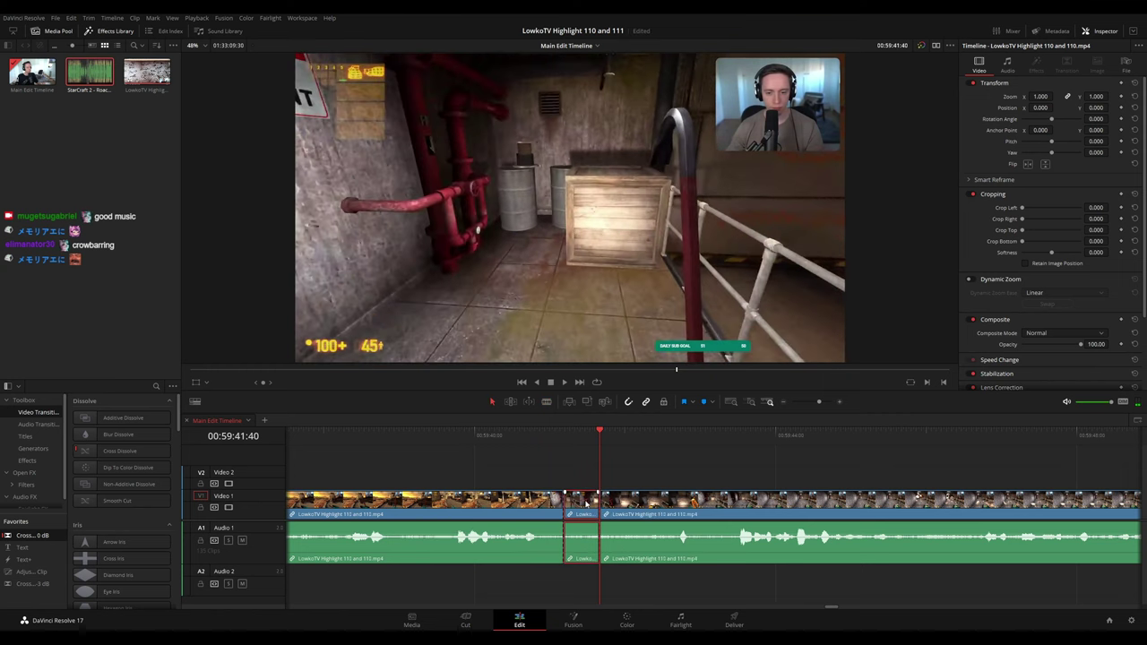
key(Delete)
key(space)
key(space)
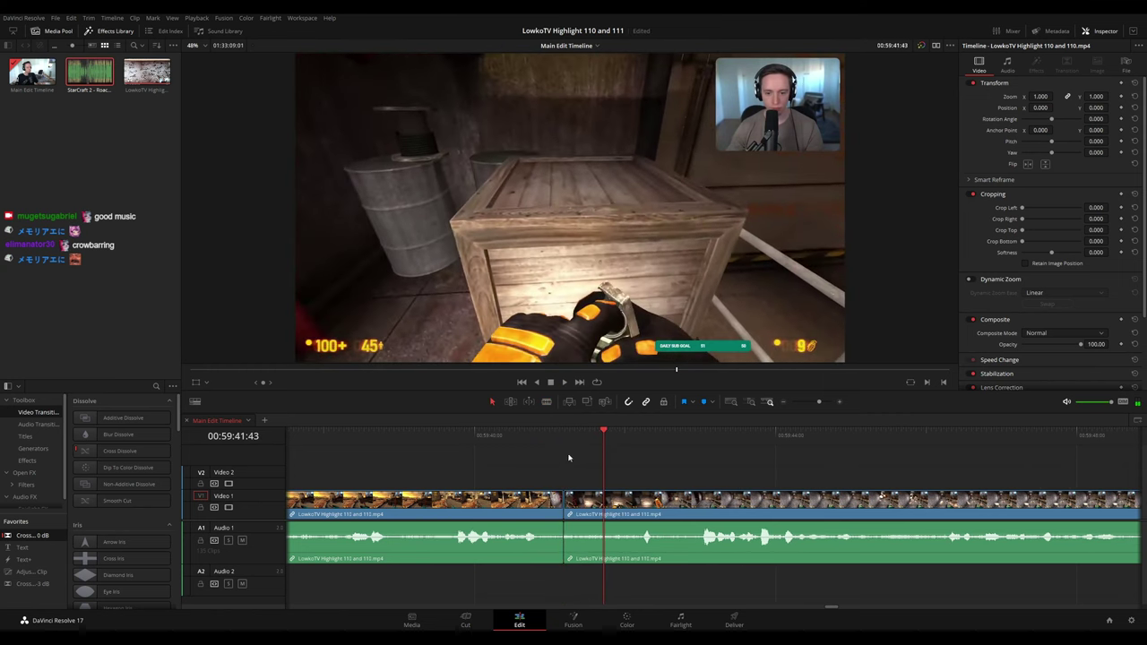
key(ctrl+z)
- Try a shorter removal from 00:59:41:11 up to 00:59:41:26, and undo it
click(582, 437)
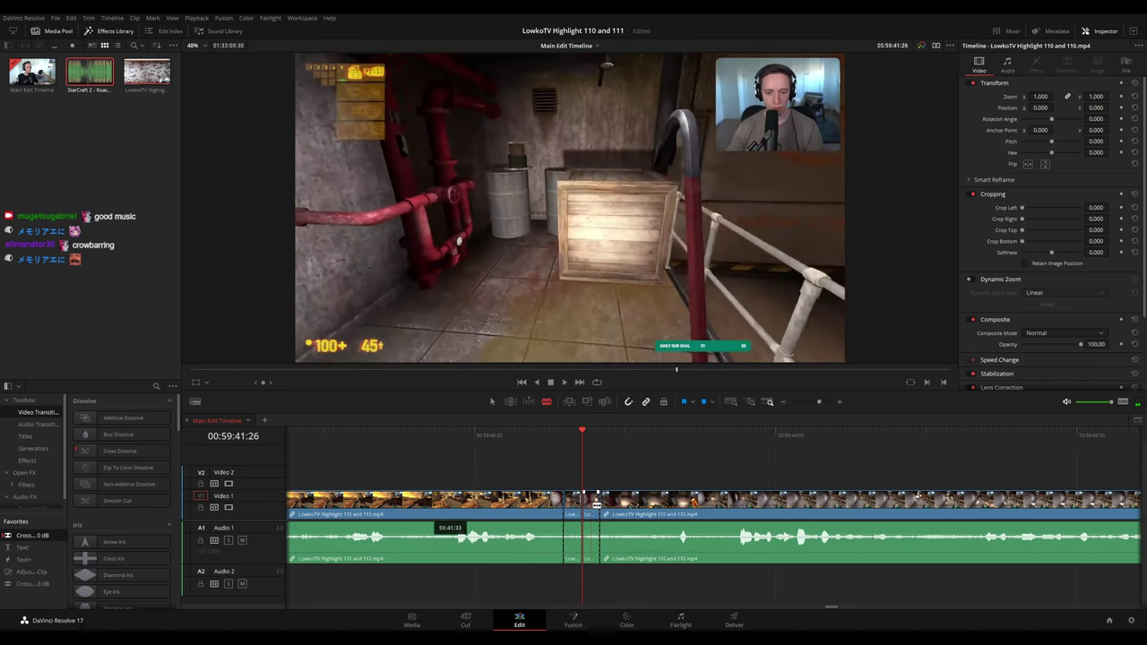
key(Delete)
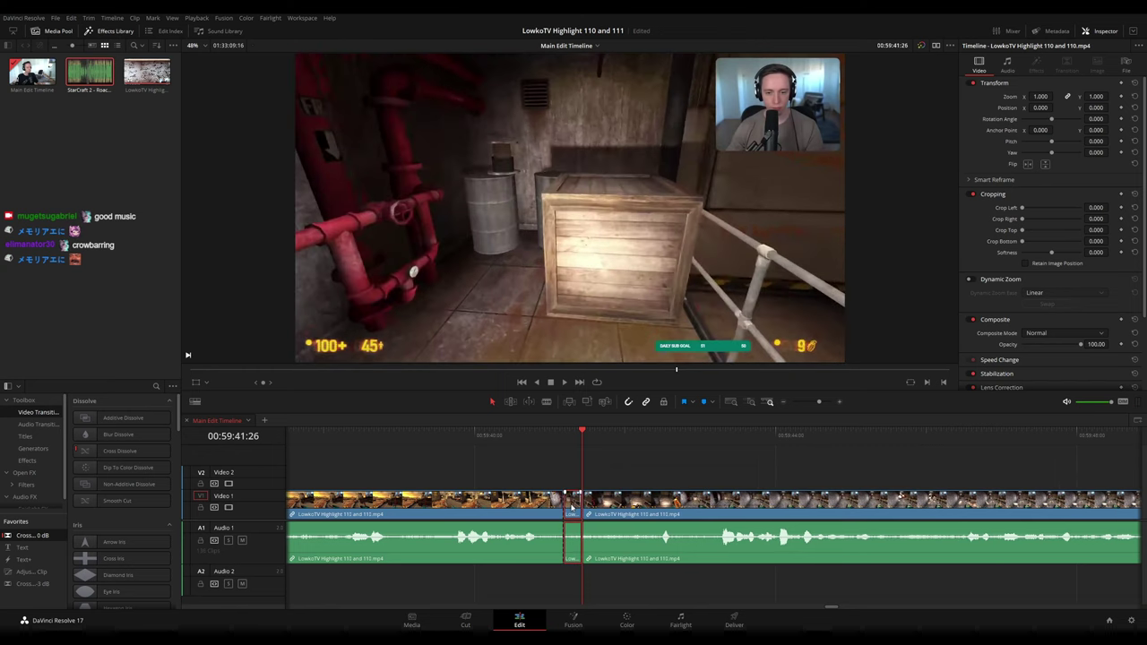
click(561, 435)
key(ctrl+z)
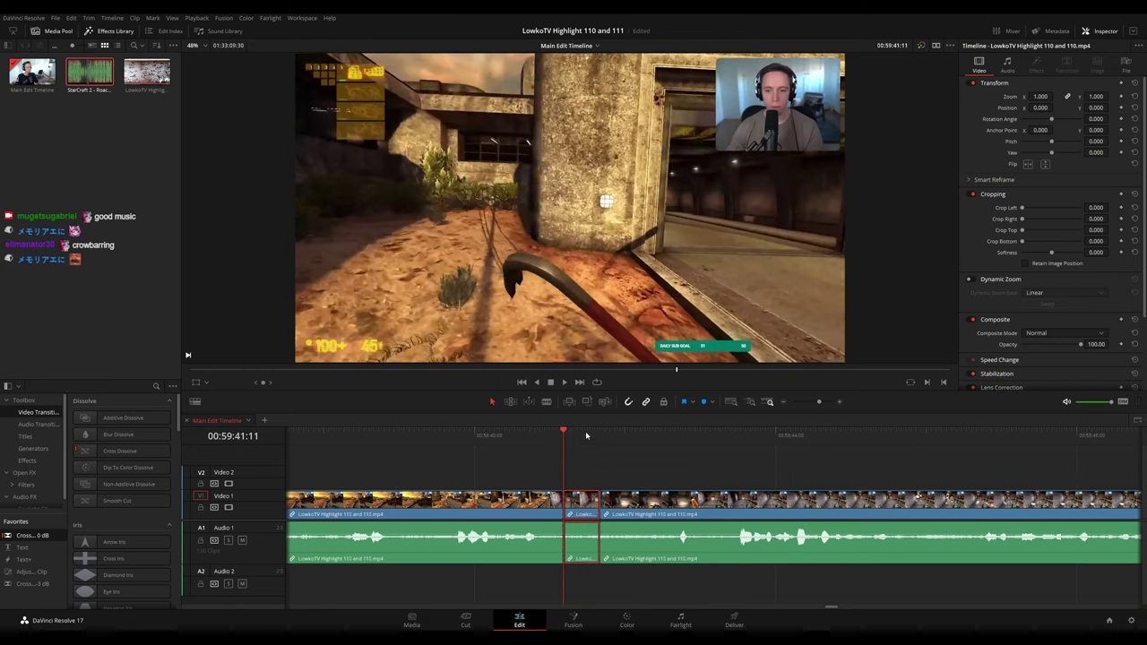
- Remove the longer piece up to 00:59:41:40 once more, replay the join, and undo the removal and its end cut
key(Delete)
key(space)
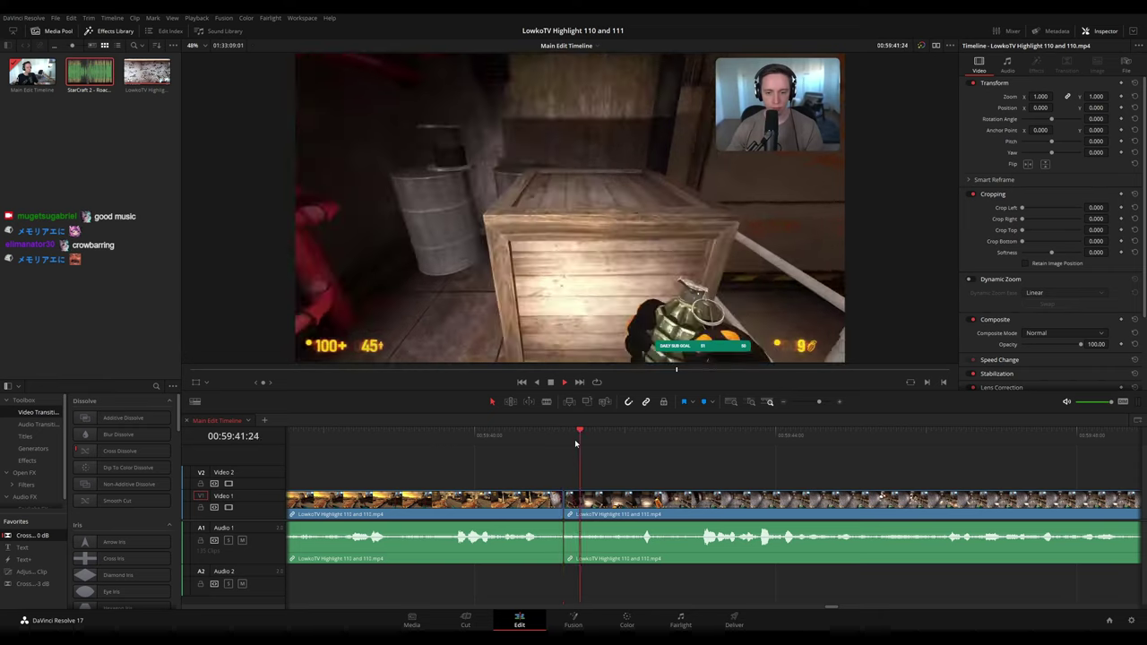
click(544, 433)
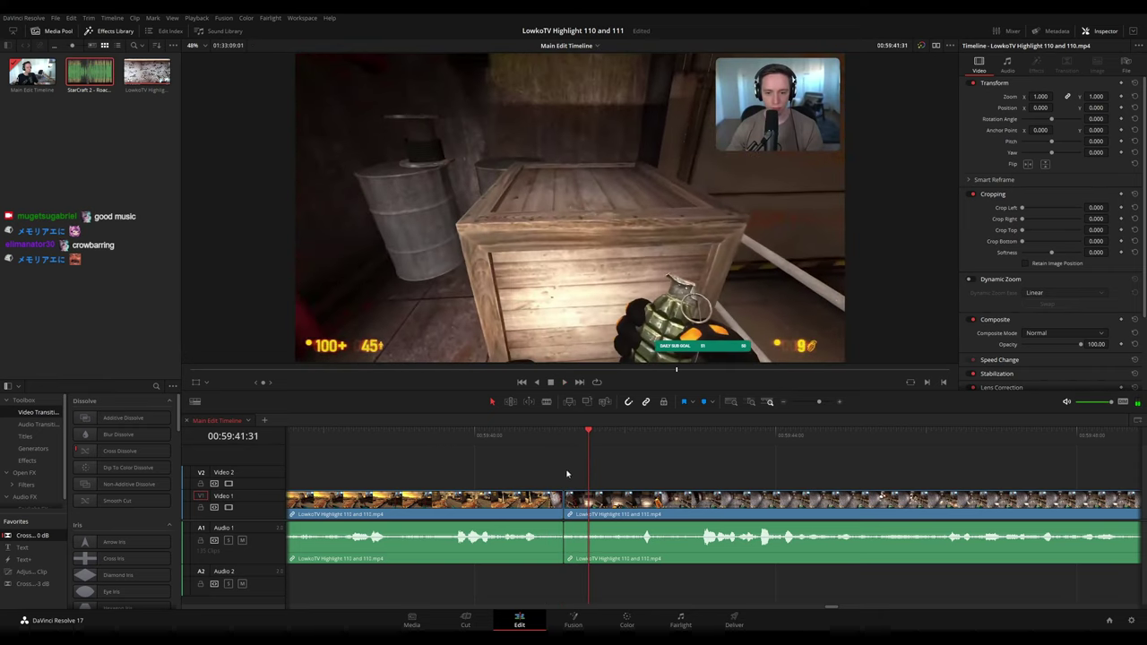
key(space)
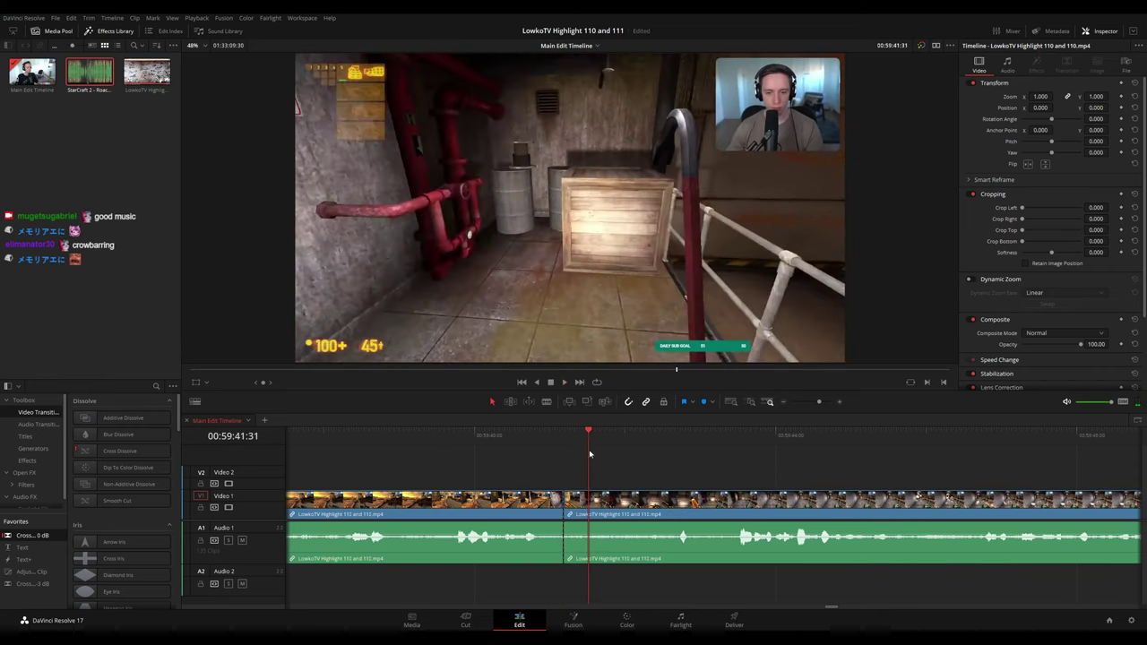
- Split at 00:59:41:21, ripple-delete the short piece after 00:59:41:11, and colour-mark the preceding desert clip orange
click(576, 437)
key(ctrl+b)
click(568, 509)
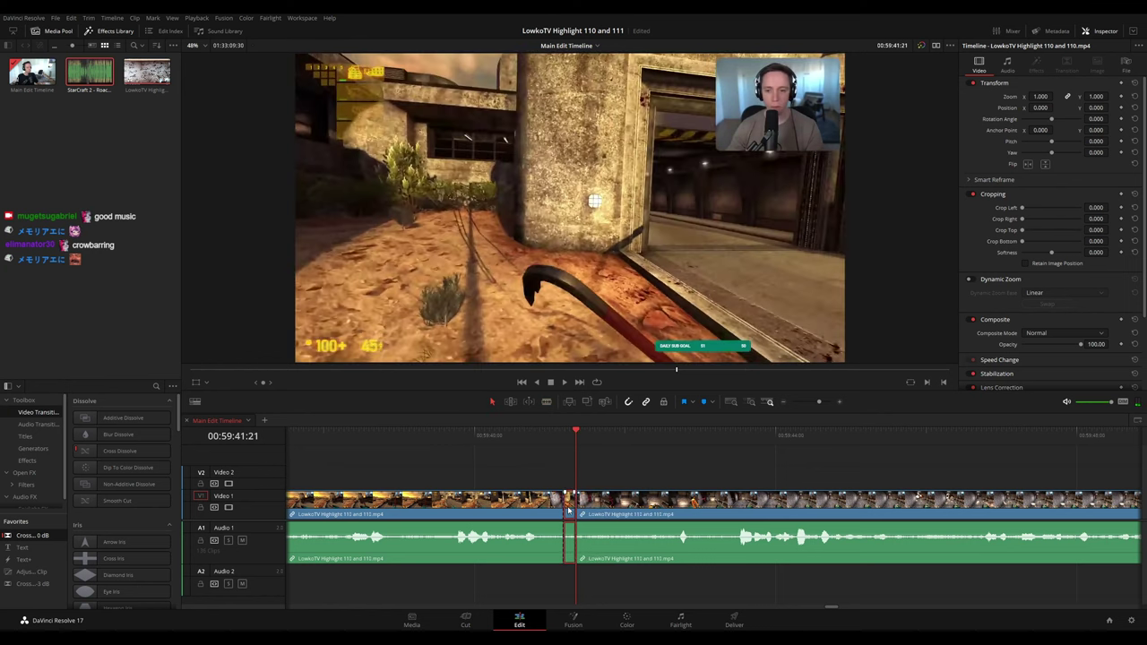
key(Delete)
click(548, 507)
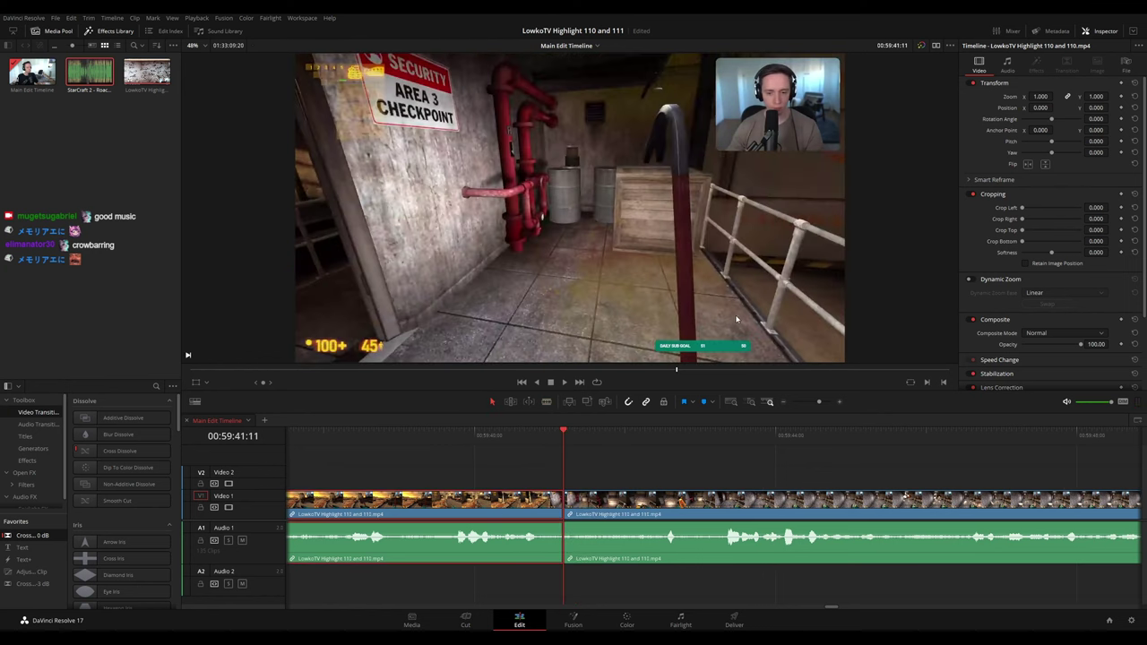
key(space)
- Cut out the short transition piece at 01:00:00:20, between the grenade corridor scene and the StarCraft lobby, and close the gap
mouse_move(819, 402)
mouse_down()
mouse_move(805, 405)
mouse_move(817, 404)
mouse_up()
drag(848, 478, 622, 459)
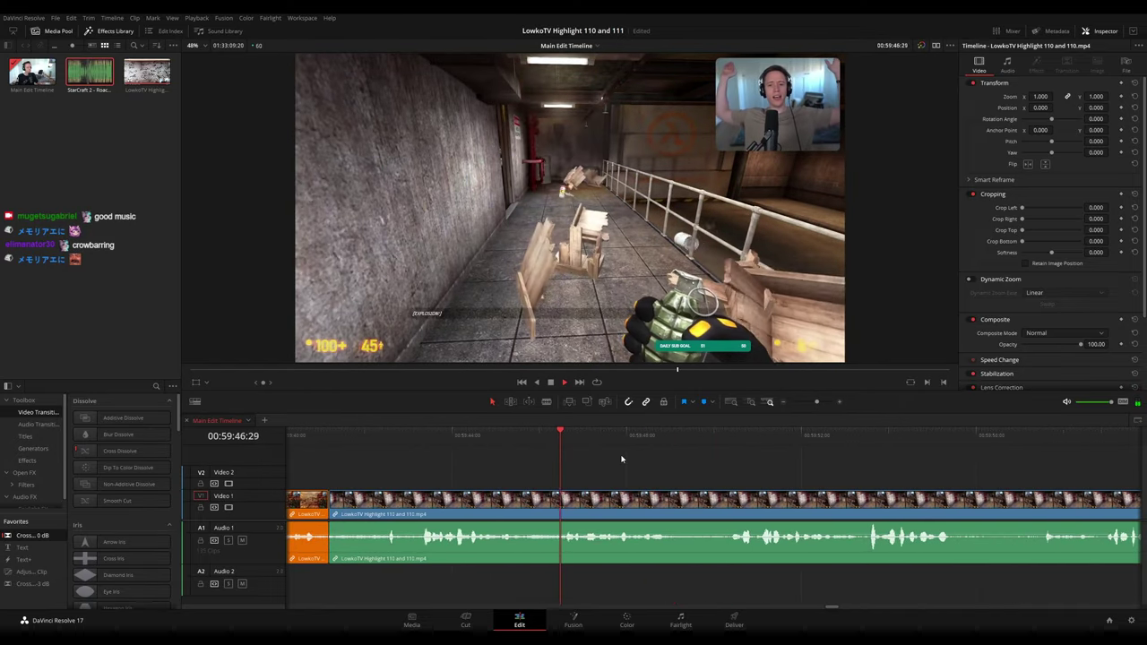
drag(816, 402, 811, 402)
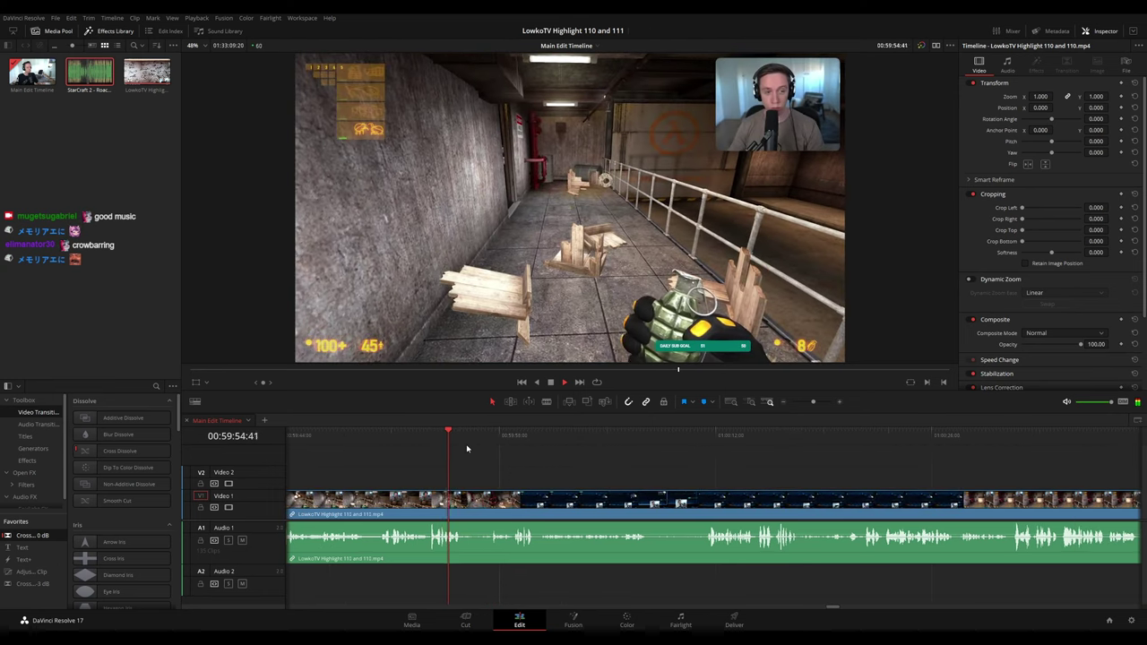
click(485, 438)
click(512, 443)
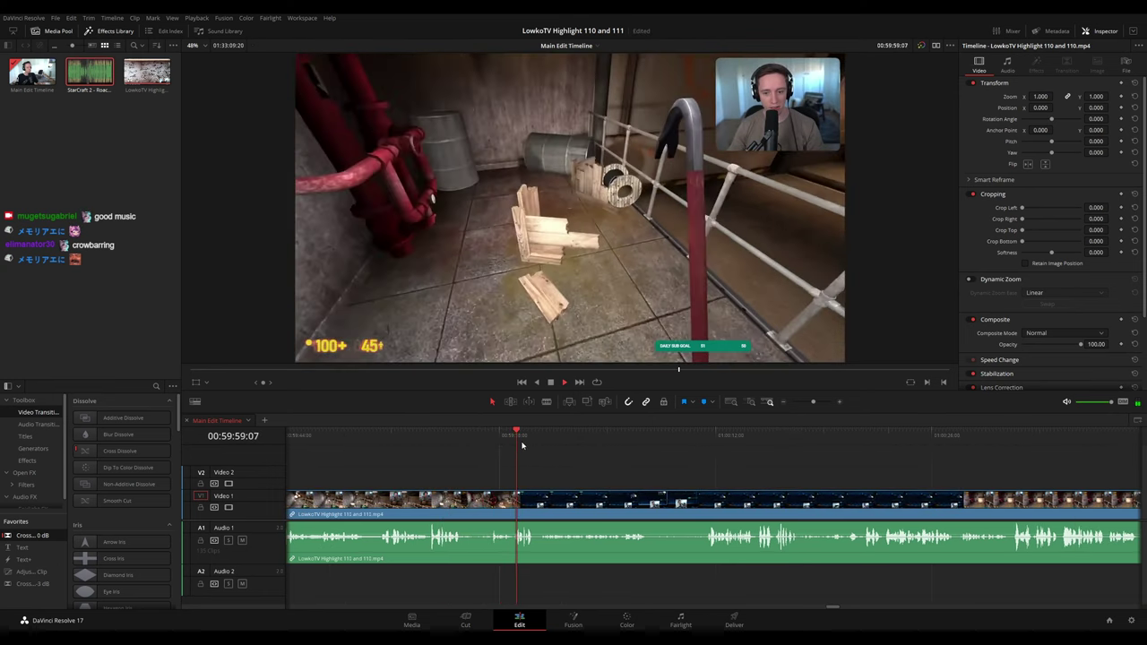
key(space)
key(b)
click(538, 503)
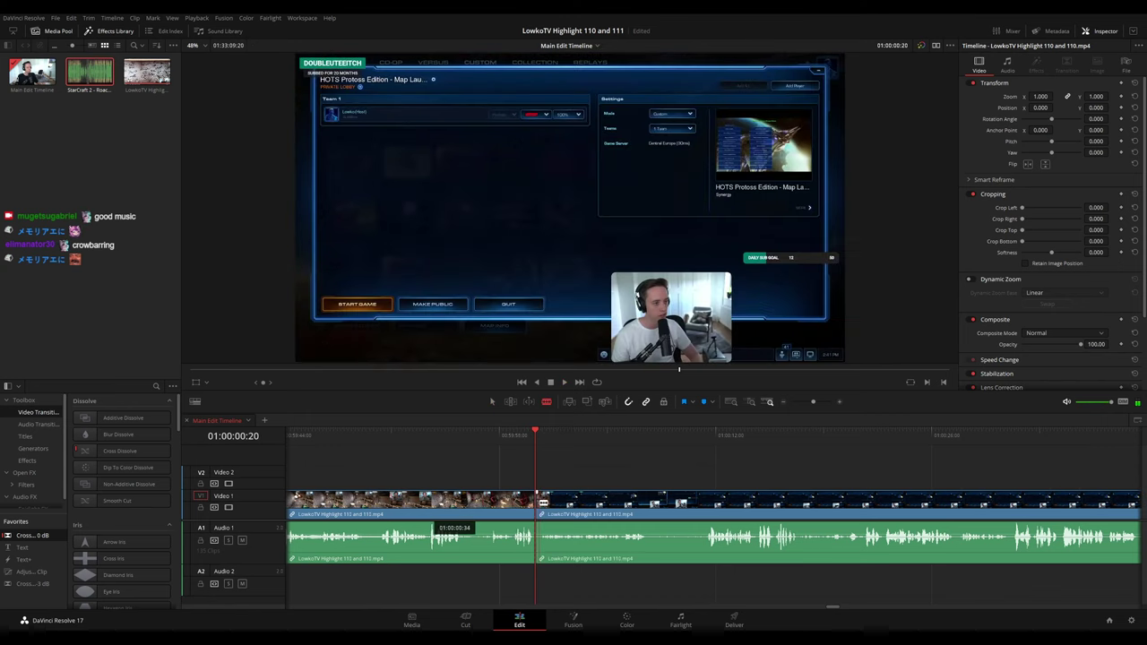
key(a)
key(q)
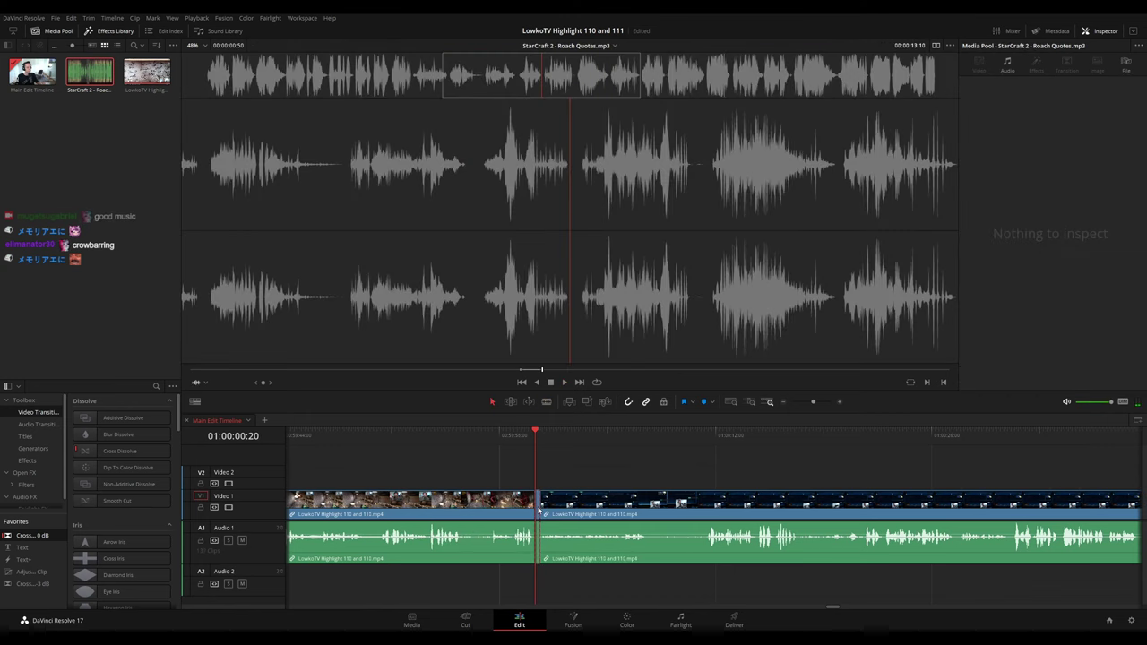
scroll(539, 510, up, 1)
key(q)
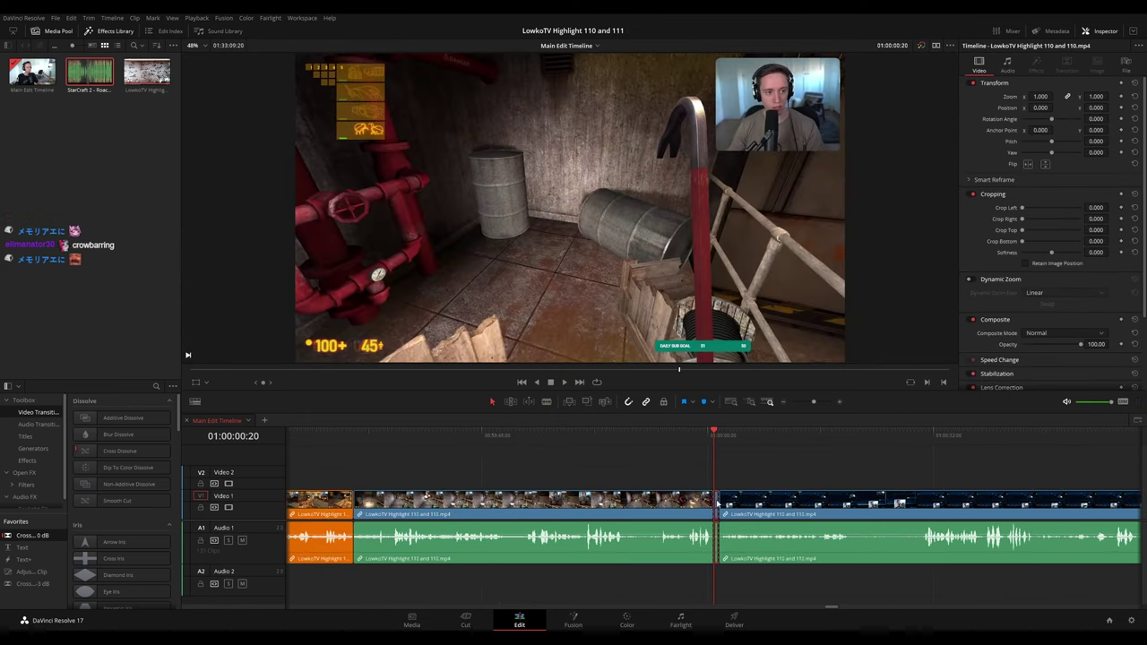
key(Delete)
- Colour-mark the grenade corridor clip ending at 01:00:00:20 orange
click(167, 309)
click(751, 476)
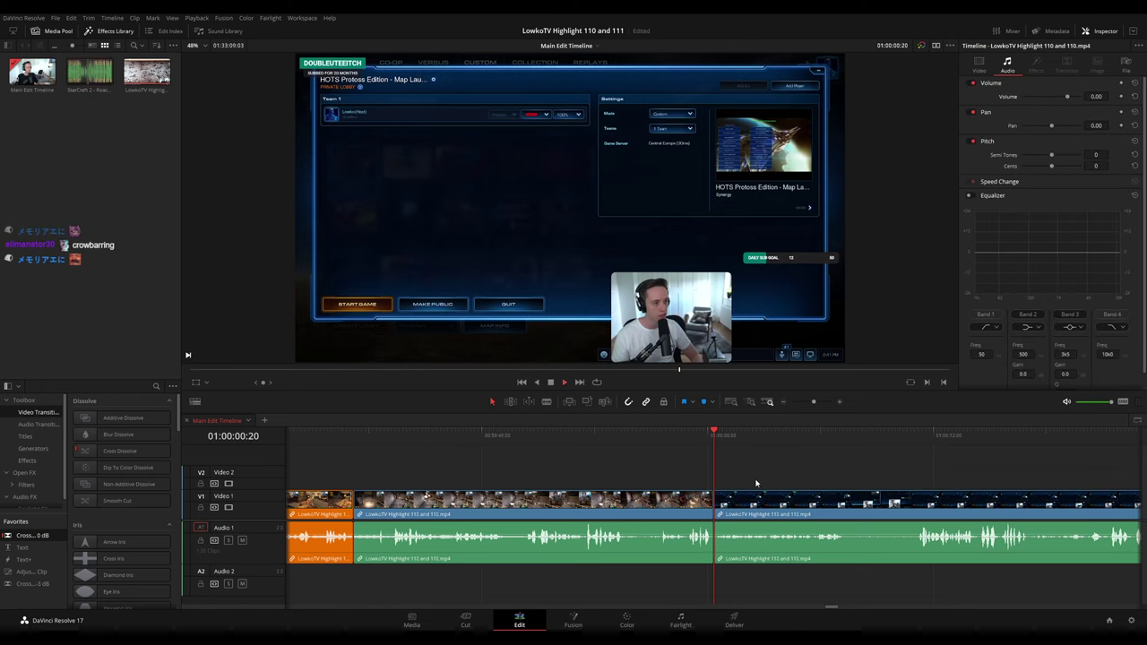
key(space)
click(637, 500)
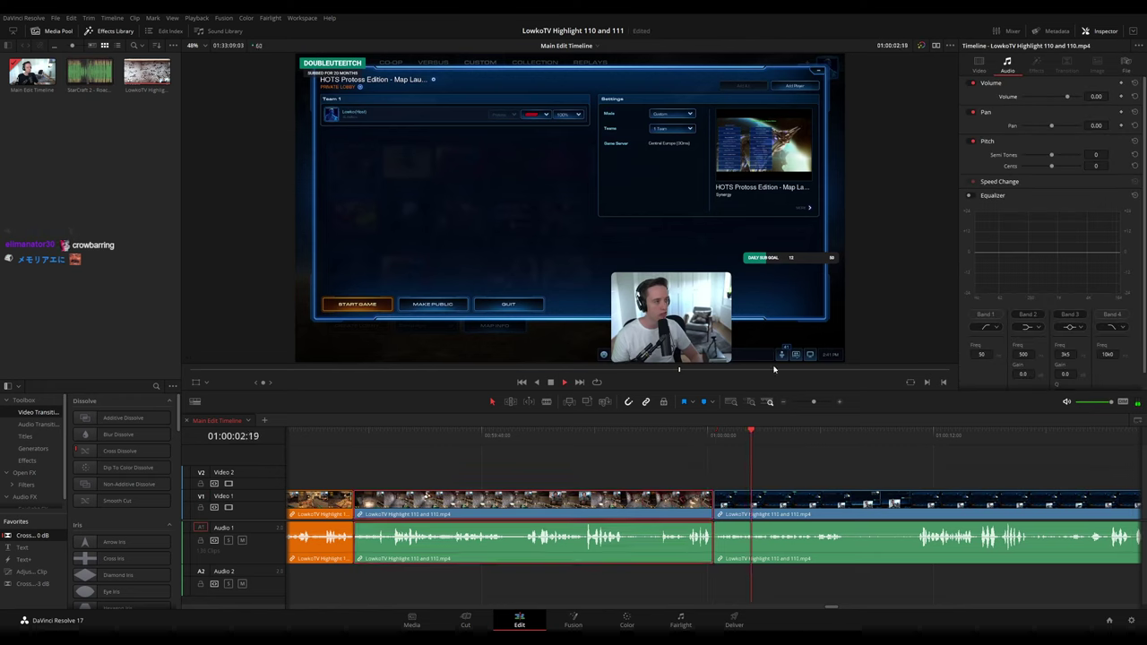
key(1)
- Review the StarCraft lobby footage after the 01:00:00:20 cut, up to about 01:00:19, and replay it from its start
click(873, 466)
drag(875, 470, 543, 445)
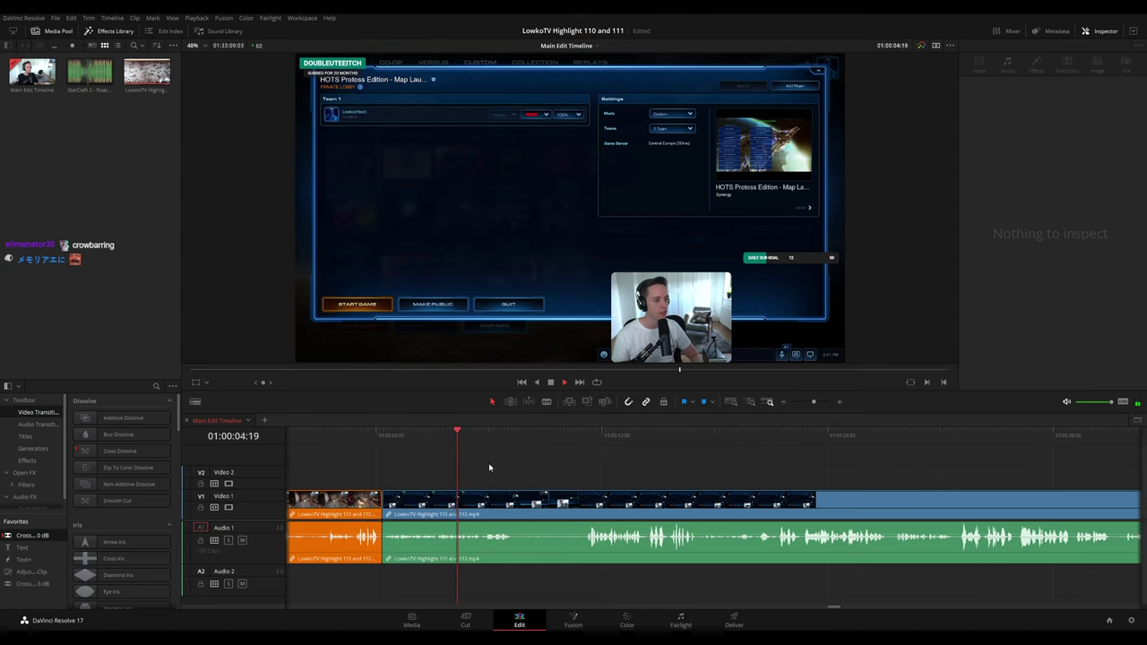
click(390, 439)
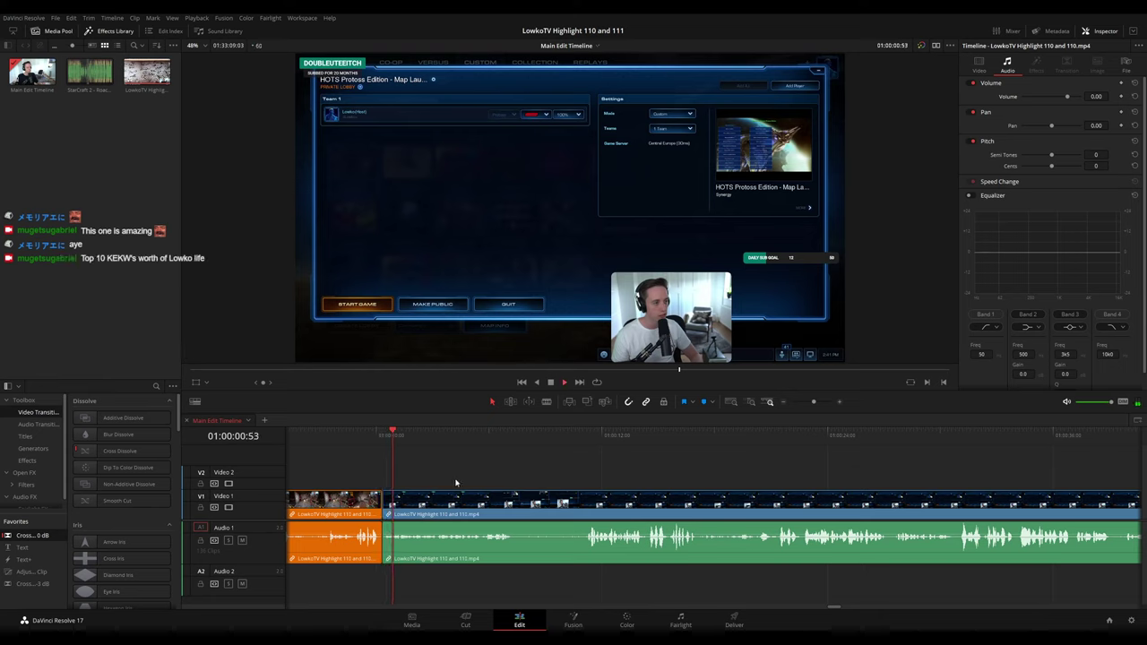
scroll(490, 475, right, 2)
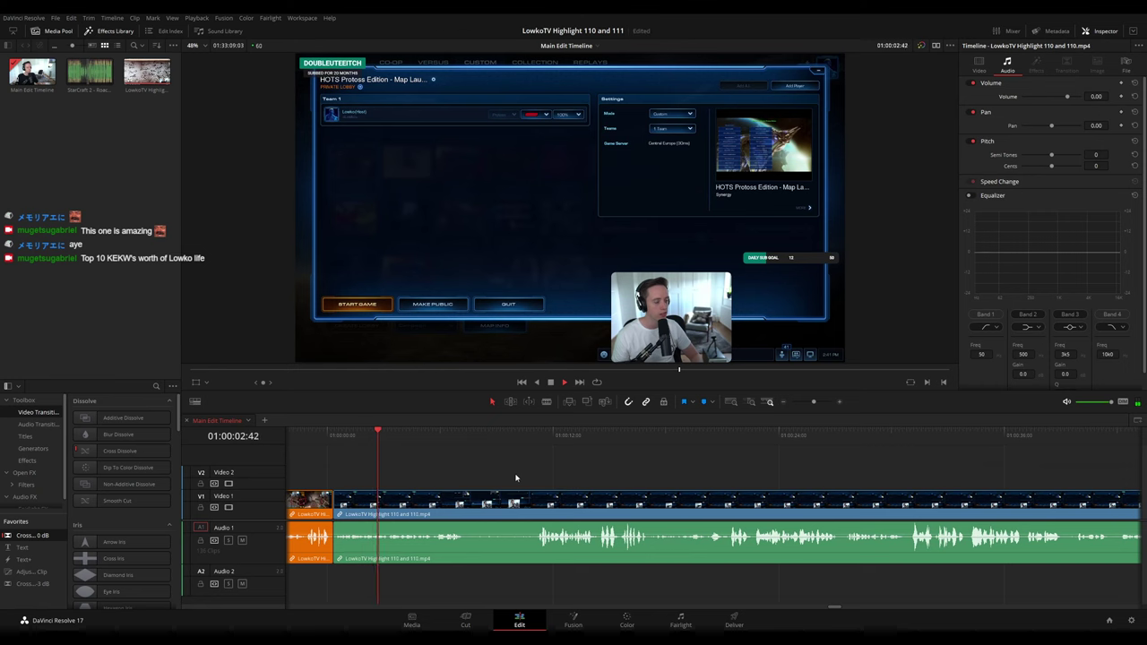
scroll(511, 477, right, 1)
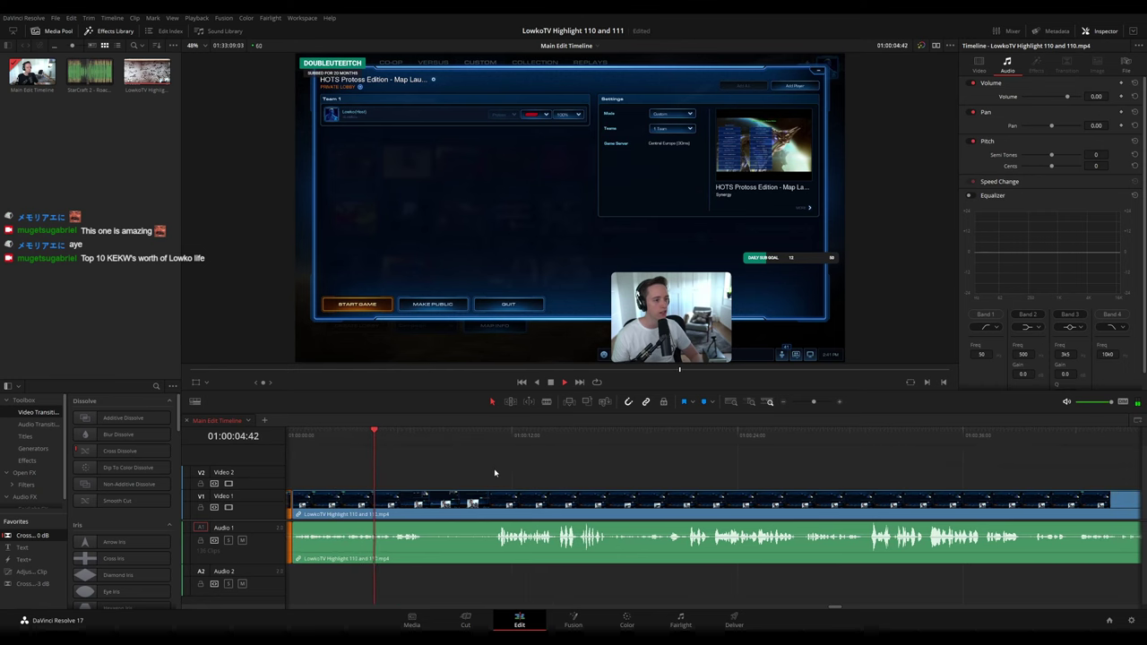
scroll(494, 473, right, 1)
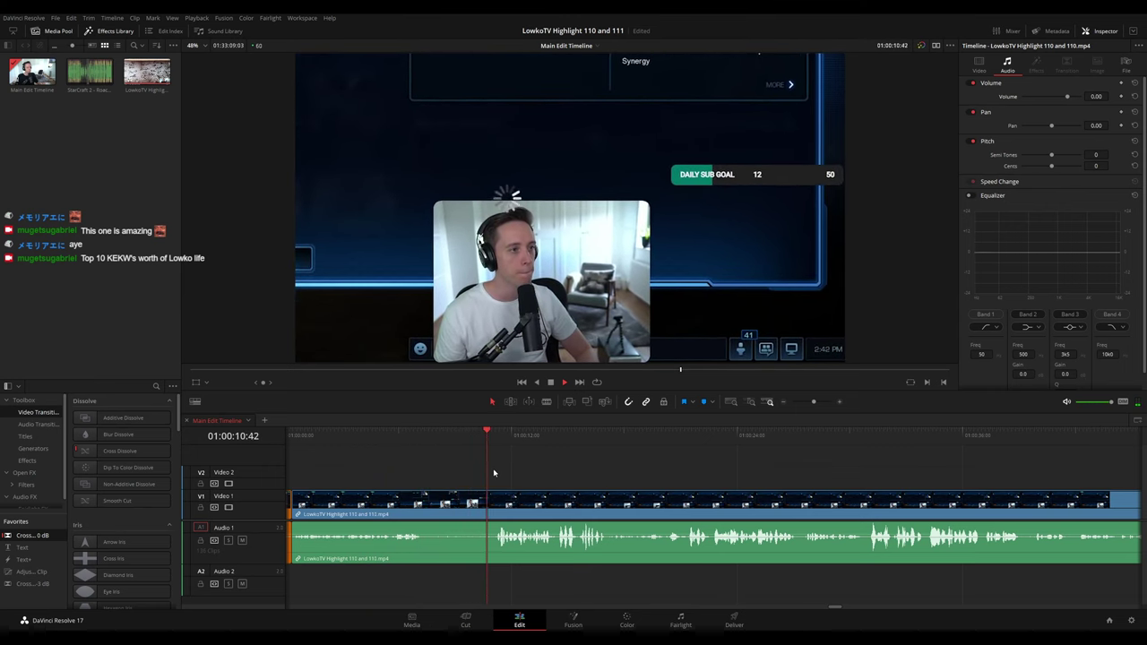
drag(553, 473, 492, 473)
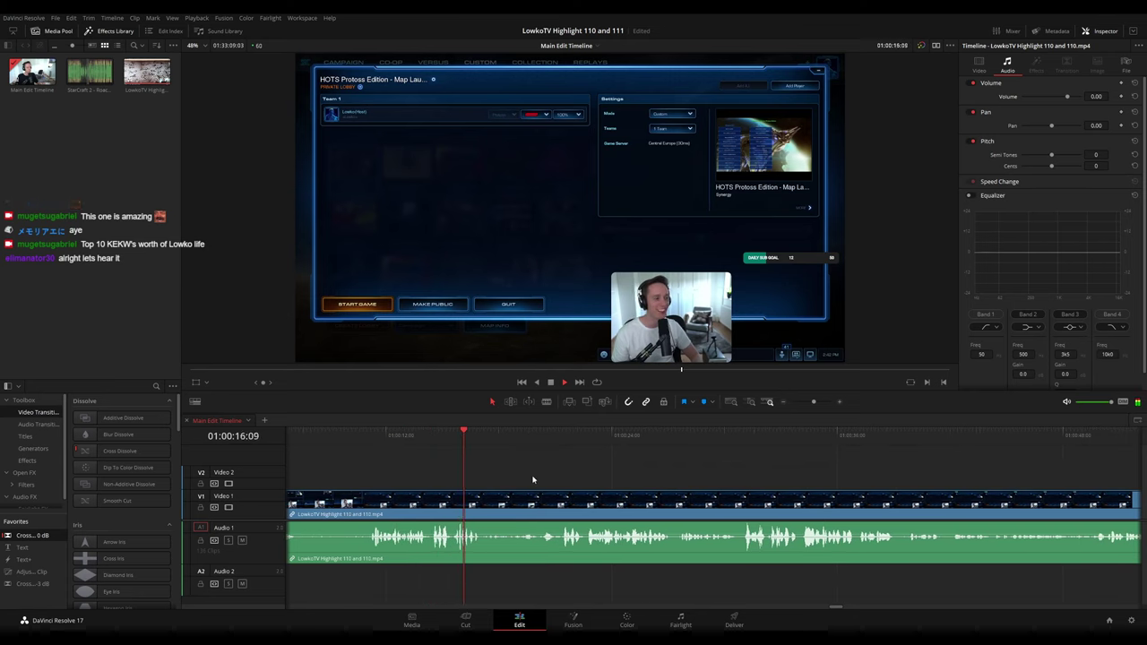
scroll(533, 479, right, 2)
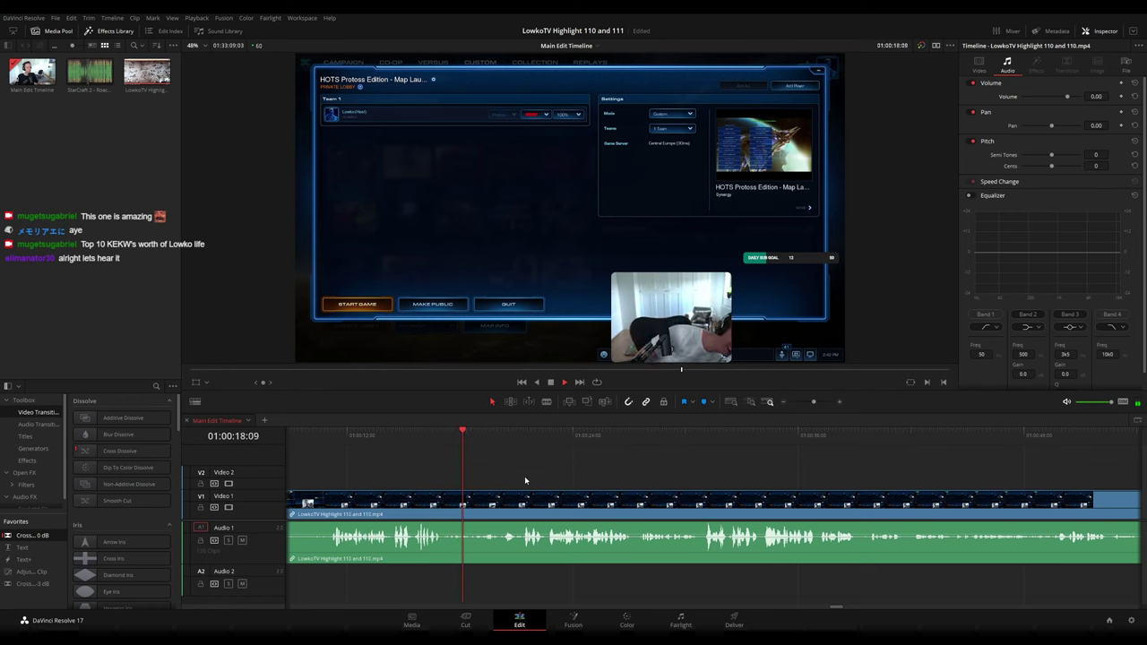
scroll(498, 471, left, 8)
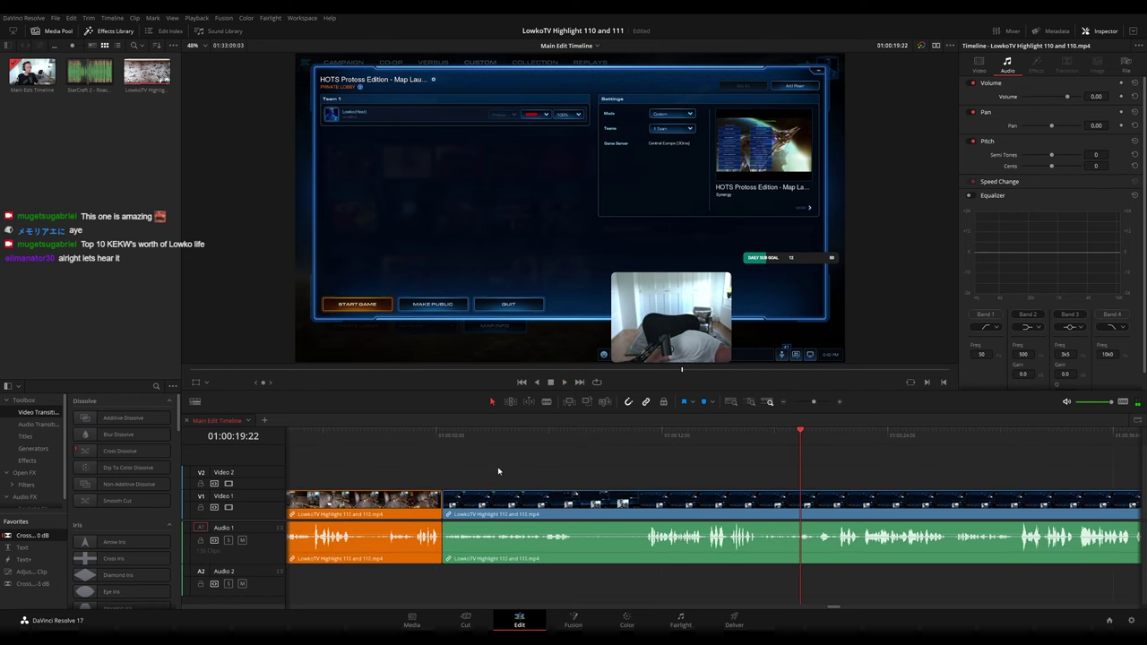
click(442, 437)
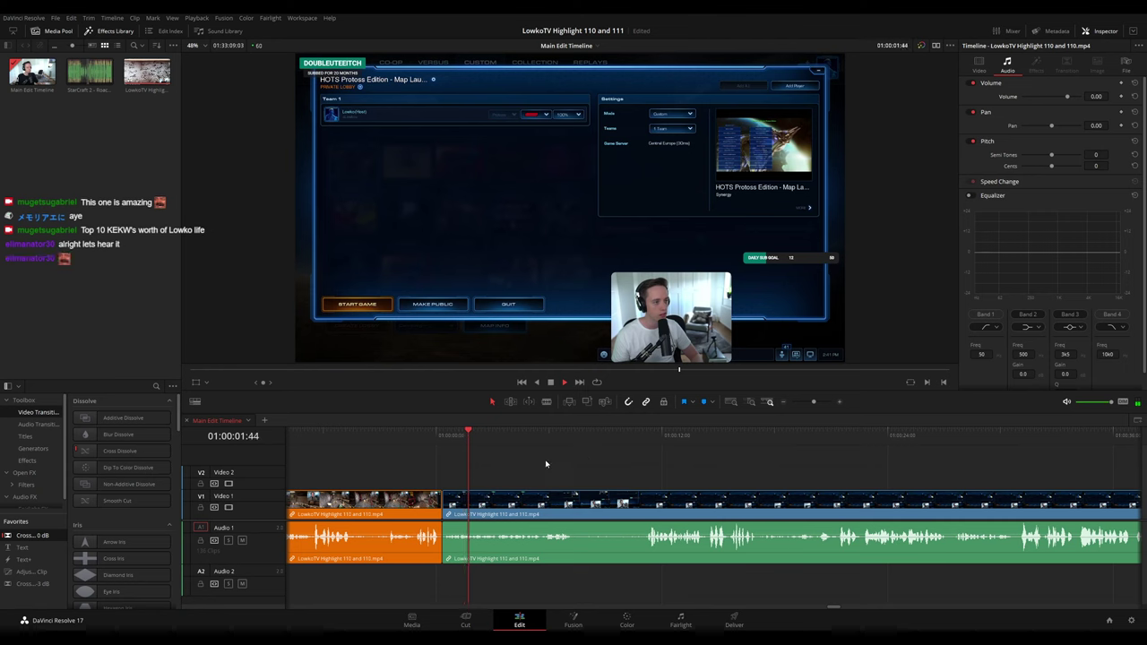
- Add an adjustment clip on Video 2 at 01:00:14:20, zoomed to 2.030 and positioned at X -601, Y 747 to frame the webcam
scroll(509, 458, right, 3)
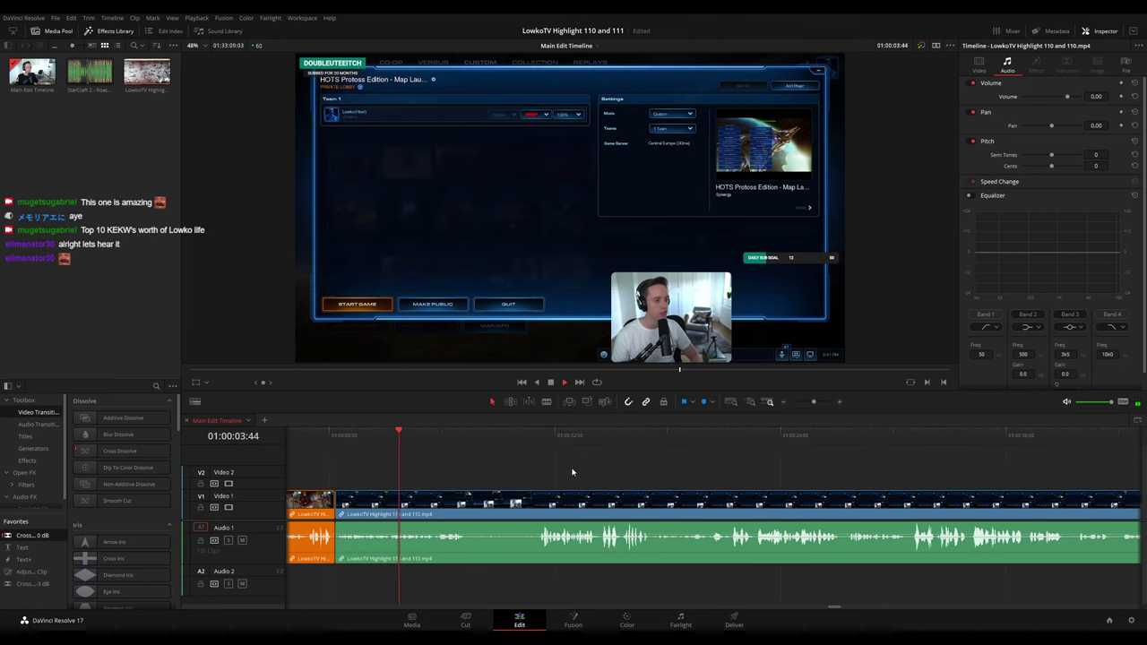
scroll(541, 470, right, 1)
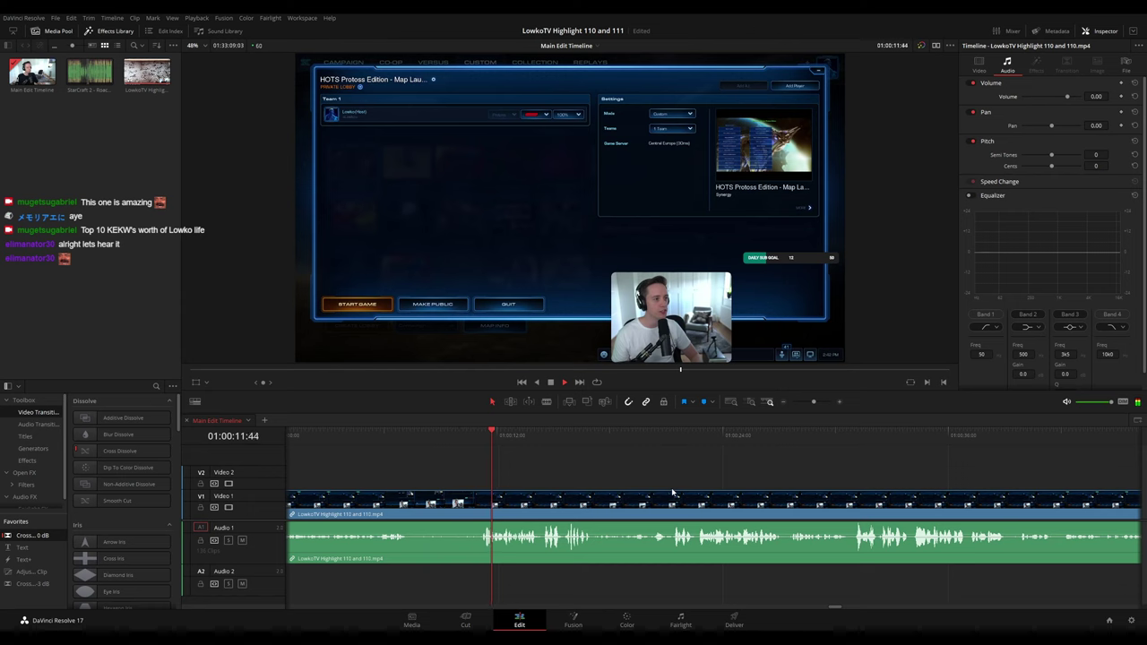
drag(660, 490, 582, 479)
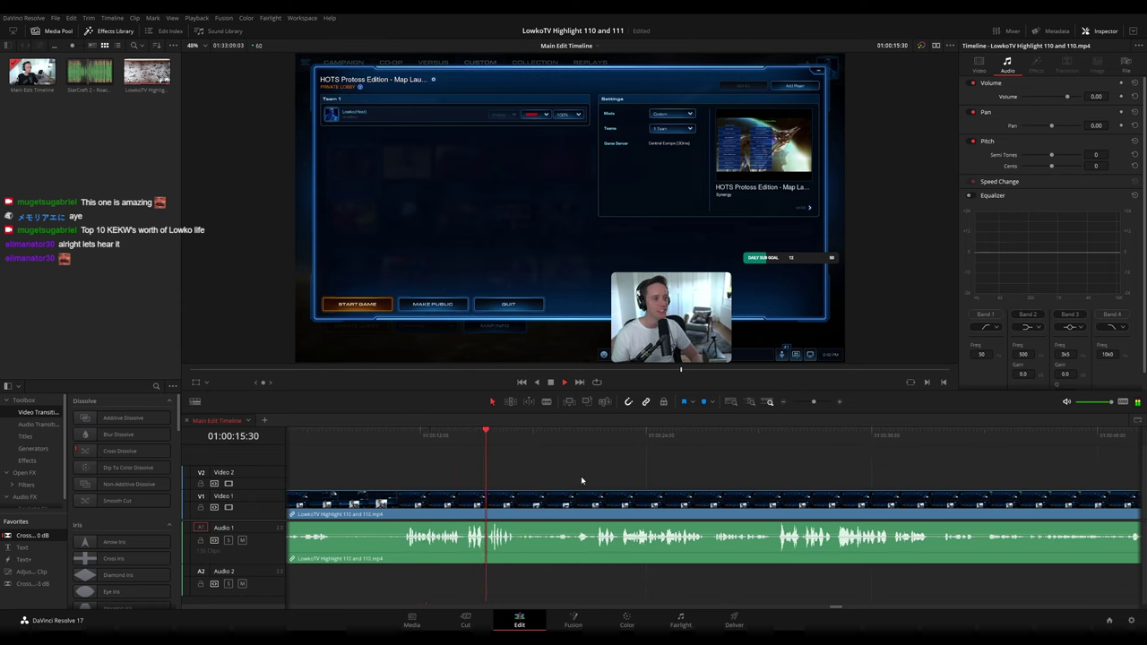
click(467, 439)
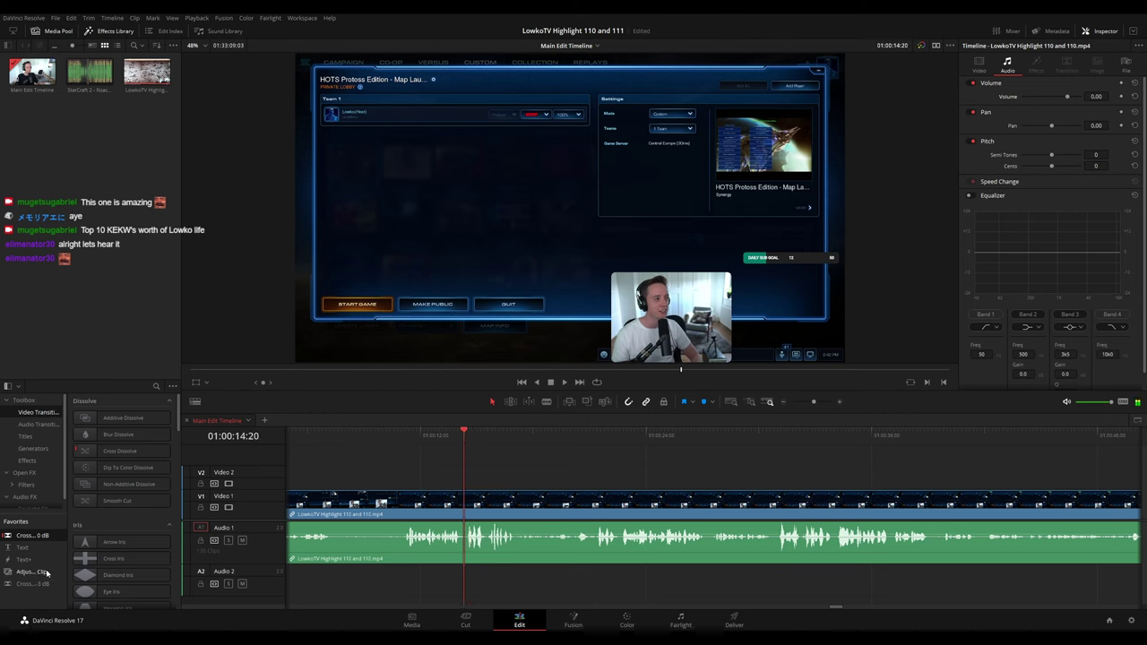
drag(47, 573, 515, 484)
drag(1052, 96, 1012, 108)
drag(1096, 108, 1109, 107)
key(space)
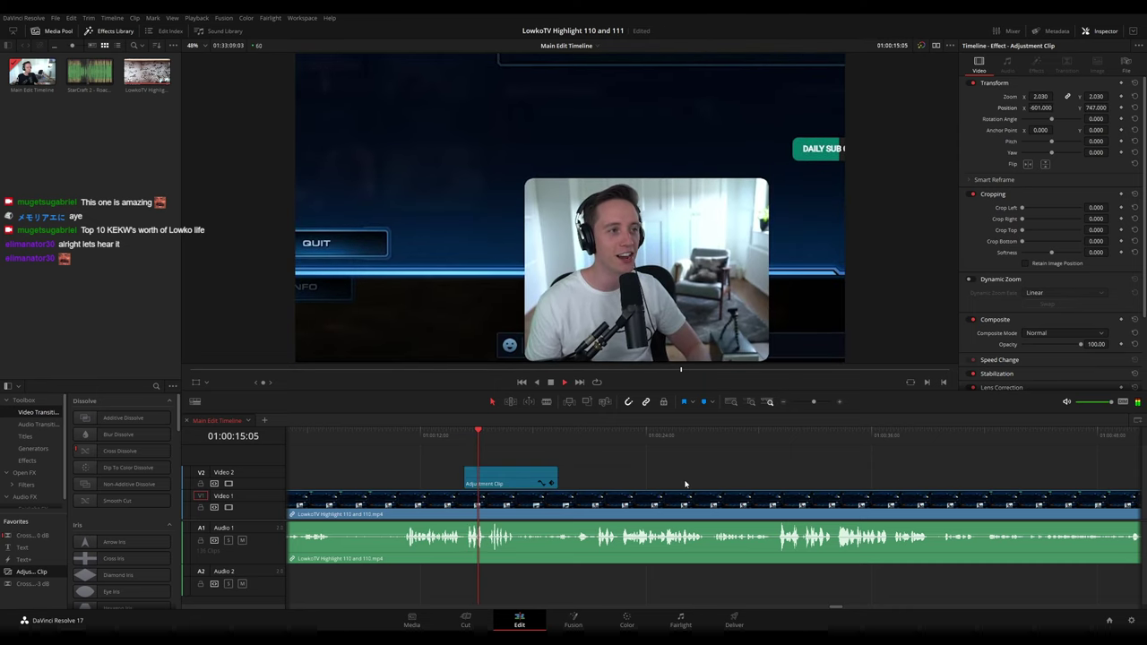
click(685, 484)
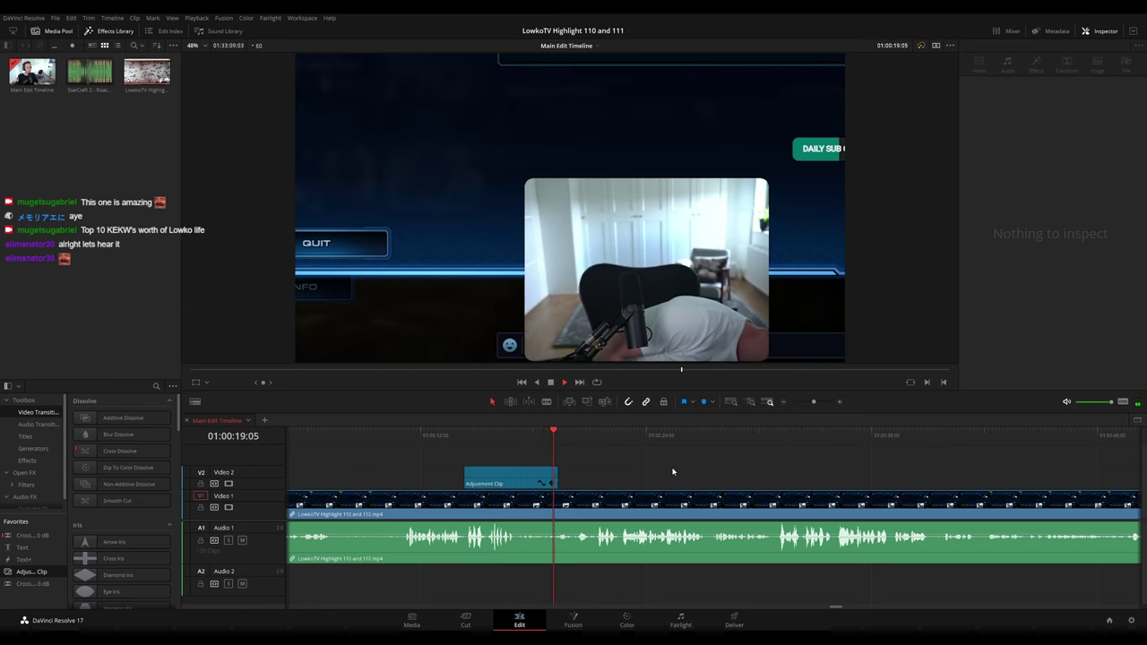
- Extend the end of the webcam zoom adjustment clip to 01:00:21:03
key(space)
key(space)
drag(556, 480, 591, 479)
click(560, 479)
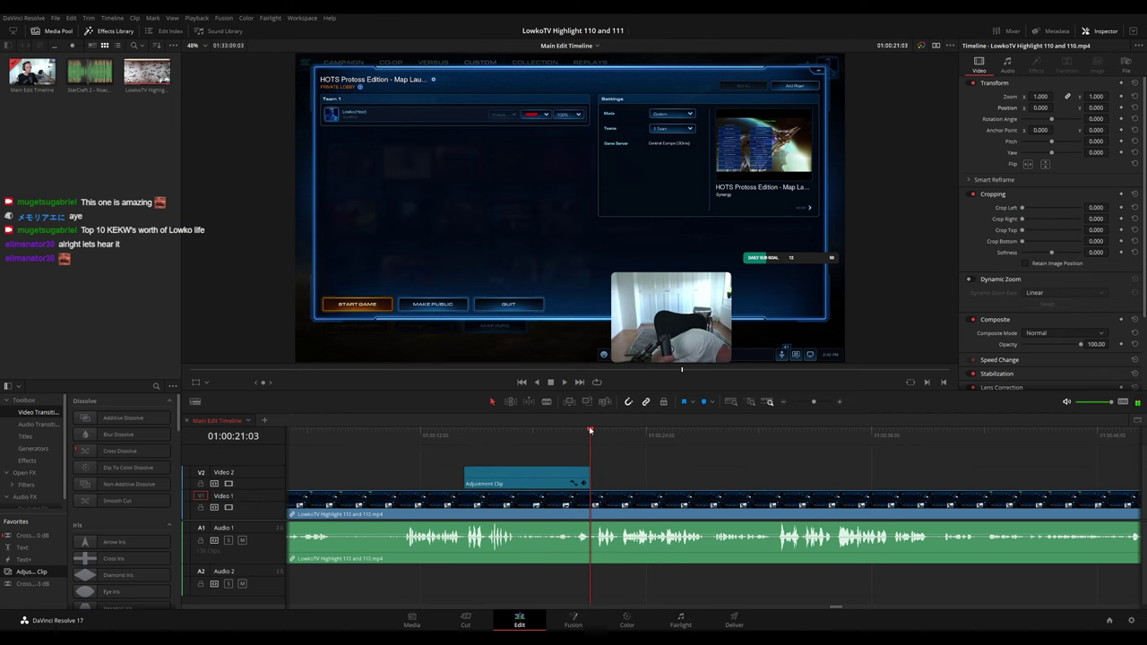
- Split the lobby clip at 01:00:21:03 and 01:00:21:17, ripple-delete the short piece between, and replay the cut
scroll(676, 478, up, 5)
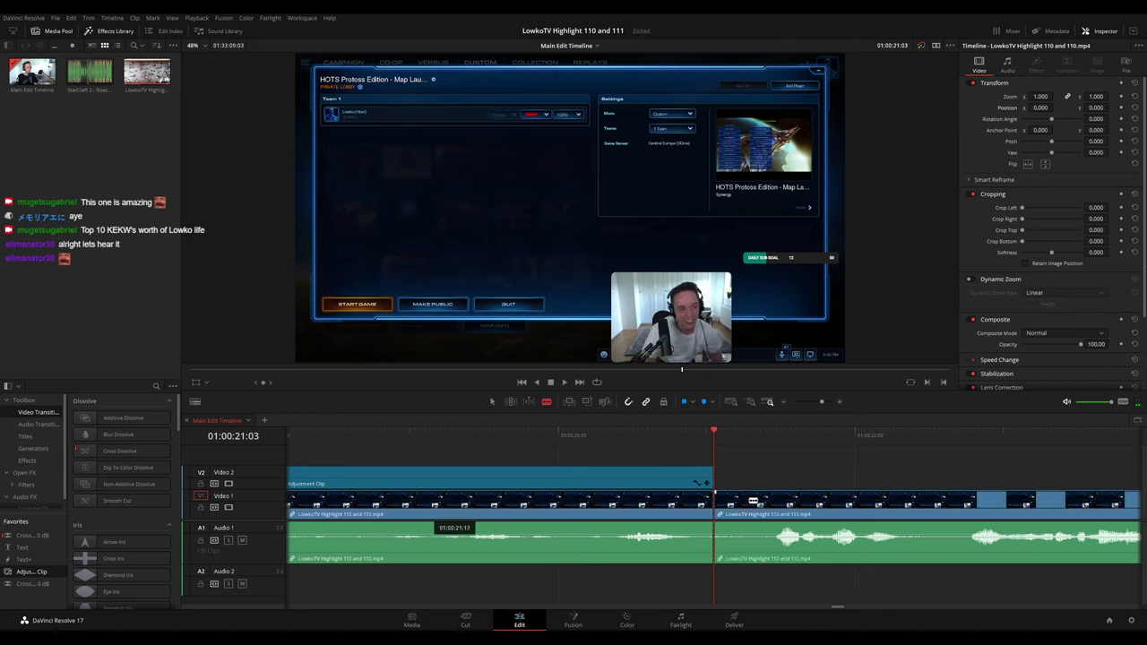
click(749, 500)
key(a)
click(737, 504)
key(Delete)
key(space)
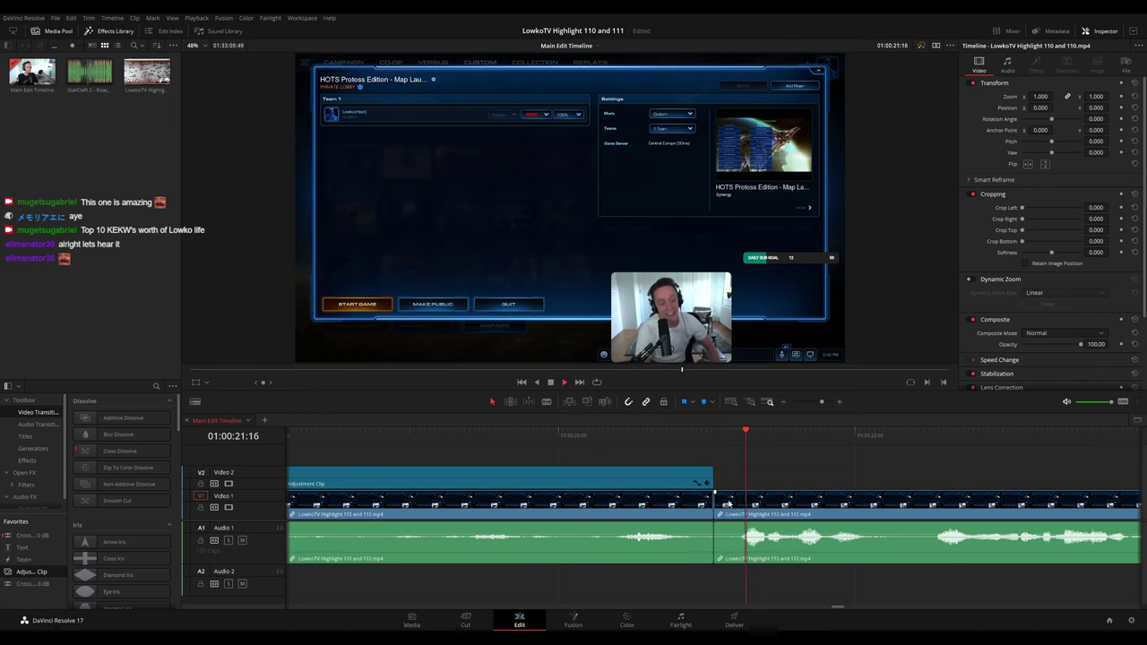
click(676, 436)
scroll(822, 469, down, 4)
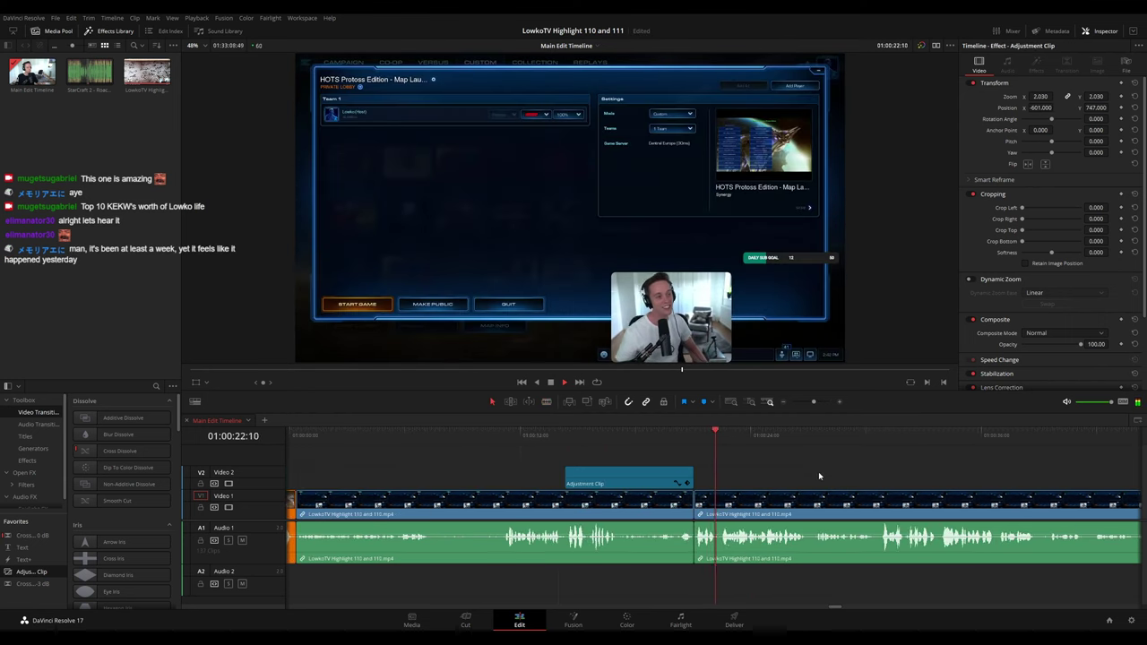
- Colour-mark the lobby clip ending at 01:00:21:03 blue
click(638, 510)
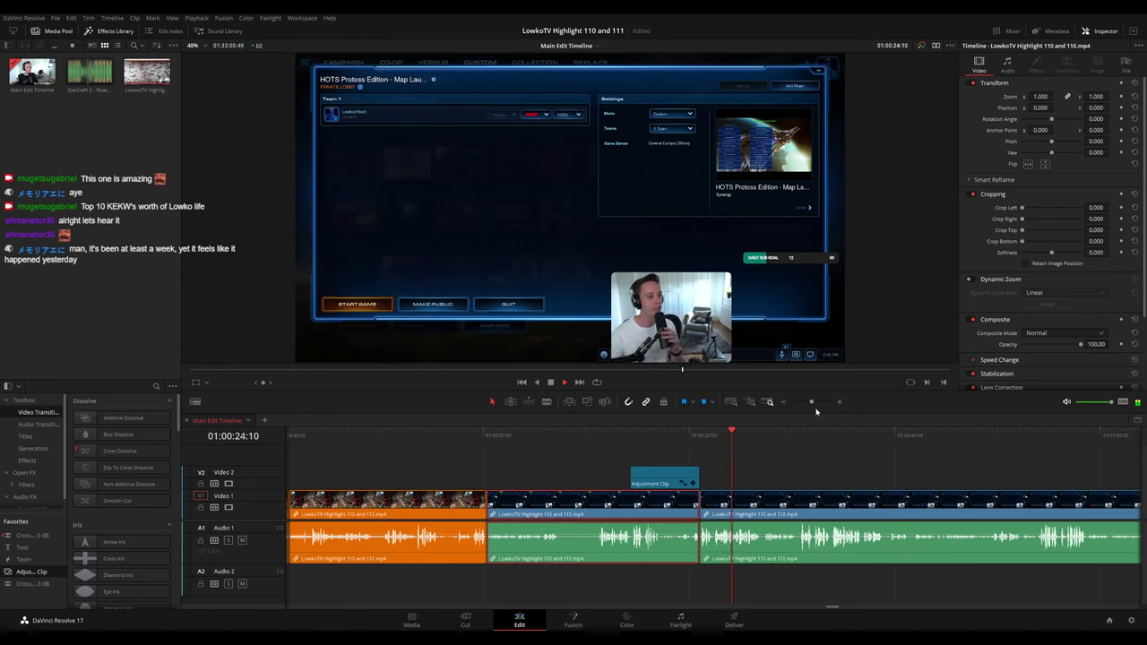
click(825, 475)
- Play on through the lobby footage, split it at 01:00:41:13, and ripple-delete the short transition piece after the split
drag(824, 464, 566, 452)
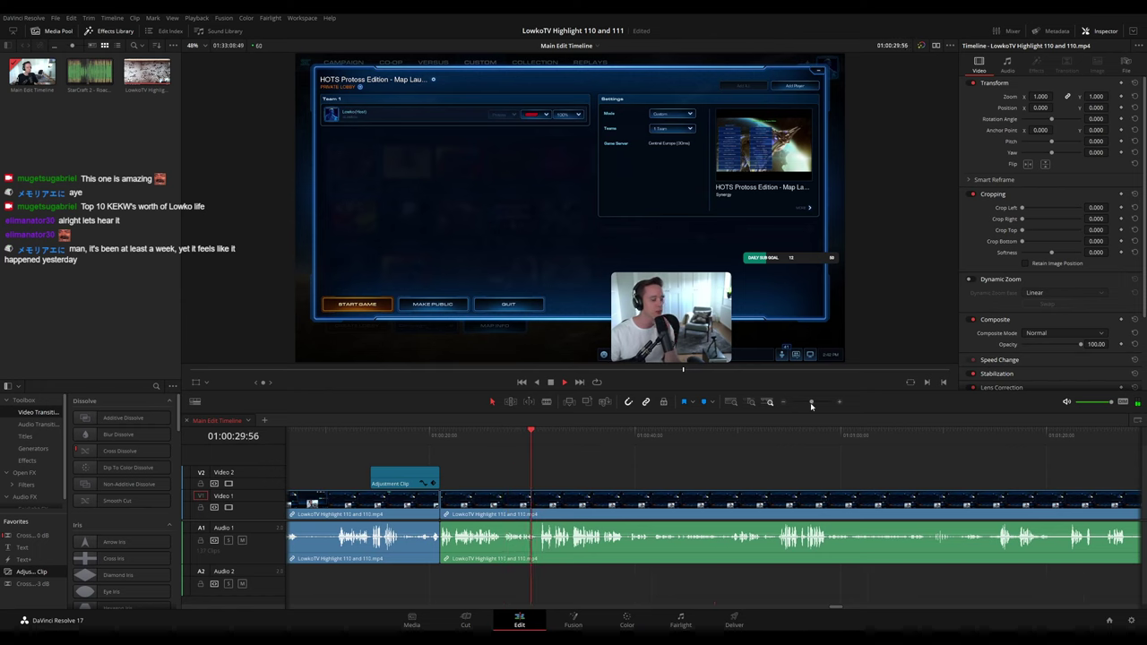
drag(811, 405, 816, 404)
drag(822, 463, 555, 462)
scroll(555, 469, right, 2)
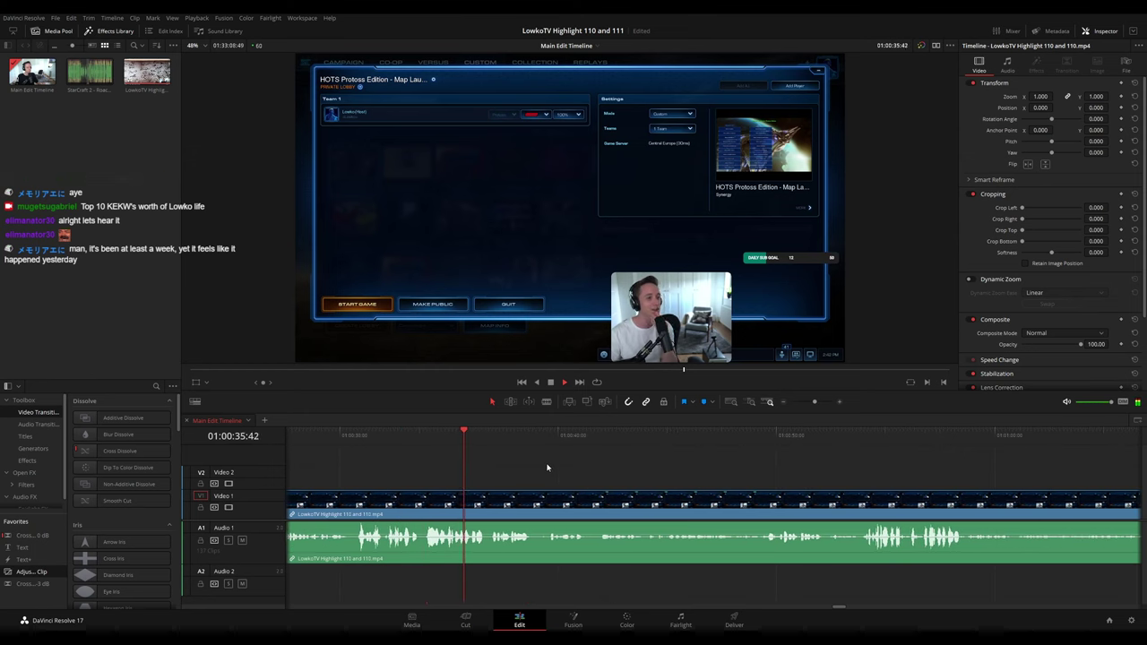
scroll(566, 471, right, 2)
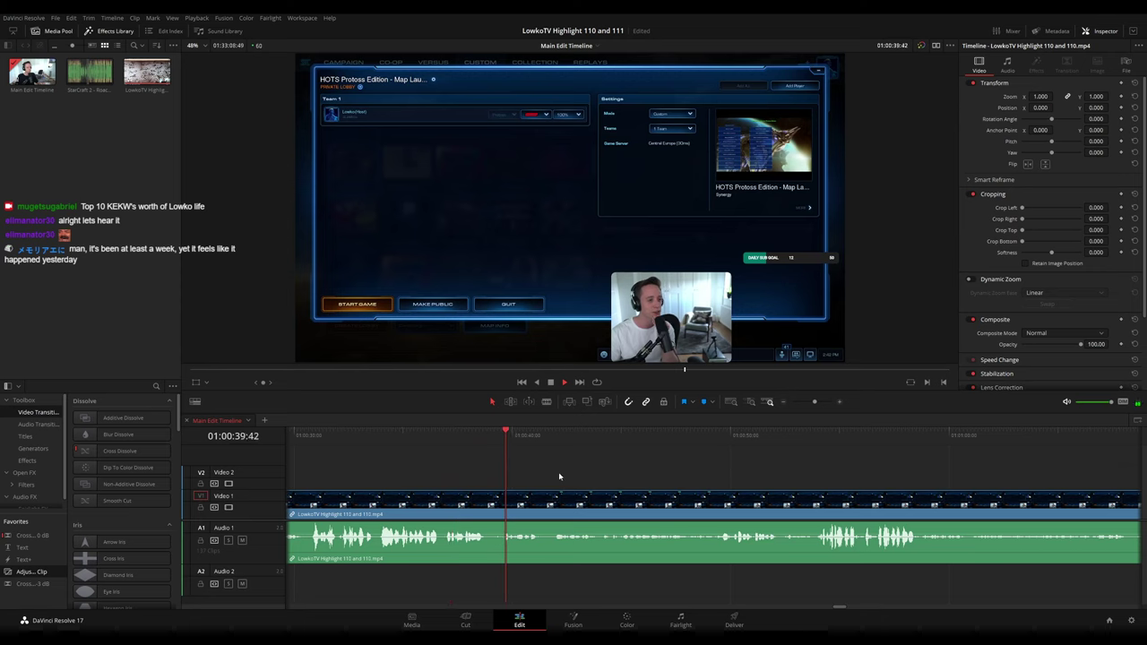
scroll(587, 478, right, 2)
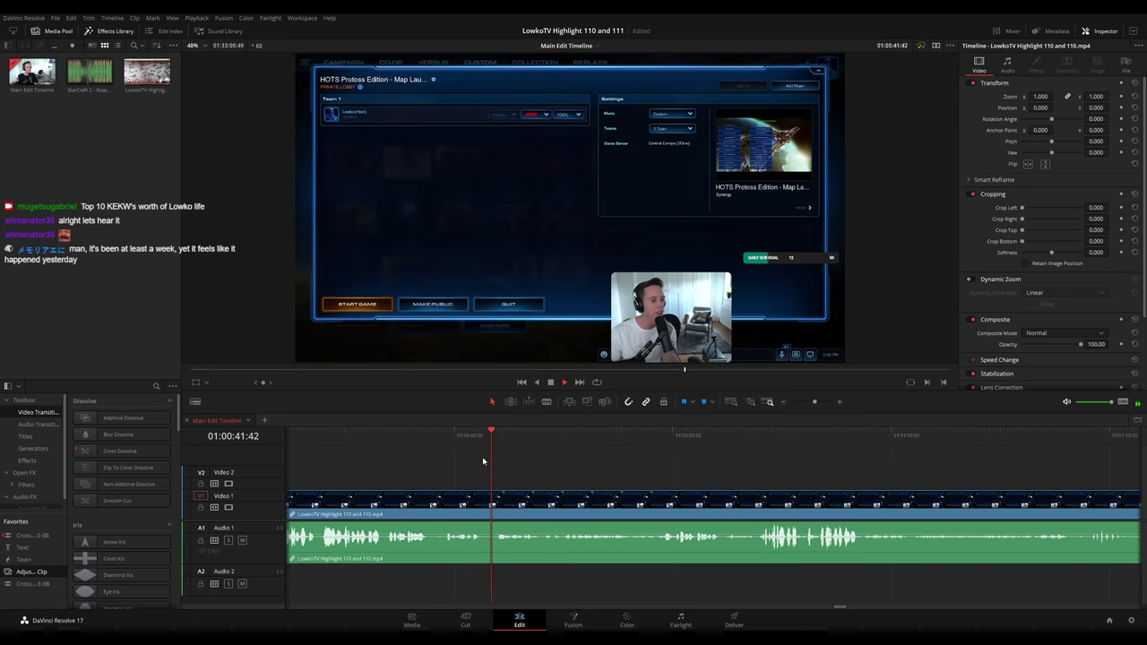
key(b)
click(488, 504)
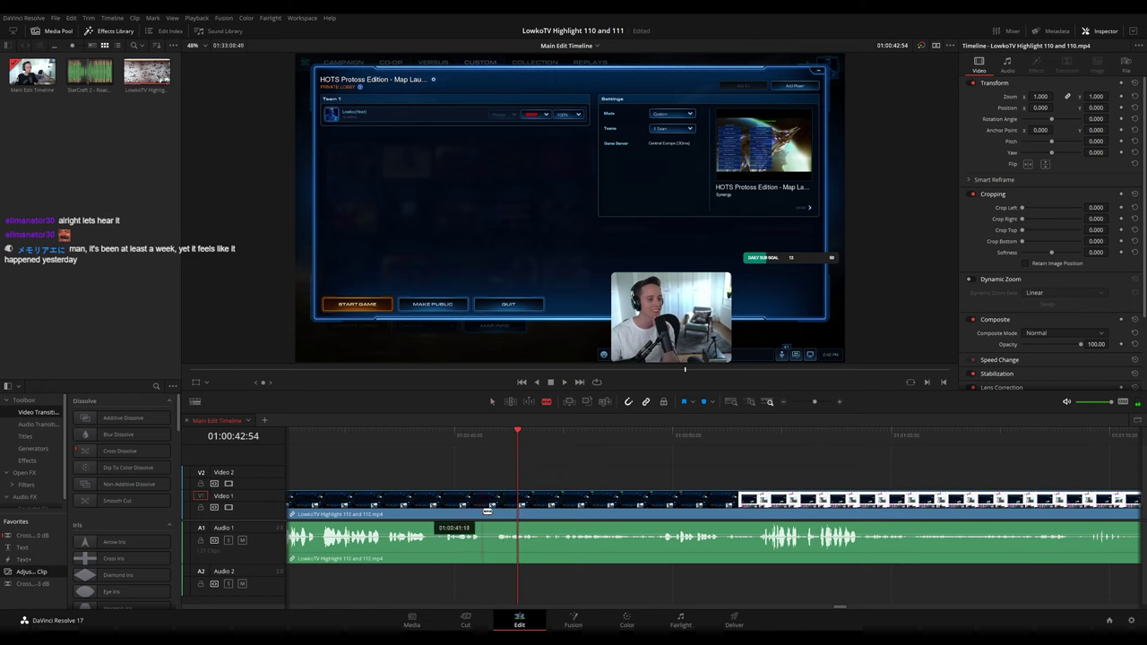
click(494, 503)
key(a)
click(488, 507)
key(Delete)
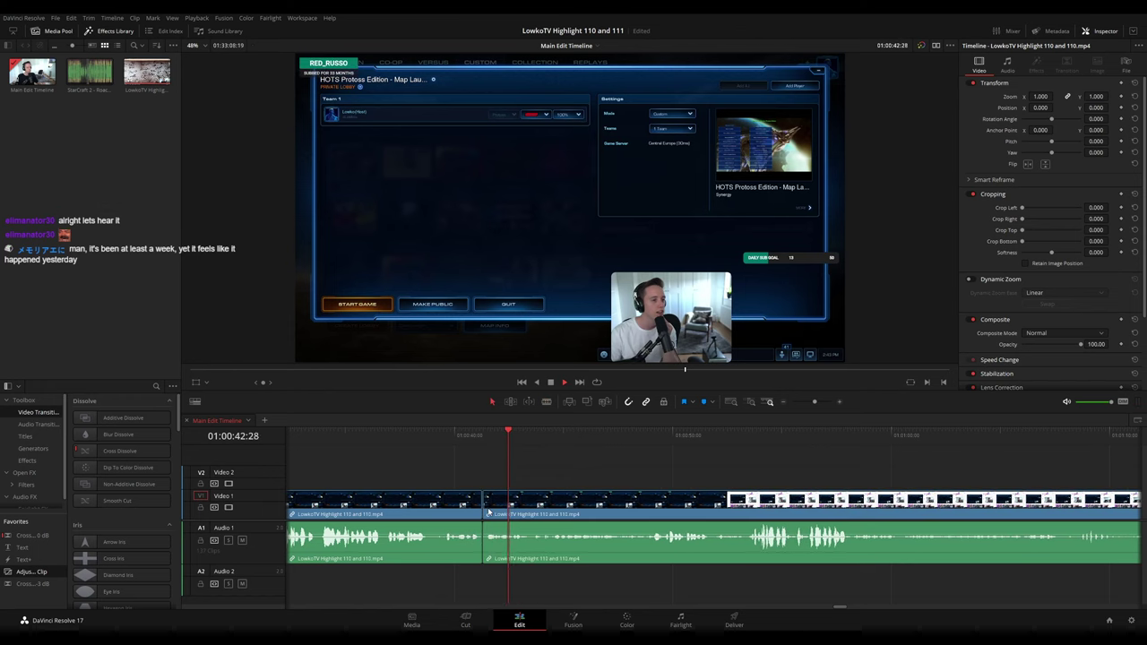
- Colour-mark the lobby clip ending at 01:00:41:13 green
click(432, 506)
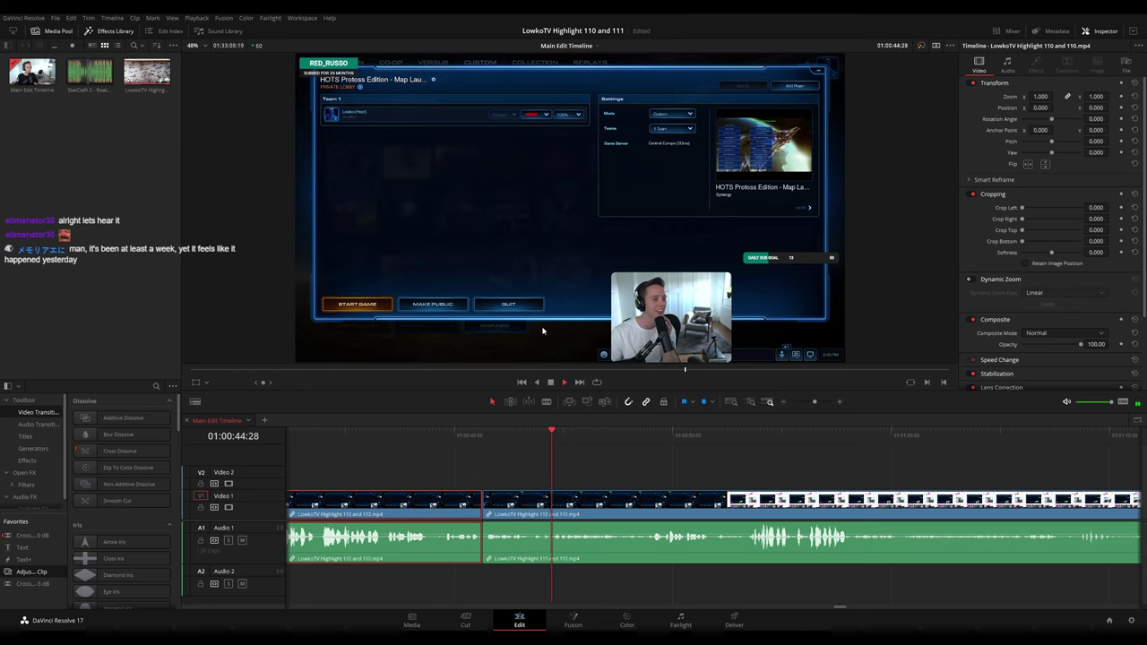
click(692, 460)
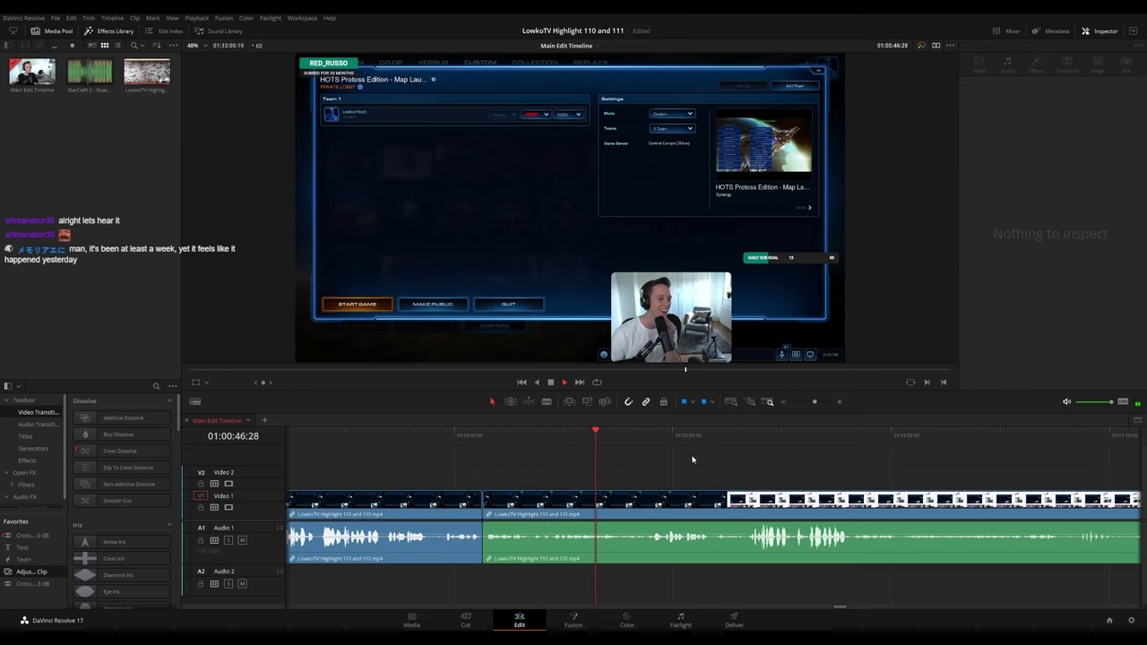
click(450, 498)
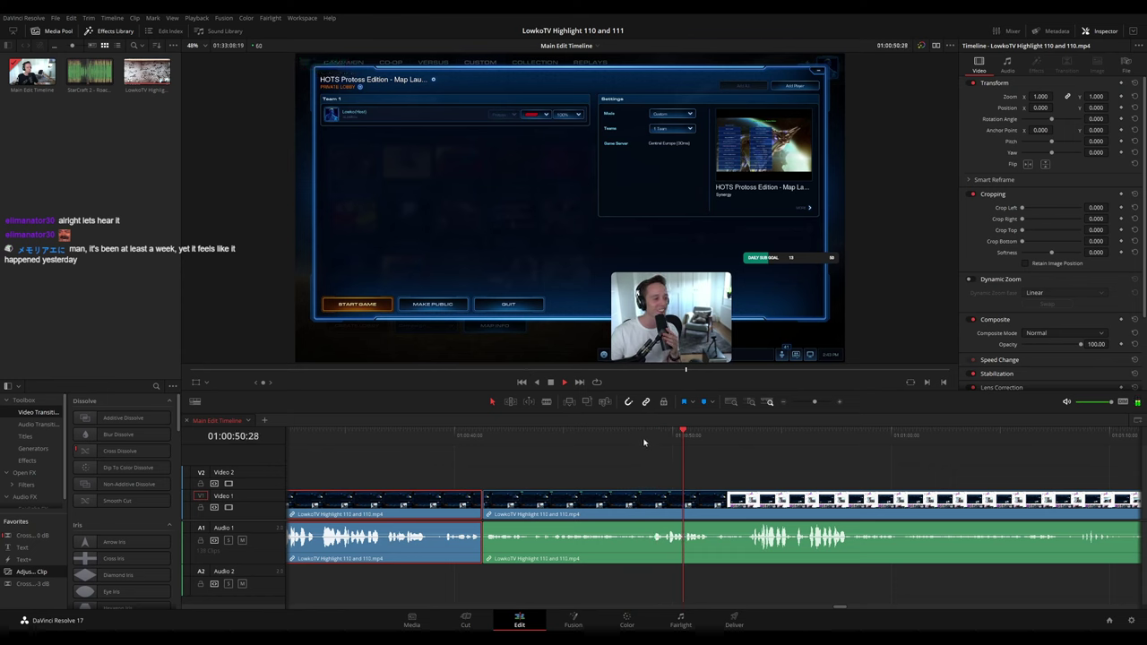
key(g)
click(690, 472)
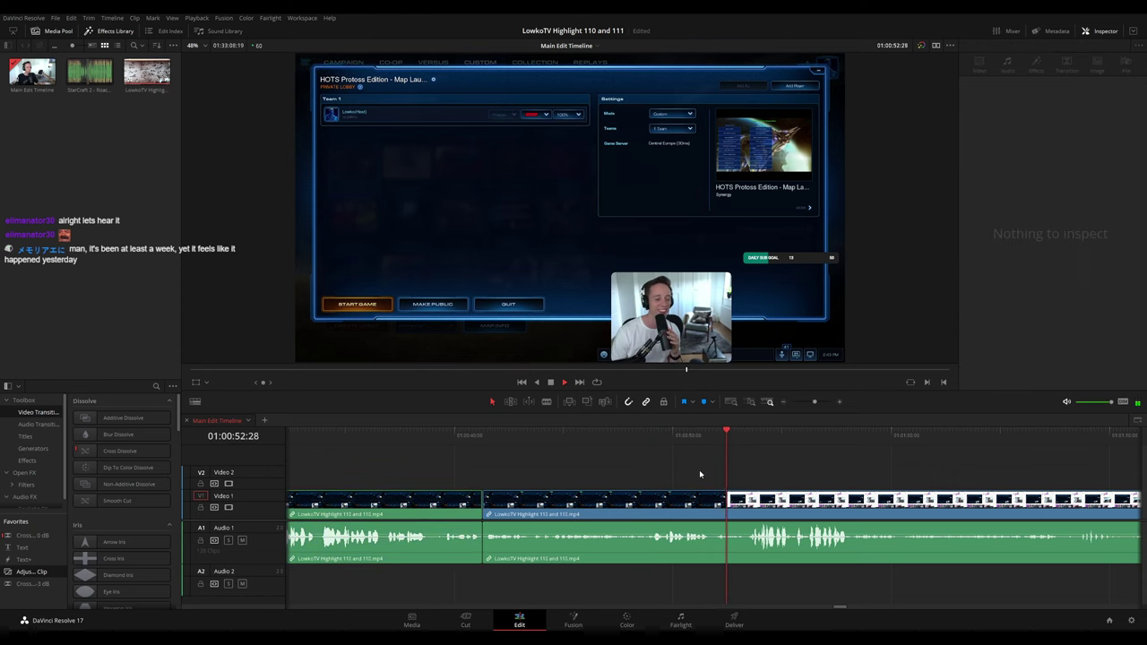
- Cut out the short transition piece from 01:01:13:27 to 01:01:13:50, between the Twitch clip page and the egg-field scene, closing the gap
scroll(627, 457, right, 3)
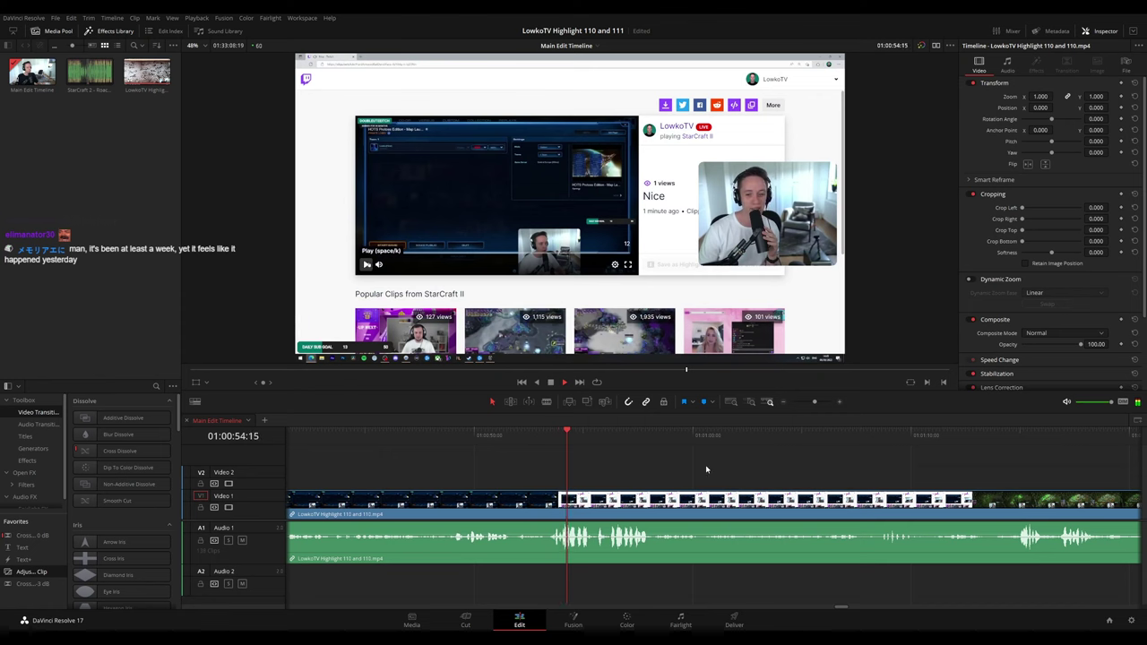
drag(707, 469, 624, 463)
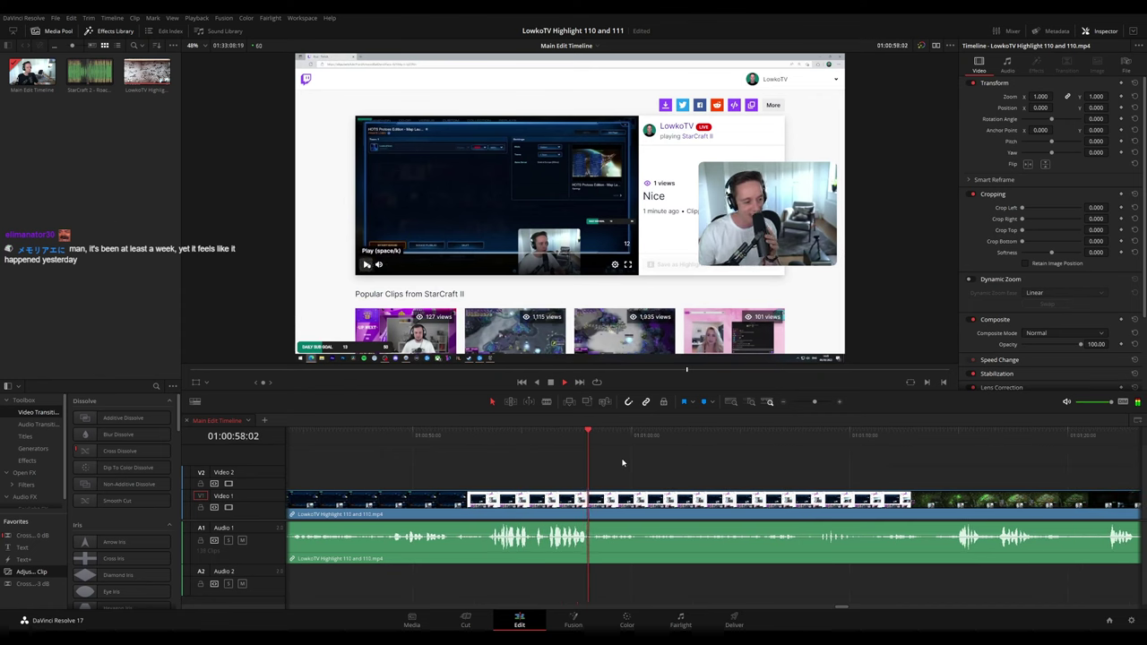
drag(701, 478, 597, 468)
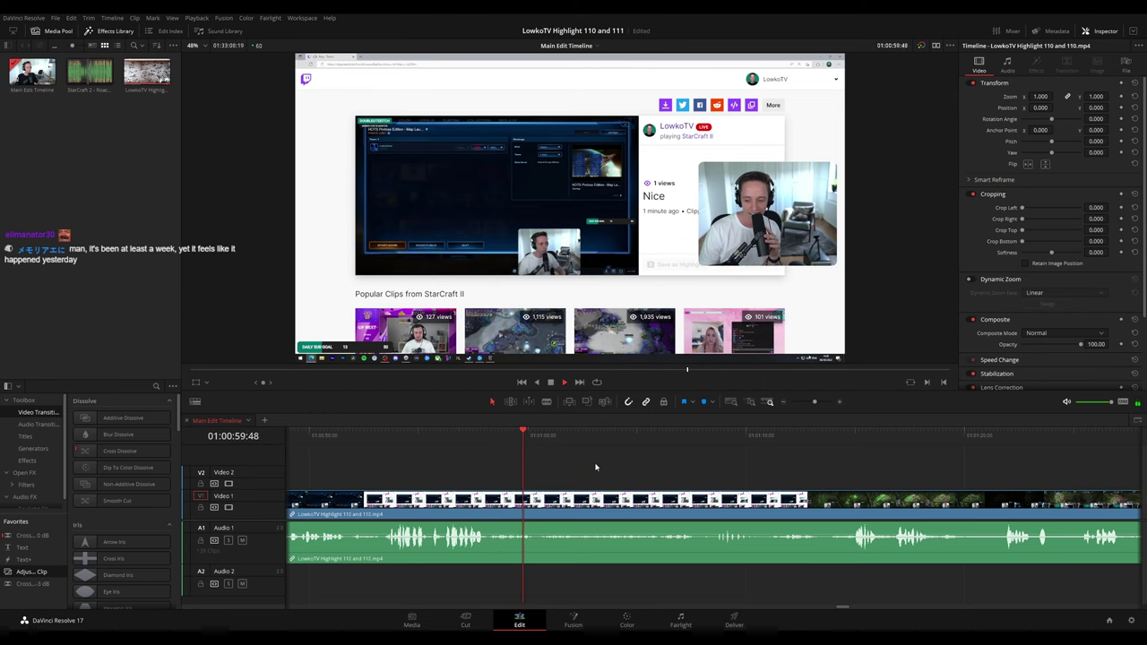
scroll(627, 470, right, 1)
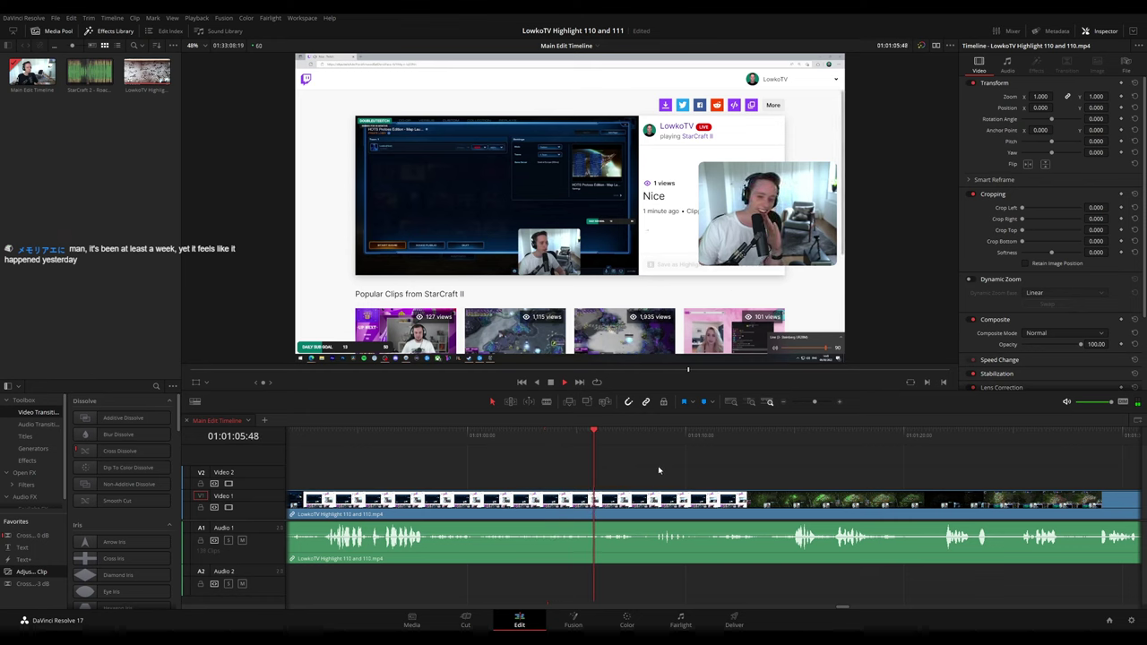
scroll(659, 471, right, 2)
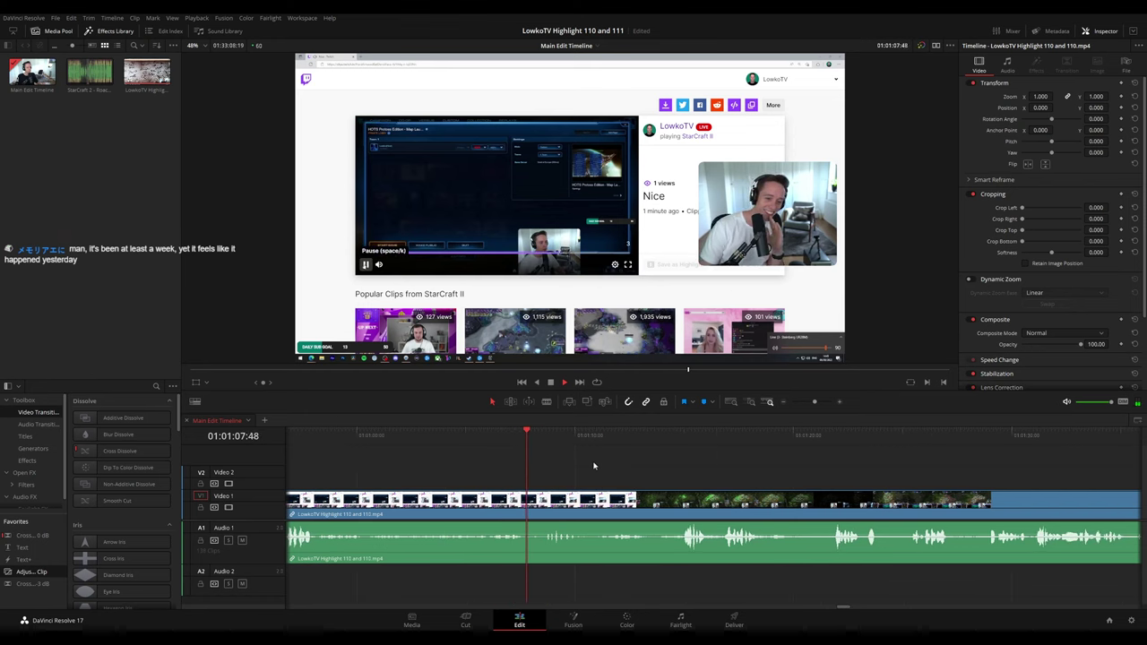
scroll(545, 464, right, 2)
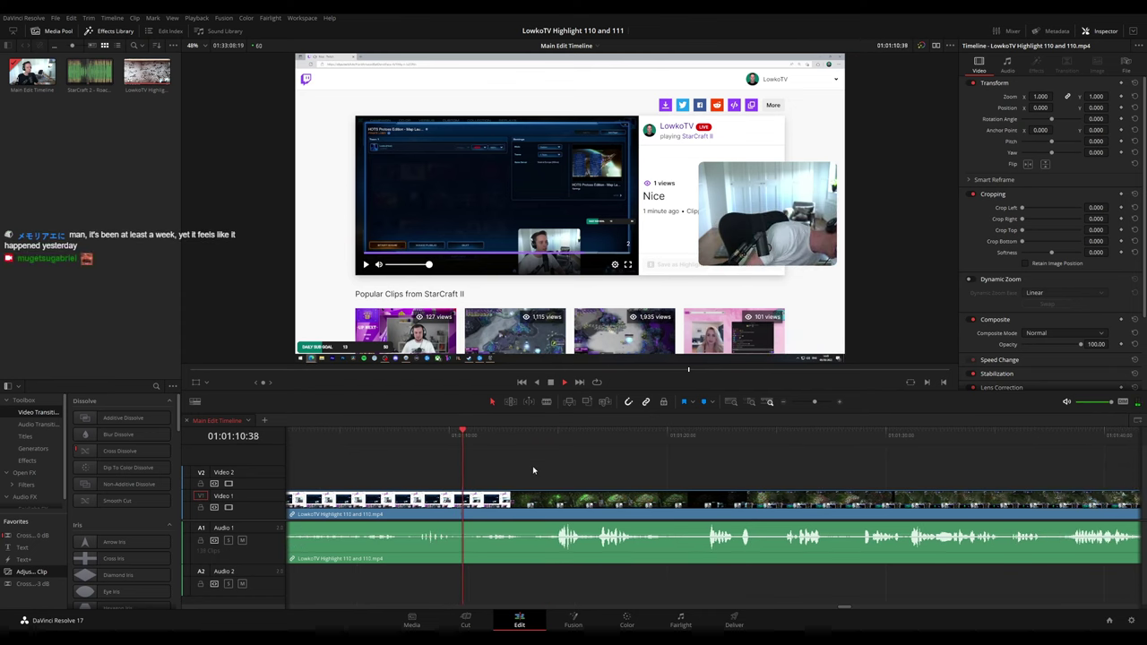
scroll(603, 472, right, 1)
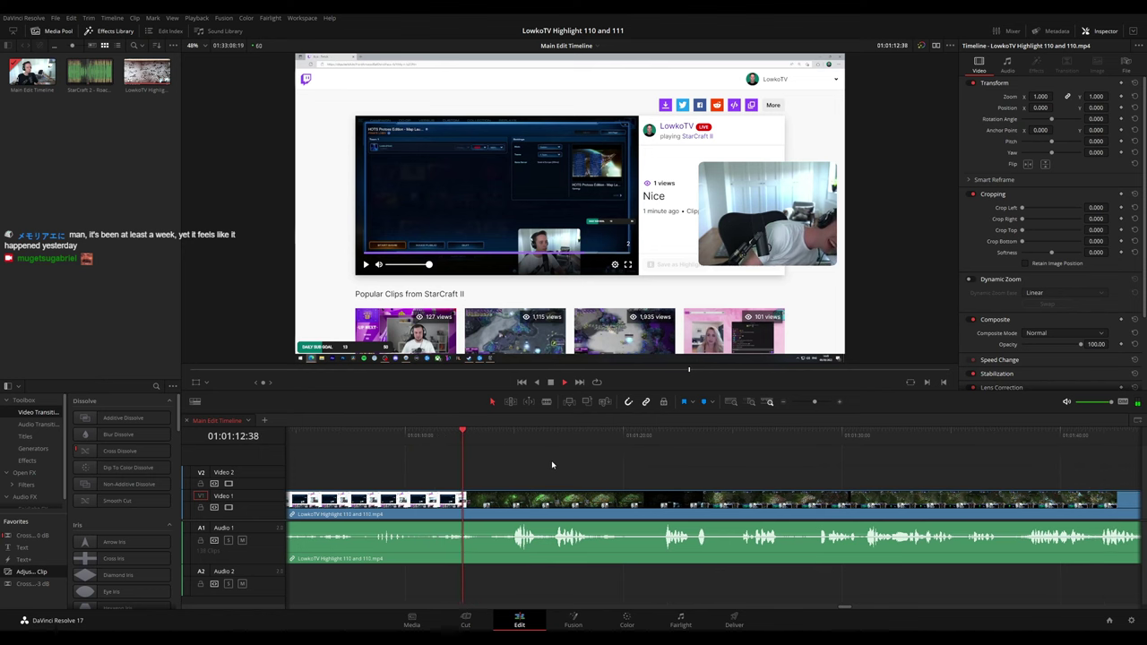
key(ctrl+b)
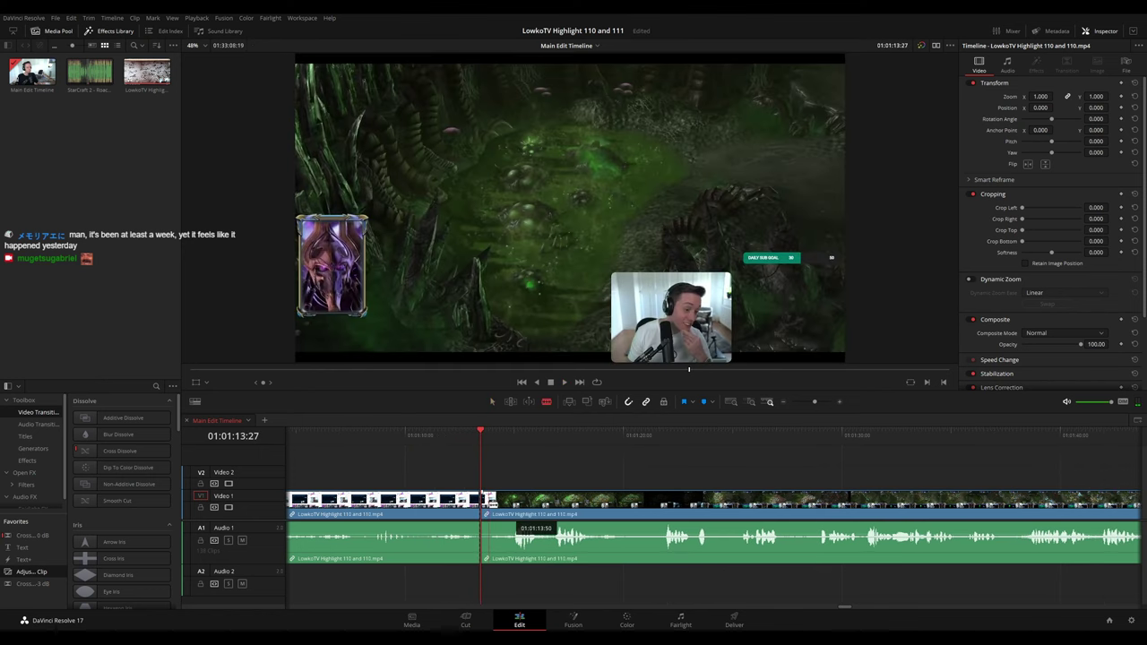
key(Delete)
key(space)
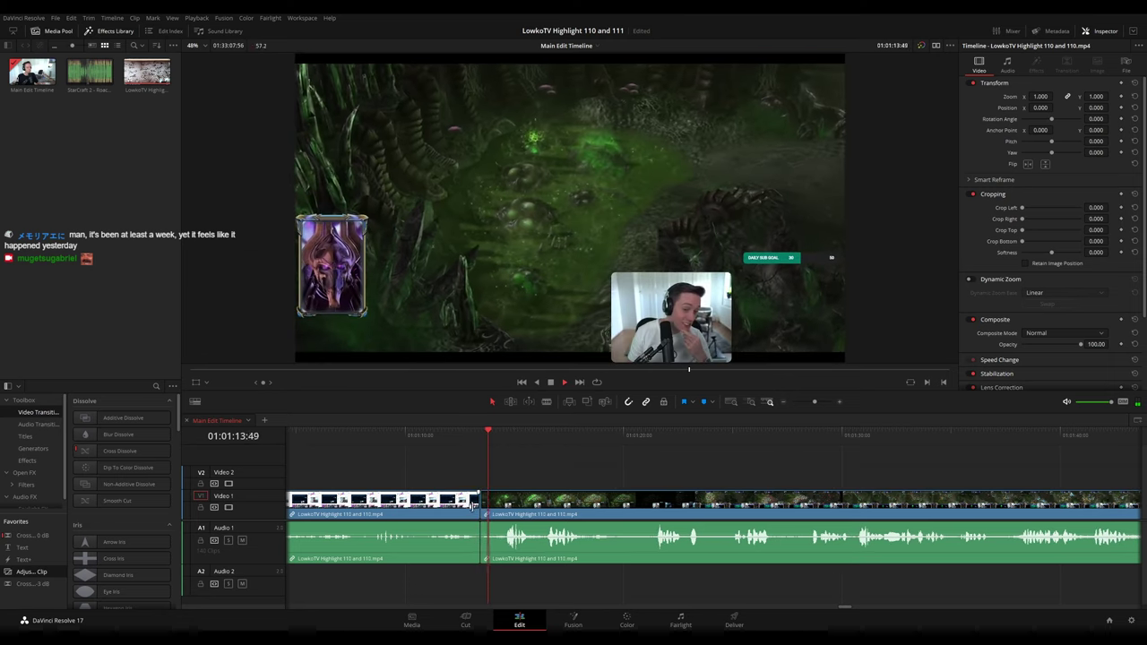
- Colour-mark the Twitch clip page segment ending at 01:01:13:27 green
click(457, 508)
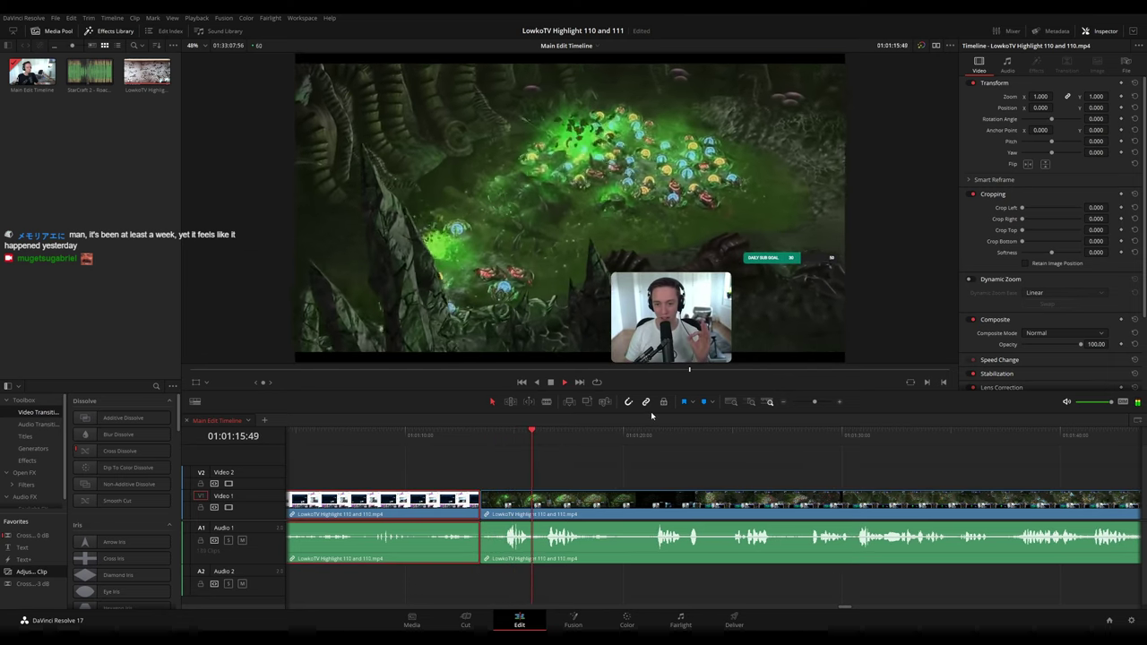
click(681, 469)
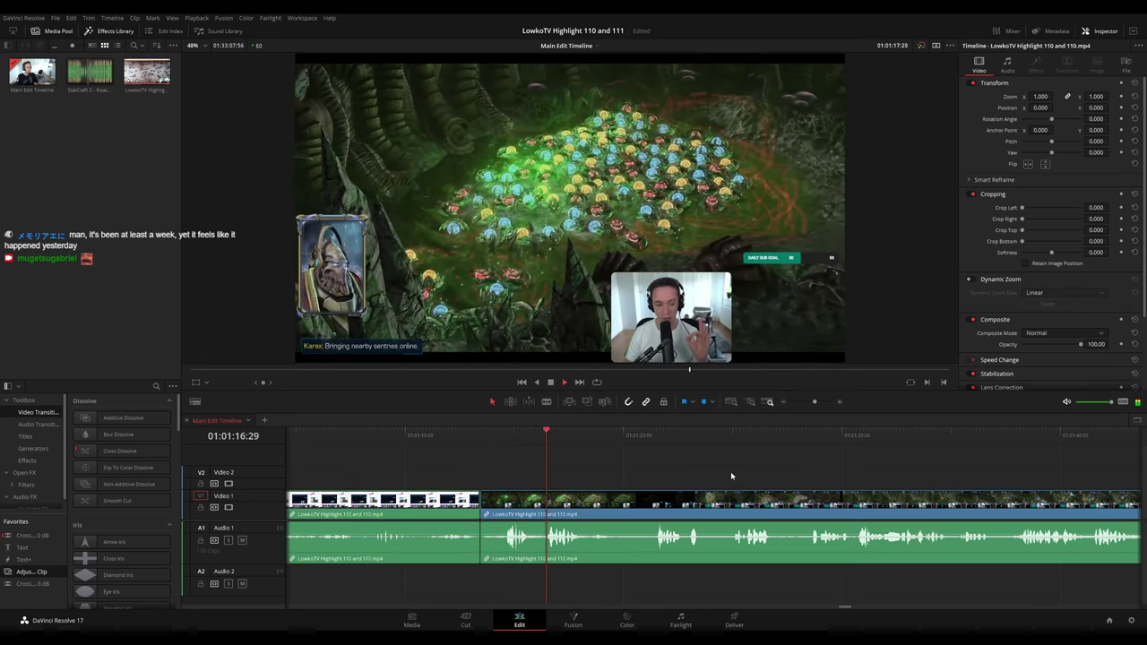
- Review the egg-field gameplay from 01:01:16:29 and pause at 01:01:57:00
drag(749, 474, 591, 465)
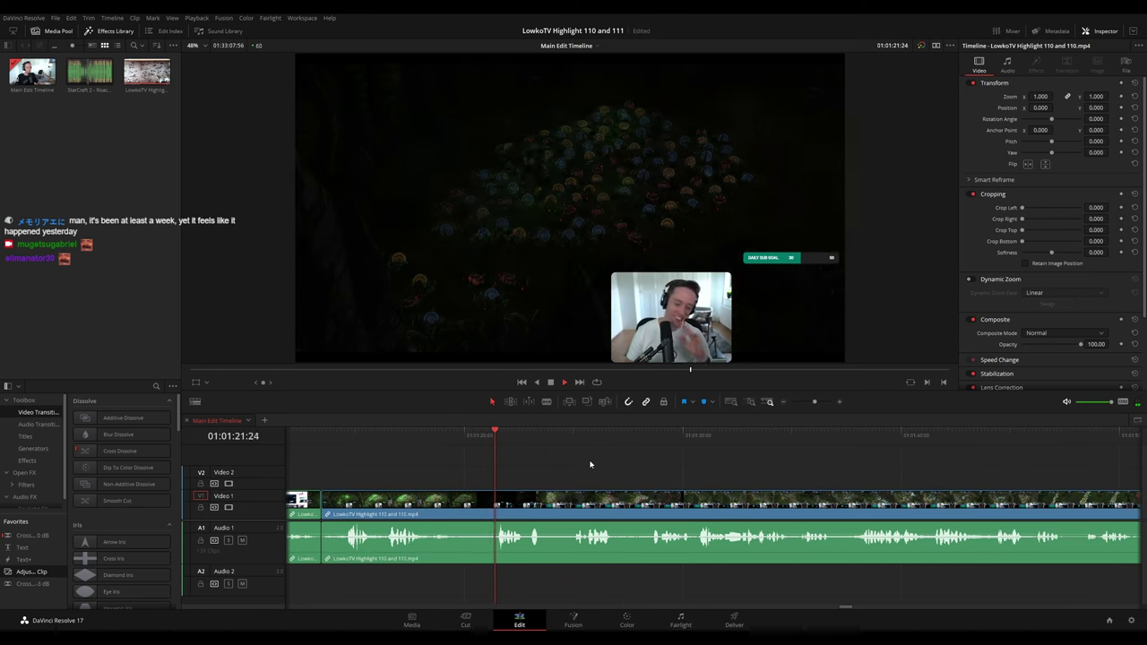
scroll(528, 462, right, 2)
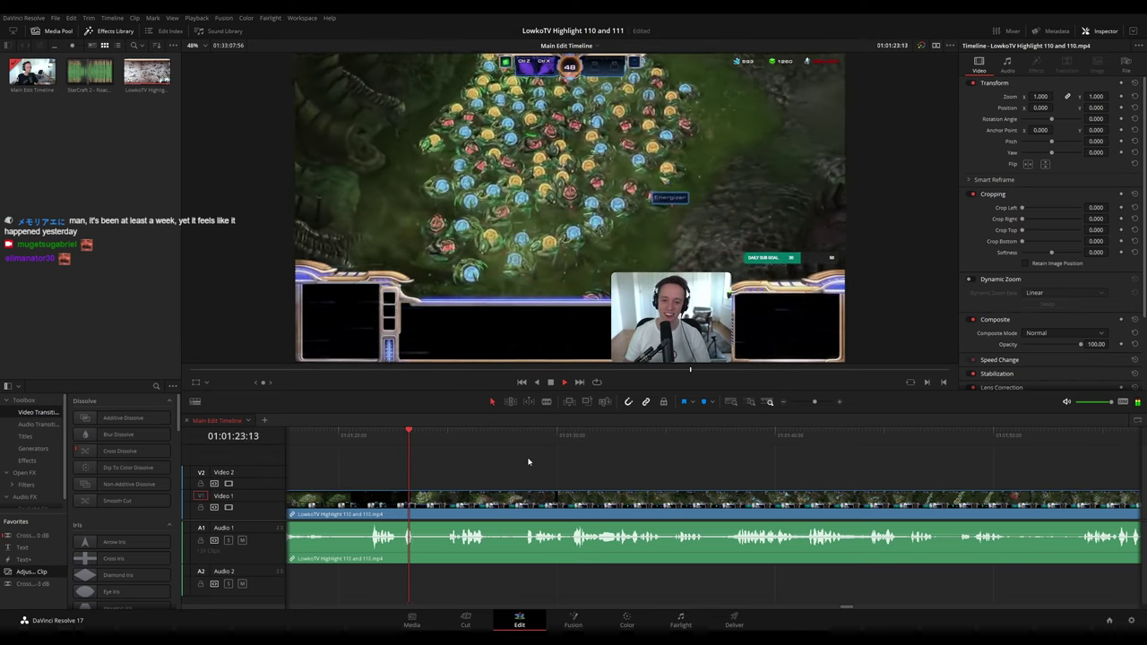
drag(434, 435, 445, 435)
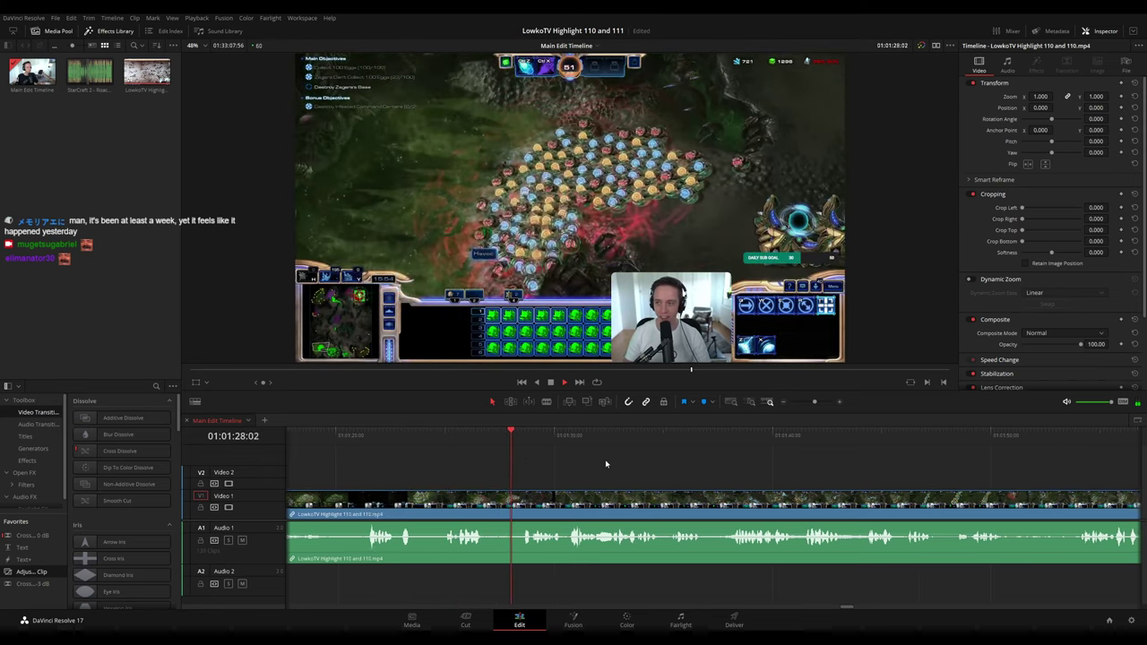
drag(605, 460, 534, 458)
drag(619, 463, 575, 458)
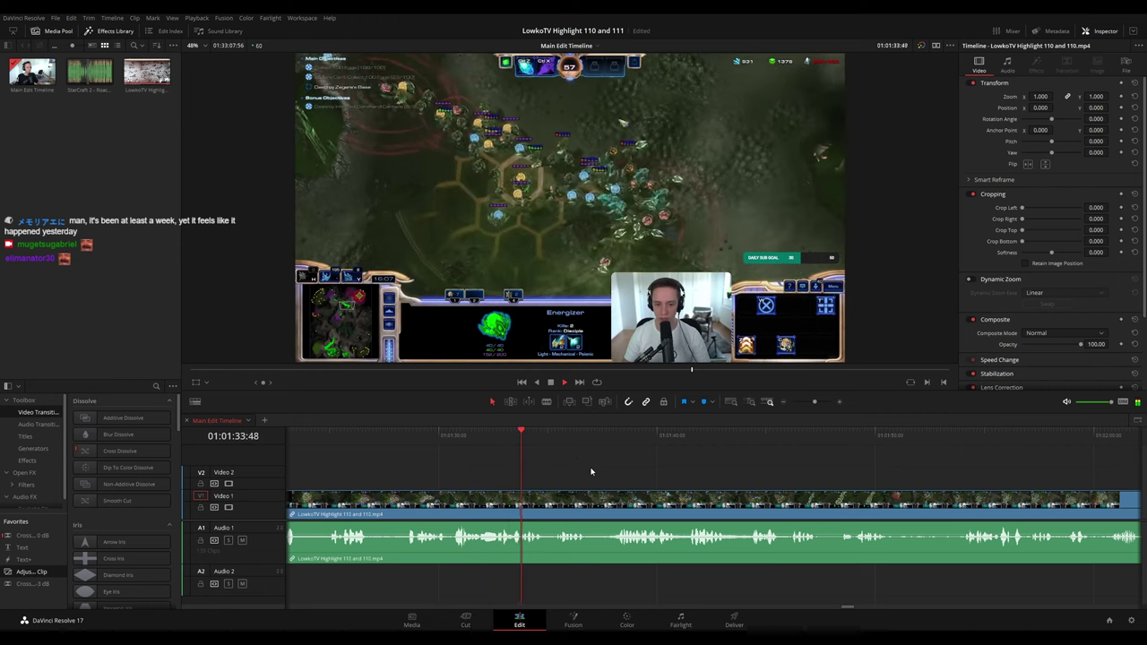
scroll(537, 458, right, 2)
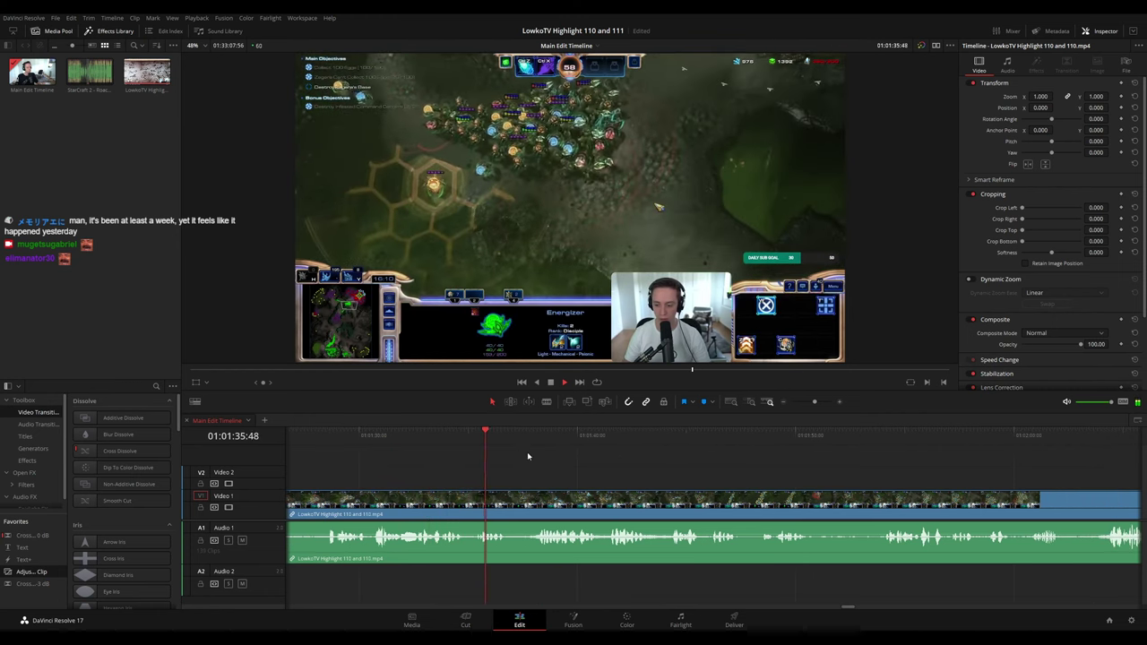
key(space)
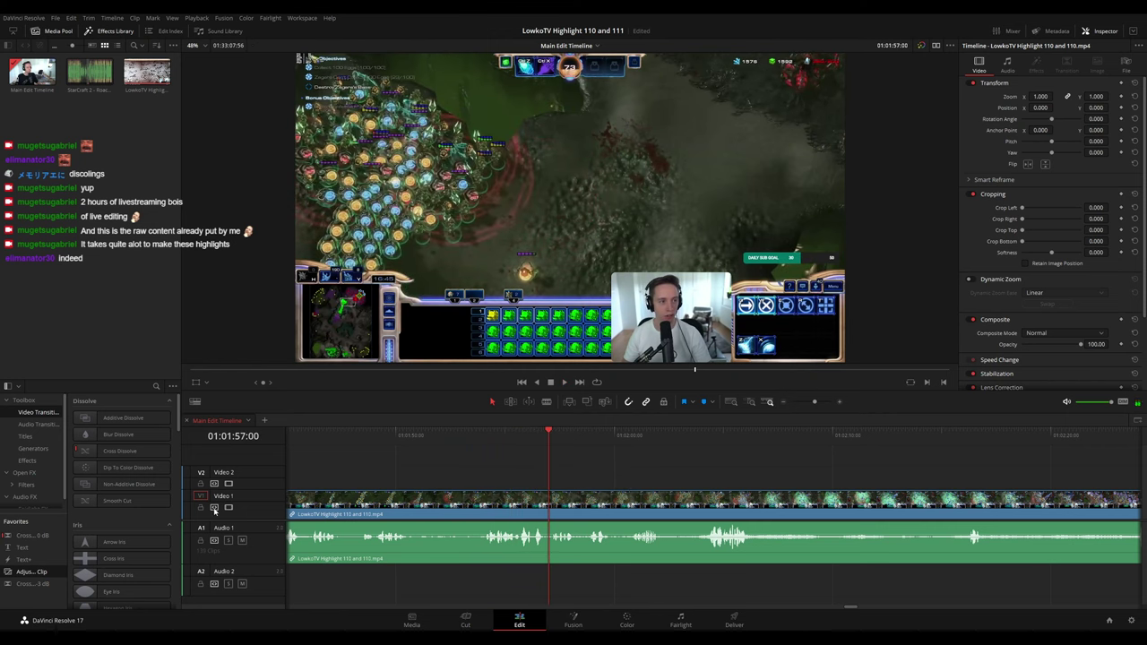
- Add an adjustment clip on Video 2 from 01:01:57:00 to 01:02:00:02 with zoom 3.720 and position 3476, -1960, framing the objectives list
drag(36, 575, 541, 488)
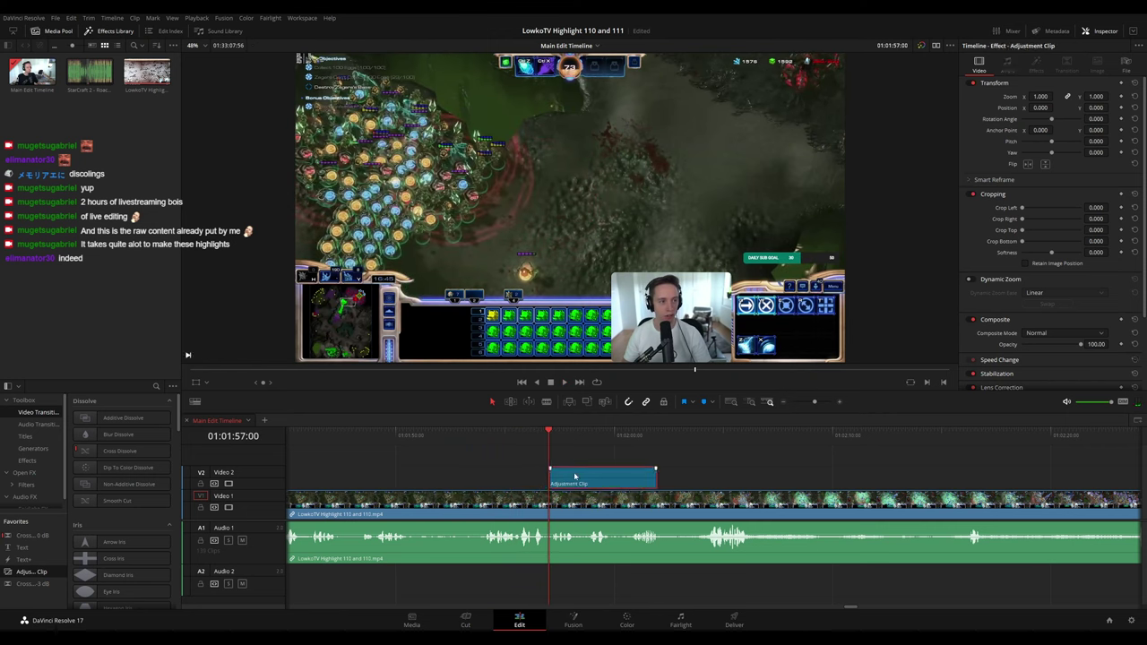
drag(1044, 97, 1112, 108)
drag(1041, 97, 1111, 107)
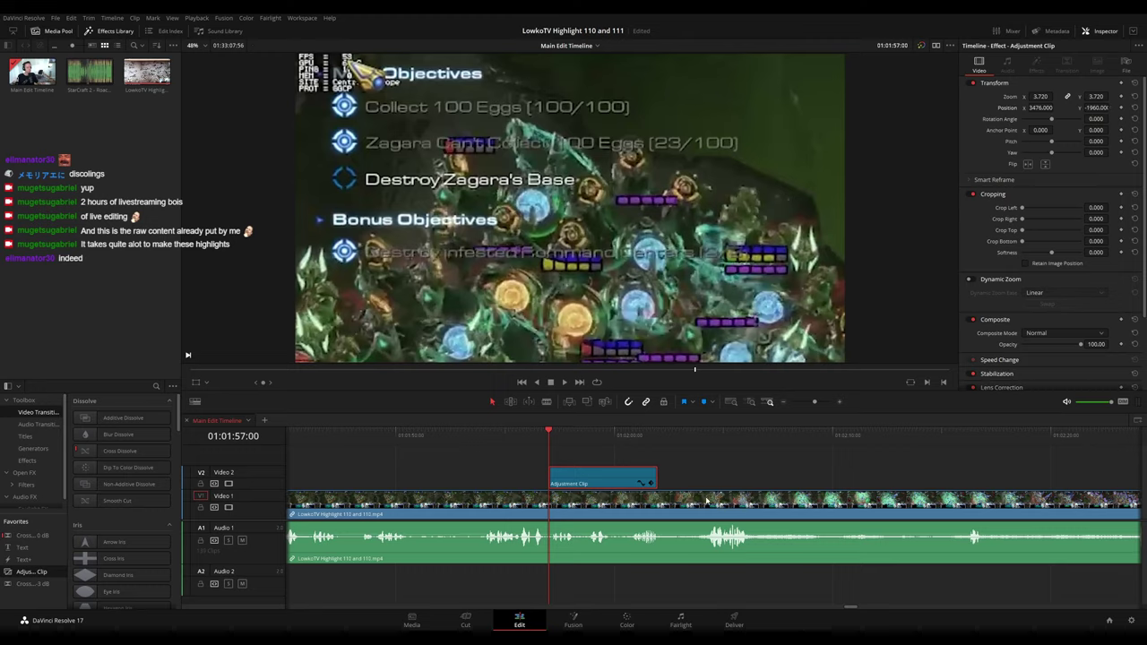
key(space)
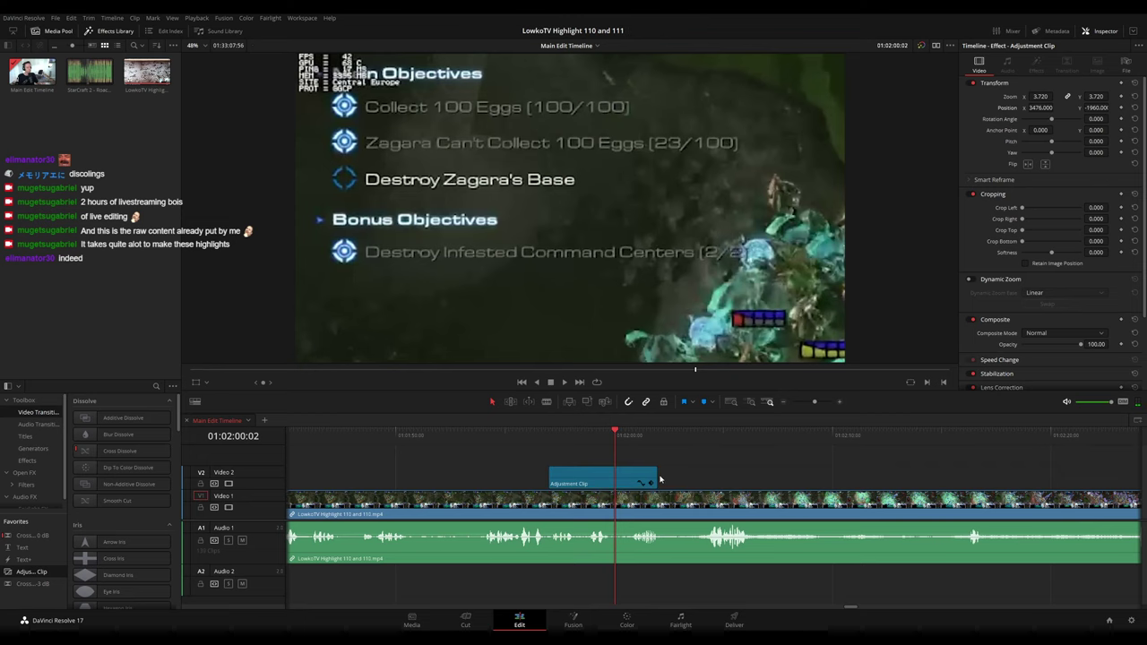
drag(659, 481, 614, 481)
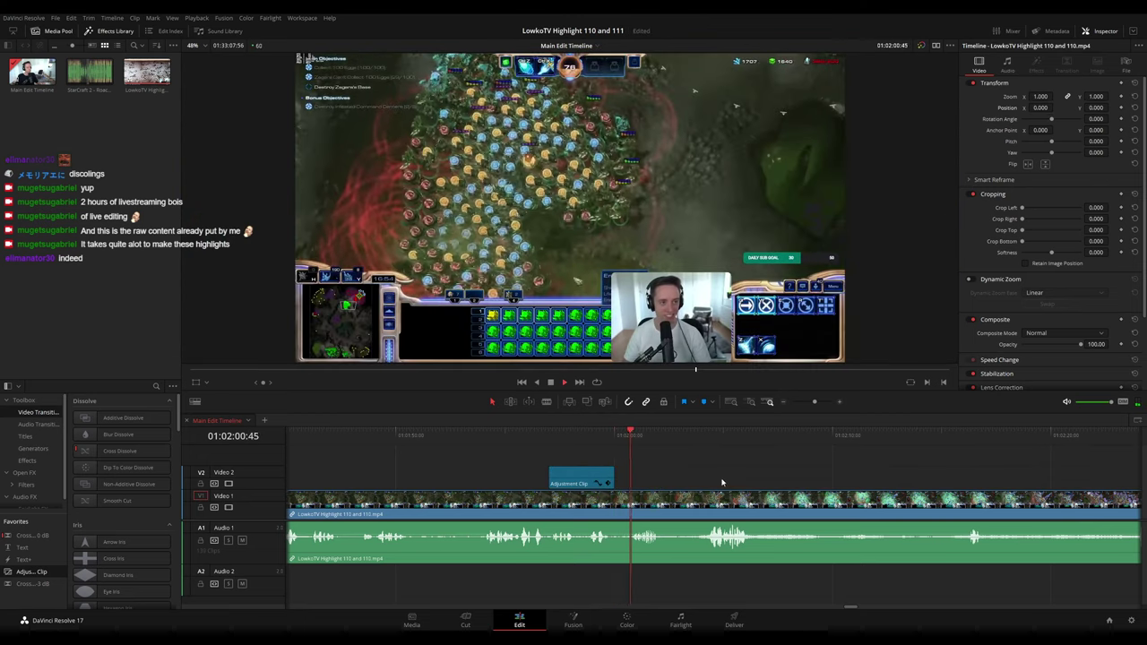
- Skim the battle footage following the objectives zoom, skipping ahead through the quiet stretches up to 01:02:48:35
drag(718, 476, 585, 441)
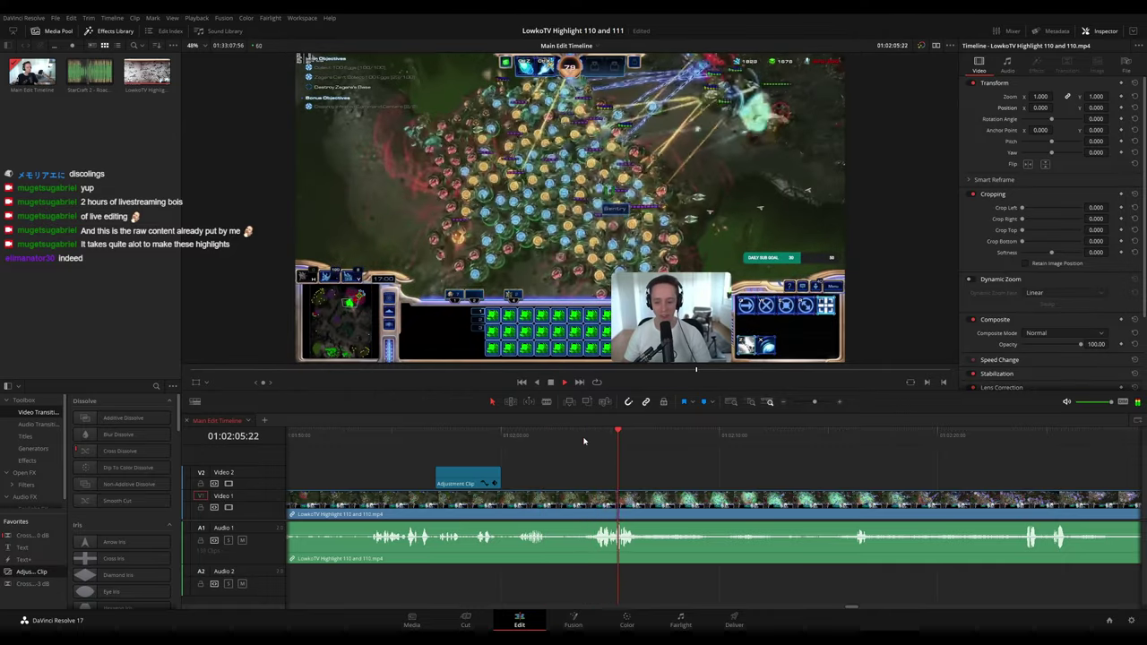
scroll(701, 455, right, 6)
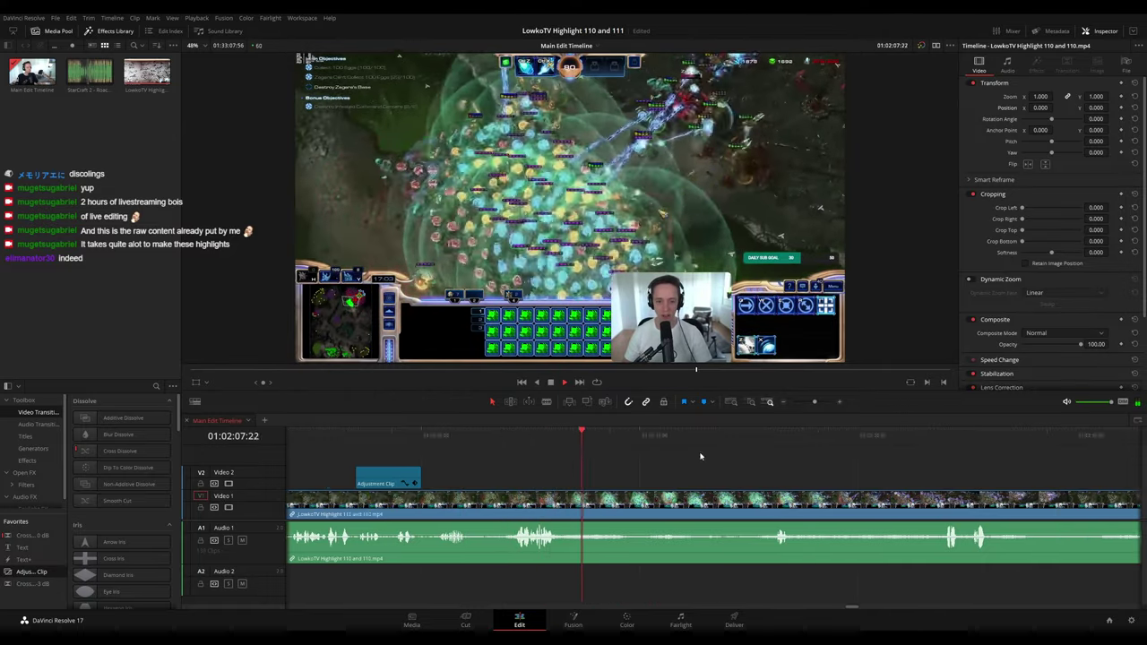
drag(593, 439, 621, 441)
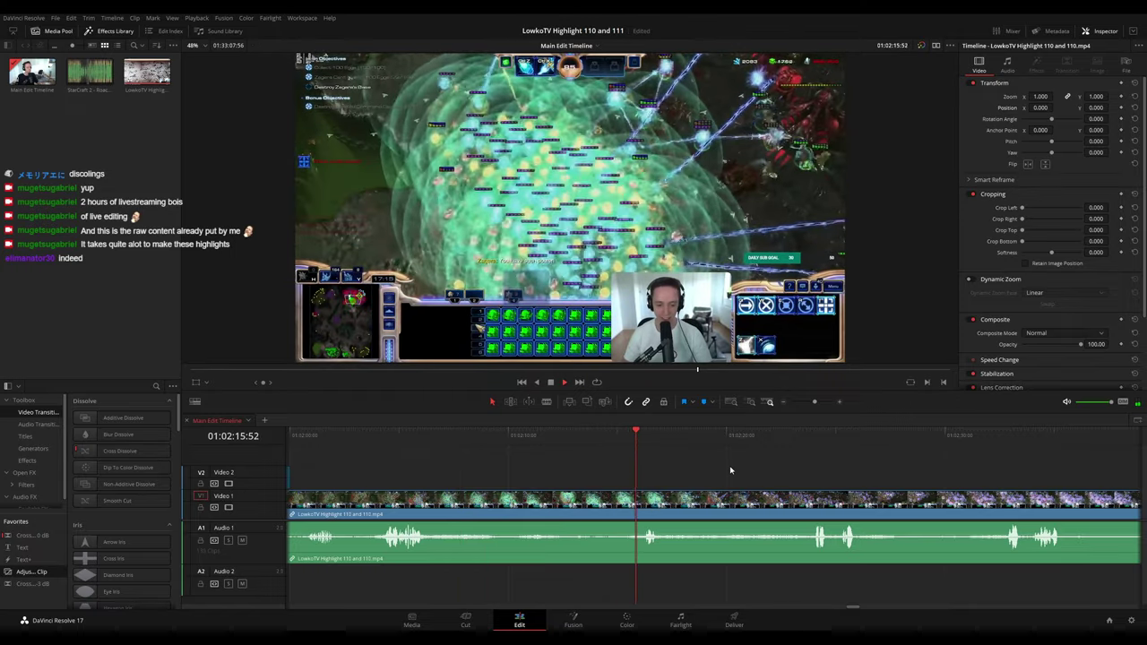
scroll(628, 462, right, 4)
click(666, 437)
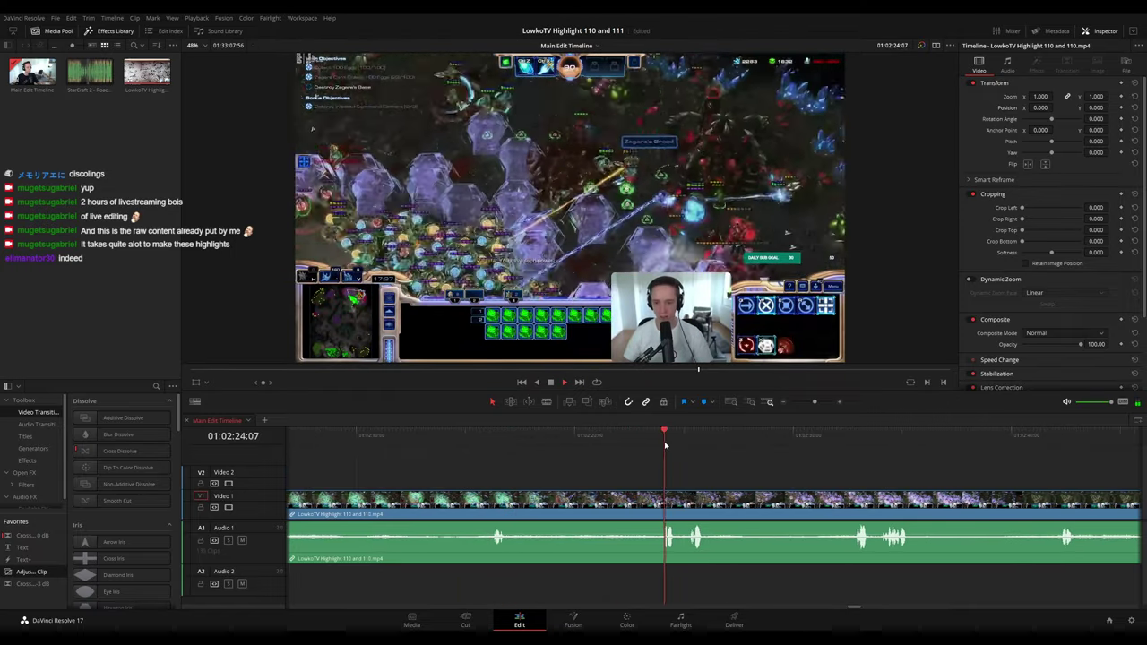
scroll(600, 463, right, 5)
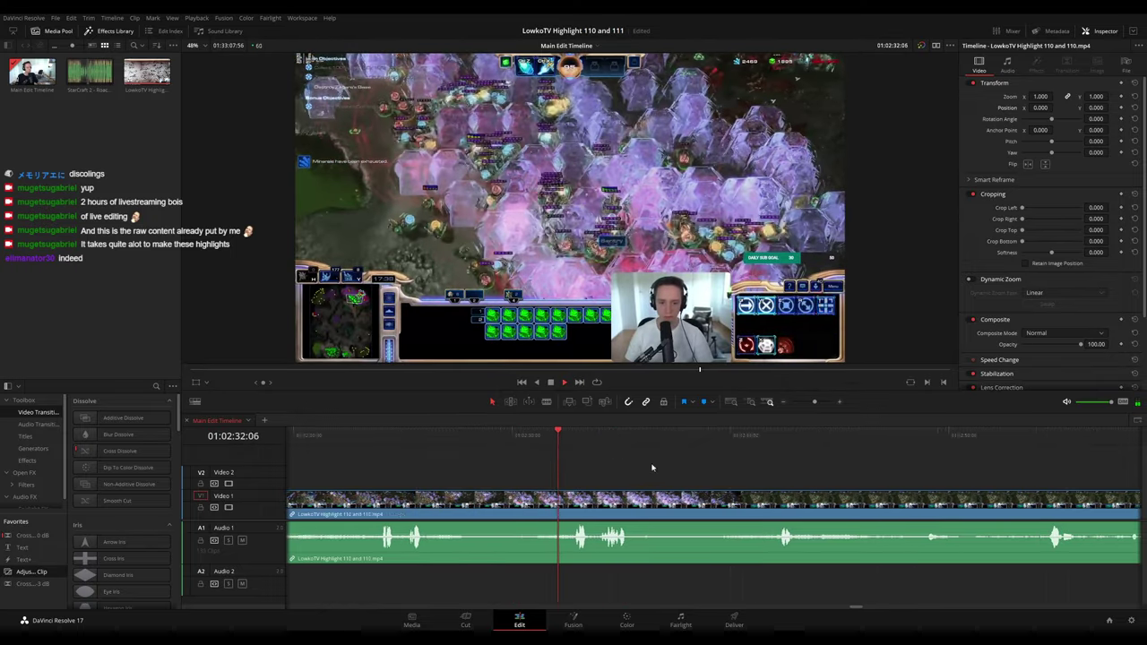
scroll(592, 457, right, 5)
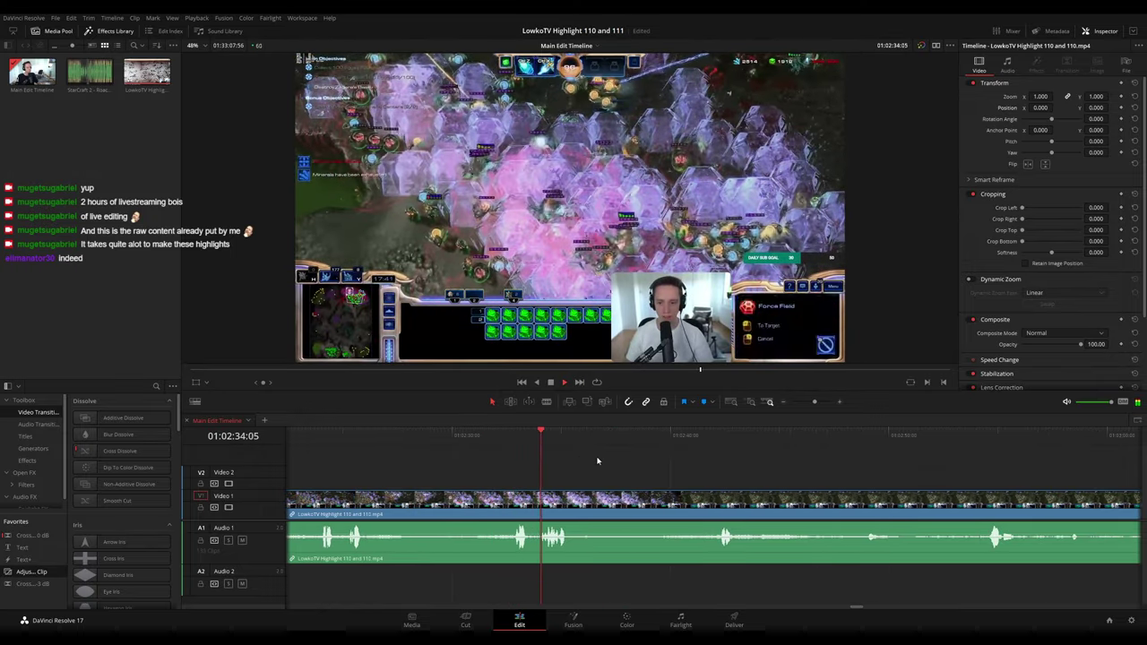
drag(582, 440, 678, 446)
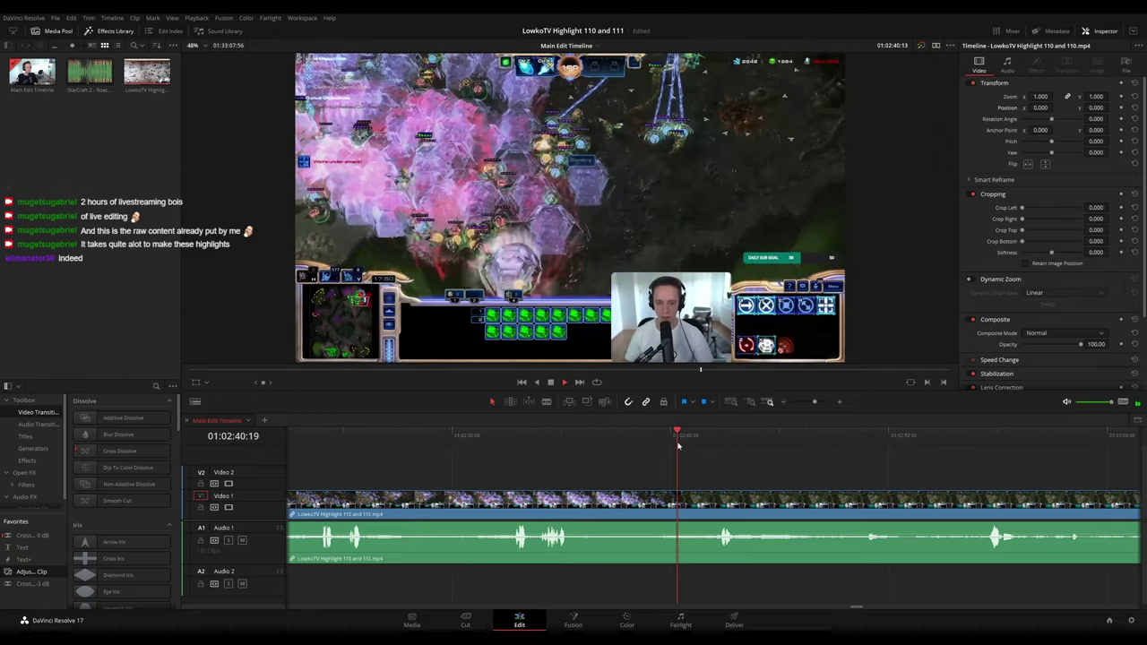
scroll(645, 467, right, 4)
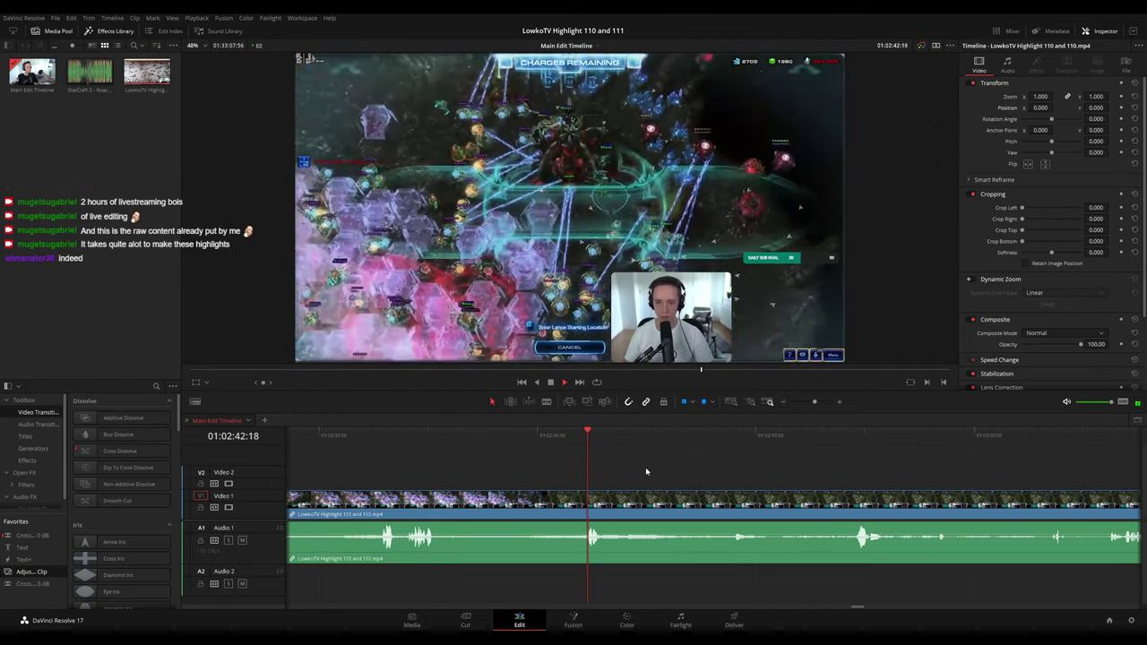
scroll(613, 472, right, 2)
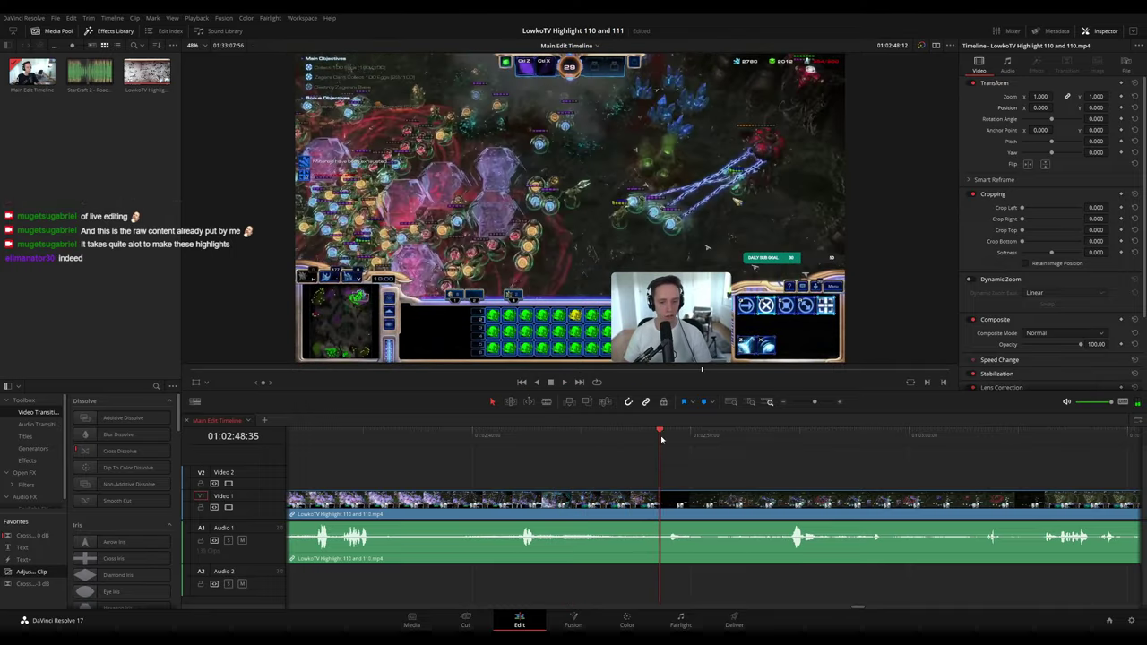
- Review the Zagara cutscene and the StarCraft II launch screen from 01:02:48:35 to 01:03:12:19
scroll(609, 448, right, 3)
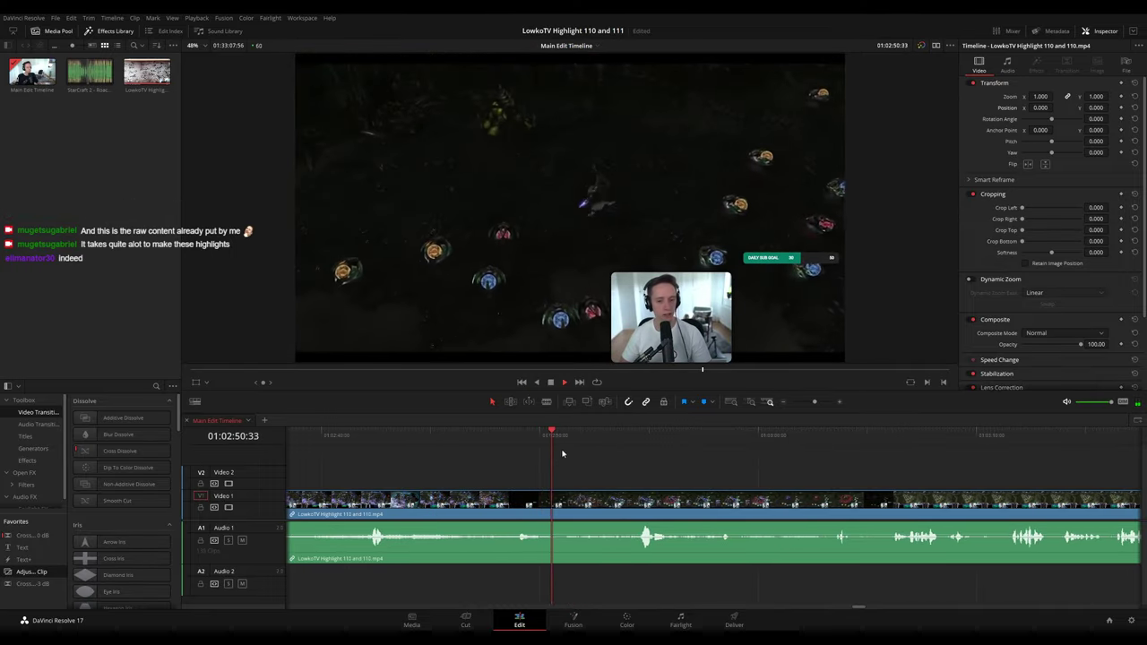
click(570, 439)
scroll(686, 479, right, 2)
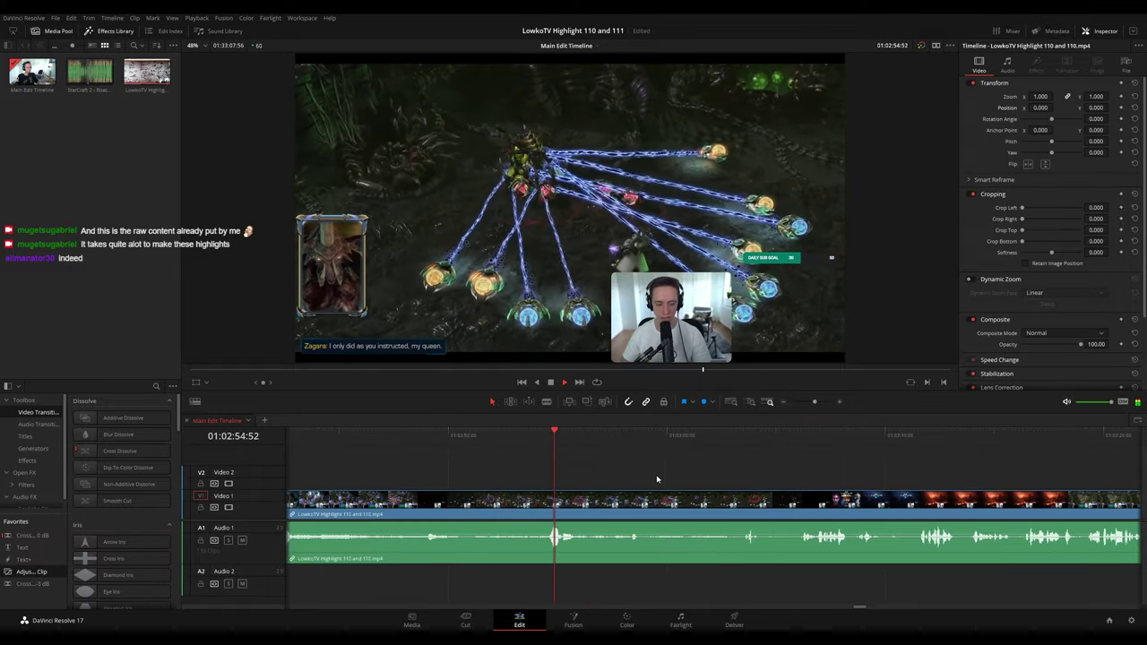
scroll(618, 475, right, 2)
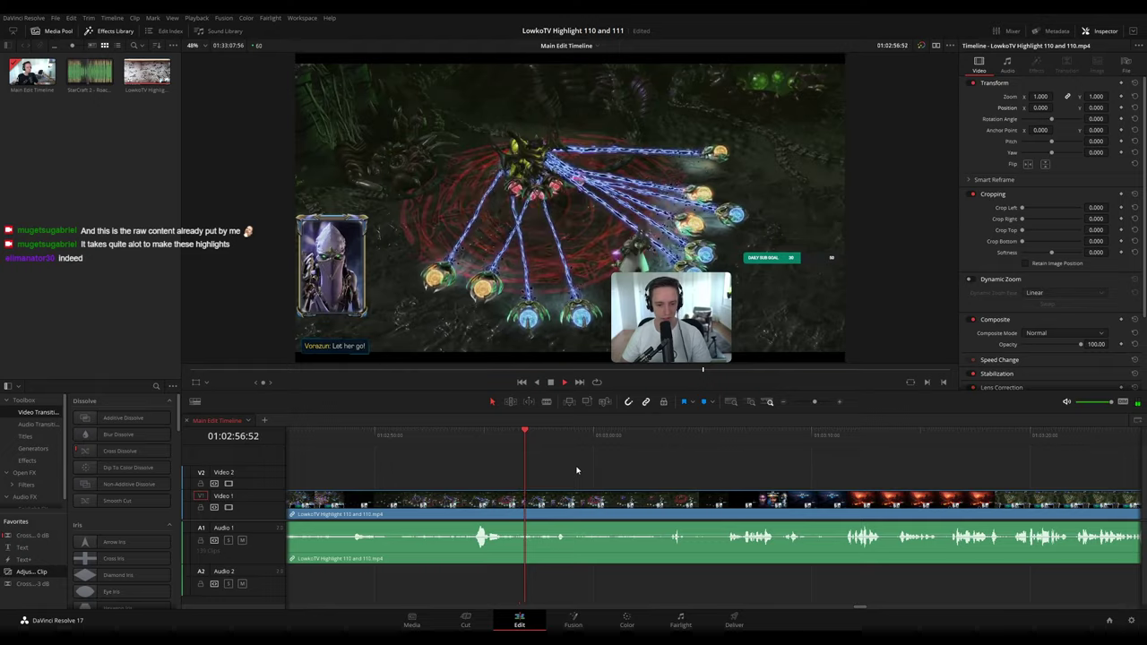
scroll(632, 472, right, 2)
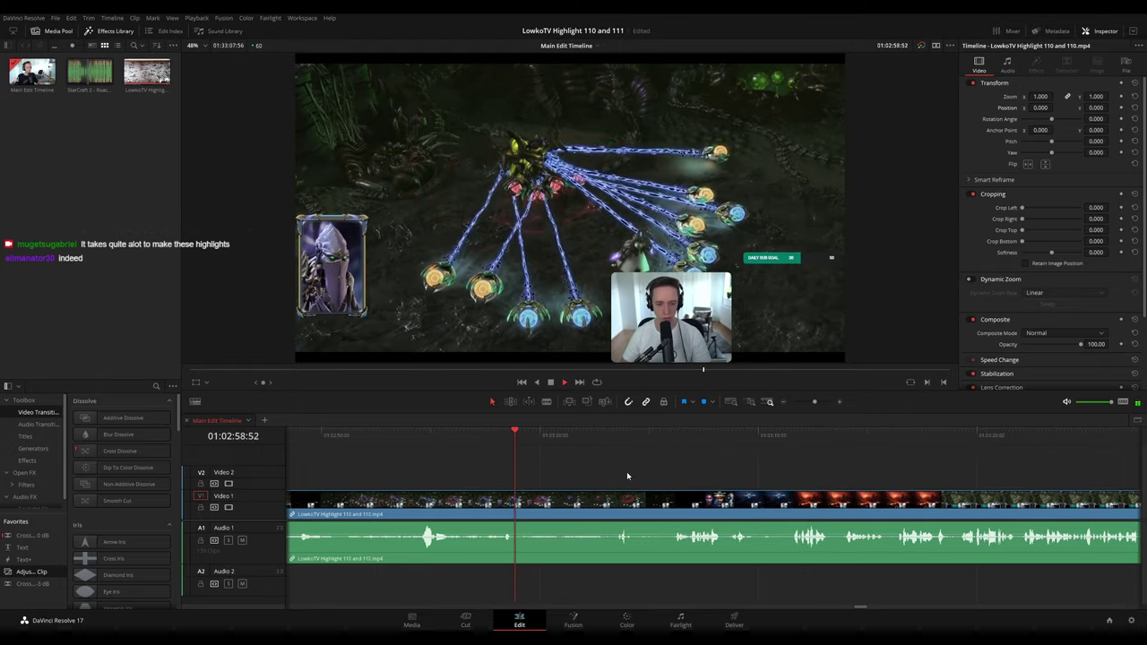
scroll(635, 475, right, 2)
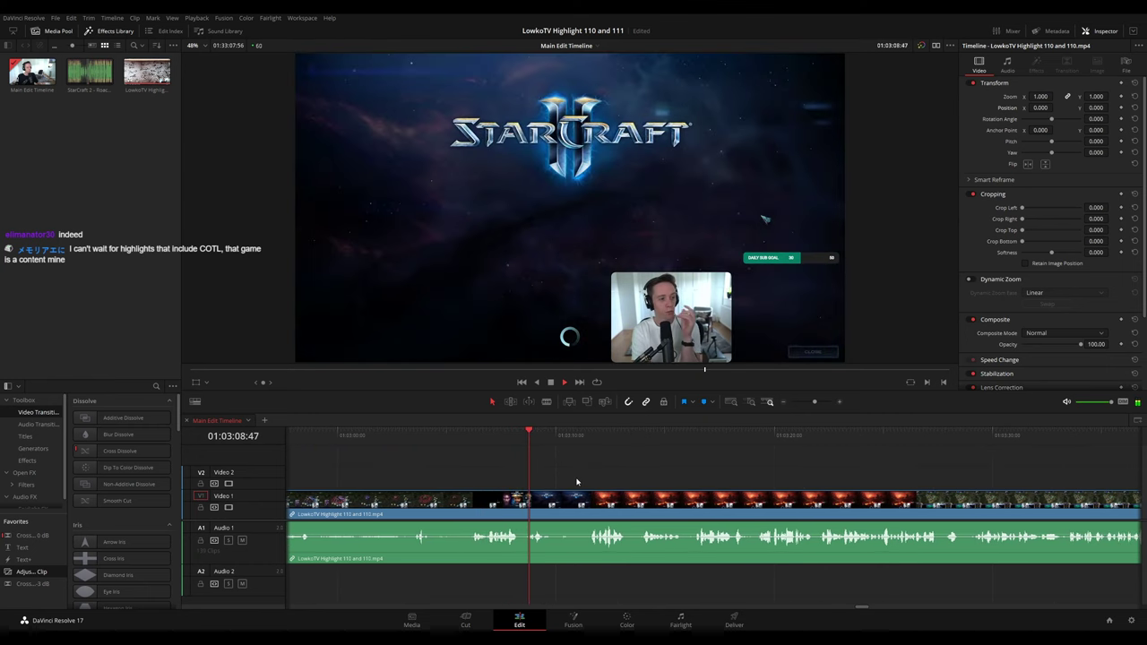
key(space)
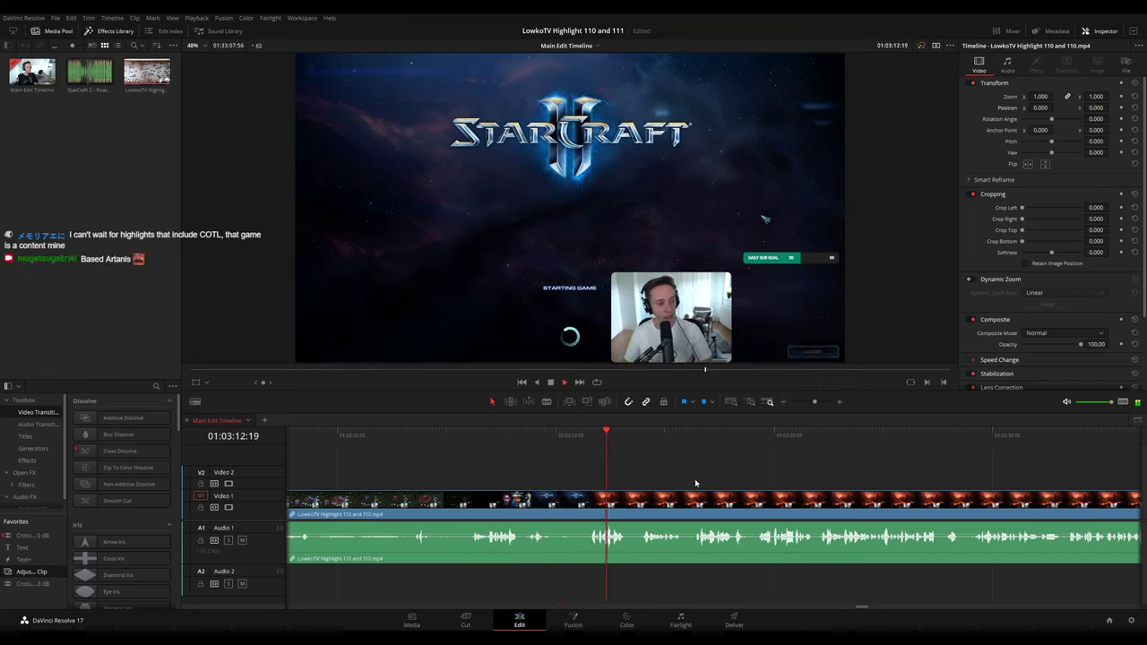
- Review the streamer's talk over the Fire in the Sky loading screen and pause at 01:03:31:41
drag(708, 477, 552, 464)
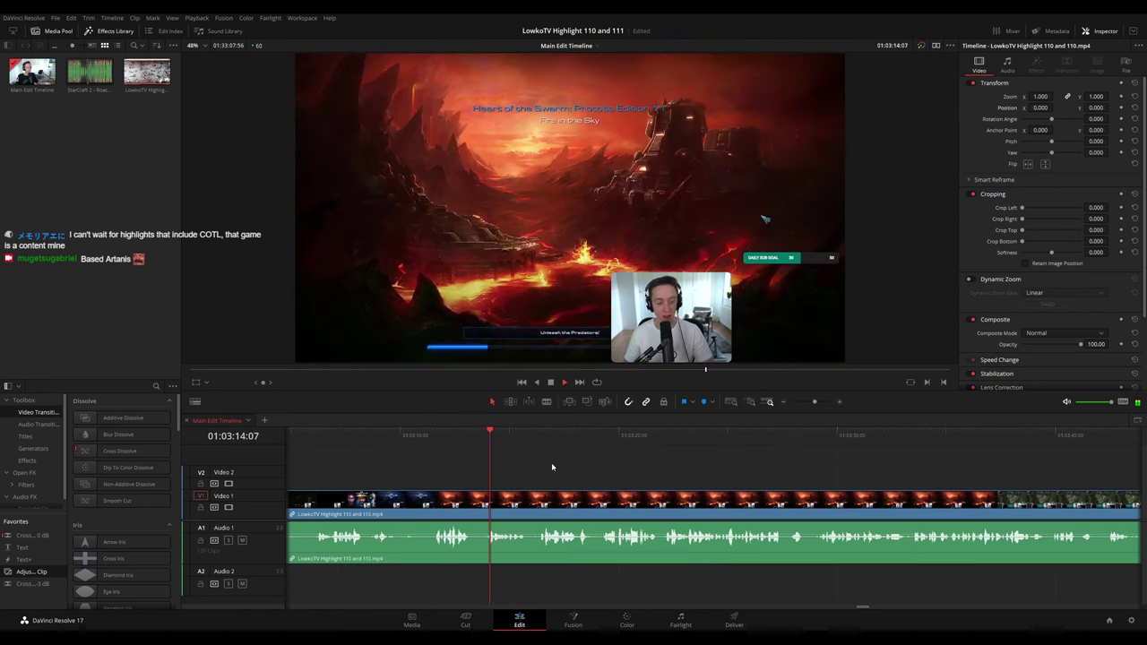
drag(636, 472, 568, 469)
scroll(563, 473, right, 1)
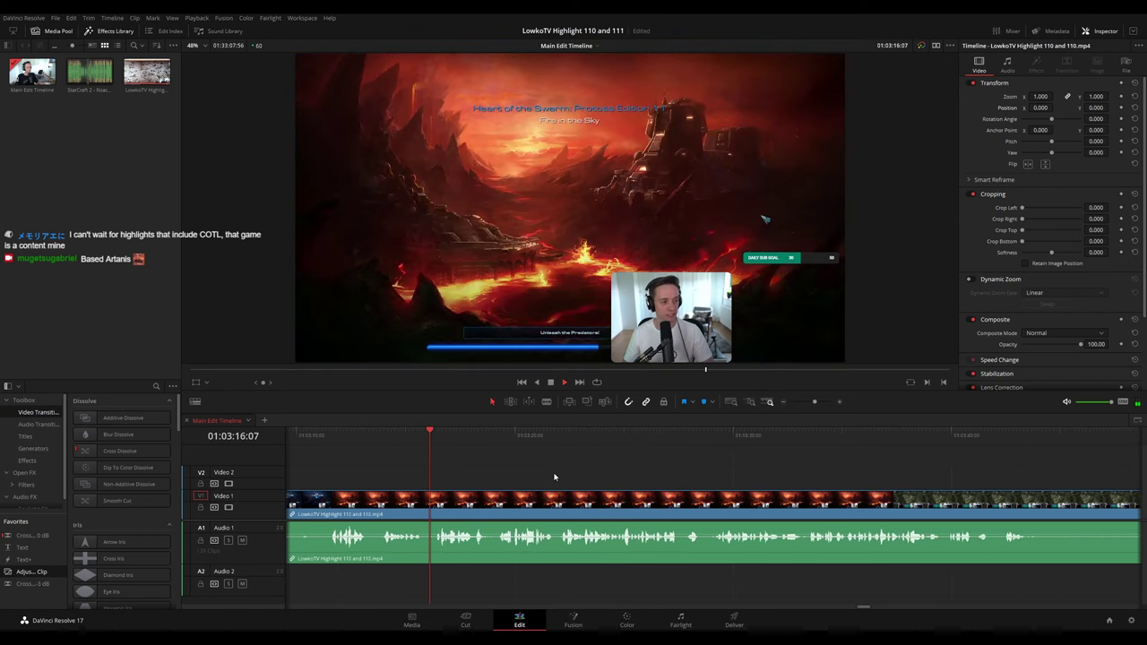
scroll(591, 481, right, 1)
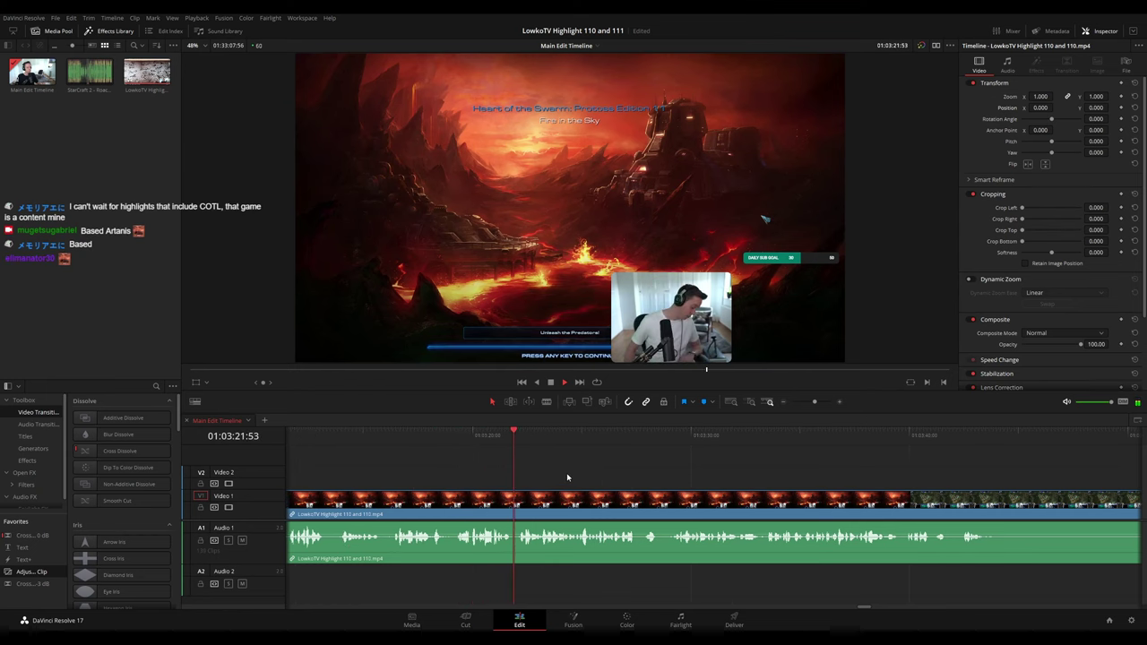
scroll(609, 482, right, 1)
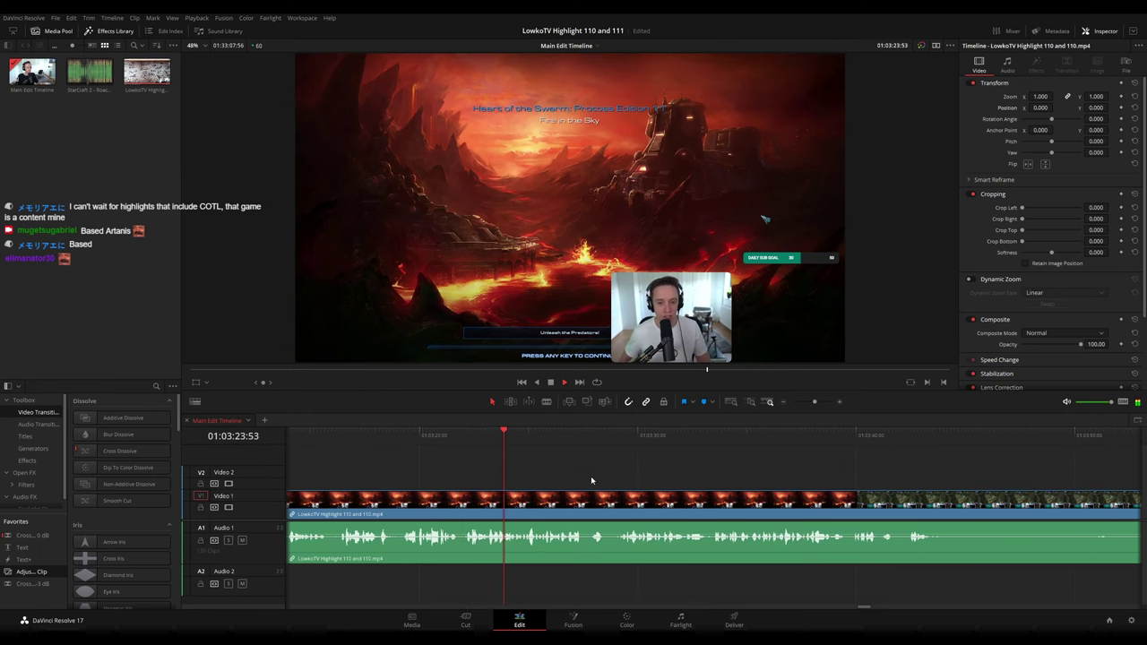
scroll(655, 481, right, 1)
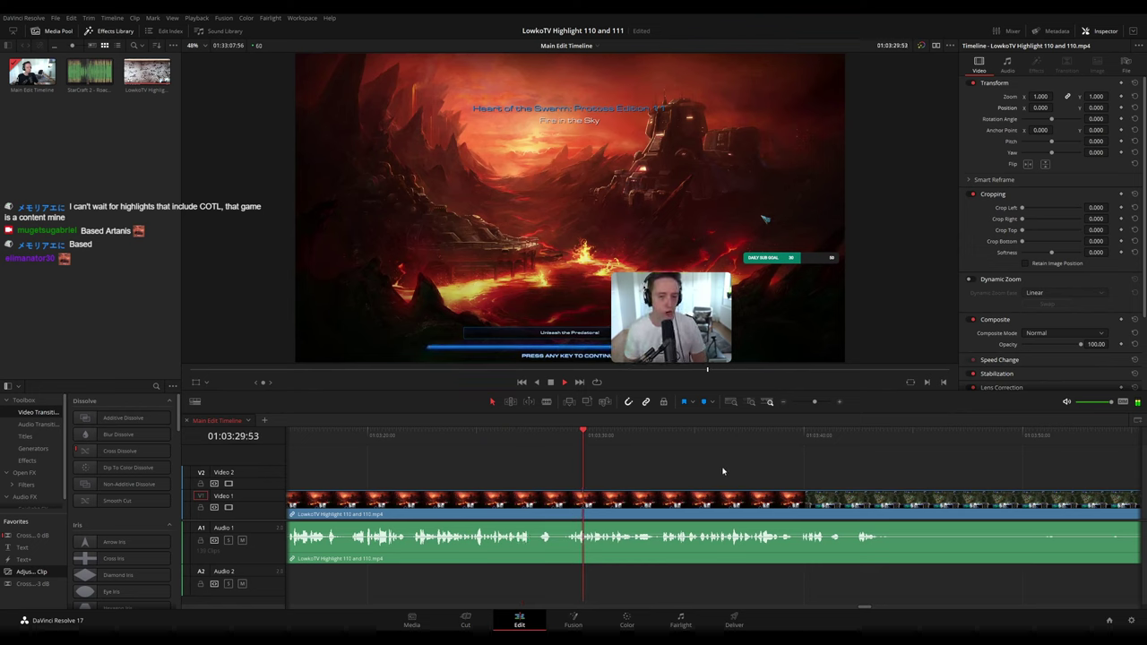
key(space)
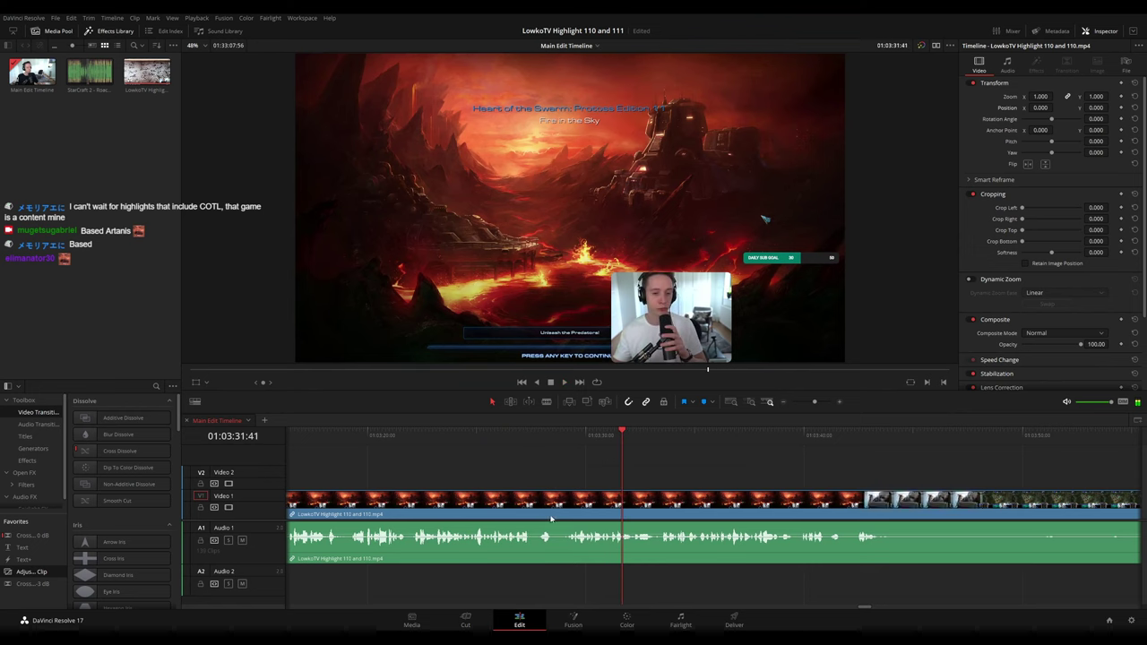
- Ripple-delete the short quiet section around 01:03:29 of the stream clip and set the preceding segment's clip color to blue
key(b)
click(556, 516)
click(567, 516)
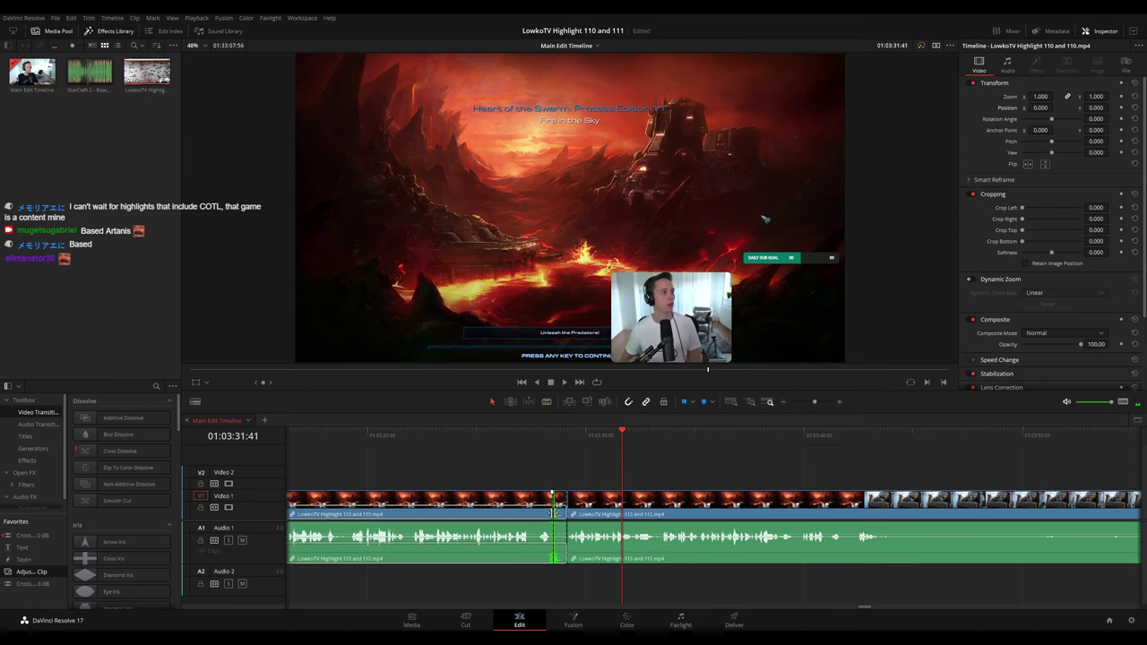
key(a)
click(558, 508)
key(Delete)
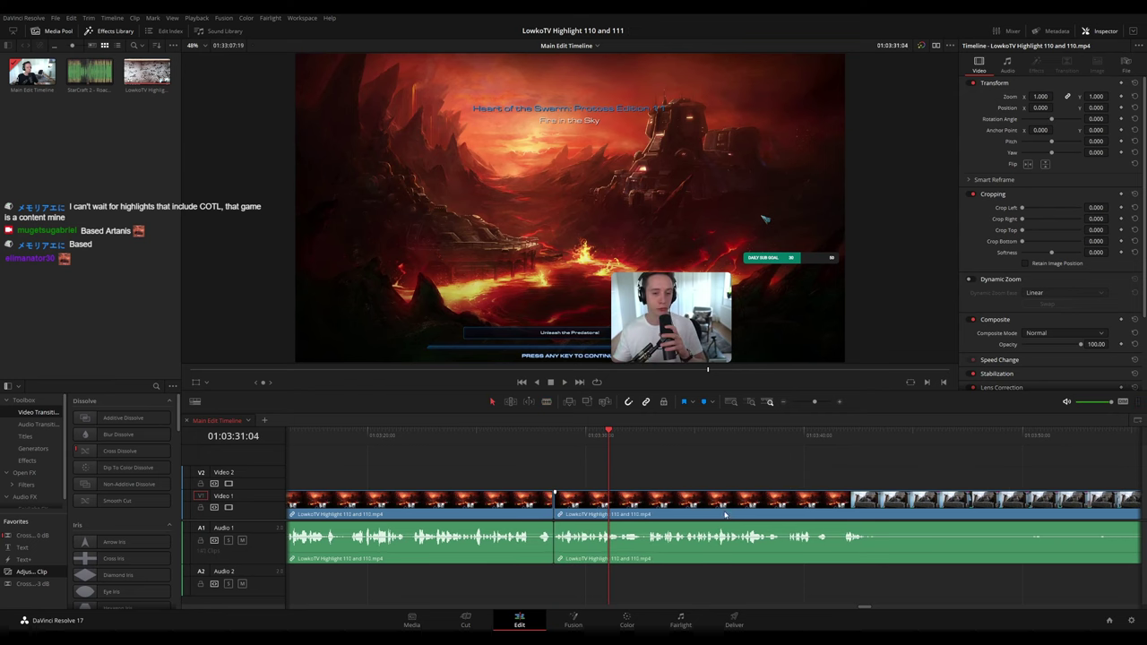
click(522, 507)
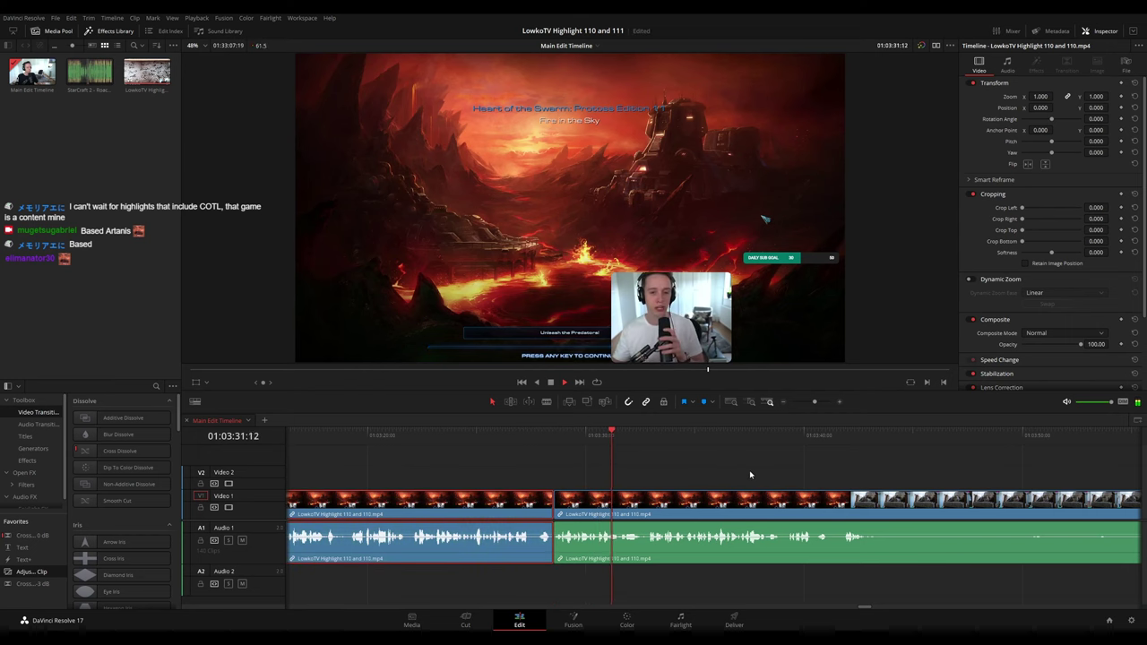
- Ripple-delete the short stretch from 01:03:43:11 up to the cat scene and set the preceding segment's clip color to blue
drag(786, 479, 646, 472)
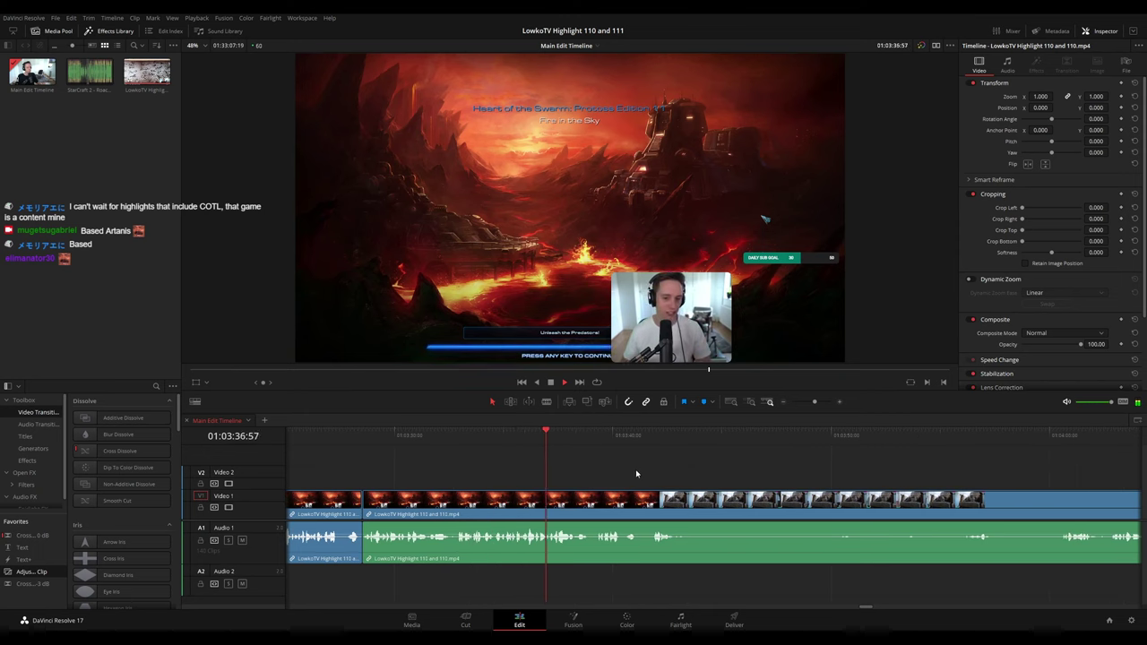
scroll(627, 473, right, 1)
scroll(645, 475, right, 2)
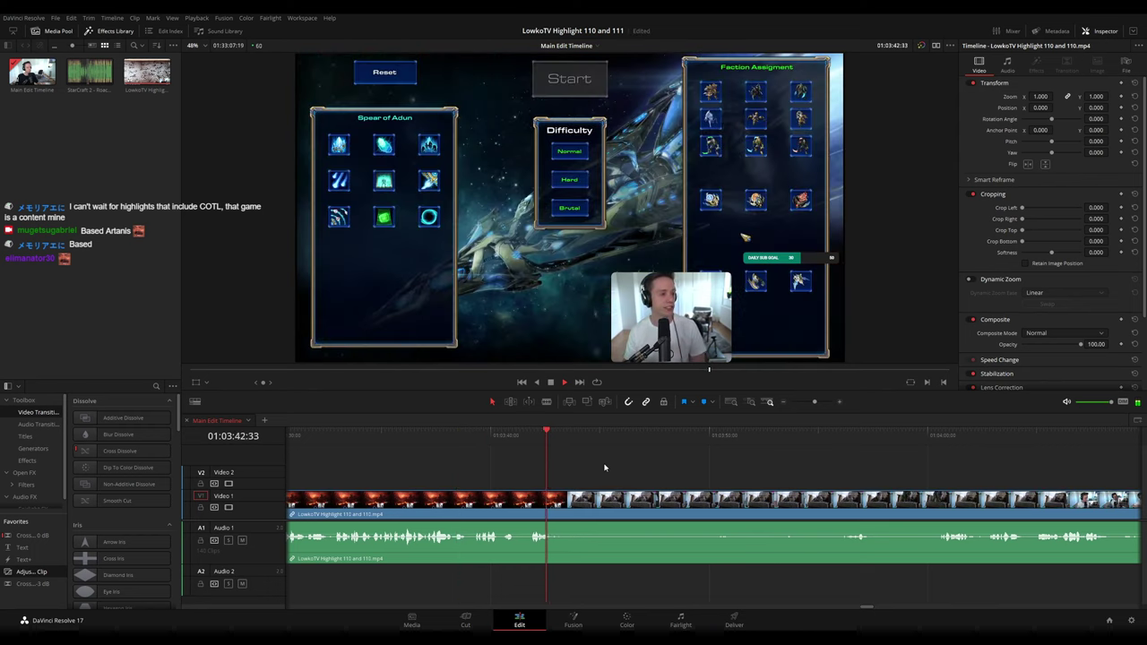
click(560, 432)
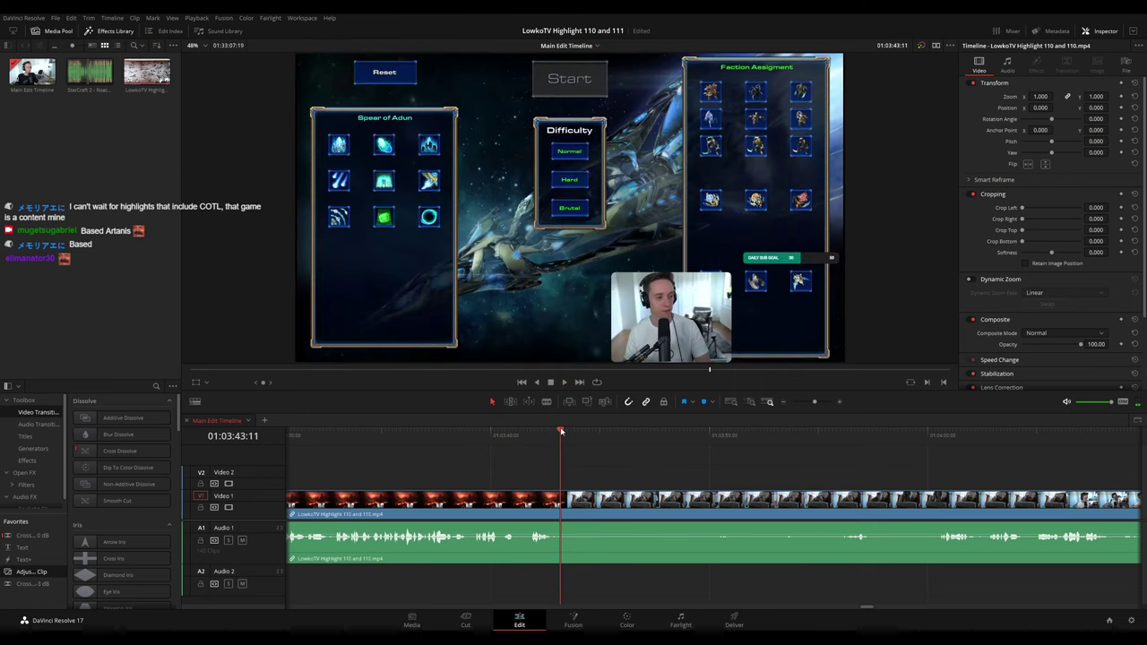
key(ctrl+b)
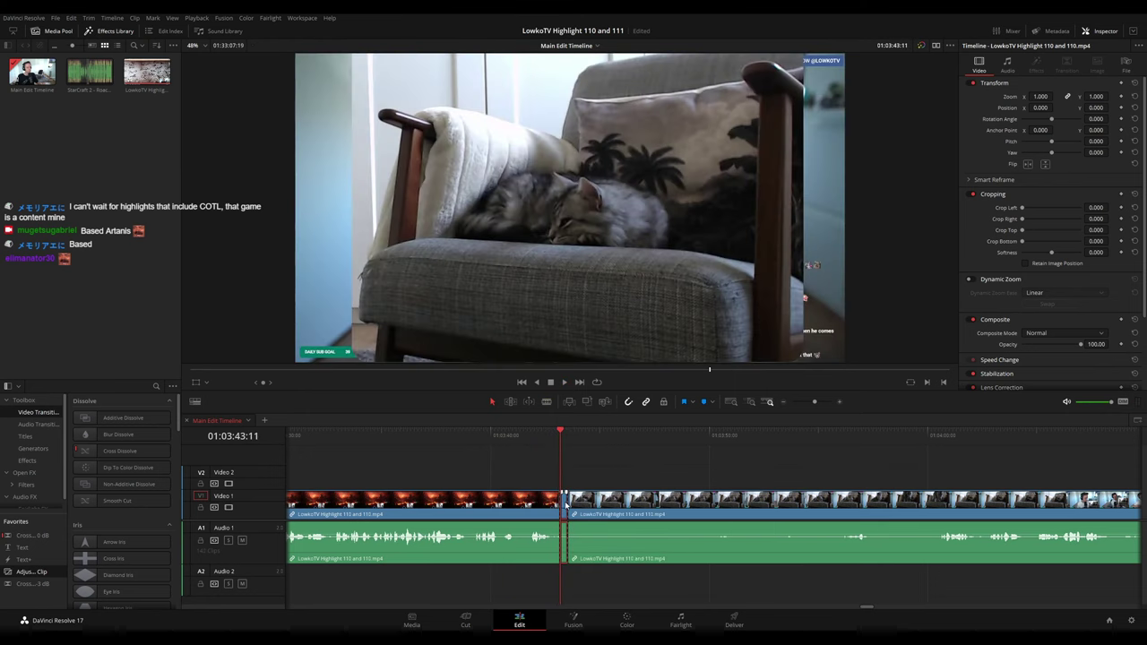
key(Delete)
click(538, 505)
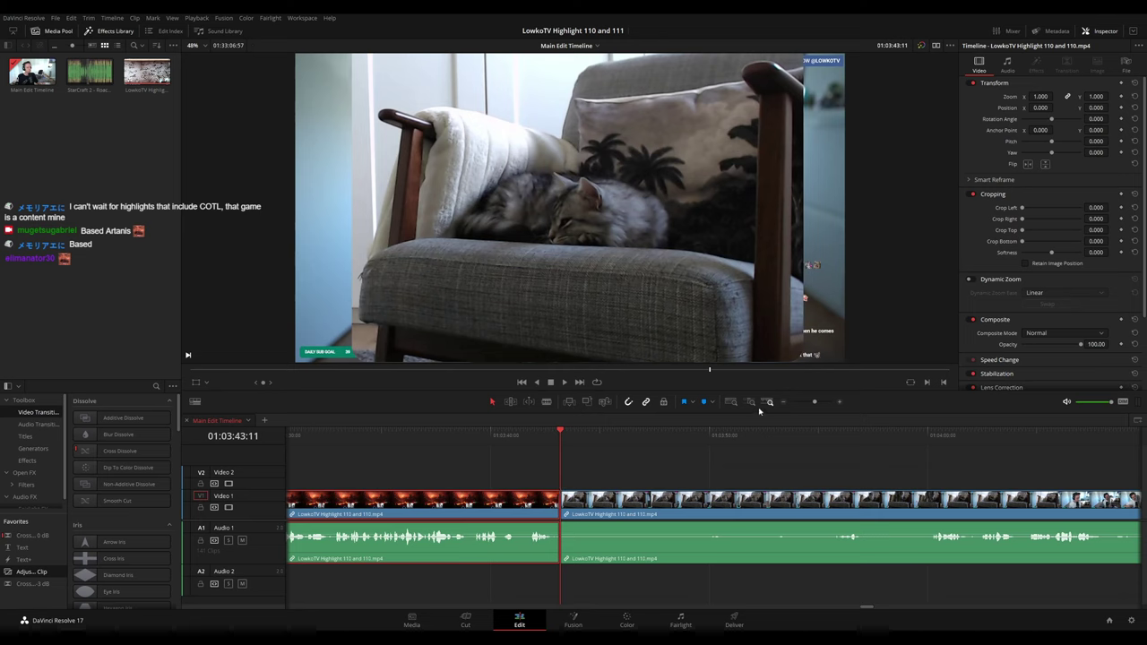
key(F1)
click(664, 458)
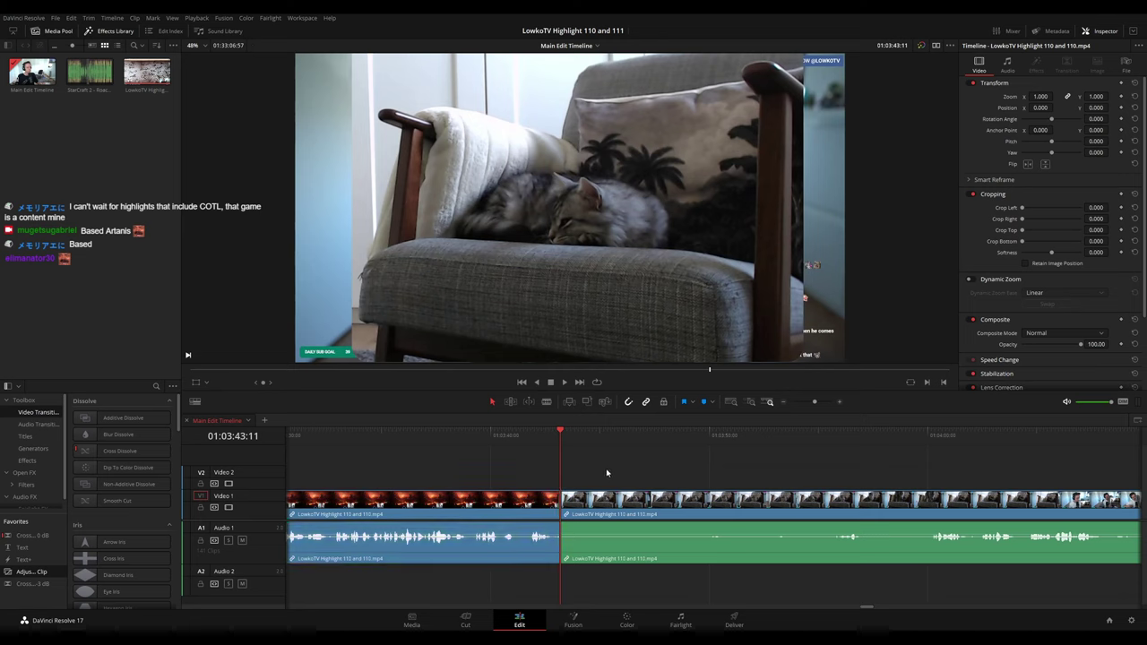
- Split the cat scene at 01:03:45:11 and ripple-delete its short opening piece, closing the gap
scroll(628, 466, right, 5)
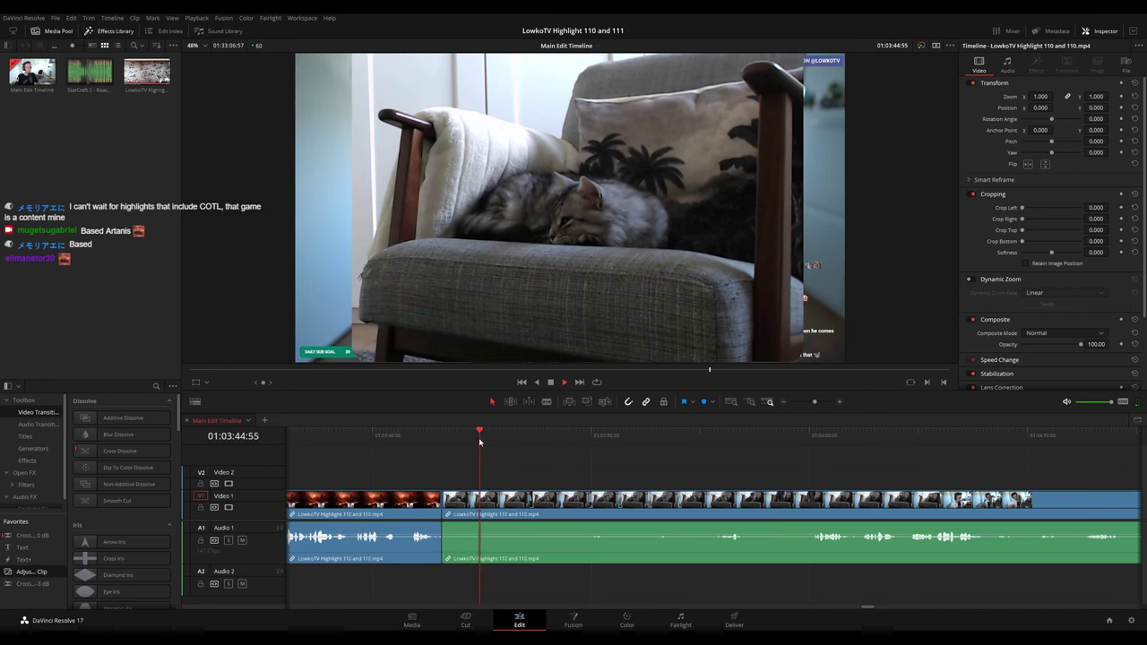
mouse_move(479, 440)
mouse_down()
mouse_move(525, 441)
mouse_move(486, 438)
mouse_up()
key(ctrl+b)
click(473, 509)
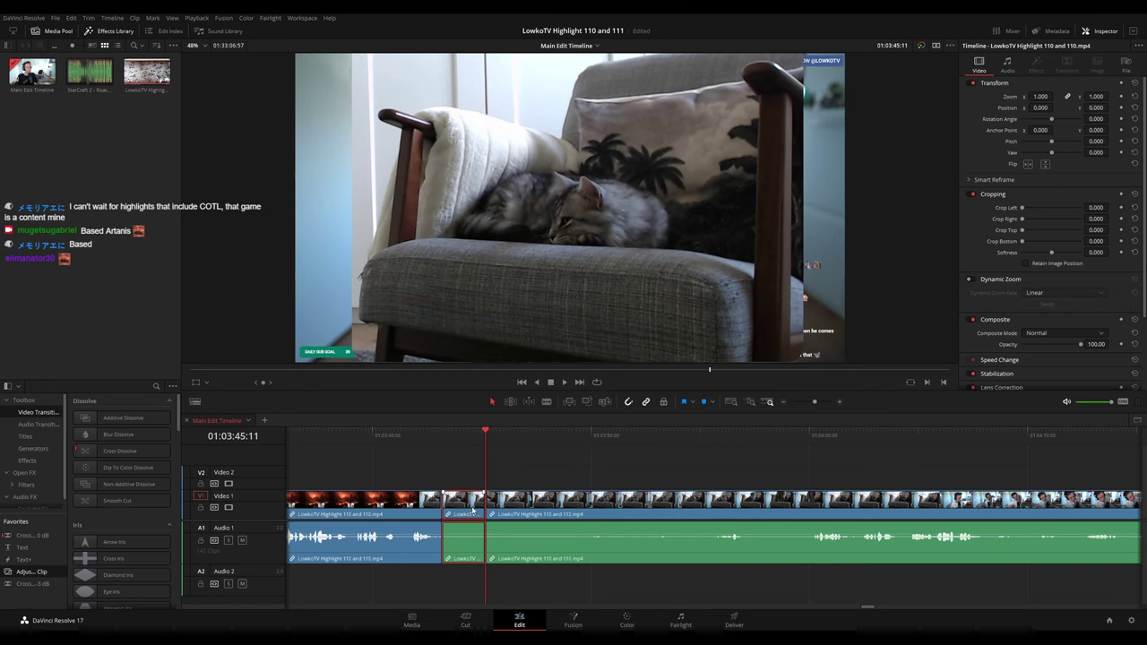
key(Delete)
key(space)
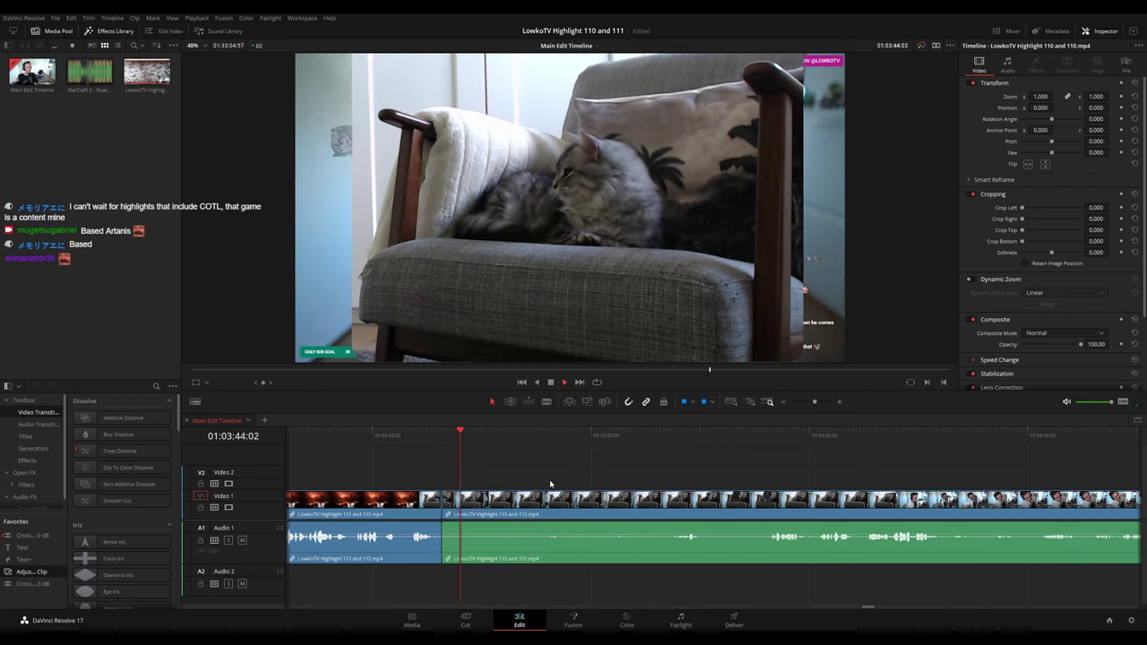
- Ripple-delete the short pause starting at 01:04:34:41 and set the preceding segment's clip color to purple
click(548, 435)
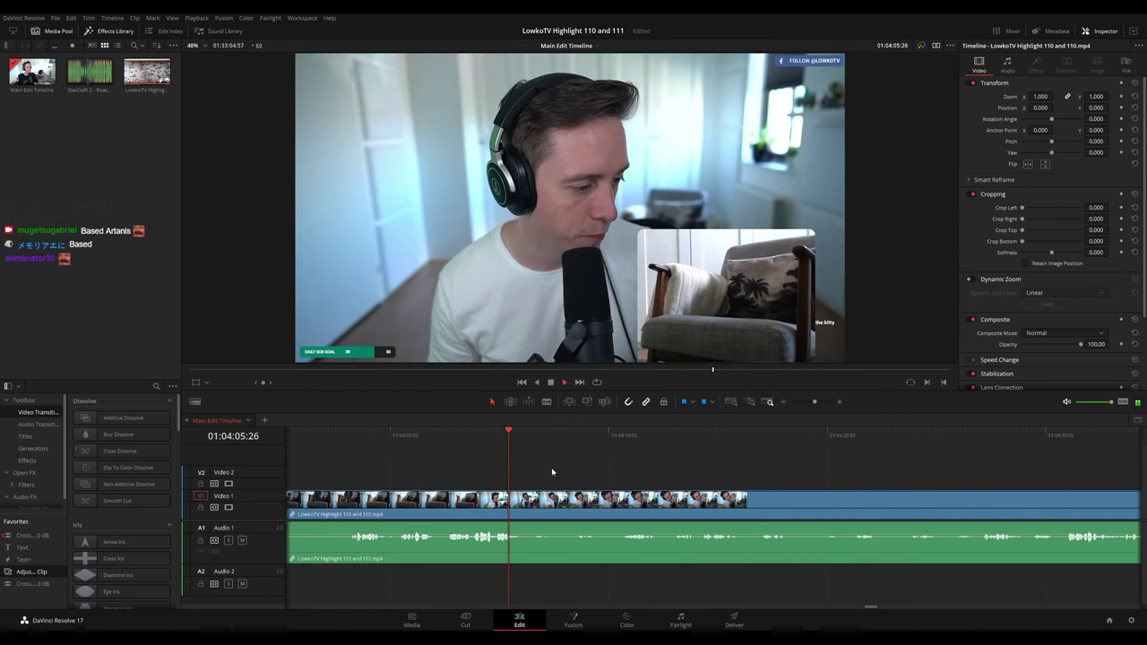
key(space)
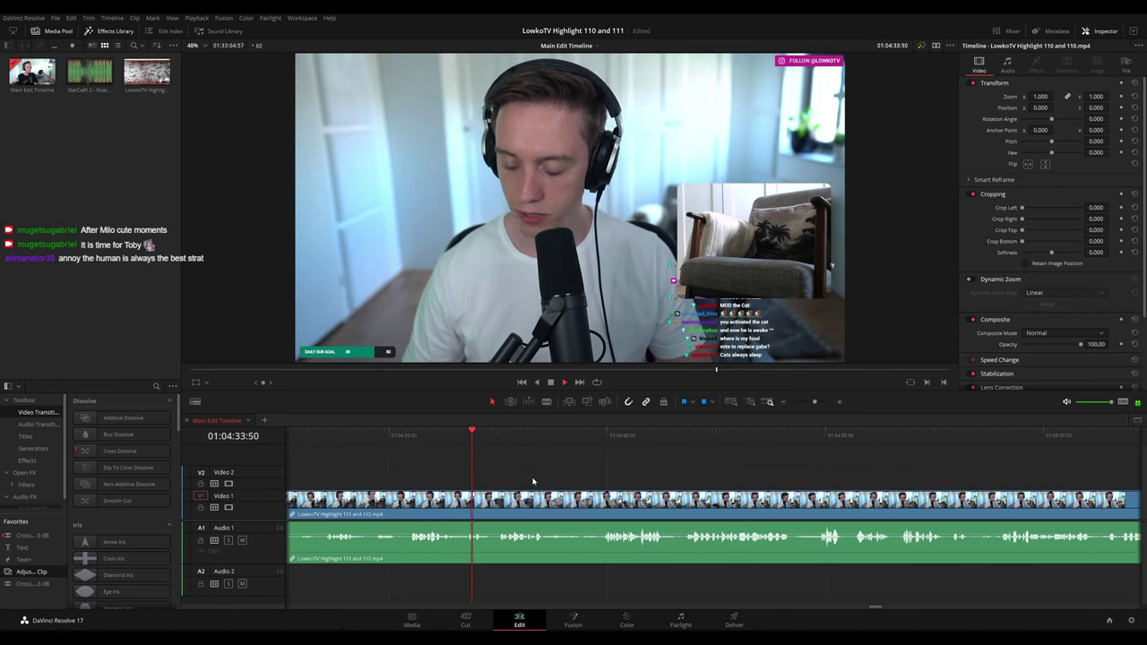
click(475, 434)
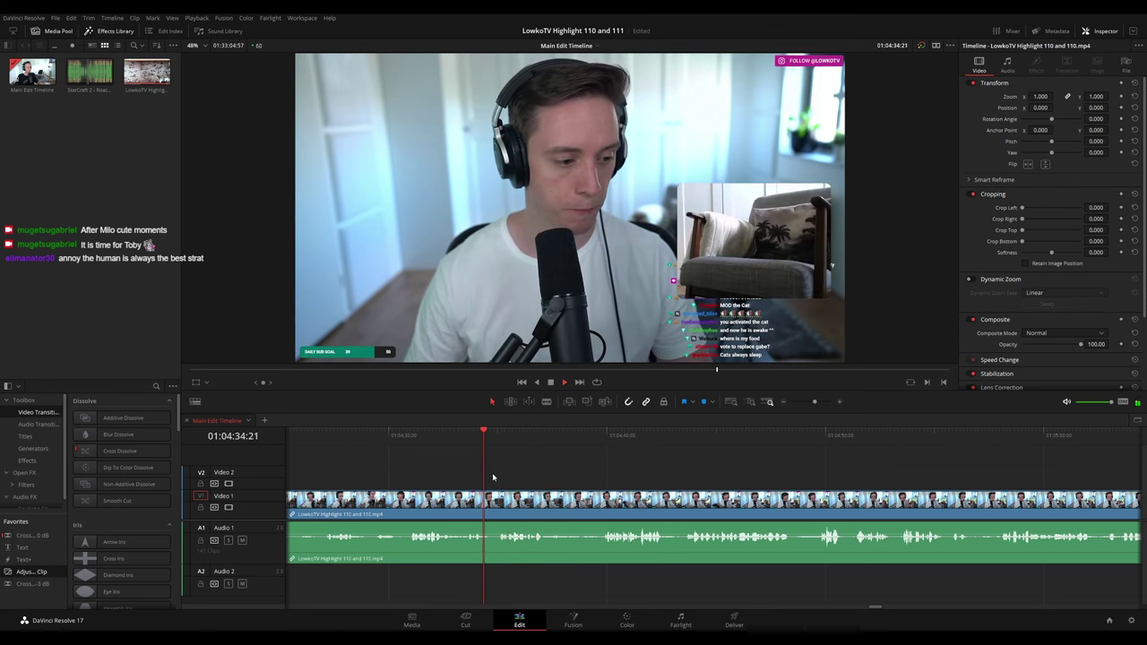
key(b)
click(494, 505)
key(a)
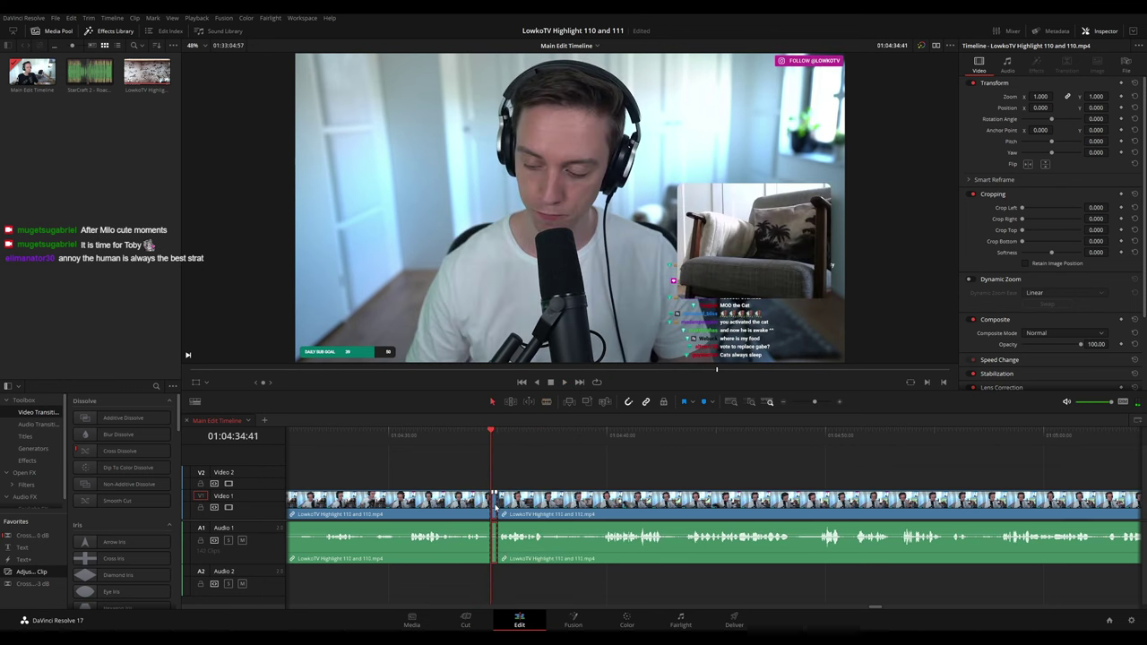
key(space)
click(418, 509)
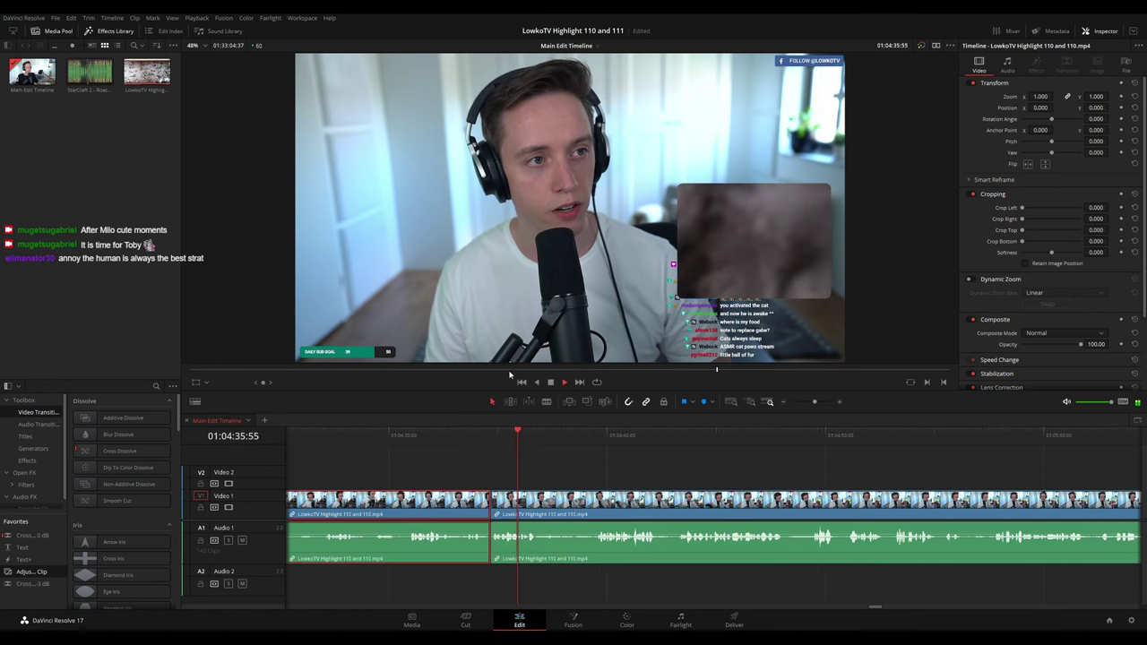
click(616, 492)
click(693, 482)
- Review the webcam and cat footage up to about 01:05:20, looking for the next place to cut
scroll(699, 481, right, 5)
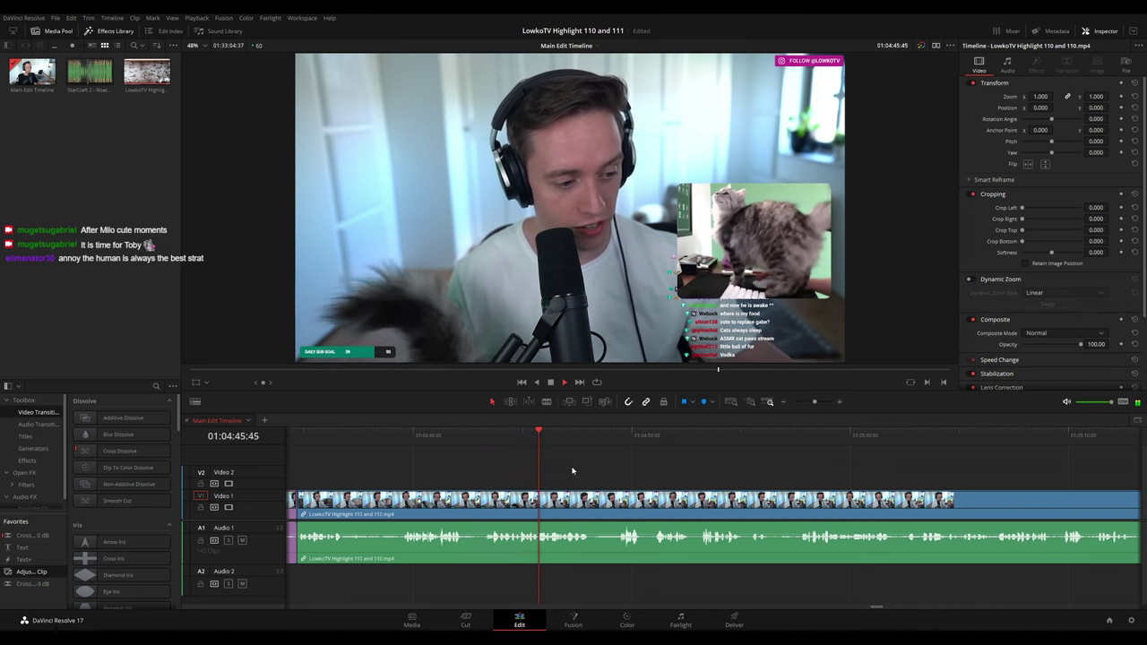
drag(665, 479, 533, 456)
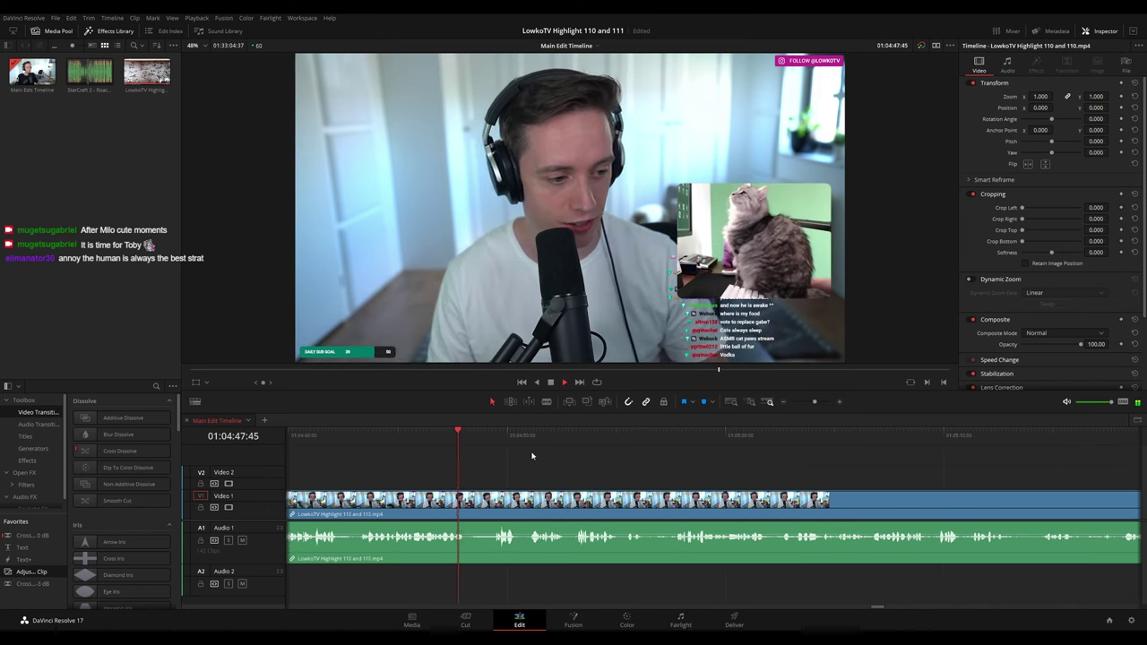
drag(608, 469, 571, 465)
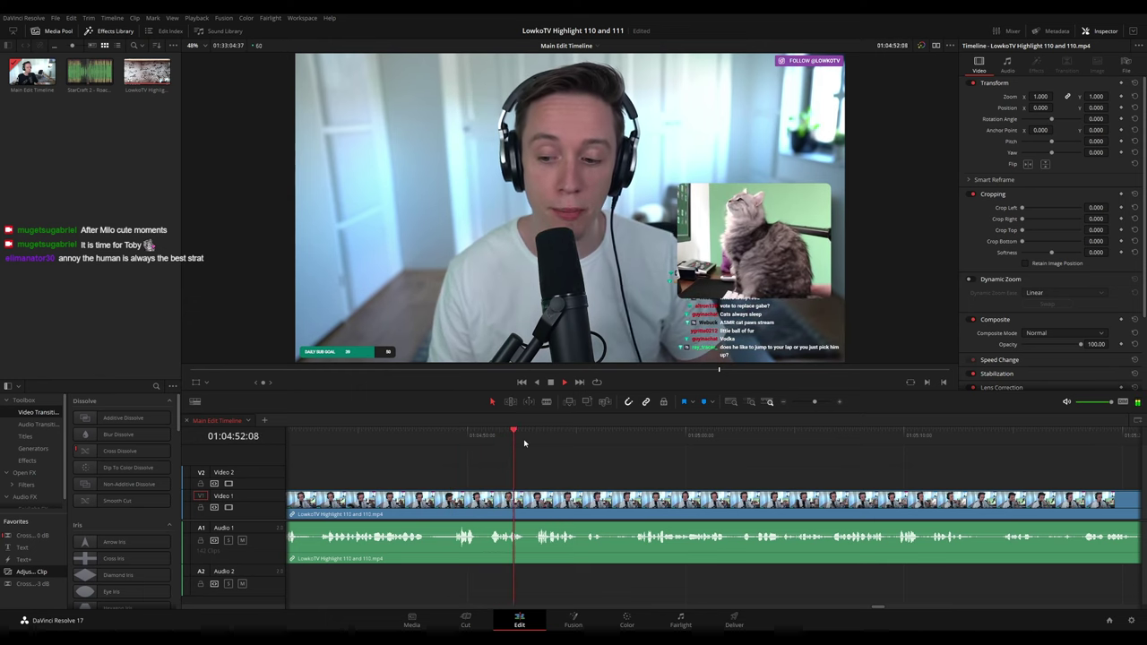
scroll(573, 457, right, 3)
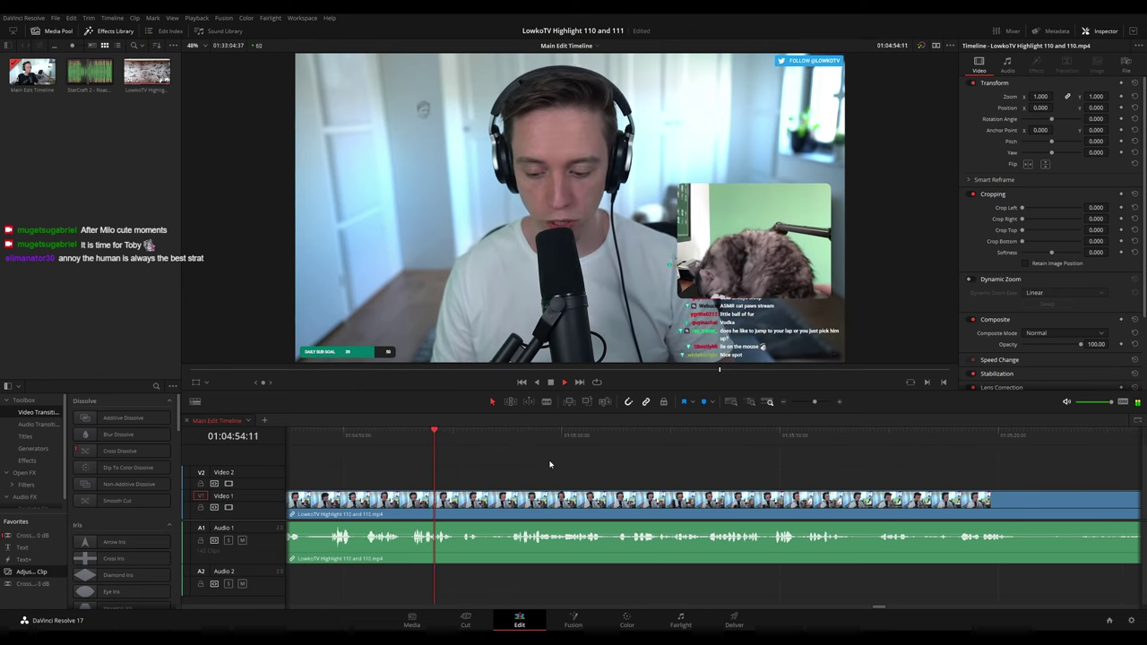
scroll(565, 469, right, 2)
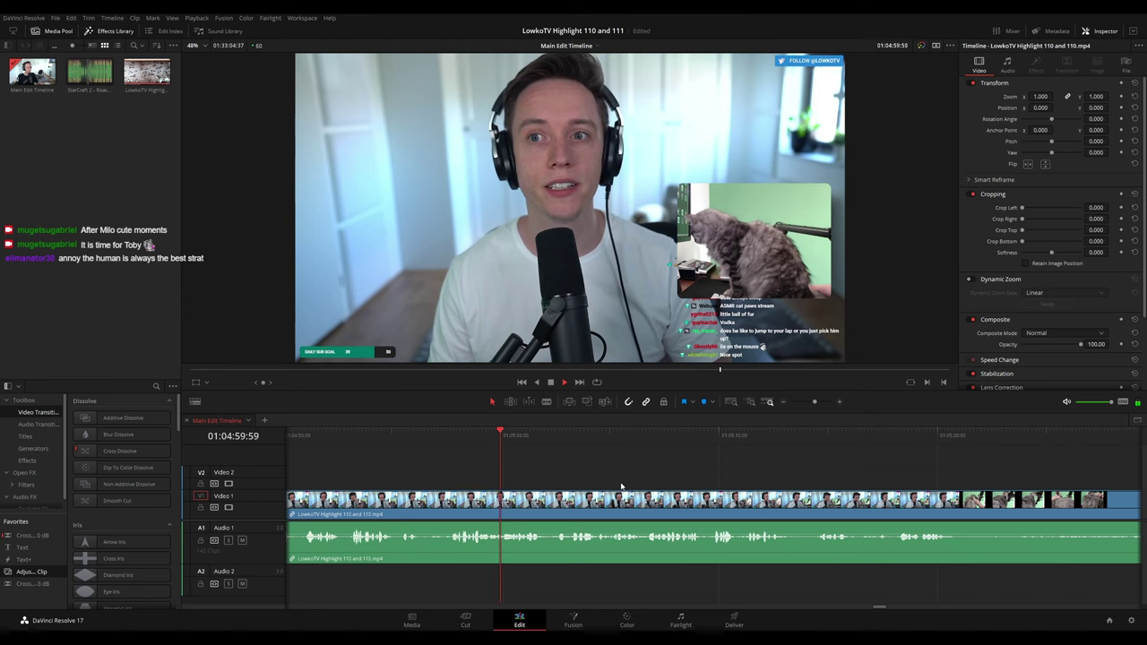
scroll(567, 480, right, 2)
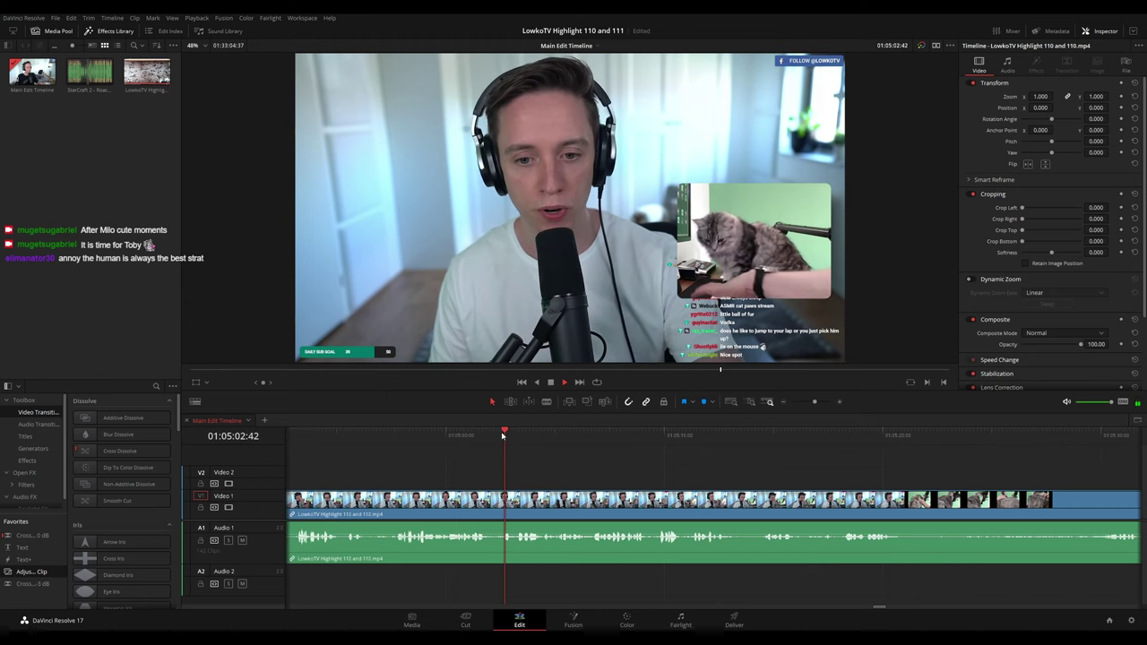
scroll(556, 466, right, 2)
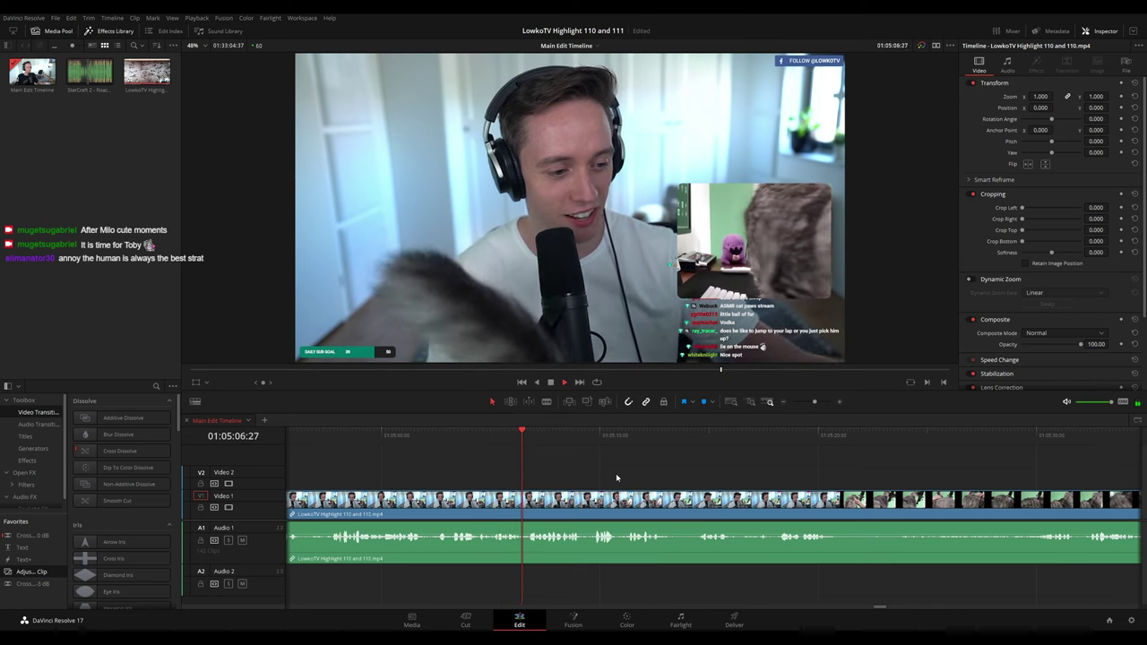
scroll(580, 470, right, 2)
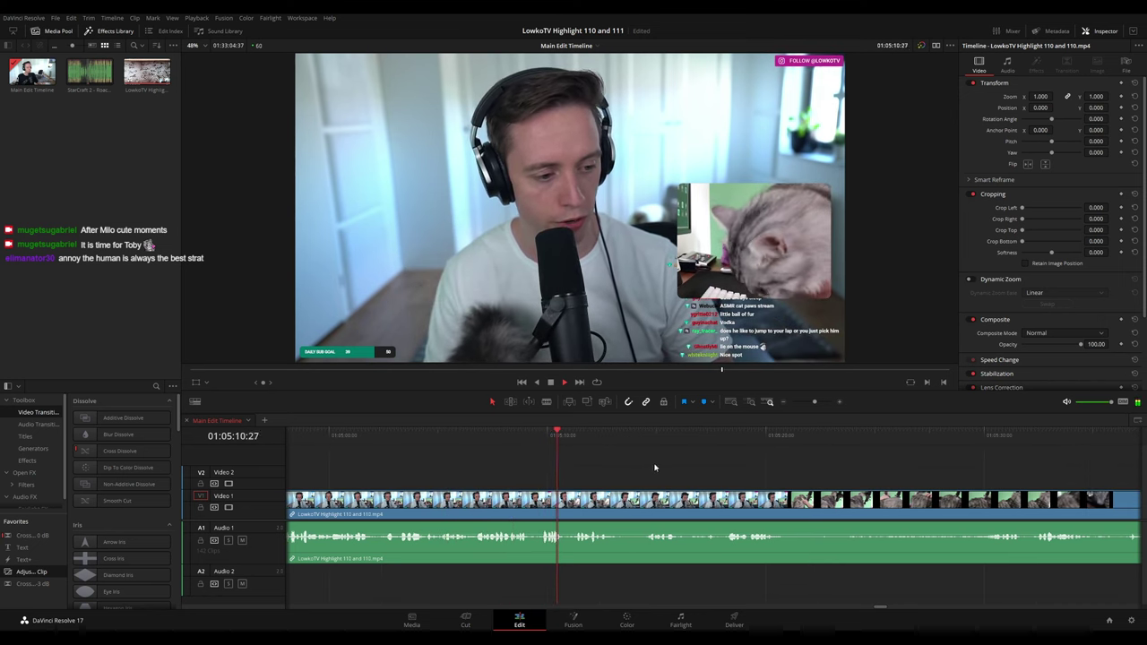
scroll(594, 466, right, 2)
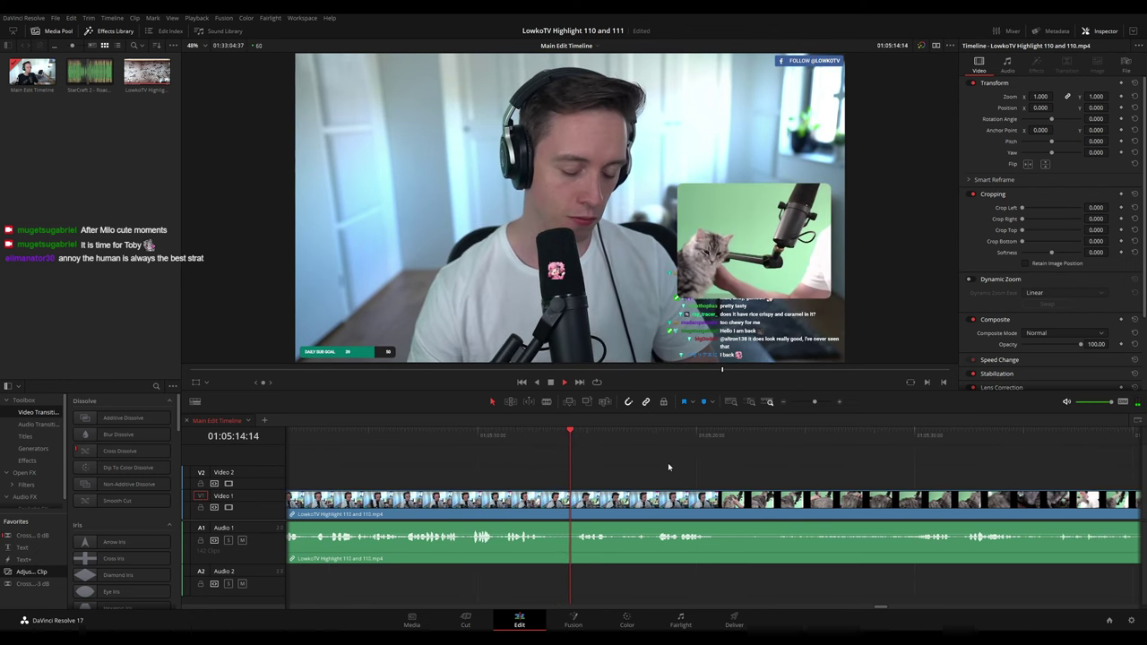
scroll(666, 466, right, 2)
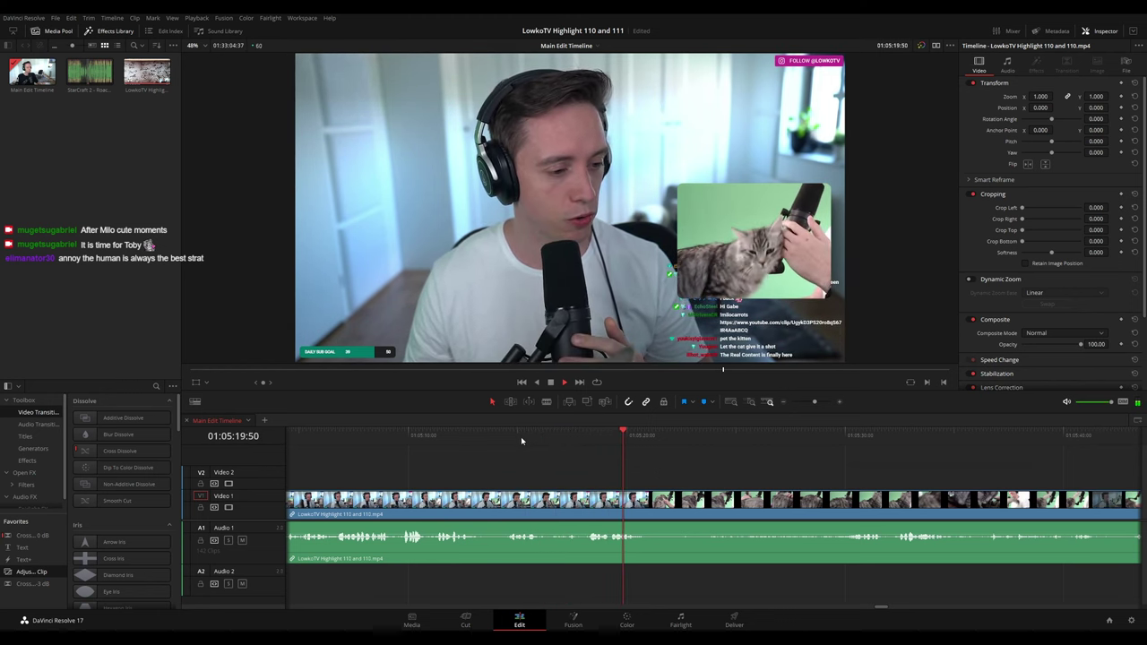
- Ripple-delete the section from 01:05:13:02 to 01:05:14:03 and set the preceding segment's clip color to purple
key(space)
click(471, 432)
key(space)
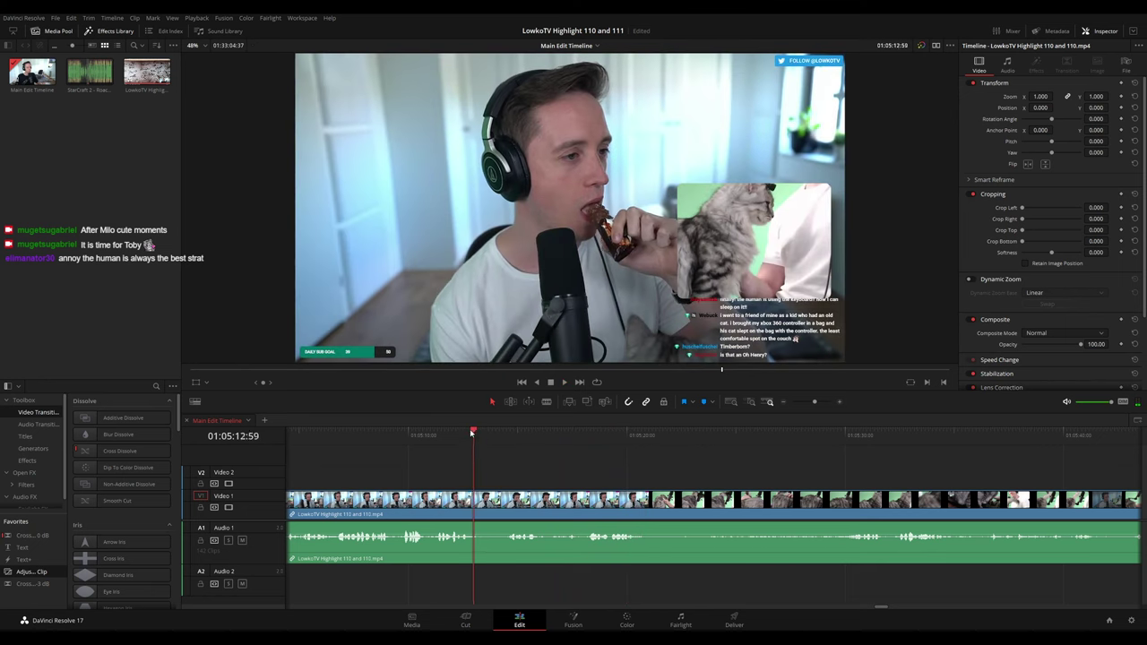
key(space)
drag(491, 476, 479, 458)
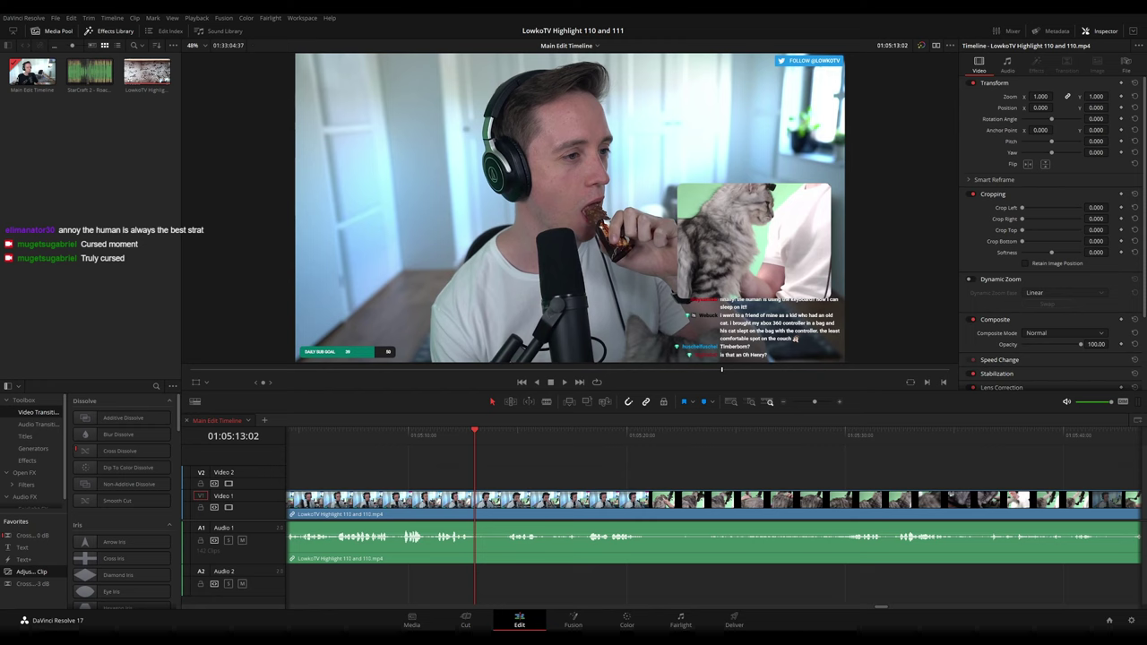
key(b)
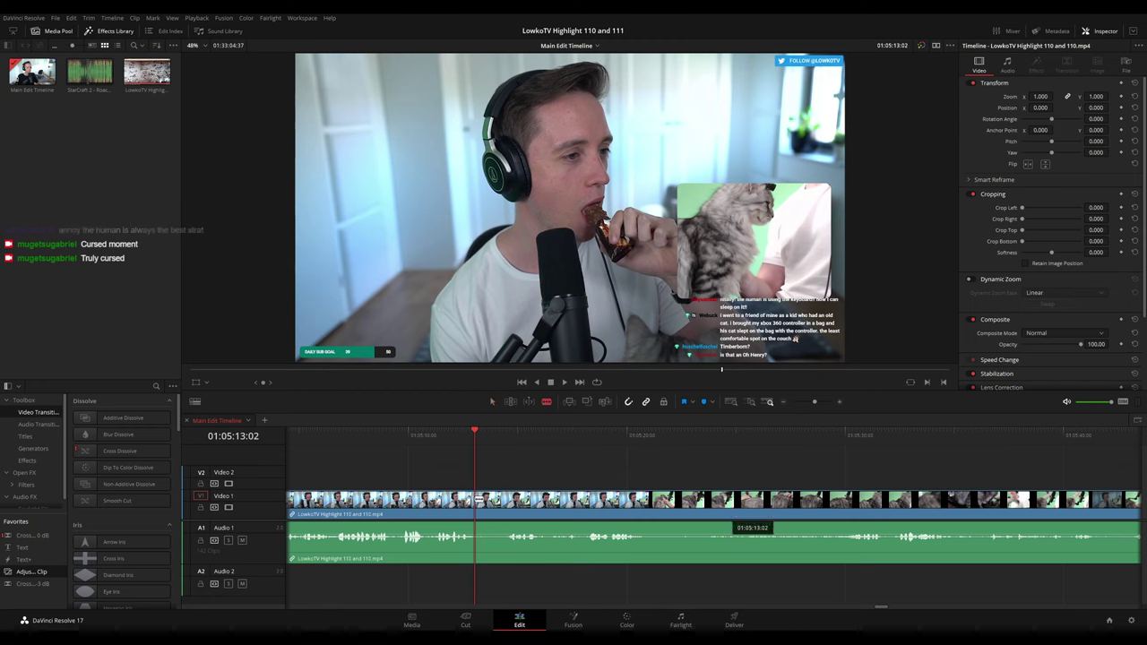
click(481, 499)
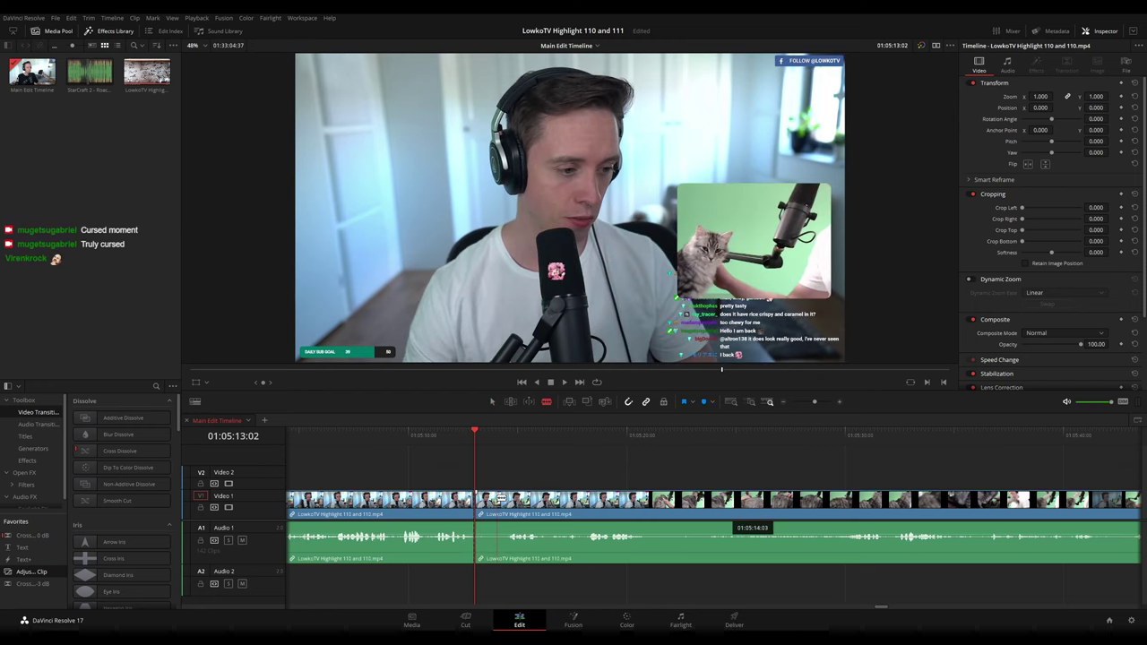
click(496, 499)
key(a)
click(490, 504)
key(BackSpace)
key(space)
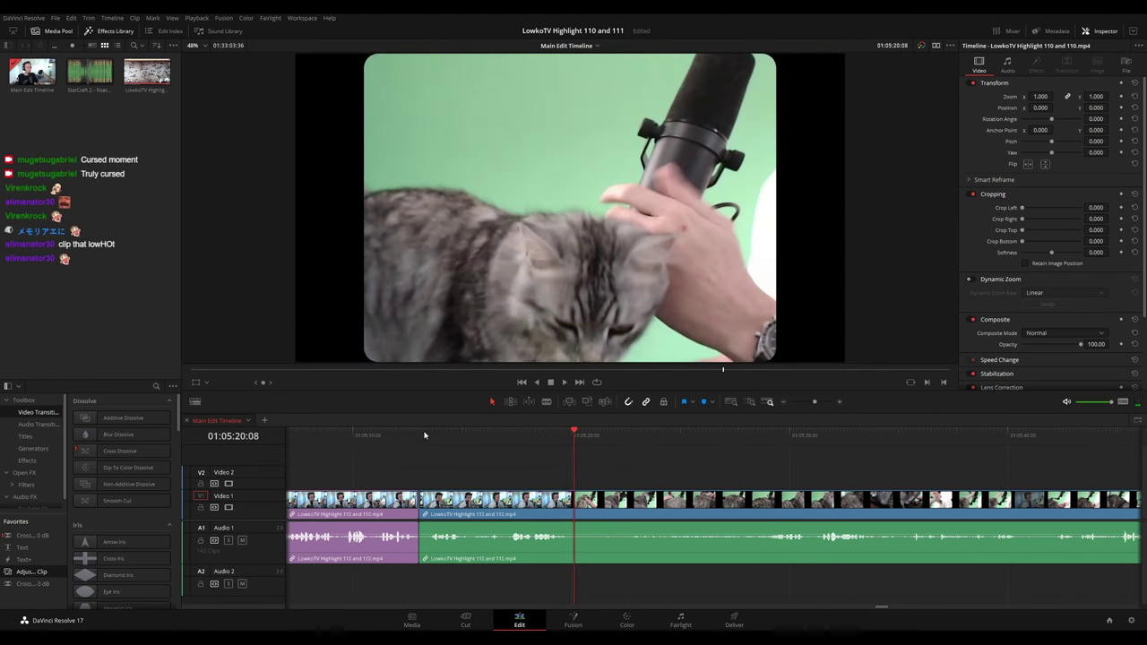
- Return the playhead to 01:05:13:01 and replay the join to check the cut
click(417, 433)
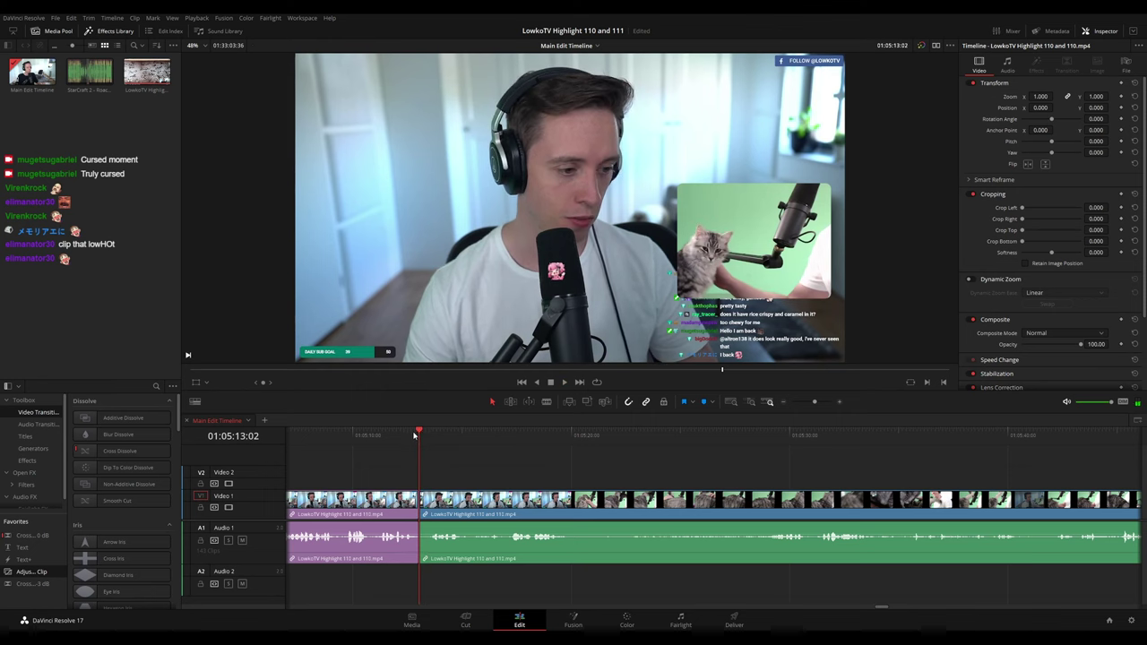
click(415, 436)
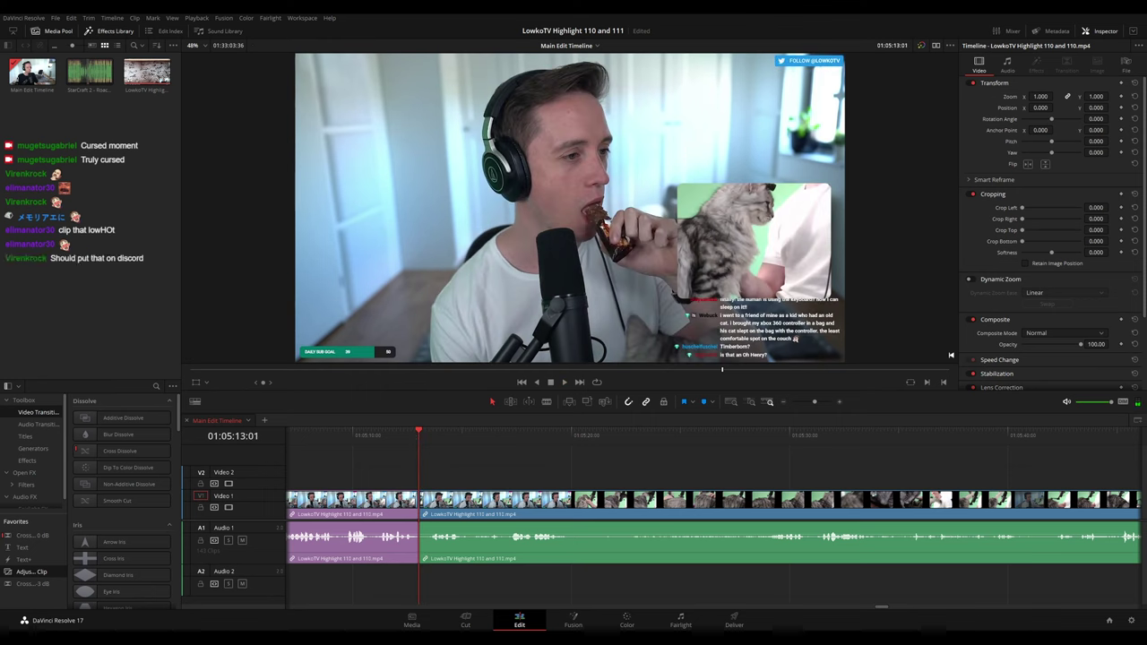
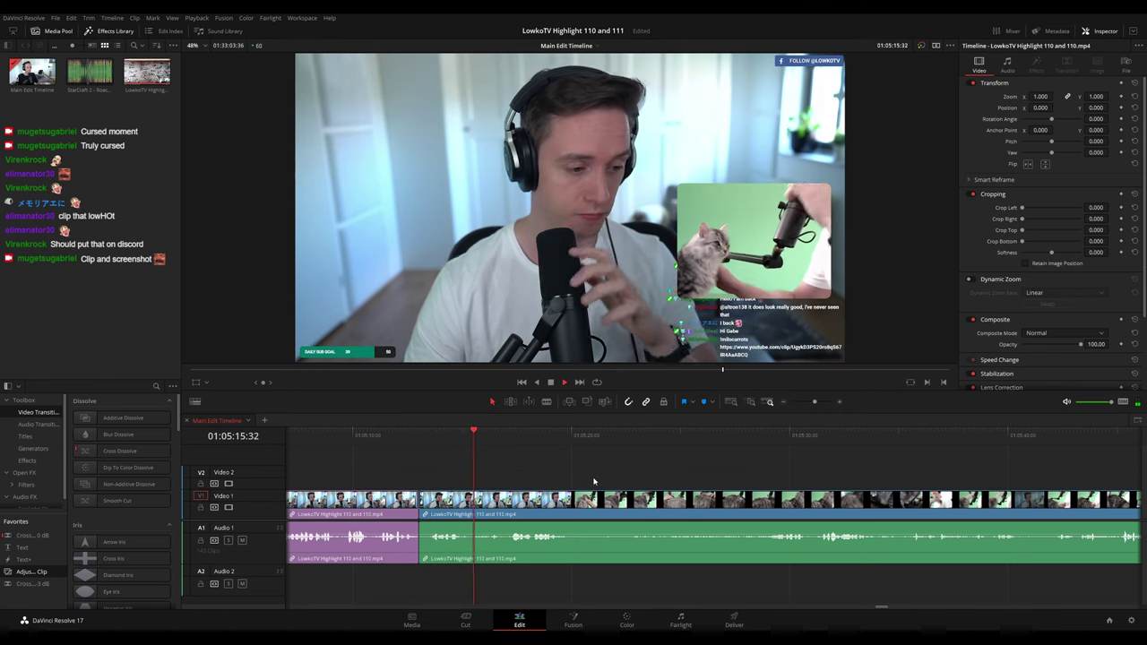
- Review the webcam and cat close-up footage from 01:05:15 to about 01:05:37, looking for the next place to cut
drag(587, 481, 543, 478)
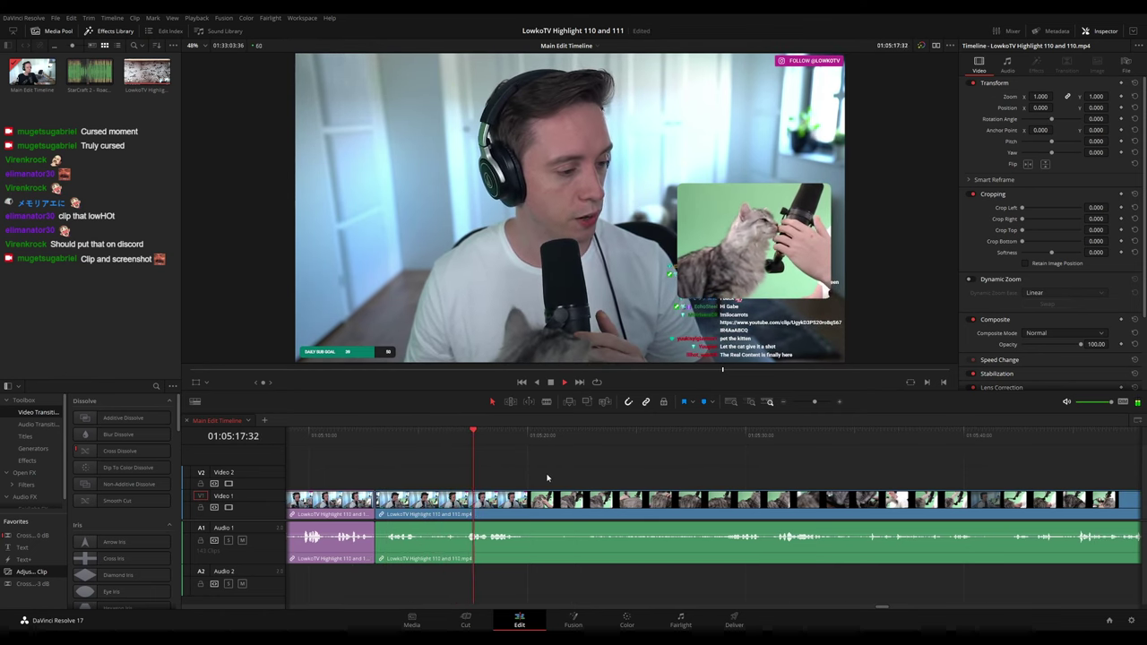
scroll(537, 475, right, 1)
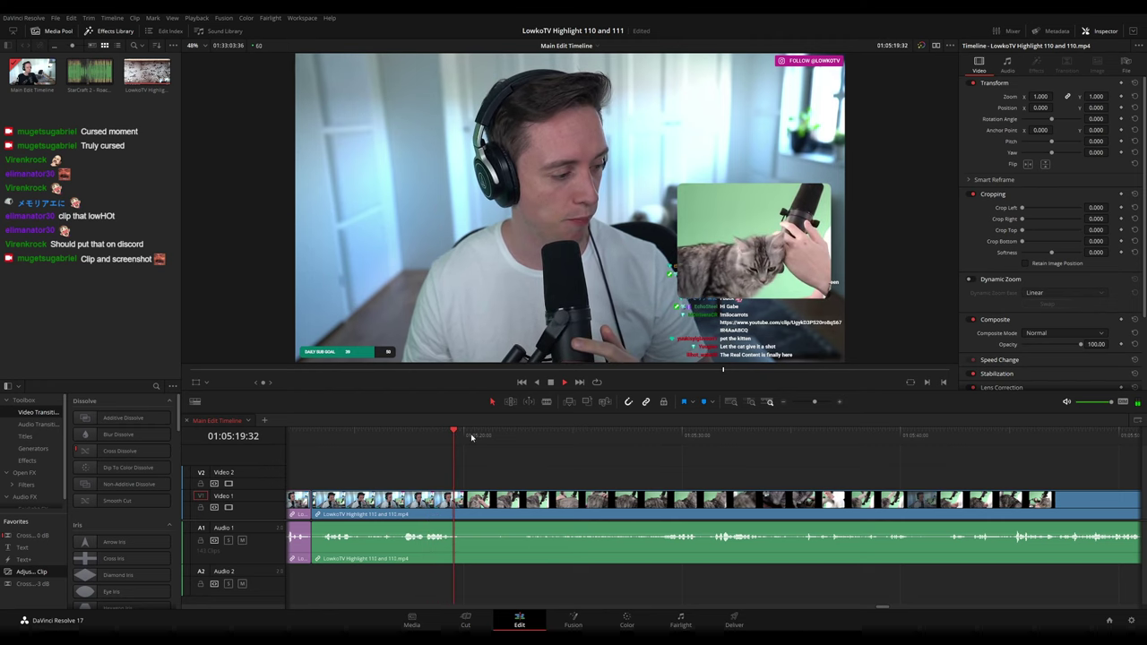
click(505, 436)
click(532, 439)
click(645, 439)
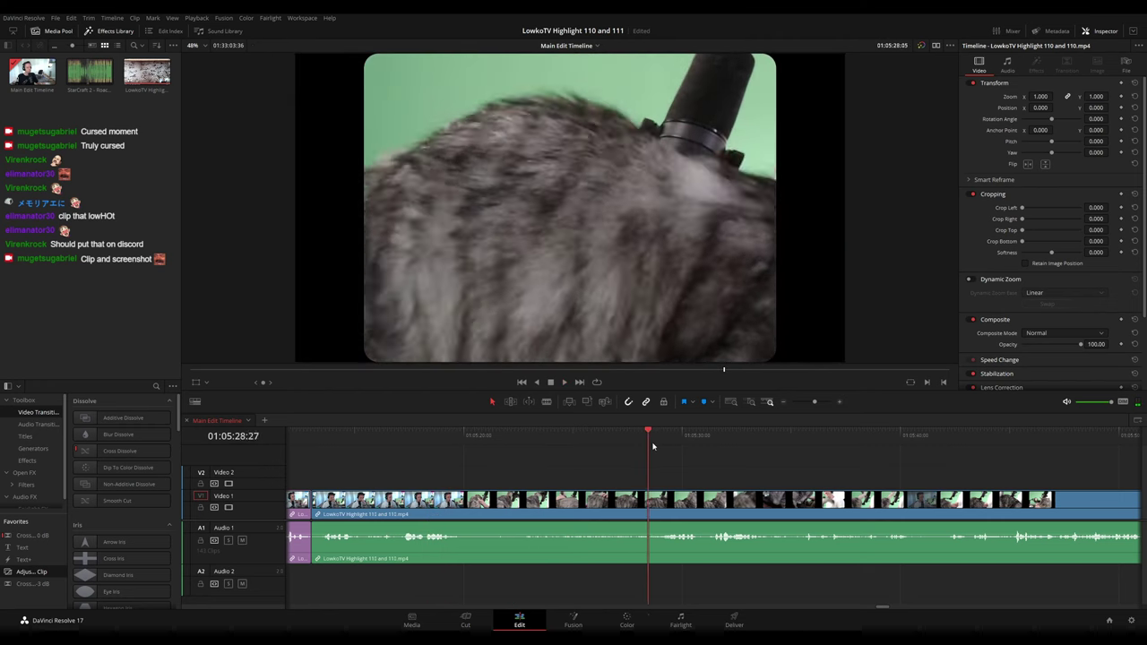
click(668, 441)
drag(794, 484, 550, 466)
click(502, 439)
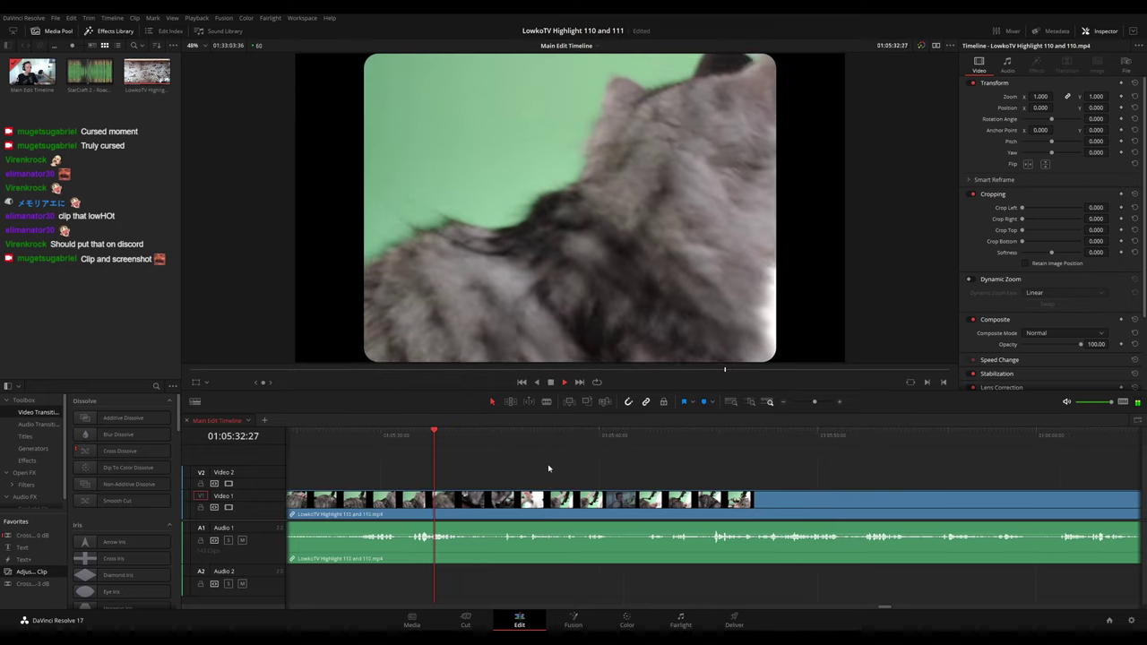
click(500, 439)
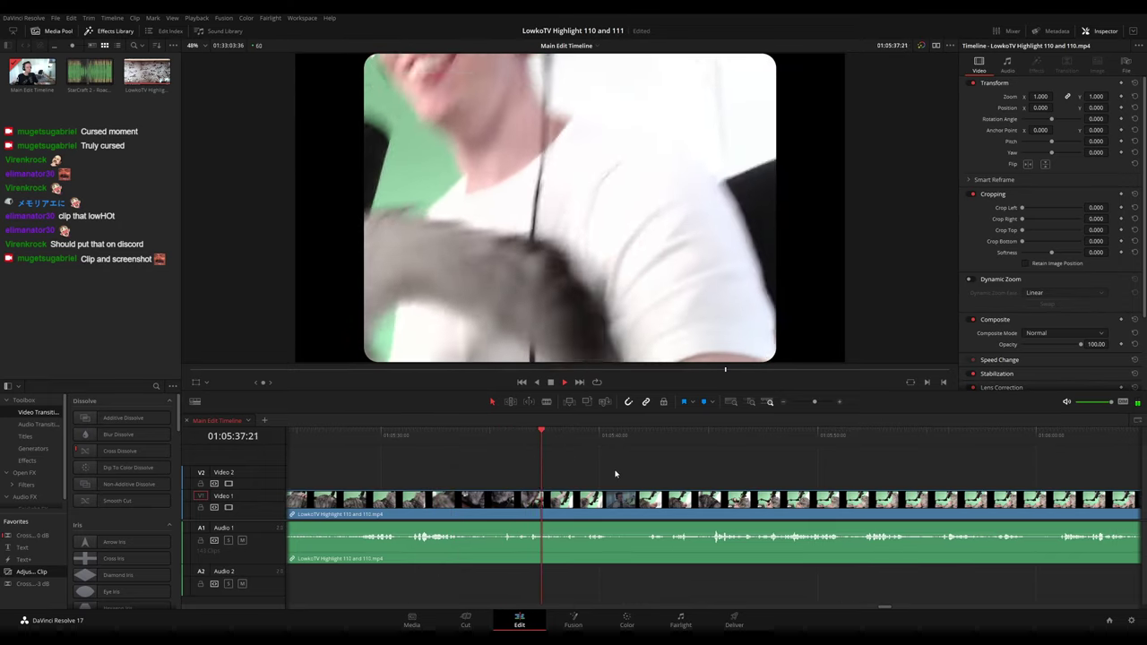
- Examine the cat camera footage from about 01:05:39 to the switch to the mission setup screen near 01:06:05
click(581, 439)
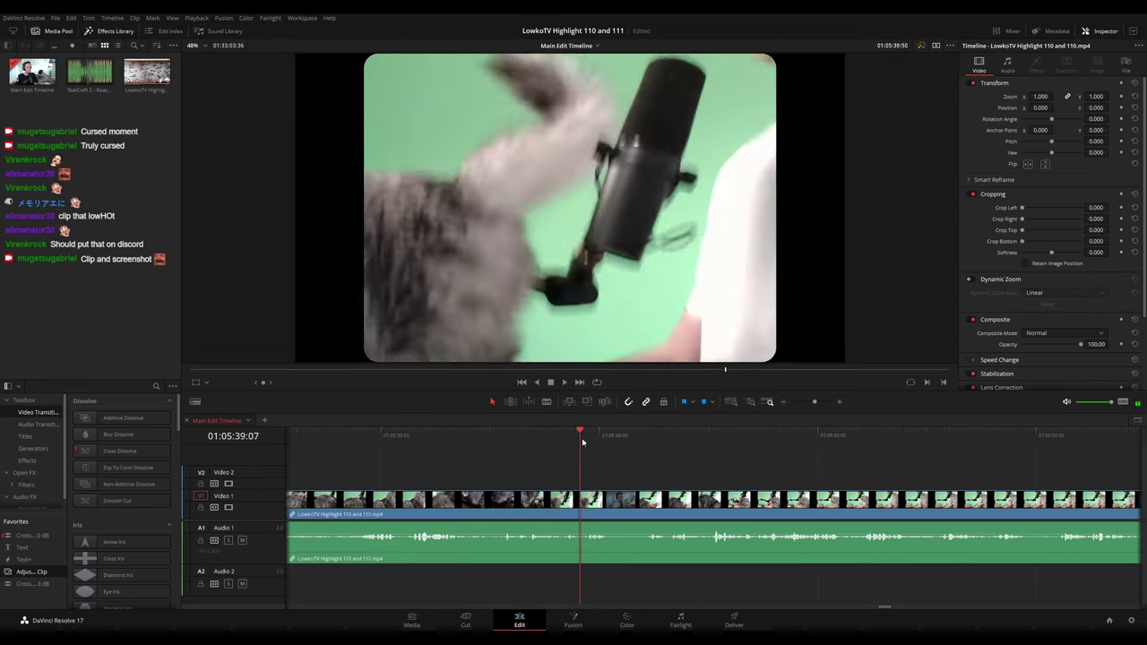
drag(682, 485, 596, 471)
click(560, 437)
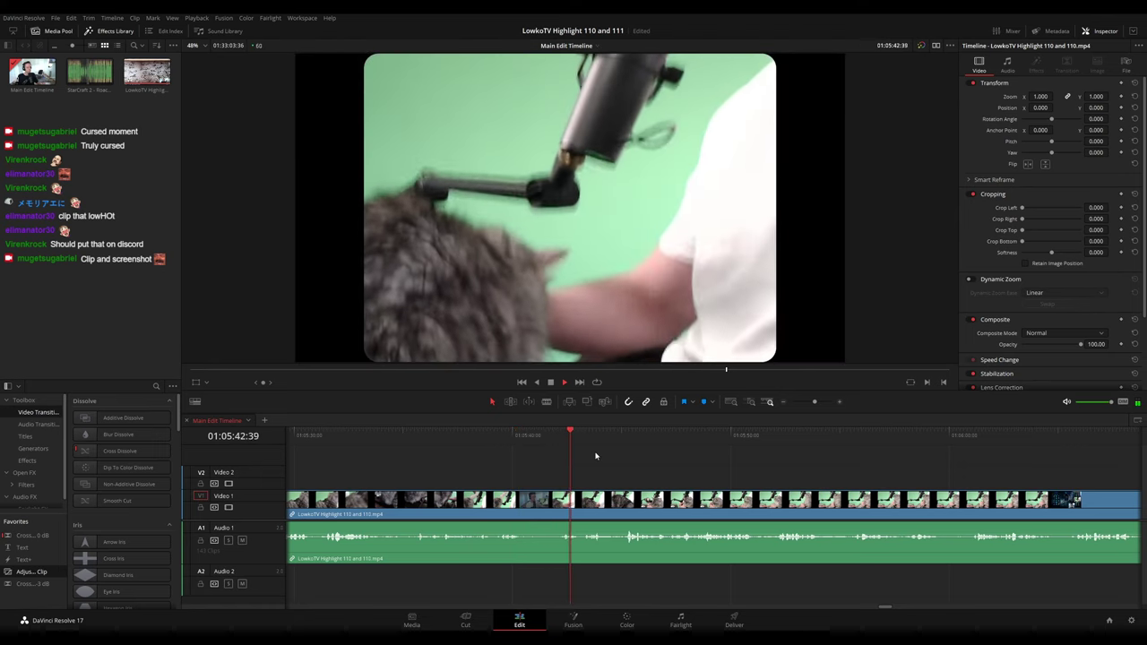
drag(687, 480, 610, 470)
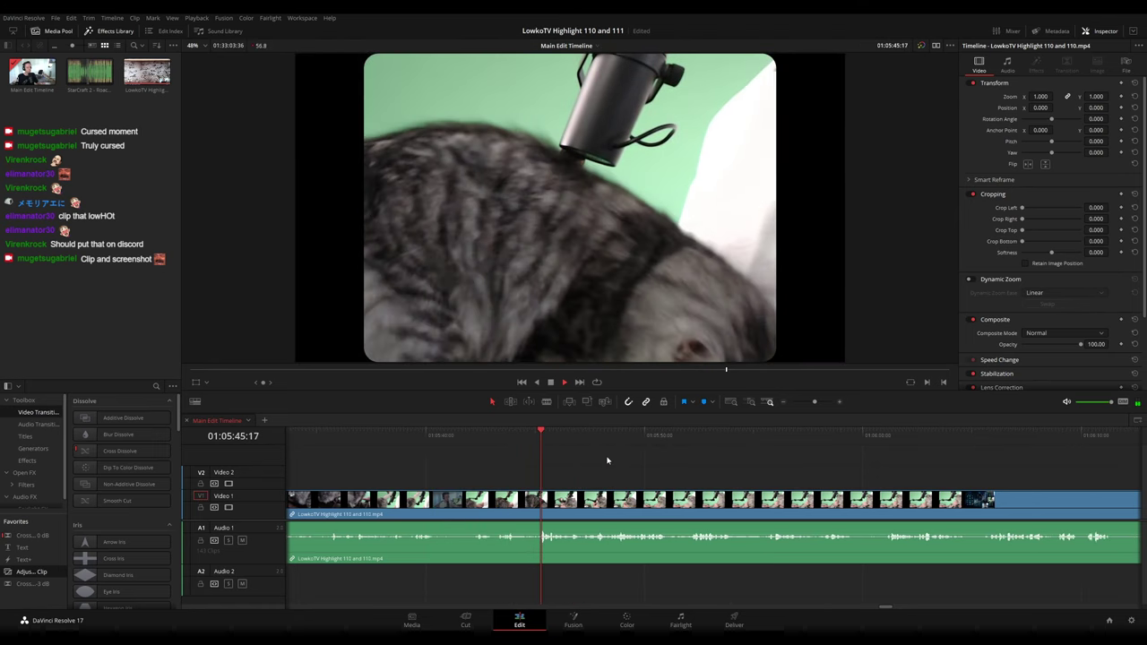
scroll(632, 469, right, 2)
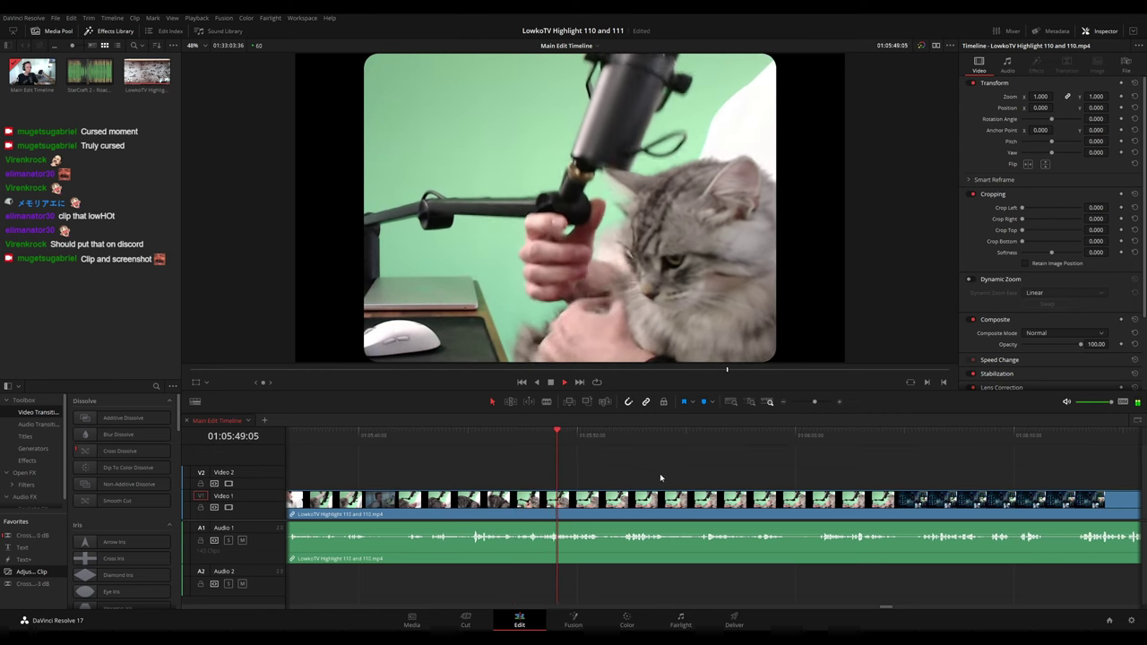
scroll(599, 467, right, 2)
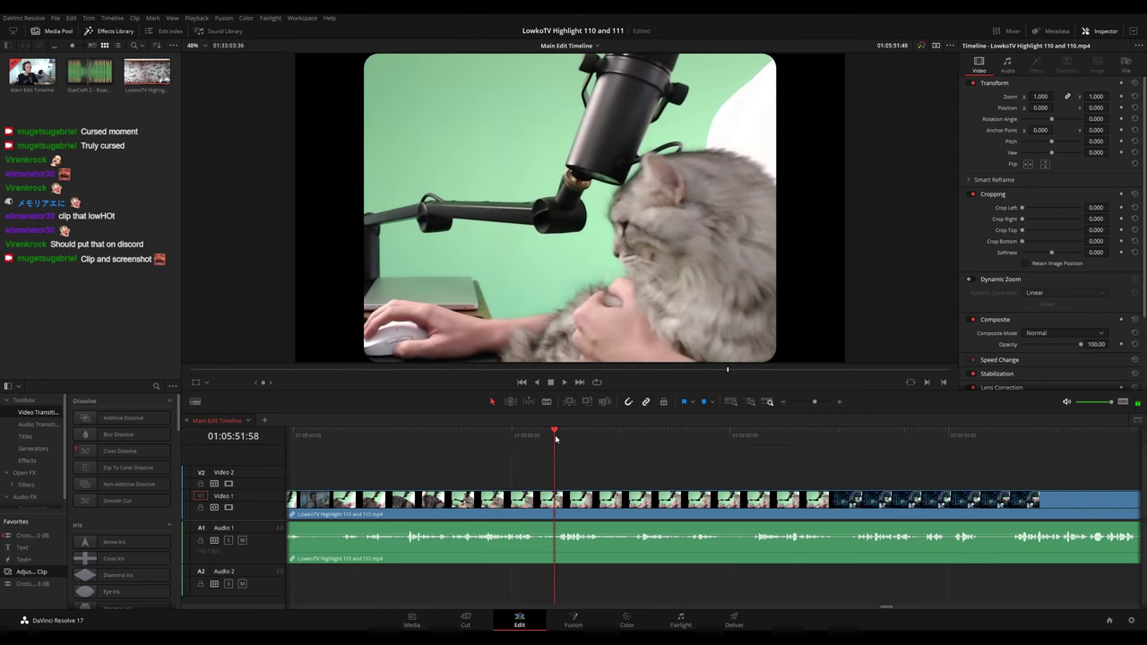
scroll(574, 467, right, 3)
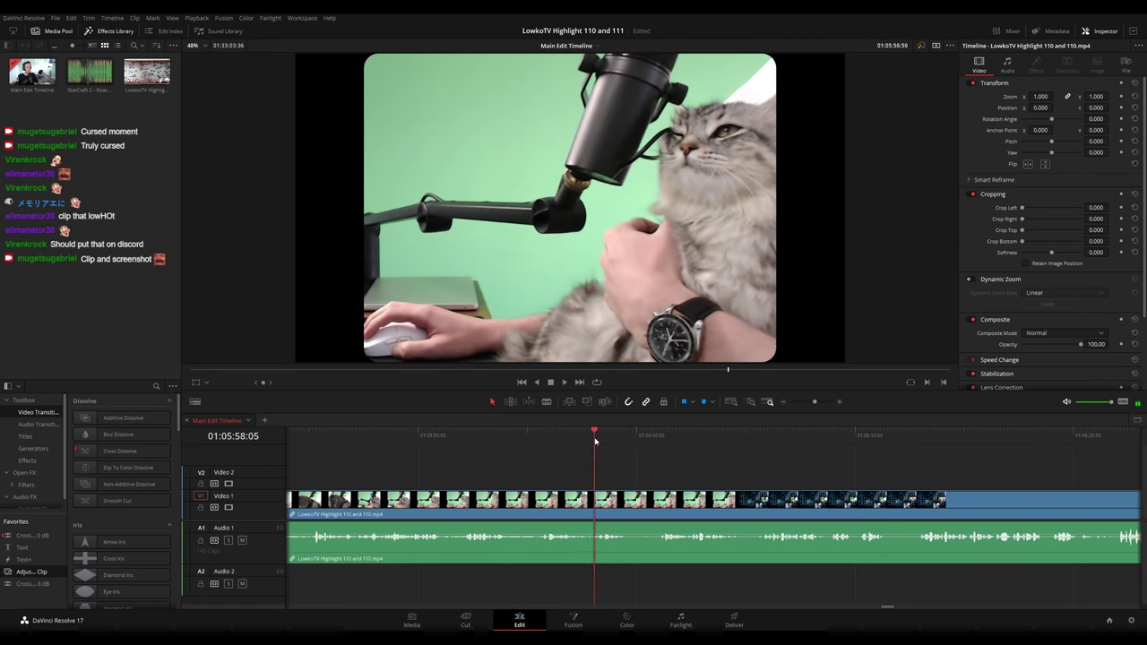
scroll(597, 452, right, 4)
click(638, 438)
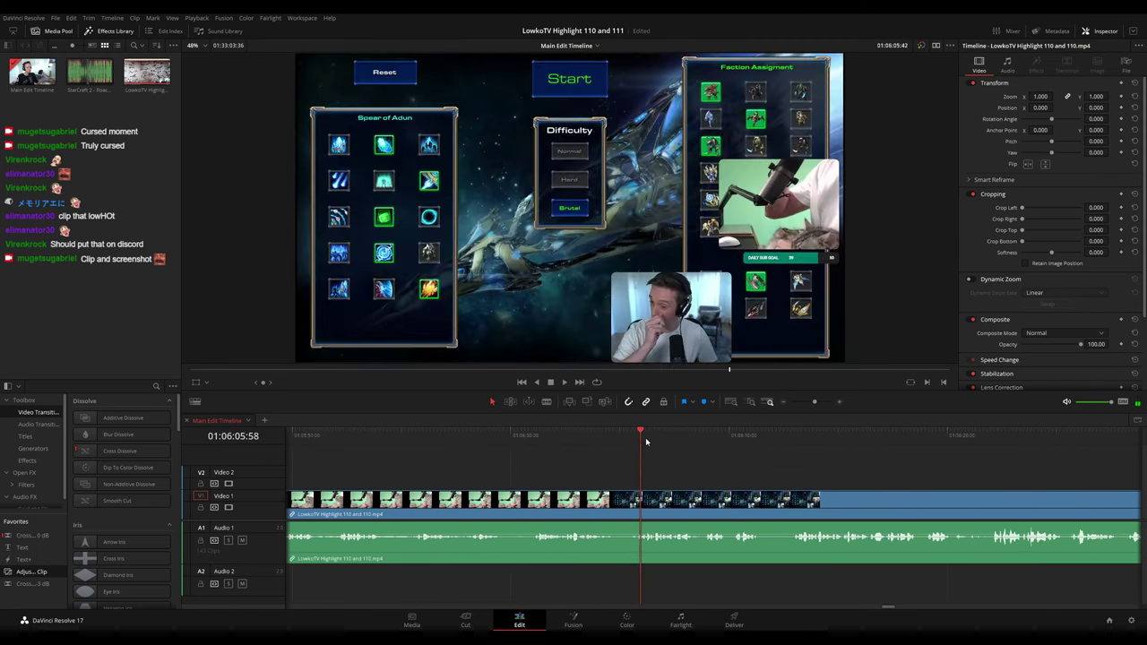
- Ripple-delete the short section starting at 01:06:04:56 and set the preceding segment's clip color to purple
scroll(667, 477, right, 3)
click(514, 436)
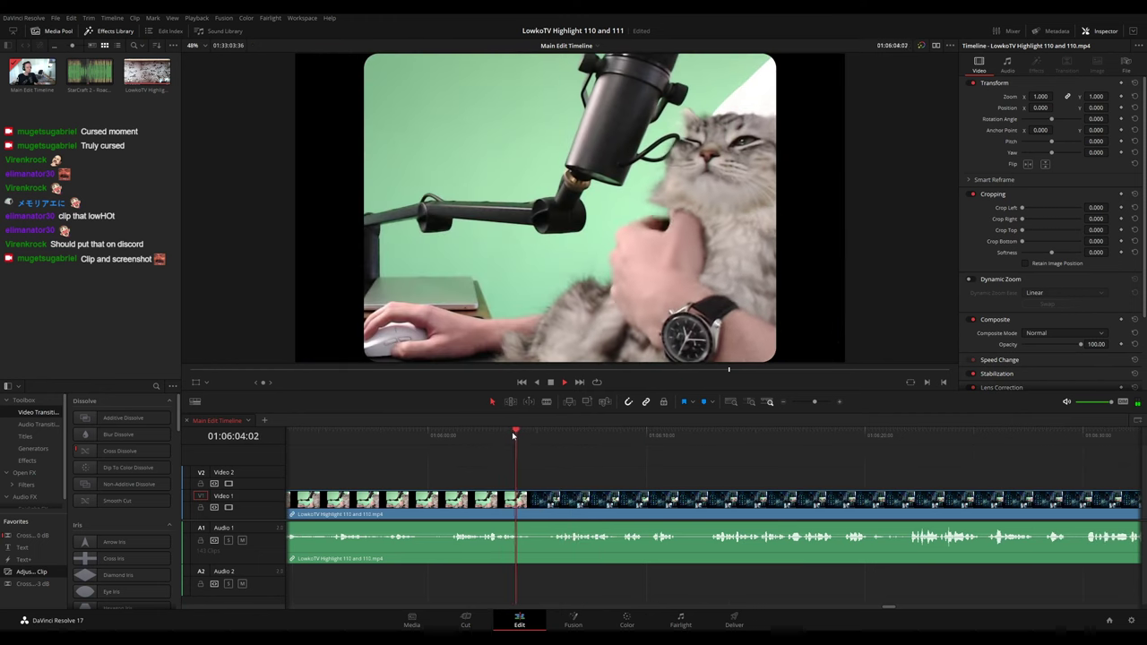
key(space)
key(b)
click(537, 500)
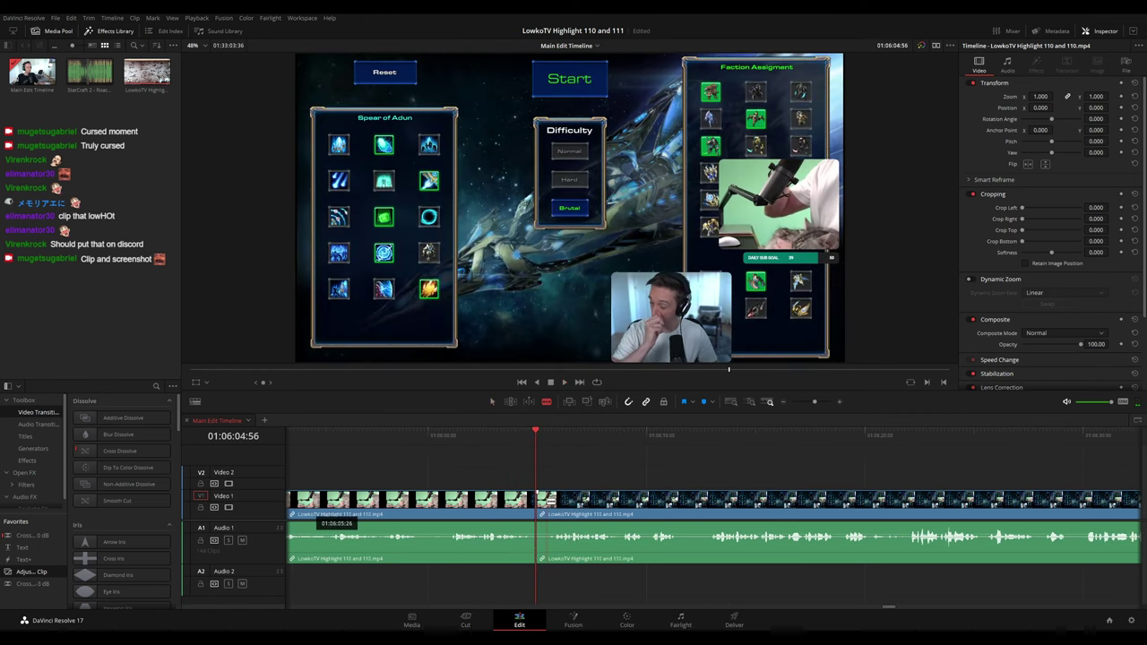
click(547, 501)
key(a)
click(543, 504)
key(Delete)
key(space)
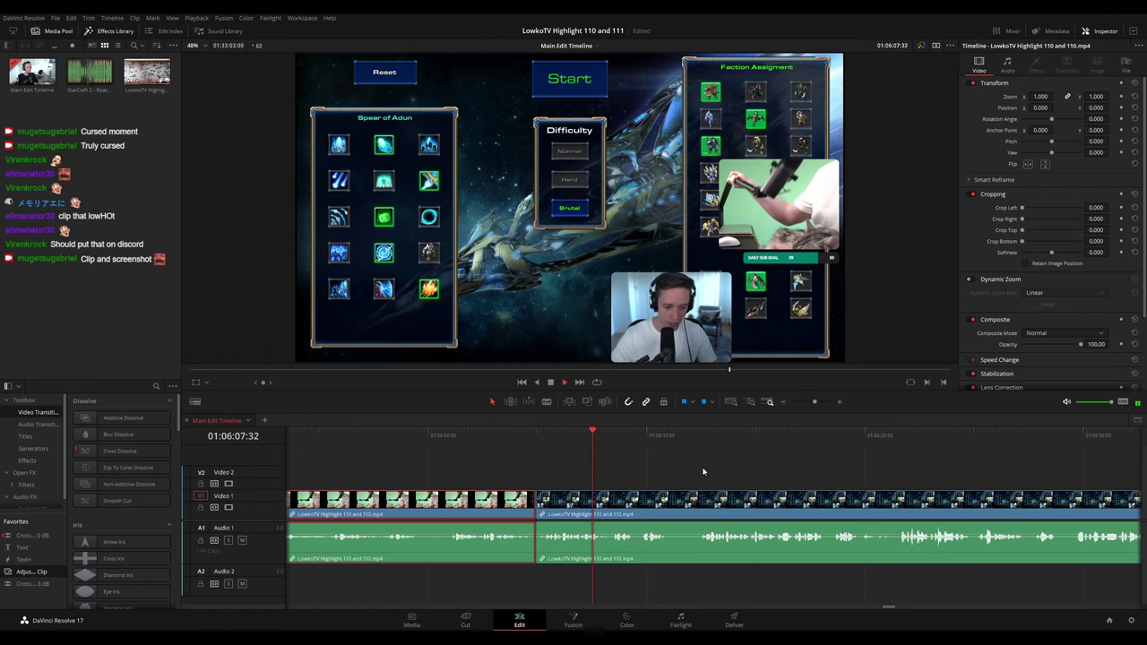
key(p)
- Ripple-delete the short pause starting at about 01:06:11 in the mission setup footage and select the segment before it
click(749, 479)
drag(746, 470, 634, 464)
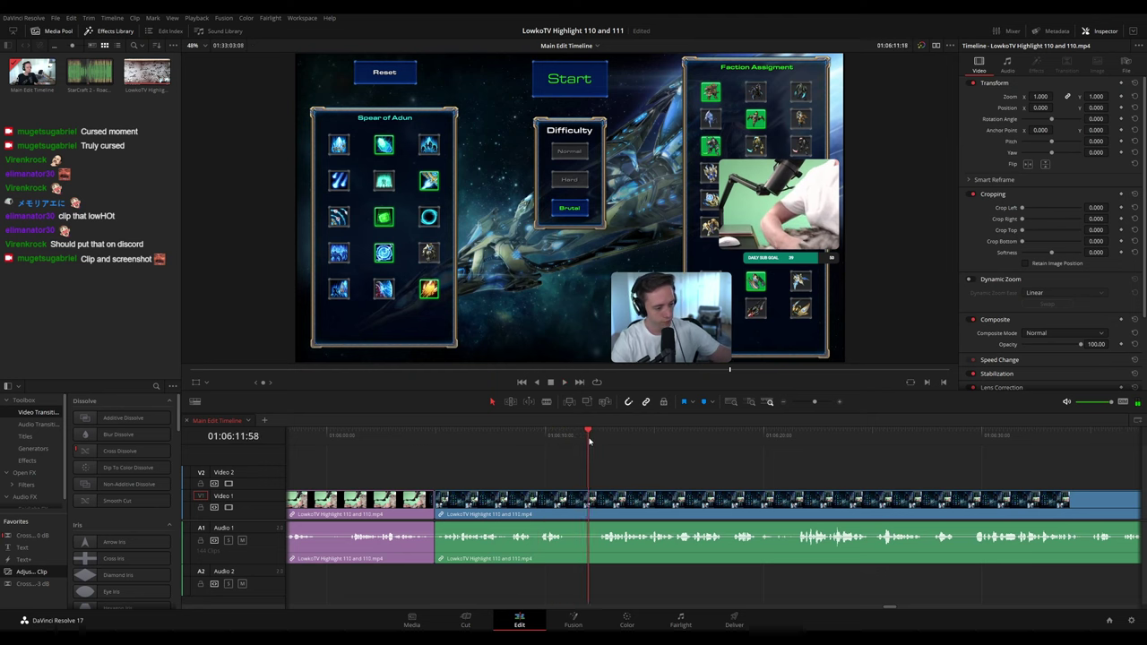
click(574, 507)
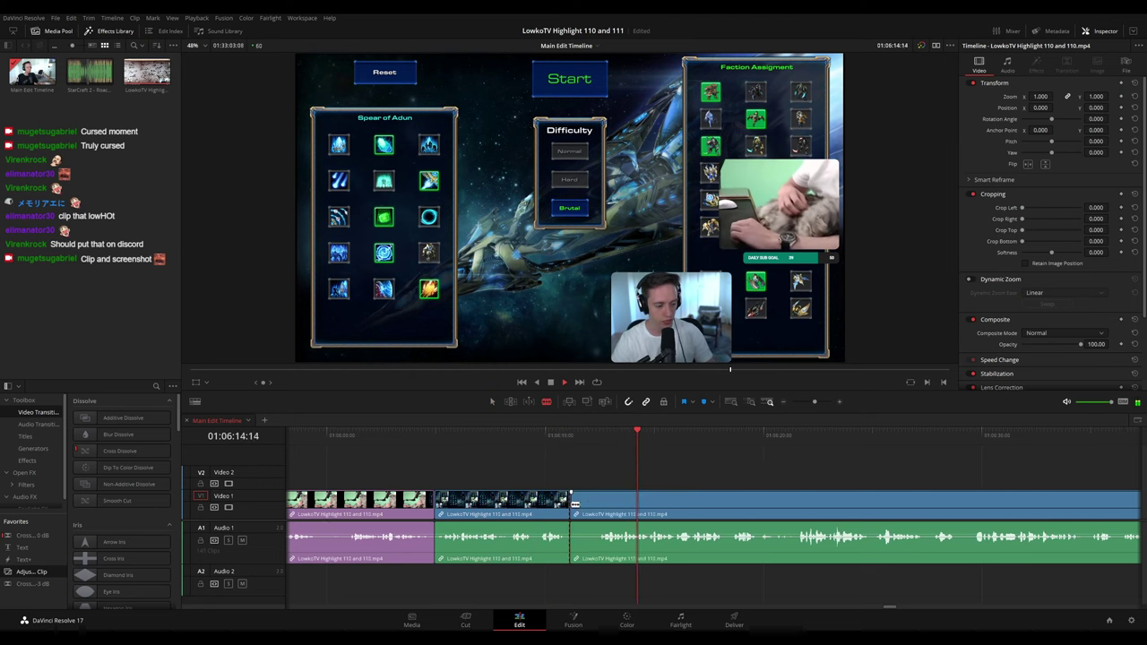
click(594, 504)
key(a)
key(Delete)
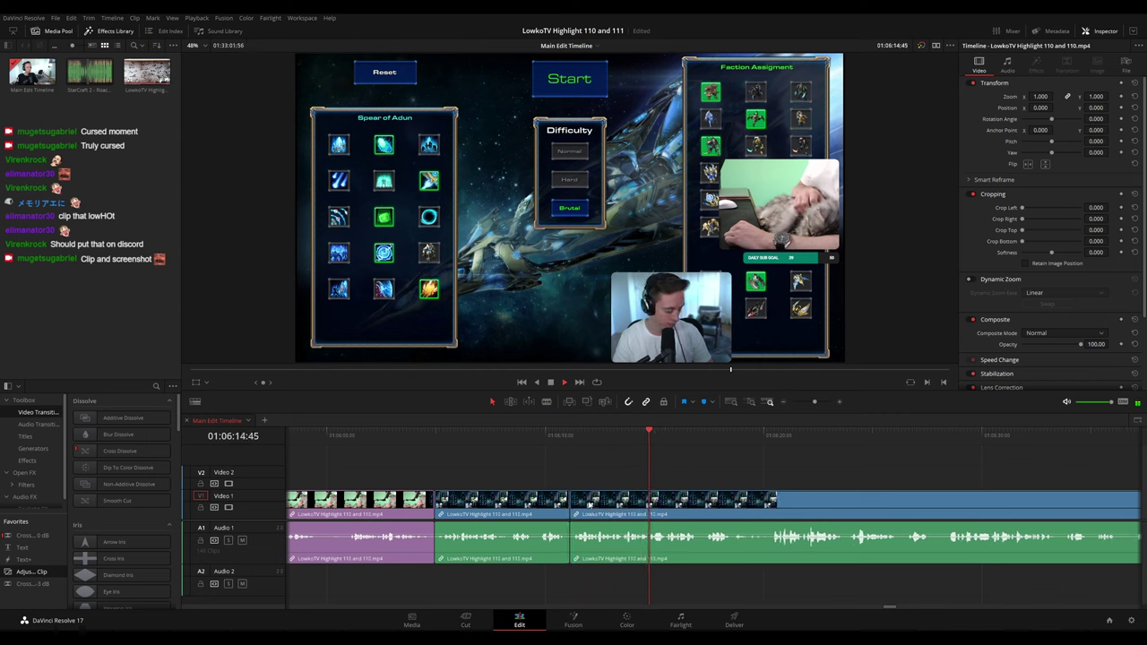
click(533, 504)
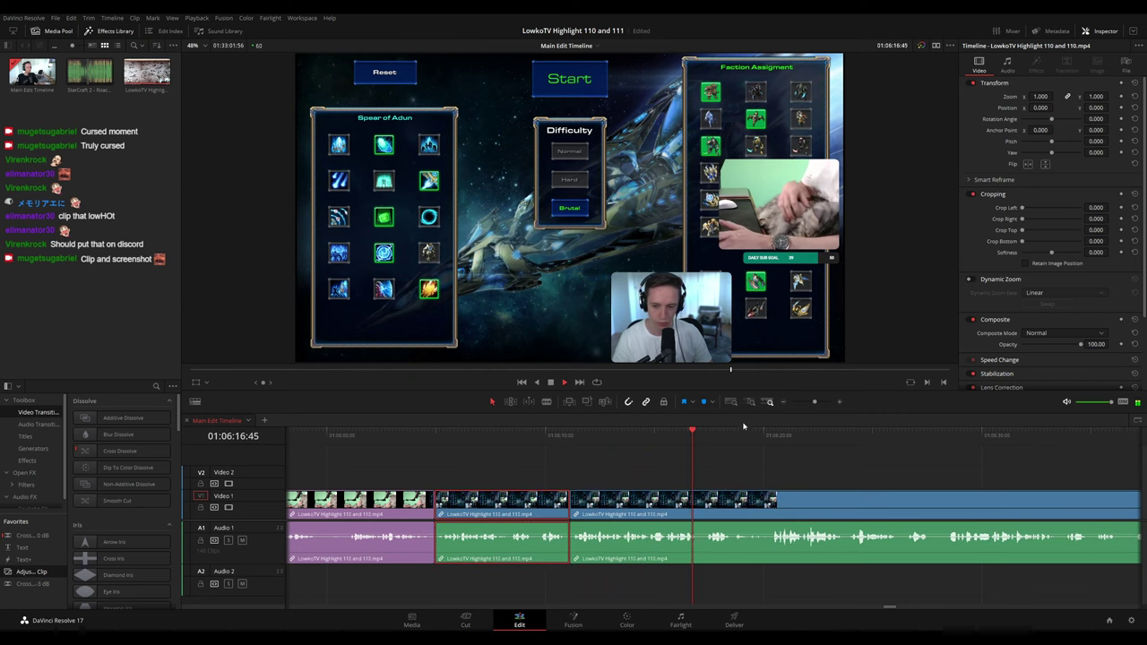
key(Delete)
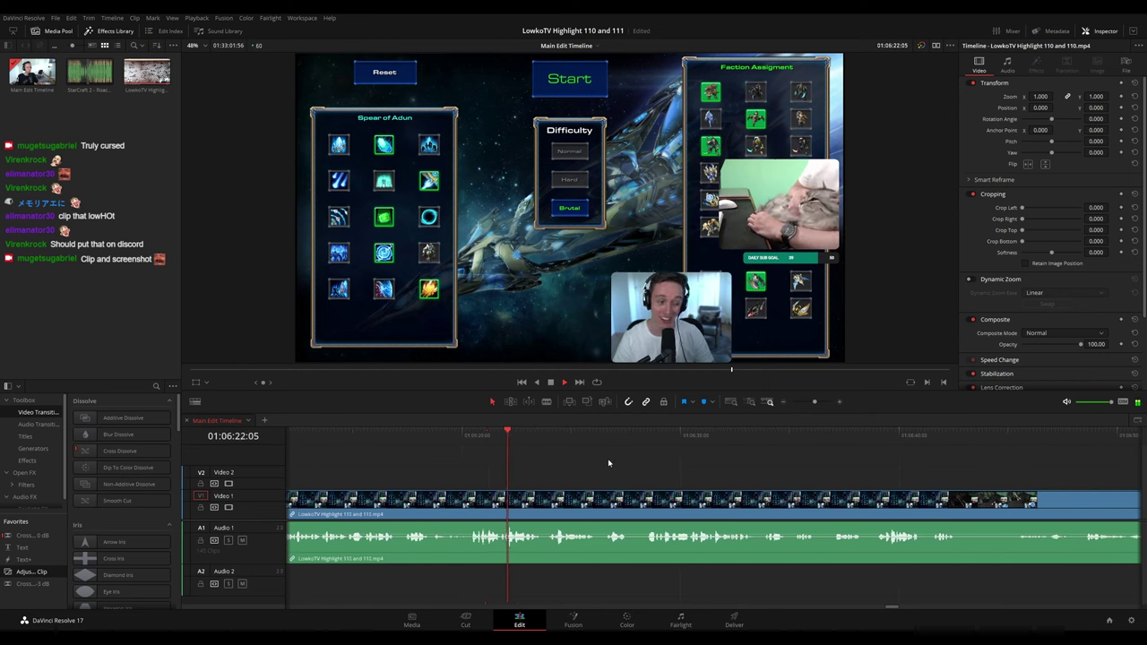
- Ripple-delete the short pause starting at about 01:06:27 and set the preceding segment's clip color to purple
drag(649, 467, 609, 462)
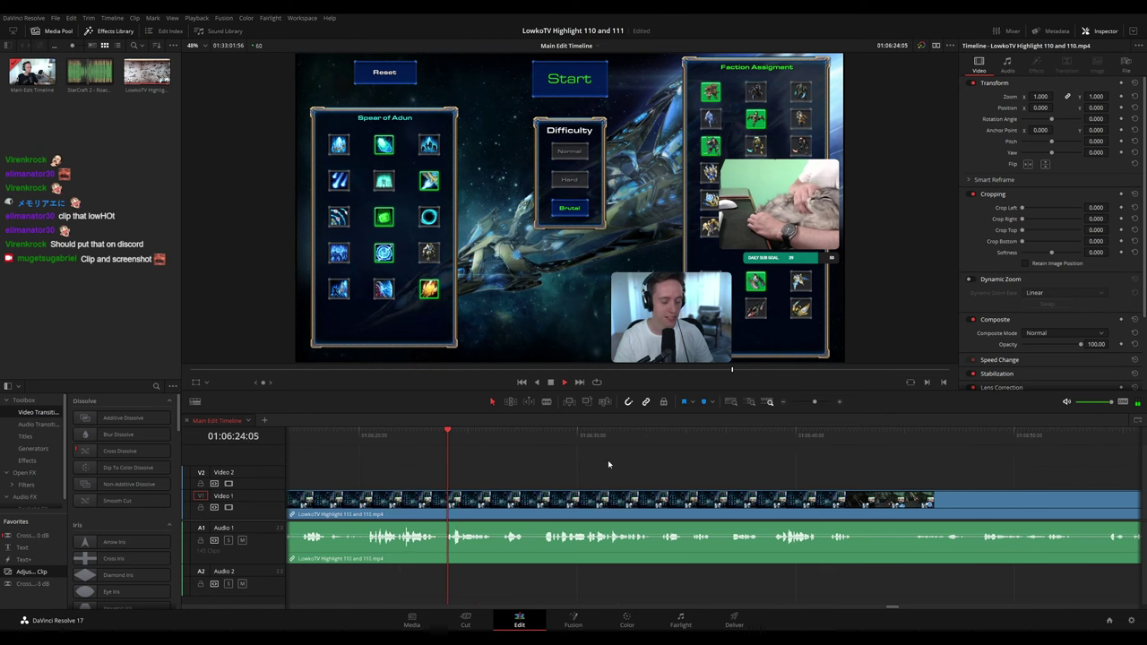
drag(496, 438, 500, 438)
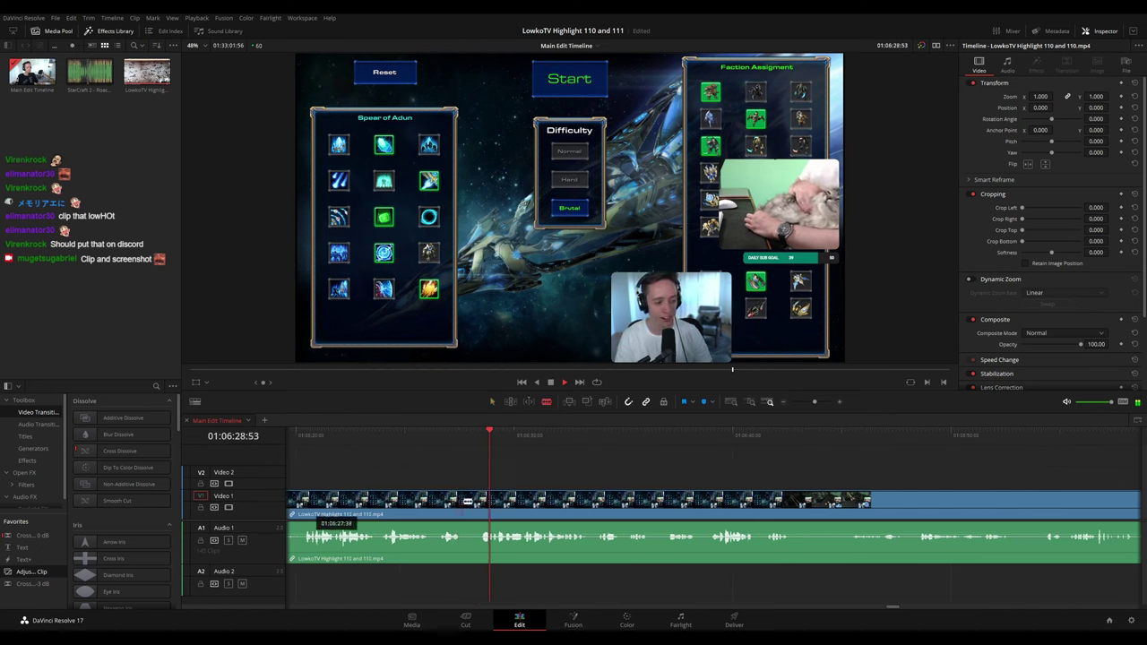
click(466, 501)
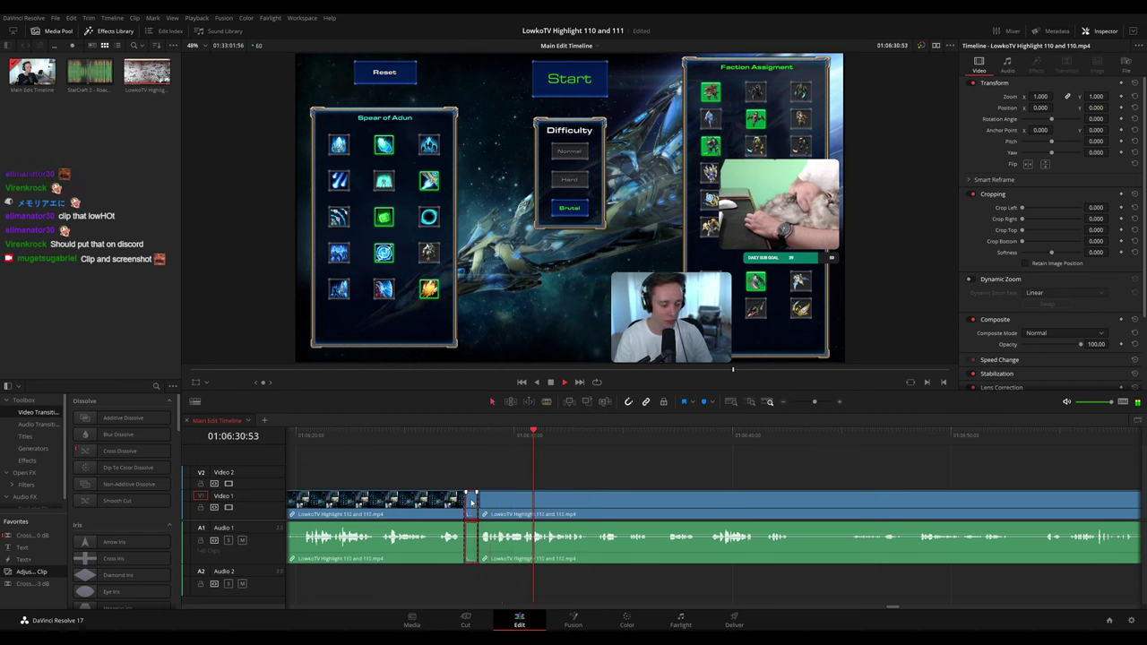
key(Delete)
click(438, 503)
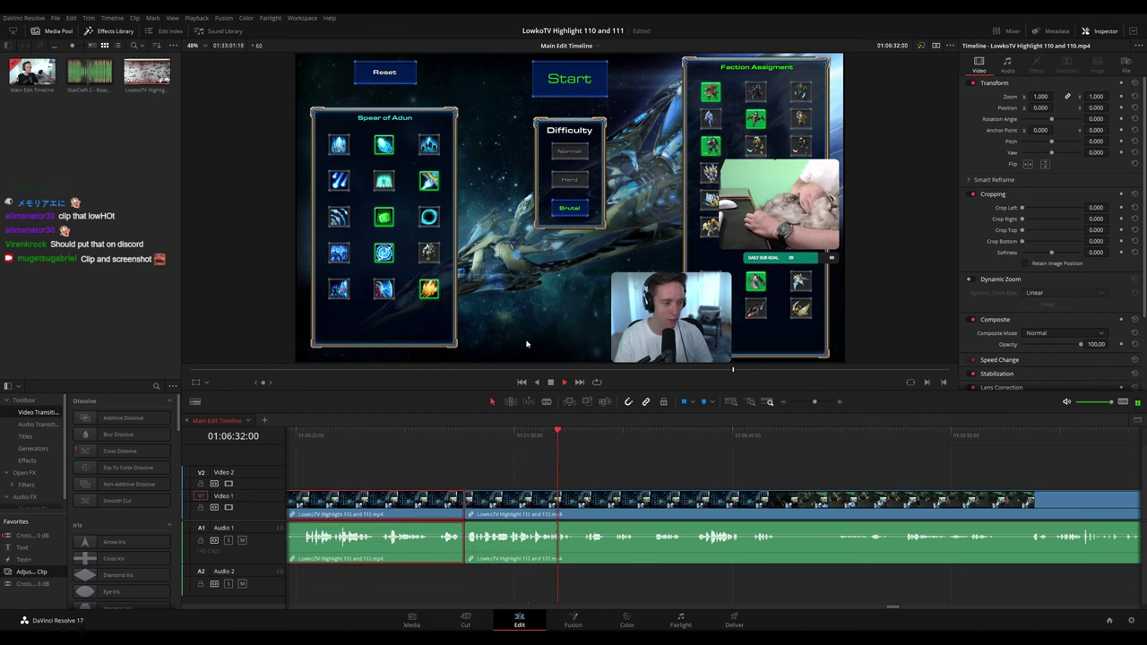
key(c)
- Review the footage from the mission setup screen into the game cutscene, up to about 01:06:55, looking for pauses to cut
drag(736, 470, 602, 459)
click(525, 437)
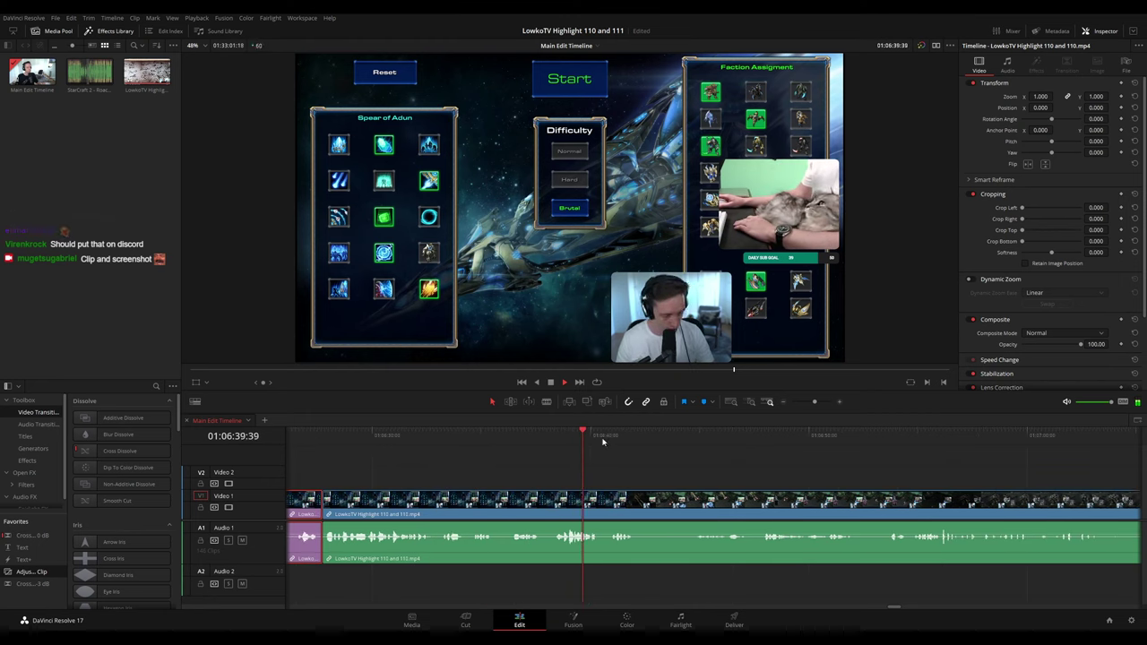
drag(737, 468, 529, 455)
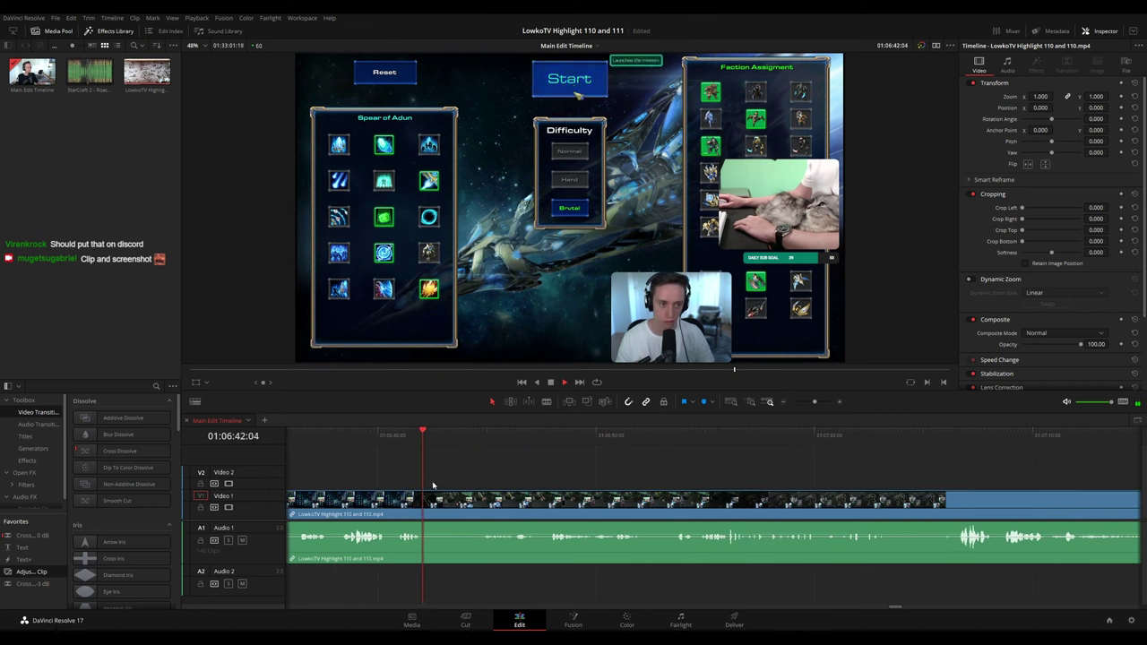
key(space)
key(b)
key(space)
click(485, 436)
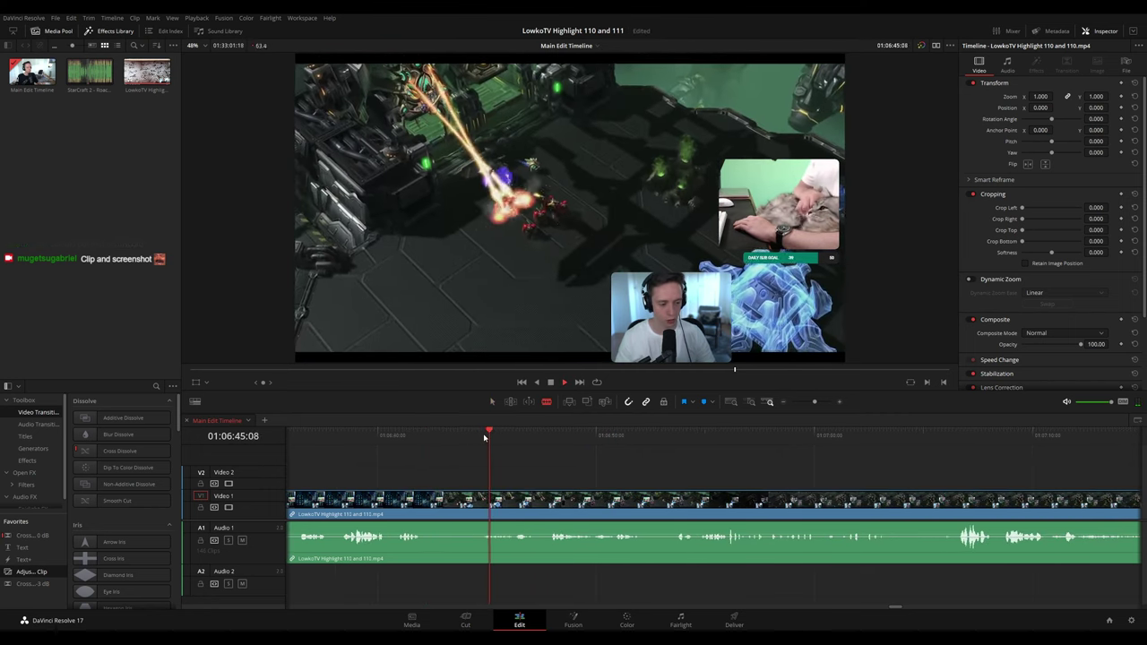
scroll(499, 460, right, 1)
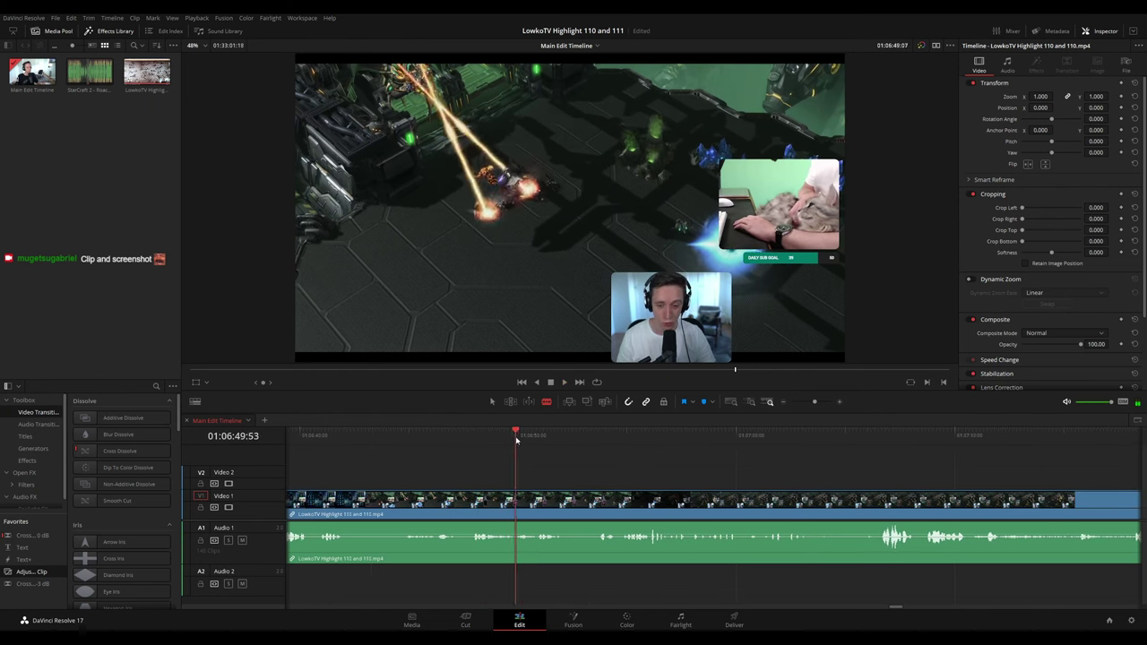
scroll(509, 463, right, 1)
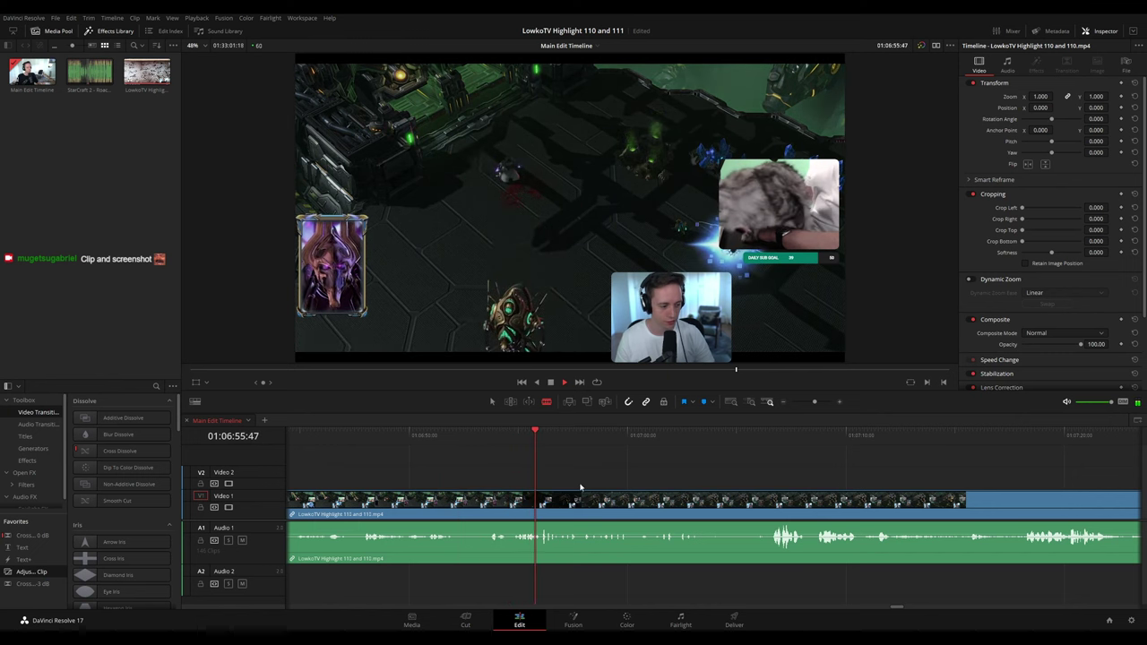
- Review the game cutscene footage from about 01:06:55 to 01:07:33, looking for pauses to cut
click(634, 436)
scroll(668, 458, right, 1)
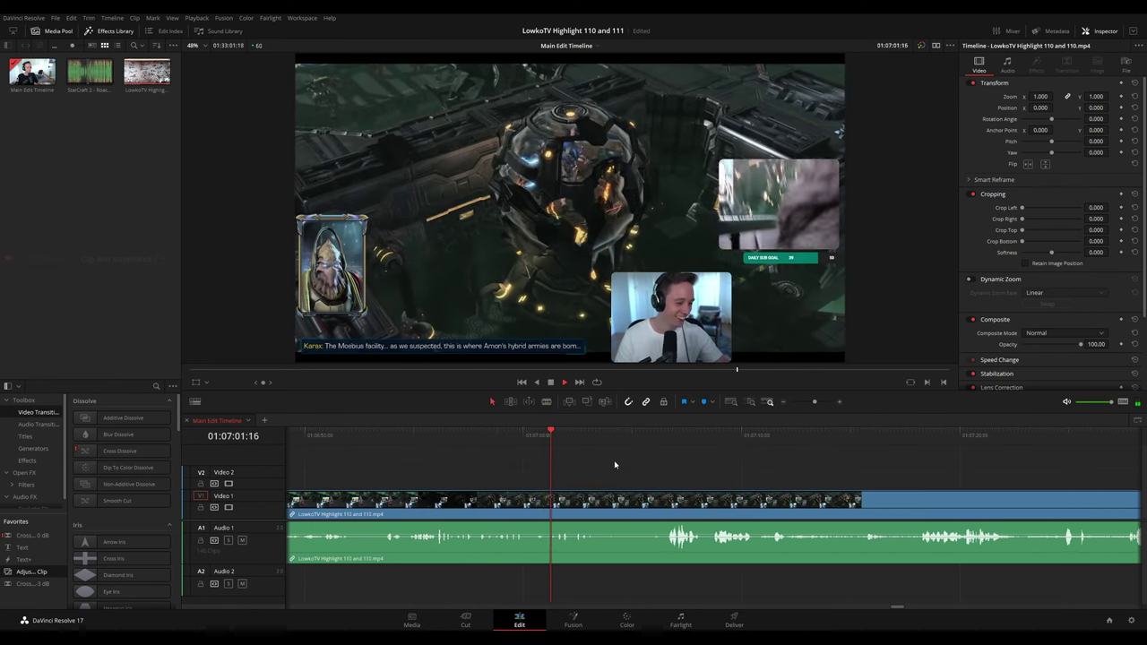
click(664, 435)
scroll(667, 458, right, 1)
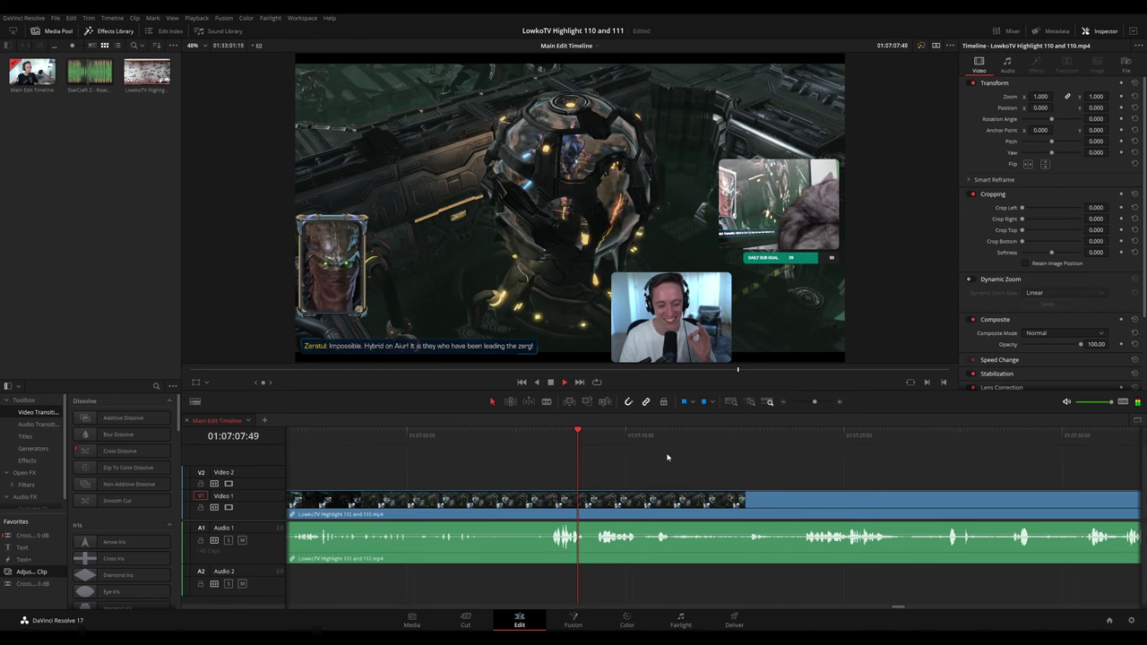
scroll(630, 458, right, 1)
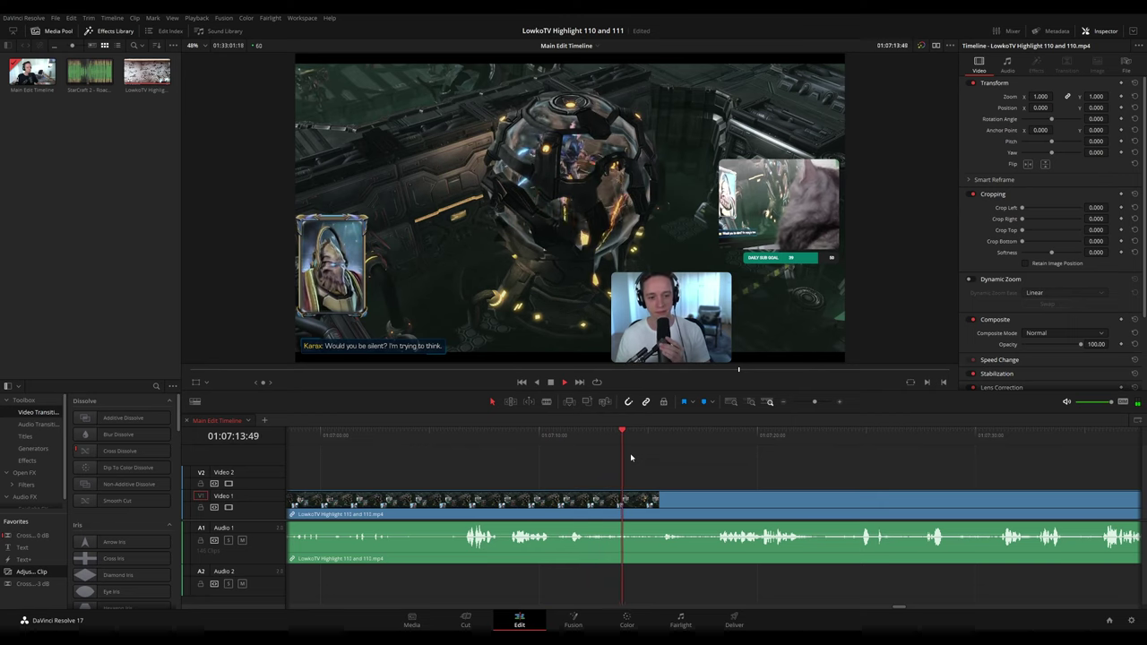
scroll(631, 458, right, 2)
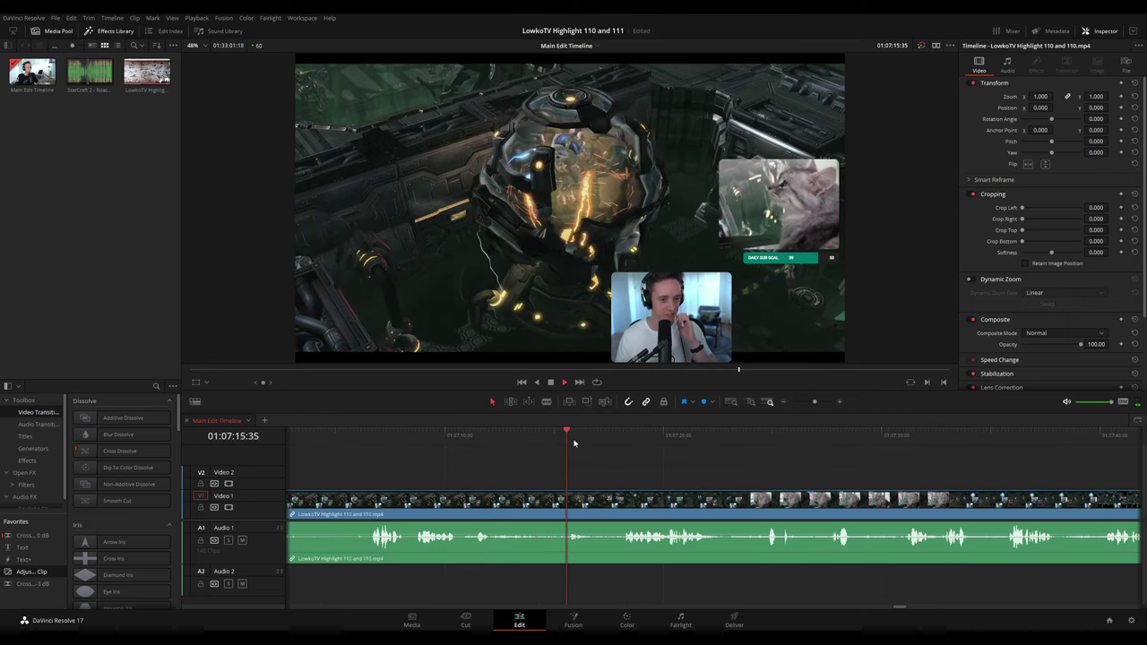
scroll(627, 448, right, 2)
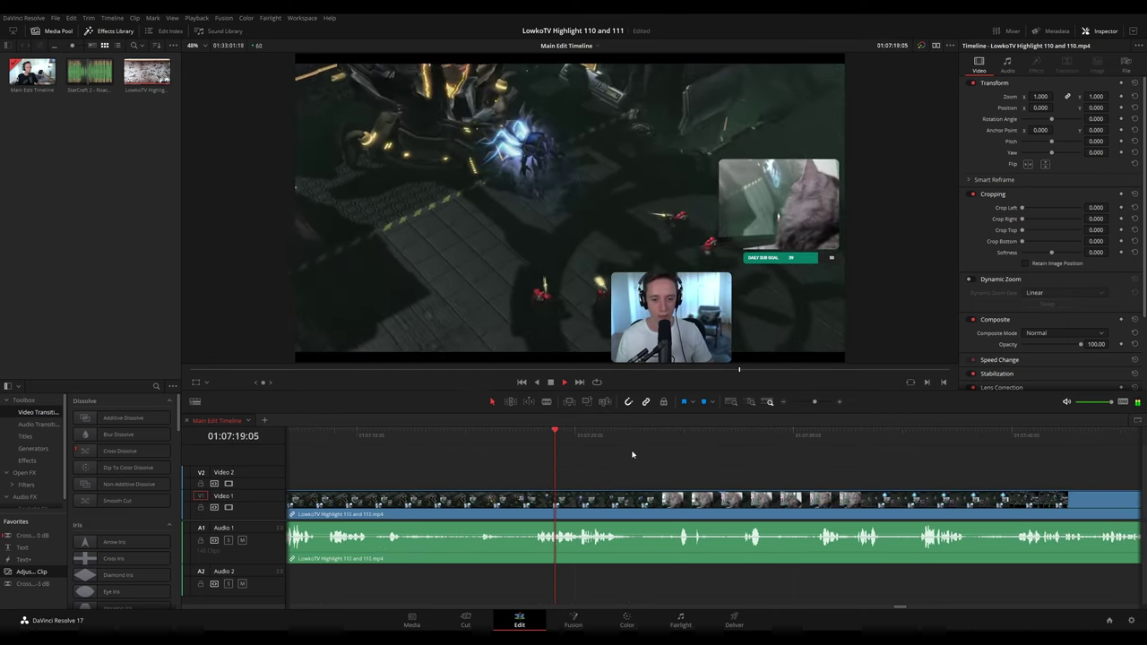
scroll(613, 455, right, 2)
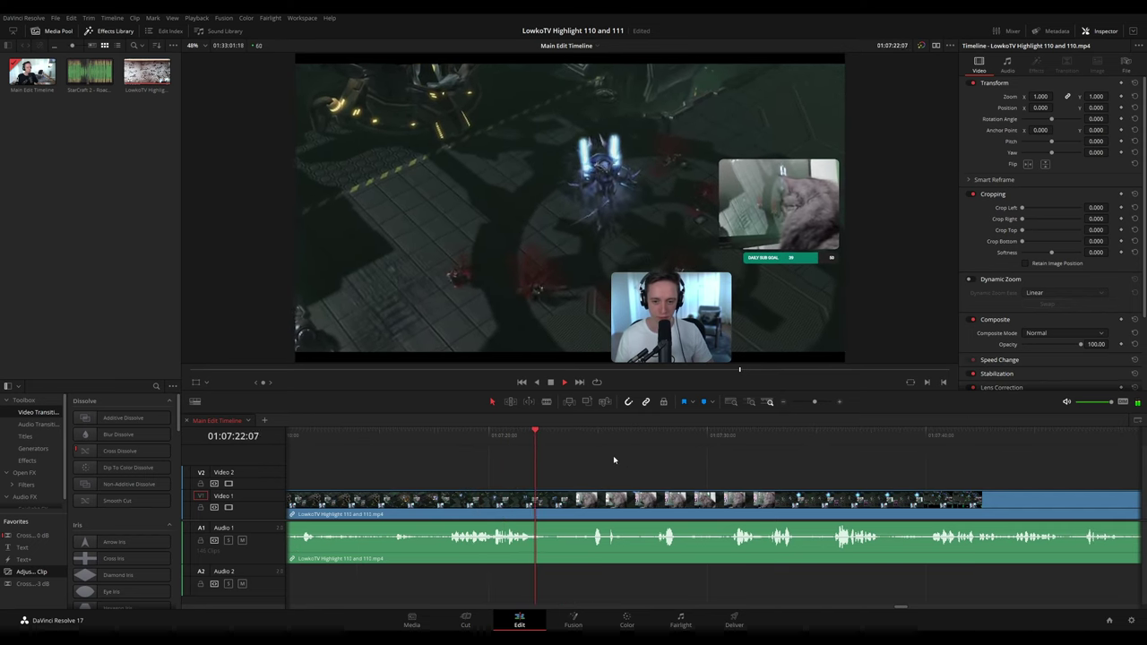
scroll(618, 461, right, 2)
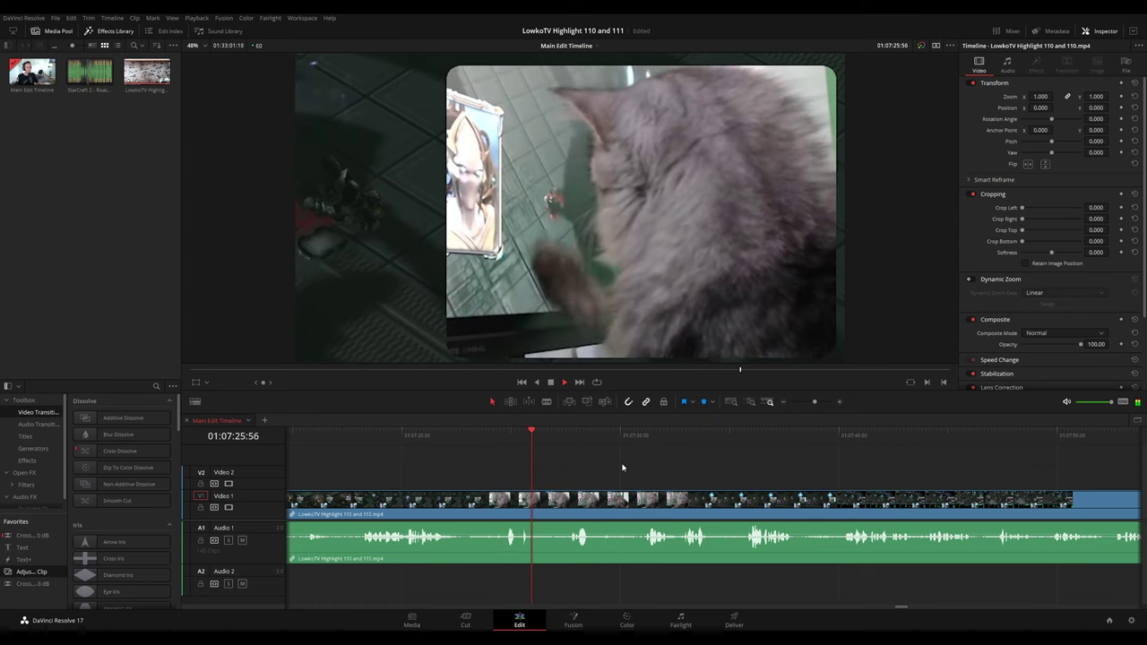
key(space)
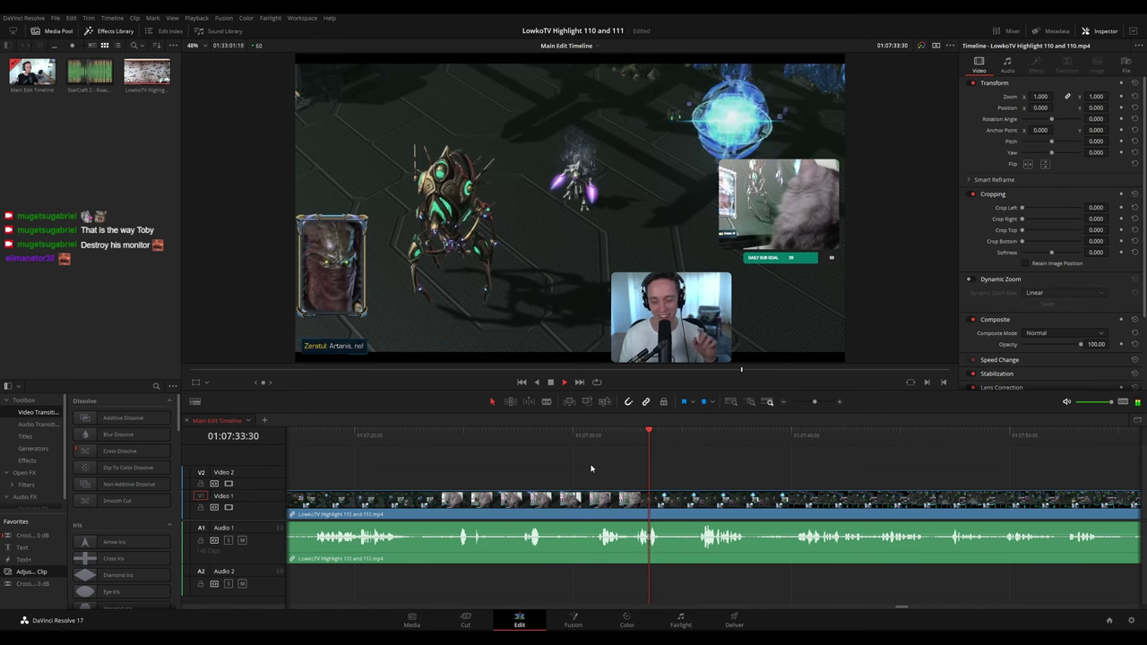
- Review the footage from the end of the cutscene into the mission gameplay, up to about 01:07:51, for moments to cut
drag(735, 472, 633, 458)
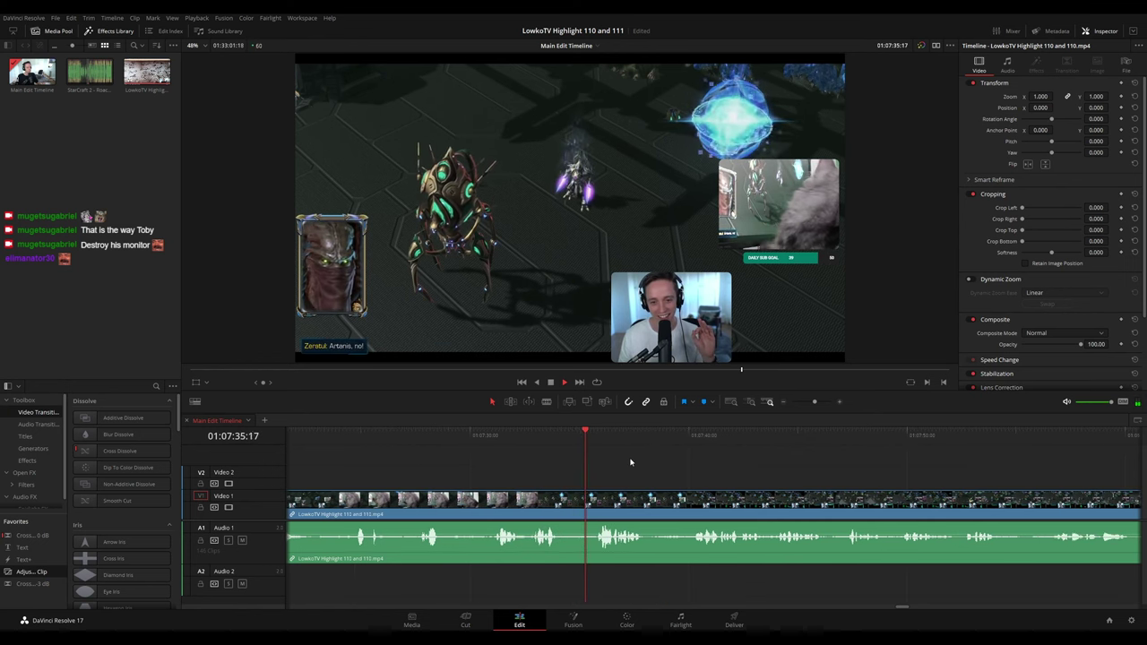
drag(707, 465, 619, 459)
key(space)
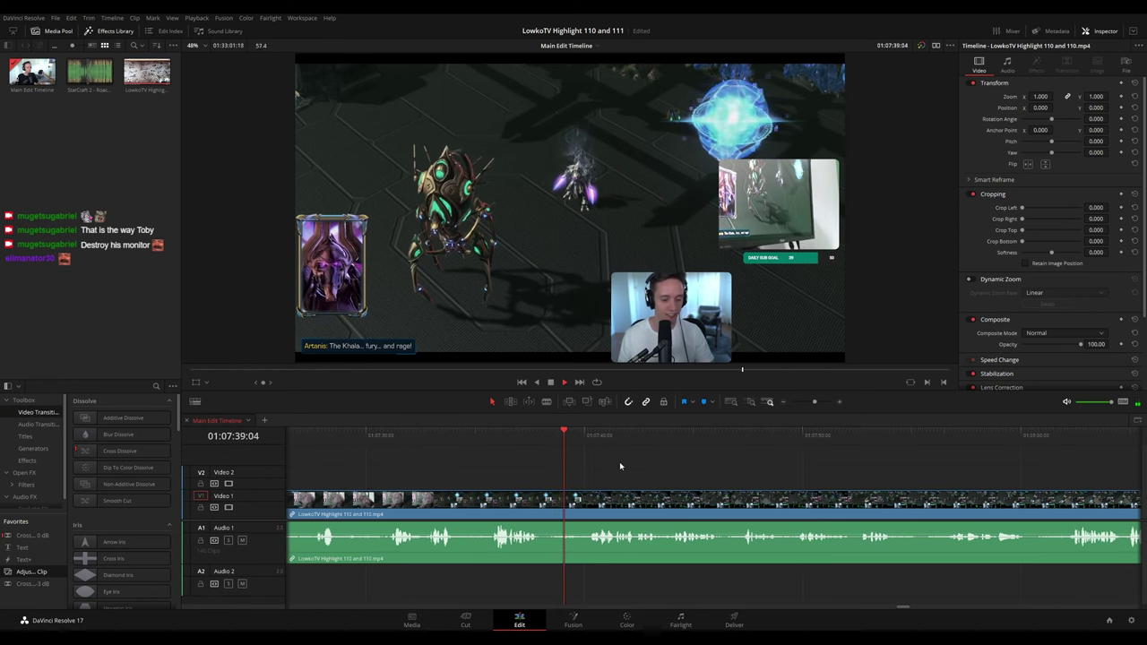
scroll(608, 466, right, 2)
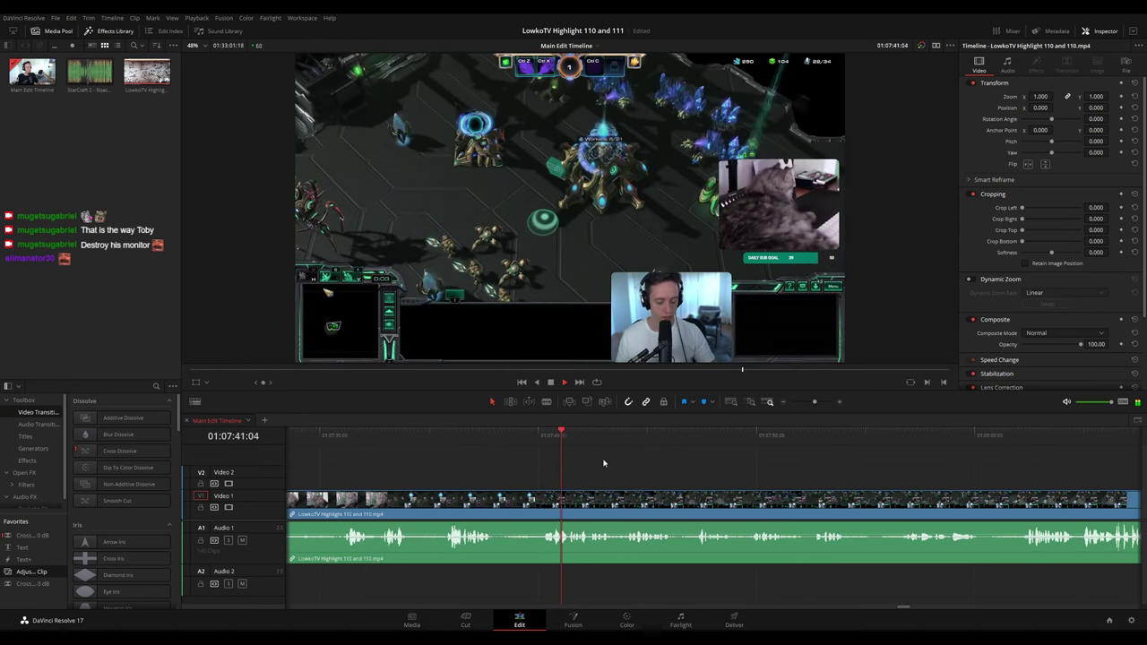
scroll(591, 462, right, 2)
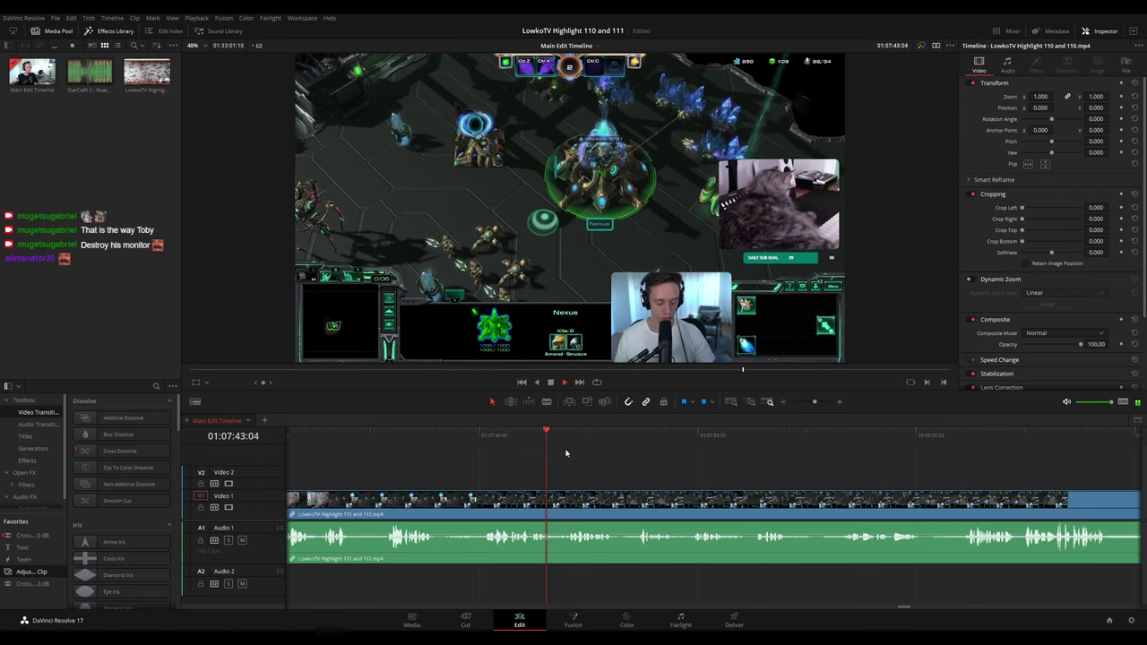
scroll(577, 459, right, 3)
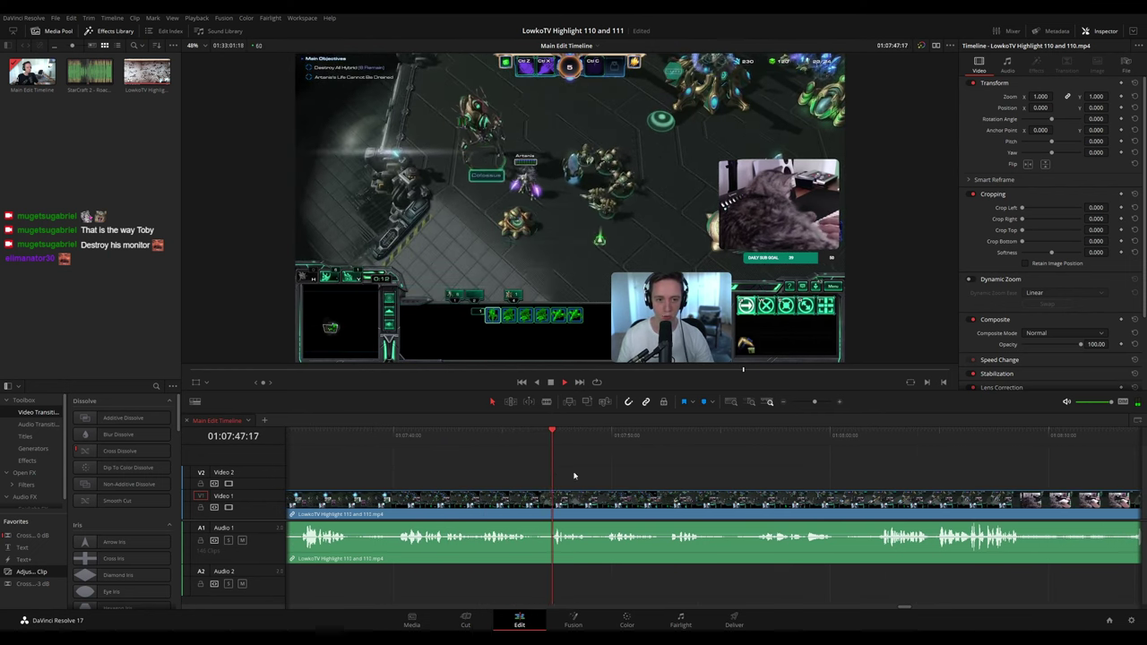
scroll(575, 475, right, 2)
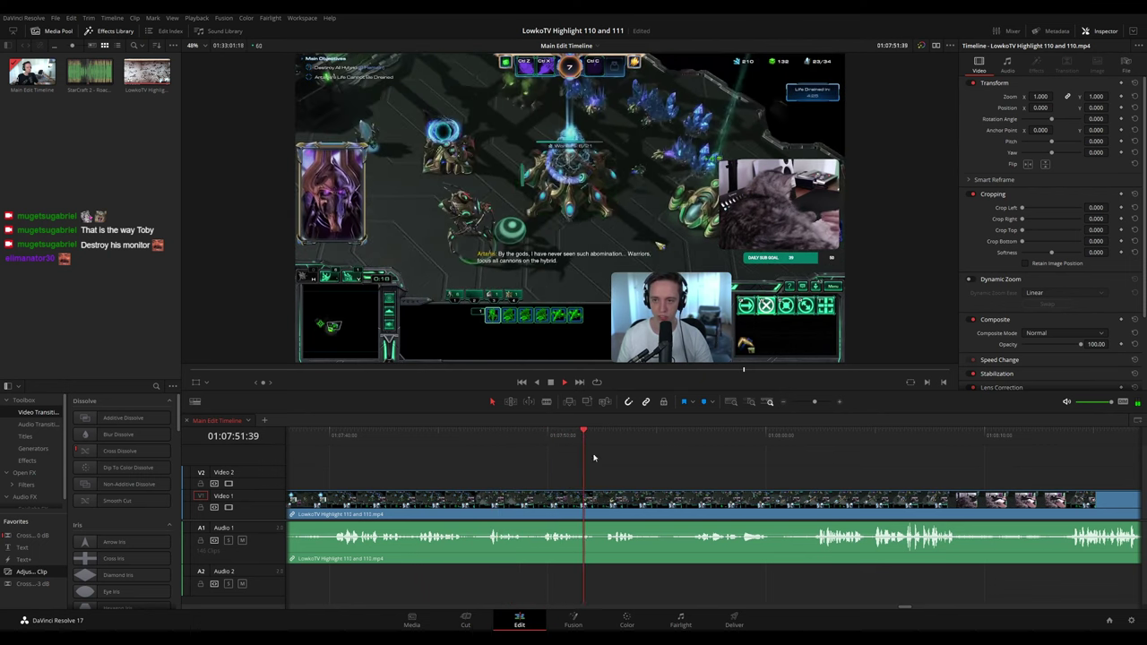
scroll(617, 469, right, 1)
- Ripple-delete the short section starting at 01:07:52:06 and set the preceding segment's clip color to purple
click(517, 433)
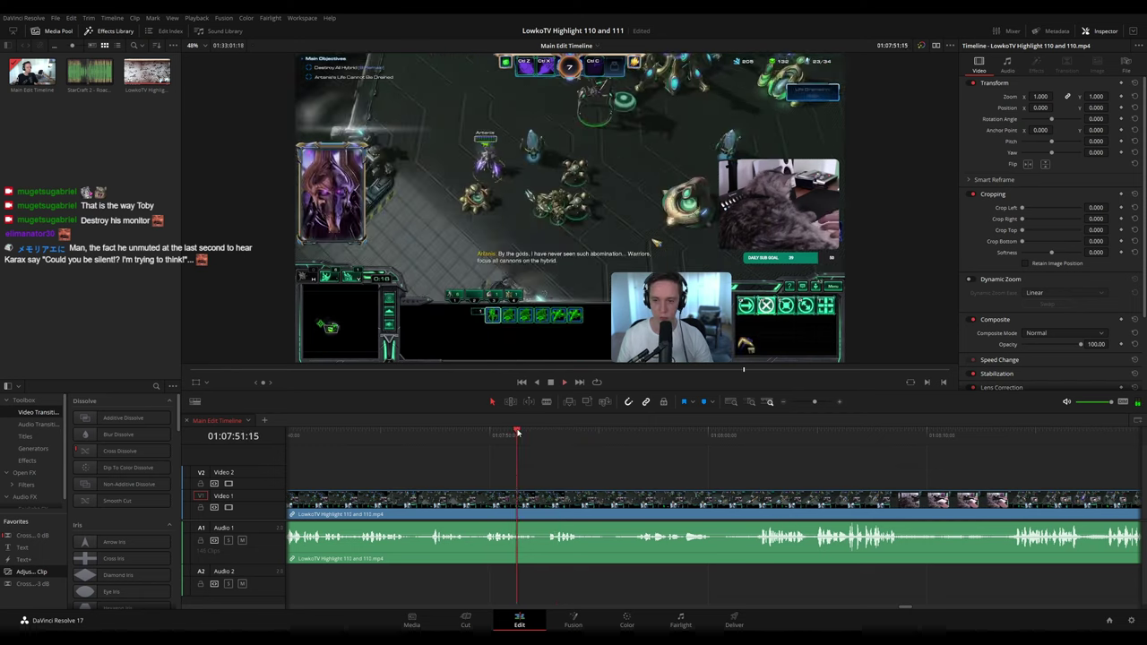
key(space)
key(b)
click(538, 500)
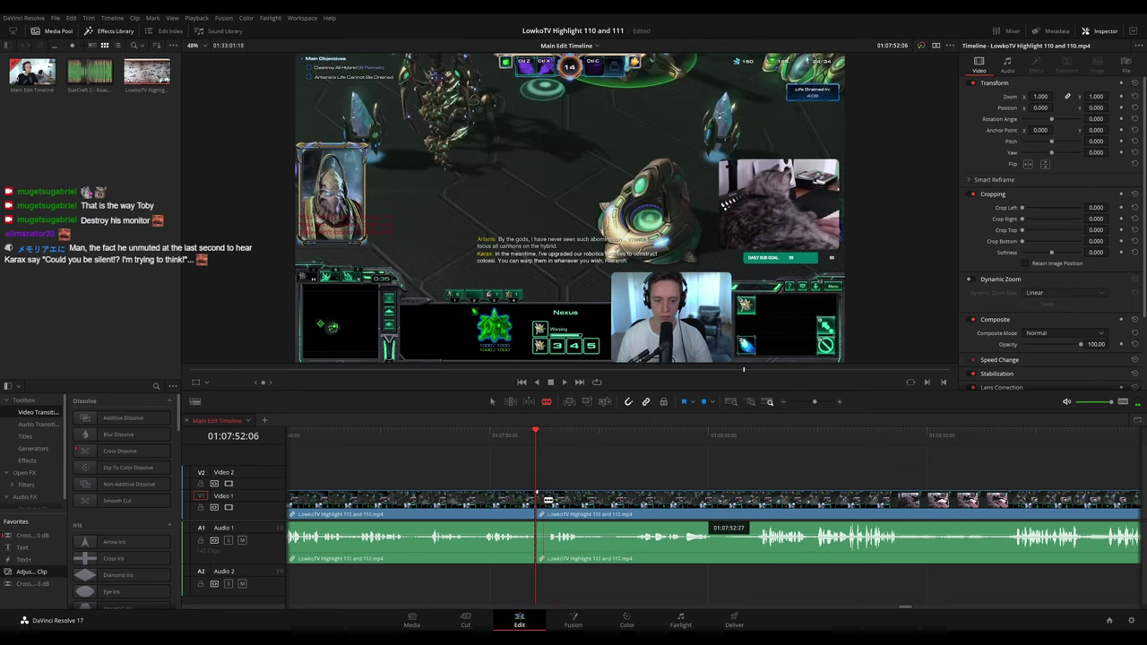
key(a)
click(541, 505)
key(Delete)
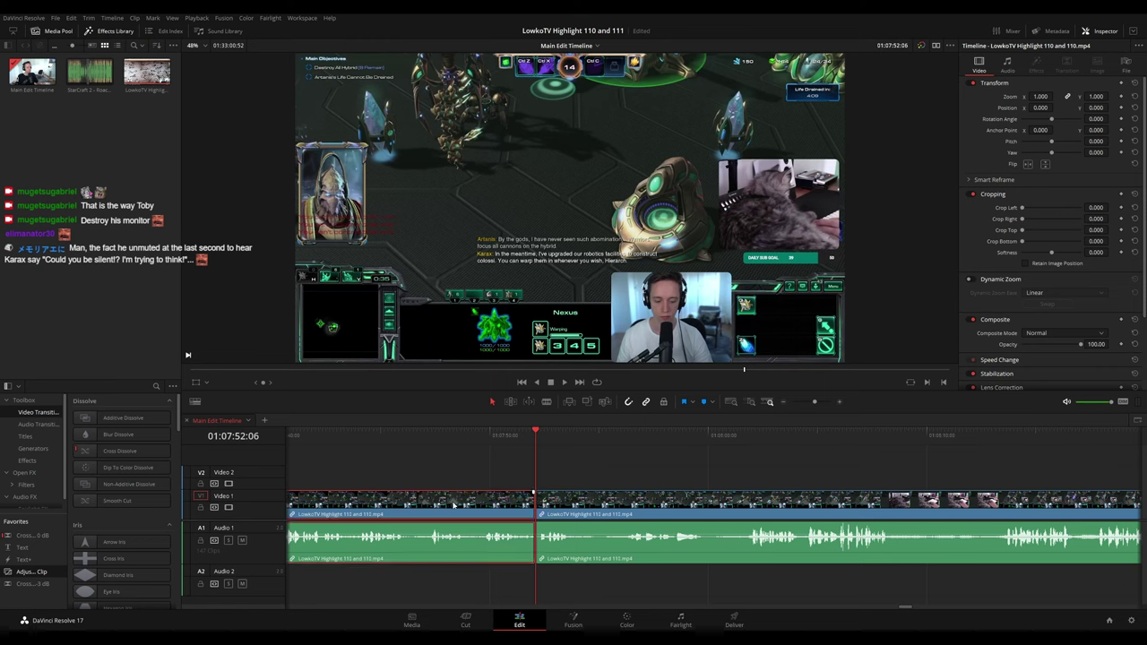
key(o)
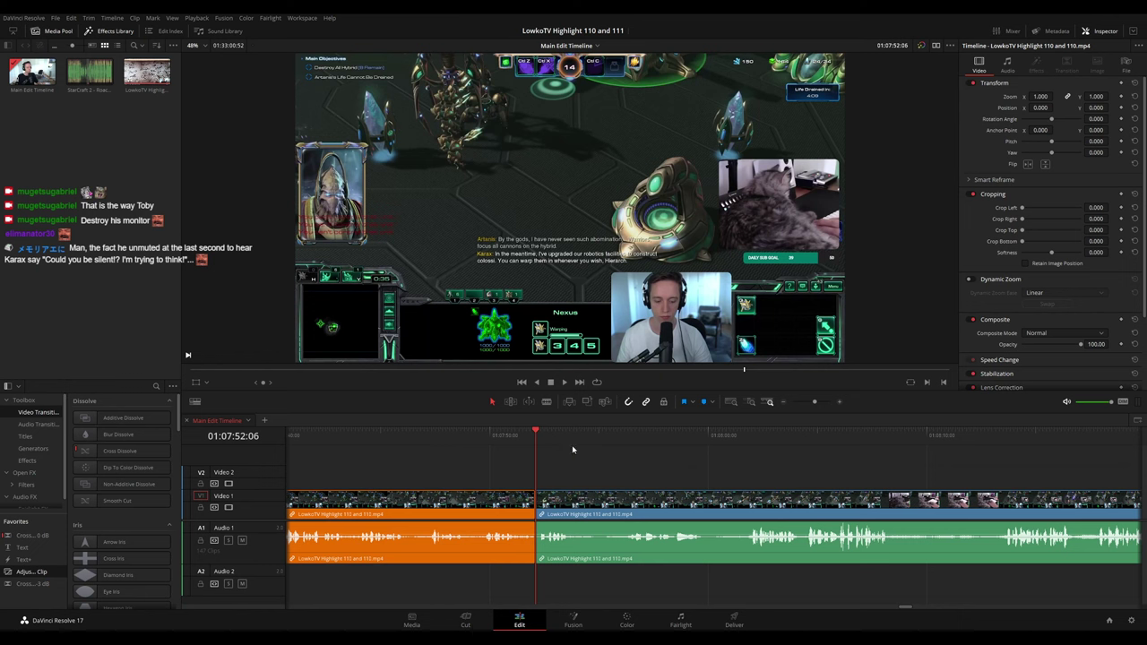
key(space)
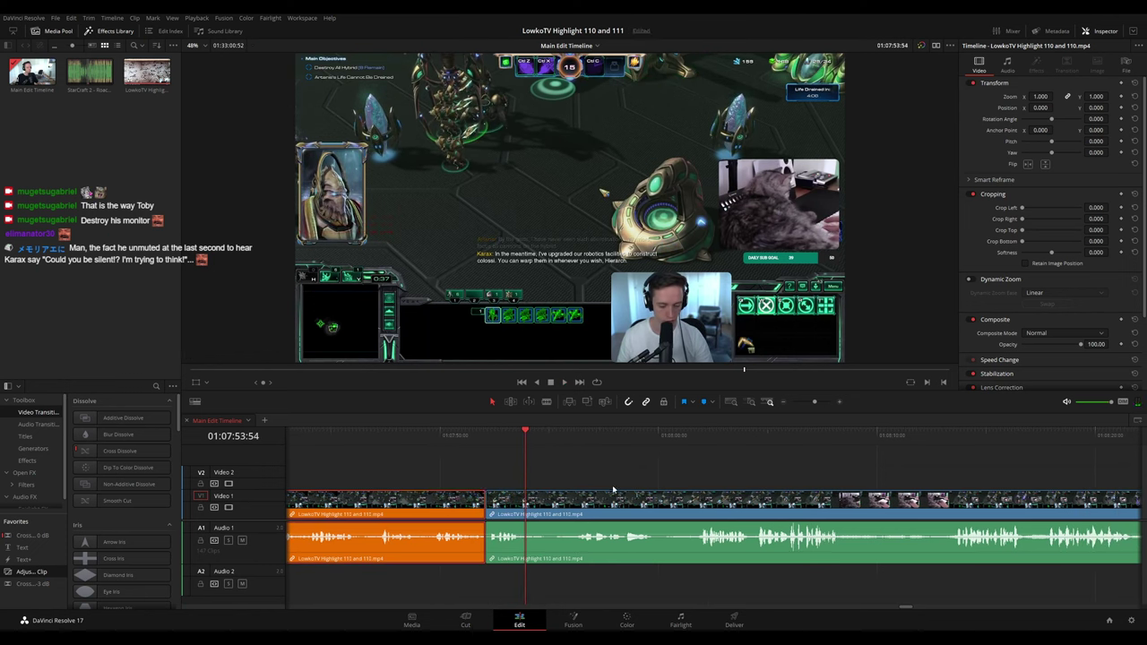
click(701, 465)
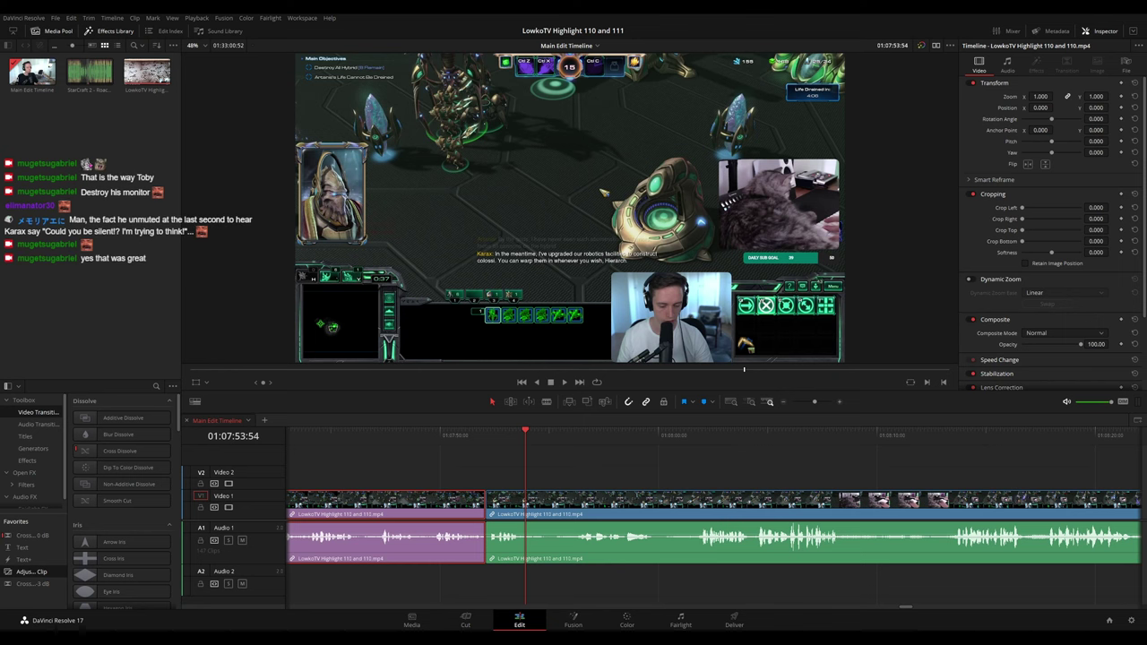
- Review the mission gameplay and cat close-up footage from about 01:07:53 to 01:08:43, looking for pauses to cut
key(space)
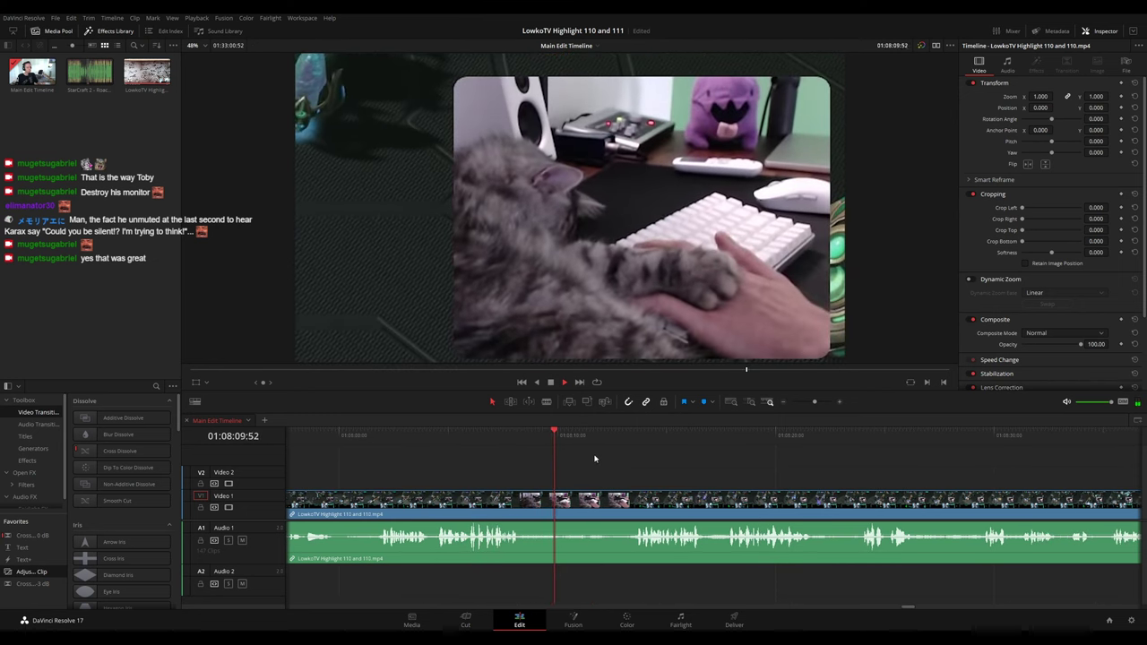
key(space)
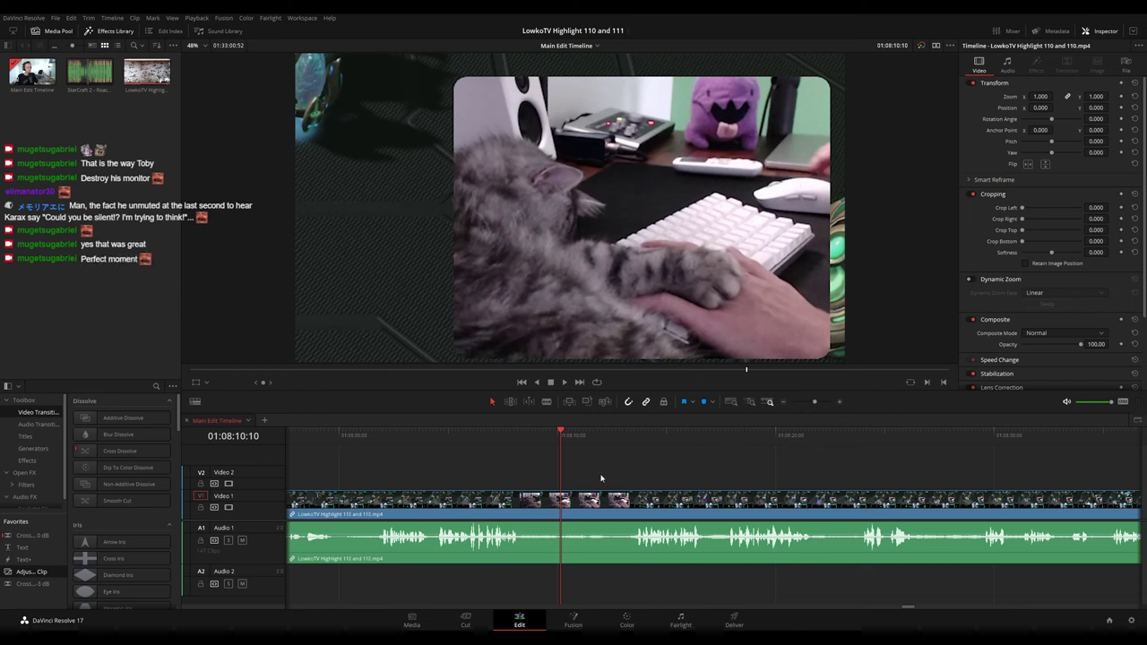
key(space)
scroll(609, 475, right, 3)
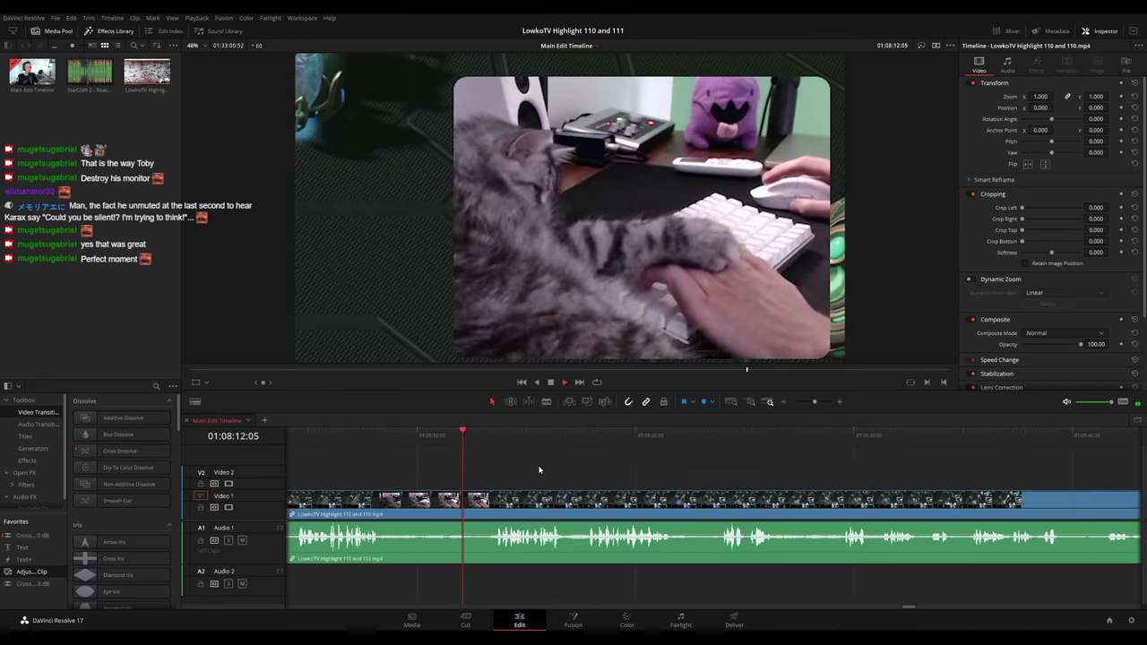
scroll(547, 470, right, 2)
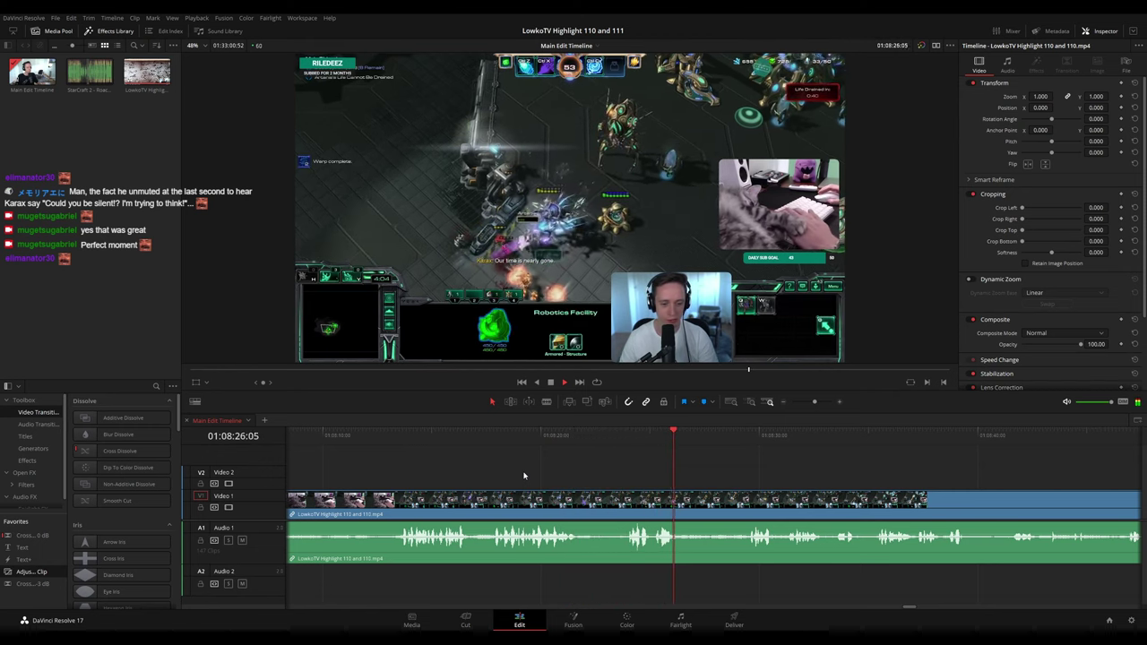
drag(710, 443, 583, 442)
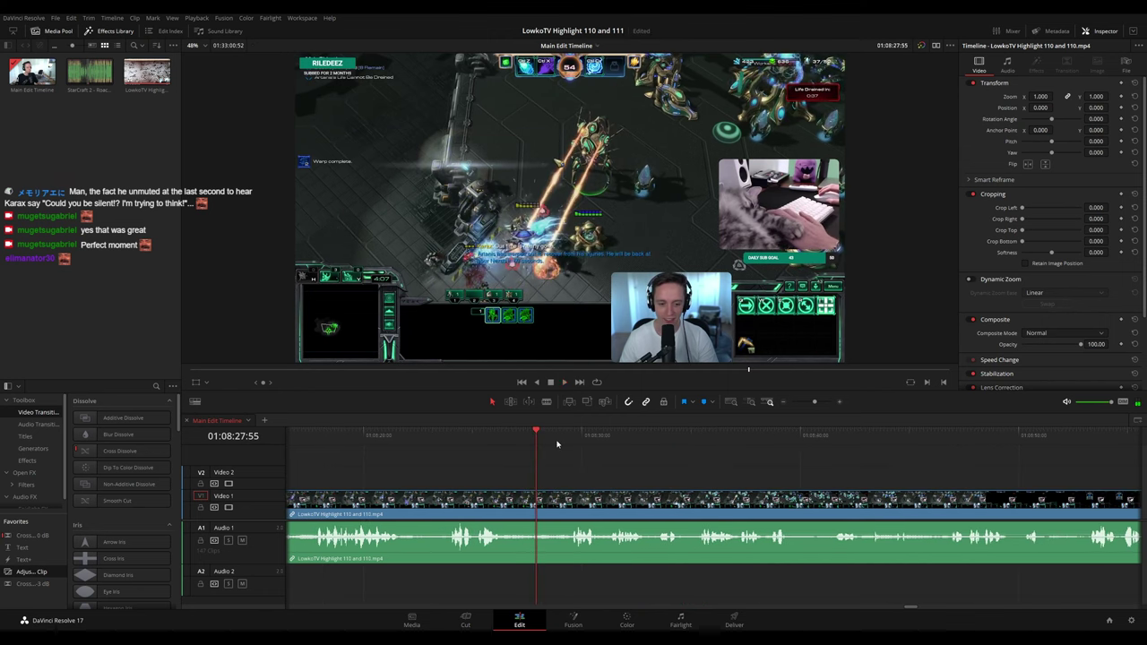
click(563, 439)
drag(685, 468, 597, 459)
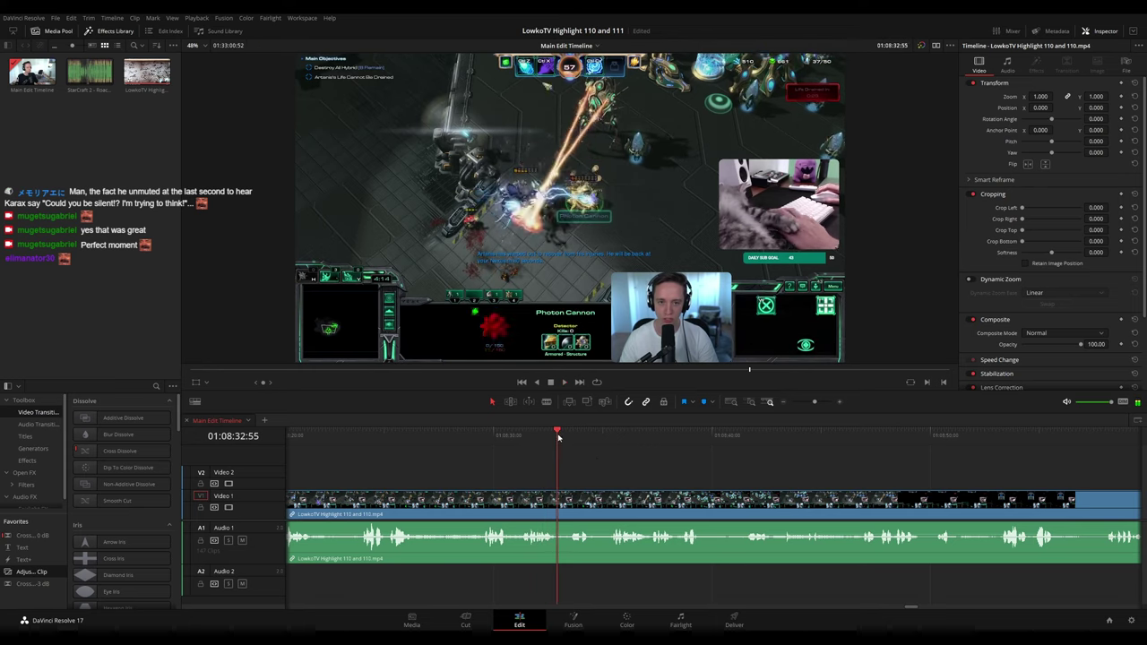
scroll(593, 461, right, 2)
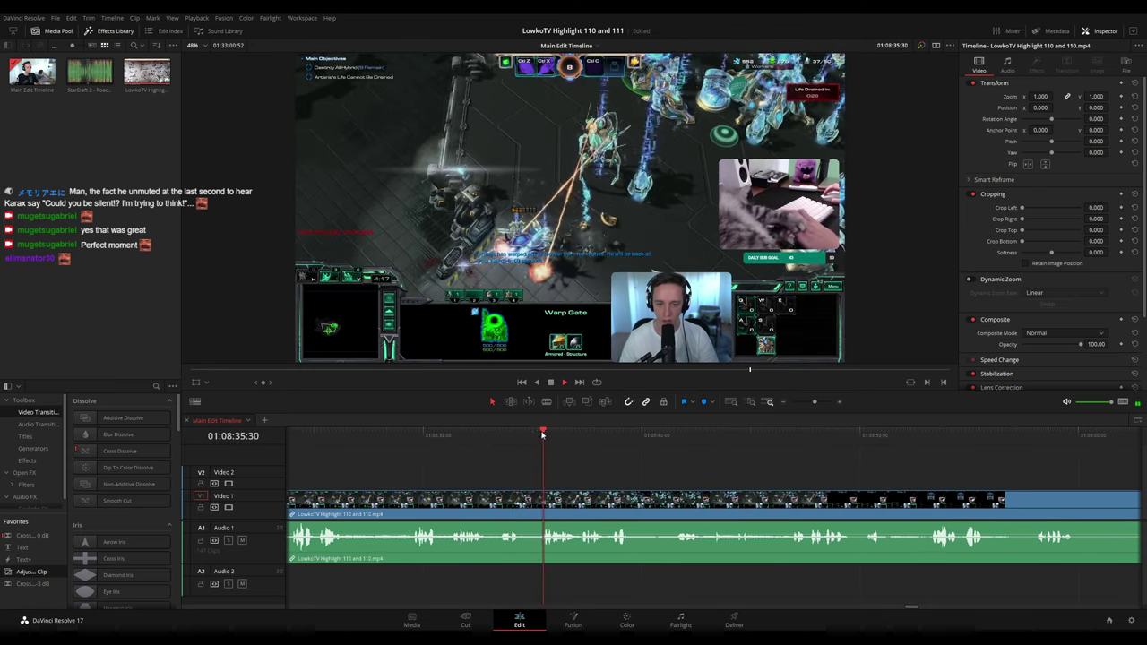
scroll(521, 443, right, 3)
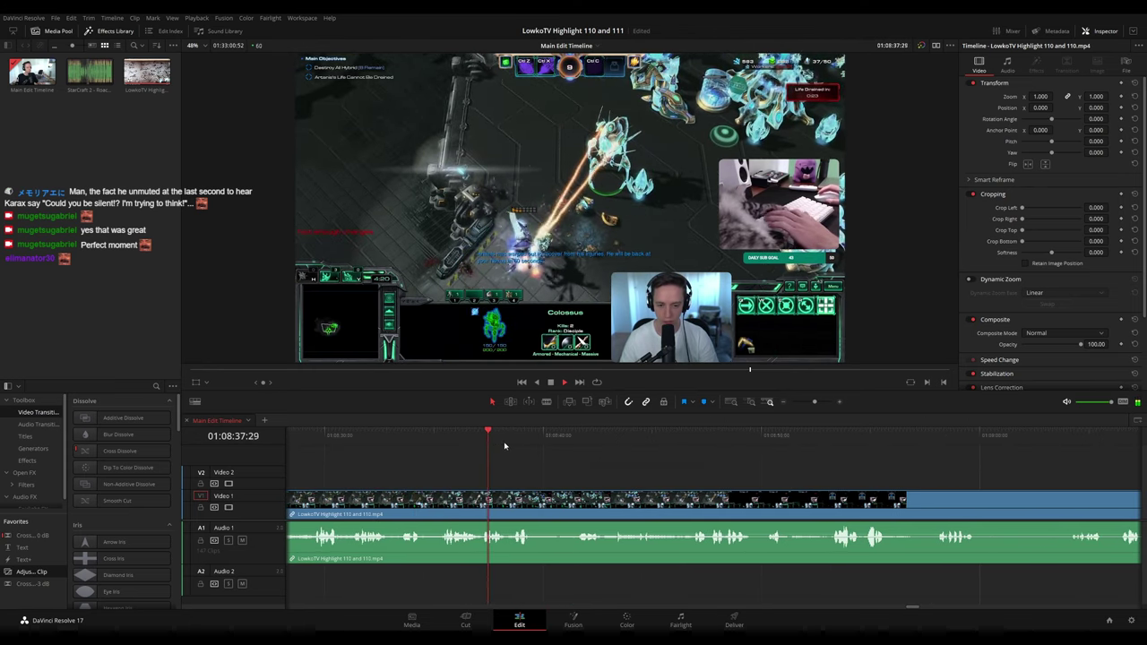
click(578, 438)
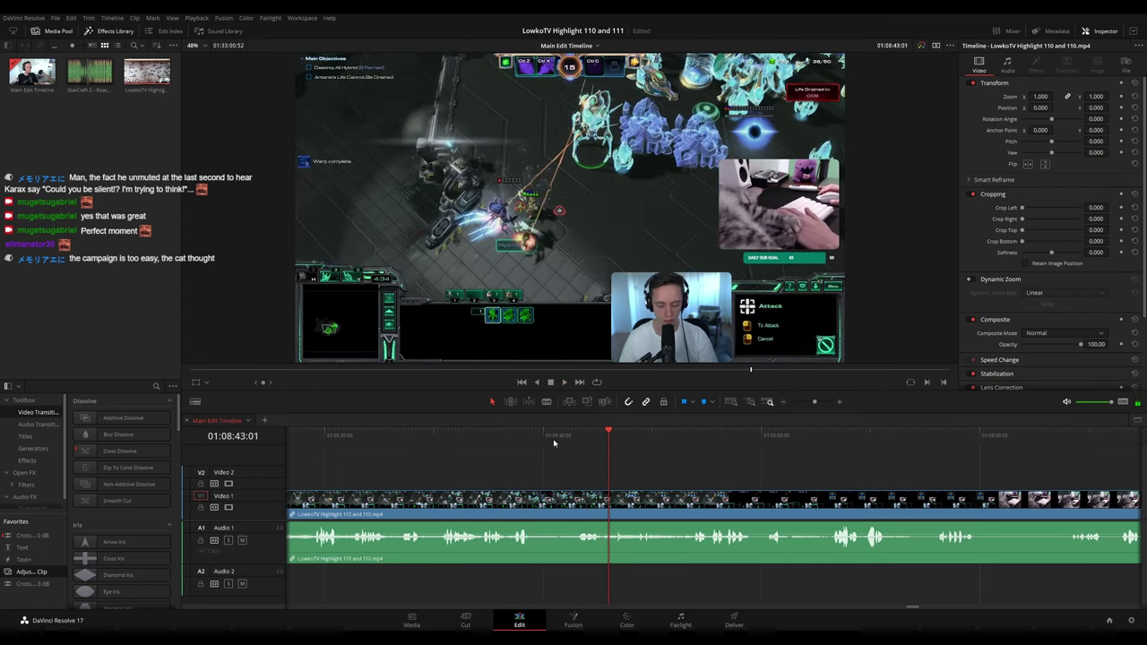
- Ripple-delete the short pause starting at 01:08:39:57 and set the preceding segment's clip color to purple
click(540, 434)
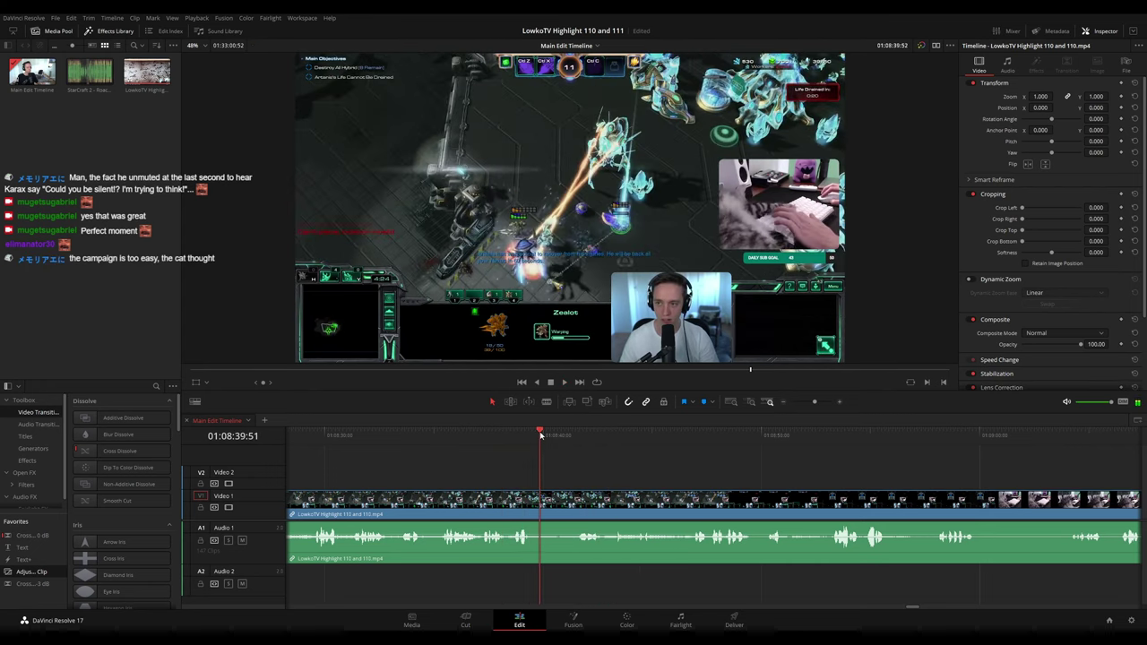
click(544, 492)
key(a)
click(557, 504)
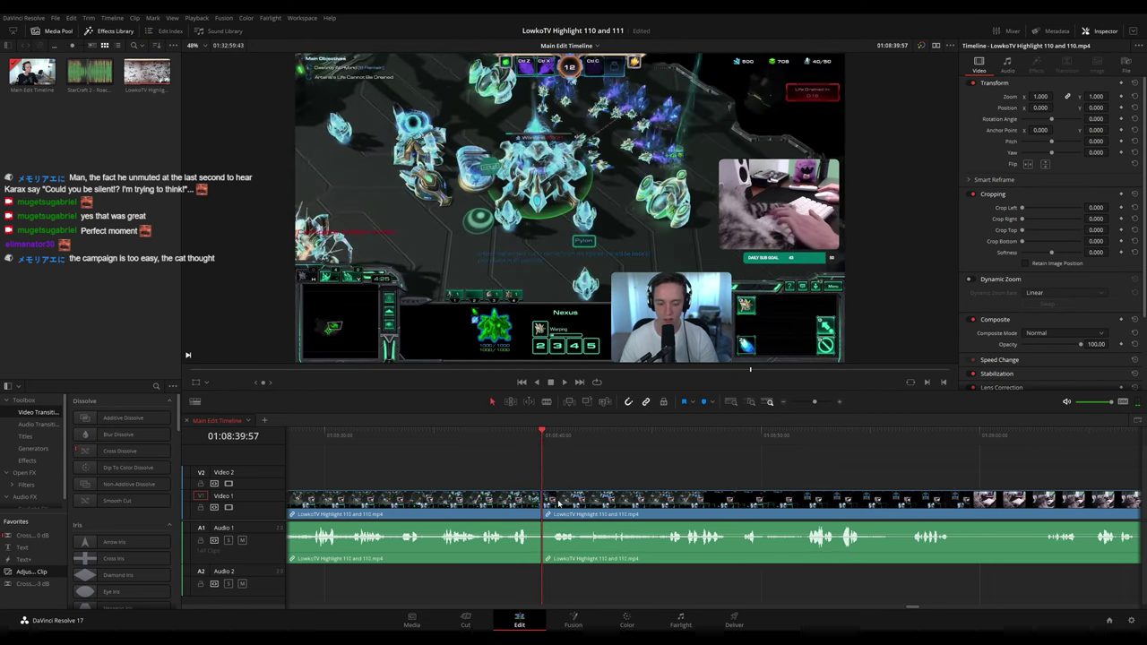
key(Delete)
click(496, 508)
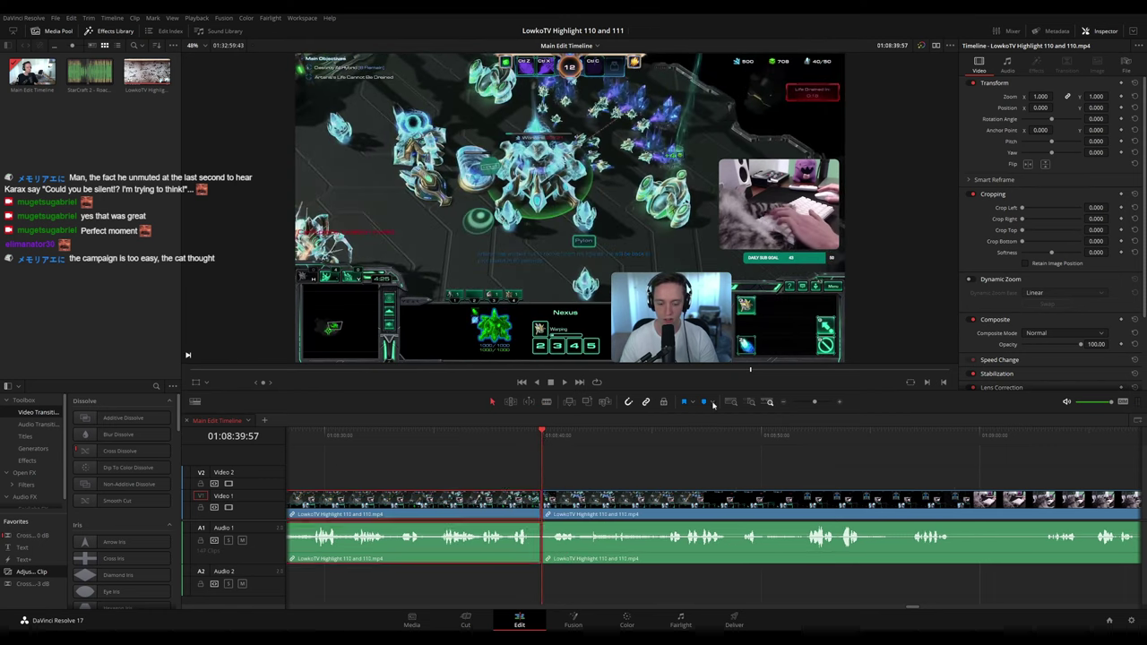
click(713, 413)
click(688, 450)
- Review the mission gameplay, defeat screen and cat close-up footage from about 01:08:40 to 01:09:10 for pauses to cut
key(space)
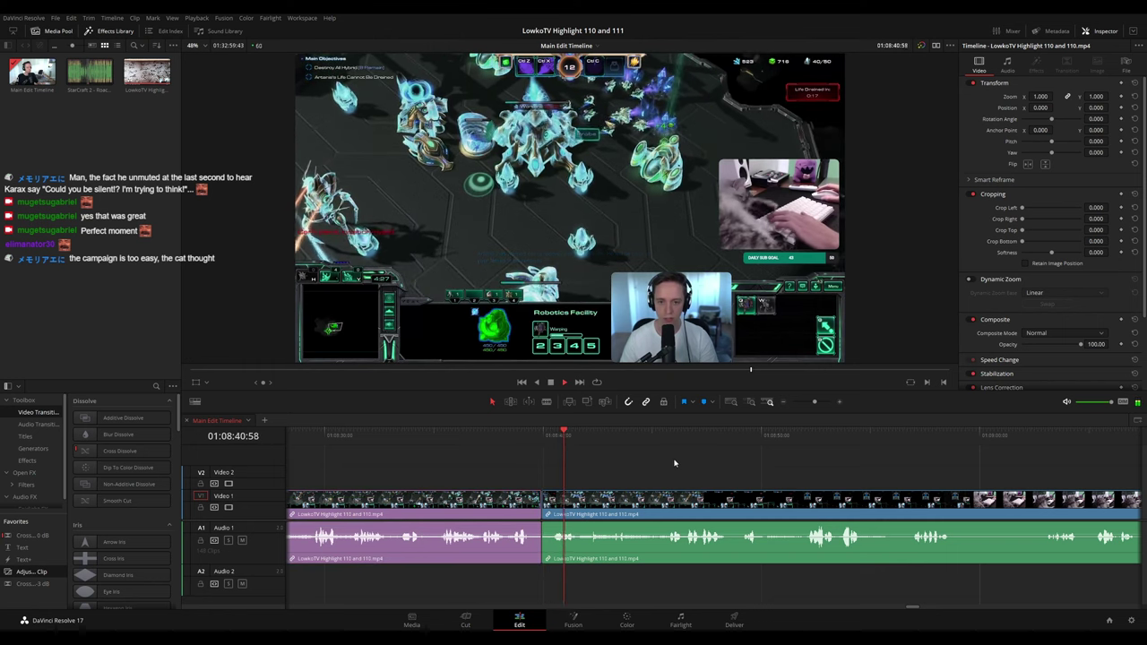
drag(676, 463, 567, 453)
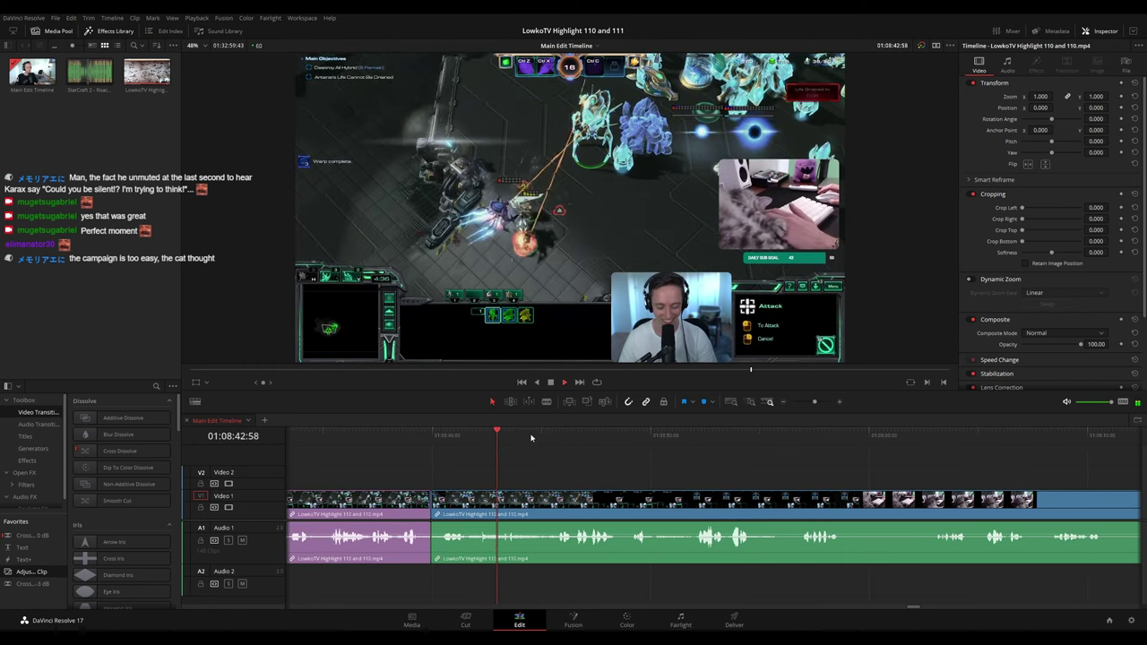
click(569, 436)
drag(697, 466, 622, 468)
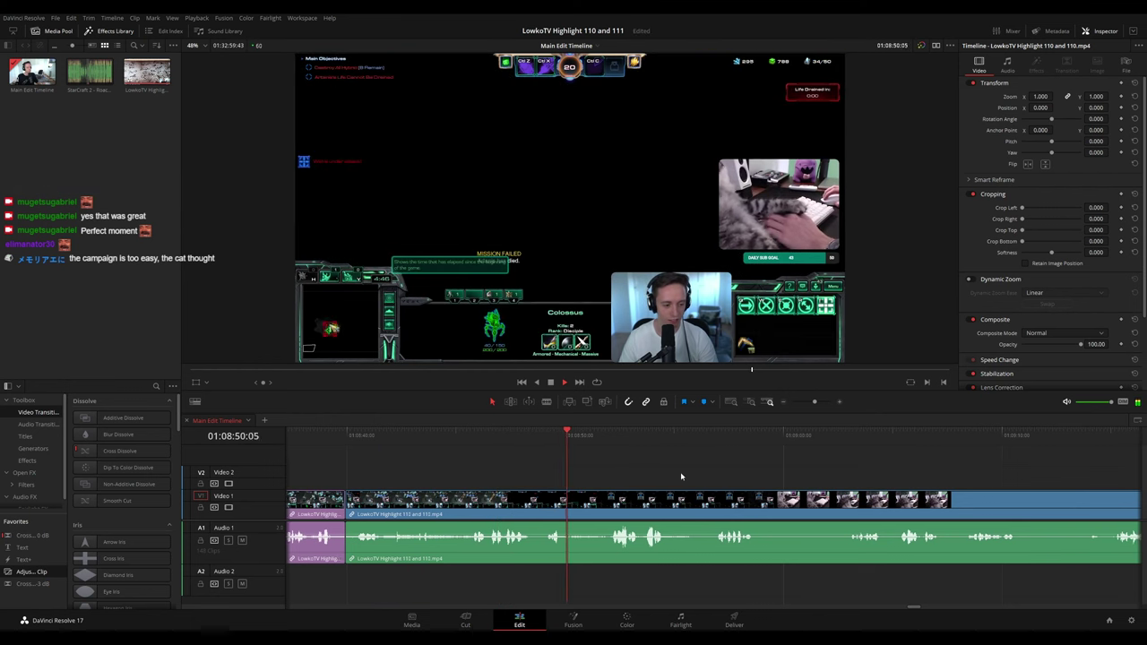
scroll(650, 470, right, 2)
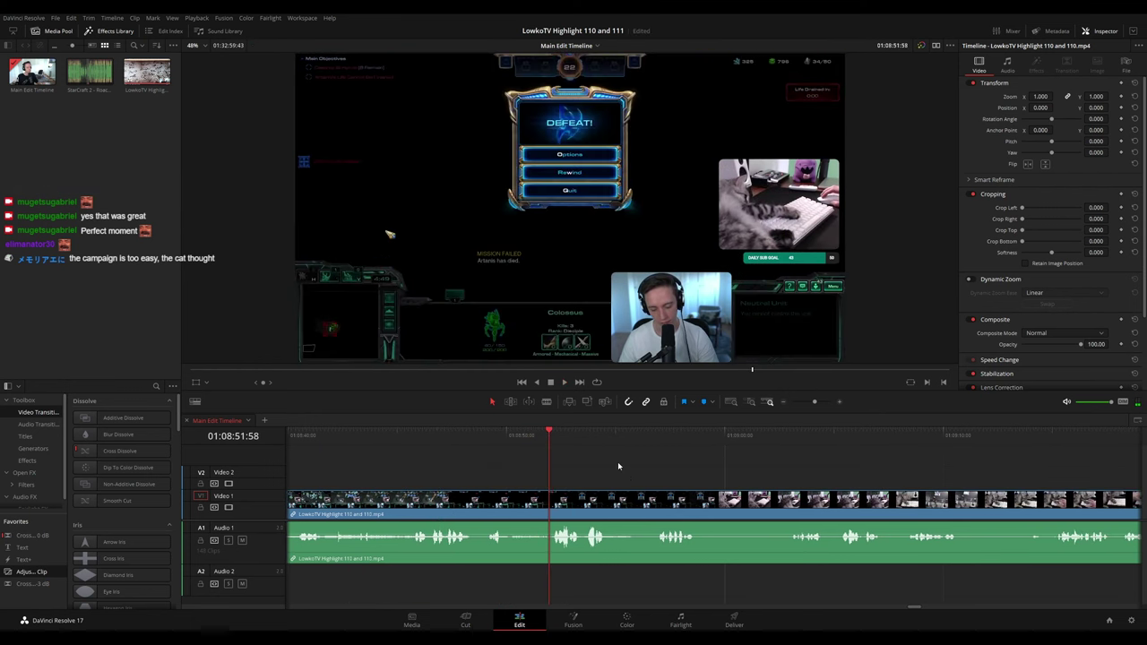
scroll(618, 461, right, 2)
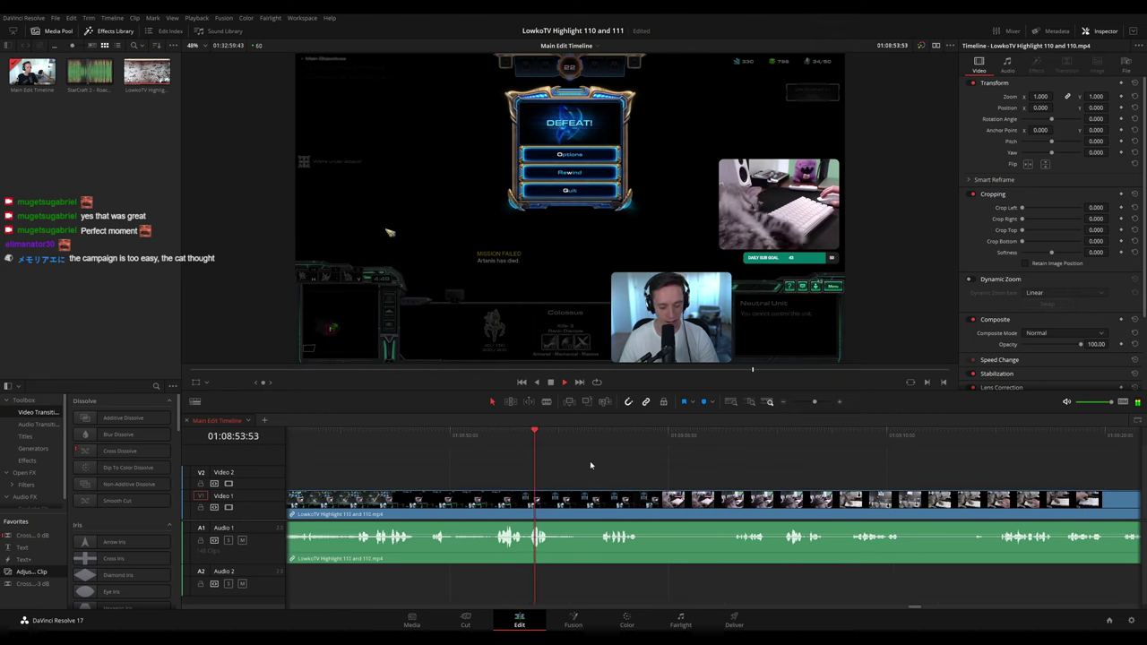
scroll(584, 448, right, 3)
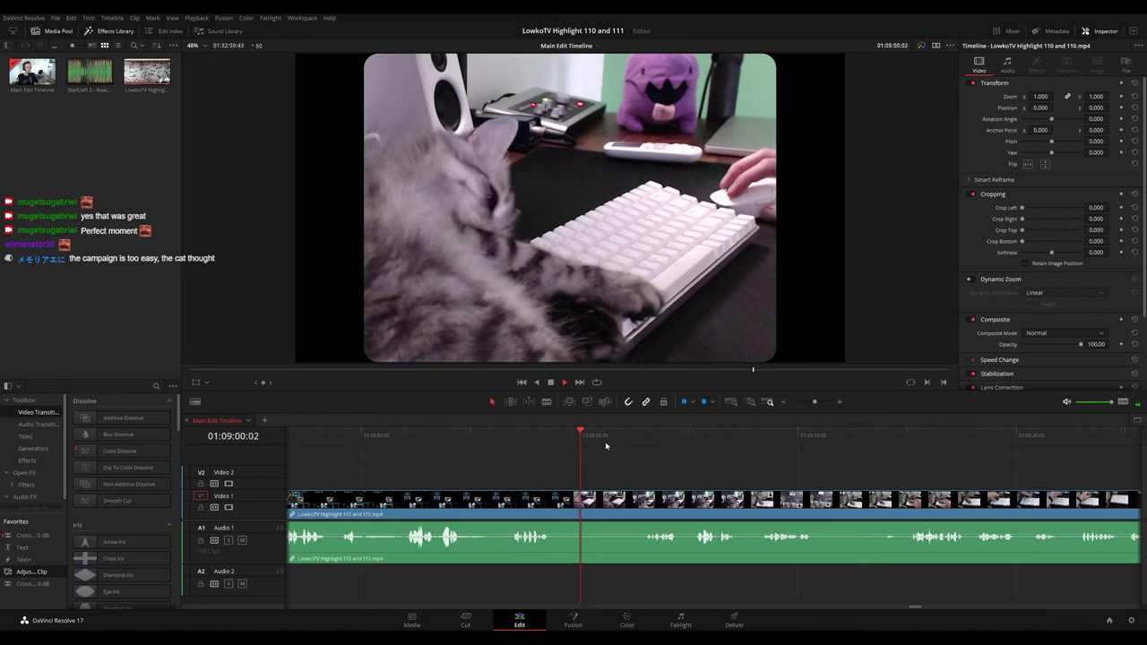
click(635, 435)
scroll(654, 457, right, 4)
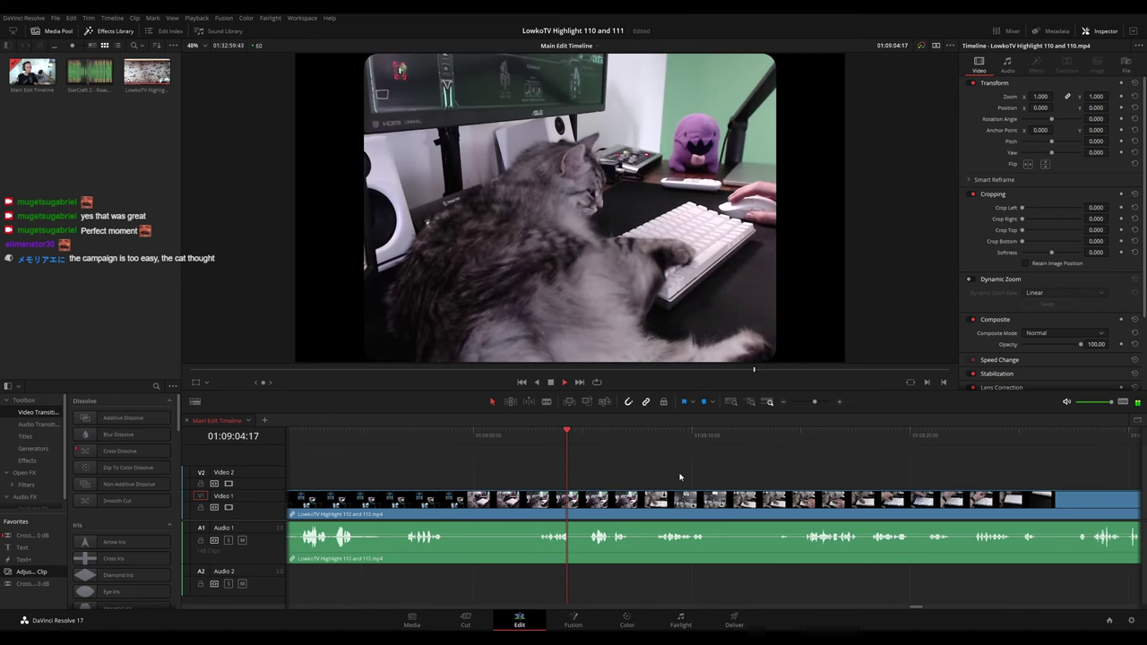
scroll(706, 471, right, 3)
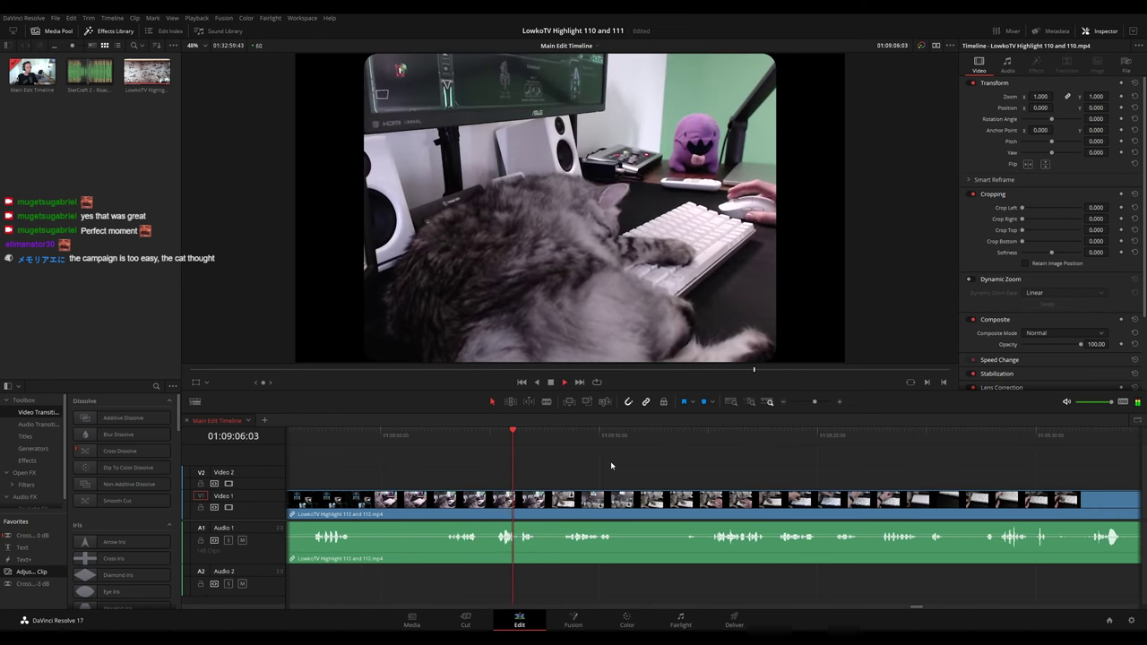
scroll(642, 476, right, 2)
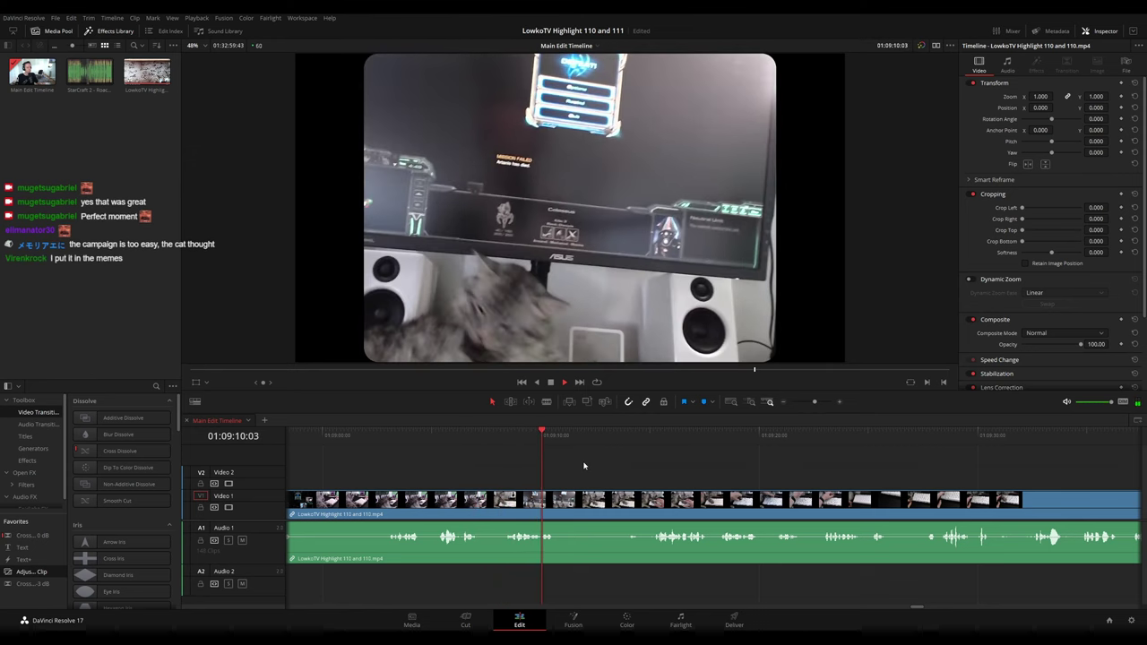
- Ripple-delete the short pause starting at 01:09:07:17 and set the preceding segment's clip color to purple
click(460, 431)
key(space)
key(b)
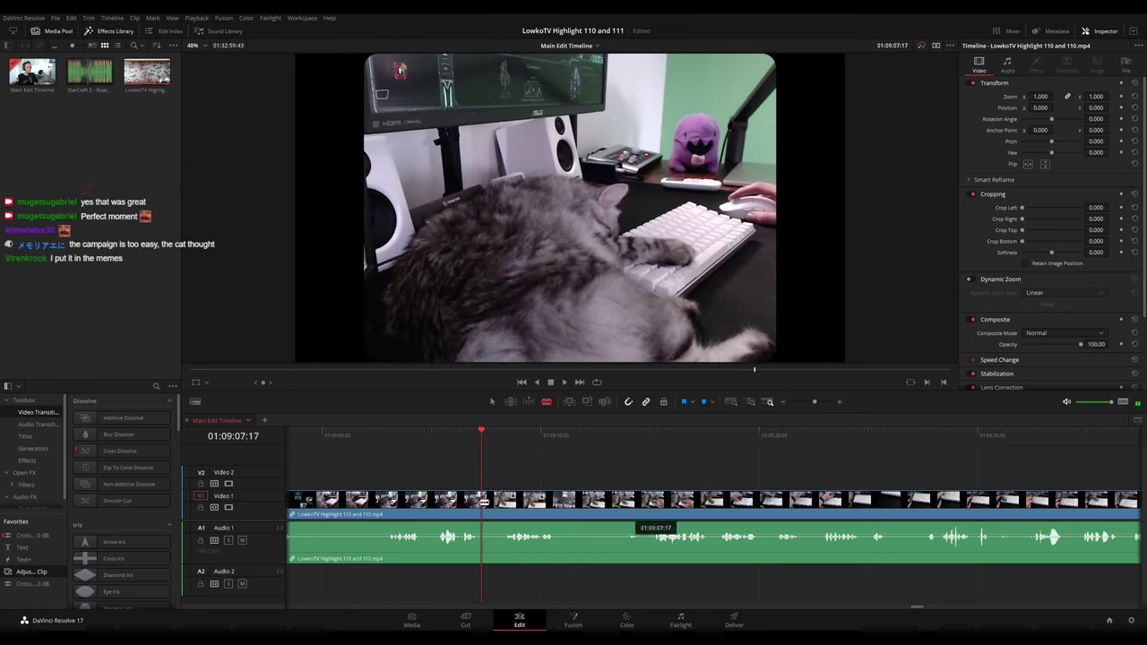
click(482, 502)
click(492, 508)
key(a)
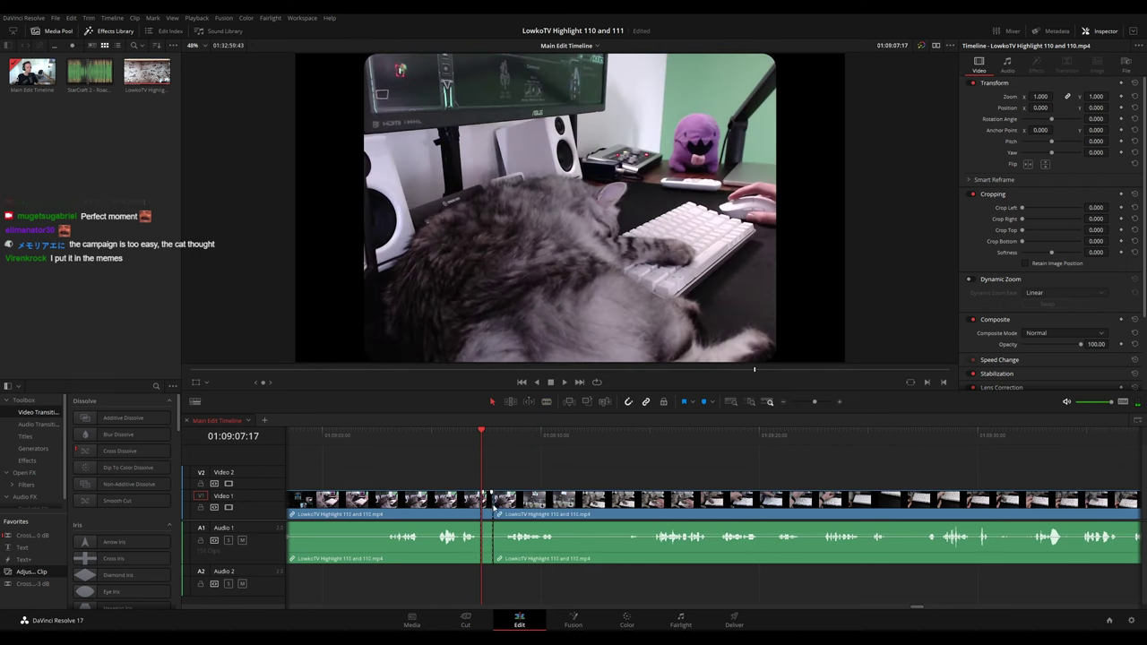
drag(493, 507, 499, 507)
click(492, 506)
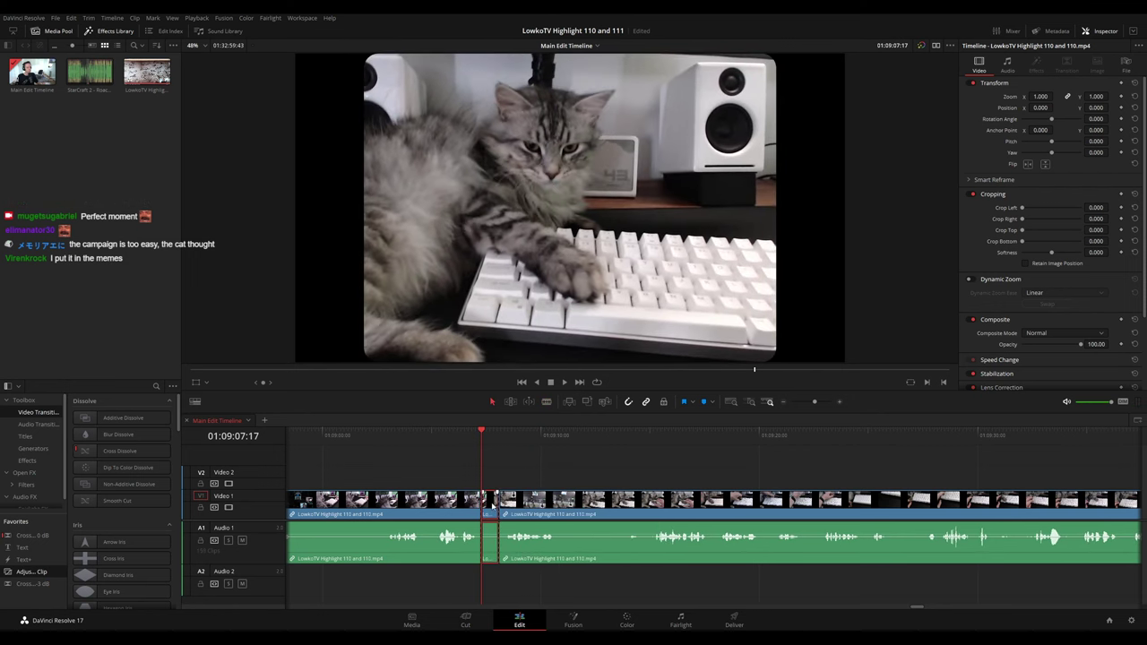
key(Delete)
key(space)
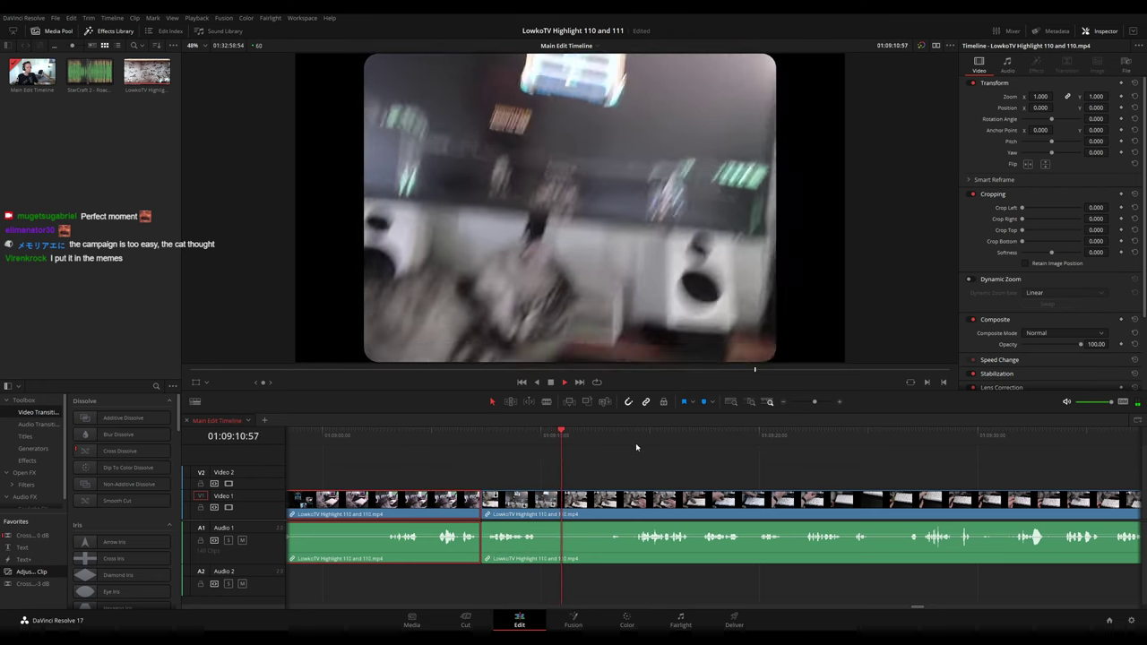
key(p)
key(space)
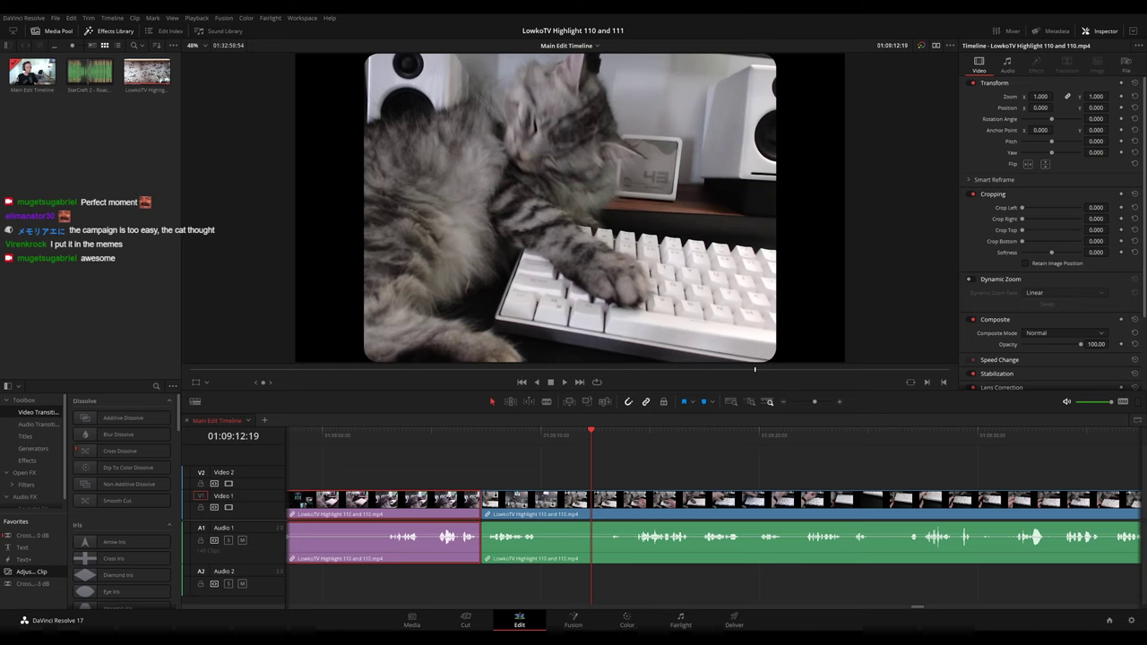
- Ripple-delete the short pause starting at 01:09:13:06 and set the preceding segment's clip color to purple
key(space)
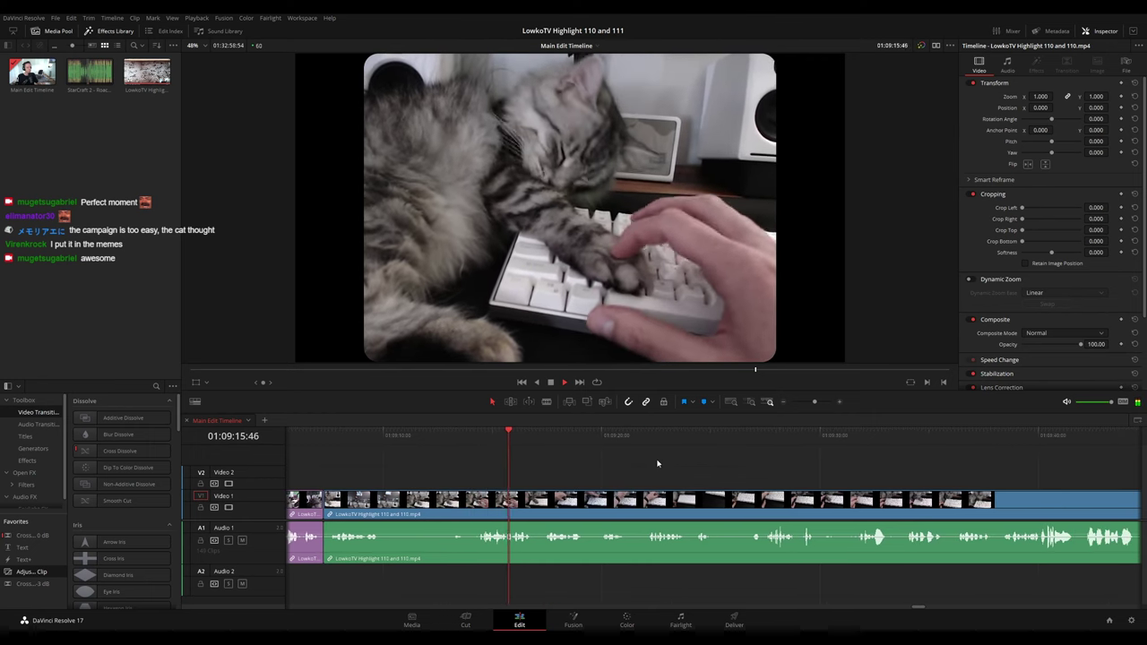
click(449, 431)
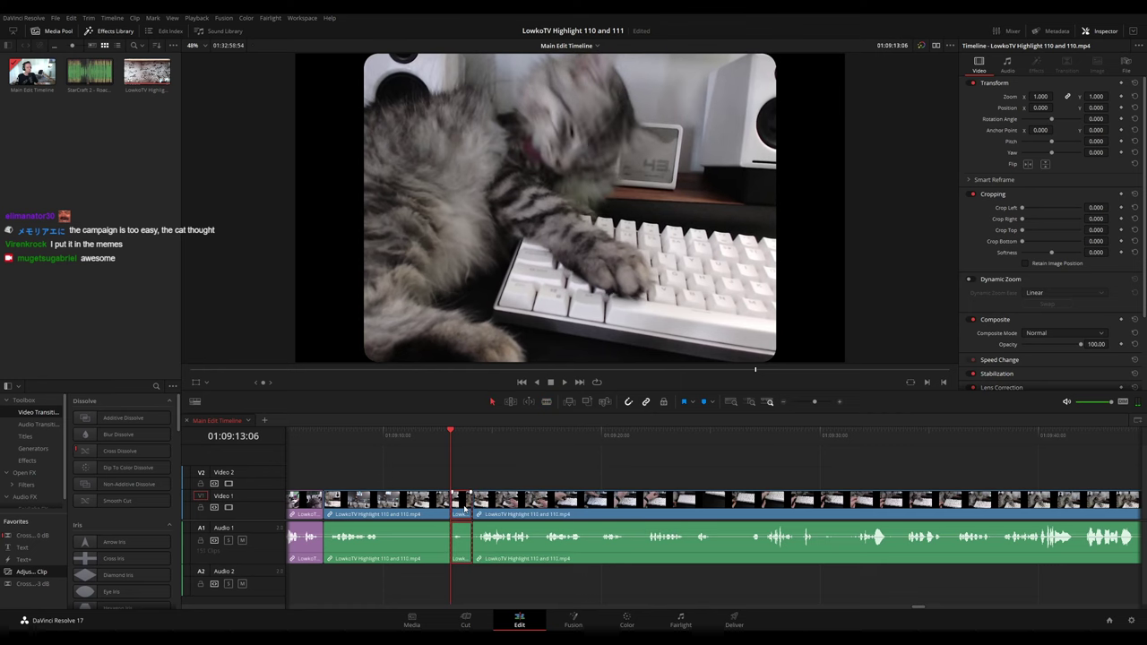
key(ctrl+b)
key(space)
click(436, 506)
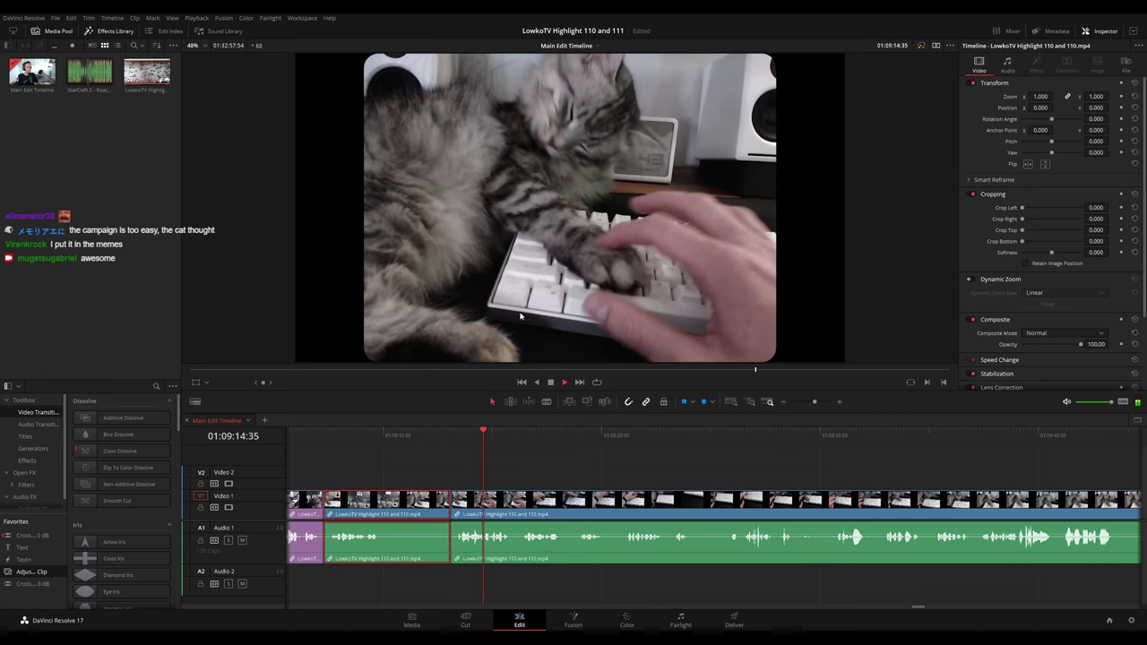
key(F1)
click(662, 459)
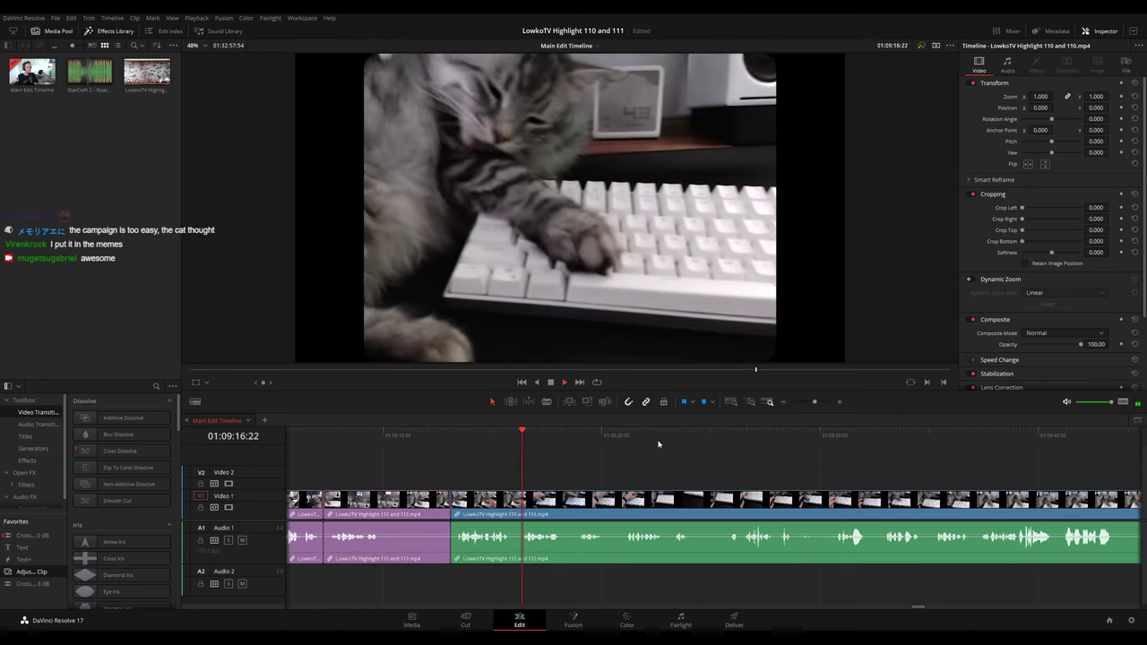
- Review the cat and keyboard close-up footage from about 01:09:16 to 01:09:51 for pauses to cut
drag(672, 447, 599, 446)
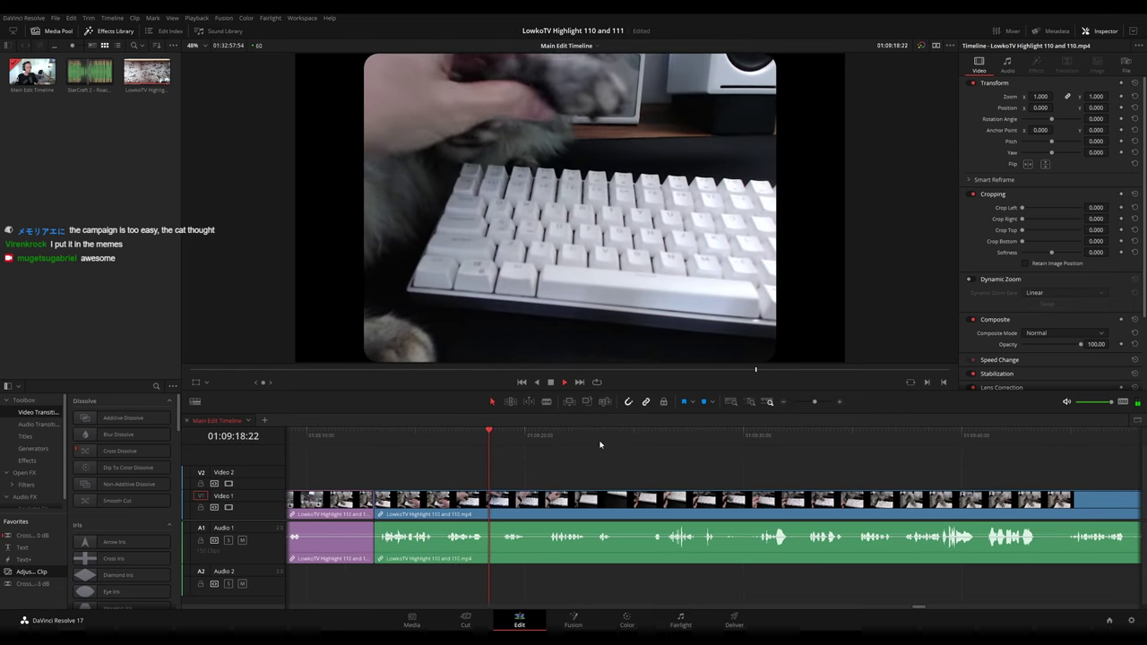
scroll(601, 451, right, 1)
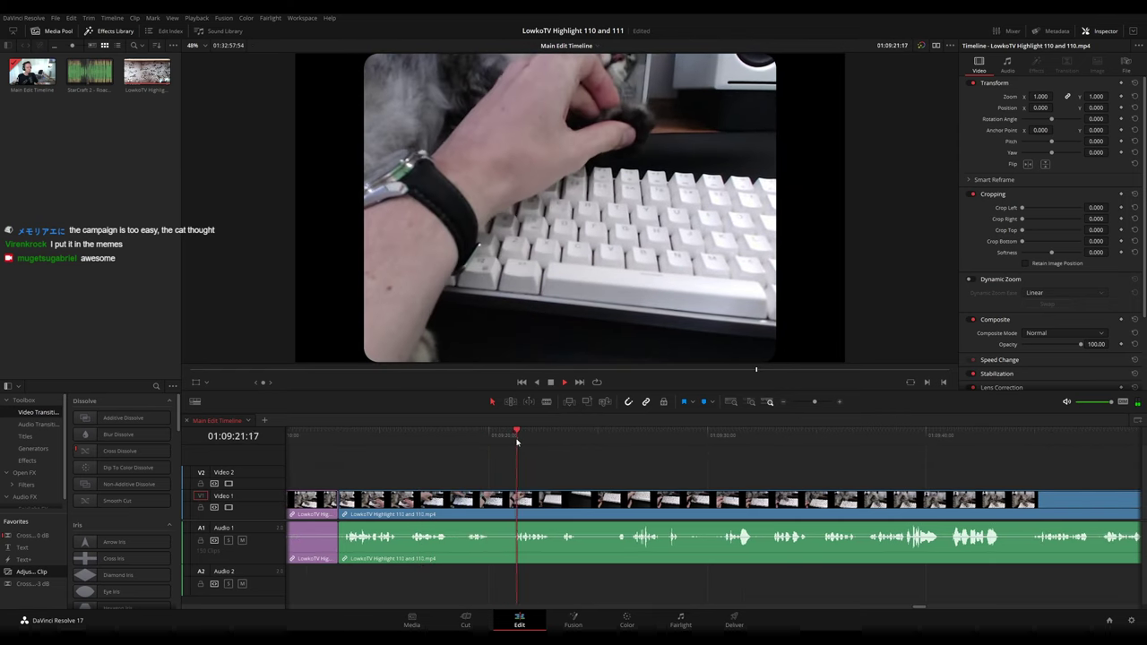
scroll(563, 444, right, 2)
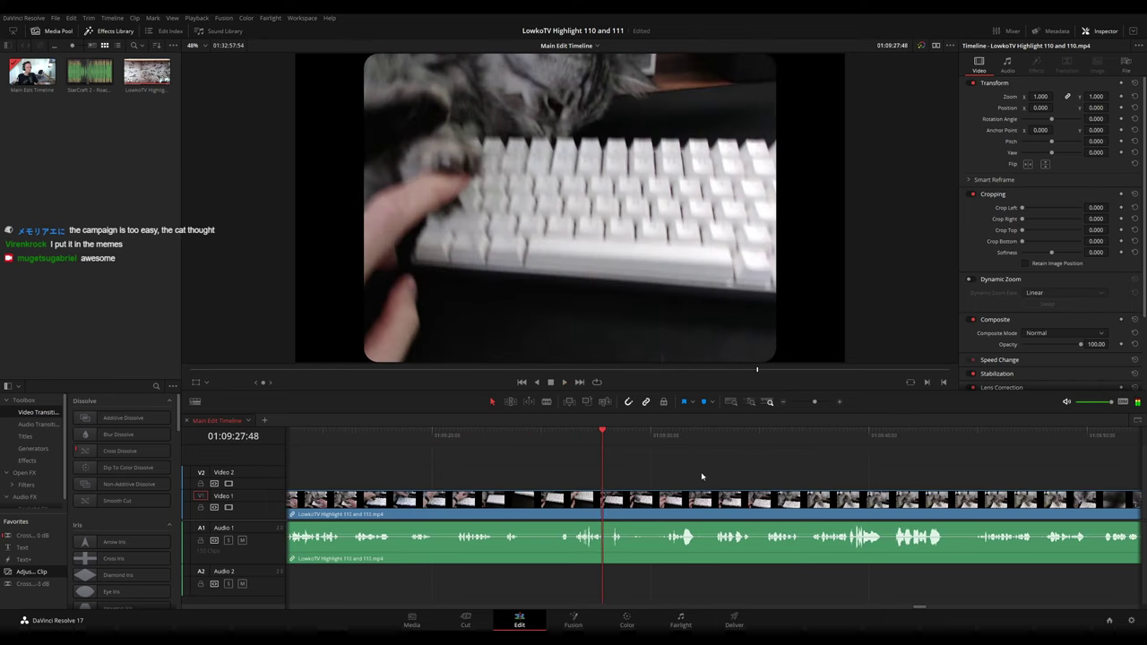
scroll(588, 462, right, 4)
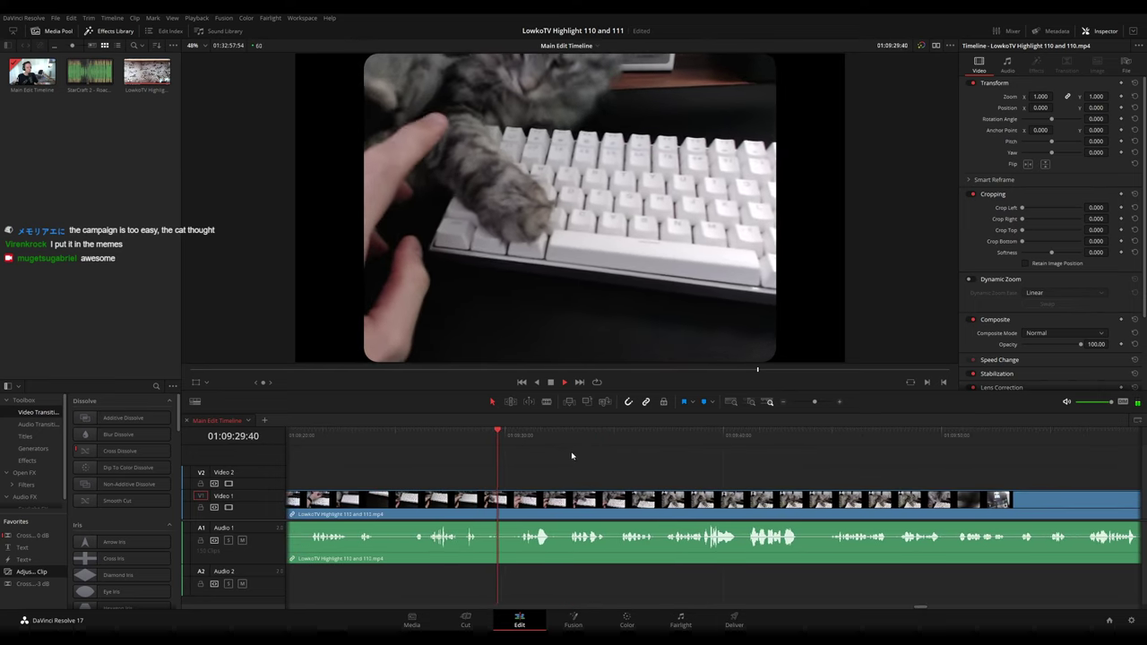
scroll(550, 457, right, 2)
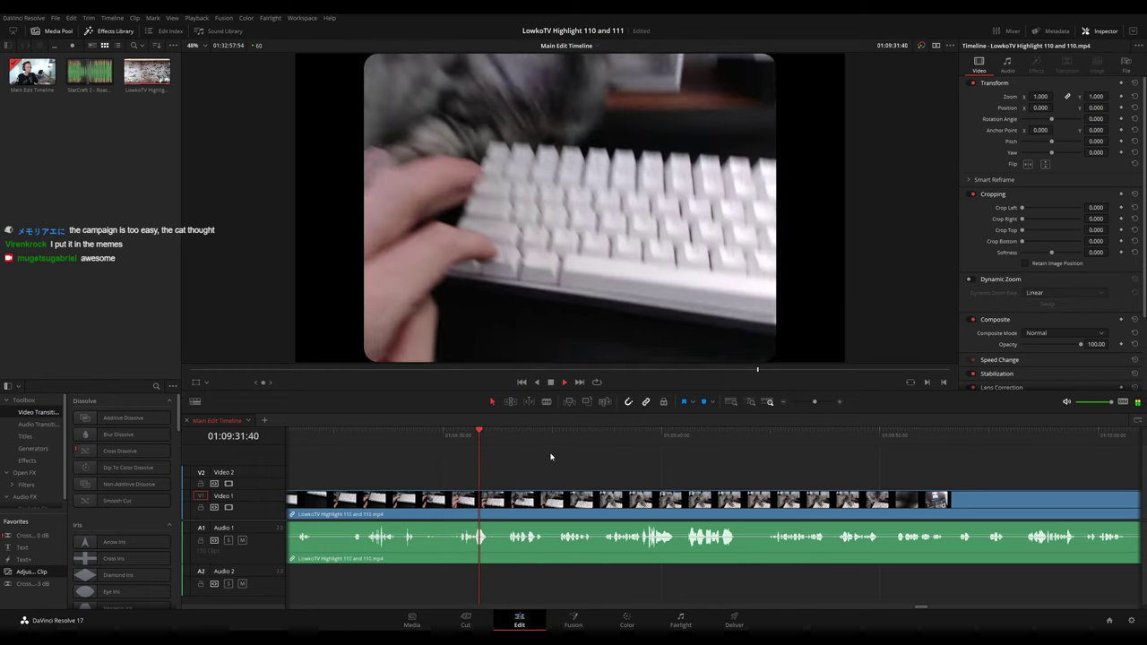
scroll(565, 459, right, 2)
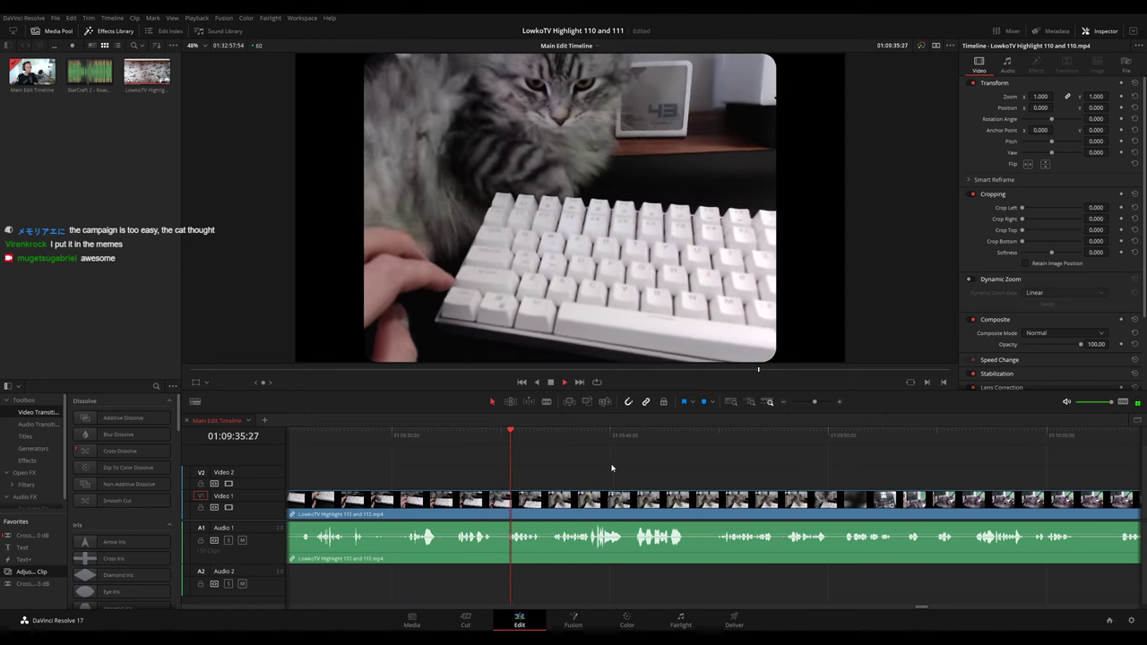
scroll(588, 459, right, 2)
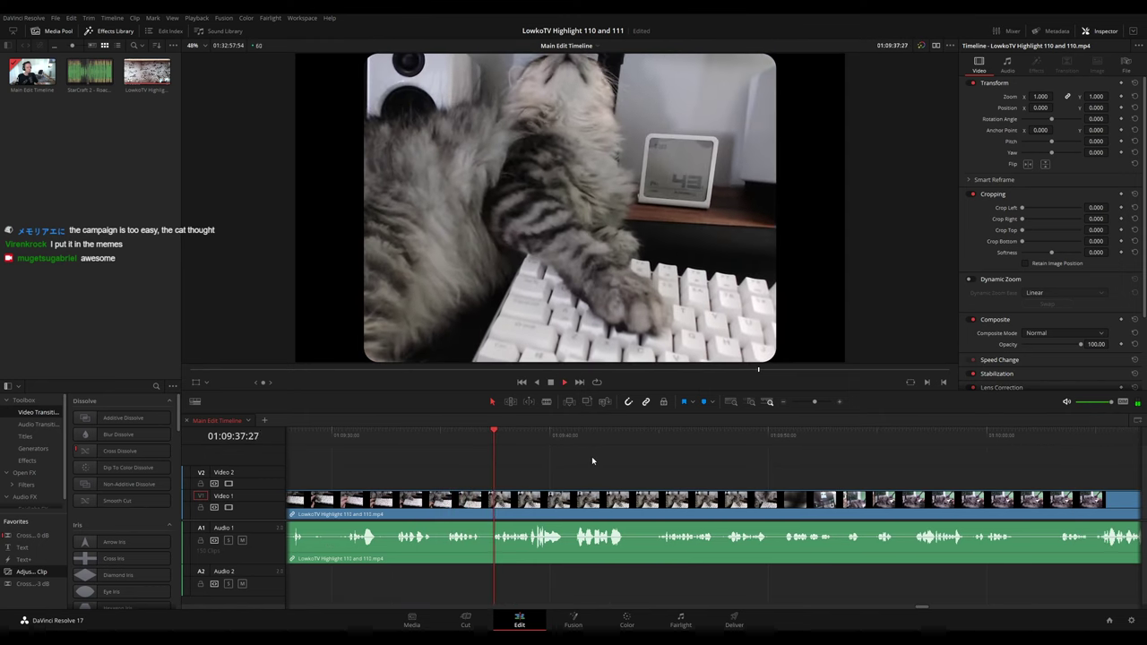
scroll(628, 470, right, 2)
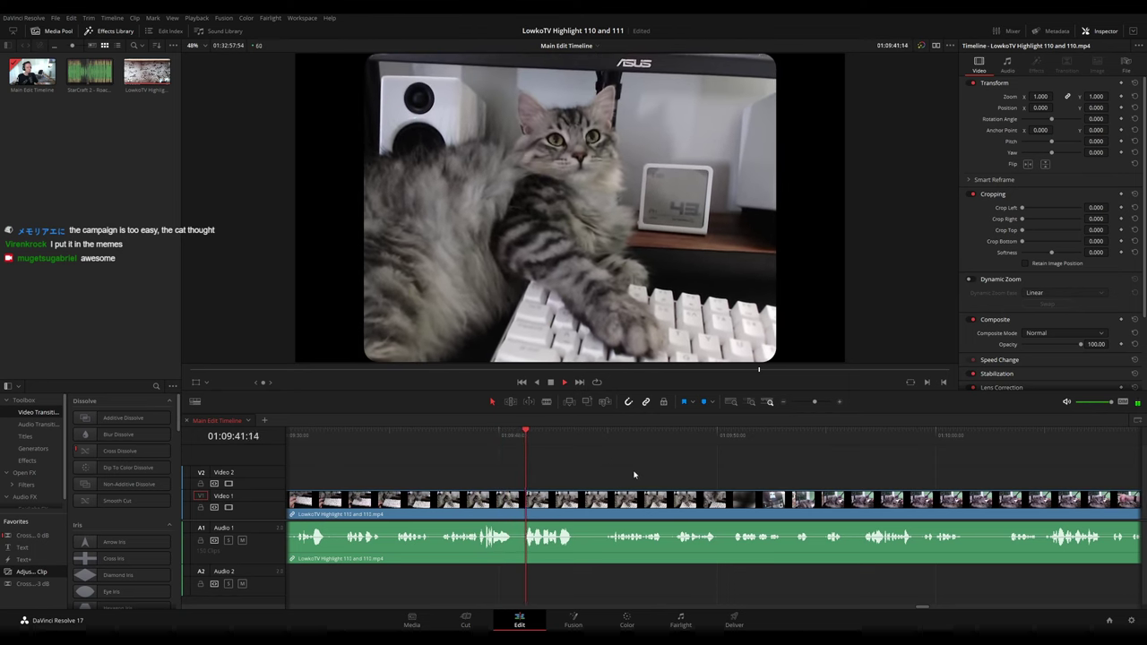
scroll(593, 468, right, 2)
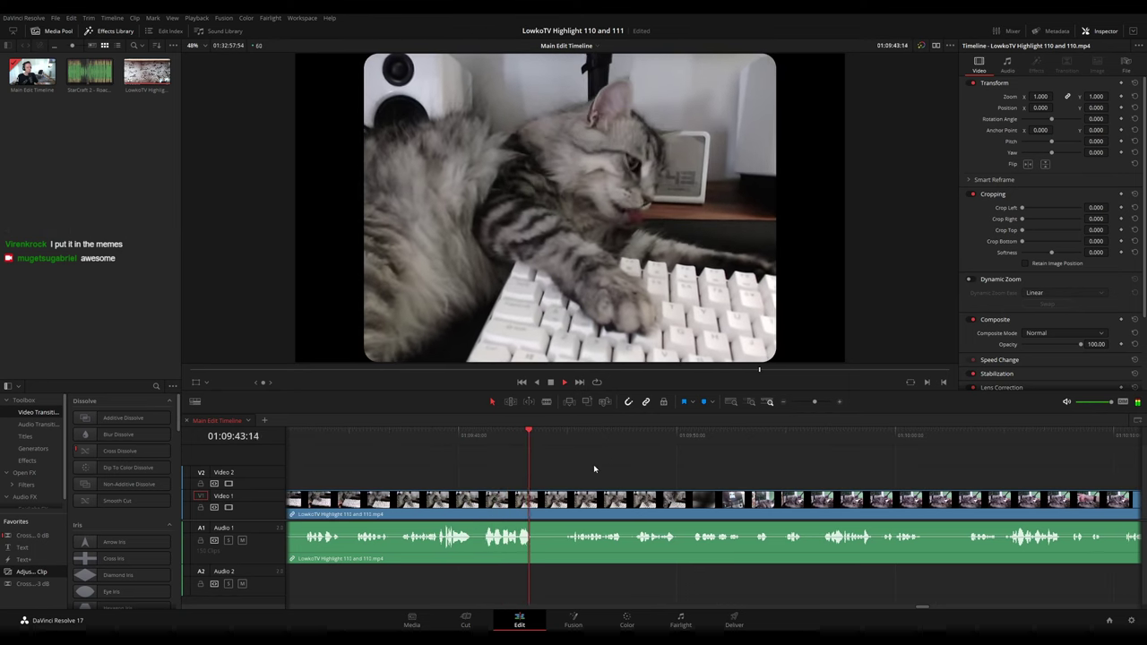
scroll(619, 466, right, 3)
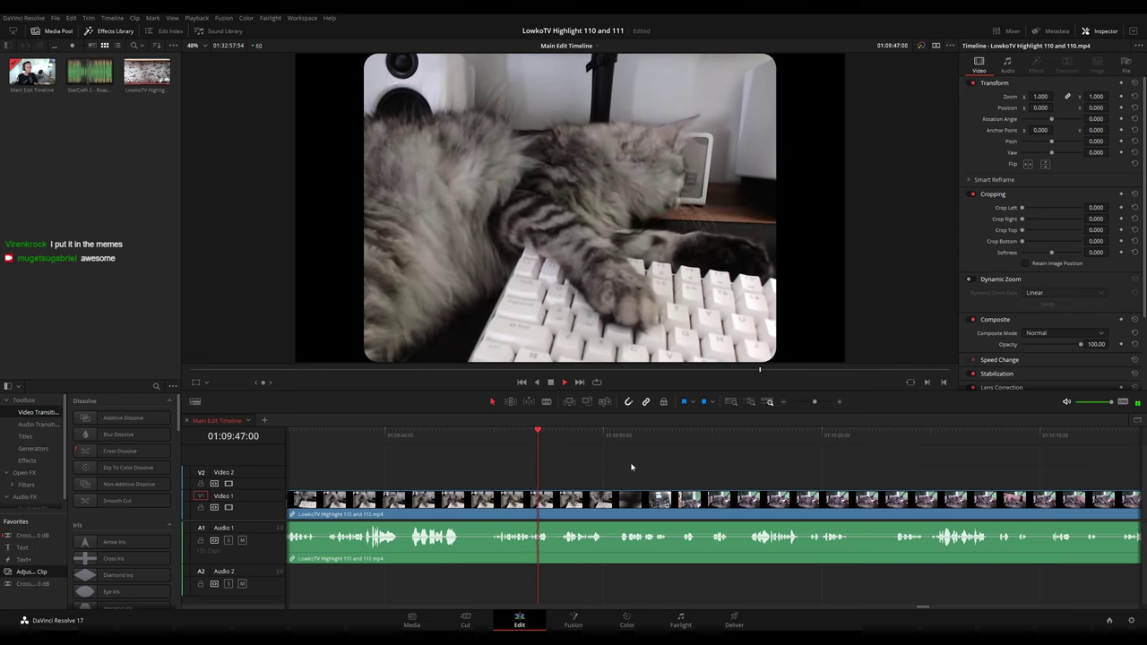
scroll(645, 470, right, 3)
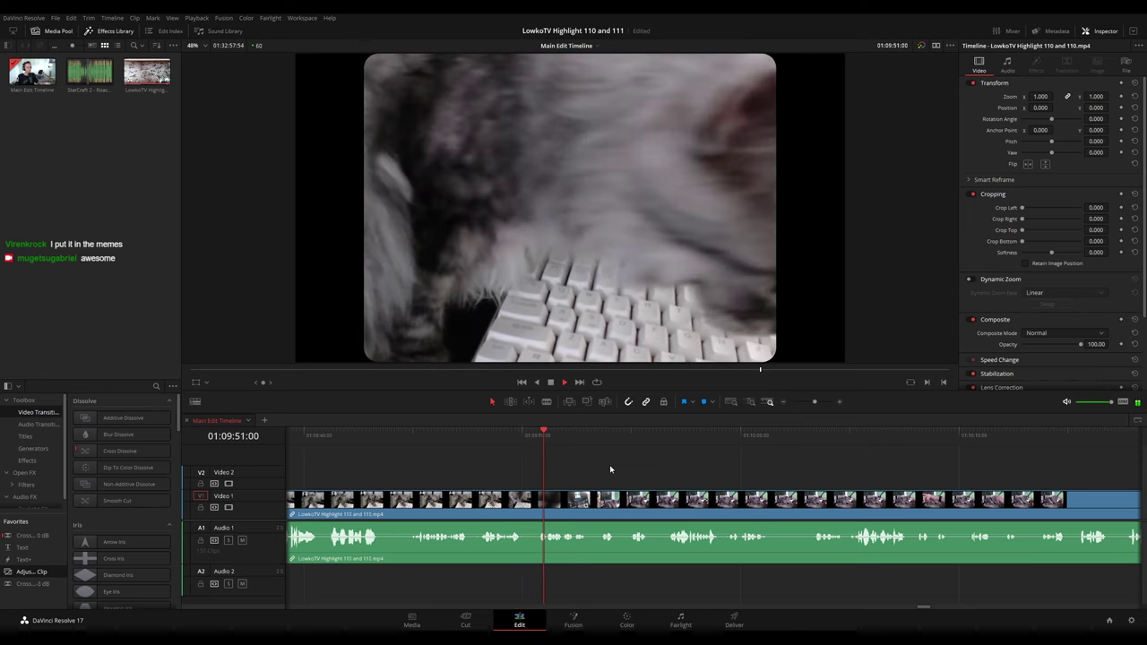
- Ripple-delete the short pause starting at 01:09:43:41 and set the preceding segment's clip color to purple
click(412, 431)
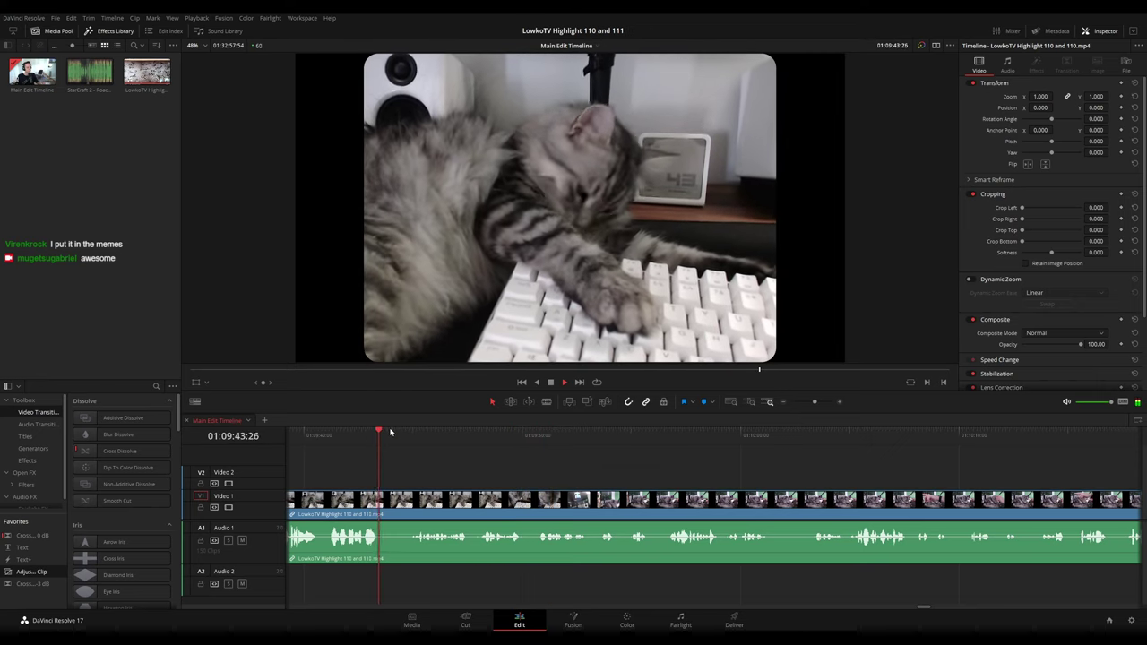
key(b)
click(384, 499)
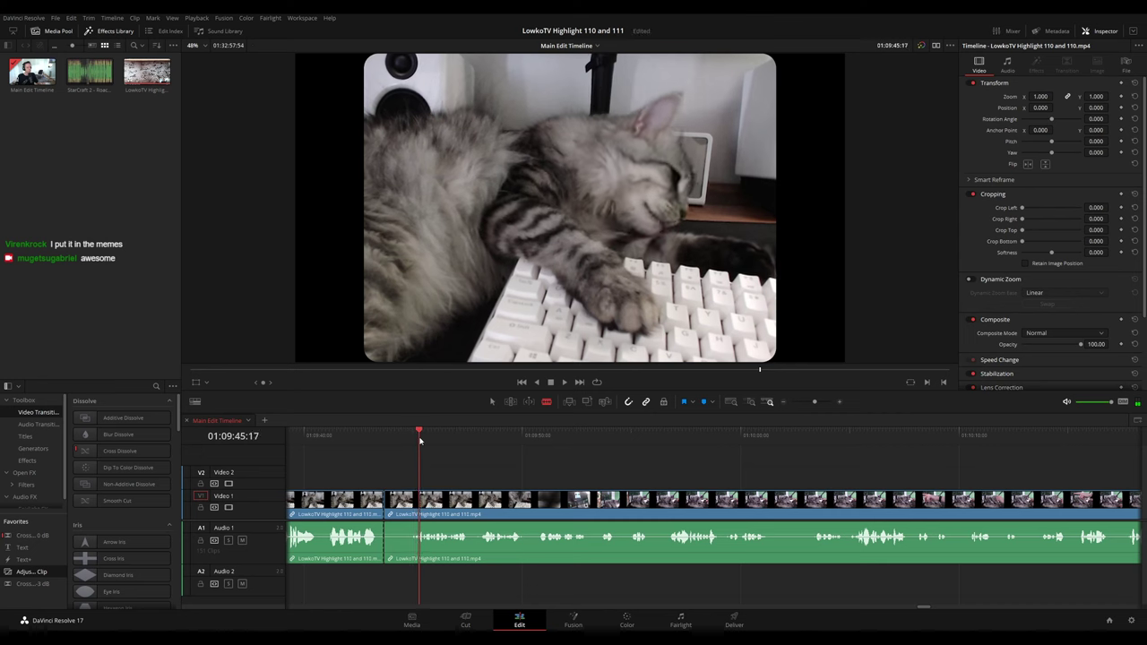
drag(404, 438, 409, 438)
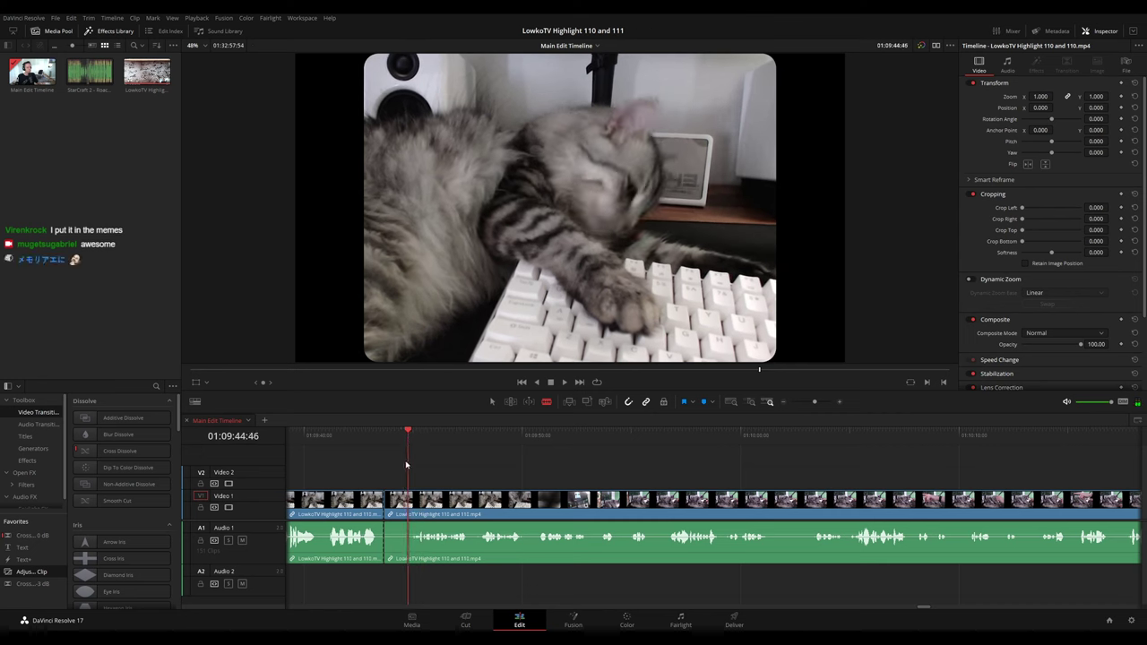
click(395, 502)
key(a)
key(Delete)
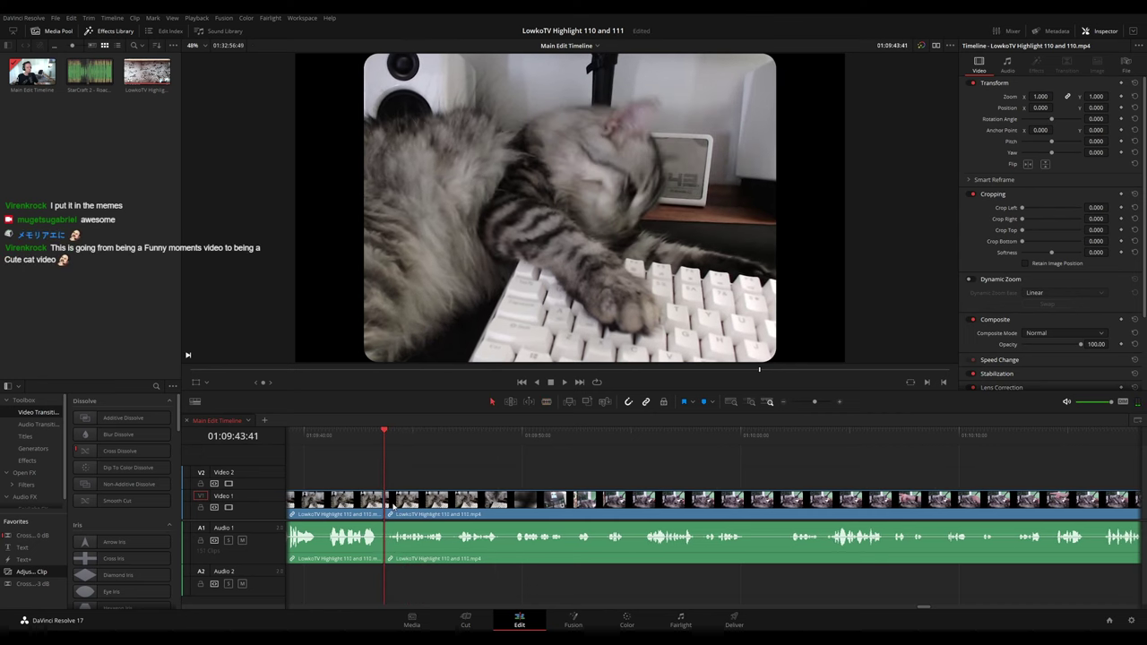
click(317, 504)
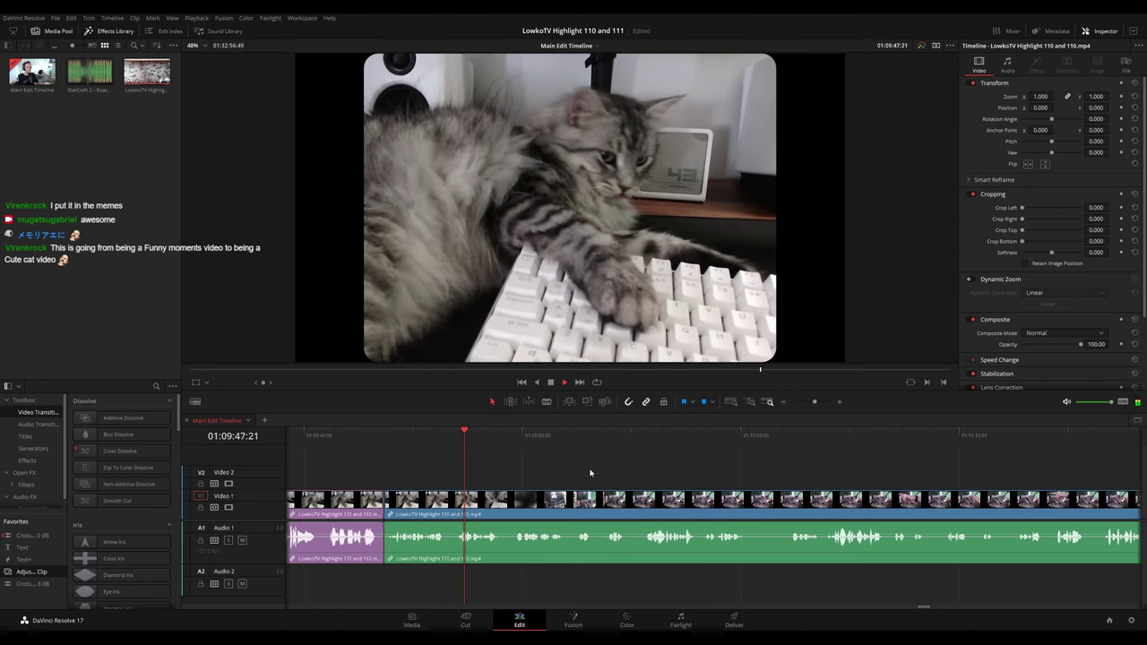
drag(603, 470, 570, 463)
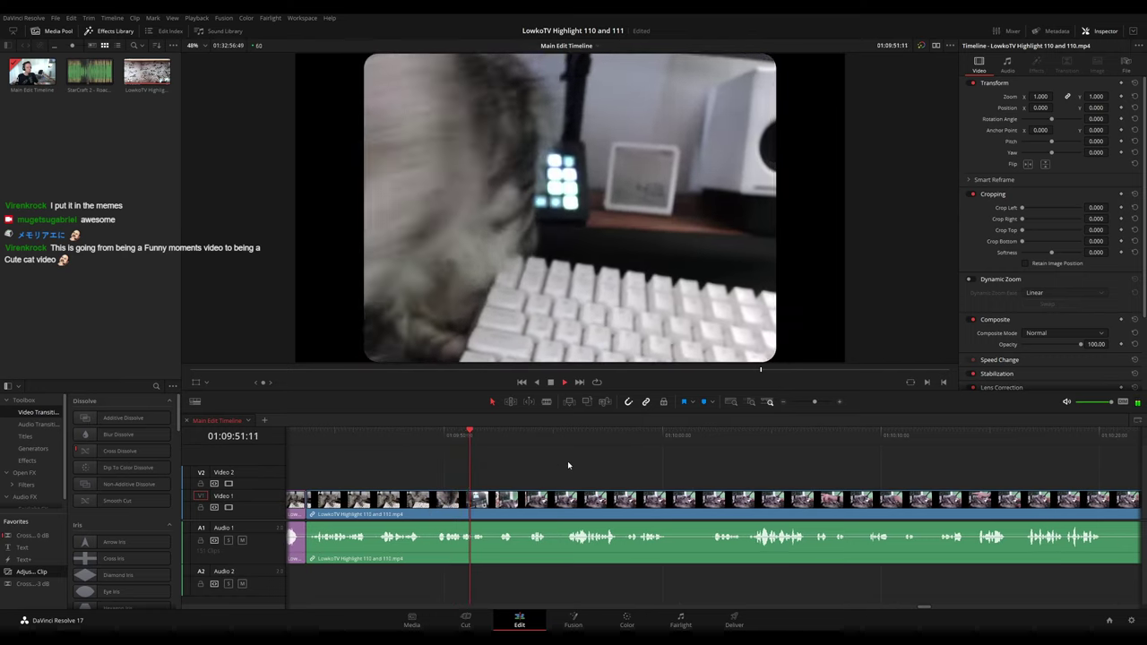
- Review the cat footage from about 01:09:51 to 01:10:41 for pauses to cut and moments to emphasize
click(498, 438)
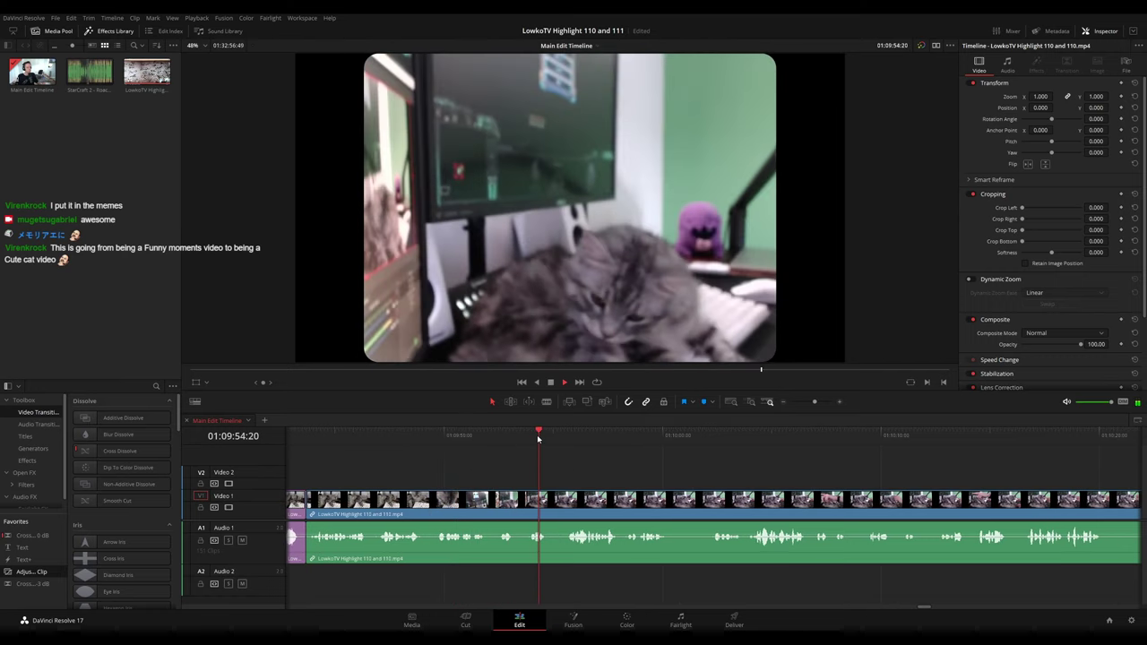
scroll(520, 451, right, 2)
drag(616, 467, 548, 463)
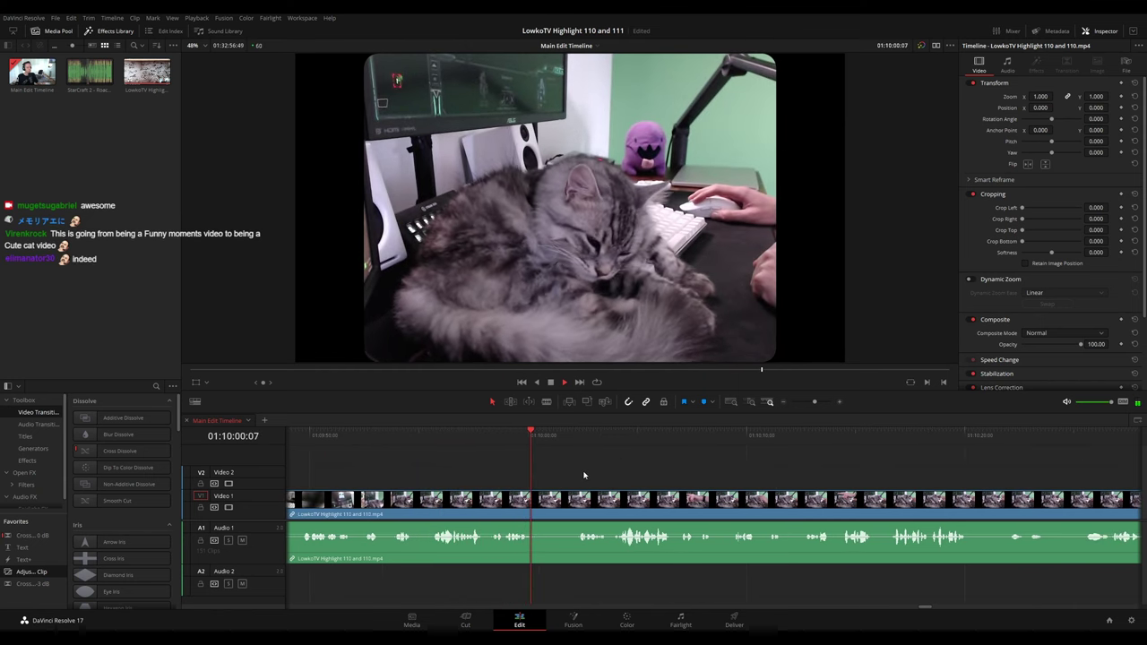
scroll(597, 463, right, 3)
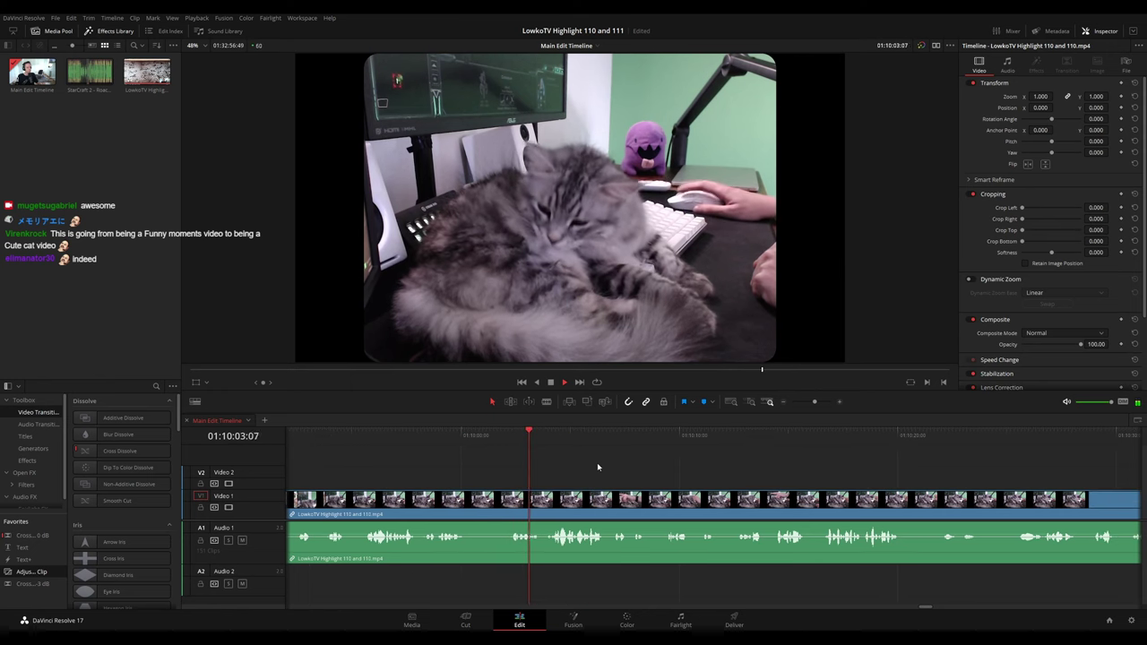
scroll(609, 465, left, 5)
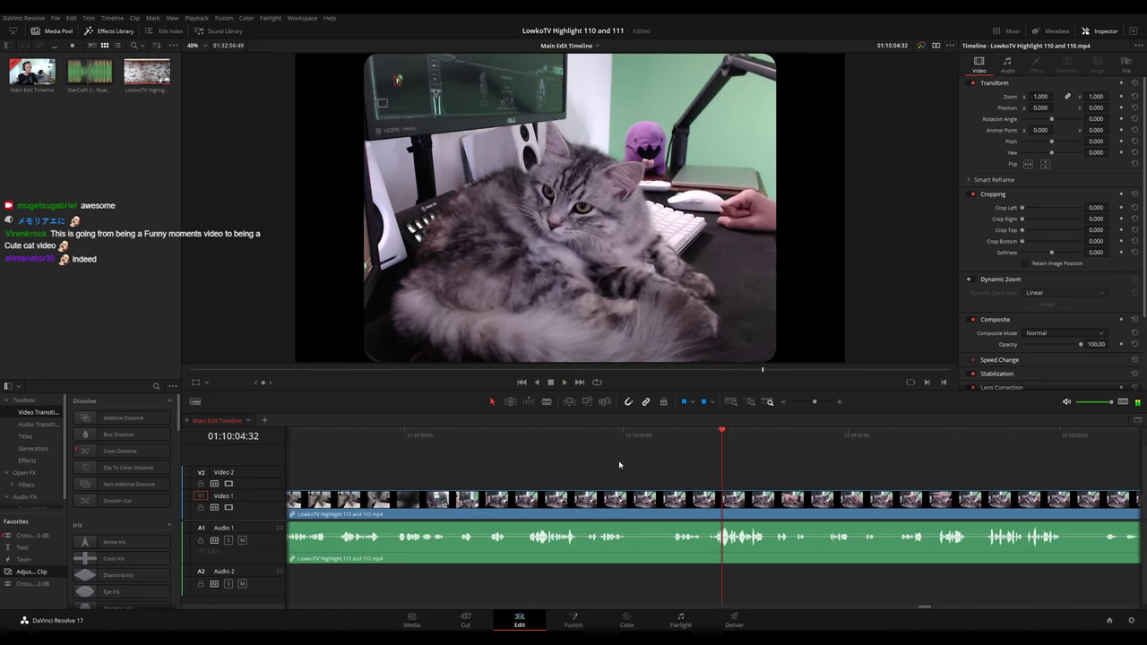
drag(462, 431, 373, 431)
scroll(560, 469, left, 3)
key(space)
drag(504, 451, 507, 440)
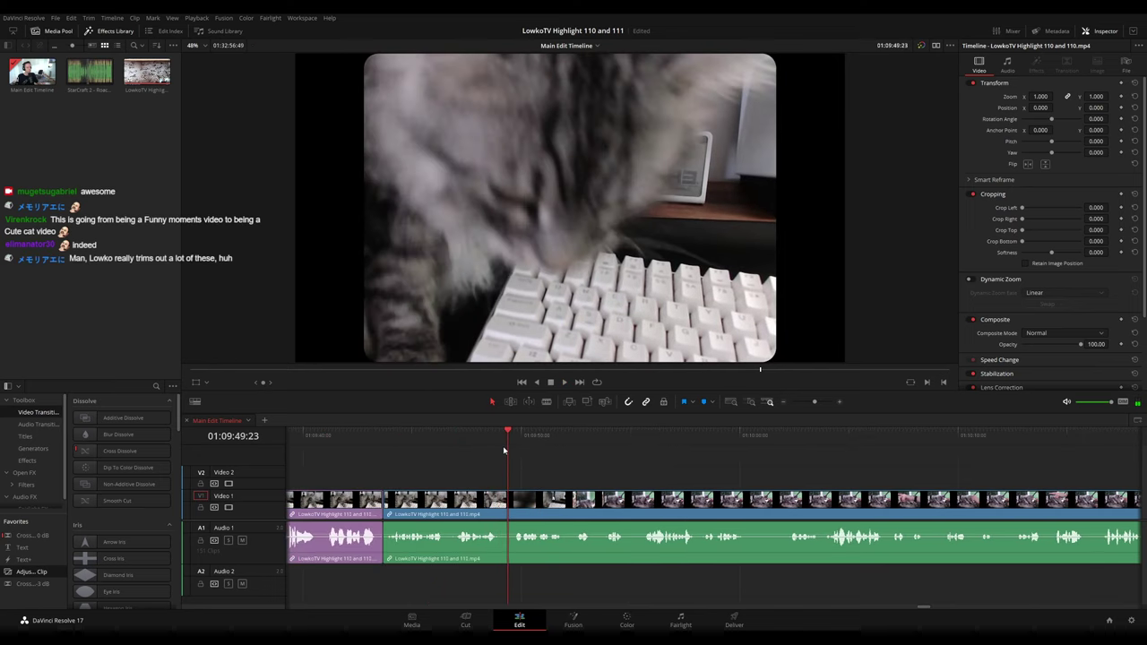
drag(735, 441, 816, 448)
scroll(579, 461, right, 5)
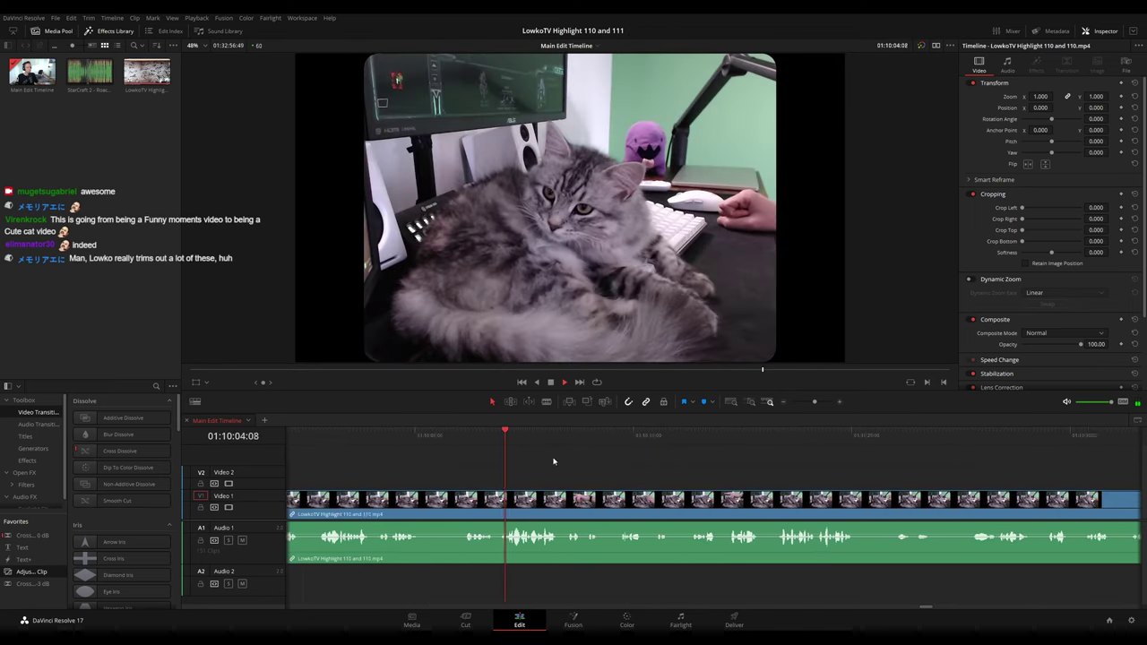
scroll(565, 462, right, 3)
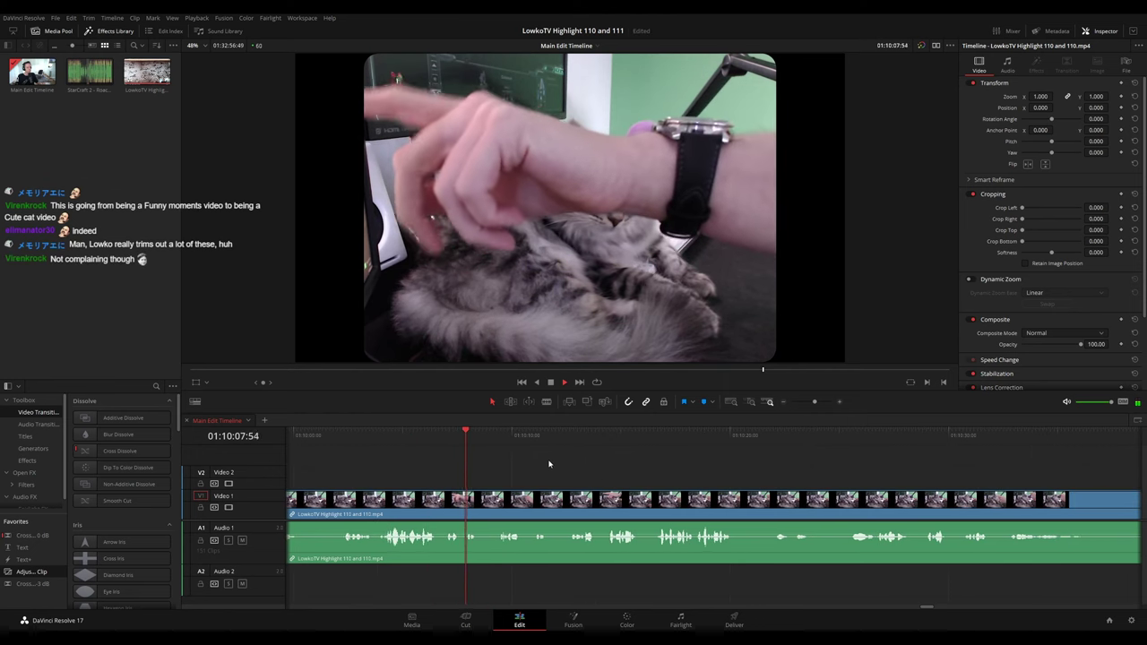
key(space)
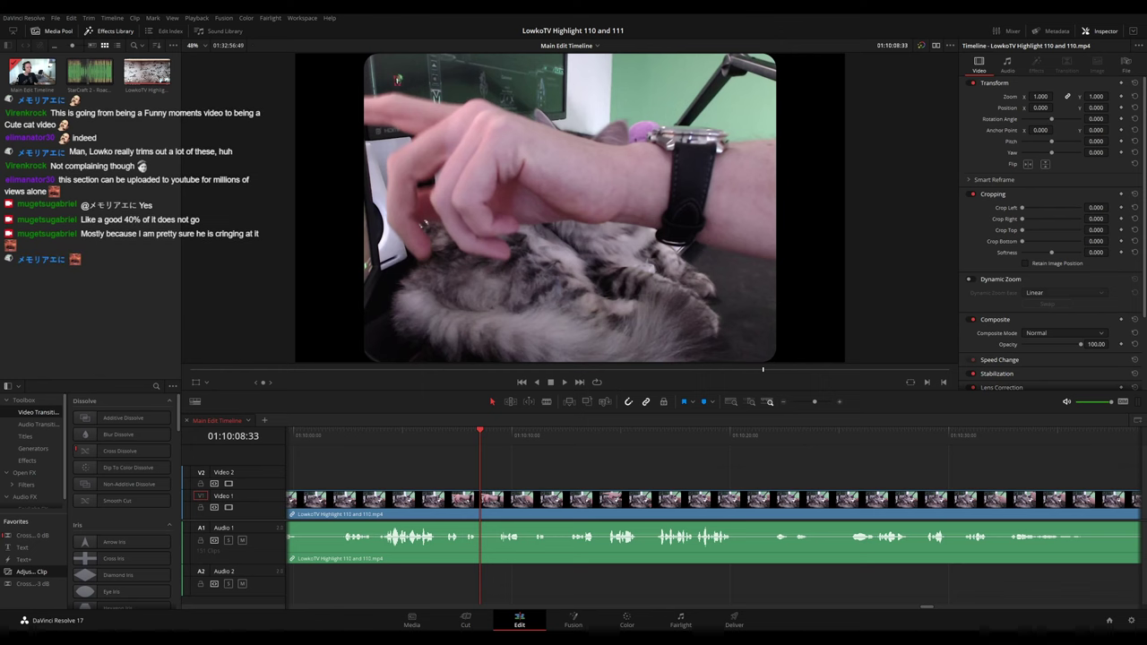
key(space)
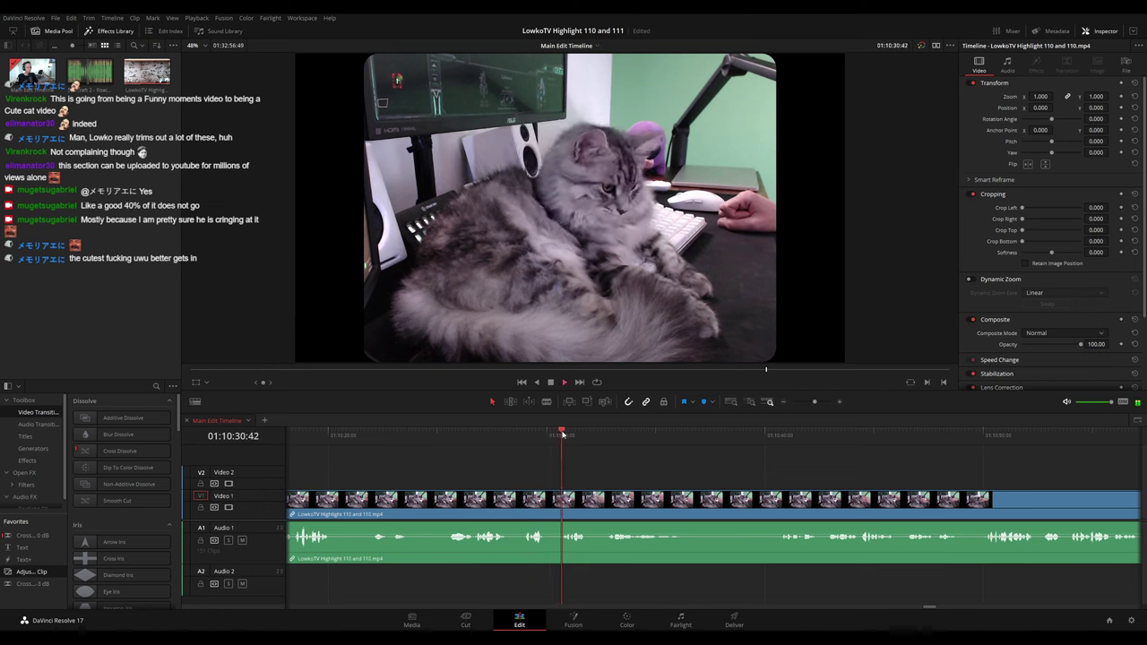
drag(527, 435, 714, 436)
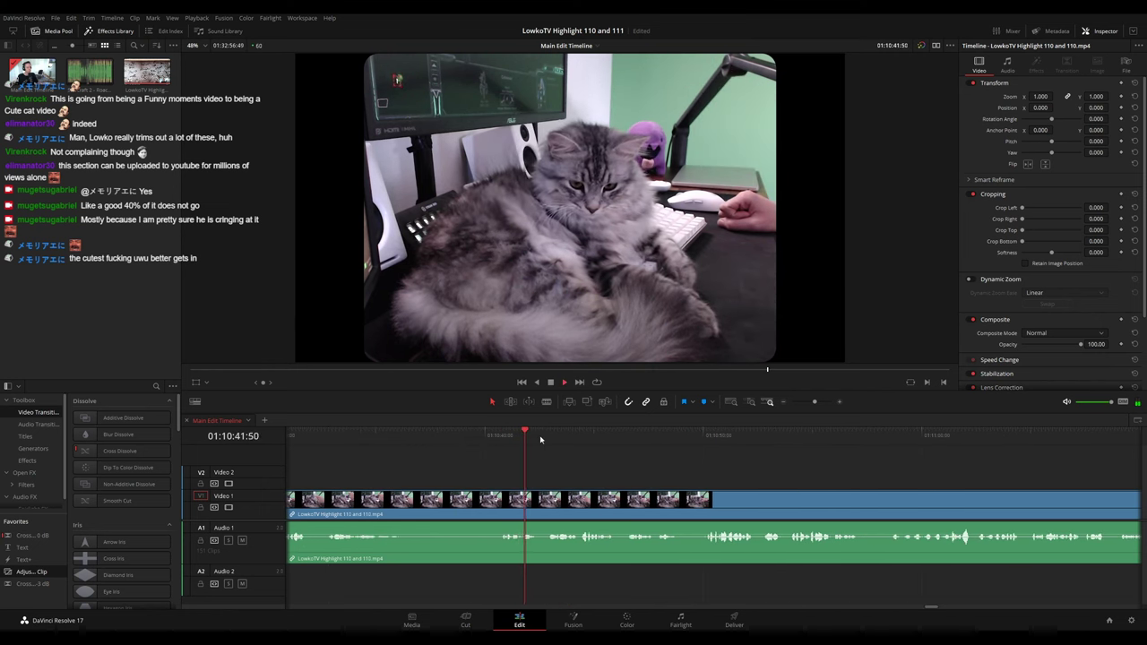
- Split the clip at 01:10:36:30 and at about 01:10:40:30 to isolate the moment with the cat watching the hand
drag(385, 436, 409, 499)
key(b)
click(410, 501)
key(space)
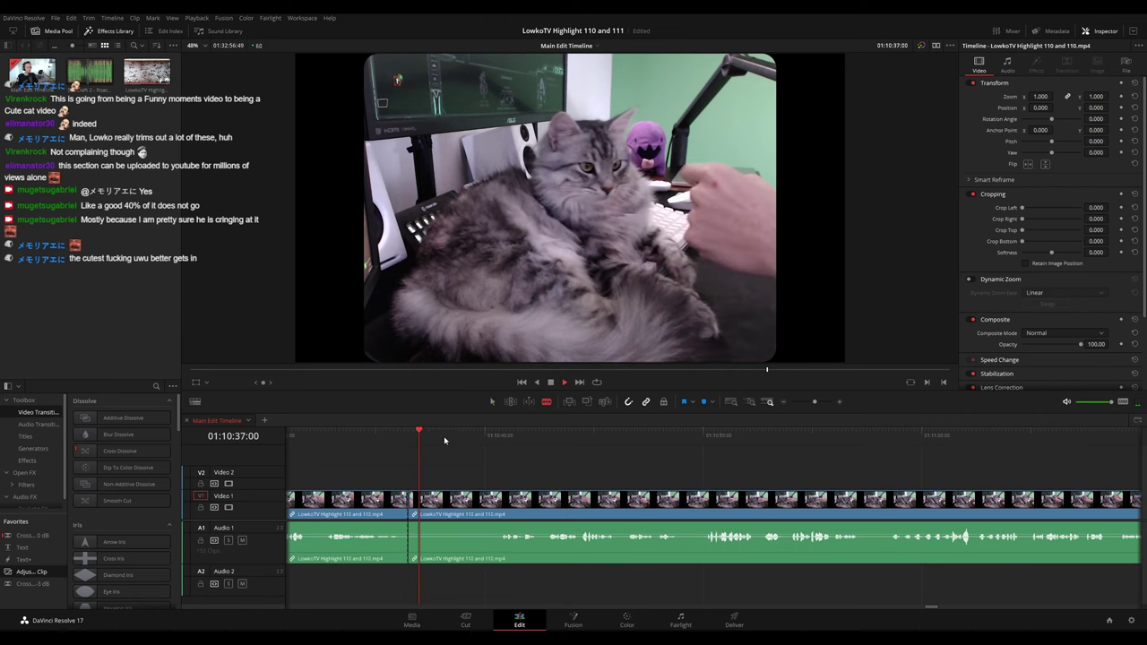
drag(446, 437, 498, 440)
key(space)
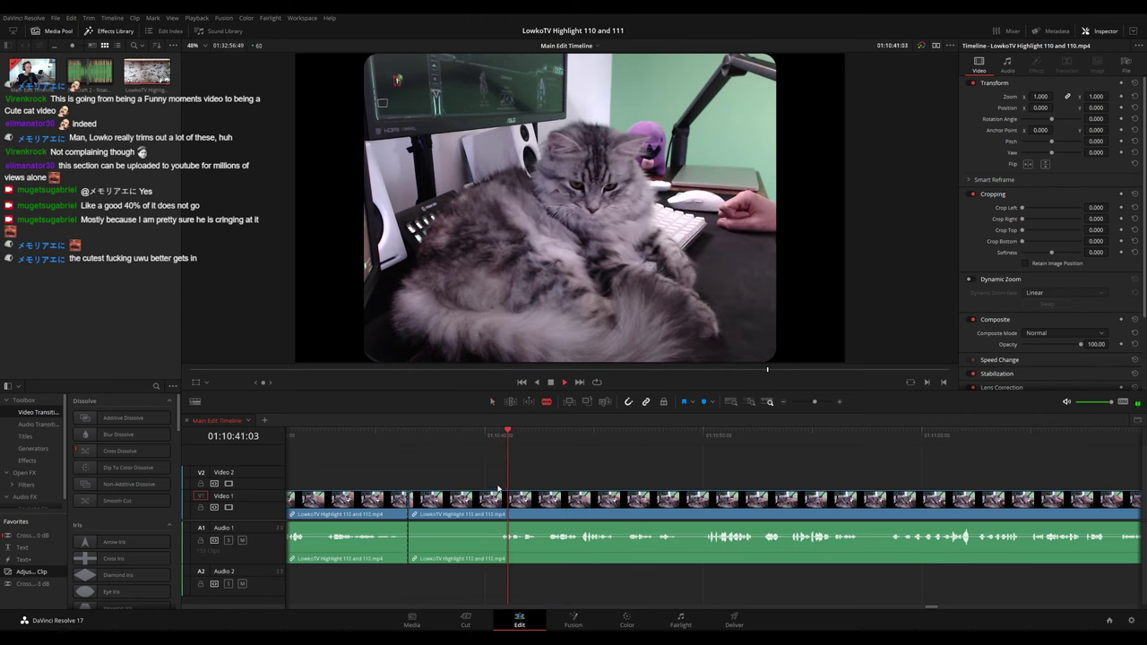
click(498, 502)
- Set the clip color of the segments immediately before and after the 01:10:36:30 cut to purple
key(a)
drag(421, 435, 409, 434)
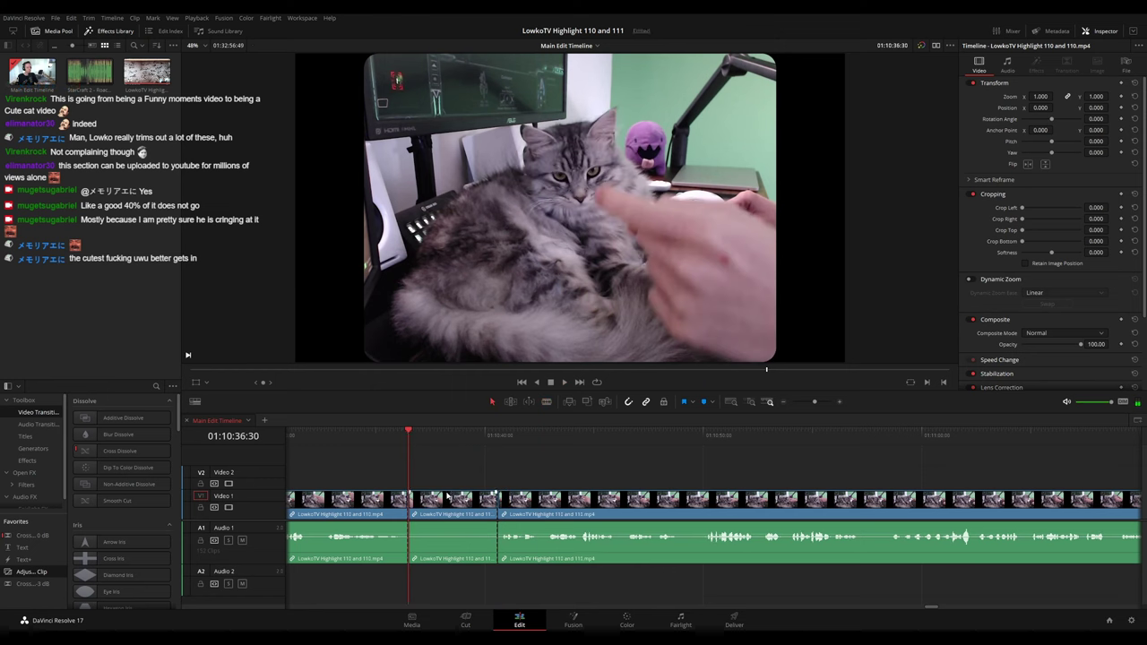
drag(458, 482, 372, 504)
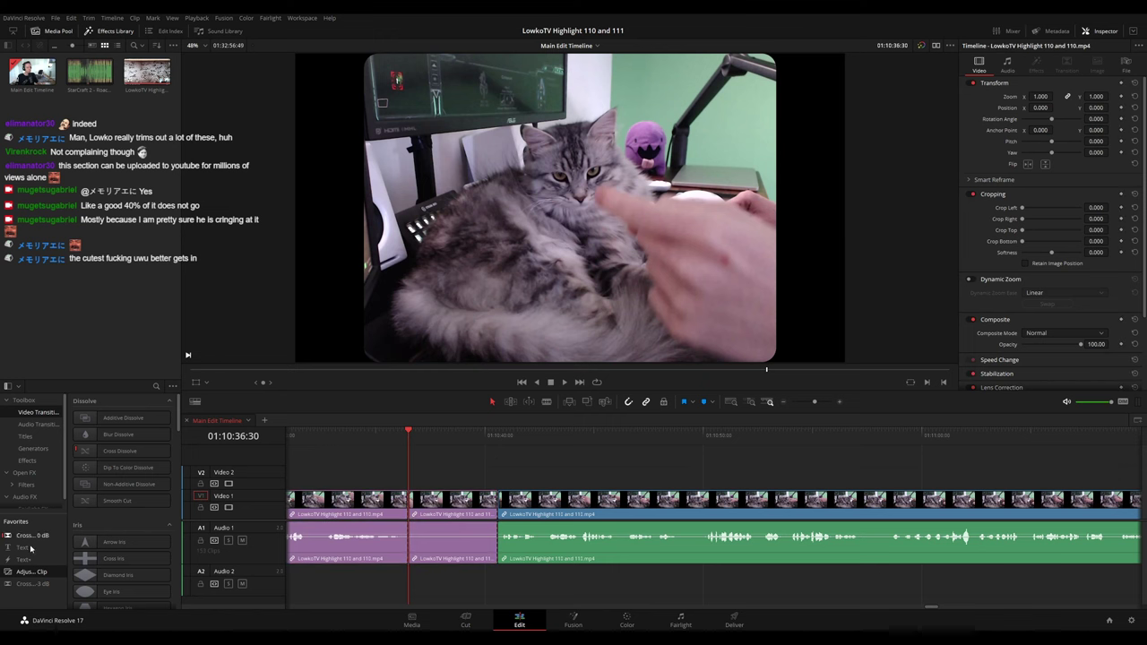
- Add an adjustment clip on Video 2 over the isolated segment and keyframe its zoom at 1.620 and Y position at -120
drag(219, 516, 408, 476)
drag(511, 489, 492, 489)
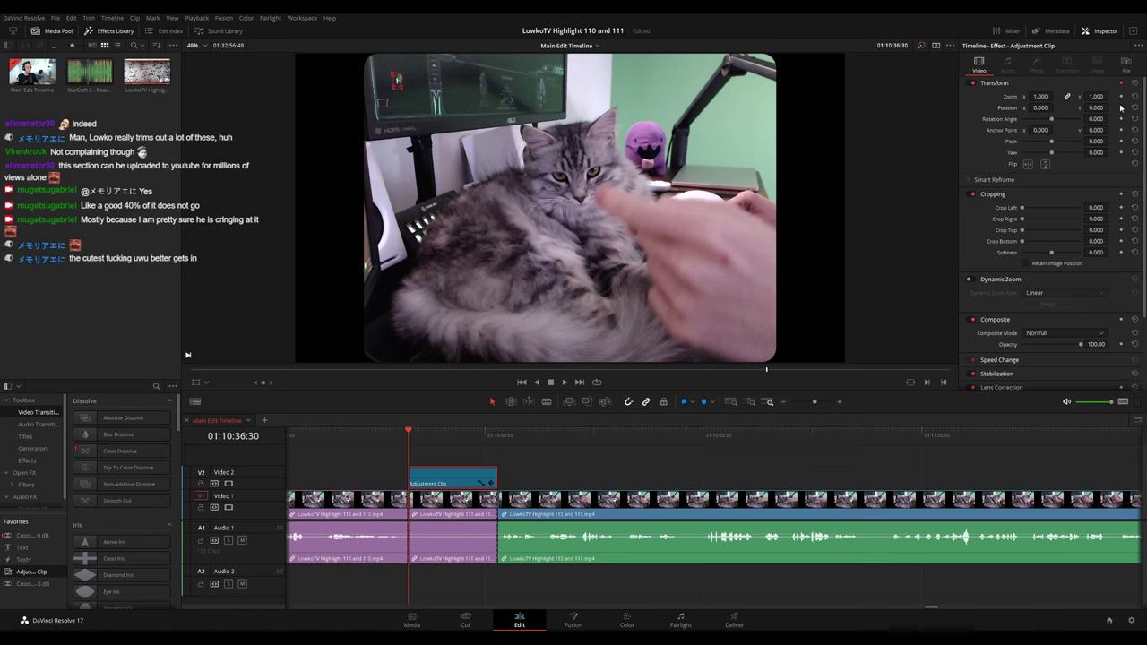
drag(1040, 96, 1108, 108)
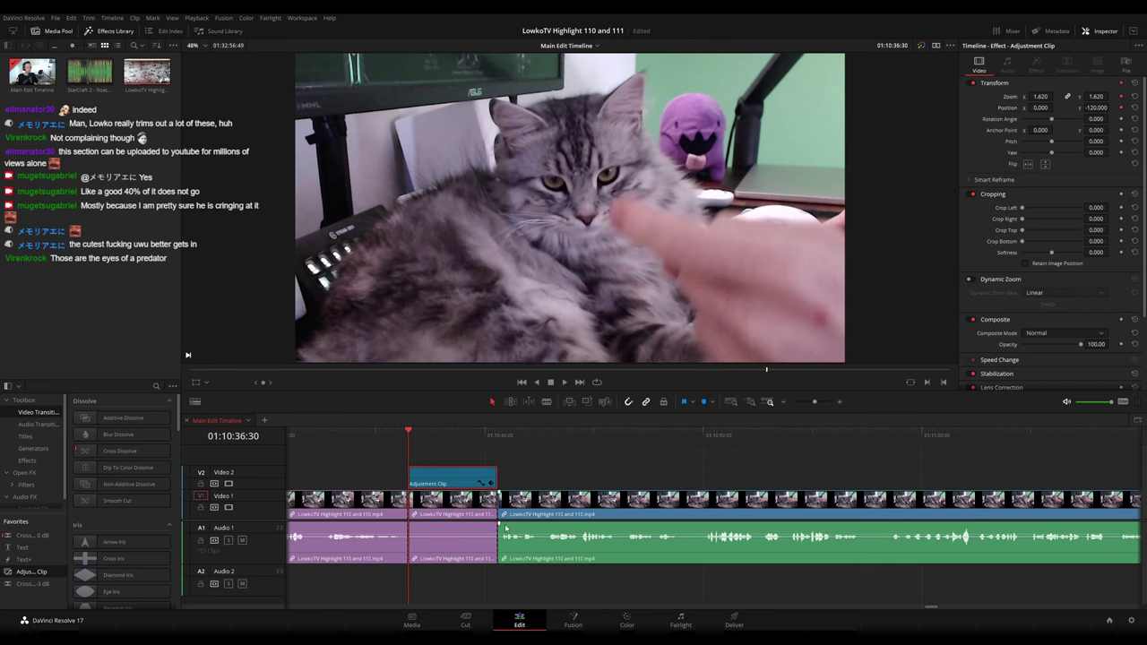
- Keyframe the adjustment clip's X position to -263 at 01:10:37:03 and to -41 at 01:10:38:27
click(491, 483)
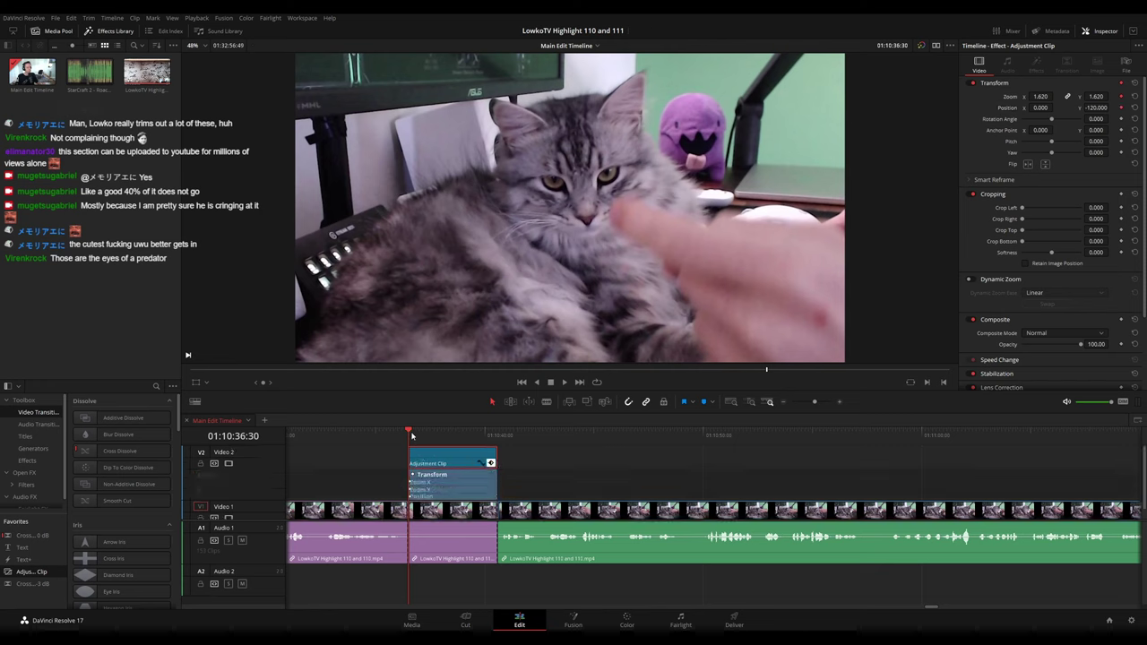
drag(412, 436, 421, 437)
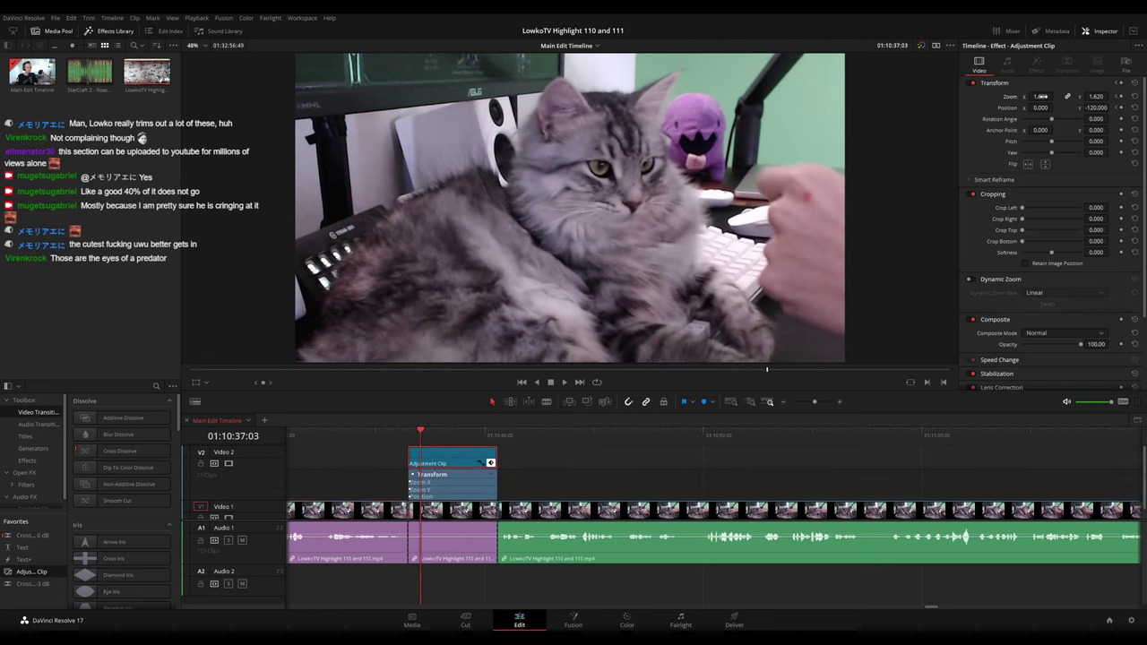
drag(1042, 108, 1054, 107)
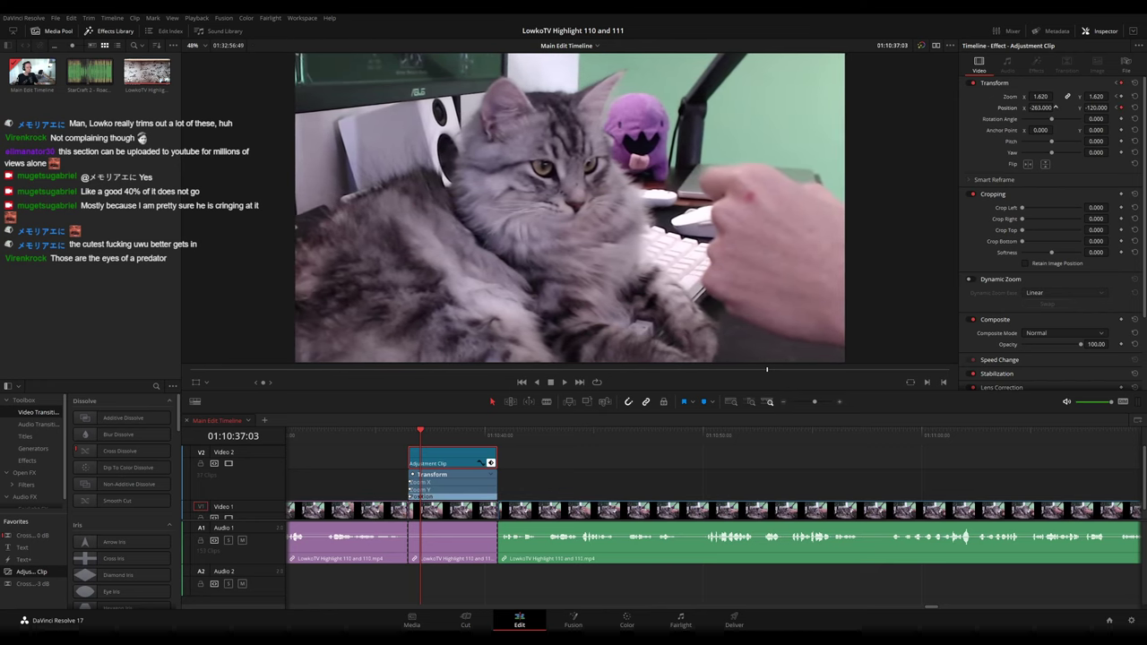
drag(424, 439, 452, 440)
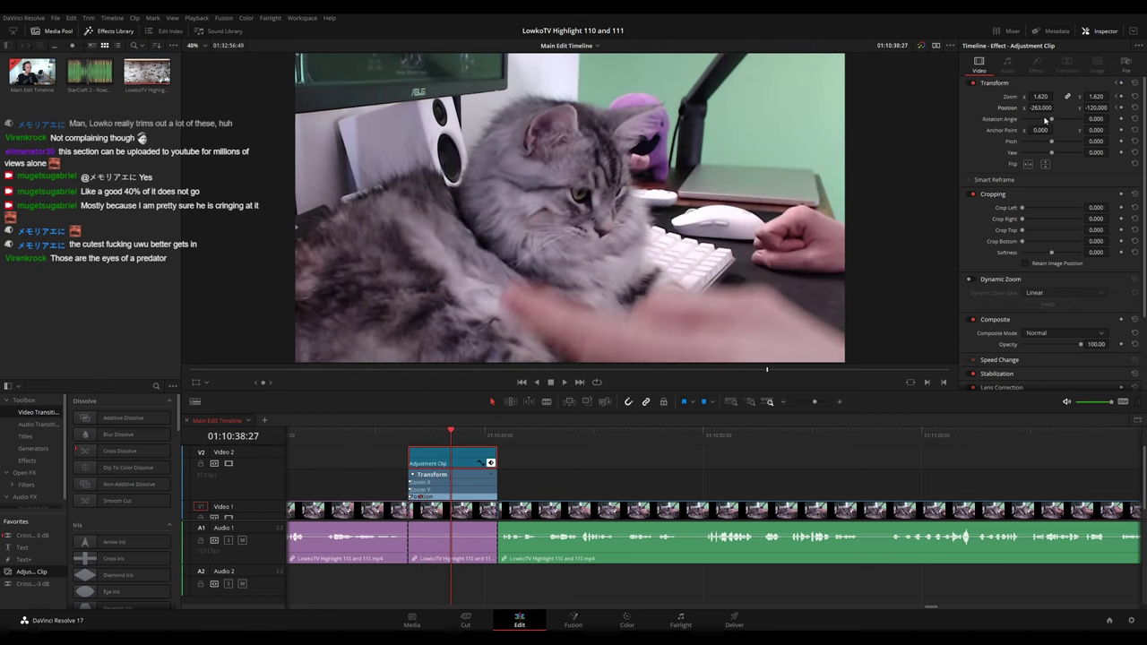
drag(1041, 107, 1055, 108)
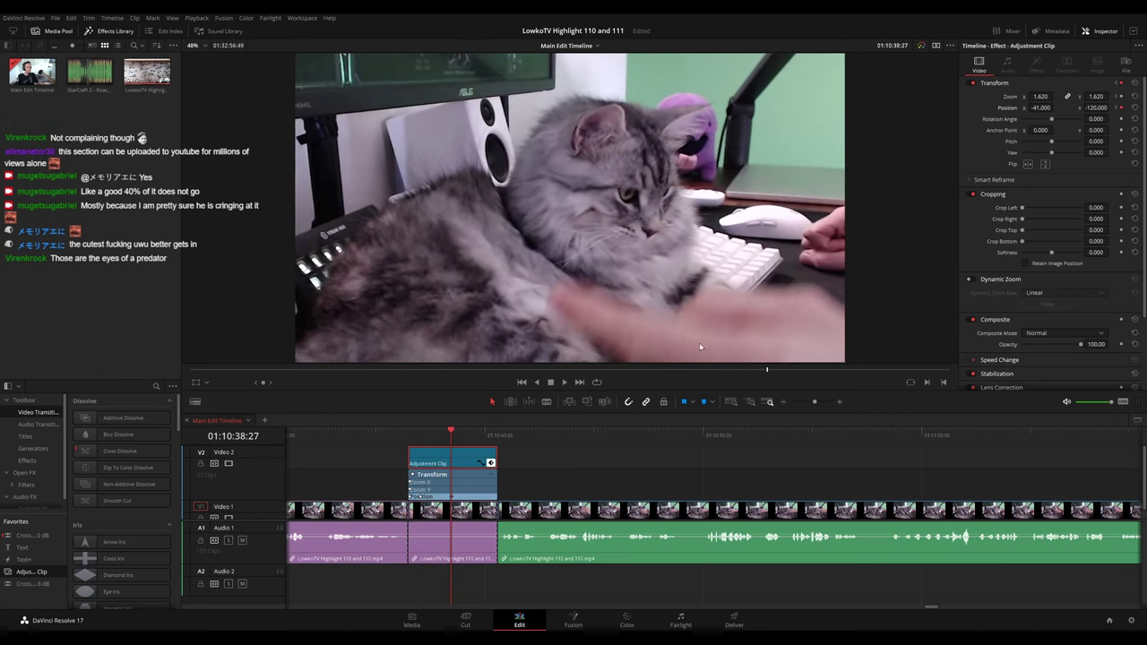
- Shorten the adjustment clip to end at about 01:10:39:30 and play back the zoomed section
drag(461, 433, 475, 458)
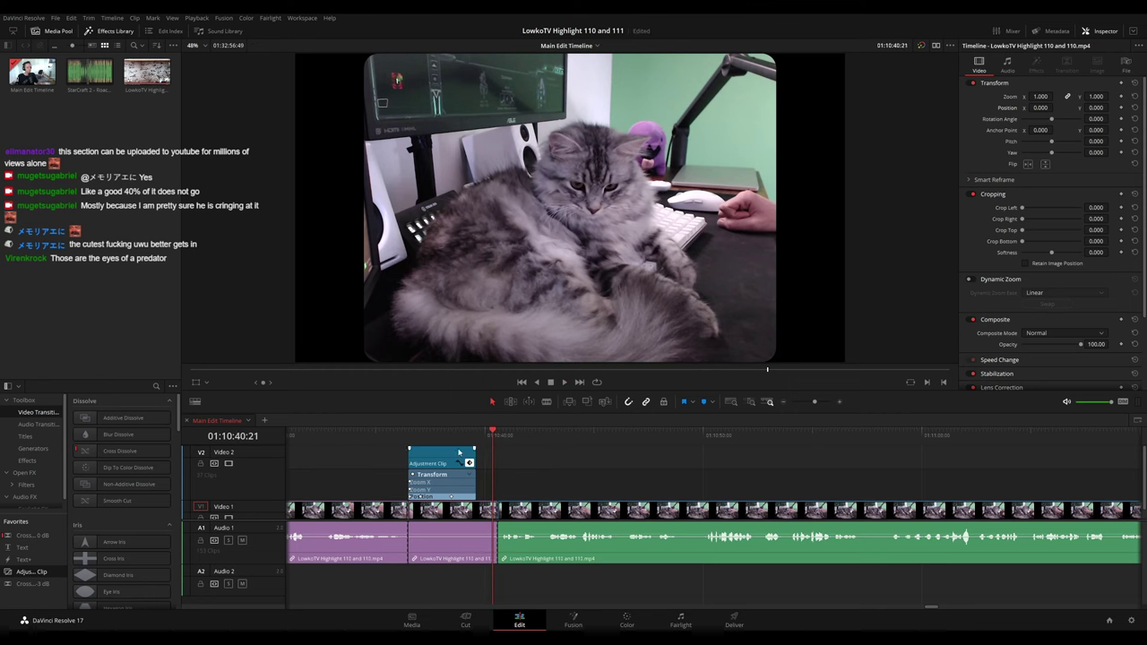
click(406, 432)
key(space)
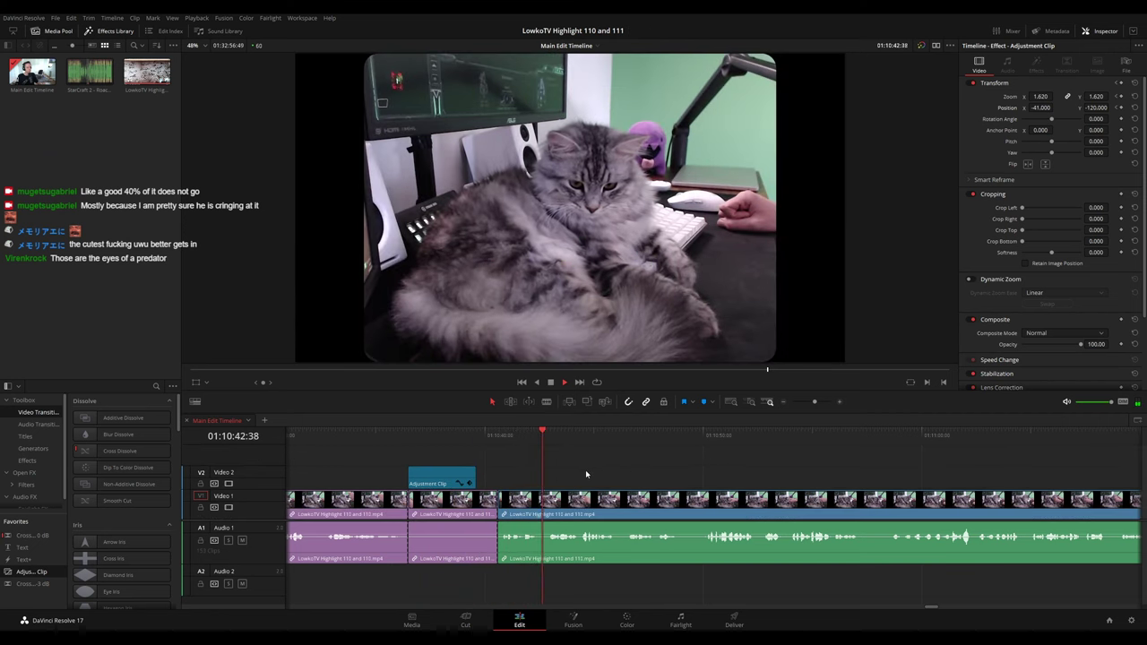
- Ripple-delete the short pause starting at 01:10:57:21 and set the preceding segment's clip color to purple
drag(688, 474, 603, 466)
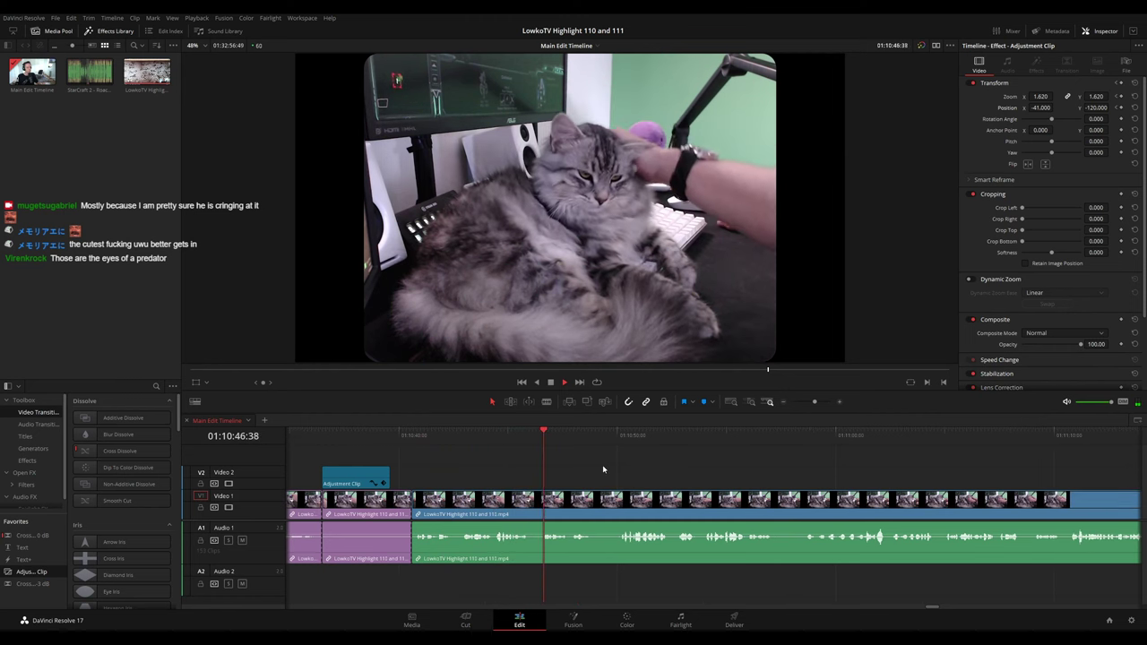
click(576, 438)
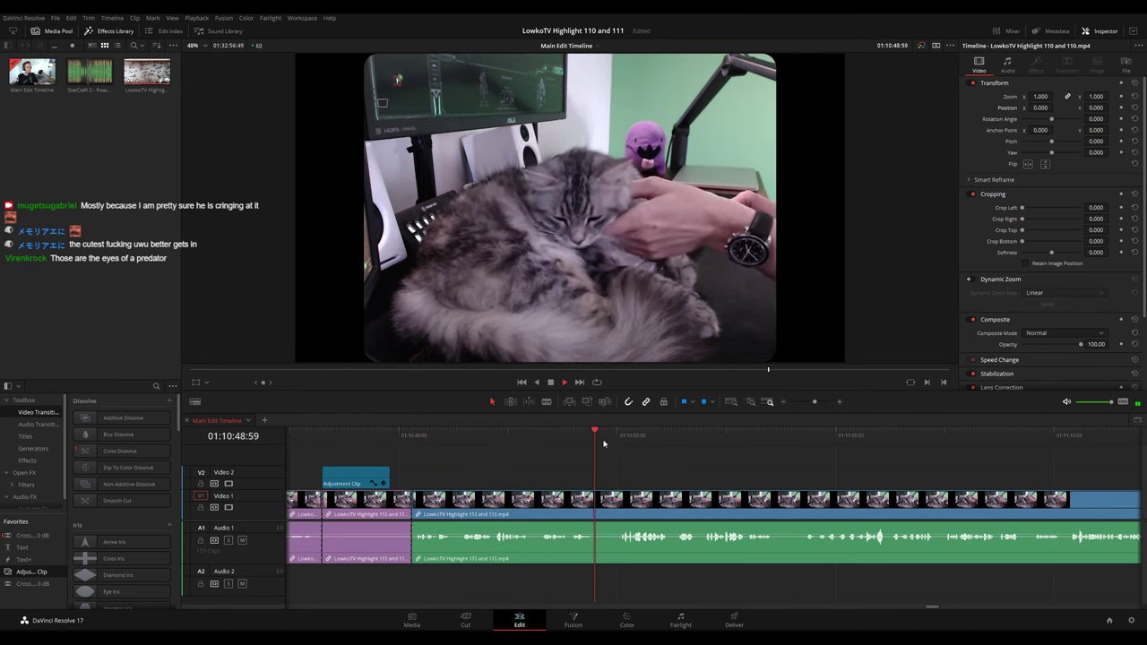
scroll(565, 453, right, 4)
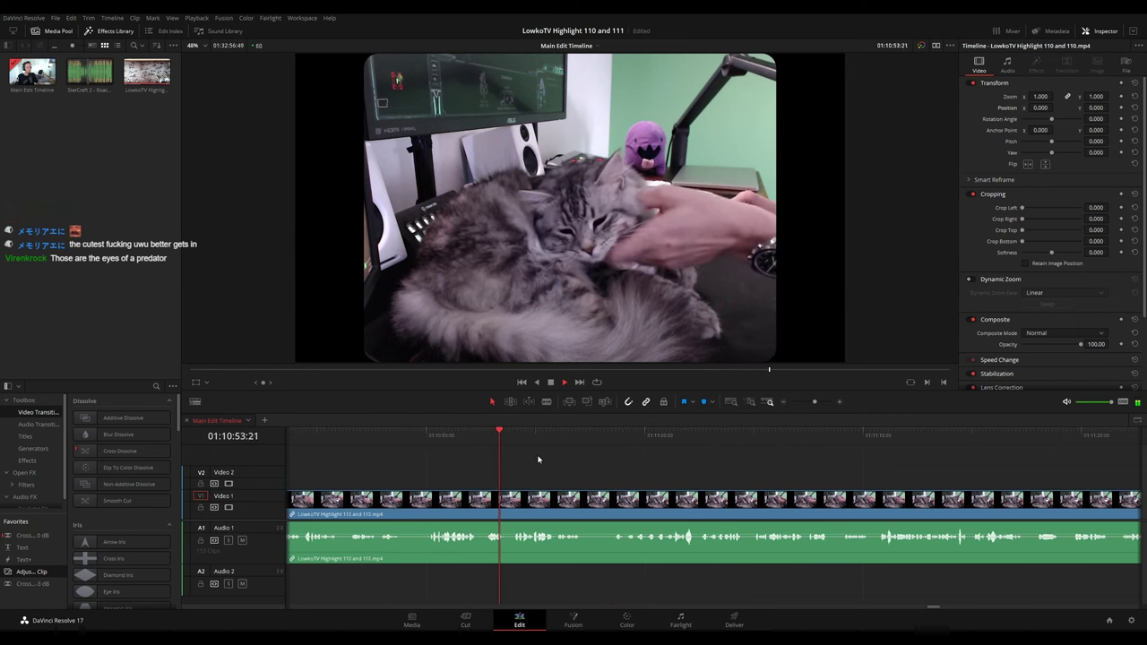
scroll(551, 459, right, 1)
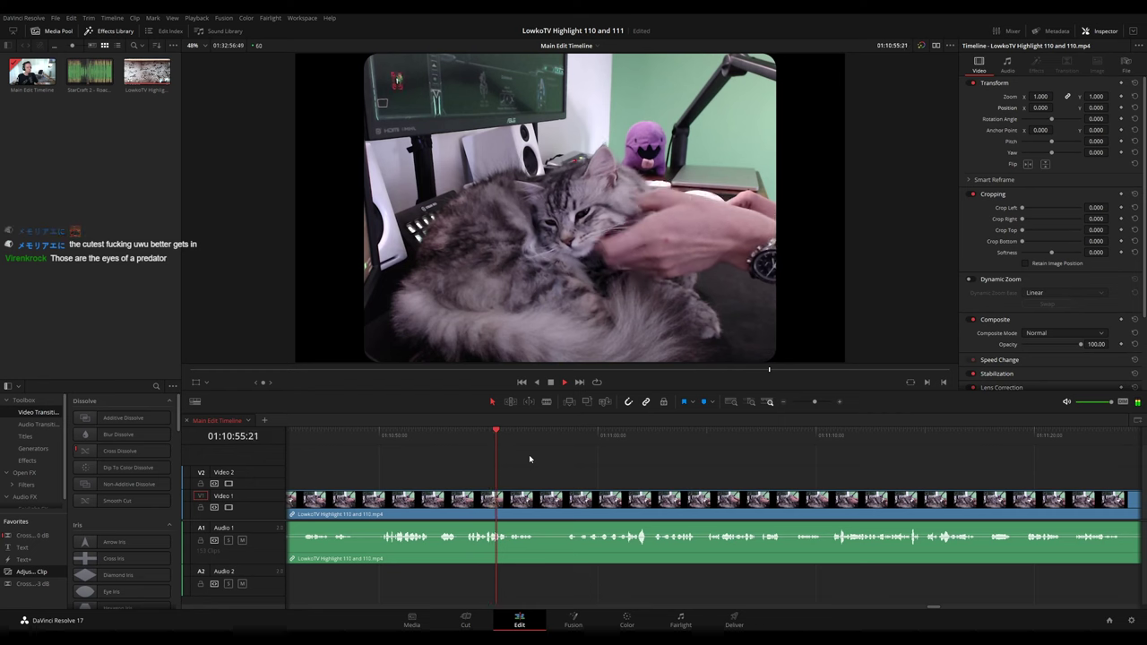
key(space)
key(b)
click(540, 502)
click(565, 500)
key(a)
click(554, 503)
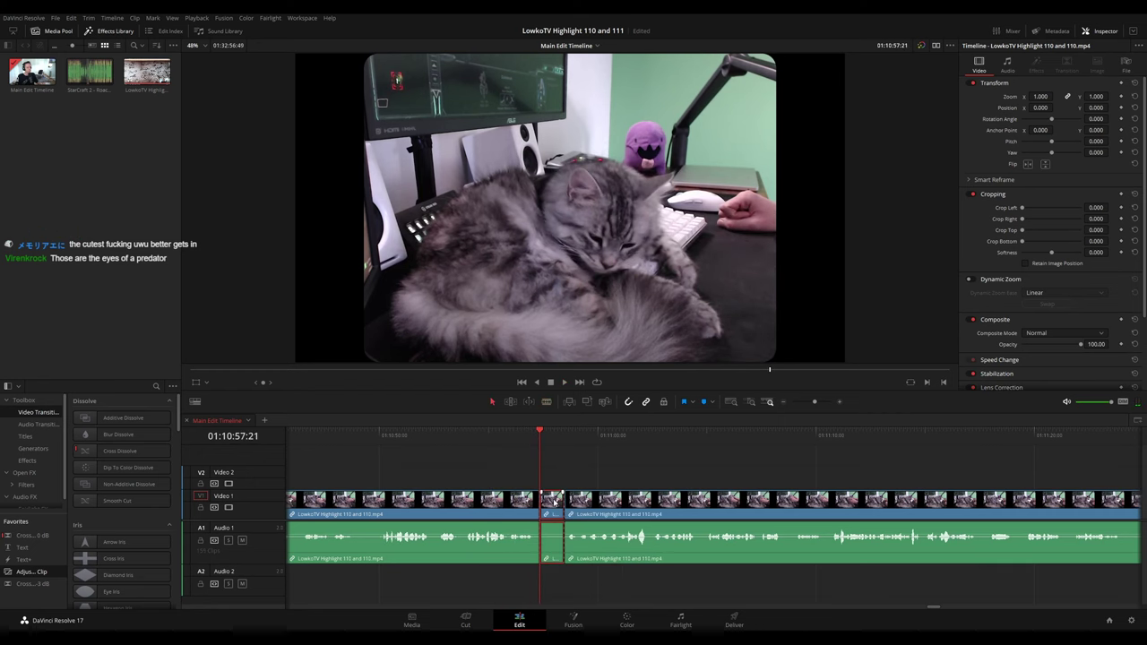
click(553, 503)
key(Delete)
key(space)
click(503, 508)
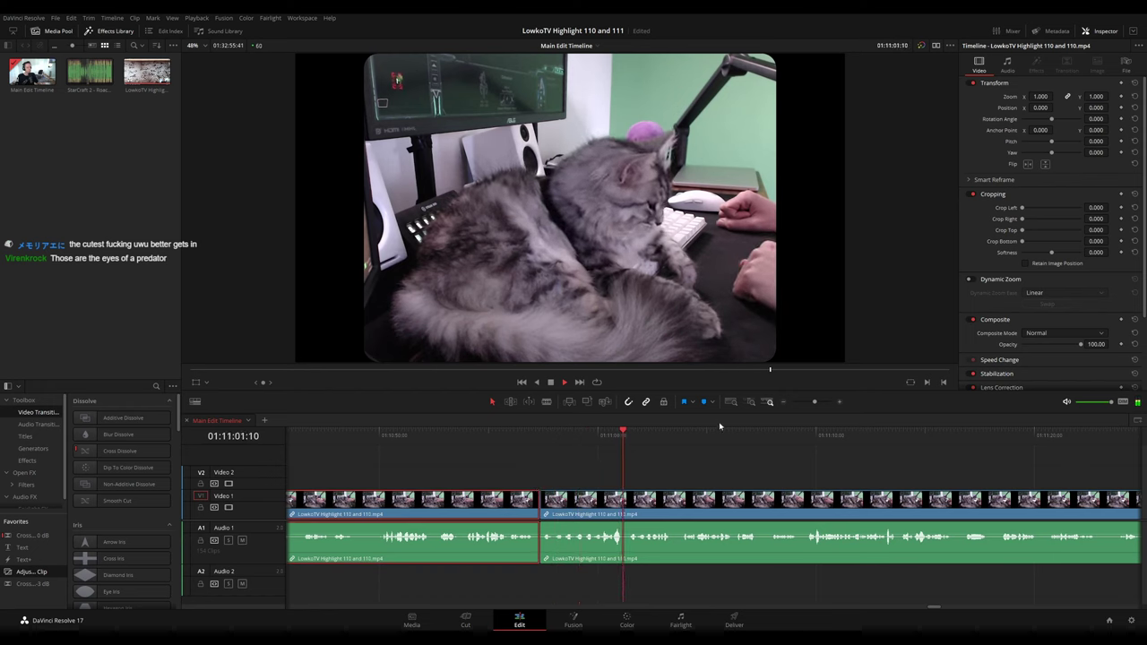
click(748, 463)
- Ripple-delete the short pause starting at 01:11:09:15 and set the preceding segment's clip color to purple
drag(753, 469, 648, 459)
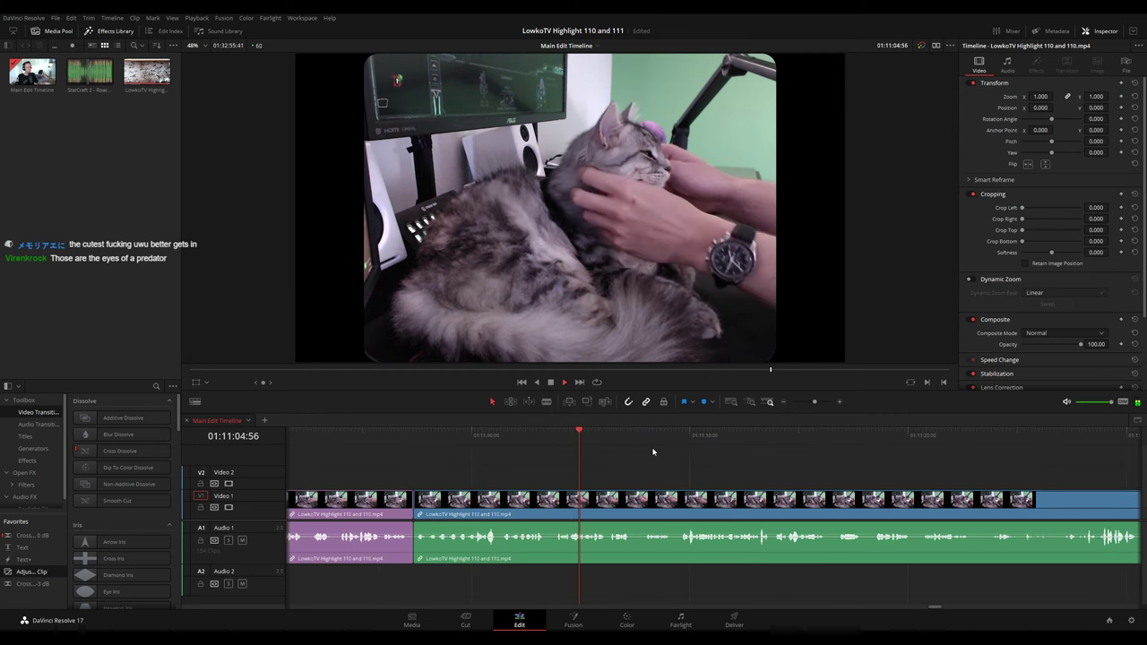
scroll(574, 452, right, 3)
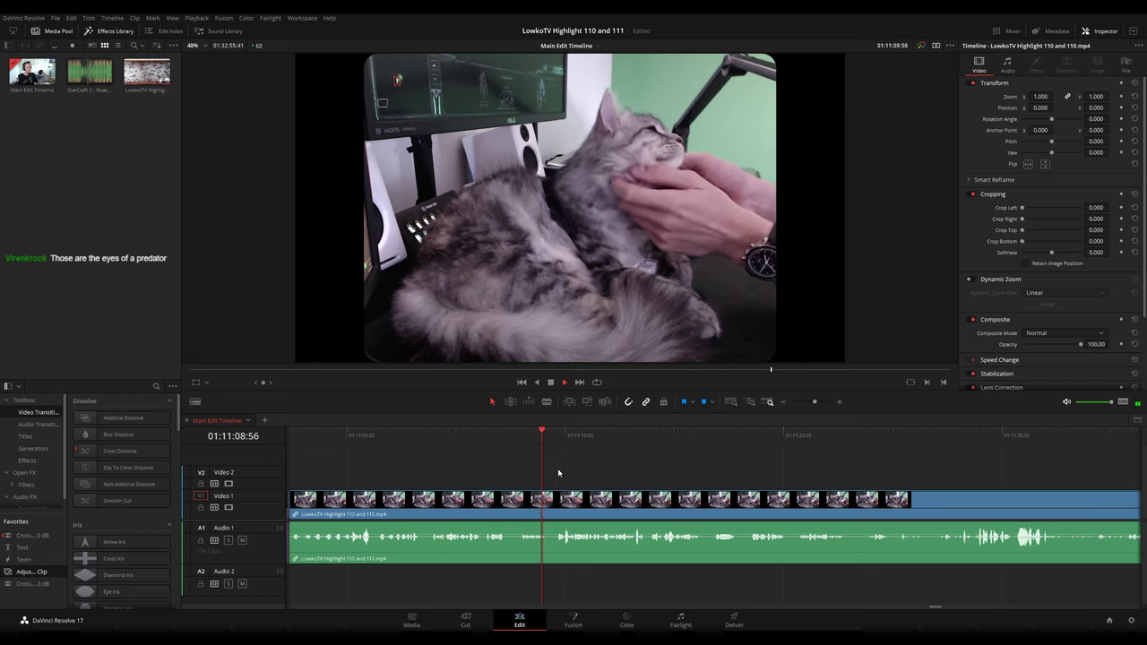
key(space)
key(b)
click(550, 499)
key(a)
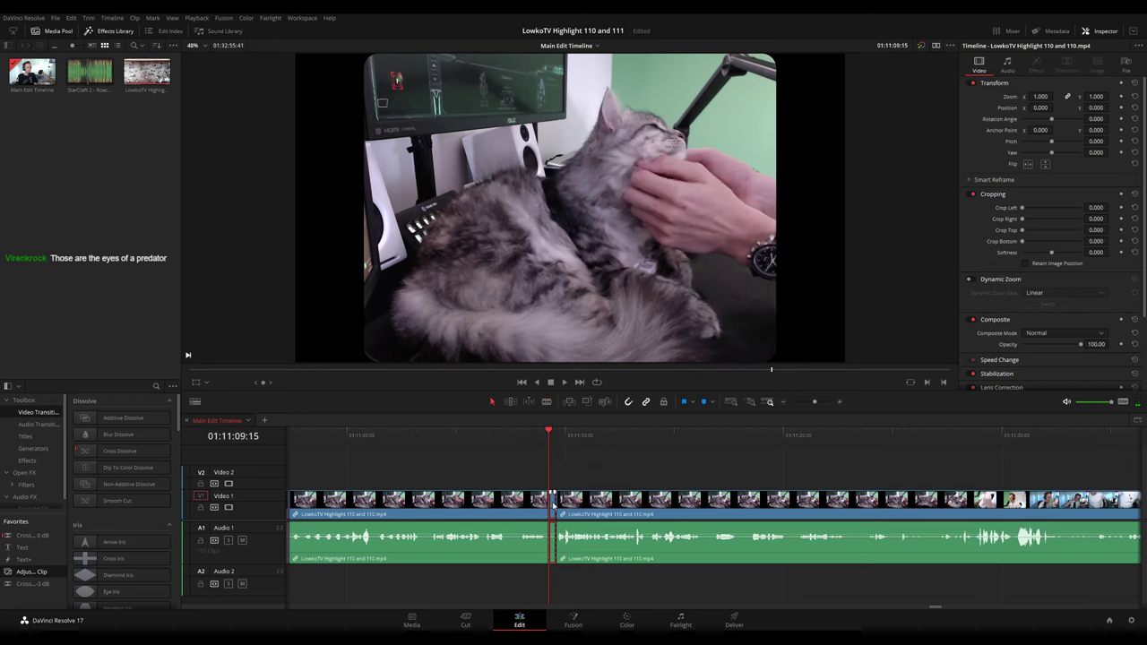
key(space)
click(542, 502)
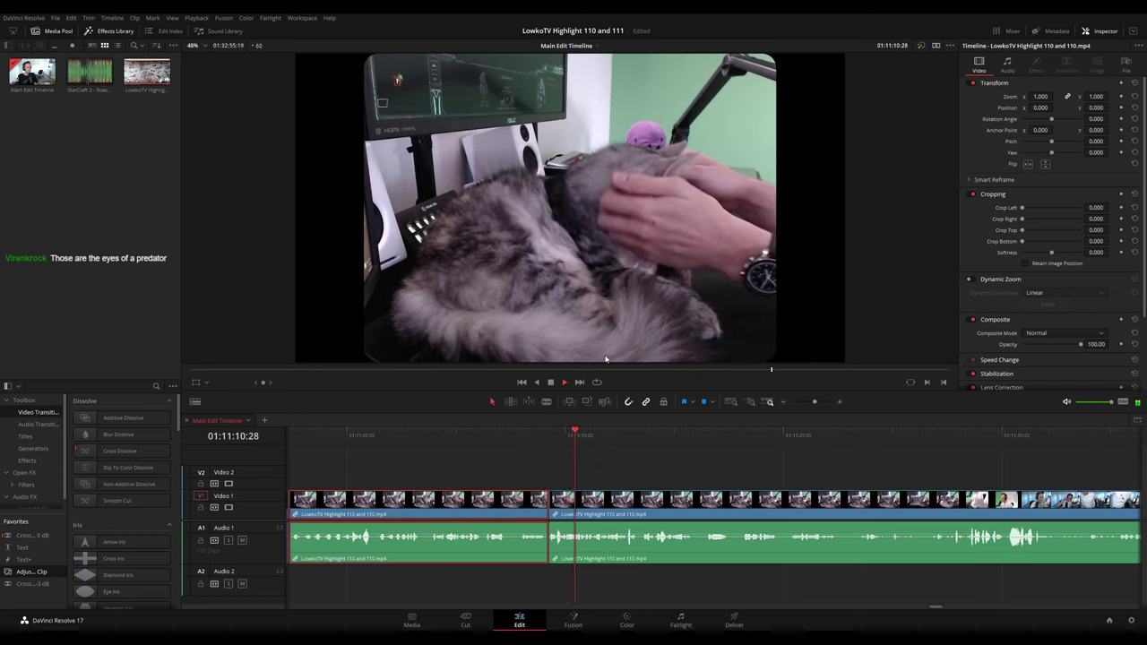
key(1)
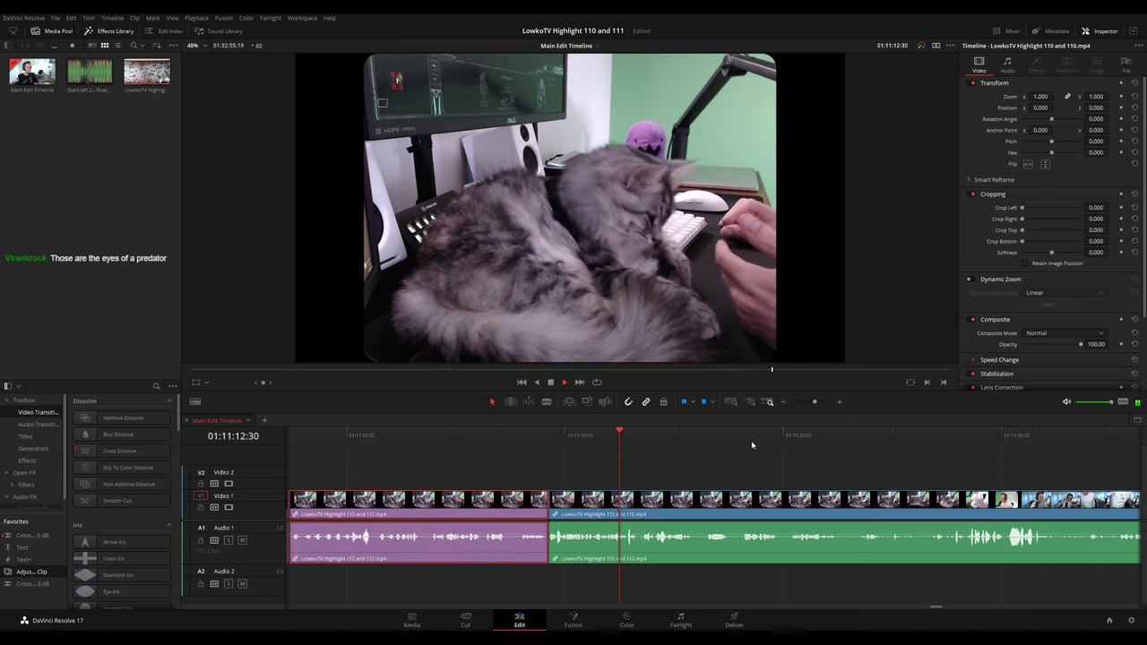
click(748, 453)
key(space)
drag(751, 463, 592, 442)
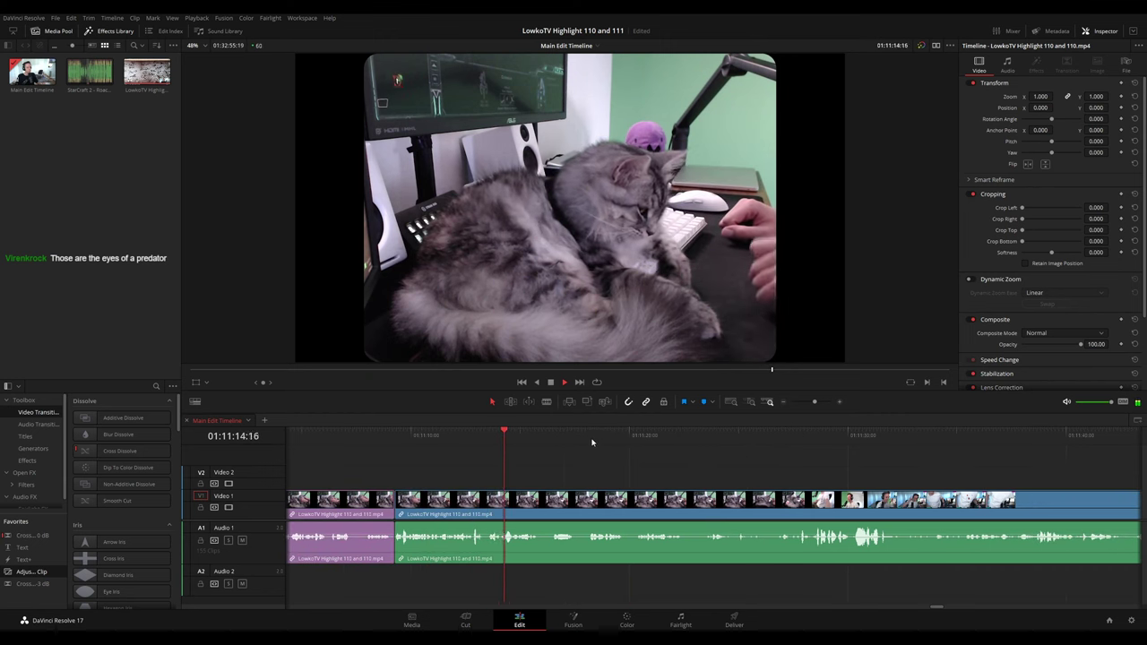
- Play back the timeline from about 01:11:14 to 01:11:43, replaying the cat close-up from 01:11:27:42, to check for pauses
scroll(576, 448, right, 1)
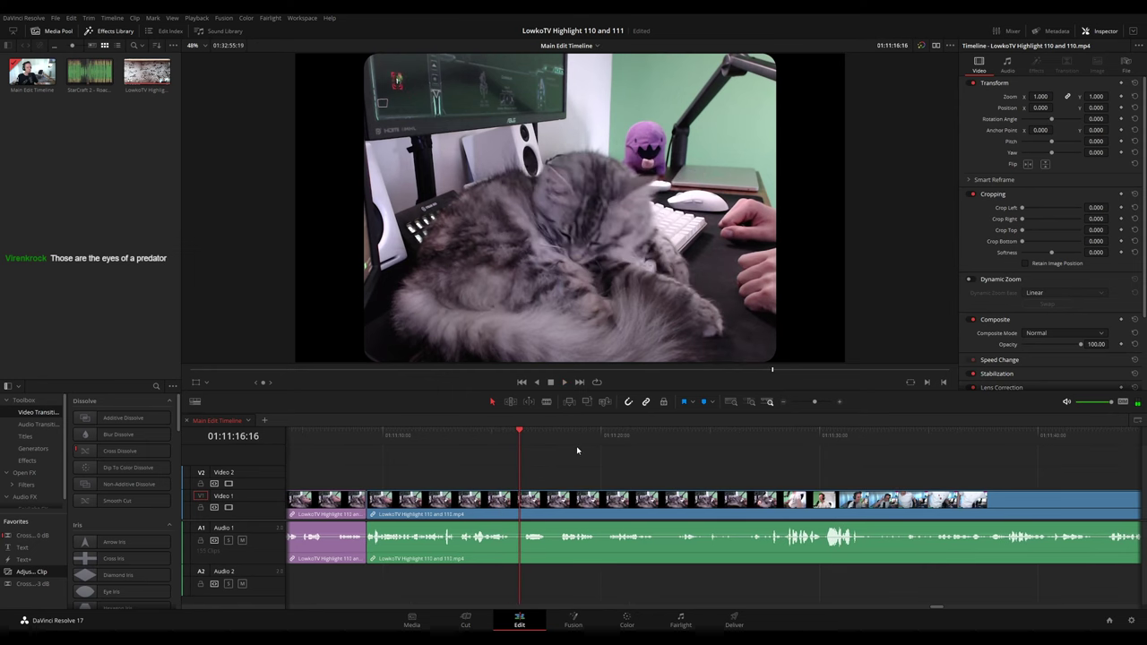
scroll(582, 453, right, 2)
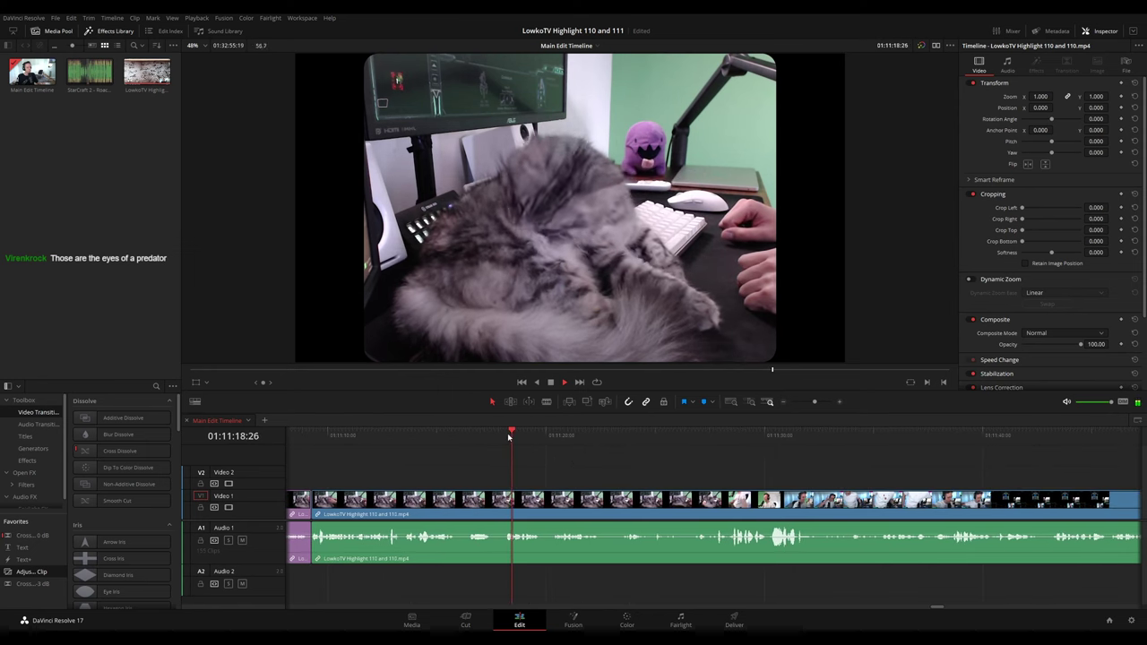
scroll(576, 457, right, 2)
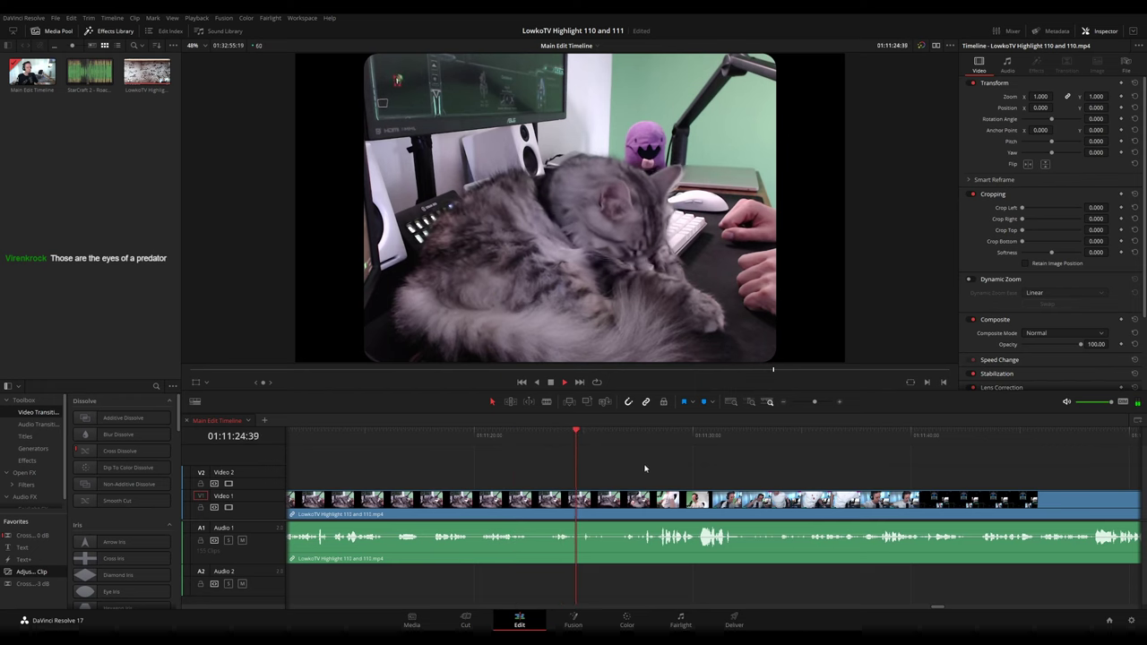
scroll(578, 461, right, 2)
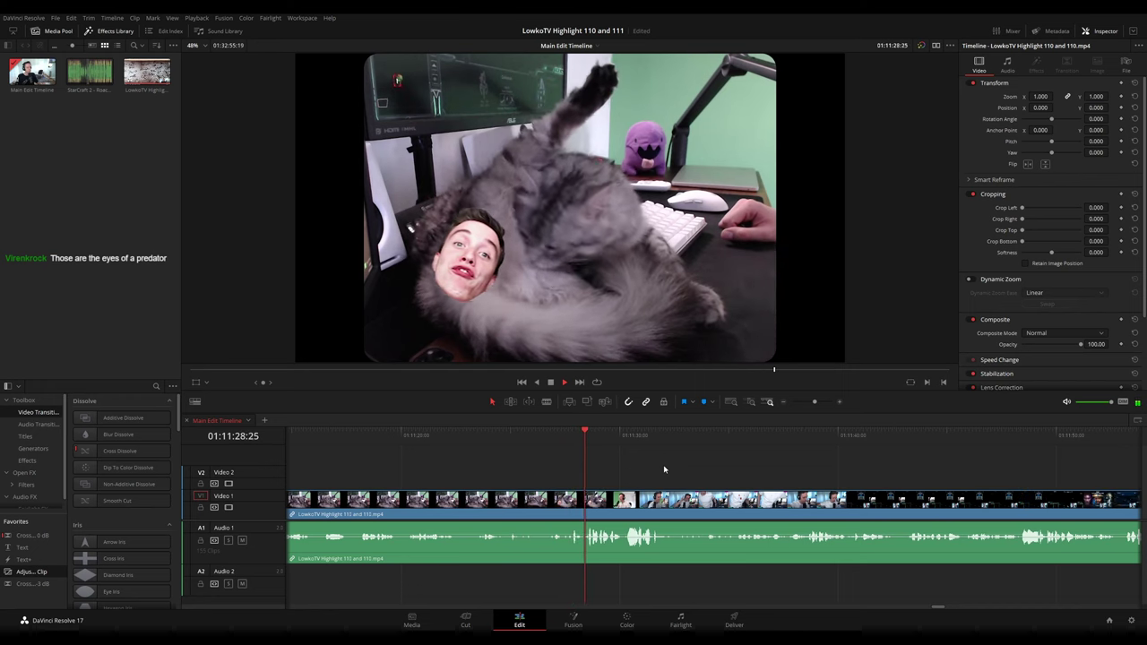
key(space)
click(568, 435)
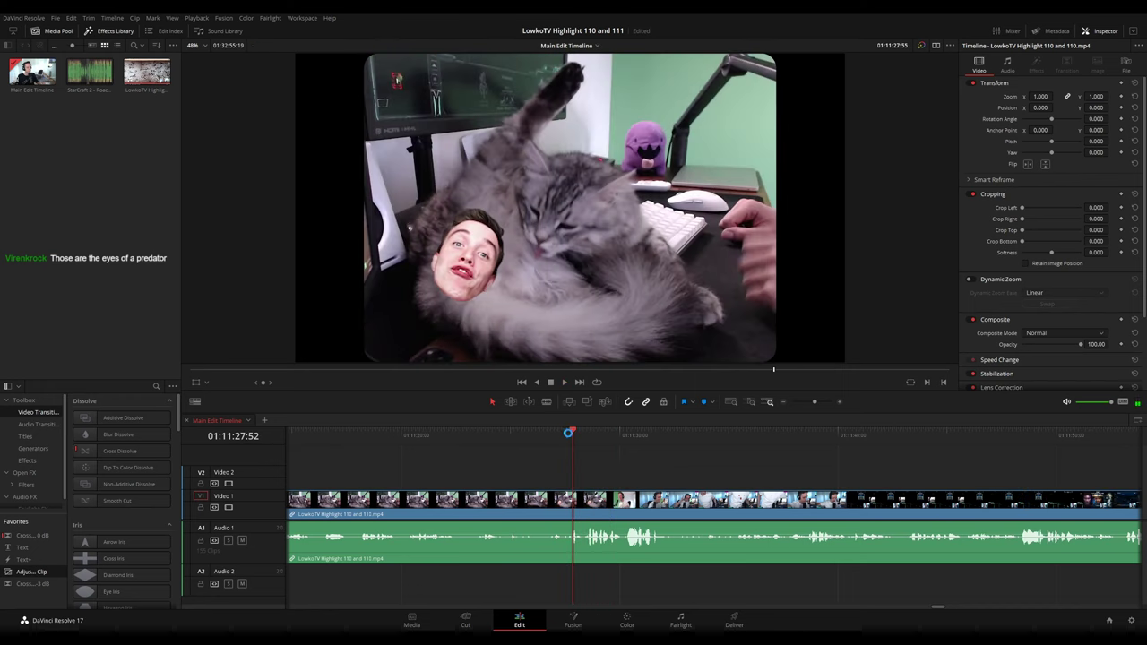
mouse_move(569, 434)
mouse_down()
mouse_move(537, 434)
mouse_move(570, 434)
mouse_up()
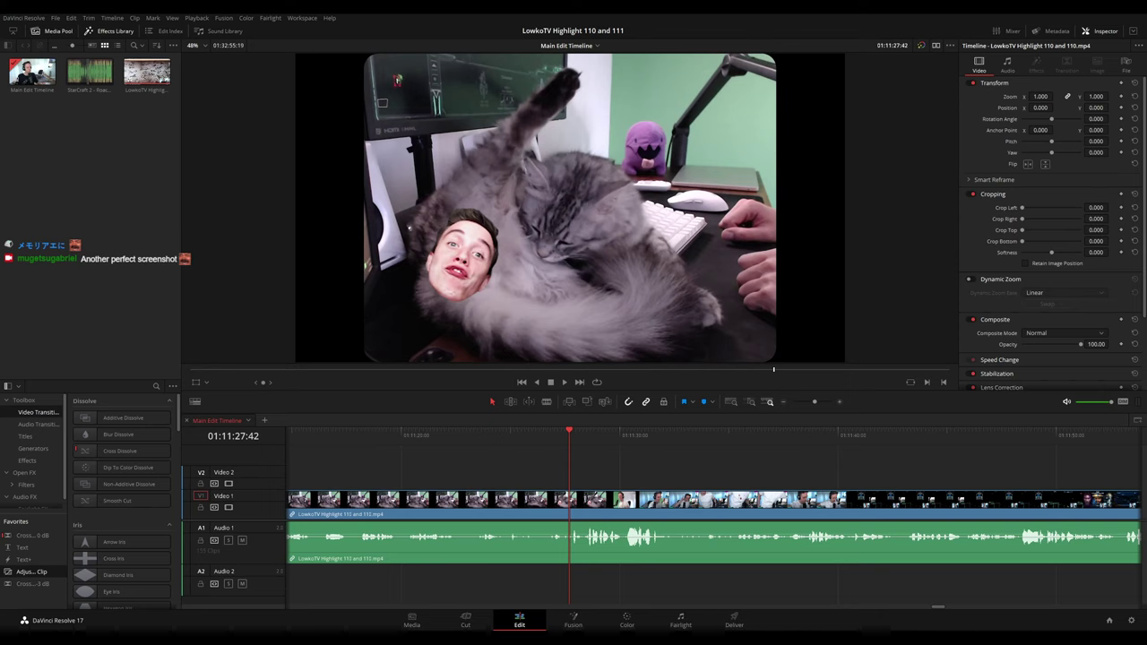
key(space)
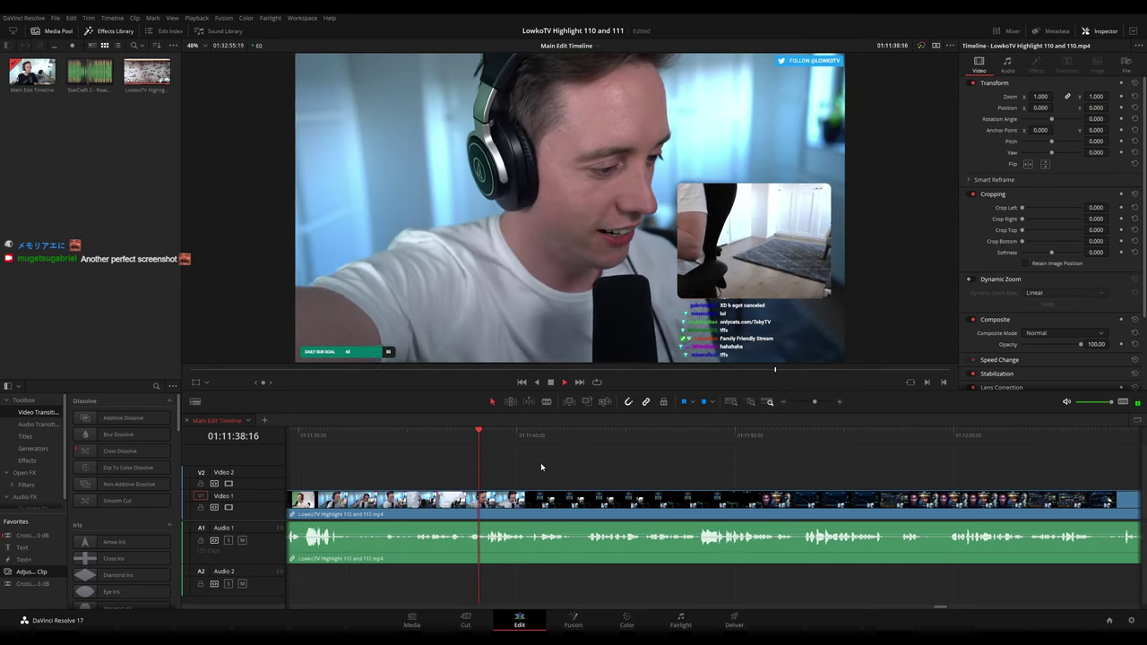
key(space)
key(space)
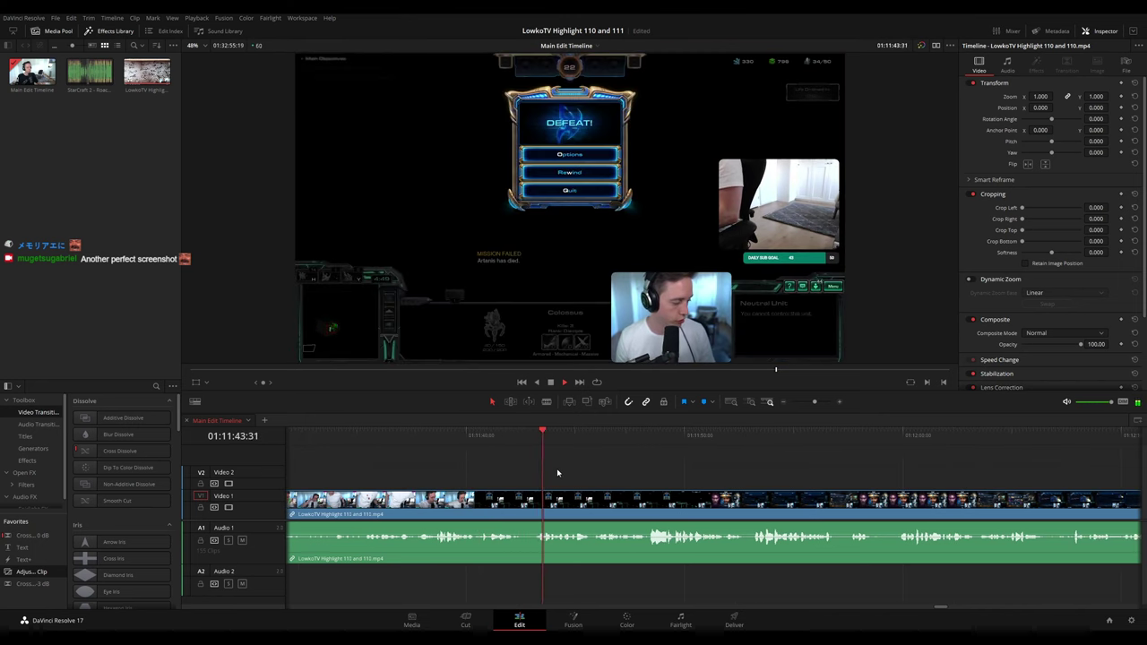
- Ripple-delete the short pause starting at about 01:11:42:30 and set the preceding segment's clip color to purple
click(526, 507)
key(a)
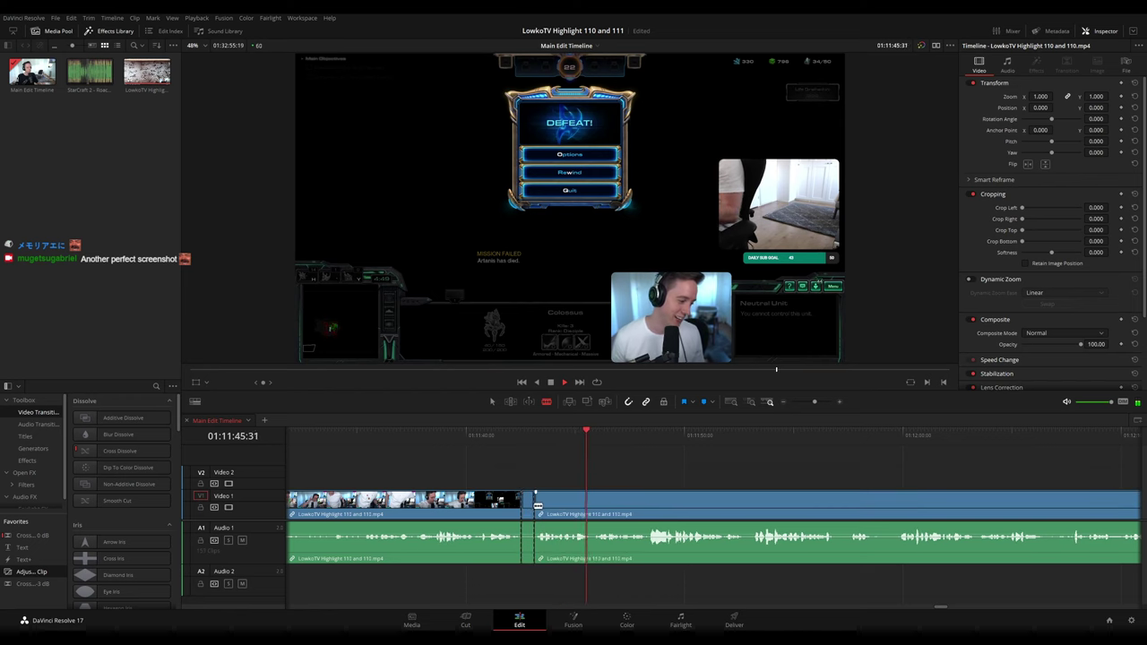
key(space)
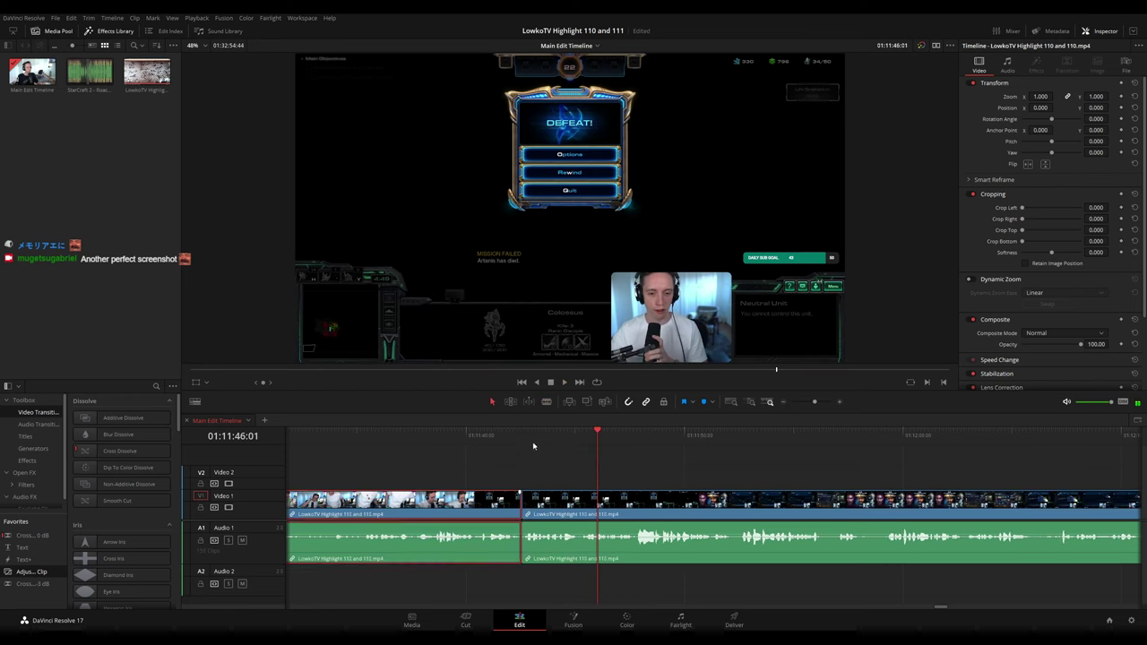
key(1)
- Review the defeat screen and custom campaign menu footage from about 01:11:44 to 01:12:05 for moments to cut
click(750, 439)
key(space)
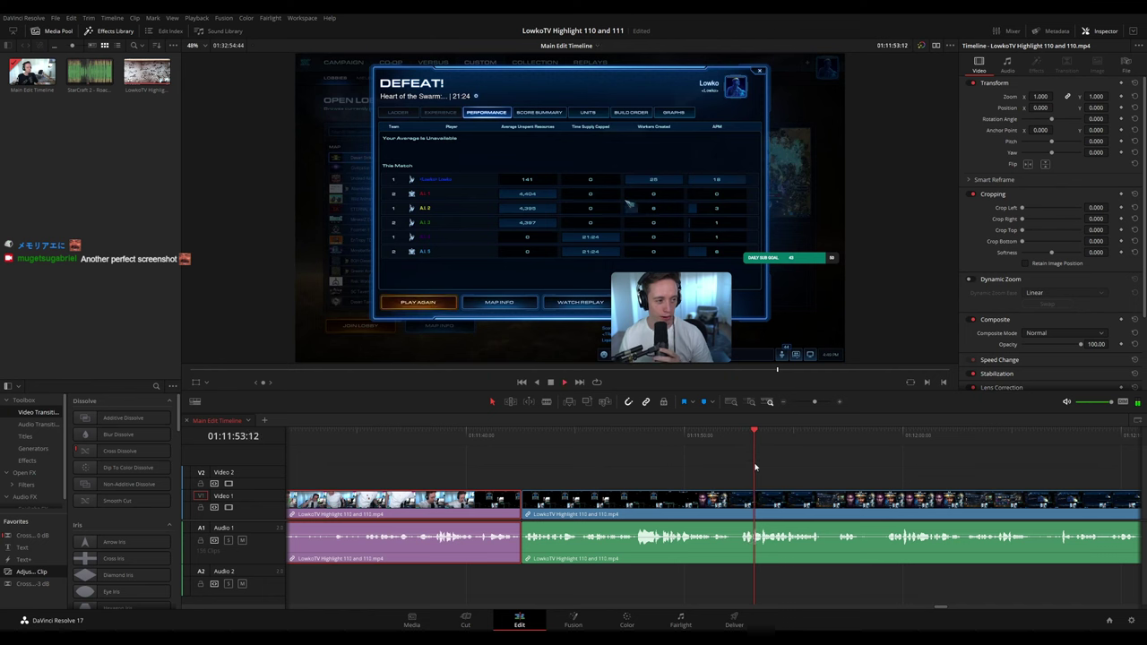
click(550, 436)
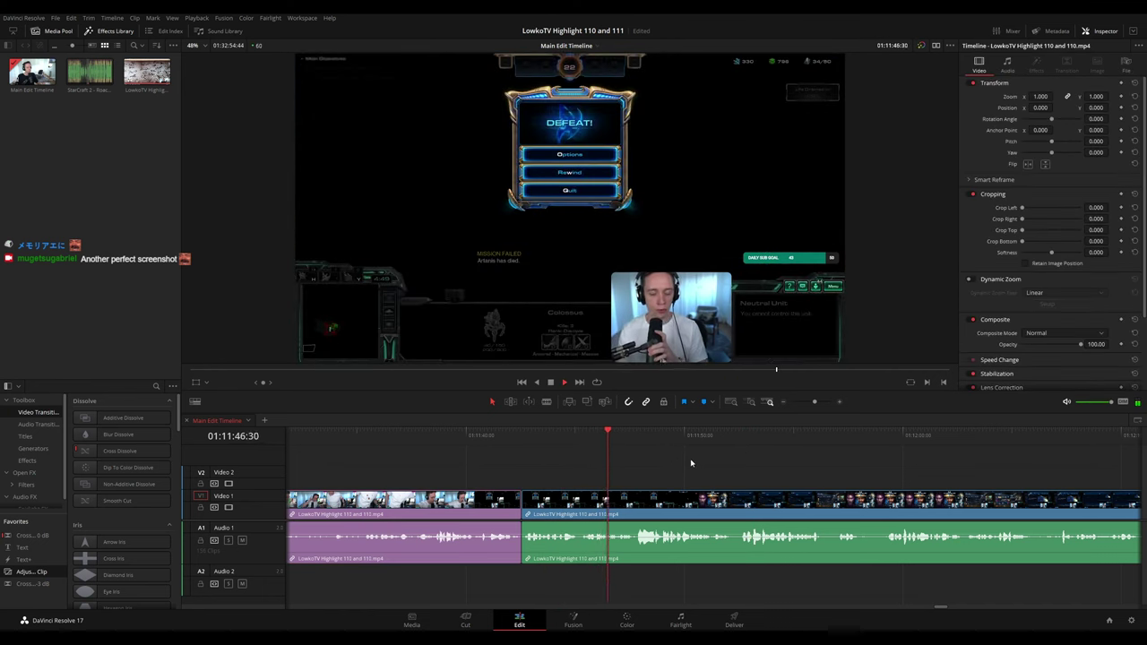
drag(752, 474, 553, 456)
key(space)
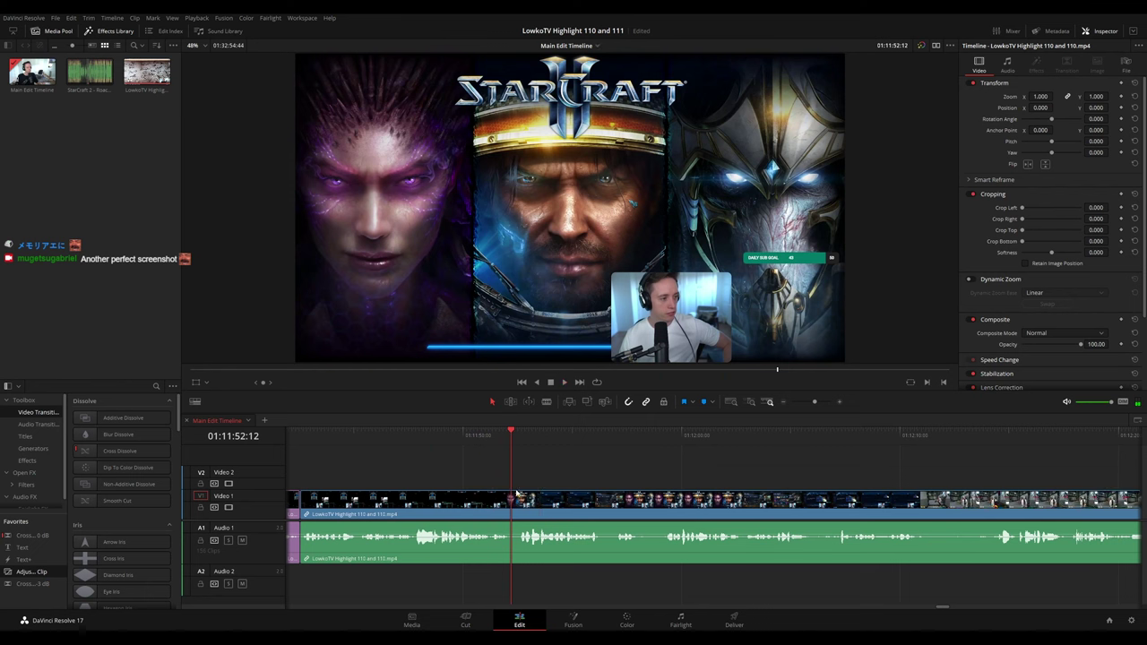
key(ctrl+z)
key(space)
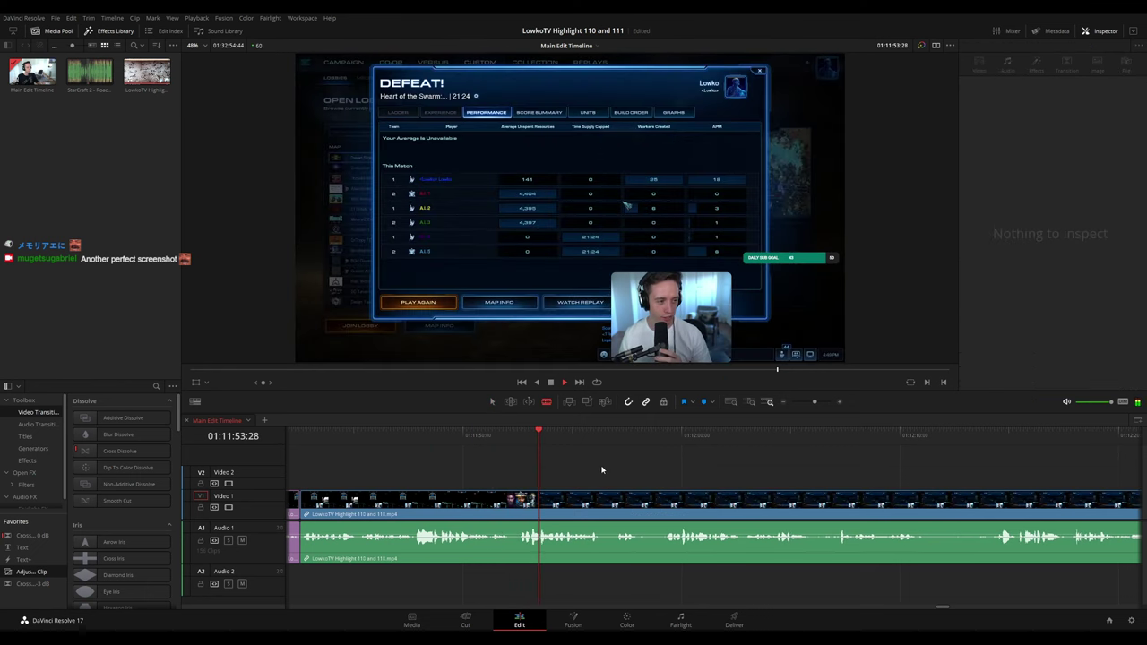
scroll(557, 456, right, 2)
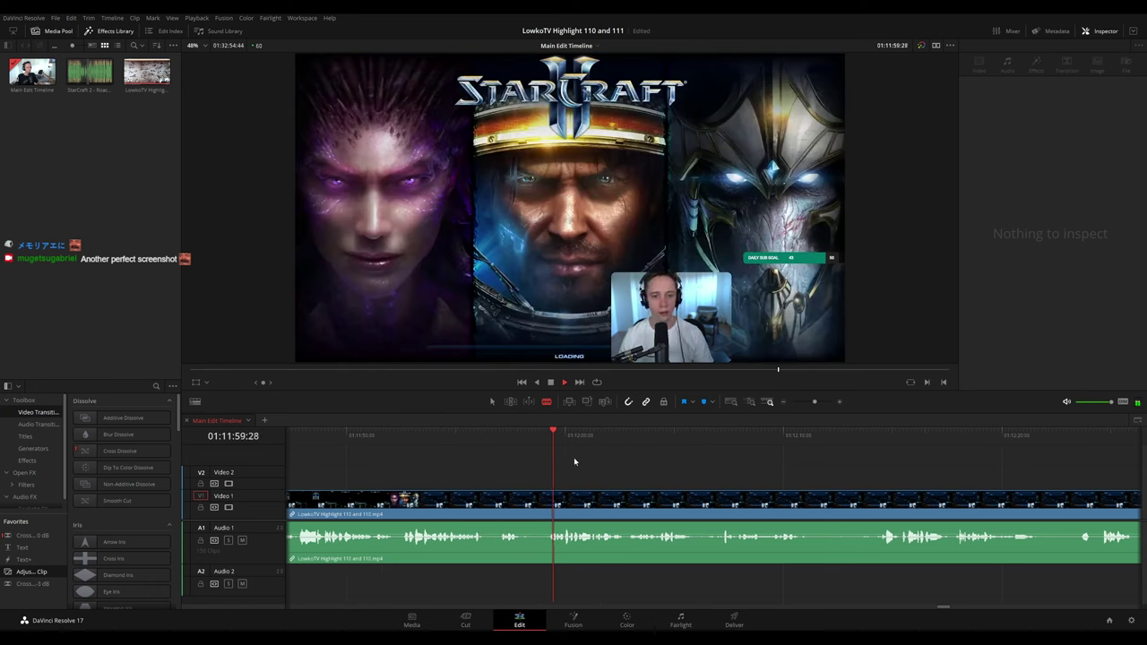
drag(671, 466, 570, 454)
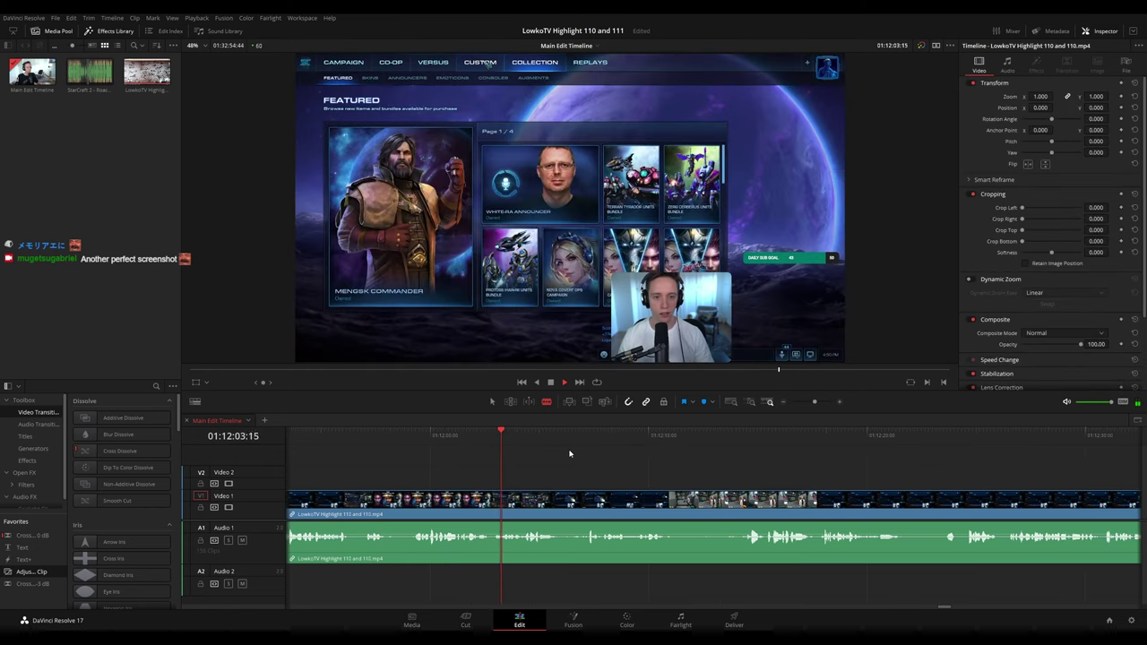
drag(601, 456, 564, 455)
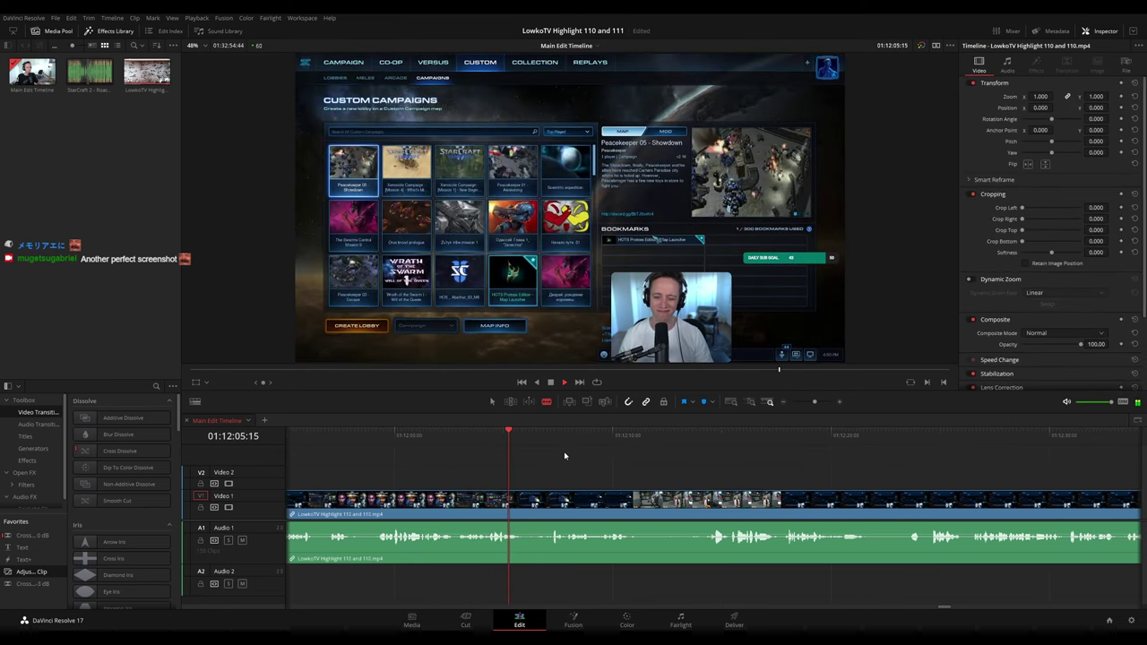
- Try splitting the recording at about 01:12:06, where the map launcher page opens
key(space)
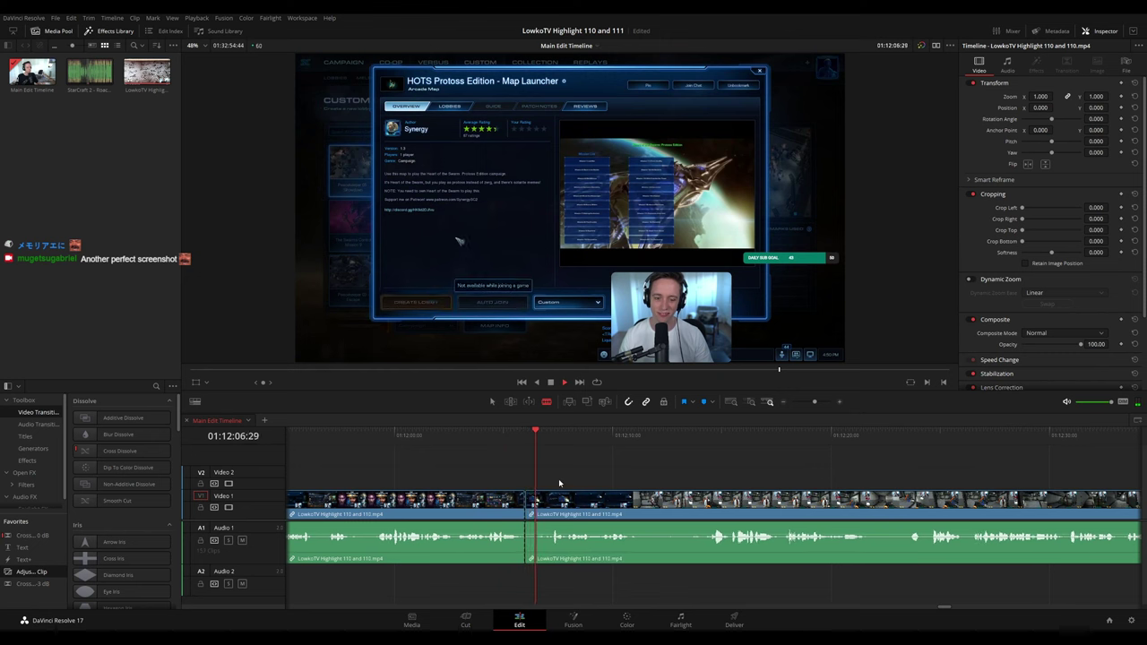
click(632, 481)
drag(656, 481, 590, 474)
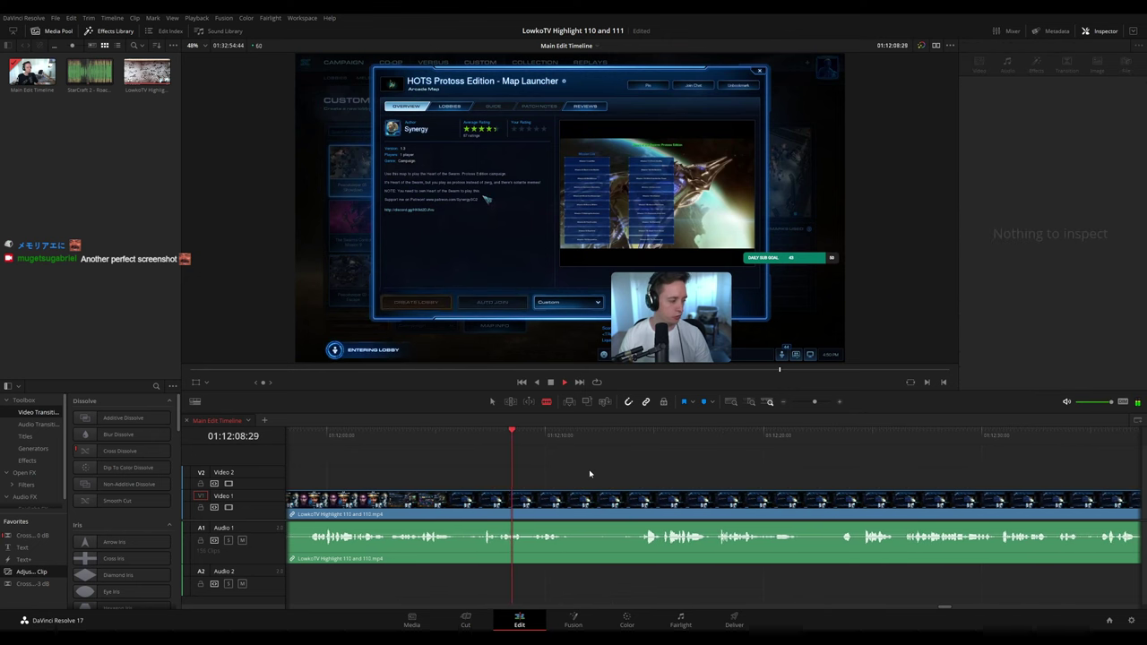
- Ripple-delete the short section starting at 01:12:11:07 and set the preceding segment's clip color to purple
key(space)
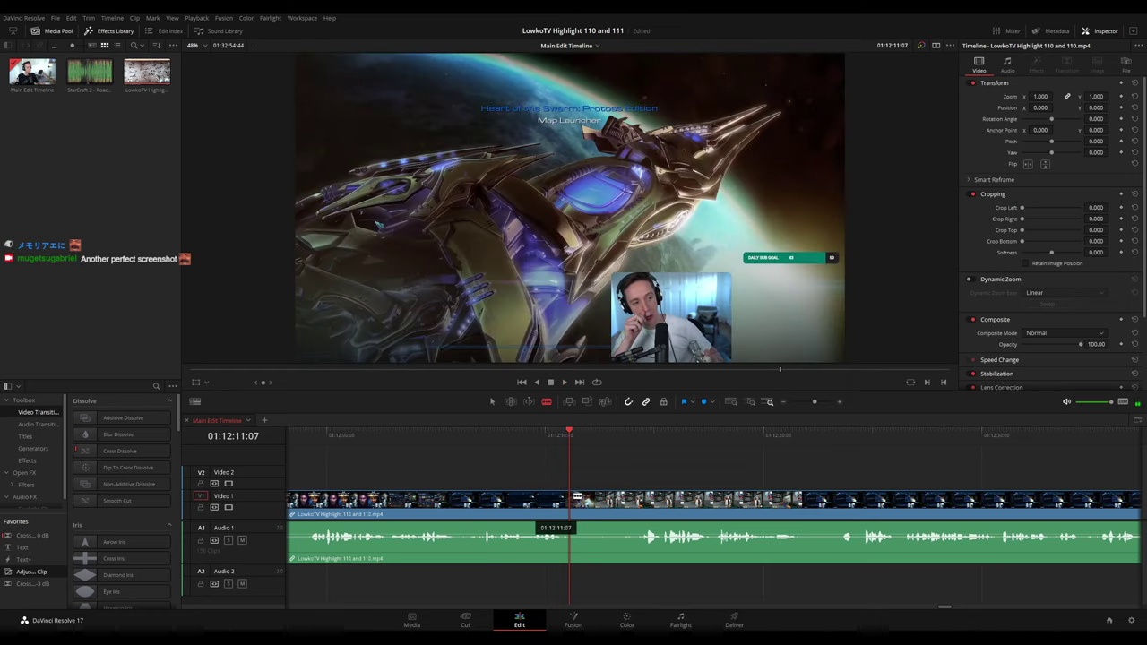
click(577, 495)
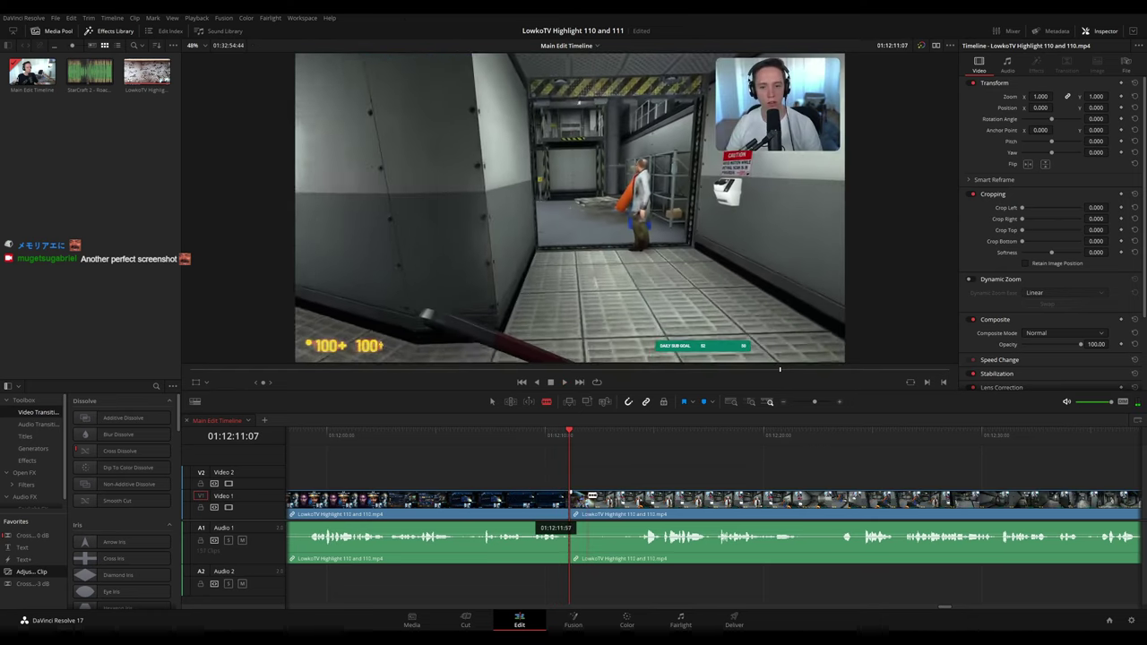
click(590, 496)
drag(589, 495, 581, 498)
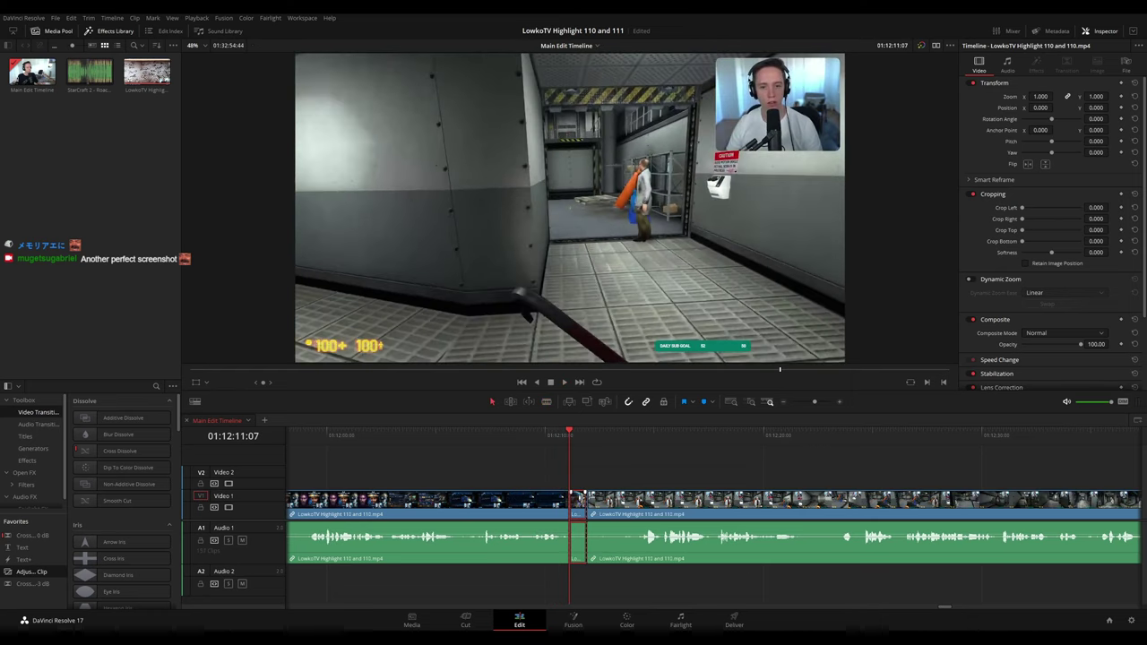
key(space)
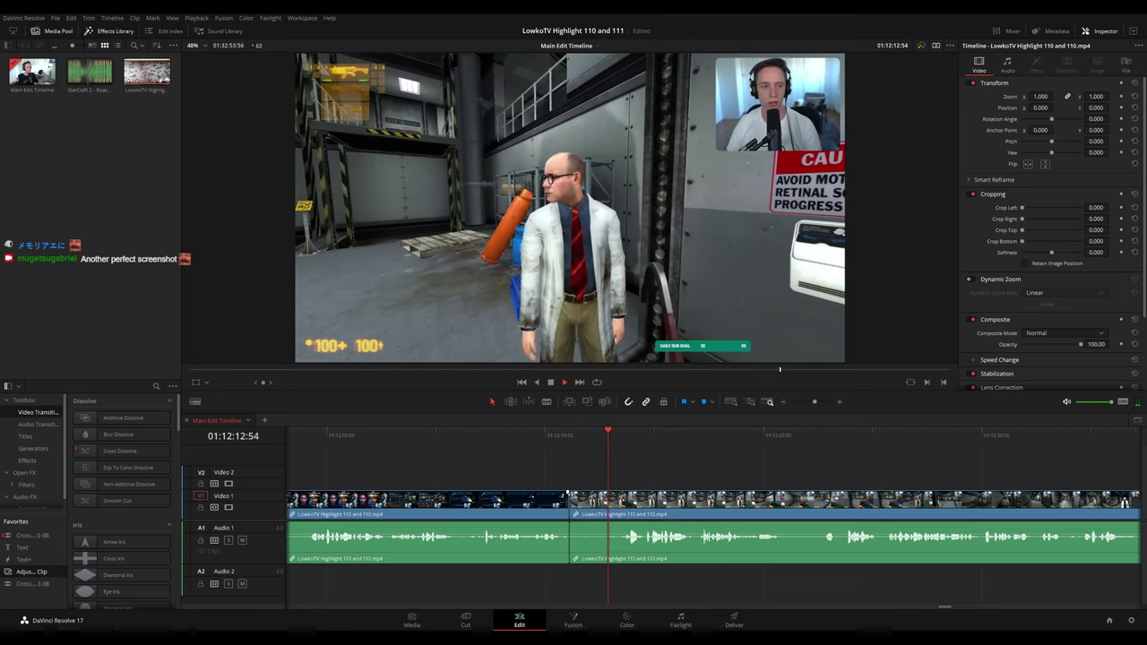
key(space)
click(533, 507)
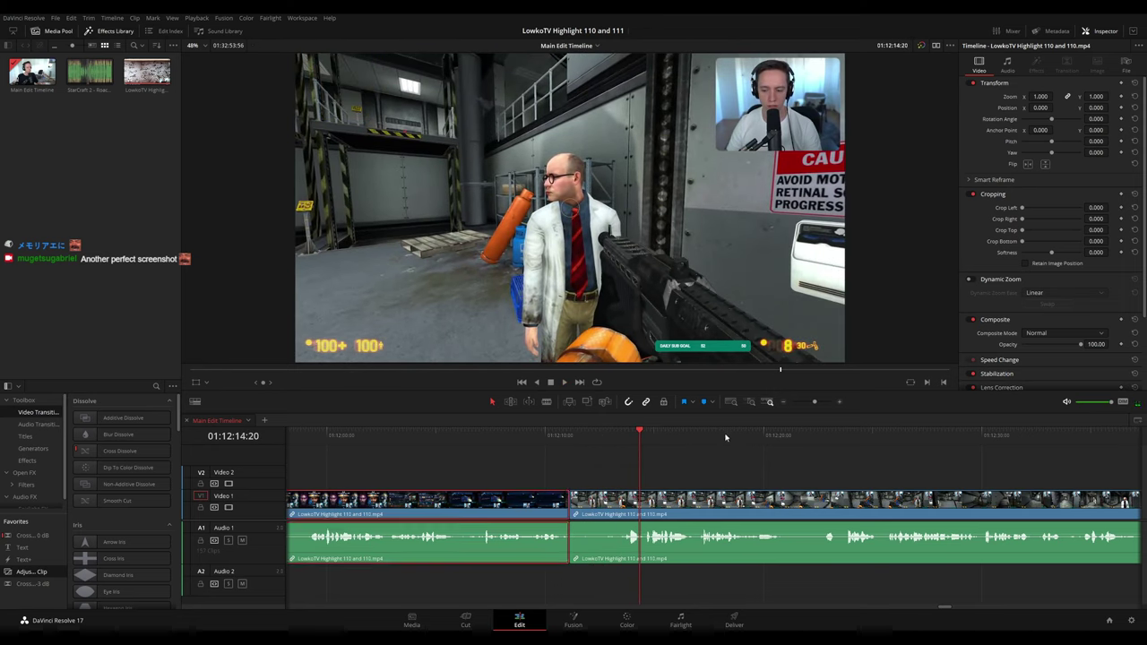
key(F1)
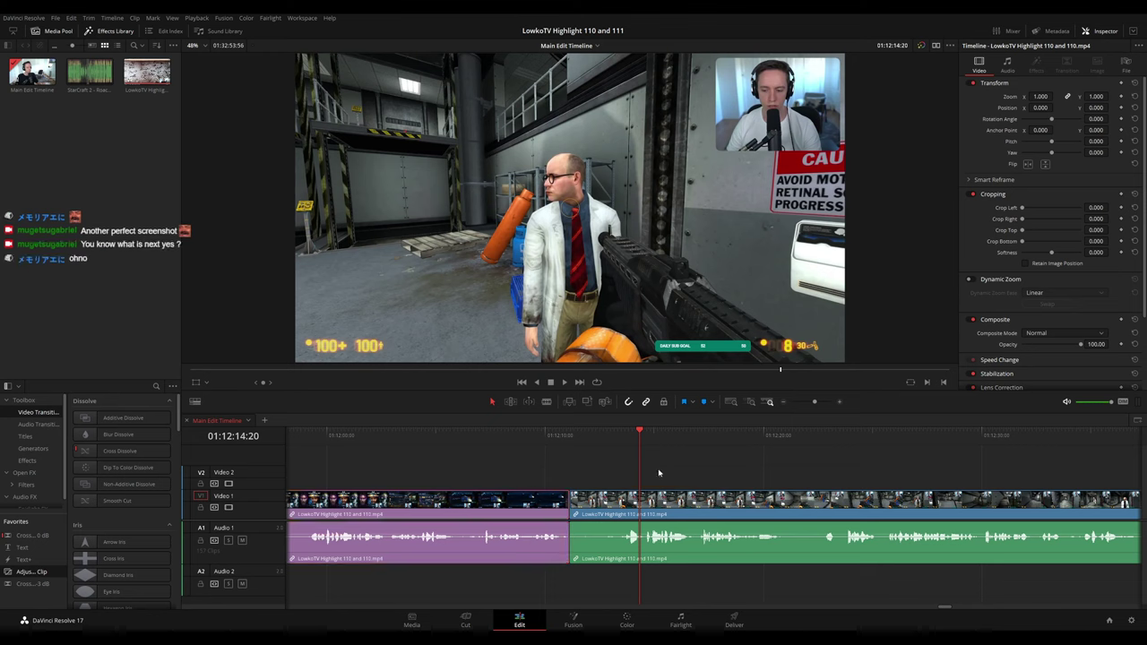
- Play back the corridor gameplay from about 01:12:12 to 01:12:35 to check for pauses
drag(622, 436, 598, 434)
key(space)
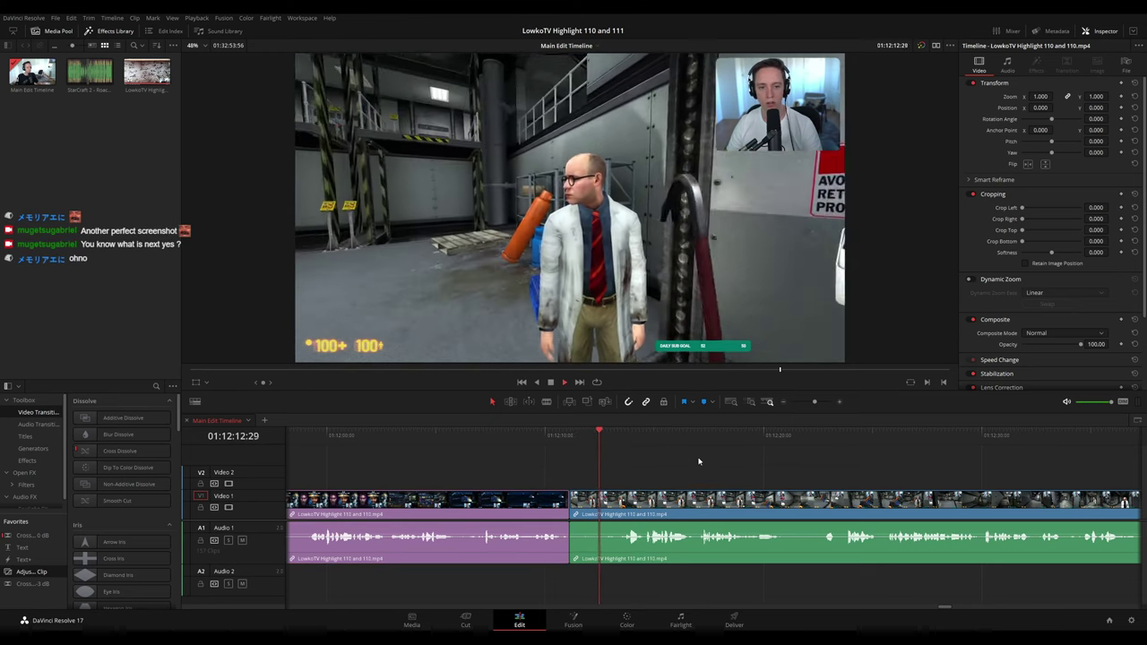
drag(751, 460, 604, 446)
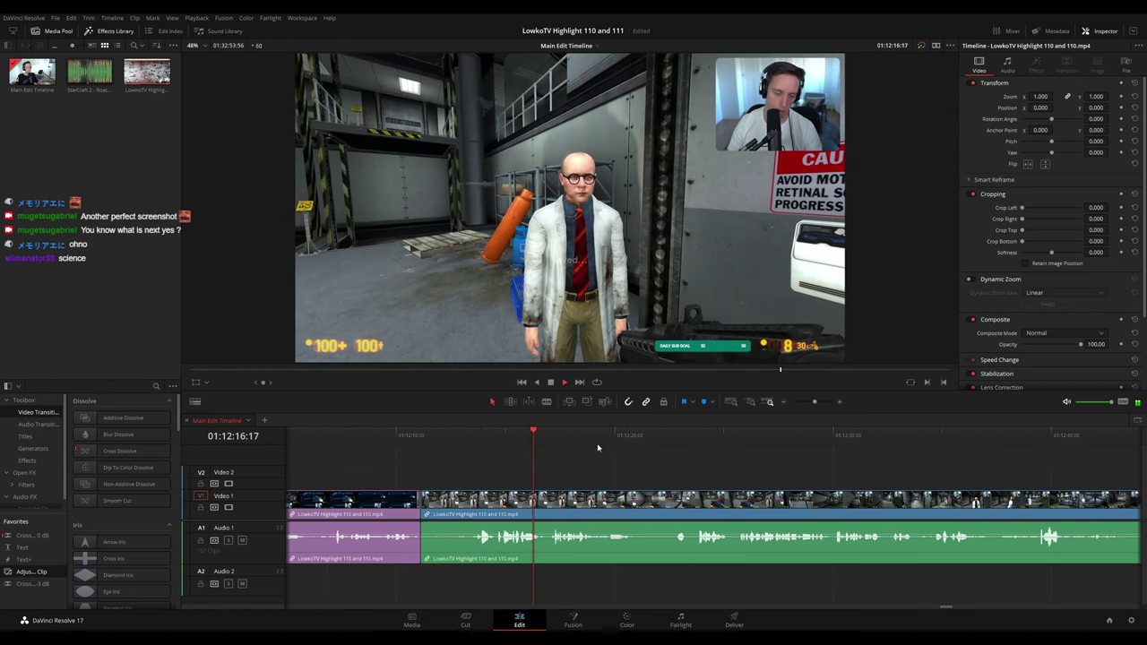
scroll(646, 462, right, 1)
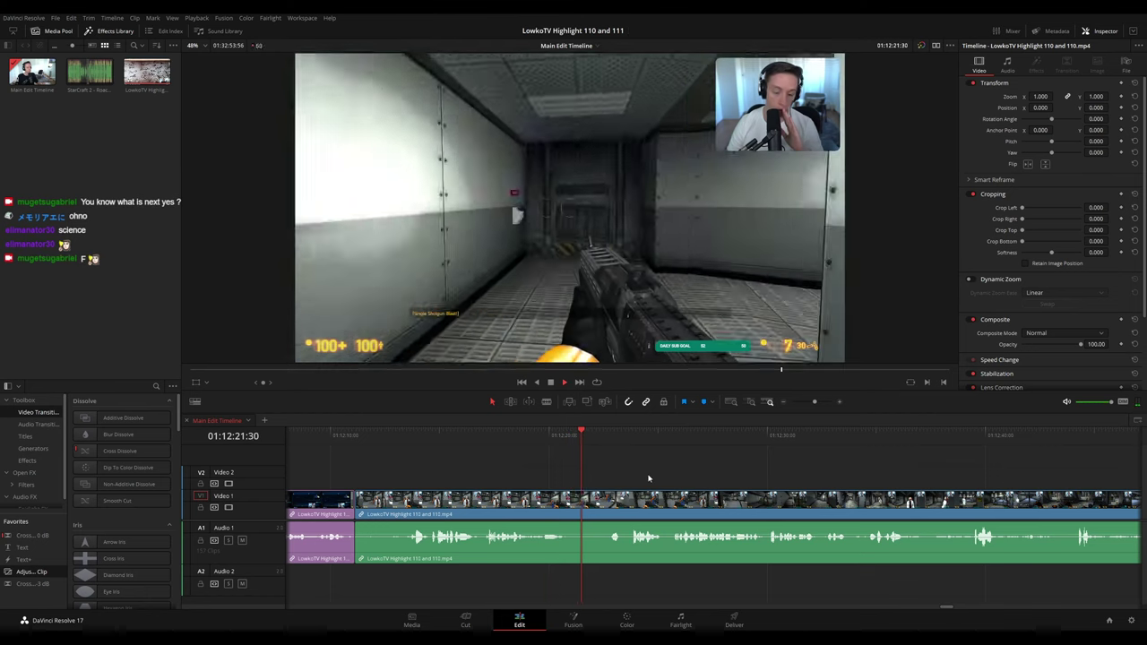
scroll(613, 469, right, 1)
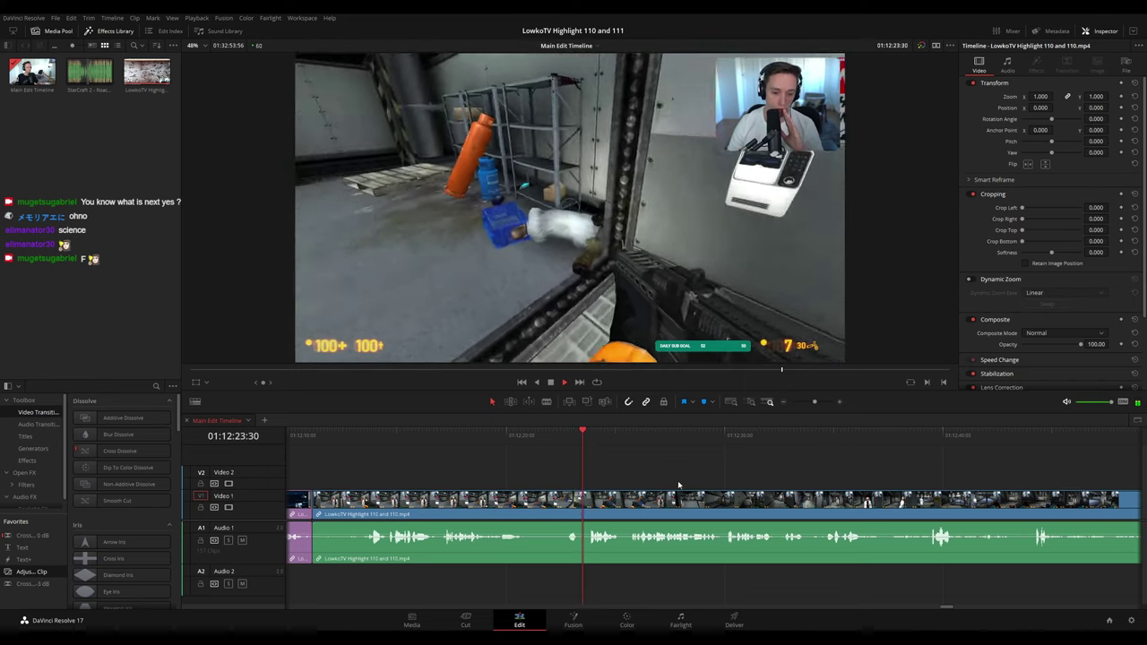
scroll(632, 473, right, 1)
key(space)
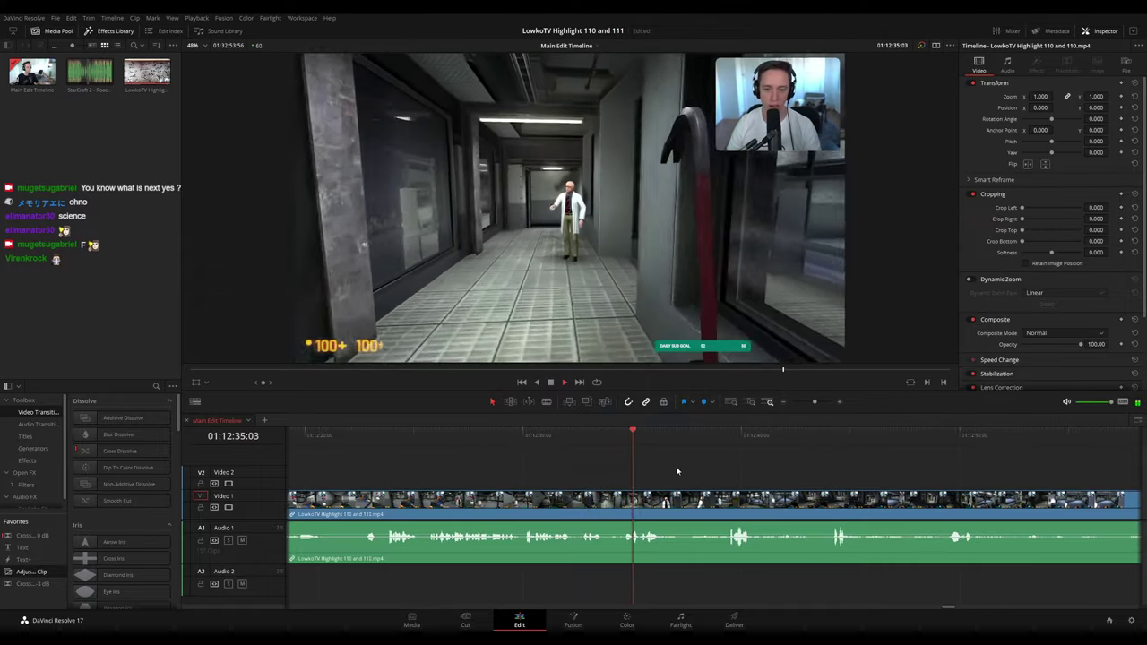
- Ripple-delete the short pause starting at 01:12:33:42, set the preceding segment's clip color to orange, and continue playback
click(585, 436)
key(space)
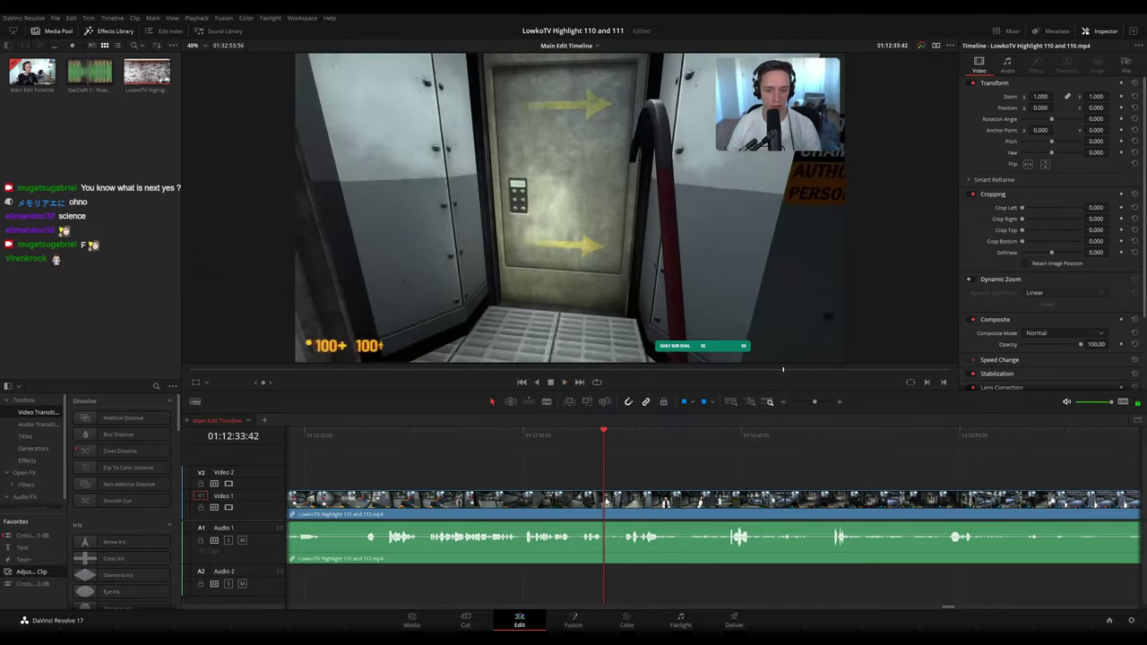
key(b)
click(608, 503)
key(a)
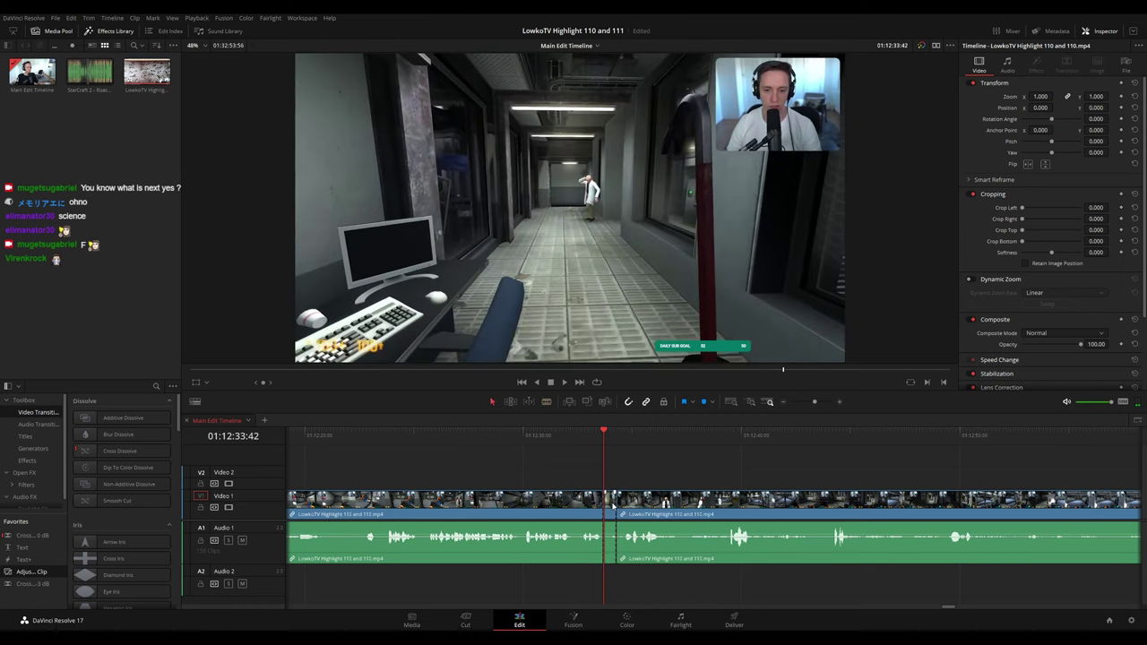
key(Delete)
key(space)
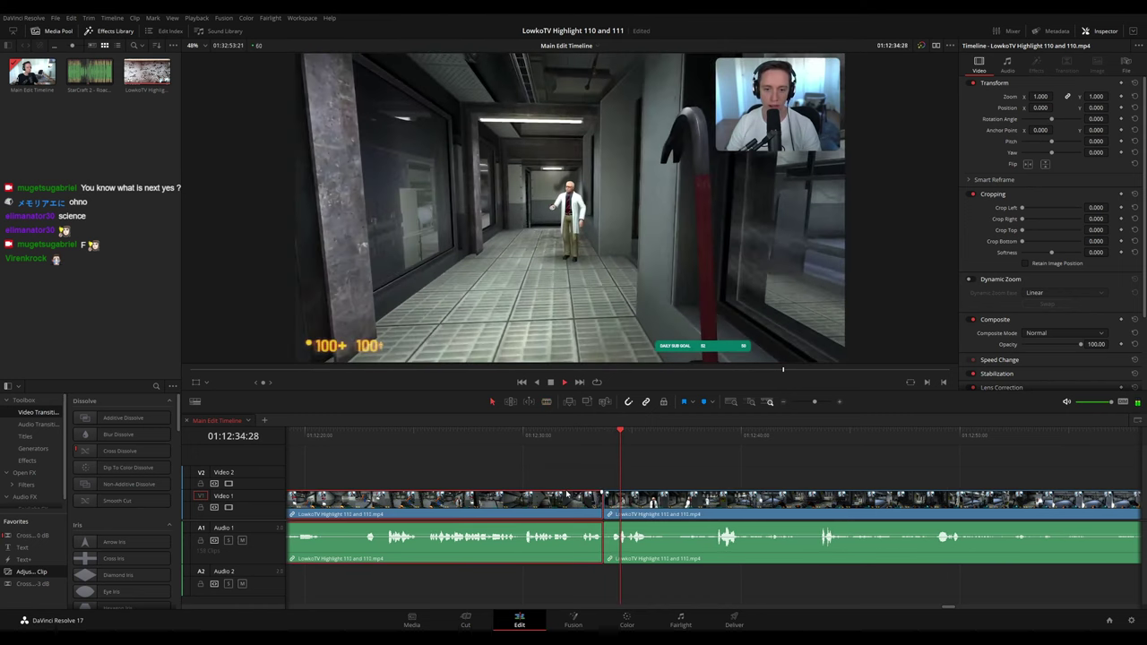
key(1)
click(737, 467)
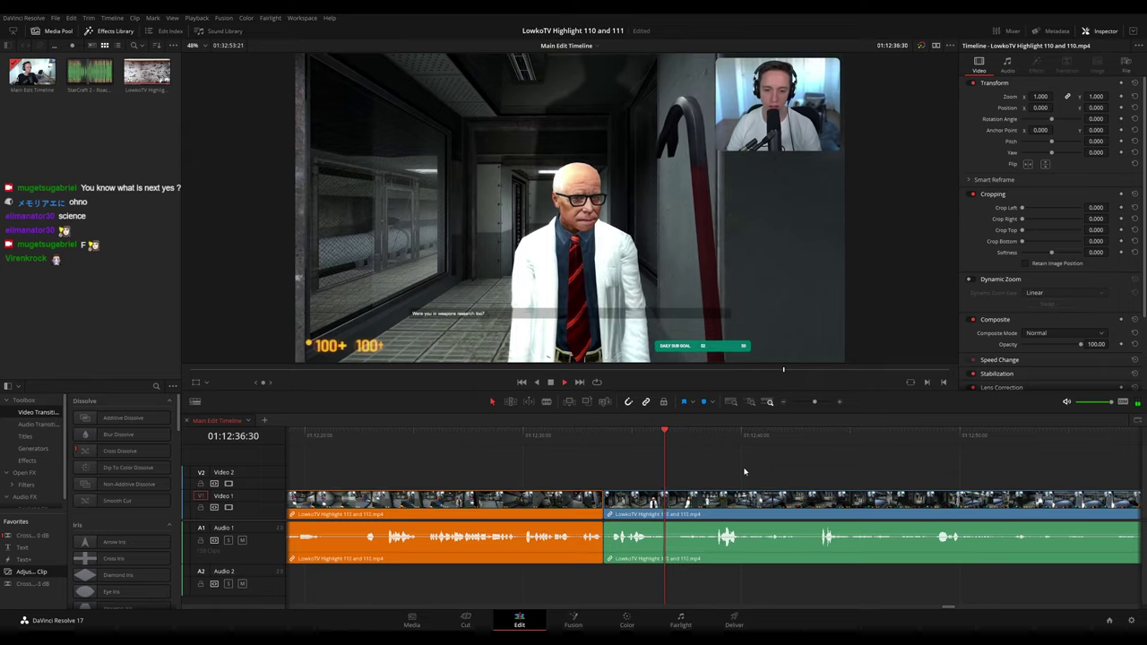
scroll(732, 469, right, 4)
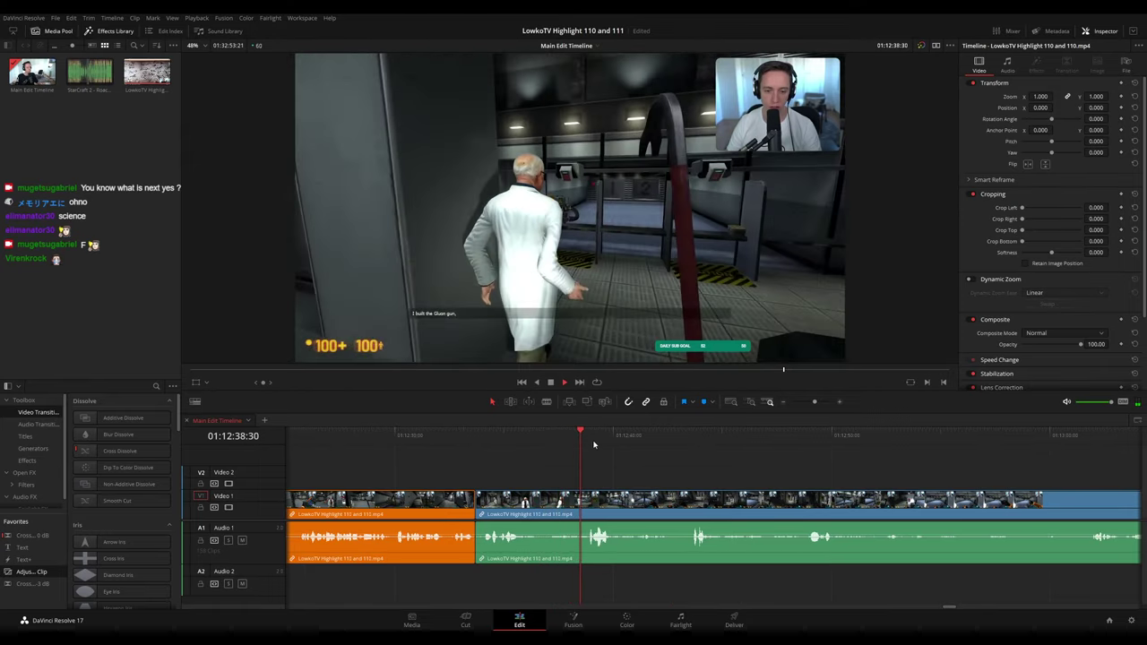
- Play back the test-range gameplay from about 01:12:38 to 01:13:14 to check for pauses
scroll(611, 452, right, 2)
scroll(612, 455, right, 2)
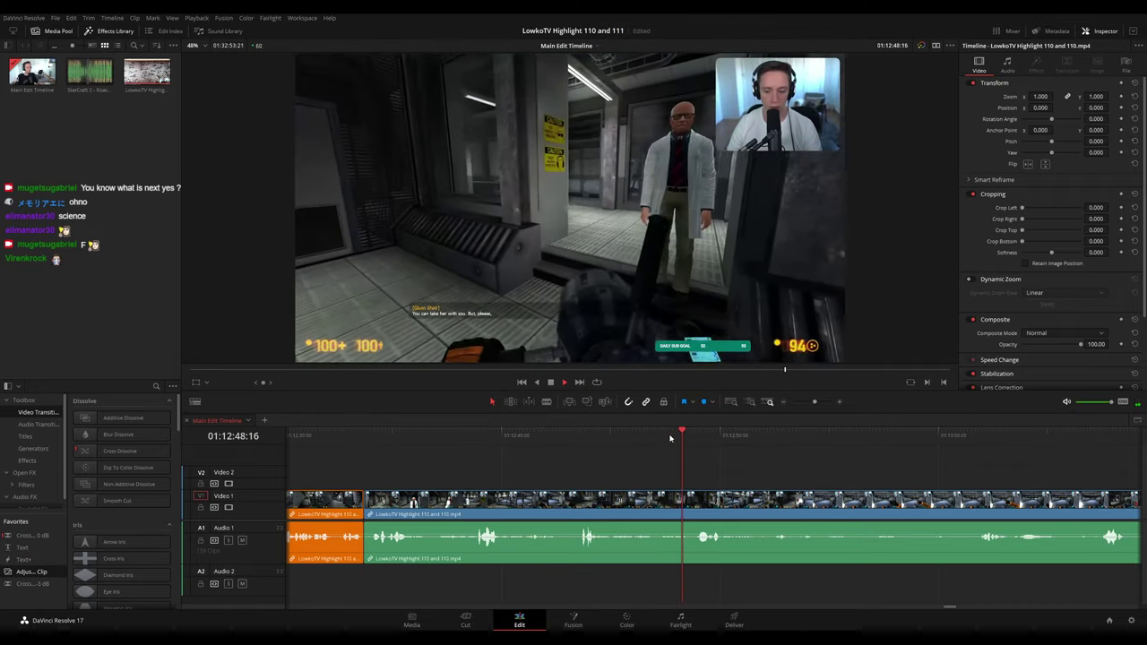
drag(771, 463, 583, 440)
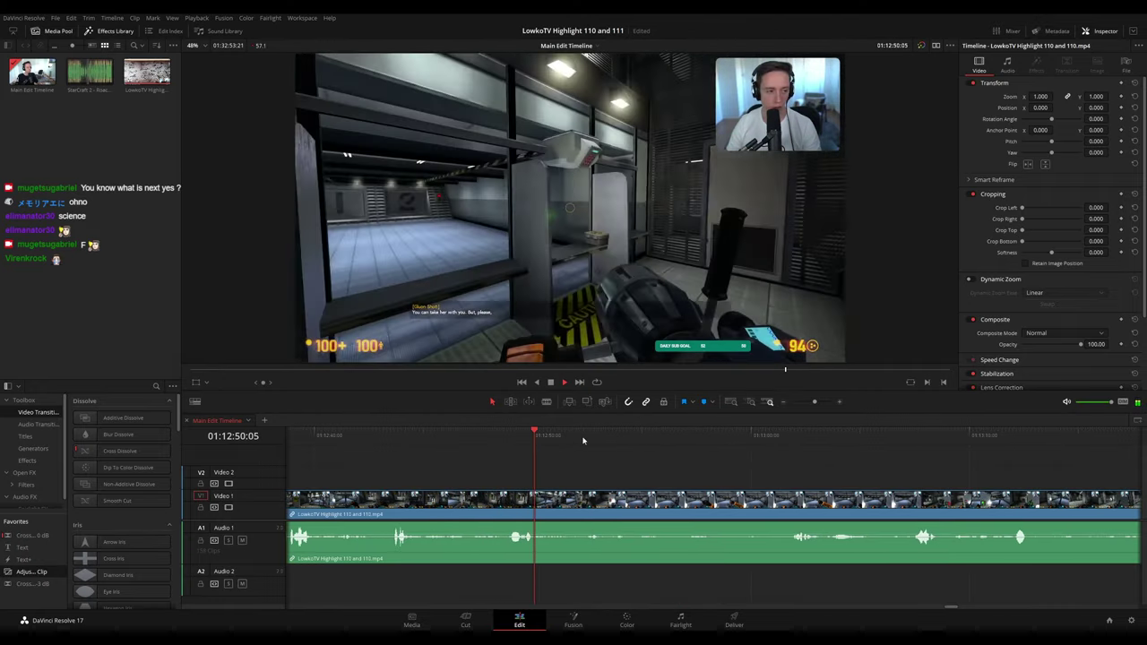
click(577, 437)
drag(672, 466, 646, 467)
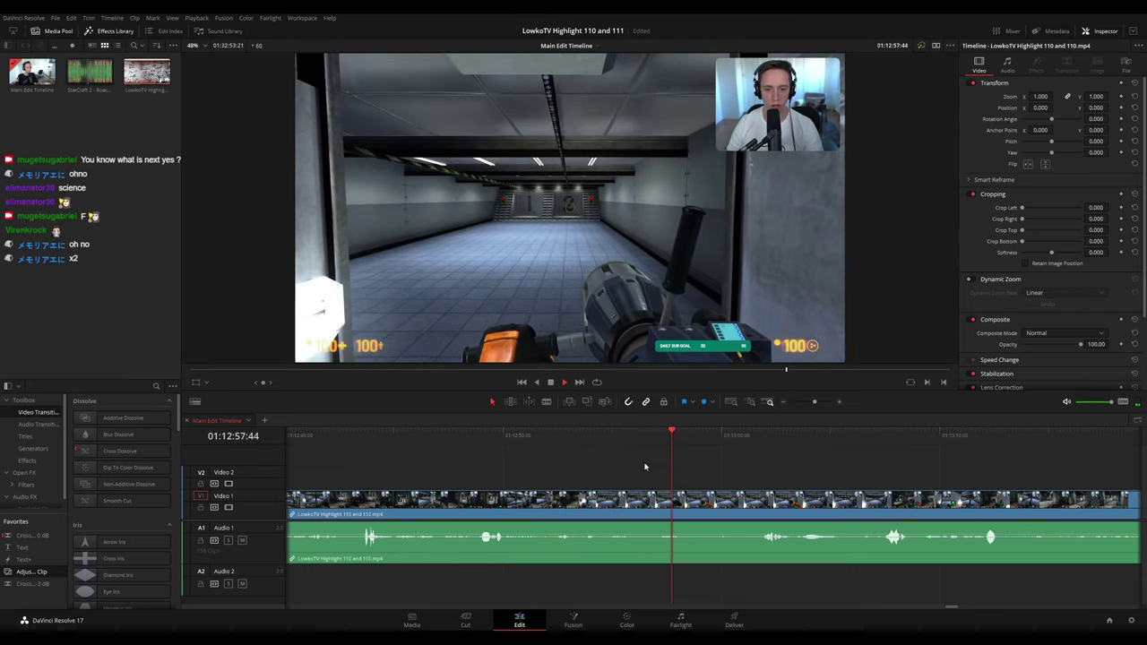
scroll(645, 466, right, 4)
click(571, 436)
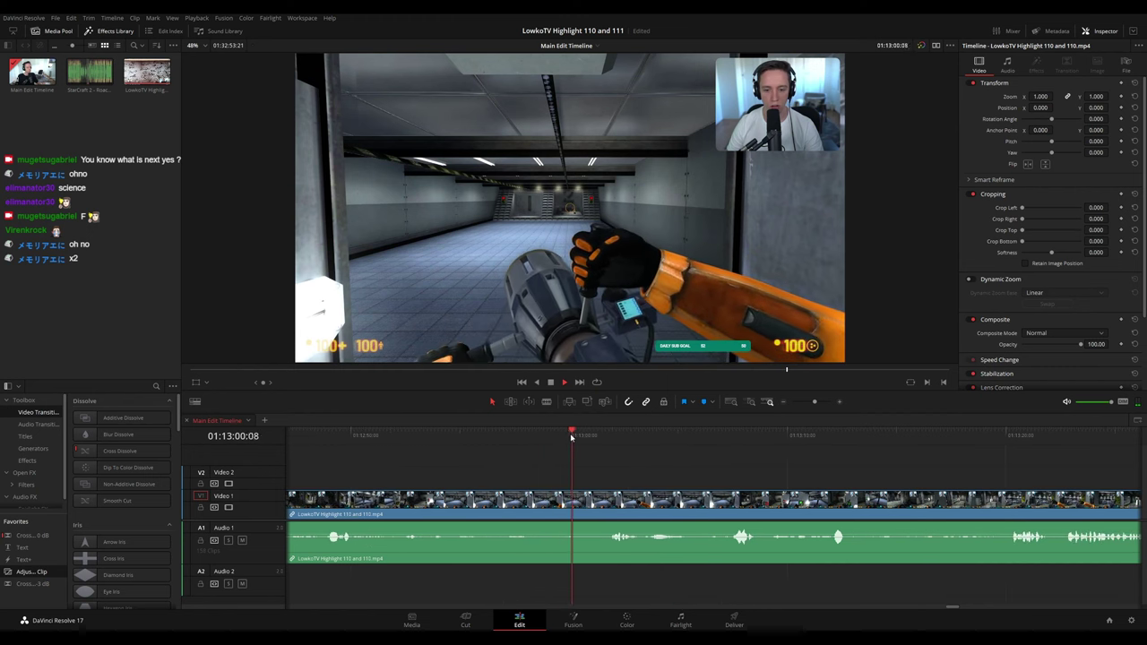
scroll(645, 463, right, 2)
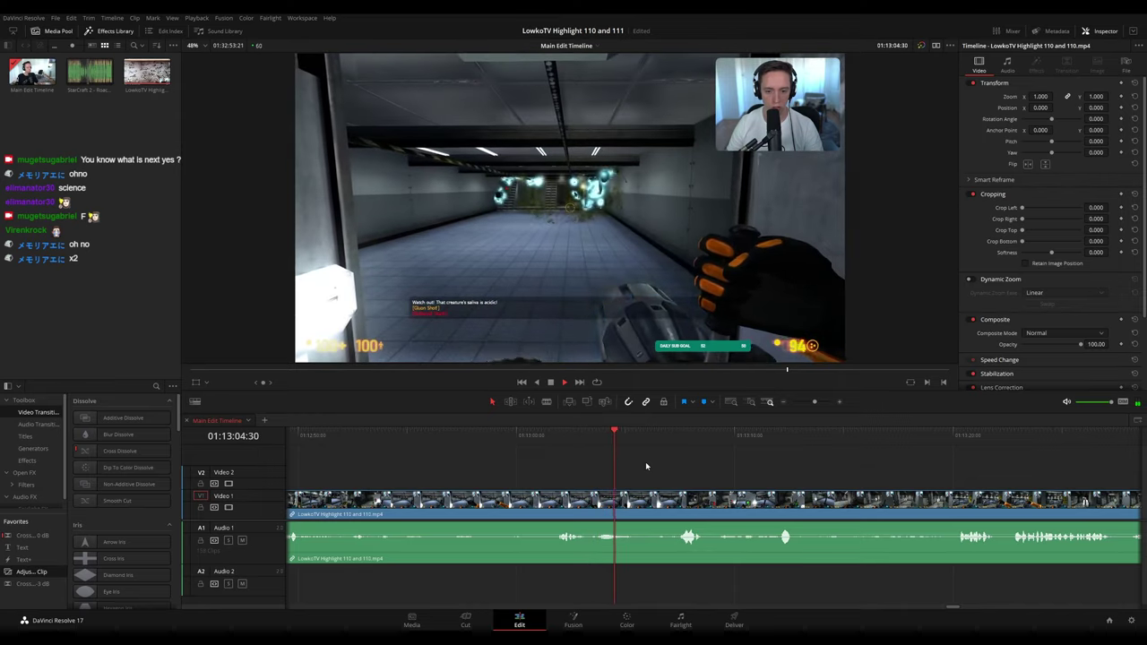
scroll(645, 467, right, 3)
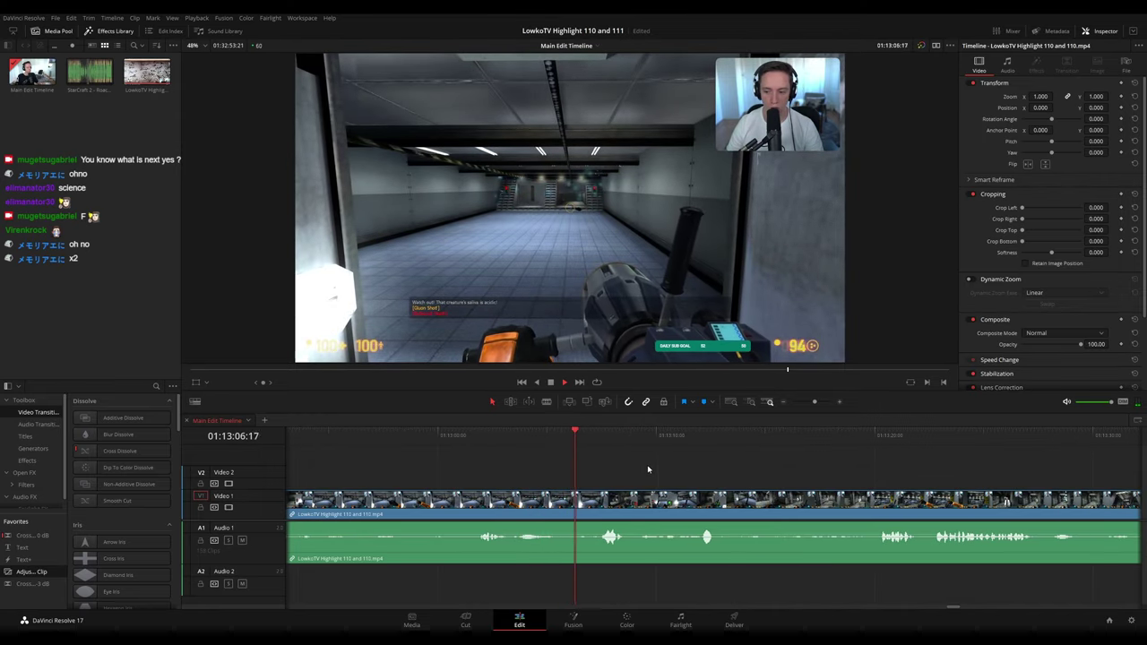
scroll(627, 469, right, 3)
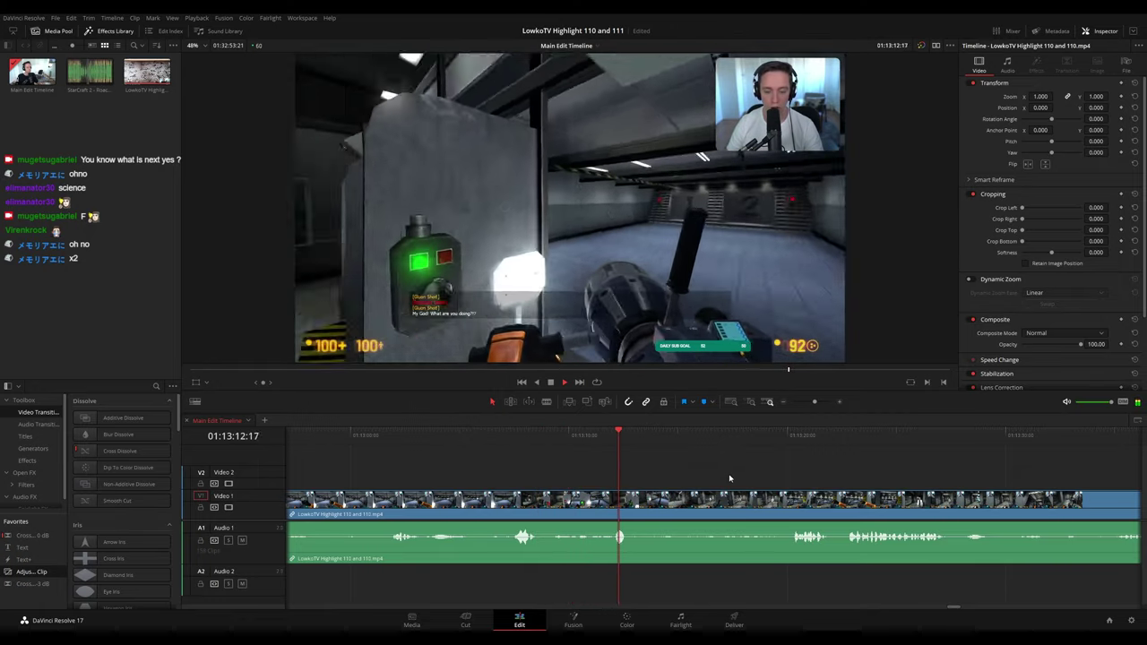
scroll(681, 473, right, 3)
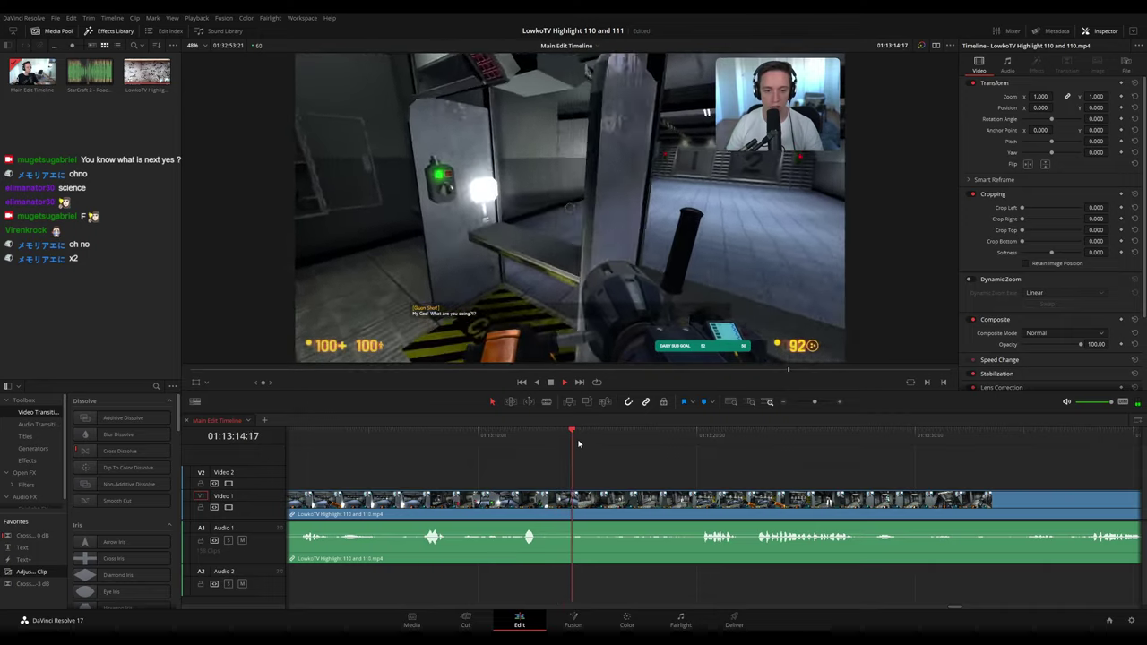
- Split the recording at about 01:13:12:56 and 01:13:13:58, ripple-delete the section between the cuts, and resume playback
click(624, 453)
click(543, 432)
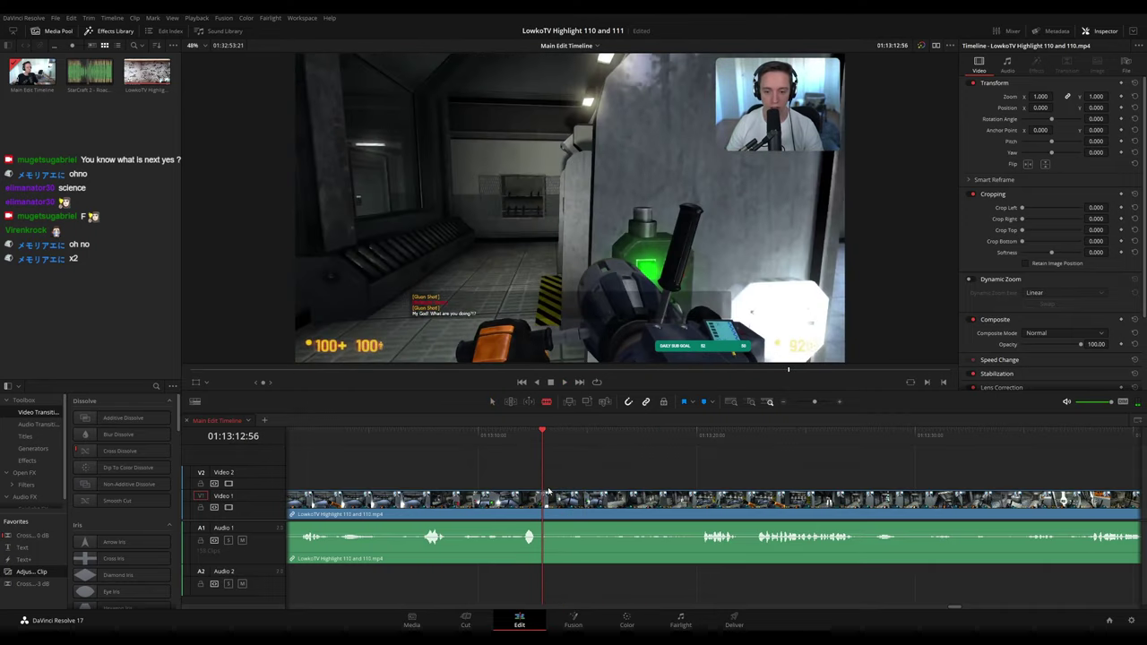
click(545, 494)
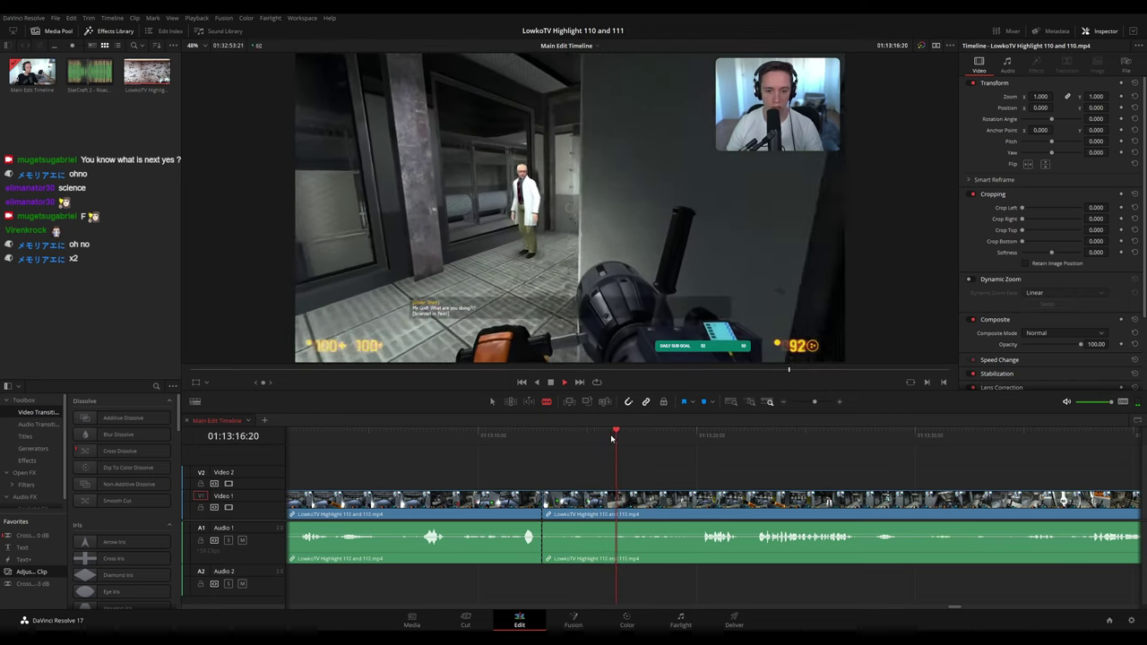
click(569, 436)
click(565, 434)
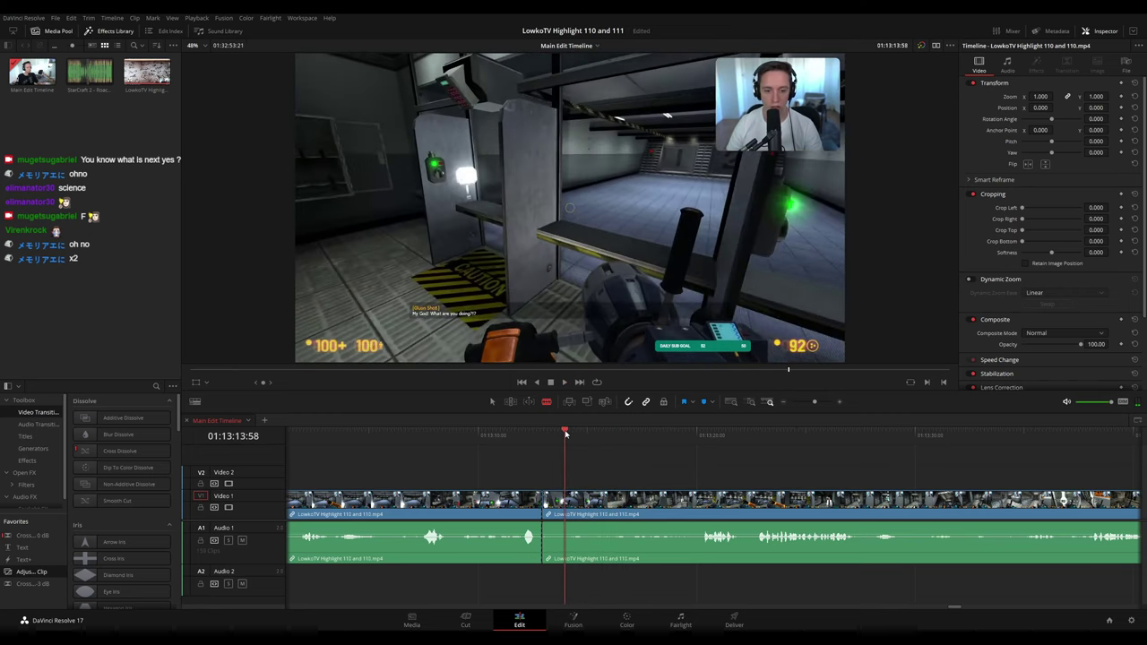
click(567, 501)
key(a)
click(553, 506)
key(Delete)
key(space)
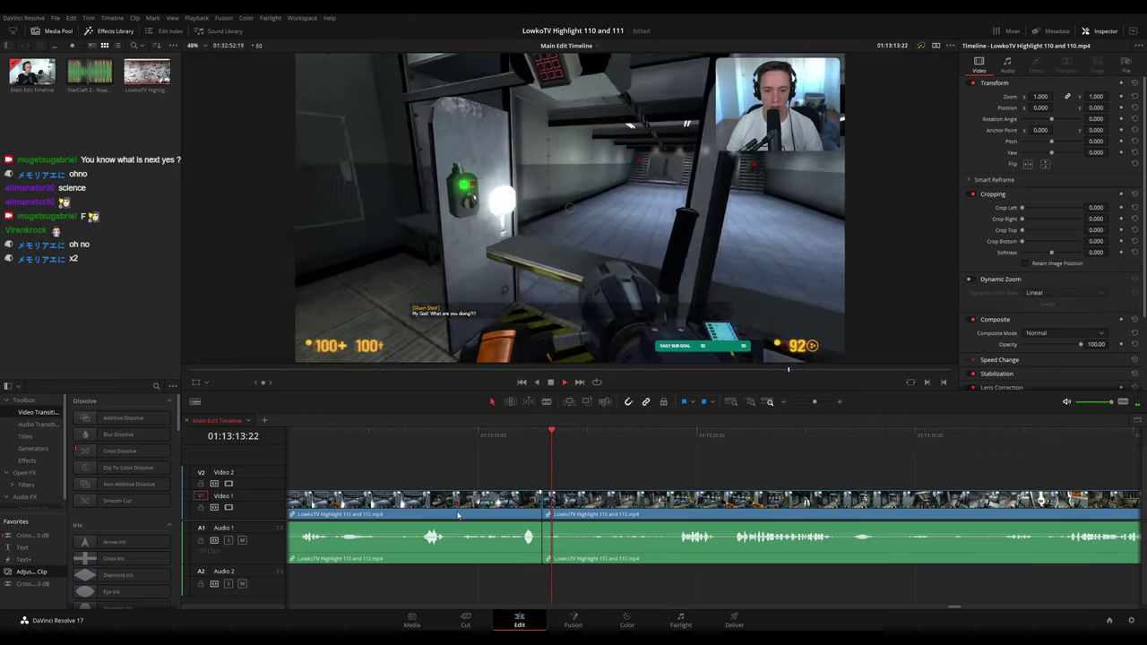
- Set the clip color of the segment ending at about 01:13:12:56 to orange
click(484, 512)
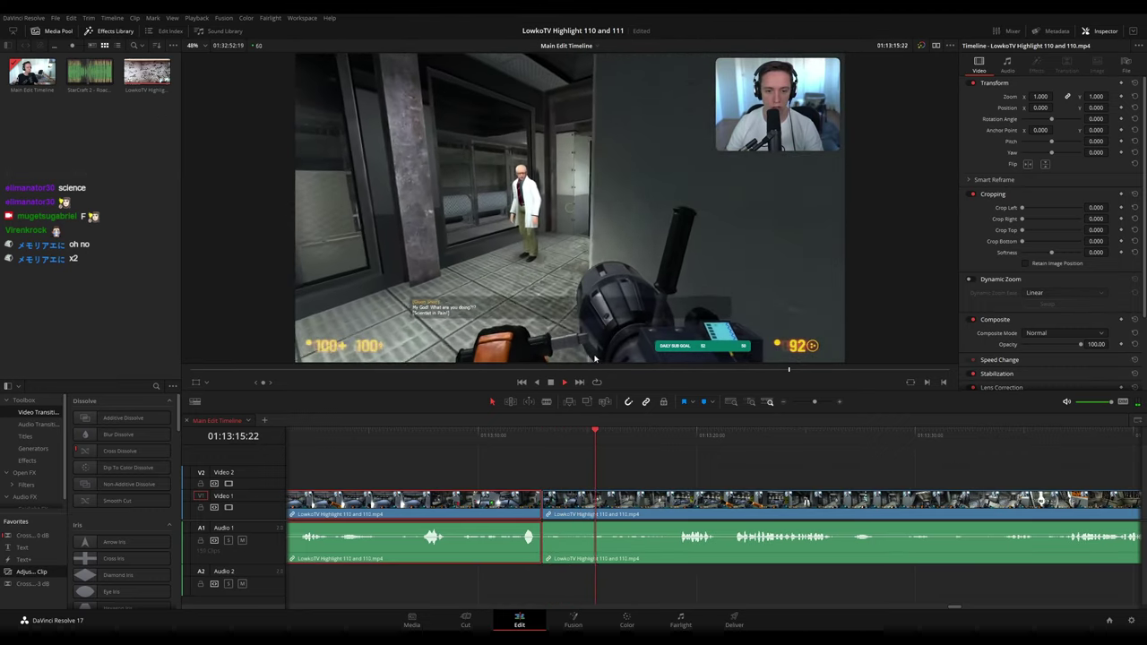
key(o)
click(676, 468)
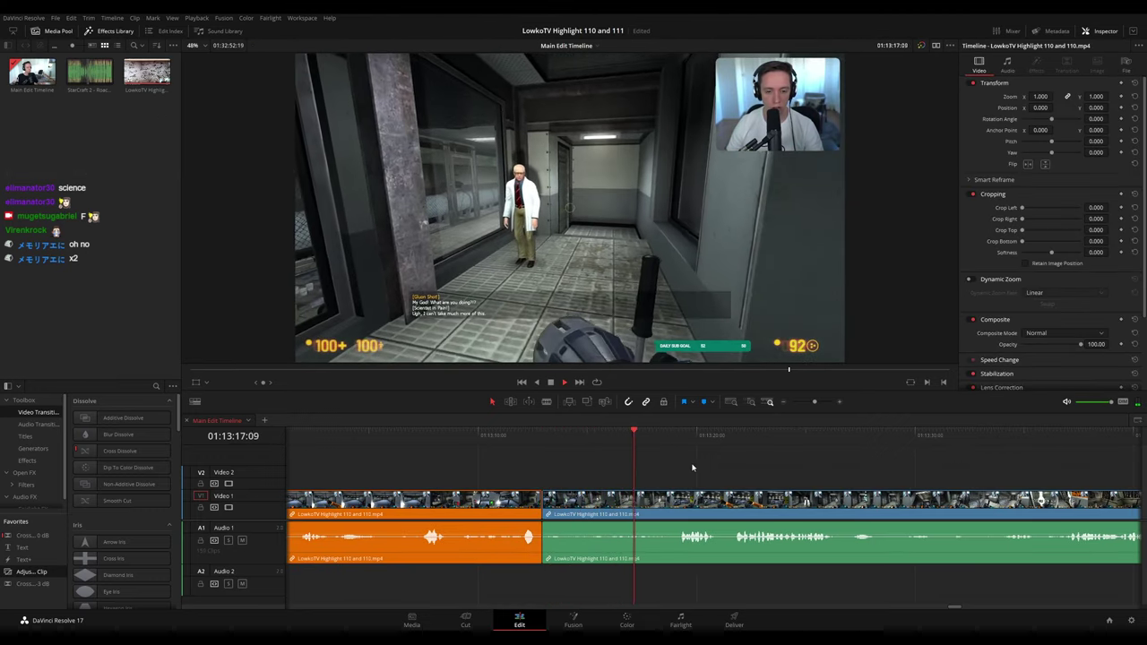
- Cut out and ripple-delete the short pause at about 01:13:21, and set the preceding segment's clip color to orange
drag(699, 467, 615, 460)
scroll(615, 461, right, 1)
scroll(622, 460, right, 1)
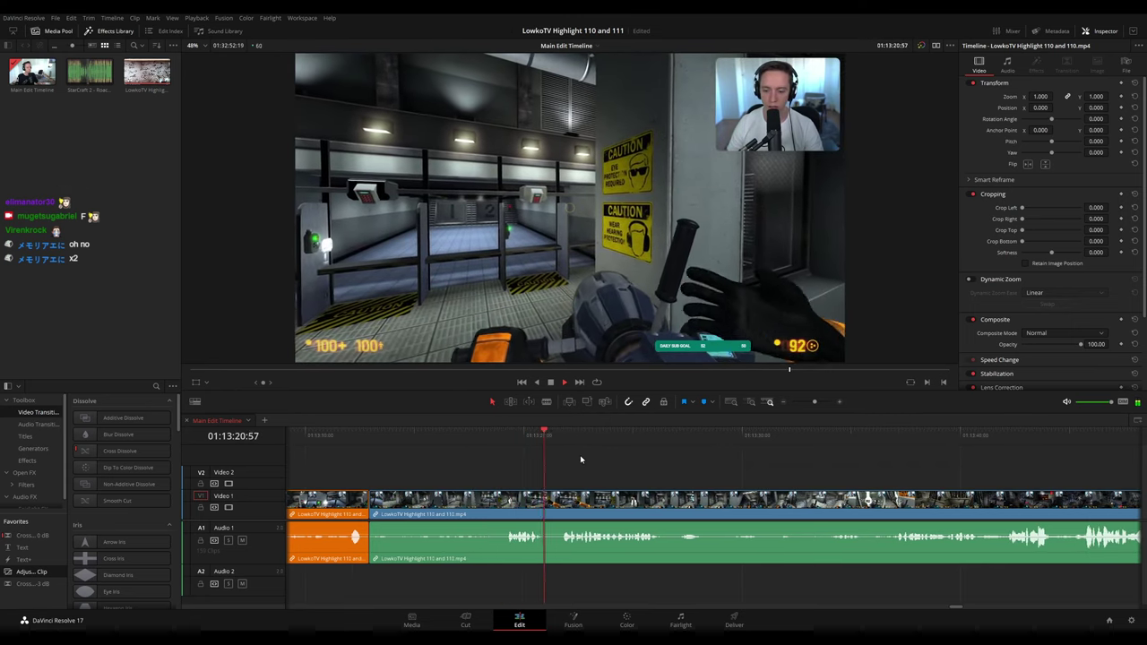
key(b)
click(545, 495)
click(561, 496)
key(a)
click(555, 496)
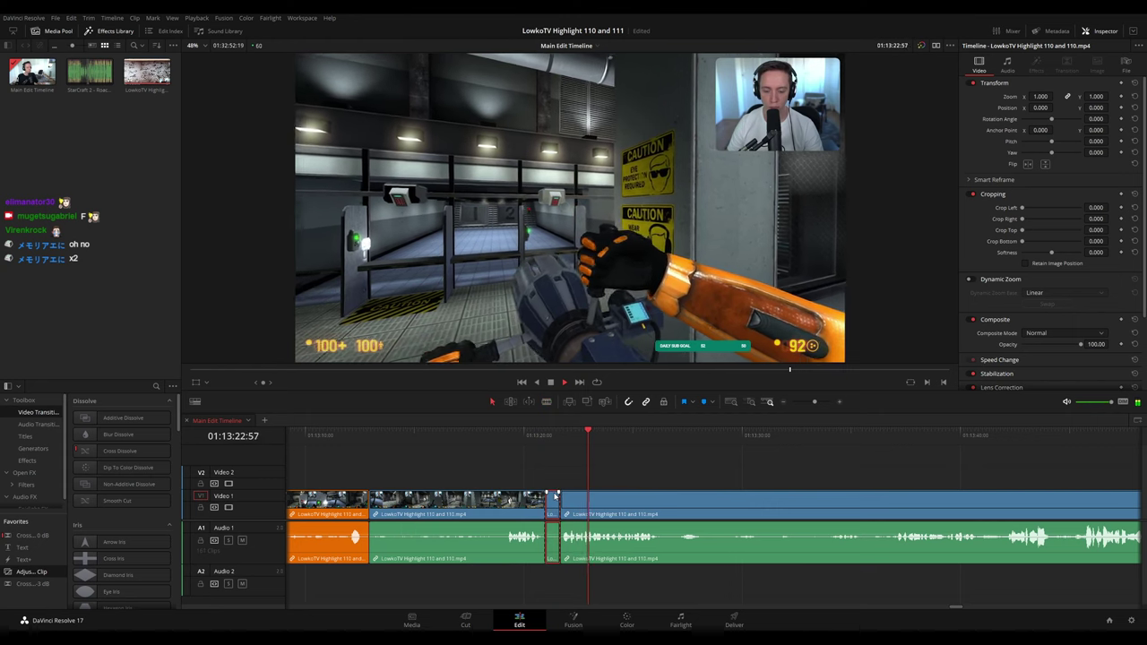
key(Delete)
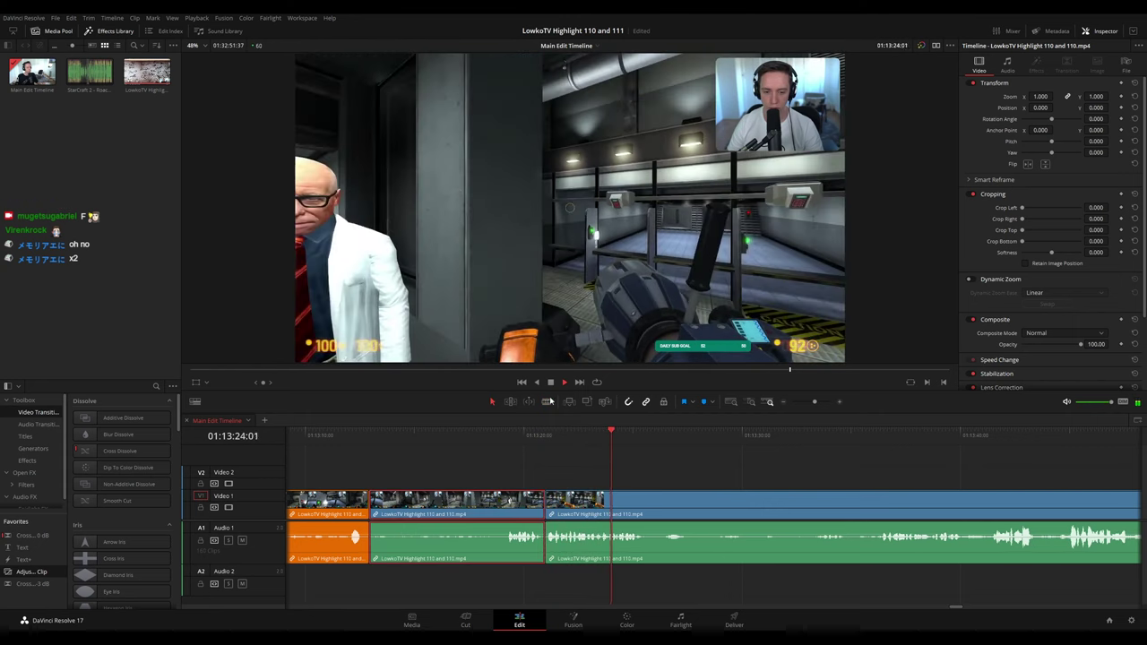
click(702, 329)
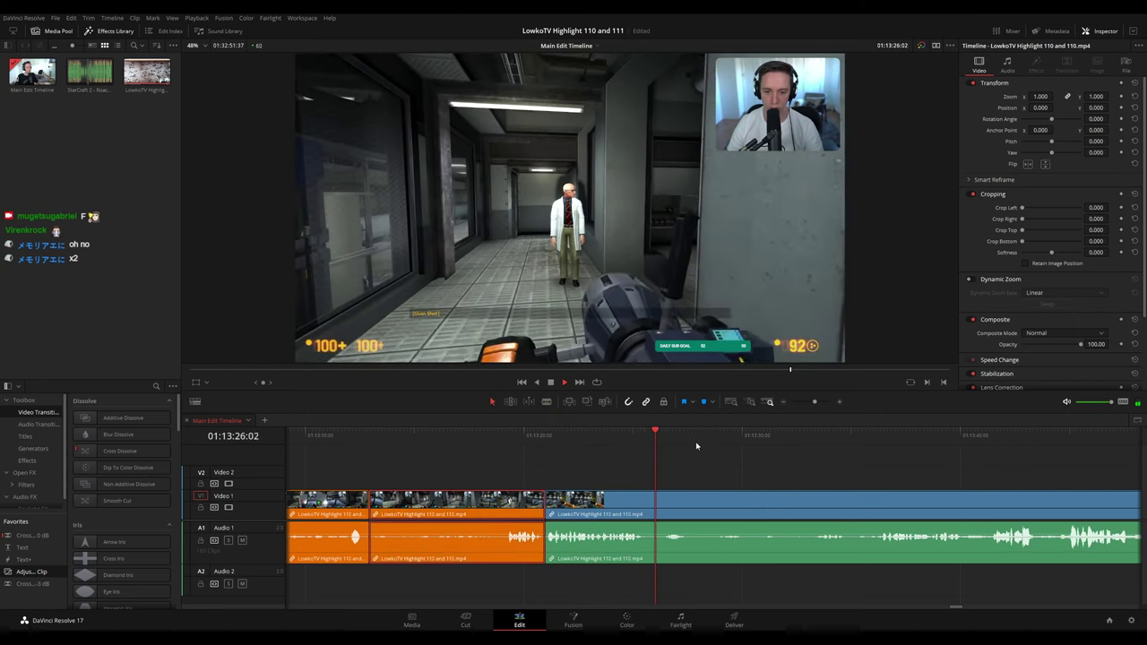
click(699, 463)
- Play back the hallway and elevator gameplay from about 01:13:26 to 01:13:39 to check for pauses
key(space)
key(space)
drag(754, 475, 618, 464)
key(space)
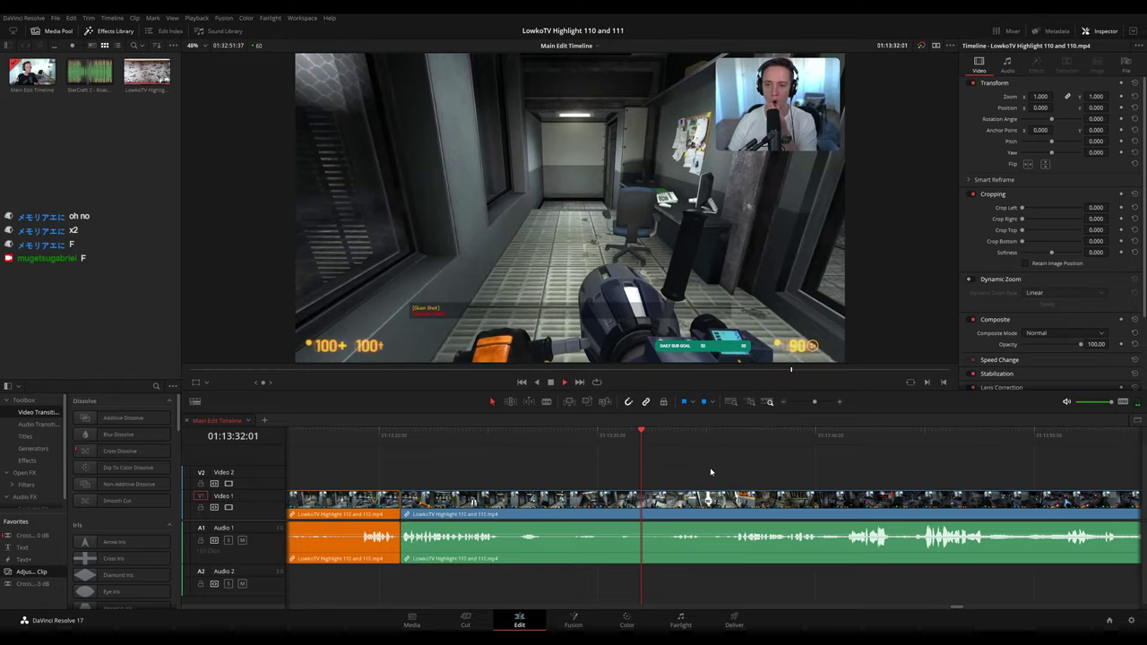
drag(773, 469, 634, 450)
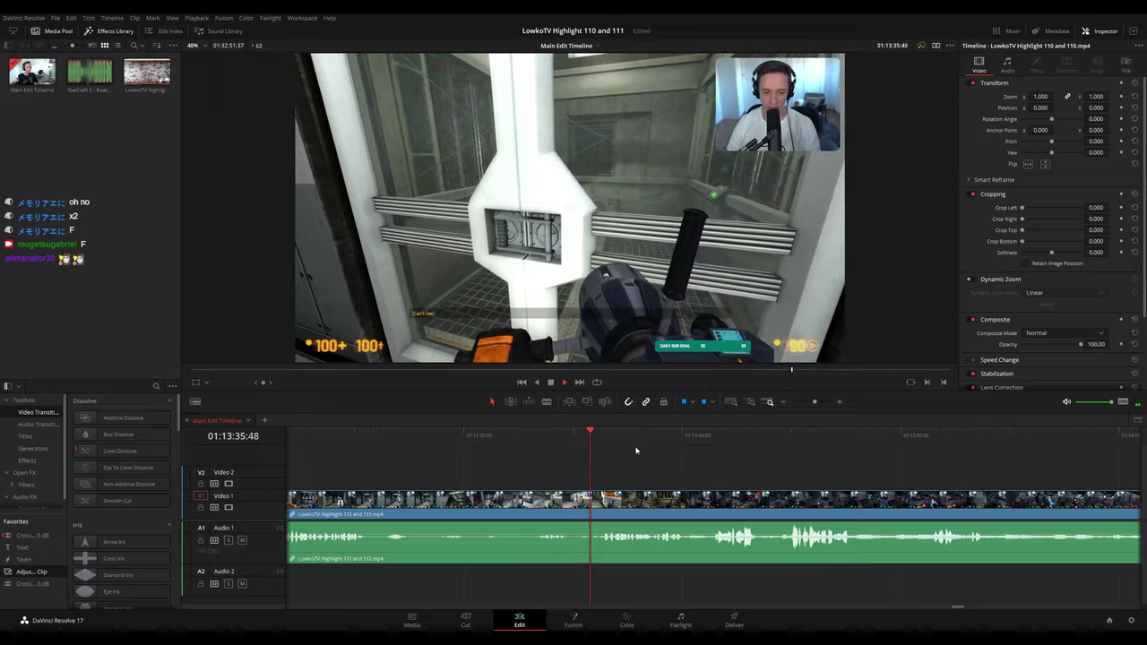
scroll(605, 476, right, 1)
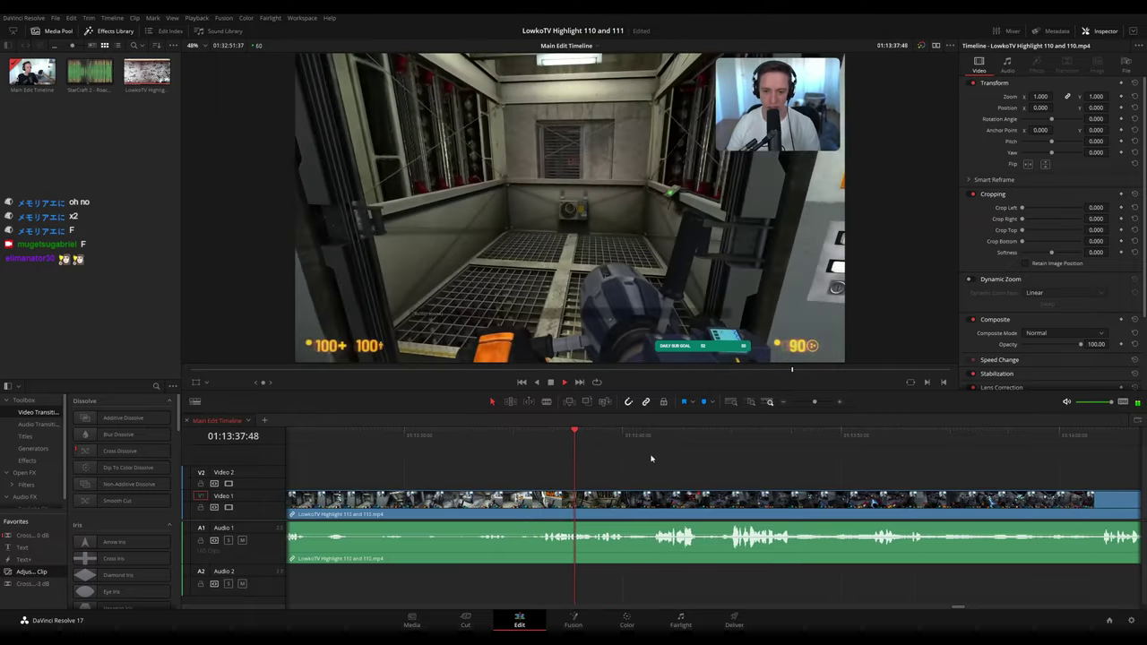
scroll(627, 459, right, 1)
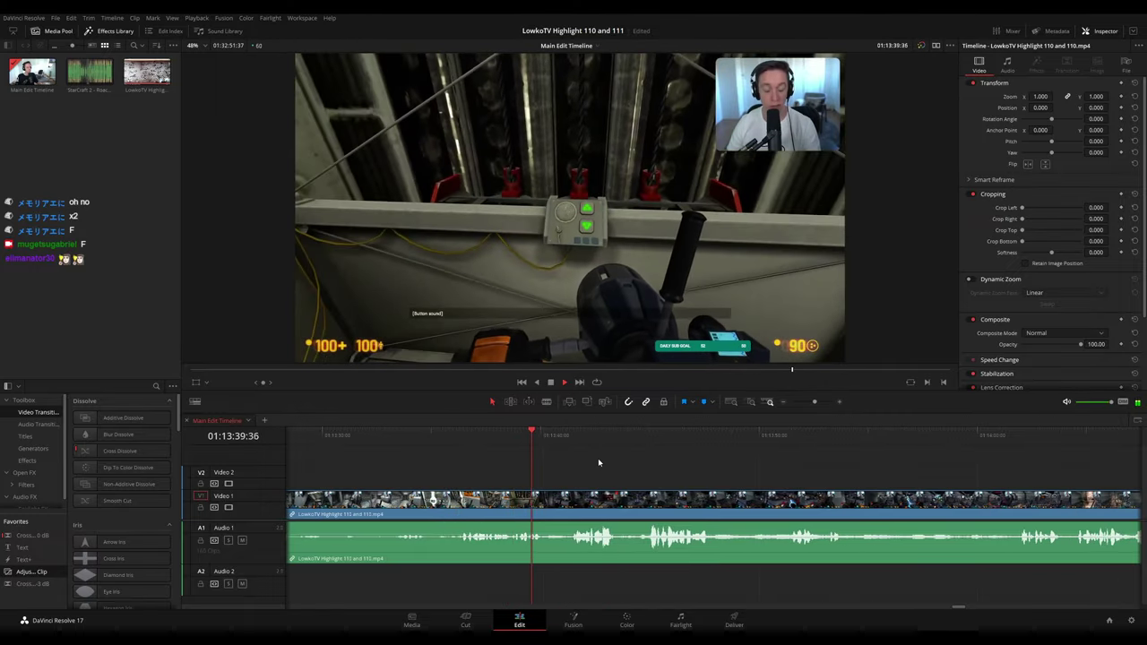
- Cut out the elevator section from about 01:13:40 to 01:13:41:13 and close the gap it leaves
key(space)
key(b)
click(546, 503)
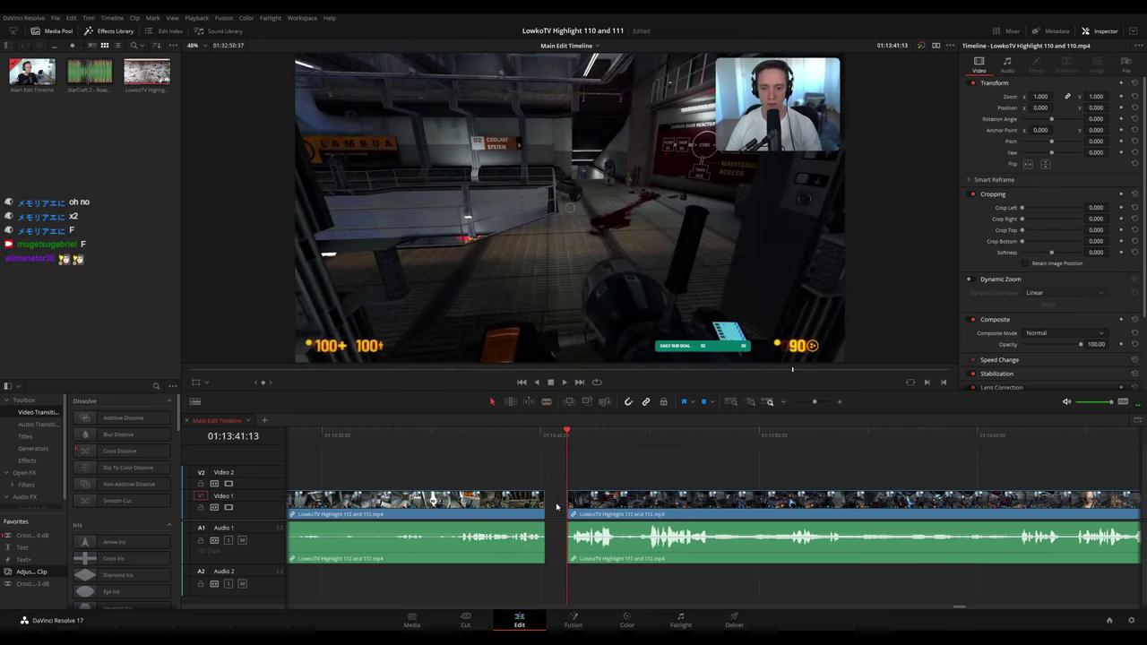
click(556, 507)
key(BackSpace)
key(space)
- Set the clip color of the segment ending at the elevator cut, about 01:13:40, to orange
click(506, 507)
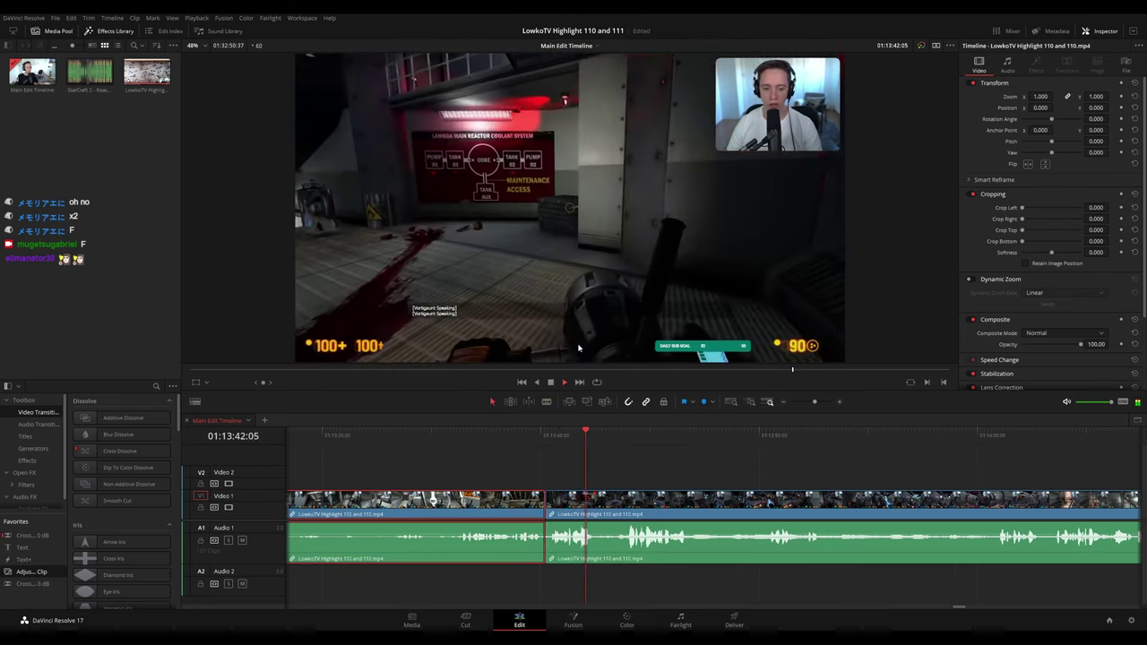
click(702, 366)
click(705, 451)
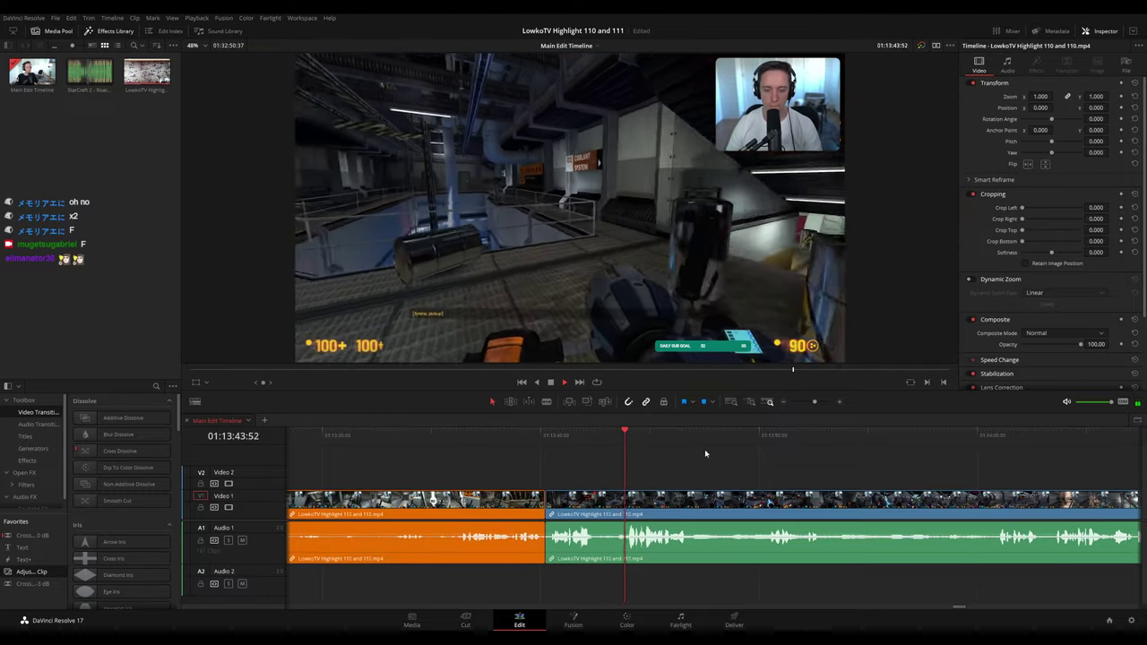
- Play back the coolant-area combat and crate gameplay from about 01:13:43 to 01:14:09 to check for pauses
drag(744, 466, 661, 450)
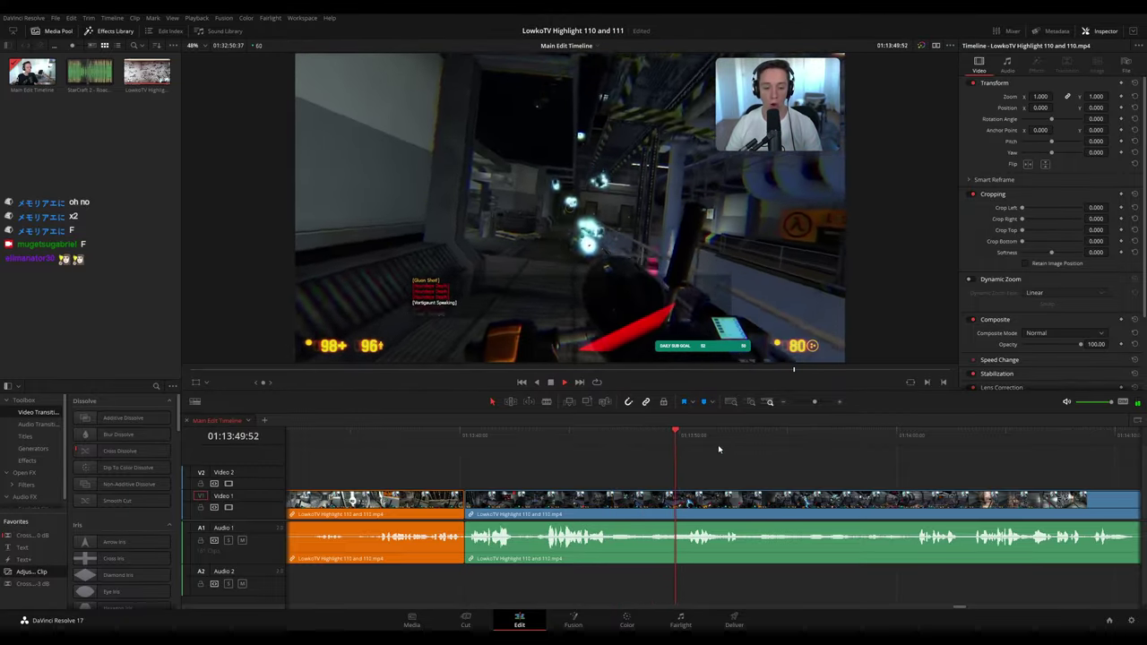
scroll(718, 444, right, 2)
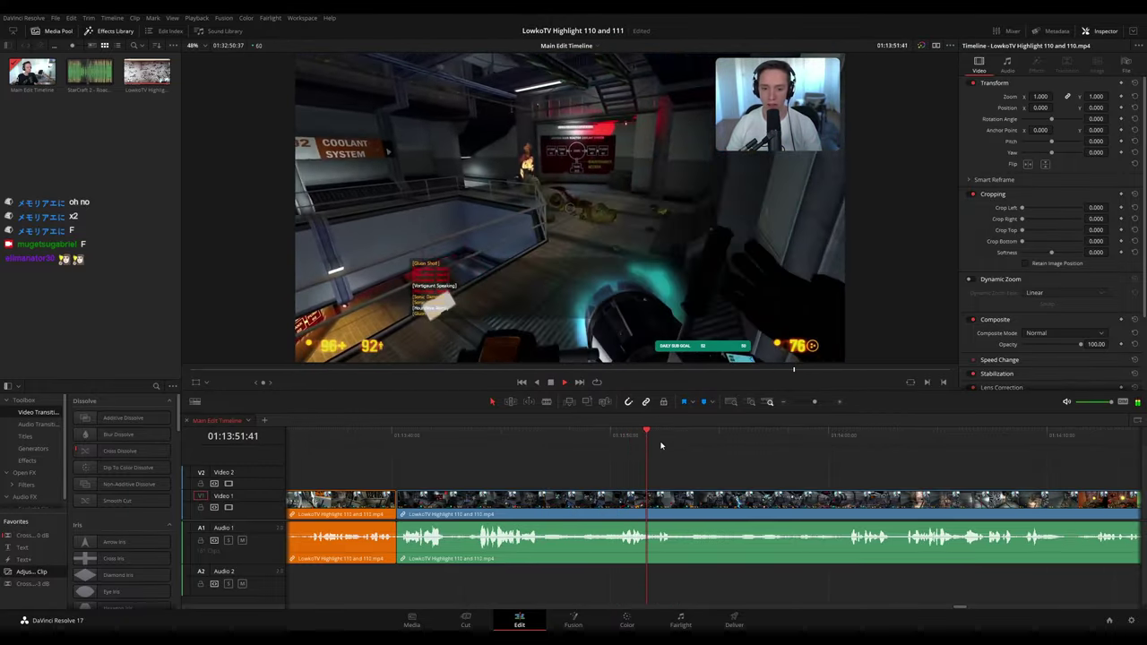
scroll(697, 448, right, 2)
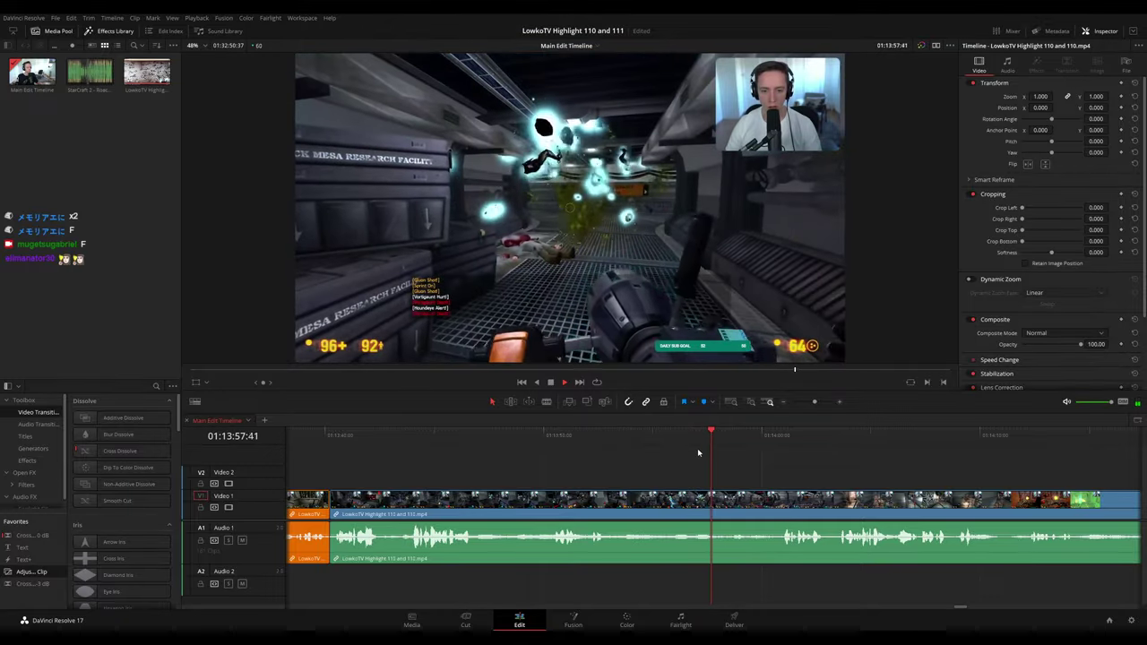
scroll(591, 433, right, 6)
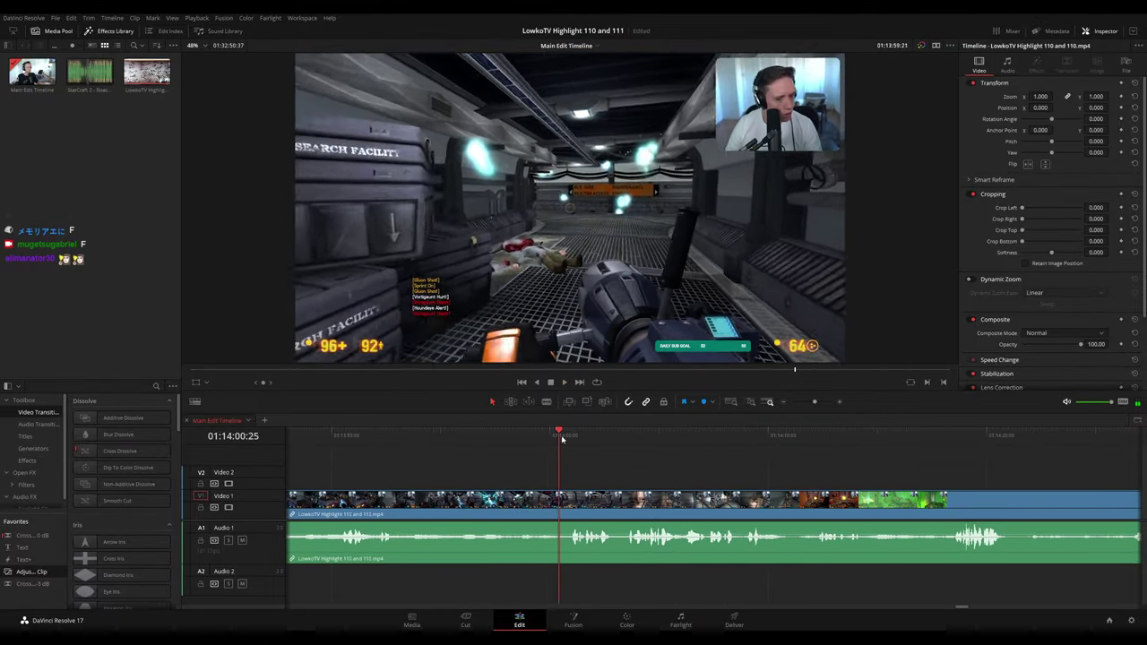
scroll(651, 459, right, 2)
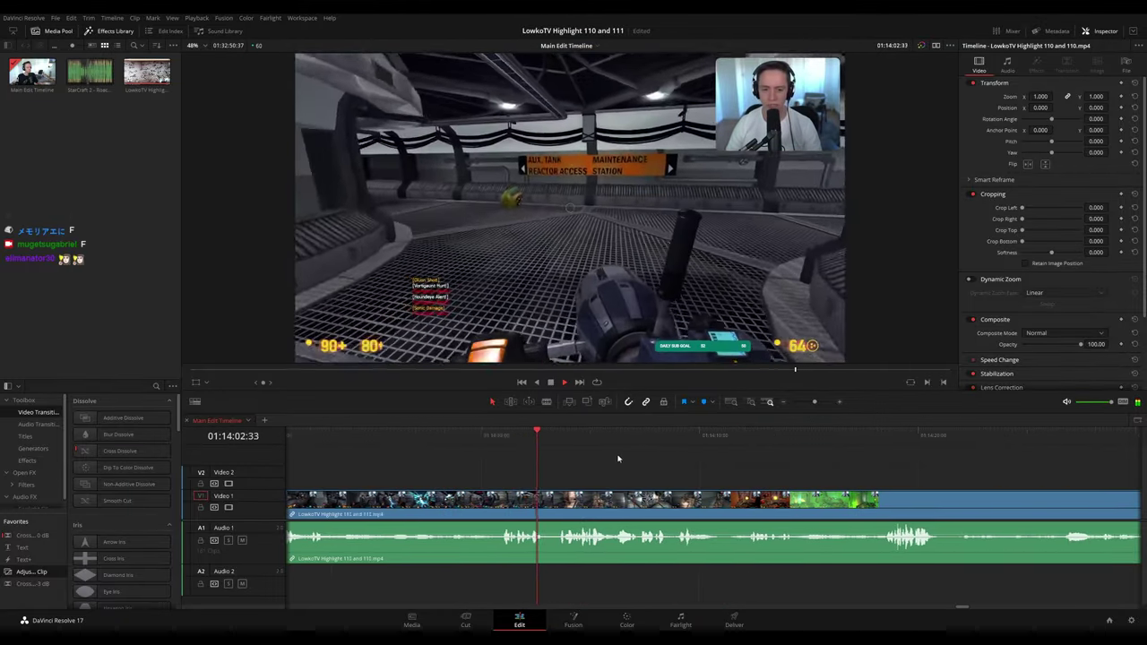
click(502, 437)
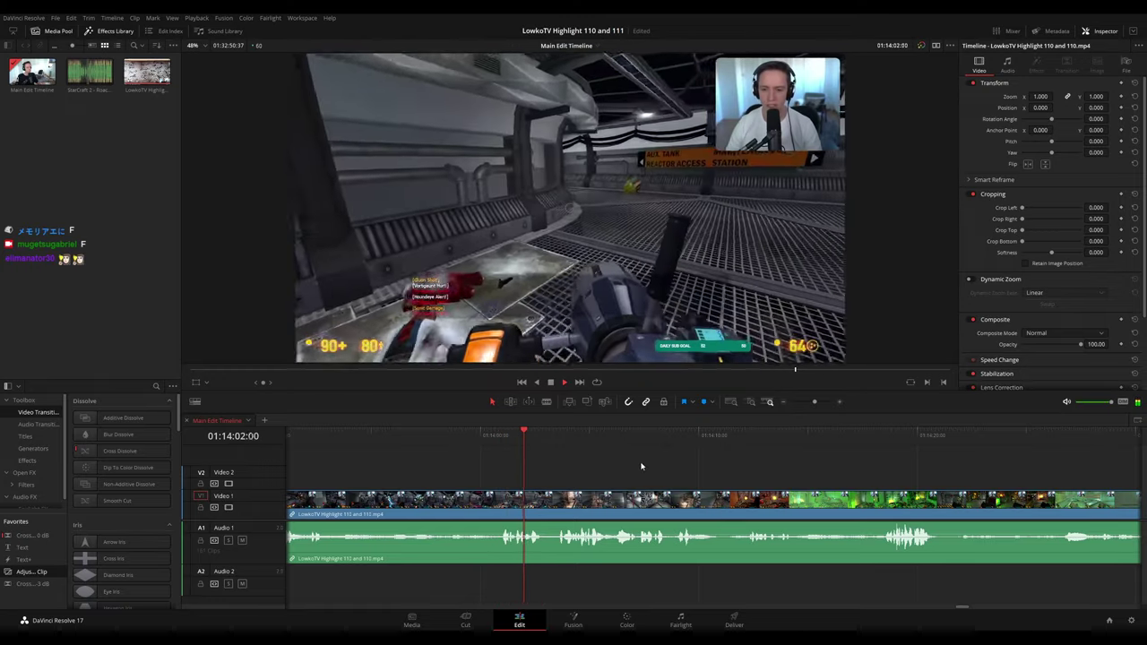
scroll(615, 460, right, 2)
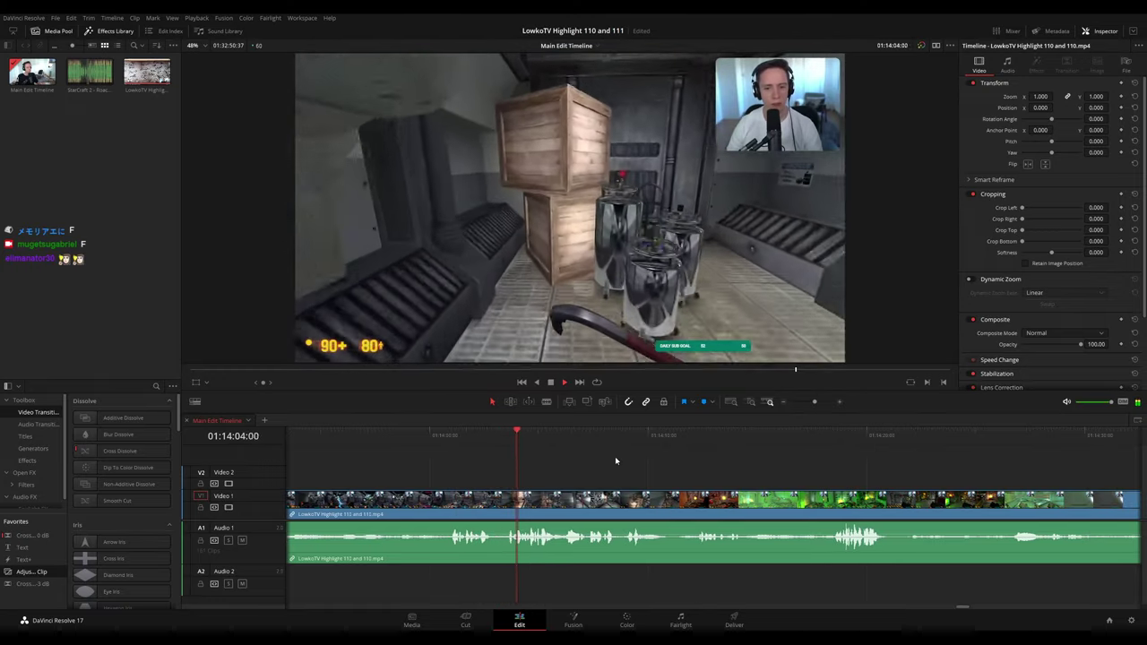
scroll(632, 462, right, 3)
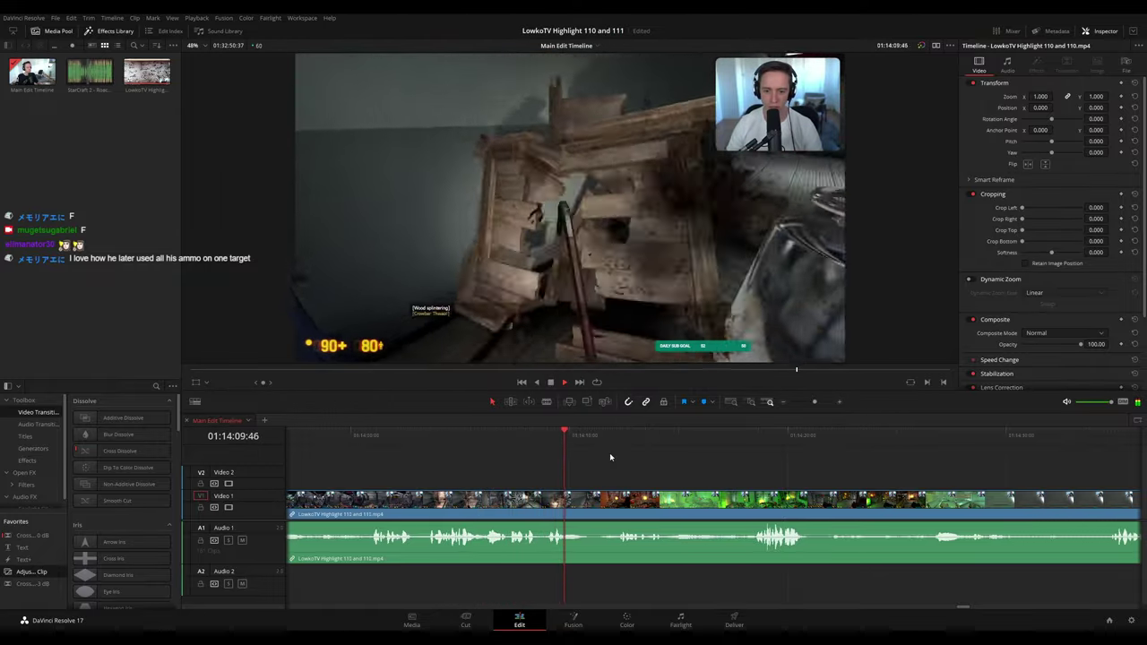
- Split the recording at about 01:14:10:51 and 01:14:11:14, ripple-delete the short piece between the cuts, and resume playback
key(space)
key(b)
click(592, 500)
click(599, 501)
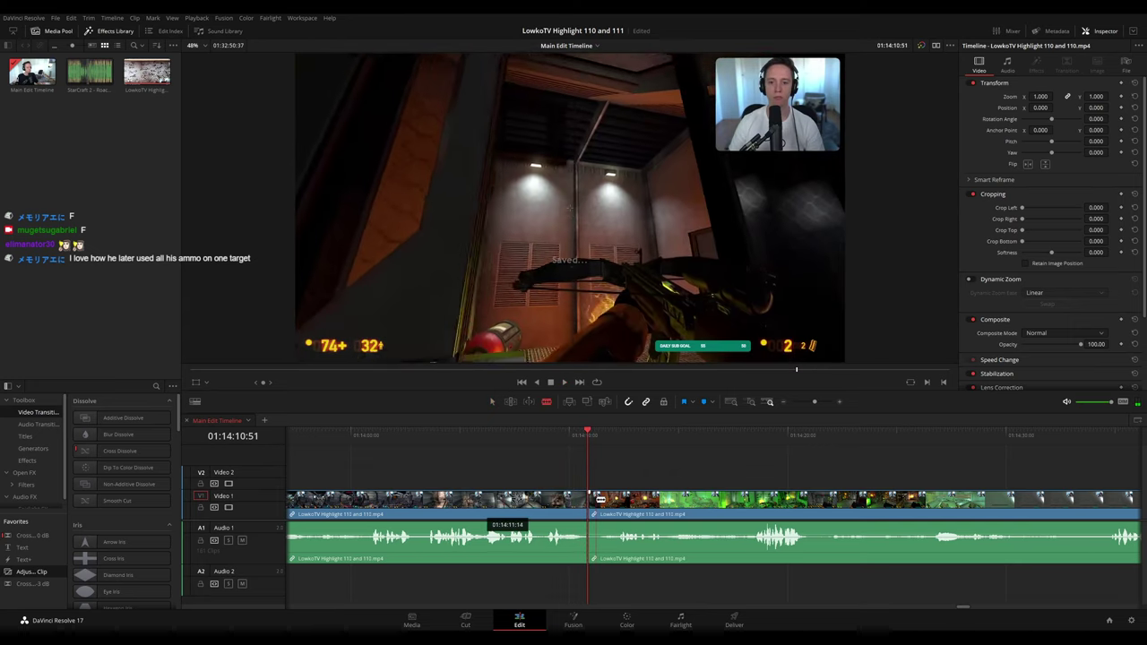
key(a)
click(595, 506)
key(Delete)
key(space)
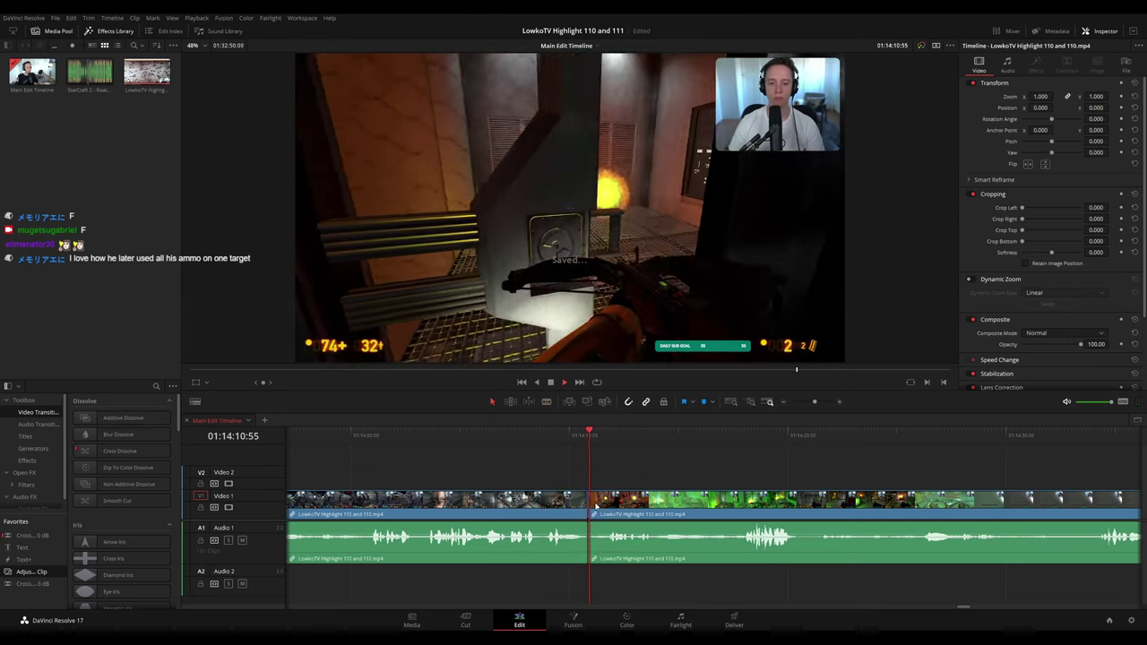
- Set the clip color of the segment ending at the cut at about 01:14:10:51 to orange
click(545, 509)
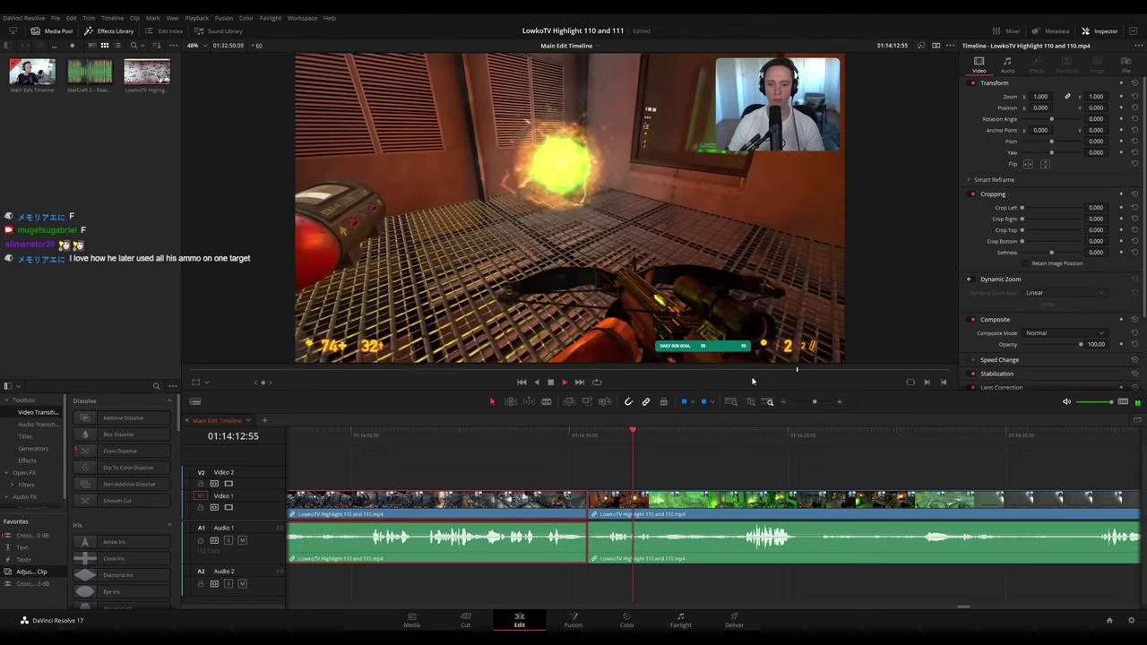
key(1)
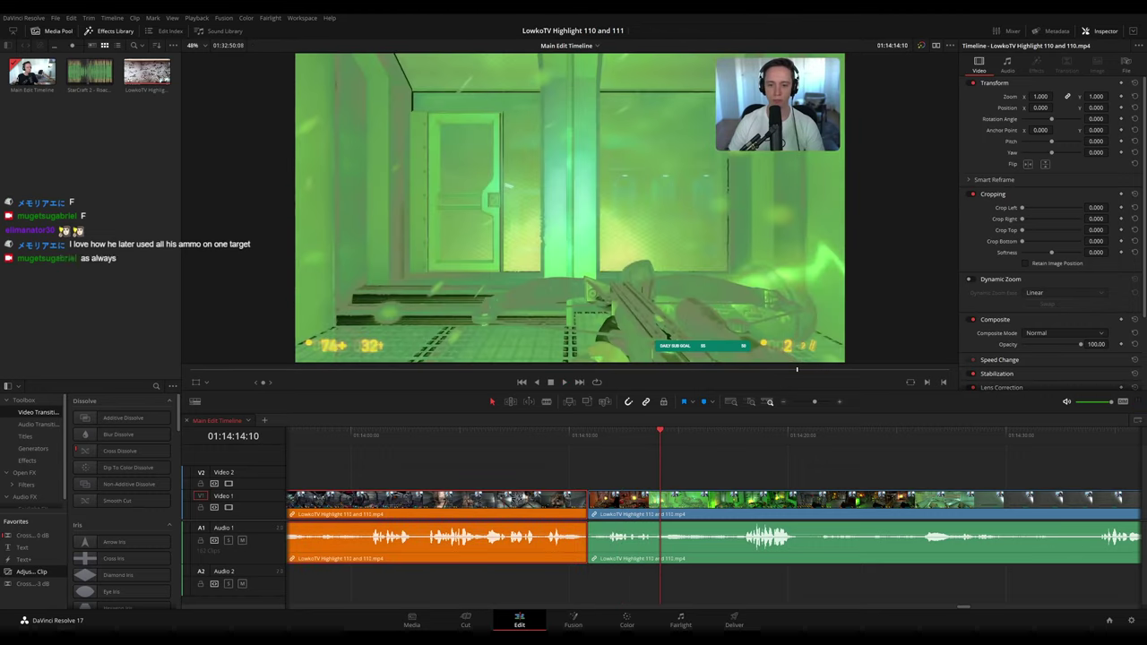
click(765, 471)
- Play back the gameplay from about 01:14:14 to 01:15:08, skipping ahead through the door section, to check for pauses
key(space)
drag(826, 475, 606, 444)
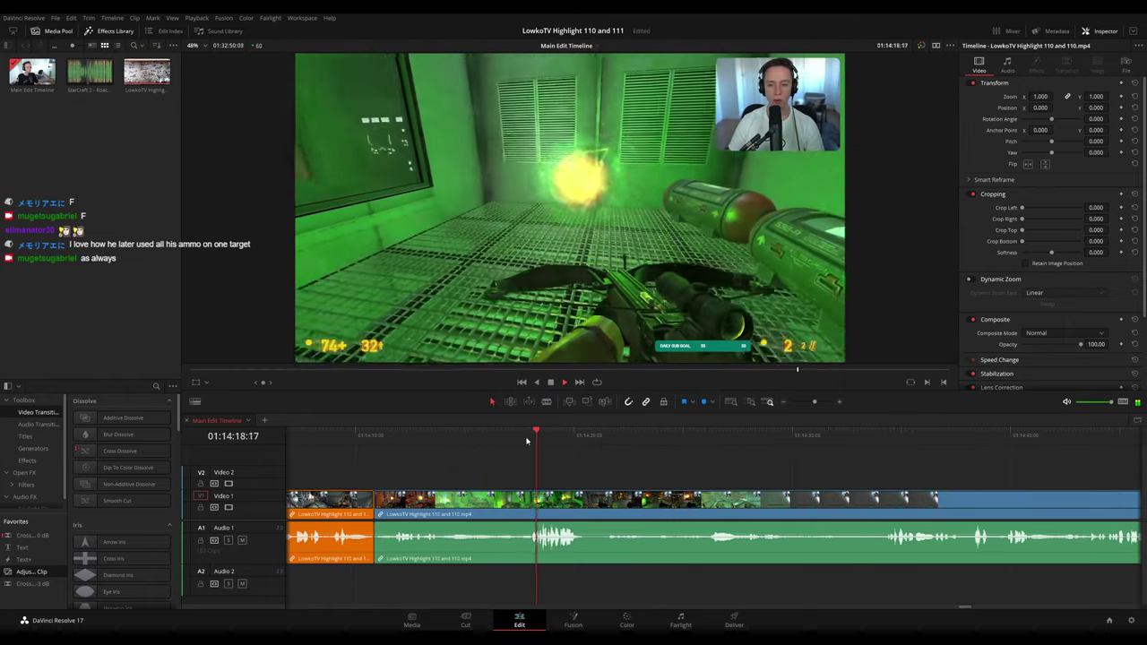
click(615, 437)
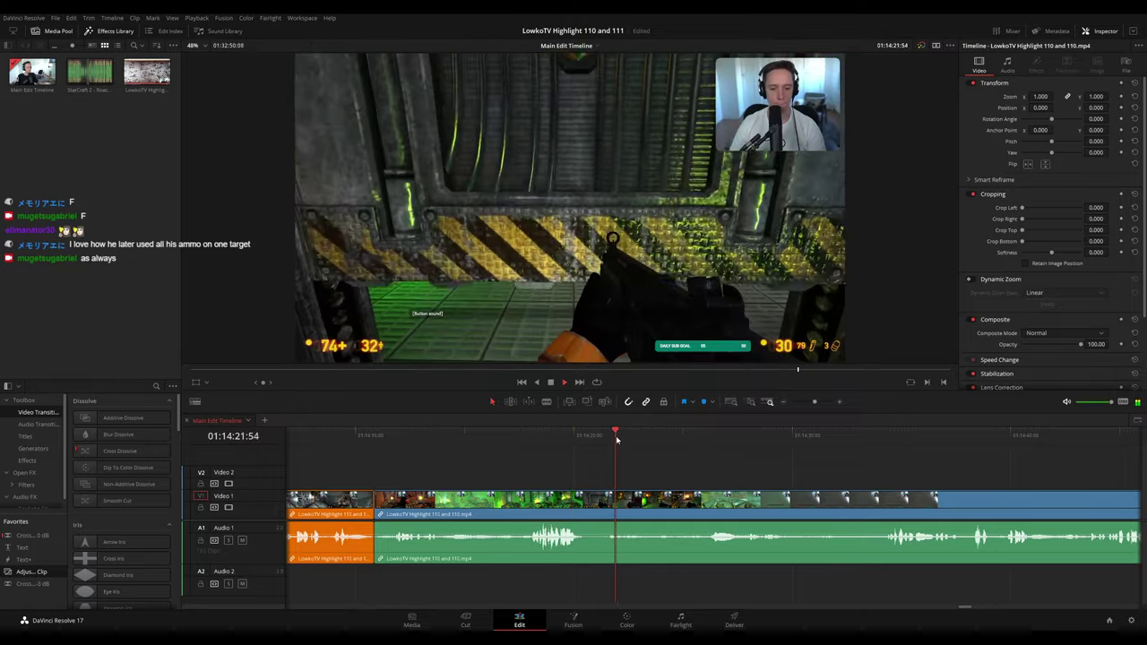
click(687, 439)
drag(767, 457, 668, 459)
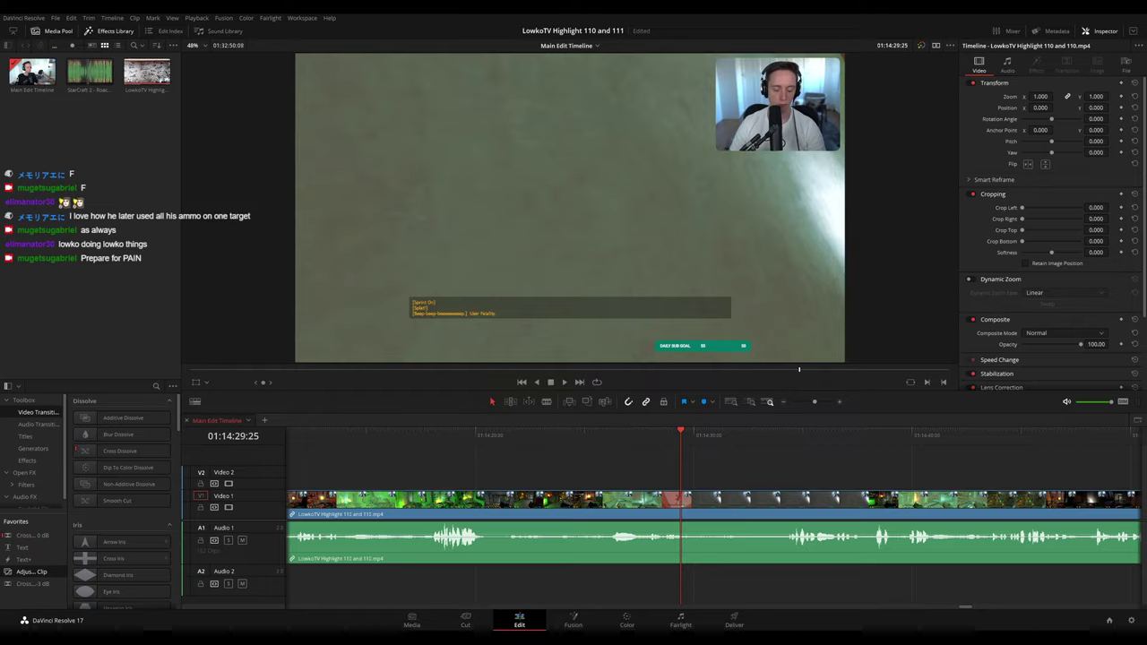
click(604, 443)
key(space)
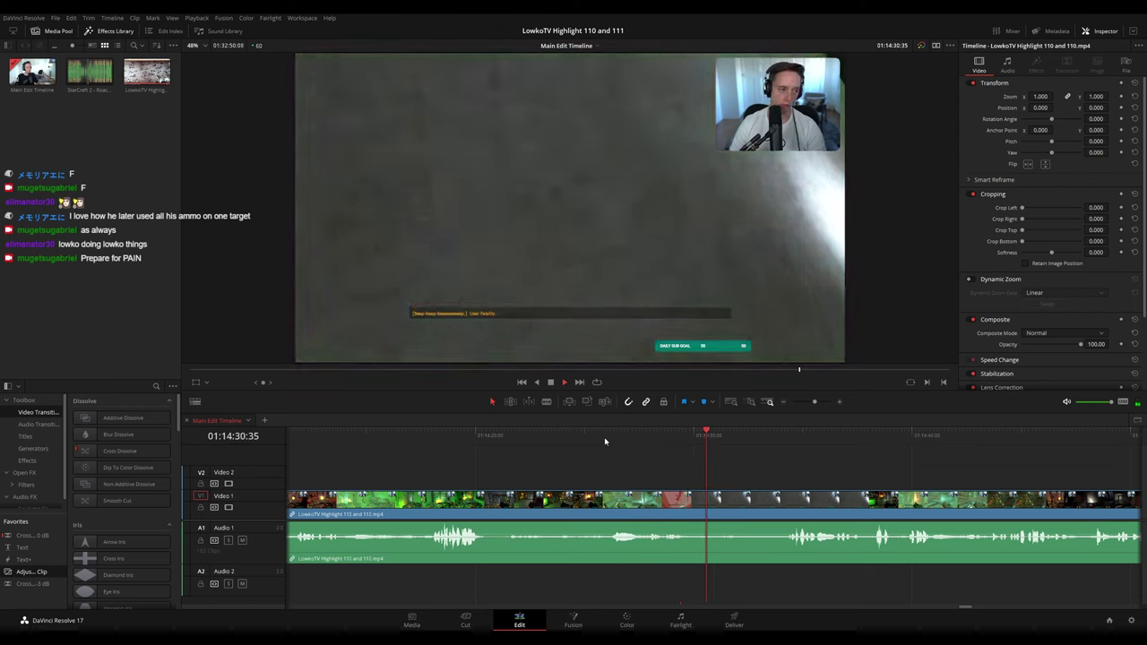
drag(804, 458, 605, 449)
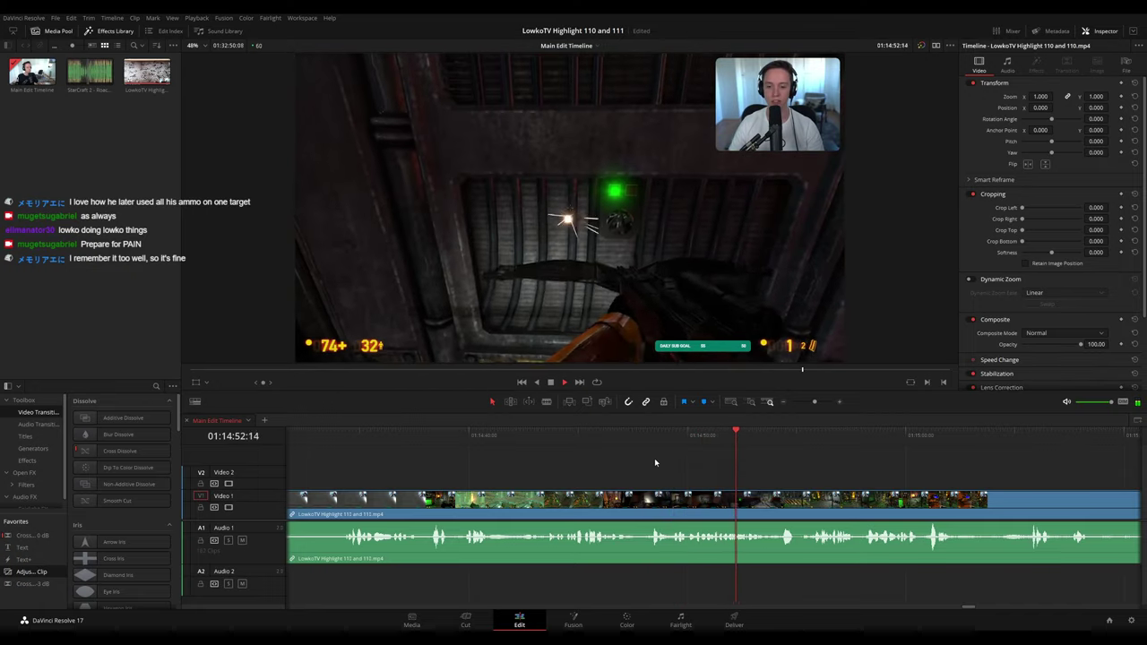
scroll(586, 449, right, 3)
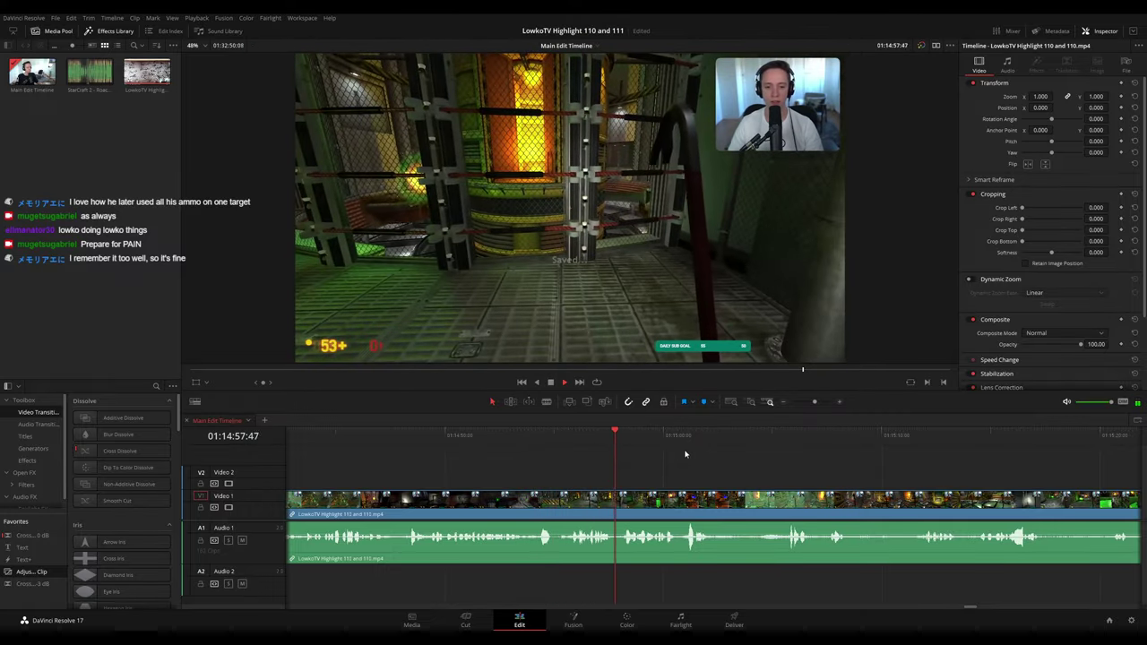
scroll(628, 452, right, 1)
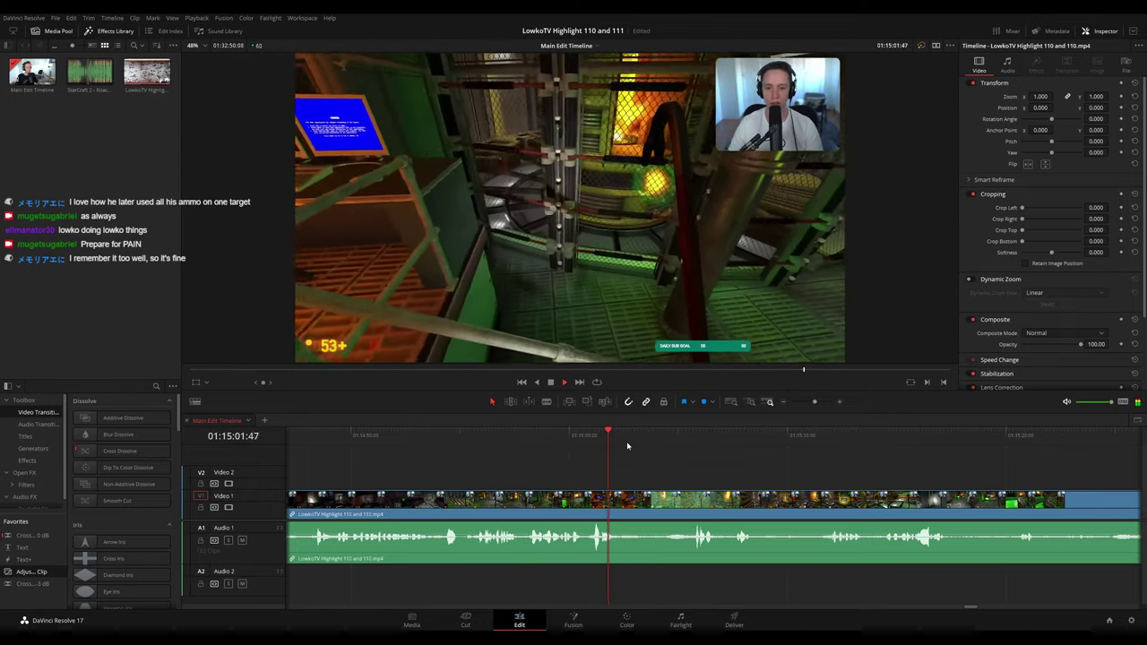
key(space)
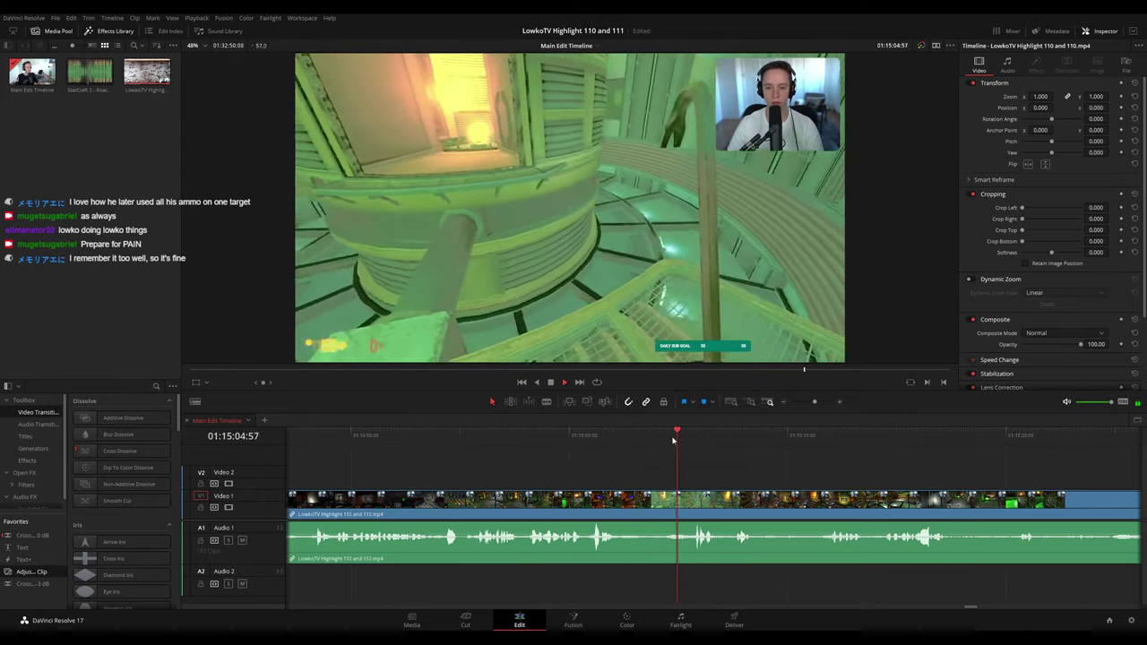
drag(771, 447, 619, 448)
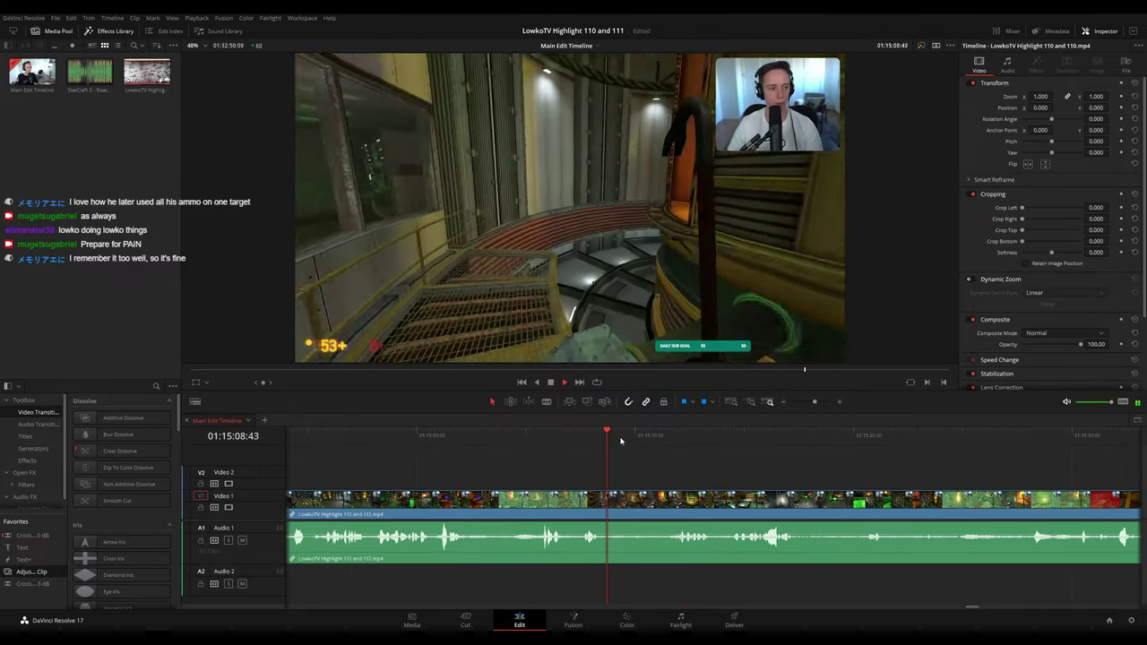
- Split the recording at about 01:15:08:43 and 01:15:11:20 and ripple-delete the piece between the cuts
key(b)
click(608, 506)
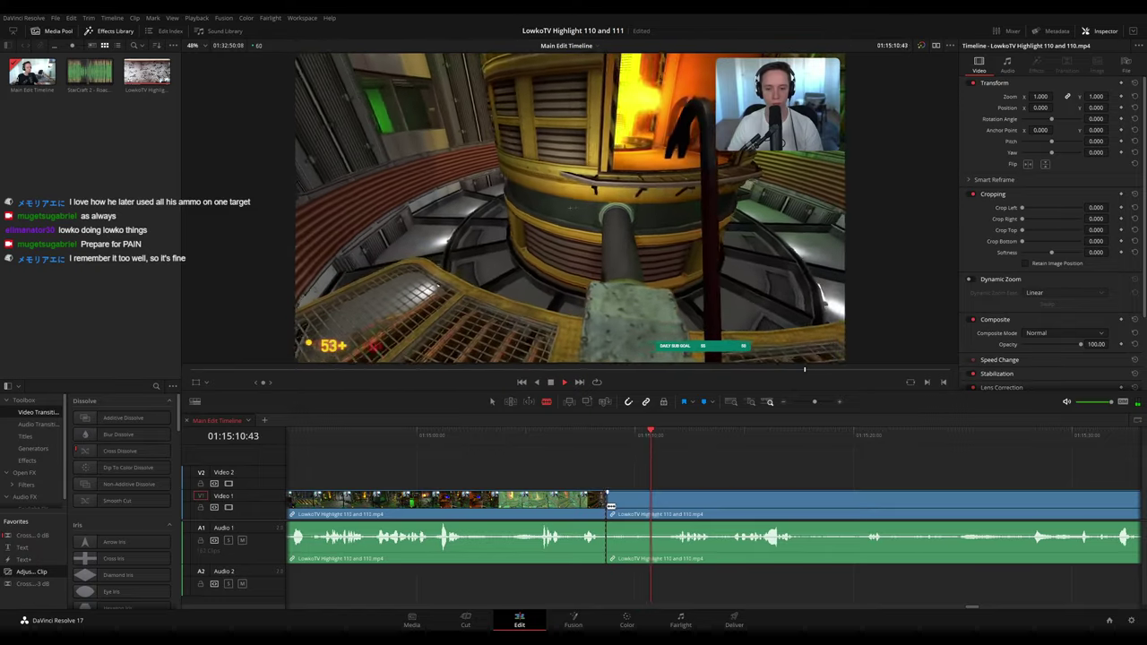
click(666, 502)
key(a)
click(647, 502)
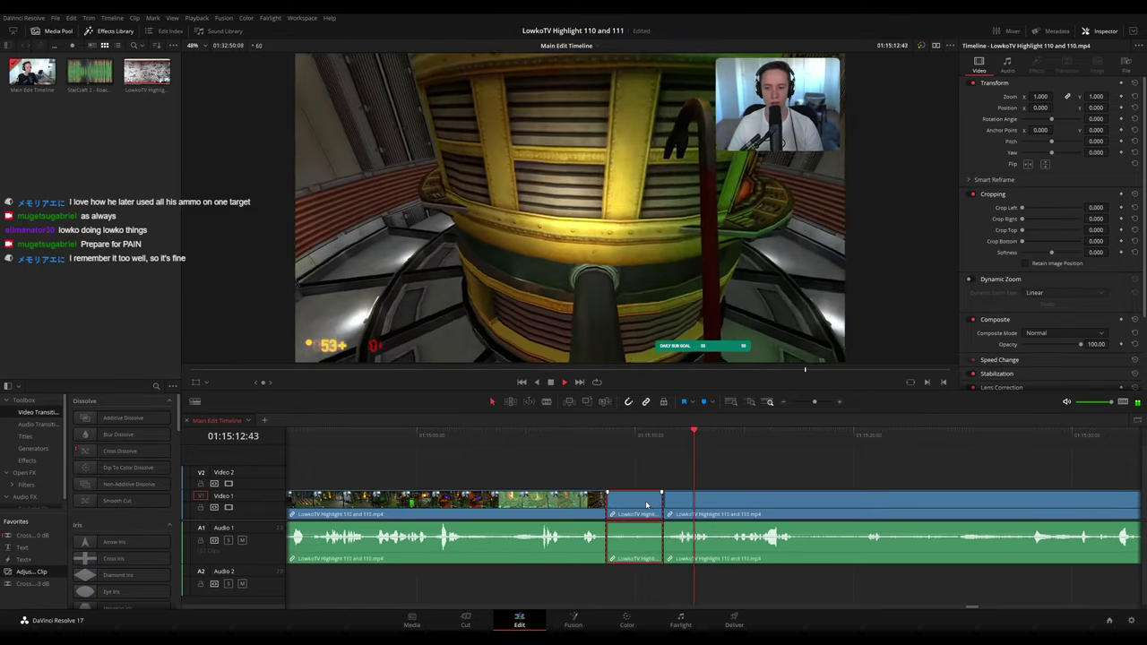
key(Delete)
- Set the clip color of the segment ending at the cut at about 01:15:08:43 to orange
click(563, 499)
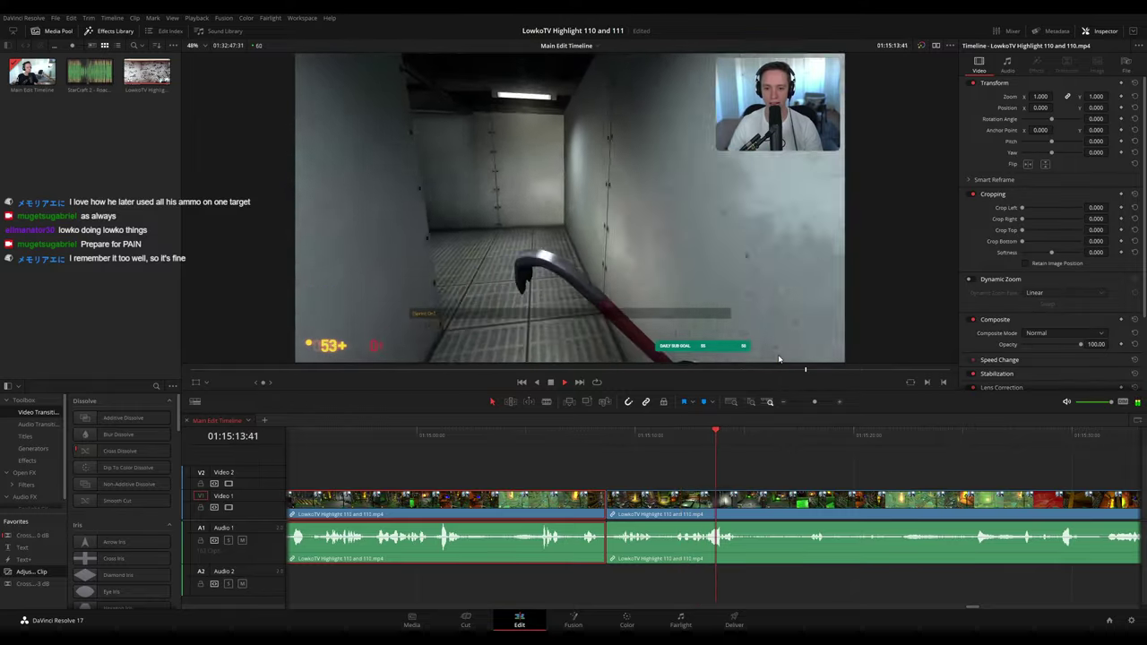
key(1)
click(781, 460)
- Play back the reactor-shaft gameplay from about 01:15:13 to 01:16:15 to check for pauses and unwanted moments
drag(782, 461, 588, 445)
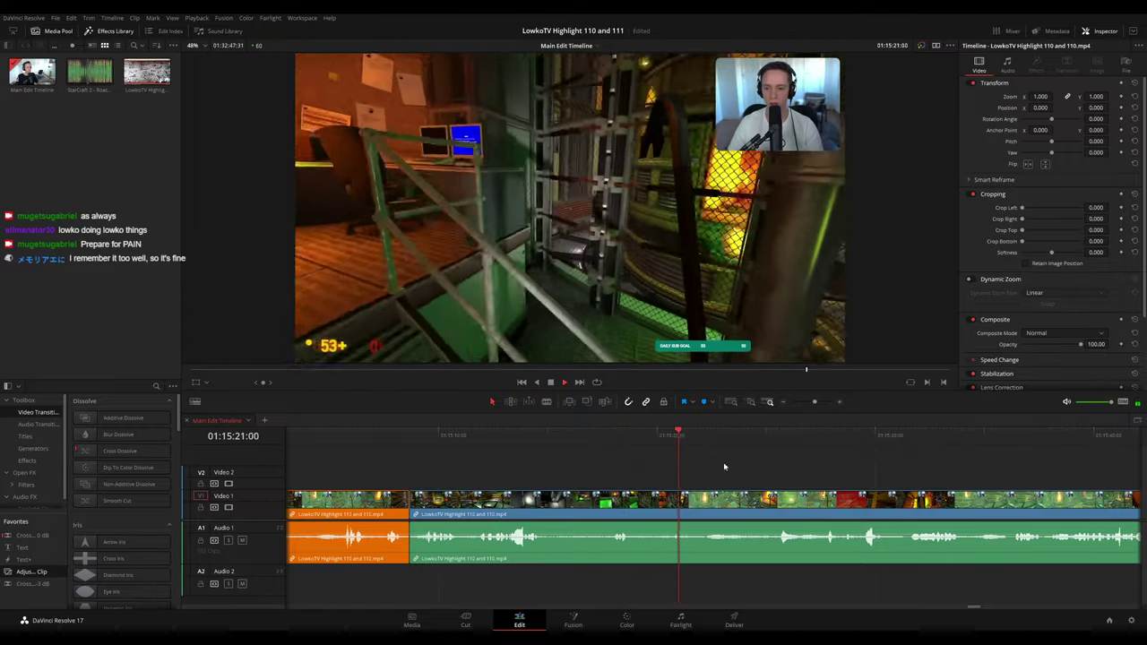
scroll(621, 454, right, 2)
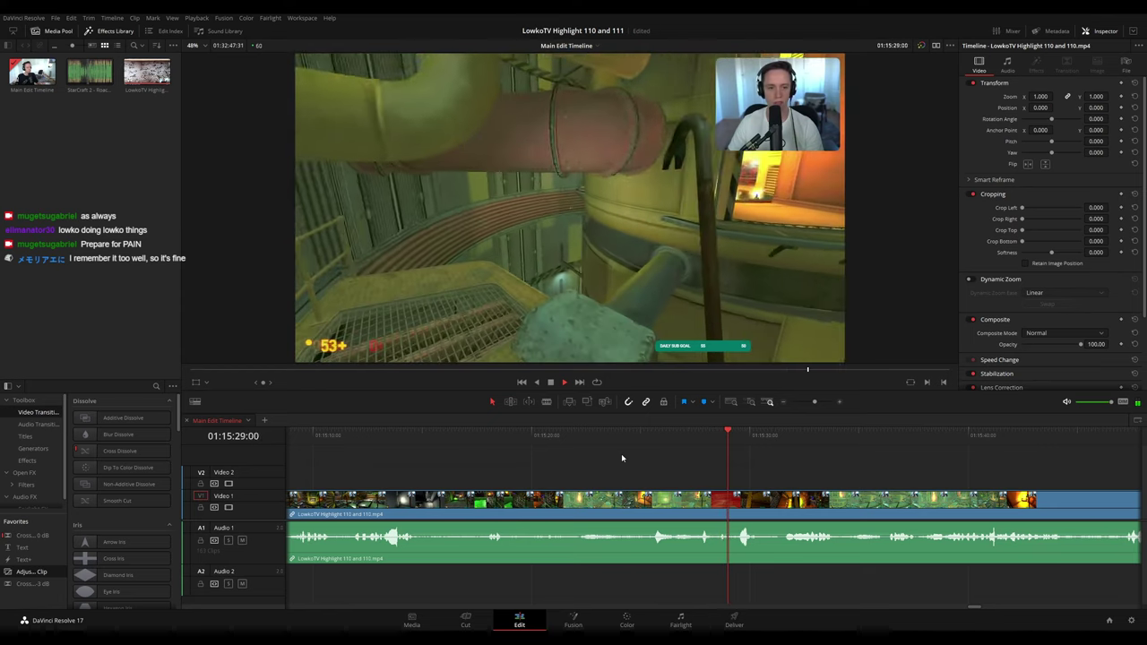
scroll(668, 458, right, 3)
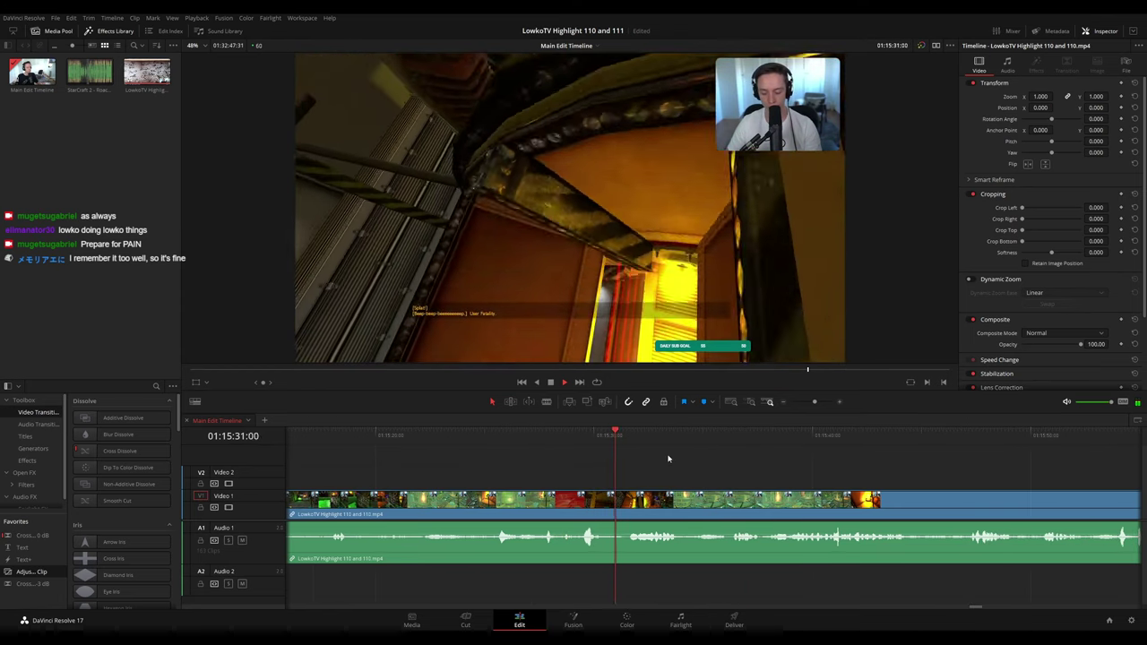
scroll(698, 466, right, 2)
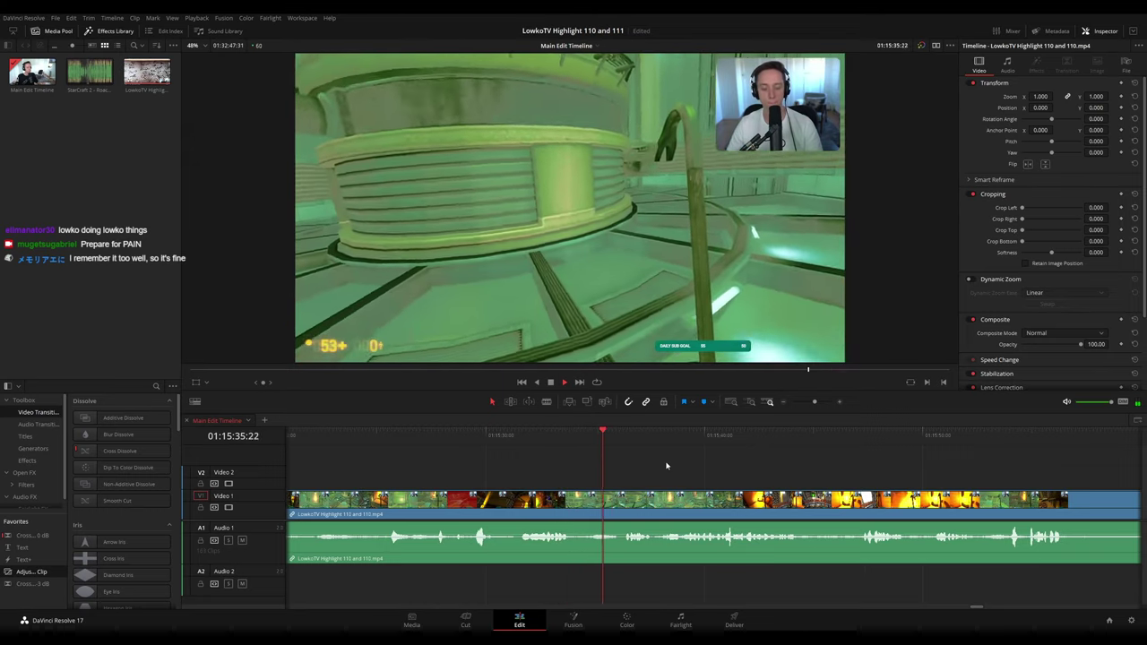
scroll(666, 465, right, 2)
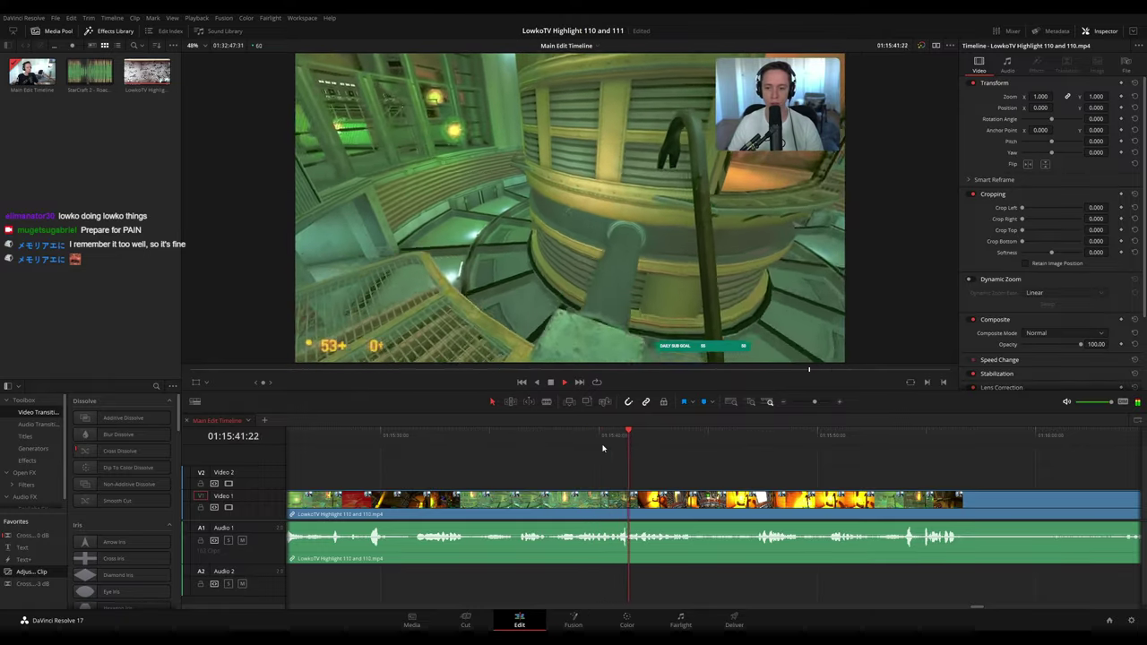
scroll(587, 464, right, 2)
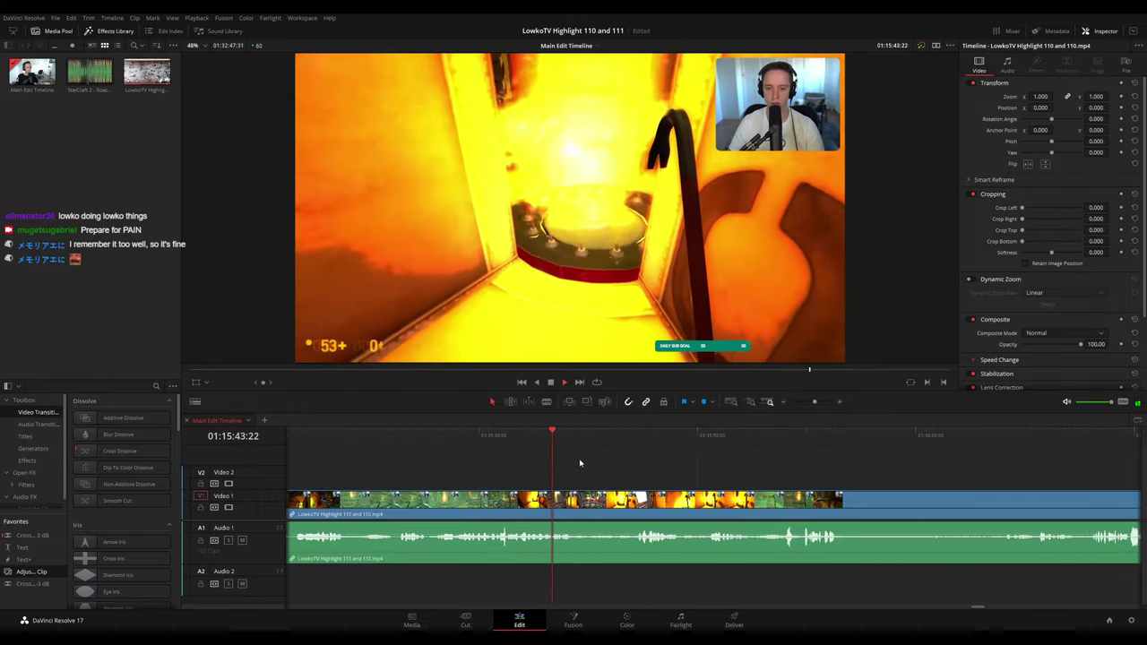
key(space)
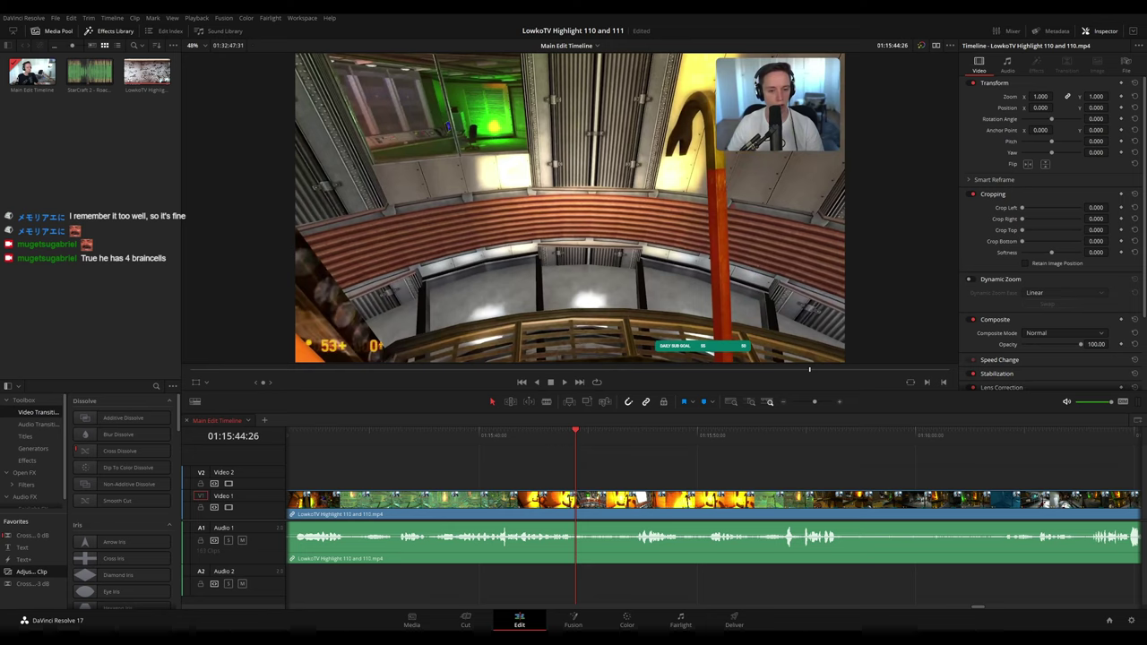
key(space)
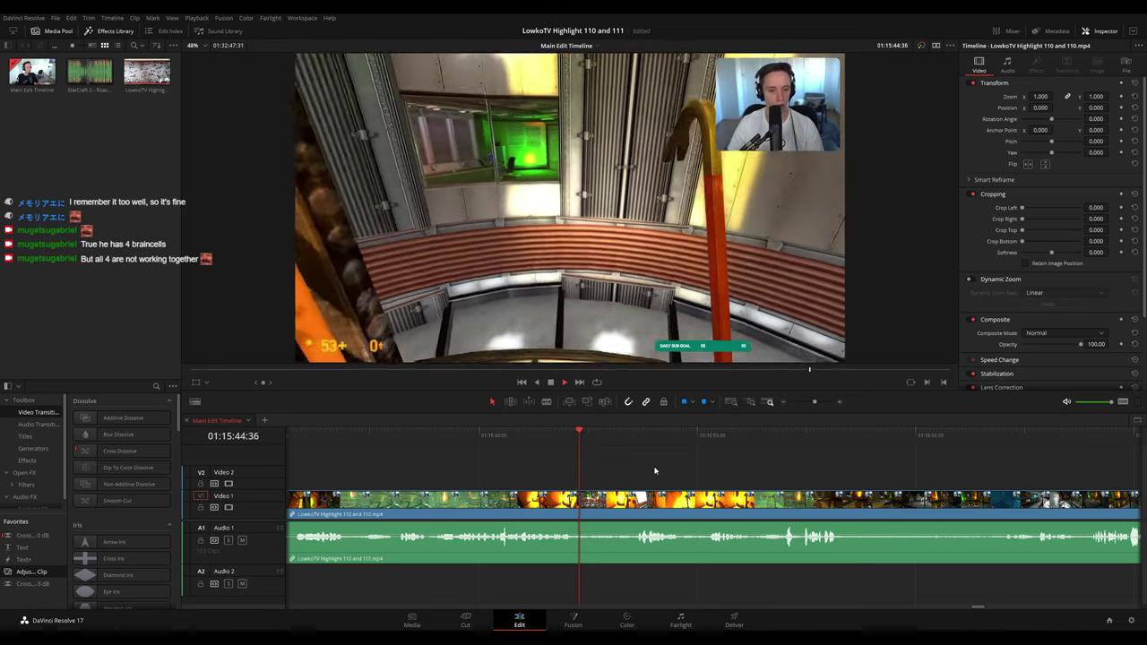
drag(659, 467, 531, 460)
scroll(565, 463, right, 2)
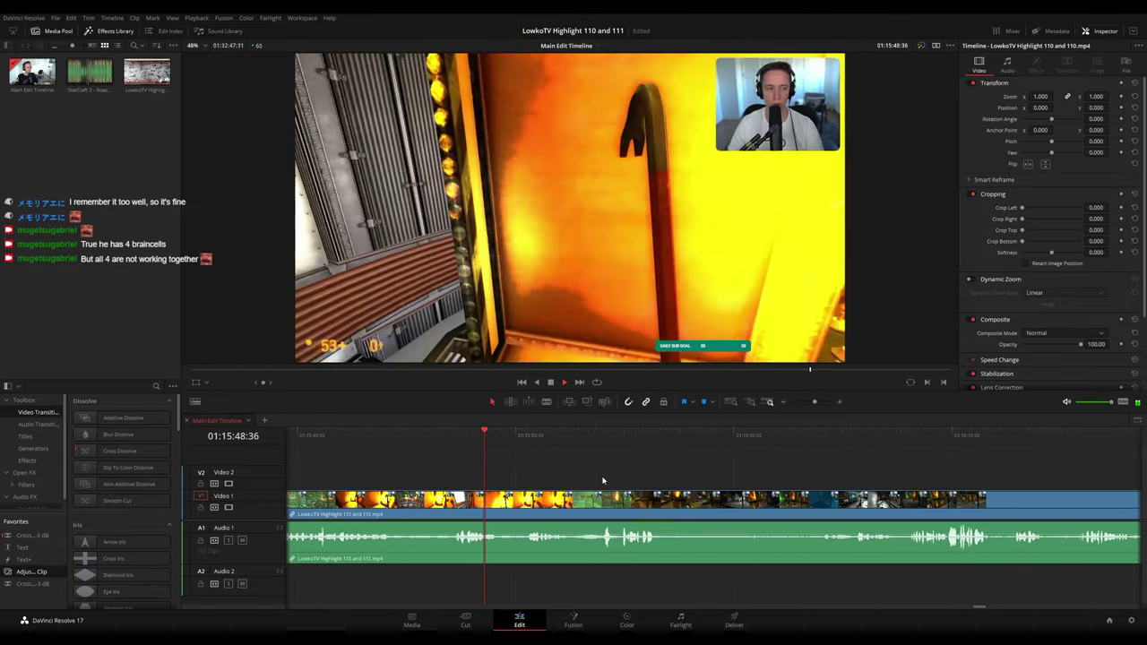
drag(600, 479, 477, 455)
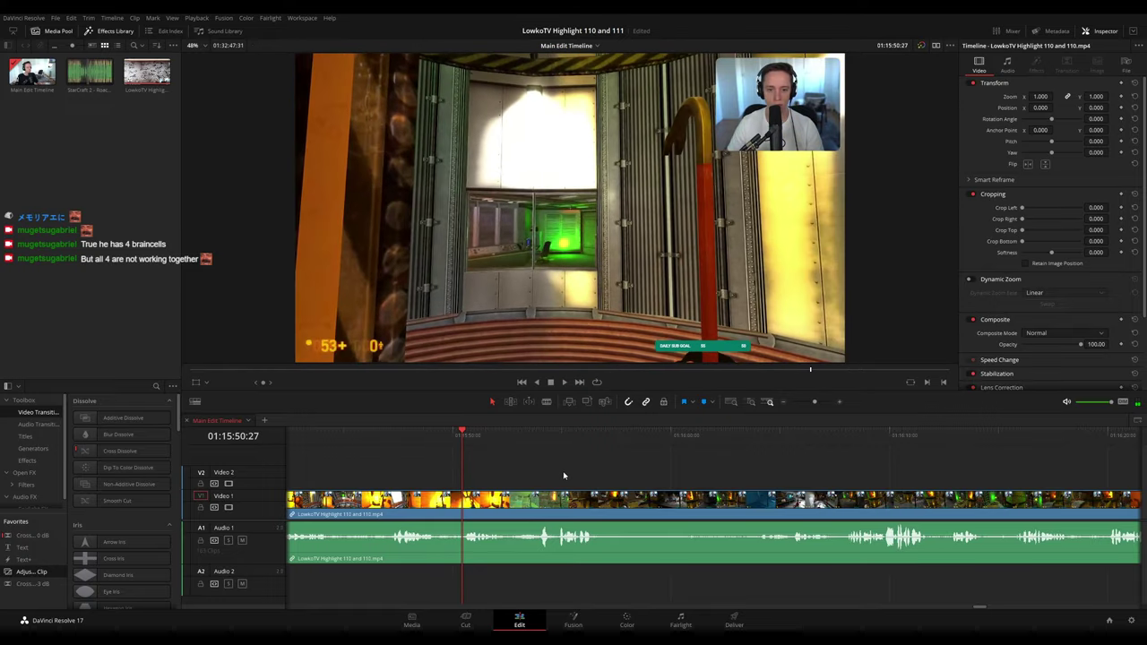
scroll(567, 475, right, 1)
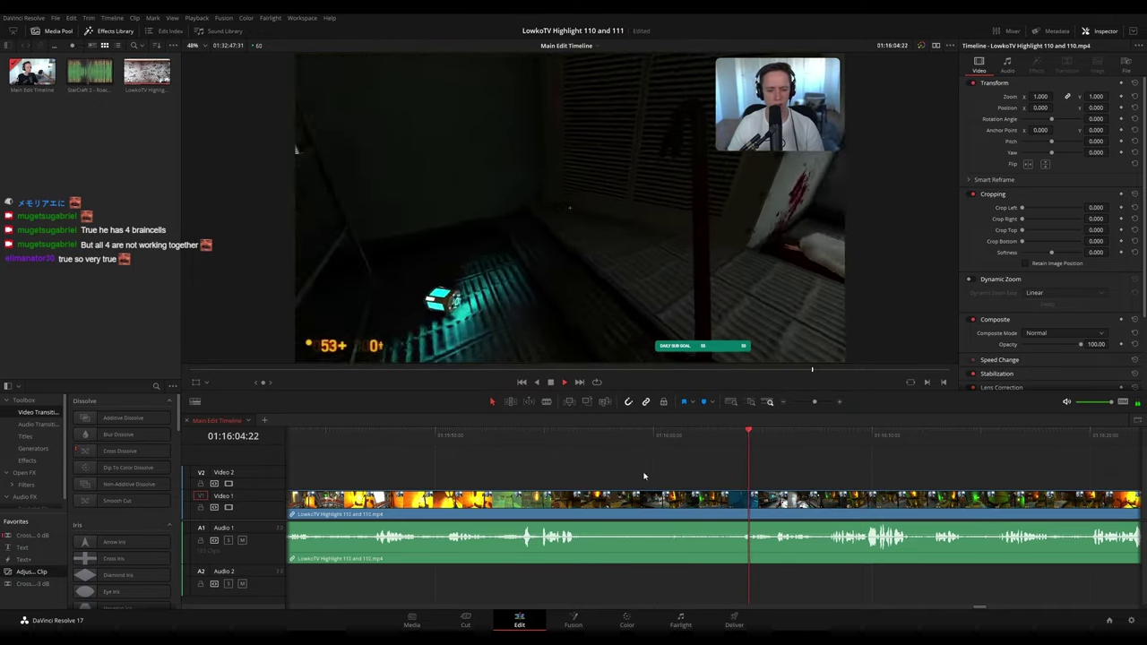
key(space)
scroll(754, 460, right, 1)
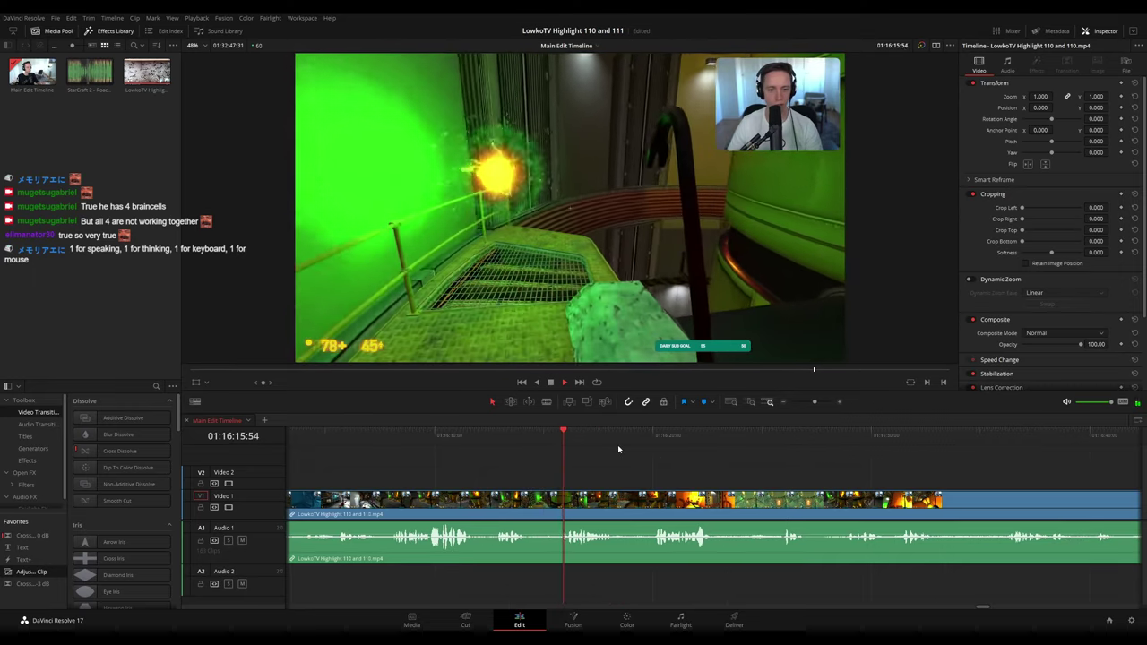
- Ripple-delete the short piece from about 01:16:14:27 to 01:16:14:57 and set the preceding segment's clip color to orange
click(541, 505)
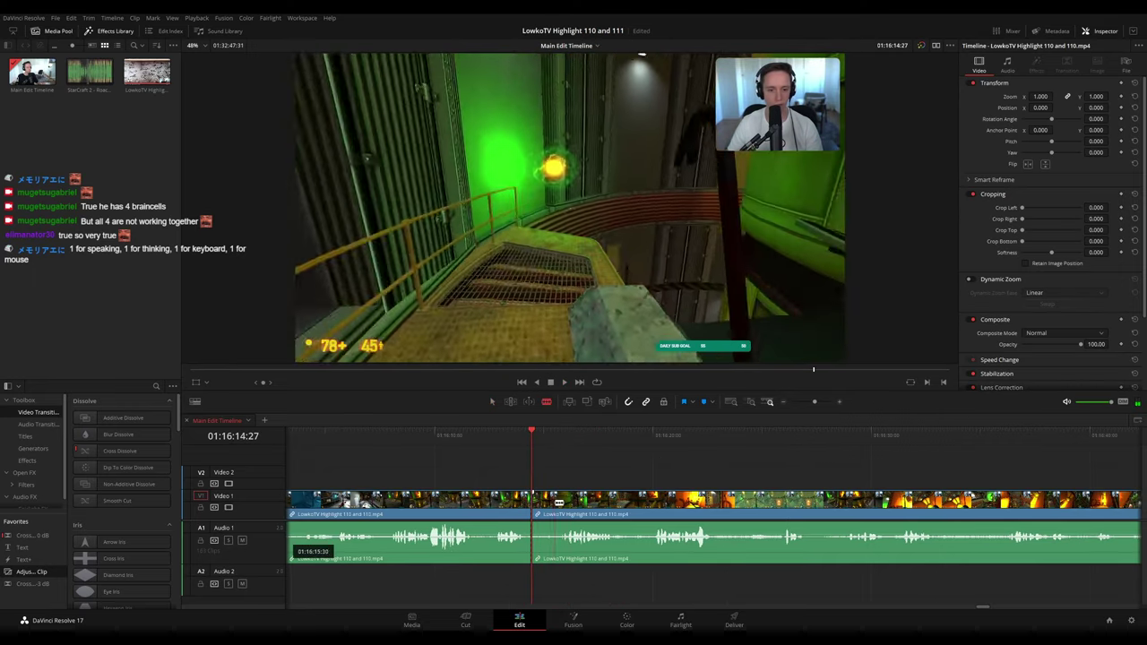
key(a)
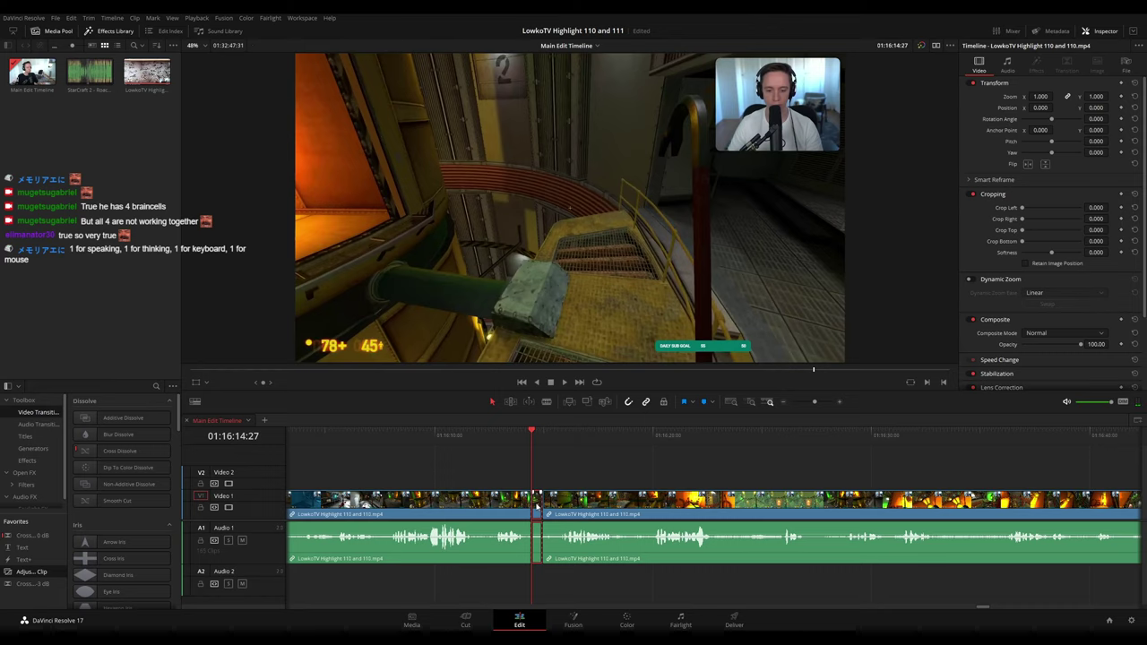
key(Delete)
key(space)
click(484, 509)
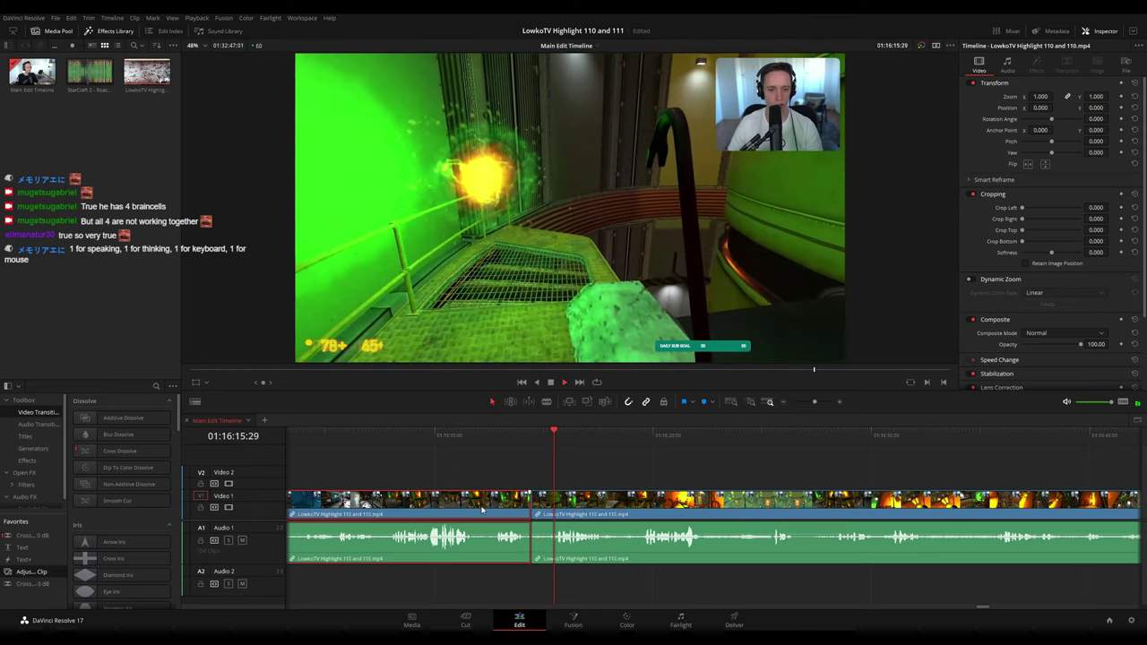
key(1)
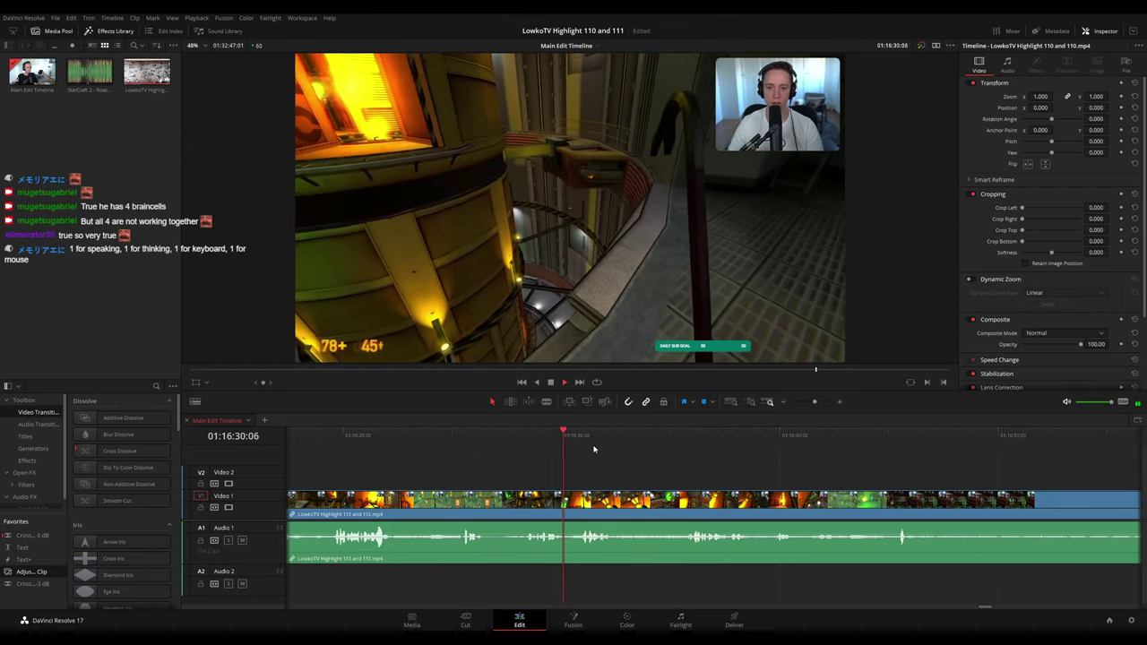
- Ripple-delete the short piece from about 01:16:30:15 to 01:16:30:30 and set the preceding segment's clip color to orange
key(b)
click(567, 500)
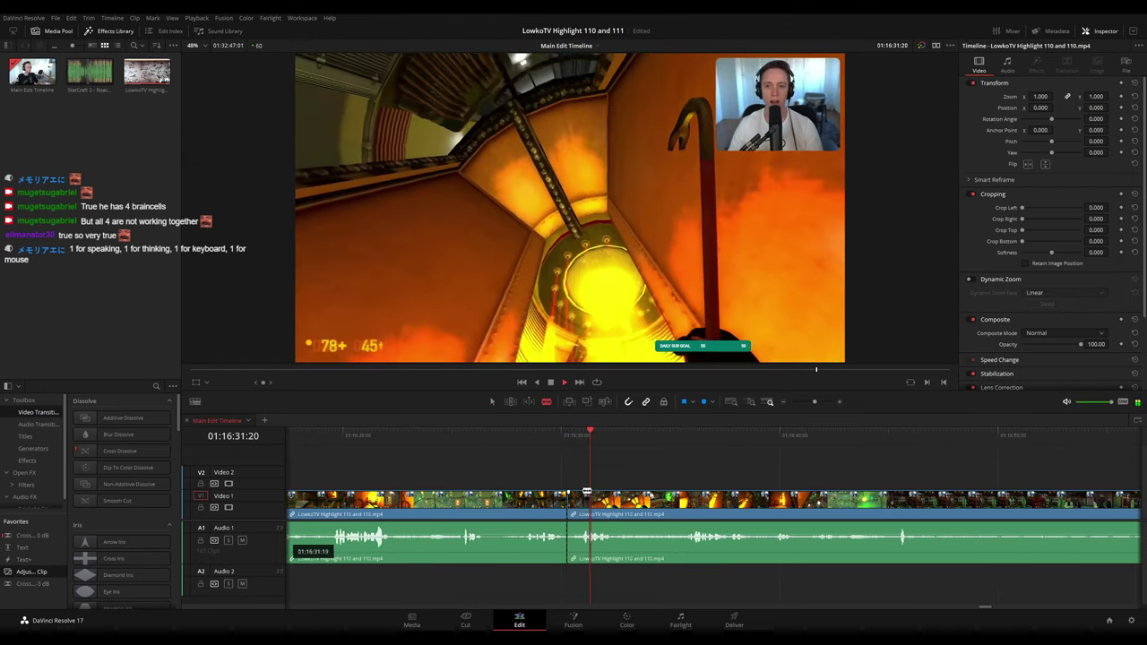
key(a)
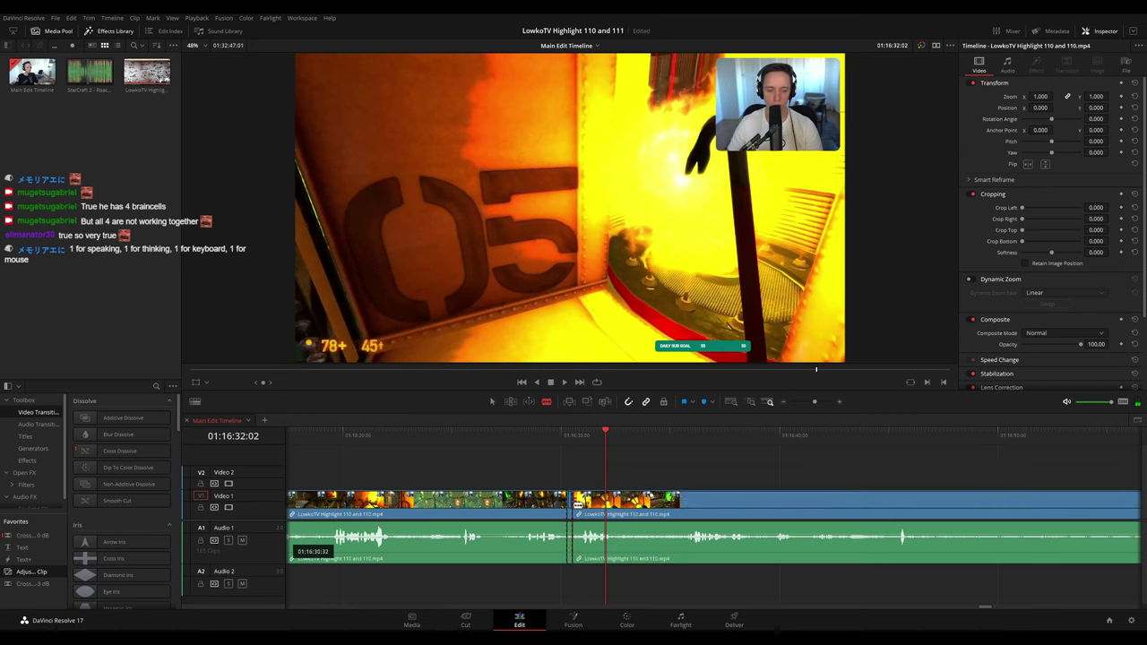
key(Delete)
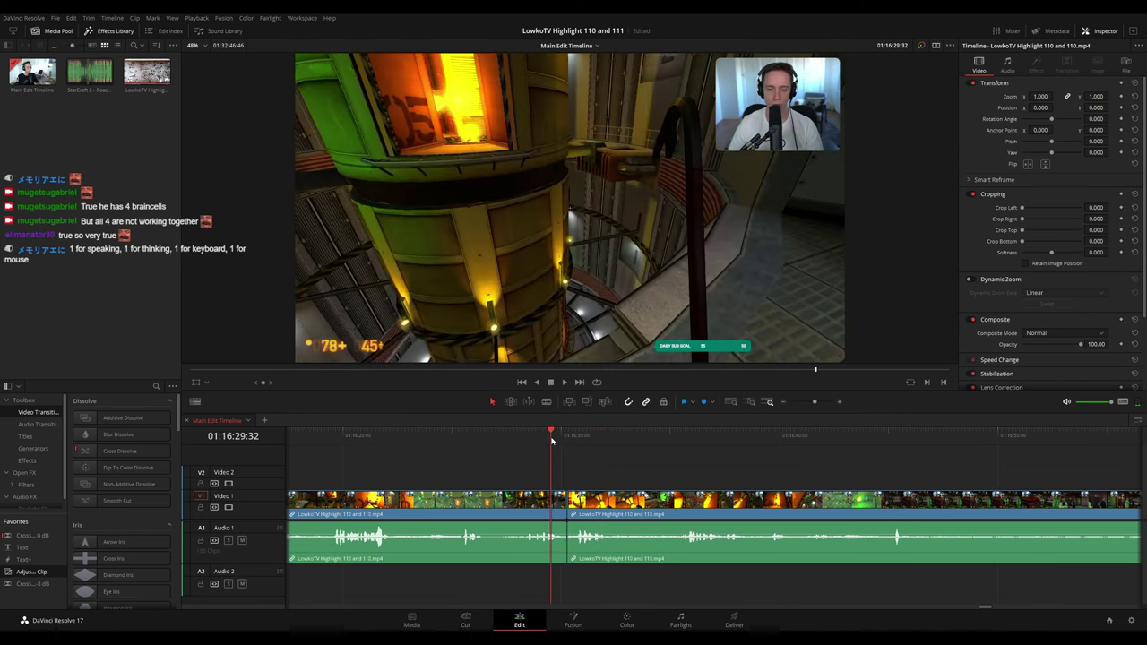
click(511, 496)
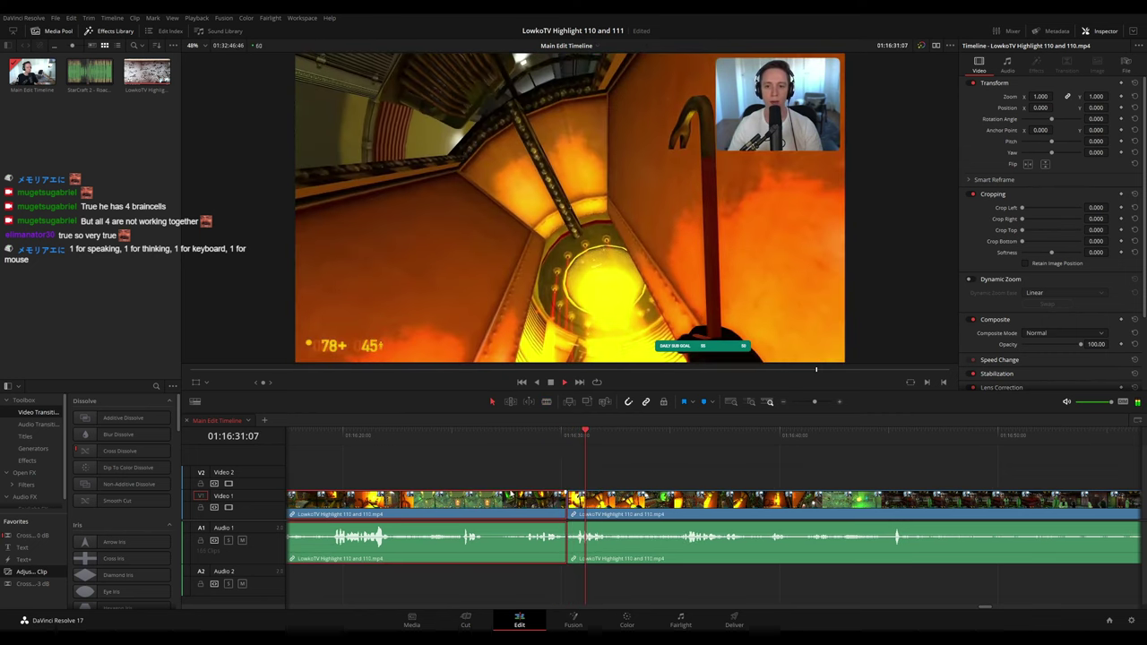
key(1)
click(686, 461)
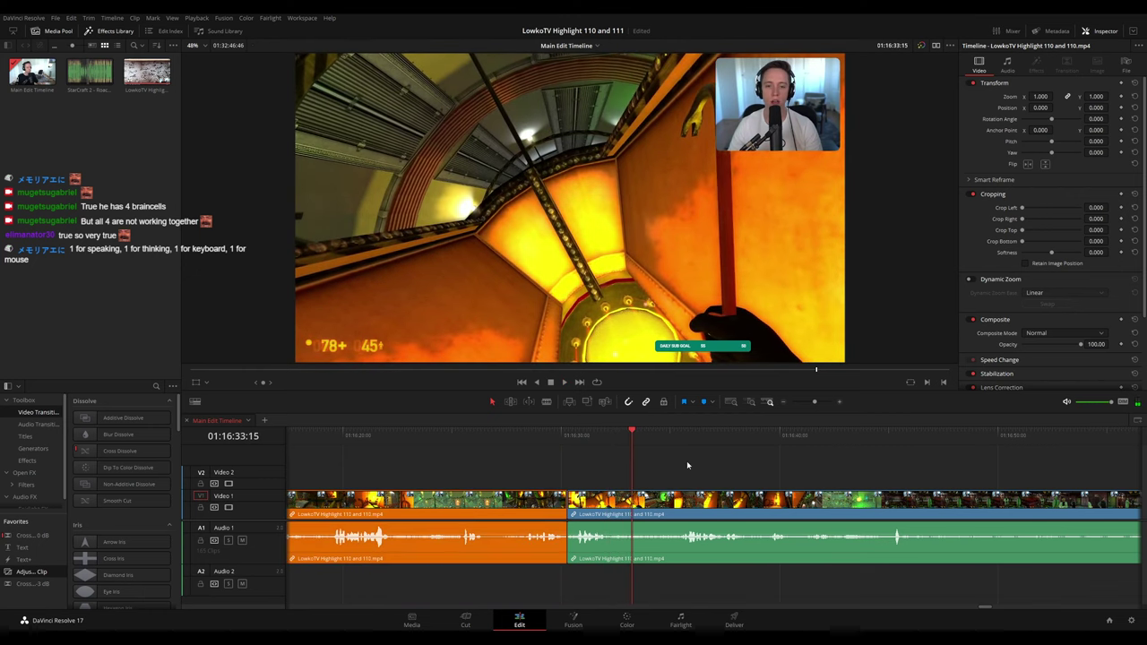
- Play back the gameplay from about 01:16:33 to 01:17:10 to check for pauses and unwanted moments
key(space)
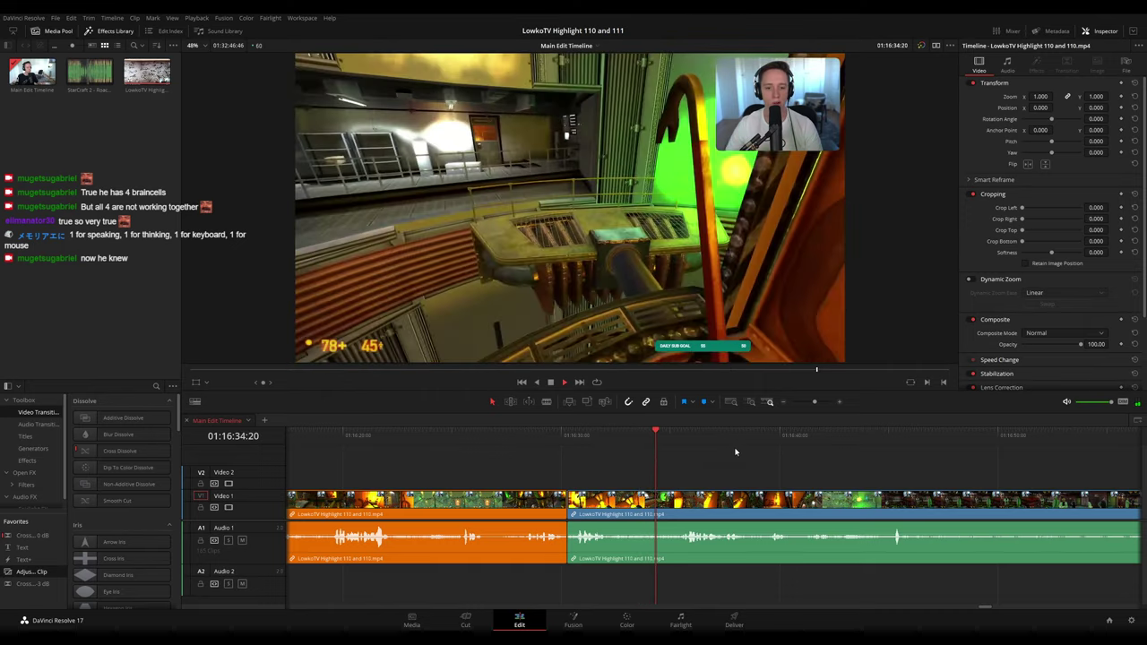
drag(736, 451, 663, 446)
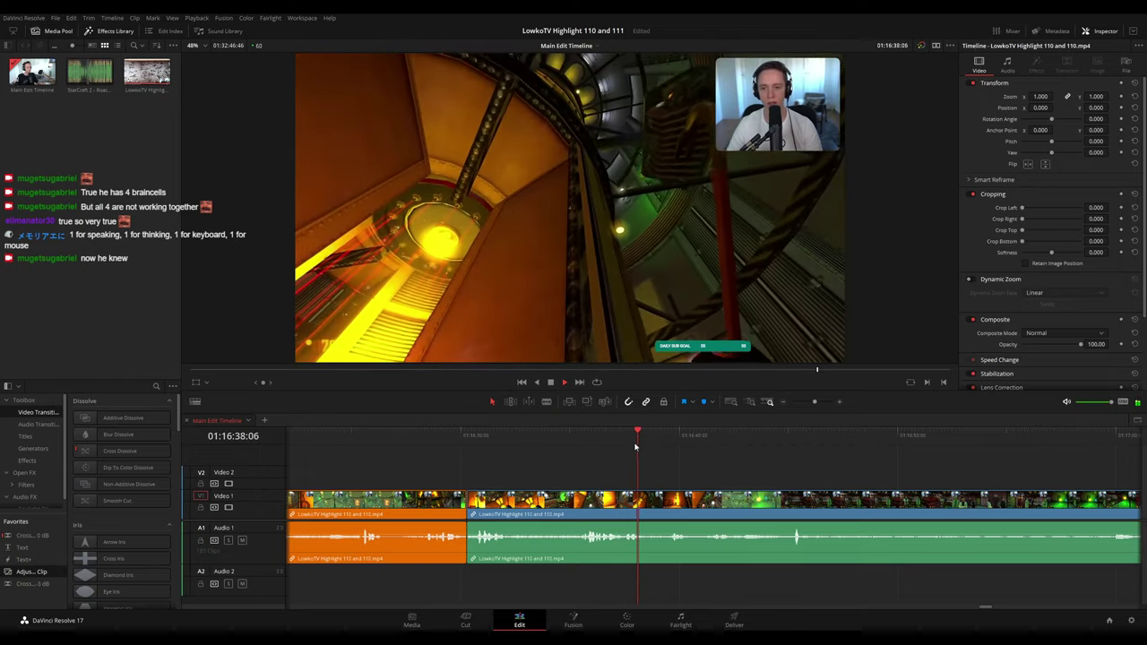
scroll(663, 468, right, 2)
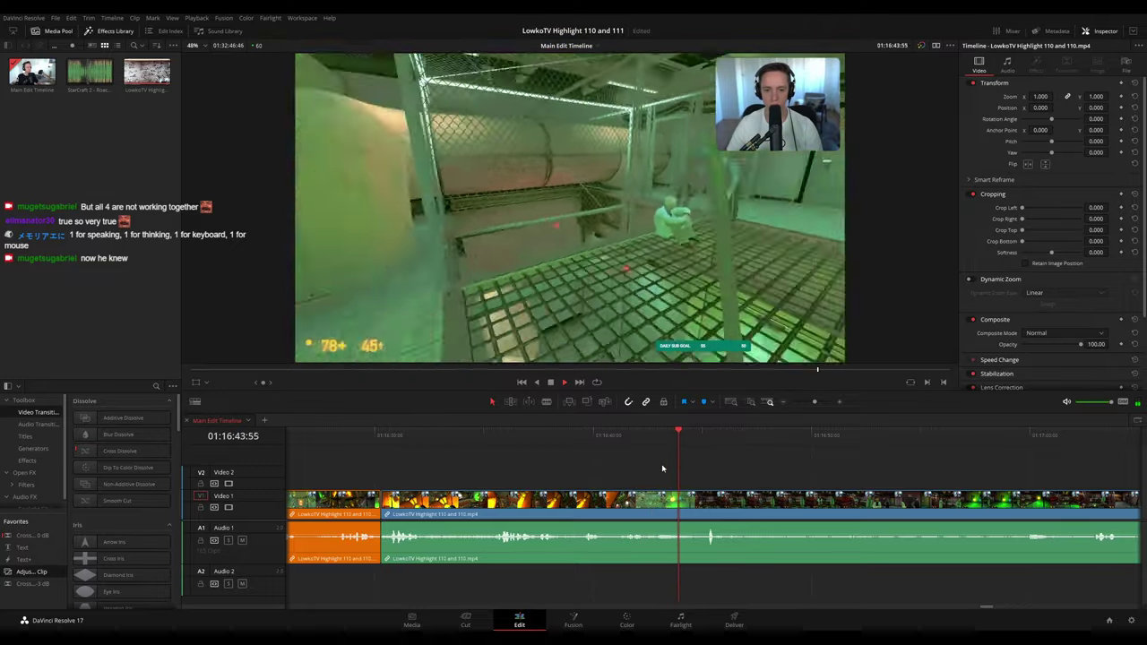
scroll(618, 462, right, 3)
scroll(635, 463, right, 1)
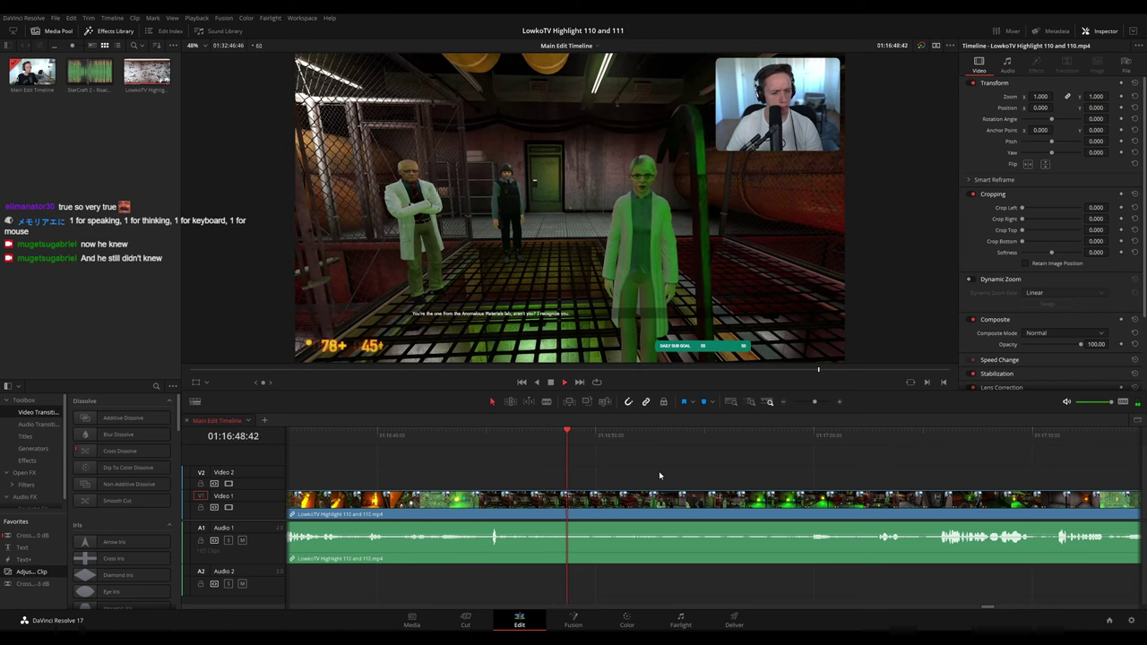
drag(677, 473, 559, 460)
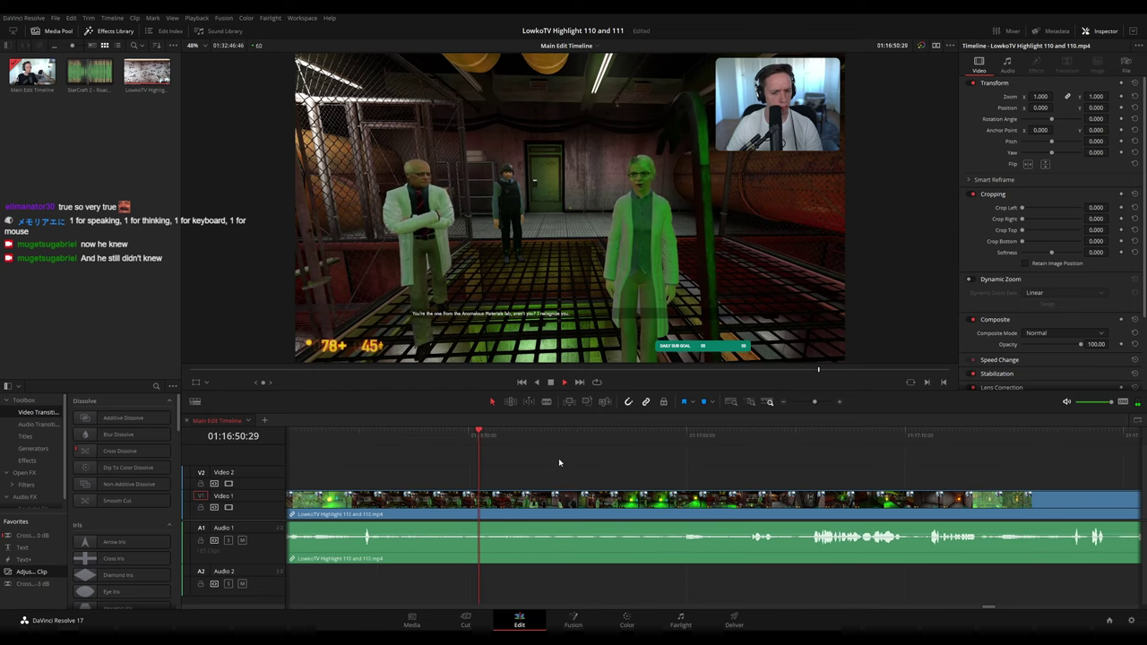
drag(496, 444, 606, 438)
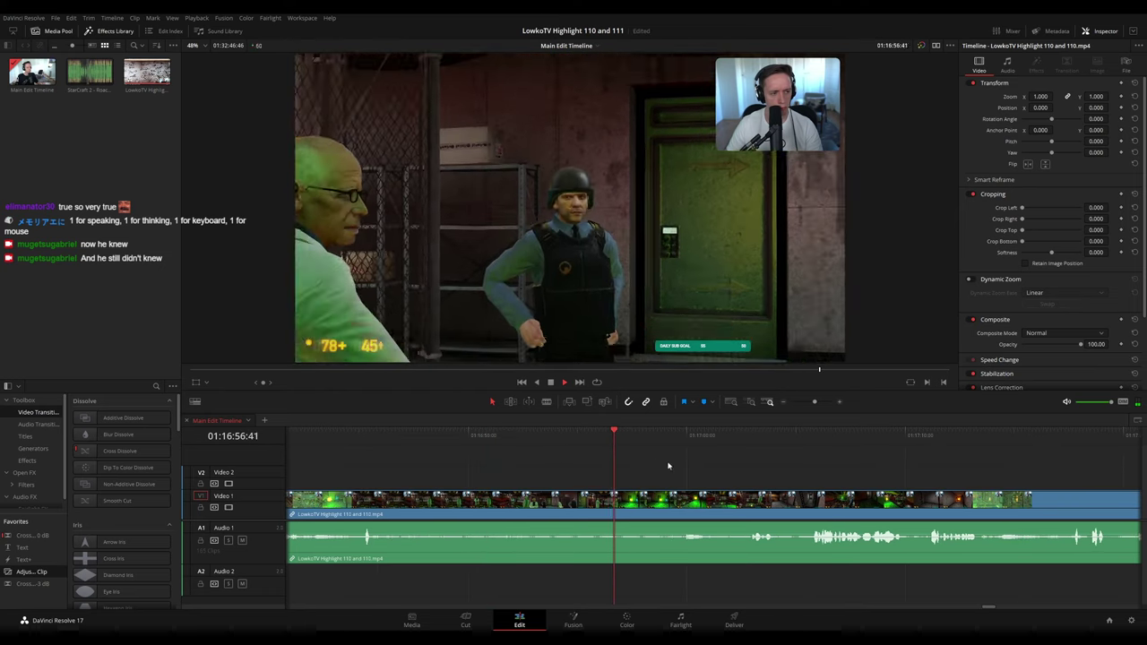
drag(747, 482, 658, 470)
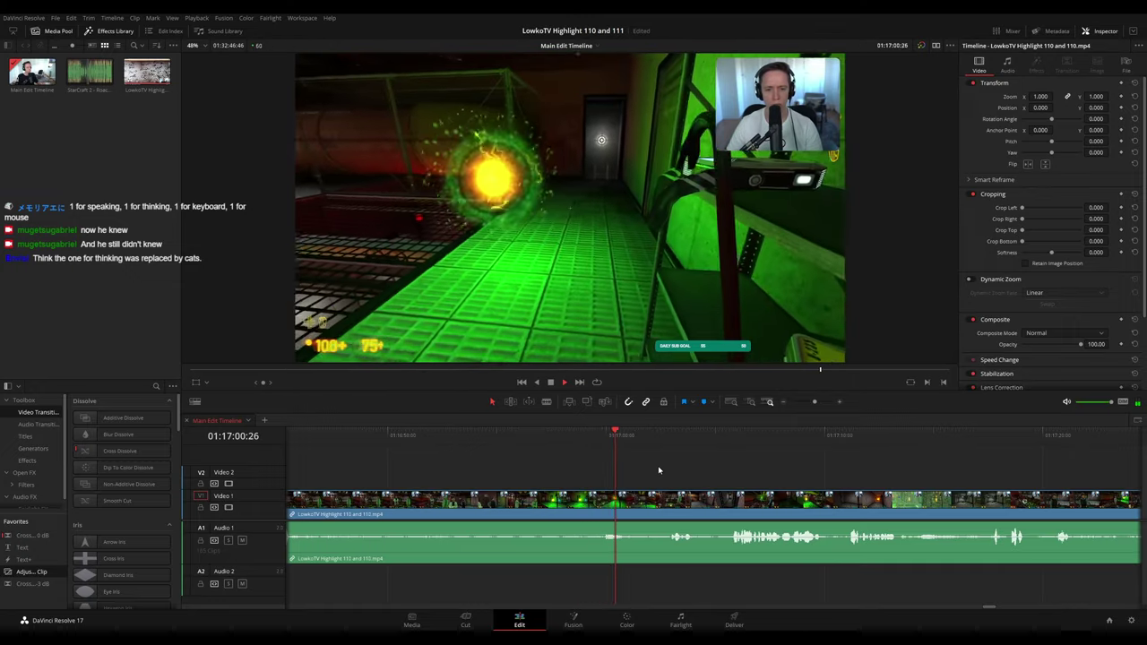
click(665, 439)
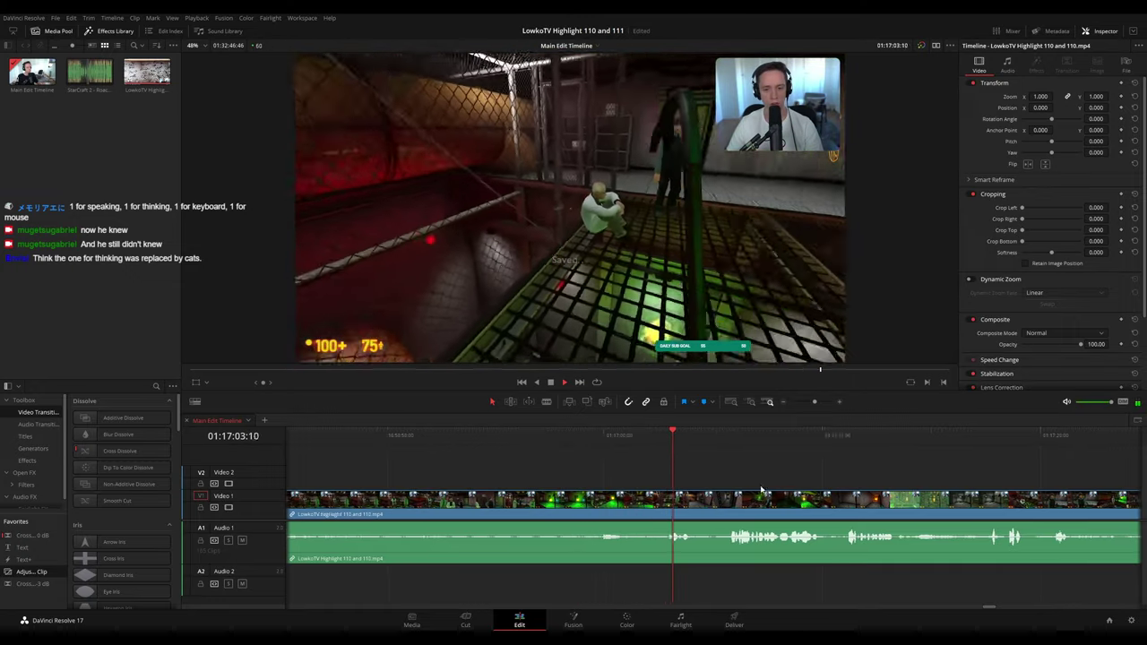
scroll(620, 465, right, 3)
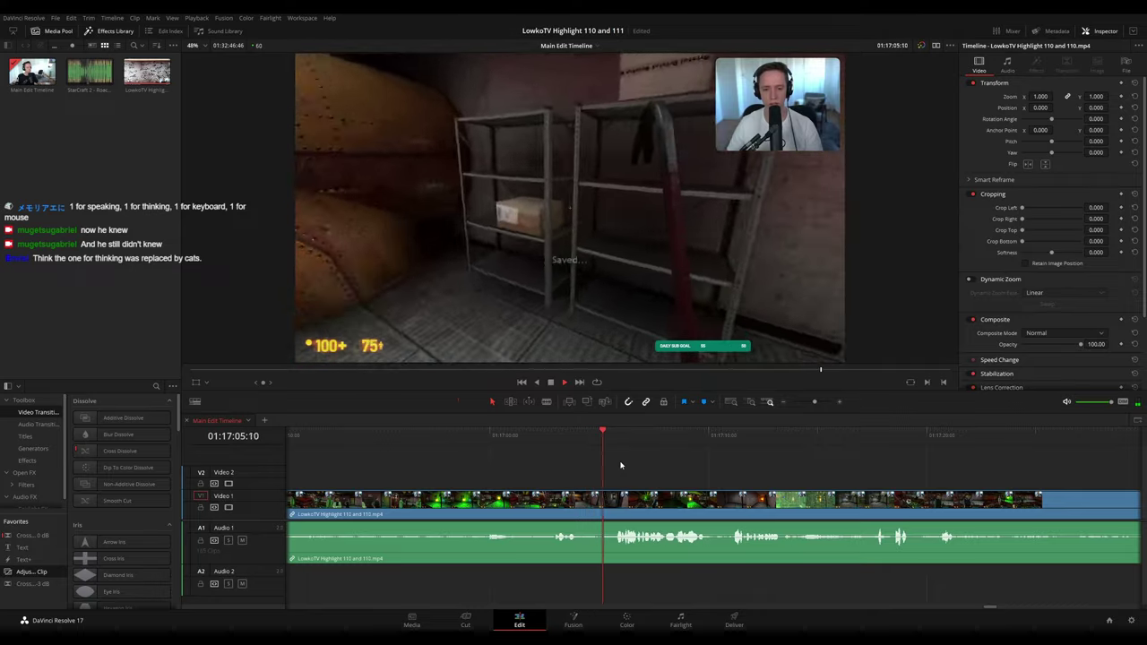
scroll(636, 475, right, 2)
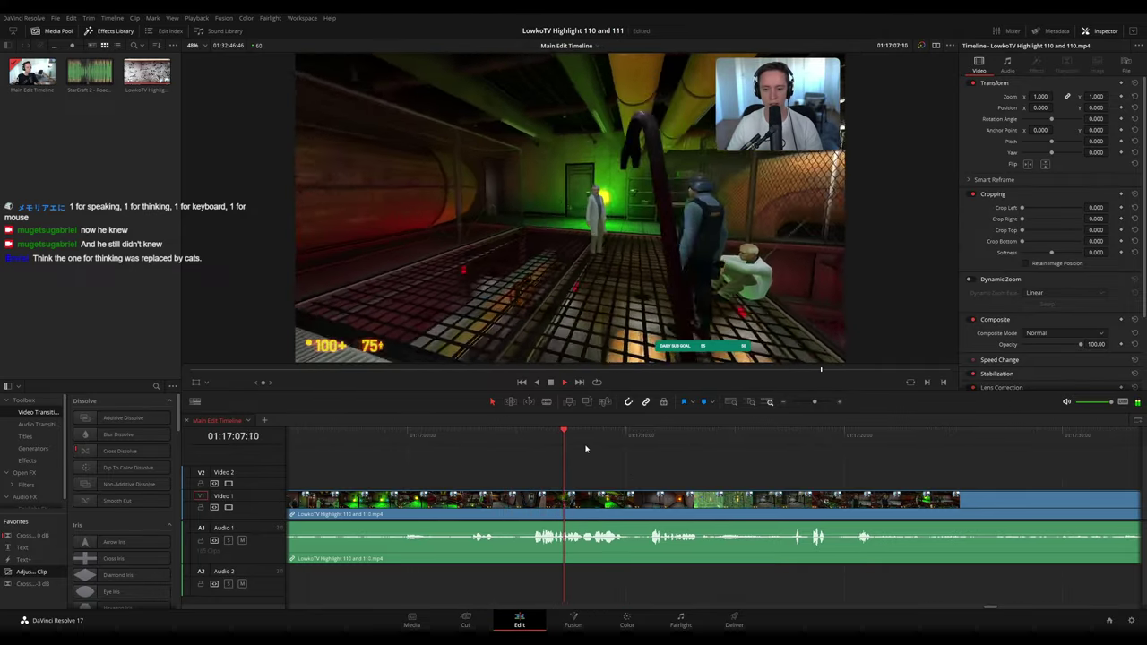
scroll(625, 468, right, 2)
- Ripple-delete the short piece from about 01:17:10:08 to 01:17:10:53 and set the preceding segment's clip color to orange
key(space)
key(ctrl+b)
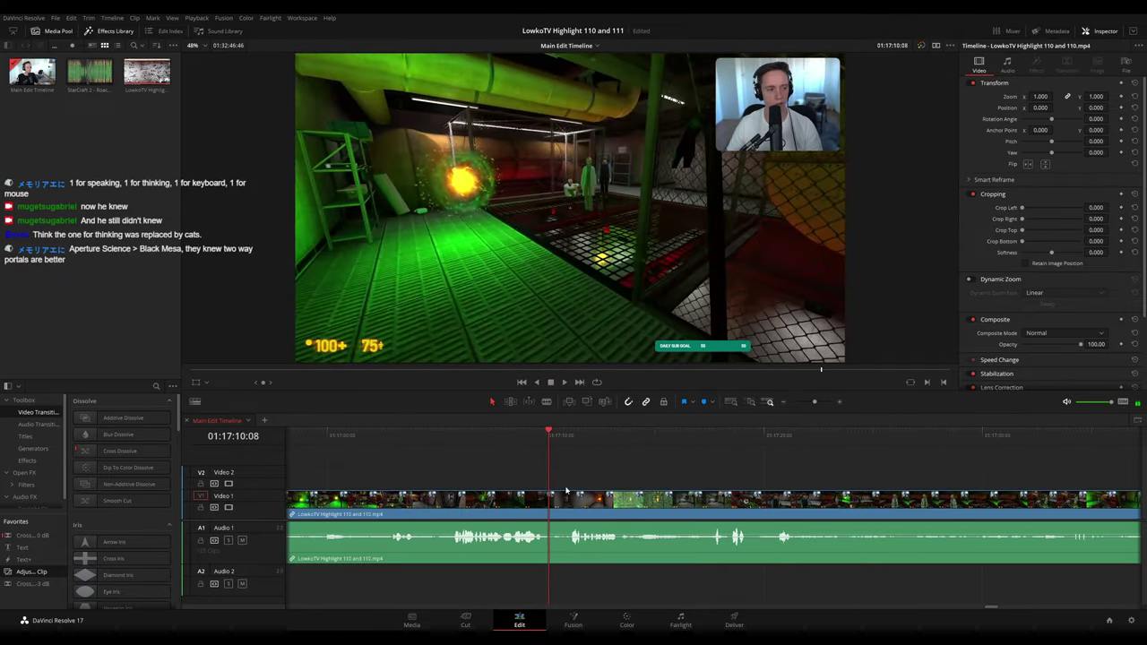
key(b)
click(564, 502)
key(a)
click(562, 502)
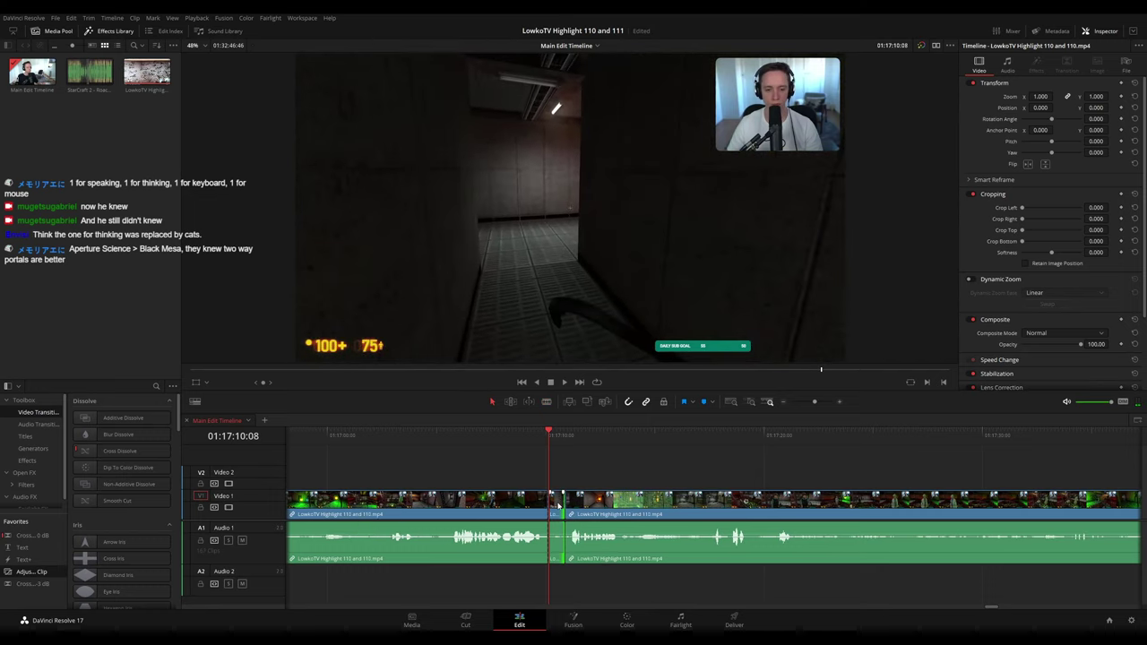
click(557, 505)
key(Delete)
key(space)
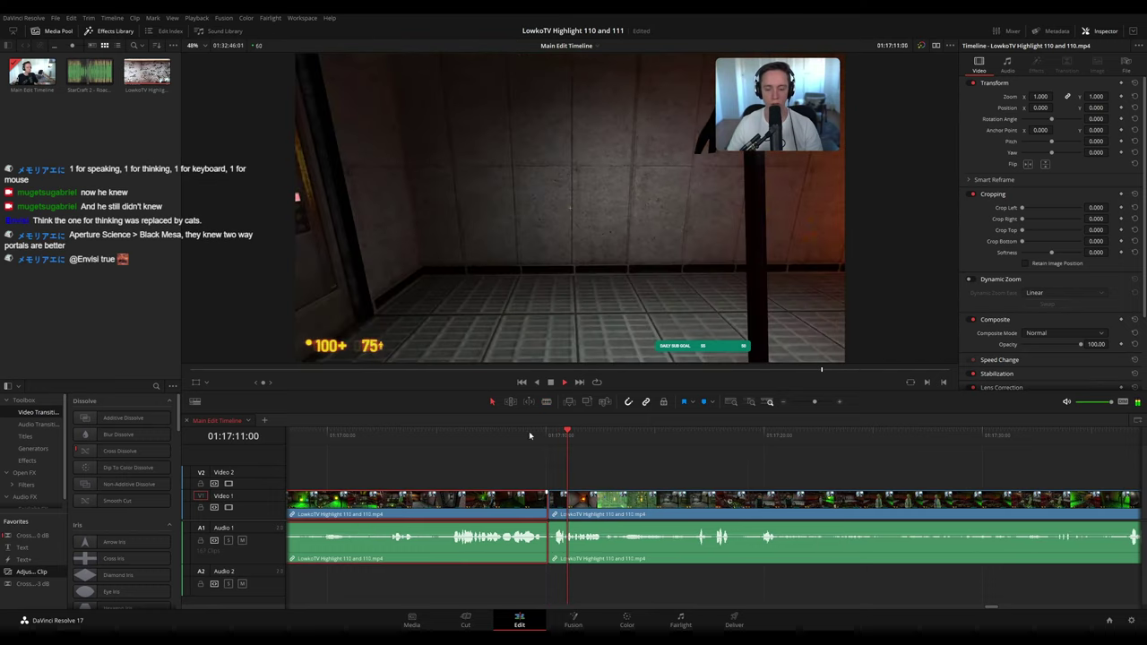
click(666, 474)
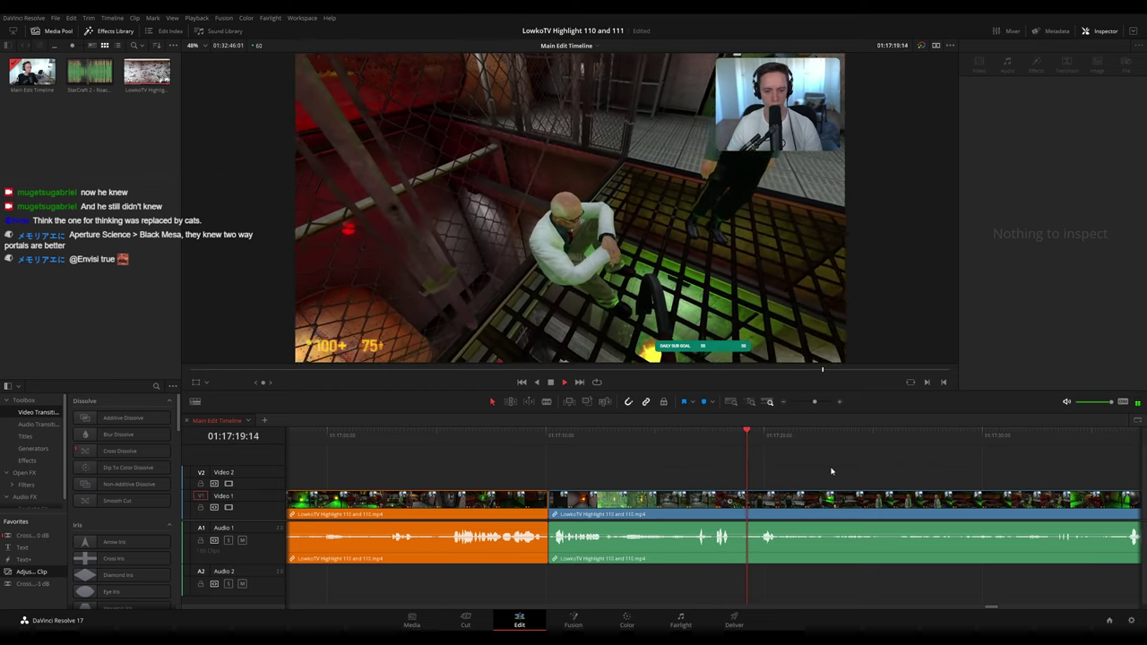
- Ripple-delete the short piece from about 01:17:39:43 to 01:17:40:33 and set the preceding segment's clip color to orange
drag(830, 471, 592, 446)
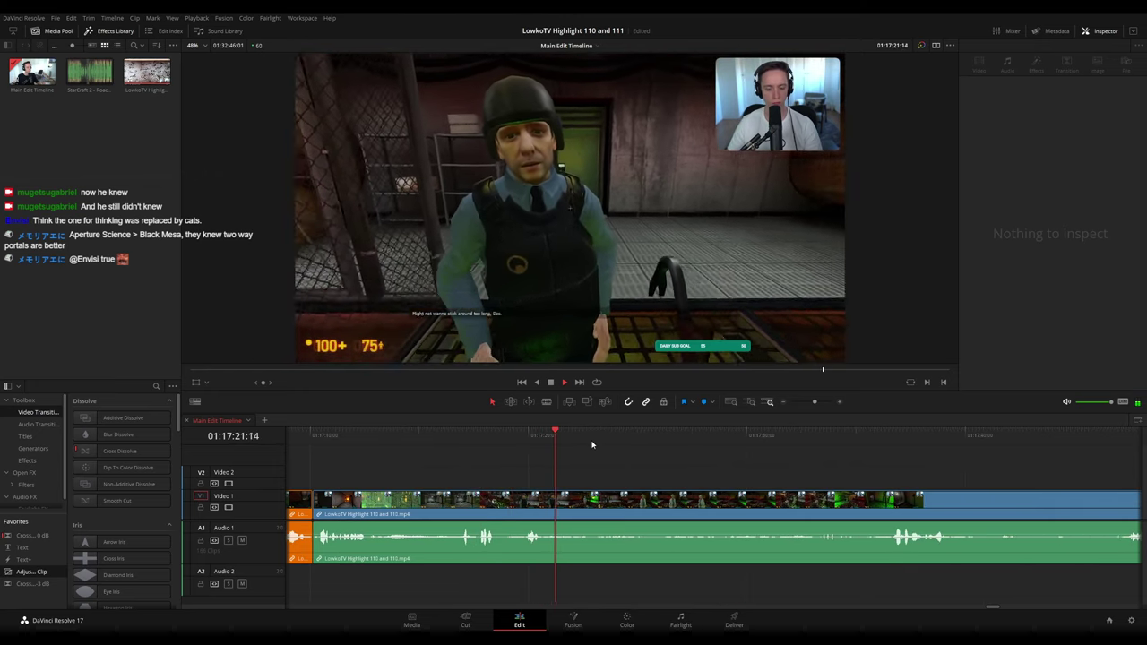
drag(744, 467, 654, 461)
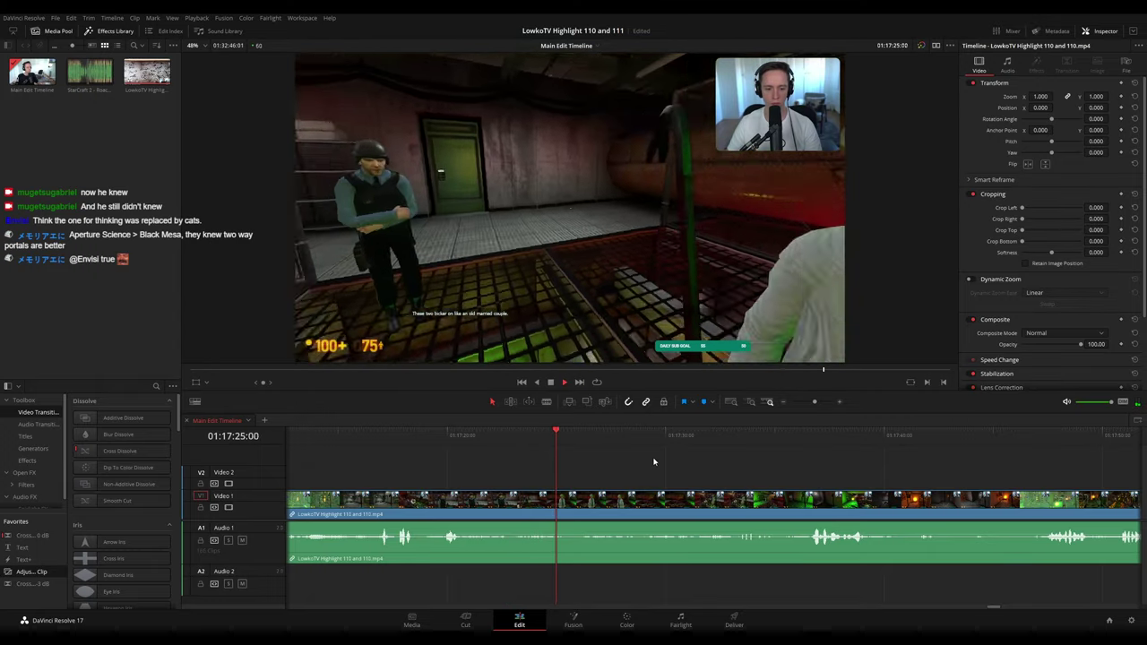
mouse_move(815, 401)
mouse_down()
mouse_move(788, 402)
mouse_move(814, 402)
mouse_up()
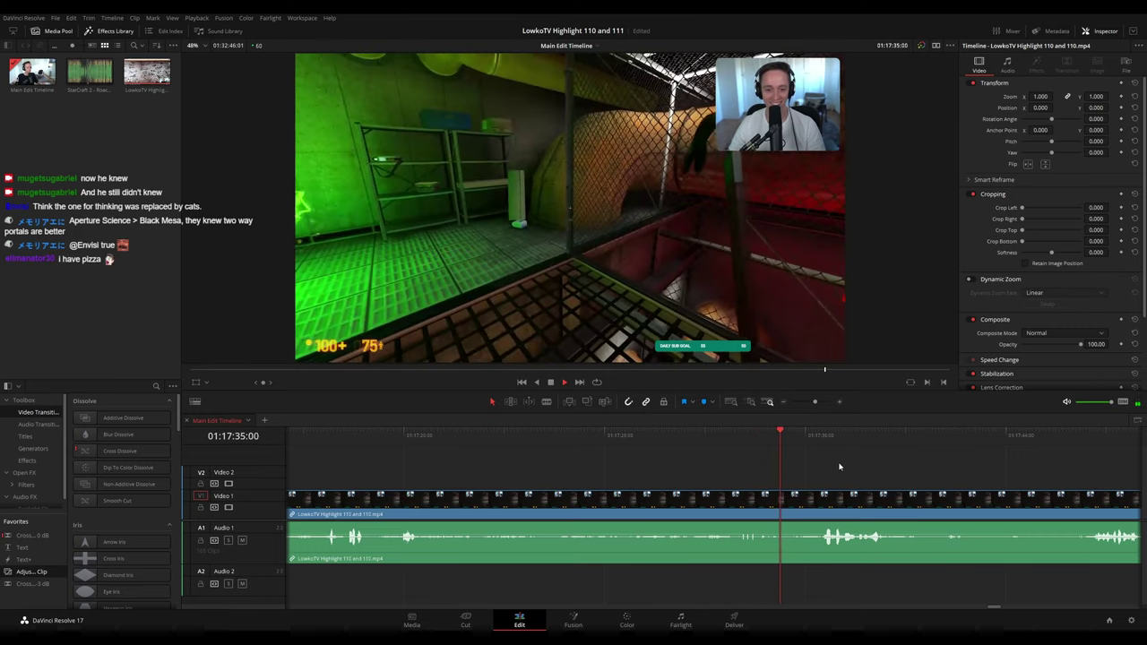
drag(854, 462, 566, 453)
key(space)
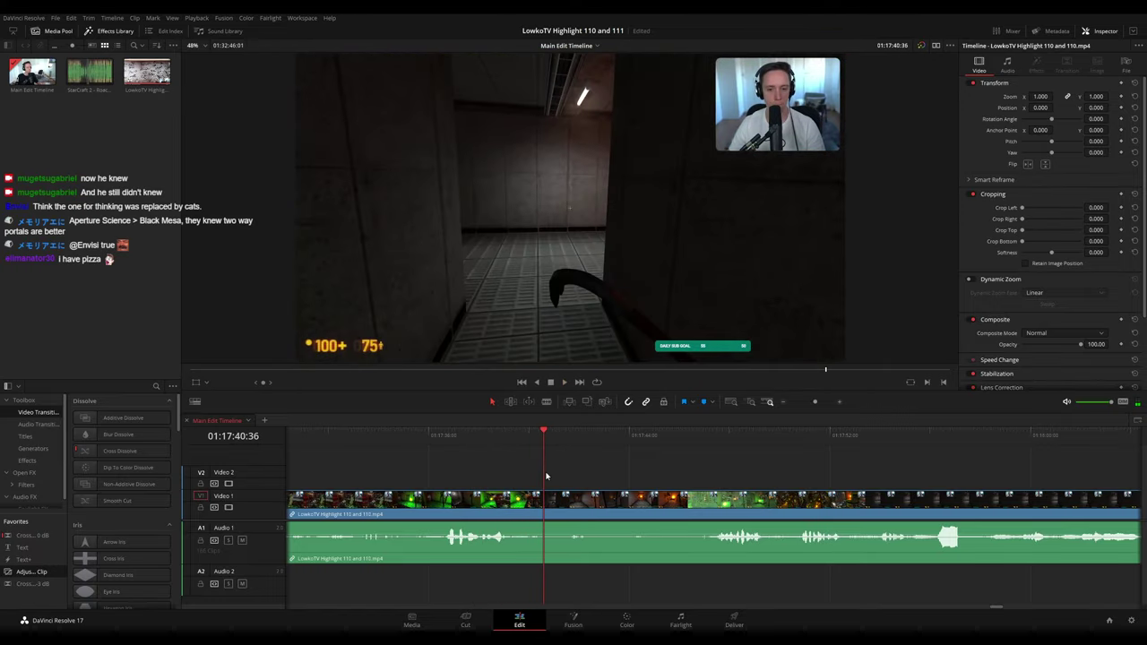
click(538, 437)
drag(539, 436, 523, 432)
key(b)
click(522, 505)
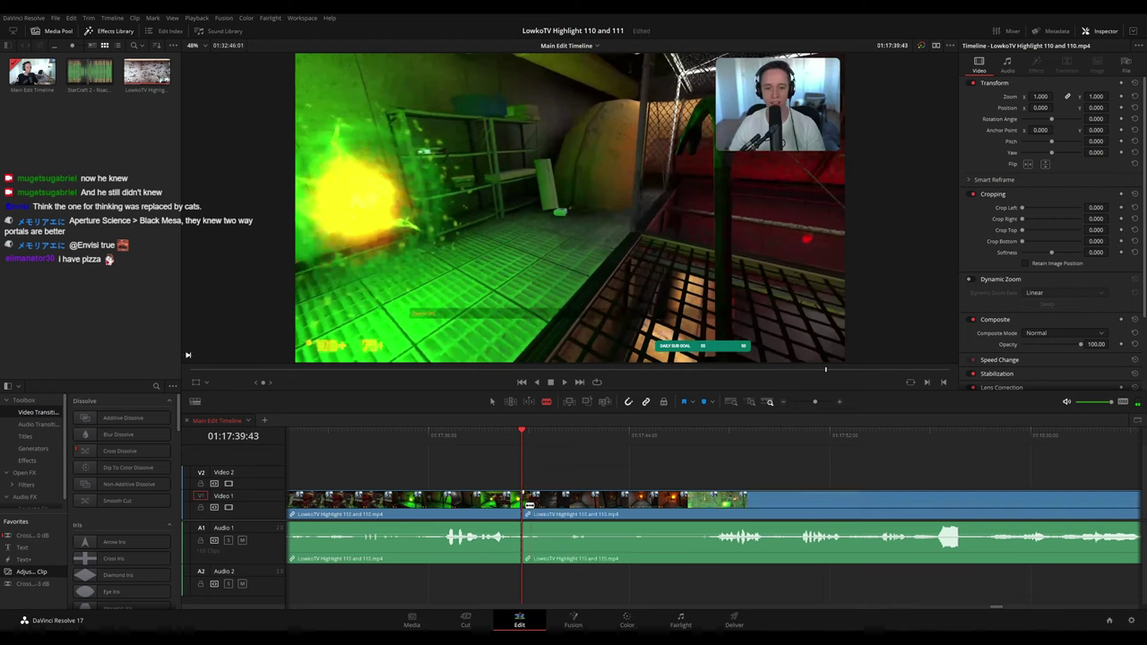
click(543, 507)
key(a)
click(536, 508)
key(Delete)
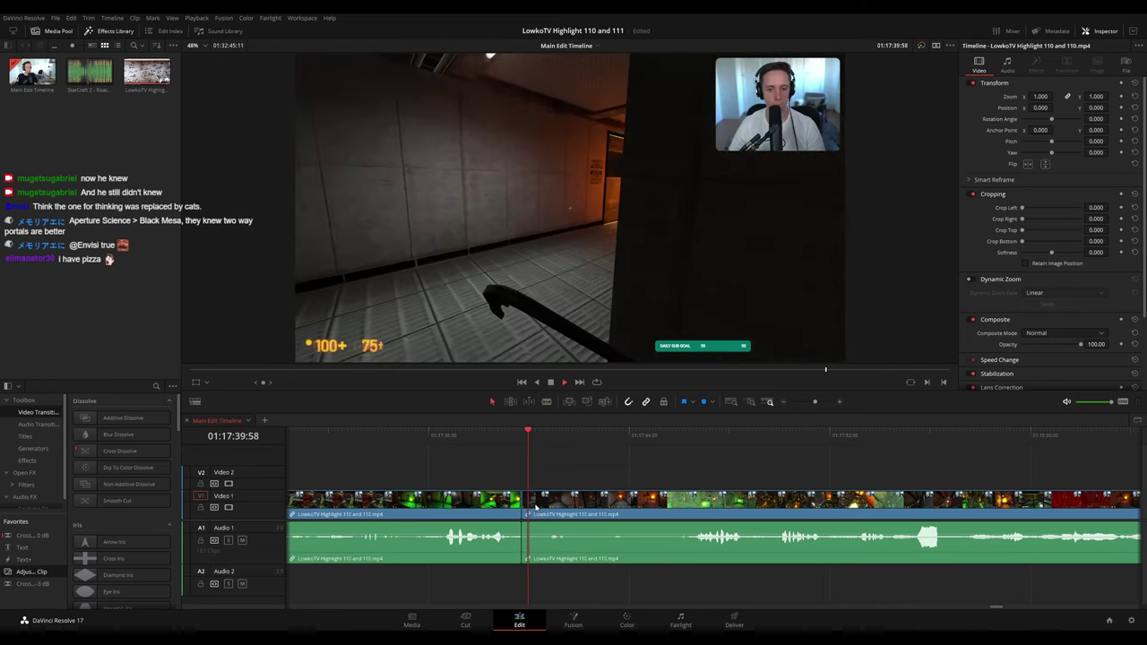
key(space)
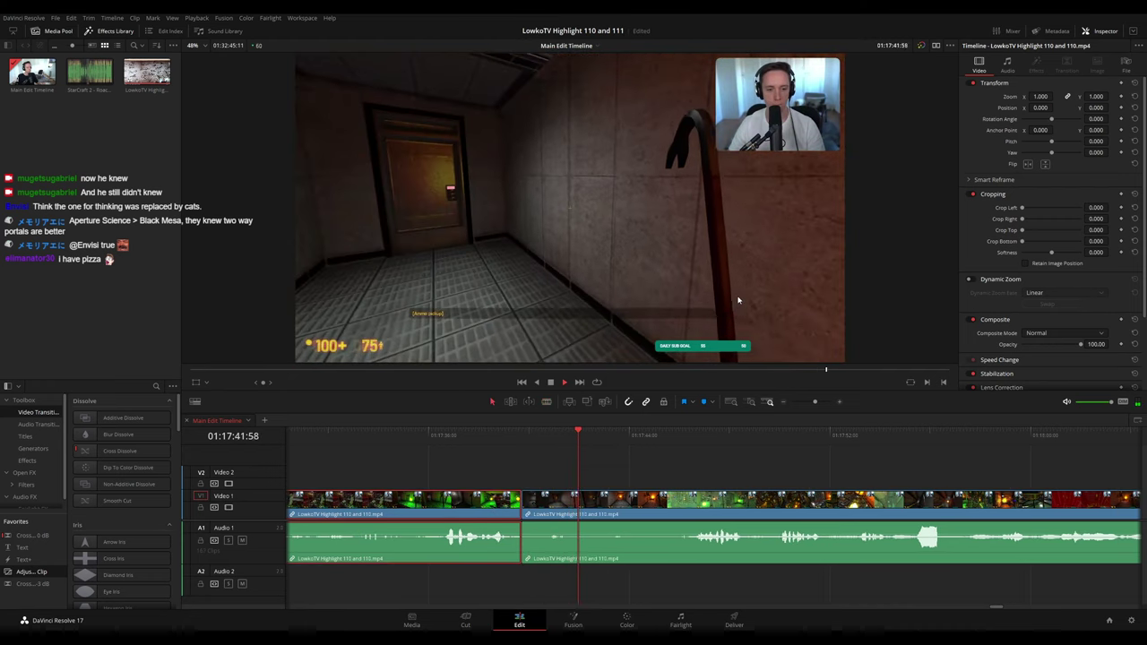
key(ctrl+1)
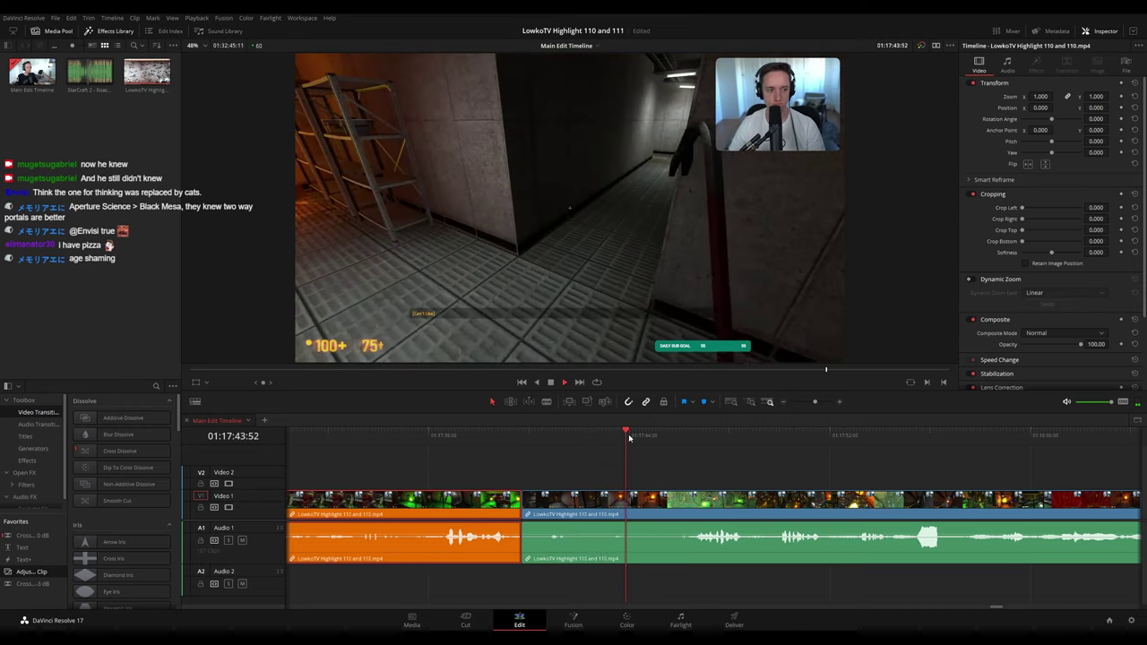
- Ripple-delete the corridor walking section from the cut at 01:17:39:43 to about 01:17:45:52
key(space)
key(Left)
key(Left)
key(Left)
key(Left)
key(Left)
key(Left)
key(Left)
key(Left)
key(Left)
key(Left)
key(Left)
key(Left)
key(Left)
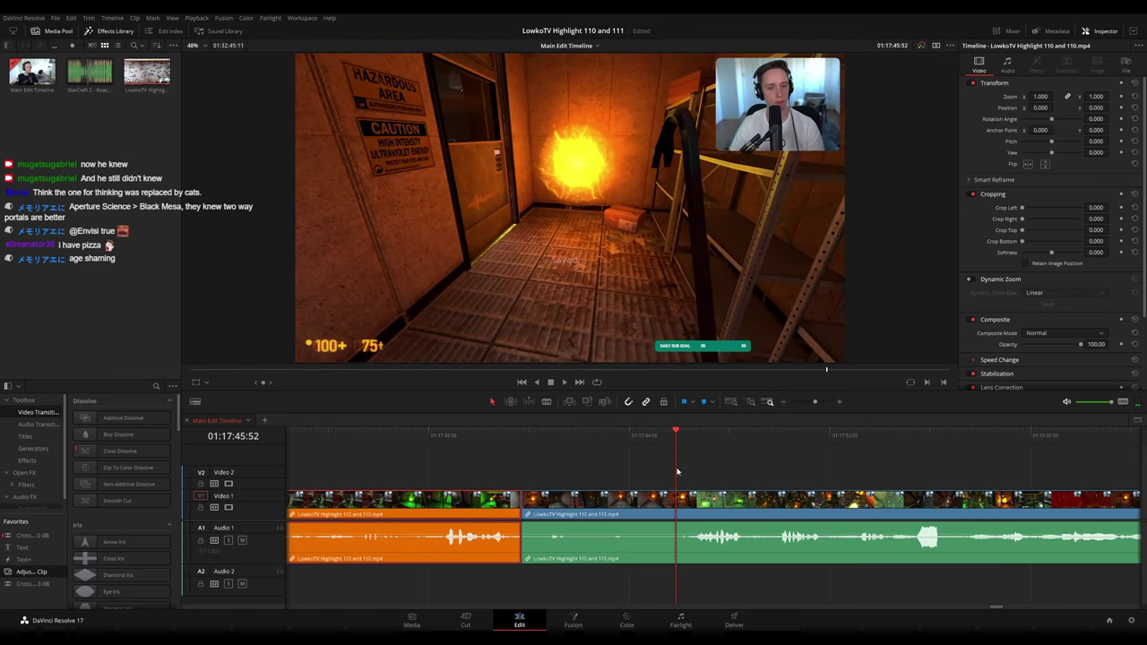
key(ctrl+b)
click(661, 509)
click(661, 509)
key(Delete)
key(Up)
key(space)
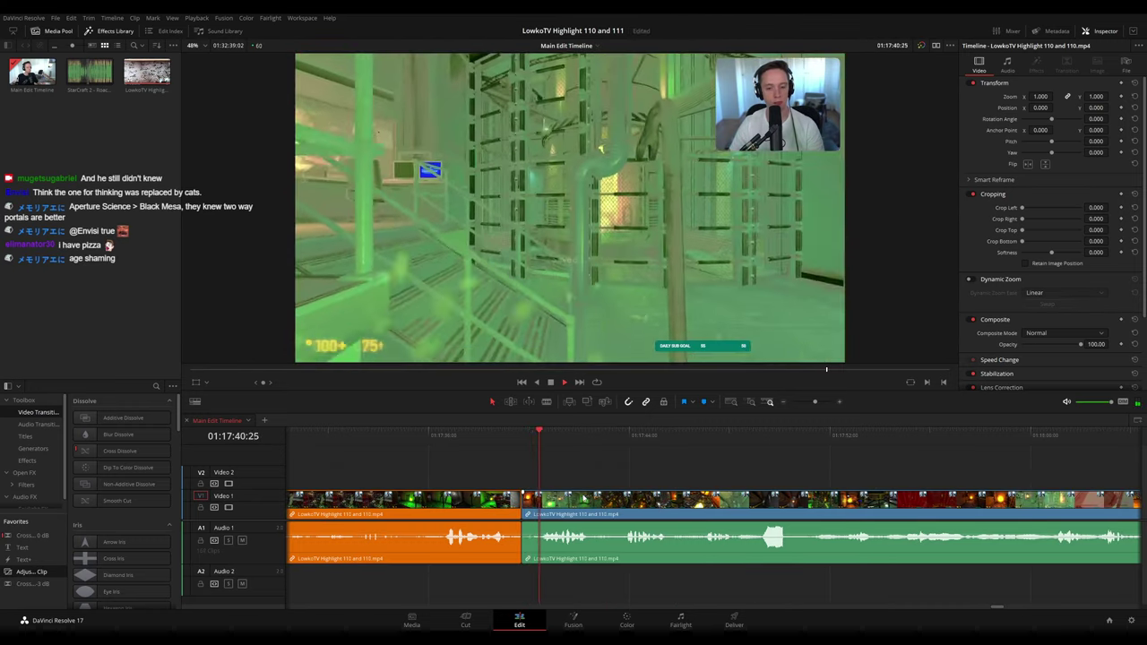
click(652, 468)
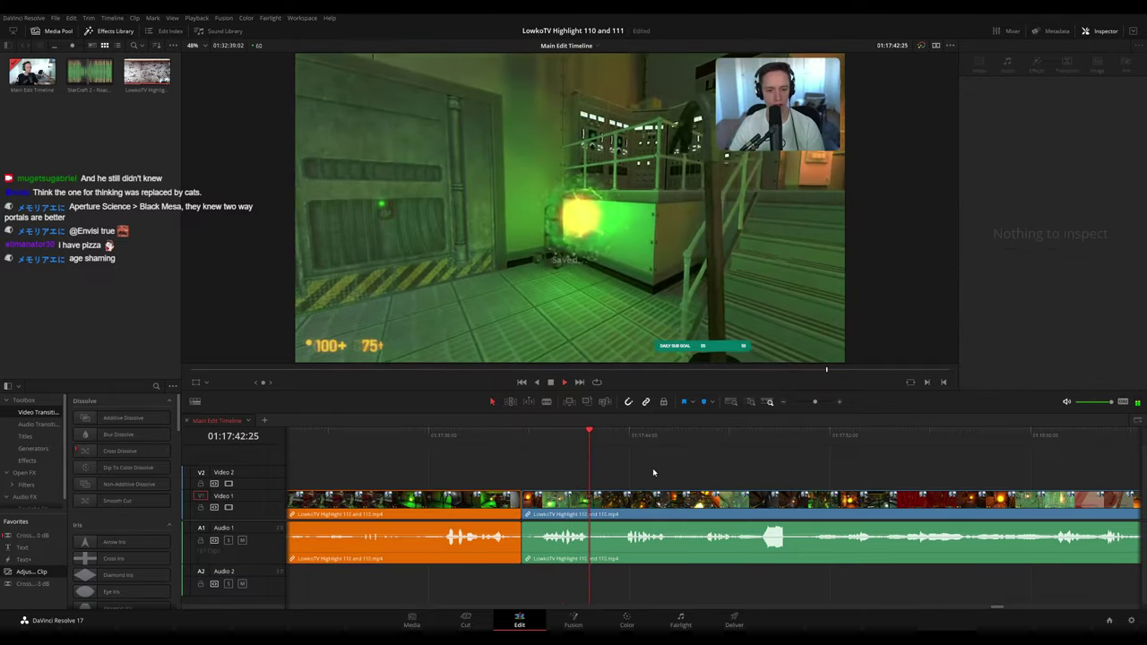
- Play back the reactor gameplay from about 01:17:42 to 01:18:15 to check for pauses and unwanted moments
drag(681, 475, 564, 468)
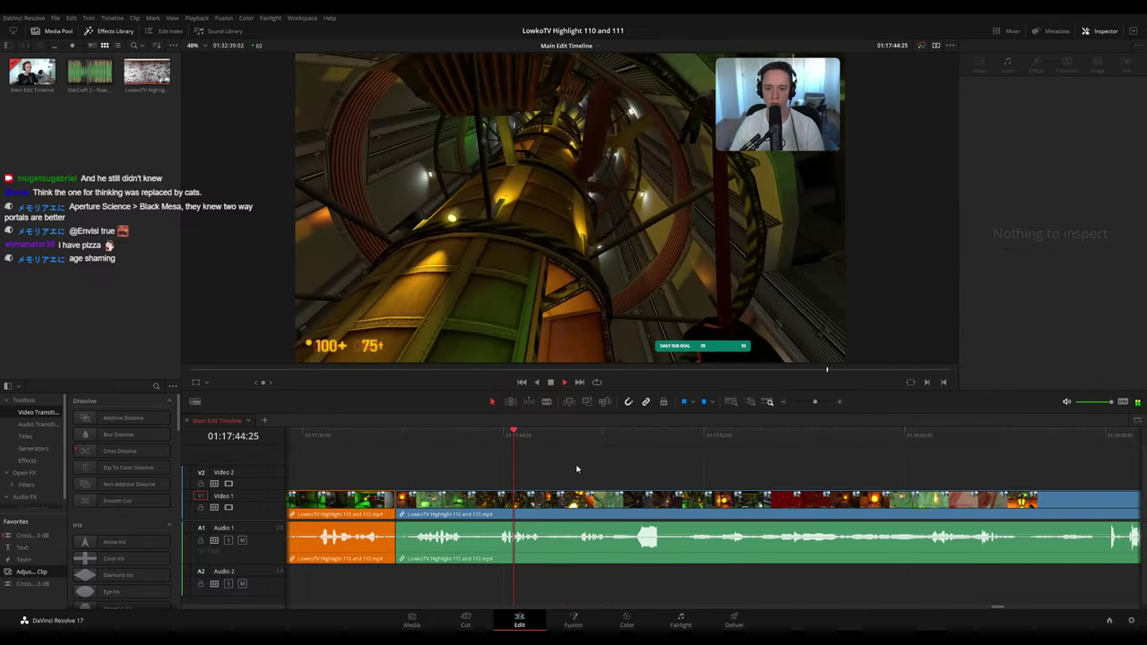
scroll(551, 456, right, 2)
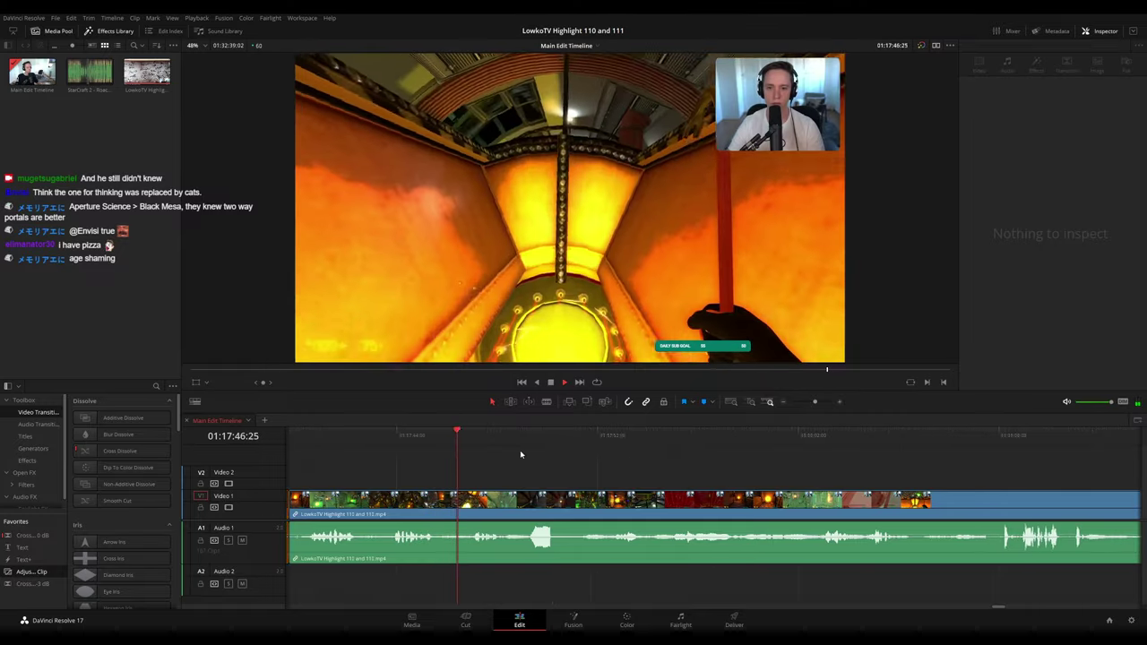
click(503, 437)
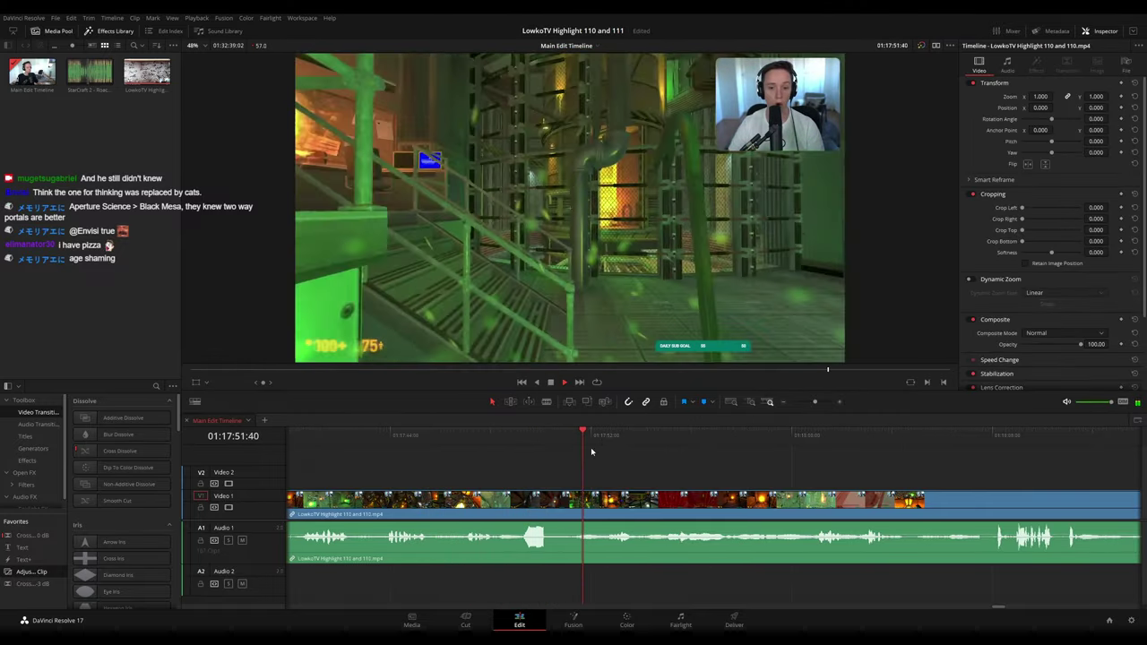
scroll(708, 479, right, 2)
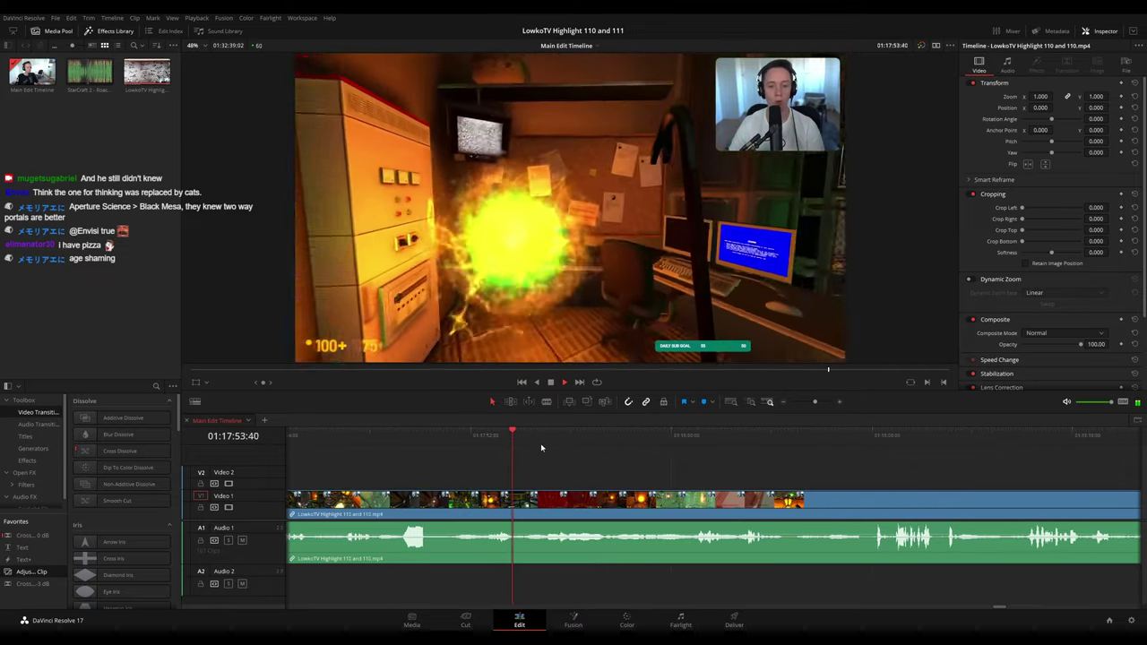
scroll(555, 459, right, 2)
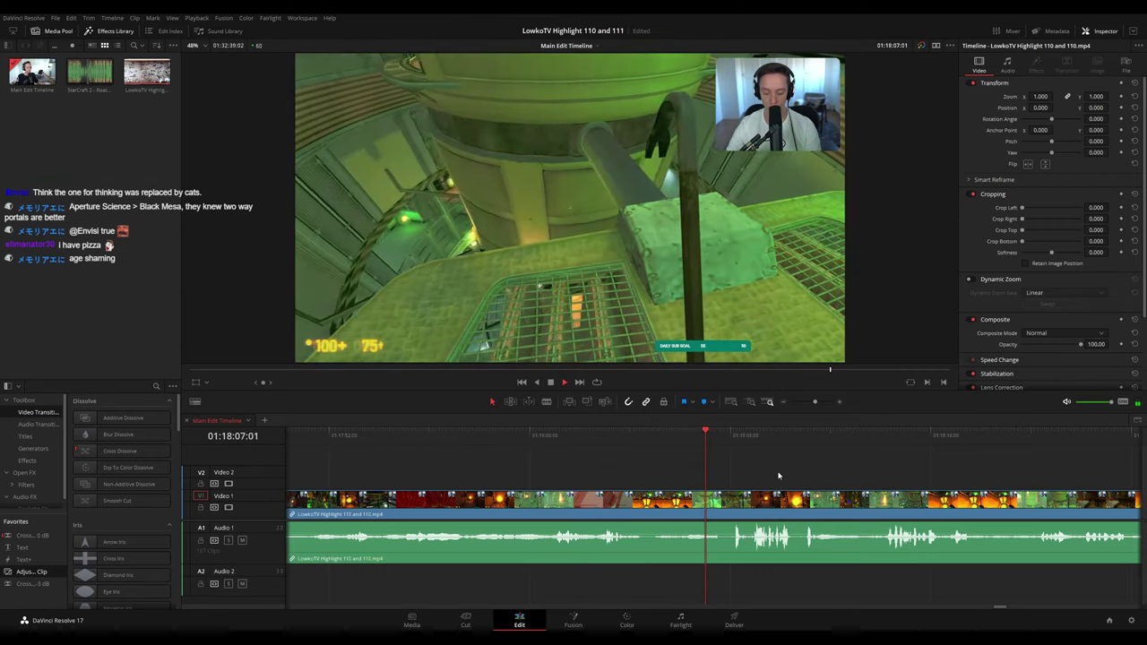
drag(778, 474, 611, 458)
drag(686, 464, 581, 454)
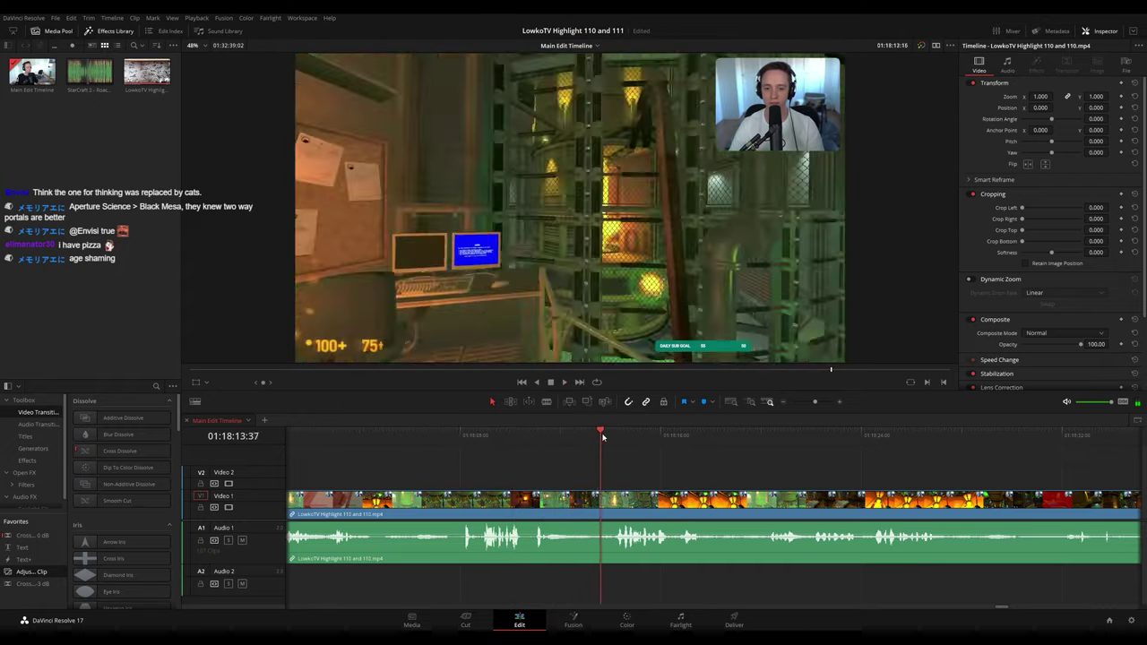
drag(719, 471, 639, 460)
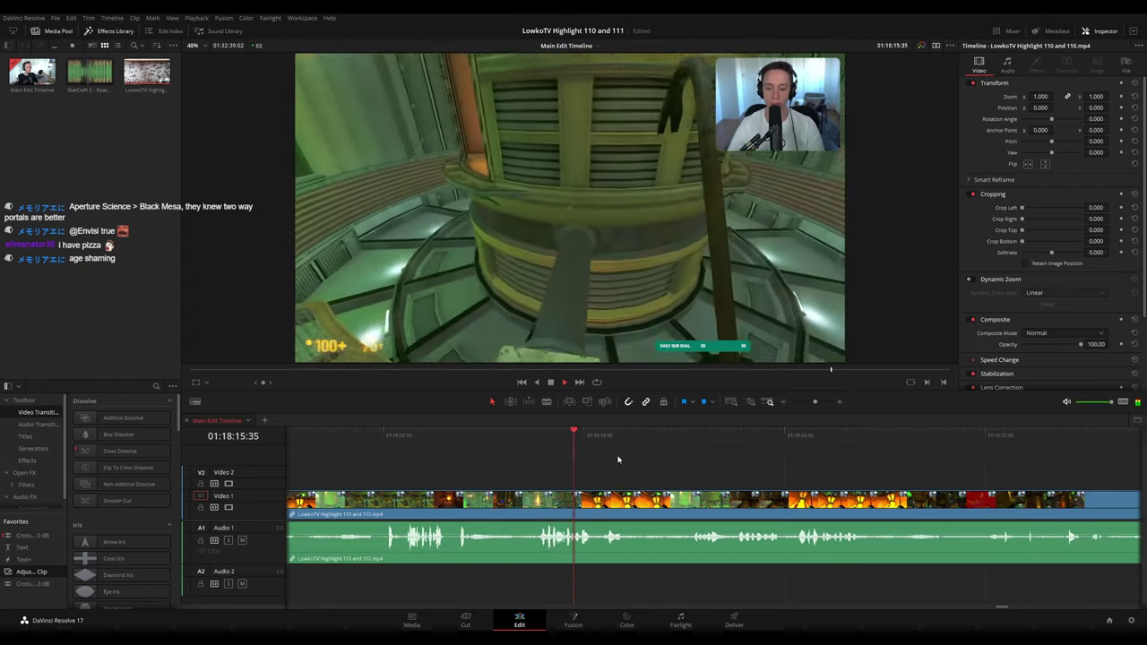
- Split the gameplay clip at 01:18:14:03 and place Screenshot (334).png on Video 2 starting at that cut
drag(544, 436, 540, 434)
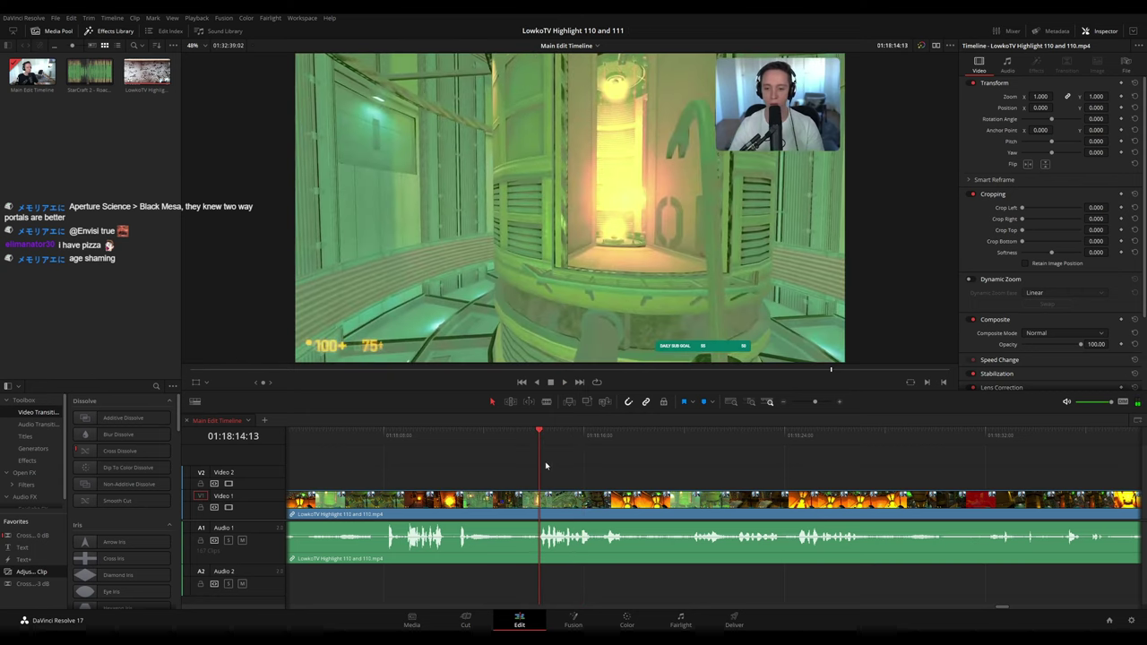
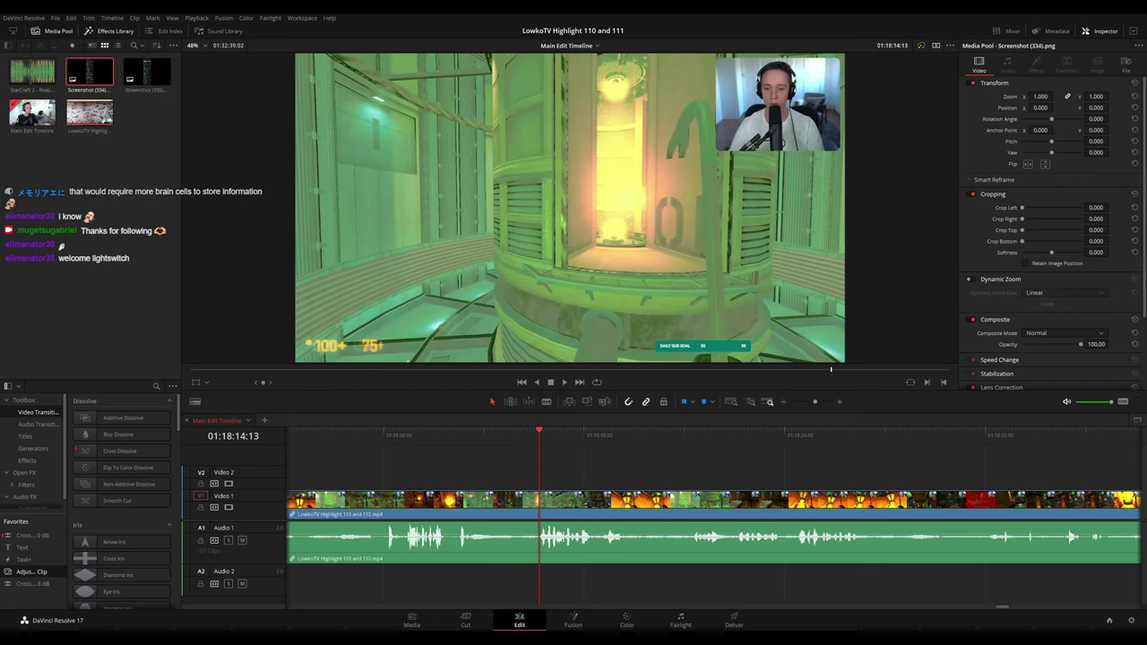
mouse_move(539, 431)
mouse_down()
mouse_move(526, 431)
mouse_move(534, 433)
mouse_up()
key(b)
click(535, 502)
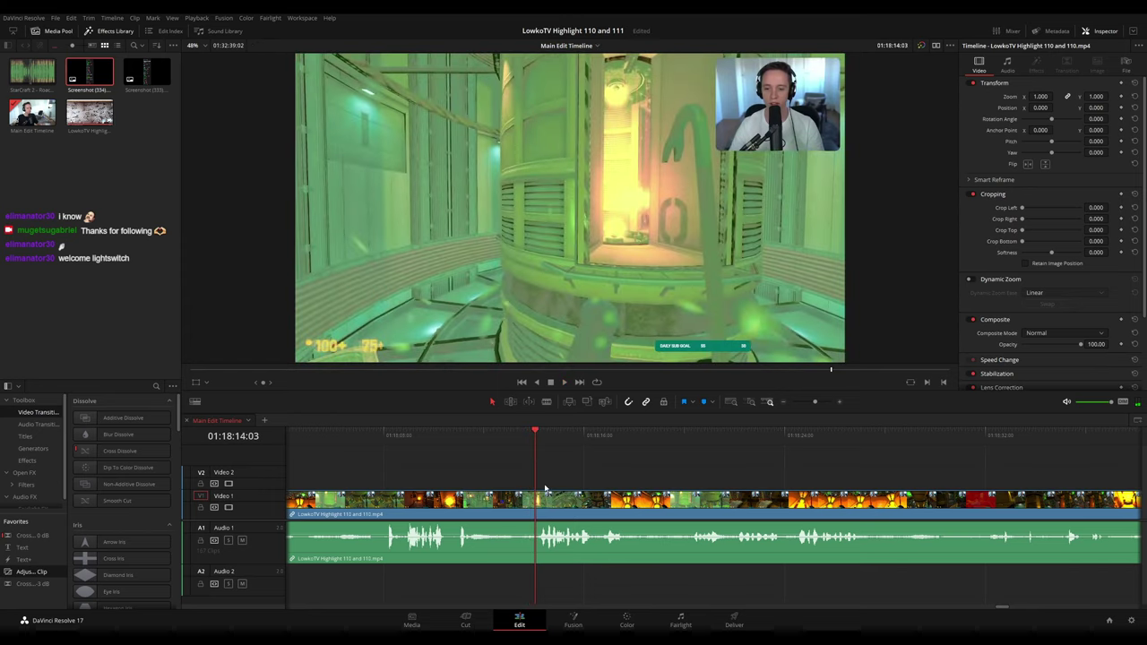
drag(79, 70, 582, 468)
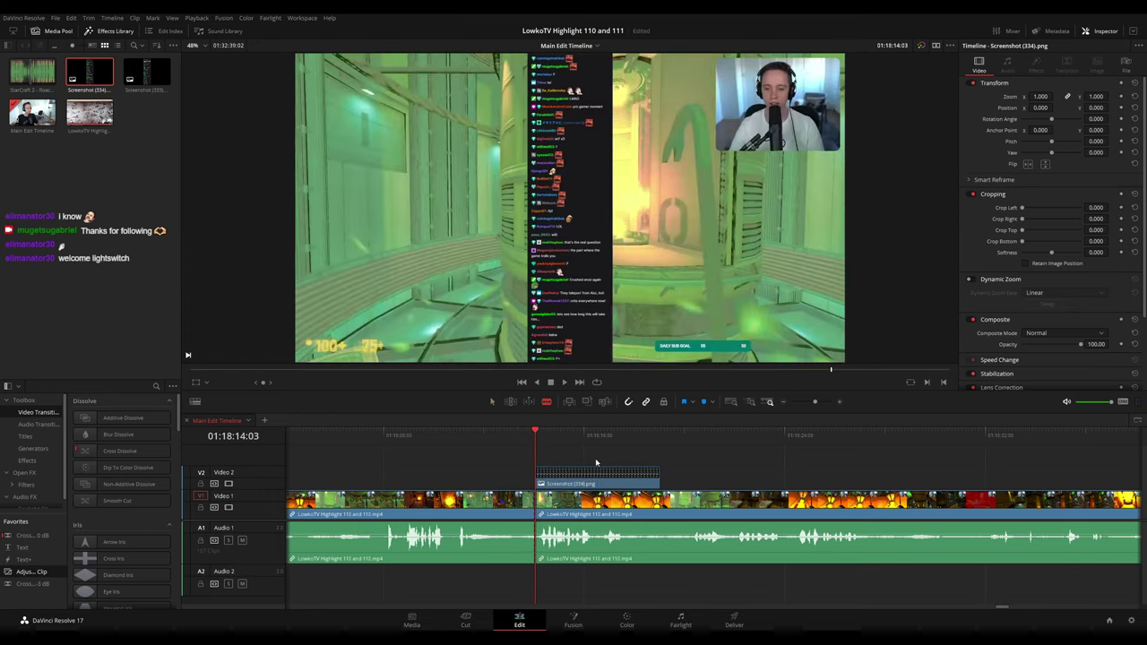
- Set Screenshot (334).png's horizontal position to 1086 and trim its end to about 01:18:16:00
key(a)
drag(1040, 106, 1056, 106)
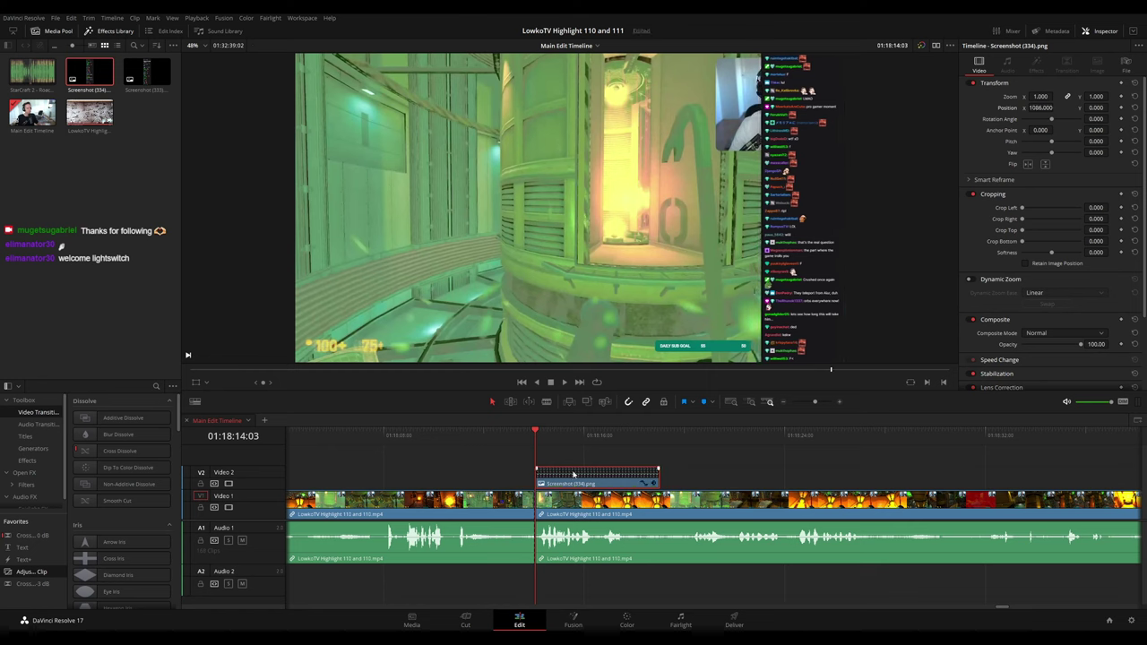
drag(659, 481, 582, 481)
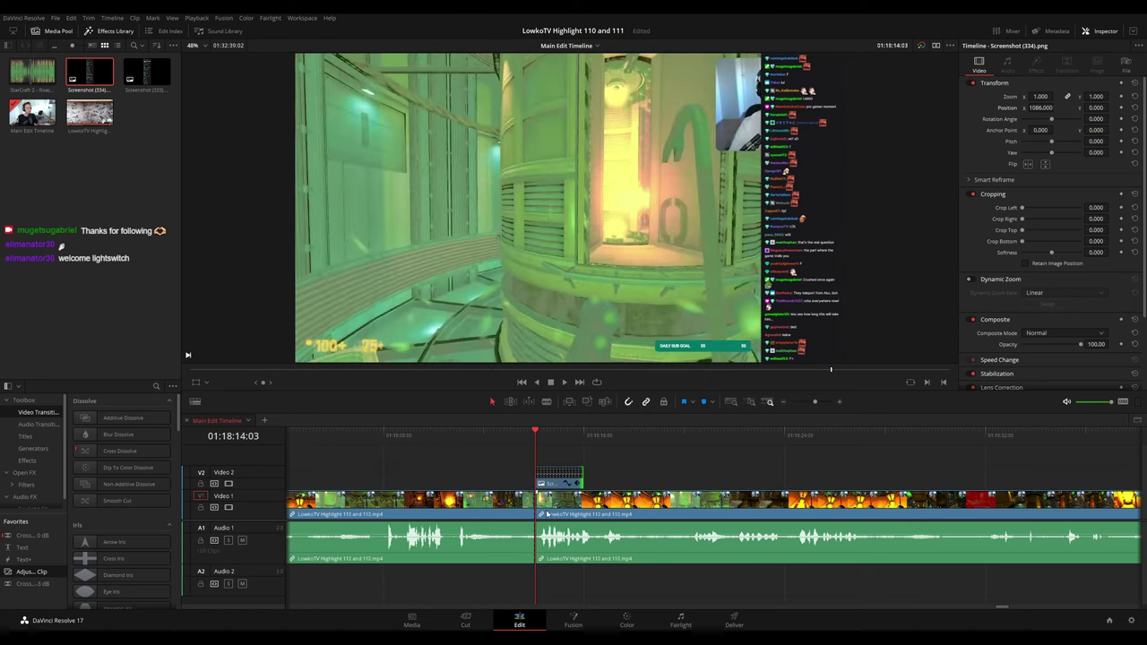
- Find the end of the chat moment after the screenshot and split the gameplay clip at 01:18:18:27
click(549, 498)
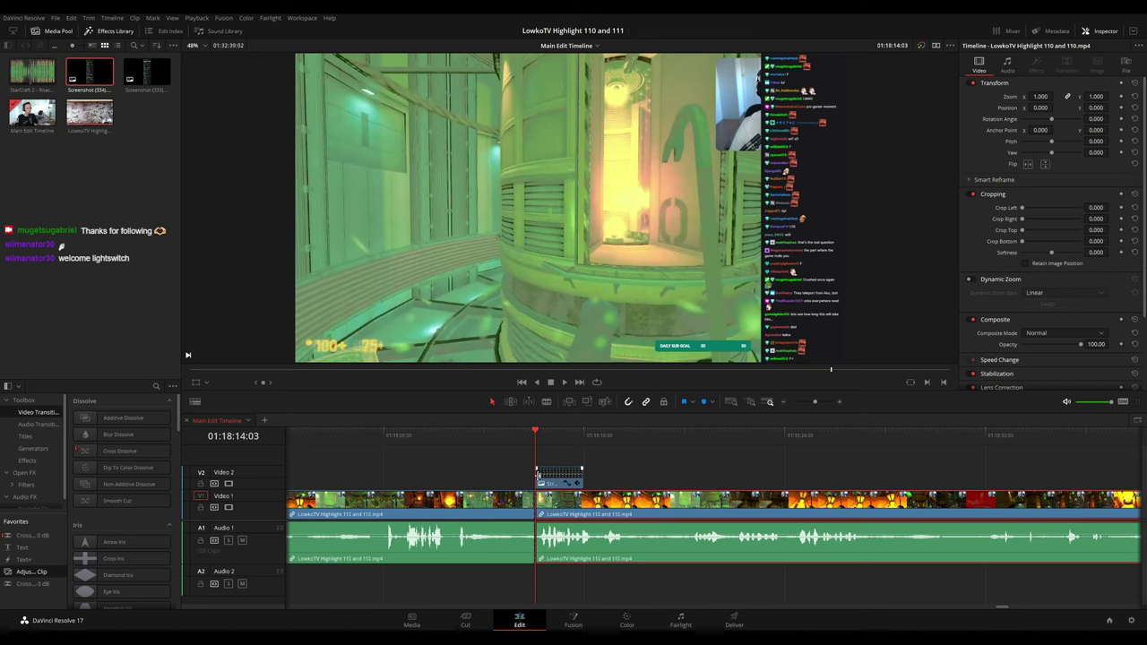
scroll(749, 478, down, 3)
key(ctrl+equal)
key(ctrl+equal)
key(ctrl+equal)
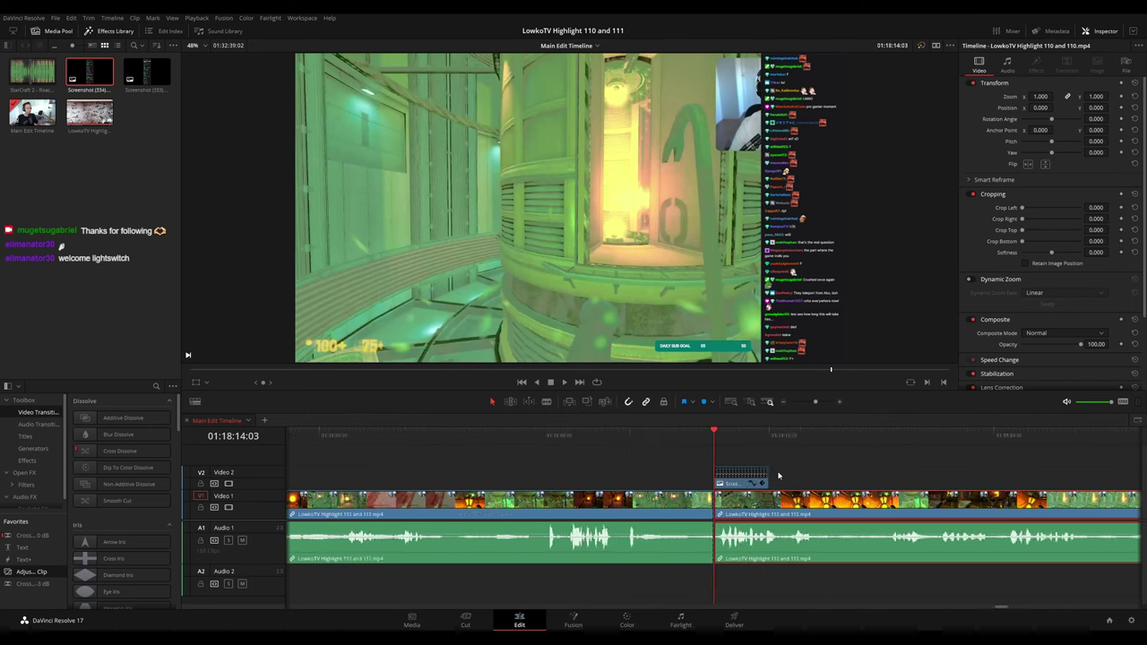
click(771, 483)
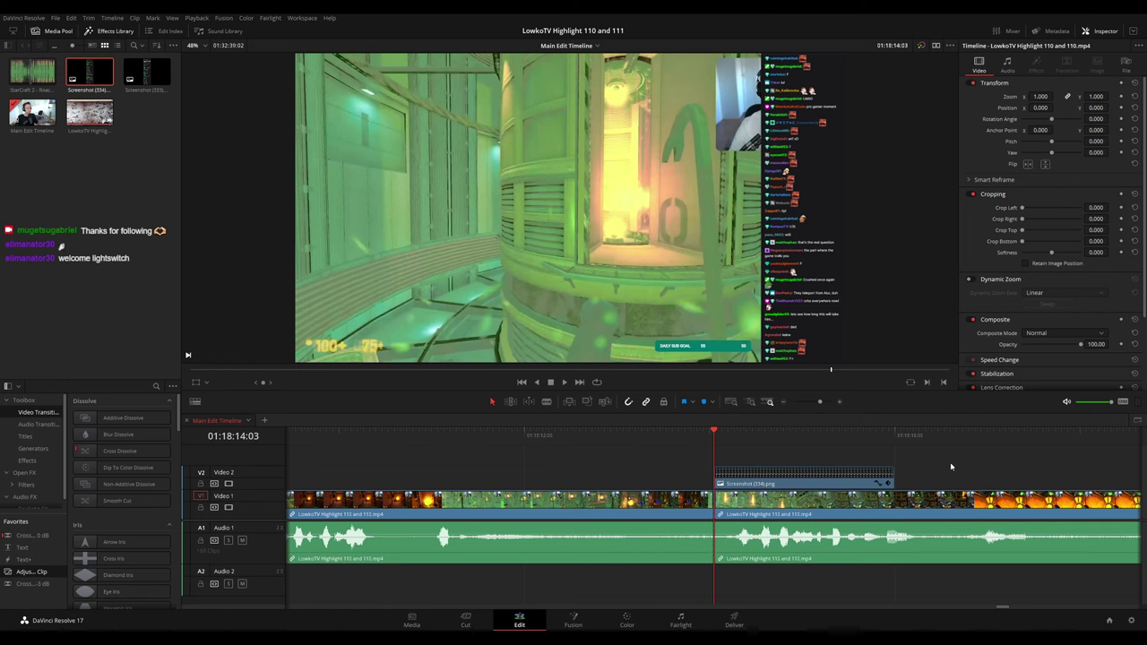
scroll(788, 454, right, 5)
click(472, 442)
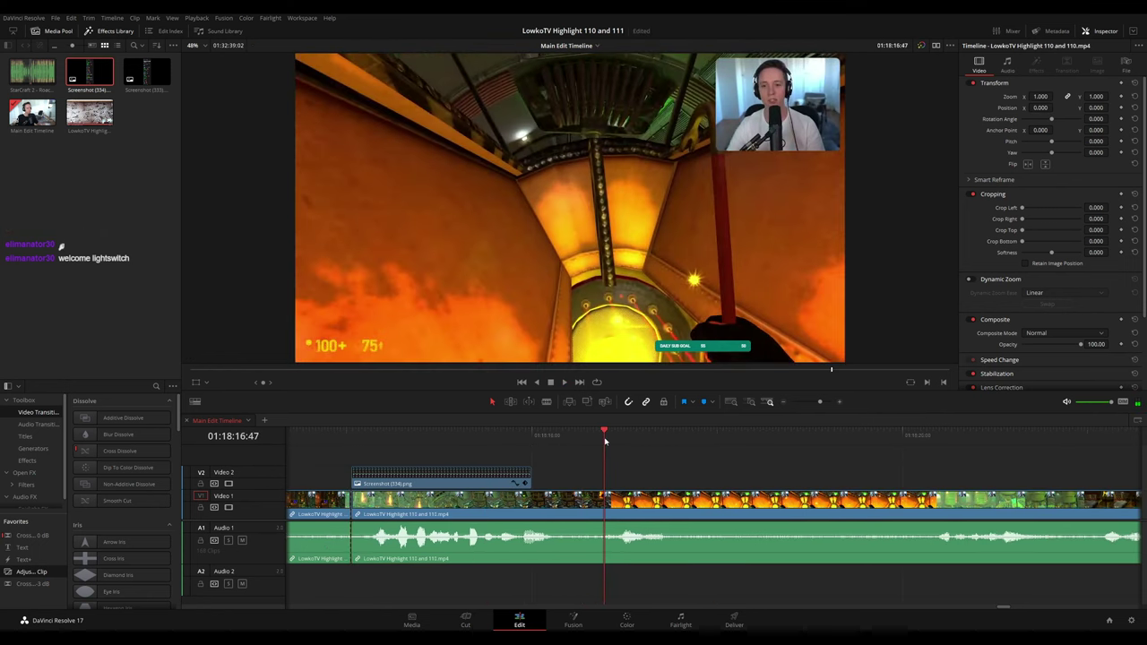
key(space)
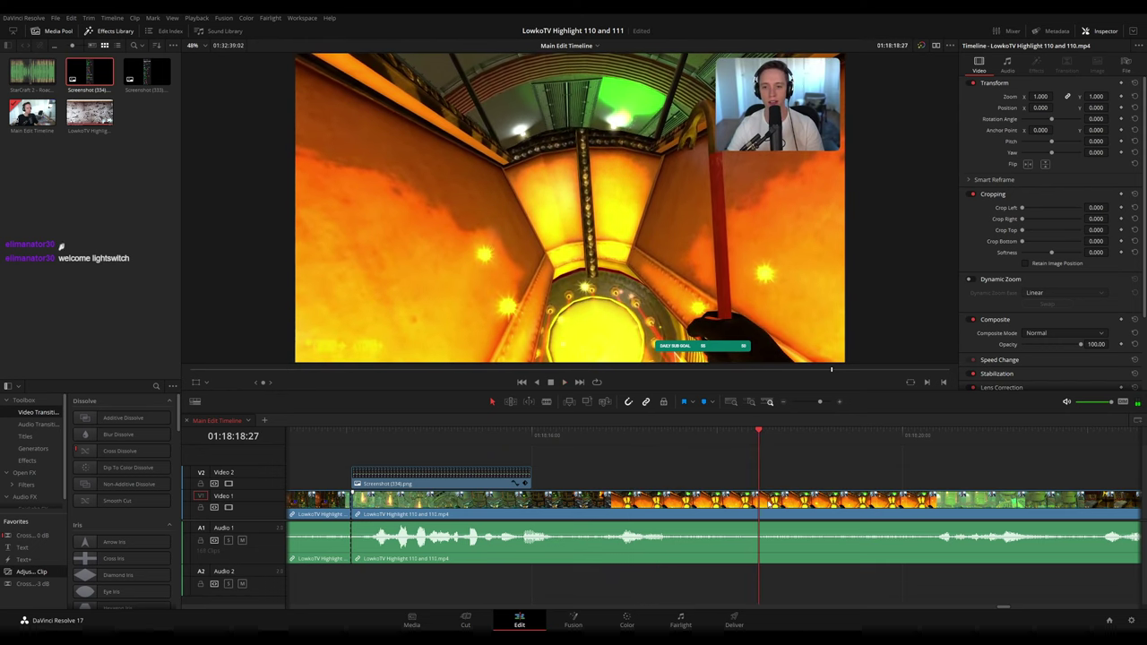
key(ctrl+b)
- Move the gameplay segment between the two cuts to Video 2 and Screenshot (334).png beneath it on Video 1, starting at the first cut
drag(450, 481, 677, 481)
drag(537, 500, 531, 457)
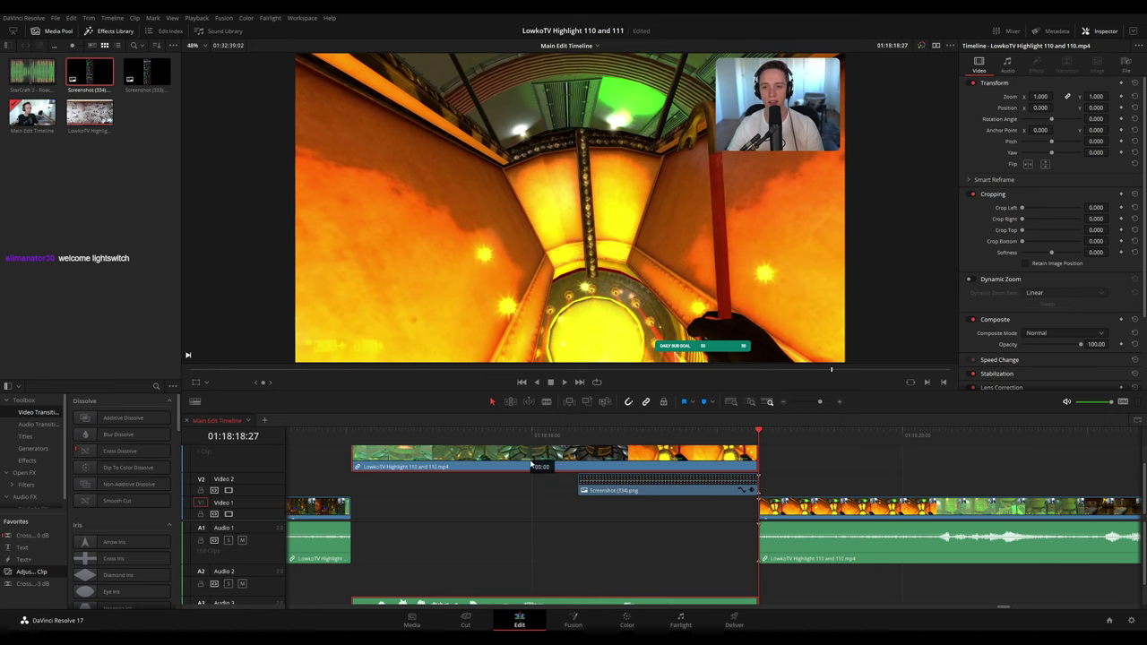
drag(601, 491, 372, 513)
drag(508, 464, 508, 477)
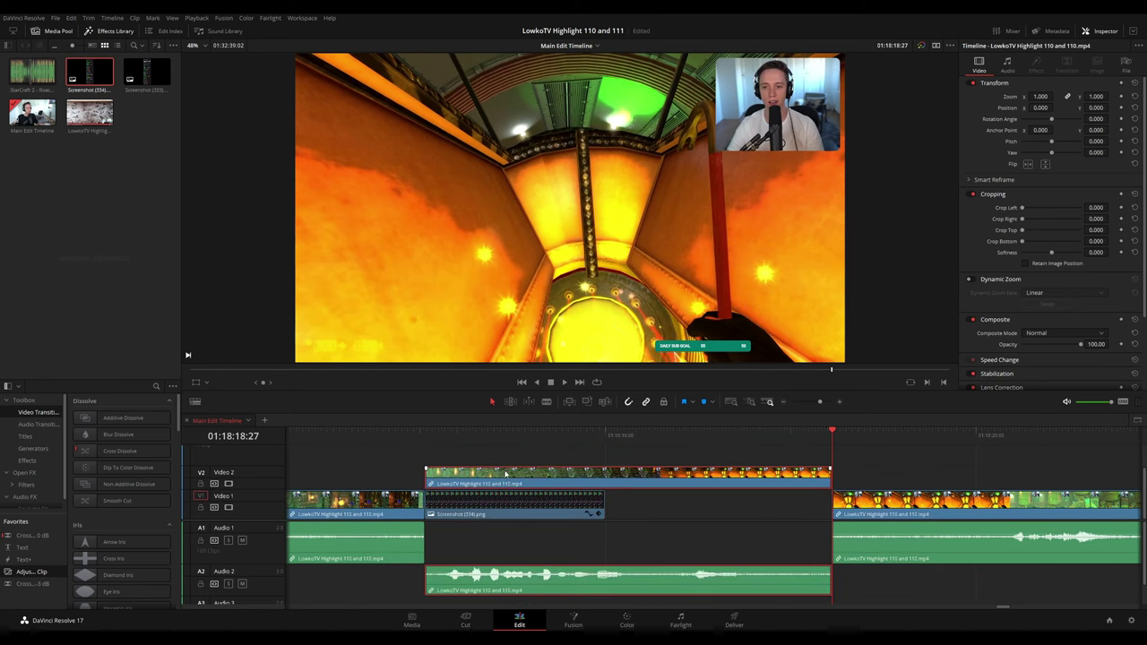
- Keyframe the Video 2 gameplay segment's horizontal position from 0 at 01:18:14:03 to -388 at 01:18:14:15
drag(440, 434, 428, 433)
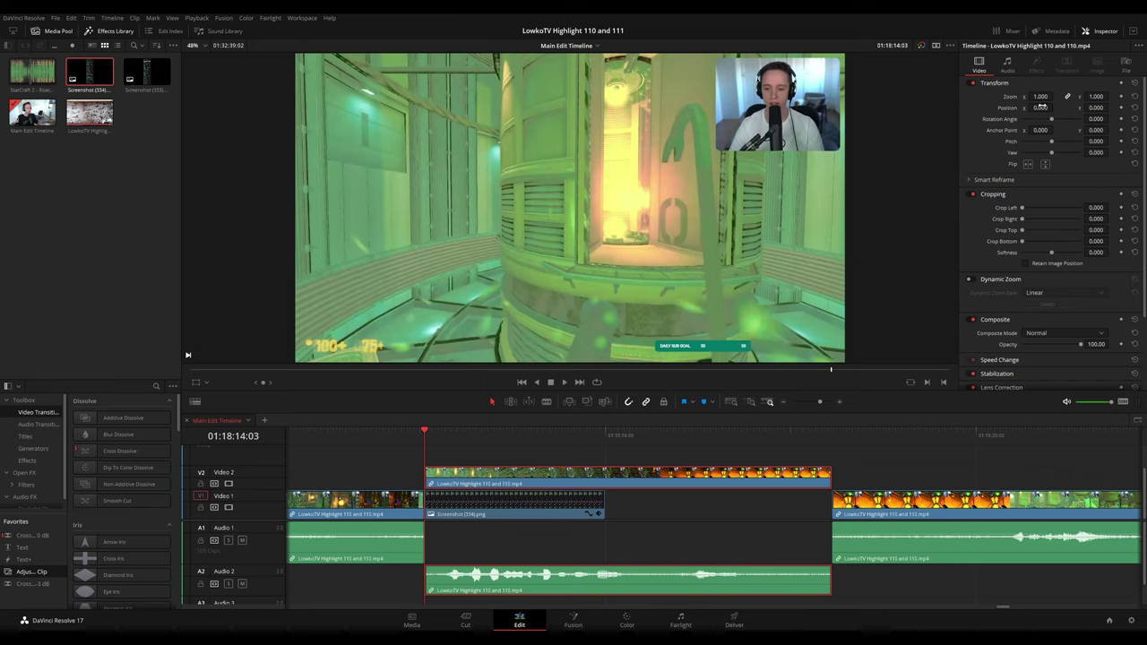
click(1122, 106)
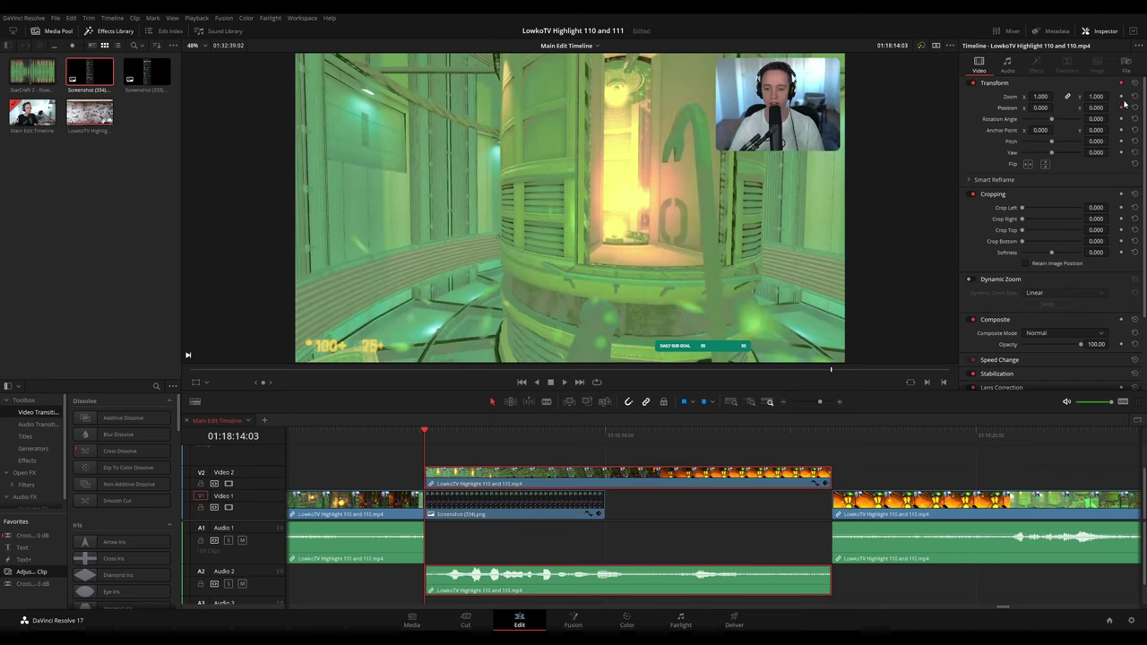
click(825, 484)
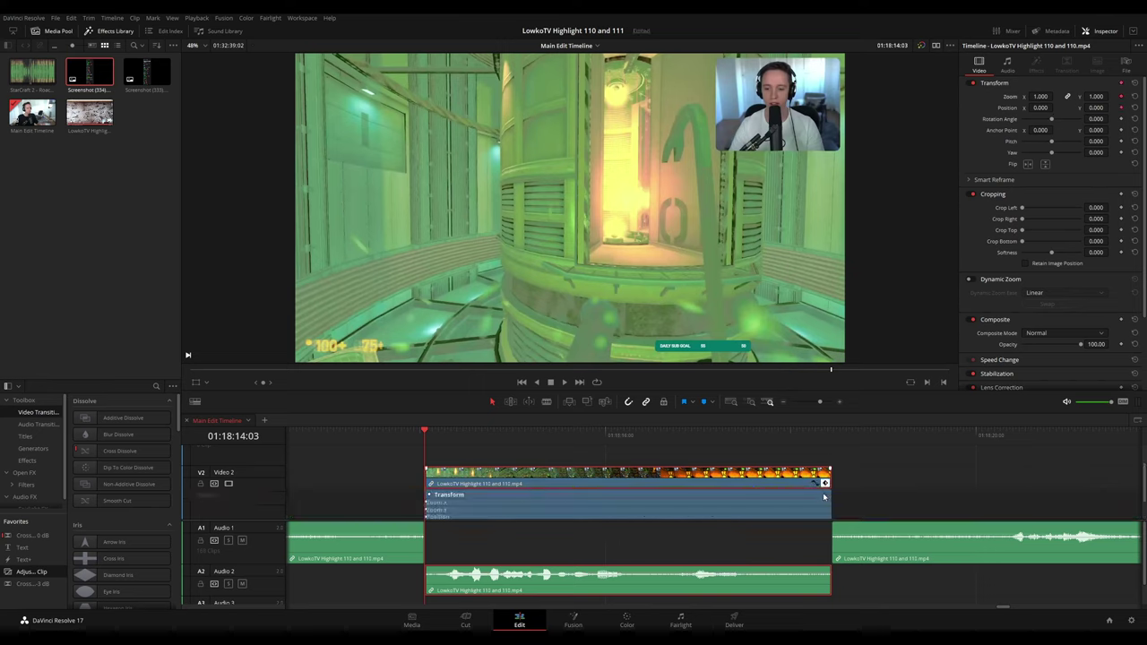
key(space)
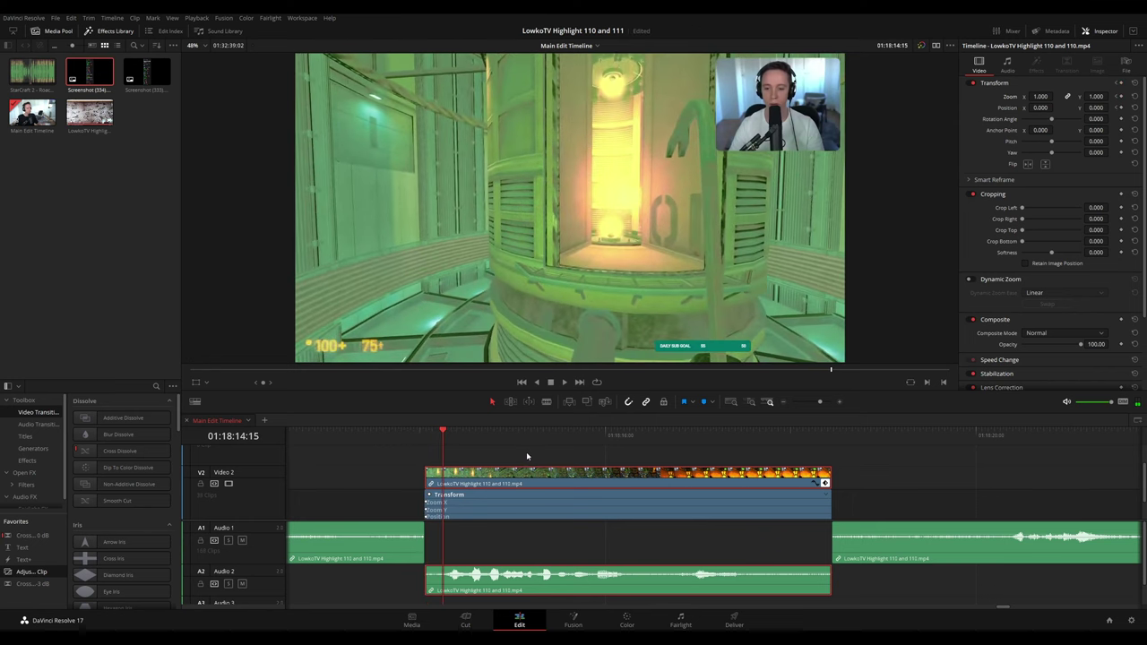
mouse_move(1045, 107)
mouse_down()
mouse_move(868, 107)
mouse_move(1055, 107)
mouse_up()
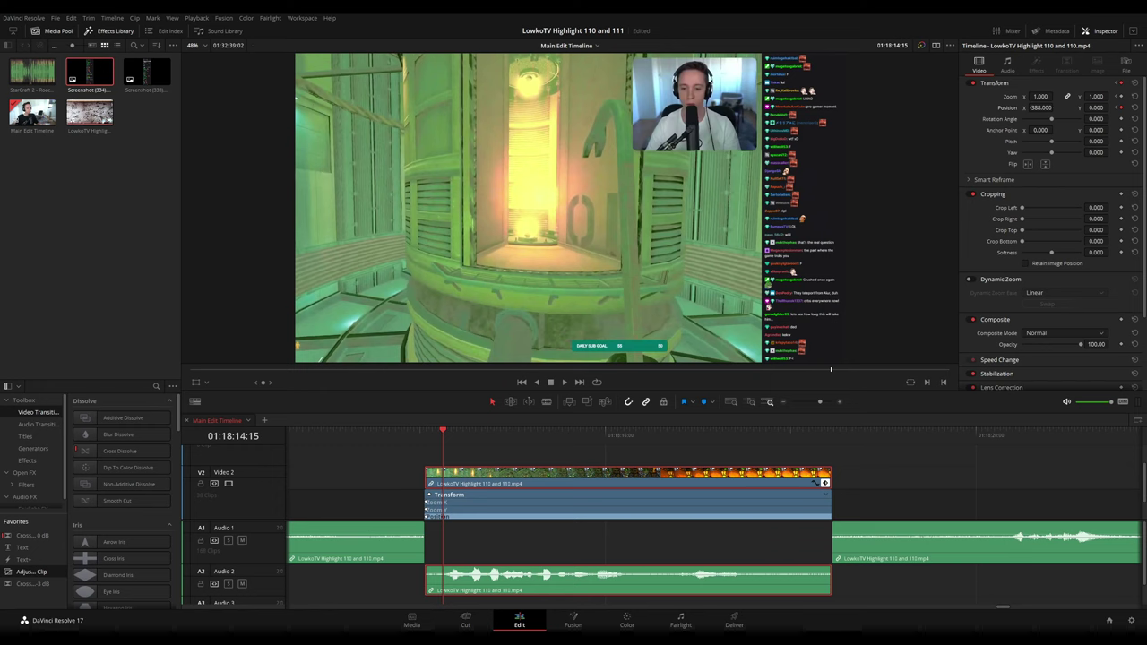
click(511, 457)
click(425, 439)
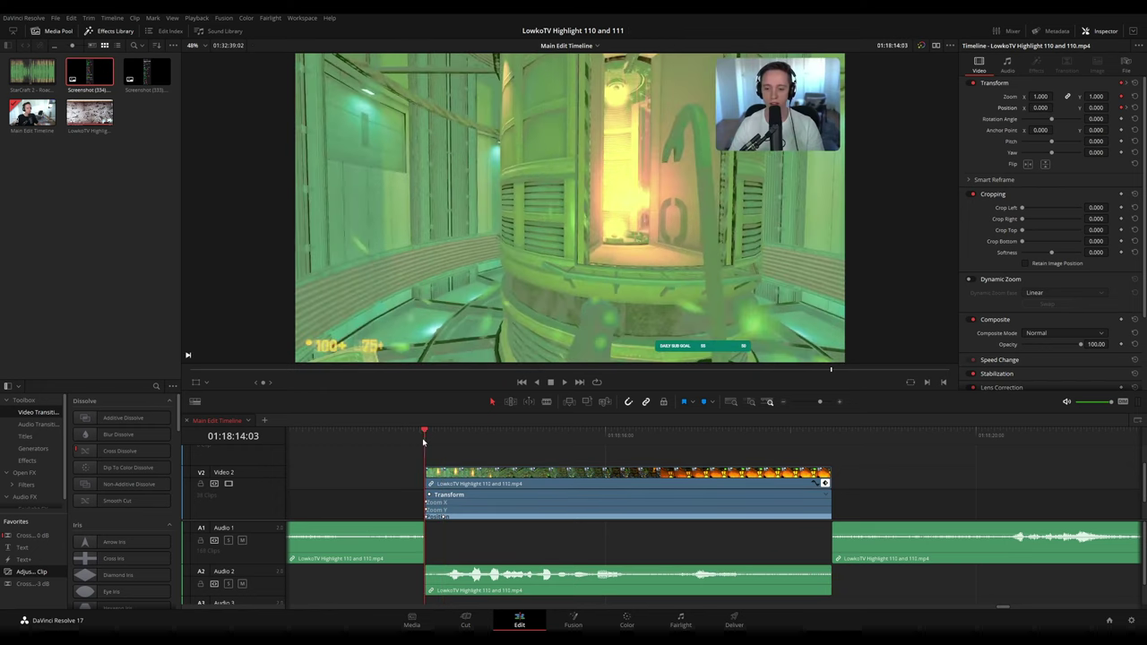
- Play back the gameplay sliding aside over the chat screenshot from 01:18:14:03 to about 01:18:15:33, and collapse the segment's keyframe lane
key(space)
click(422, 440)
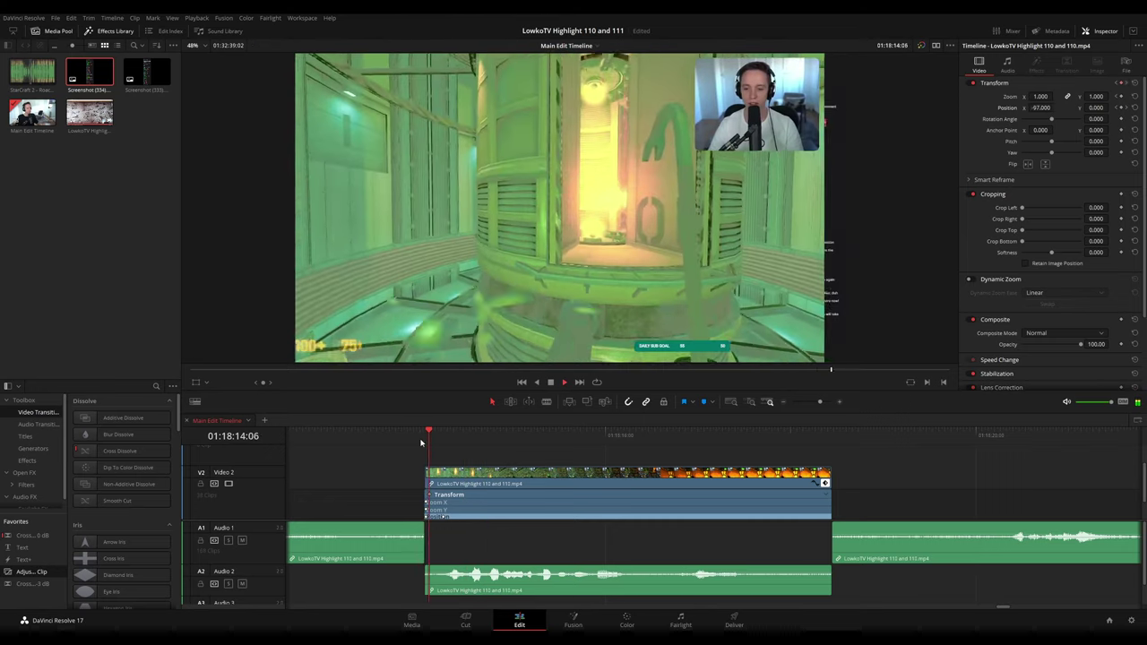
key(space)
key(space)
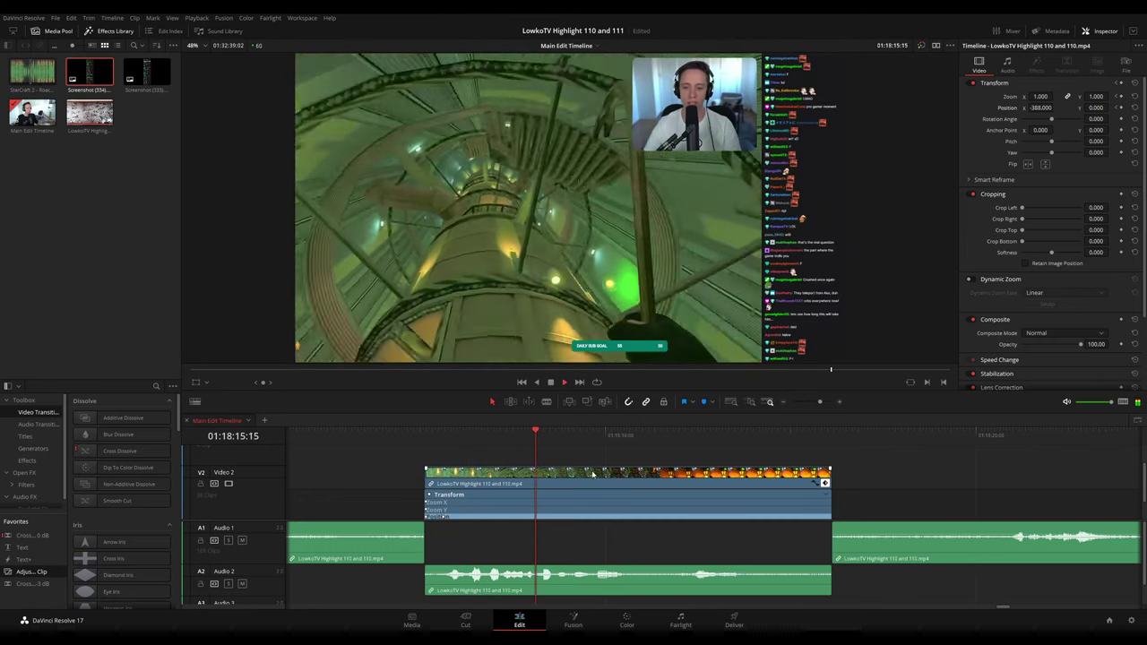
key(space)
click(825, 484)
click(708, 517)
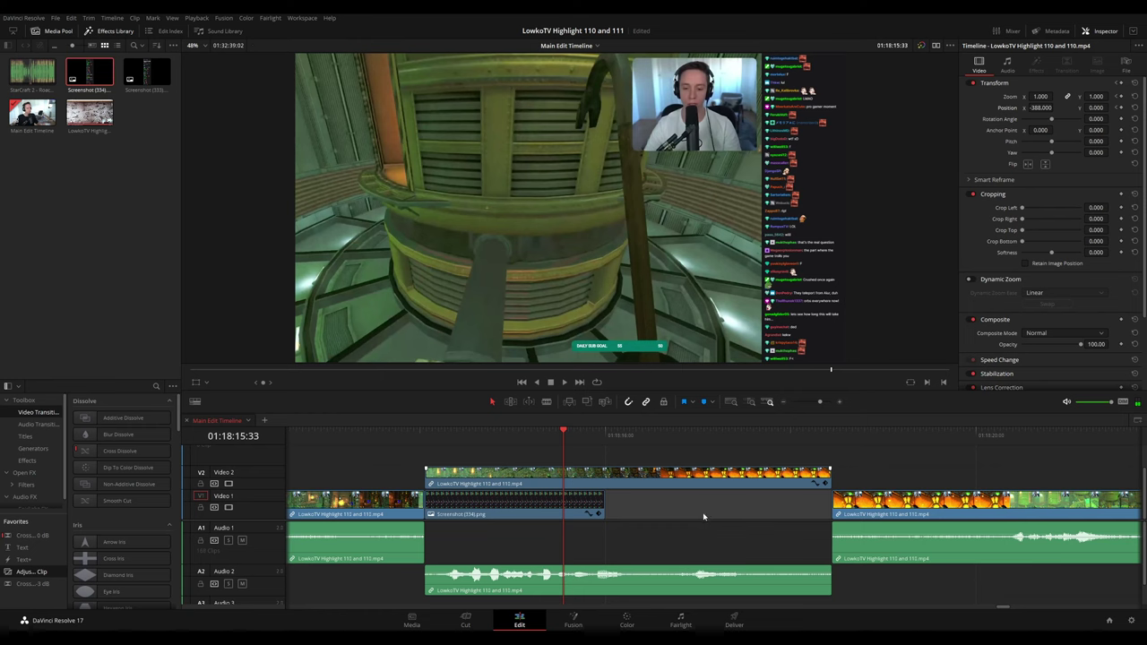
- Add Screenshot (333).png above the gameplay segment from 01:18:16:00 and trim its end to the segment's end at 01:18:18:27
click(147, 72)
drag(147, 72, 609, 469)
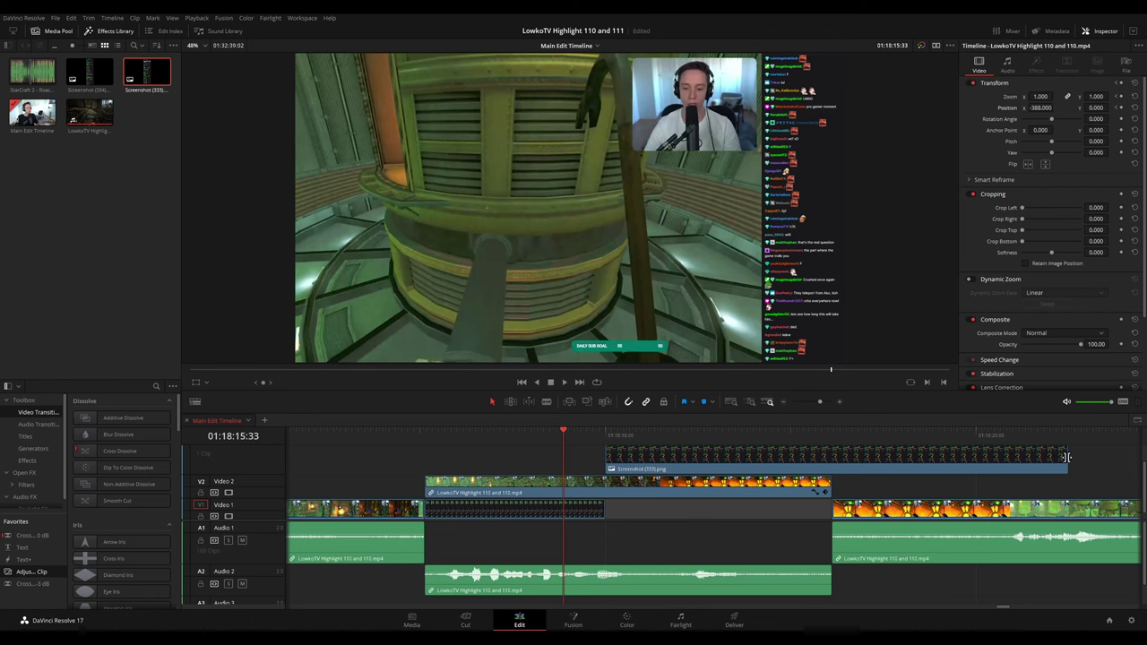
drag(1067, 457, 831, 457)
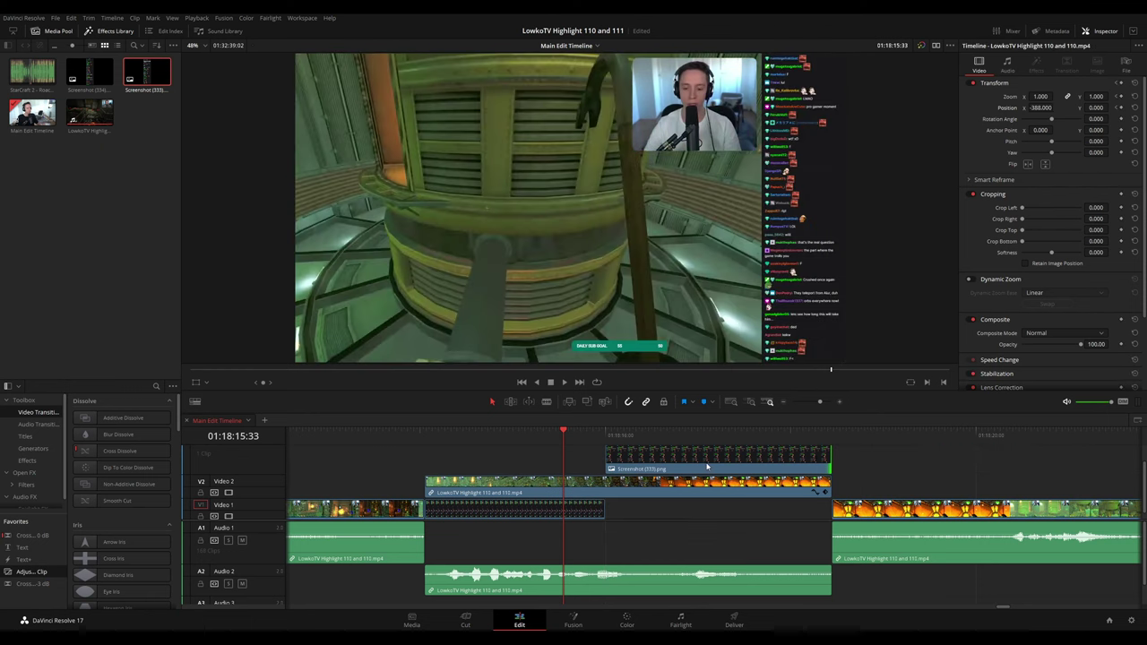
drag(707, 466, 635, 458)
- Set Screenshot (333).png's horizontal position to 1077, move it to Video 1 behind the gameplay, and play back the sequence from about 01:18:13:20
click(606, 439)
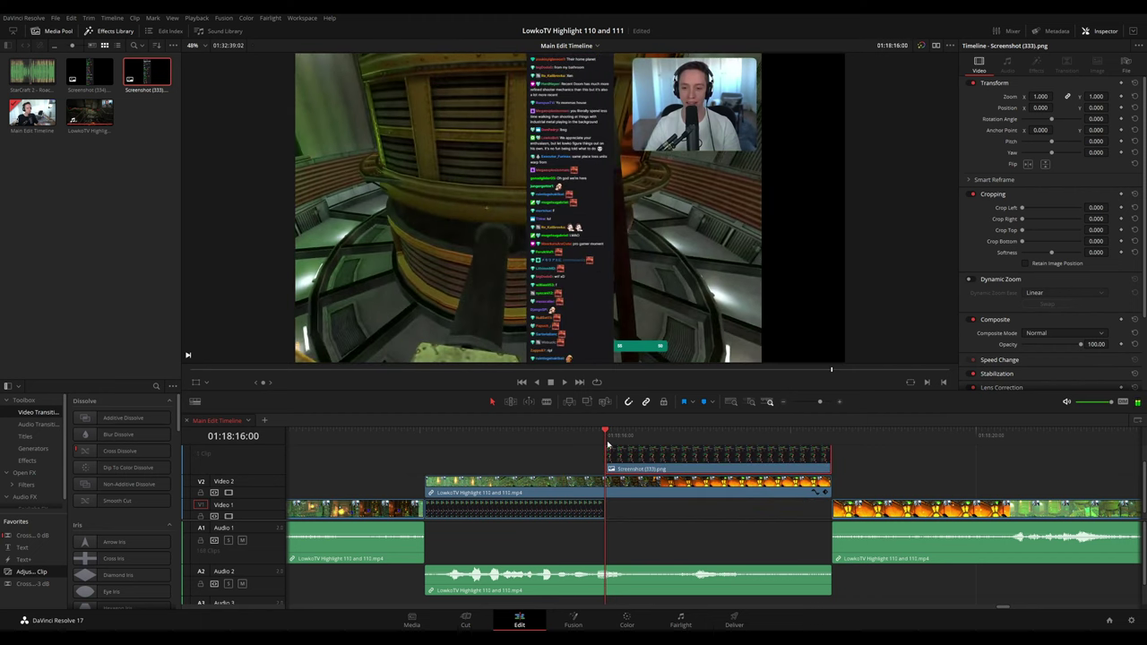
drag(1040, 108, 1055, 107)
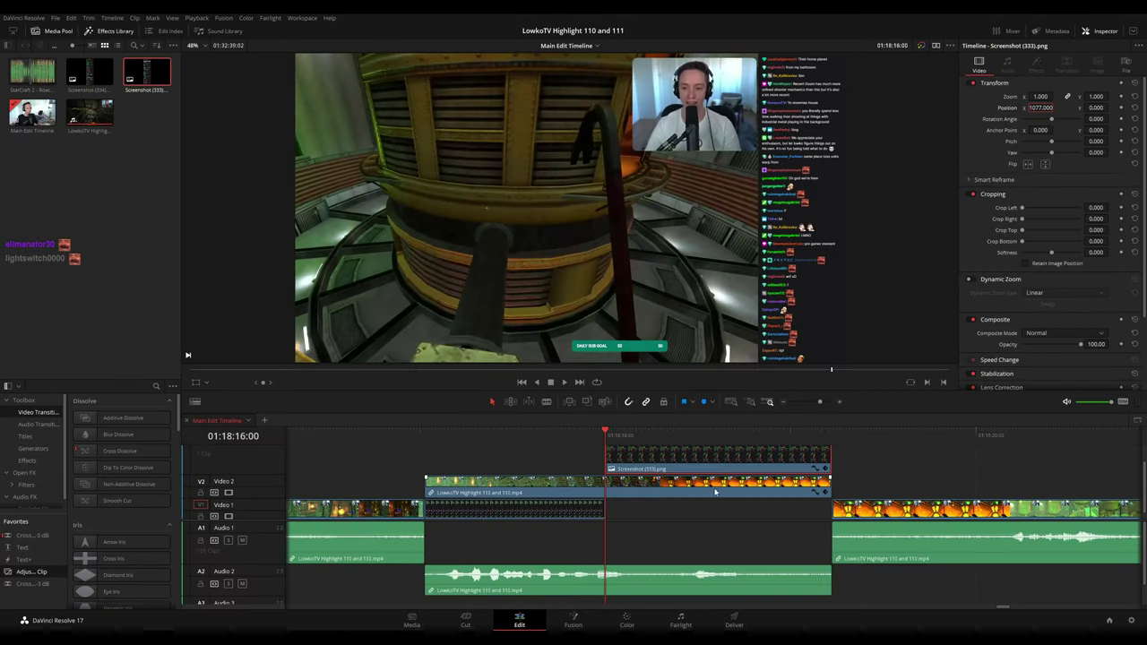
drag(680, 471, 681, 514)
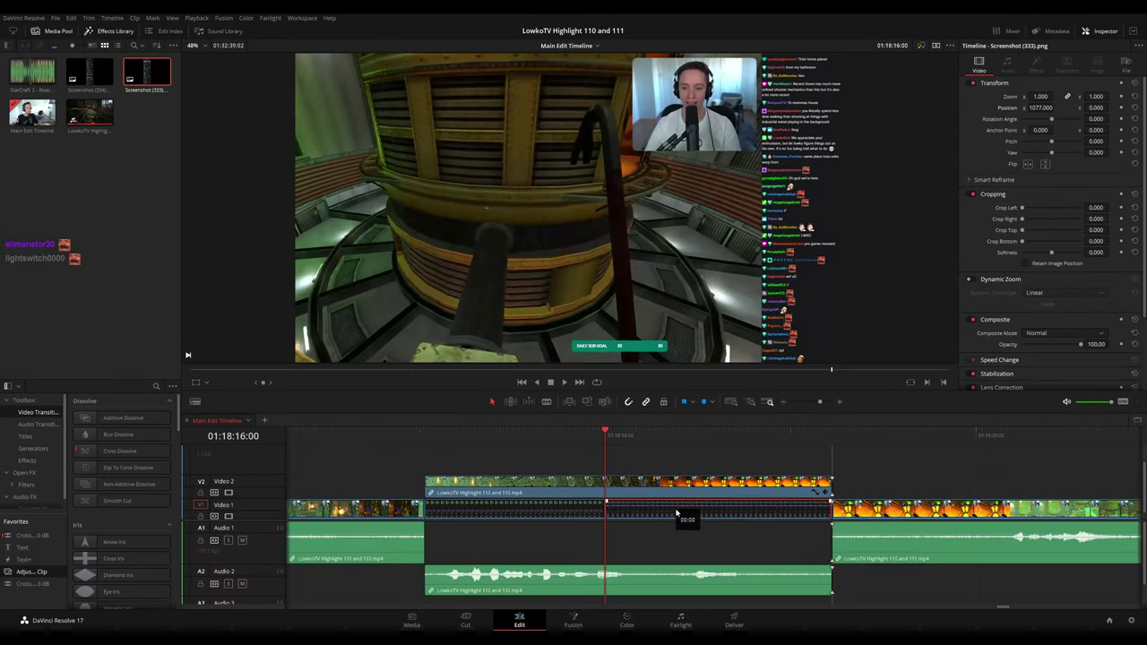
key(space)
drag(627, 438, 359, 455)
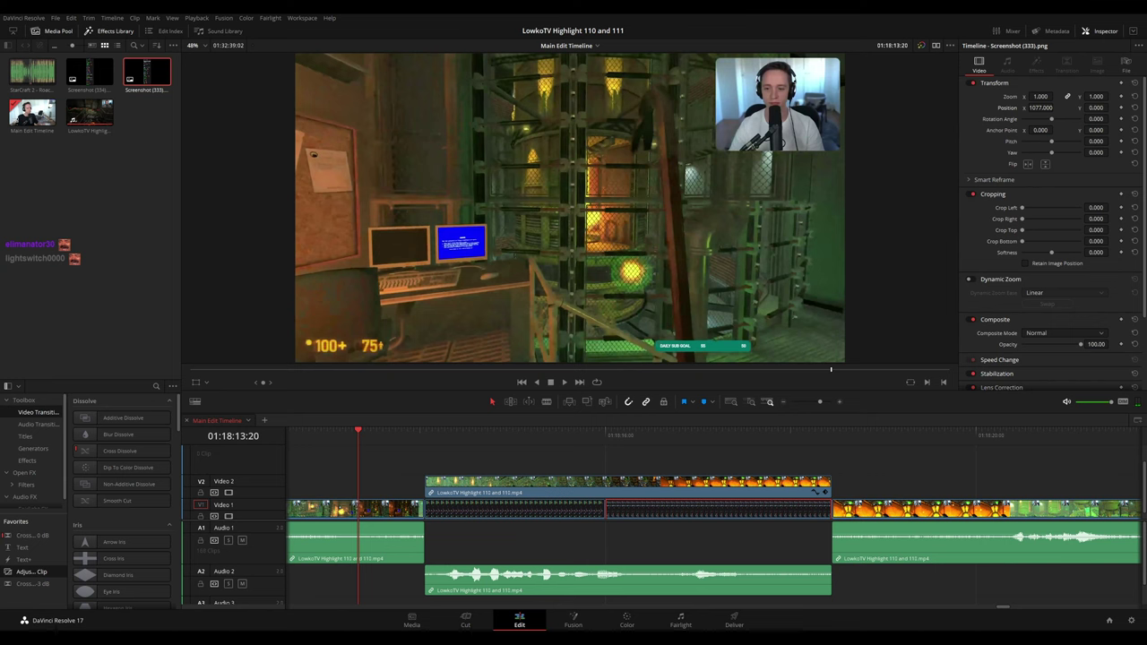
key(space)
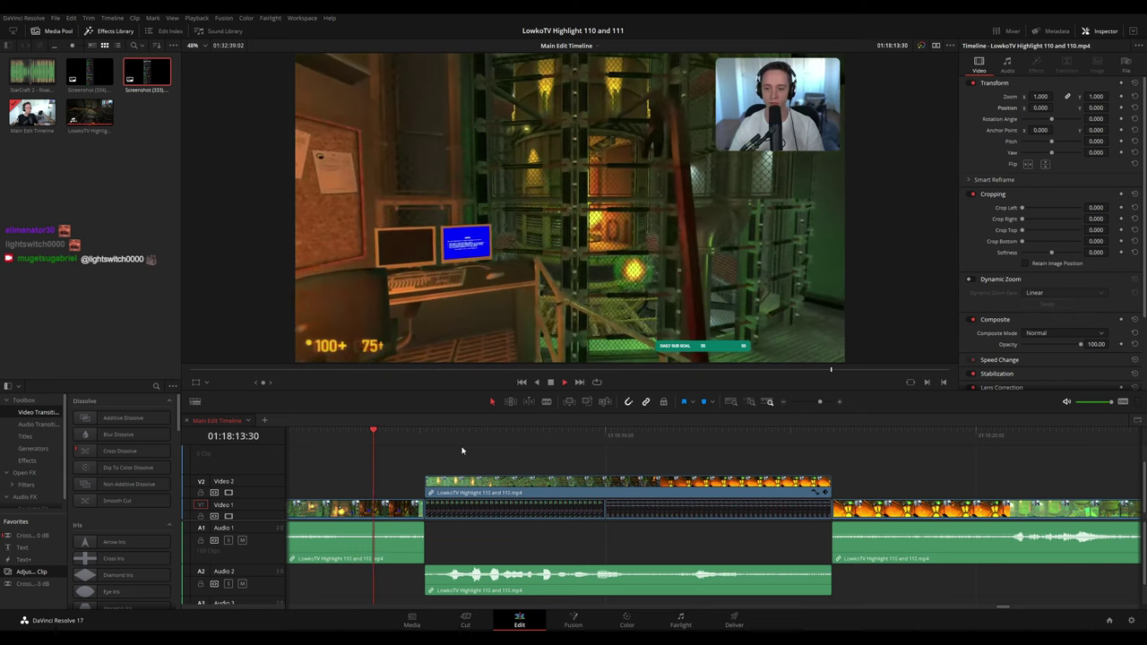
drag(684, 464, 361, 513)
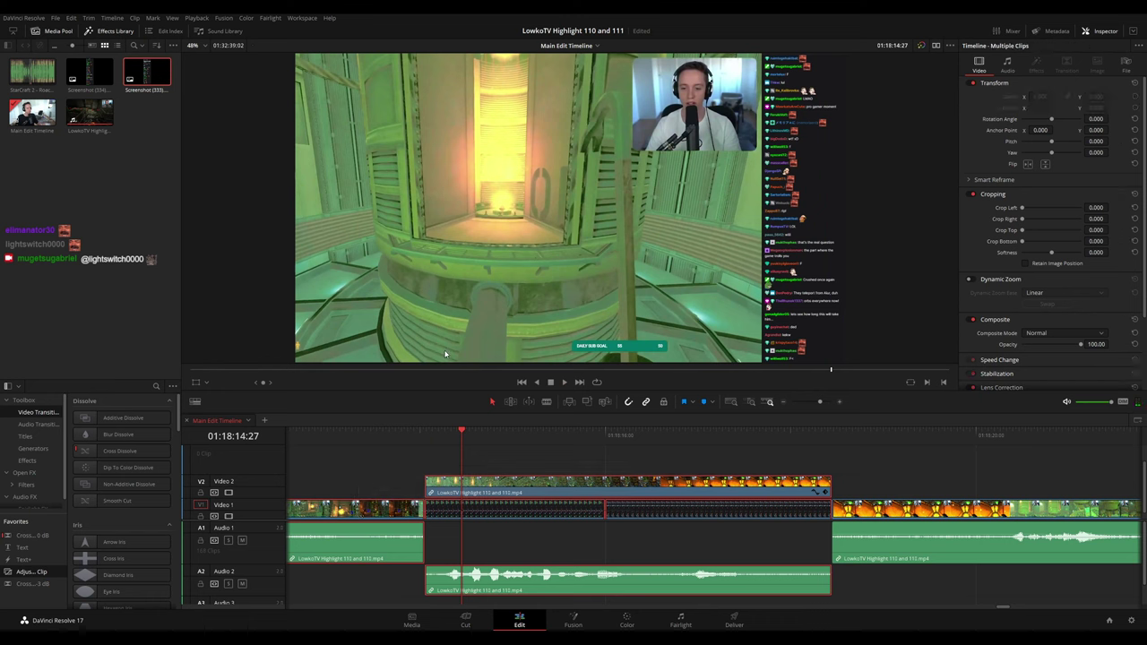
click(575, 373)
click(885, 465)
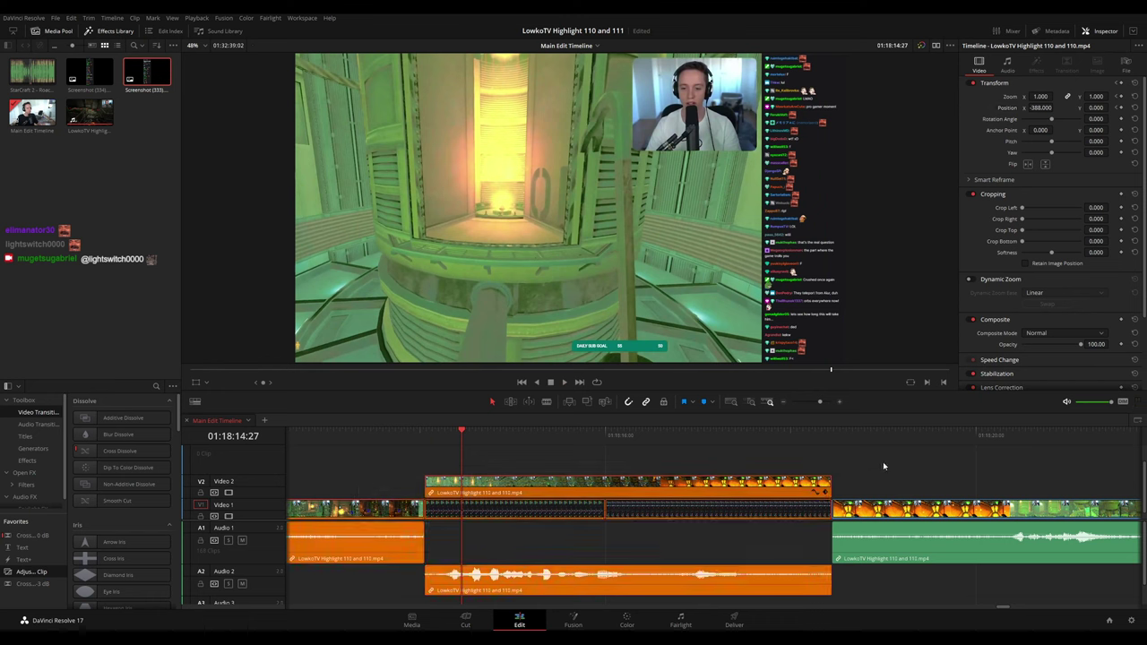
key(ctrl+z)
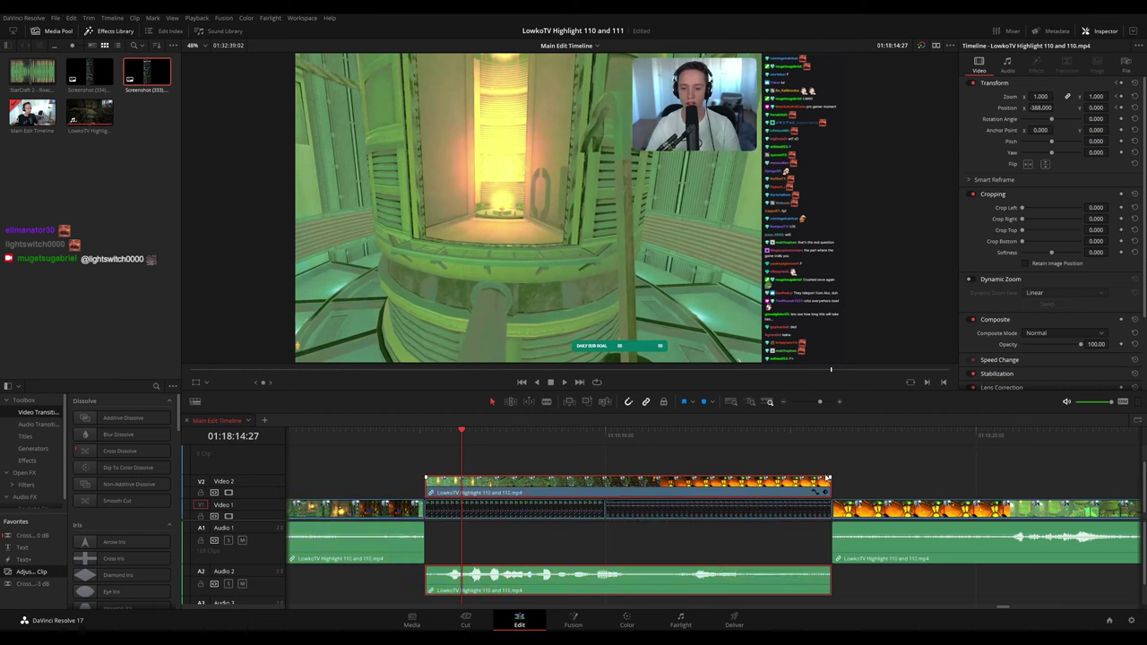
- Set the clip color to orange for the preceding gameplay segment, the Video 2 gameplay segment and both chat screenshots
drag(830, 467, 691, 488)
drag(370, 470, 474, 540)
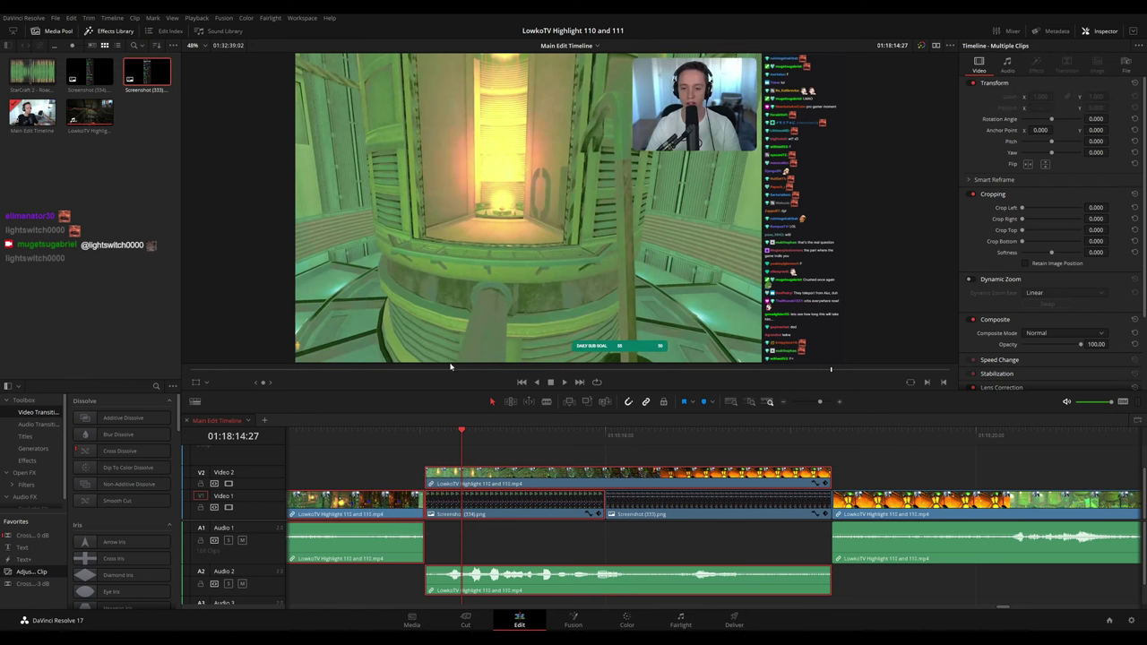
click(577, 382)
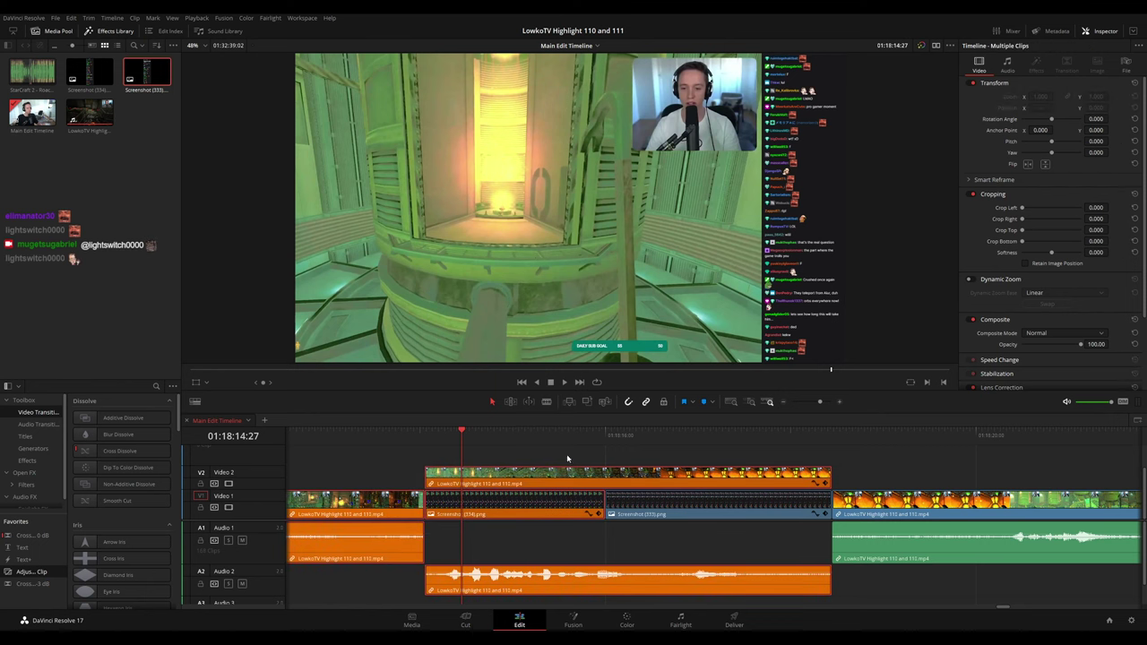
click(369, 434)
click(647, 500)
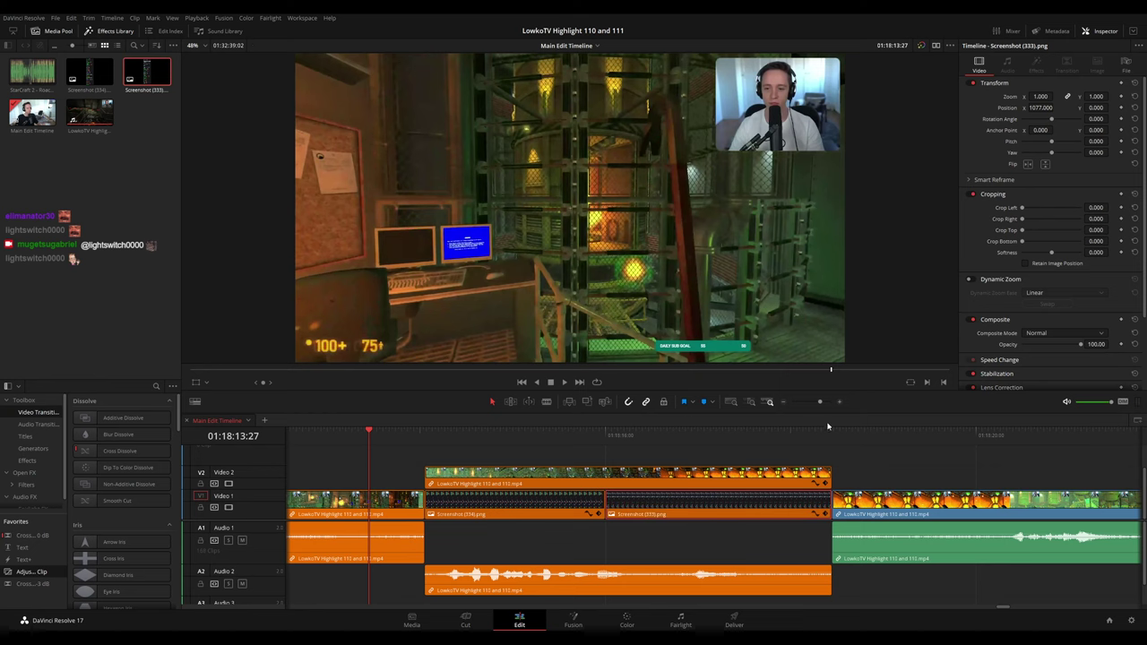
- Play back the sequence from 01:18:13:27 to about 01:18:19:57, through both chat screenshots and past the end of the slid-aside gameplay
click(437, 459)
key(space)
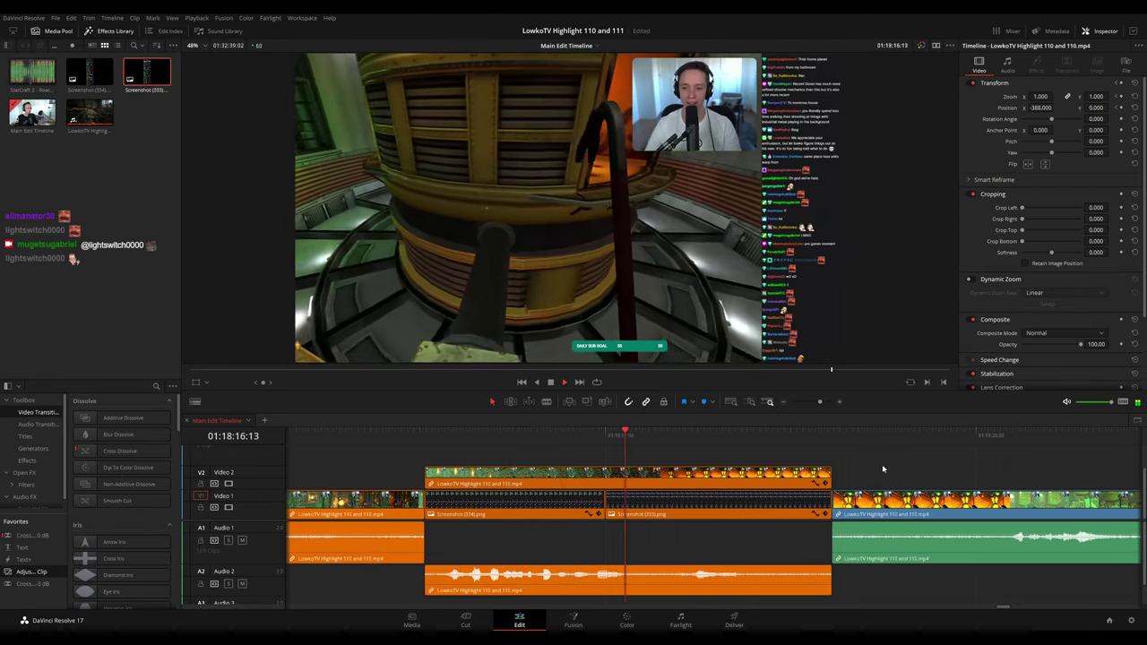
scroll(723, 451, right, 3)
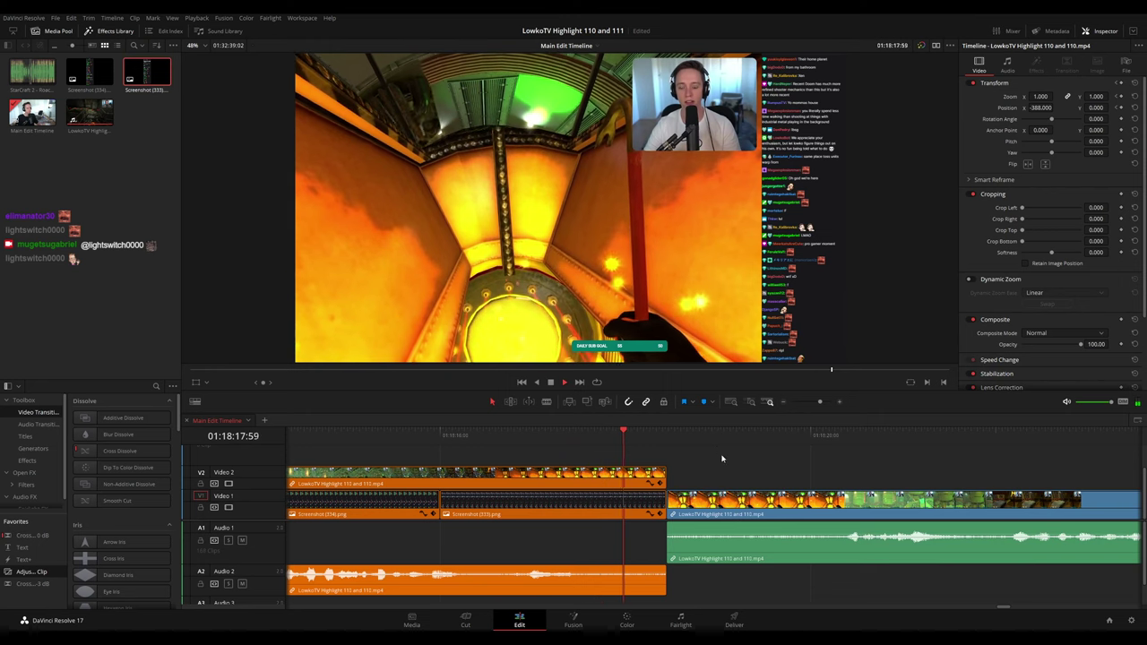
scroll(795, 469, right, 3)
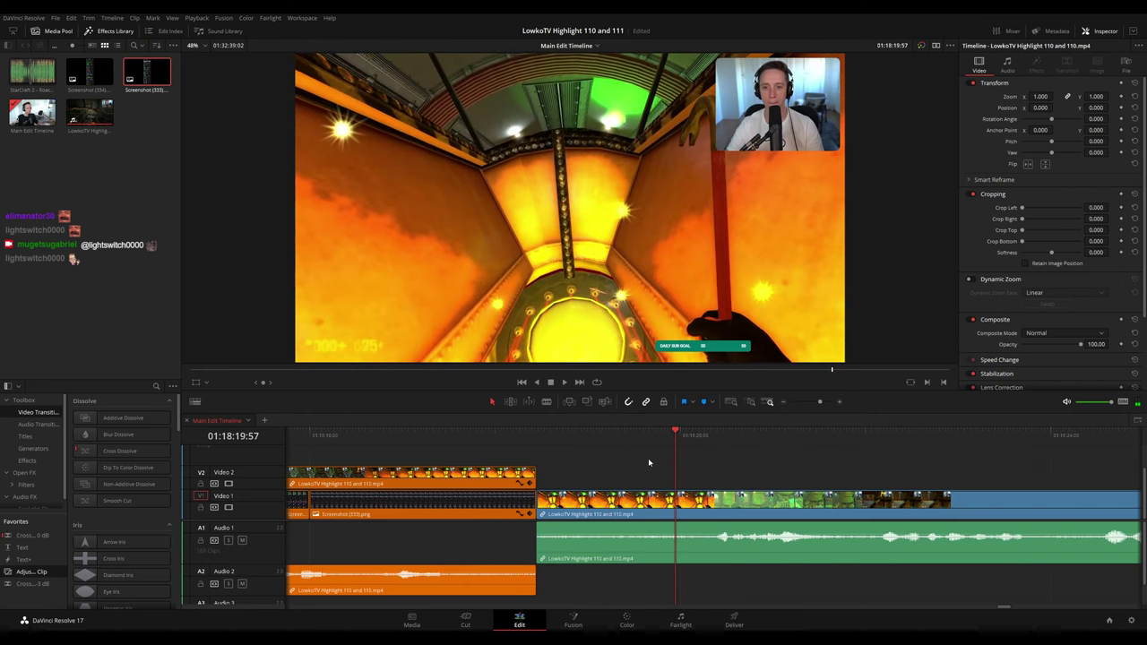
- Keyframe the Video 2 gameplay segment's horizontal position at 01:18:18:20 and set it to 0 at 01:18:18:26
click(524, 431)
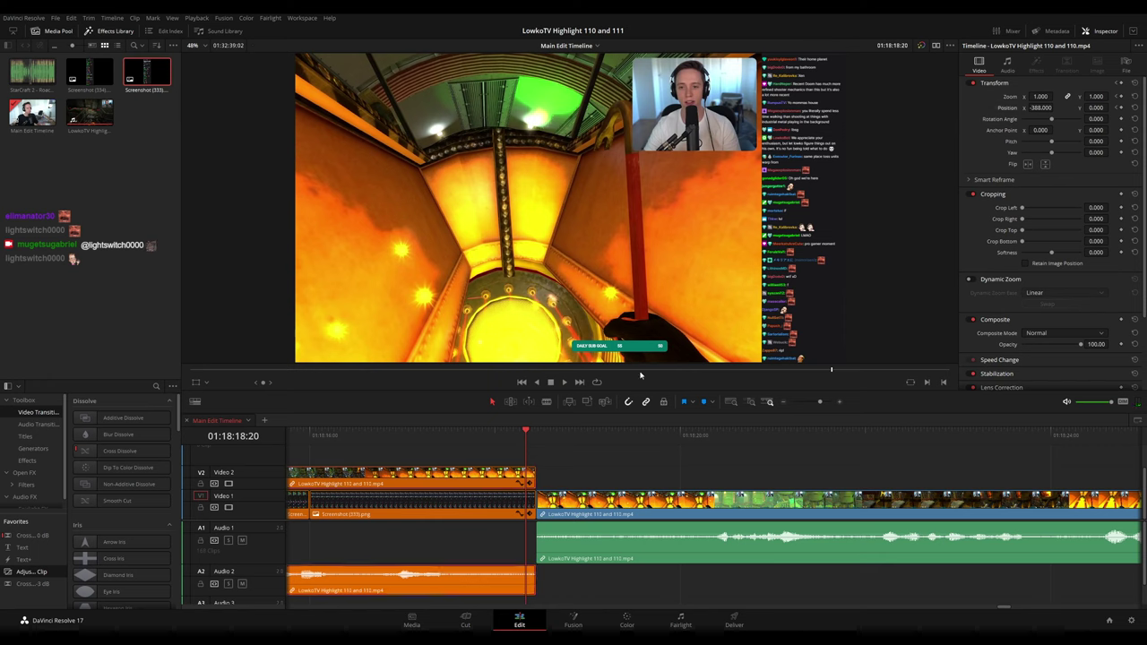
click(530, 485)
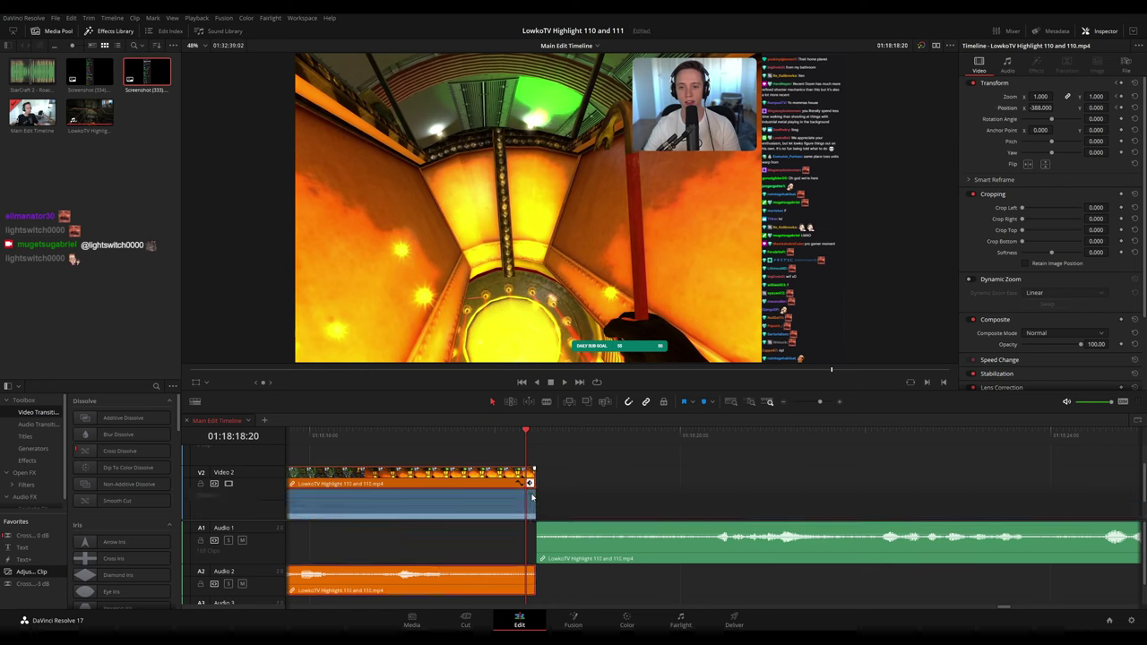
click(531, 496)
click(530, 494)
drag(546, 483, 791, 464)
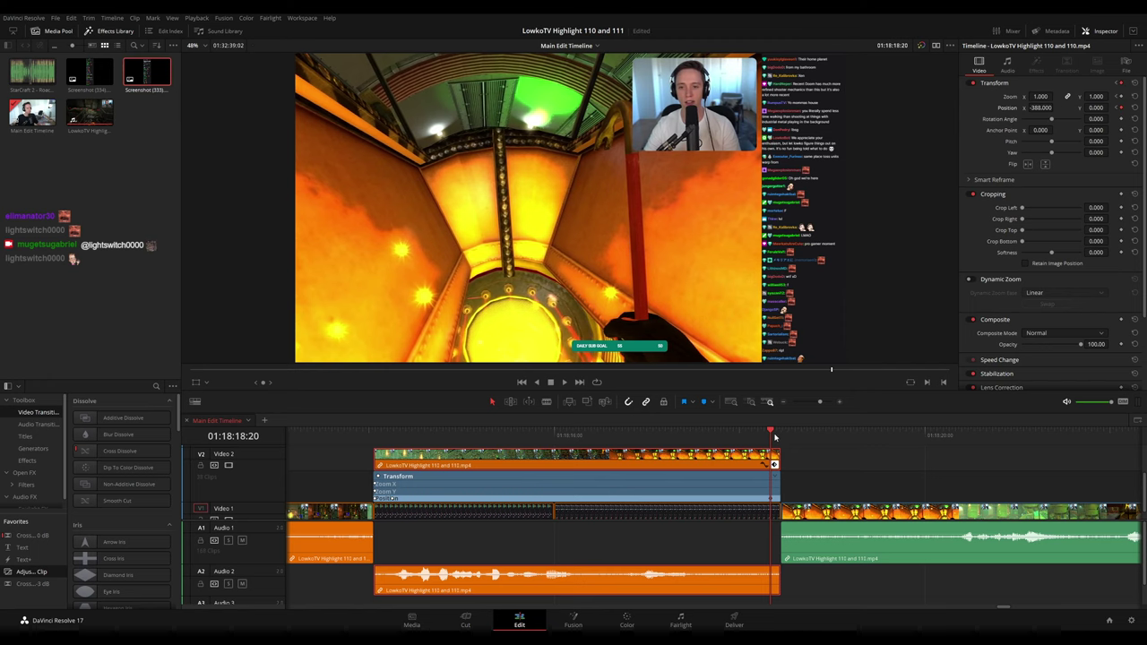
drag(775, 437, 779, 435)
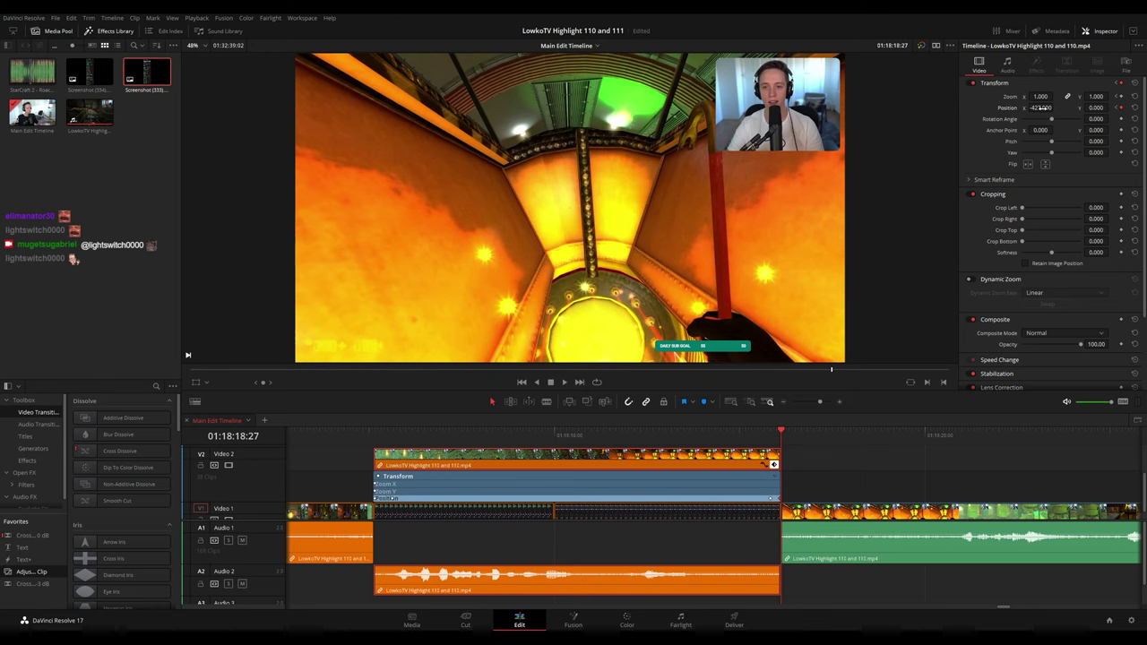
key(Left)
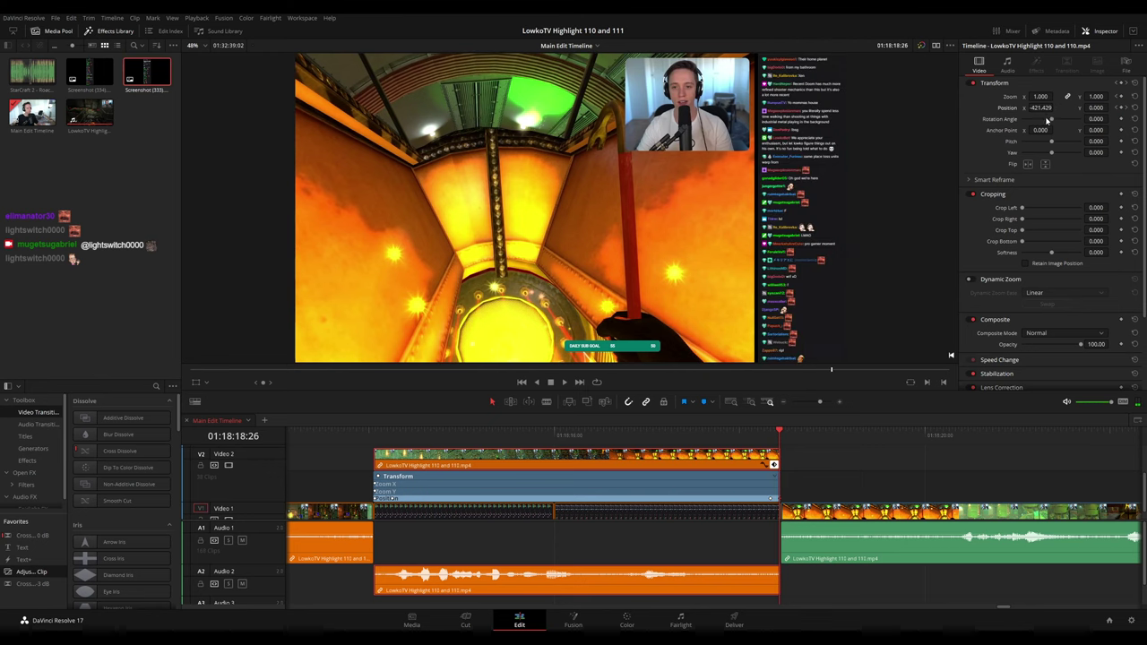
drag(1036, 107, 1056, 107)
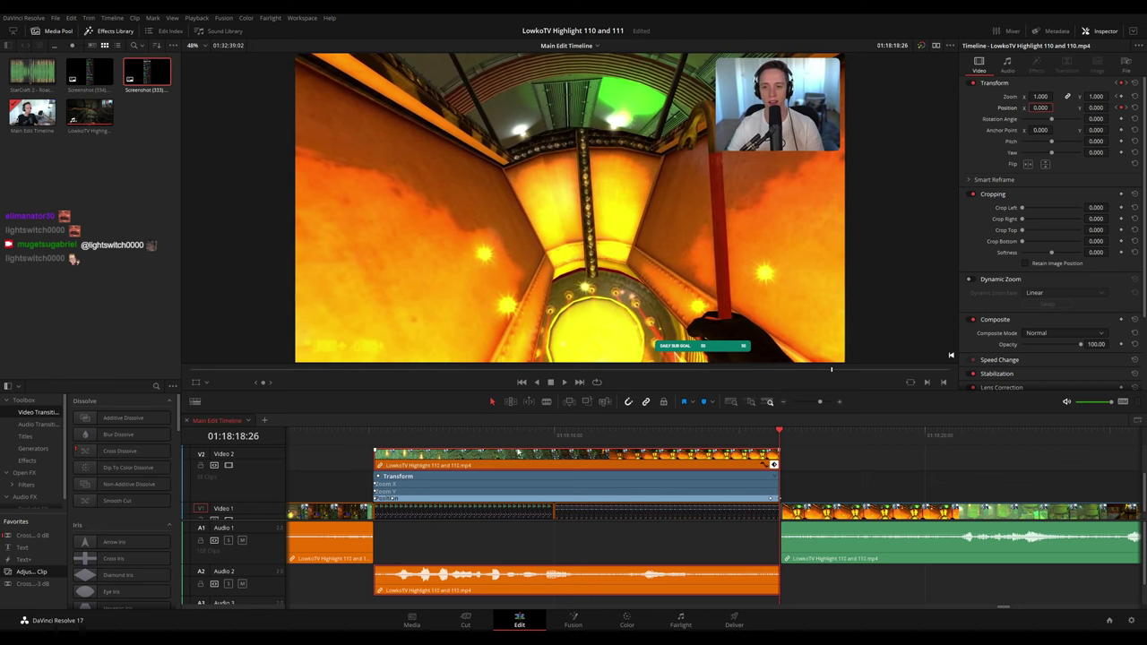
- Play back the slide-aside segment from about 01:18:14:00 to 01:18:23:11 and collapse its keyframe lane
drag(395, 437, 381, 437)
key(space)
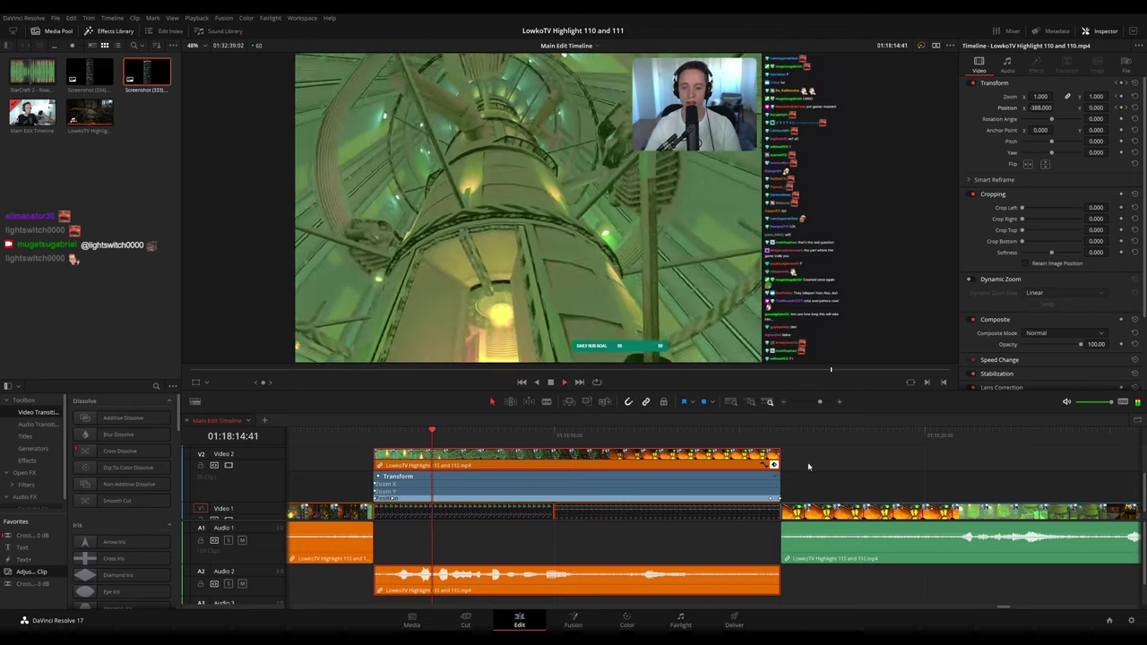
click(811, 465)
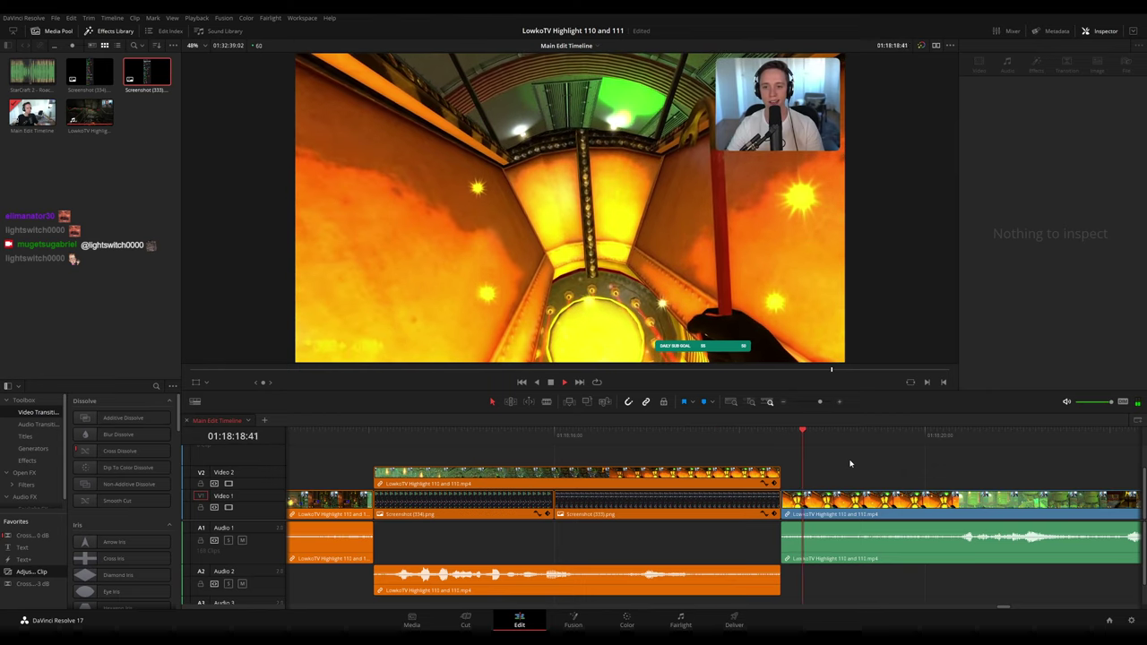
scroll(848, 473, down, 4)
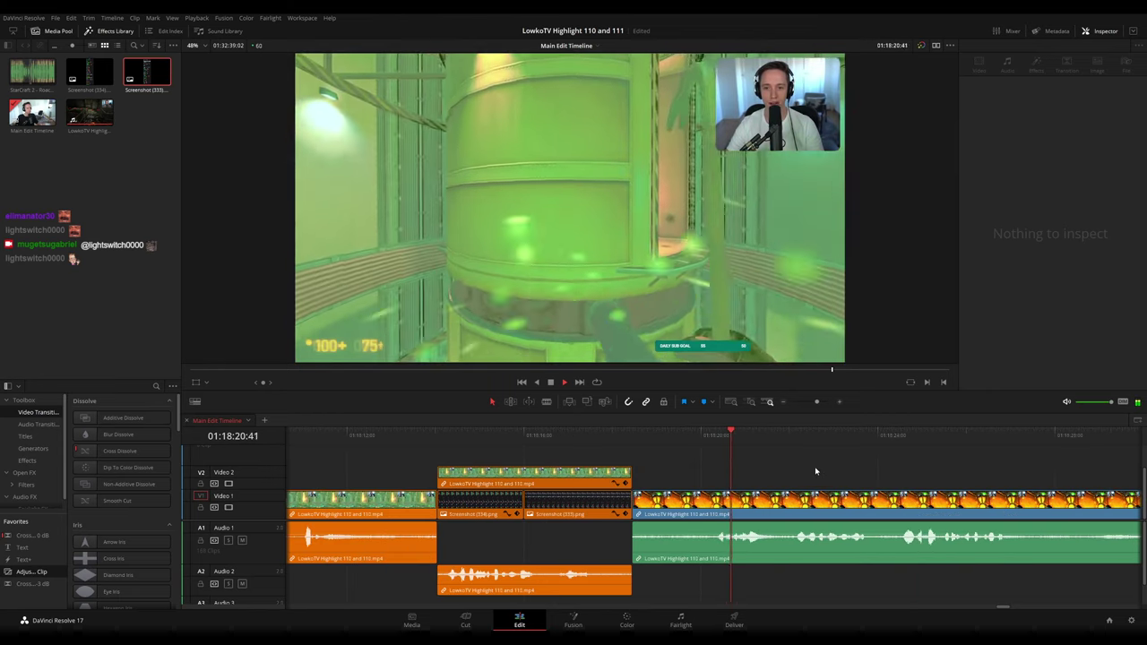
drag(850, 473, 687, 466)
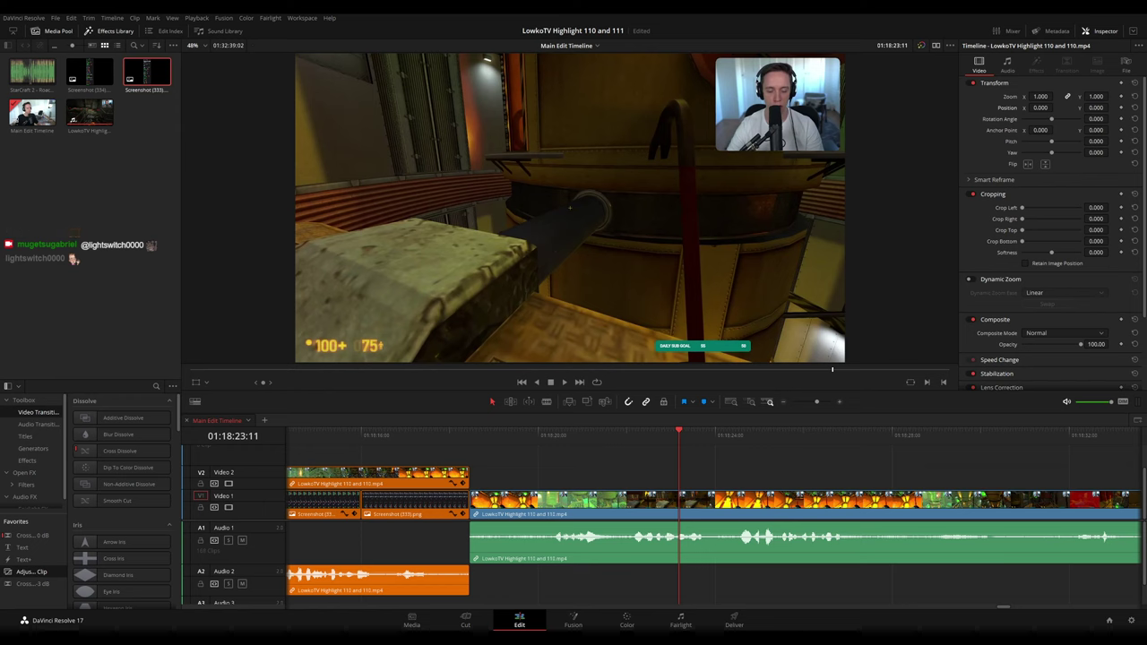
- Examine the slide-aside motion frame by frame between 01:18:14:03 and 01:18:14:27, and play back the chat segment to about 01:18:20:13
scroll(616, 484, left, 5)
click(616, 438)
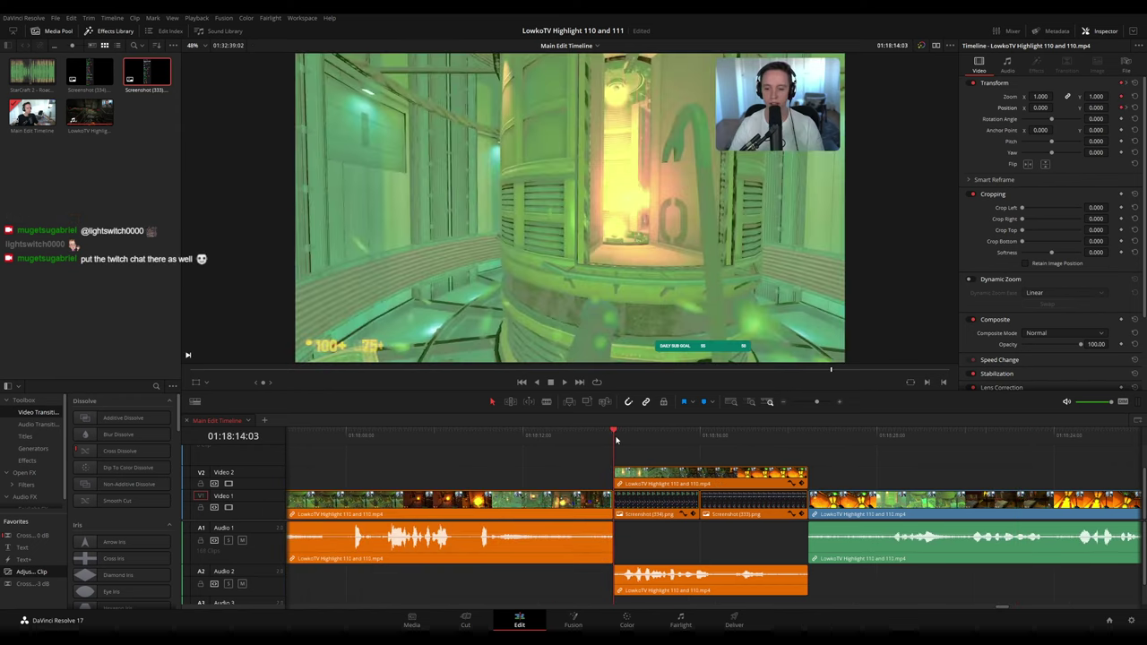
click(629, 442)
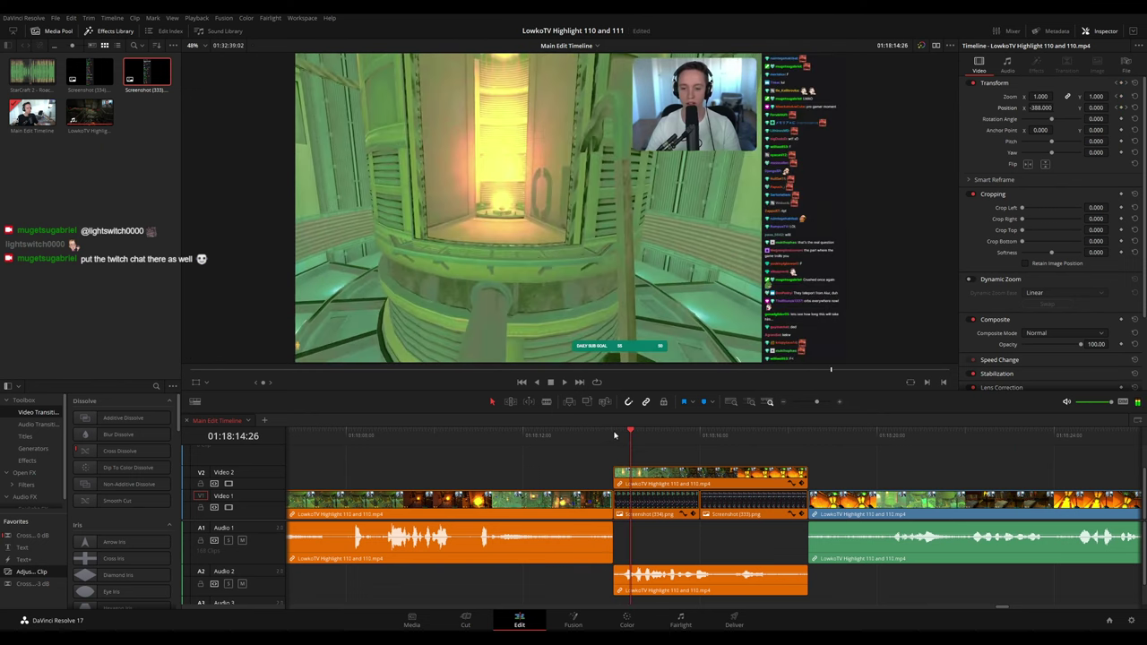
click(615, 436)
key(space)
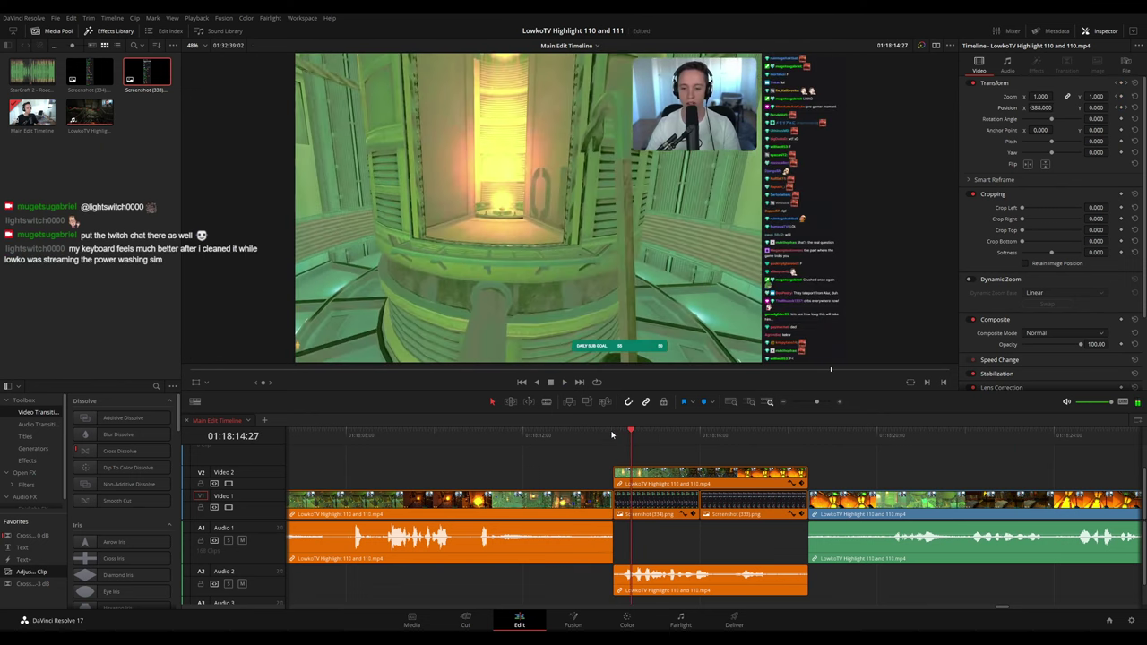
key(Left)
key(Left)
key(Left)
key(Left)
key(Left)
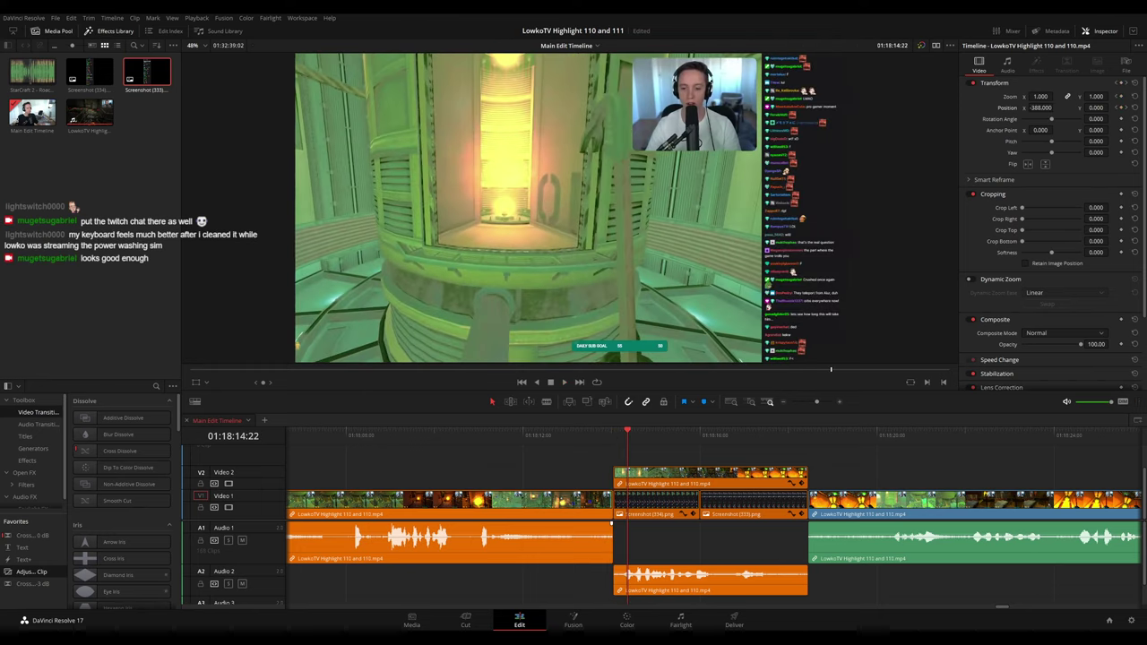
key(space)
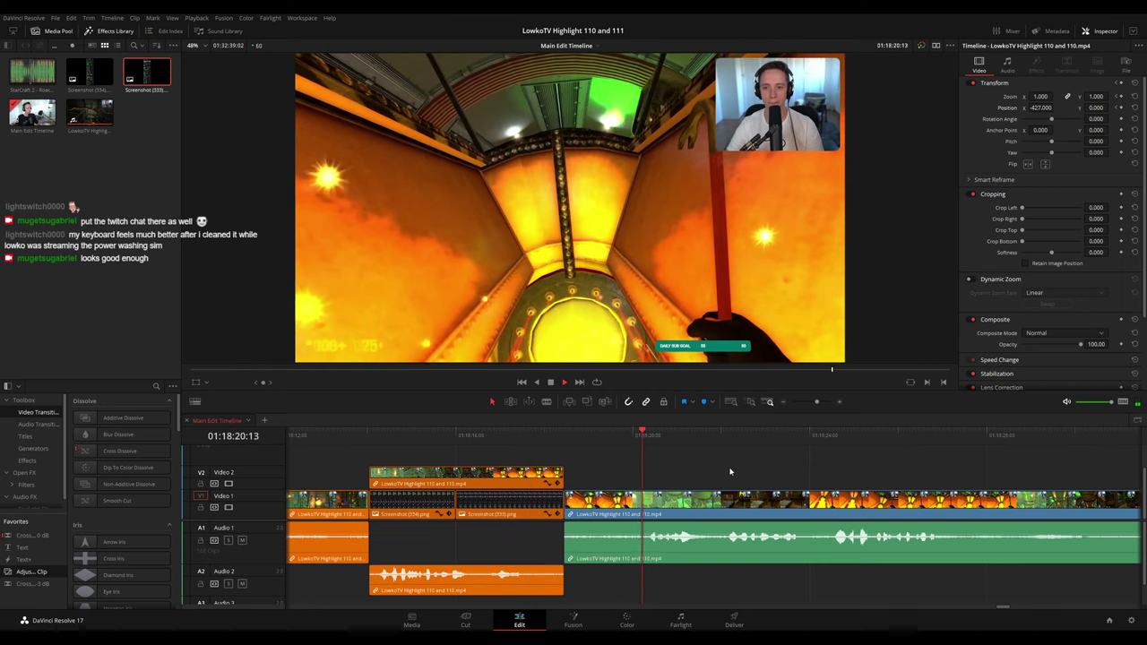
- Compare the two chat screenshots across their cut at 01:18:16:00 and set Screenshot (333).png's horizontal position to 1080
key(space)
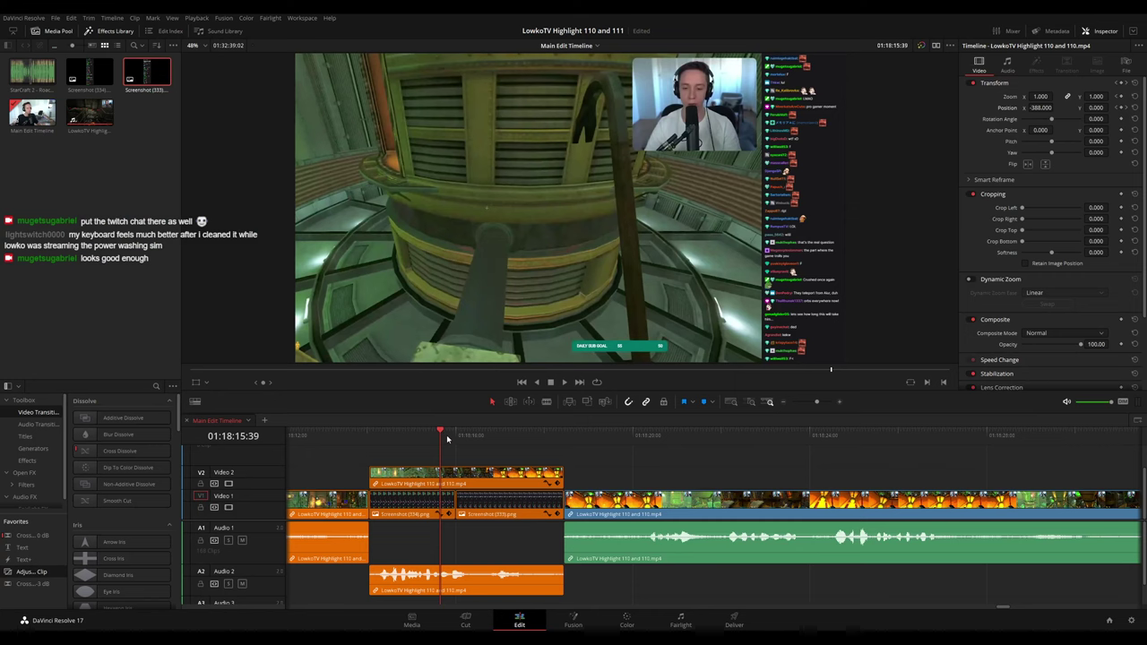
key(space)
key(space)
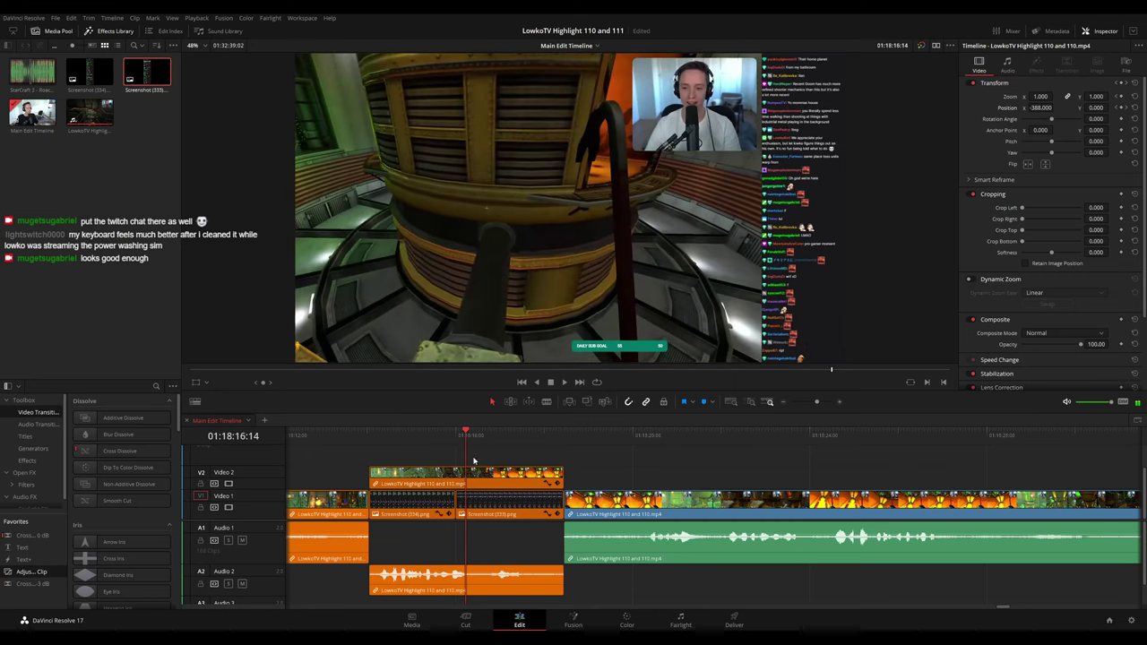
key(space)
key(space)
click(507, 507)
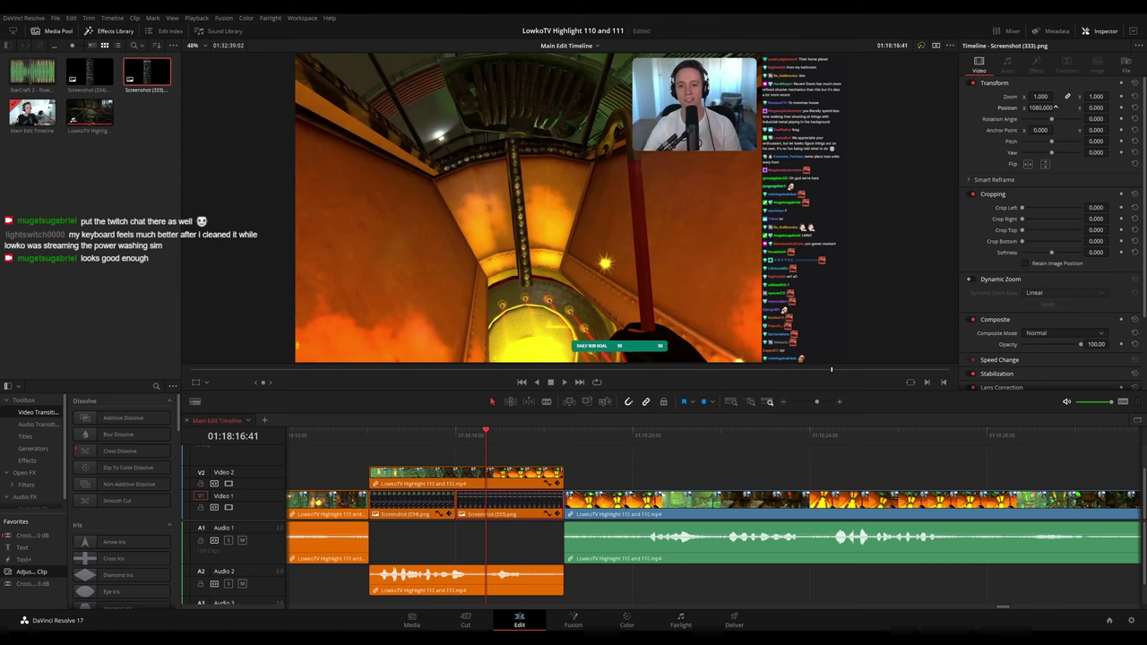
- Play back the sequence from about 01:18:16:41 to 01:18:24:47 to find the next pause in the following gameplay
click(657, 514)
key(space)
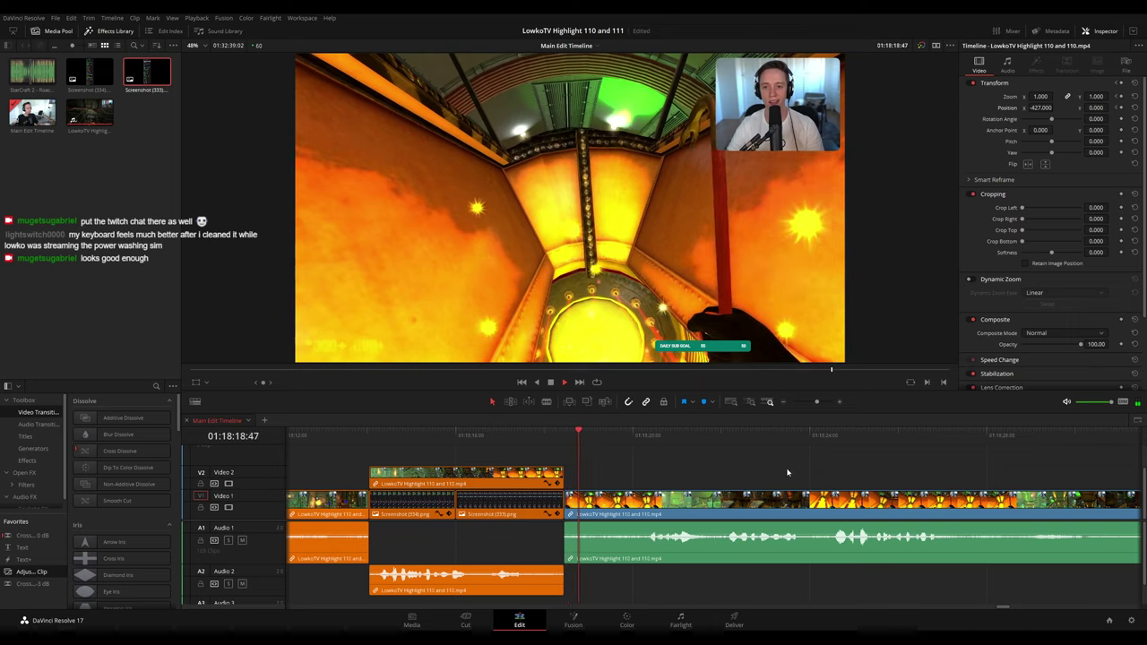
drag(785, 471, 672, 466)
scroll(668, 464, right, 1)
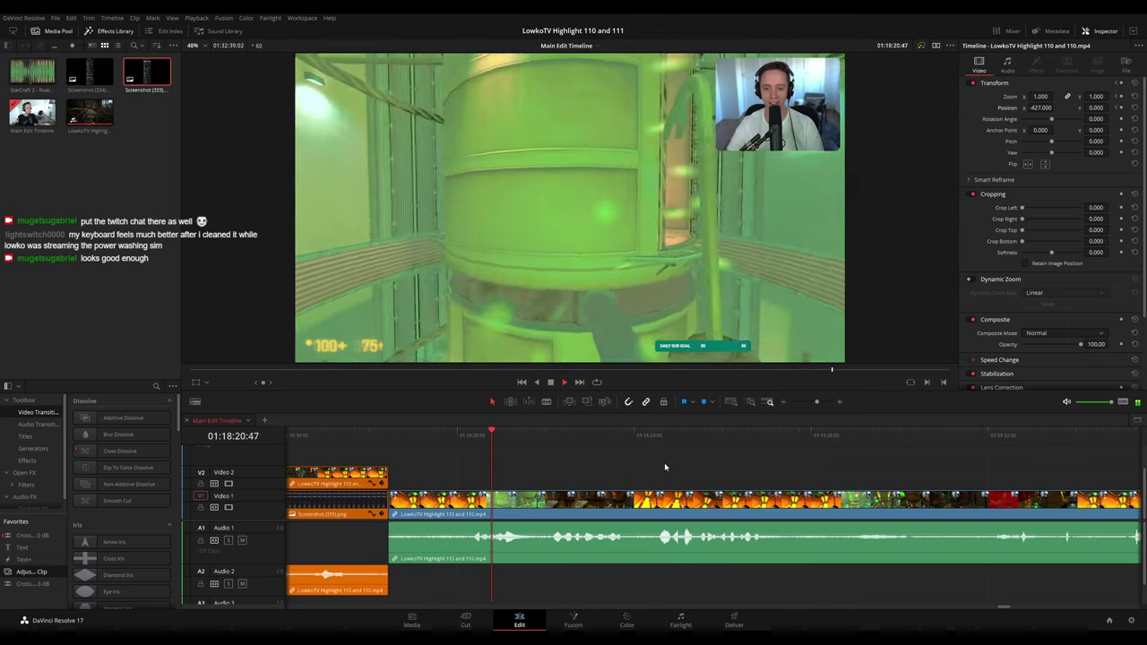
scroll(668, 462, right, 2)
scroll(663, 461, right, 2)
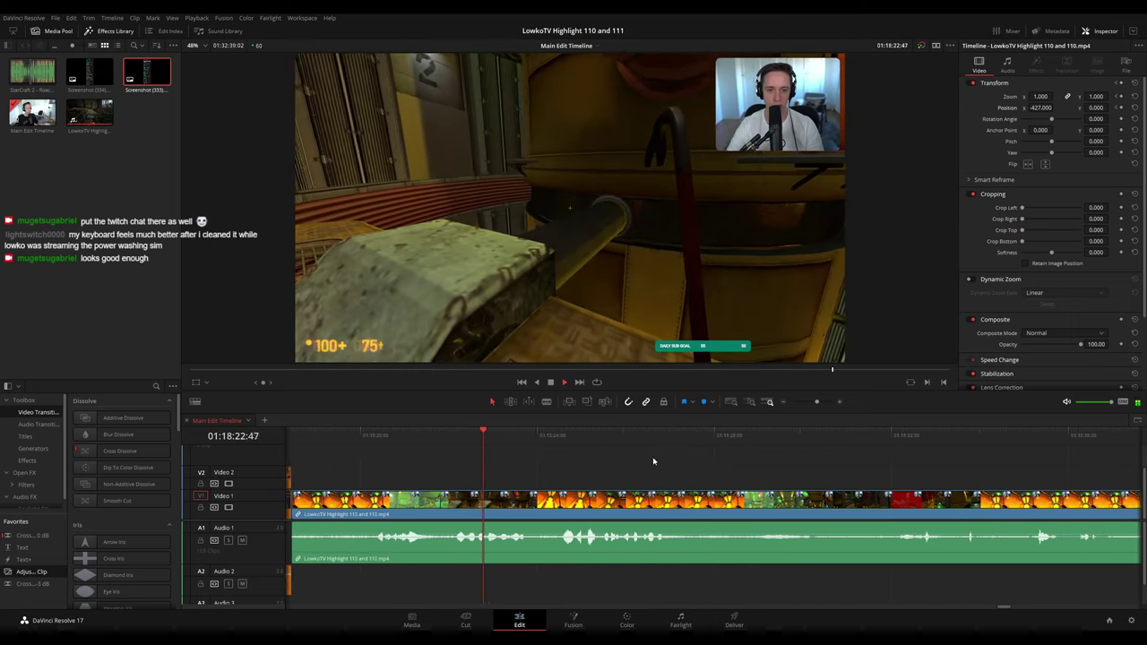
scroll(636, 467, right, 2)
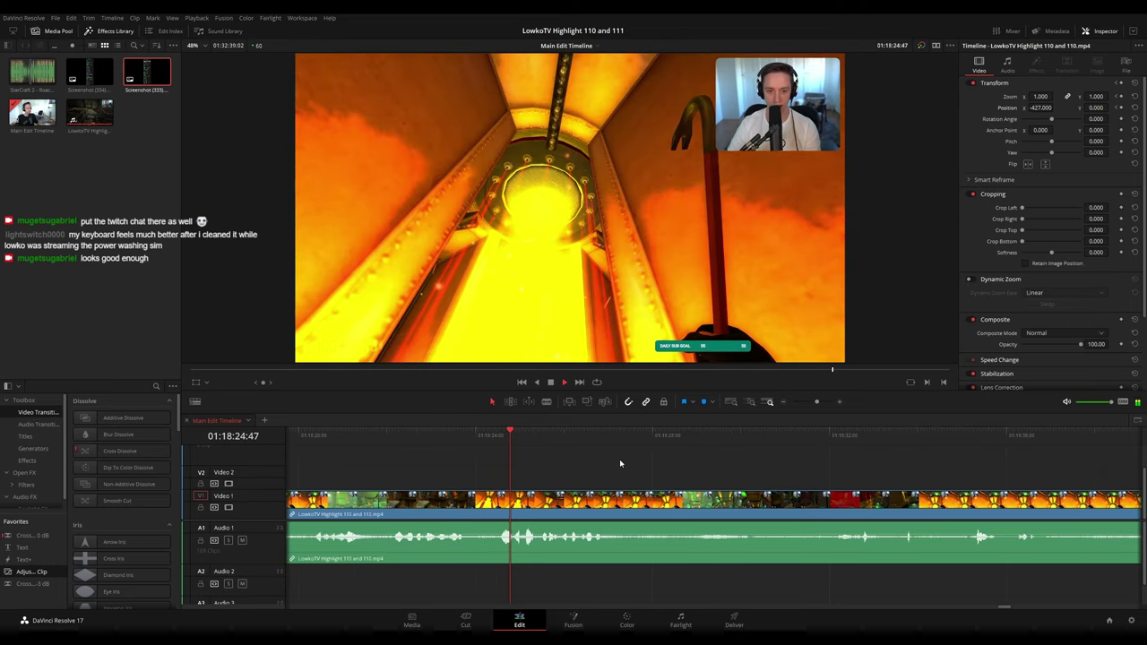
- Split the gameplay around the short pause starting at 01:18:23:58 and delete that piece, closing the gap
drag(481, 436, 473, 437)
key(b)
click(478, 500)
click(487, 502)
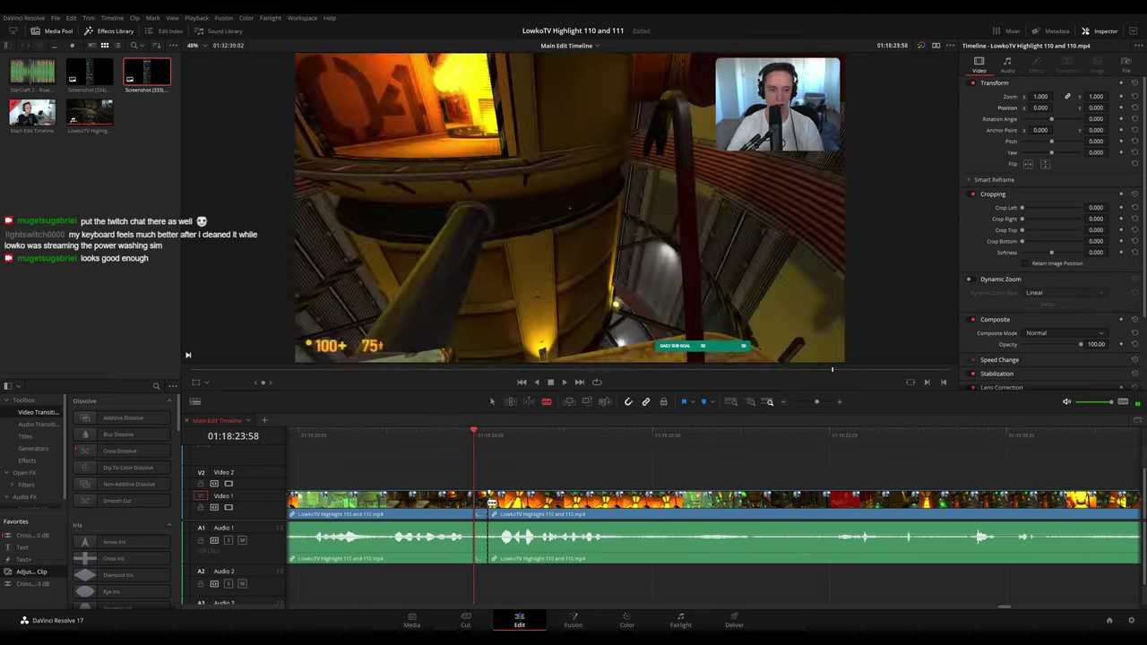
key(a)
click(481, 504)
key(Delete)
key(space)
- Set the clip color to orange for the gameplay segment before the 01:18:23:58 cut, and play on to about 01:18:34:41
click(438, 509)
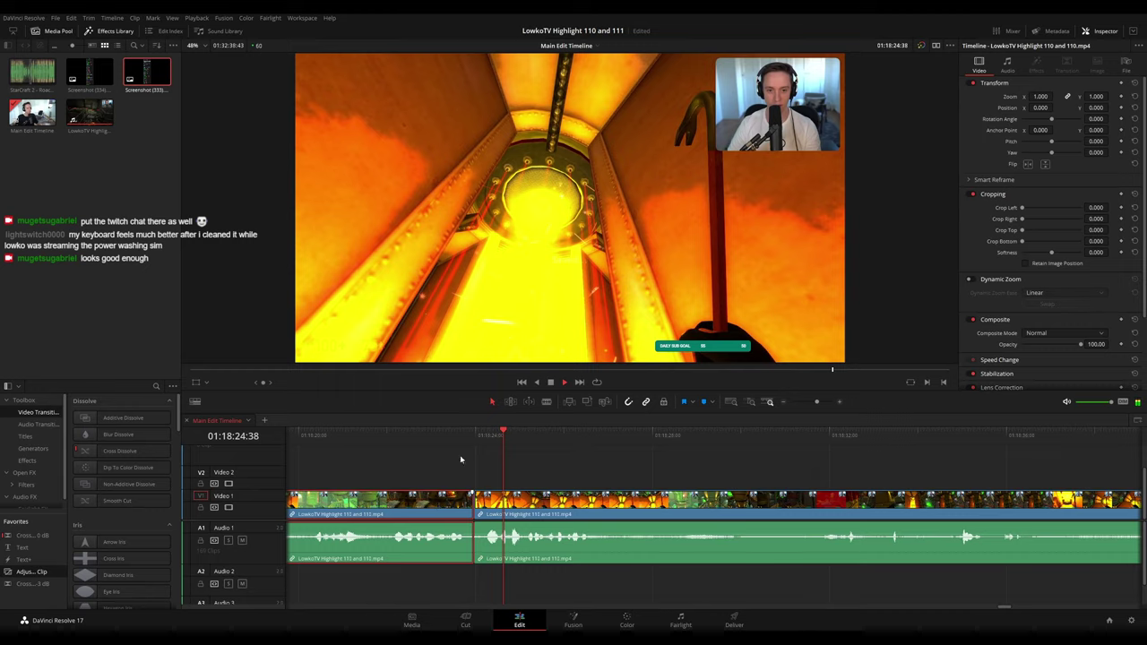
click(655, 317)
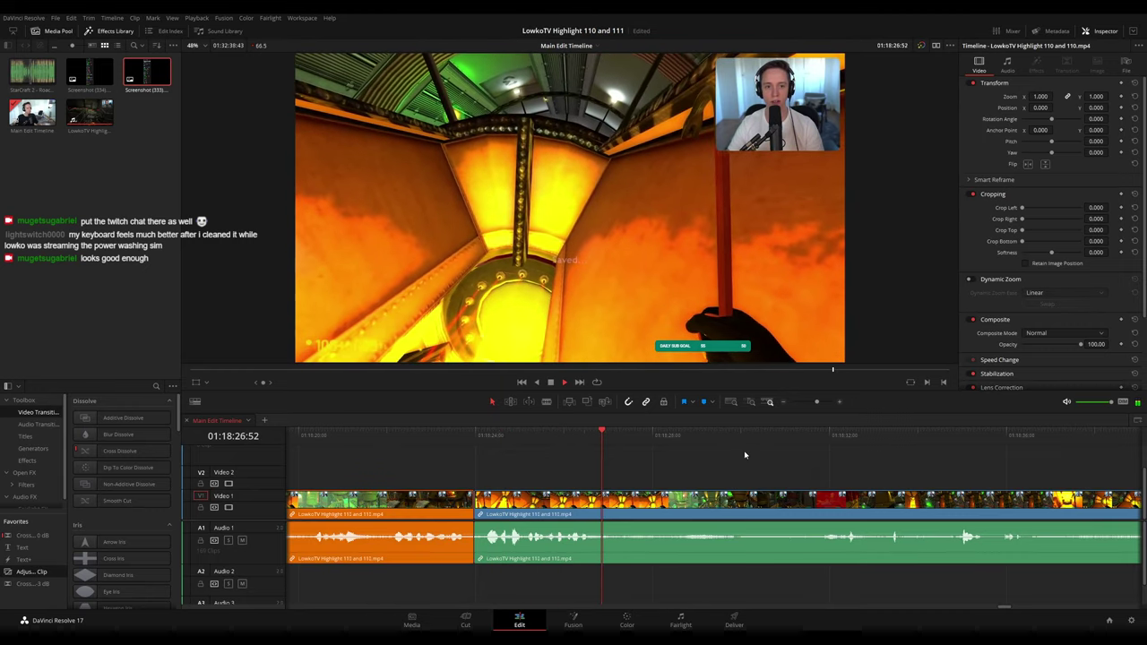
click(748, 458)
drag(767, 483, 681, 464)
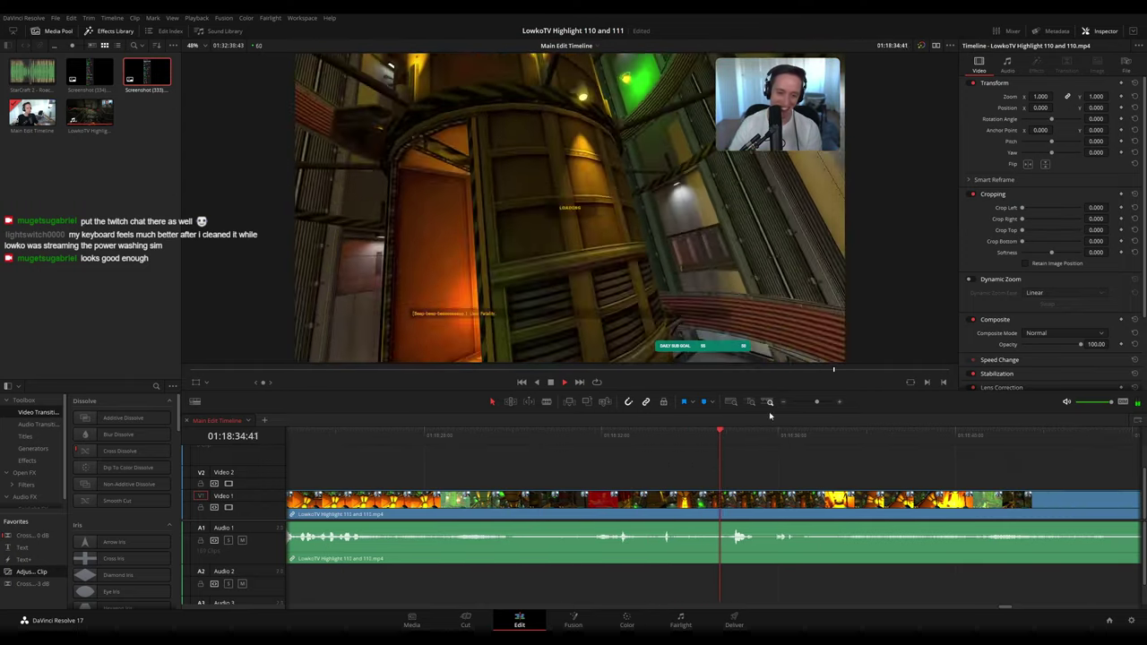
- Review the gameplay footage from about 01:18:34 to 01:19:11 for a section worth cutting
drag(817, 403, 814, 402)
drag(775, 457, 640, 461)
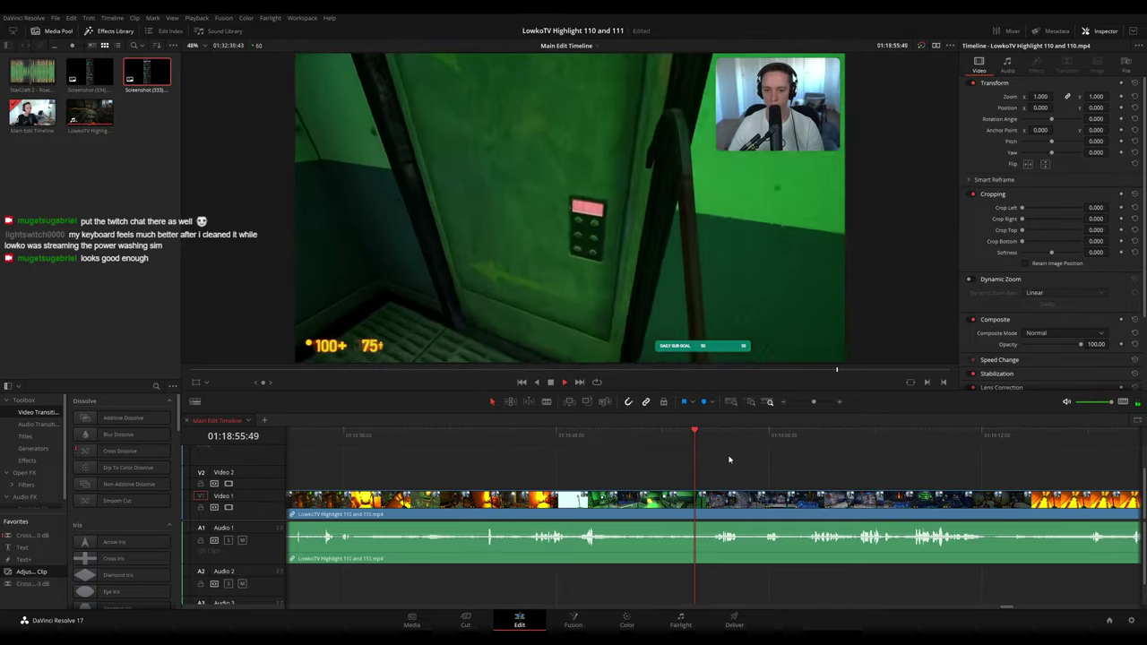
scroll(679, 463, right, 2)
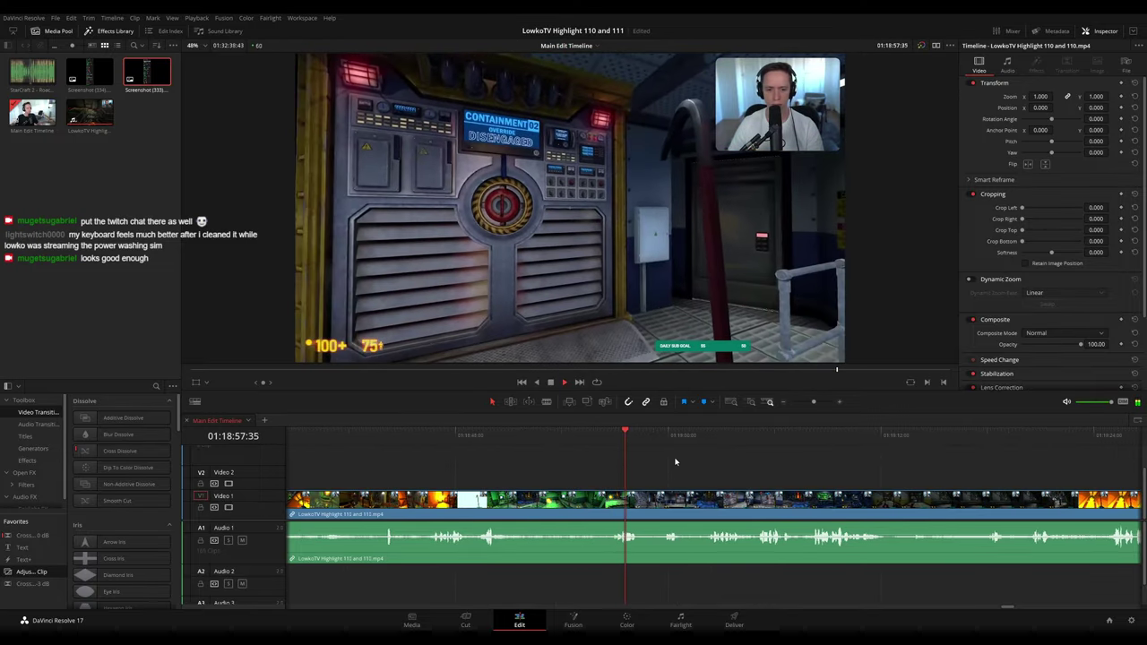
click(653, 441)
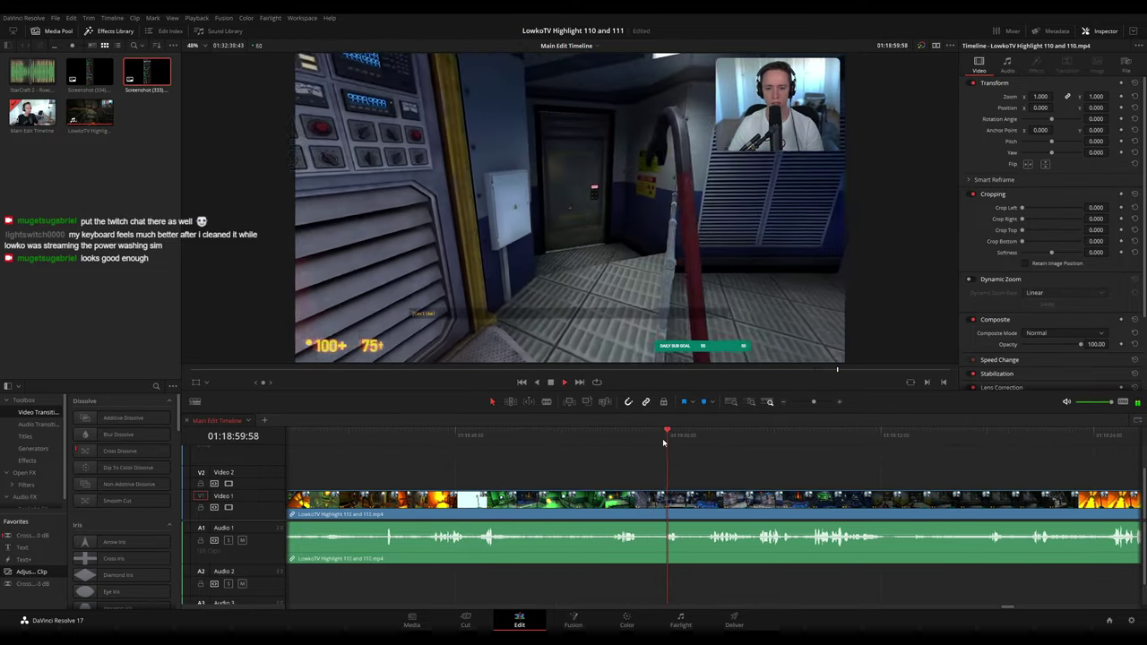
click(709, 443)
scroll(707, 467, right, 2)
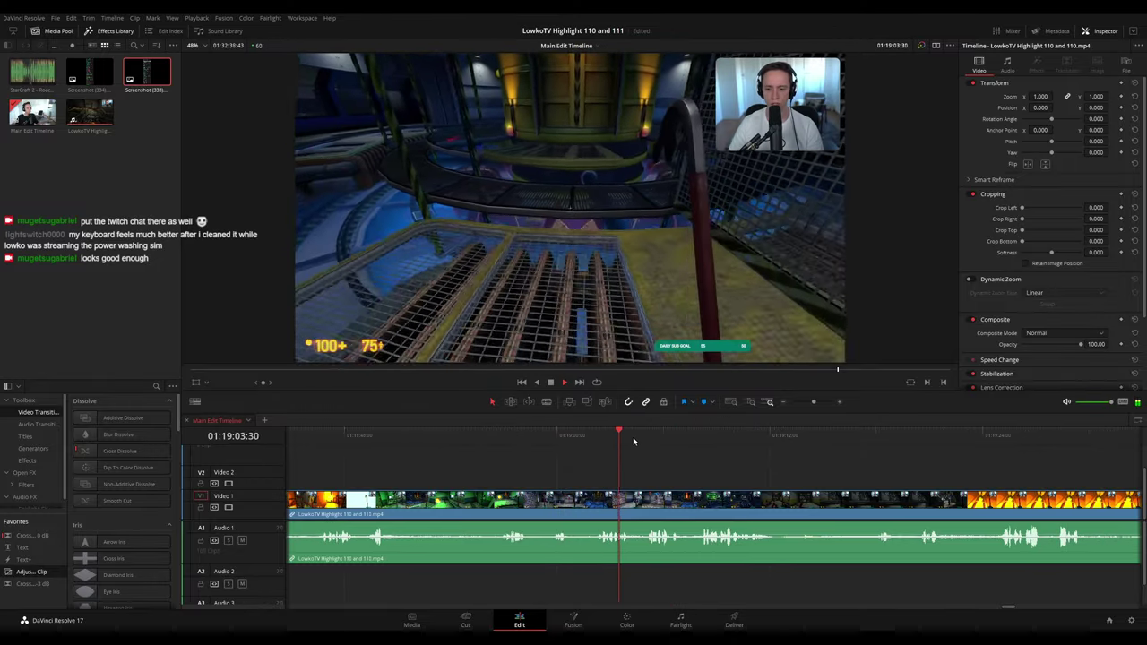
click(645, 435)
scroll(704, 462, right, 2)
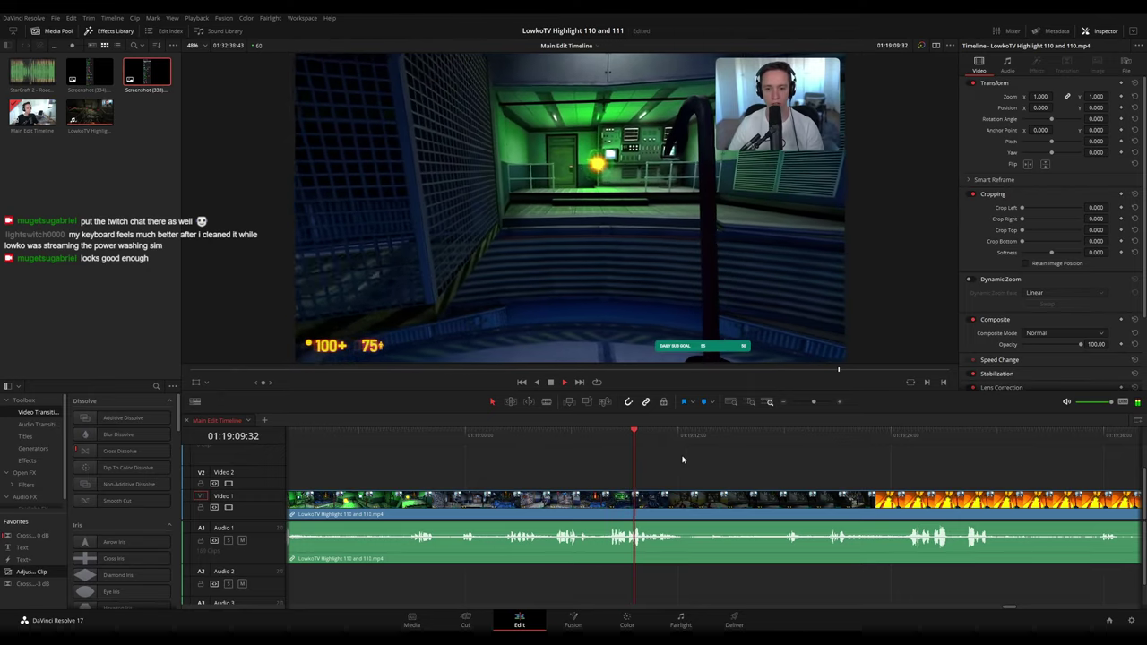
click(605, 439)
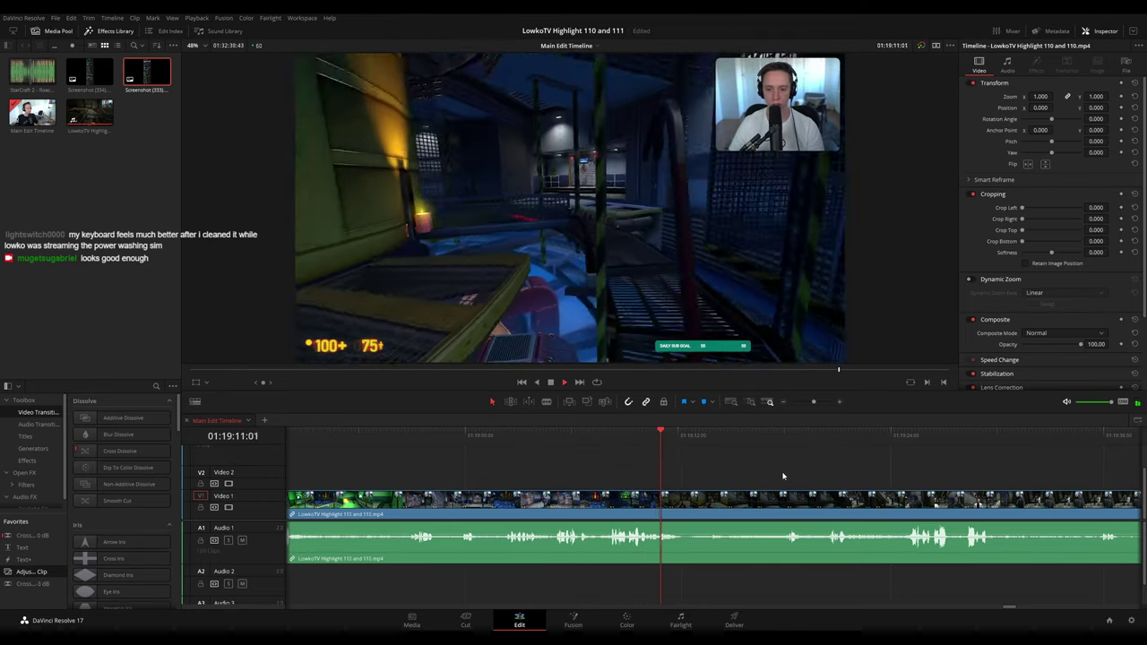
- Cut out the short stretch of footage starting at 01:19:12:07 and close the gap
scroll(657, 460, right, 2)
key(space)
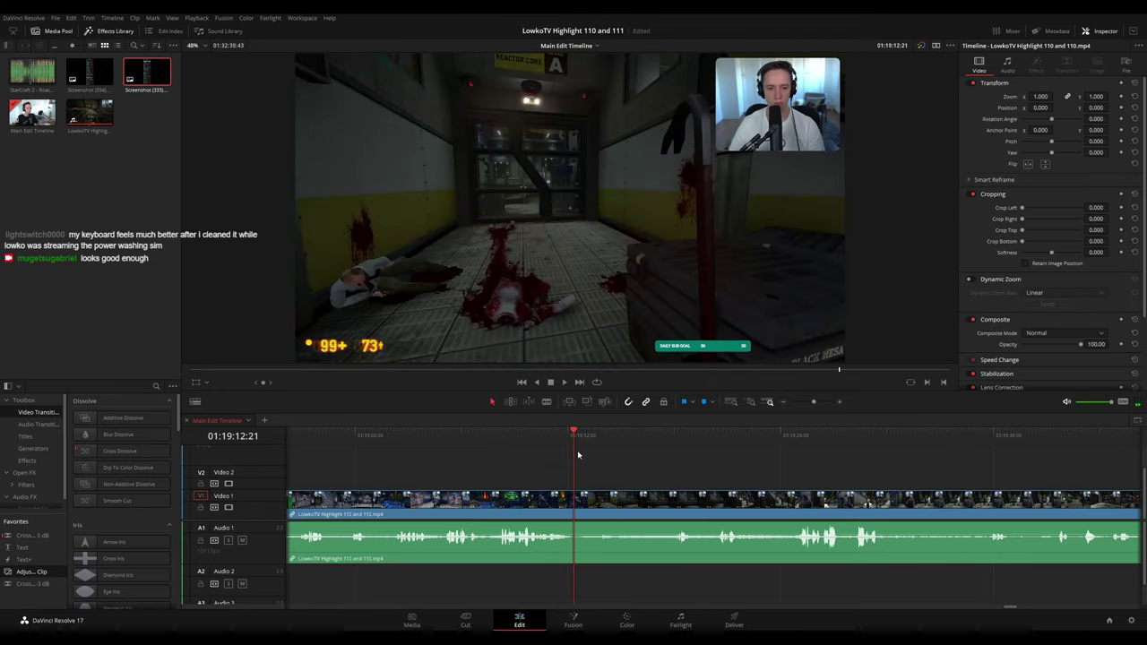
drag(574, 439, 571, 440)
key(b)
click(571, 504)
click(578, 507)
key(a)
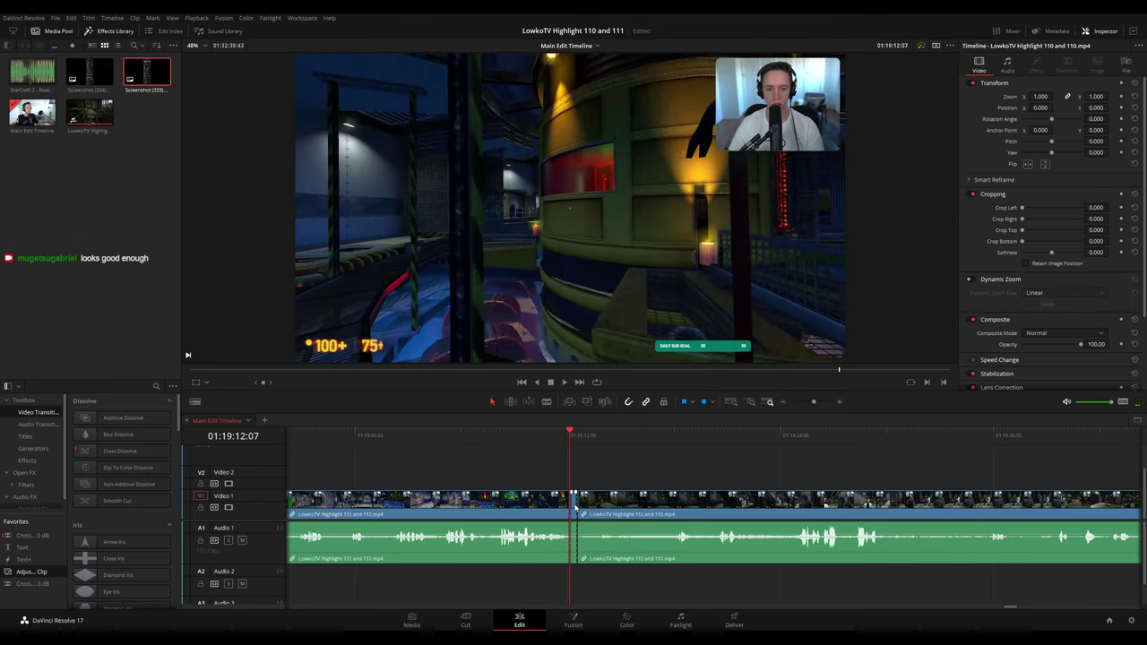
key(space)
- Colour the clip that ends at the 01:19:12:07 cut orange
click(565, 506)
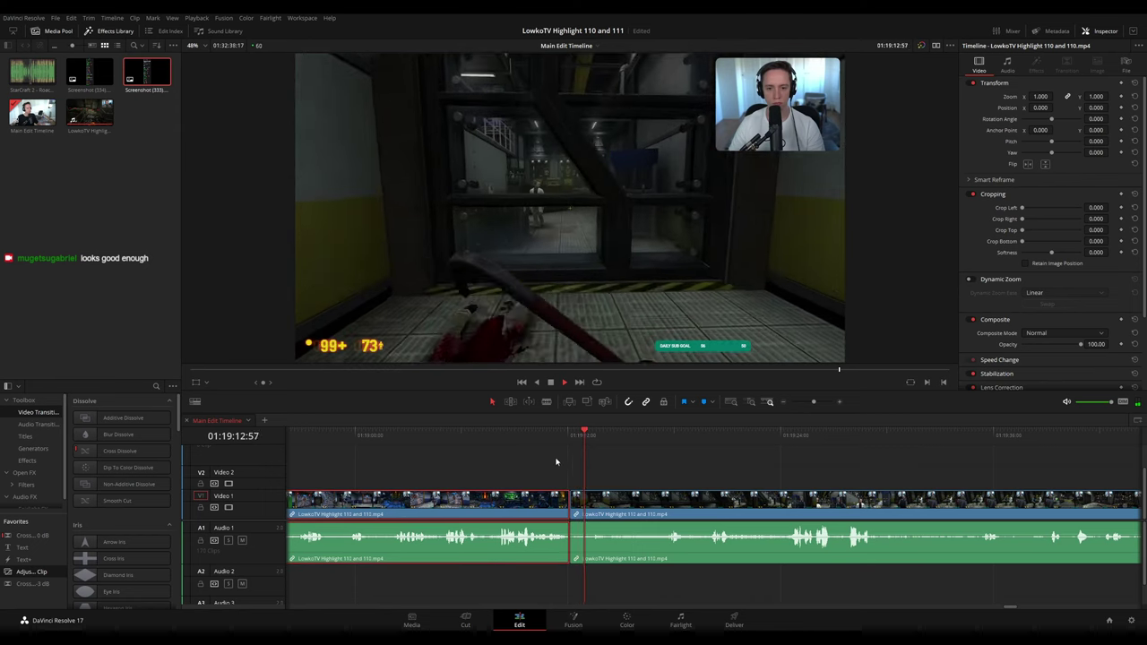
key(1)
click(686, 470)
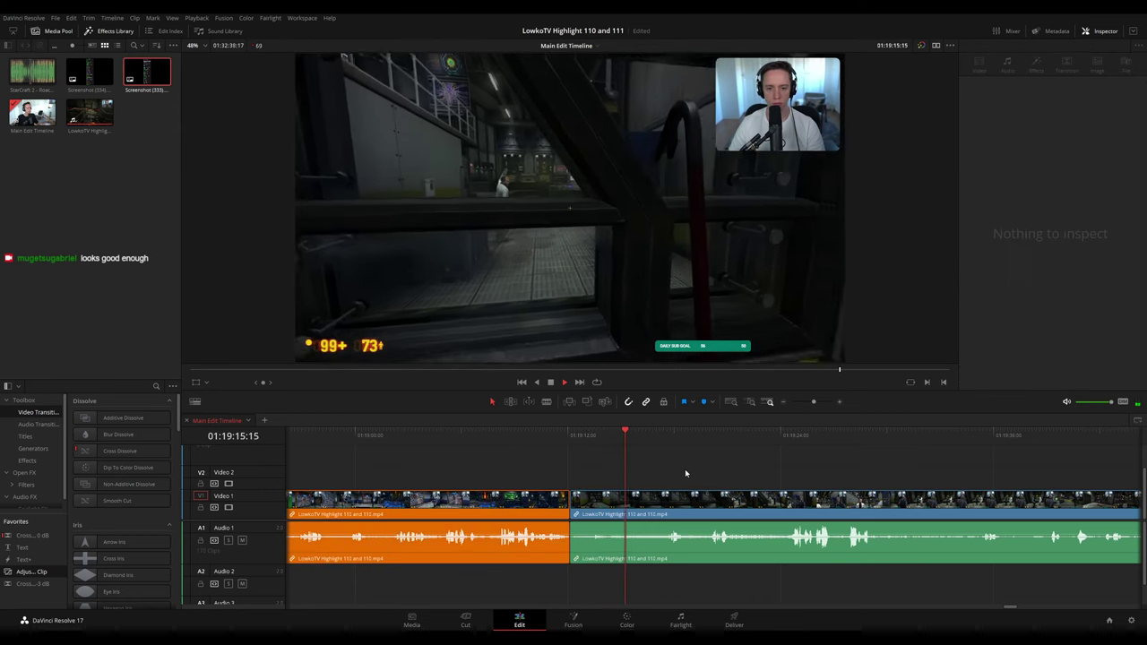
- Review the following gameplay footage from about 01:19:15 to 01:20:32 for the next section to cut
key(Up)
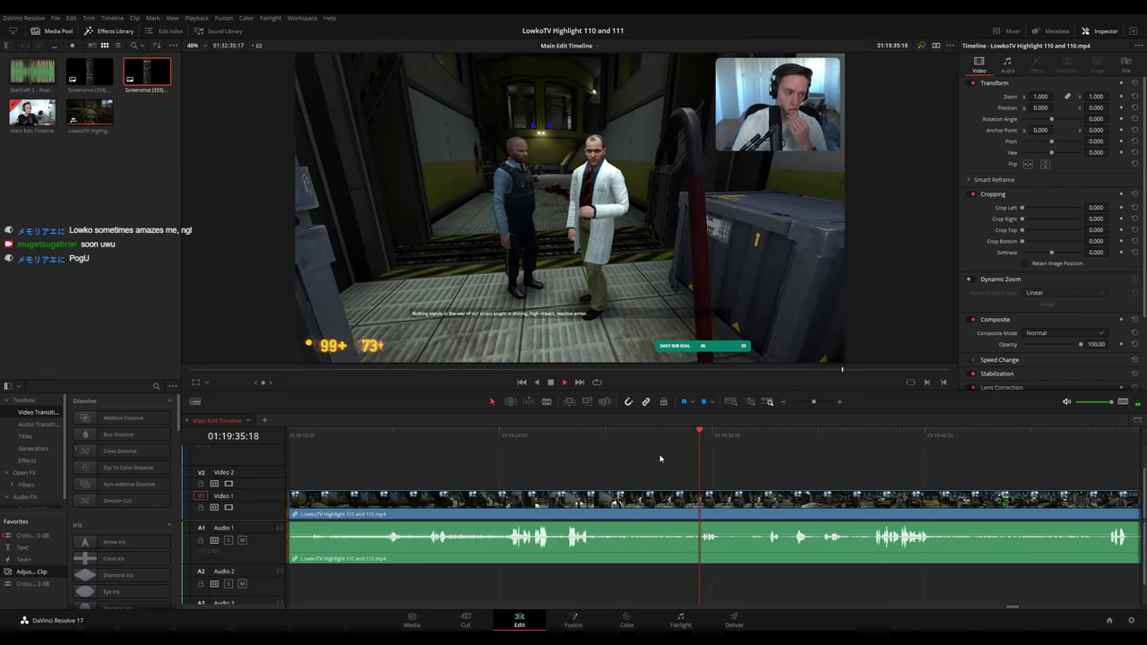
drag(797, 460, 616, 433)
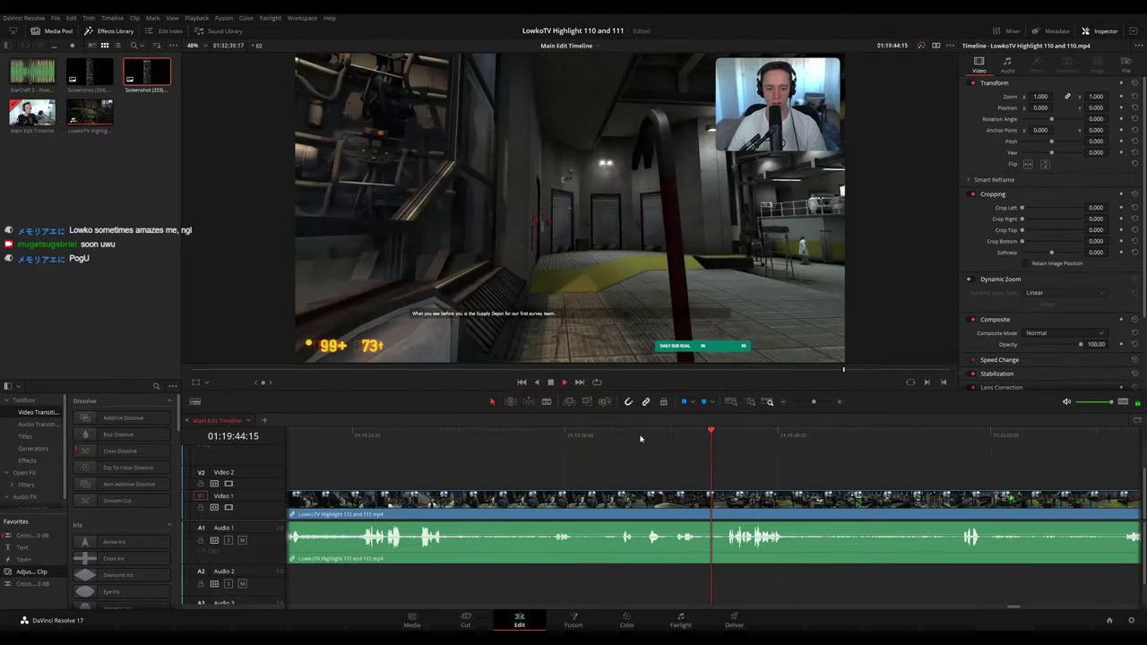
drag(815, 474, 737, 461)
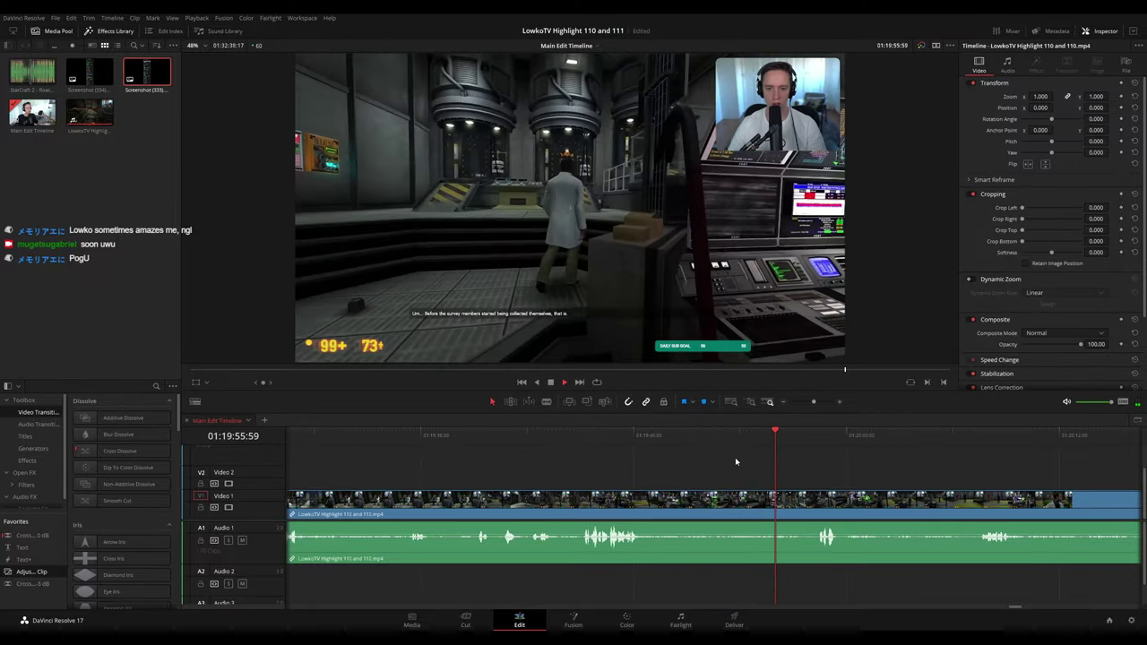
click(811, 437)
drag(859, 476, 745, 463)
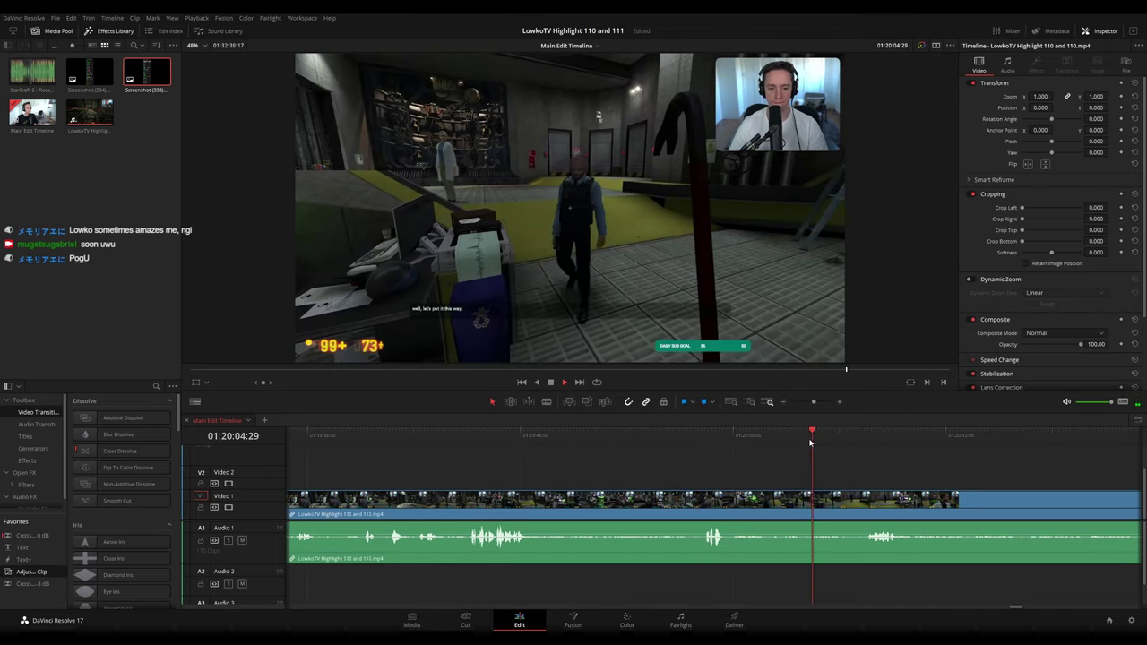
drag(810, 441, 751, 439)
scroll(787, 456, right, 2)
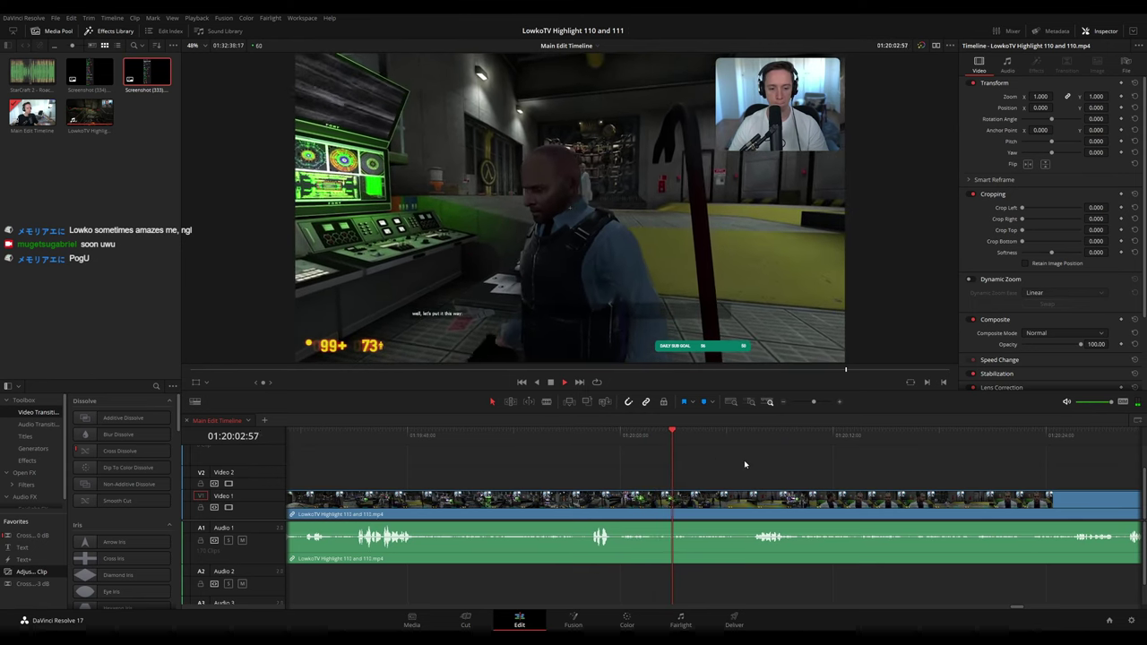
scroll(631, 447, right, 2)
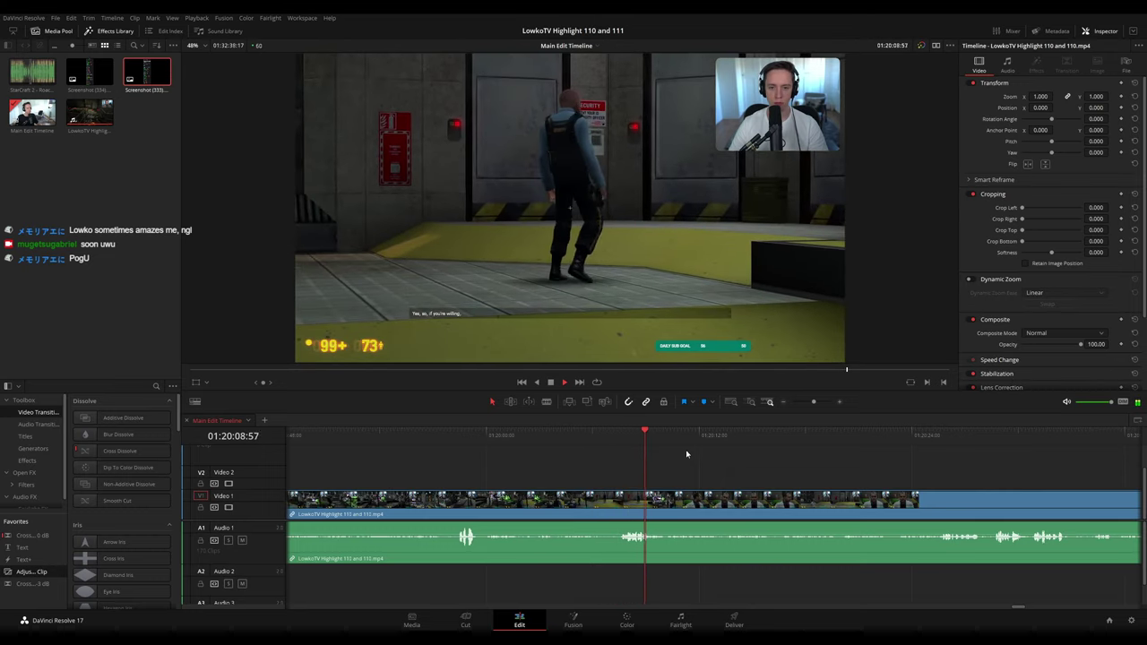
scroll(681, 455, right, 3)
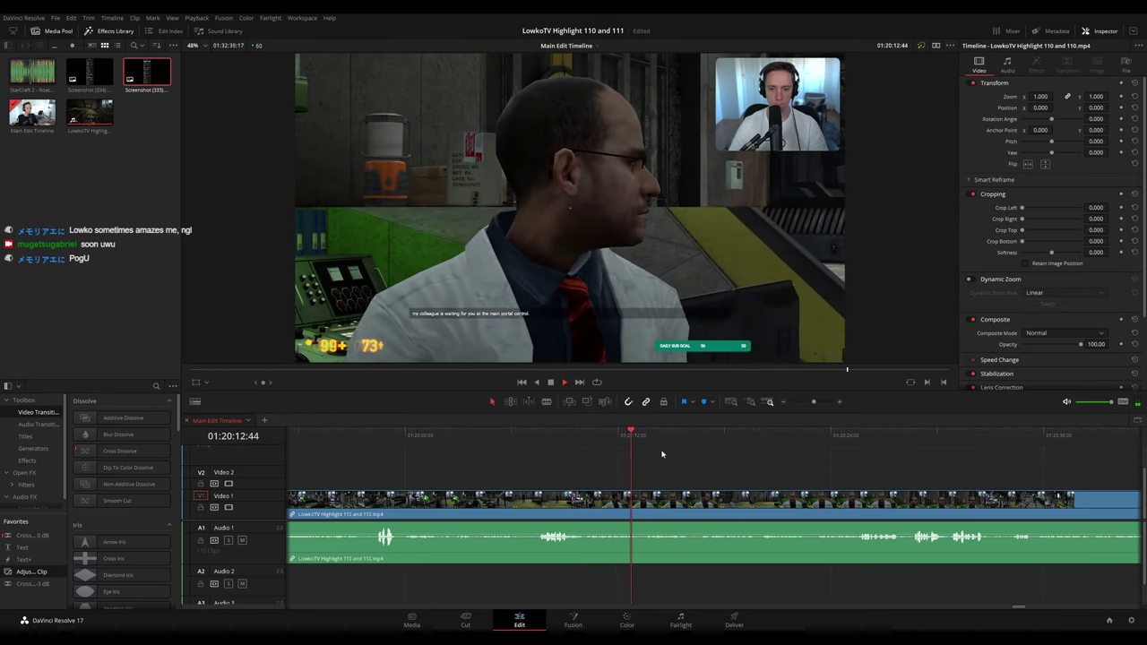
drag(670, 439, 732, 437)
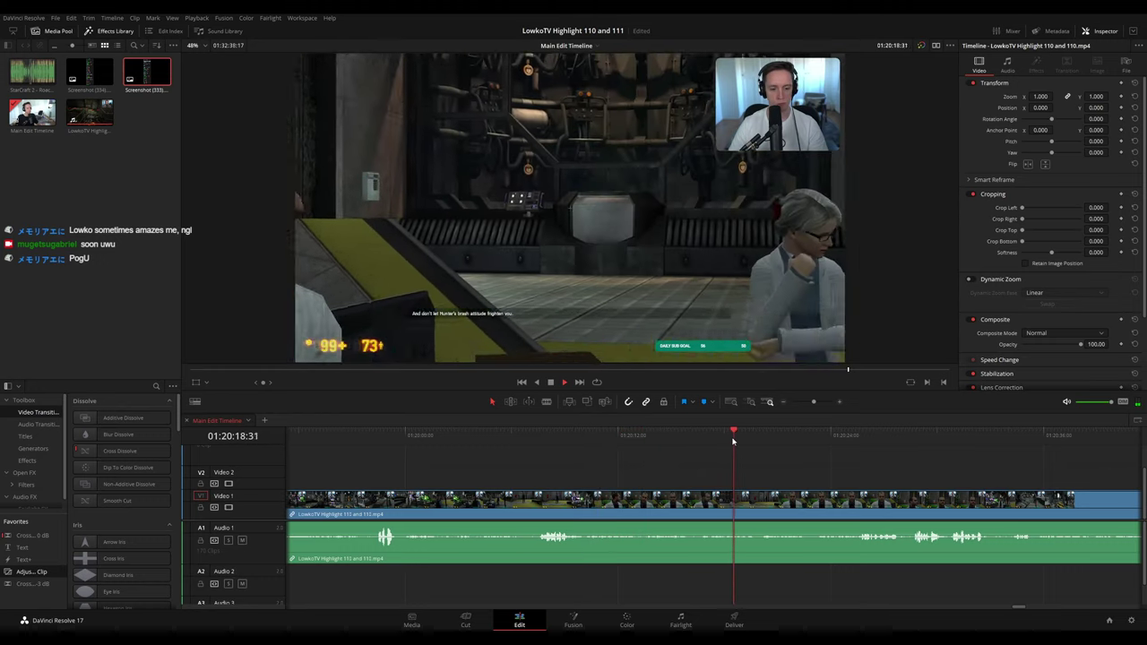
drag(806, 464, 695, 463)
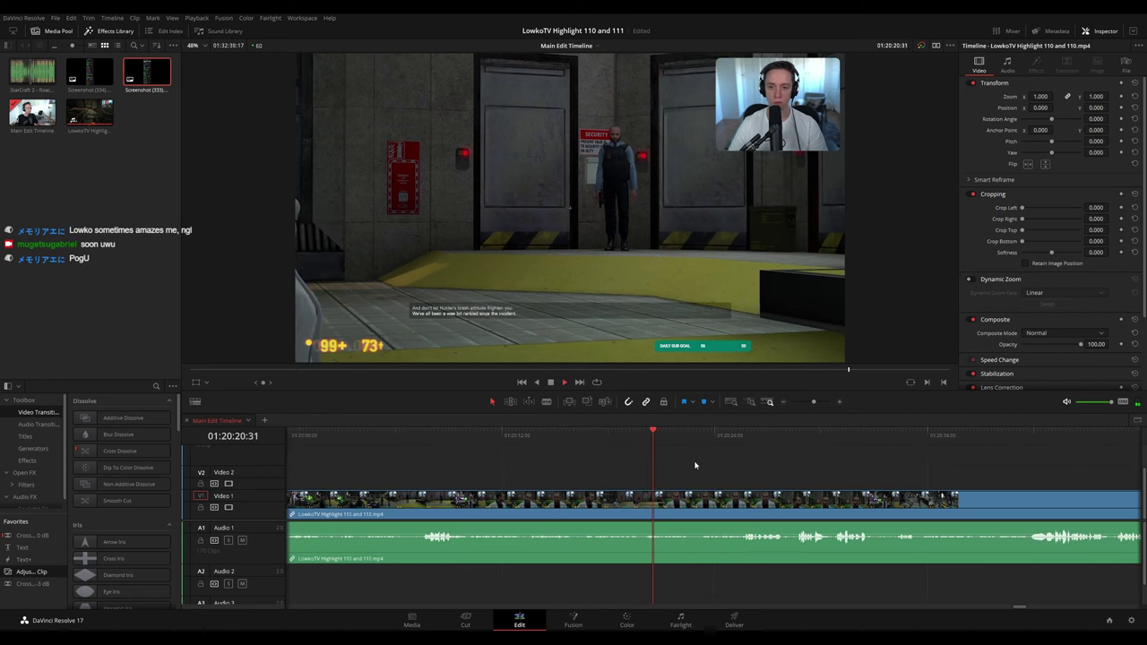
scroll(730, 470, right, 1)
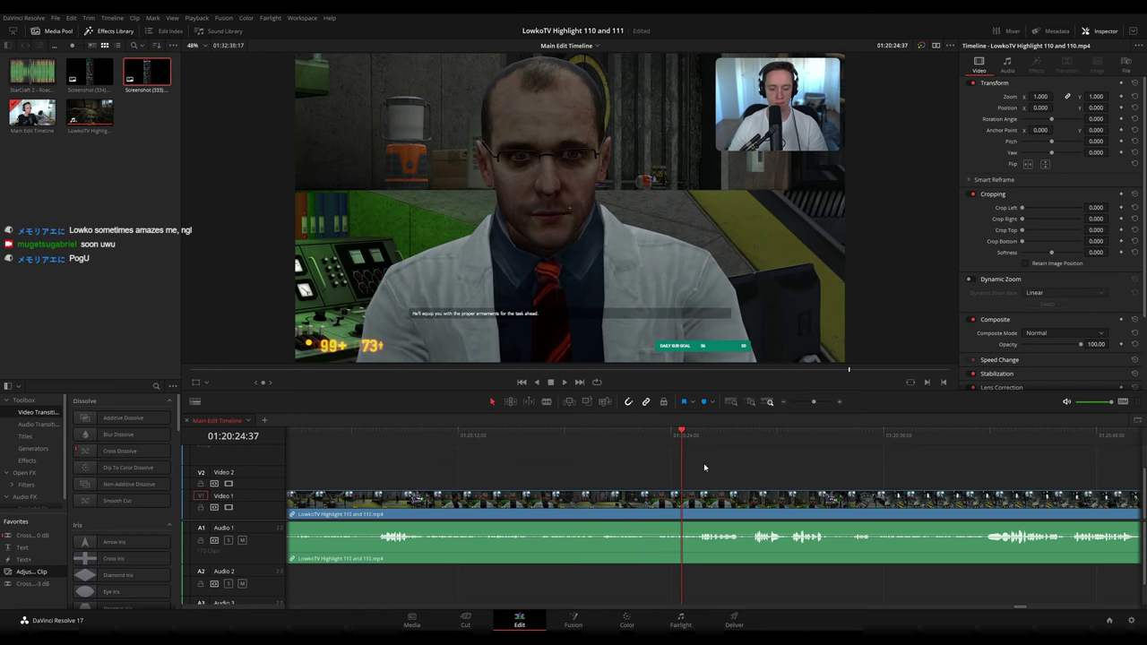
scroll(687, 465, right, 2)
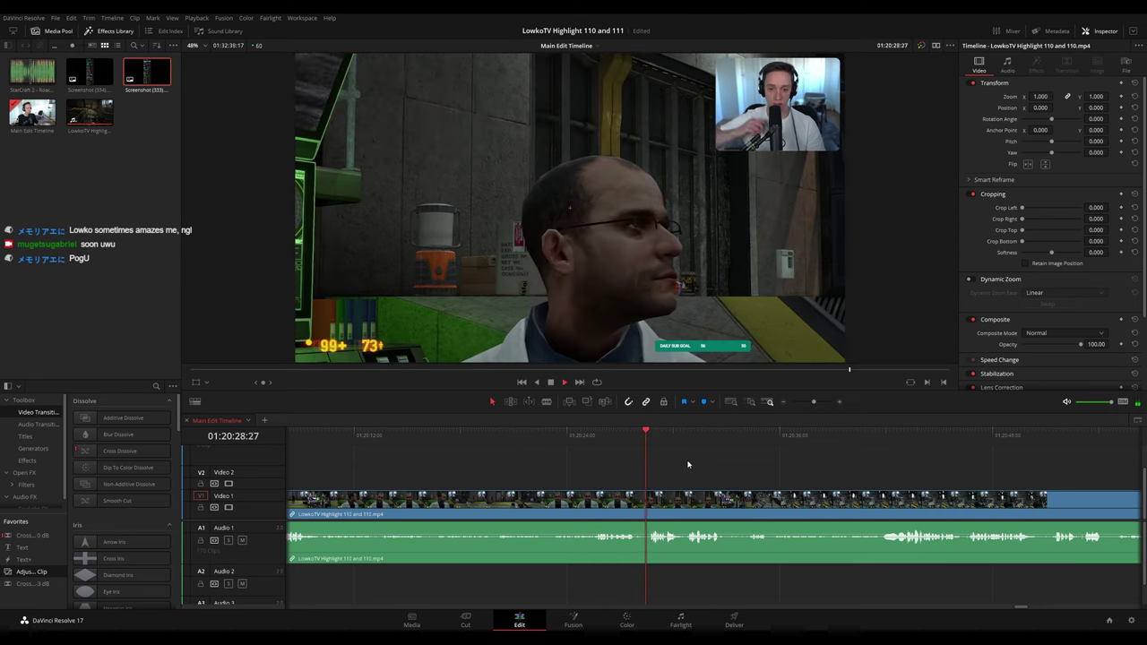
scroll(663, 462, right, 2)
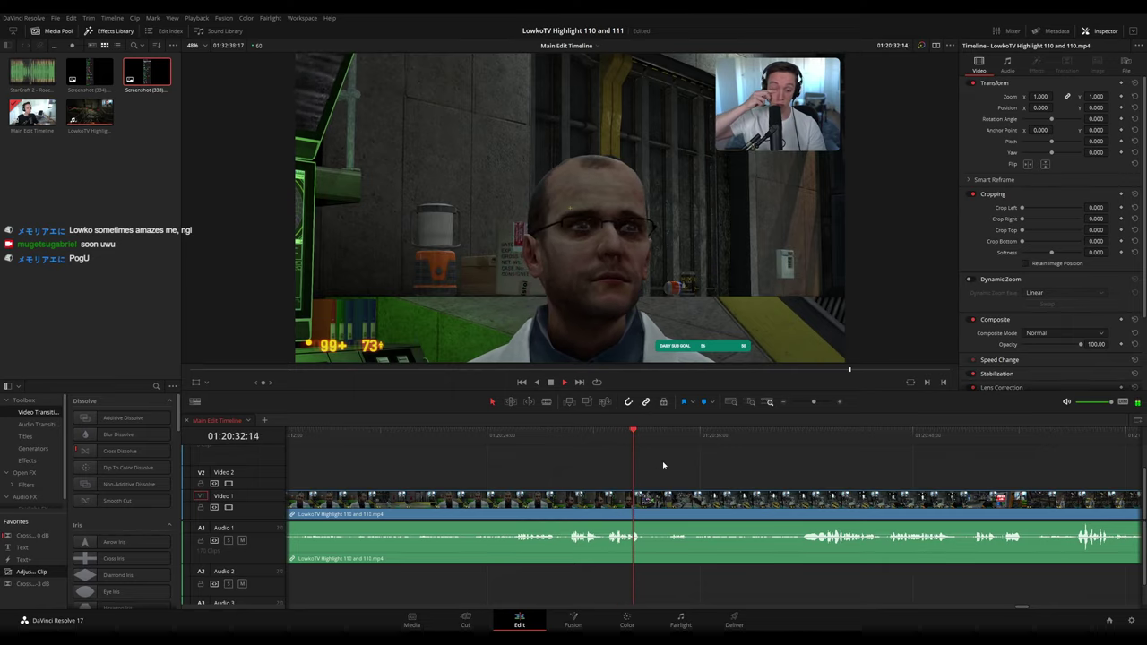
- Cut out the short section ending at 01:20:33:32 from video and audio and close the gap
scroll(625, 455, right, 2)
scroll(625, 459, right, 1)
key(b)
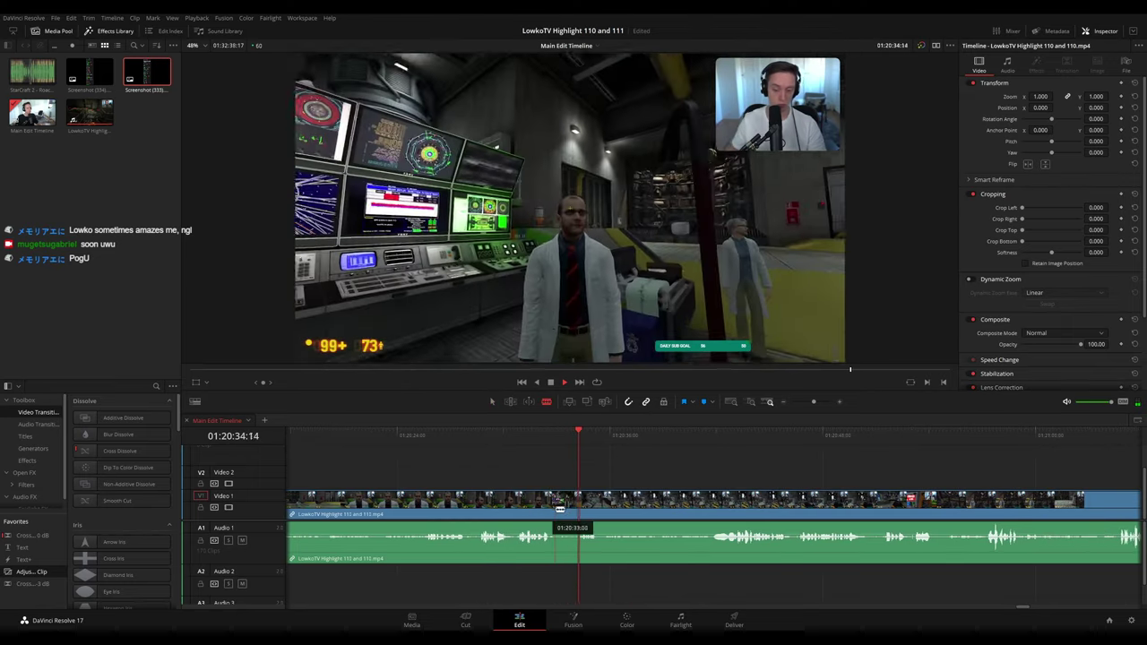
click(556, 507)
click(566, 435)
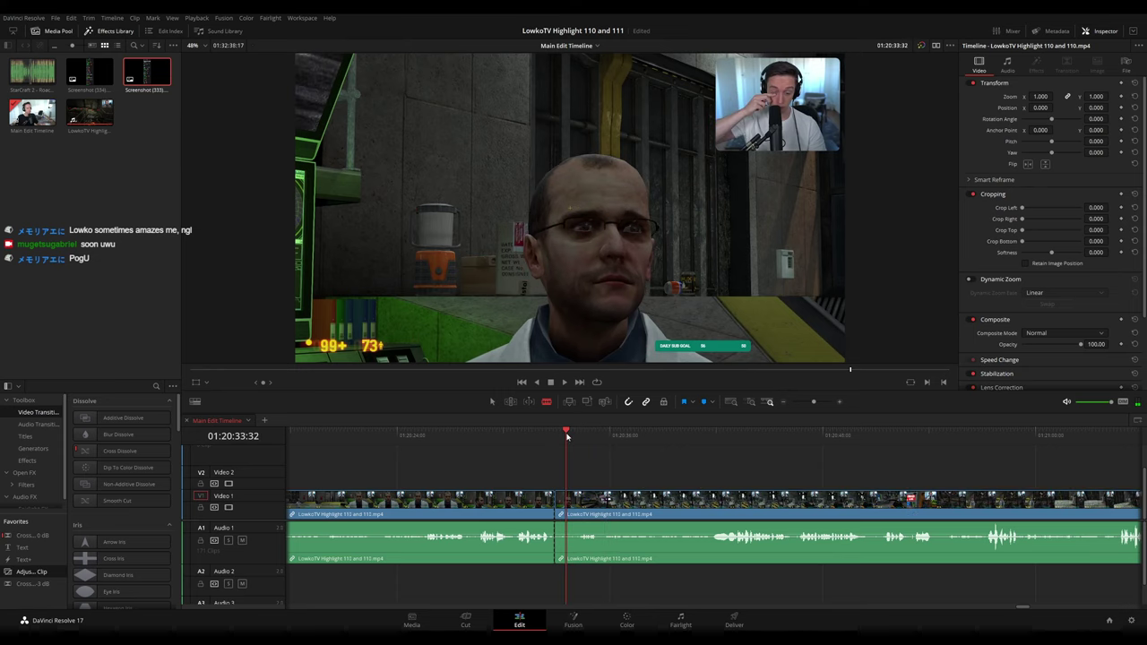
click(572, 502)
key(a)
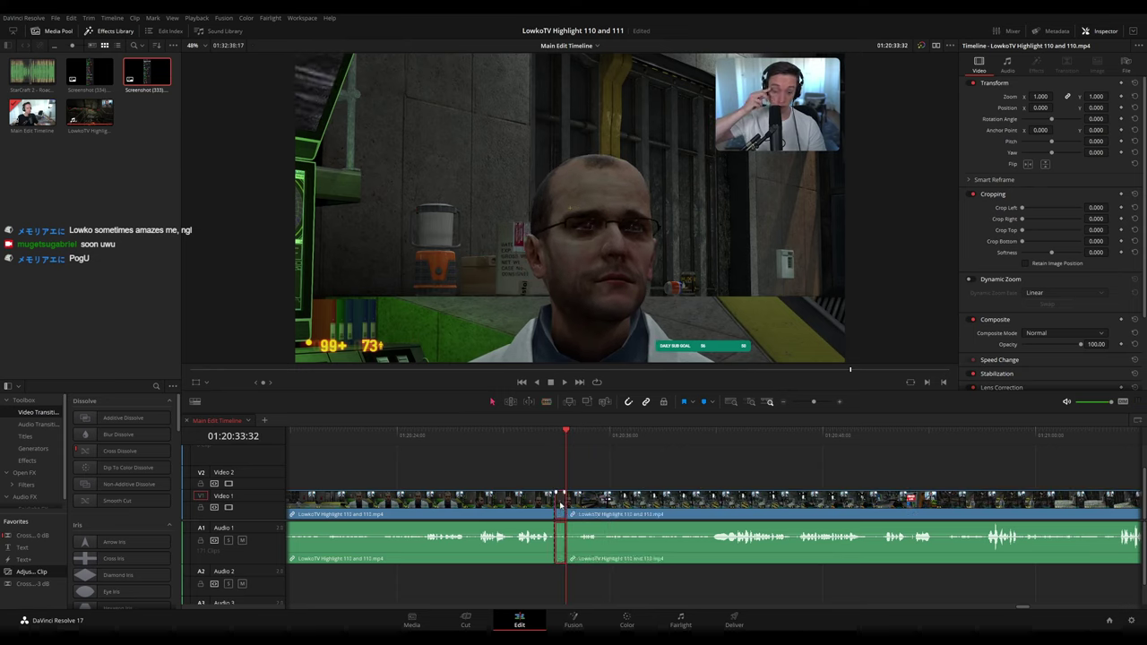
click(561, 506)
key(Delete)
- Colour the clip before the new cut orange and add a Cross Fade 0 dB to the audio at that cut
key(space)
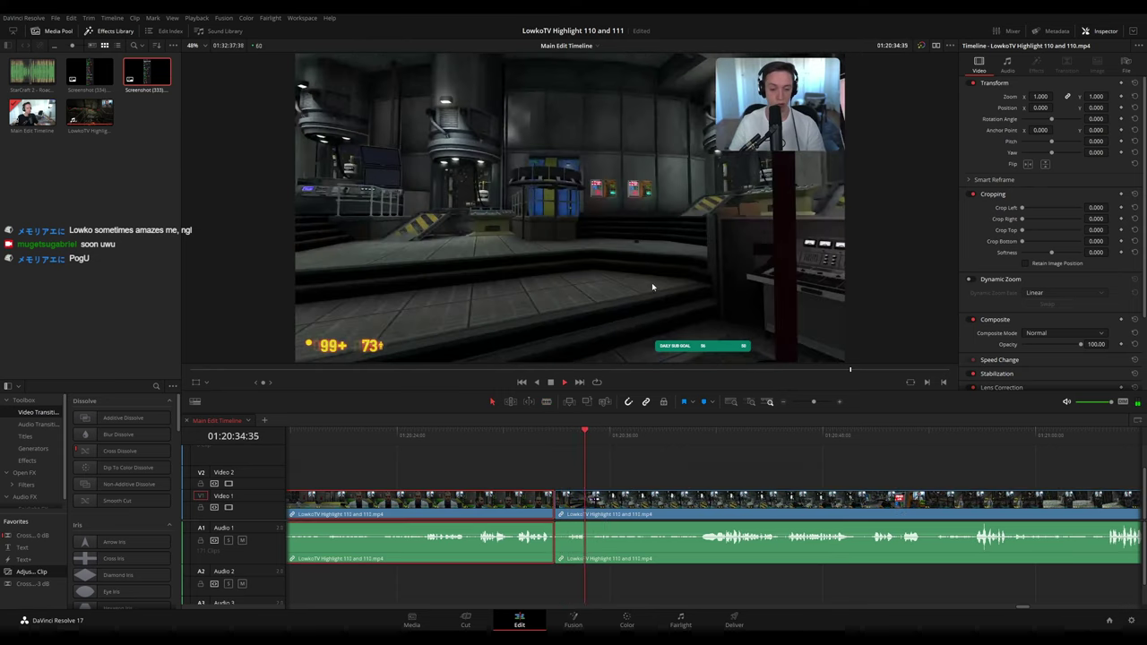
key(ctrl+1)
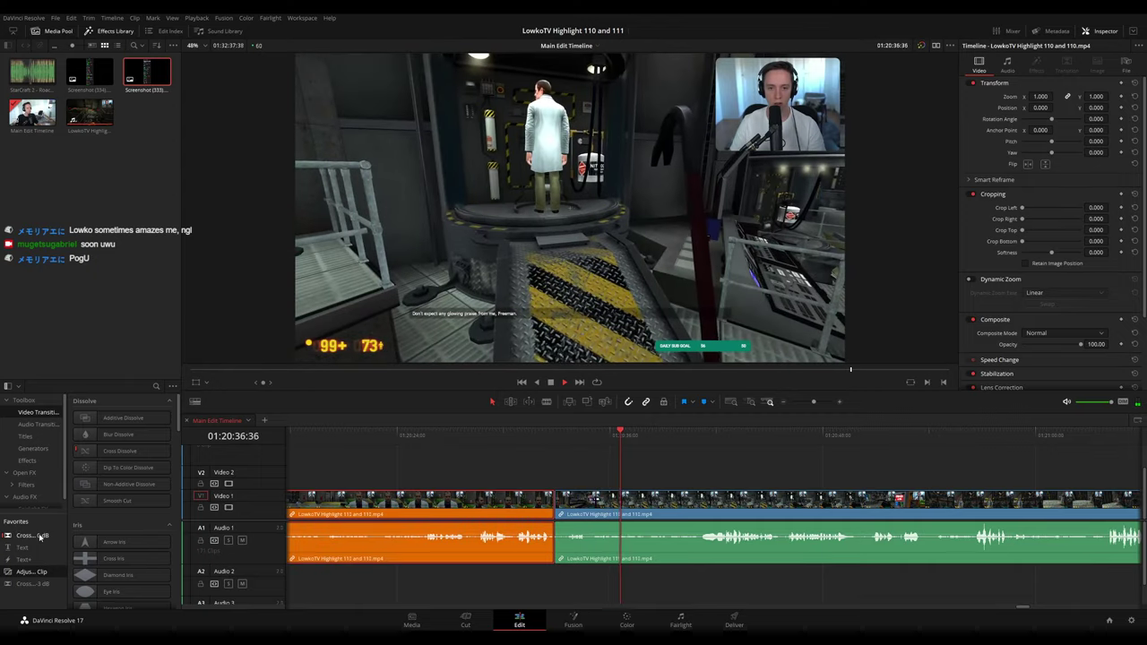
drag(40, 536, 519, 524)
- Remove the section from 01:20:34:38 to 01:20:35:03 and colour the short clip before it orange
click(564, 436)
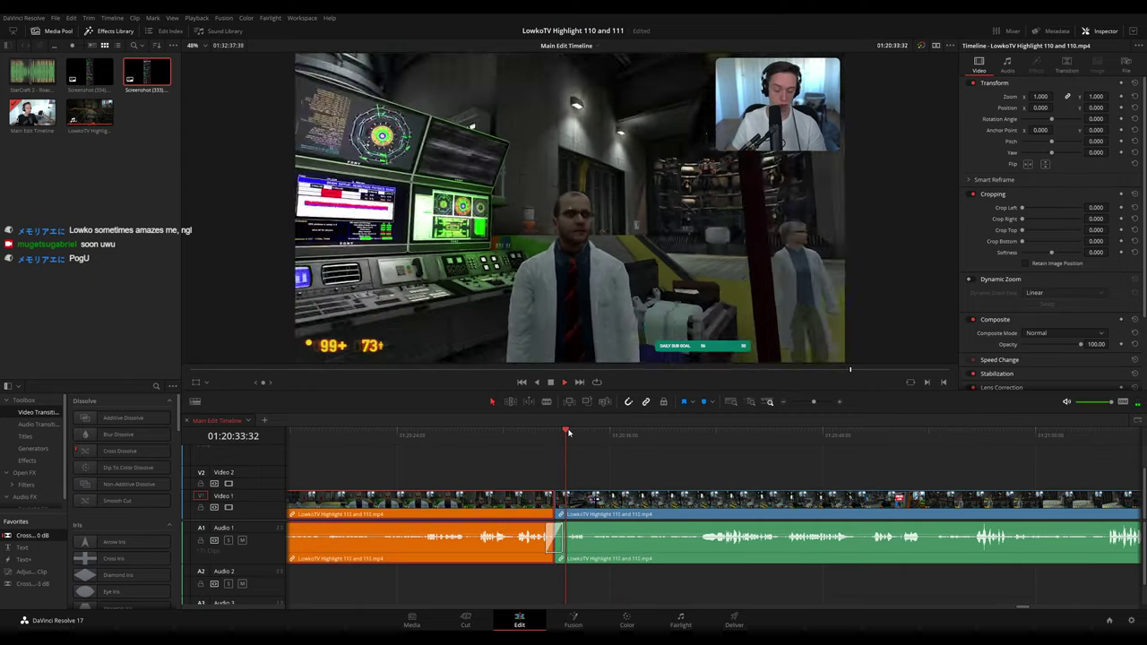
key(space)
key(b)
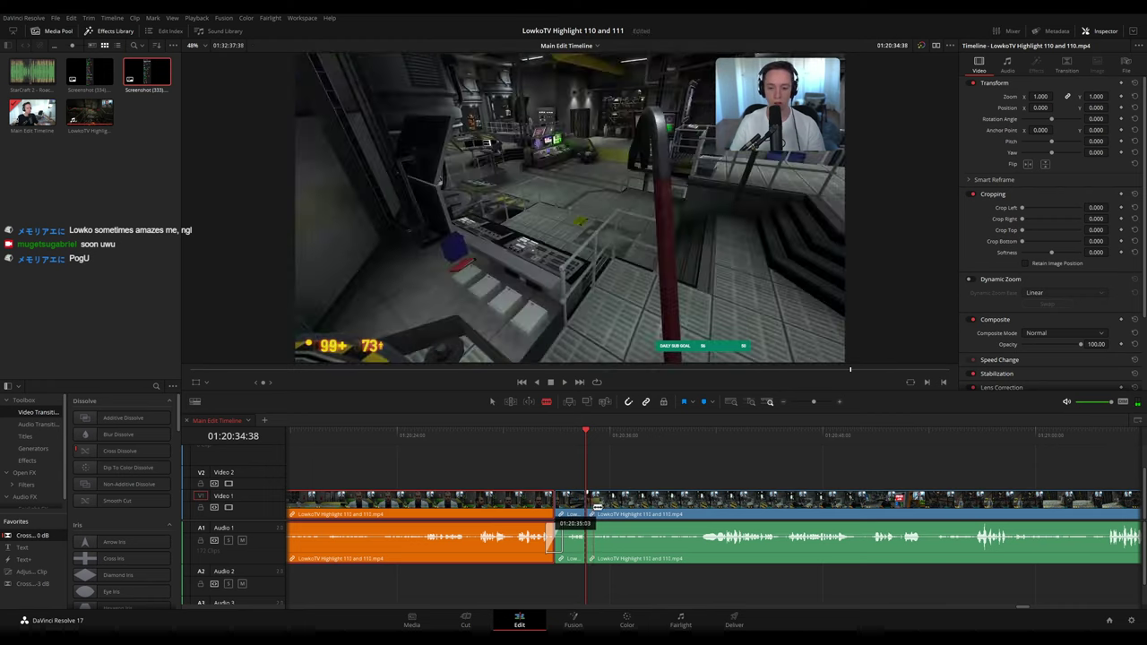
key(ctrl+b)
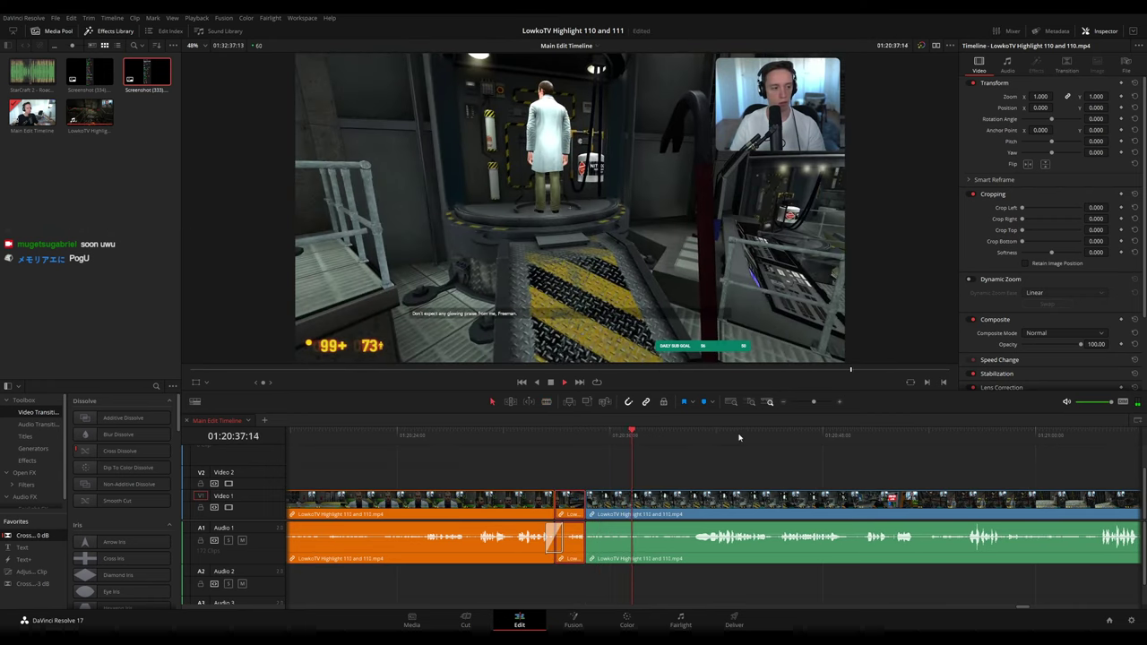
- Cut out the short section starting at 01:20:53:19 from video and audio and close the gap
drag(729, 467, 602, 459)
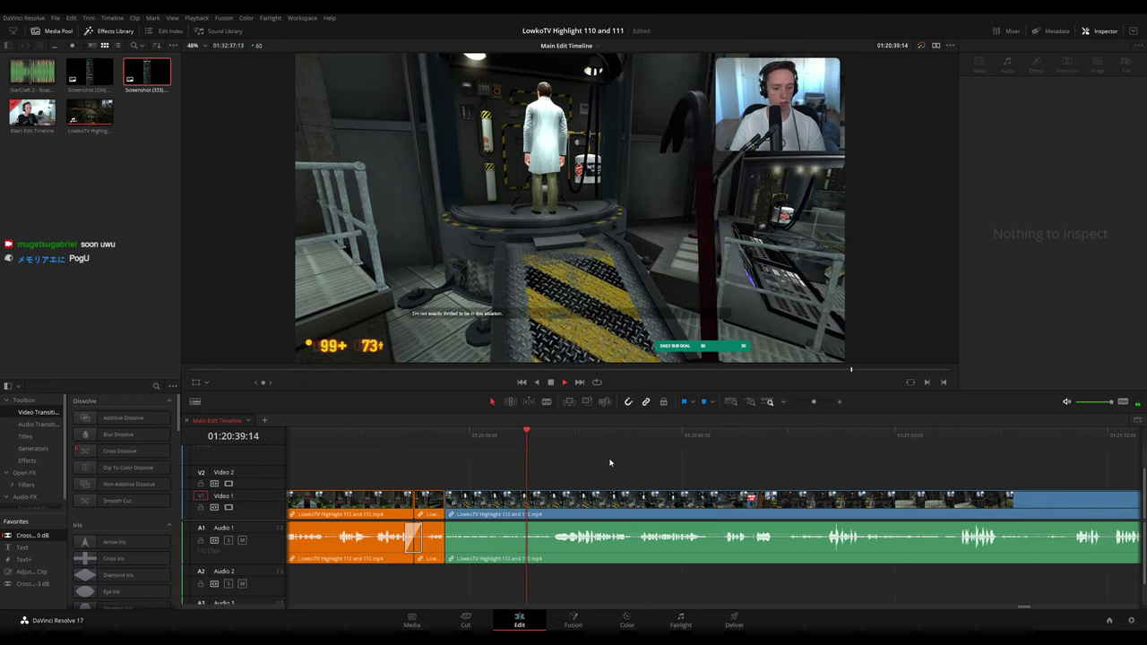
scroll(612, 465, right, 2)
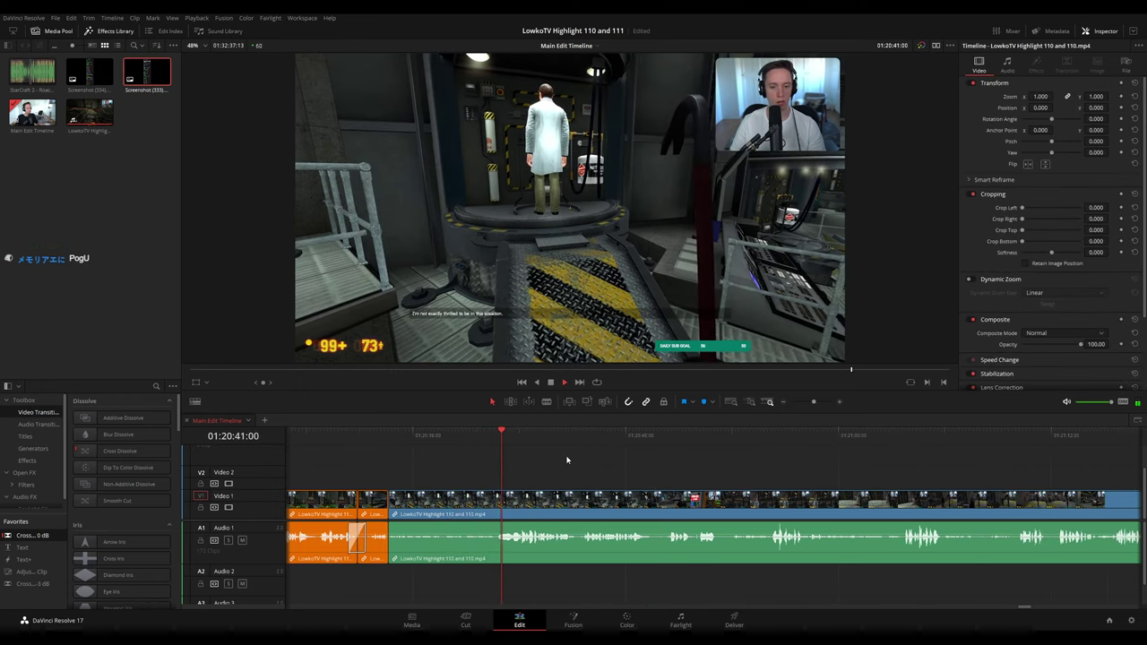
scroll(584, 464, right, 2)
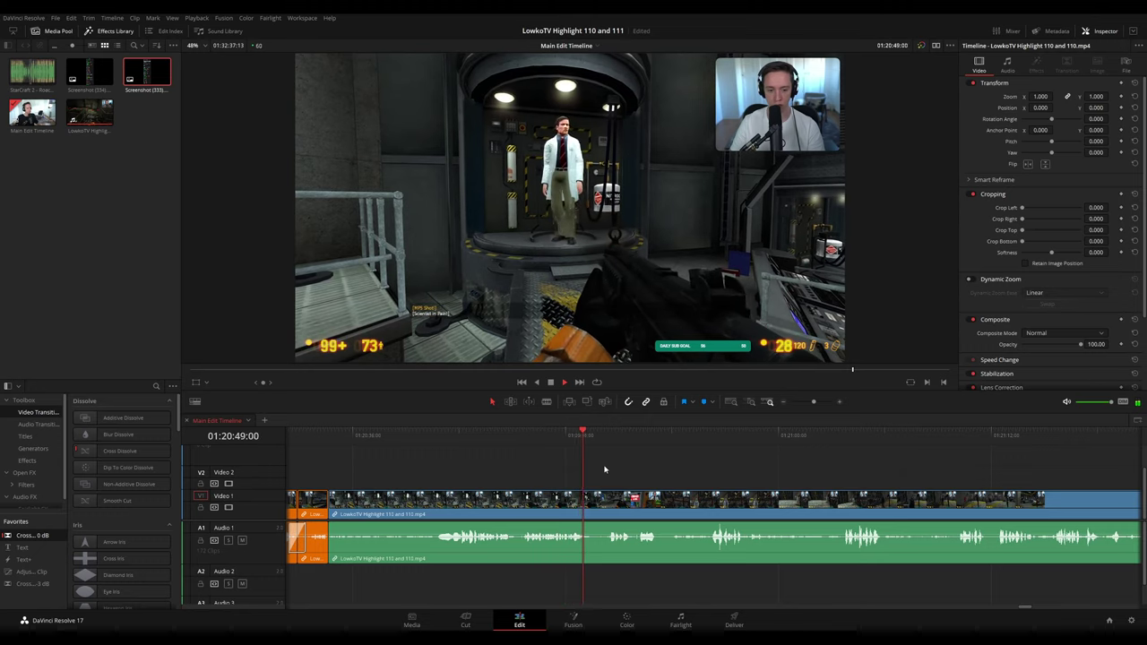
scroll(613, 469, right, 1)
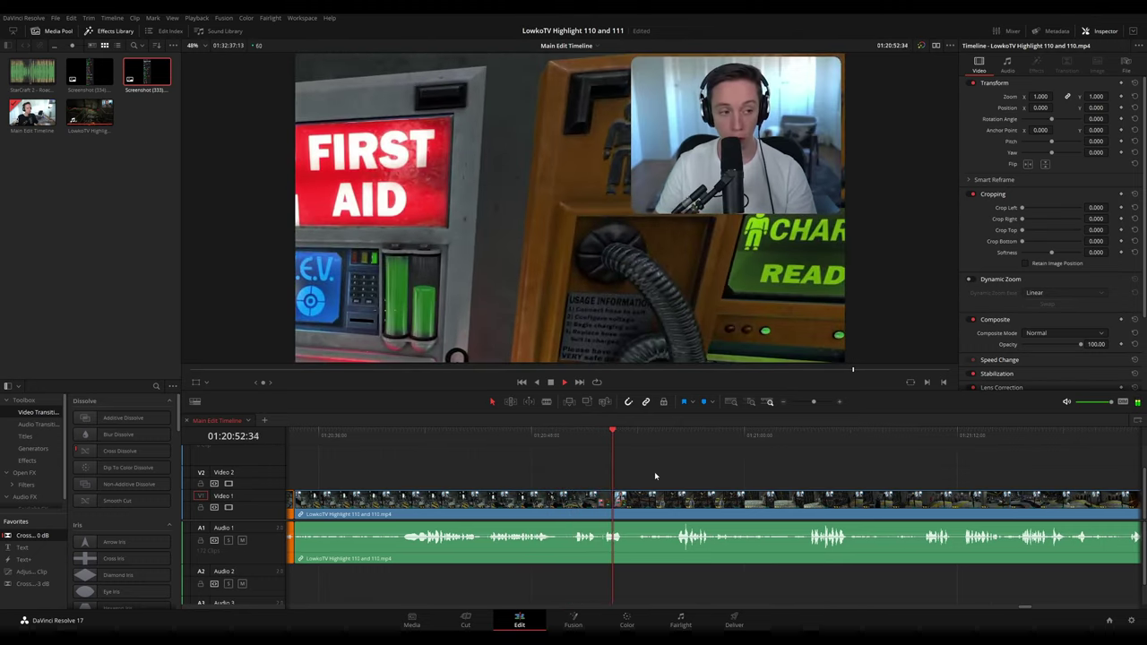
drag(597, 435, 572, 436)
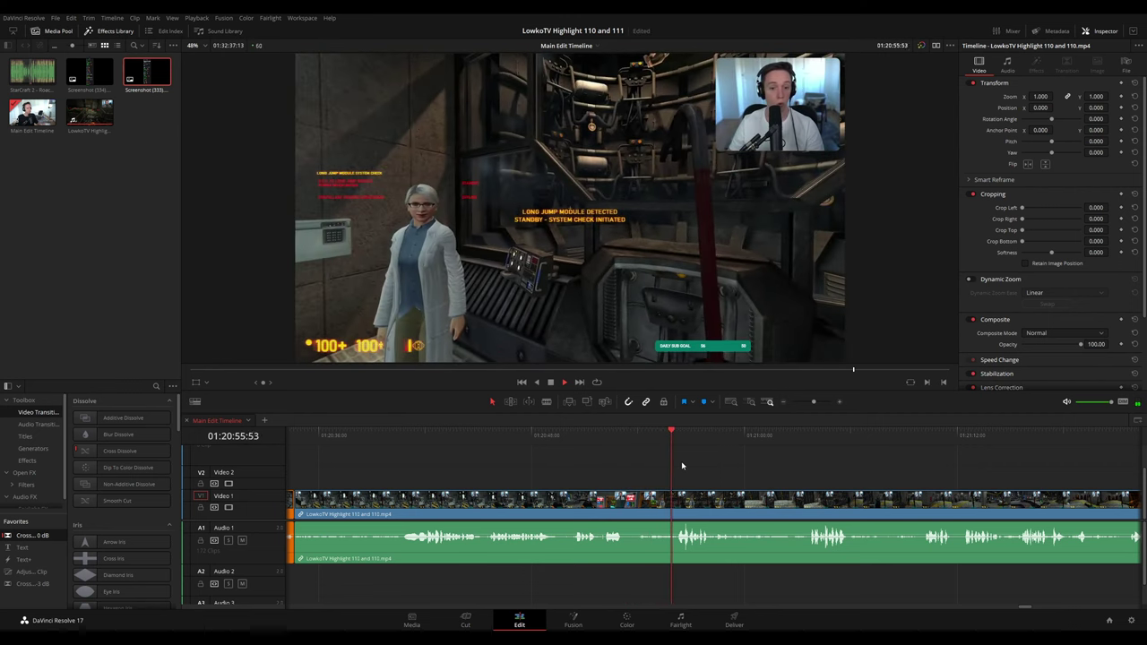
drag(733, 468, 600, 452)
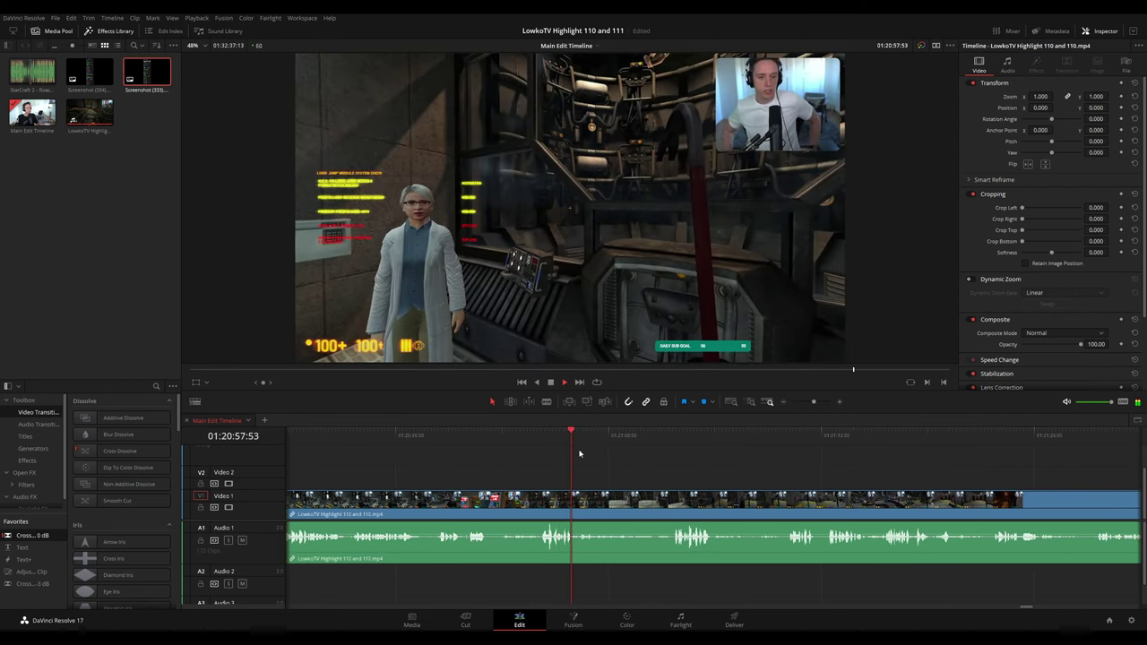
key(space)
click(467, 435)
key(space)
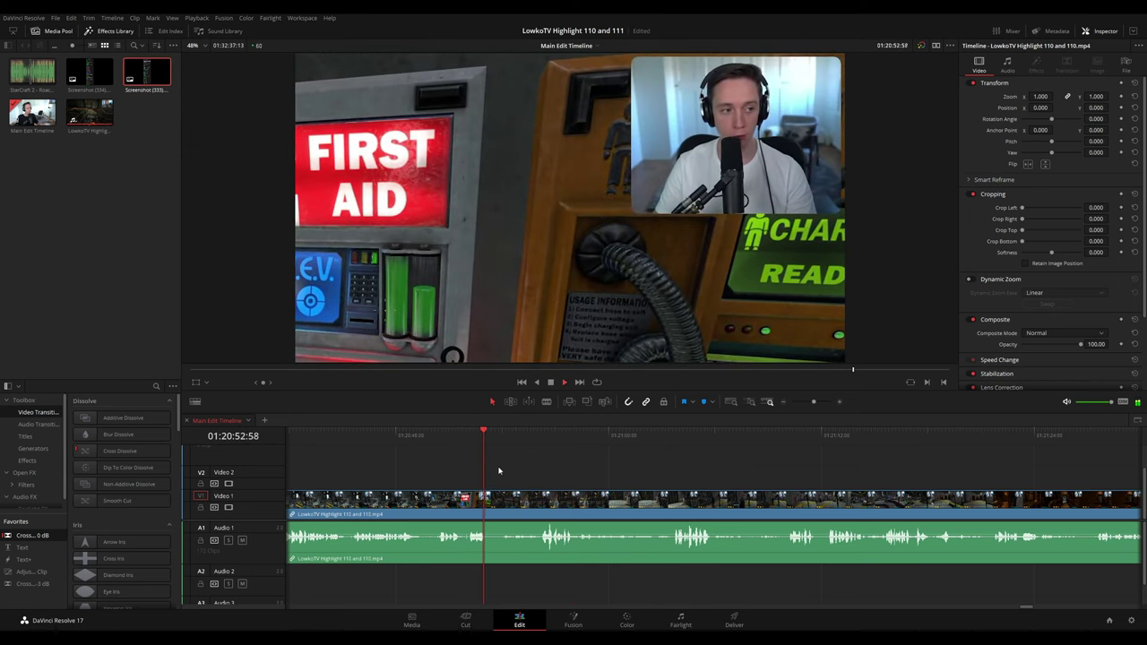
key(space)
key(ctrl+b)
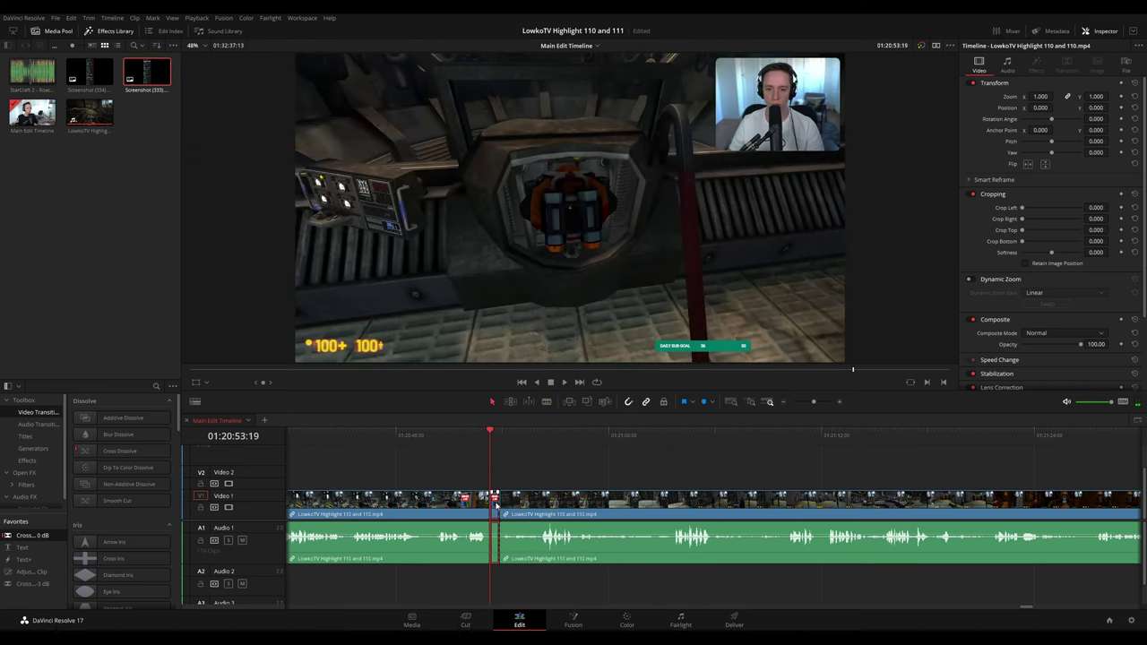
key(Delete)
- Play through the new cut from 01:20:50:34 and colour the clip before it orange
click(441, 438)
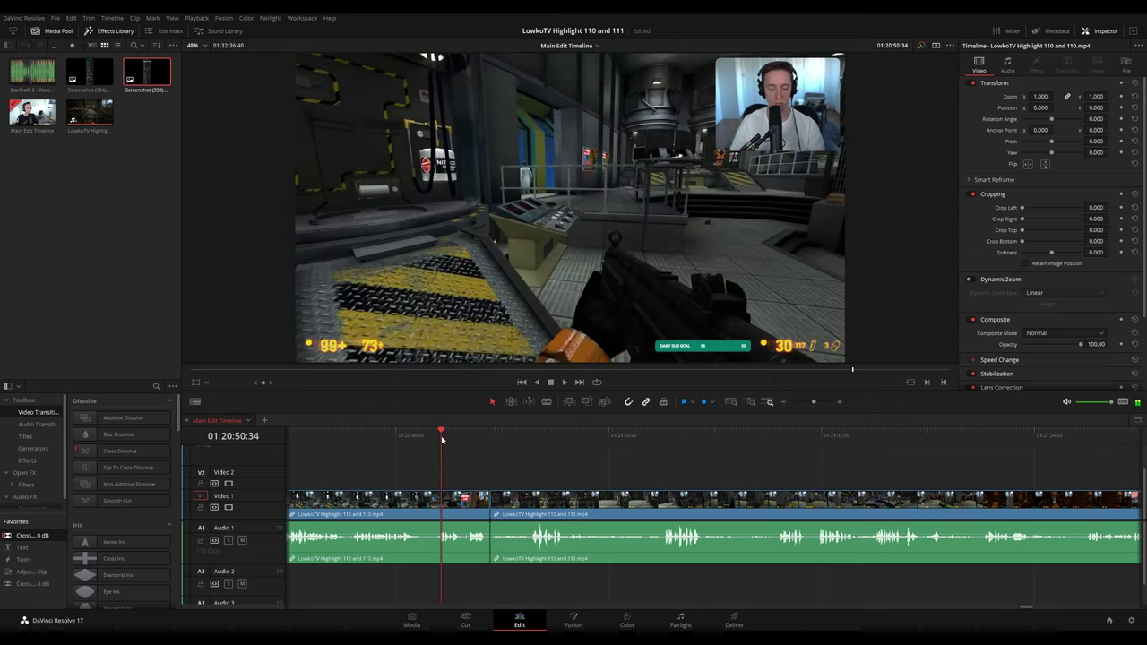
key(space)
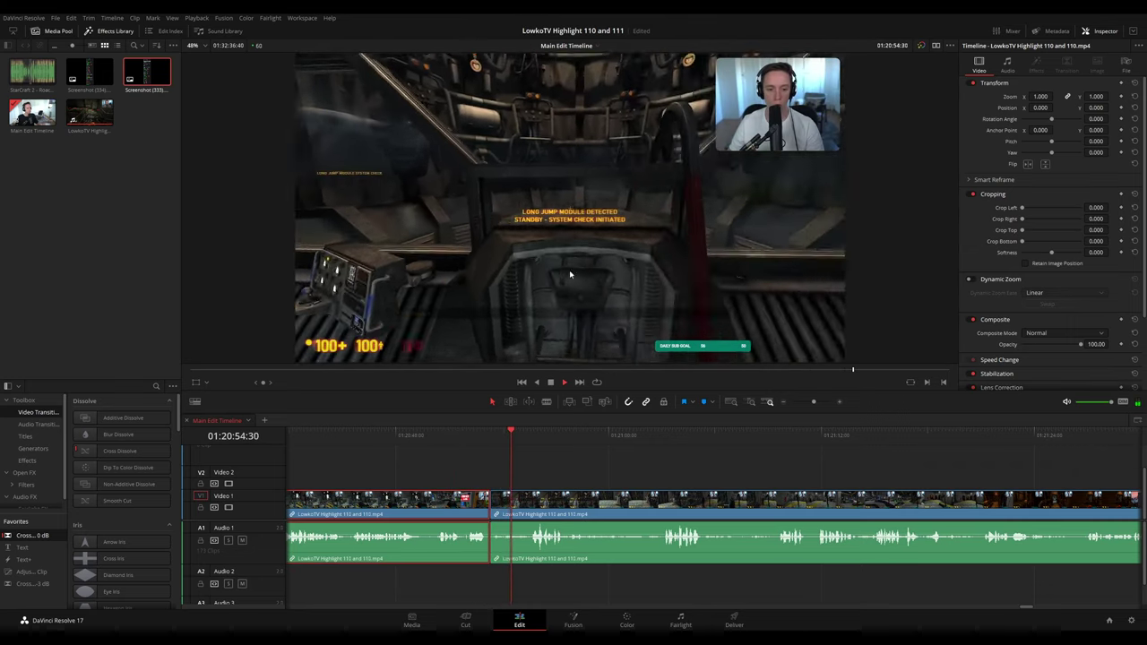
key(F1)
click(658, 447)
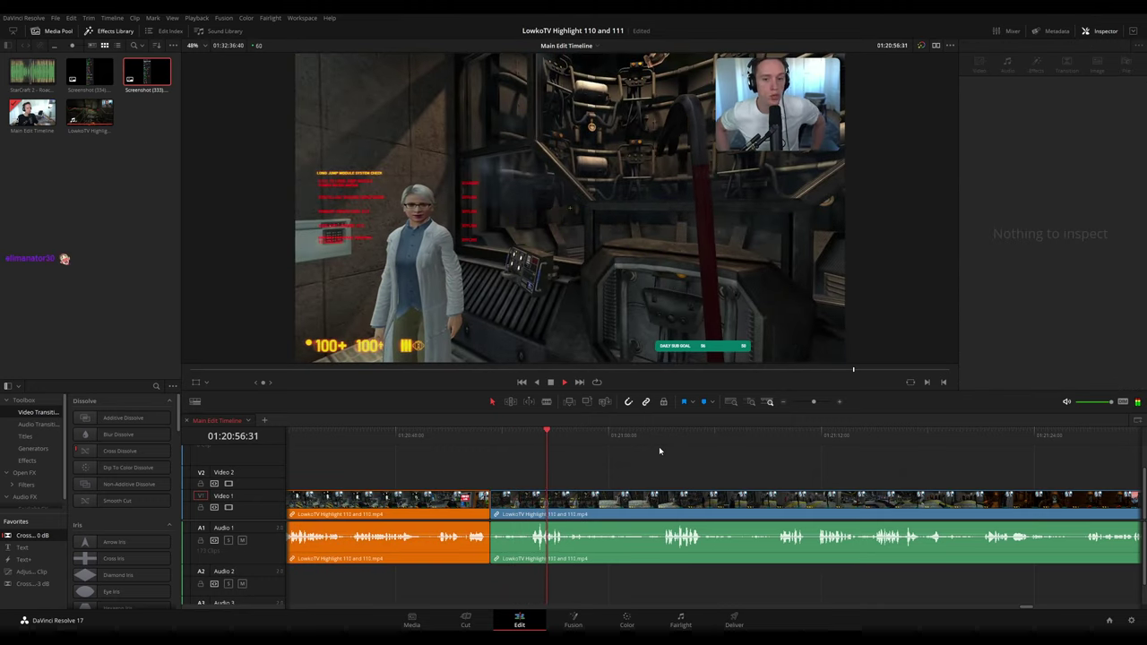
- Review the gameplay footage from about 01:20:56 to 01:21:26 for the next section to cut
scroll(690, 466, right, 1)
drag(522, 436, 585, 438)
drag(669, 468, 614, 460)
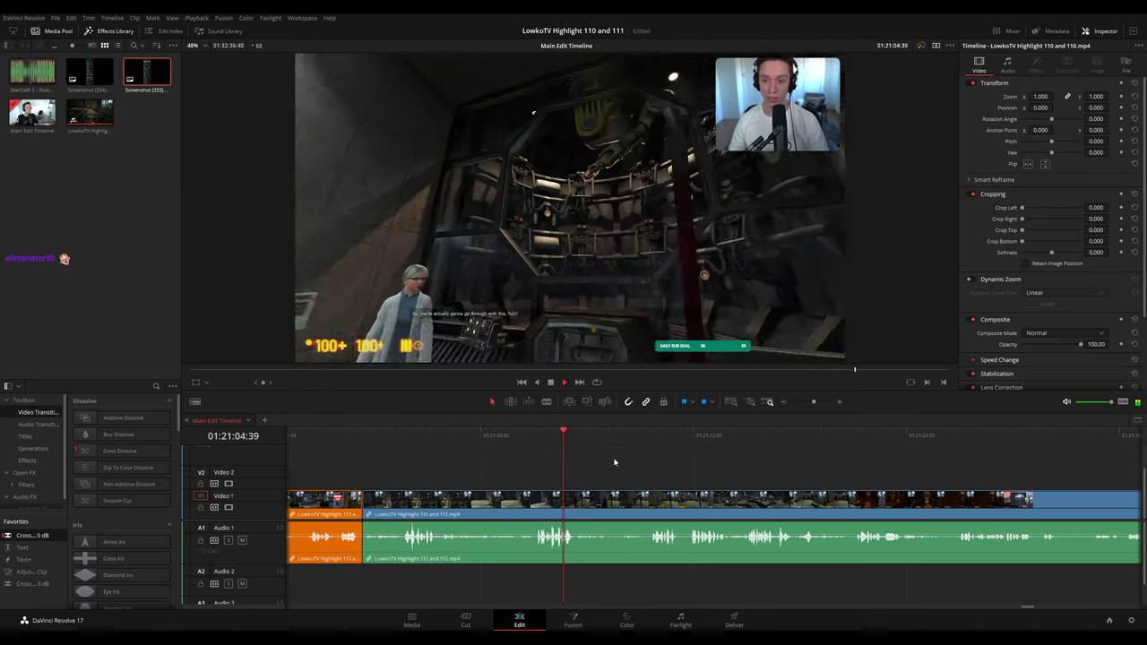
click(642, 439)
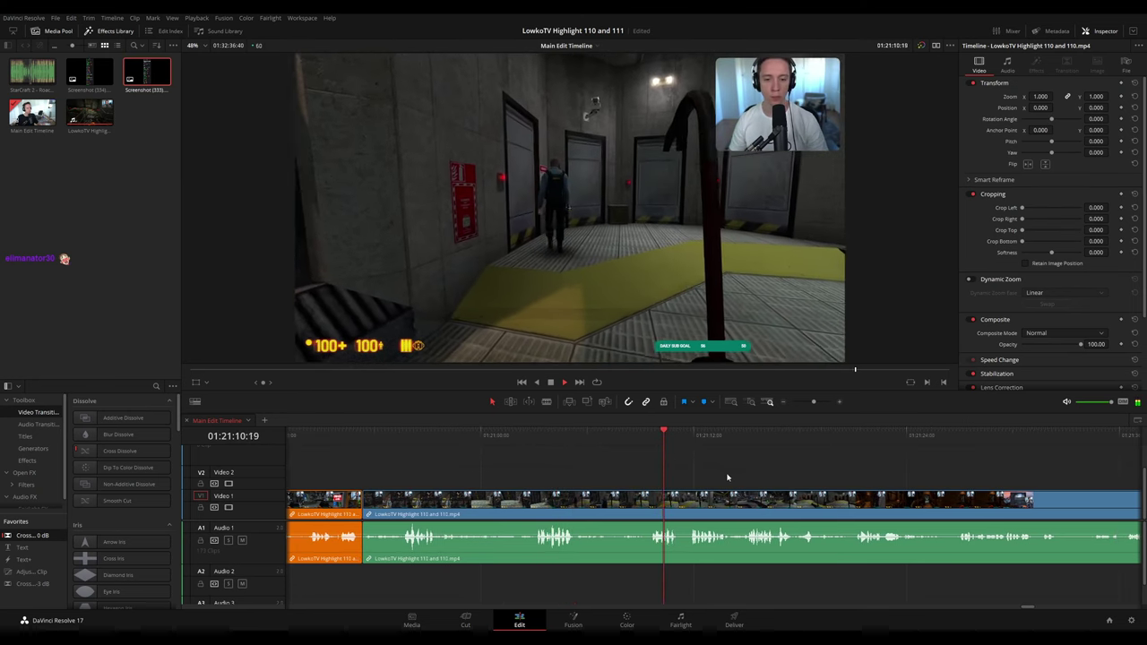
scroll(653, 462, right, 2)
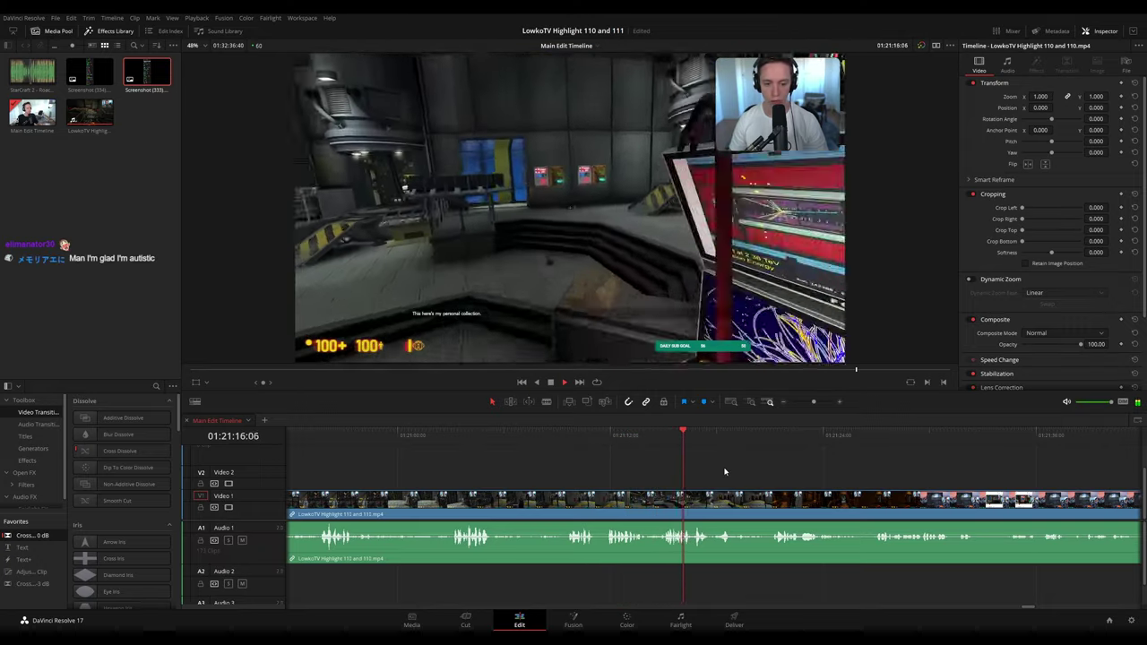
scroll(673, 463, right, 2)
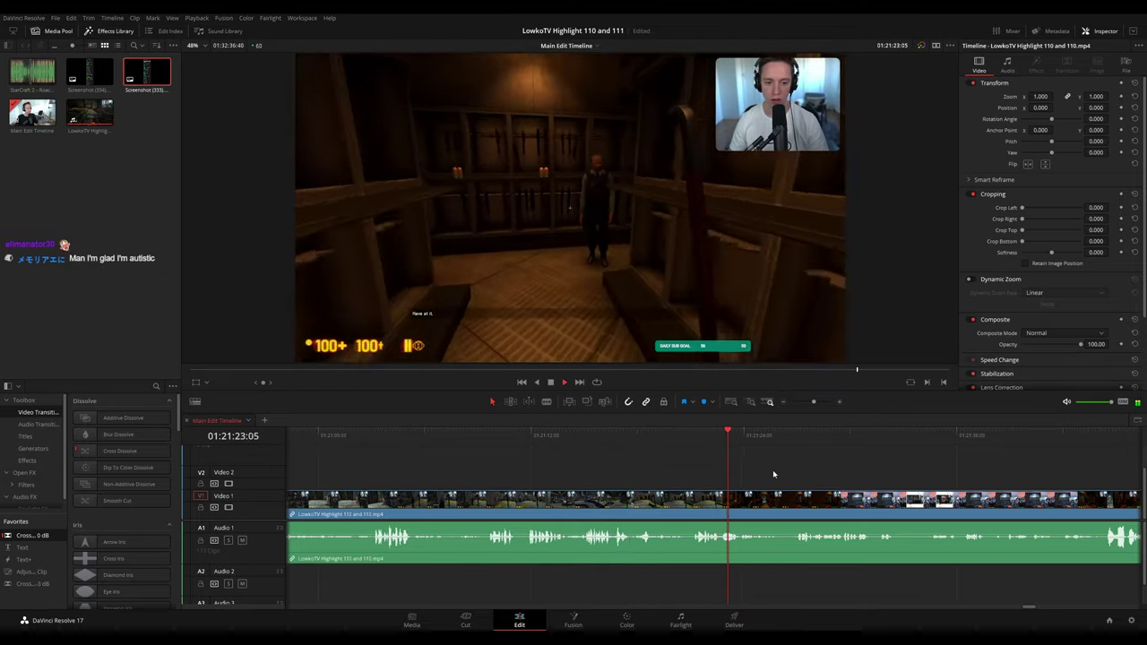
scroll(796, 474, right, 1)
click(745, 439)
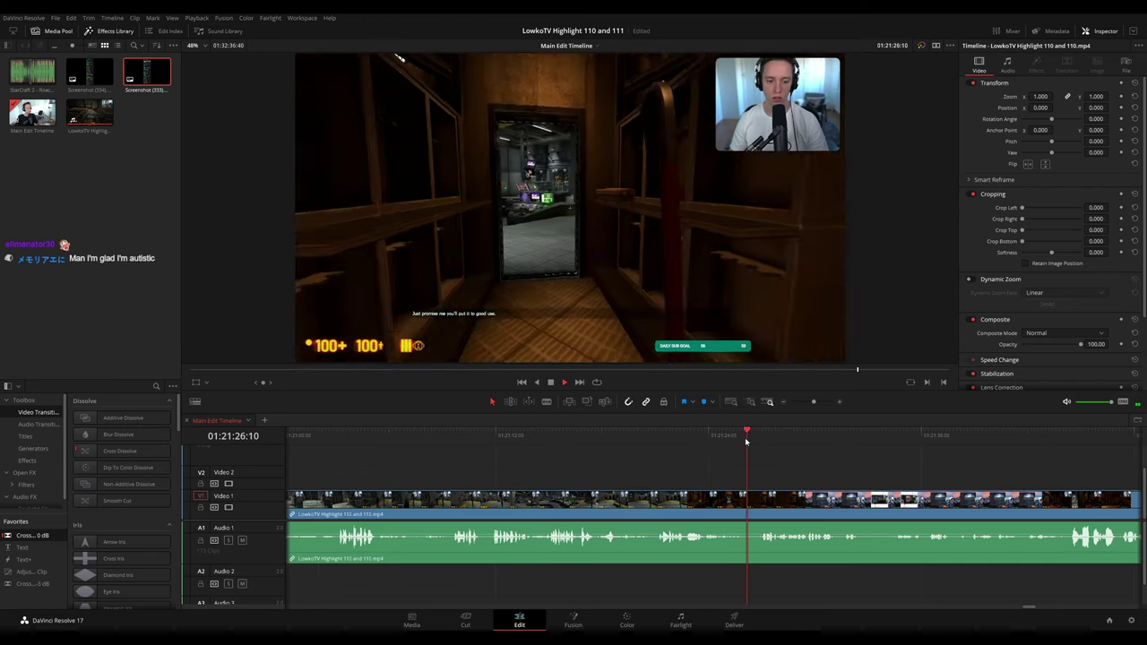
- Remove the short section starting at 01:21:26:06 from video and audio and close the gap
scroll(798, 475, right, 3)
click(633, 434)
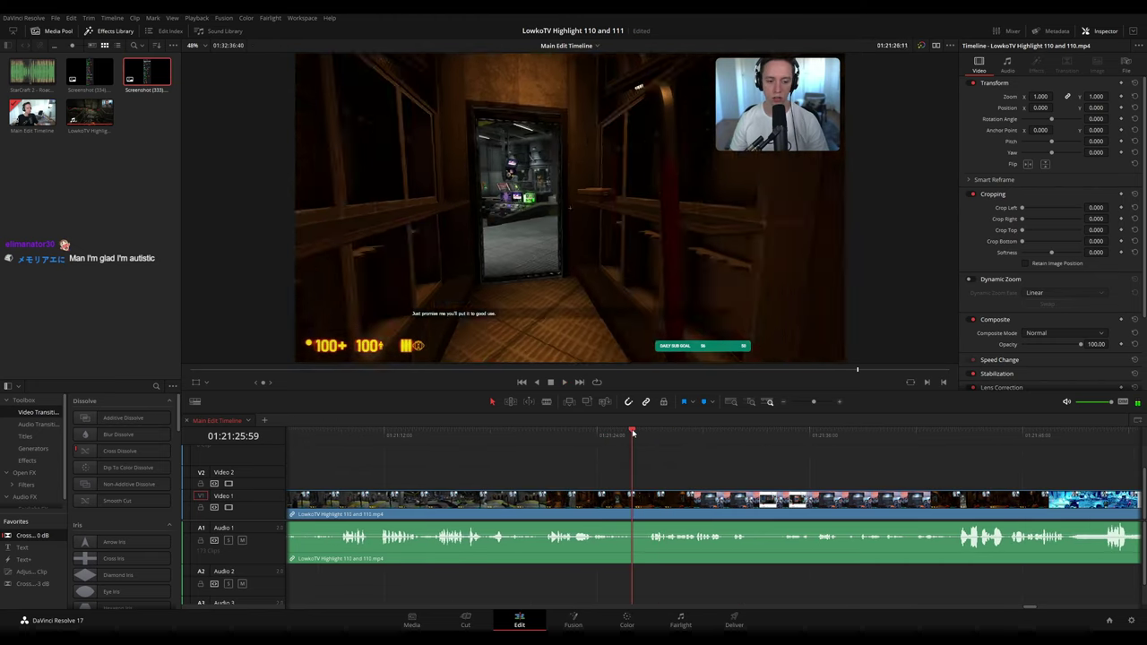
drag(632, 434, 635, 434)
key(ctrl+b)
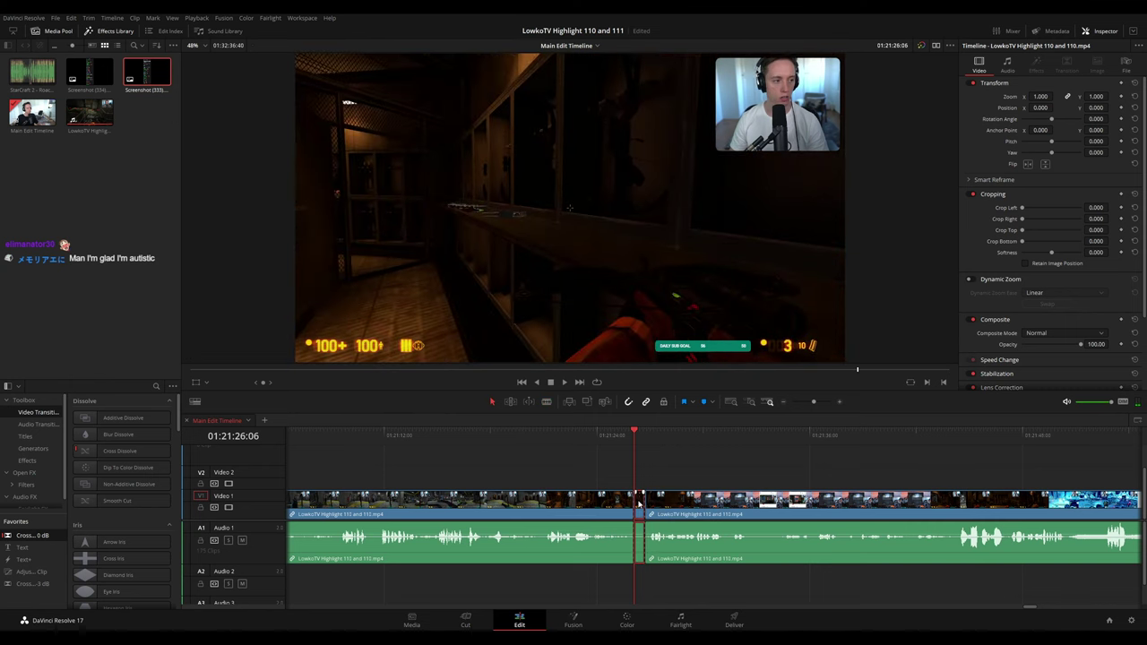
key(Delete)
- Play on past the cut at 01:21:26:06 and colour the clip before it orange
key(space)
click(593, 503)
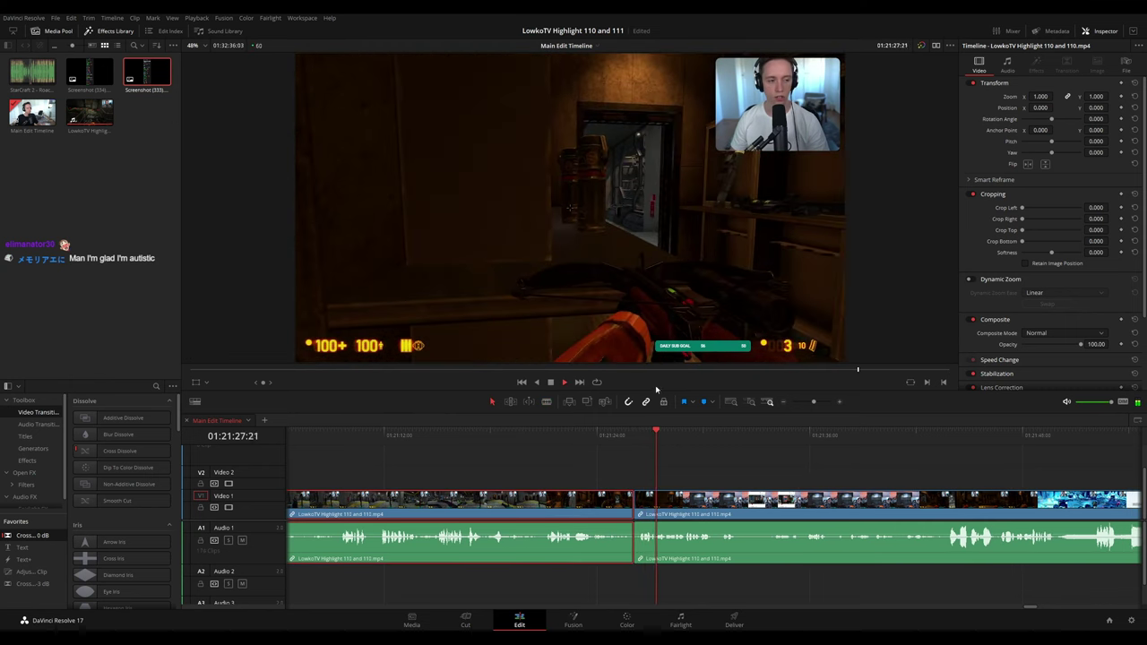
key(1)
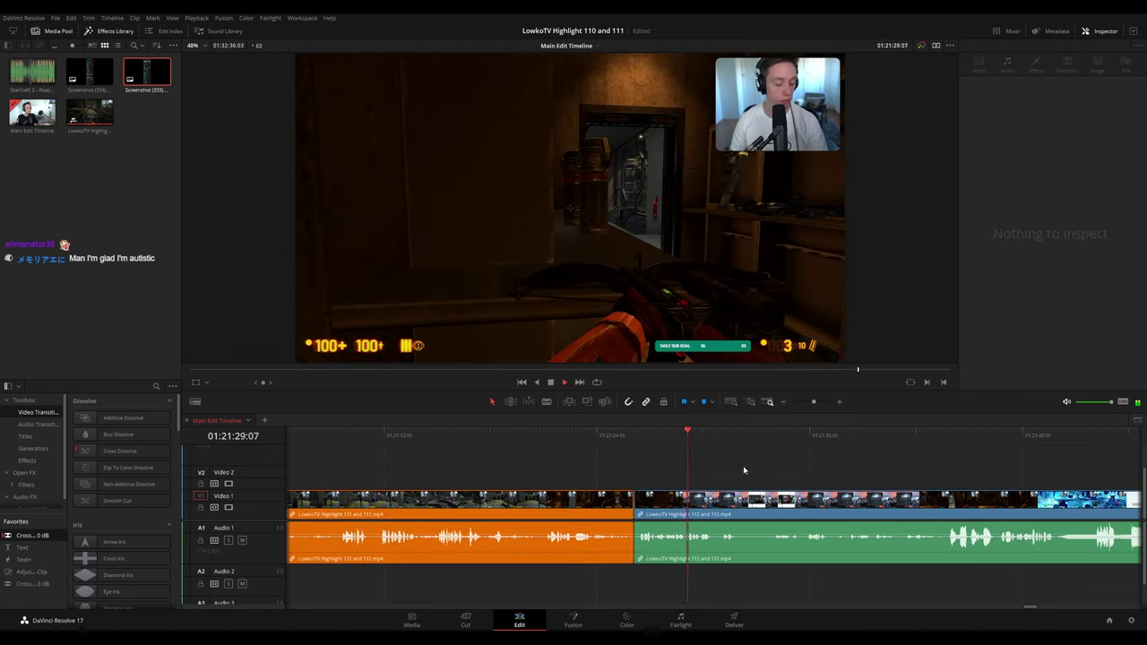
- Cut out the few frames starting at 01:21:49:50, before the blue-tinted gameplay scene, and close the gap
scroll(602, 456, right, 5)
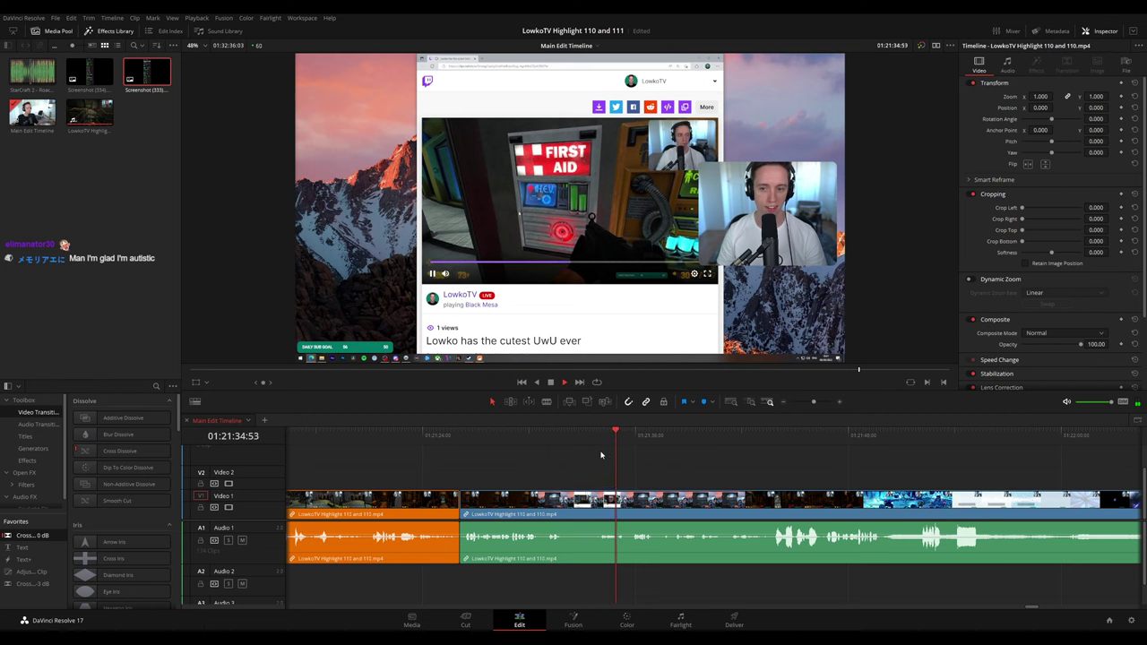
scroll(633, 456, right, 3)
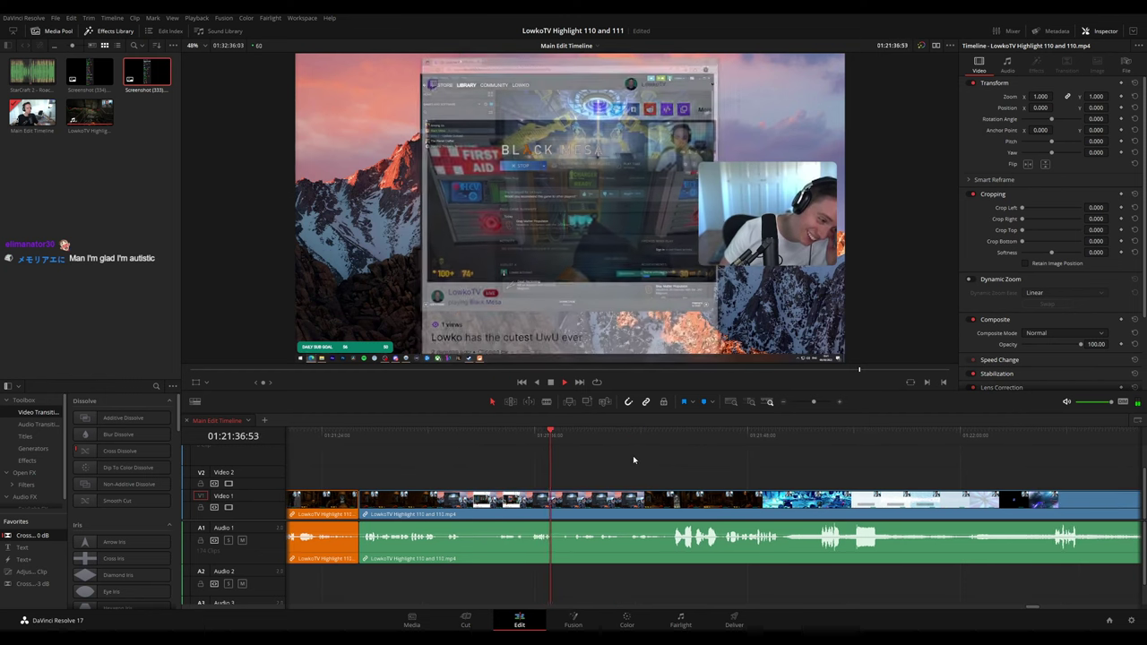
key(space)
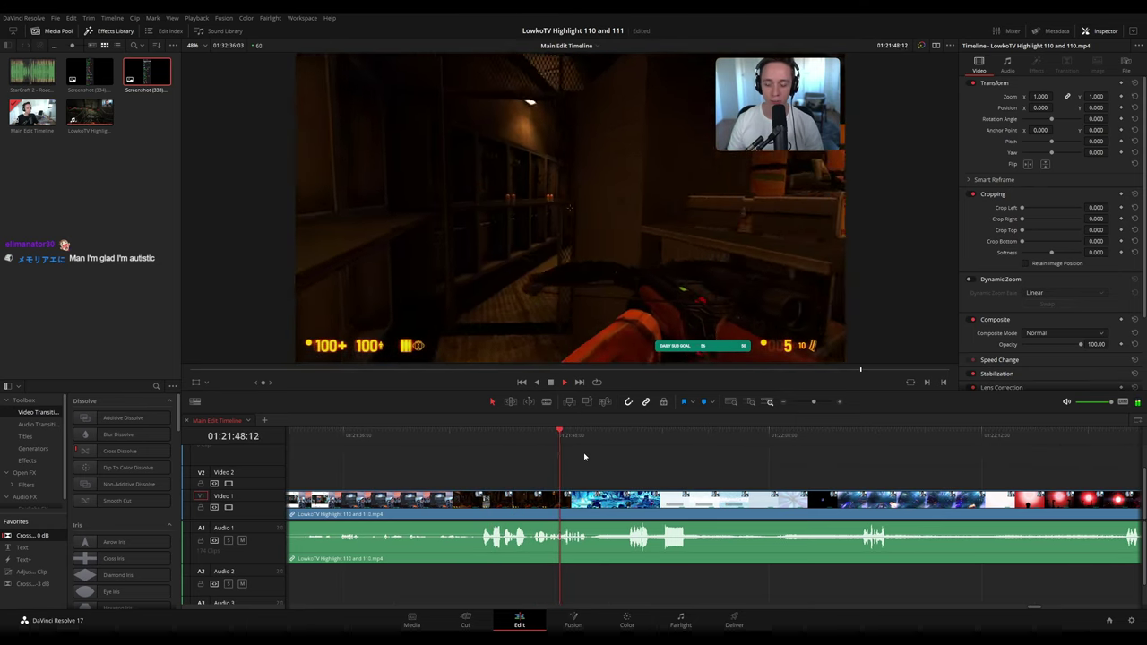
key(space)
key(b)
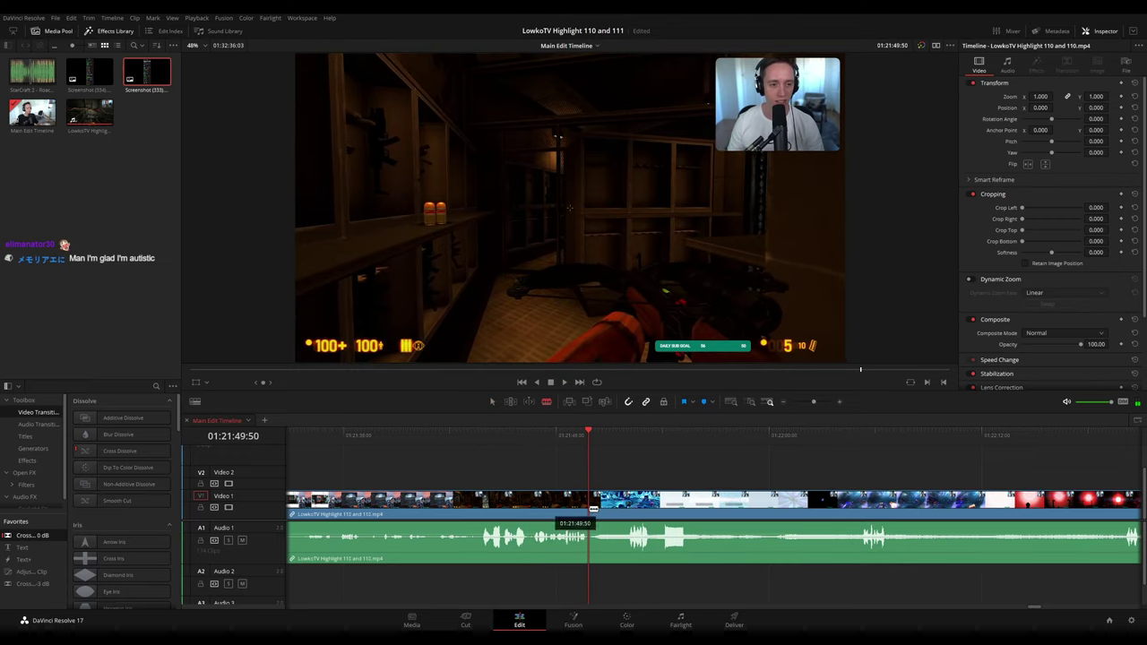
click(590, 513)
key(a)
key(space)
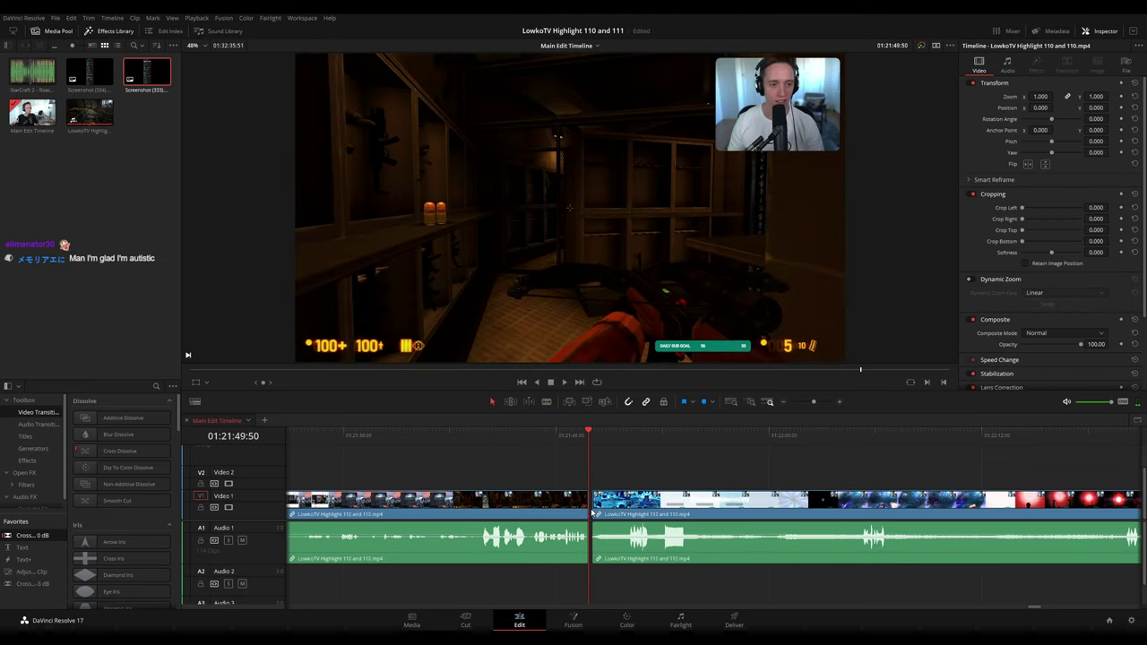
- Colour the clip ending at the 01:21:49:50 cut orange
click(560, 507)
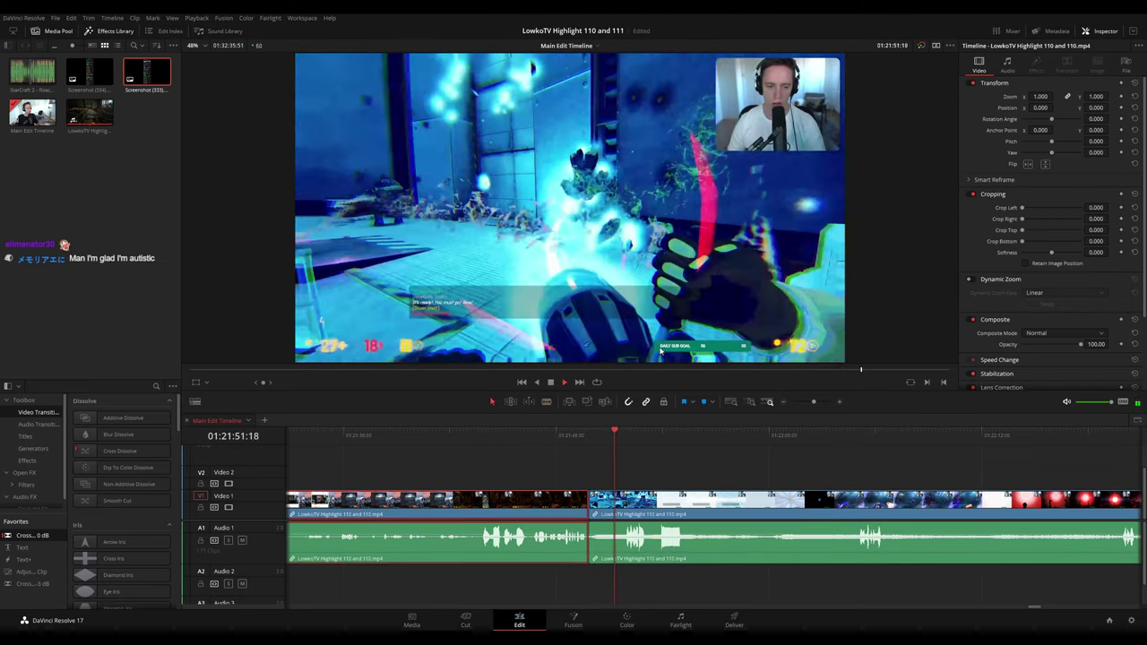
key(1)
click(691, 457)
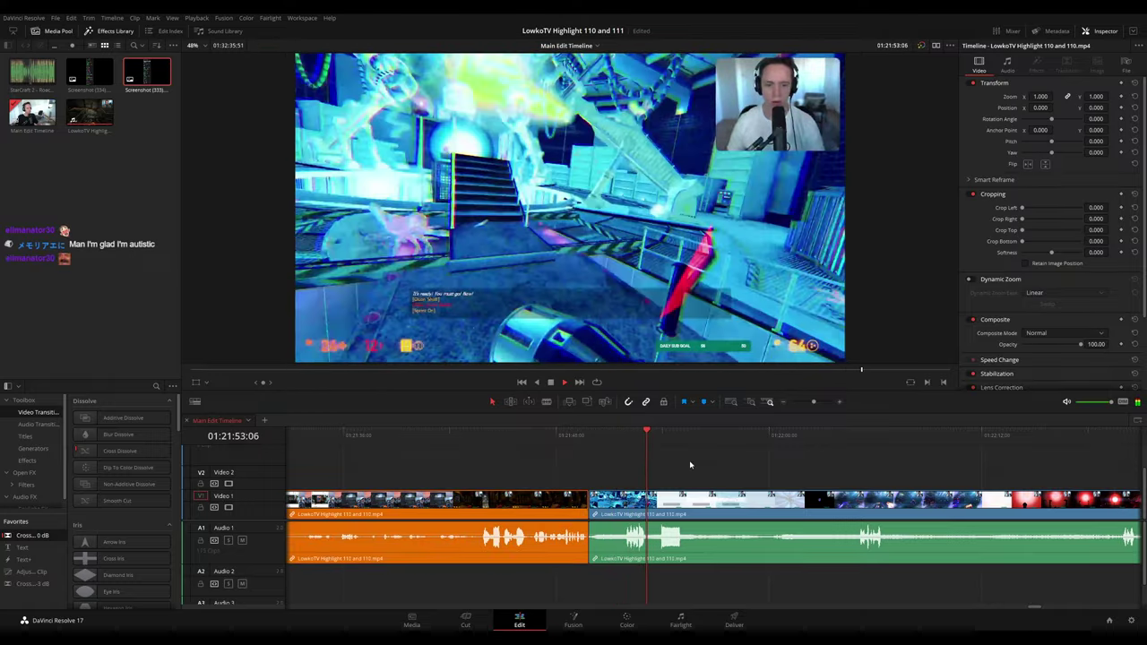
- Review the remaining gameplay footage from about 01:21:53 to 01:22:46 for the next section to cut
drag(743, 473, 640, 466)
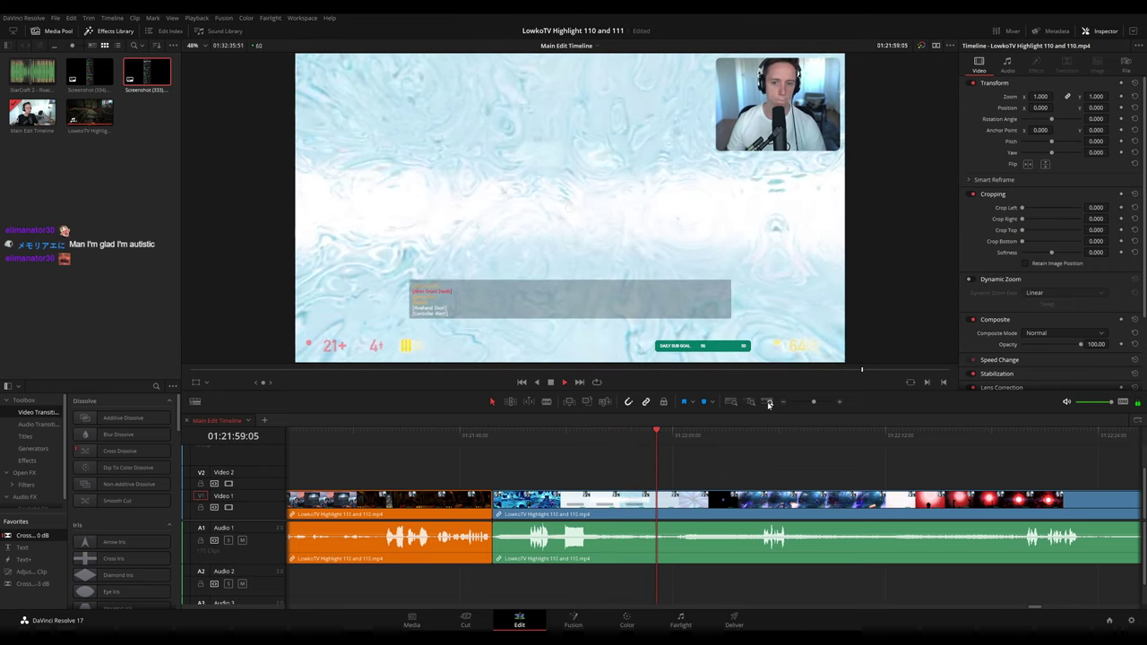
drag(813, 401, 799, 404)
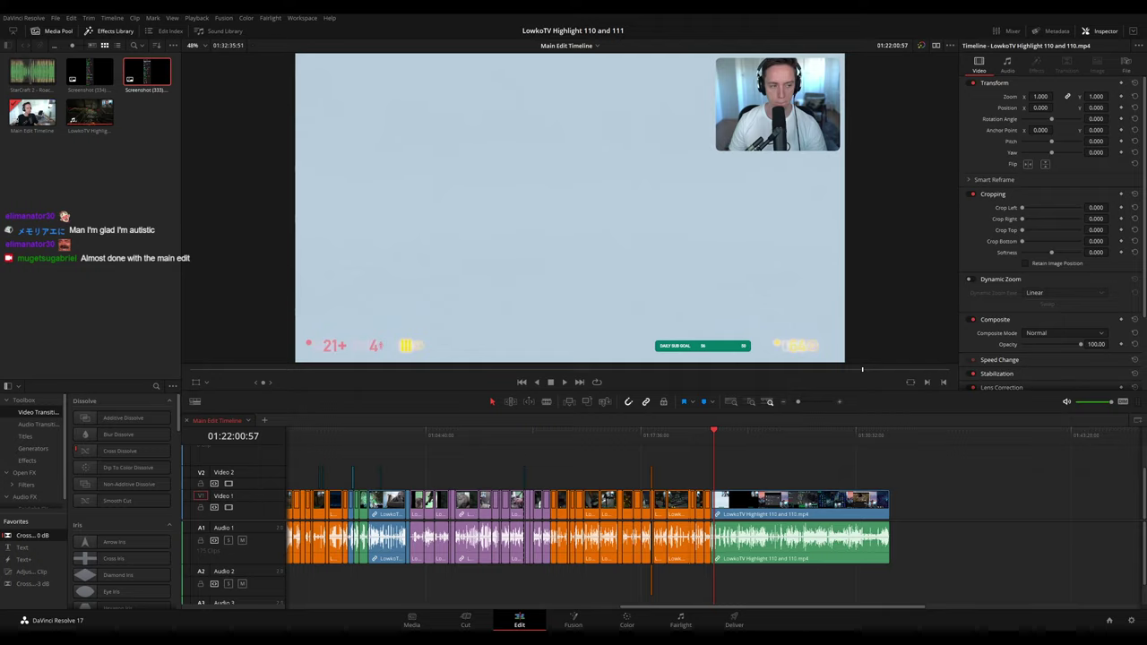
drag(799, 401, 809, 402)
drag(827, 474, 730, 469)
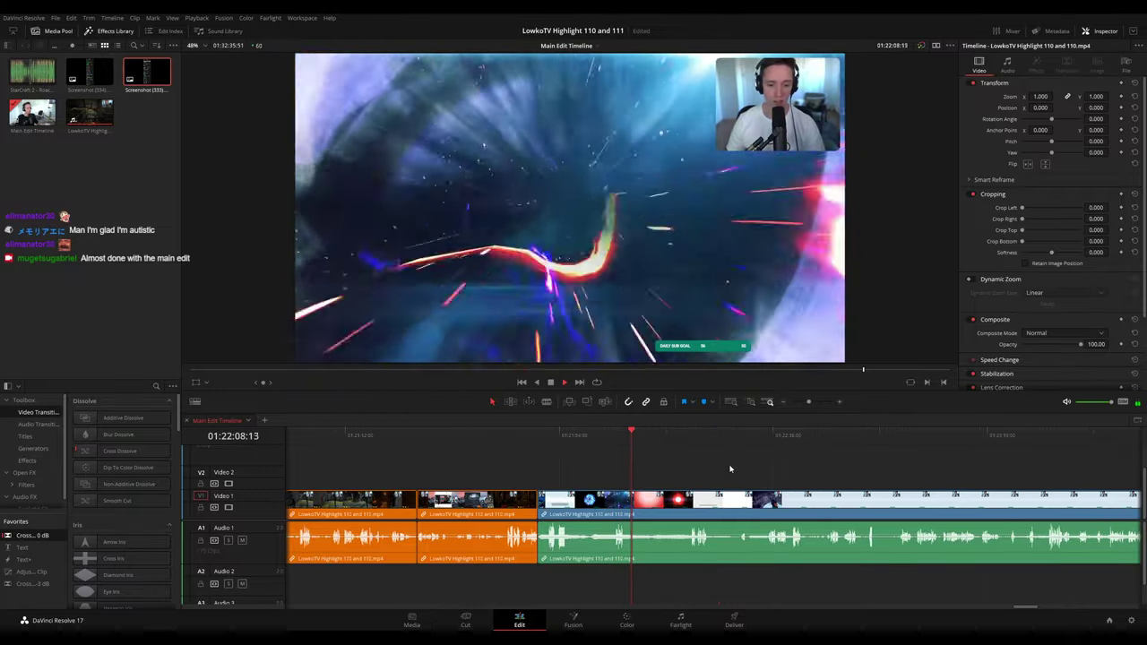
scroll(731, 468, right, 4)
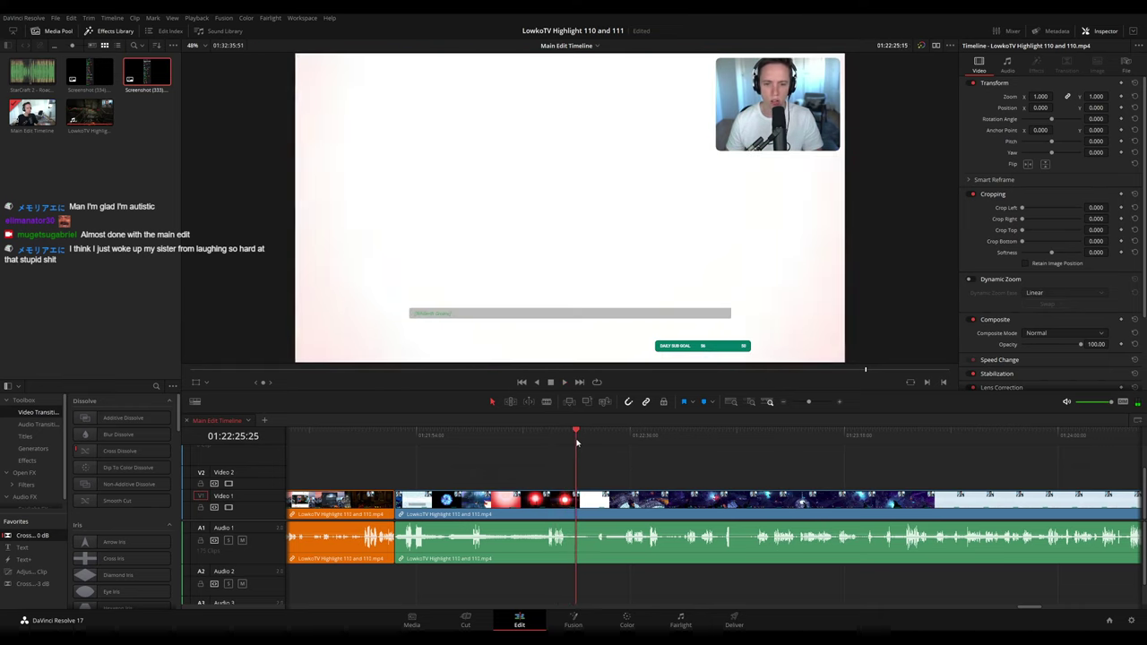
drag(588, 443, 594, 443)
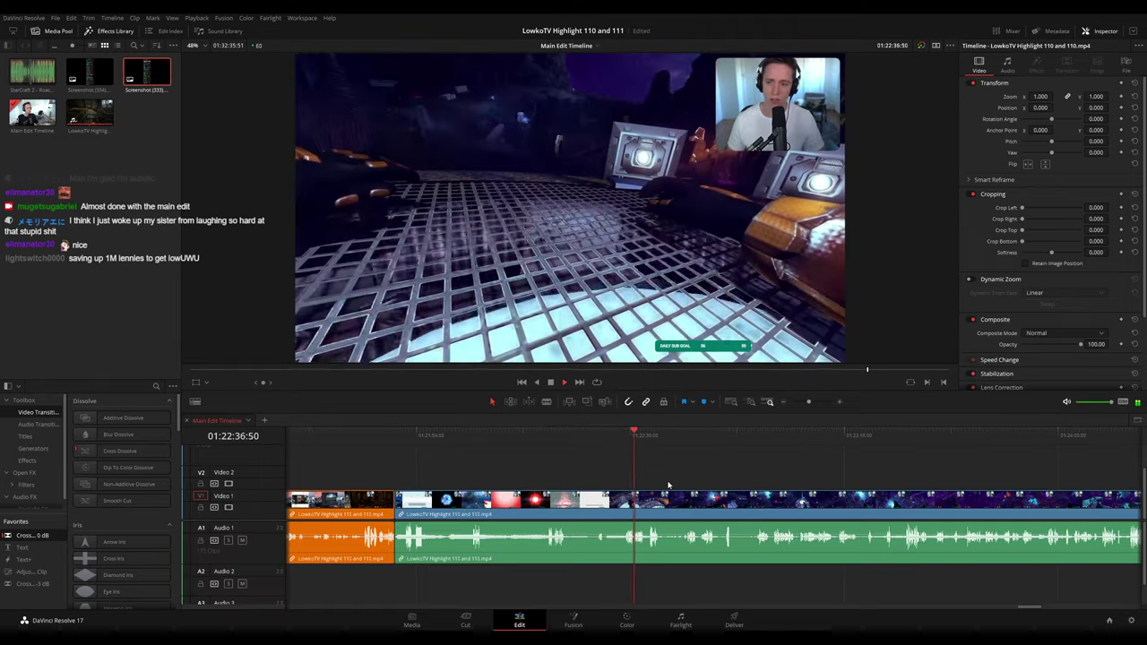
scroll(668, 485, right, 1)
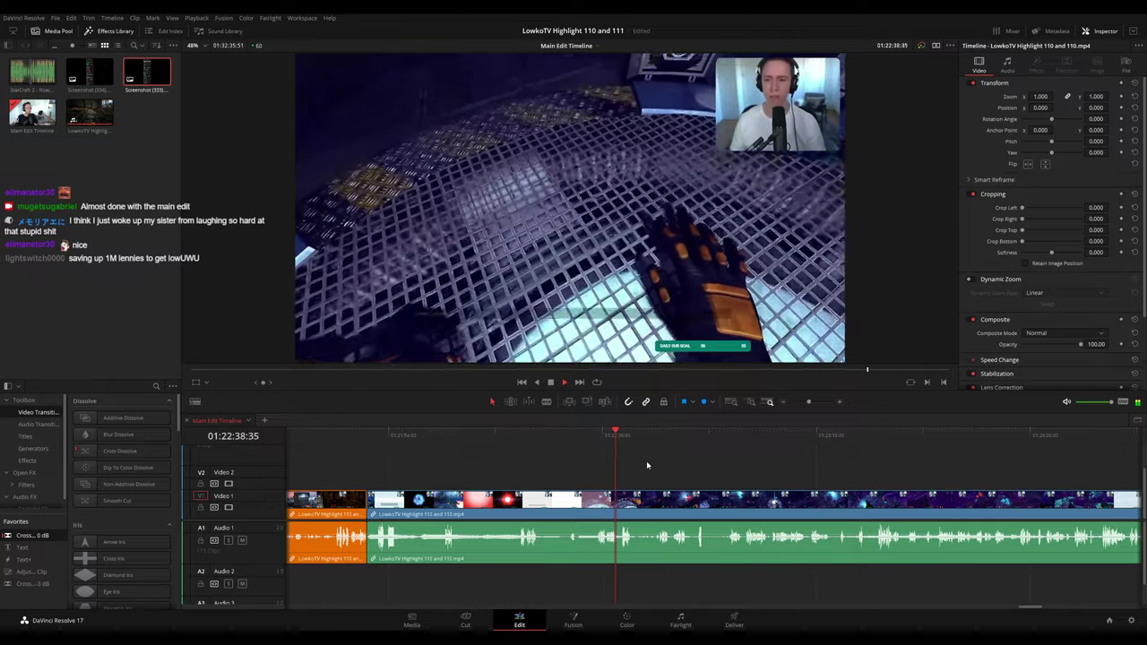
drag(808, 402, 811, 402)
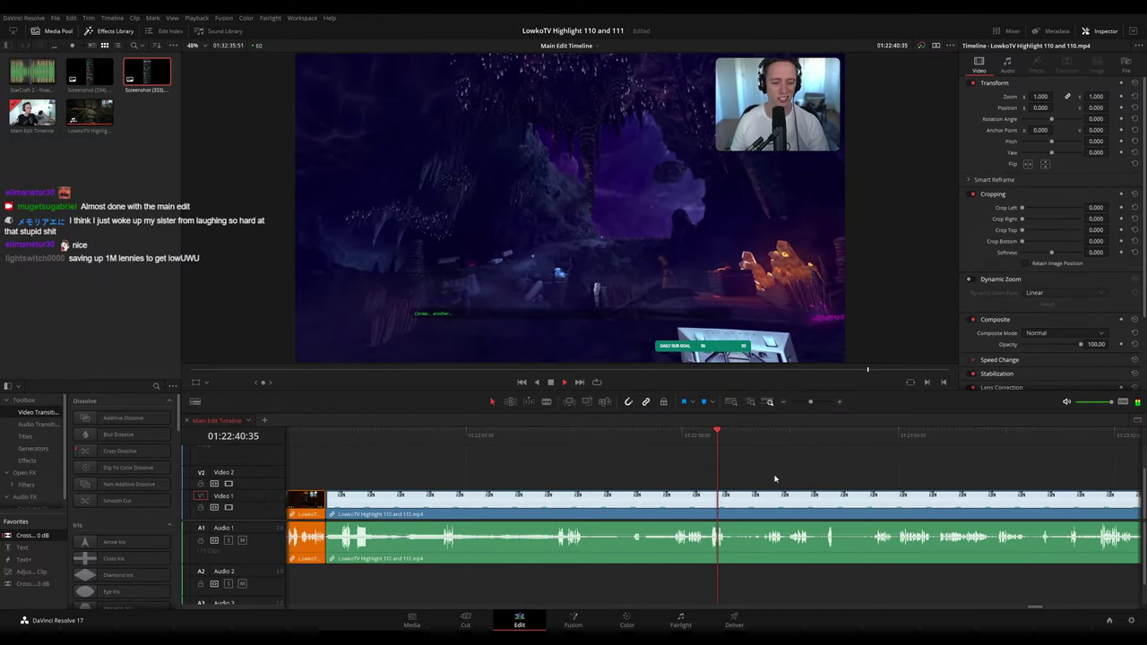
drag(776, 479, 601, 439)
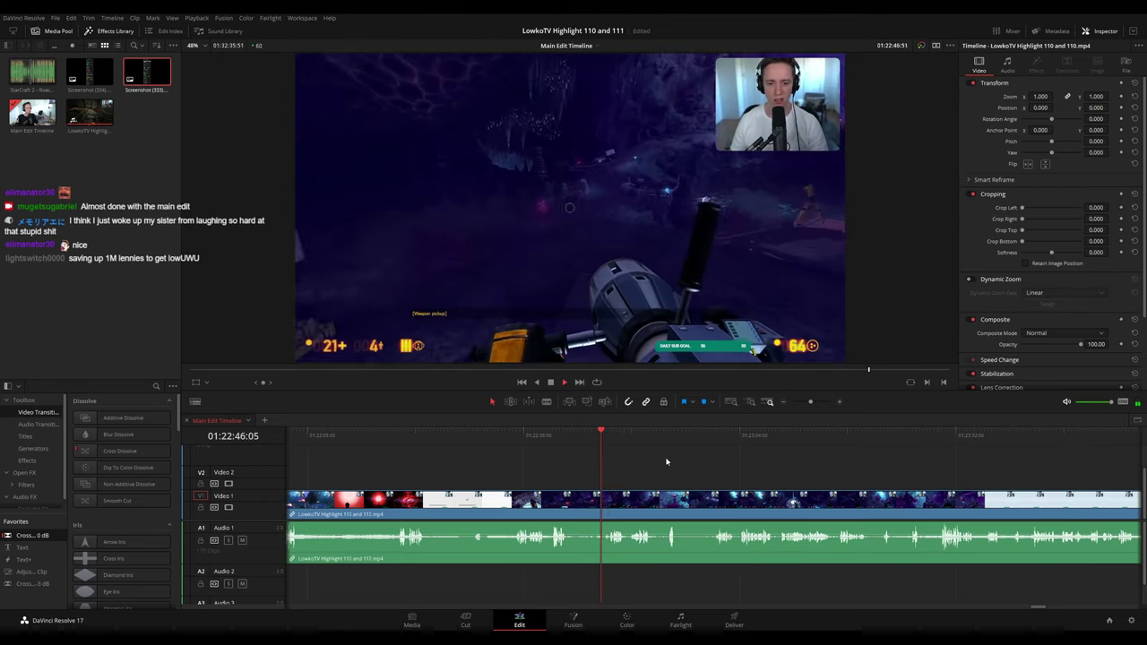
- Review the gameplay footage from about 01:22:46 to 01:24:19 for the next section to cut
key(space)
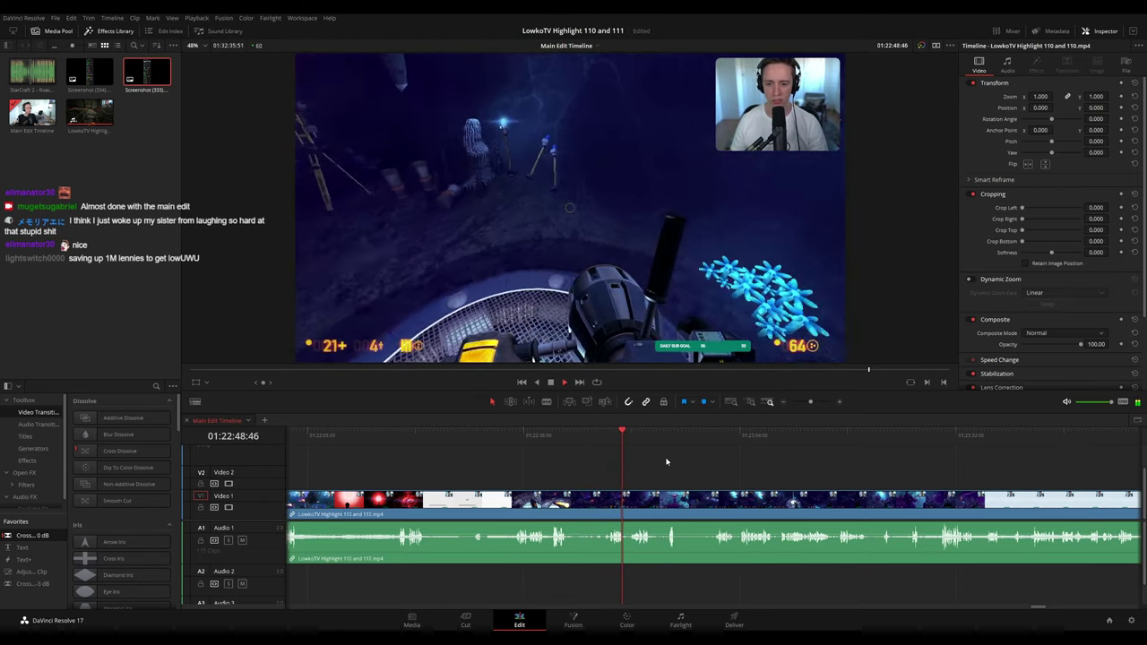
scroll(627, 459, right, 2)
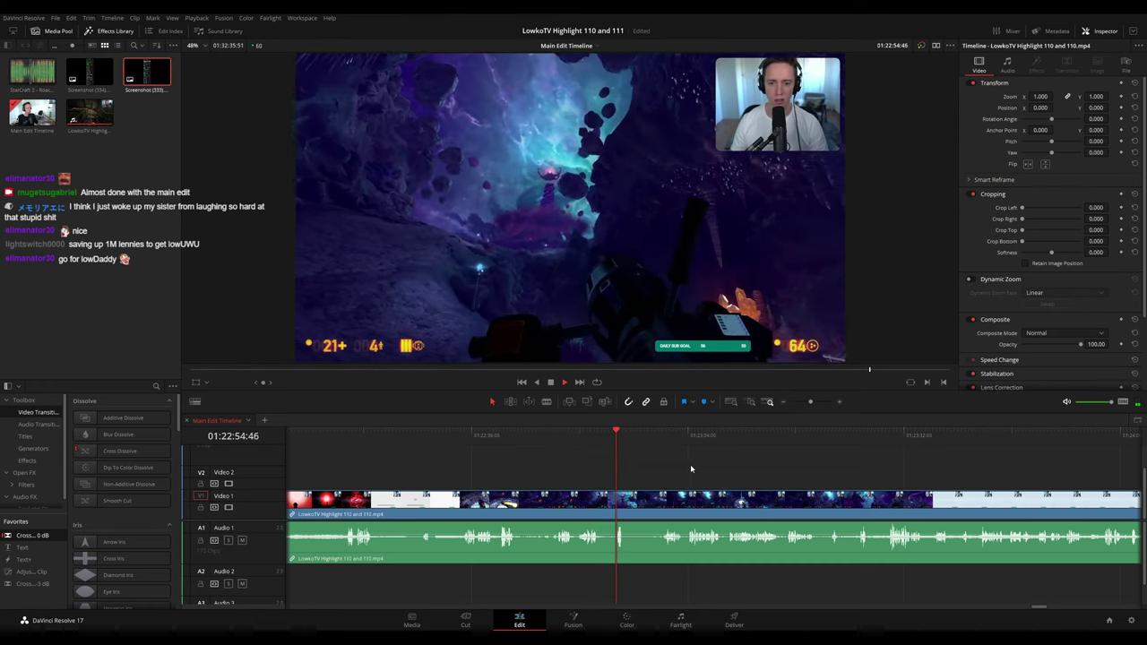
drag(690, 466, 587, 441)
scroll(667, 466, right, 2)
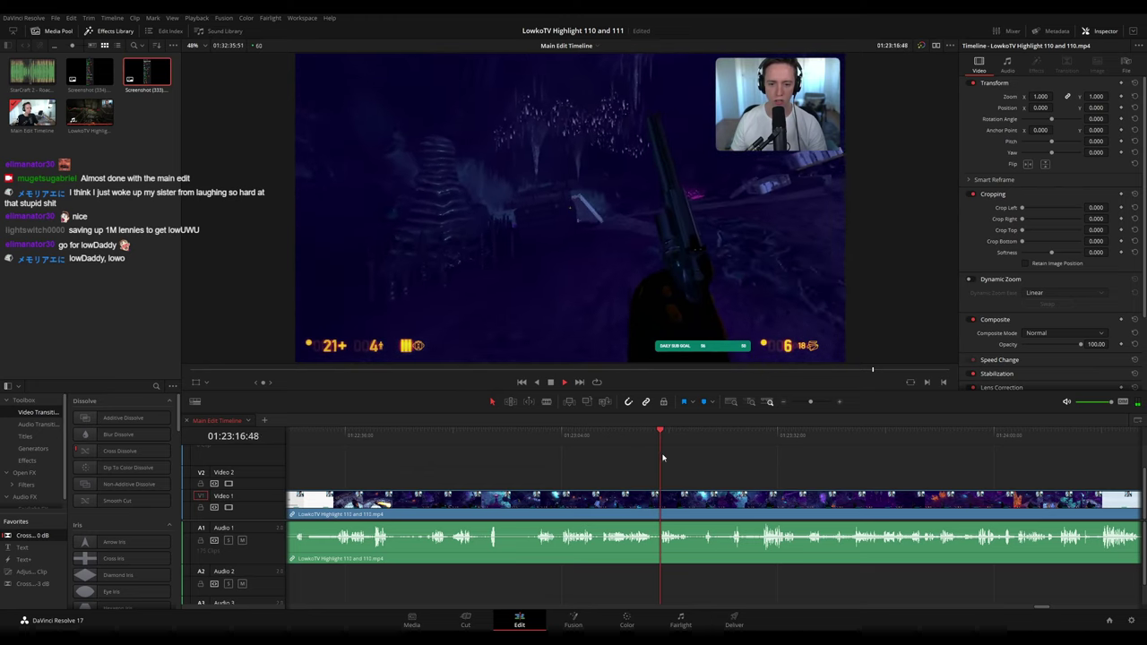
scroll(665, 461, right, 1)
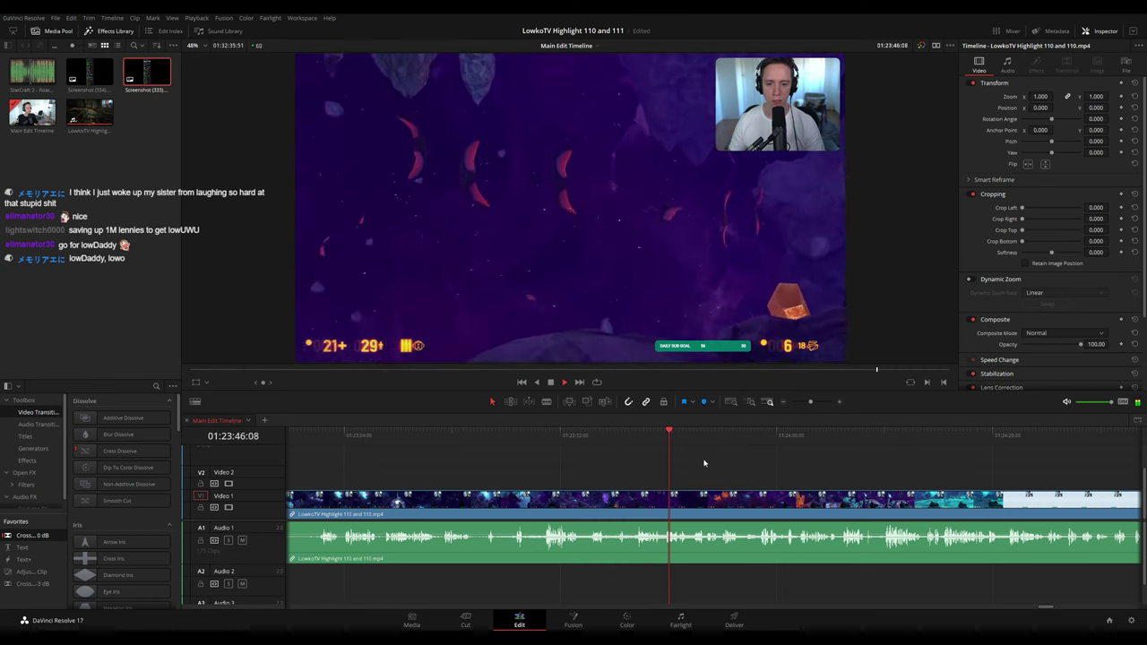
drag(705, 460, 616, 455)
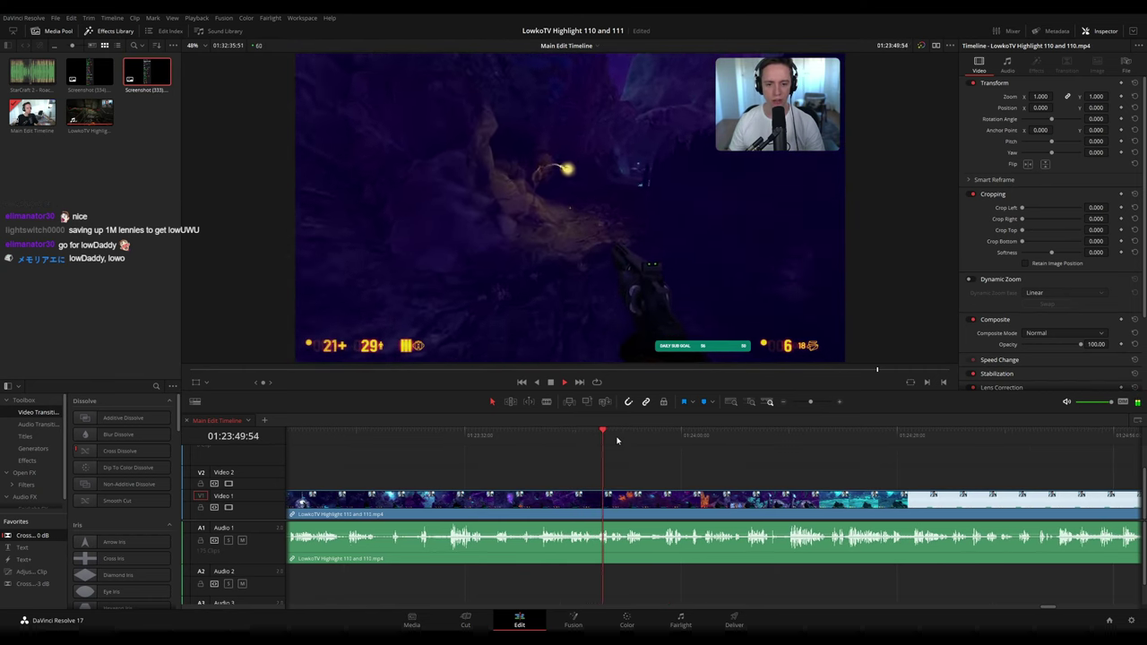
drag(669, 462, 607, 449)
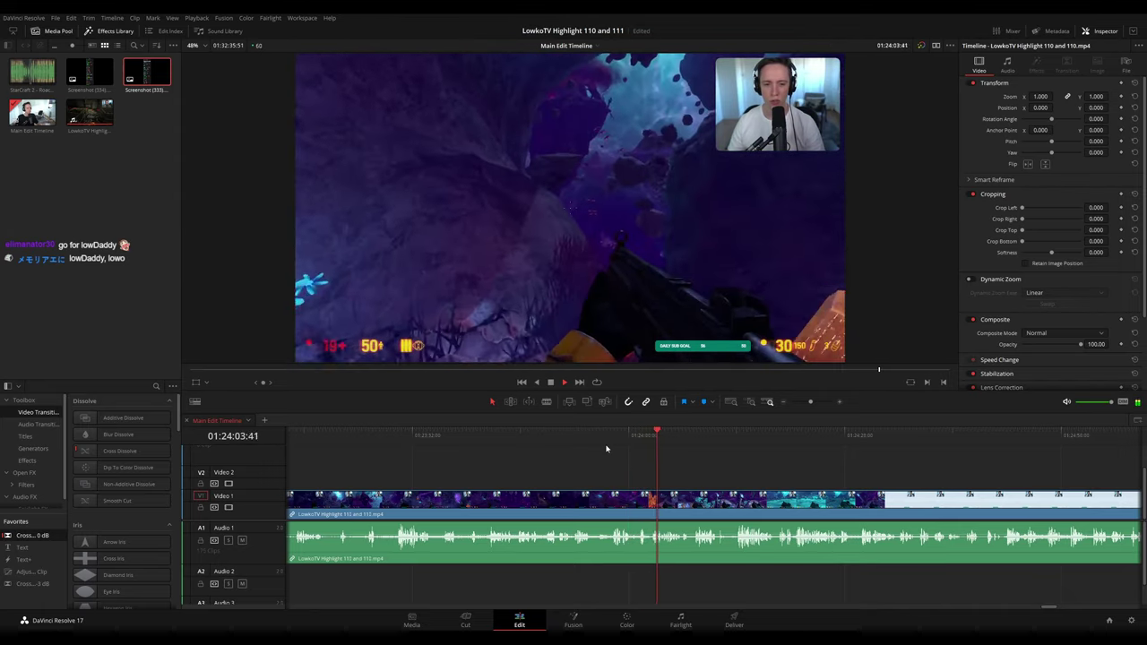
scroll(633, 442, right, 3)
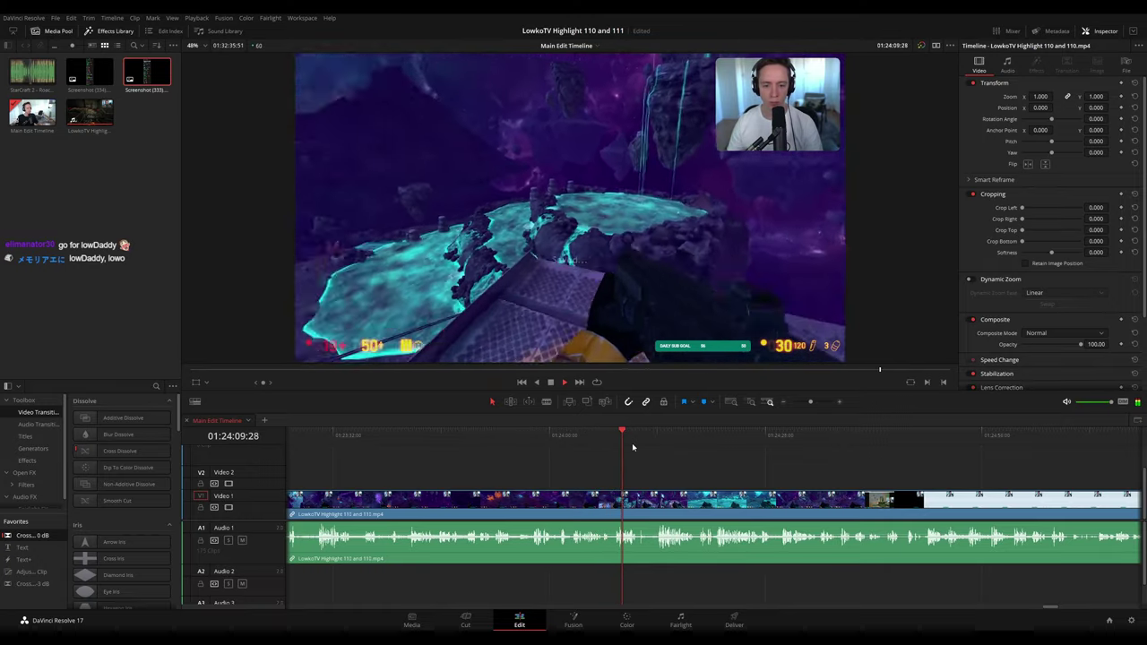
key(ctrl+s)
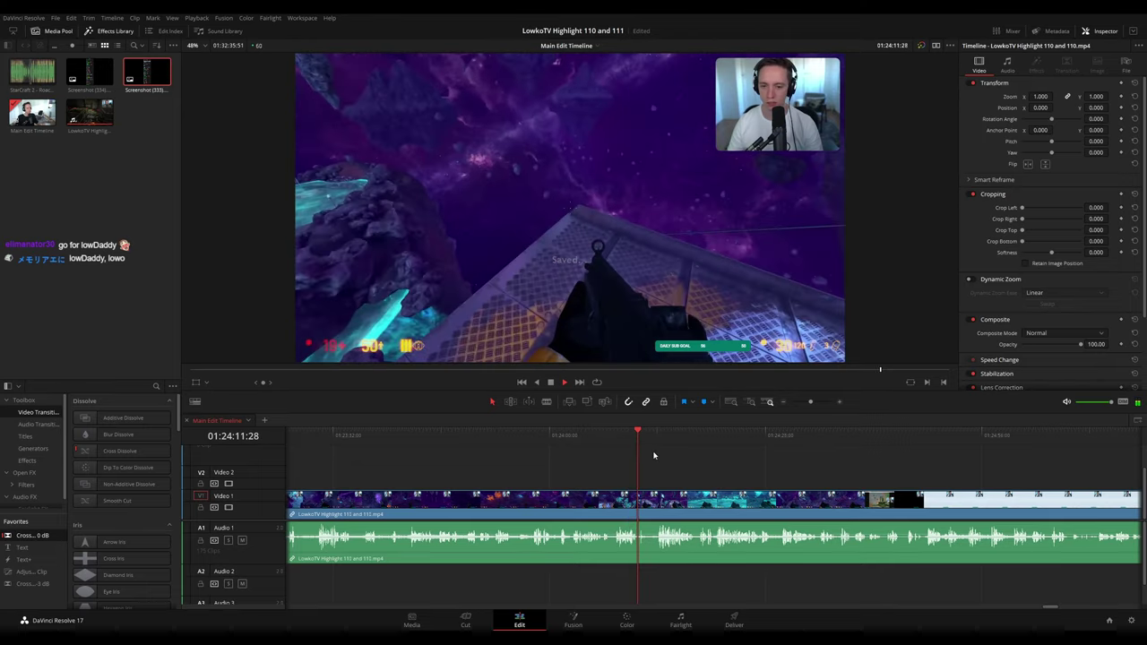
scroll(683, 453, up, 2)
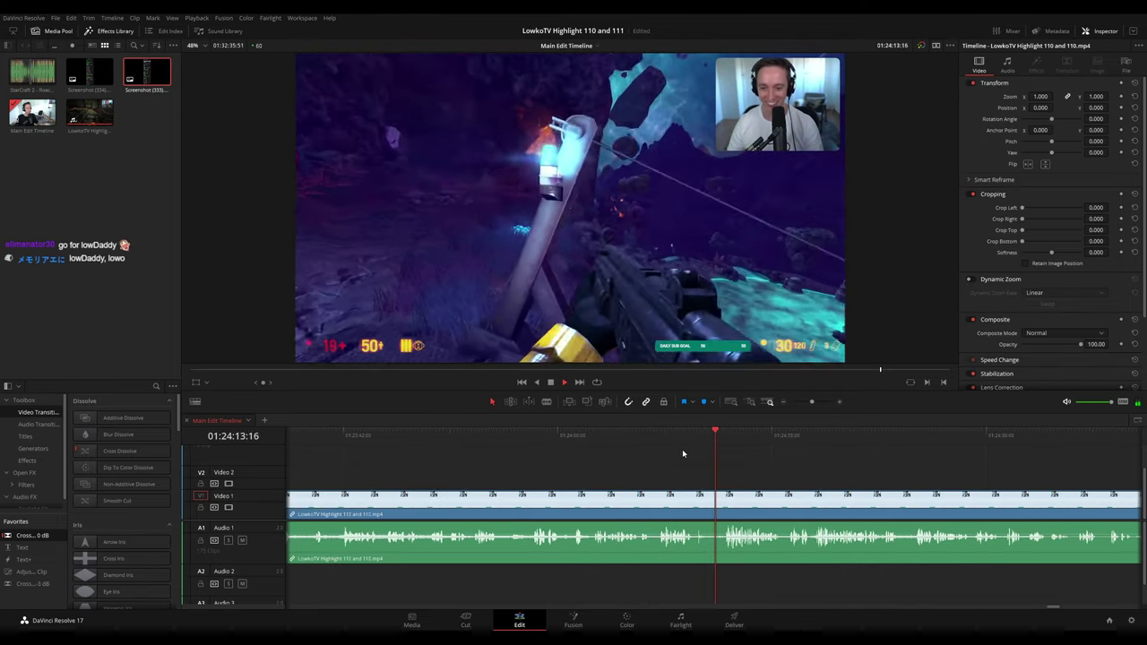
scroll(708, 460, up, 2)
scroll(667, 454, right, 4)
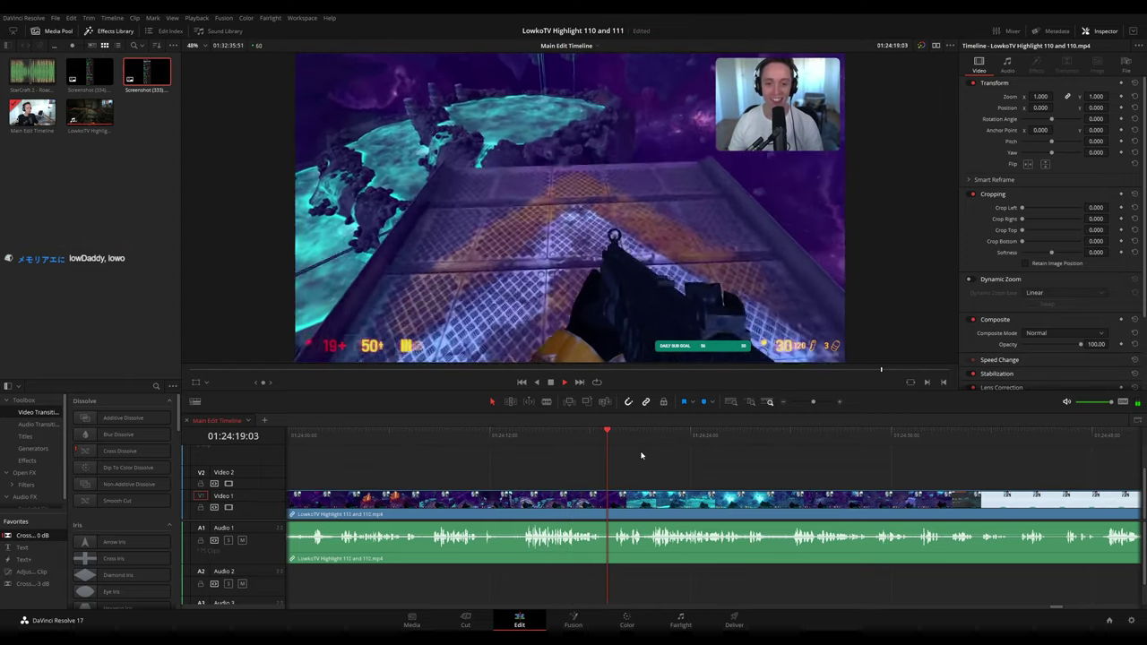
- Skim the footage past the game menu and browser section up to about 01:25:05, looking for unneeded moments
drag(691, 468, 604, 453)
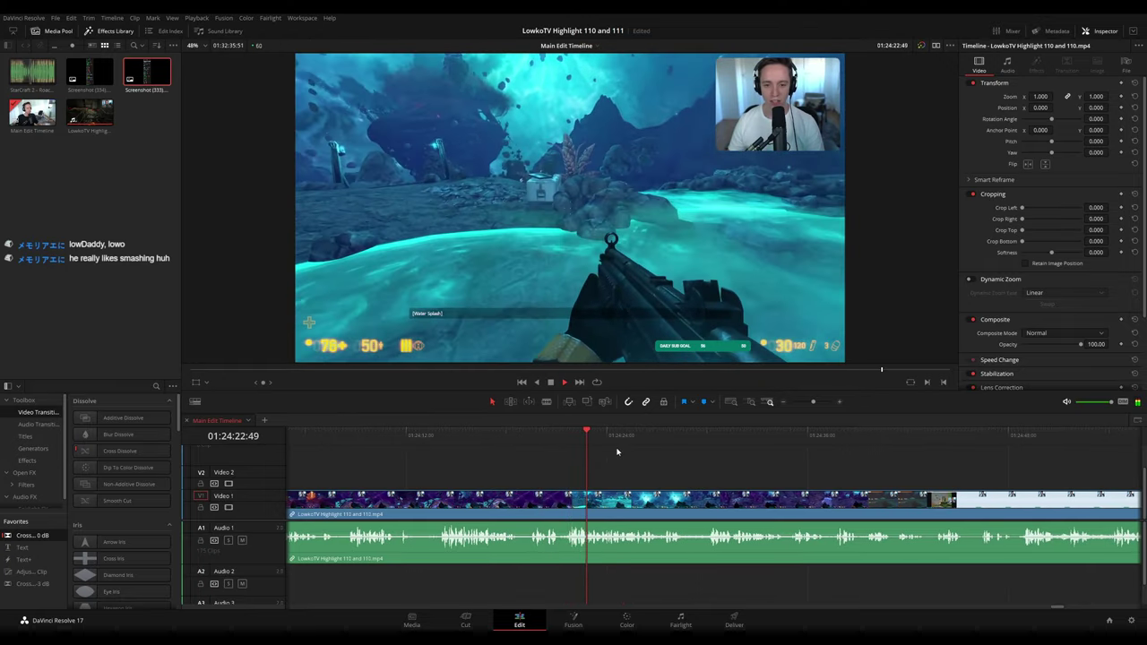
scroll(627, 471, right, 3)
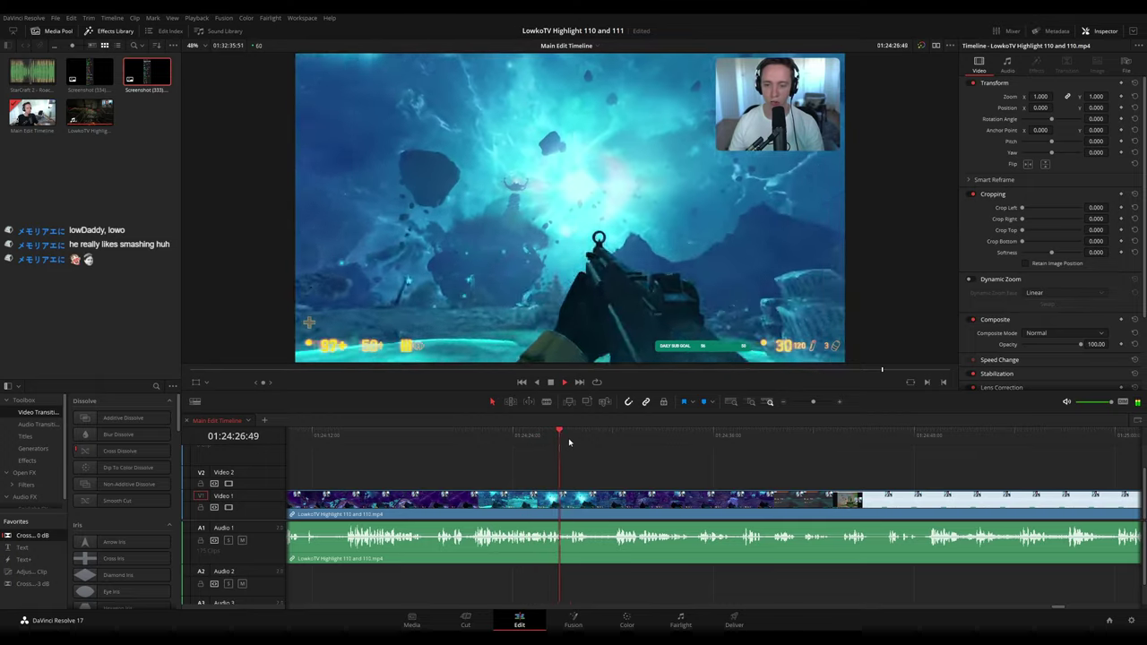
drag(592, 442, 667, 441)
scroll(656, 456, right, 5)
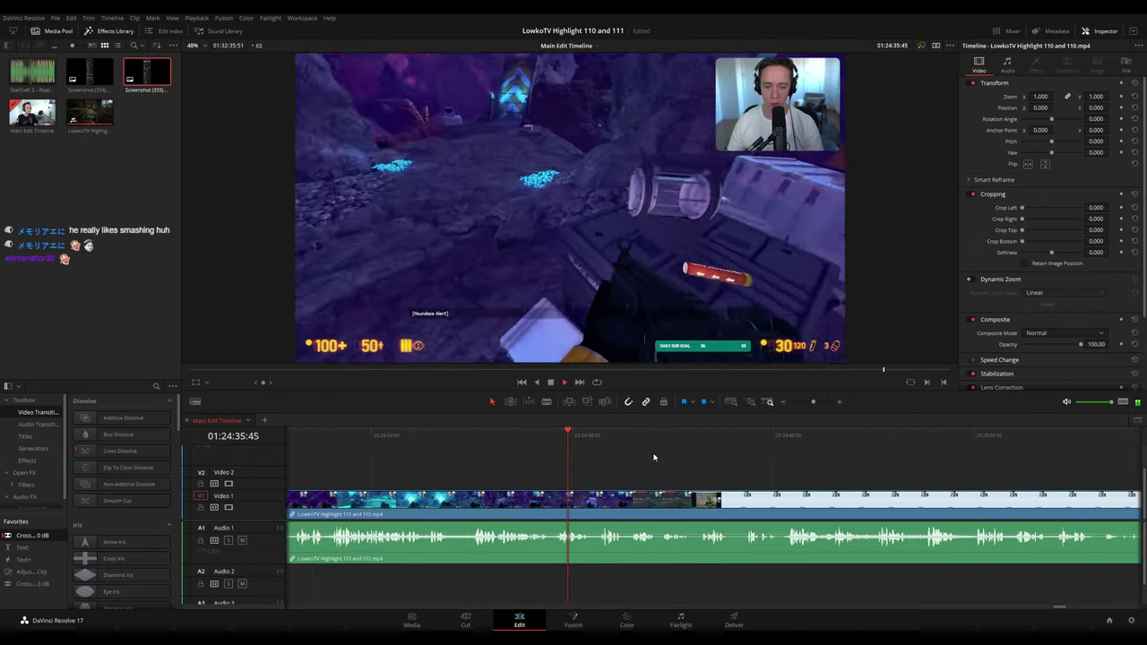
click(601, 437)
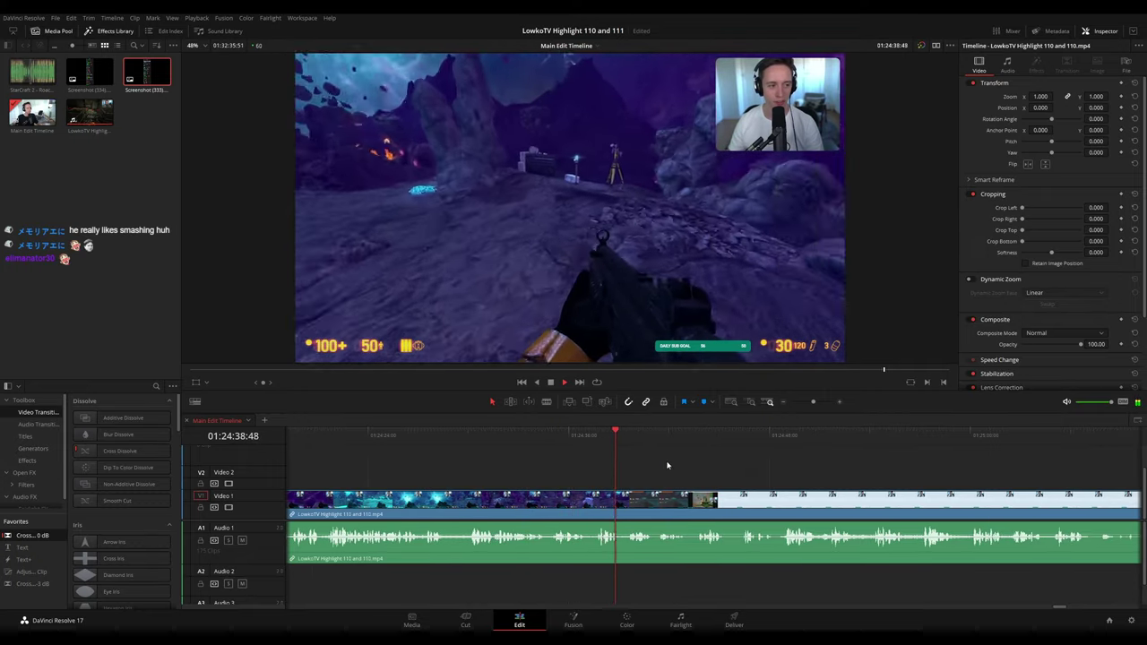
click(663, 441)
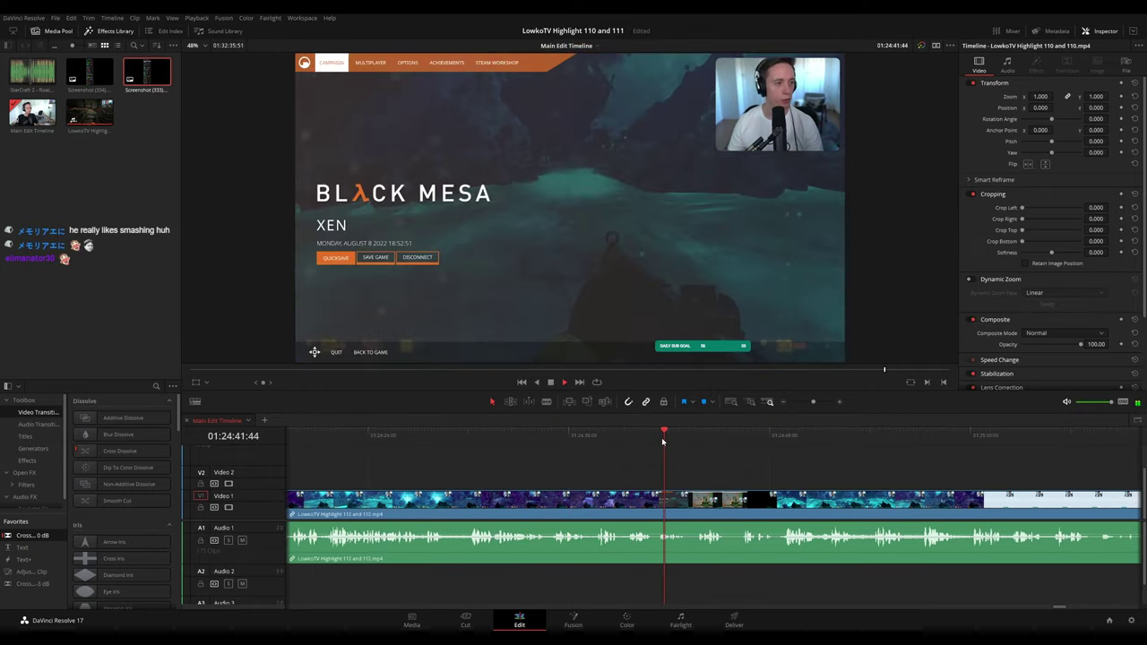
scroll(749, 476, right, 5)
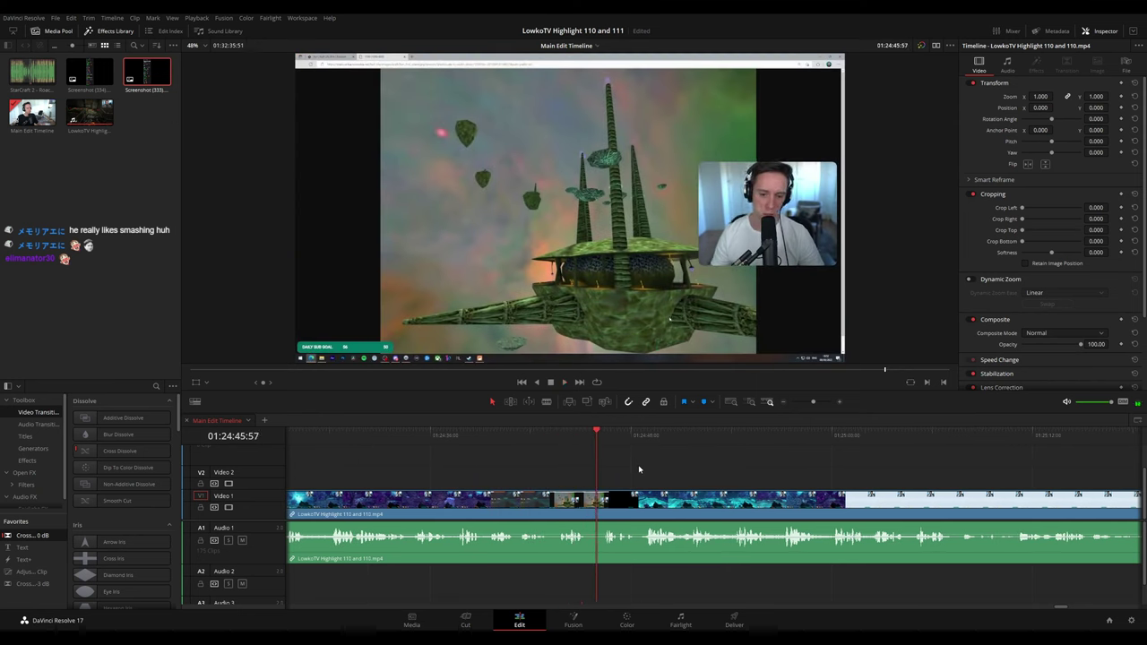
scroll(621, 469, right, 3)
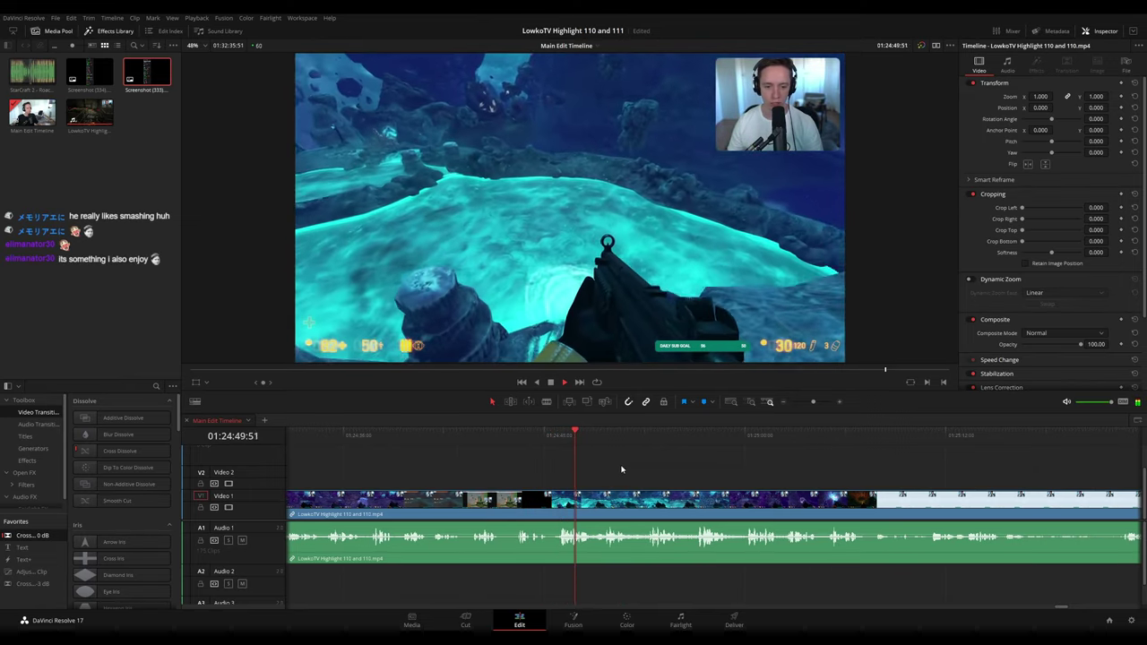
scroll(598, 467, right, 3)
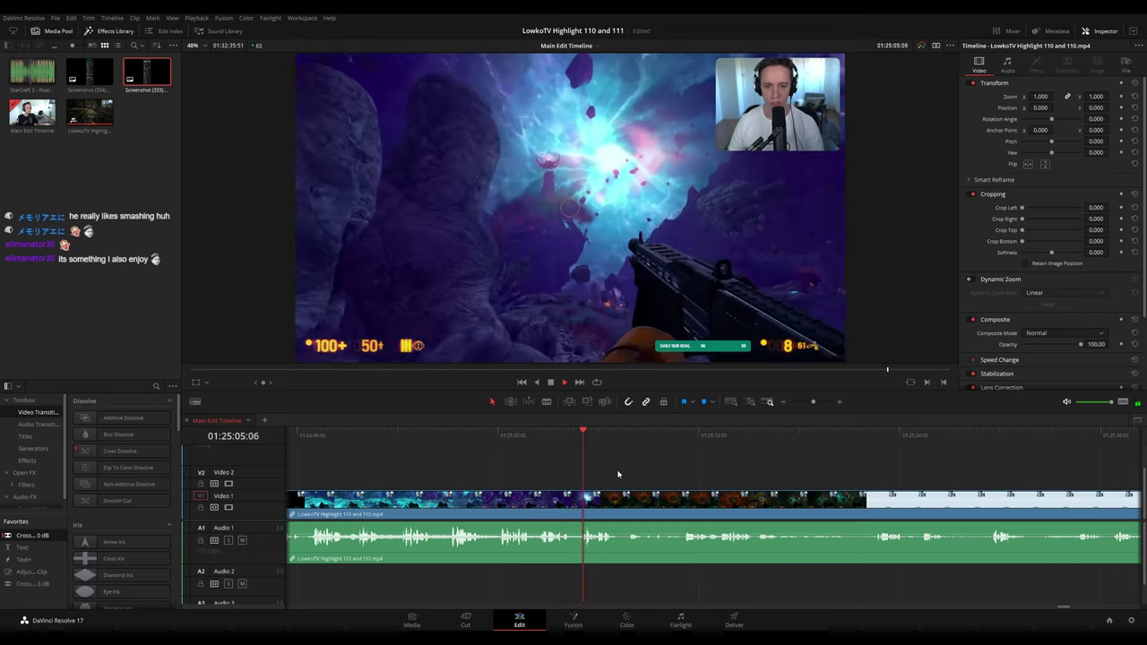
- Cut out the few frames starting at 01:25:07:14, before the orange cave scene, and close the gap
mouse_move(618, 435)
mouse_down()
mouse_move(631, 437)
mouse_move(610, 436)
mouse_up()
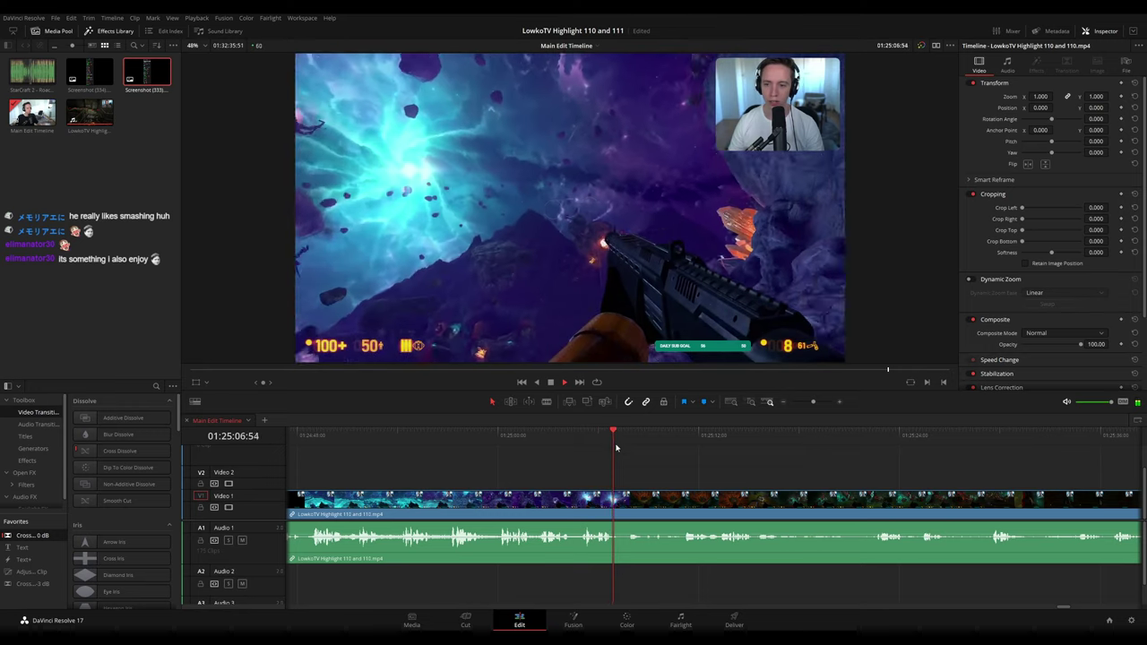
key(space)
key(b)
click(620, 497)
click(626, 496)
key(a)
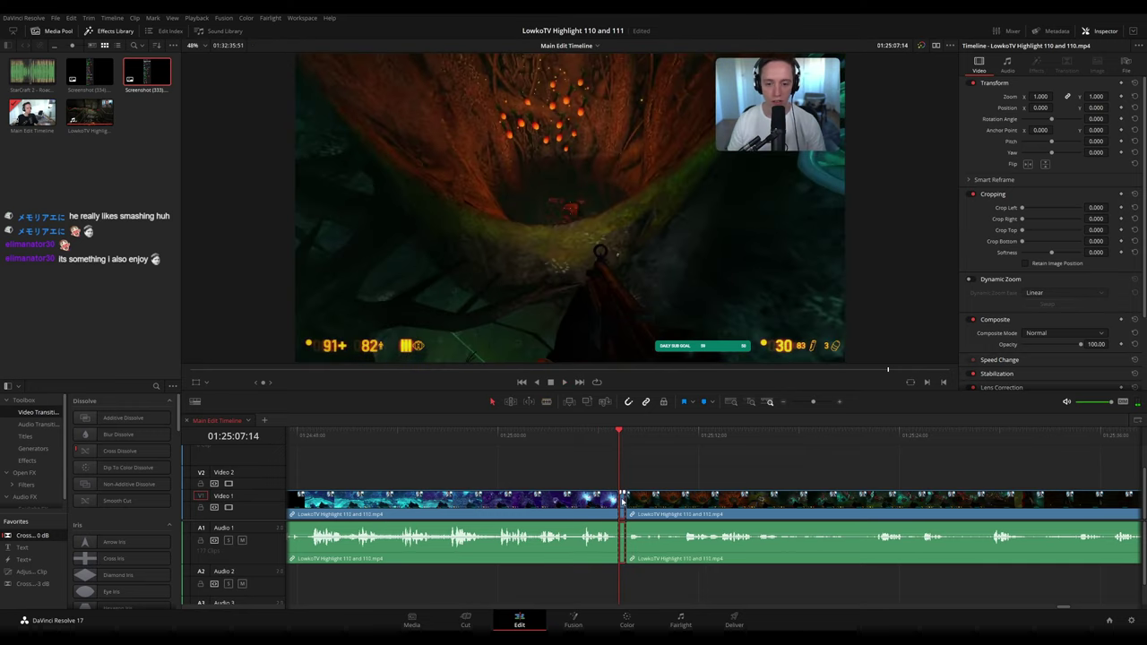
- Colour the clip ending at the 01:25:07:14 cut orange while playing on past it
key(space)
click(615, 498)
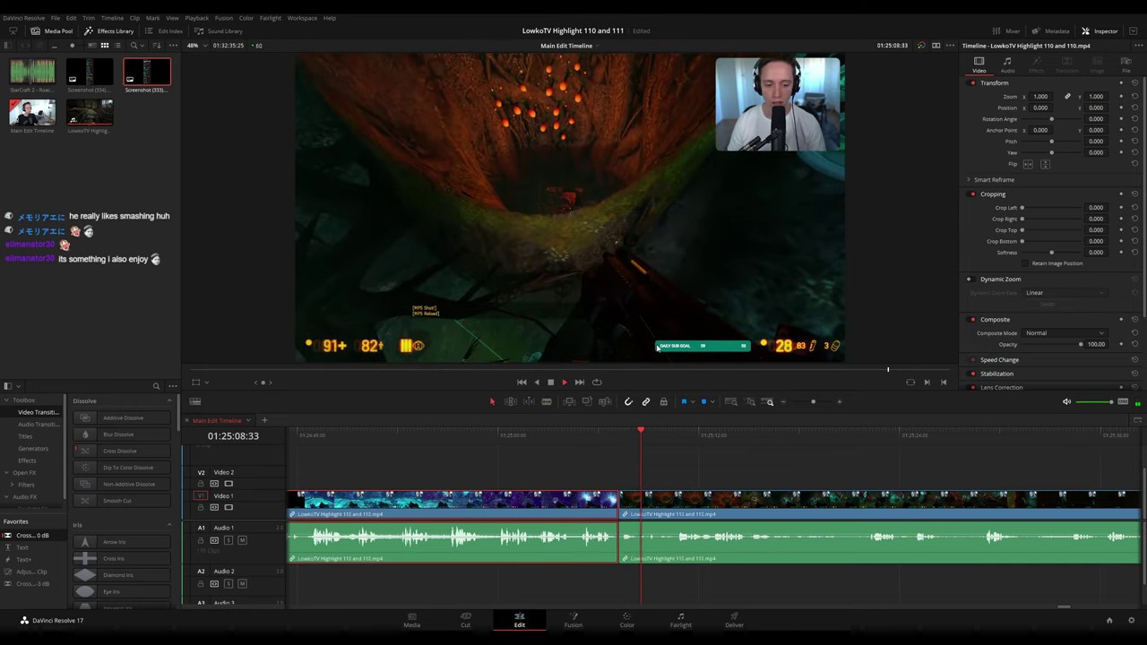
key(1)
click(723, 477)
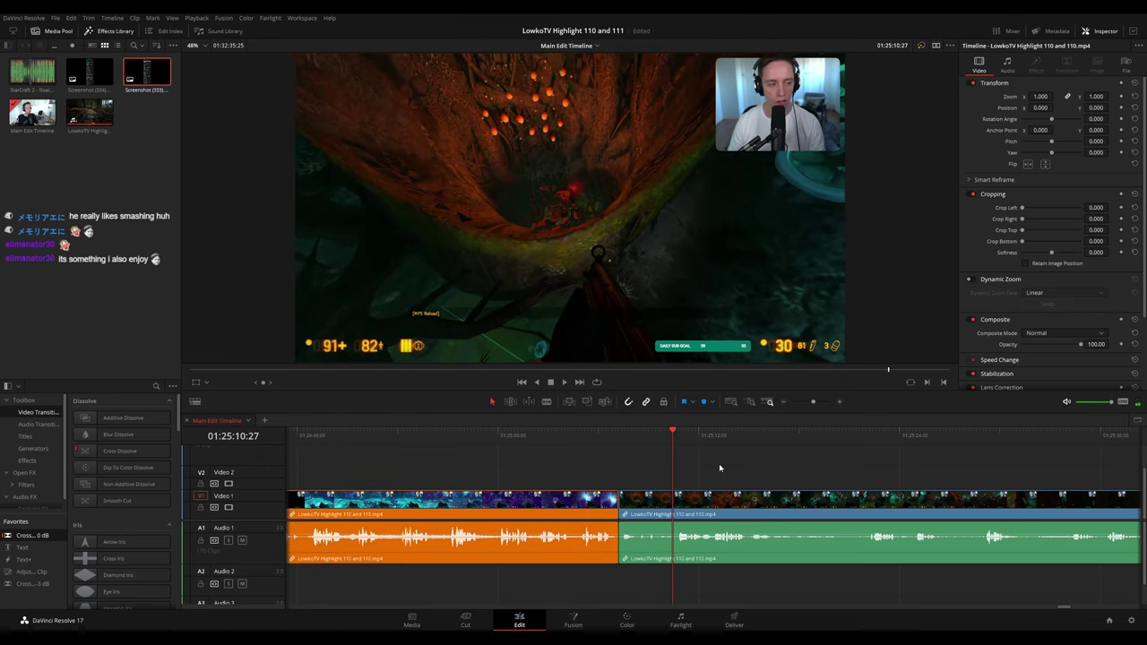
- Cut out the short section starting at 01:25:39:50, after the loading screen, and close the gap
drag(772, 468, 680, 464)
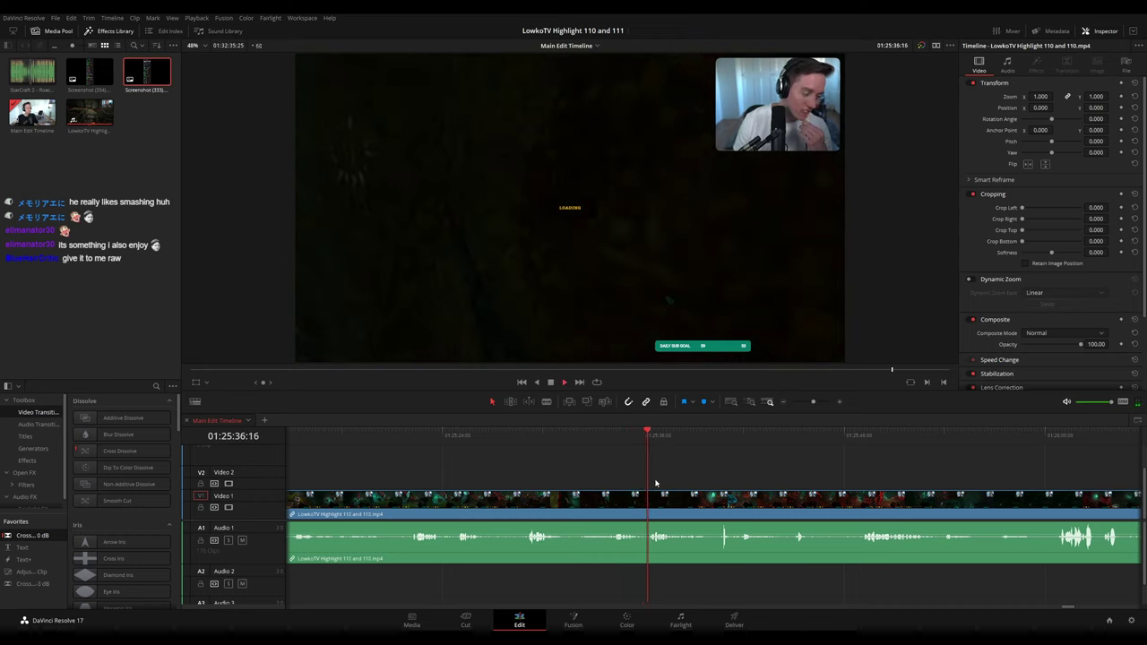
drag(723, 478, 616, 469)
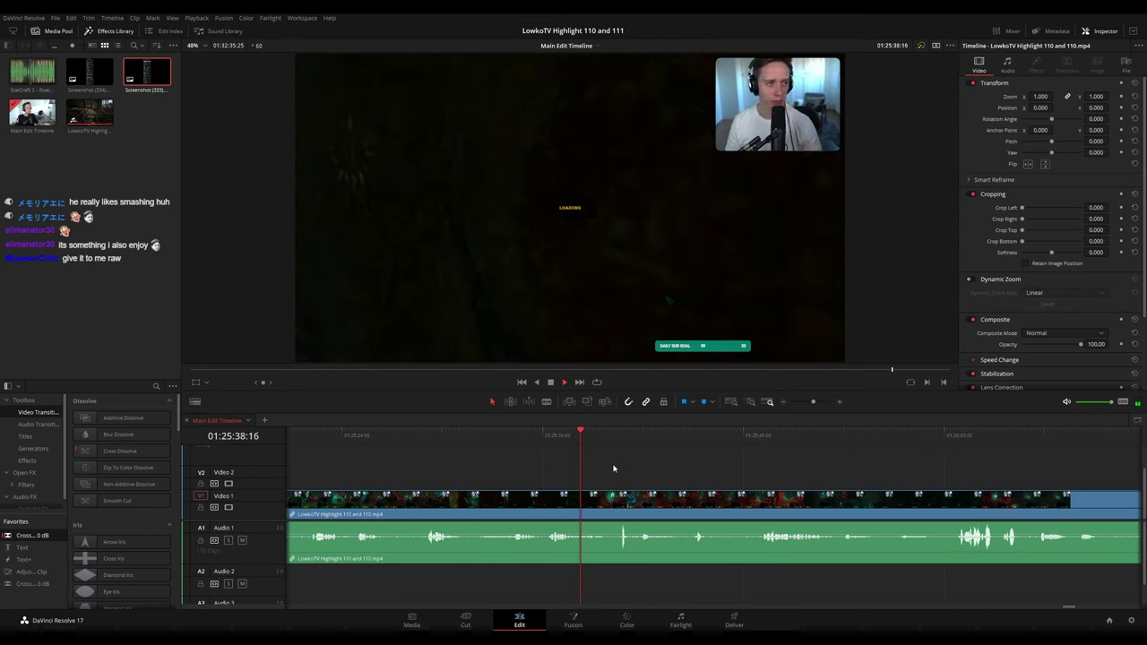
key(space)
key(ctrl+b)
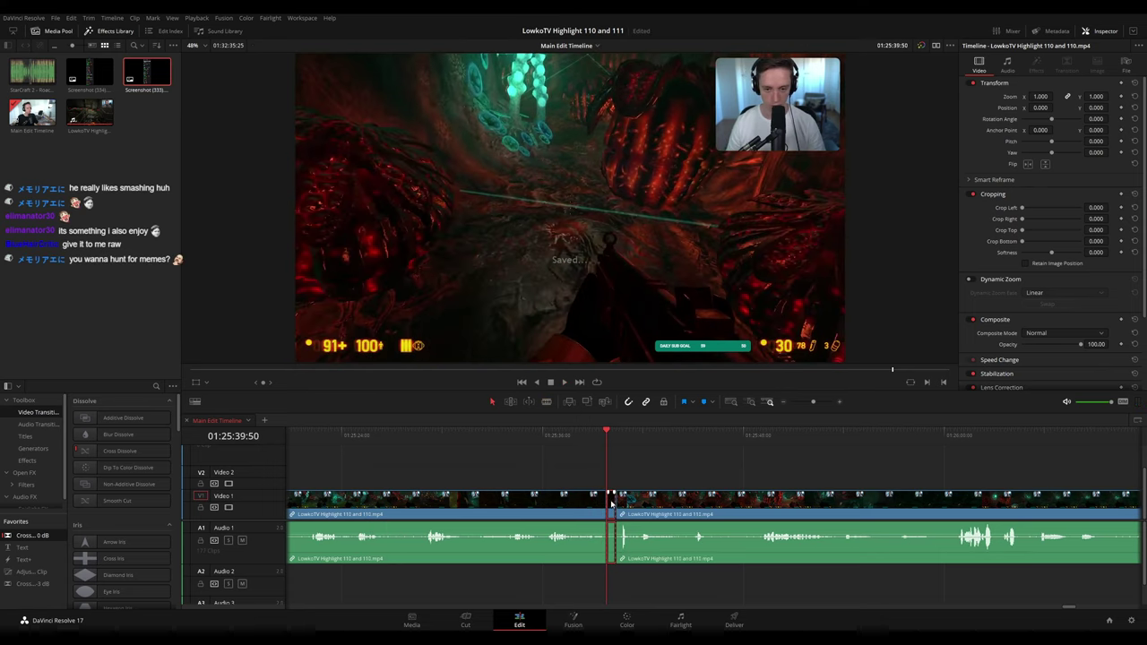
click(608, 503)
- Play on past the 01:25:39:50 cut and colour the clip before it orange
key(space)
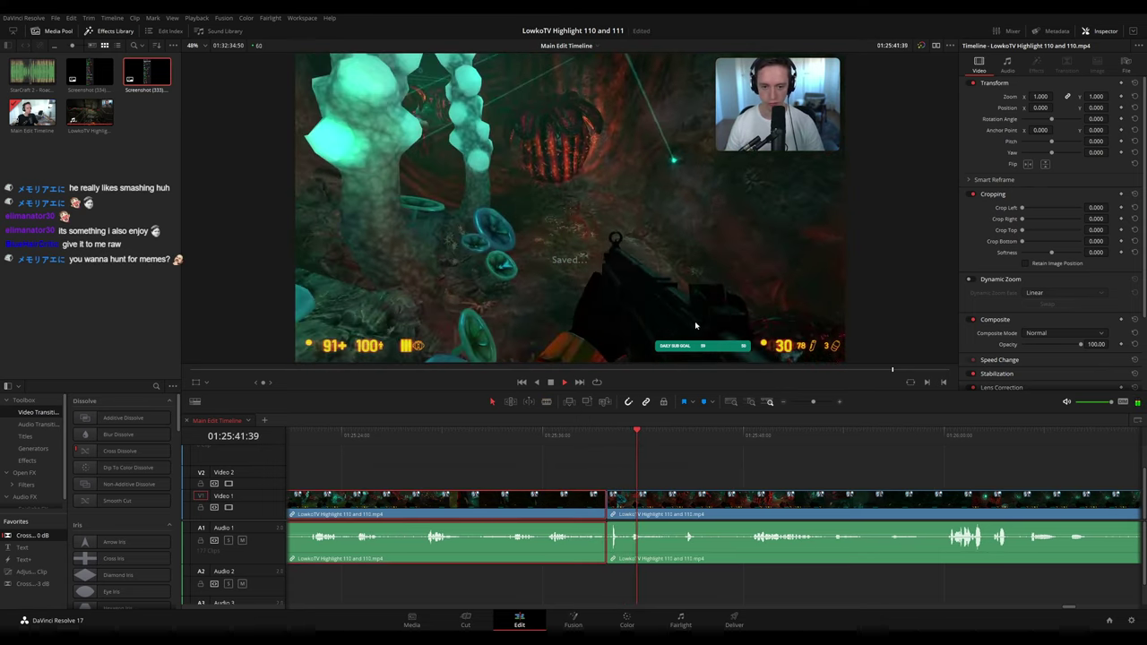
key(space)
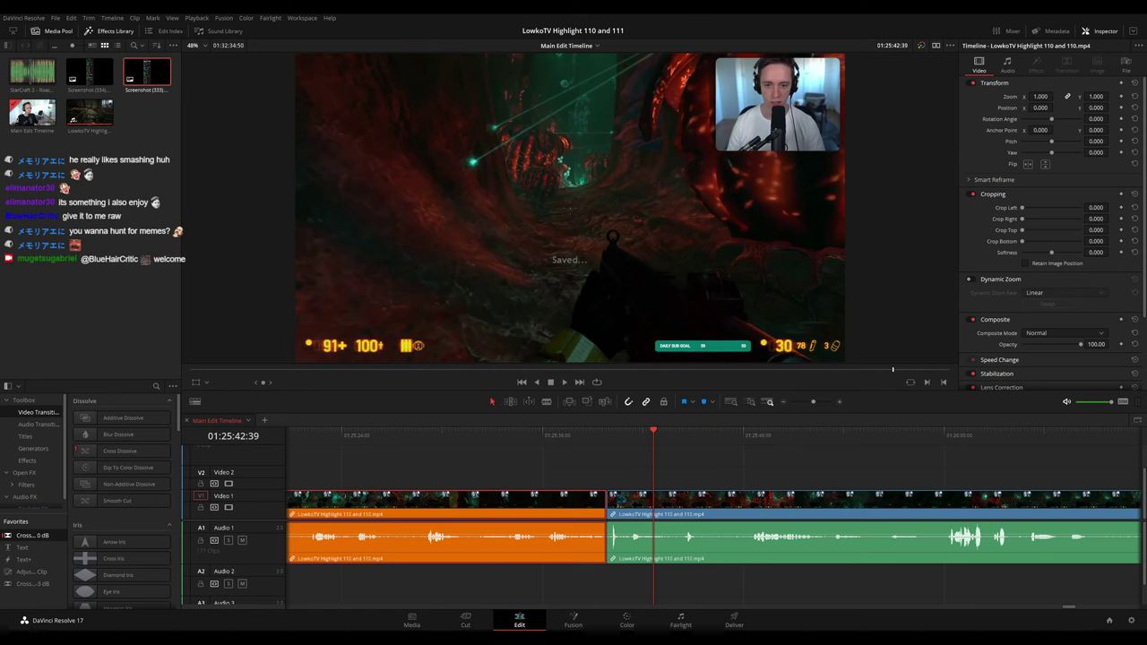
key(space)
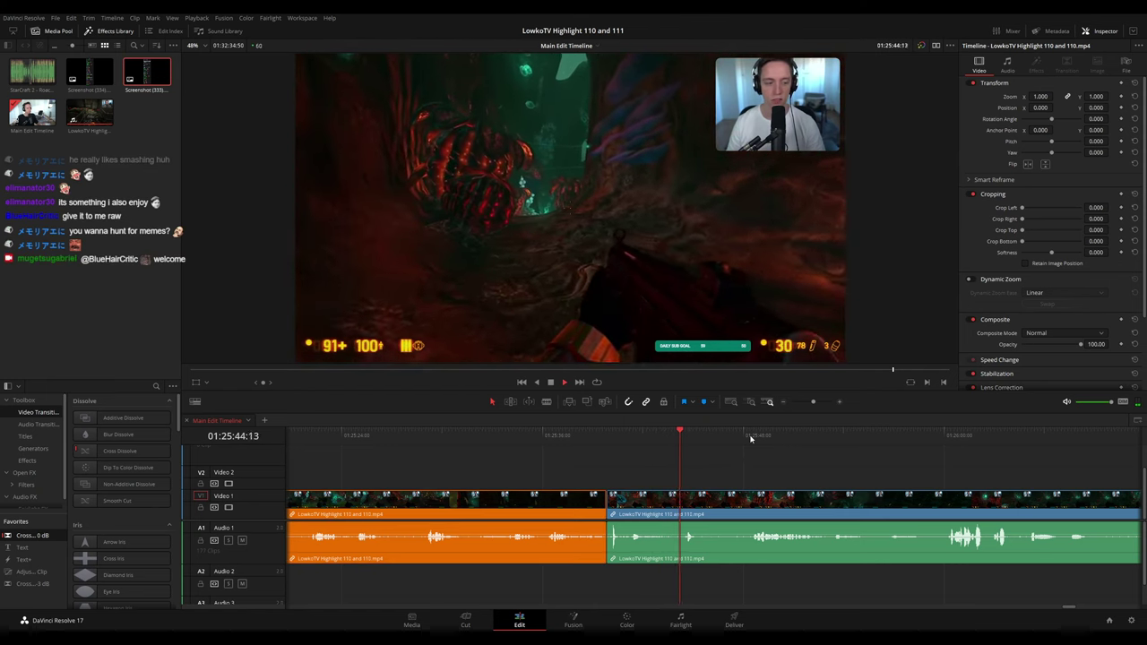
- Cut out the few frames starting at 01:26:04:00, close the gap and select the clip before the cut
drag(716, 476, 577, 451)
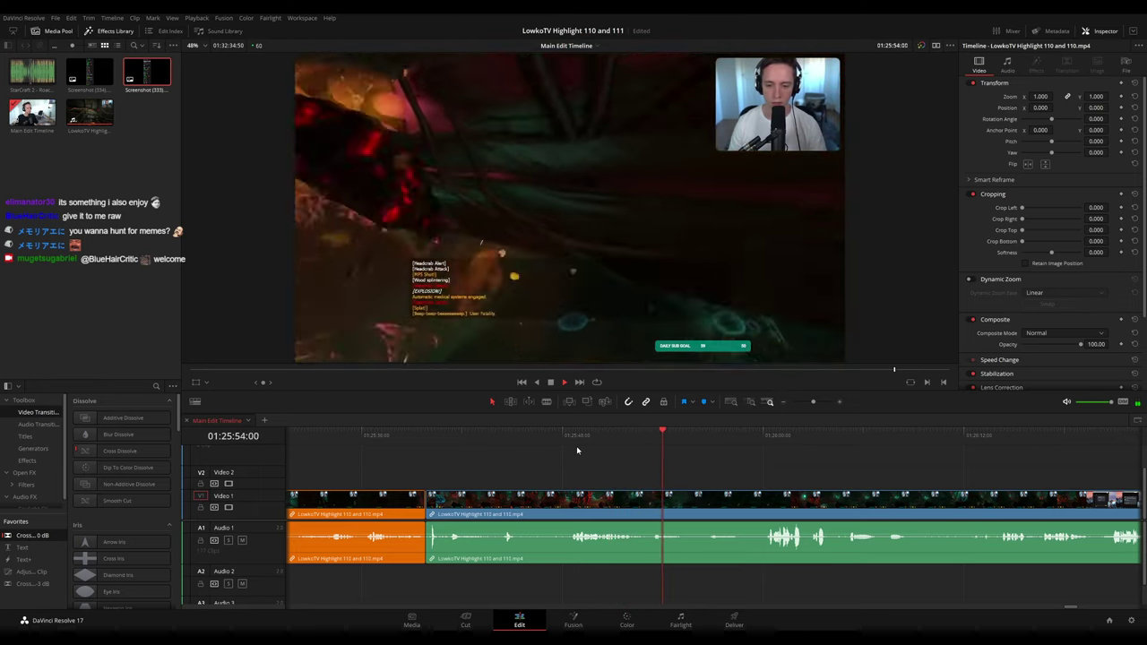
drag(744, 466, 661, 466)
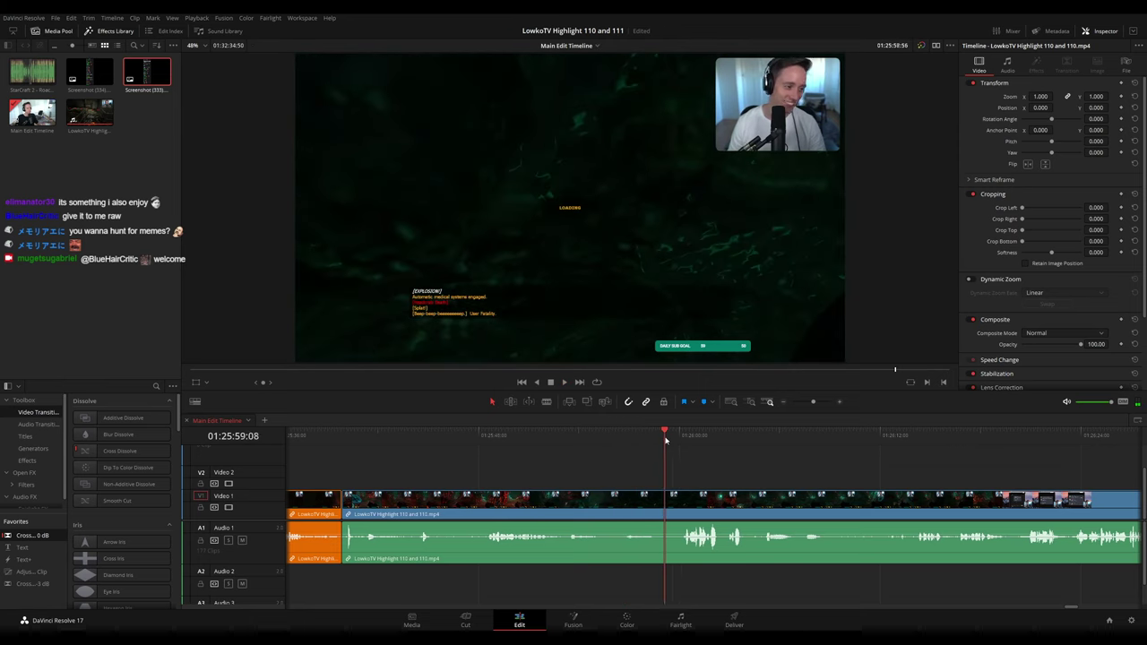
scroll(659, 478, right, 2)
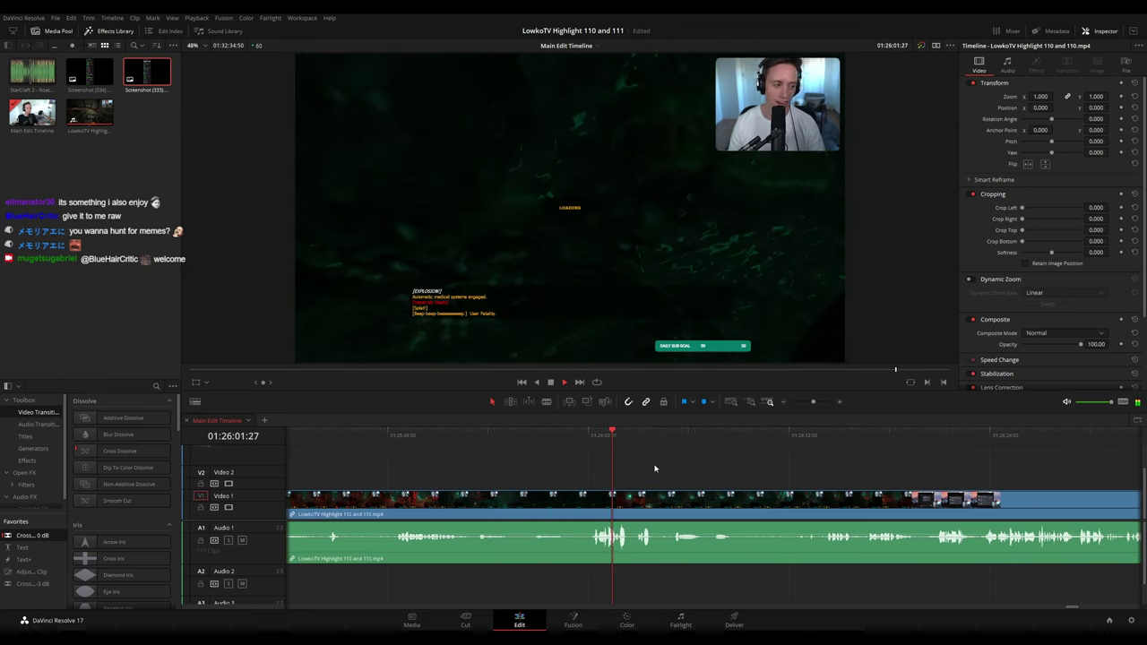
scroll(572, 463, right, 3)
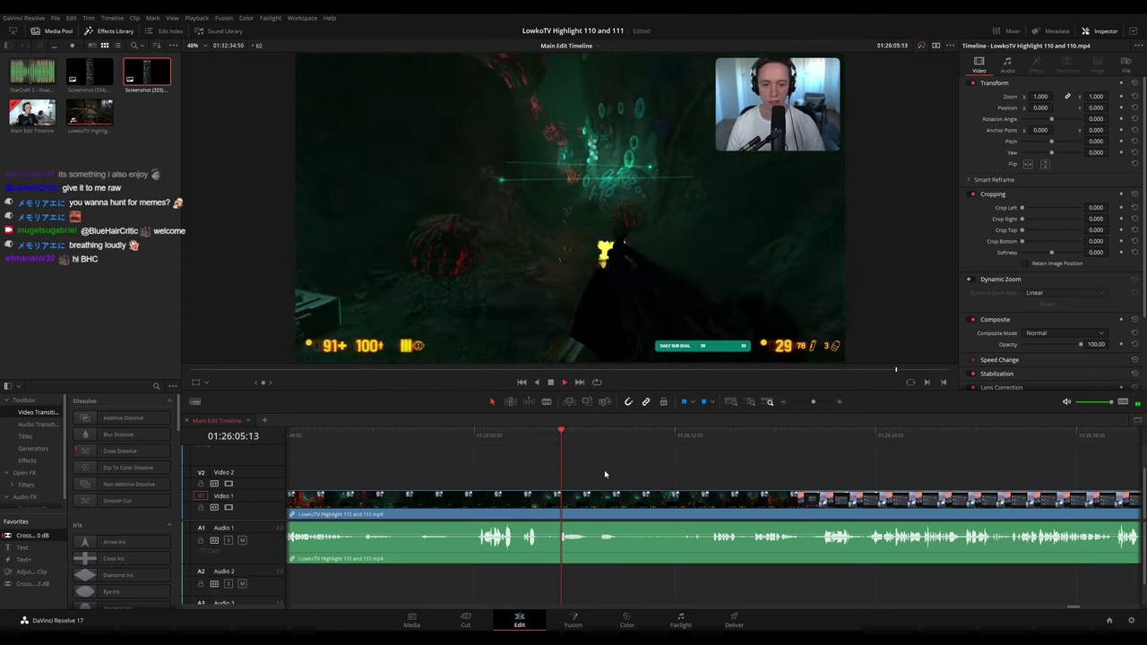
click(526, 438)
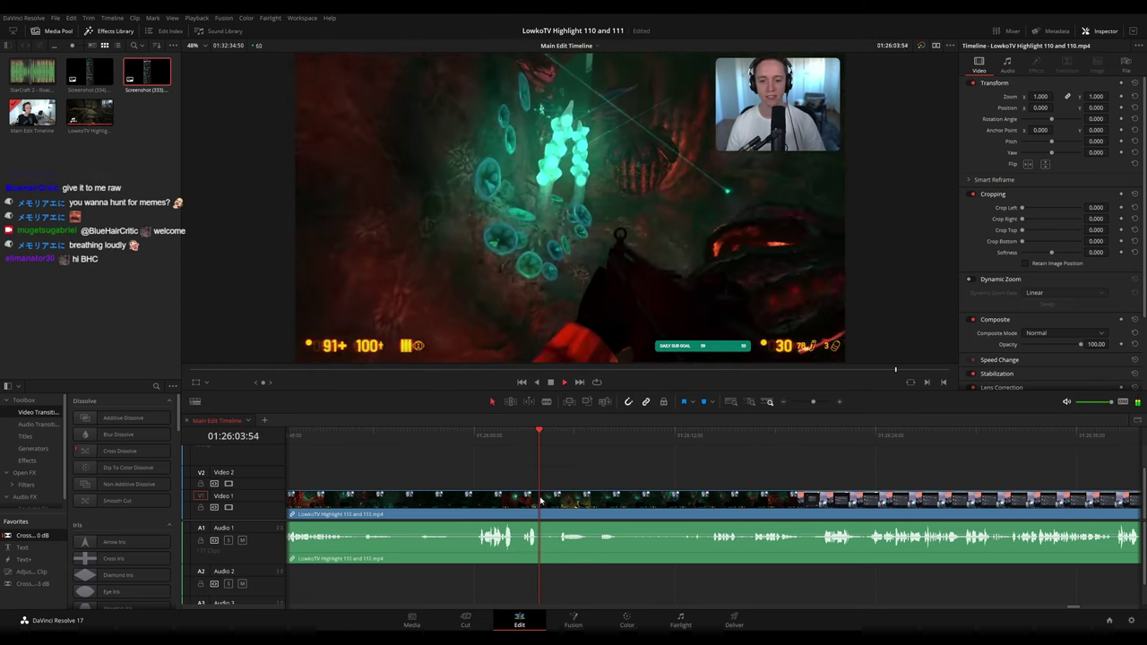
key(space)
key(ctrl+b)
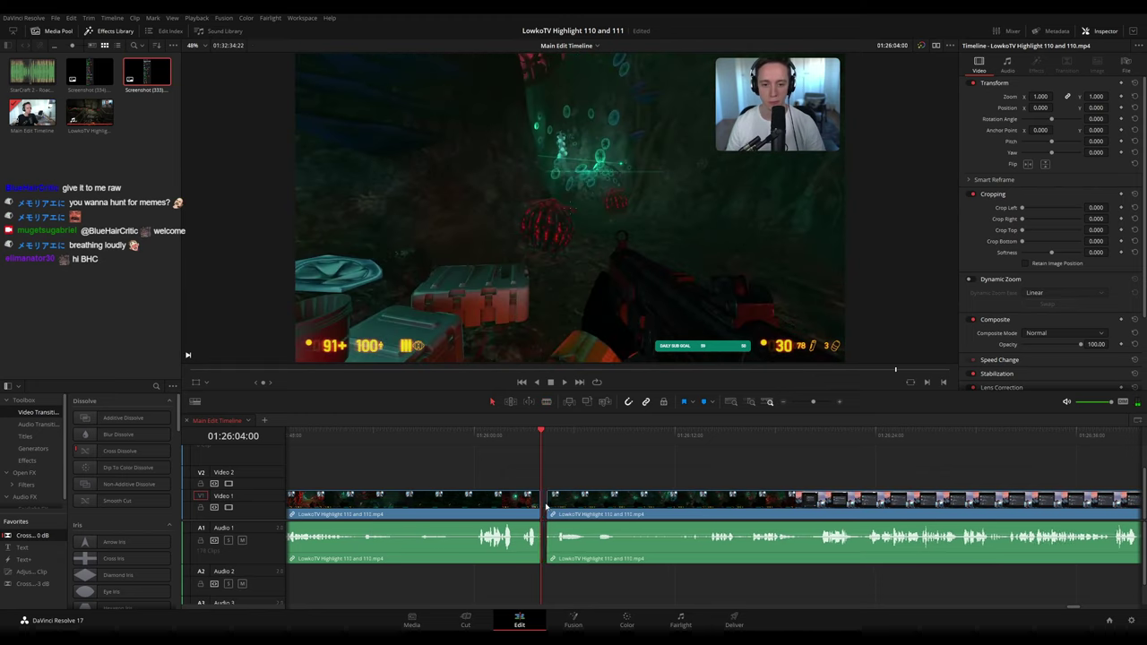
key(space)
click(517, 505)
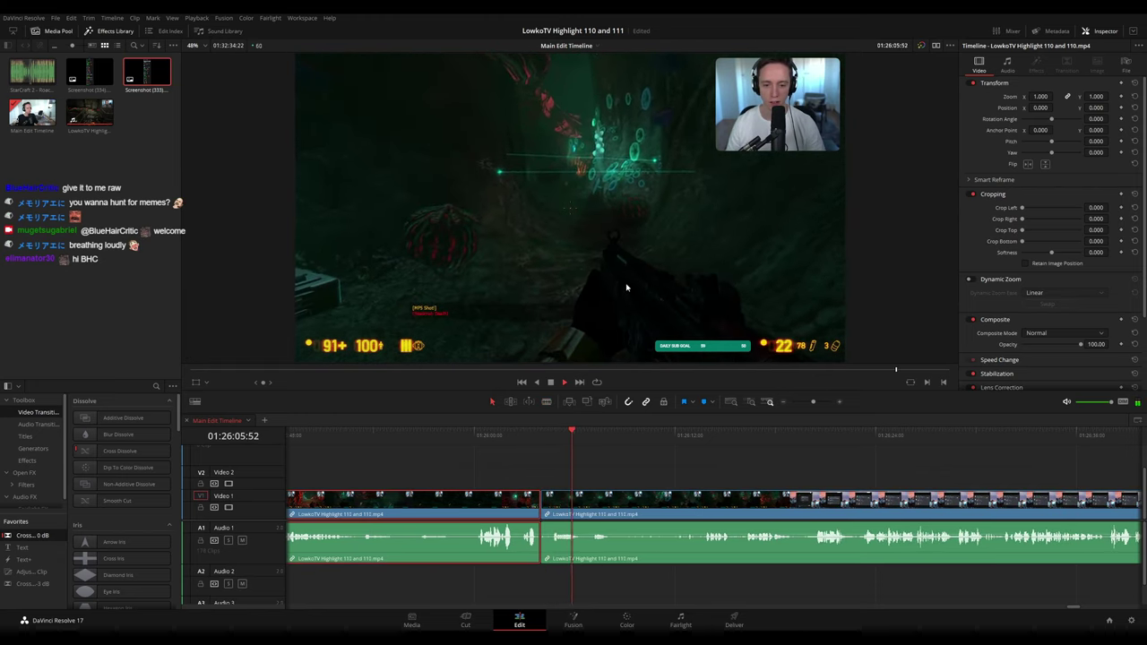
- Colour the clip ending at the 01:26:04:00 cut orange and play on to the end of the gameplay around 01:26:18
key(ctrl+1)
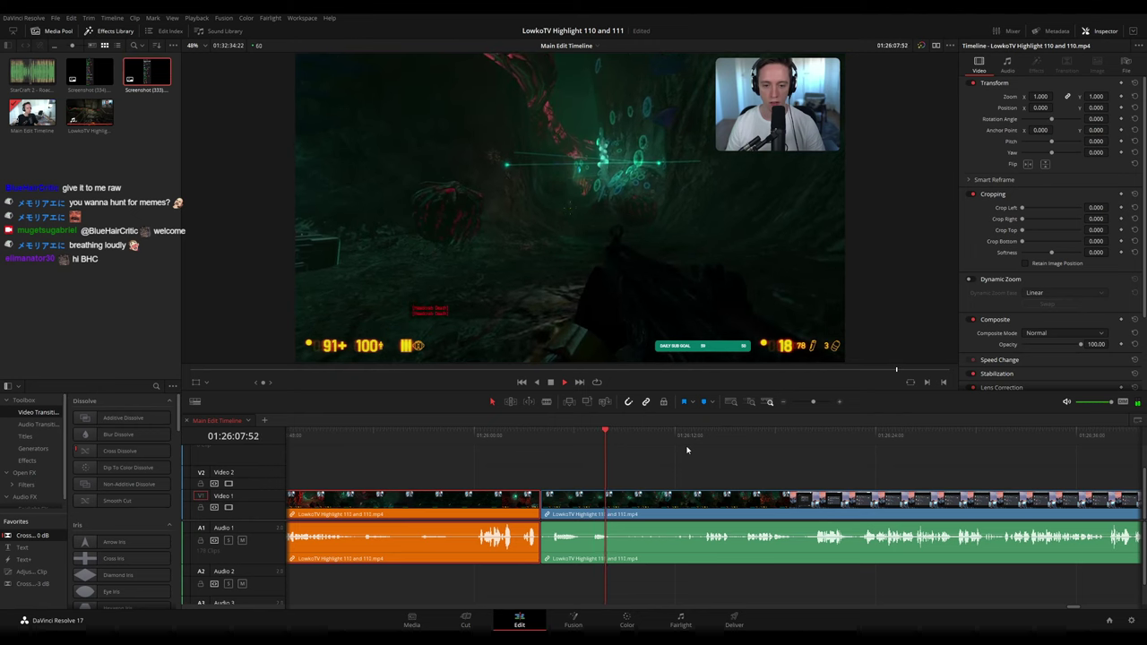
drag(633, 438, 692, 437)
key(space)
scroll(712, 475, right, 1)
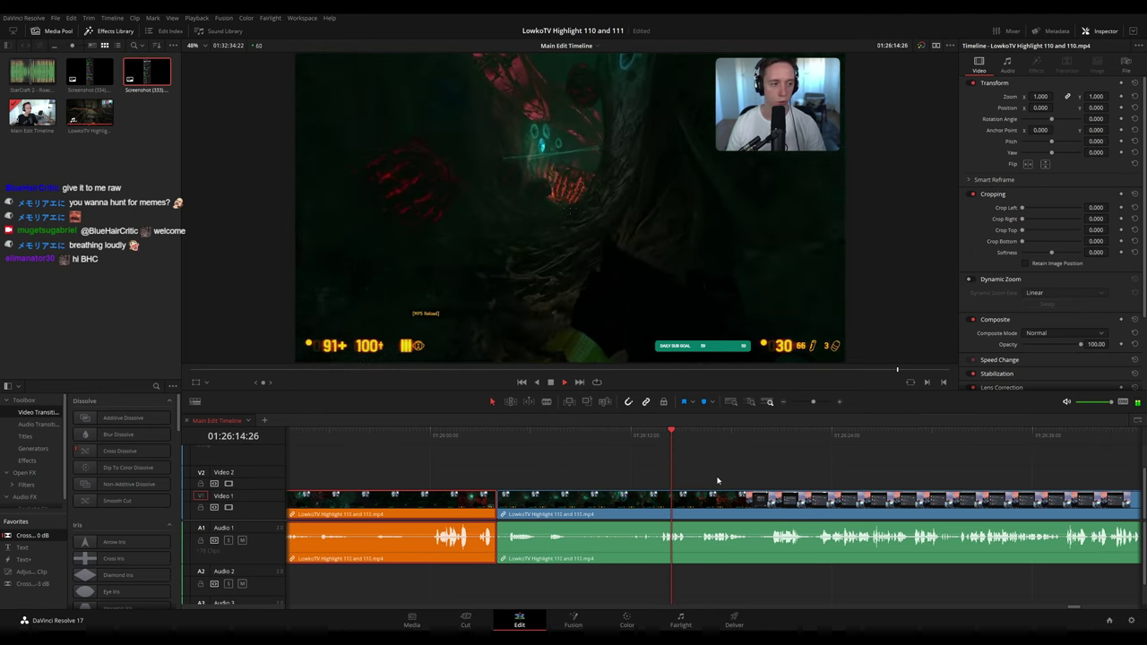
drag(723, 480, 632, 465)
scroll(663, 477, right, 1)
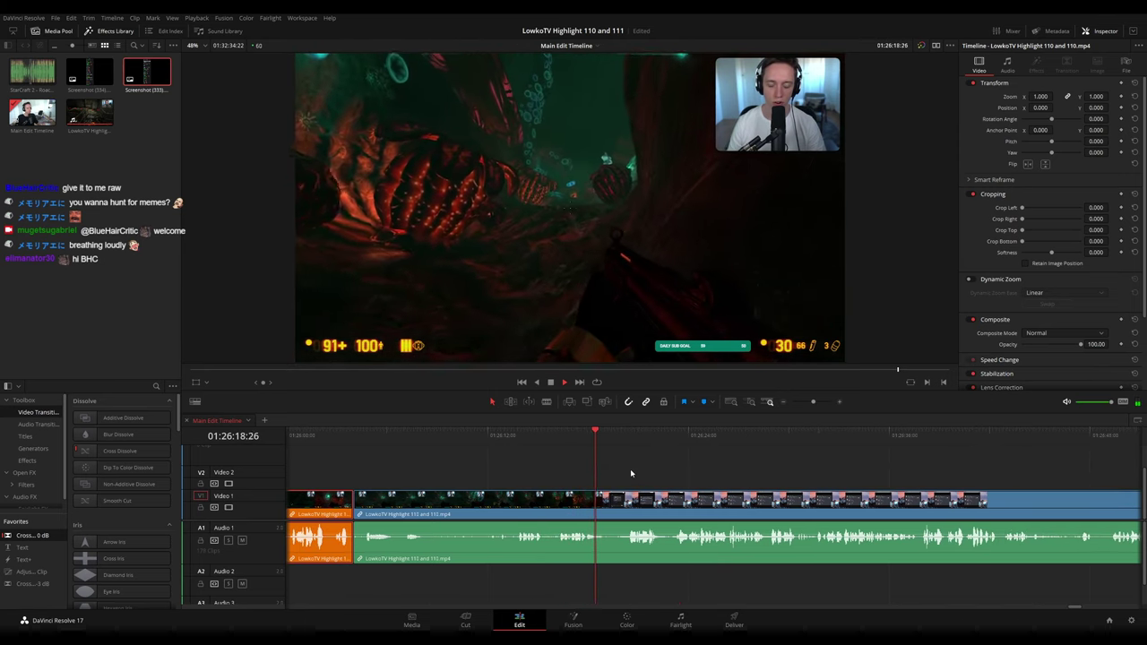
- Cut out the few frames starting at 01:26:19:13 where the Reddit page begins, close the gap and colour the clip before the cut orange
key(b)
click(618, 507)
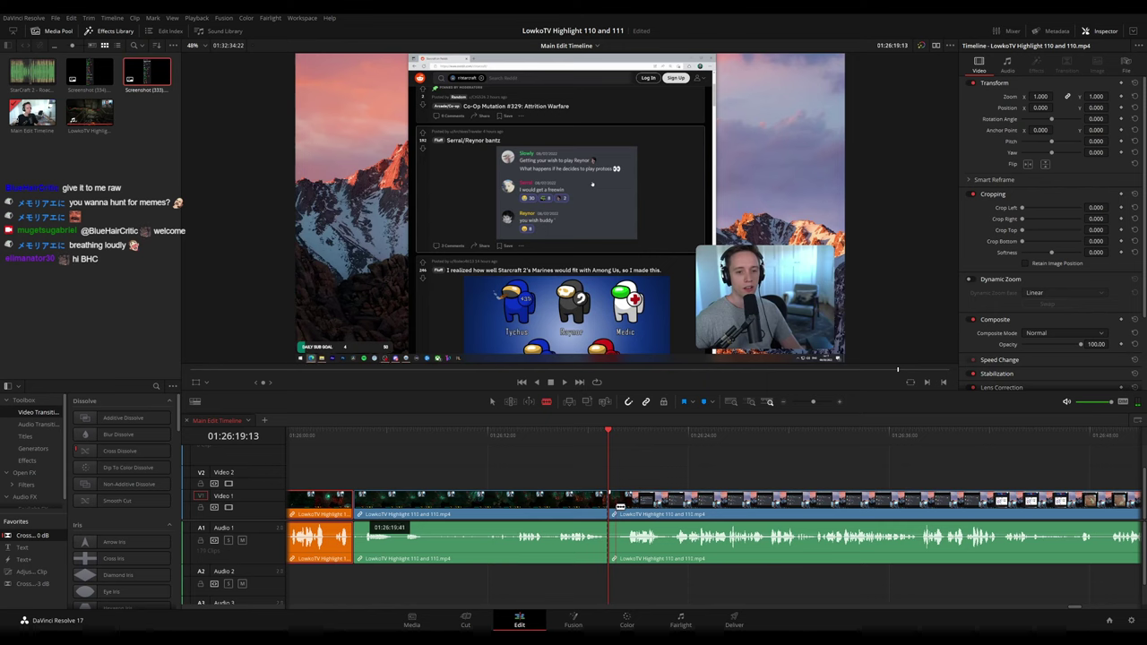
click(618, 508)
key(a)
click(614, 507)
key(Delete)
key(space)
click(583, 503)
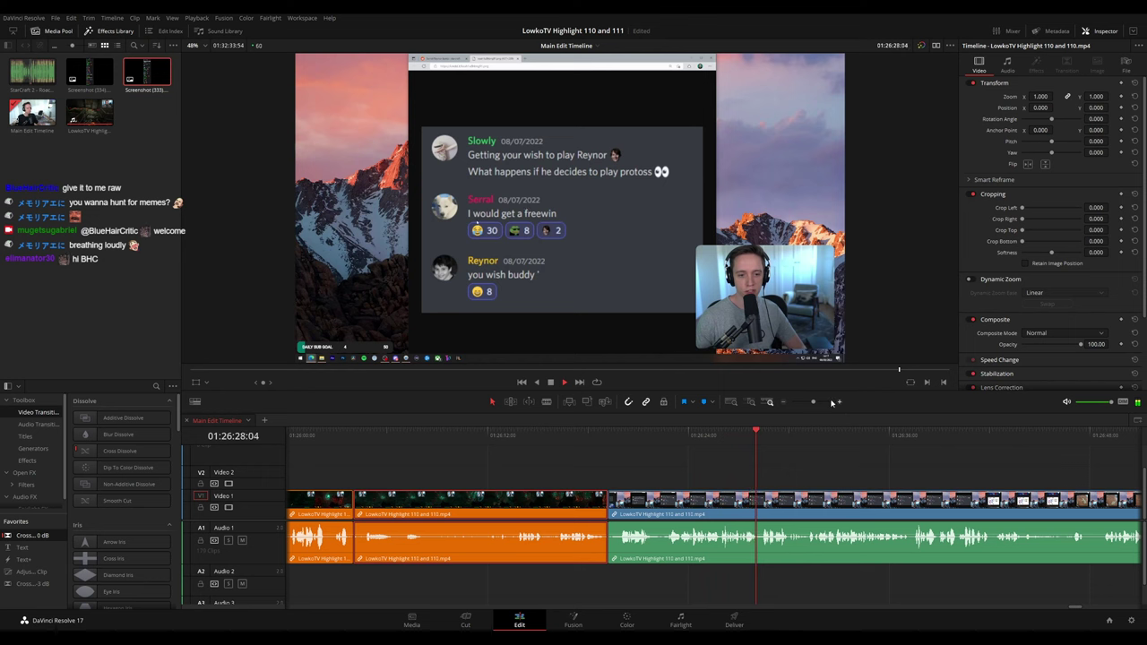
- Play on through the Discord chat meme from 01:26:28:04 to 01:26:41:52 to locate where the segment ends
drag(814, 403, 808, 406)
drag(798, 478, 543, 466)
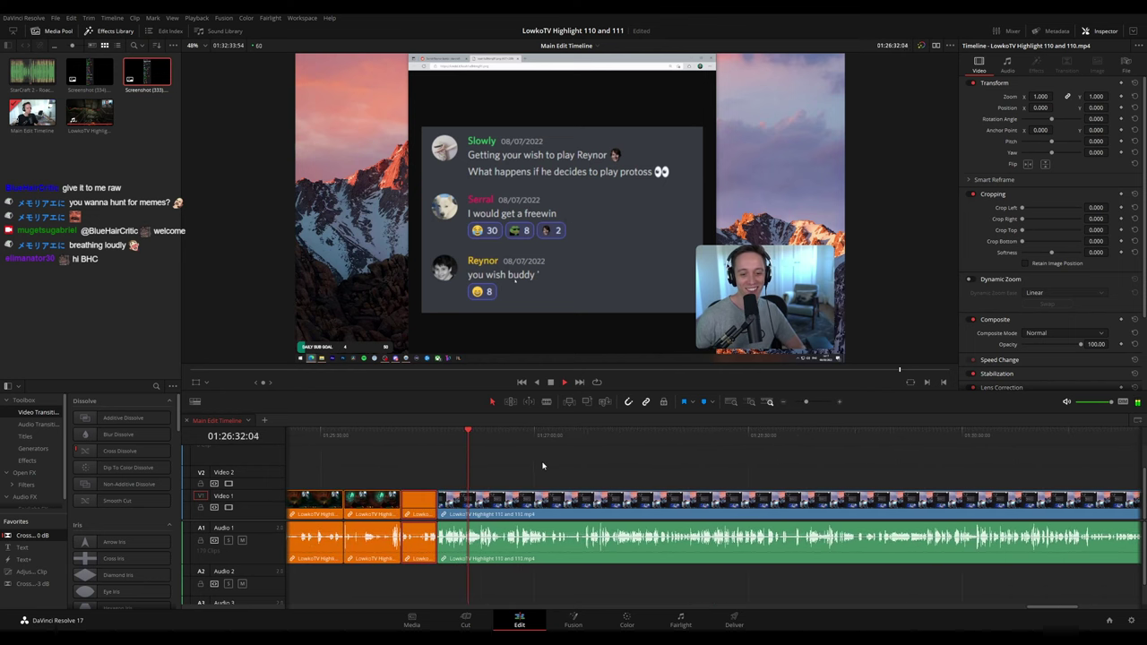
drag(617, 472, 407, 451)
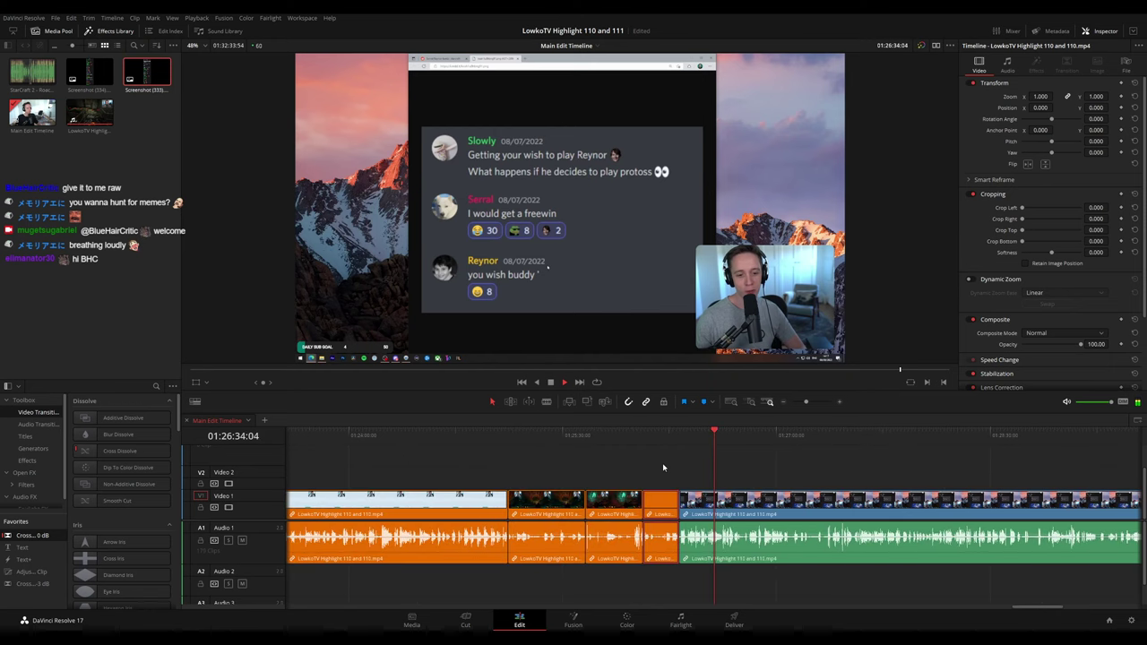
scroll(770, 479, up, 7)
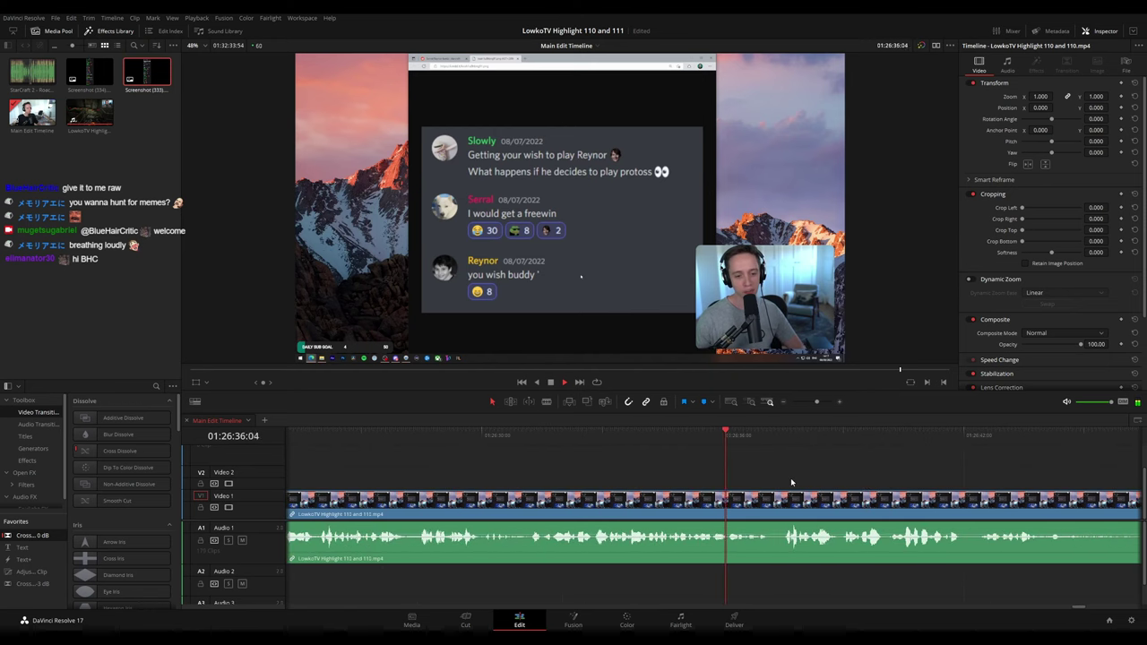
scroll(829, 478, down, 3)
drag(832, 478, 601, 457)
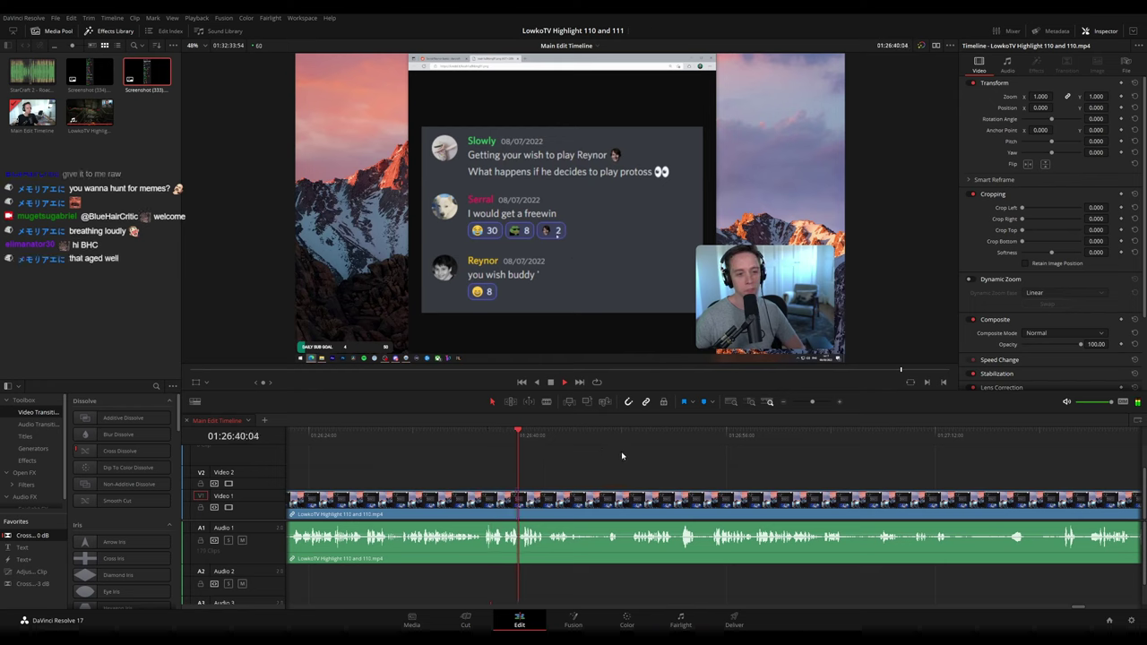
key(space)
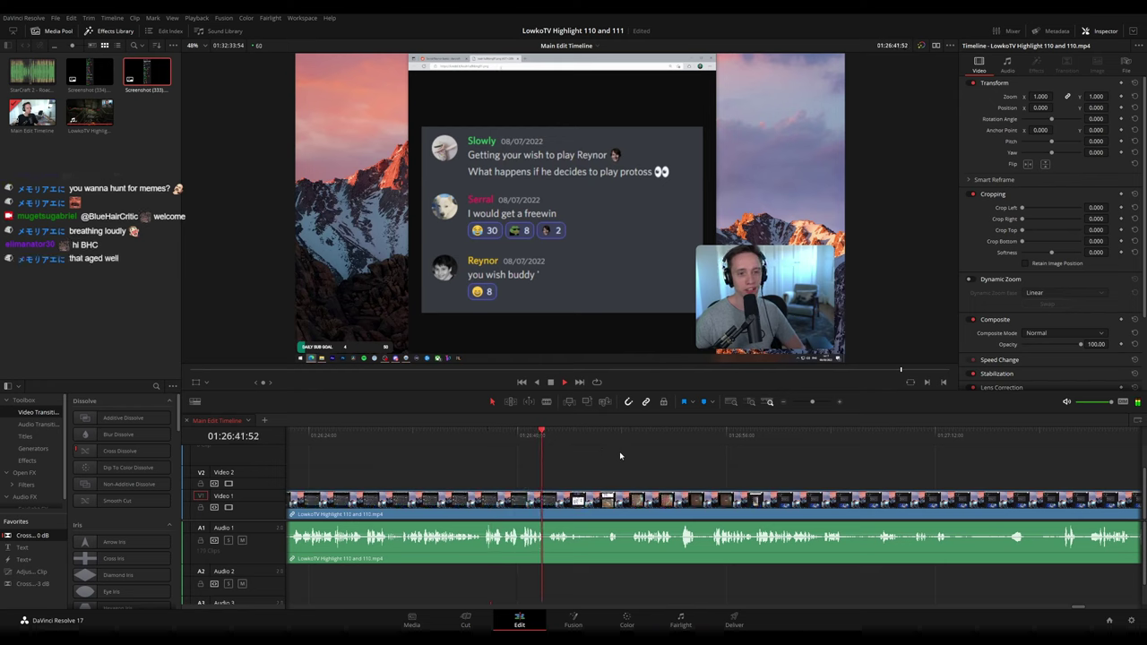
- Cut out the few frames starting at 01:26:42:00, close the gap and colour the clip before the cut green
click(534, 435)
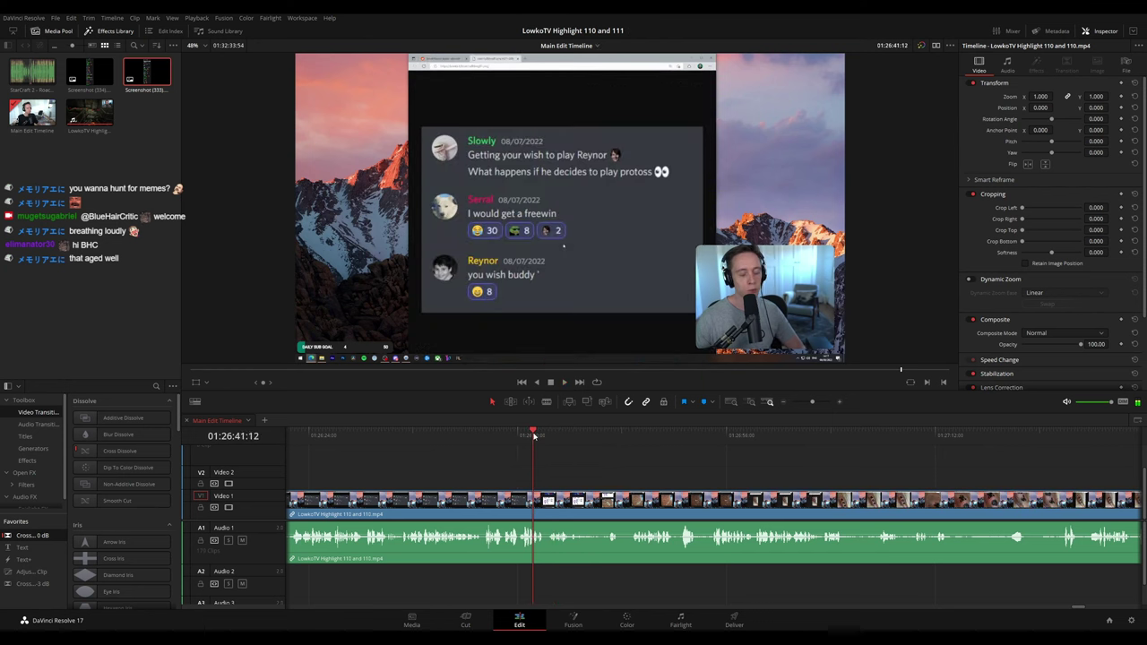
scroll(595, 491, up, 3)
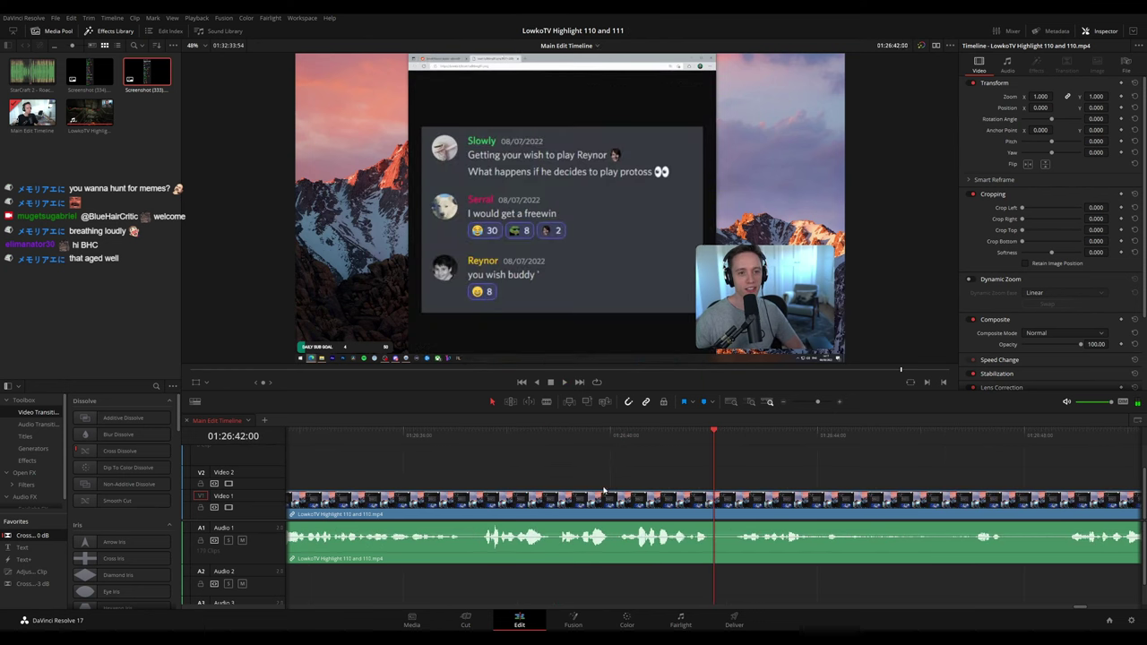
key(ctrl+b)
click(721, 510)
key(Delete)
key(space)
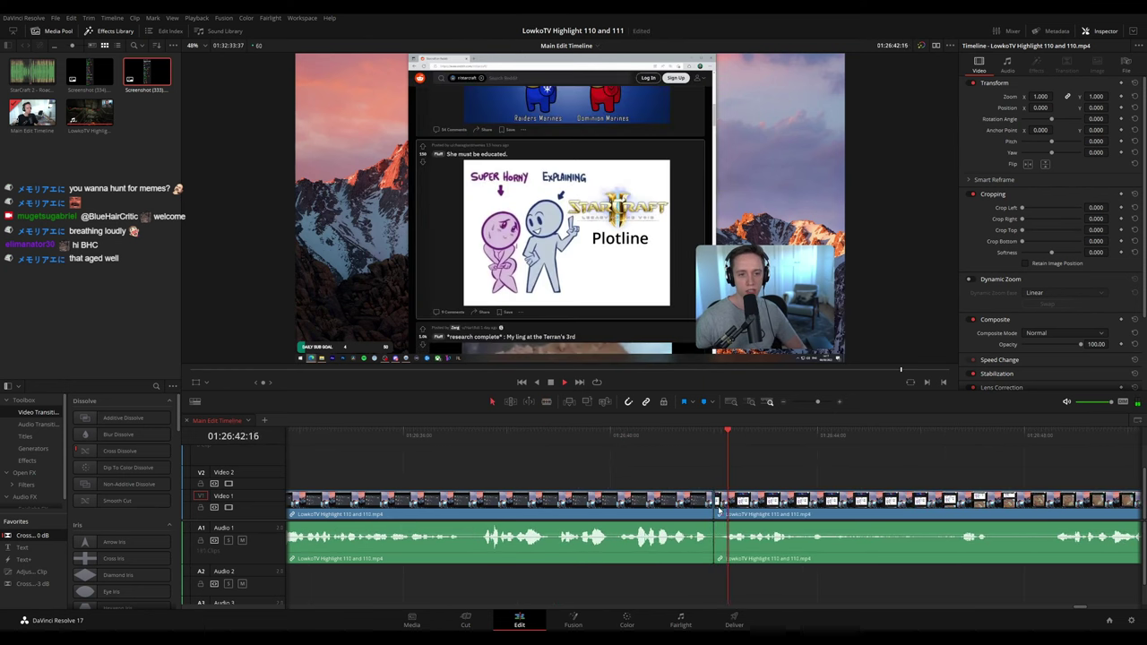
click(625, 507)
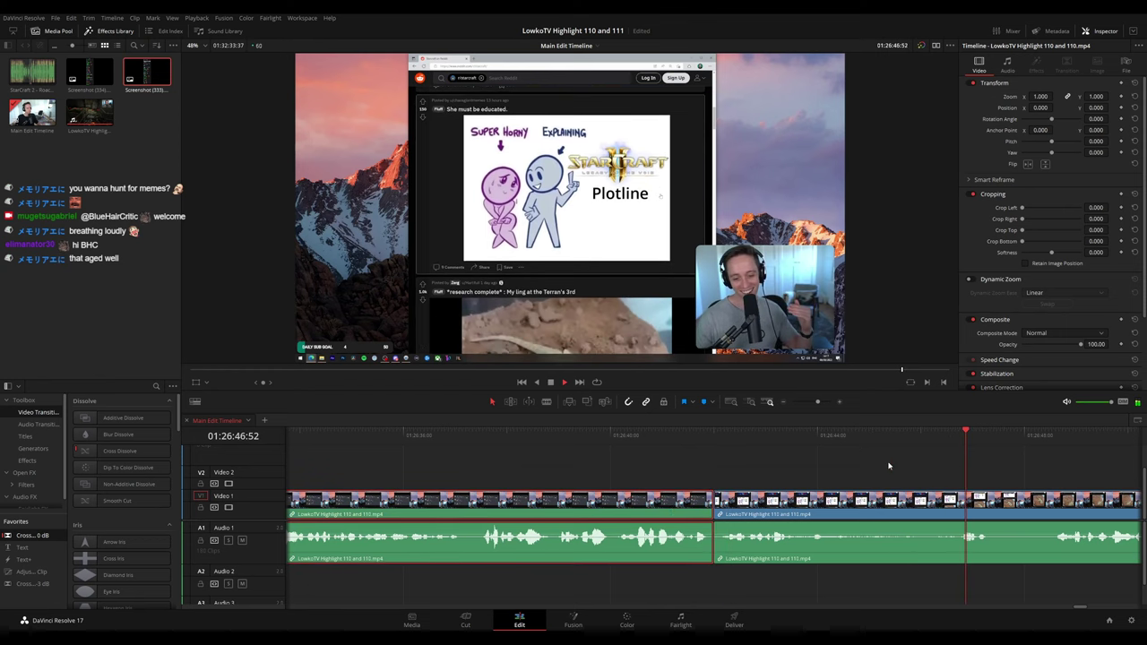
- Cut out the short section ahead of the lizard video at 01:26:47:40, close the gap and colour the clip before it green
drag(1050, 468, 615, 455)
key(space)
click(574, 439)
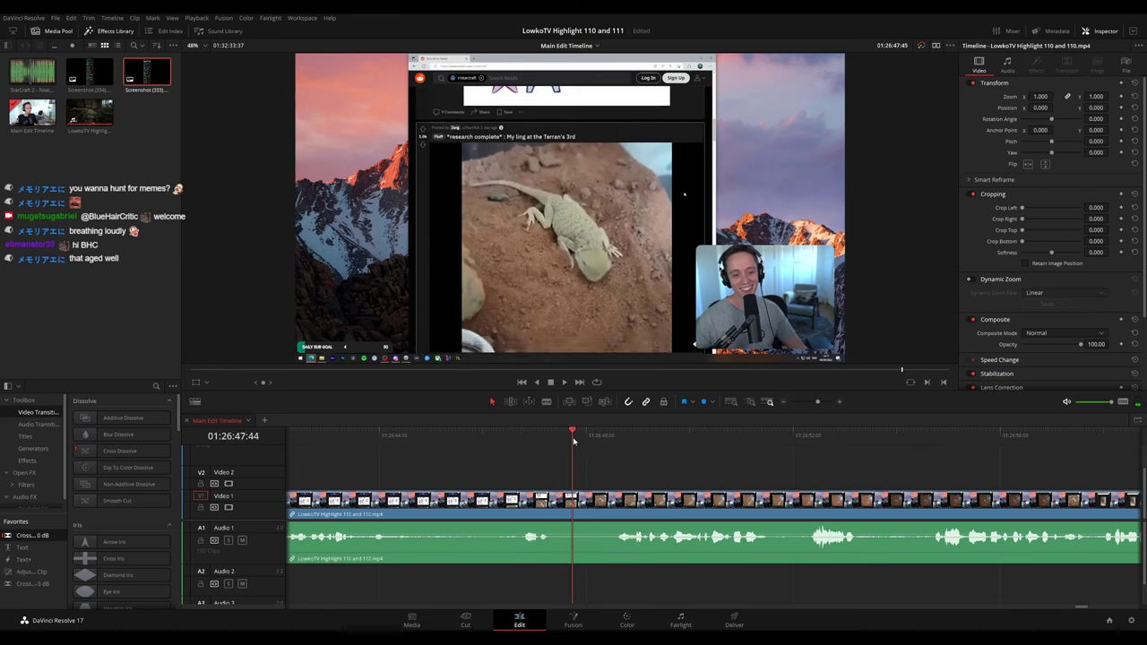
key(ctrl+b)
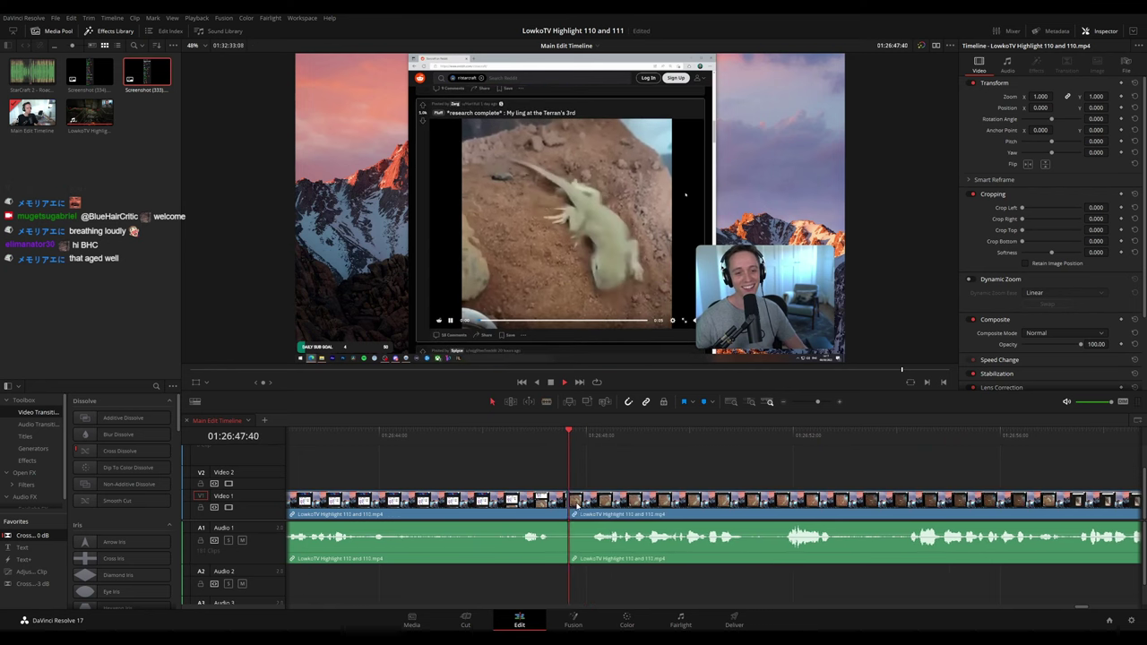
click(511, 509)
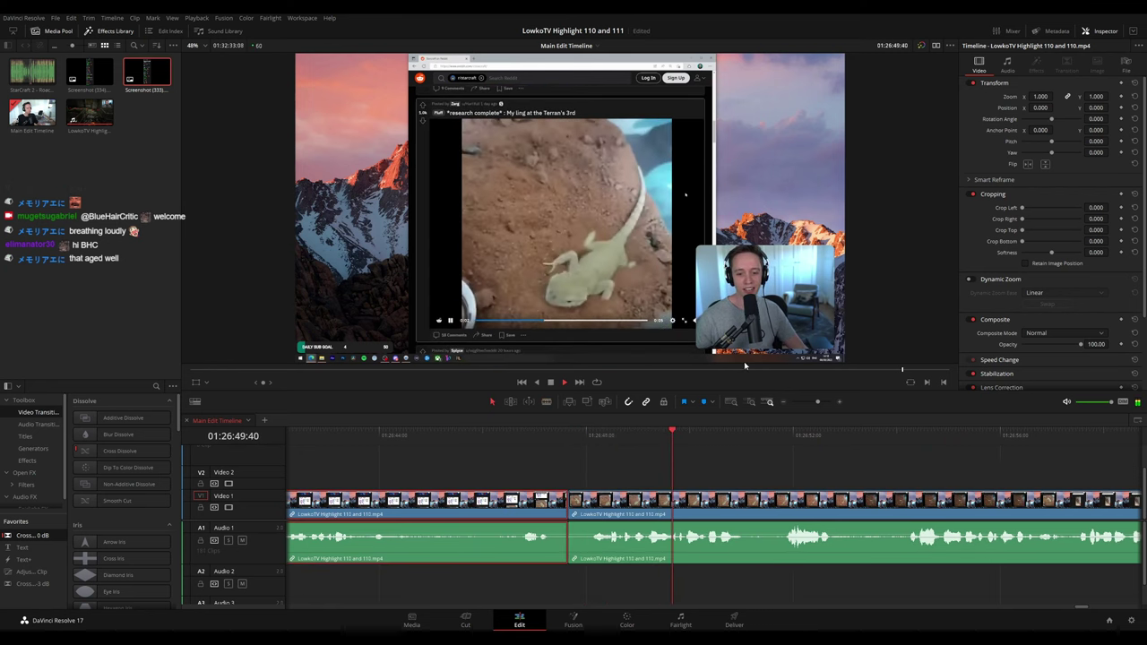
key(BackSpace)
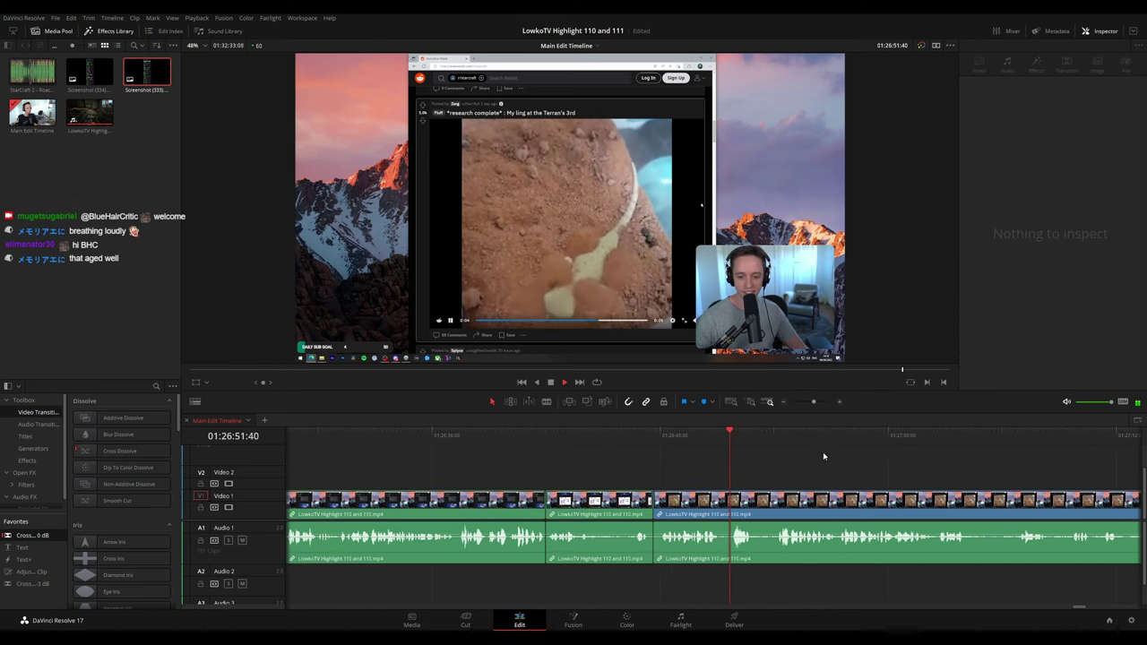
- Review the change from the lizard video to the tattoo post to find its exact moment around 01:26:57:17
drag(824, 454, 617, 441)
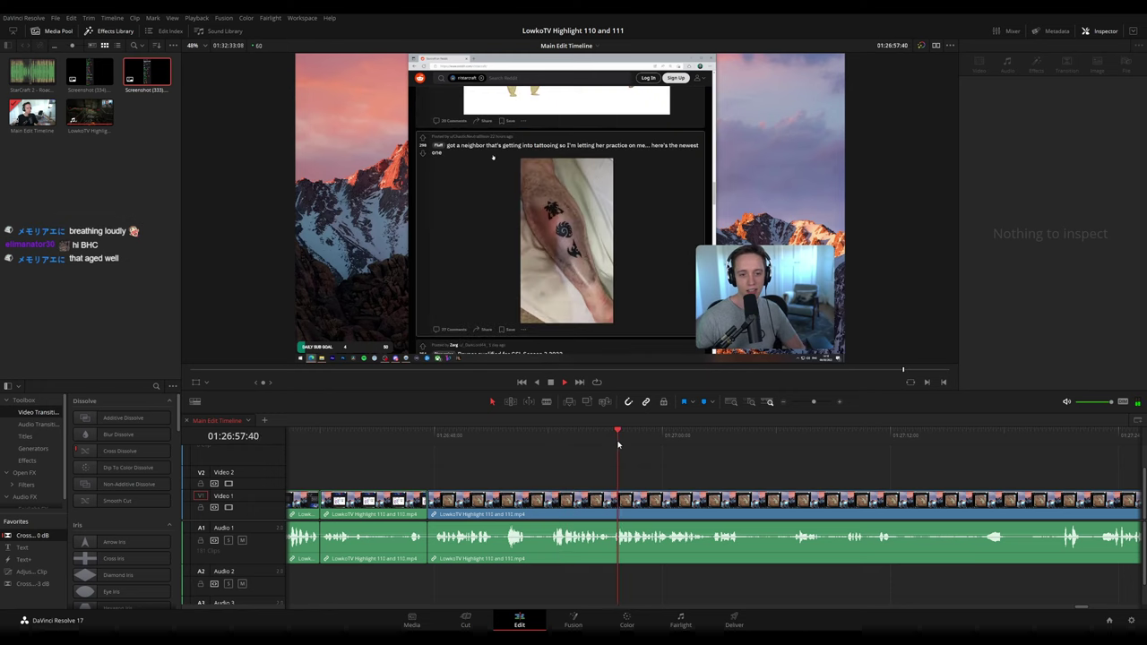
drag(768, 491, 499, 471)
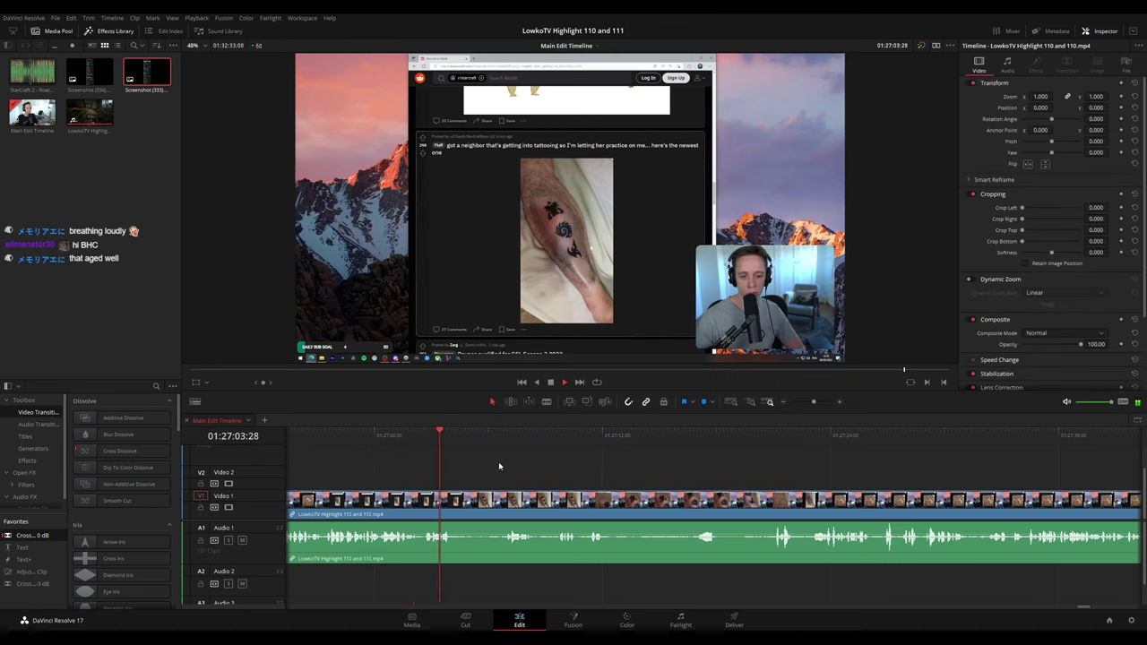
click(340, 435)
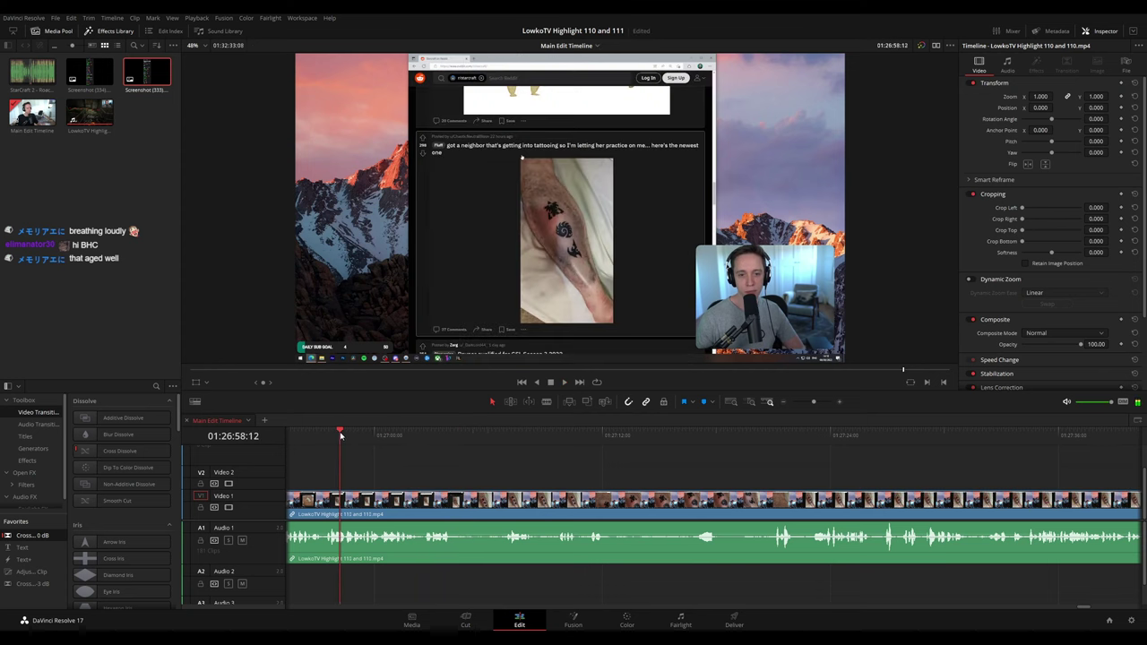
scroll(380, 476, left, 3)
click(473, 436)
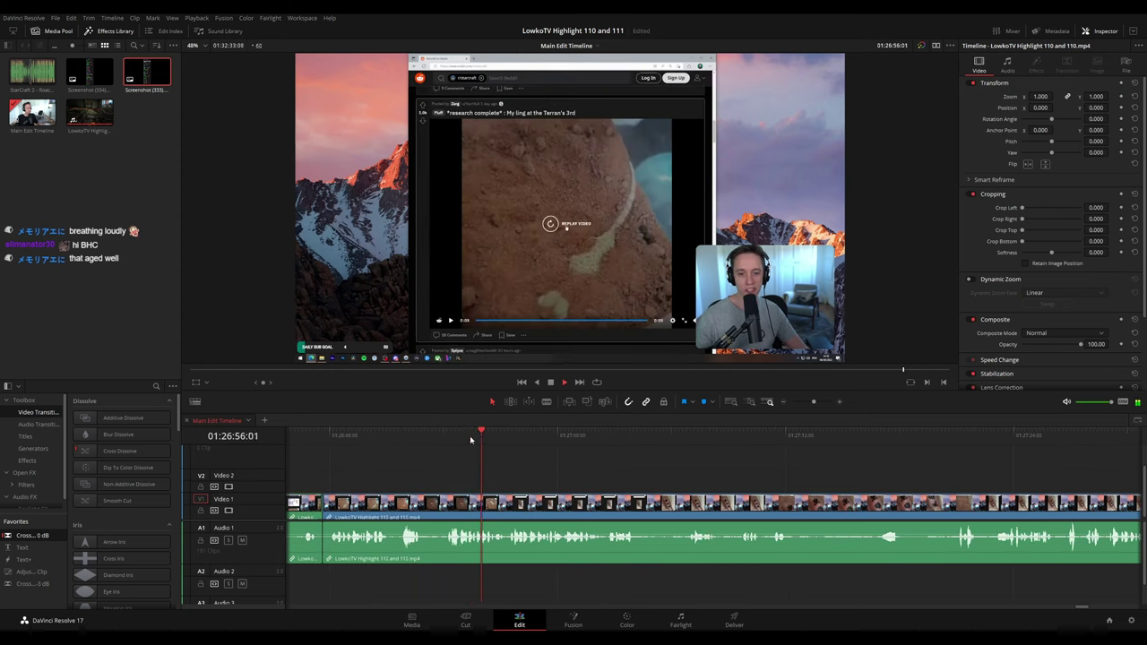
key(space)
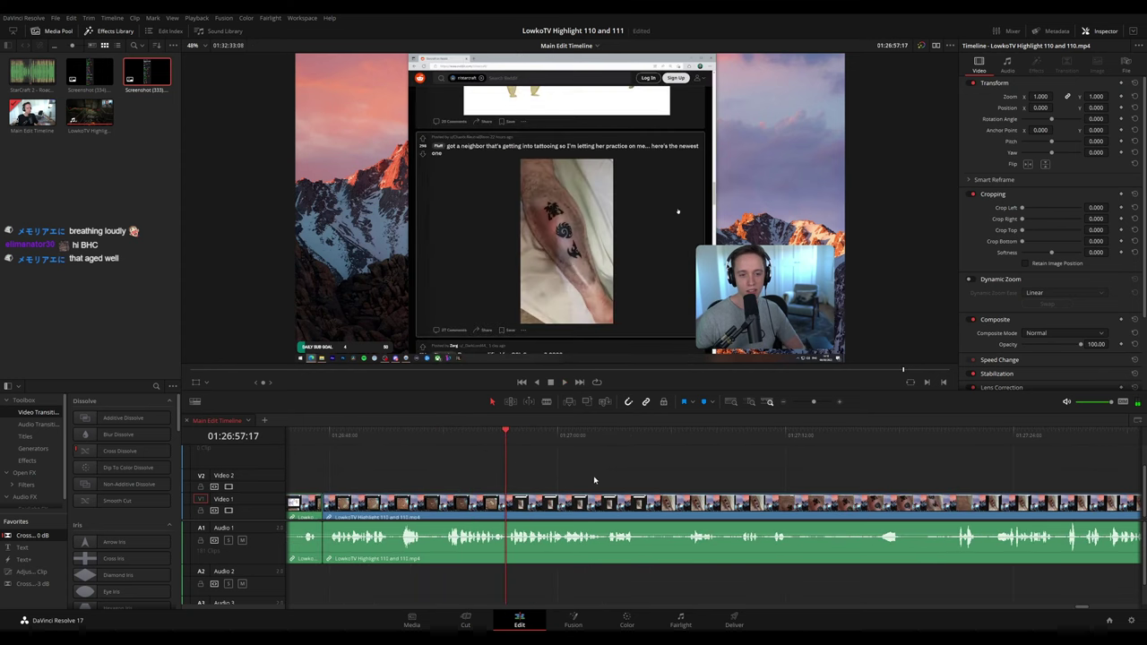
- Cut out the short section around 01:26:57, between the lizard video and the tattoo post, and close the gap
scroll(595, 481, up, 4)
drag(707, 439, 694, 437)
key(ctrl+b)
drag(695, 503, 725, 504)
key(ctrl+b)
click(714, 510)
key(Delete)
key(space)
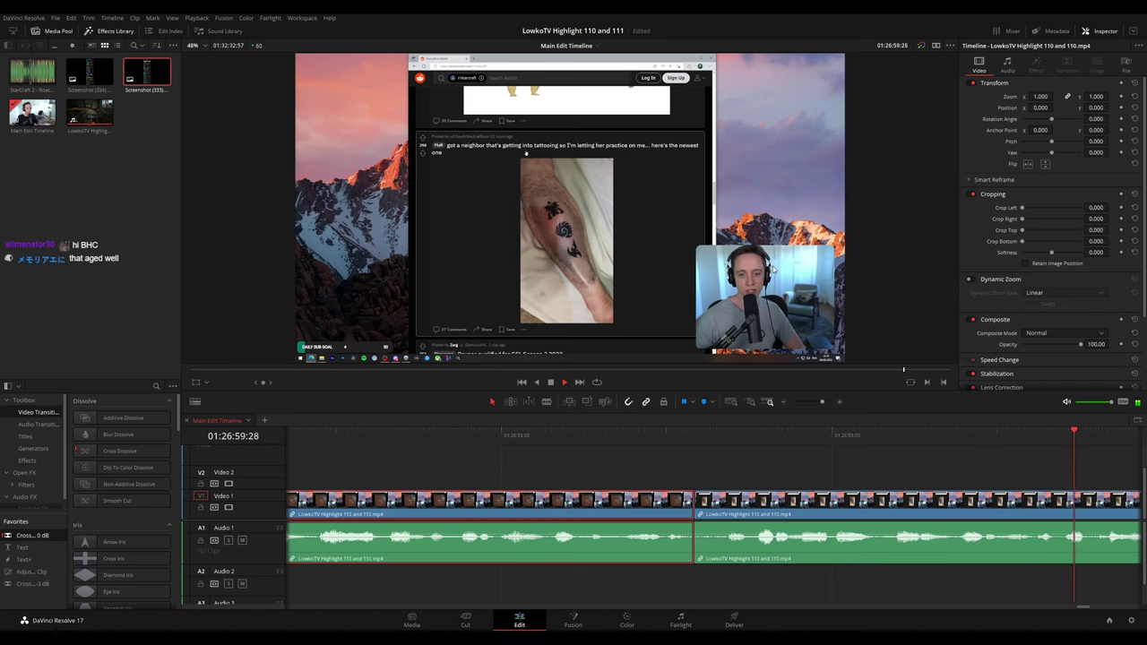
- Colour the clip before the tattoo post green and play on into the enlarged tattoo picture around 01:27:07
drag(821, 402, 812, 402)
drag(768, 463, 601, 463)
click(602, 464)
scroll(627, 481, up, 2)
drag(804, 473, 562, 459)
click(519, 443)
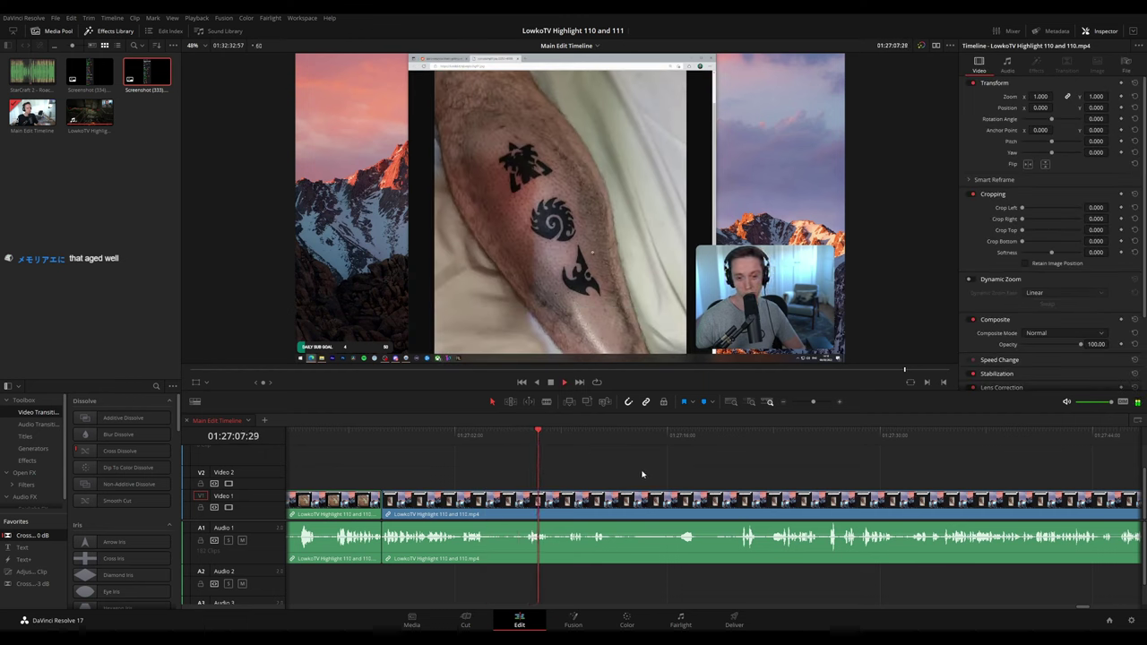
- Play through the tattoo picture discussion from 01:27:07:29 to 01:27:45:33, checking for moments to trim
drag(629, 467, 522, 454)
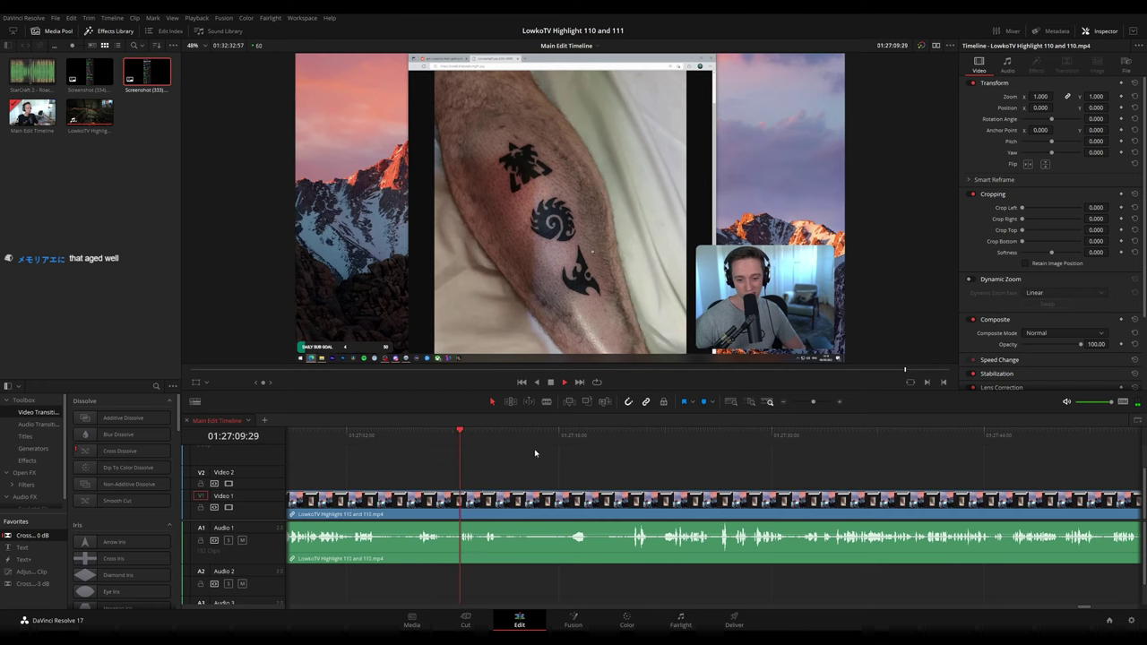
drag(595, 466, 533, 458)
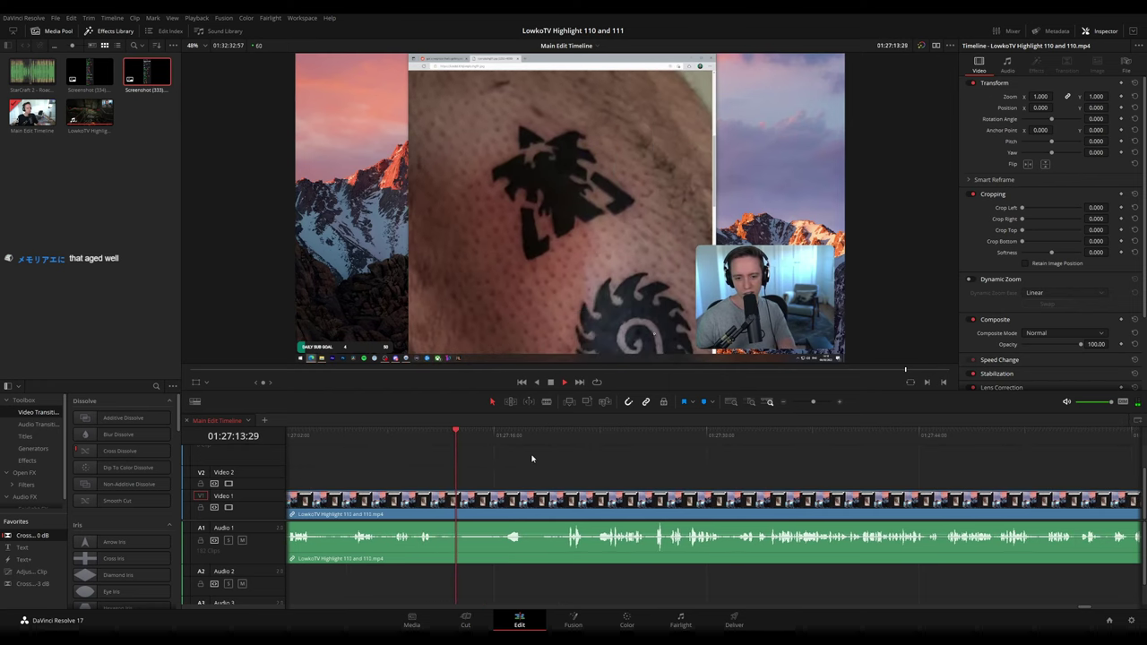
click(505, 441)
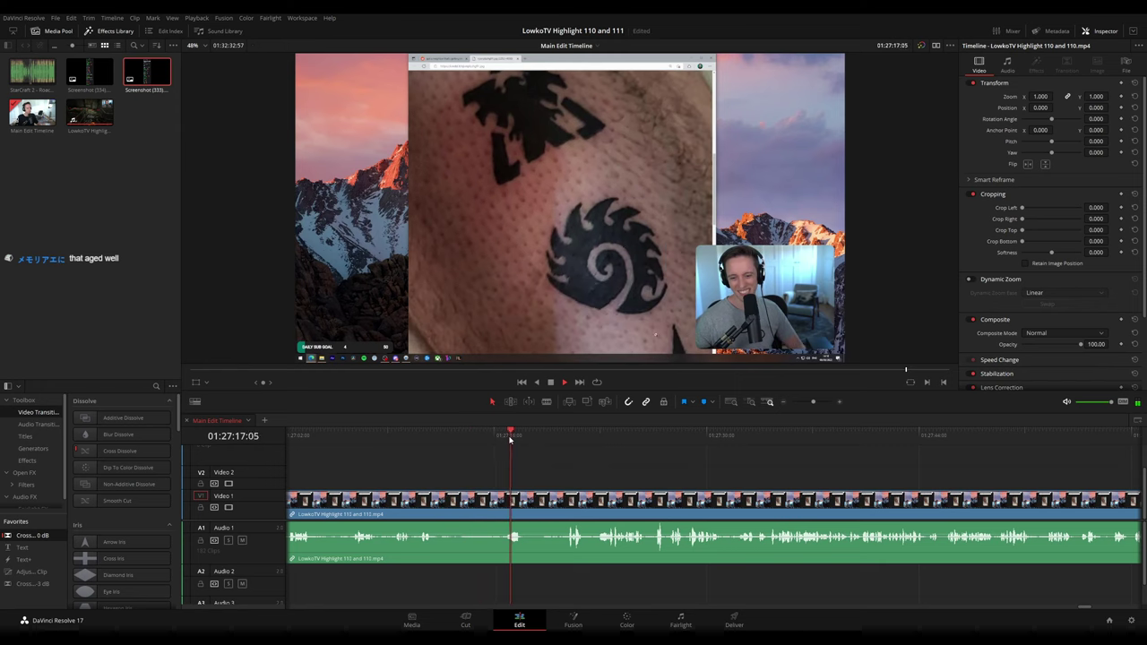
click(535, 439)
click(558, 439)
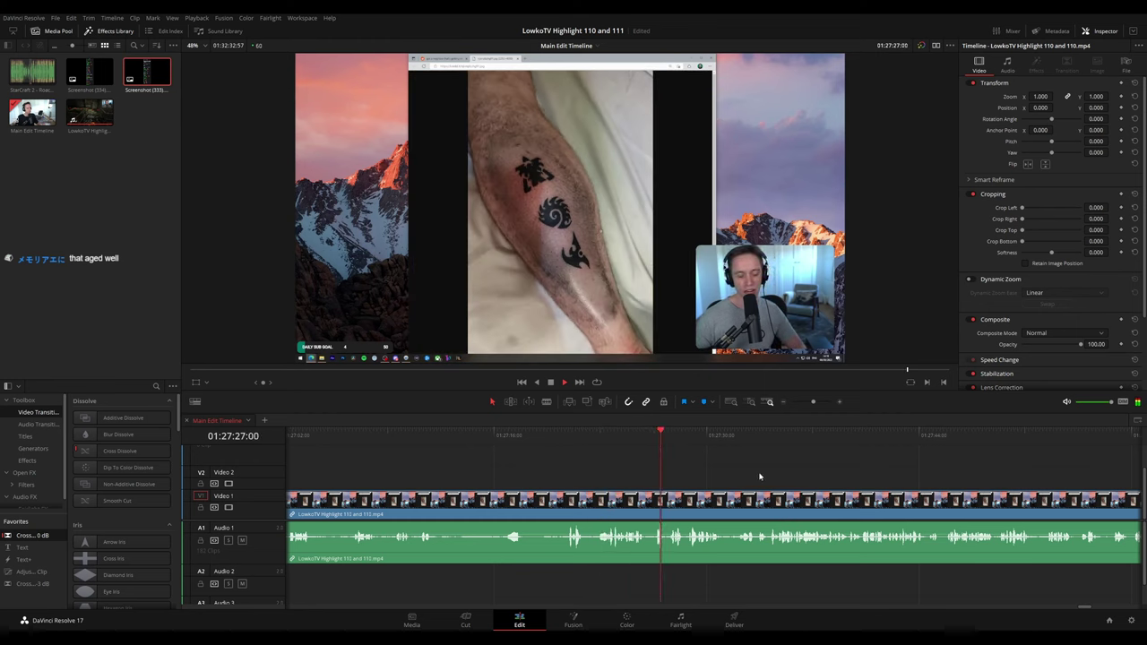
drag(760, 476, 551, 464)
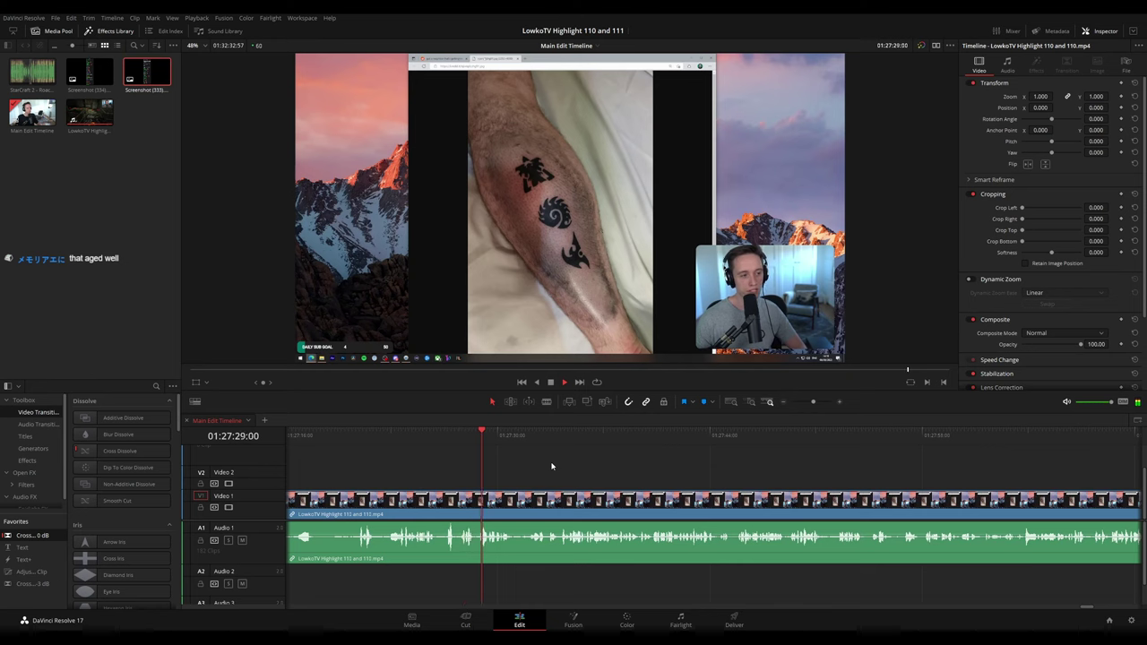
scroll(489, 467, right, 1)
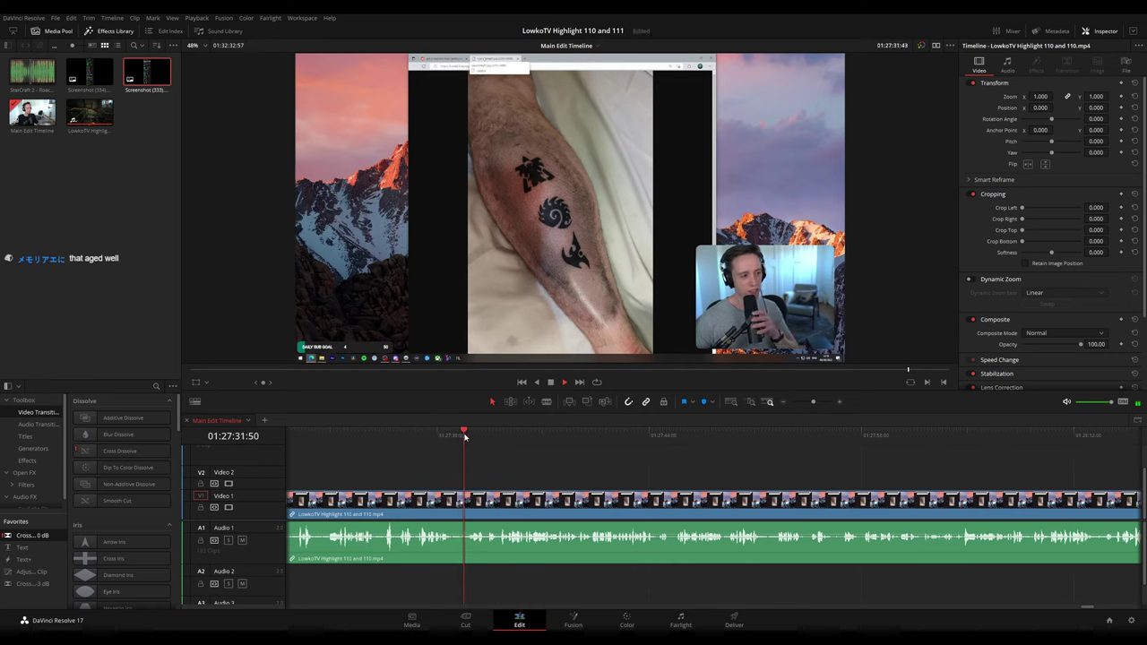
scroll(529, 466, right, 1)
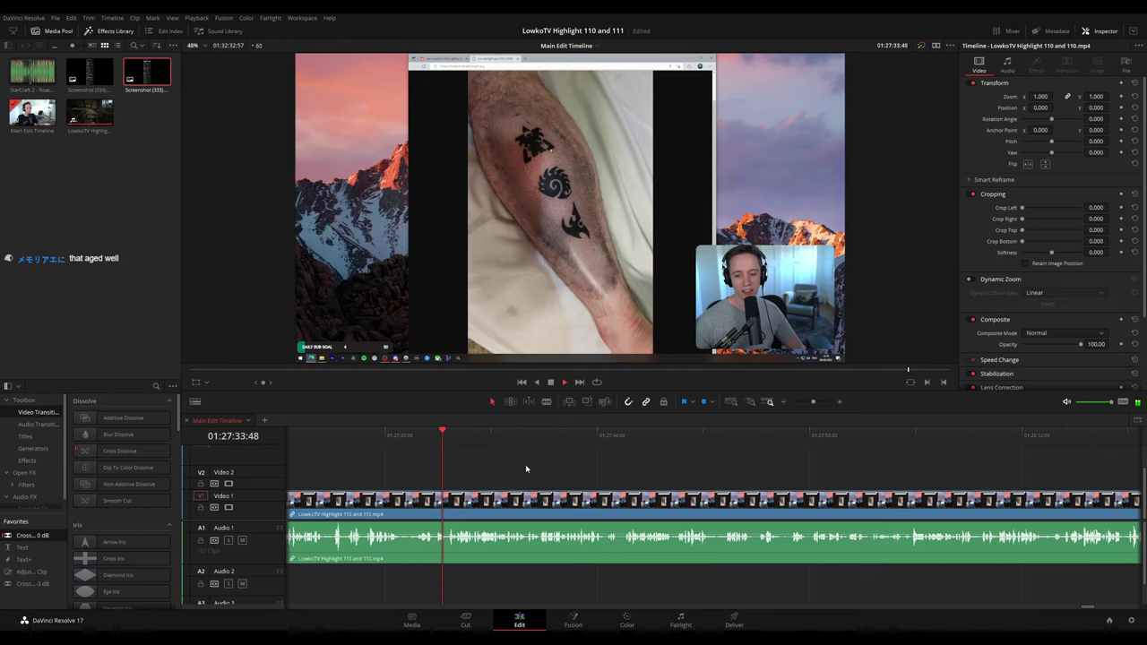
mouse_move(813, 402)
mouse_down()
mouse_move(802, 404)
mouse_move(815, 404)
mouse_up()
drag(797, 466, 537, 469)
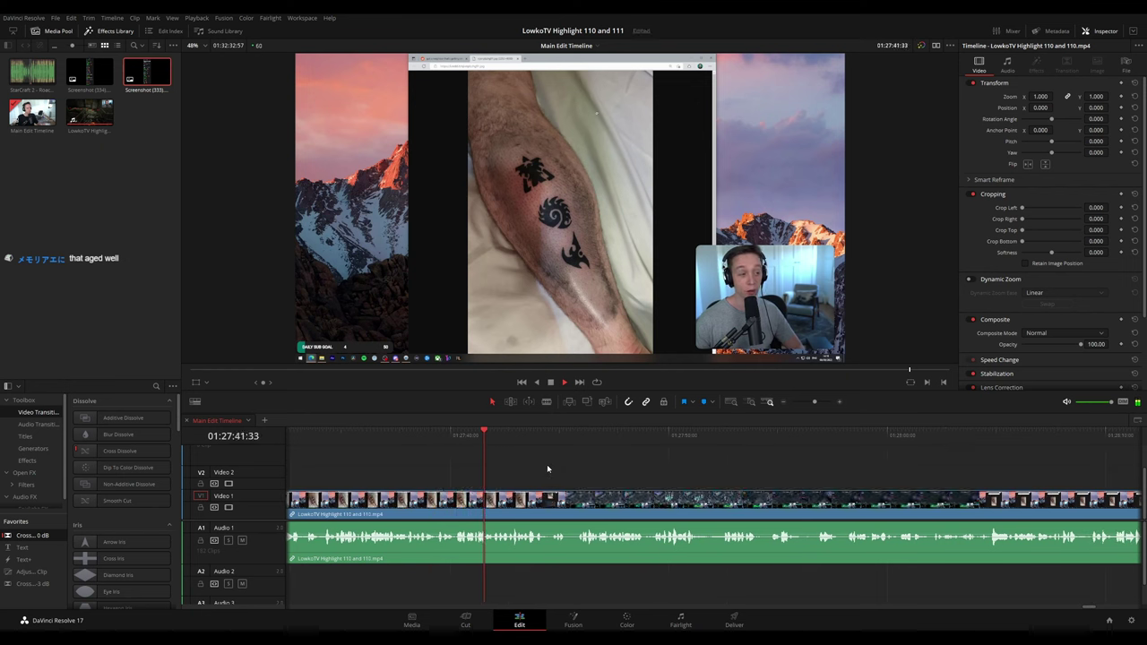
drag(596, 470, 538, 471)
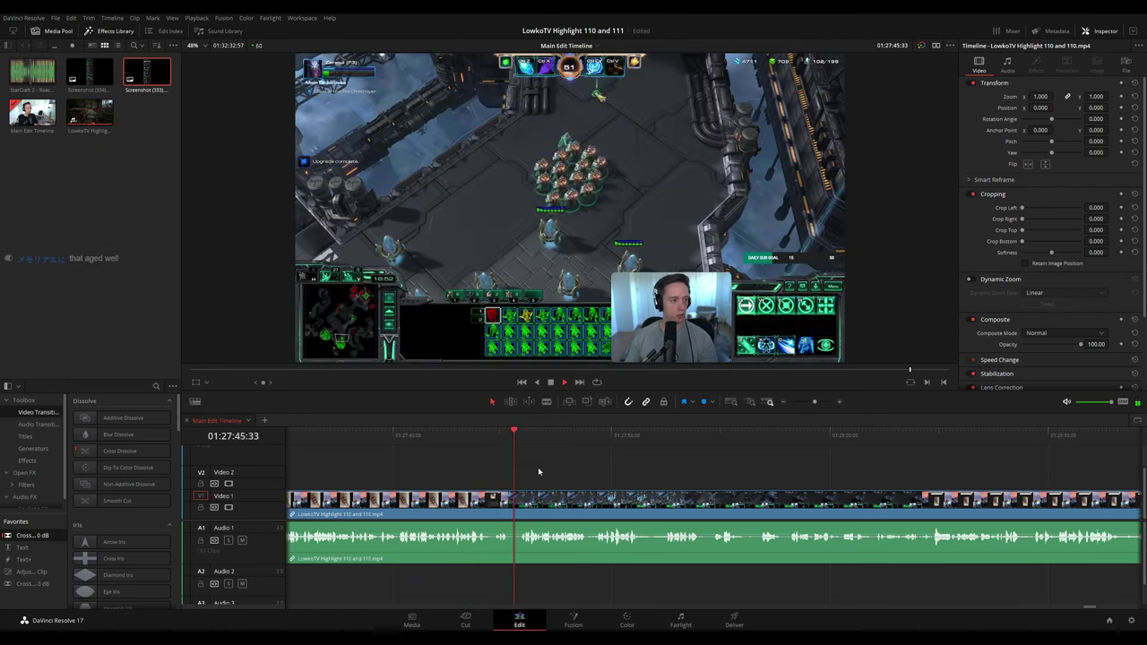
- Cut out the short section around 01:27:45:33, between the tattoo picture and the StarCraft gameplay, and close the gap
key(space)
key(b)
click(513, 504)
click(514, 506)
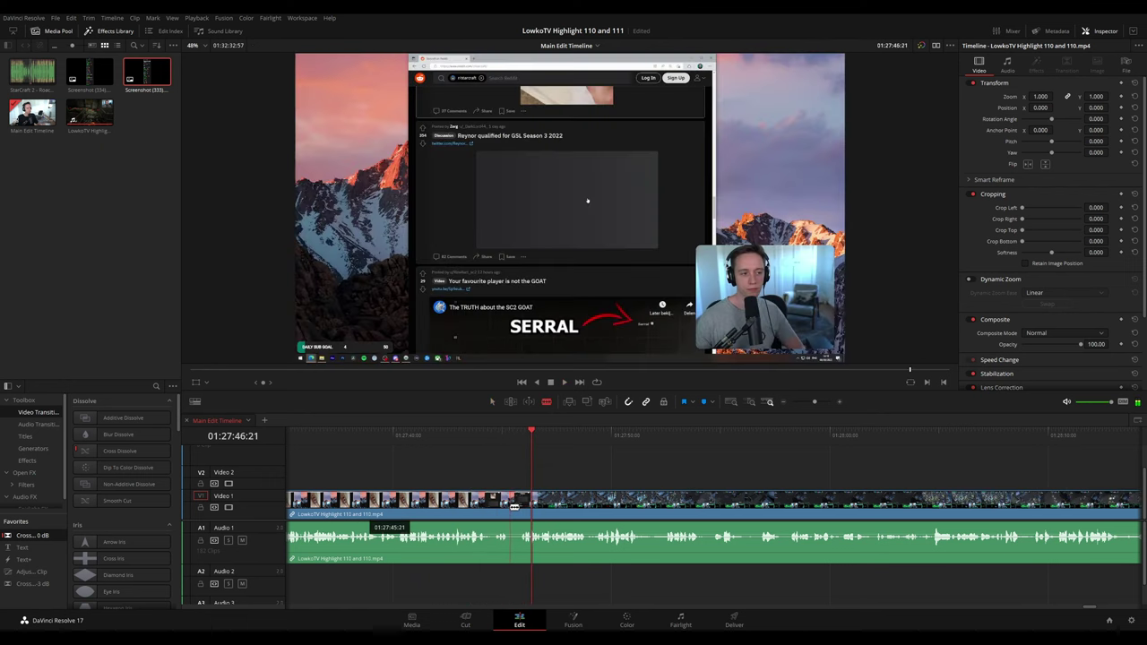
key(a)
key(Delete)
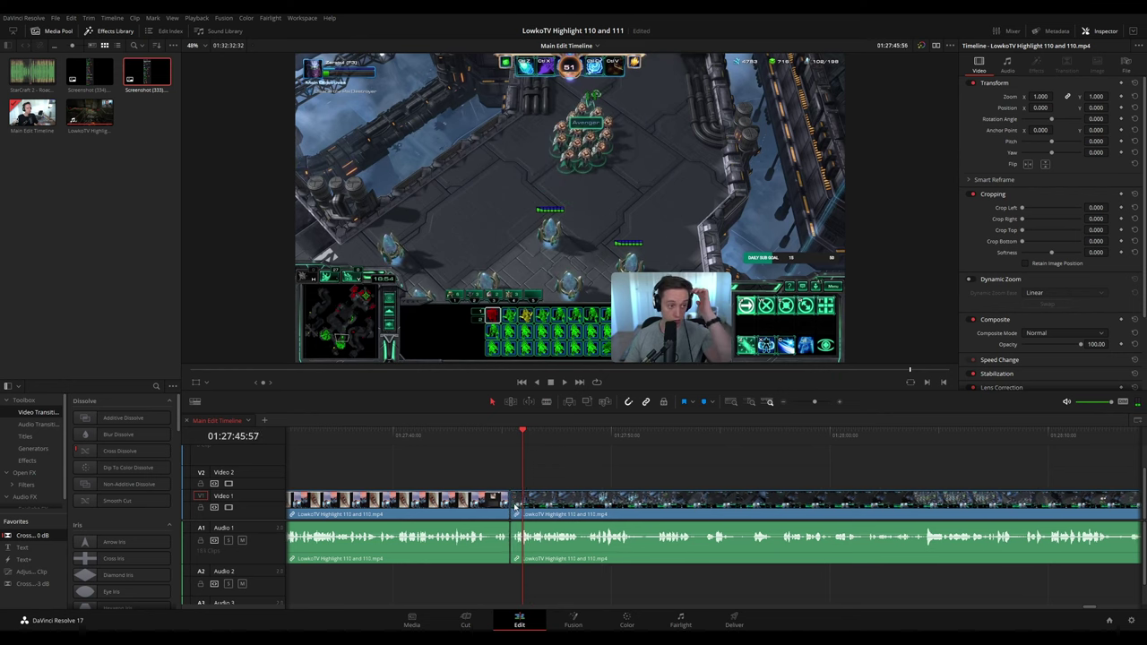
- Colour the tattoo picture clip before the cut green and play on into the StarCraft gameplay
key(space)
click(498, 511)
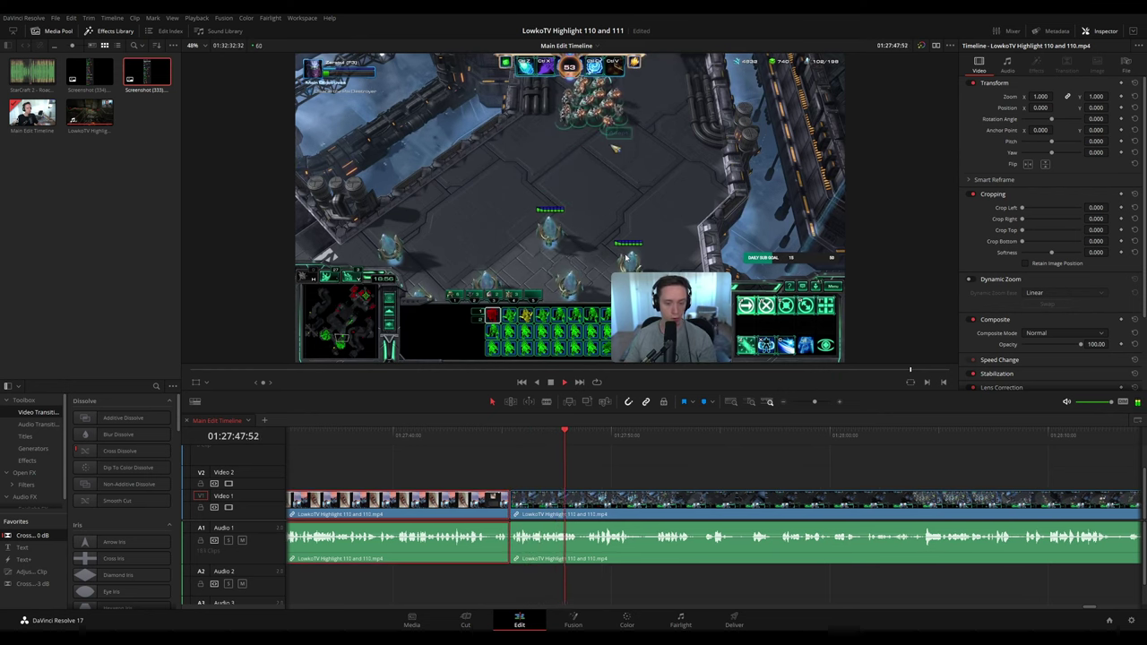
click(462, 491)
key(ctrl+z)
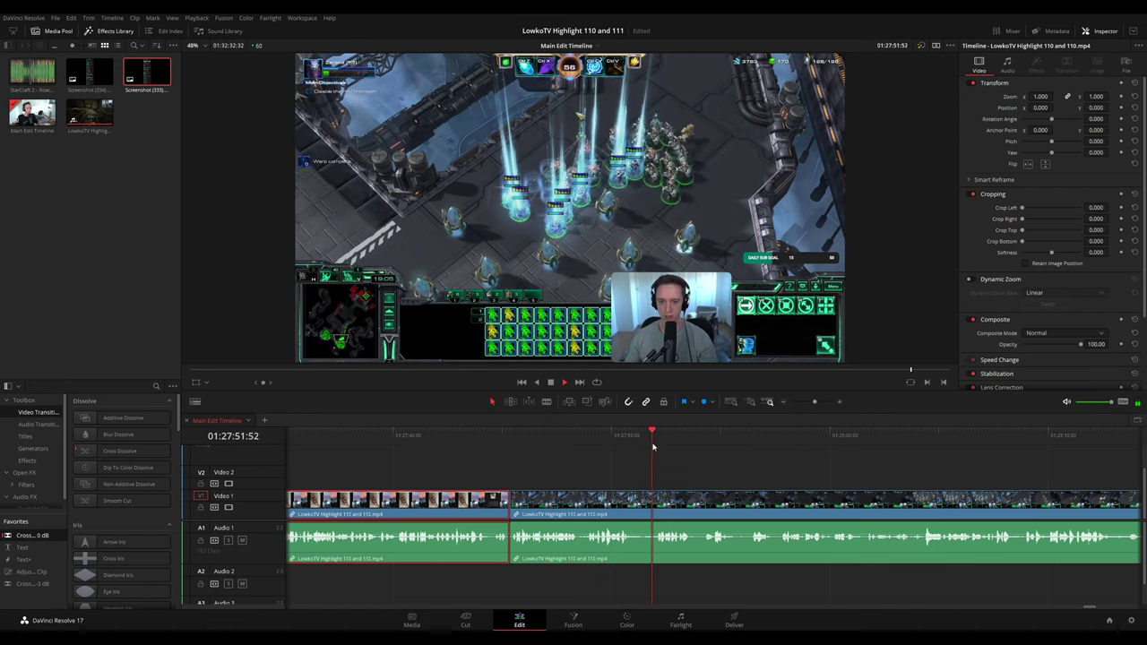
click(730, 469)
- Play through the StarCraft gameplay from 01:27:51:52 to 01:28:06:53, checking for moments to trim
scroll(699, 465, right, 3)
key(space)
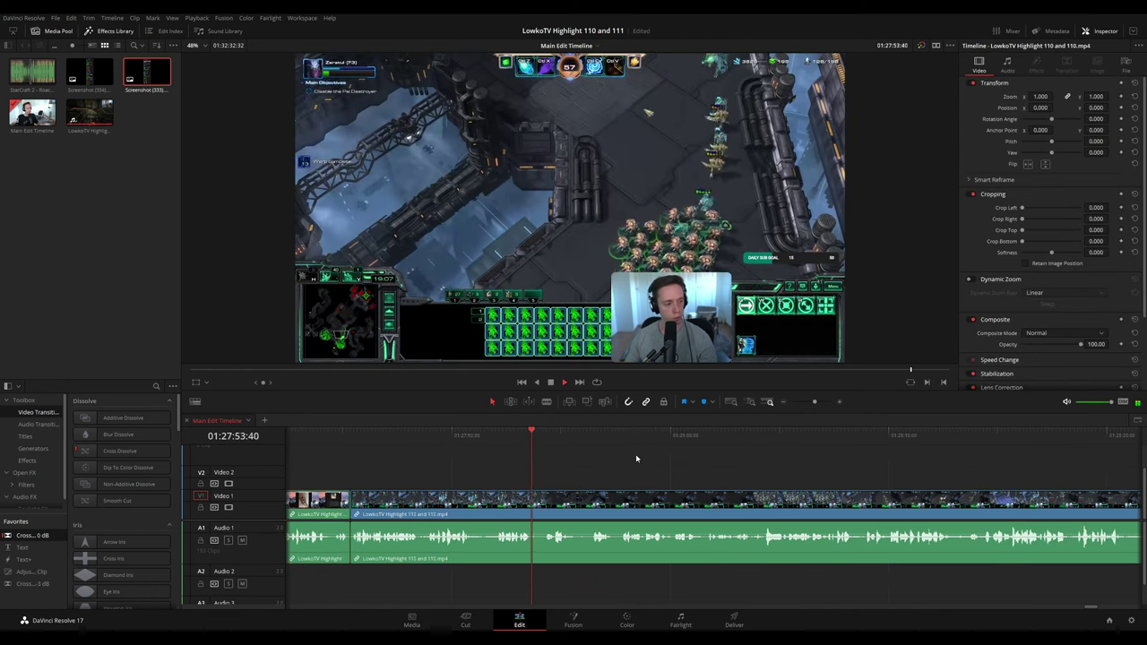
key(Right)
key(Right)
key(Right)
key(Right)
key(Right)
key(Right)
key(Right)
key(Right)
key(Right)
key(Right)
key(Right)
key(Right)
key(Right)
key(Right)
key(Right)
key(Right)
key(Right)
key(Right)
key(Right)
key(Right)
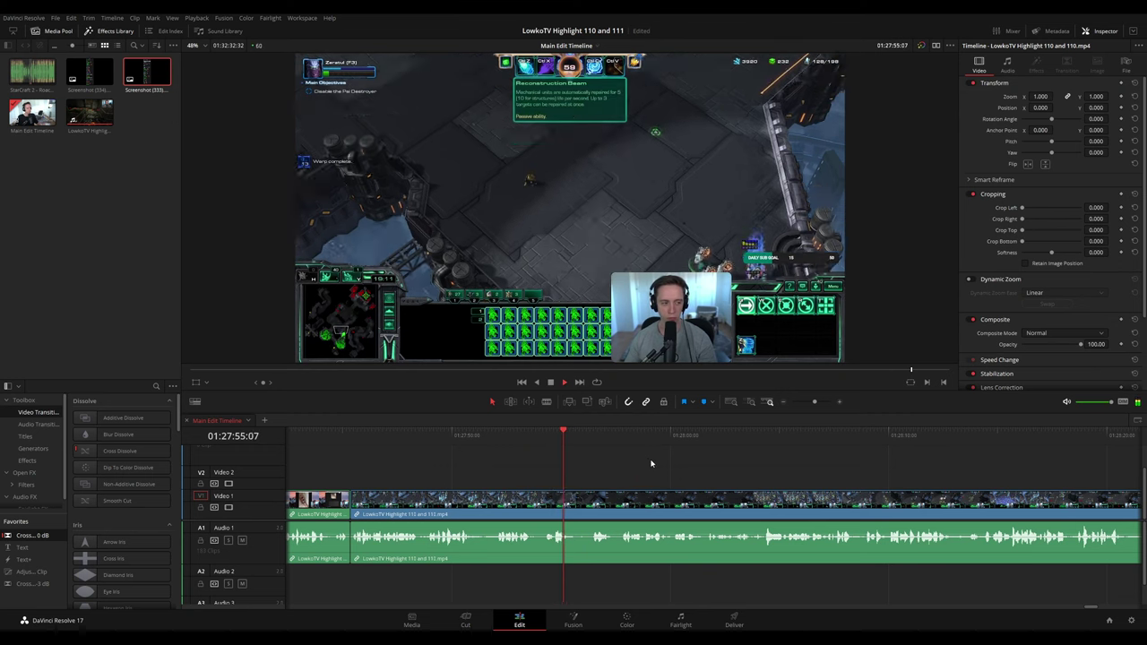
scroll(612, 453, right, 2)
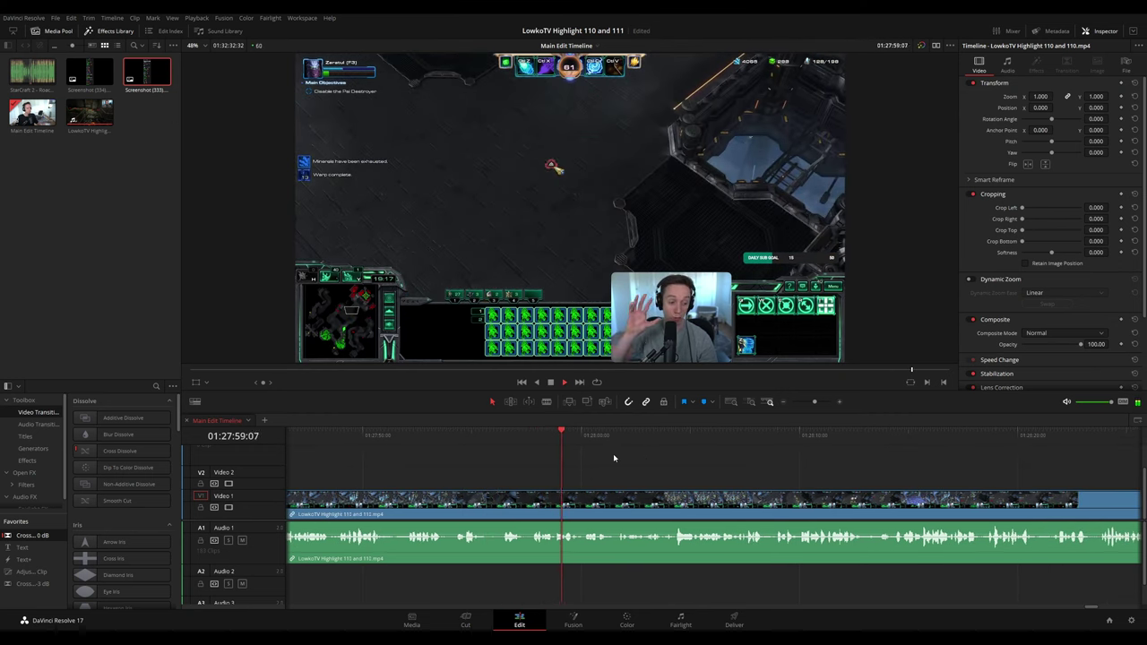
scroll(613, 457, right, 2)
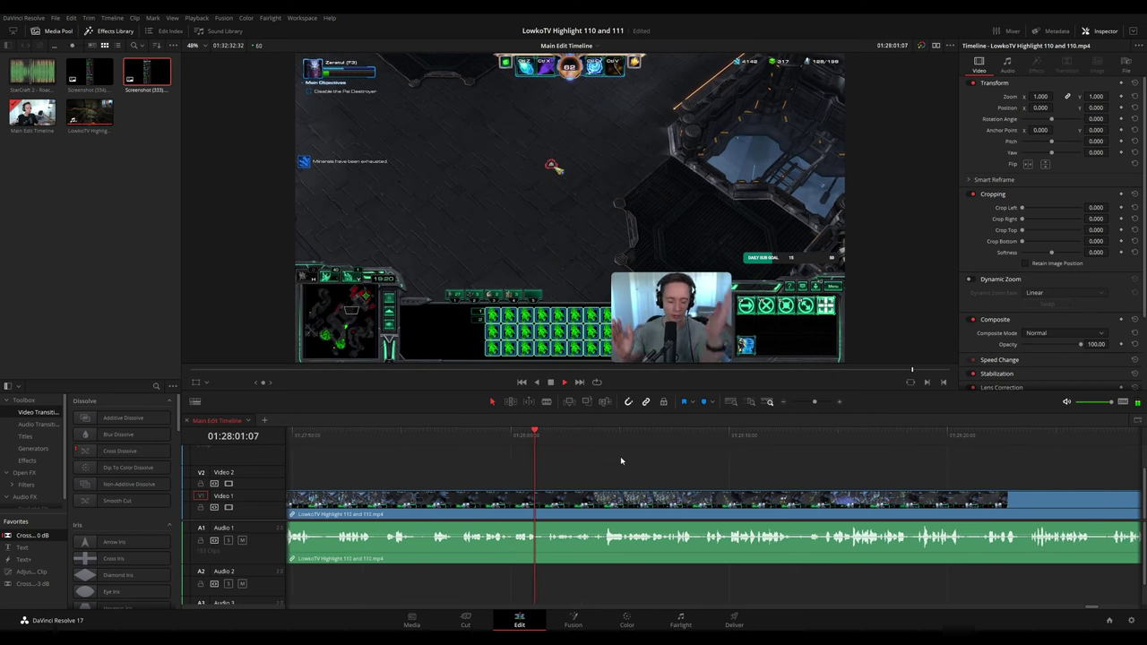
scroll(585, 457, right, 2)
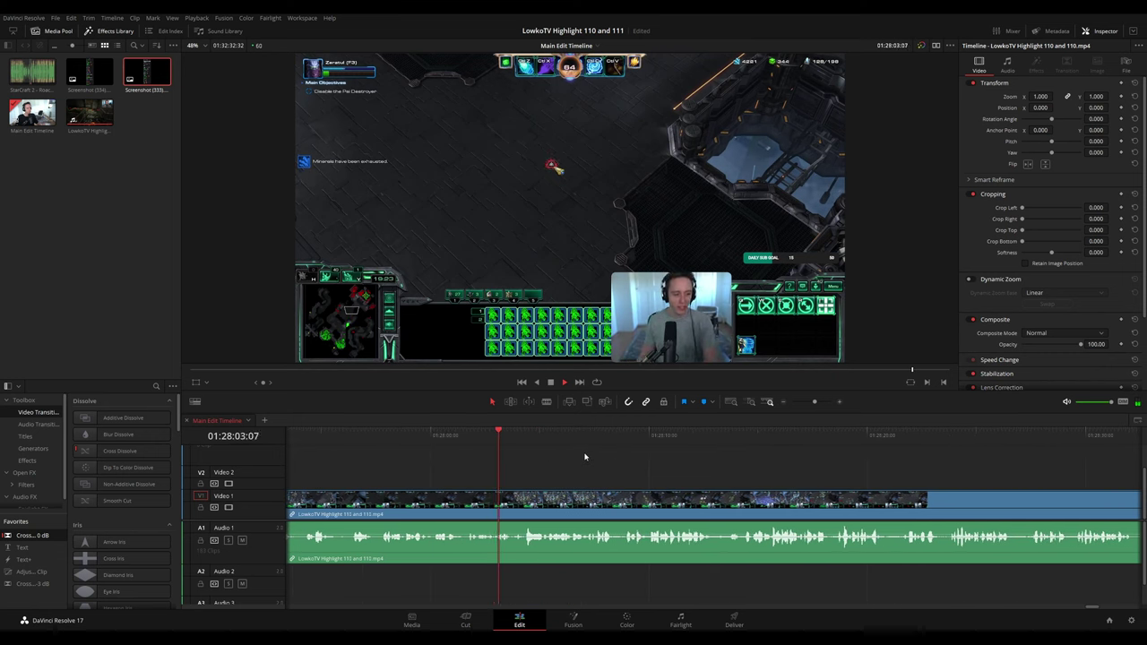
scroll(584, 457, right, 2)
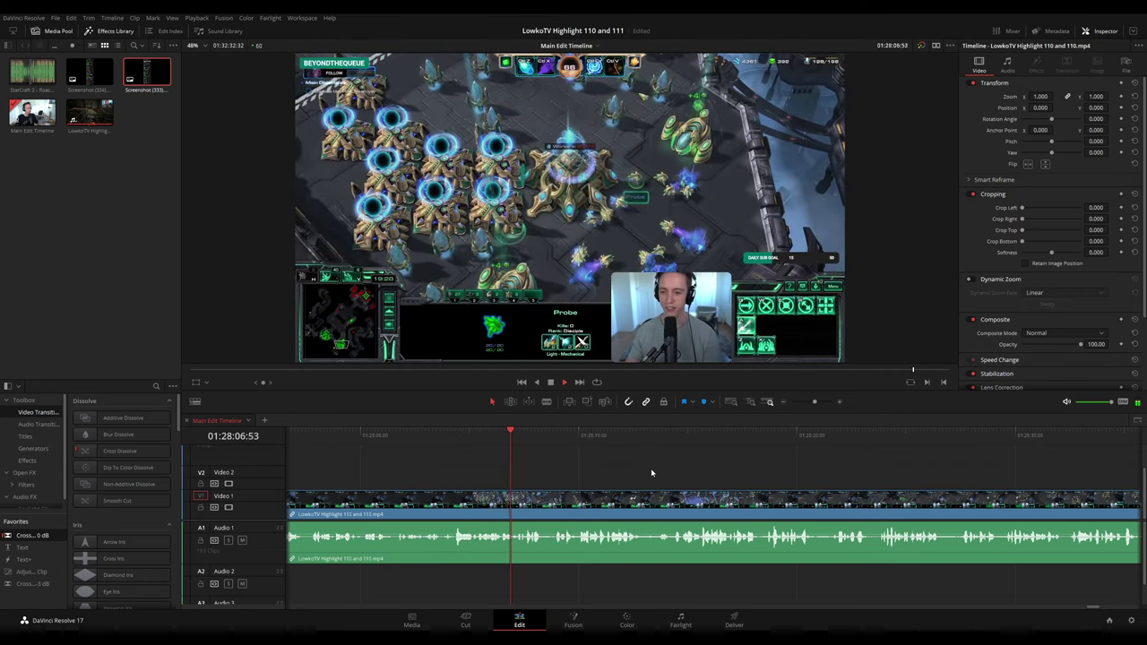
- Review the gameplay from 01:28:06:53 to 01:28:41:12 against its audio waveform to find the next change of scene
drag(813, 402, 806, 404)
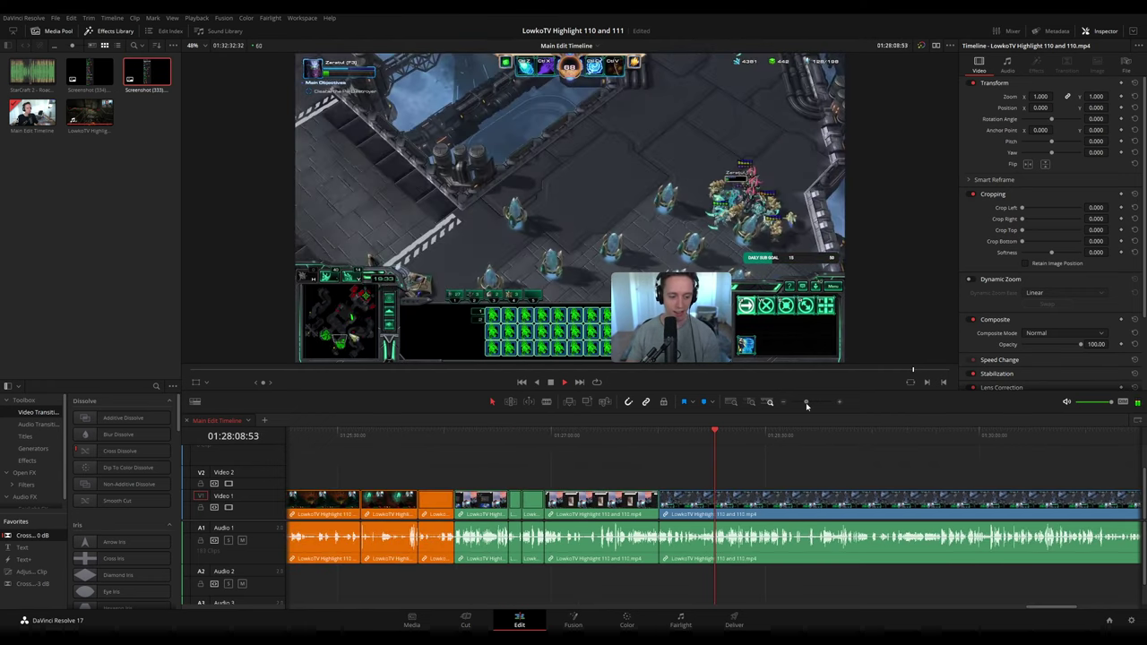
scroll(677, 453, right, 5)
scroll(579, 448, down, 3)
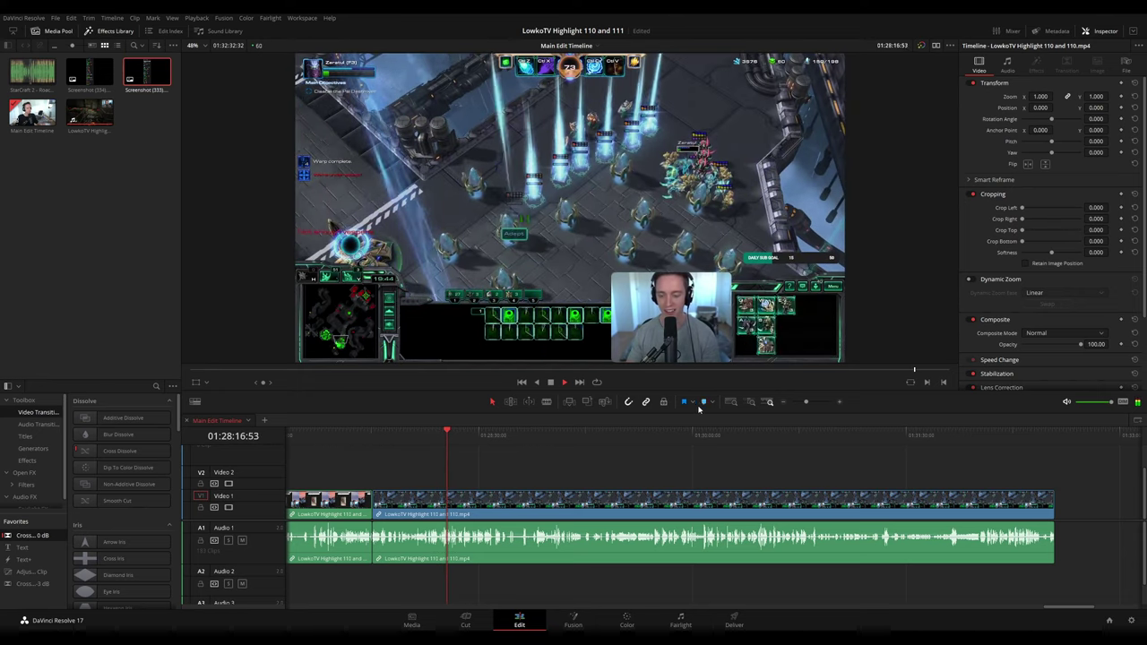
drag(806, 402, 809, 404)
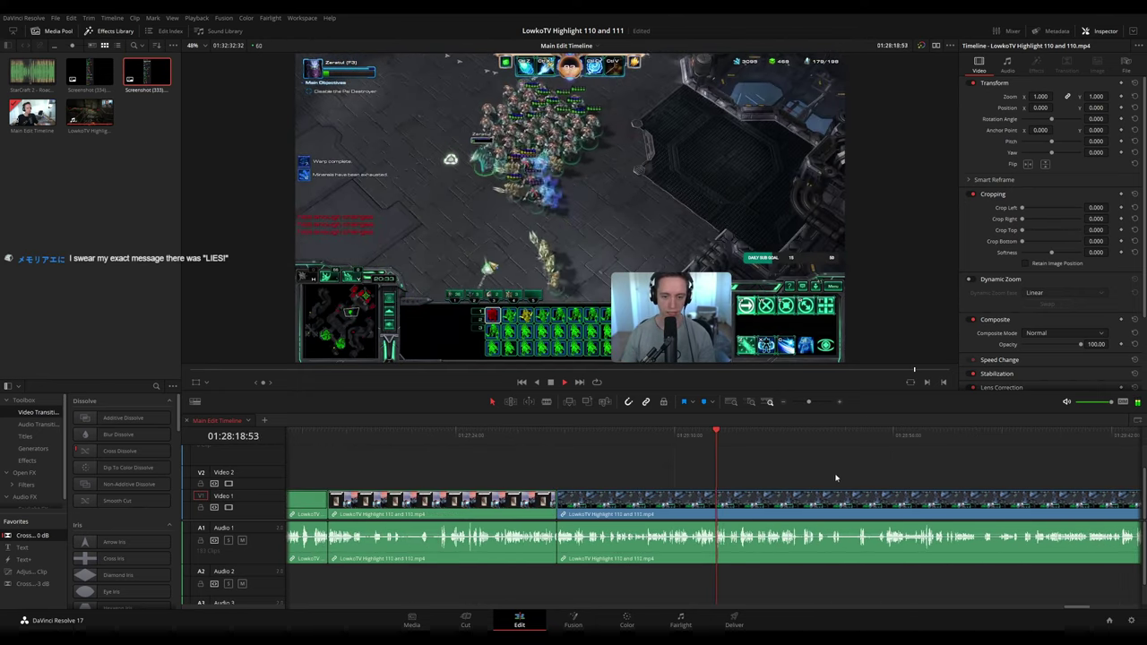
drag(834, 476, 567, 460)
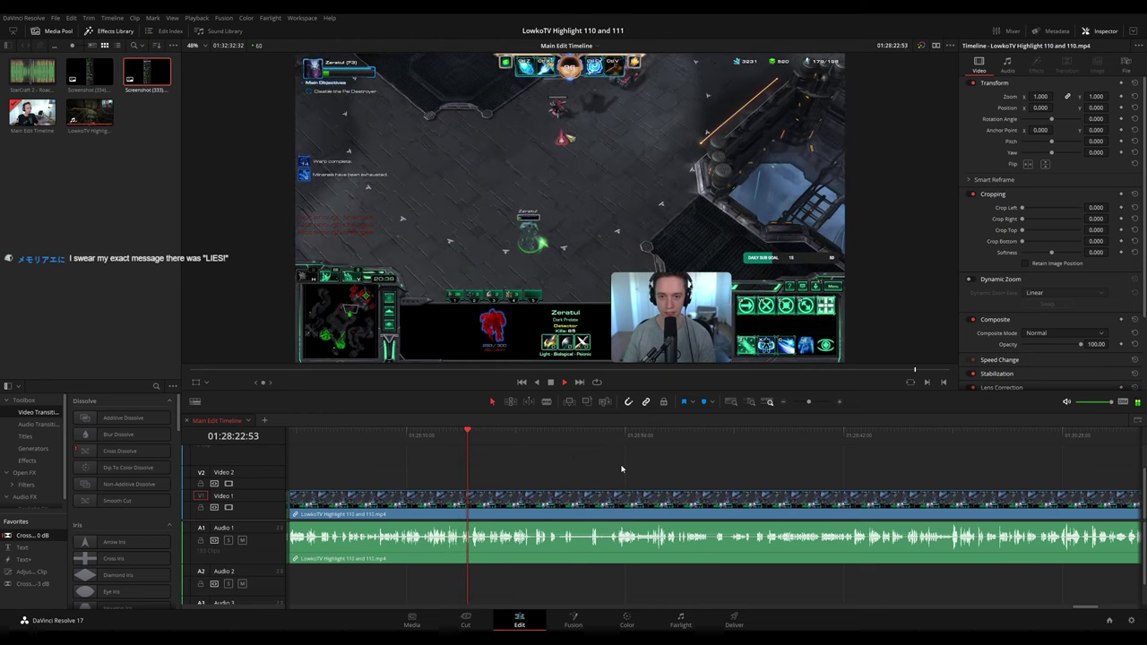
drag(808, 402, 811, 403)
drag(801, 475, 556, 457)
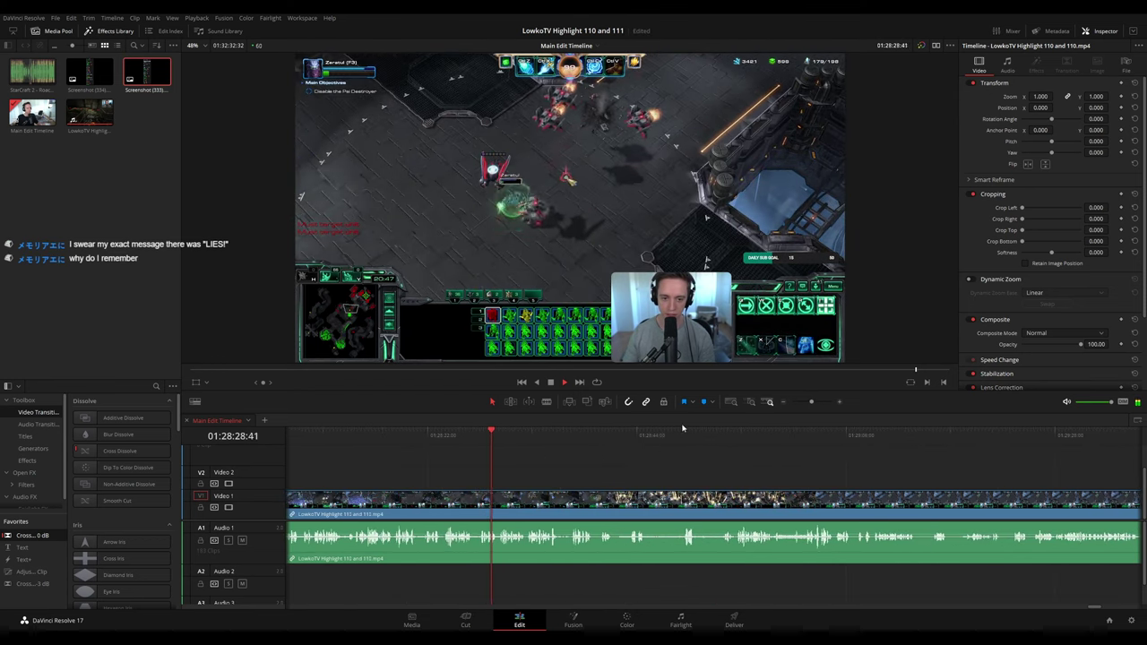
drag(811, 401, 815, 401)
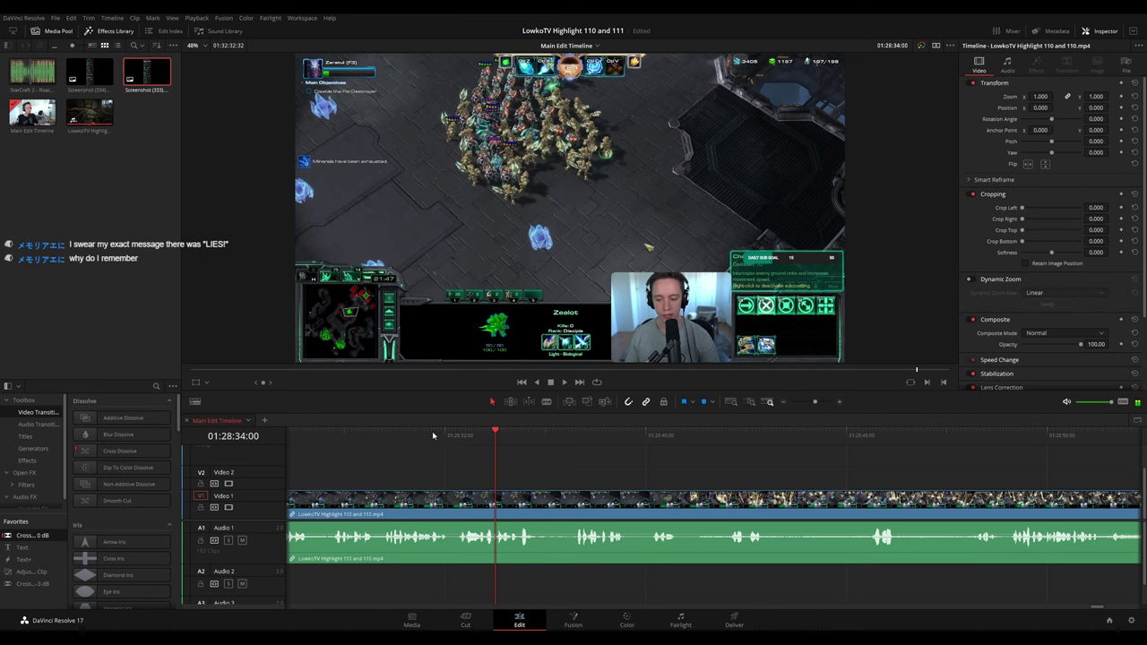
key(space)
click(575, 437)
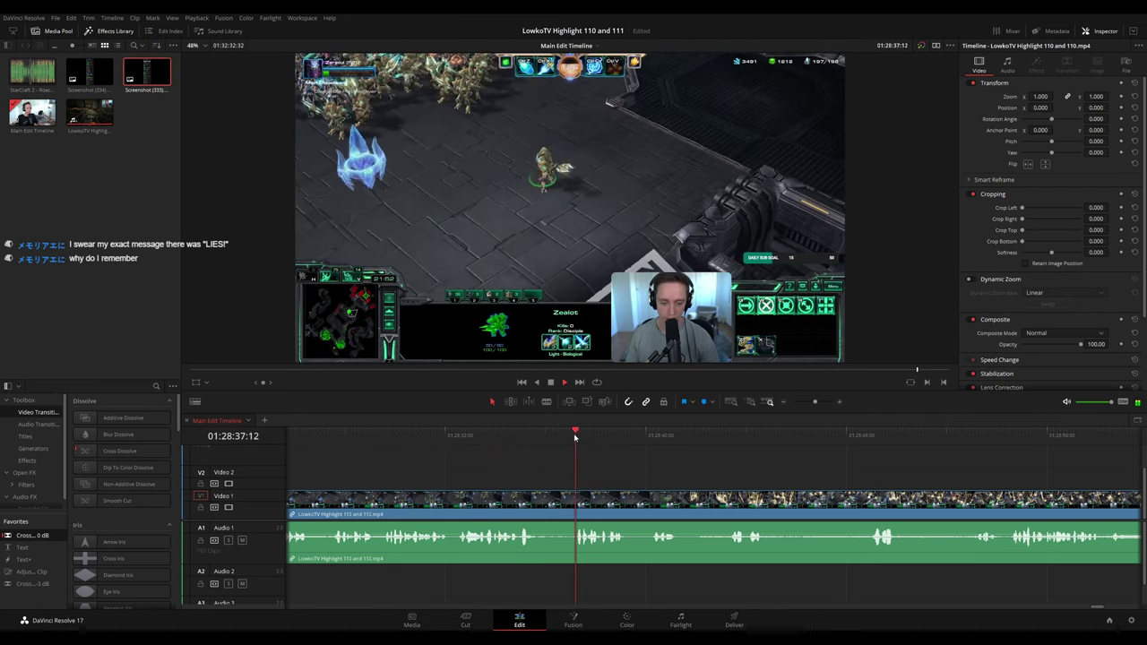
scroll(599, 464, right, 4)
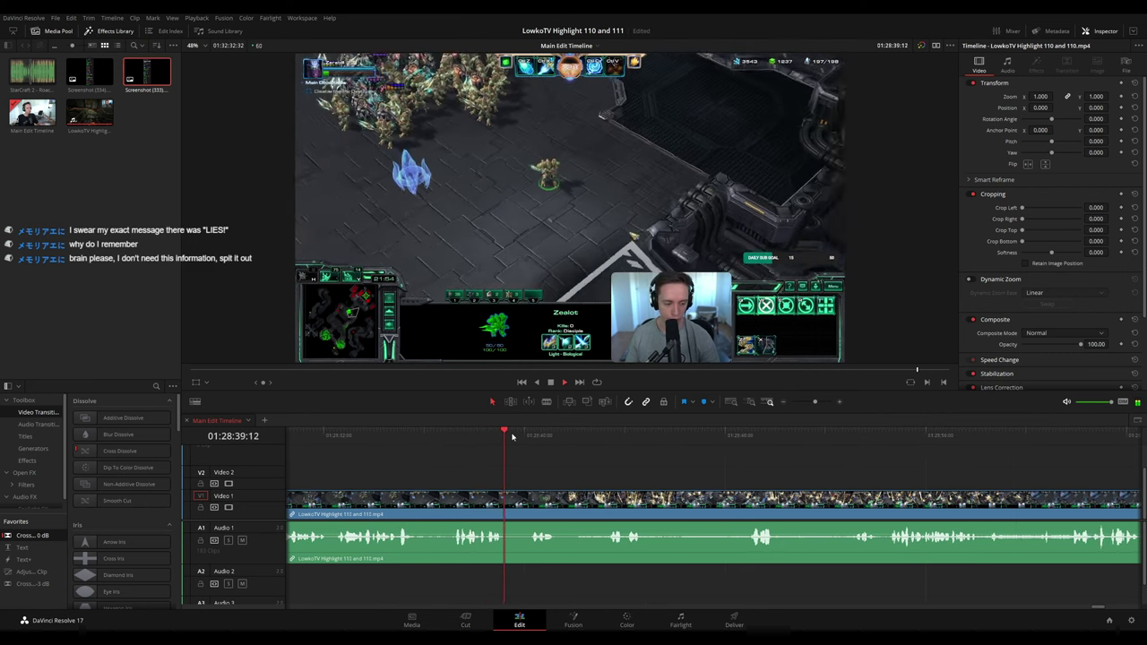
drag(602, 468, 504, 471)
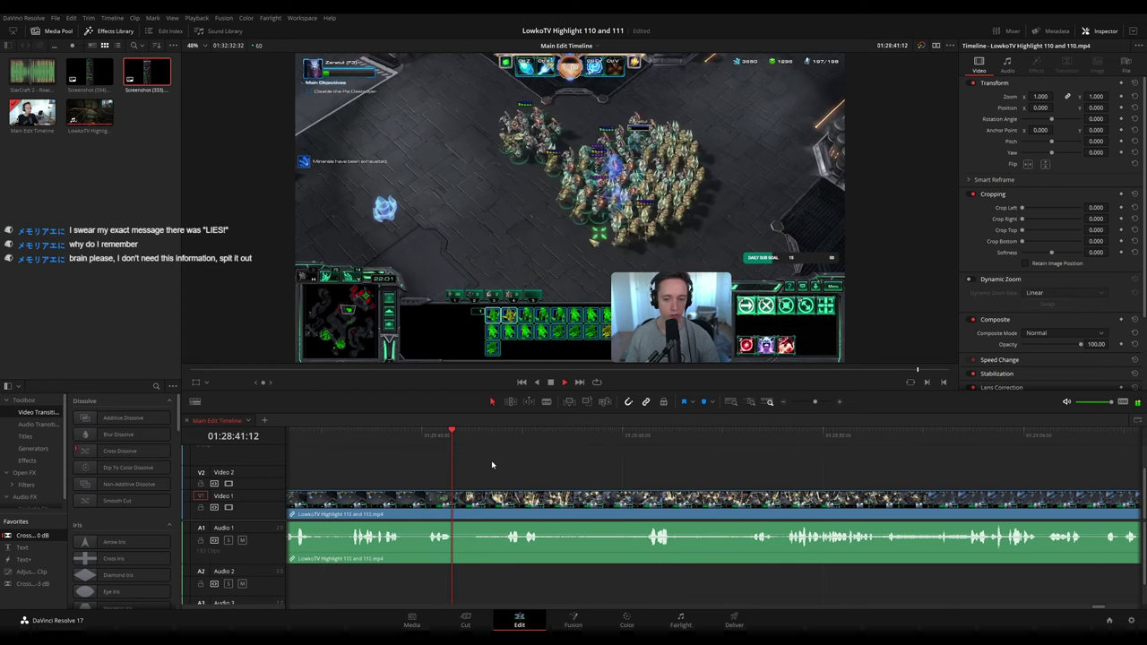
- Cut out the short section starting at 01:28:41:30, just before the large battle, and close the gap
key(space)
key(b)
click(462, 503)
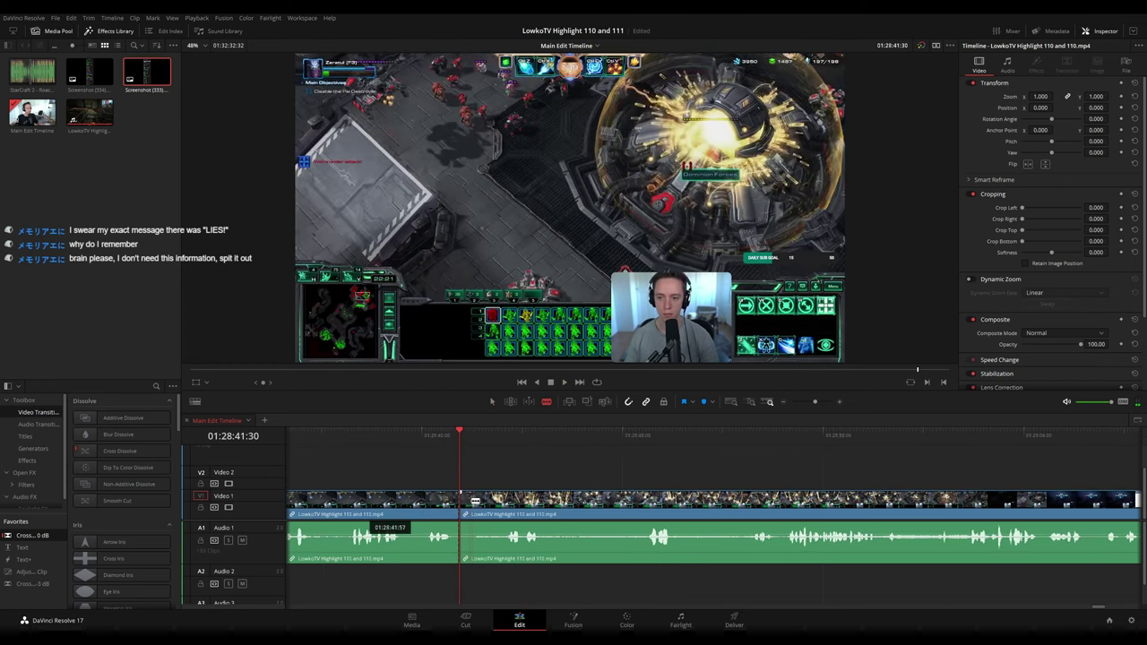
key(a)
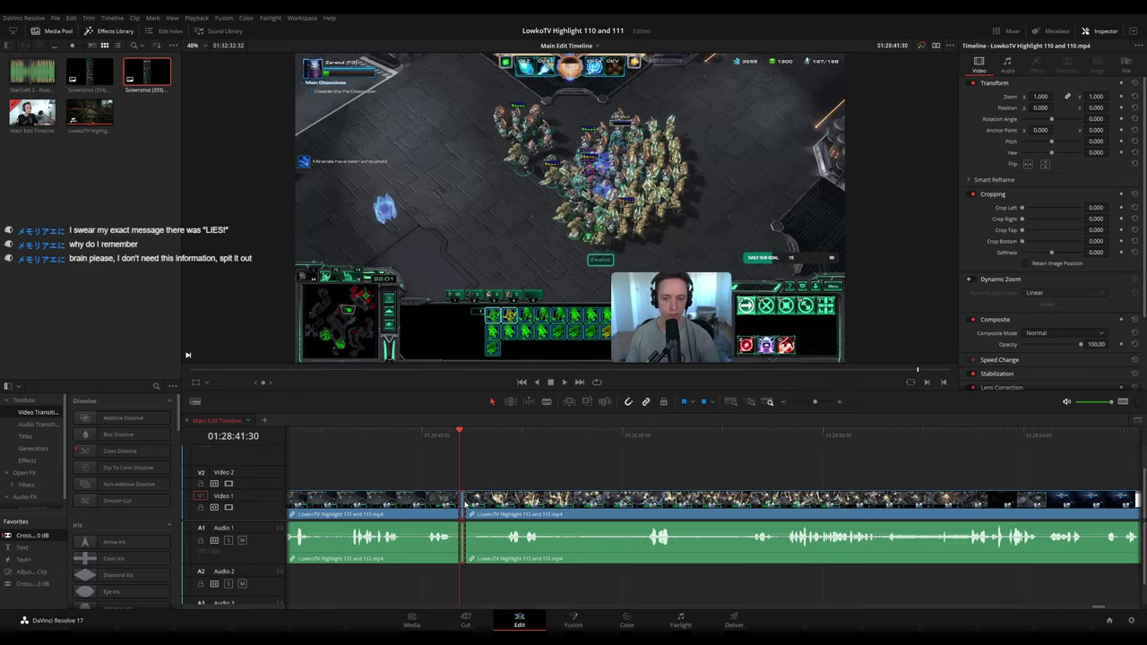
key(Delete)
- Colour the gameplay clip before the 01:28:41:30 cut blue and play on into the battle
click(415, 501)
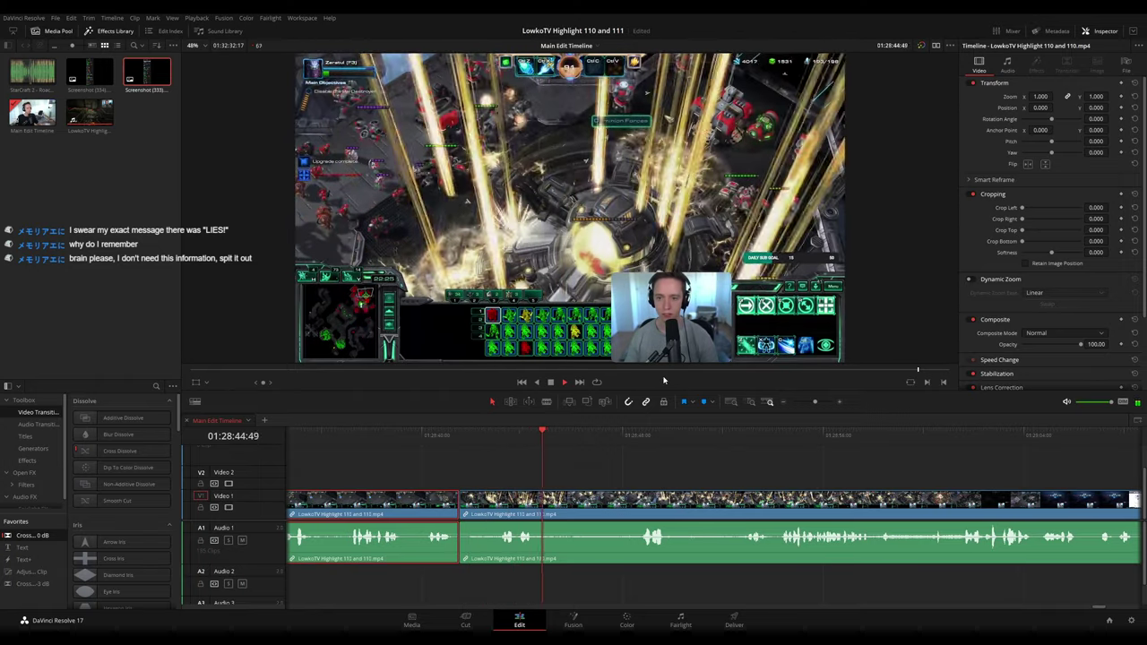
click(591, 455)
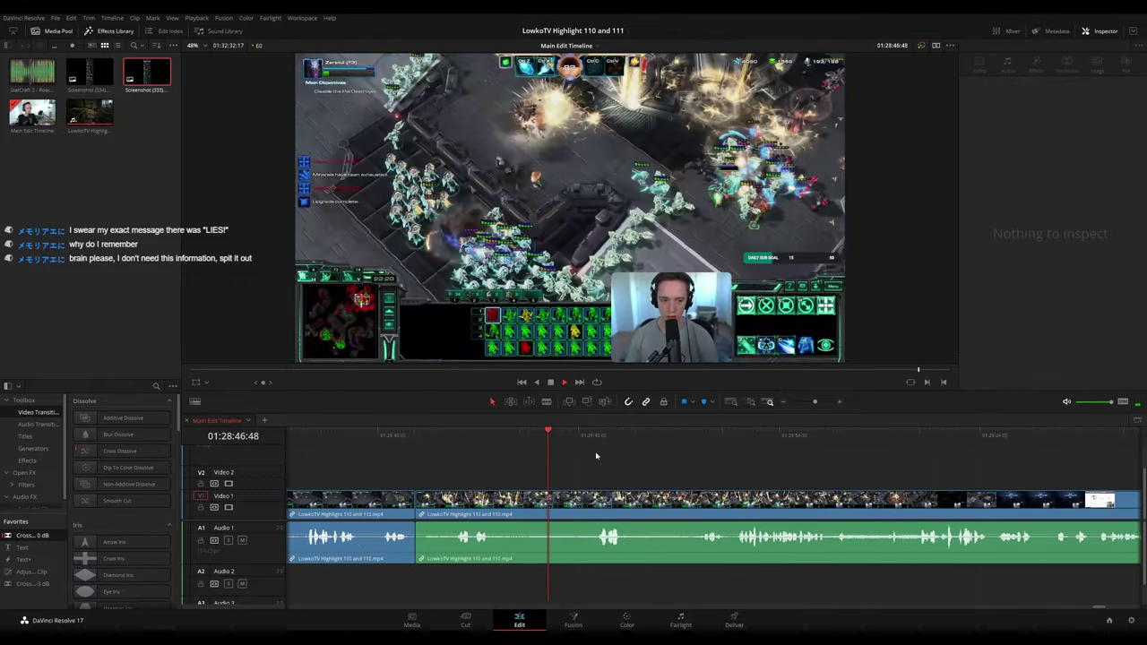
scroll(594, 455, right, 1)
click(552, 435)
scroll(635, 467, right, 2)
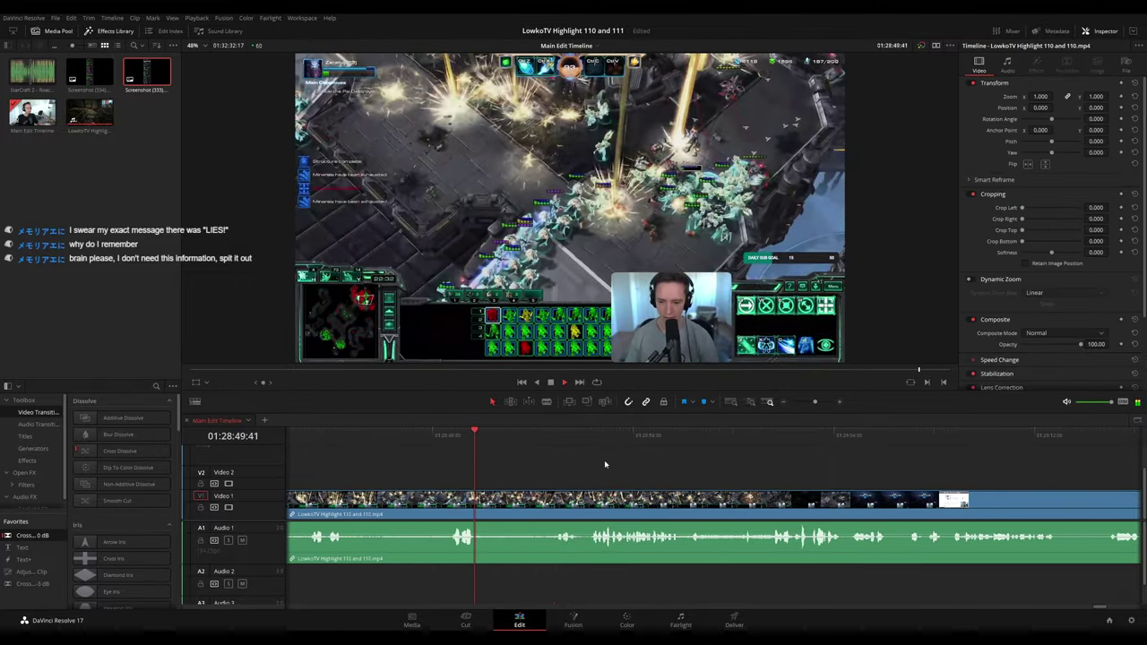
- Cut out the short section at 01:29:04:21, between the end of the battle footage and the StarCraft loading screen, and close the gap
click(448, 437)
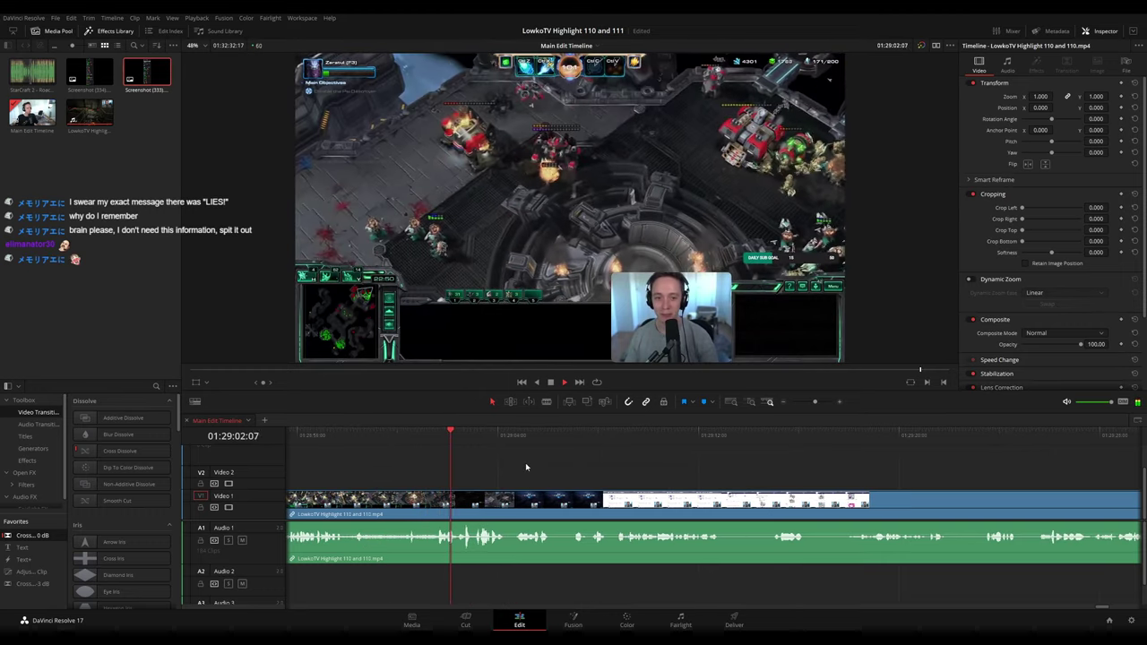
click(531, 437)
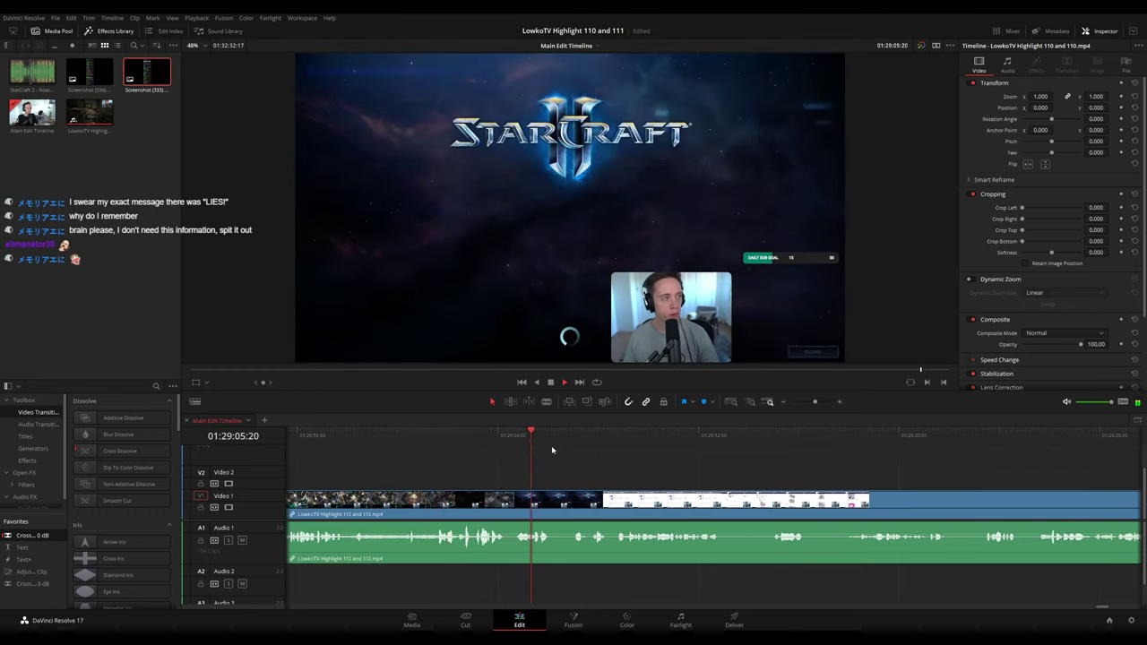
click(506, 438)
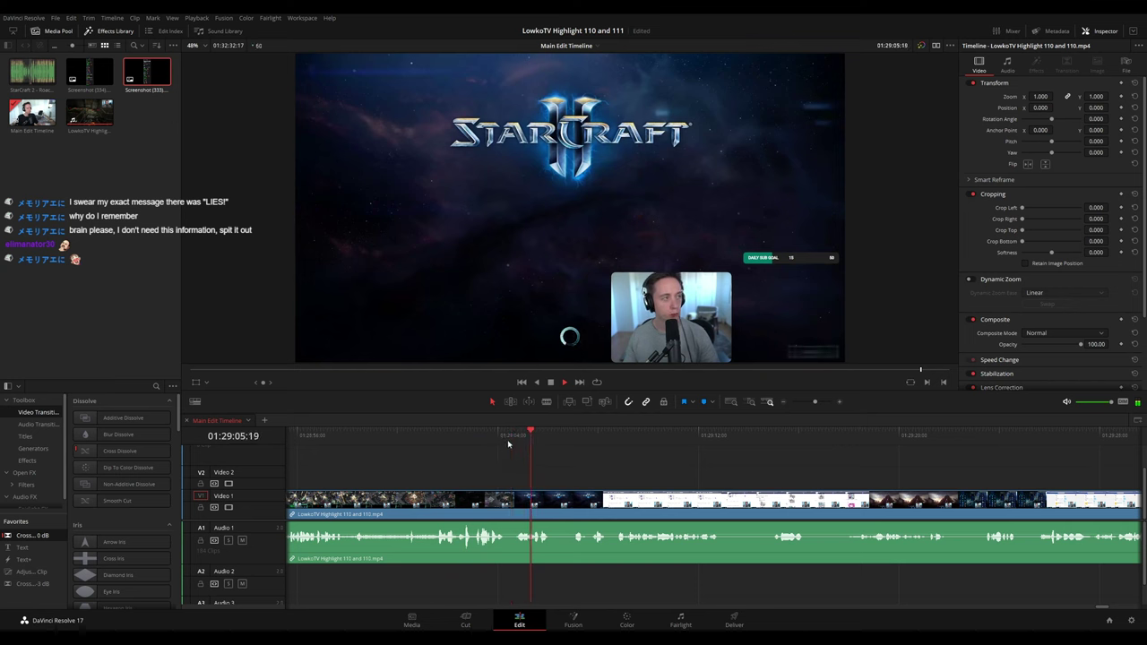
click(481, 438)
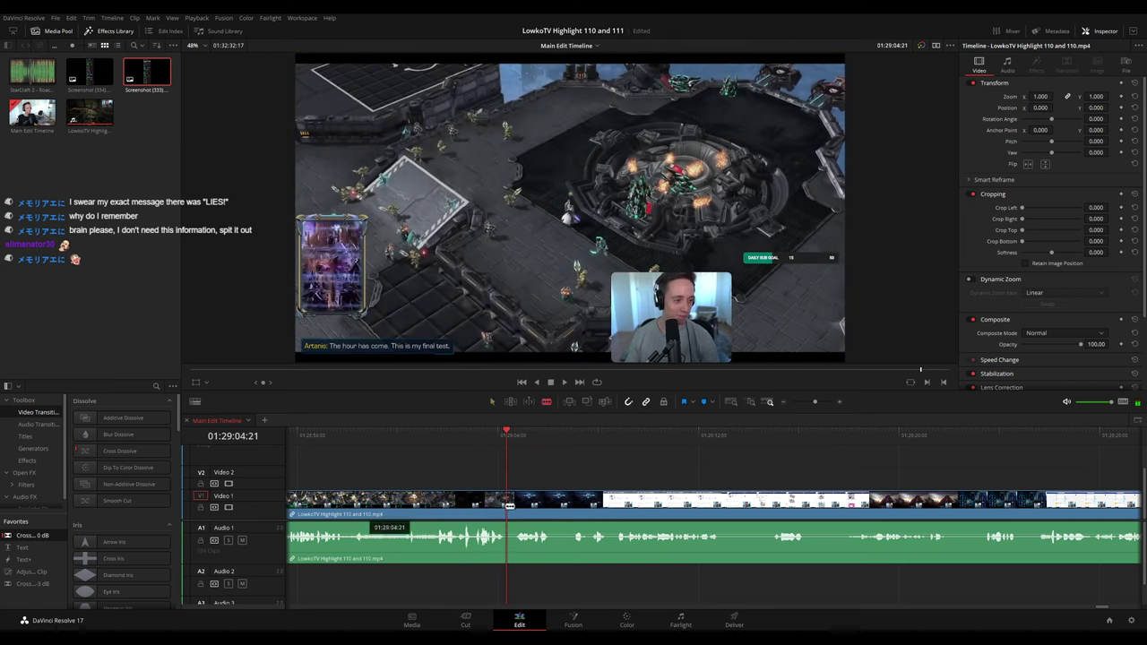
click(509, 507)
key(a)
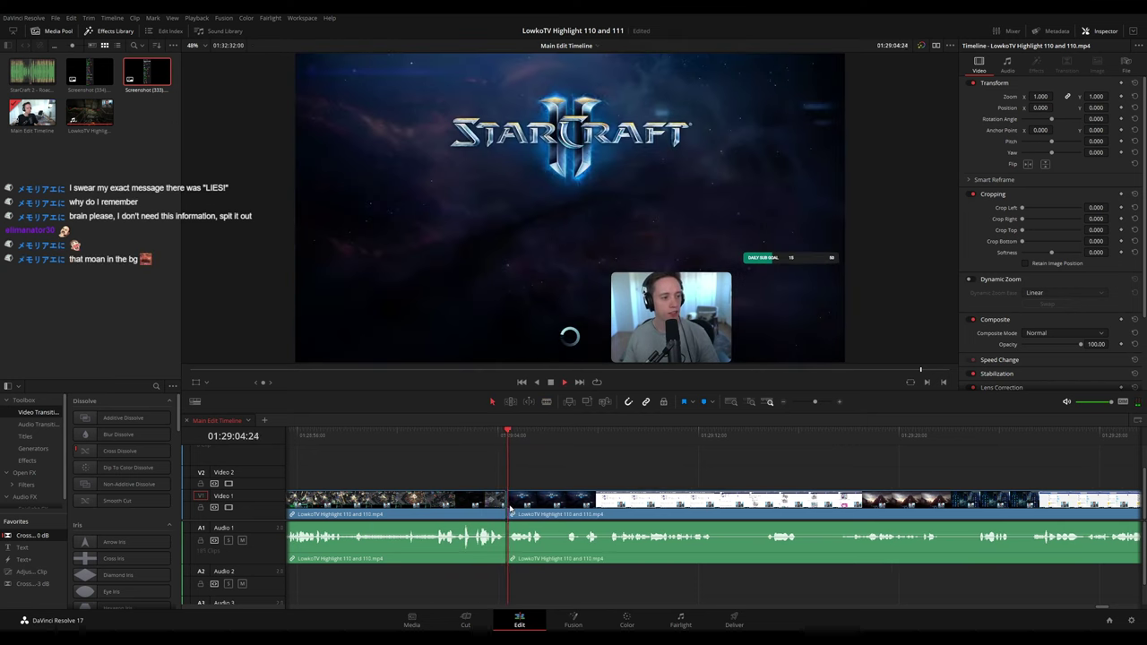
- Colour the battle clip before the loading screen blue and play on into the Know Your Meme page around 01:29:10
click(502, 500)
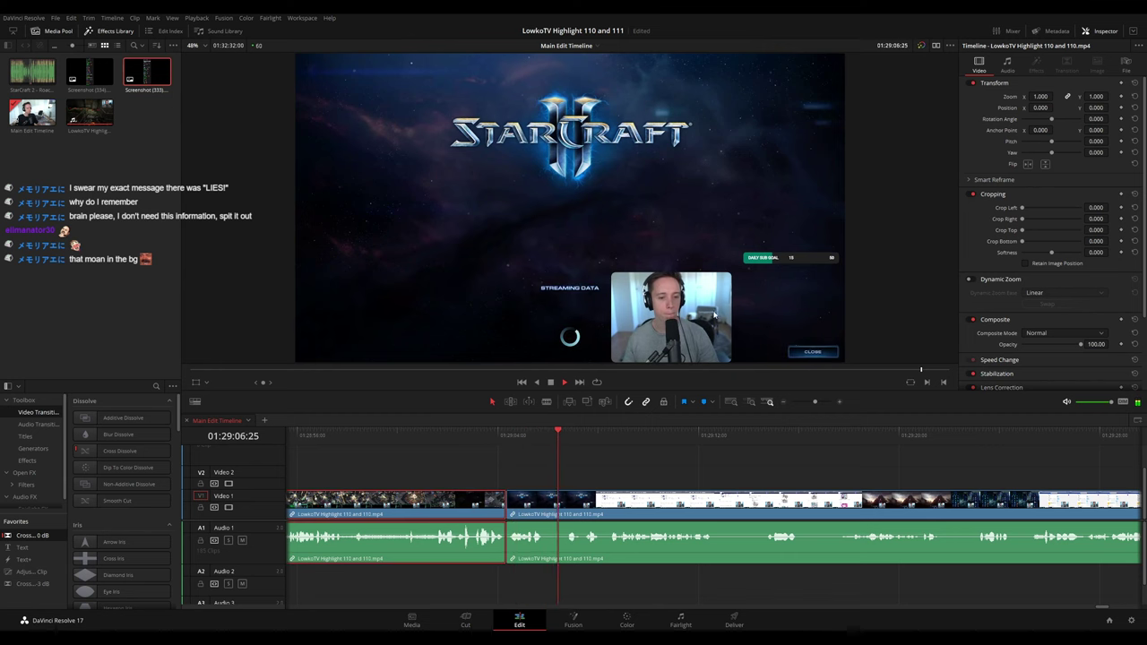
click(777, 484)
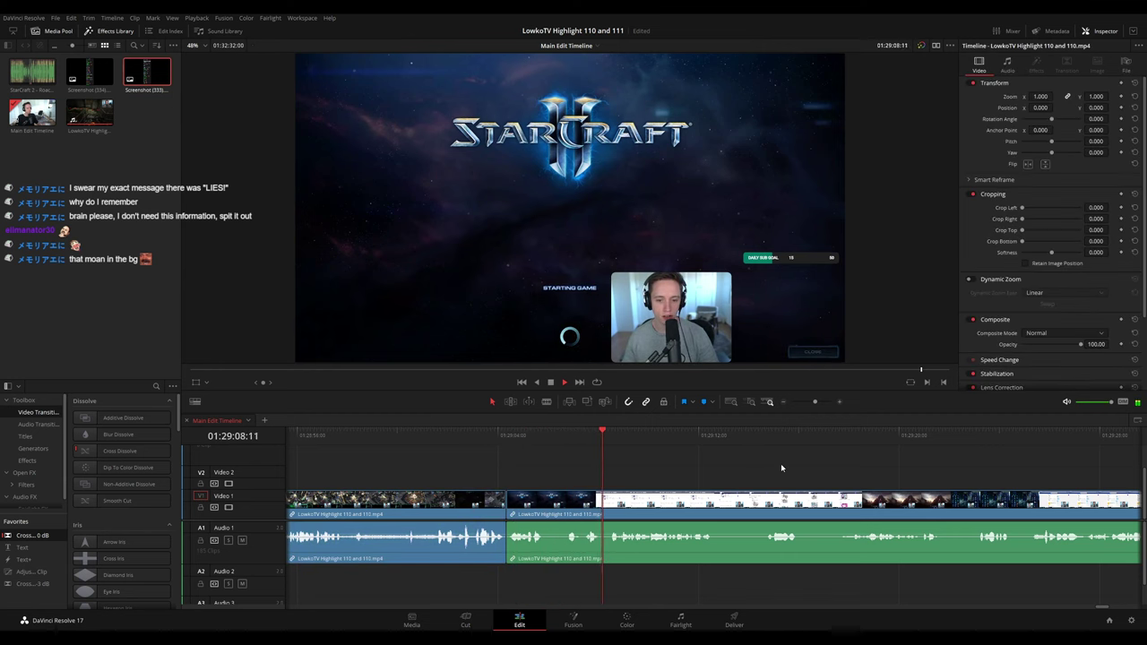
drag(781, 466, 628, 464)
scroll(711, 479, right, 2)
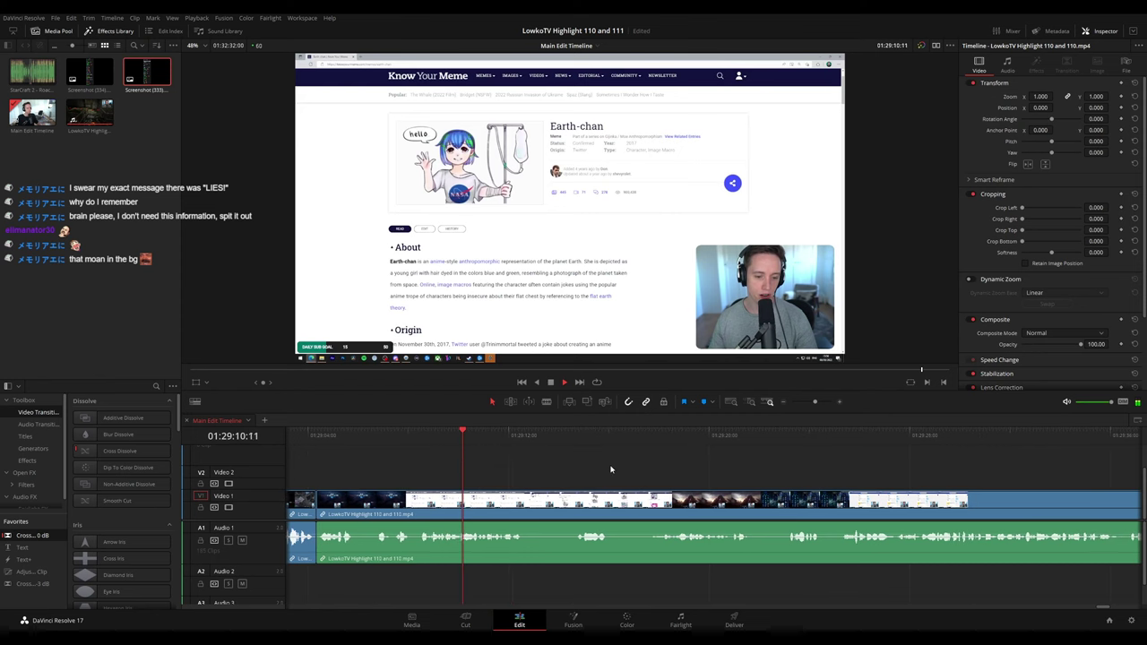
- Replay from the loading screen at 01:29:04:55 through the Earth-chan page to 01:29:18:24, checking for moments to trim
click(328, 433)
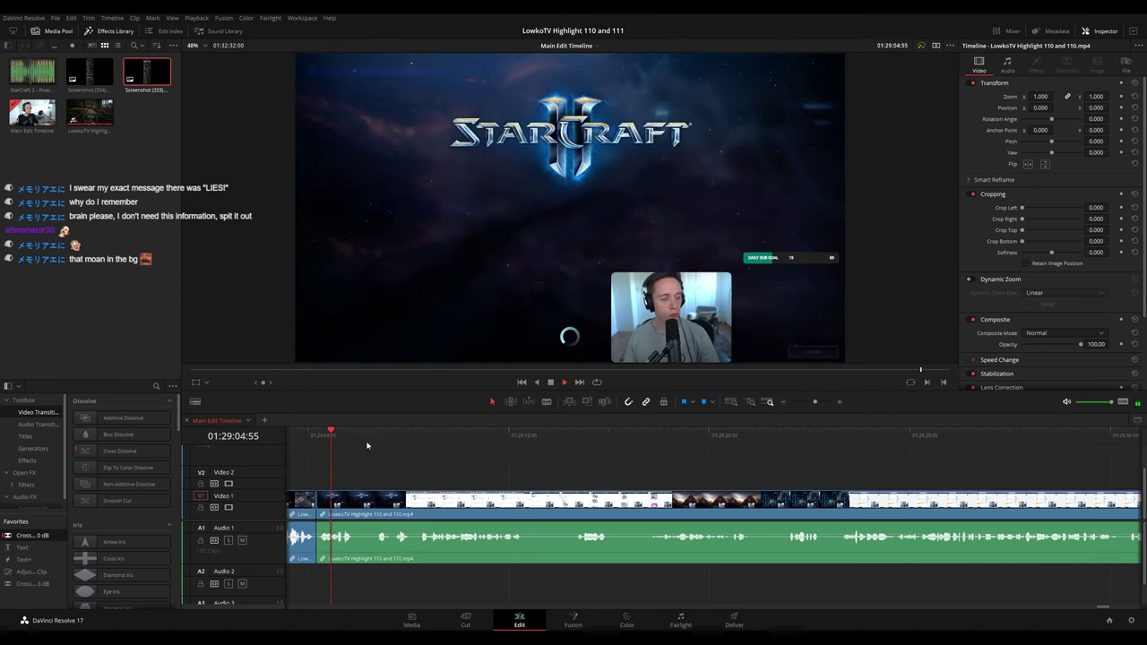
scroll(526, 475, right, 1)
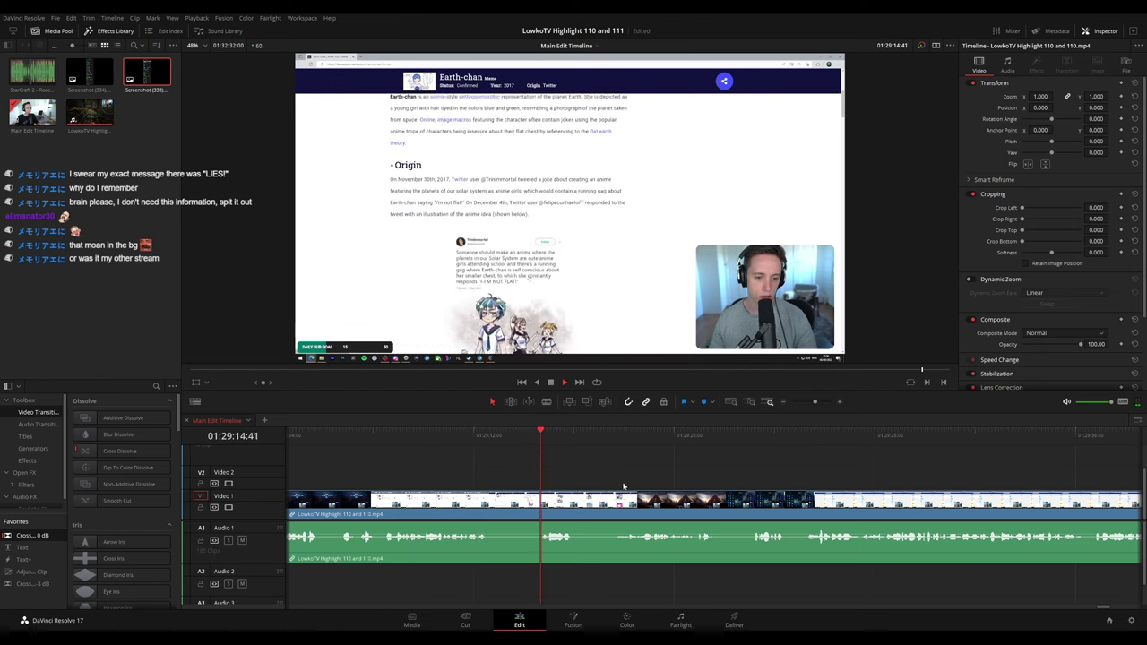
scroll(623, 486, right, 3)
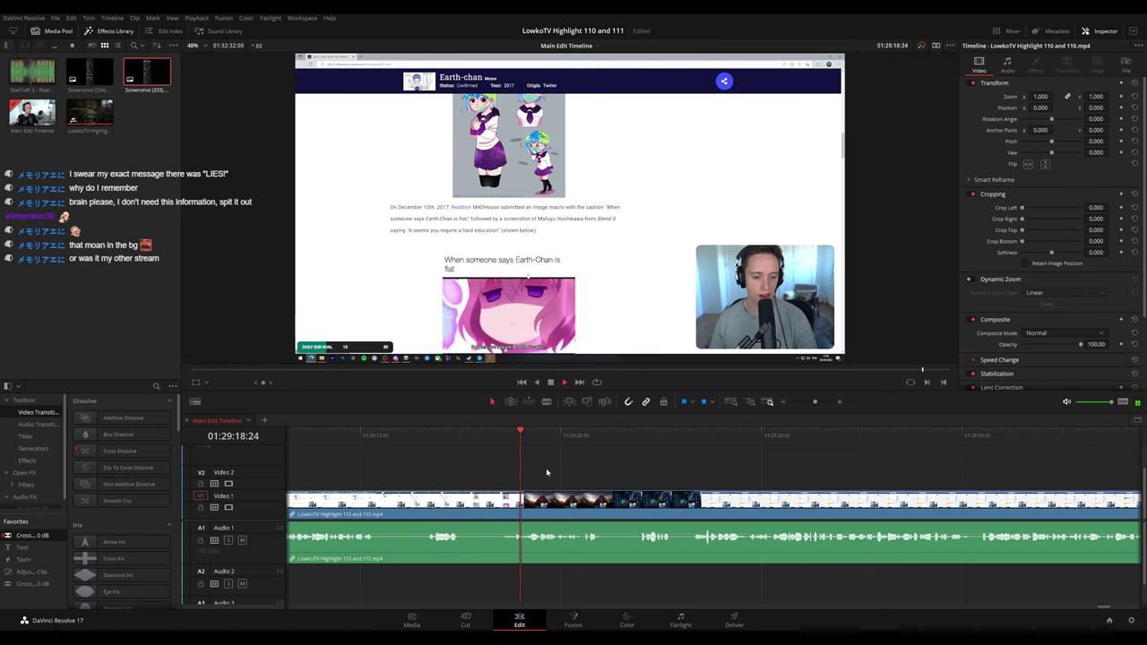
- Cut out the short section around 01:29:21, between the StarCraft loading screen and the Spear of Adun menu, and close the gap
scroll(605, 479, right, 2)
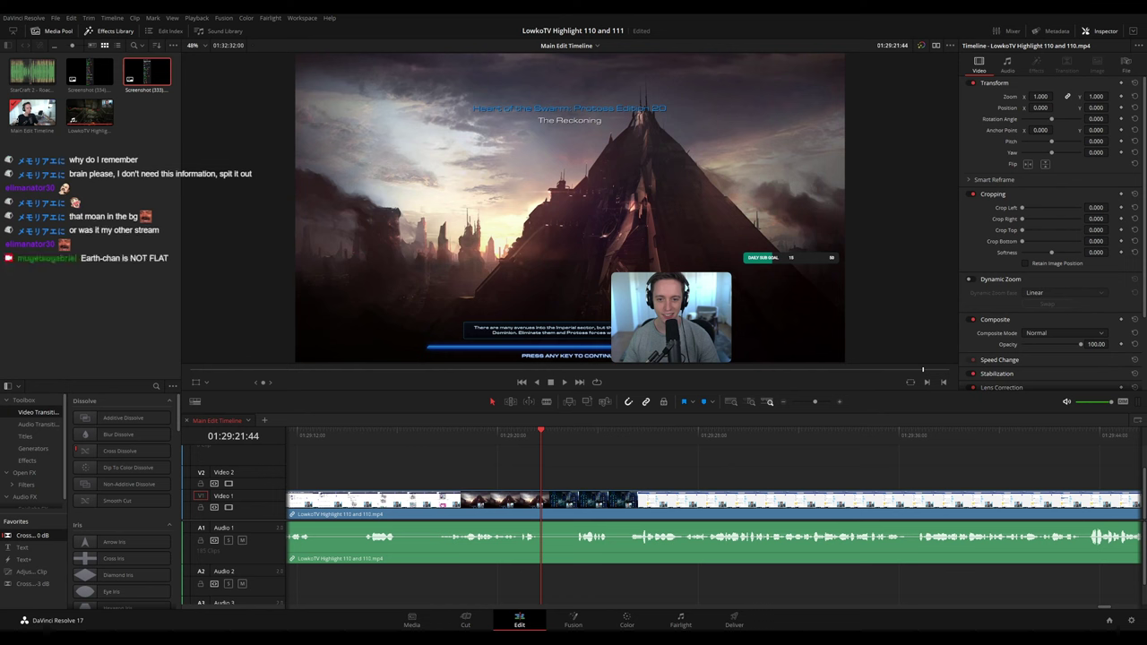
key(space)
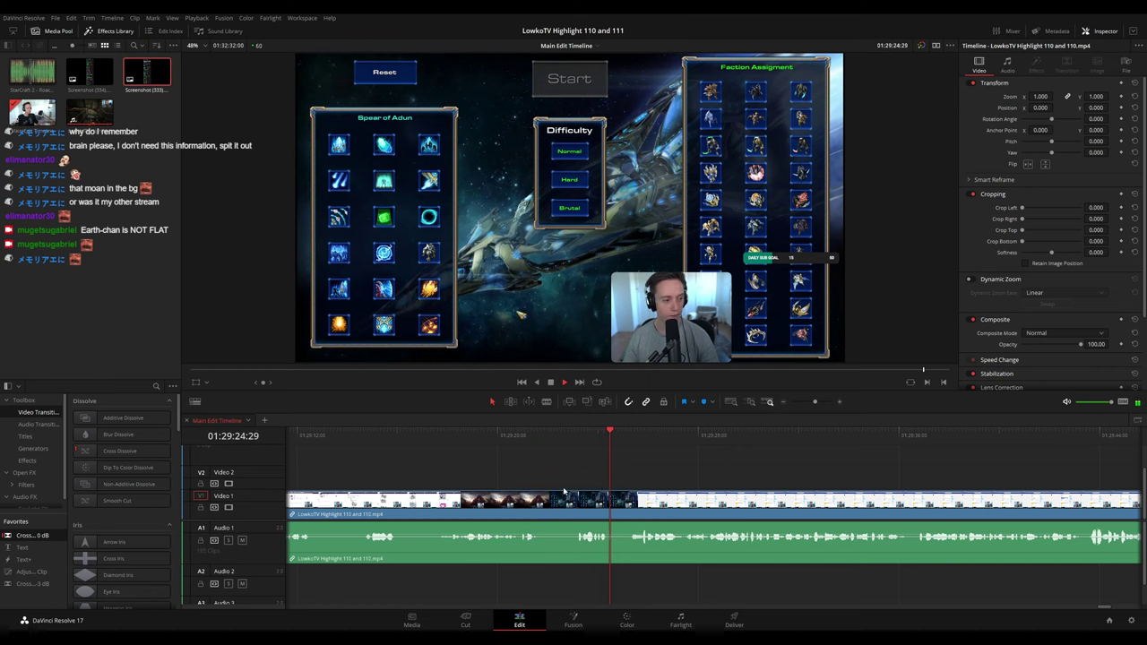
key(space)
click(547, 517)
key(a)
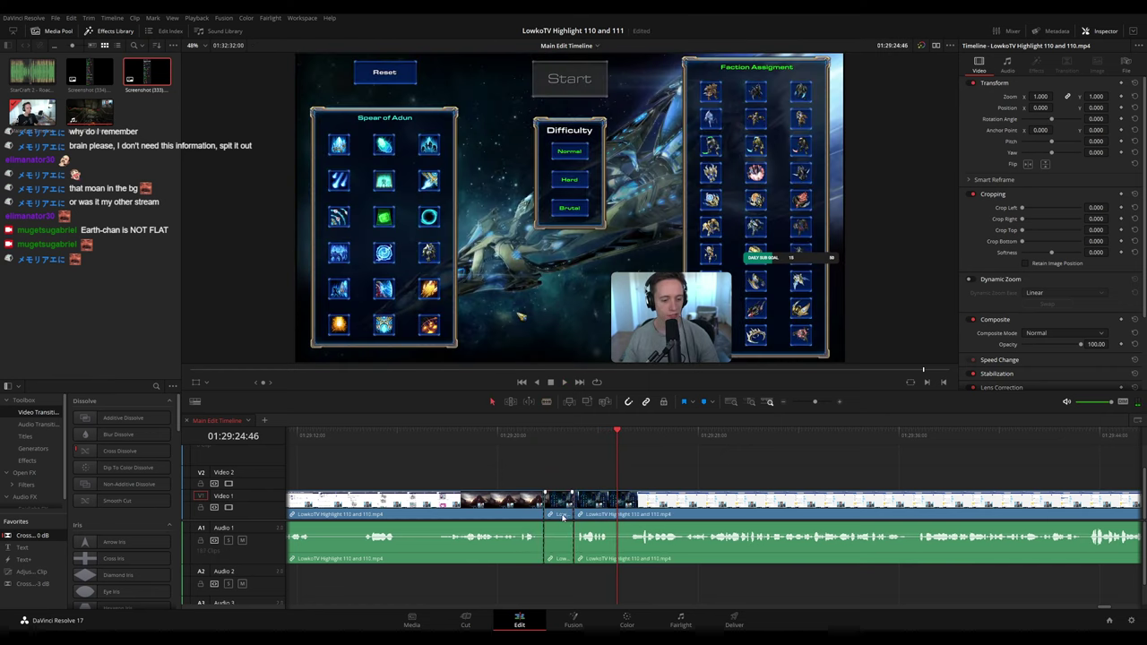
click(562, 518)
key(BackSpace)
key(space)
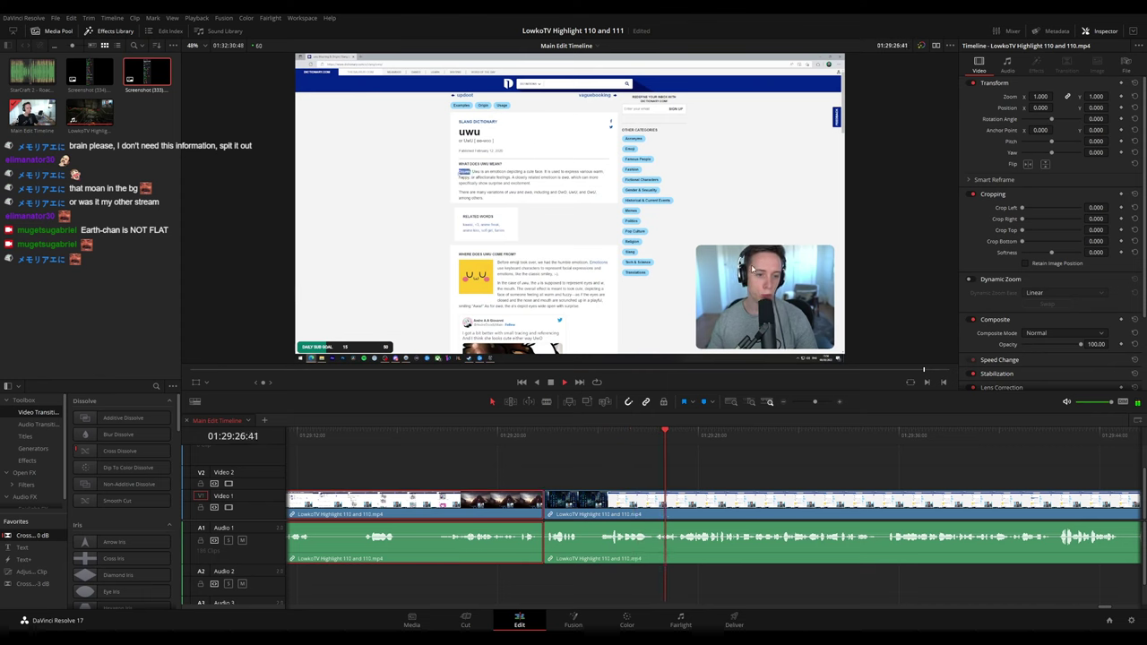
- Colour the clip before the 01:29:21 cut green and play on through the uwu dictionary page to 01:29:51
click(776, 457)
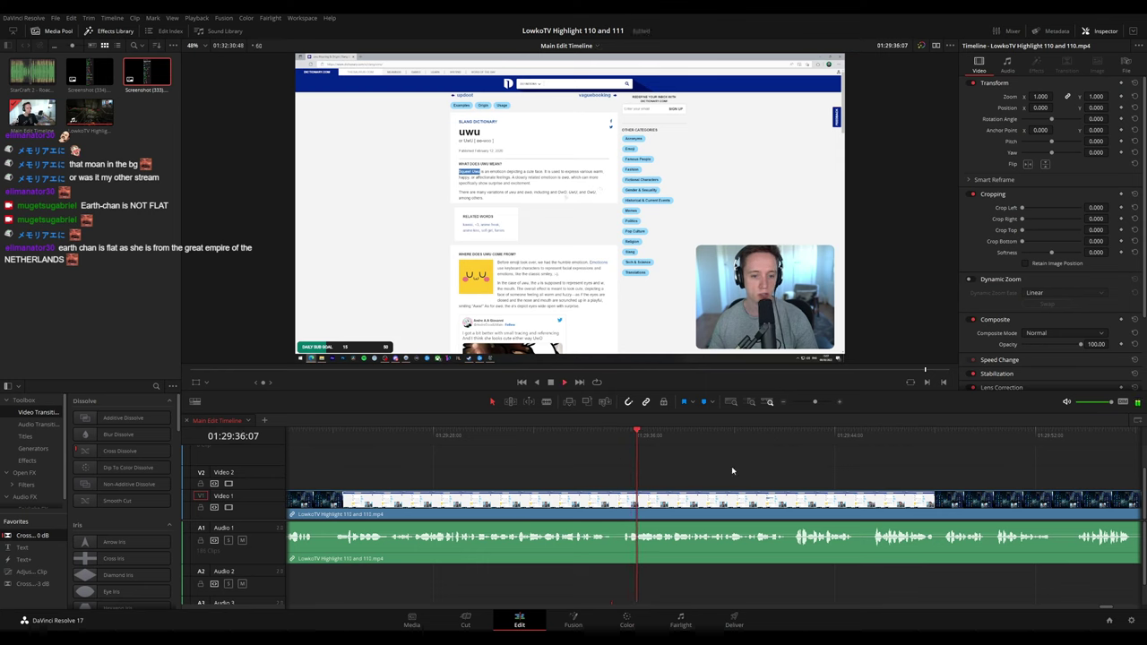
drag(745, 469, 616, 459)
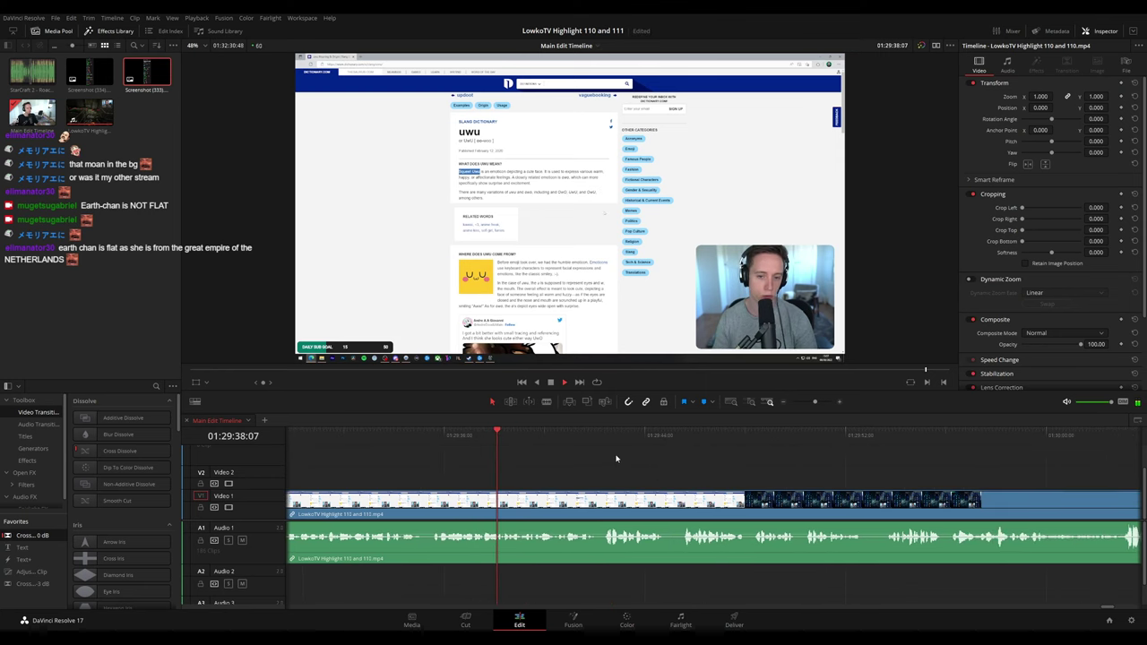
scroll(582, 459, right, 2)
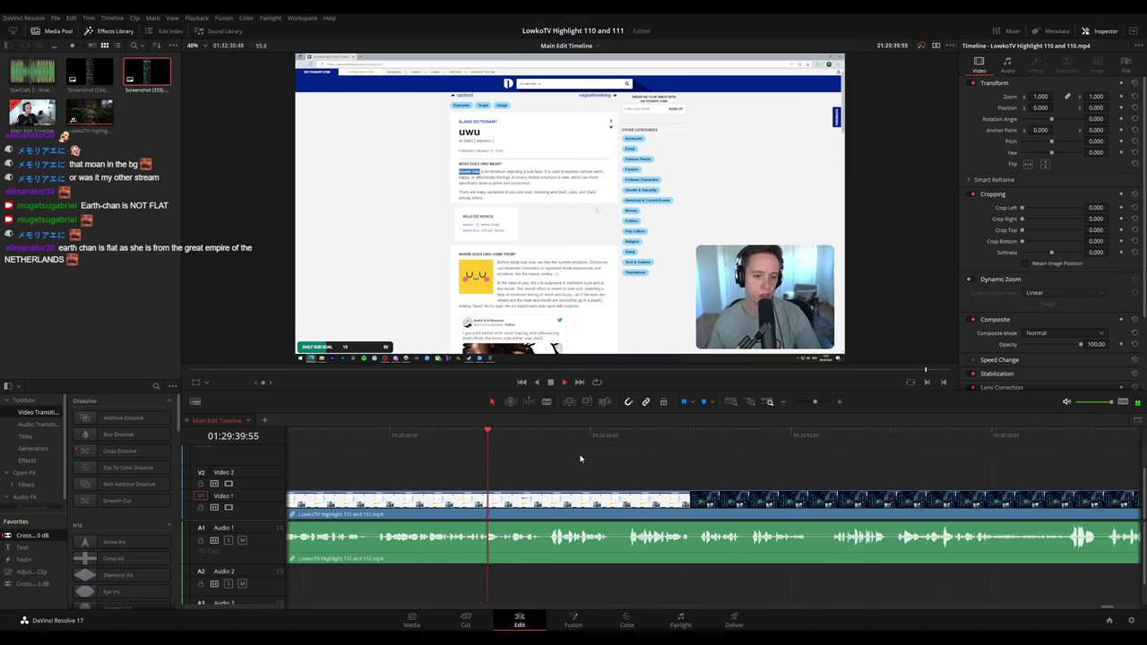
drag(815, 402, 813, 403)
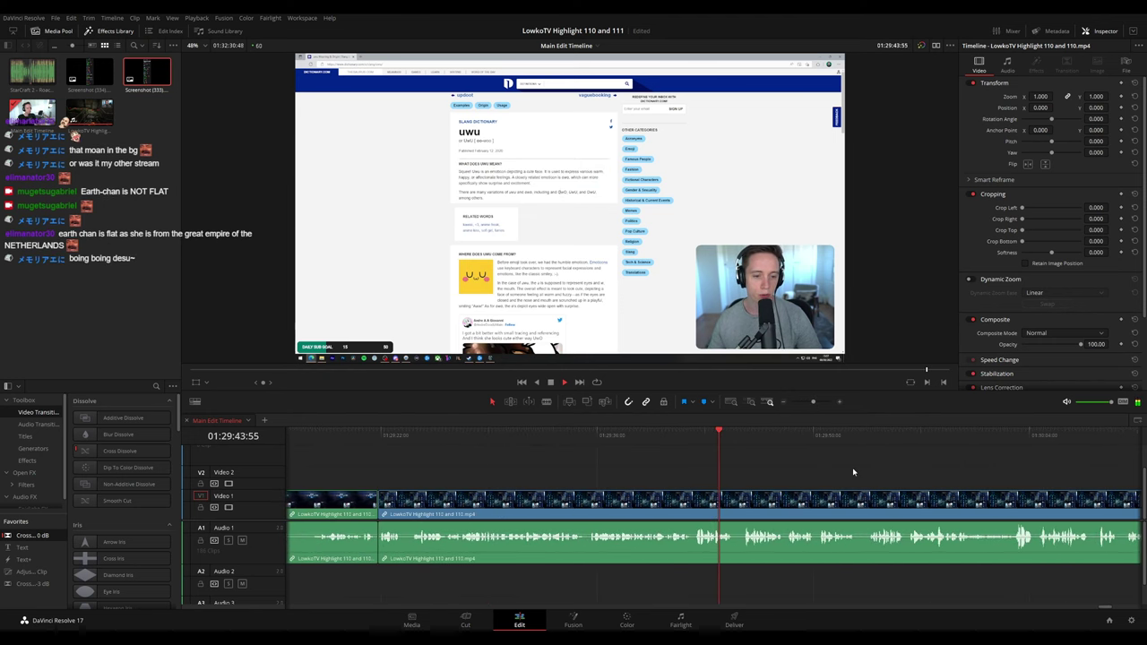
scroll(655, 450, right, 3)
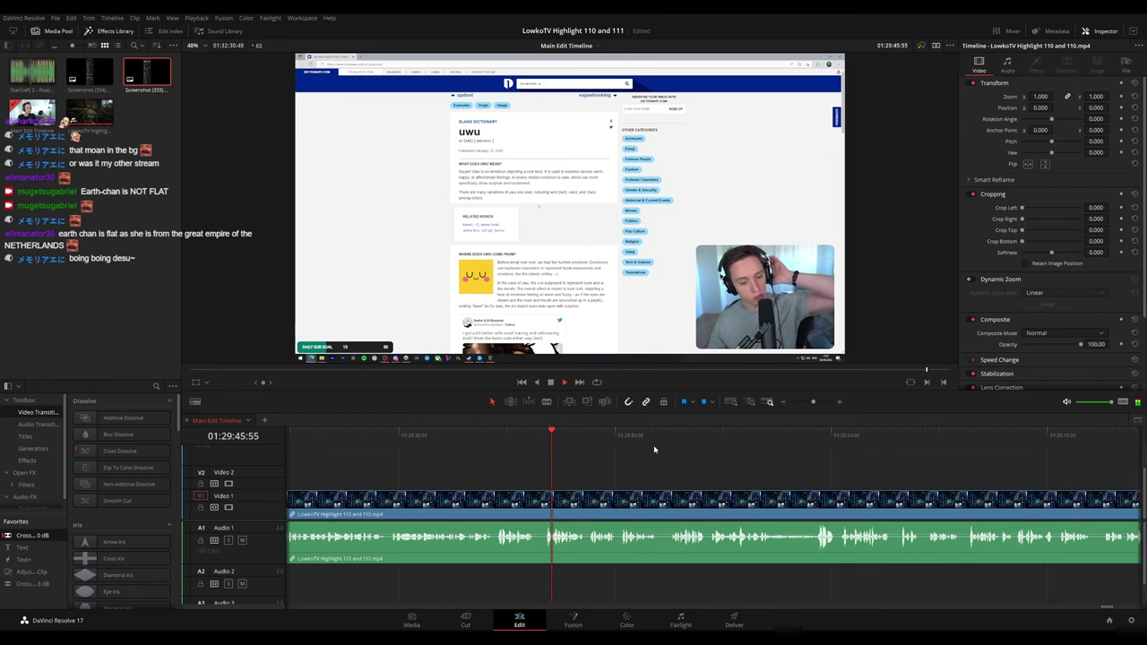
scroll(654, 450, right, 3)
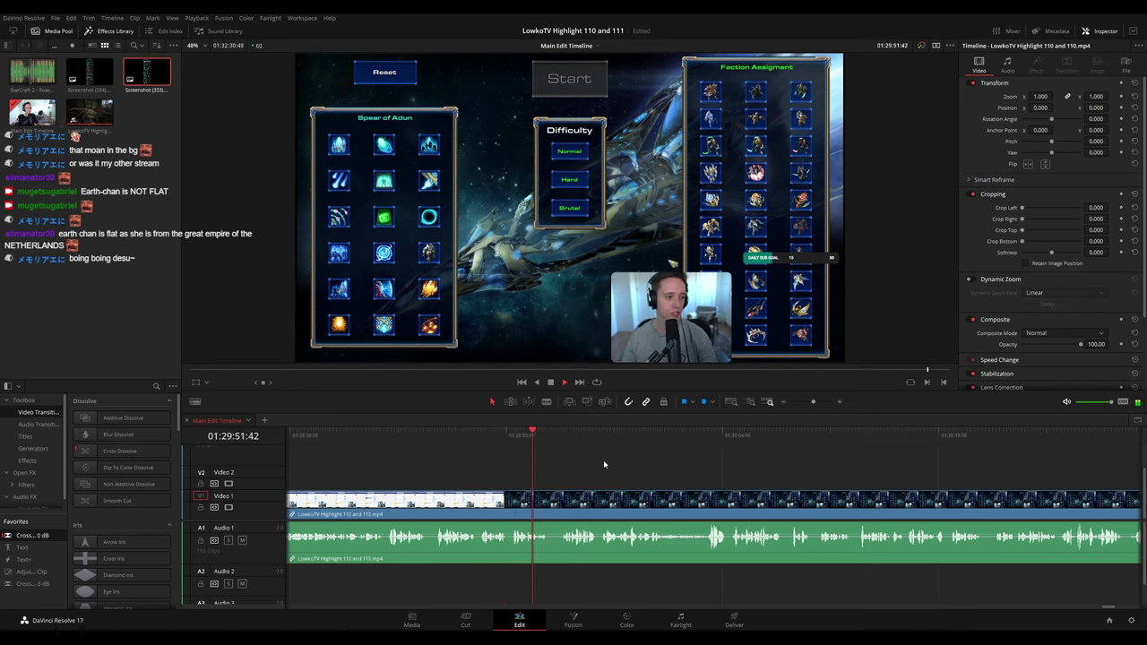
- Cut out the short section starting at 01:29:52:42 in the Spear of Adun menu footage and close the gap
scroll(612, 477, up, 3)
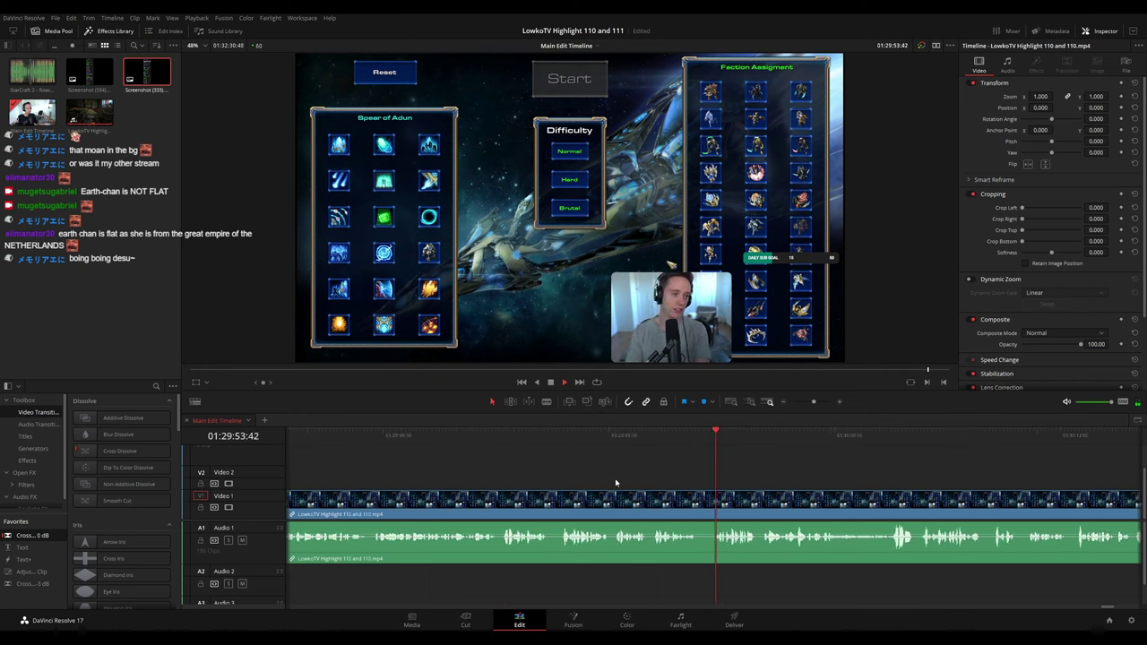
click(544, 432)
key(b)
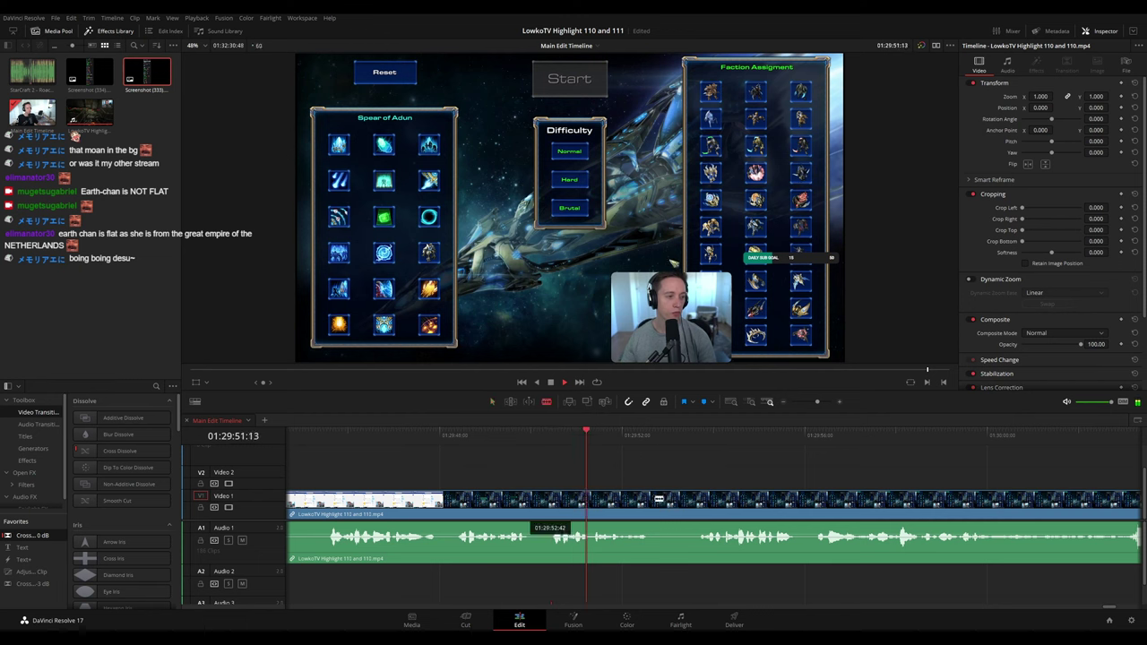
click(654, 502)
click(692, 500)
key(a)
click(666, 503)
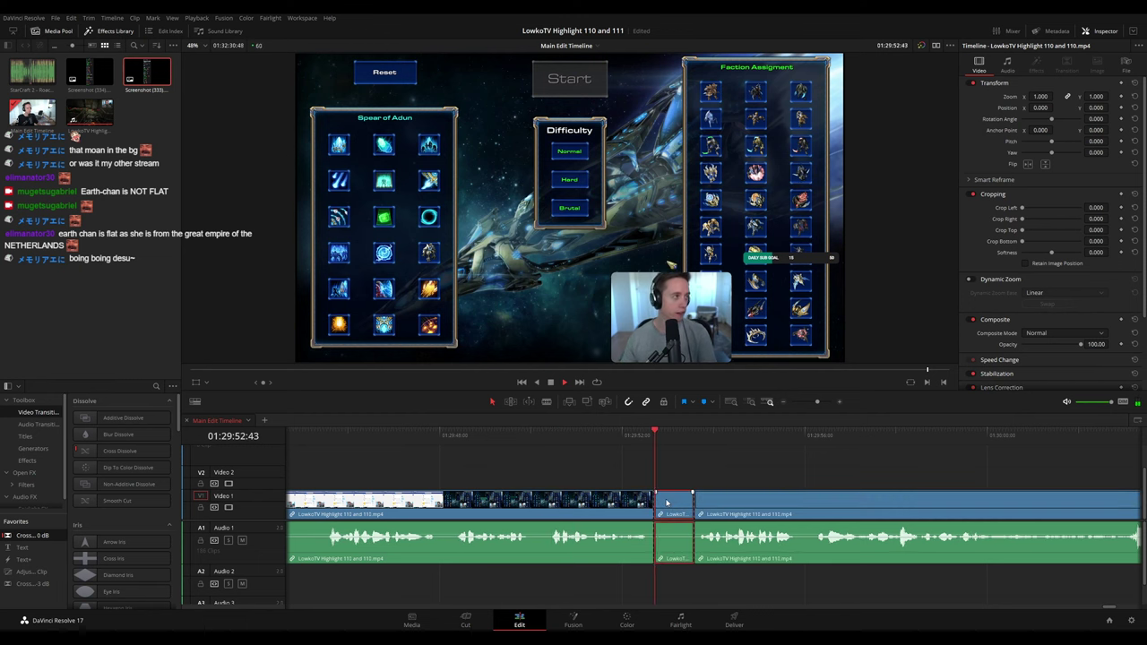
key(Delete)
- Colour the clip before the 01:29:52:42 cut green
click(616, 504)
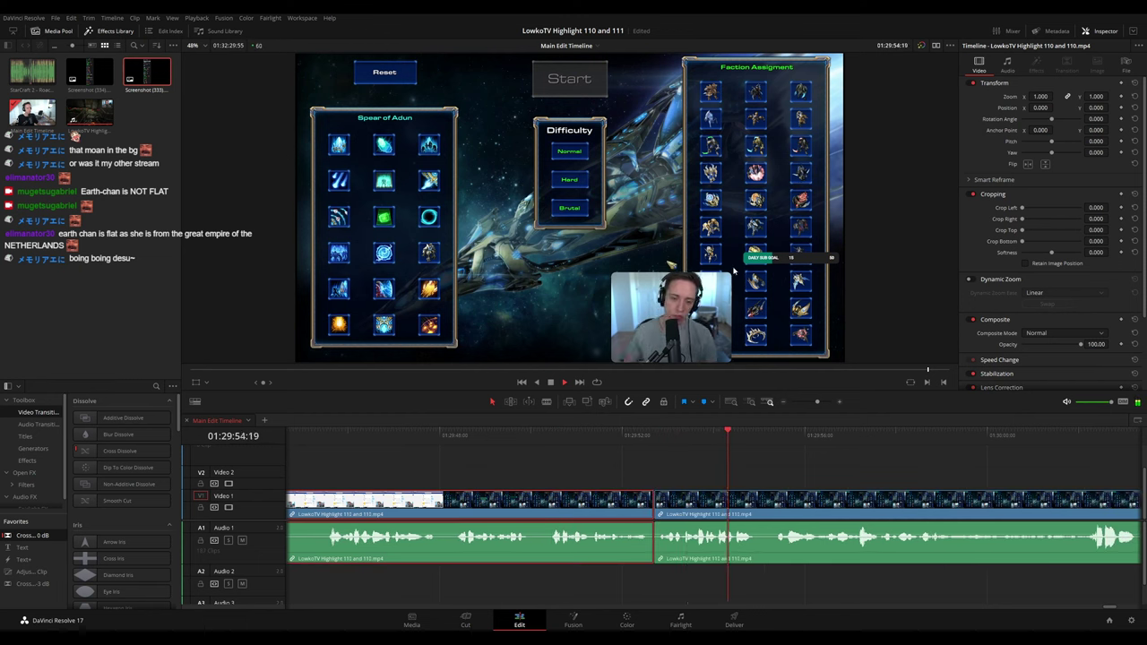
key(g)
click(888, 451)
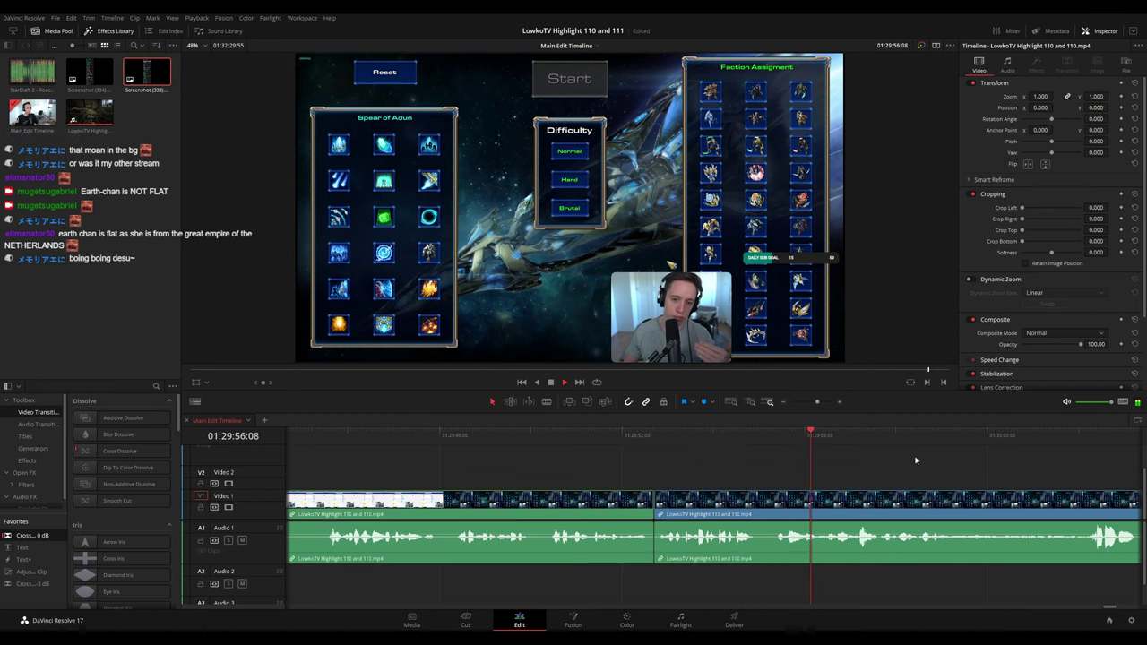
- Play through the Spear of Adun menu footage from 01:29:56 to the start of the Black Mesa gameplay, checking for moments to trim
drag(877, 455, 679, 430)
scroll(662, 440, right, 3)
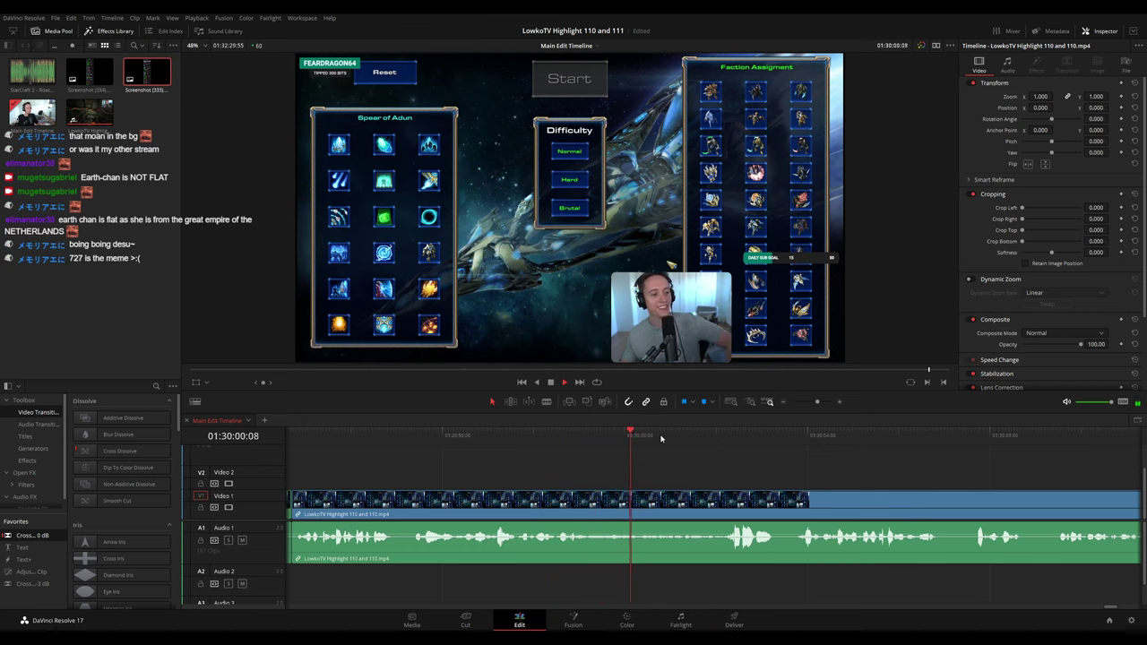
scroll(762, 476, right, 2)
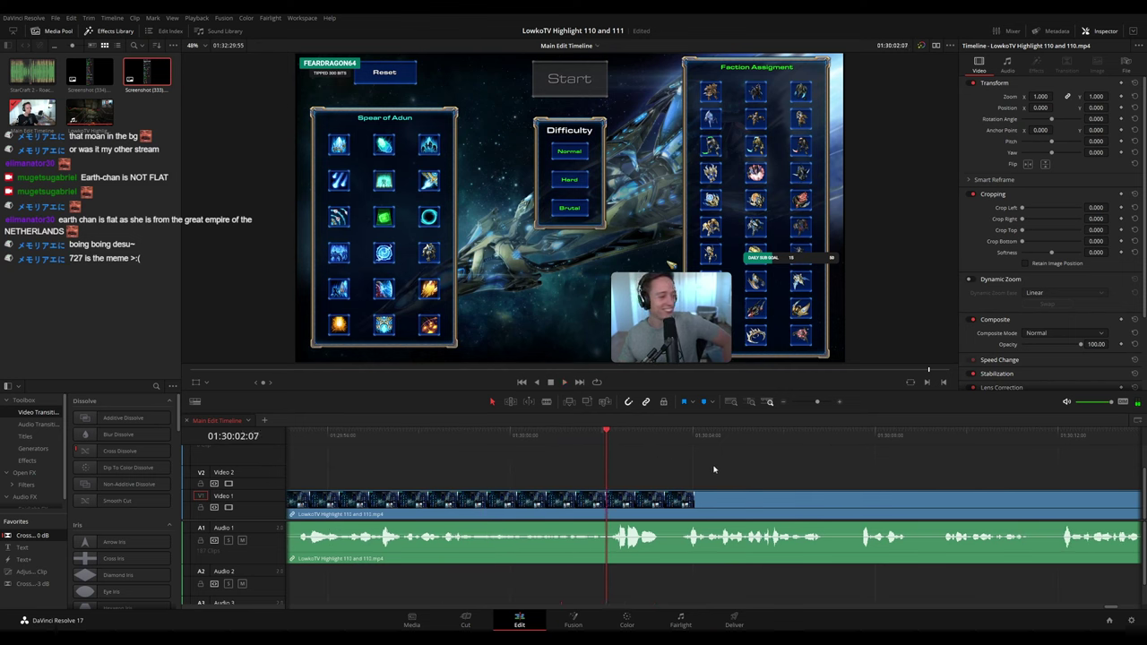
scroll(704, 468, right, 3)
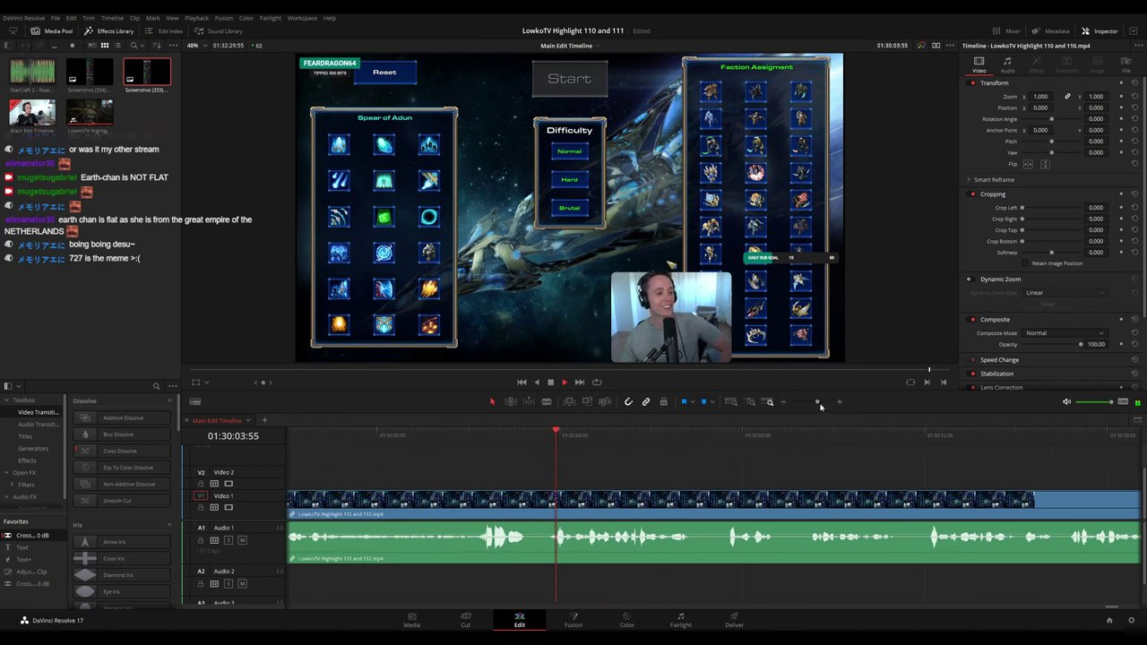
drag(818, 402, 813, 404)
scroll(761, 466, right, 2)
key(space)
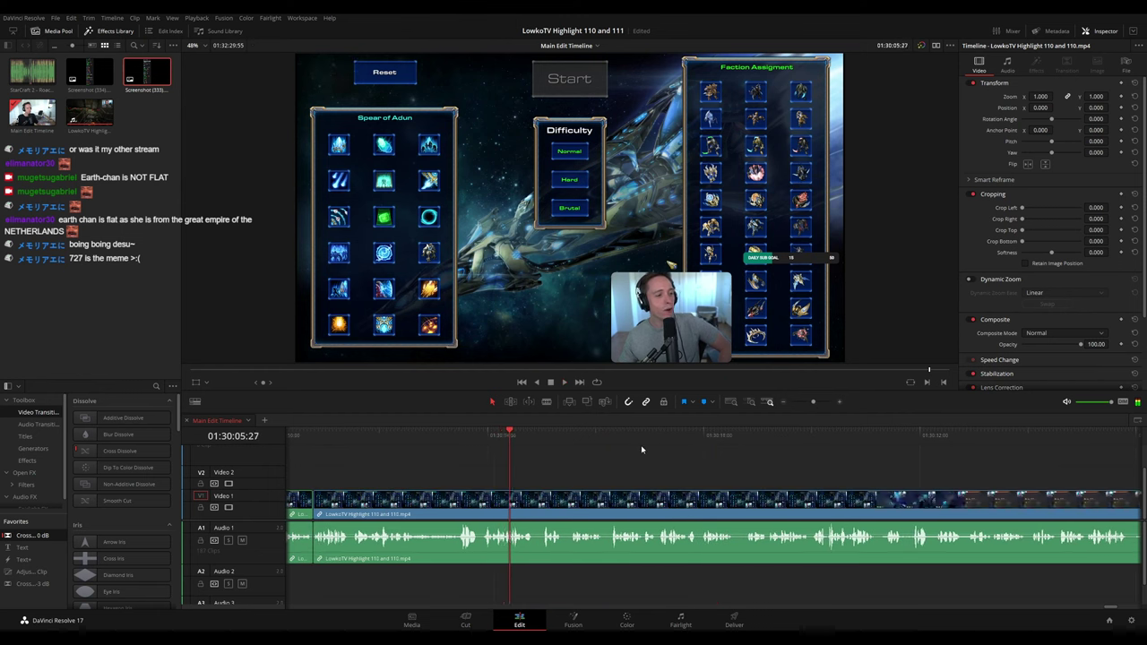
scroll(627, 453, right, 2)
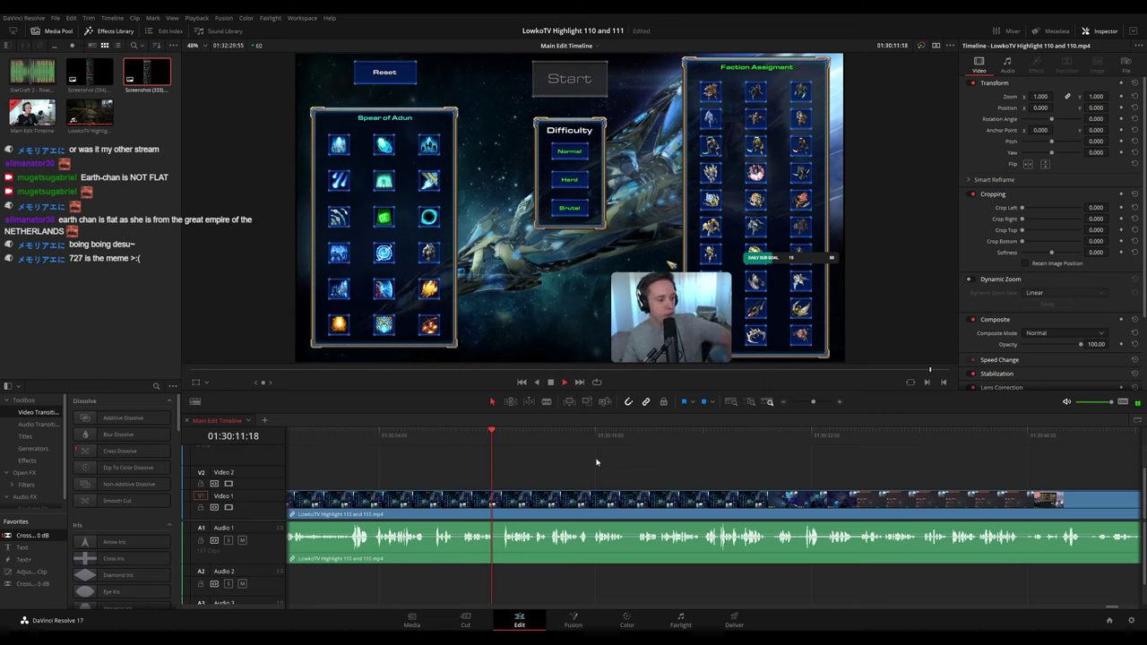
scroll(510, 447, right, 1)
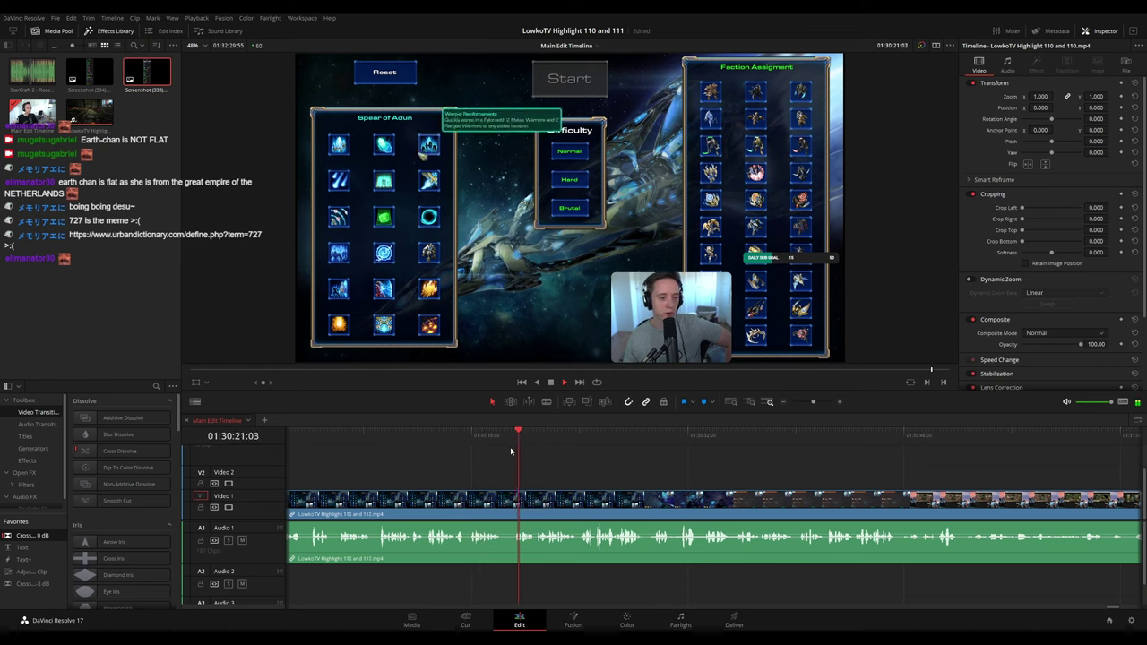
drag(813, 401, 817, 405)
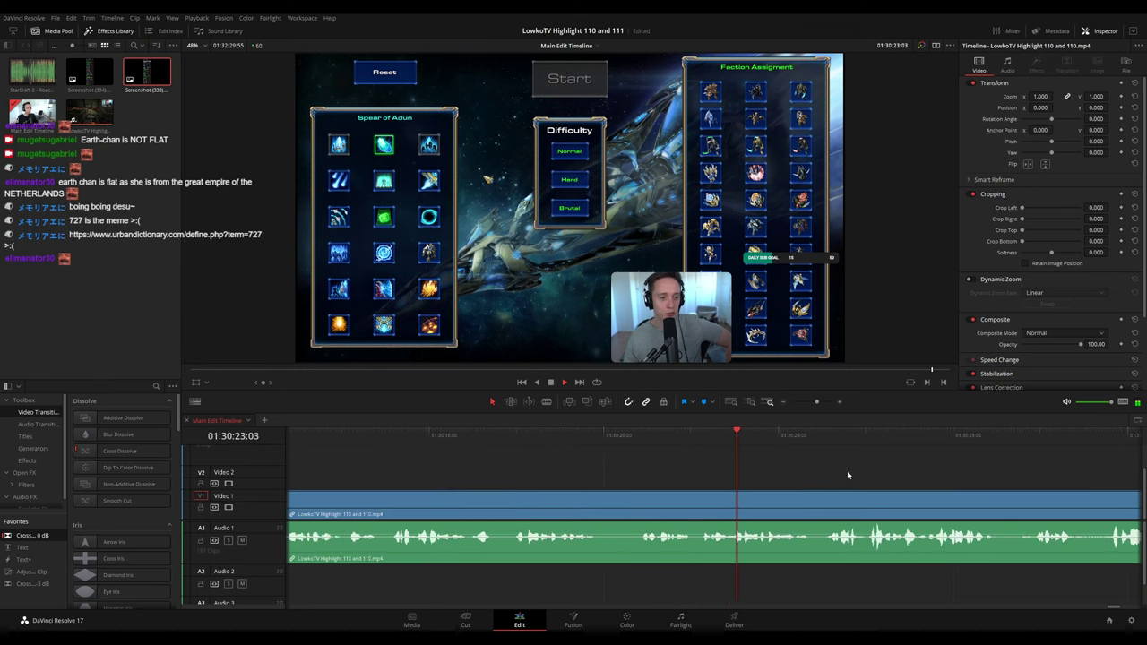
drag(854, 471, 542, 449)
click(814, 403)
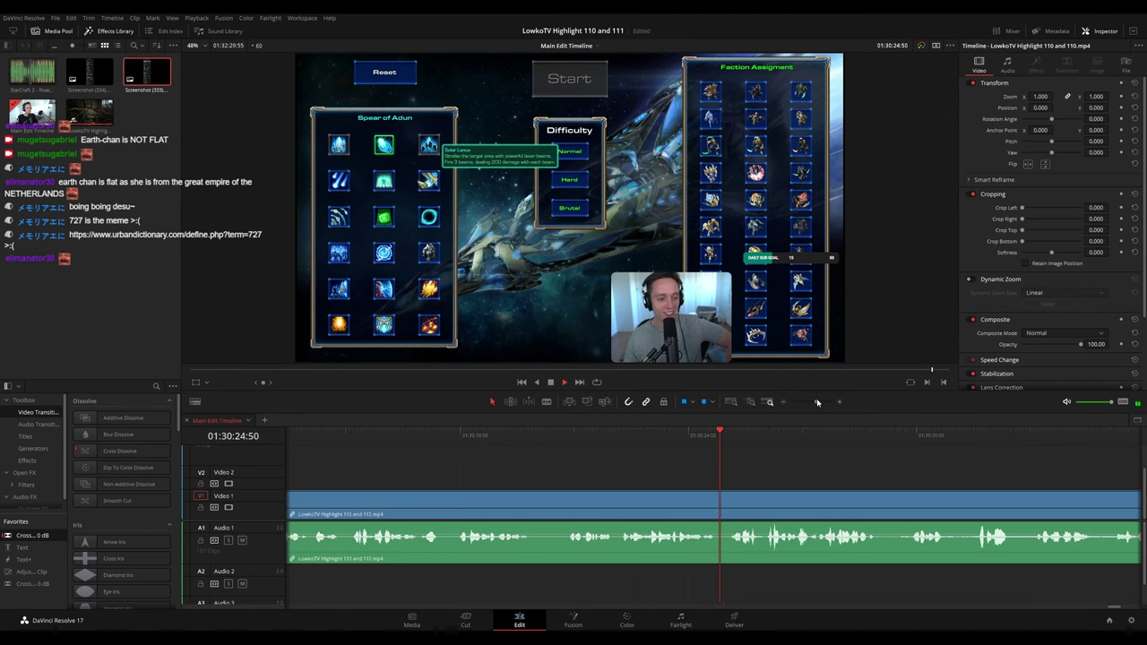
drag(851, 473, 555, 445)
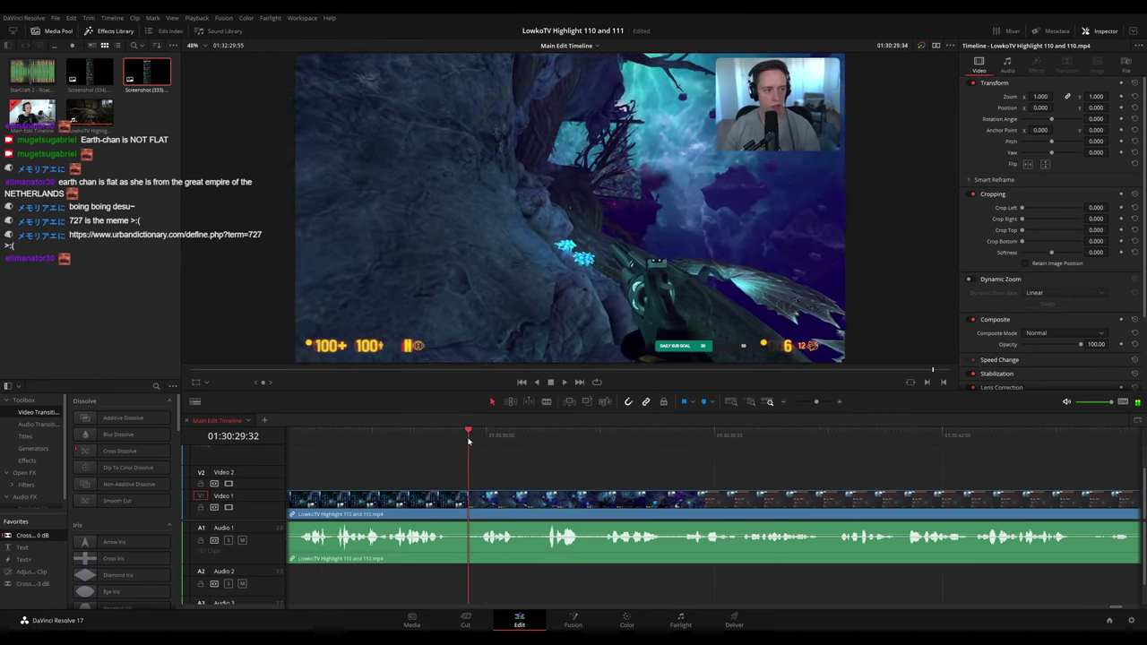
- Cut out the section from 01:30:29:03 to 01:30:29:25 at the start of the Black Mesa gameplay and close the gap
drag(468, 439, 454, 450)
click(459, 497)
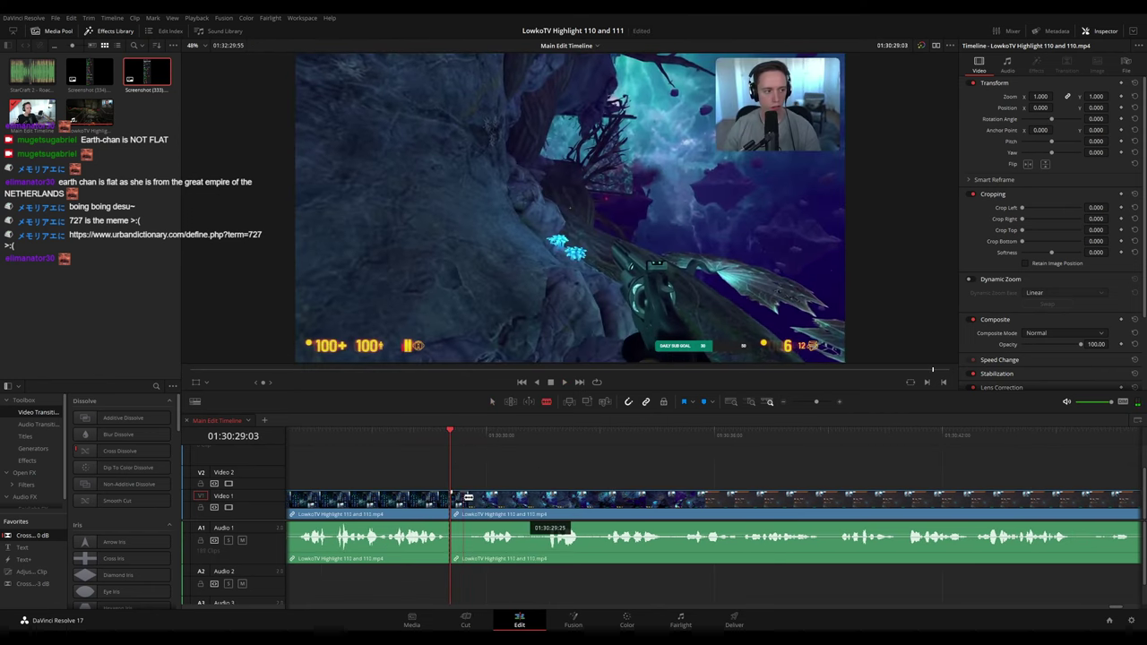
click(466, 497)
key(a)
click(458, 508)
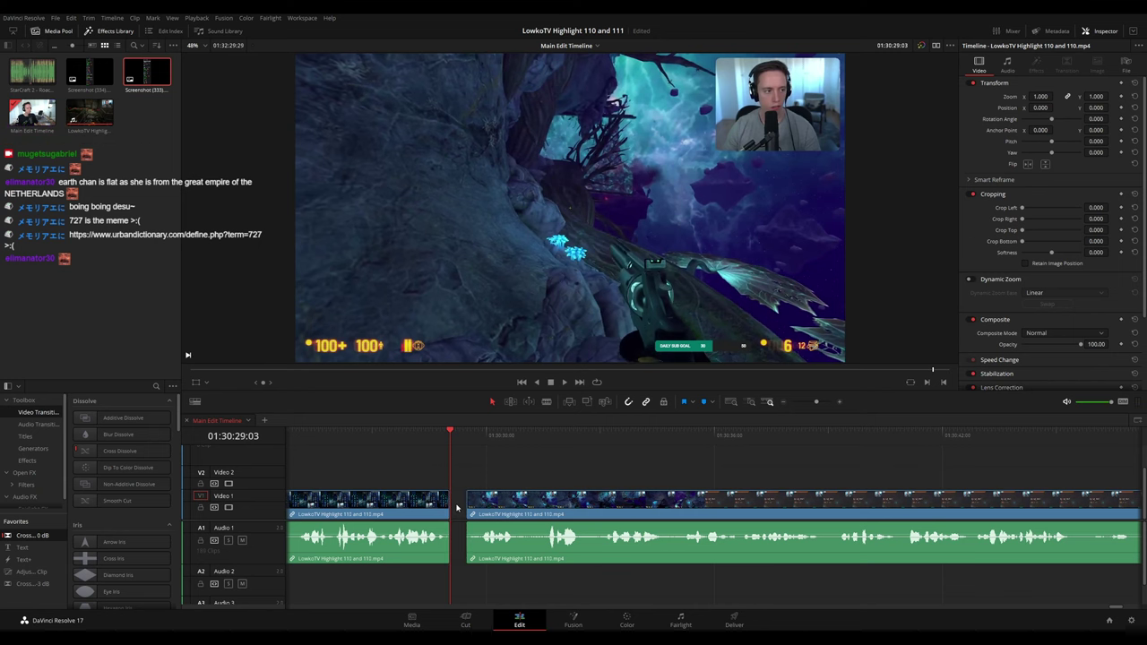
key(Delete)
key(space)
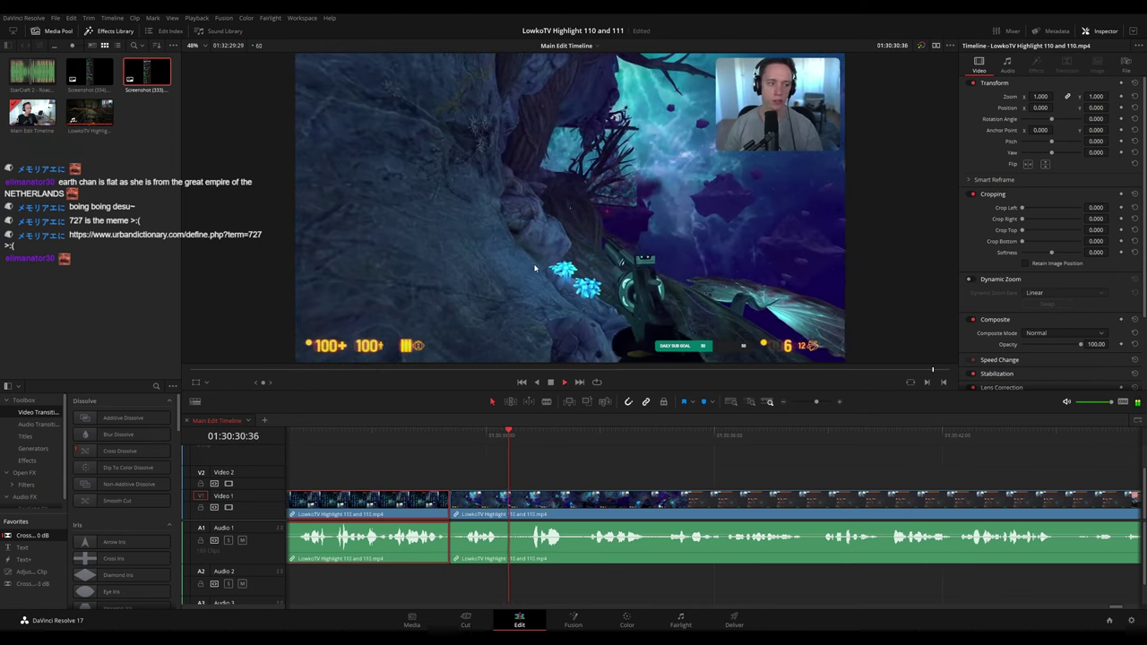
- Colour the clip before the 01:30:29:03 cut and the last clip on the timeline green
click(690, 475)
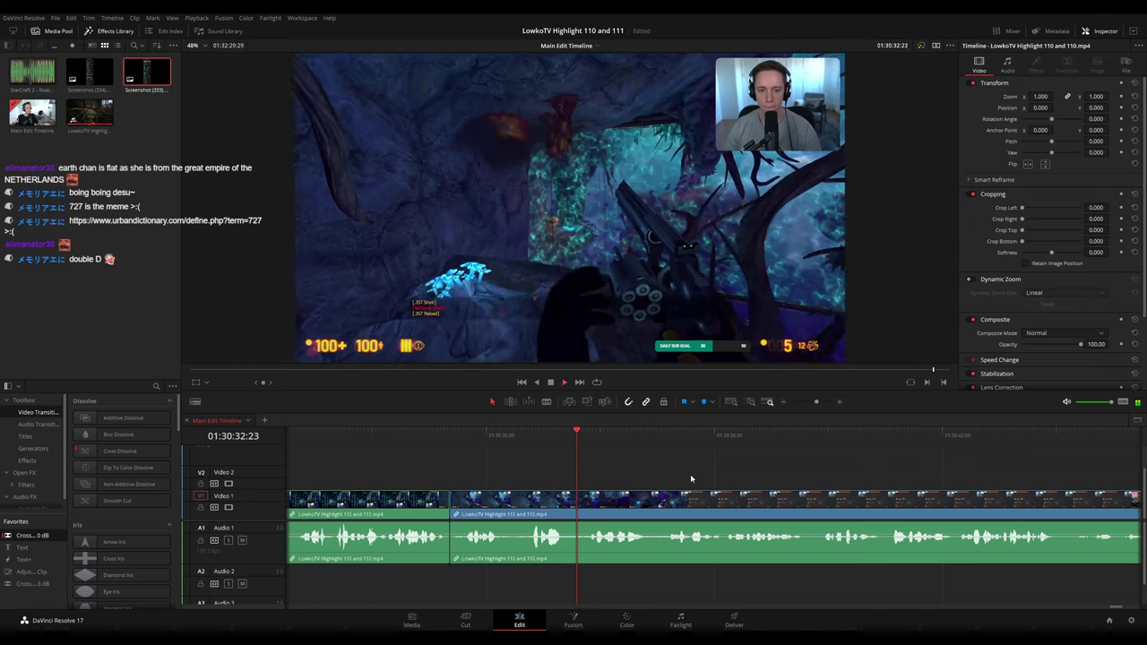
drag(720, 479, 665, 473)
drag(817, 403, 809, 403)
drag(878, 457, 665, 479)
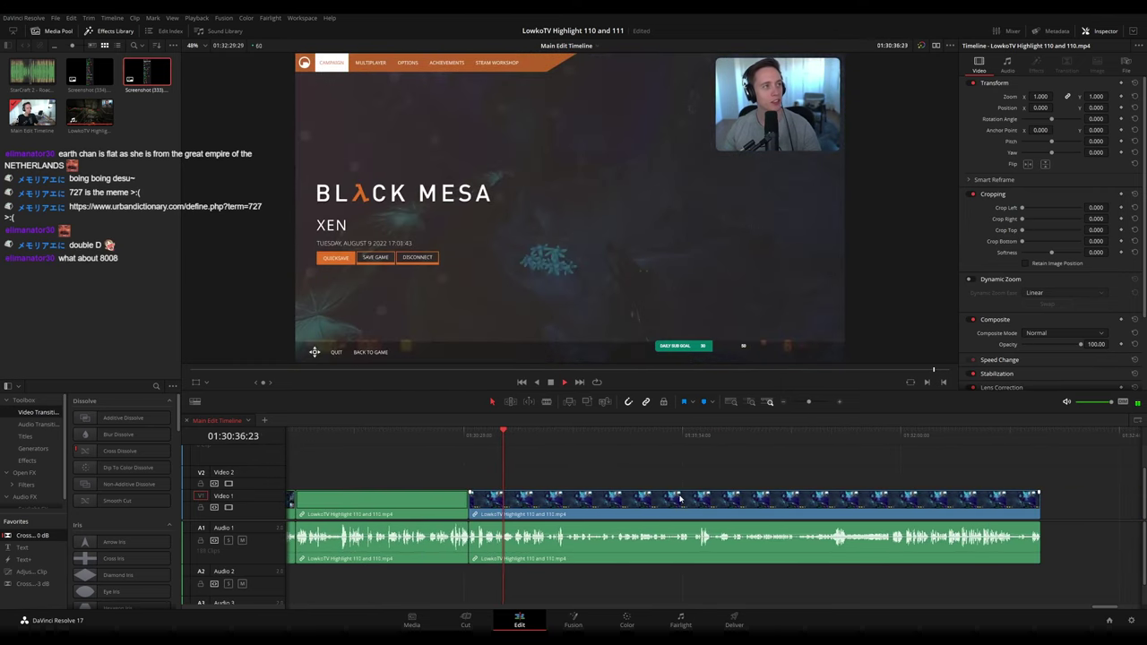
click(679, 499)
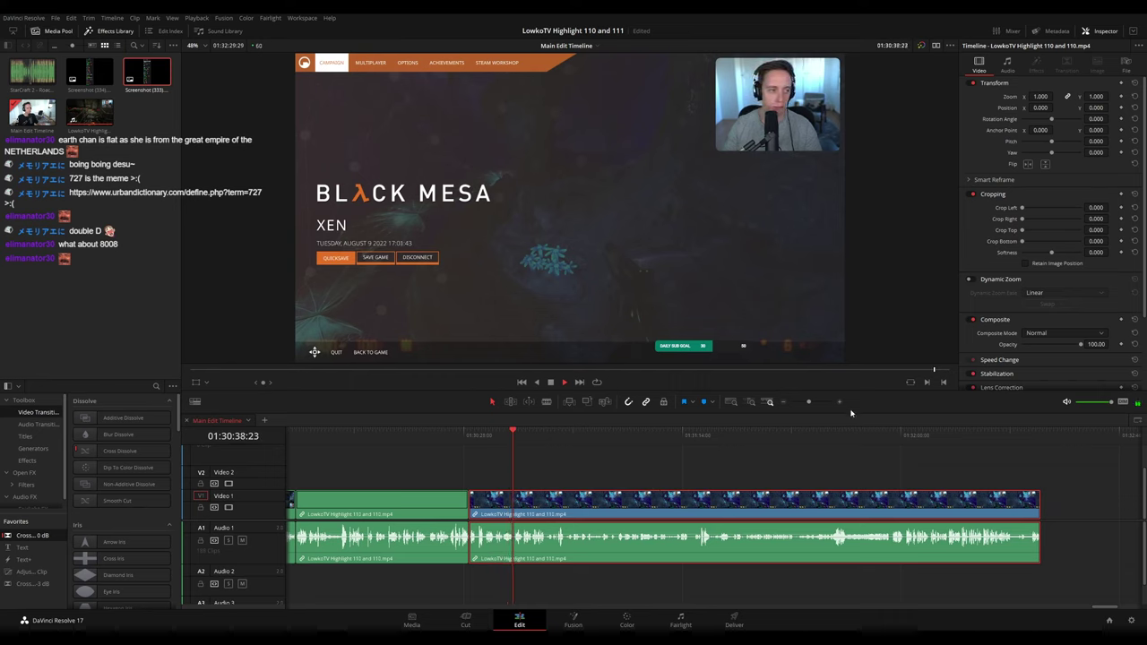
click(645, 476)
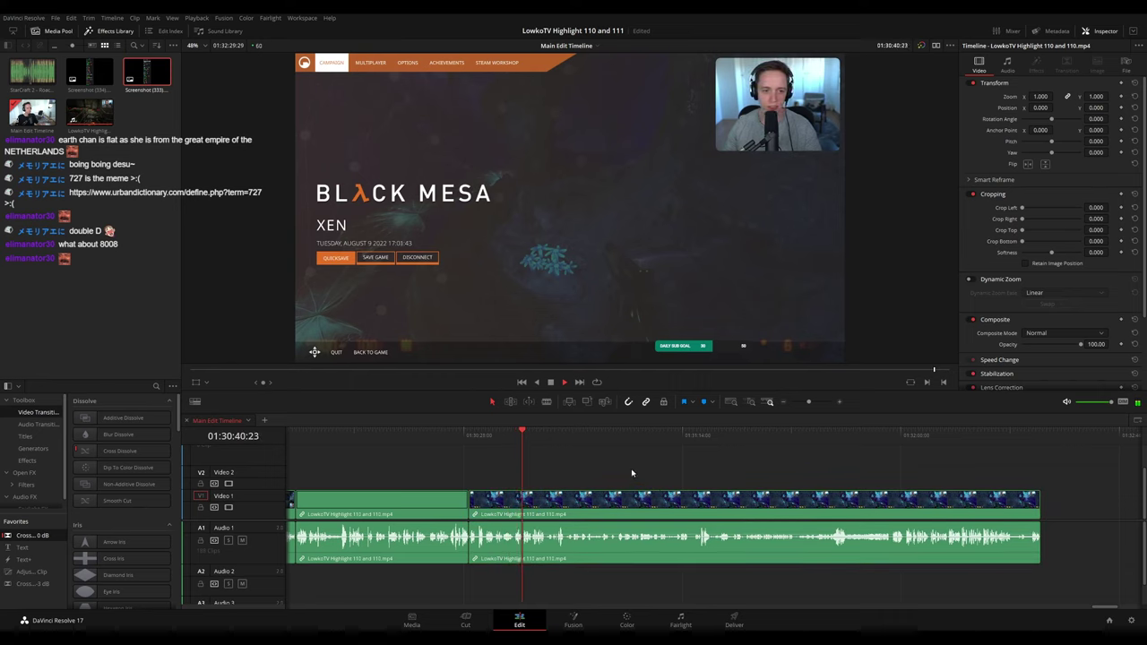
- Play on from the Black Mesa pause menu into the YouTube bird video to 01:30:54:49, checking for moments to trim
drag(809, 402, 814, 404)
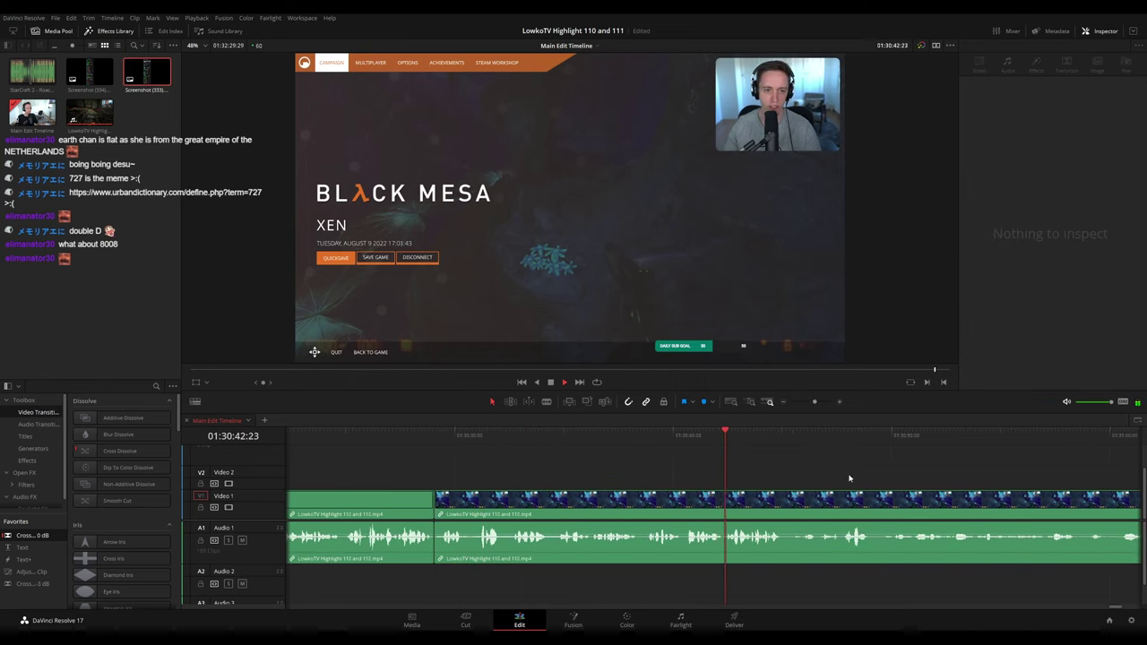
drag(848, 478, 595, 461)
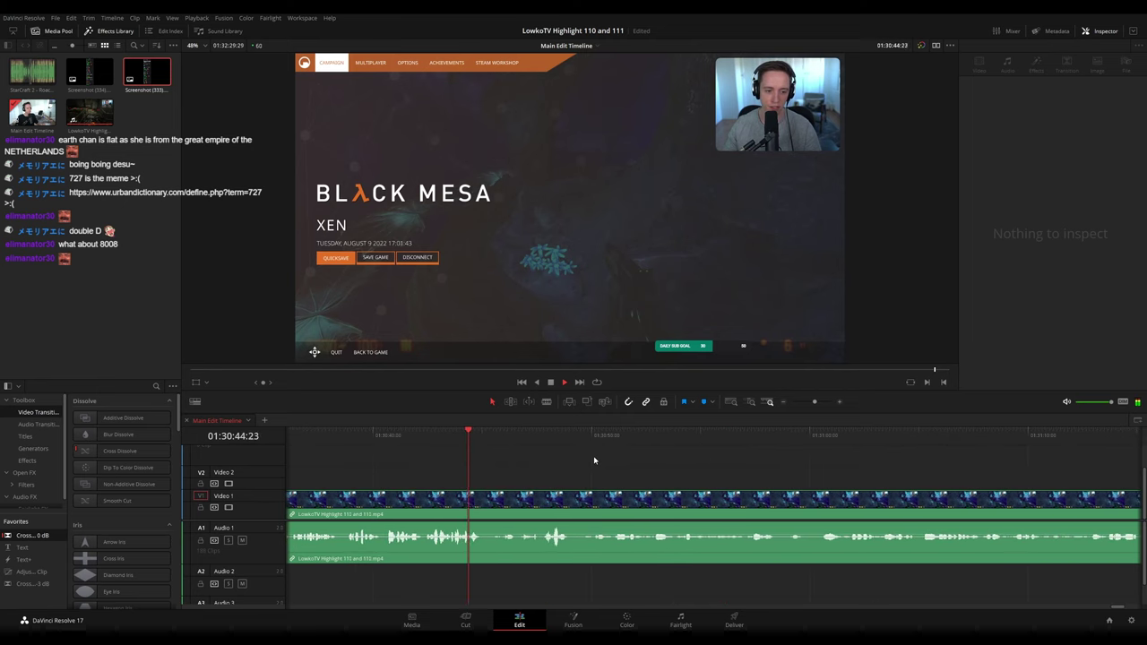
click(603, 467)
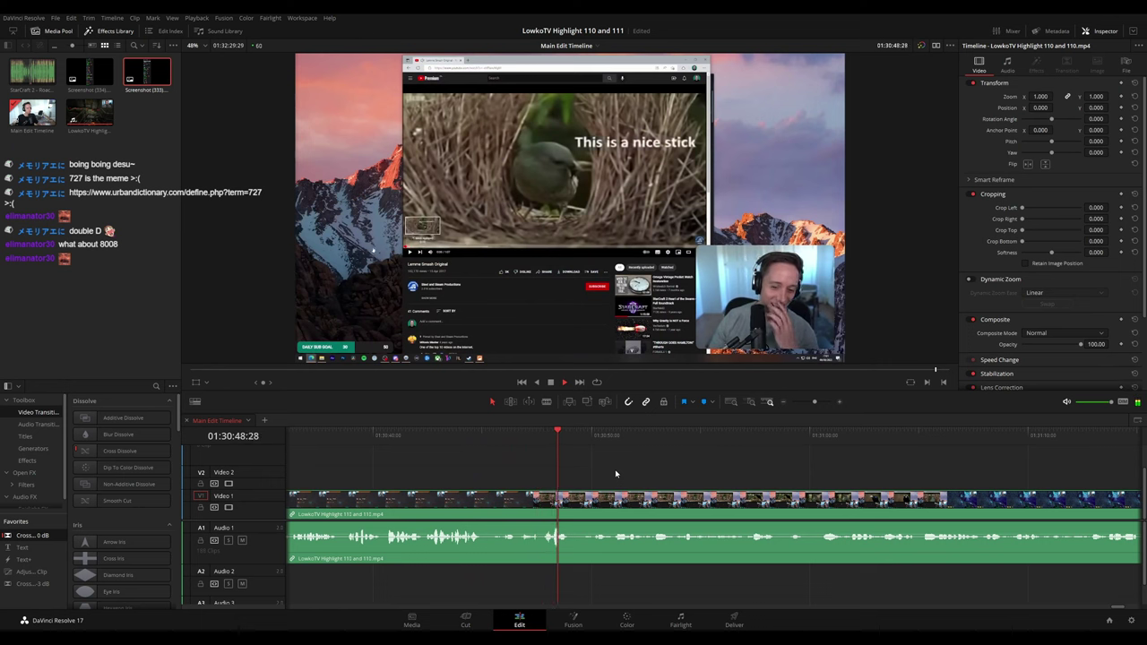
drag(729, 477, 679, 469)
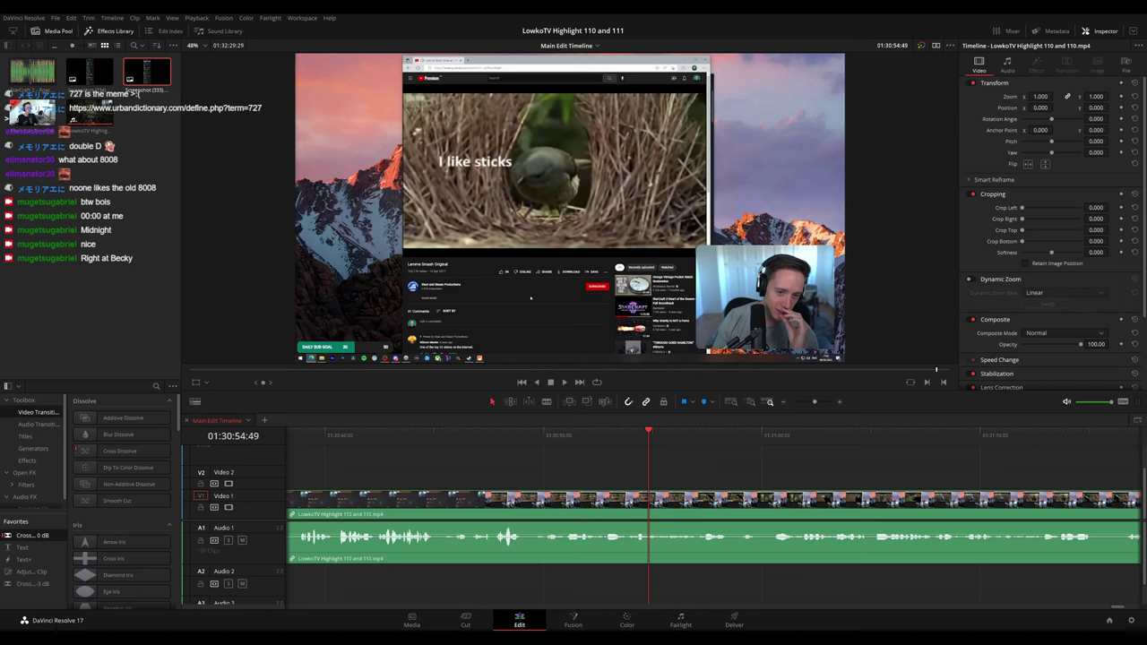
- Play on through the YouTube bird video from 01:30:54:49 until the stream returns to the Black Mesa Steam page, checking for moments to trim
key(space)
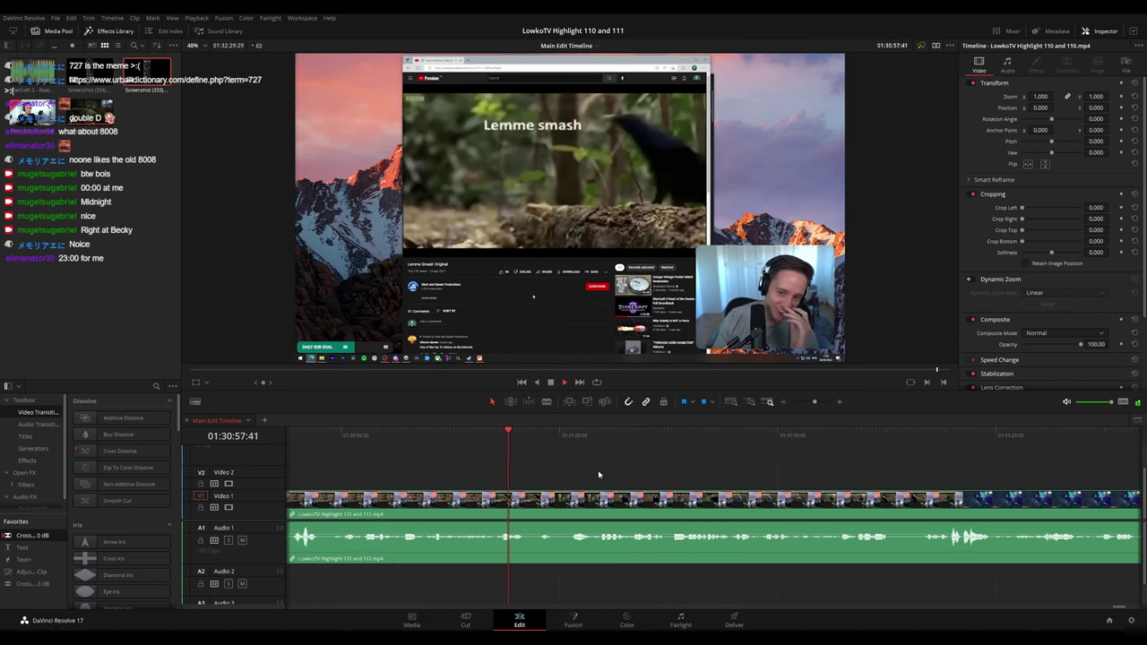
key(space)
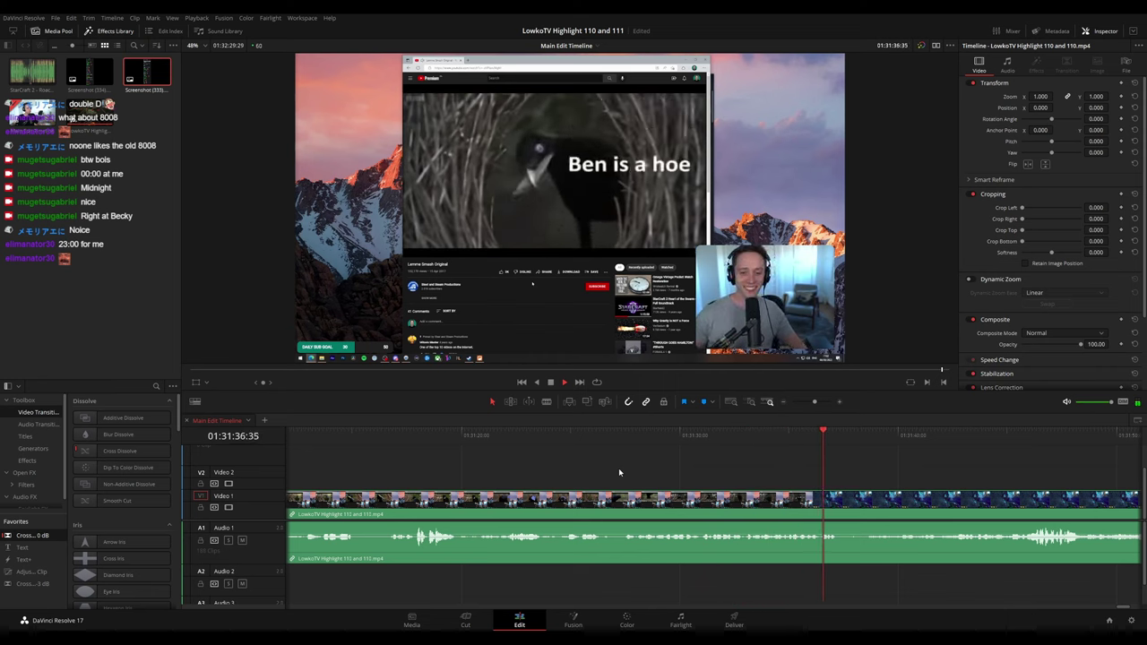
drag(935, 469, 596, 465)
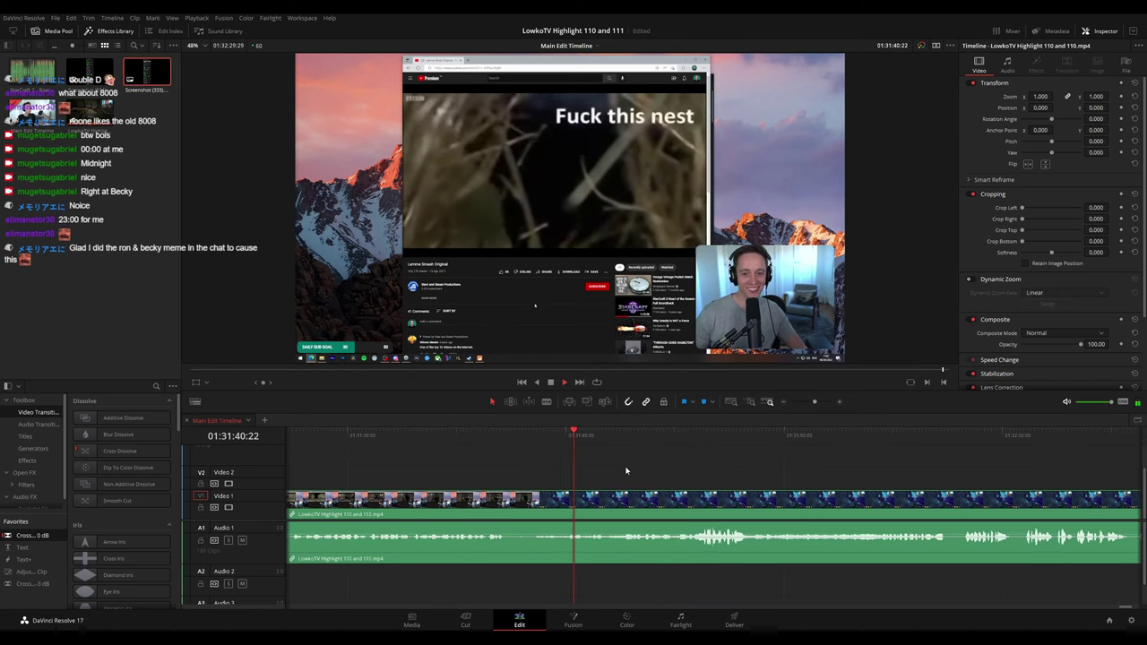
scroll(650, 471, right, 1)
scroll(681, 469, right, 1)
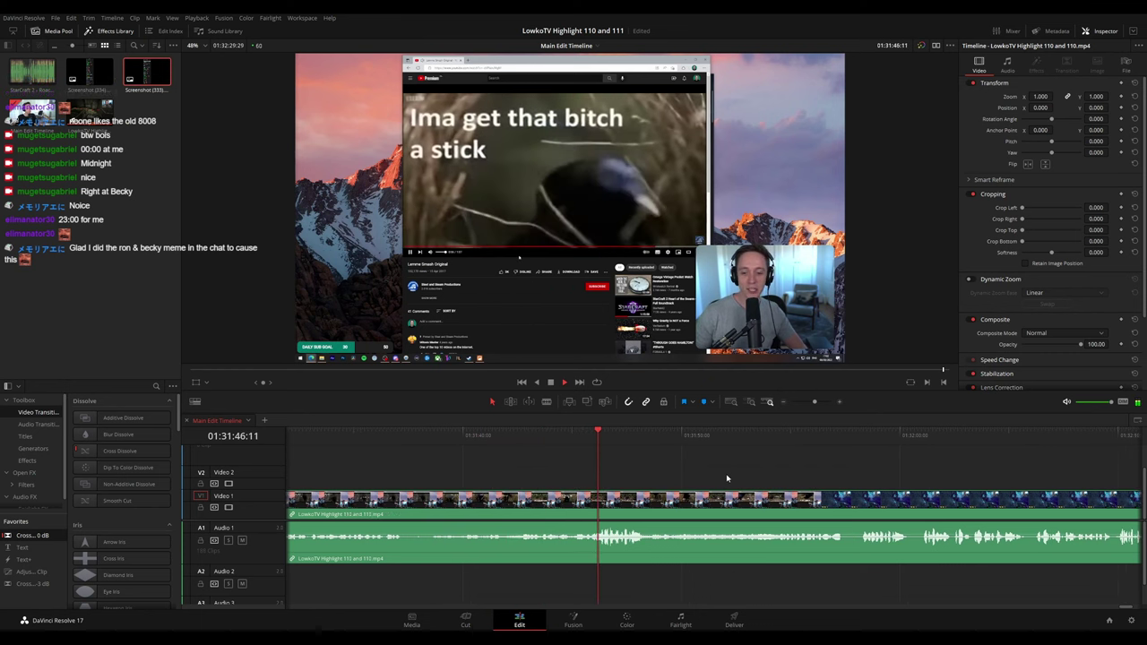
scroll(681, 471, right, 1)
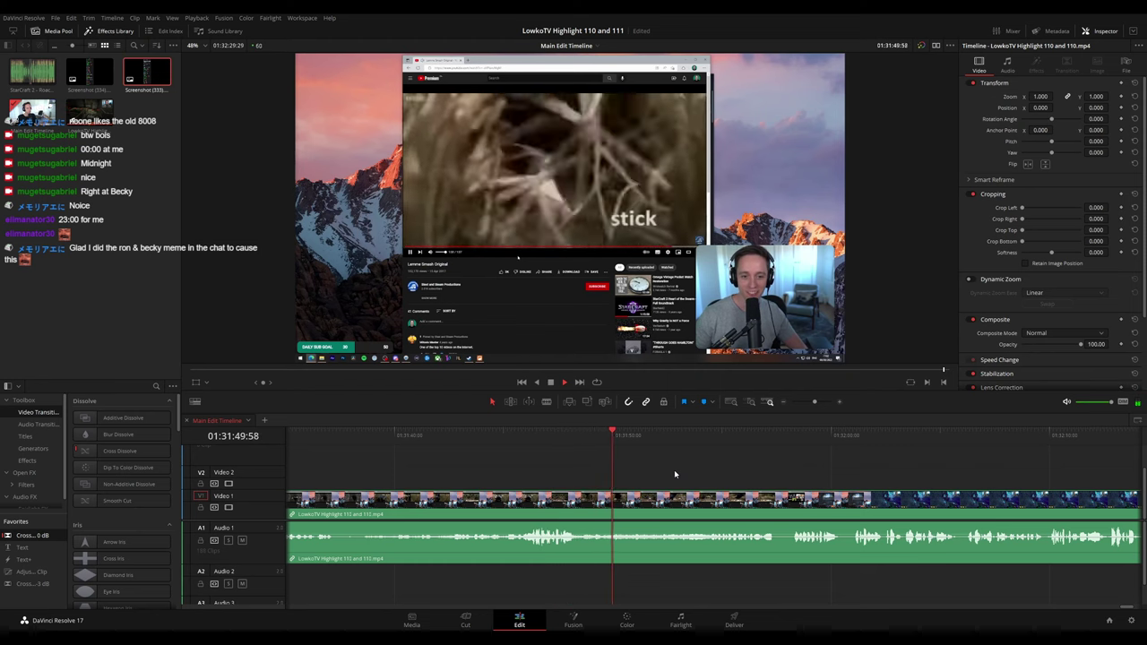
scroll(684, 462, right, 1)
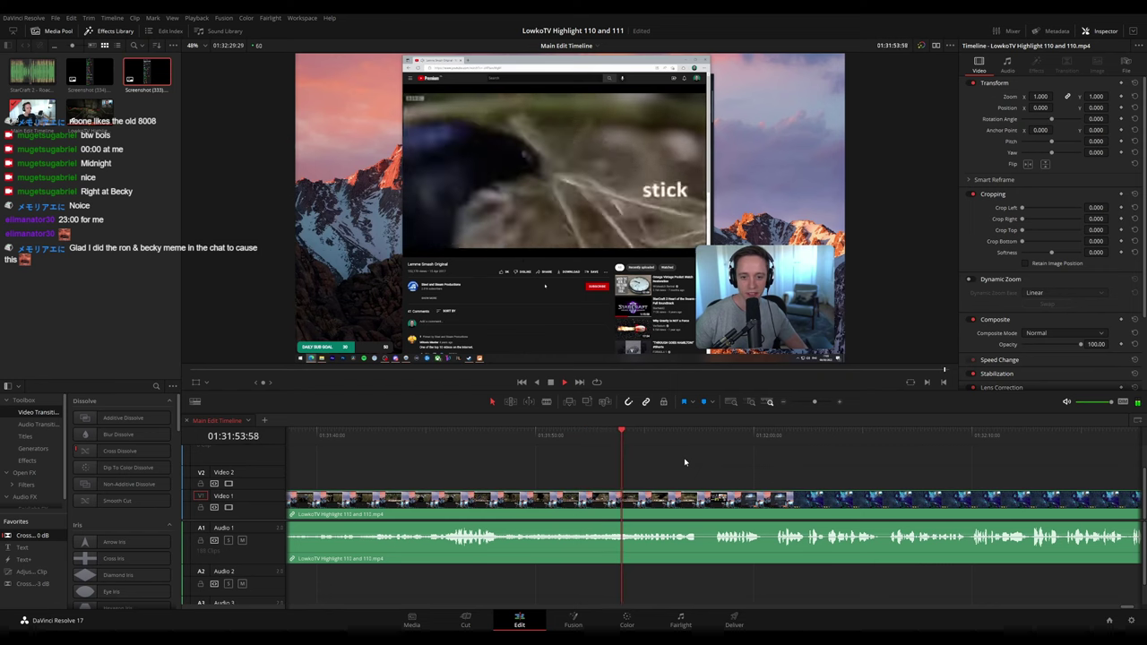
scroll(658, 459, right, 1)
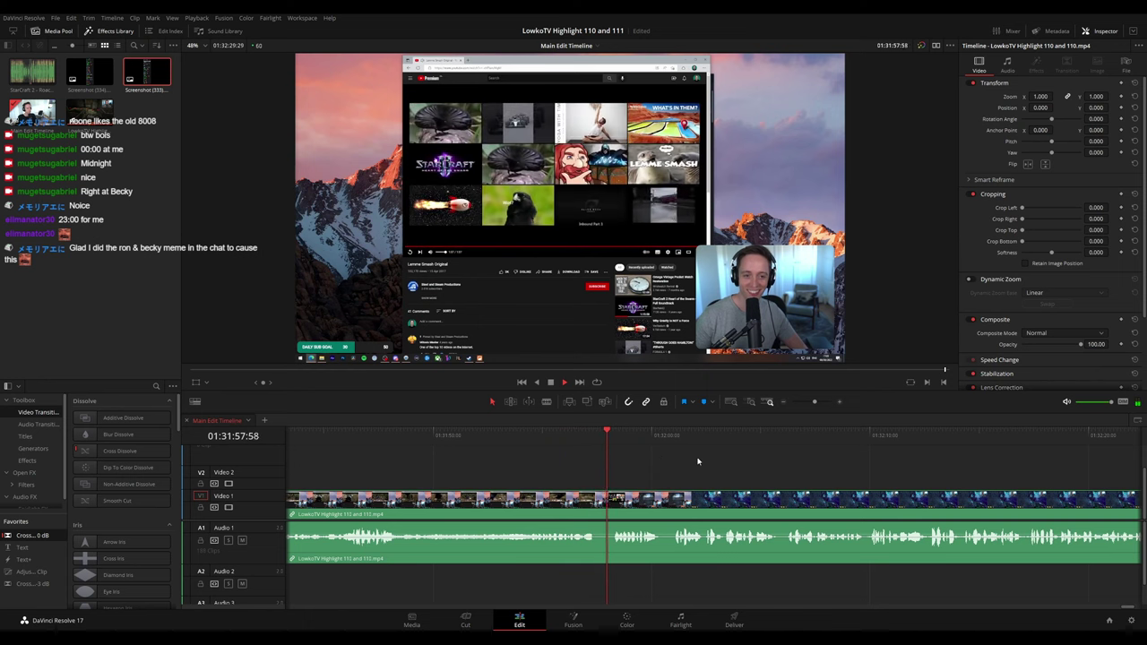
scroll(682, 461, right, 1)
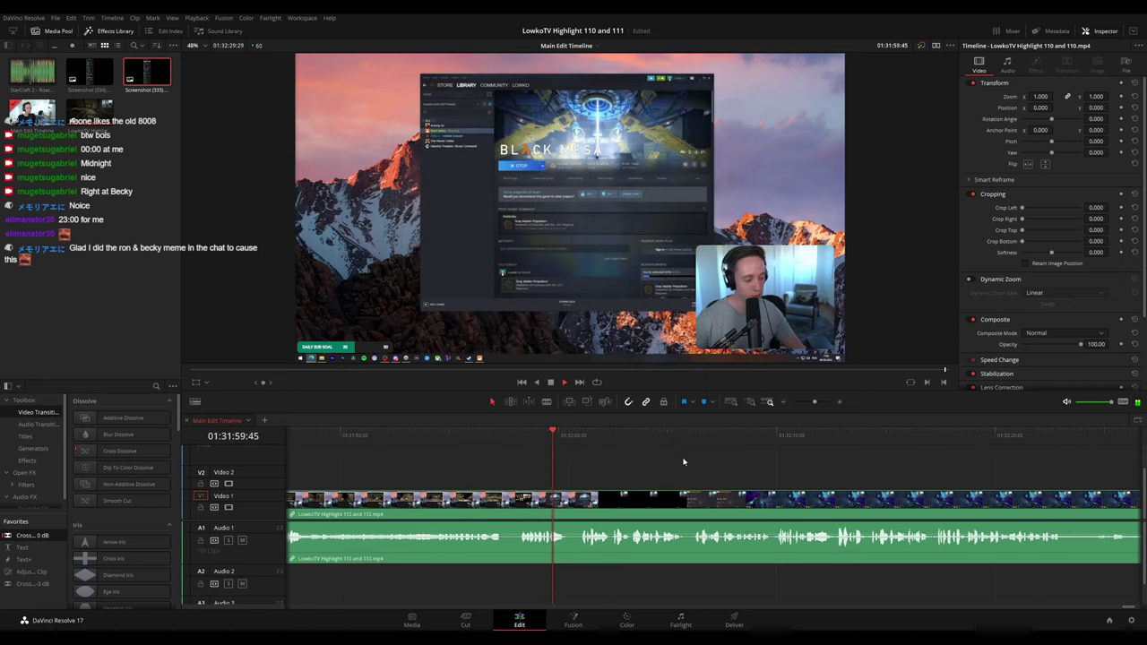
- Save the project while reviewing the final Black Mesa section up to 01:32:21 for moments to trim
scroll(616, 465, right, 1)
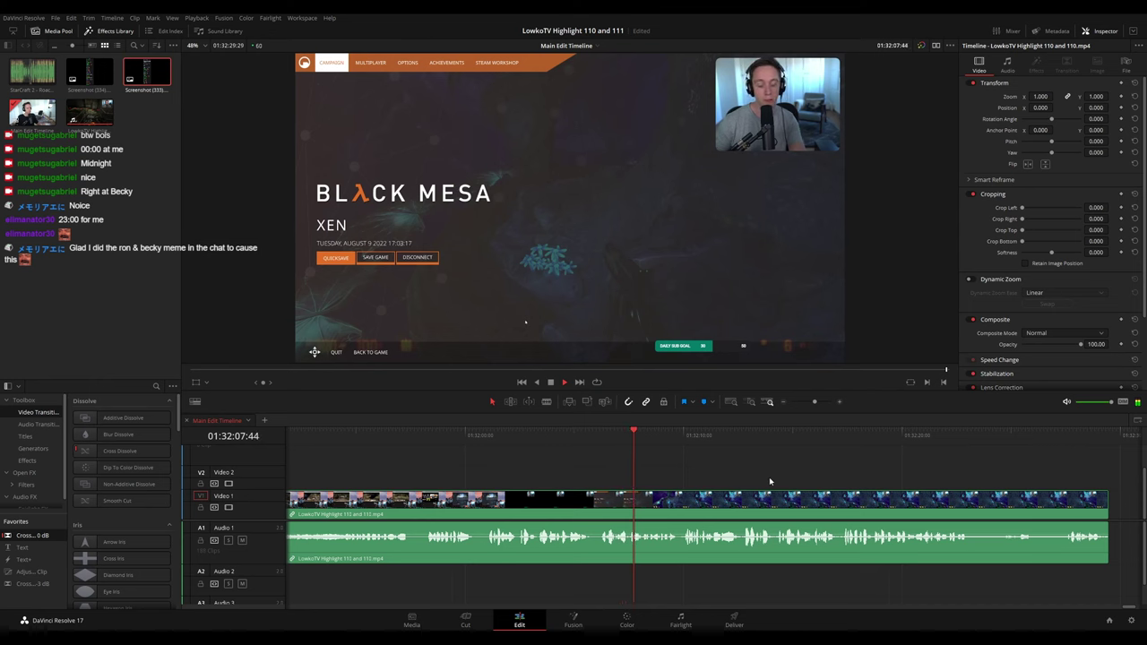
scroll(769, 477, right, 2)
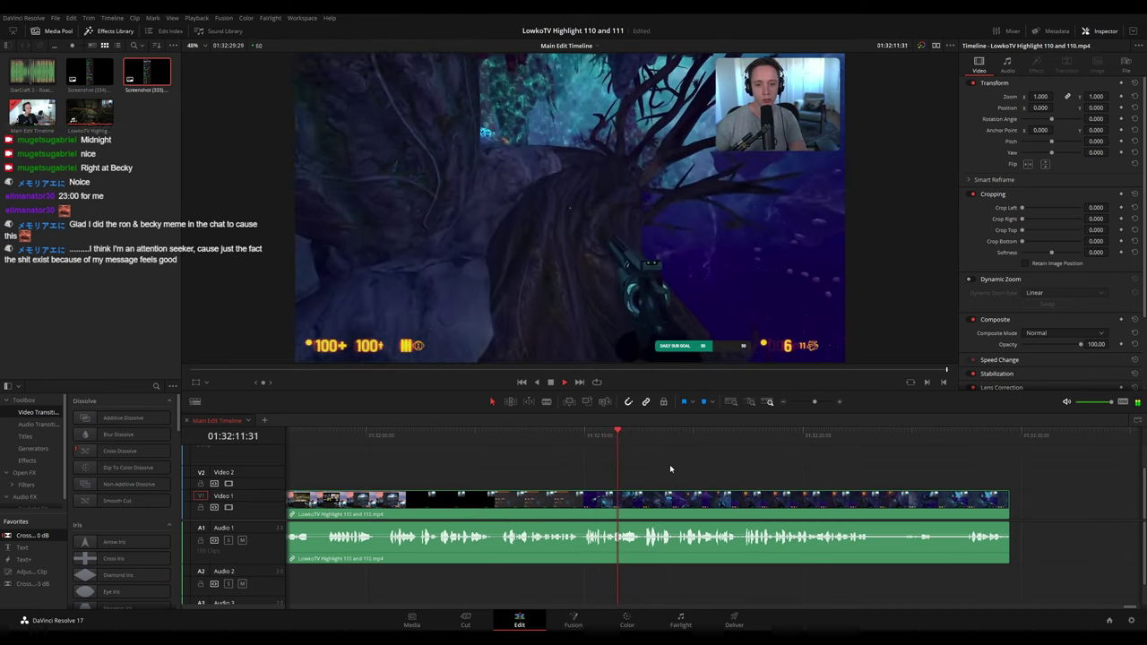
key(ctrl+s)
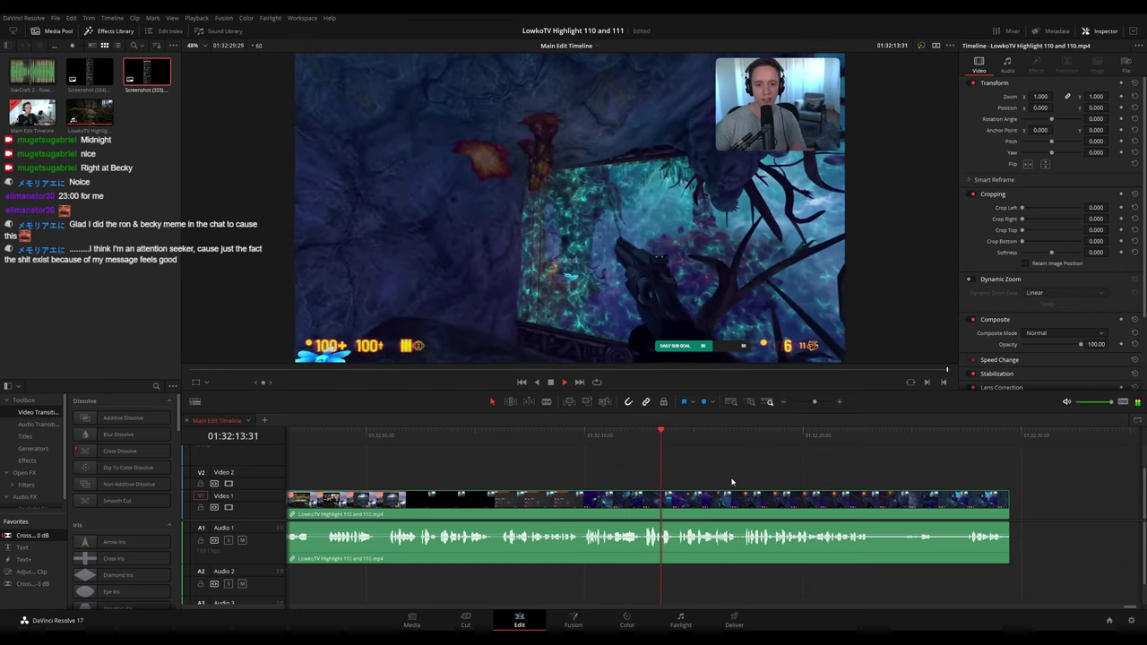
scroll(681, 466, right, 3)
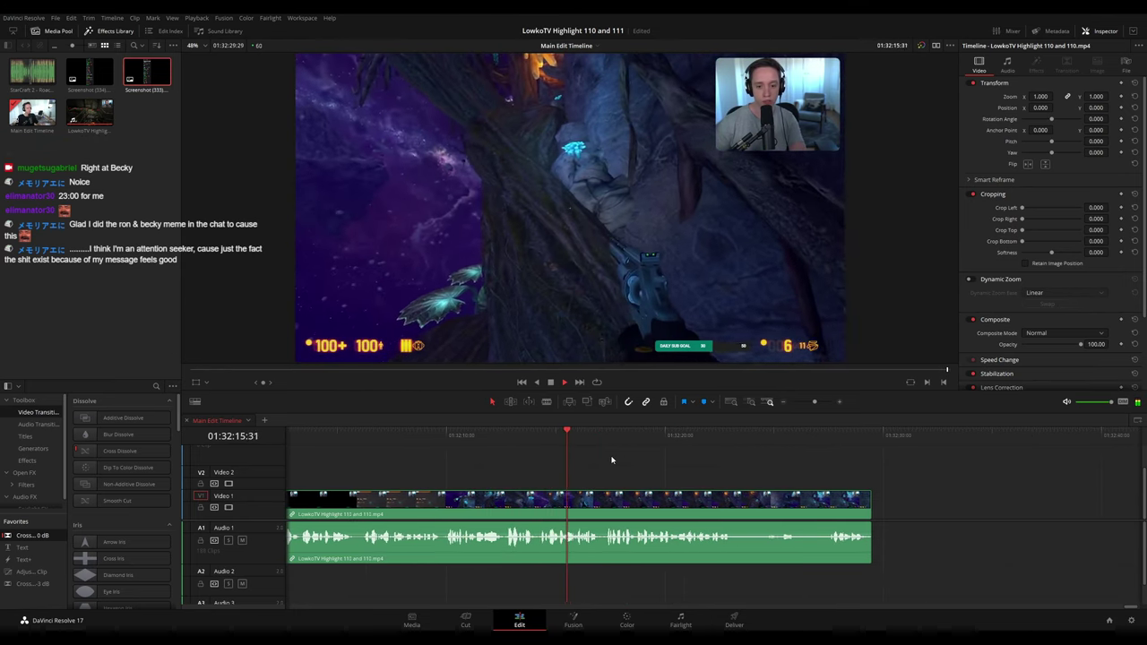
scroll(671, 469, right, 2)
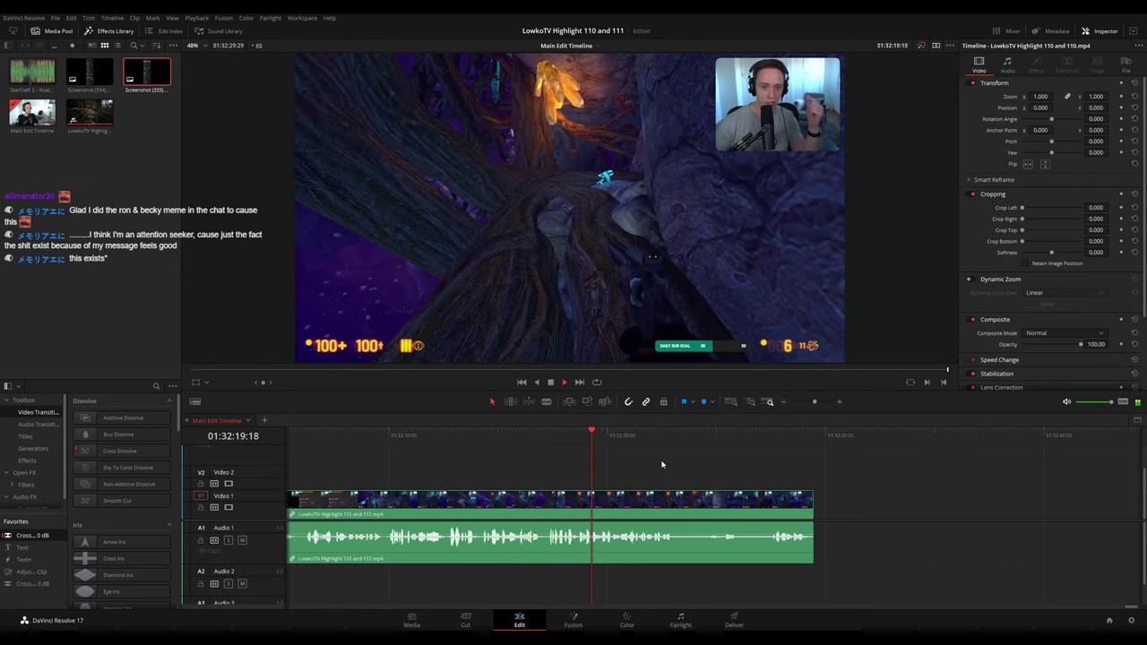
drag(713, 466, 591, 463)
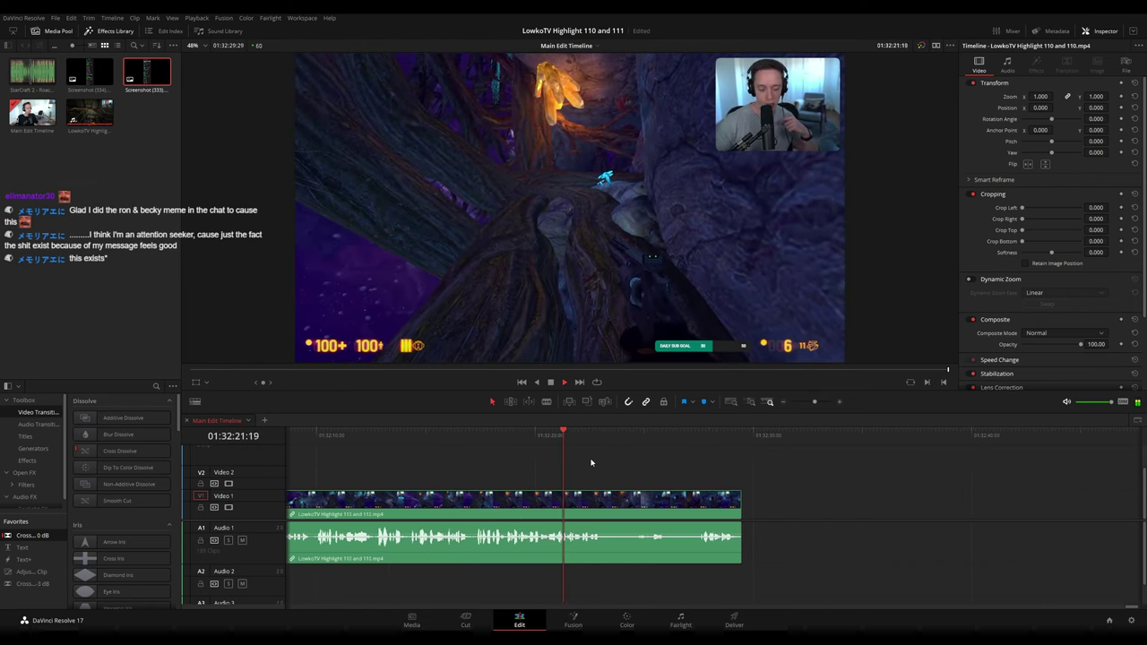
- Cut out about two seconds of the final Black Mesa gameplay from around 01:32:23 and close the gap
click(632, 442)
key(b)
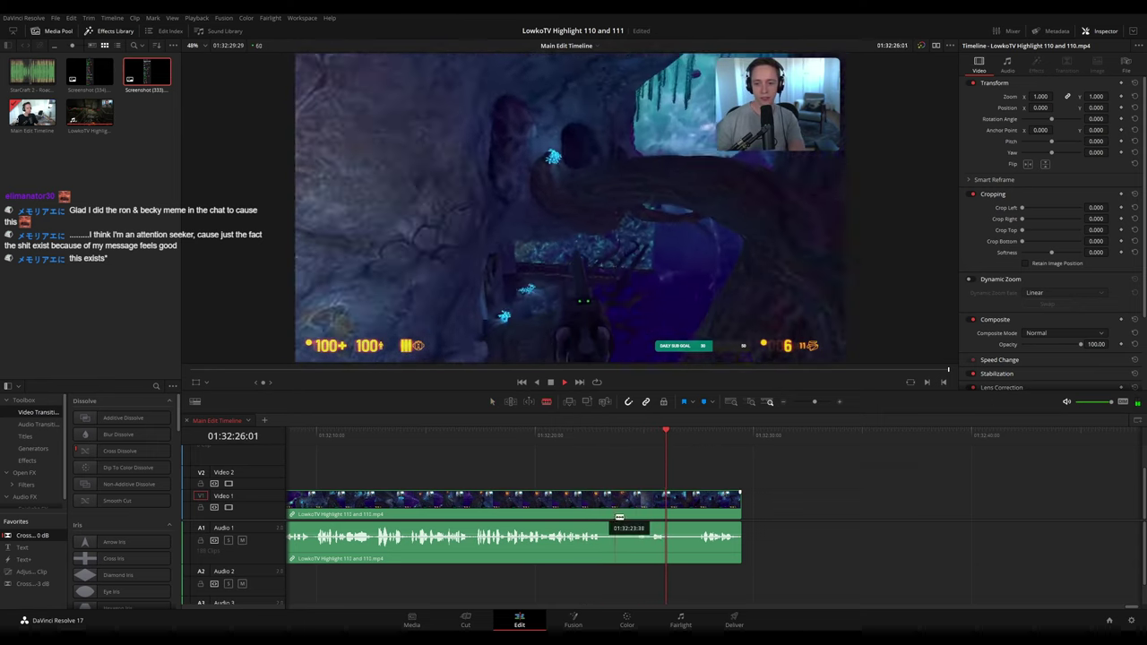
click(611, 507)
click(652, 504)
key(a)
click(634, 506)
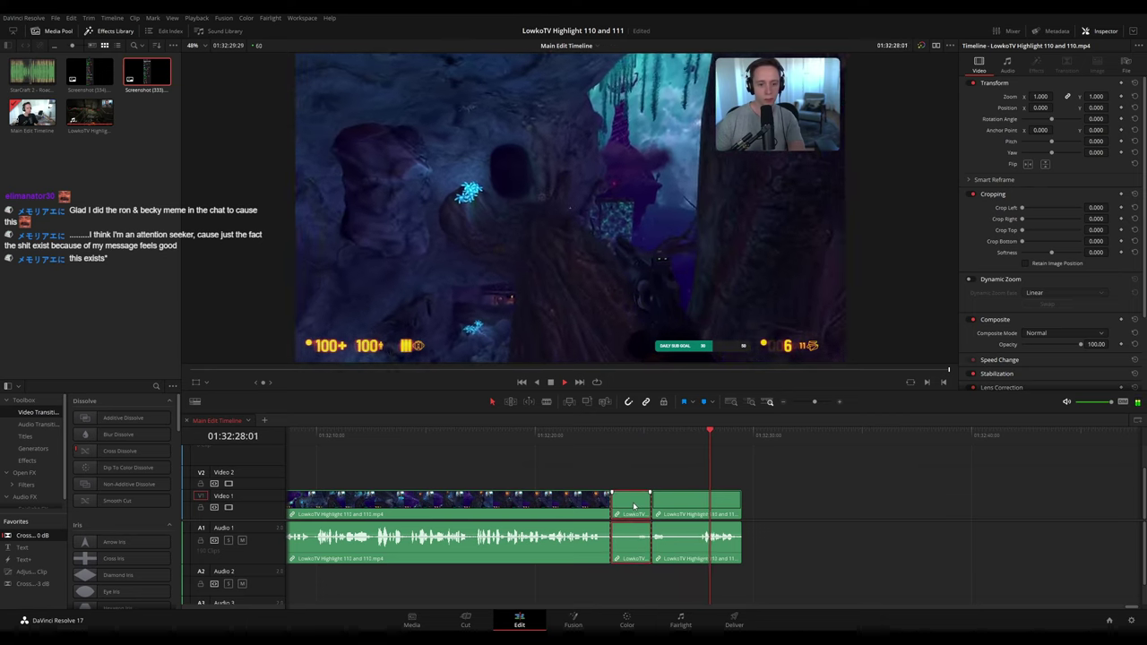
key(Delete)
click(598, 439)
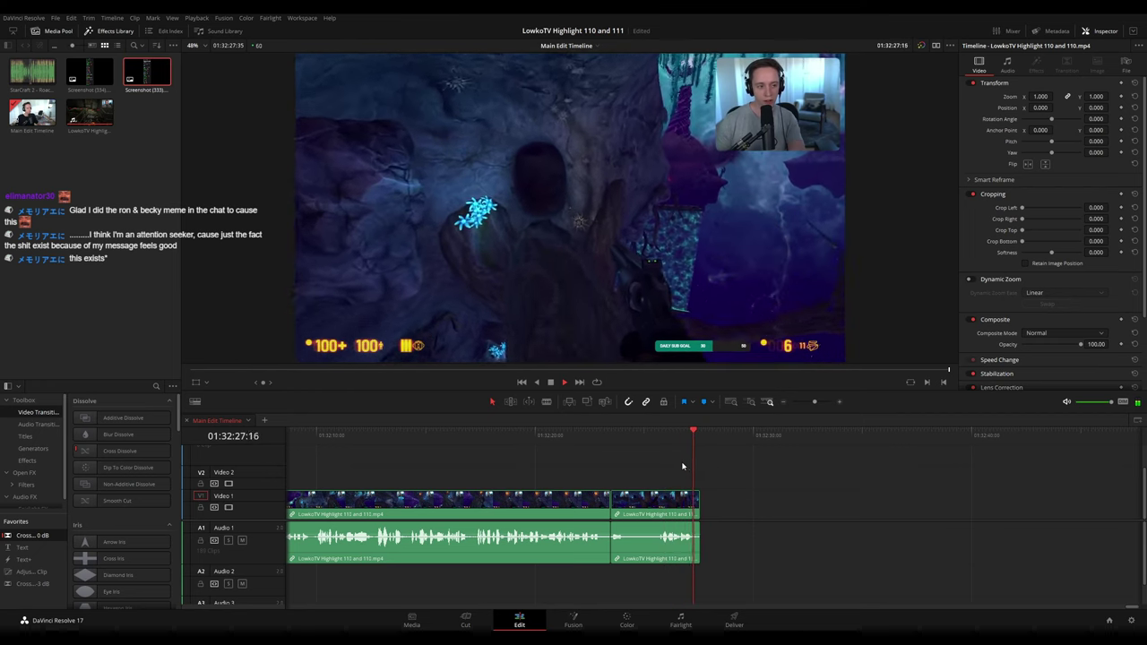
- Return to the start of the timeline and play the opening footage to 00:02:47:48
scroll(717, 472, down, 5)
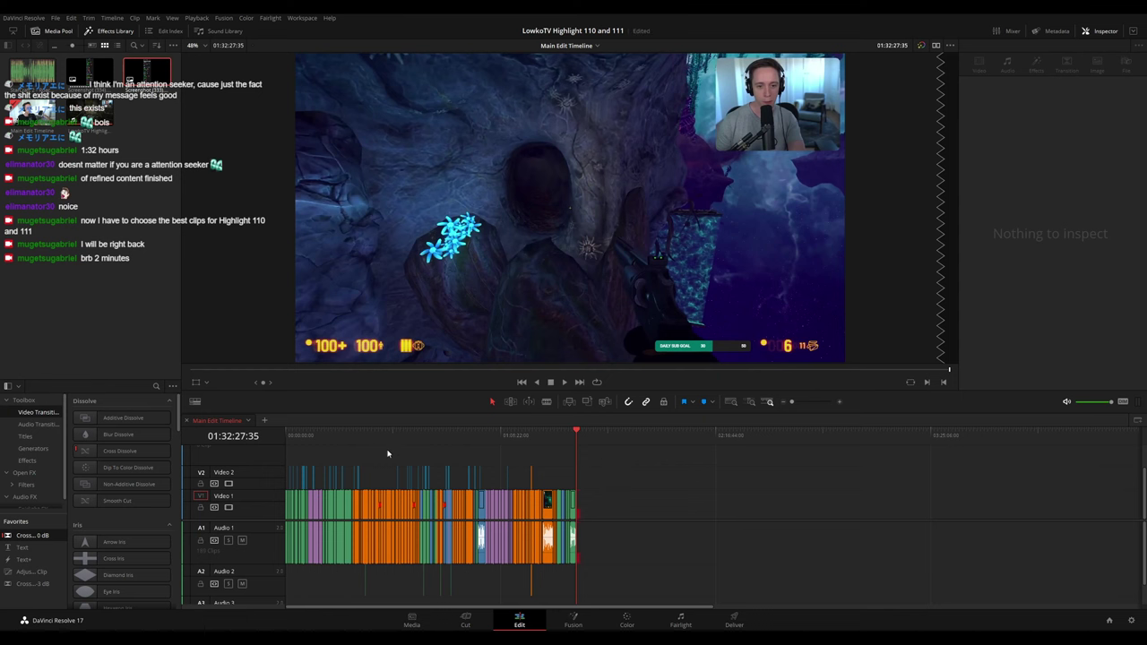
drag(371, 436, 260, 431)
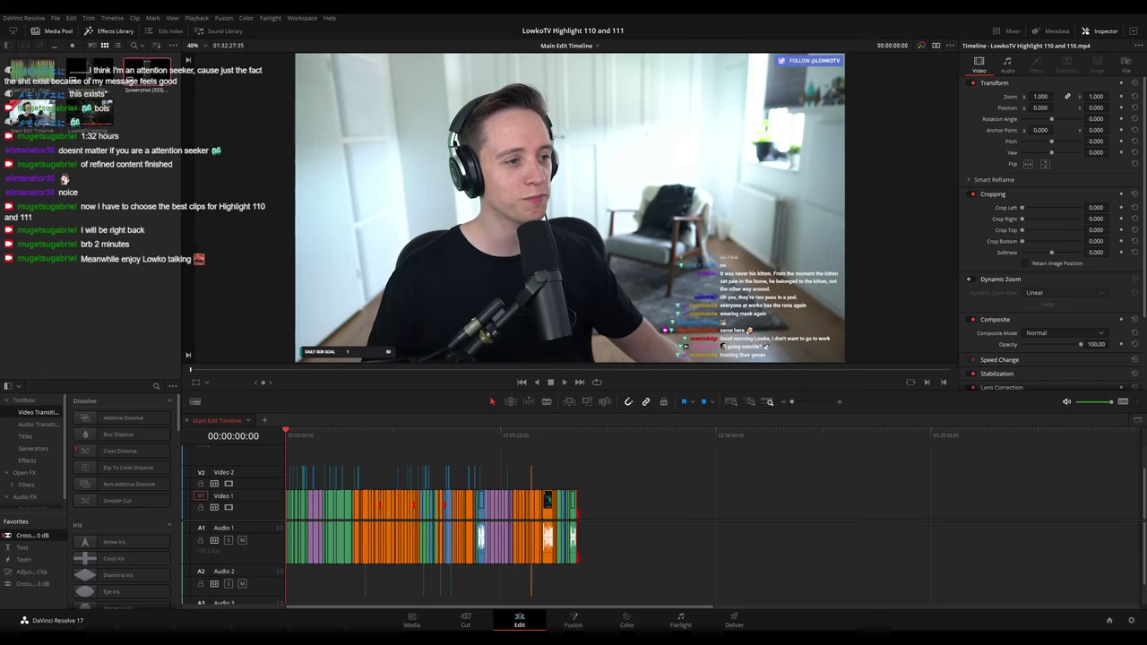
key(space)
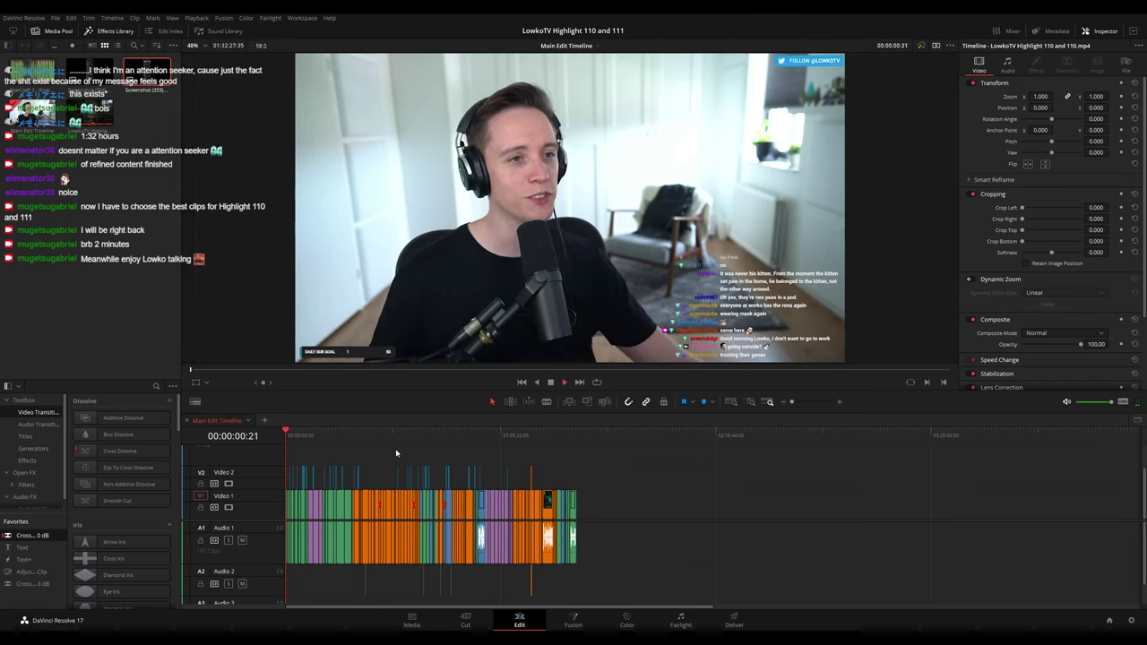
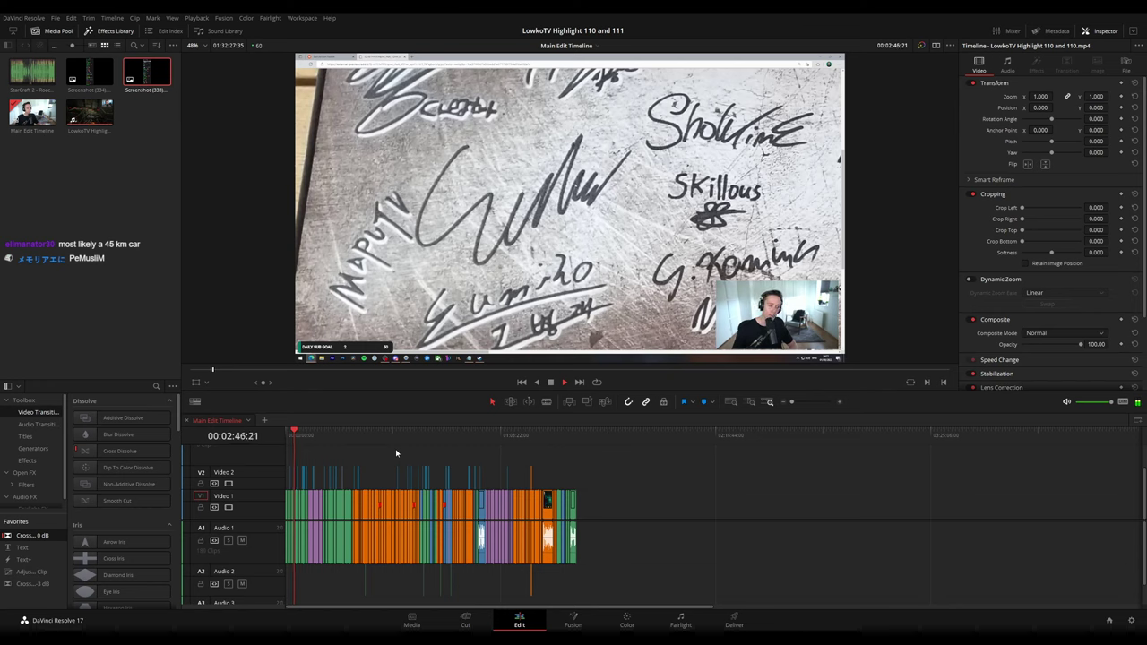
key(space)
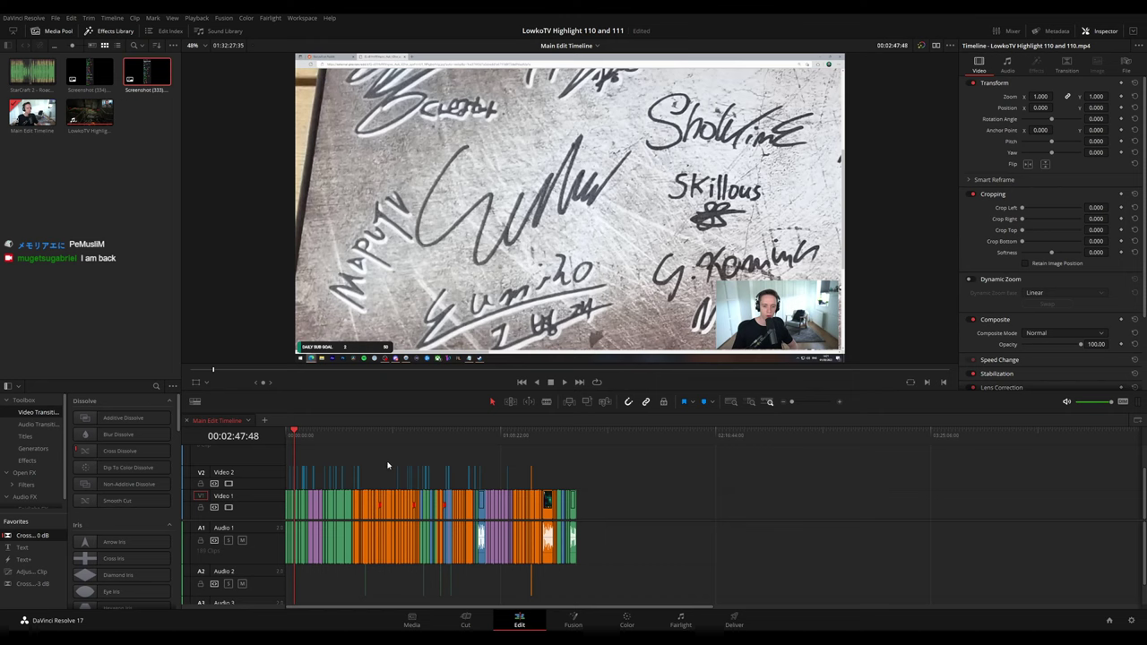
- Add a green marker at 00:00:43:20 named "Green clips" with the note "Reddit/reaction content moments"
scroll(386, 465, up, 5)
drag(367, 431, 345, 435)
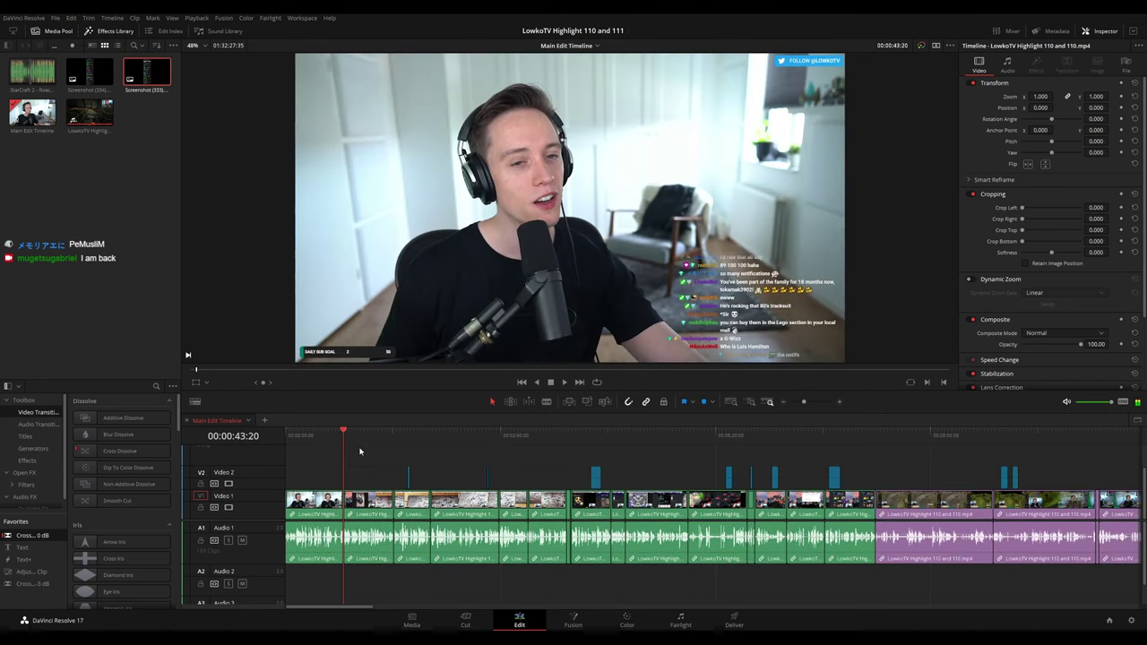
key(m)
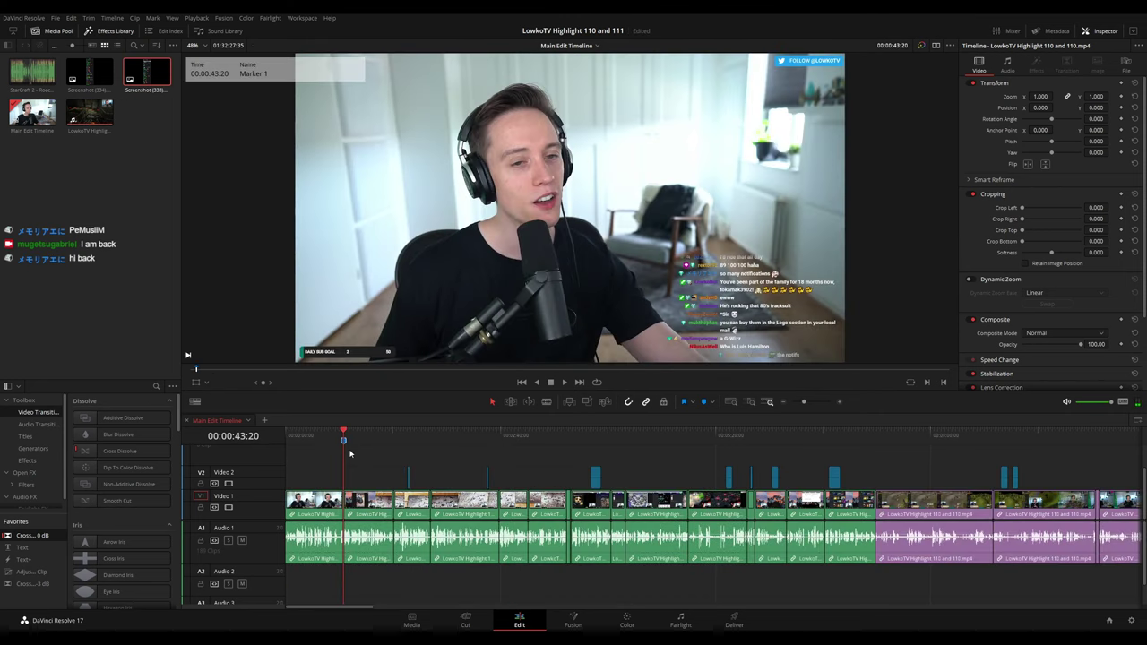
key(ctrl+s)
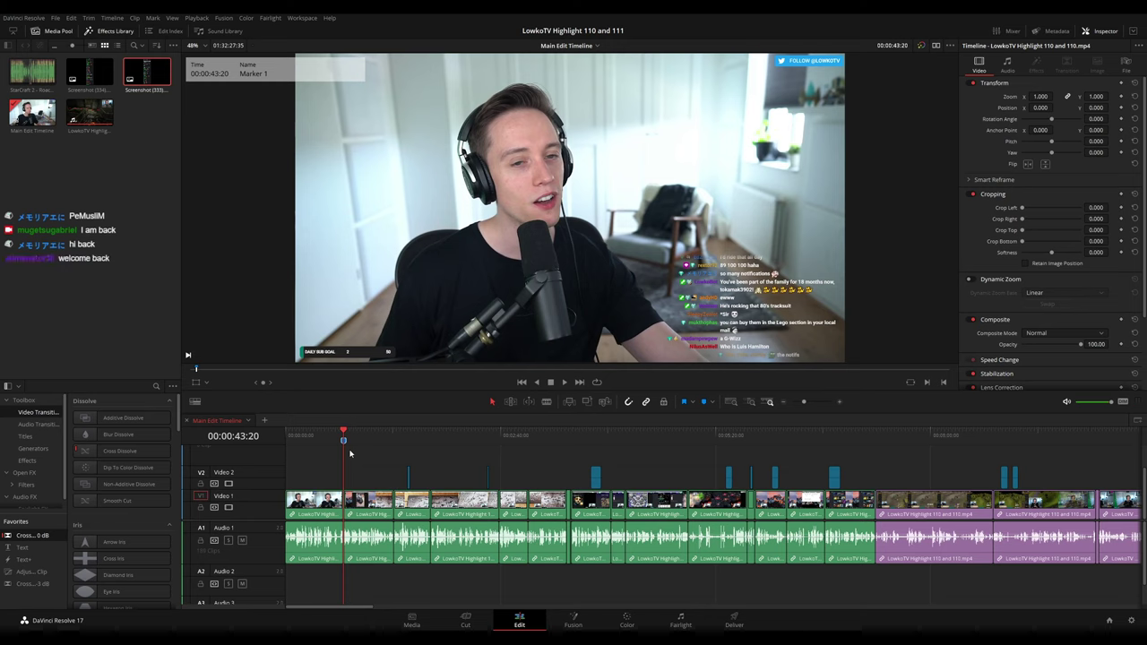
text(Green clips)
click(325, 363)
text(Reddit/reaction content moments)
key(Return)
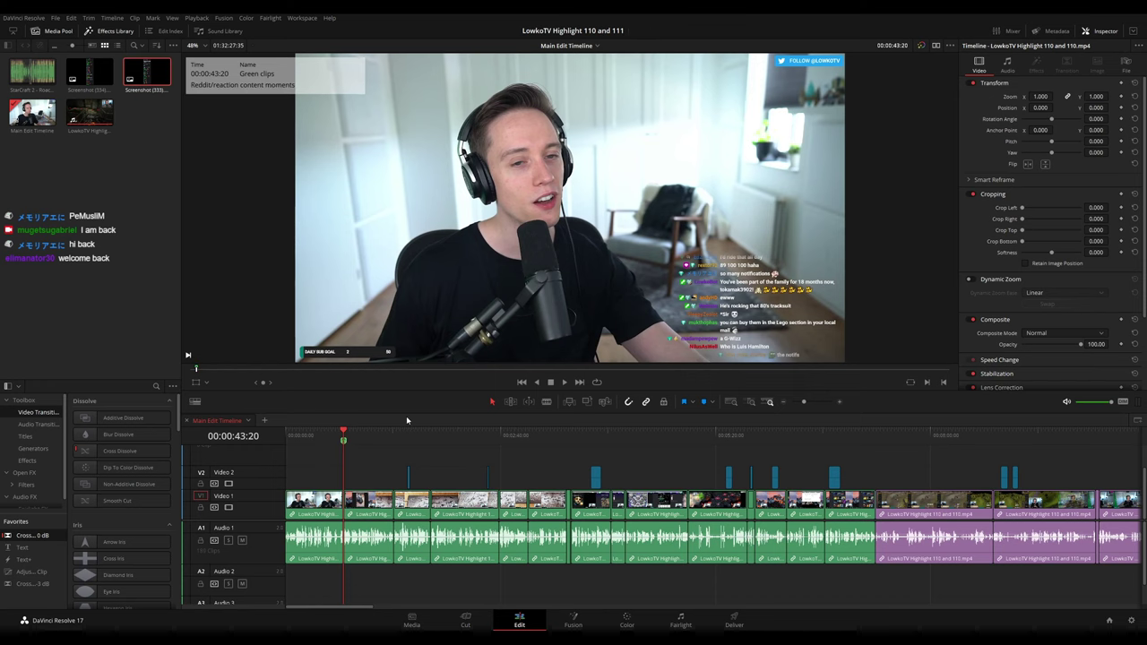
- Add a purple marker at 00:07:19:12, where the purple clips begin, named "Purple clips" with the note "Toby/Milo cat moments"
drag(852, 440, 515, 460)
key(m)
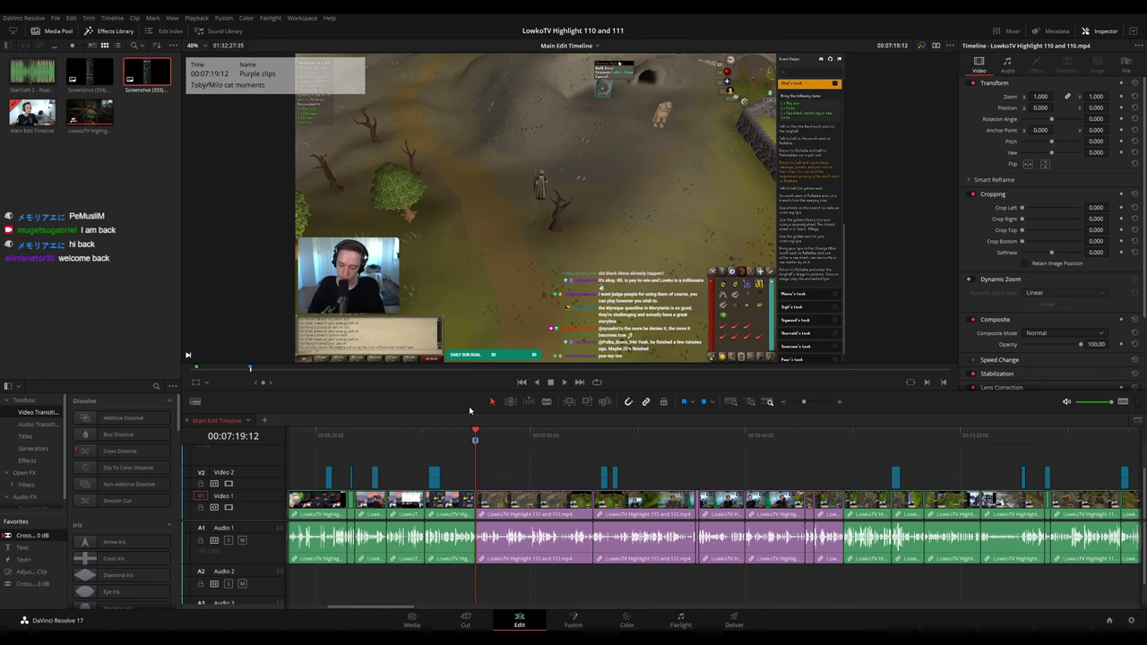
scroll(663, 453, down, 6)
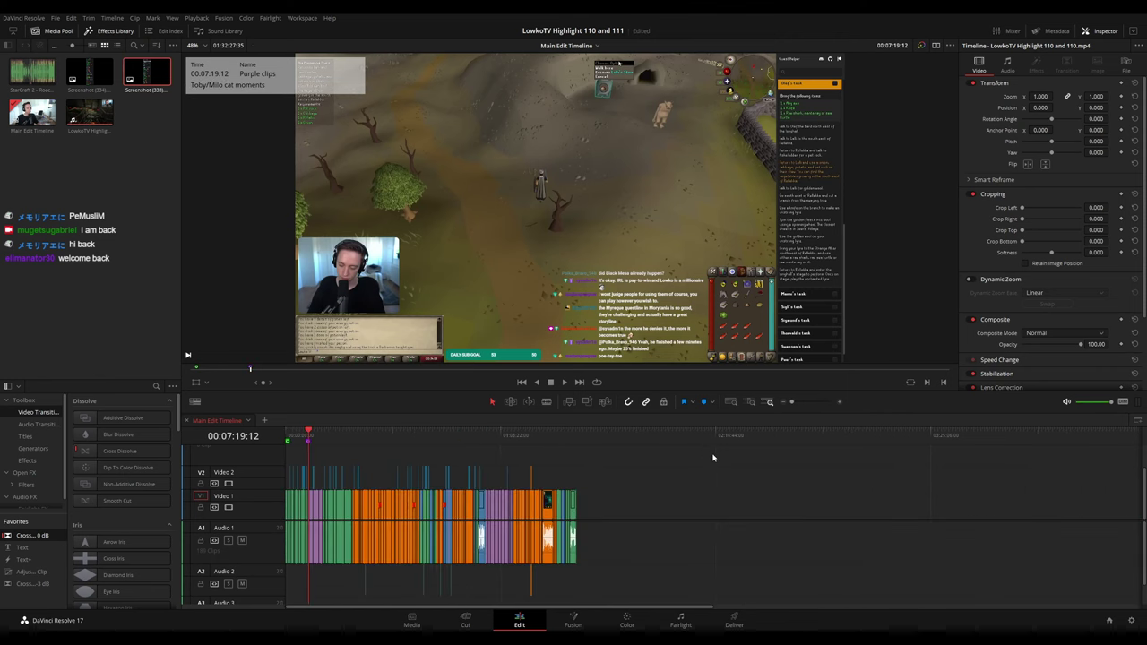
- Add a marker at 00:21:22:19, where the orange clips begin, named "Orange clips" with the note "Black Mesa moments"
scroll(715, 458, up, 4)
scroll(627, 456, right, 5)
drag(690, 437, 699, 441)
key(m)
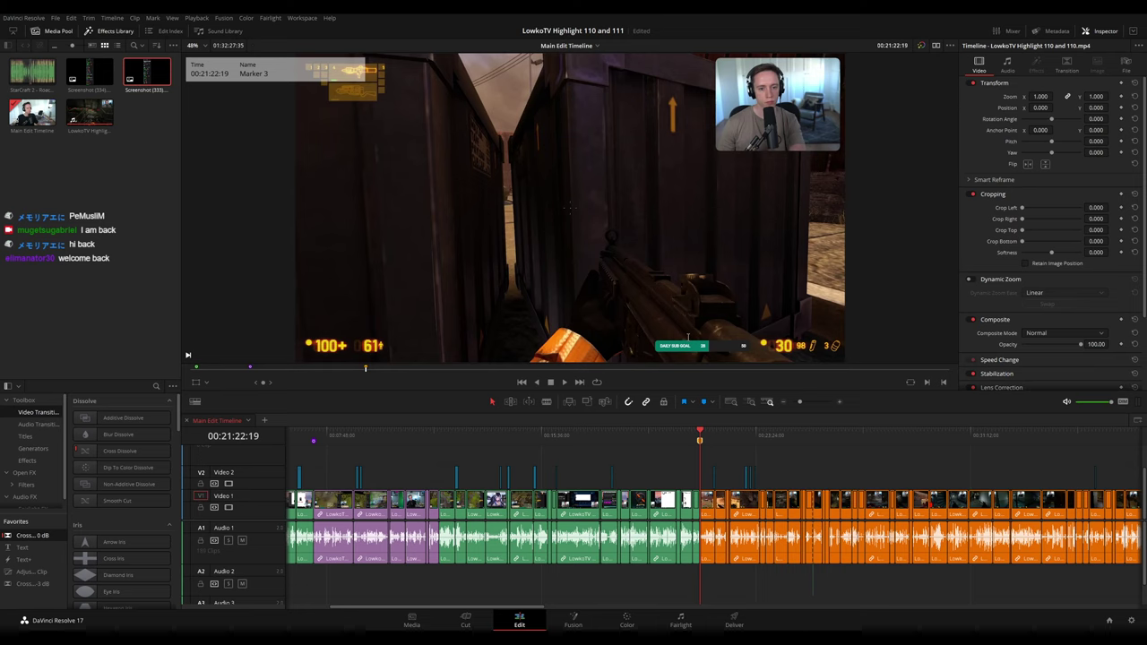
key(Return)
- Colour the clip starting at 00:42:39:50, after the orange Black Mesa section, green so its video matches its audio
scroll(809, 462, right, 5)
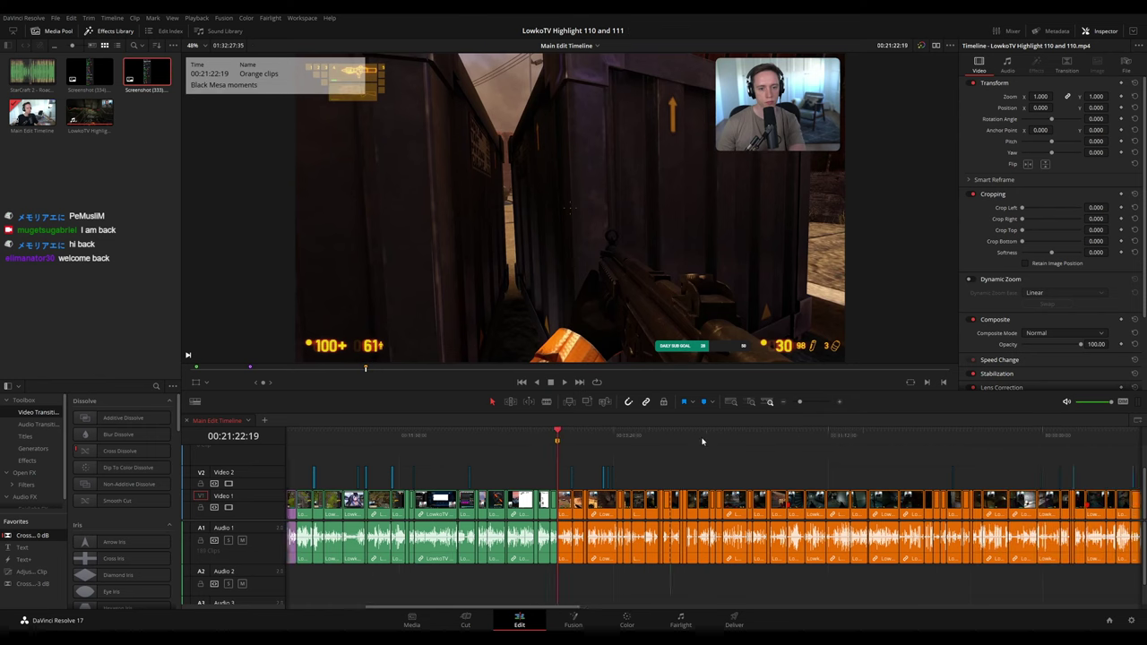
scroll(809, 461, right, 3)
click(626, 434)
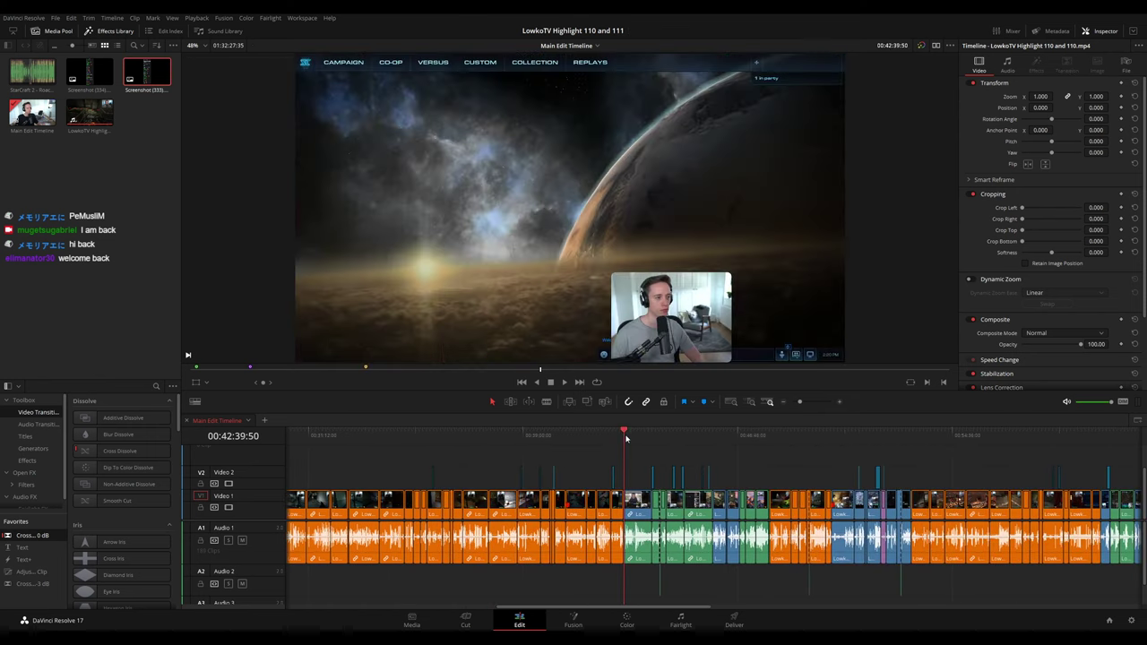
scroll(627, 434, up, 5)
click(775, 518)
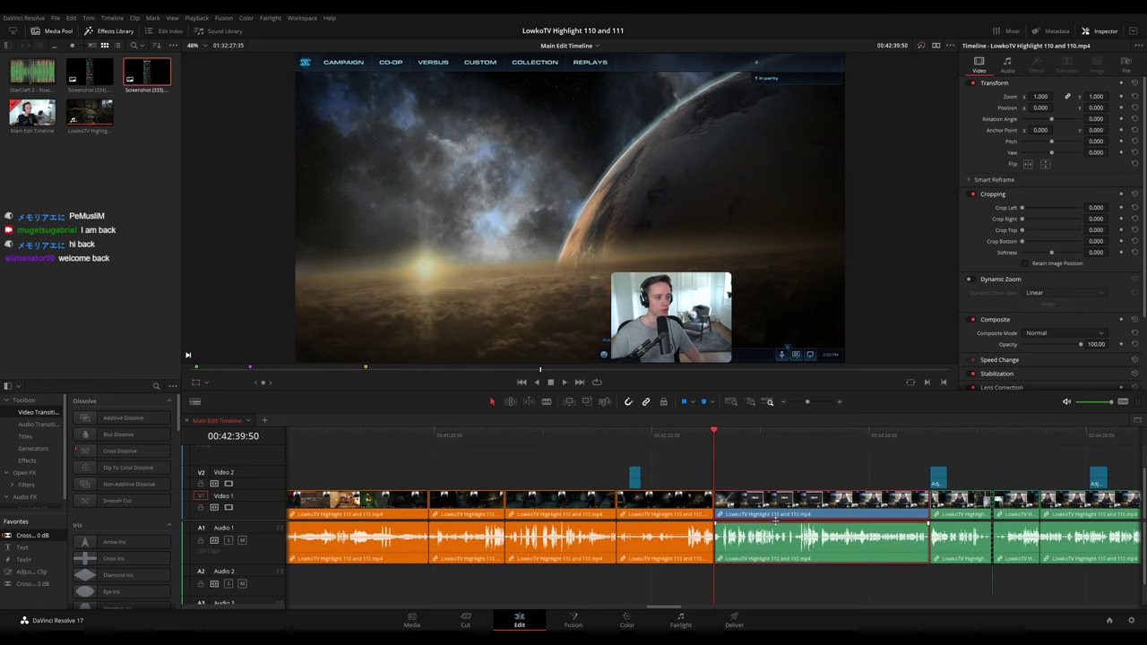
click(730, 437)
drag(730, 439, 761, 437)
click(761, 540)
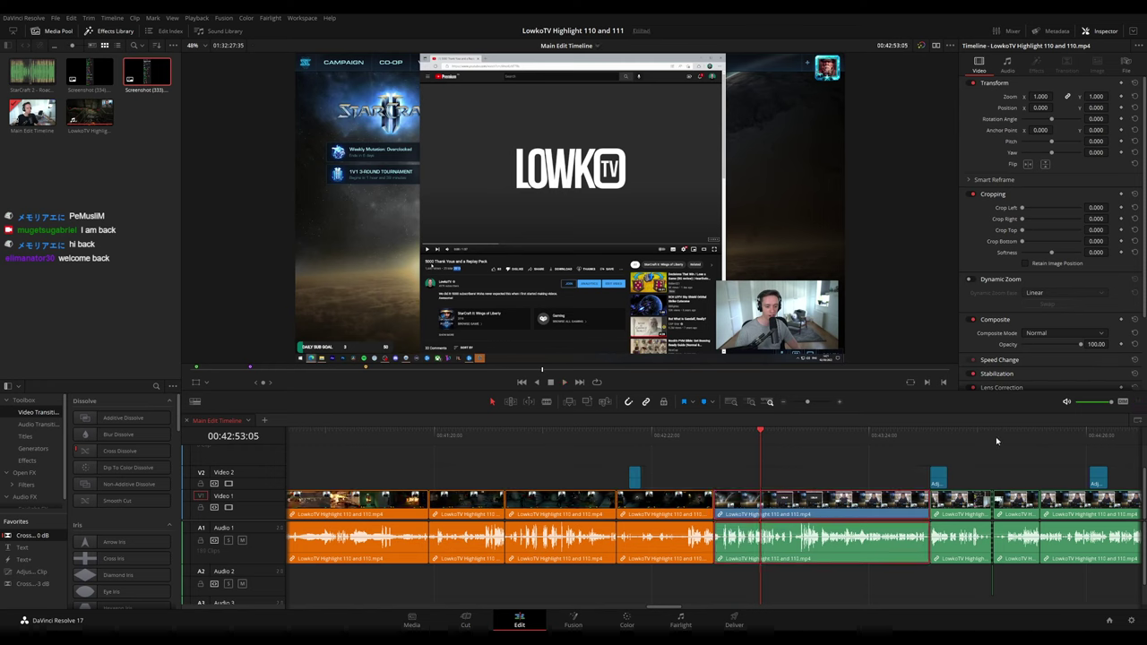
key(g)
click(828, 468)
- Add a blue marker at 00:45:53:47, where the blue clips begin, named "Blue clips" with the note "Starcraft 2 highlight moments"
scroll(772, 519, left, 1)
click(768, 446)
click(756, 436)
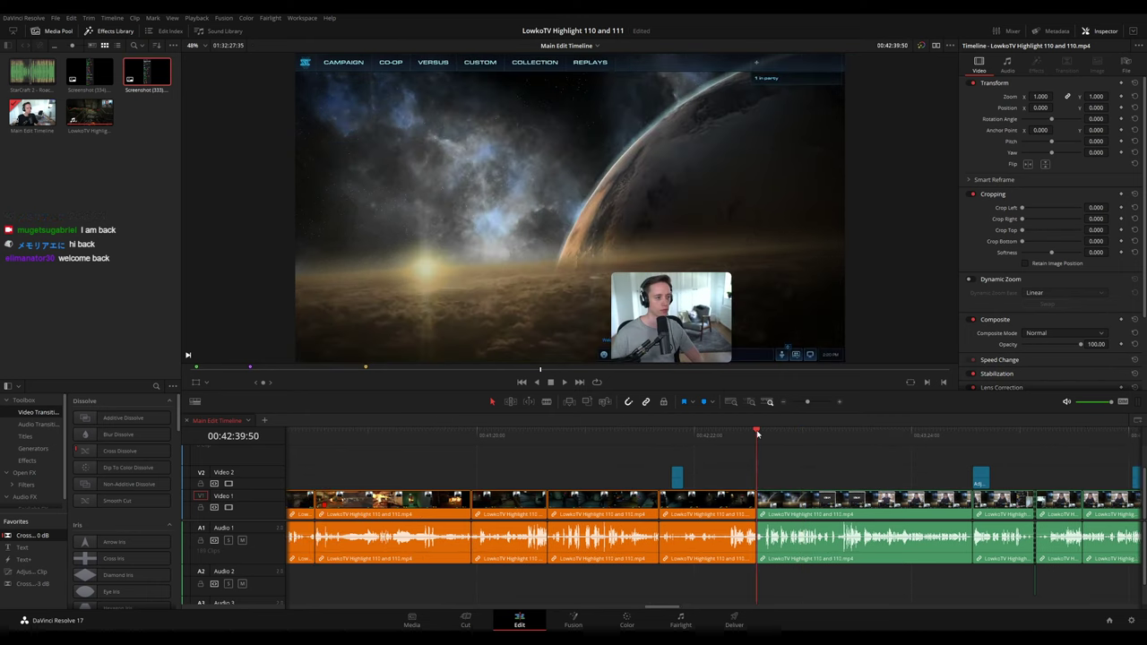
scroll(684, 448, right, 5)
drag(668, 436, 757, 437)
key(space)
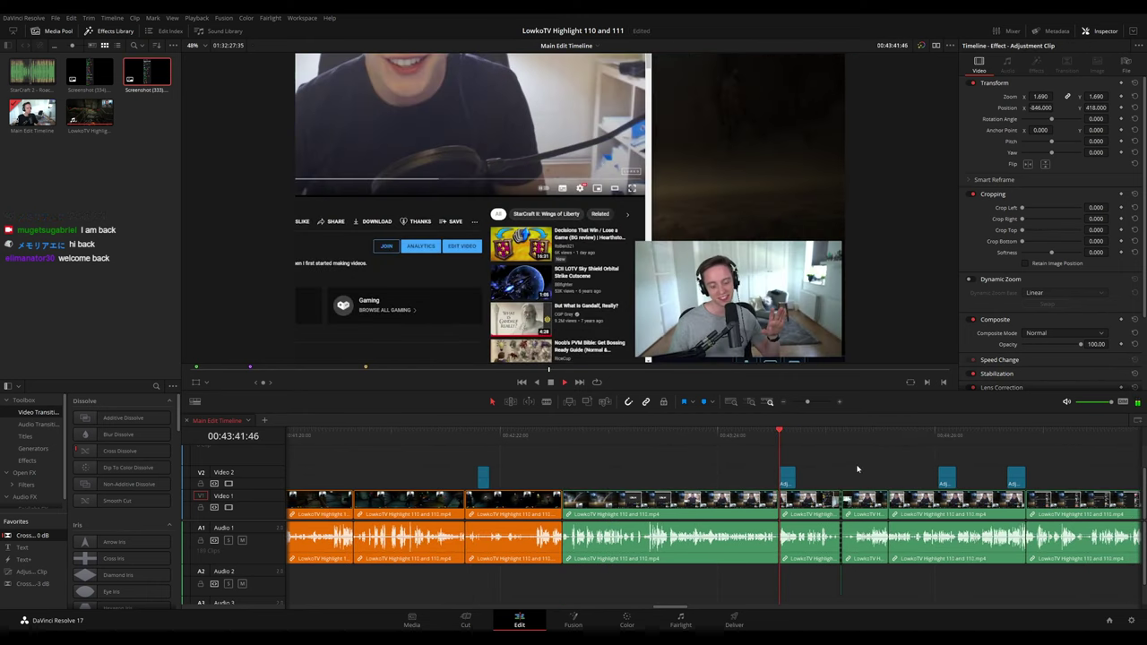
click(851, 436)
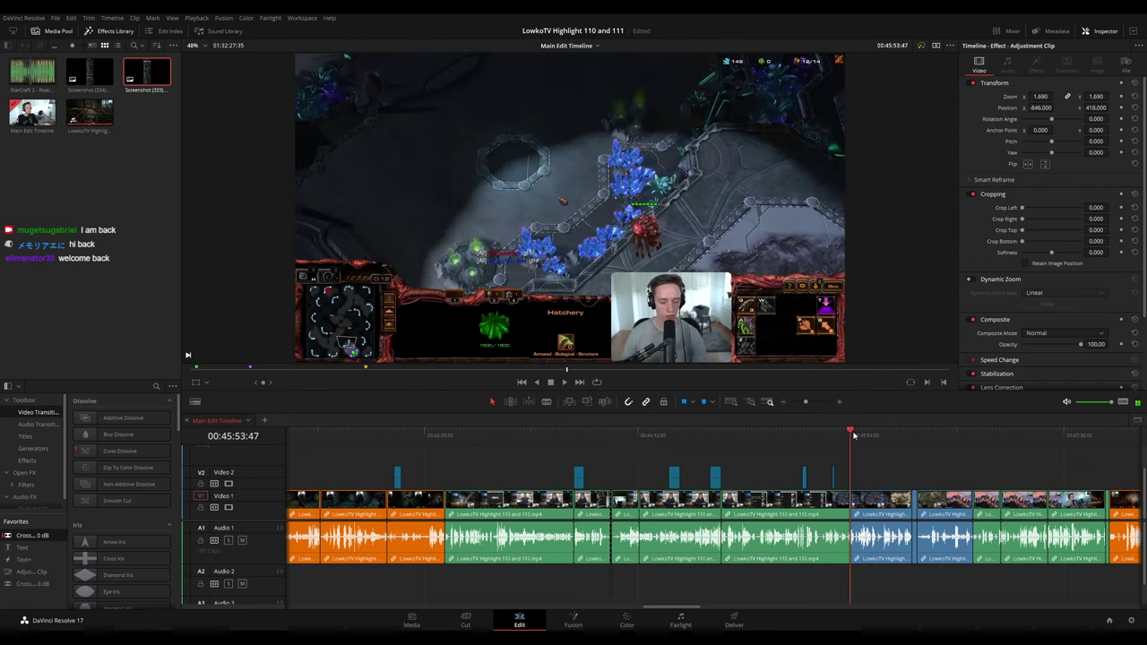
key(m)
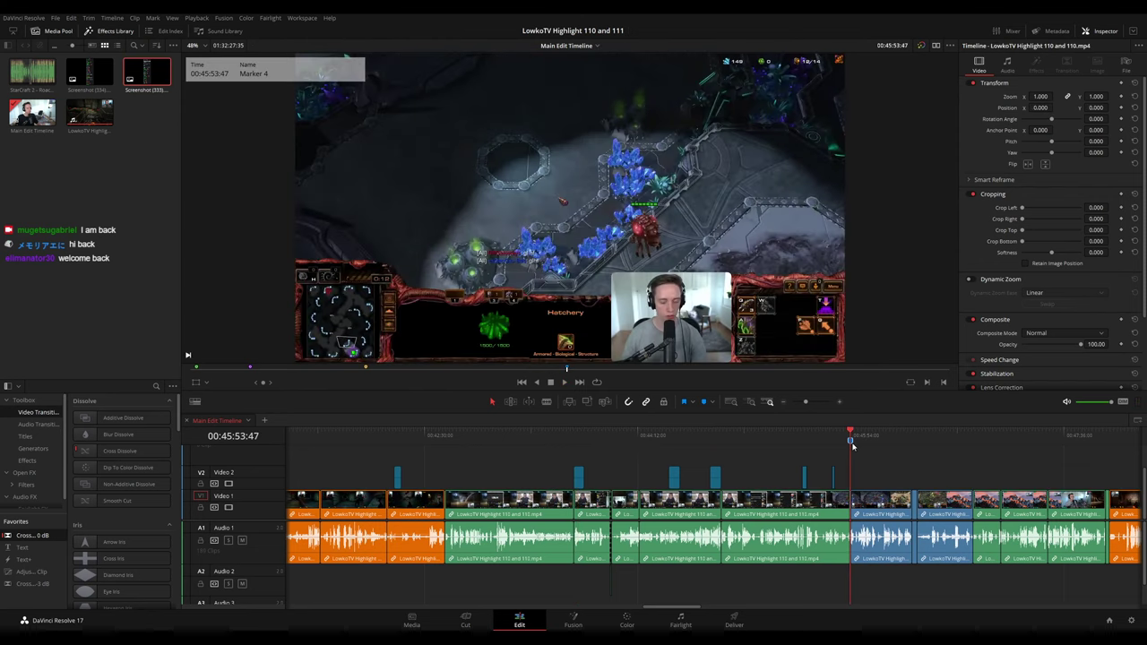
text(Blue clips)
text(Starcraft 2 highlight moments)
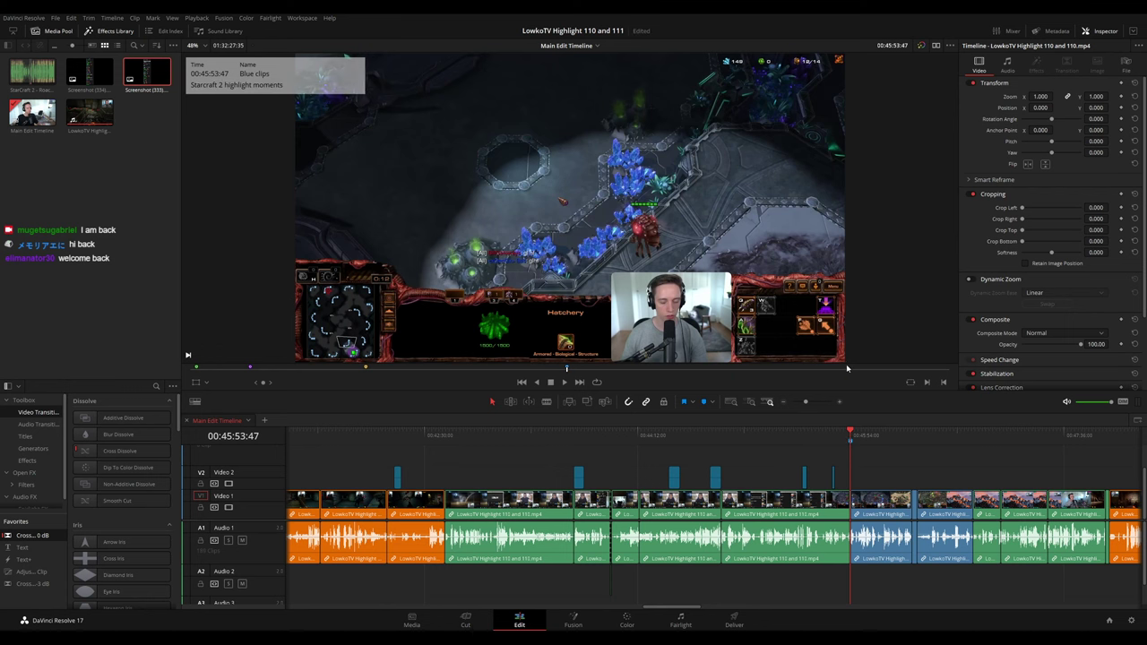
- Add a red marker at 00:29:43:31 in the orange Black Mesa section, named "beg moment 2 Black mesa", and save the project
scroll(873, 454, down, 3)
scroll(867, 459, down, 2)
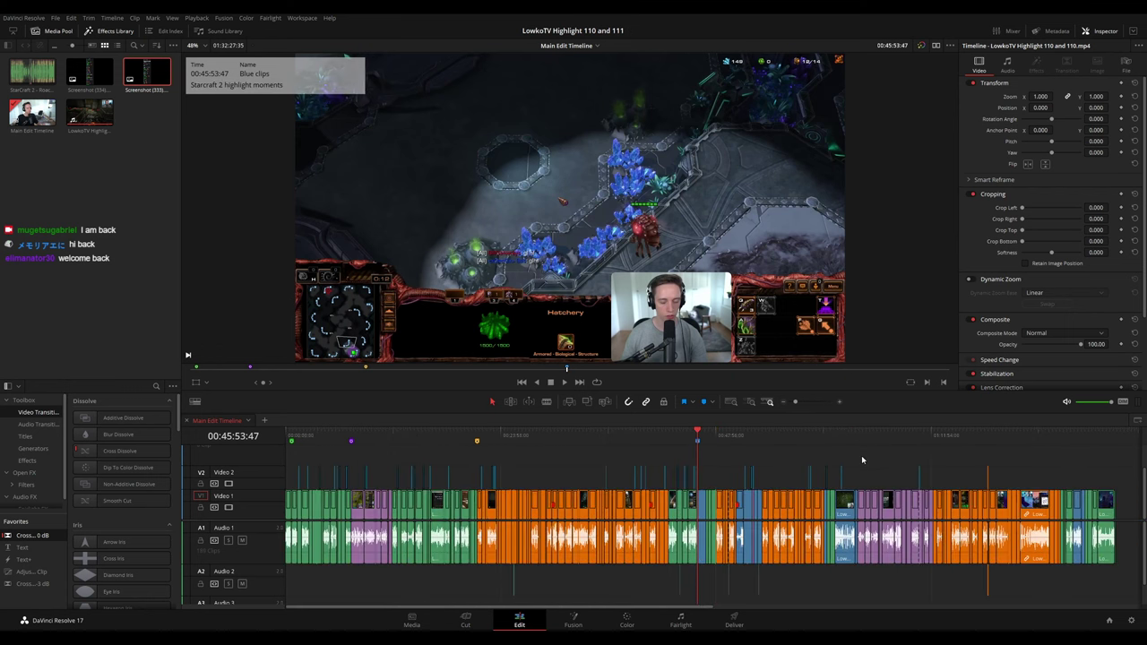
scroll(851, 458, down, 2)
click(382, 436)
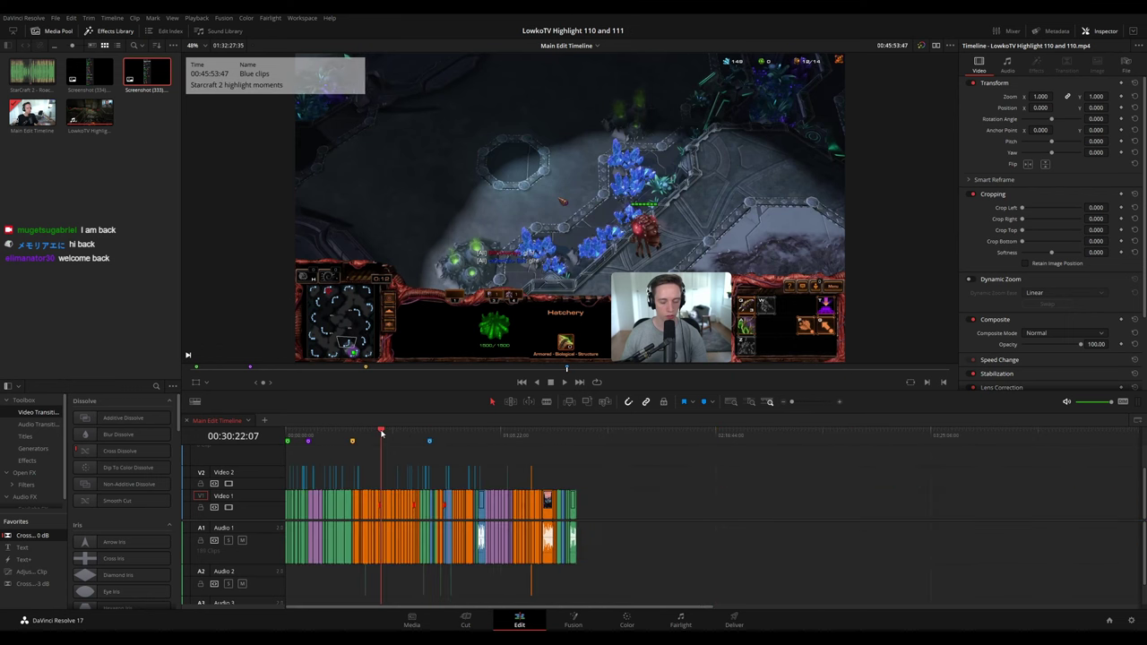
scroll(717, 452, up, 5)
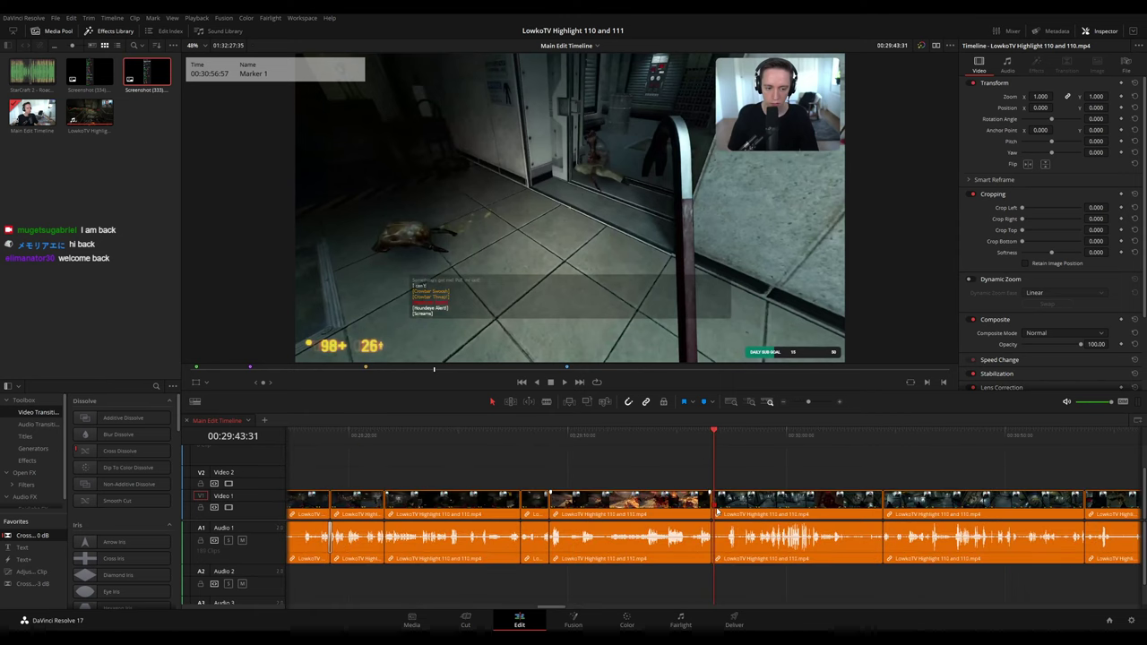
key(space)
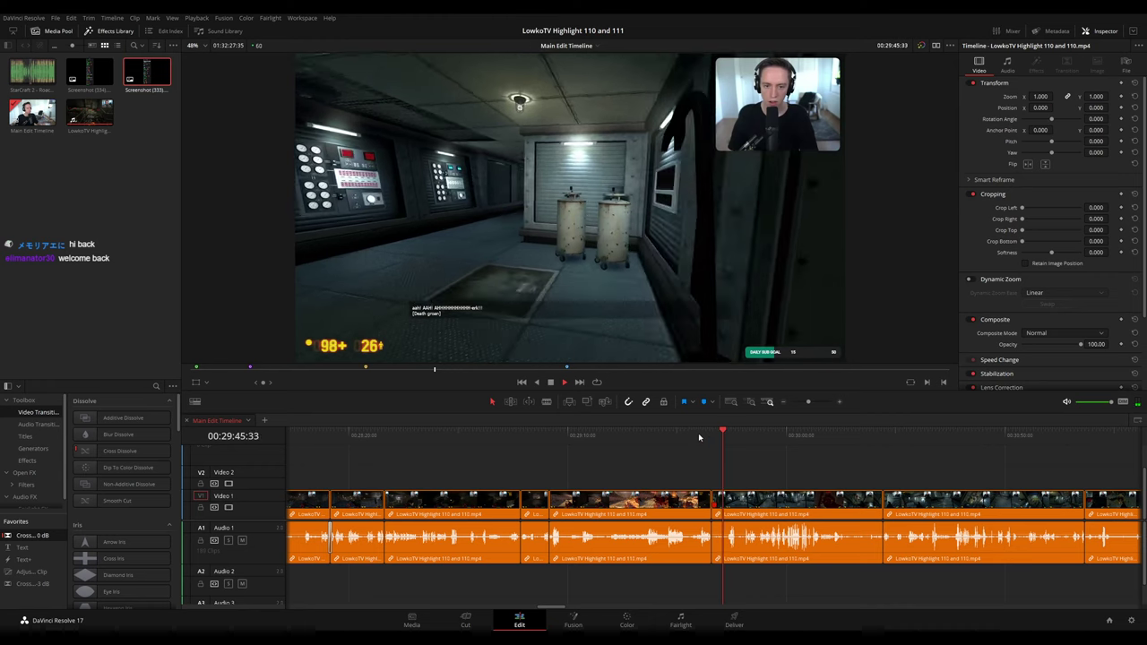
click(699, 435)
click(715, 436)
key(space)
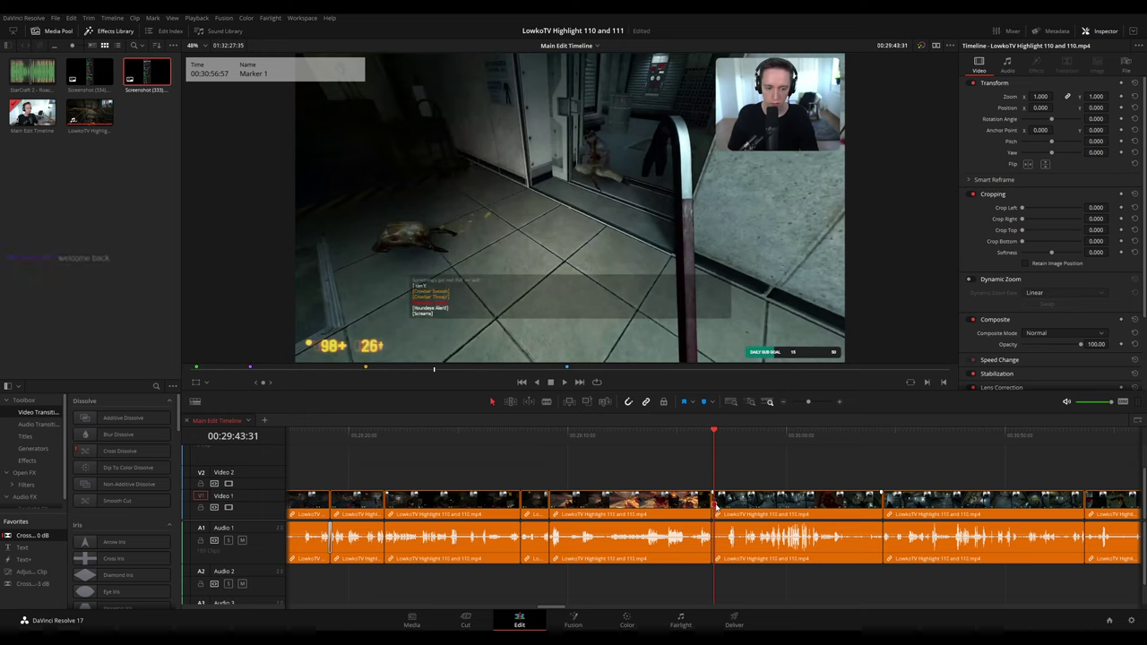
key(Return)
key(m)
key(ctrl+s)
click(695, 426)
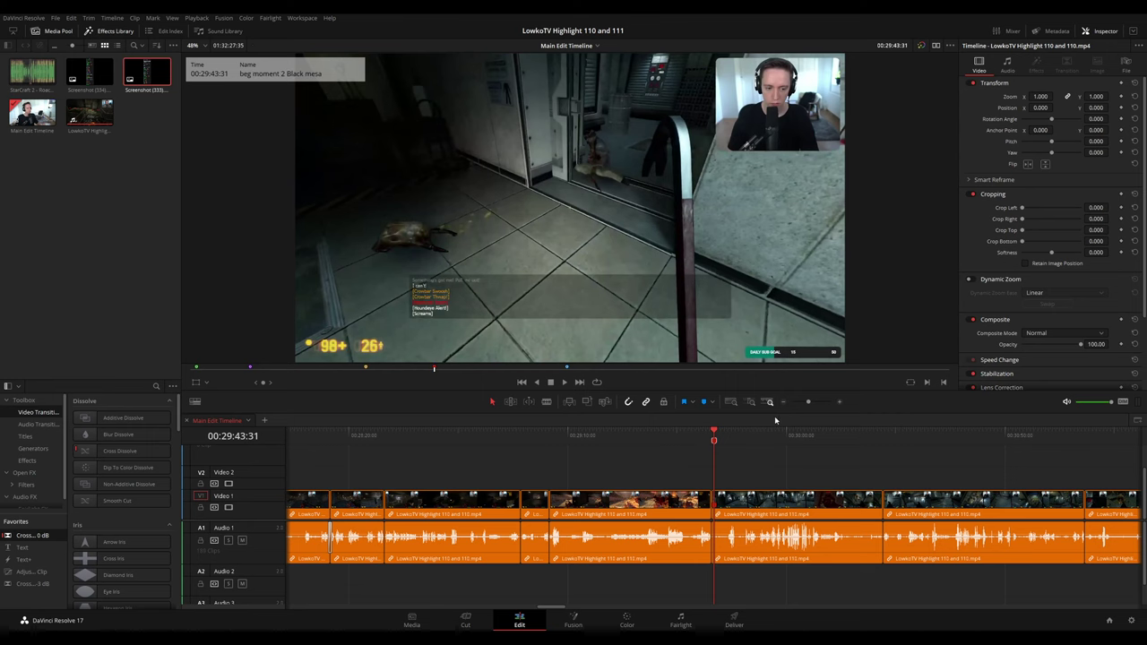
click(712, 439)
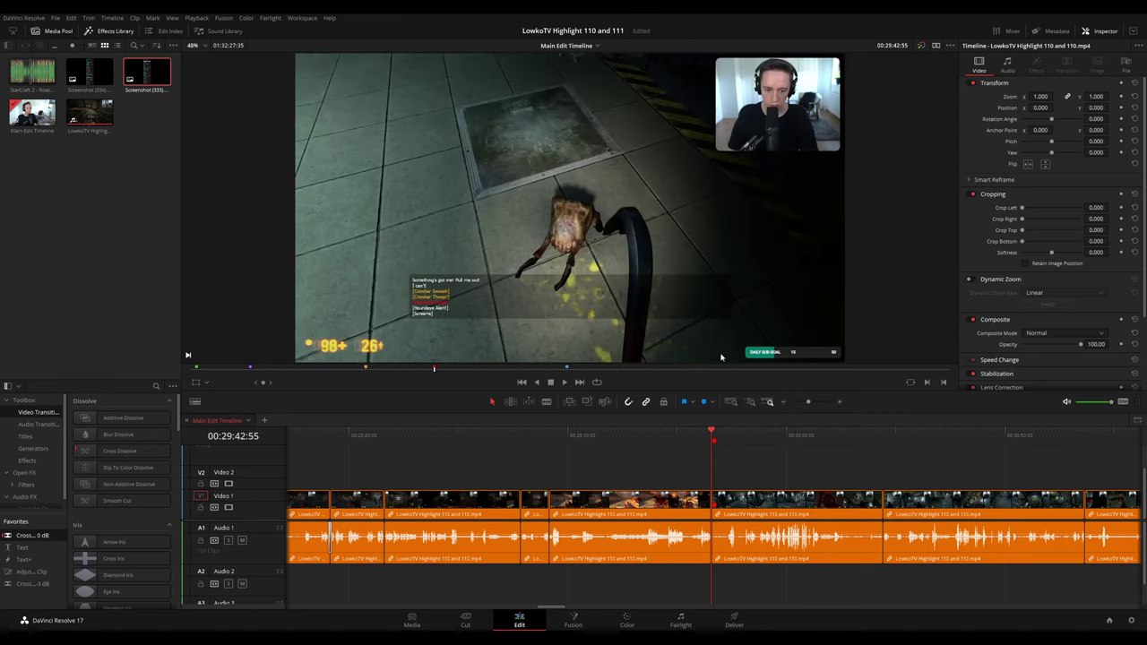
- Add a red marker at 00:40:36:26, near the end of the orange Black Mesa section, named "beg for highlight 110"
scroll(852, 474, right, 10)
scroll(864, 470, down, 3)
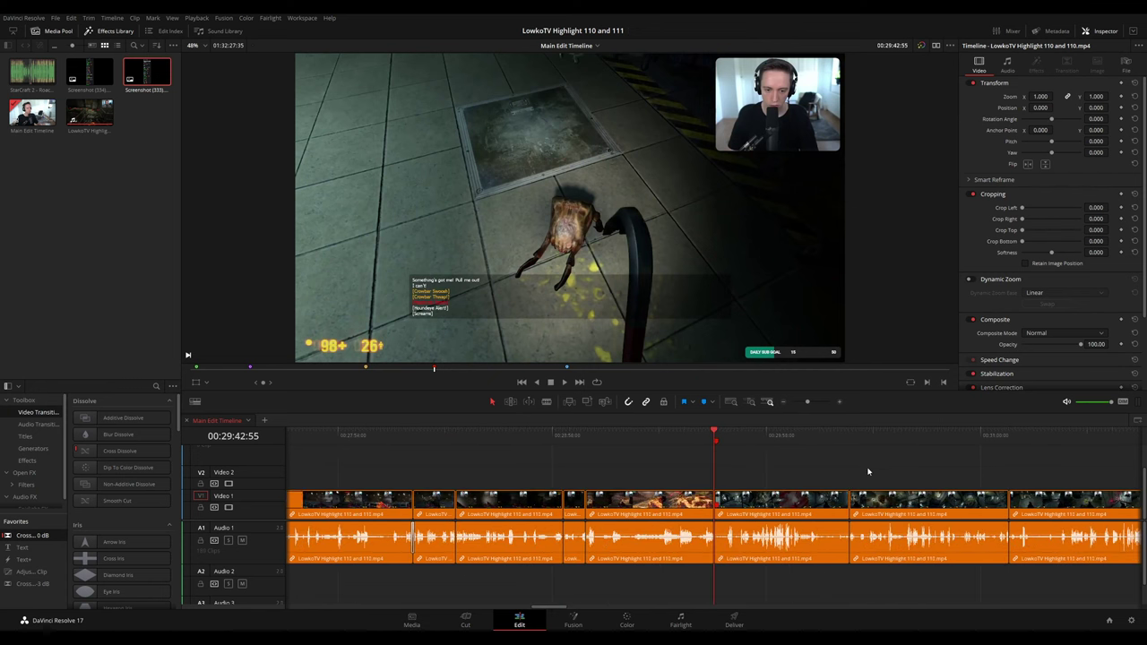
scroll(868, 469, down, 5)
click(874, 439)
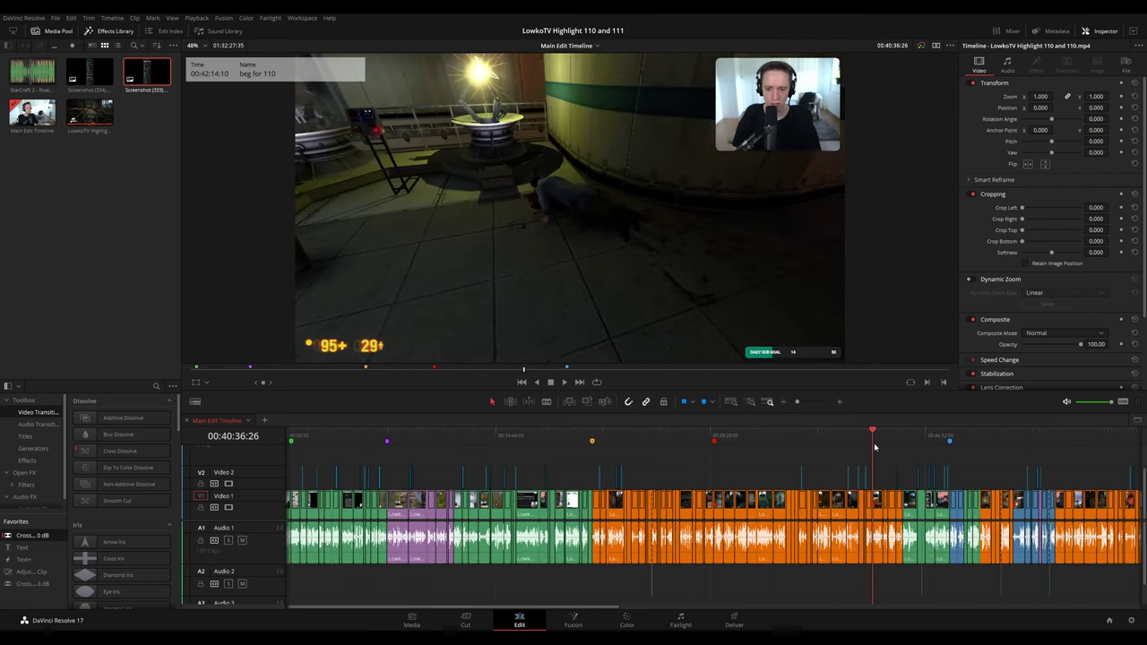
scroll(873, 504, up, 4)
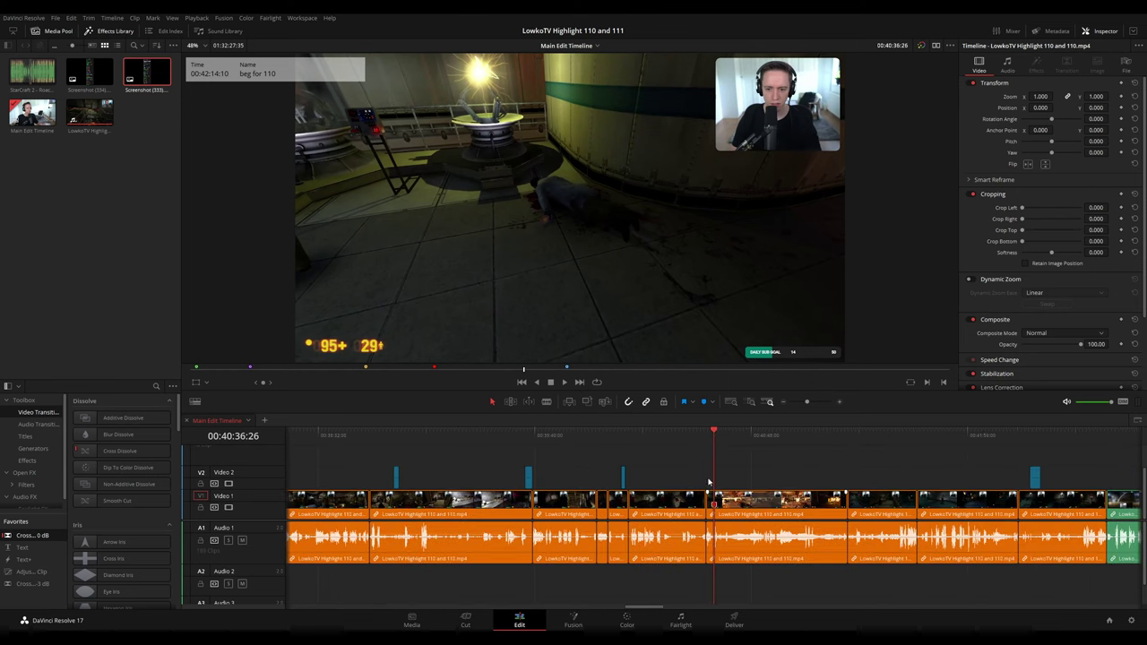
click(738, 481)
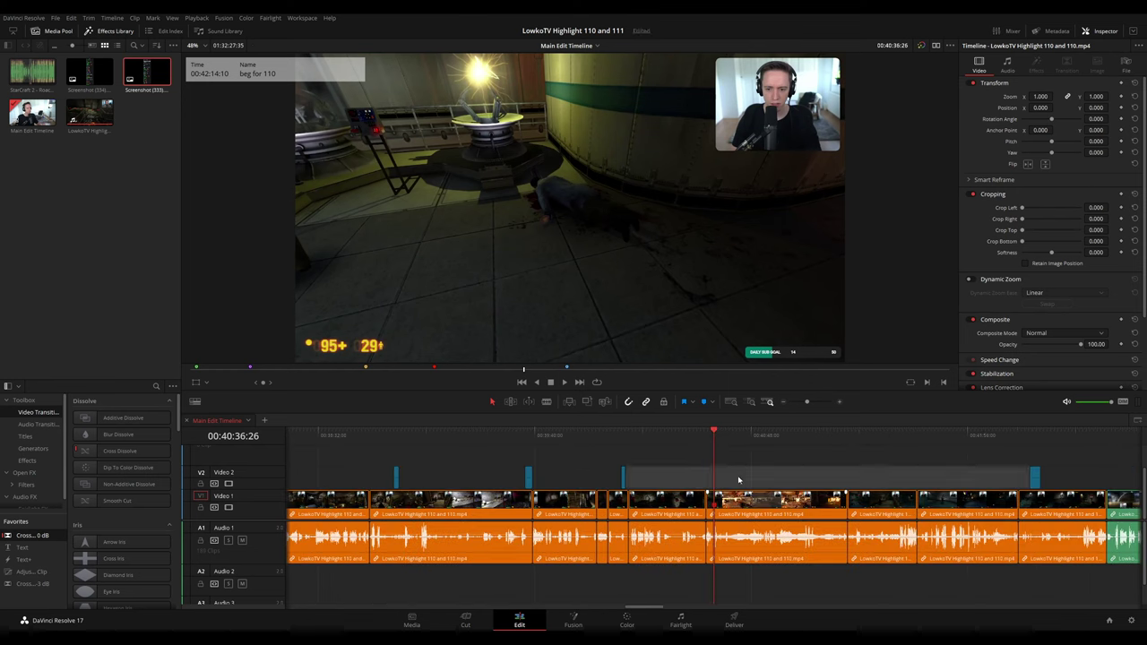
key(m)
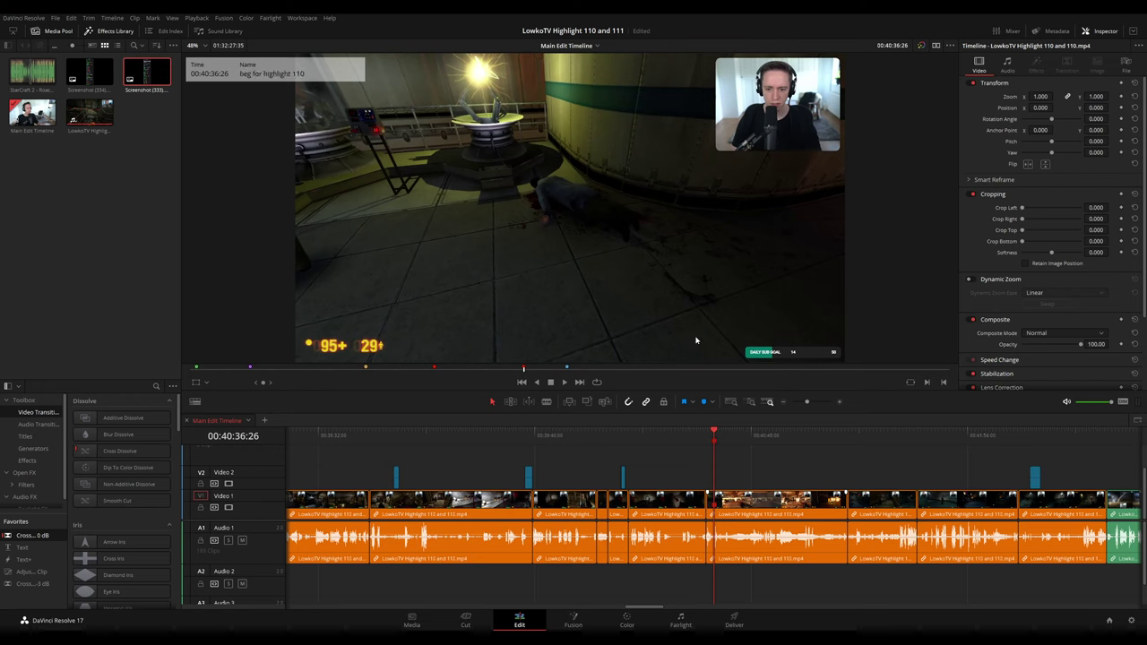
scroll(640, 496, down, 10)
scroll(631, 467, up, 10)
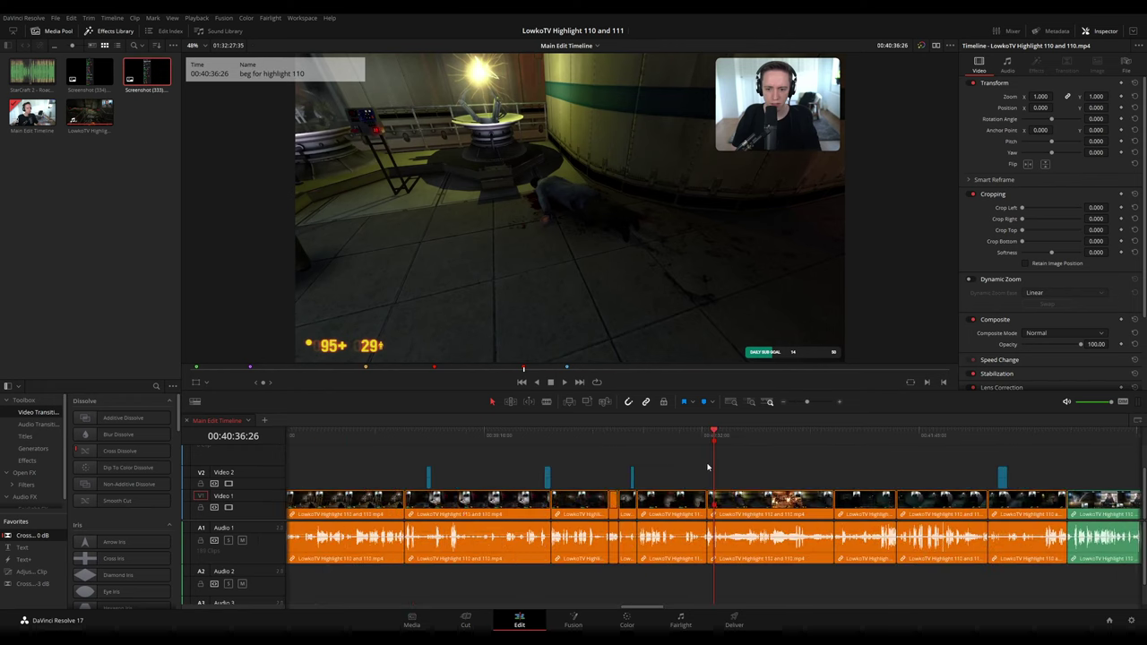
key(space)
scroll(704, 472, down, 6)
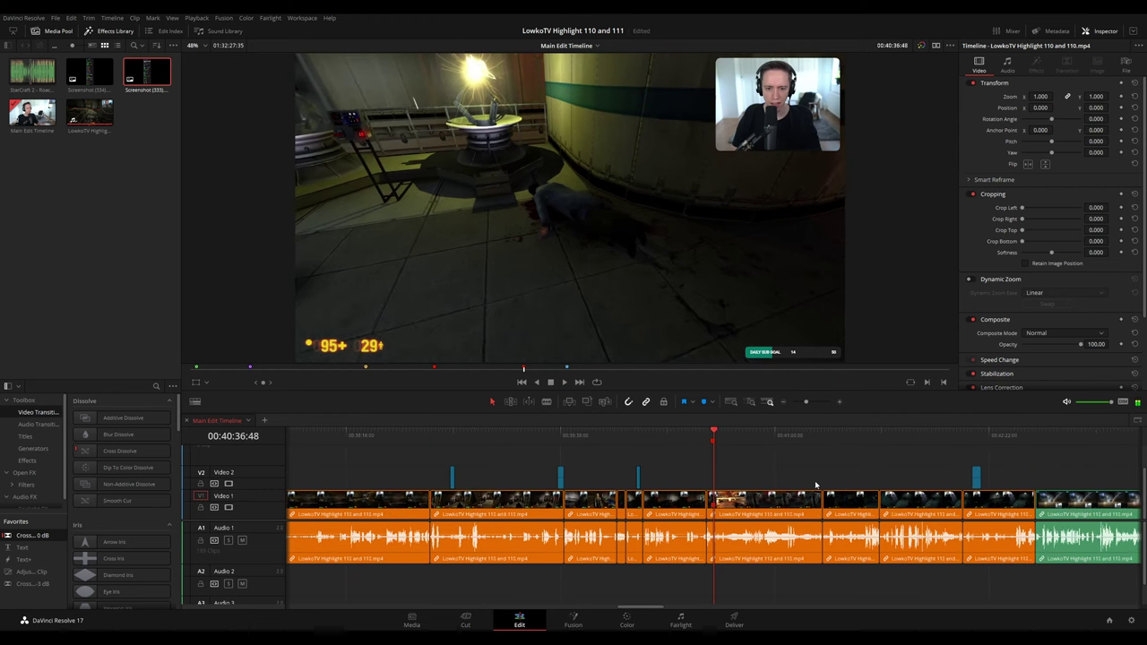
- Copy the first two green clips of the Main Edit Timeline into a new timeline
key(Home)
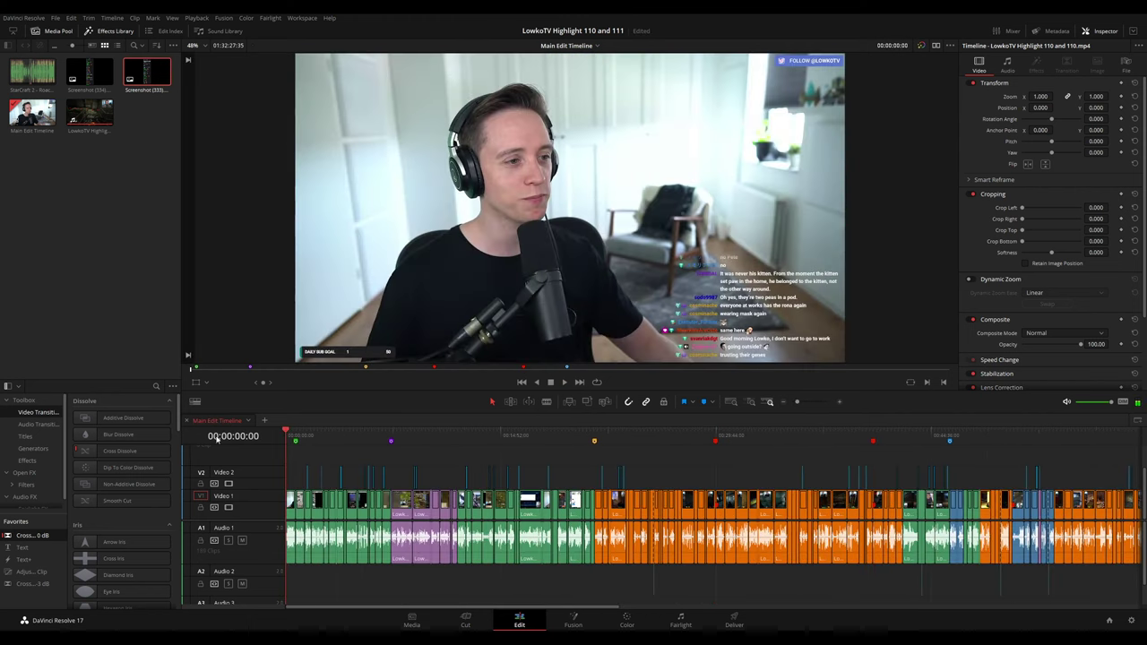
key(space)
scroll(454, 446, up, 6)
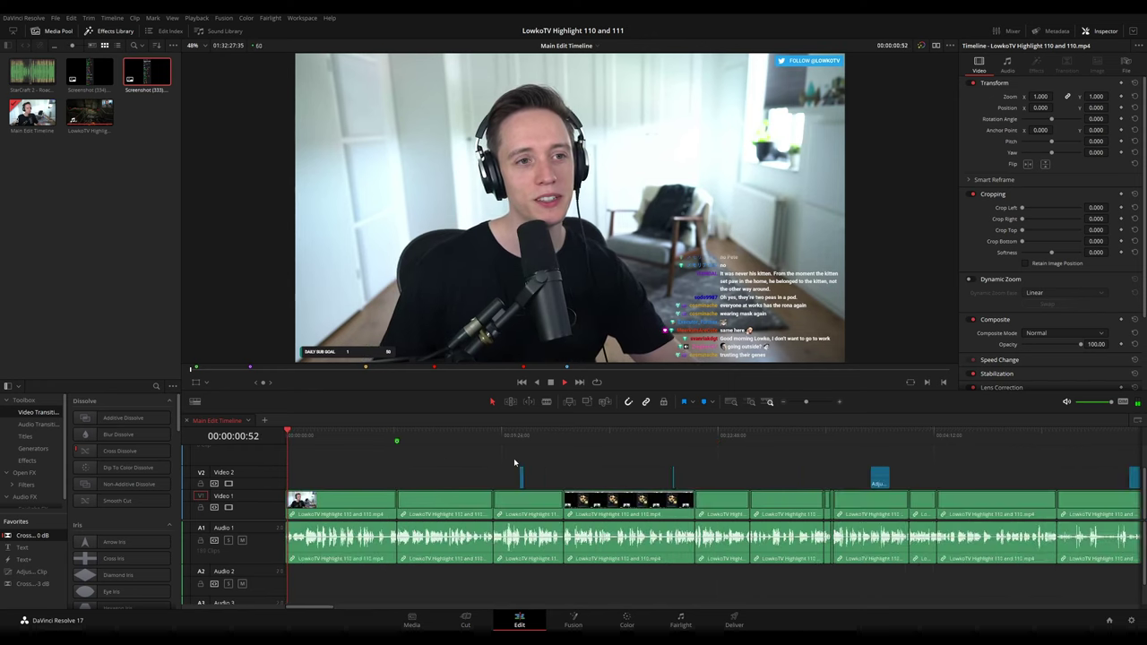
click(451, 435)
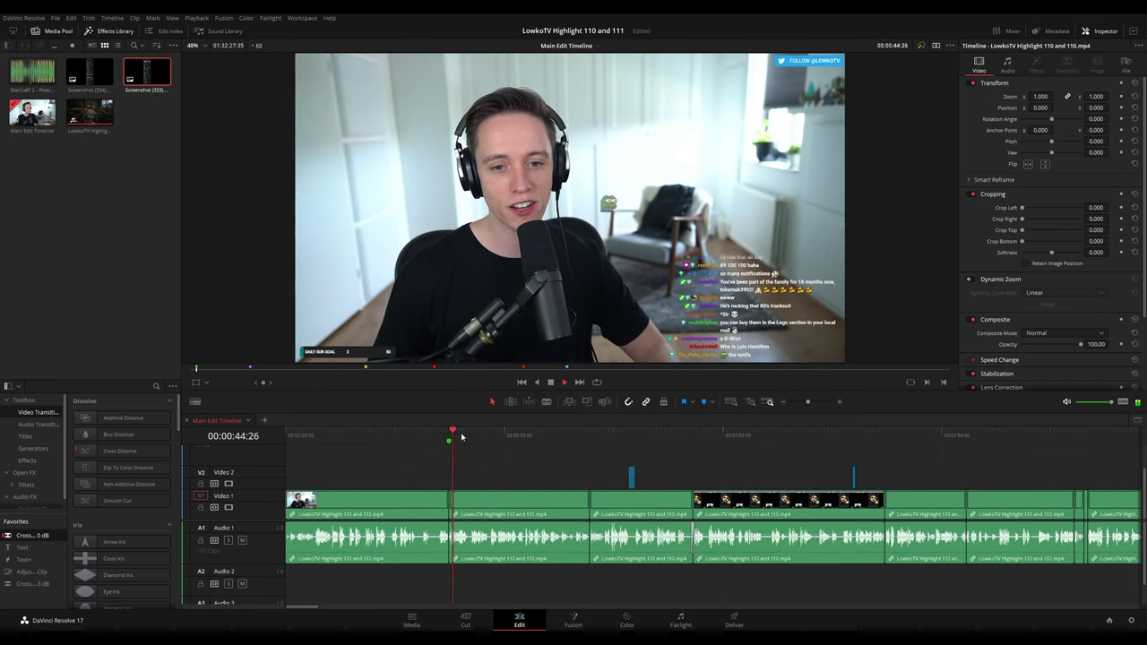
drag(462, 435, 591, 434)
click(379, 437)
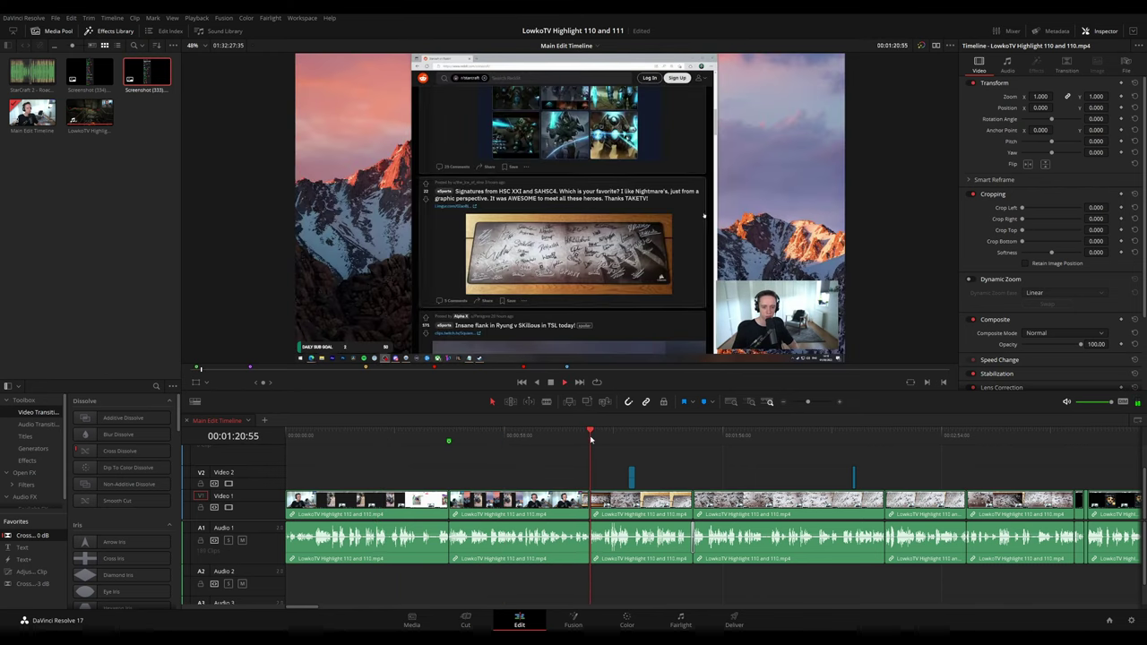
click(512, 471)
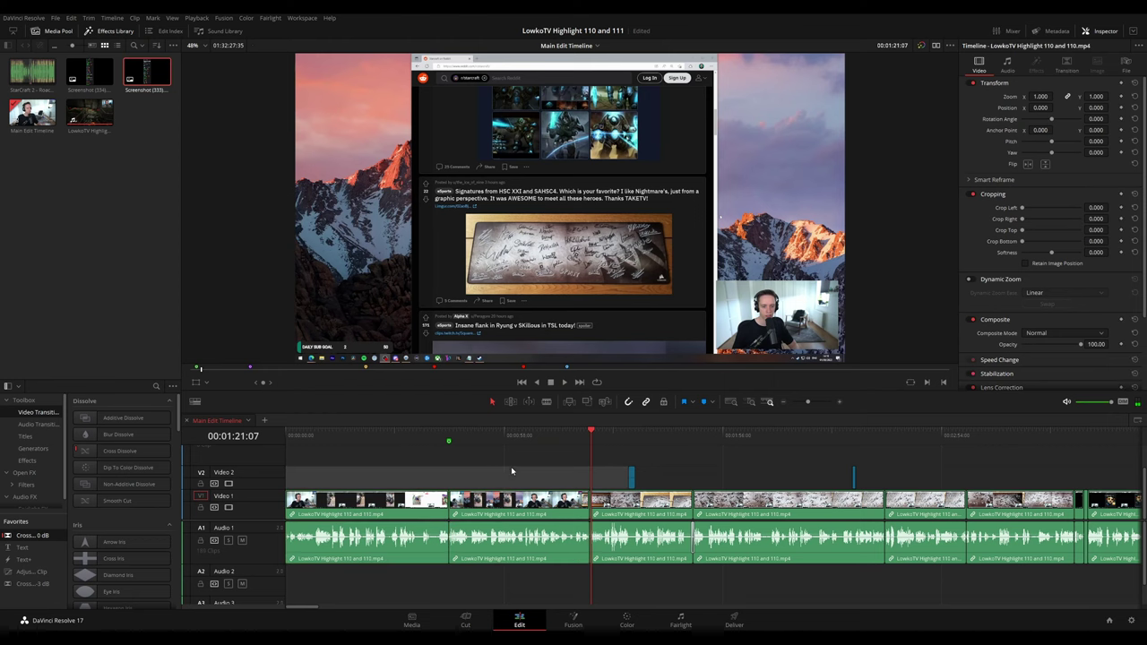
click(264, 420)
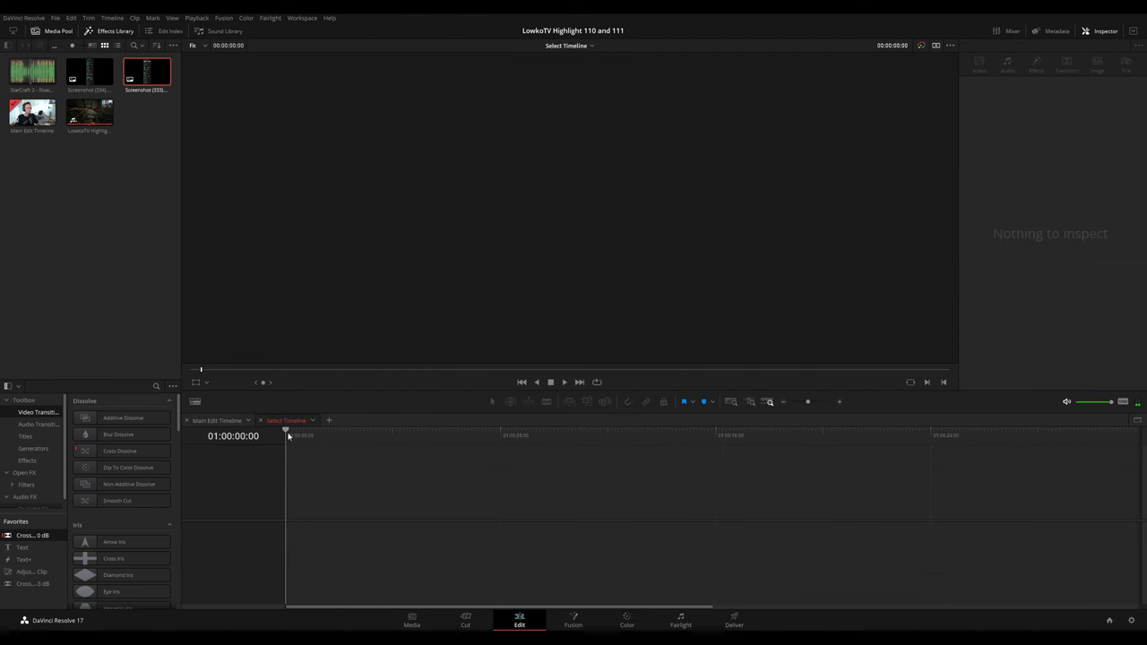
key(ctrl+v)
click(394, 462)
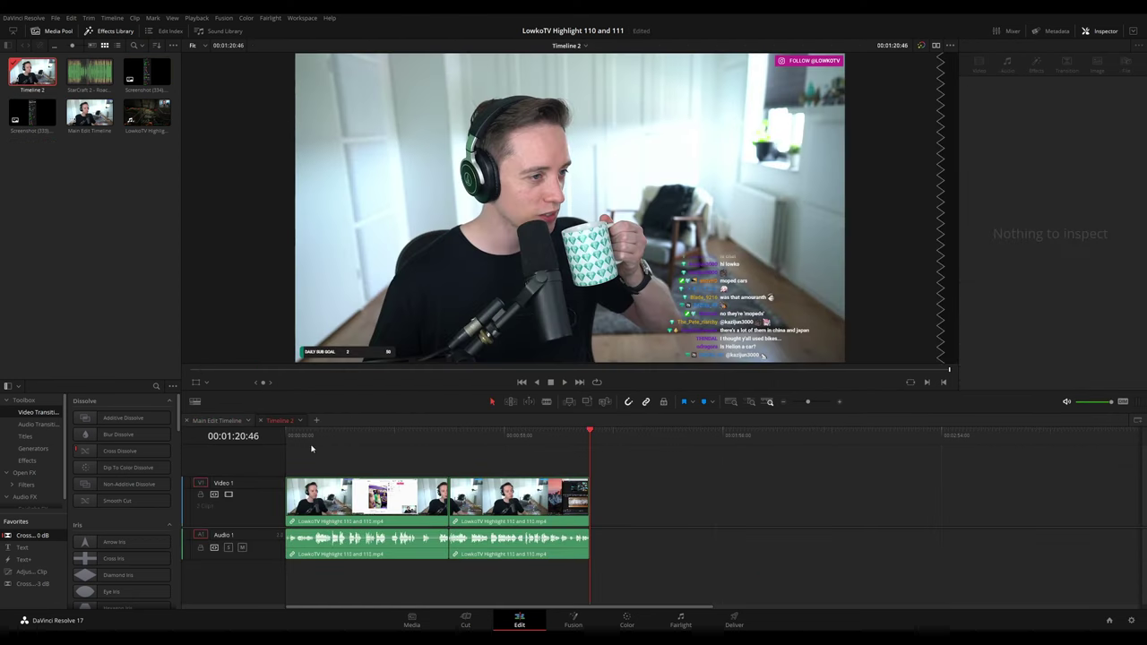
- Name the new timeline "Highlight 110 timeline"
key(BackSpace)
text(Highlight 110 timeline)
key(Return)
- Play the Highlight 110 timeline from its start and enlarge the viewer slightly
click(449, 448)
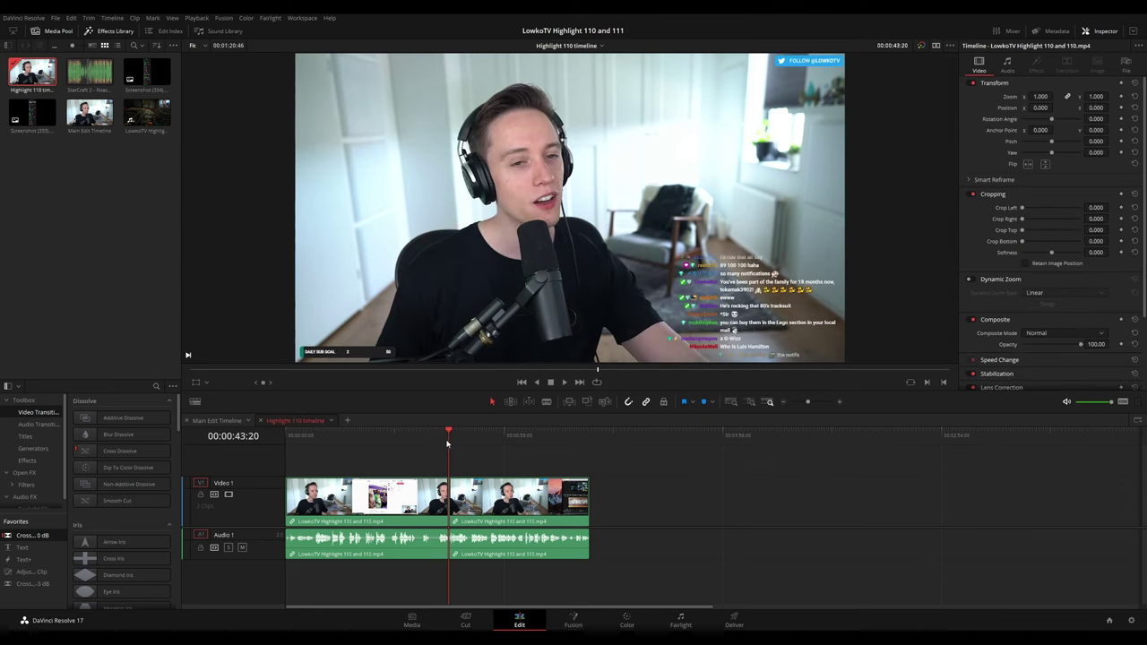
key(Home)
key(space)
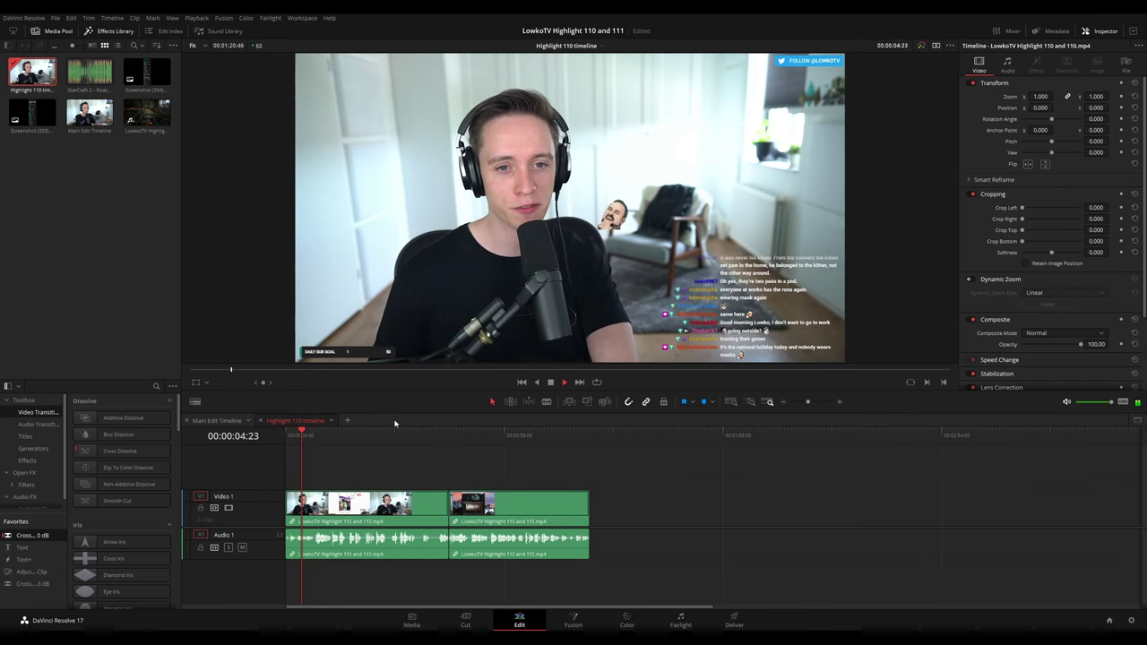
drag(424, 392, 426, 416)
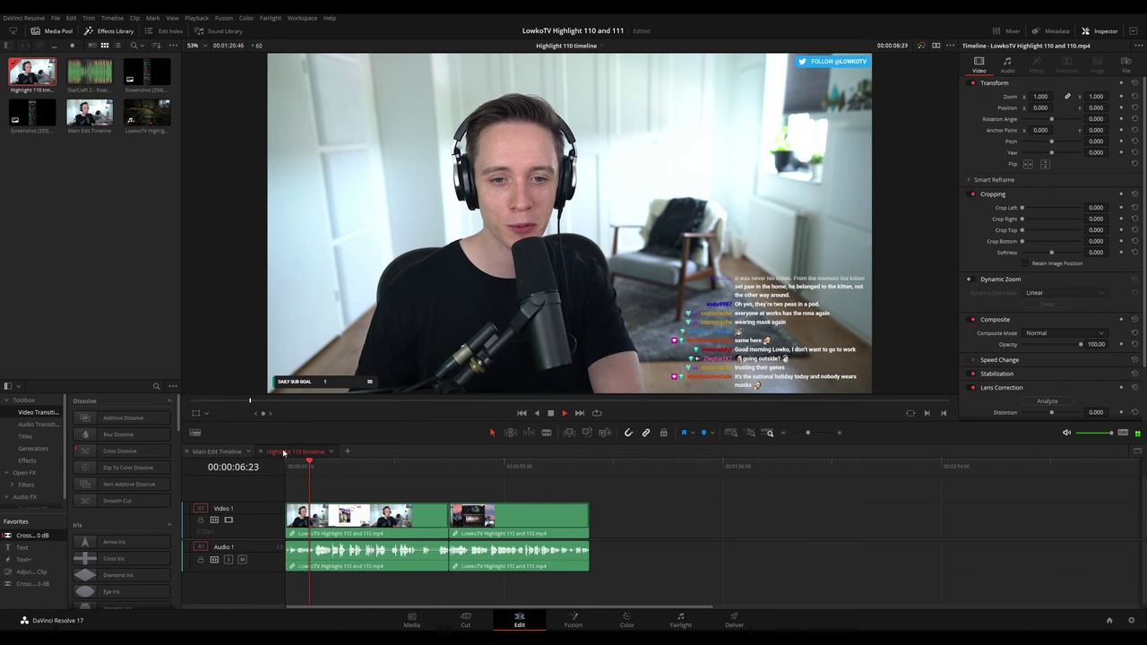
drag(314, 414, 314, 402)
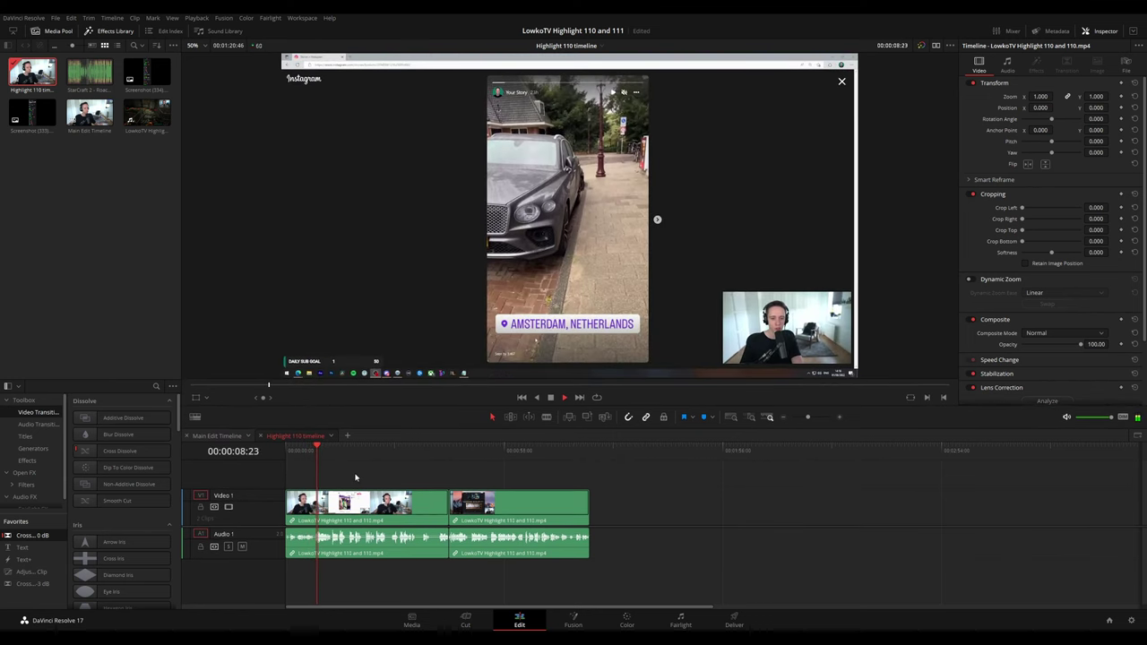
- Scrub into the second clip to 00:00:59:30 and adjust the heights of the Video 1 and Audio 1 tracks
click(448, 445)
drag(449, 445, 503, 445)
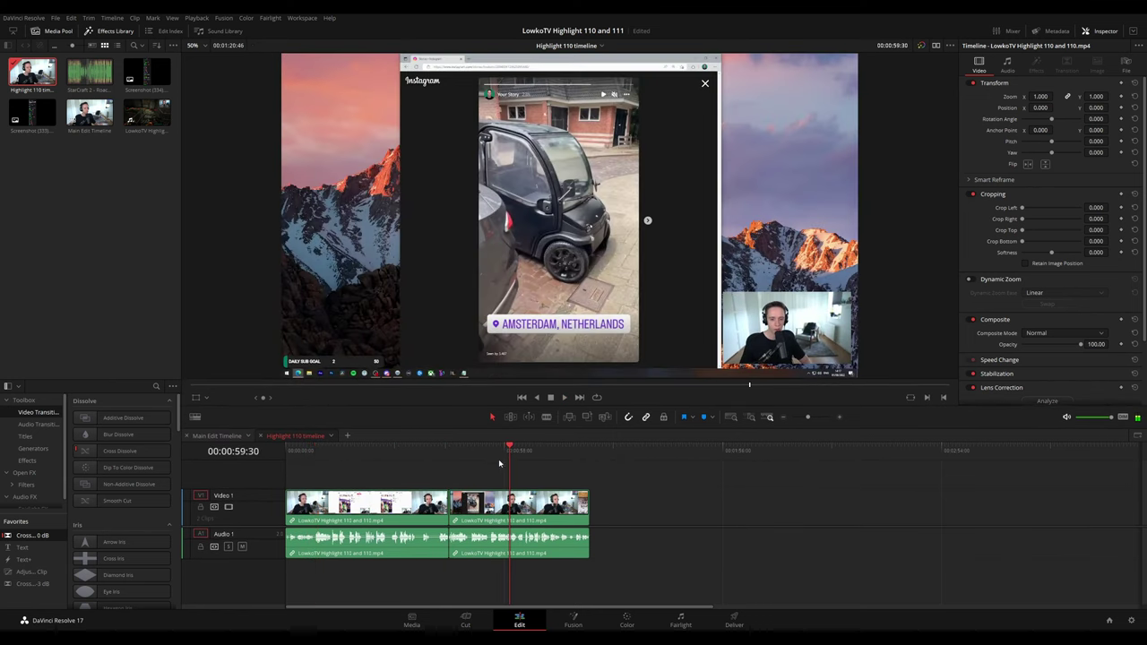
drag(268, 489, 267, 497)
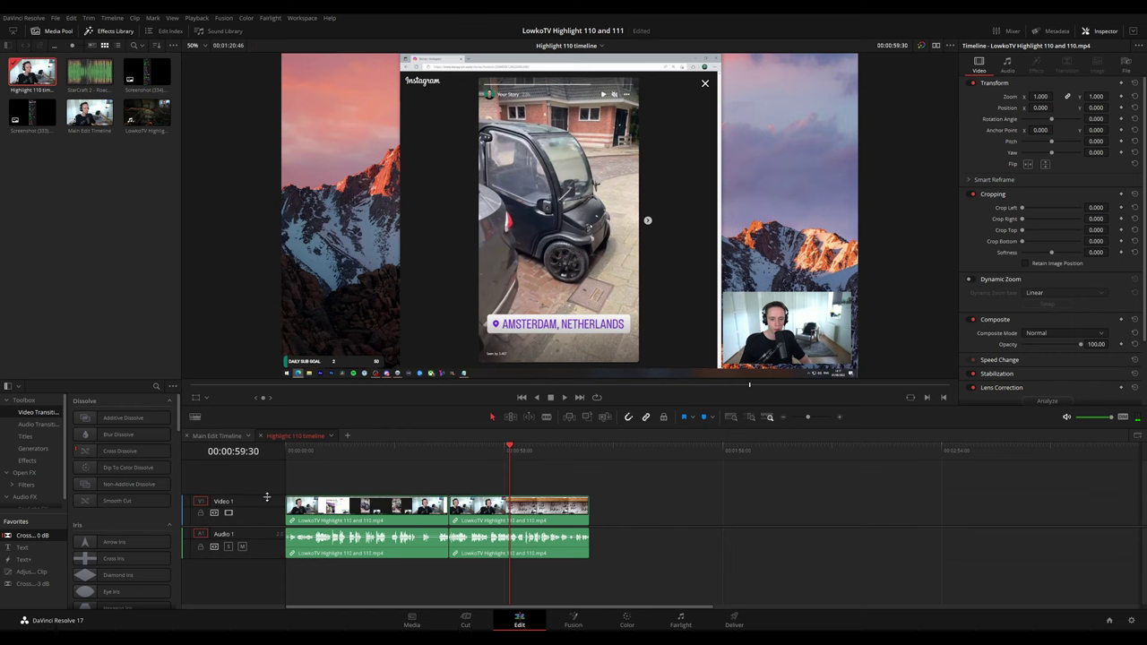
drag(261, 559, 260, 565)
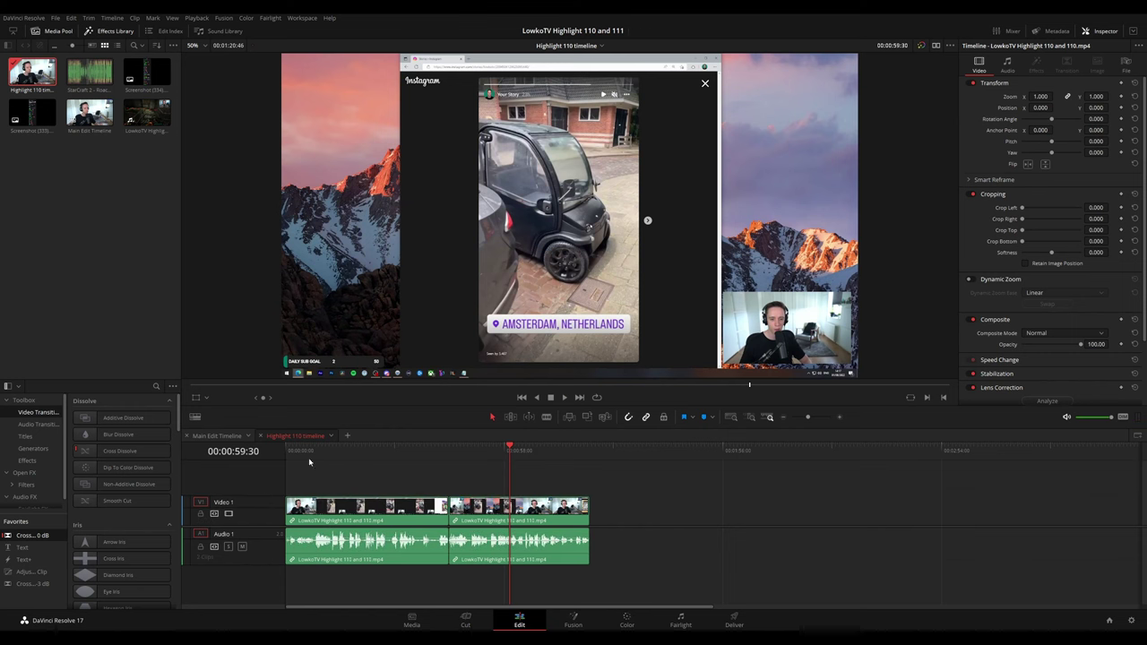
- Return to the Main Edit Timeline, check the footage at 00:01:47:40 and look over the wider colour-coded clip layout
click(217, 436)
click(672, 450)
drag(675, 452, 692, 451)
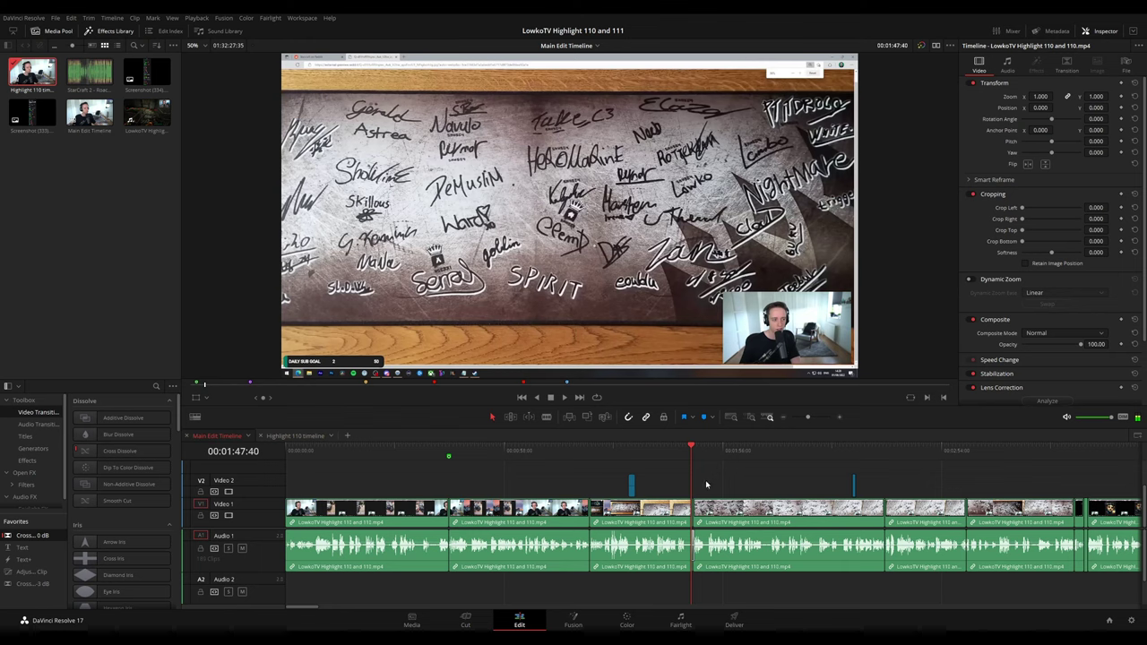
scroll(694, 473, down, 6)
scroll(664, 475, down, 6)
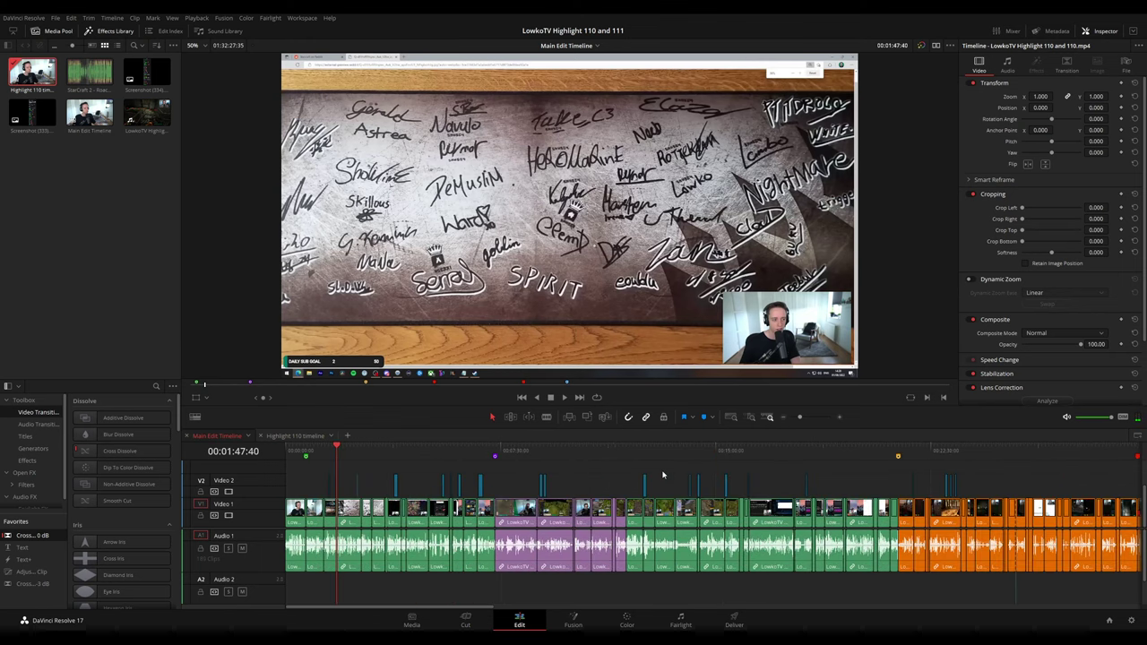
- Locate the second red marker in the orange section of the Main Edit Timeline and play the footage there
scroll(618, 473, up, 6)
scroll(539, 453, right, 3)
scroll(663, 462, right, 10)
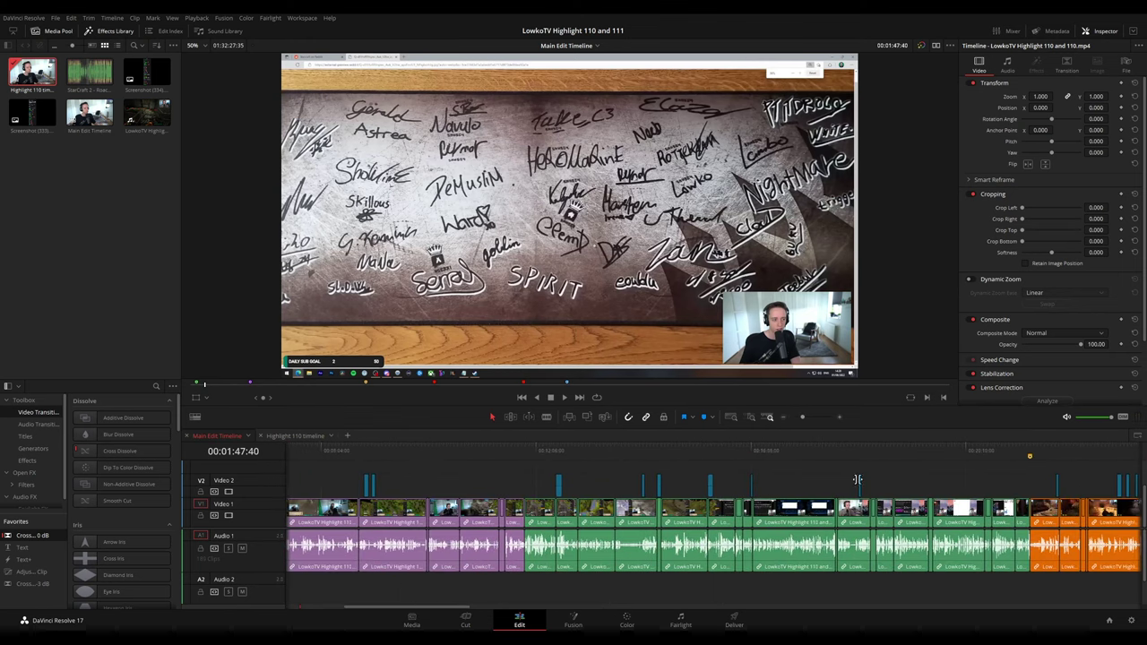
drag(803, 417, 800, 416)
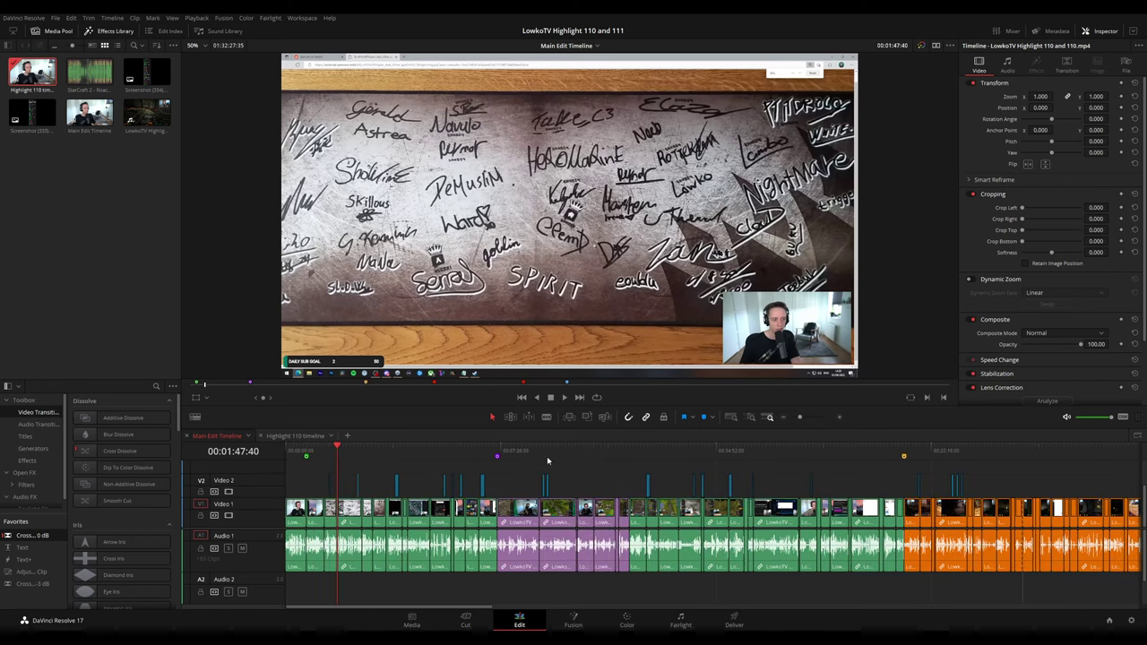
scroll(556, 461, right, 15)
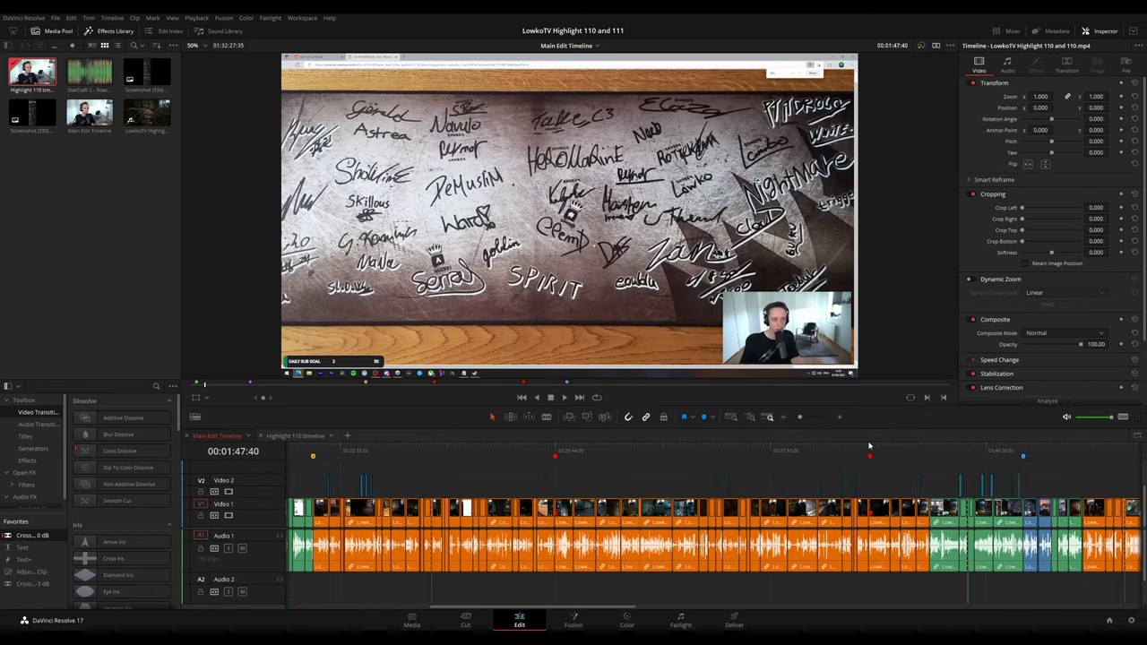
click(869, 446)
scroll(875, 478, up, 5)
key(space)
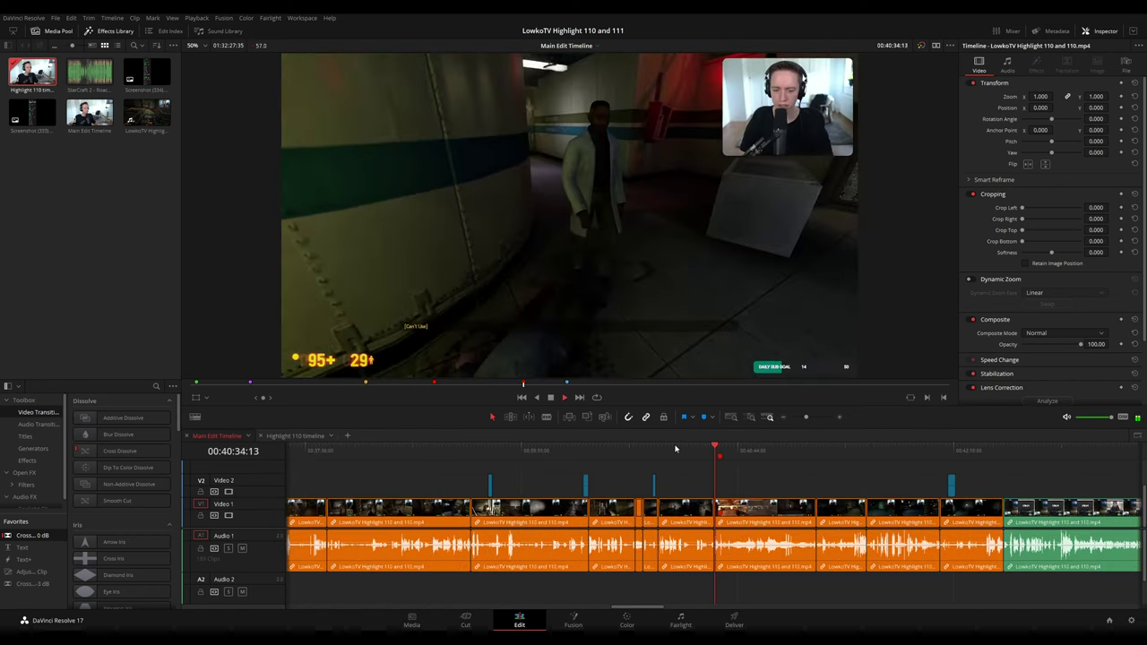
- Check the footage around the red marker from 00:40:18:22 to 00:40:52:12 and save the project
click(676, 448)
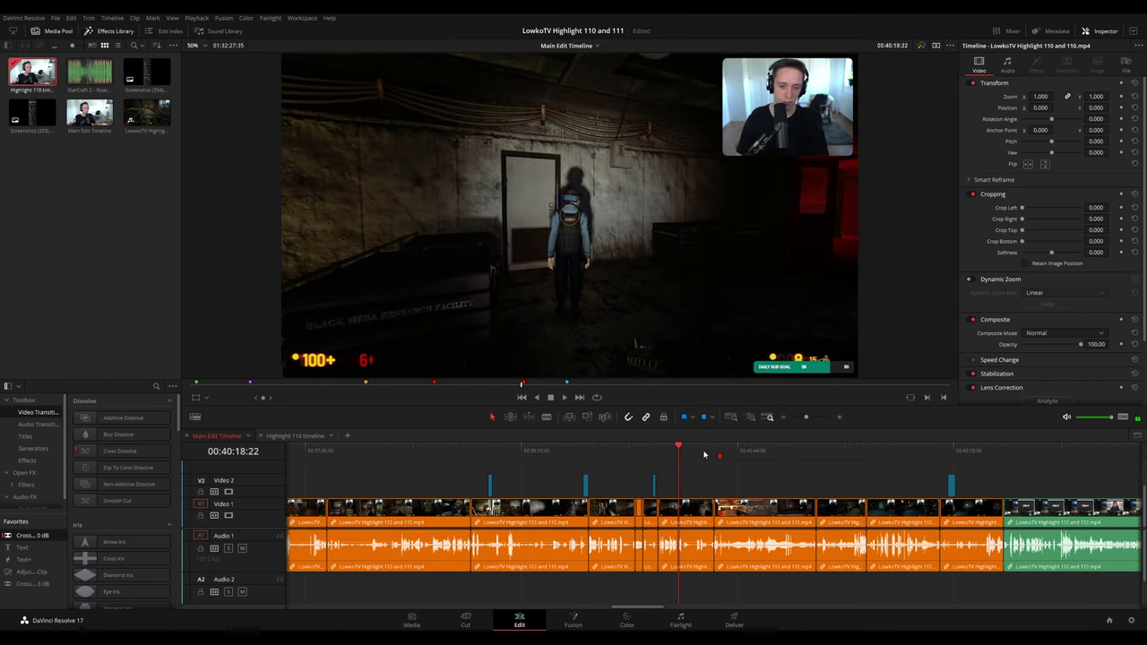
click(714, 451)
scroll(645, 461, right, 3)
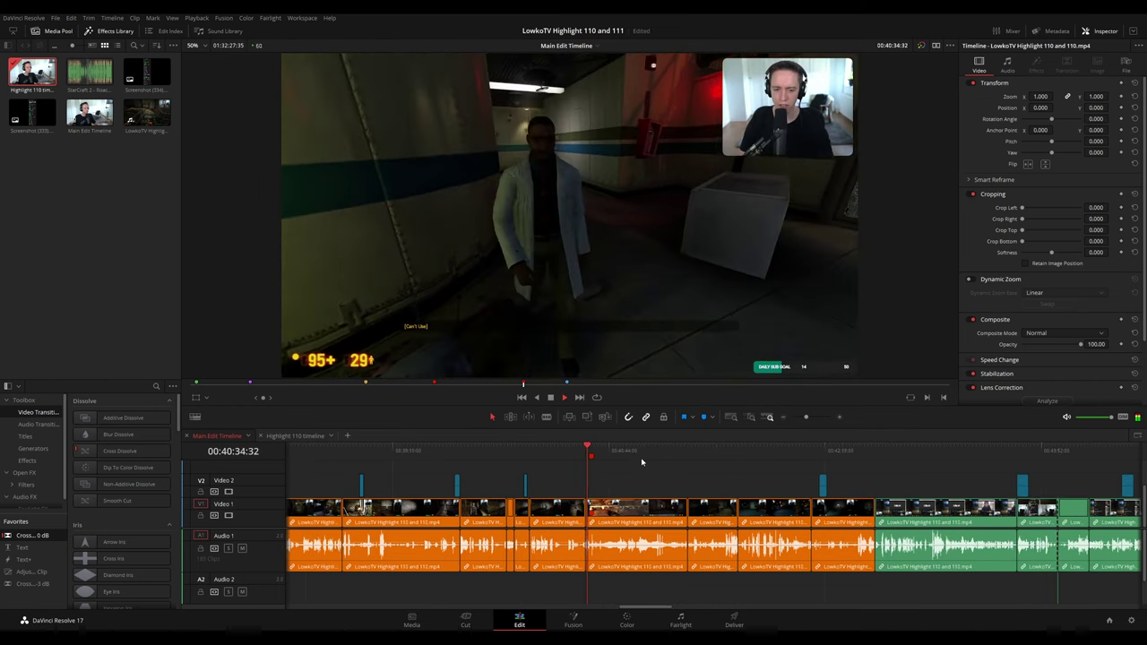
scroll(642, 462, right, 1)
click(593, 449)
key(space)
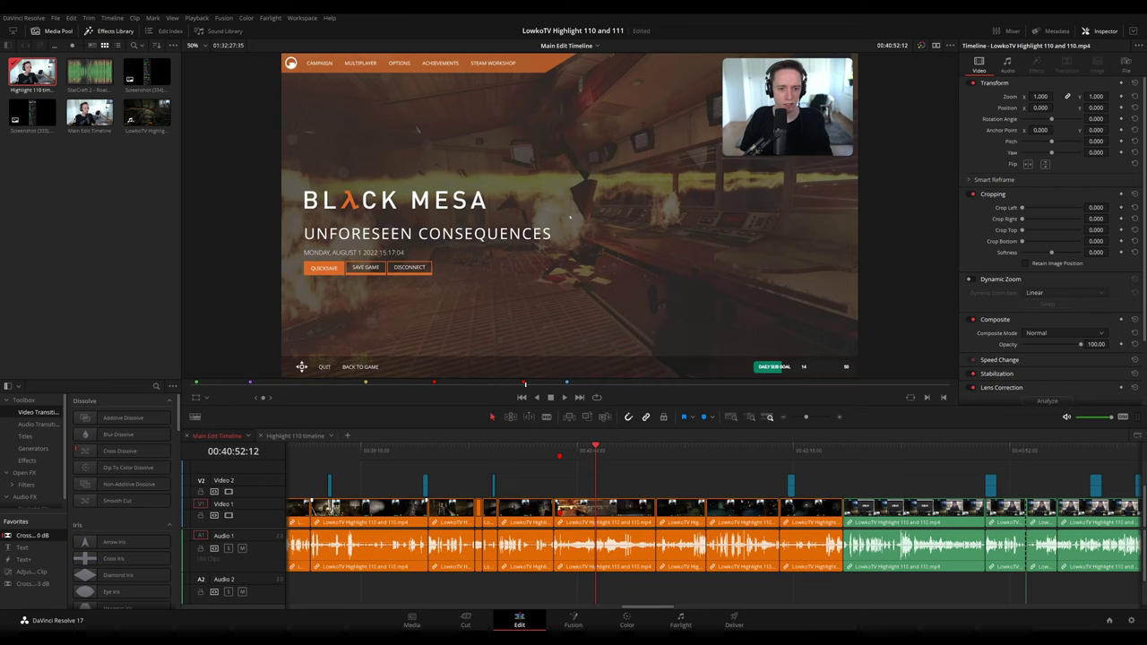
key(ctrl+s)
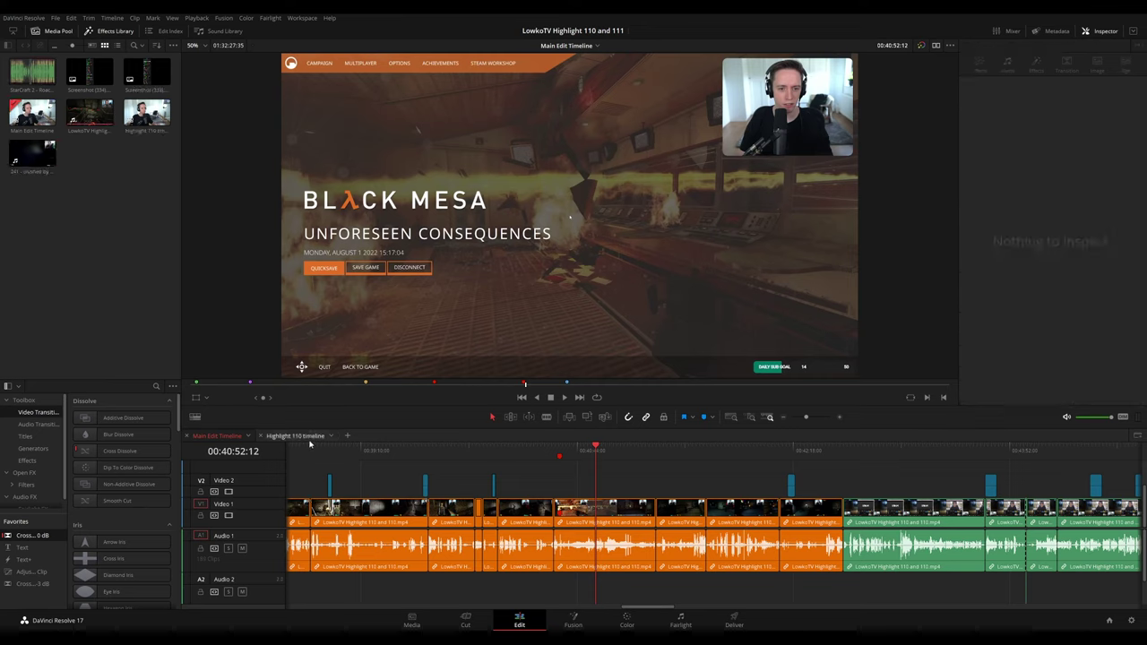
- Append "241 - crushed by doors.mp4" after the last clip of the Highlight 110 timeline, colour it orange and preview it
click(305, 438)
drag(555, 453, 590, 454)
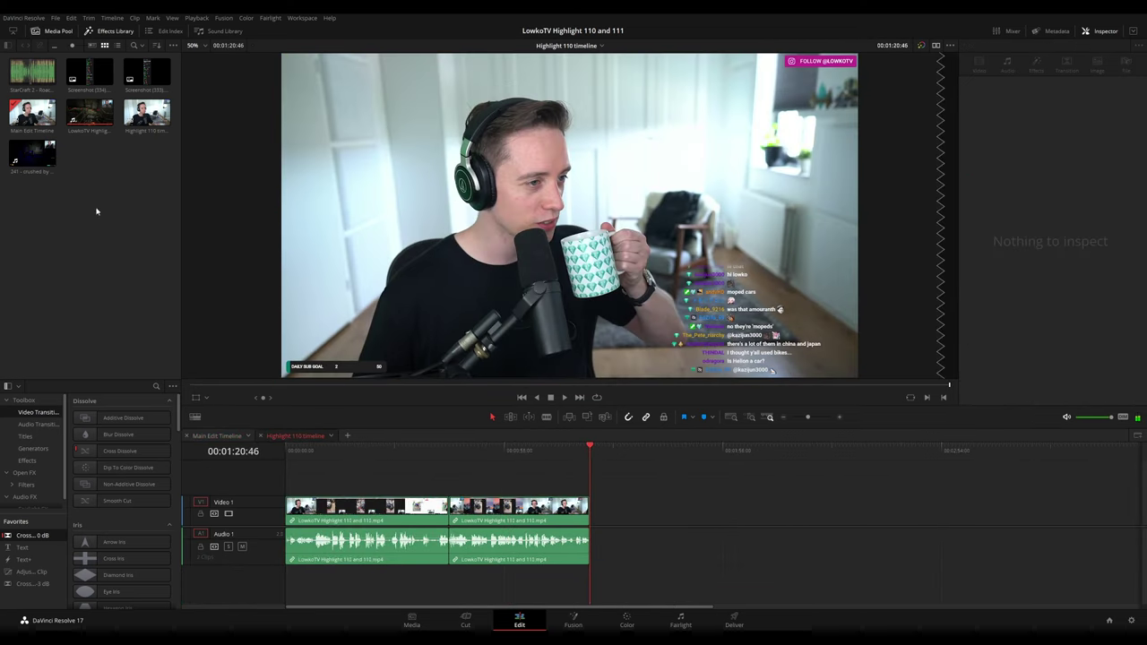
drag(32, 154, 597, 509)
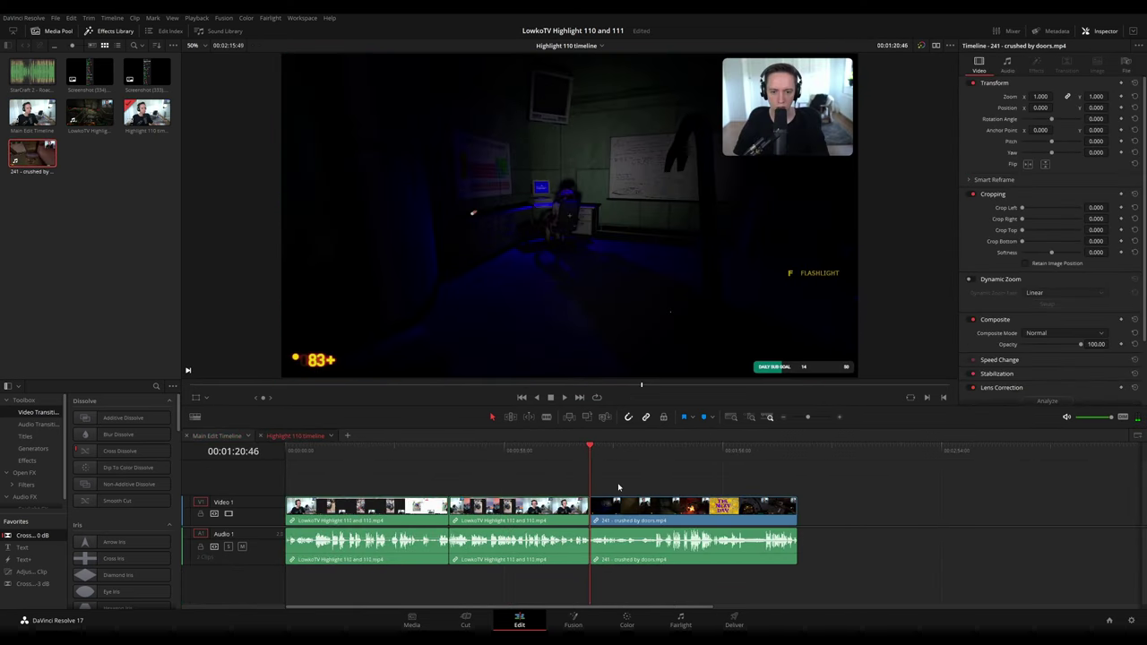
key(space)
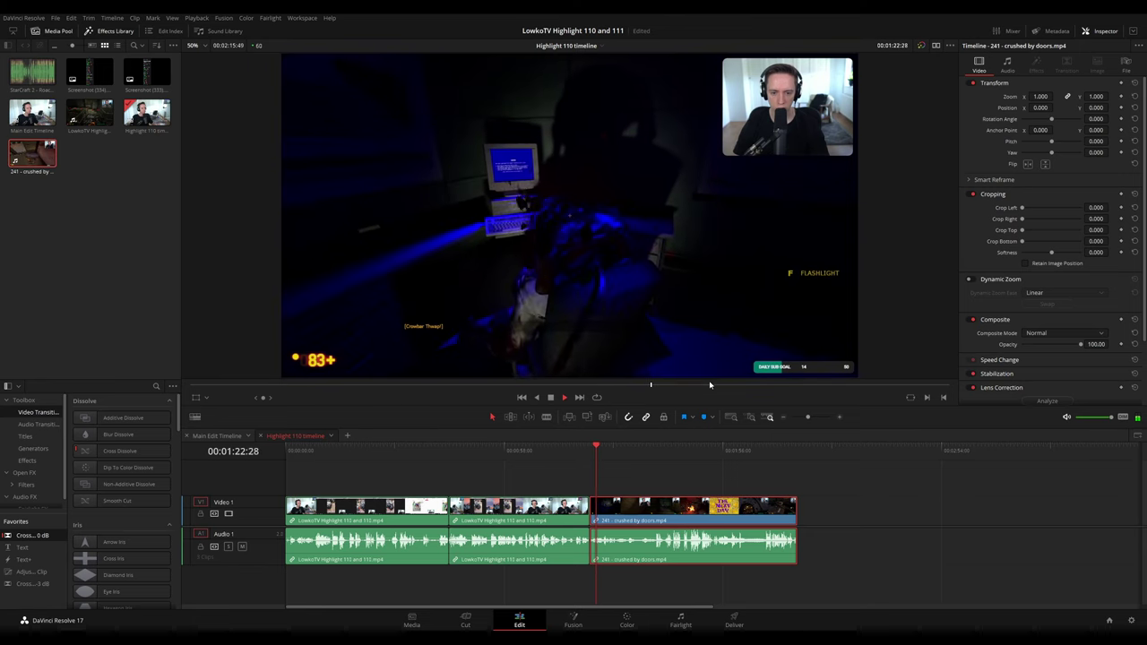
key(F1)
drag(600, 446, 642, 455)
scroll(680, 488, up, 4)
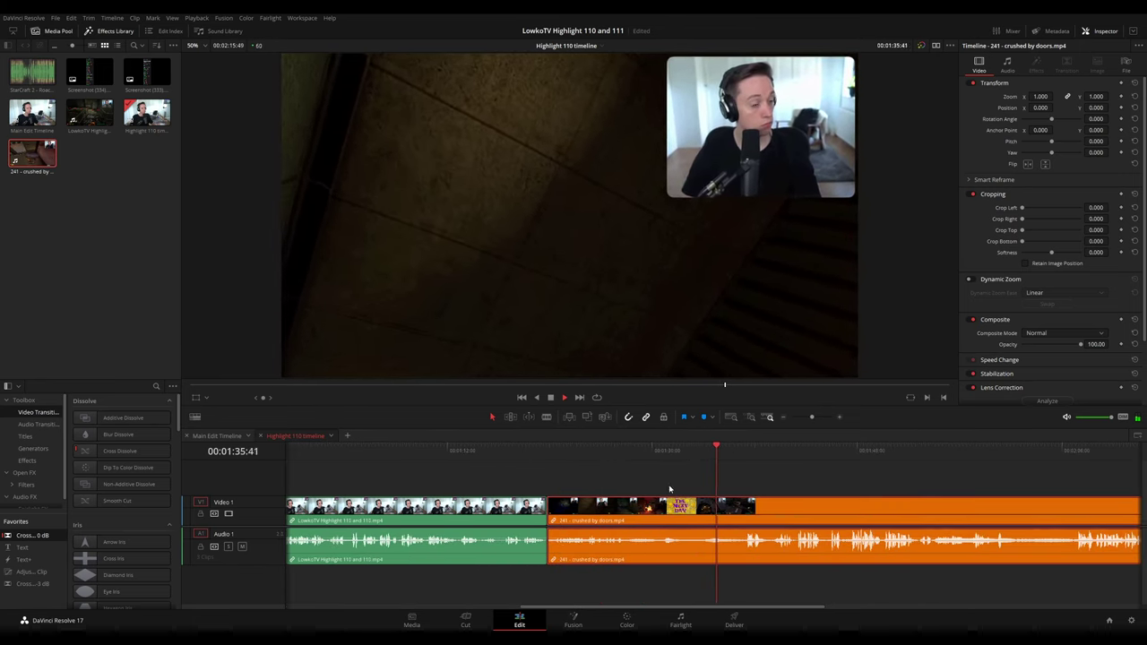
- Try the 0 dB audio cross fade on the start of the crushed by doors clip and give its audio a fade-in of about one second
click(476, 459)
drag(34, 536, 481, 550)
key(space)
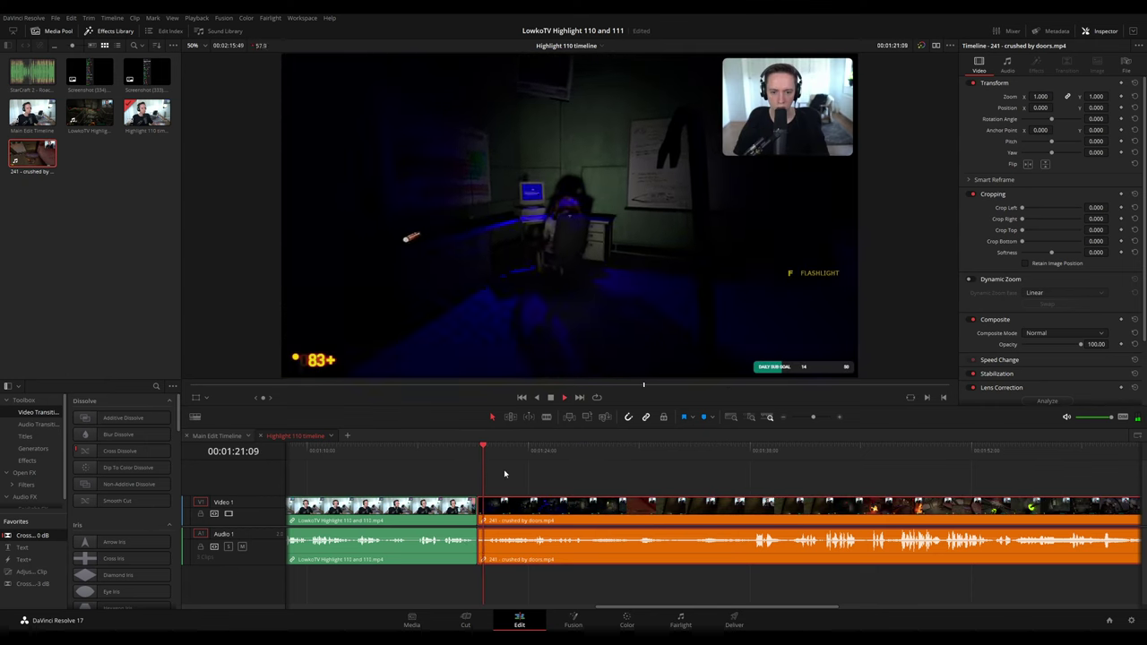
click(469, 453)
key(space)
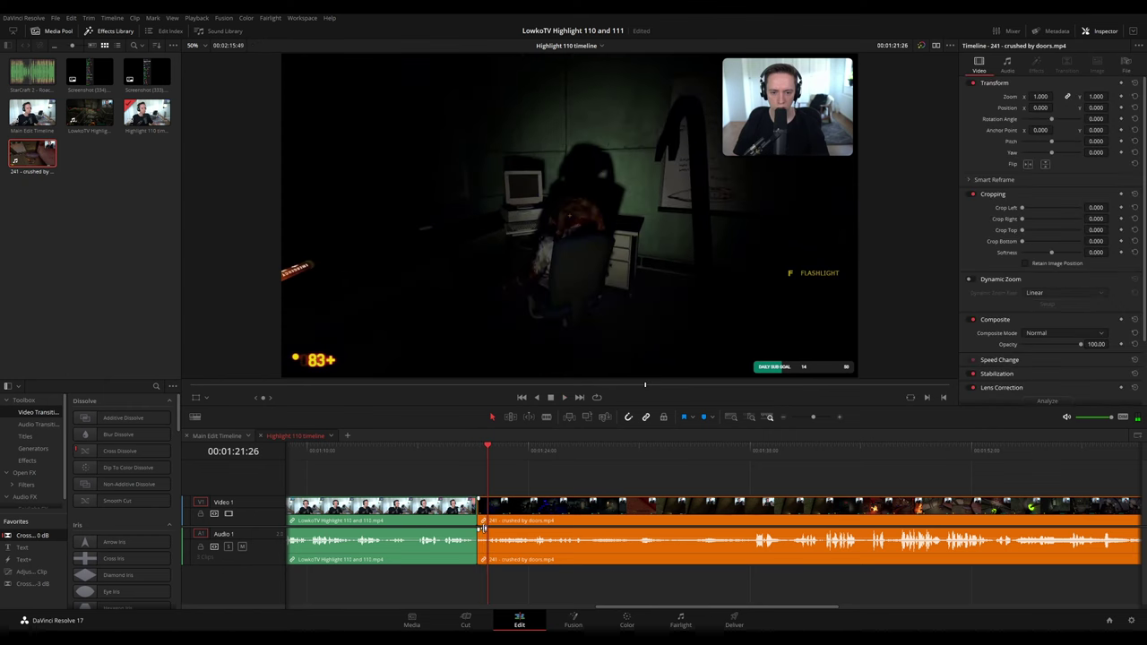
drag(479, 530, 487, 531)
click(475, 454)
scroll(695, 515, up, 3)
scroll(696, 515, up, 1)
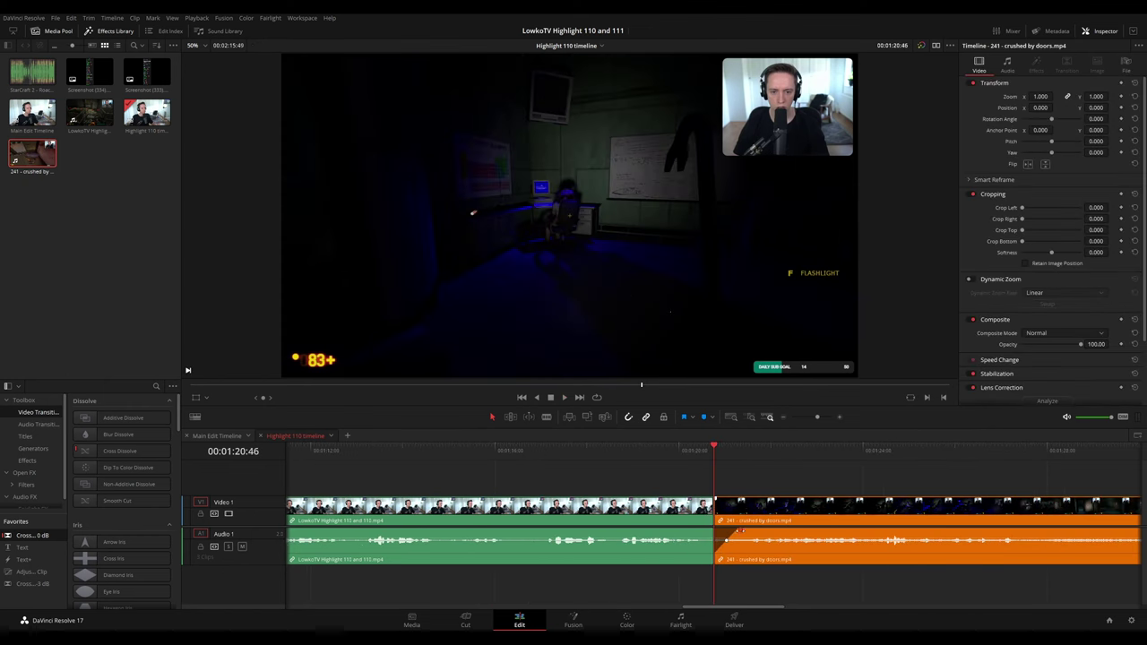
drag(740, 530, 763, 529)
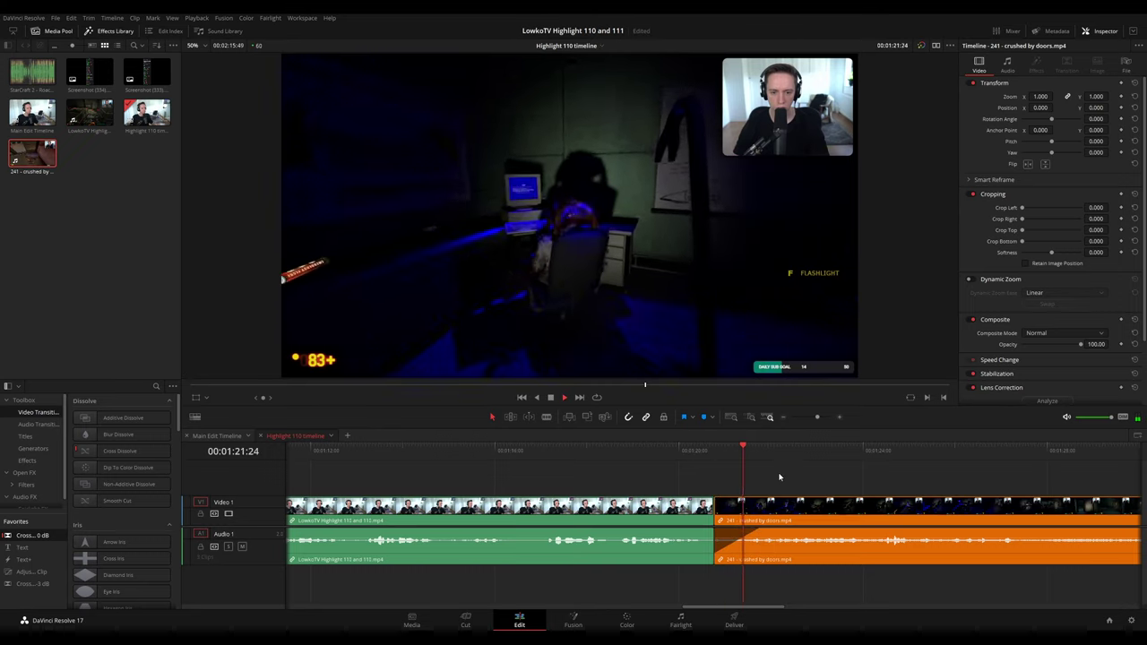
- Watch the crushed by doors clip through to its end at 00:02:15:48
drag(817, 418, 809, 421)
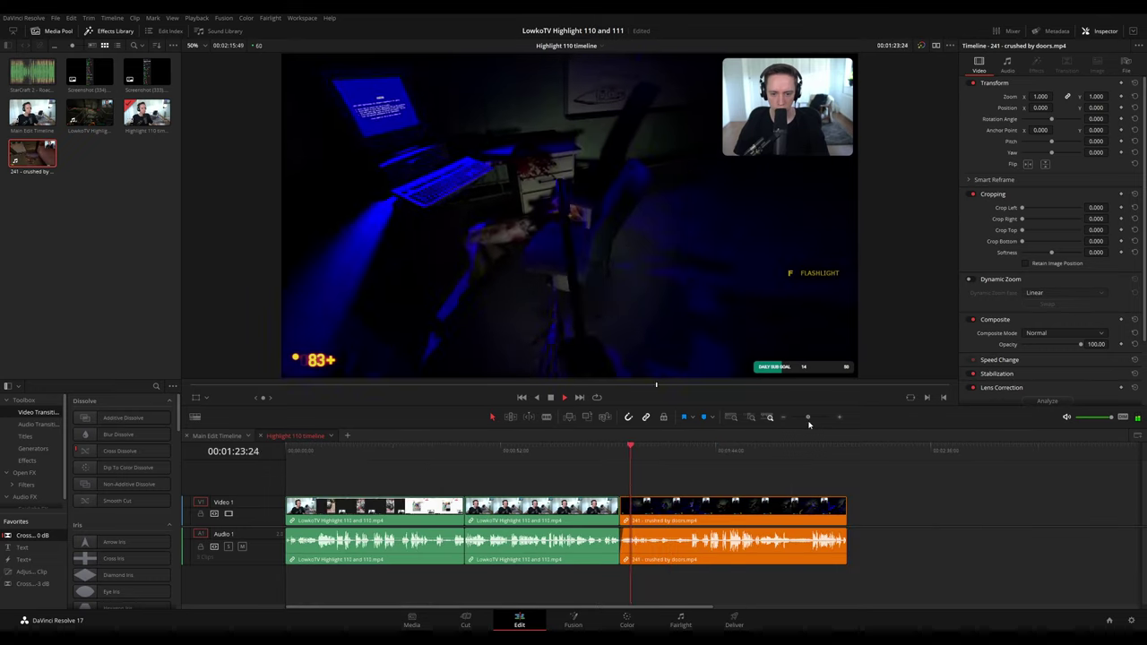
key(space)
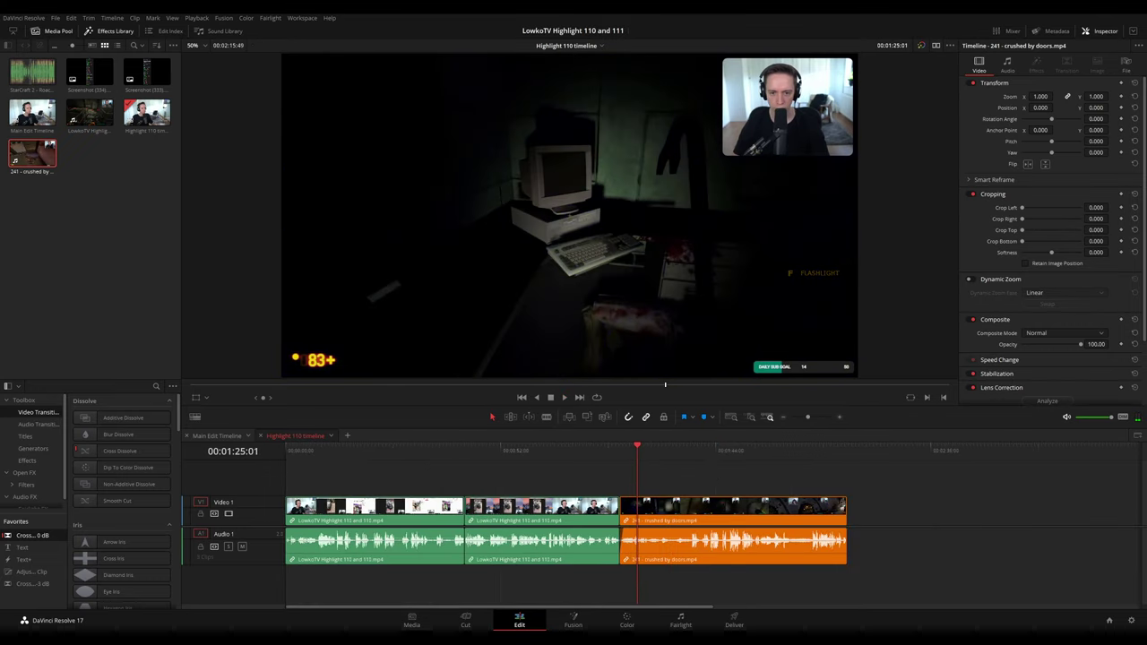
key(space)
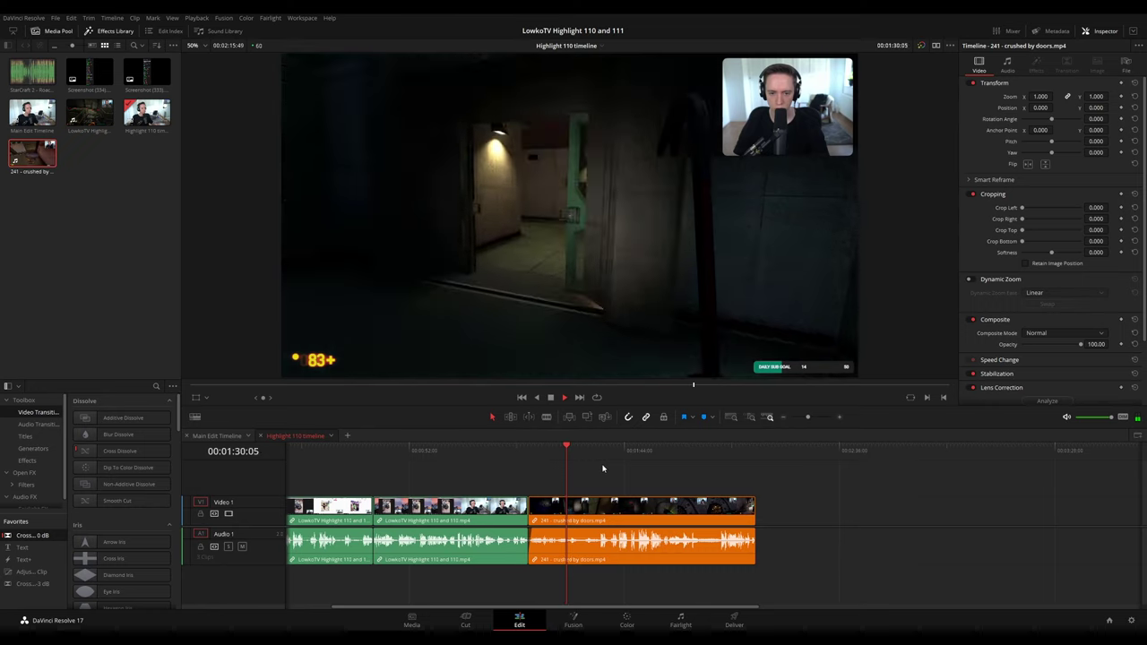
scroll(603, 468, right, 3)
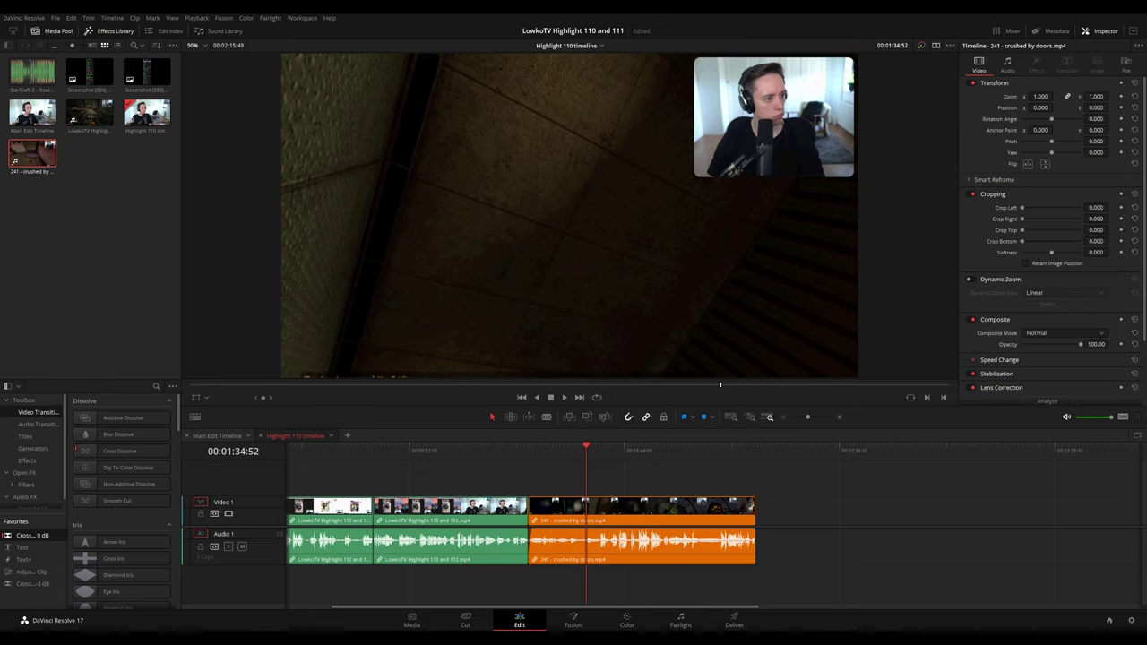
key(space)
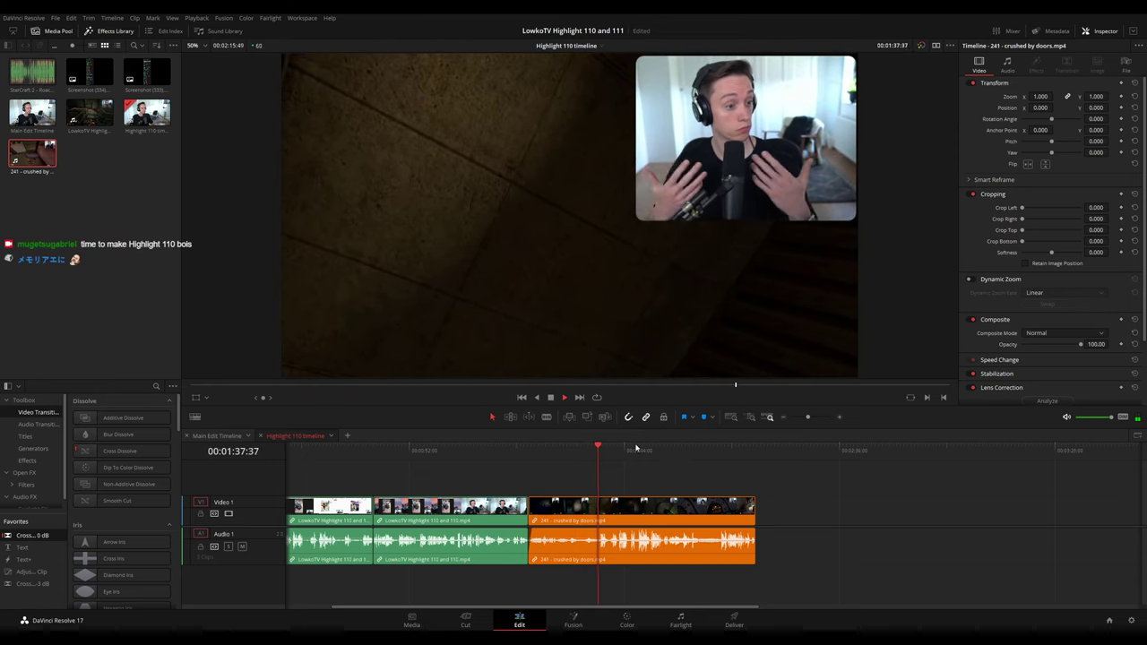
drag(807, 416, 812, 421)
scroll(645, 469, right, 5)
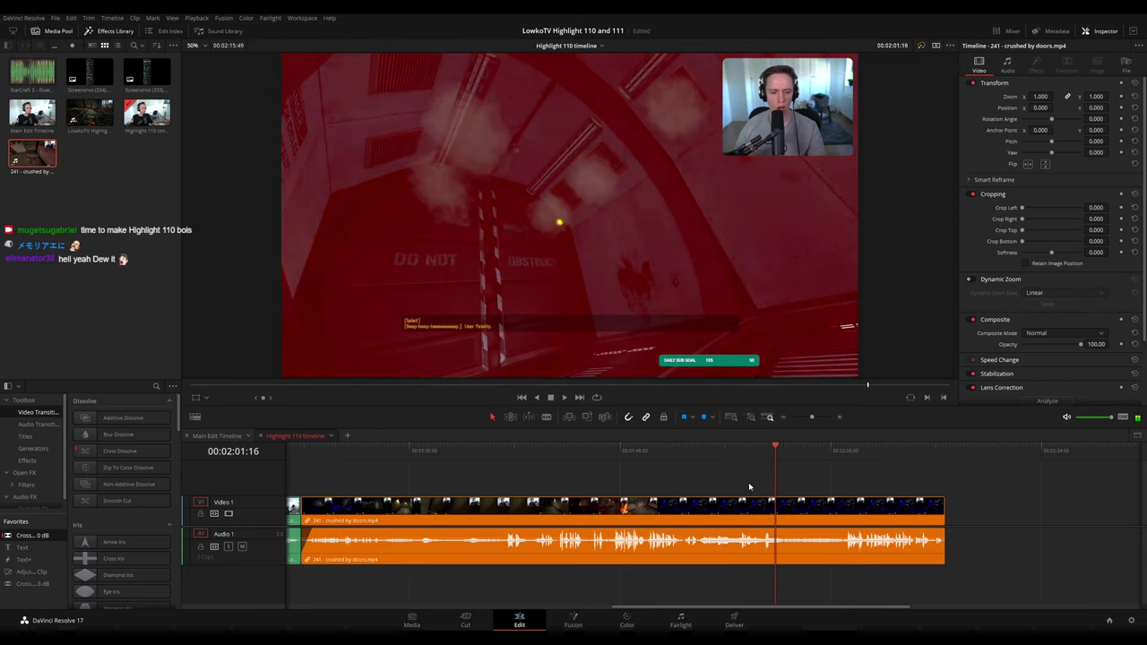
drag(824, 451, 840, 450)
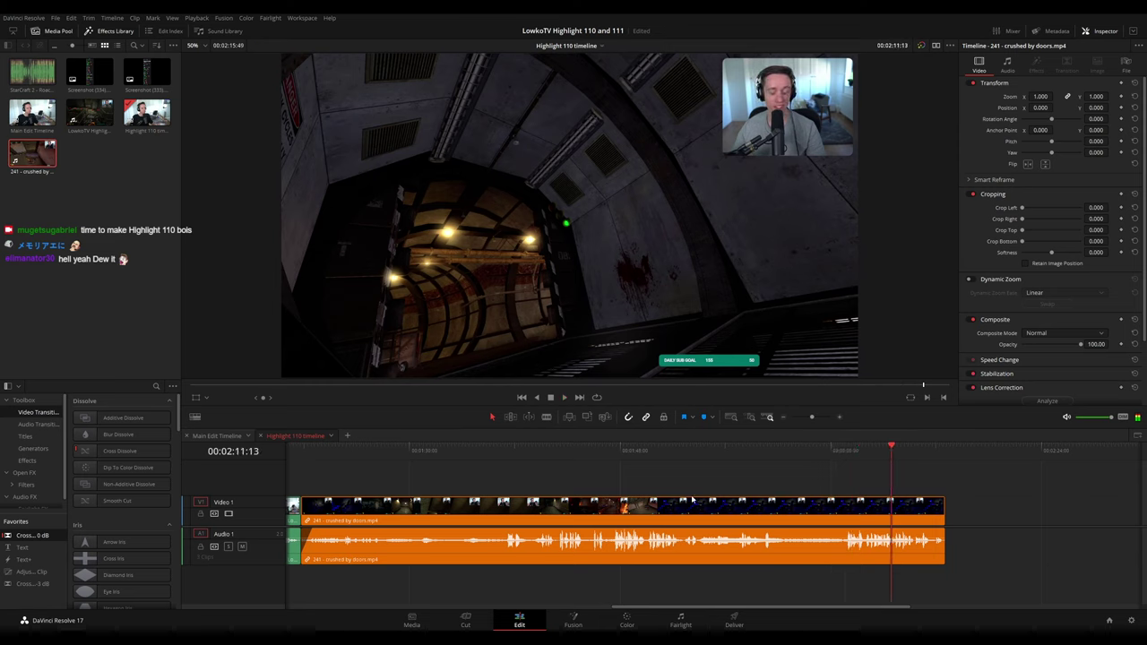
click(546, 512)
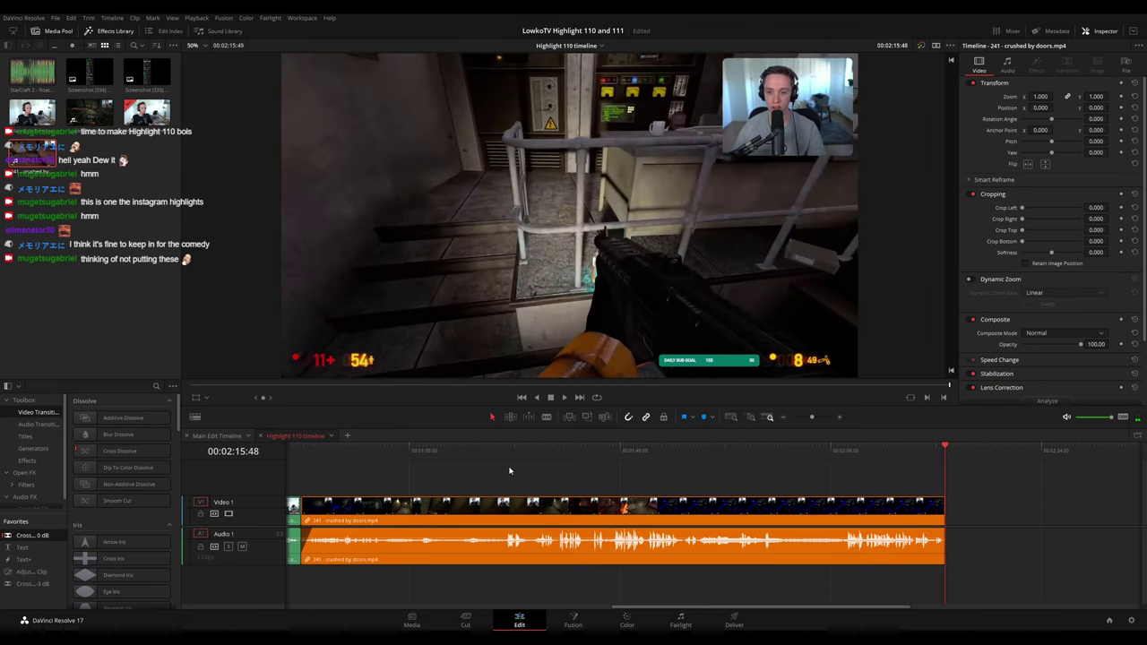
- Delete the crushed by doors clip from the Highlight 110 timeline
click(444, 506)
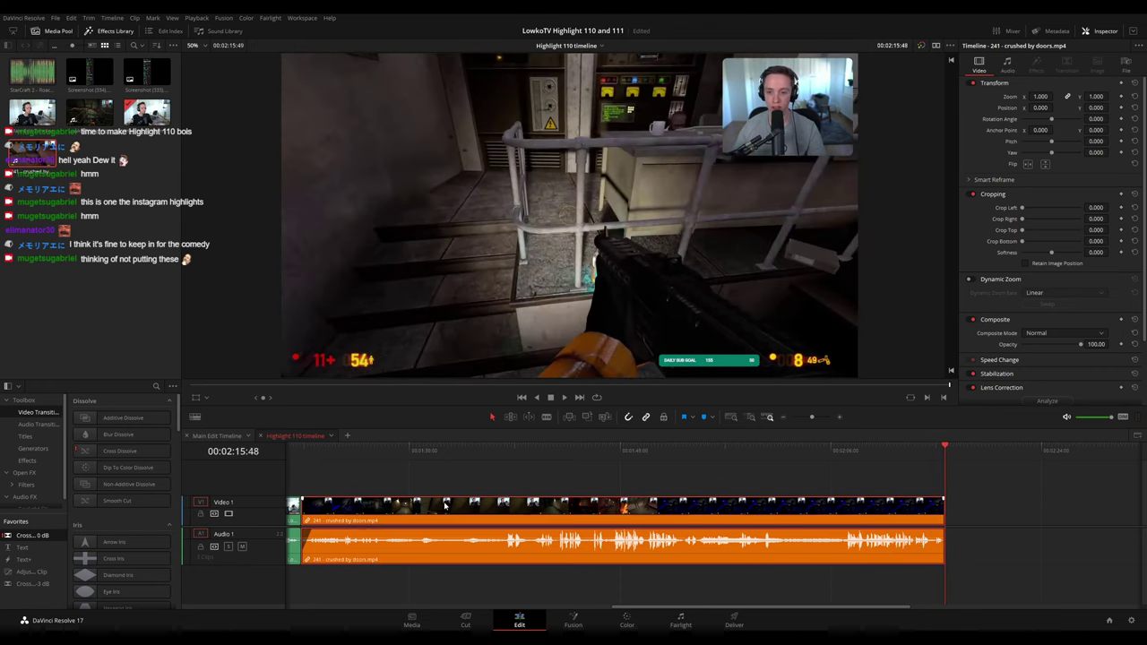
key(Delete)
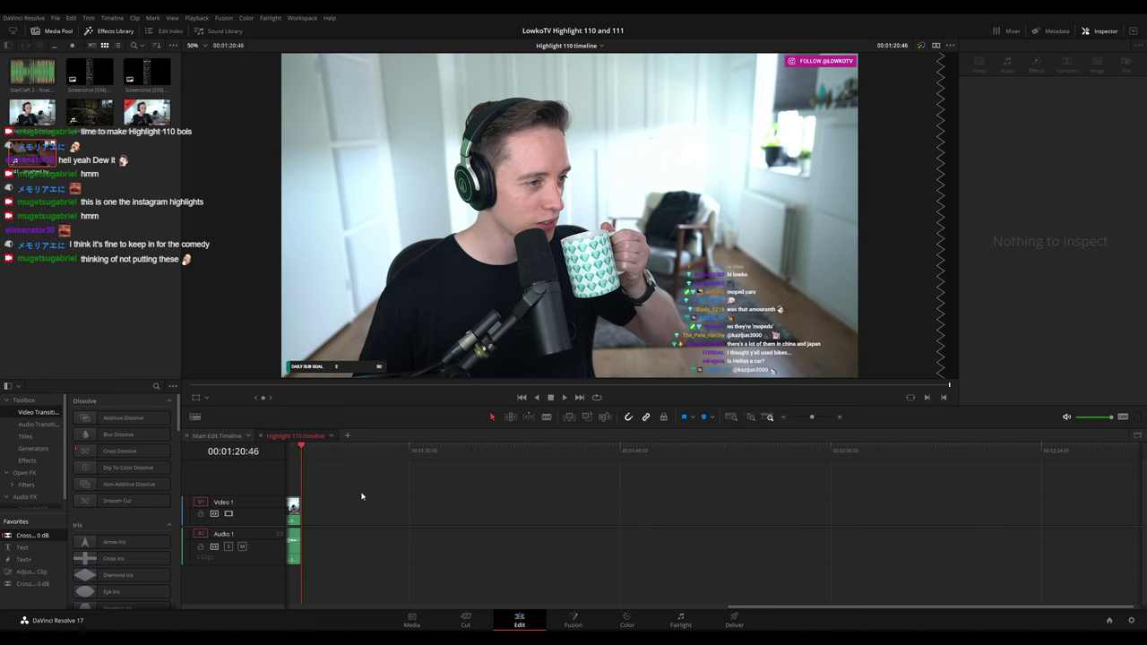
drag(362, 495, 632, 489)
- Return to the Main Edit Timeline and check where the orange clip with the red marker ends, playing up to 00:41:20:09
click(216, 436)
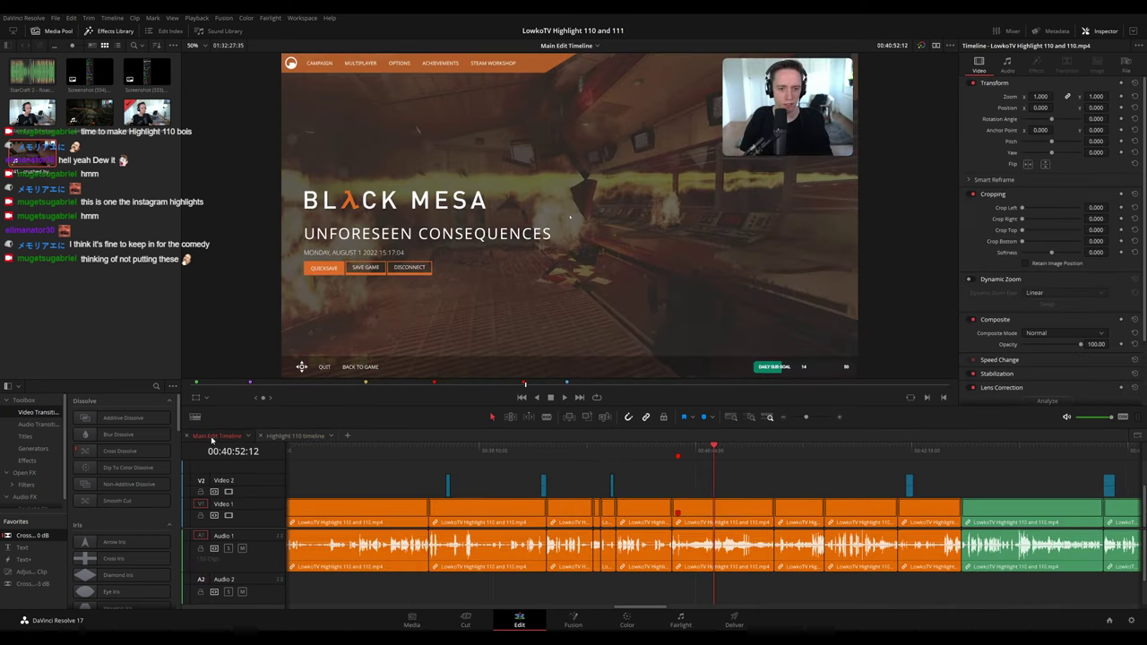
drag(627, 451, 695, 458)
key(space)
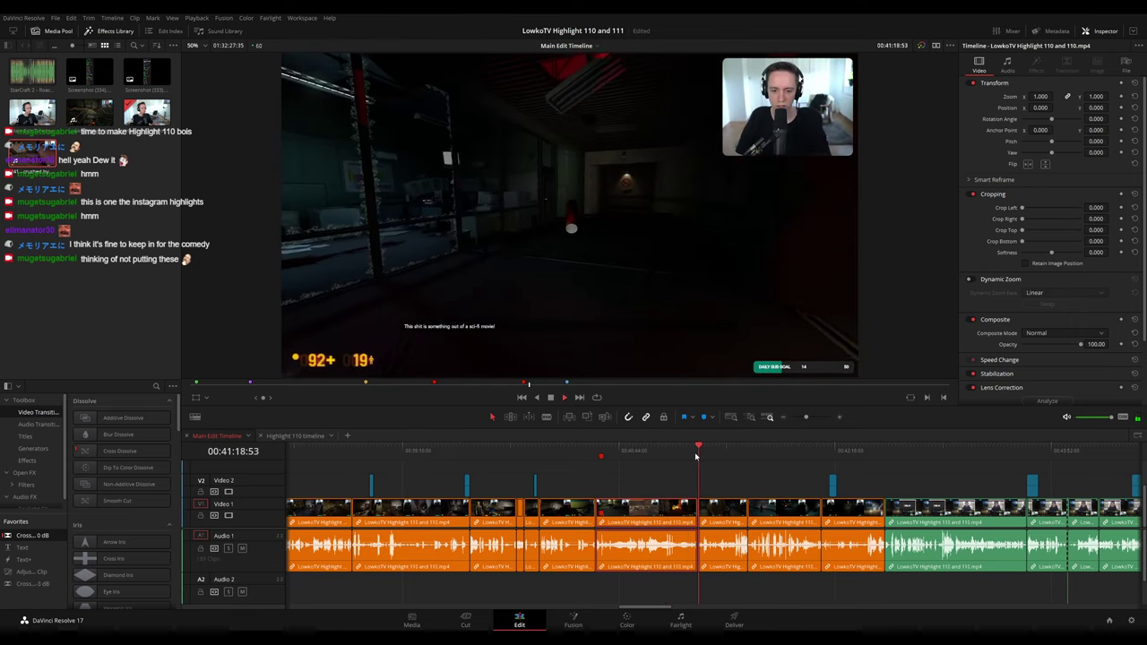
key(space)
key(ctrl+b)
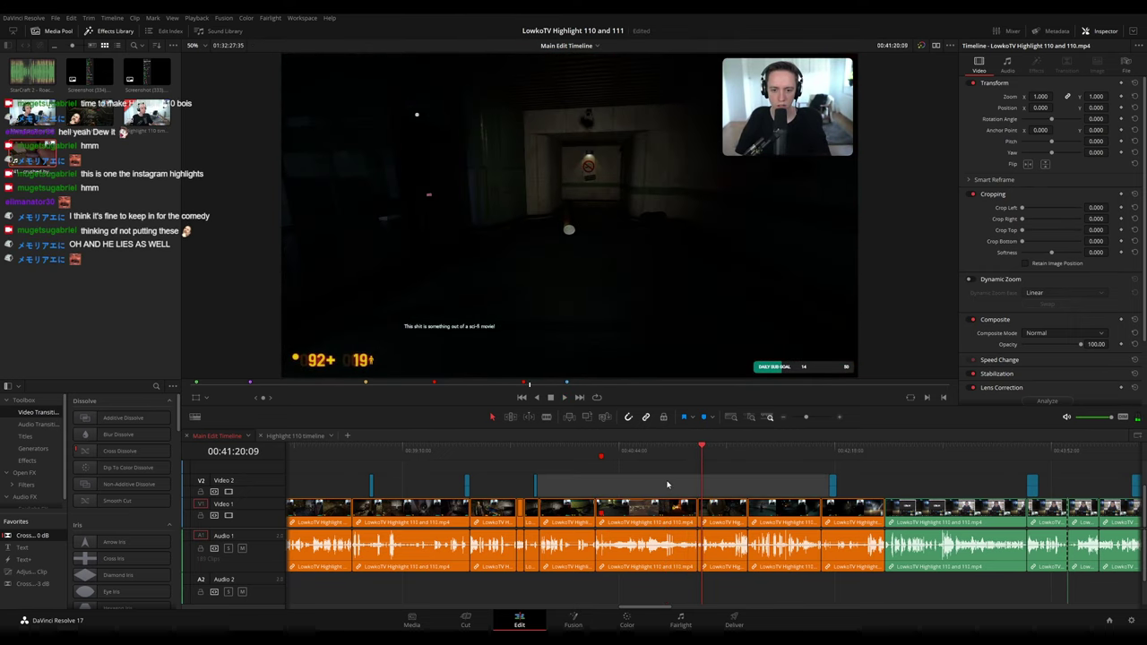
- Copy the red-marked orange clip at 00:41:03:09 to the end of the Highlight 110 timeline and park the playhead at 00:02:05:19
click(663, 462)
click(642, 508)
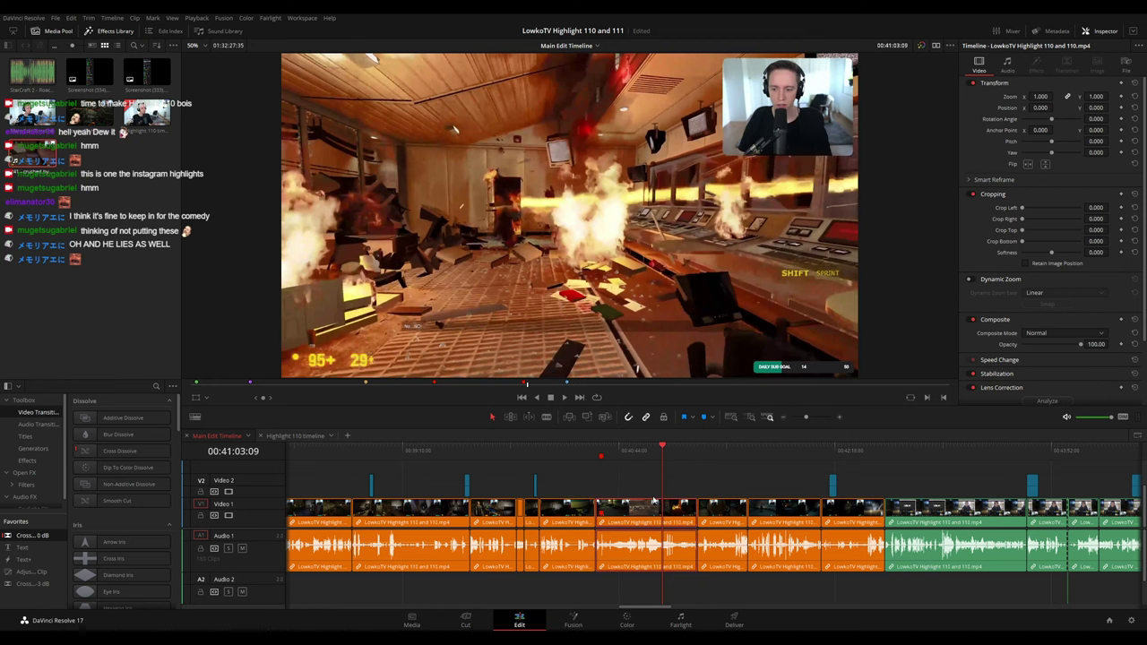
click(674, 482)
click(297, 436)
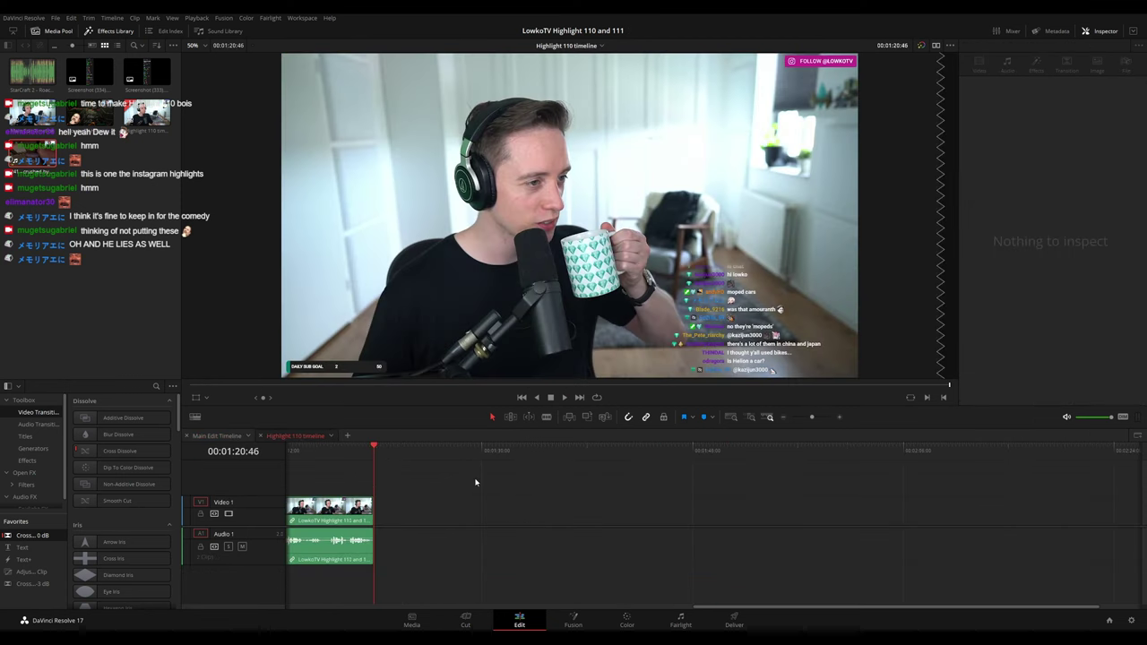
key(ctrl+v)
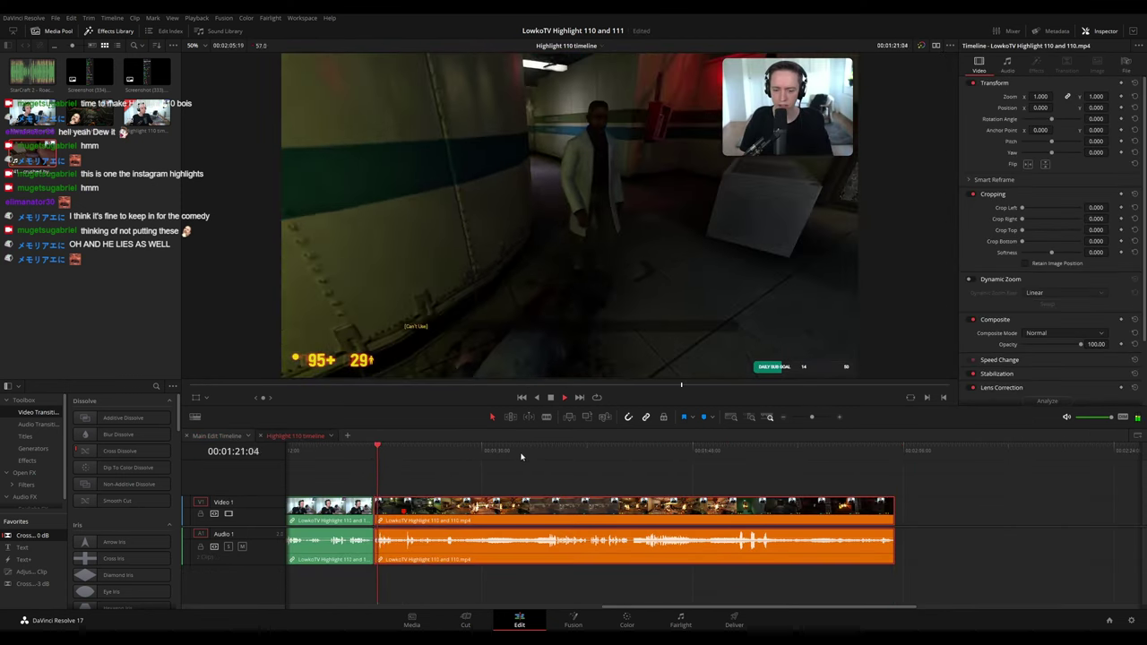
drag(768, 453, 894, 448)
click(914, 471)
scroll(813, 482, right, 3)
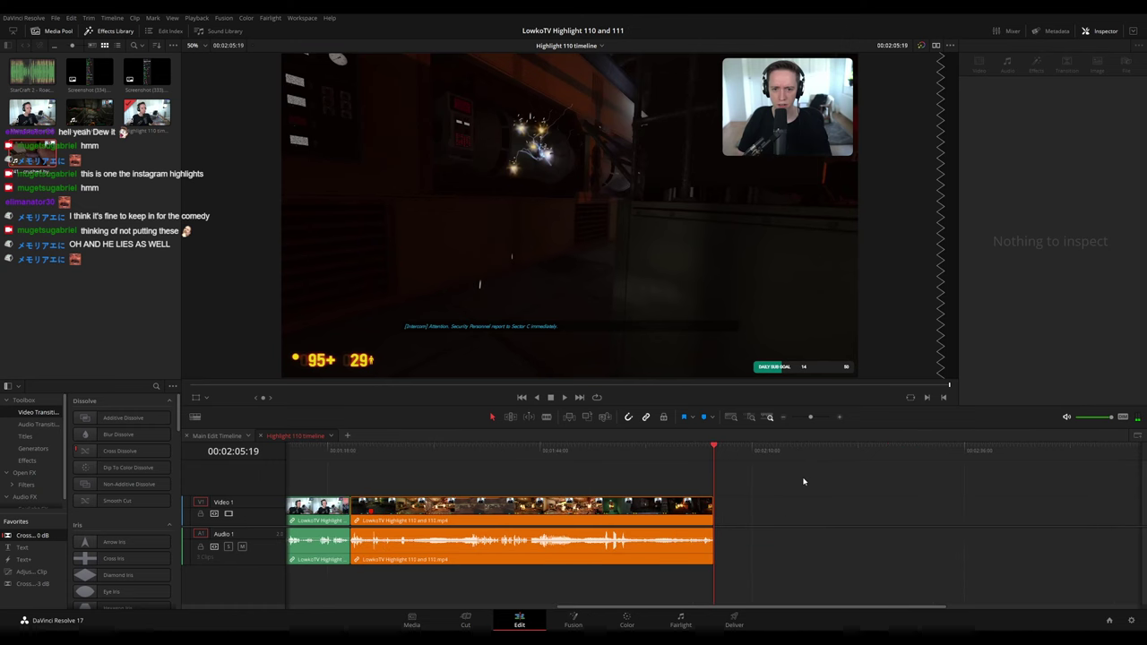
- Return to the Main Edit Timeline and move the playhead back to its very beginning at 00:00:00:00
click(218, 436)
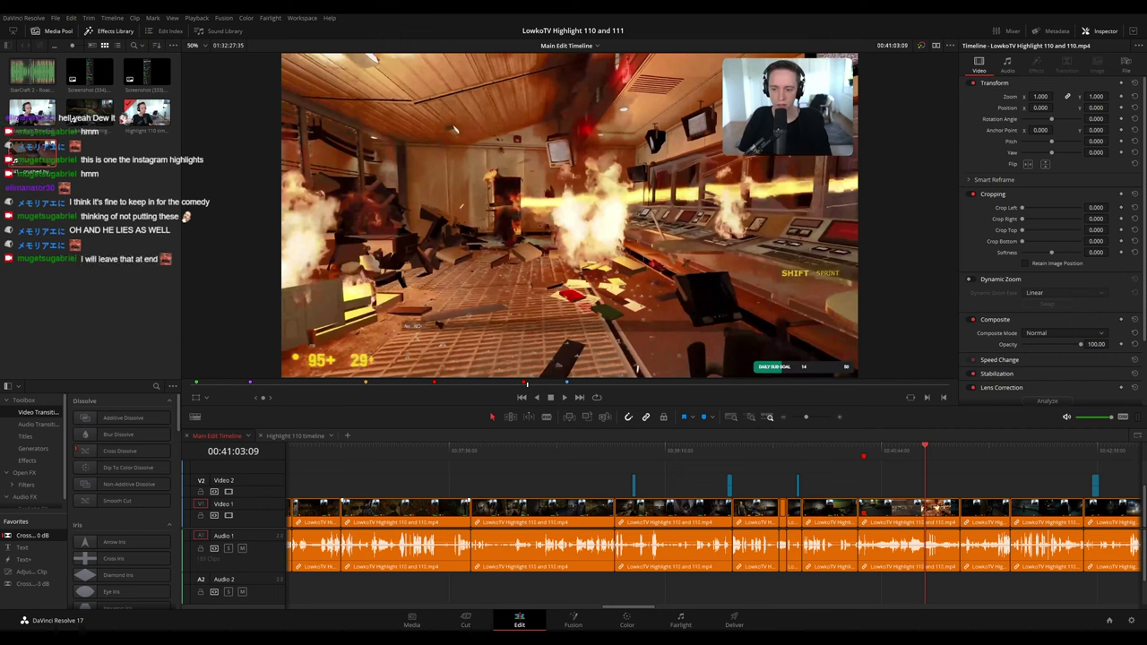
scroll(371, 476, left, 4)
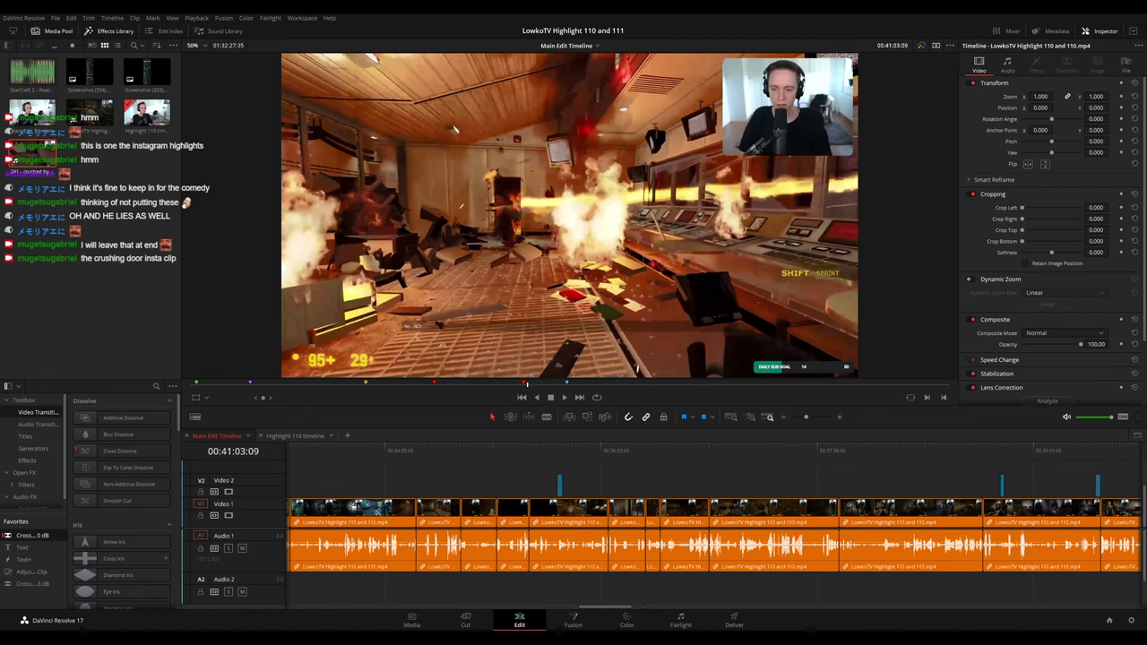
drag(417, 384, 347, 385)
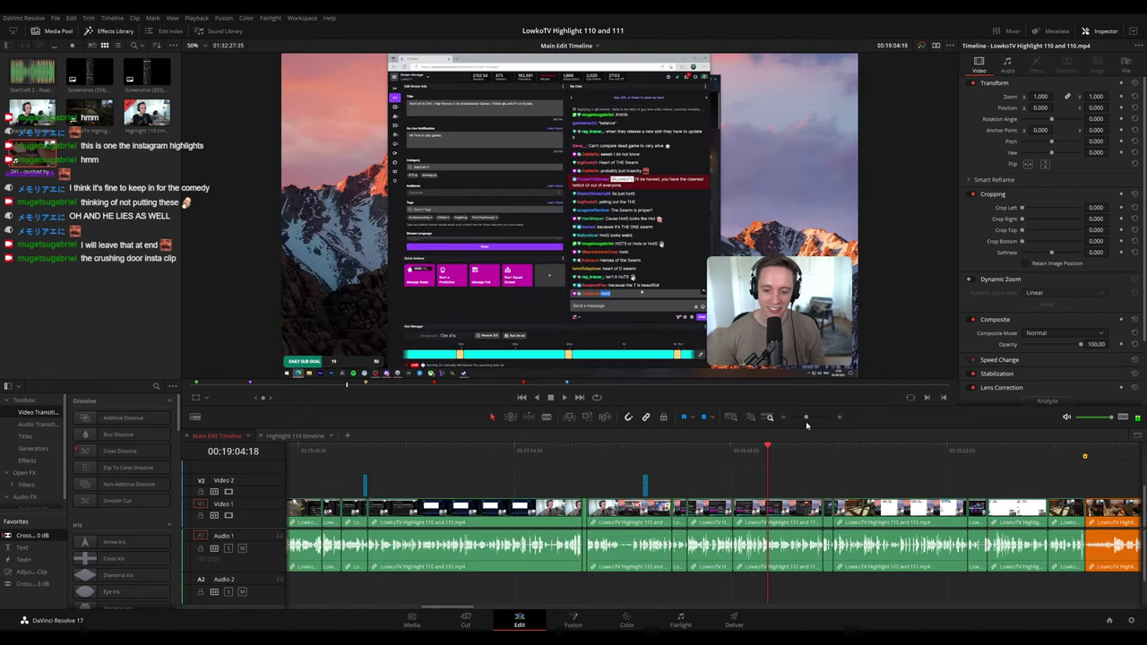
drag(806, 419, 794, 421)
click(286, 450)
scroll(377, 479, up, 12)
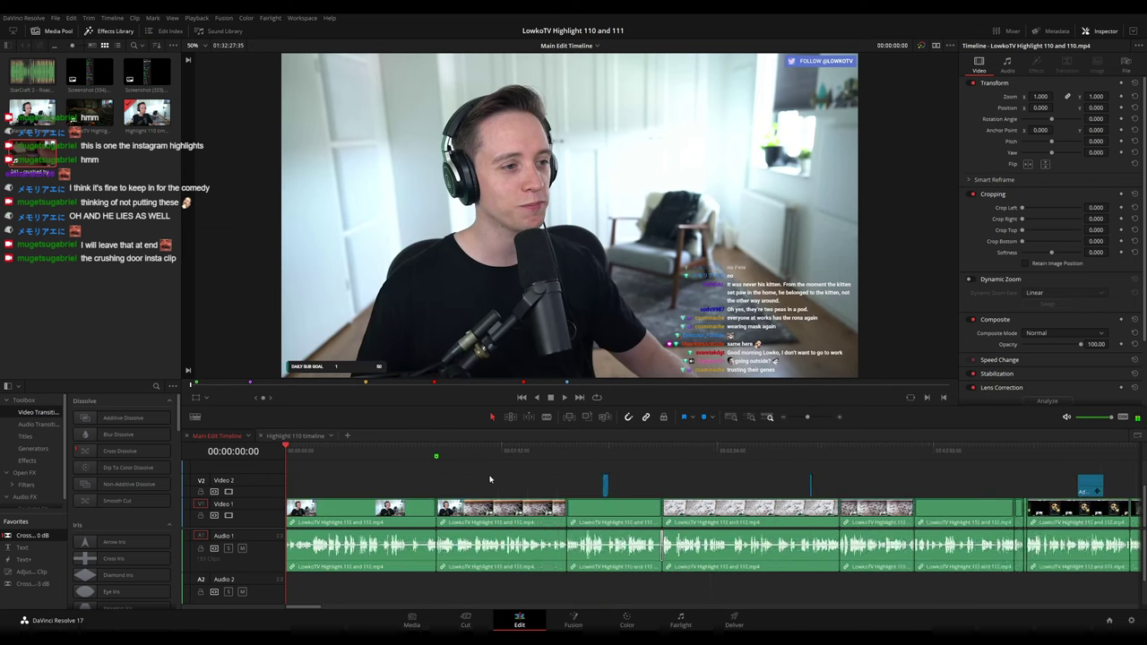
- Review the green signatures clips from about 00:01:21 to 00:03:11 and check the cut near 00:02:39
scroll(489, 478, down, 1)
drag(450, 452, 499, 450)
key(space)
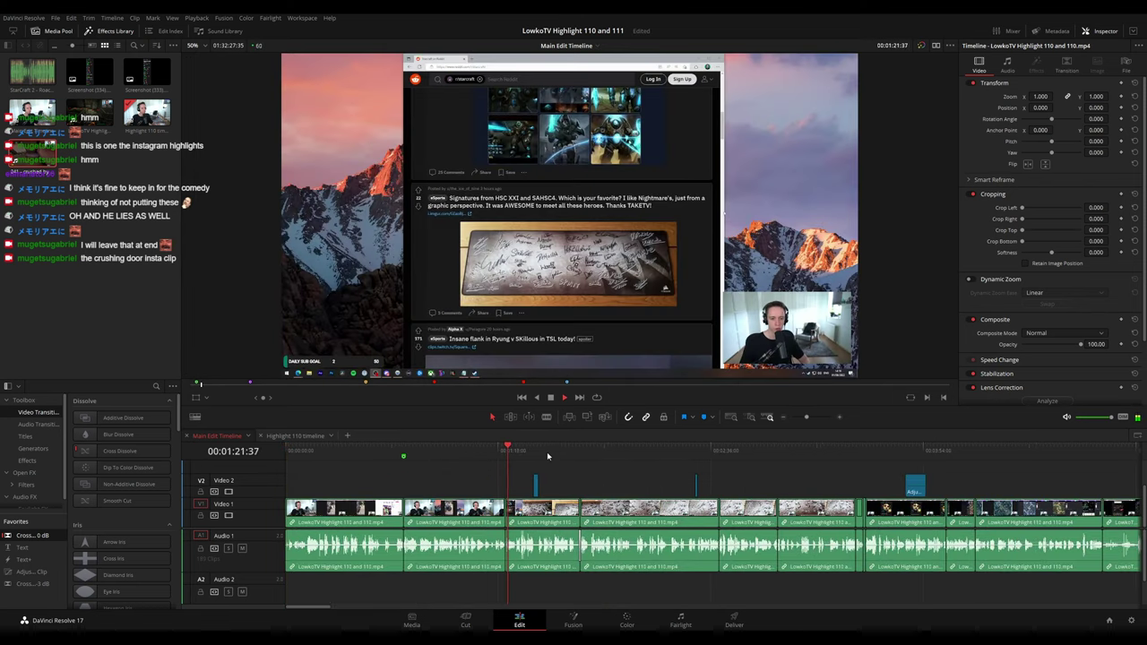
click(547, 456)
click(579, 455)
click(593, 456)
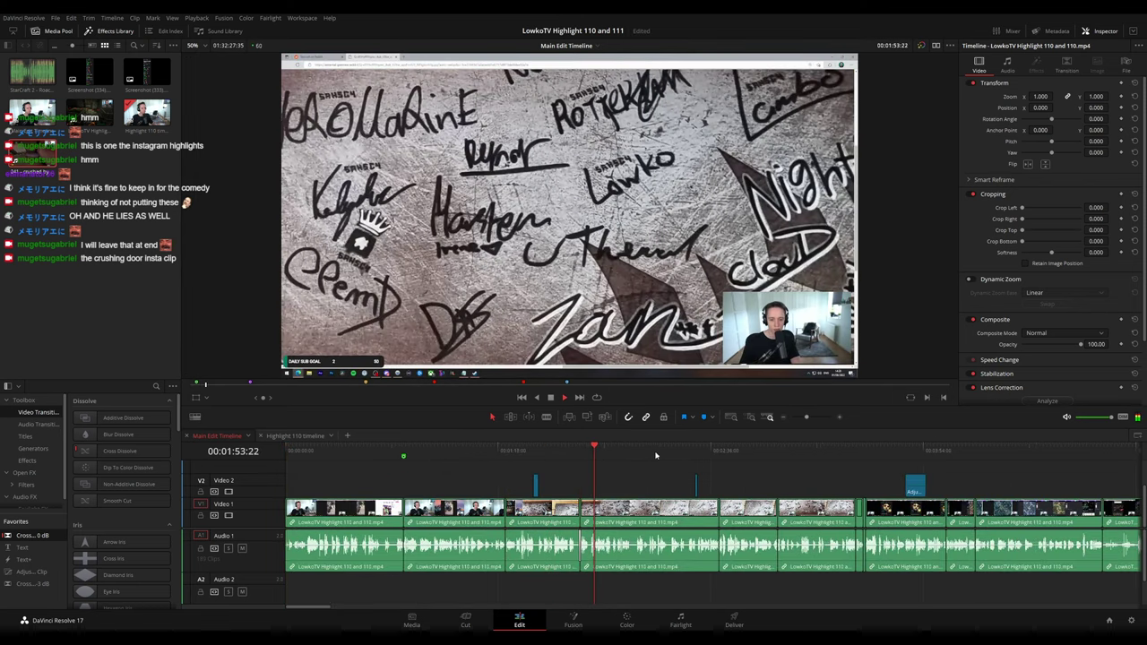
click(657, 456)
drag(604, 474, 648, 455)
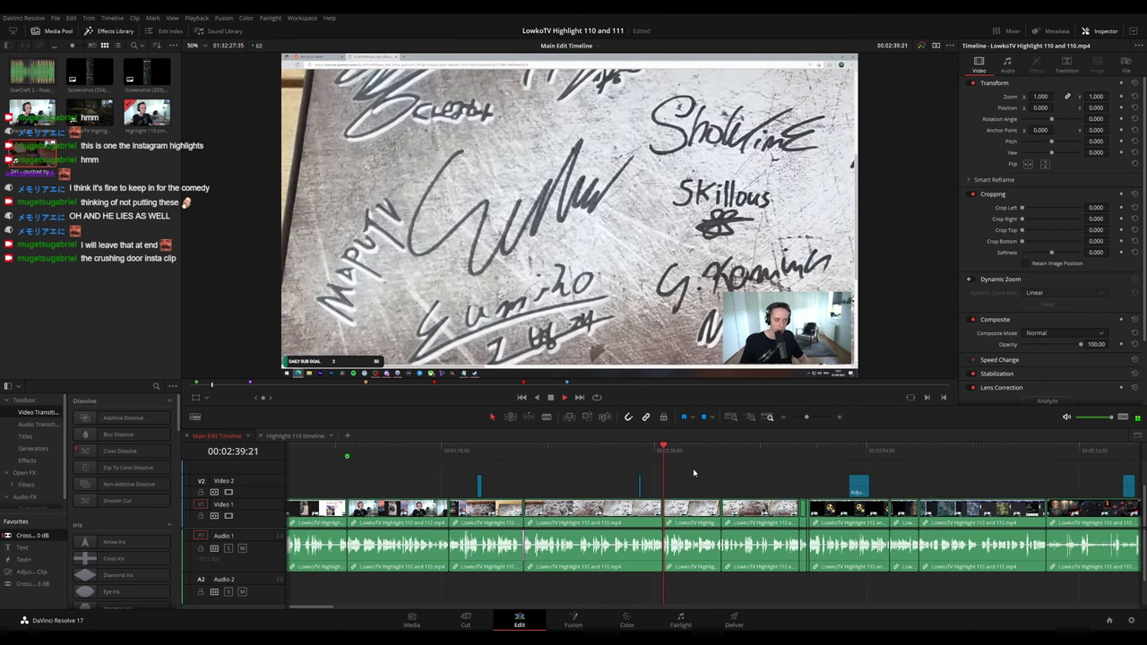
scroll(699, 485, up, 2)
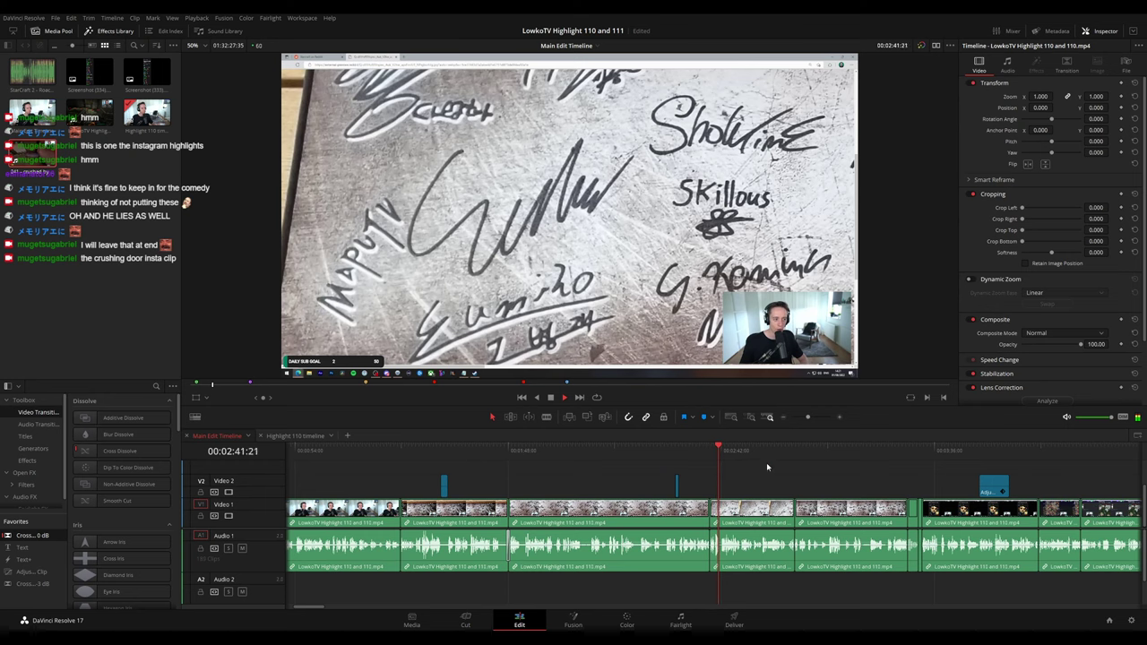
click(791, 451)
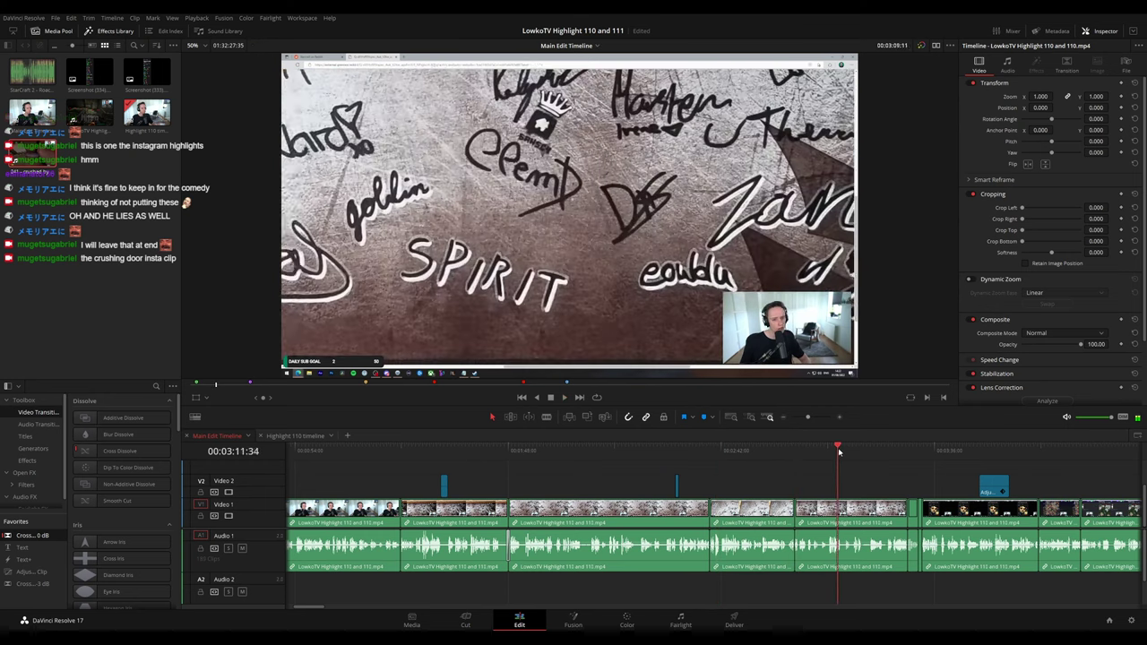
click(721, 448)
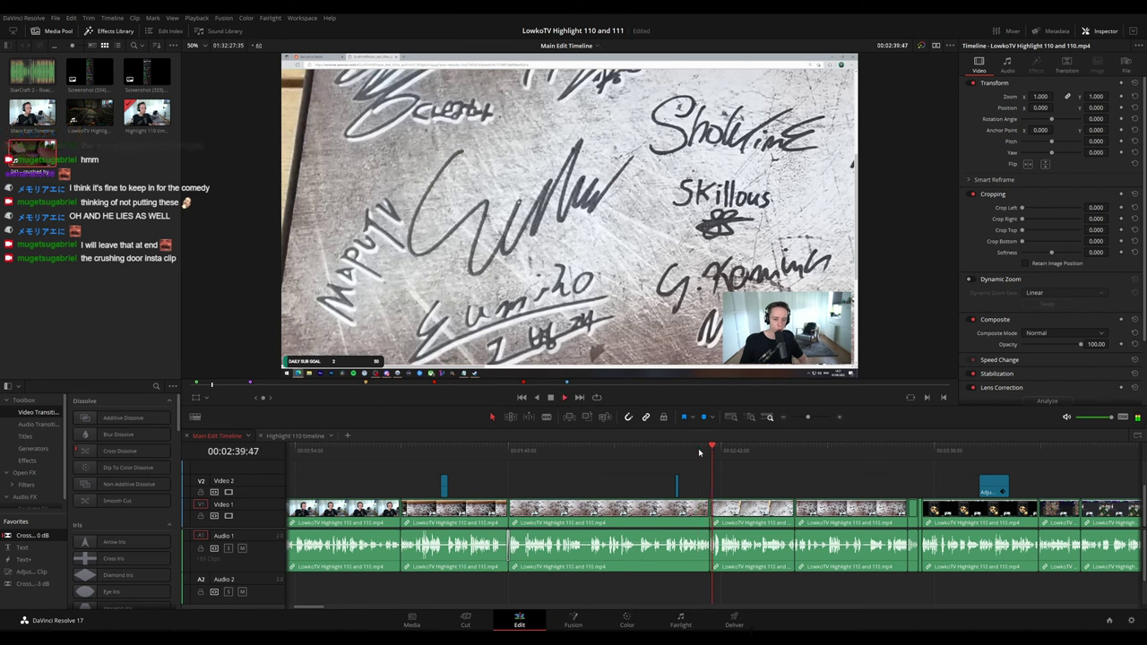
- Copy the two green signatures clips before the 00:02:39 cut, with their Video 2 clips, to the end of the Highlight 110 timeline
drag(690, 479, 442, 571)
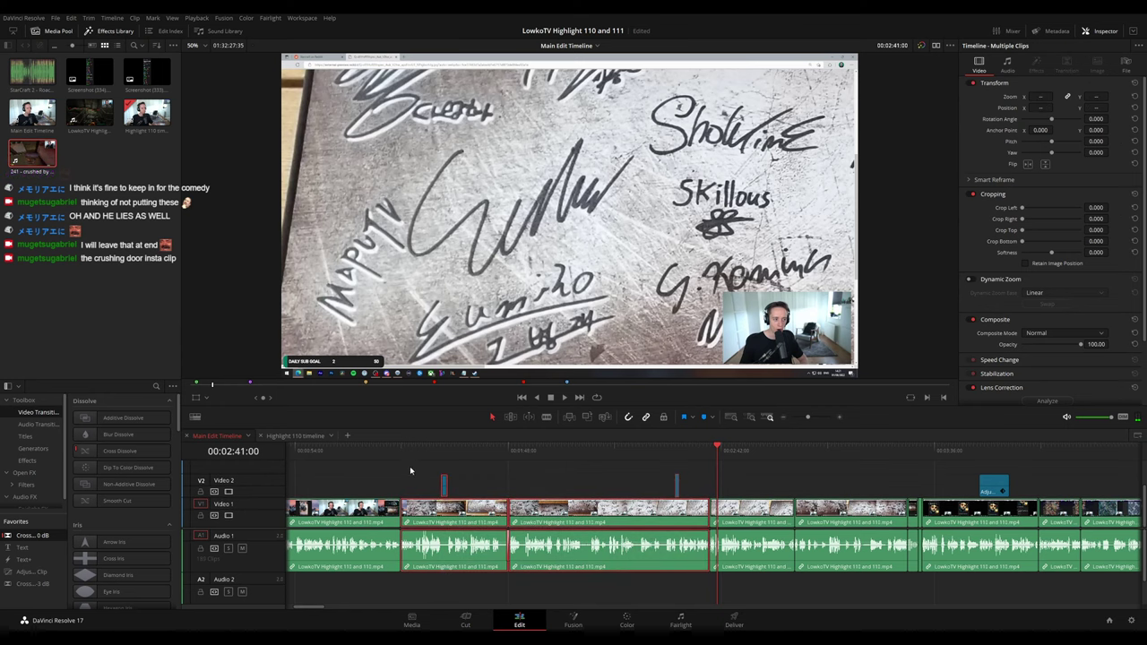
click(311, 436)
drag(894, 484, 535, 460)
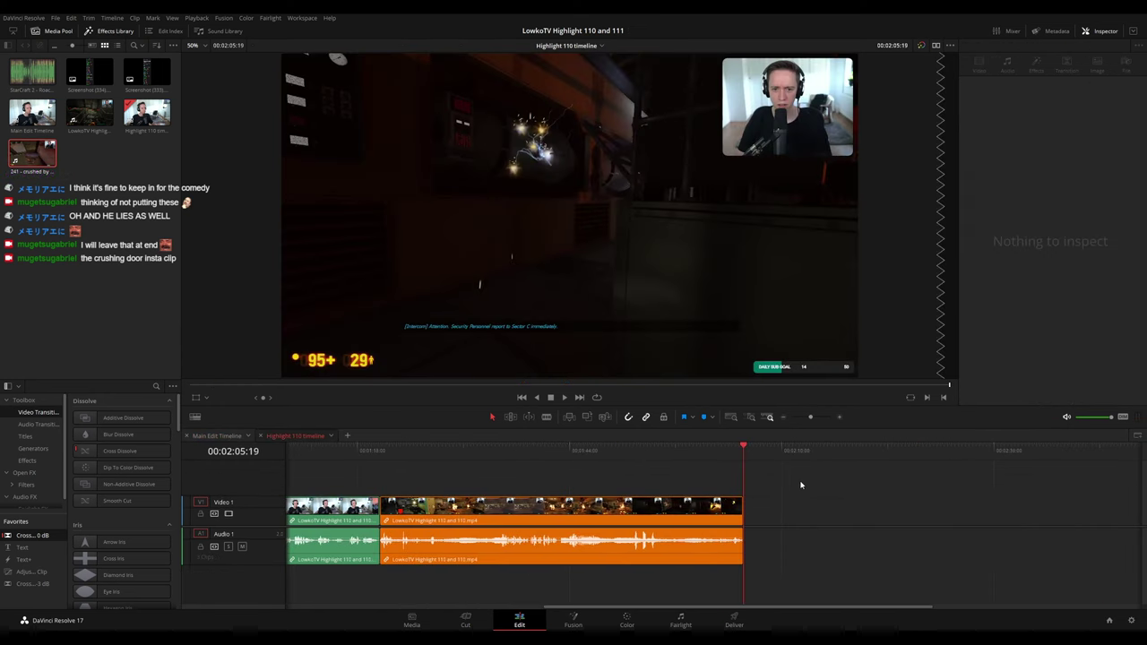
key(ctrl+v)
scroll(683, 481, down, 2)
click(764, 488)
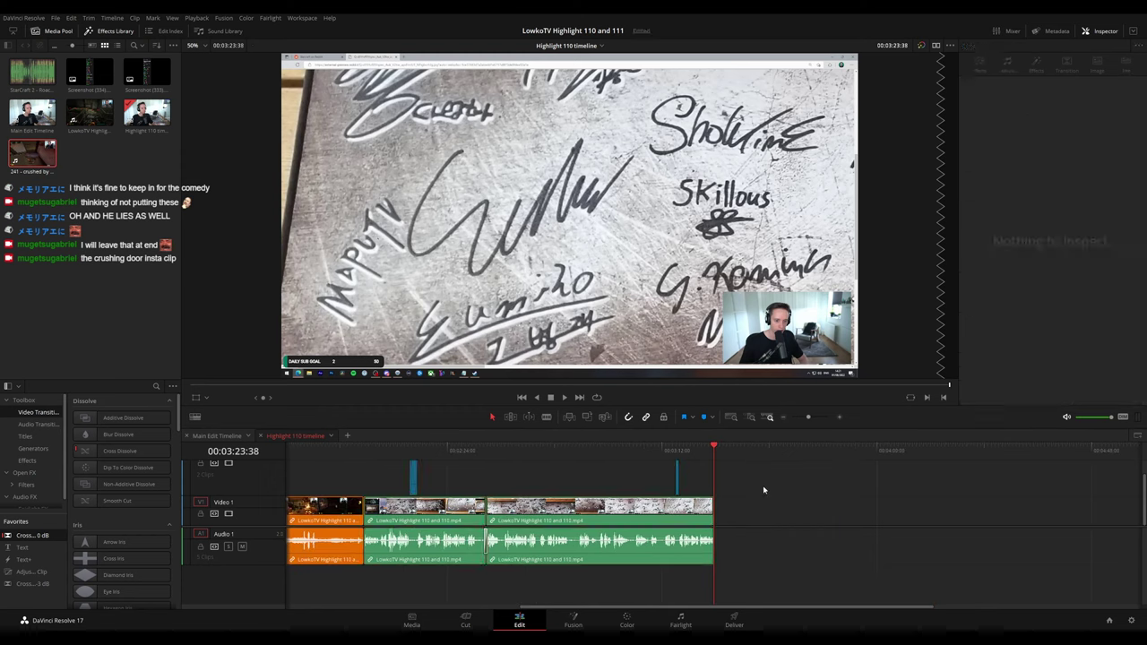
- Return to the Main Edit Timeline and review the orange footage from the second red marker at 00:40:34 up to the cut near 00:41:41
click(222, 438)
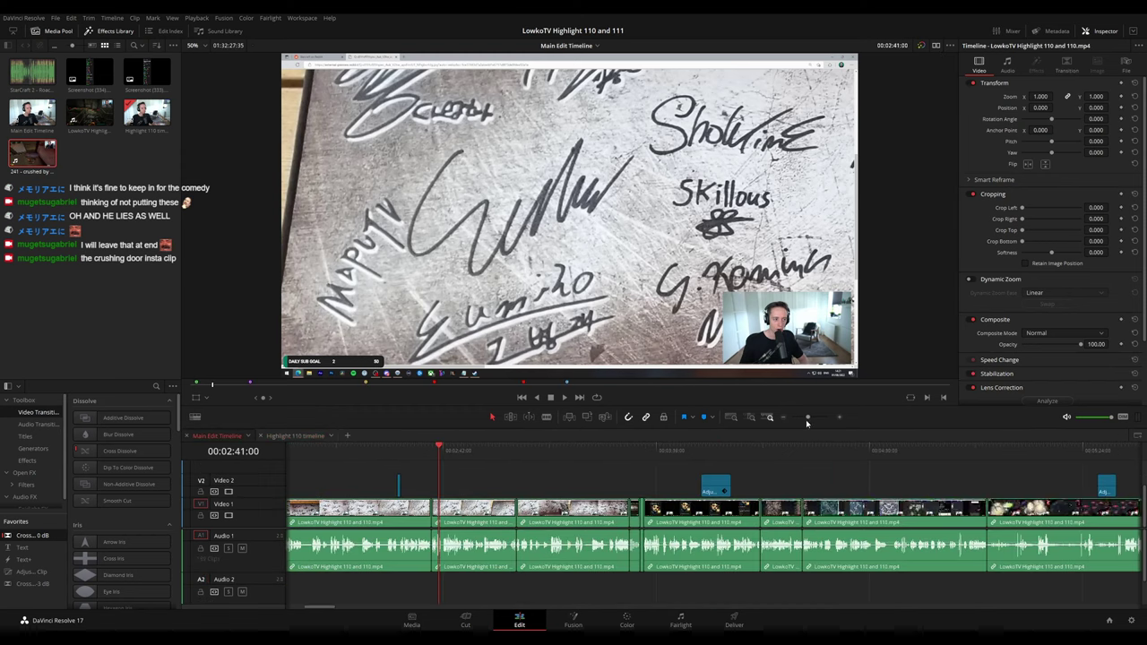
drag(807, 418, 800, 421)
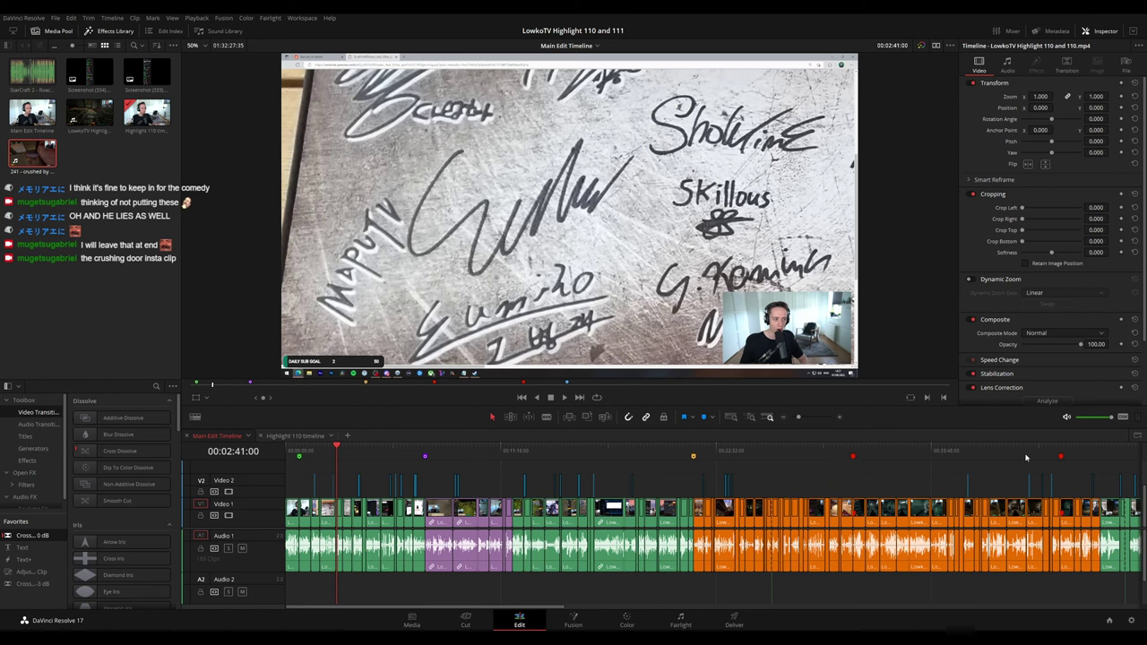
click(1062, 458)
key(space)
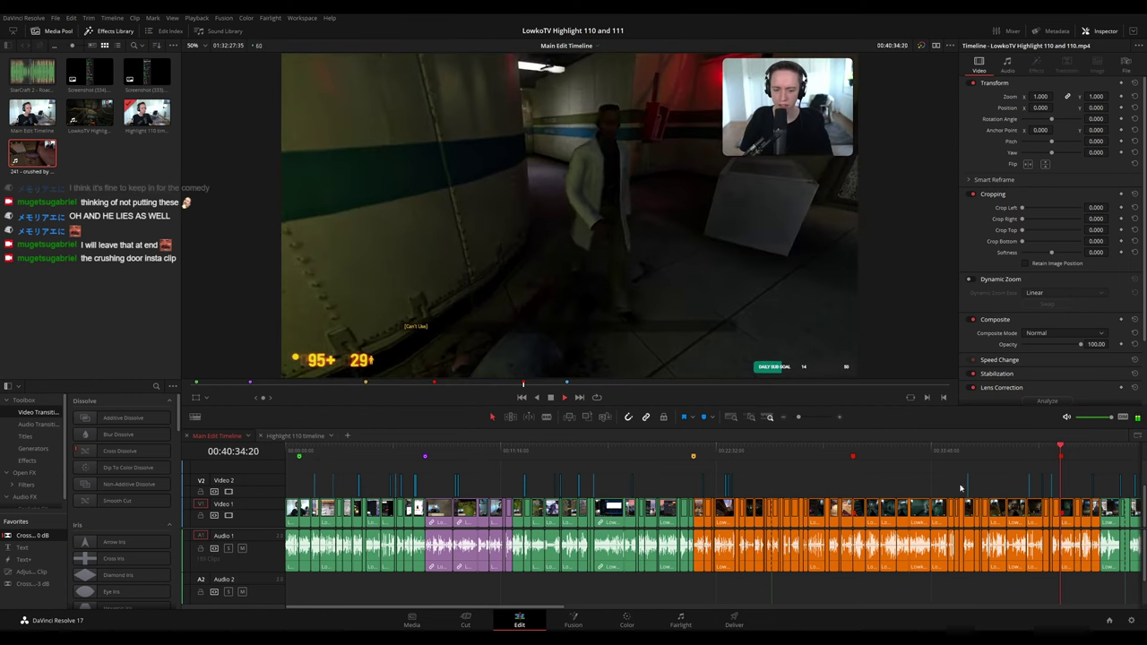
scroll(948, 487, up, 2)
scroll(941, 488, up, 3)
click(856, 449)
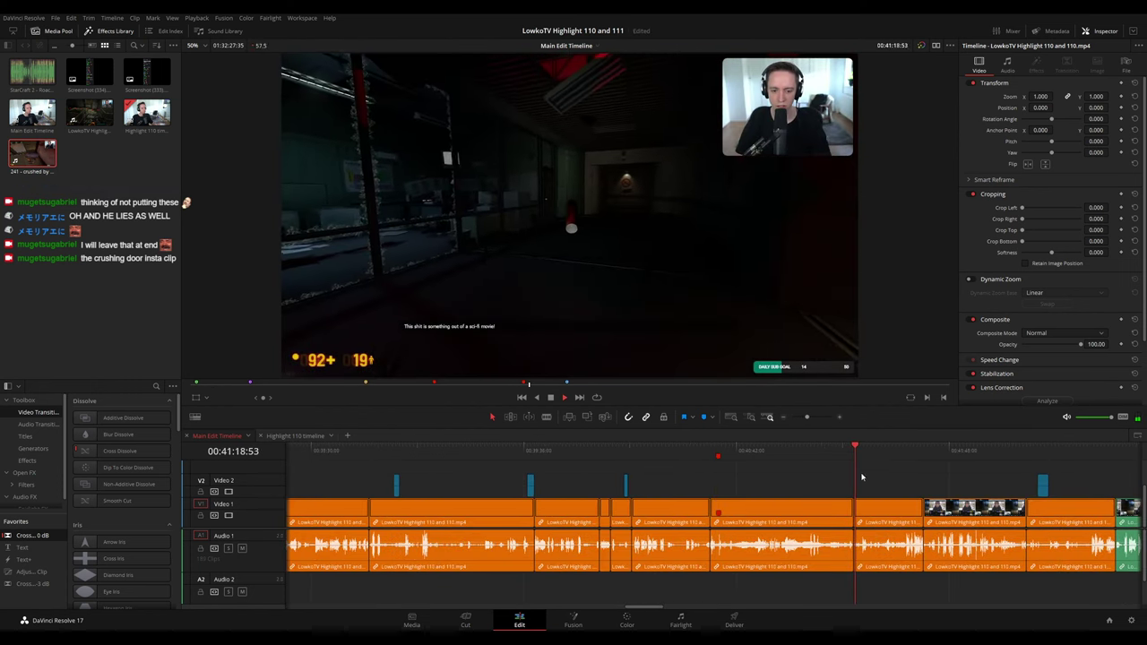
drag(863, 476, 634, 466)
click(655, 451)
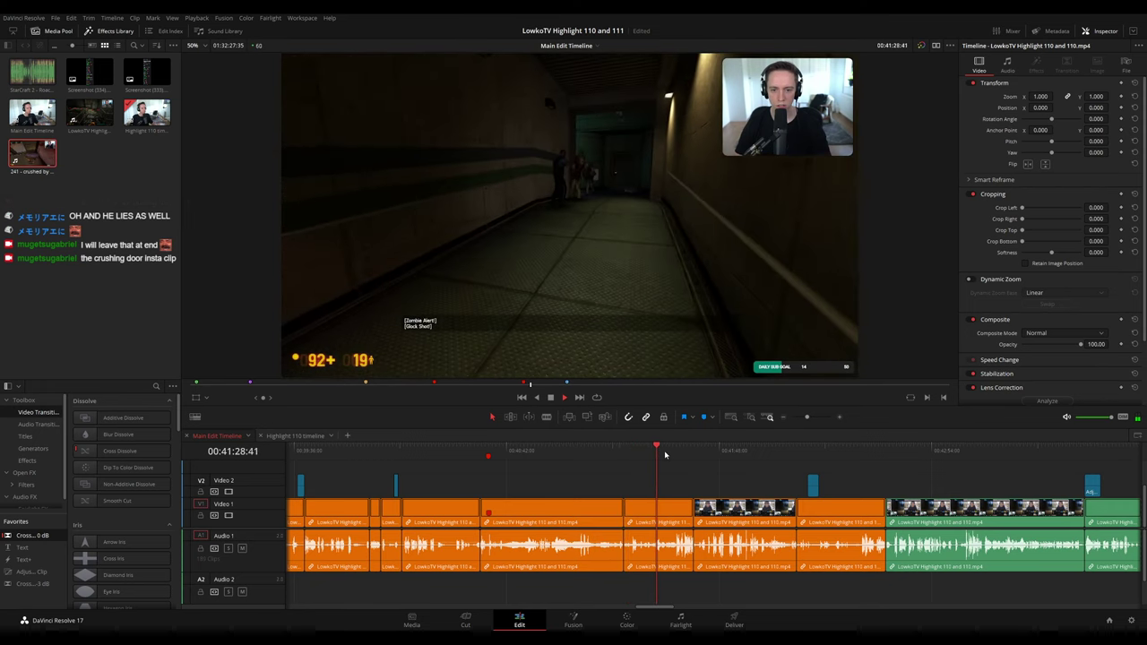
click(678, 454)
click(691, 452)
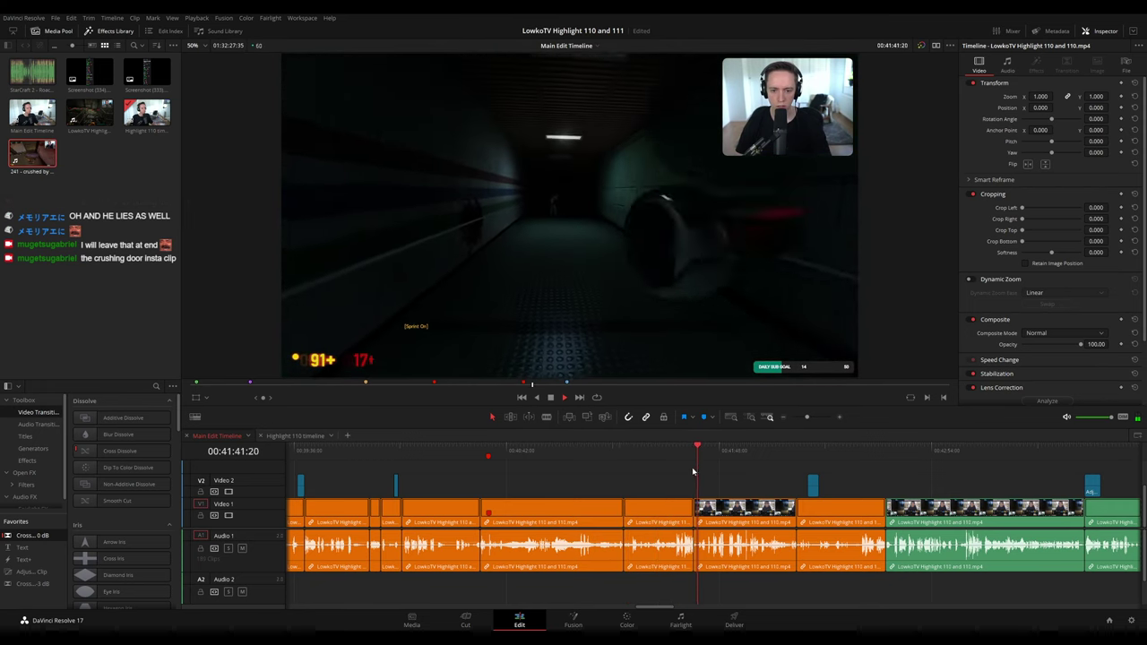
- Copy the short orange clip ending near 00:41:41 to the end of the Highlight 110 timeline and save the project
click(302, 439)
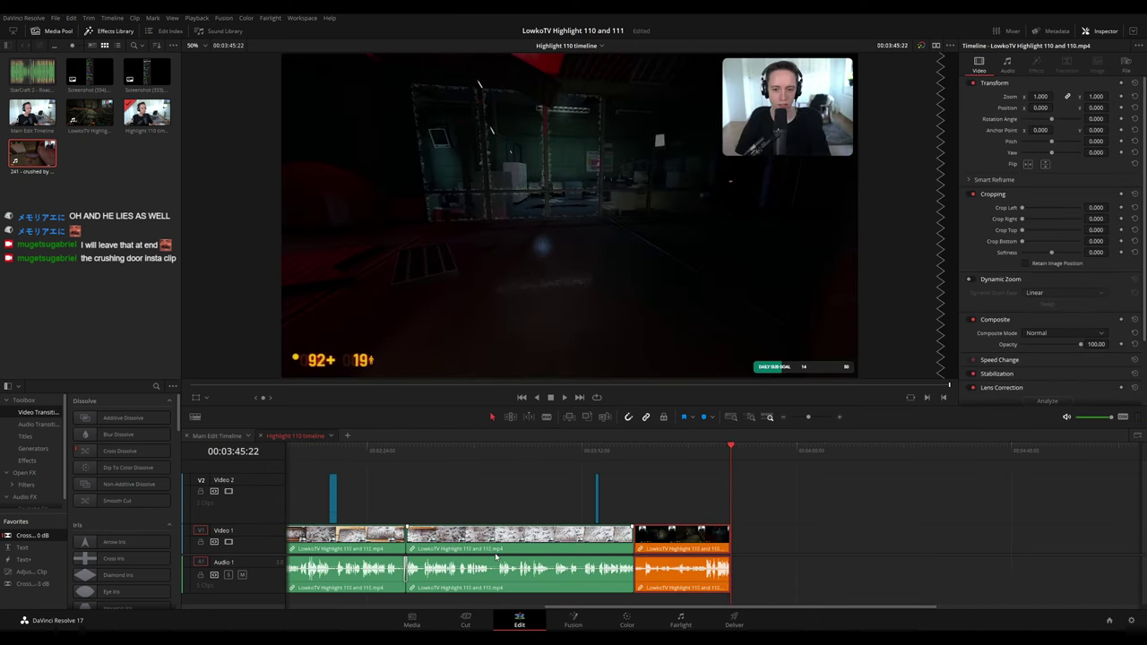
key(ctrl+s)
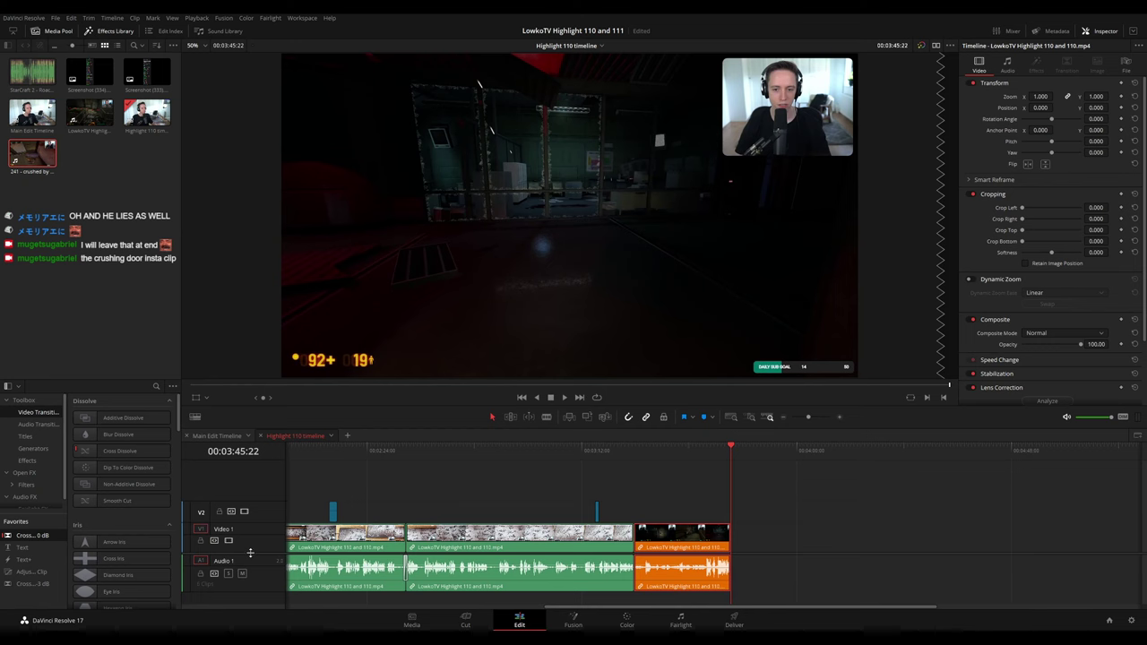
scroll(250, 553, down, 1)
- Play through the copied orange clip in the Highlight 110 timeline, from its start near 00:03:24 to its end
click(644, 452)
key(space)
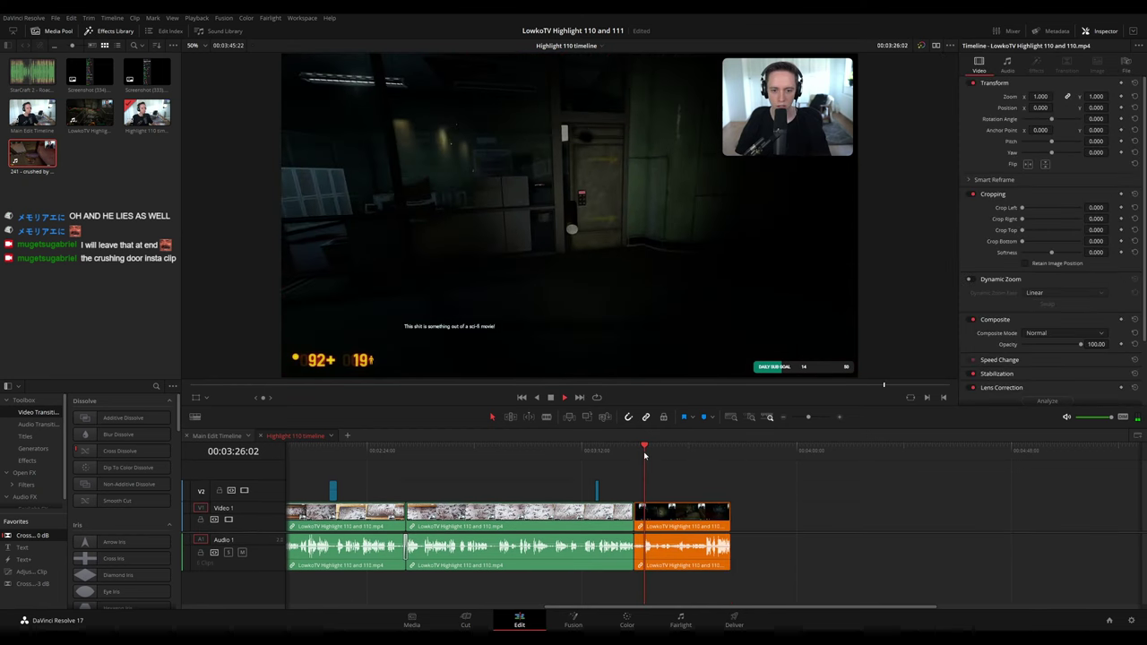
click(633, 455)
scroll(685, 475, up, 3)
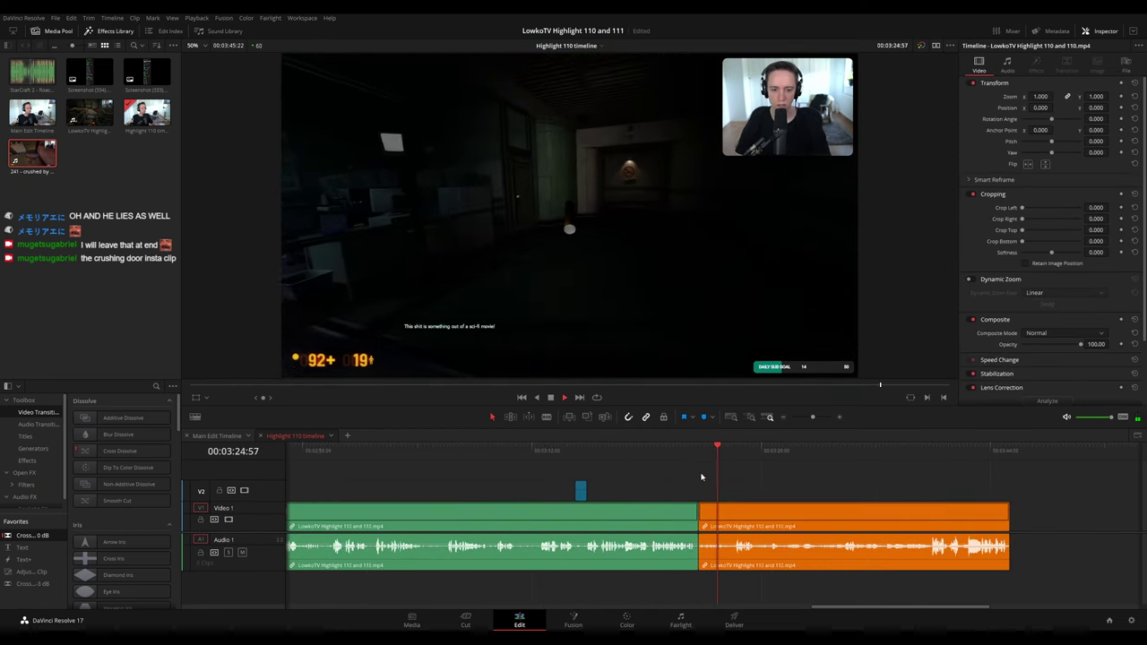
click(687, 453)
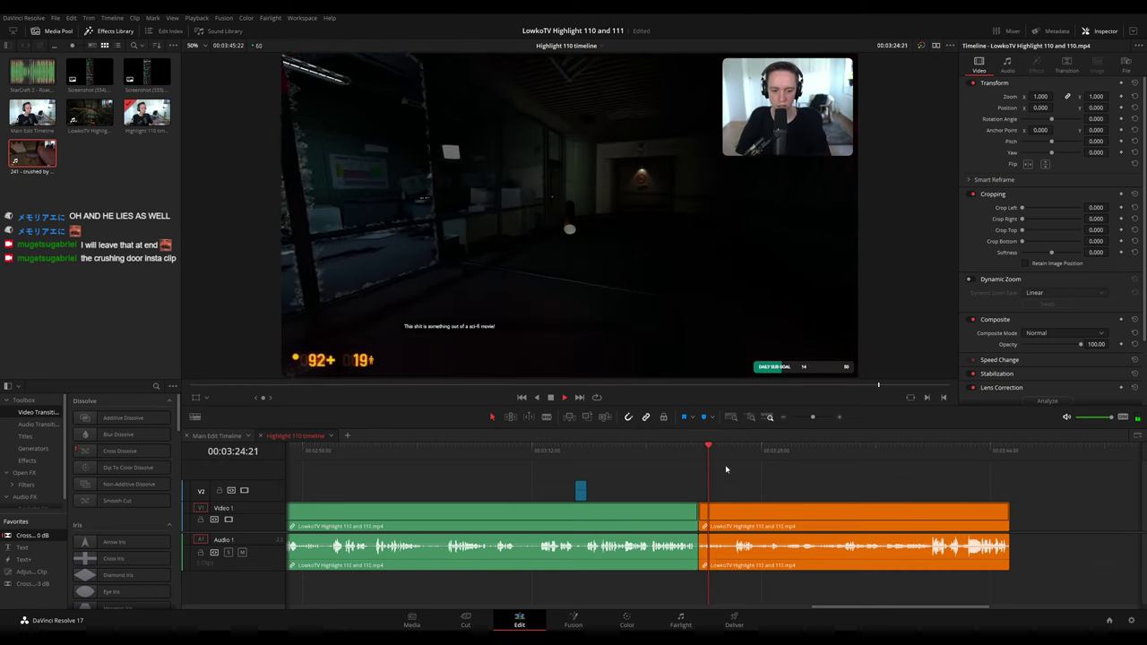
scroll(725, 473, right, 4)
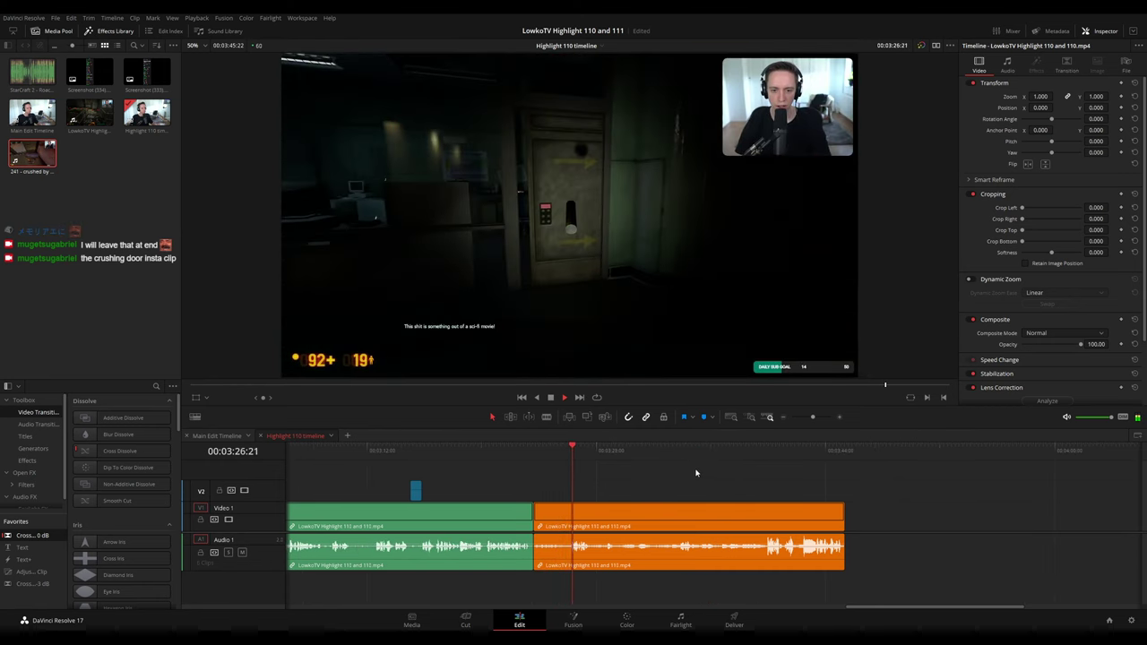
click(657, 450)
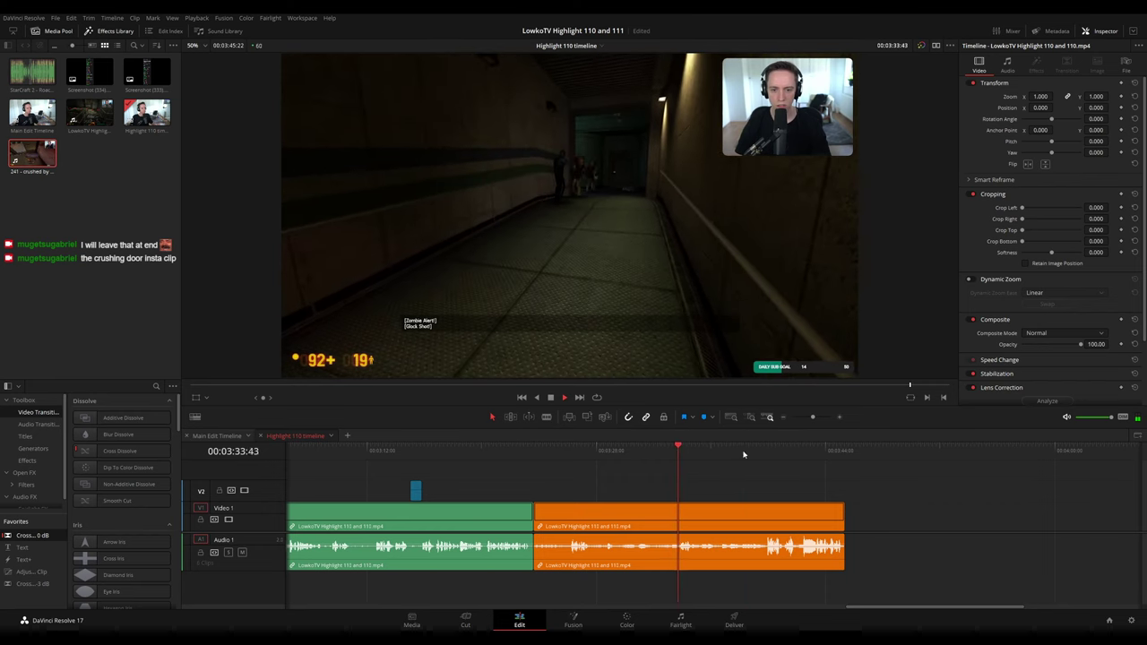
click(809, 450)
scroll(806, 475, right, 4)
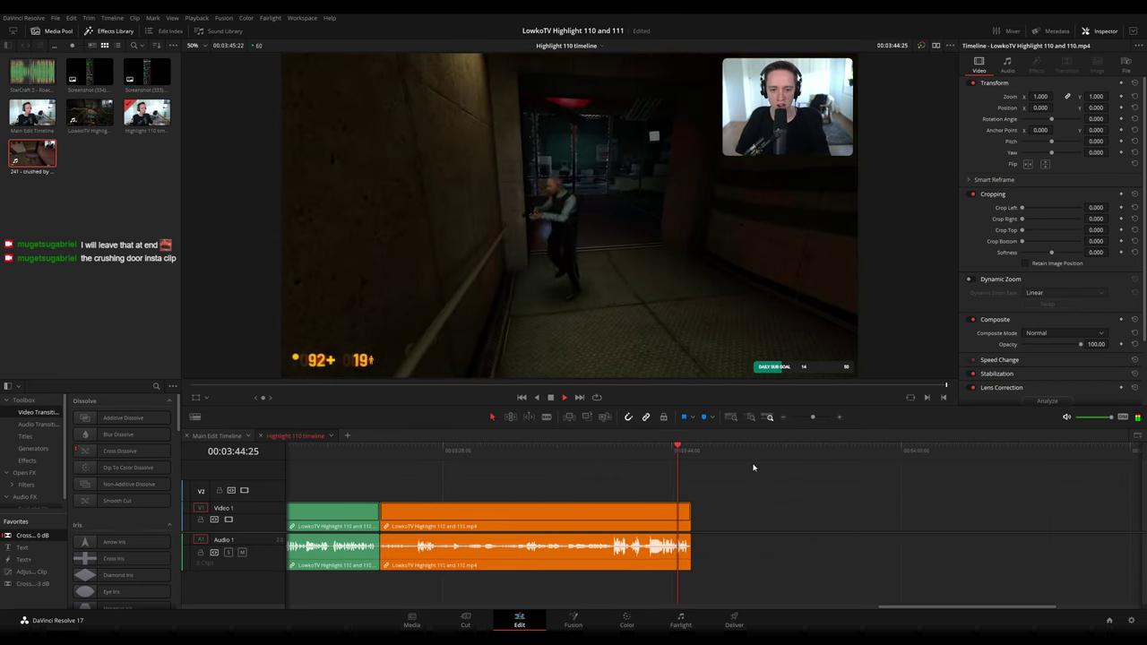
- Return to the Main Edit Timeline and go back to the green signatures footage at about 00:03:29
click(217, 436)
scroll(715, 481, down, 5)
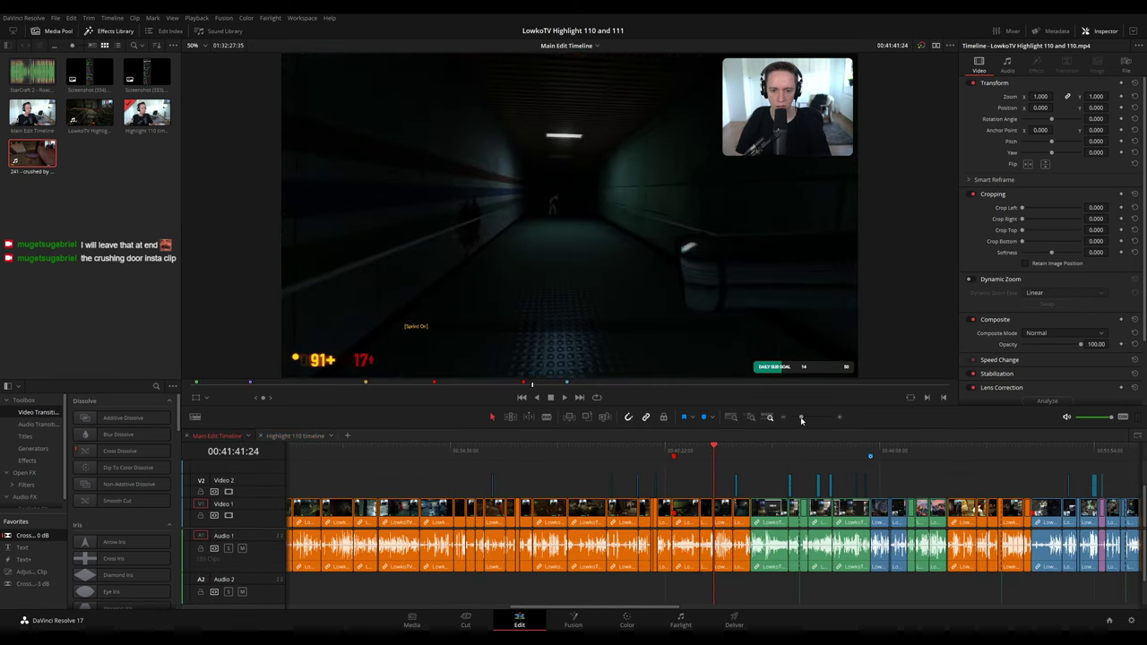
drag(802, 419, 797, 417)
click(319, 447)
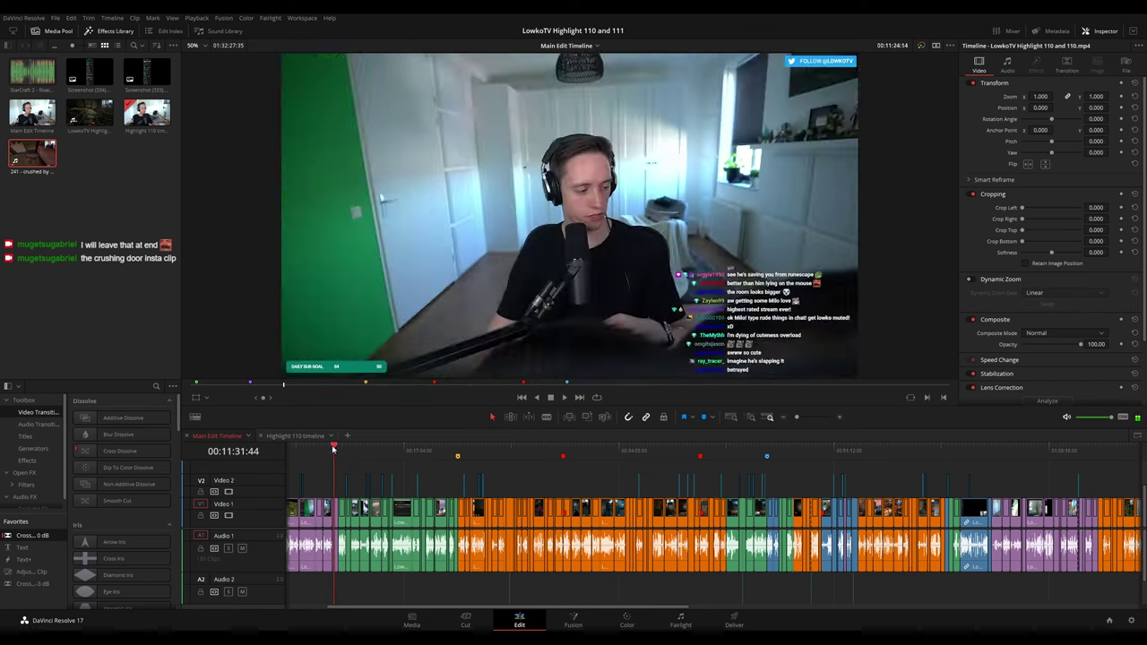
scroll(841, 477, left, 2)
click(329, 450)
scroll(647, 481, up, 5)
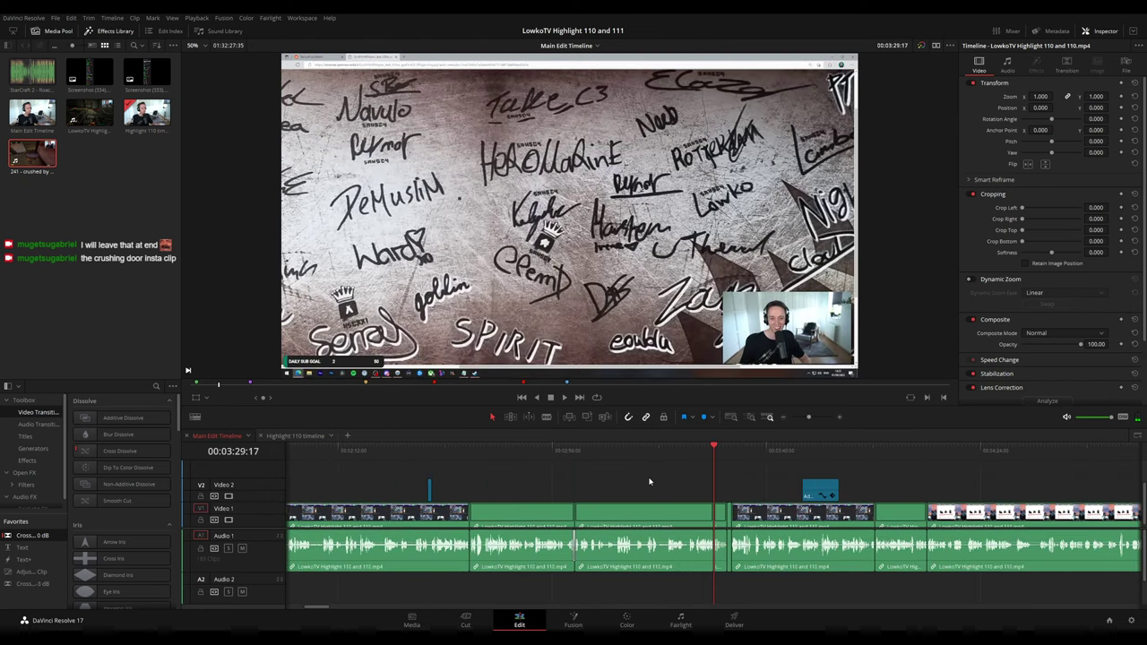
- Review the green signatures footage between the cuts near 00:02:39 and 00:03:01 and the material just before it
key(space)
drag(601, 471, 639, 466)
click(614, 450)
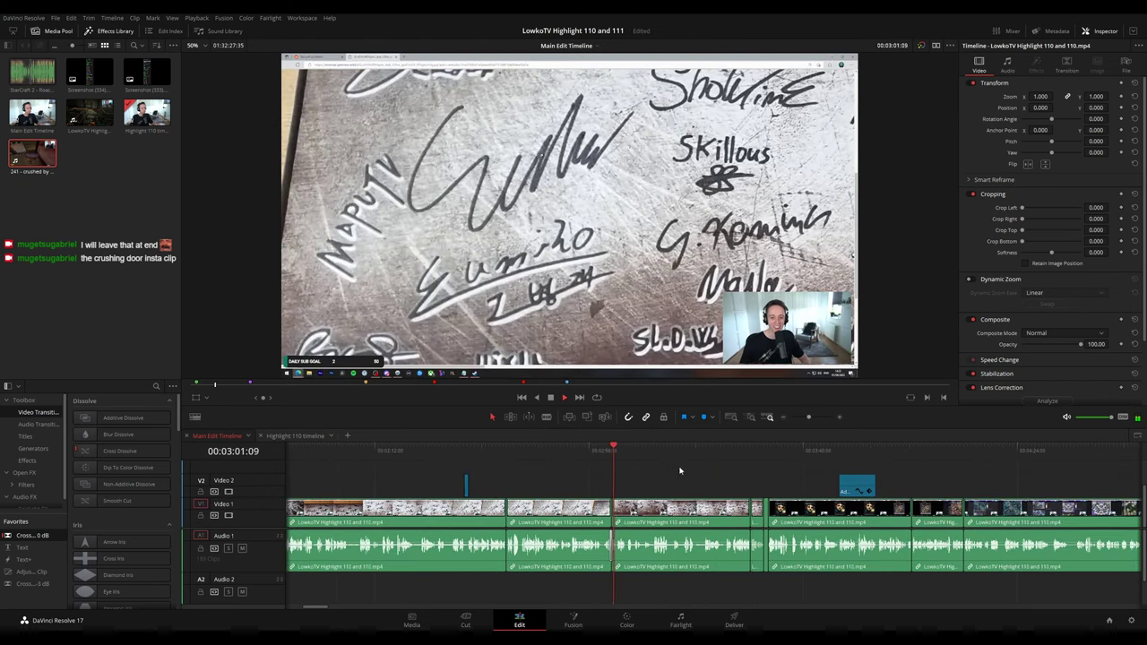
scroll(699, 452, left, 1)
click(543, 448)
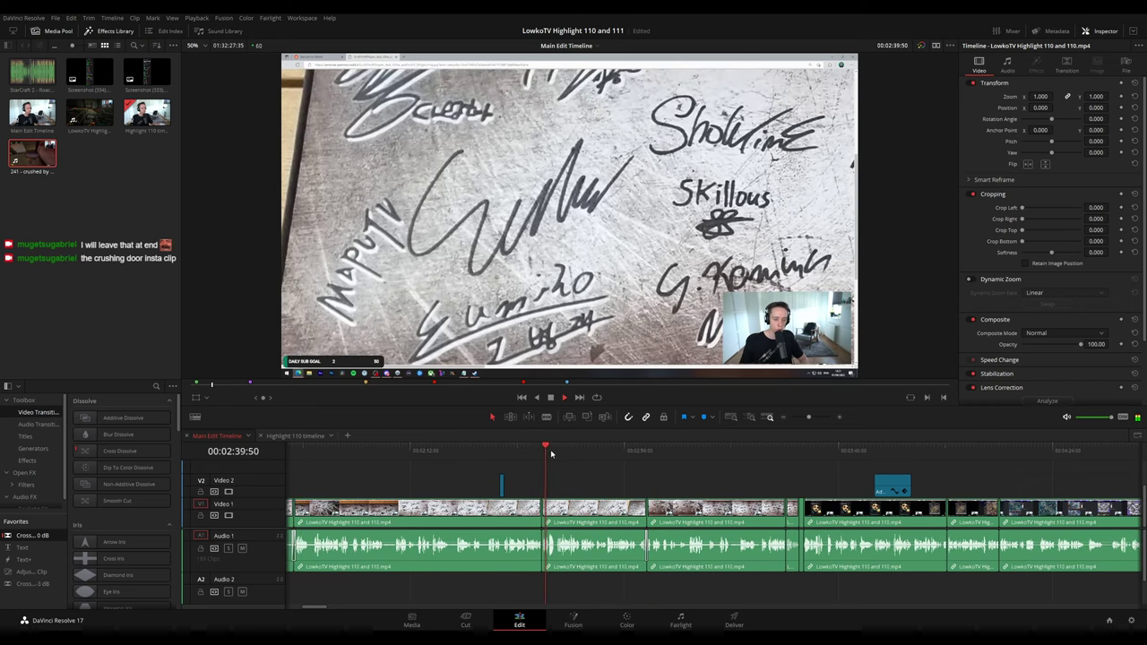
scroll(520, 463, left, 5)
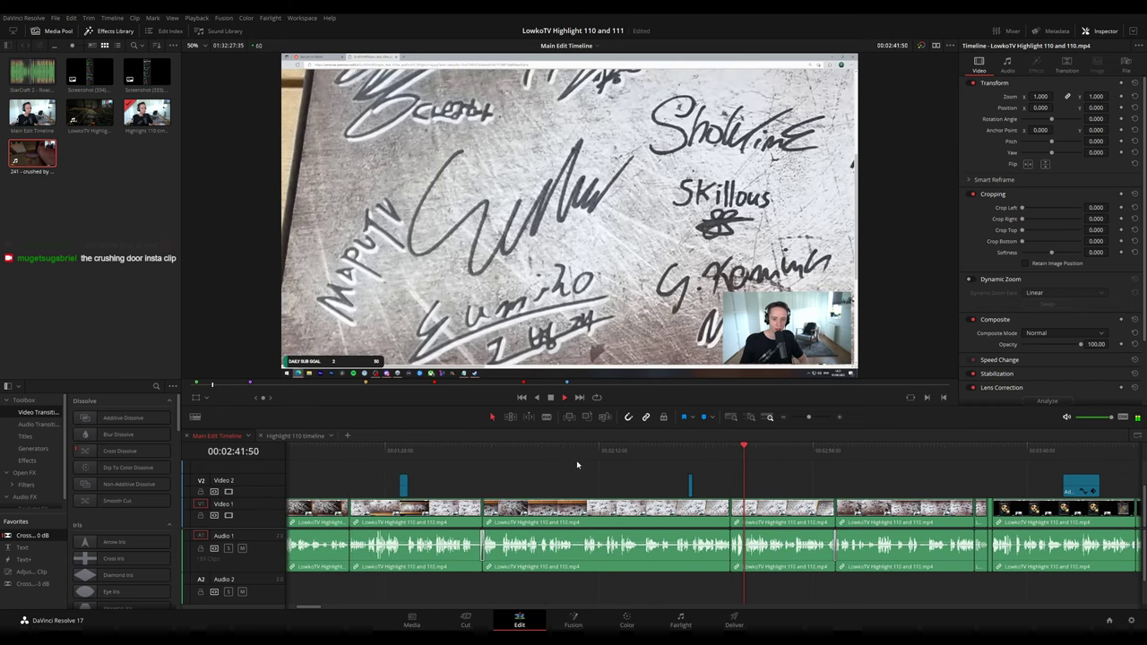
click(466, 446)
click(539, 447)
click(739, 447)
scroll(735, 462, right, 4)
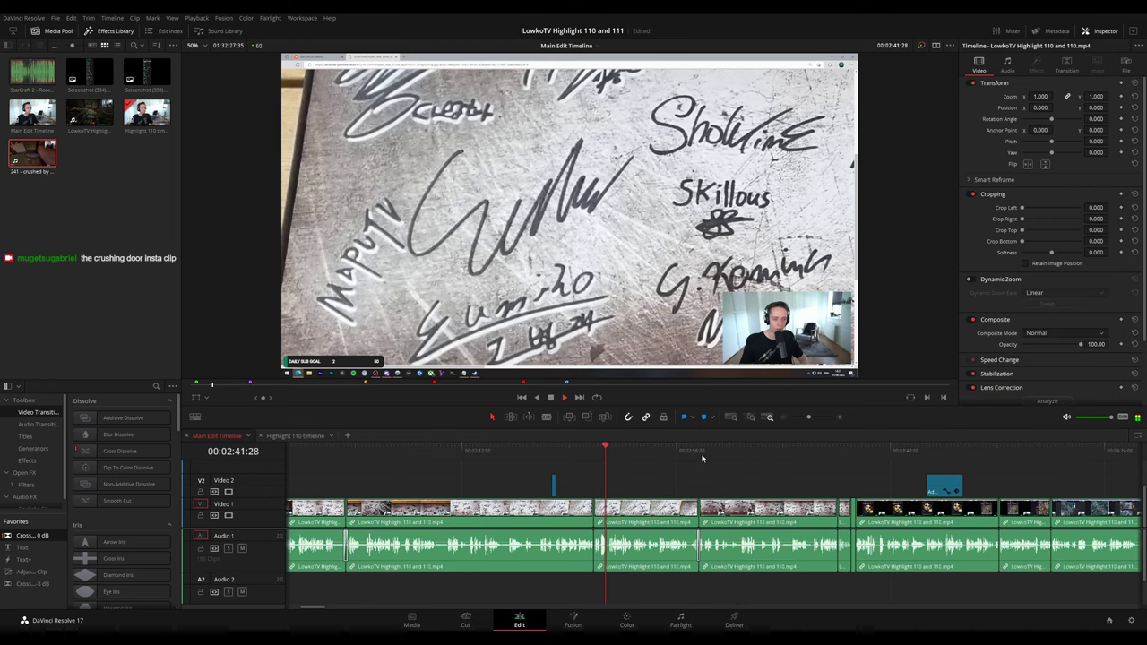
- Copy the green signatures clips from about 00:02:39 to just before 00:03:33 to the end of the Highlight 110 timeline and save
click(700, 448)
scroll(752, 462, right, 3)
click(726, 447)
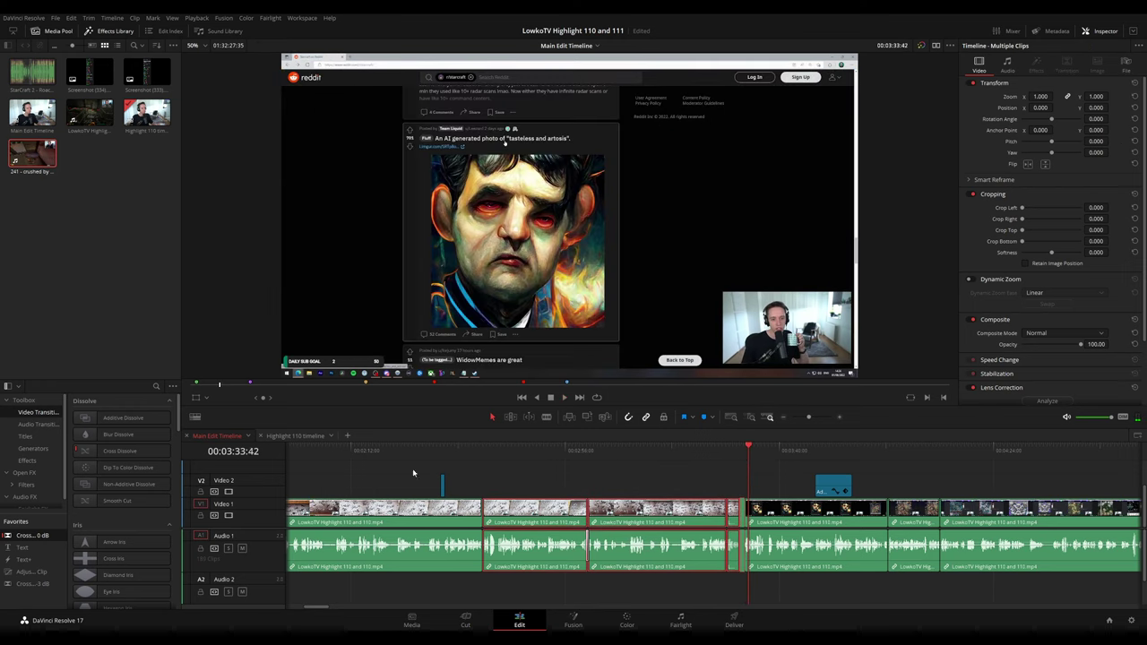
click(299, 437)
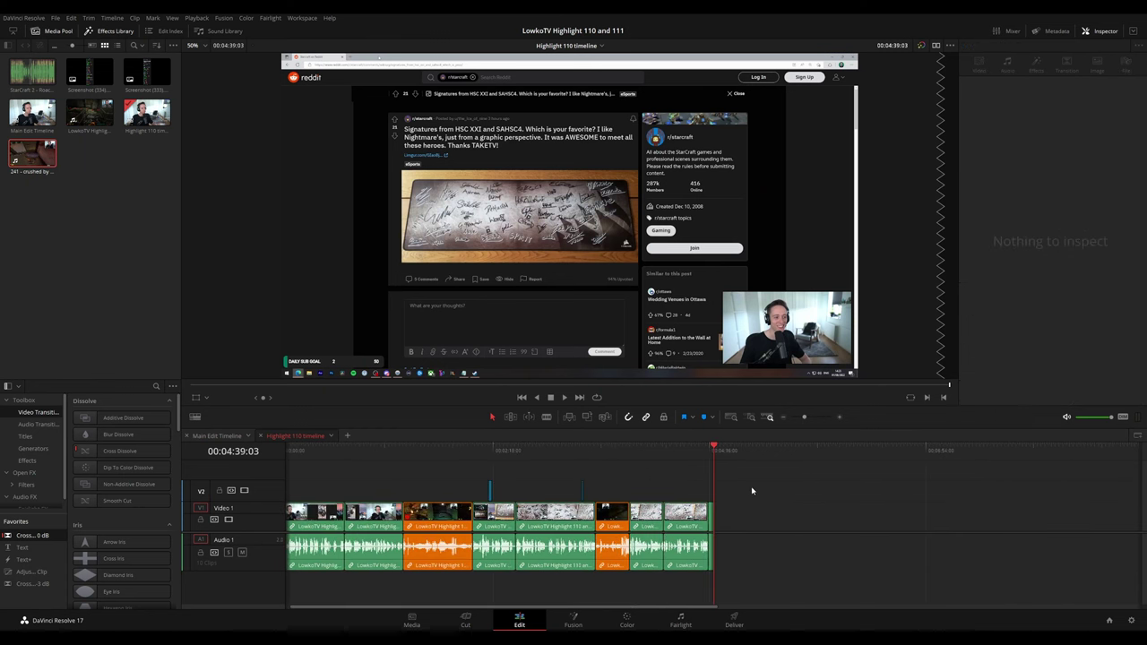
- Return to the Main Edit Timeline and review the orange footage from the cut near 00:41:40 to about 00:42:15
click(217, 436)
mouse_move(805, 417)
mouse_down()
mouse_move(790, 419)
mouse_move(804, 419)
mouse_up()
click(443, 453)
scroll(803, 465, right, 1)
scroll(803, 465, right, 3)
scroll(735, 470, right, 3)
click(713, 452)
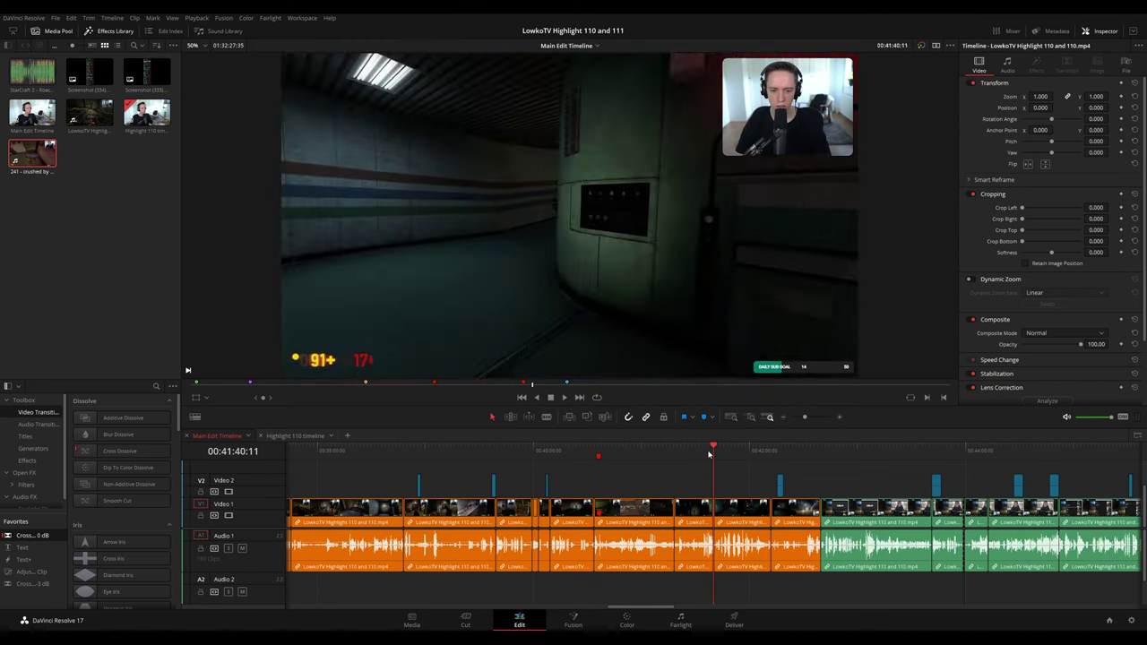
drag(709, 455, 777, 451)
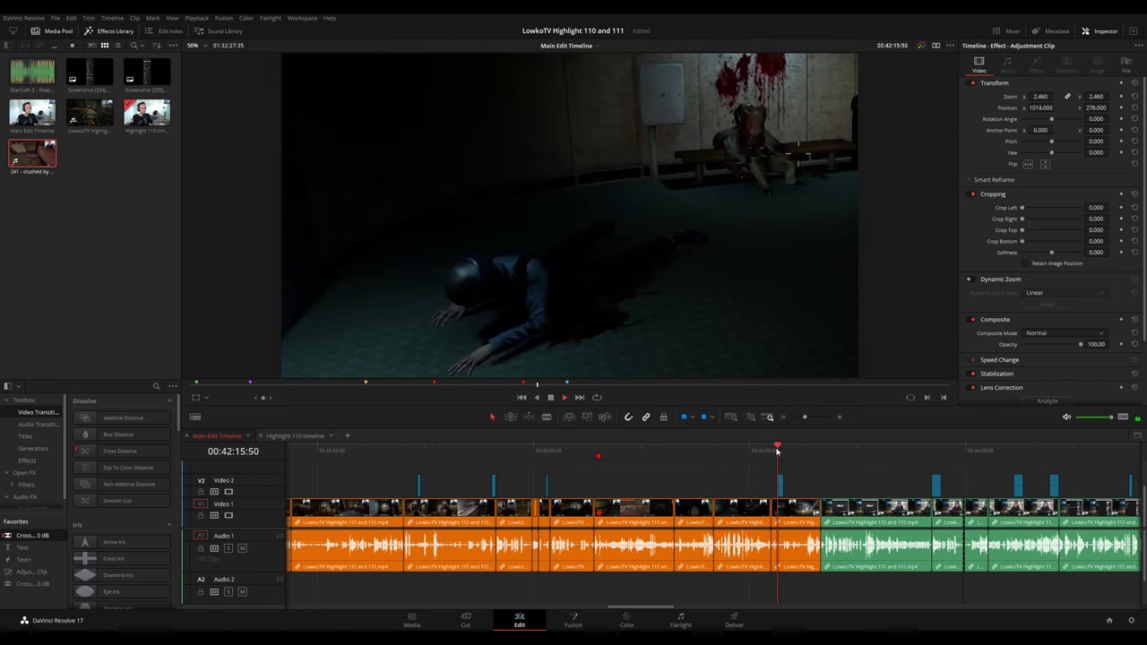
scroll(802, 475, right, 1)
click(735, 456)
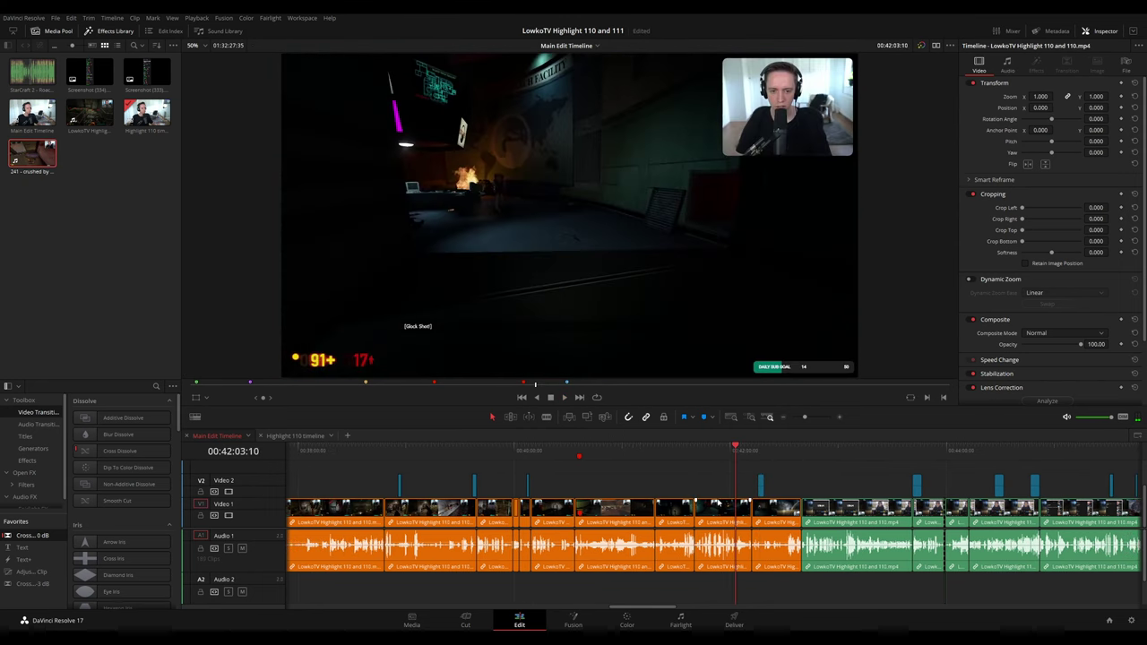
- Copy the orange clip starting near 00:41:40 to the end of the Highlight 110 timeline and skim through it
click(296, 437)
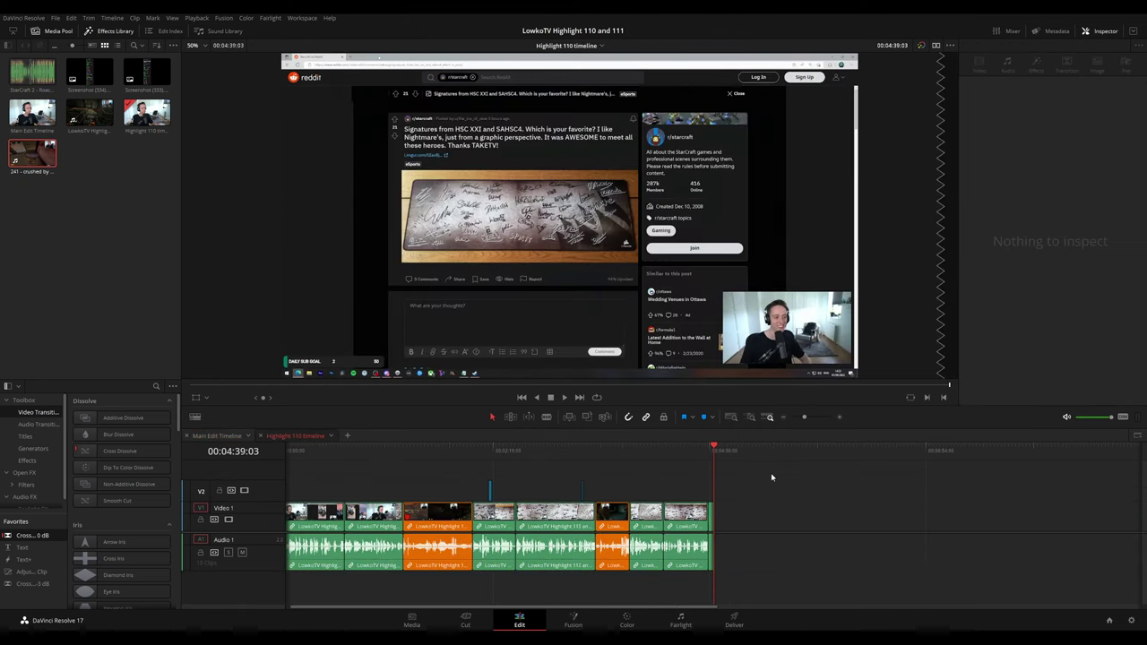
key(ctrl+v)
key(space)
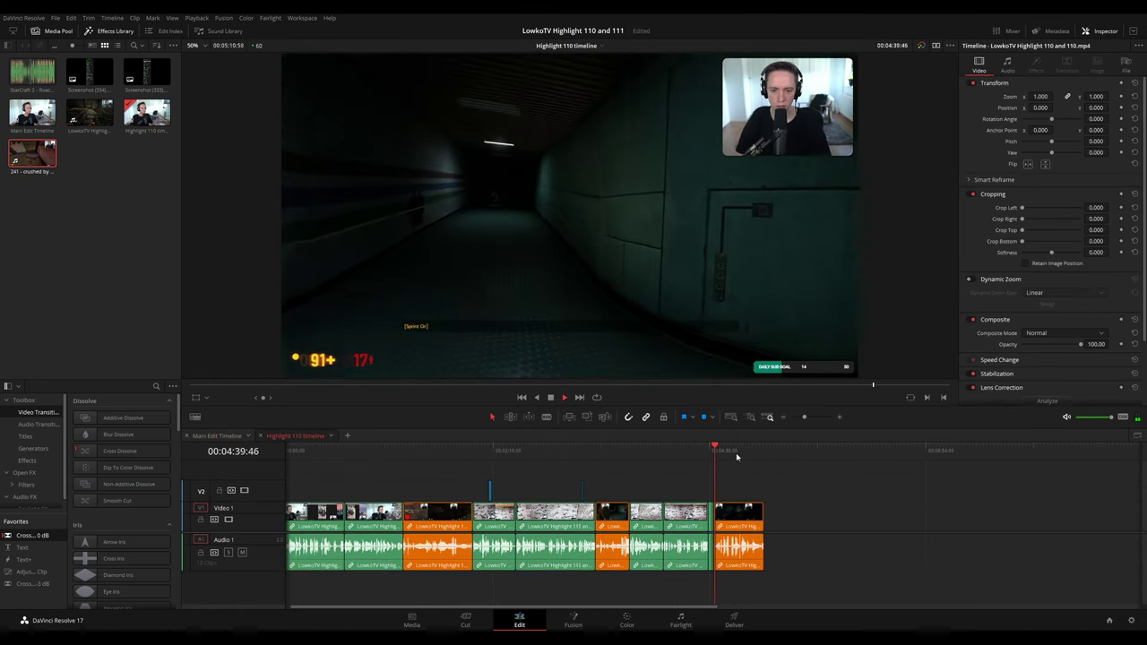
click(742, 453)
click(750, 453)
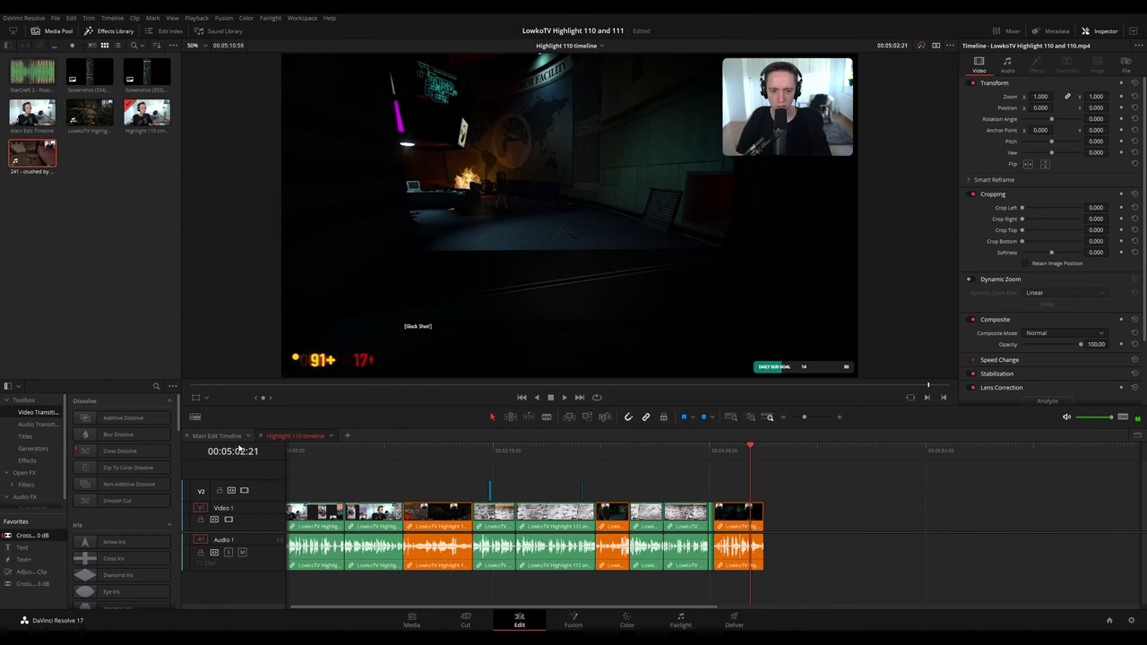
- Return to the Main Edit Timeline and review the green AI-generated photo footage from about 00:03:33 to the cut near 00:04:02
click(217, 435)
drag(805, 418, 795, 418)
click(319, 450)
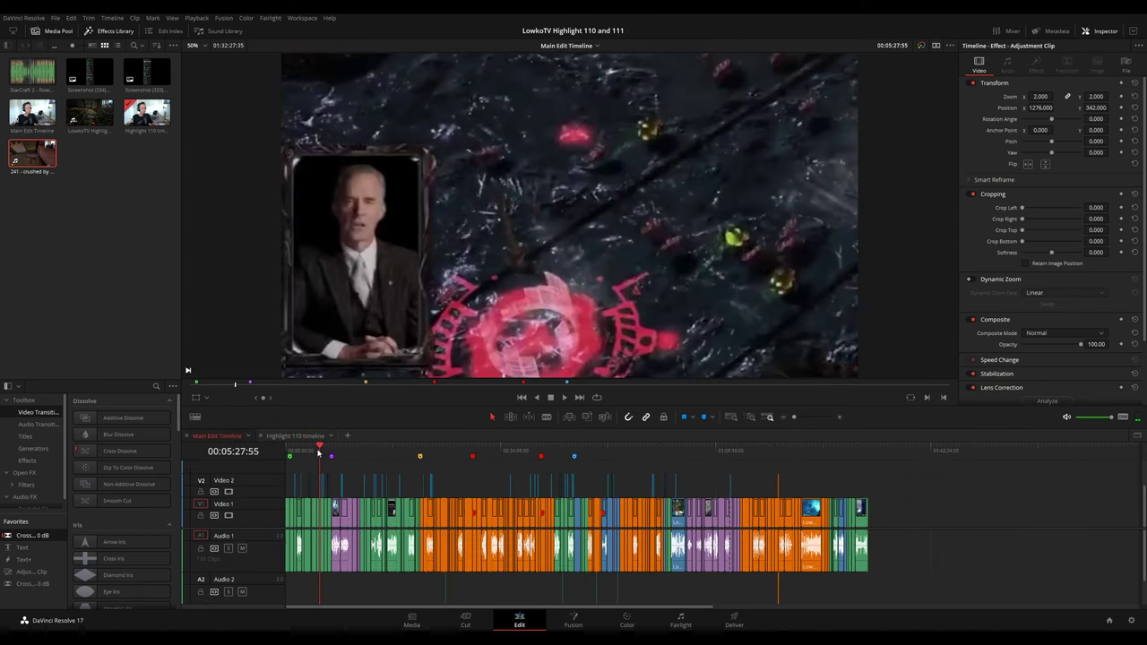
scroll(573, 478, up, 10)
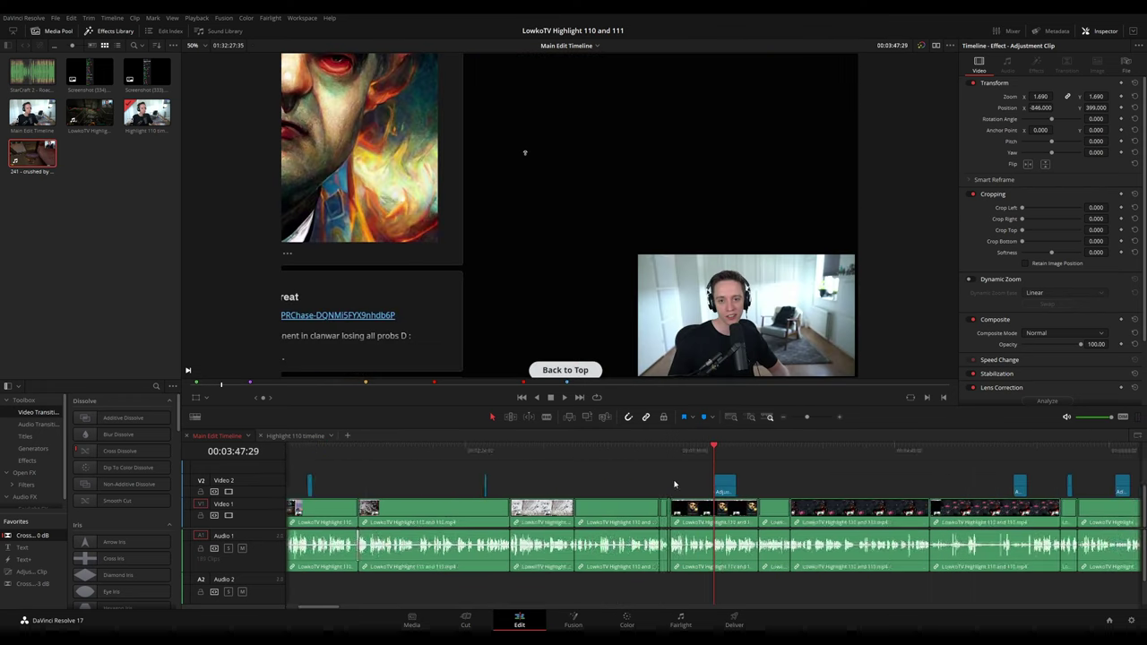
key(space)
click(664, 451)
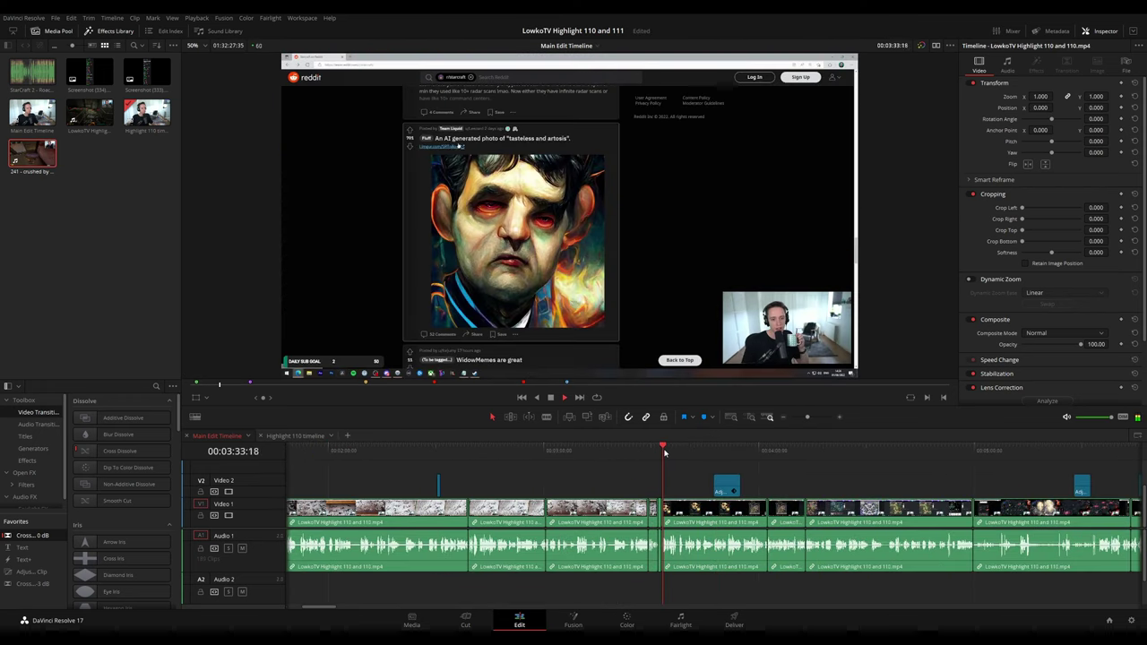
scroll(764, 481, up, 2)
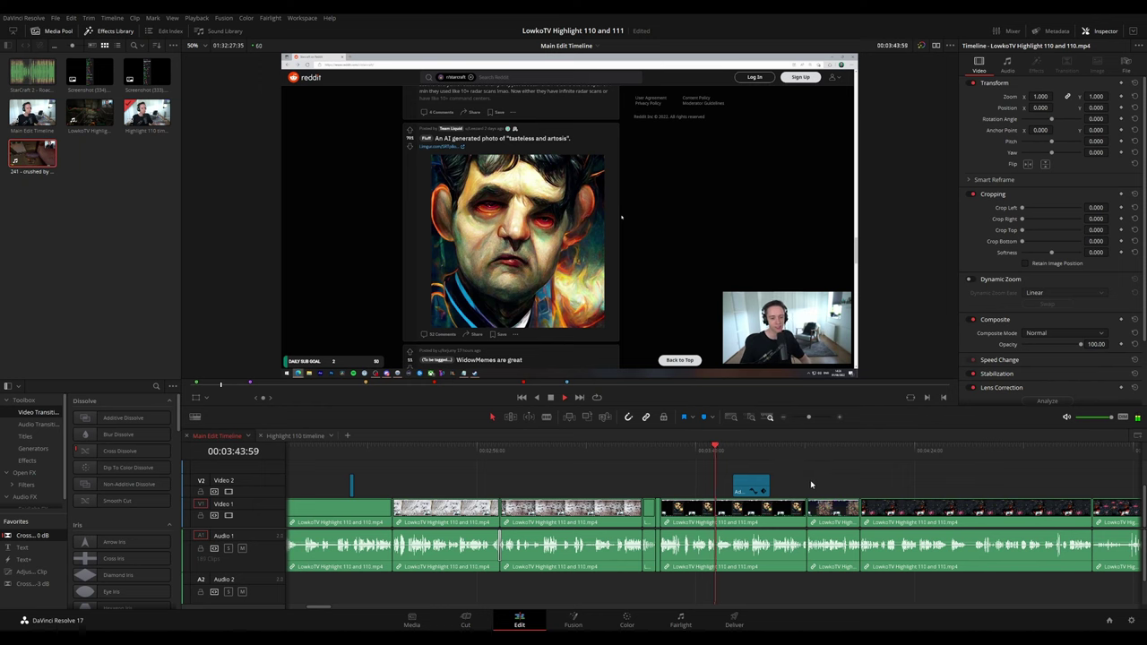
click(738, 451)
scroll(771, 484, right, 3)
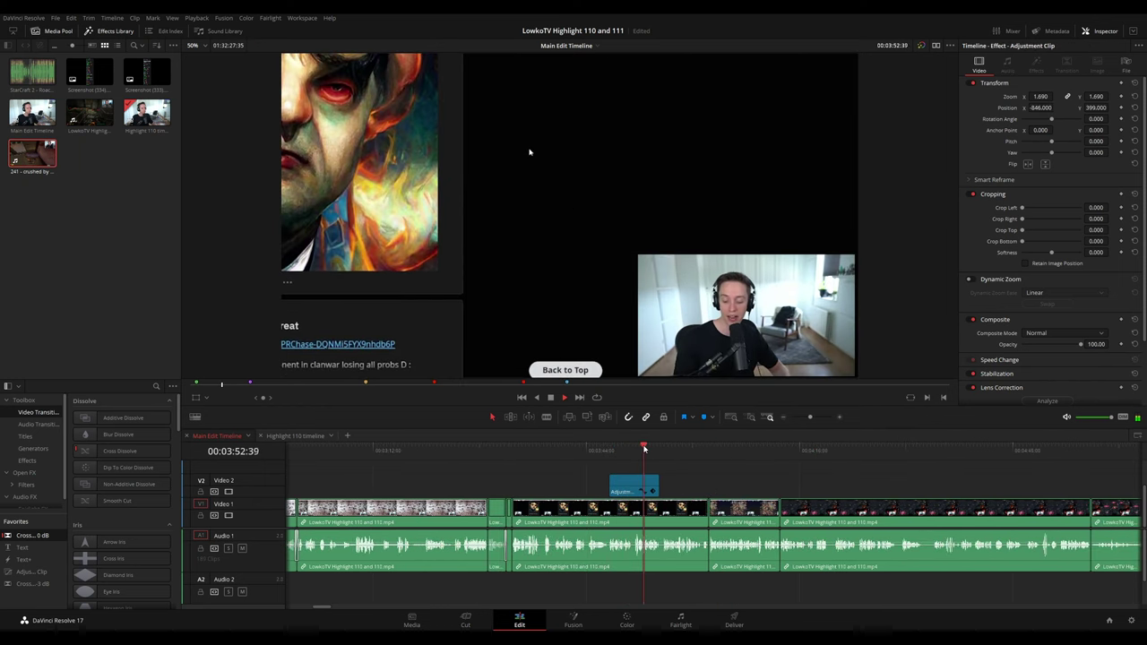
click(687, 452)
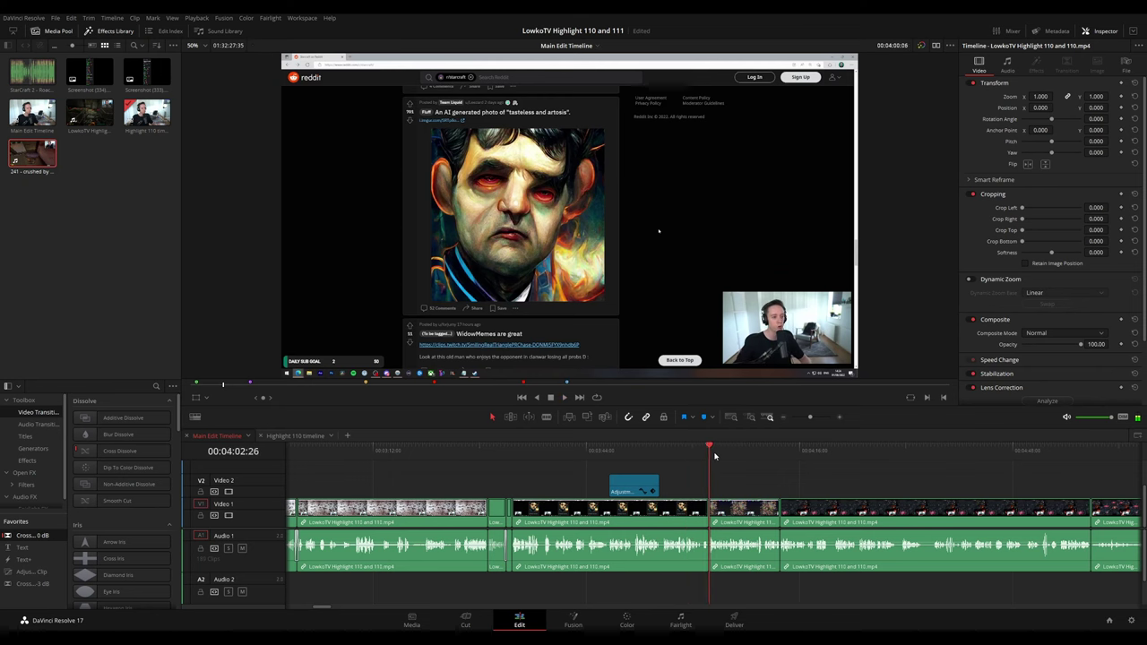
- Review the green footage from the cut near 00:04:02, through the map infographic, to the hydralisks video at about 00:05:30
key(space)
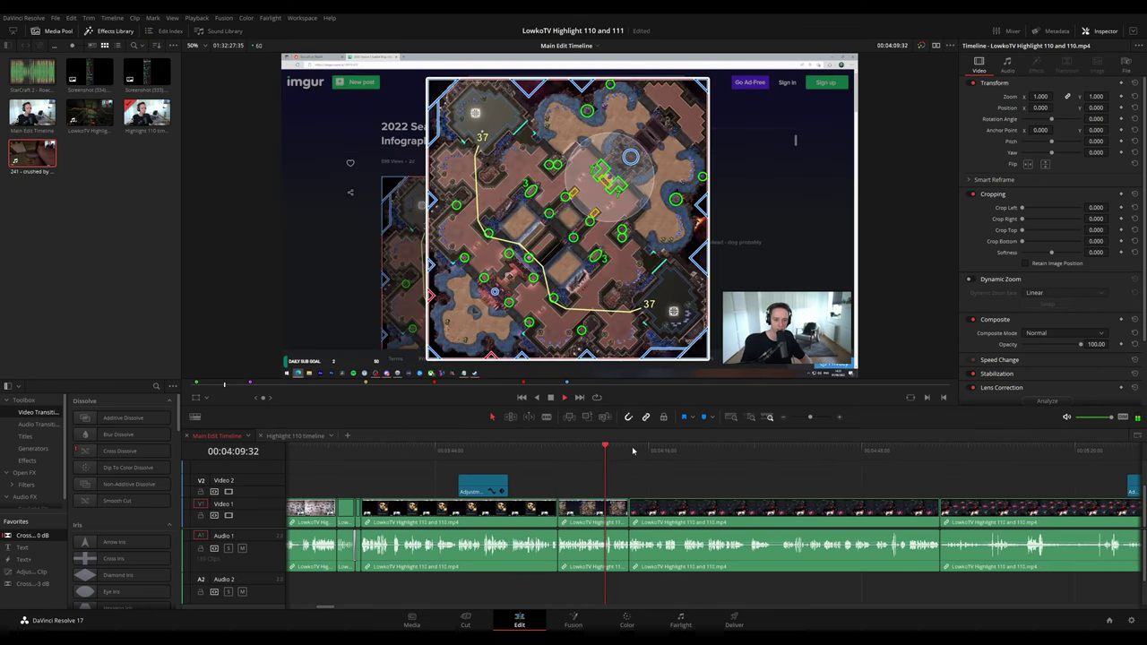
drag(742, 475, 618, 463)
drag(535, 449, 658, 460)
drag(792, 457, 824, 458)
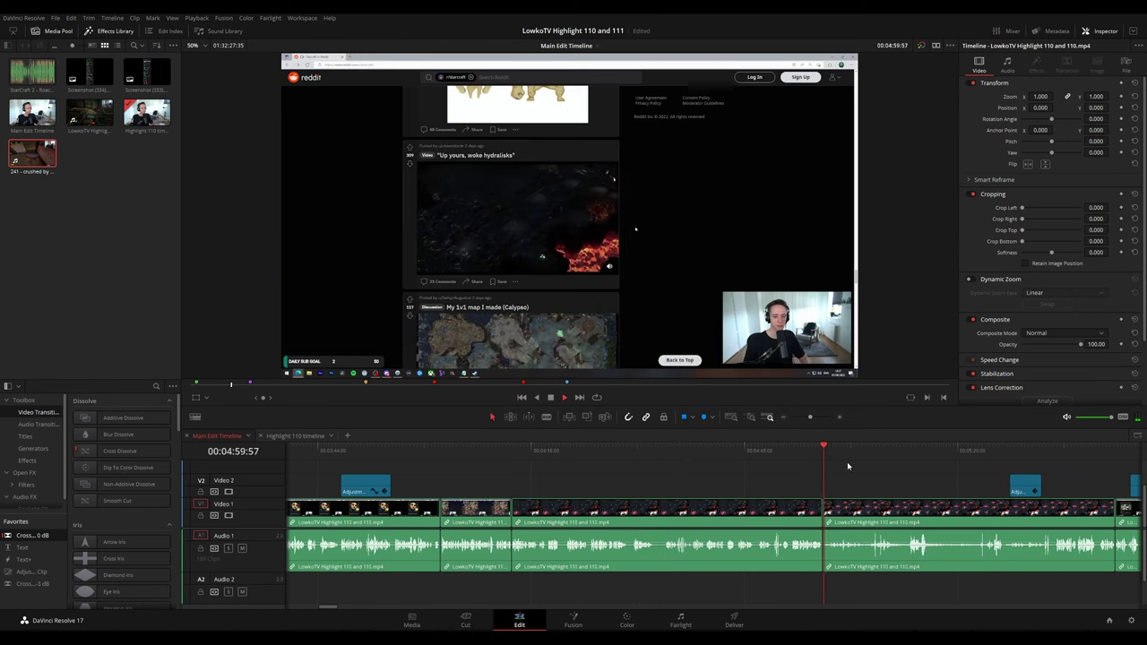
drag(928, 464, 643, 456)
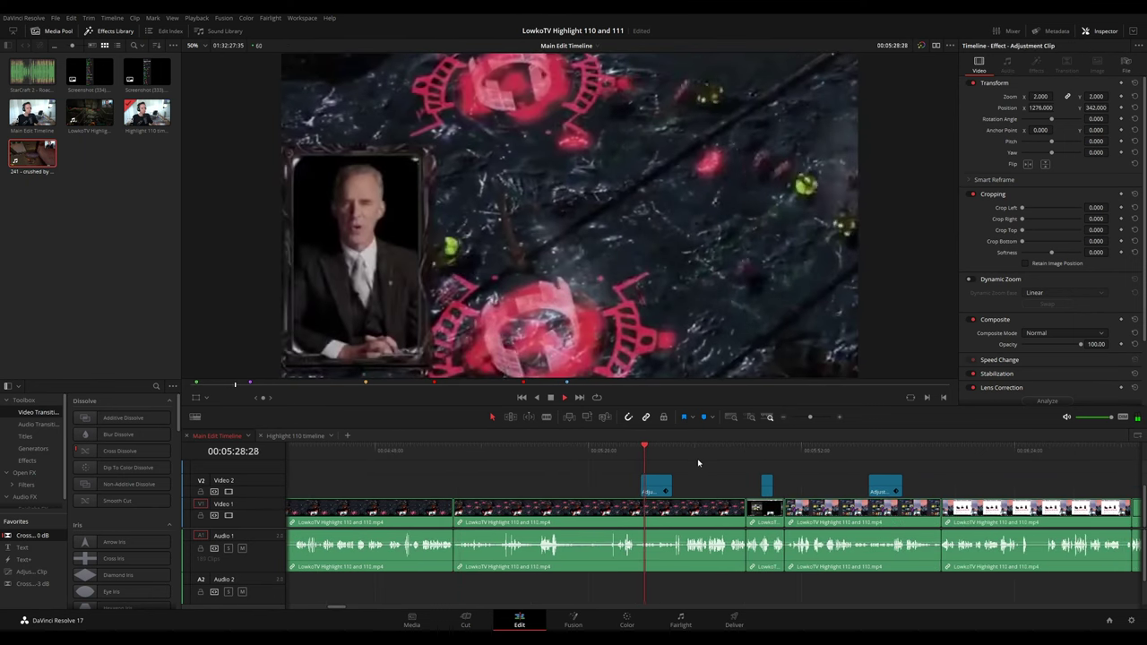
scroll(729, 476, right, 3)
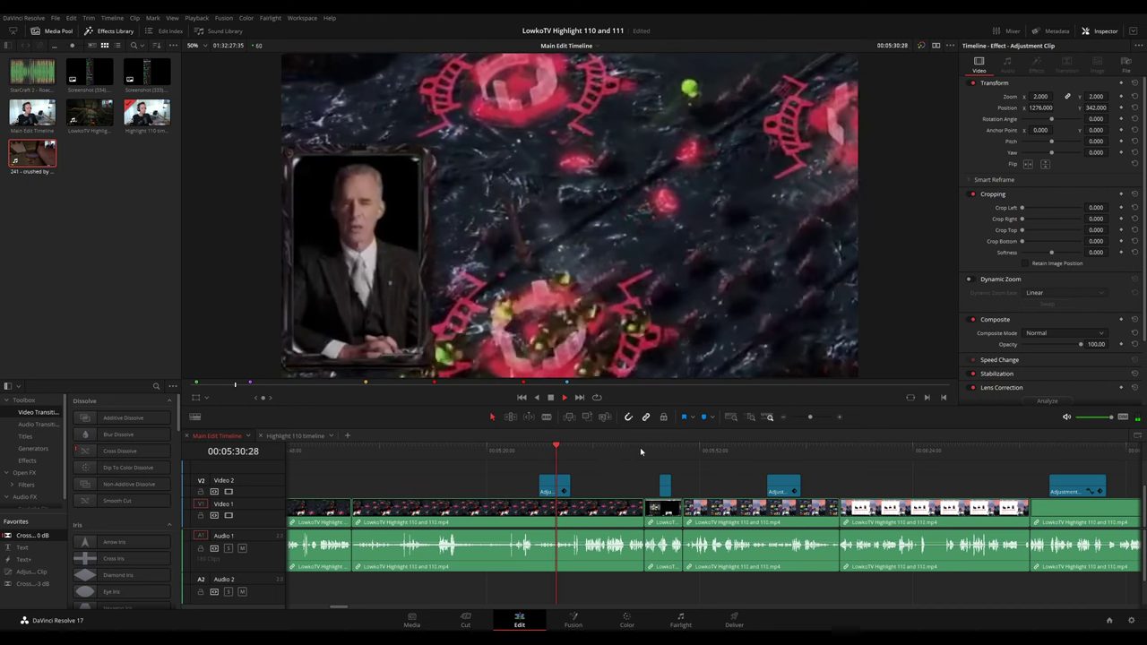
- Skim the green footage between about 00:05:46 and 00:06:02 and return the playhead to the cut near 00:05:50
drag(640, 448, 661, 451)
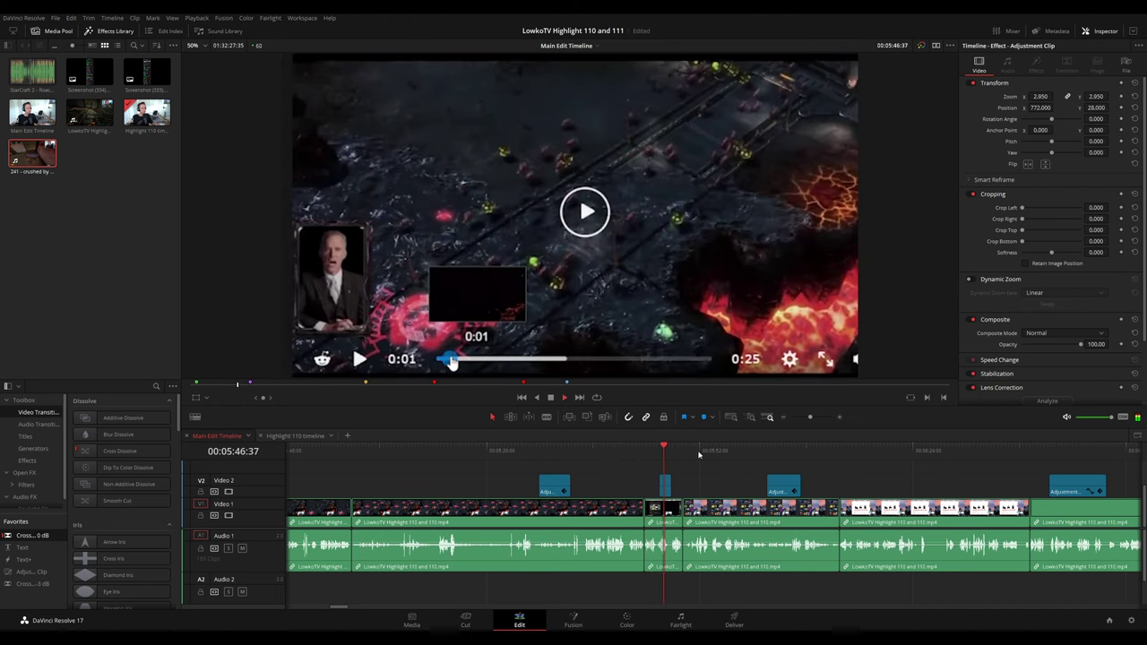
click(742, 454)
click(767, 450)
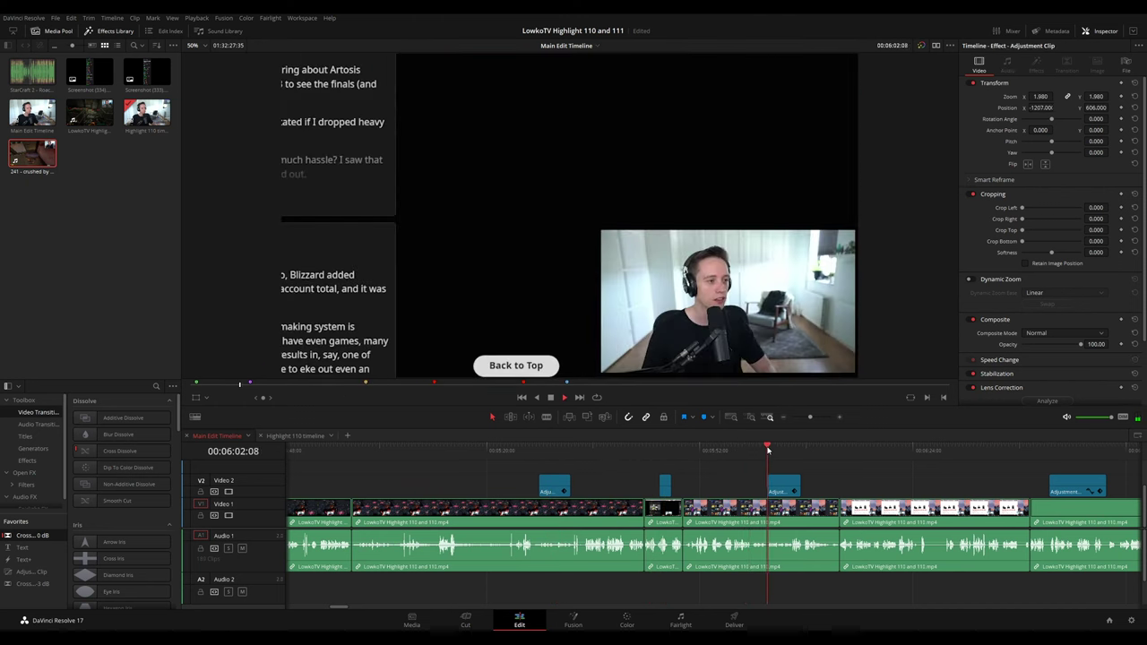
click(672, 451)
click(685, 448)
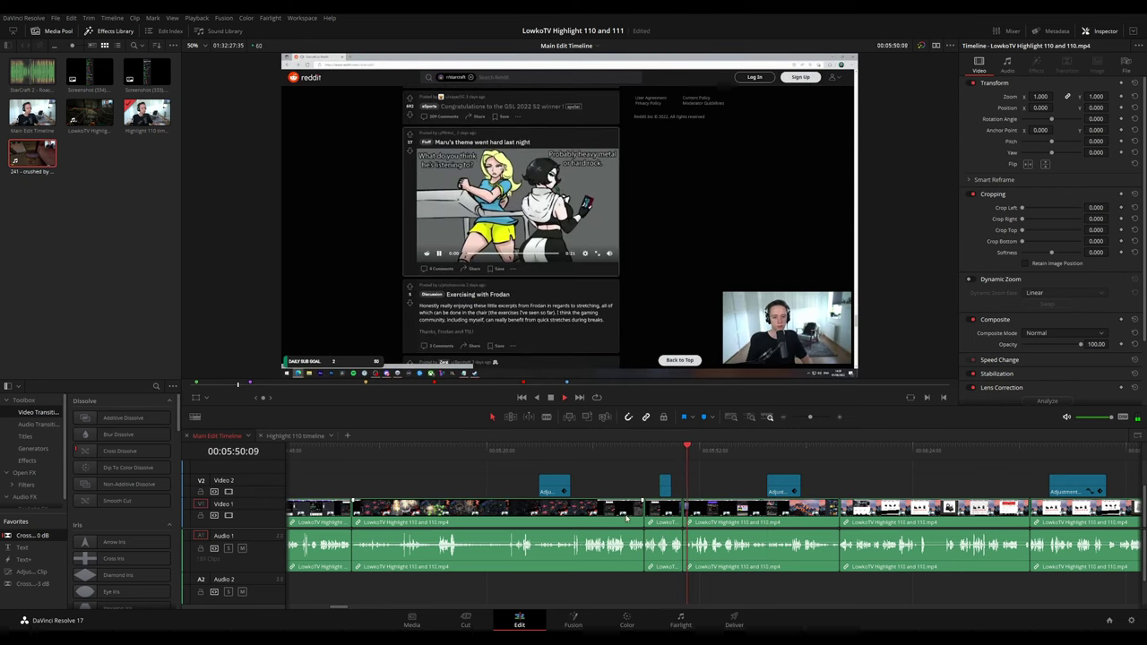
- Copy the two hydralisks clips between about 00:04:59 and 00:05:50, with their adjustment clips, to the end of the Highlight 110 timeline and save
drag(646, 587, 530, 461)
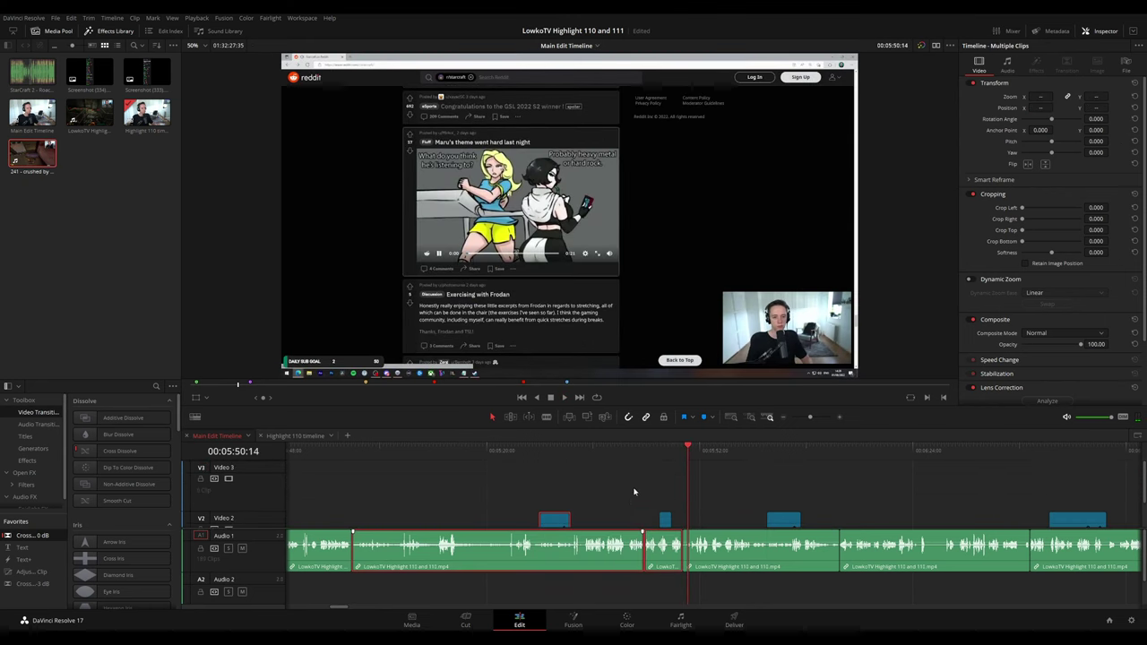
scroll(701, 490, left, 1)
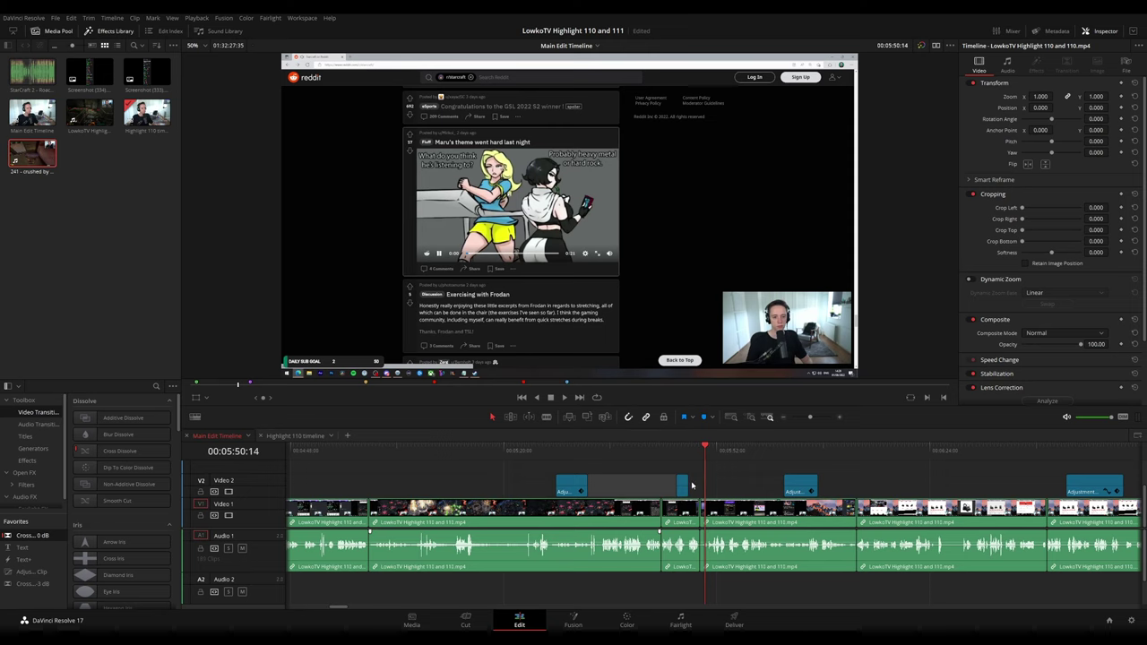
drag(479, 476, 678, 583)
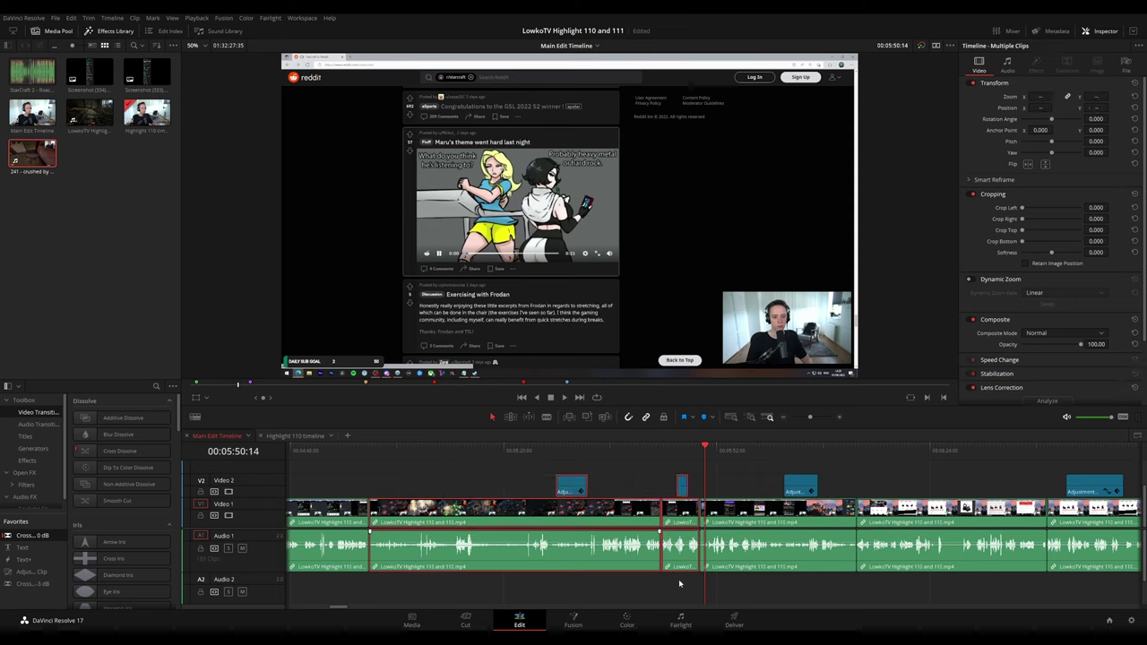
click(295, 435)
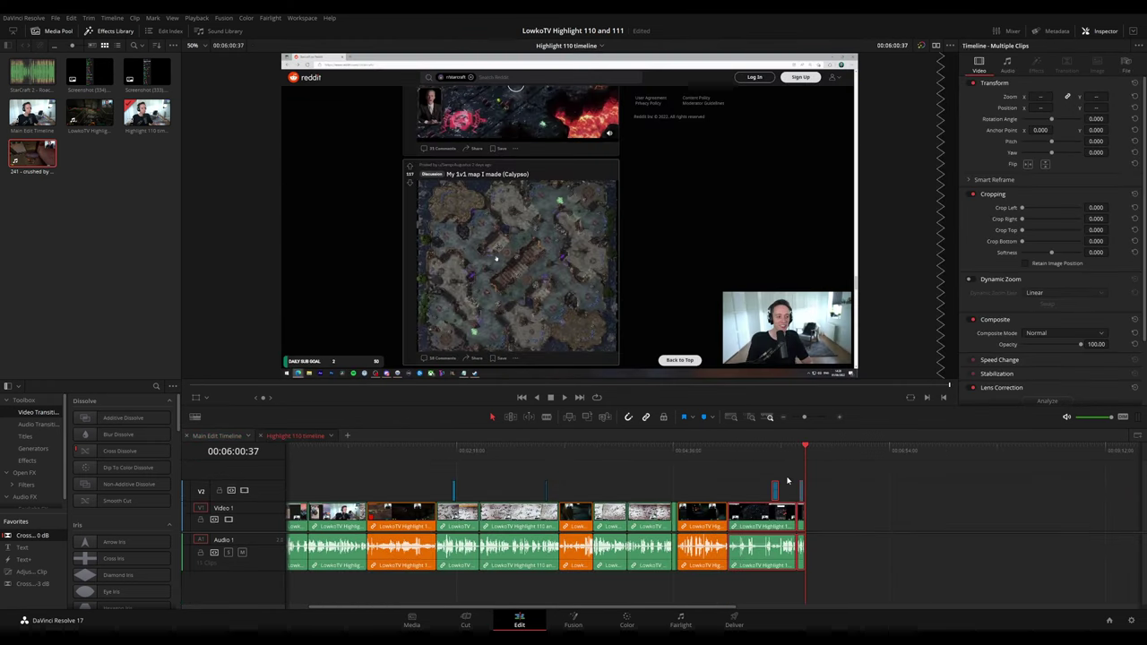
- Play the start of the copied hydralisks clip in the Highlight 110 timeline, around the join with the orange clip near 00:05:11
click(725, 456)
key(space)
scroll(730, 485, up, 6)
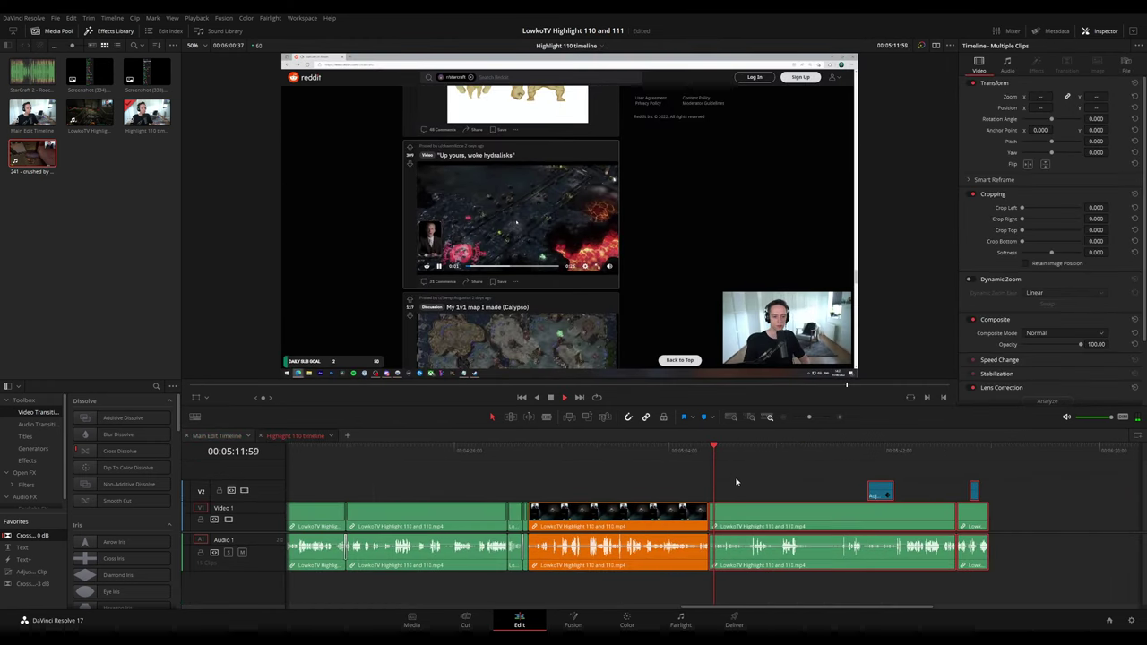
scroll(757, 484, up, 2)
click(750, 486)
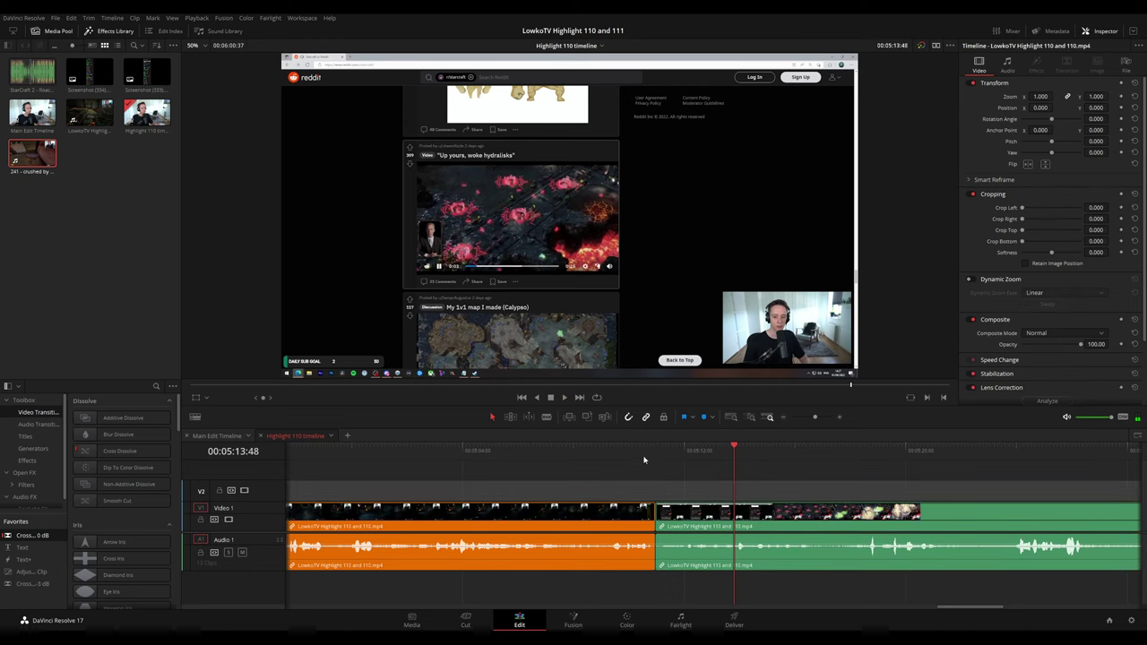
click(642, 458)
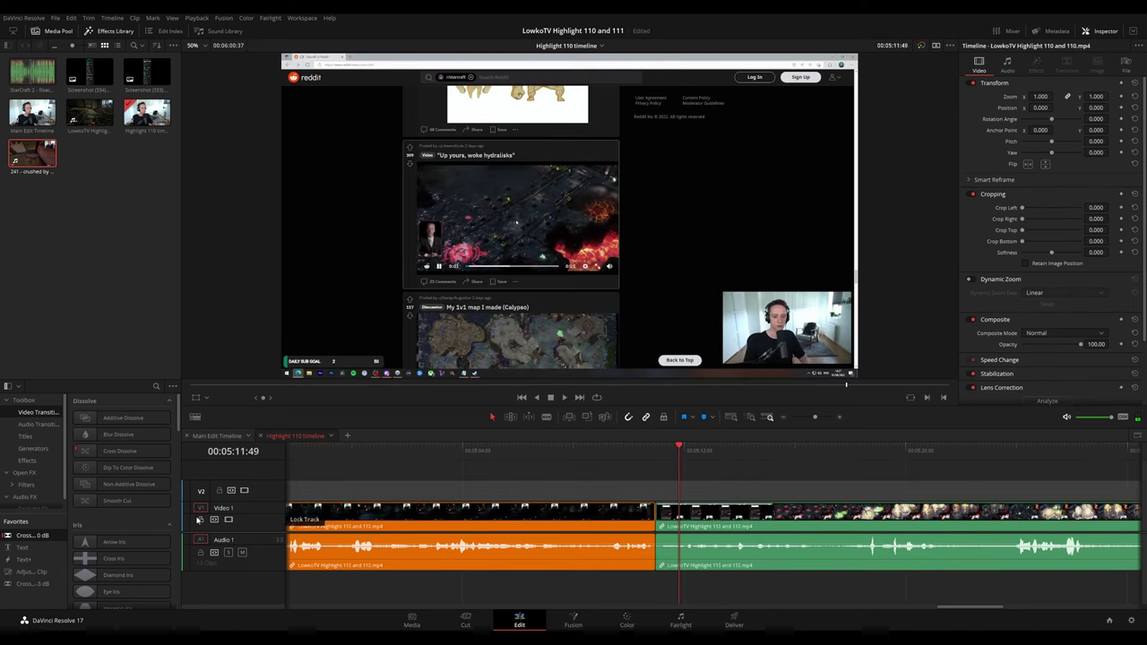
- Add an audio crossfade at the cut near 00:05:11 in the Highlight 110 timeline, and put the playhead at the timeline's end
click(636, 457)
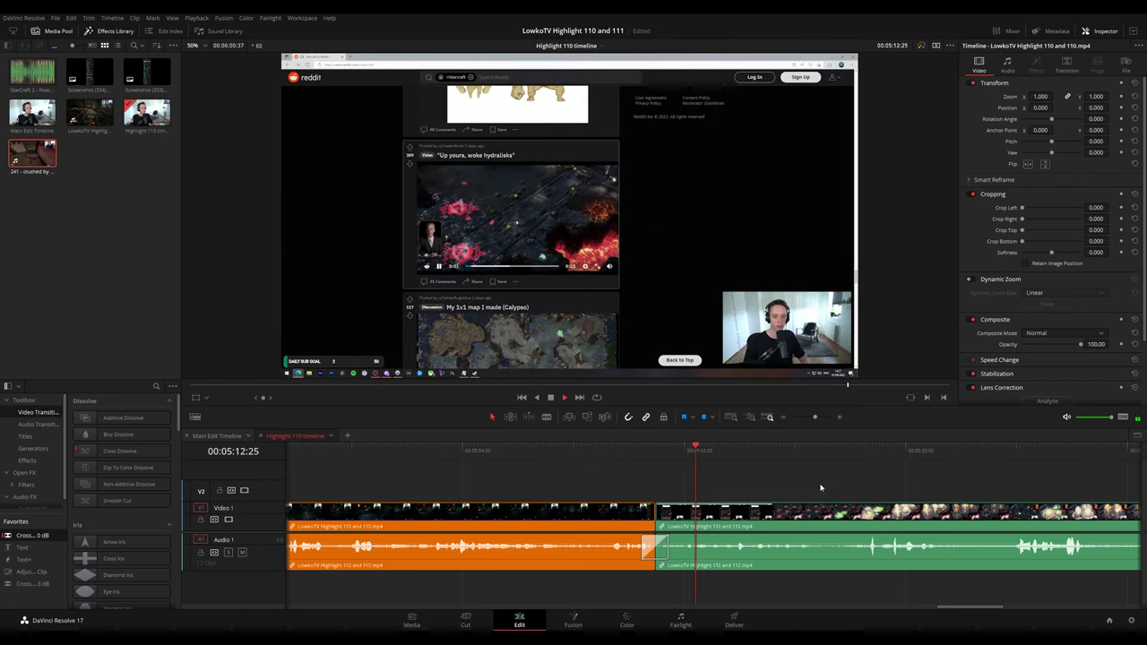
scroll(699, 475, right, 4)
drag(814, 417, 801, 420)
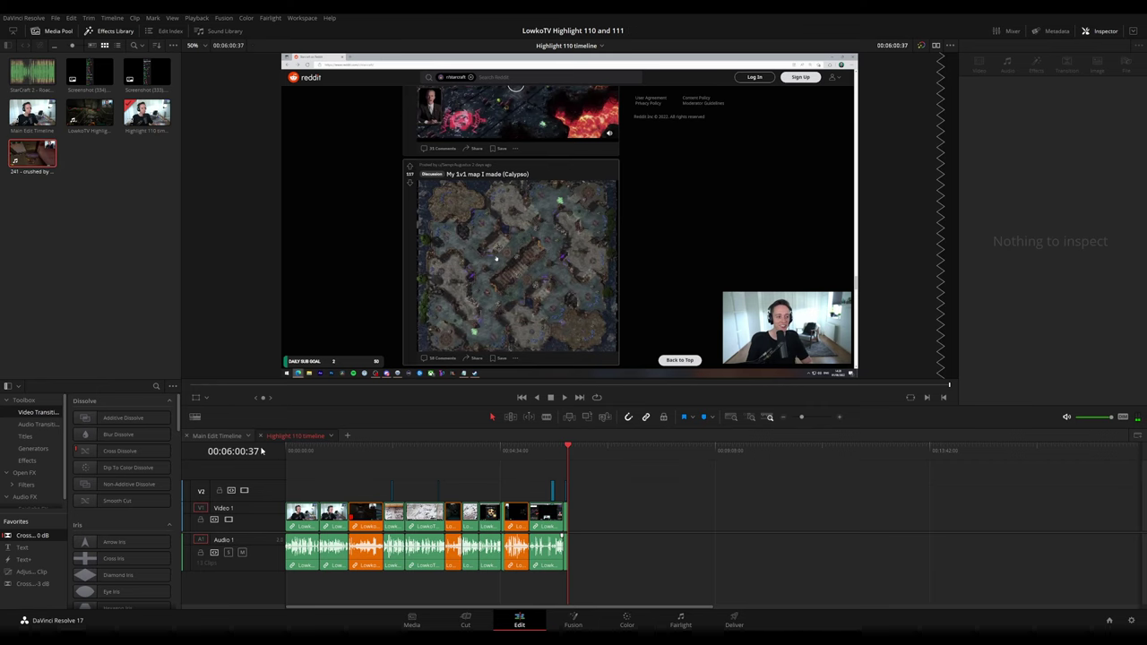
- Copy the gameplay clip at about 00:42:16 and its adjustment clip from the Main Edit Timeline, and paste them at the end of the Highlight 110 timeline
click(217, 435)
drag(815, 418, 797, 418)
scroll(888, 467, up, 5)
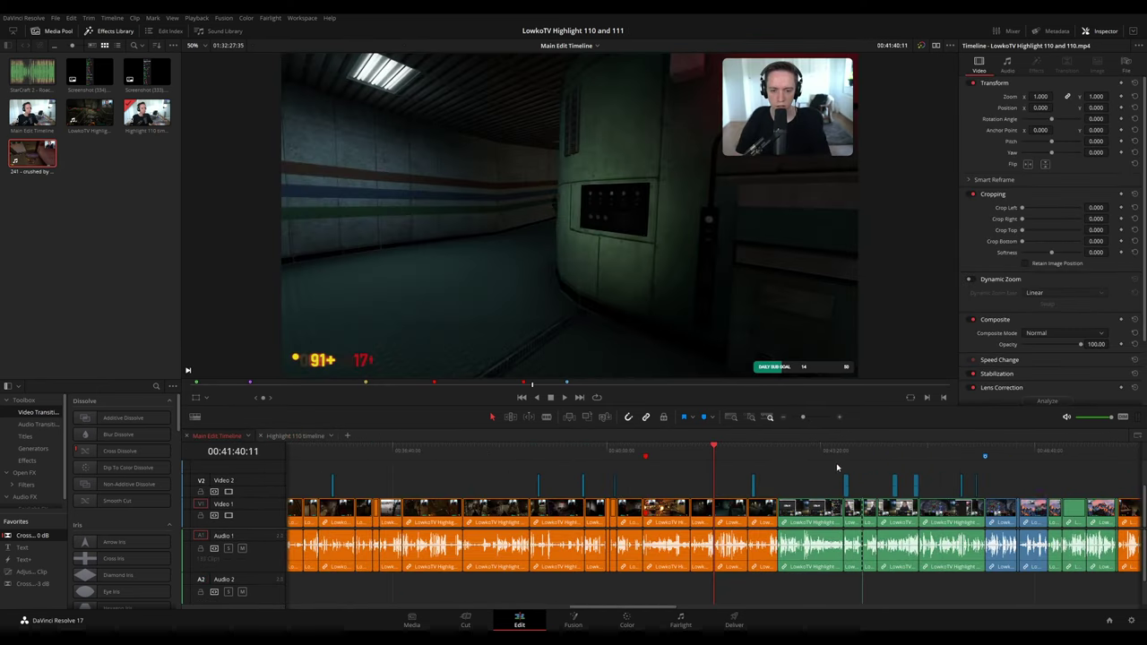
click(753, 456)
drag(755, 456, 764, 456)
key(space)
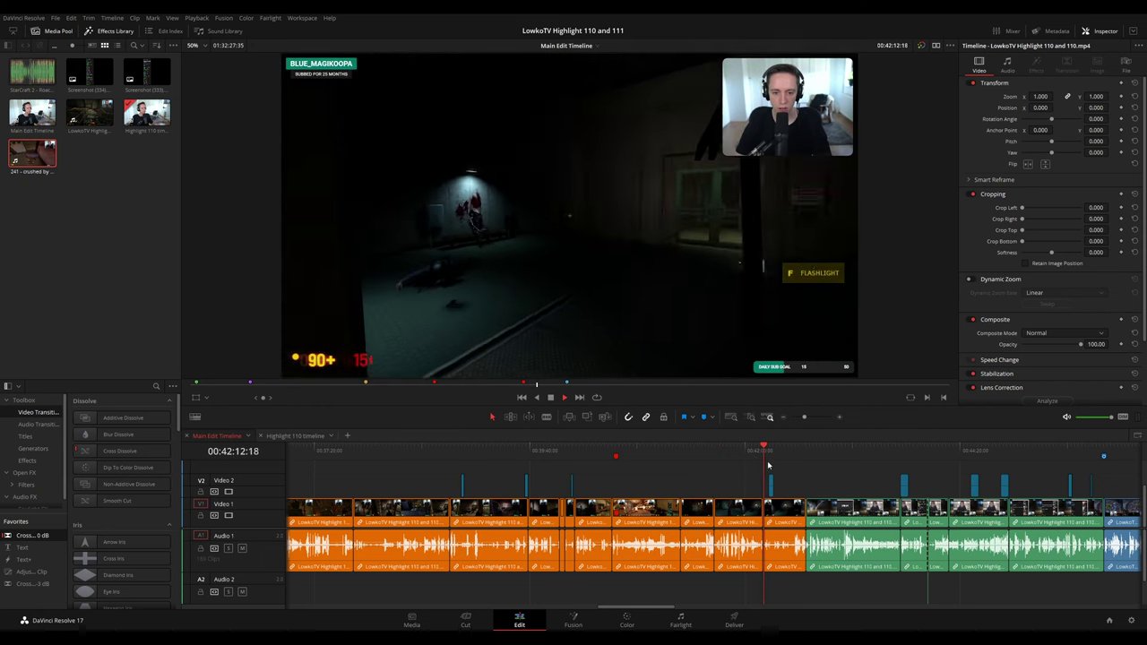
scroll(816, 483, up, 3)
scroll(786, 481, up, 2)
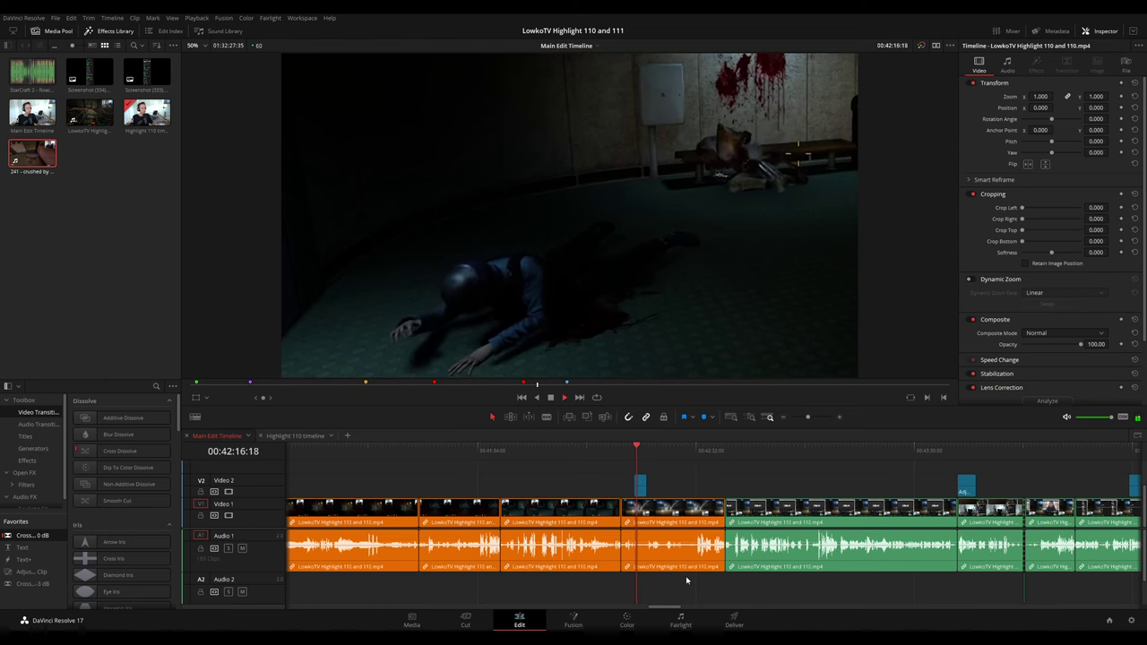
key(space)
drag(639, 482, 637, 481)
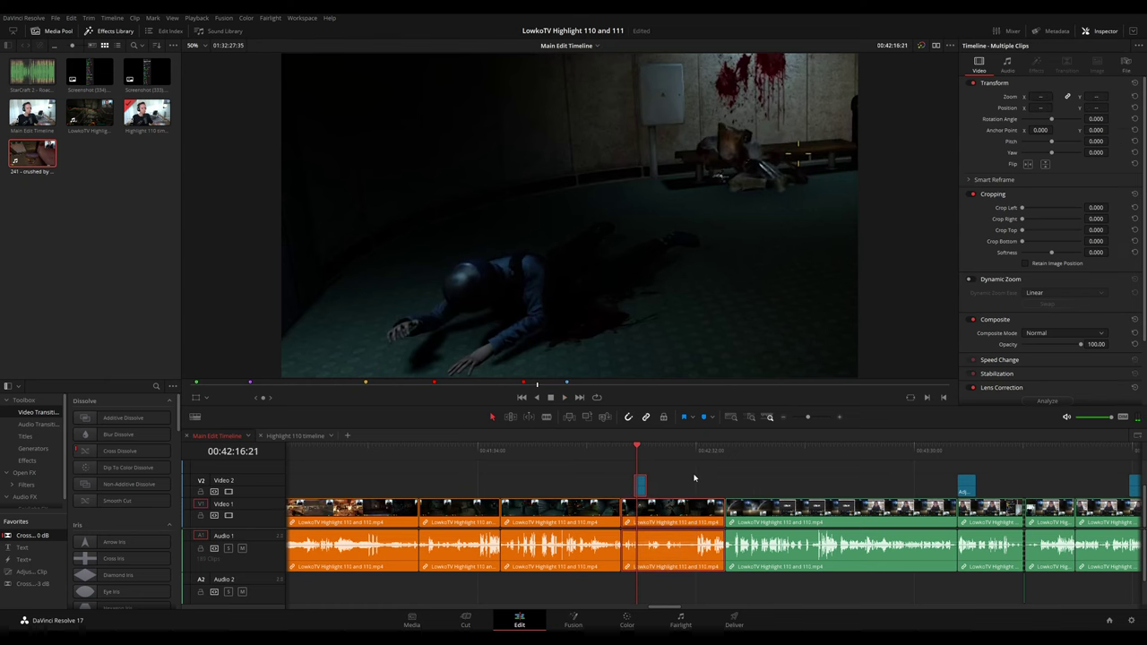
click(287, 436)
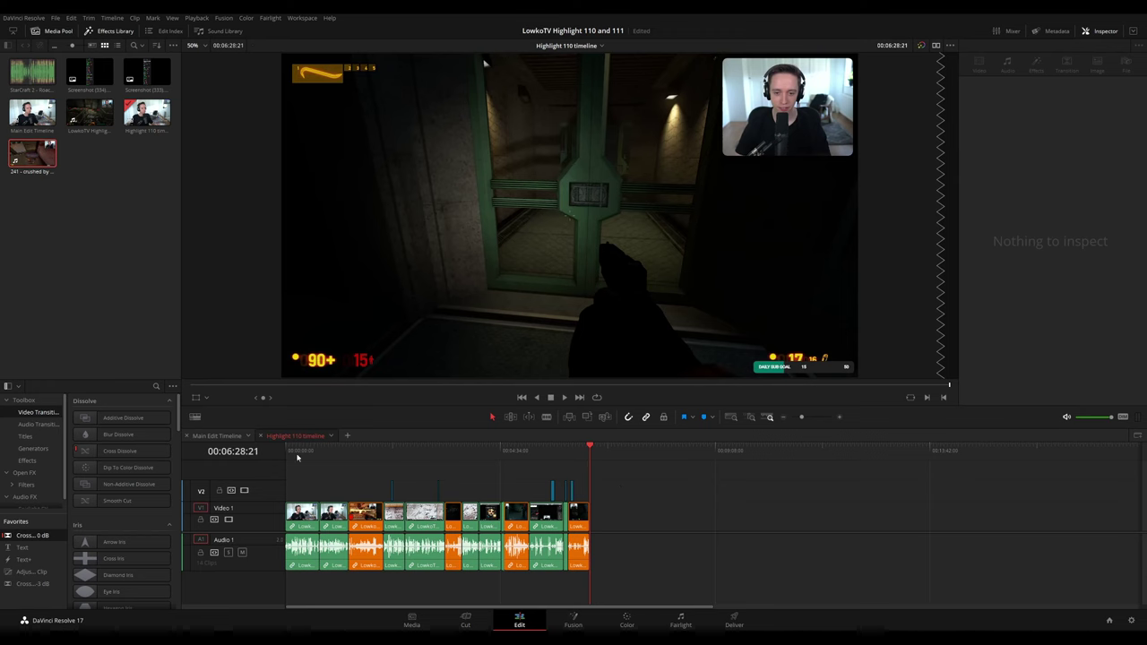
- Review the Main Edit Timeline from about 00:05:32 to 00:06:14 for further highlight-worthy clips
click(221, 437)
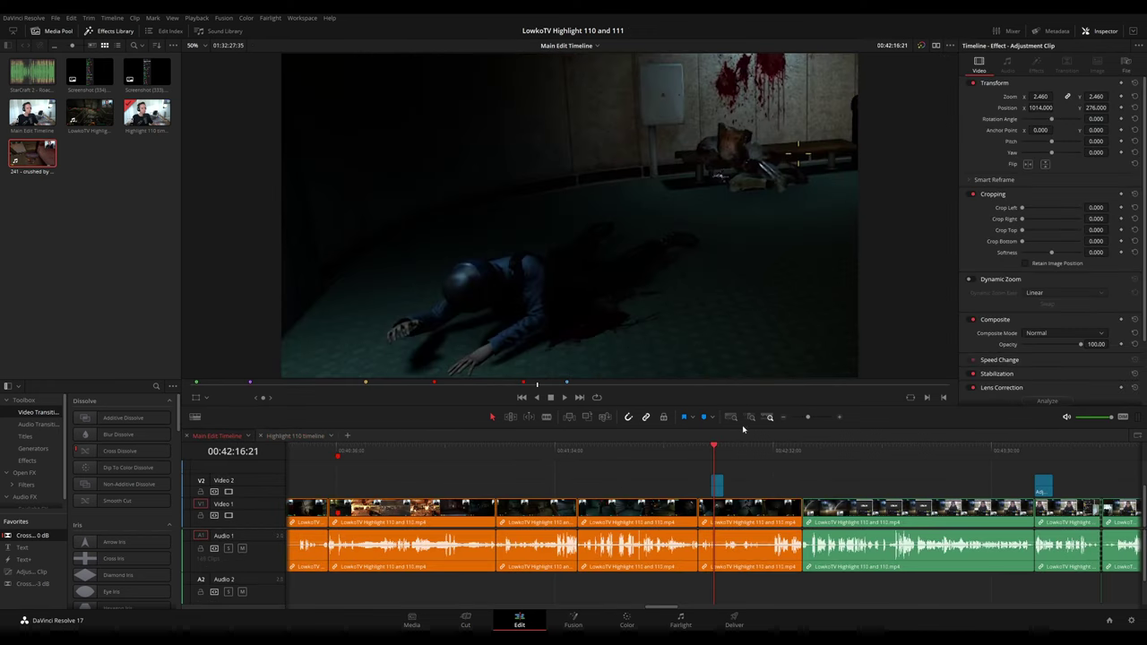
drag(806, 417, 796, 419)
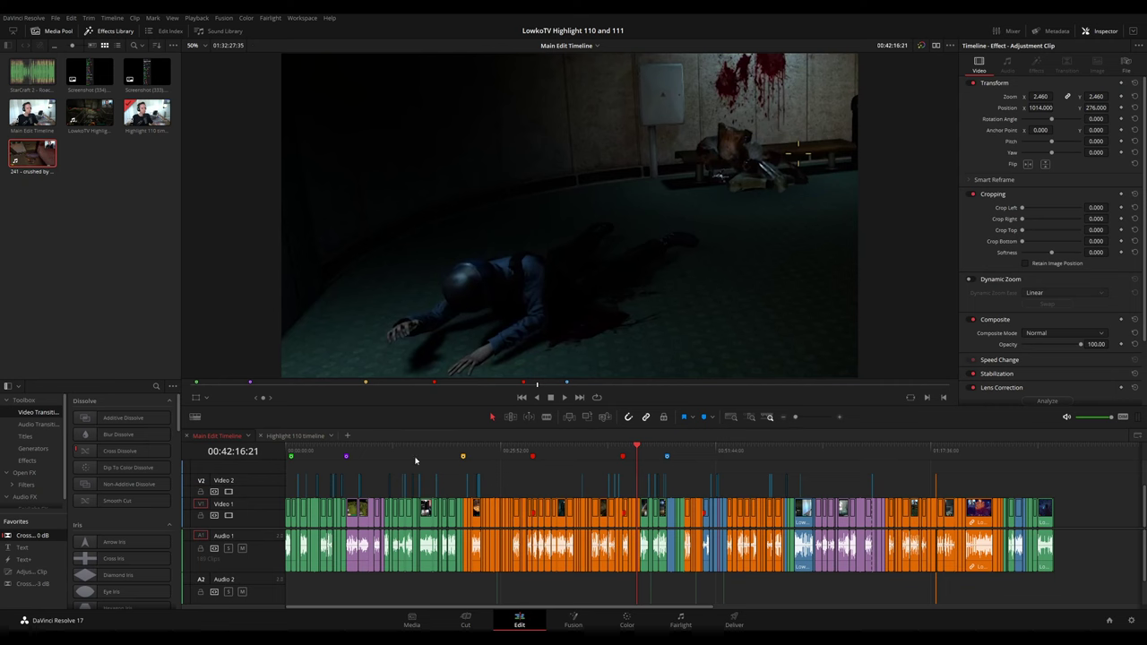
click(308, 450)
click(331, 450)
key(space)
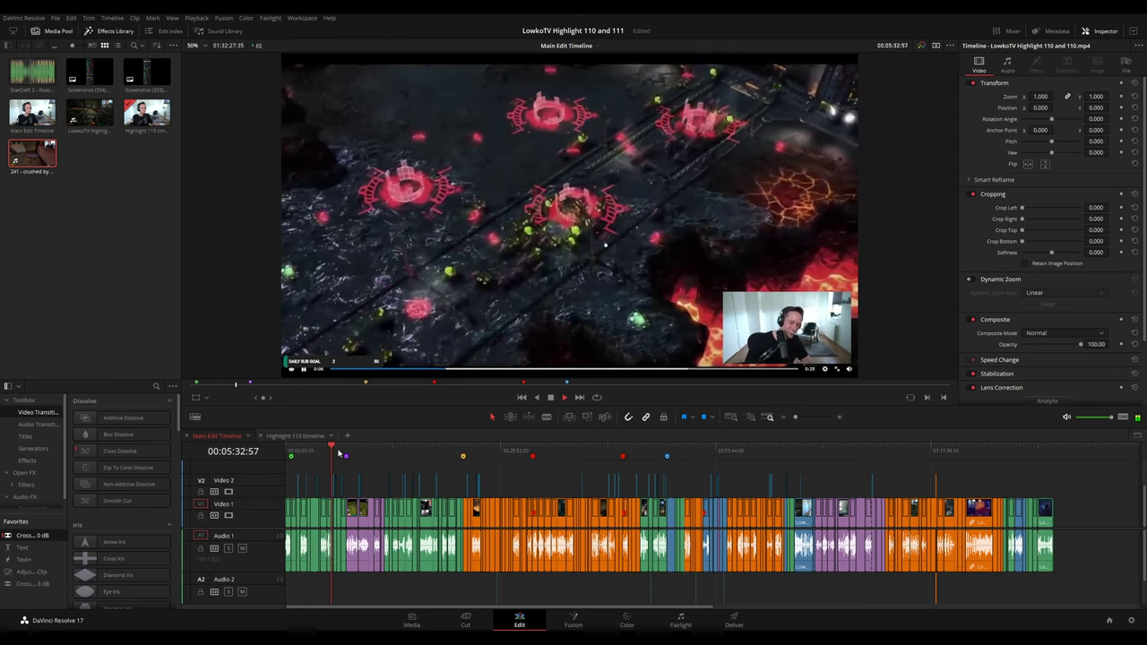
scroll(483, 464, up, 7)
click(741, 450)
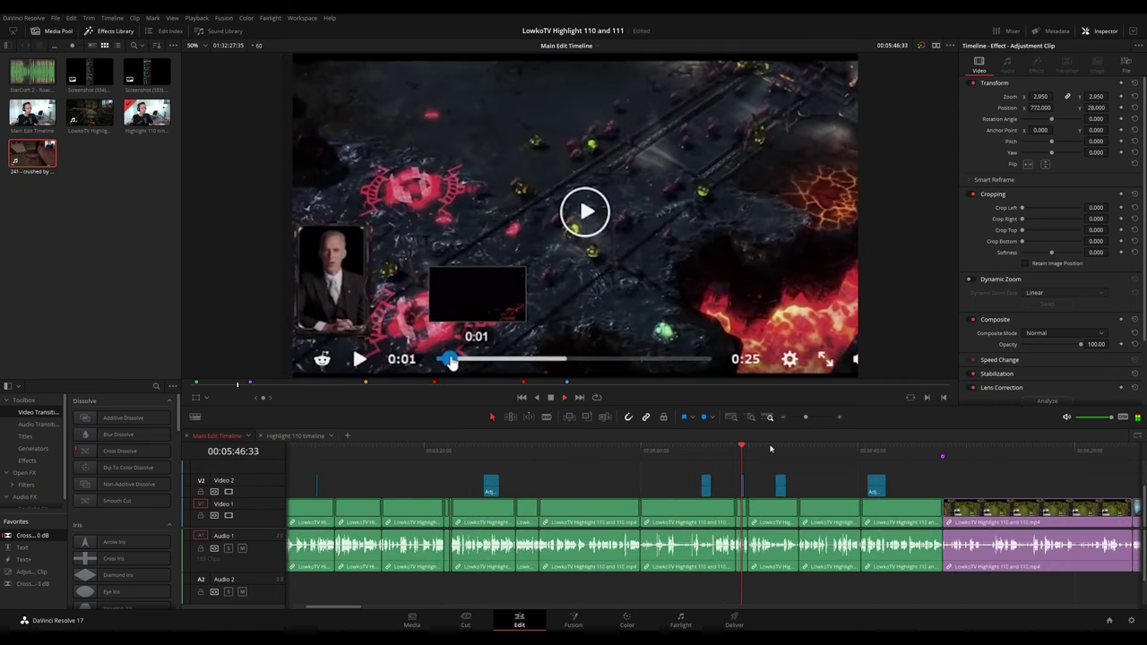
click(775, 450)
scroll(819, 474, right, 3)
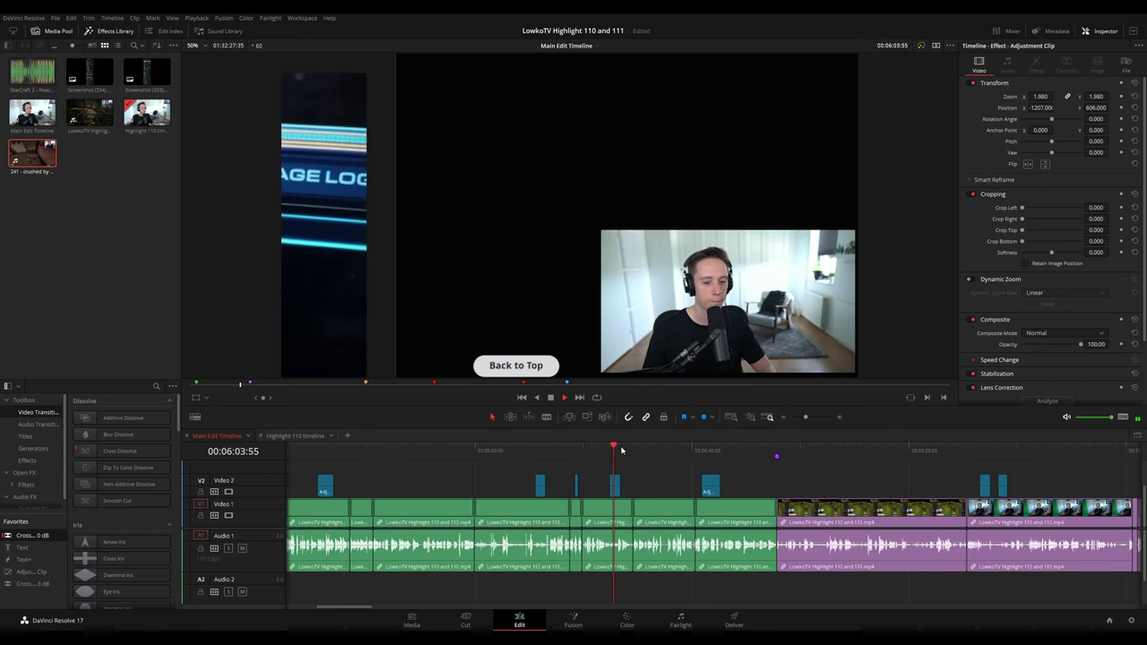
click(634, 450)
scroll(674, 486, up, 3)
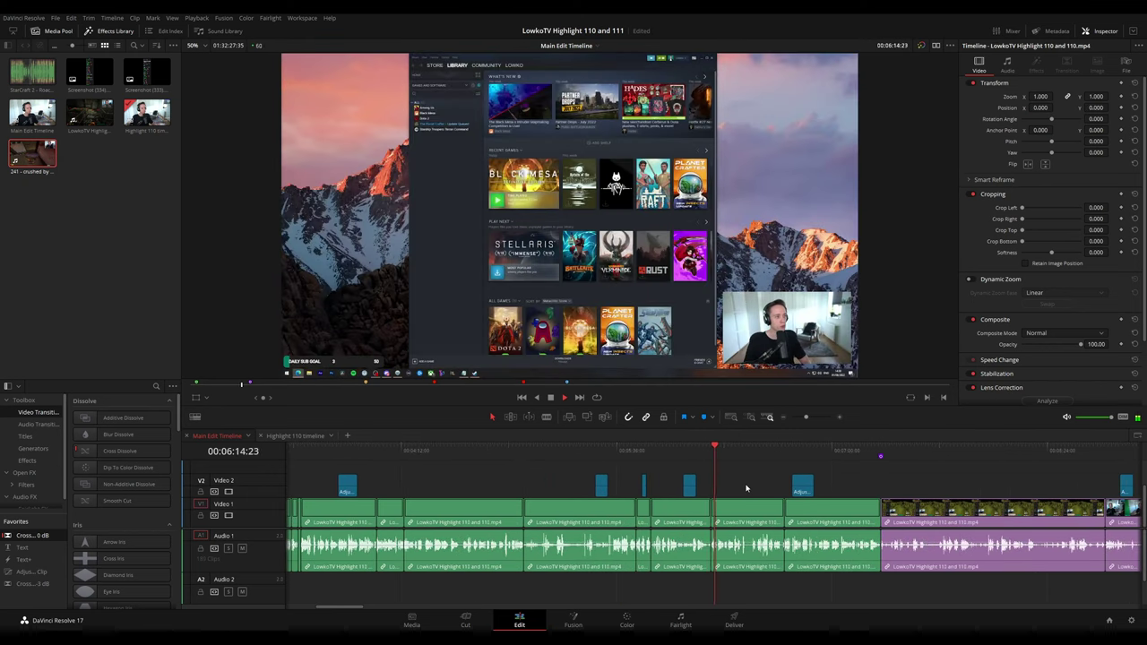
- Copy the two adjacent green clips meeting near 00:06:14 and the adjustment clip above them, and paste them at the end of the Highlight 110 timeline
click(641, 510)
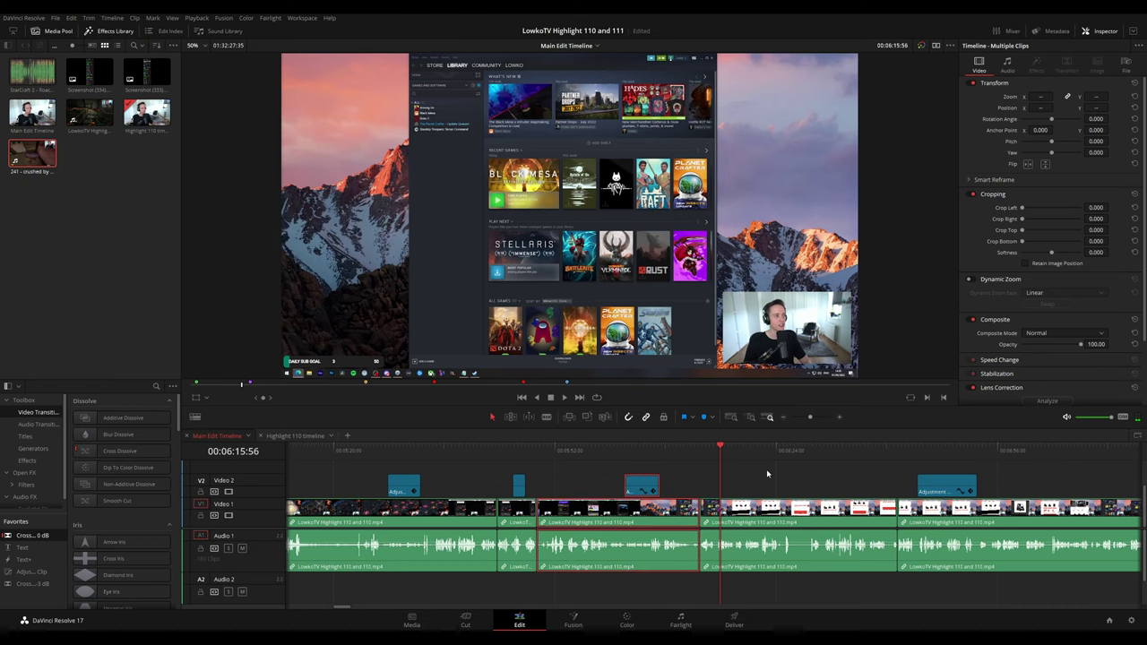
drag(767, 474, 632, 546)
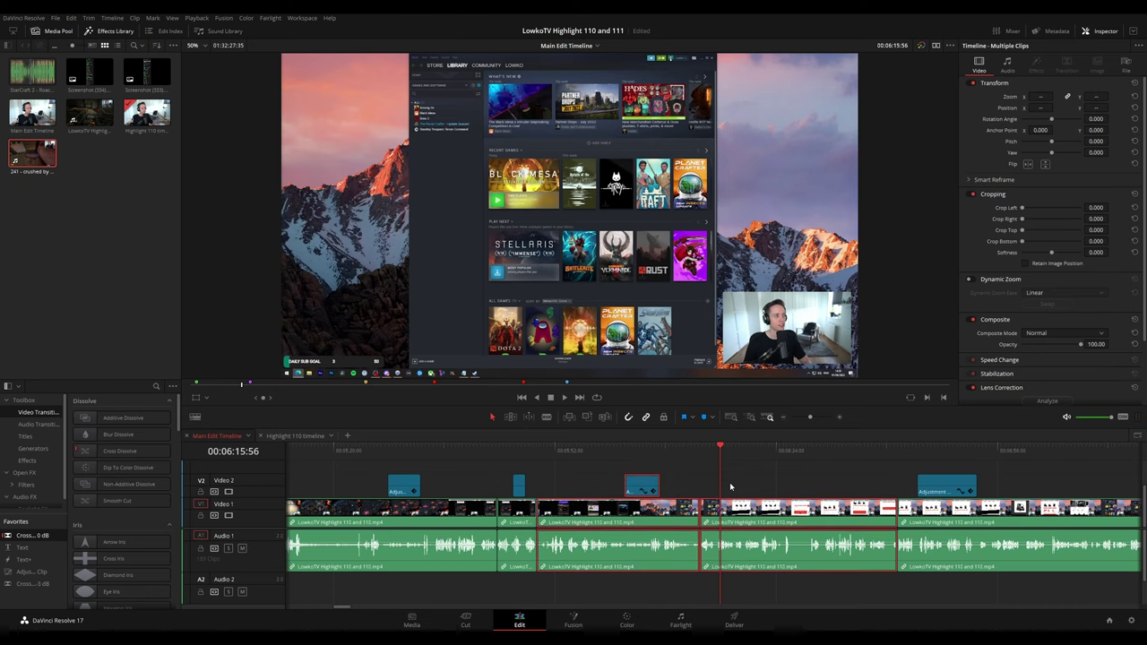
click(320, 436)
key(ctrl+v)
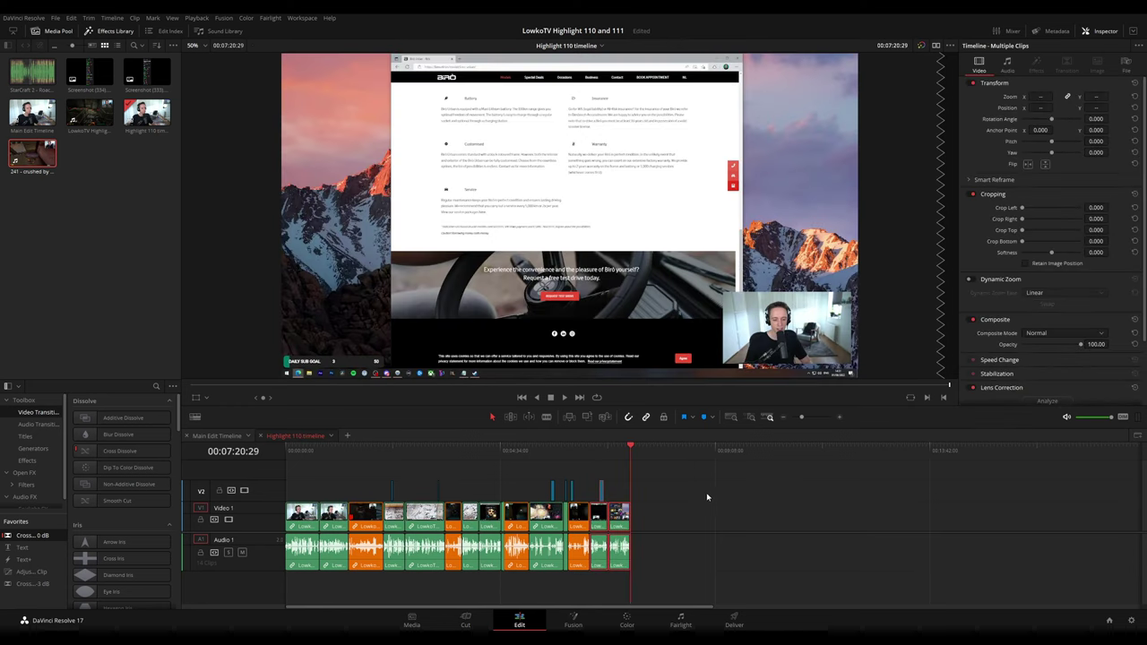
- Copy the last green clip before the purple section and its adjustment clip from the Main Edit Timeline to the end of the Highlight 110 timeline
click(213, 435)
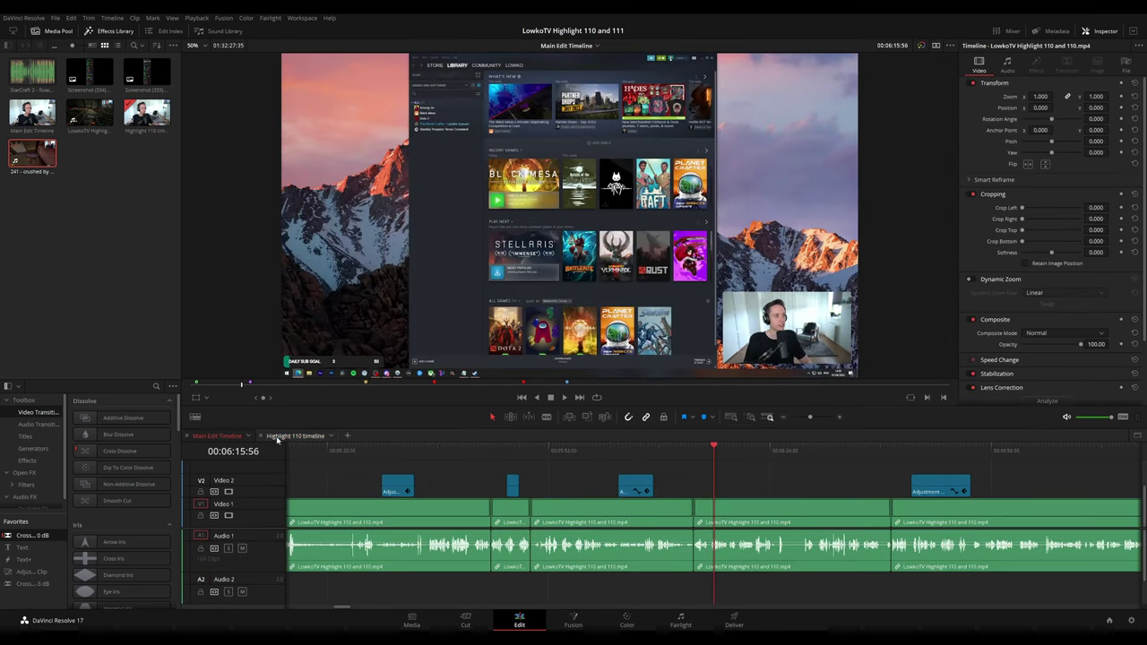
click(893, 450)
drag(932, 481, 613, 449)
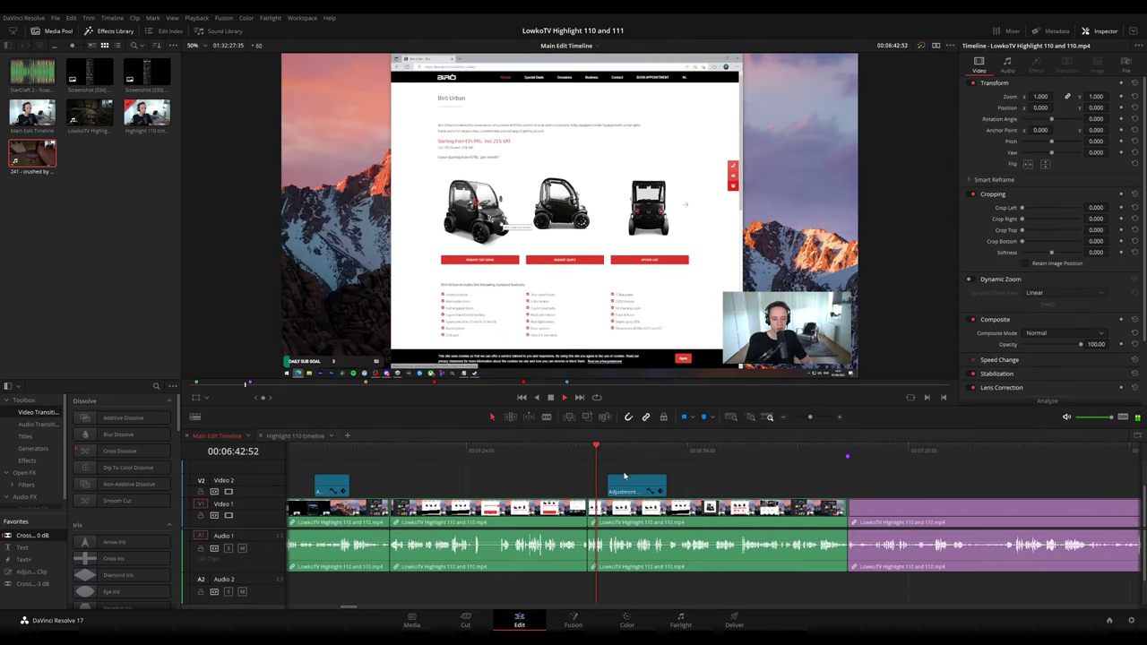
key(space)
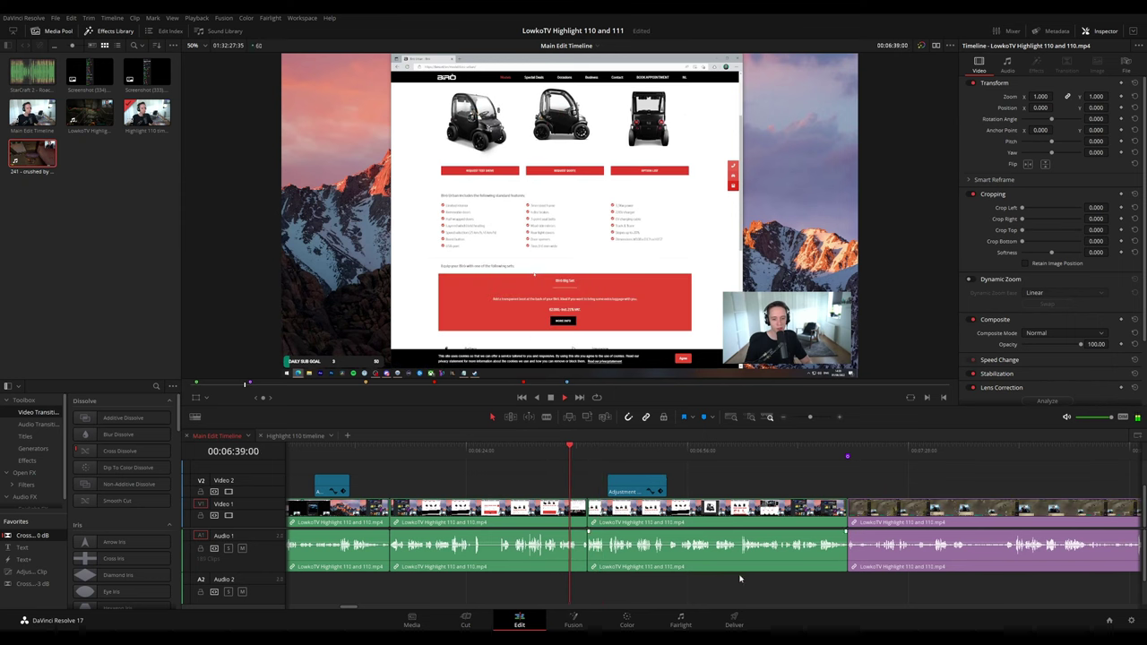
drag(661, 522, 639, 486)
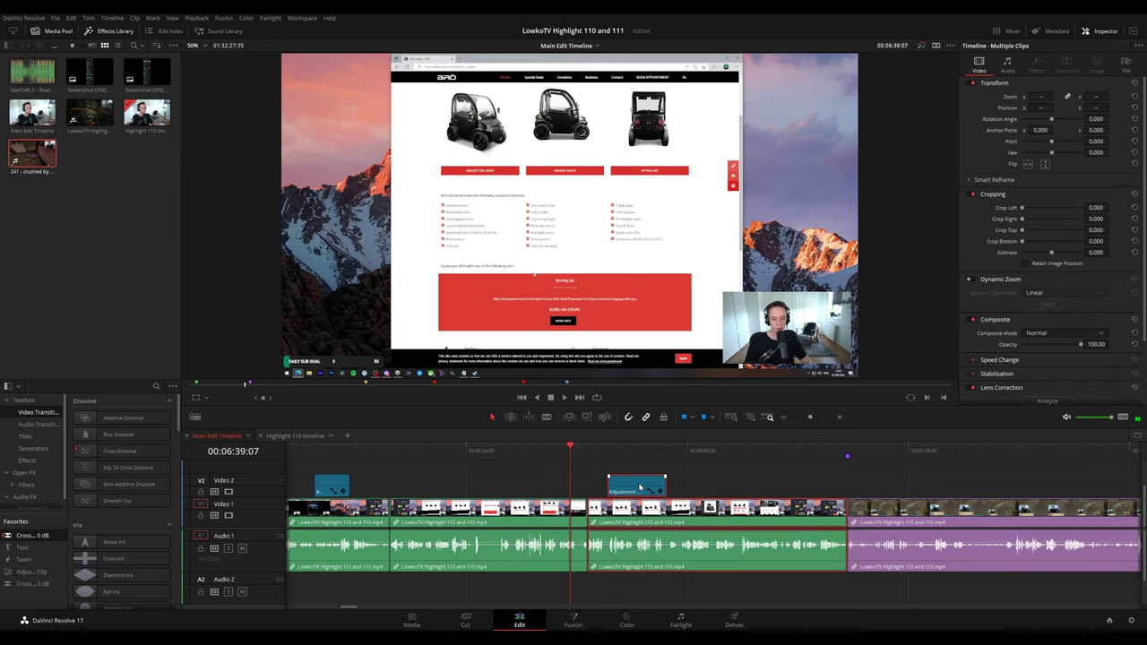
click(309, 436)
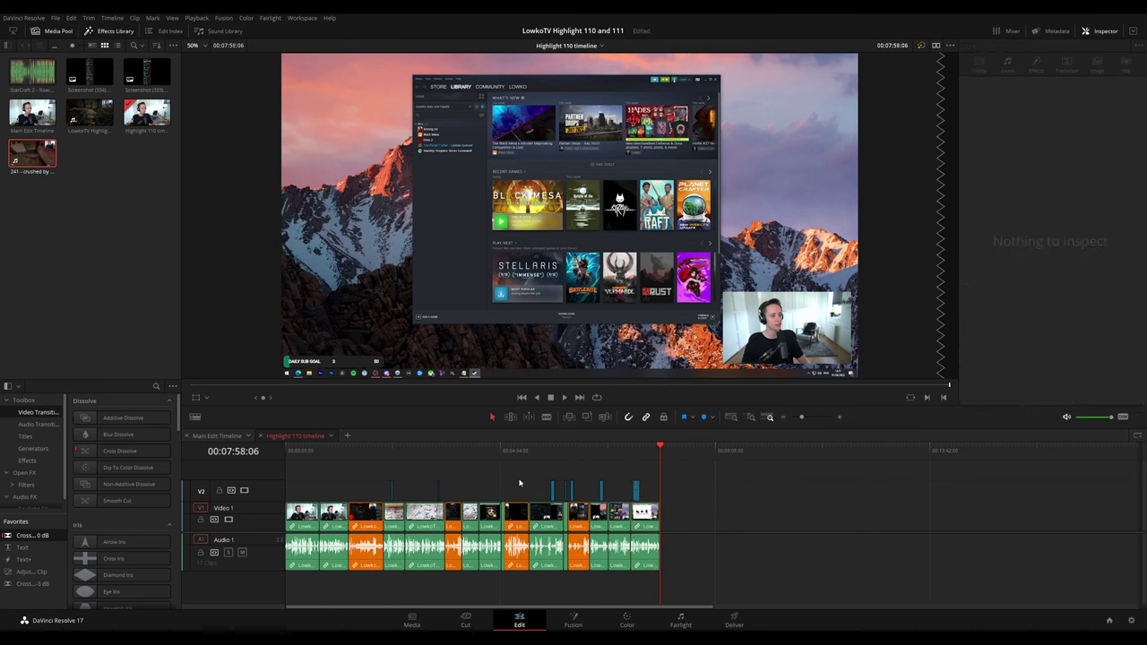
- Look through the rest of the Main Edit Timeline and go to the red marker near 00:29:43
click(218, 436)
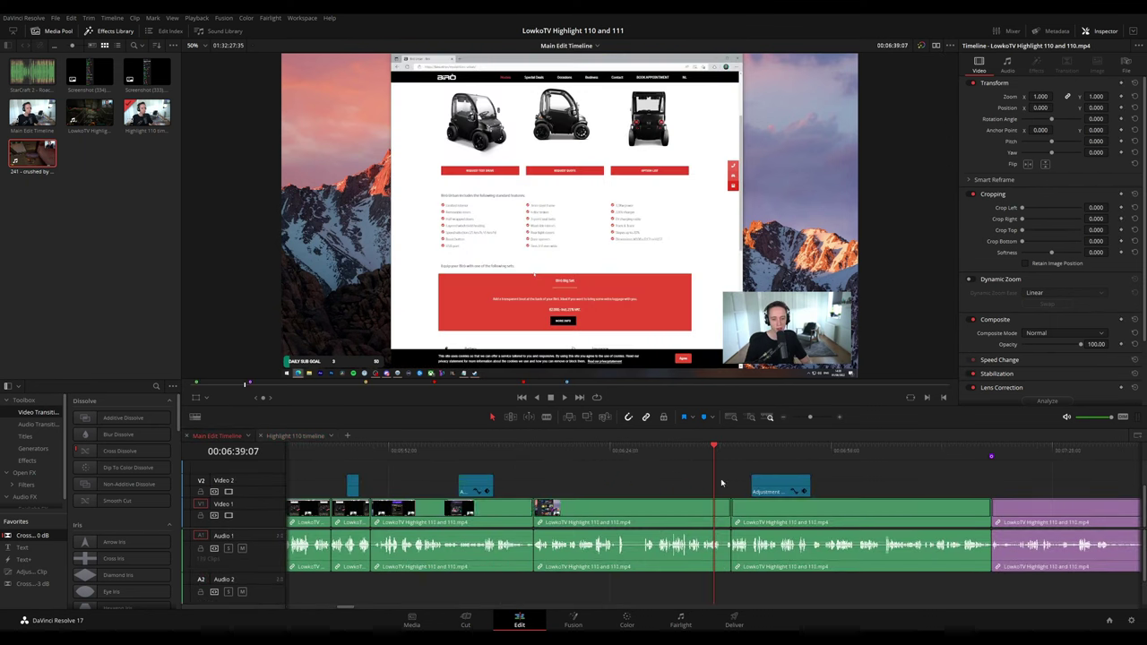
scroll(855, 486, down, 2)
scroll(855, 486, up, 1)
scroll(855, 486, down, 5)
drag(806, 418, 799, 418)
click(487, 453)
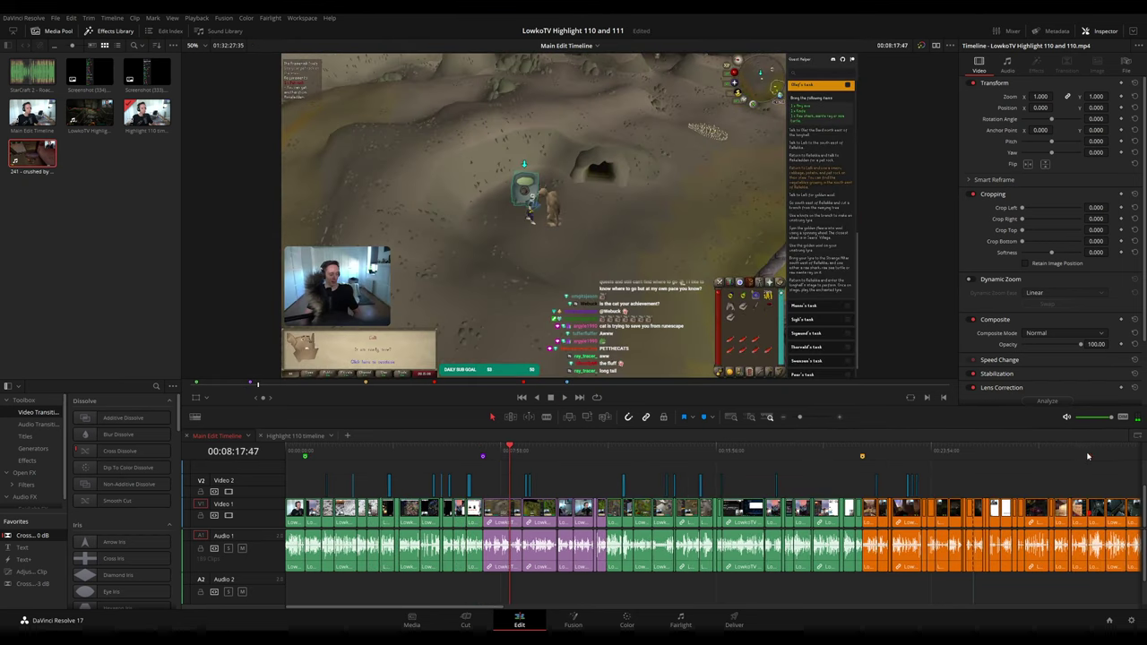
click(1088, 454)
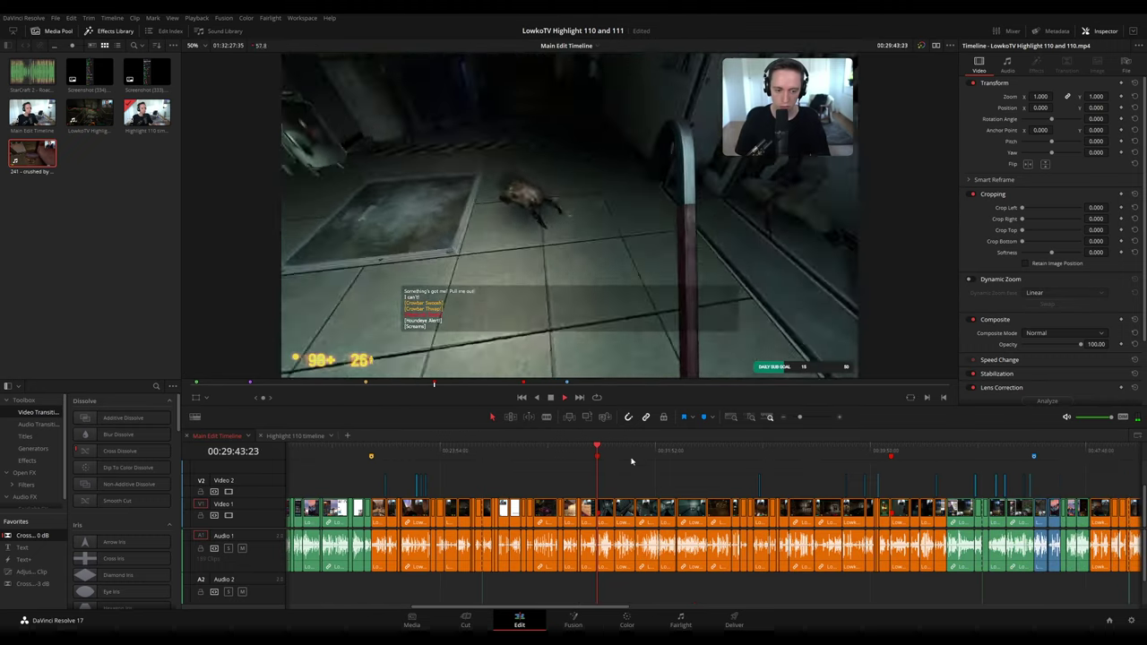
- Play through the gameplay clip following the red marker, up to about 00:30:23, to check its content and ending
click(807, 419)
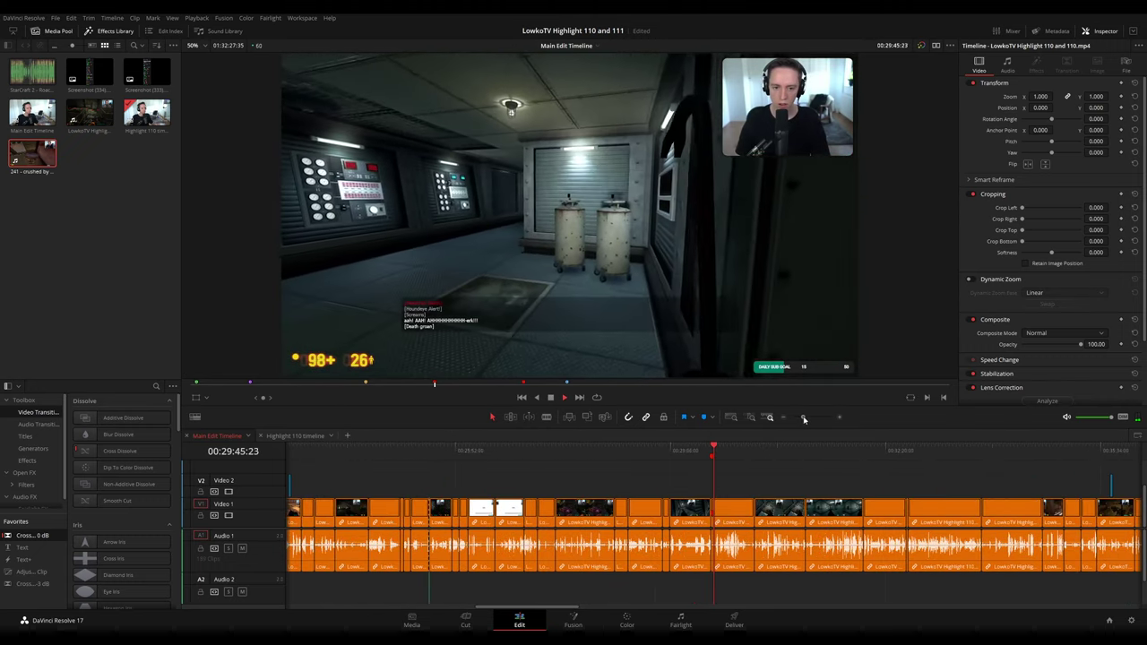
drag(732, 476, 650, 468)
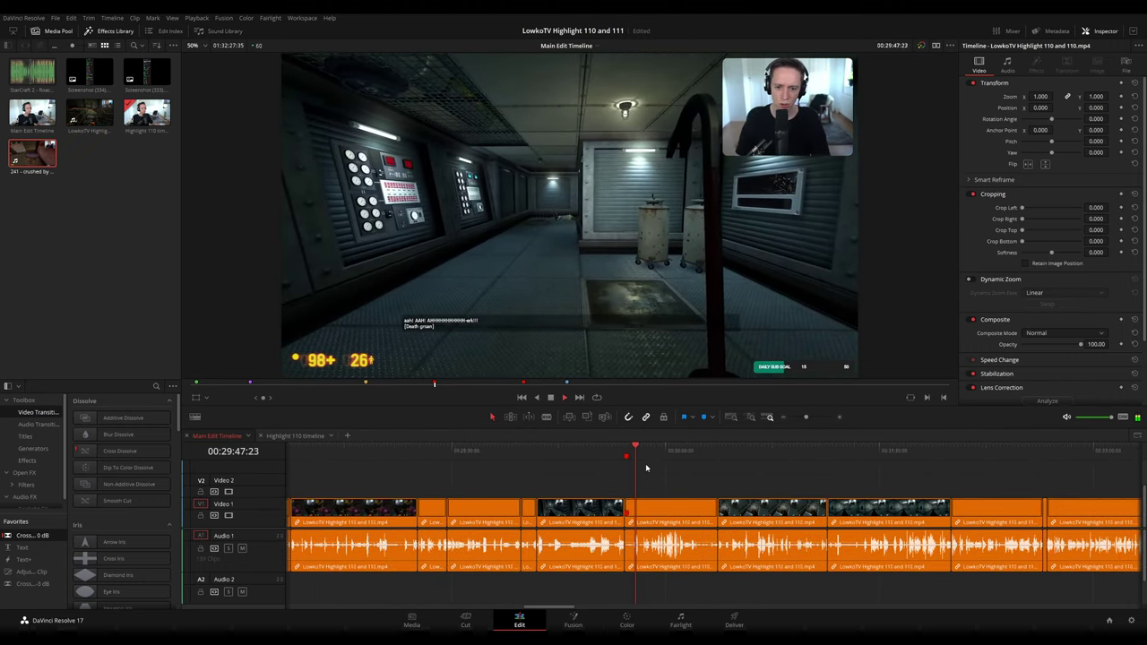
click(645, 467)
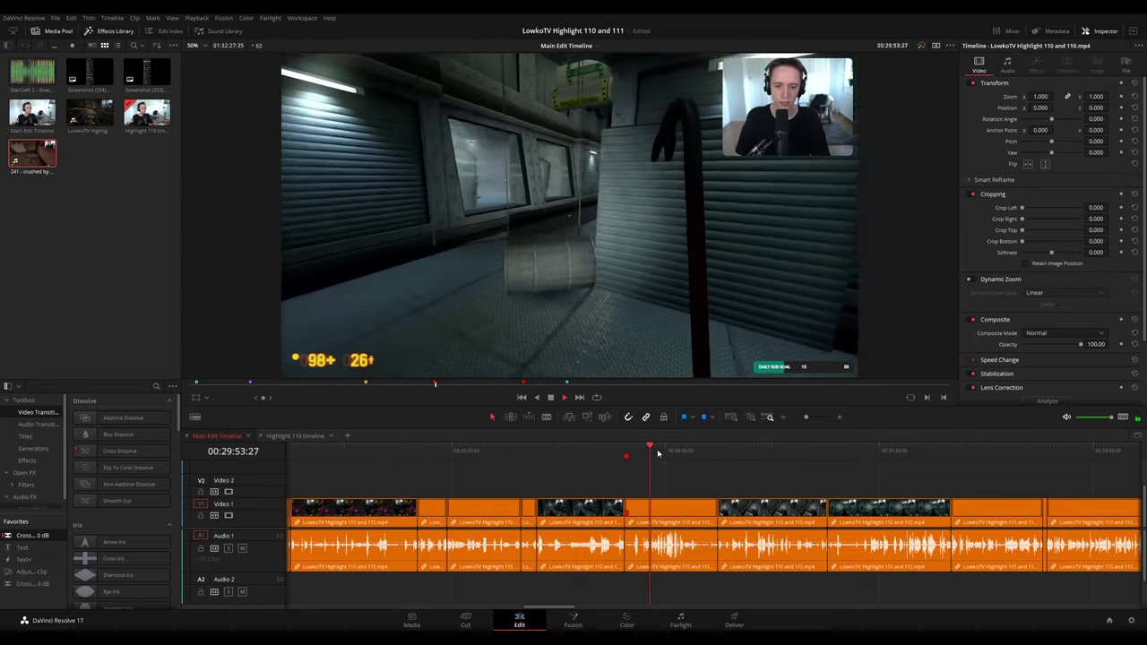
drag(657, 455, 718, 453)
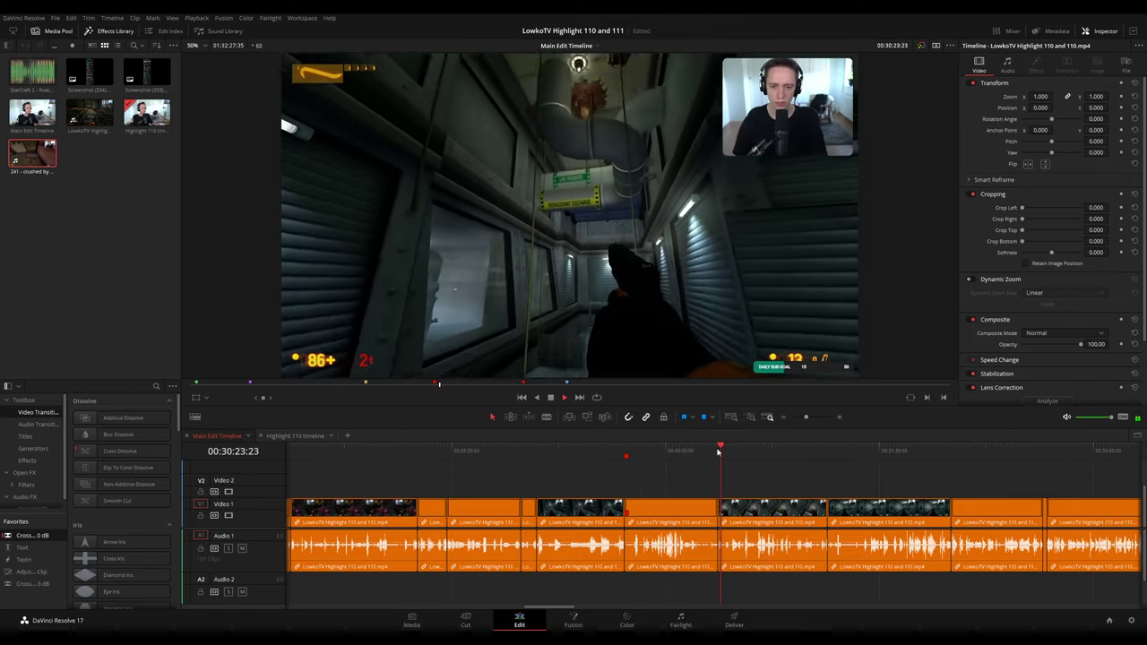
click(702, 452)
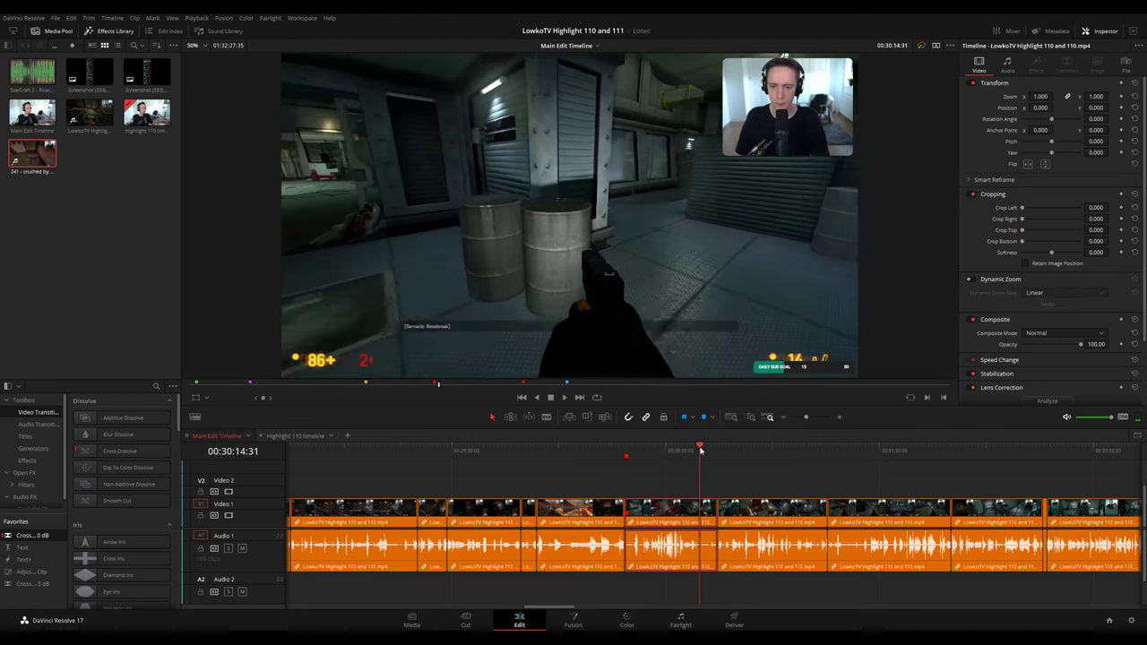
drag(805, 417, 814, 418)
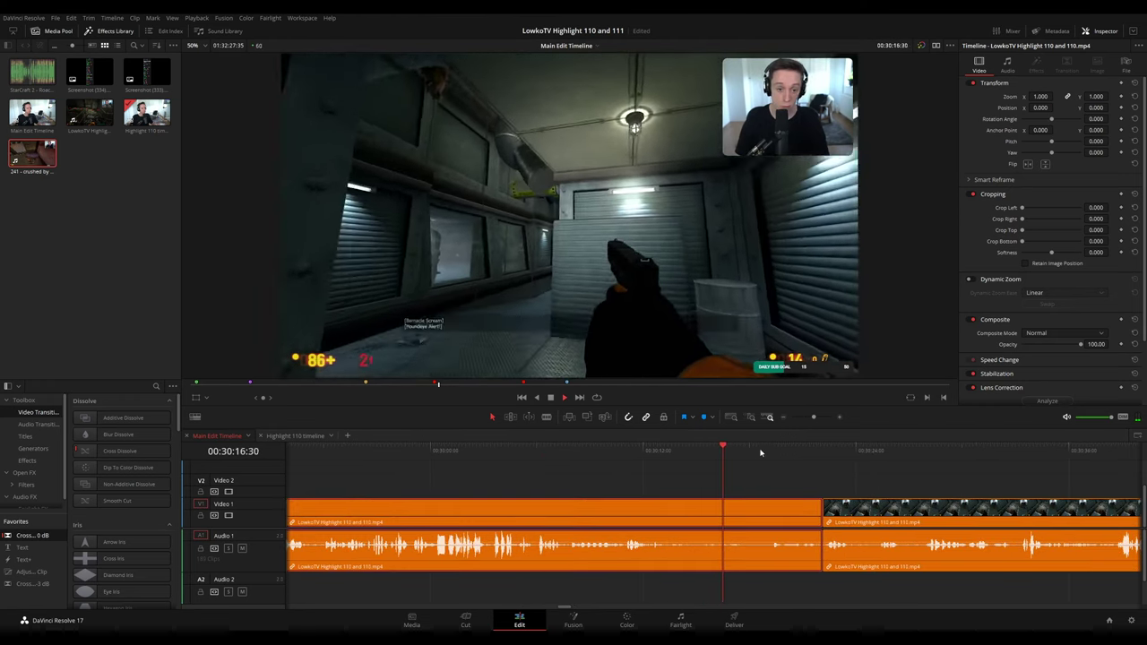
click(776, 445)
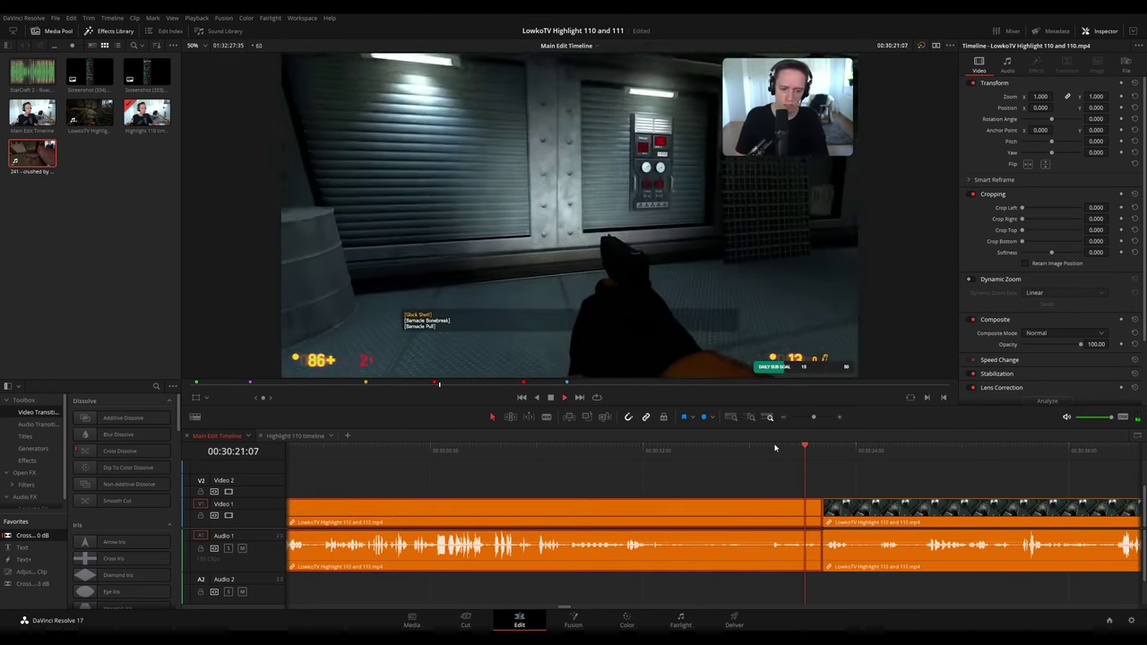
- Copy the orange gameplay clip that starts at the red marker near 00:29:43 and paste it at the end of the Highlight 110 timeline
drag(814, 418, 808, 419)
click(685, 485)
click(647, 504)
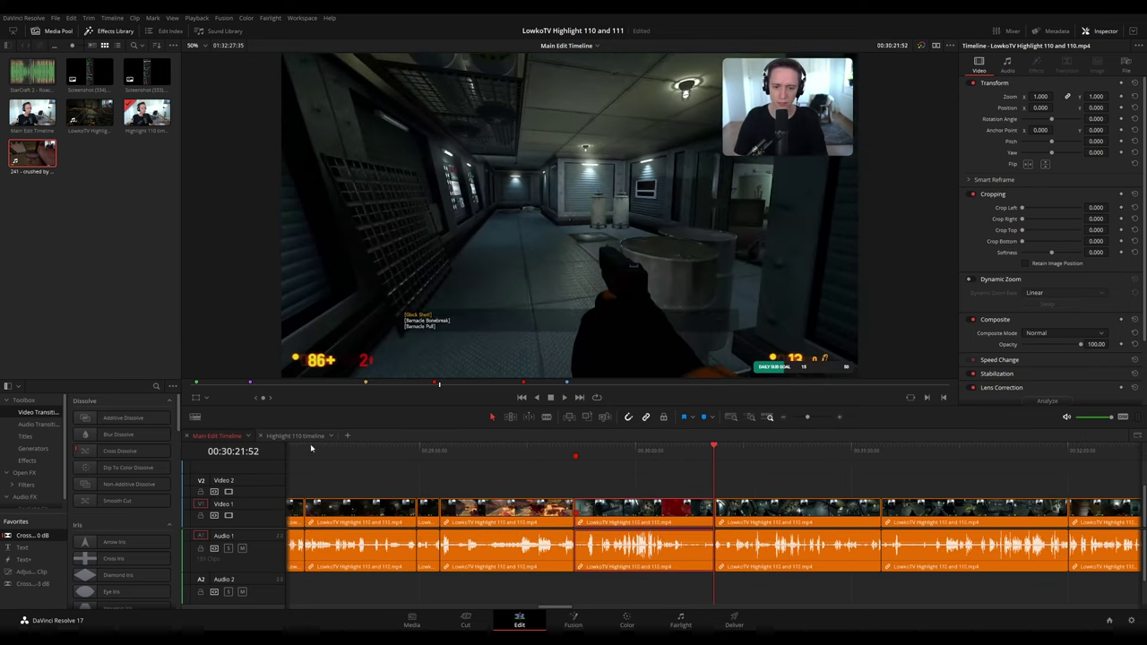
click(318, 436)
key(ctrl+v)
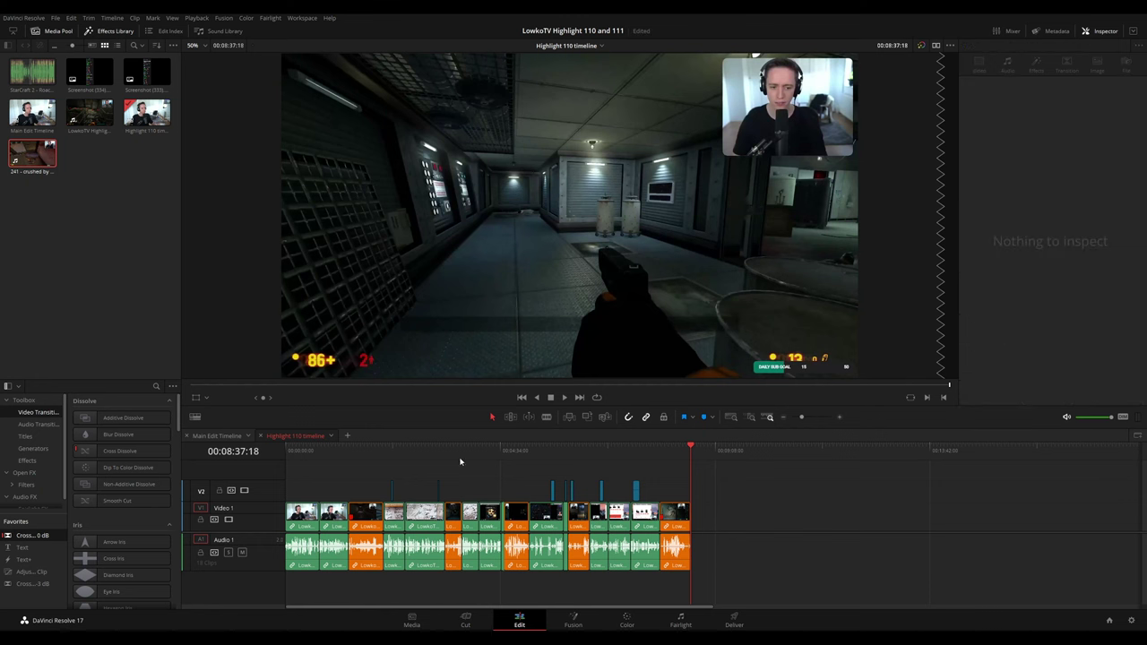
- Copy the first purple clip, starting at the purple marker near 00:07:19, from the Main Edit Timeline to the end of the Highlight 110 timeline
click(217, 436)
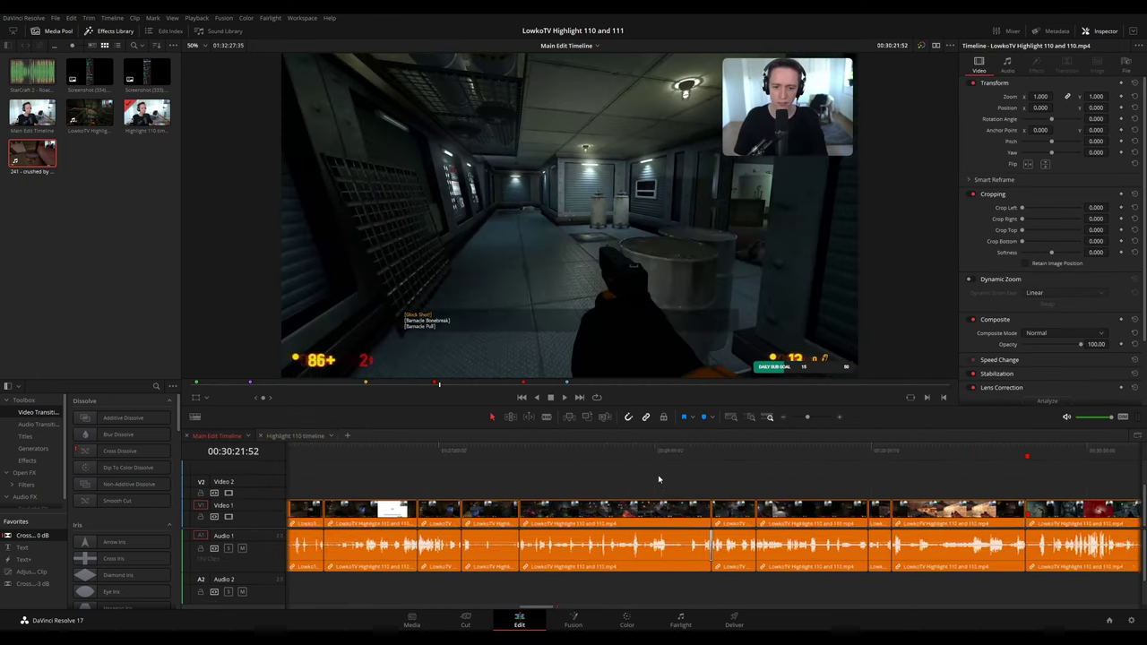
scroll(781, 470, down, 5)
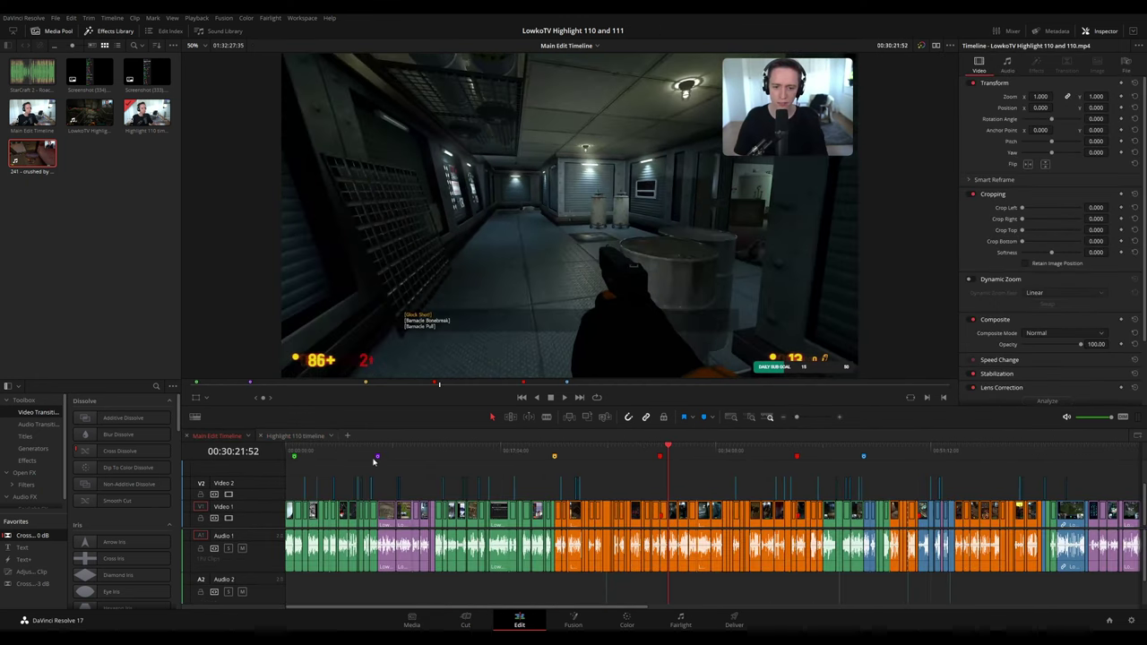
click(378, 451)
scroll(615, 478, up, 5)
scroll(770, 466, right, 2)
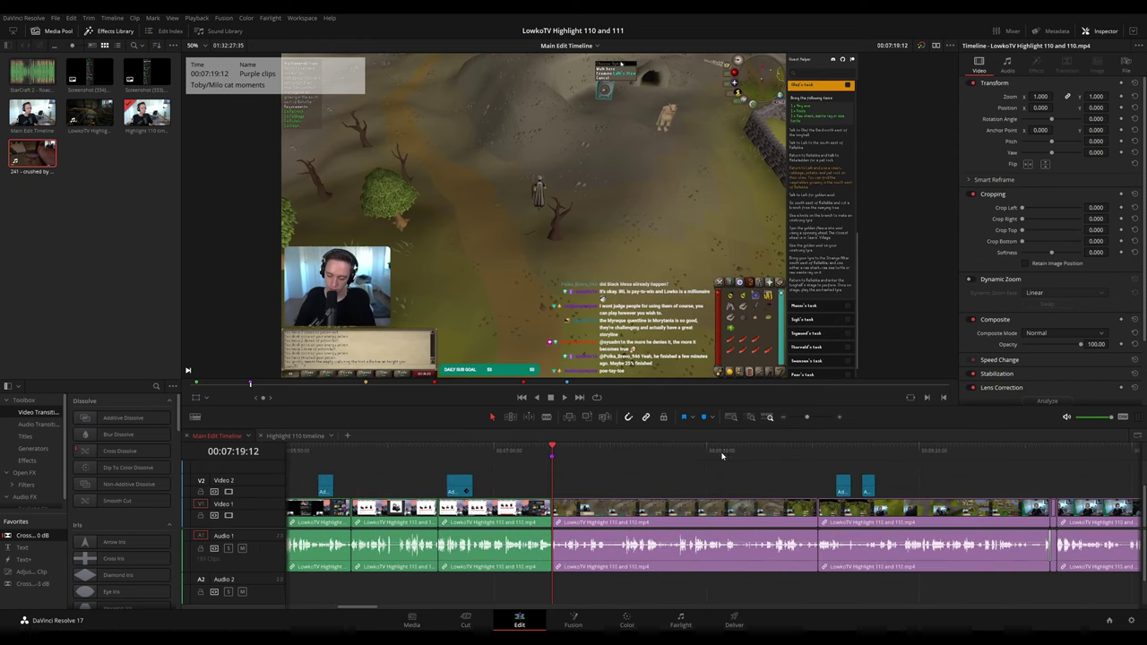
click(805, 453)
drag(806, 452, 810, 453)
key(space)
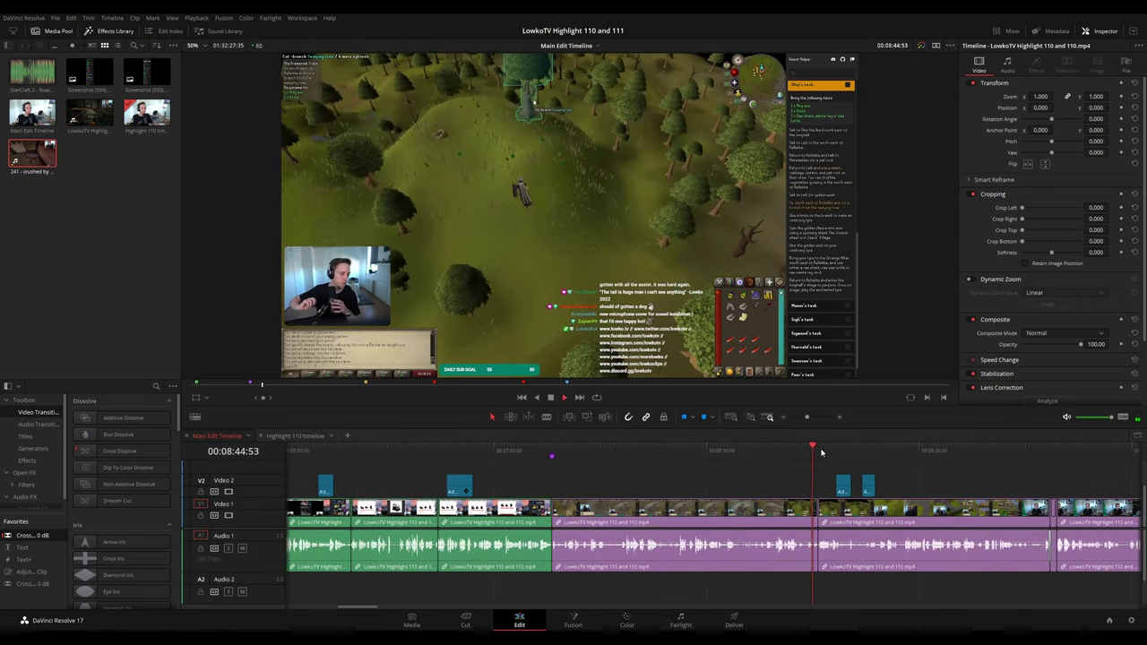
click(821, 452)
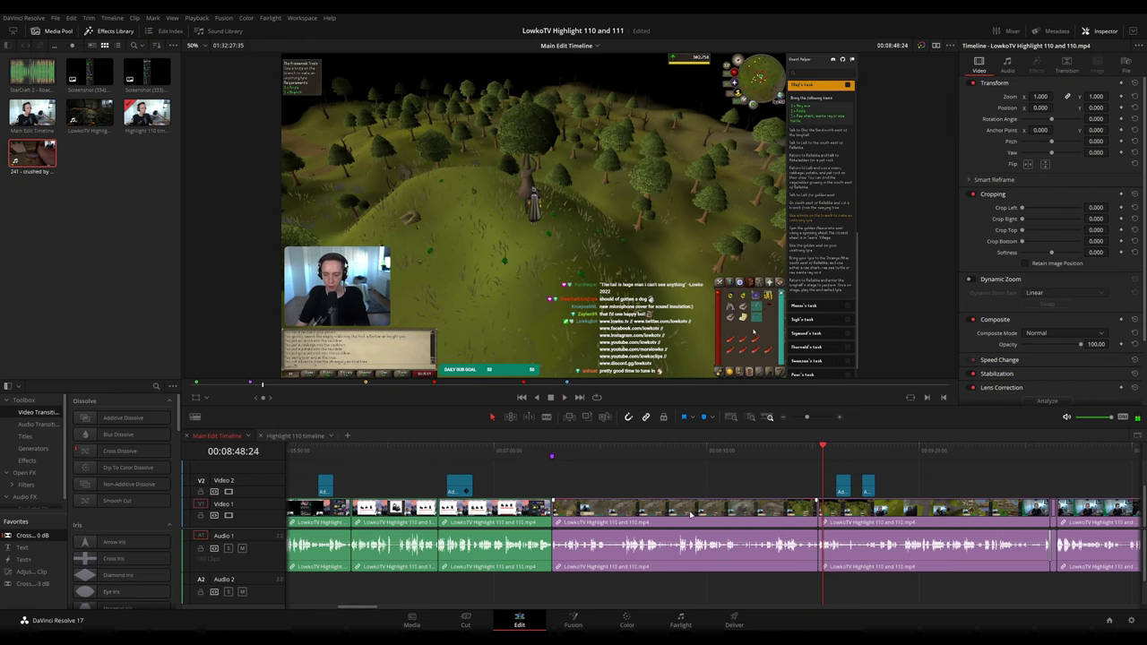
click(295, 436)
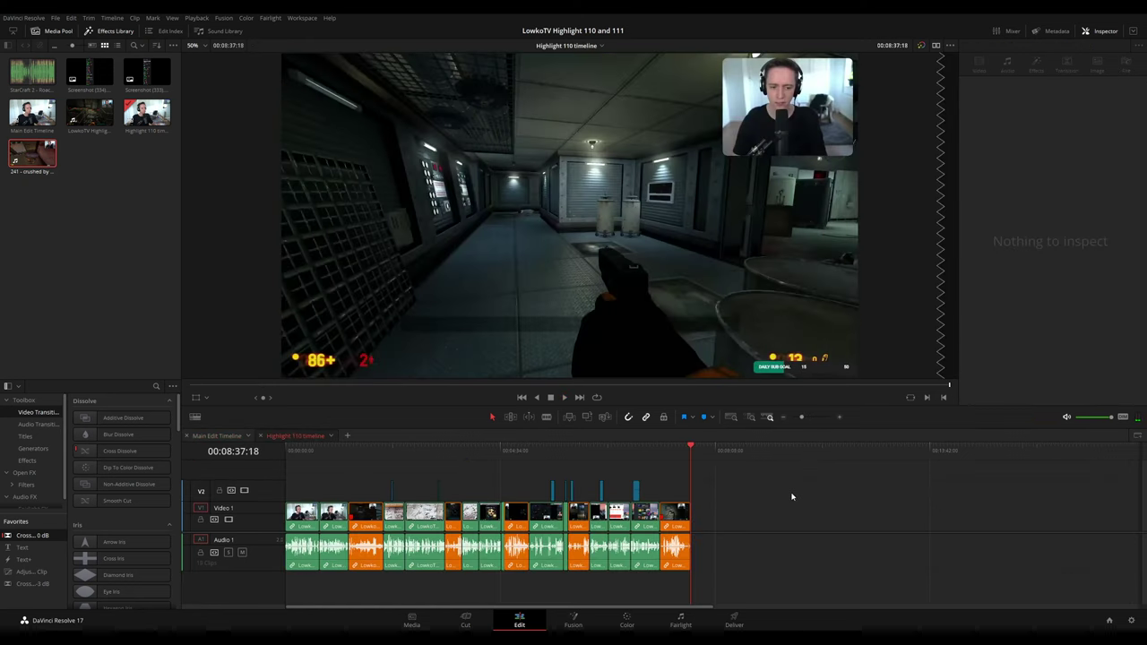
- Copy the orange clip from about 00:30:22 to 00:31:09 in the Main Edit Timeline and paste it at the end of the Highlight 110 timeline
click(217, 437)
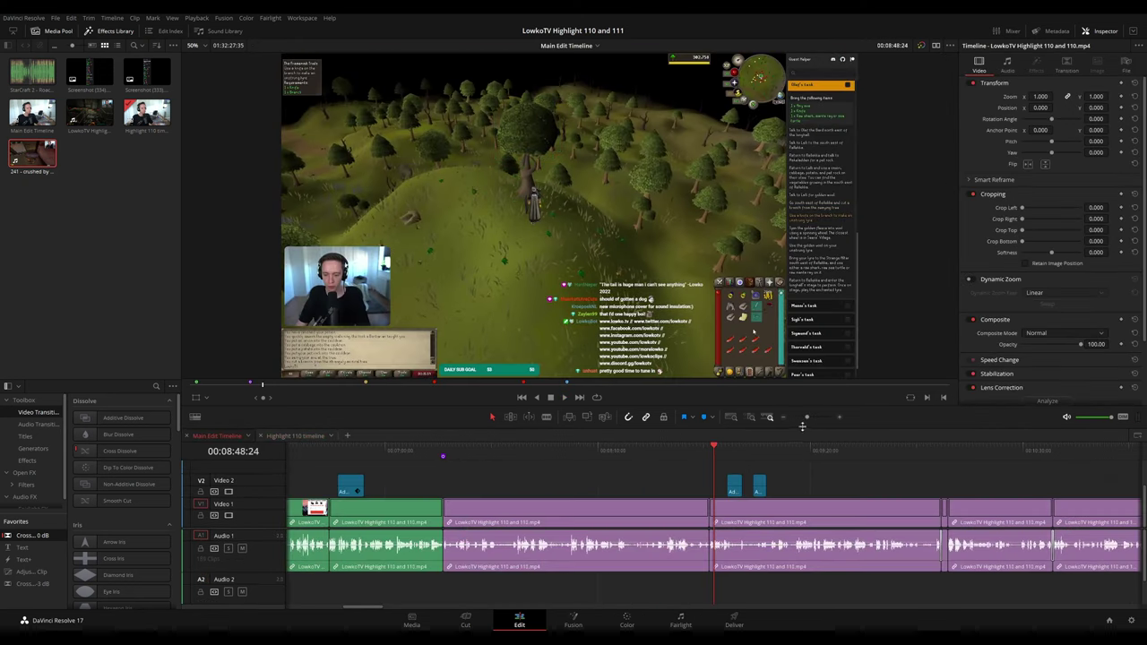
drag(806, 418, 799, 422)
click(894, 452)
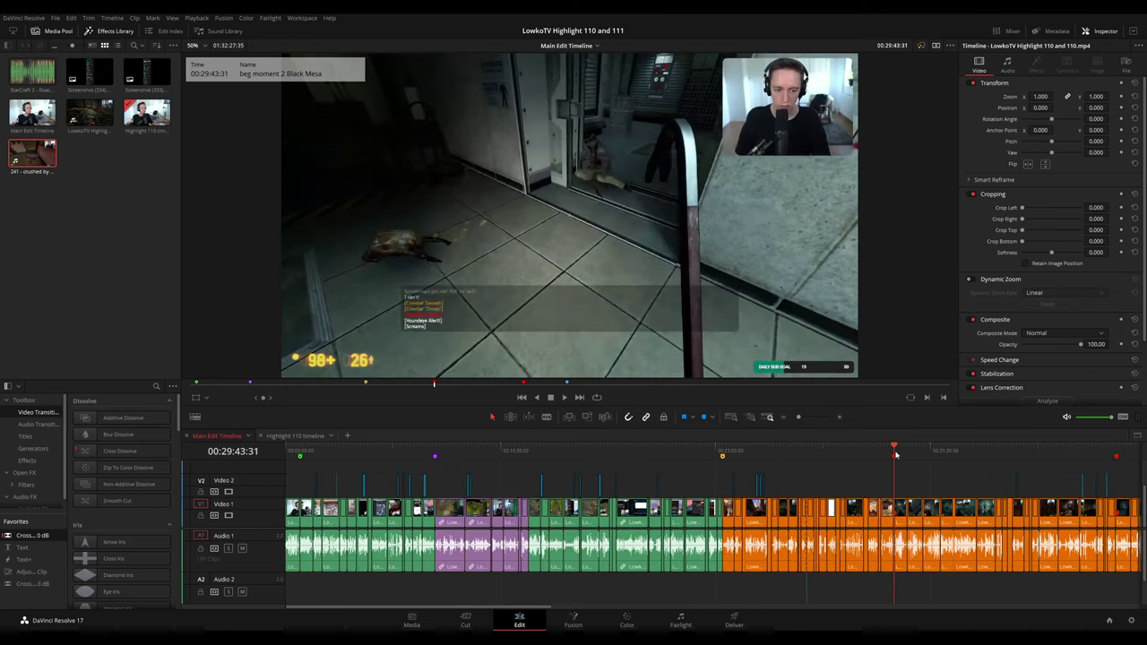
drag(857, 487, 642, 473)
key(space)
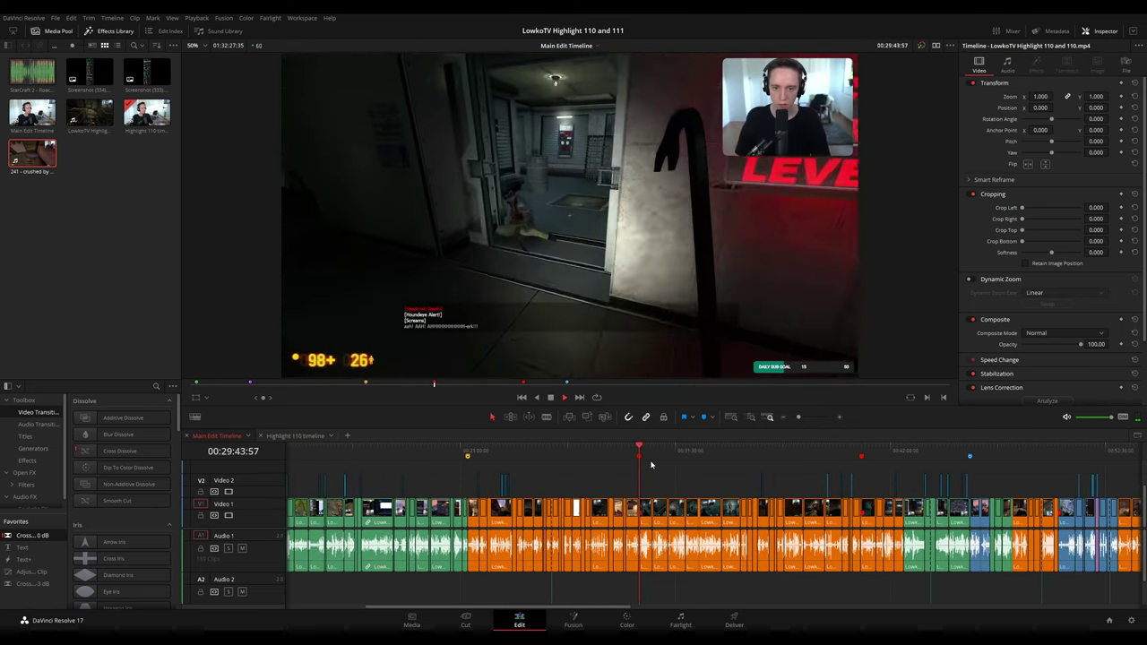
drag(799, 418, 806, 418)
click(692, 454)
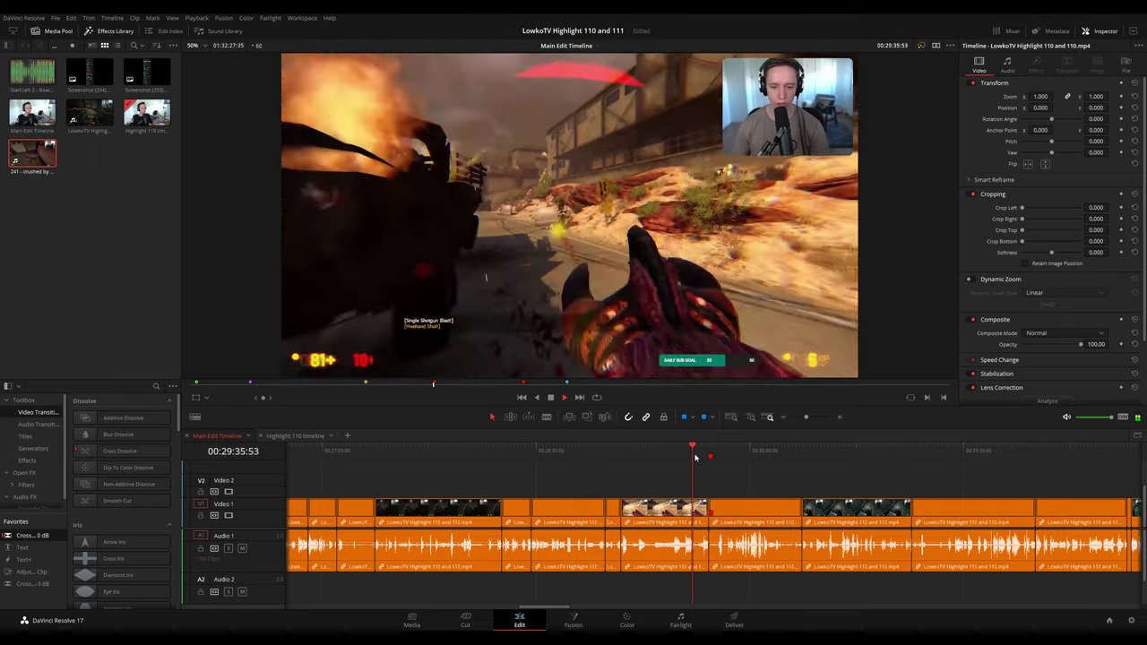
click(716, 452)
click(782, 452)
click(802, 452)
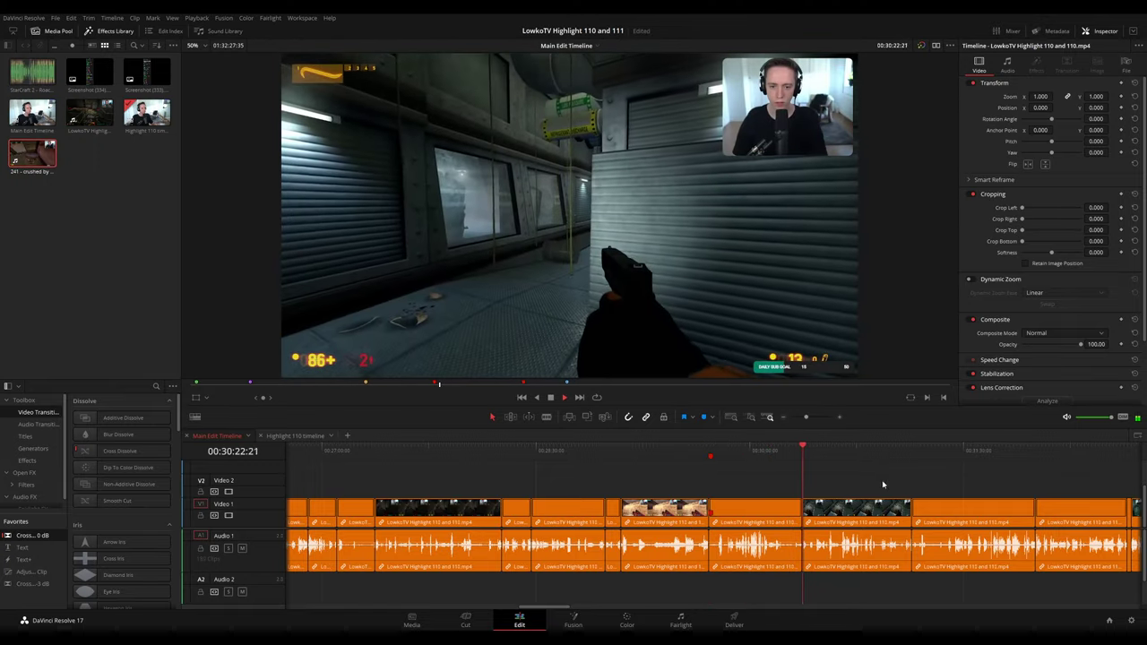
drag(882, 483, 631, 453)
click(660, 451)
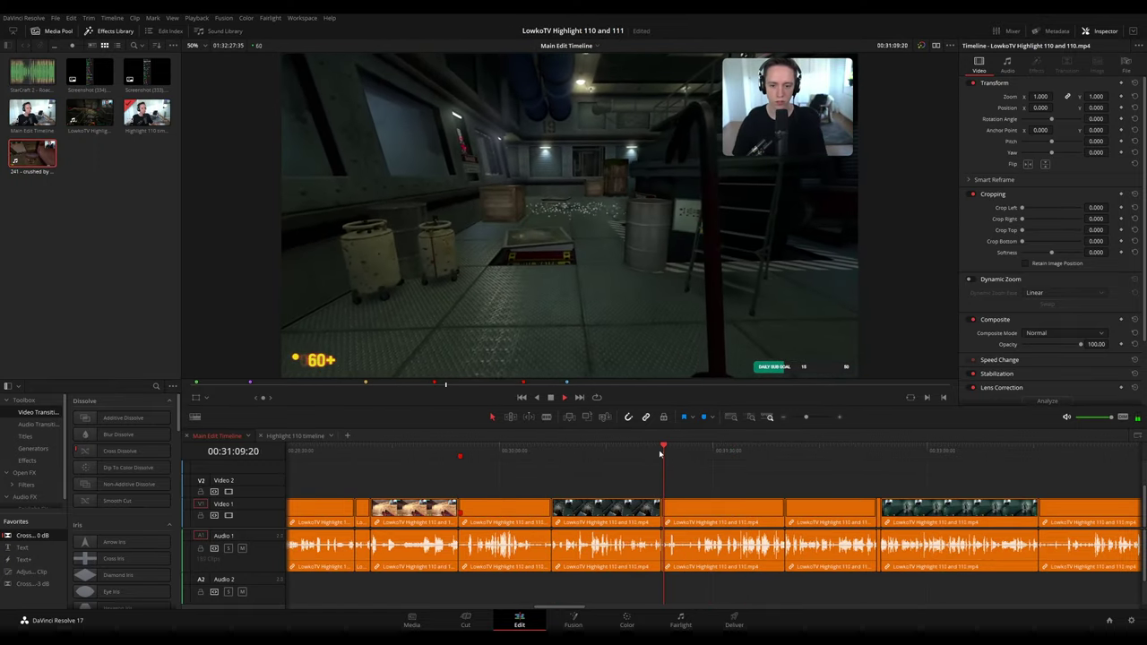
click(296, 436)
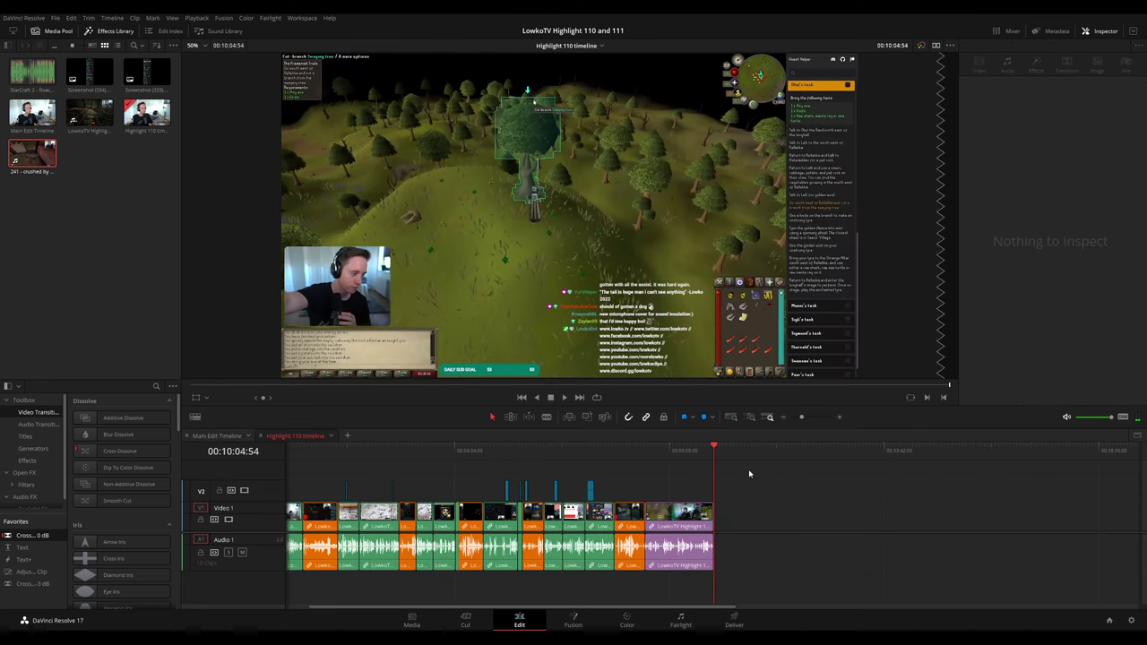
- Return to the purple section of the Main Edit Timeline and review where the second purple clip ends, playing up to about 00:10:07
click(224, 439)
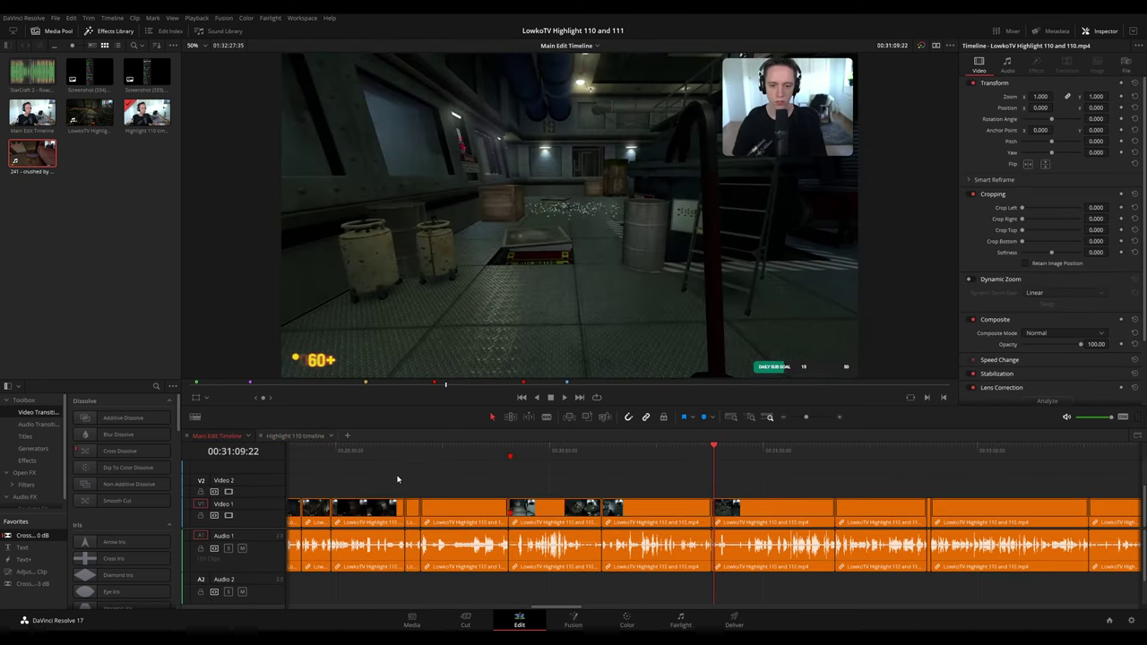
drag(807, 418, 800, 421)
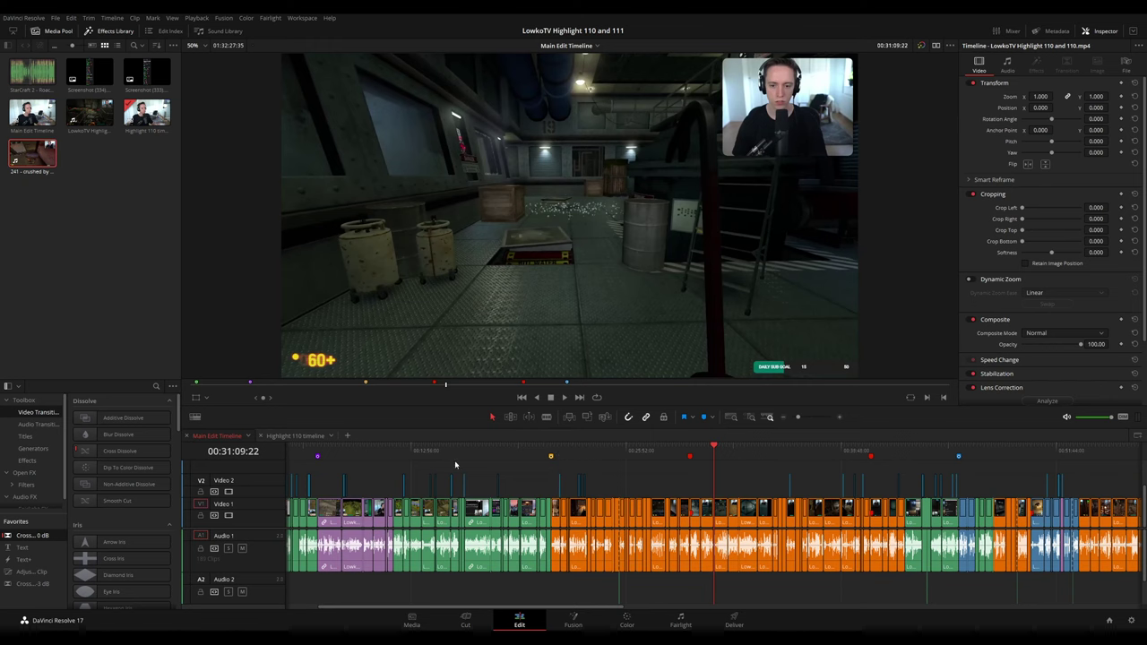
click(340, 448)
scroll(448, 475, up, 8)
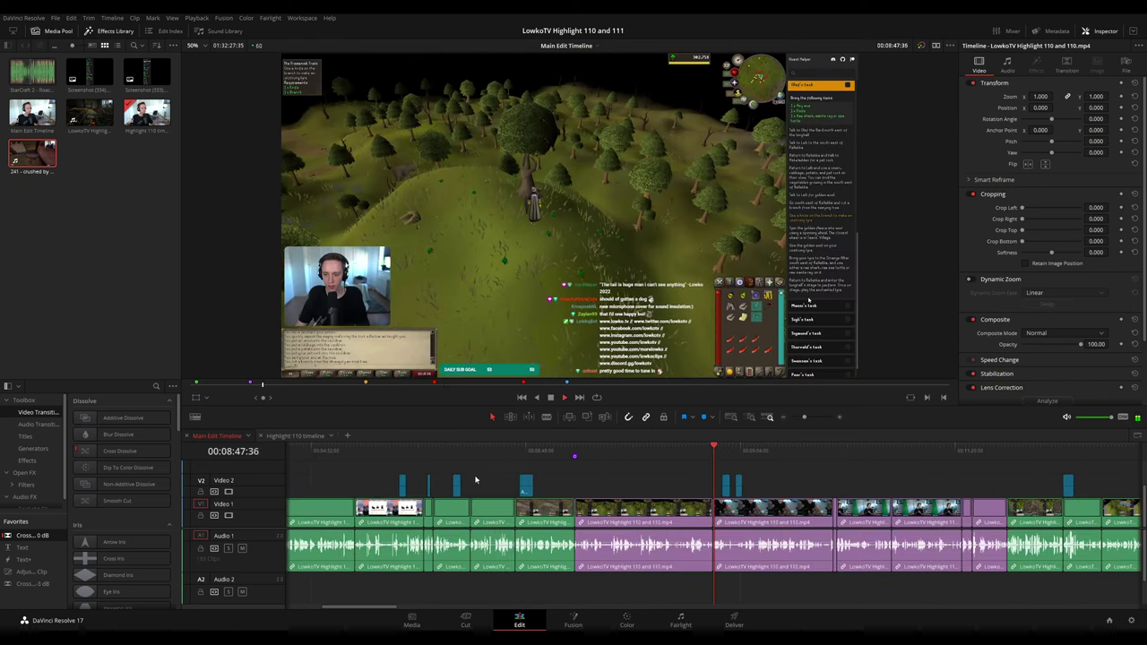
scroll(861, 491, down, 1)
scroll(757, 472, right, 1)
scroll(755, 471, right, 1)
click(729, 448)
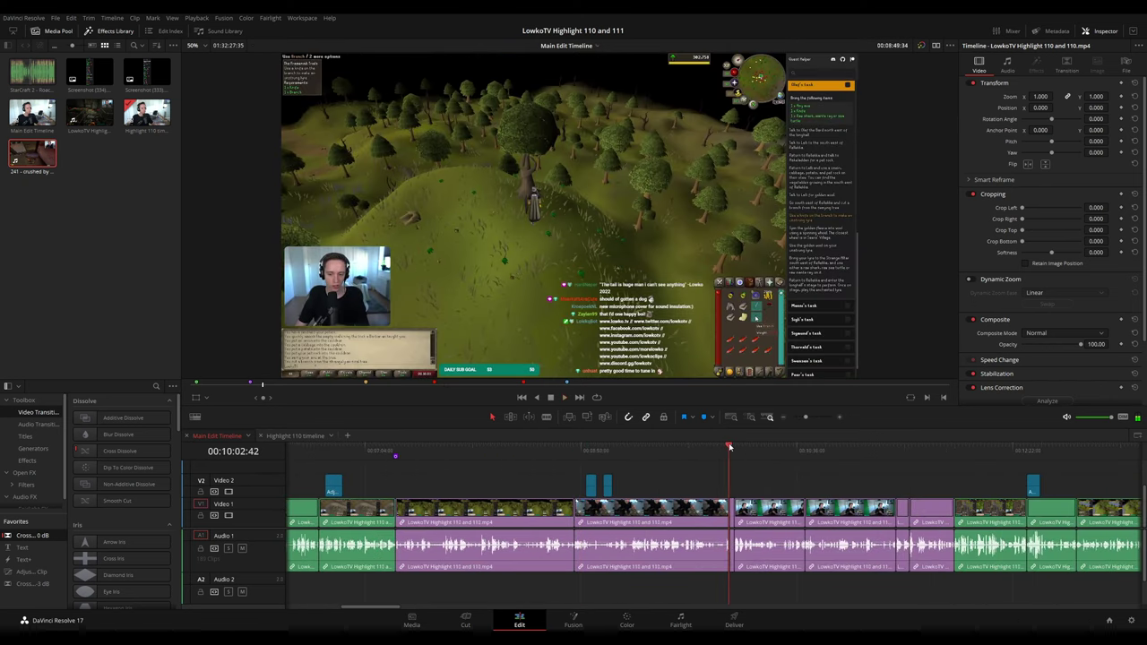
scroll(764, 481, up, 5)
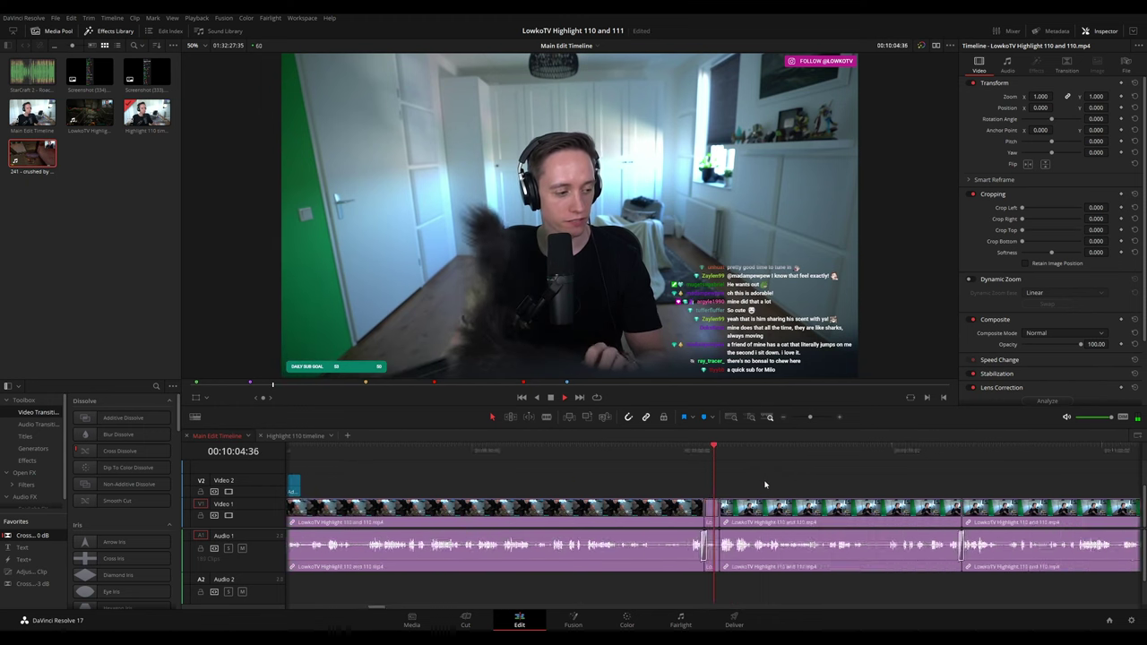
scroll(762, 484, down, 5)
scroll(742, 498, up, 3)
key(ctrl+equal)
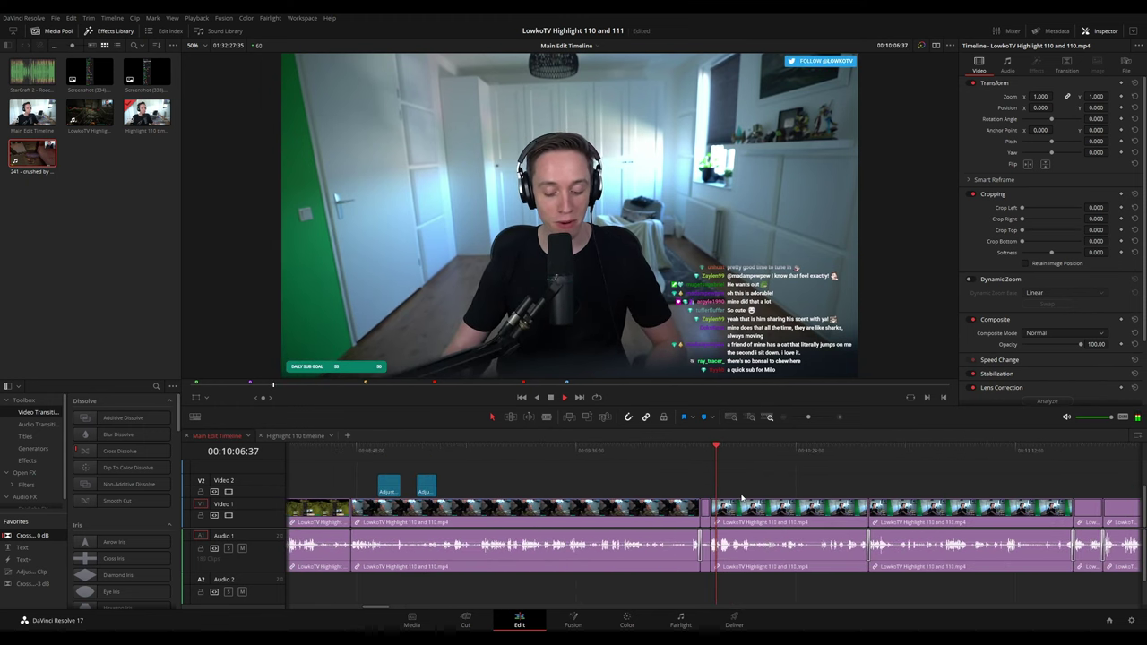
key(space)
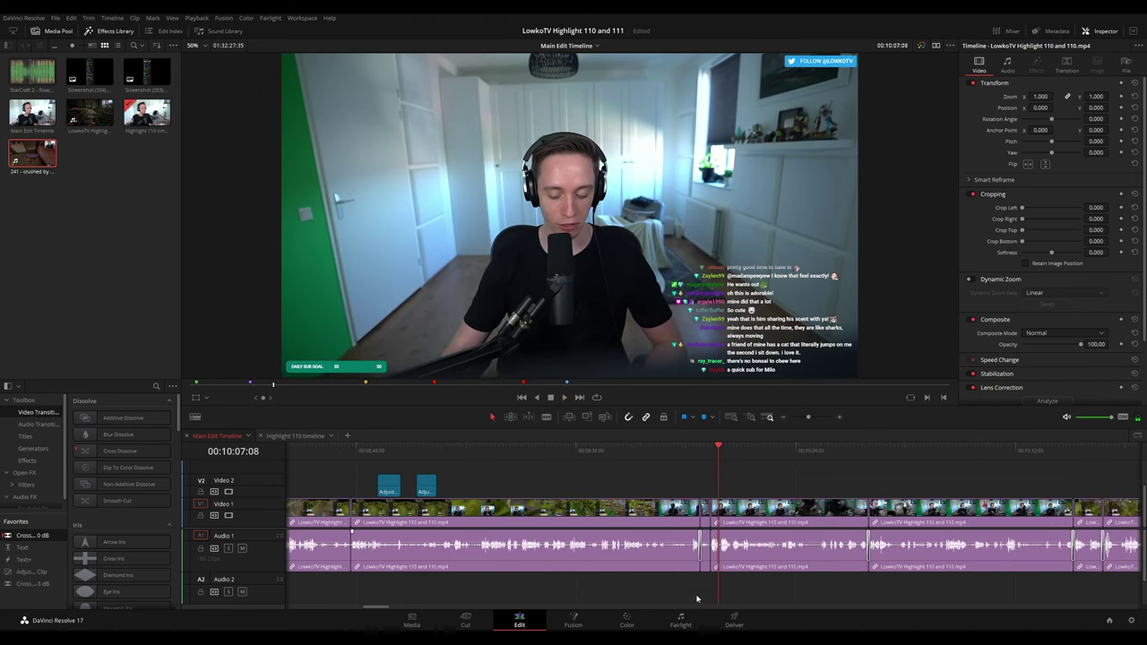
- Copy the second purple clip, the short piece after it and their two adjustment clips to the end of the Highlight 110 timeline
click(695, 580)
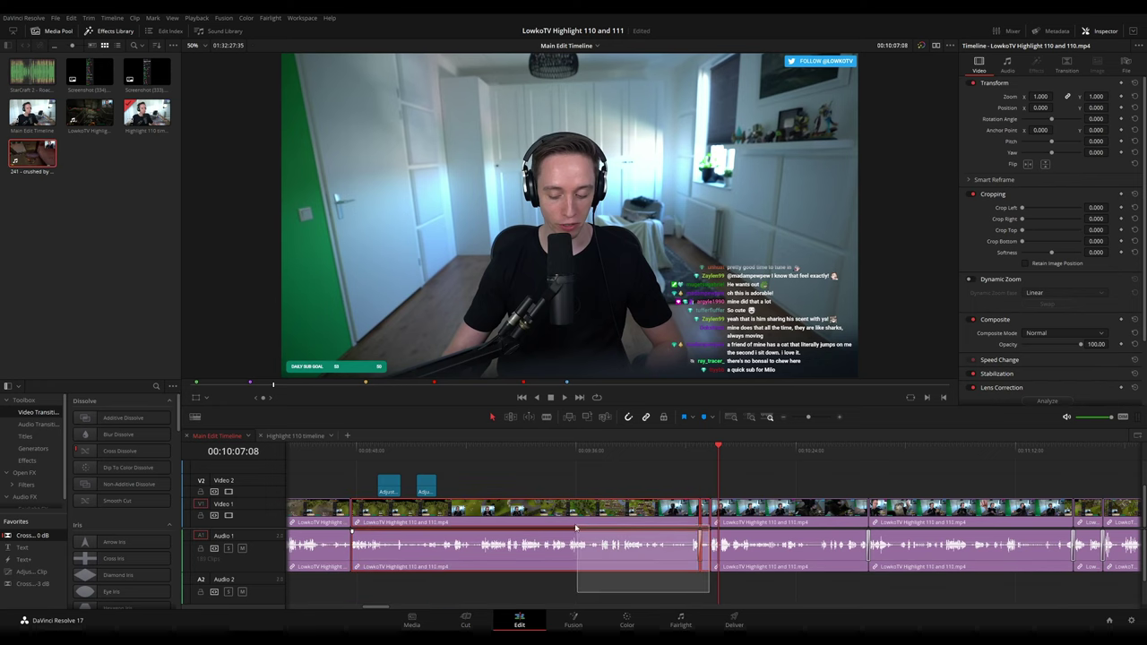
drag(576, 529, 381, 491)
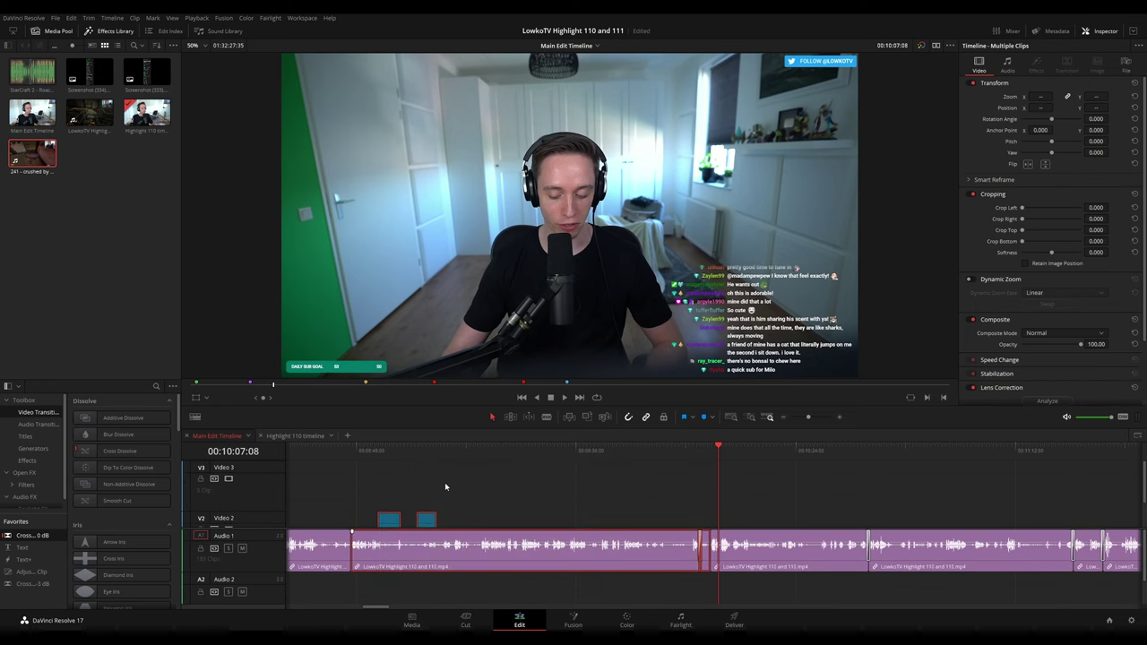
click(307, 435)
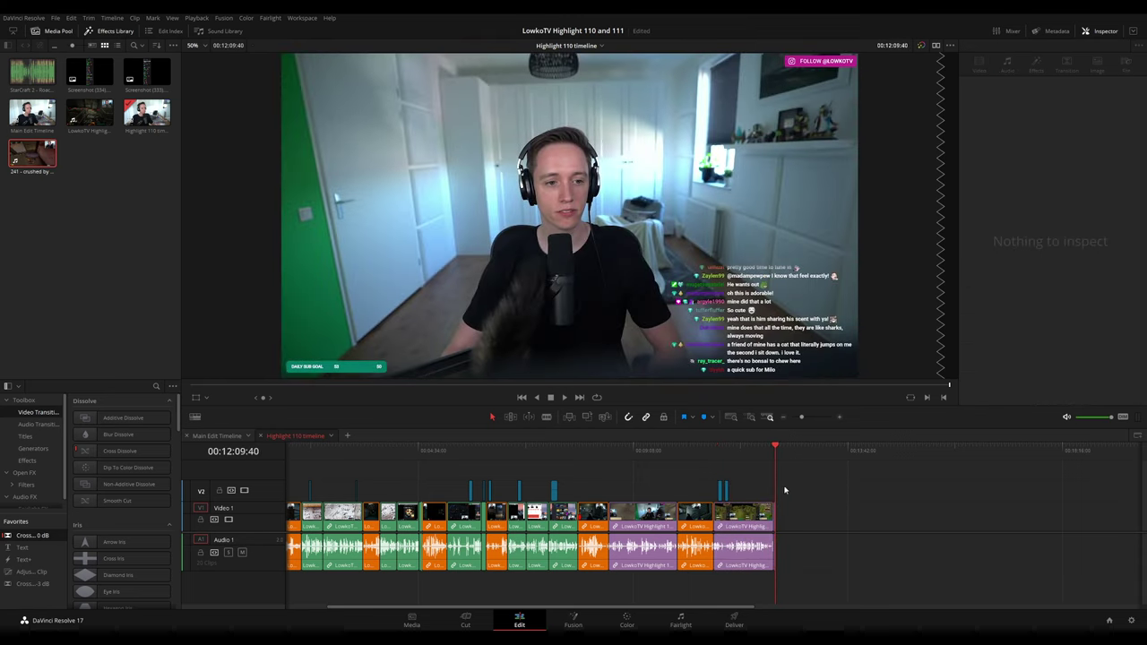
- Copy the orange clip from about 00:31:08 to 00:32:01 in the Main Edit Timeline and paste it at the end of the Highlight 110 timeline
click(220, 435)
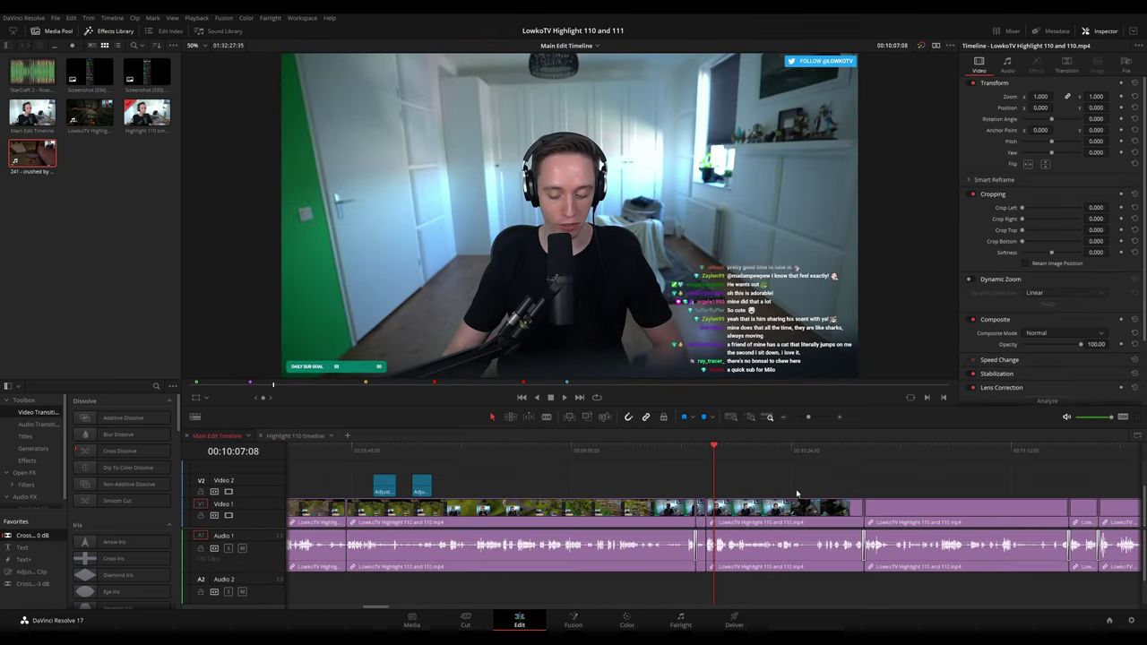
drag(811, 418, 799, 418)
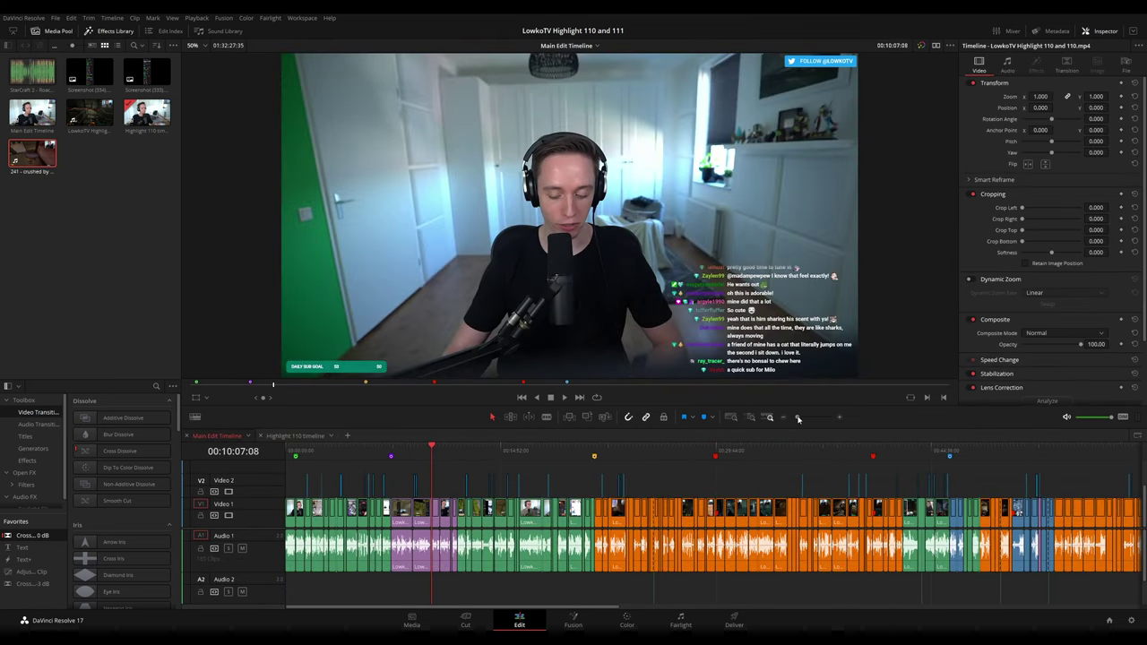
click(727, 455)
scroll(762, 467, up, 5)
key(space)
click(883, 453)
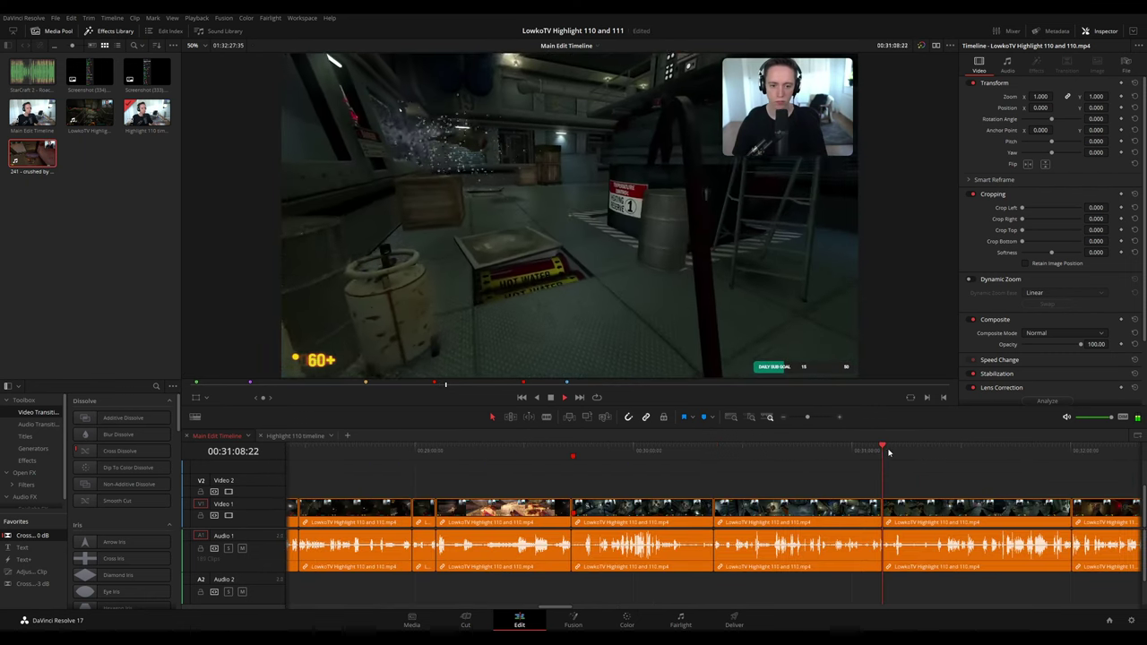
scroll(883, 455, right, 4)
click(686, 449)
click(729, 450)
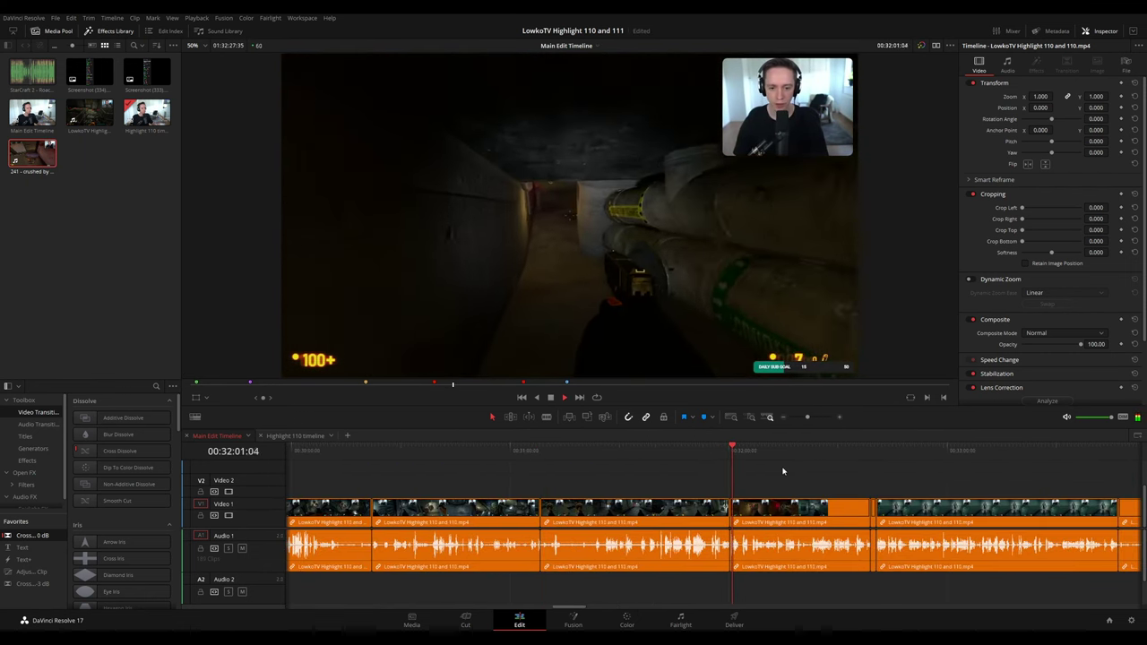
key(space)
click(299, 436)
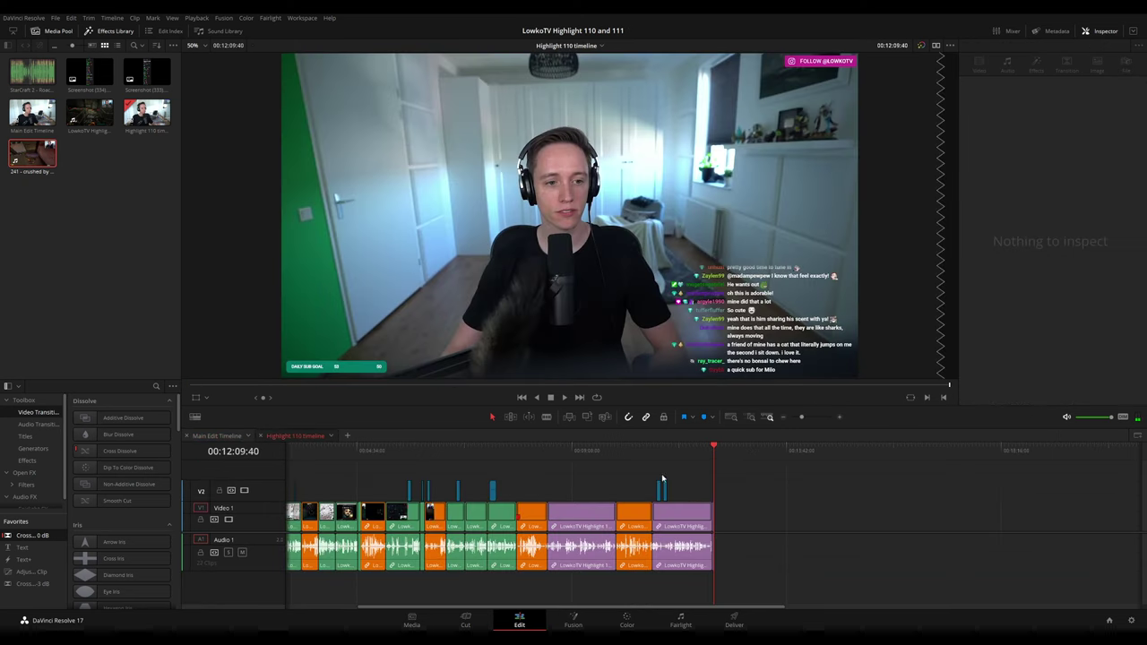
key(Up)
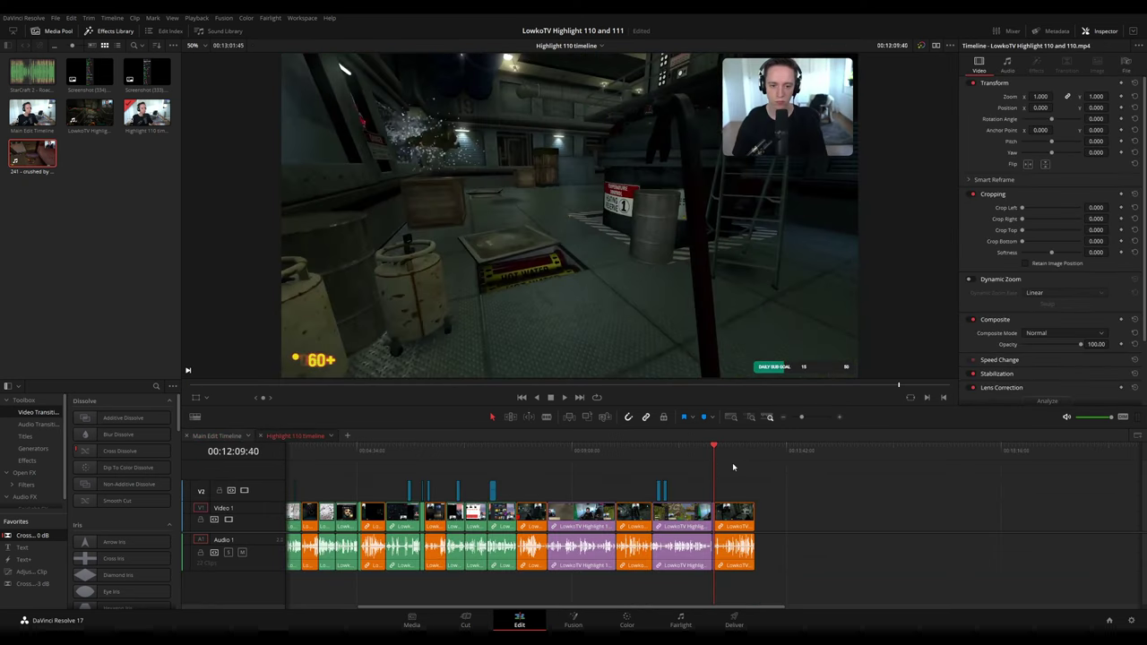
- Add an audio crossfade at the cut between the last purple clip and the final orange clip, and play back the cut
scroll(789, 472, up, 10)
click(699, 452)
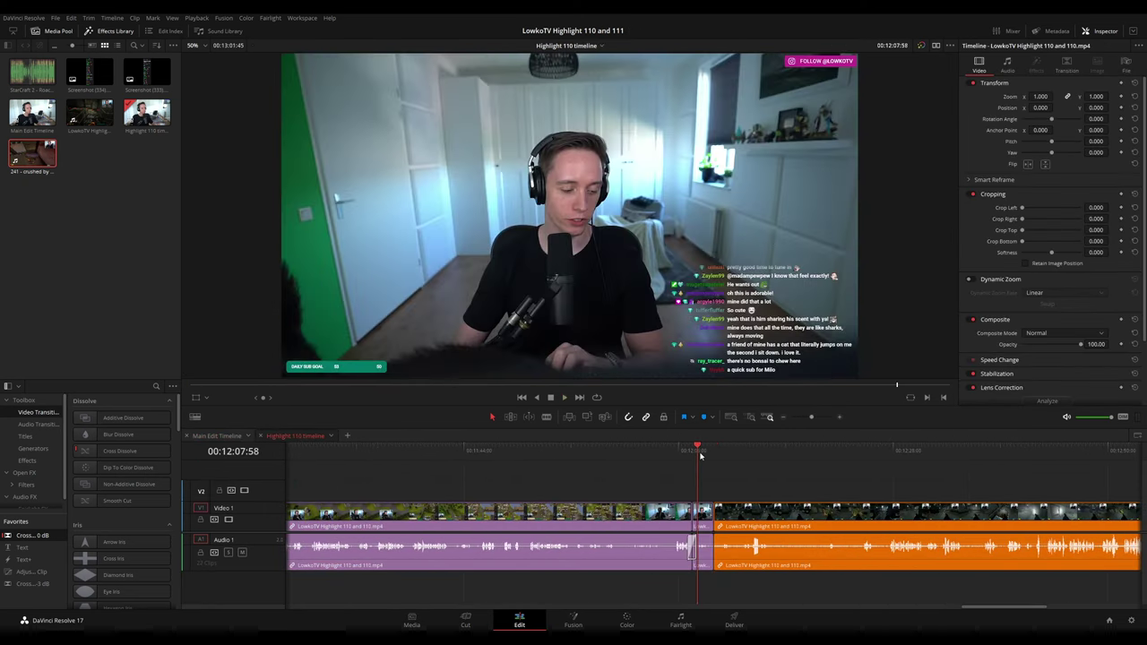
key(space)
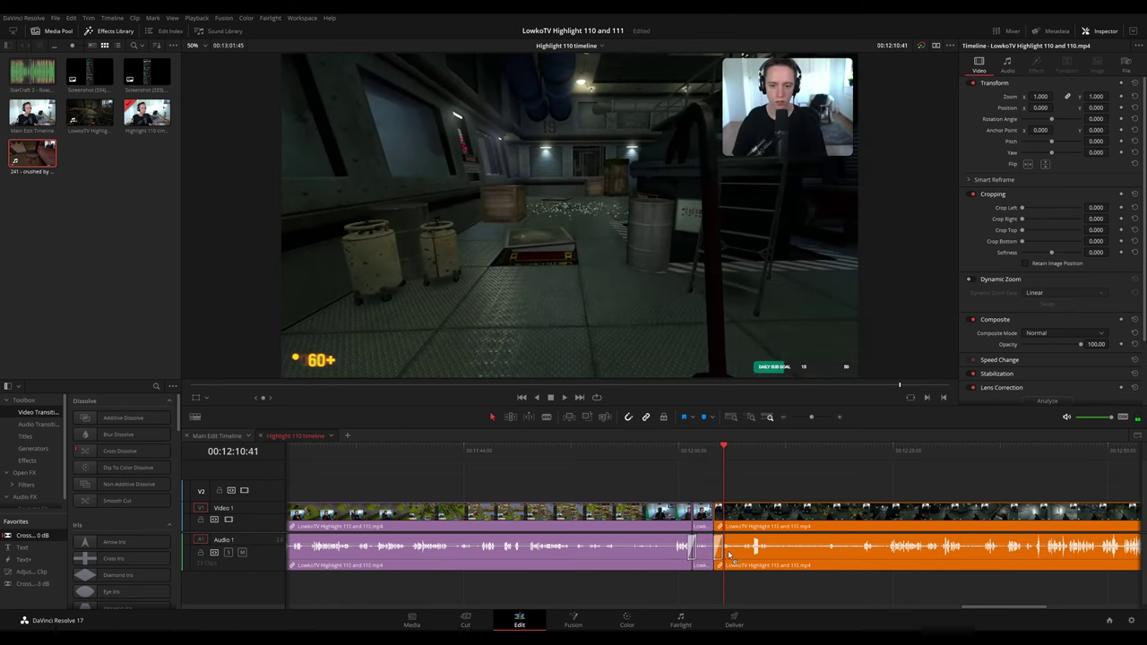
click(709, 451)
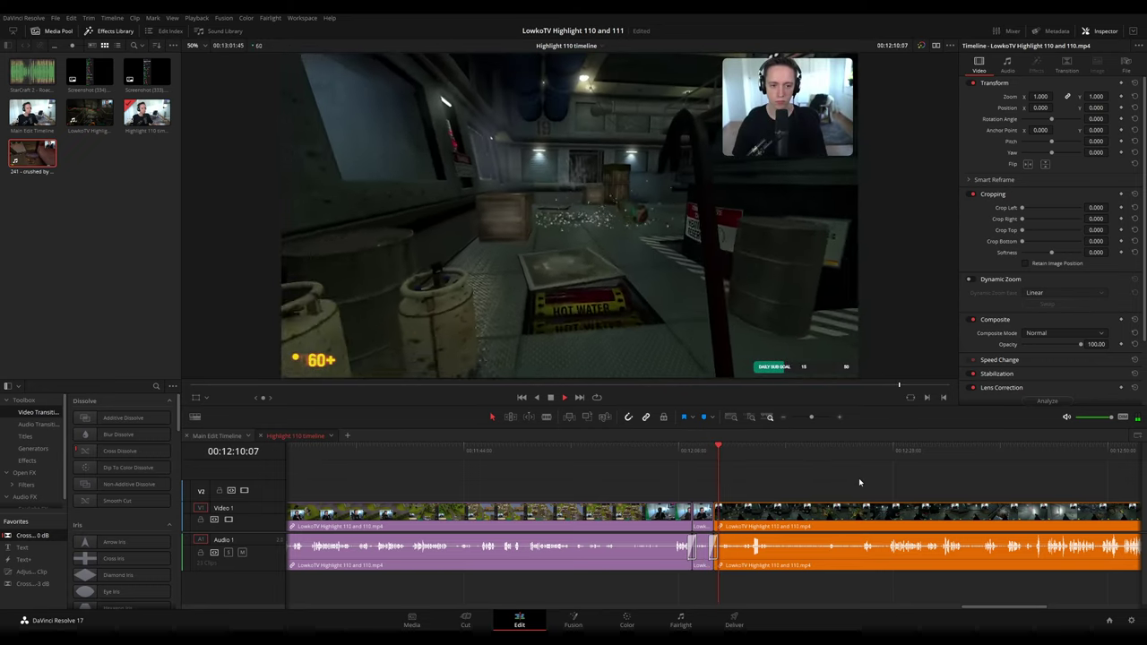
drag(858, 478, 762, 467)
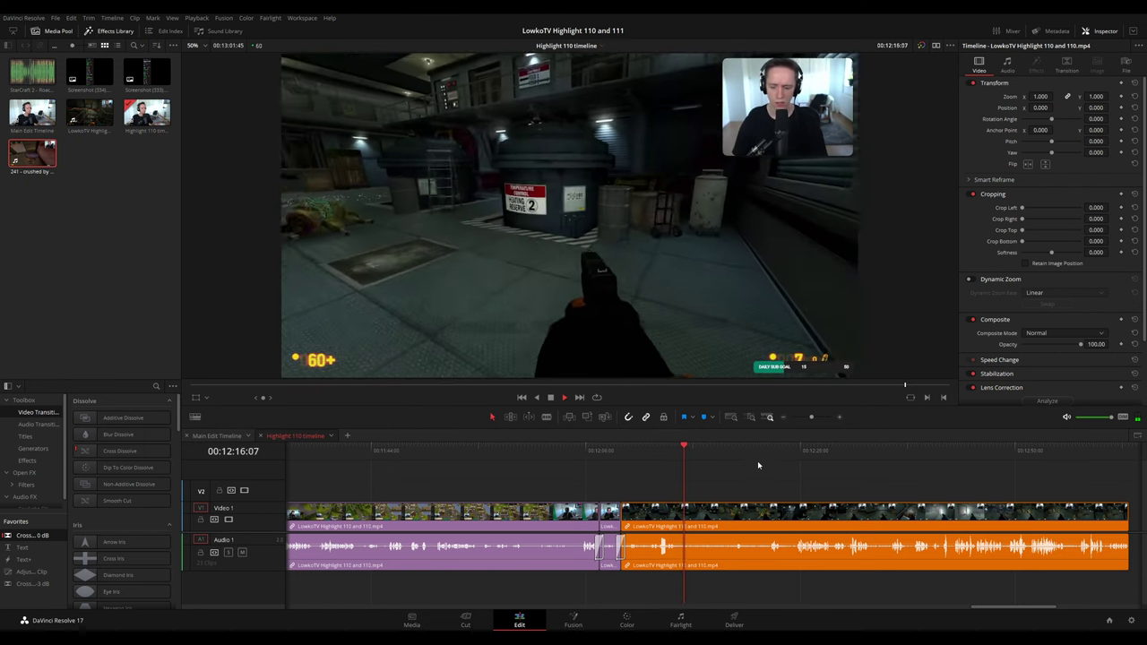
- Place the playhead at the end of the Highlight 110 timeline and return to the Main Edit Timeline
scroll(758, 465, down, 5)
scroll(758, 466, down, 4)
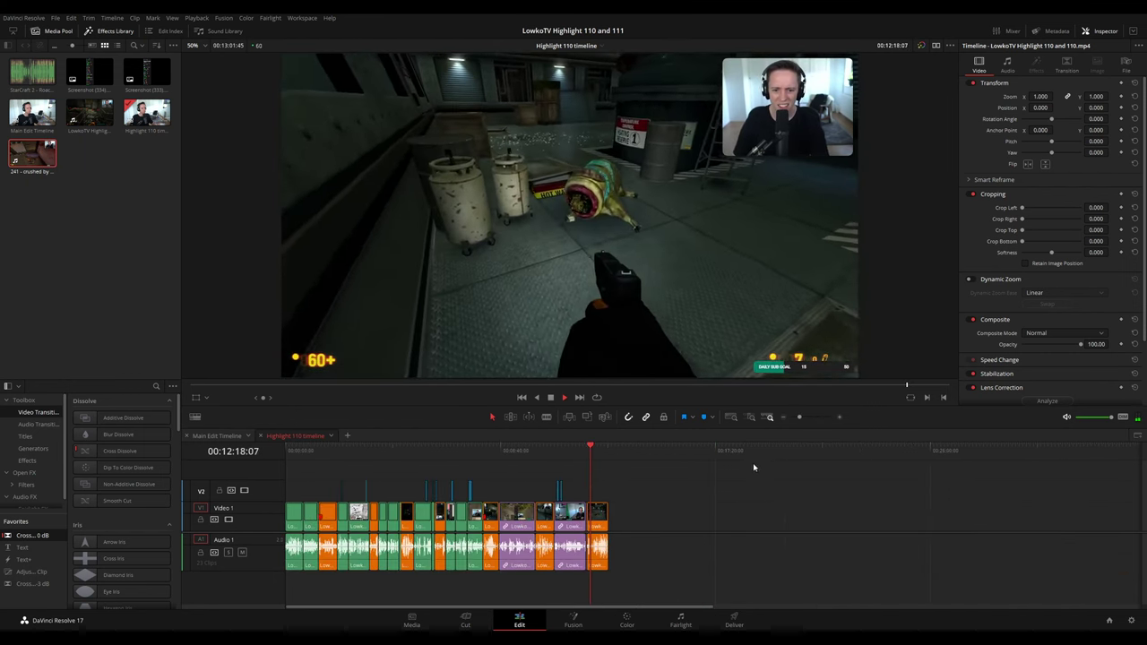
click(609, 455)
drag(801, 419, 799, 418)
click(219, 437)
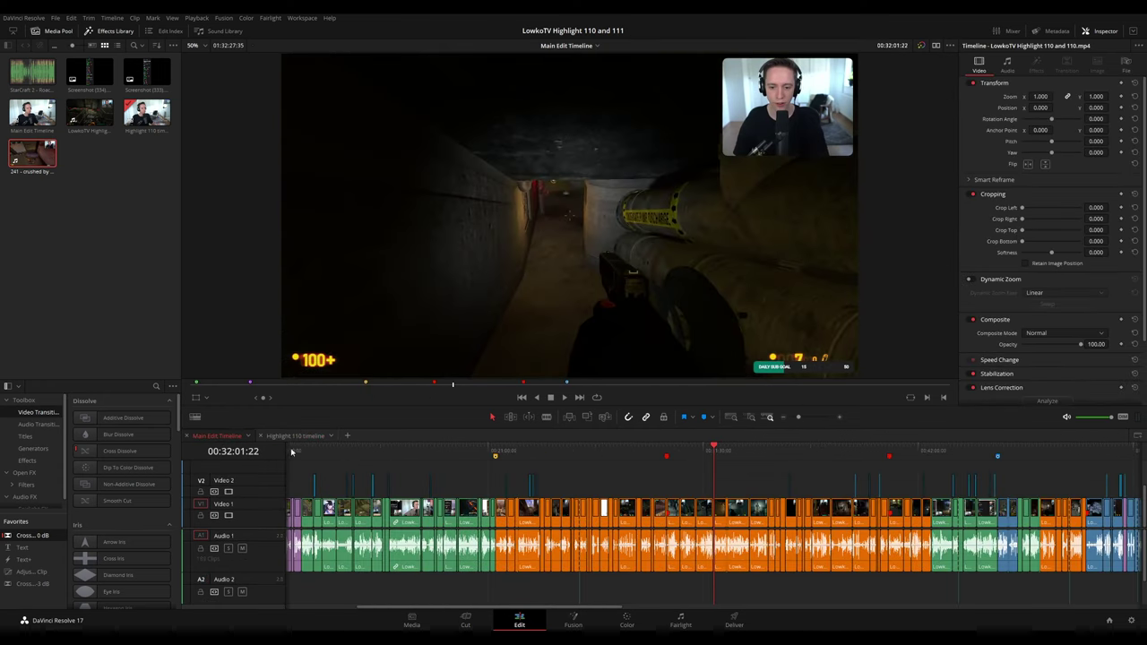
- Copy the two purple clips from about 00:10:05 to 00:11:24 in the Main Edit Timeline and paste them at the end of the Highlight 110 timeline
click(292, 452)
scroll(575, 488, up, 3)
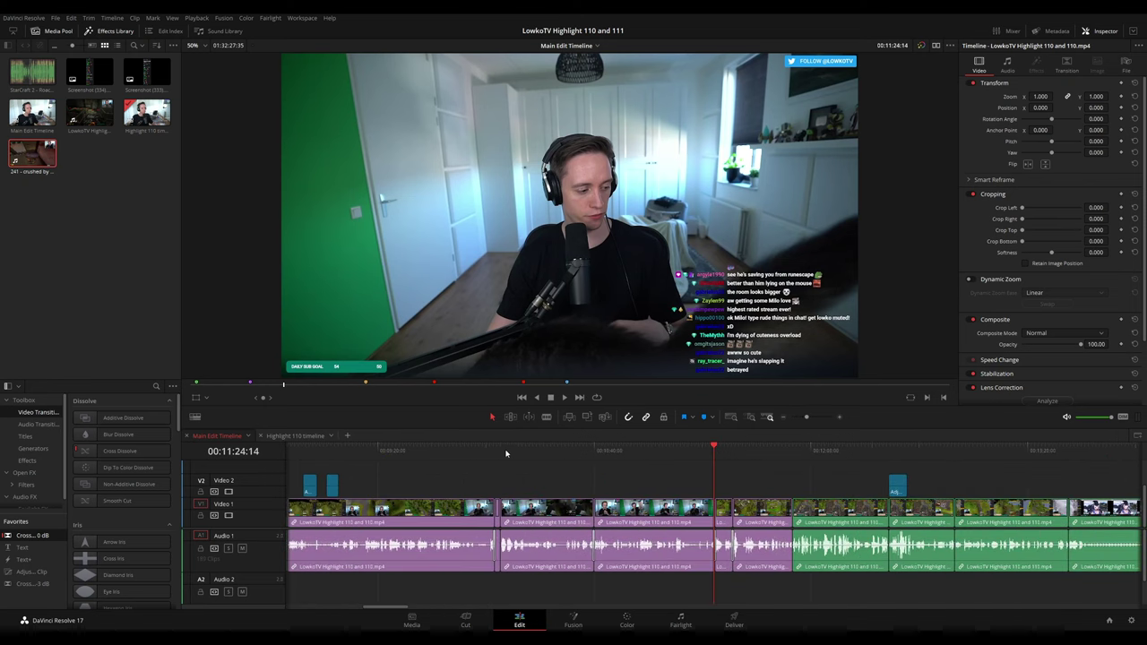
click(502, 453)
key(space)
click(547, 459)
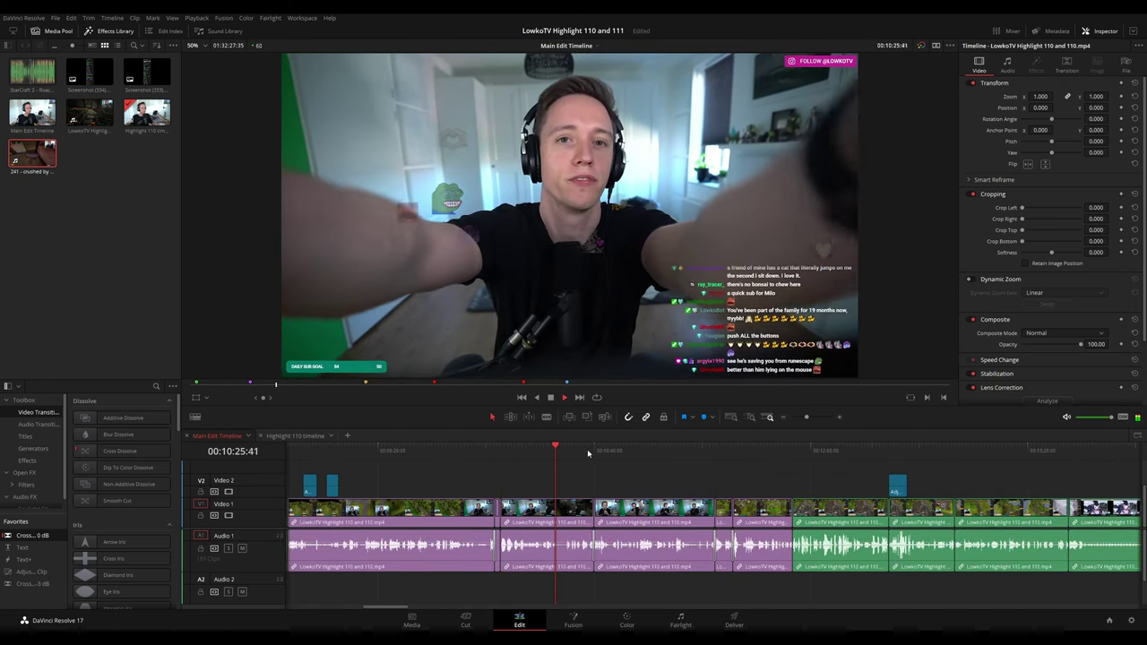
click(597, 451)
click(715, 451)
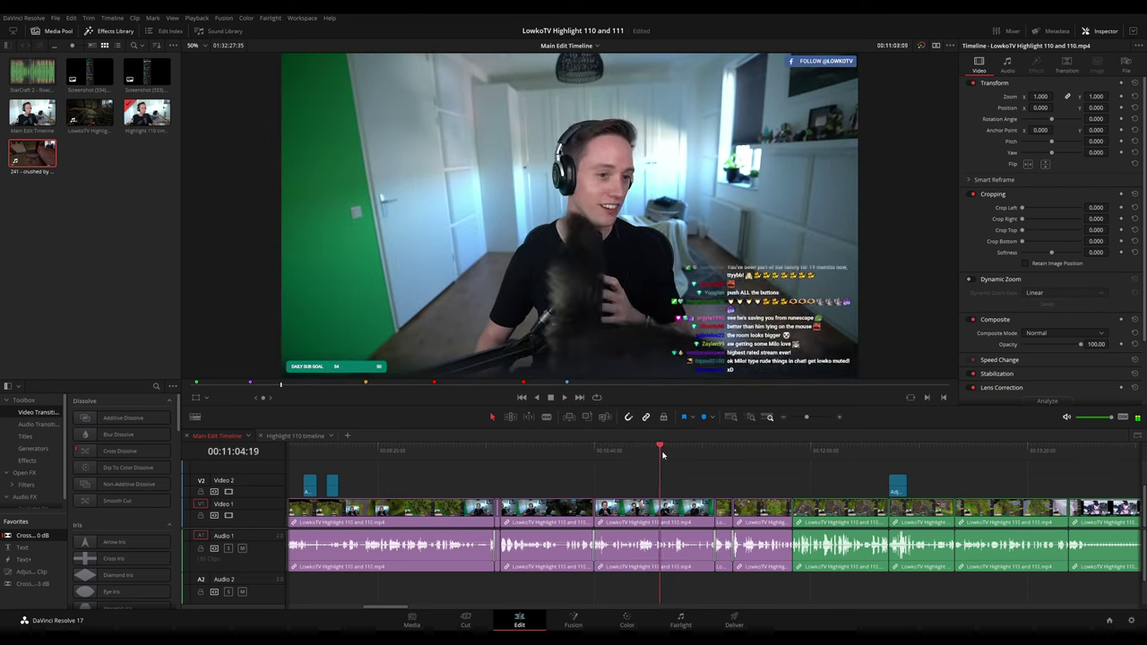
scroll(687, 479, up, 2)
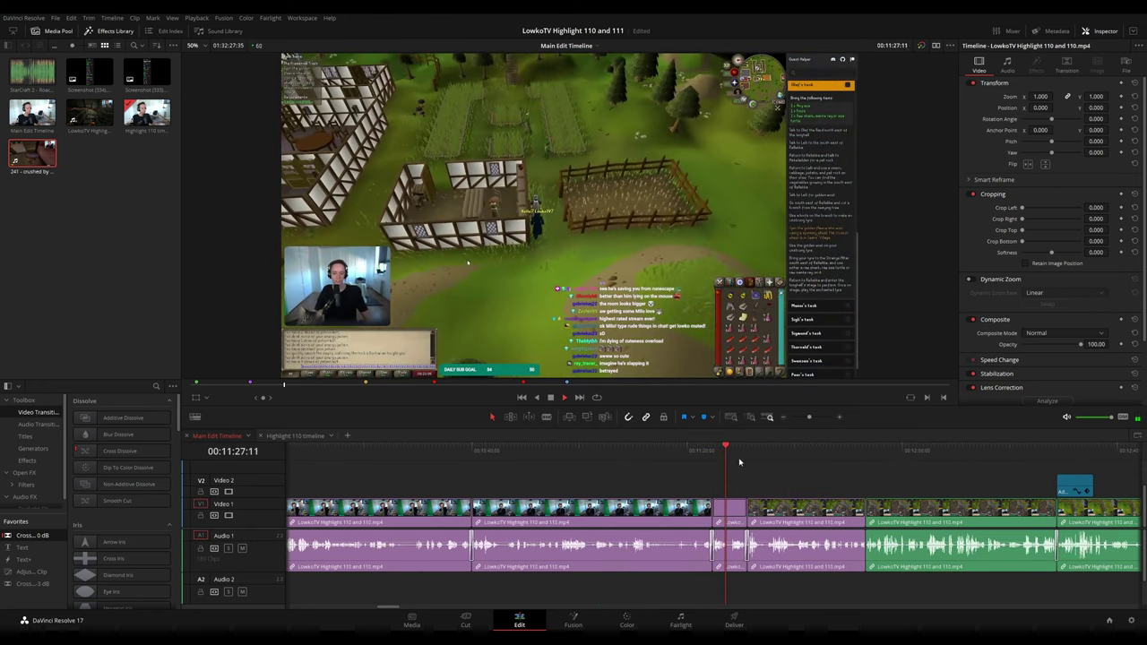
click(751, 456)
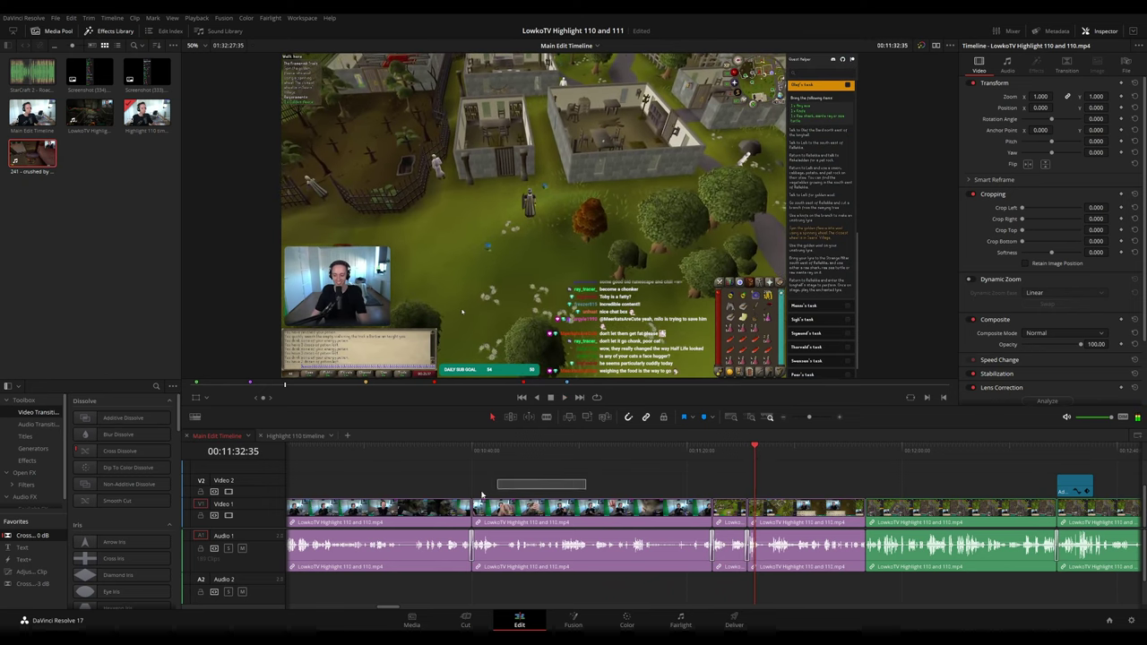
click(295, 437)
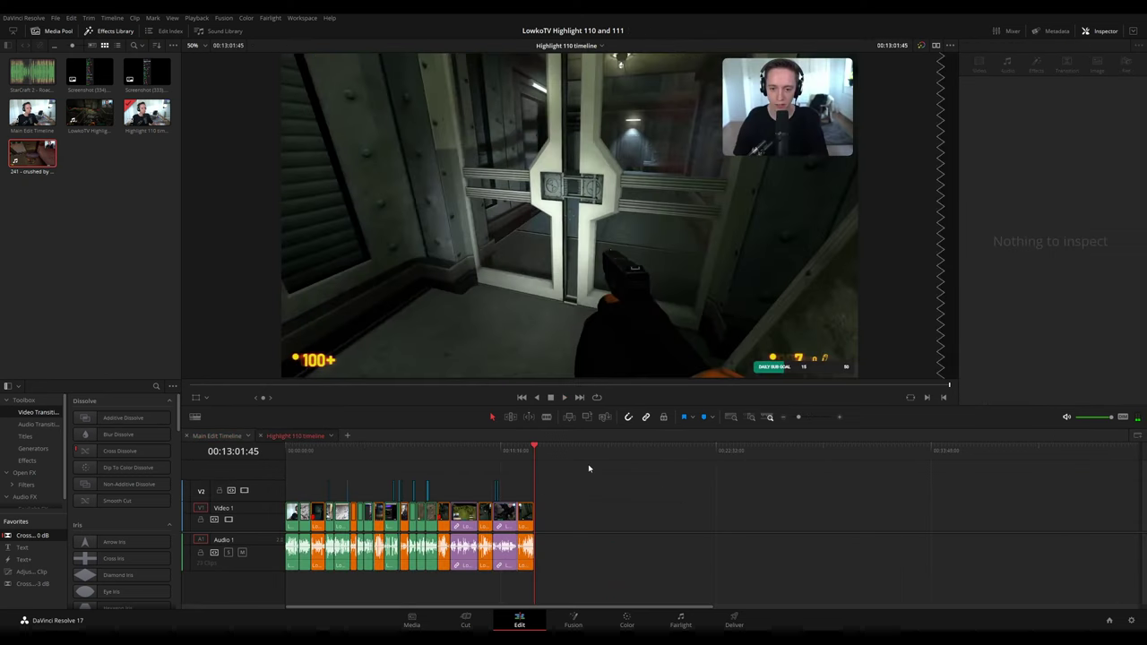
key(ctrl+v)
click(609, 485)
- Play back the cuts at the start of and between the two pasted purple clips, and place the playhead at the end of the Highlight 110 timeline
click(535, 452)
scroll(625, 489, up, 10)
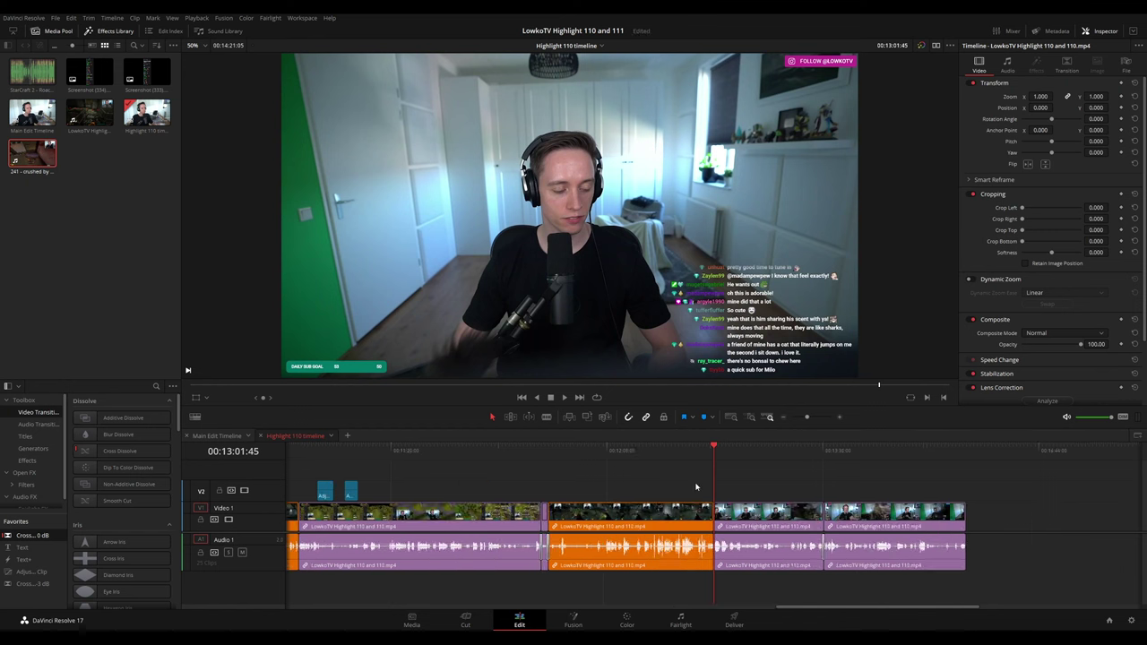
key(space)
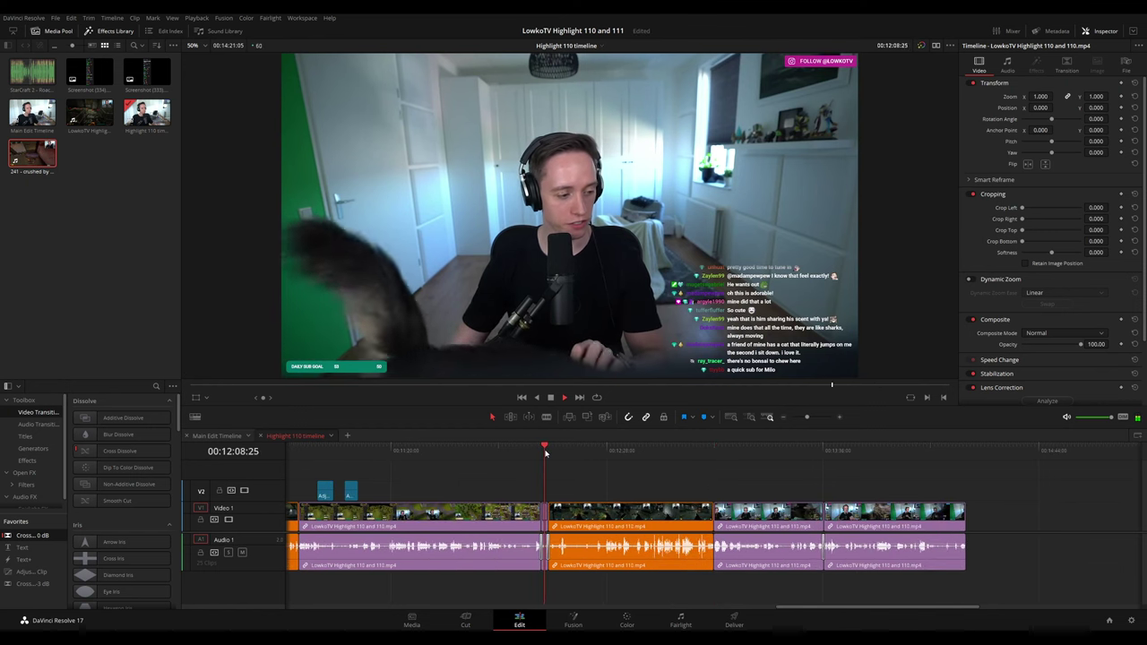
scroll(761, 485, up, 3)
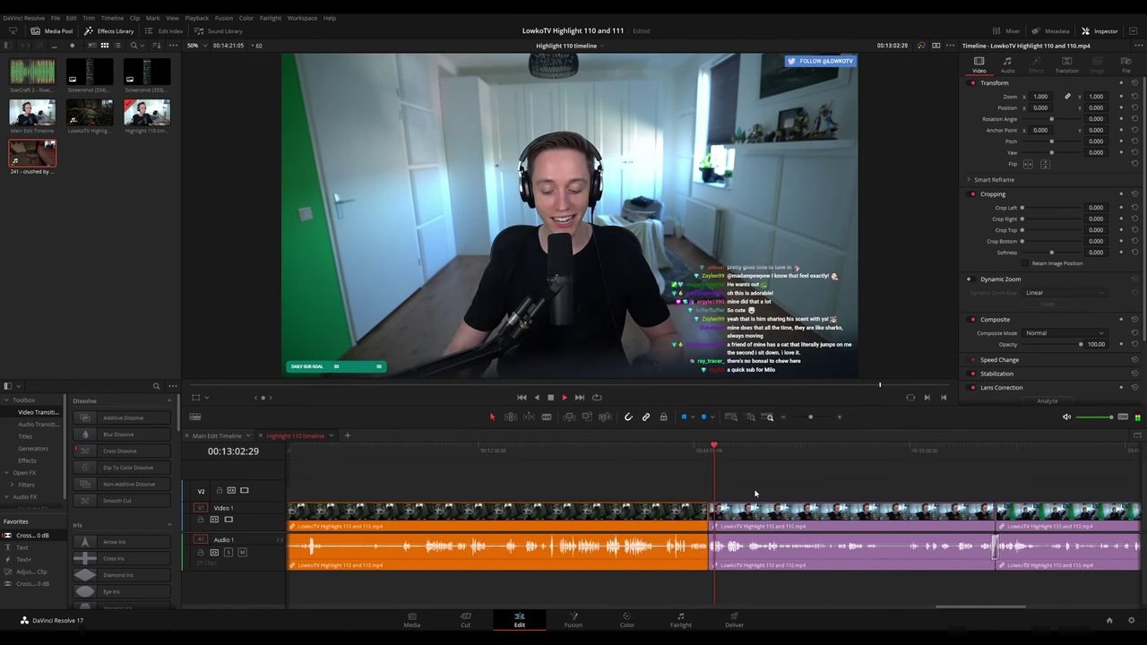
click(681, 451)
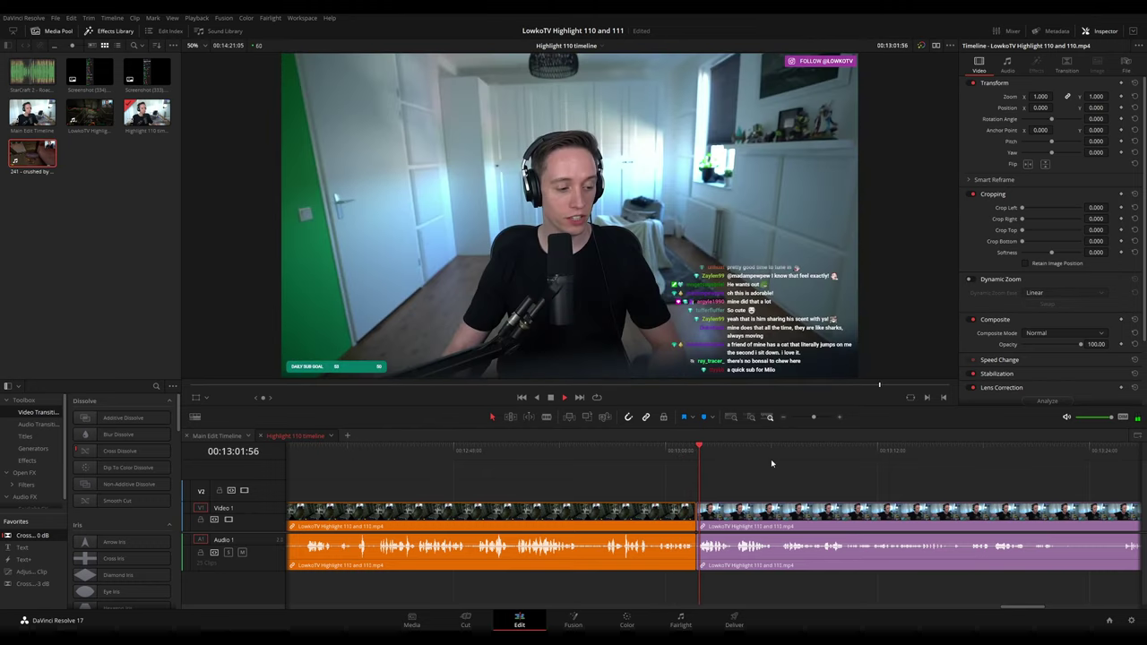
drag(814, 417, 808, 436)
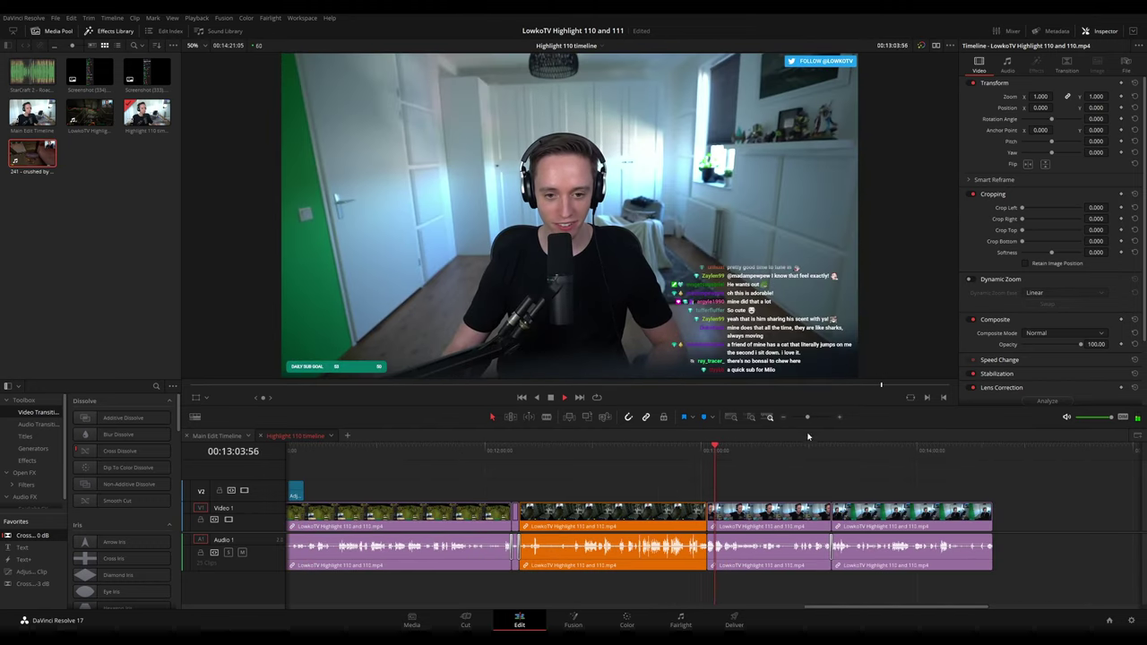
click(829, 457)
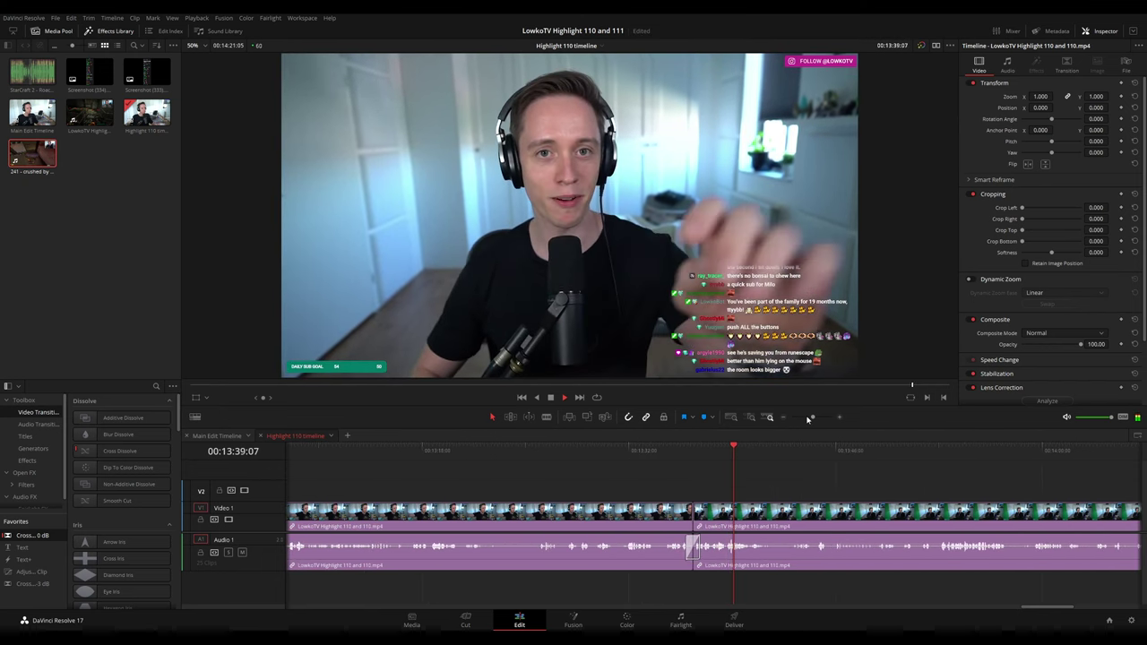
drag(810, 417, 801, 418)
click(672, 453)
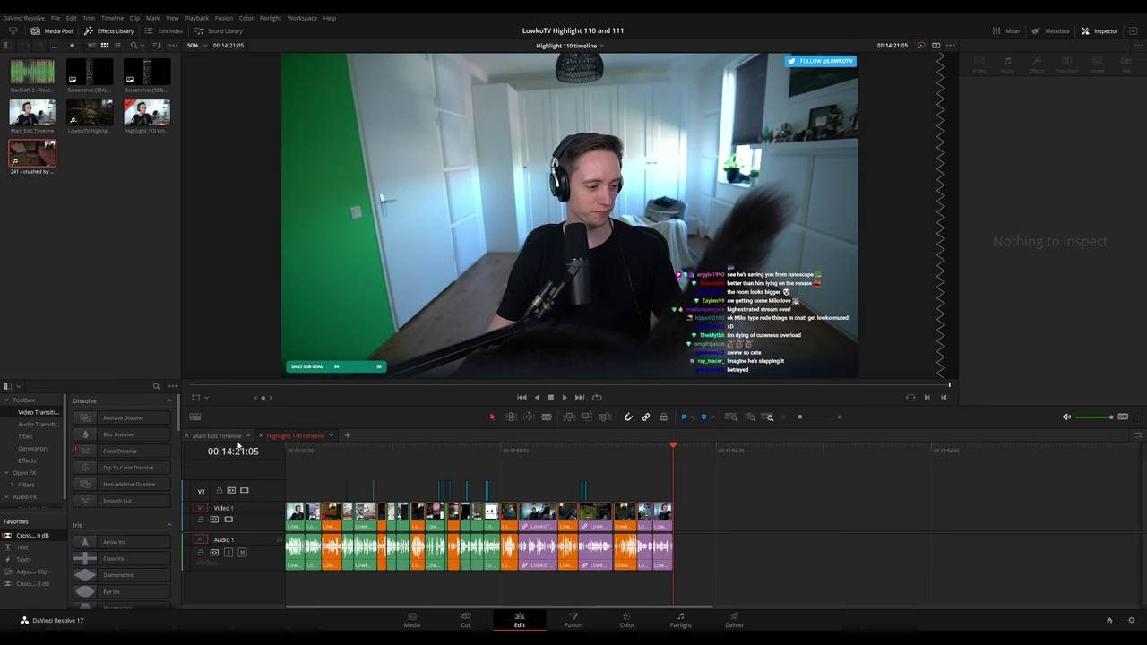
- Examine the short purple clips before the first green clip, around 00:11:25 to 00:11:53, in the Main Edit Timeline
click(215, 437)
drag(809, 418, 804, 417)
drag(718, 464, 606, 459)
click(600, 456)
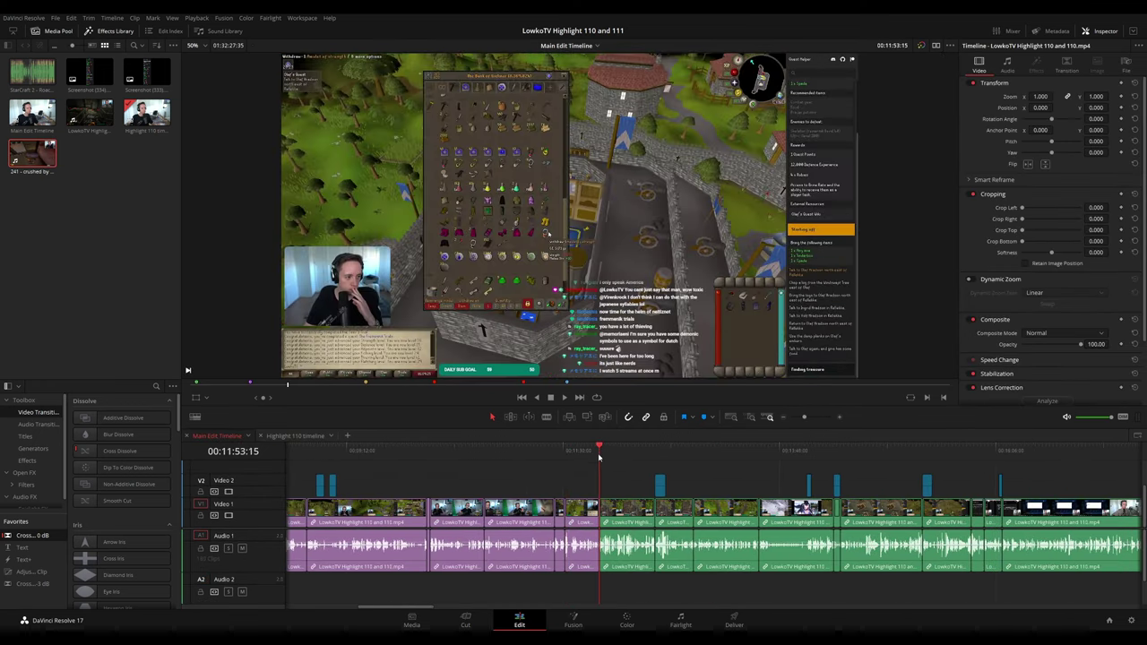
click(591, 451)
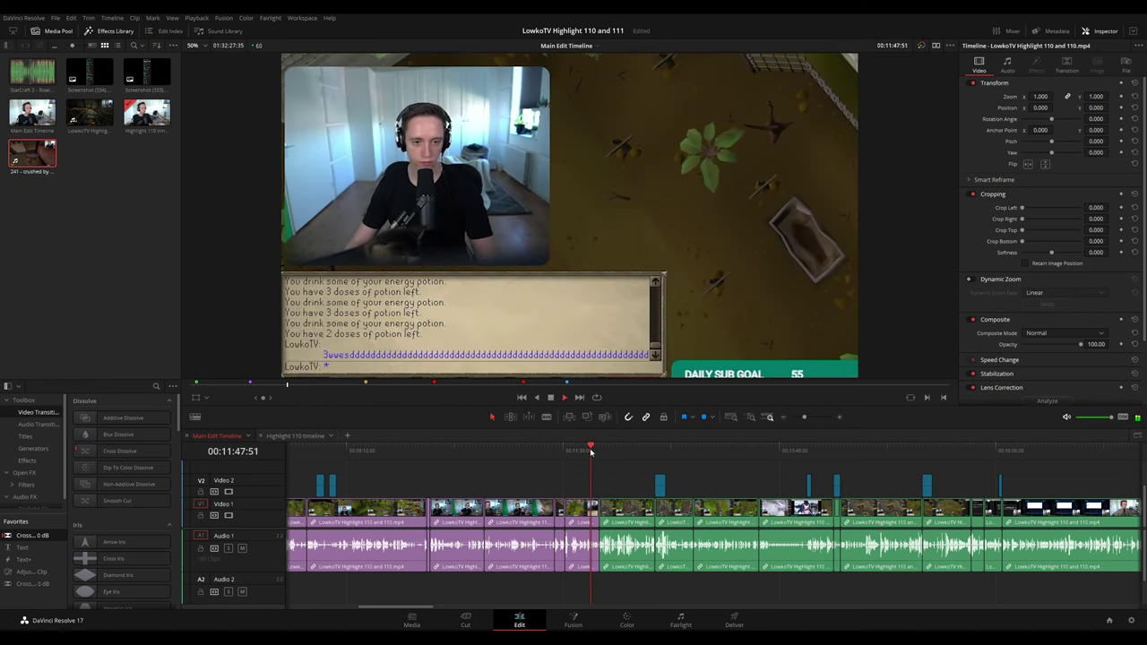
click(563, 448)
drag(564, 445, 557, 450)
- Copy the three green clips from about 00:11:53 to 00:13:35 with their adjustment clip and paste them at the end of the Highlight 110 timeline
click(656, 451)
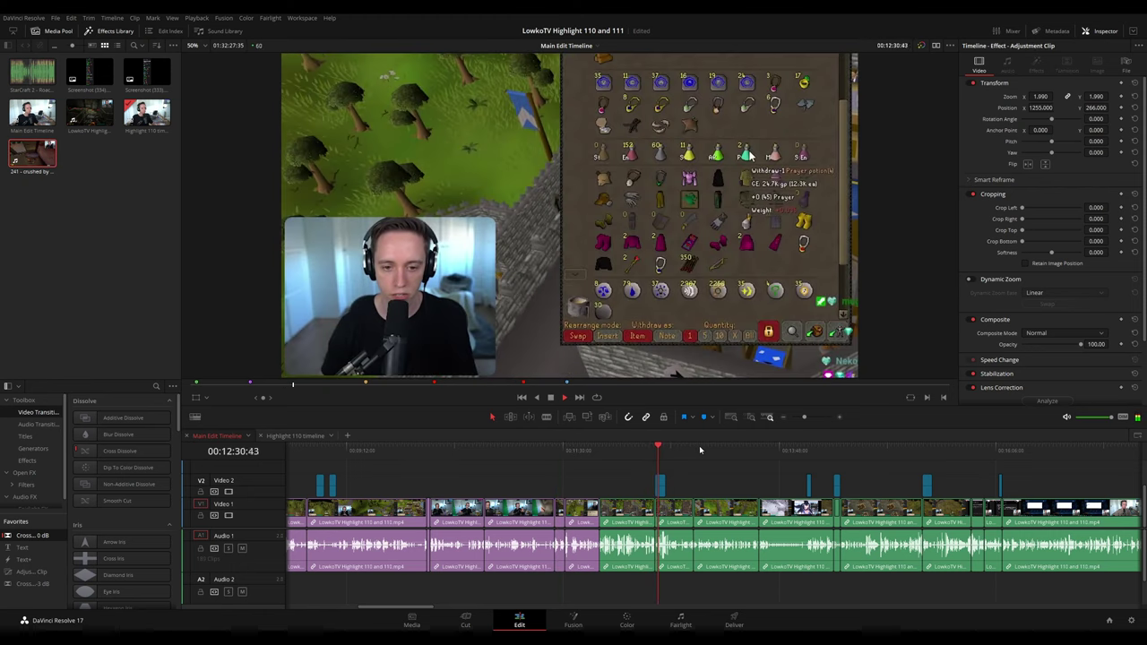
click(642, 452)
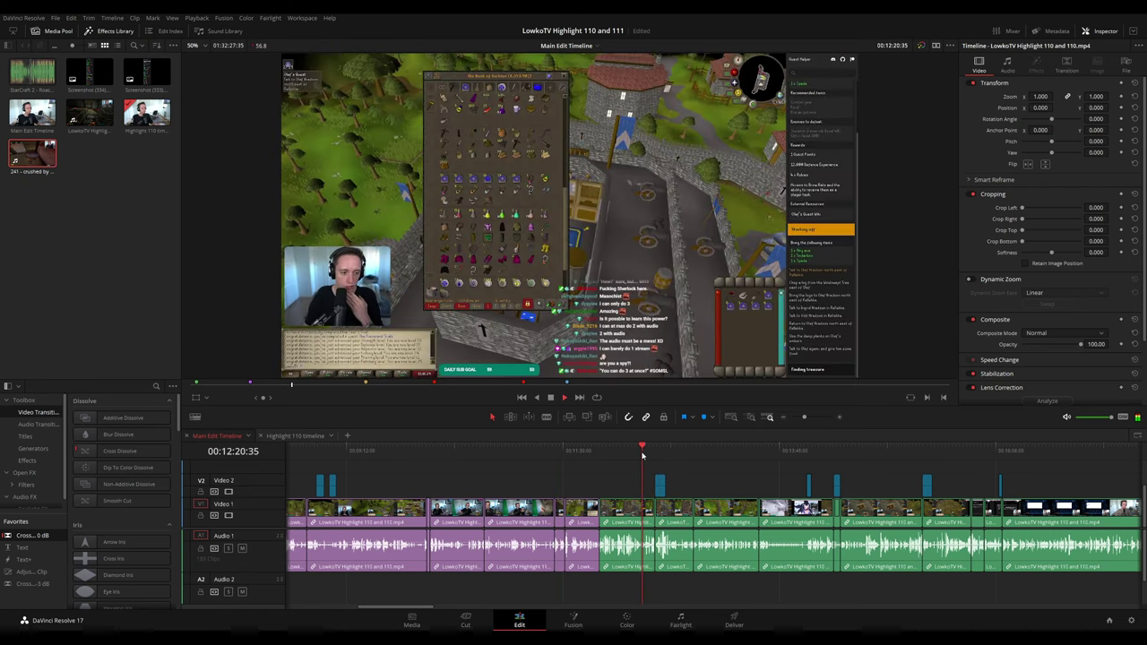
scroll(717, 474, up, 2)
click(806, 459)
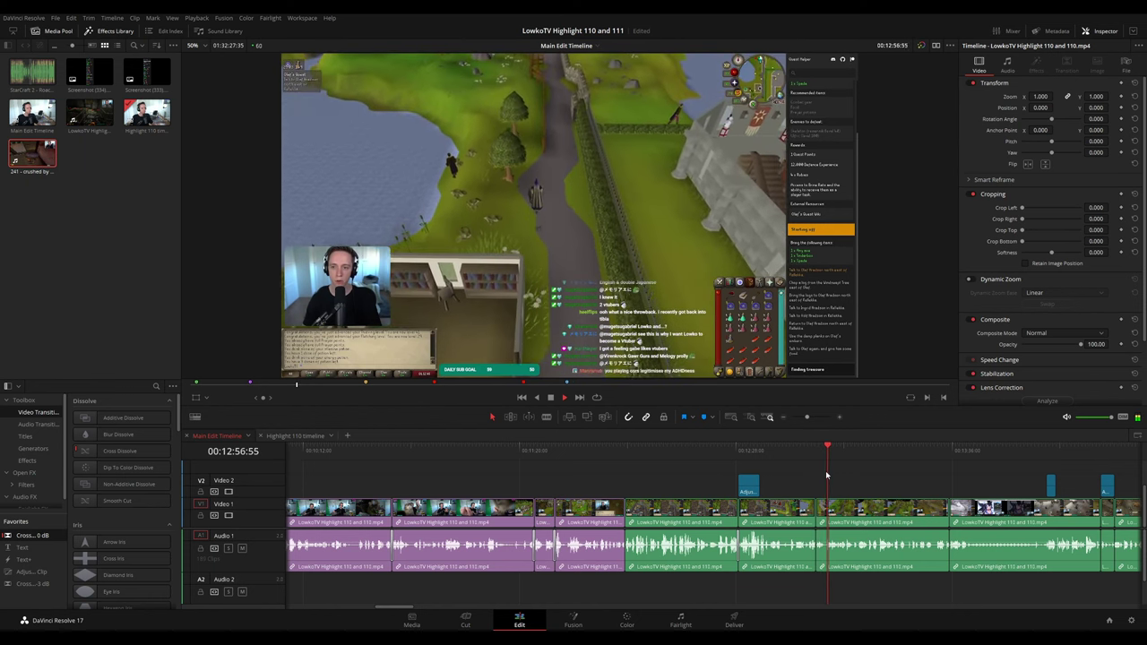
drag(853, 454, 941, 453)
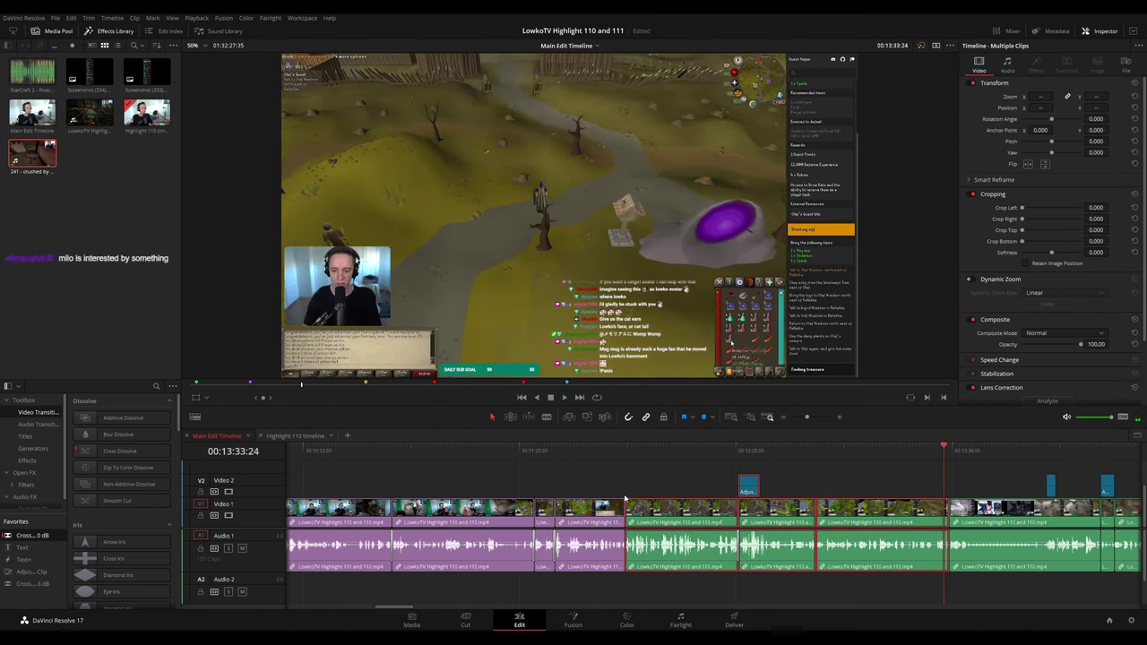
click(304, 436)
key(ctrl+v)
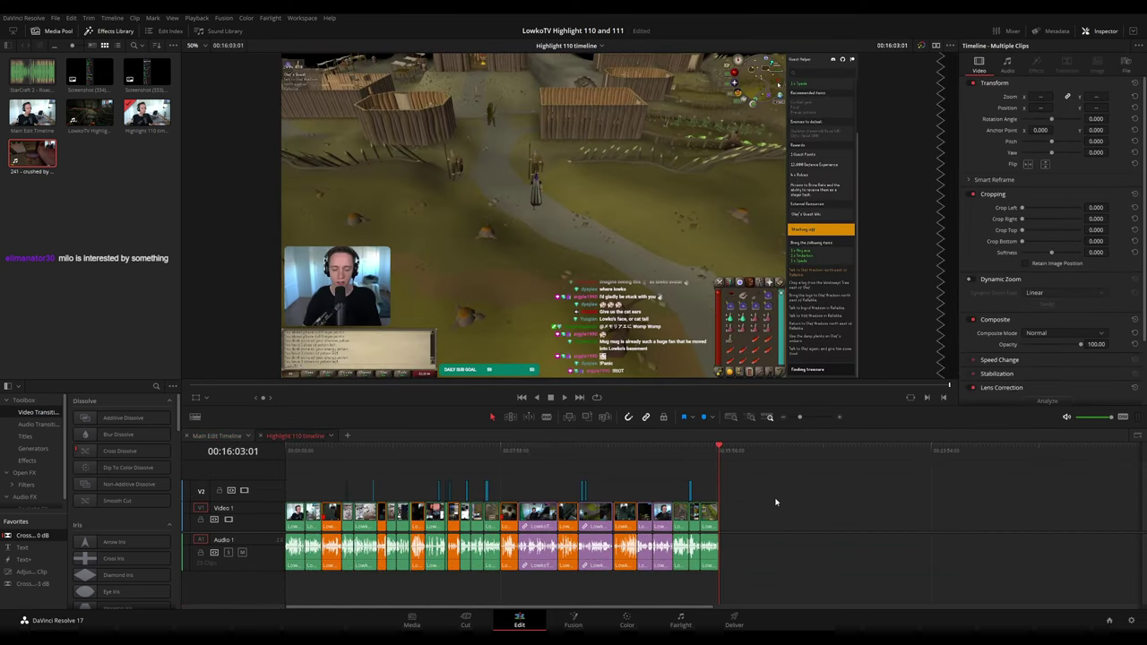
- Copy the two short purple clips from about 00:11:25 to 00:11:53 in the Main Edit Timeline to the end of the Highlight 110 timeline
click(215, 436)
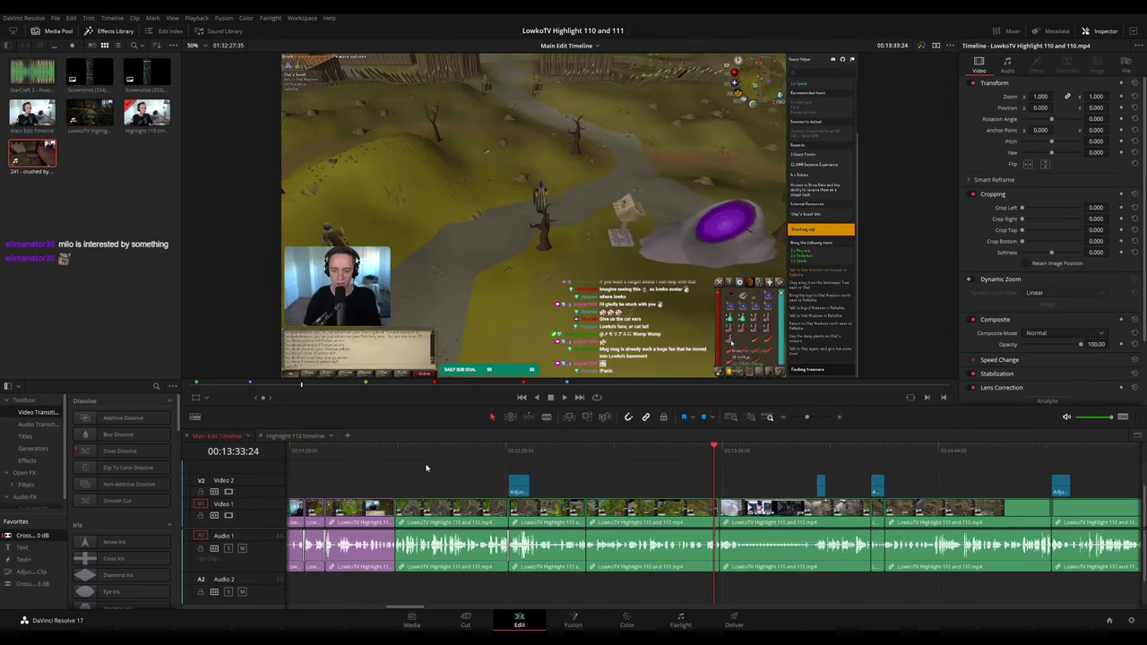
scroll(567, 467, left, 1)
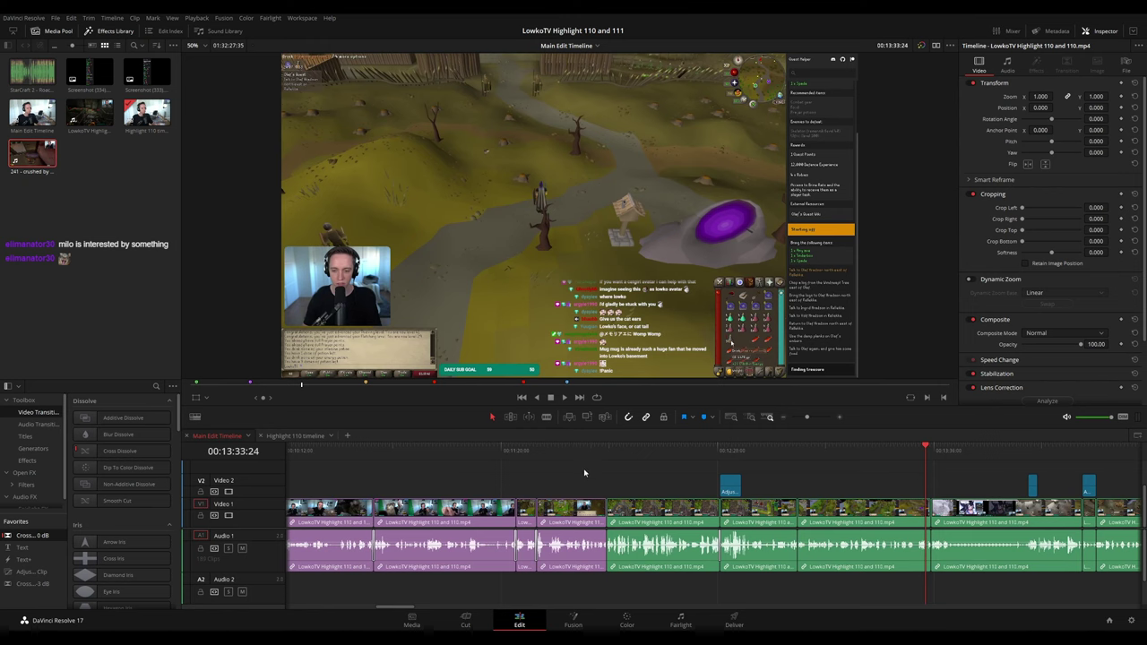
click(520, 452)
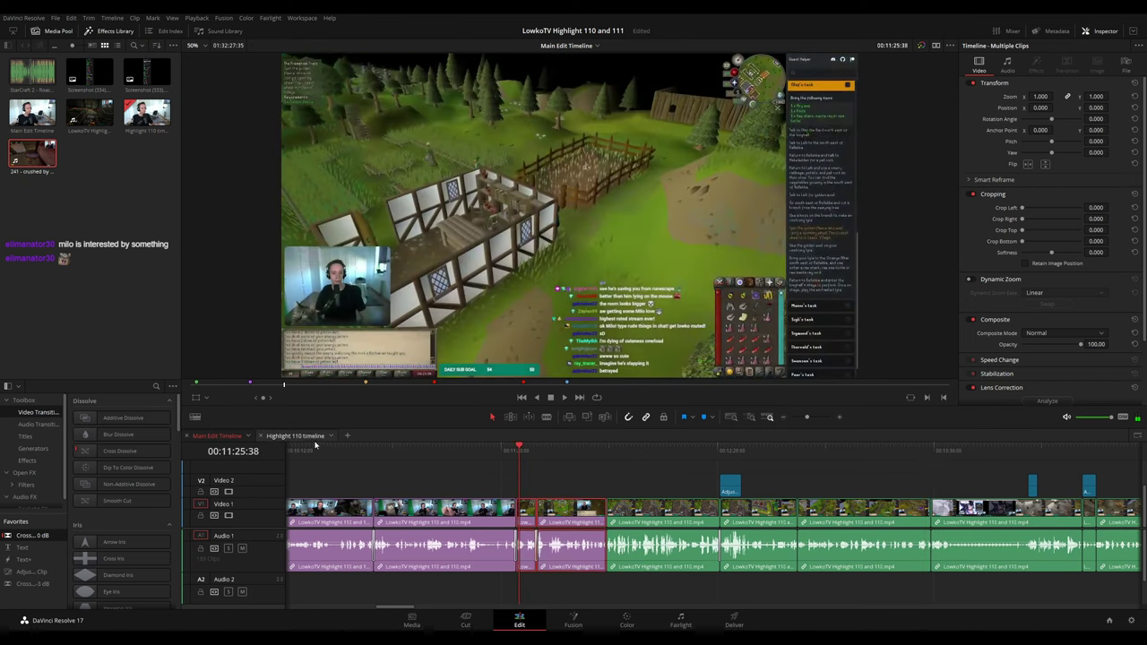
click(295, 436)
click(726, 450)
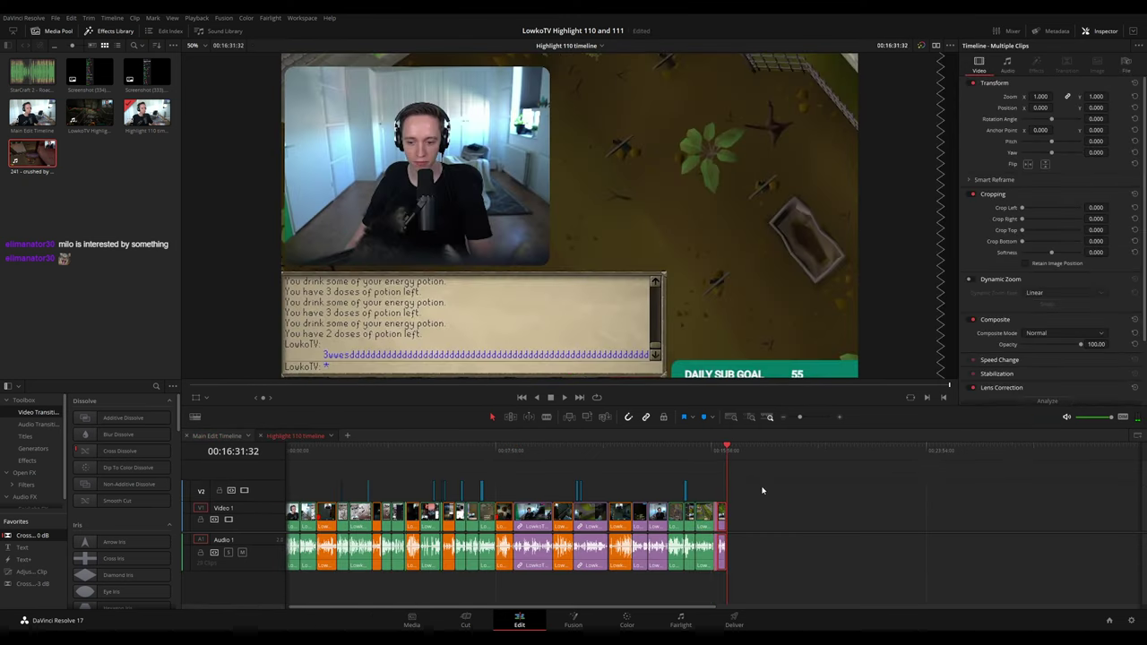
- Play back the cut from the purple to the first pasted green clip at 00:14:21 and the cut at the adjustment clip
click(667, 451)
scroll(778, 479, down, 3)
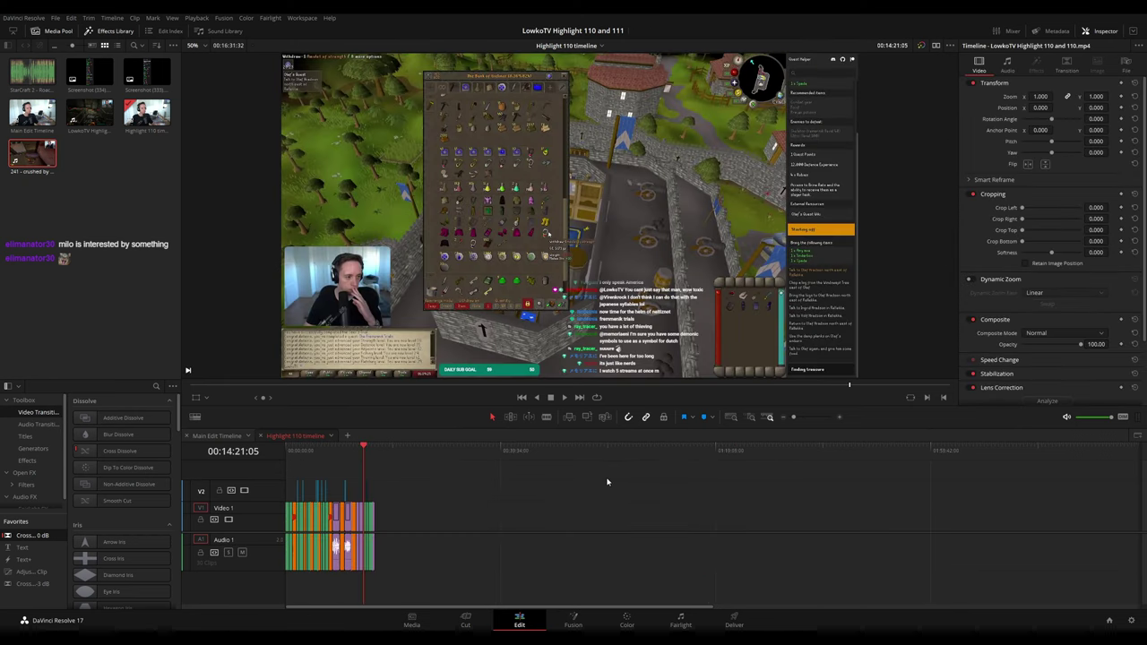
scroll(607, 482, up, 4)
click(702, 451)
key(space)
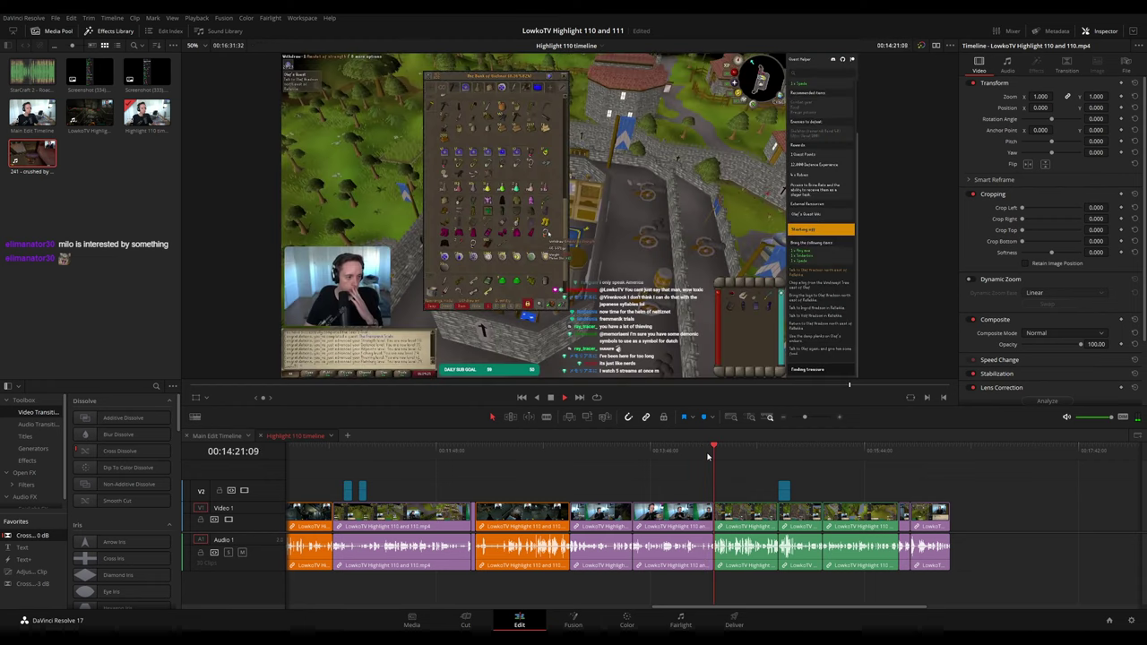
scroll(700, 459, up, 3)
click(690, 457)
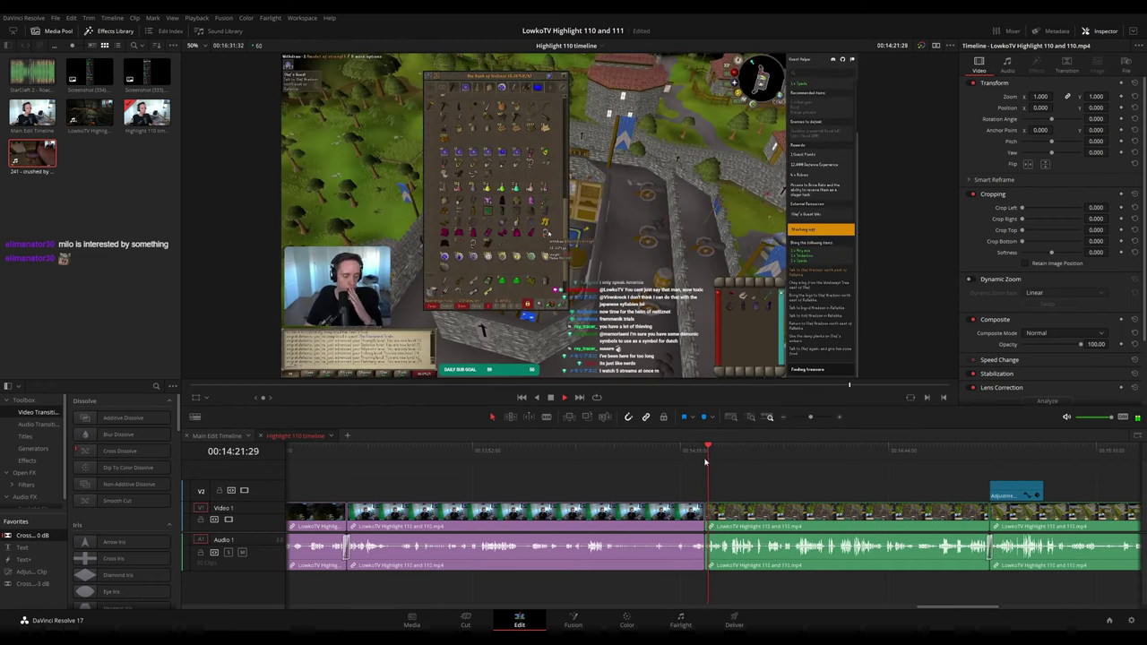
drag(764, 453, 986, 466)
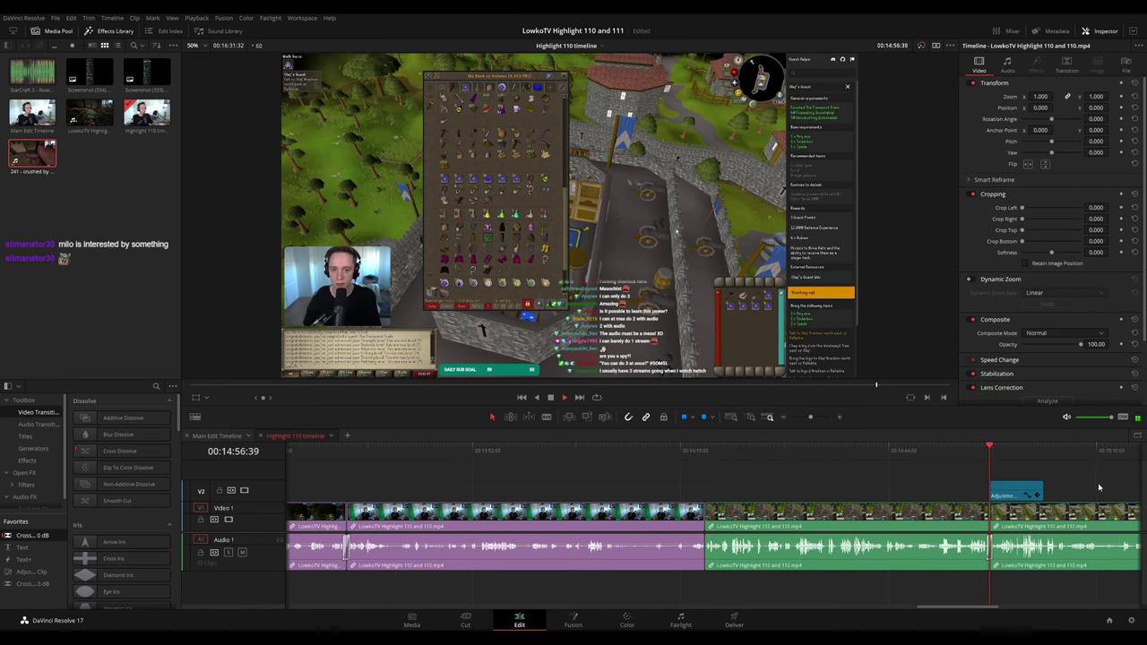
- Check the remaining cuts through the green and final purple clips, and place the playhead at the end of the Highlight 110 timeline
drag(1099, 488, 659, 449)
click(758, 455)
drag(950, 466, 772, 464)
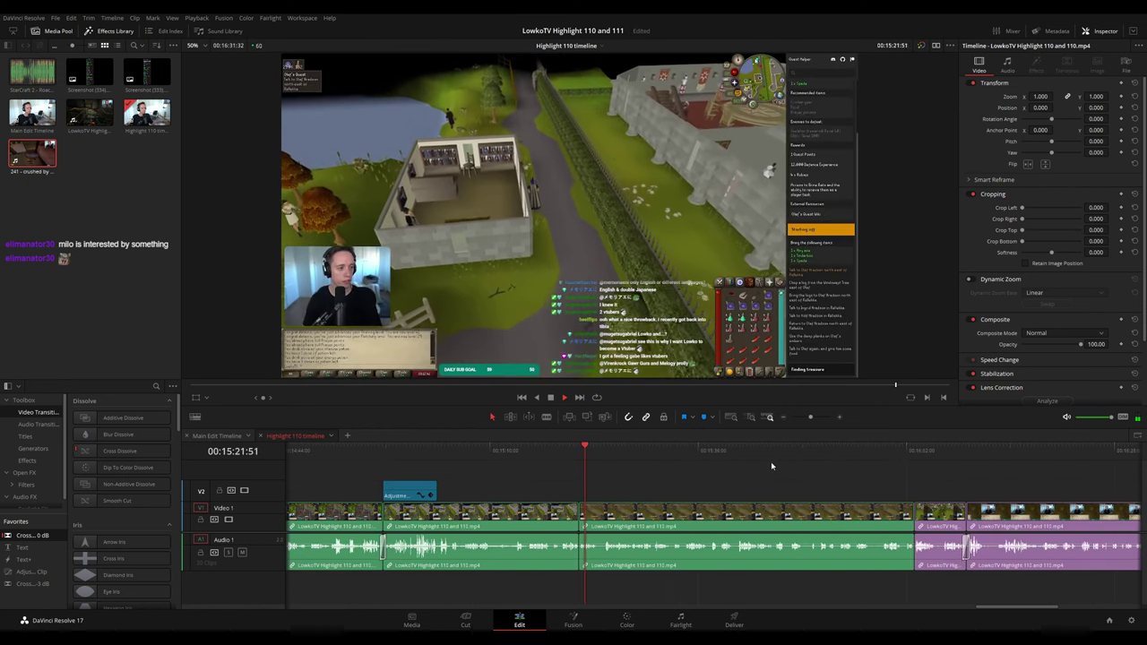
drag(894, 455, 915, 458)
drag(1046, 492, 672, 463)
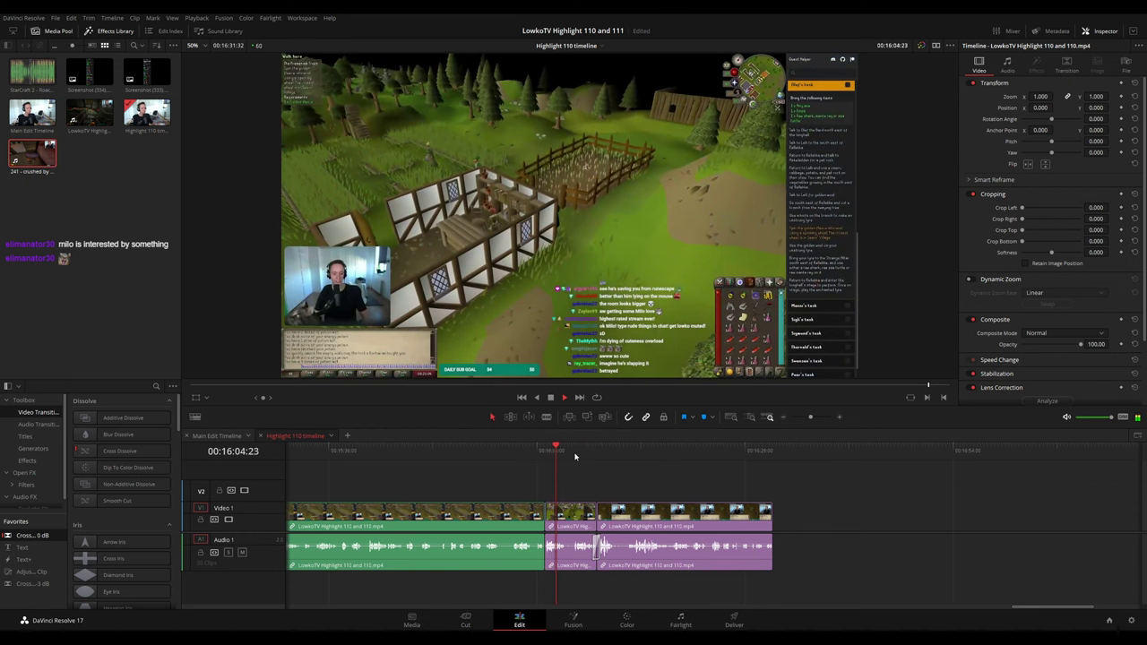
click(592, 457)
click(744, 451)
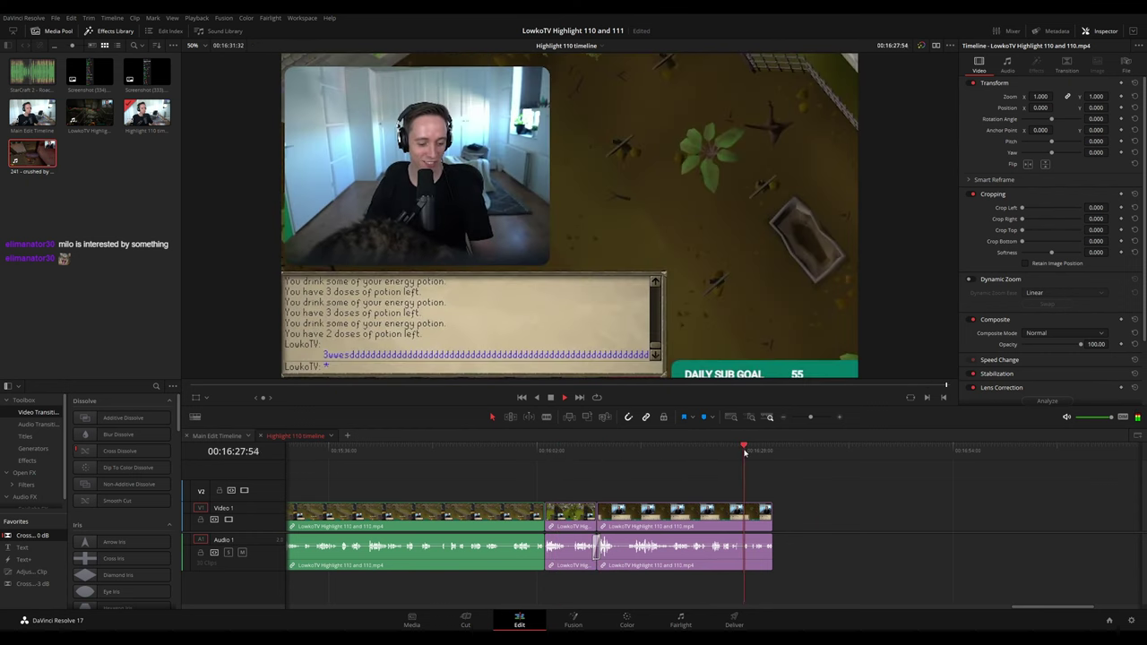
scroll(792, 491, down, 1)
click(736, 459)
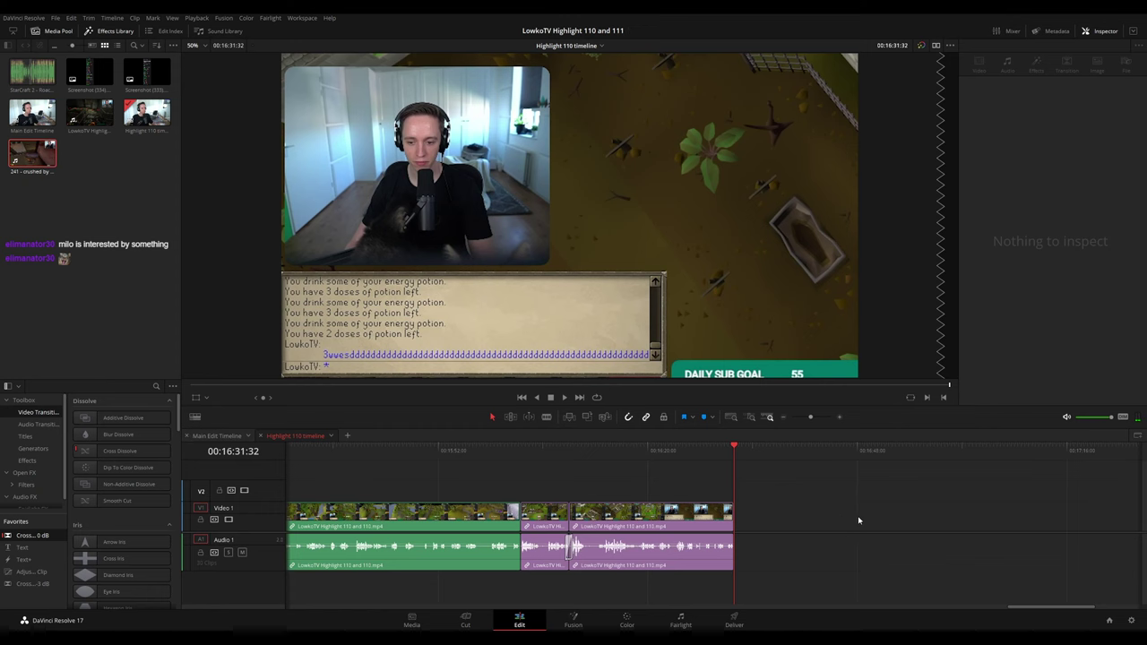
scroll(858, 521, down, 1)
- Look through the orange clips in the Main Edit Timeline from about 00:30:22 to 00:34:26 for a section to reuse
click(227, 439)
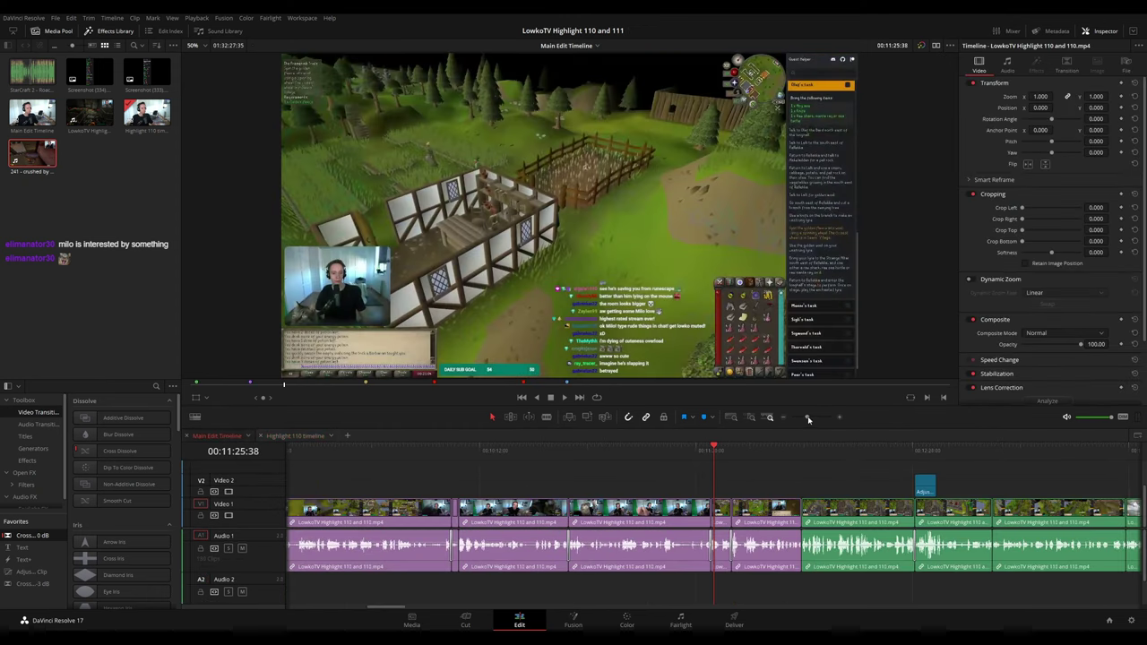
click(627, 452)
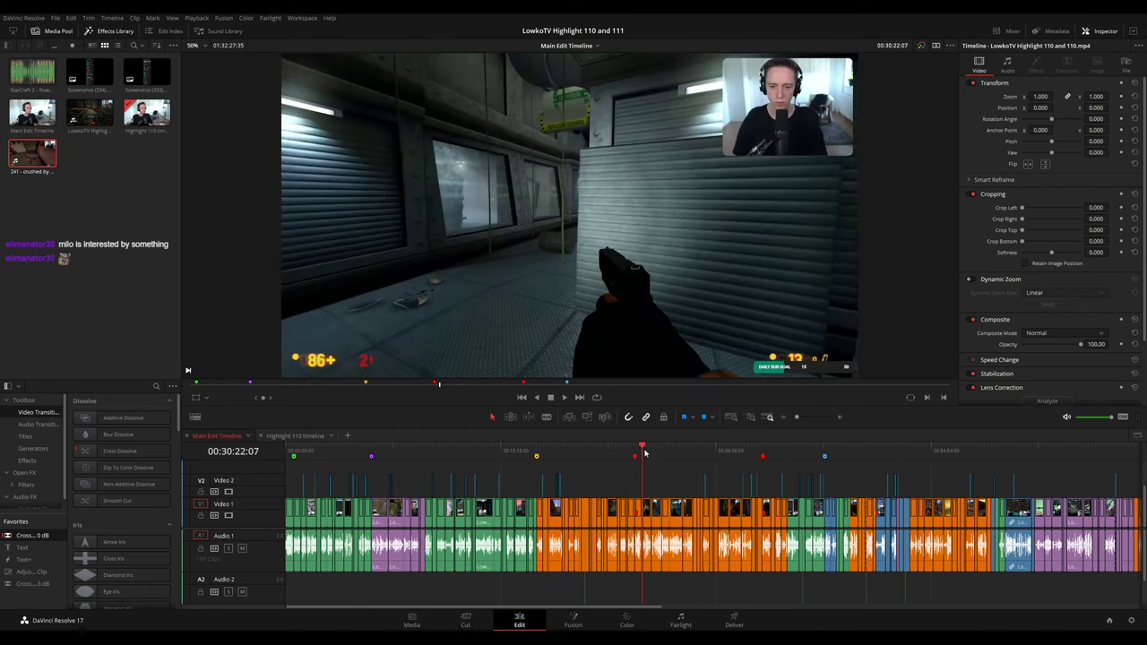
scroll(857, 452, up, 4)
click(888, 452)
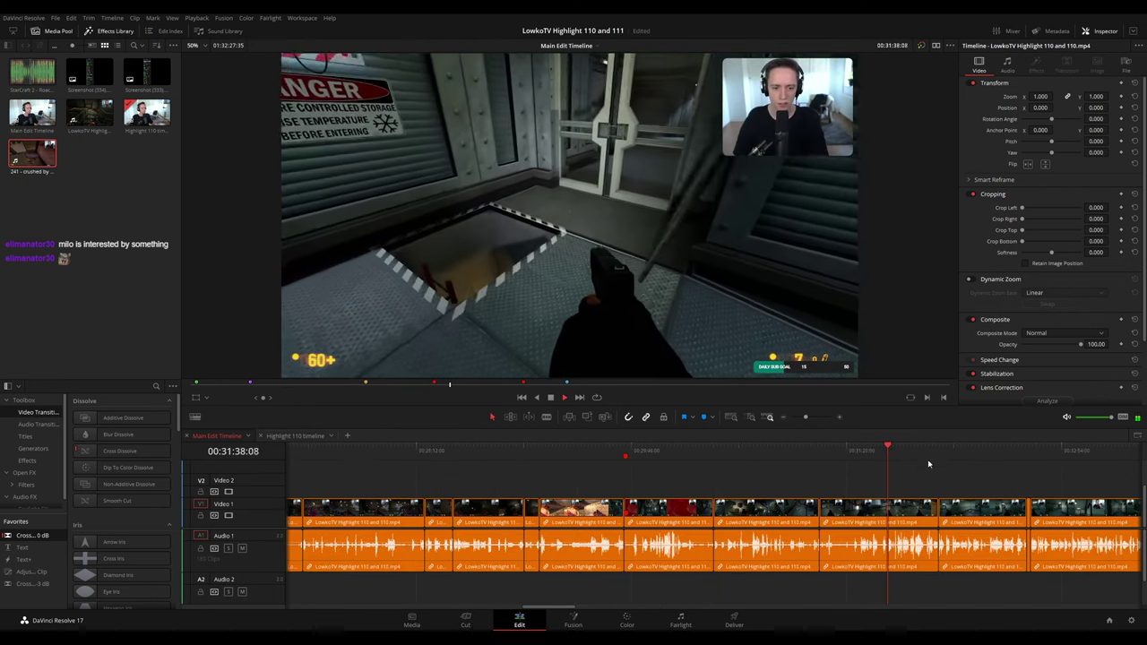
drag(929, 464, 614, 457)
click(656, 451)
click(712, 452)
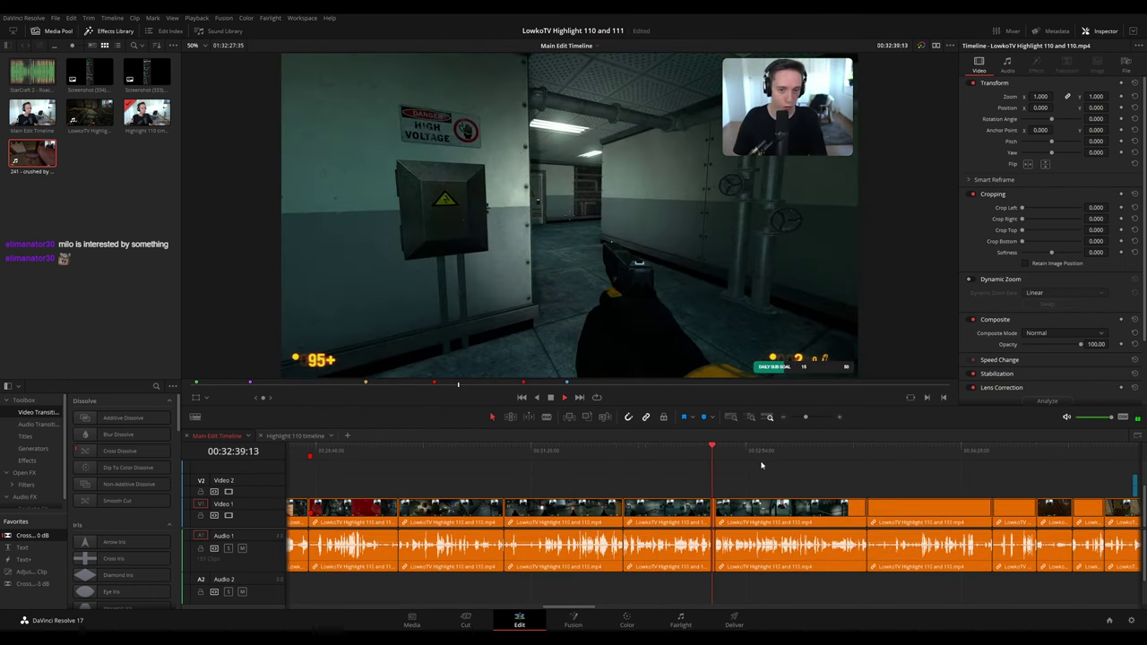
drag(788, 462, 629, 453)
click(658, 451)
click(696, 453)
click(717, 454)
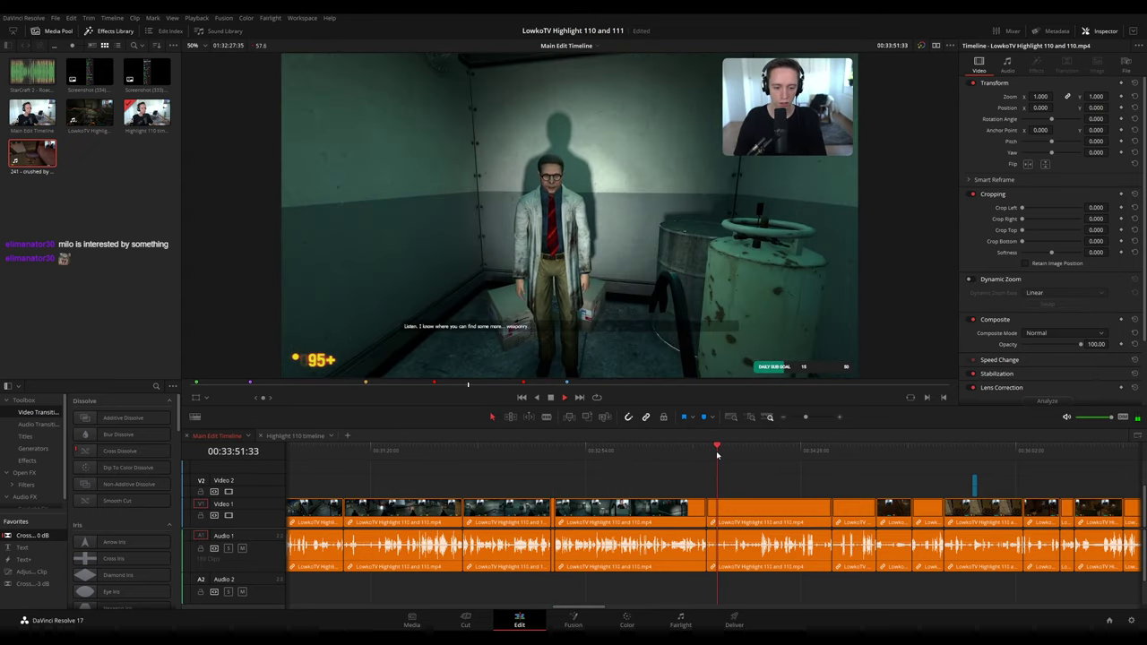
click(759, 454)
click(796, 455)
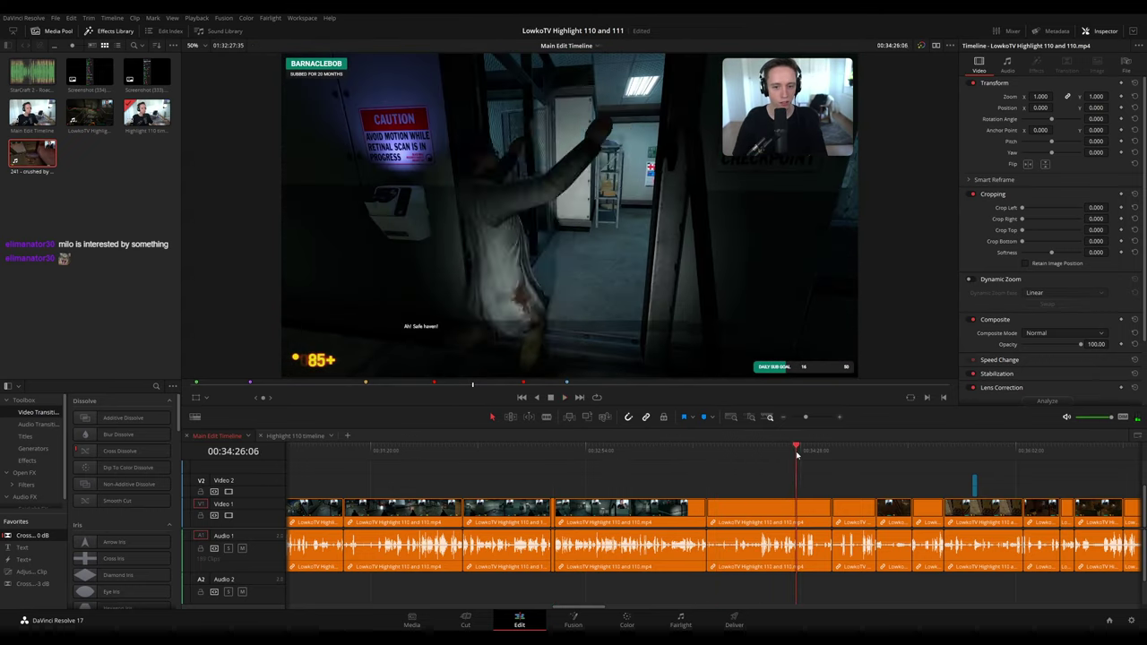
- Copy the three orange clips from about 00:32:01 to 00:33:48 in the Main Edit Timeline to the end of the Highlight 110 timeline
drag(539, 447, 465, 448)
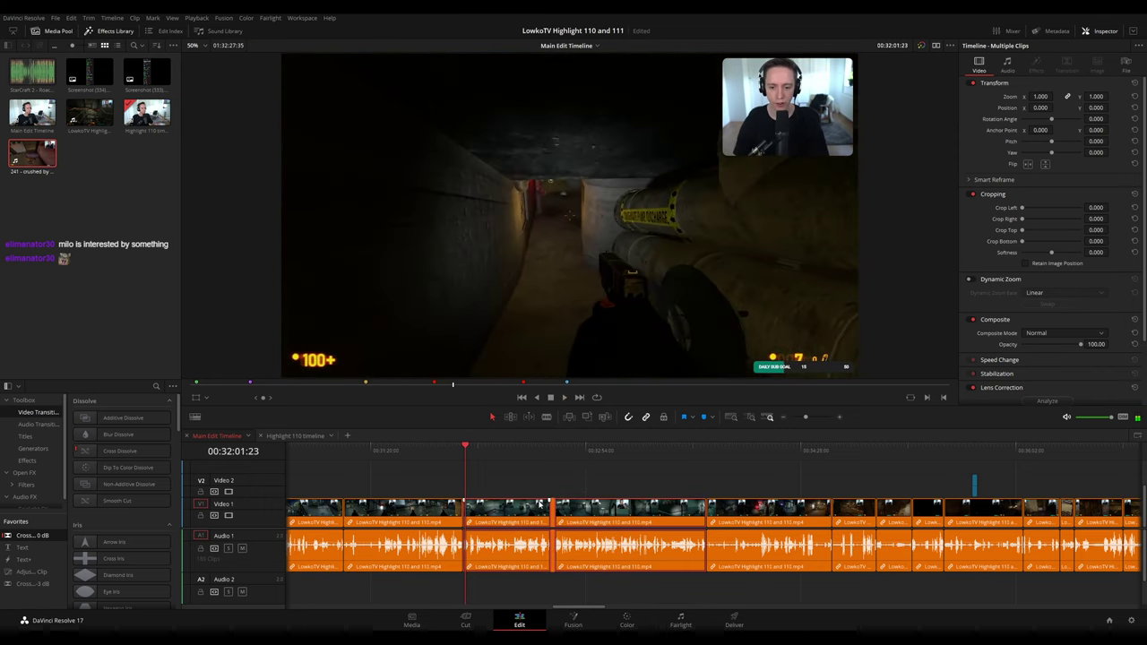
click(296, 436)
key(ctrl+v)
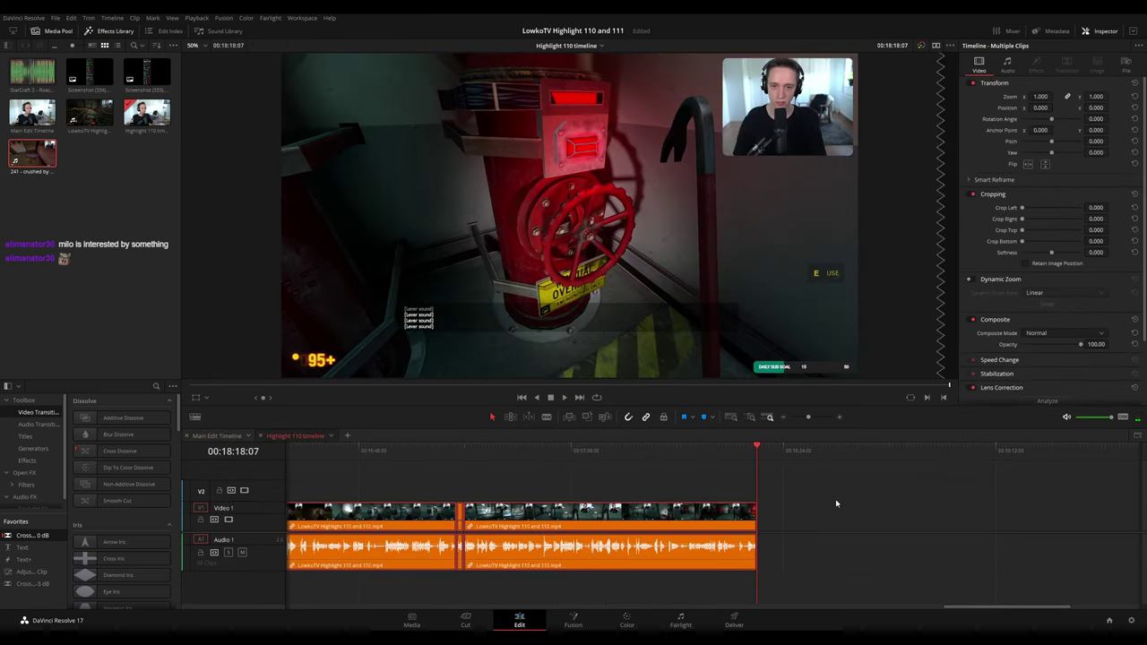
click(802, 418)
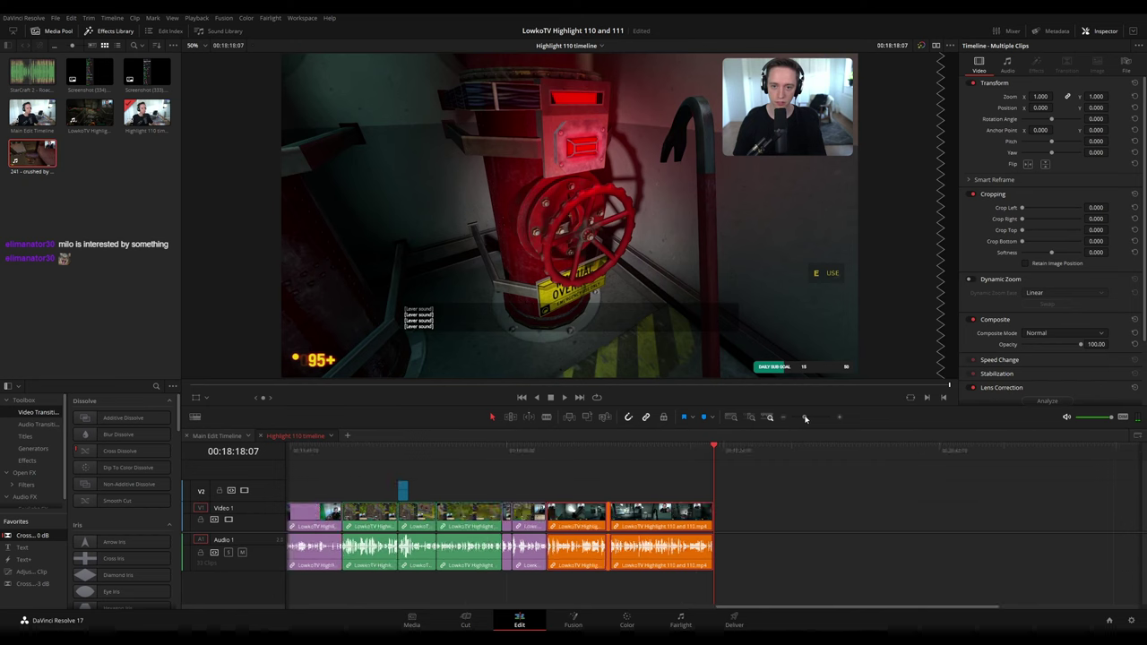
click(756, 491)
- Look backwards through the green clips in the Main Edit Timeline from about 00:18:49 to 00:14:27 for the next section
click(215, 436)
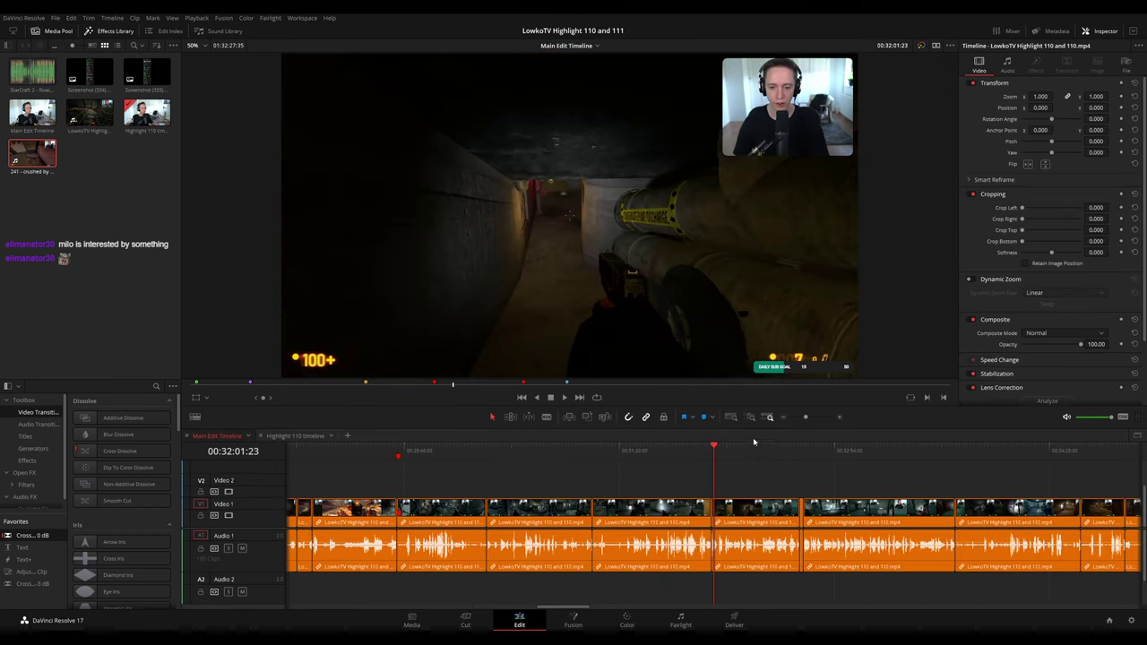
drag(804, 421, 799, 419)
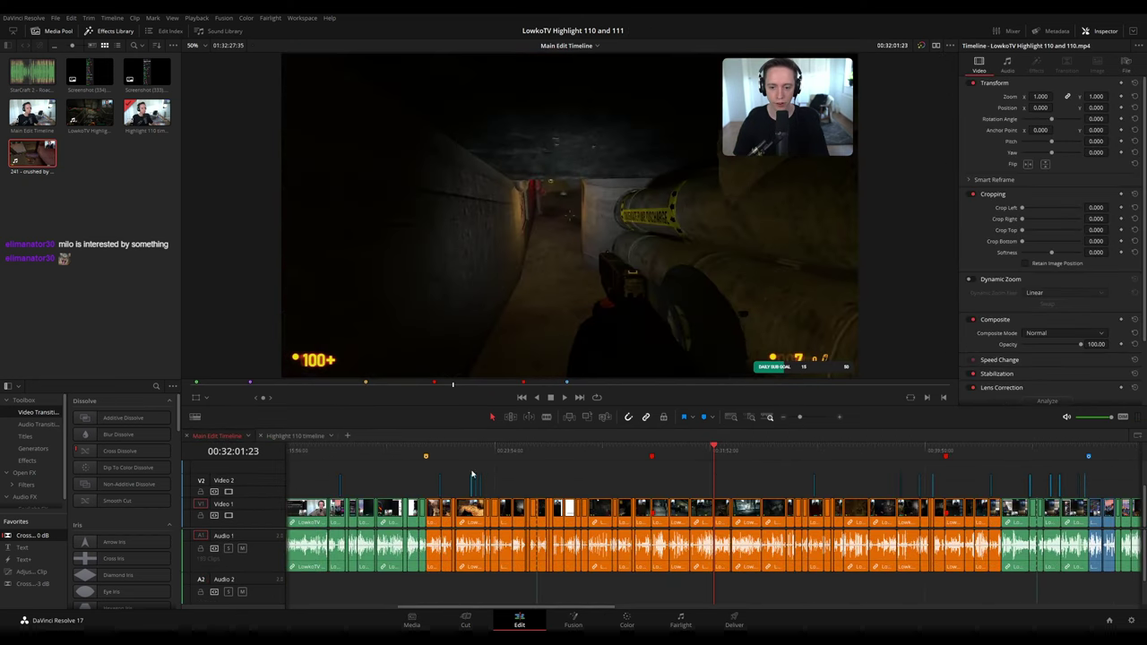
click(373, 460)
scroll(590, 461, left, 3)
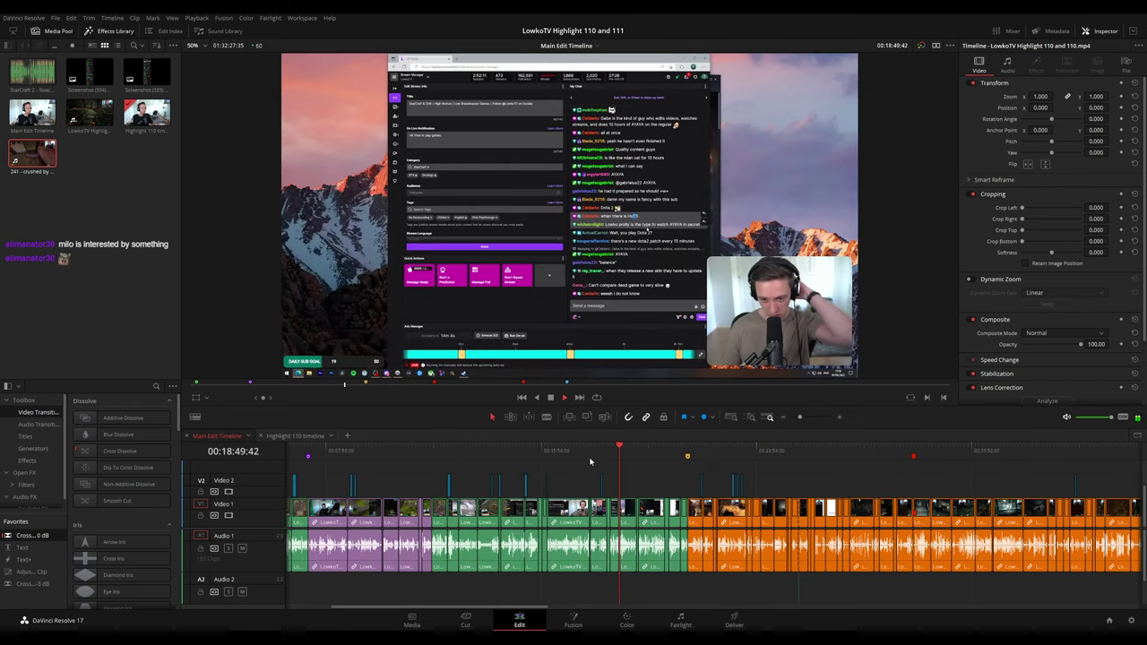
click(599, 452)
scroll(699, 470, up, 4)
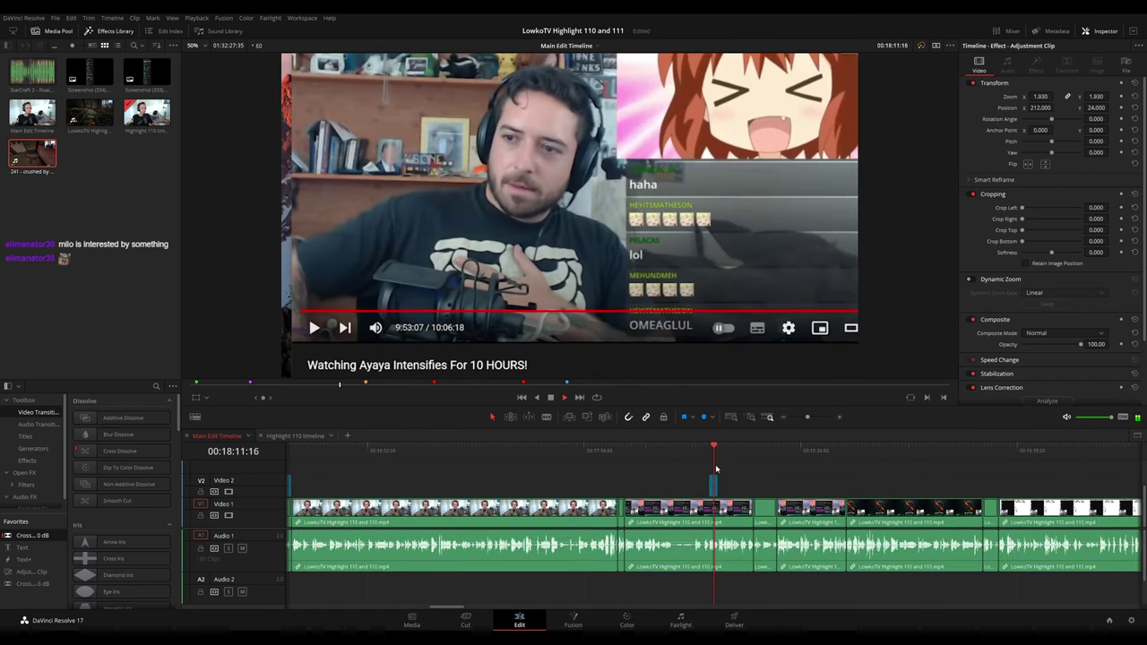
click(612, 446)
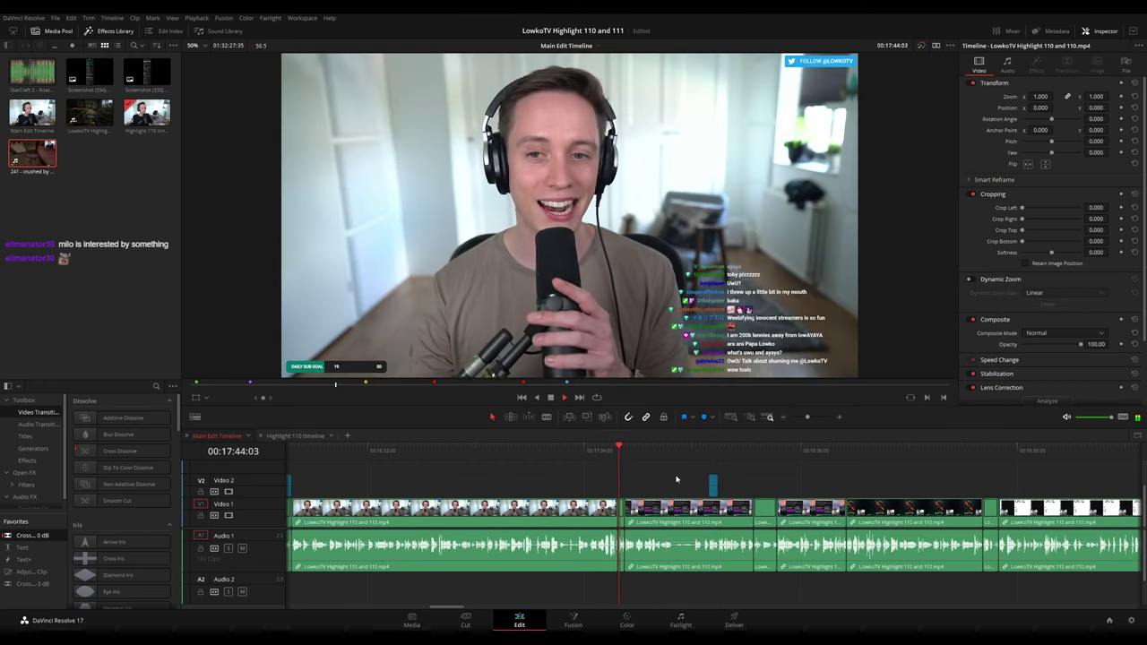
scroll(747, 480, down, 3)
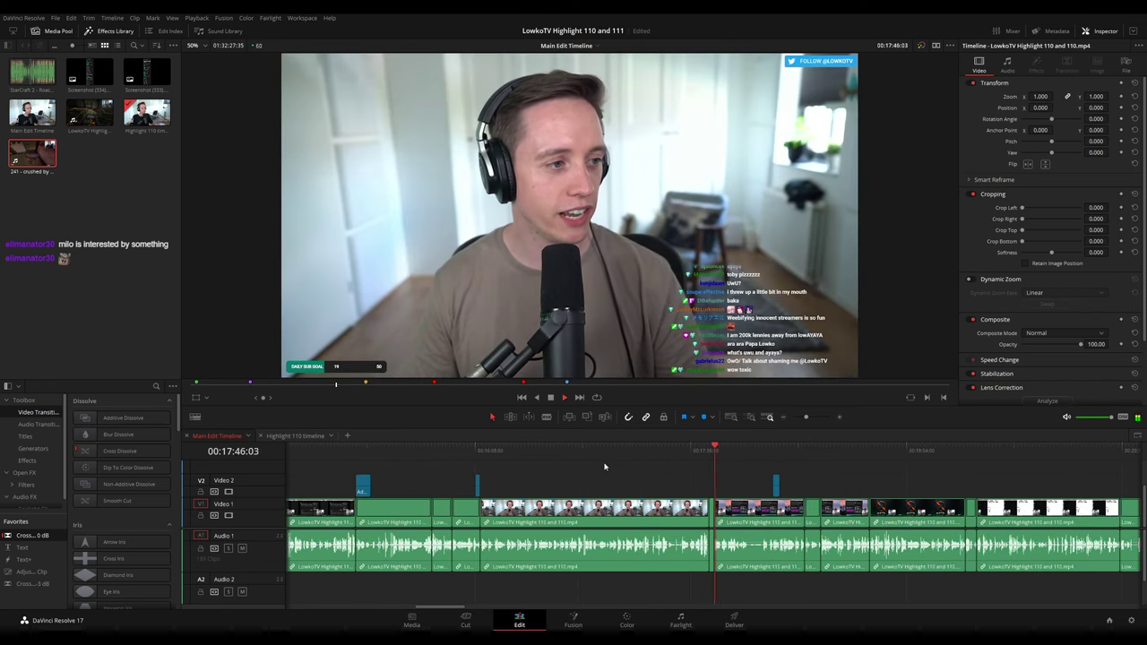
click(494, 452)
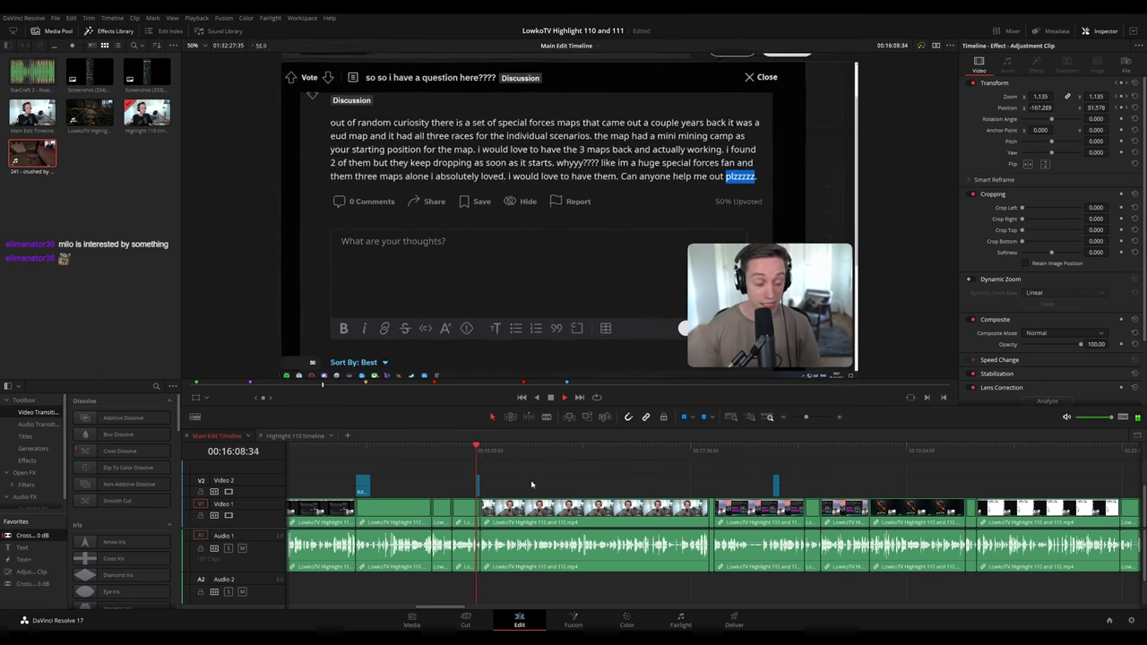
scroll(466, 452, left, 3)
click(447, 448)
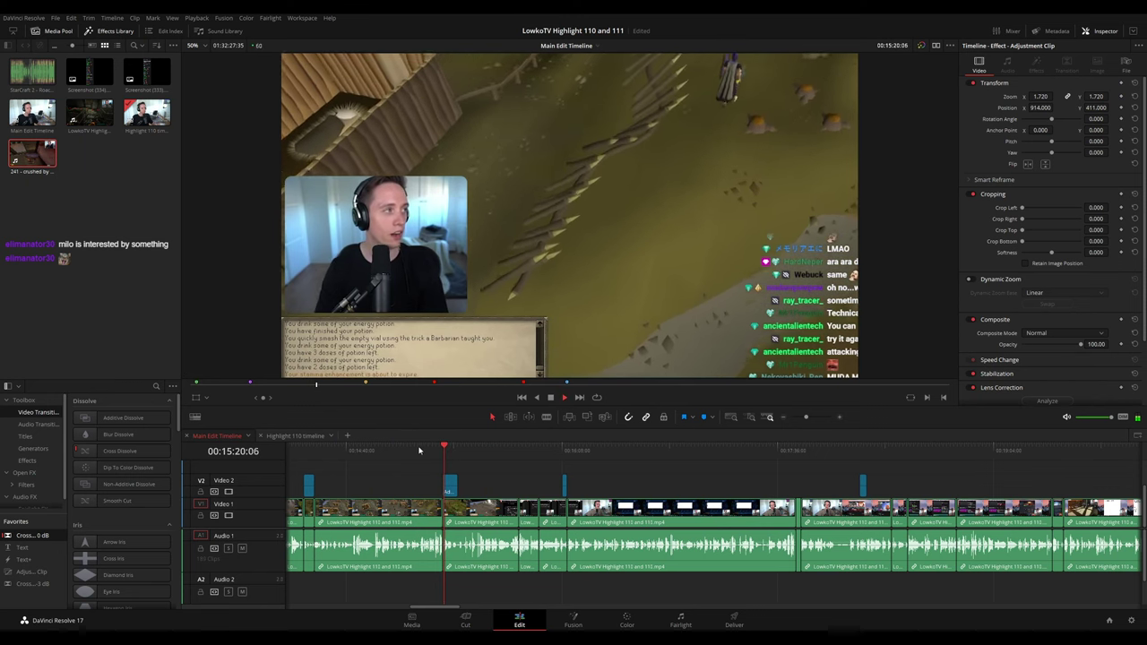
click(315, 448)
scroll(344, 481, left, 3)
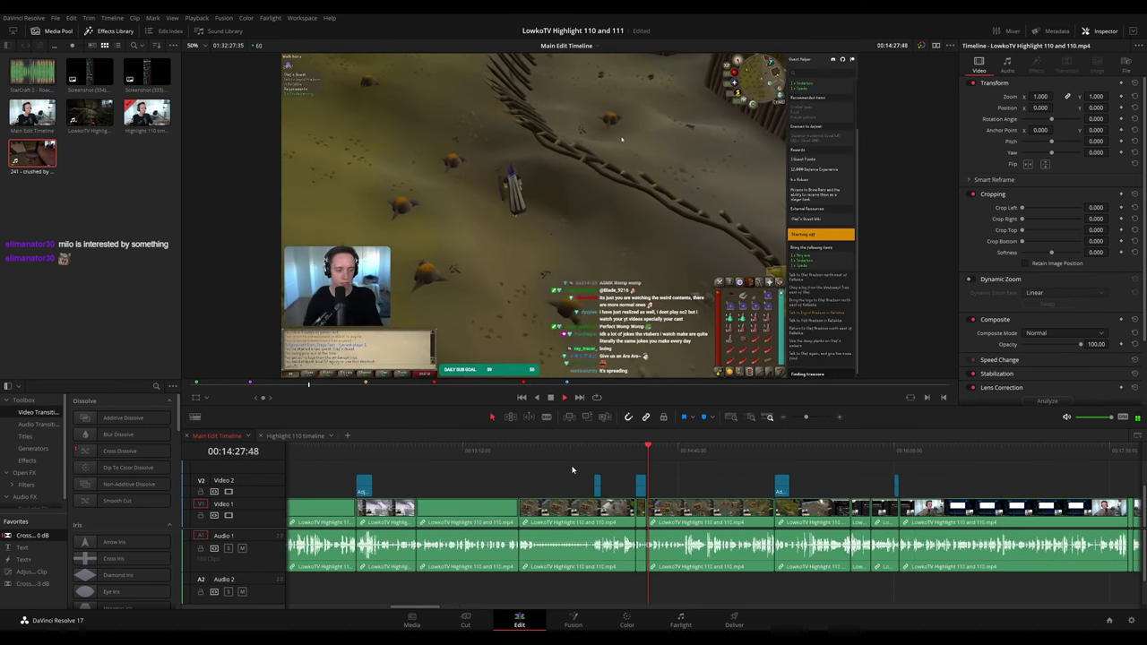
- Copy the two green clips from about 00:13:35 to 00:14:27 with their two adjustment clips to the end of the Highlight 110 timeline
drag(504, 448, 519, 446)
scroll(471, 473, left, 2)
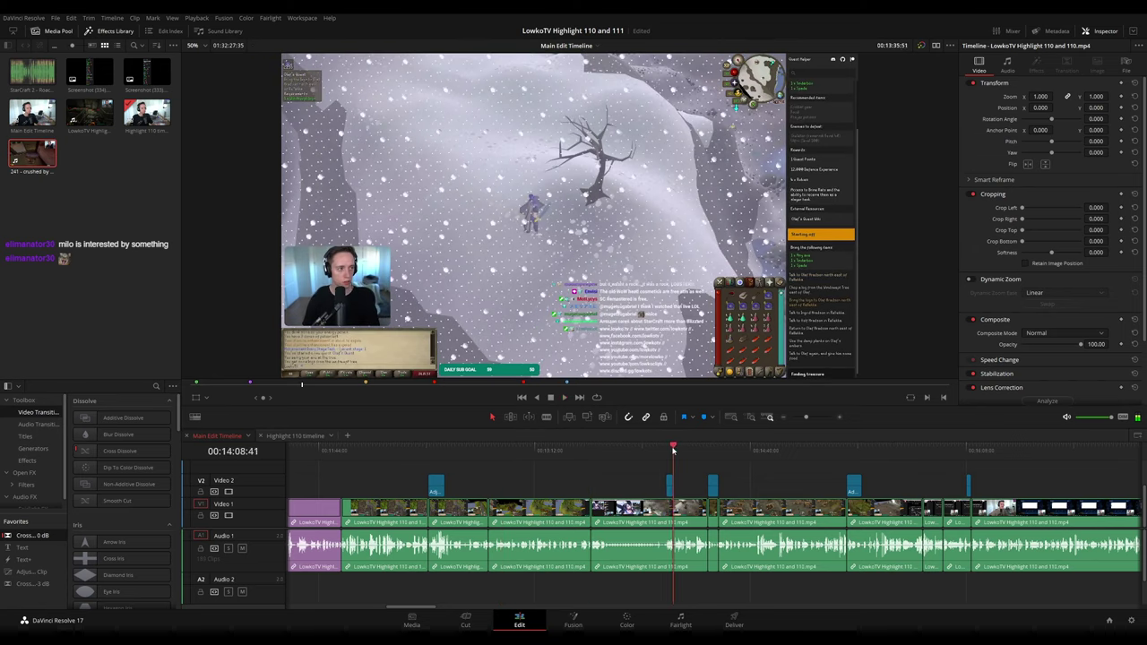
scroll(791, 491, right, 3)
click(591, 449)
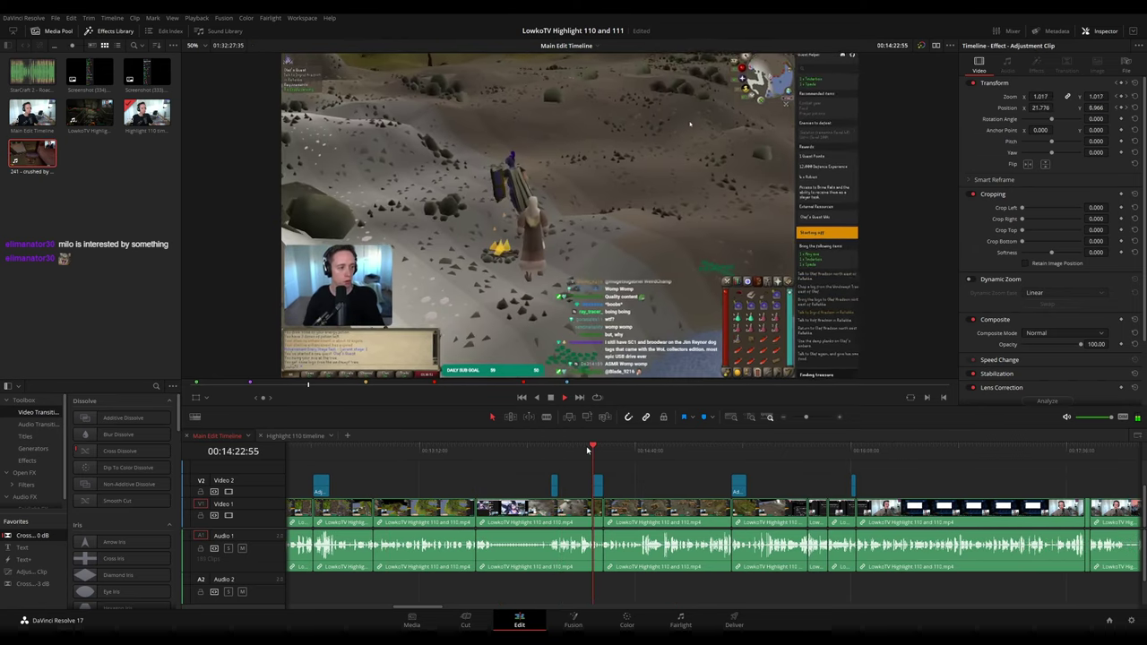
scroll(708, 476, down, 1)
scroll(731, 477, up, 2)
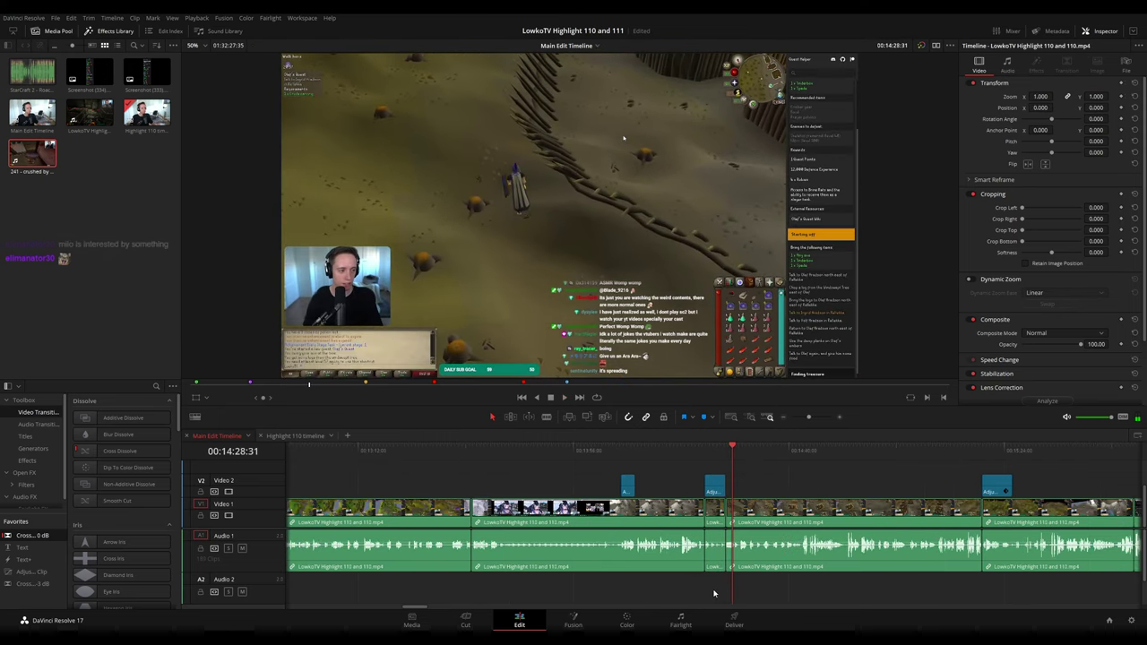
drag(676, 498, 613, 491)
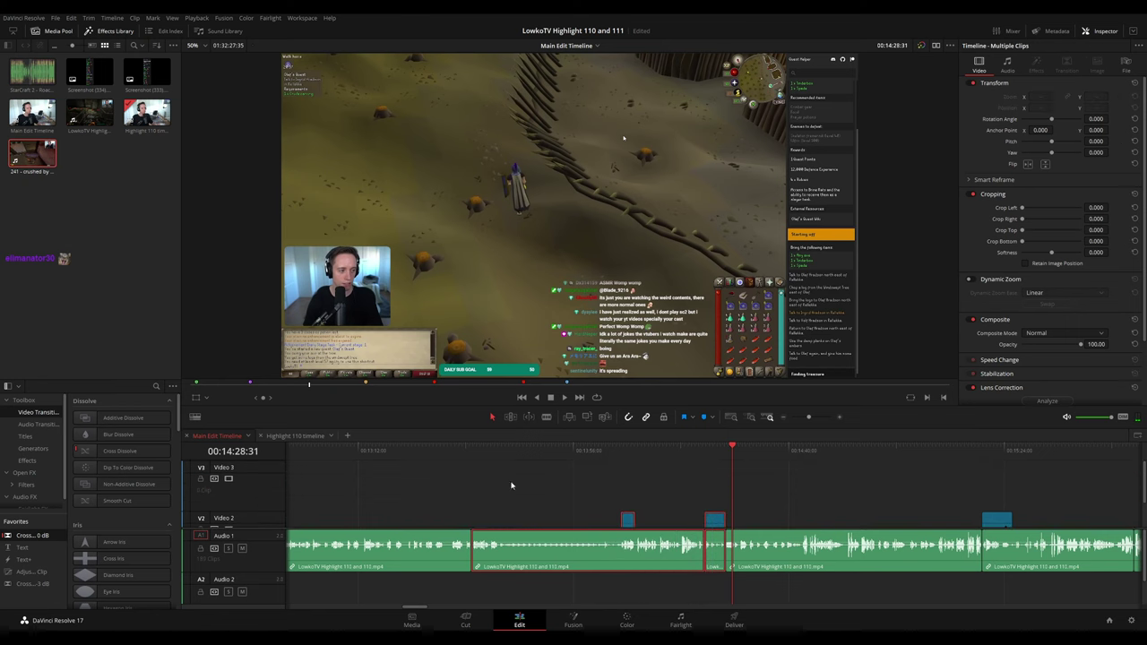
click(314, 437)
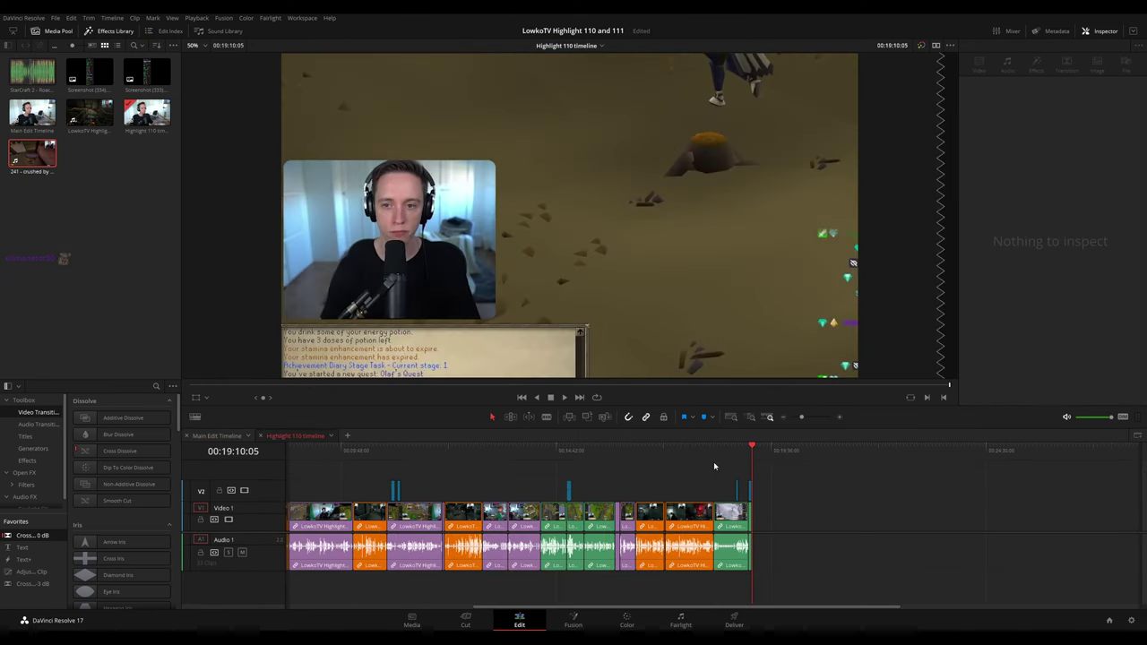
- Play back the cut from the orange to the pasted green clip at 00:18:18 and the green clip up to about 00:18:45
click(713, 462)
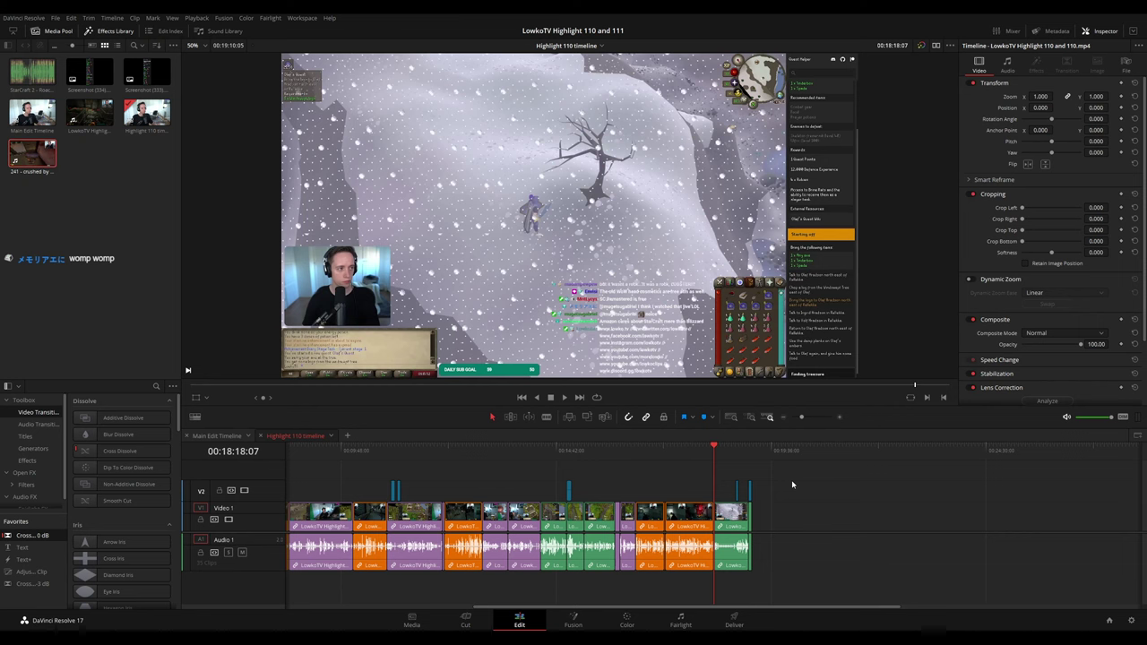
scroll(808, 501, up, 3)
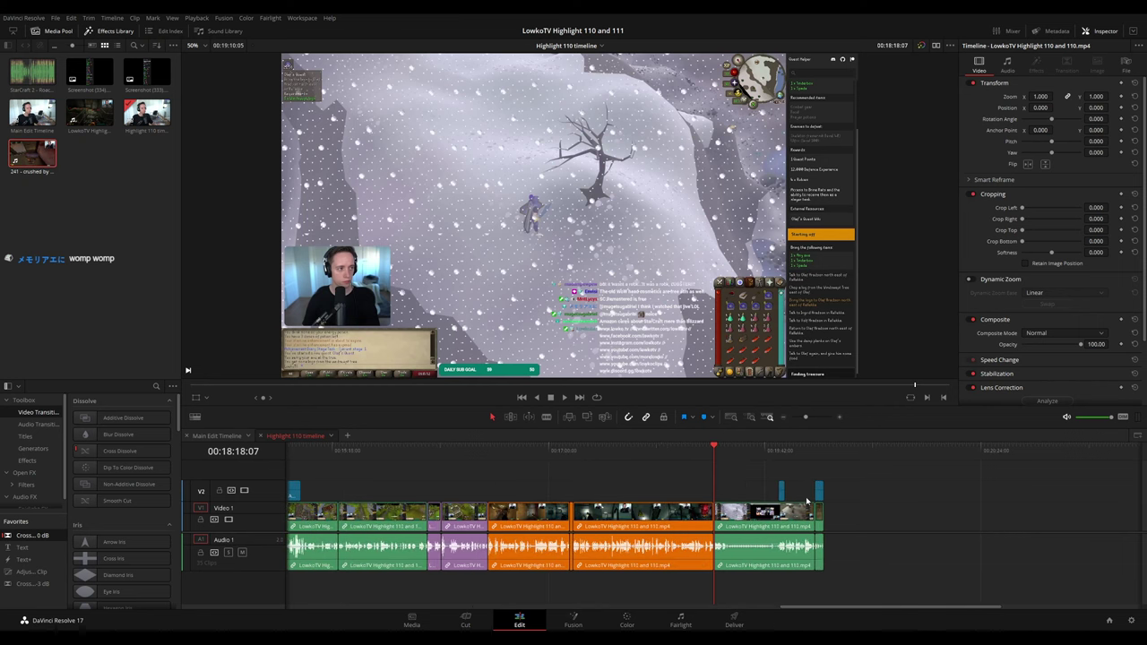
key(space)
click(751, 457)
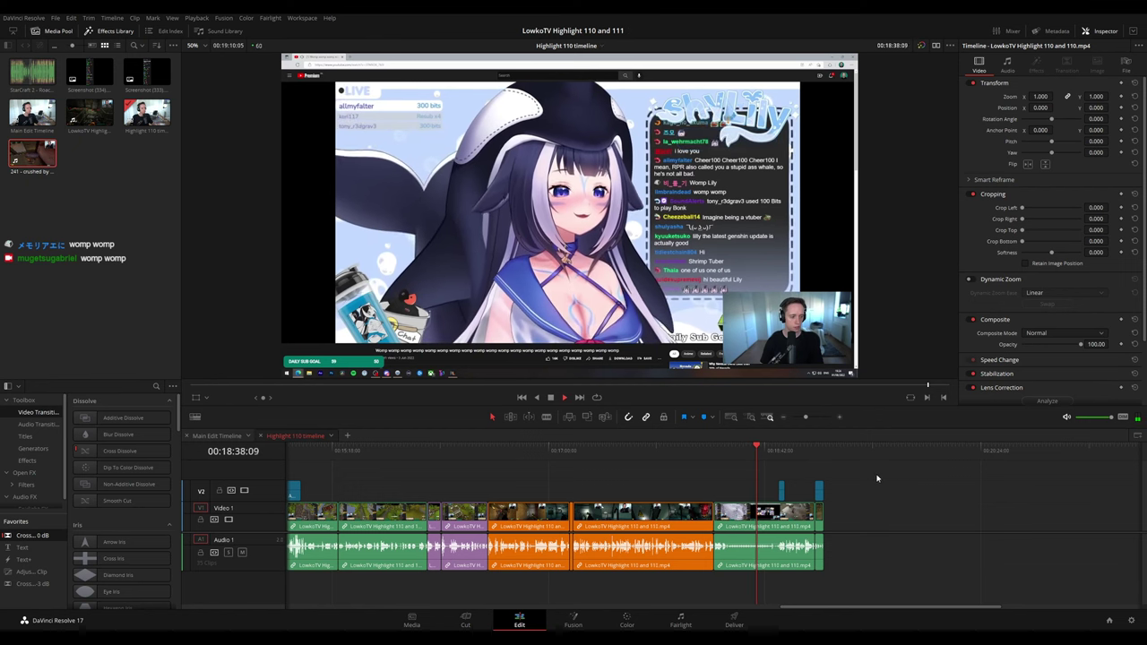
drag(805, 416, 812, 418)
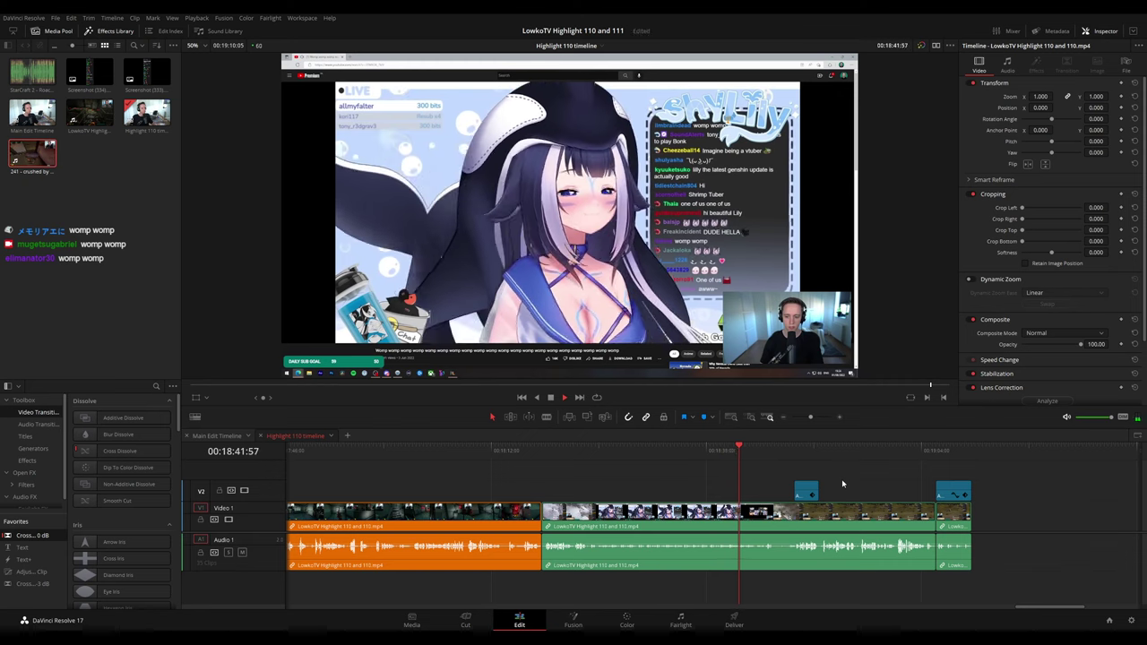
drag(835, 481, 730, 470)
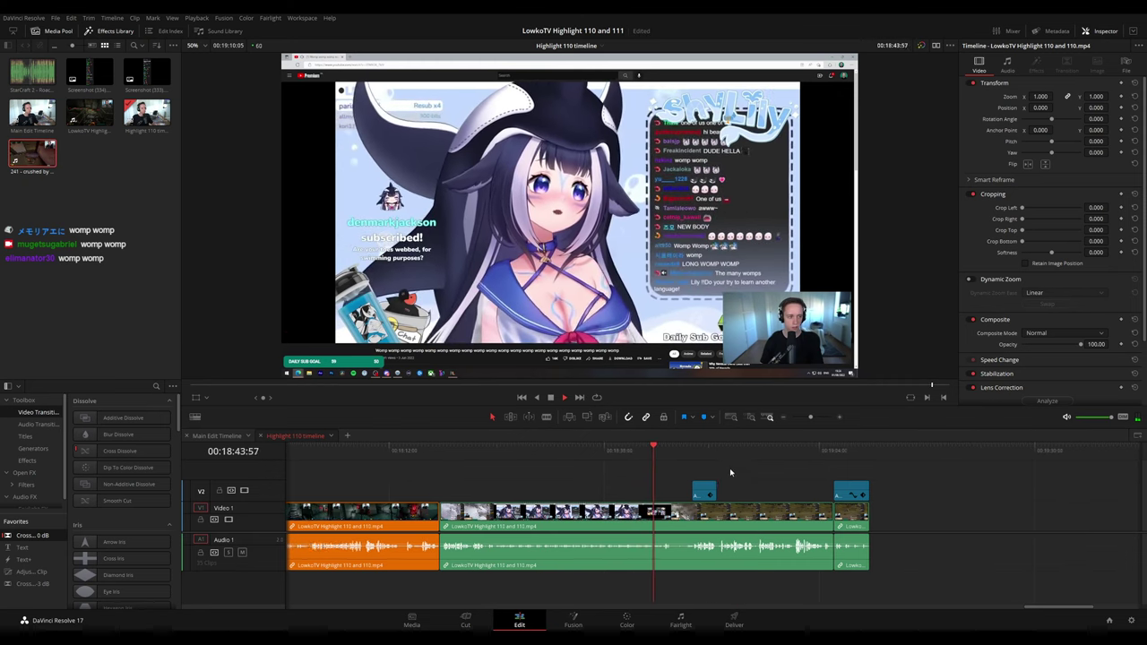
key(space)
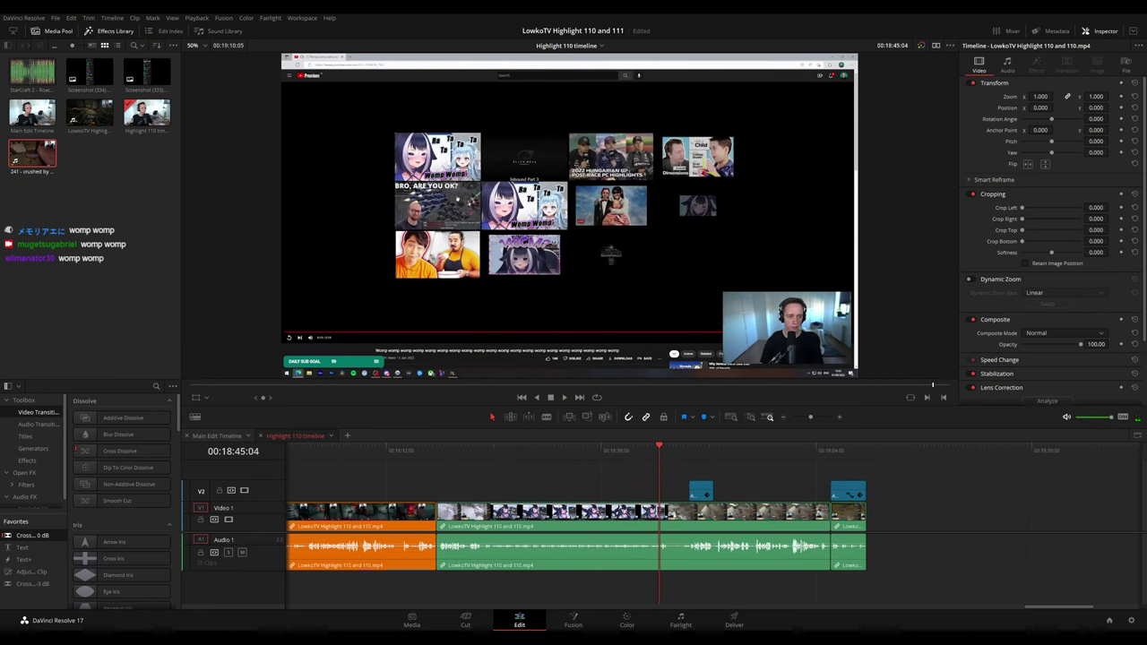
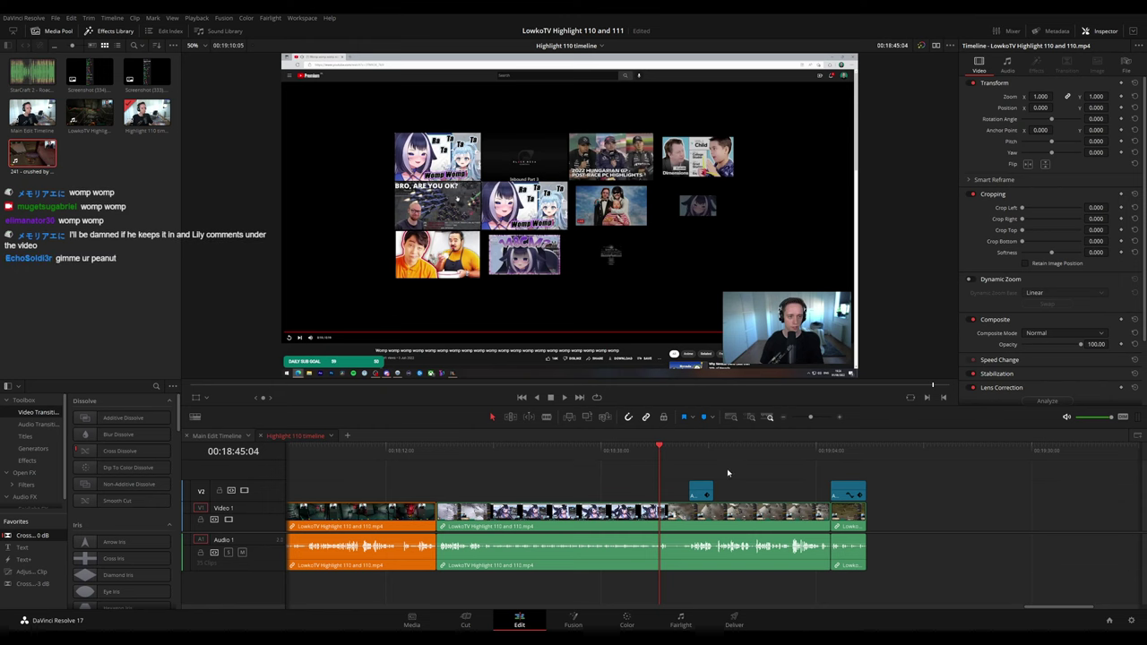
- Check the rest of the green clip and the cut at the final adjustment clip, ending with the playhead at the Highlight 110 timeline's end
key(space)
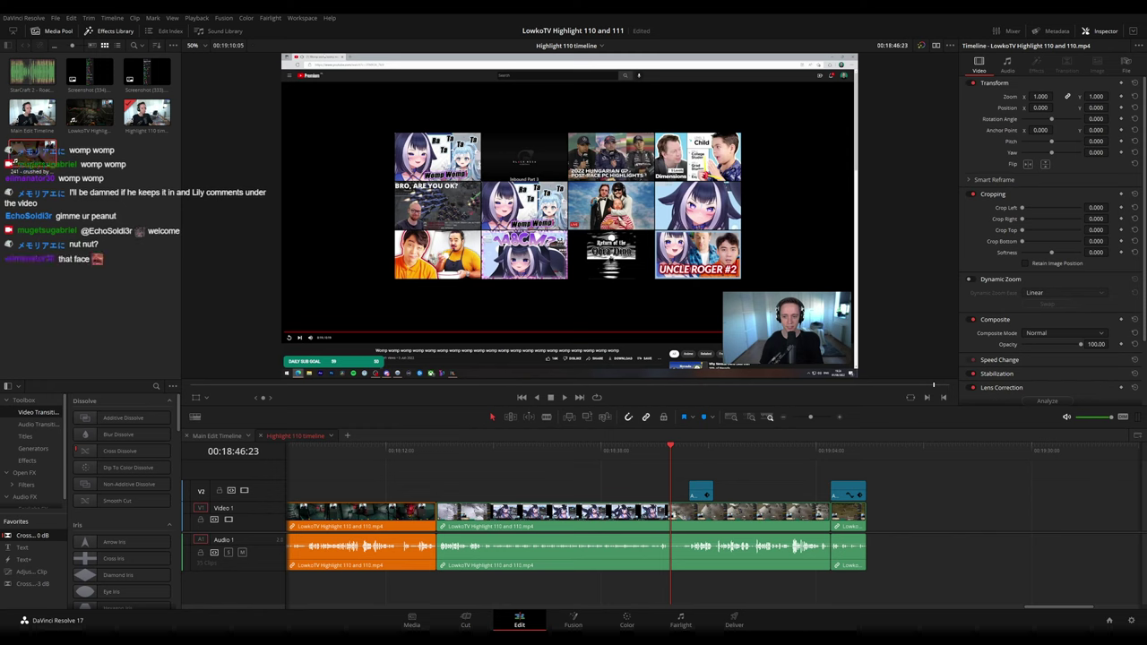
key(space)
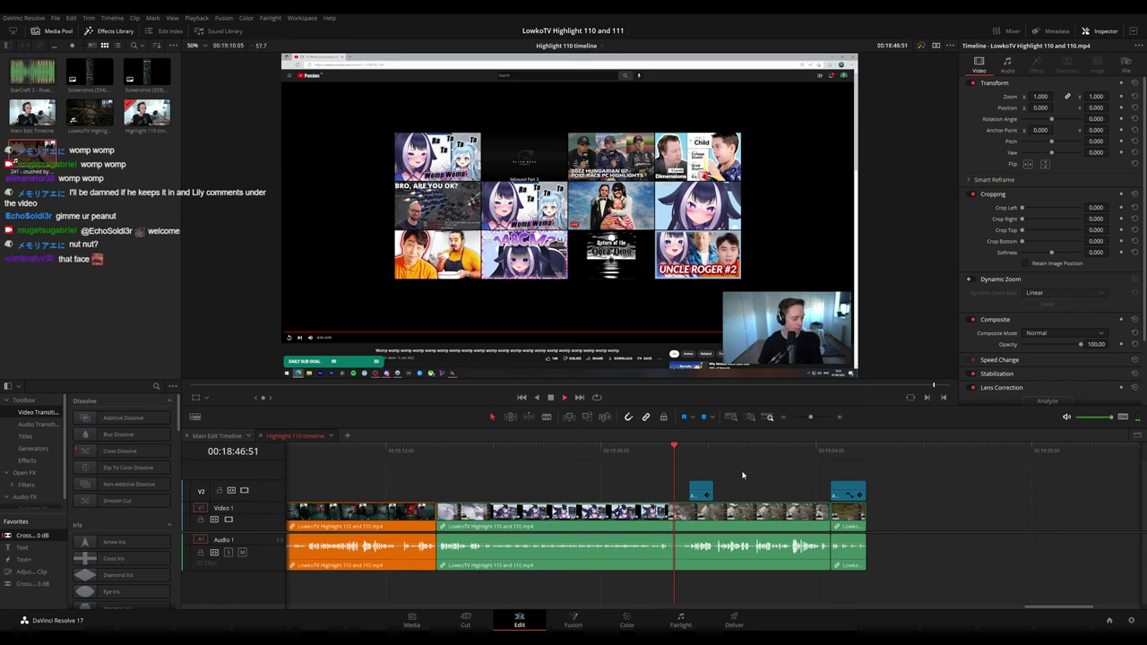
click(819, 451)
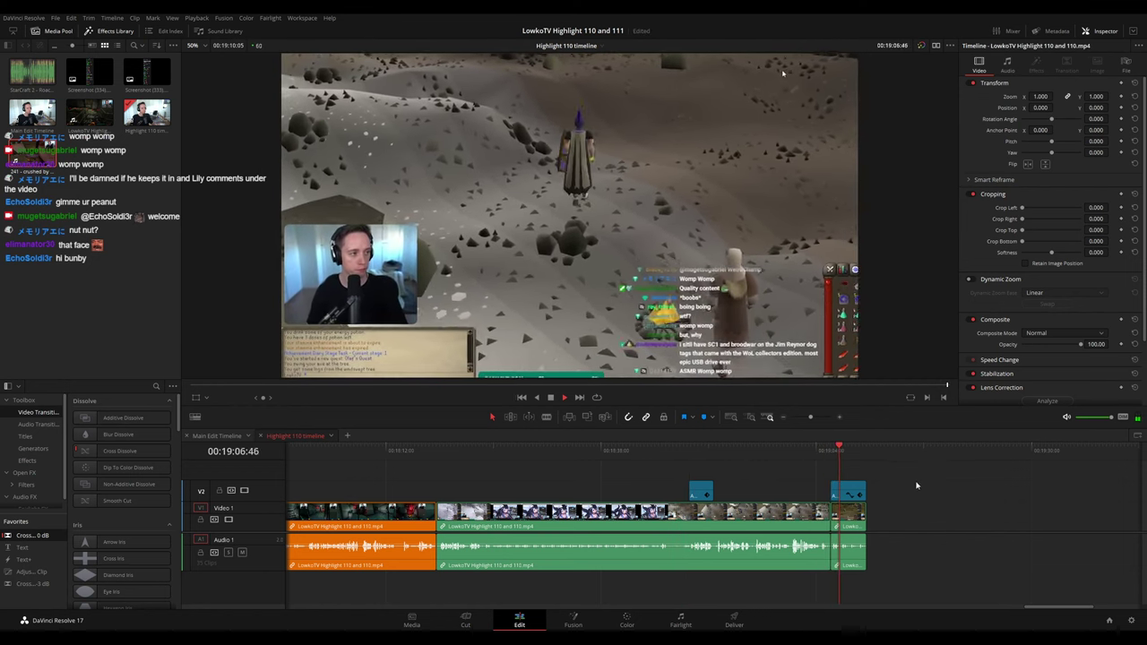
drag(917, 482, 763, 472)
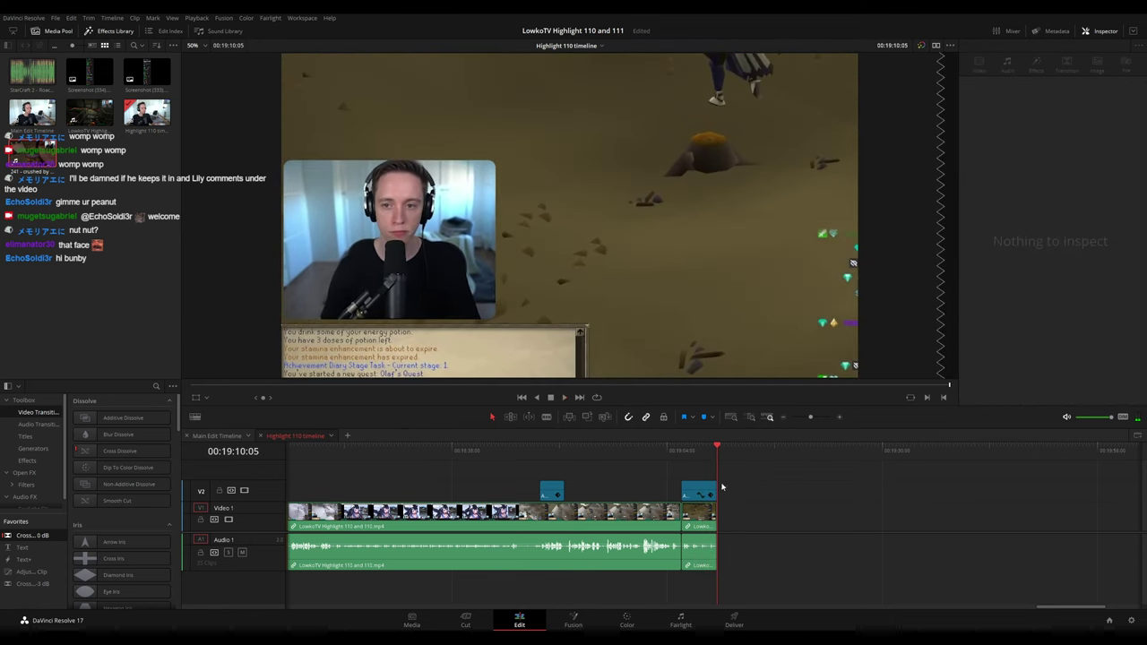
- Look through the orange clips in the Main Edit Timeline from the red marker to about 00:32:00 for the next section
click(209, 437)
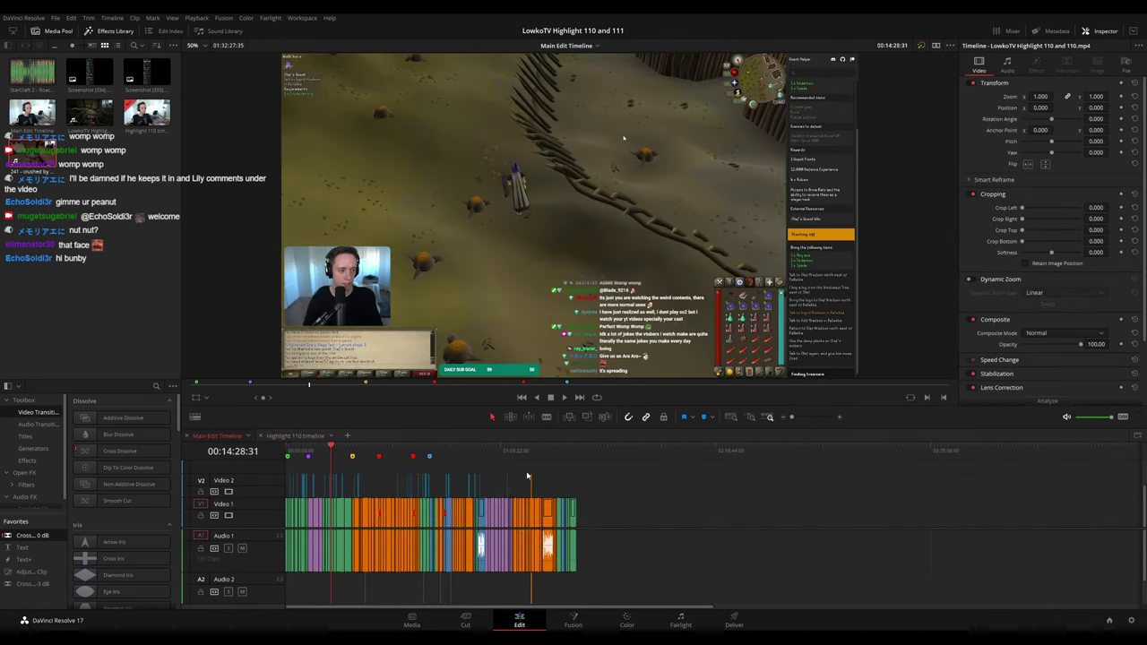
scroll(457, 479, up, 3)
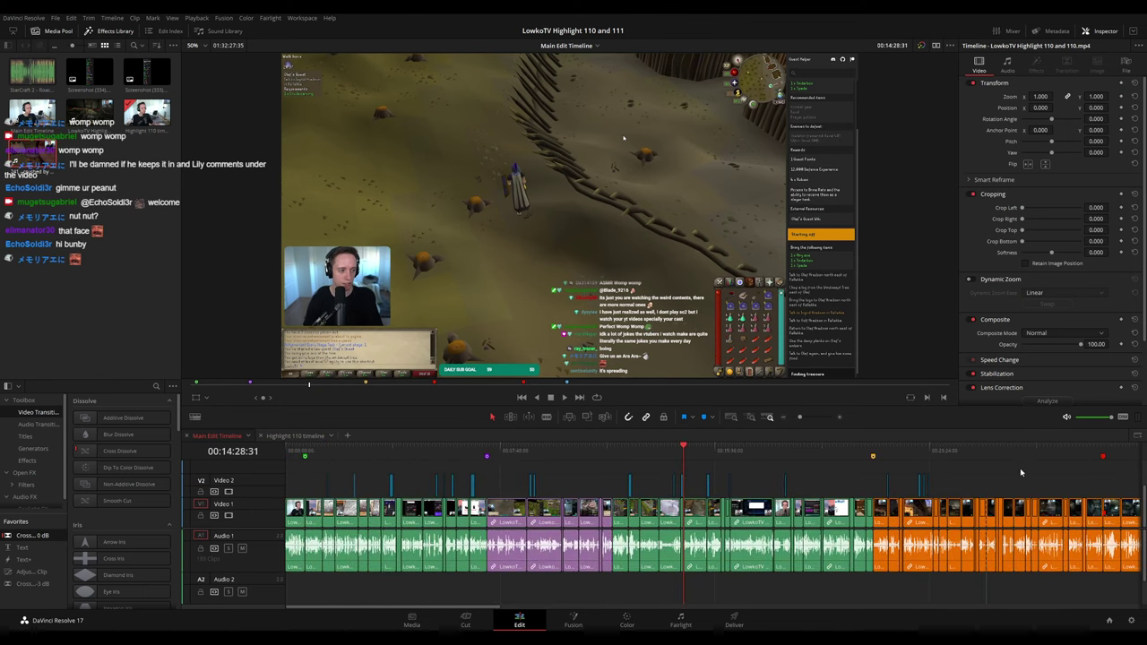
click(1103, 455)
scroll(912, 458, right, 5)
key(space)
click(668, 455)
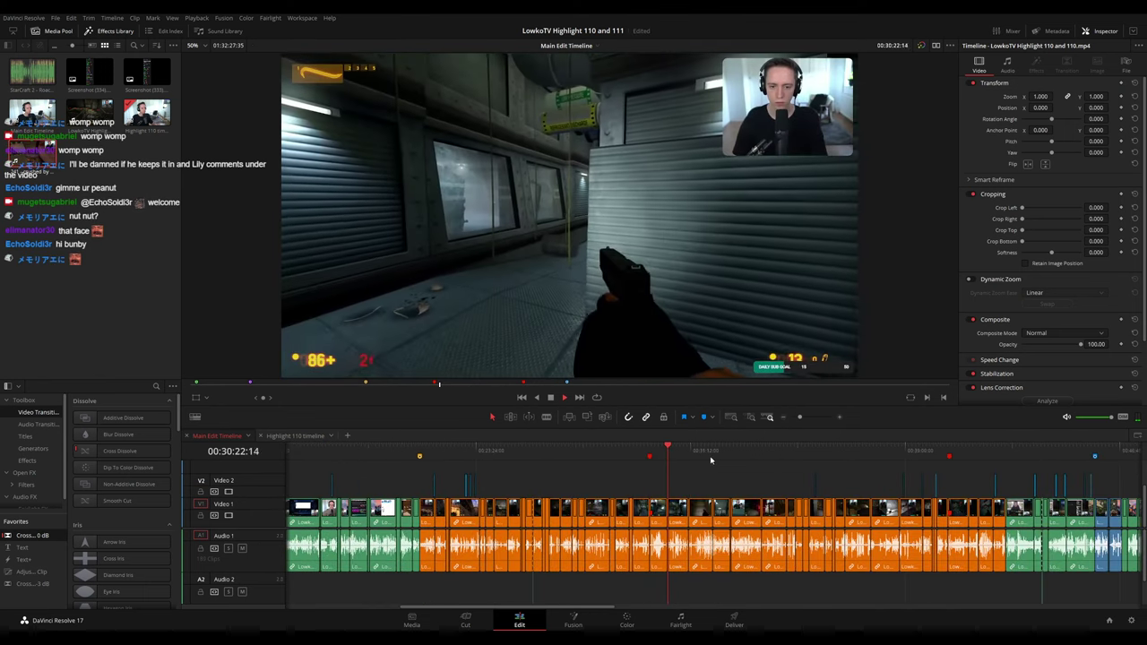
click(722, 459)
scroll(717, 470, up, 5)
click(647, 456)
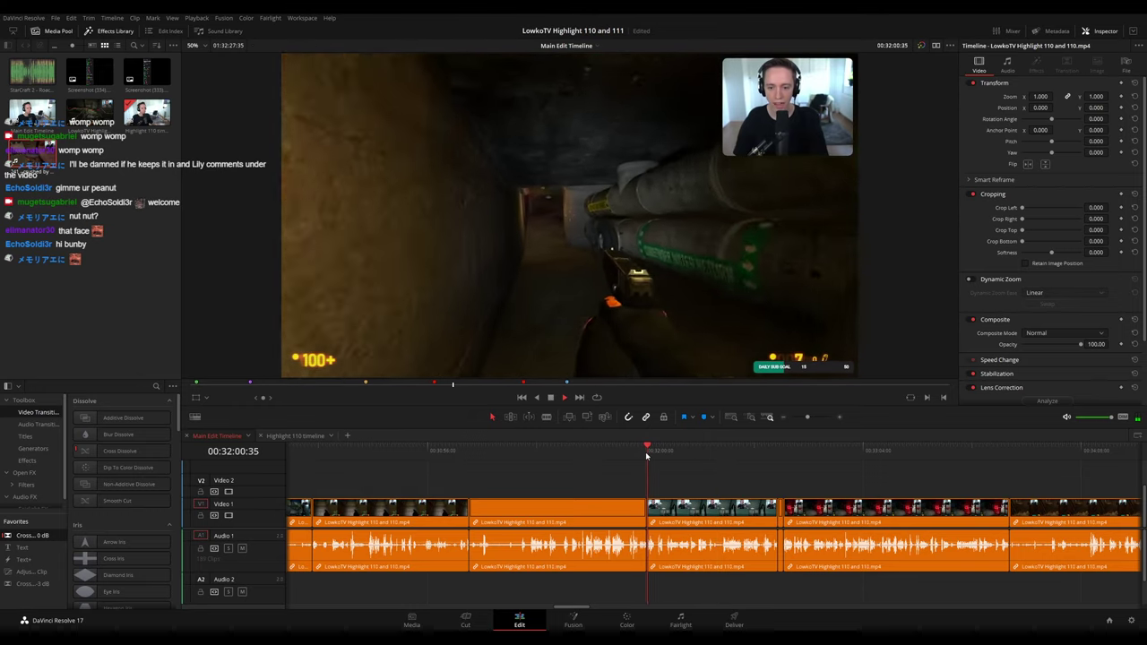
- Preview the orange clips in the Main Edit Timeline from about 00:32:00 to 00:34:42 to find a usable section
click(753, 459)
click(808, 459)
scroll(927, 484, right, 5)
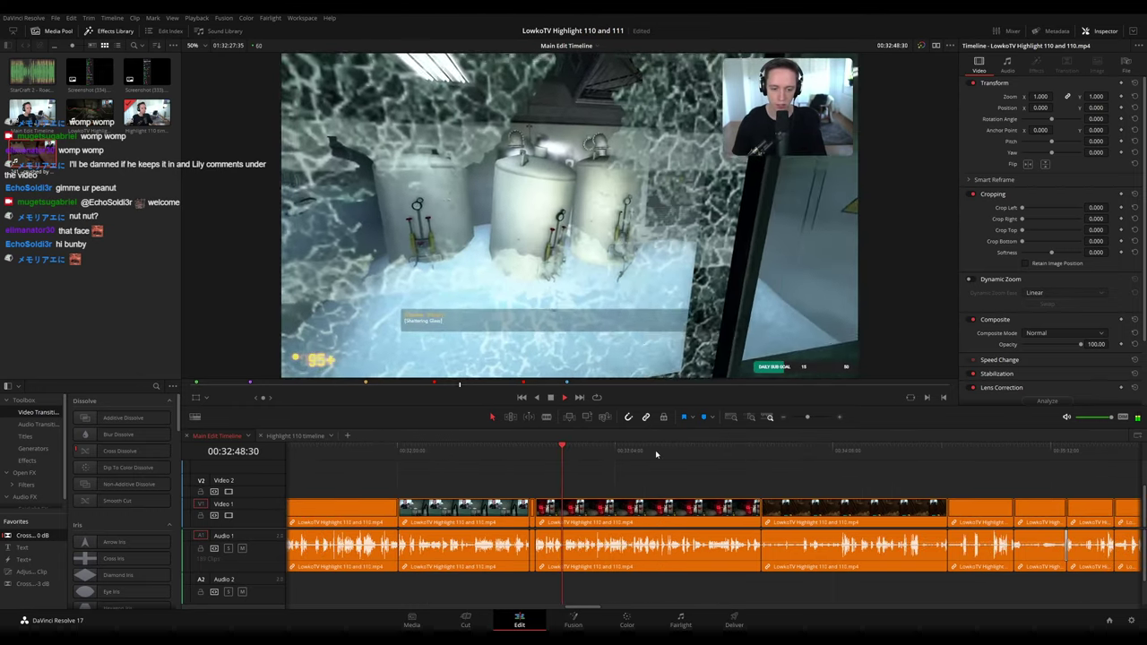
click(586, 450)
click(759, 464)
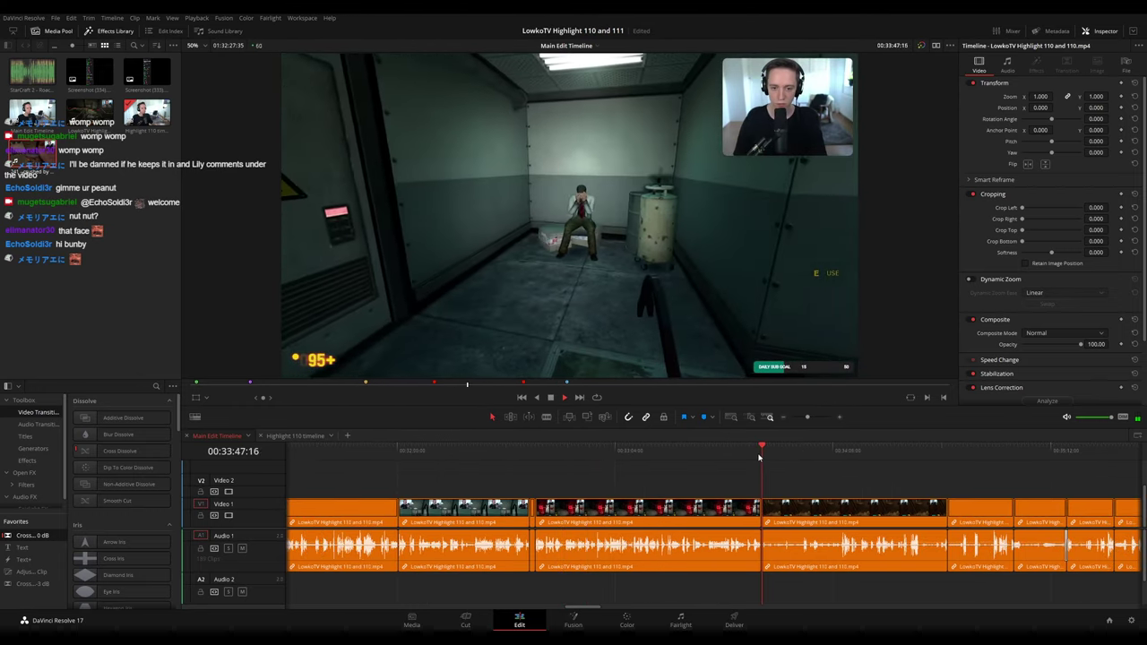
click(852, 468)
click(888, 471)
scroll(937, 479, right, 5)
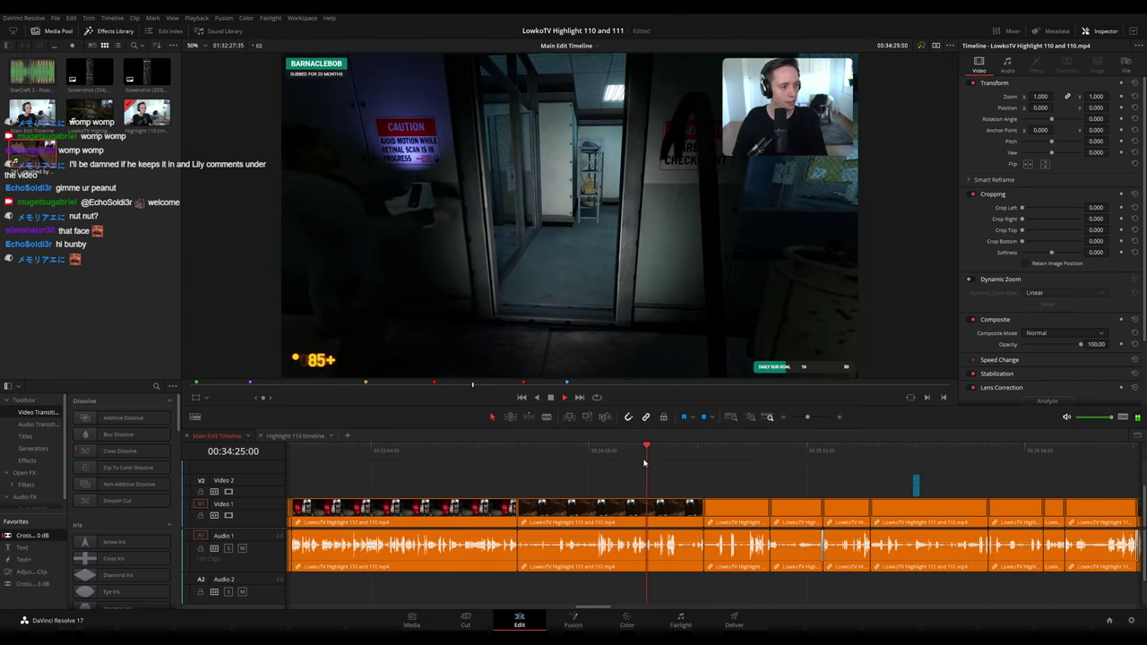
click(666, 452)
click(704, 453)
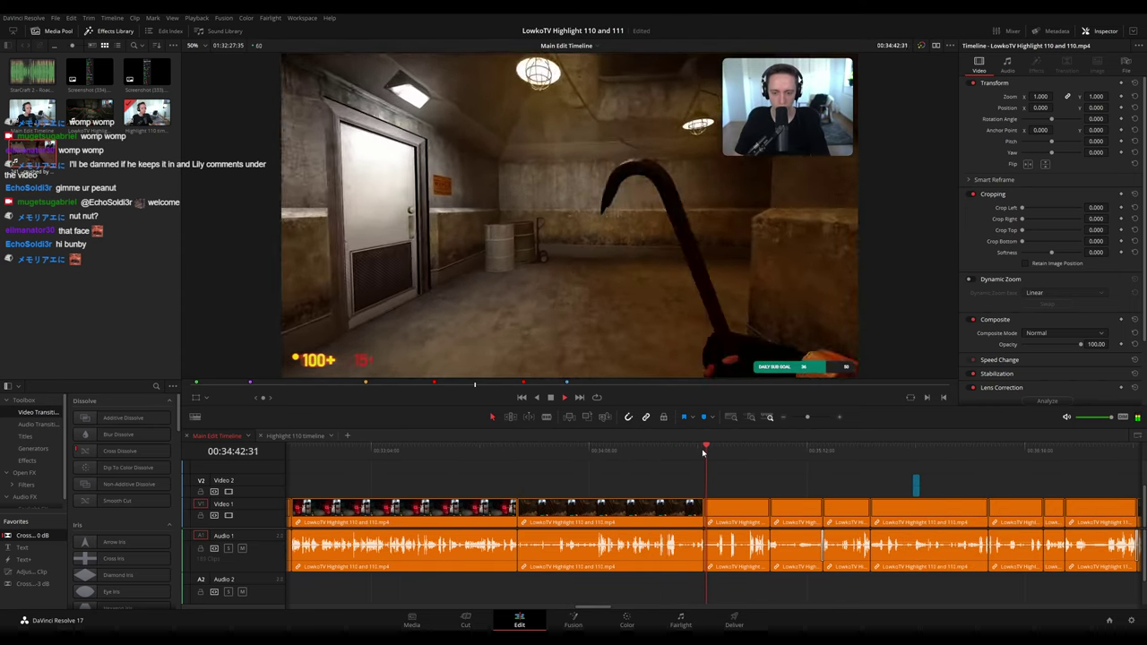
- Copy the orange clip from about 00:33:47 to 00:34:42 to the end of the Highlight 110 timeline
key(space)
click(693, 454)
click(611, 512)
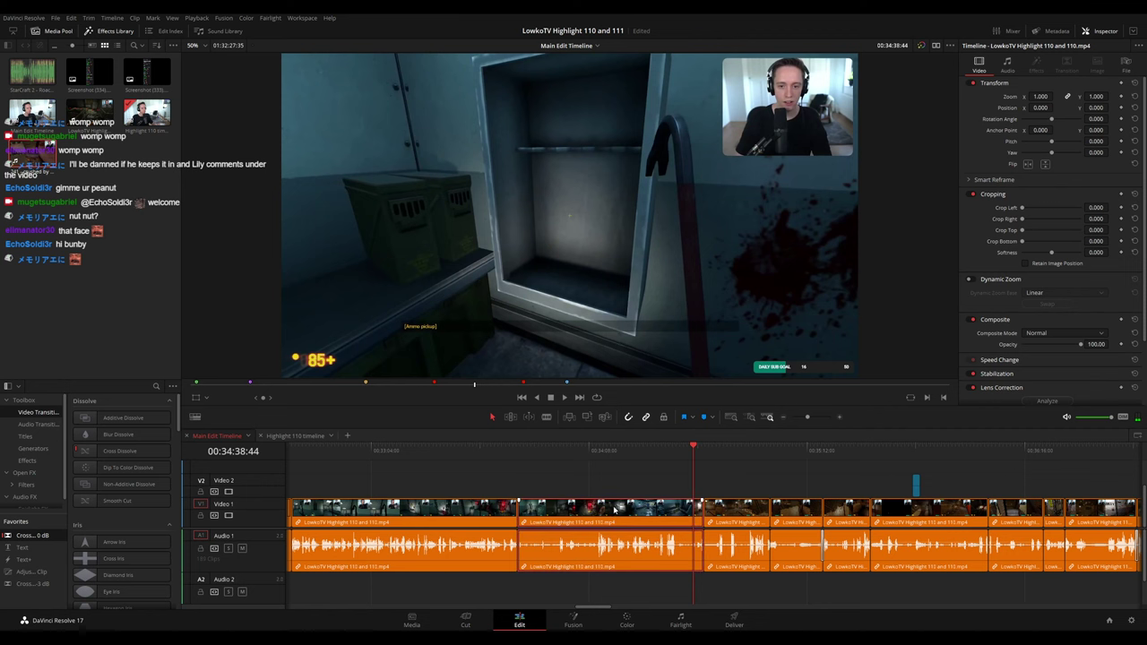
click(296, 436)
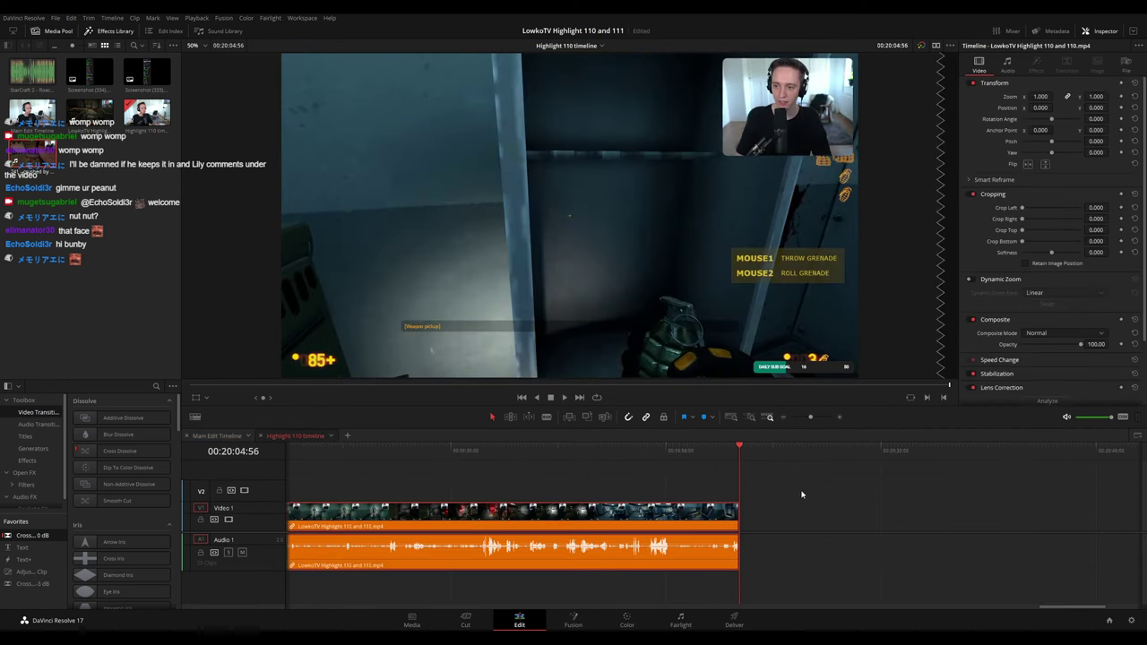
- Play back the cut into the pasted orange clip at about 00:19:10, ending with the playhead at the Highlight 110 timeline's end
drag(810, 416, 804, 420)
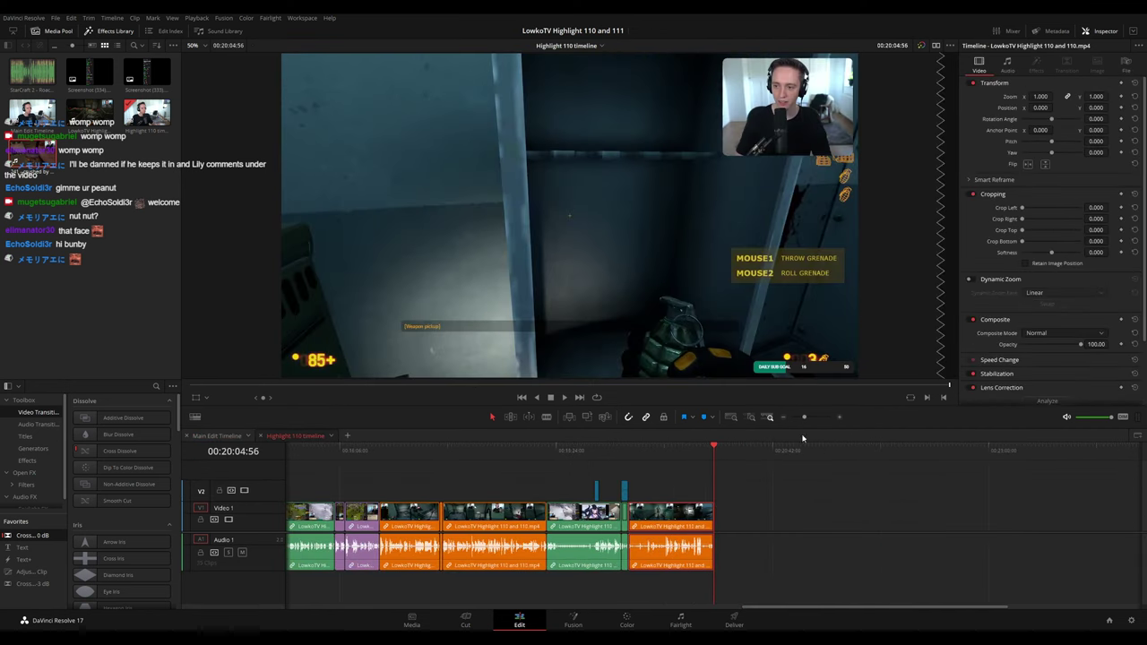
click(765, 494)
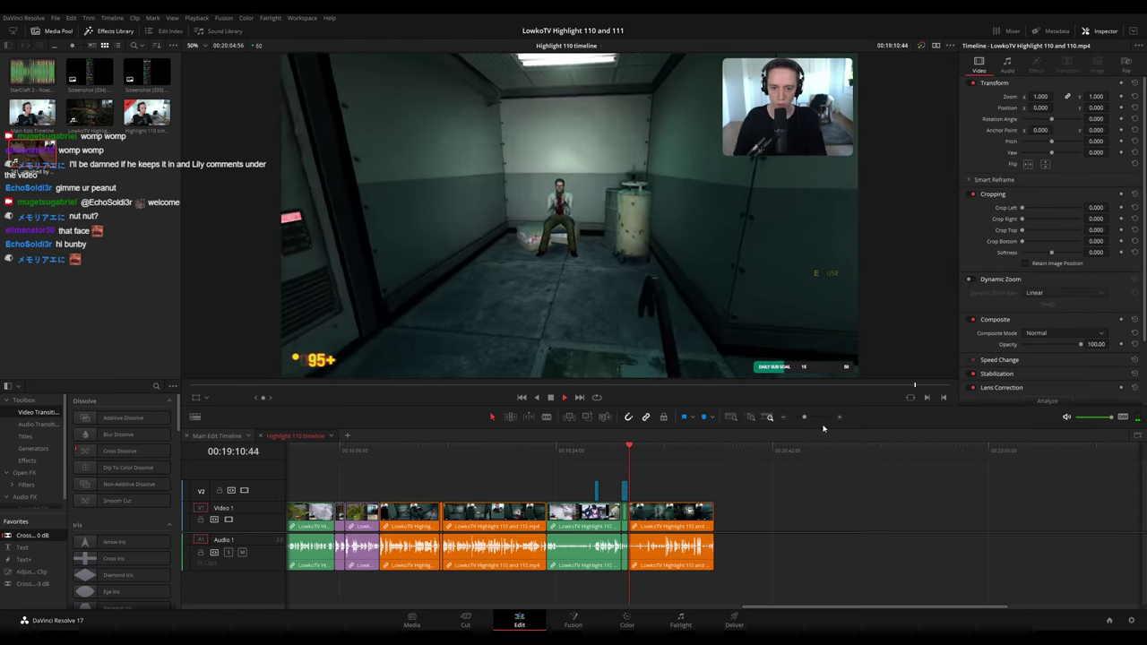
mouse_move(804, 417)
mouse_down()
mouse_move(816, 420)
mouse_move(803, 416)
mouse_up()
click(614, 449)
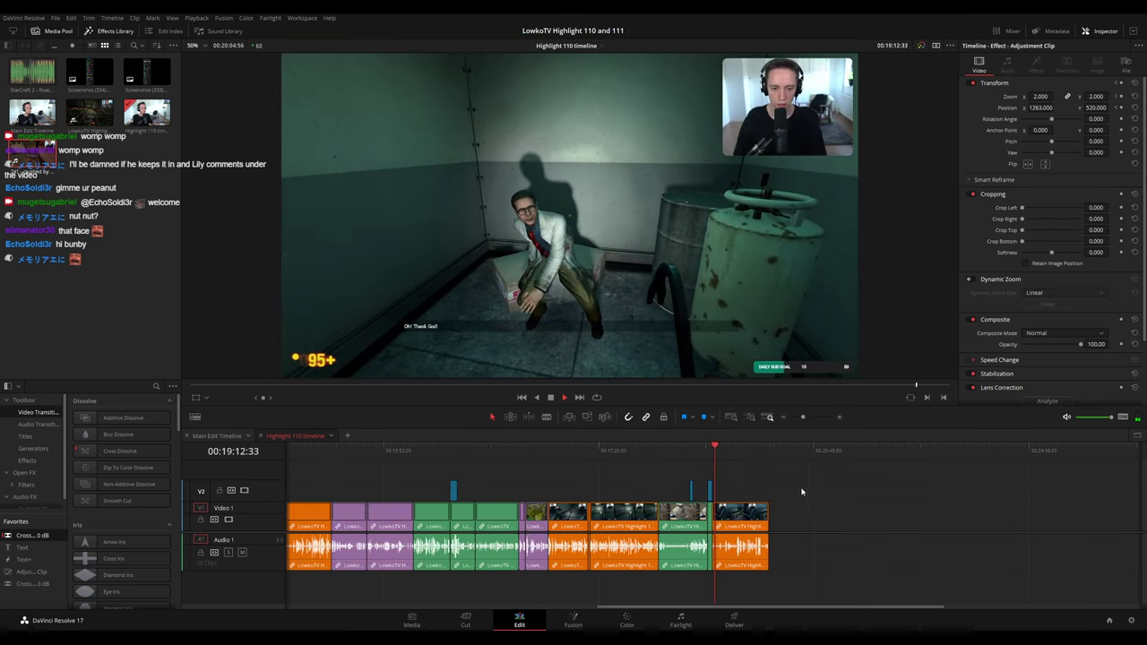
click(770, 449)
- Return to the Main Edit Timeline and look back from the orange clips to the green section around 00:19:34
click(215, 436)
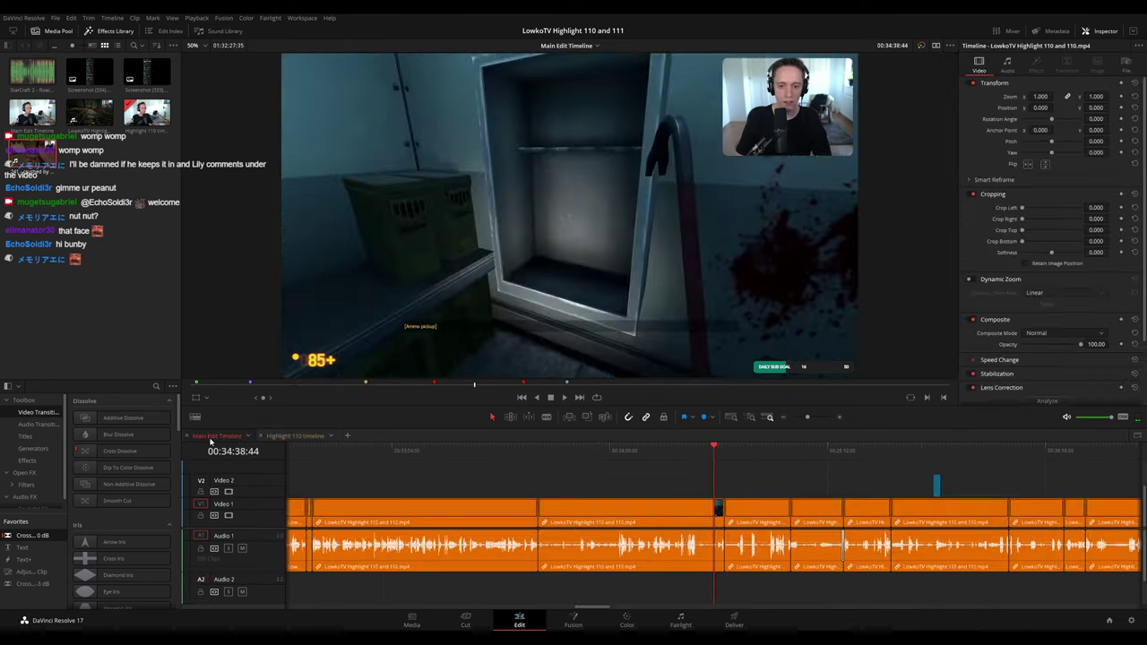
drag(808, 419, 804, 418)
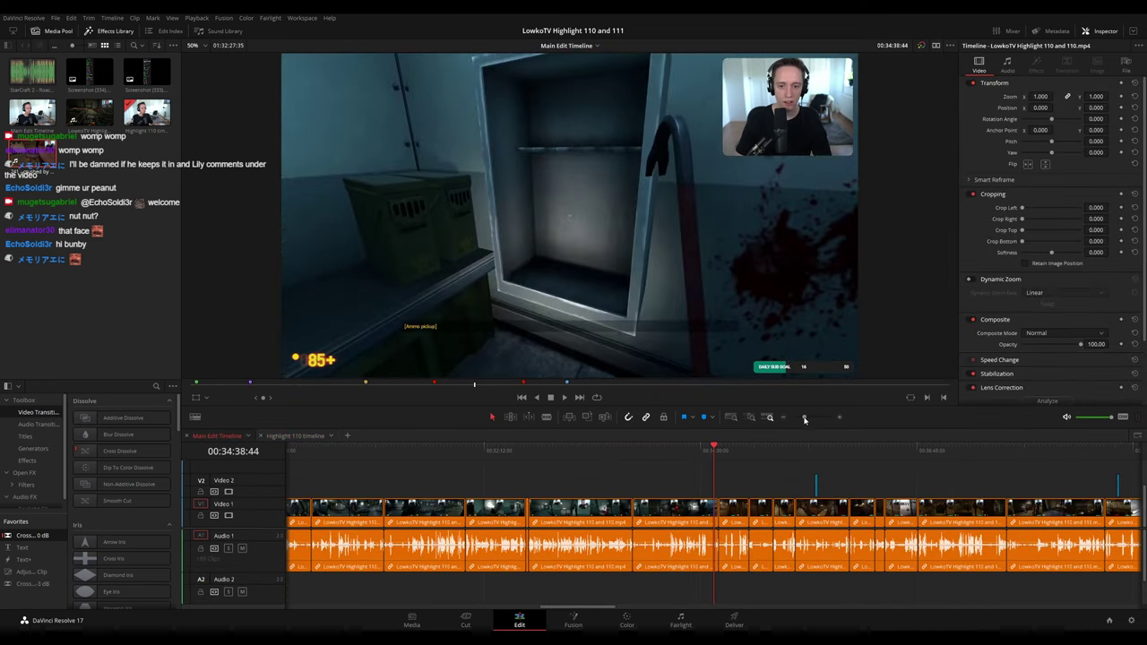
drag(720, 484, 582, 478)
key(space)
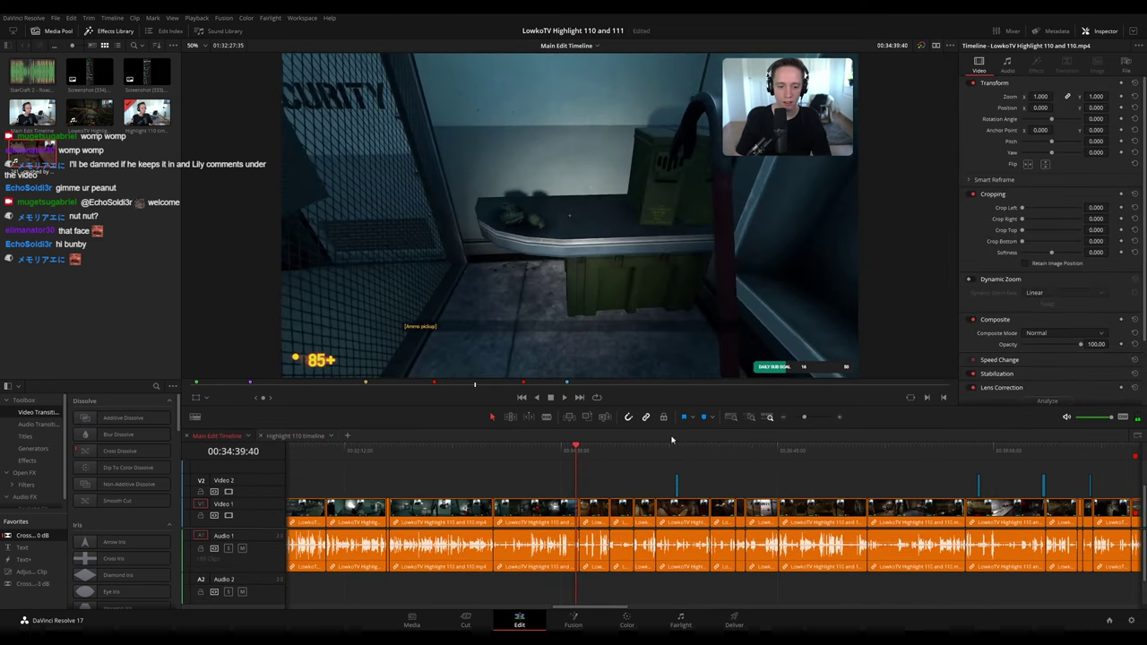
drag(808, 419, 798, 419)
click(405, 452)
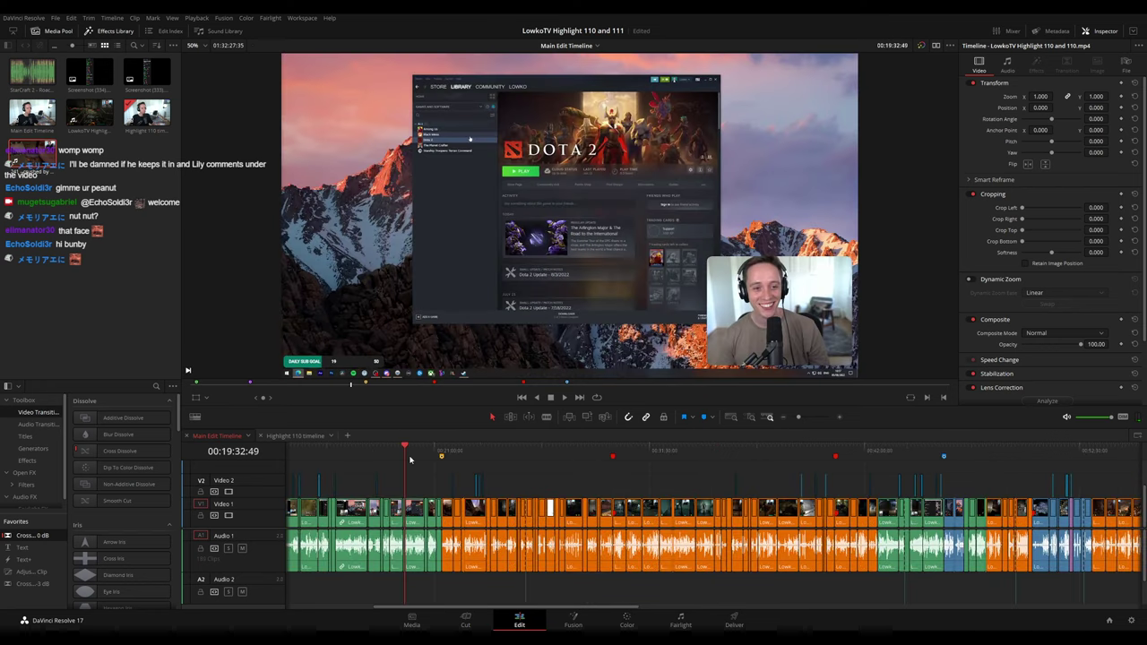
drag(799, 418, 808, 417)
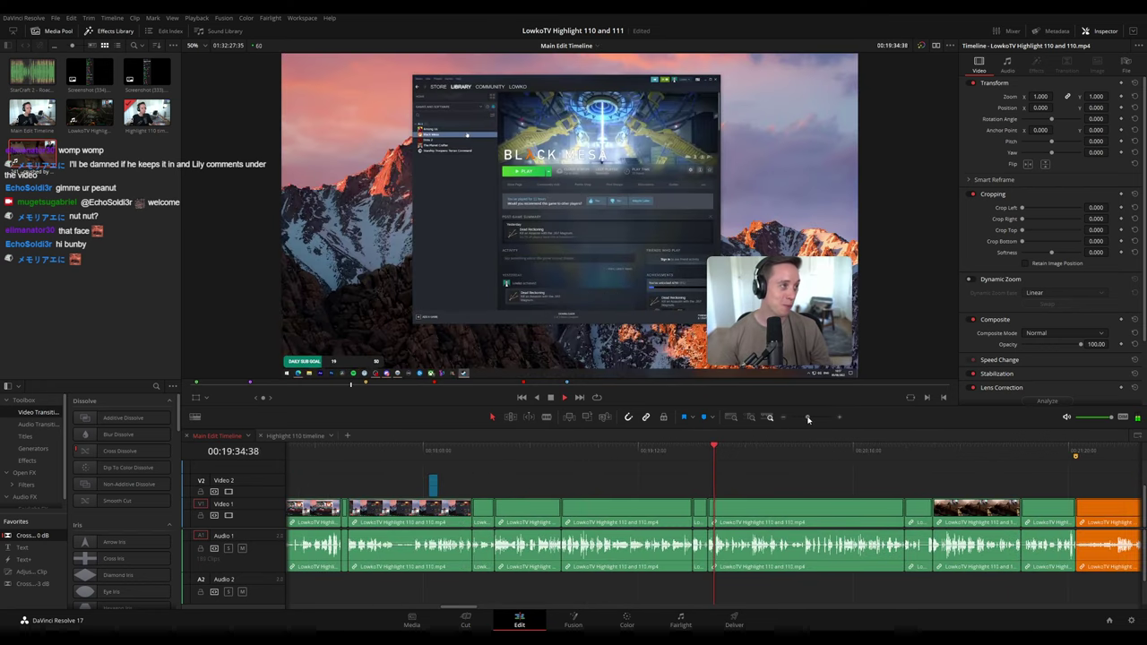
key(space)
- Look backwards through the green clips in the Main Edit Timeline from about 00:18:47 to 00:17:46 for the section's start
click(553, 449)
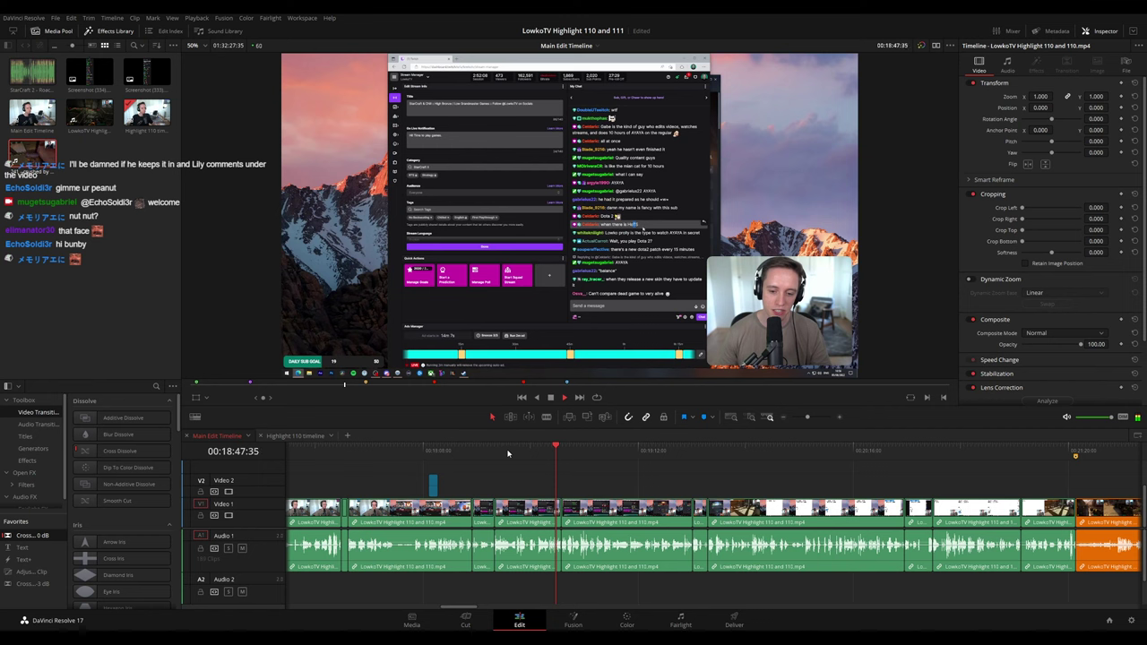
click(496, 451)
click(472, 451)
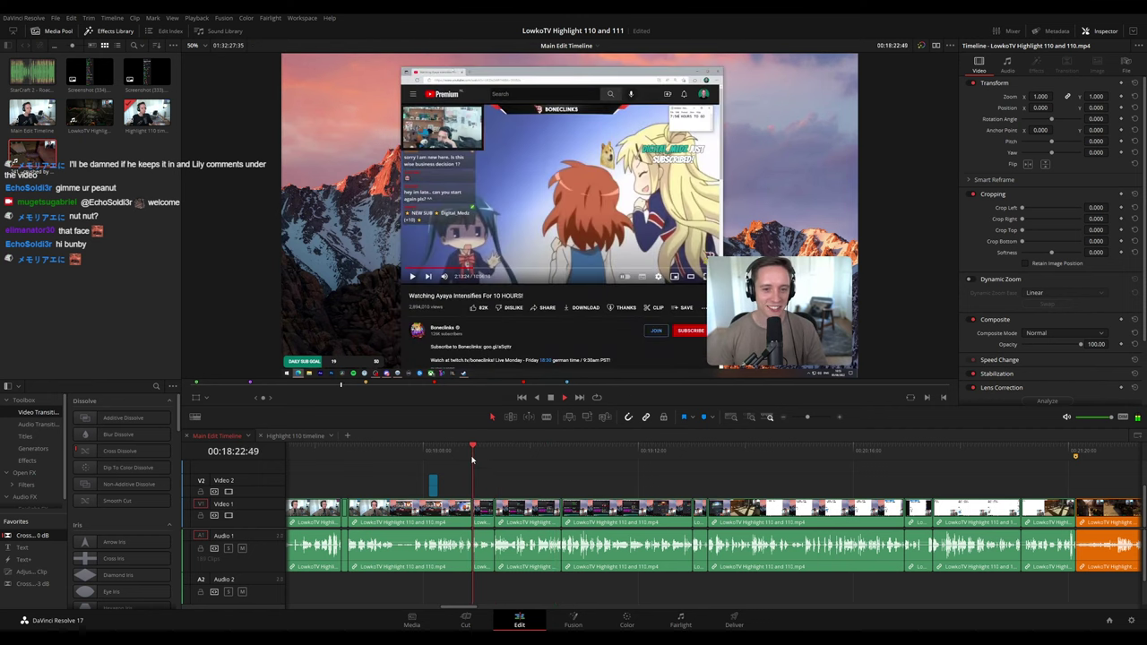
scroll(472, 458, left, 3)
click(590, 450)
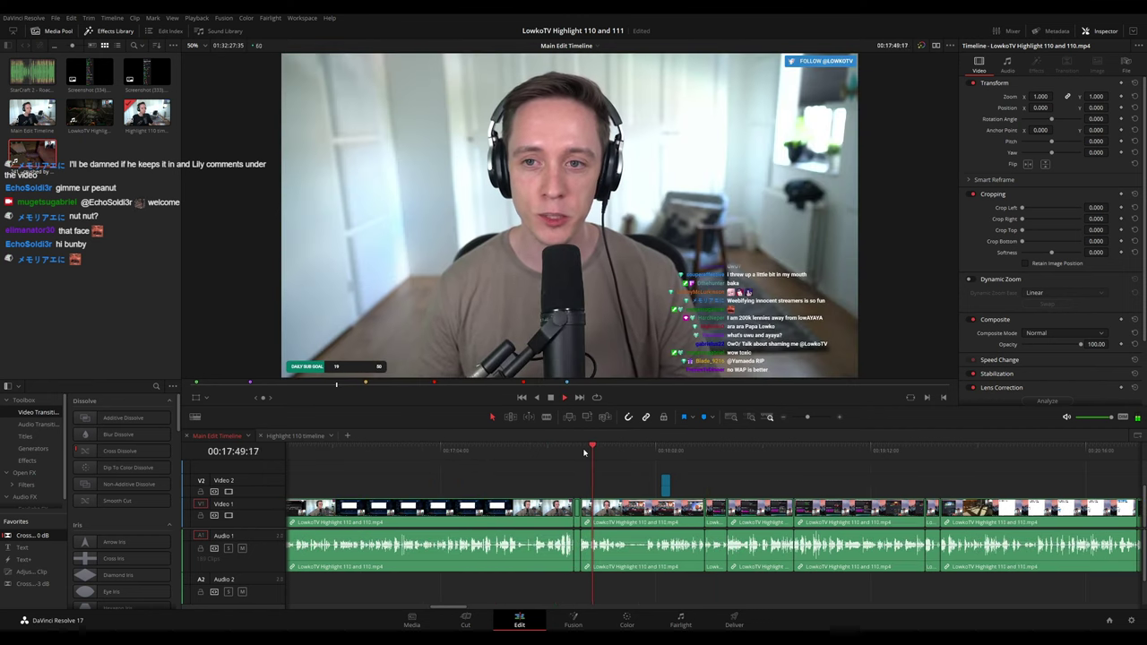
click(582, 452)
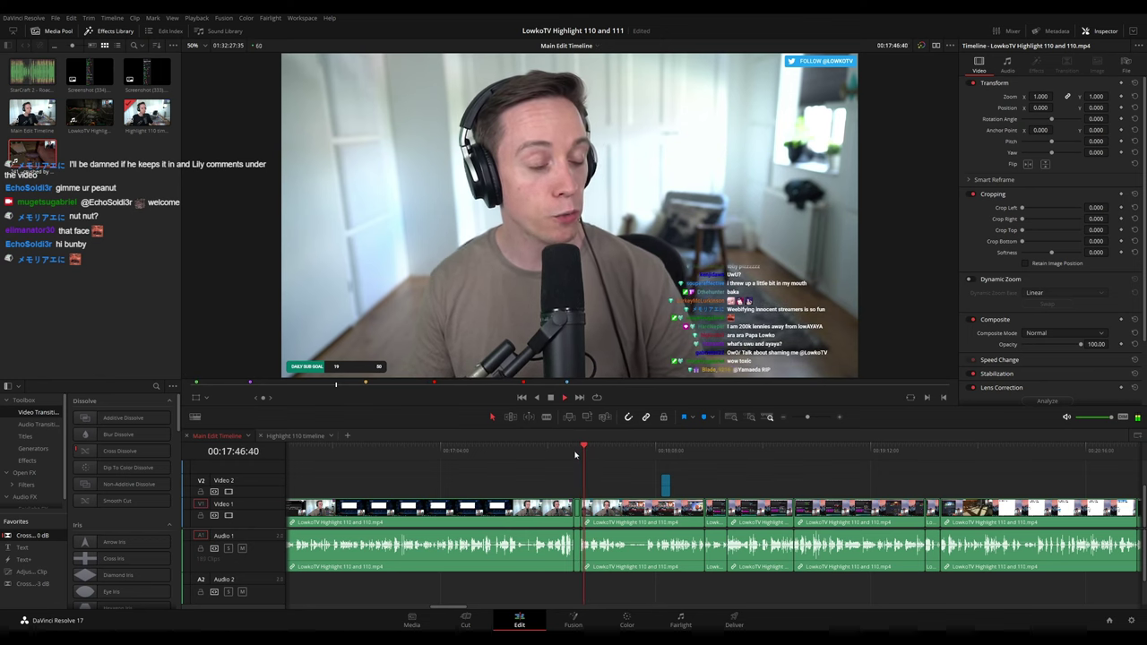
click(575, 452)
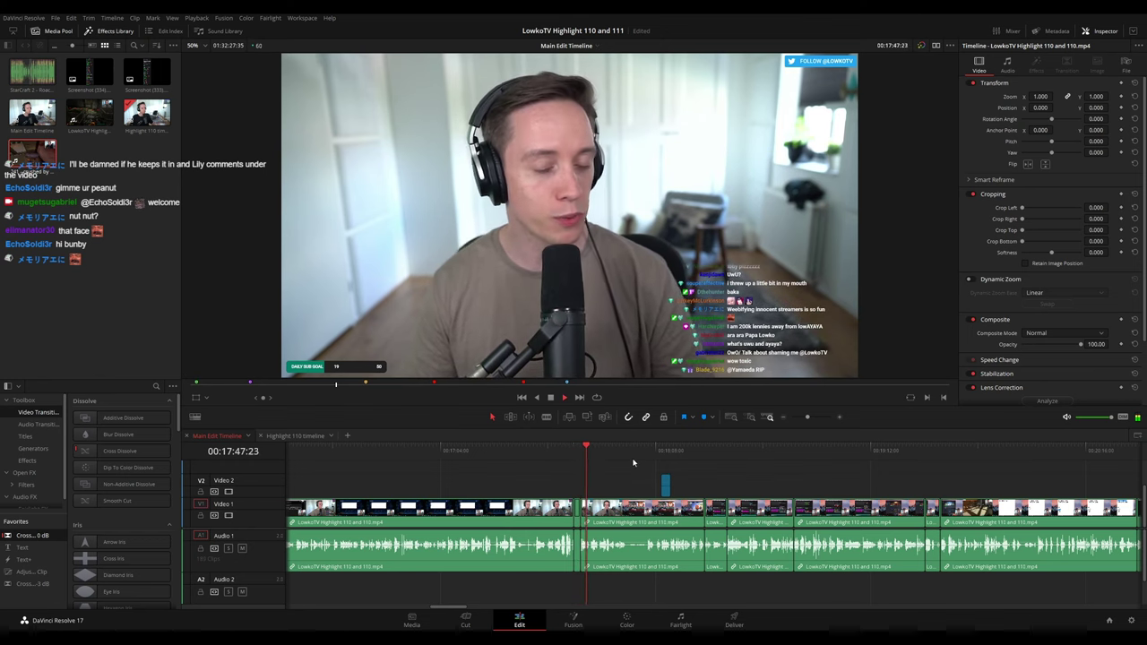
- Preview the green clip with the adjustment clip from about 00:17:49 to 00:17:57 to find a cut point
scroll(618, 464, up, 5)
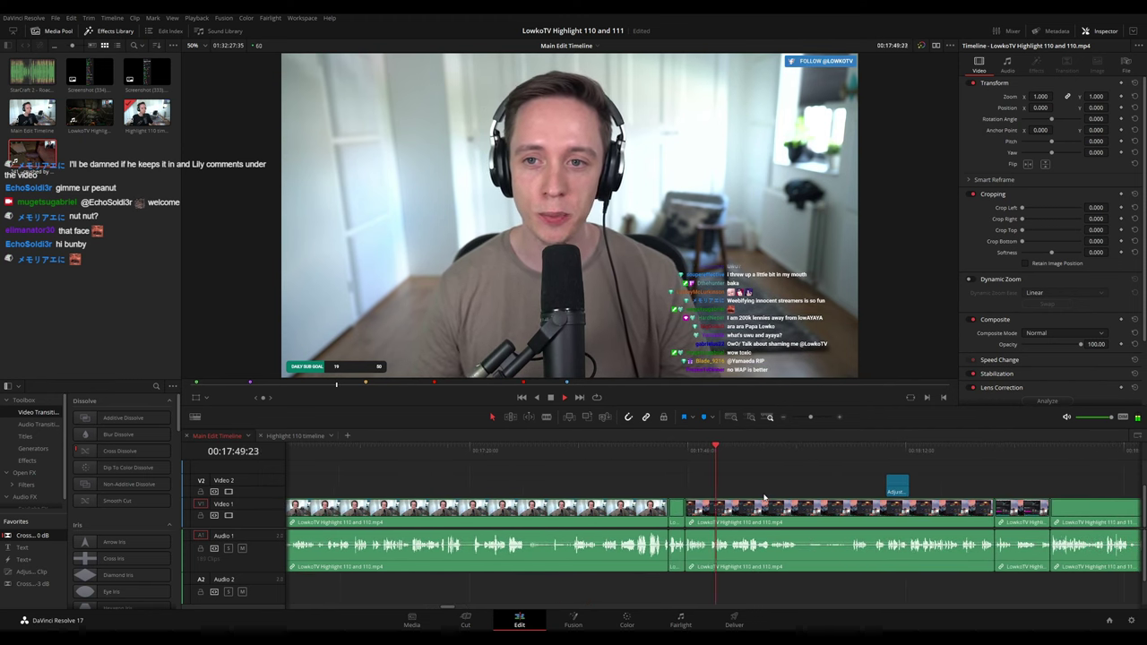
scroll(661, 479, down, 1)
scroll(659, 478, down, 1)
click(622, 456)
click(642, 456)
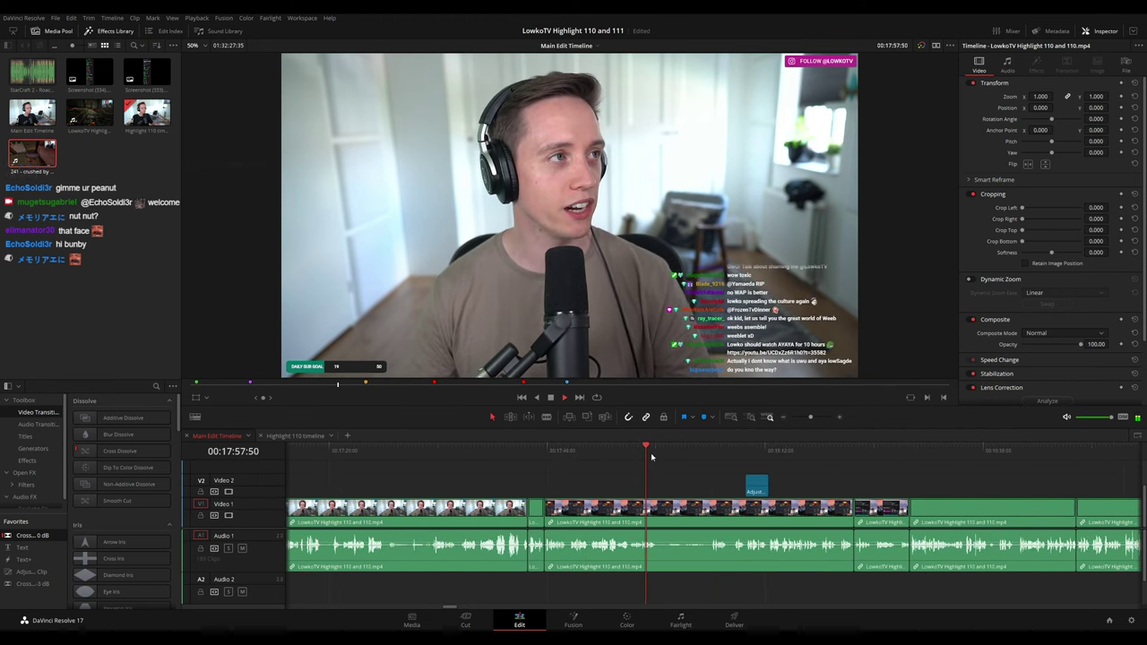
click(615, 452)
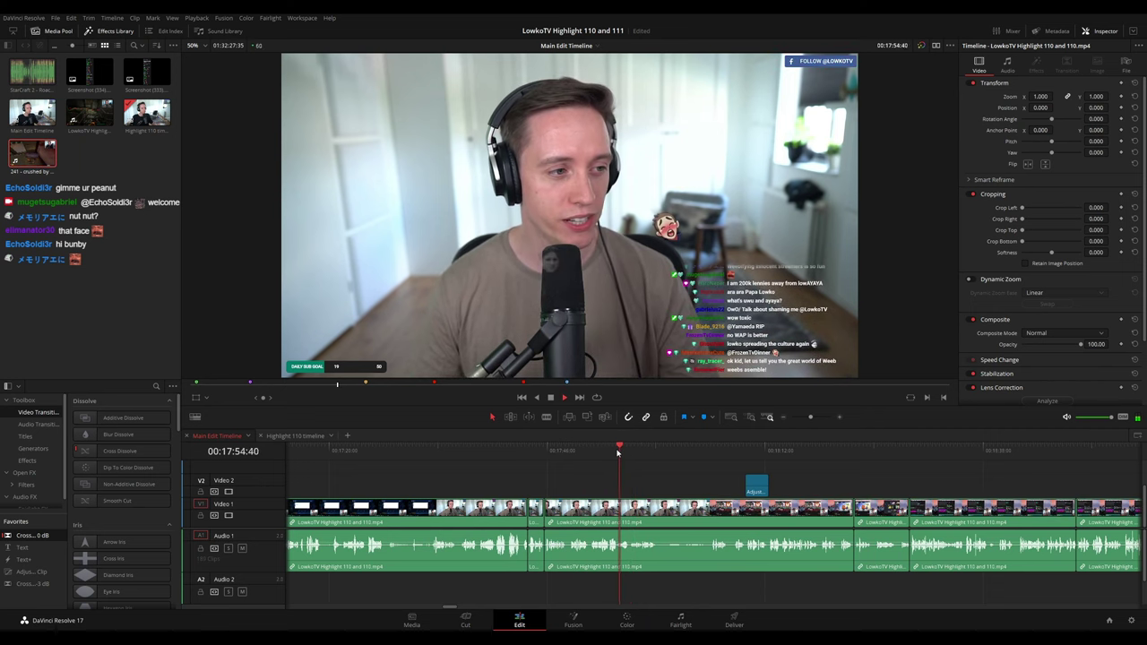
- Try splitting the green clip at 00:17:55:56 and play on from the cut
key(space)
scroll(698, 482, up, 6)
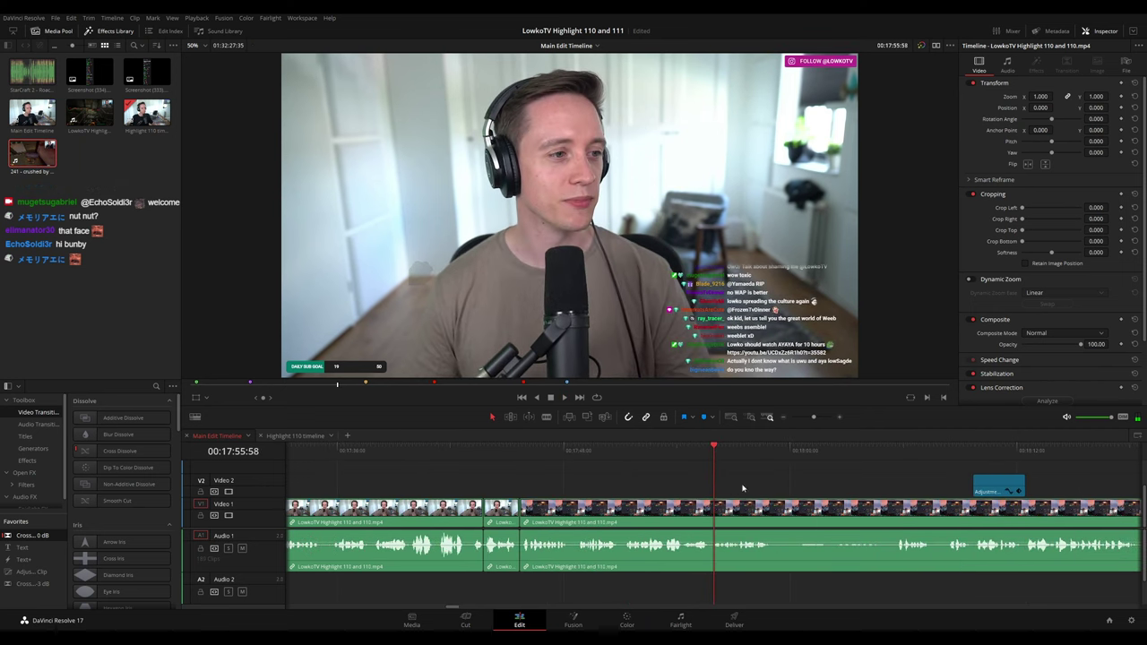
key(b)
click(721, 507)
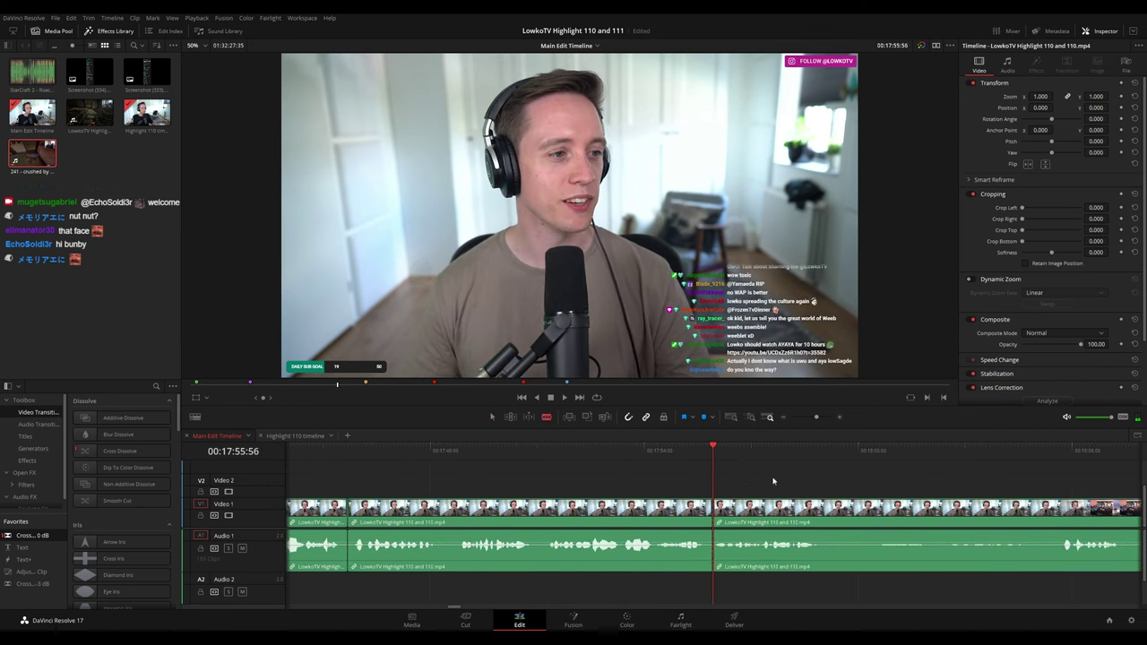
key(space)
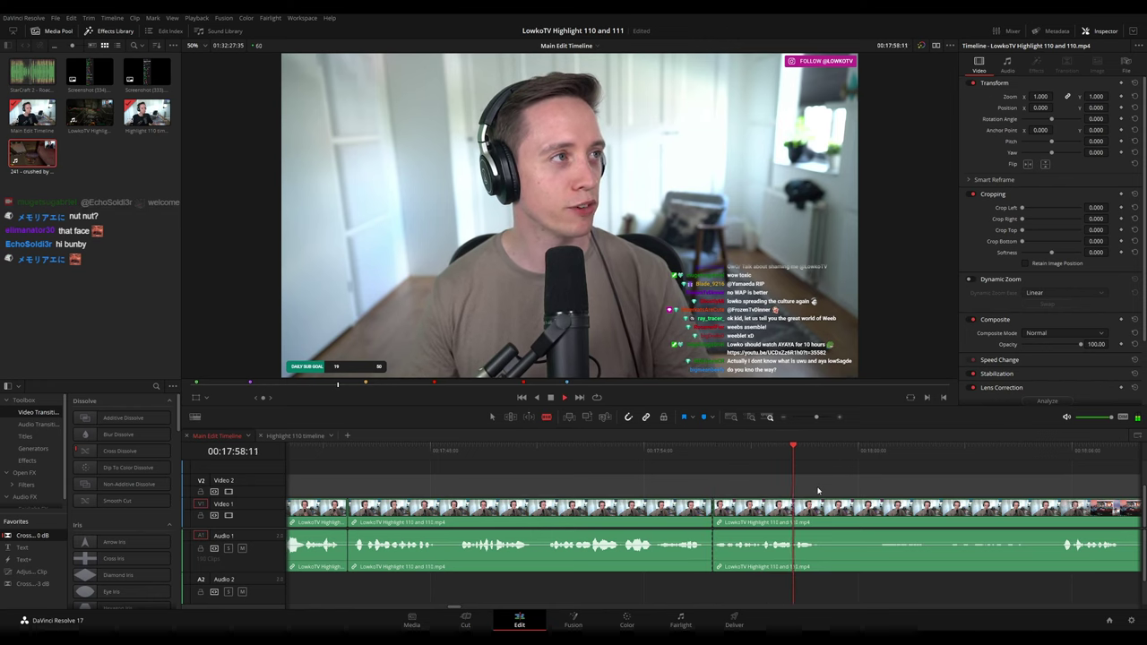
key(space)
click(711, 460)
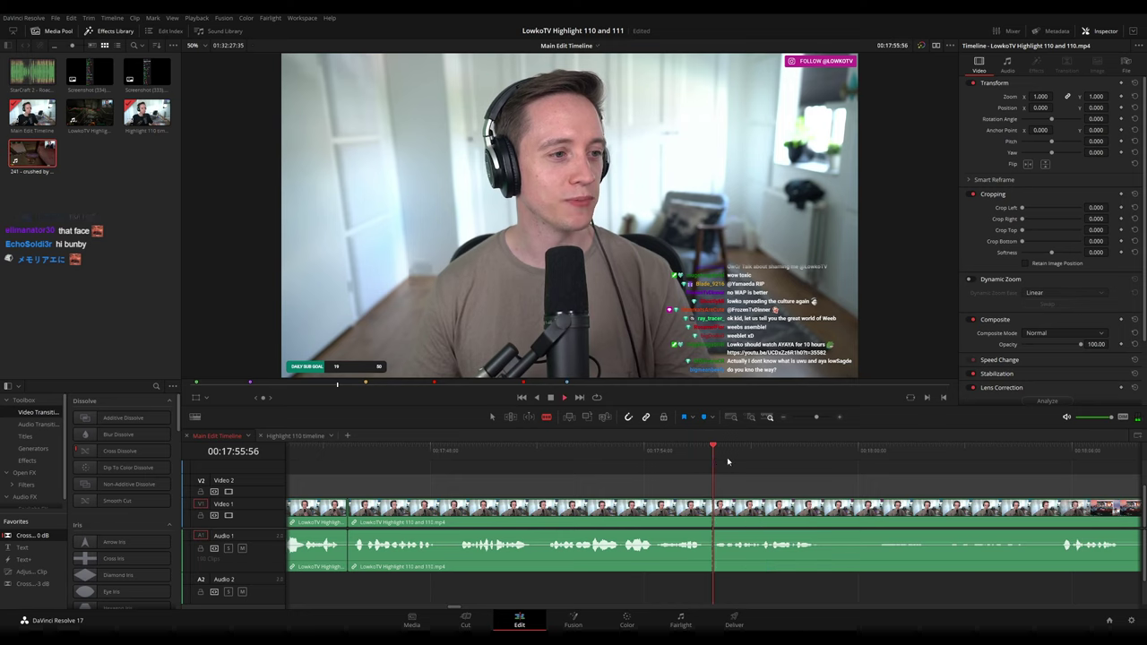
- Split the green clip at about 00:17:56:34 in the Main Edit Timeline and play on from the cut
key(space)
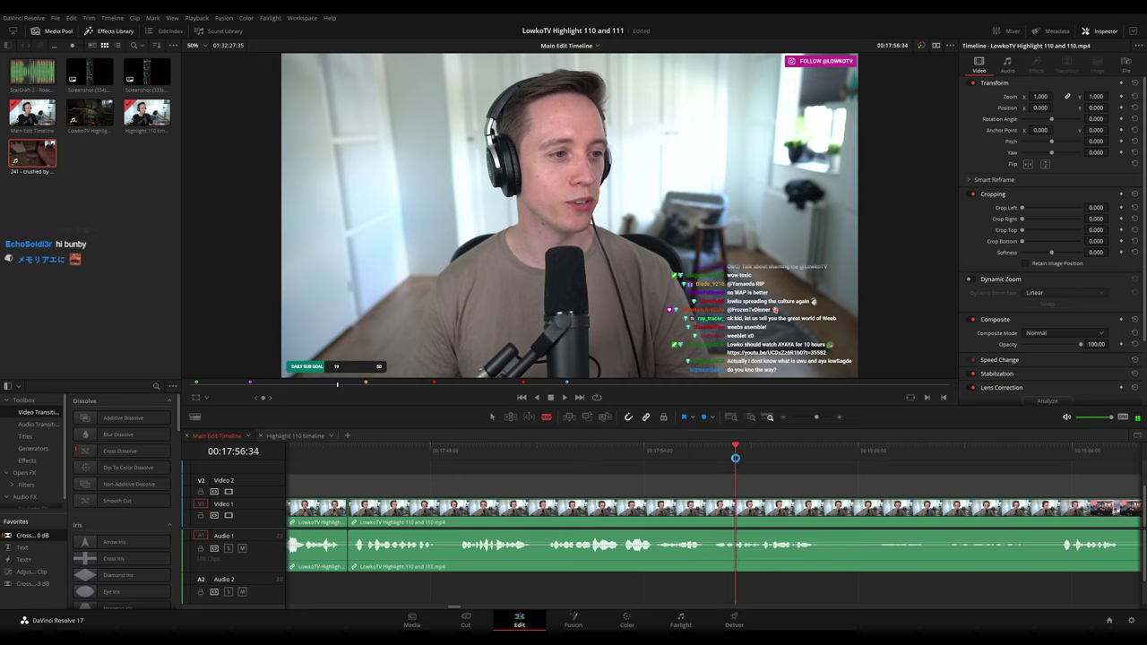
click(740, 516)
key(space)
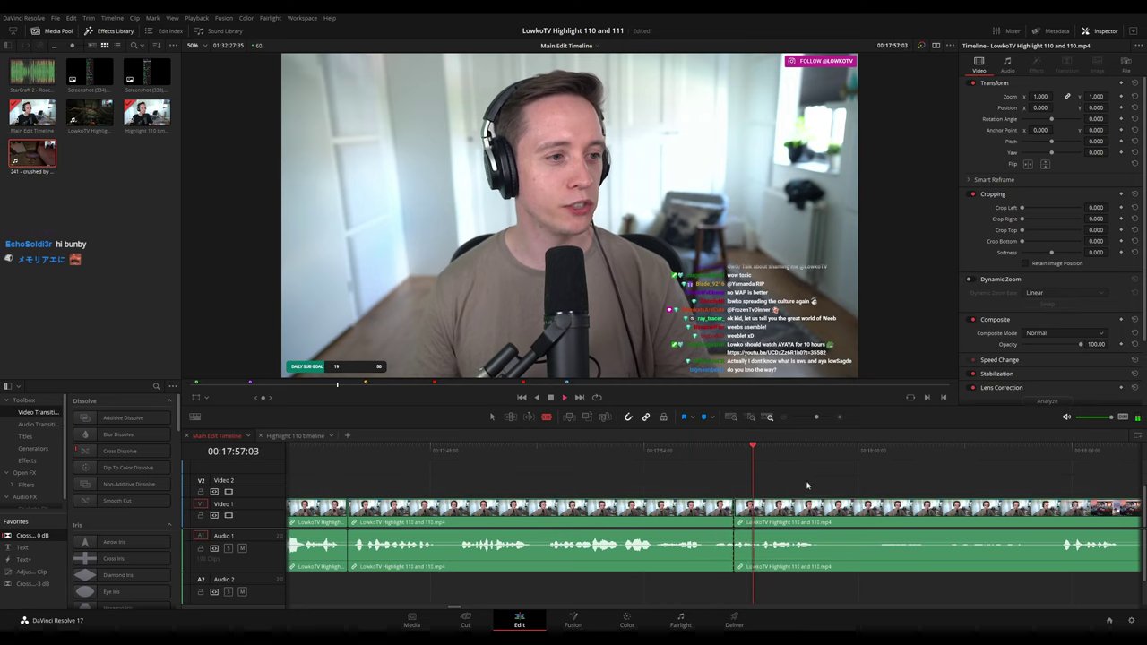
- Check the green clips after the new split, from about 00:17:59 to 00:18:29, for the section's end
key(ctrl+minus)
click(768, 485)
drag(772, 484, 625, 469)
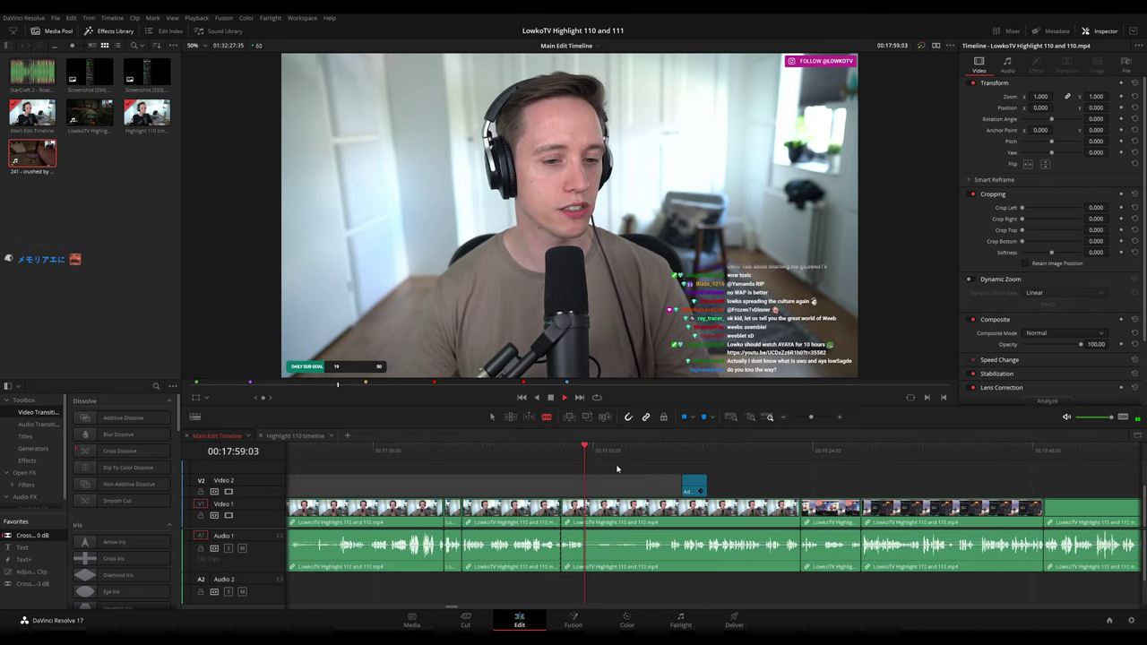
click(682, 453)
click(800, 452)
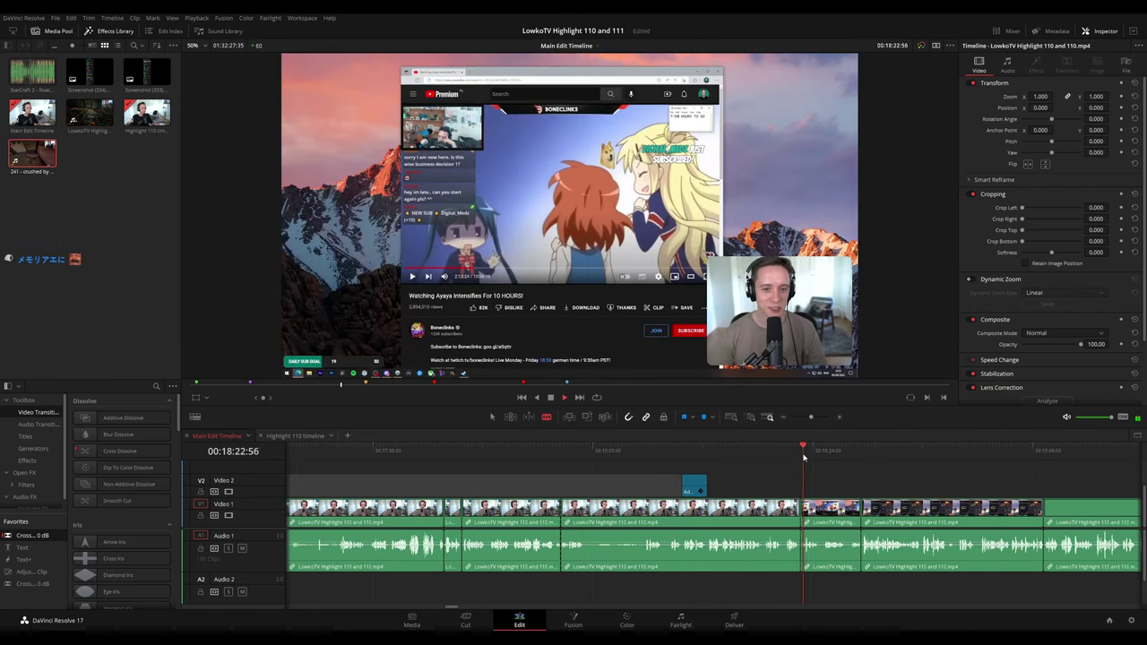
click(858, 455)
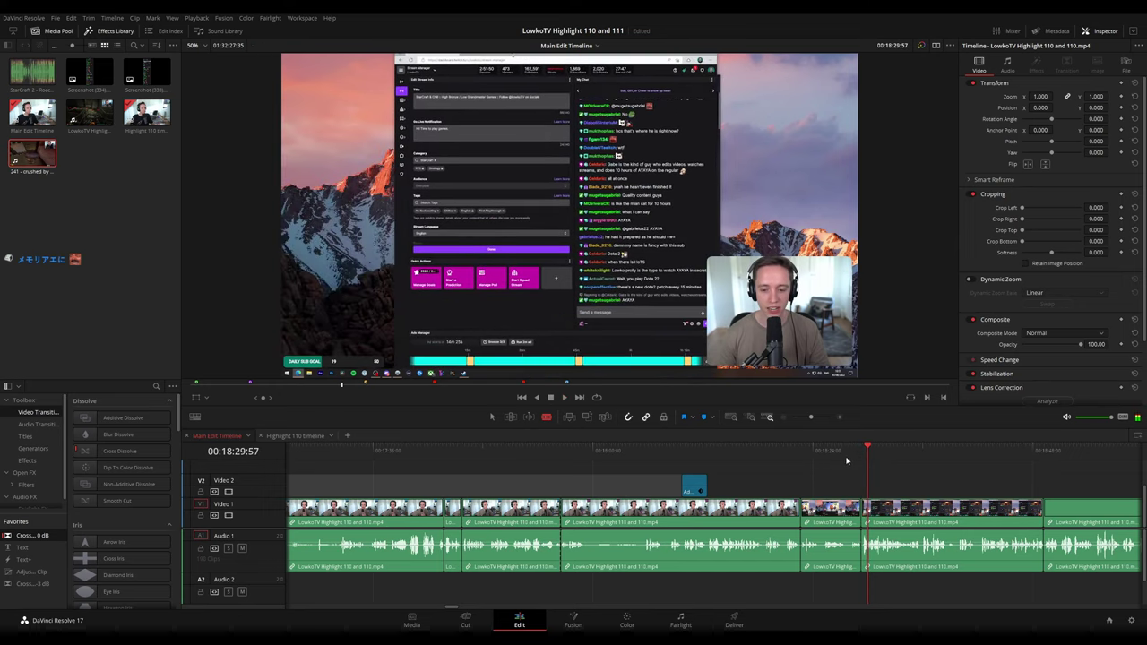
- Copy the green clips ending before 00:18:28:43 and their adjustment clip from the Main Edit Timeline to the Highlight 110 timeline's end
click(847, 457)
key(space)
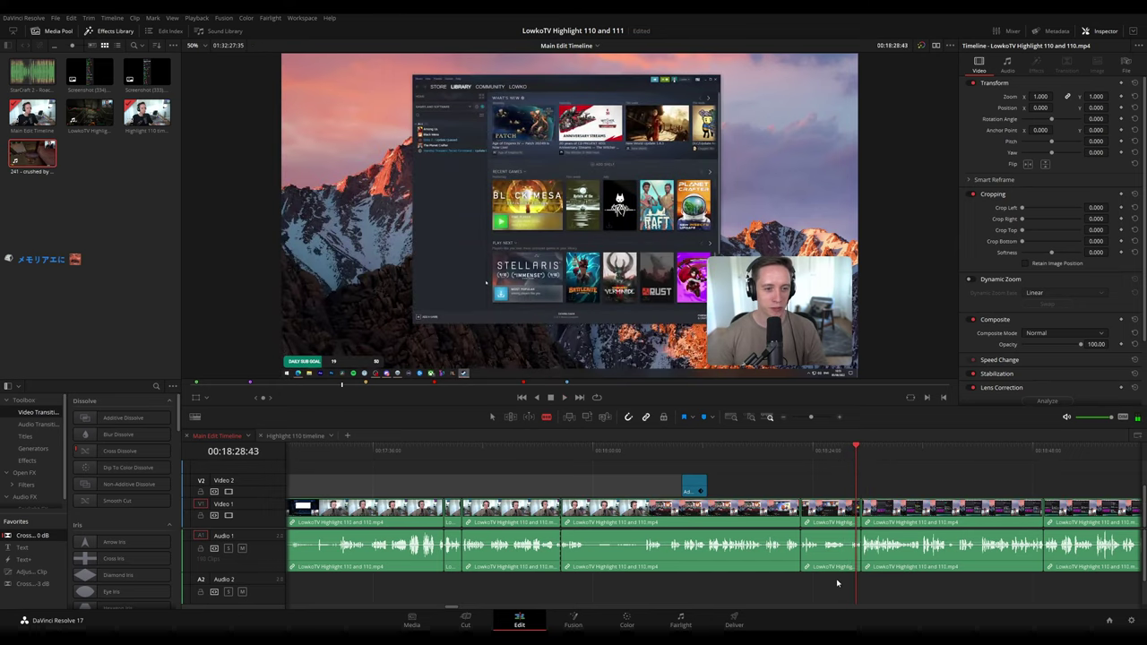
key(a)
drag(842, 588, 687, 480)
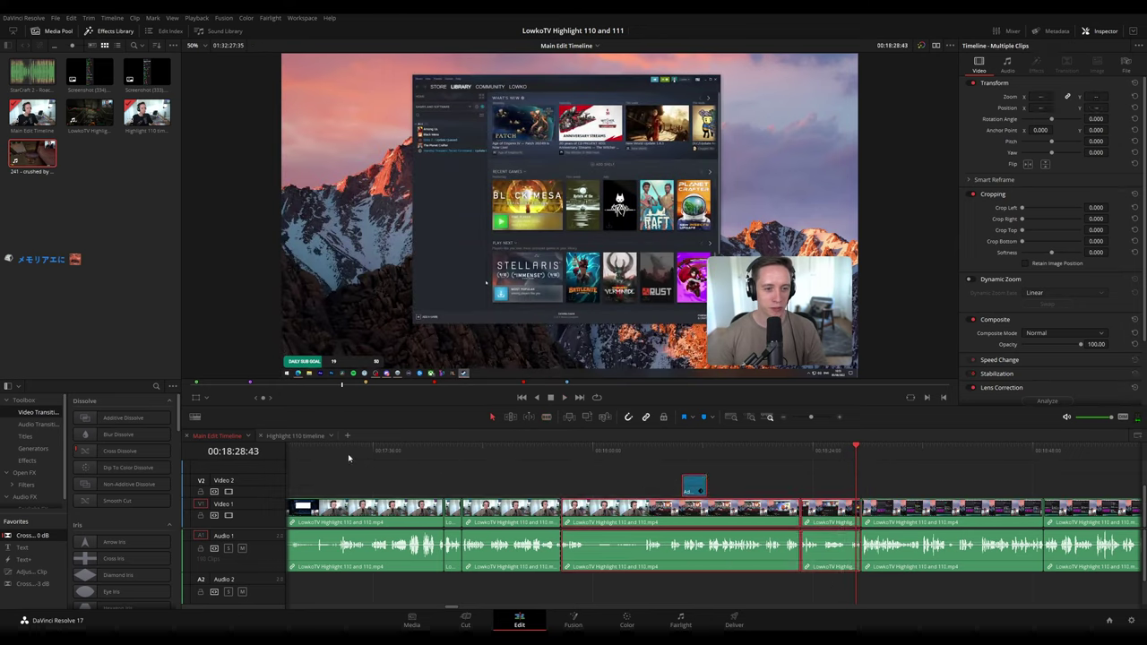
click(301, 436)
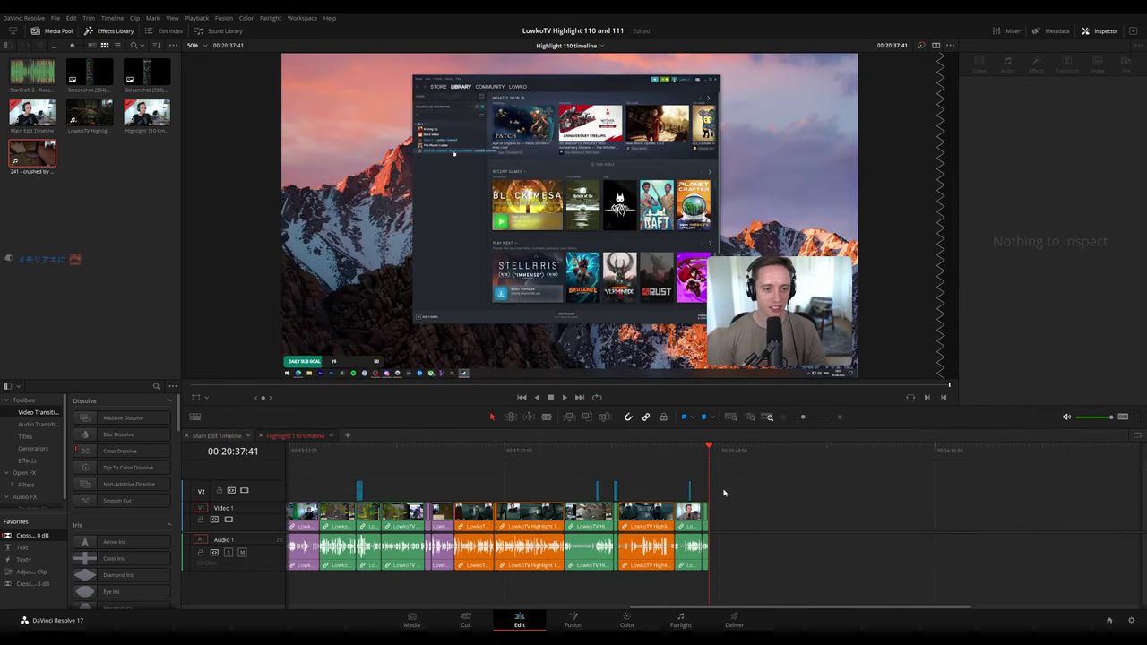
- Skim the later part of the Highlight 110 timeline, from about 00:15:41 to 00:20:06, to check the order of sections
click(601, 451)
key(space)
click(597, 451)
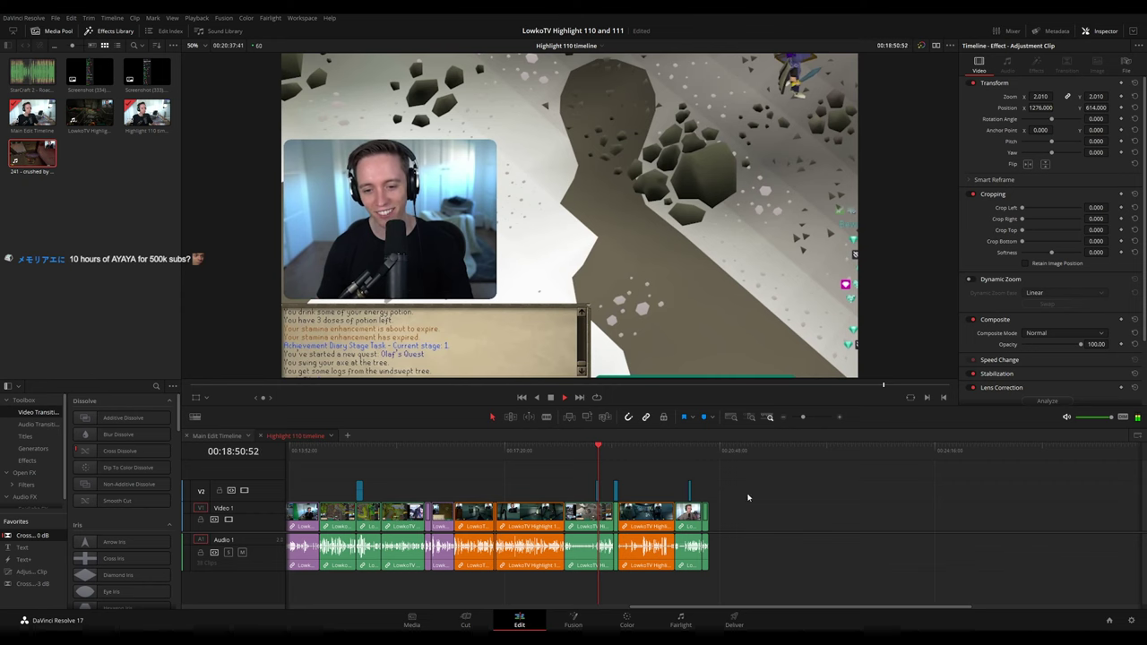
scroll(781, 482, down, 3)
scroll(782, 482, up, 2)
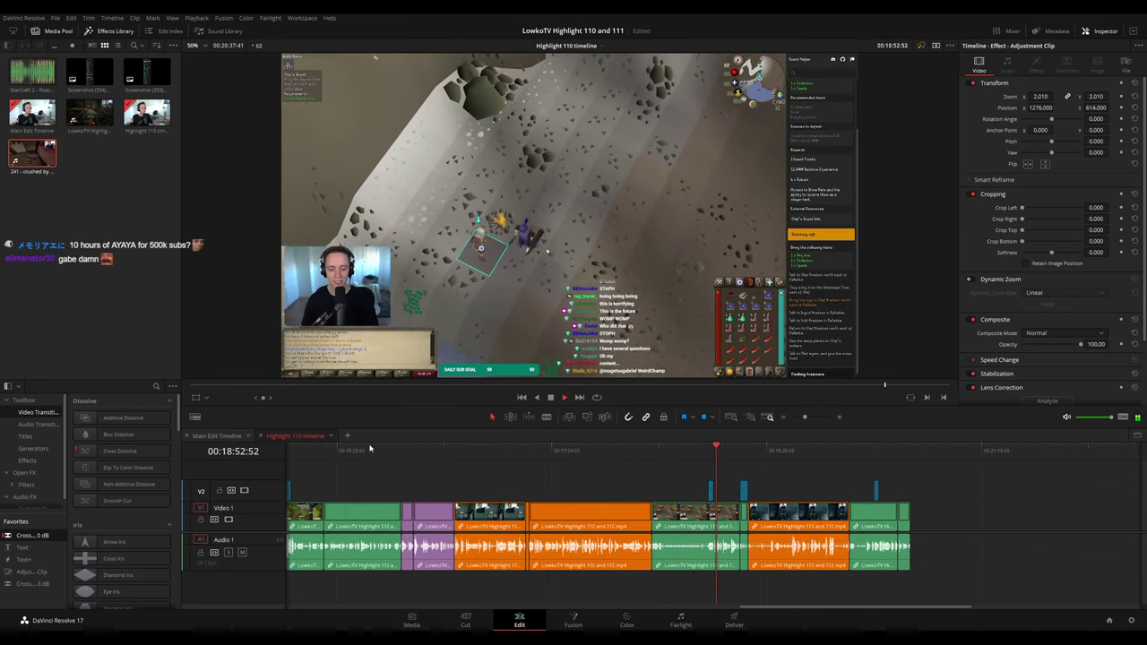
click(361, 450)
scroll(507, 479, left, 7)
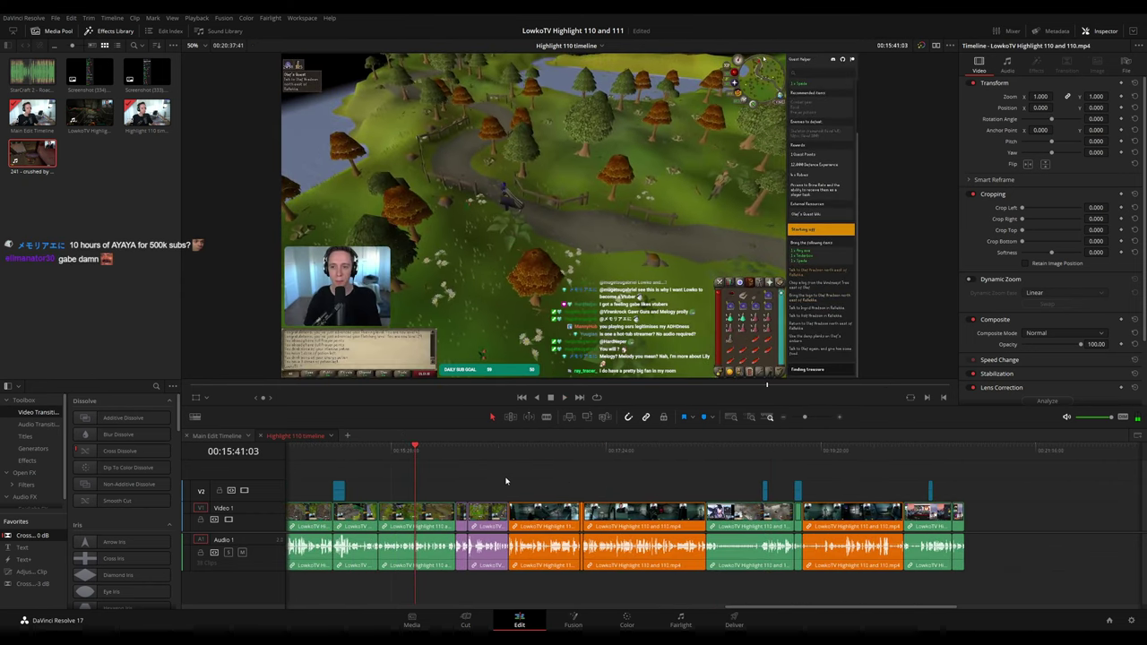
click(406, 452)
click(809, 456)
click(834, 457)
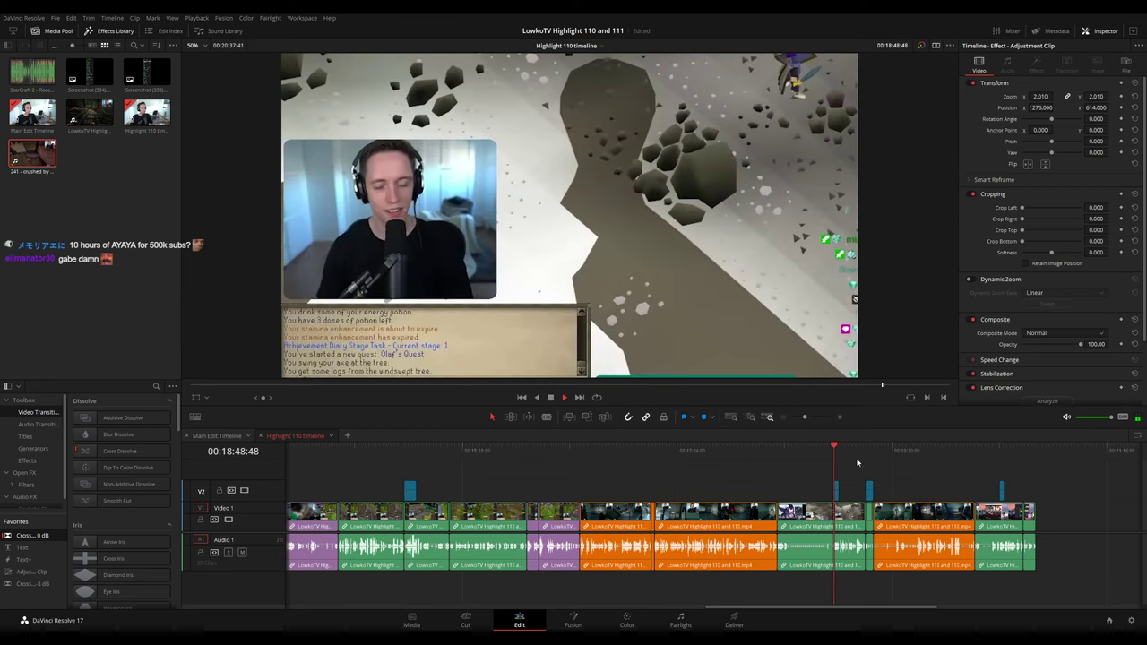
click(866, 453)
drag(980, 478, 722, 458)
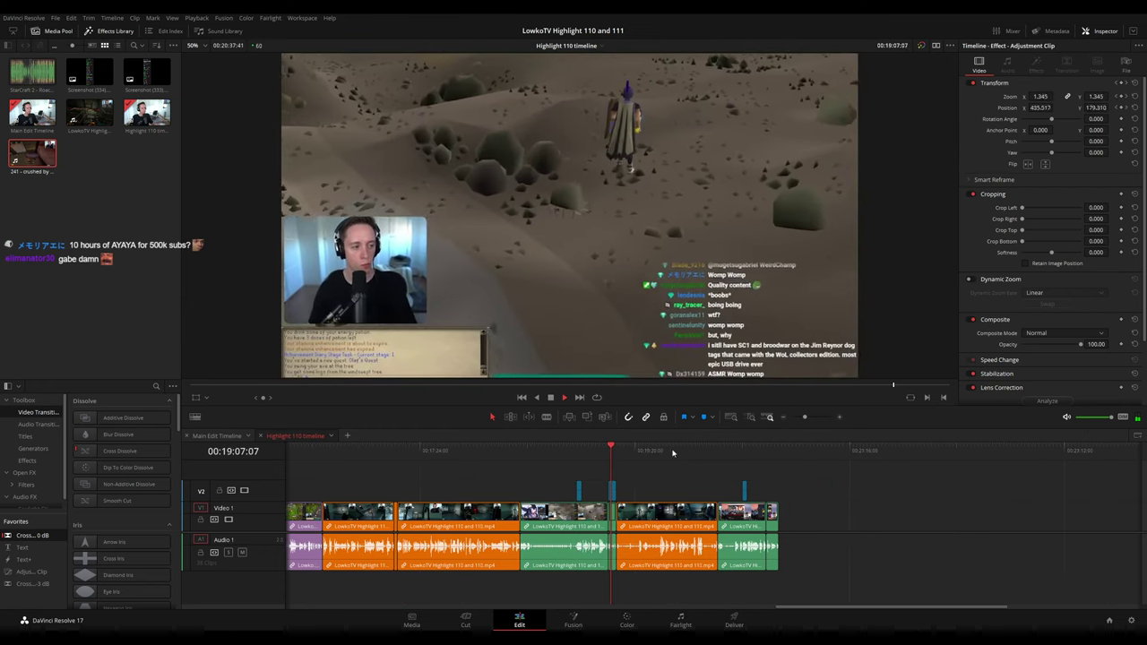
click(666, 453)
click(718, 451)
- Preview the newly pasted green clips in the Highlight 110 timeline from about 00:20:06 through to the timeline's end
scroll(843, 485, up, 5)
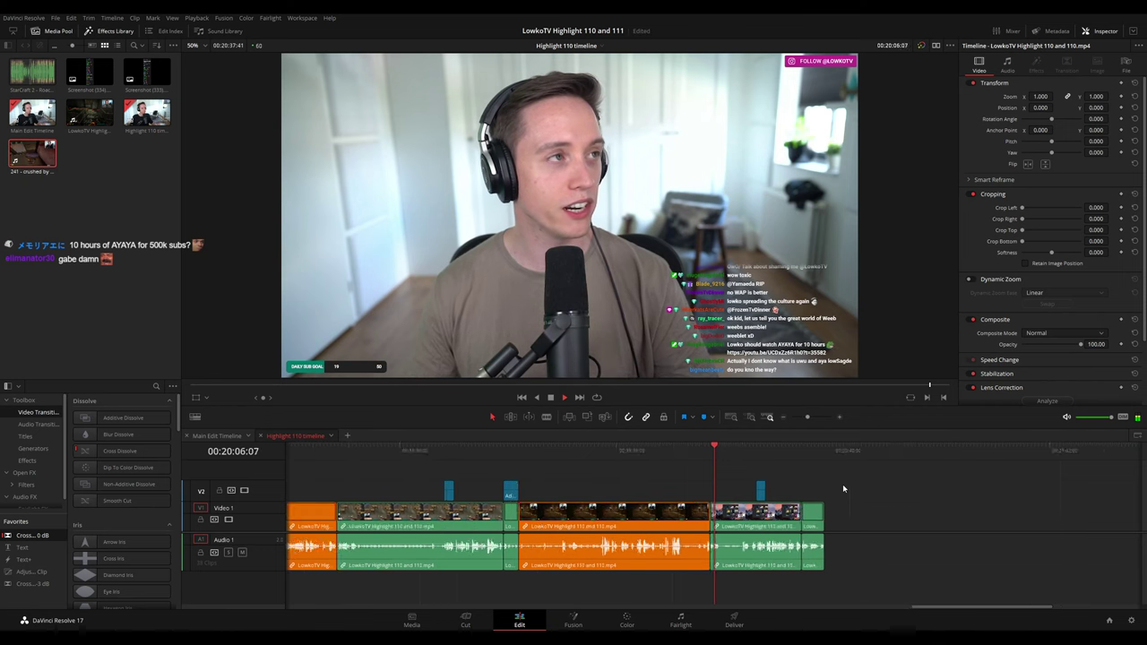
drag(815, 483, 665, 474)
scroll(665, 475, up, 3)
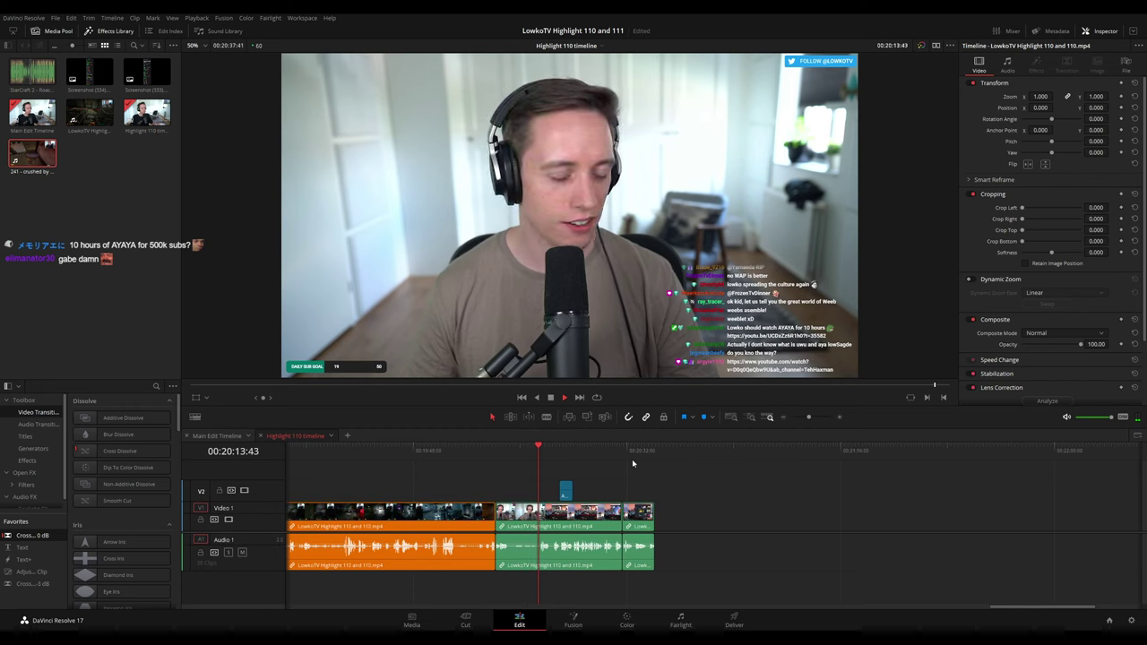
key(space)
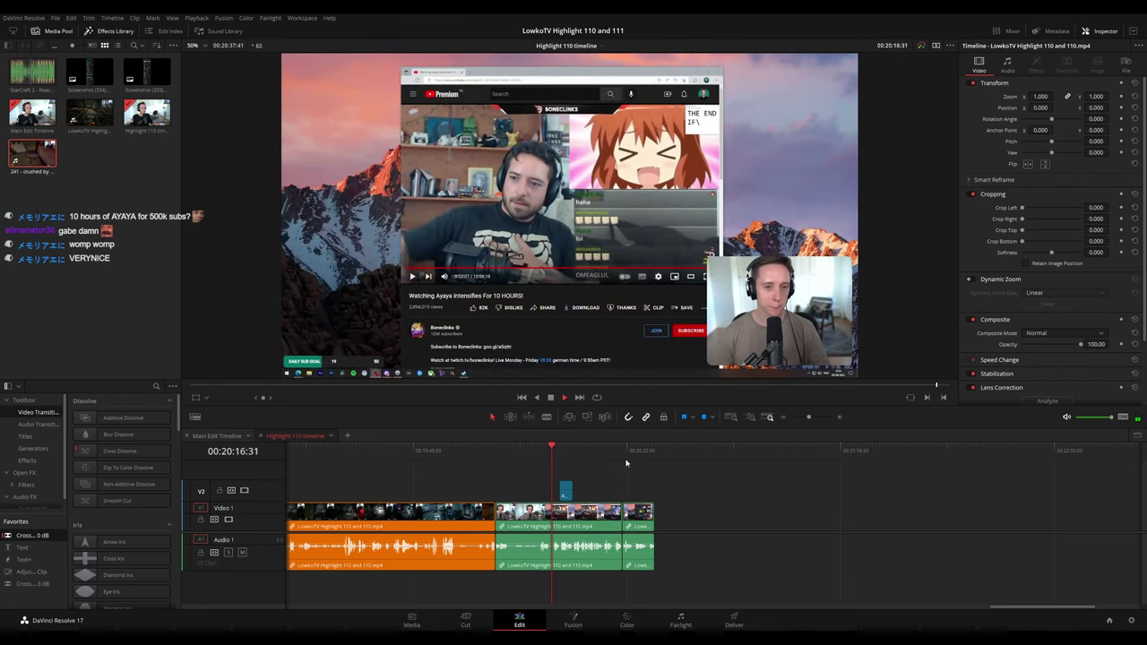
drag(808, 417, 812, 418)
scroll(709, 468, right, 3)
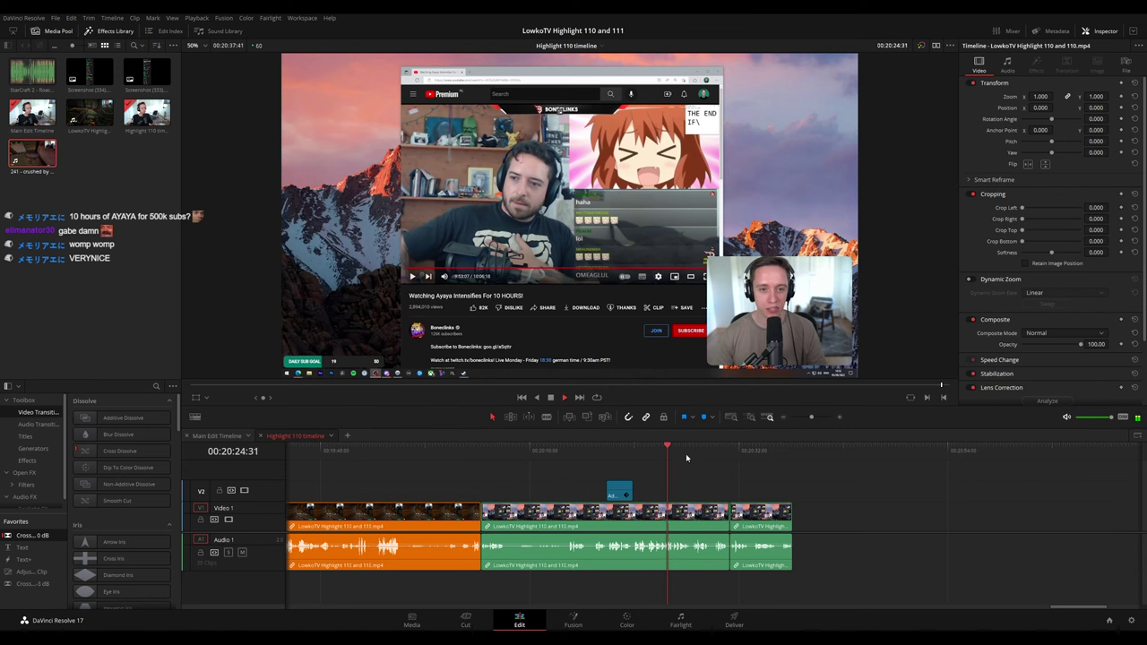
key(space)
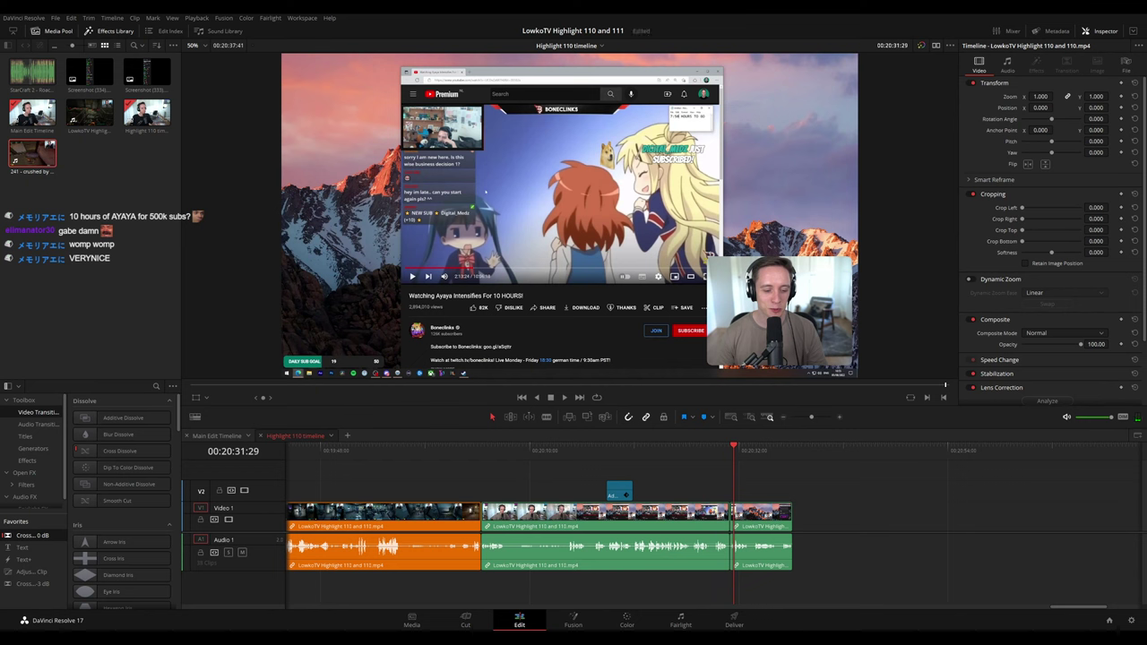
click(796, 450)
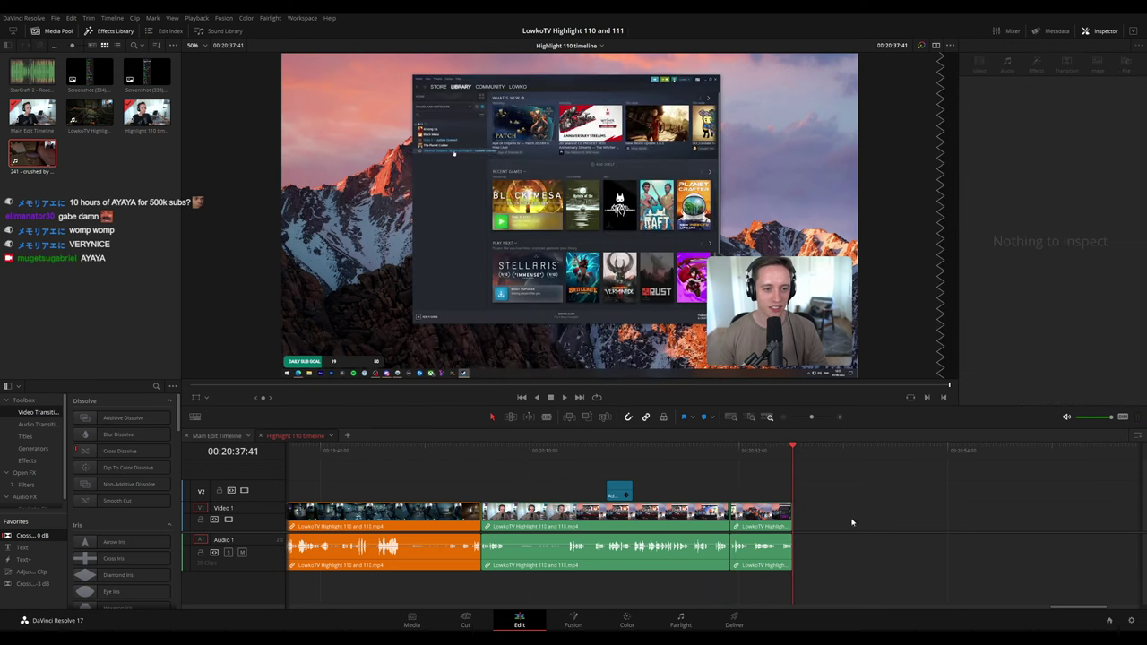
drag(809, 421, 805, 445)
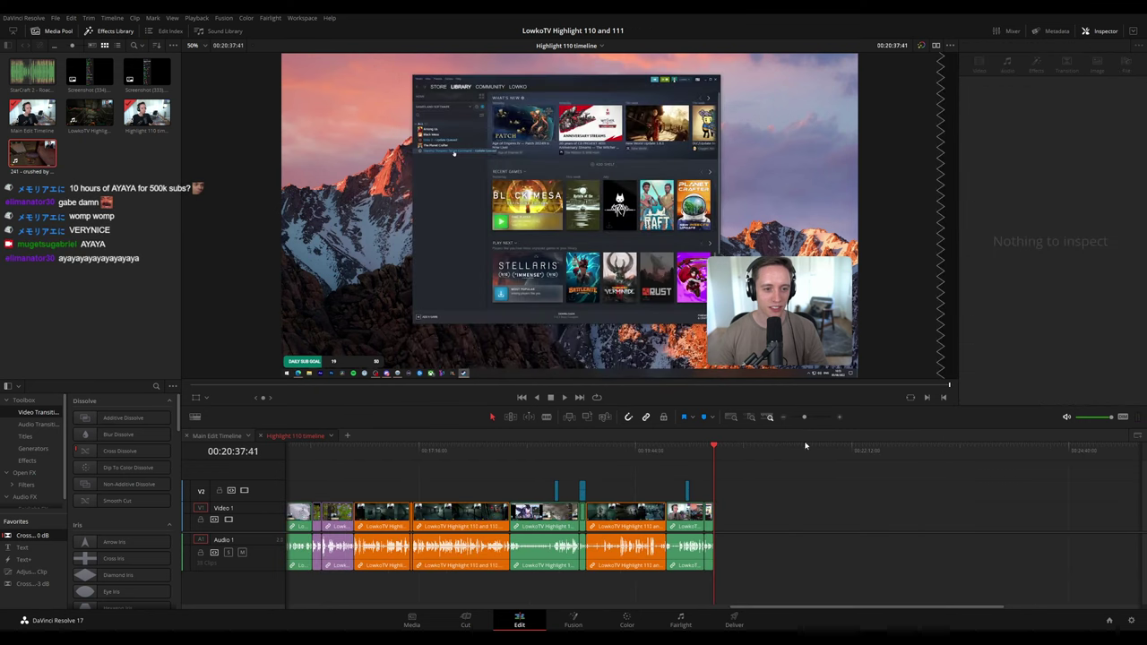
- Skim the remaining green clips in the Main Edit Timeline, from about 00:18:31 to 00:21:08, for further usable content
click(215, 436)
click(737, 448)
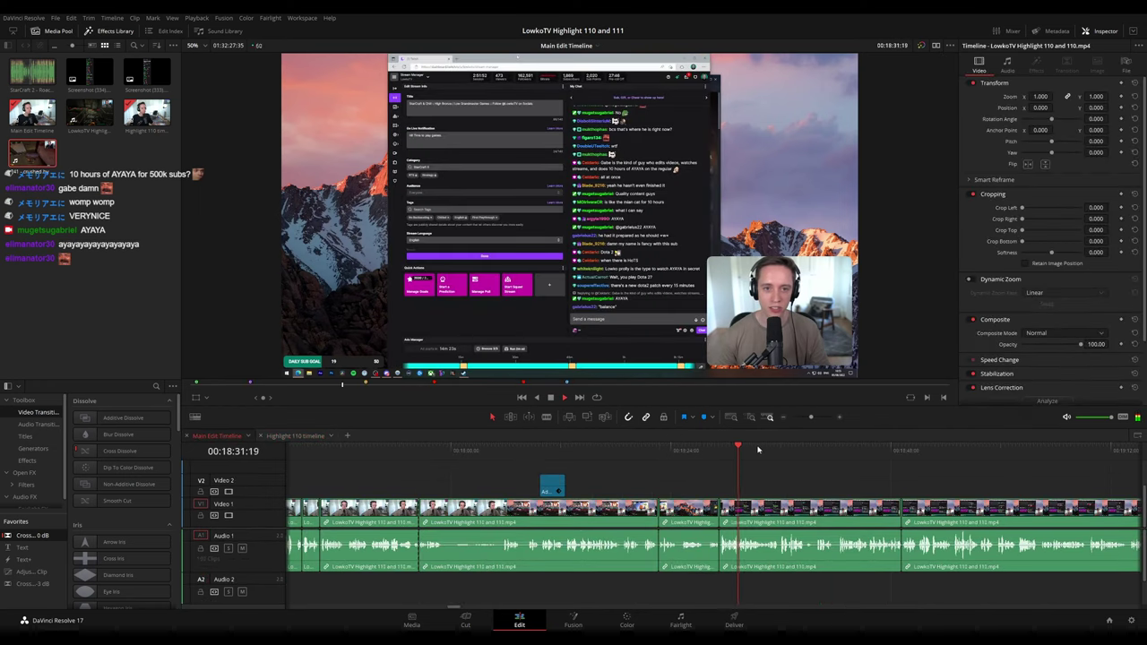
drag(785, 451, 876, 451)
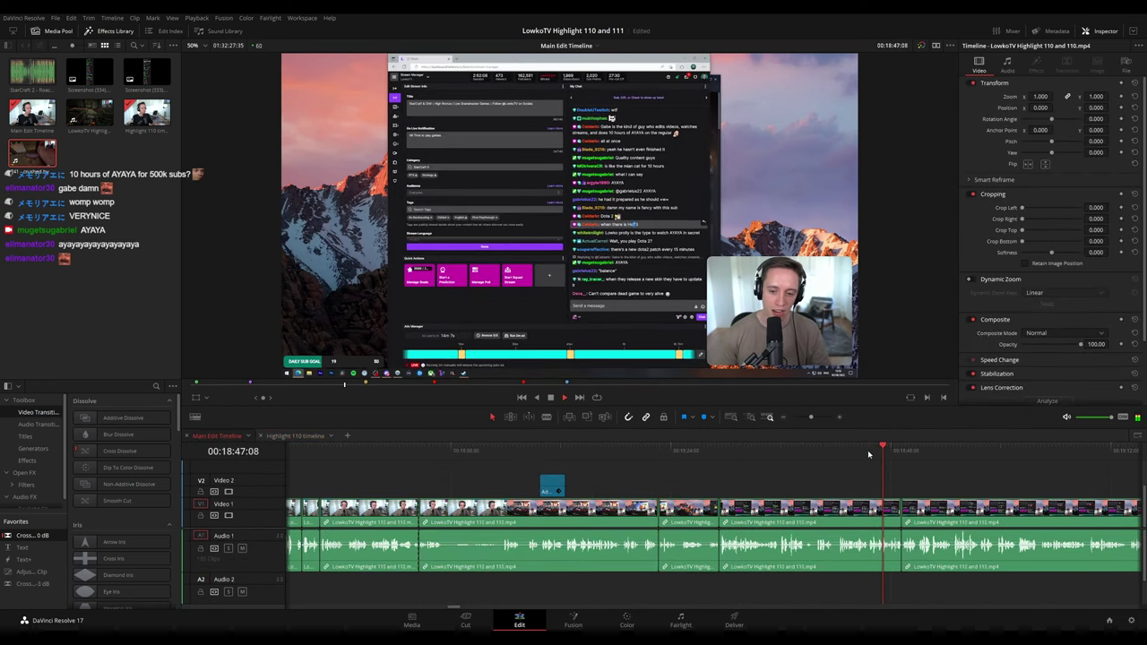
click(1011, 452)
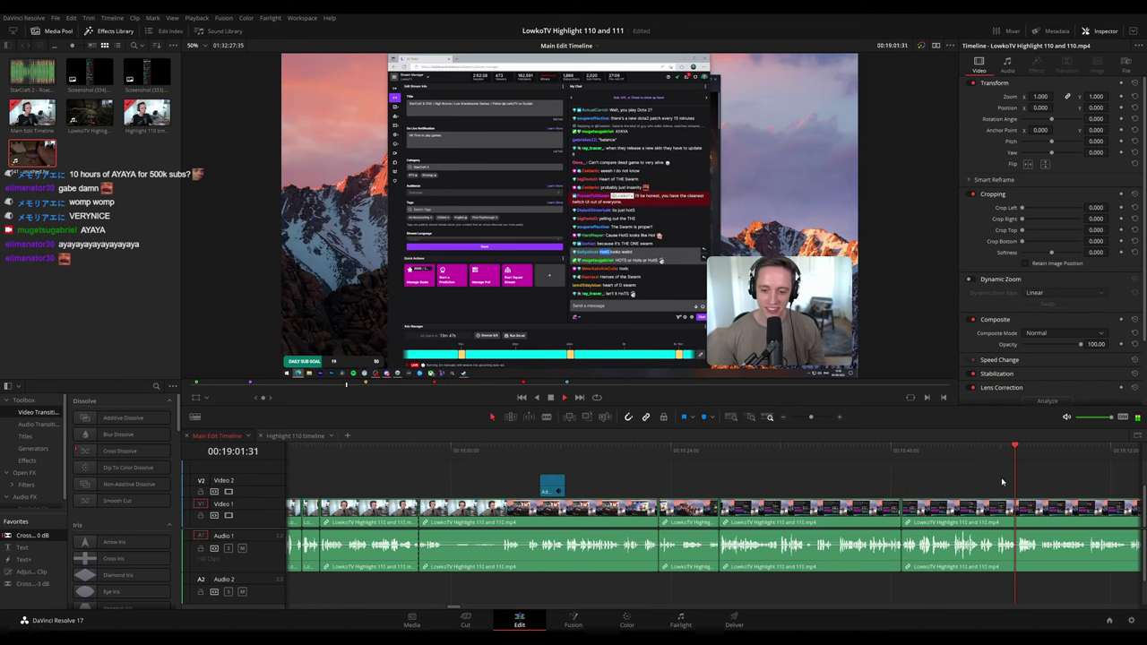
scroll(932, 478, down, 3)
click(789, 452)
drag(781, 474, 671, 465)
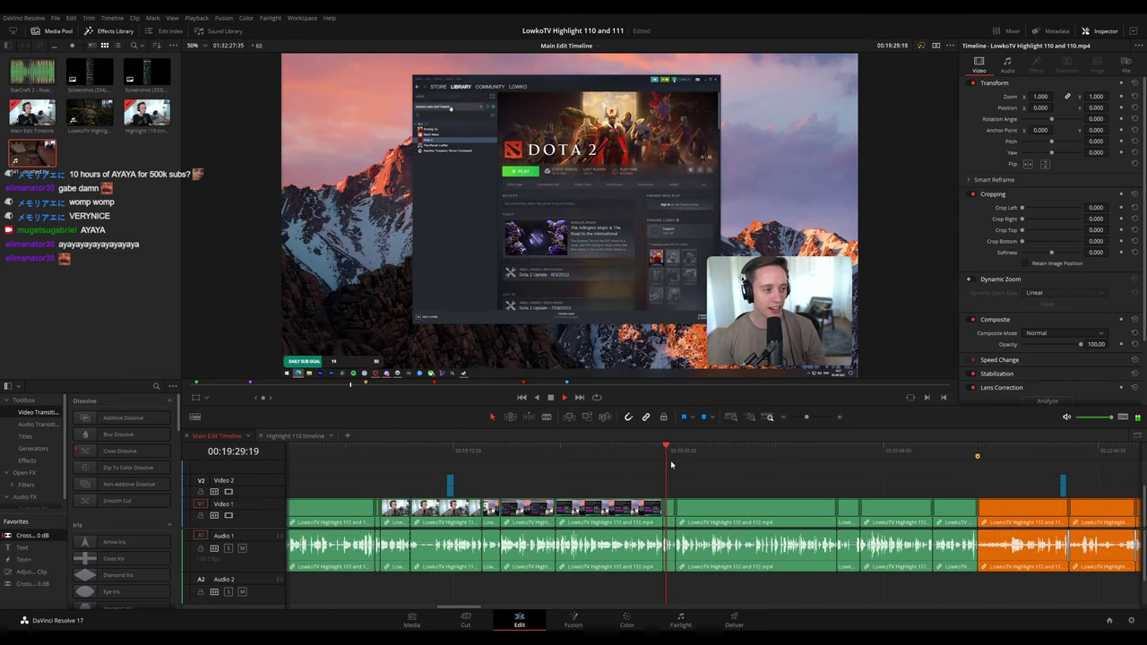
click(783, 456)
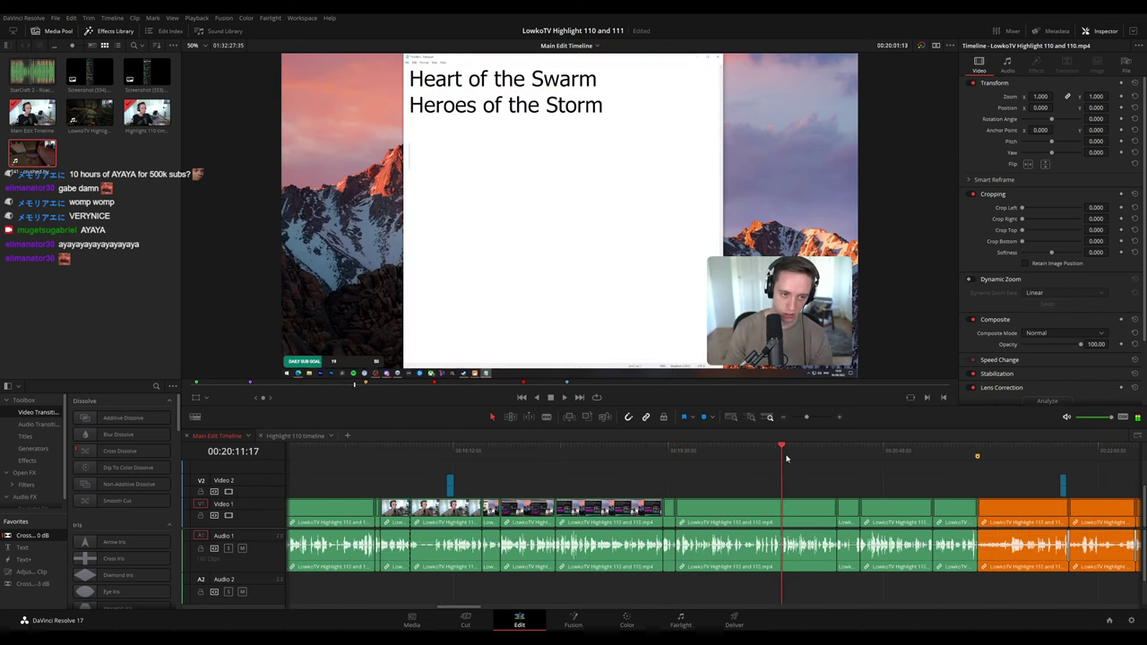
drag(826, 456, 934, 455)
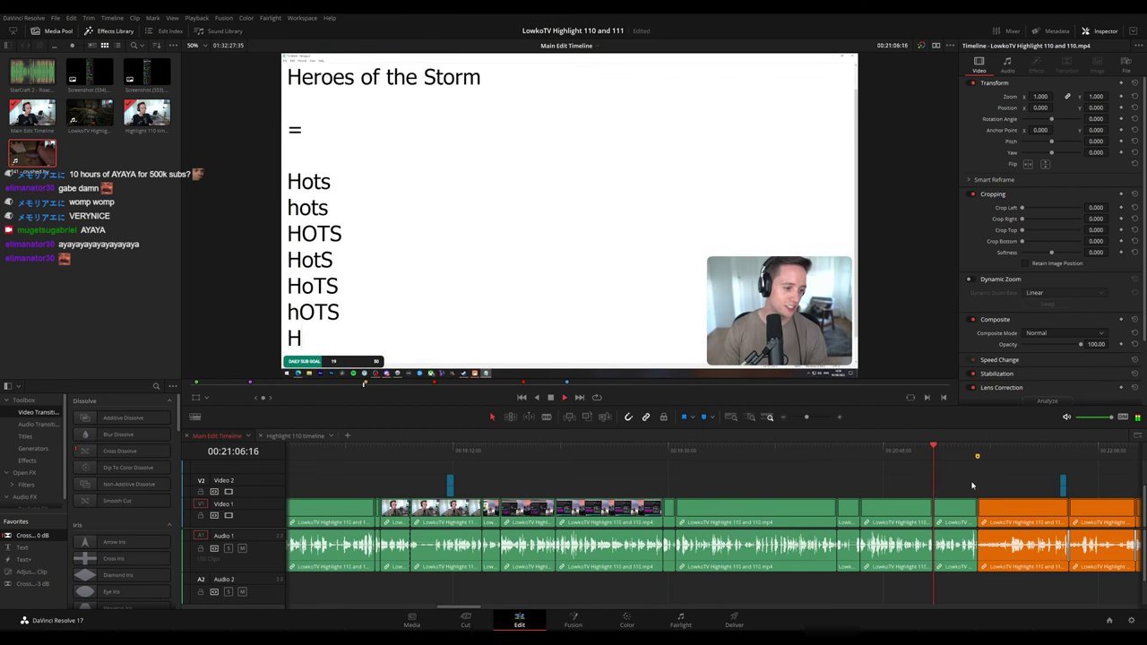
drag(805, 419, 799, 419)
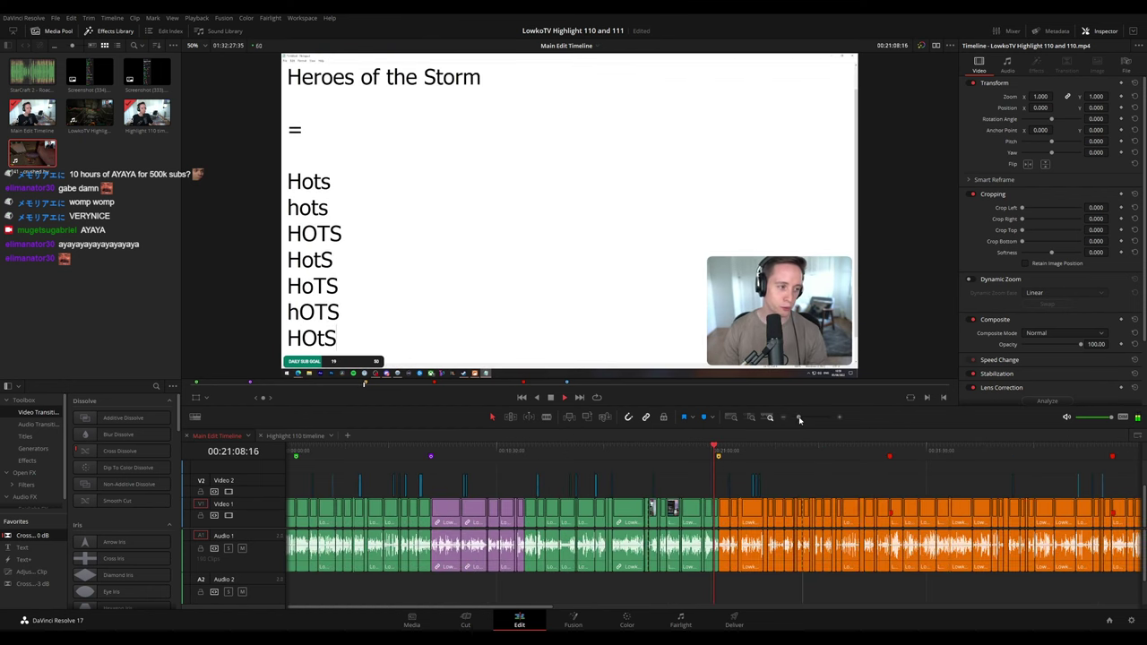
- Skim the orange section of the Main Edit Timeline, from about 00:29:43 to 00:34:00, for the next highlight section
click(720, 455)
click(890, 456)
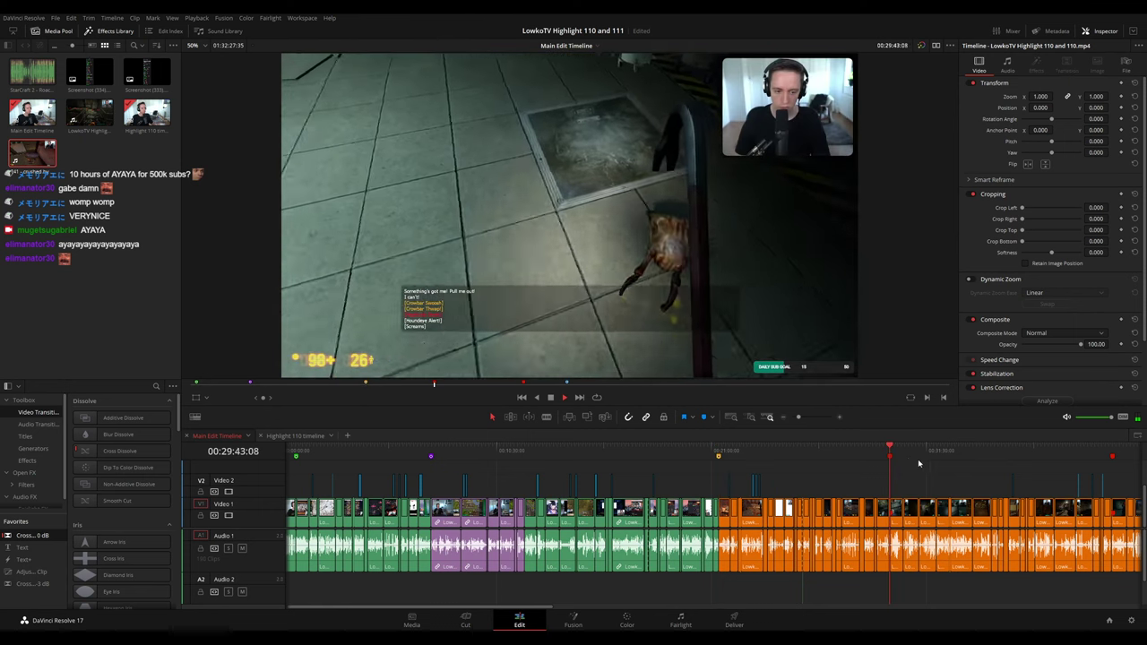
click(921, 457)
scroll(784, 463, right, 3)
drag(800, 419, 806, 418)
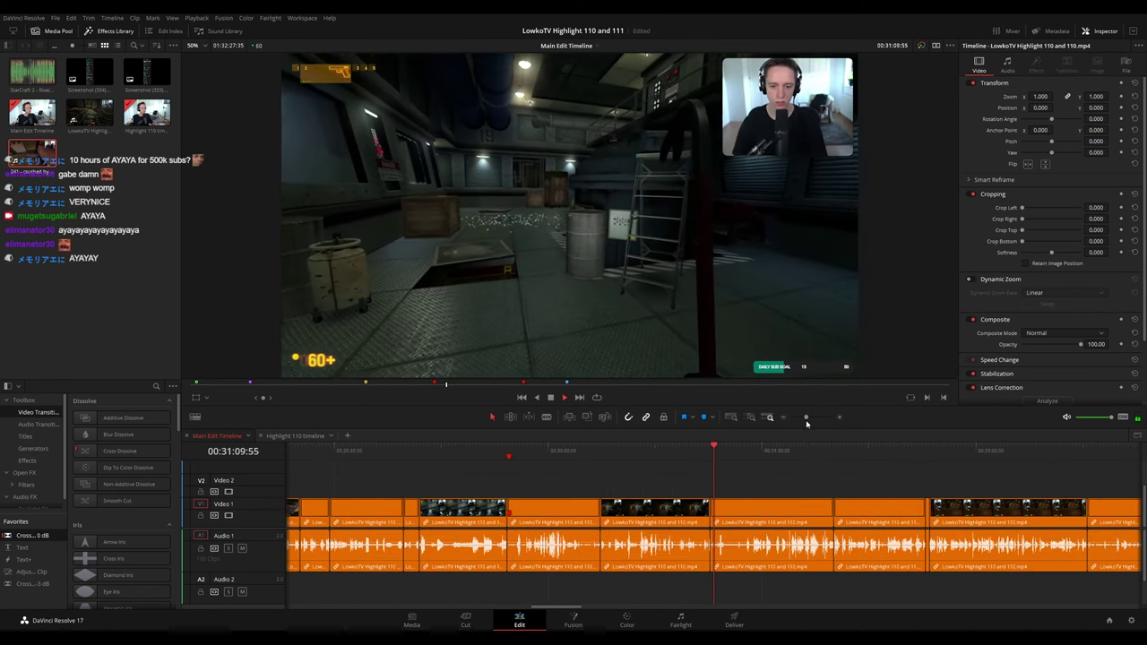
click(825, 455)
click(835, 453)
scroll(770, 461, right, 4)
click(719, 451)
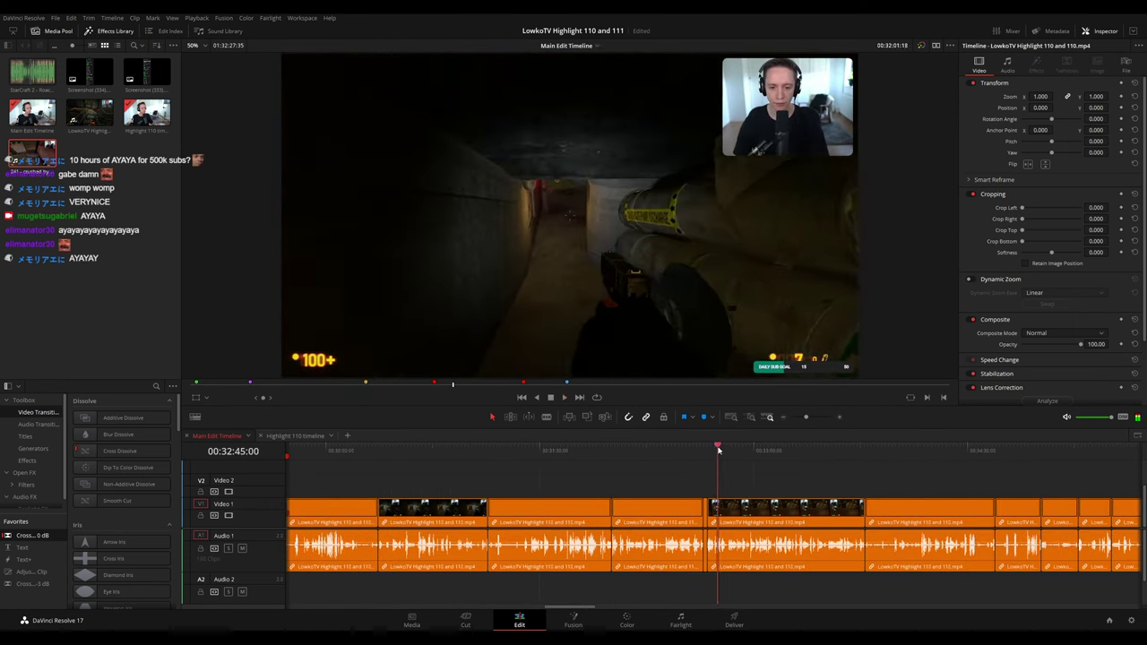
click(894, 455)
scroll(912, 472, right, 3)
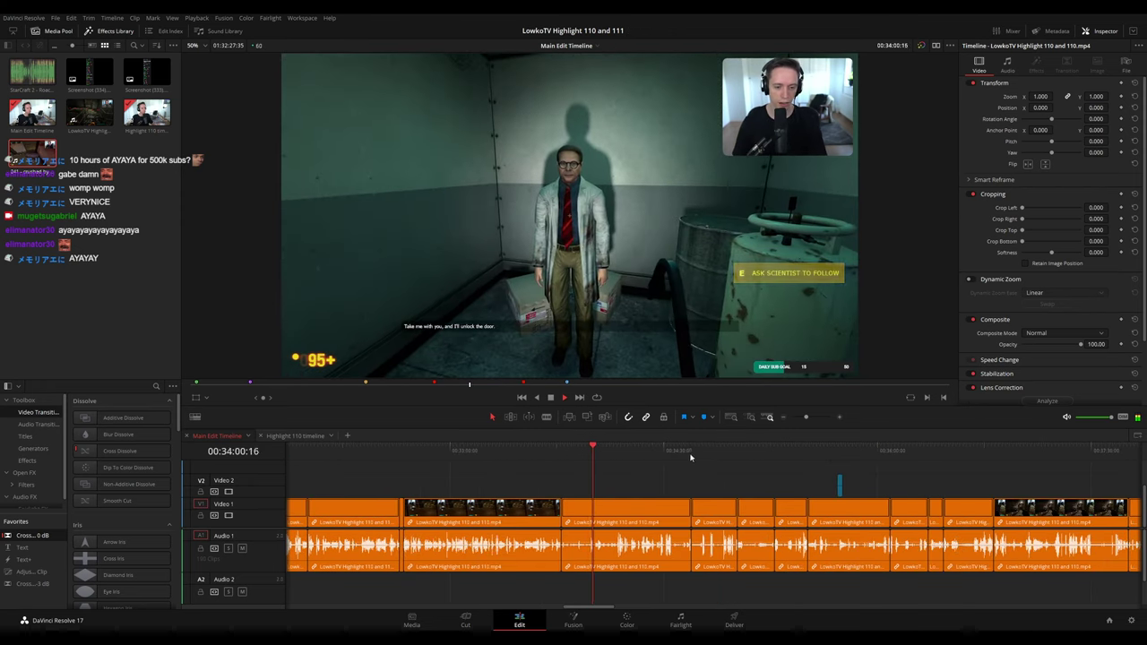
- Check the orange clips after 00:34:00 up to the adjustment clip at about 00:35:43
click(691, 454)
click(718, 455)
drag(717, 457, 763, 458)
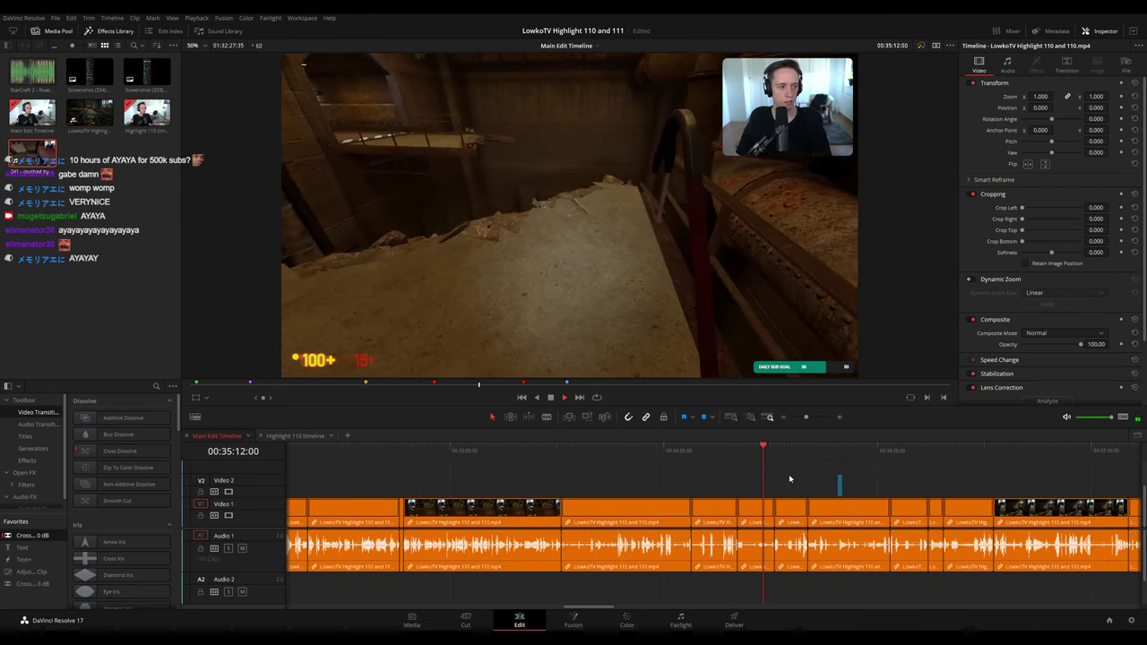
scroll(790, 480, right, 2)
click(715, 457)
key(space)
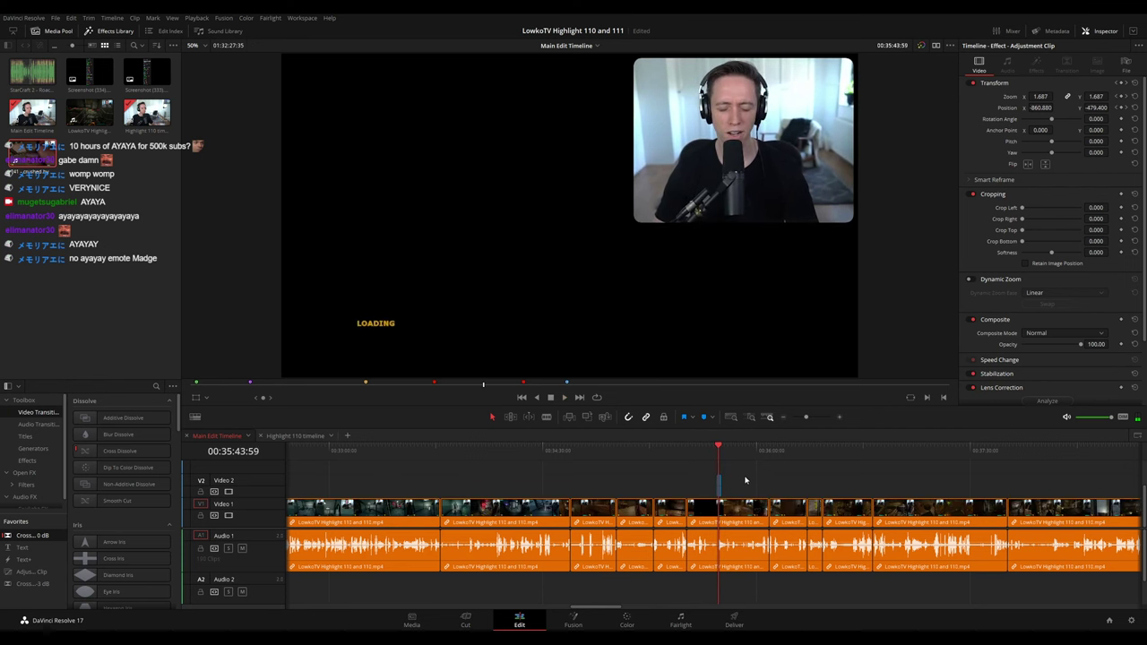
- Review the orange clips before the adjustment clip, between about 00:34:53 and 00:35:18, for a section start
drag(750, 474, 595, 526)
click(647, 479)
click(599, 458)
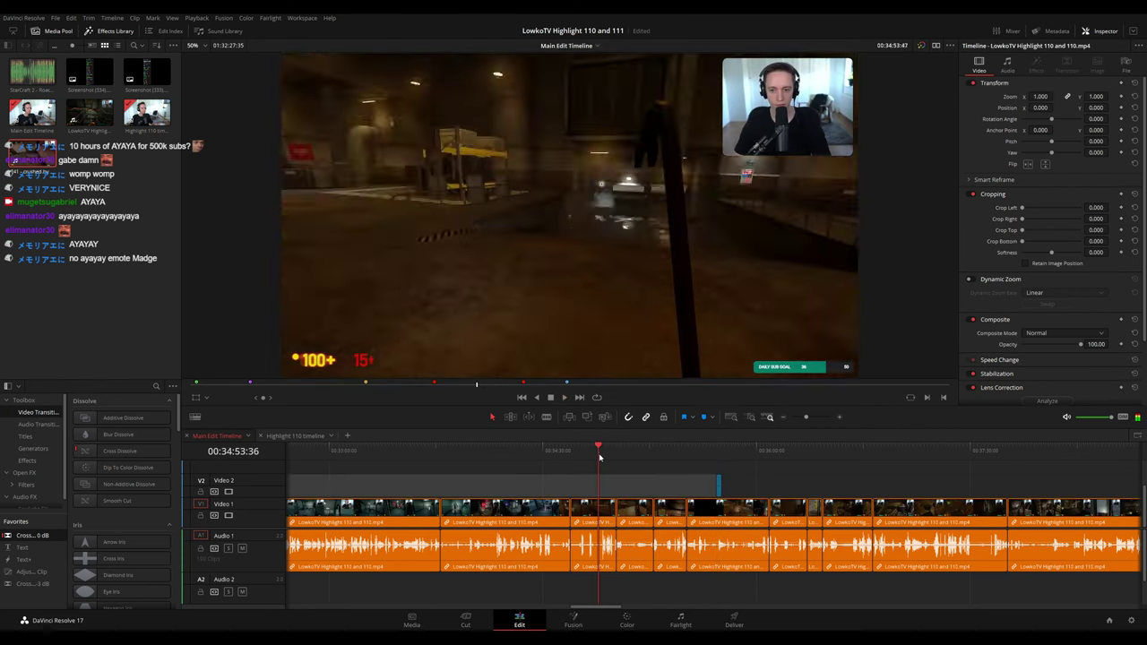
click(655, 457)
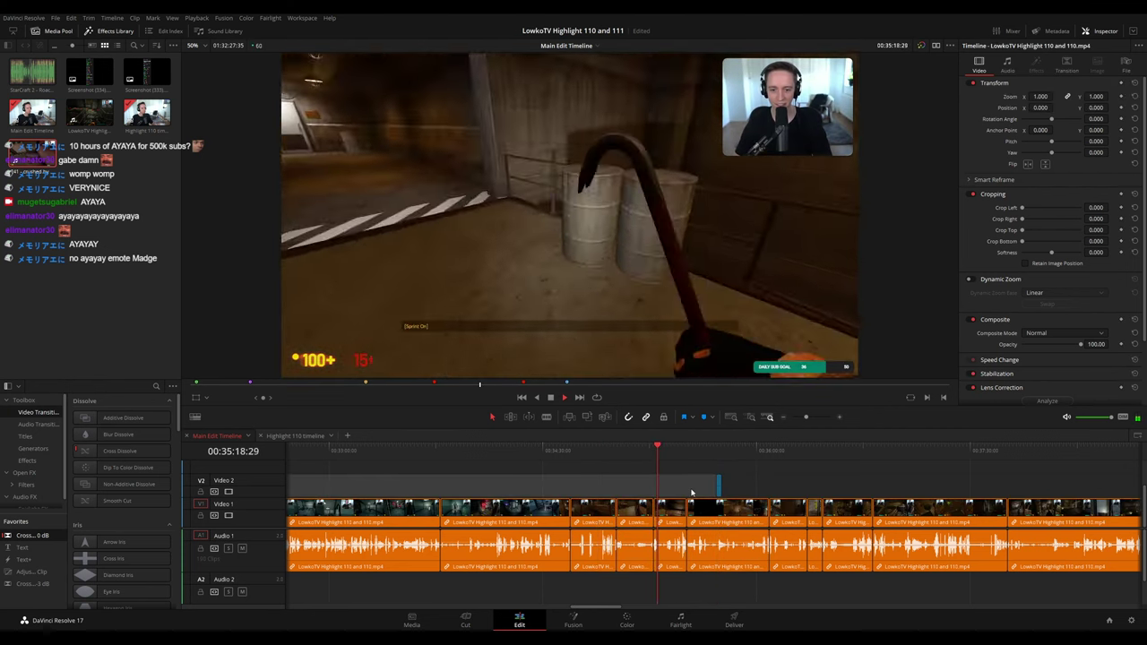
scroll(690, 494, up, 2)
key(space)
click(677, 470)
click(622, 455)
key(space)
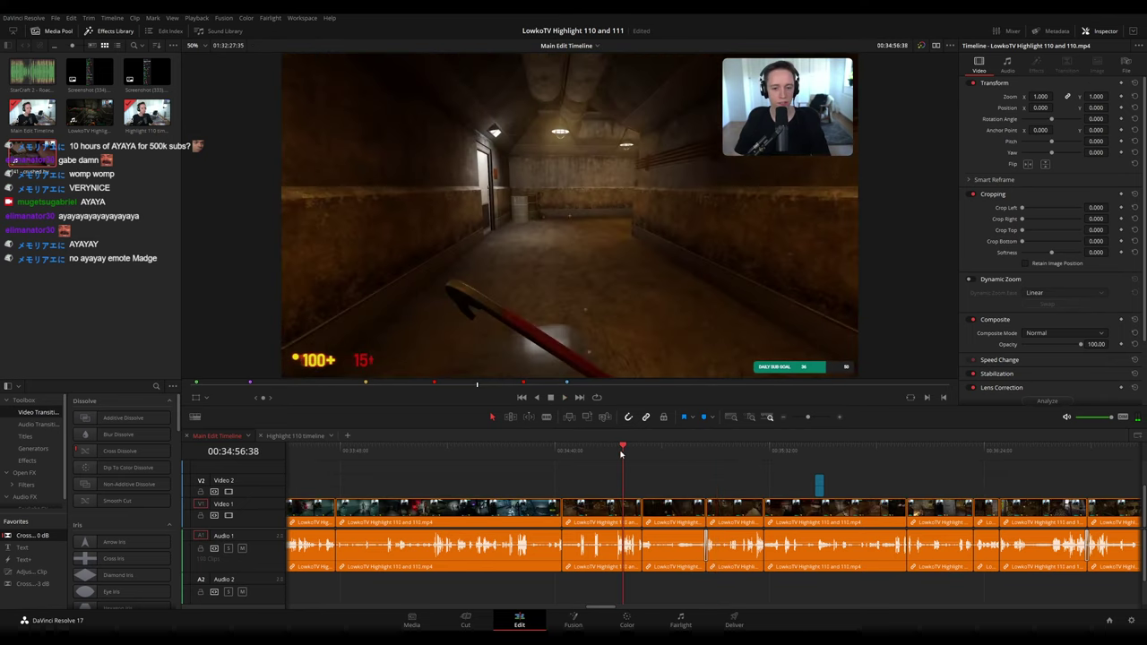
- Review the orange clips in the Main Edit Timeline between about 00:34:30 and 00:35:33 for a section to use
click(515, 456)
drag(666, 484, 601, 502)
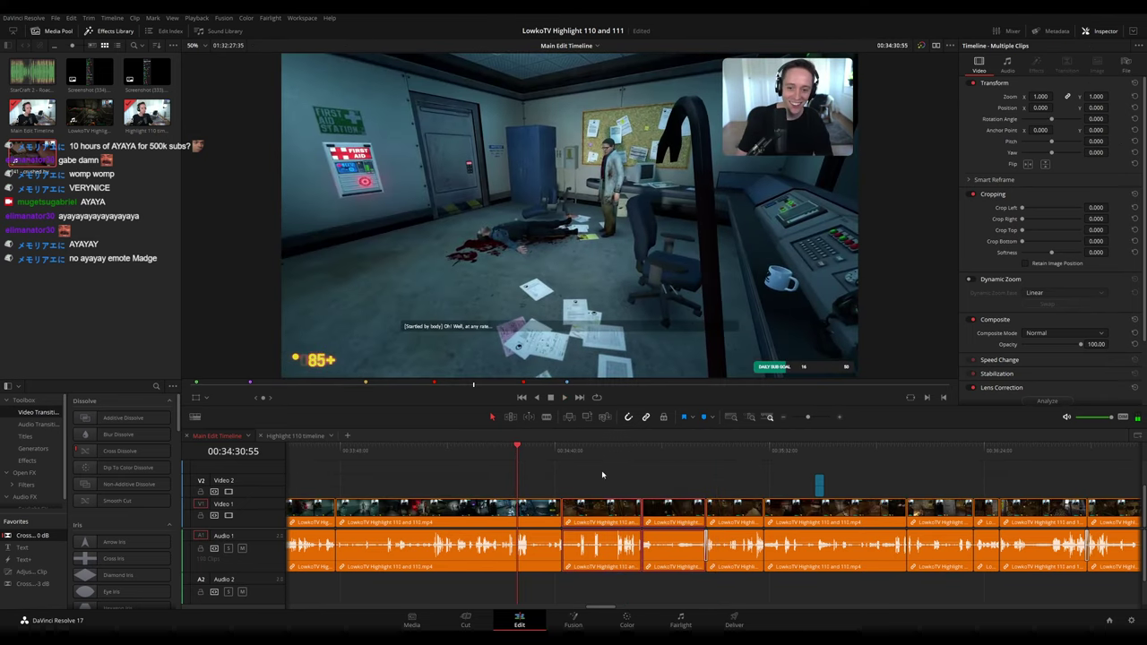
click(562, 457)
key(space)
click(693, 457)
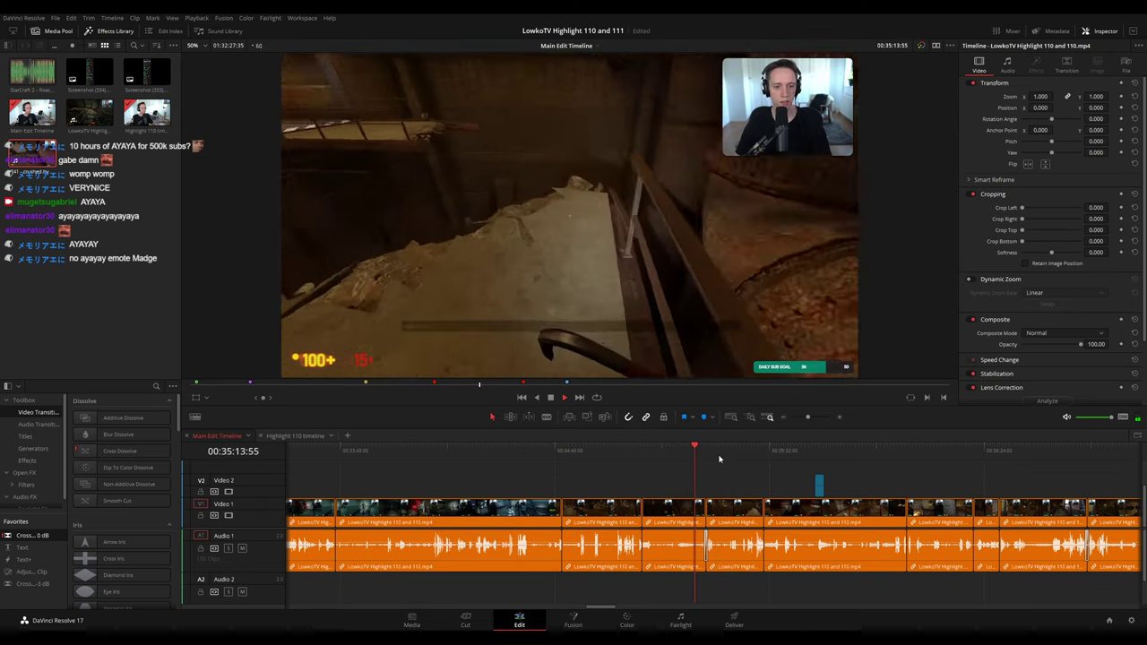
click(722, 458)
click(772, 458)
- Copy the three orange clips ending at about 00:35:31 to the end of the Highlight 110 timeline at 00:20:37:41
click(765, 457)
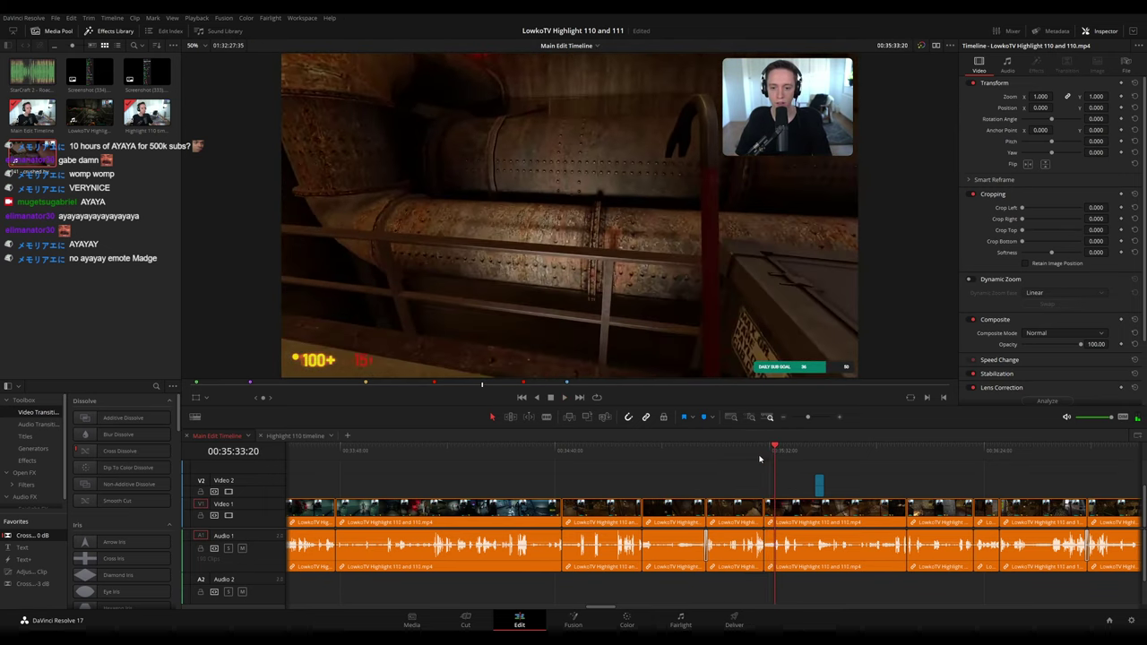
click(756, 456)
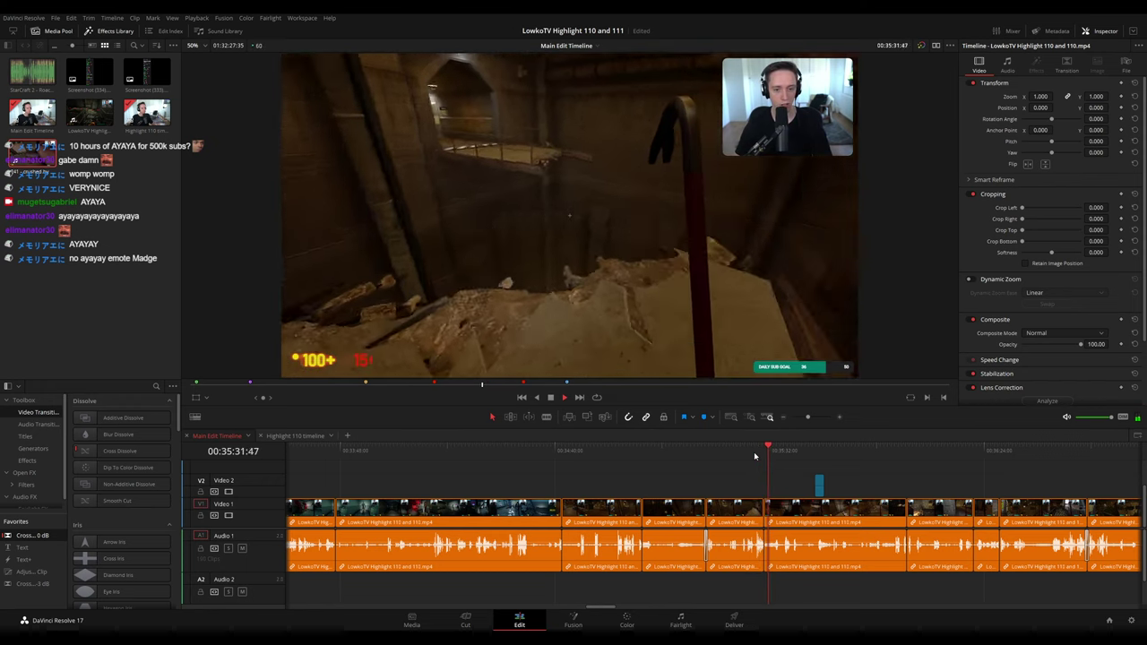
drag(729, 481, 624, 522)
click(322, 439)
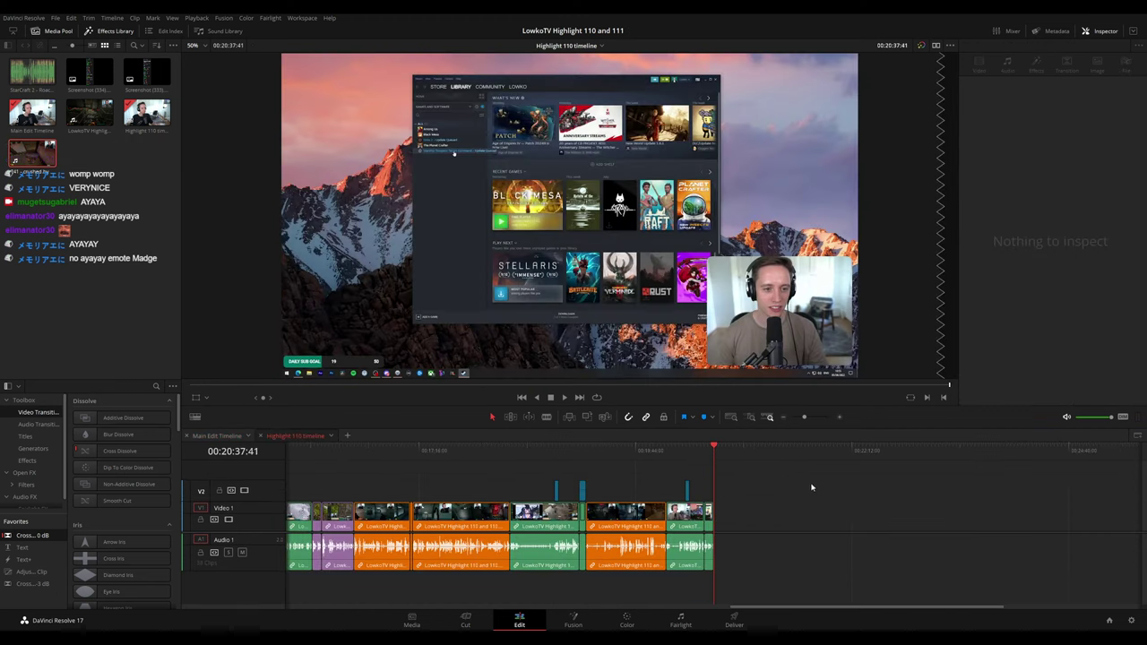
key(ctrl+v)
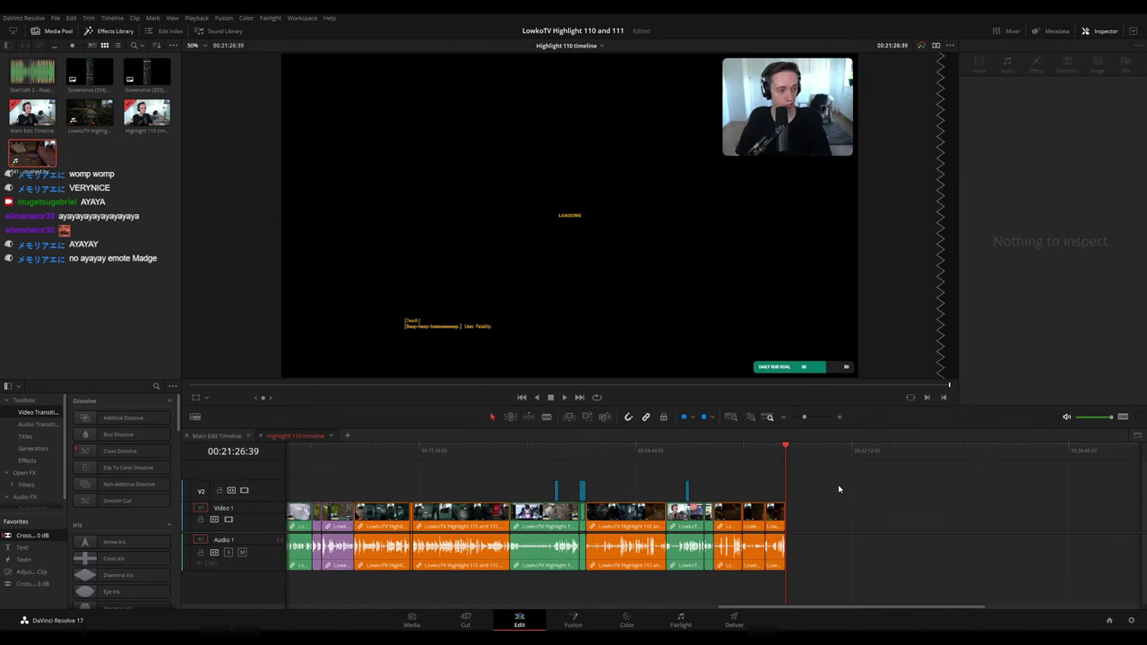
- Review the green clips in the Main Edit Timeline from about 00:42:40 to the adjustment clip at about 00:43:43
click(231, 437)
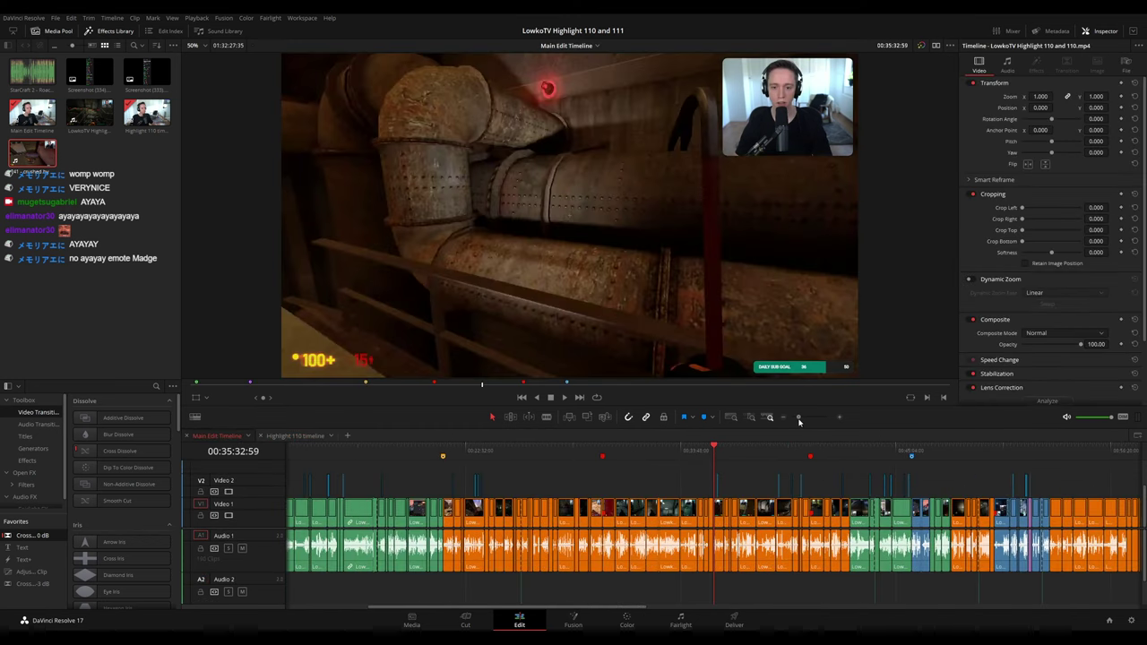
click(850, 453)
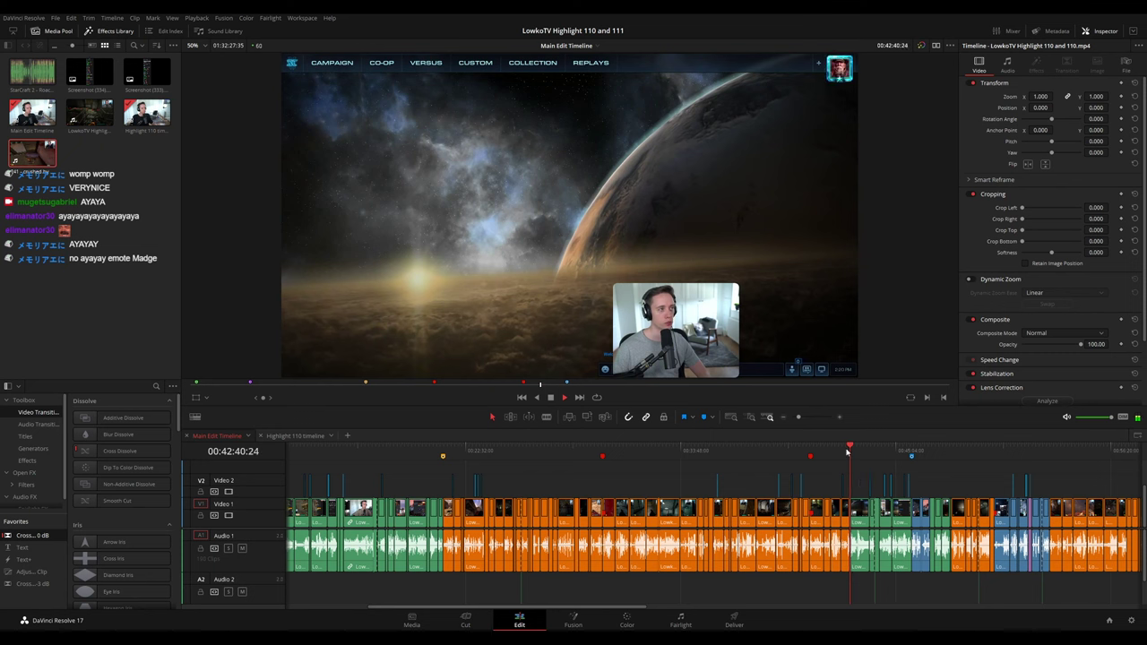
drag(799, 418, 807, 418)
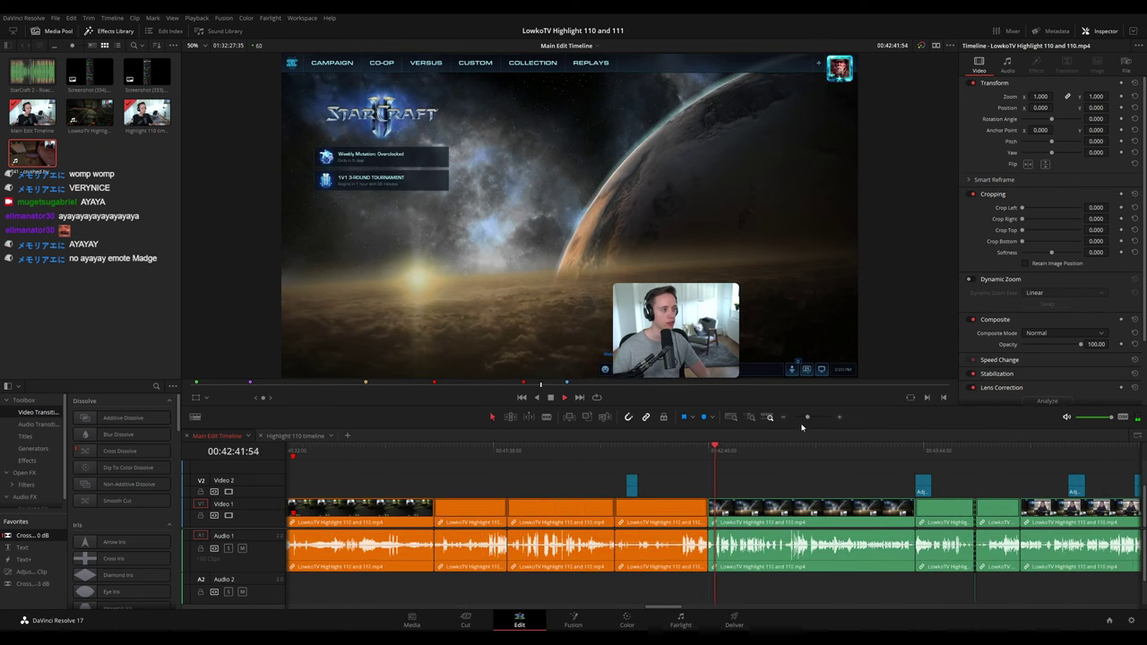
click(726, 459)
drag(728, 459, 907, 458)
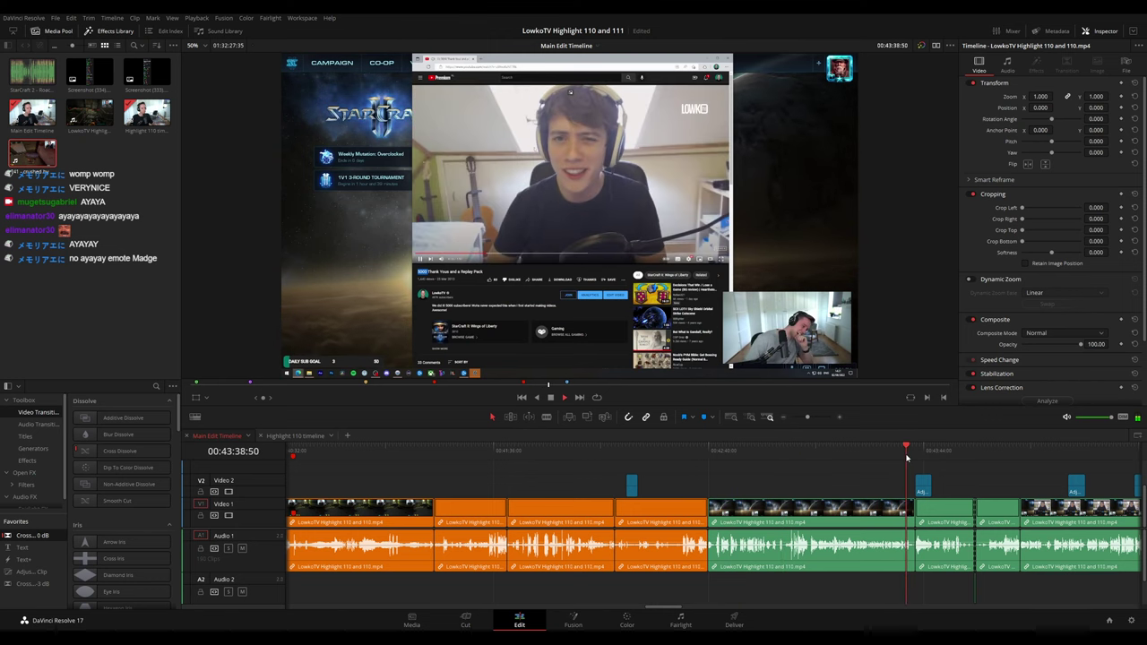
key(space)
click(707, 455)
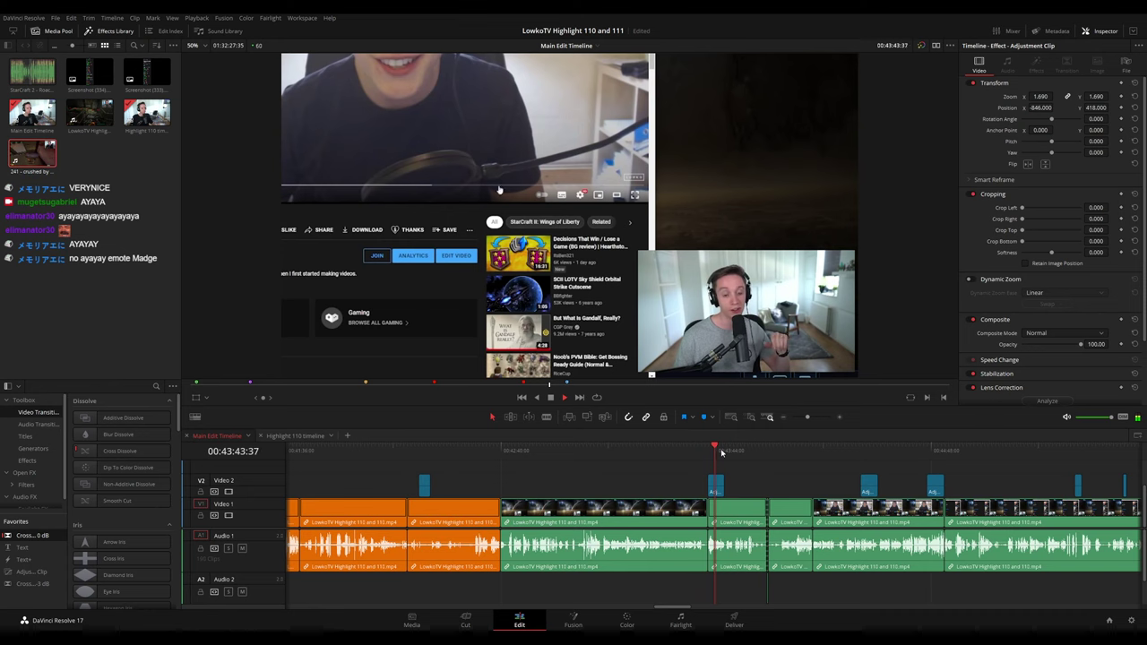
click(702, 451)
key(ctrl+f)
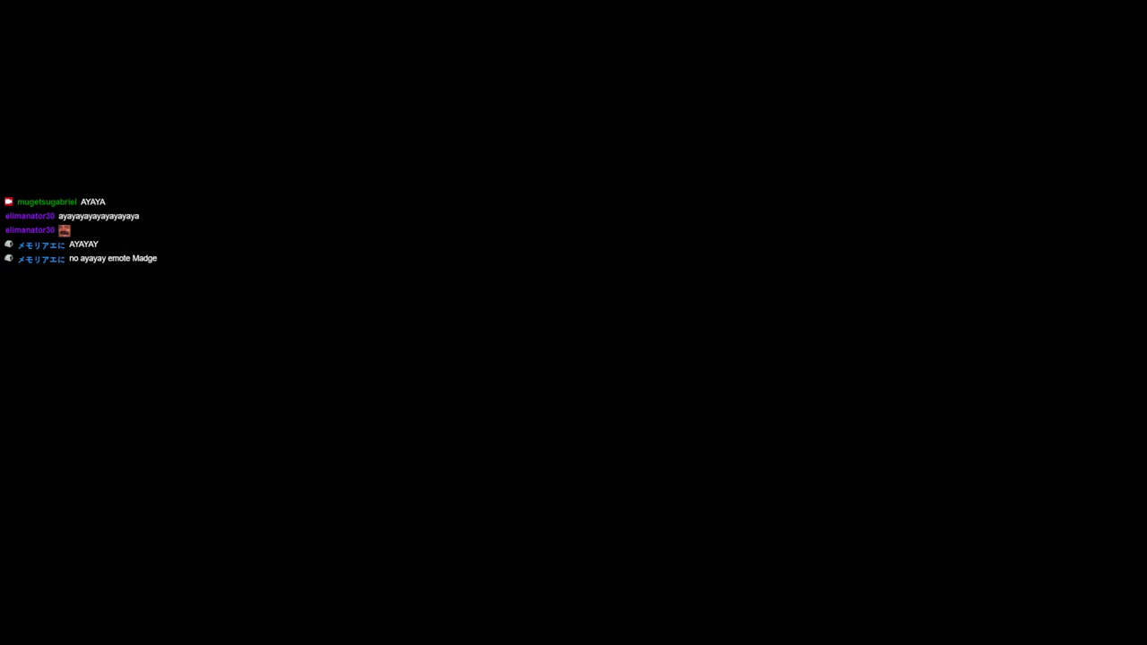
key(Escape)
- Copy the green clips and their adjustment clips, from about 00:42:40 to 00:45:52, to the end of the Highlight 110 timeline at 00:21:26:39
drag(705, 454, 855, 451)
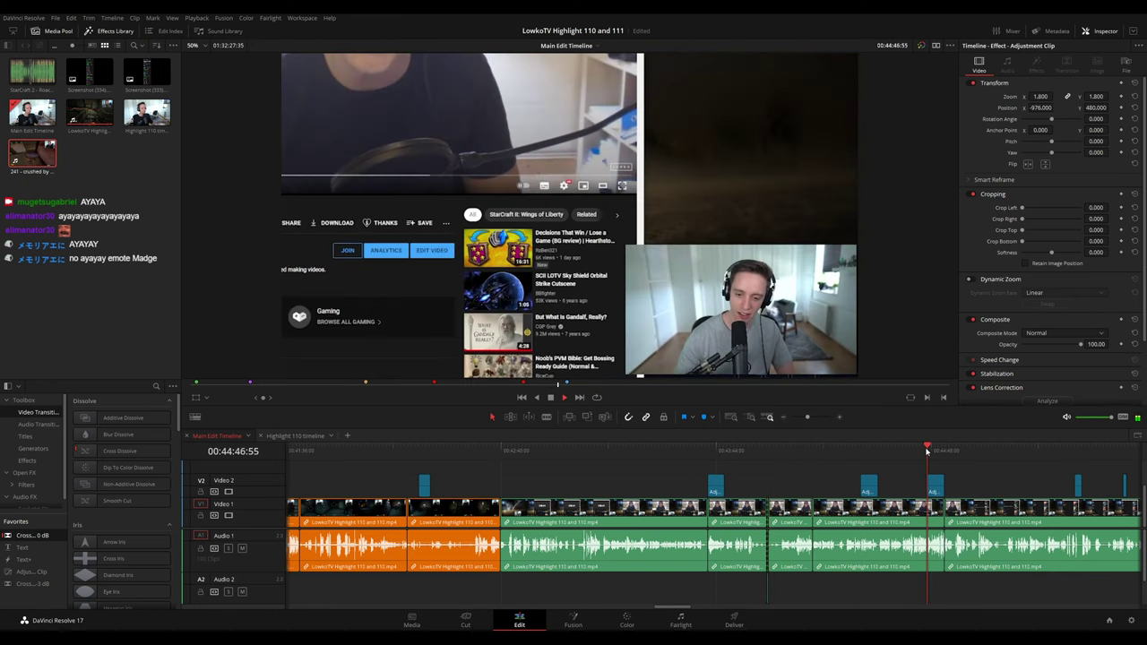
drag(927, 453, 943, 453)
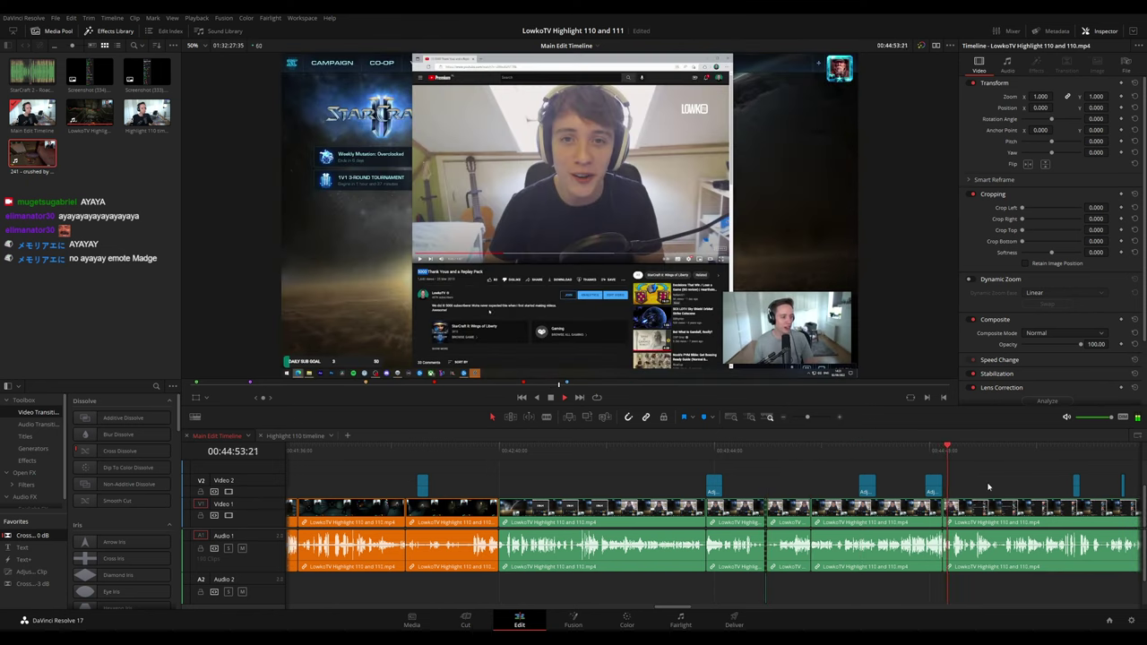
drag(993, 486, 956, 452)
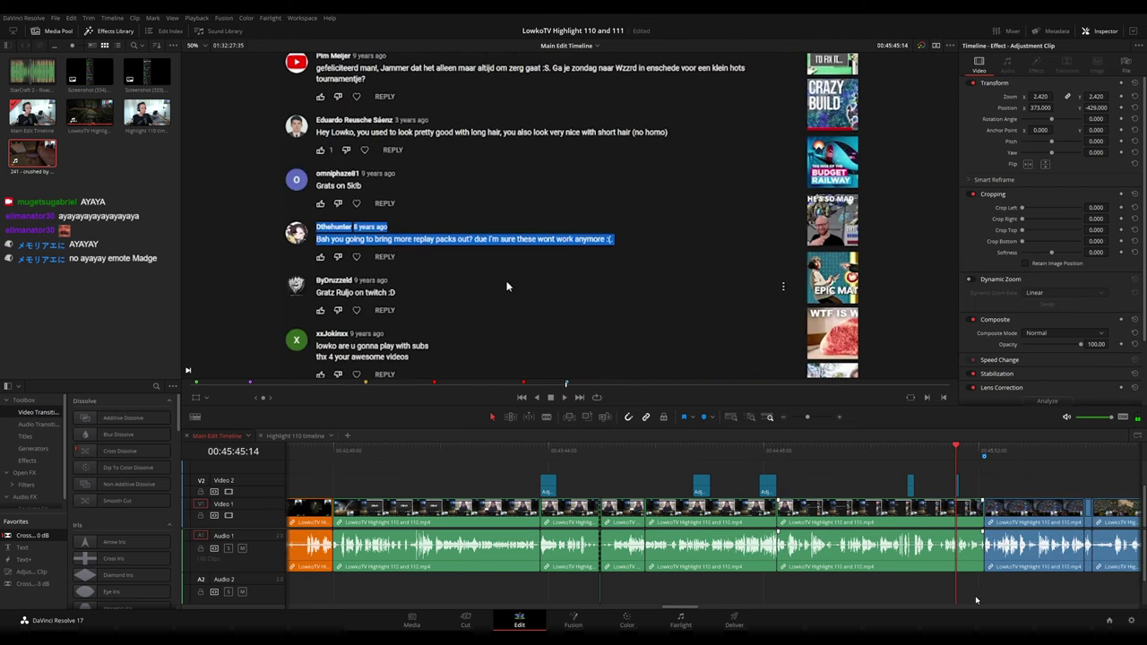
drag(974, 601, 465, 475)
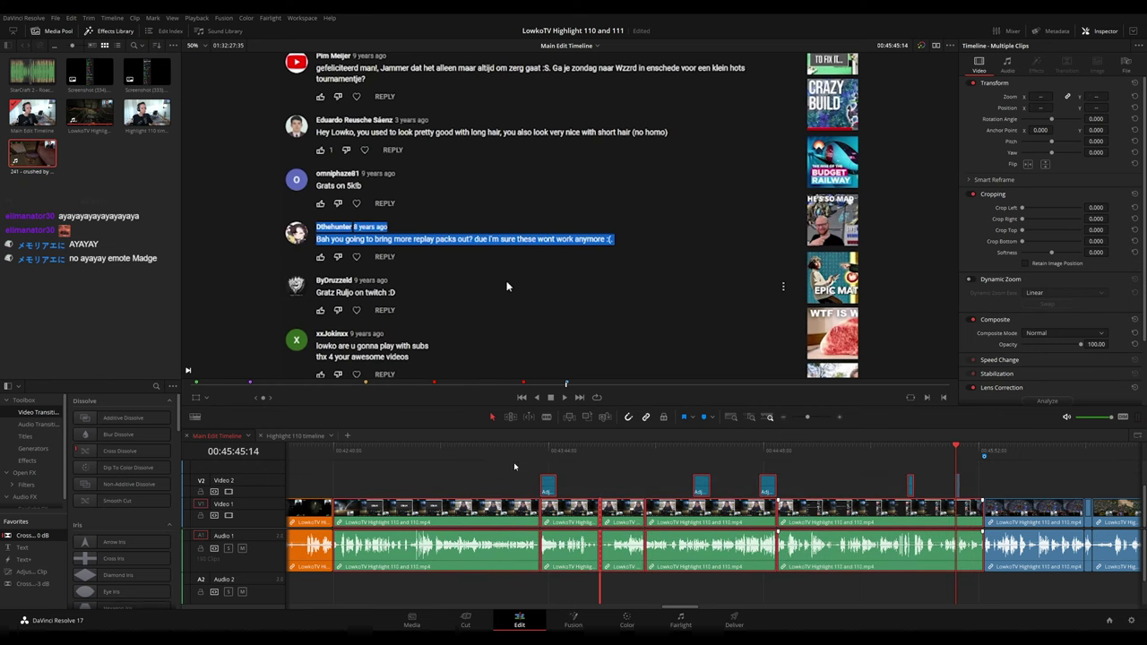
click(295, 436)
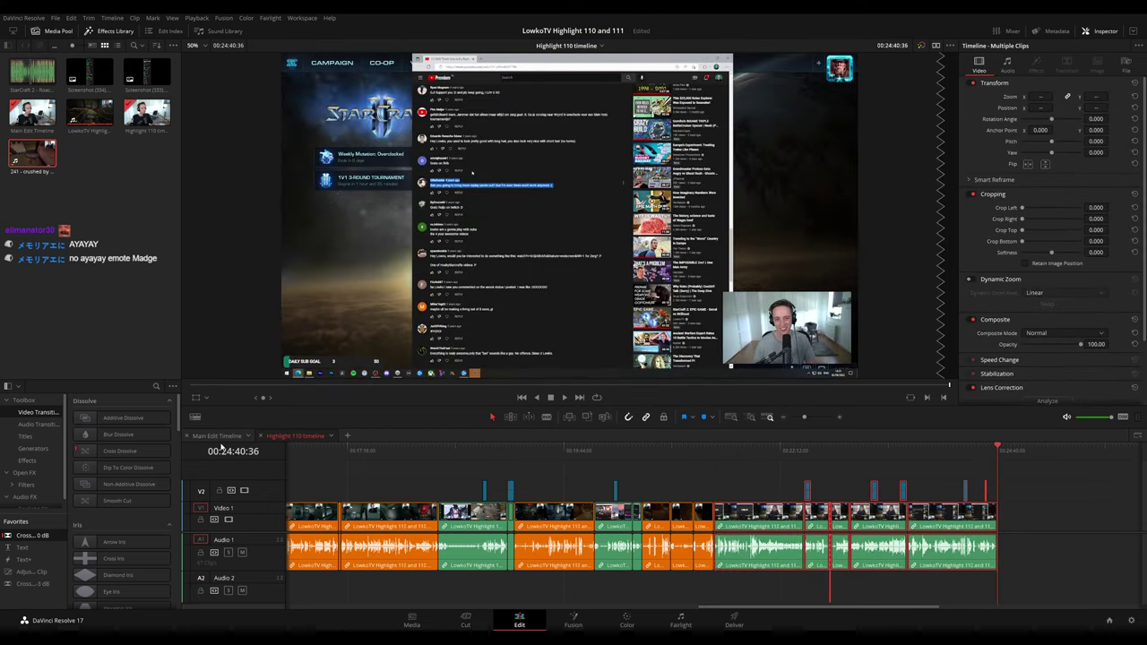
- Skim the blue and green clips in the Main Edit Timeline from about 00:45:52 to 00:47:05 for further content
click(219, 438)
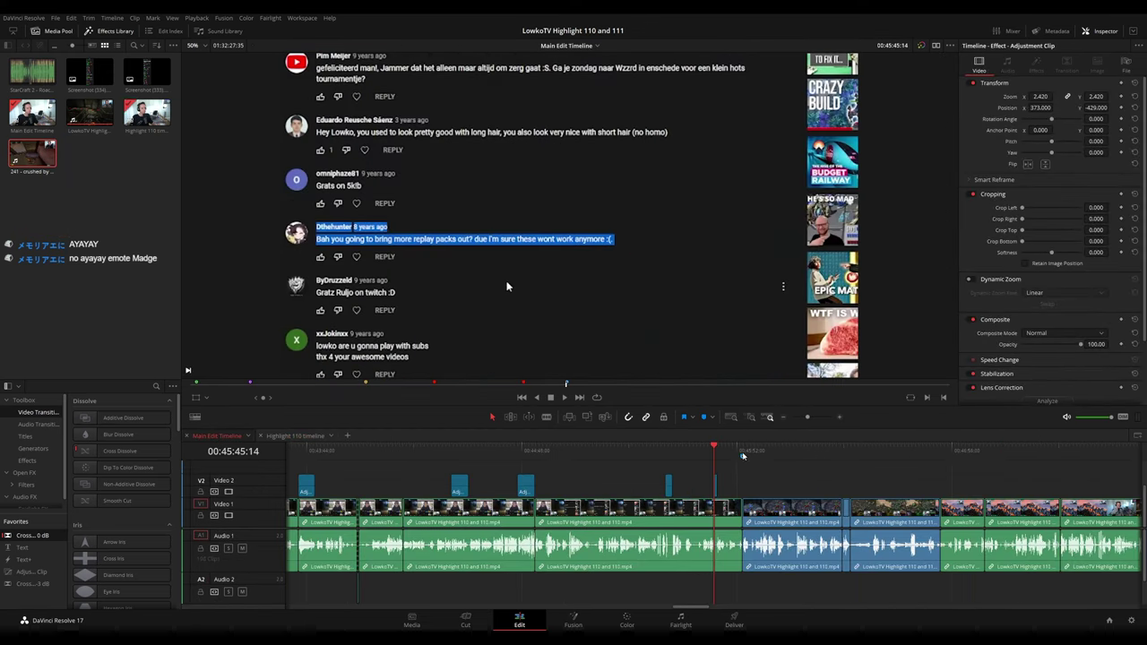
click(744, 456)
key(space)
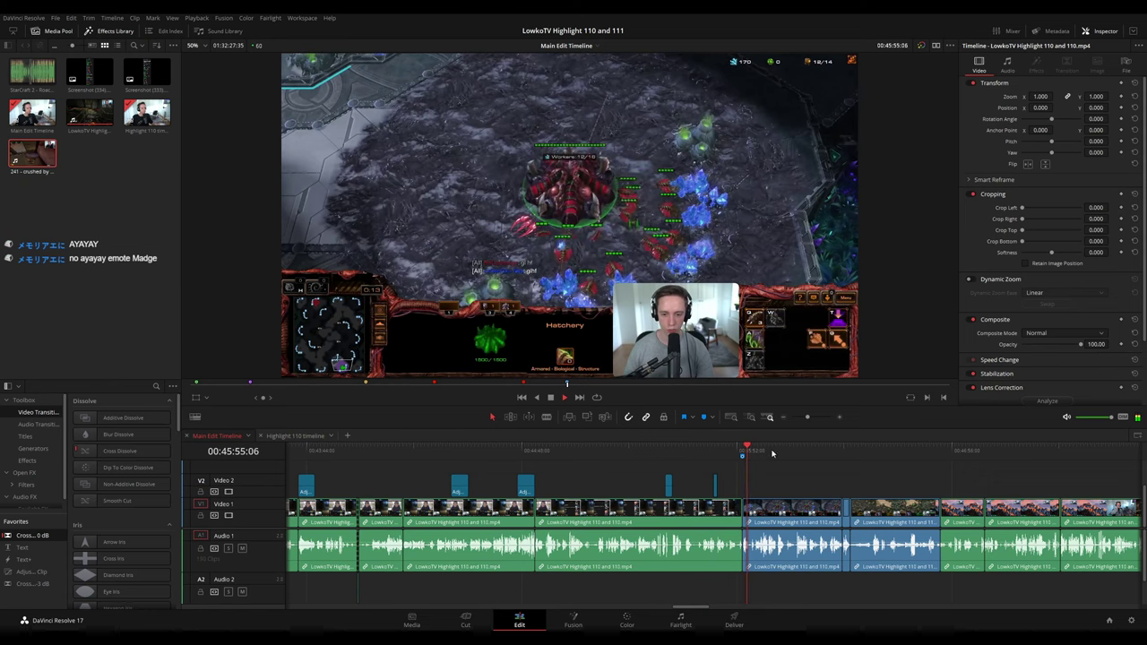
click(817, 450)
click(863, 451)
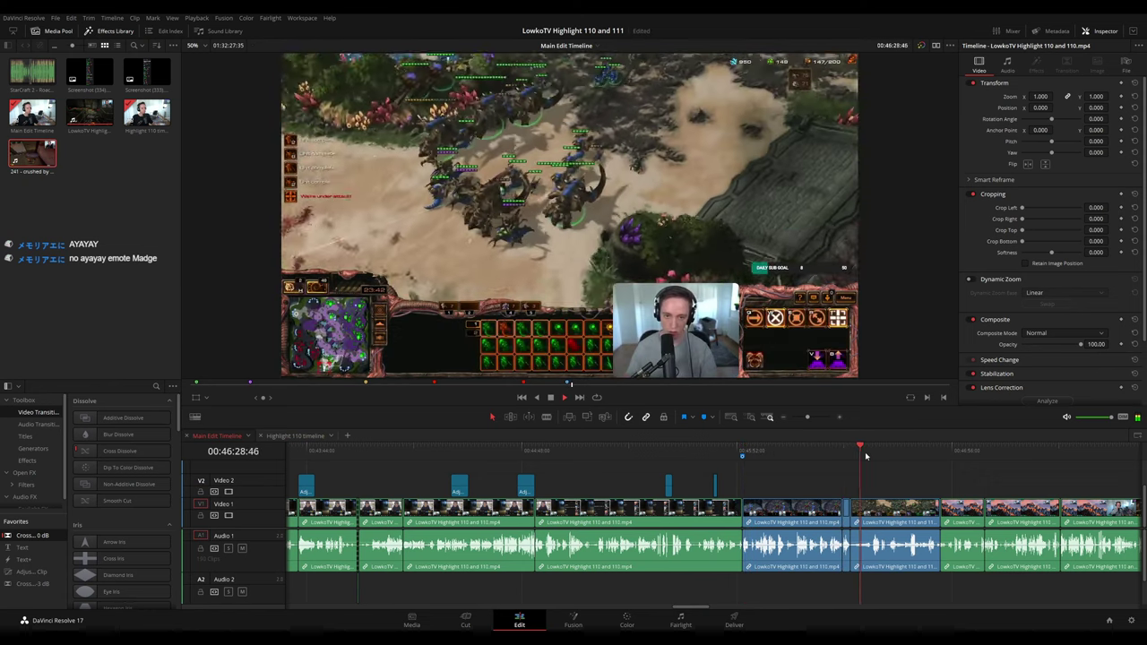
click(910, 450)
click(940, 451)
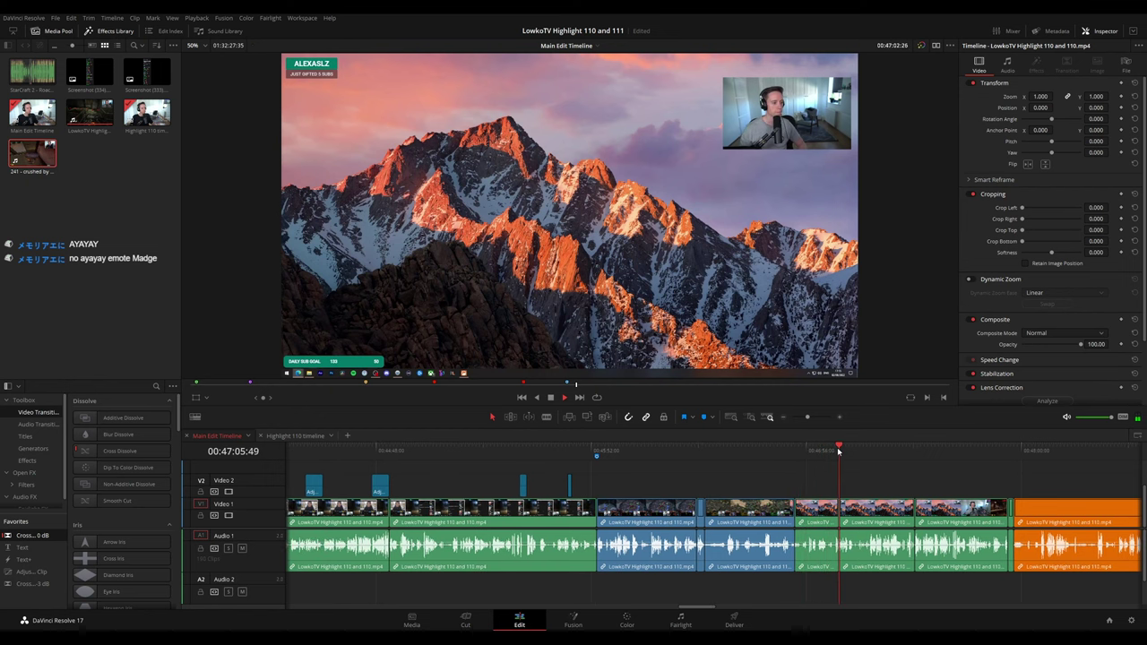
- Check the orange clips just before the green section, at about 00:42:05 to 00:42:13, as candidates for the next section
click(553, 449)
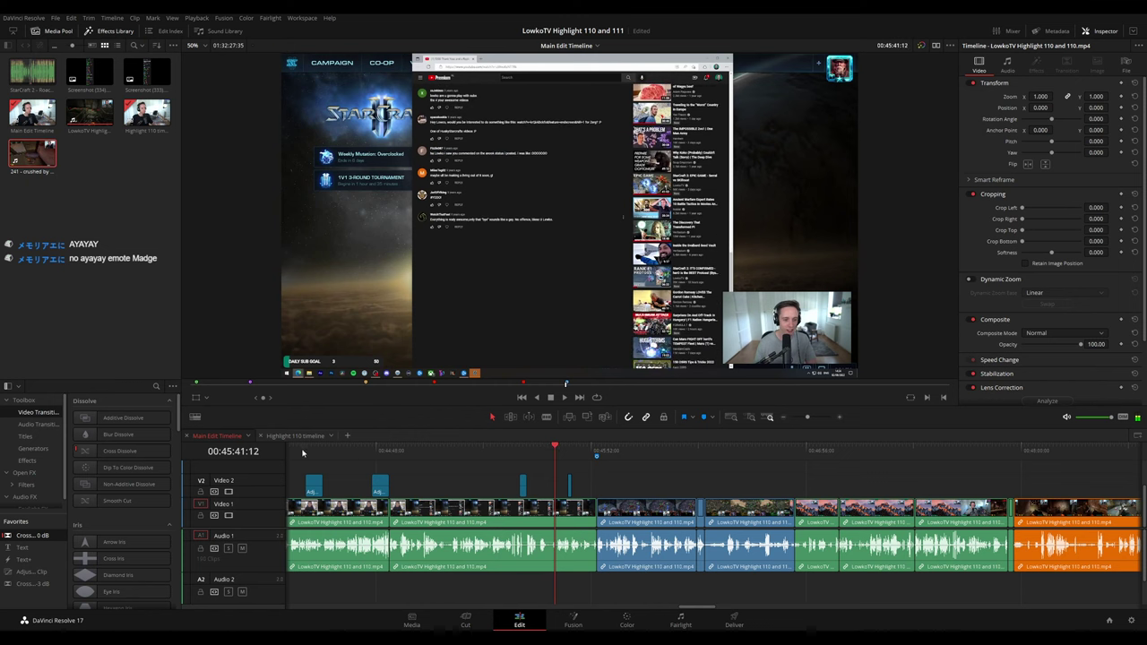
drag(404, 476, 762, 478)
drag(430, 461, 794, 461)
click(557, 451)
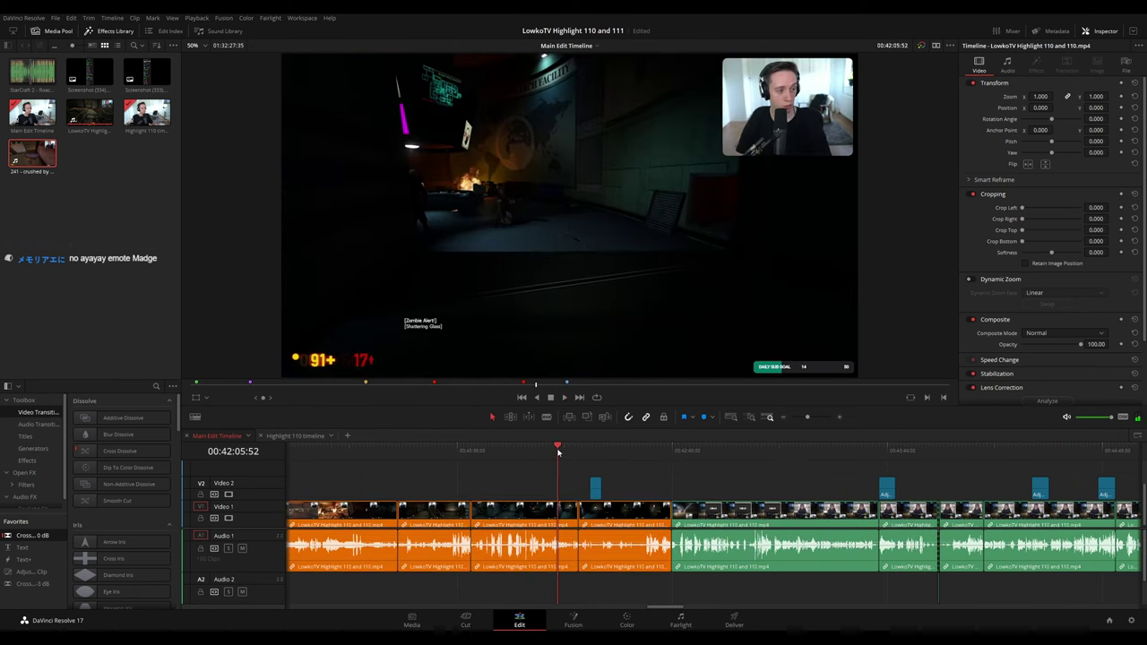
key(space)
scroll(627, 473, left, 3)
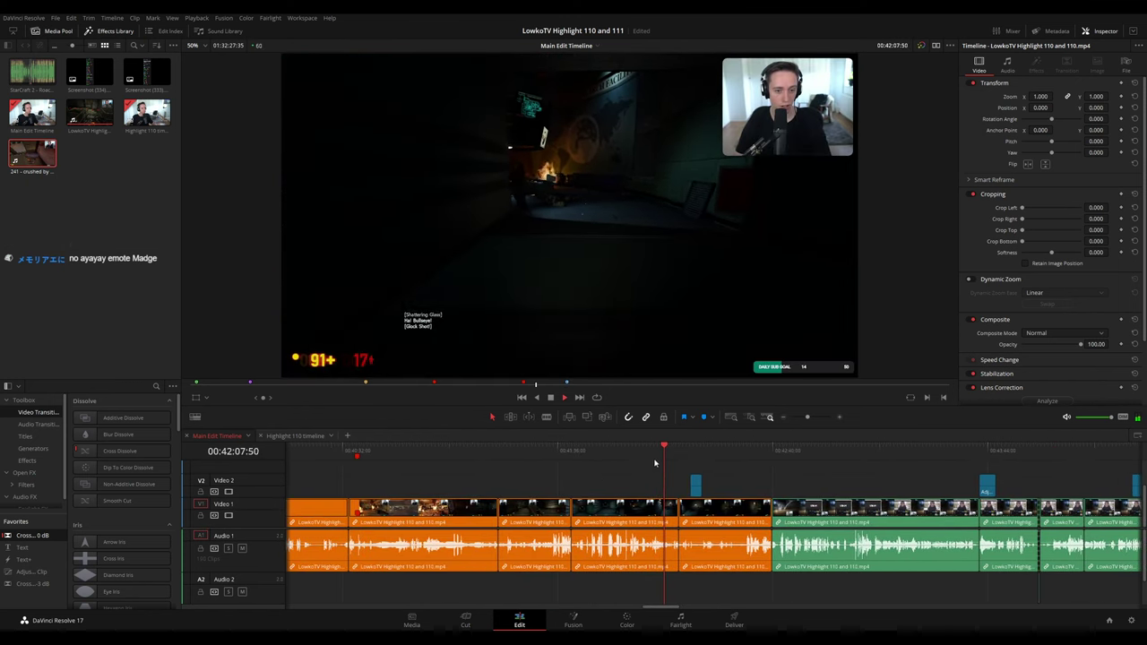
click(681, 448)
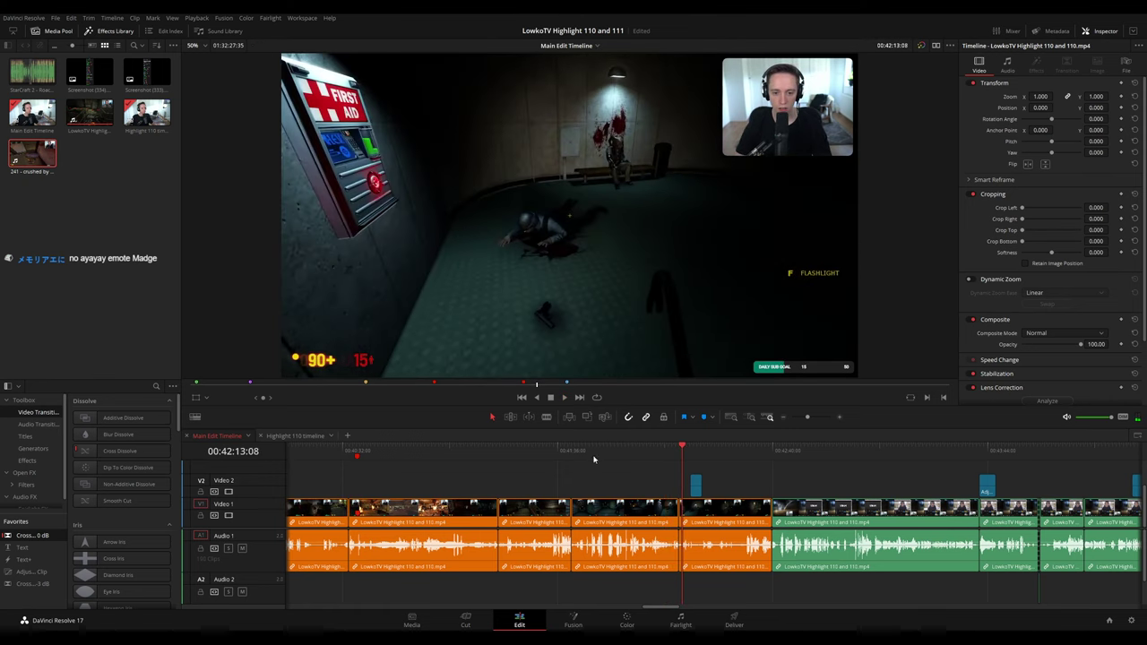
- Recheck the orange clips between about 00:19:40 and 00:21:12 in the Highlight 110 timeline and return the playhead to its end
click(296, 436)
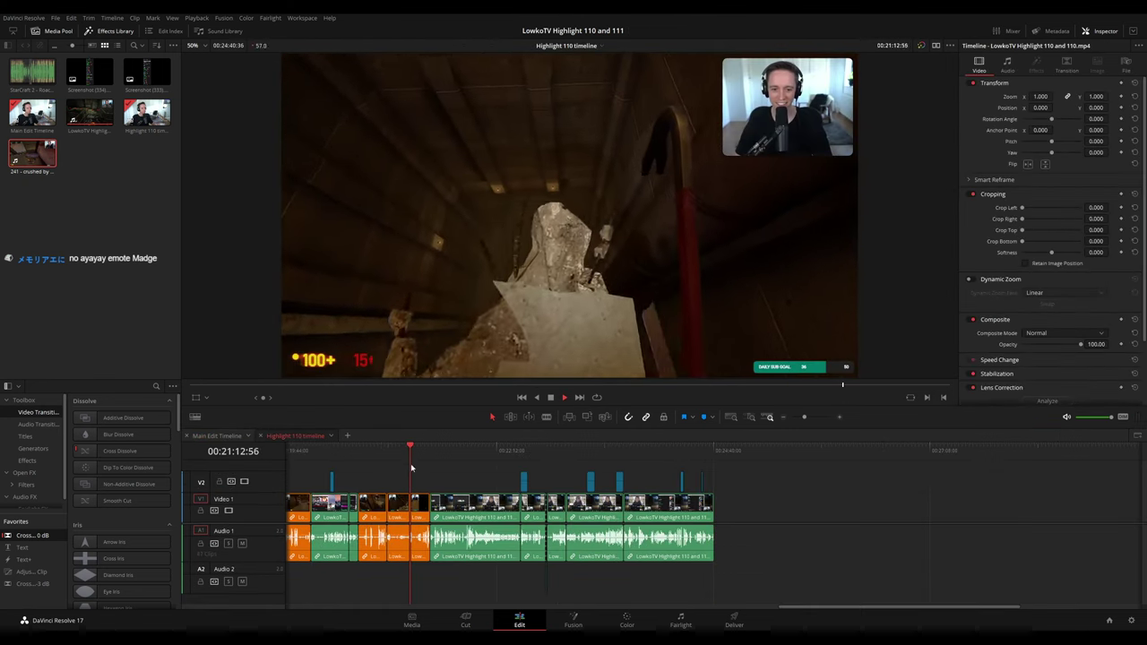
click(471, 454)
click(451, 453)
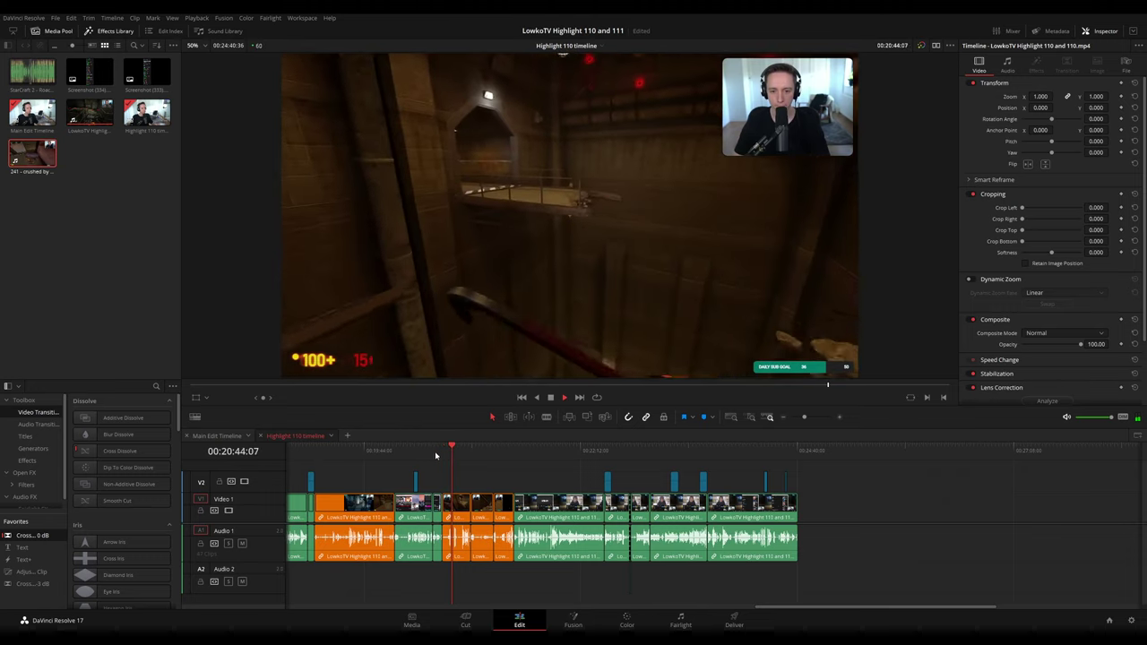
click(381, 453)
click(358, 453)
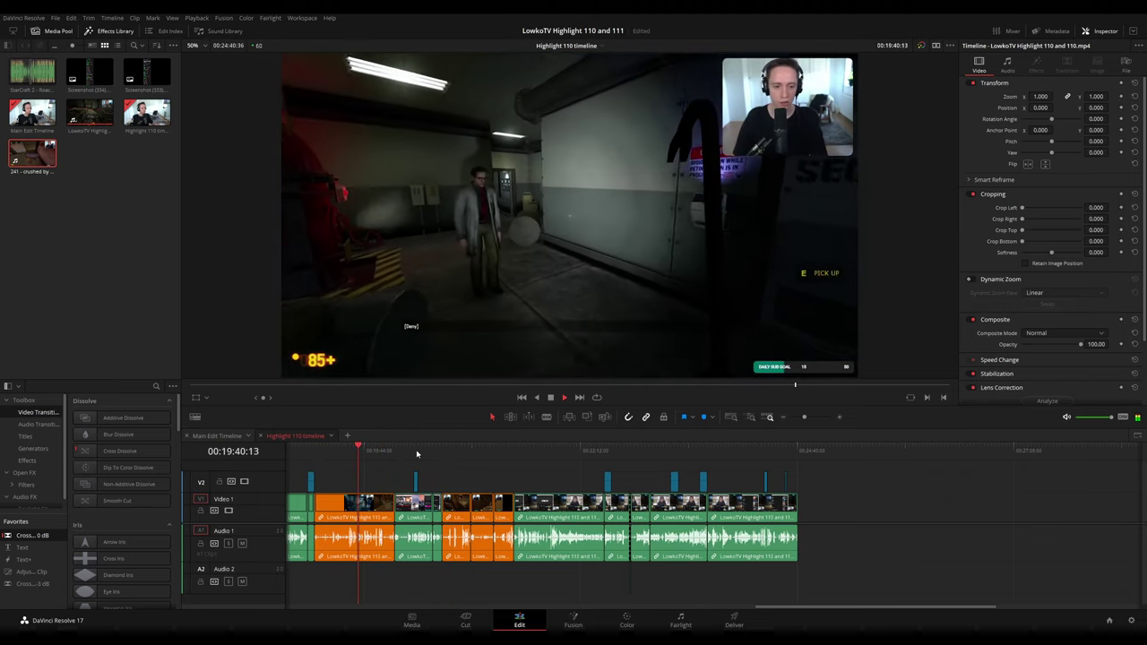
drag(450, 453, 509, 452)
click(800, 451)
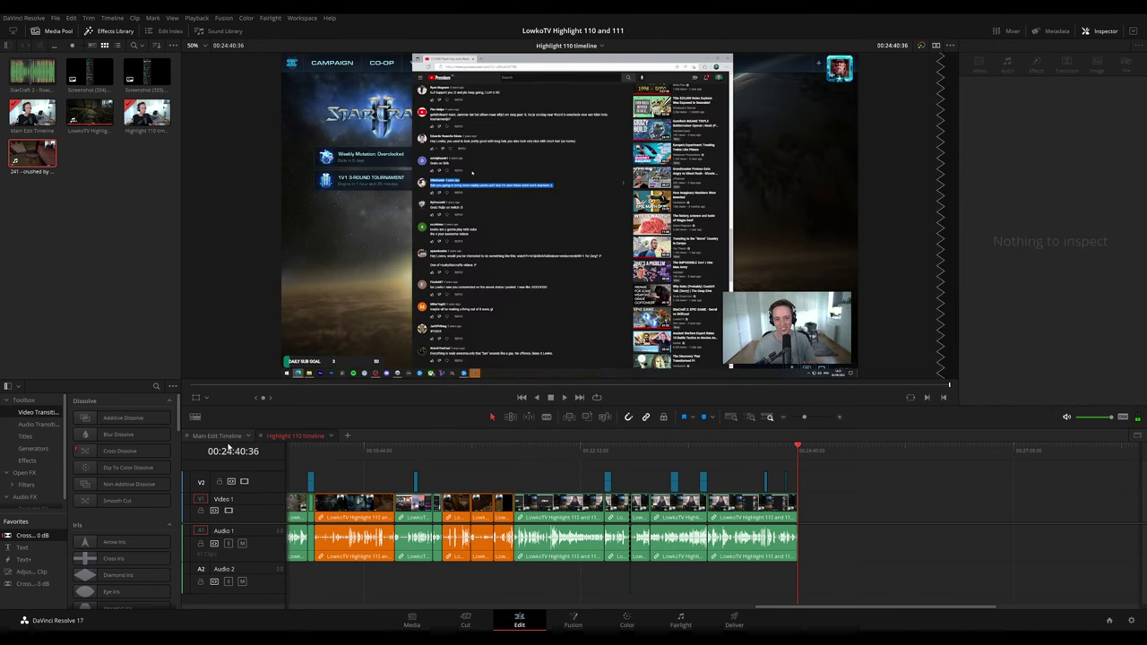
- Skim the orange clips in the Main Edit Timeline from the marker at 00:40:36 to beyond 00:42:02
click(219, 436)
click(481, 450)
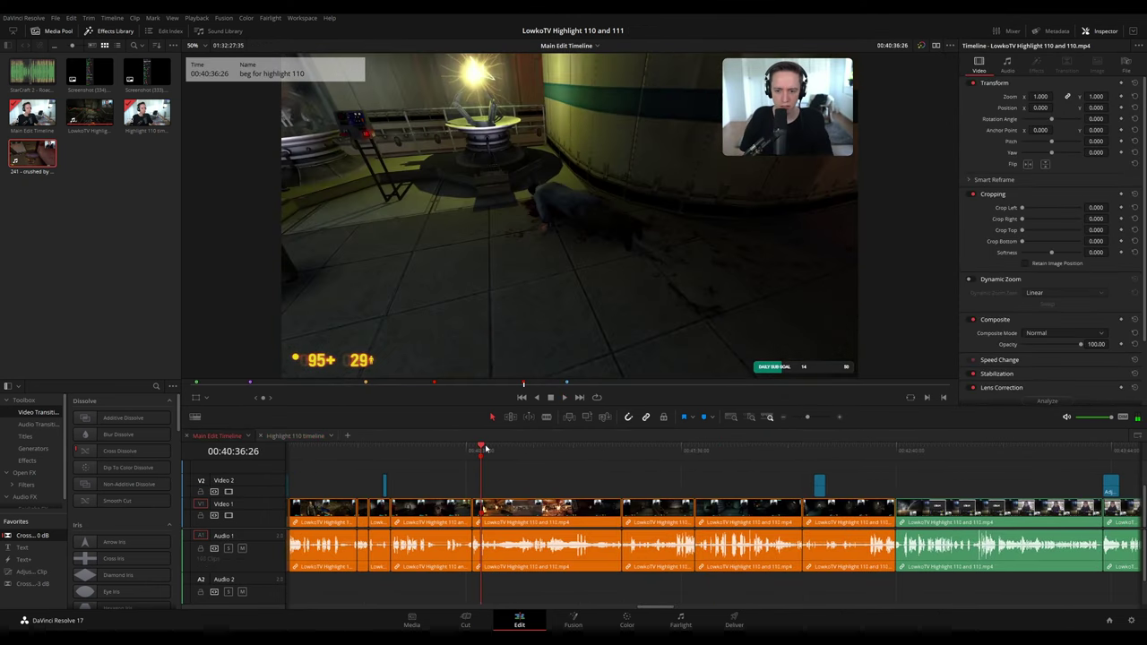
click(632, 456)
click(770, 455)
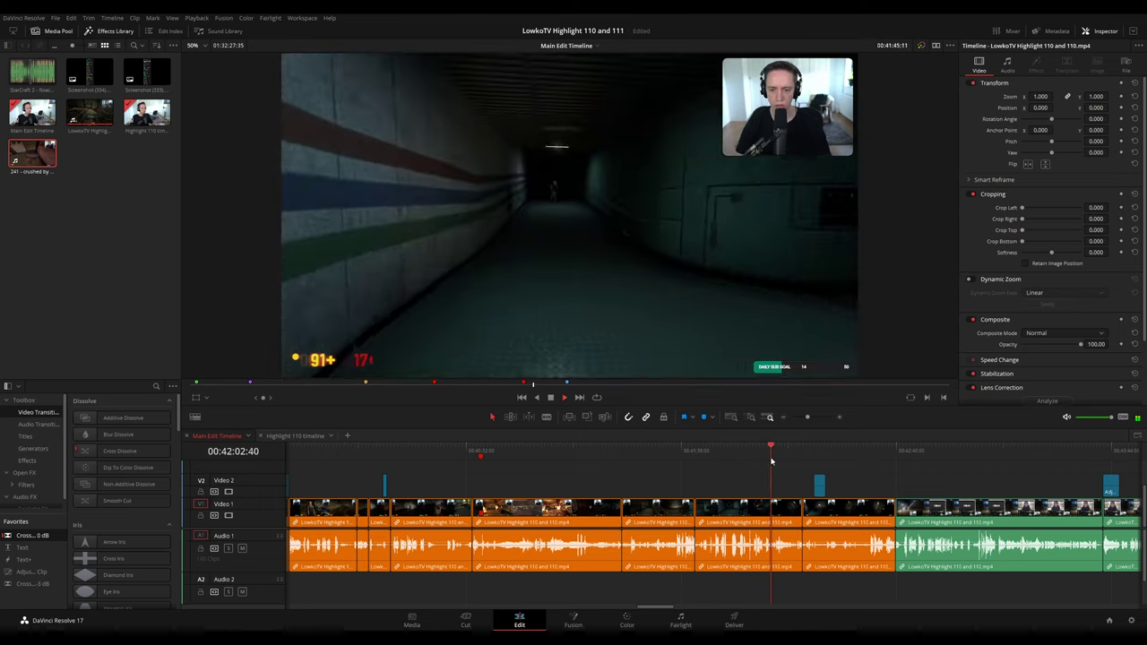
click(847, 456)
scroll(641, 478, left, 3)
- Skim backwards through the orange clips in the Main Edit Timeline, from about 00:42:02 to about 00:38:35
click(595, 450)
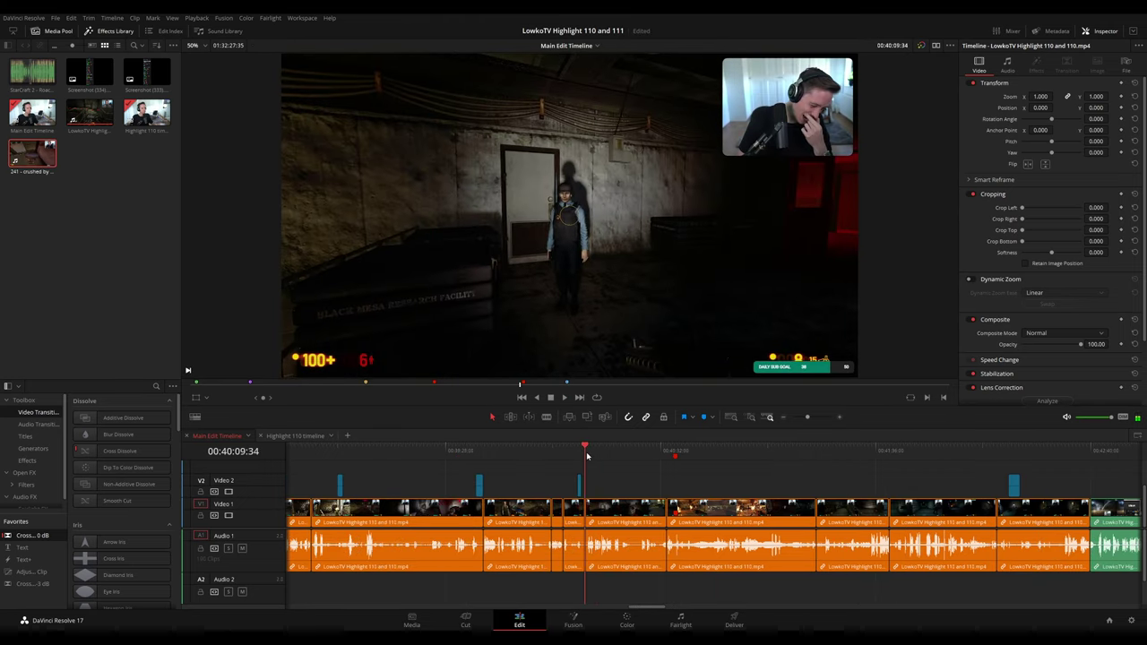
click(563, 453)
click(496, 450)
click(460, 451)
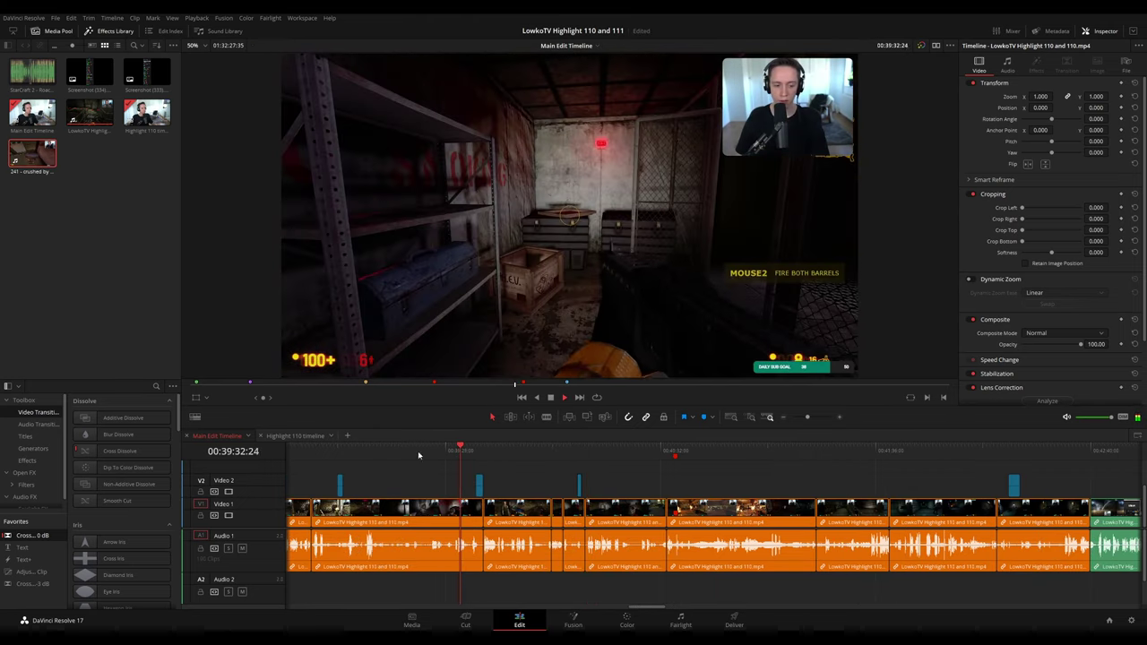
scroll(569, 469, left, 3)
click(456, 447)
click(434, 451)
key(space)
scroll(587, 473, left, 3)
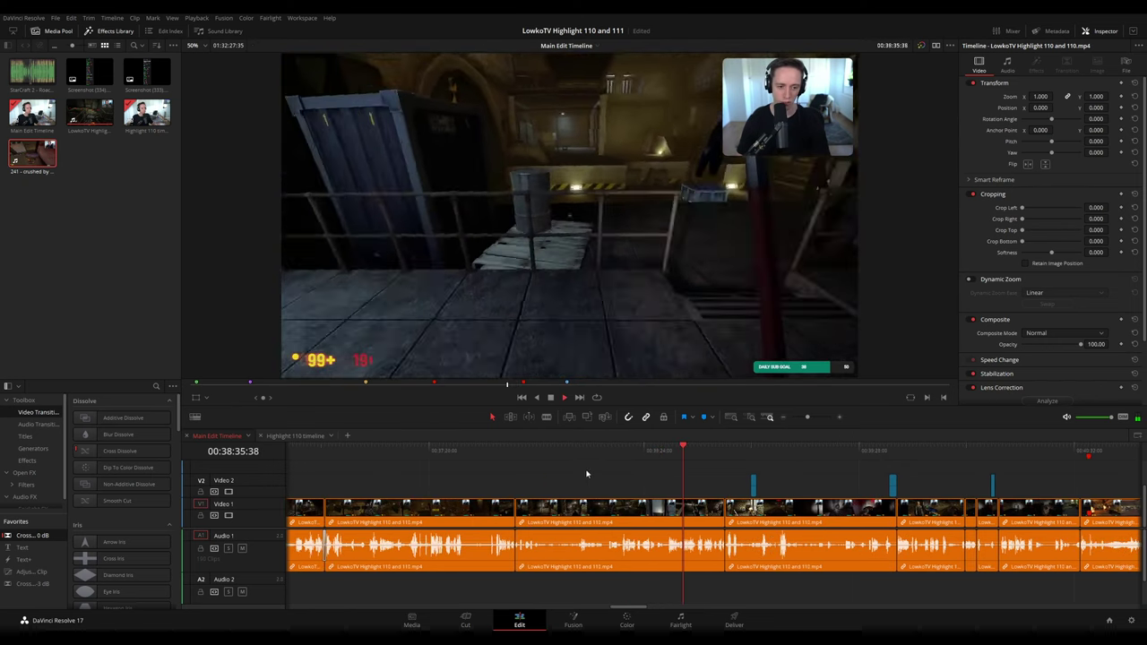
- Check the earlier orange clips in the Main Edit Timeline from about 00:36:35 back to 00:35:17 as candidates for the next section
scroll(439, 480, left, 3)
click(452, 457)
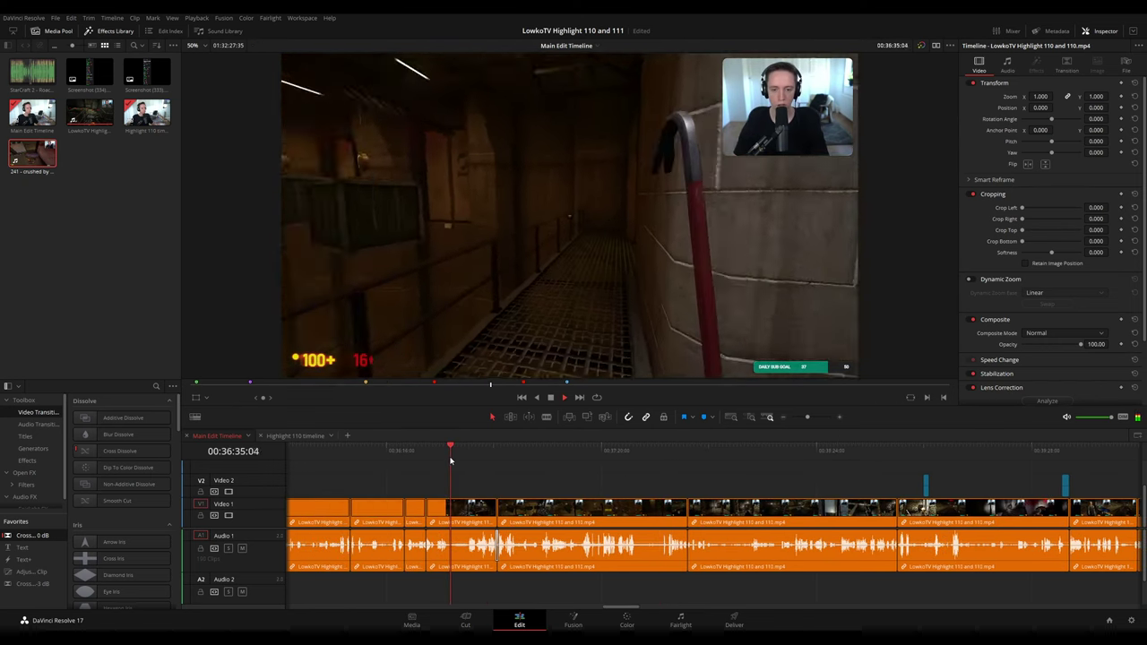
click(416, 459)
scroll(615, 479, left, 3)
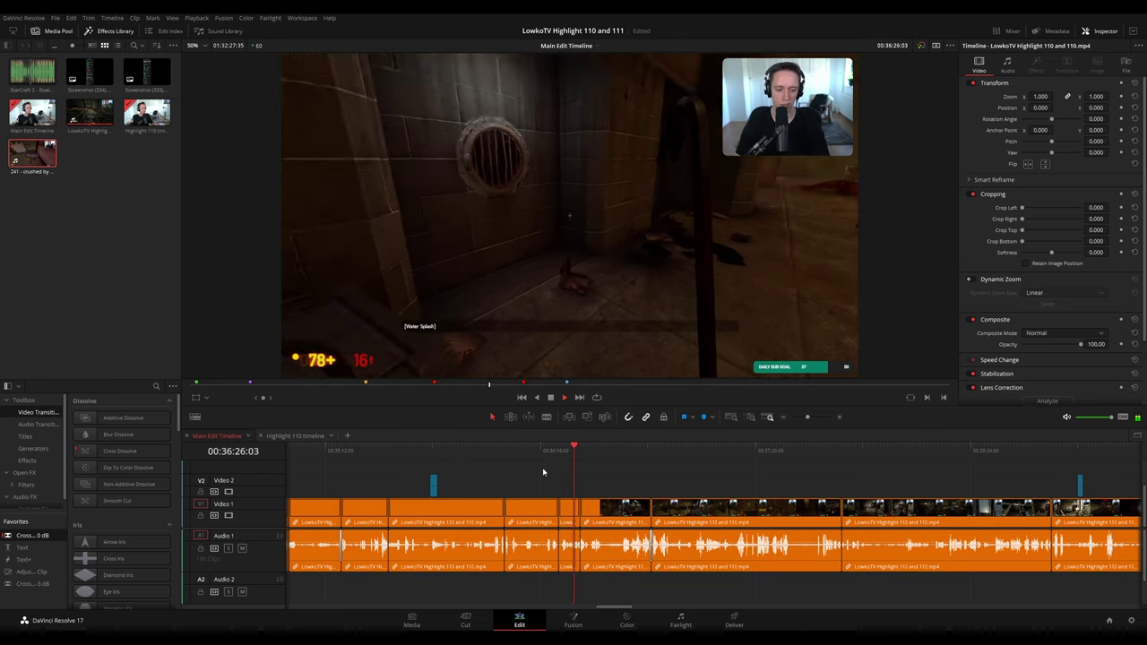
click(522, 454)
click(452, 451)
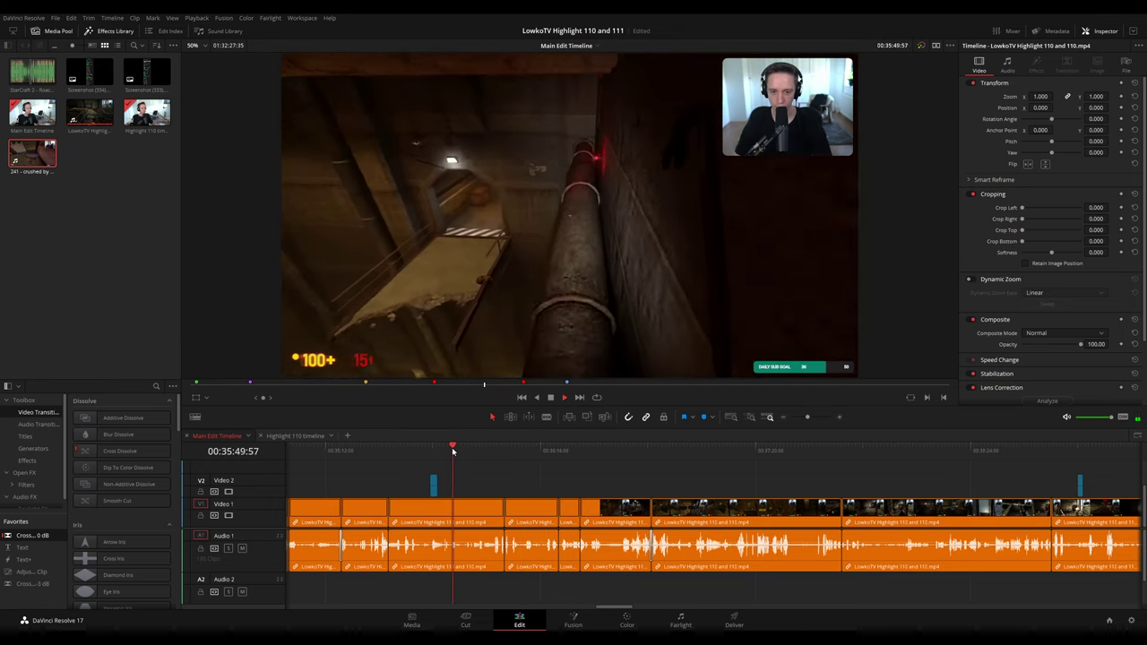
click(403, 451)
click(365, 450)
scroll(561, 469, left, 3)
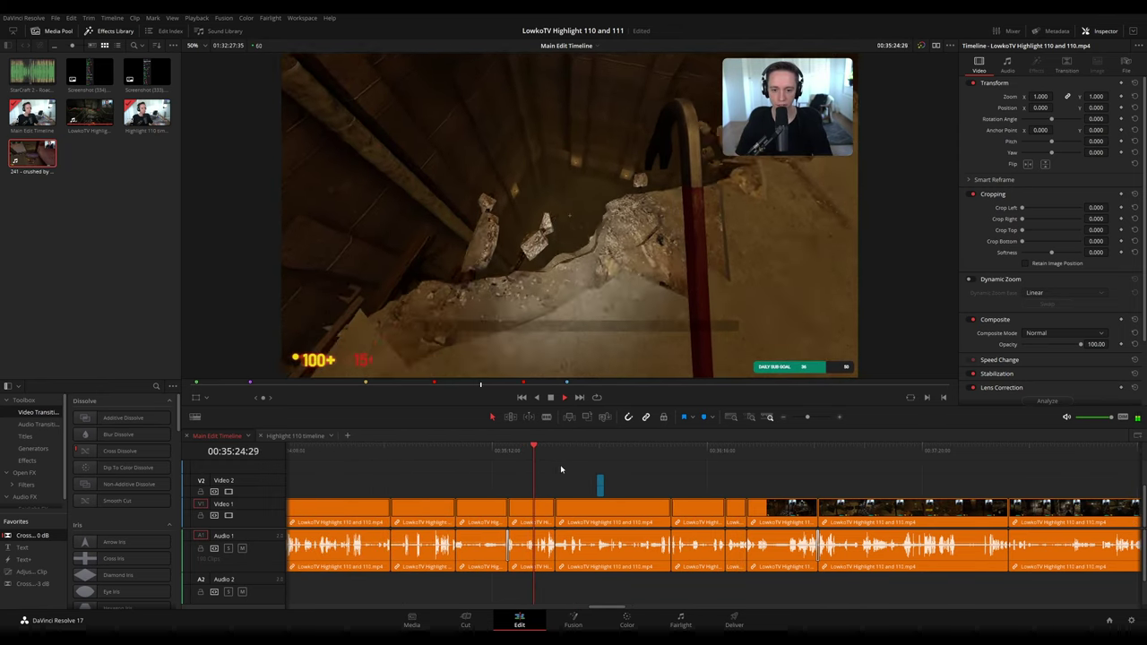
click(506, 449)
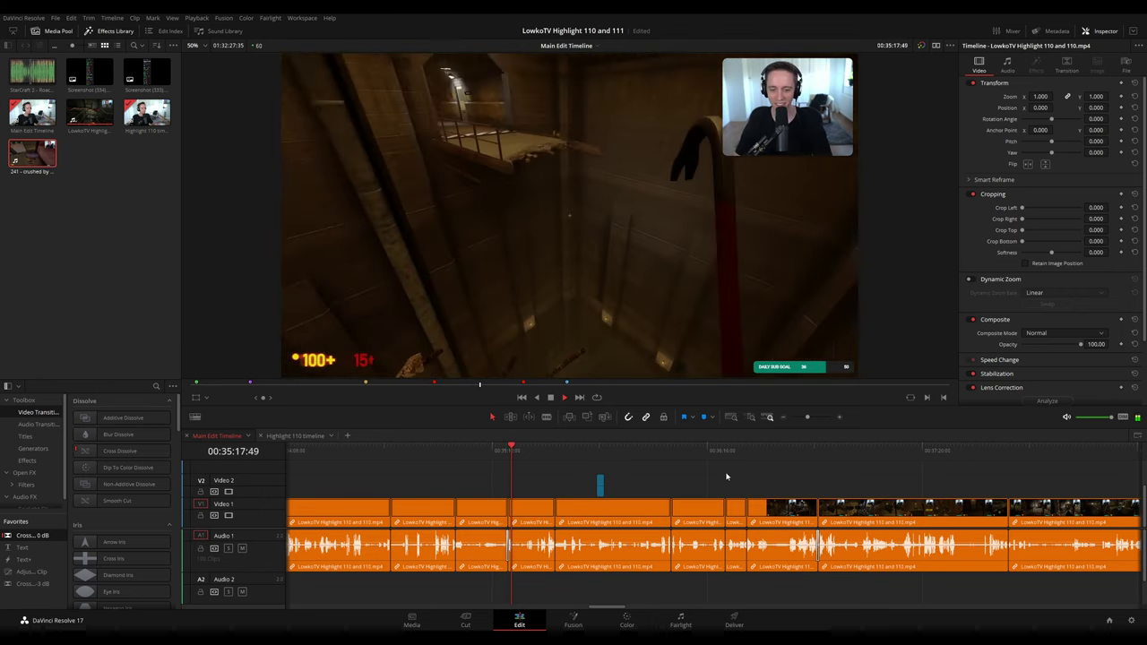
- Copy the orange clips and adjustment clip between about 00:35:17 and 00:36:29 in the Main Edit Timeline to the end of the Highlight 110 timeline
click(739, 449)
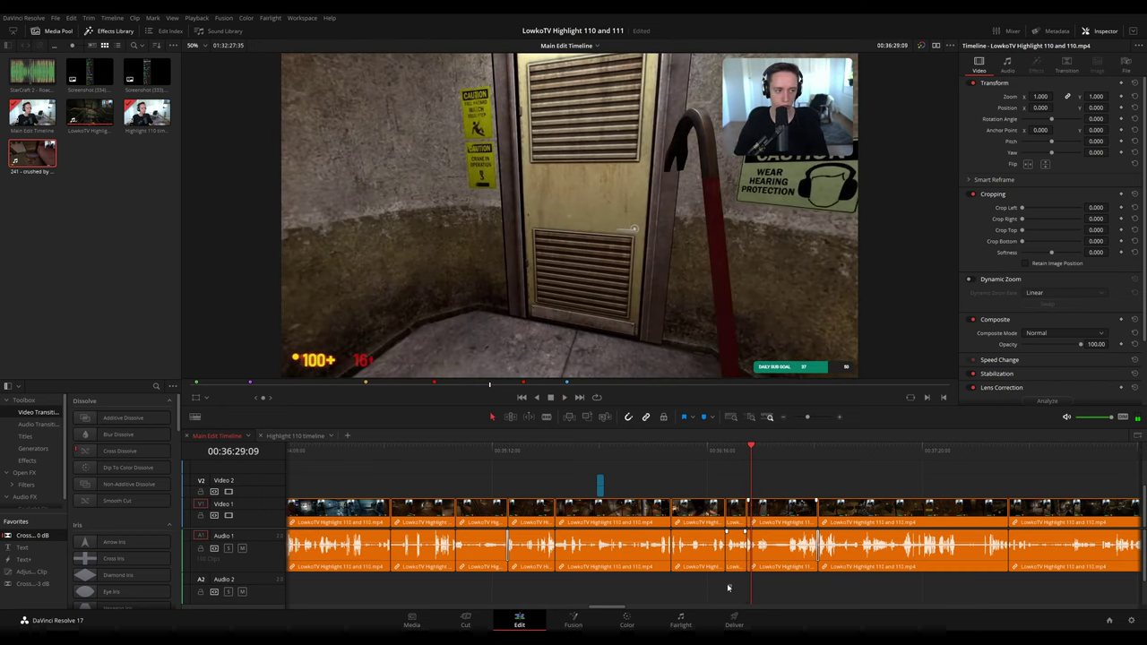
drag(670, 541, 518, 477)
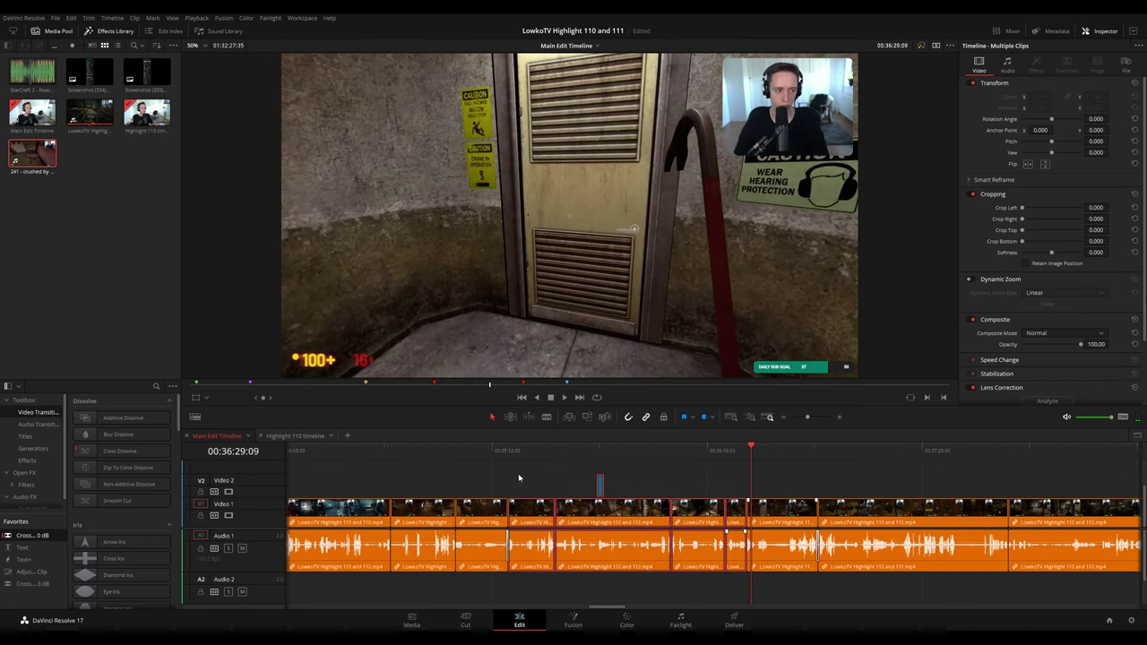
click(296, 437)
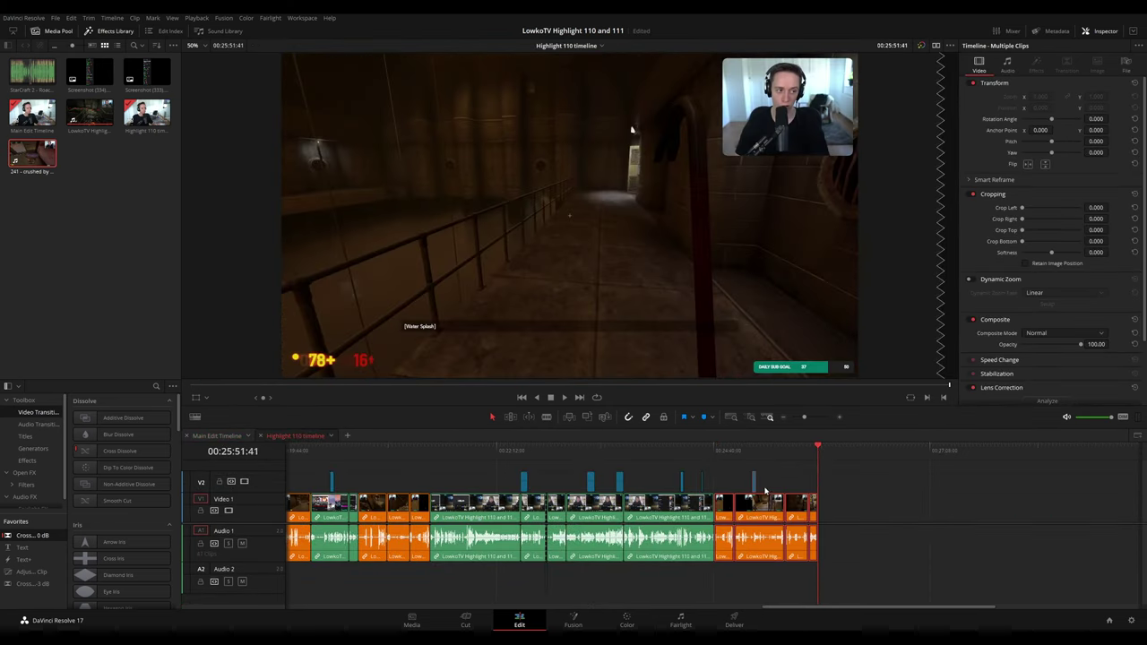
- Check the last orange section of the Highlight 110 timeline from about 00:24:40 to 00:25:46, comparing it with the orange clips at 00:20:37
click(422, 457)
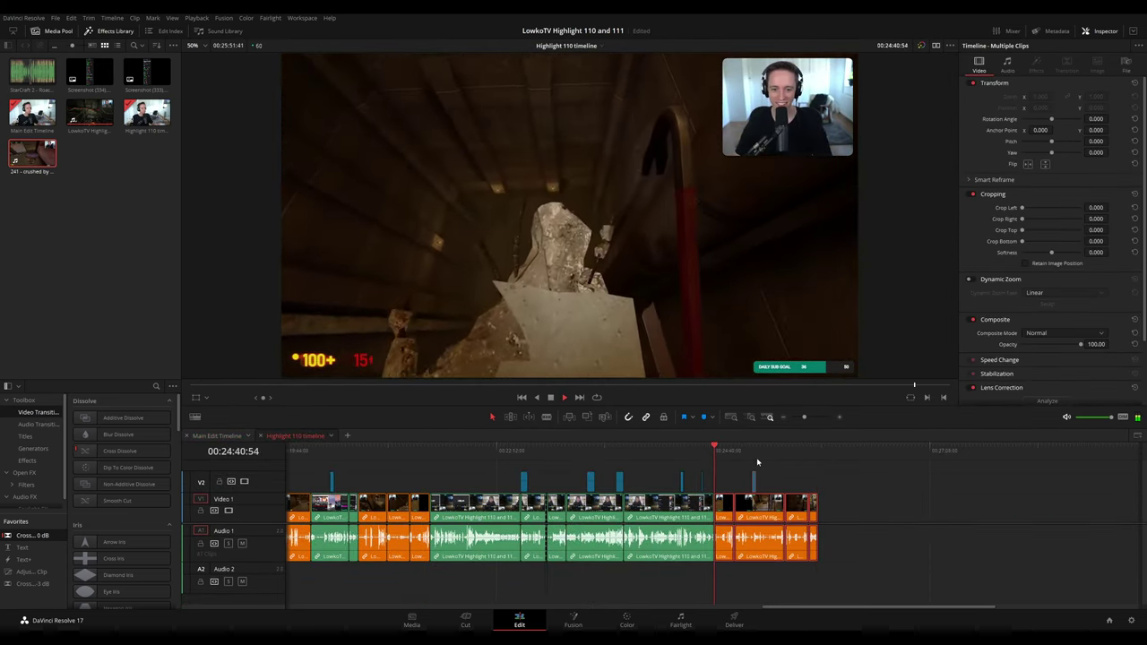
click(790, 472)
click(359, 448)
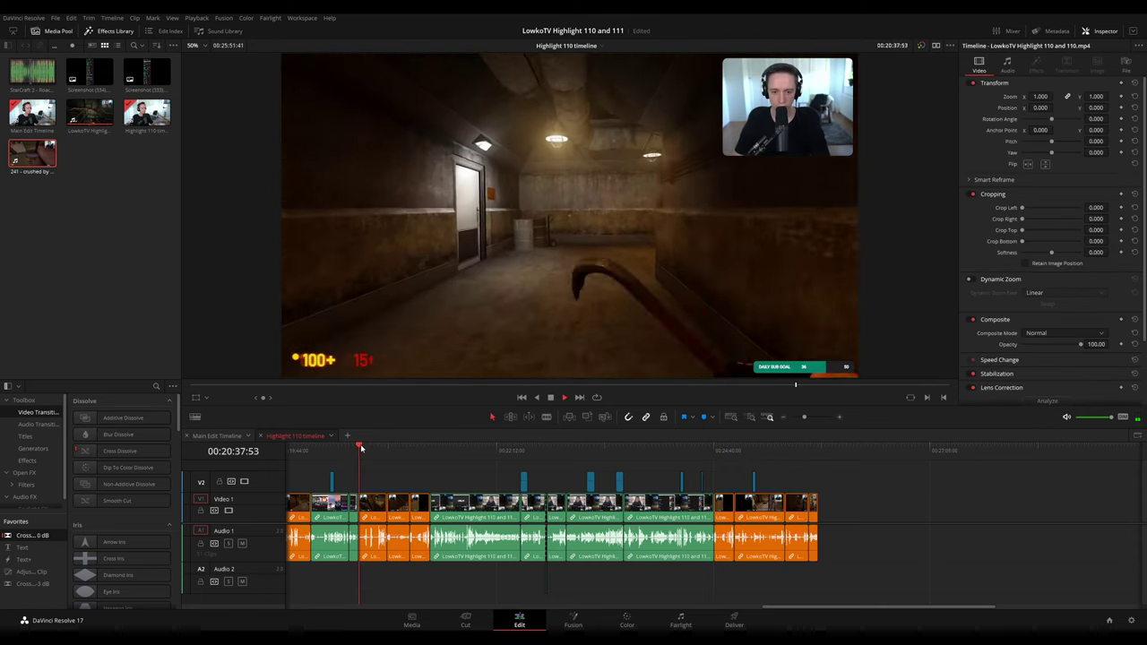
click(716, 458)
click(725, 454)
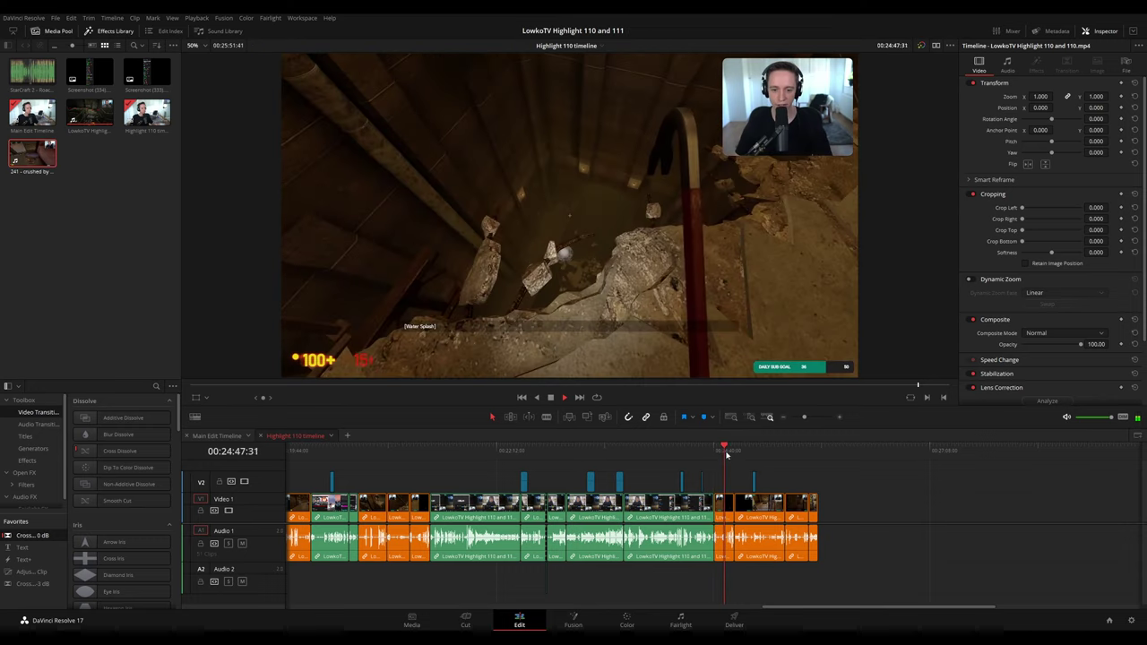
click(735, 453)
drag(737, 455, 788, 456)
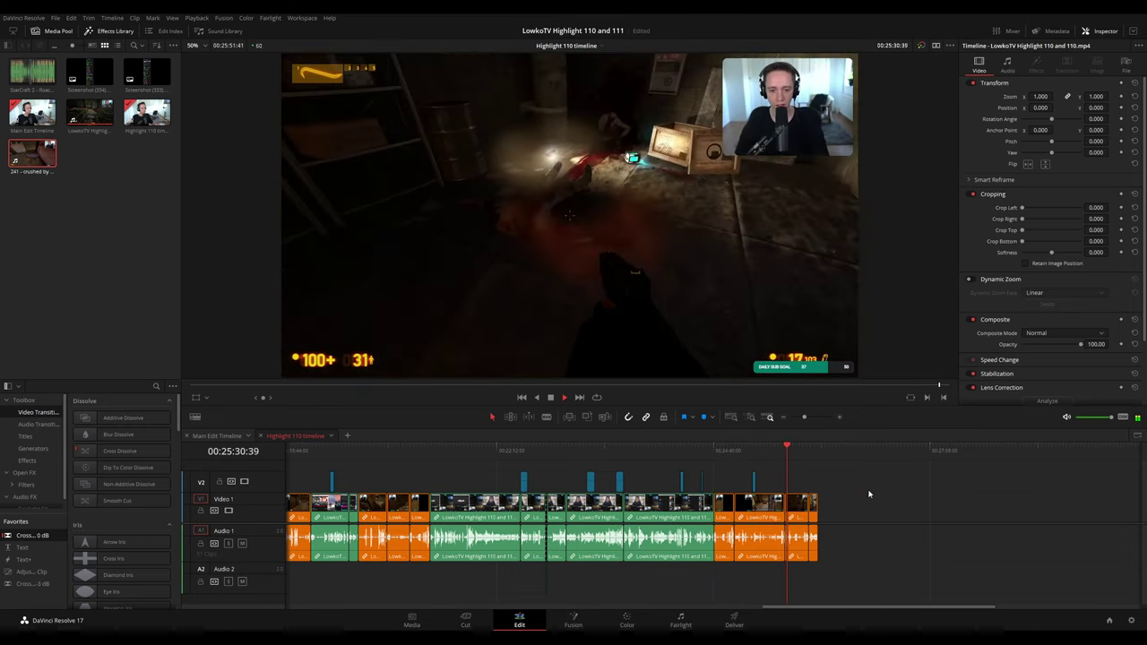
scroll(868, 494, up, 4)
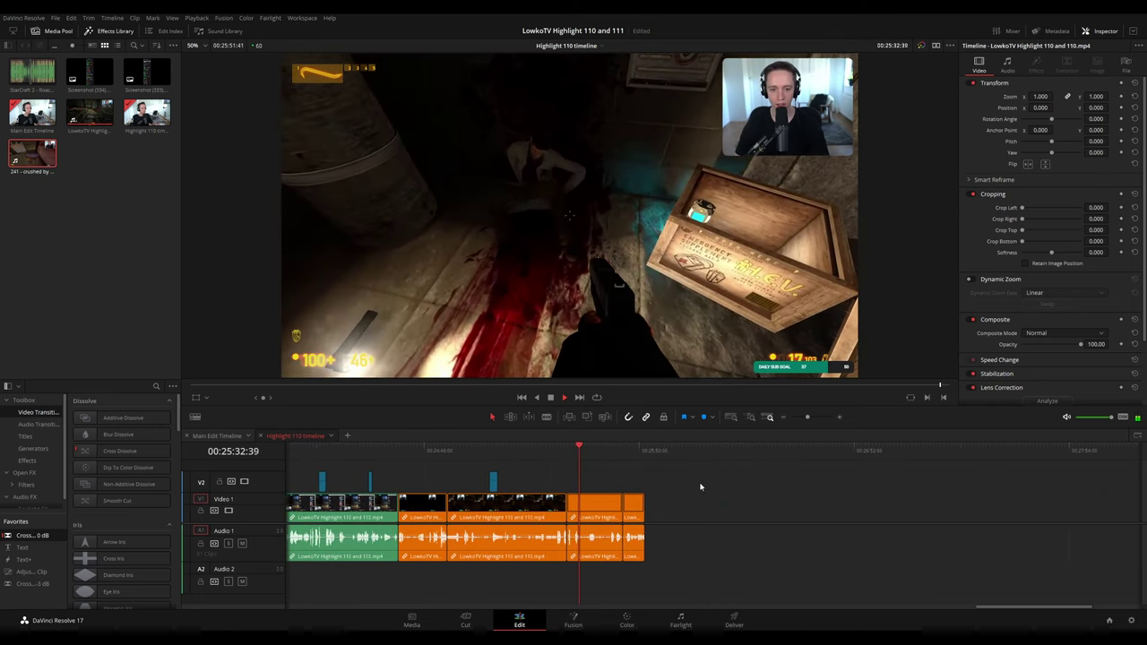
drag(602, 454, 623, 453)
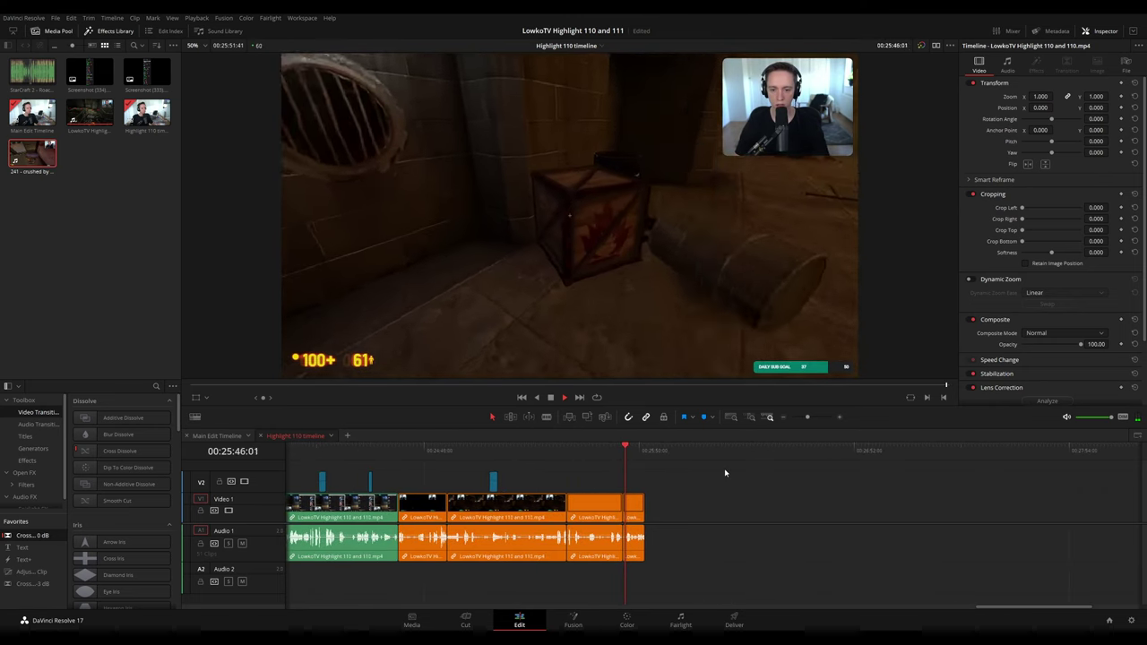
key(space)
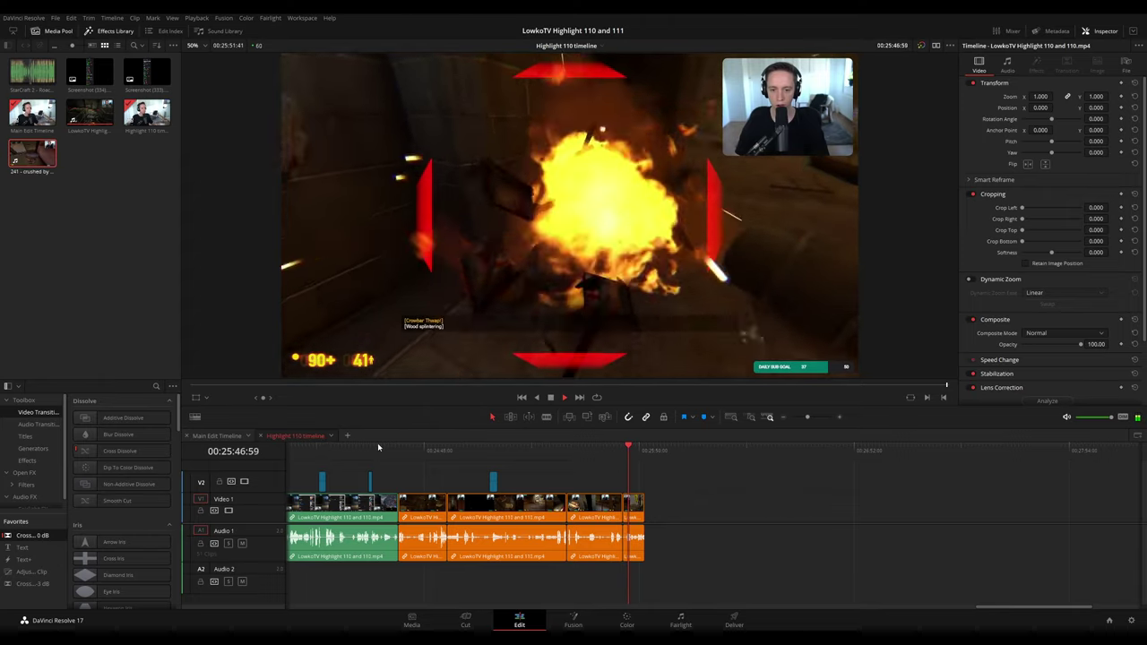
- Copy the two orange clips between about 00:36:28 and 00:37:49 in the Main Edit Timeline to the end of the Highlight 110 timeline
click(208, 437)
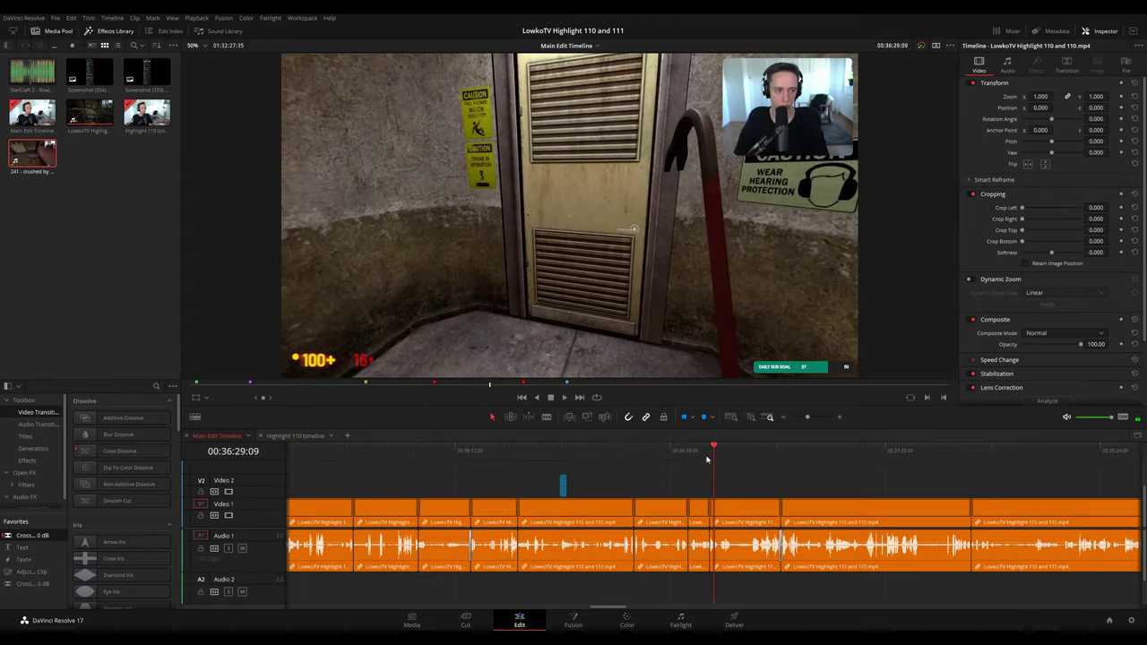
key(space)
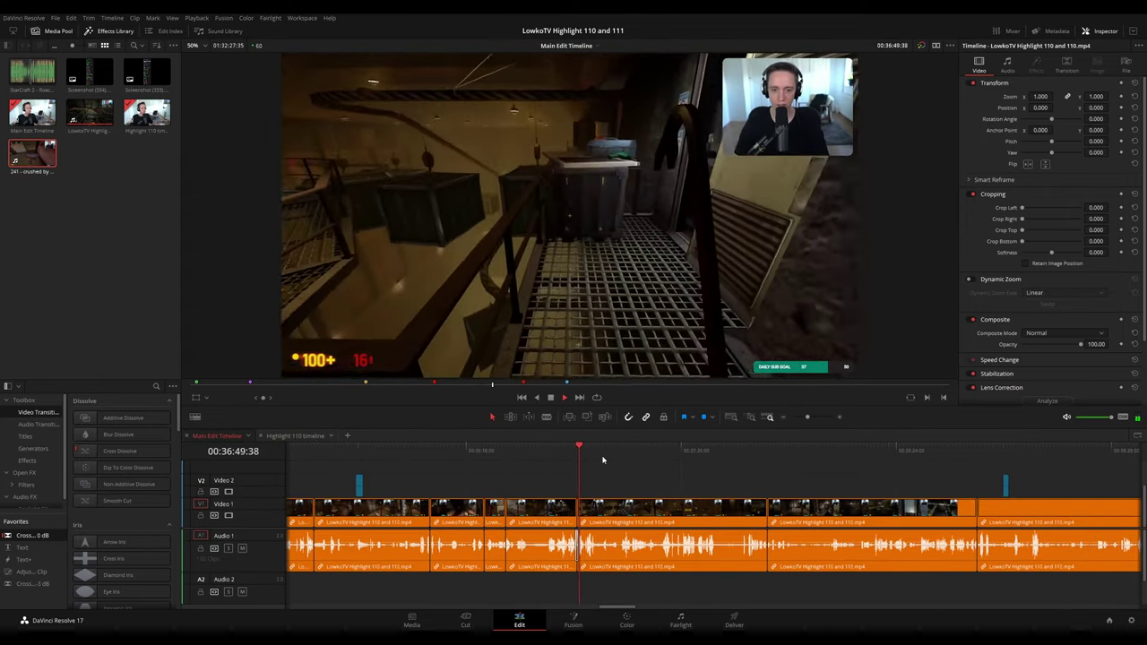
drag(522, 455, 503, 454)
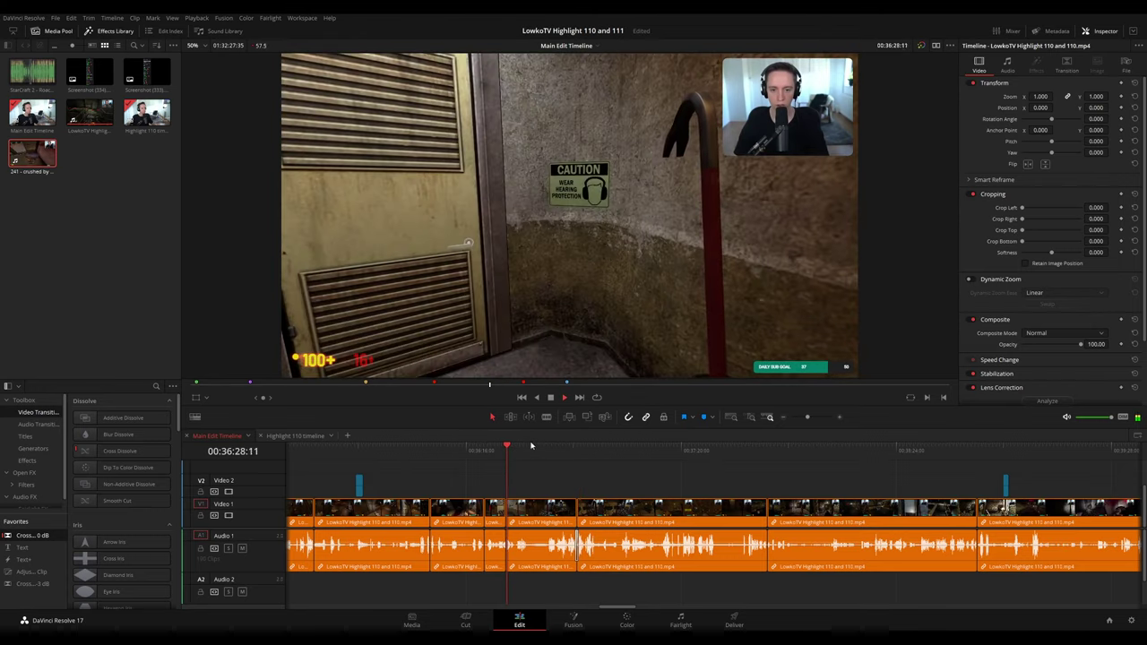
click(777, 453)
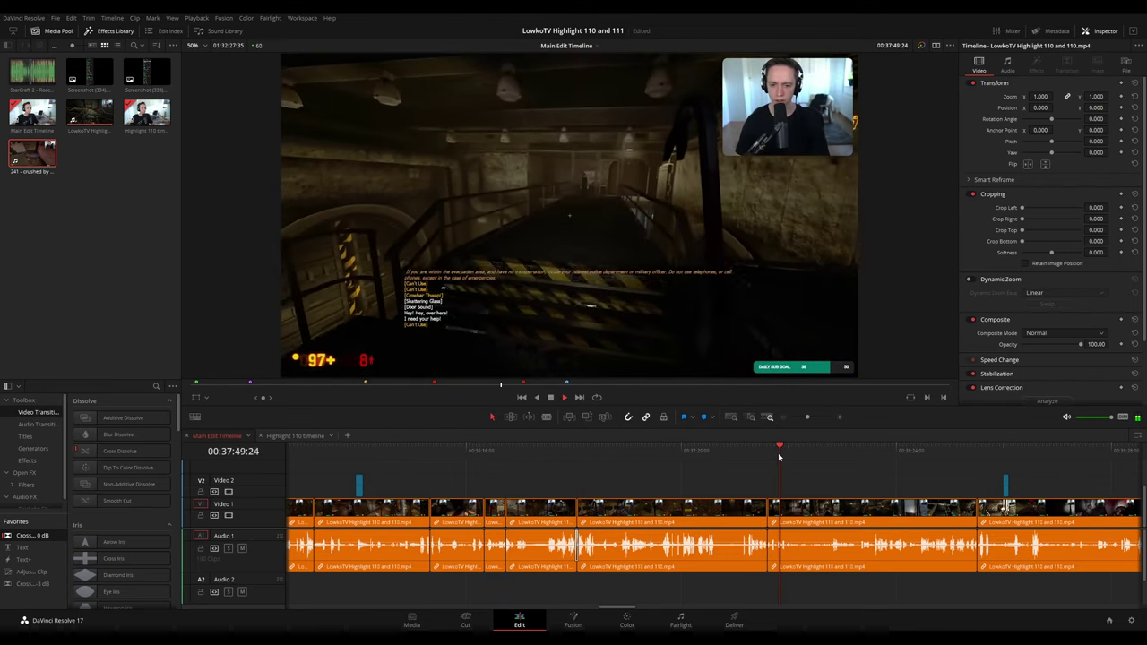
click(547, 519)
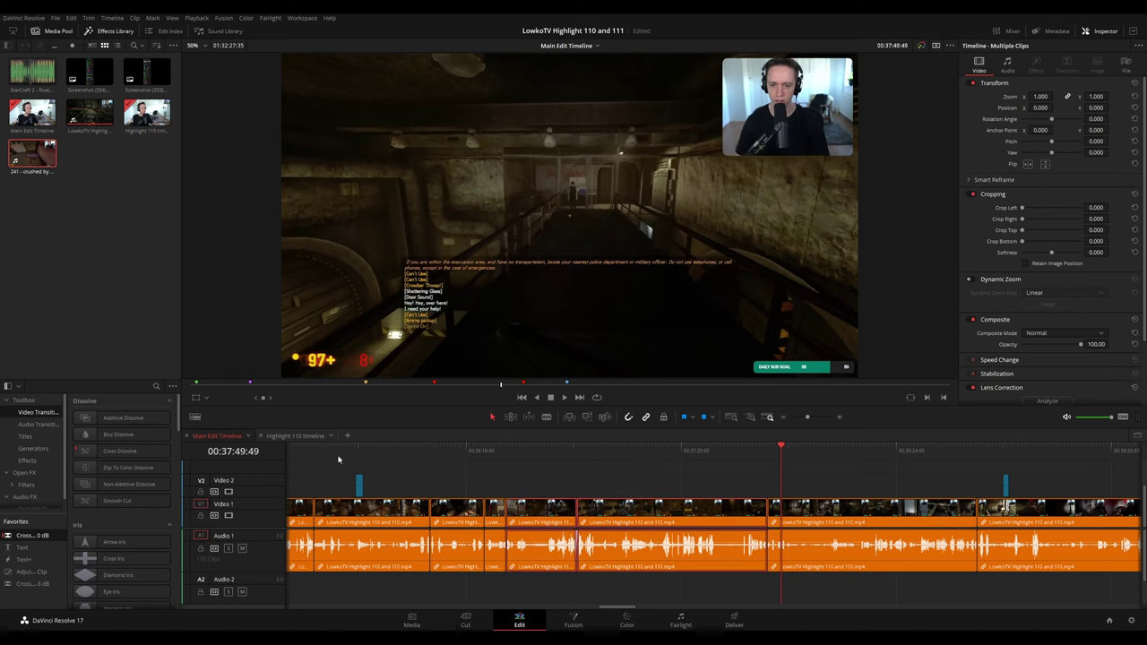
click(318, 437)
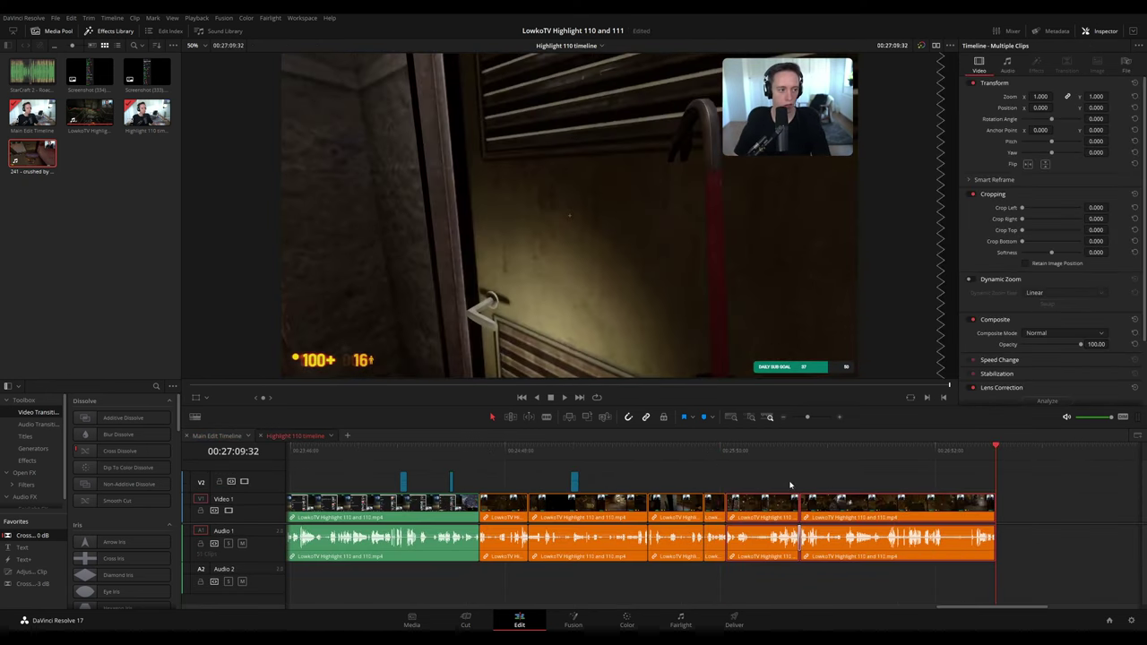
- Skim the green clips in the Main Edit Timeline from about 00:43:41 to 00:45:47 for the next section
click(215, 437)
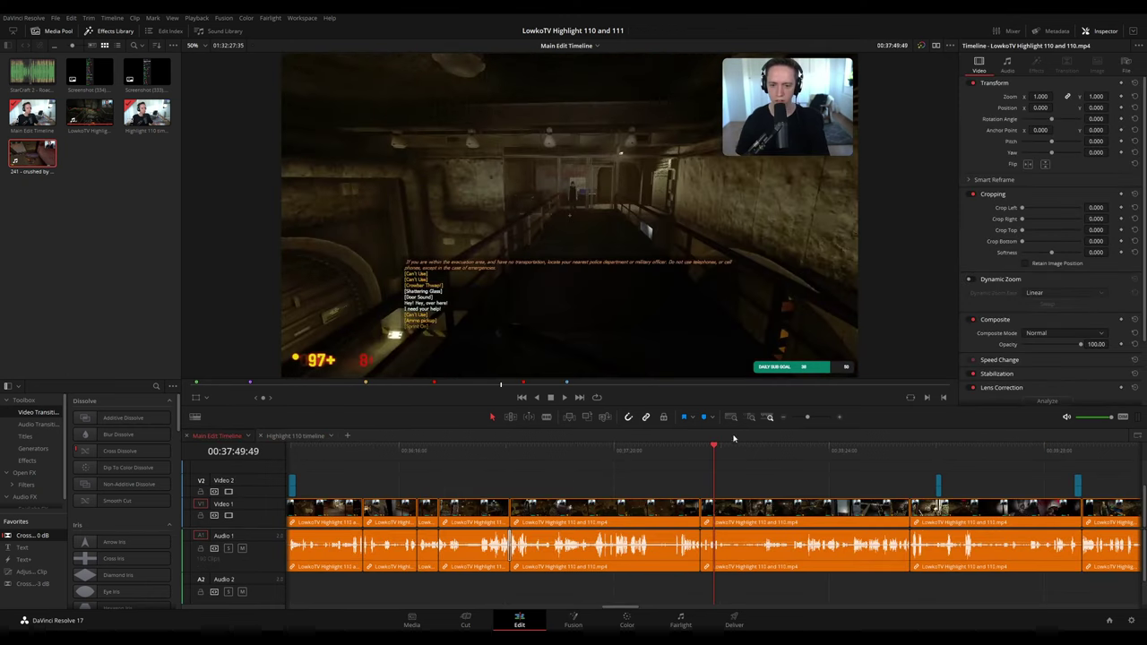
click(852, 451)
key(space)
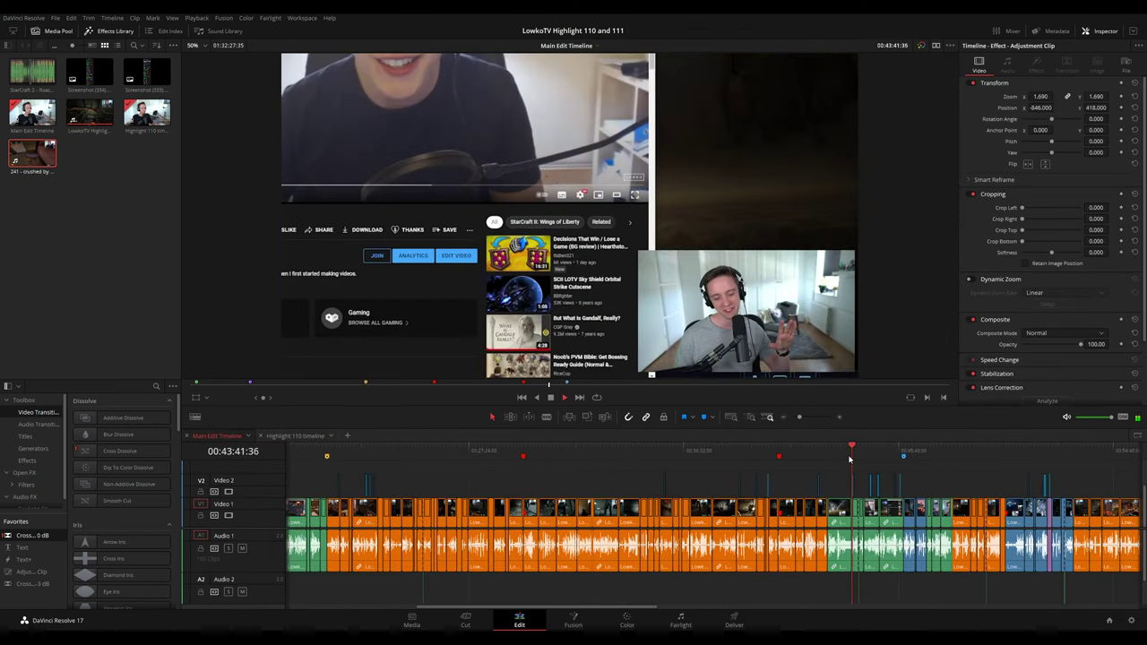
mouse_move(800, 416)
mouse_down()
mouse_move(822, 417)
mouse_move(803, 417)
mouse_up()
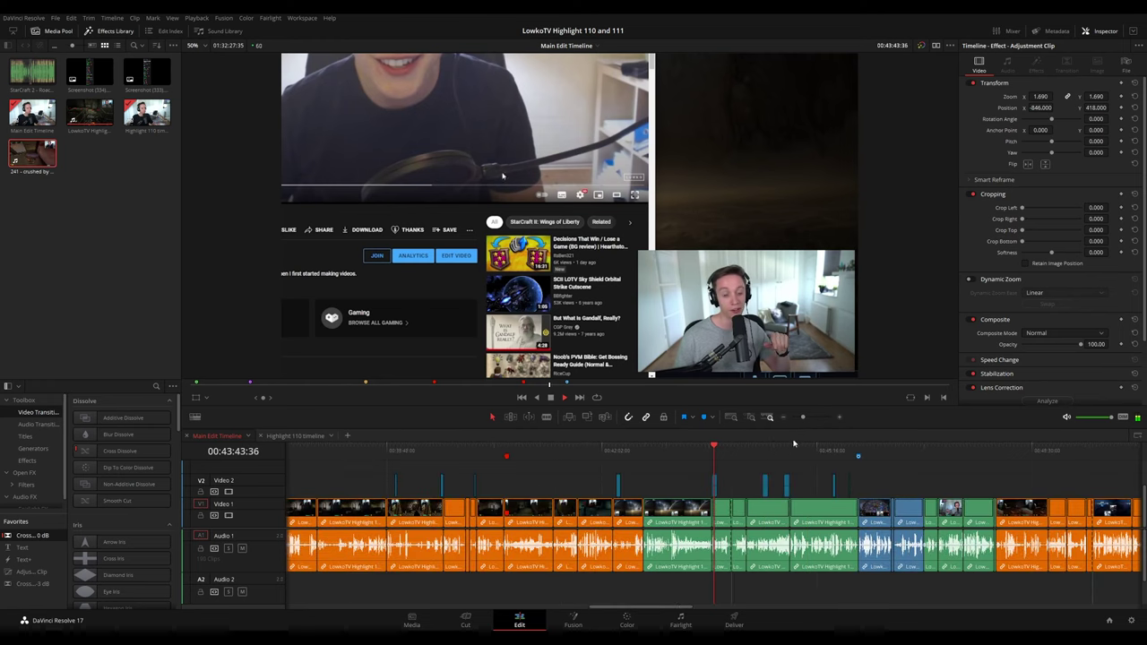
click(746, 453)
scroll(749, 457, up, 2)
click(952, 451)
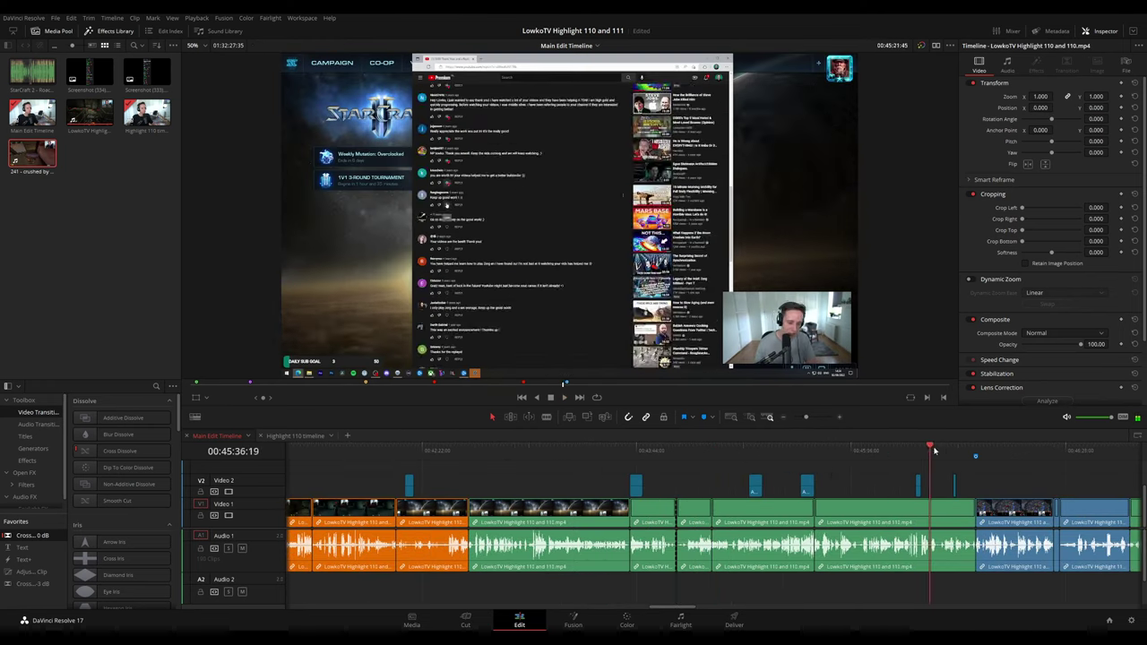
scroll(740, 457, right, 4)
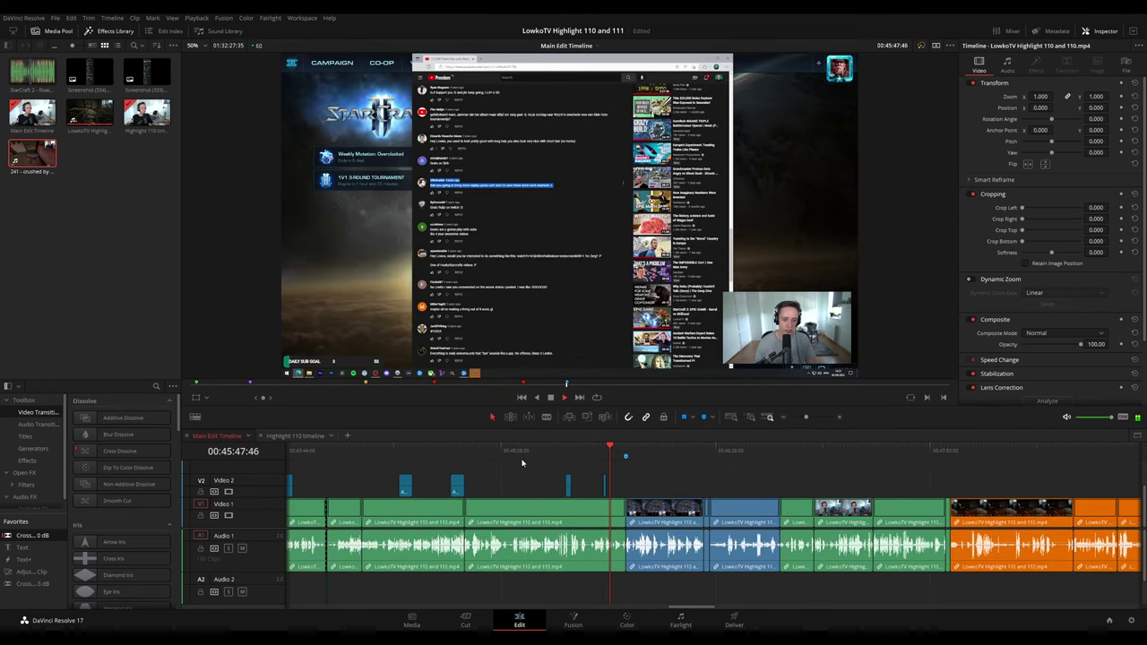
- Copy the green clips between about 00:46:52 and 00:47:57 in the Main Edit Timeline to the end of the Highlight 110 timeline
click(648, 450)
drag(767, 455, 782, 453)
scroll(827, 469, right, 2)
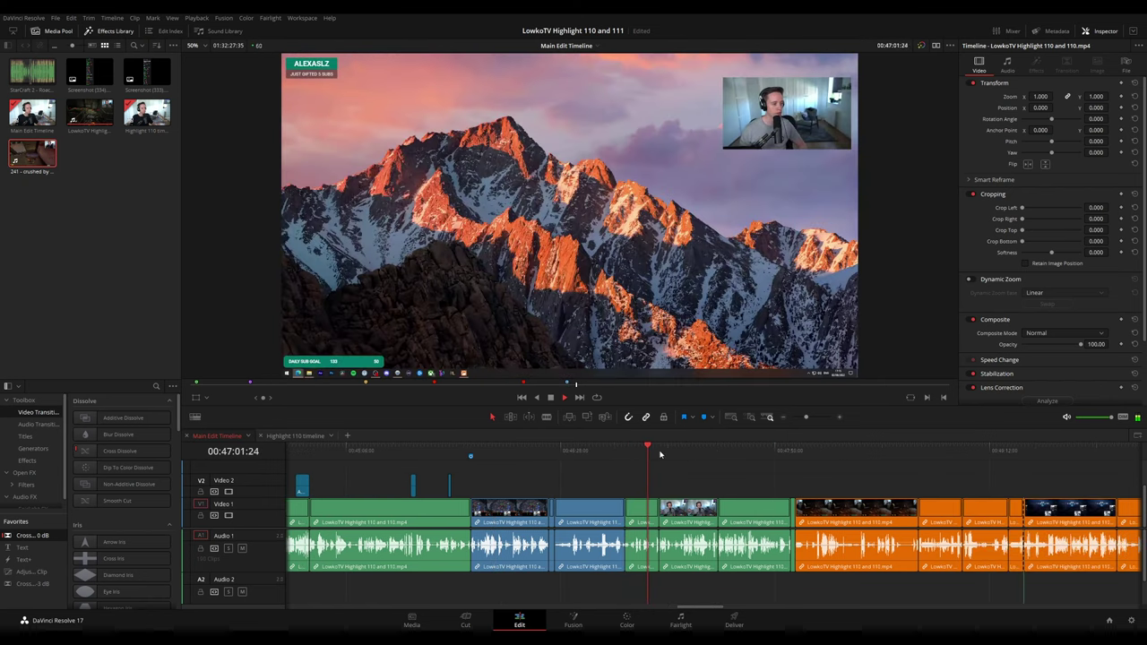
click(698, 457)
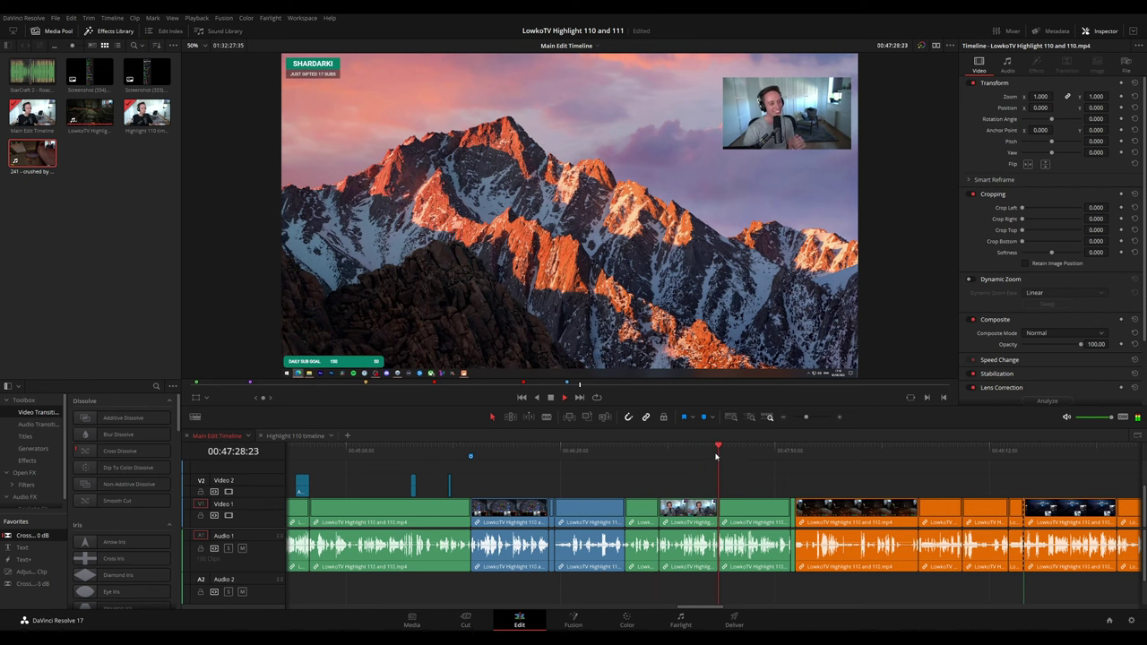
click(790, 456)
scroll(764, 477, up, 1)
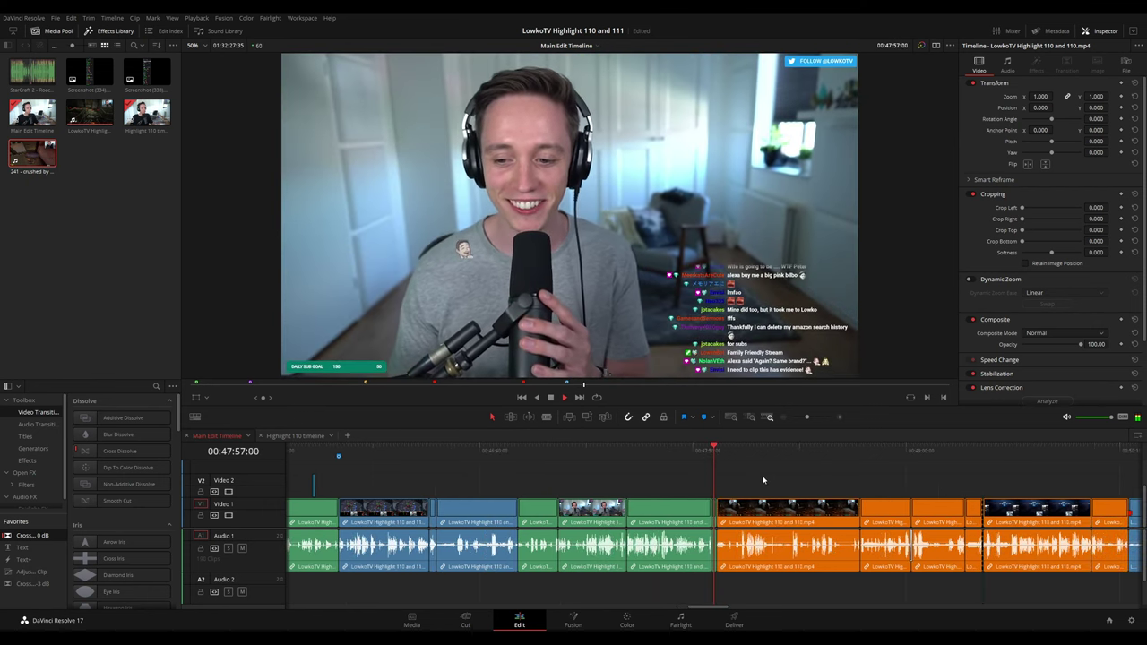
scroll(682, 474, up, 1)
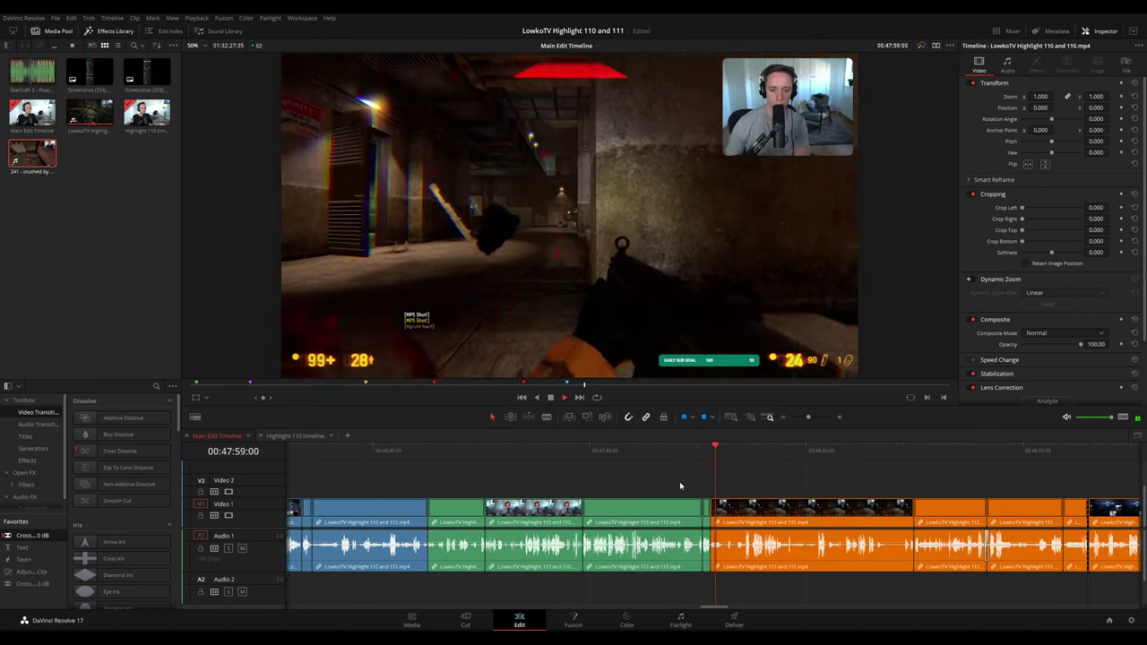
drag(704, 488, 478, 562)
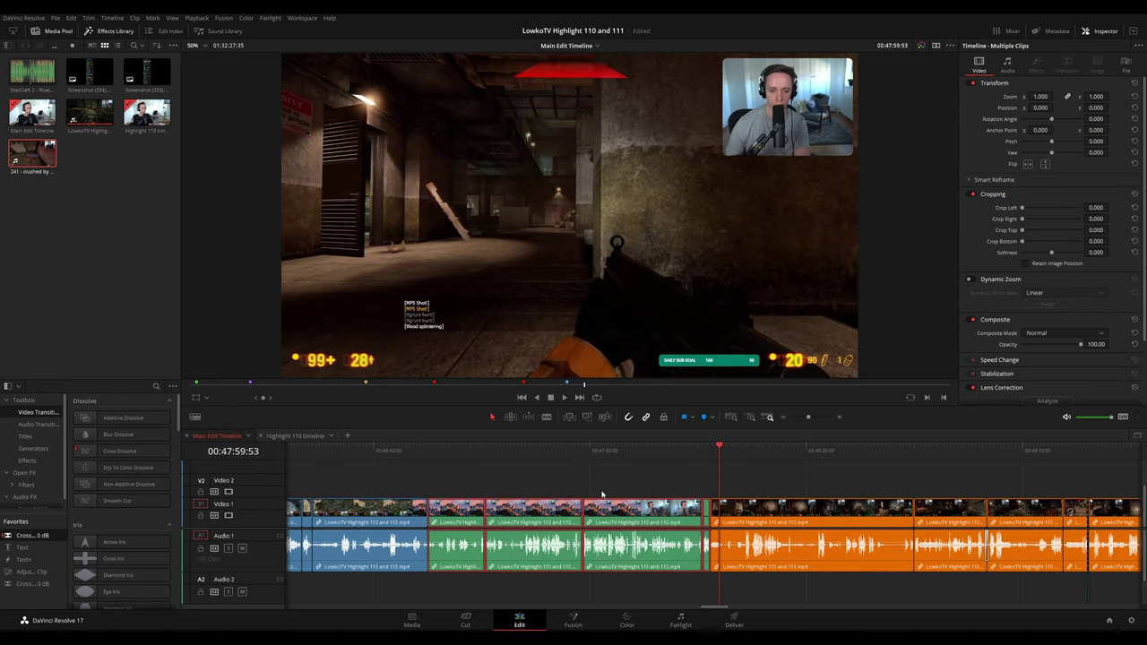
click(296, 436)
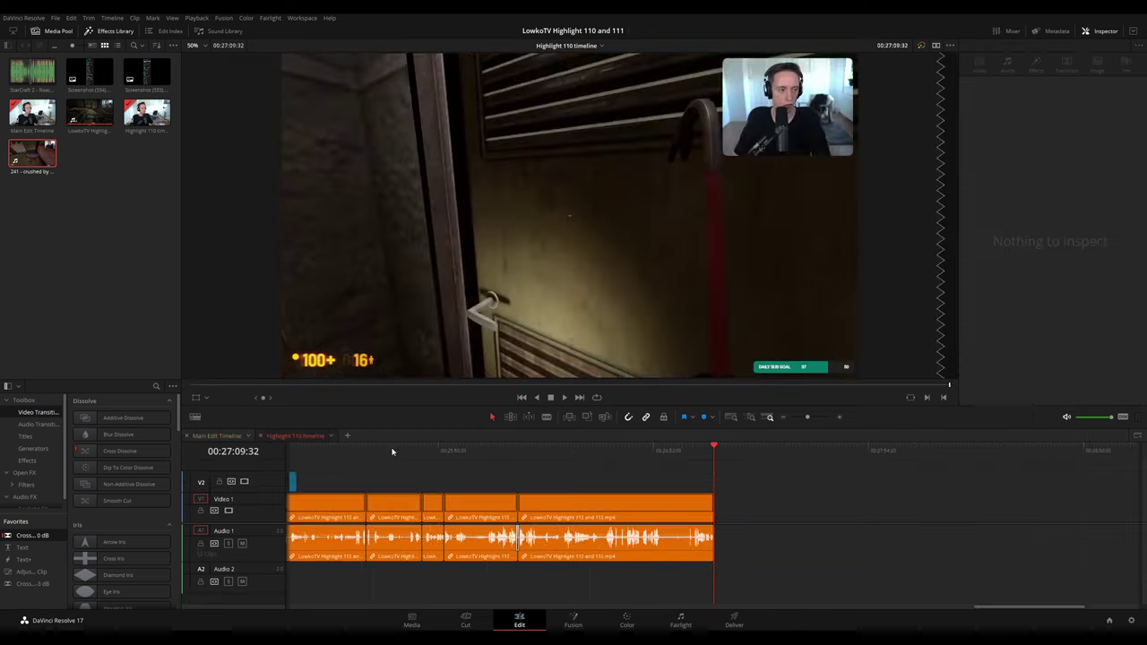
key(ctrl+v)
- Check the cut from the orange clip into the pasted green clips and their ending in the Highlight 110 timeline, from about 00:27:05
click(716, 457)
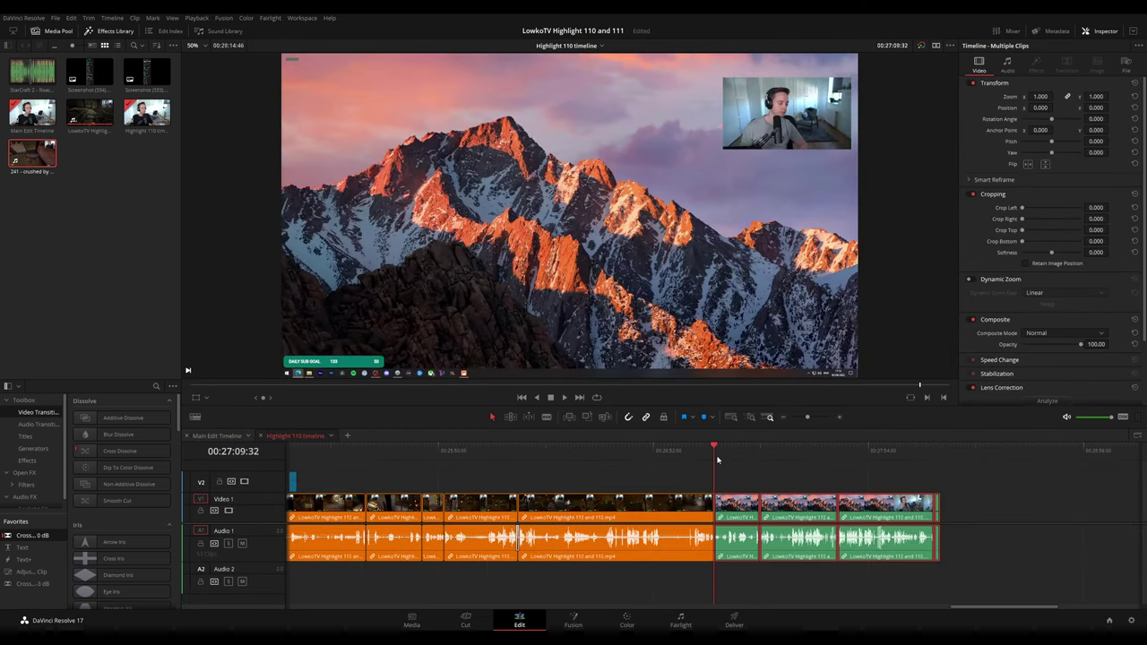
click(696, 455)
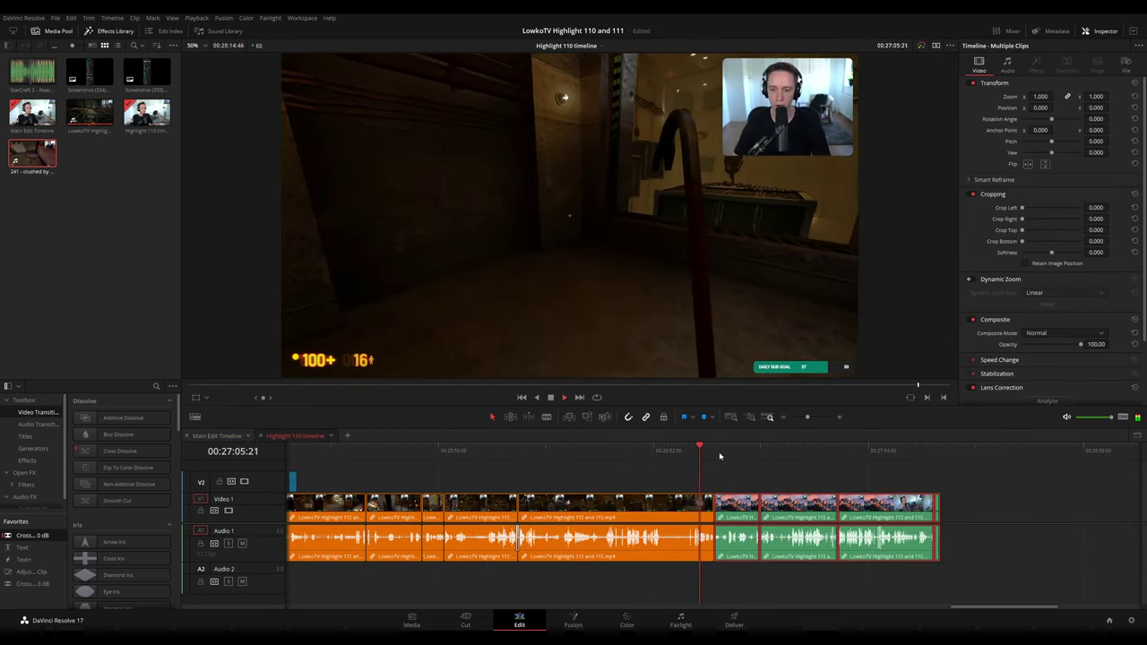
drag(721, 457, 940, 450)
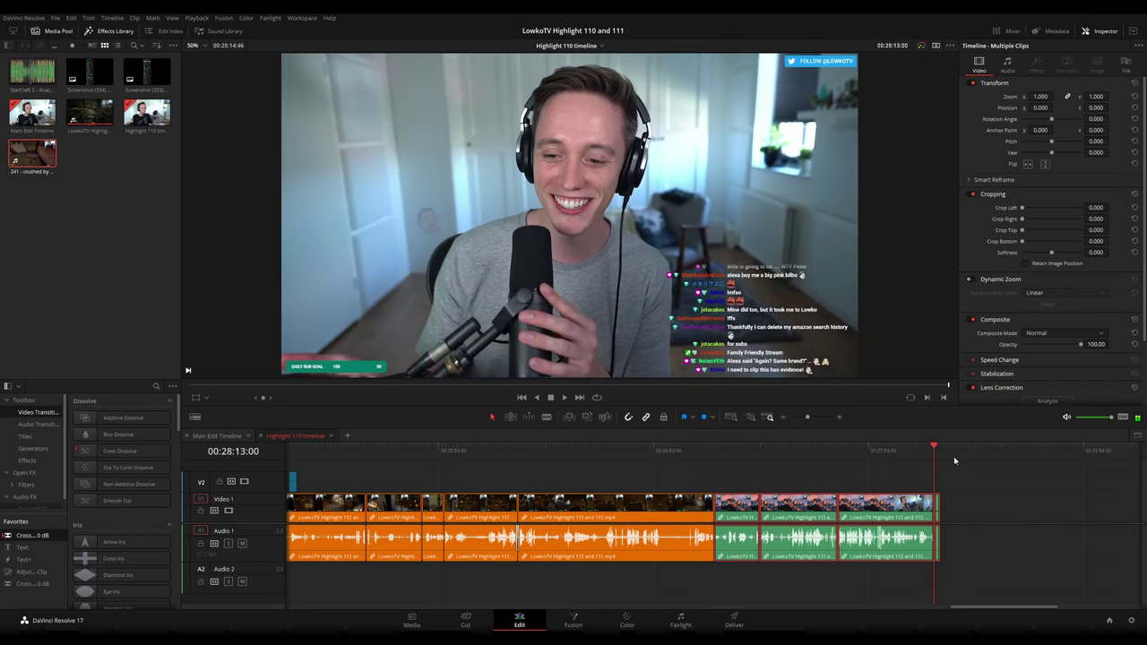
click(940, 485)
- Skim the Main Edit Timeline backwards through the orange clips from about 00:39:59 to 00:36:29 for the next section
click(220, 437)
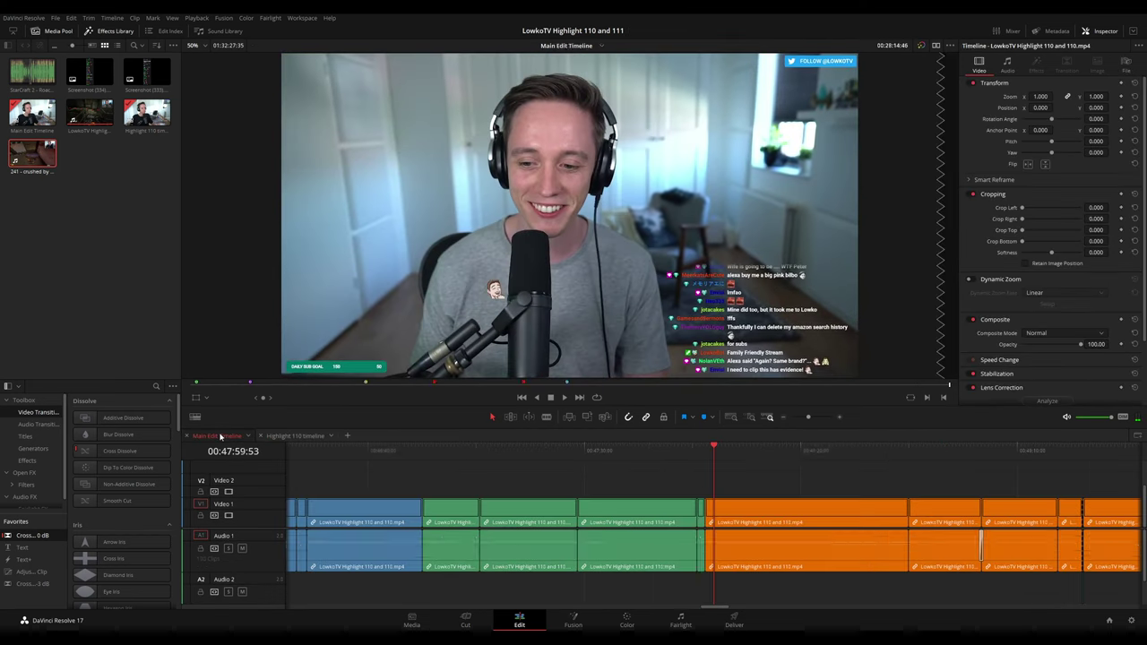
click(415, 453)
key(space)
scroll(665, 481, left, 3)
click(393, 453)
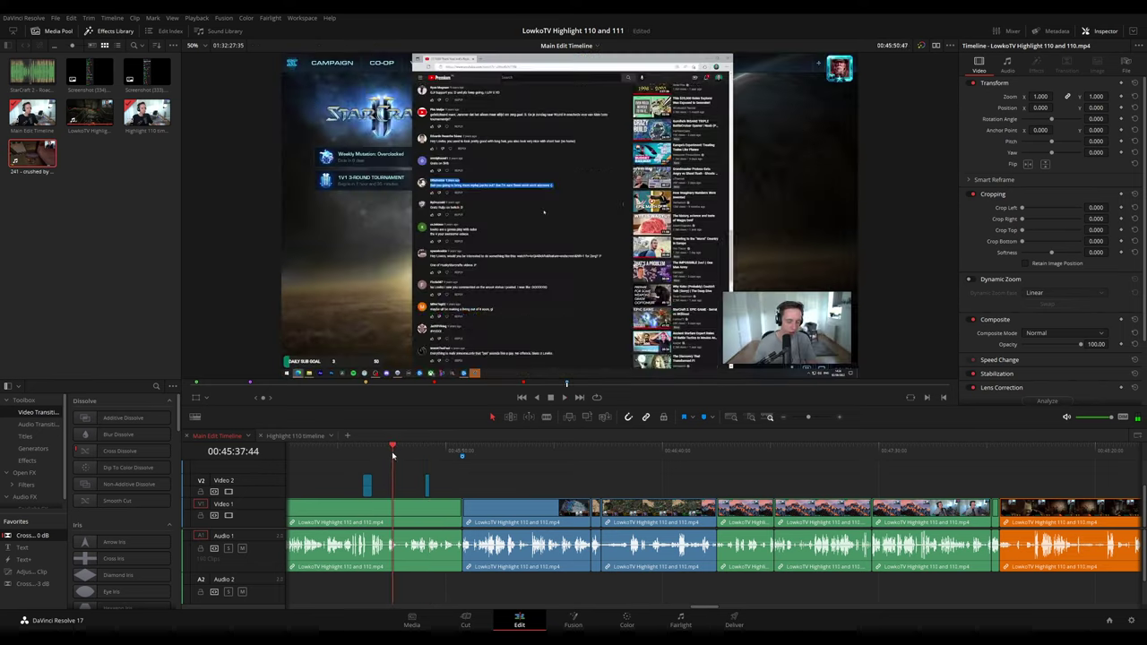
drag(808, 417, 802, 419)
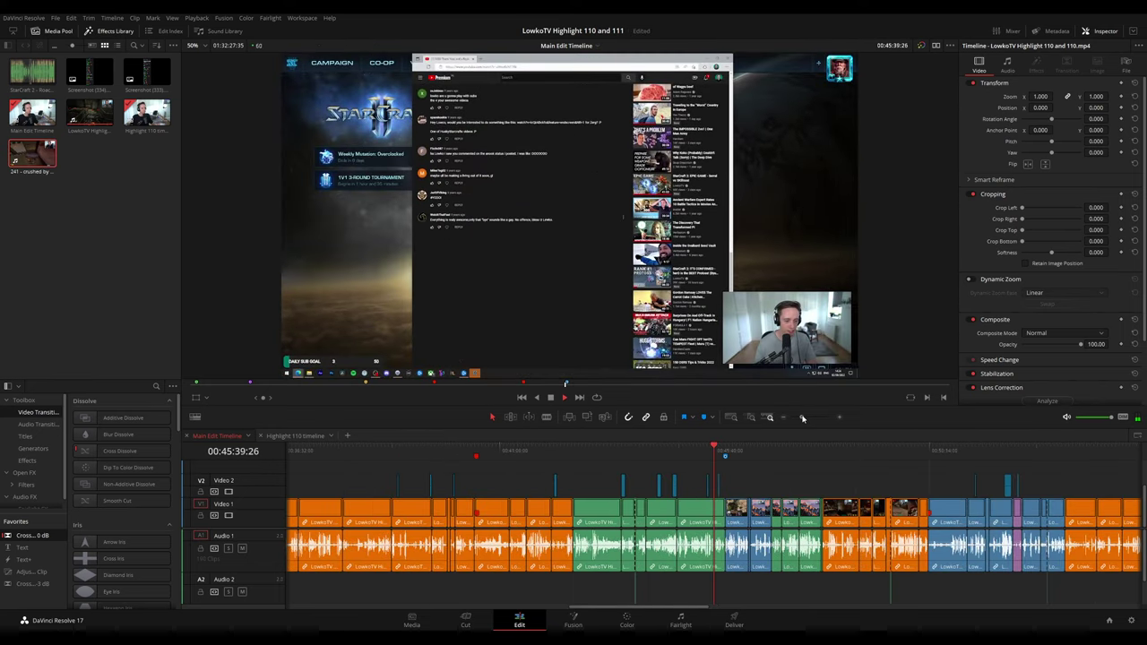
click(448, 457)
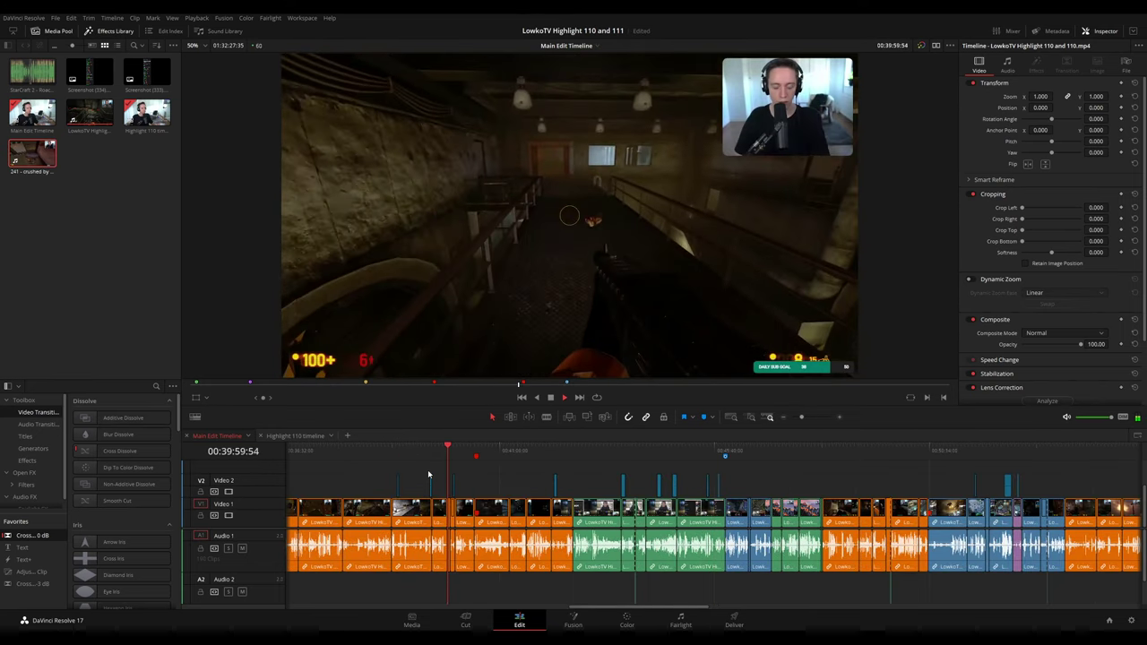
click(428, 450)
scroll(525, 475, up, 4)
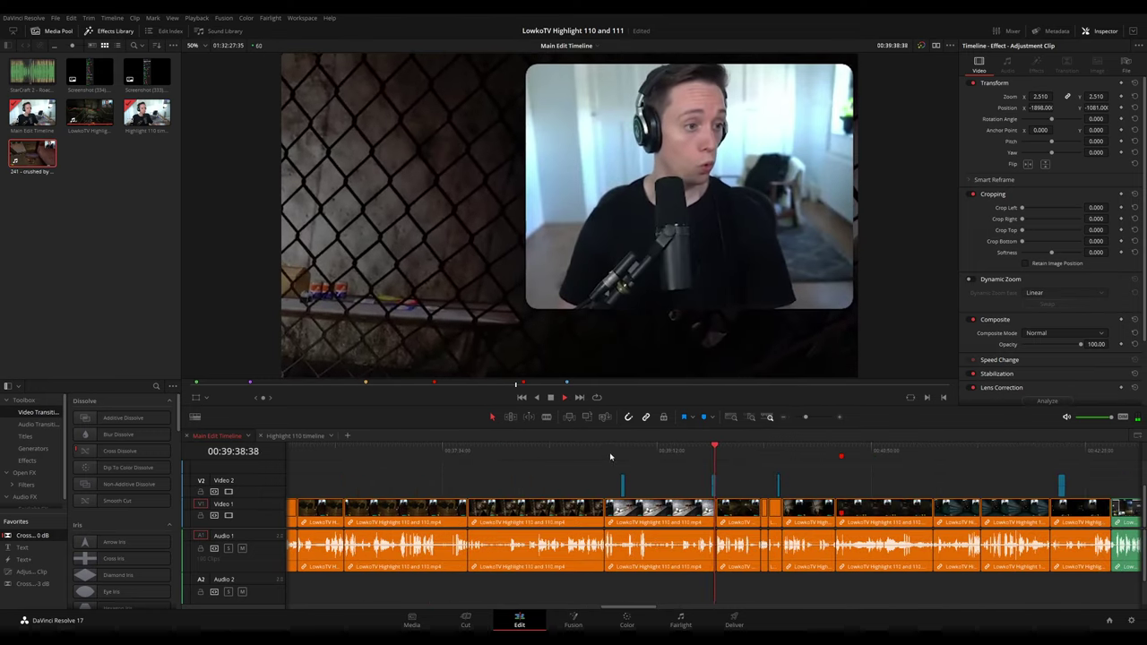
click(604, 456)
scroll(674, 474, up, 1)
scroll(675, 475, up, 1)
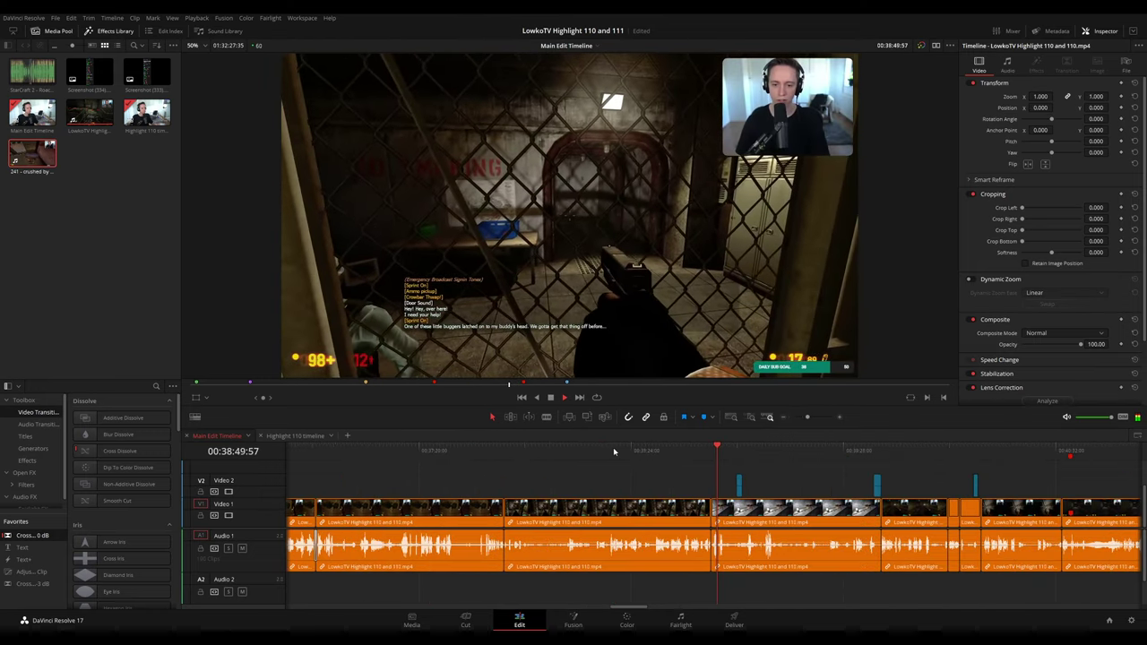
click(507, 448)
scroll(522, 473, left, 2)
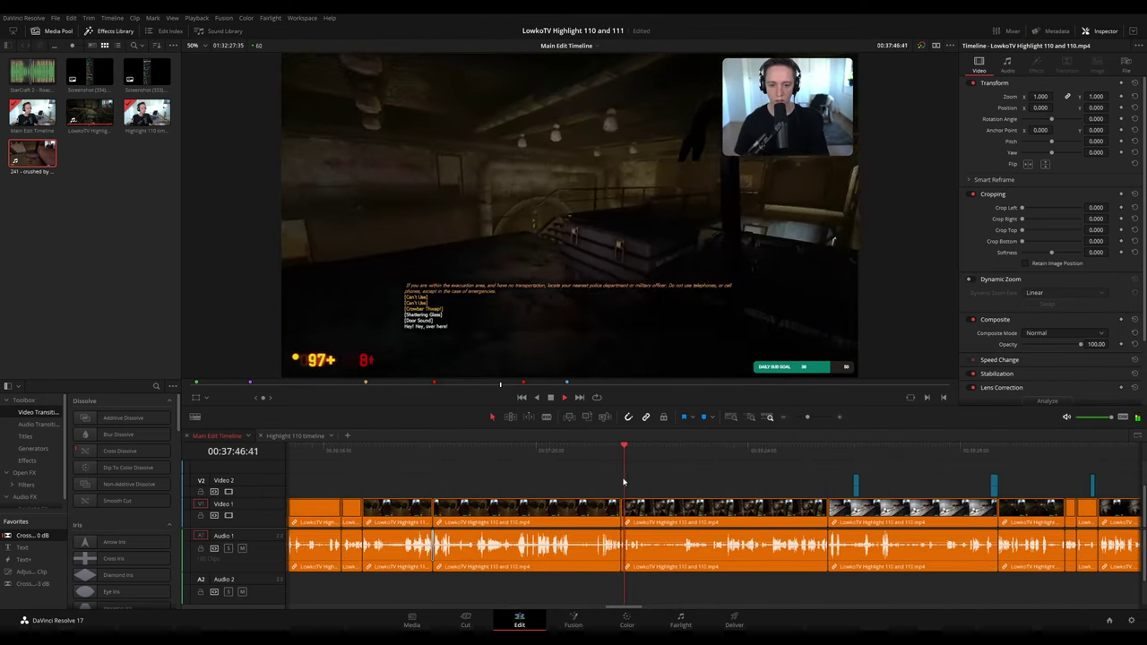
click(437, 449)
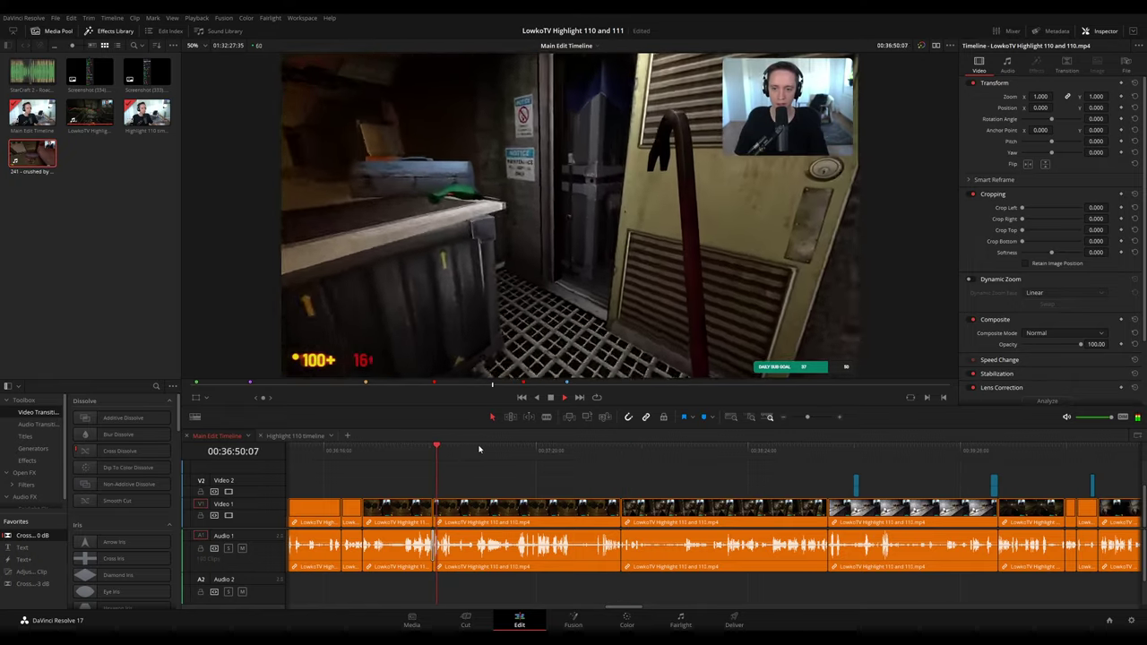
click(460, 449)
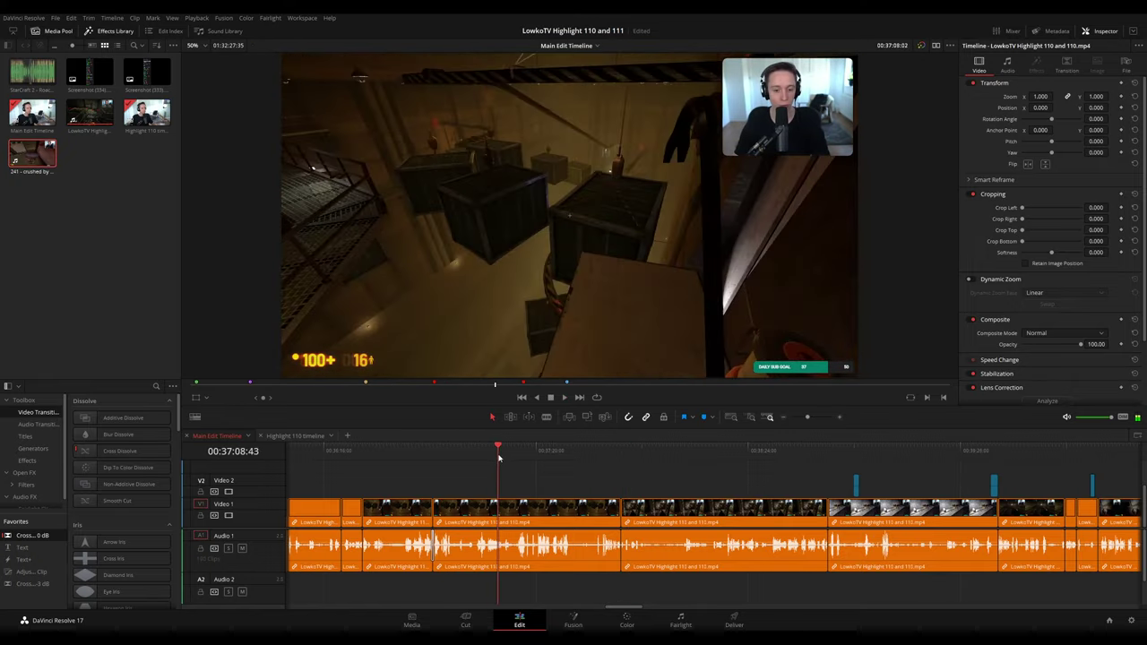
click(391, 451)
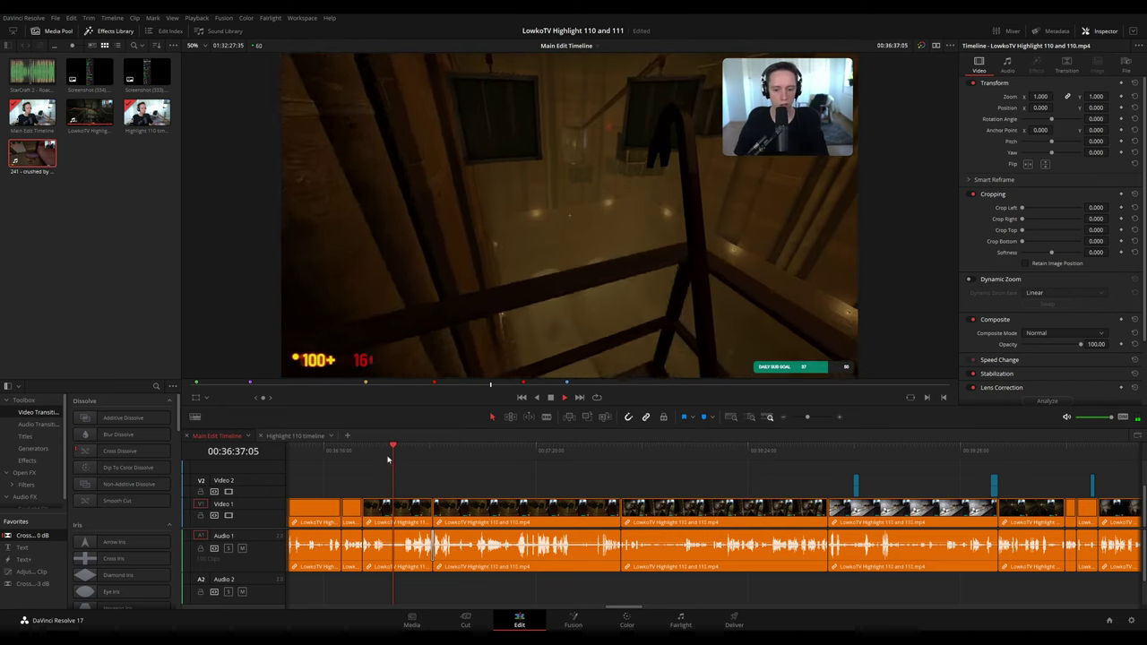
click(362, 450)
scroll(463, 484, left, 2)
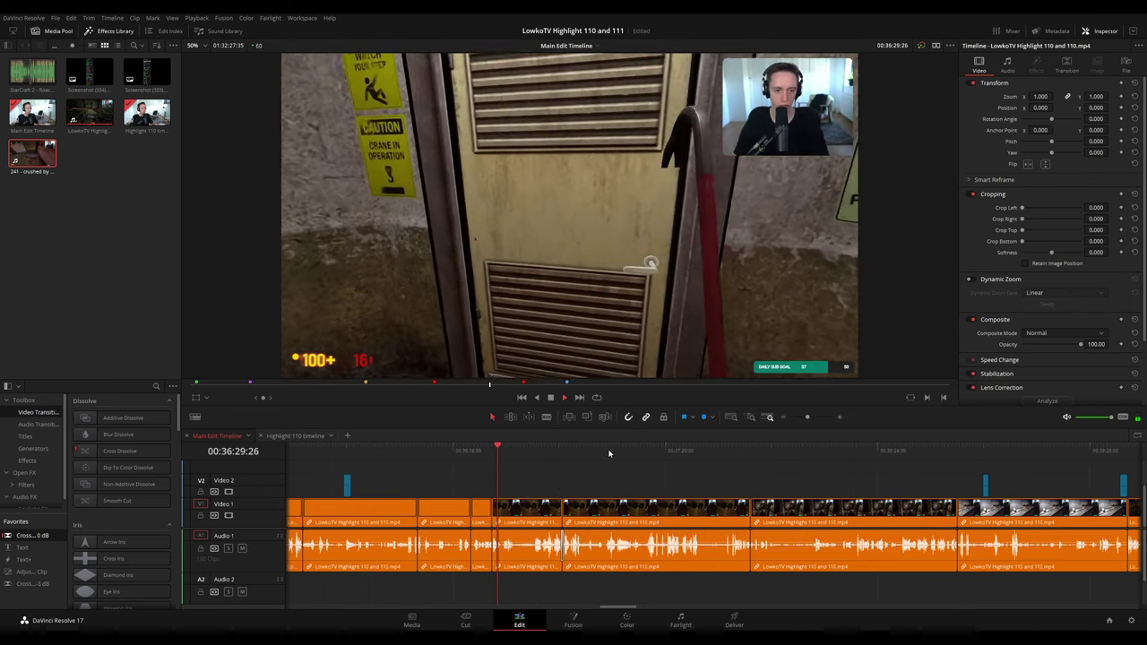
- Check the last orange clip around 00:27:03 in the Highlight 110 timeline and return the playhead to the timeline's end
click(295, 435)
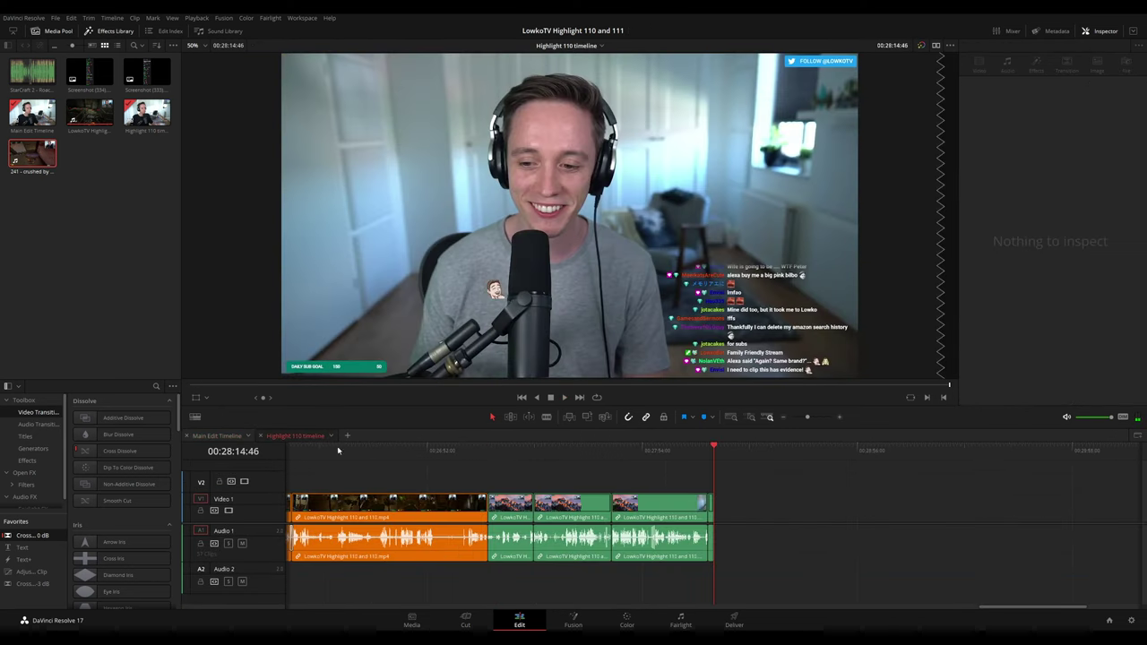
click(443, 450)
drag(661, 452, 690, 452)
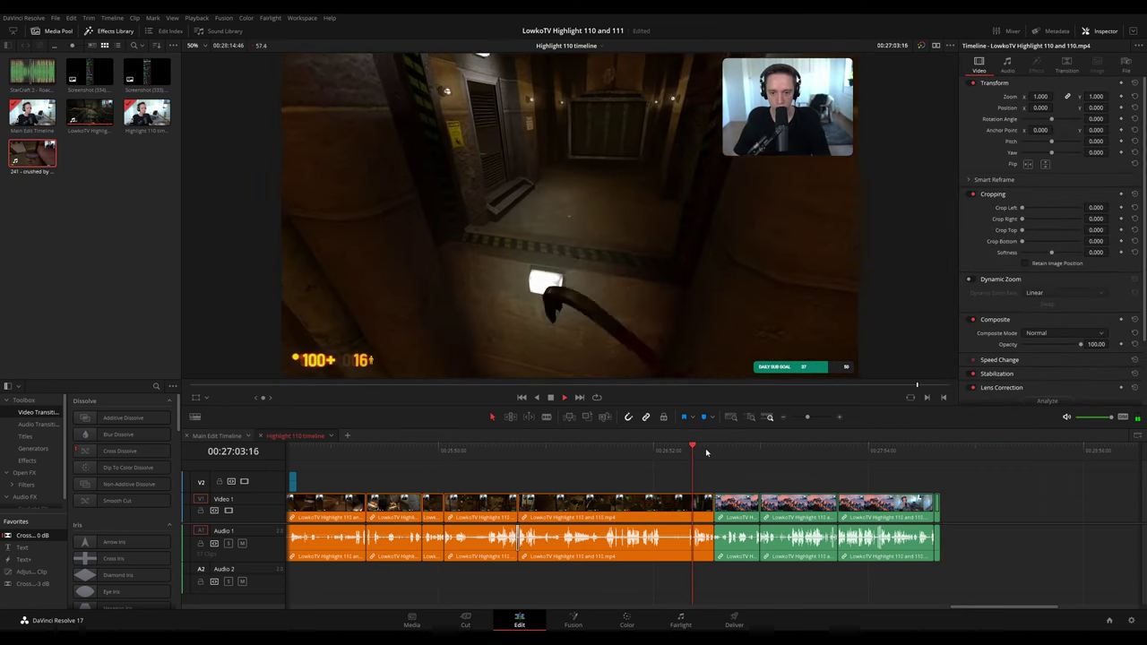
key(space)
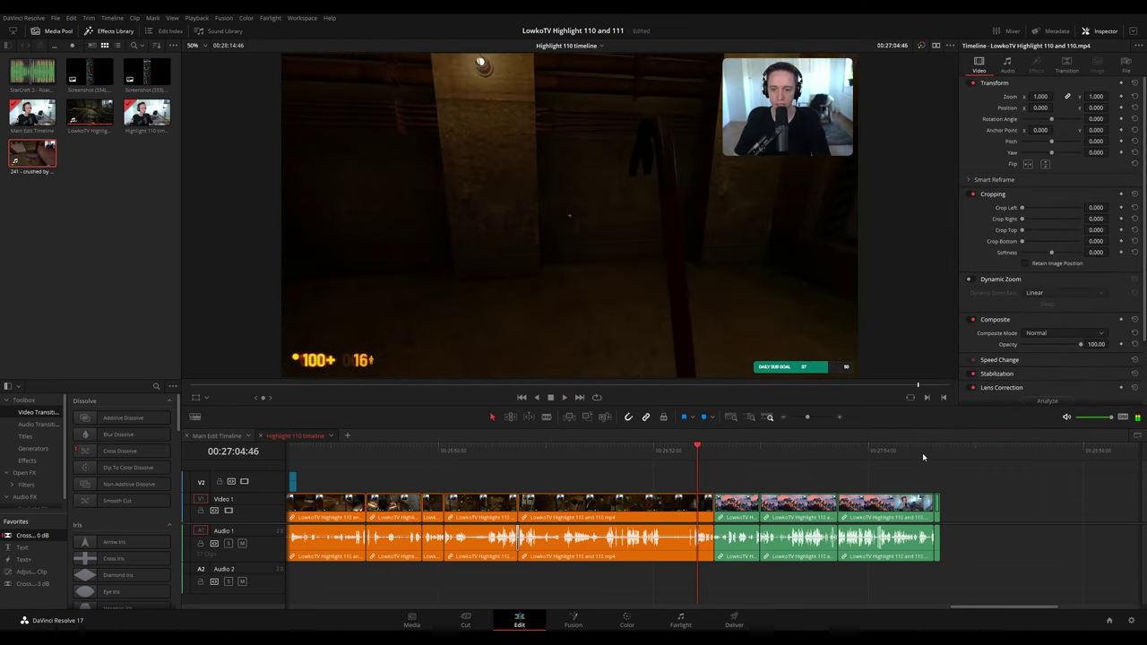
click(934, 450)
key(Down)
drag(958, 464, 637, 464)
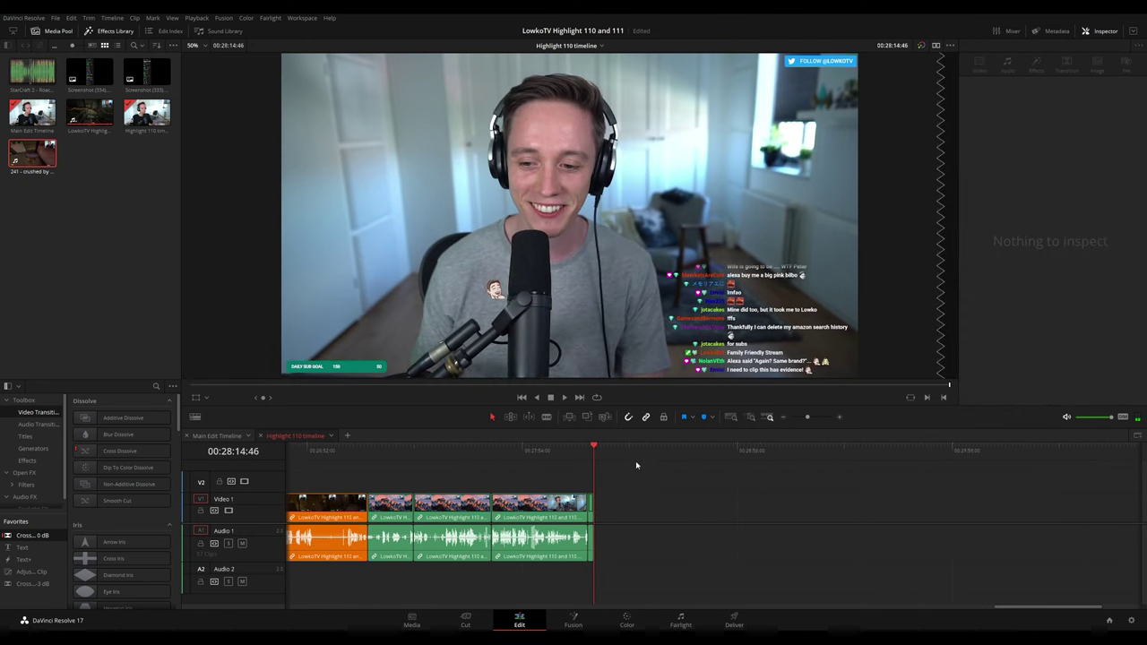
- Copy the orange clip between about 00:37:46 and 00:38:48 in the Main Edit Timeline to the end of the Highlight 110 timeline
click(218, 436)
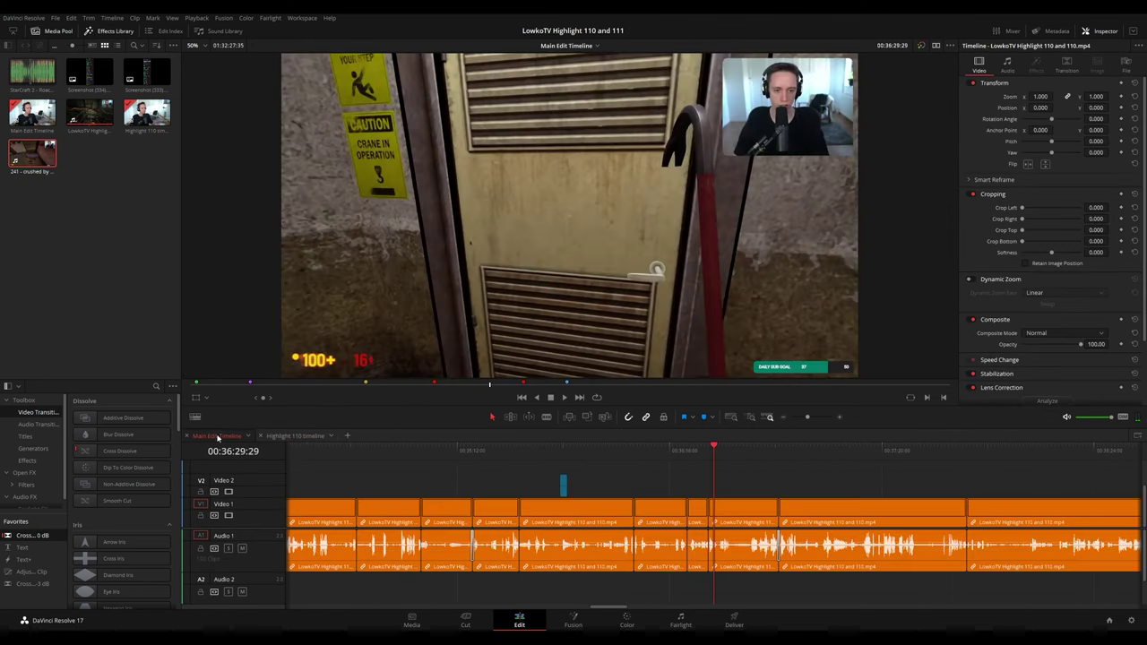
drag(826, 471, 656, 466)
key(space)
click(797, 451)
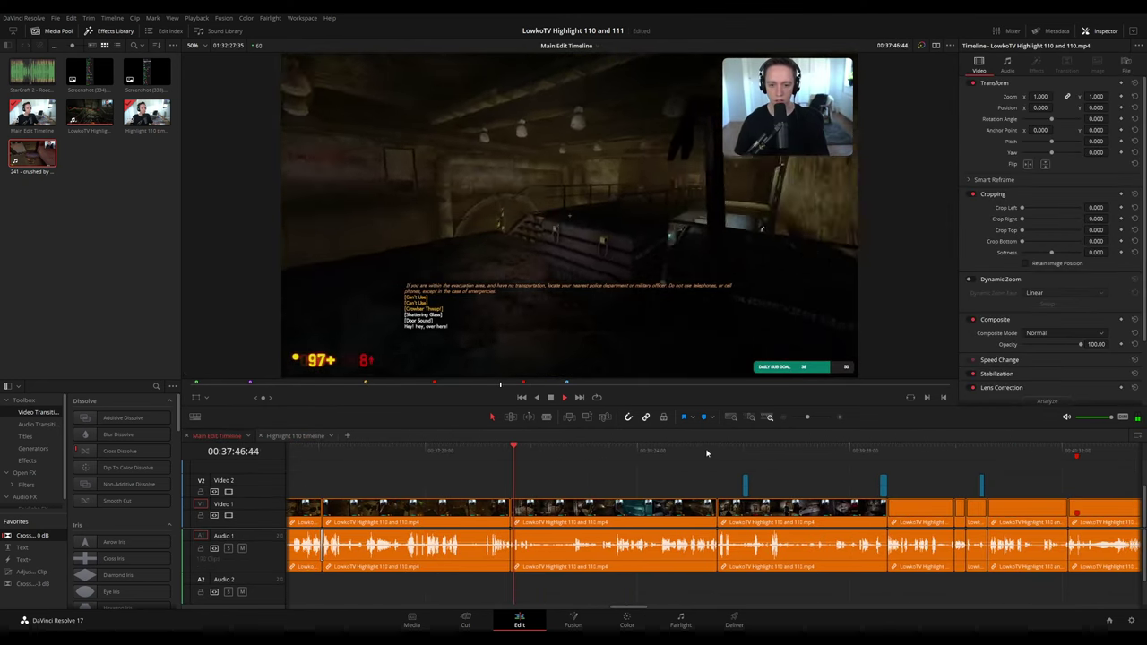
click(708, 448)
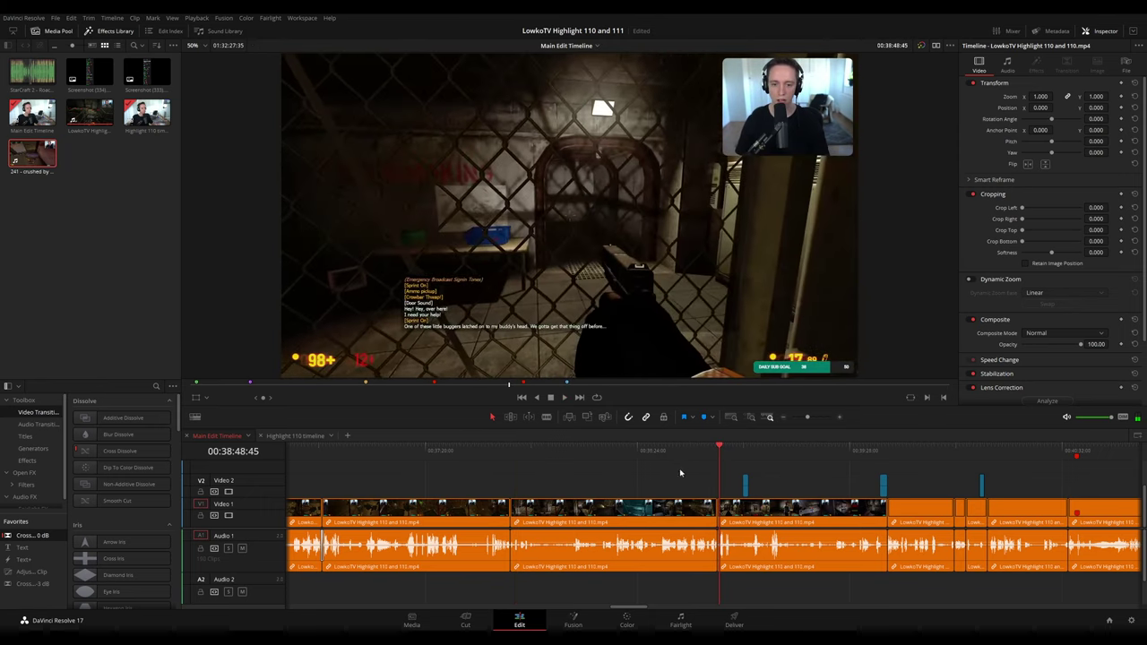
click(296, 436)
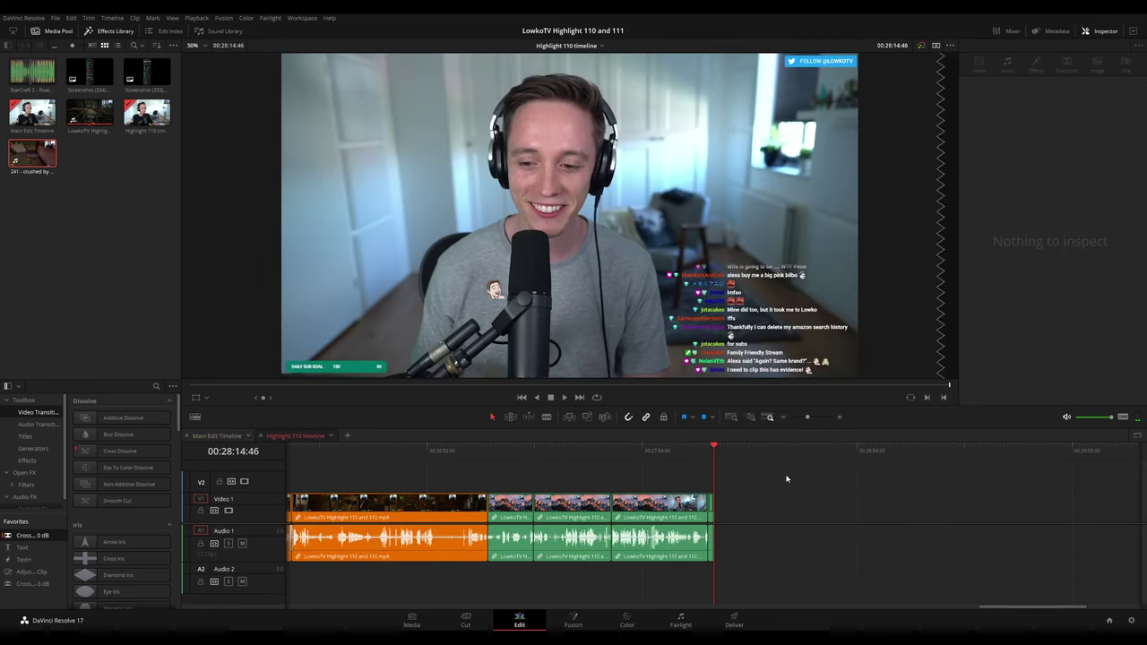
- Copy the blue clips between about 00:45:53 and 00:46:52 in the Main Edit Timeline to the end of the Highlight 110 timeline
click(230, 438)
drag(805, 418, 956, 451)
click(967, 450)
click(948, 450)
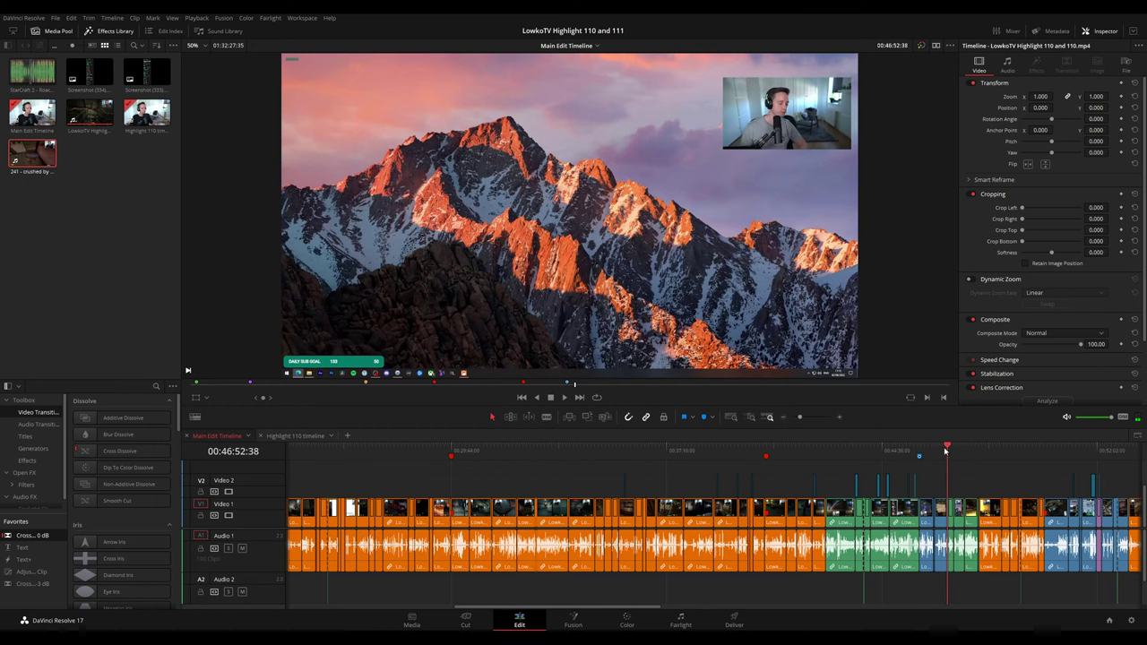
click(938, 452)
key(space)
scroll(878, 484, up, 4)
scroll(875, 484, up, 2)
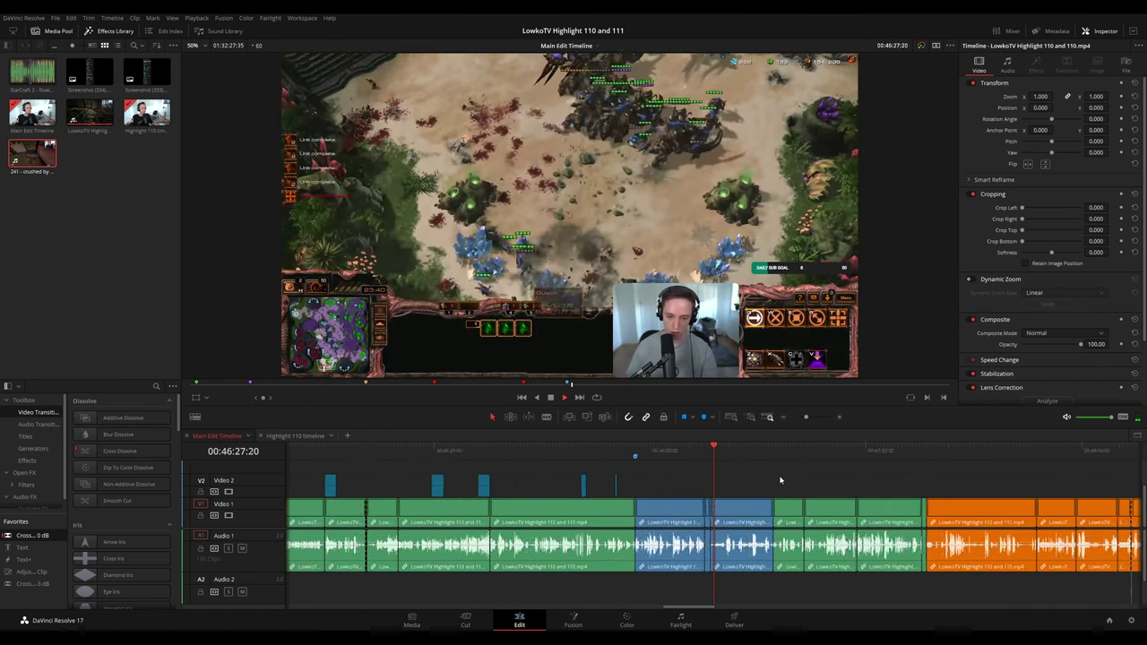
click(685, 451)
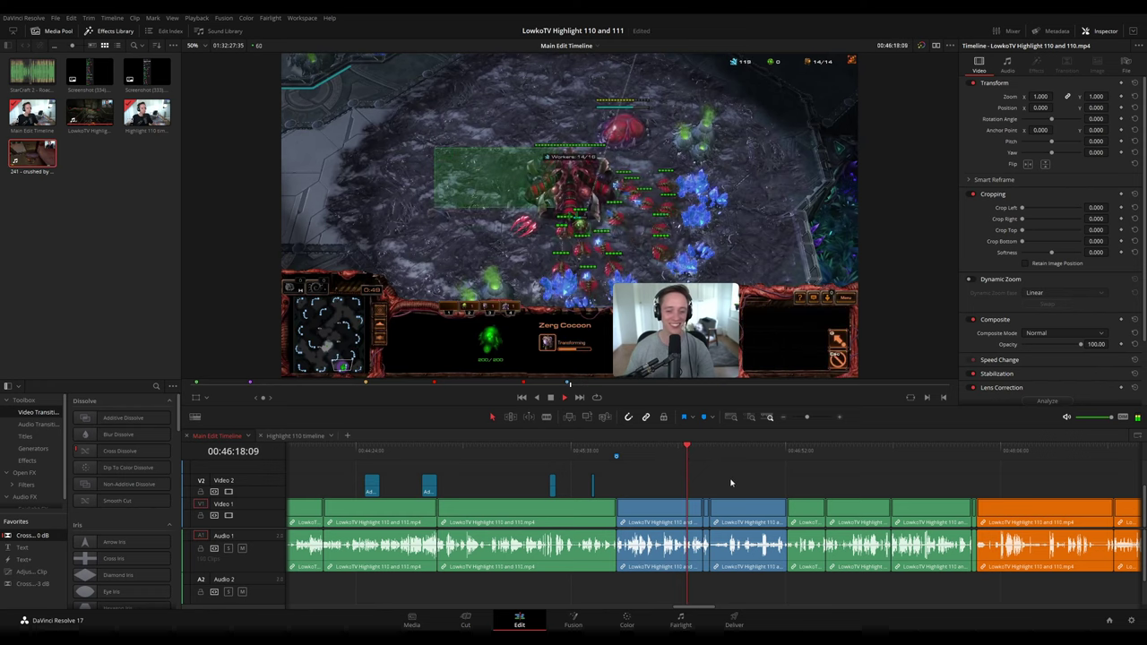
drag(729, 479, 651, 582)
key(space)
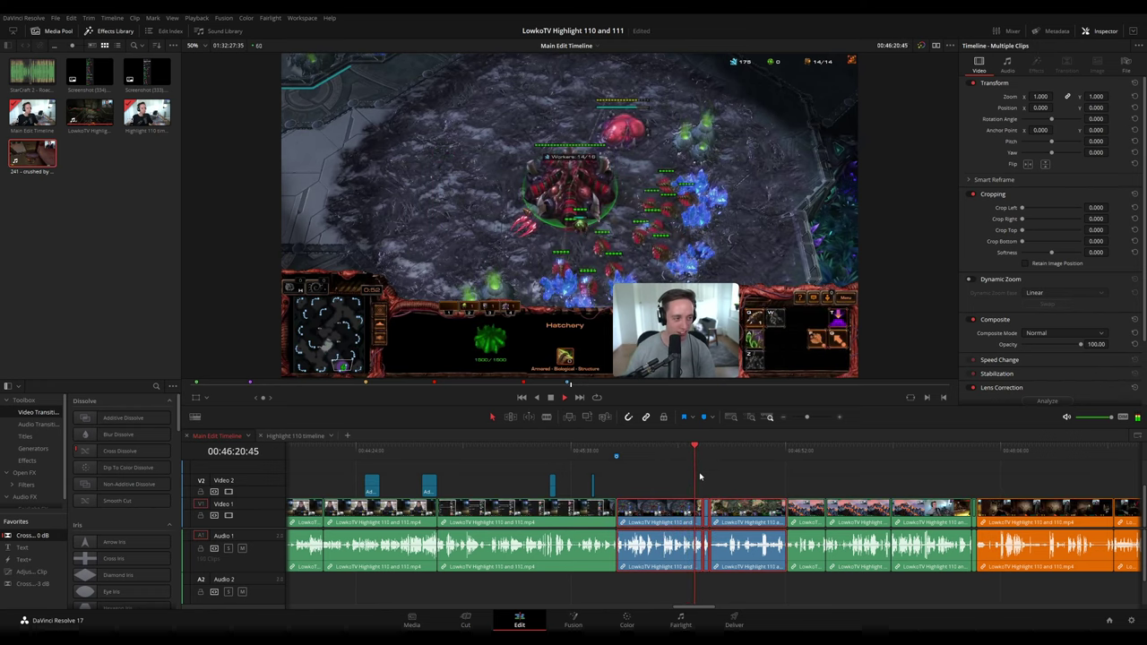
click(296, 436)
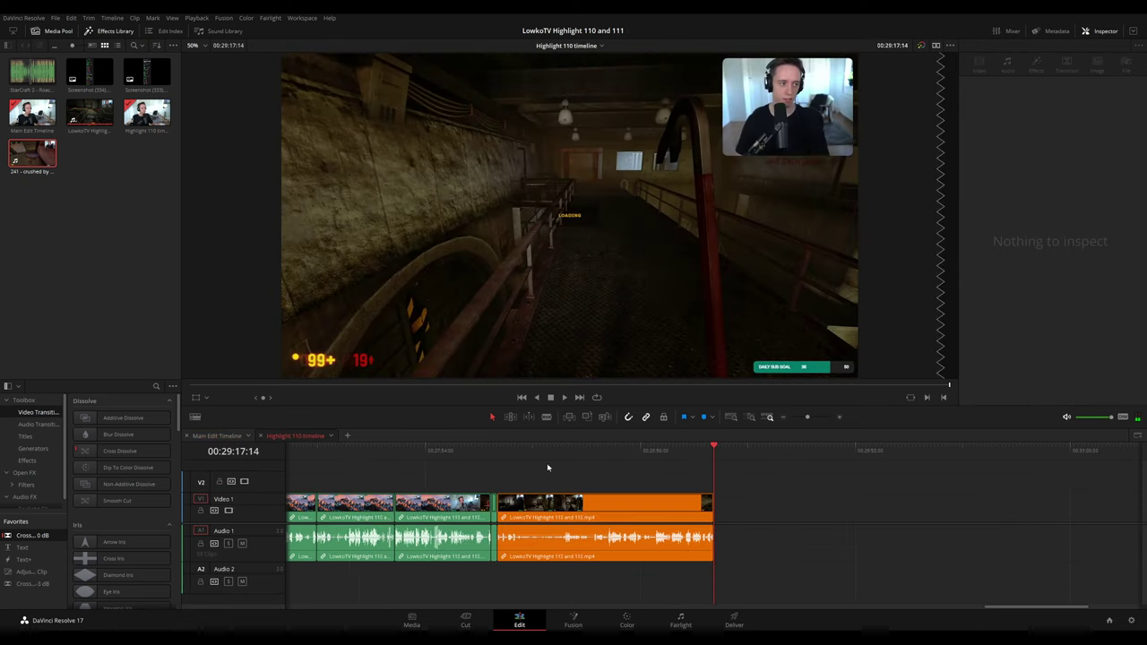
click(925, 487)
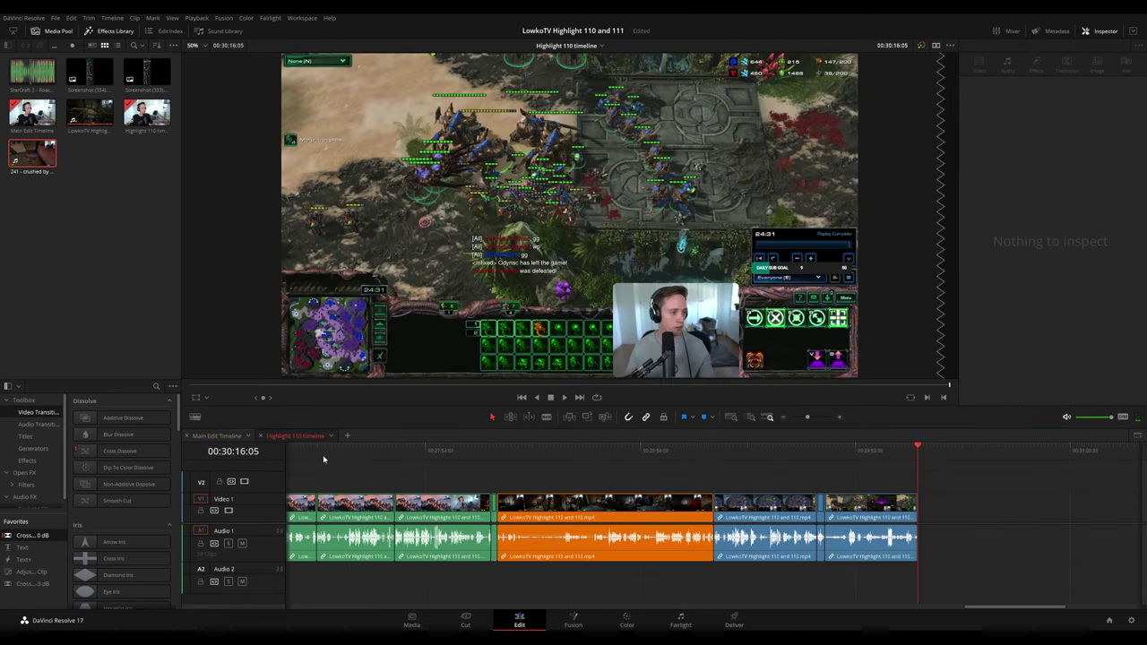
click(215, 435)
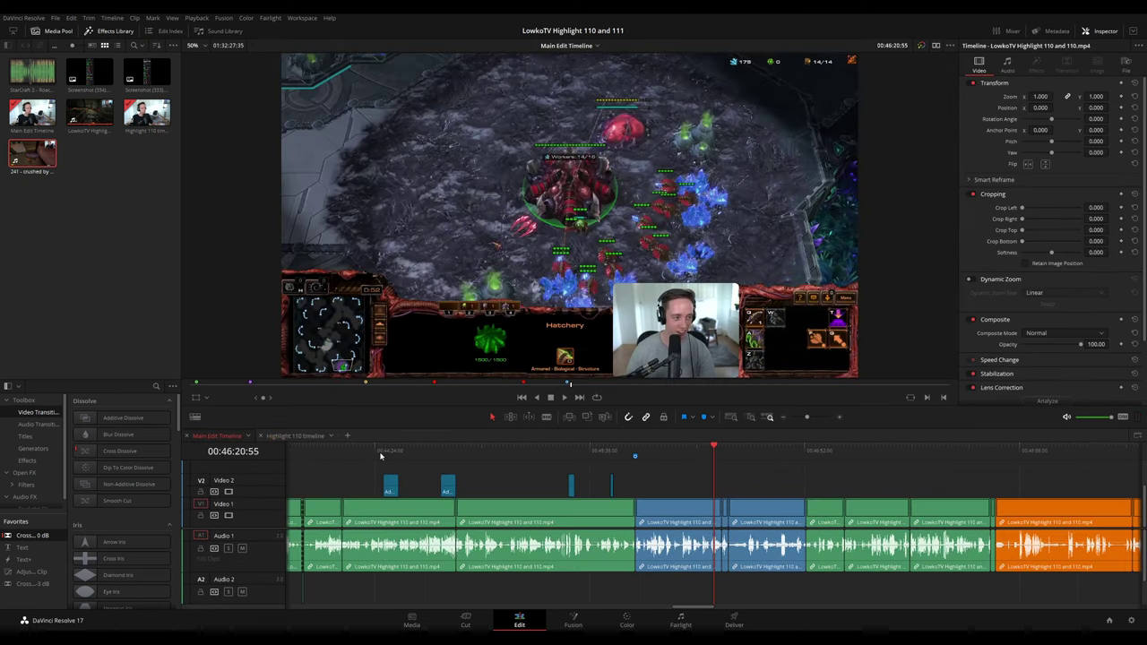
- Copy the orange clips between about 00:38:49 and 00:40:32 in the Main Edit Timeline to the end of the Highlight 110 timeline
click(803, 418)
drag(403, 453, 373, 451)
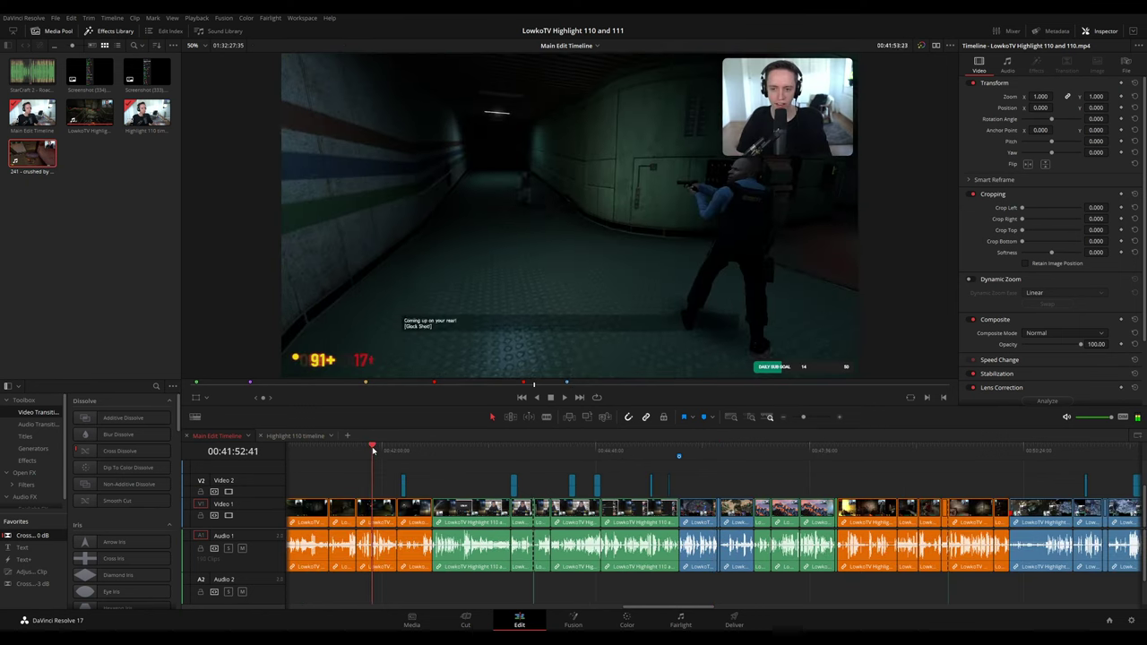
scroll(632, 457, left, 4)
key(space)
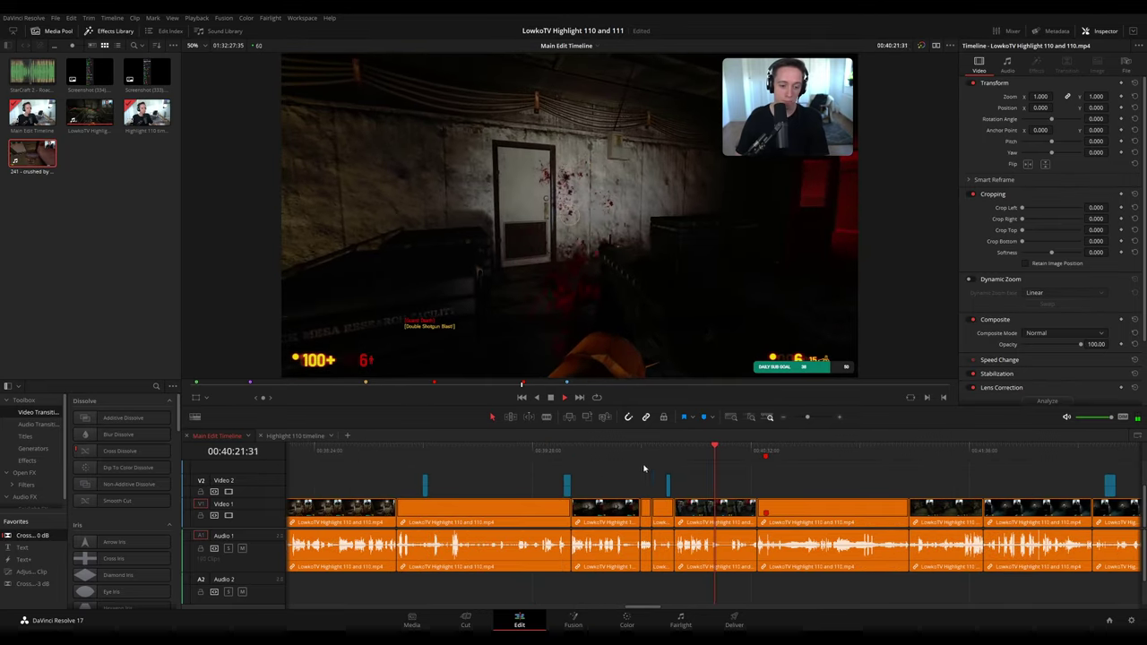
drag(643, 451, 571, 451)
scroll(633, 477, left, 2)
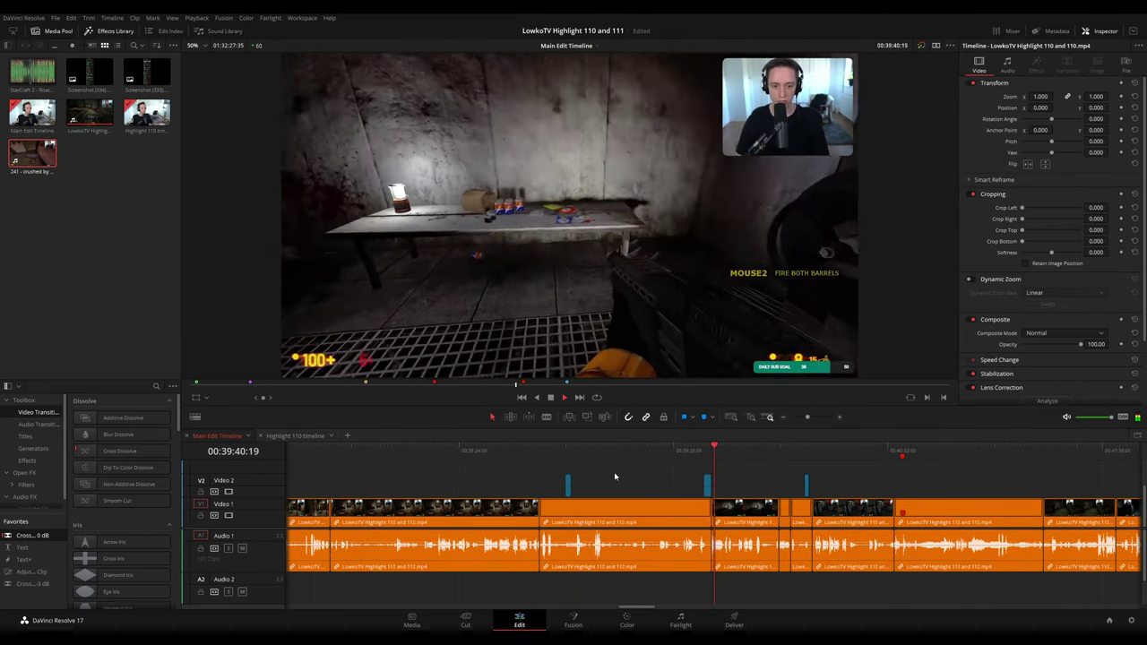
click(540, 451)
scroll(599, 463, right, 2)
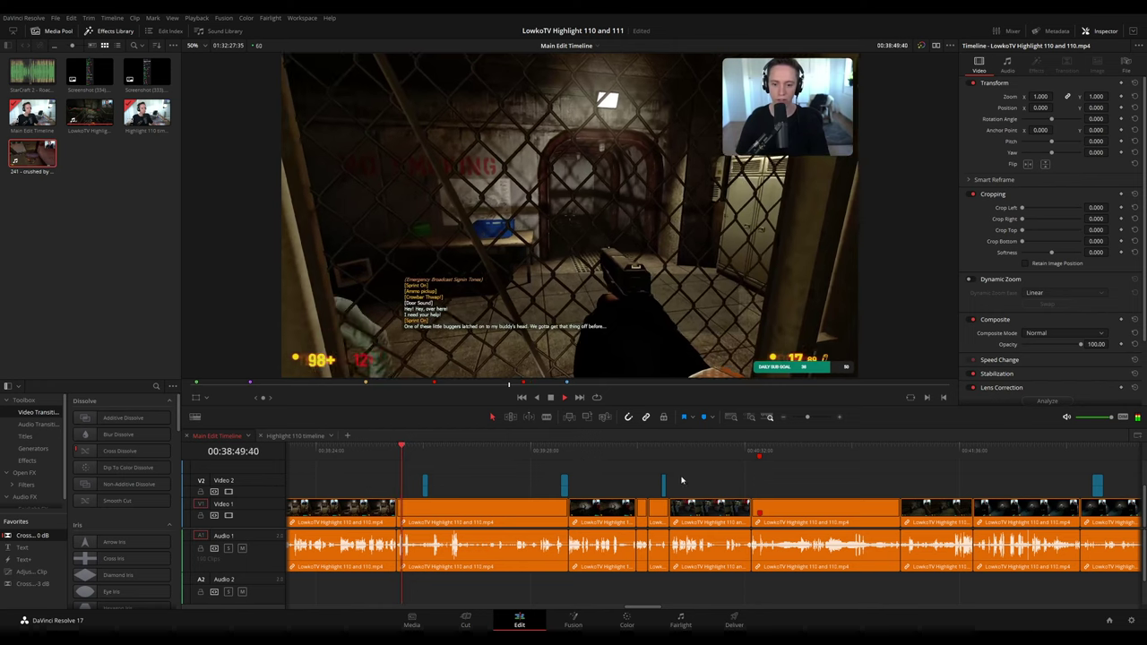
drag(712, 477, 432, 563)
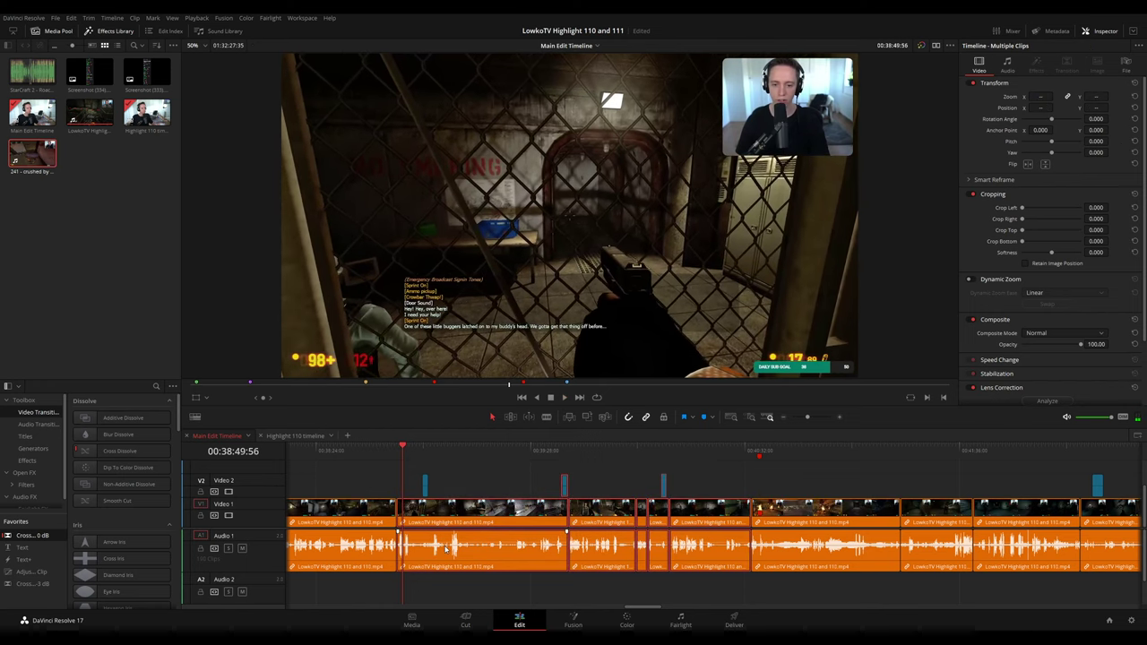
click(296, 436)
click(714, 462)
- Play through the newly pasted orange clips in the Highlight 110 timeline from about 00:30:16 to 00:31:31, checking the cuts
key(space)
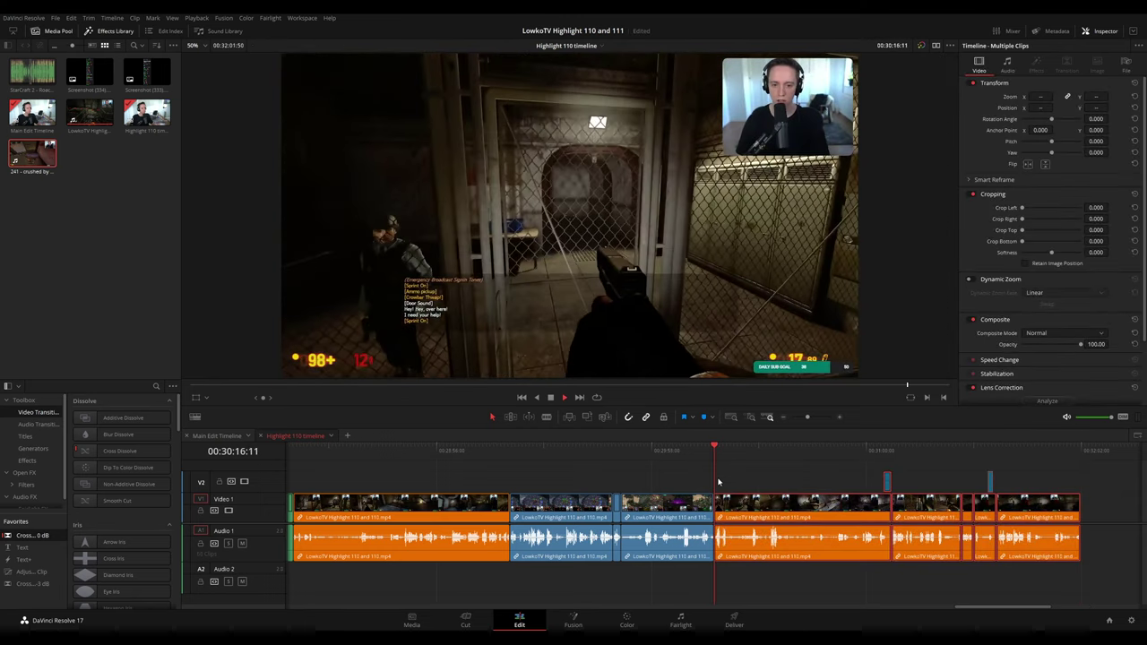
click(771, 483)
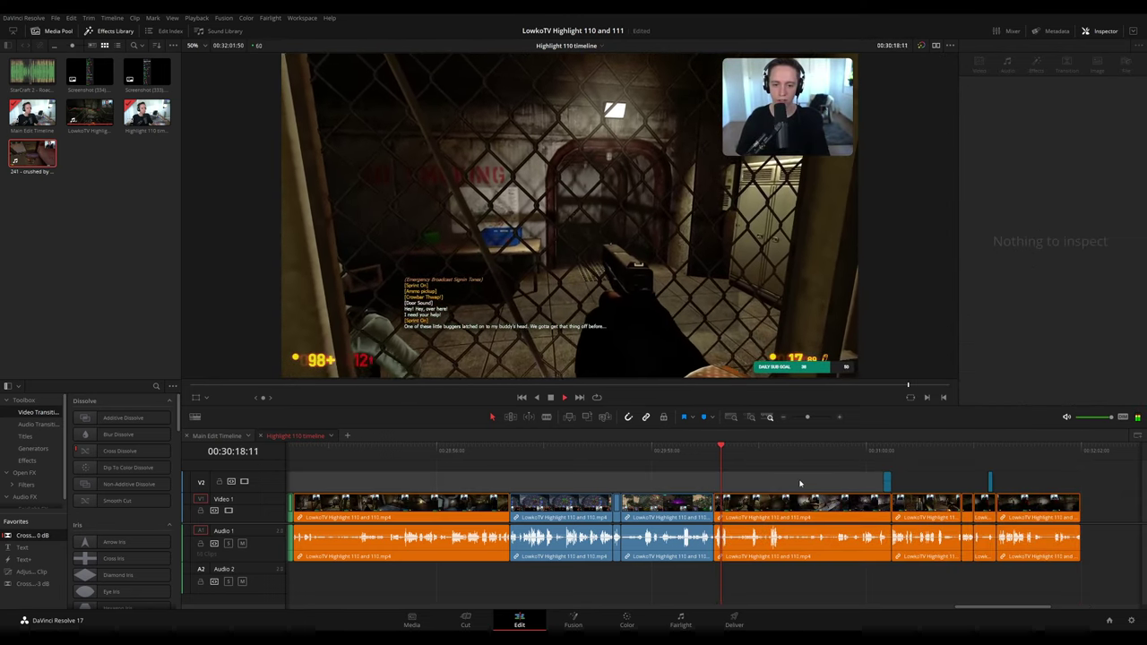
drag(797, 484, 644, 467)
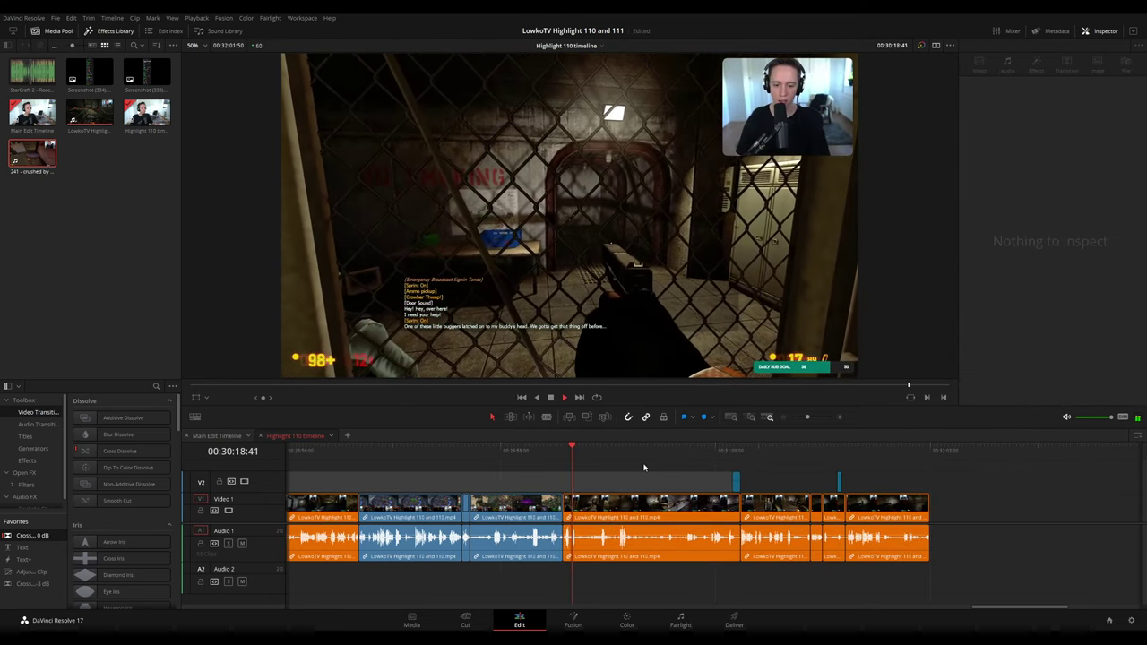
click(699, 453)
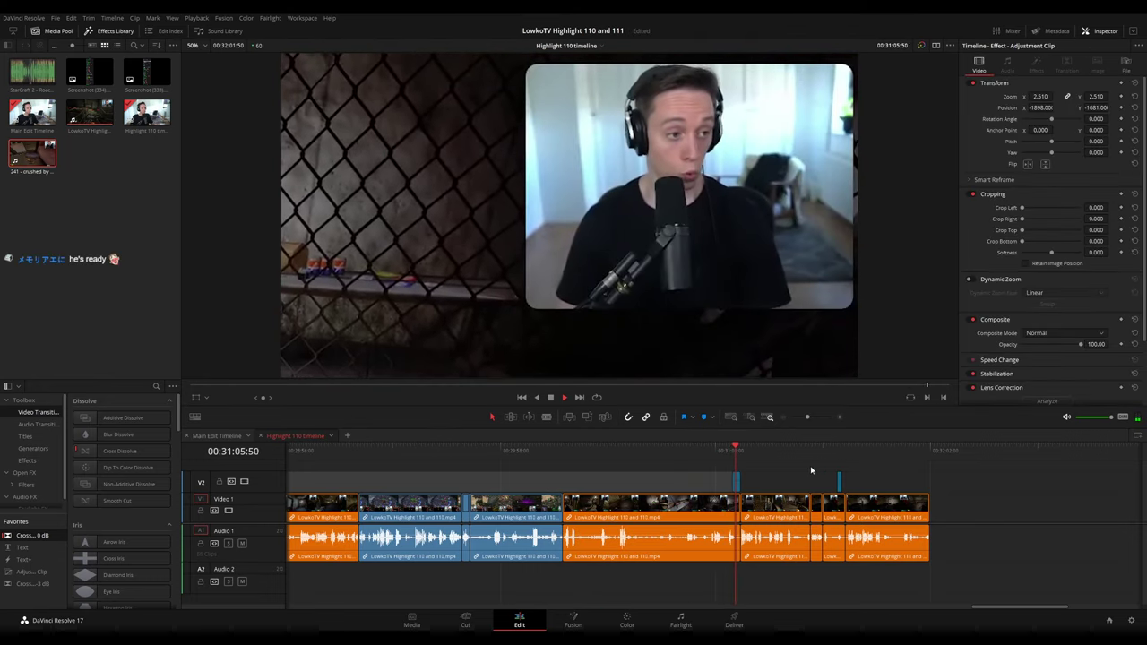
scroll(685, 461, right, 3)
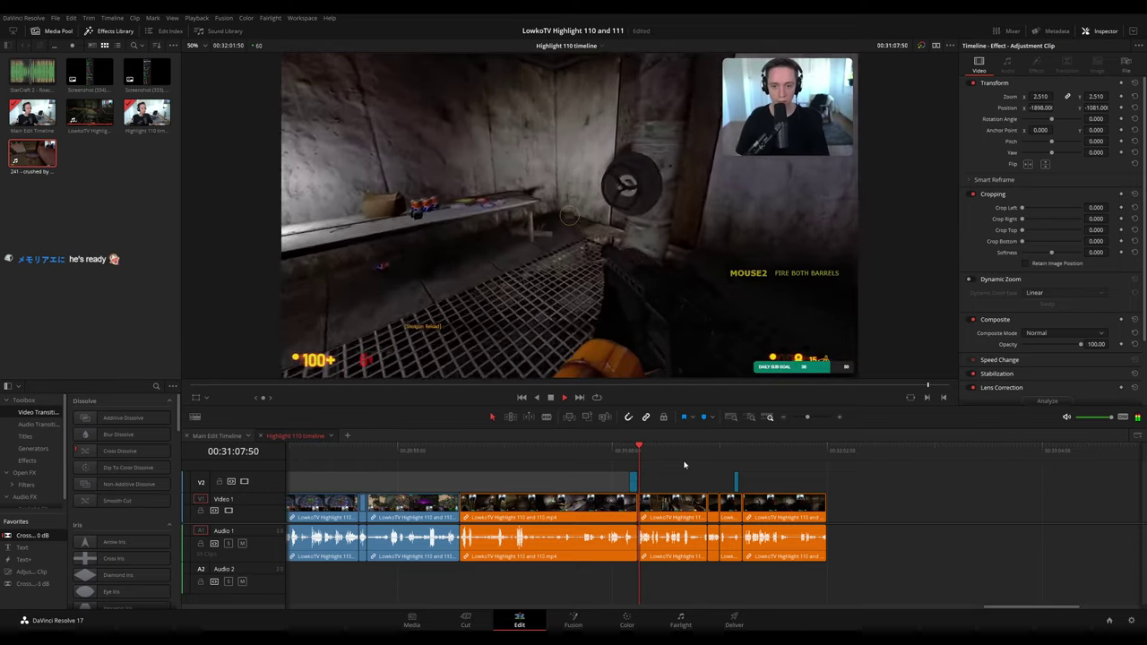
click(673, 446)
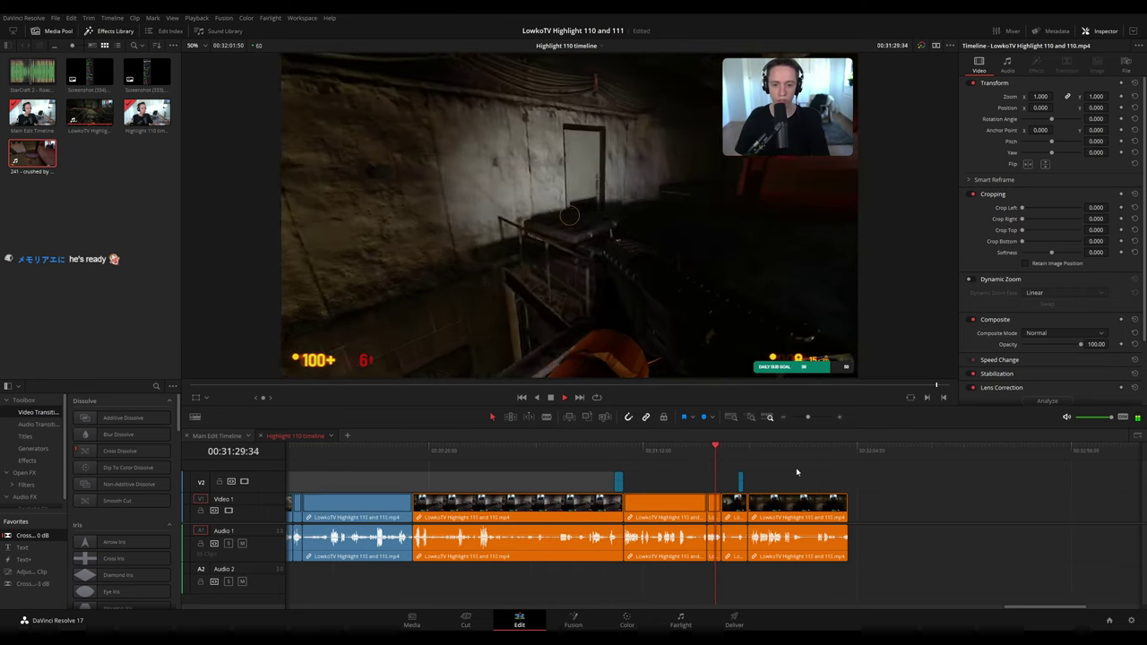
scroll(735, 466, right, 4)
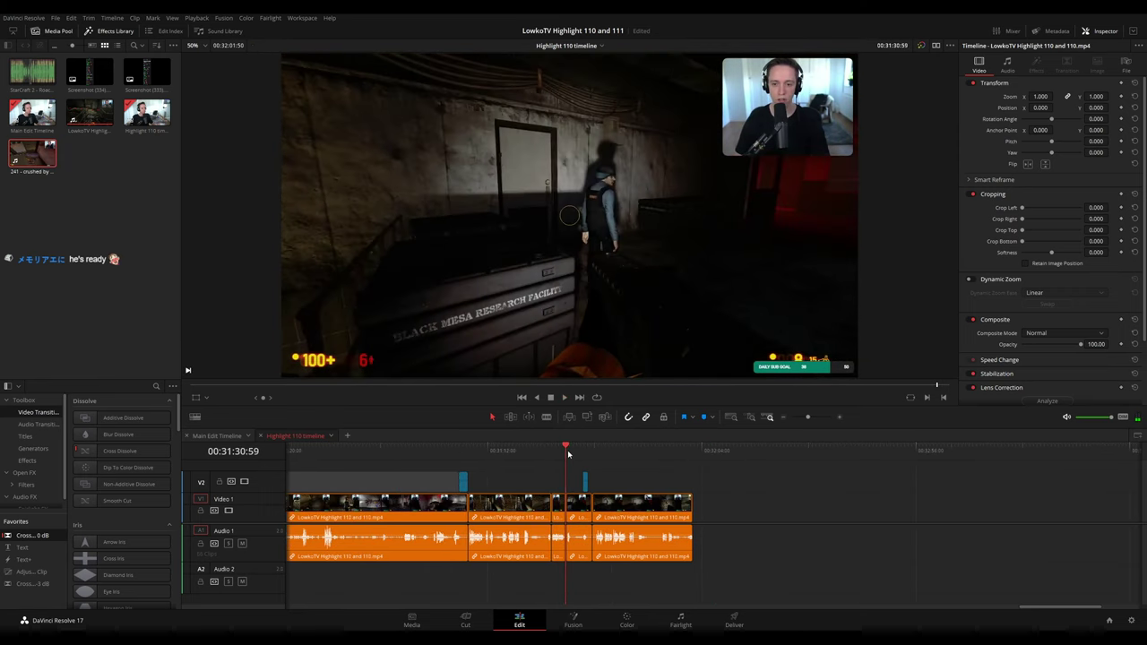
- Move the last two orange clips and their adjustment clip later by about 1:47, opening a gap after 00:31:31 in the Highlight 110 timeline
key(space)
drag(771, 477, 1031, 511)
click(752, 502)
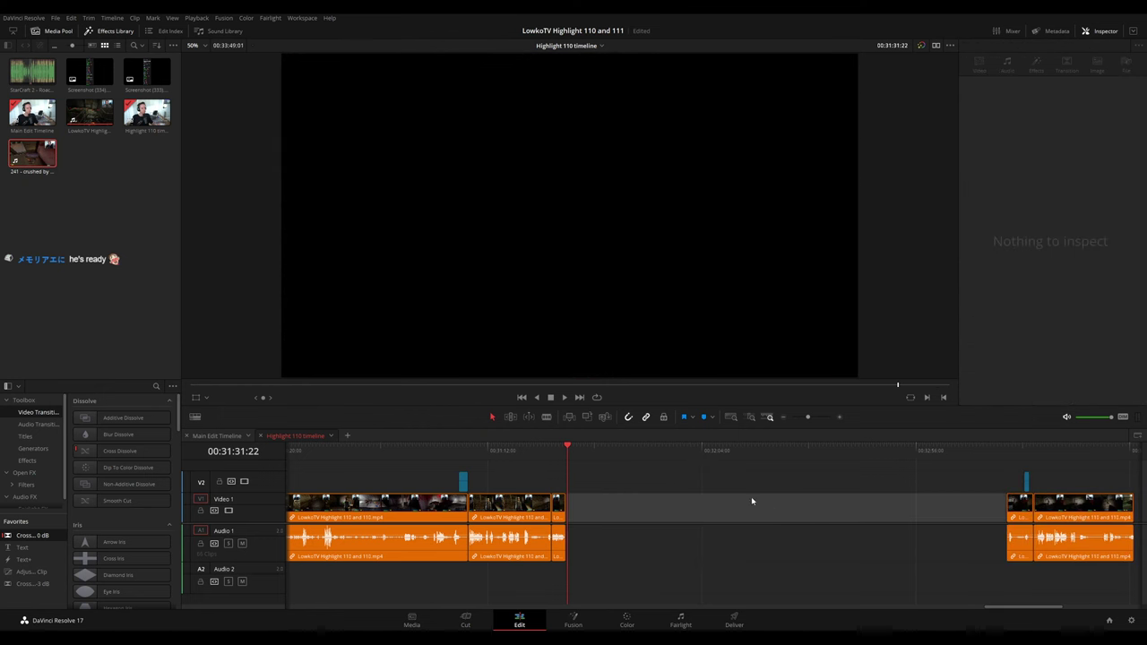
- Skim the Main Edit Timeline forward to the orange section starting around 00:47:58 for material to insert
click(222, 436)
drag(809, 417, 801, 417)
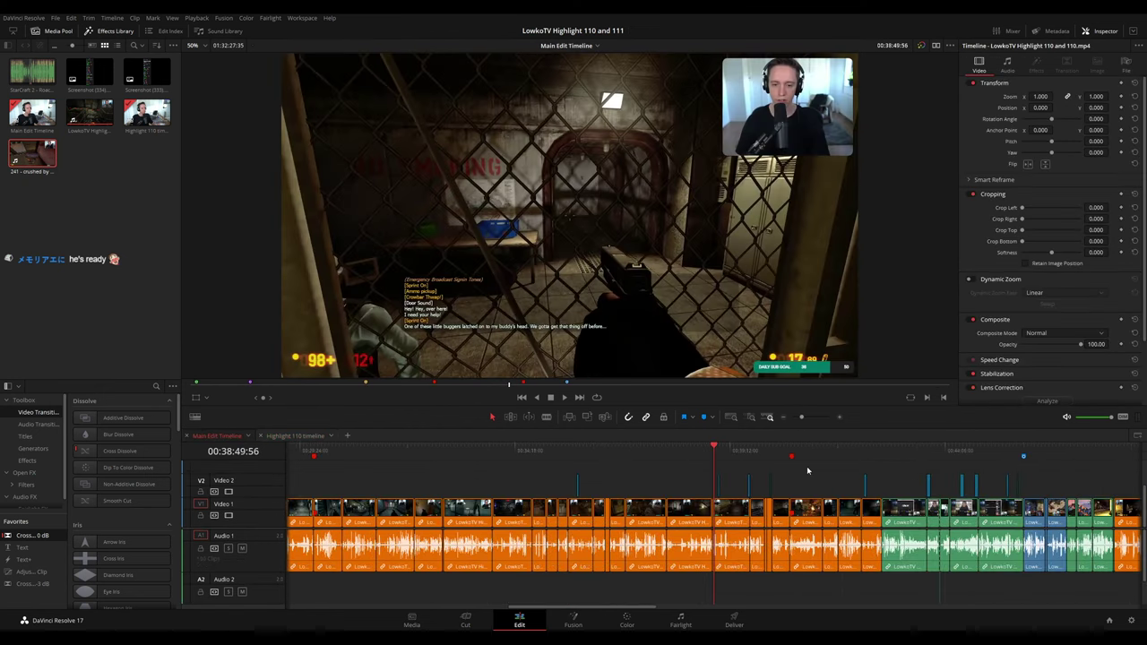
drag(815, 469, 914, 465)
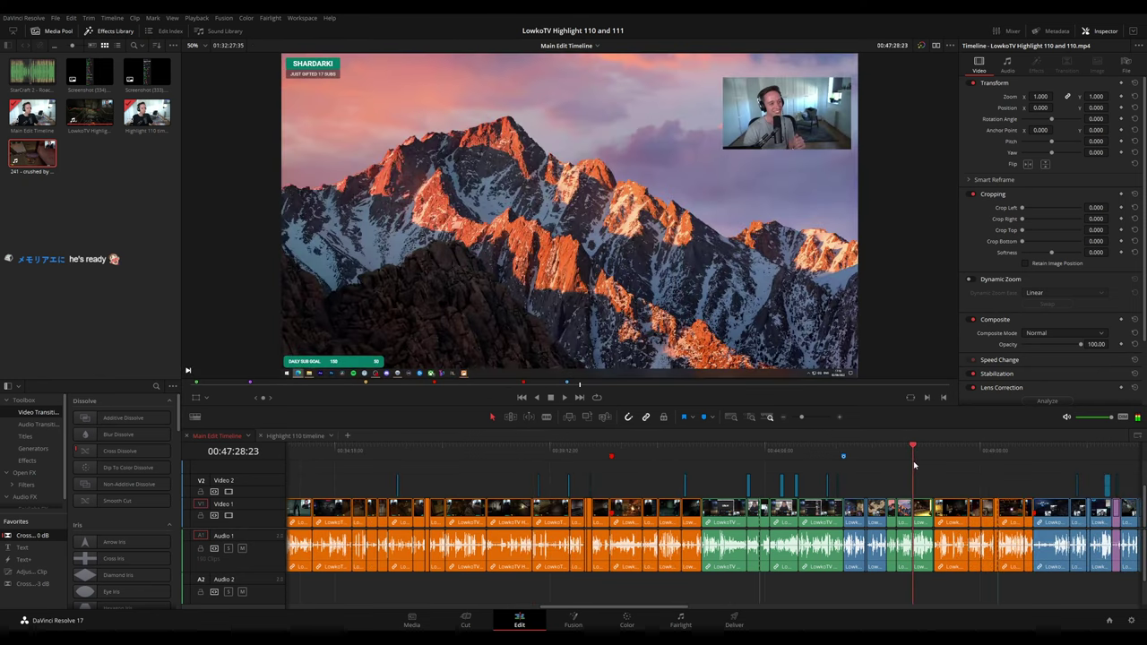
scroll(932, 478, right, 5)
click(720, 452)
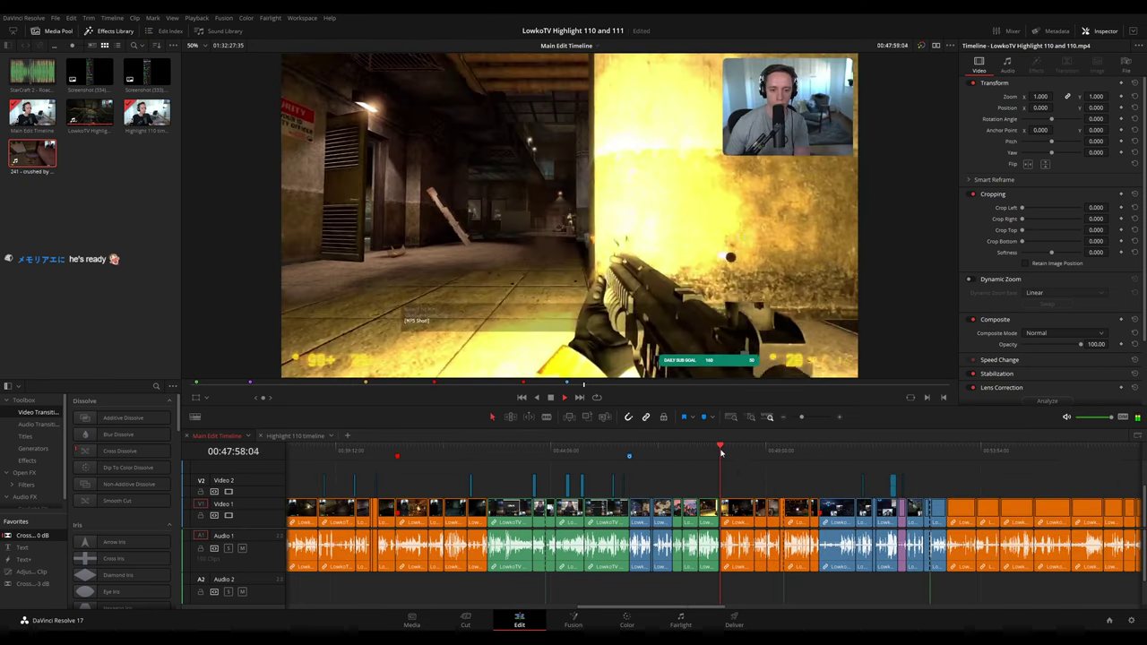
- Examine the blue clips between about 00:50:21 and 00:51:12 in the Main Edit Timeline
scroll(780, 484, up, 2)
drag(815, 484, 828, 451)
key(space)
click(712, 450)
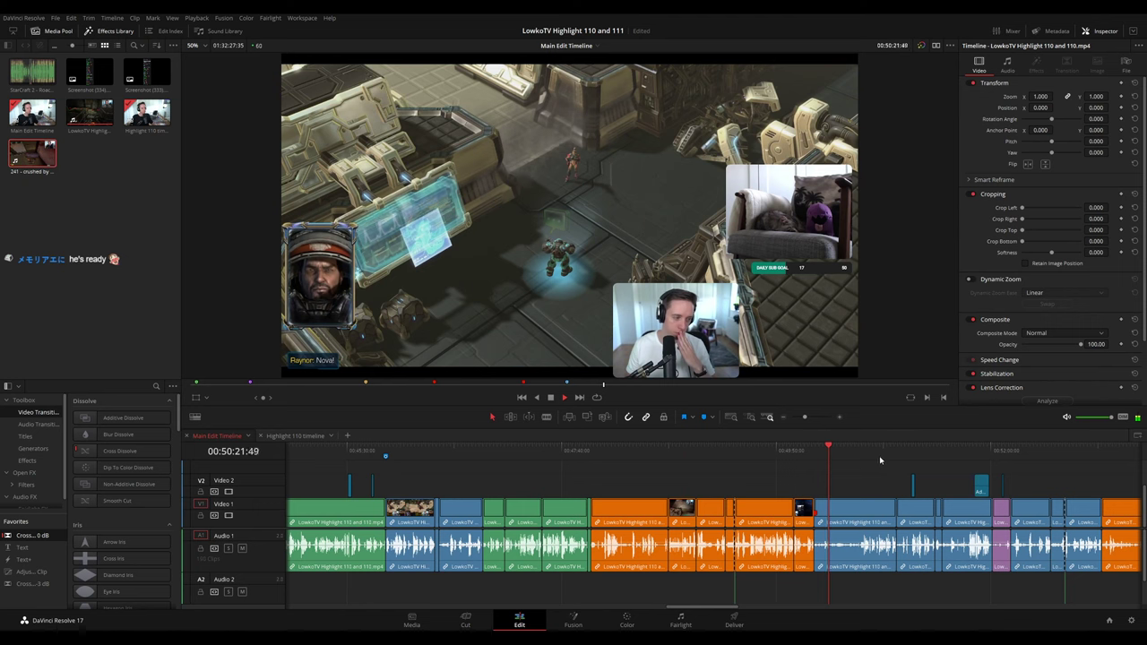
click(897, 451)
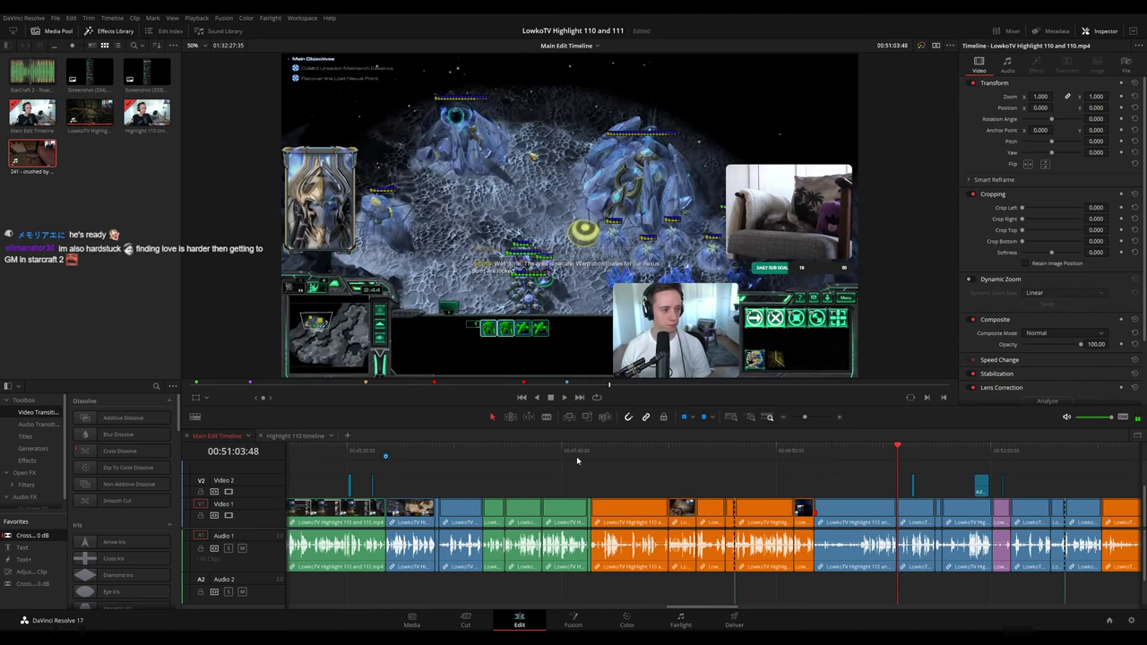
key(space)
click(911, 452)
key(space)
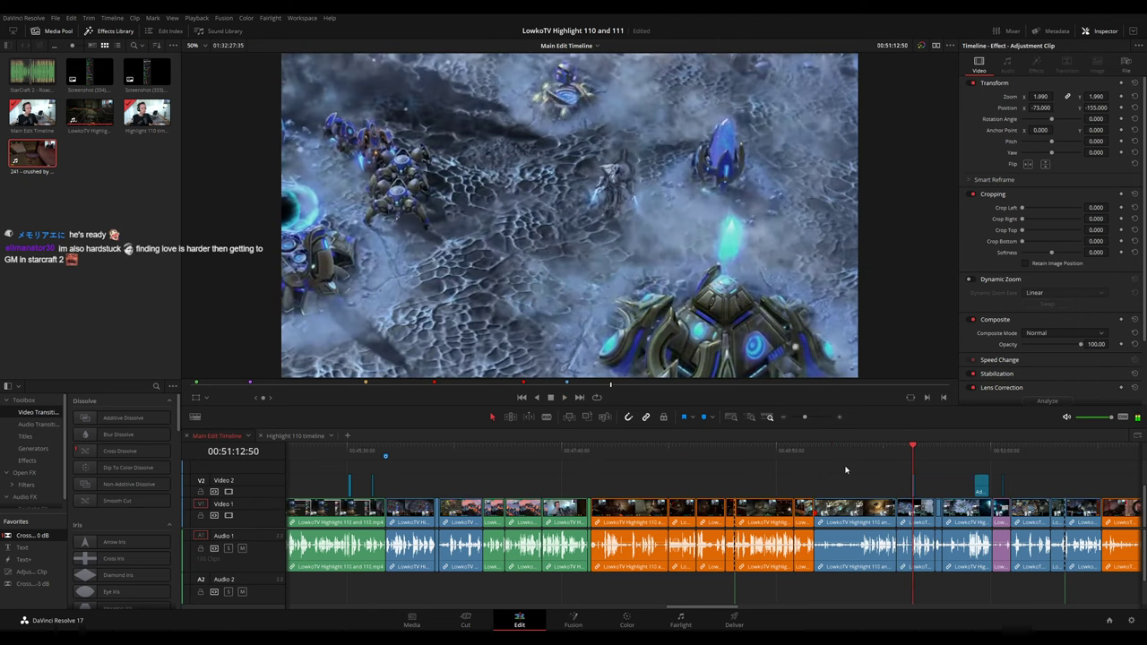
- Survey the Main Edit Timeline through to its end and return to the blue clips around 00:50:13
scroll(846, 470, down, 2)
key(ctrl+minus)
key(ctrl+minus)
key(ctrl+minus)
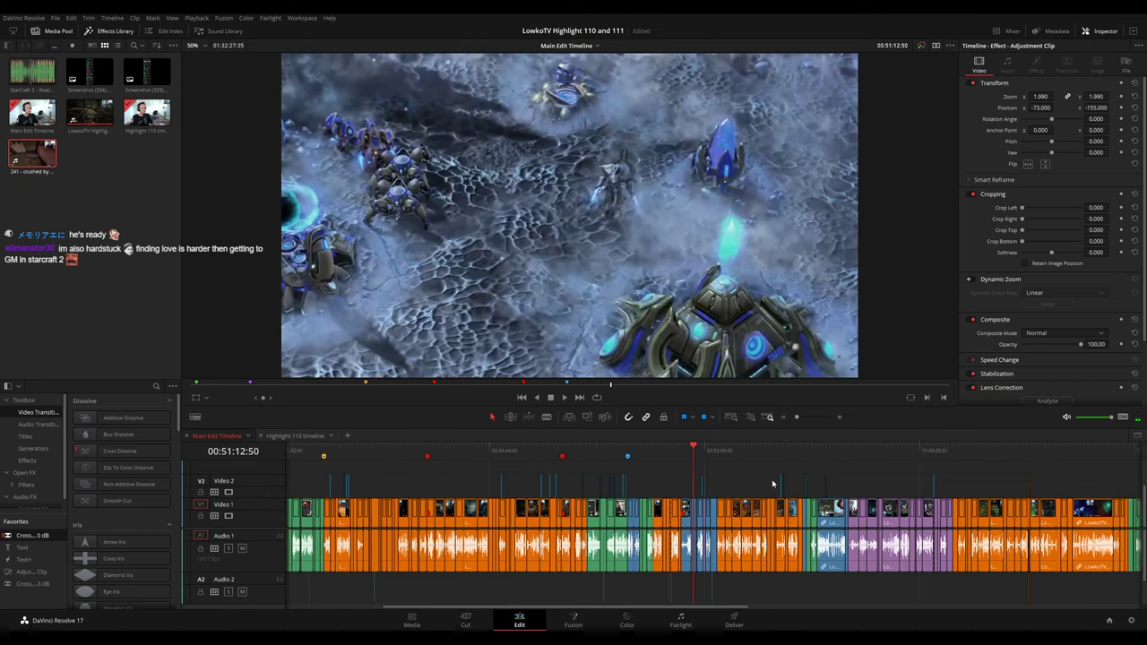
click(994, 455)
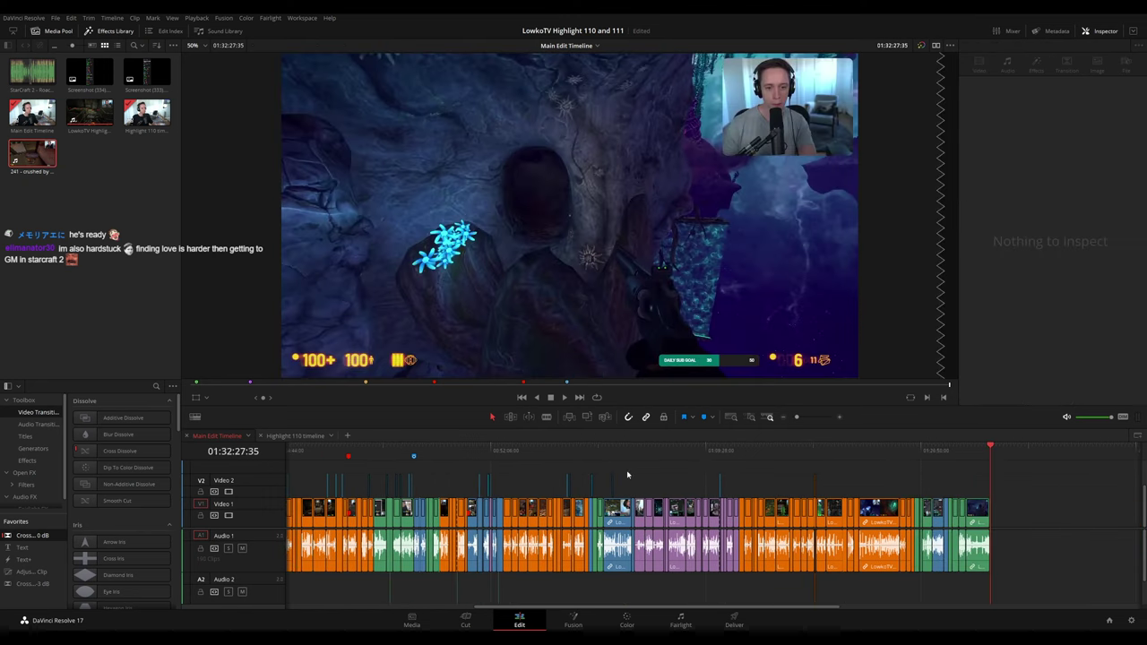
click(469, 451)
drag(518, 475, 719, 468)
key(space)
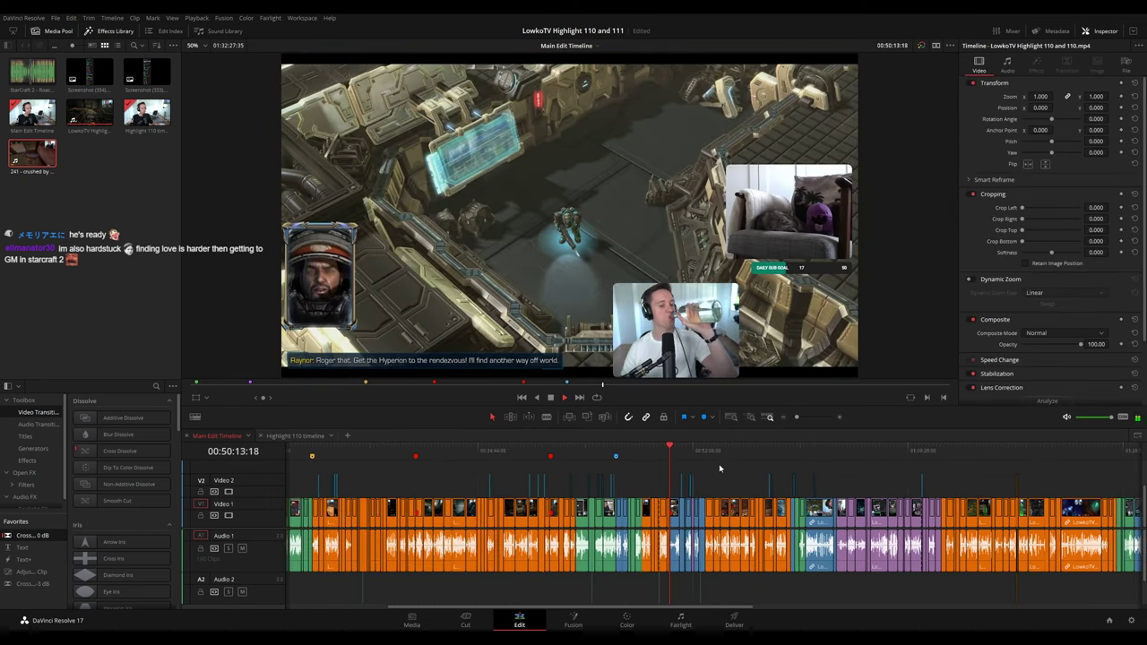
- Check the earlier orange clips around 00:25:28 and the green clips around 00:18:29 in the Main Edit Timeline
drag(649, 445, 532, 475)
scroll(574, 479, up, 3)
click(539, 451)
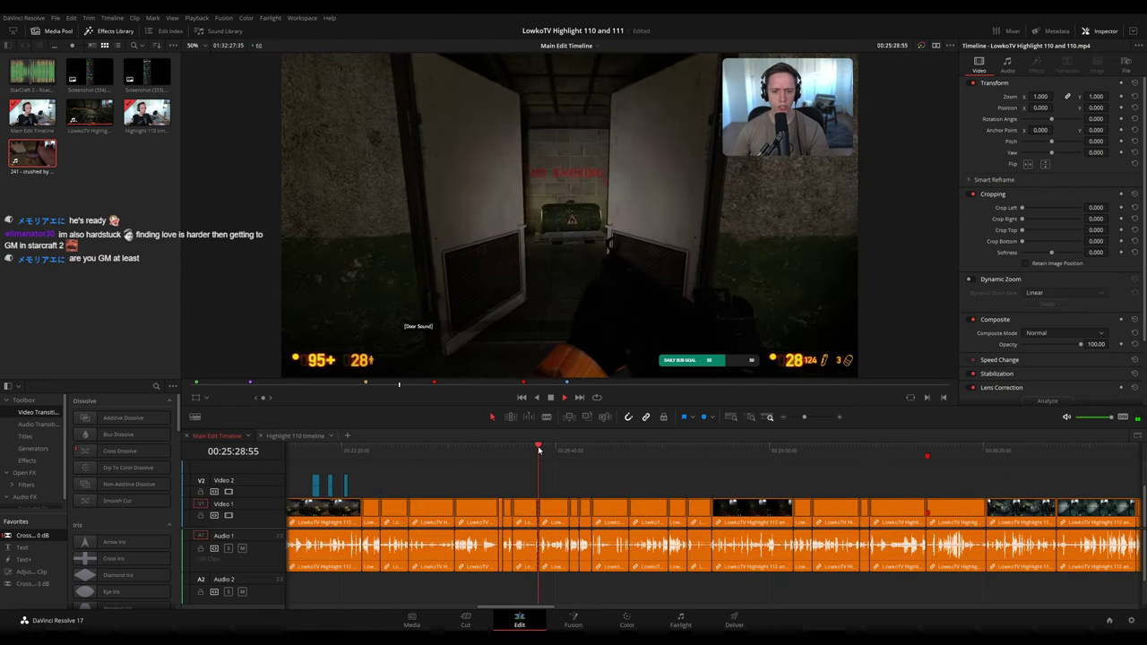
drag(433, 463, 497, 455)
click(629, 451)
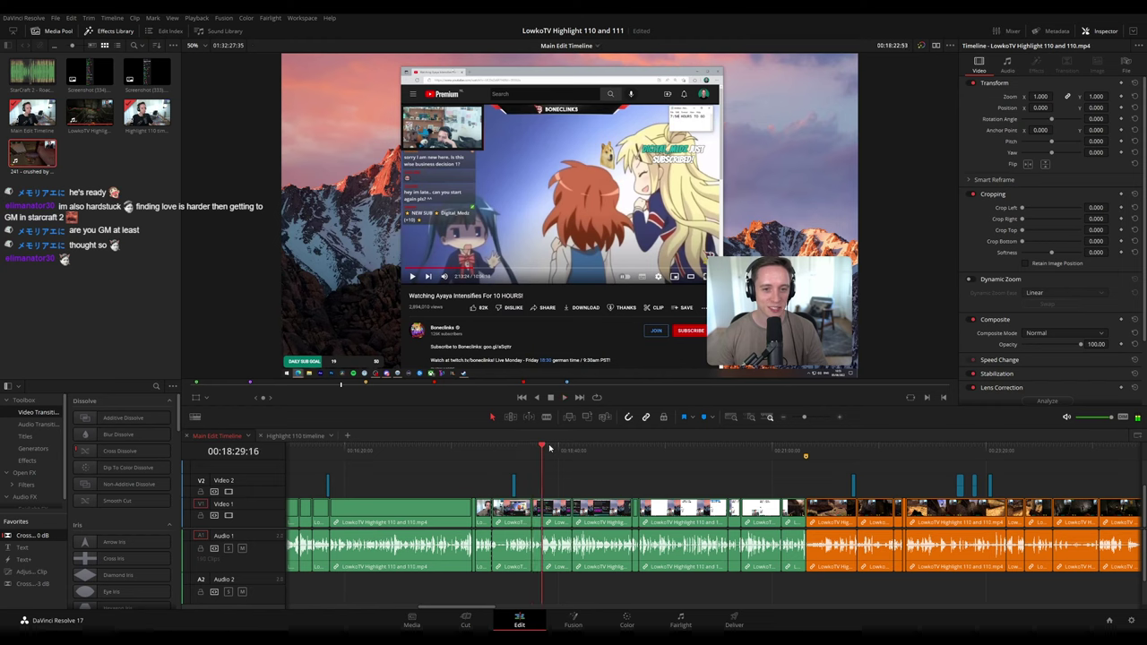
- Skim the purple and green clips from about 00:08:25 to 00:19:32 in the Main Edit Timeline
scroll(661, 474, down, 4)
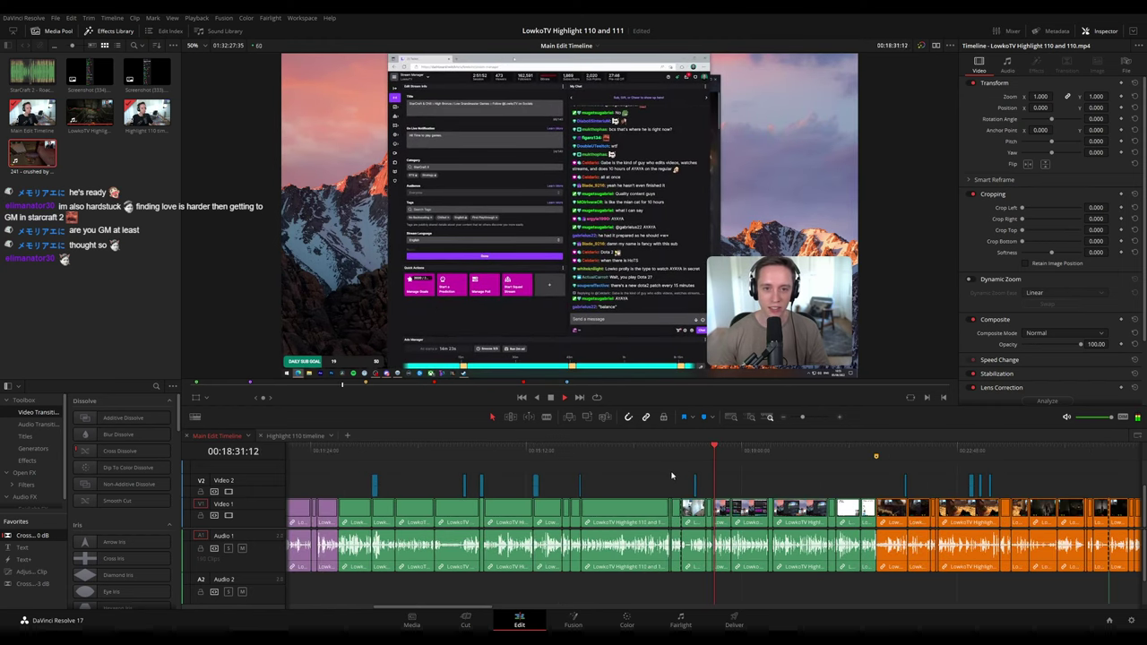
scroll(628, 475, down, 3)
scroll(499, 474, up, 4)
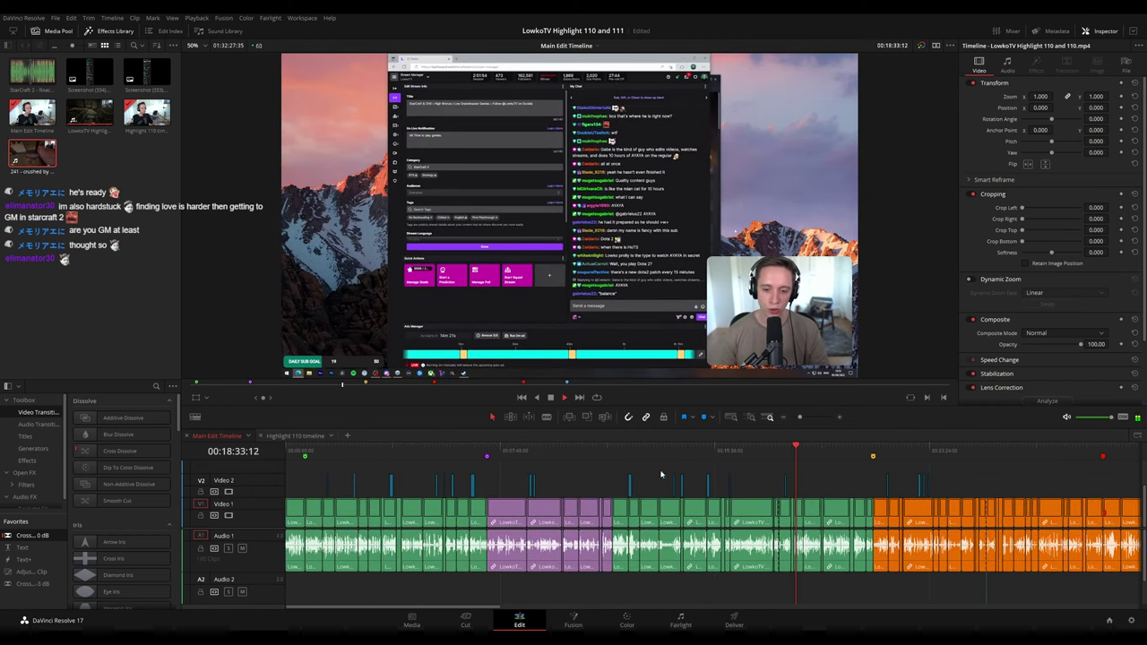
click(484, 447)
drag(485, 446, 517, 454)
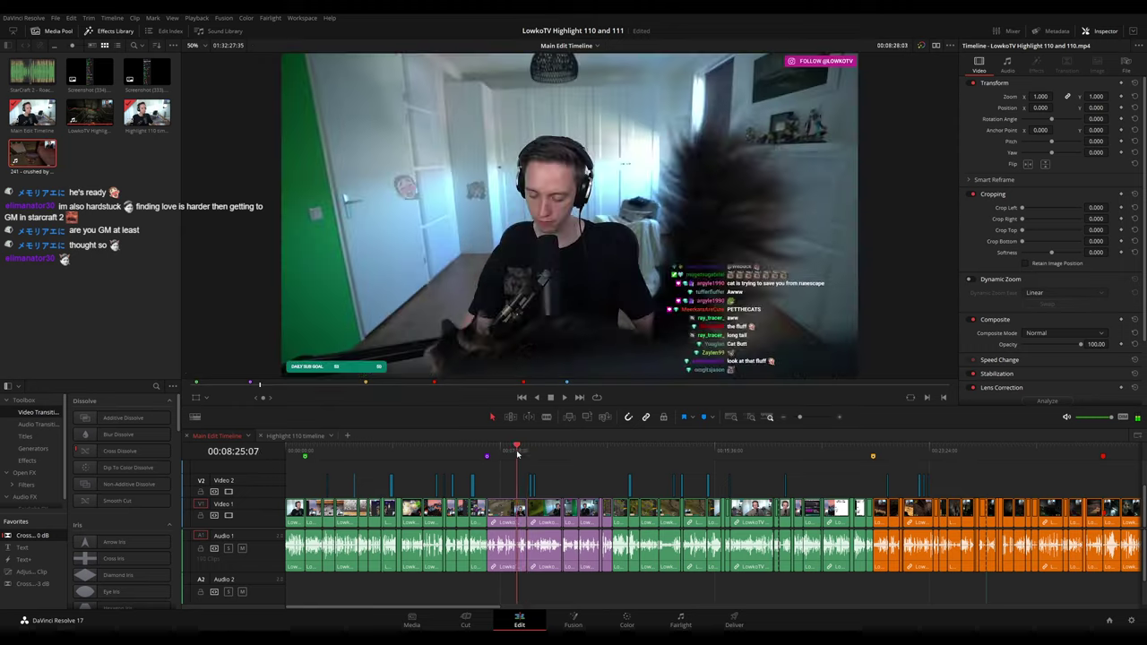
drag(601, 455, 830, 457)
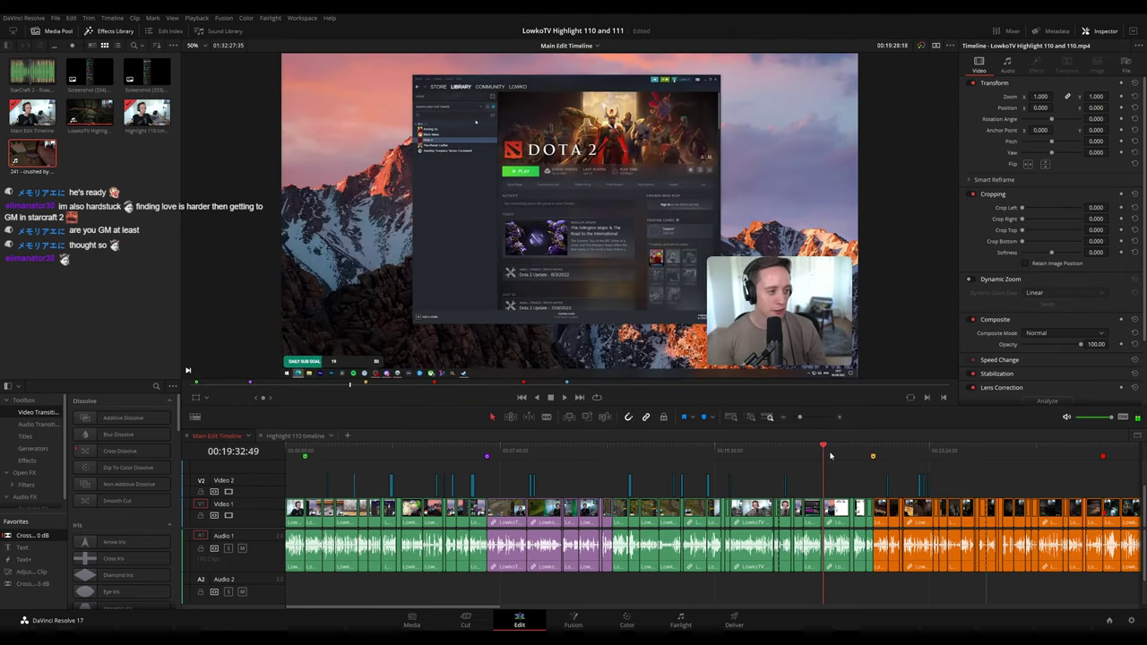
- Review the orange clips from about 00:29:06 to 00:34:42 in the Main Edit Timeline
drag(927, 467, 682, 462)
click(616, 452)
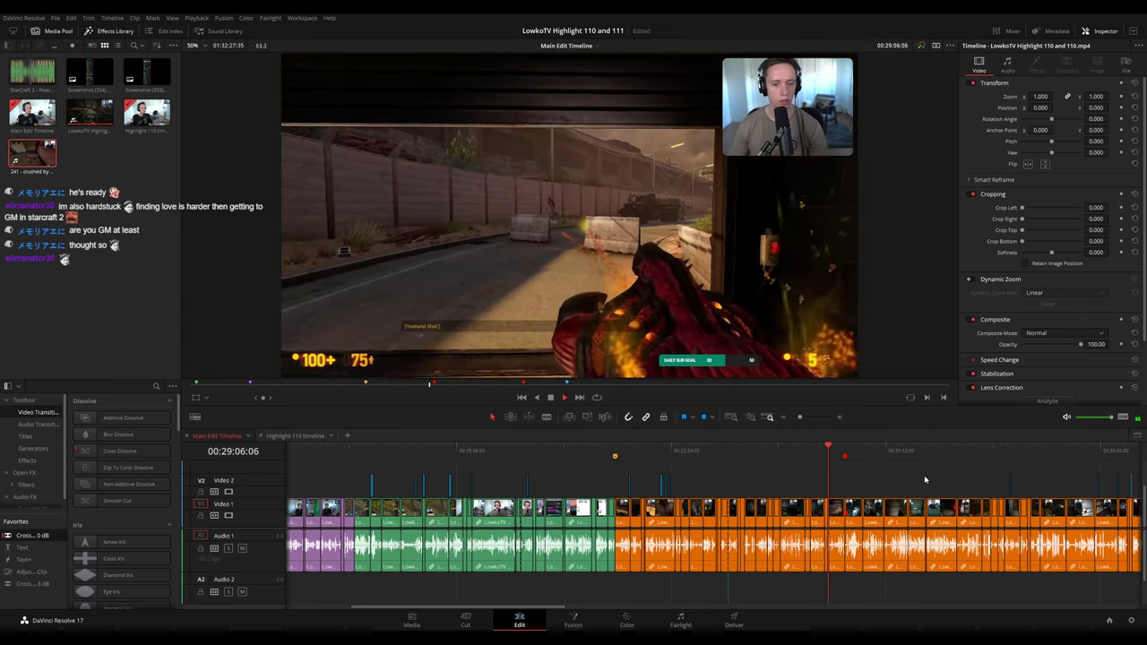
scroll(638, 465, right, 4)
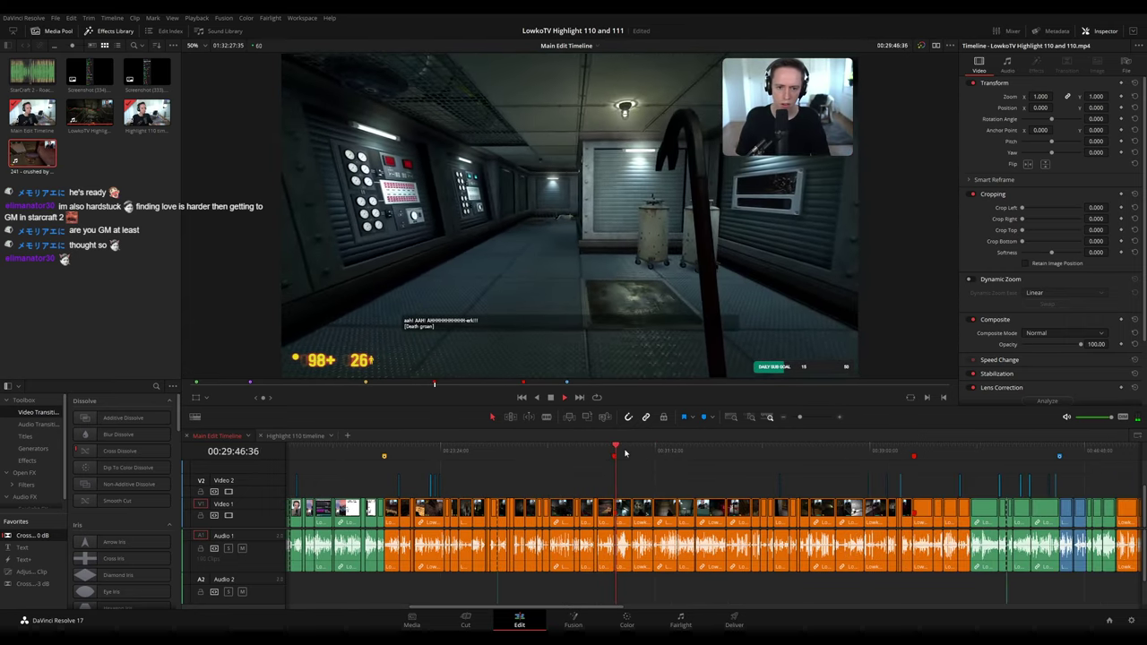
click(741, 457)
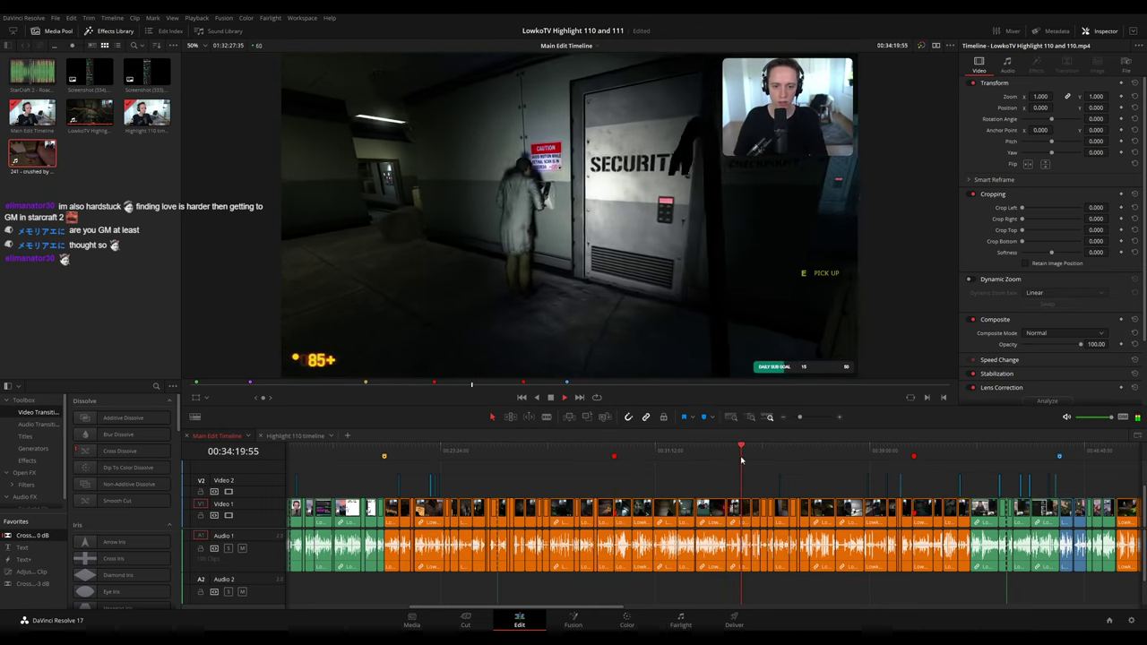
scroll(743, 461, up, 3)
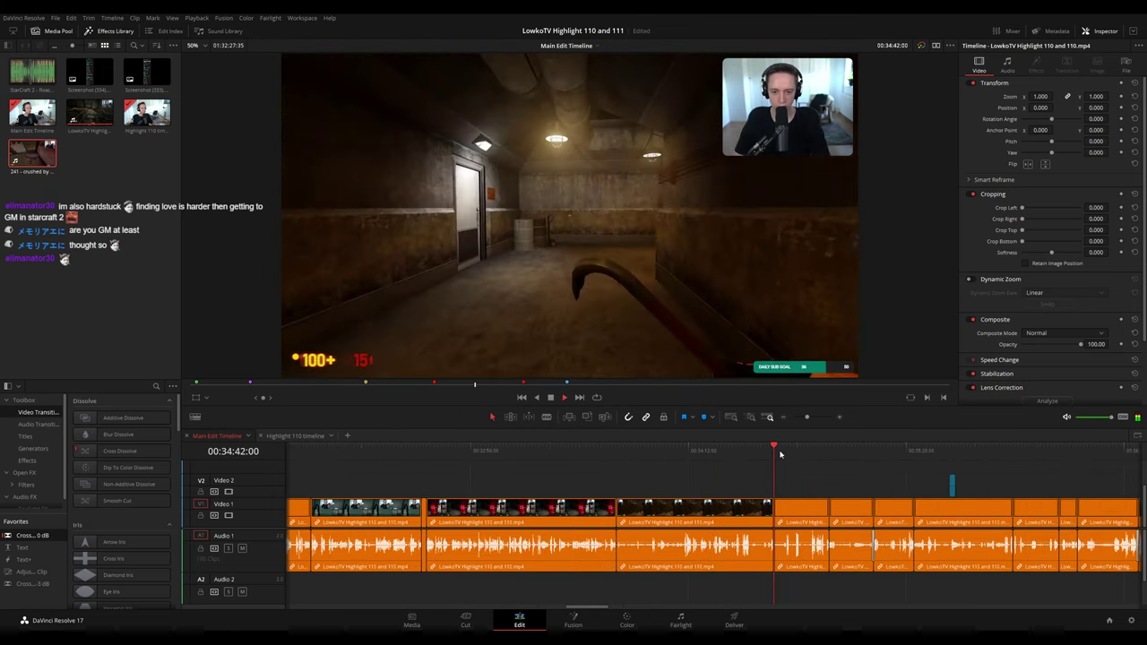
- Review the orange clips from about 00:35:45 to 00:40:00 in the Main Edit Timeline
scroll(778, 455, right, 3)
scroll(717, 459, right, 3)
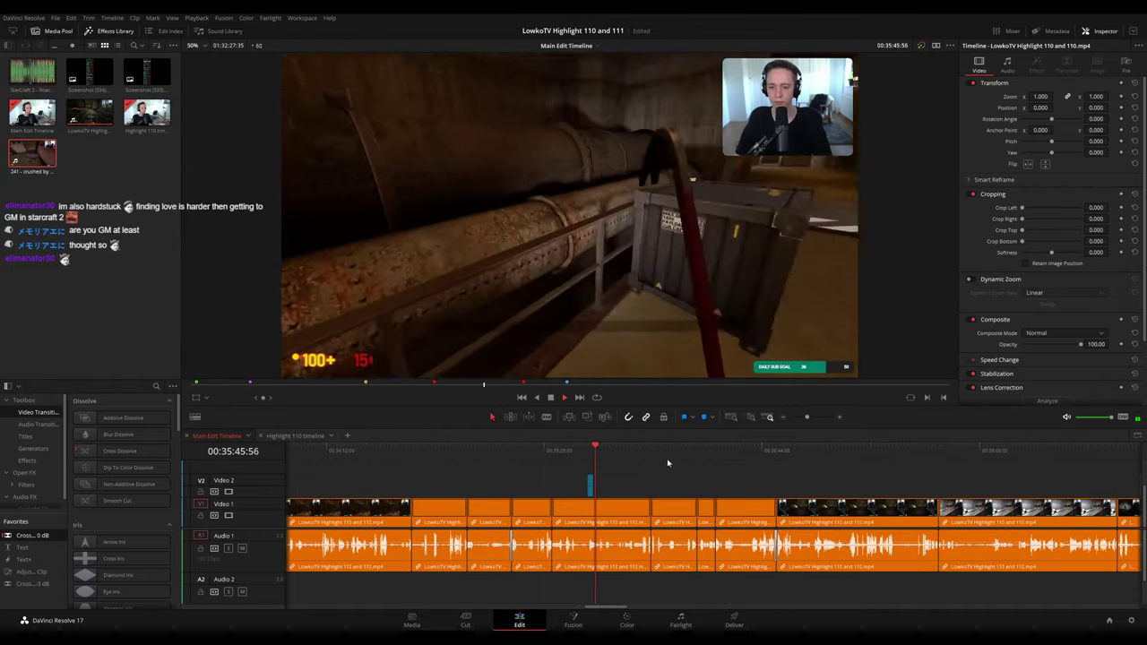
click(653, 448)
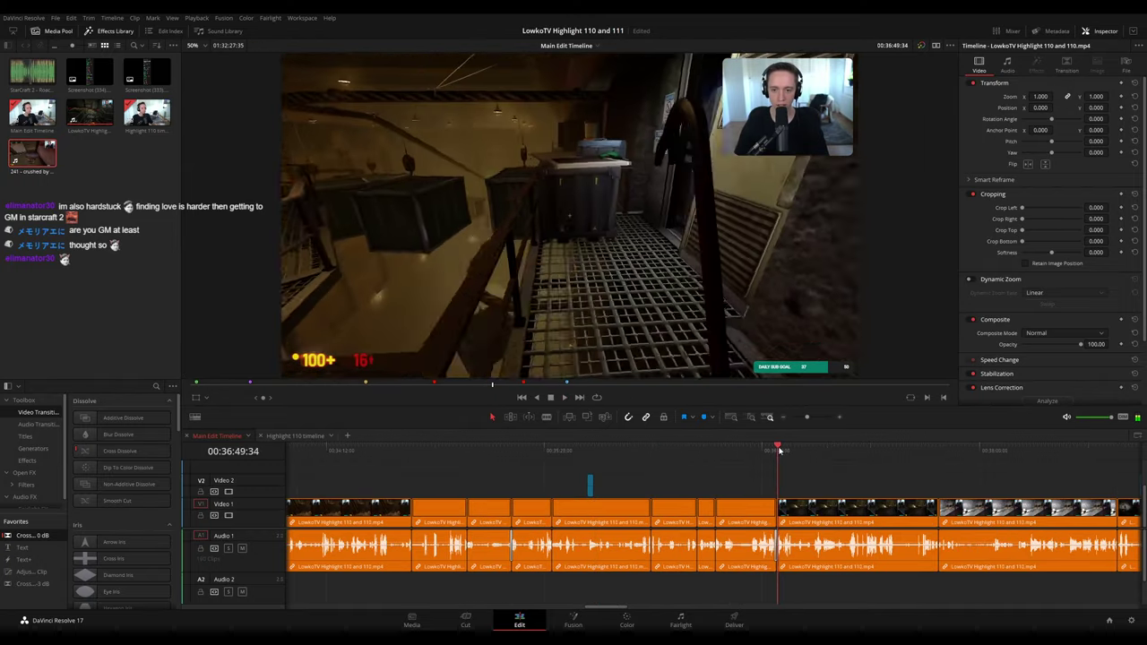
scroll(780, 451, right, 3)
click(782, 449)
scroll(877, 495, right, 3)
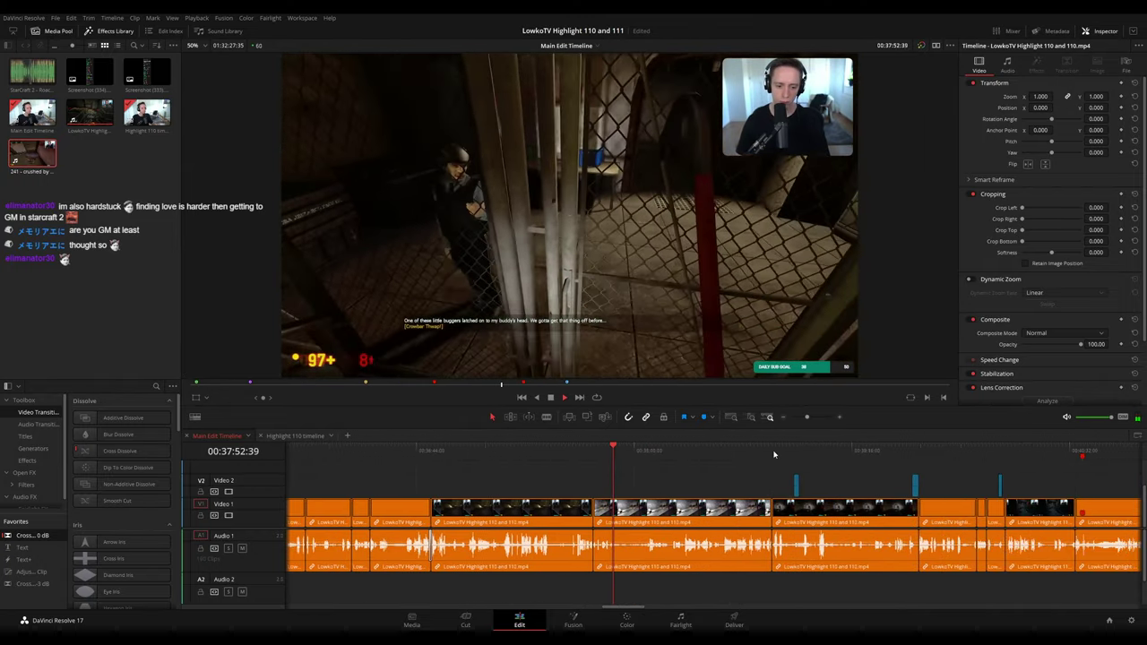
scroll(728, 451, right, 5)
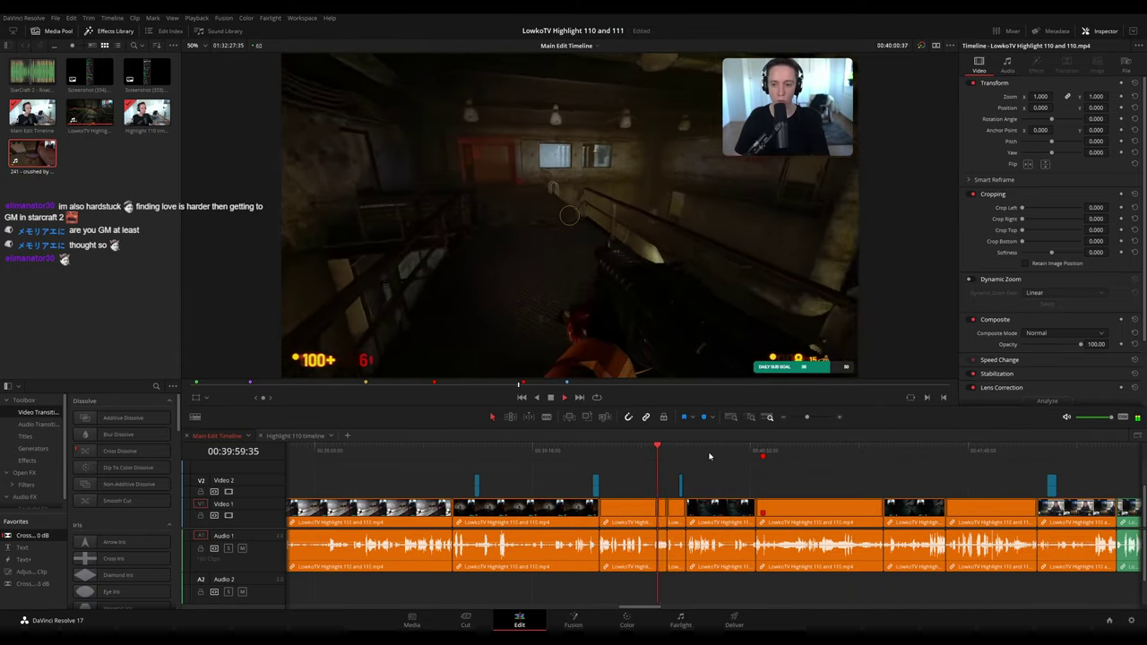
- Skim the orange, green and blue clips from about 00:41:15 to 00:48:16 in the Main Edit Timeline
scroll(888, 479, right, 3)
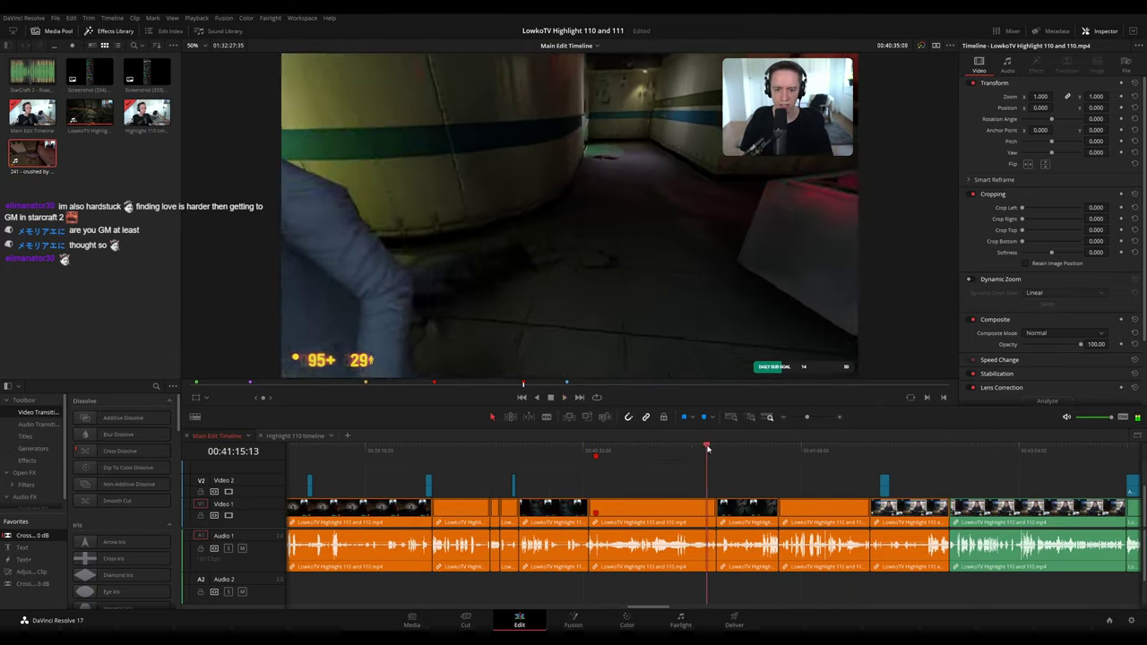
scroll(638, 456, right, 6)
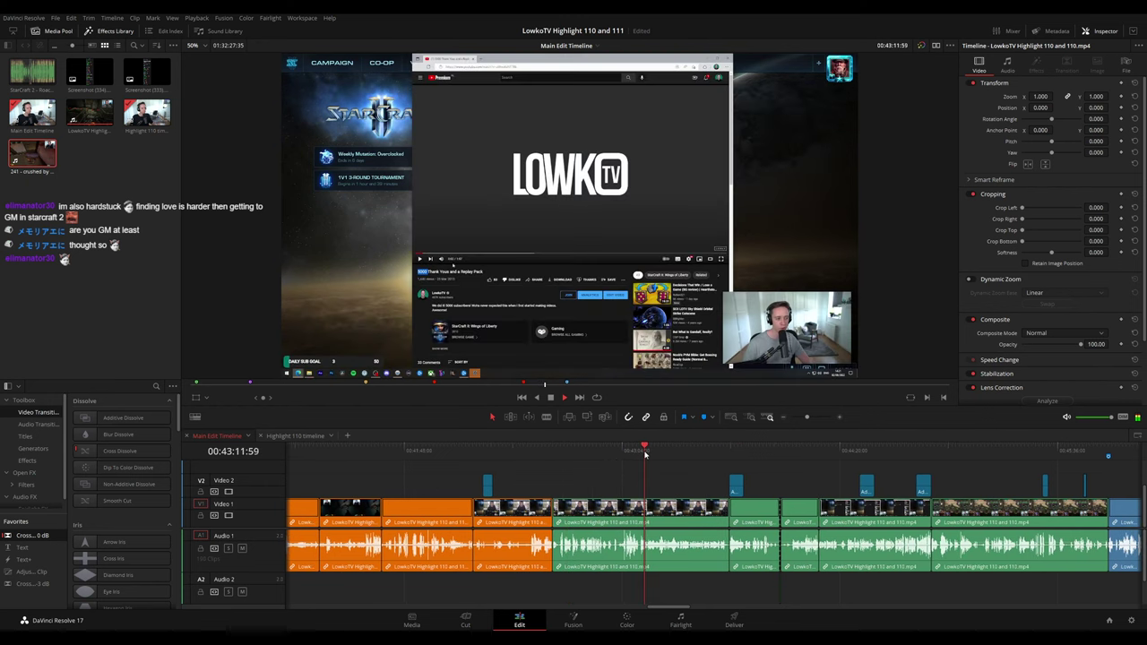
scroll(1031, 476, right, 7)
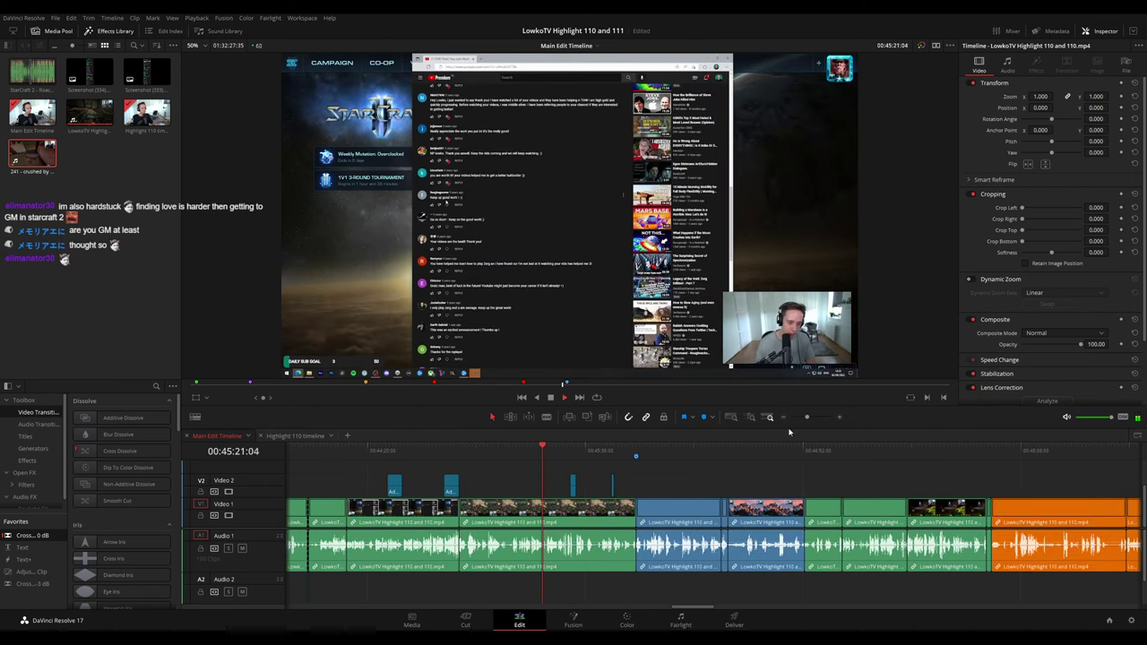
scroll(789, 433, right, 8)
click(734, 450)
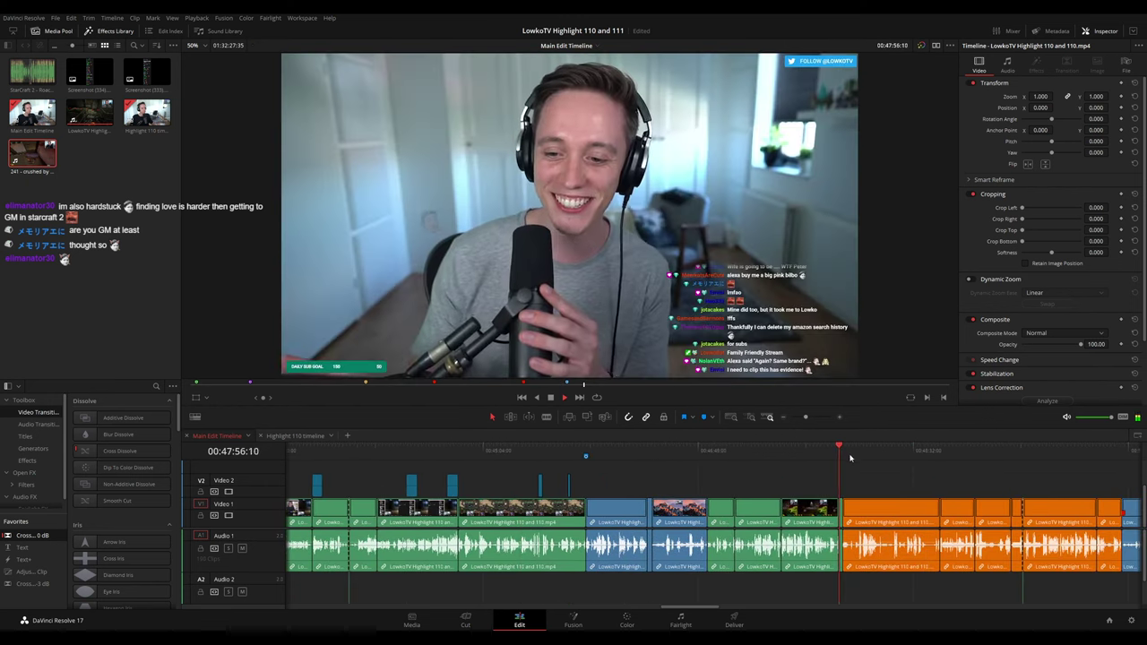
scroll(848, 465, right, 4)
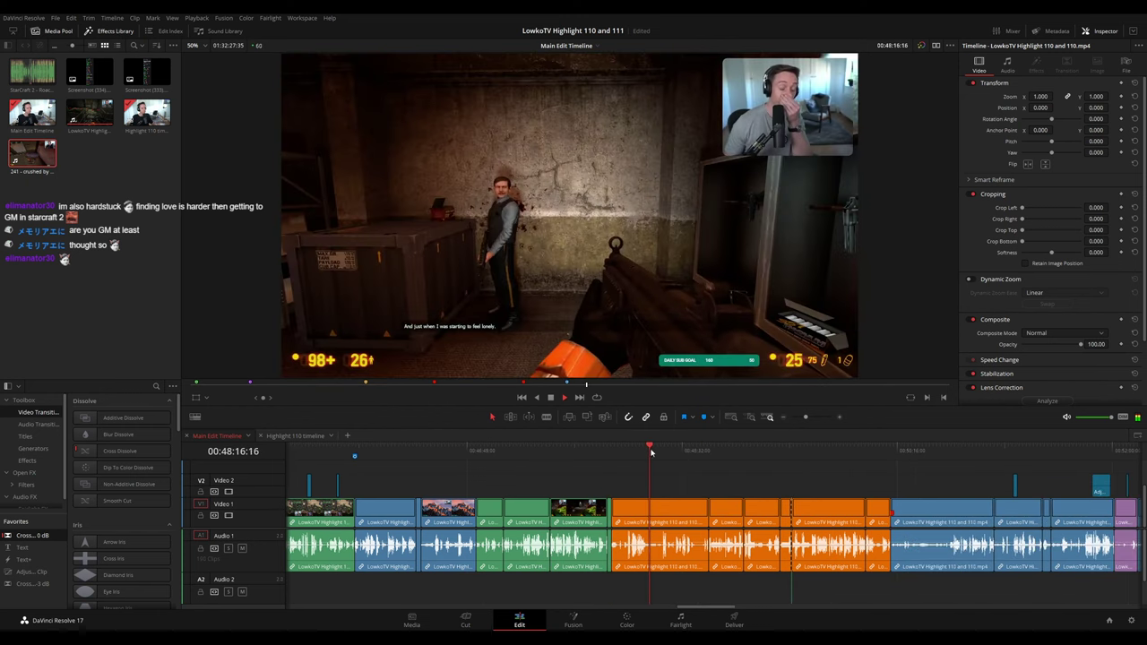
- Examine the orange clip from about 00:48:00 up to the next cut near 00:48:45 in the Main Edit Timeline
click(614, 451)
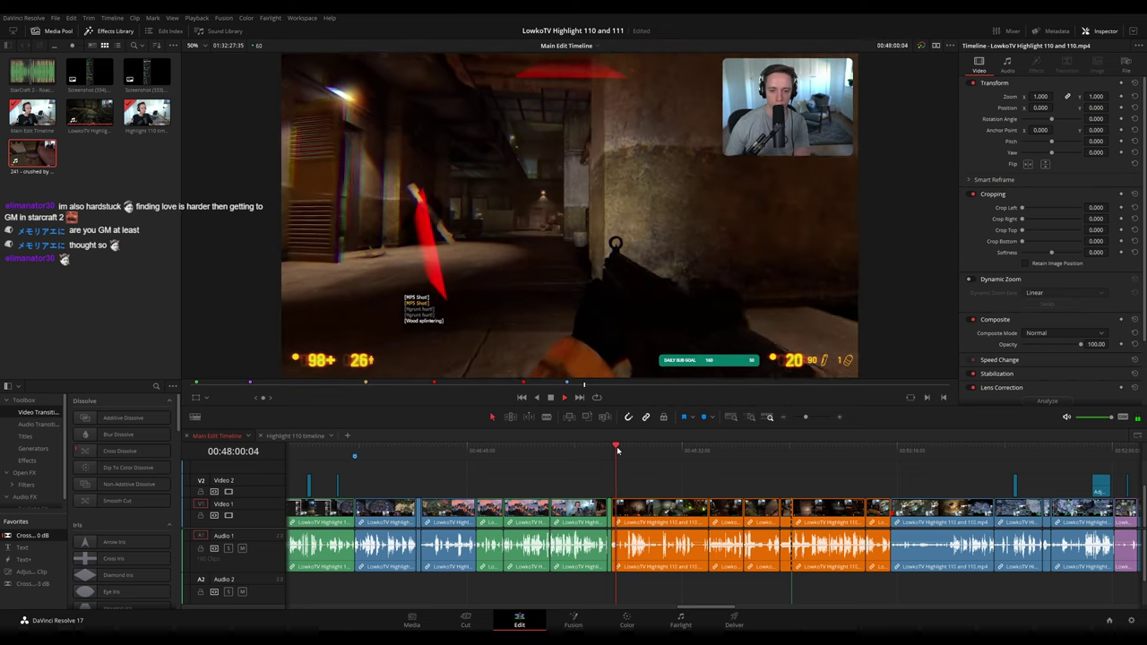
drag(616, 451, 626, 450)
scroll(741, 484, up, 1)
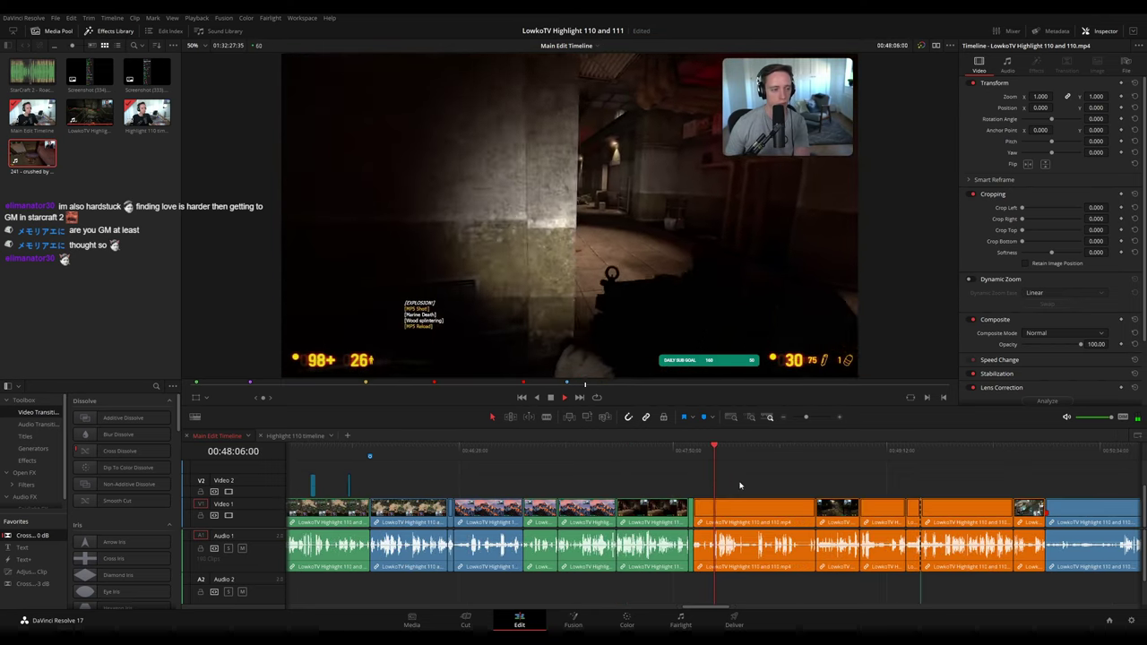
drag(740, 484, 663, 475)
scroll(699, 468, up, 3)
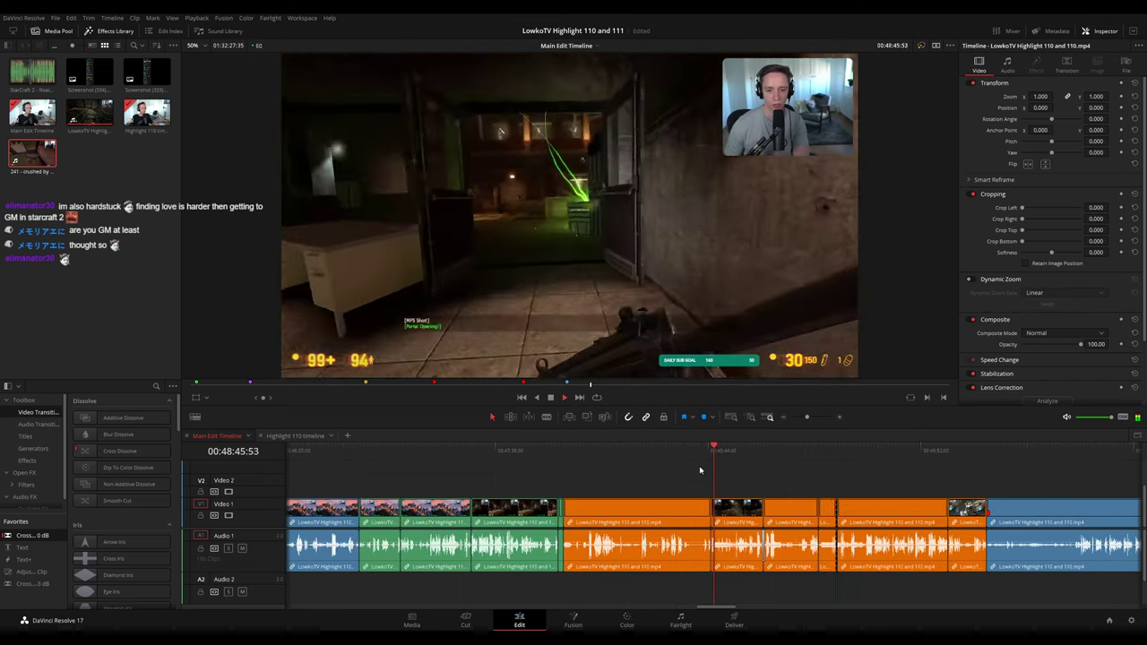
- Copy the orange clip starting near 00:48:00 and paste it at 00:31:31:22 in the Highlight 110 timeline
key(space)
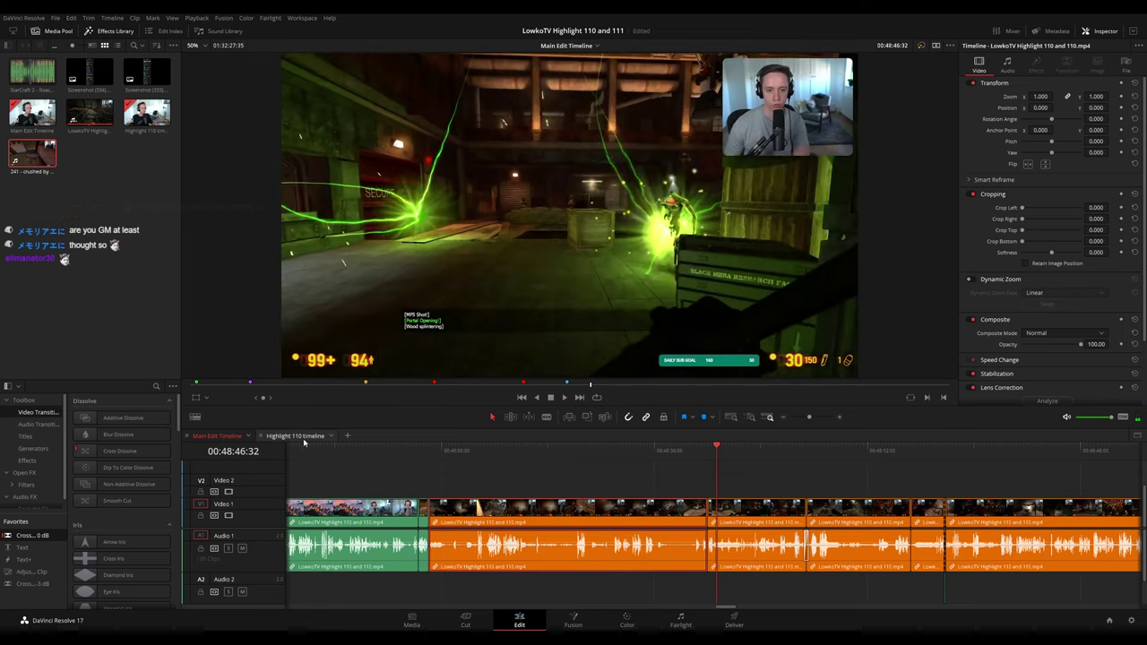
click(301, 436)
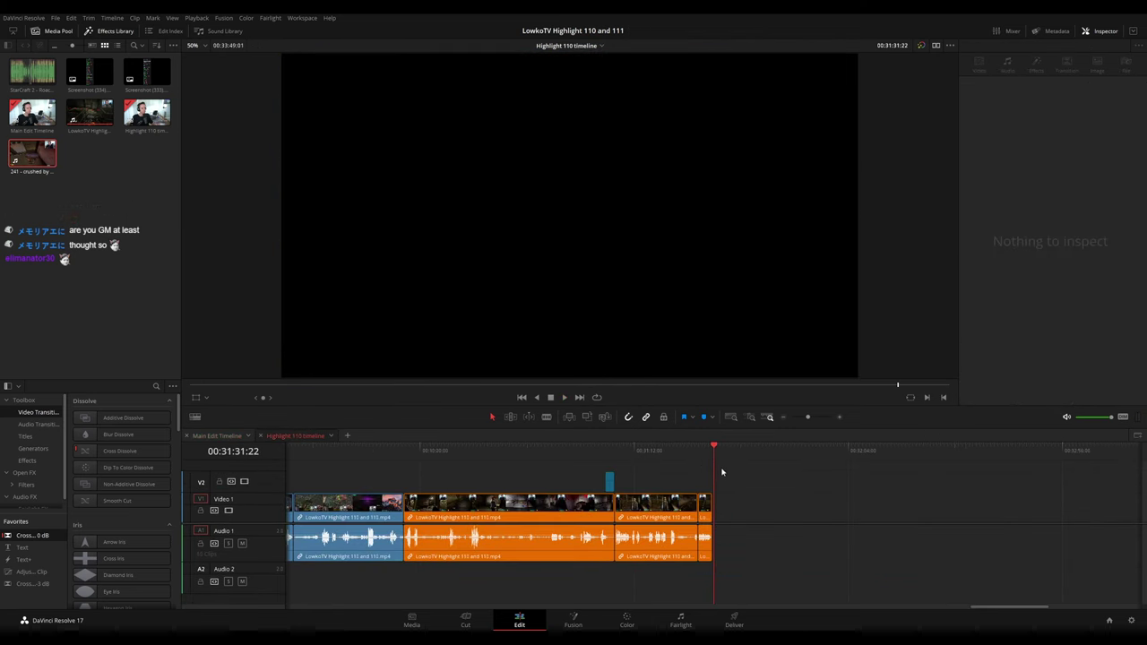
key(ctrl+v)
click(813, 482)
- Play the Highlight 110 timeline from about 00:31:27 across the cut into the pasted orange clip
click(700, 450)
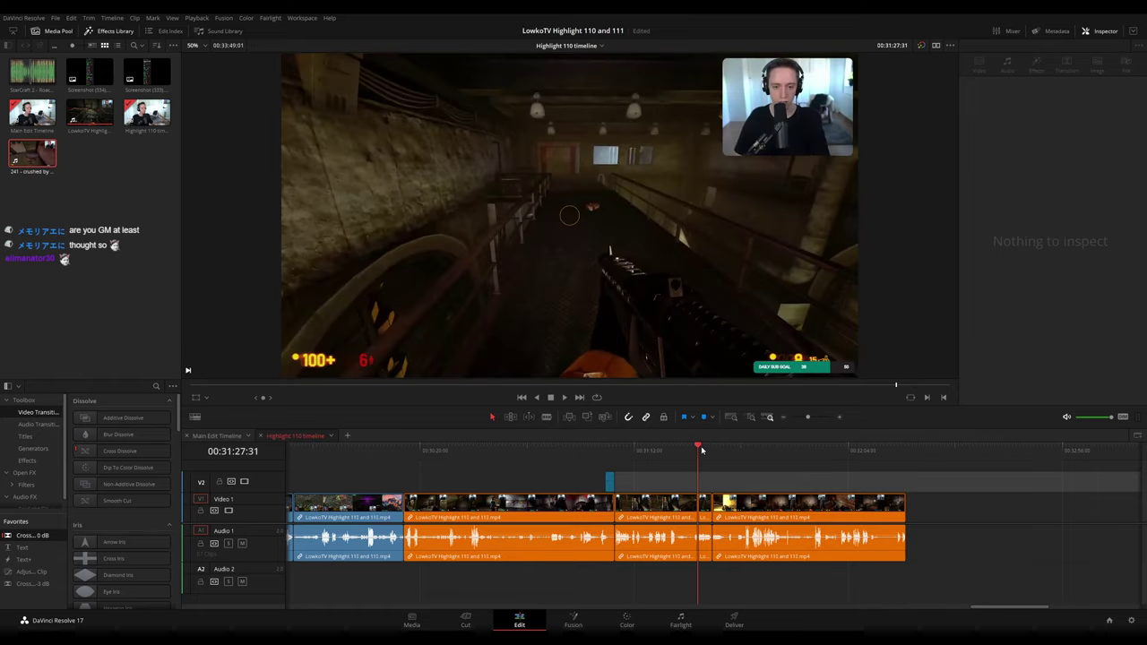
key(space)
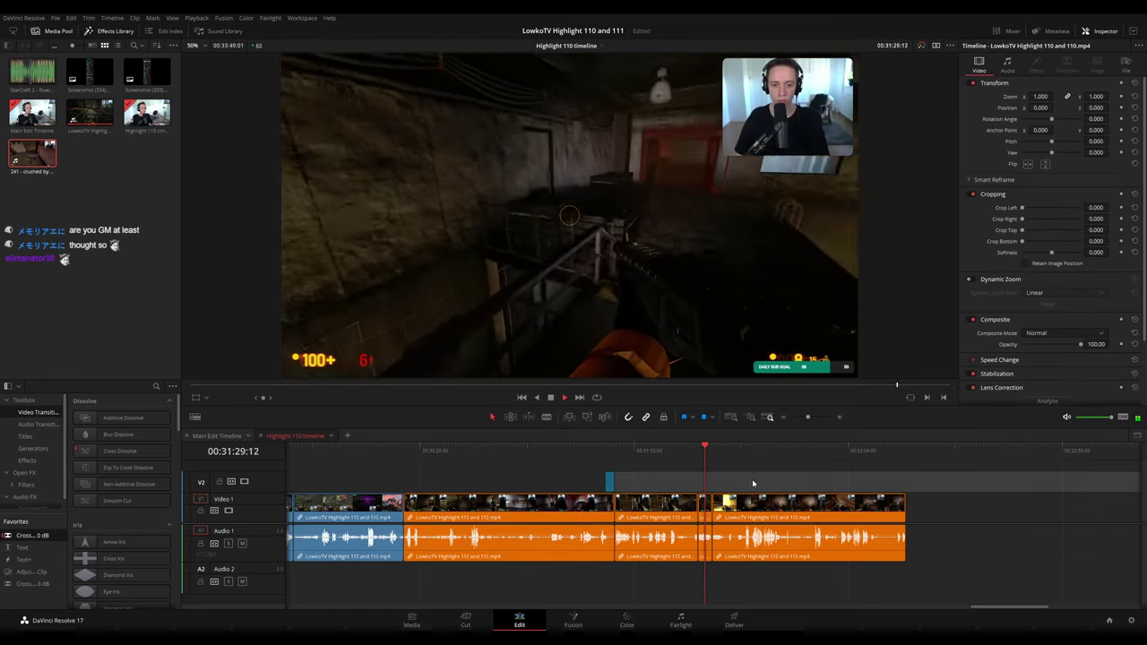
scroll(775, 496, up, 3)
scroll(775, 496, down, 3)
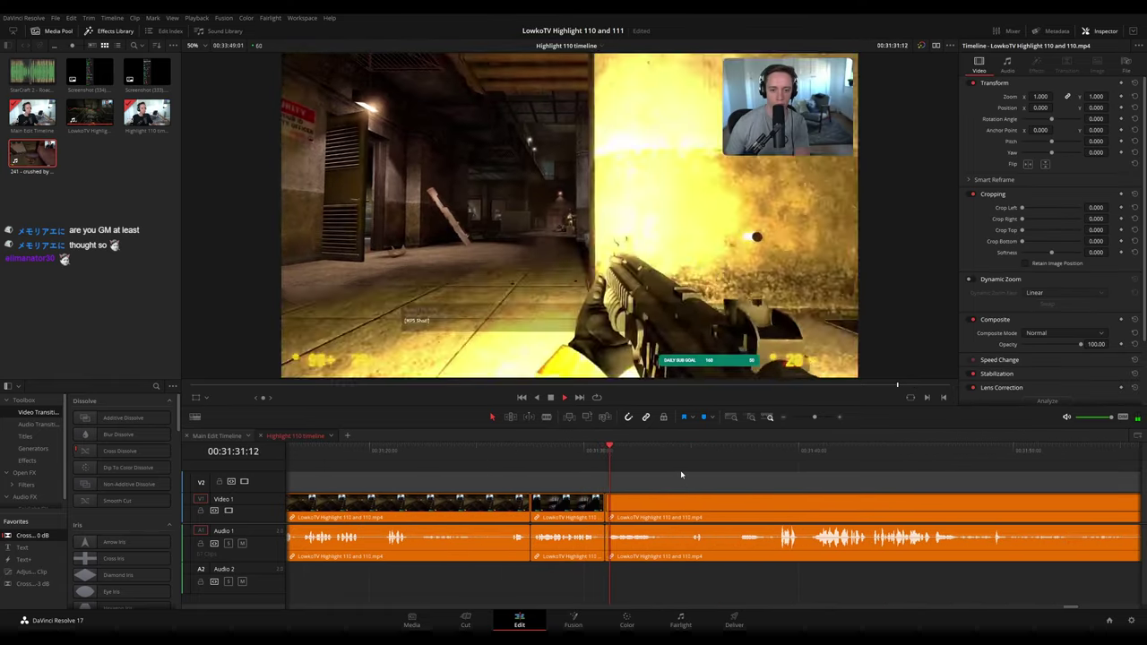
scroll(818, 491, down, 2)
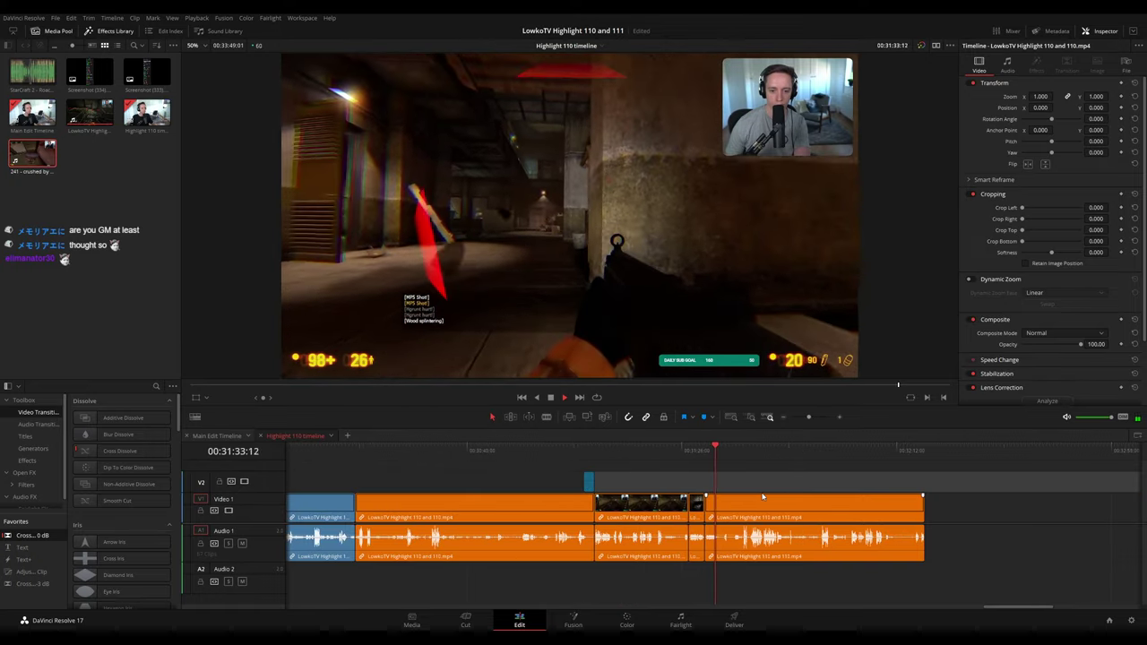
scroll(823, 489, down, 2)
- Move the pasted orange clip beyond the last clips of the Highlight 110 timeline and deselect it
drag(852, 475, 1095, 507)
key(space)
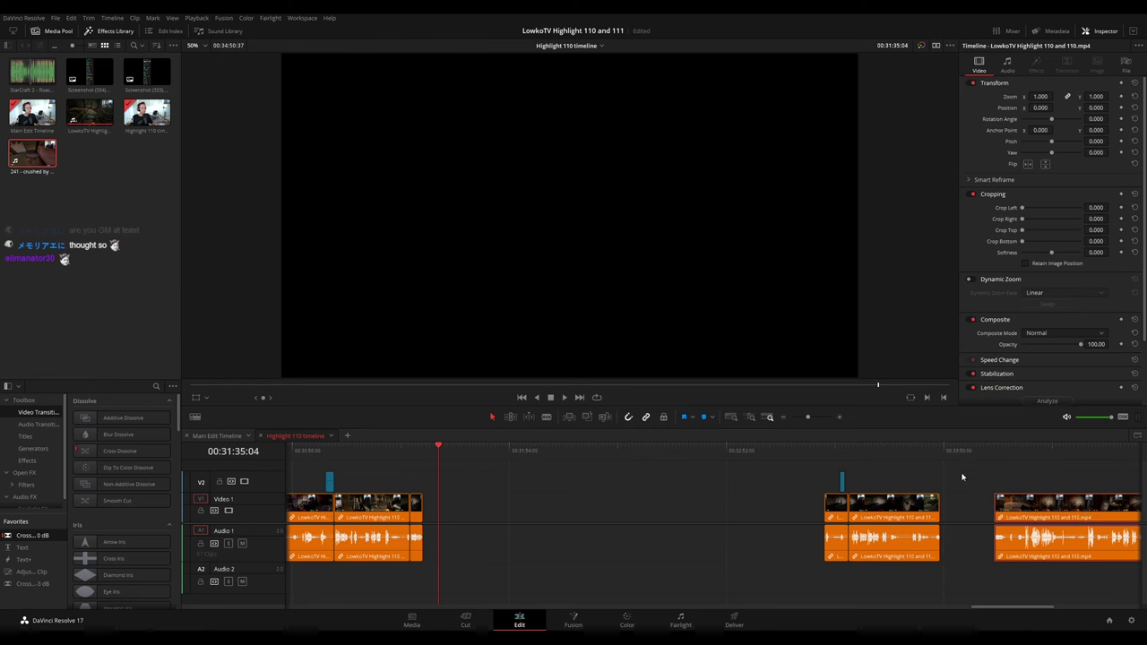
click(400, 474)
- Return to the Main Edit Timeline and review the blue, purple and orange clips from about 00:50:13 to 00:53:29
click(218, 436)
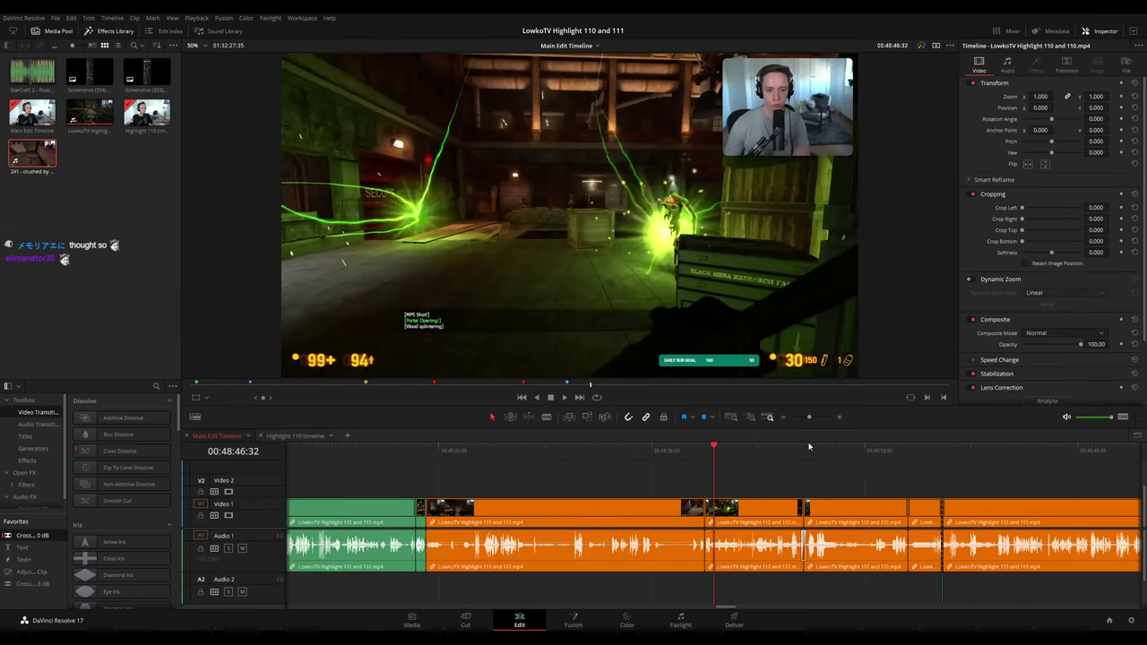
scroll(653, 462, right, 5)
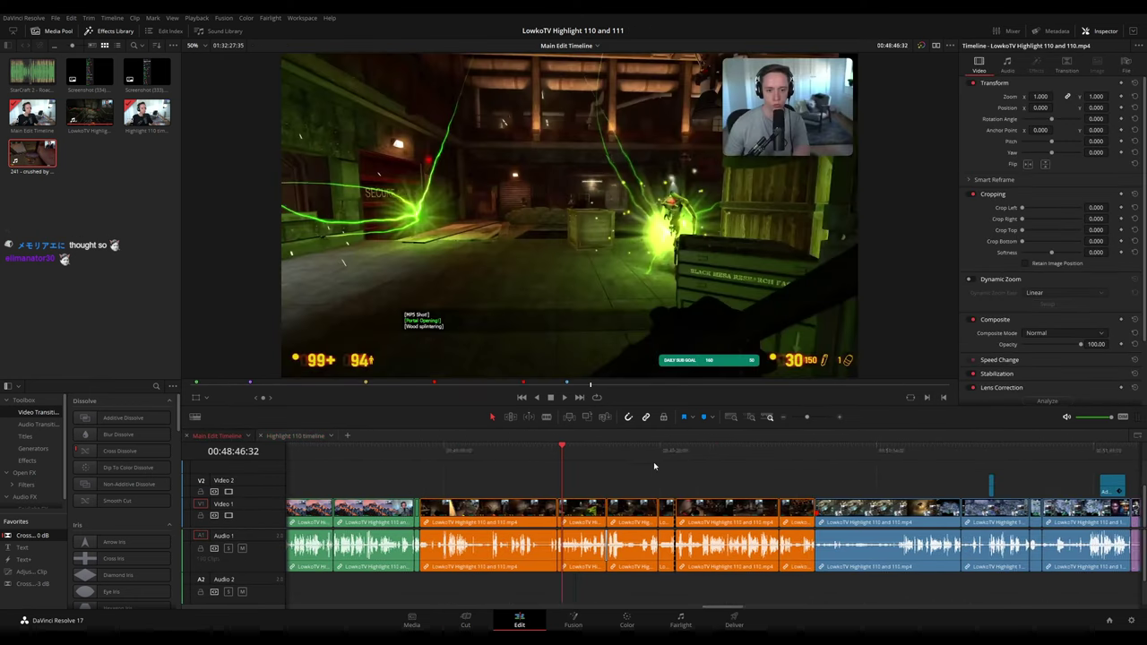
click(694, 452)
key(space)
scroll(778, 474, right, 4)
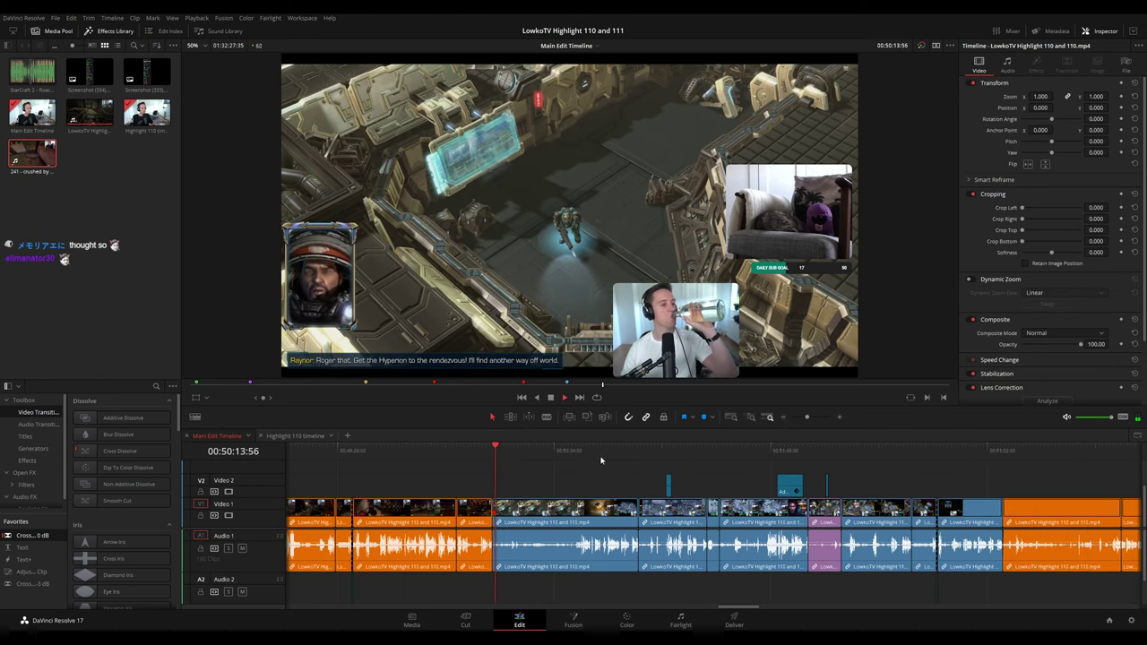
click(809, 456)
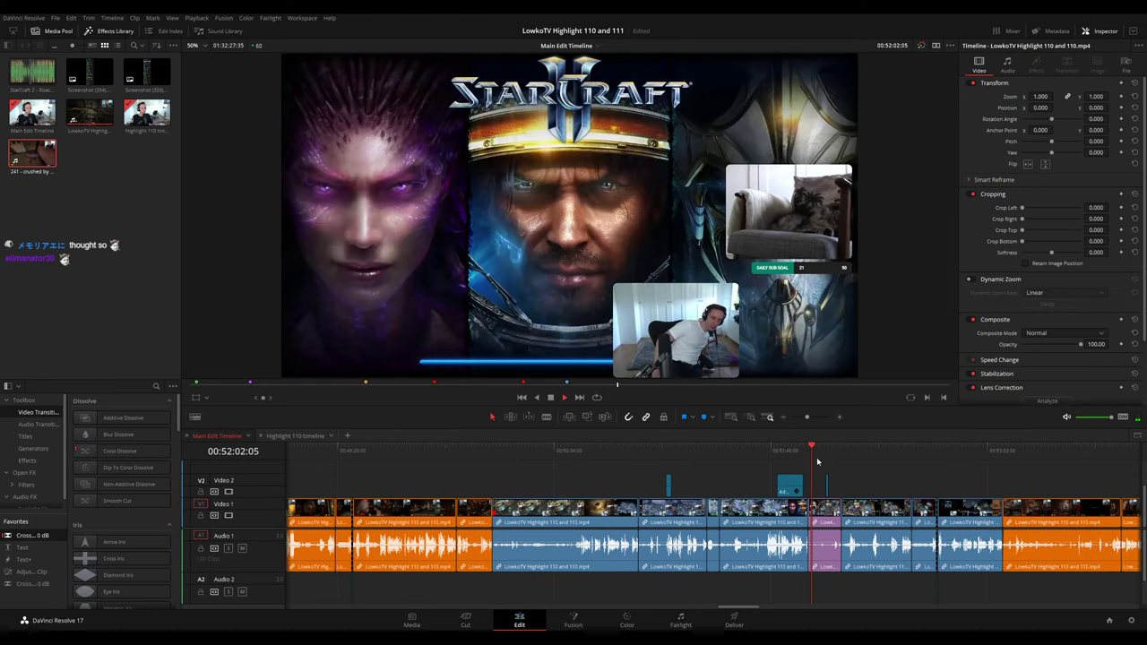
scroll(757, 463, right, 3)
click(774, 454)
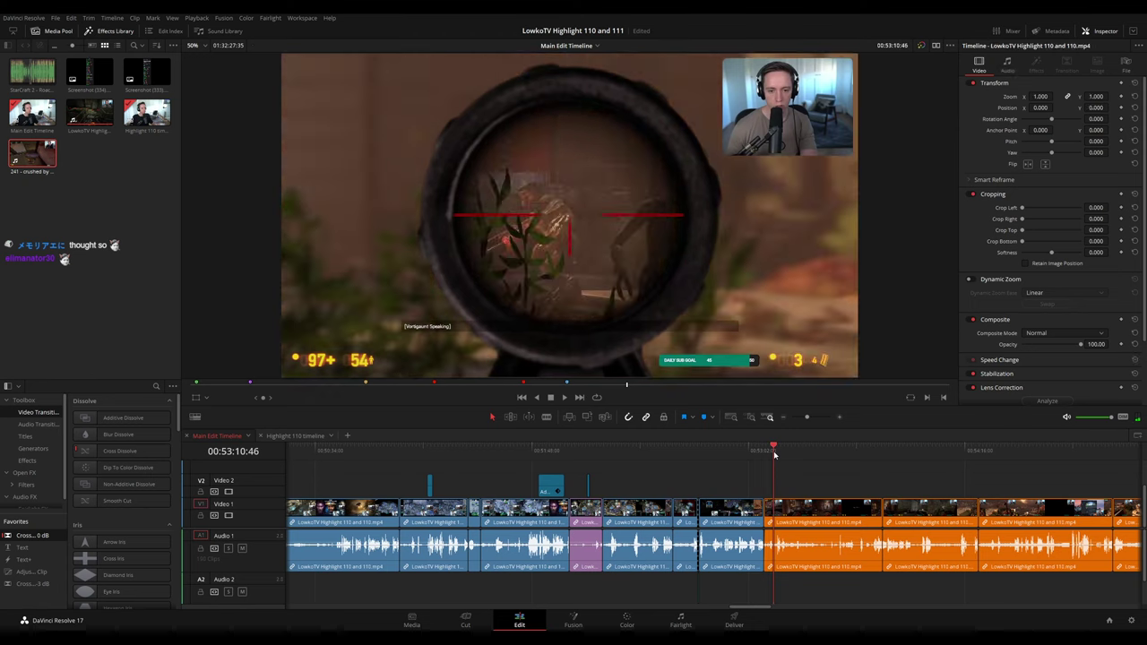
click(802, 454)
click(827, 454)
- Change the clip color of the blue clip around 01:00:08 in the Main Edit Timeline to green
drag(807, 418, 800, 417)
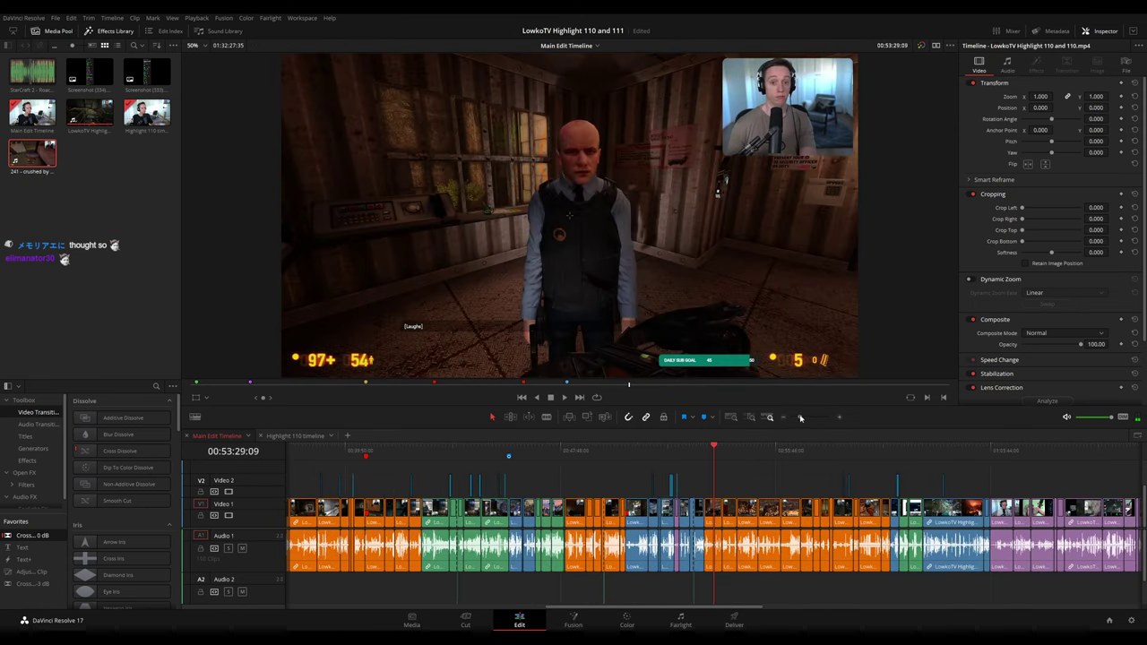
click(897, 462)
scroll(651, 454, right, 3)
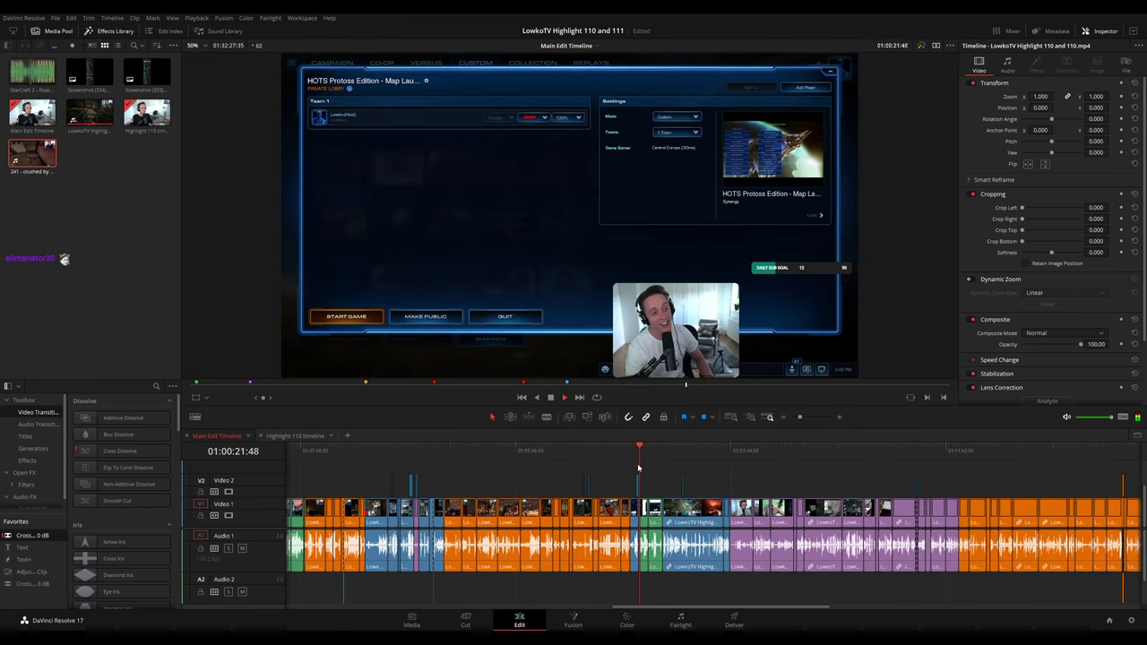
scroll(731, 500, up, 4)
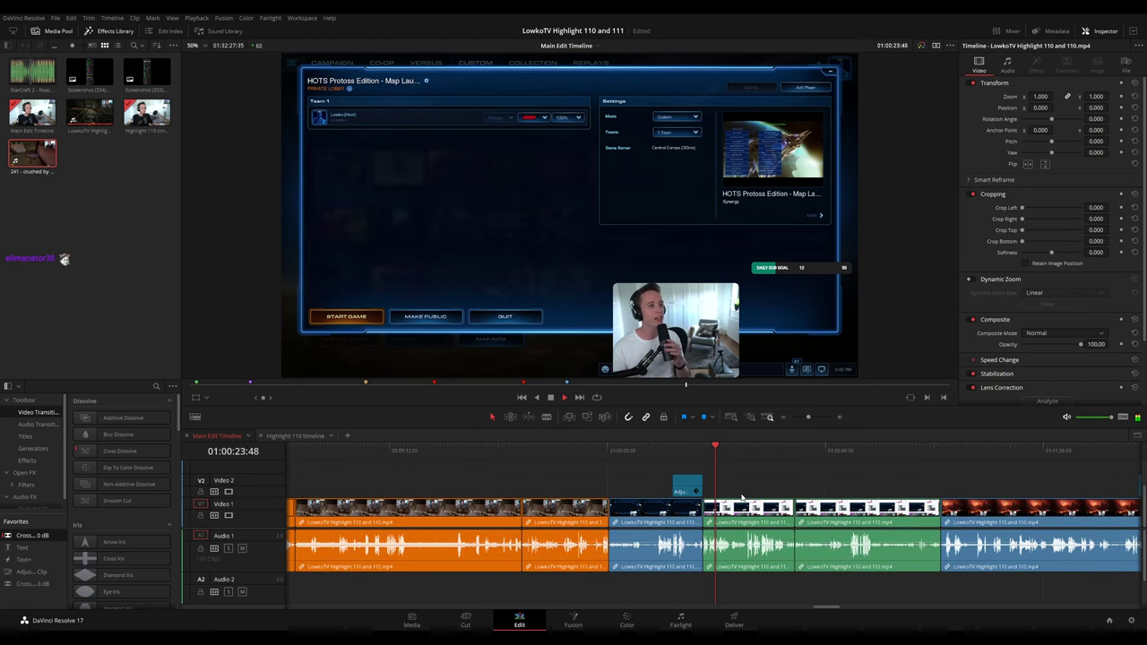
click(632, 455)
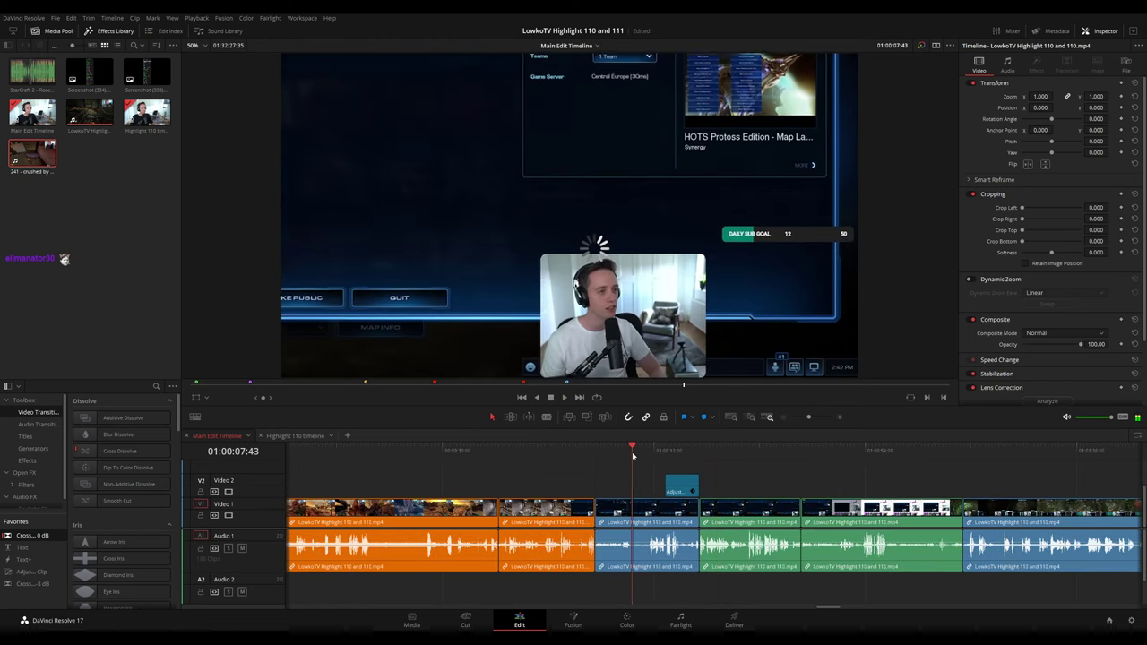
key(space)
click(651, 511)
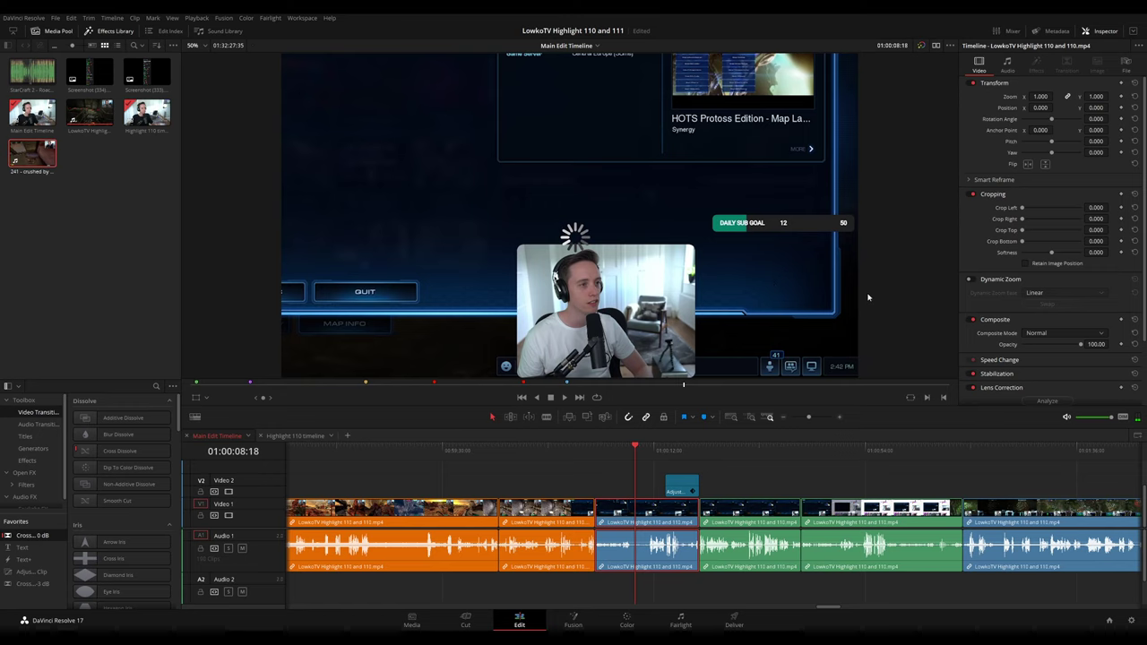
- Check the cut from the green clips to the blue clip around 01:01:15 in the Main Edit Timeline
click(956, 458)
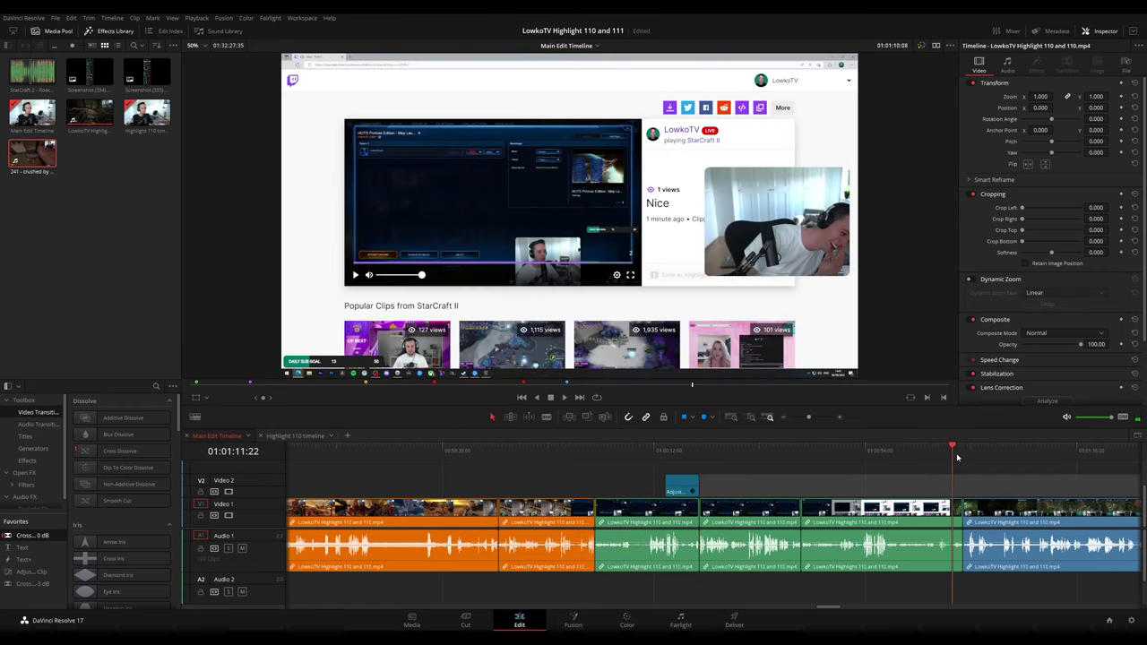
drag(957, 458, 963, 457)
drag(809, 417, 797, 419)
key(space)
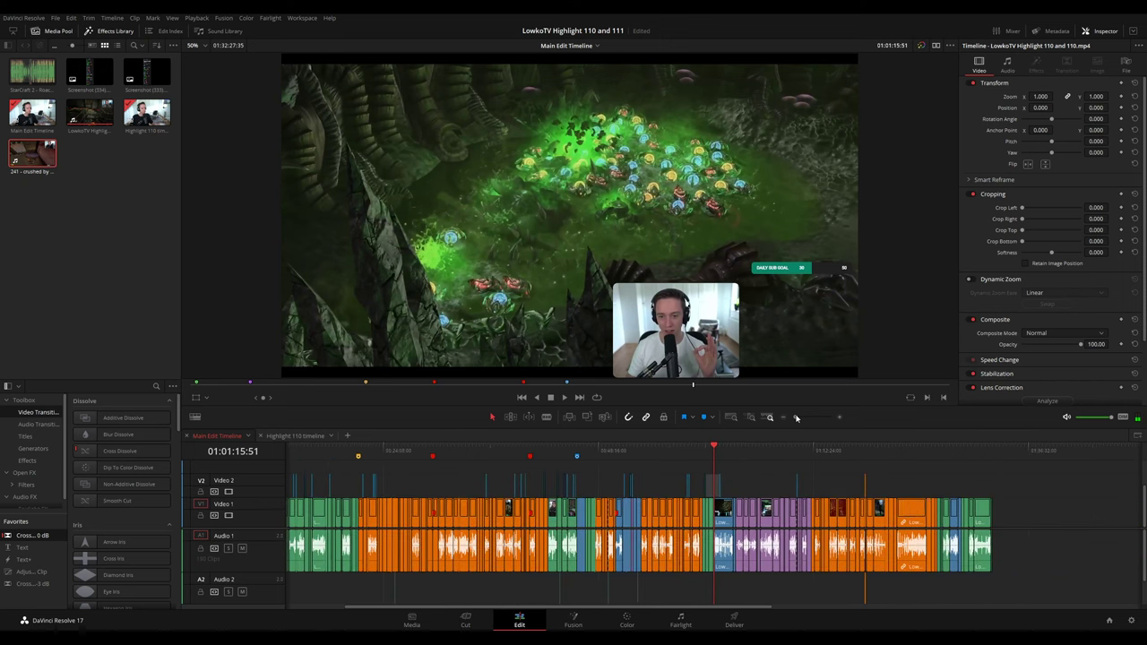
- Review the green and blue clips from about 01:26:19 to 01:29:44 near the end of the Main Edit Timeline
click(930, 457)
scroll(830, 434, right, 3)
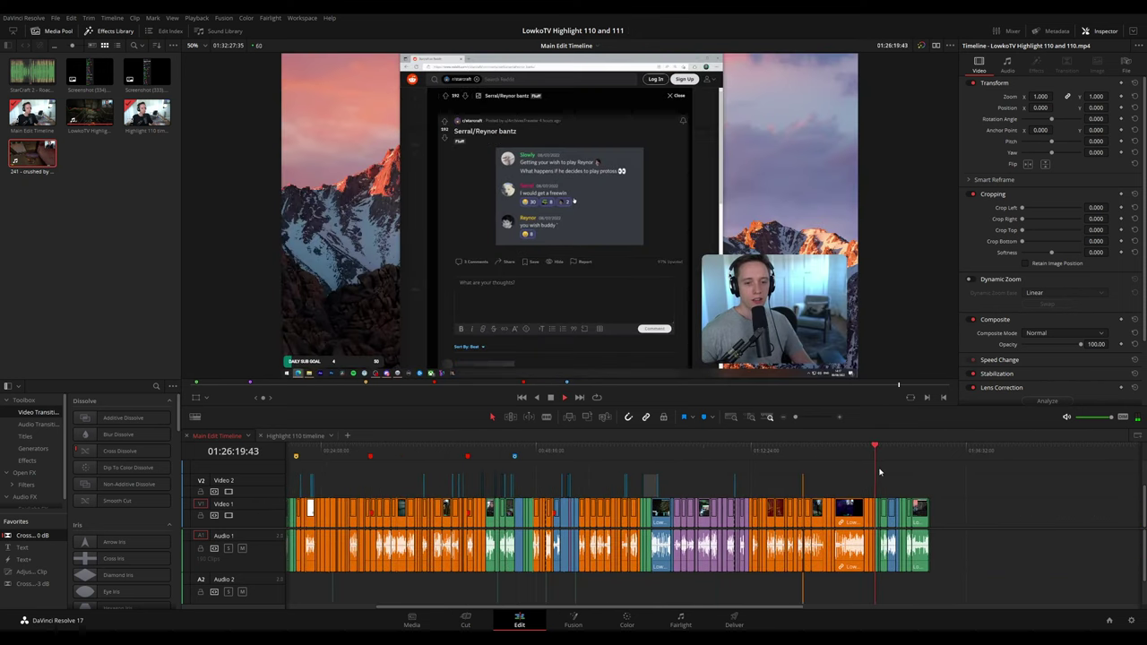
drag(802, 419, 804, 418)
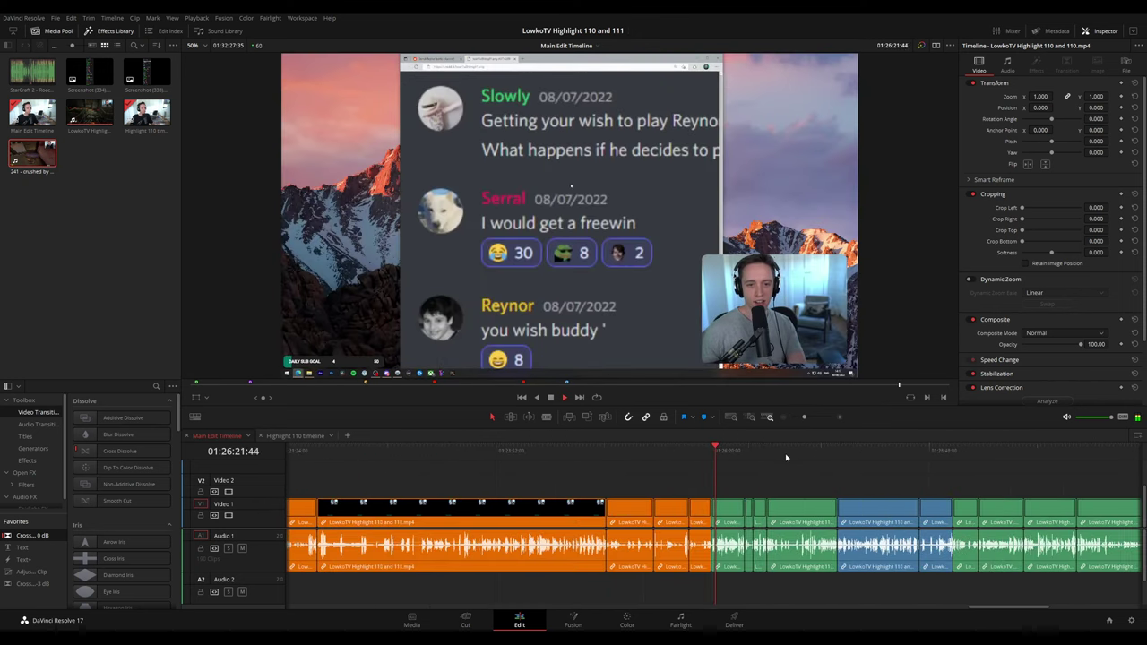
click(744, 452)
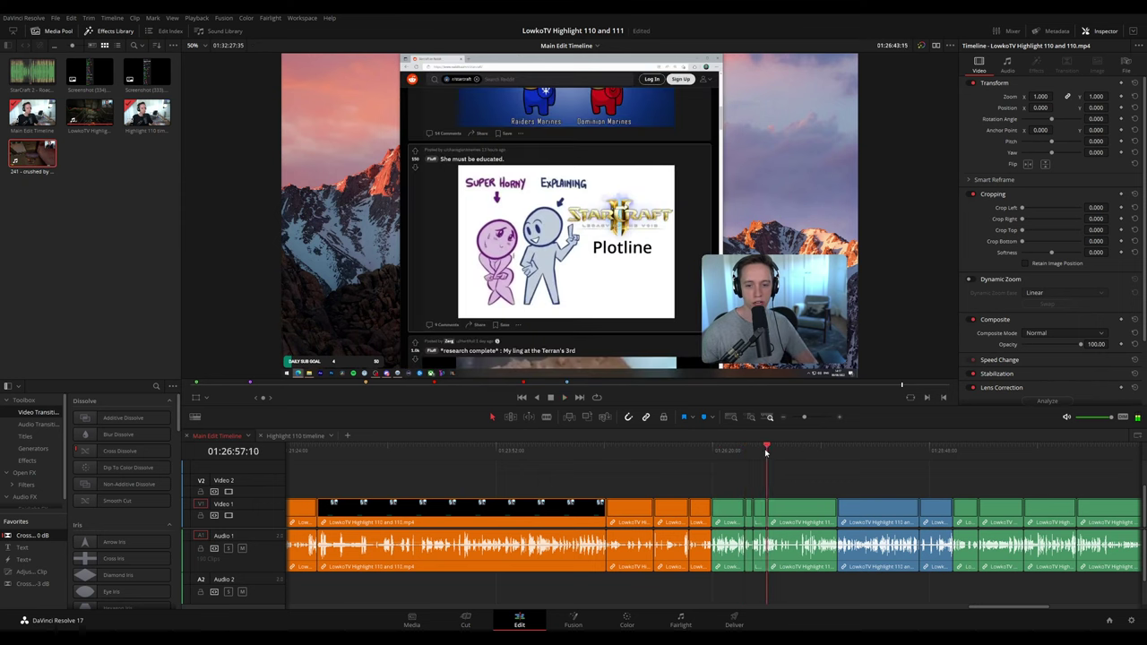
click(799, 453)
scroll(798, 453, right, 2)
click(819, 450)
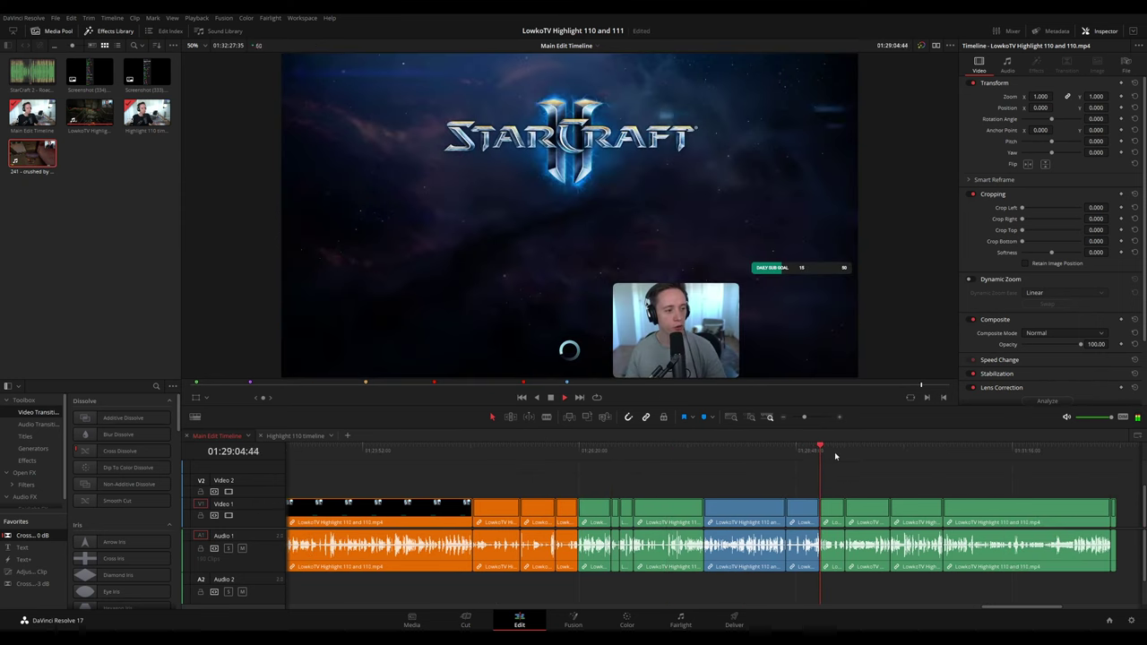
click(844, 455)
click(878, 454)
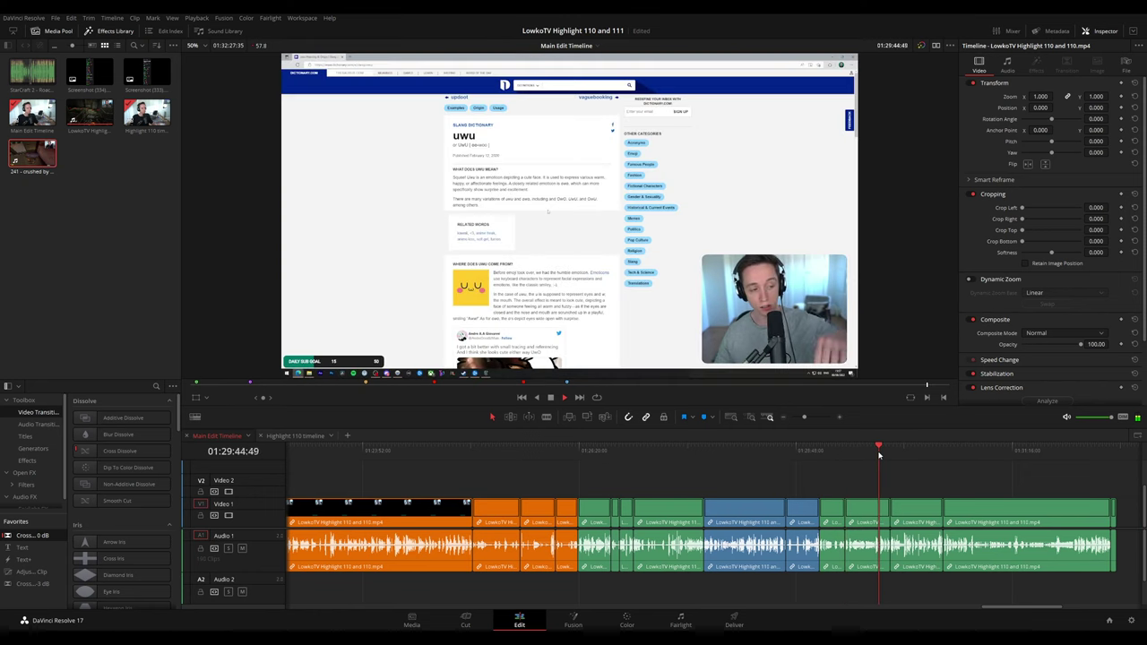
- Check the final green clips between about 01:30:03 and 01:30:40, and return to the clip around 01:29:31
click(905, 456)
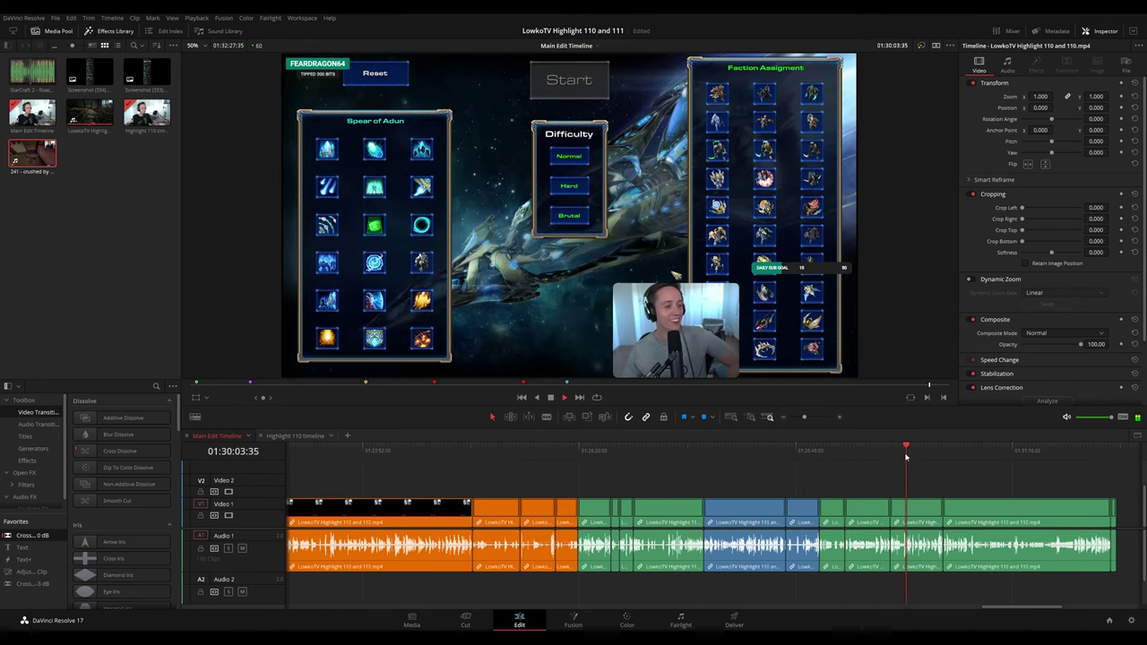
click(958, 454)
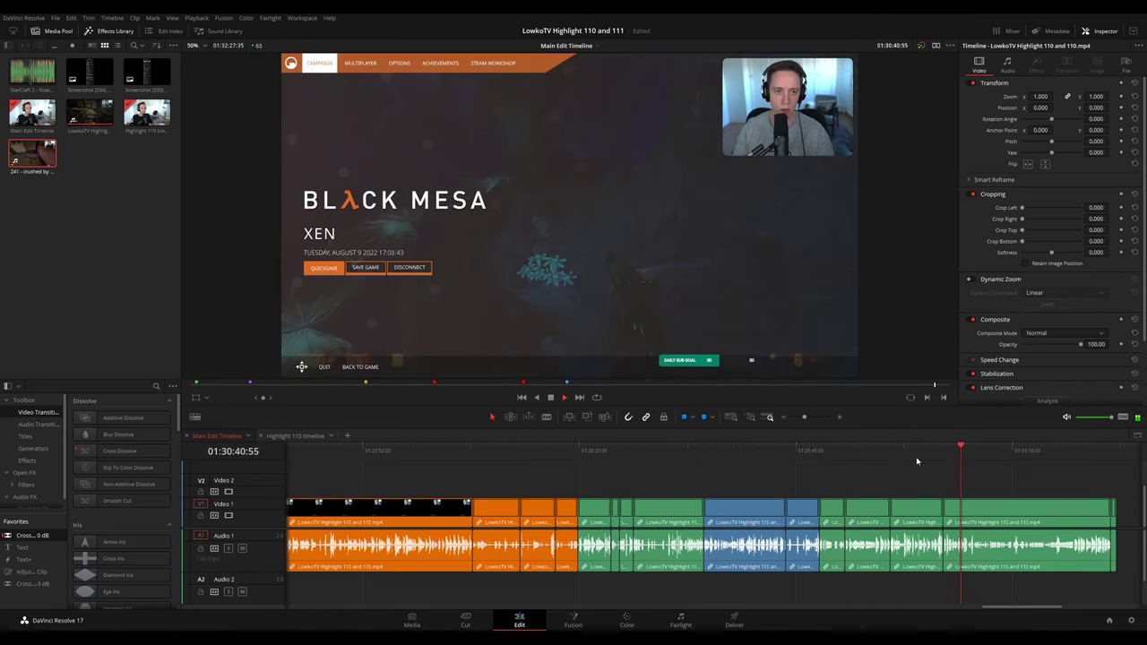
click(945, 455)
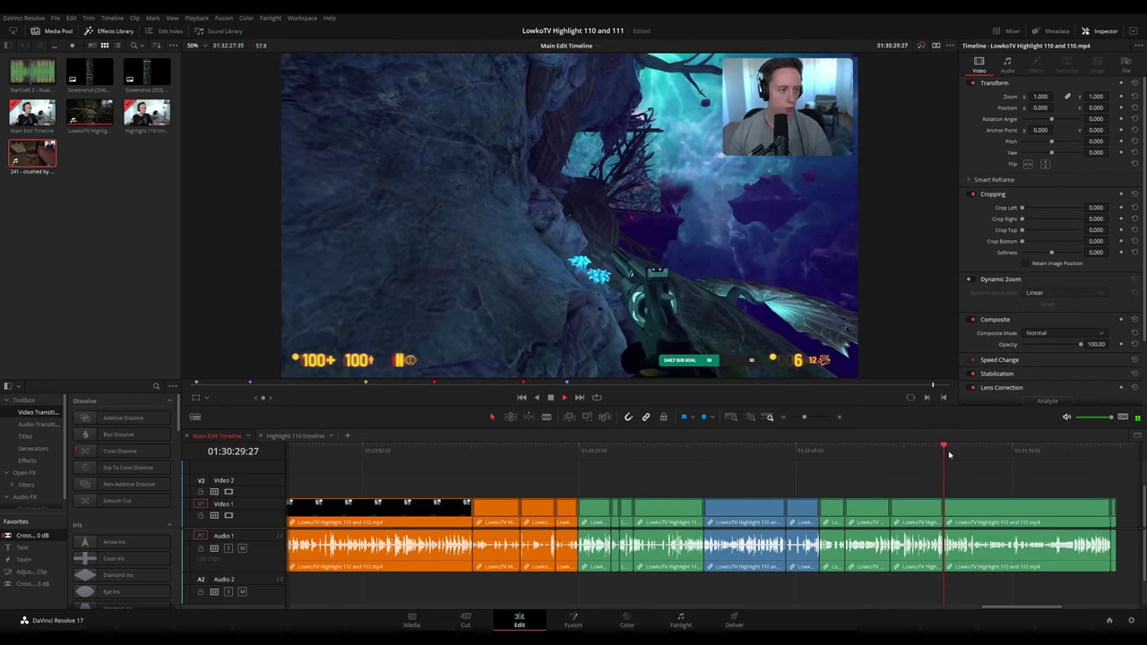
click(887, 459)
click(859, 458)
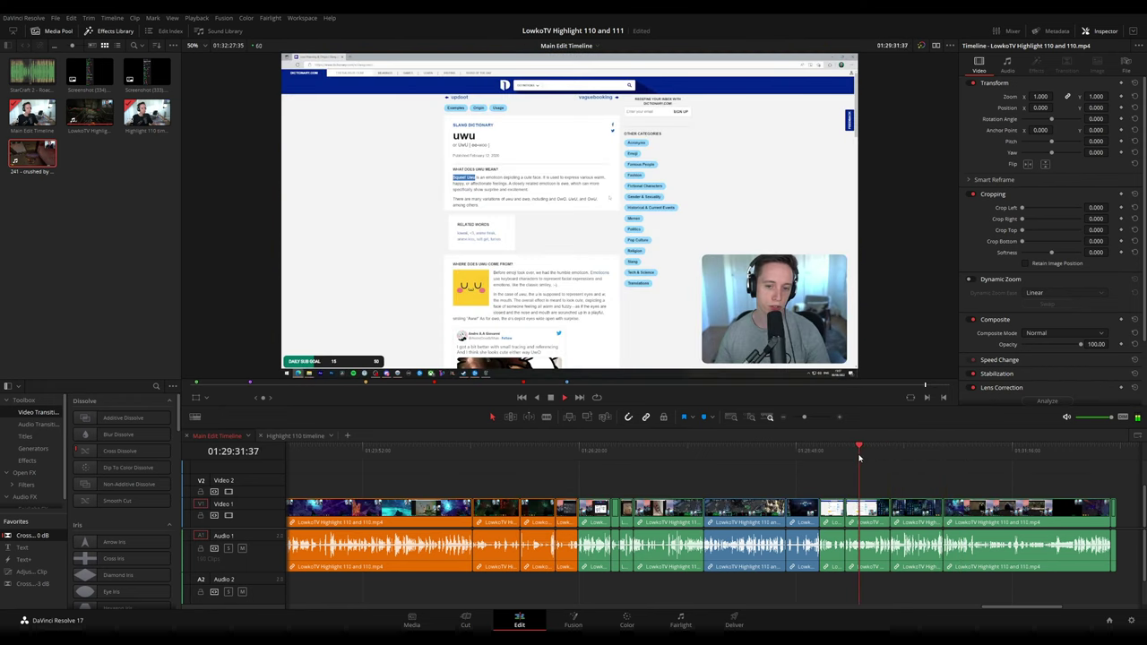
- Copy the first green clip, showing the chat screenshot, from Main Edit Timeline into Highlight 110 timeline, directly after the orange clips
click(845, 458)
key(space)
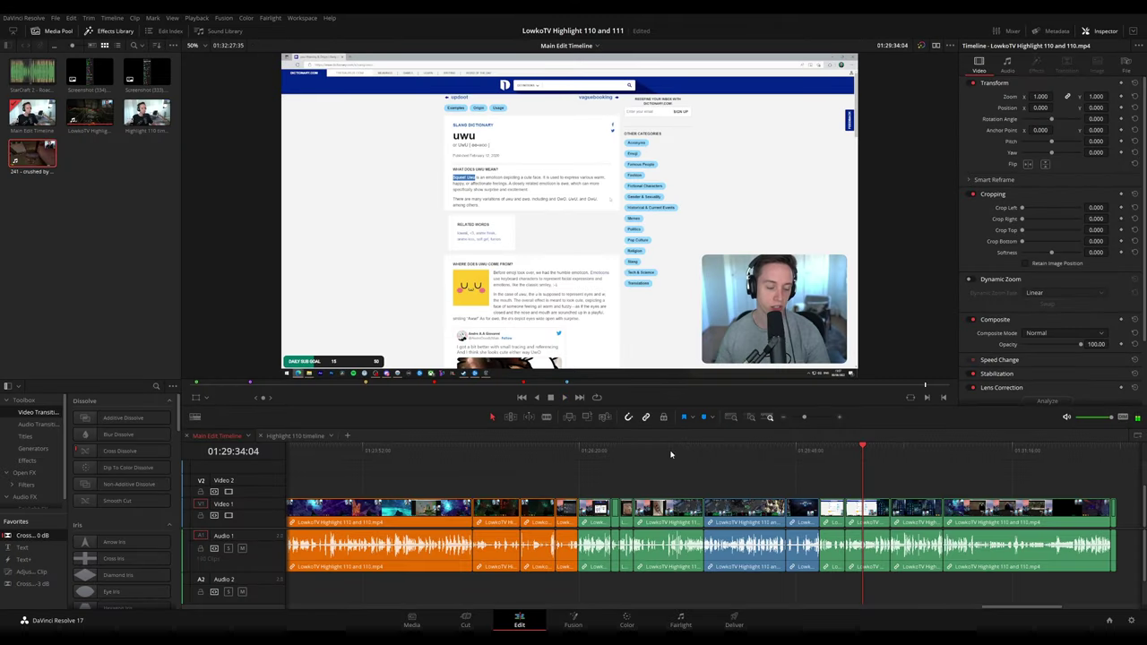
click(613, 454)
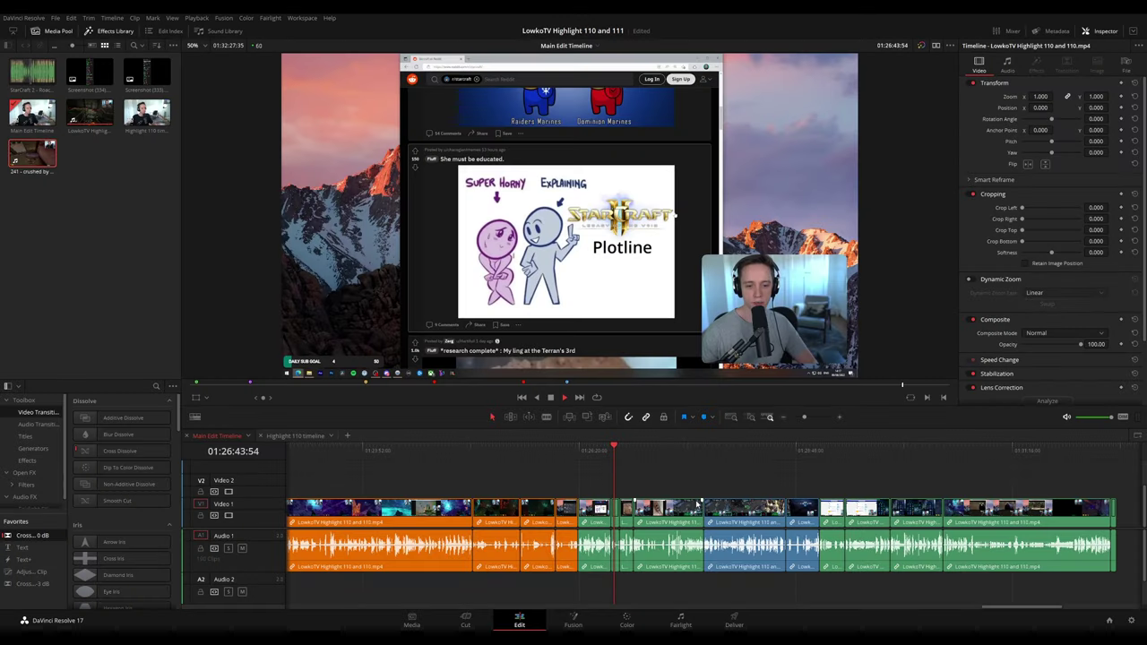
key(ctrl+equal)
click(621, 454)
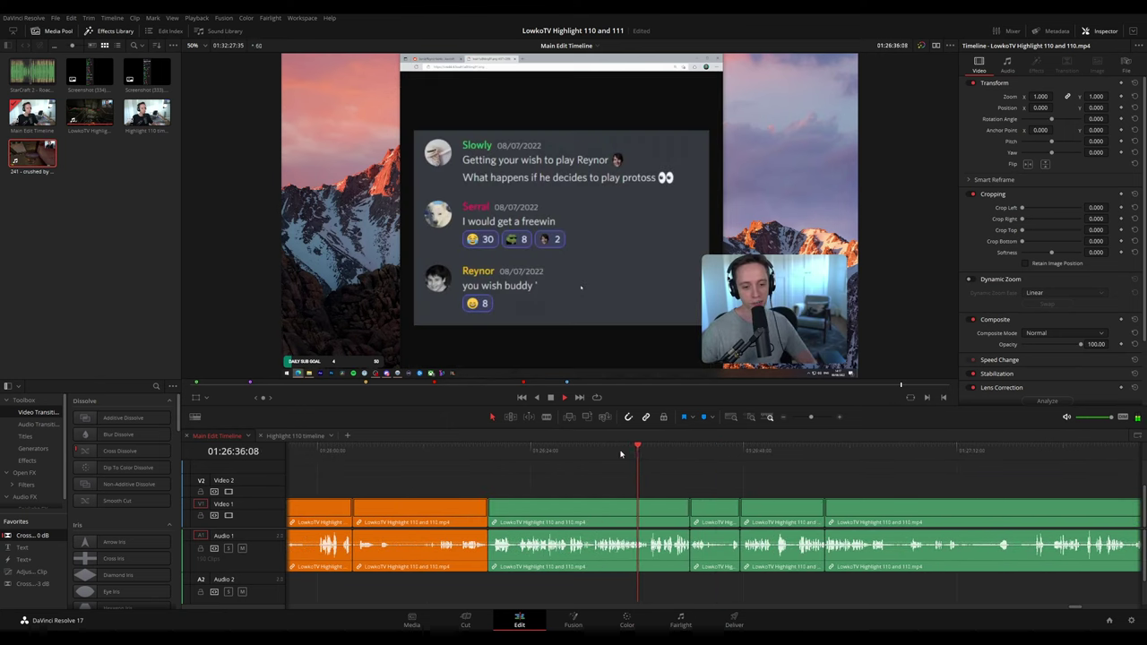
click(294, 436)
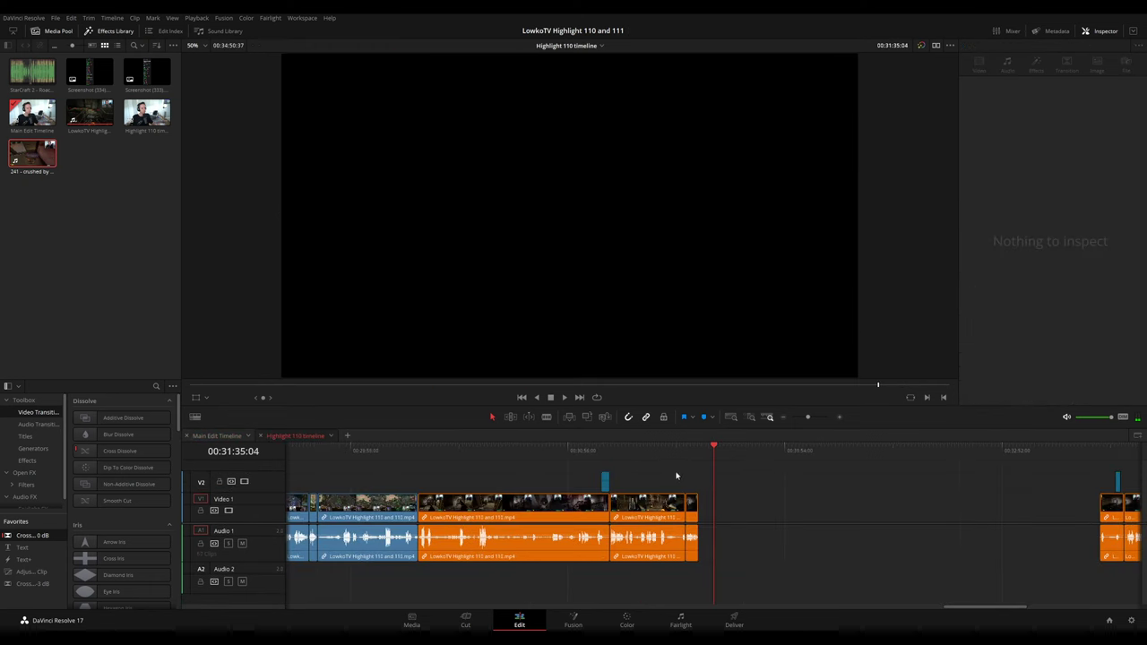
key(ctrl+v)
click(826, 485)
- Move the next two orange clips and their Video 2 clip directly against the pasted green clip, and check the playback around the remaining gap
scroll(759, 474, right, 3)
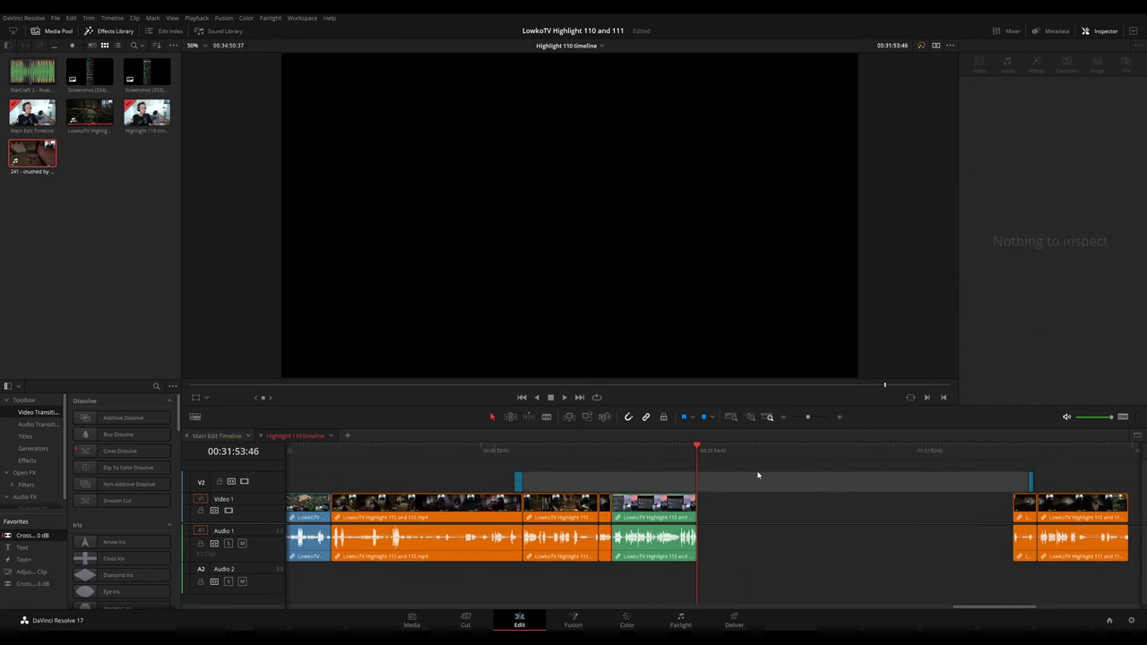
drag(979, 515, 671, 499)
key(space)
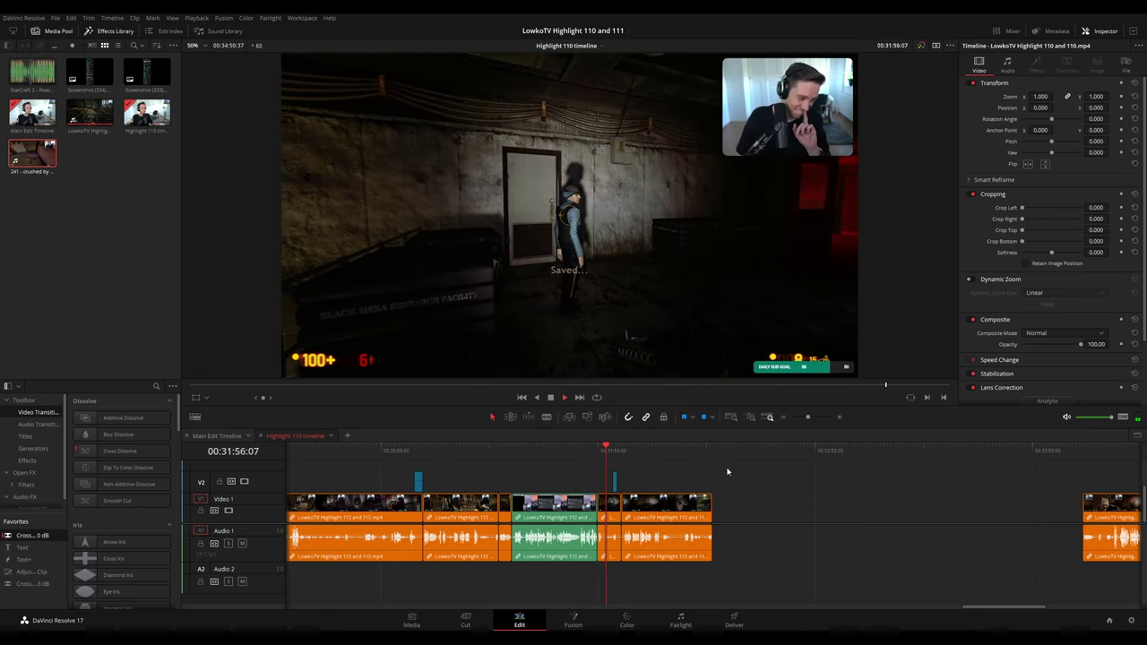
drag(783, 489, 696, 486)
scroll(697, 486, right, 2)
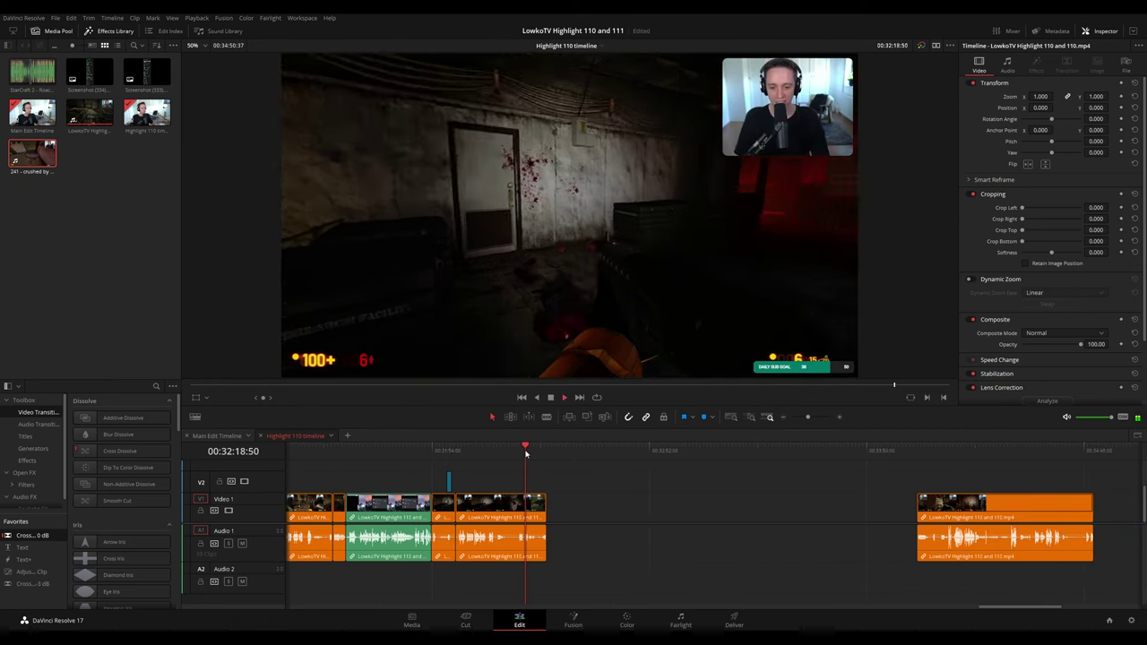
click(916, 451)
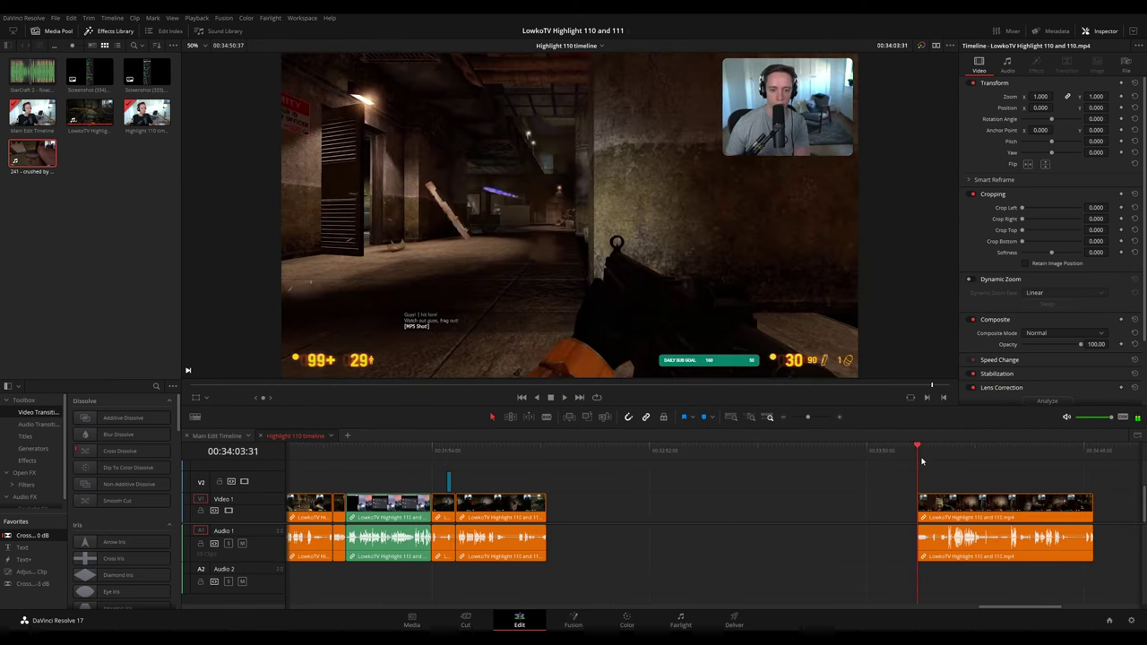
click(634, 449)
- Copy the two green clips with the StarCraft plotline and lizard posts from Main Edit Timeline into the gap in Highlight 110 timeline
click(210, 436)
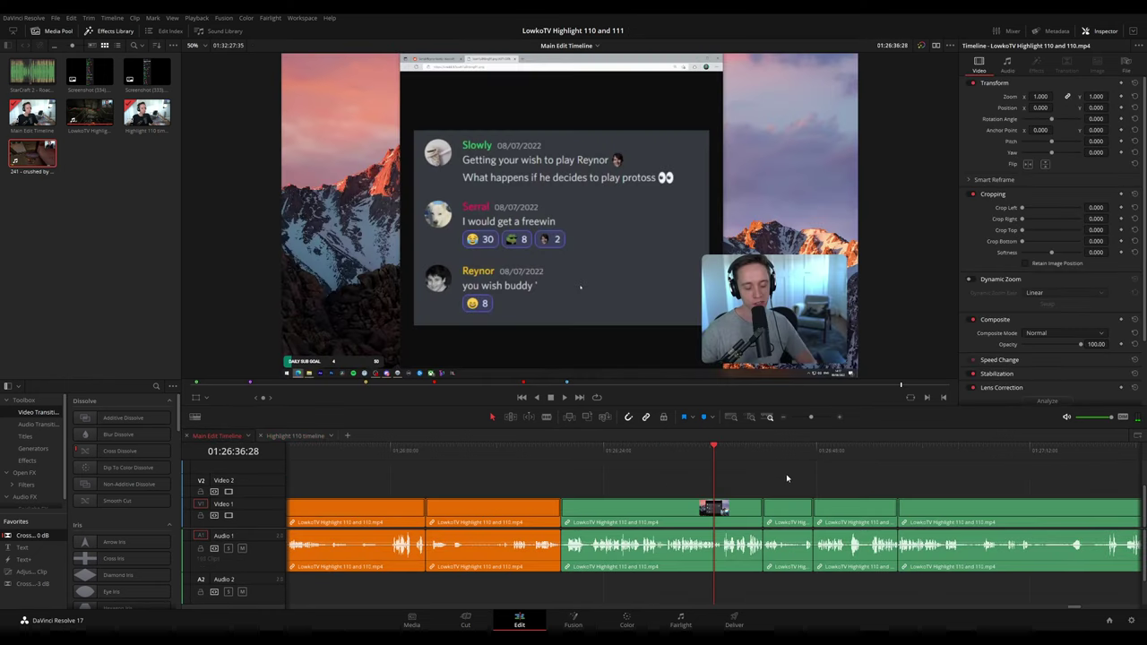
click(765, 452)
key(space)
drag(812, 489, 624, 484)
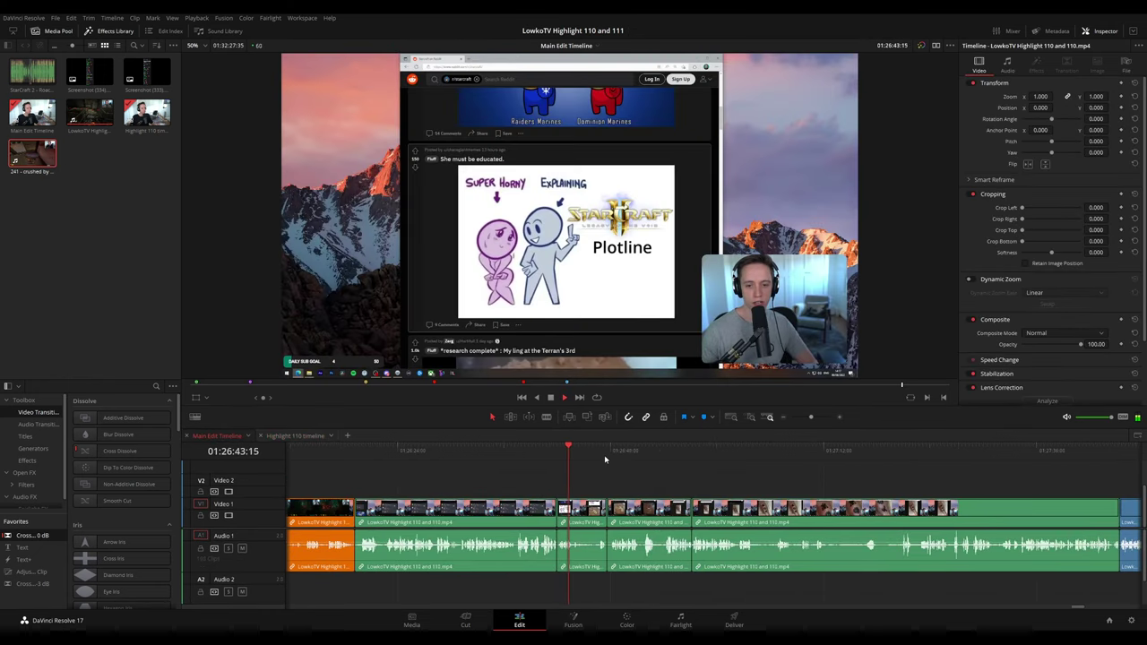
click(286, 436)
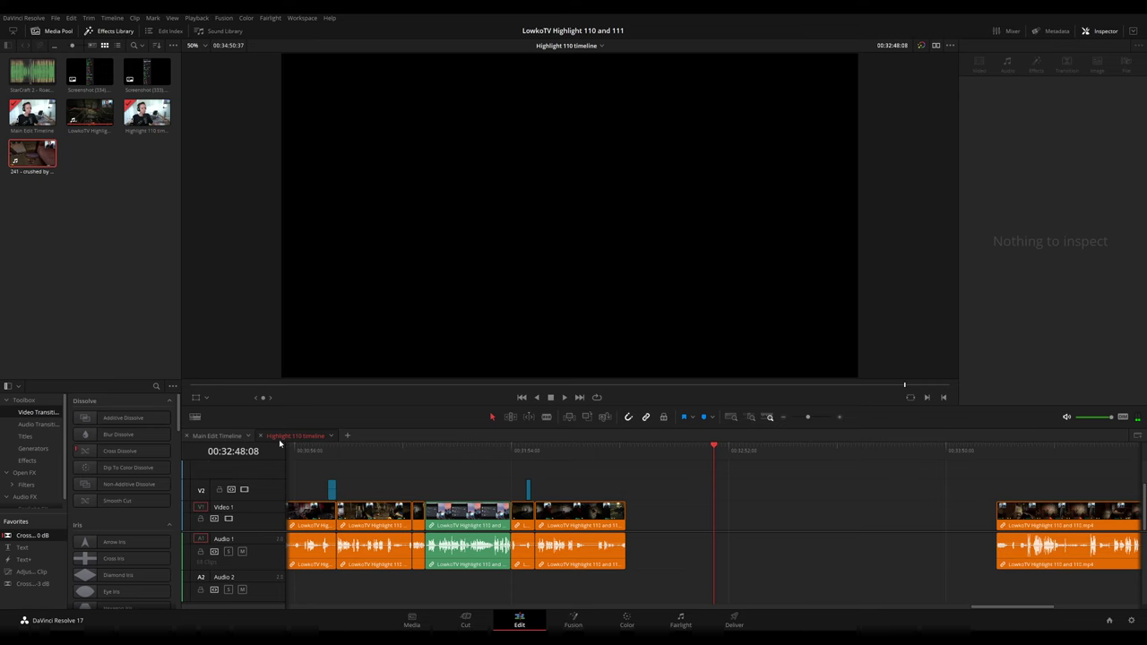
click(222, 436)
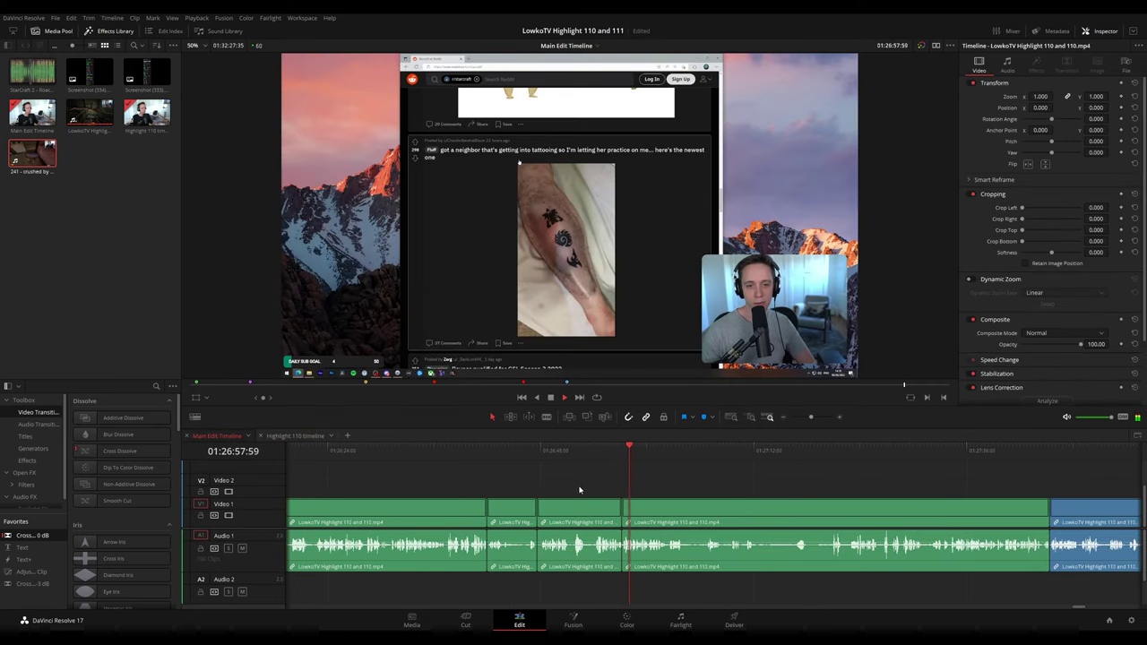
drag(579, 490, 547, 499)
click(298, 436)
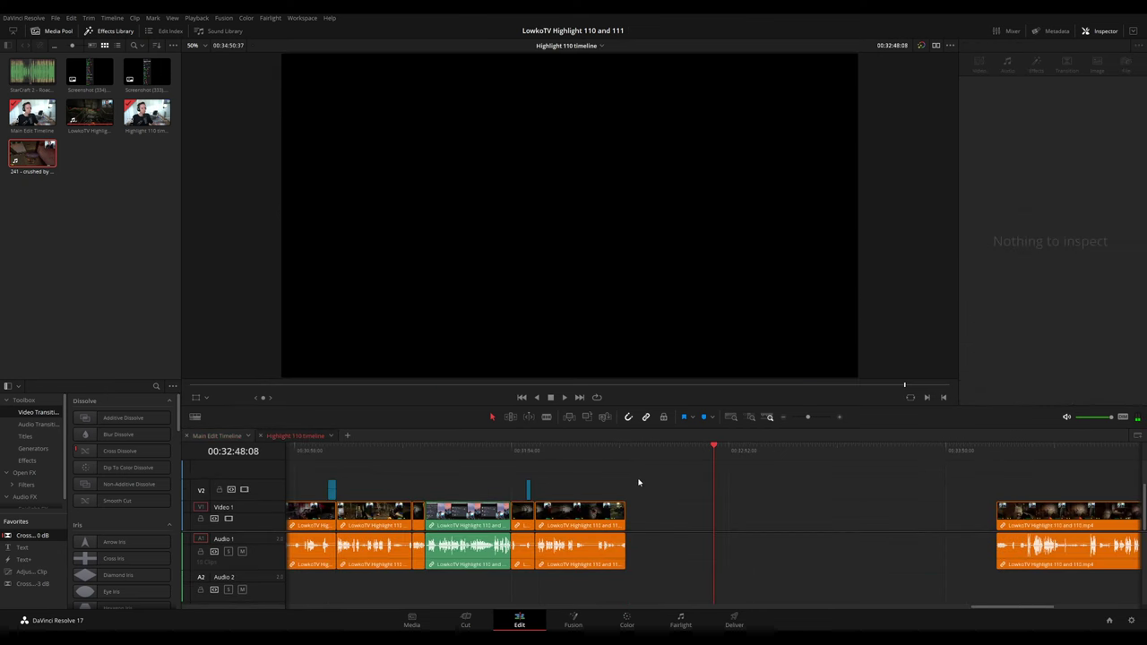
key(ctrl+v)
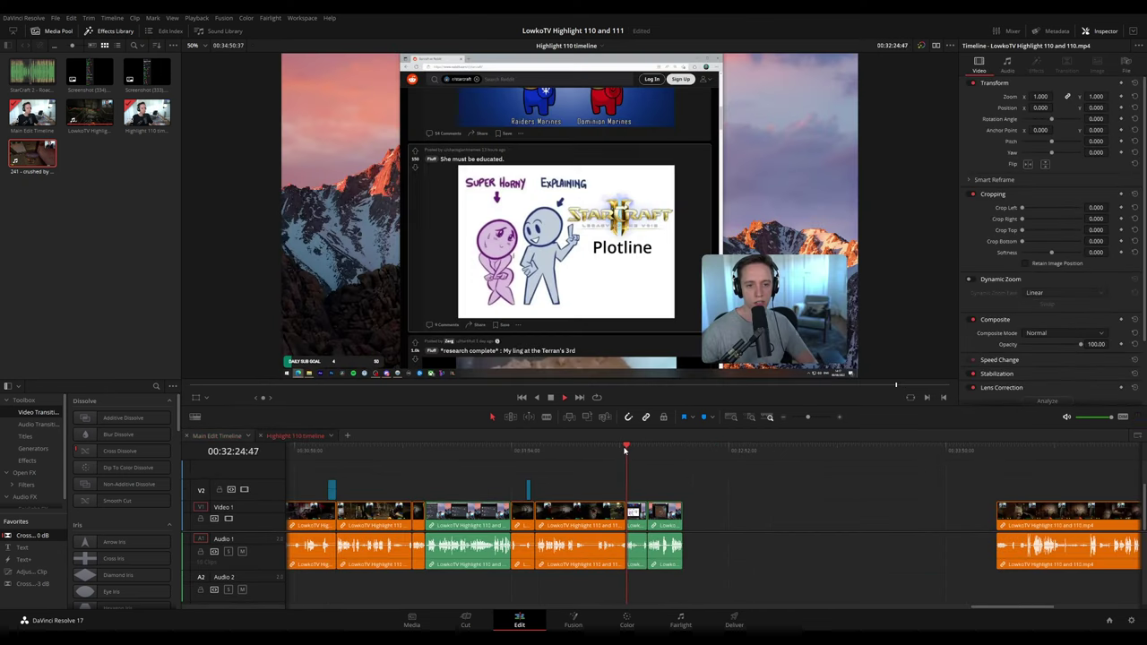
- Check the two pasted green clips, move the last orange clip directly against them, and put the playhead at the timeline's end
scroll(704, 490, up, 2)
click(740, 452)
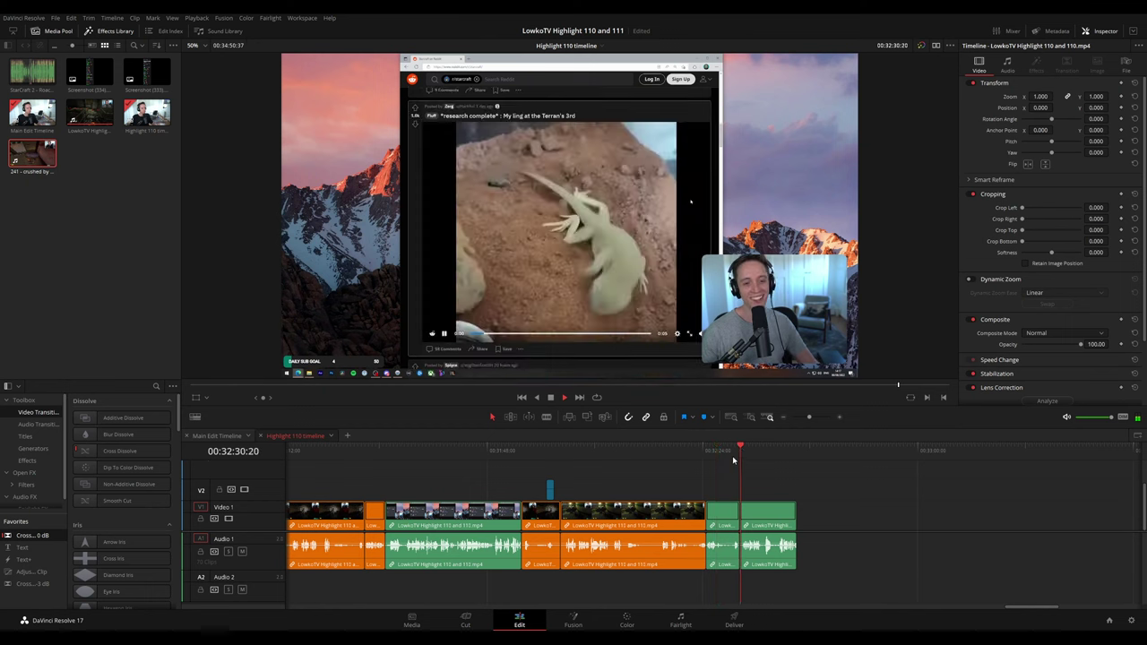
scroll(755, 484, right, 3)
key(space)
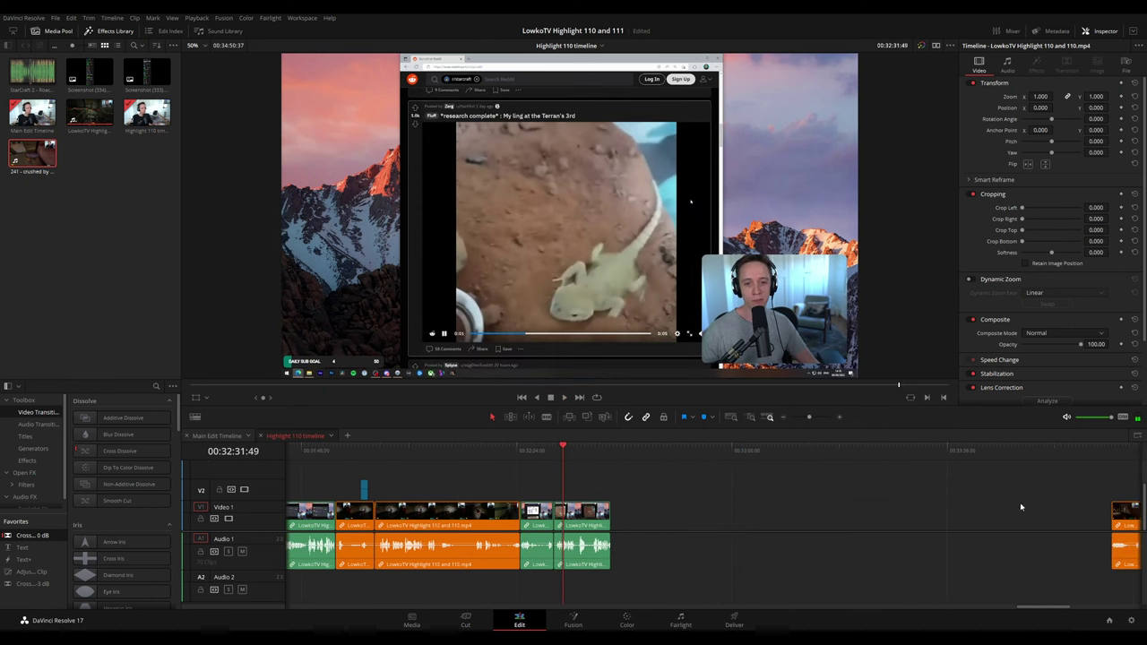
scroll(1022, 507, right, 2)
drag(944, 508, 447, 507)
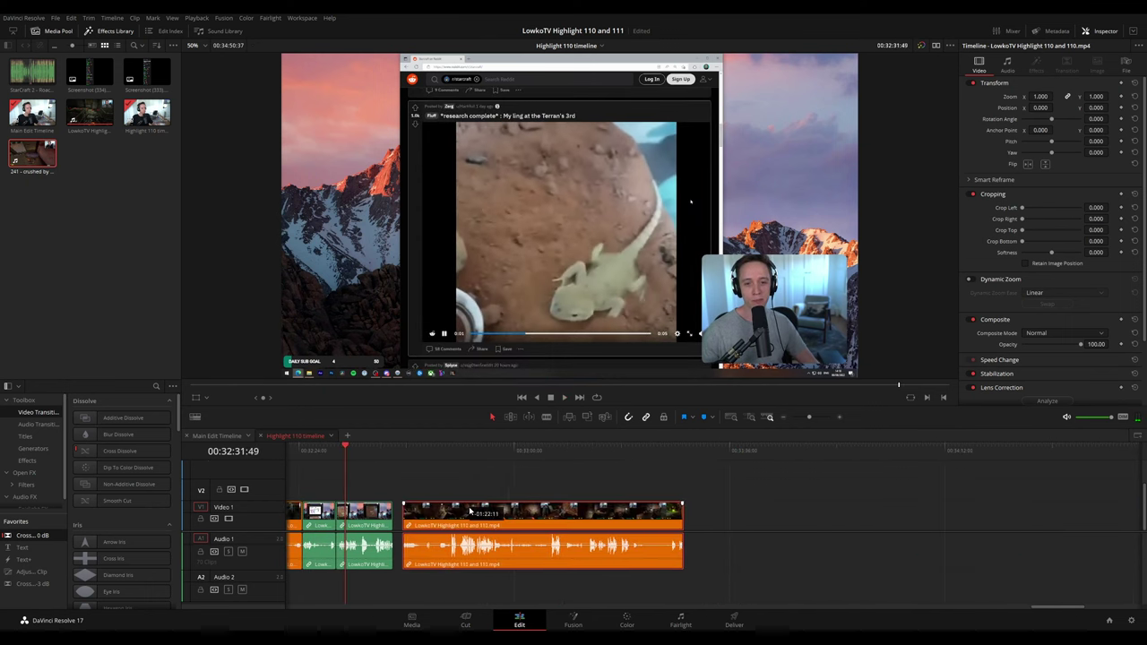
click(683, 451)
click(676, 453)
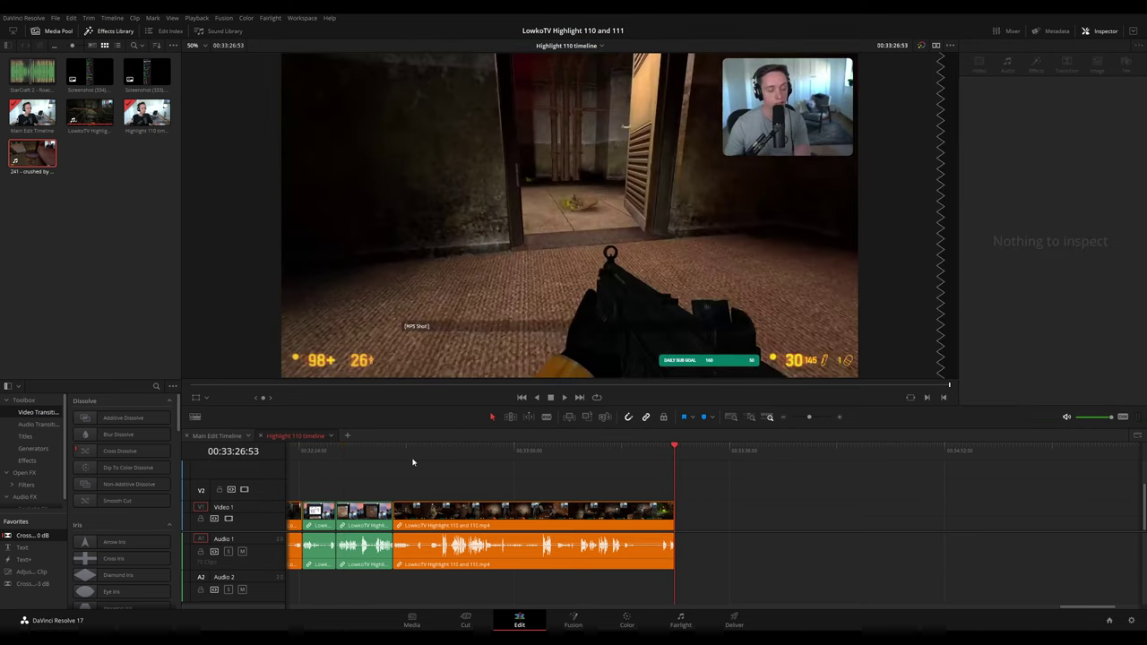
key(Up)
- Review the blue StarCraft gameplay clips and the start of the green clips that follow them in Main Edit Timeline
click(221, 436)
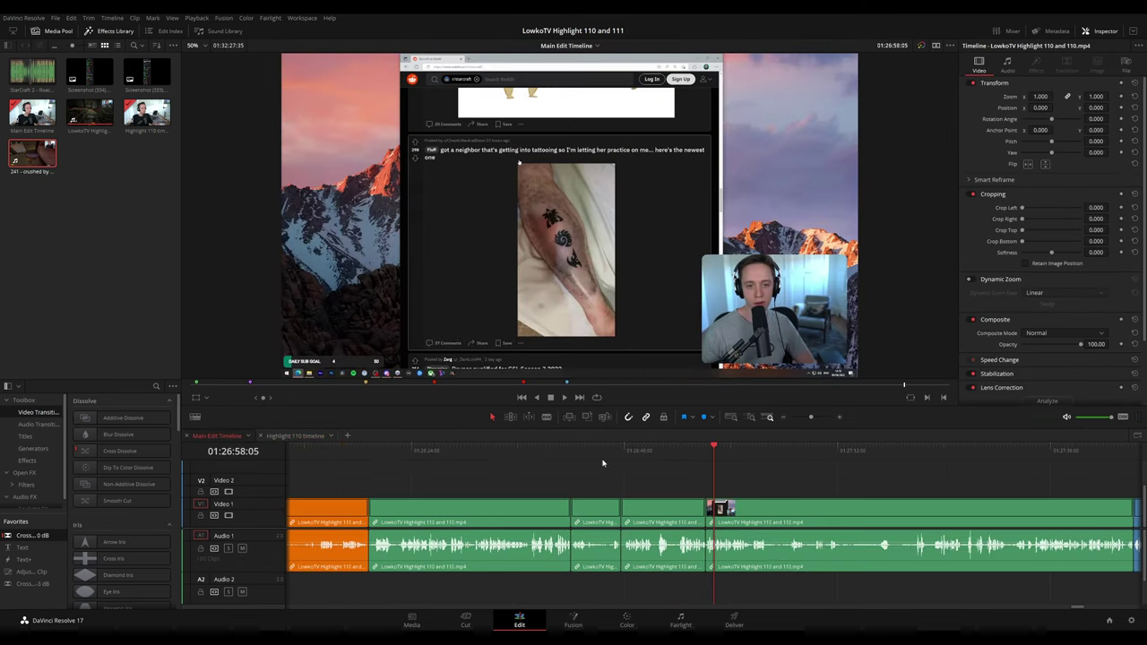
click(813, 450)
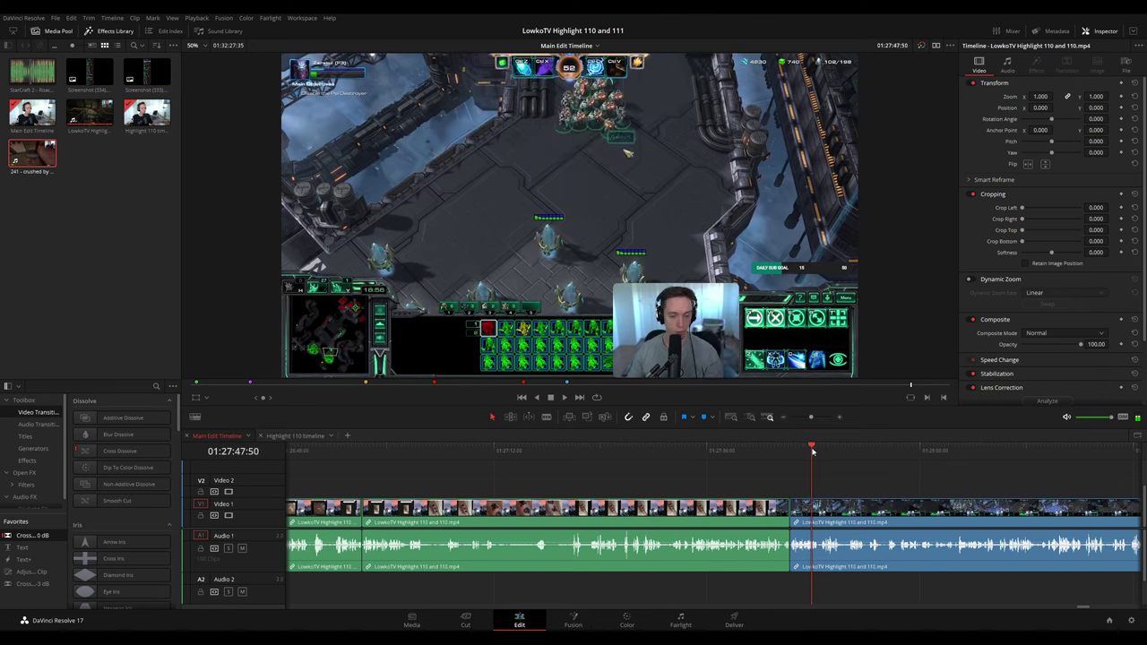
key(space)
drag(811, 417, 804, 419)
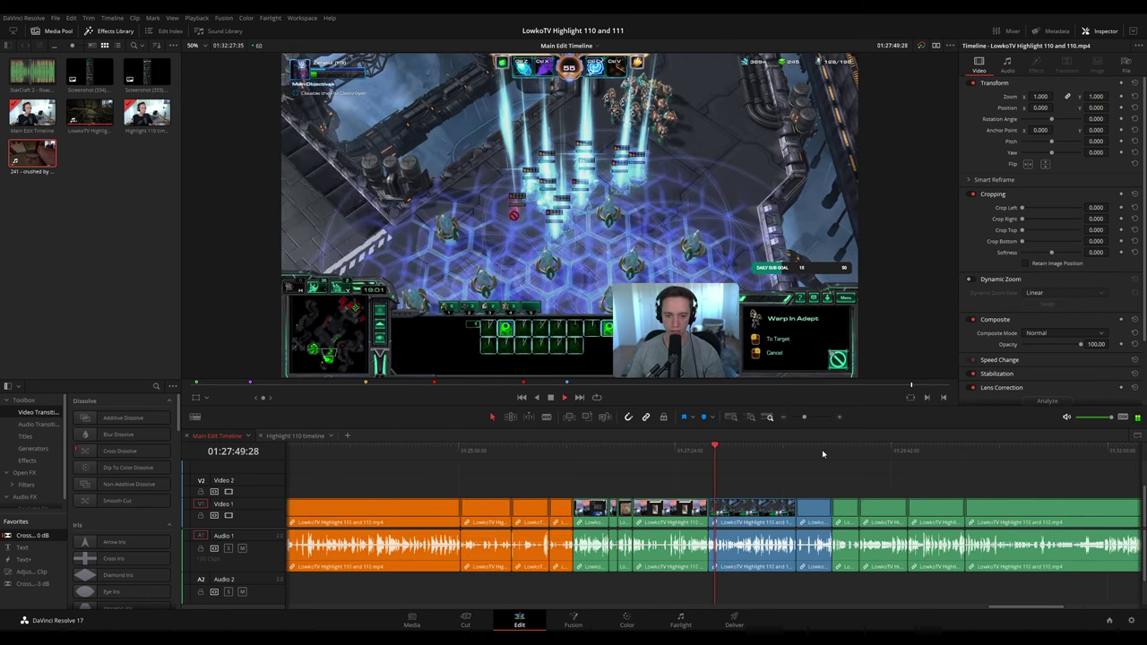
click(832, 452)
drag(868, 466, 690, 467)
click(674, 452)
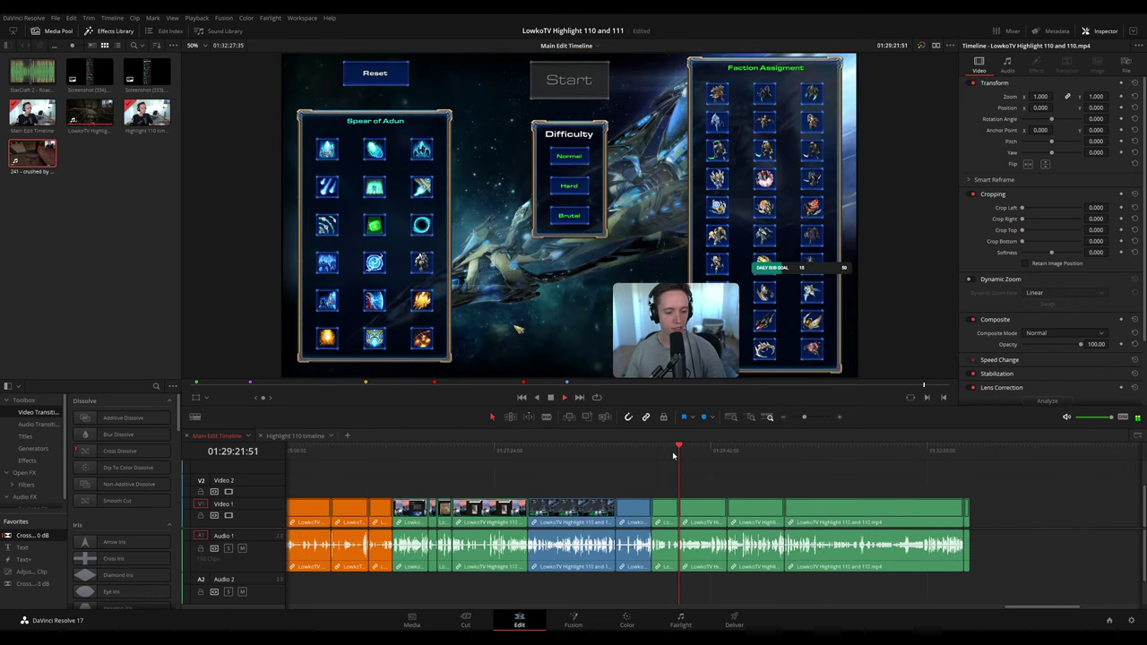
scroll(726, 483, up, 5)
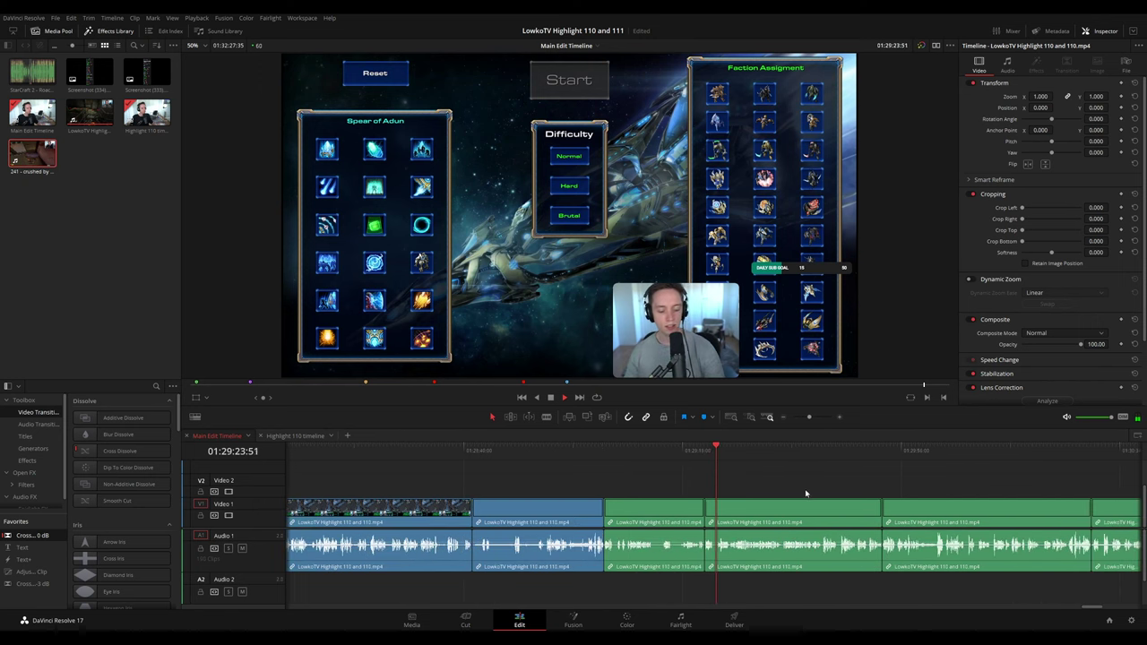
- Examine the green clips with the uwu dictionary page and Spear of Adun screen, including the transition into the last long green clip
click(670, 451)
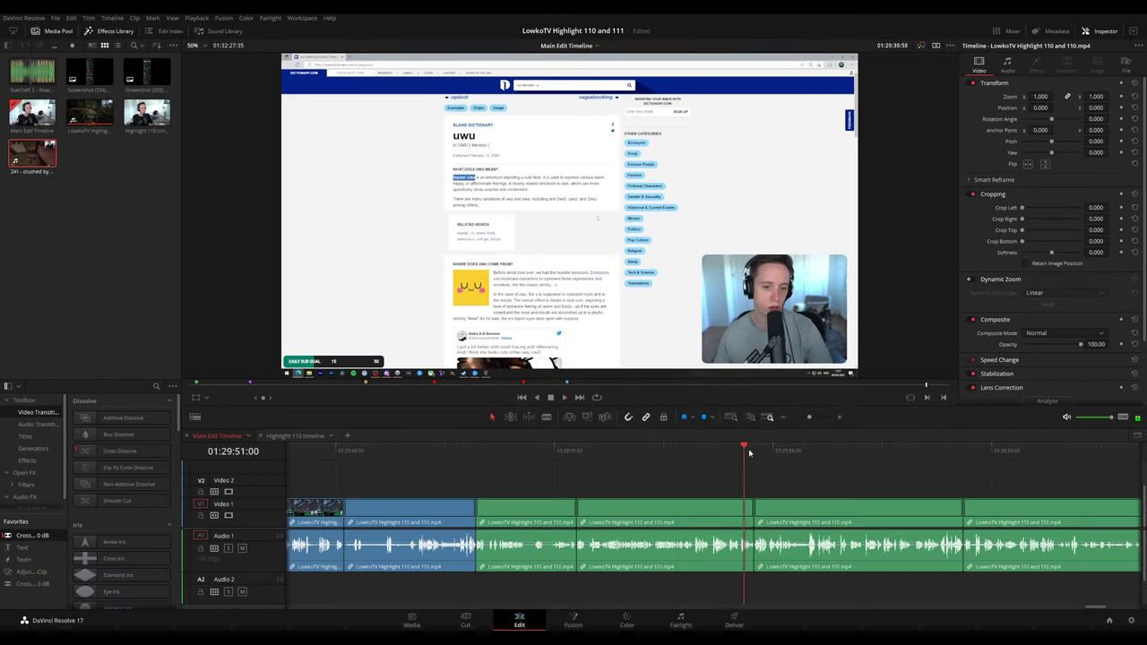
click(755, 451)
click(940, 454)
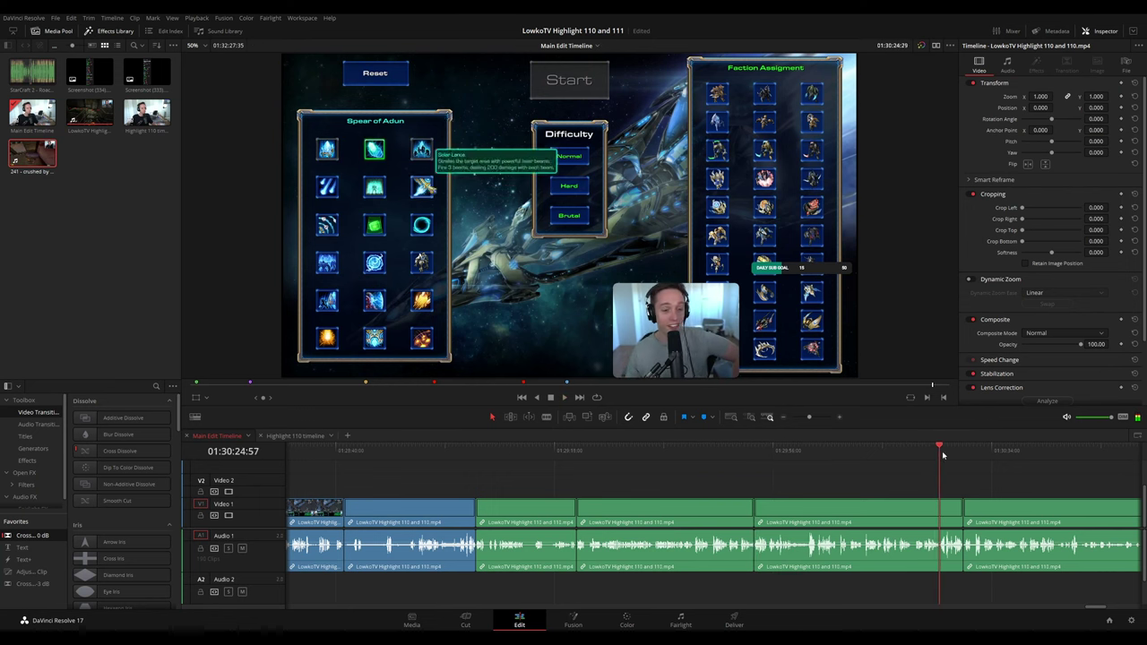
click(956, 454)
click(965, 454)
drag(832, 479, 560, 527)
click(735, 475)
key(space)
scroll(690, 466, right, 2)
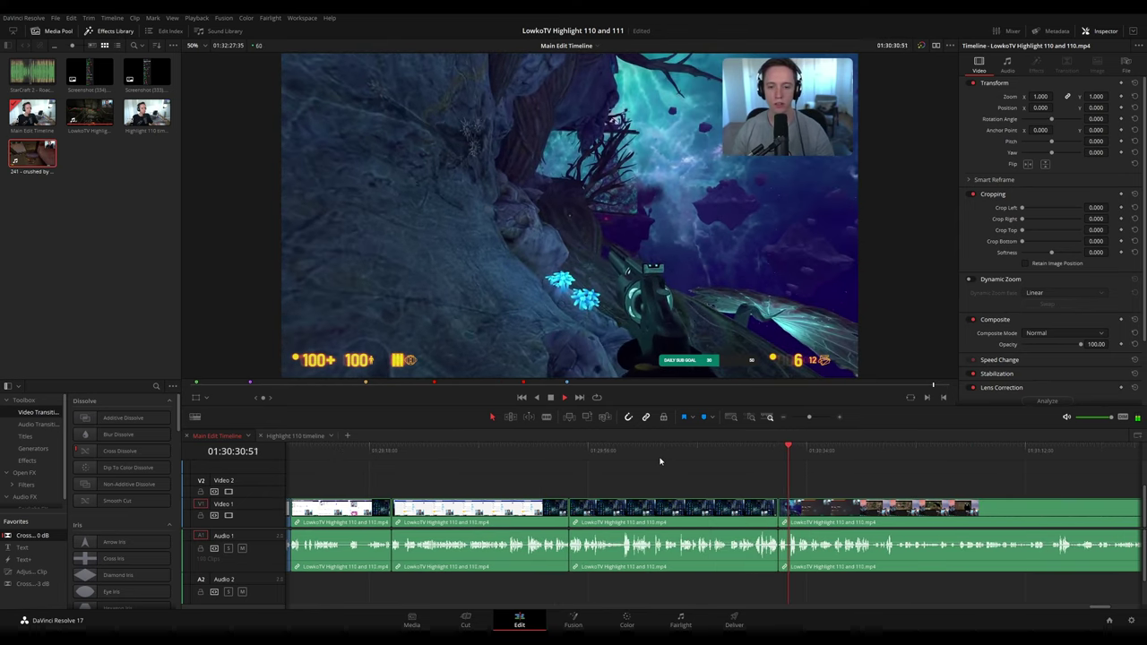
- Copy the three green clips following the blue clips from Main Edit Timeline to the end of Highlight 110 timeline
click(772, 451)
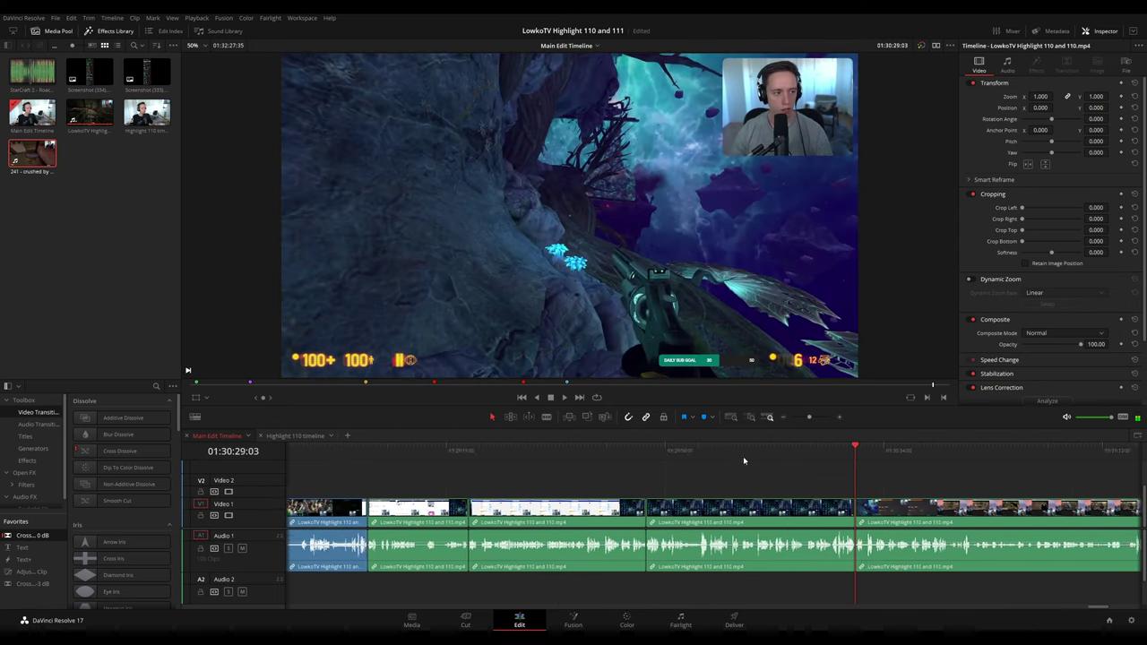
drag(729, 475, 580, 488)
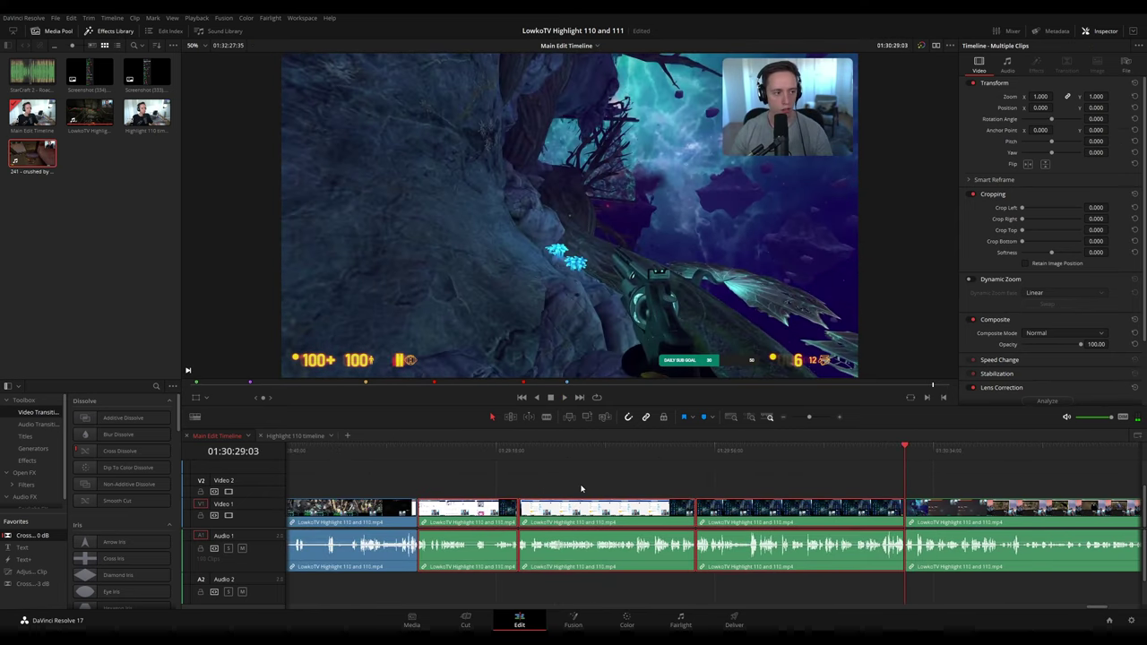
click(296, 435)
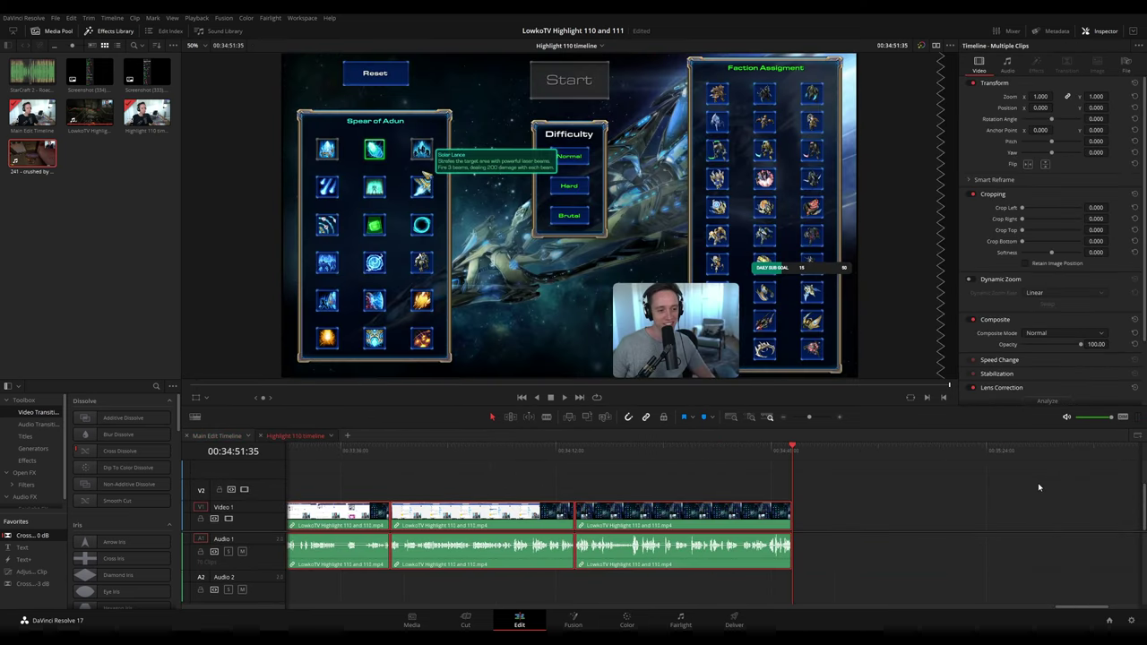
scroll(762, 482, down, 7)
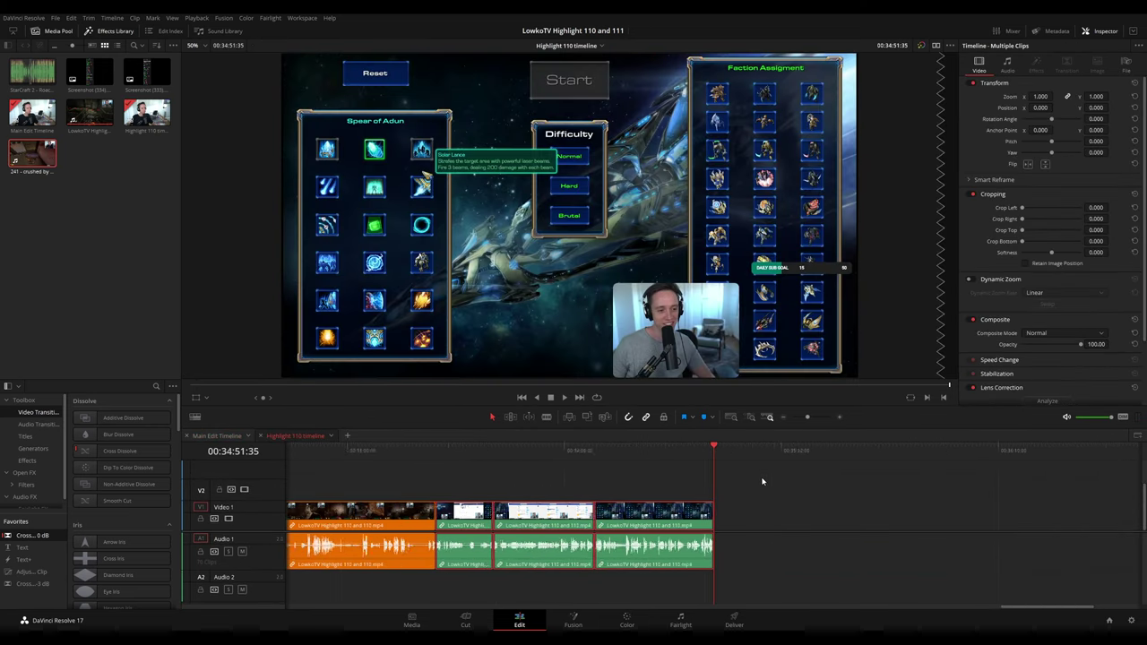
click(778, 473)
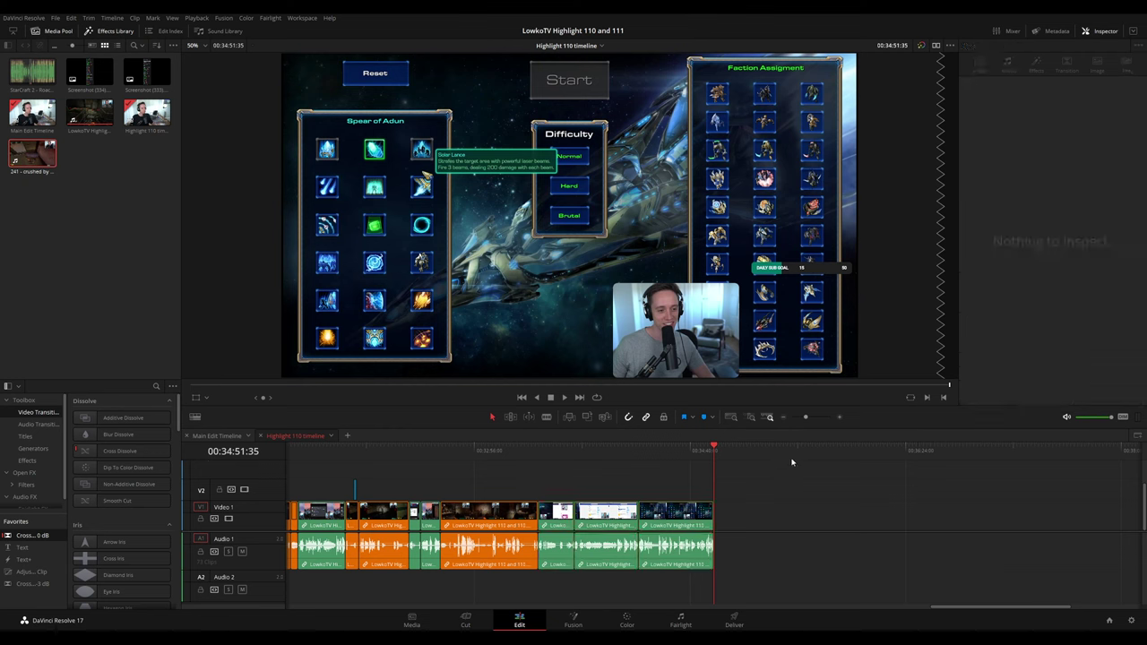
- Review the orange Half-Life clips following the purple section in Main Edit Timeline, from the scientist conversation to the coolant area
drag(806, 418, 799, 421)
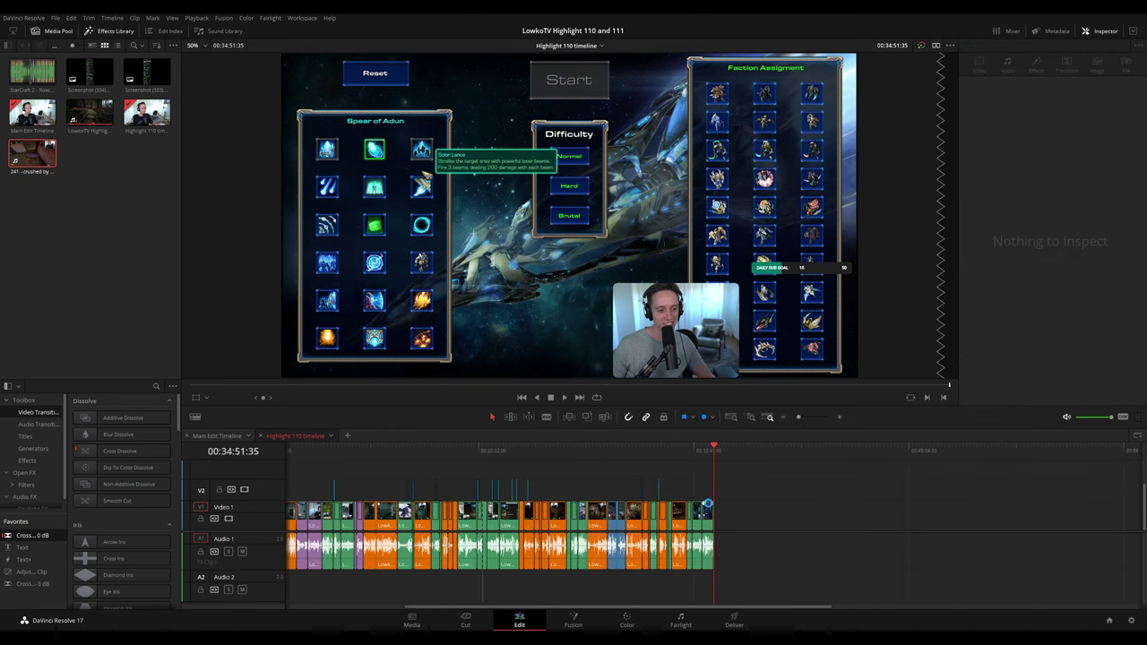
drag(386, 479, 786, 479)
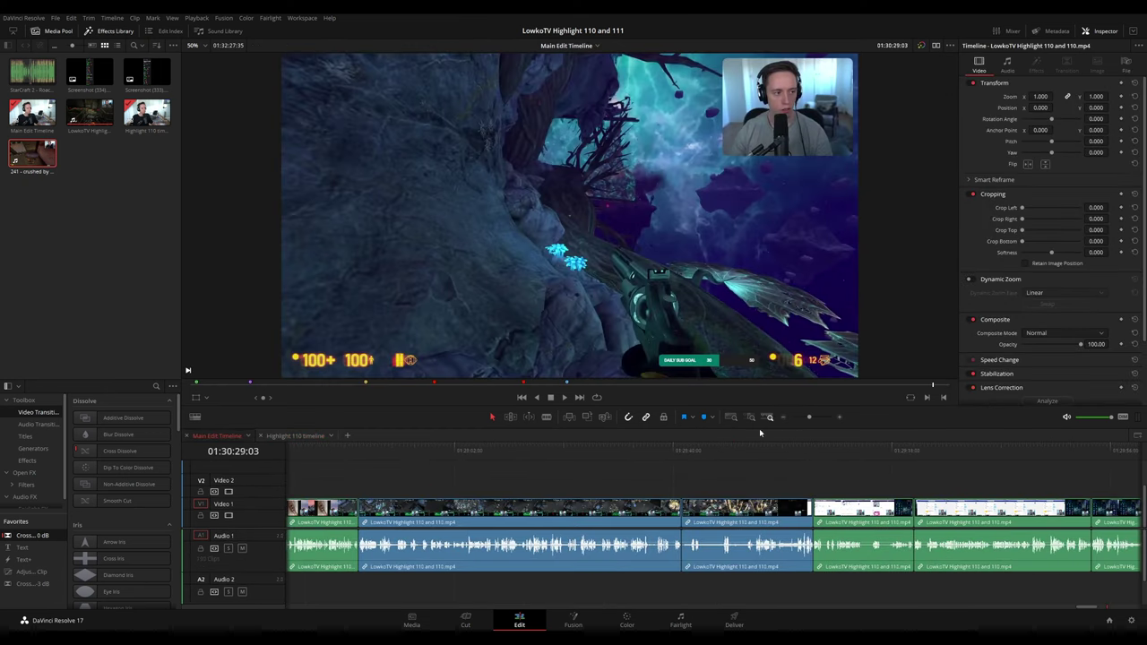
drag(806, 418, 800, 418)
drag(406, 454, 436, 458)
key(space)
scroll(457, 467, up, 4)
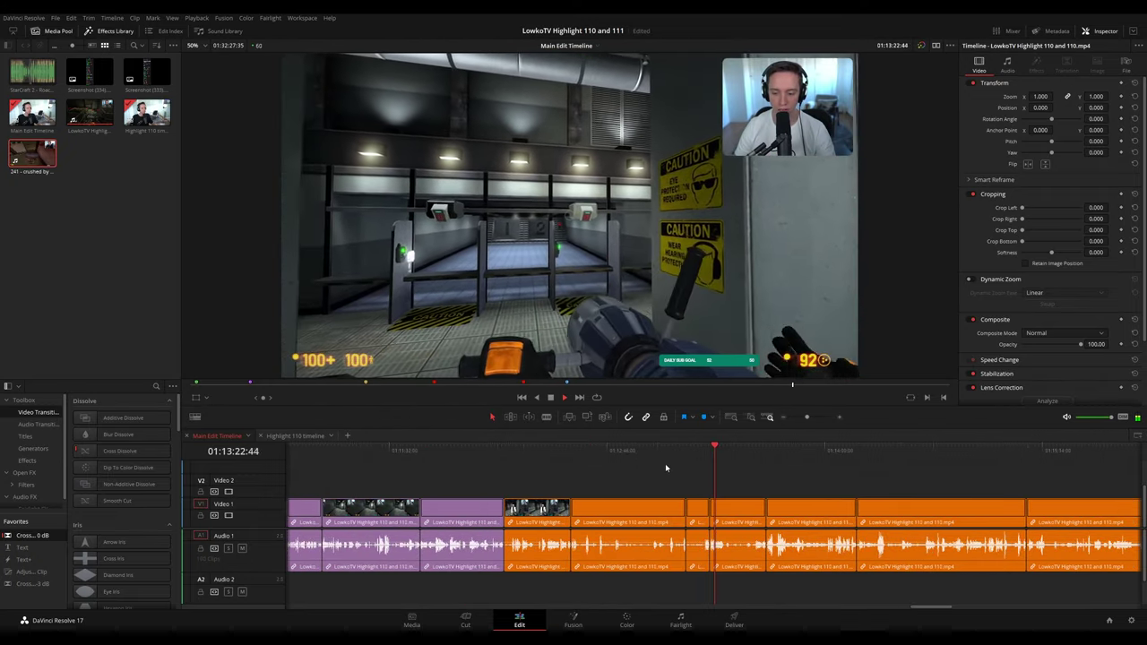
click(671, 459)
click(575, 457)
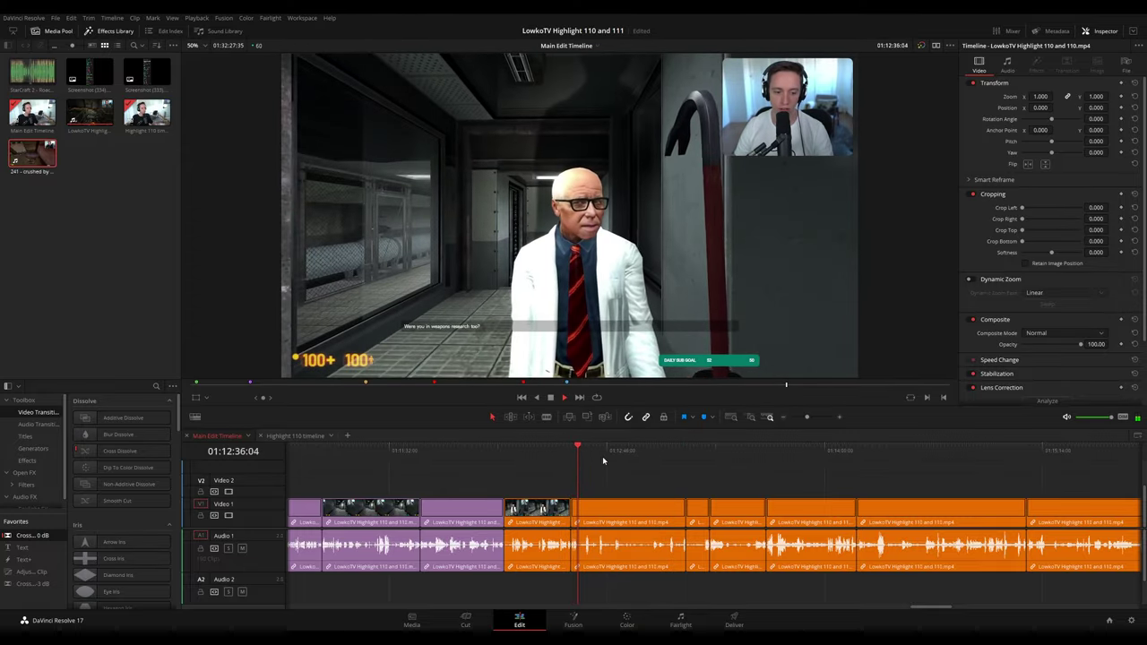
click(644, 457)
click(710, 459)
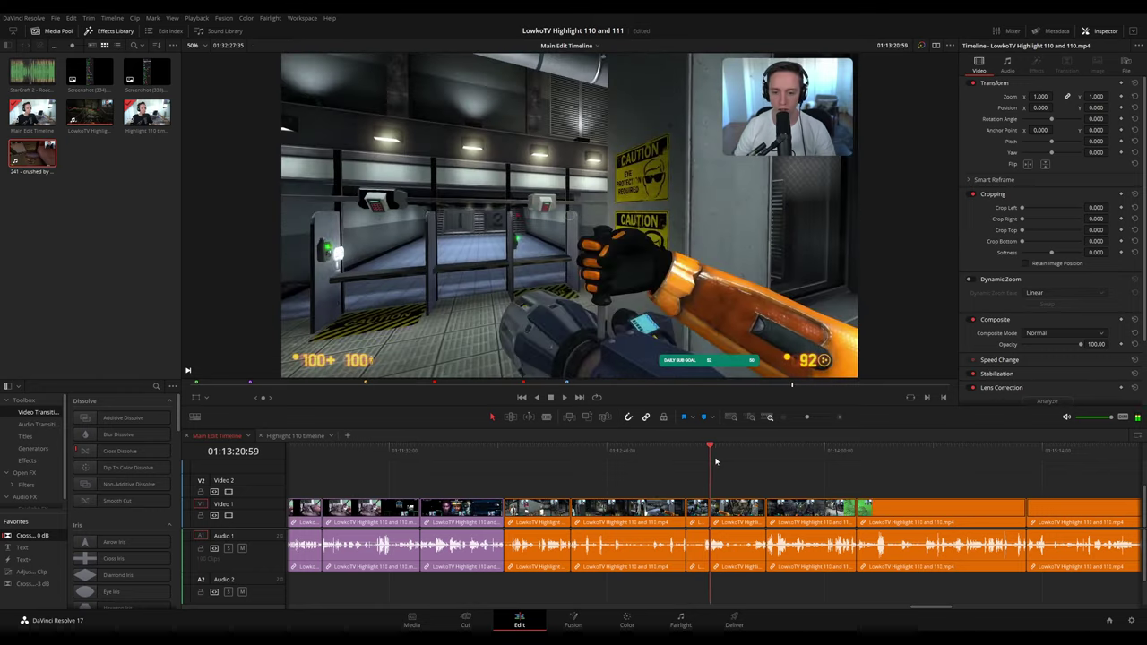
scroll(751, 499, up, 1)
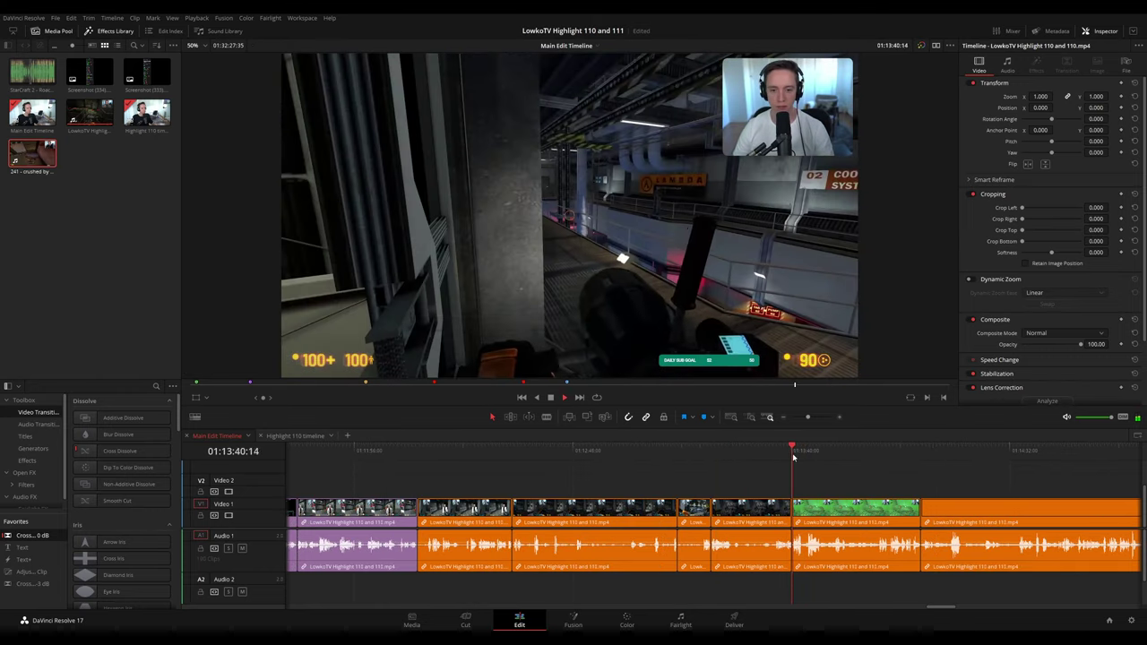
scroll(818, 478, up, 1)
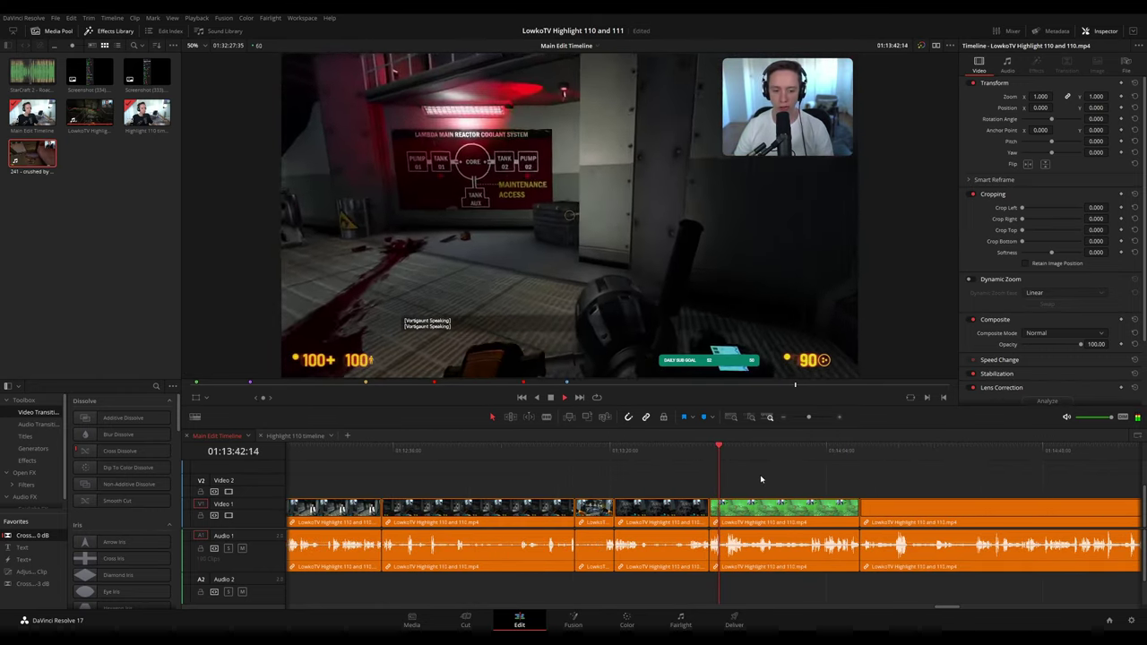
key(space)
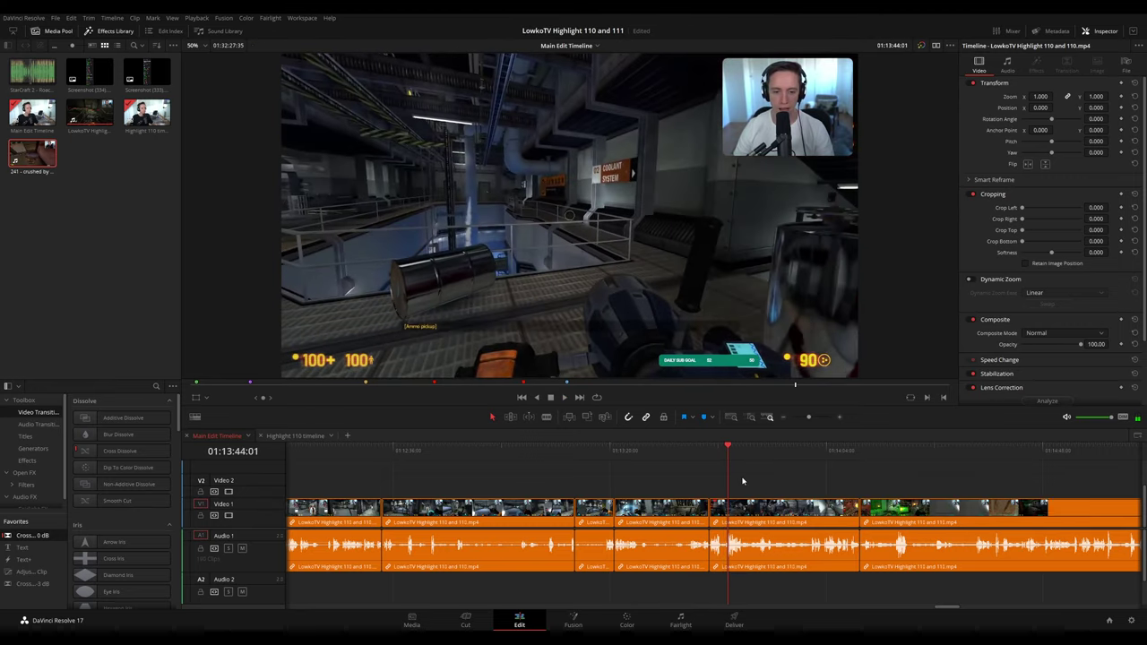
- Check the purple-to-orange boundary in Main Edit Timeline, and scan back through earlier sections to the orange clips following the green webcam clips
drag(764, 476, 437, 526)
click(369, 465)
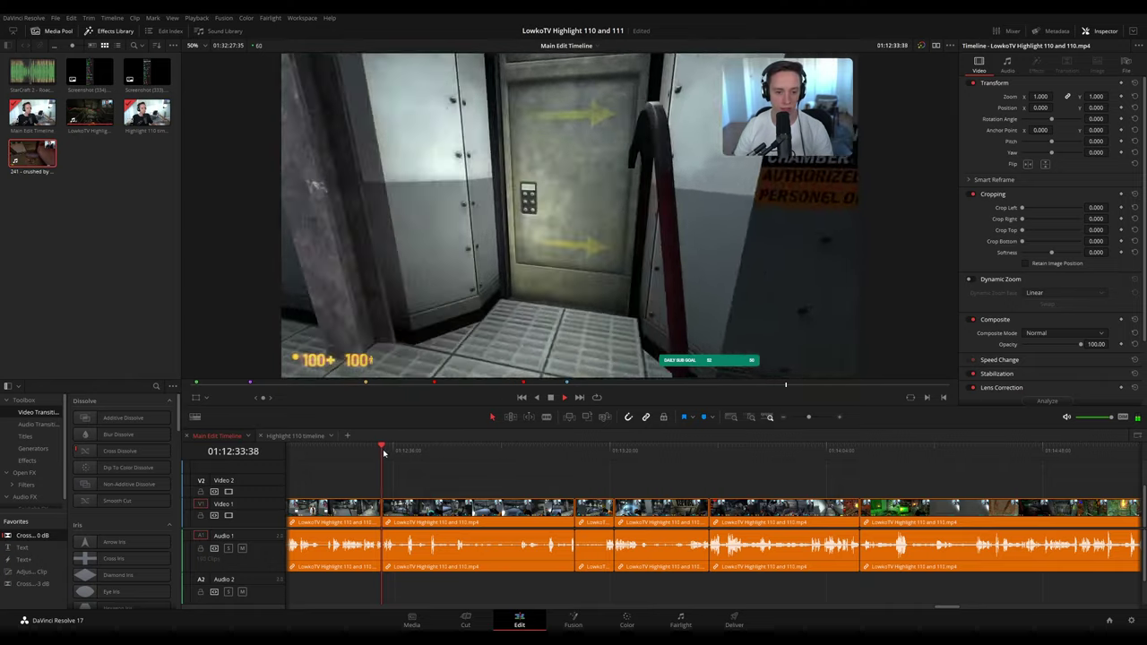
scroll(407, 472, left, 3)
click(405, 450)
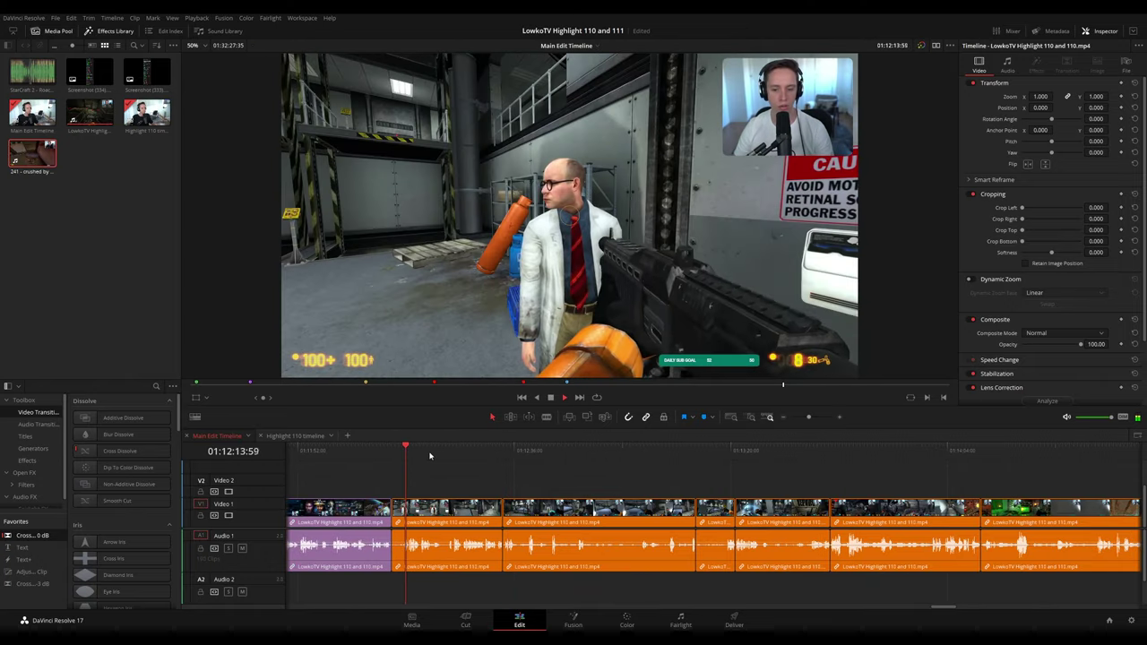
scroll(603, 481, left, 3)
scroll(619, 459, left, 2)
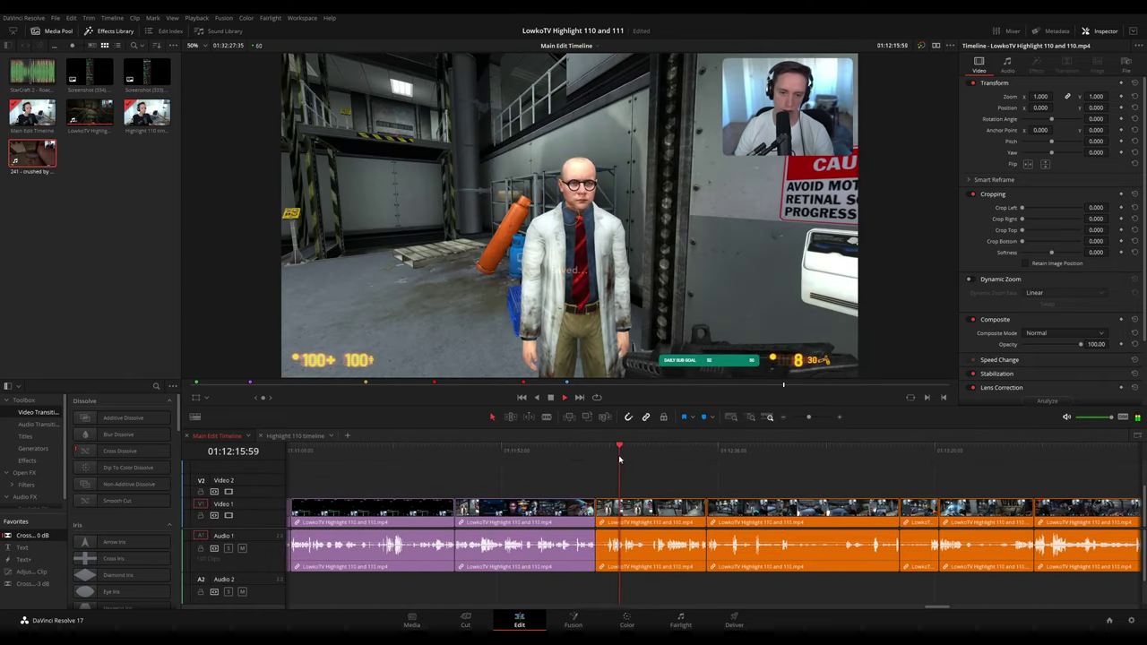
drag(808, 418, 802, 418)
key(space)
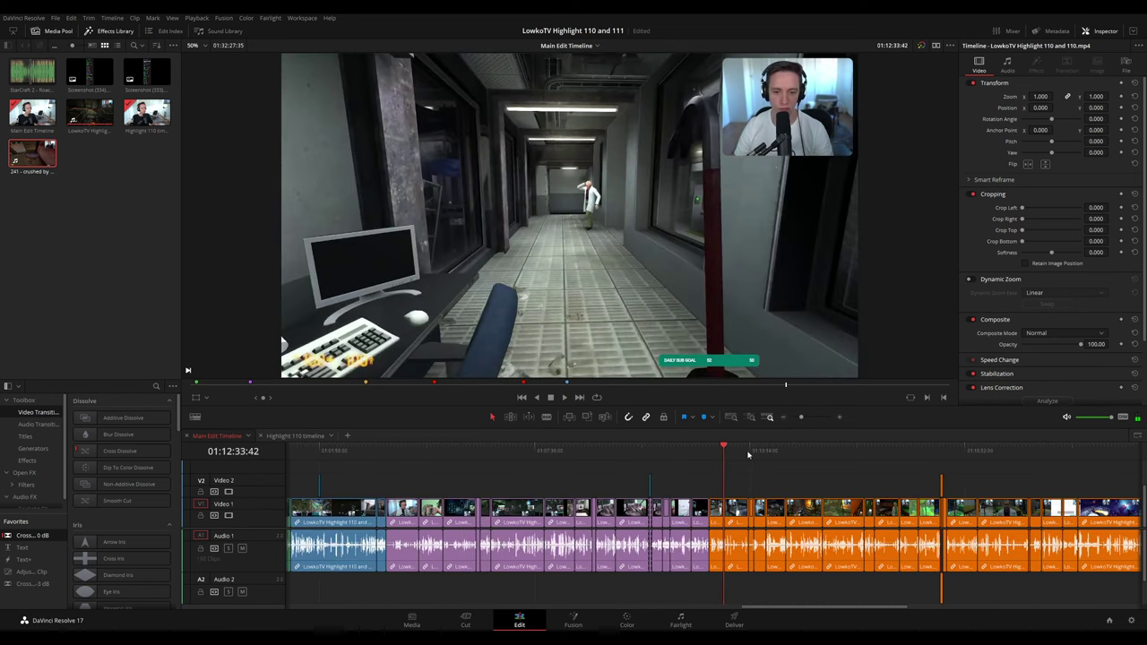
scroll(596, 475, left, 4)
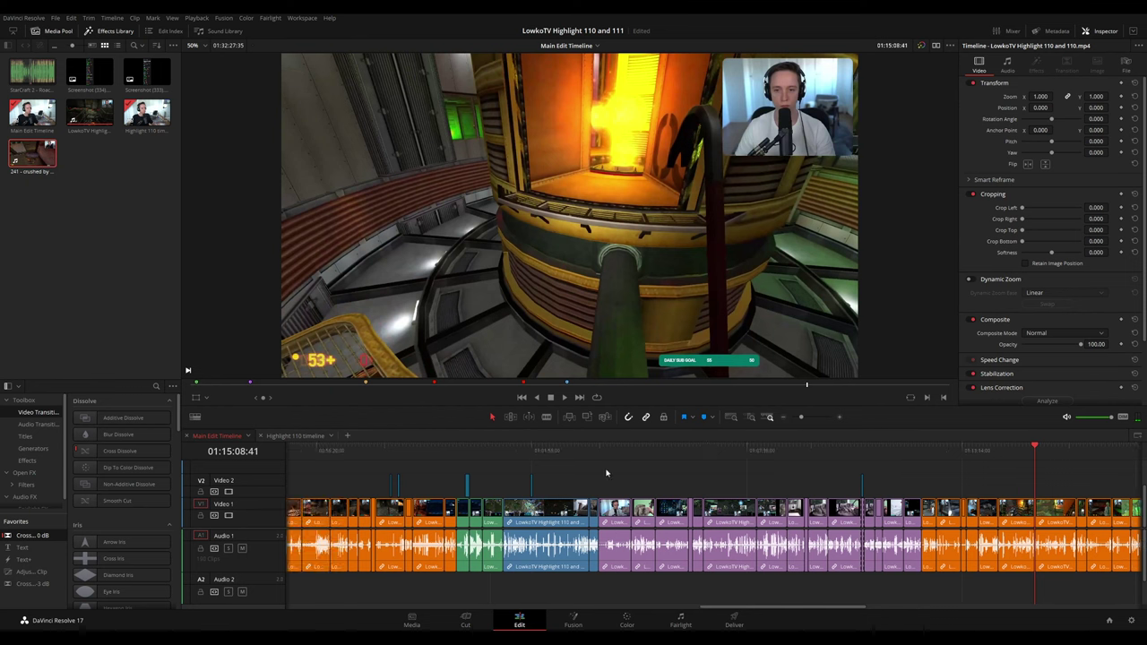
scroll(556, 471, left, 3)
key(space)
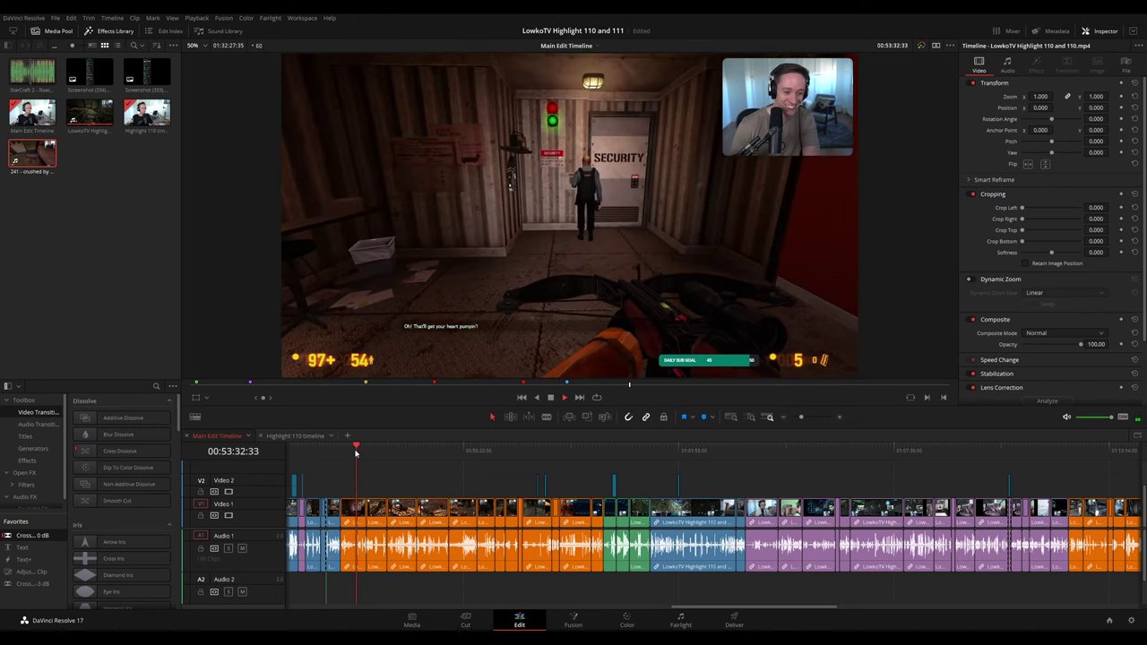
scroll(639, 467, left, 4)
scroll(490, 459, left, 2)
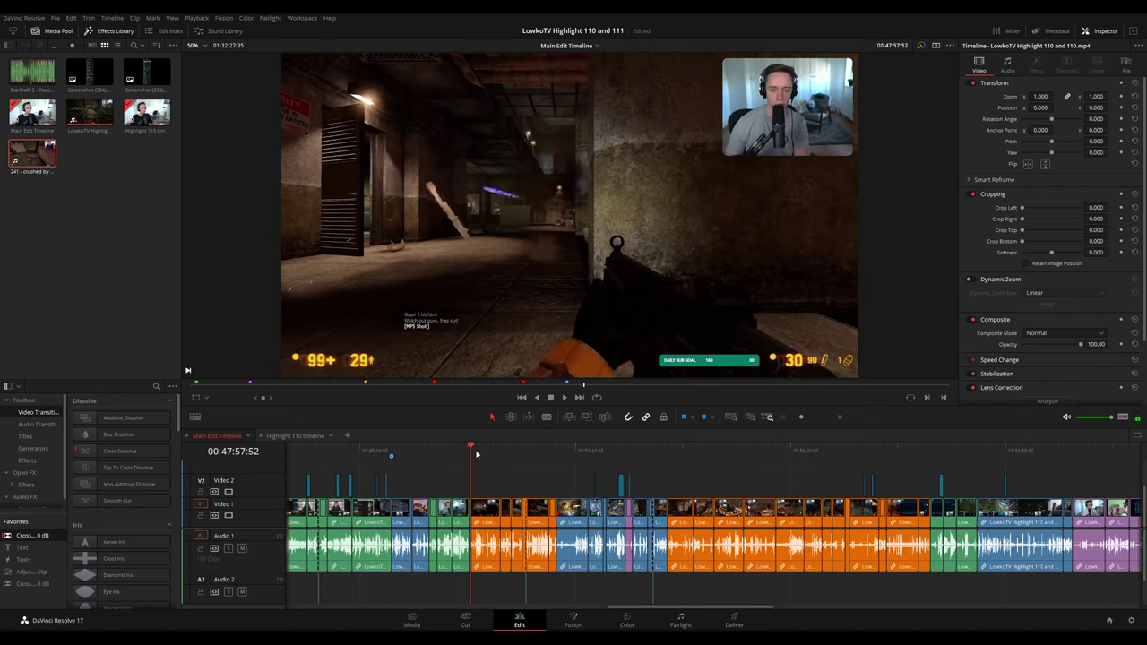
- Copy the run of orange clips between the green webcam clips and the blue clips from Main Edit Timeline to the end of Highlight 110 timeline
scroll(553, 470, up, 5)
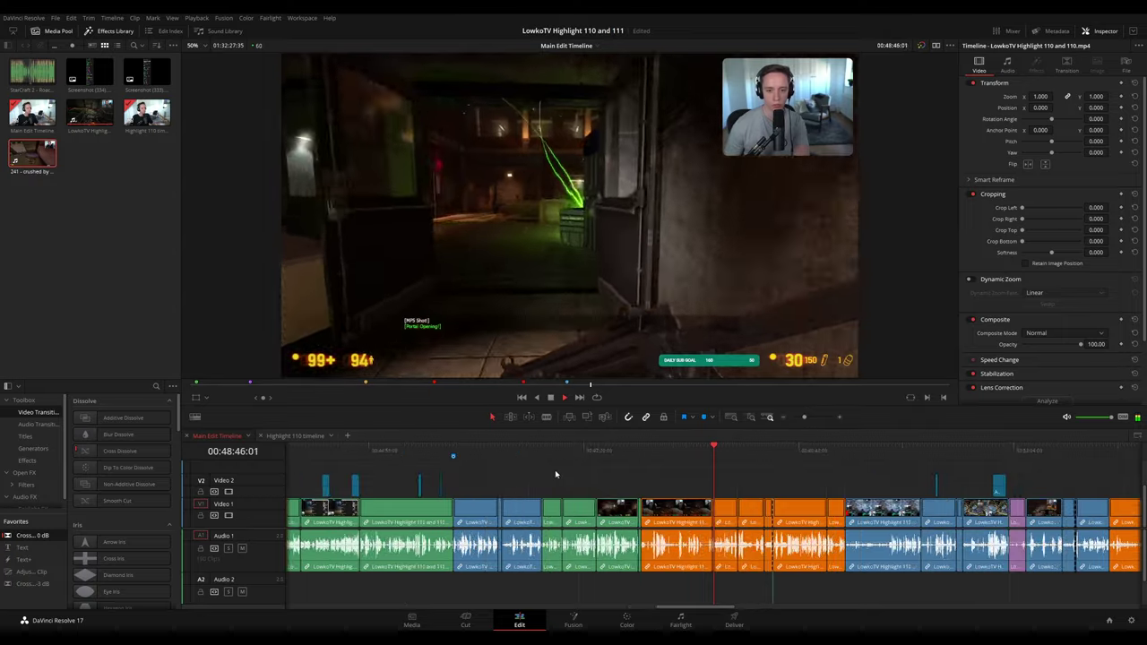
drag(738, 473, 588, 463)
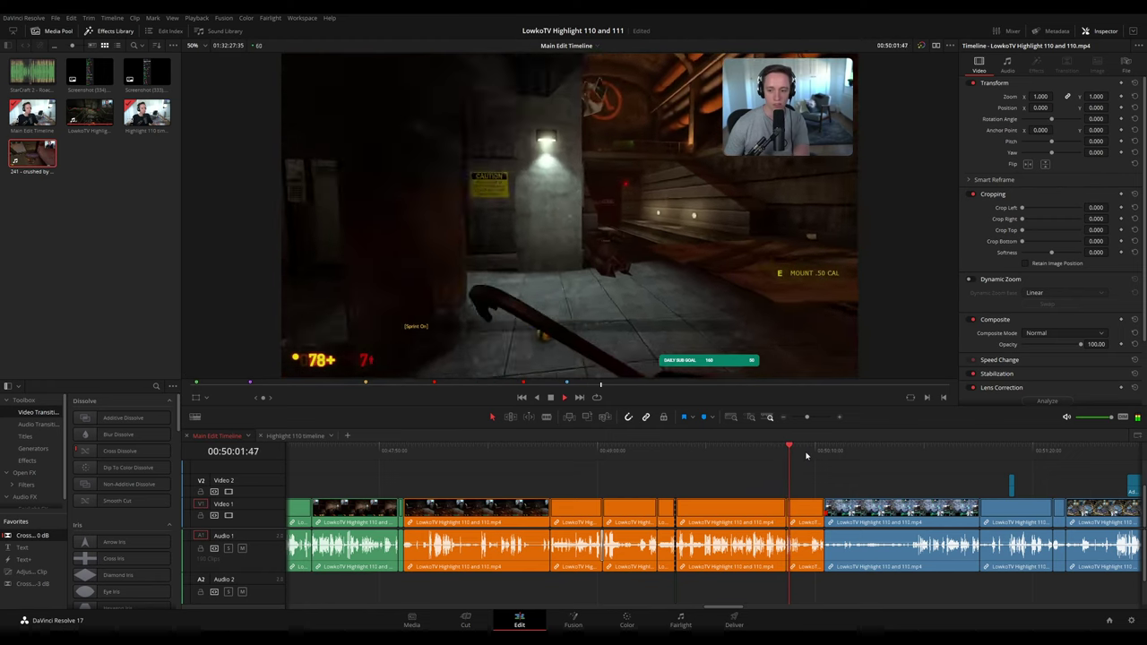
click(394, 453)
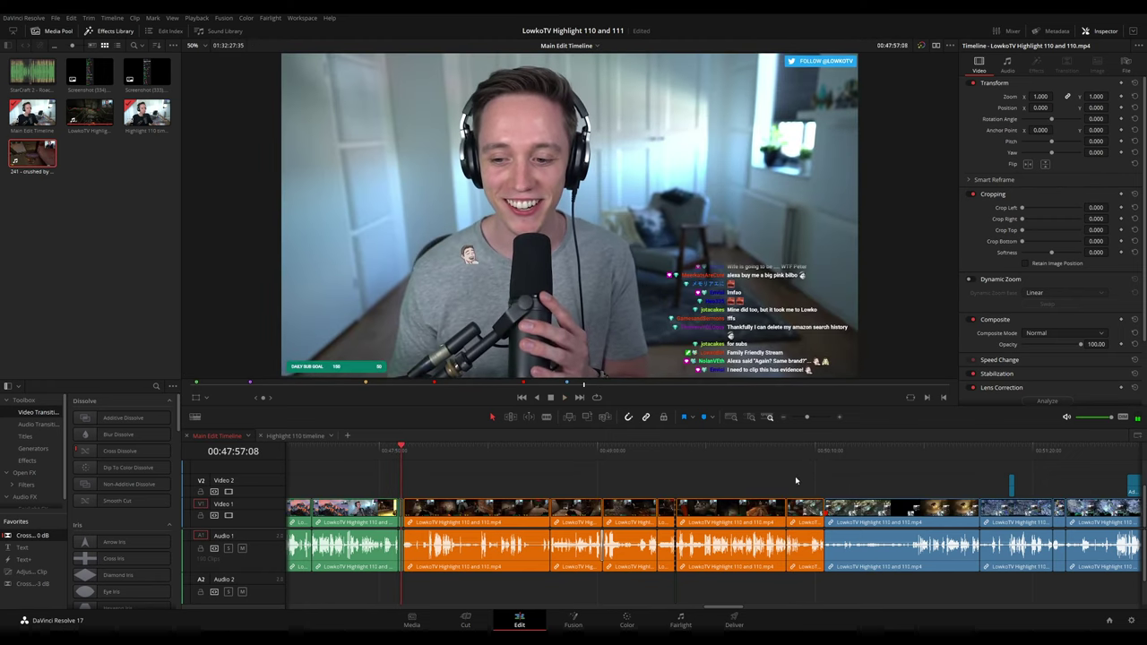
drag(795, 481, 498, 593)
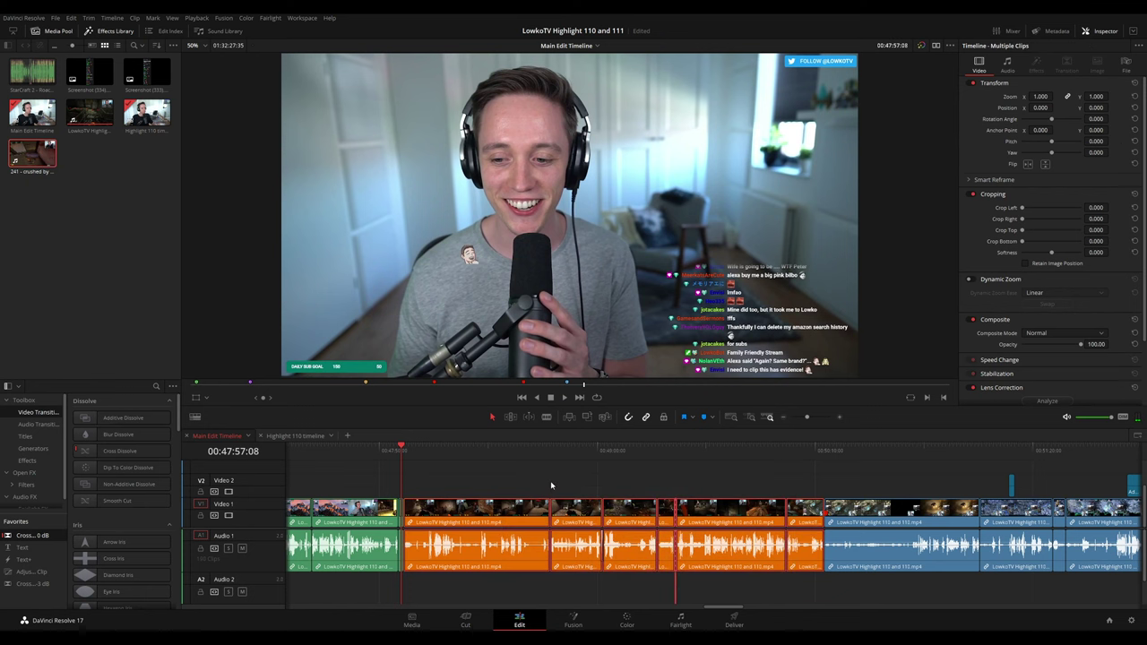
click(404, 450)
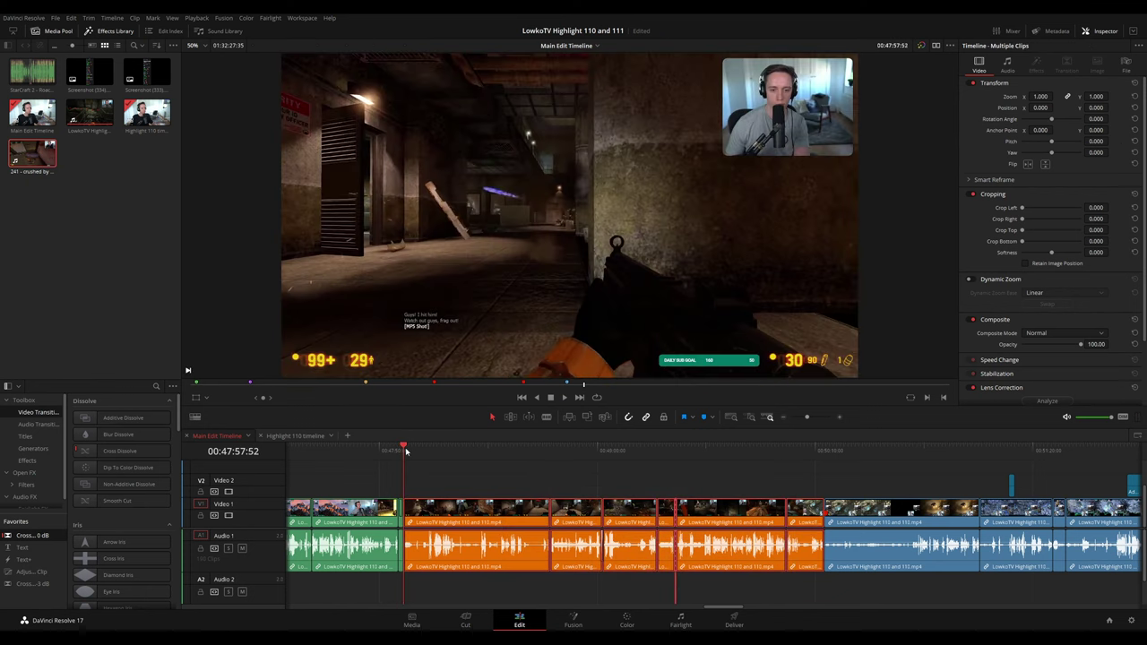
click(295, 436)
key(End)
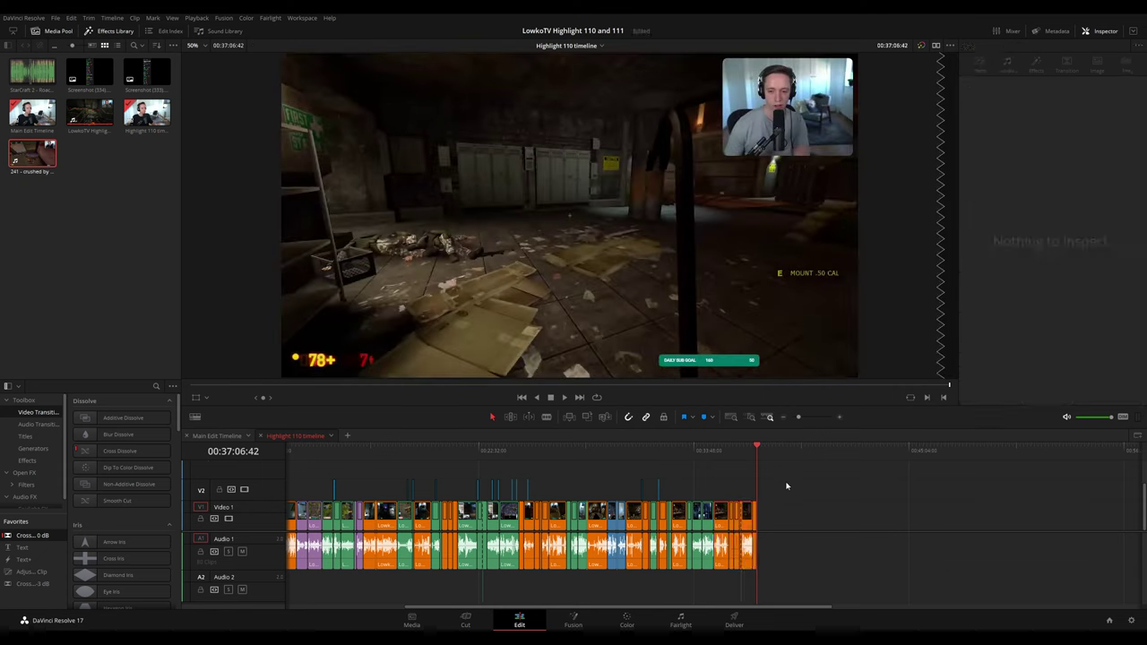
drag(695, 481, 959, 465)
key(ctrl+minus)
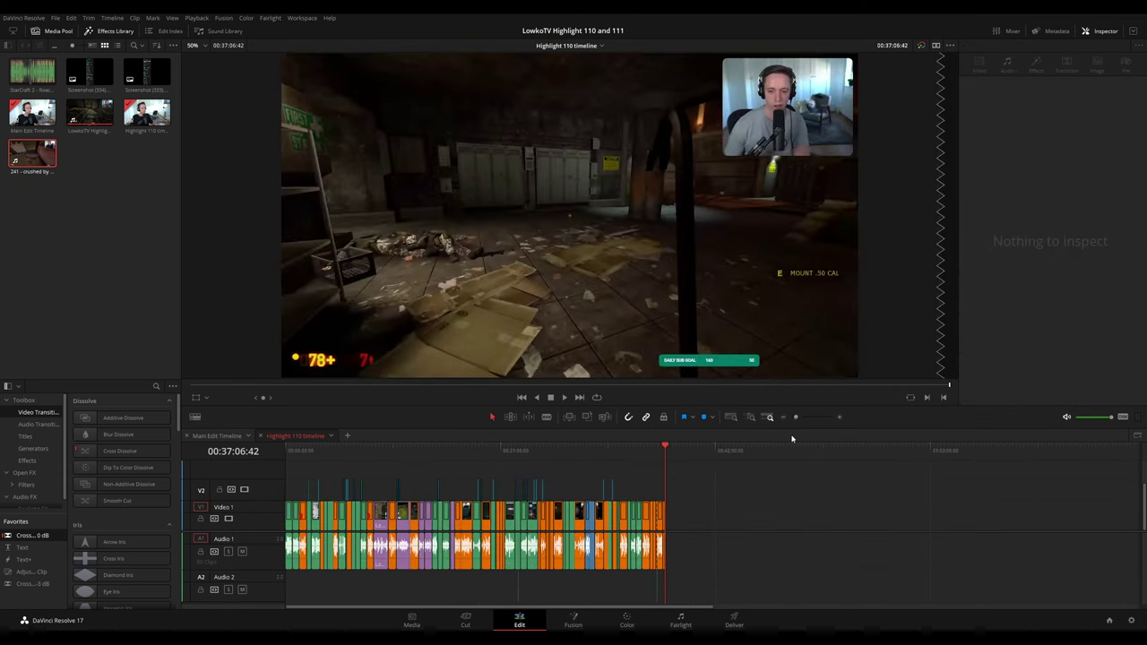
drag(699, 533, 702, 522)
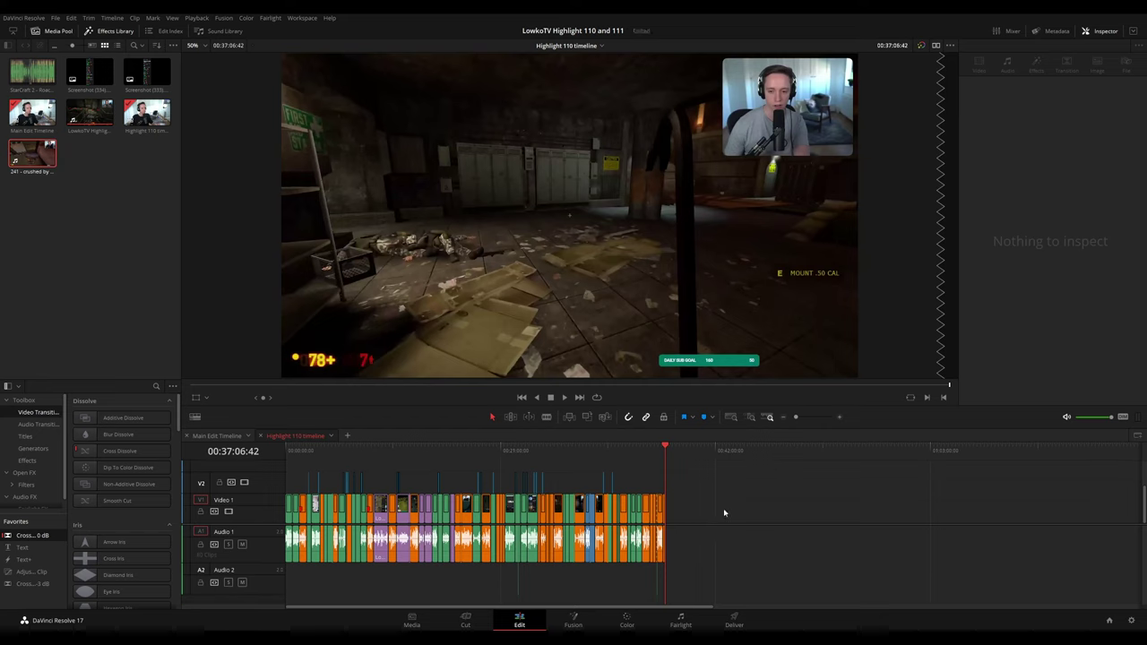
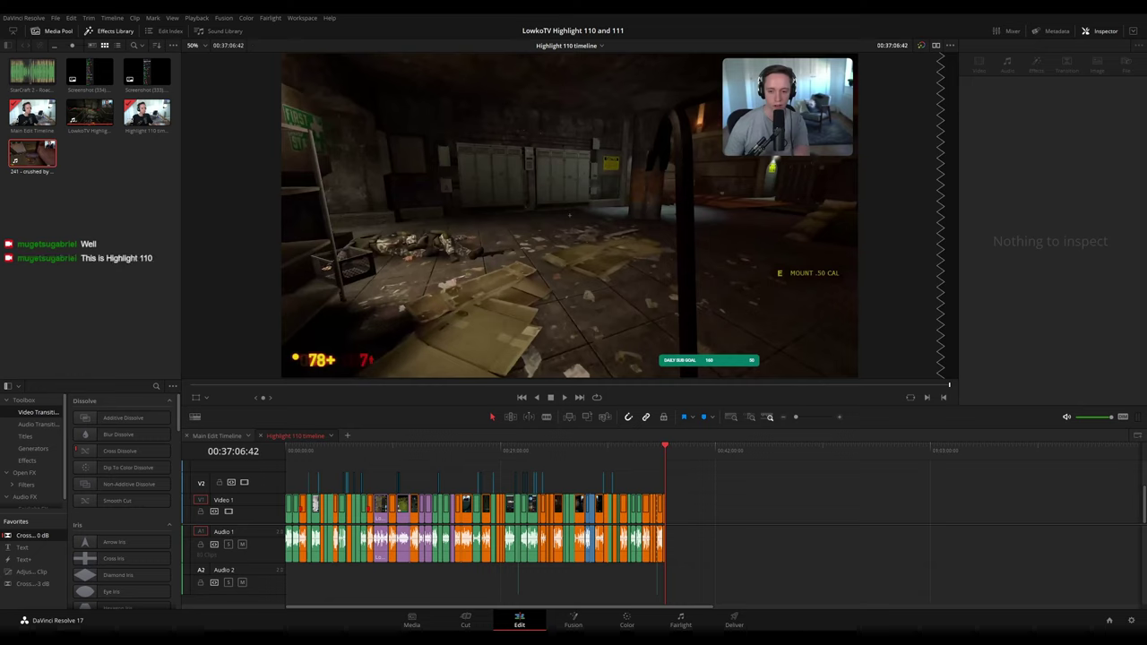
- Add an empty timeline tab beside Highlight 110 timeline and return to Highlight 110 timeline
click(349, 437)
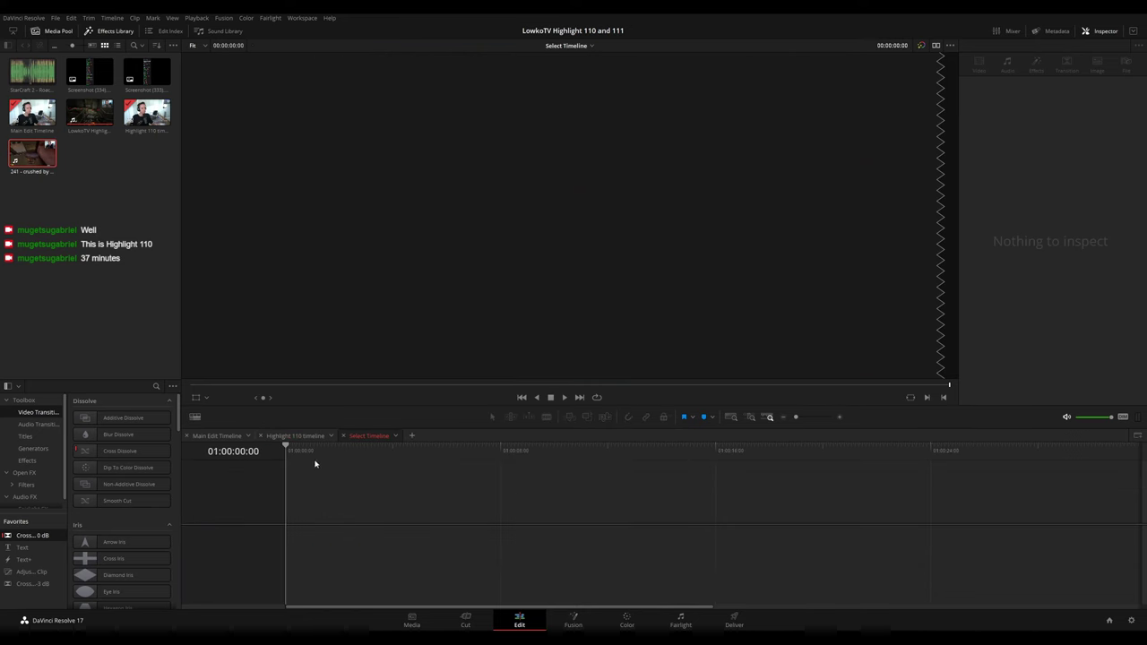
click(295, 436)
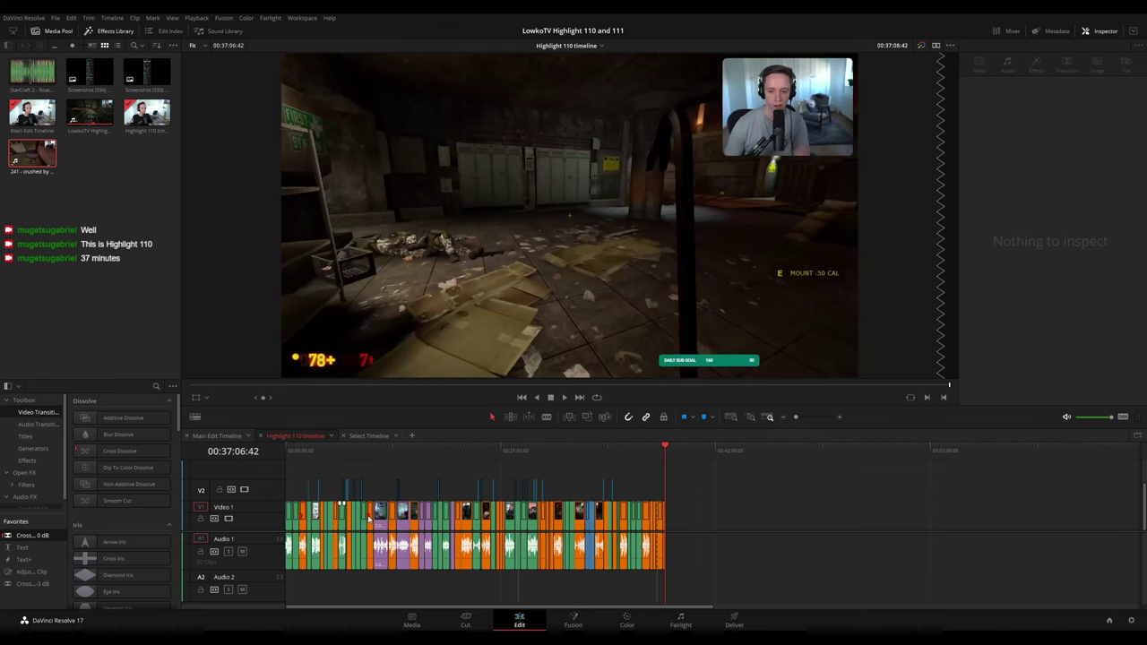
- Spot-check the early orange clips in Highlight 110 timeline, view the whole edit, and put the playhead at its end
click(365, 451)
key(space)
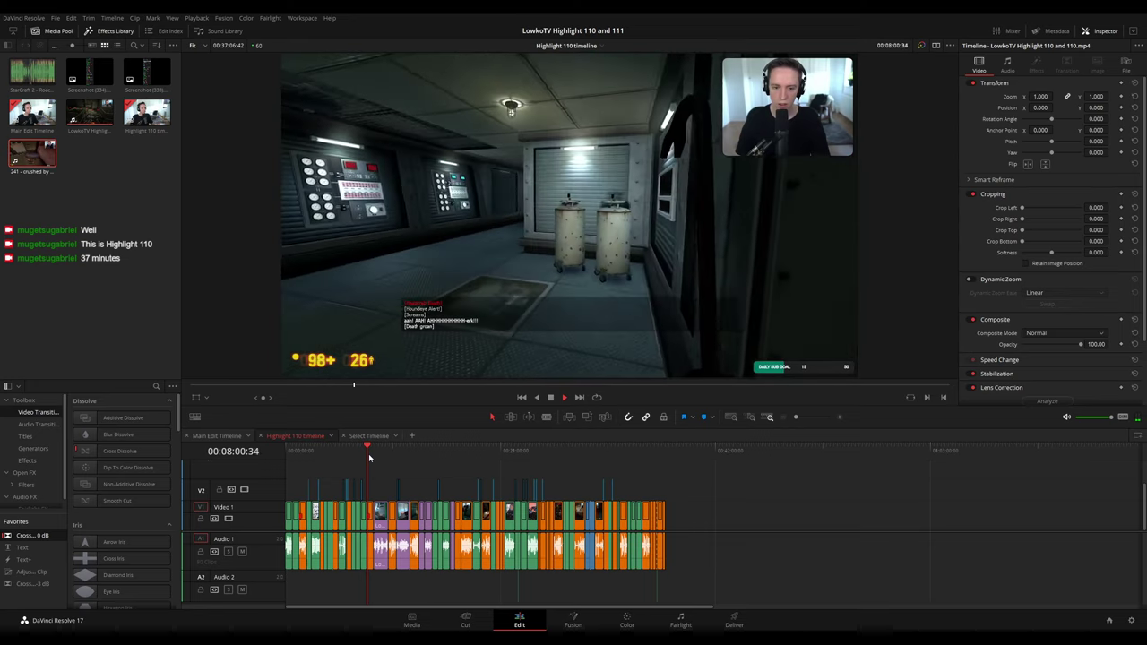
click(334, 454)
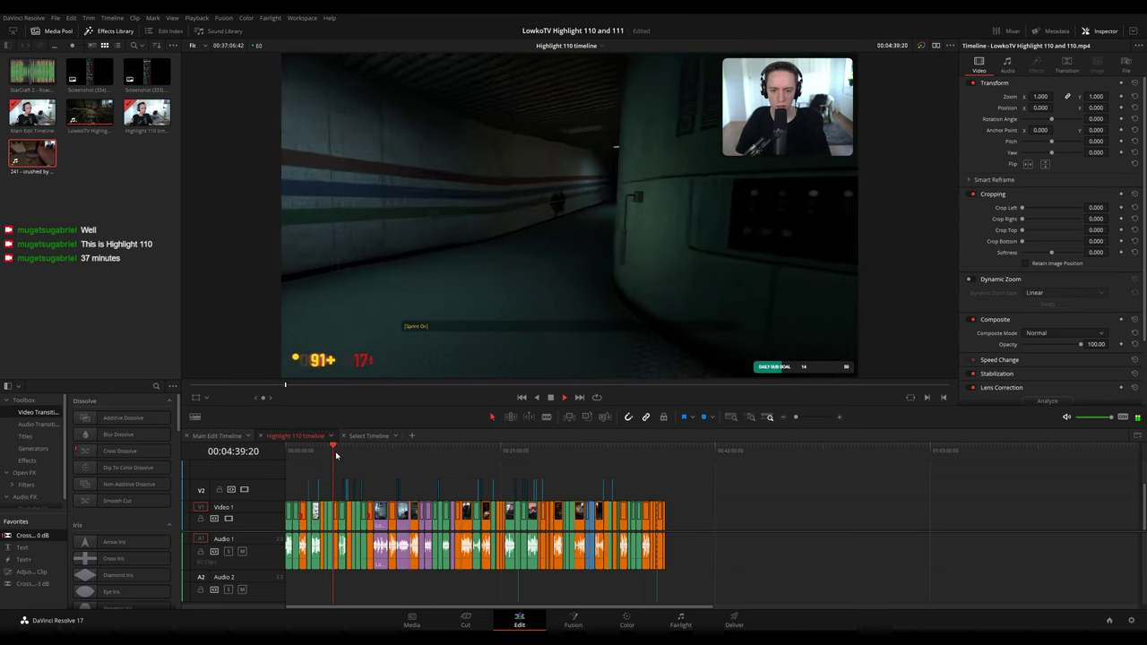
click(366, 451)
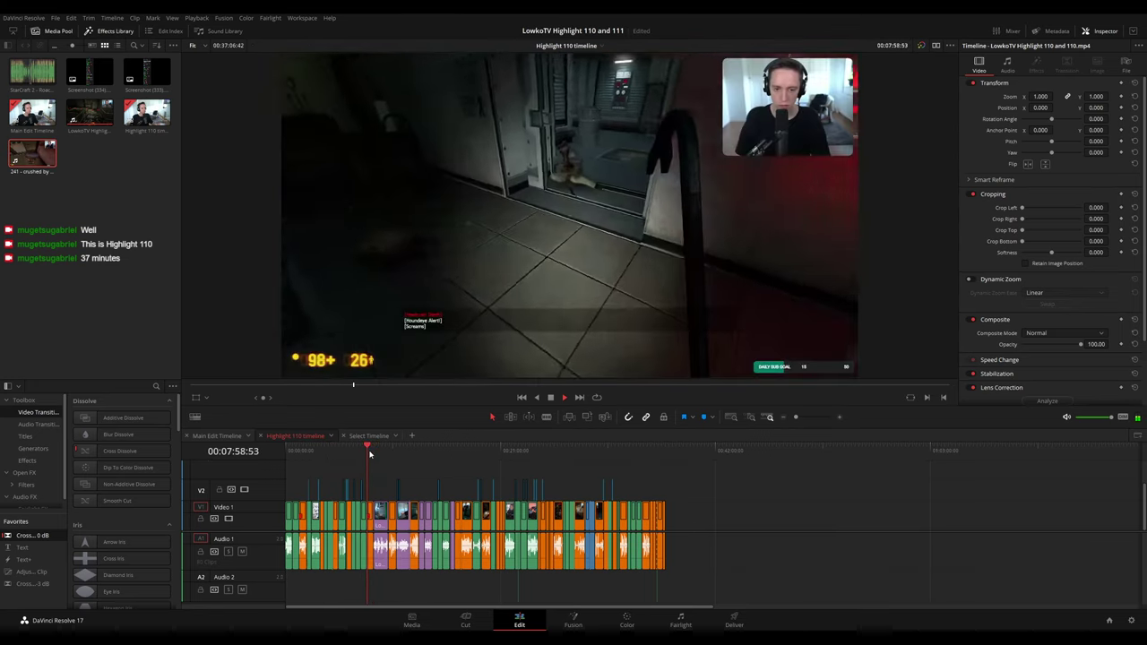
scroll(430, 470, up, 4)
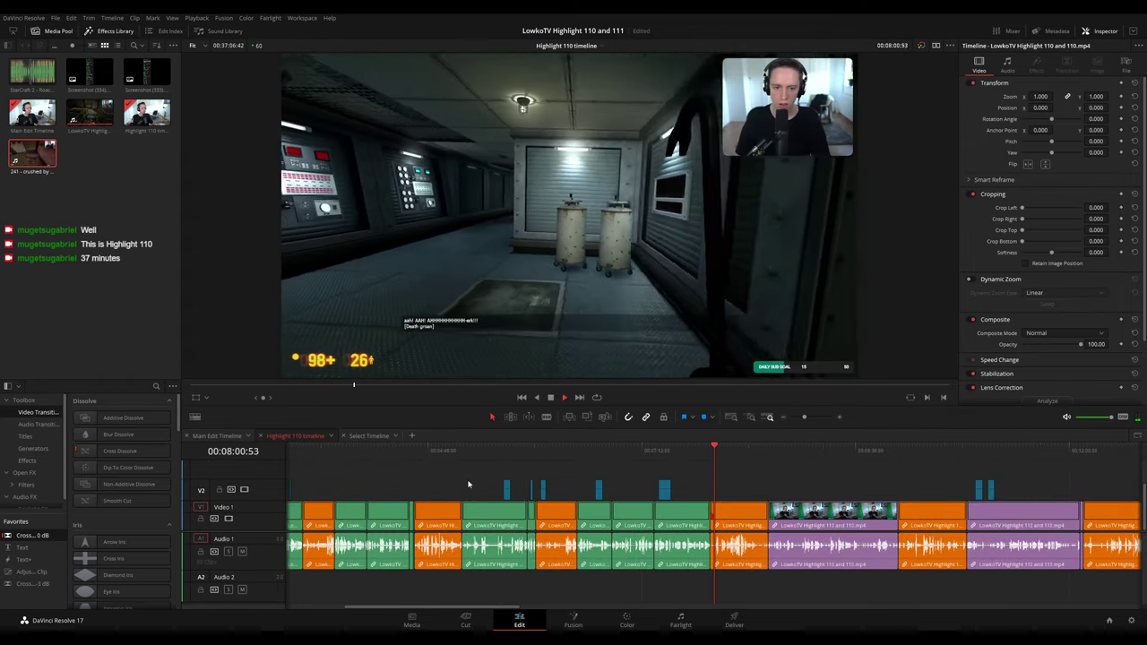
click(744, 461)
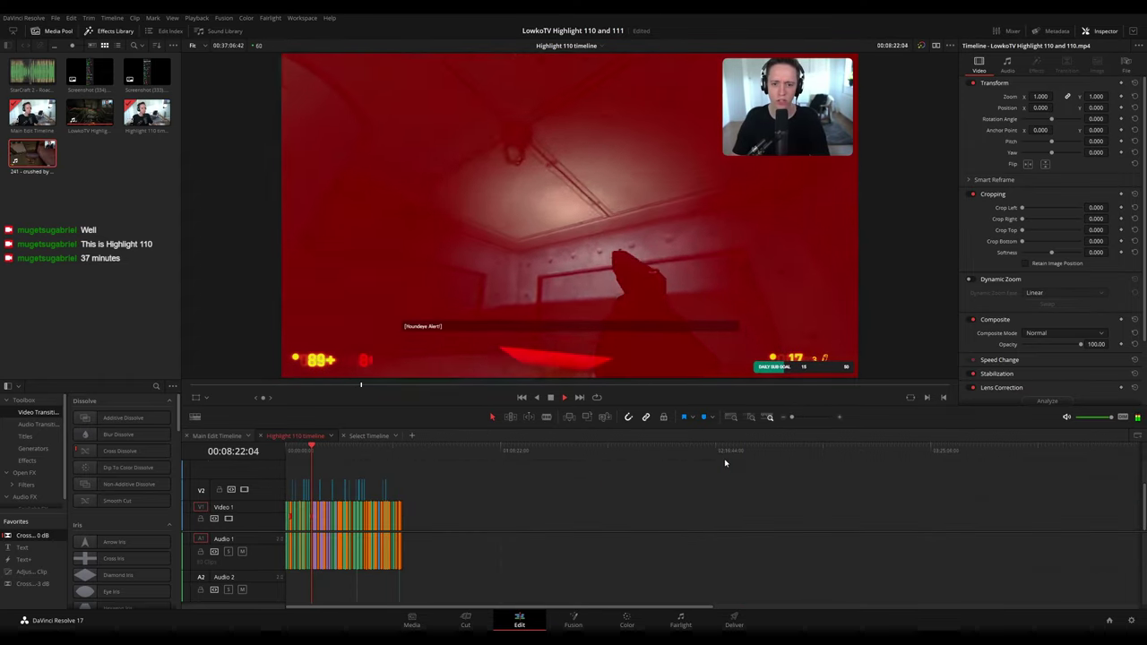
key(shift+z)
click(403, 451)
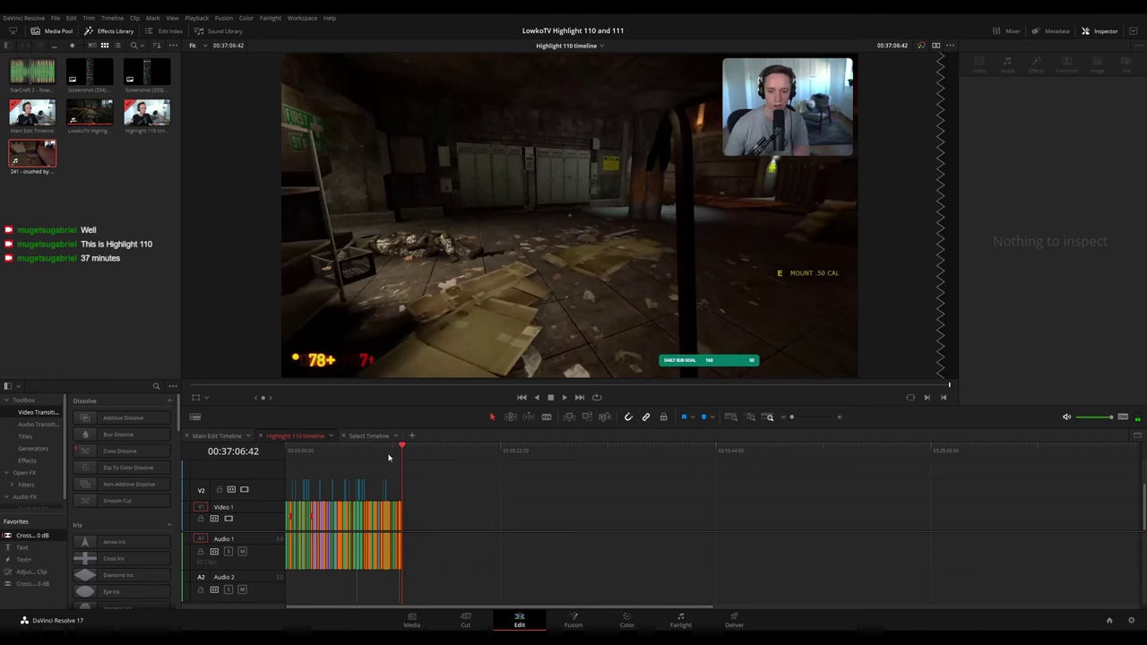
- Return to Main Edit Timeline and examine the orange clips around 00:49:41 and the blue clips that follow
click(369, 436)
click(224, 437)
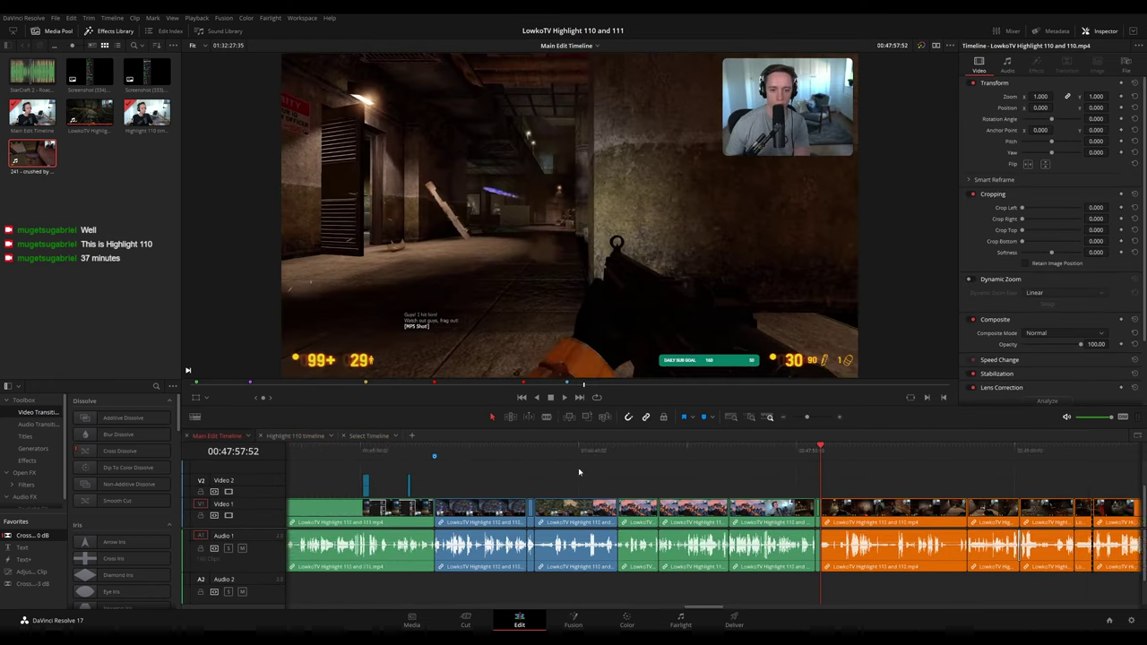
drag(797, 420, 795, 420)
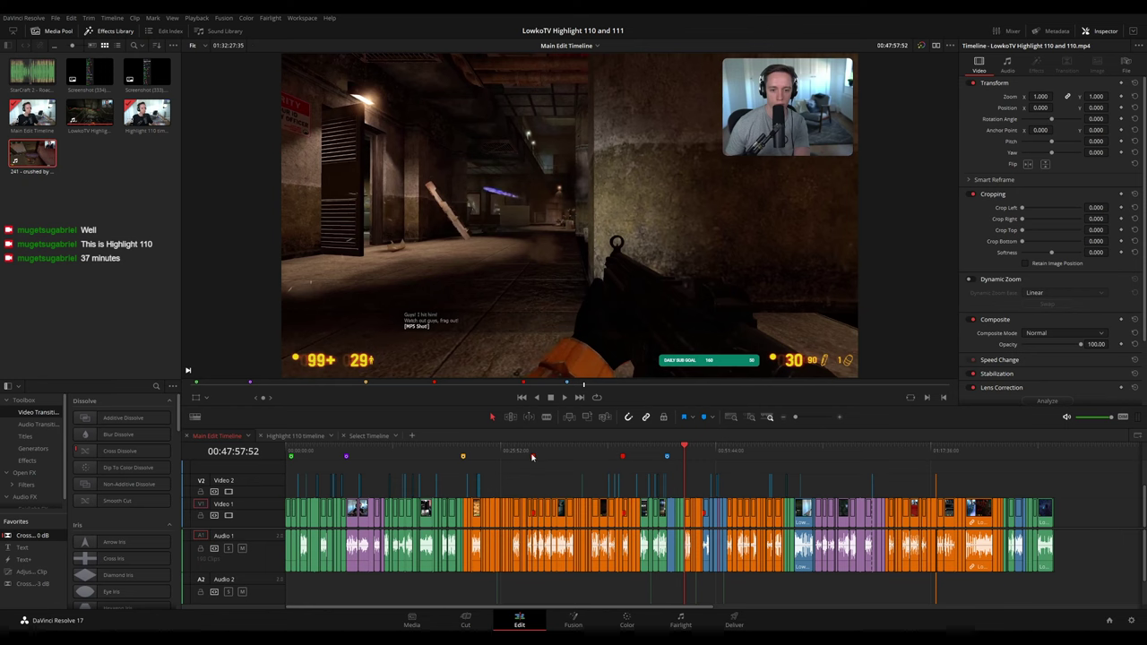
click(703, 451)
scroll(761, 471, up, 5)
click(689, 445)
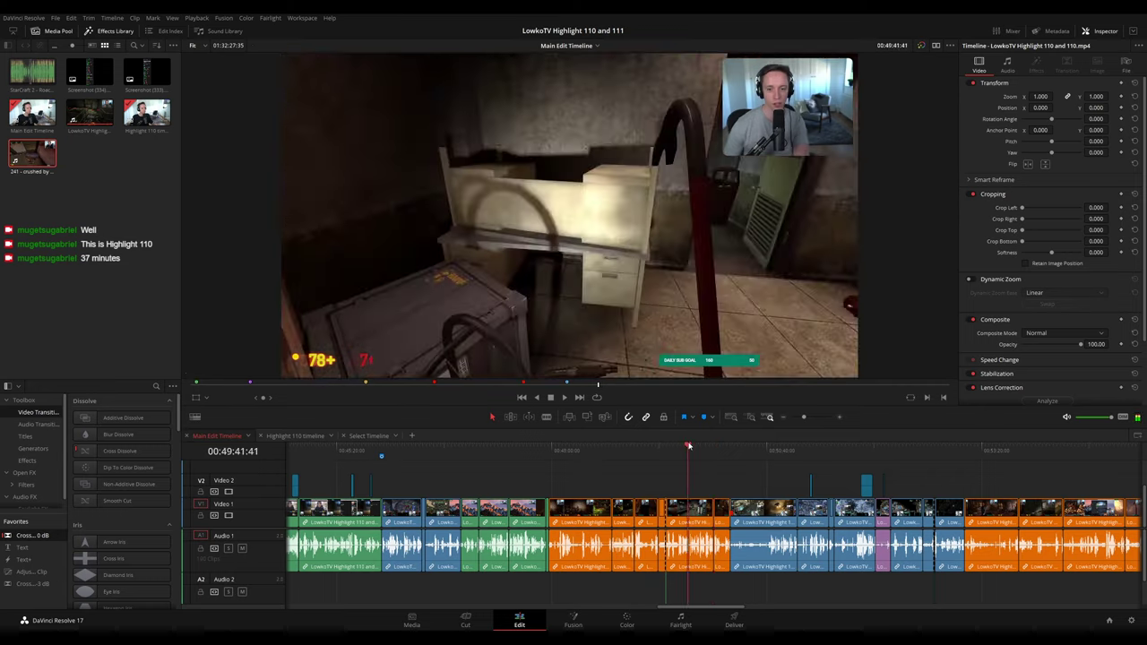
- Copy the long first blue clip following the orange run near 00:50:13 in Main Edit Timeline into the empty timeline
click(731, 448)
scroll(740, 455, right, 4)
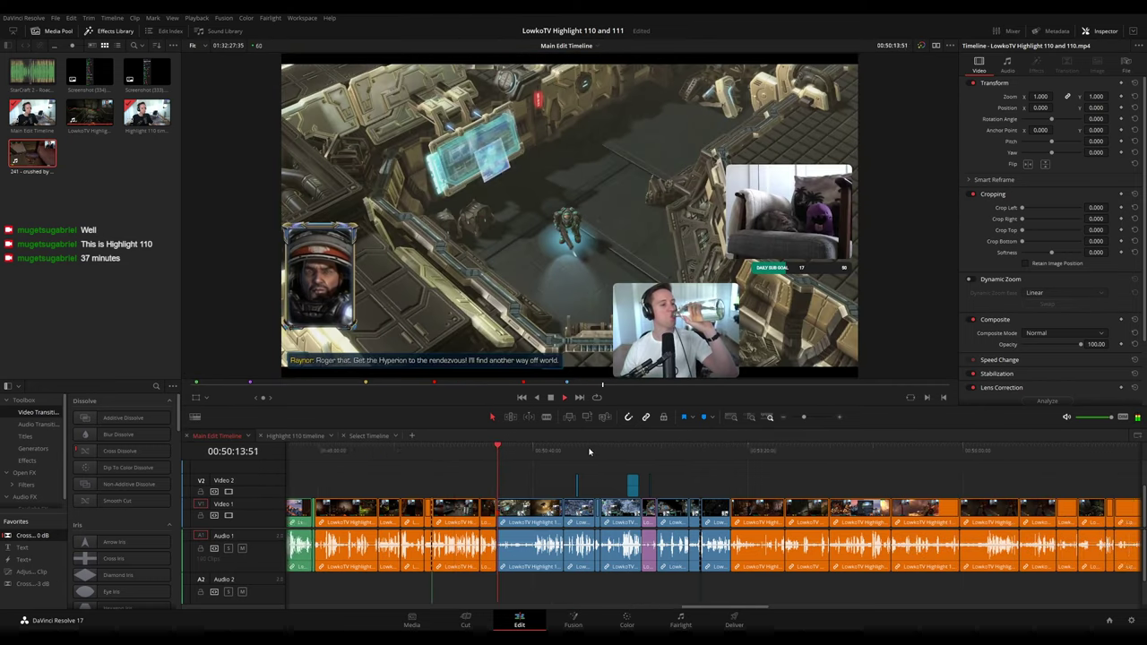
scroll(588, 452, right, 1)
drag(582, 449, 491, 449)
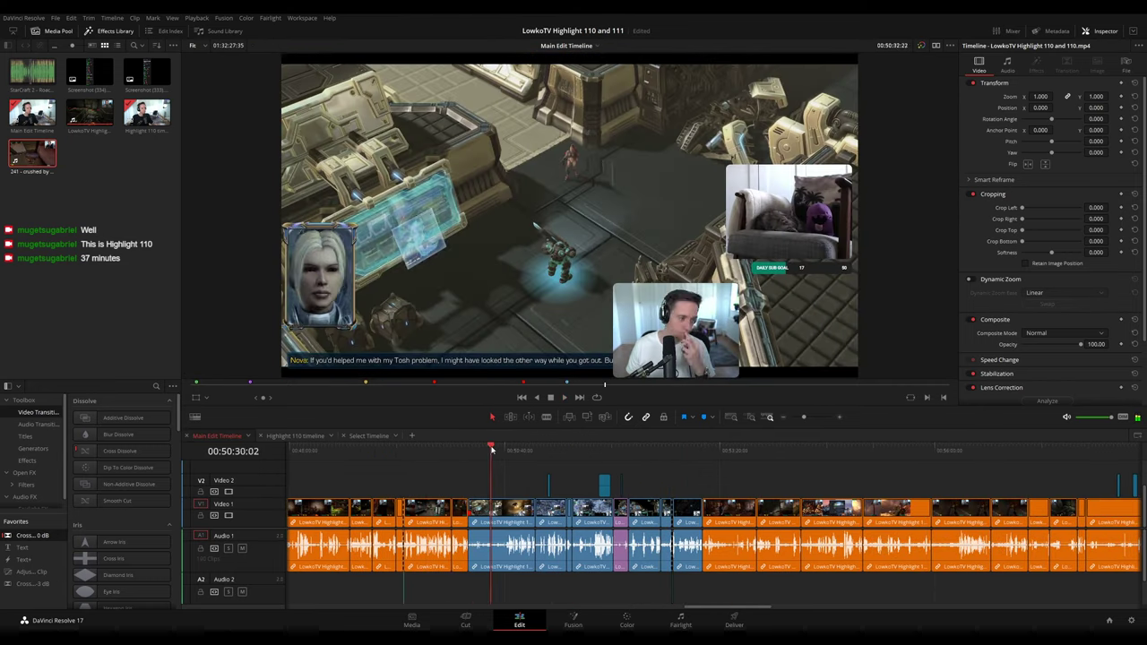
click(537, 450)
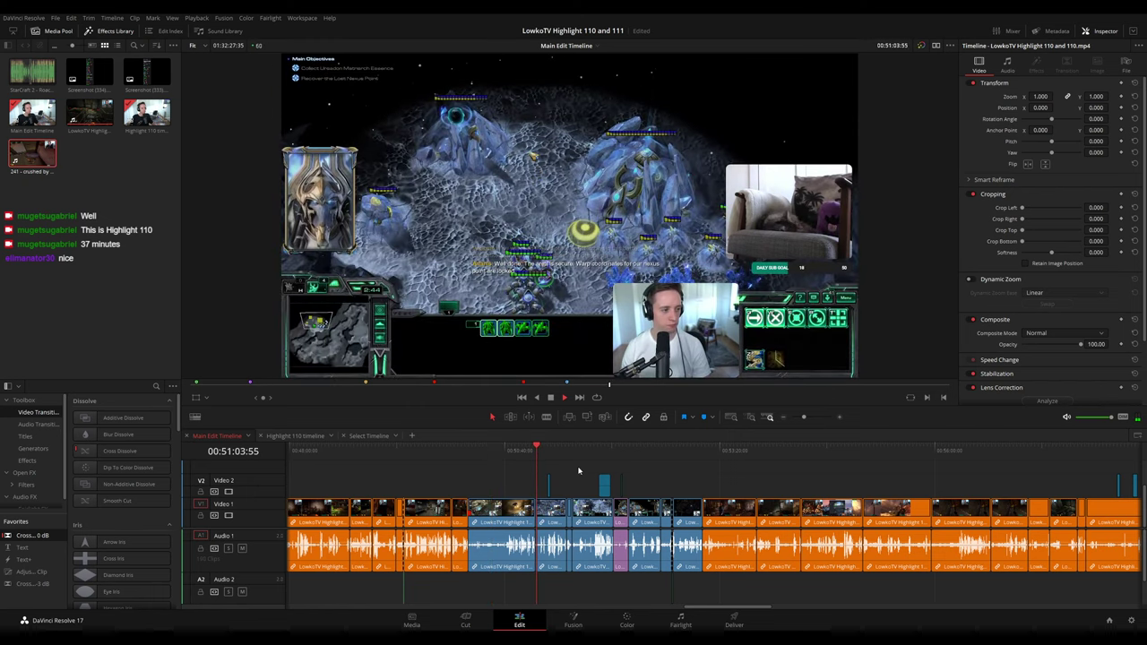
scroll(587, 471, up, 2)
key(space)
click(621, 503)
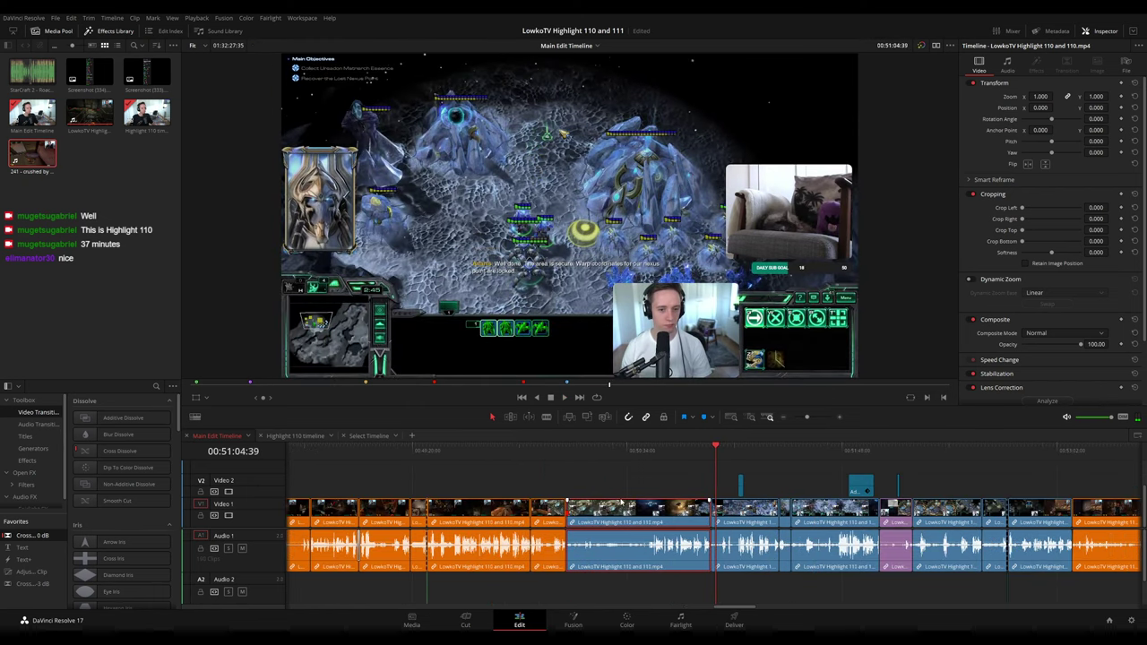
click(376, 438)
key(ctrl+v)
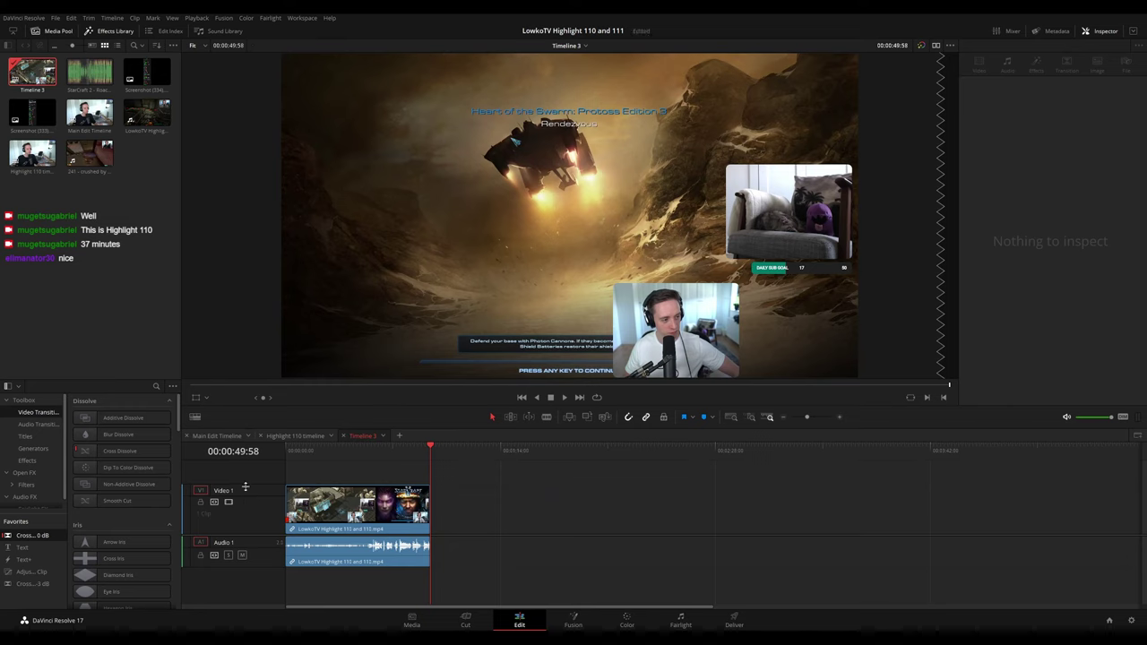
- Adjust the new timeline's track heights to make the video track shorter and rename the timeline Highlight 111 timeline
drag(257, 486, 256, 513)
drag(252, 567, 252, 575)
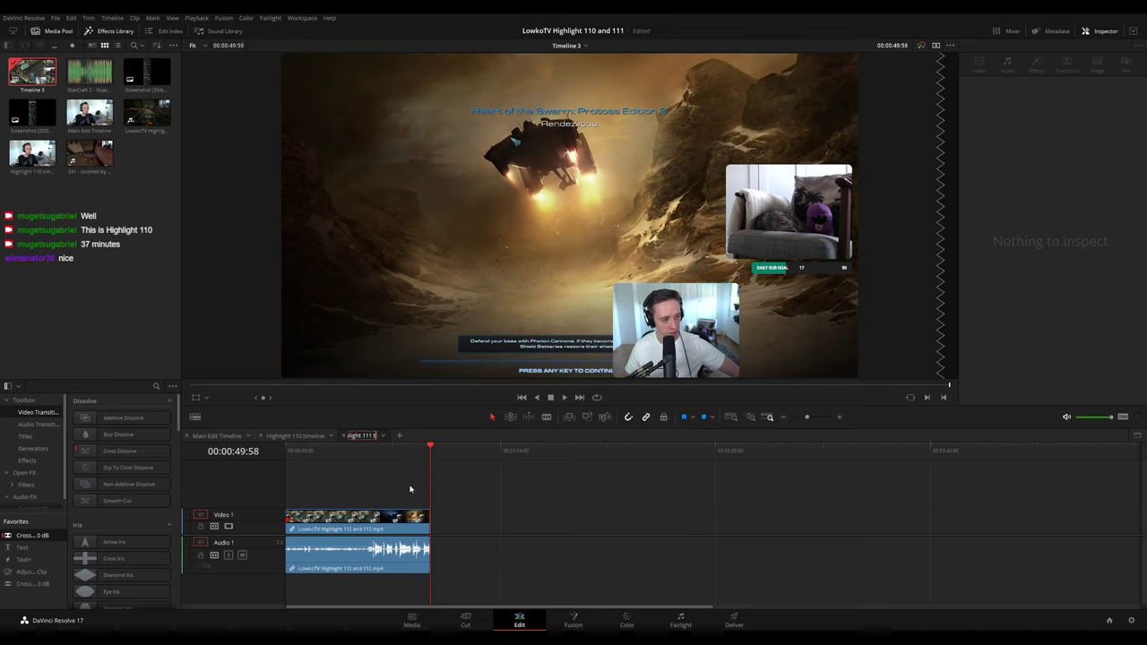
text(ine)
key(Return)
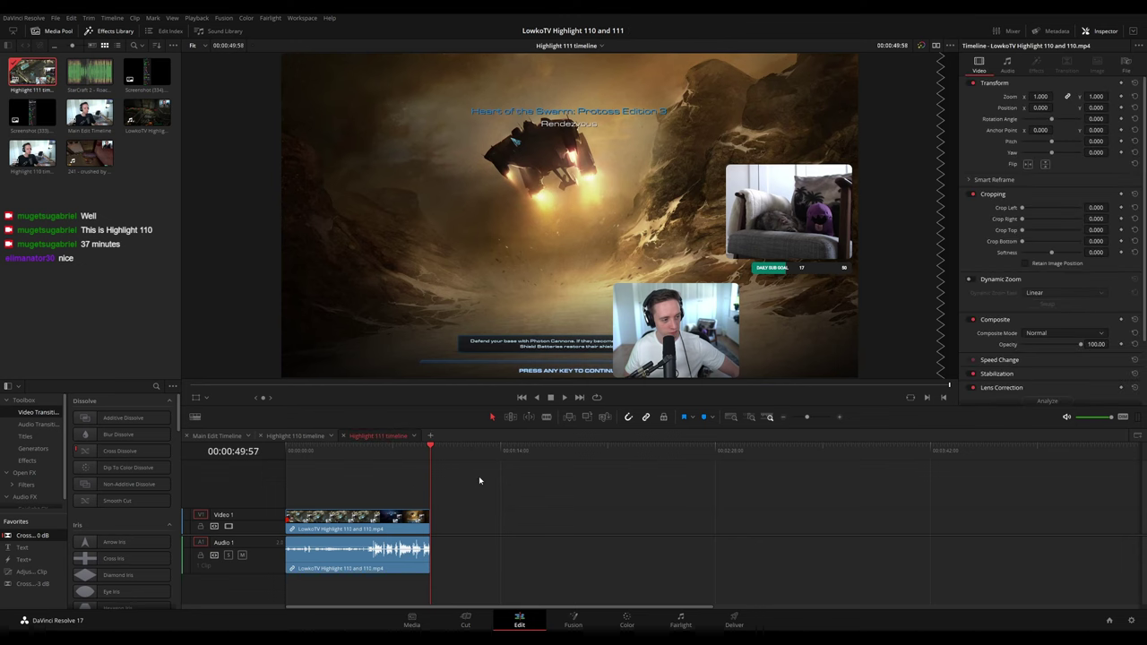
- Return to Main Edit Timeline and examine the remaining blue clips and the orange clips that follow, up to about 00:53:50
click(217, 438)
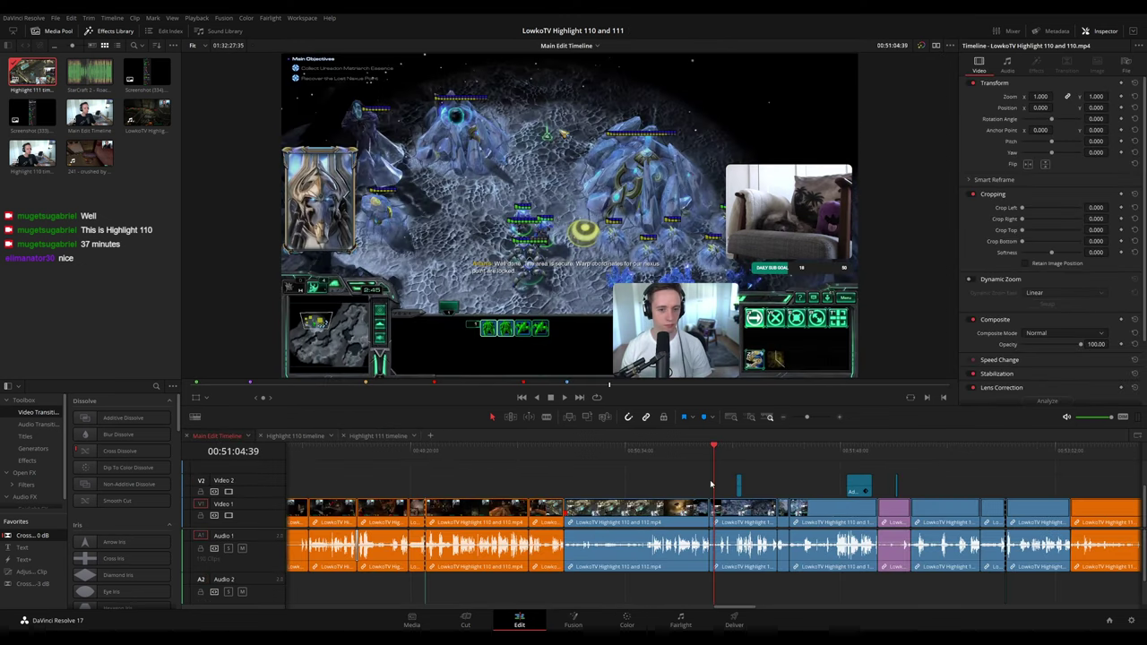
key(space)
click(878, 453)
drag(913, 454, 710, 451)
click(877, 454)
drag(933, 460, 708, 461)
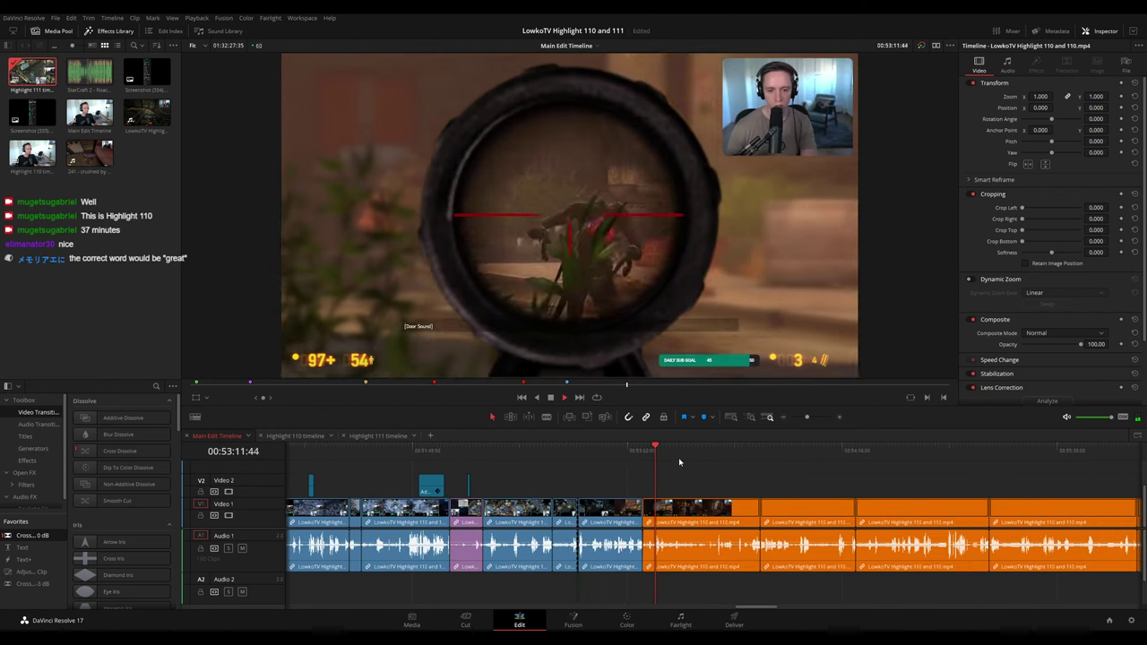
click(677, 456)
click(693, 456)
click(758, 457)
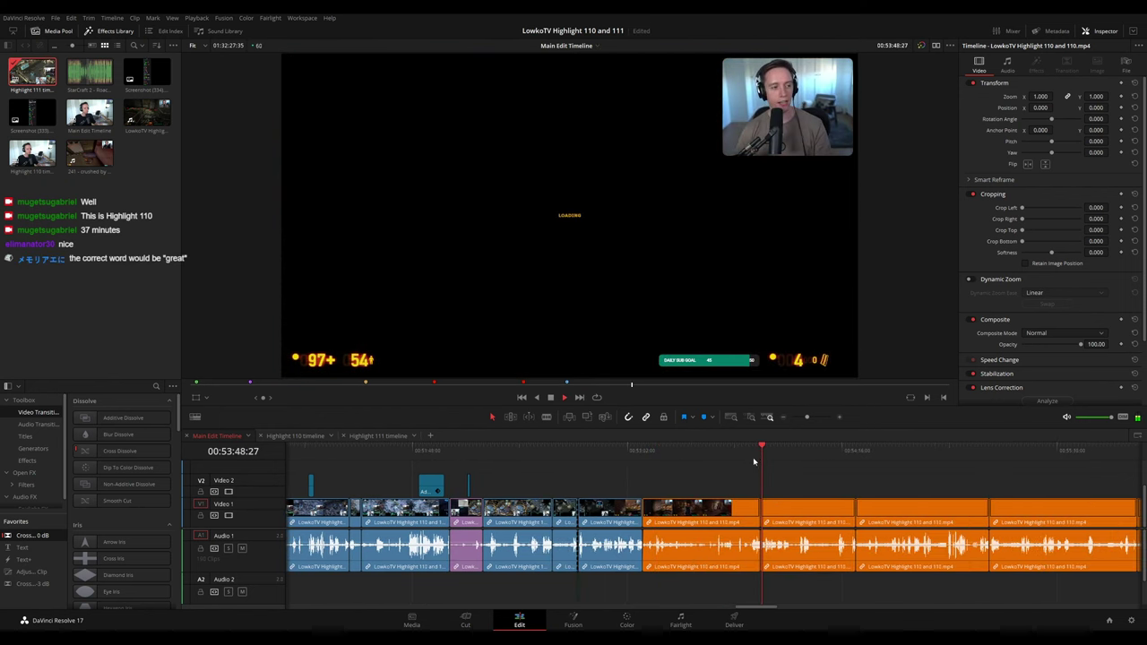
drag(801, 474, 709, 476)
scroll(705, 491, up, 3)
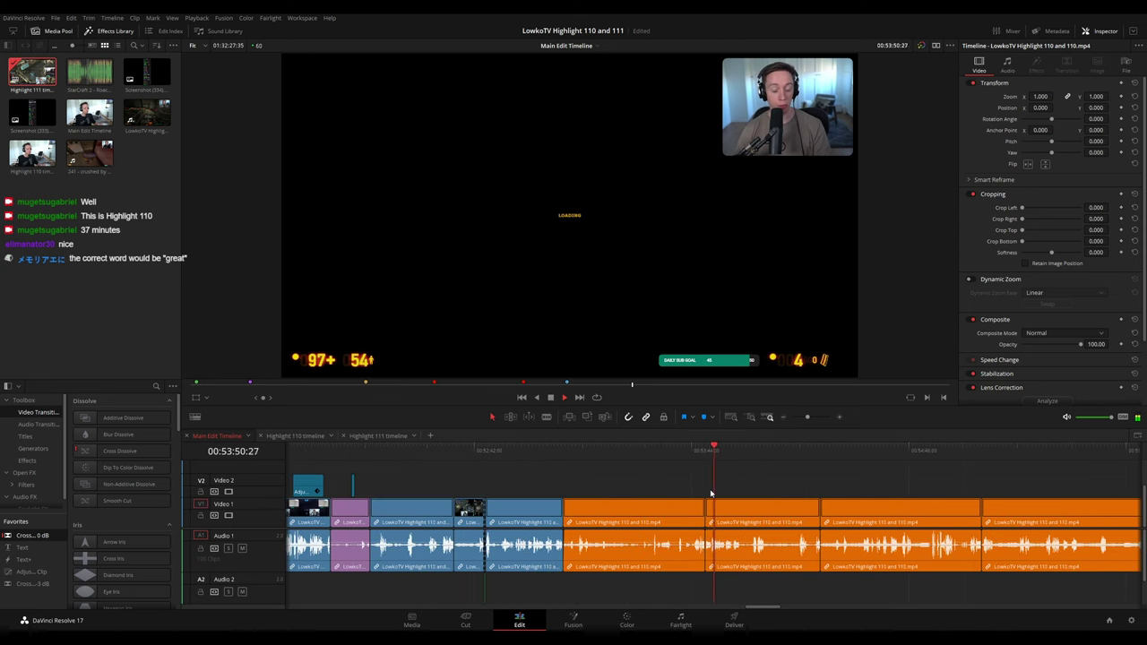
- Copy the first two long orange clips after that blue section, ending near 00:54:20, to the end of Highlight 111 timeline
click(629, 450)
click(619, 453)
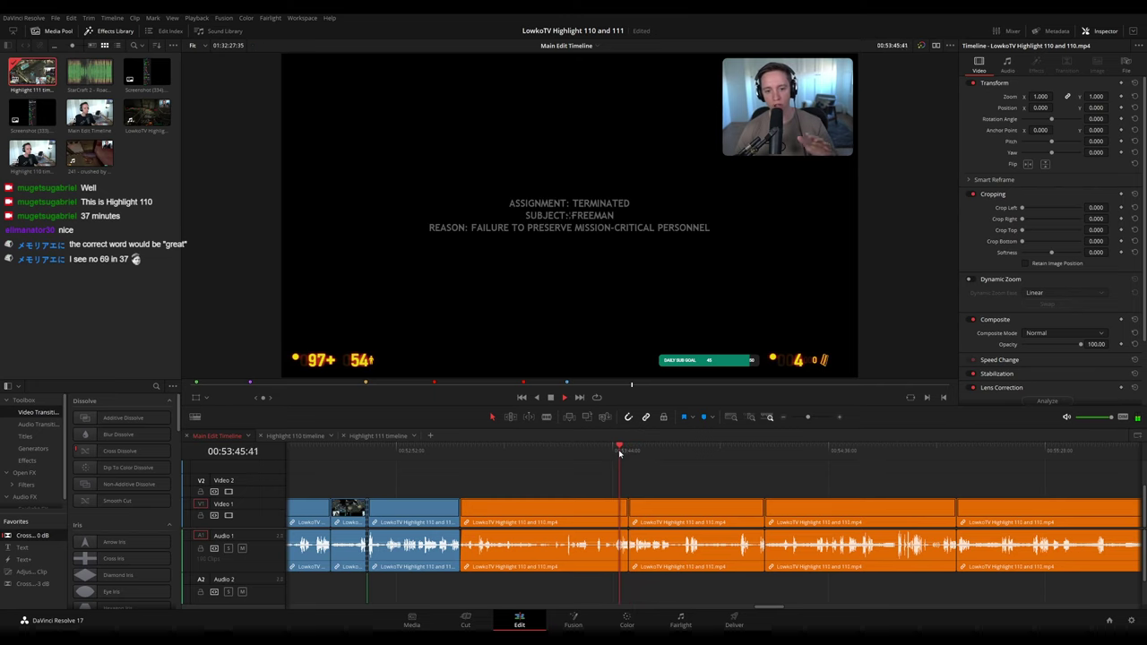
drag(620, 453, 758, 458)
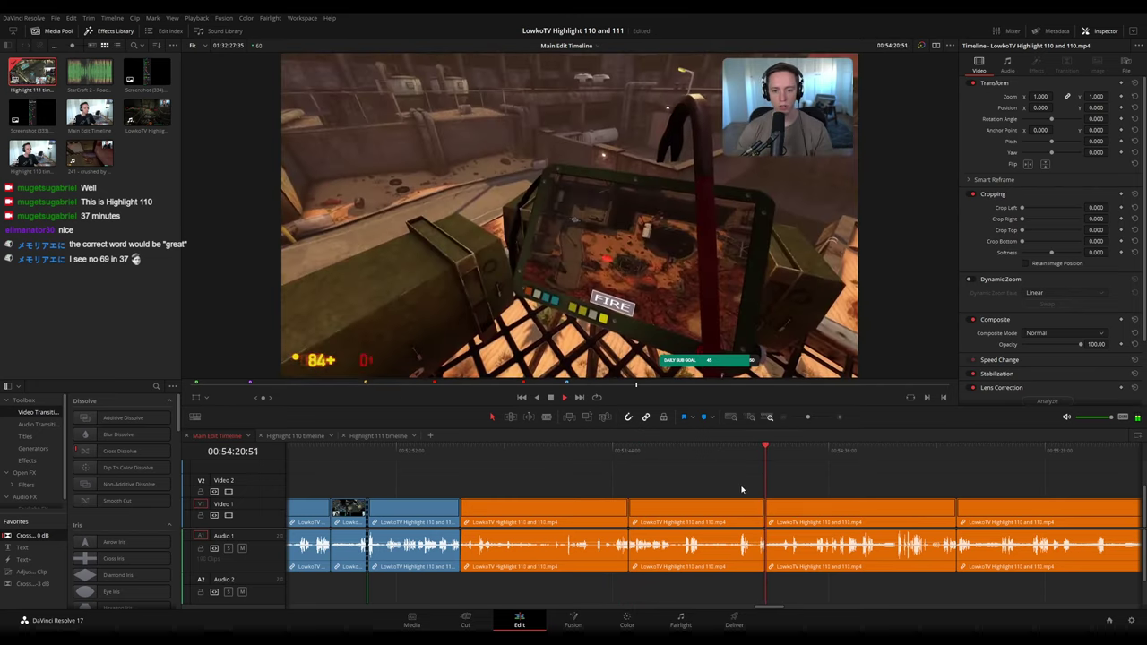
key(space)
drag(718, 483, 578, 541)
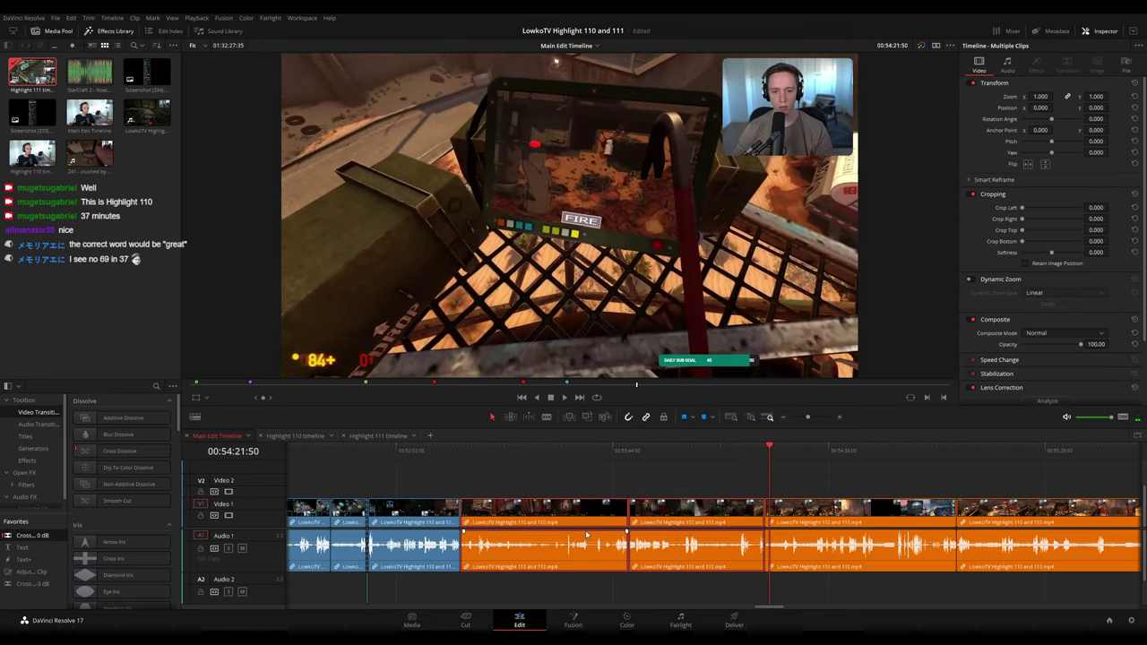
click(378, 437)
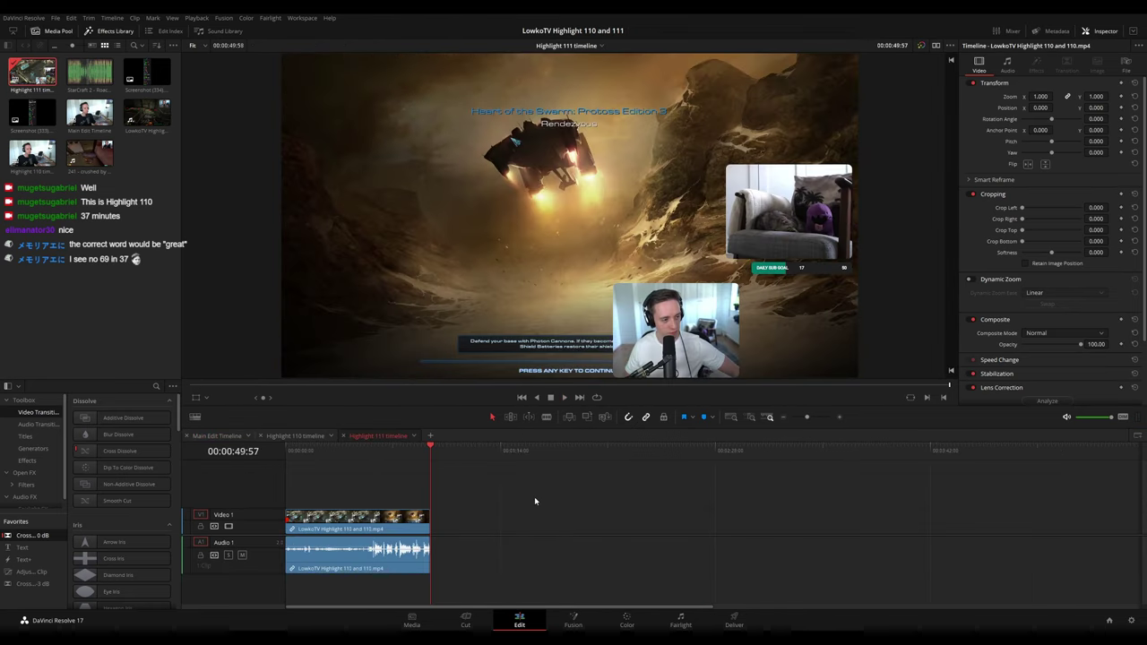
key(ctrl+v)
- View the whole Main Edit Timeline and spot-check the early orange section around 00:22:20
click(231, 438)
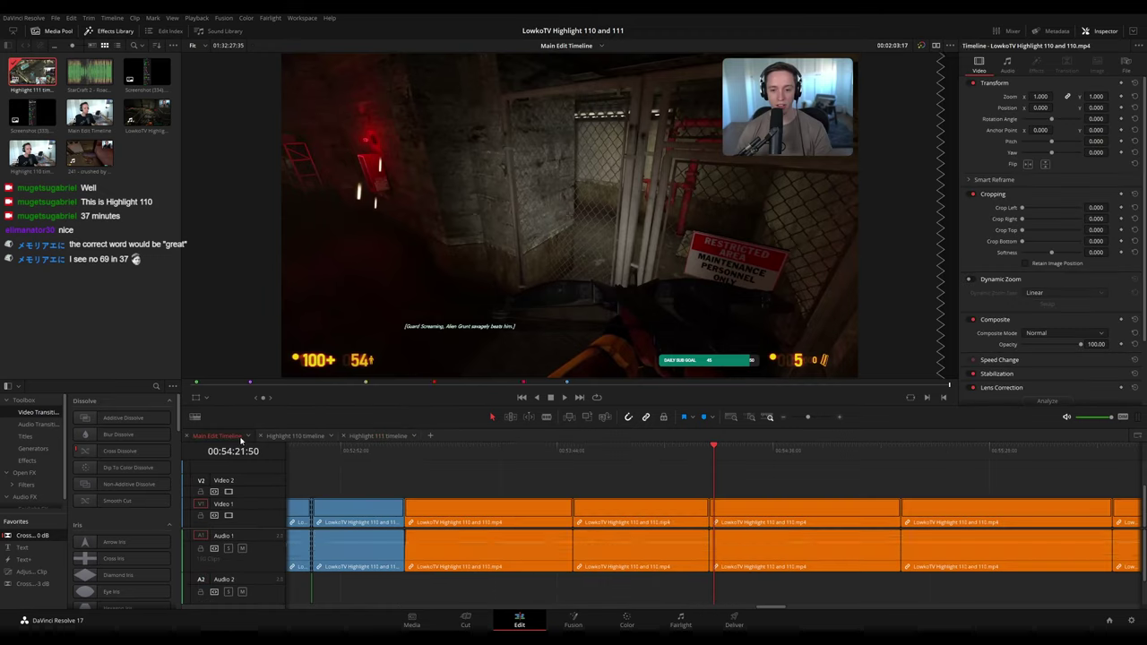
drag(805, 418, 793, 422)
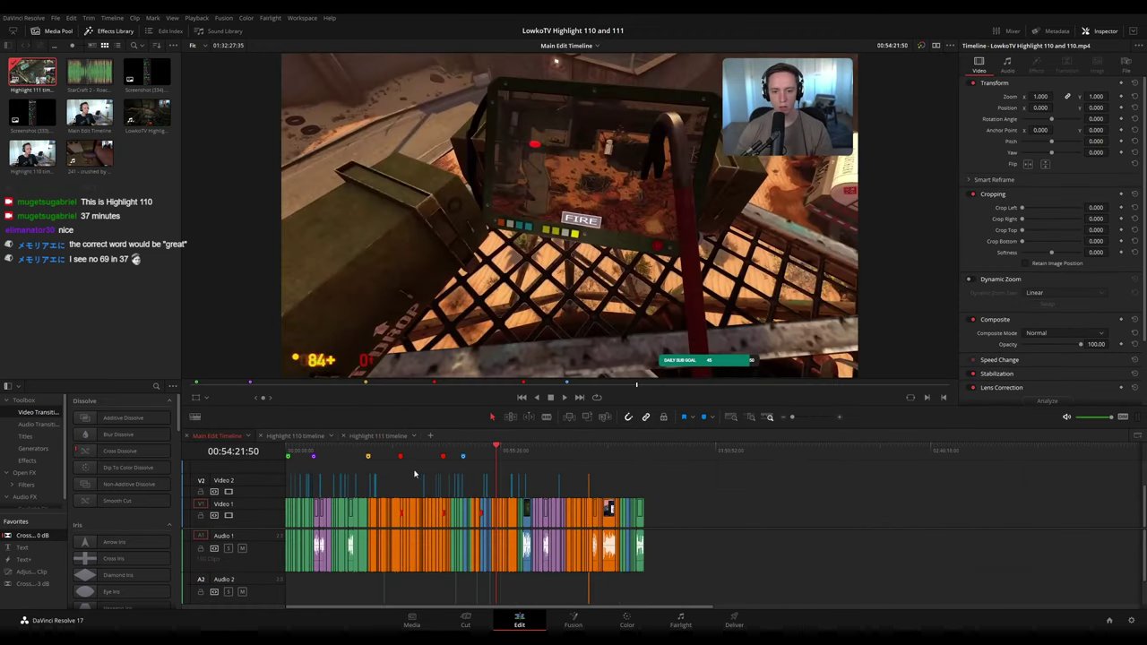
click(372, 450)
key(space)
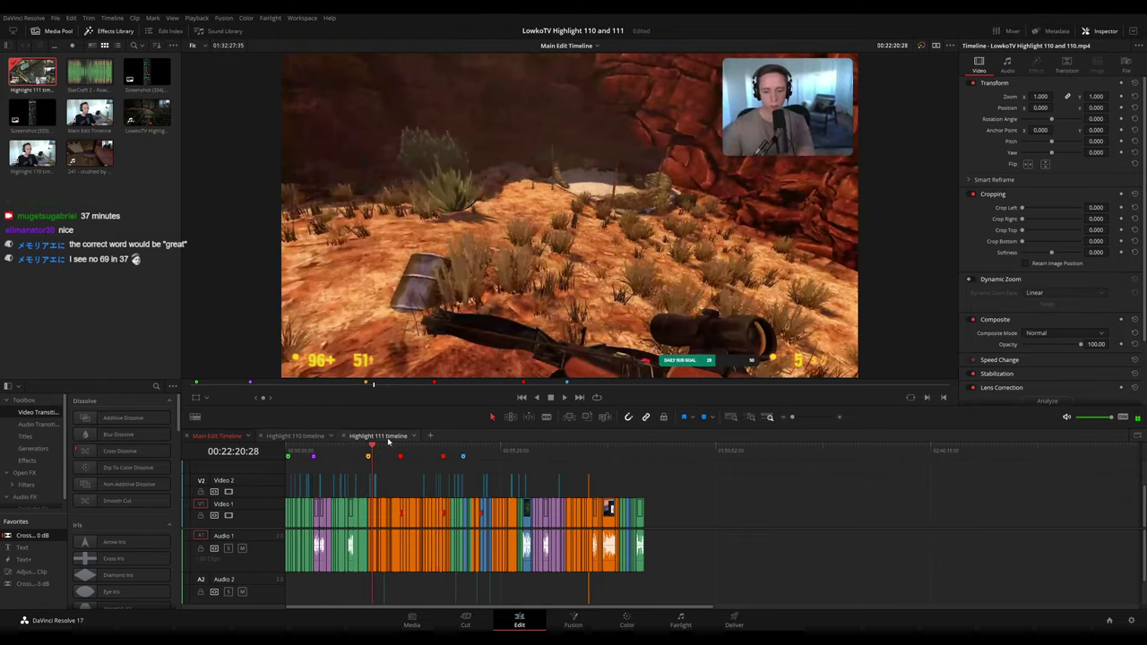
- Review the two orange clips in Highlight 111 timeline and put the playhead at the end of the edit
click(387, 437)
click(545, 451)
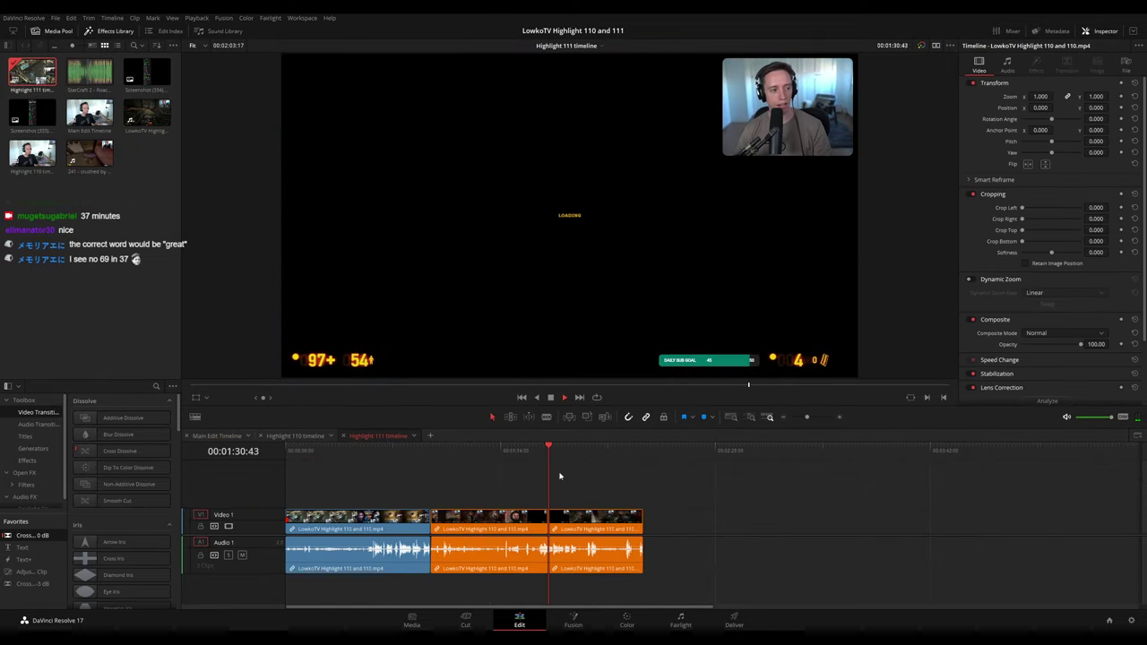
click(433, 451)
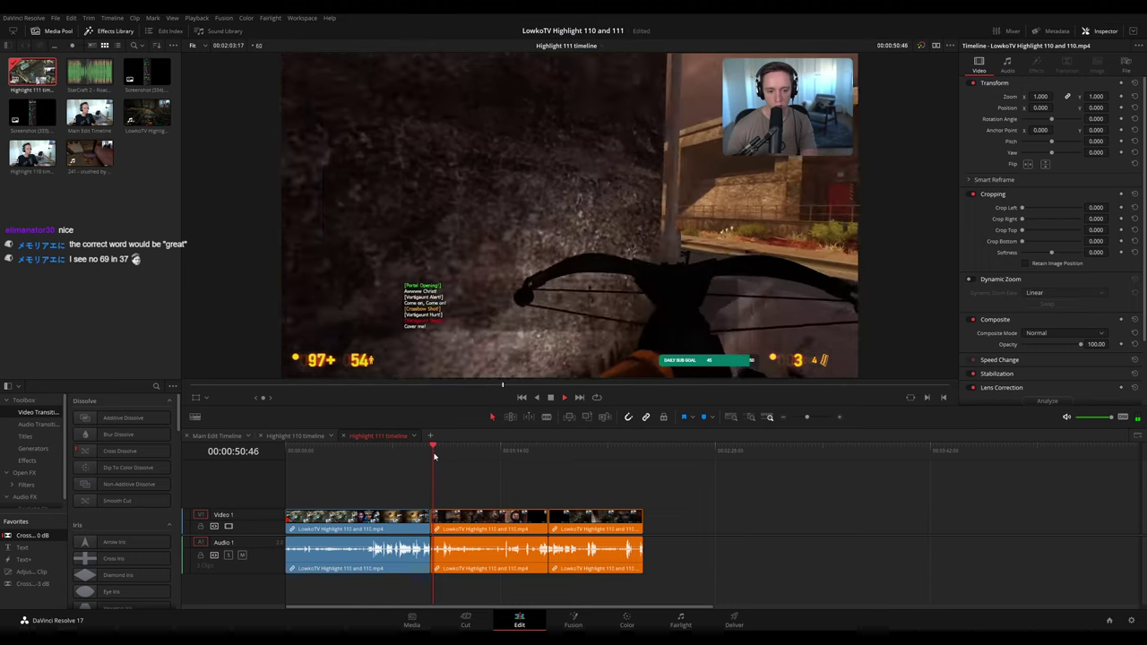
drag(443, 457, 542, 454)
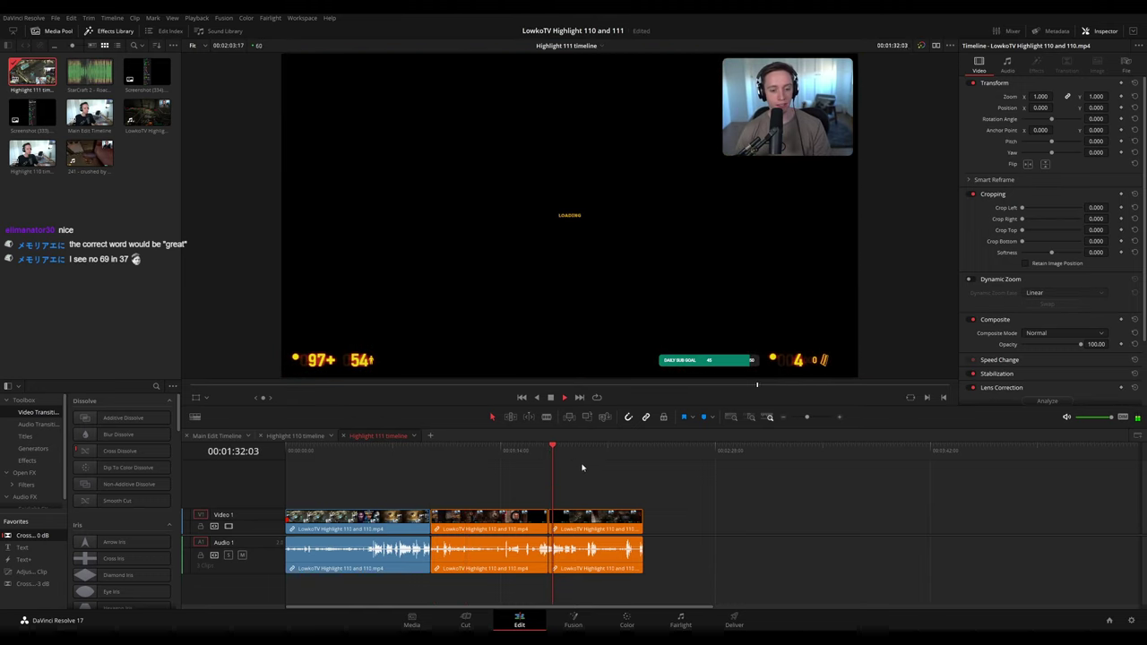
click(639, 454)
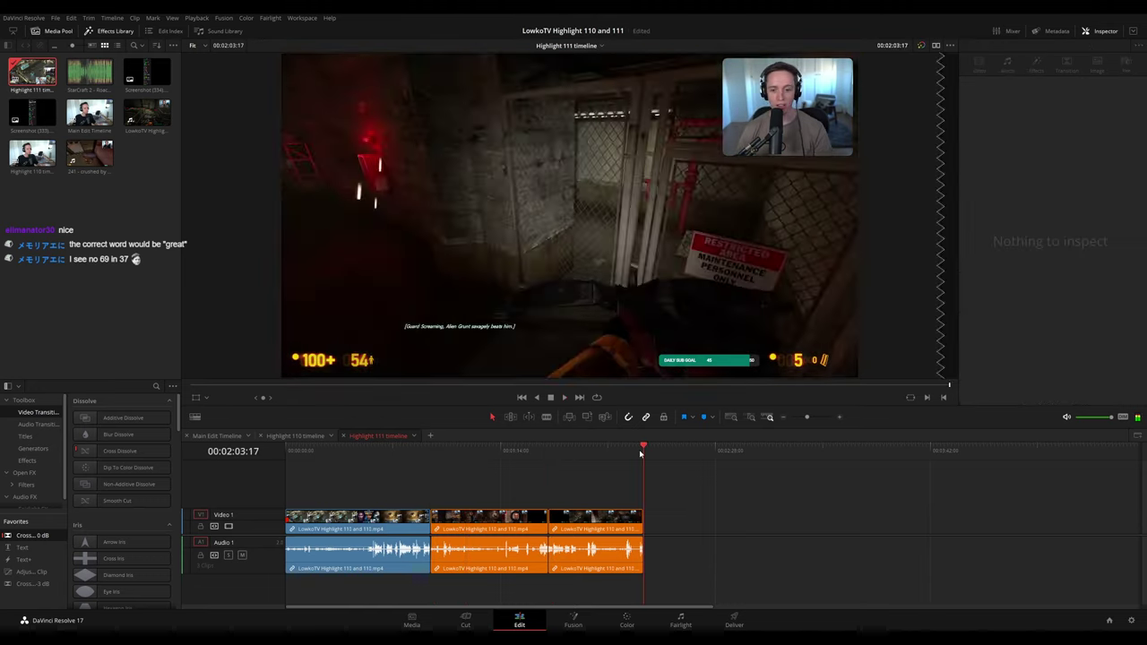
- Return to Main Edit Timeline and examine the blue clips from about 00:51:02 to 00:51:27
click(217, 437)
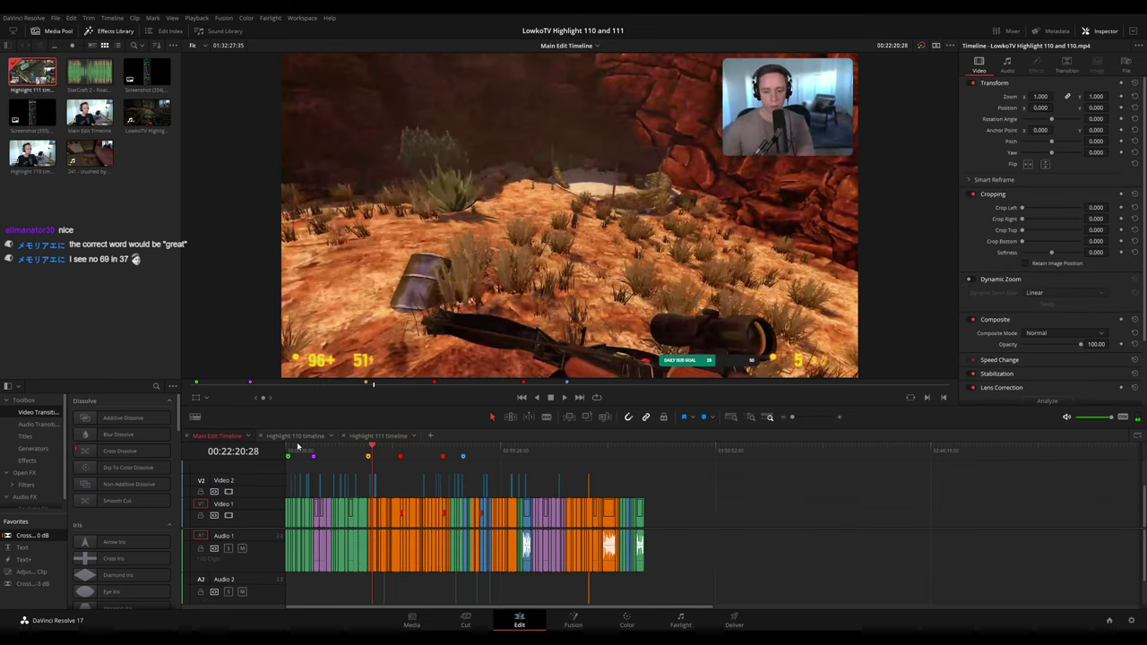
click(481, 457)
key(ctrl+equal)
key(ctrl+equal)
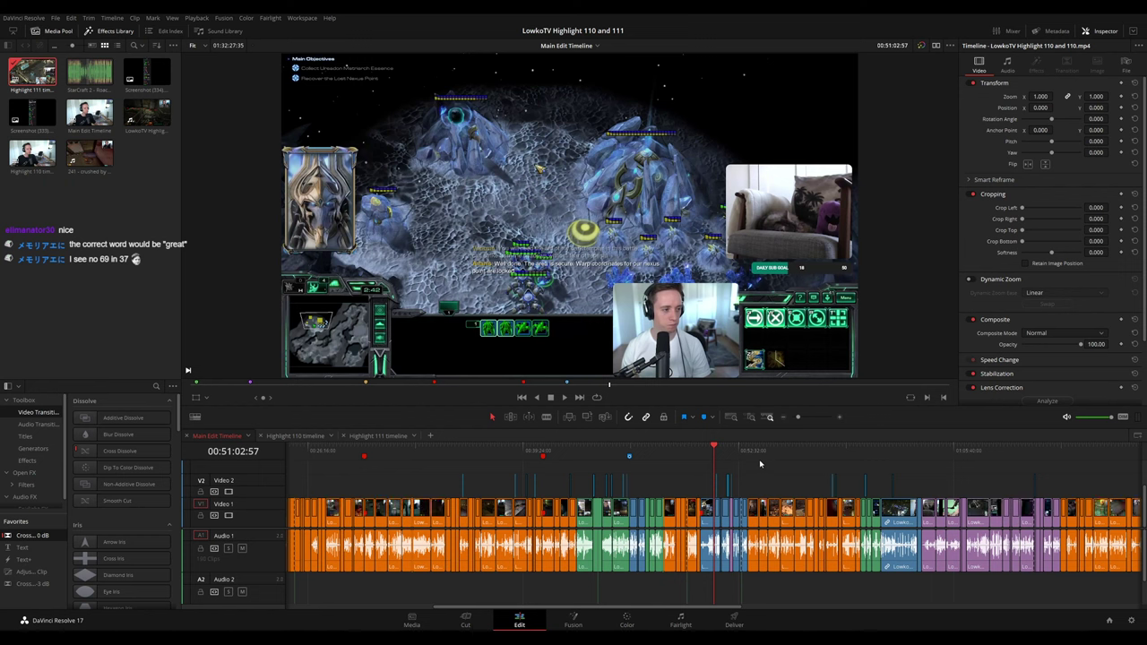
scroll(767, 470, up, 4)
key(space)
scroll(798, 471, right, 3)
click(579, 450)
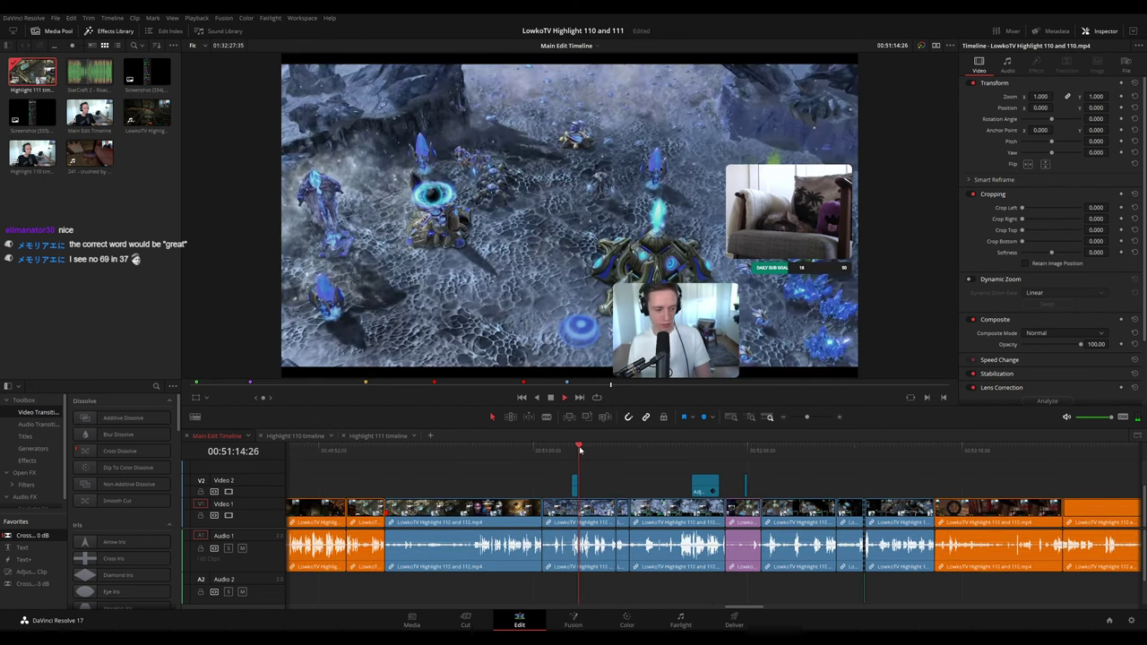
click(615, 451)
scroll(712, 479, up, 3)
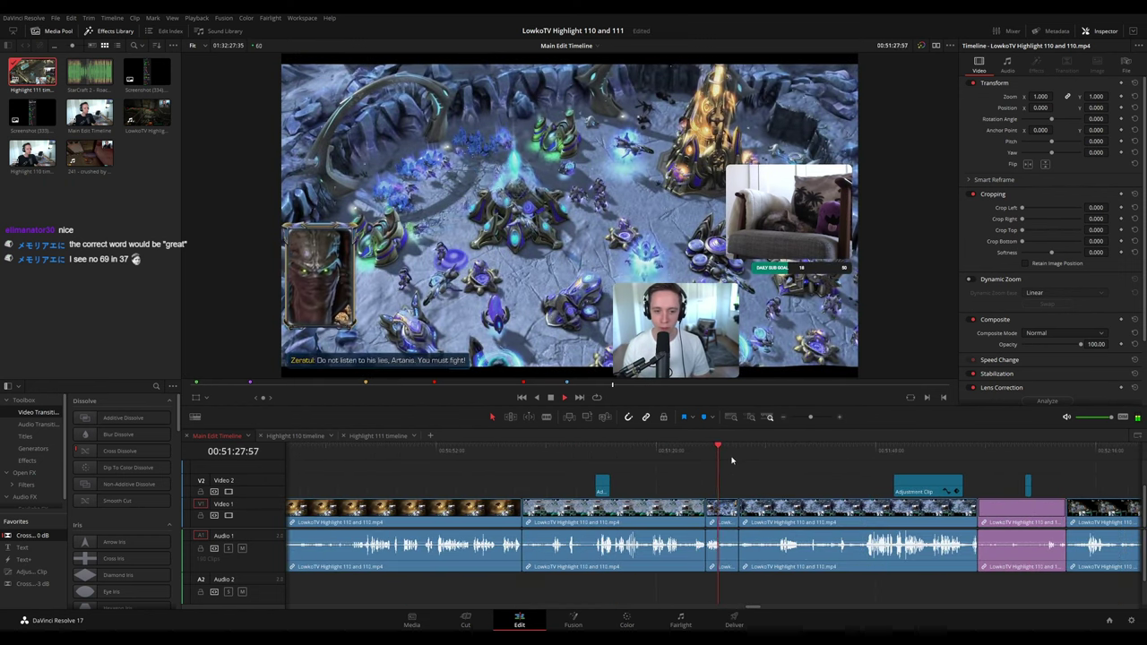
- Copy the two blue clips starting near 00:51:04, with the short adjustment clip above them, to the end of Highlight 111 timeline
click(551, 453)
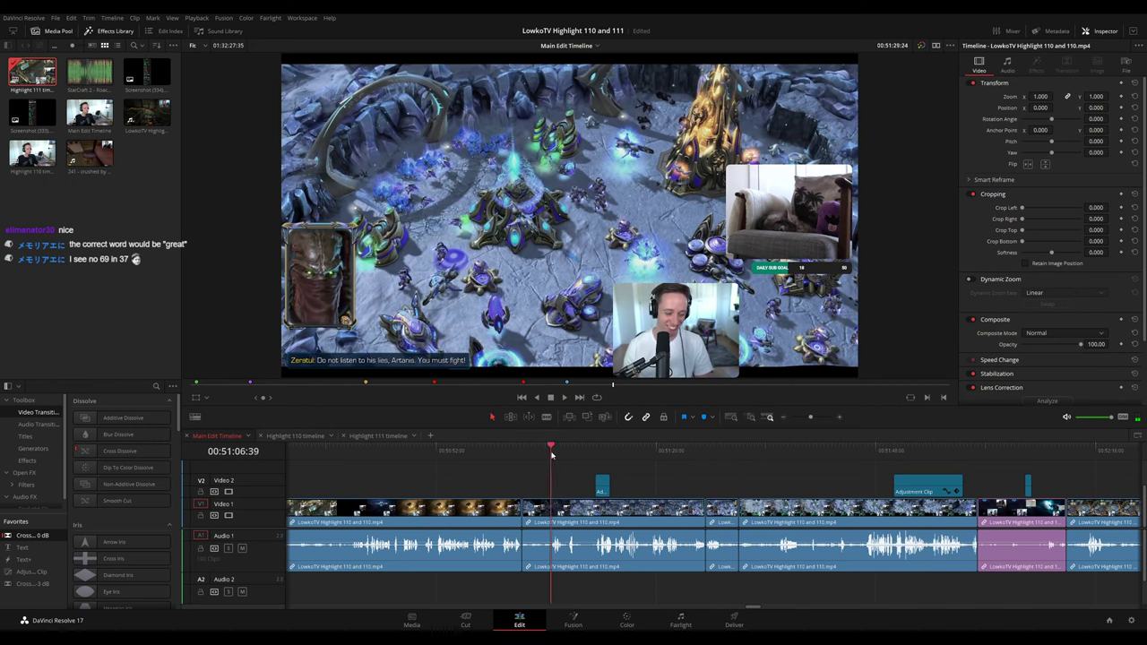
click(522, 451)
key(space)
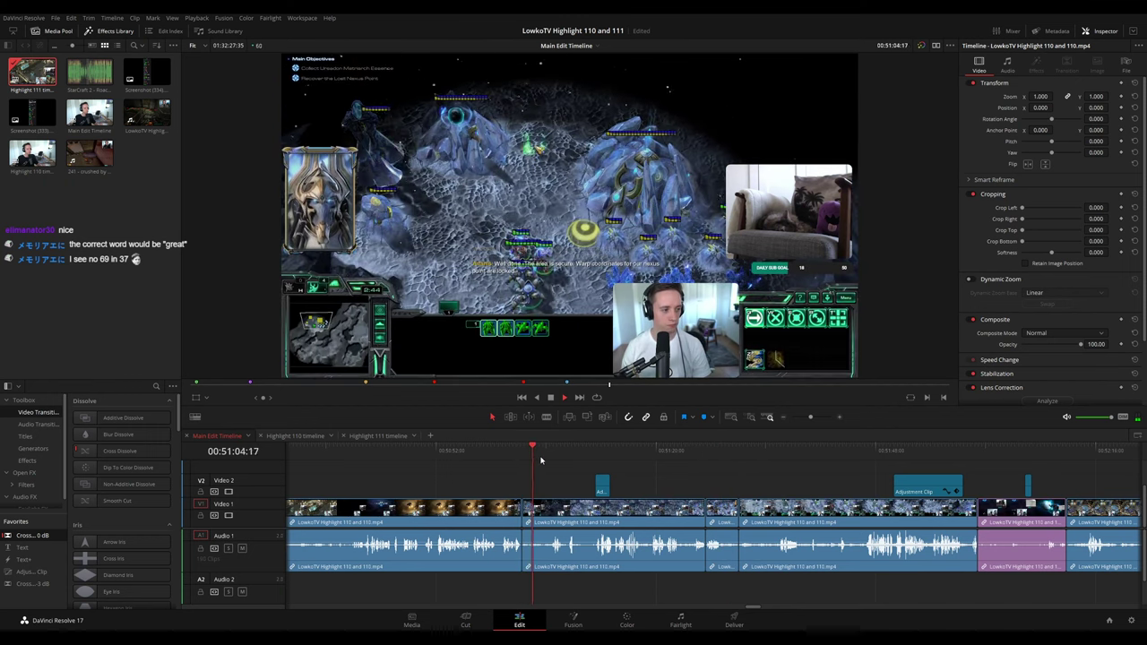
drag(540, 460, 613, 527)
click(377, 436)
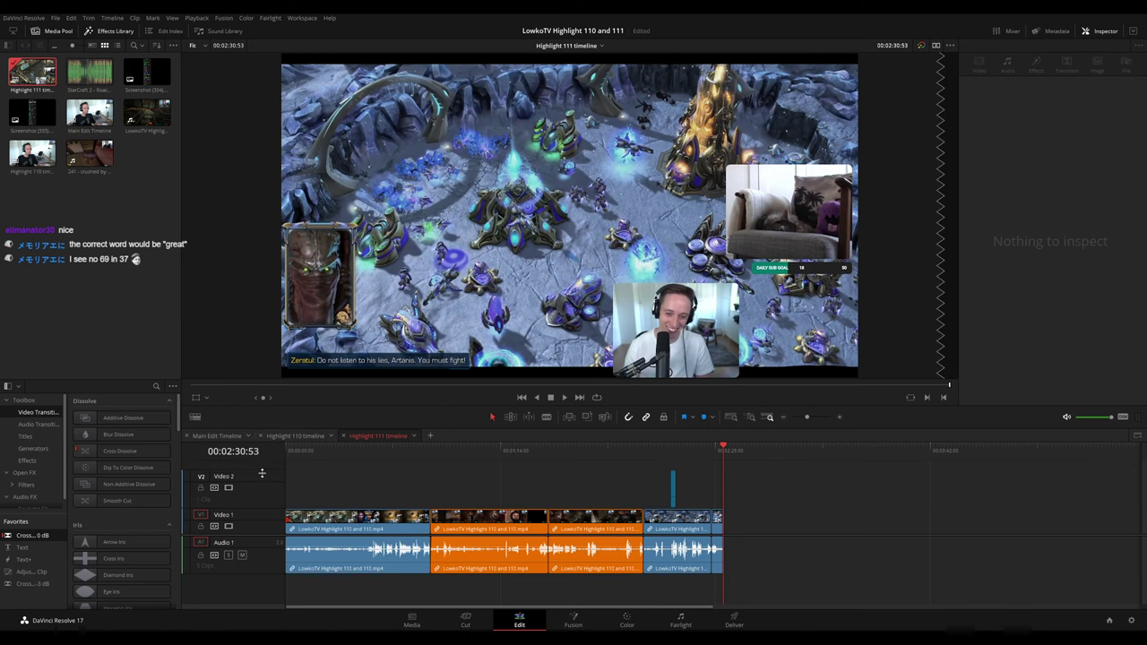
- Return to Main Edit Timeline and spot-check the orange section from about 00:21:56 to 00:22:12
click(217, 436)
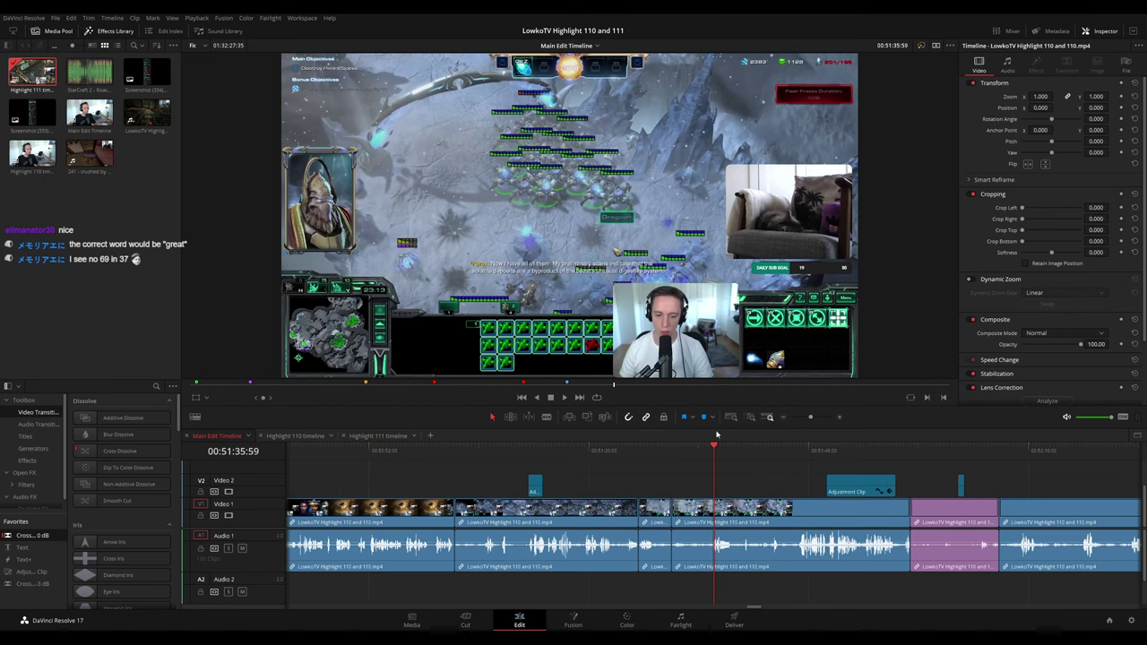
drag(807, 418, 798, 420)
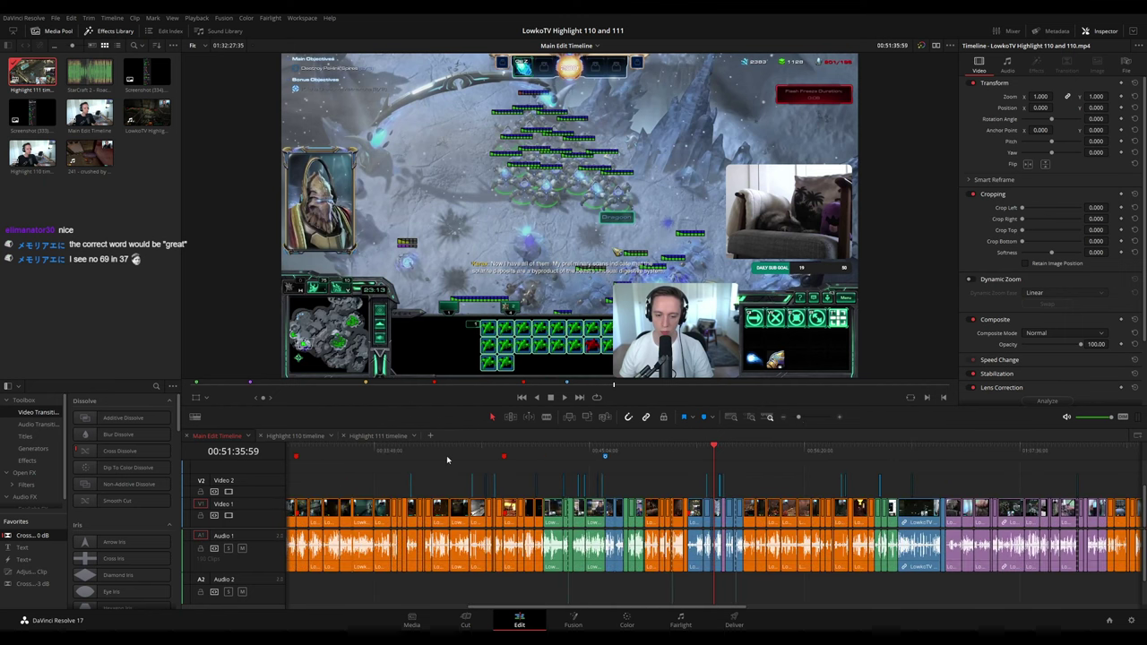
key(space)
drag(343, 457, 602, 466)
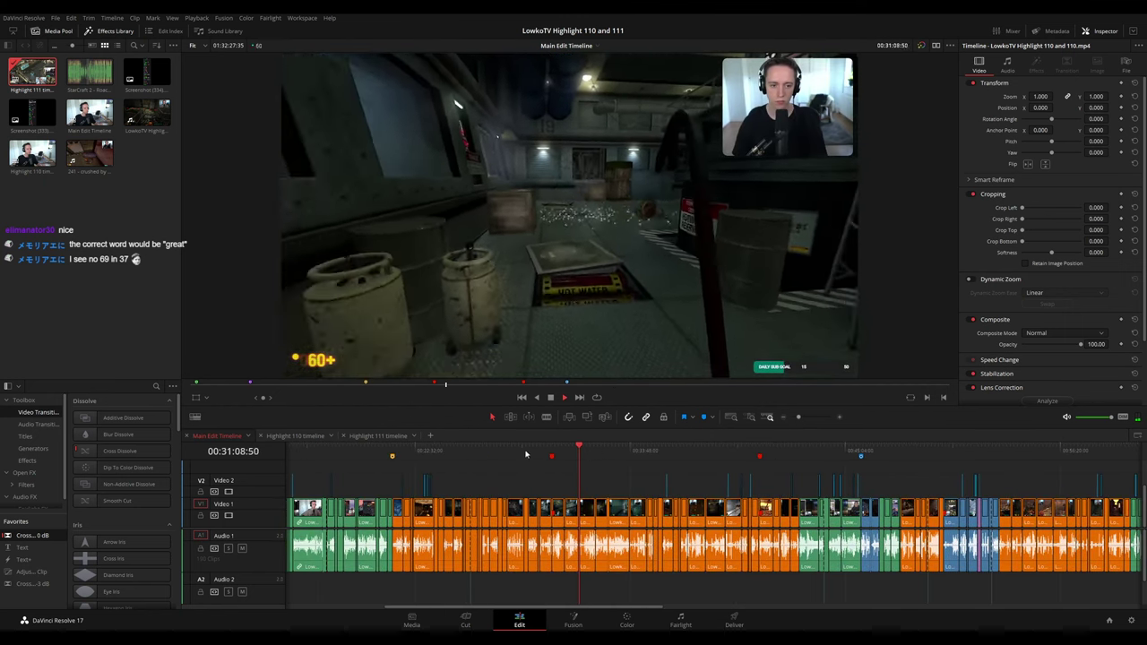
click(526, 454)
click(405, 453)
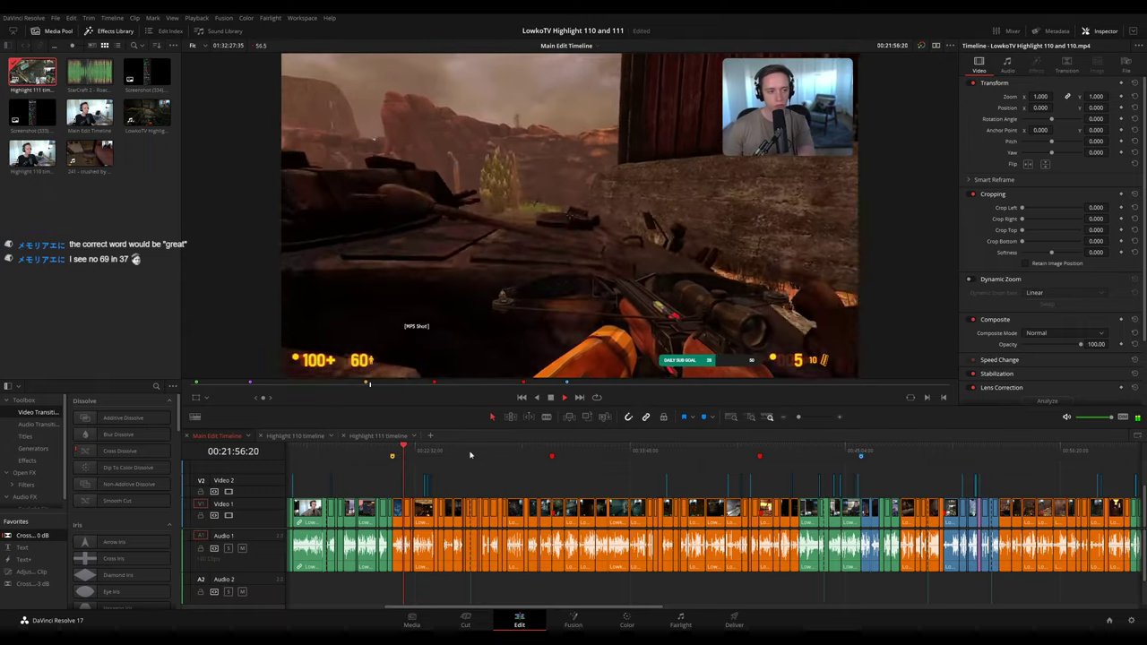
drag(798, 418, 810, 418)
click(784, 455)
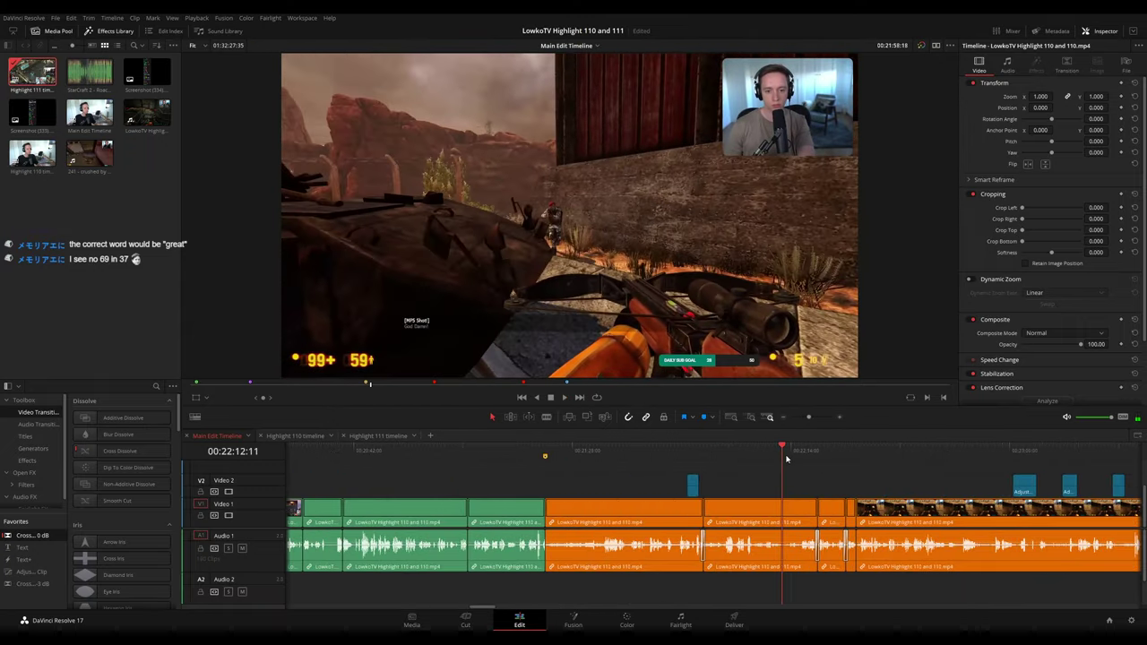
- Examine the orange clips and the adjustment clips above them from about 00:22:20 to past 00:23:11
click(820, 455)
drag(834, 481, 666, 463)
click(727, 453)
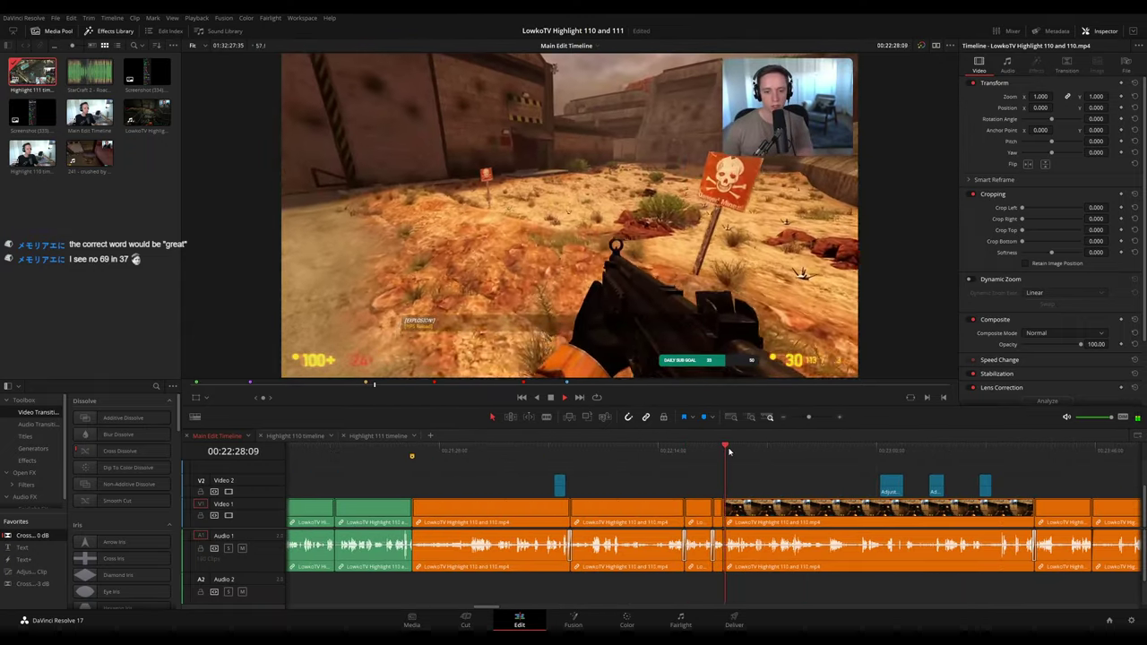
click(856, 453)
click(879, 455)
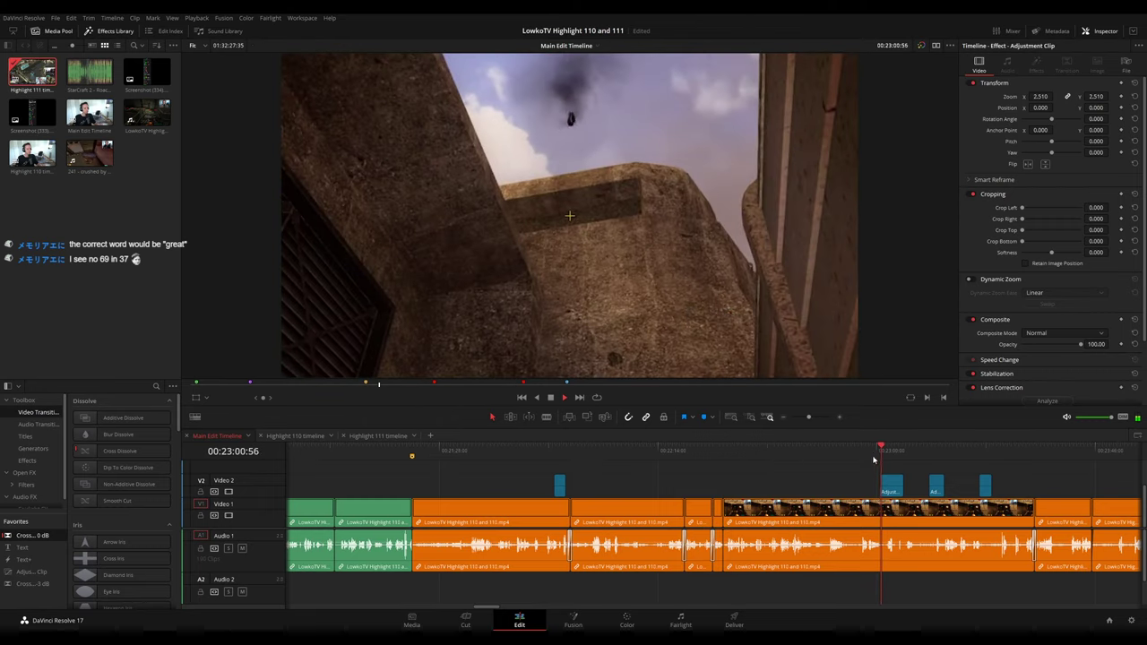
drag(806, 480, 700, 469)
click(819, 454)
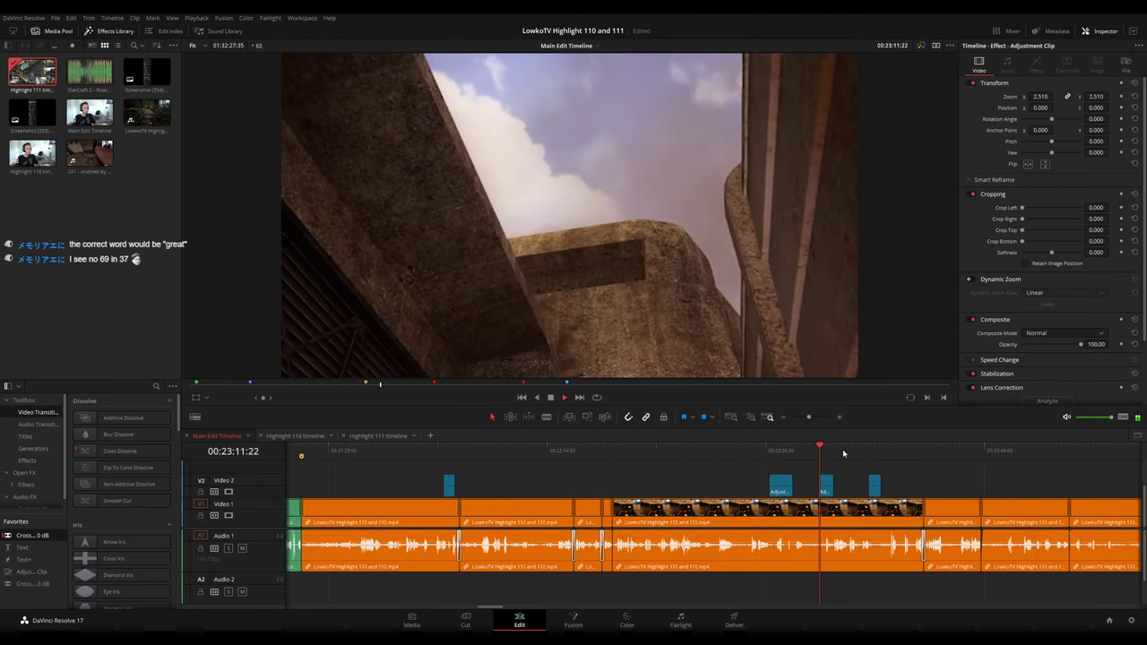
click(869, 453)
key(space)
- Copy the four orange clips from about 00:21:22 to 00:22:28, with their adjustment clip, to the end of Highlight 111 timeline
click(573, 451)
key(space)
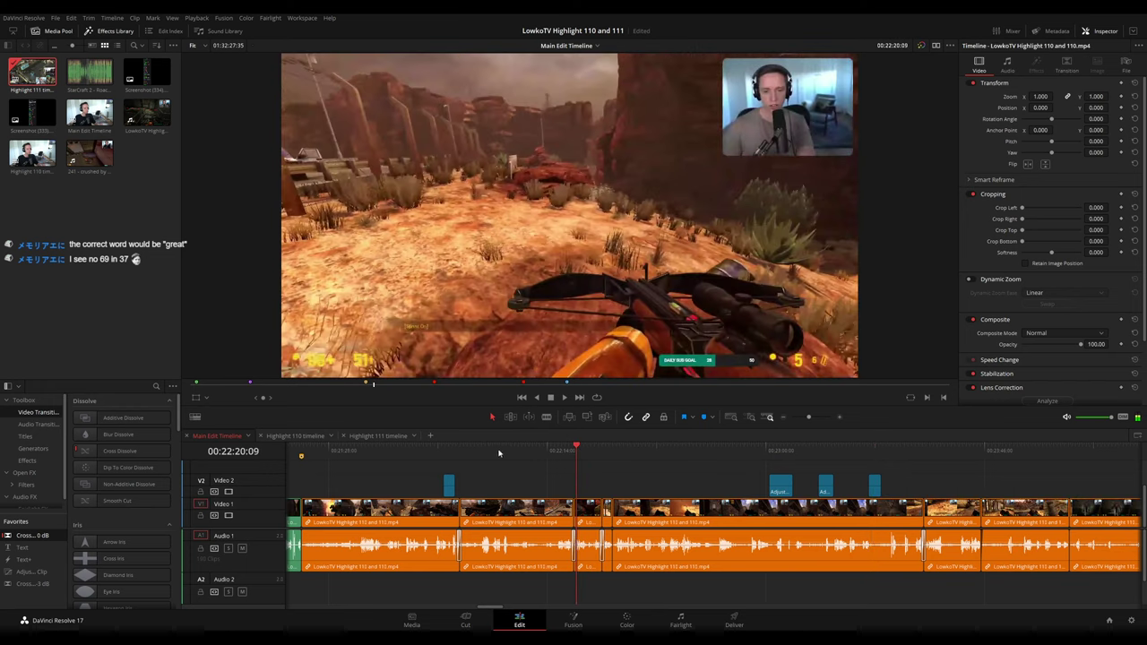
click(435, 451)
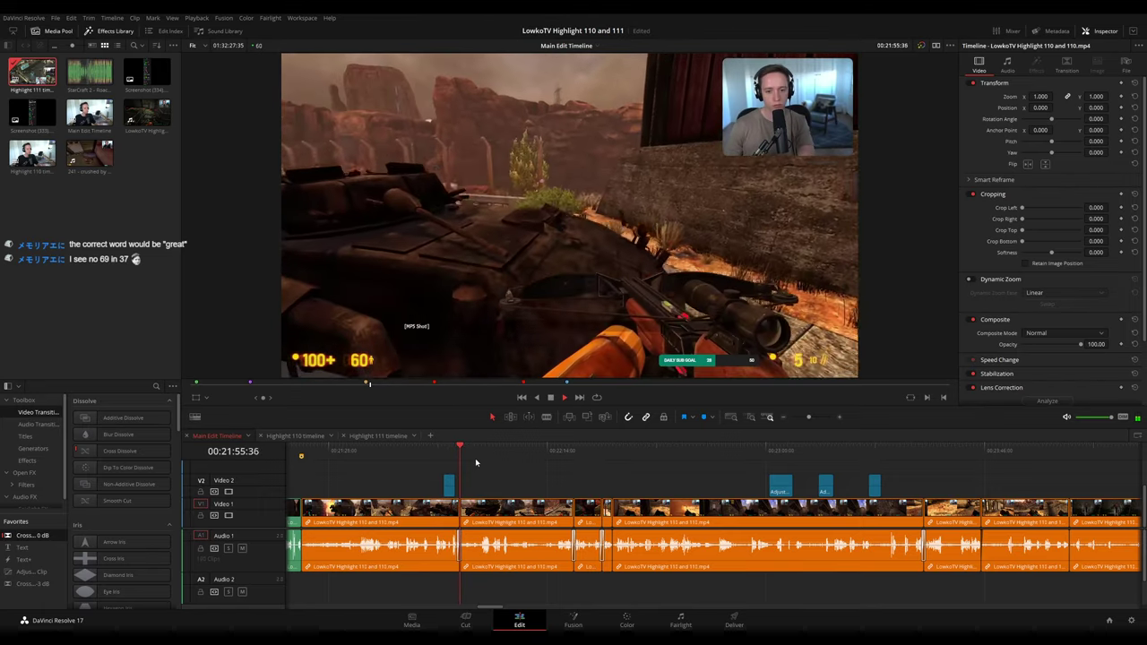
click(486, 453)
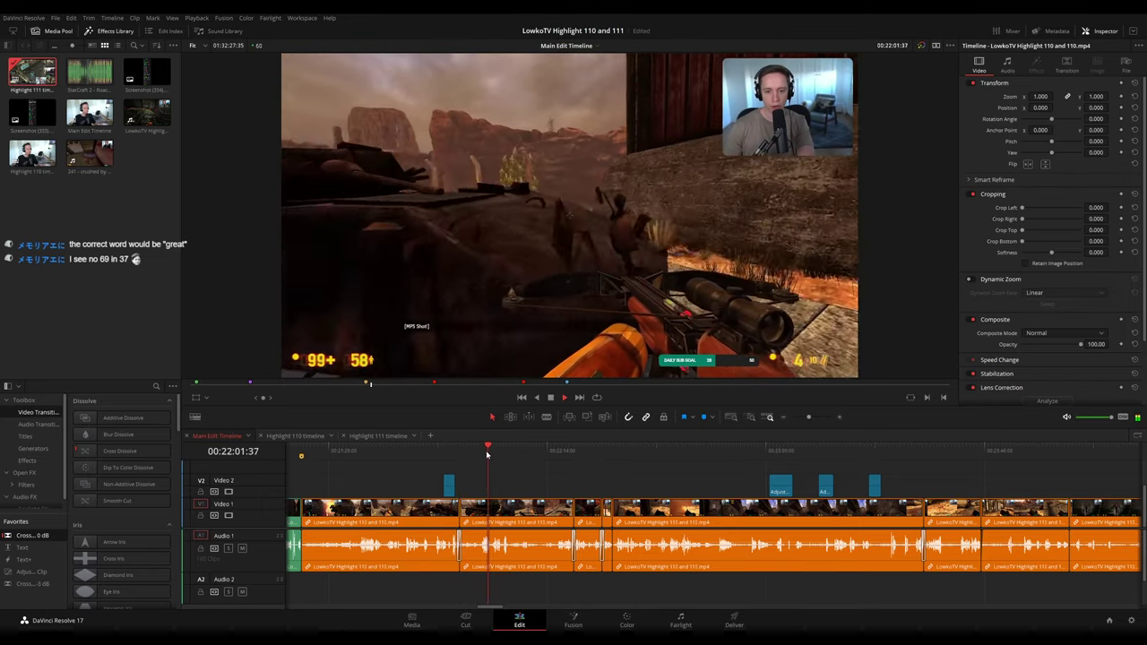
click(500, 454)
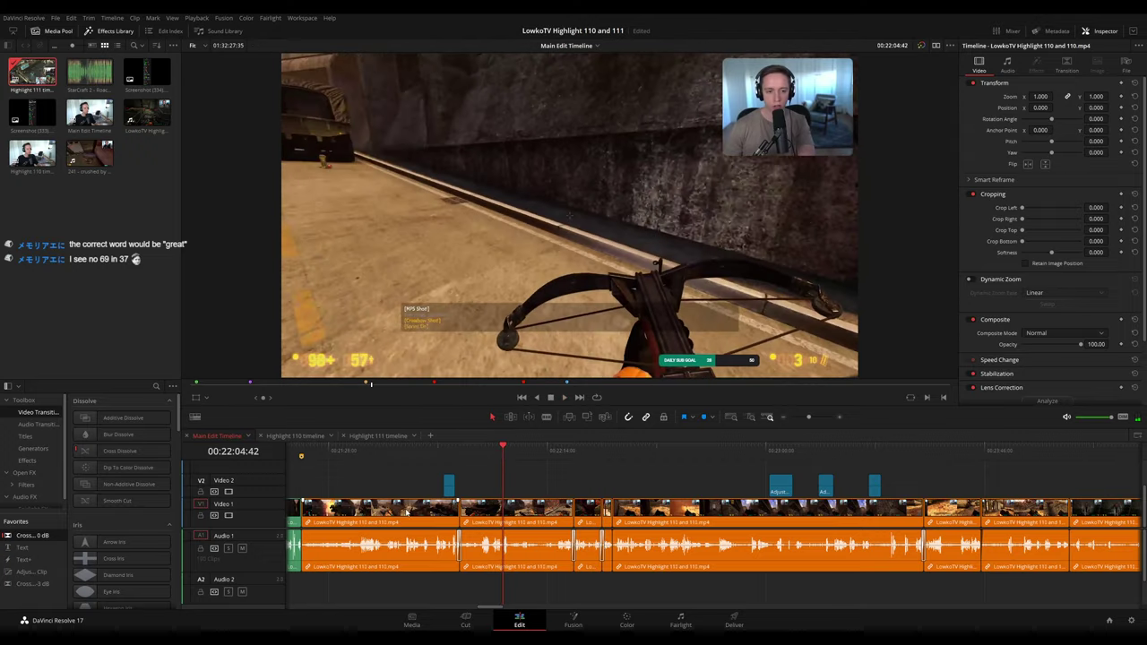
drag(420, 488, 543, 543)
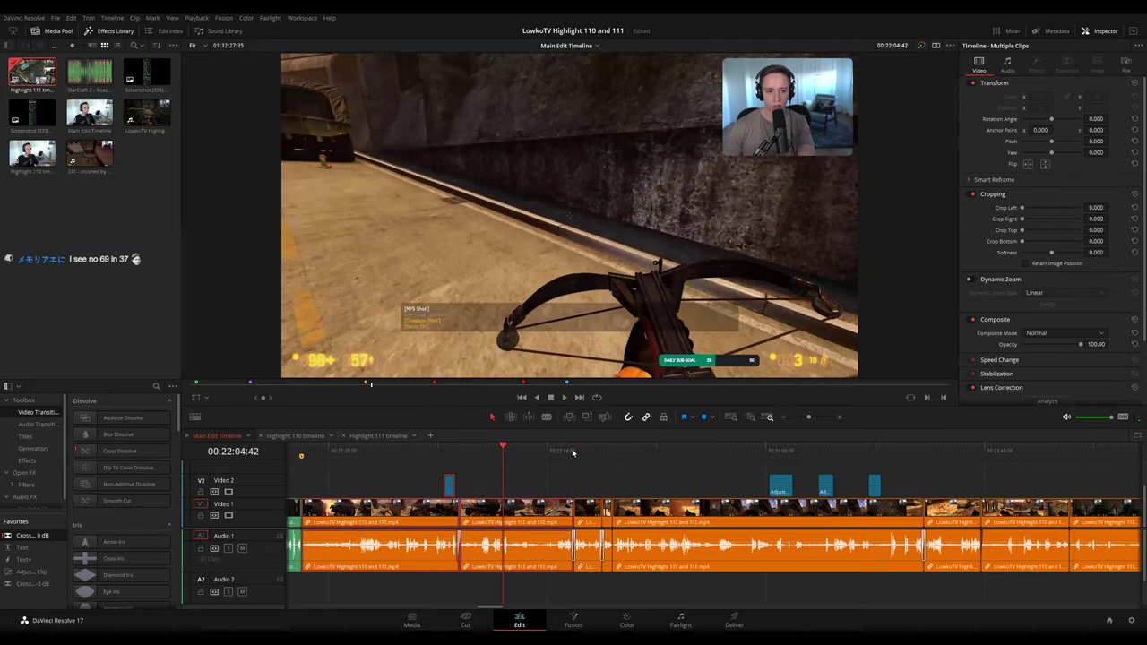
click(573, 453)
click(605, 448)
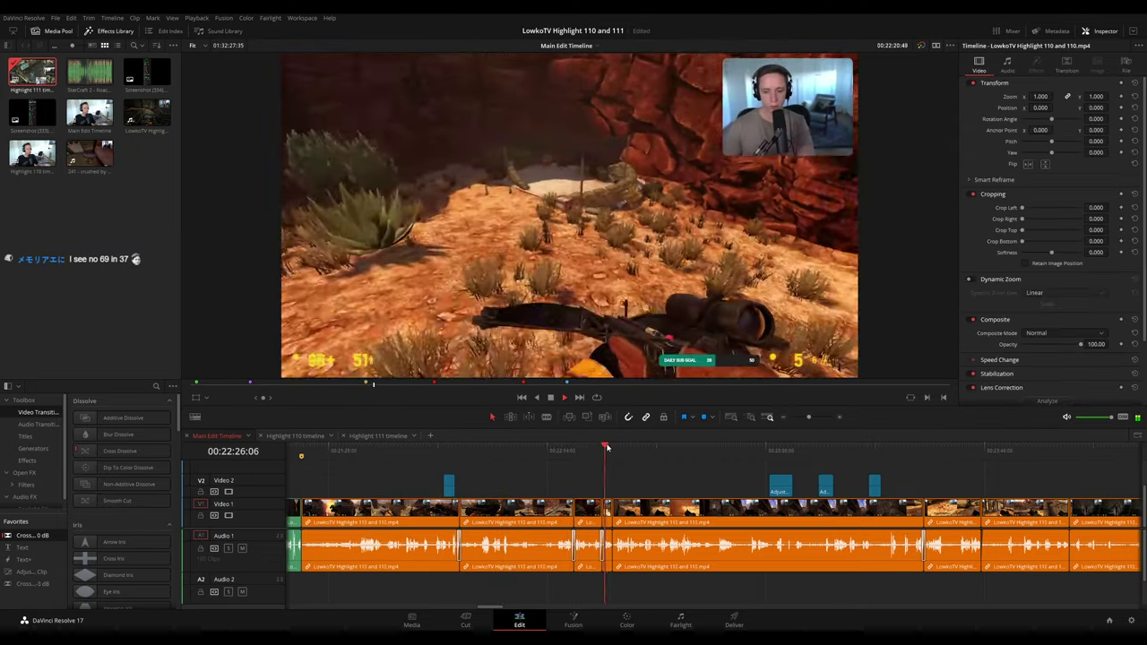
key(space)
drag(603, 478, 399, 590)
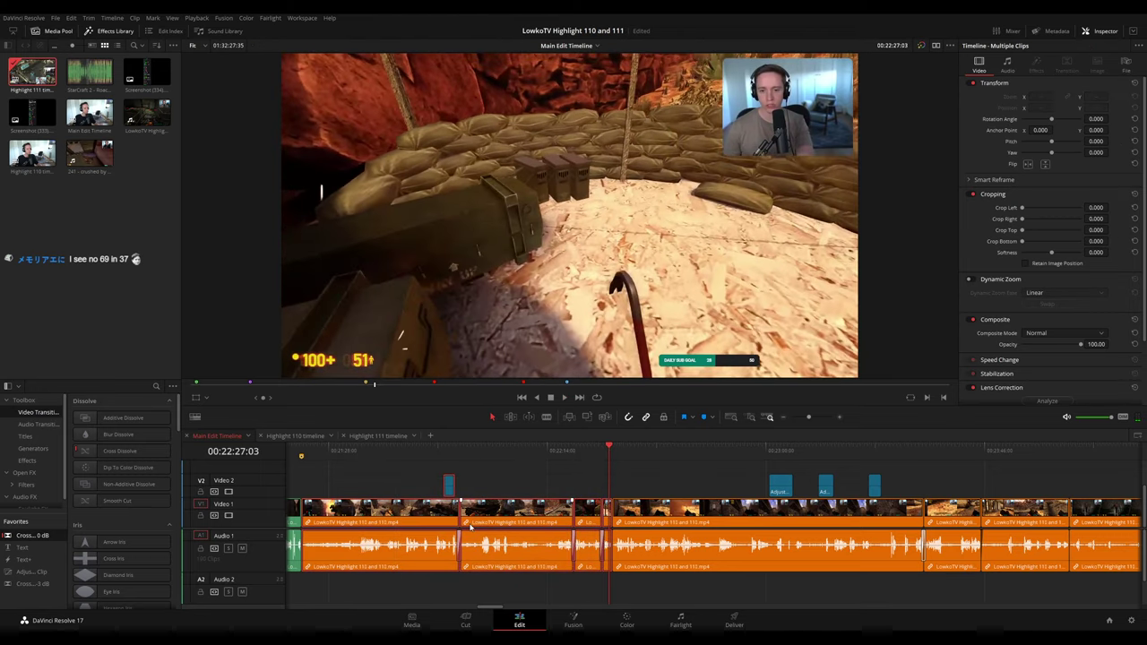
click(378, 438)
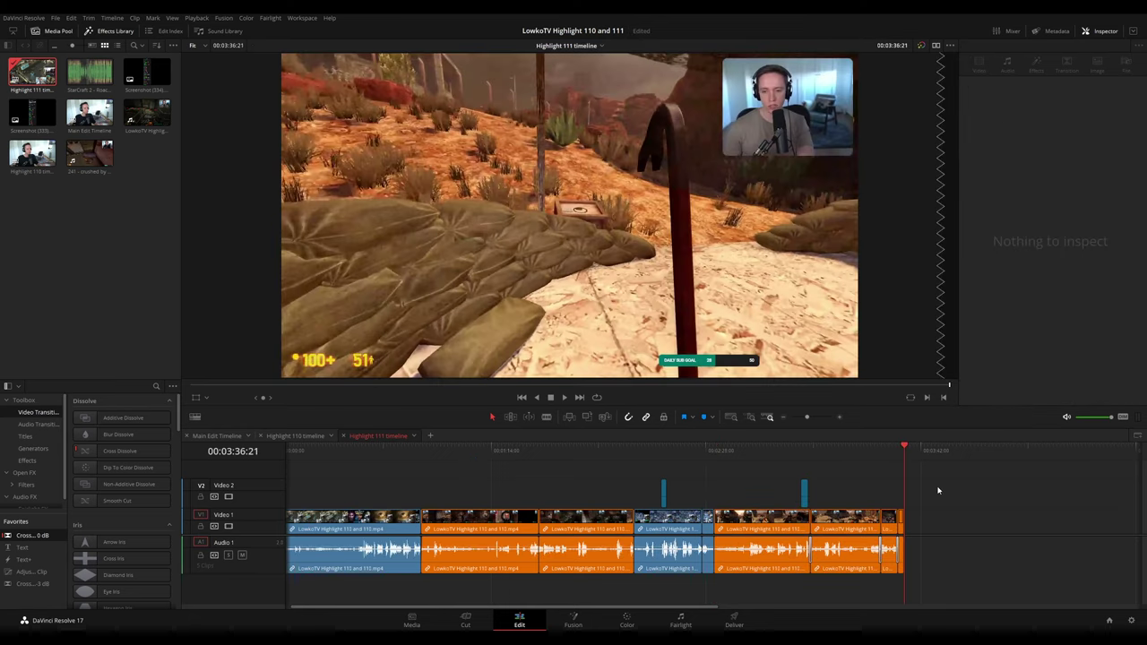
- Copy the blue clip starting near 00:51:31 in Main Edit Timeline, with its adjustment clip, to the end of Highlight 111 timeline
click(224, 436)
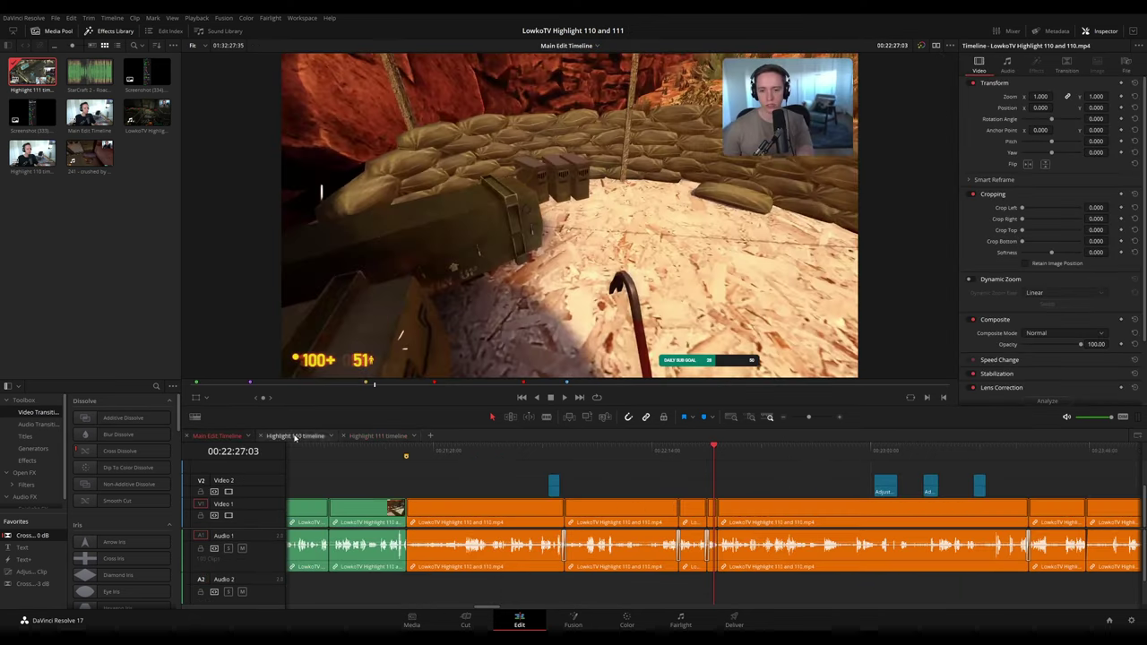
mouse_move(807, 418)
mouse_down()
mouse_move(797, 419)
mouse_move(808, 417)
mouse_up()
click(1021, 454)
key(space)
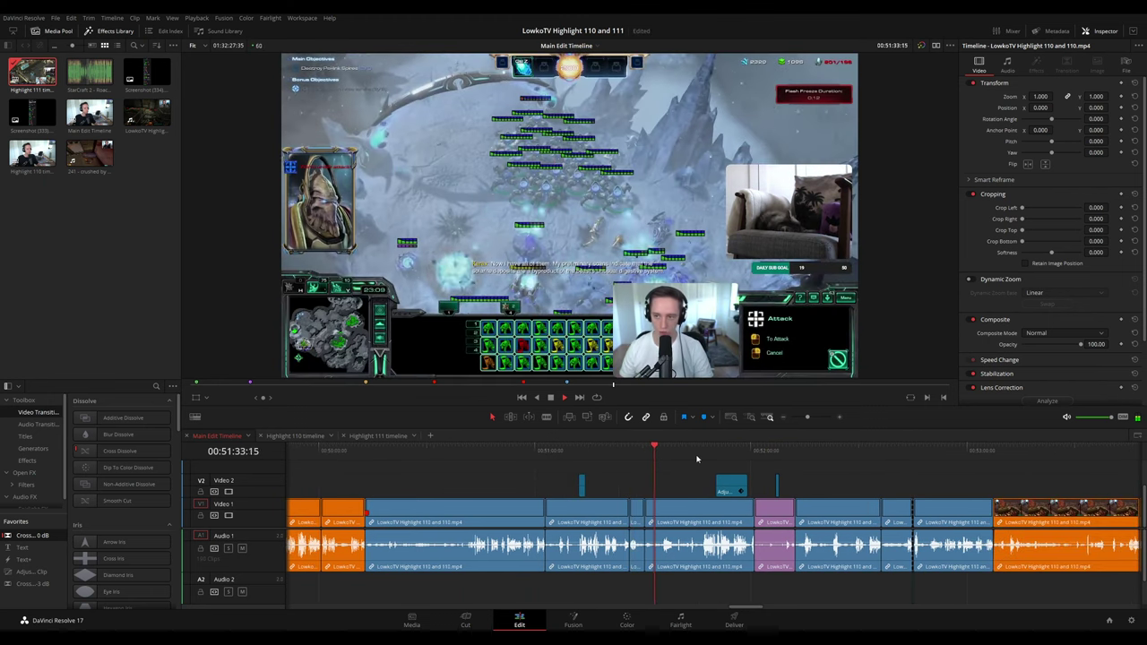
click(716, 454)
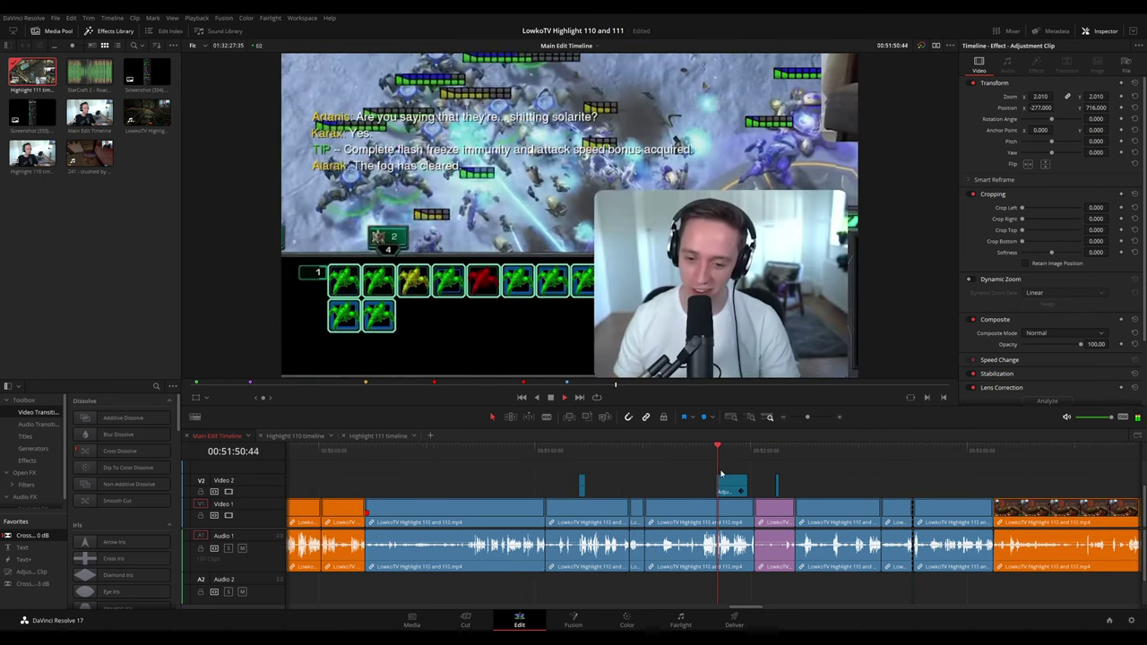
key(space)
drag(688, 586, 733, 479)
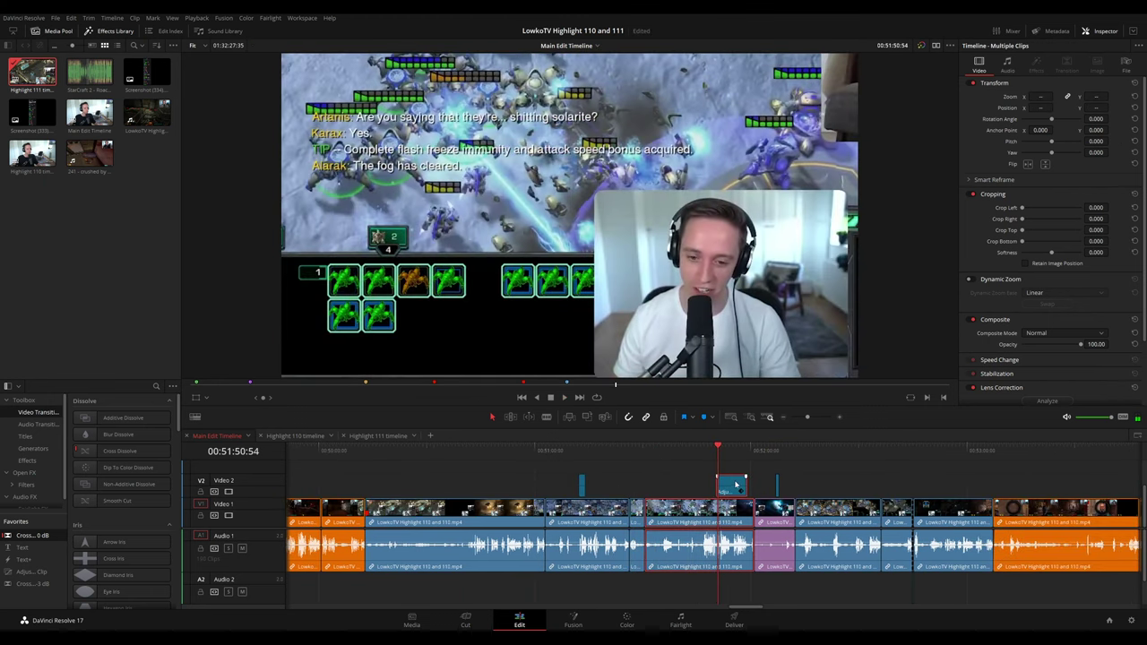
click(365, 437)
key(ctrl+v)
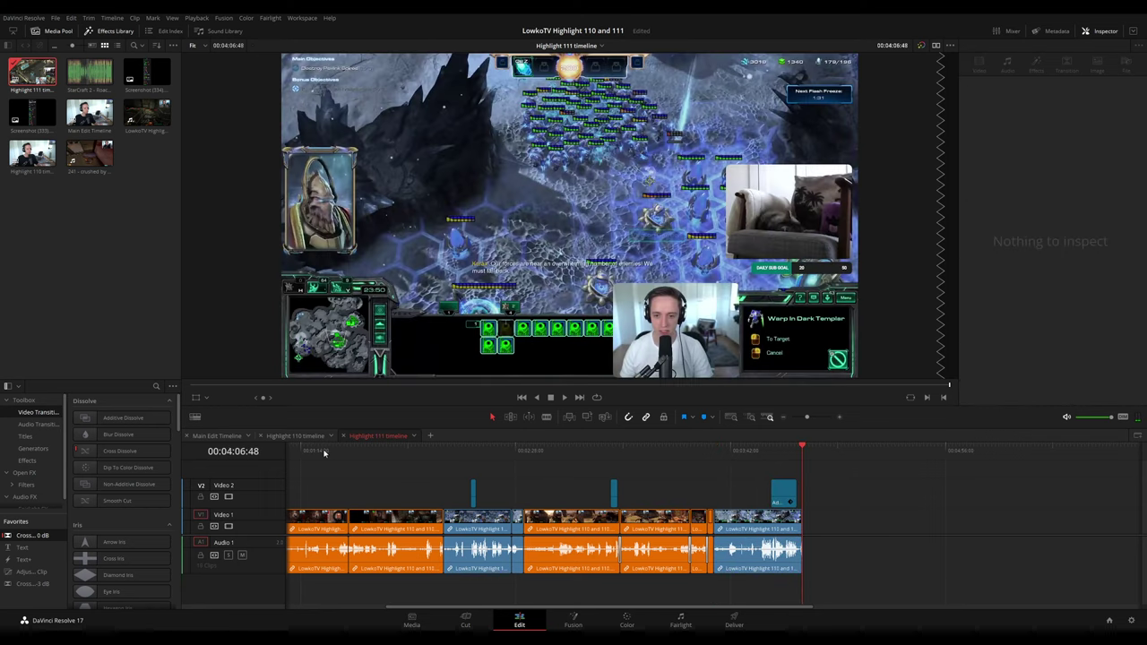
- Copy the two orange clips from about 00:22:28 to 00:23:46, with their three adjustment clips, to the end of Highlight 111 timeline
click(209, 437)
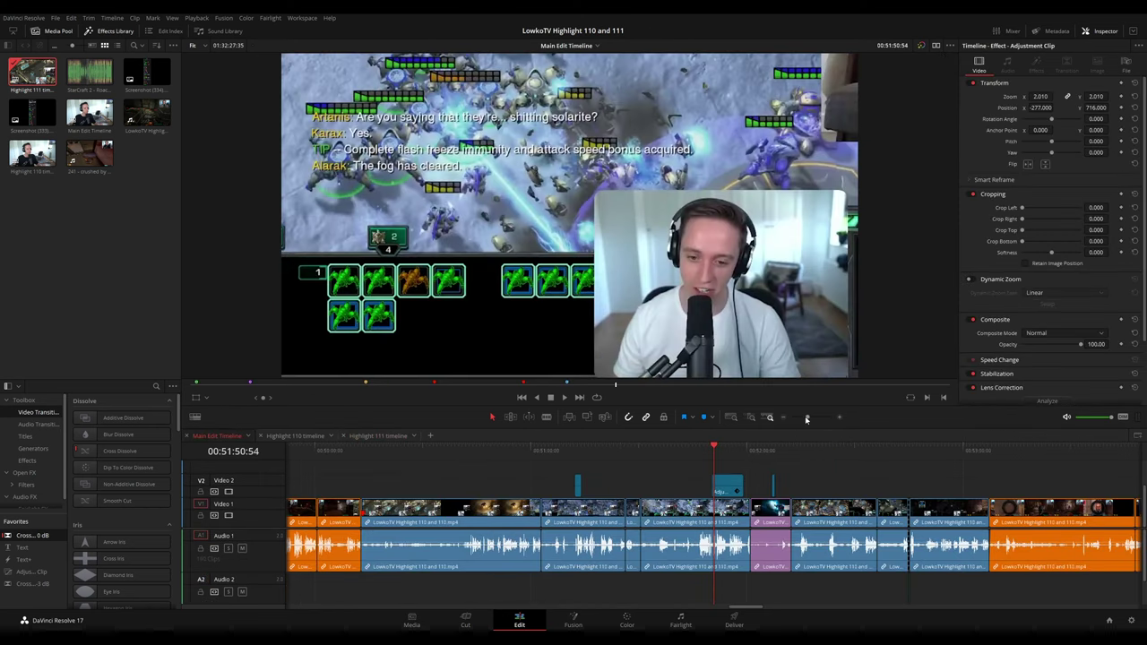
drag(806, 417, 799, 419)
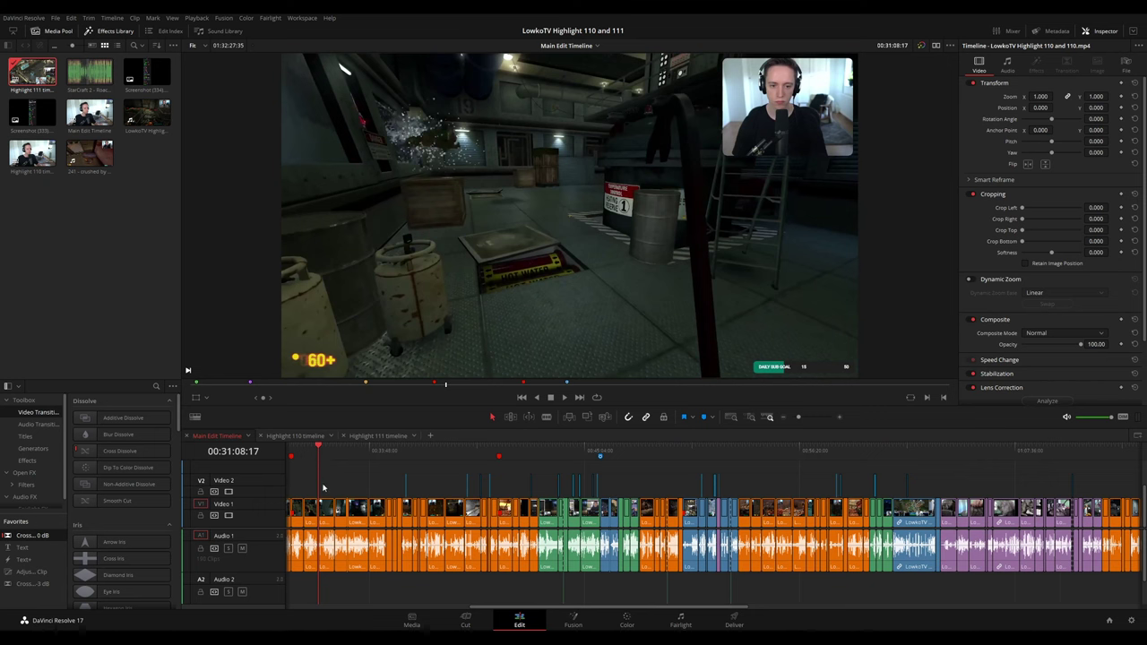
scroll(325, 487, left, 3)
click(489, 452)
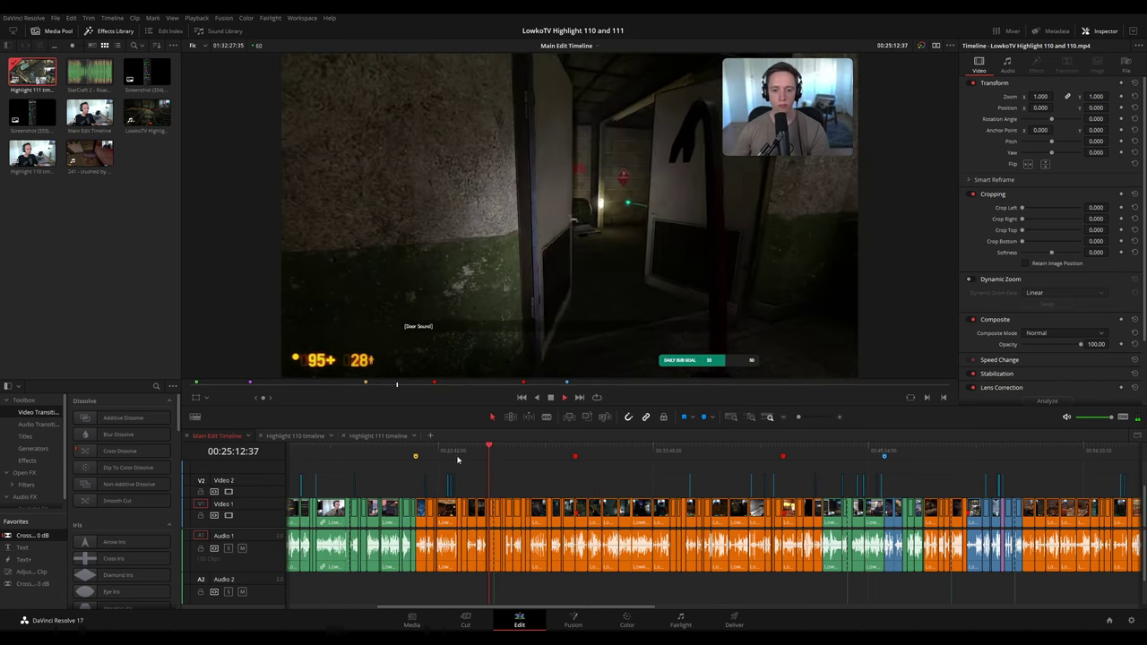
click(447, 453)
scroll(484, 465, up, 6)
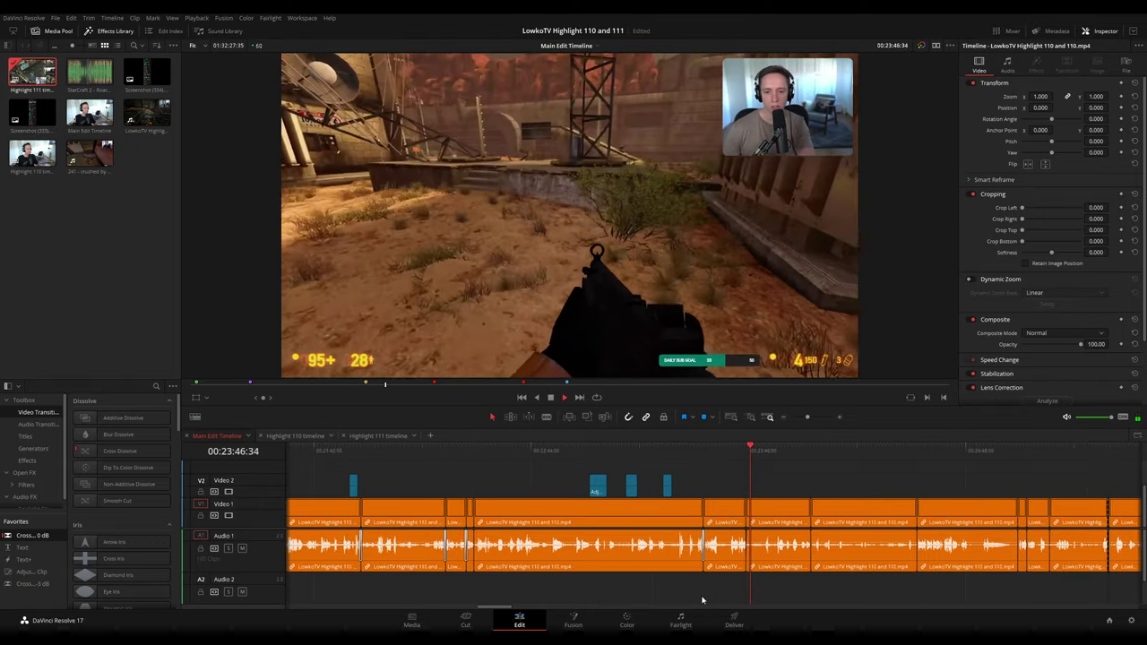
key(space)
drag(718, 589, 574, 491)
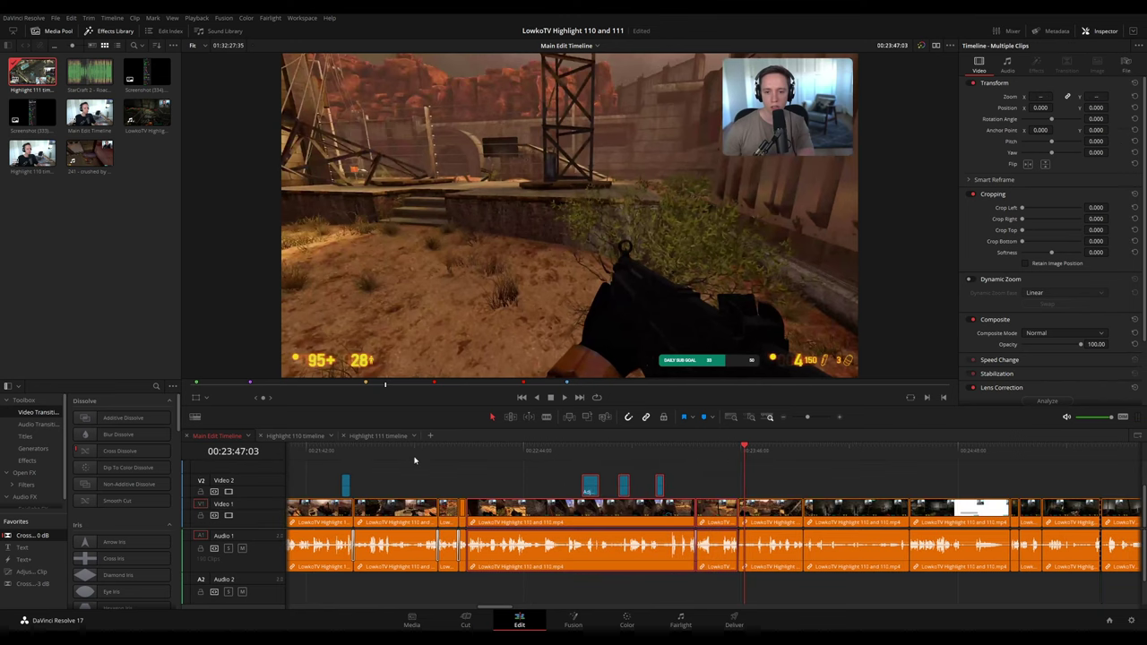
click(378, 435)
key(ctrl+v)
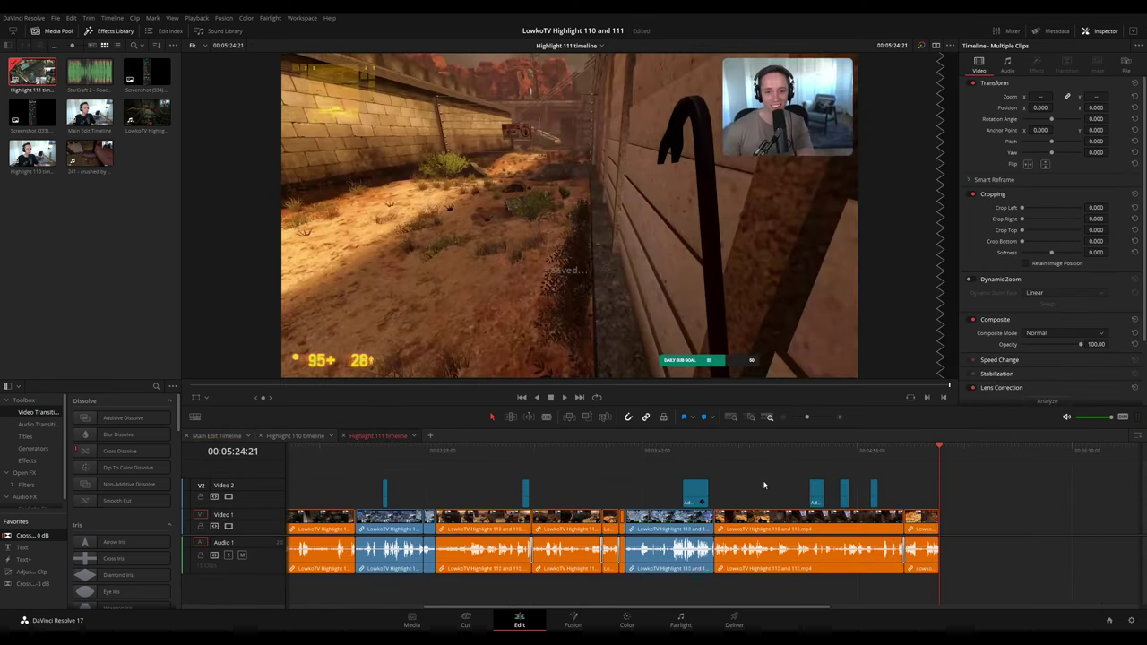
click(764, 485)
- Copy the orange clips from about 00:24:04 to 00:25:12 in Main Edit Timeline into Highlight 111 timeline, past its existing clips
click(216, 435)
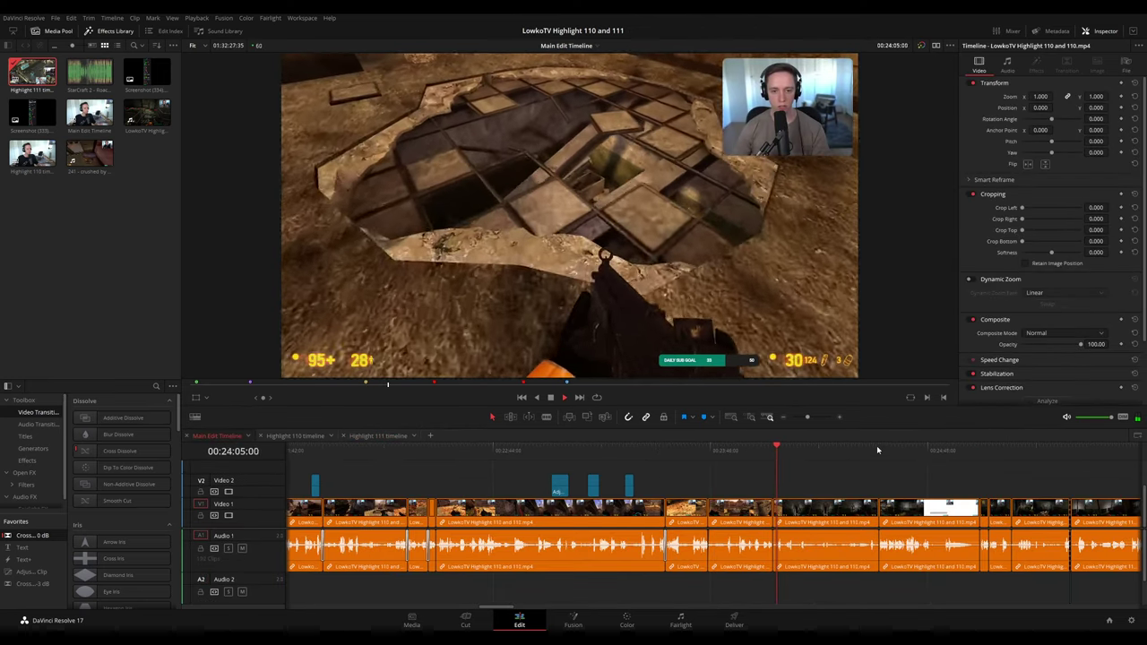
drag(675, 456, 753, 456)
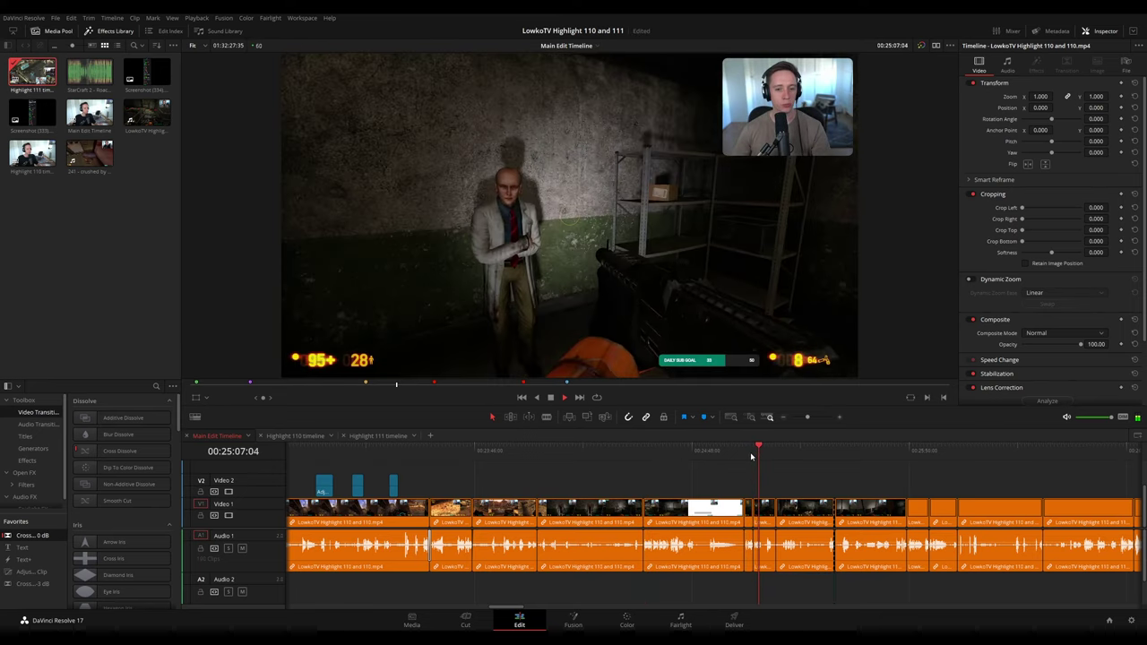
click(776, 448)
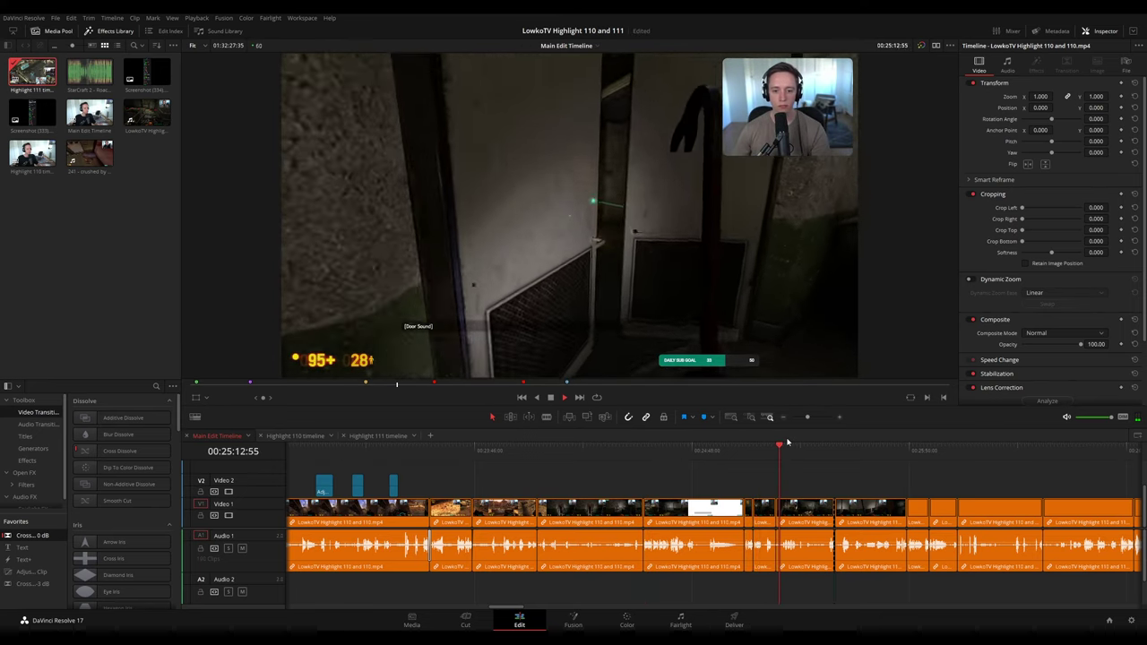
click(781, 445)
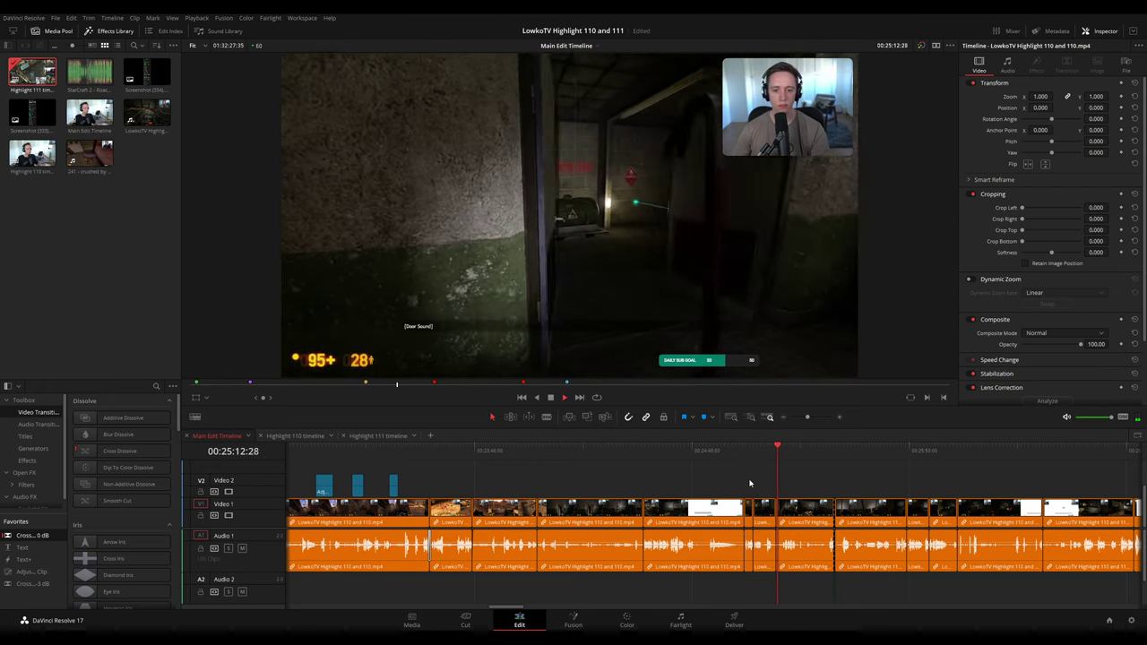
key(space)
drag(761, 479, 587, 543)
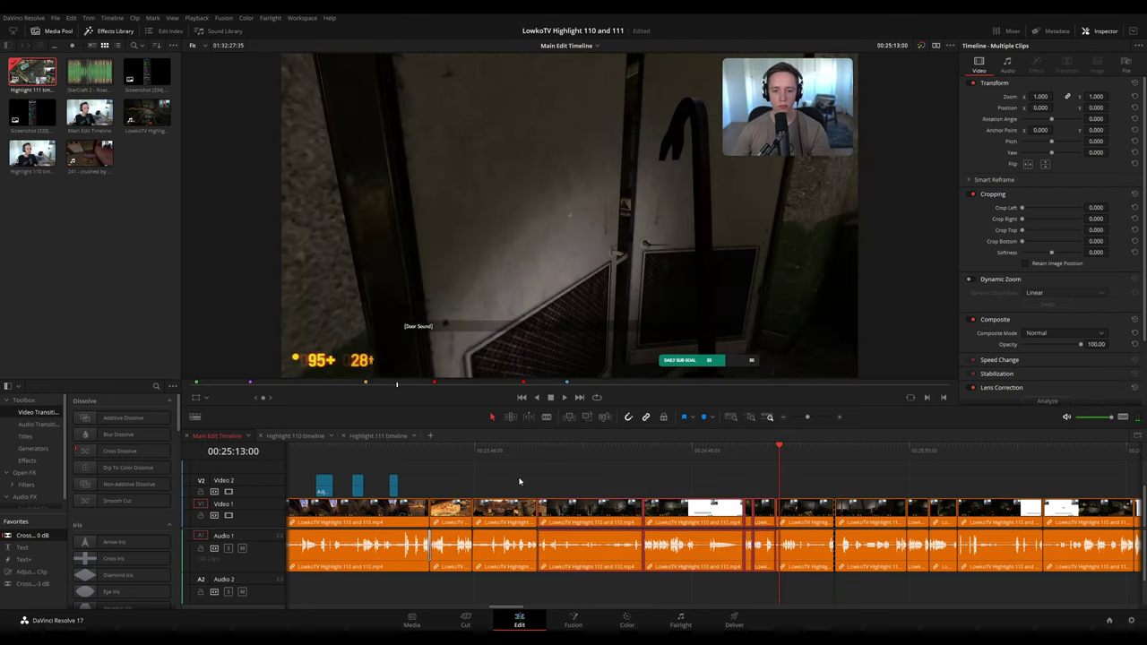
click(526, 450)
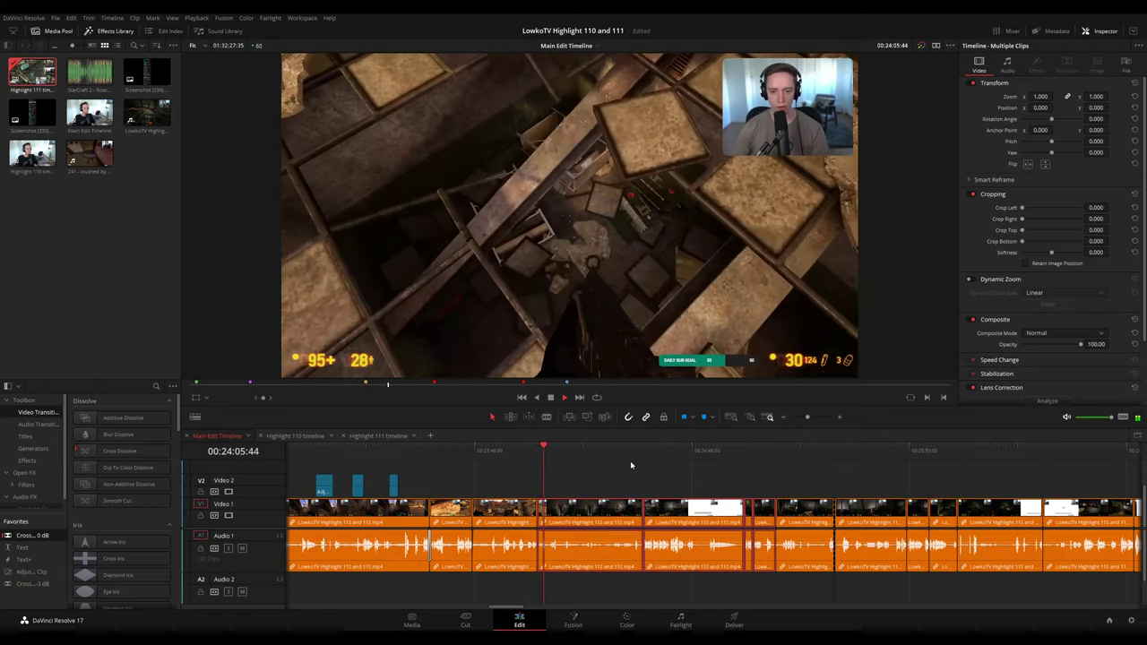
click(387, 437)
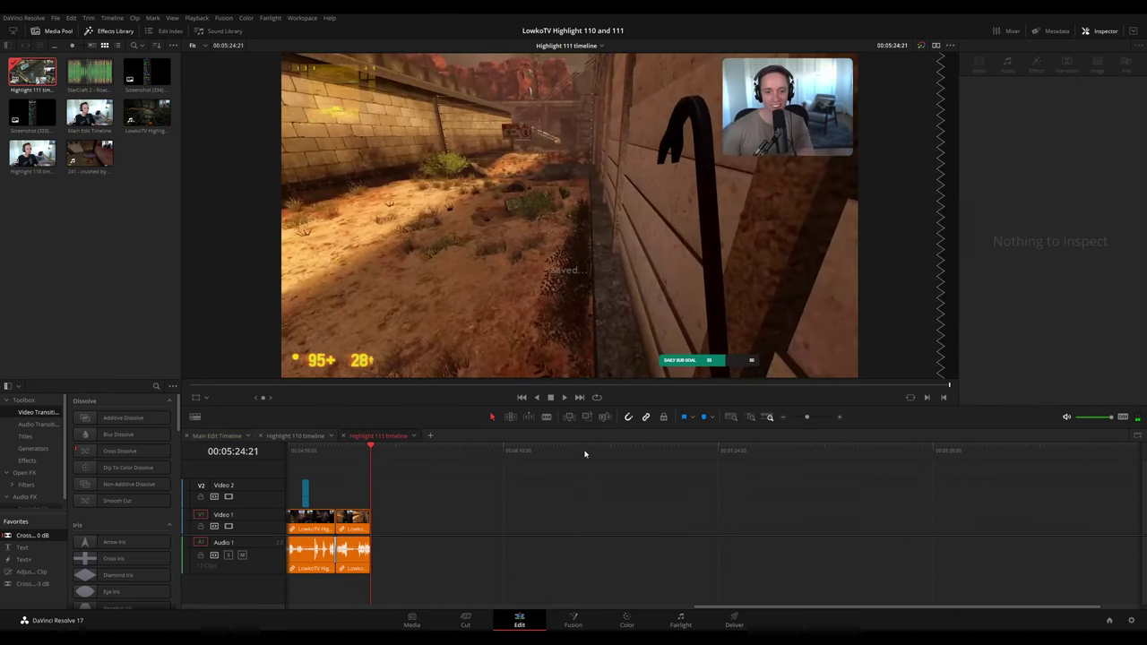
key(ctrl+v)
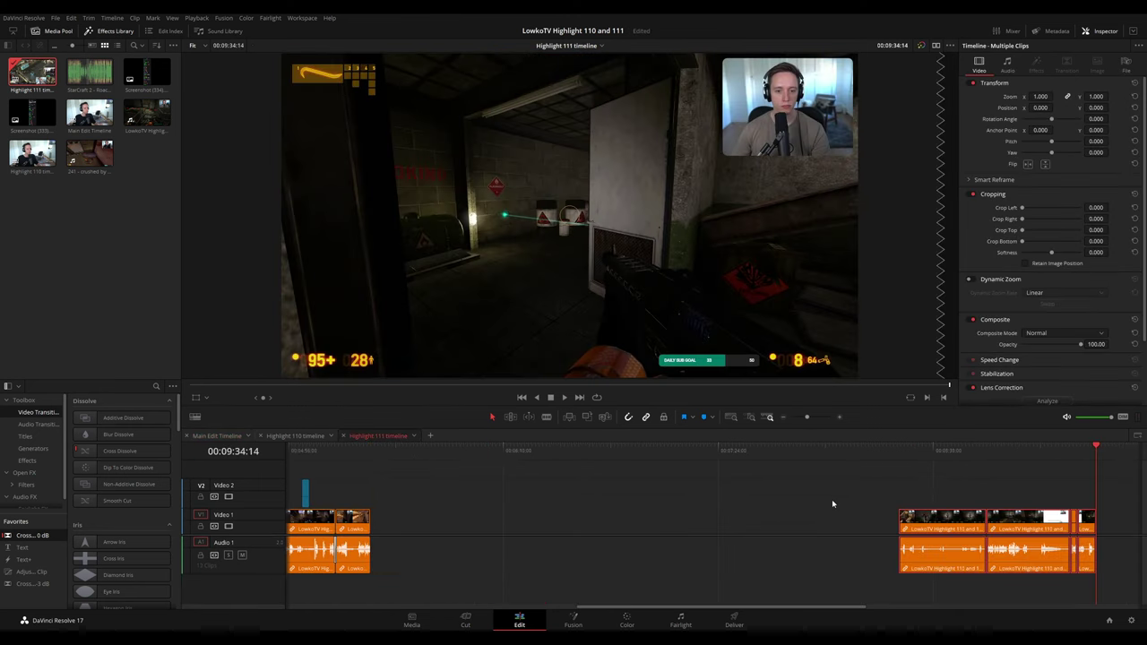
- Copy the purple clip starting near 00:52:01 in Main Edit Timeline, with its adjustment clip, into the gap in Highlight 111 timeline
click(804, 495)
click(218, 438)
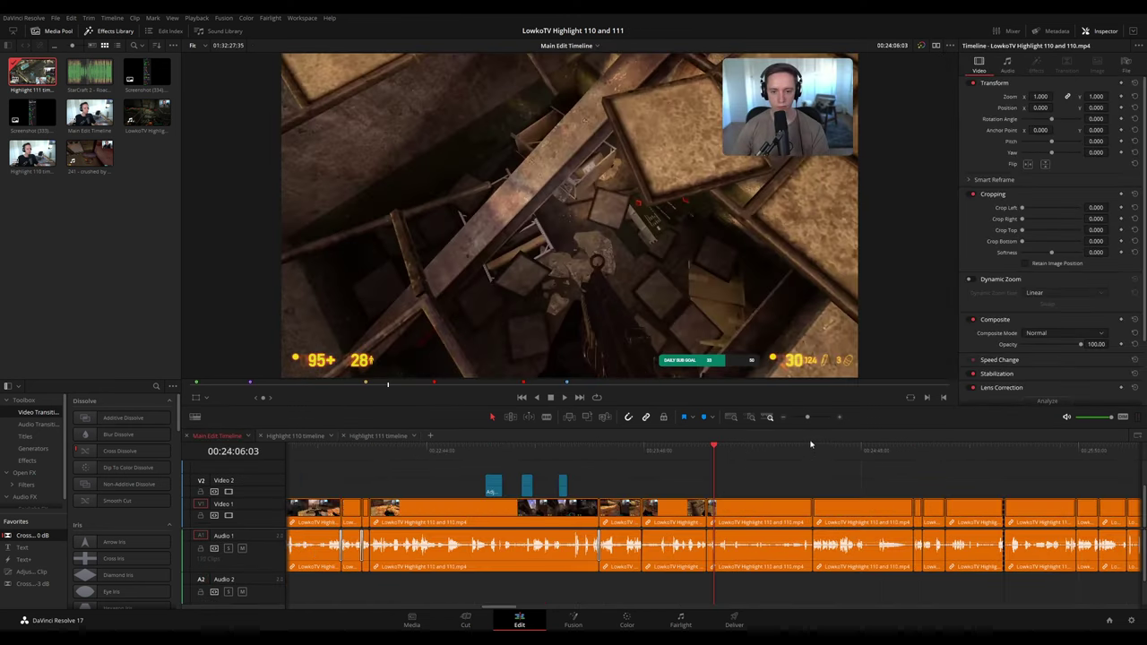
drag(806, 418, 796, 426)
click(744, 451)
scroll(809, 473, up, 6)
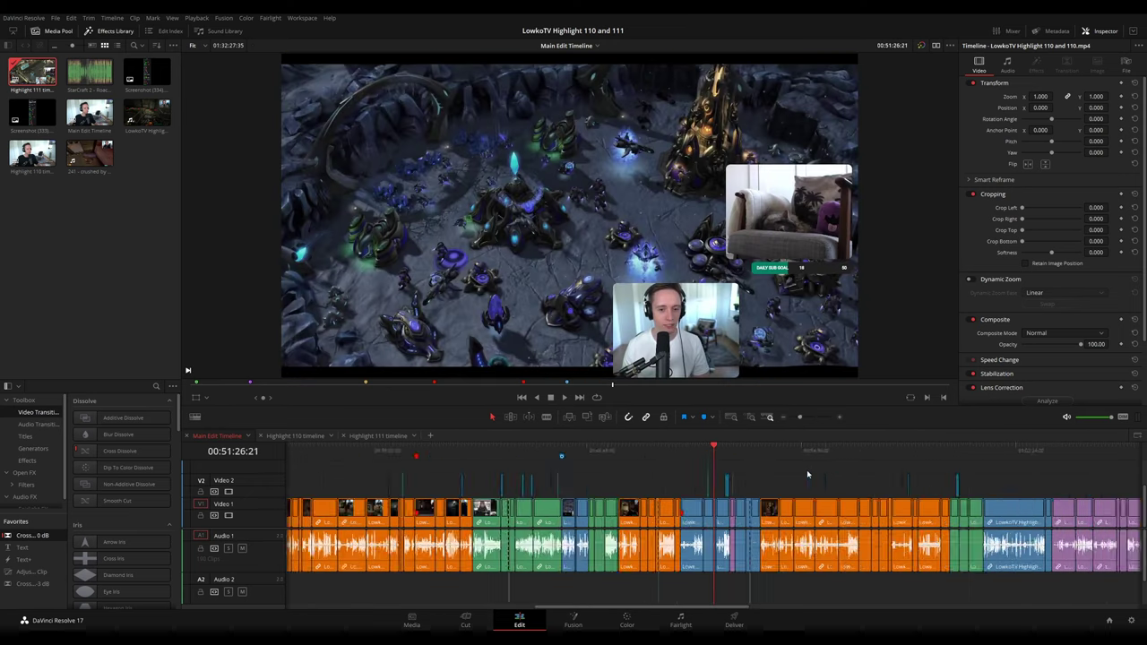
key(space)
scroll(838, 479, right, 2)
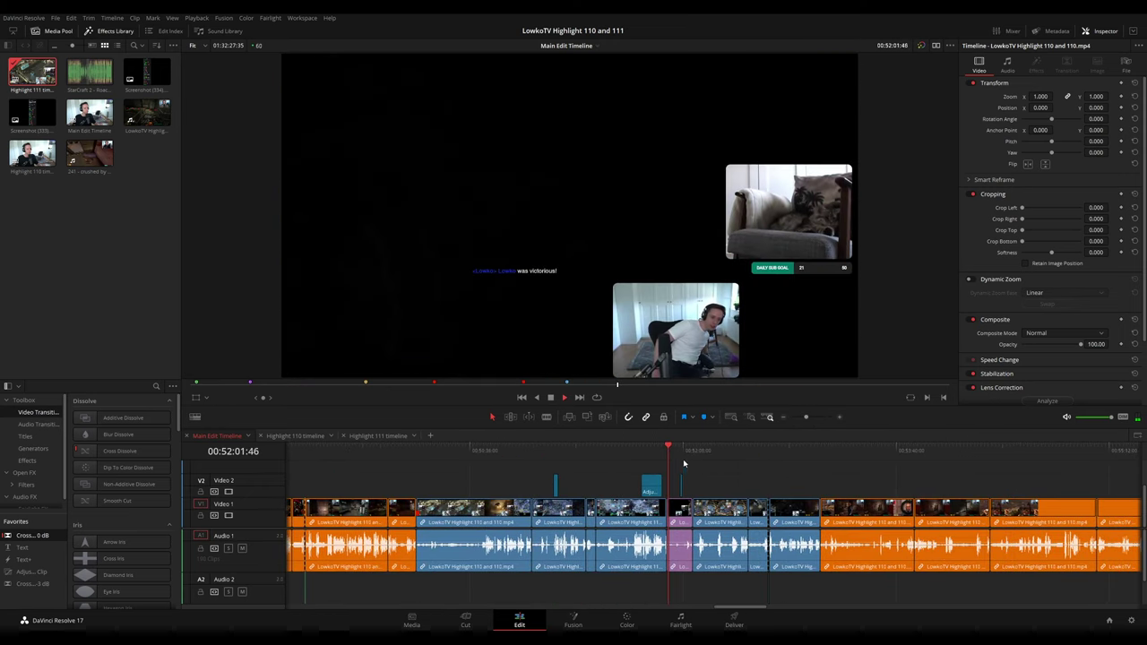
click(694, 456)
scroll(802, 483, down, 1)
scroll(800, 481, up, 3)
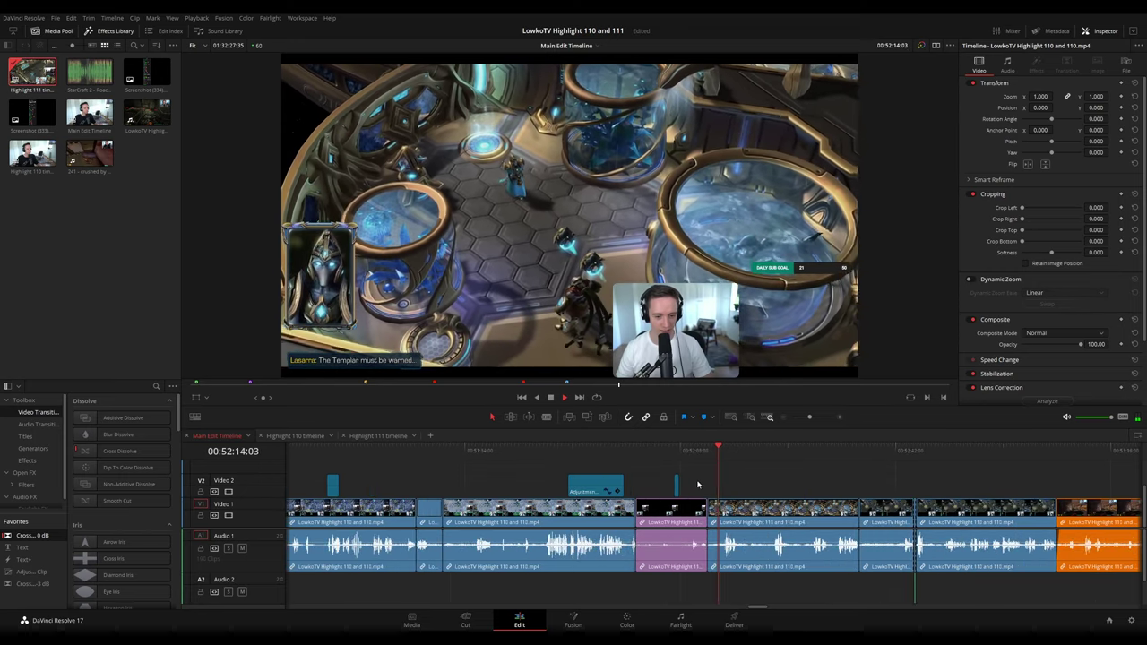
drag(694, 477, 675, 509)
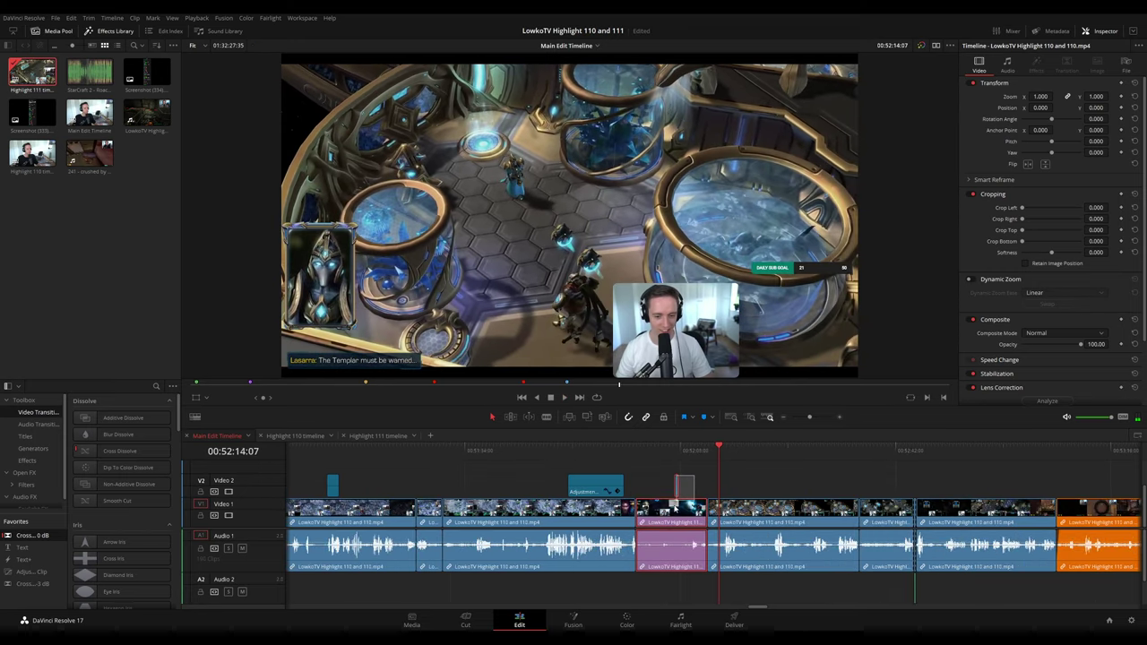
click(367, 436)
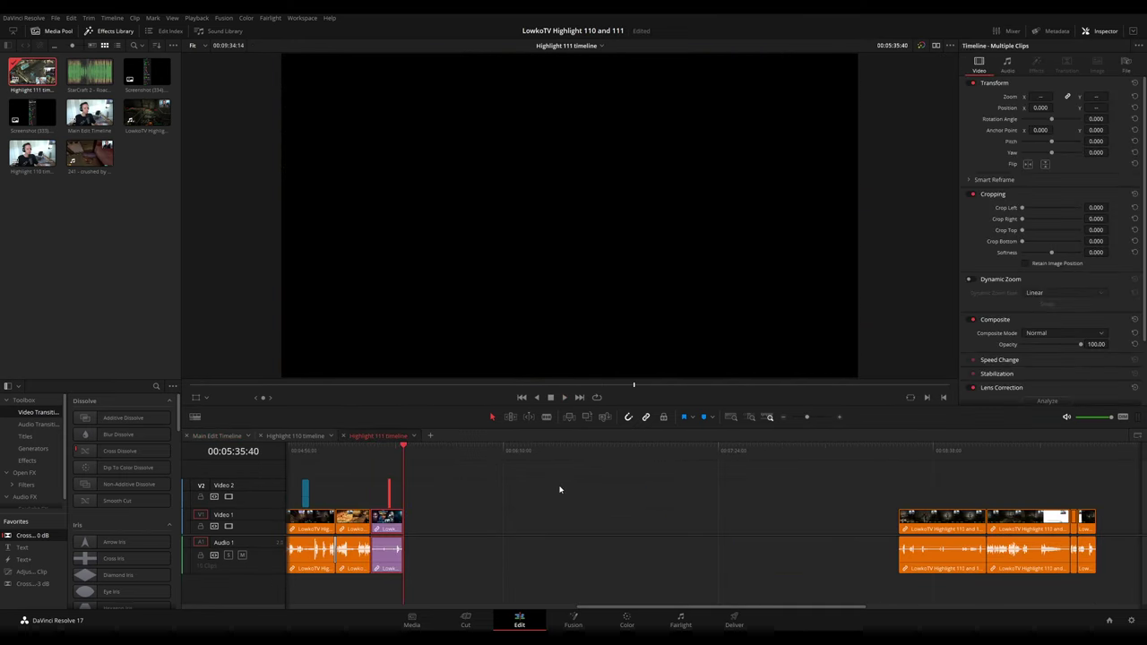
- Close the gap in Highlight 111 timeline by moving the trailing orange clips directly after the purple clip, and check the cut
key(space)
drag(1110, 479, 443, 518)
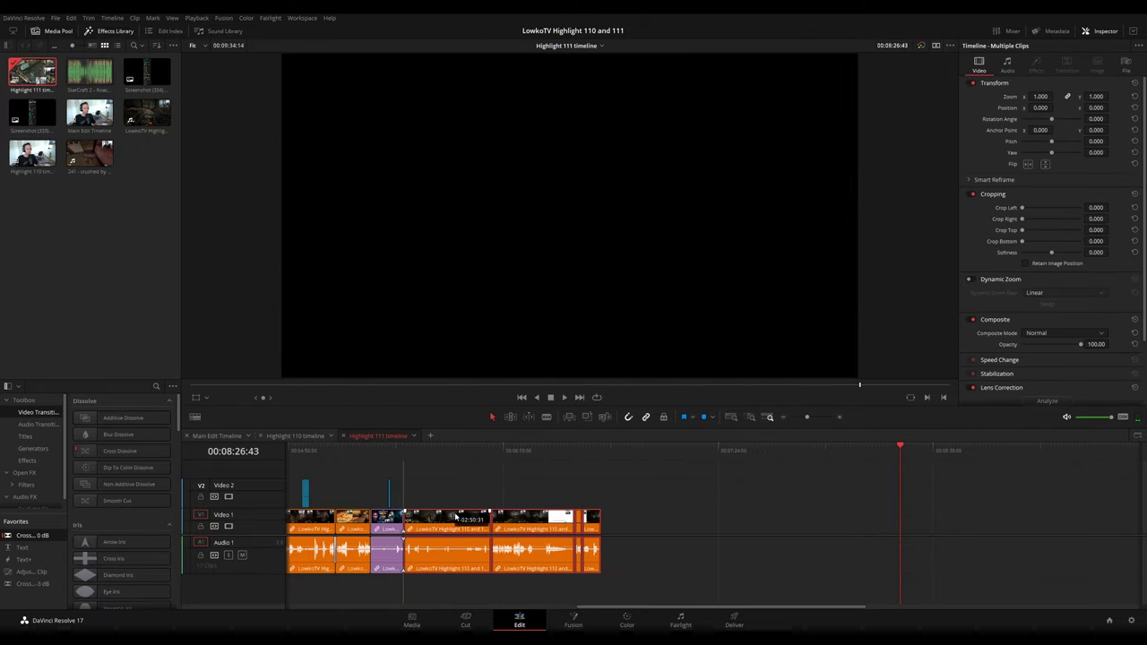
click(402, 450)
key(space)
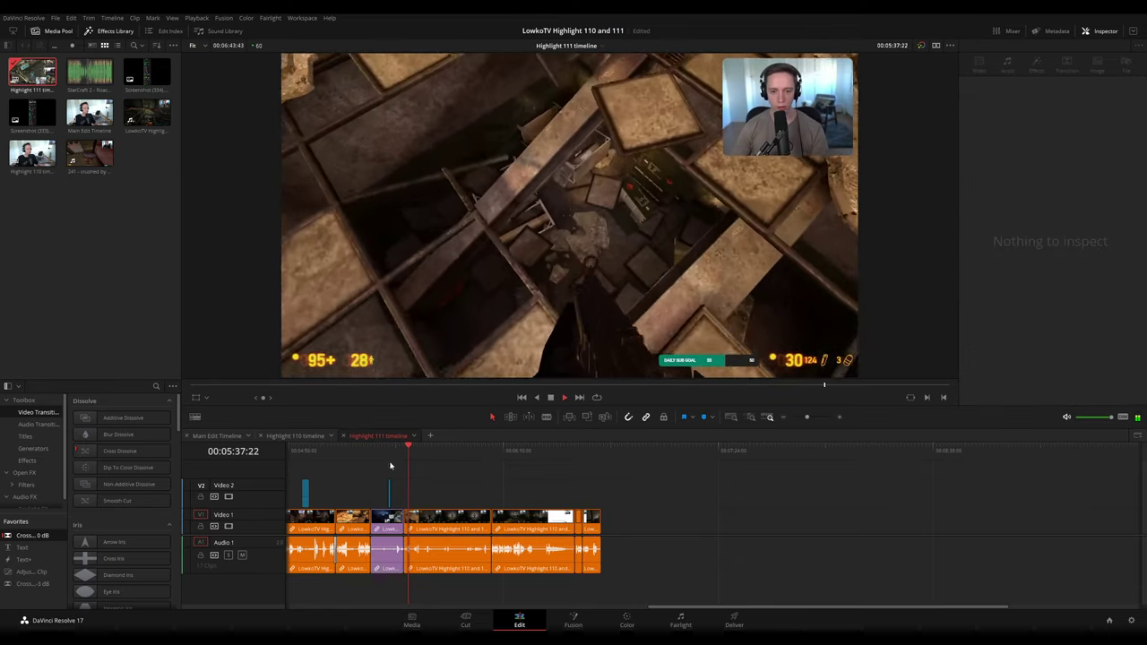
click(383, 452)
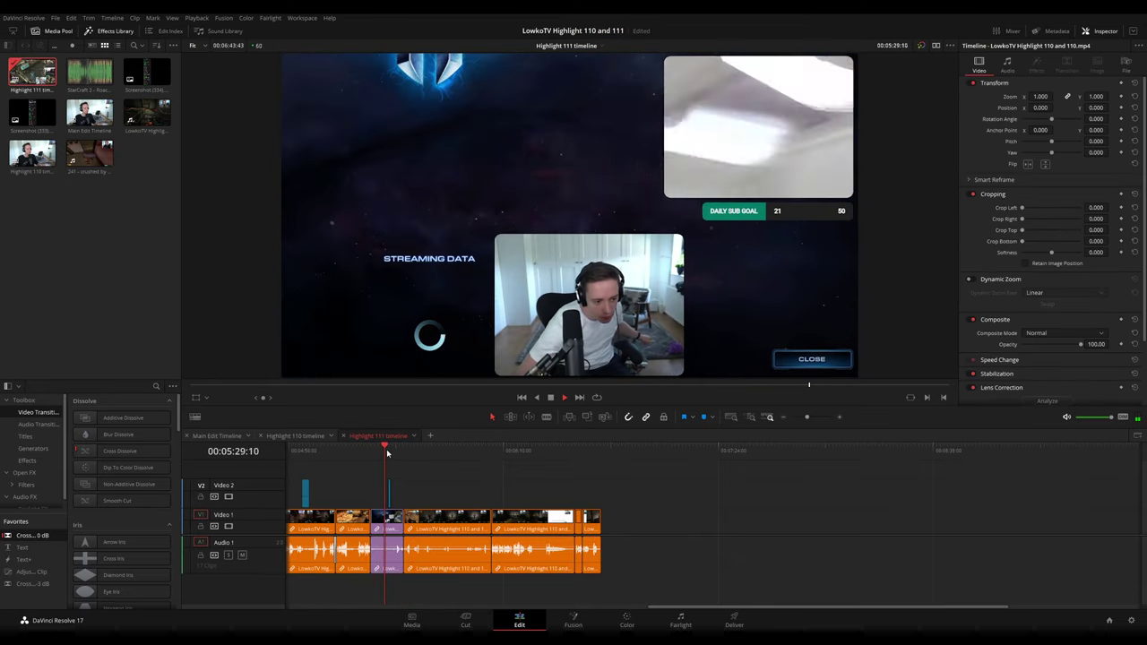
click(600, 454)
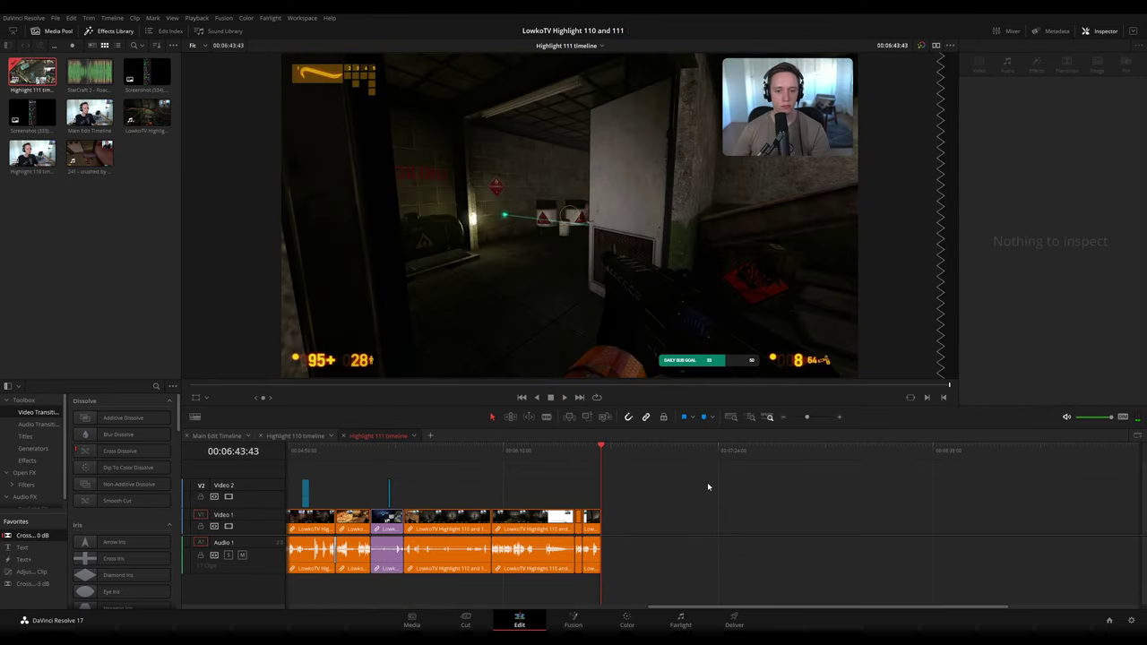
- Copy the blue clip from about 00:52:13 to 00:52:36 in Main Edit Timeline to the end of Highlight 111 timeline
click(224, 437)
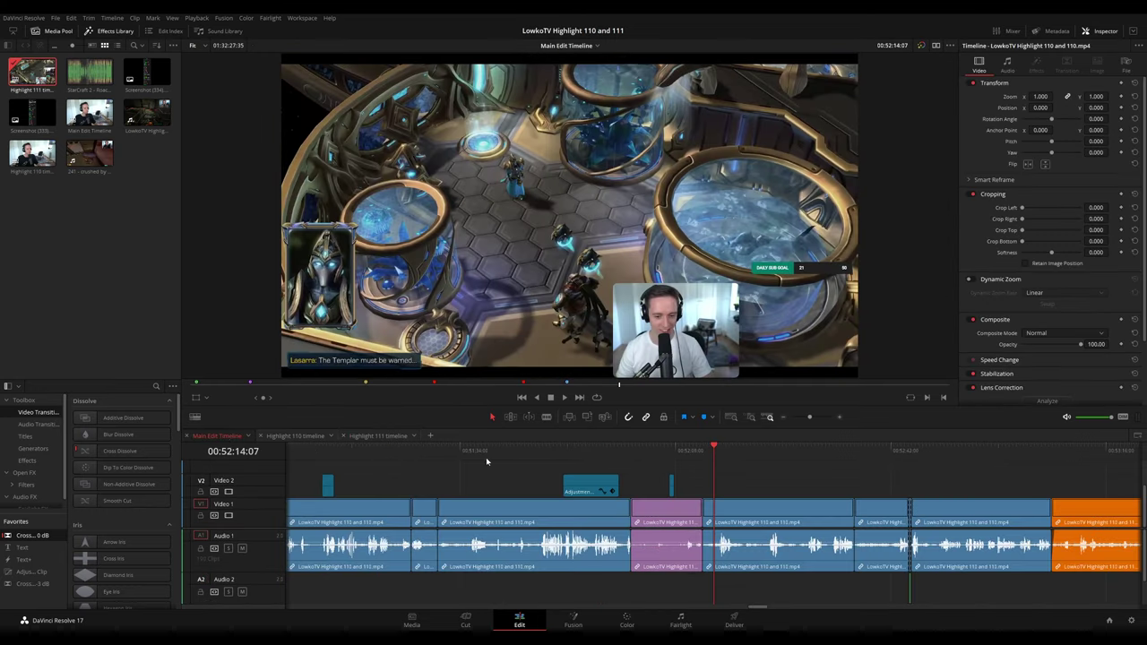
drag(729, 459, 907, 464)
key(space)
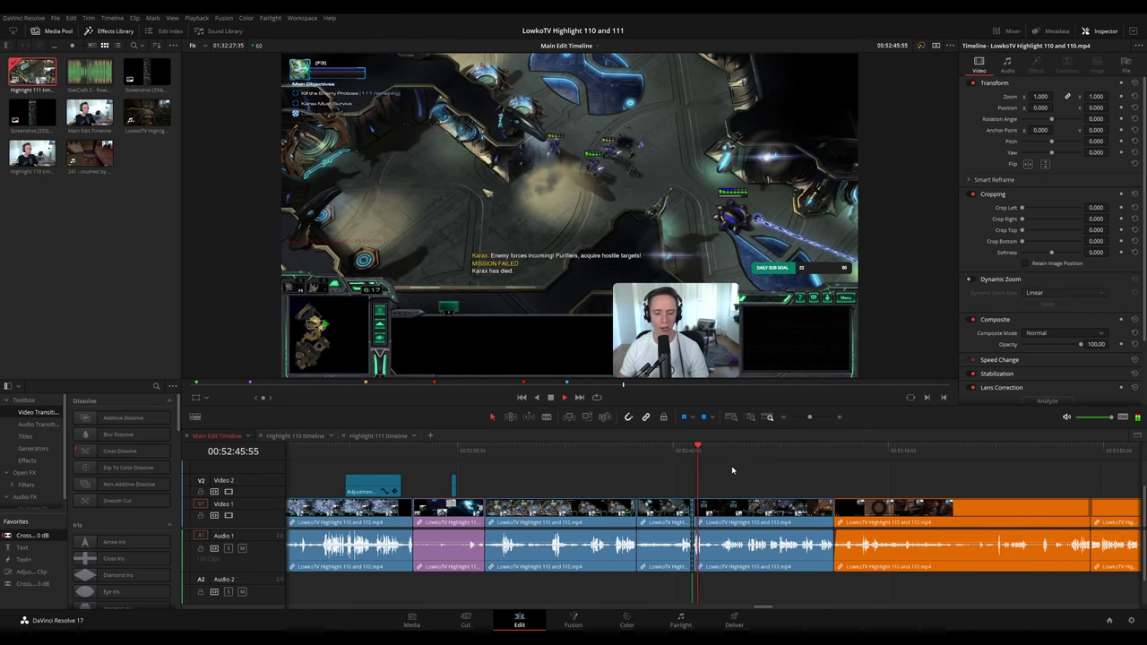
click(638, 453)
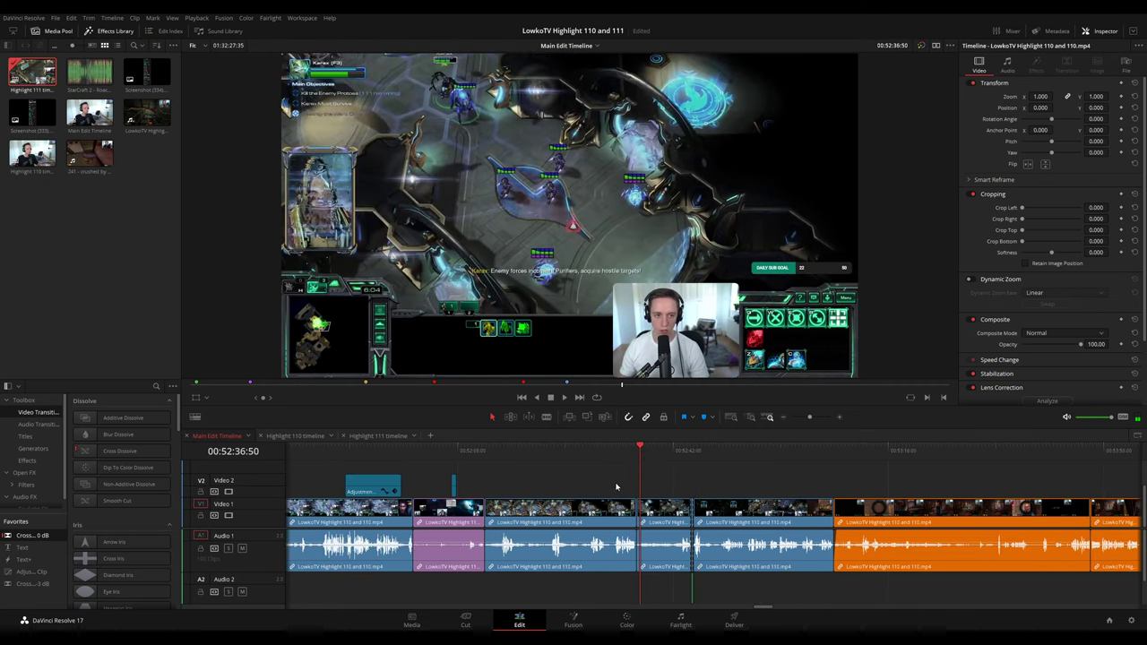
click(375, 436)
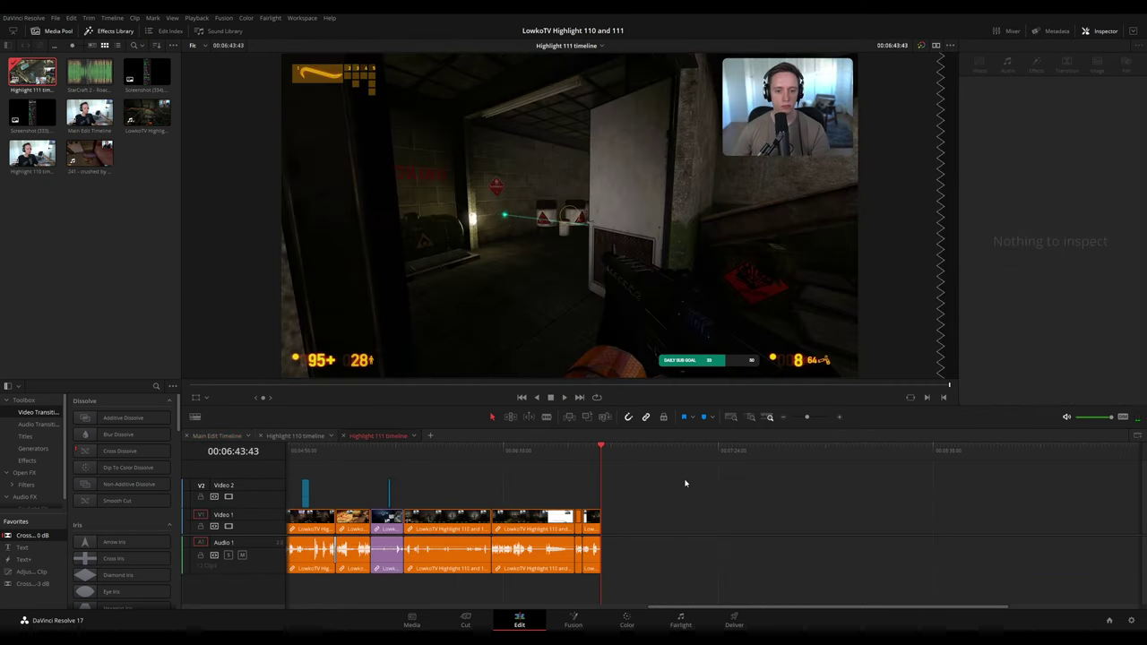
key(ctrl+v)
click(730, 497)
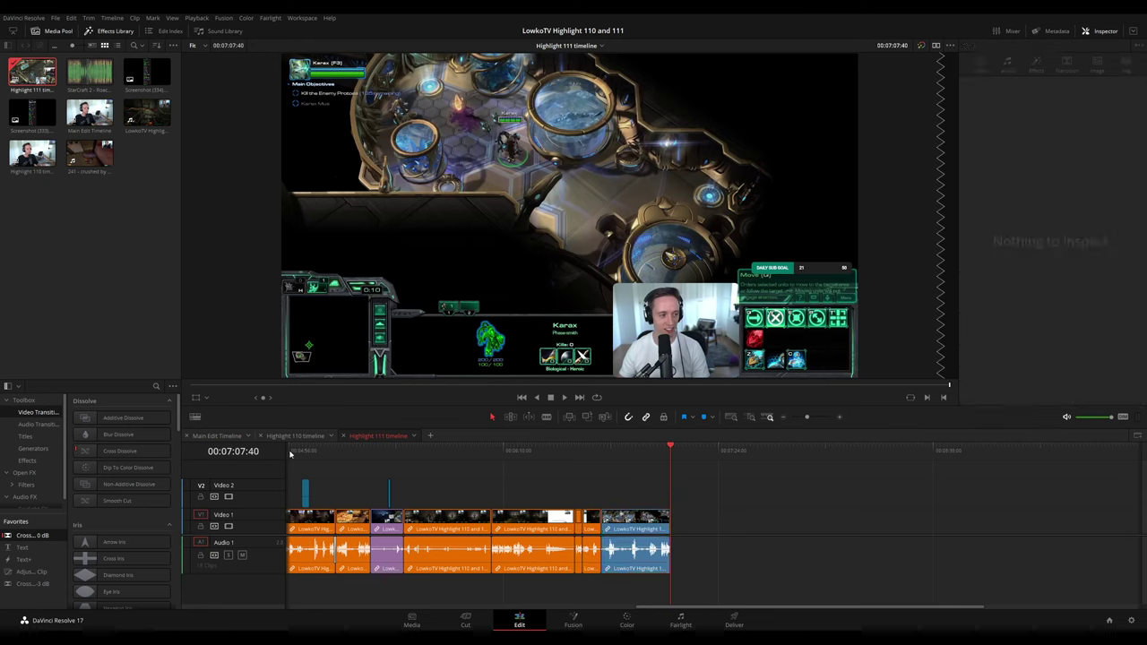
- Review the orange clips between about 00:25:12 and 00:26:05 in Main Edit Timeline to find where the next section starts and ends
click(217, 437)
click(800, 418)
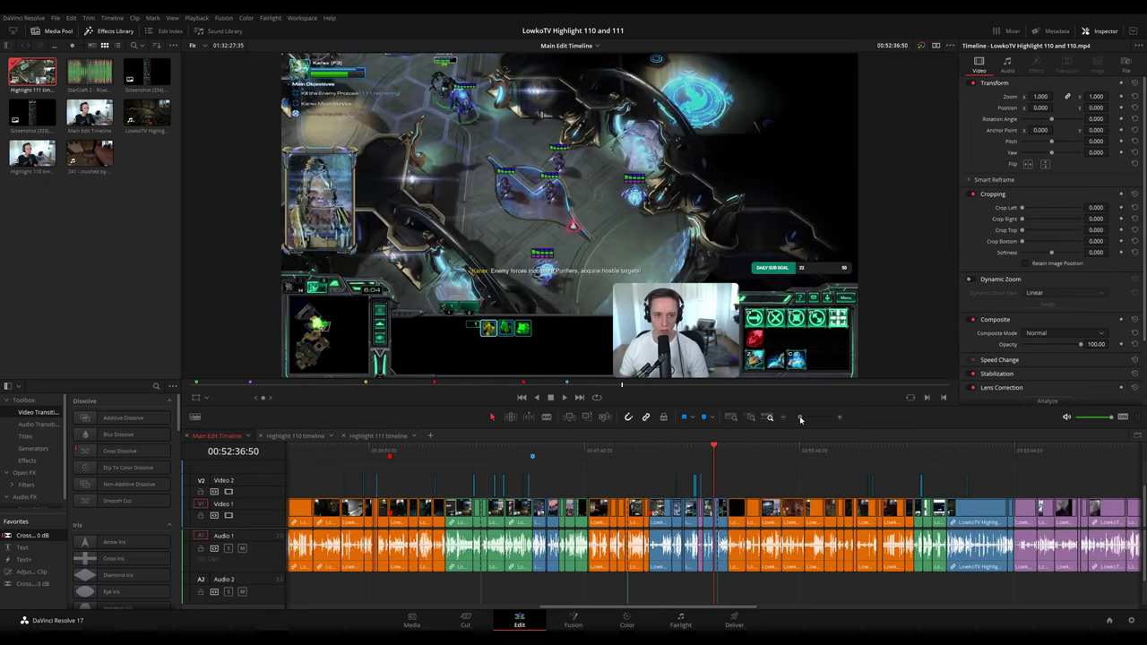
drag(801, 418, 798, 419)
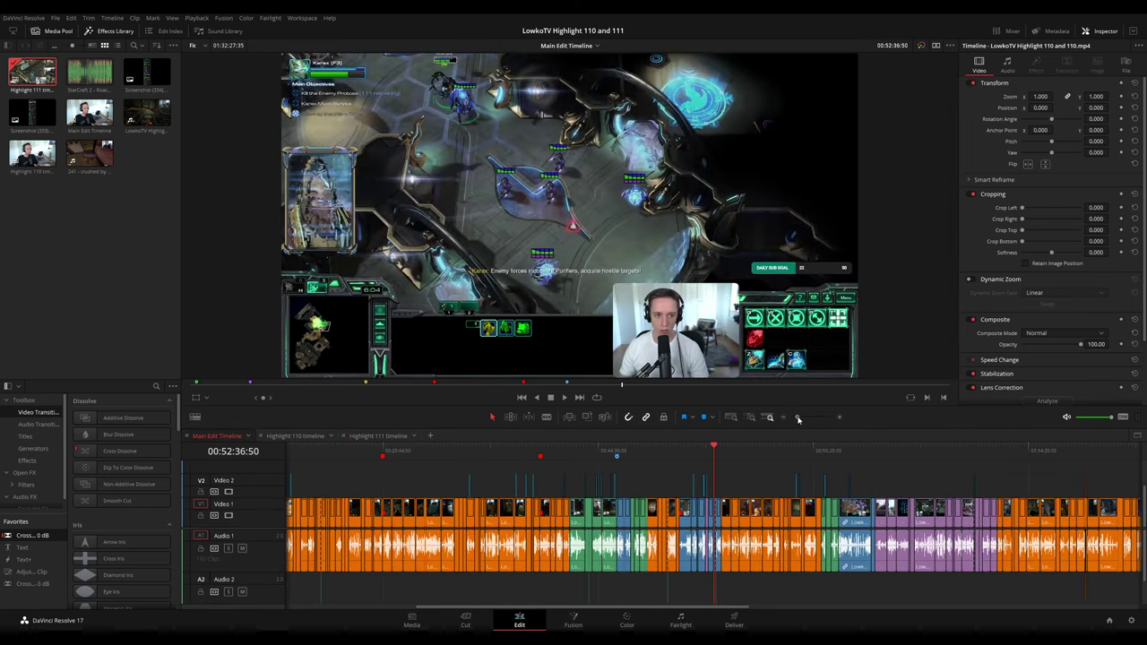
click(389, 453)
click(364, 451)
click(329, 453)
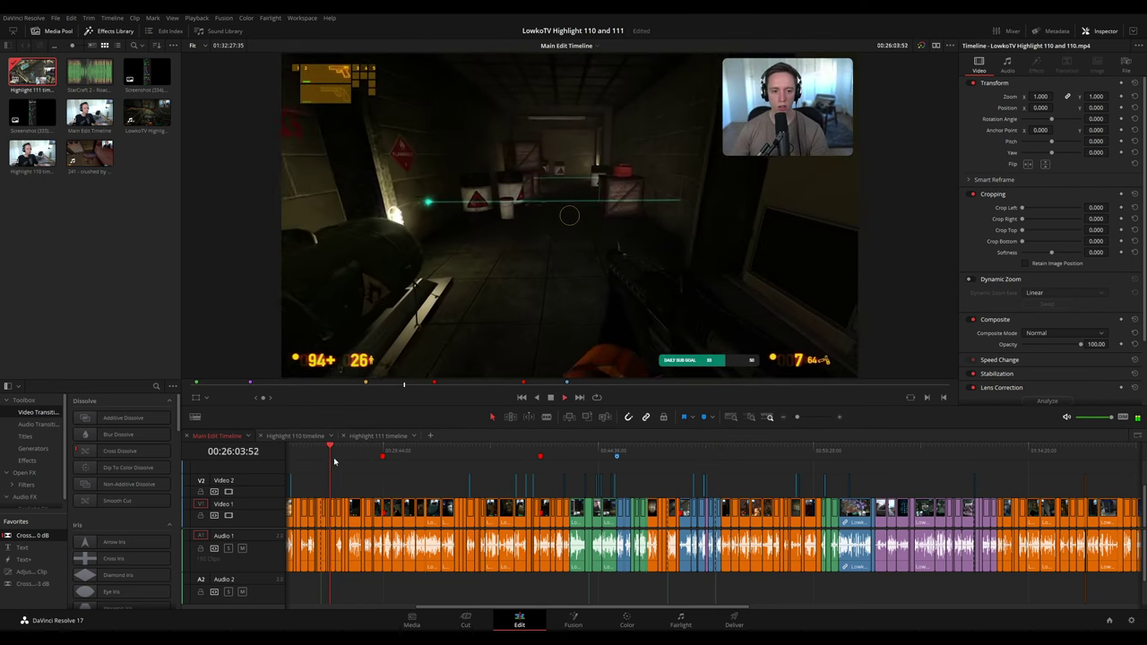
scroll(387, 477, up, 5)
click(593, 450)
scroll(602, 465, left, 1)
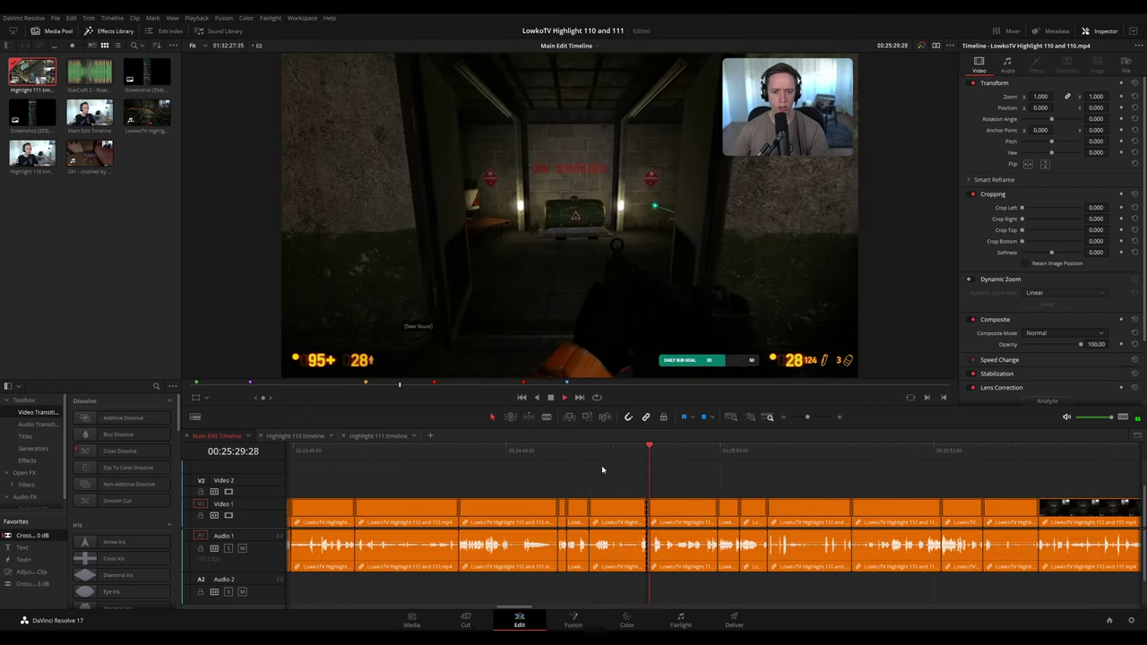
click(595, 450)
click(655, 452)
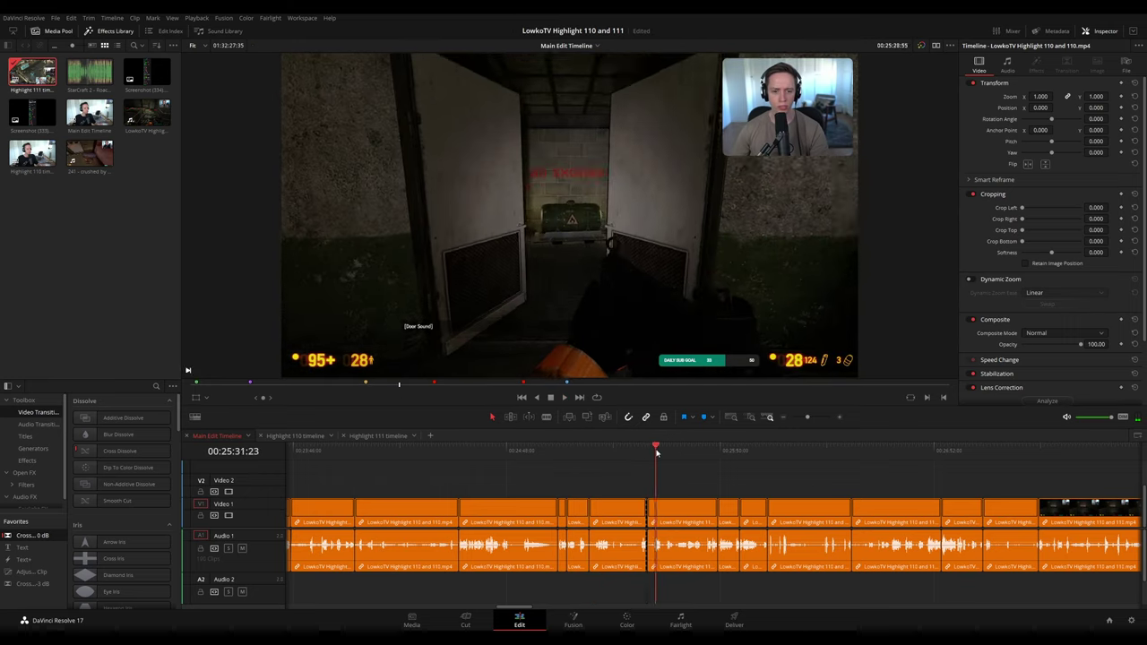
scroll(713, 489, up, 1)
click(785, 453)
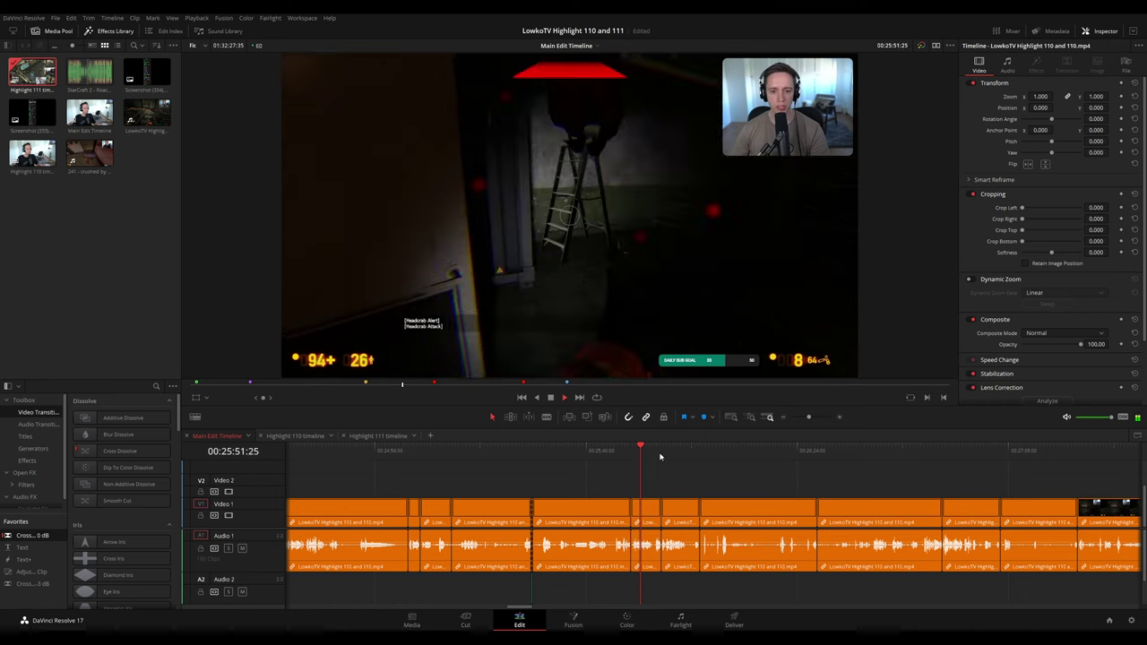
click(661, 454)
scroll(696, 484, down, 1)
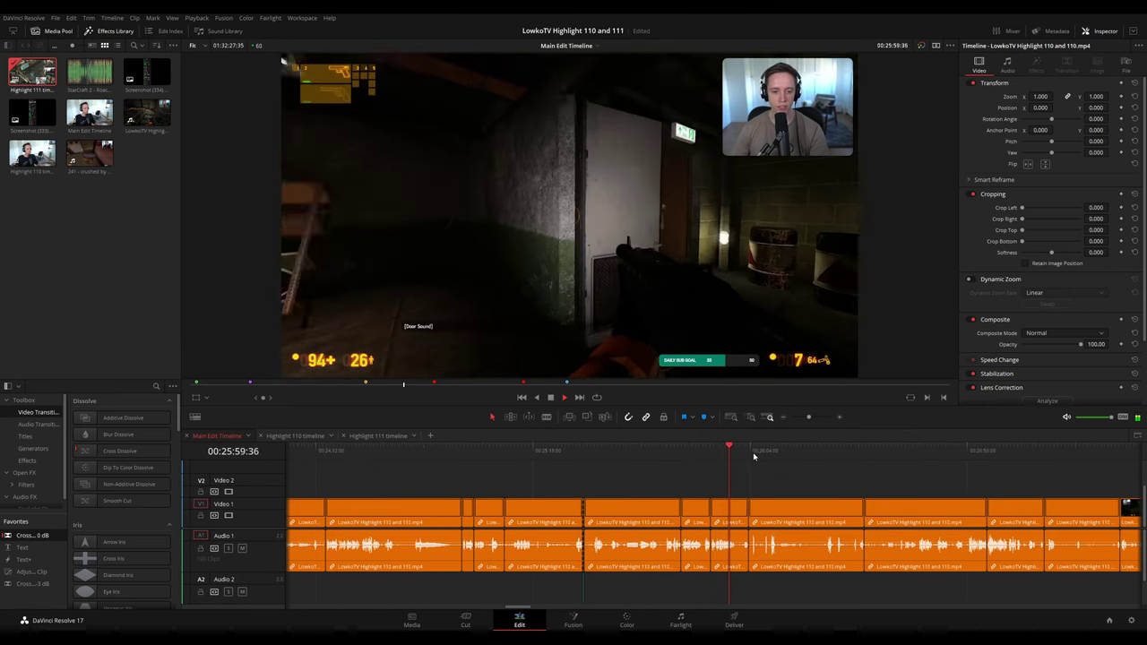
click(743, 475)
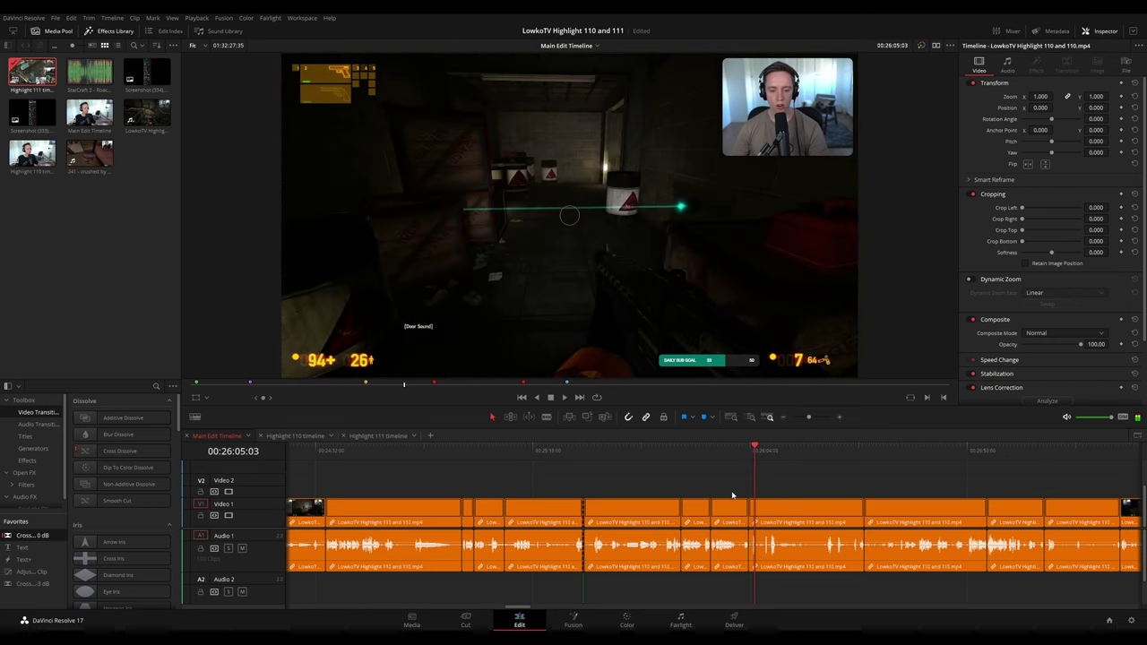
- Copy the orange clips from about 00:25:12 to 00:26:04, with the short audio clip below them, to the end of Highlight 111 timeline
drag(730, 484, 544, 597)
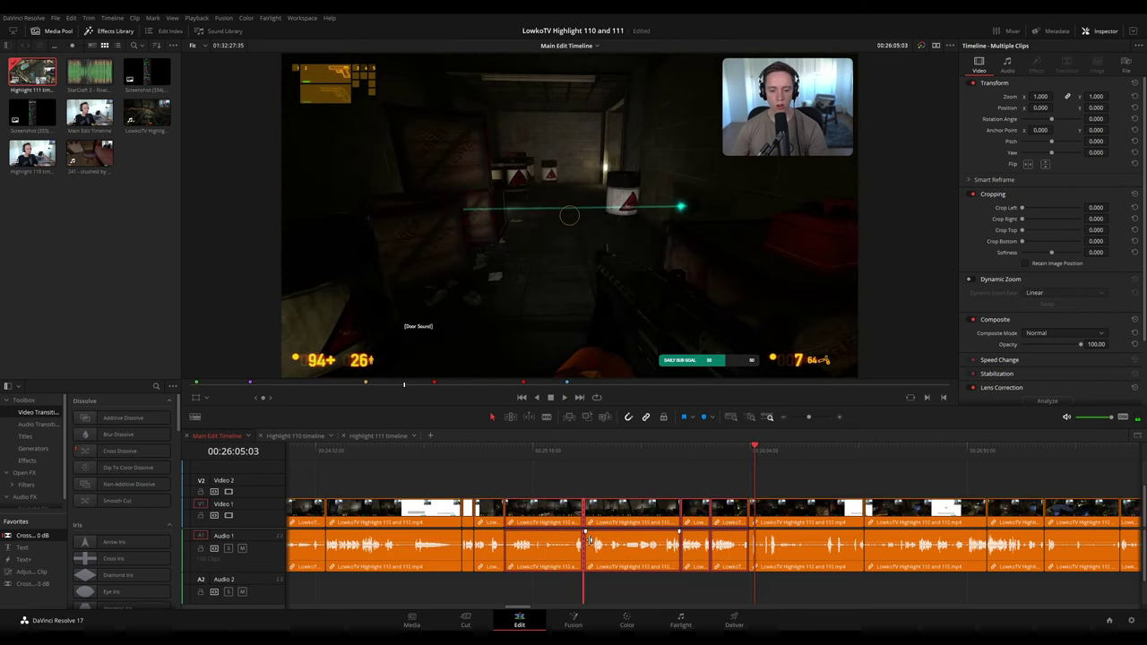
click(387, 435)
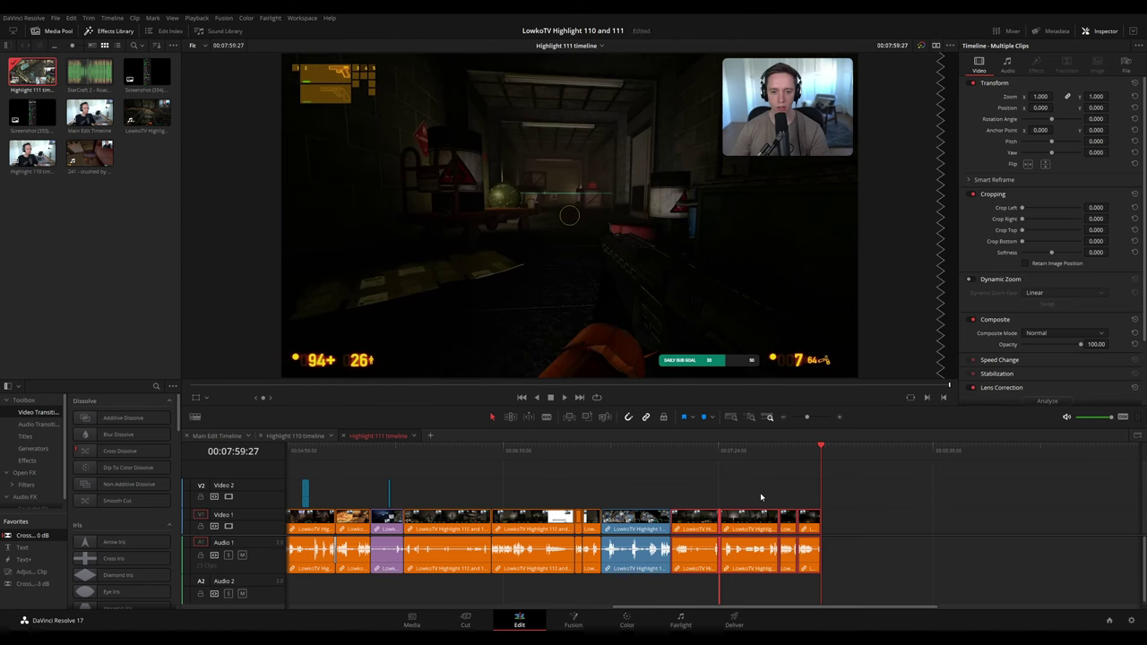
click(722, 451)
drag(723, 456, 816, 462)
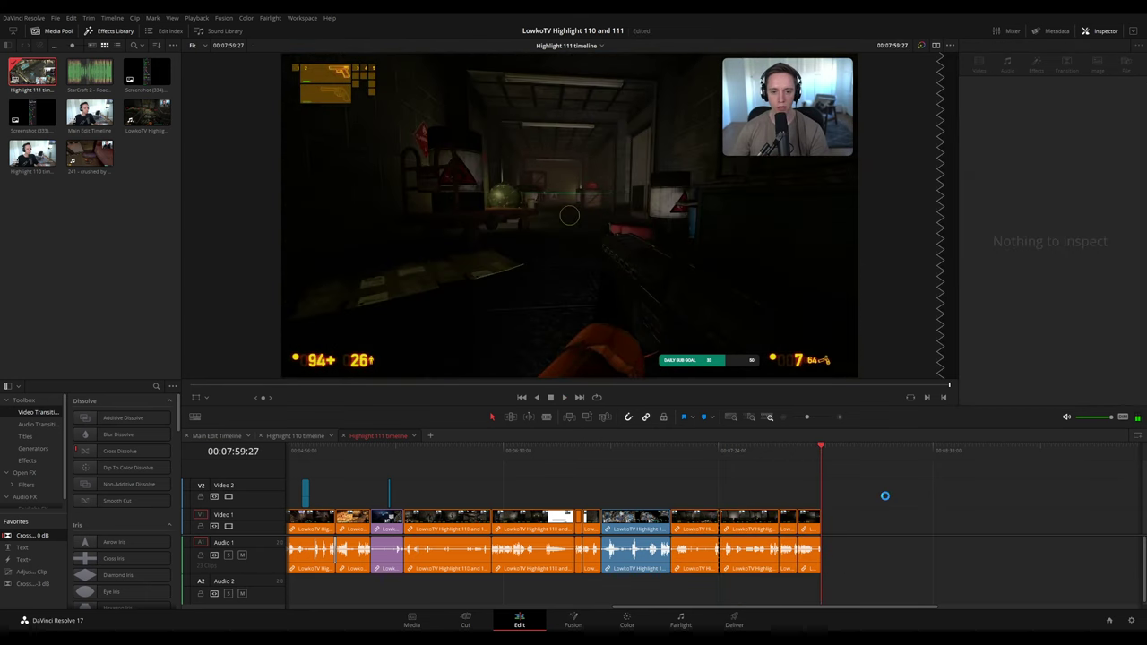
- Copy the blue clips from about 00:52:36 to 00:53:07 in Main Edit Timeline to the end of Highlight 111 timeline
click(226, 437)
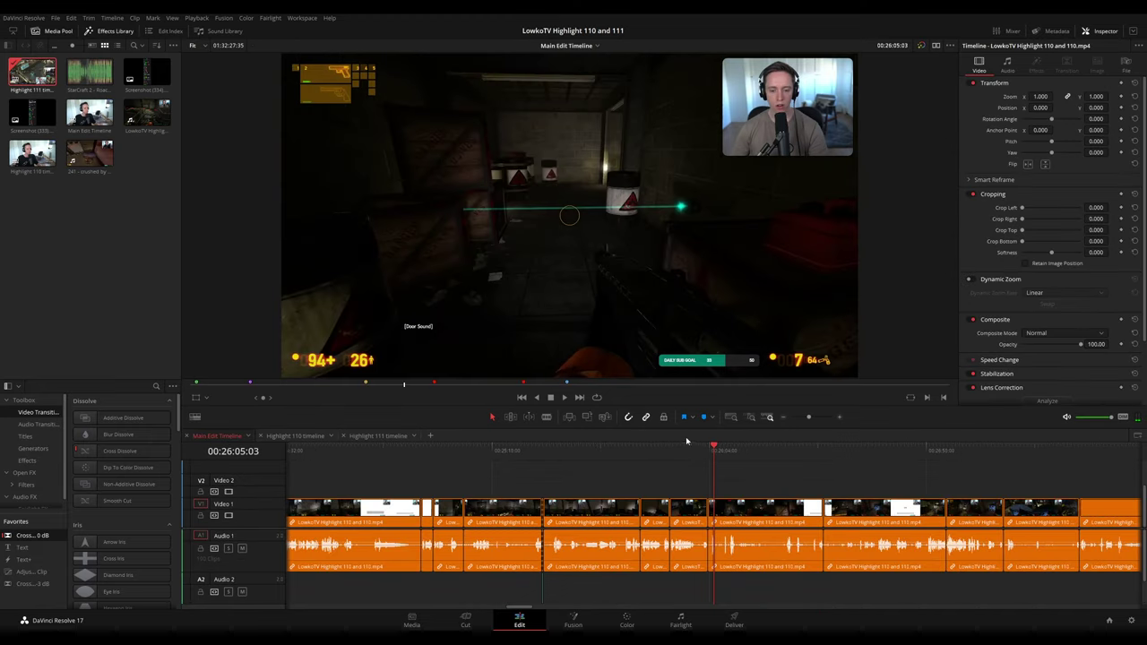
drag(807, 418, 798, 419)
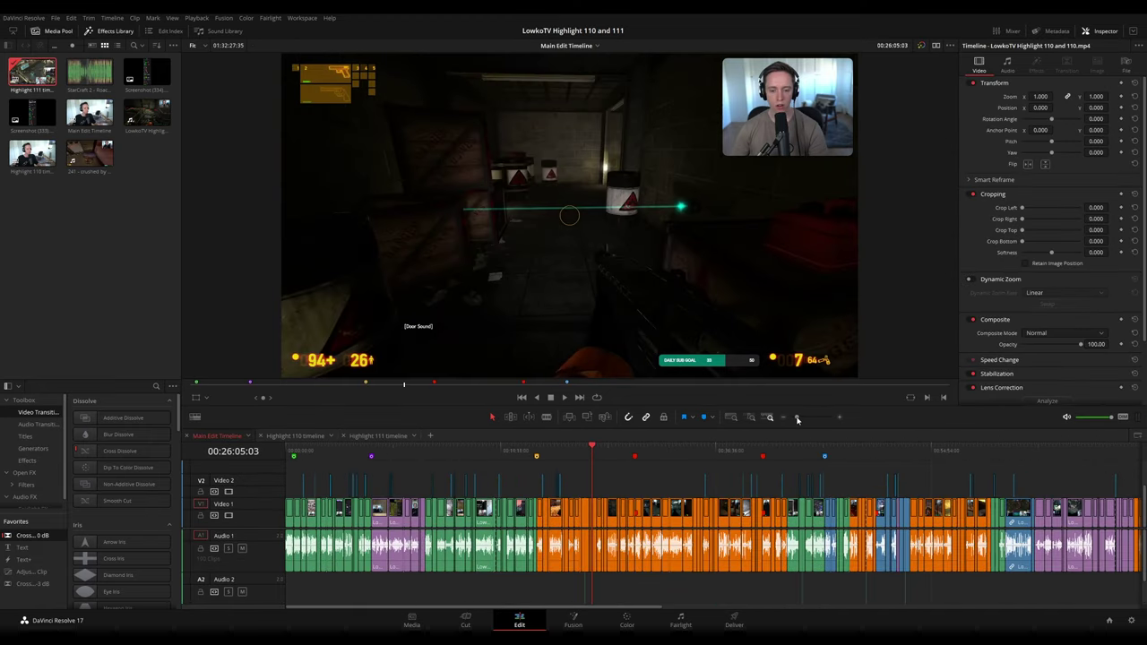
drag(894, 453, 898, 455)
scroll(896, 463, up, 12)
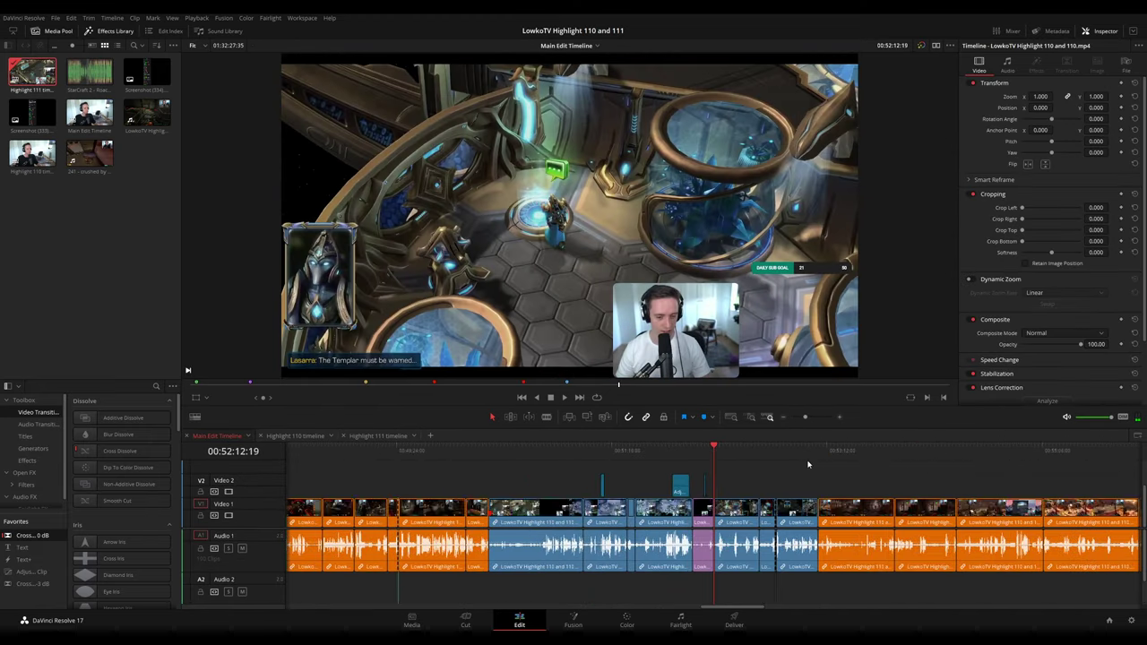
key(space)
drag(761, 474, 635, 464)
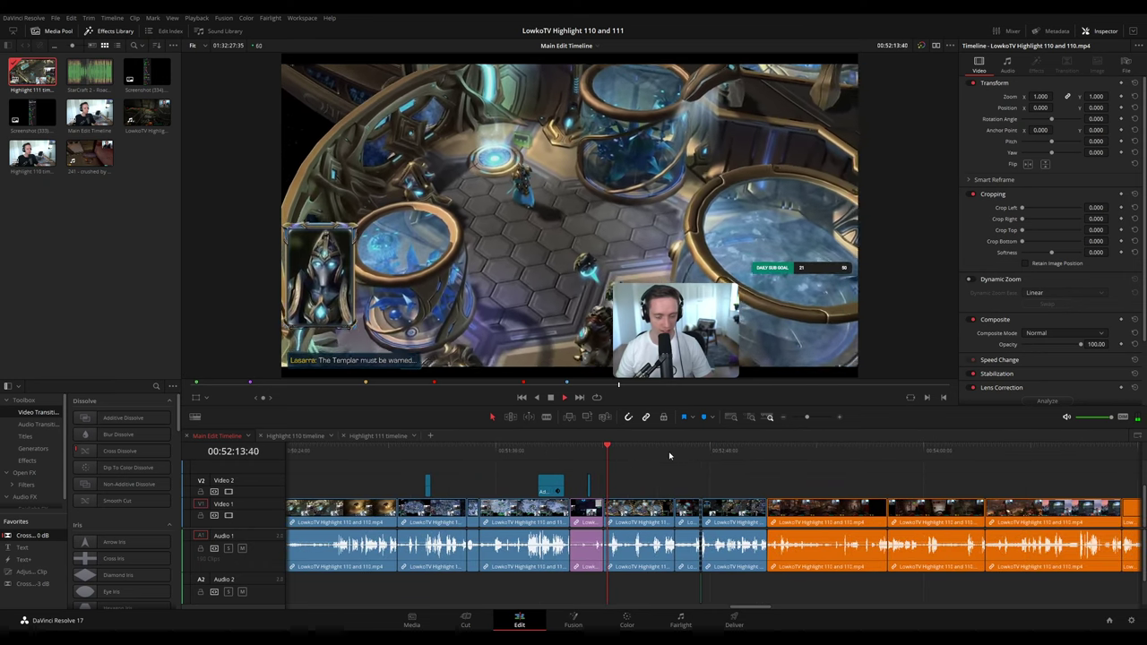
click(674, 454)
drag(733, 481, 681, 600)
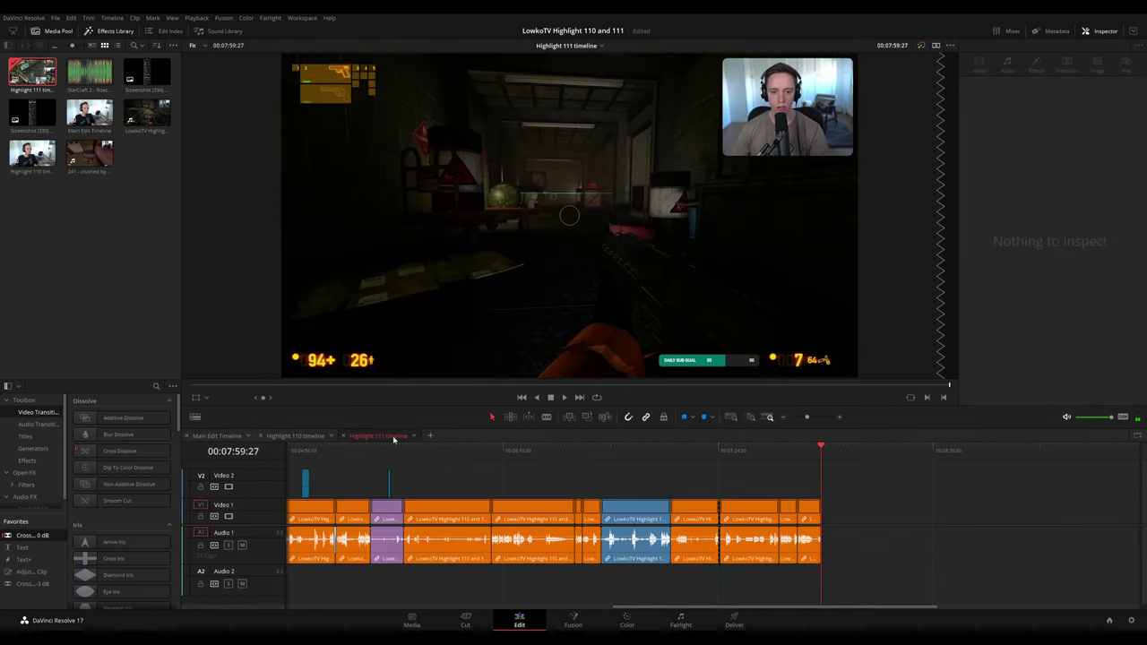
key(ctrl+v)
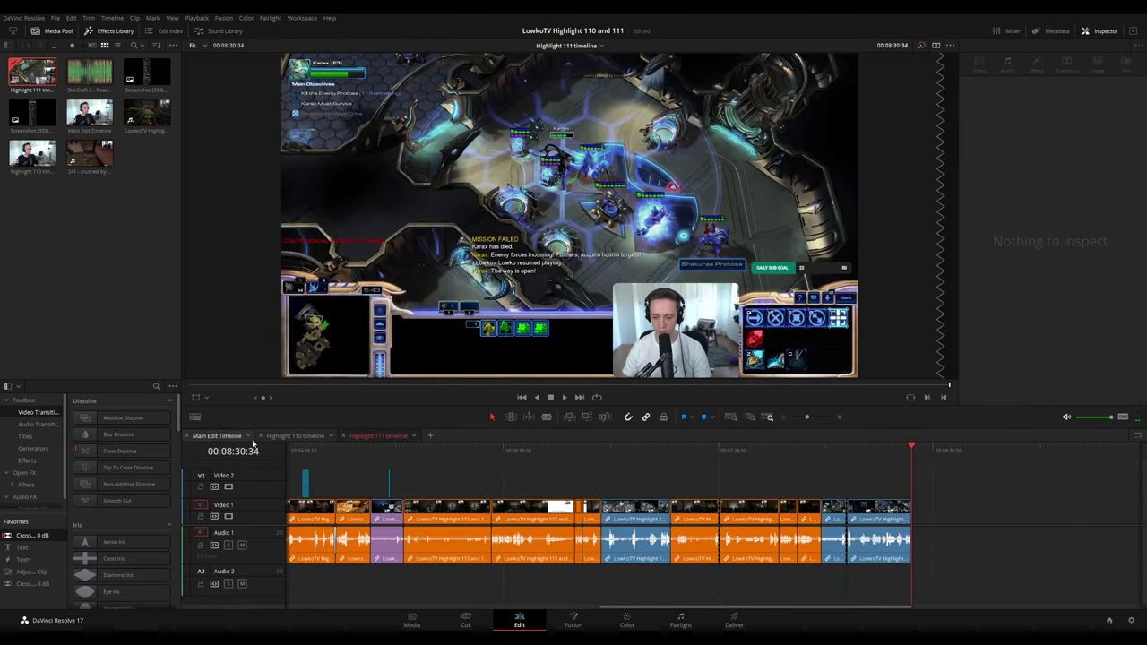
- Scan Main Edit Timeline around 00:53:08, 00:36:05 and 00:26:28 to locate the next orange section
click(220, 437)
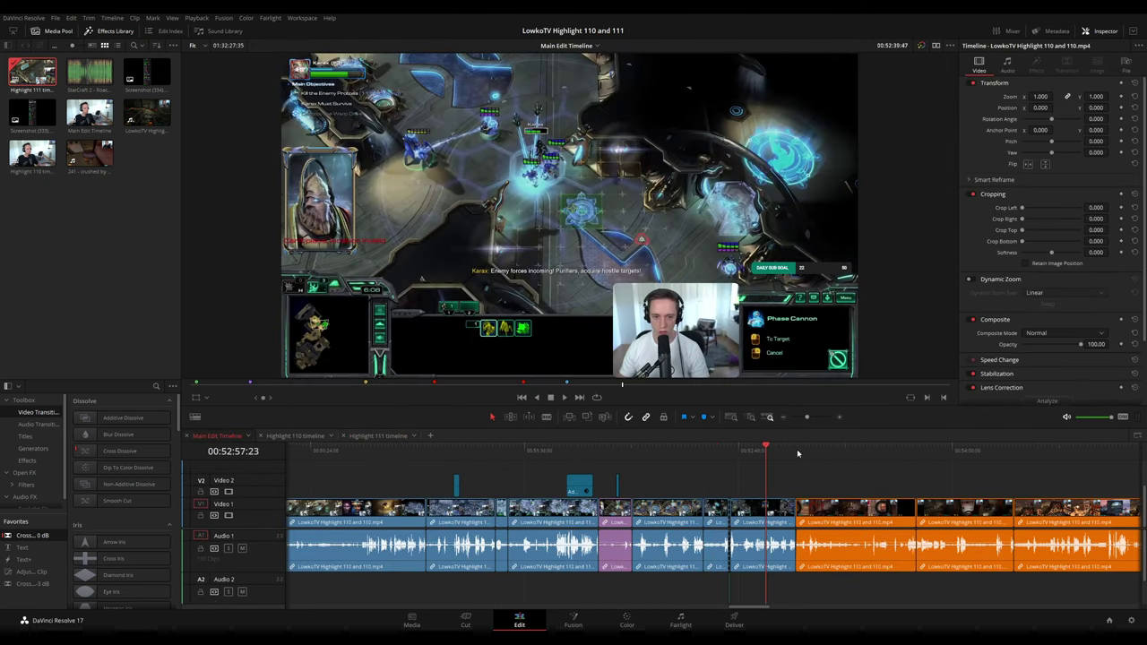
click(798, 451)
key(space)
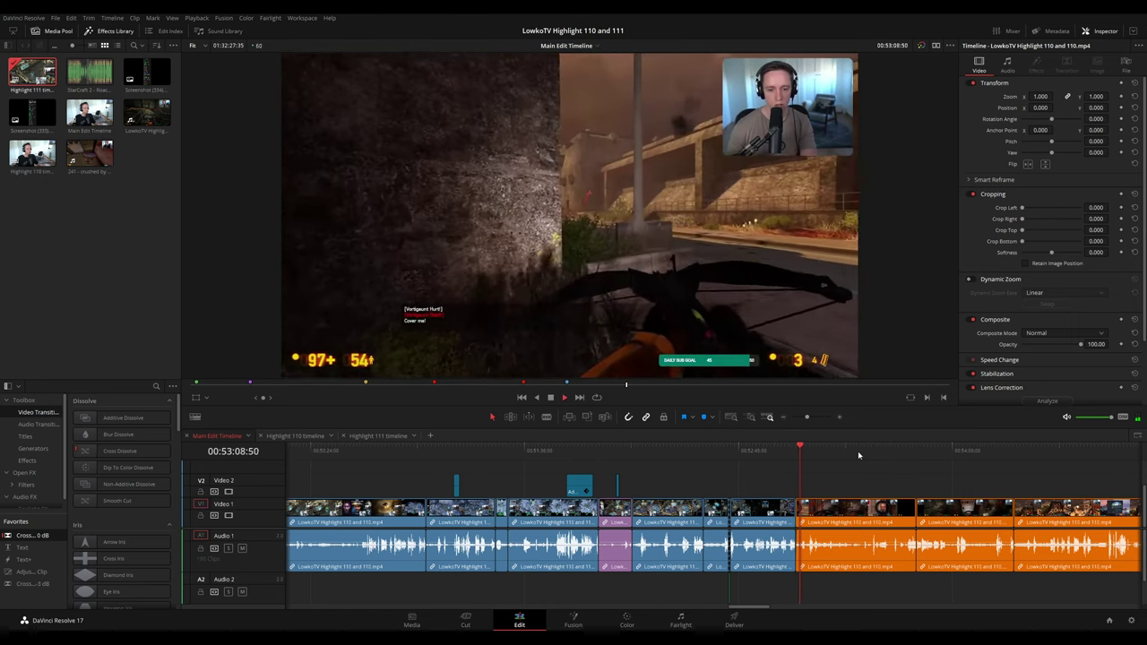
click(903, 450)
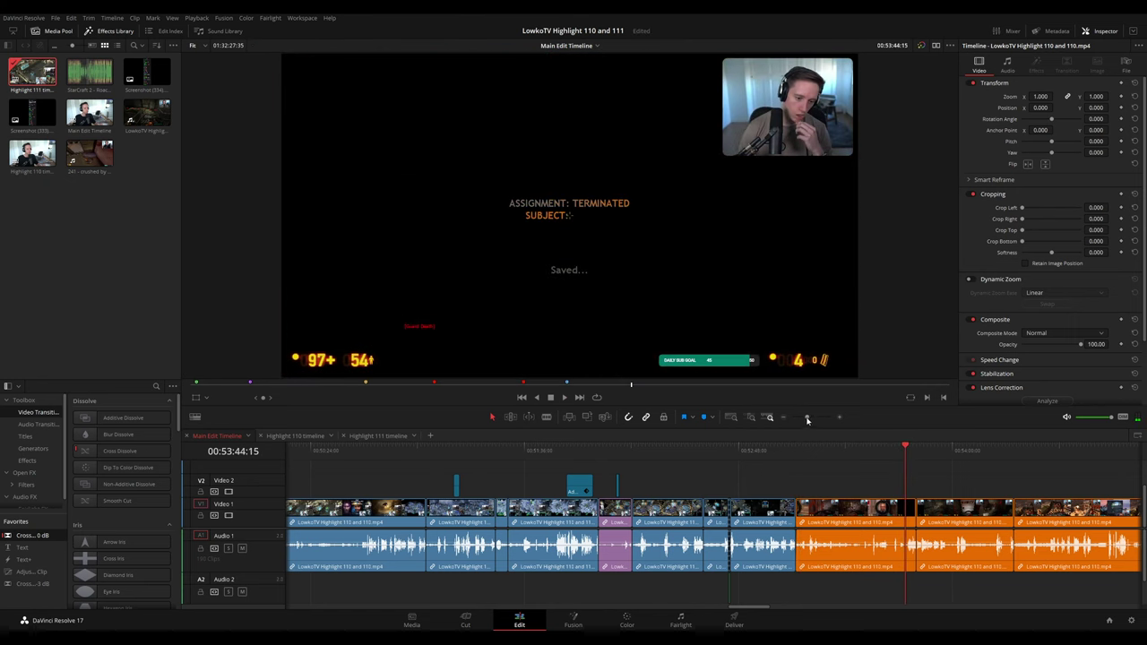
drag(808, 418, 800, 418)
click(299, 453)
drag(333, 471, 649, 474)
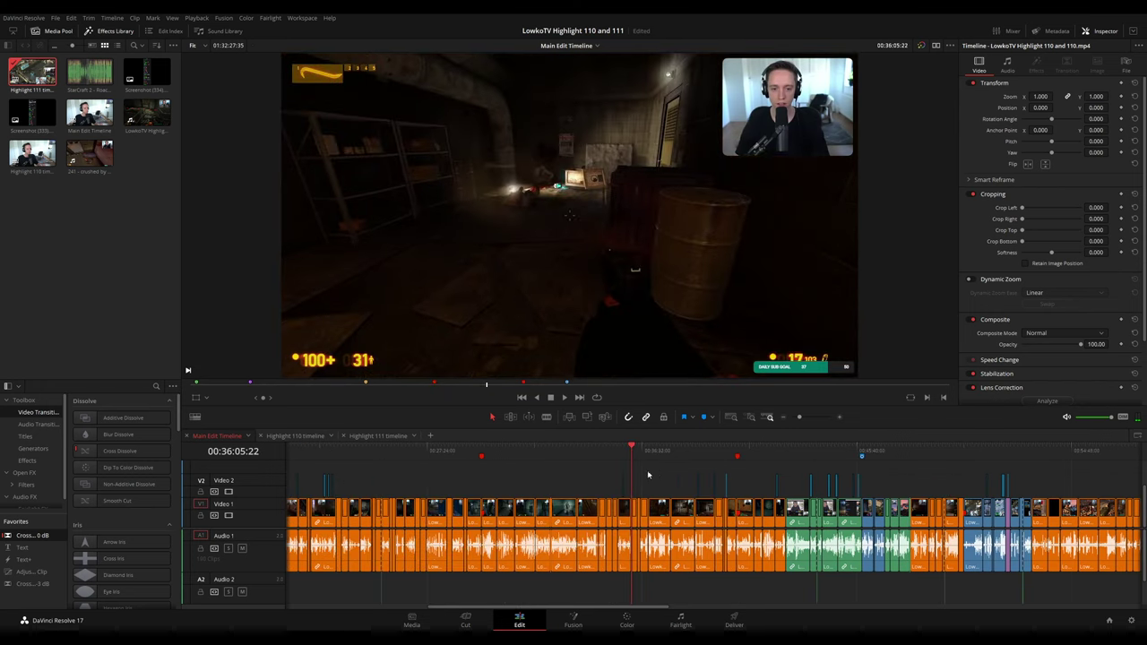
key(space)
click(453, 451)
drag(453, 473, 520, 474)
click(471, 452)
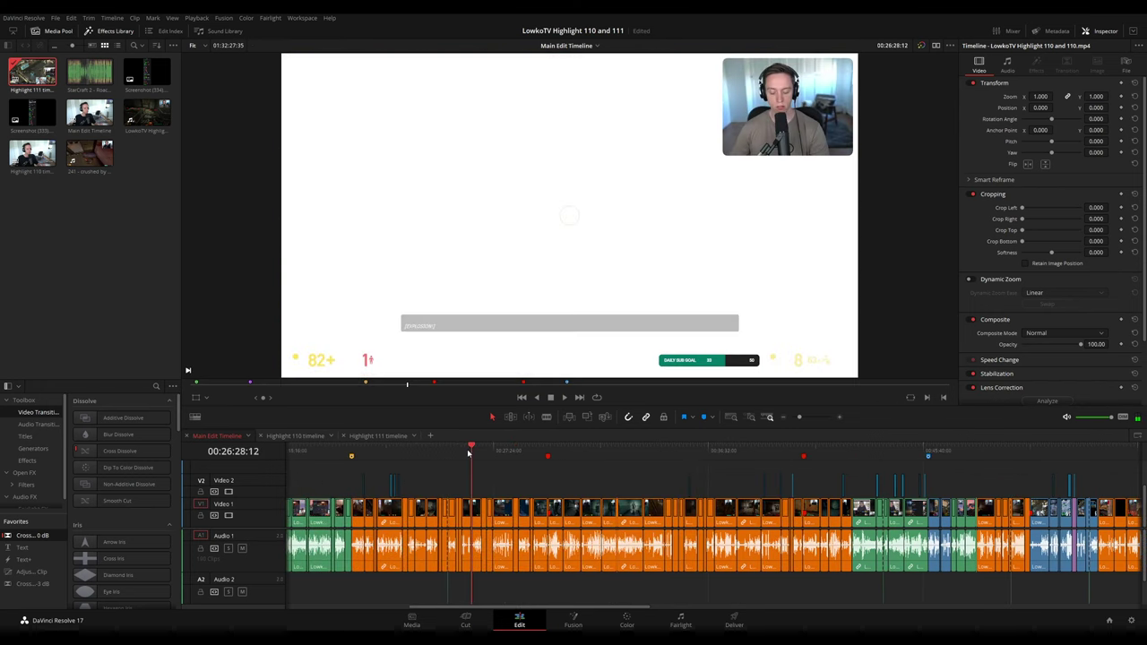
key(space)
drag(799, 418, 810, 418)
click(506, 452)
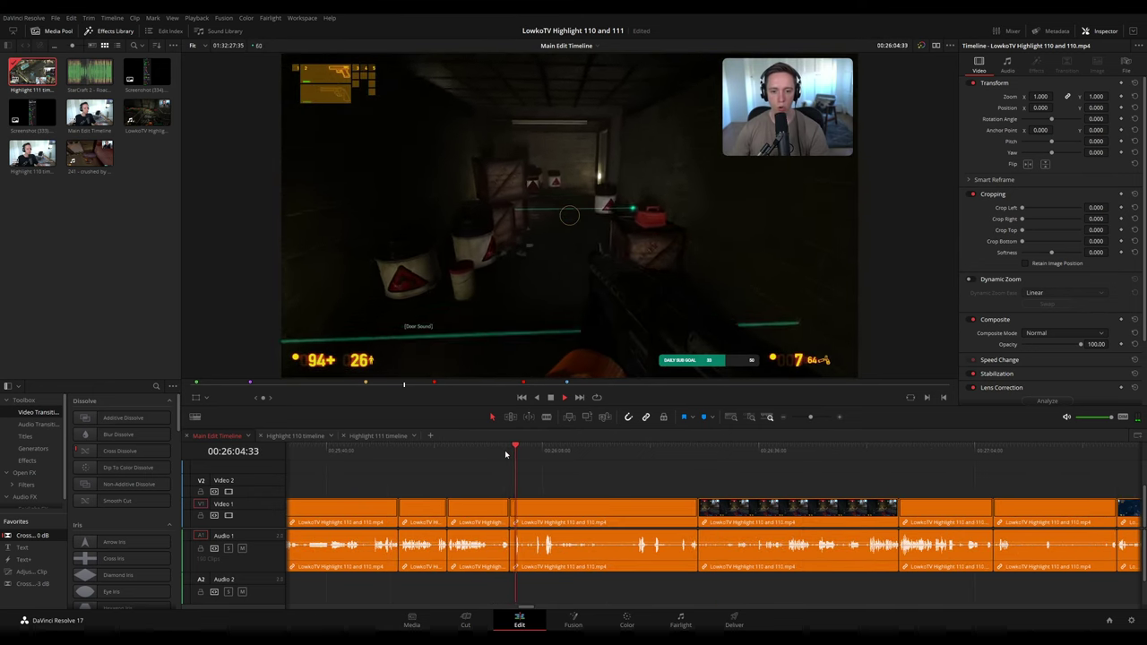
- Review the orange clips between about 00:26:04 and 00:29:43 in Main Edit Timeline to find where the section starts and ends
mouse_move(505, 454)
mouse_down()
mouse_move(610, 468)
mouse_move(498, 454)
mouse_up()
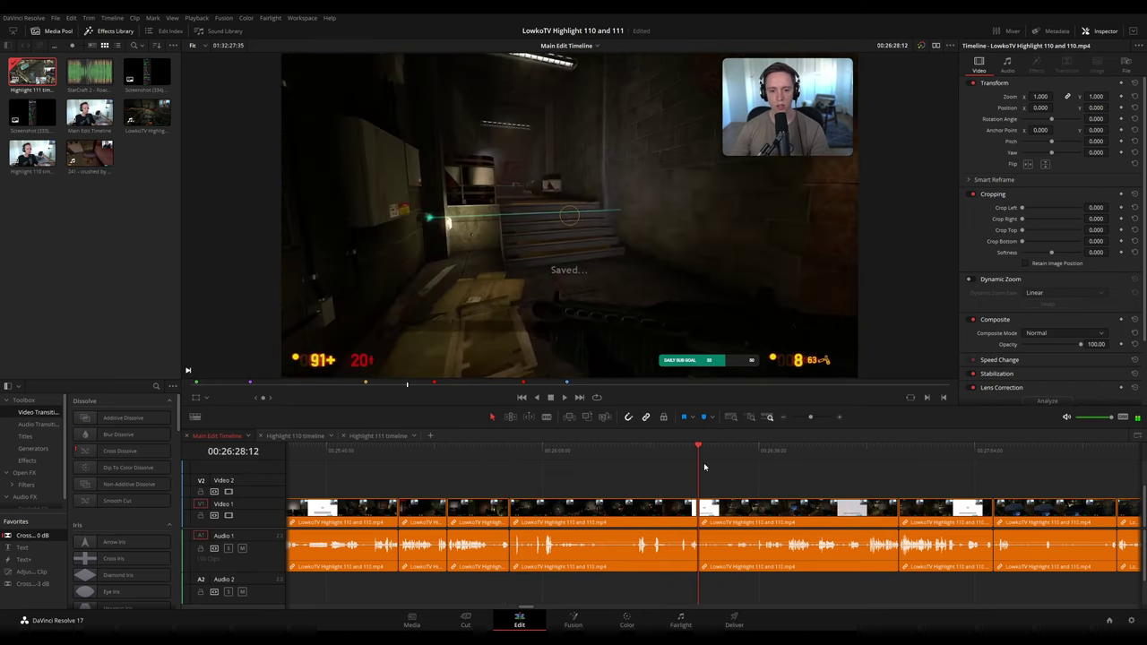
drag(735, 462, 789, 458)
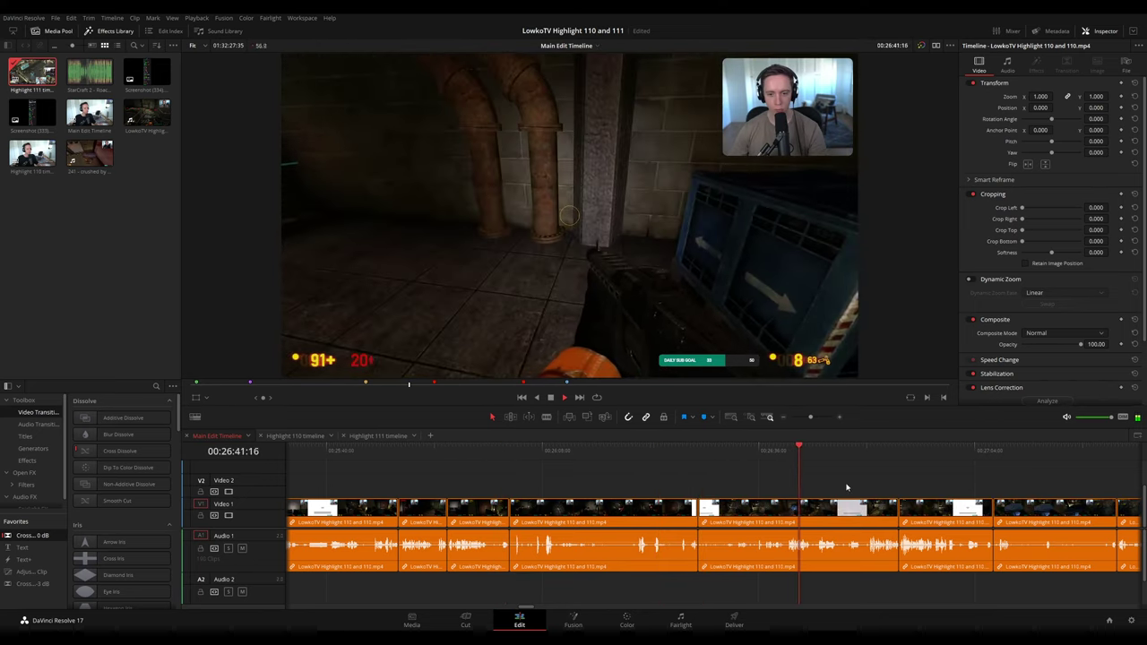
drag(840, 487, 735, 454)
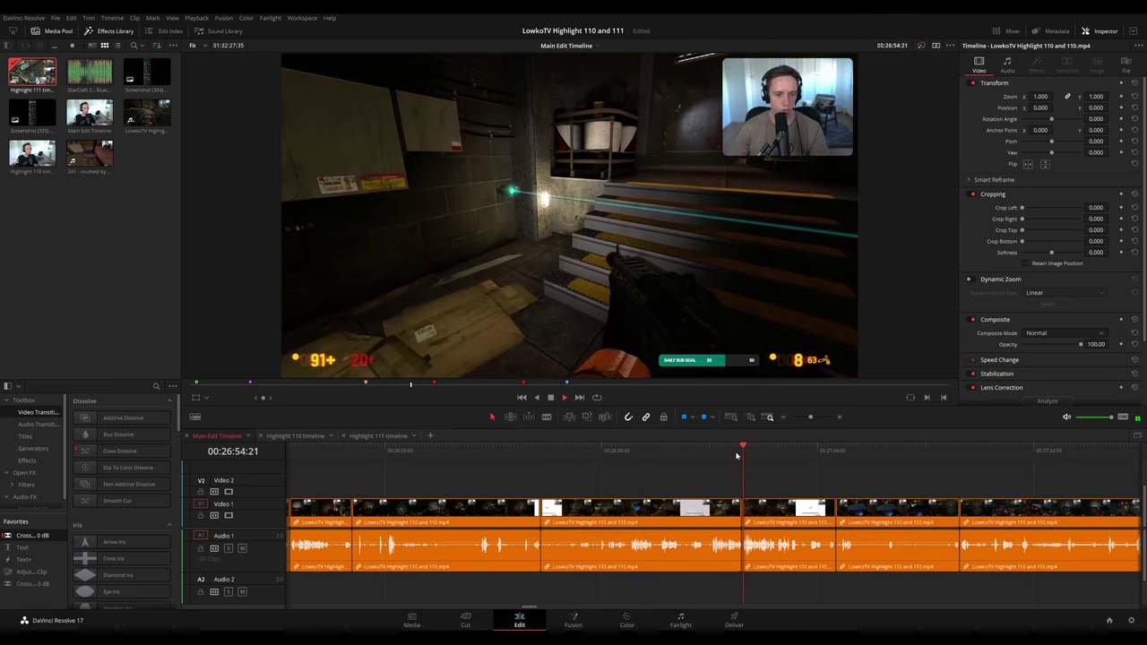
click(834, 456)
drag(870, 482, 717, 467)
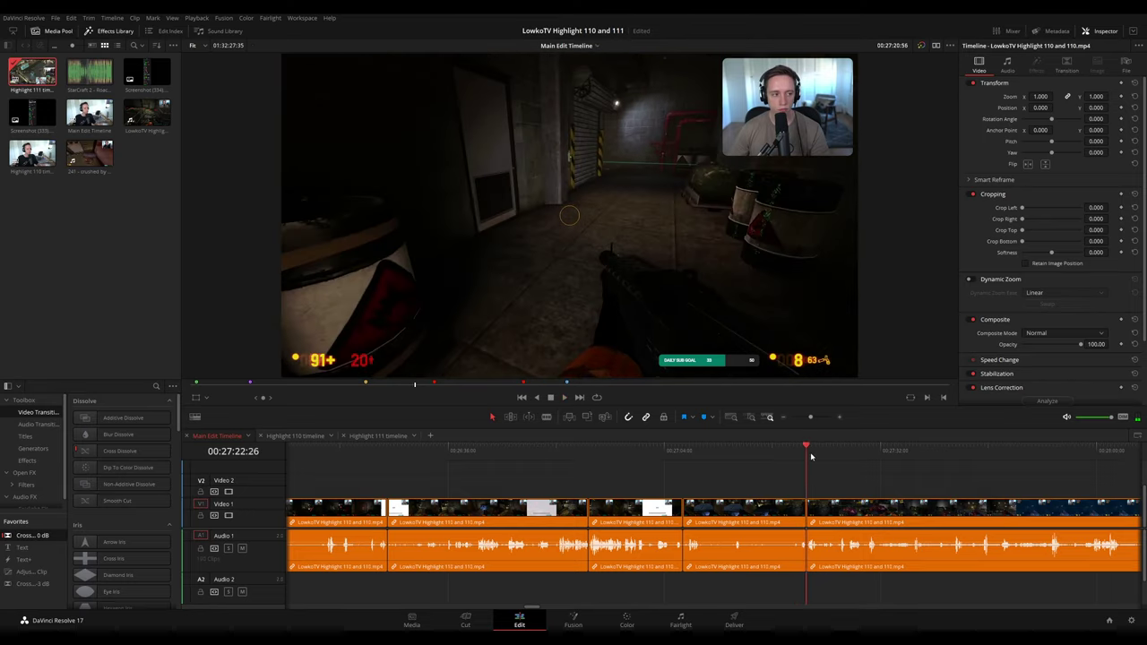
drag(811, 418, 806, 423)
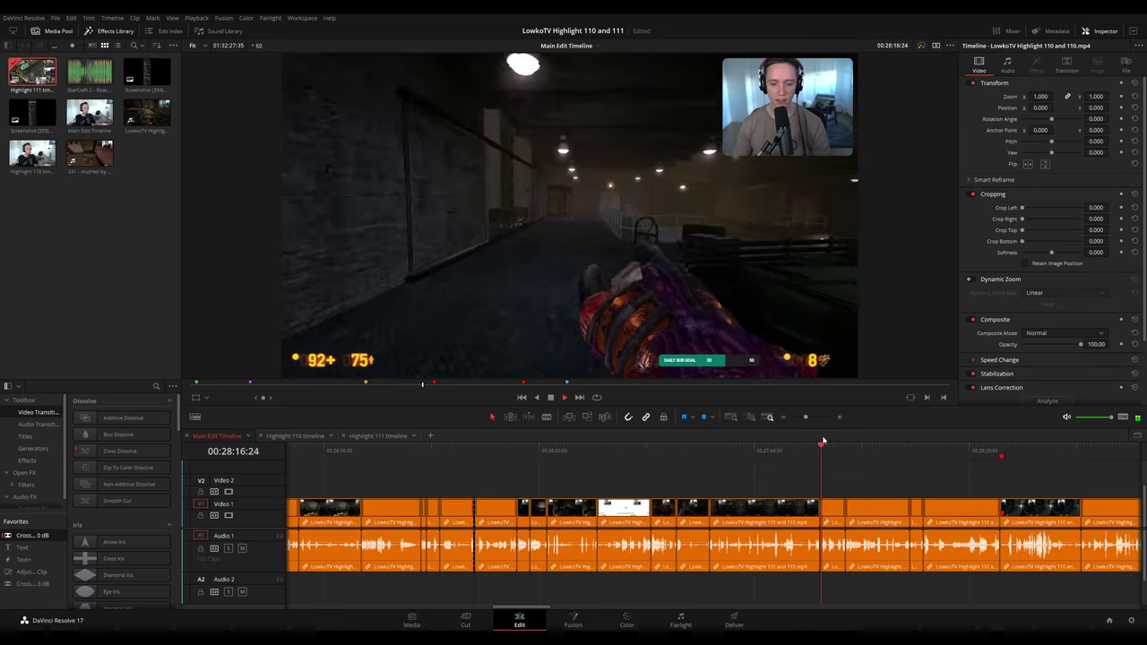
drag(856, 458, 867, 455)
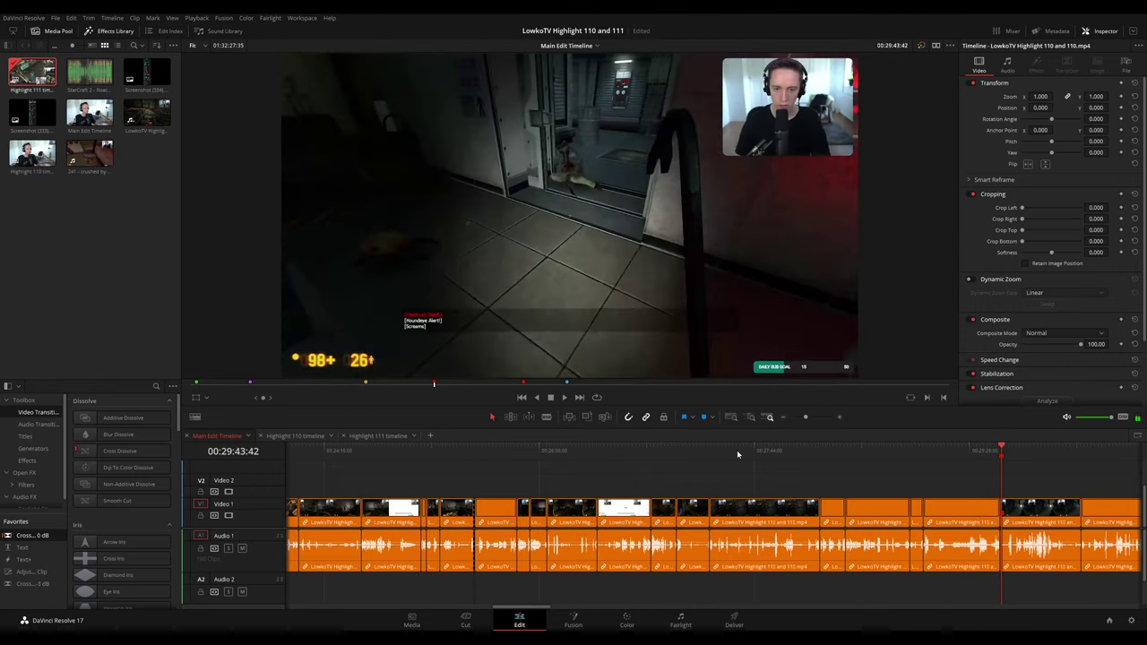
key(space)
key(ctrl+b)
click(663, 448)
key(space)
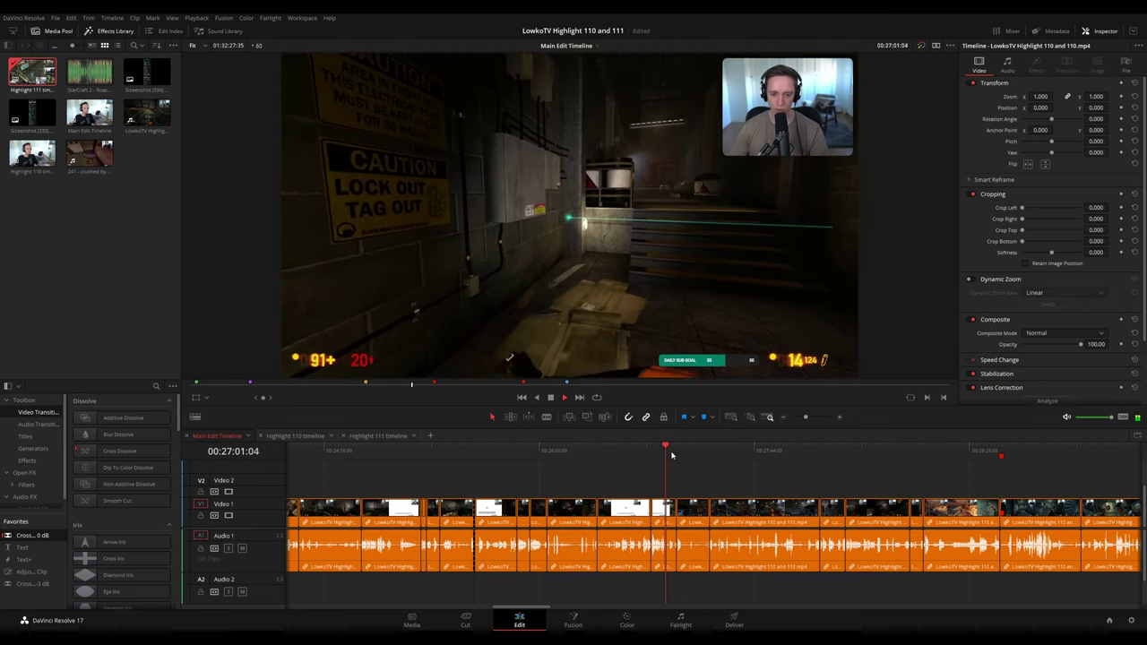
scroll(741, 479, up, 3)
click(590, 450)
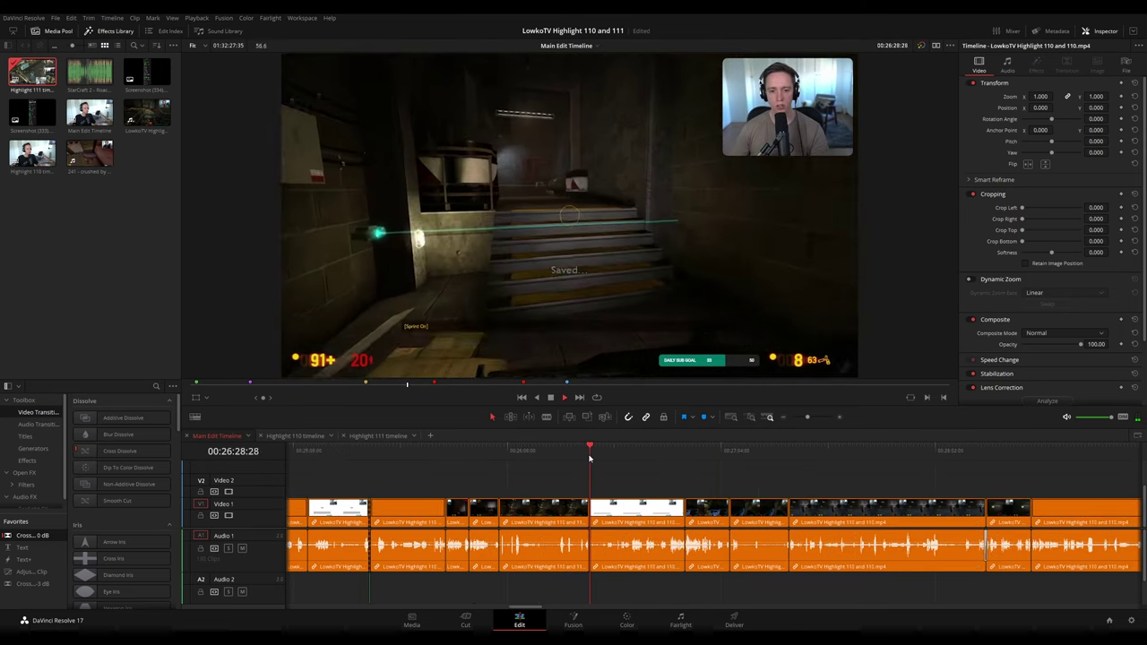
click(502, 449)
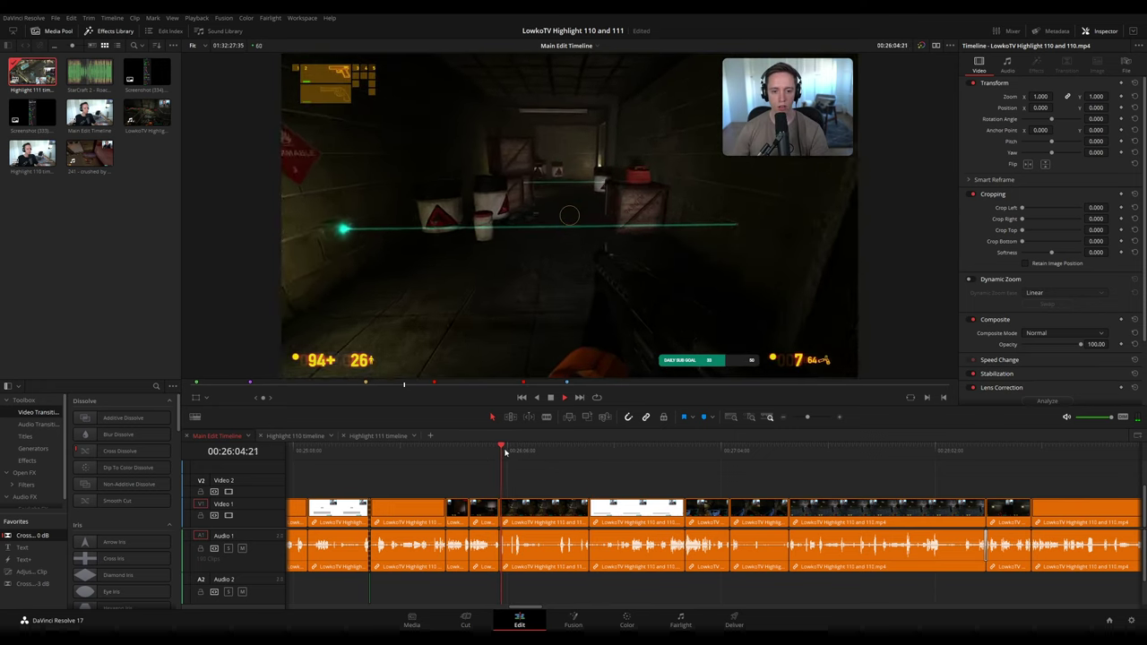
click(502, 451)
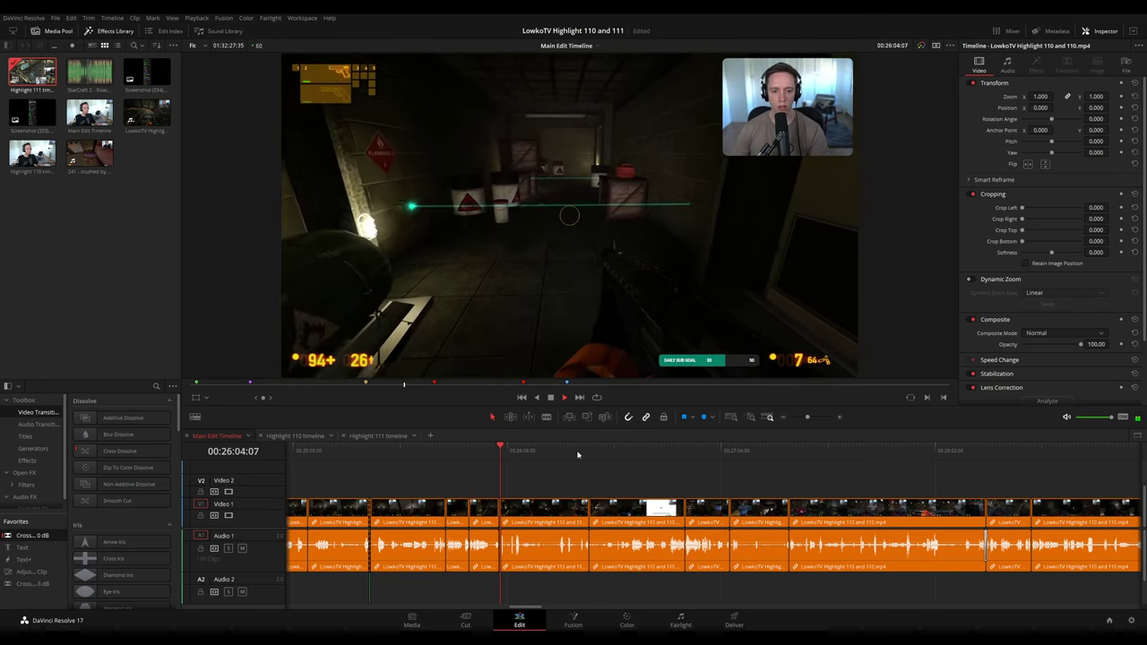
- Copy the orange clips from about 00:26:04 to 00:27:22 in Main Edit Timeline to the end of Highlight 111 timeline
click(684, 450)
click(729, 493)
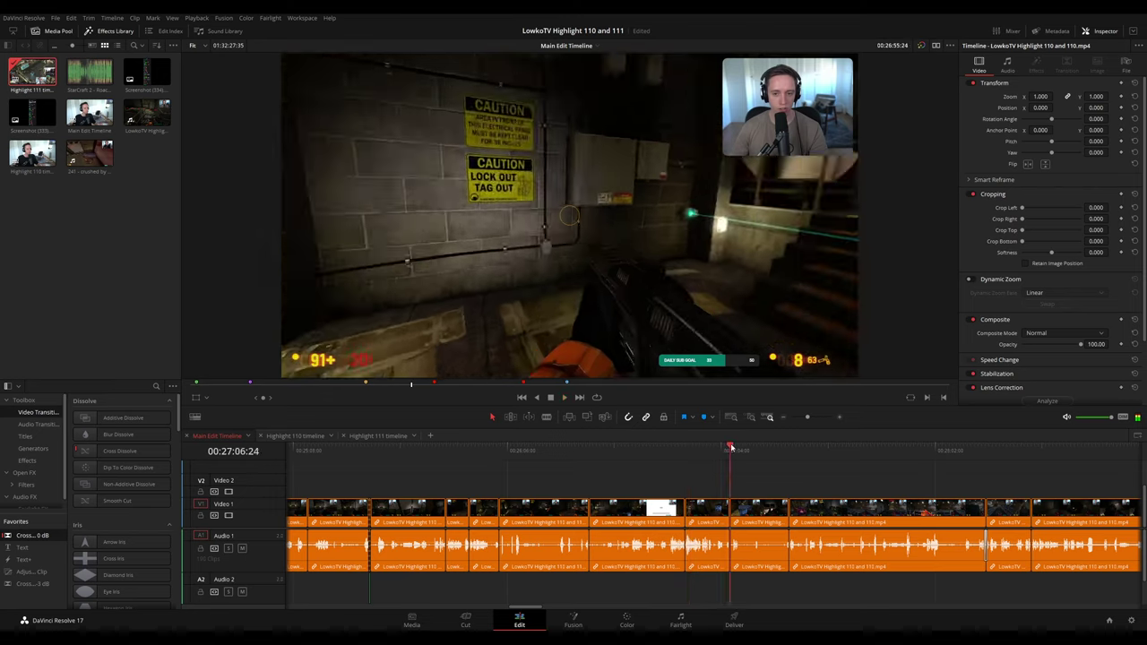
drag(750, 492, 565, 544)
click(757, 462)
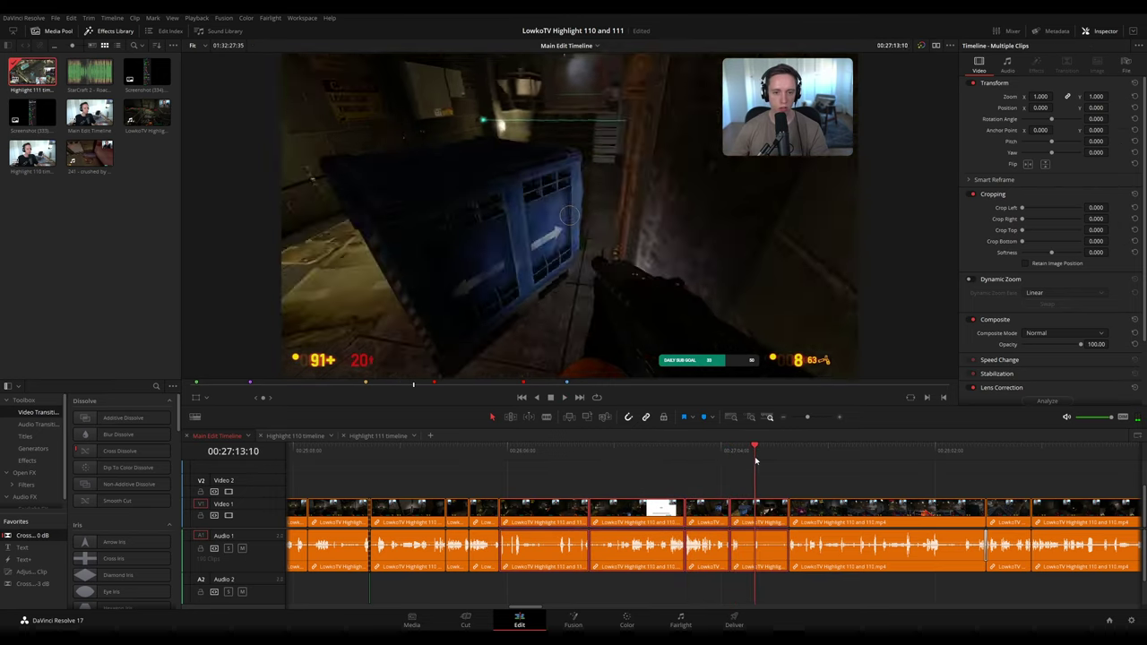
click(785, 458)
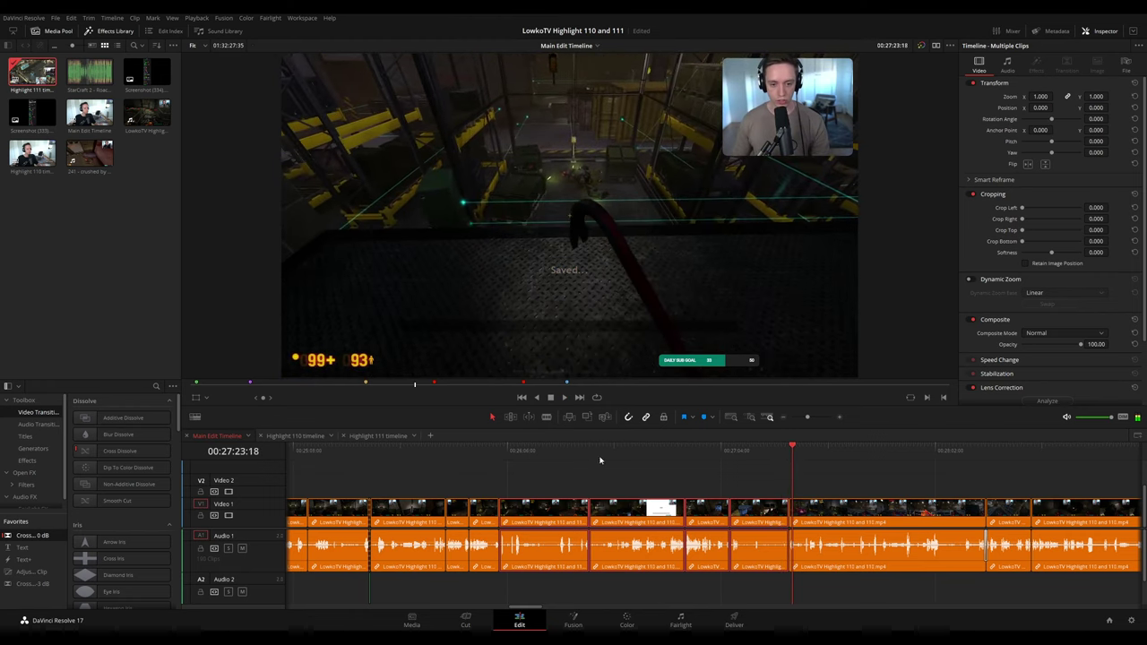
click(362, 436)
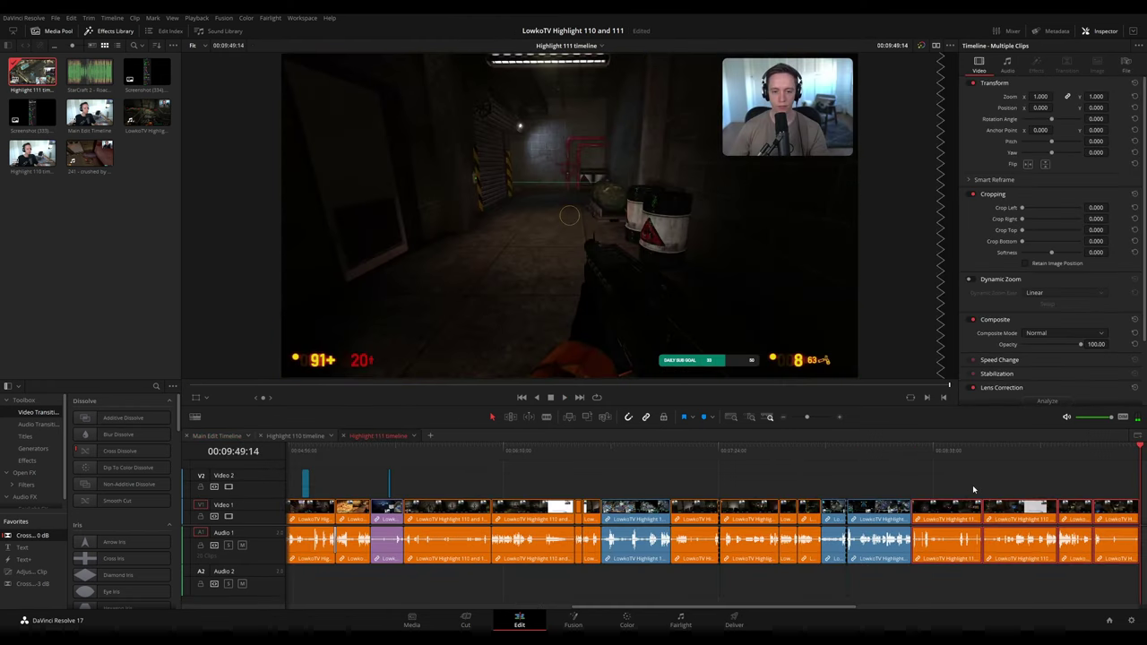
scroll(709, 467, right, 3)
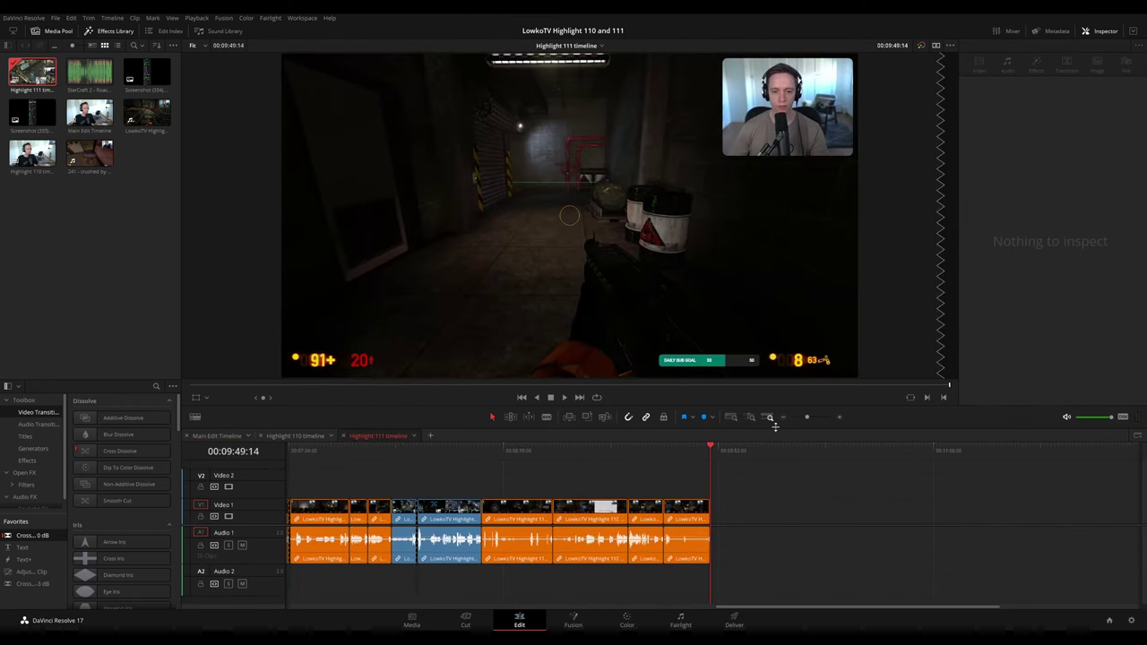
drag(807, 417, 801, 418)
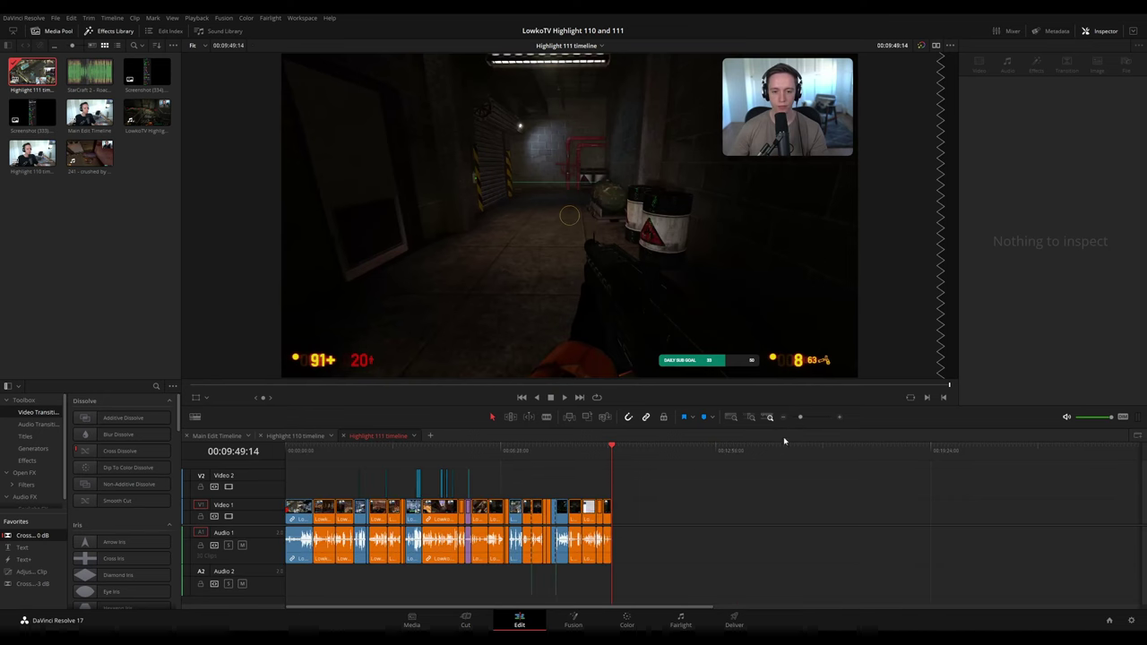
- Scan Main Edit Timeline from about 00:53:07 to 01:00:02 to find the next section for Highlight 111
click(222, 439)
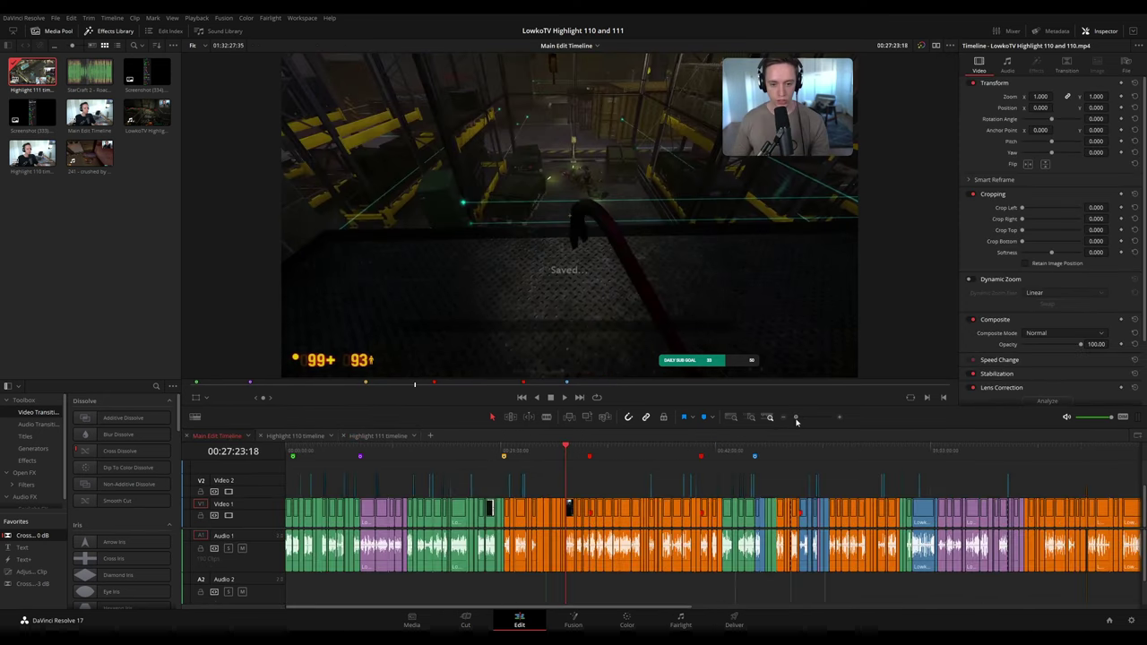
scroll(791, 431, down, 2)
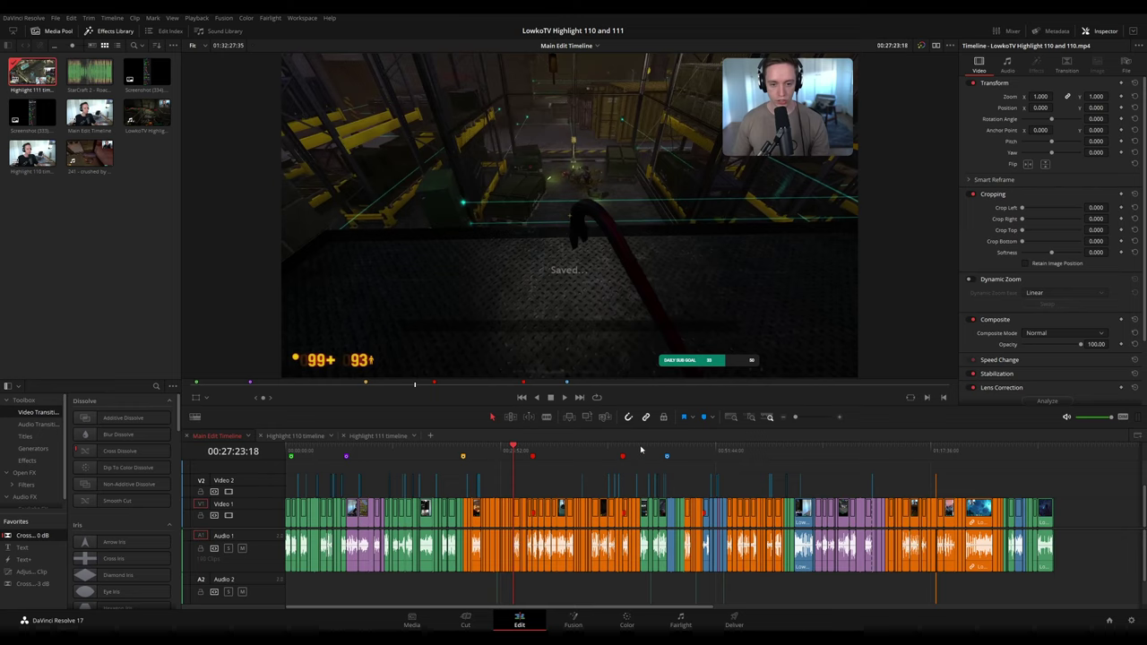
drag(706, 451, 727, 452)
key(space)
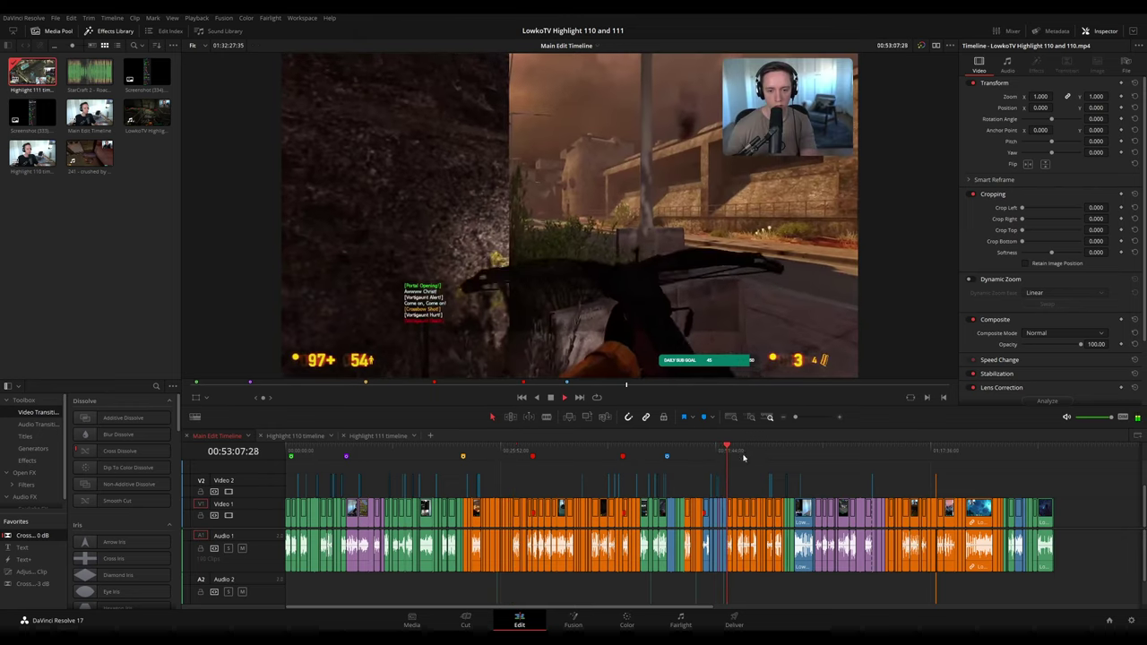
scroll(779, 474, up, 4)
scroll(806, 473, down, 5)
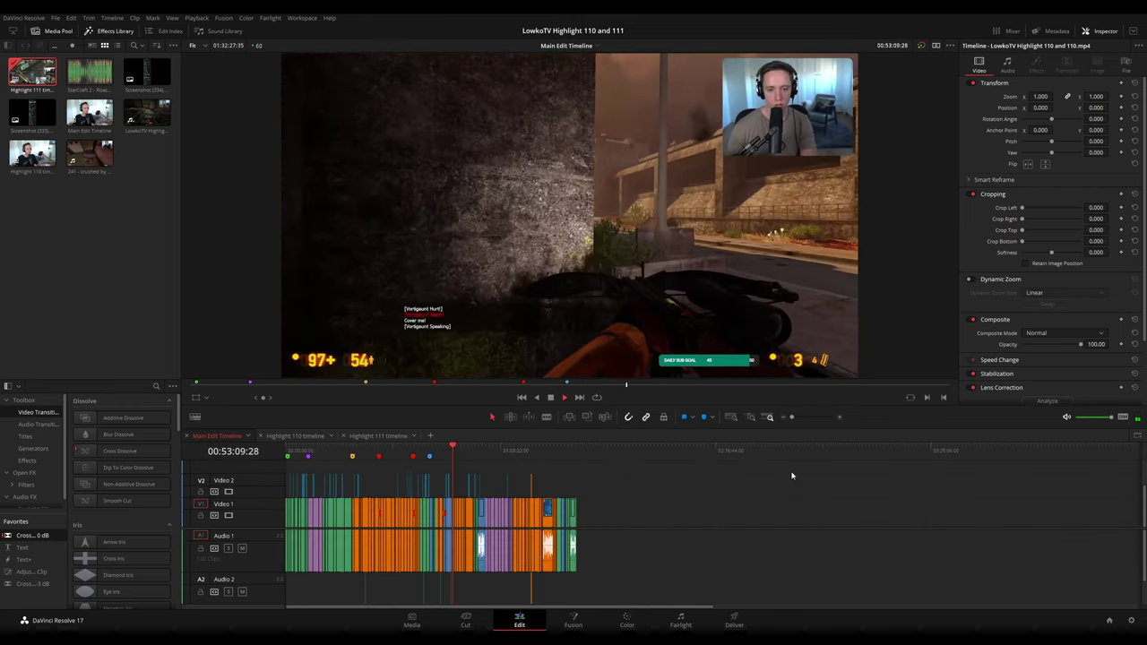
scroll(838, 471, up, 4)
scroll(838, 472, right, 3)
drag(722, 451, 751, 452)
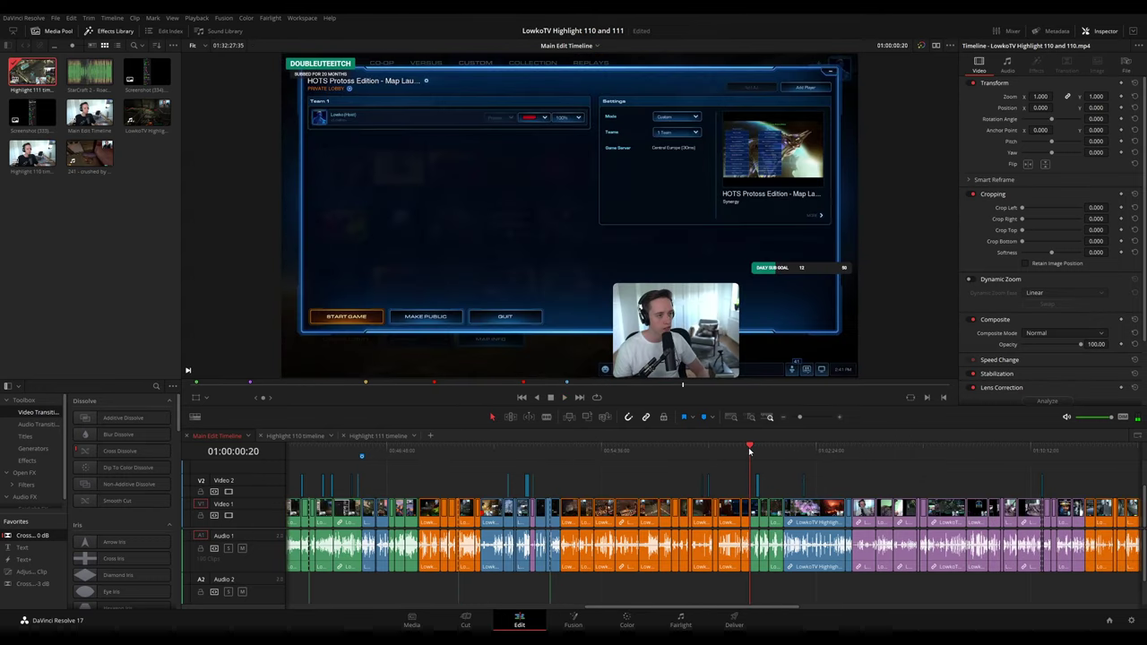
drag(801, 422, 803, 422)
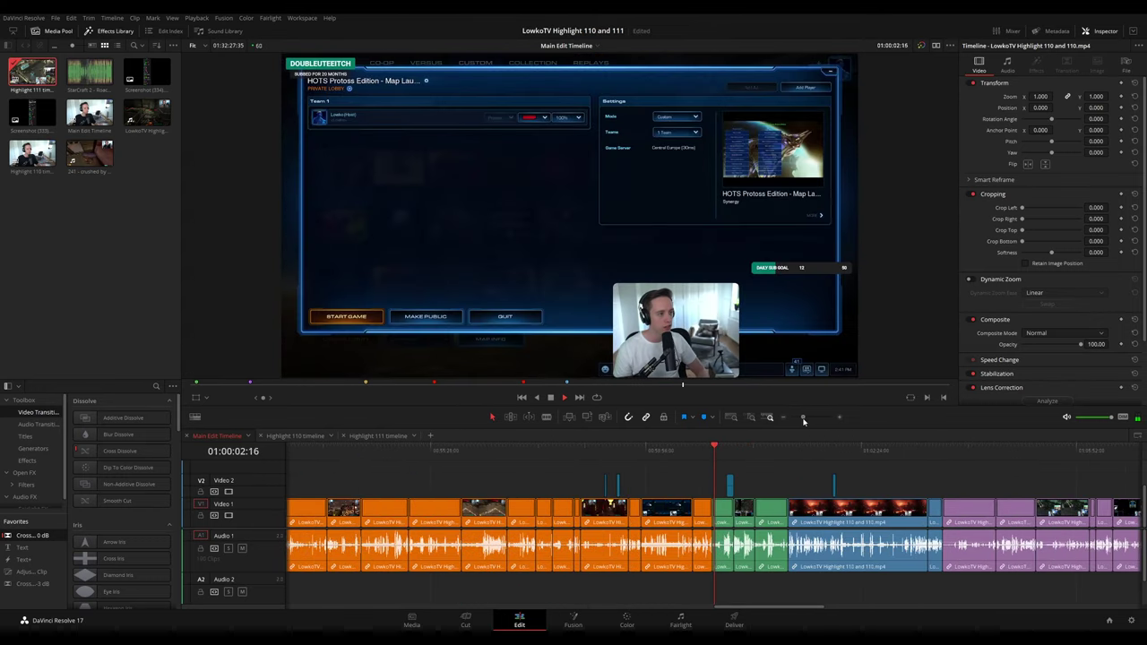
- Copy the green clips from about 01:00:00 to 01:00:41, with the adjustment clip above them, to the end of Highlight 111 timeline
scroll(717, 462, left, 2)
click(821, 452)
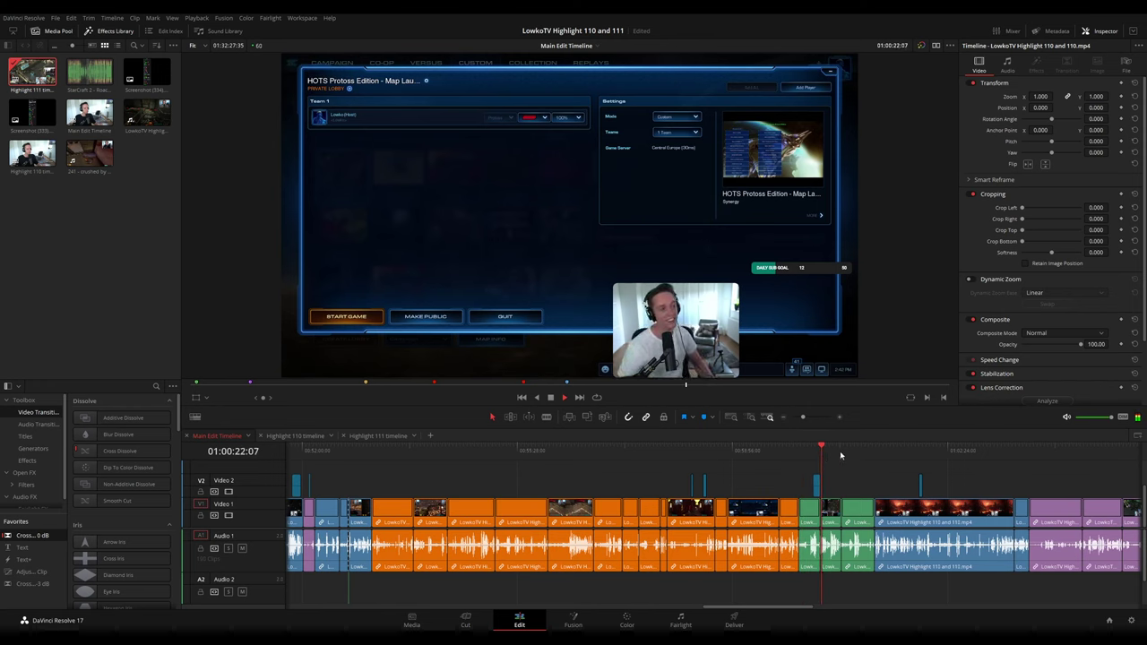
click(840, 456)
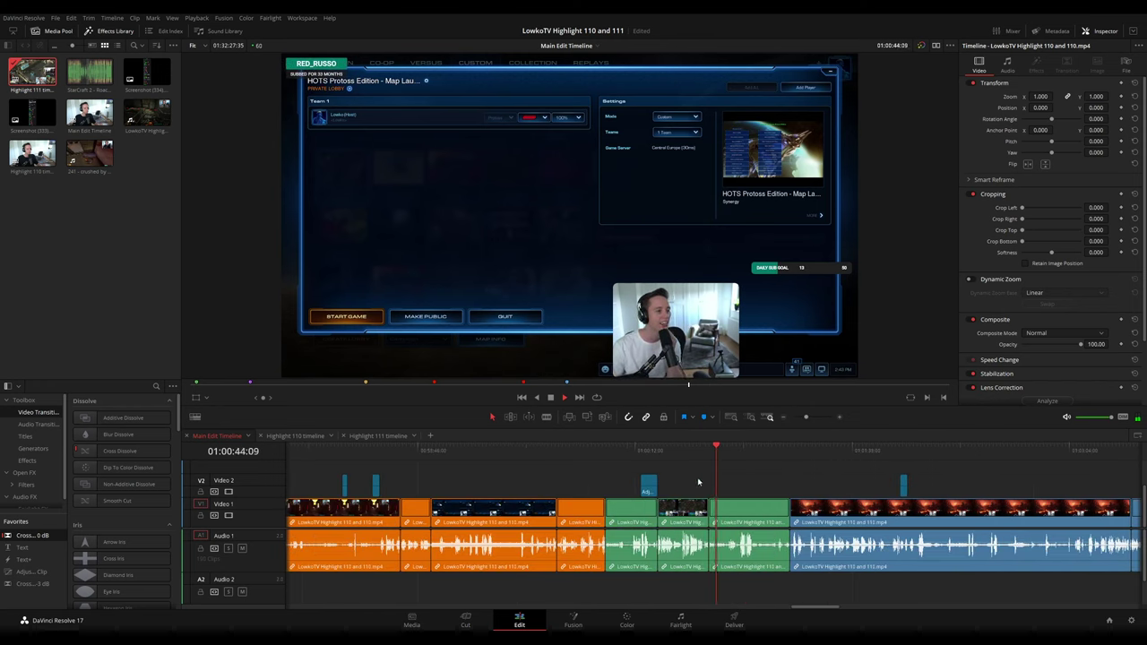
click(700, 450)
drag(636, 563, 651, 552)
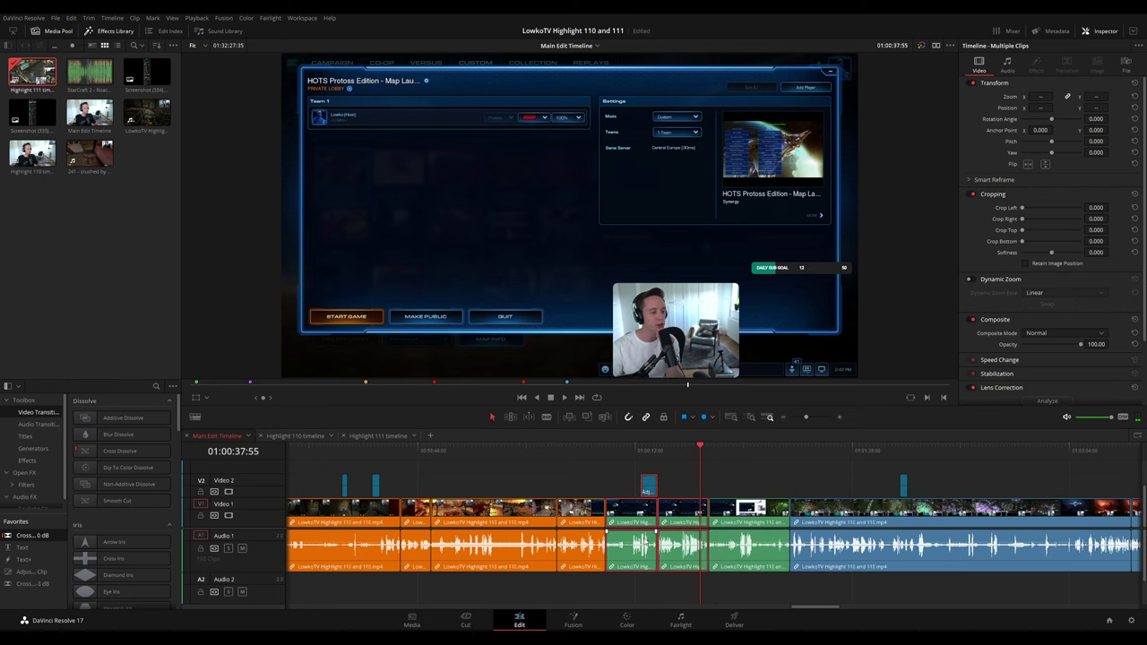
click(392, 437)
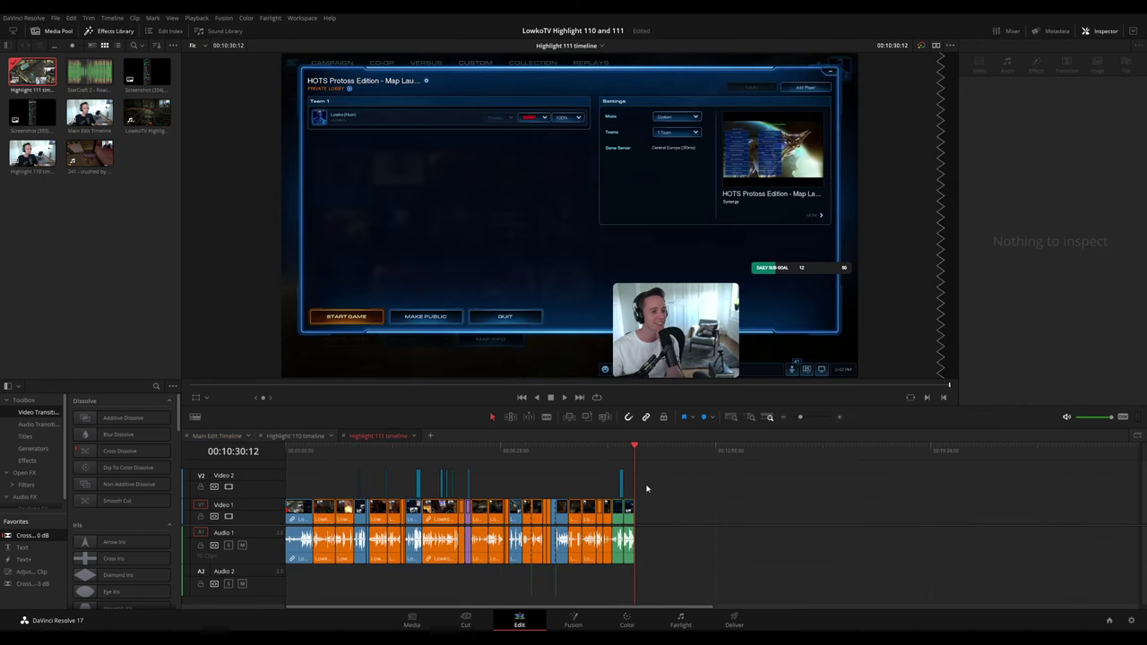
- Review the orange clips in Main Edit Timeline from about 00:53:07 to 00:54:15 to judge where the section breaks
click(217, 437)
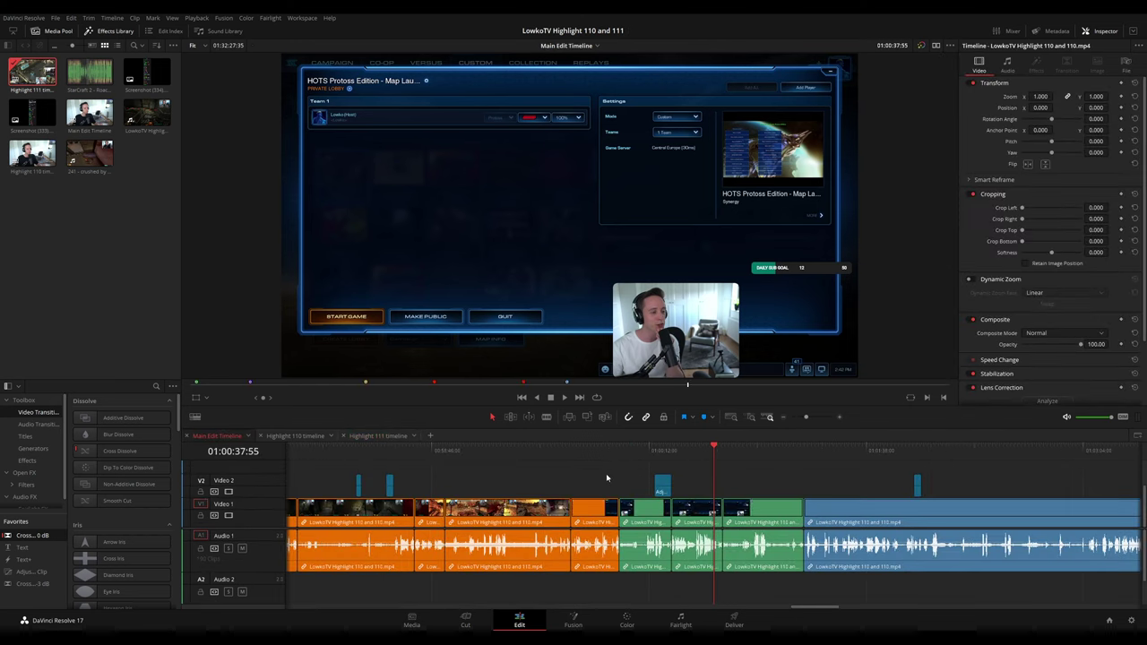
scroll(717, 474, up, 2)
scroll(716, 474, left, 10)
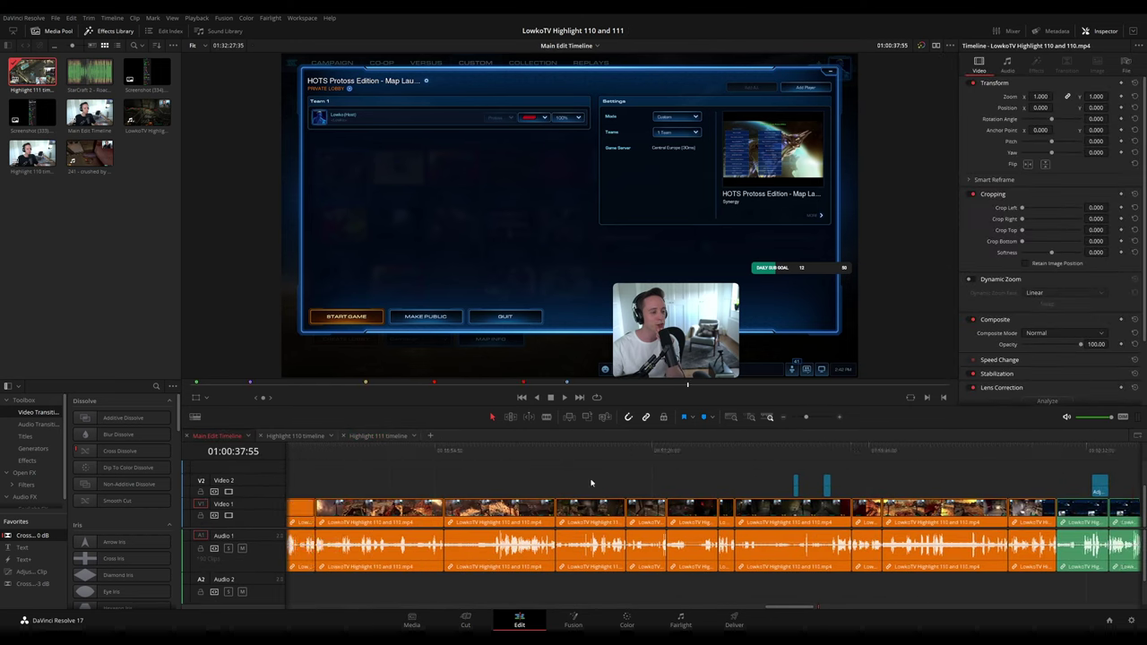
click(504, 452)
key(space)
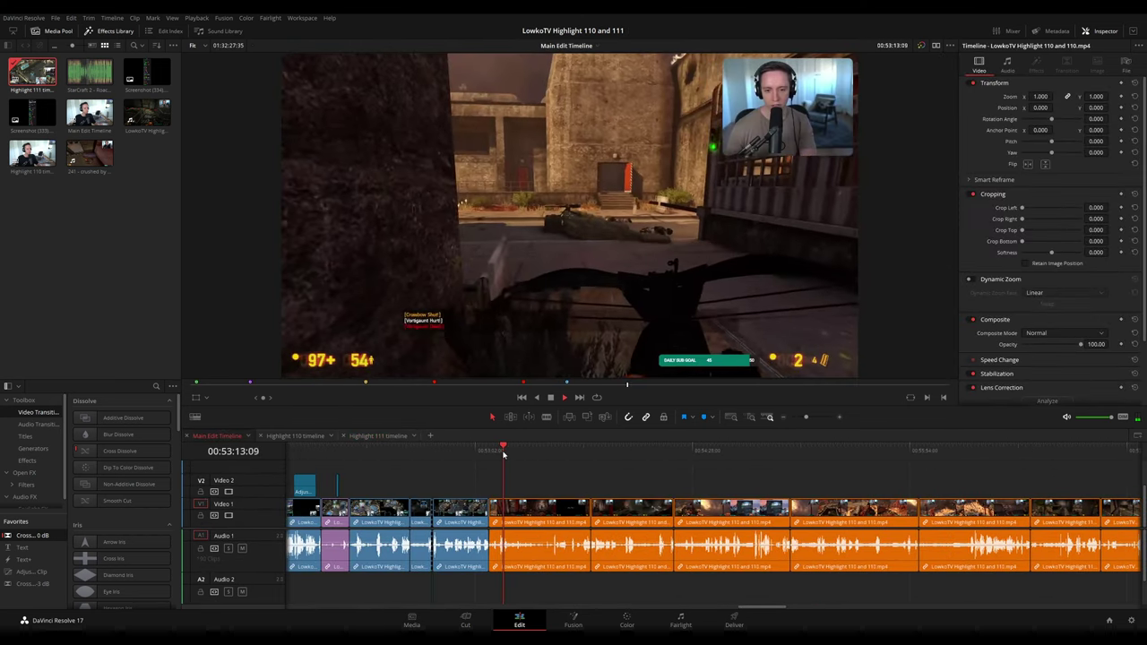
click(566, 452)
click(583, 448)
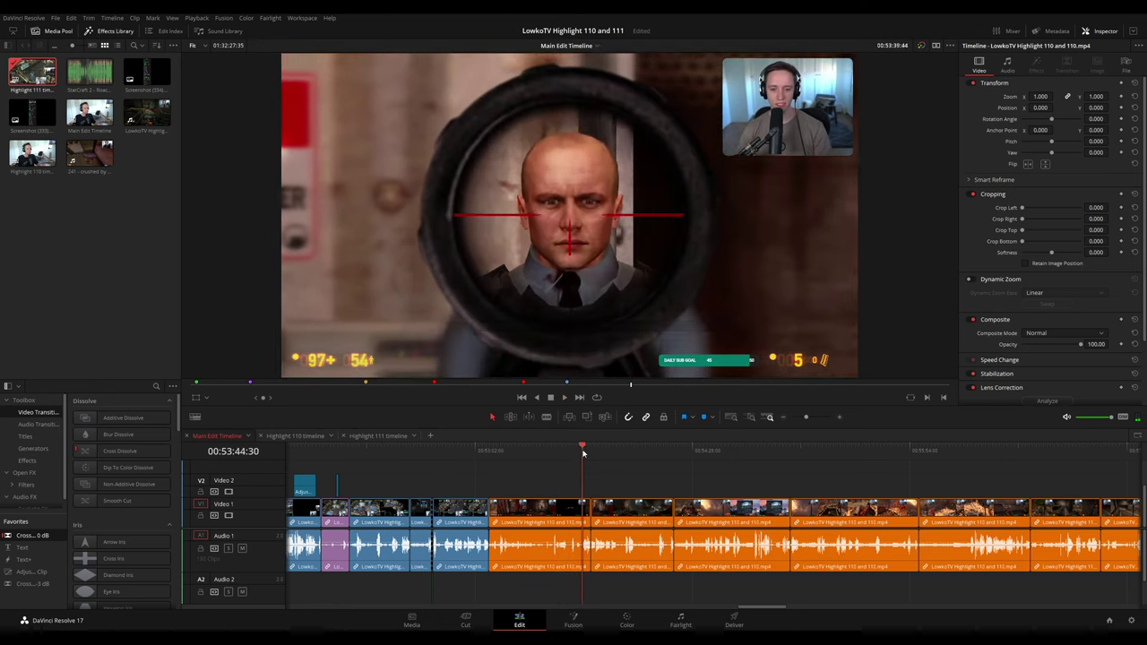
click(590, 452)
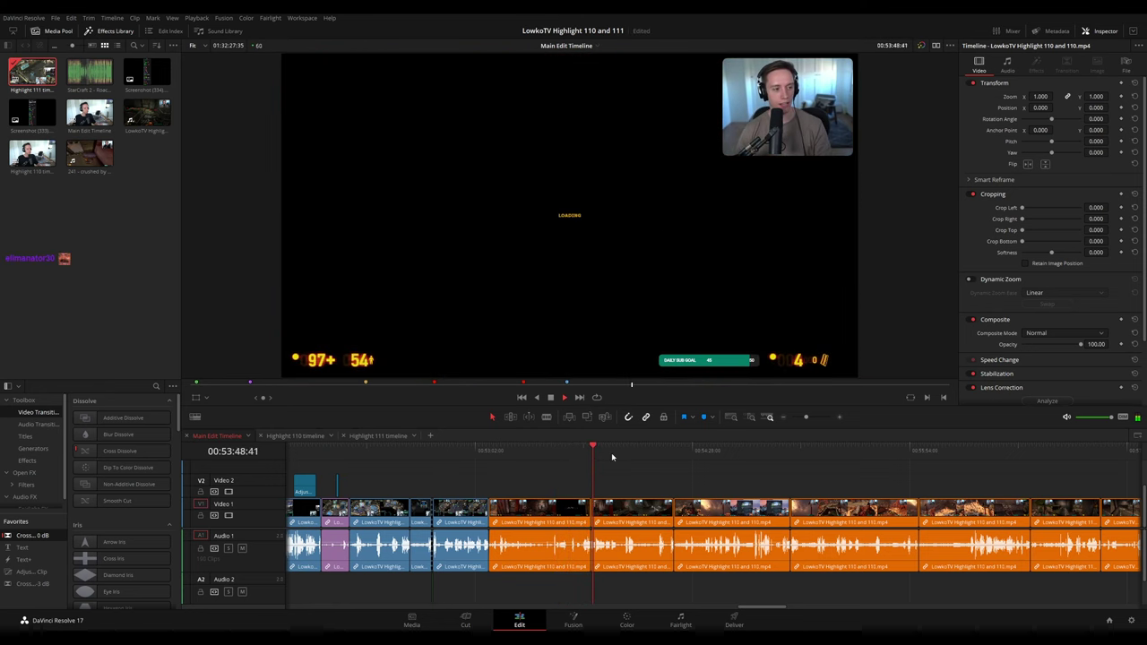
click(614, 453)
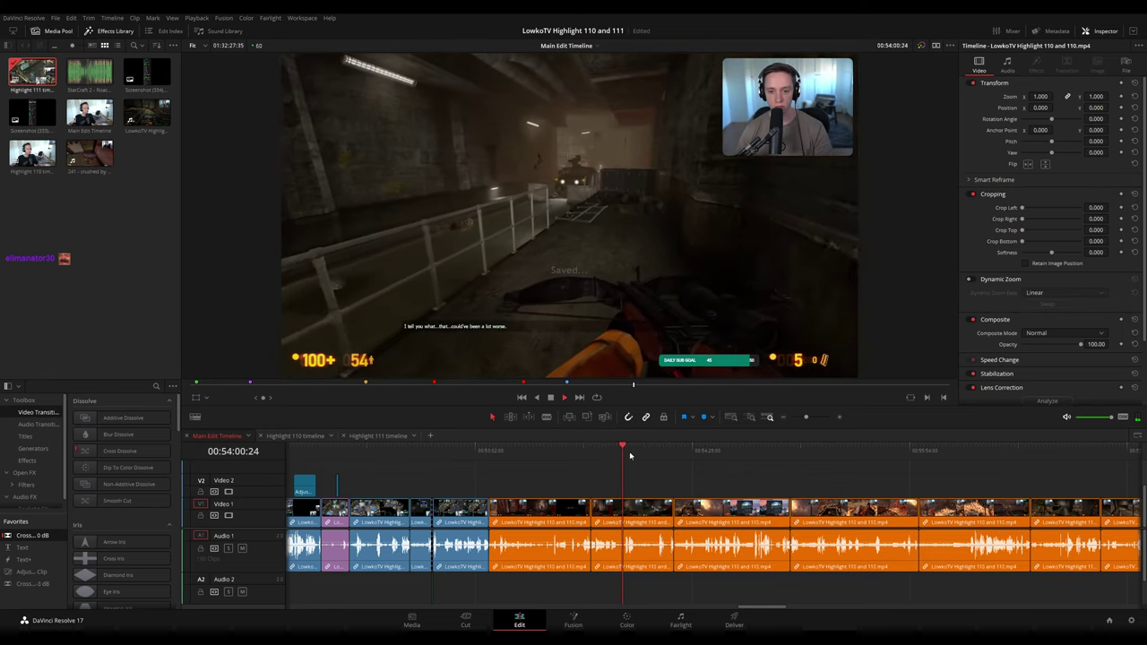
click(652, 453)
click(657, 454)
- Review Highlight 110 timeline from about 00:32:40 to its end at 00:37:06 to see which gameplay it already covers
click(294, 437)
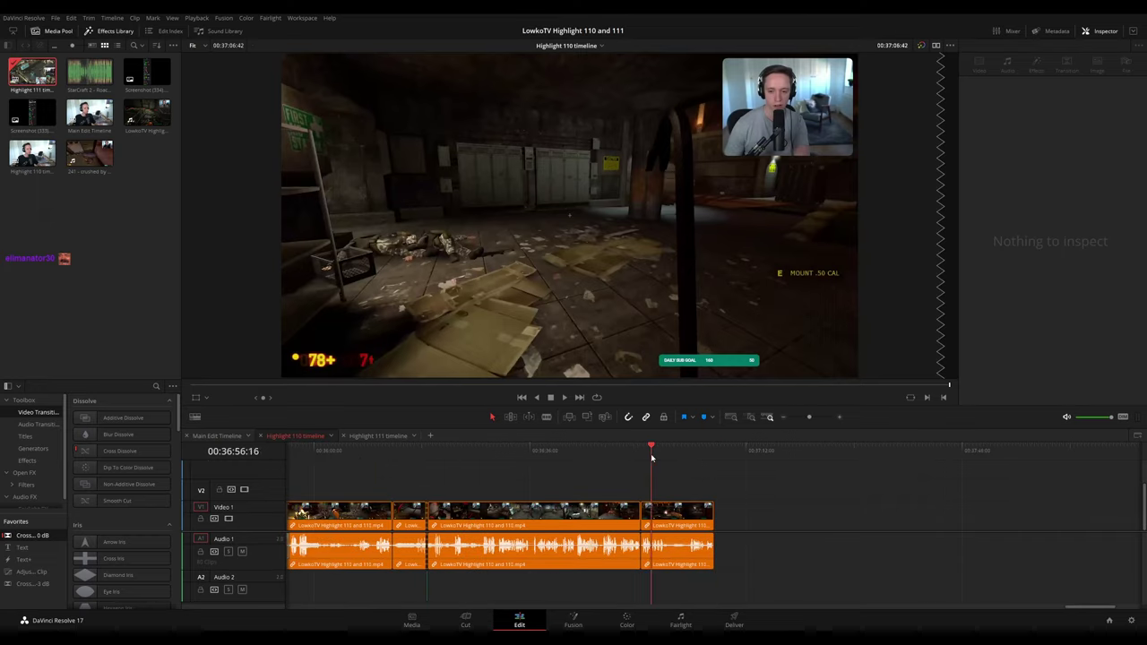
drag(652, 458, 359, 454)
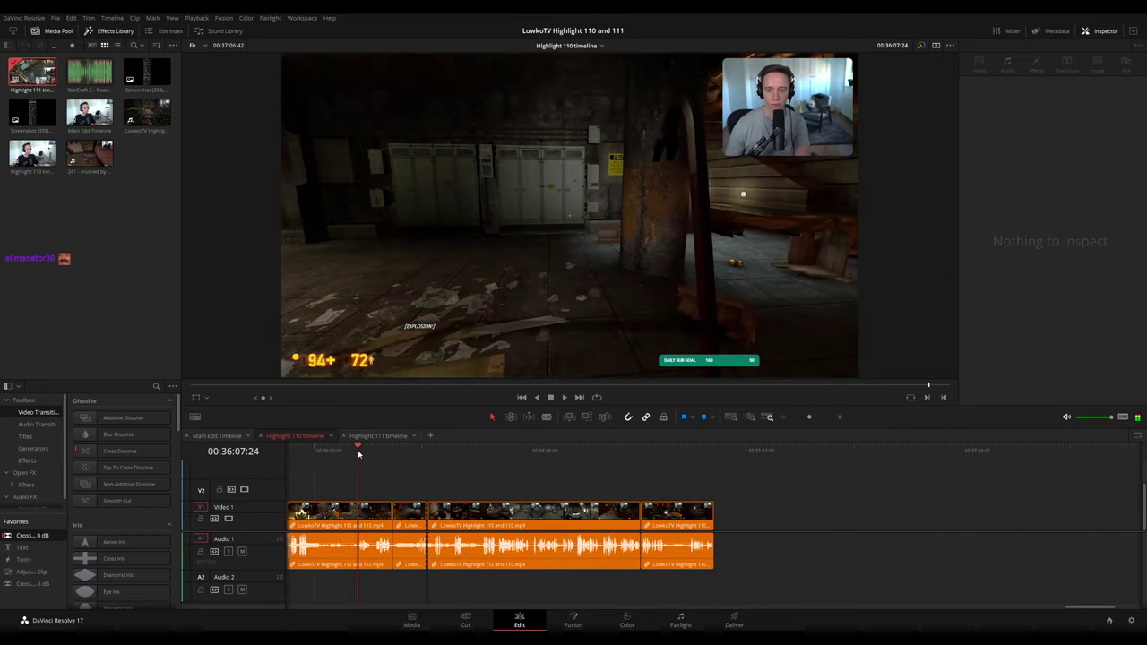
drag(455, 466, 727, 472)
click(460, 455)
click(395, 453)
key(space)
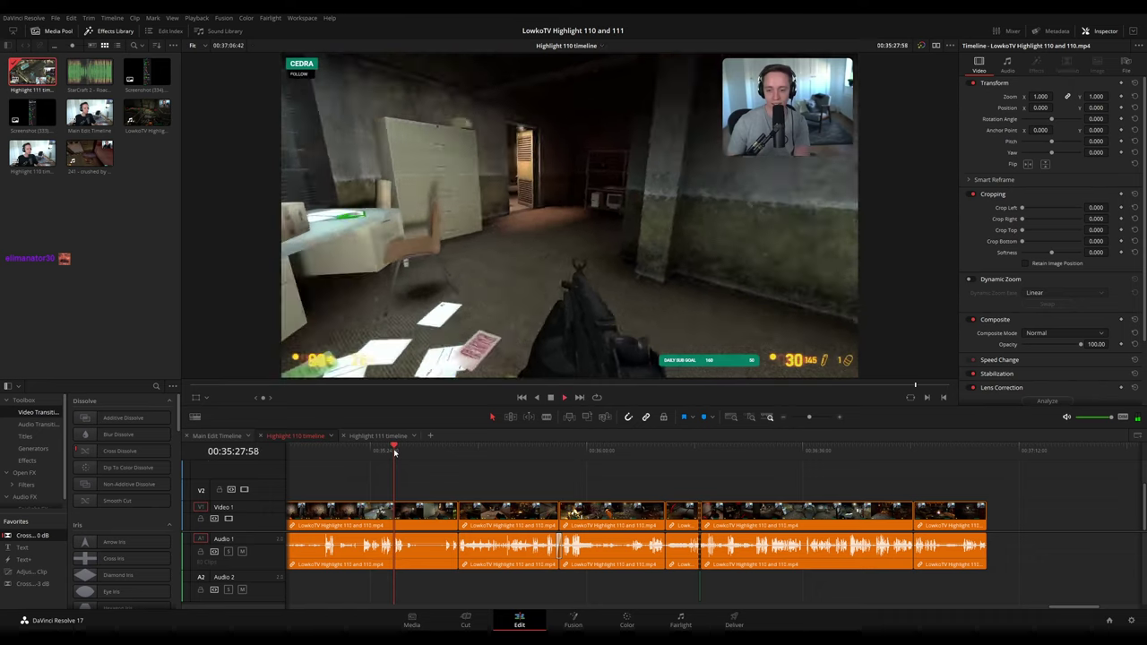
drag(809, 418, 801, 418)
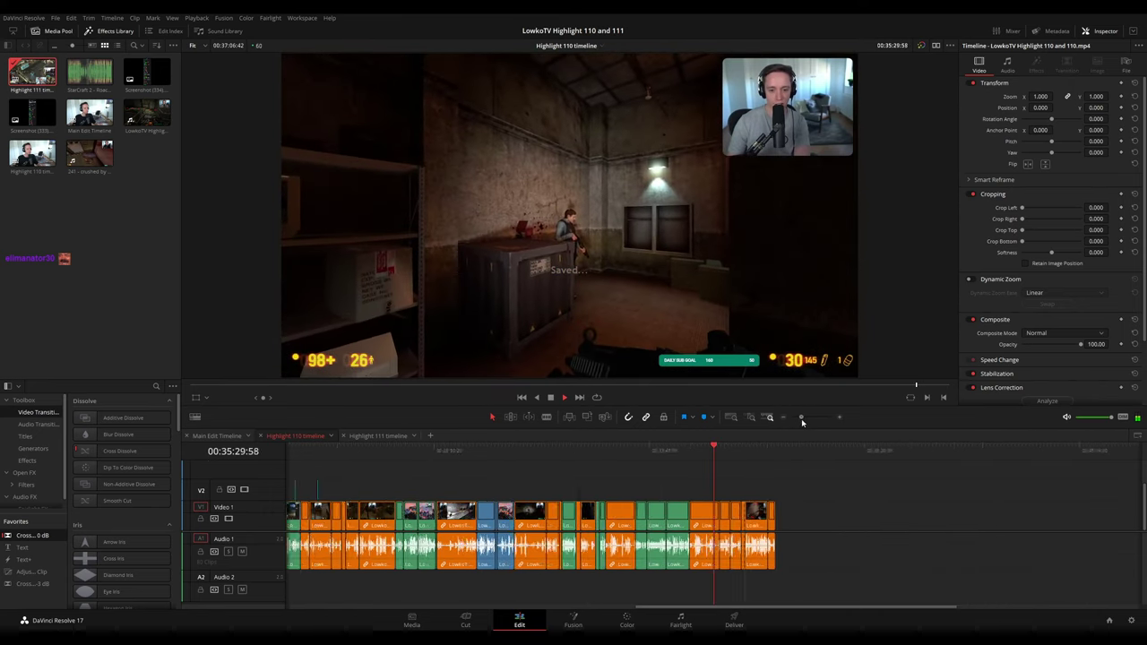
click(699, 458)
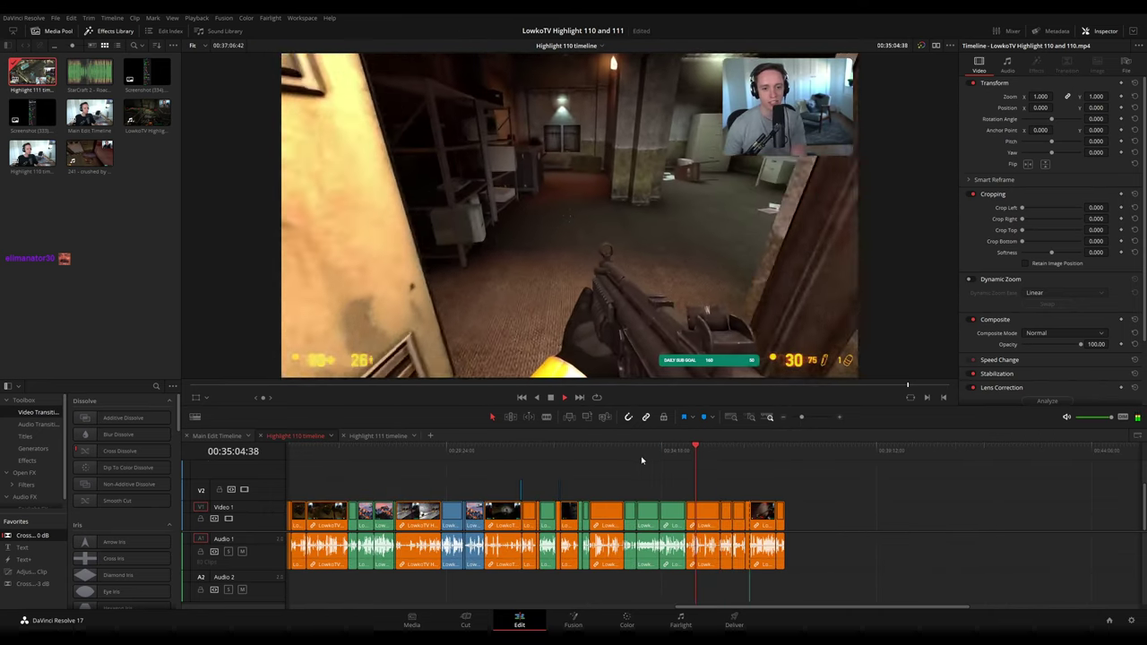
click(591, 449)
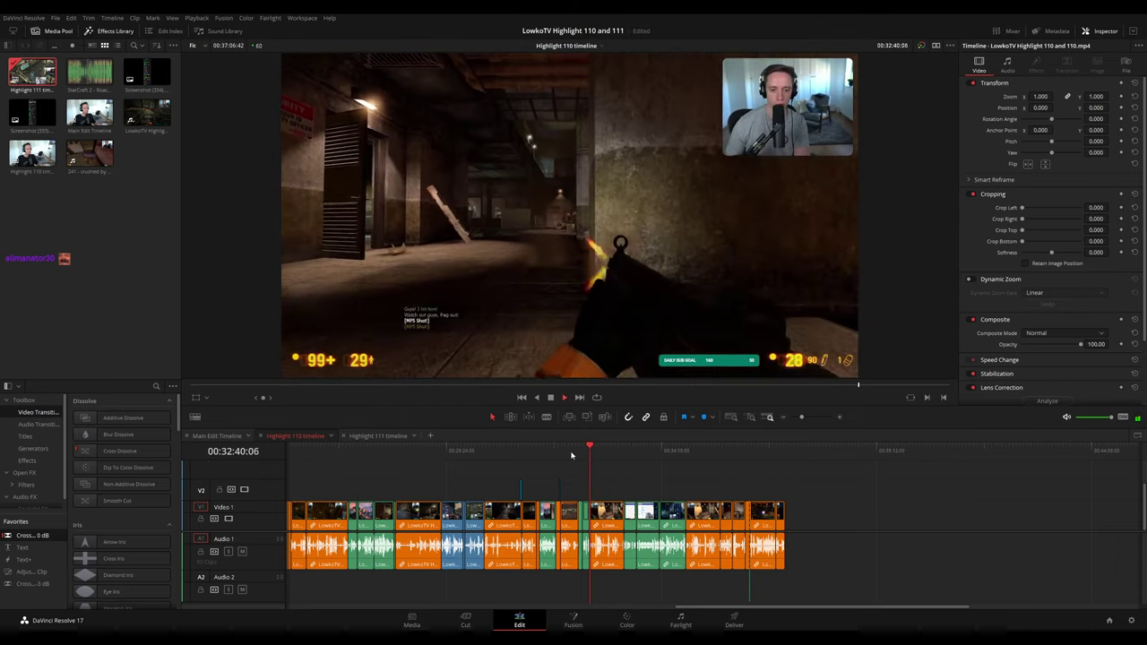
click(563, 454)
drag(632, 452, 784, 451)
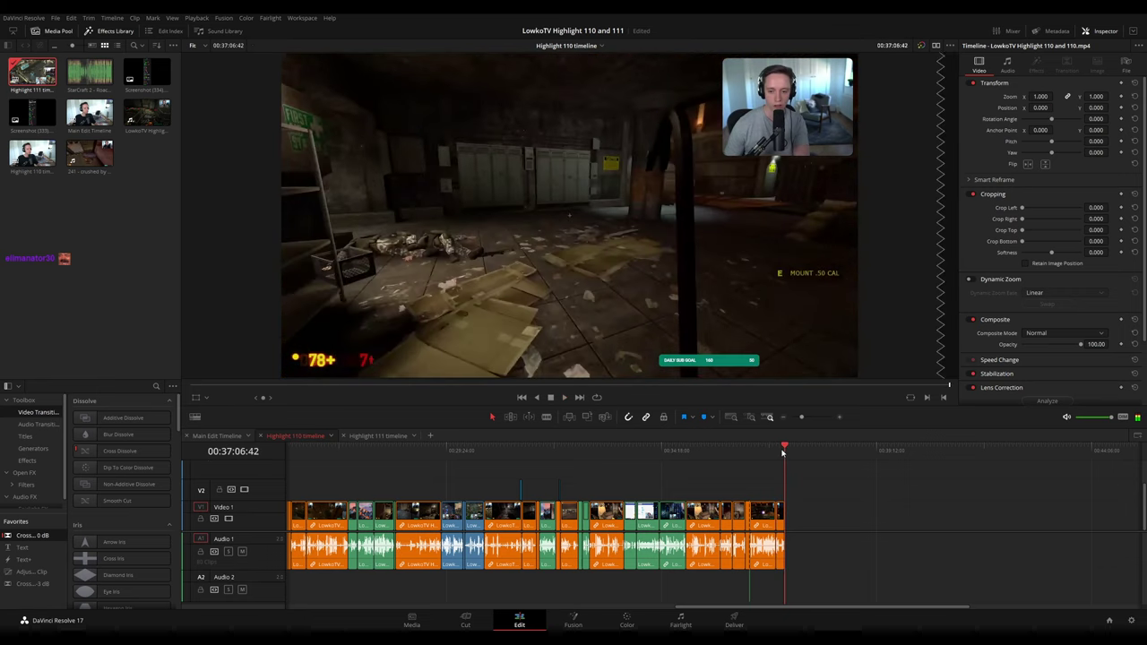
- Try to copy the two orange clips from about 00:53:07 to 00:54:22 in Main Edit Timeline to the end of Highlight 111 timeline
click(217, 436)
key(space)
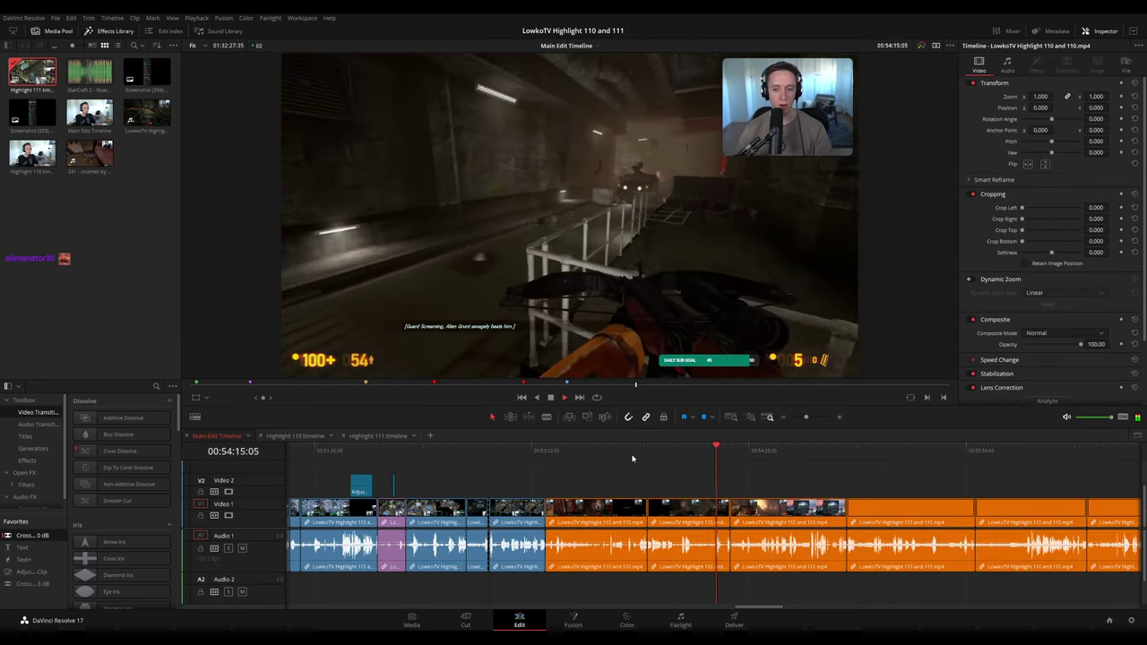
click(627, 450)
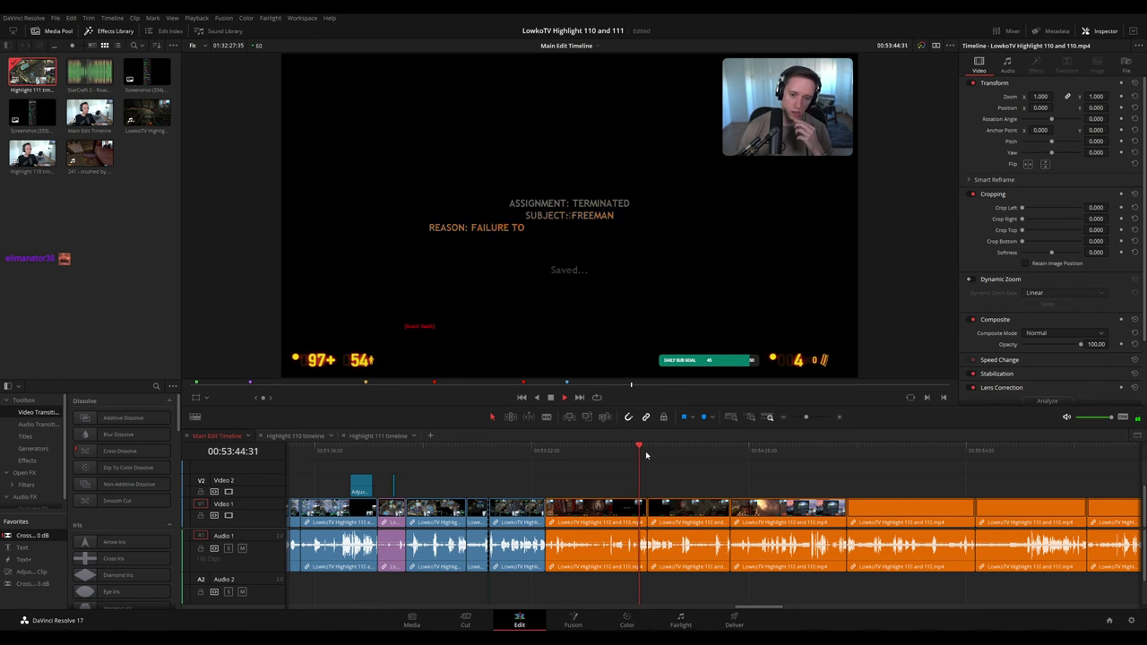
drag(662, 453, 731, 448)
drag(769, 488, 603, 484)
key(space)
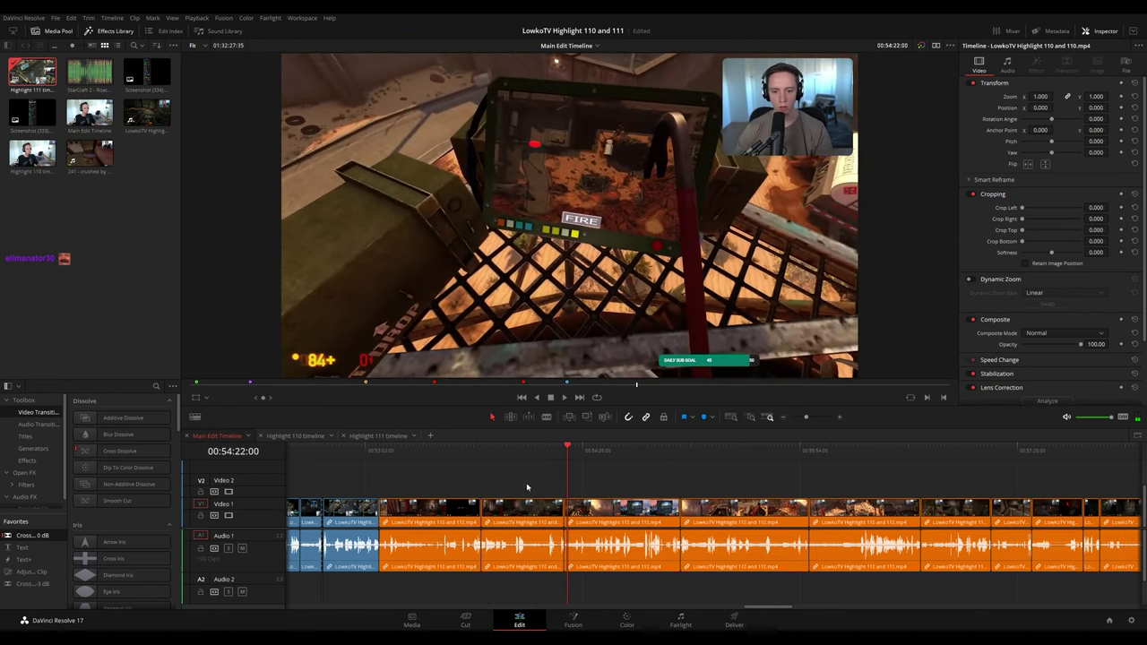
click(463, 535)
click(391, 434)
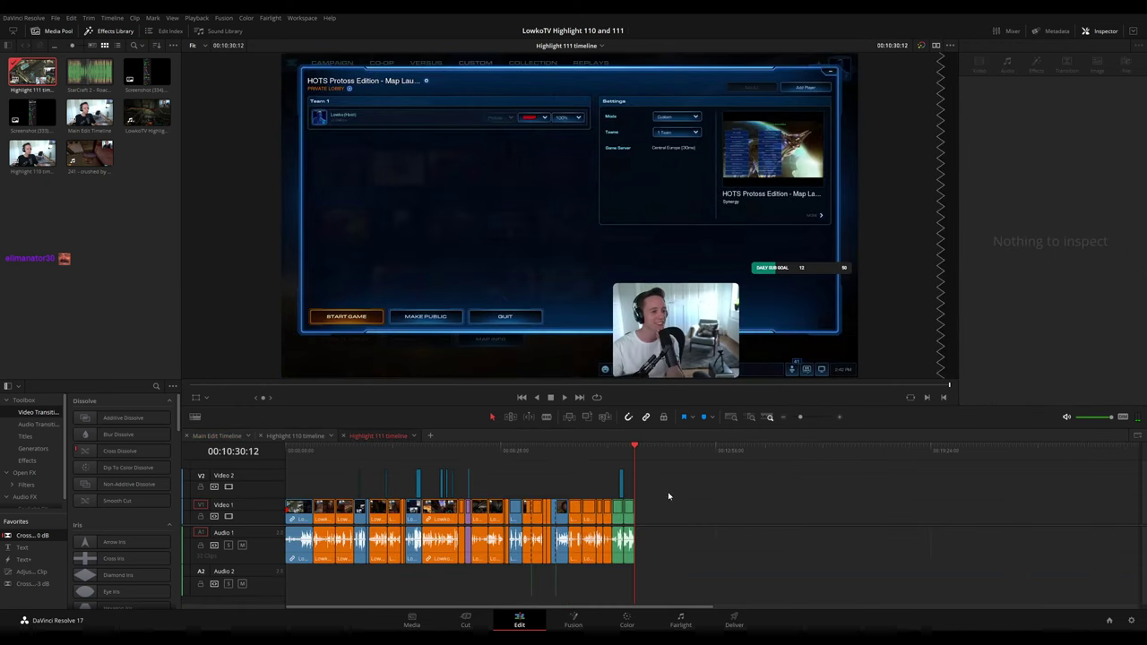
click(675, 496)
click(313, 455)
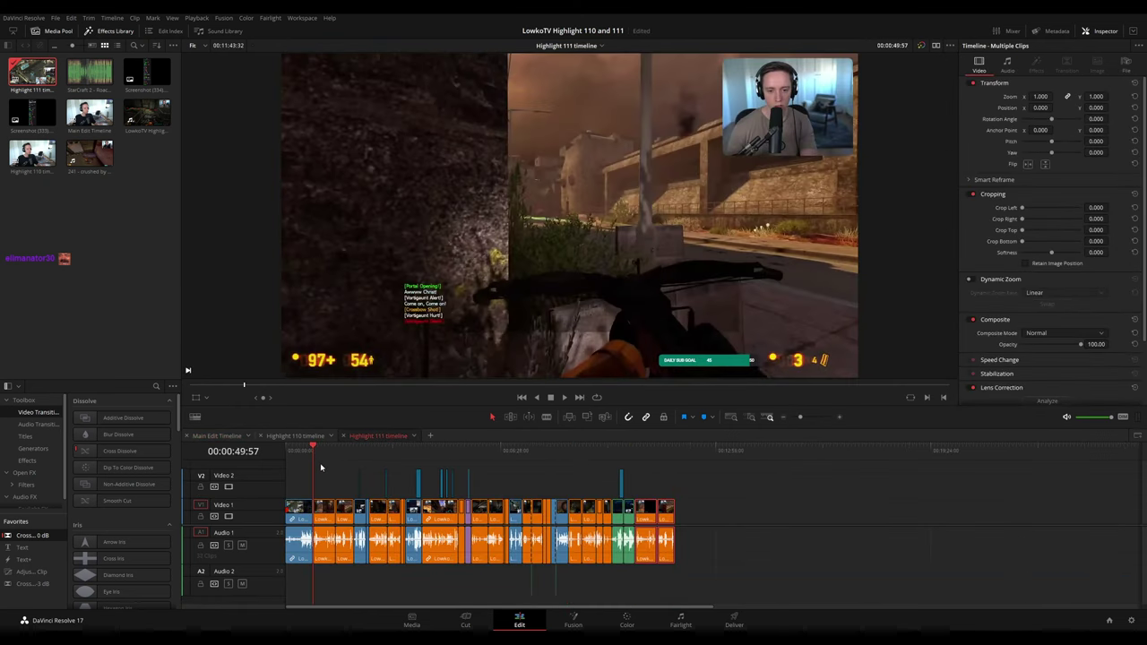
key(Delete)
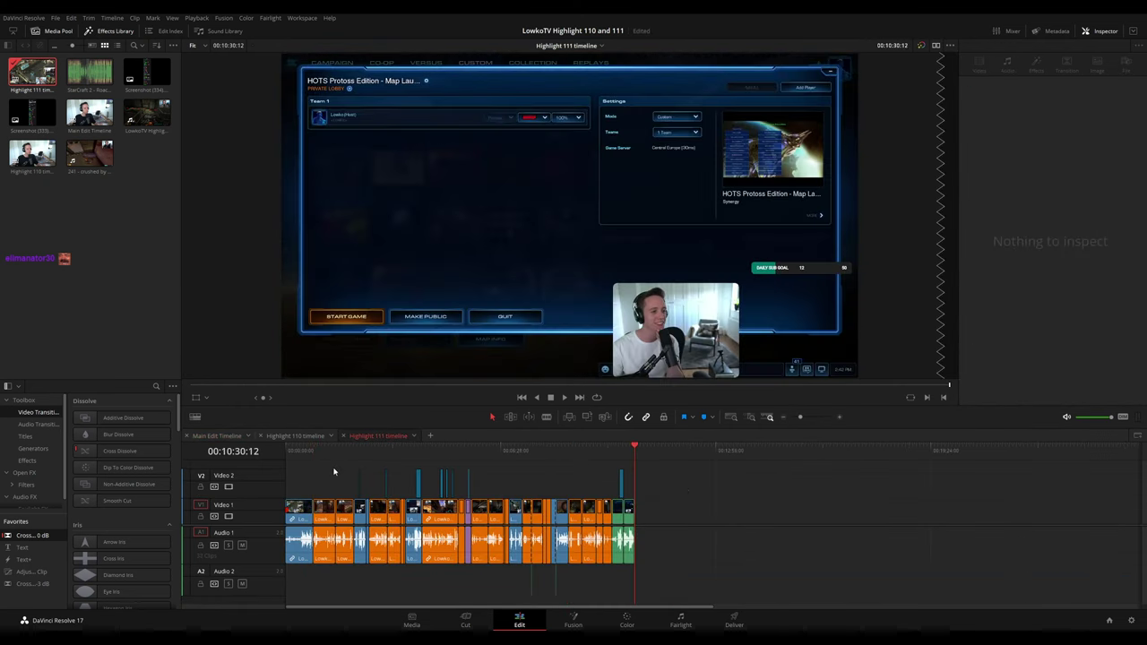
- Check the content of Highlight 111 timeline and scan the orange clips in Main Edit Timeline from about 00:54:22 to 00:57:10
drag(349, 453, 379, 456)
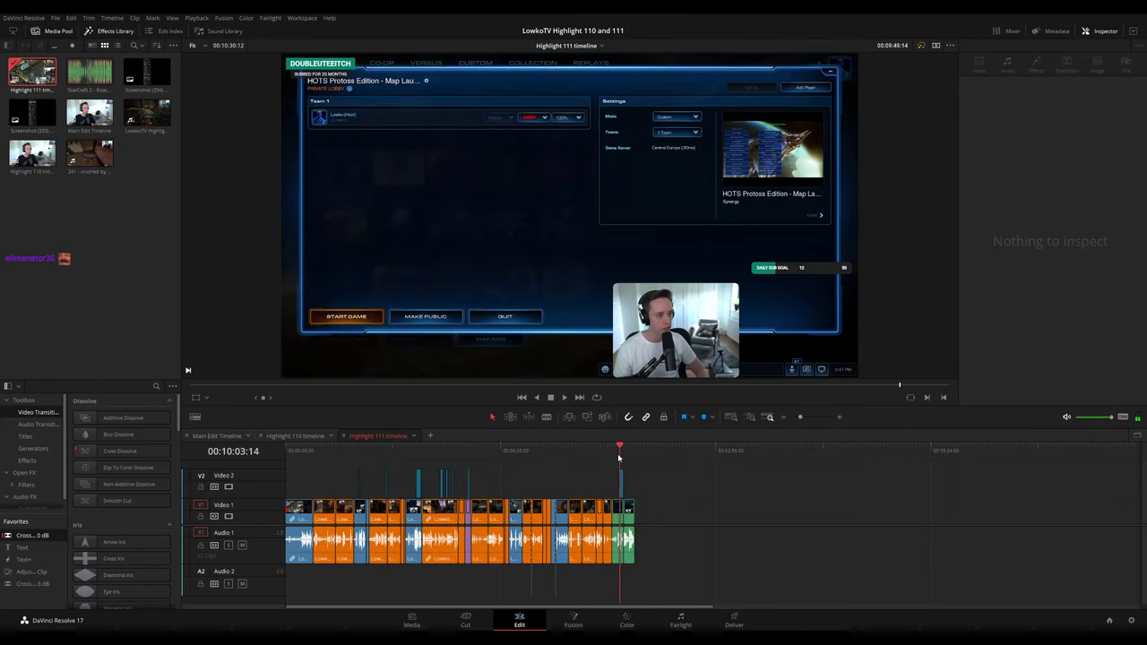
drag(618, 458, 679, 477)
click(217, 435)
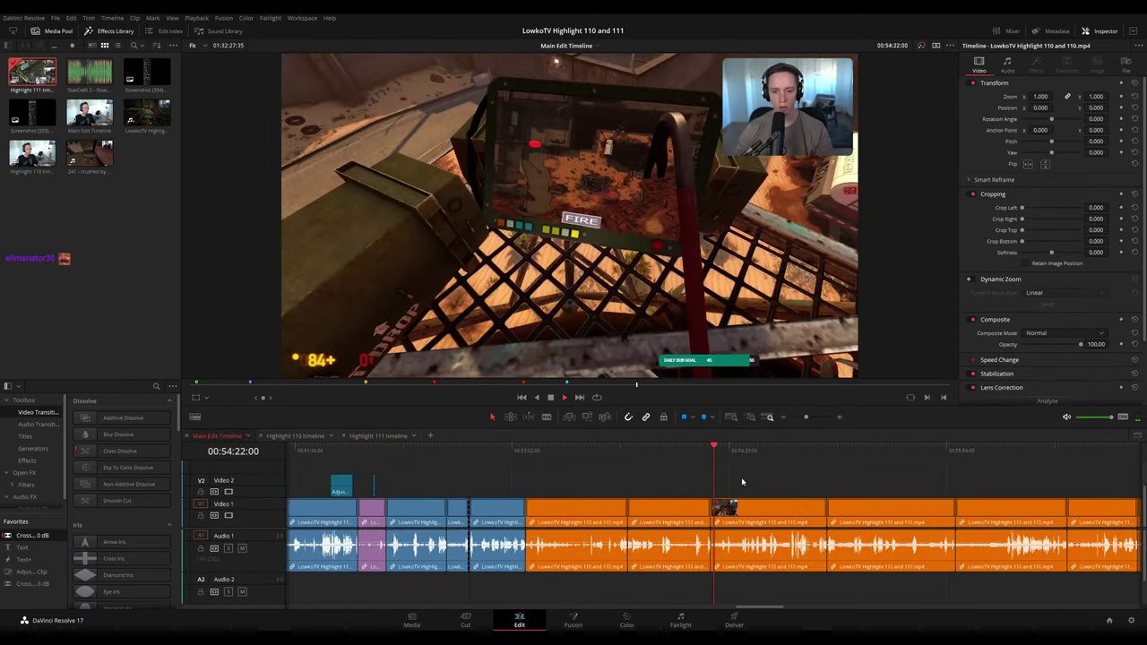
key(ctrl+b)
key(space)
drag(769, 454, 649, 475)
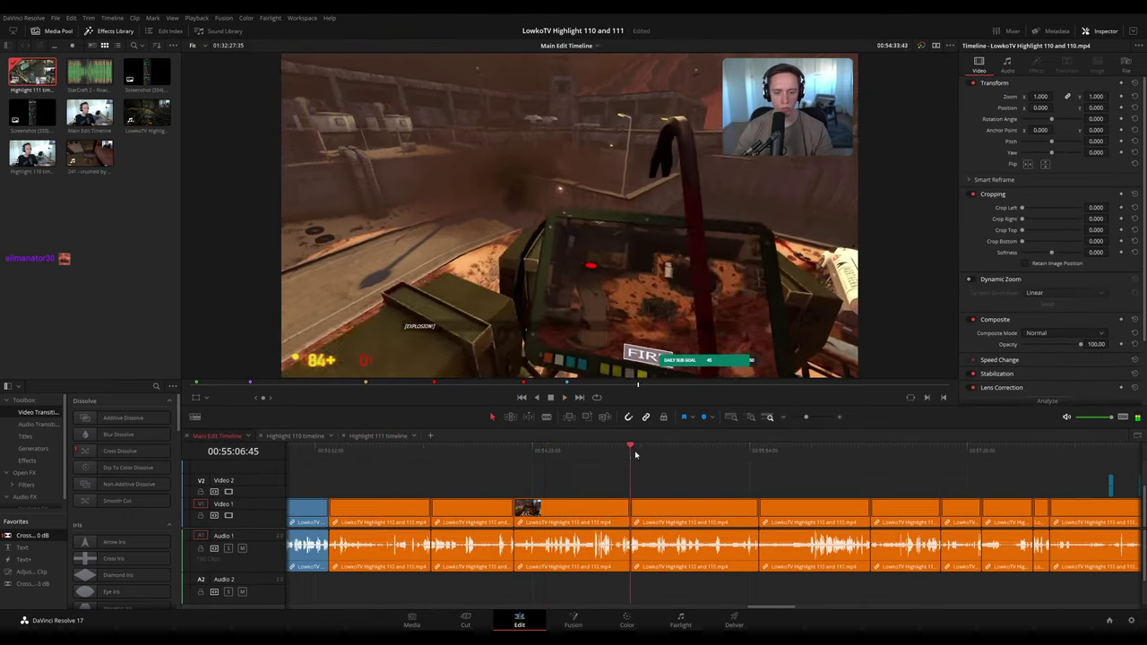
drag(715, 502, 571, 478)
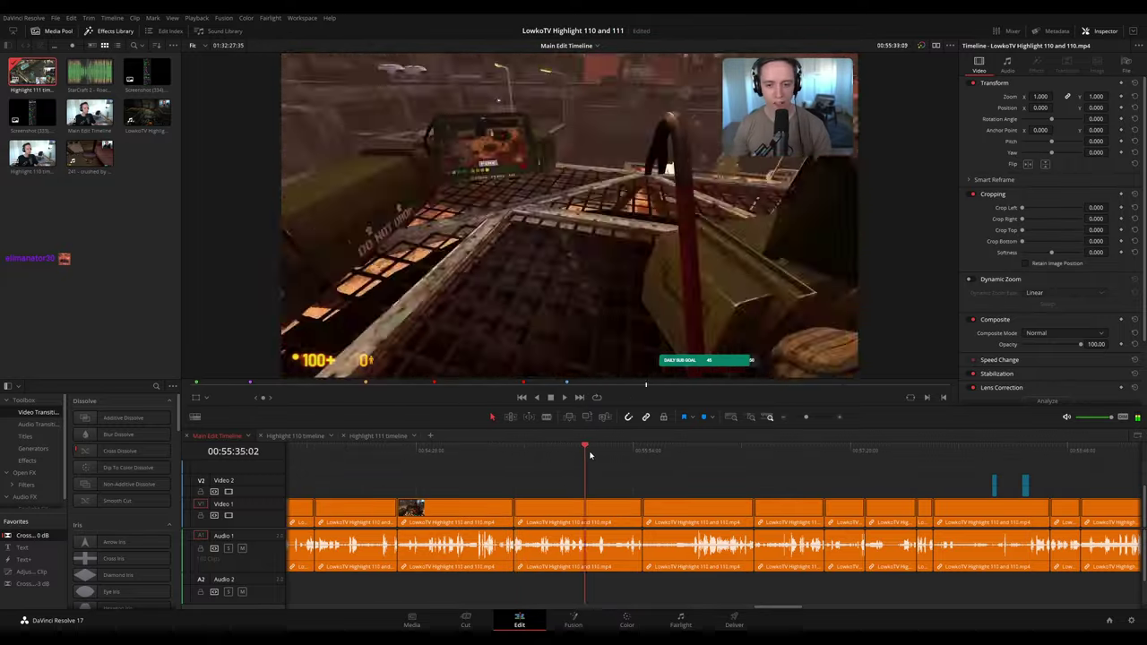
drag(710, 478, 610, 470)
click(662, 455)
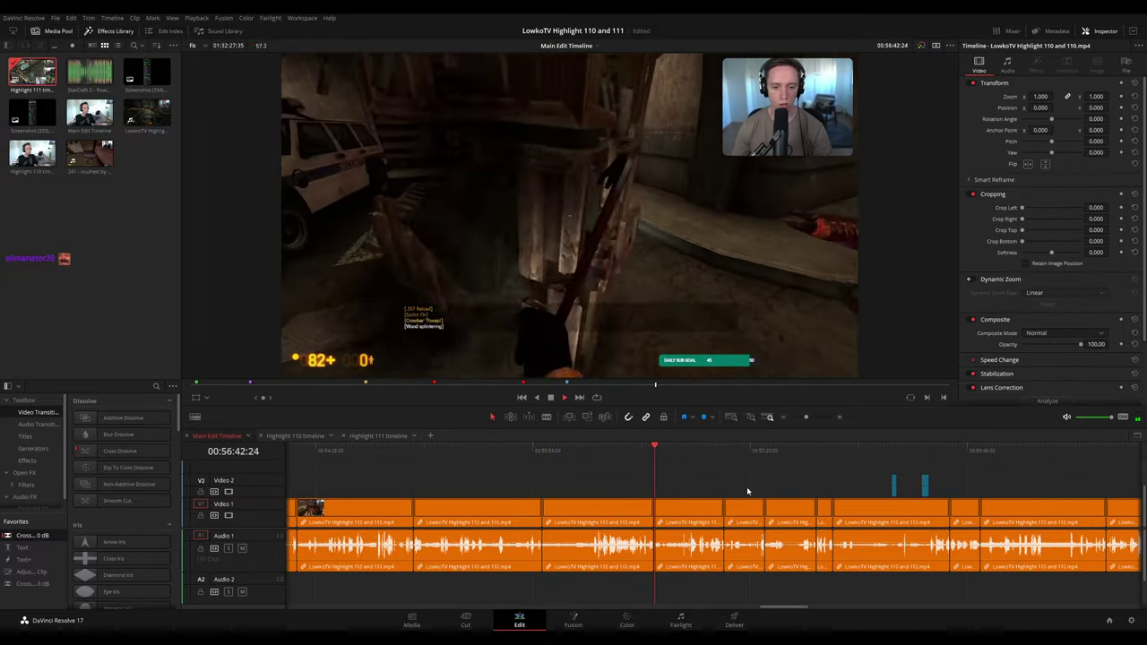
scroll(746, 487, right, 4)
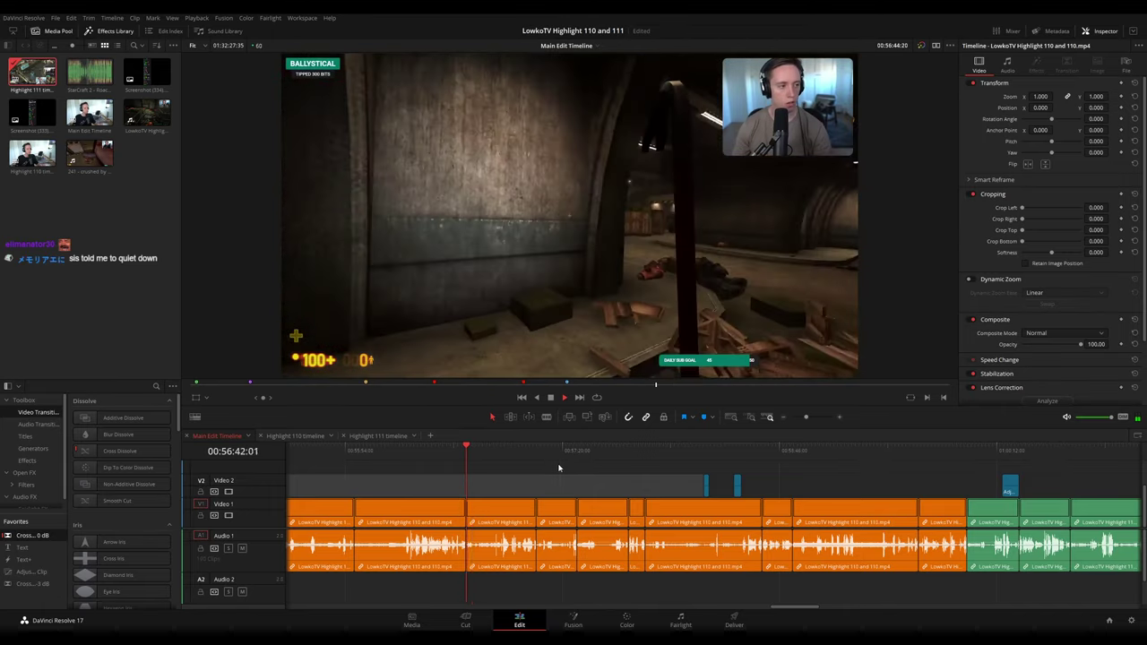
click(536, 456)
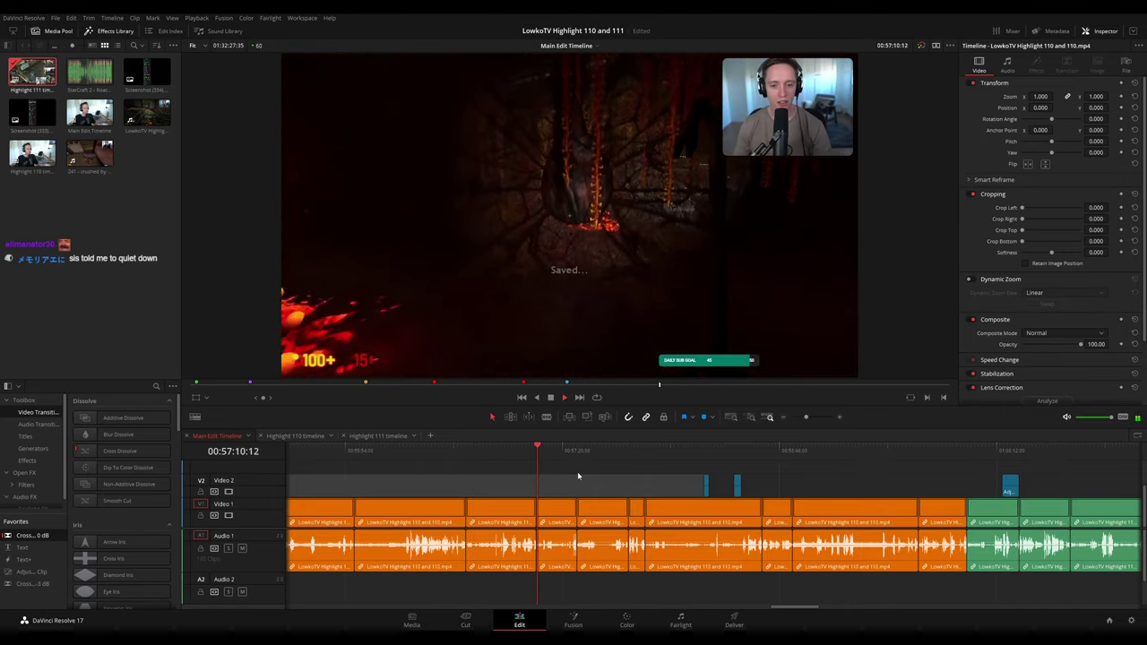
- Copy the orange clip from about 00:56:42 to 00:57:10 in Main Edit Timeline to the end of Highlight 111 timeline
scroll(586, 482, up, 3)
scroll(725, 481, up, 4)
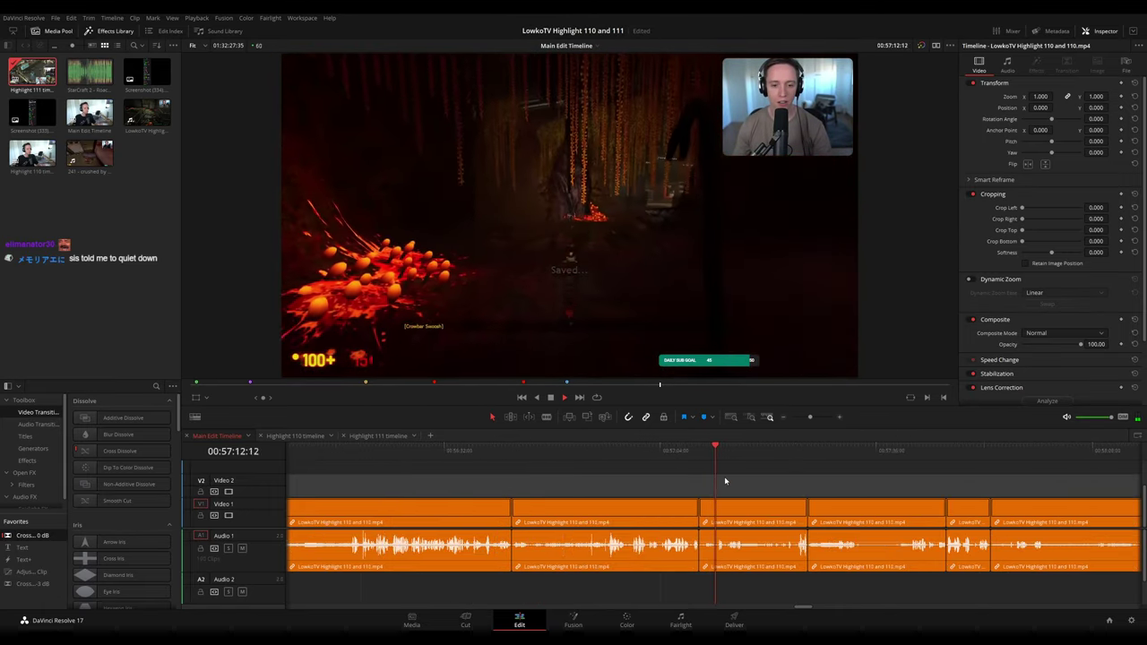
scroll(725, 481, down, 3)
scroll(594, 470, right, 2)
key(space)
click(585, 506)
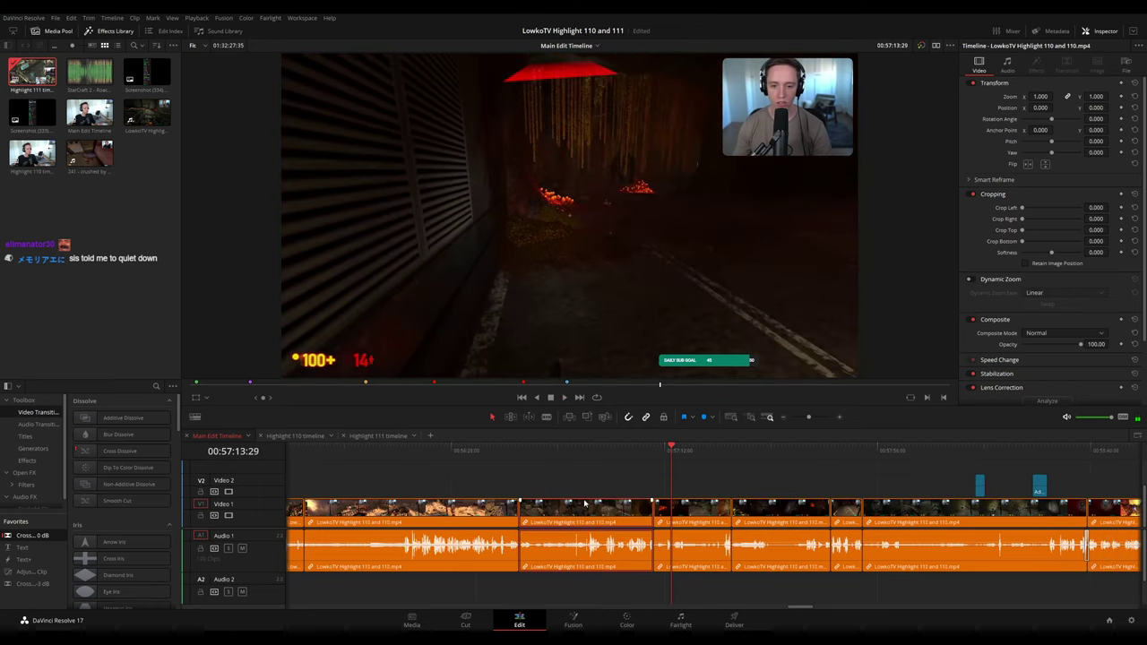
click(383, 436)
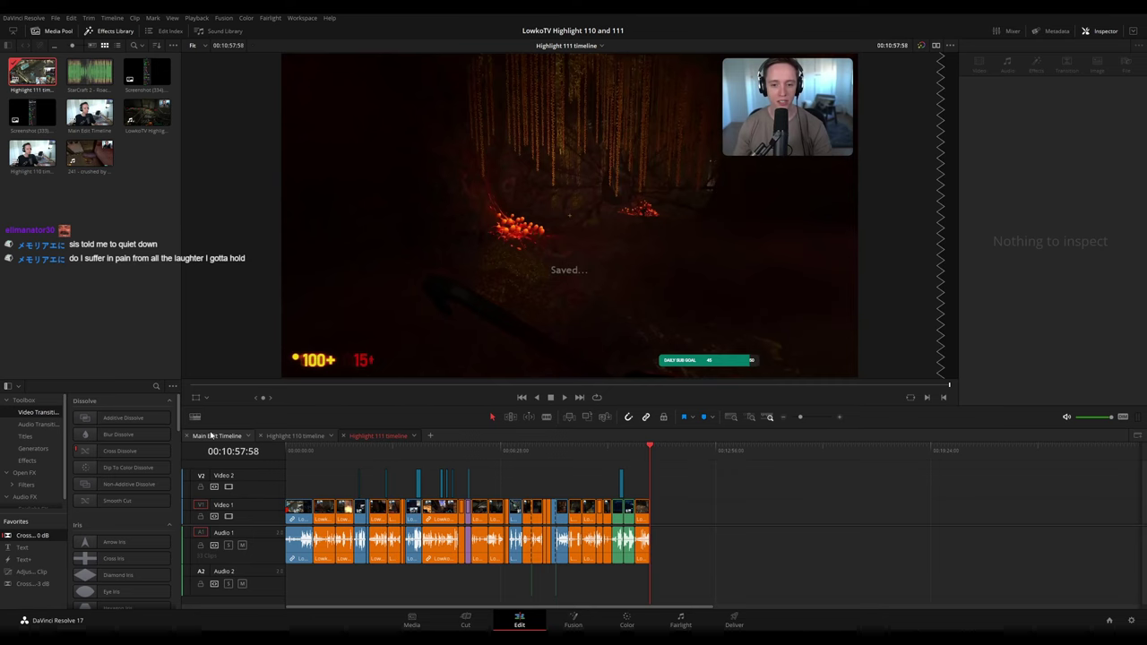
- Examine the green clips and the start of the blue section in Main Edit Timeline from about 01:00:21 to 01:01:14
click(213, 436)
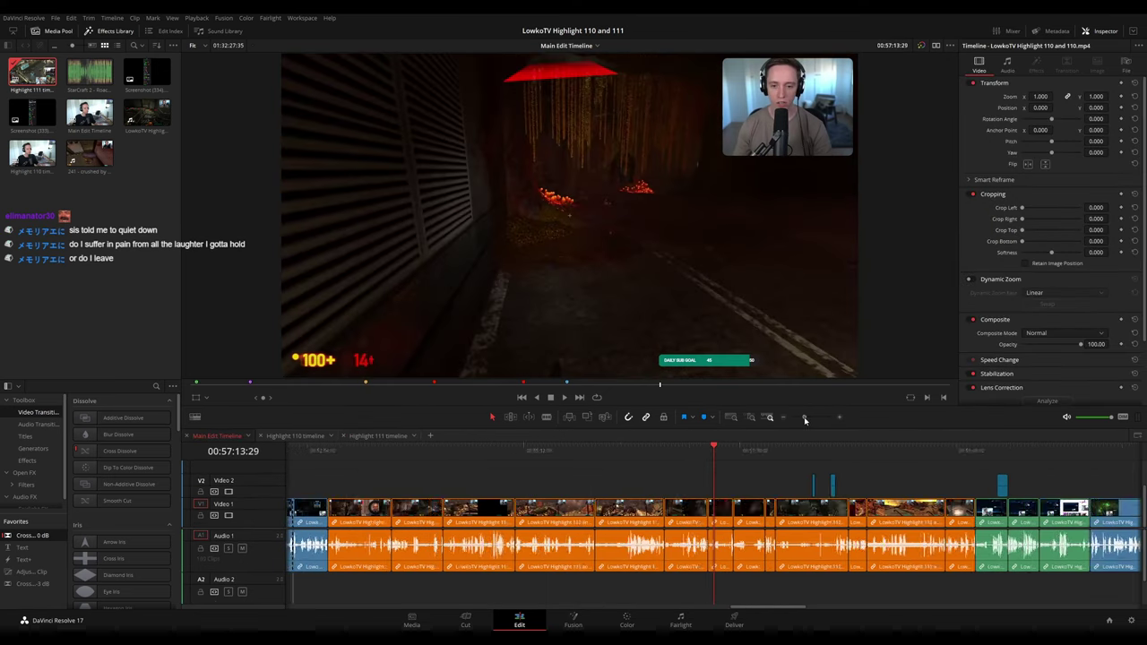
drag(804, 420, 798, 419)
drag(789, 478, 484, 470)
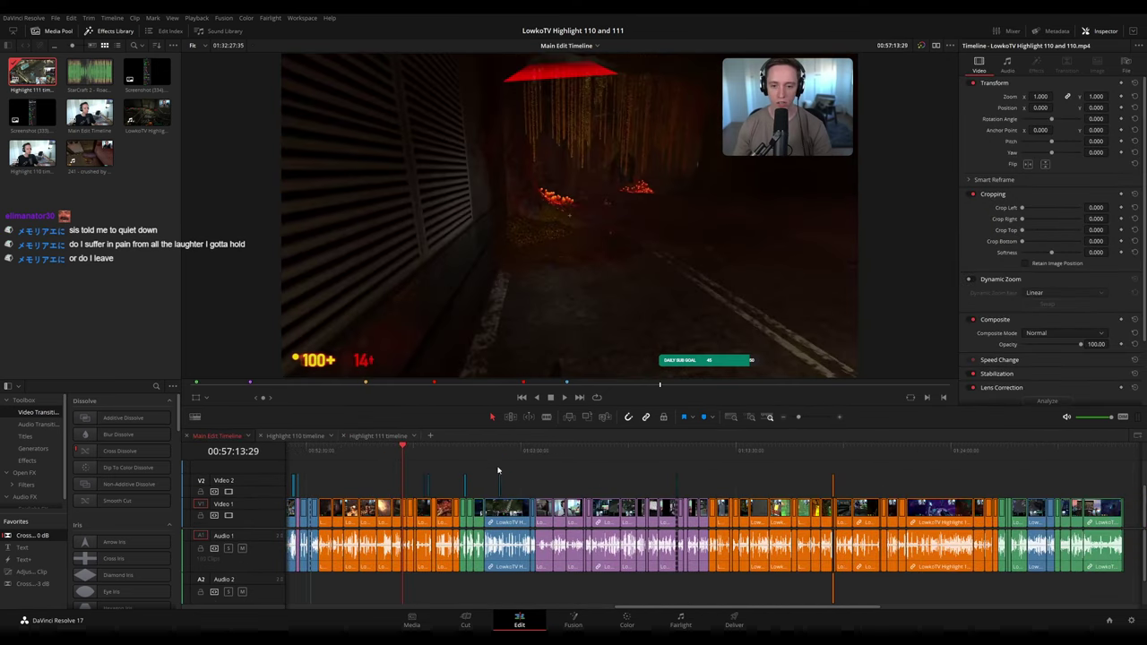
click(491, 460)
key(space)
click(471, 459)
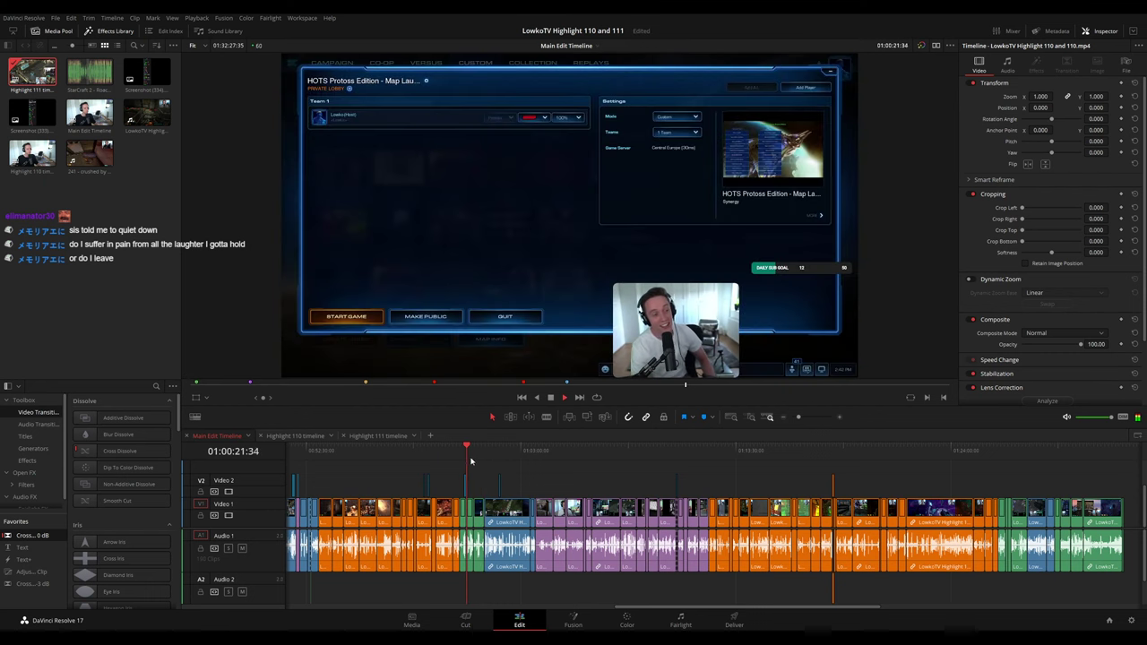
click(485, 459)
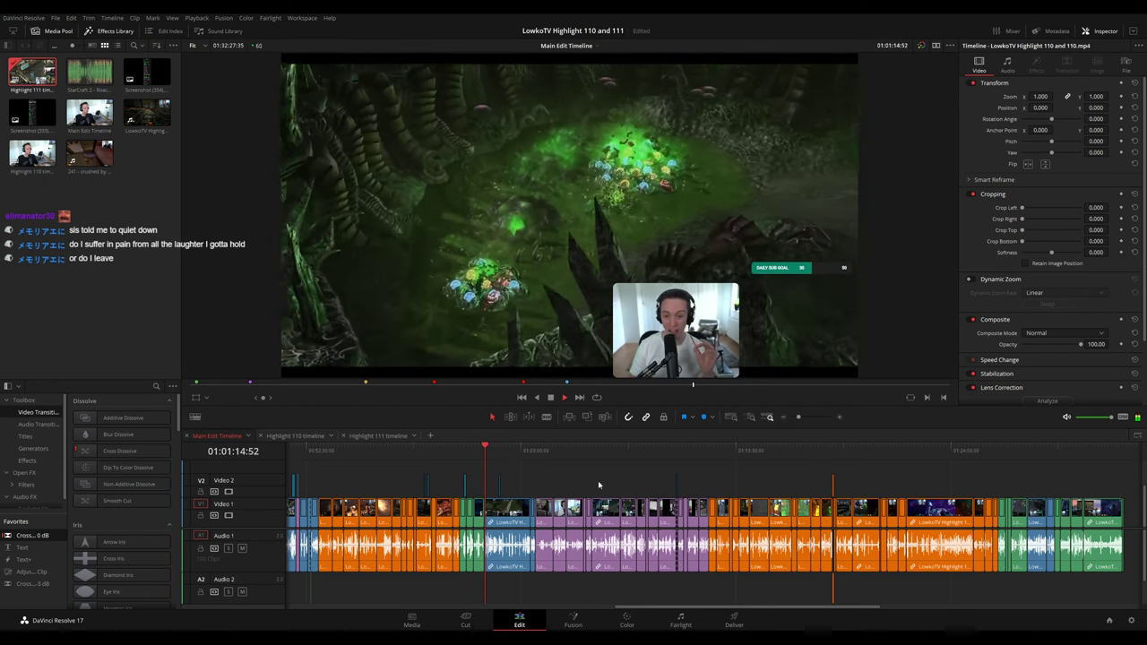
scroll(618, 484, up, 5)
click(570, 459)
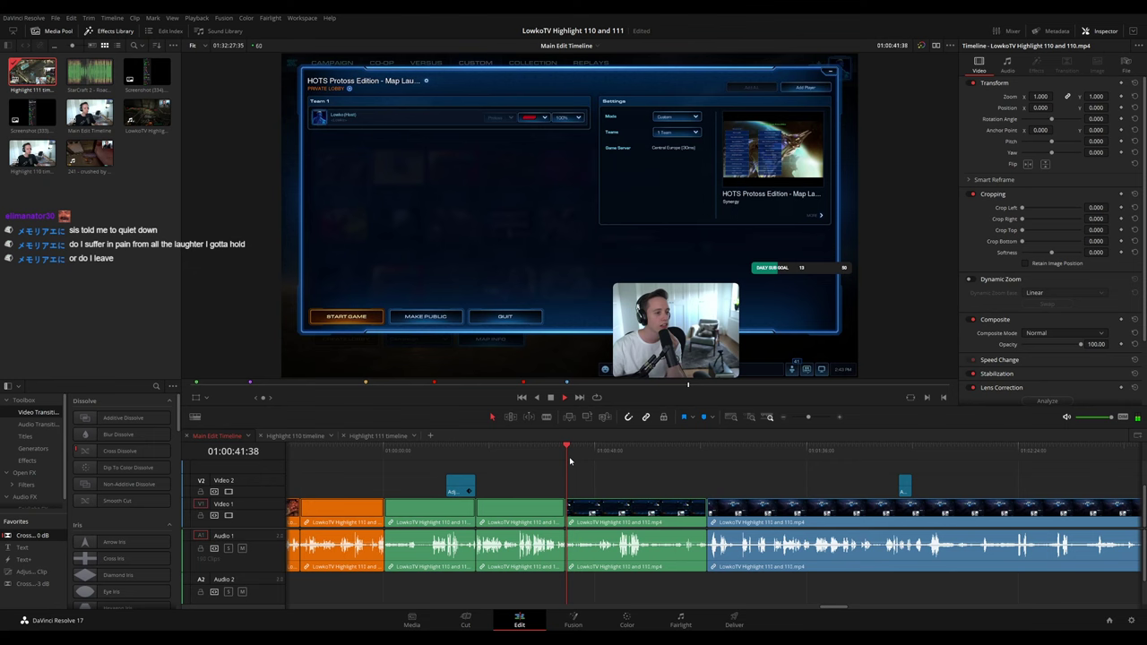
click(630, 451)
click(676, 453)
click(687, 457)
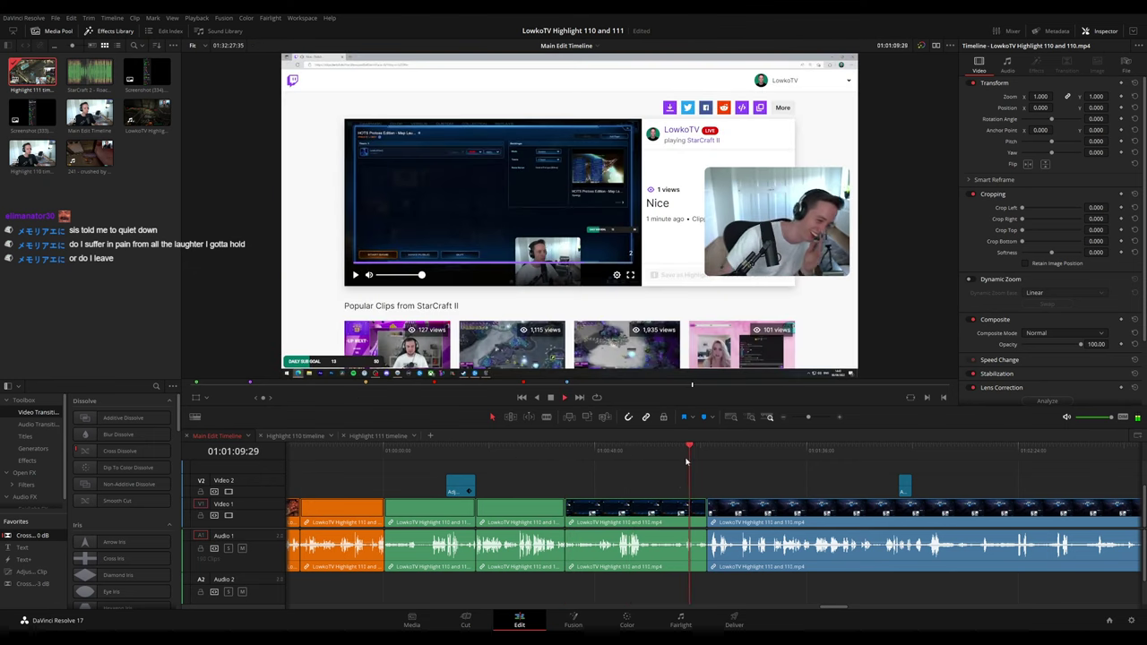
- Copy the last green clip before the blue section in Main Edit Timeline, ending about 01:01:14, to the end of Highlight 111 timeline
key(space)
click(630, 511)
click(378, 435)
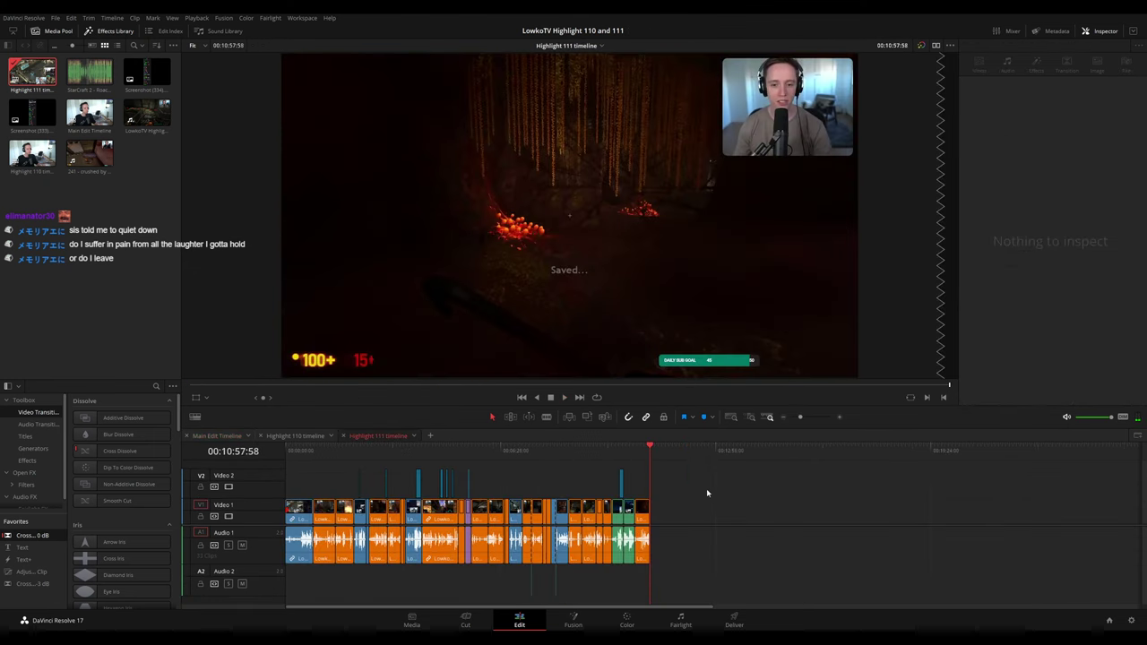
- Copy the blue clips and their overlay clip from about 01:01:14 to 01:03:43 in Main Edit Timeline to the end of Highlight 111 timeline
click(232, 438)
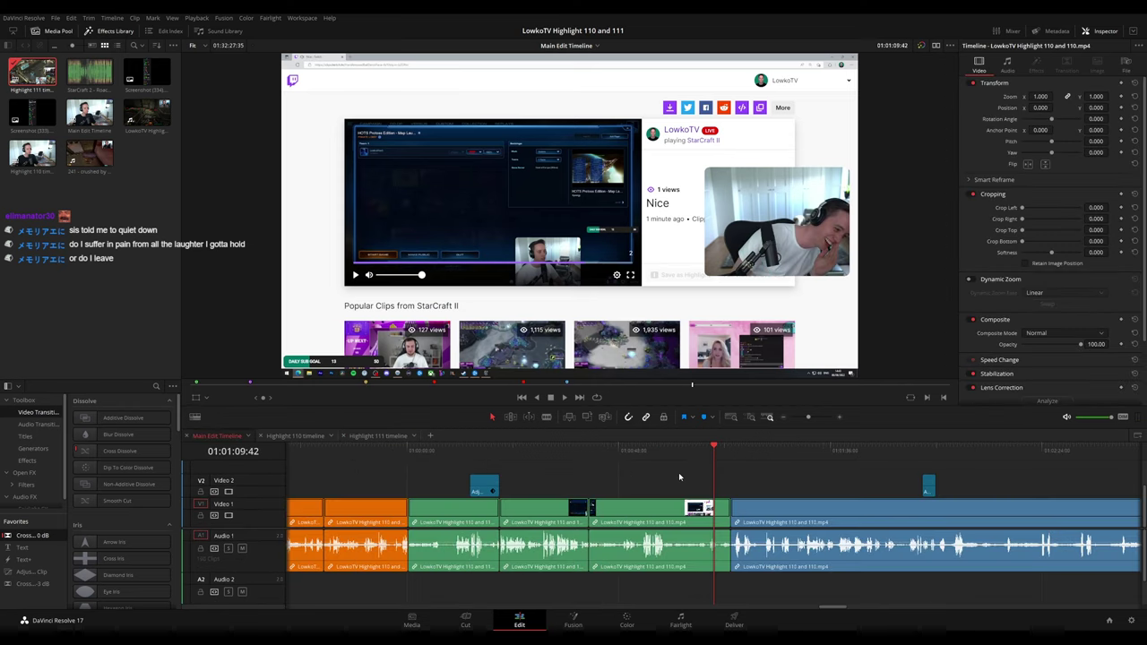
key(space)
click(743, 451)
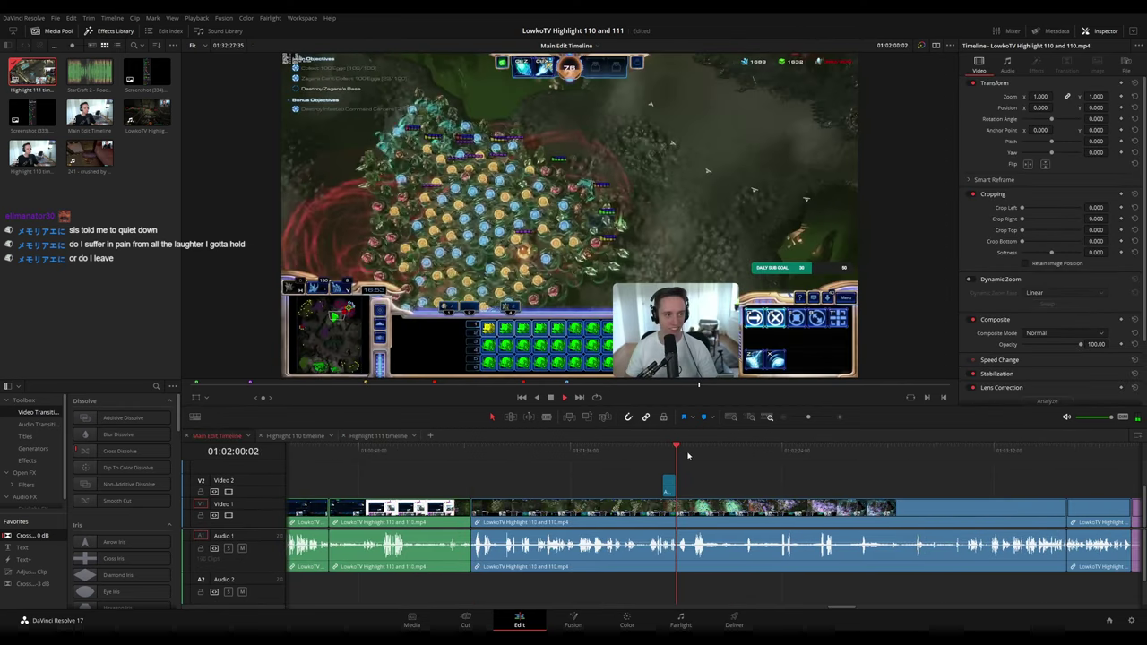
click(1051, 451)
drag(972, 485, 779, 466)
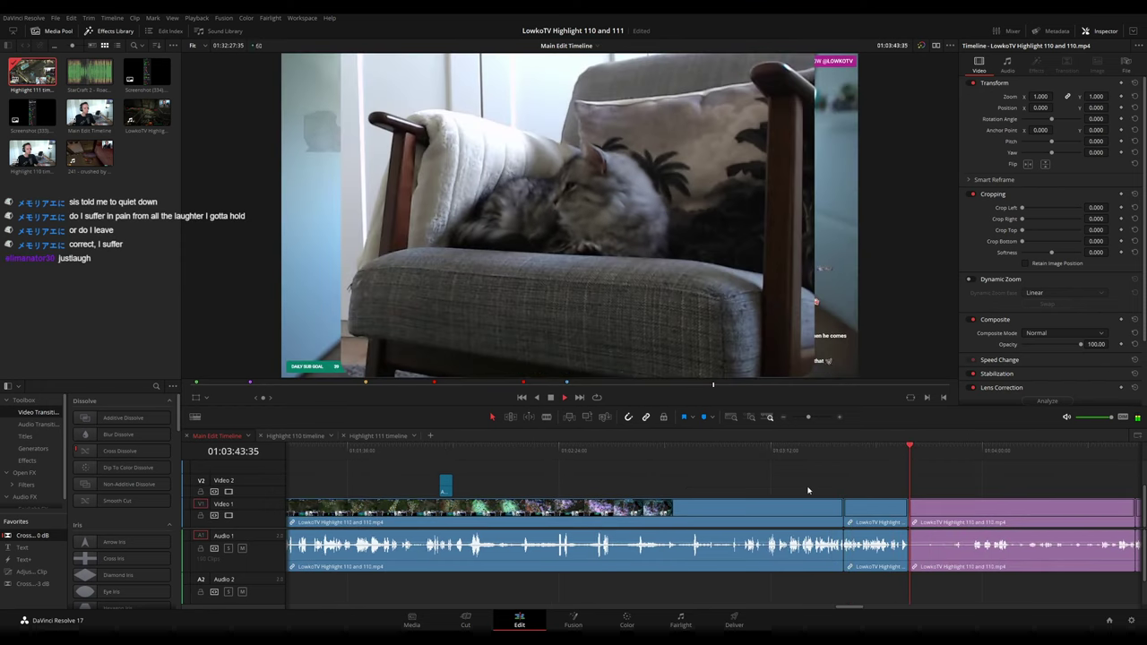
drag(860, 464, 443, 527)
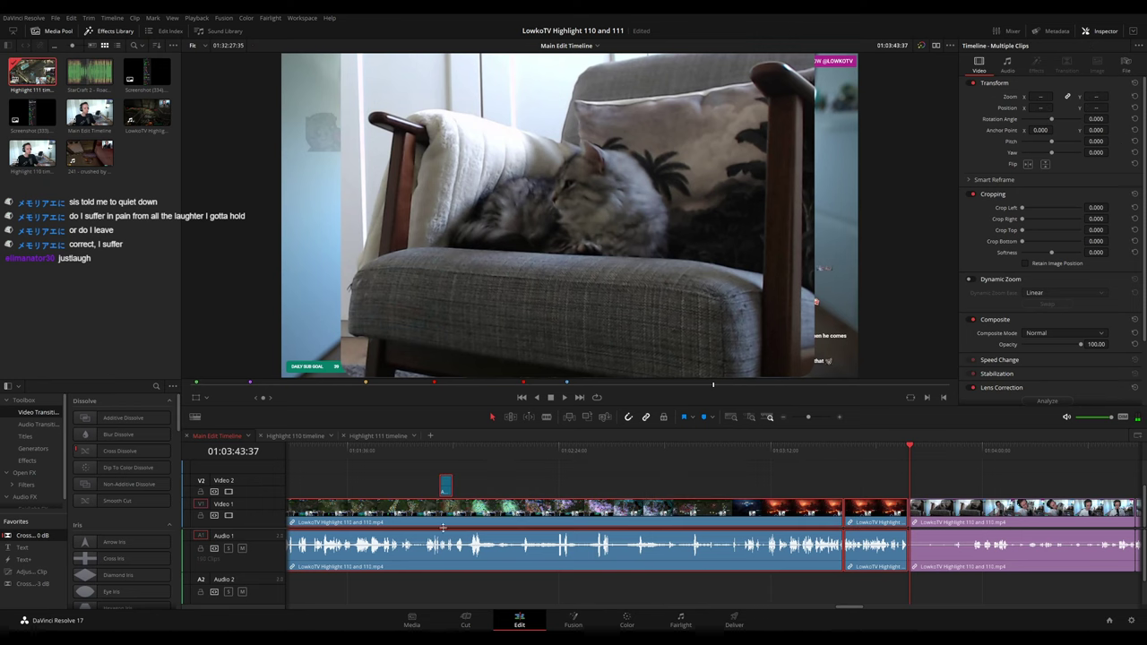
click(380, 436)
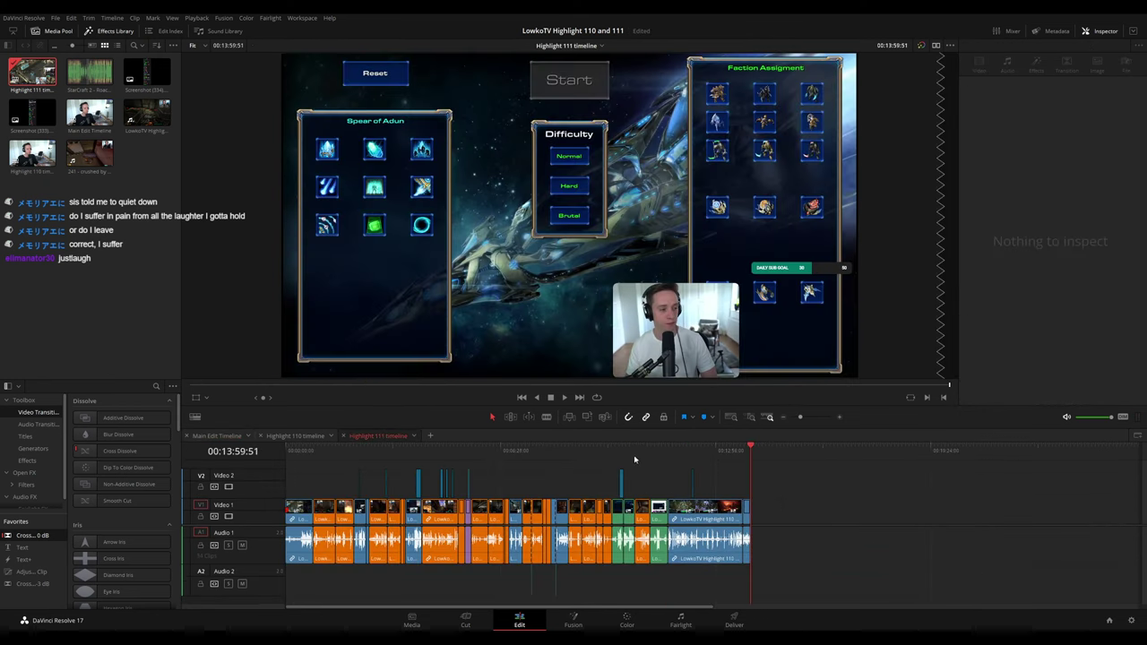
- Check the end of Highlight 111 timeline and locate the corresponding orange clips in Main Edit Timeline around 00:57:27 to 00:57:53
click(636, 453)
key(space)
click(754, 451)
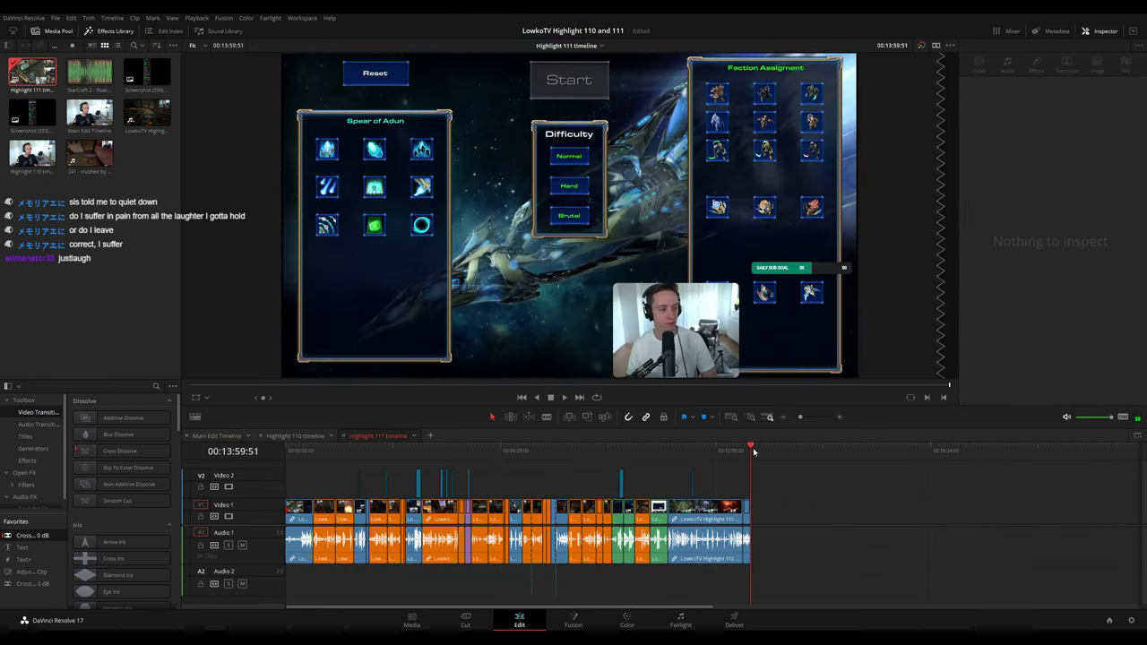
click(219, 437)
mouse_move(802, 419)
mouse_down()
mouse_move(820, 419)
mouse_move(802, 419)
mouse_up()
click(438, 455)
key(space)
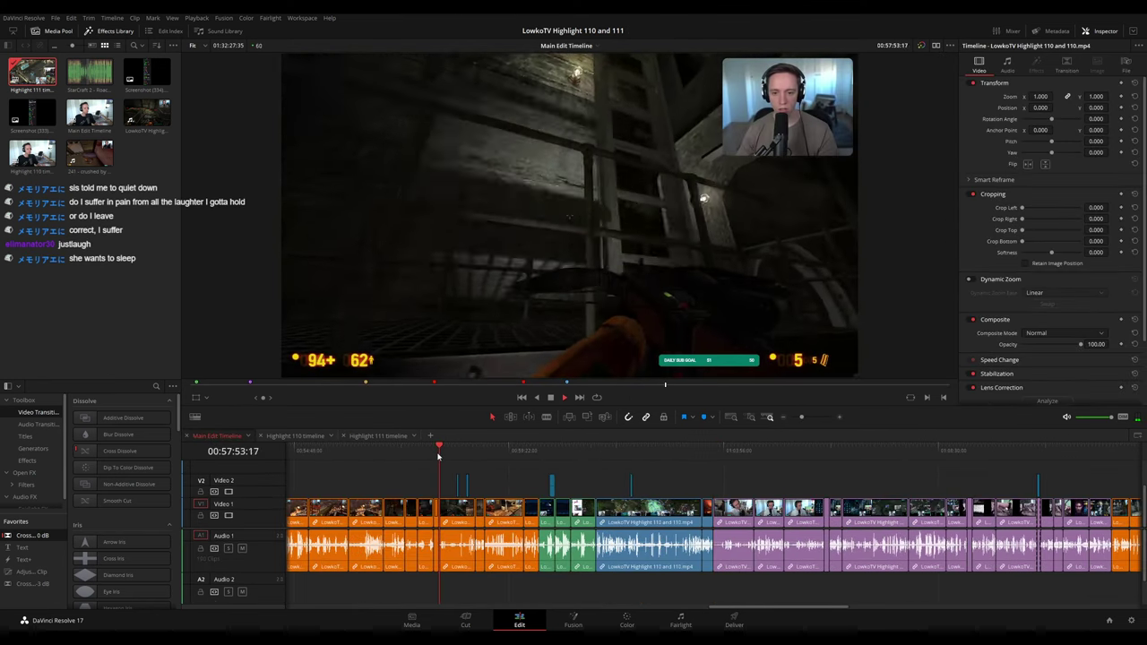
click(418, 456)
key(space)
- Examine the orange clips in Main Edit Timeline from about 00:56:42 to 00:58:38
scroll(492, 472, up, 3)
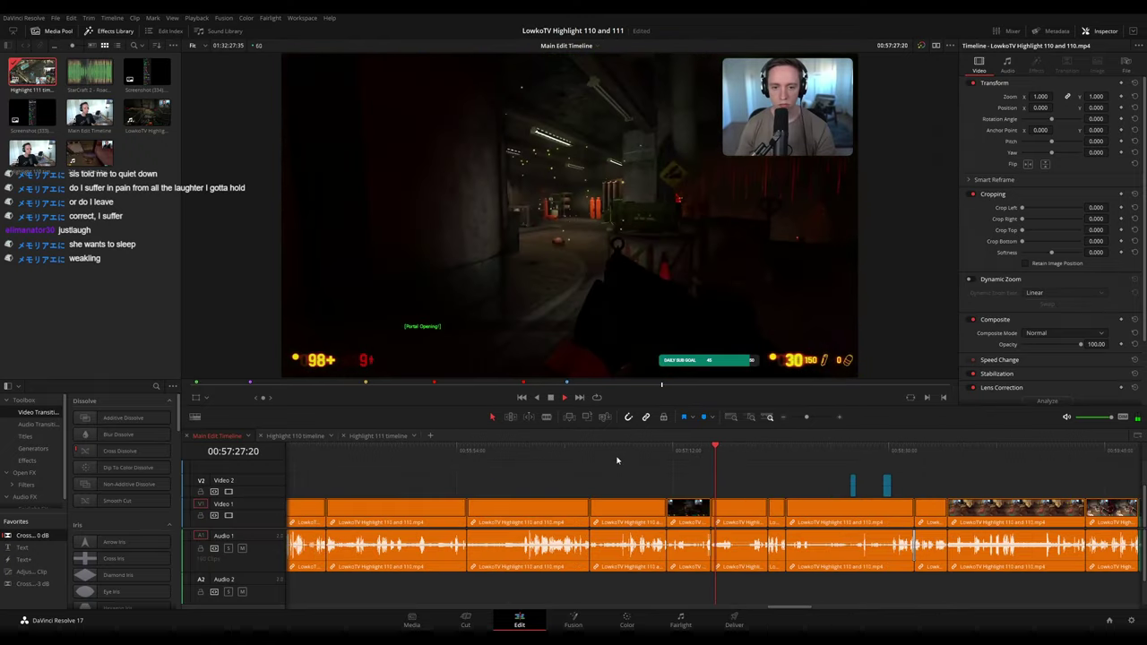
click(631, 450)
click(589, 451)
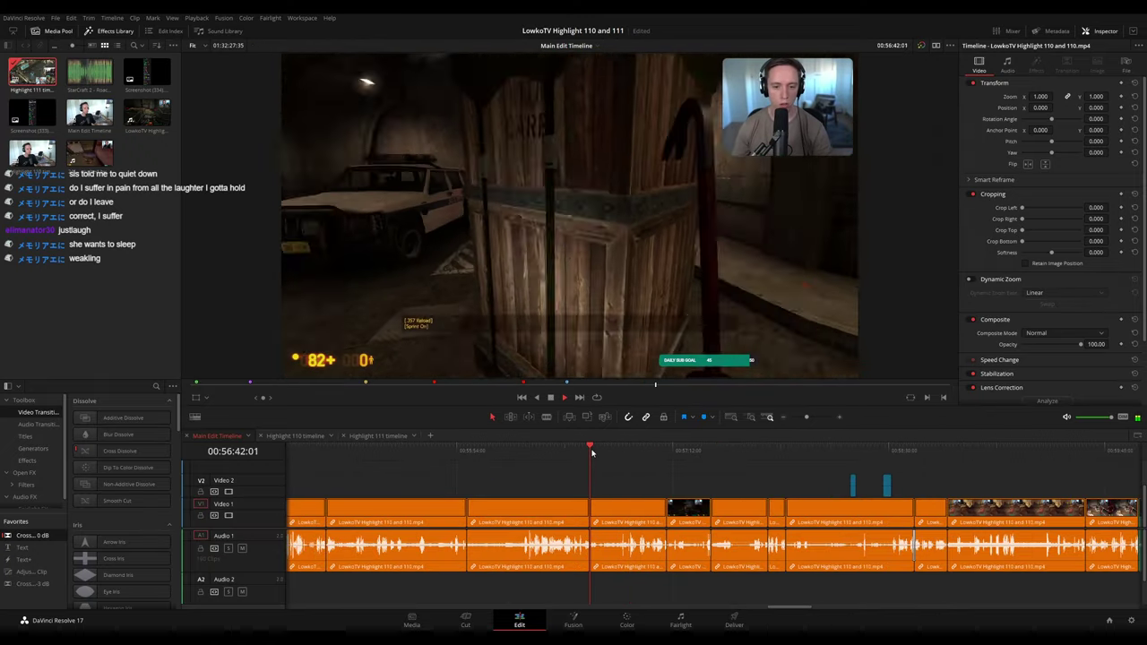
click(563, 451)
click(619, 451)
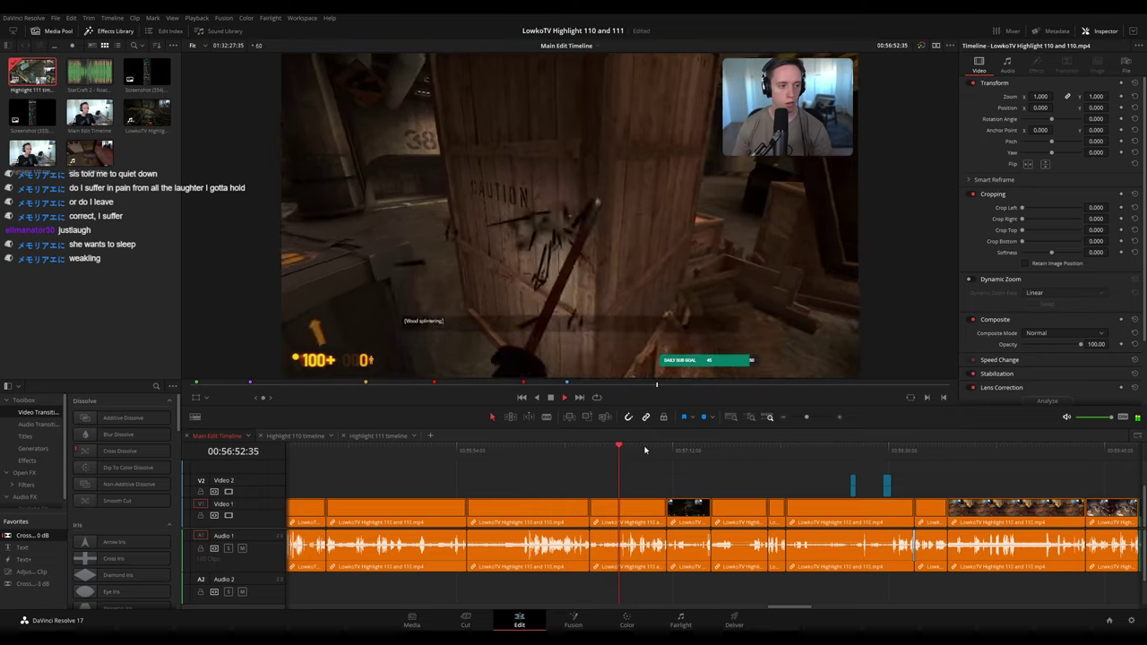
scroll(711, 478, up, 3)
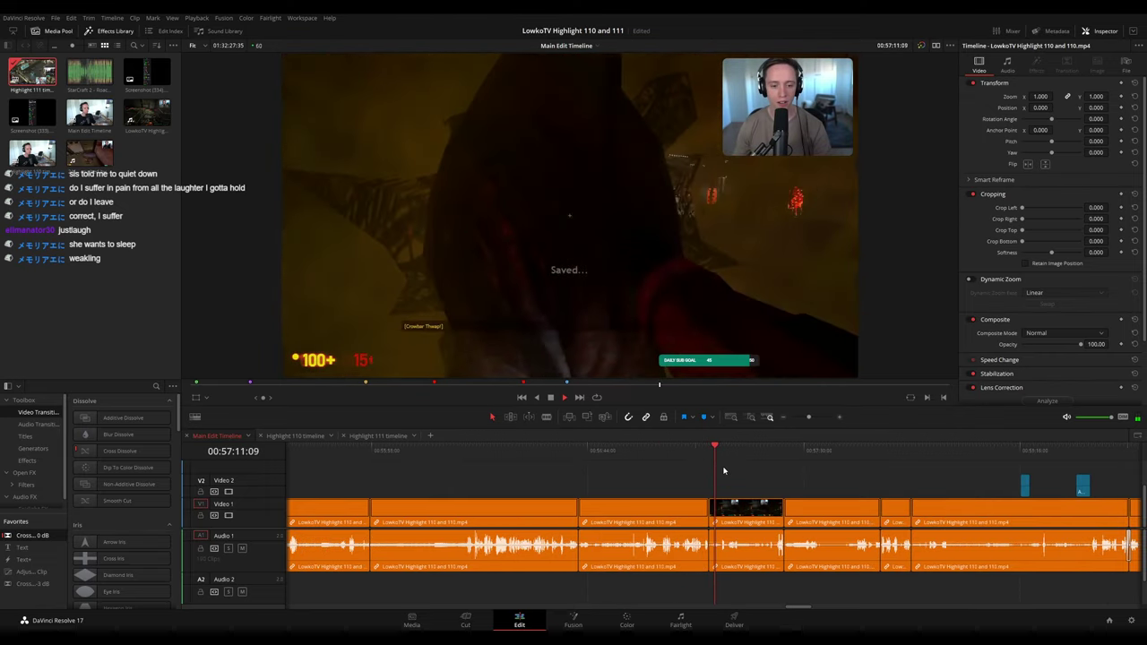
scroll(672, 465, right, 3)
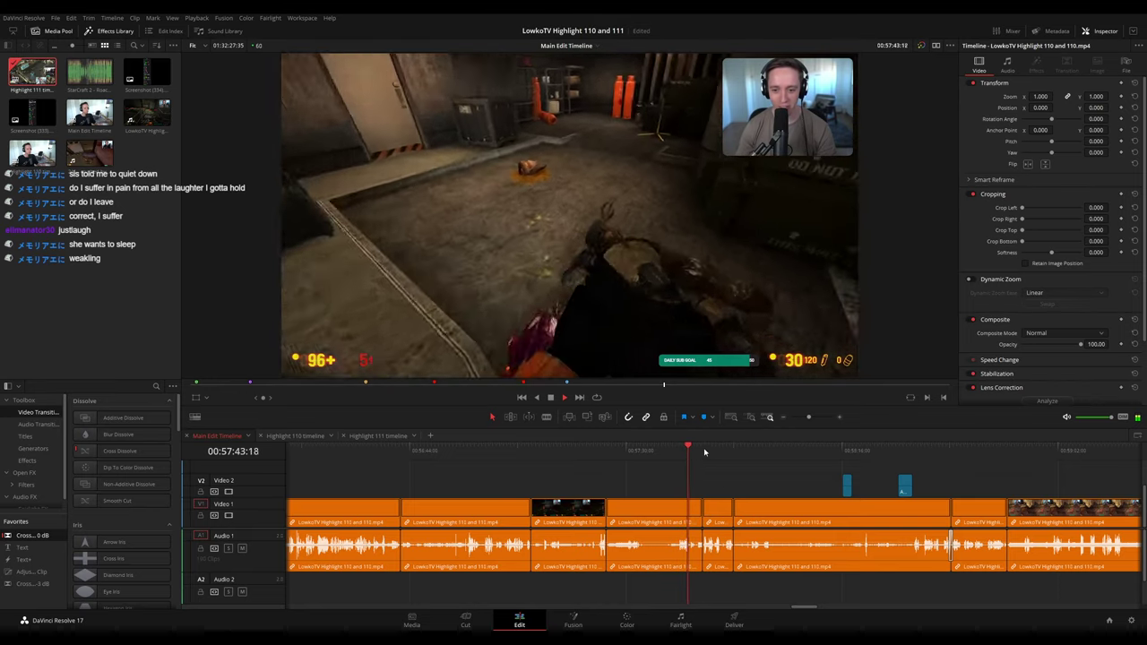
click(705, 451)
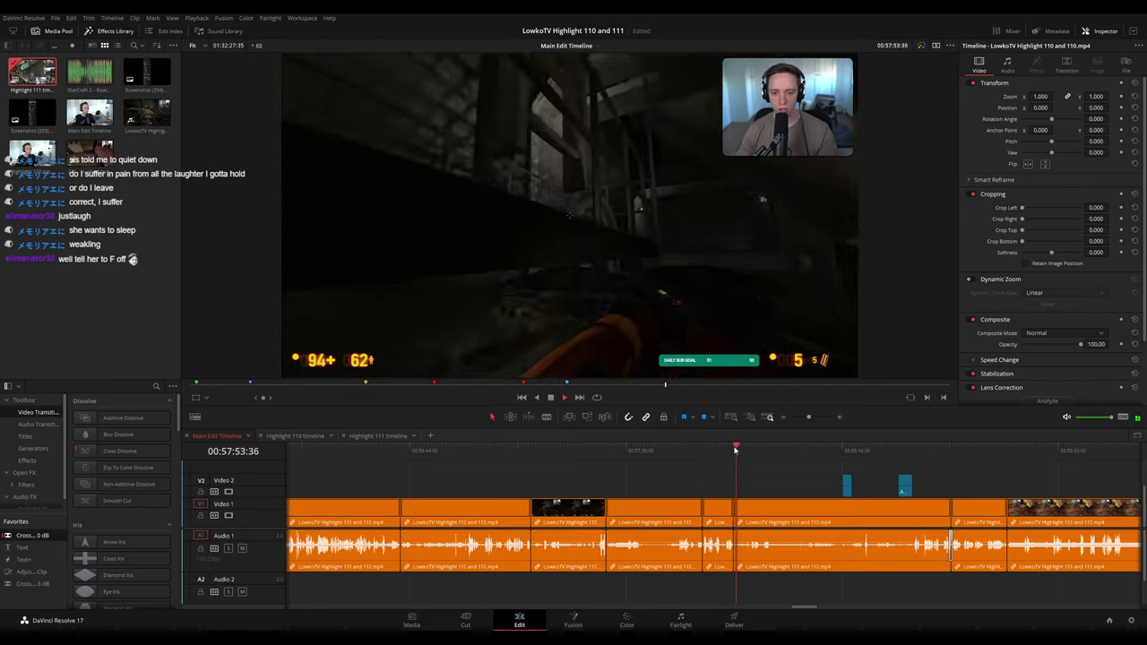
click(946, 451)
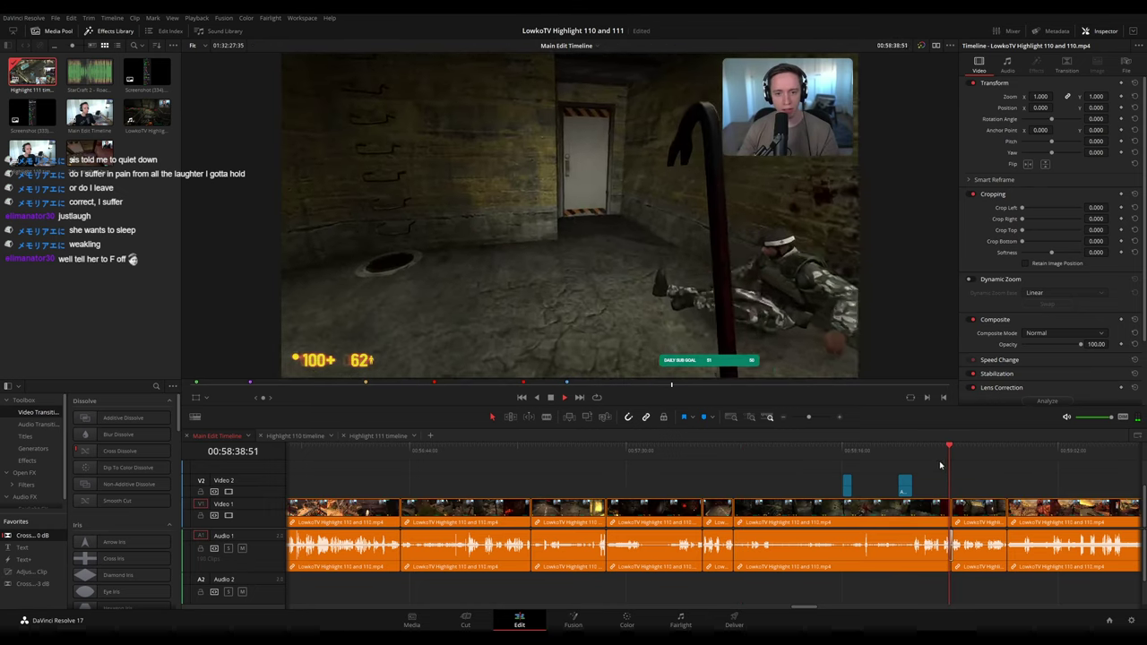
- Copy the orange clips and their overlays from about 00:57:10 to 00:58:51 in Main Edit Timeline to the end of Highlight 111 timeline
click(997, 451)
click(1009, 450)
key(space)
key(ctrl+b)
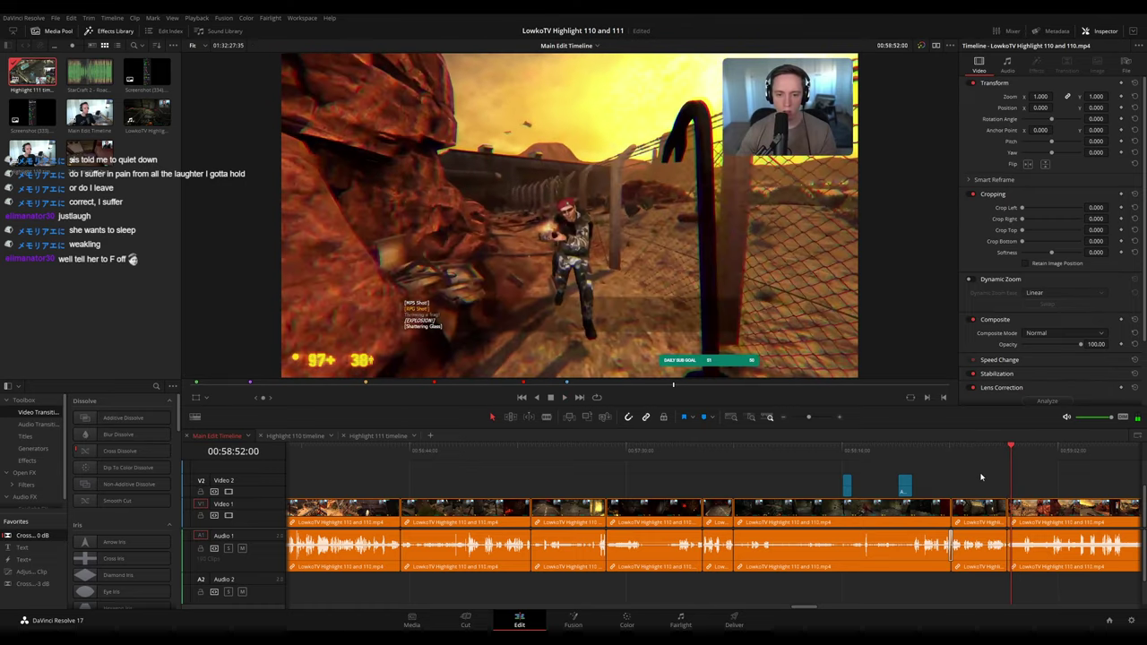
drag(986, 472, 557, 597)
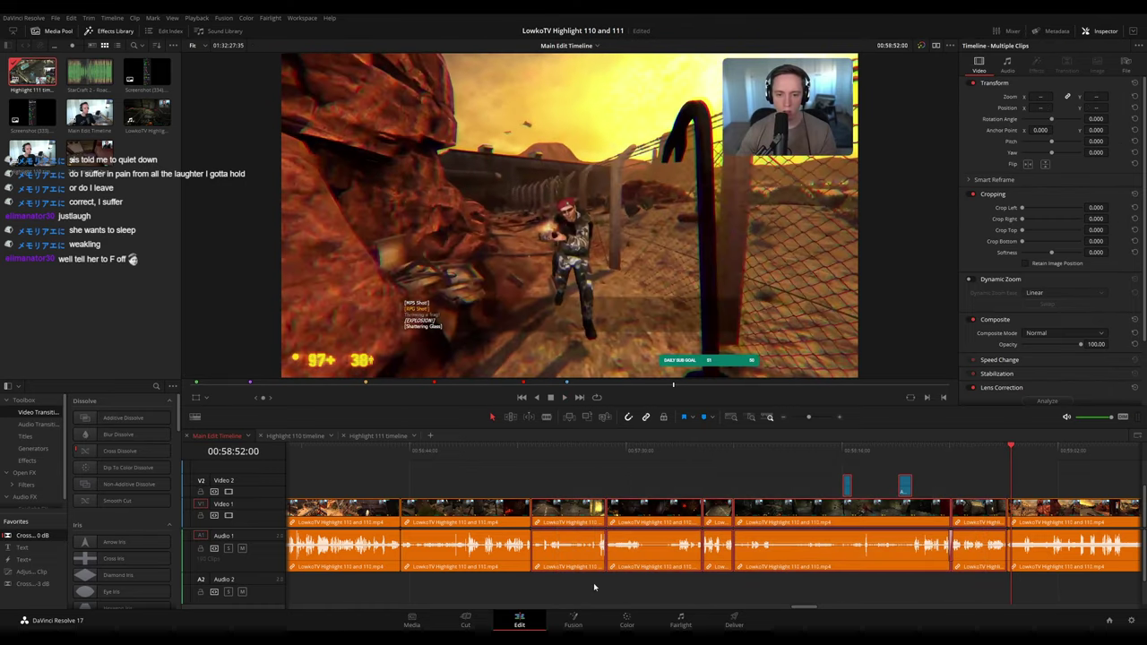
click(496, 450)
key(space)
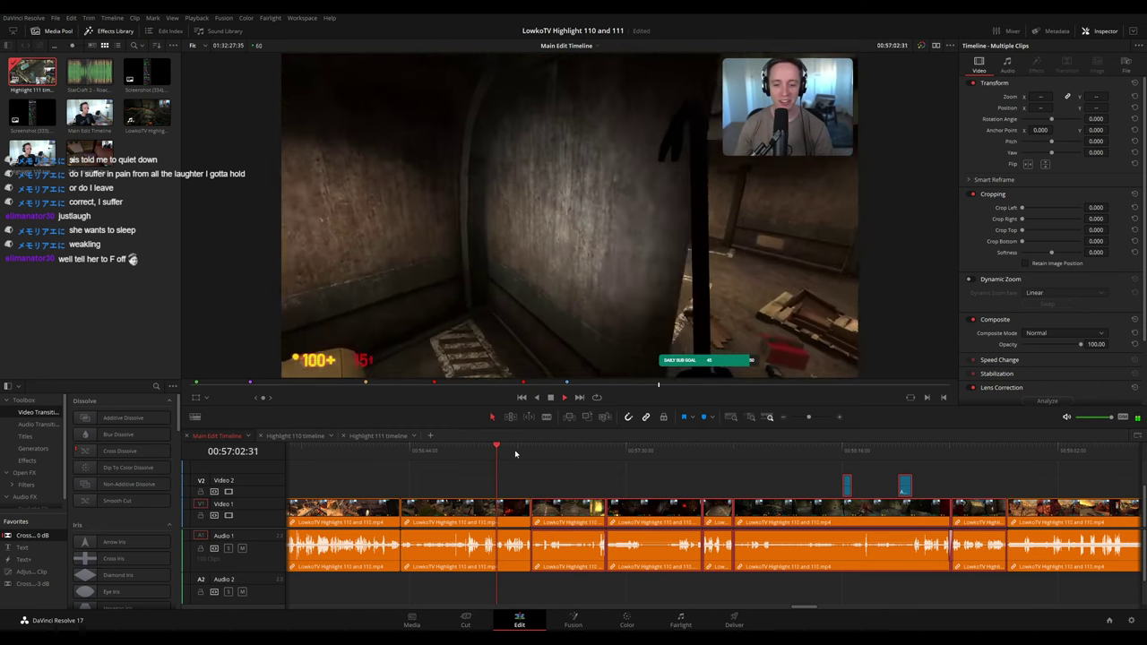
click(532, 450)
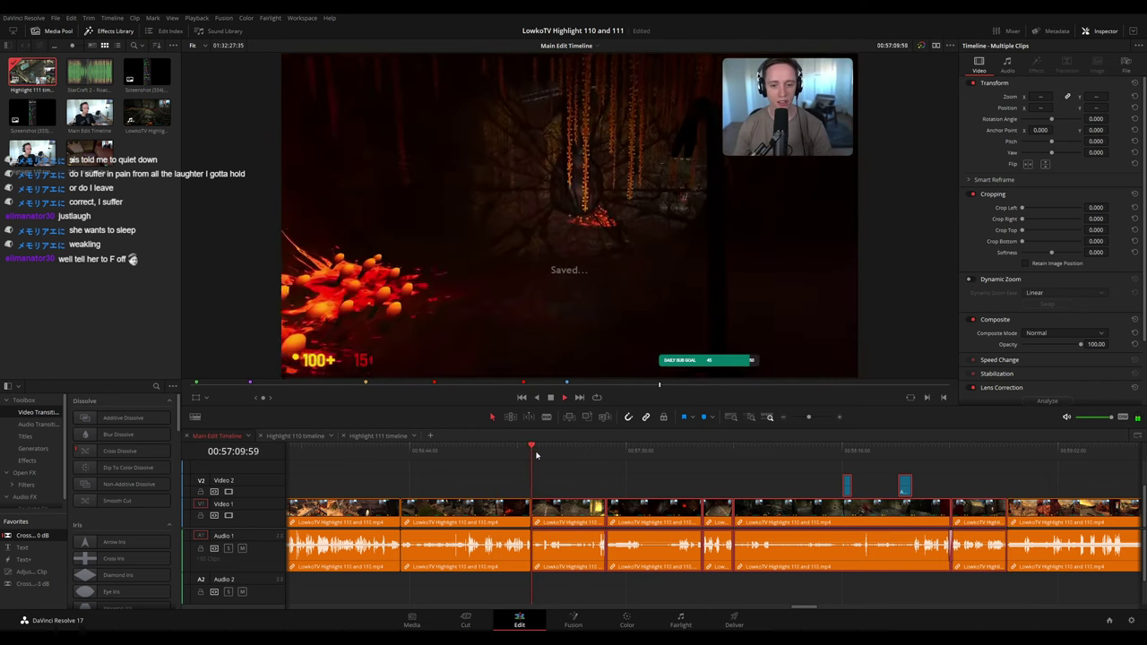
click(386, 437)
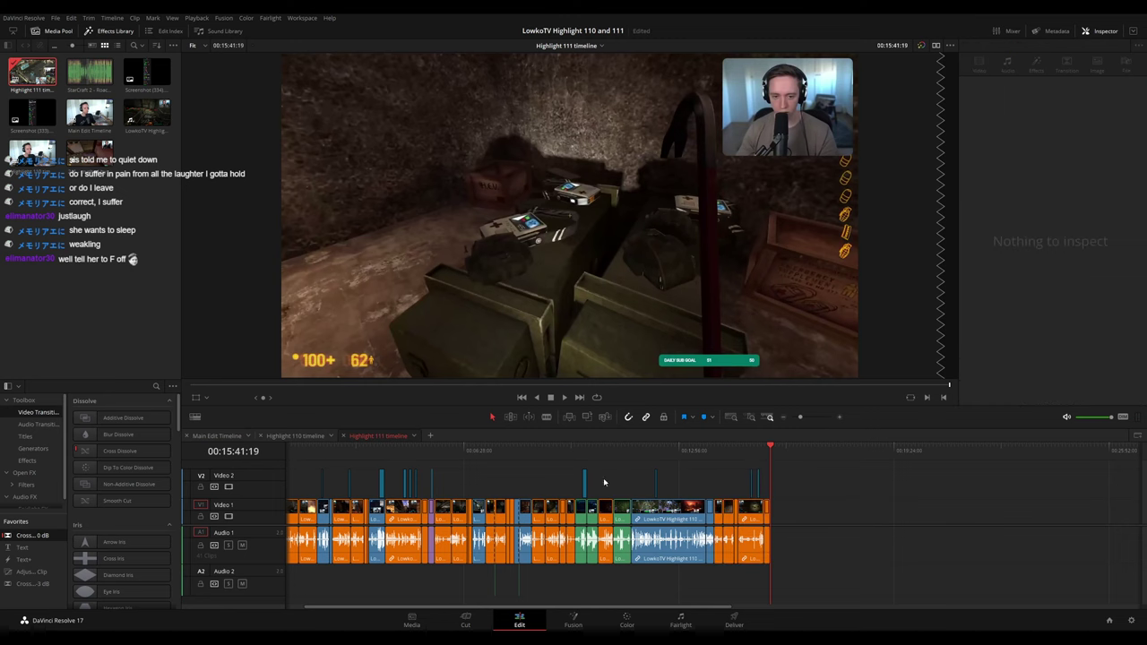
- Examine the orange and green clips in Main Edit Timeline from about 00:57:29 to 01:01:11
click(231, 438)
key(space)
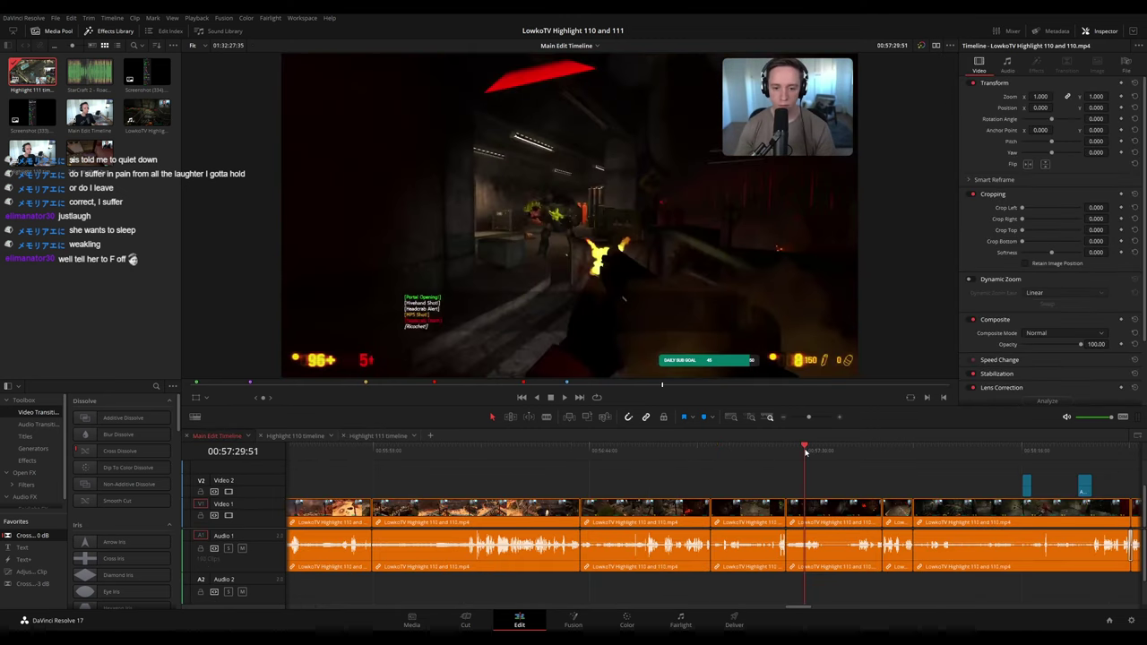
click(883, 449)
click(914, 452)
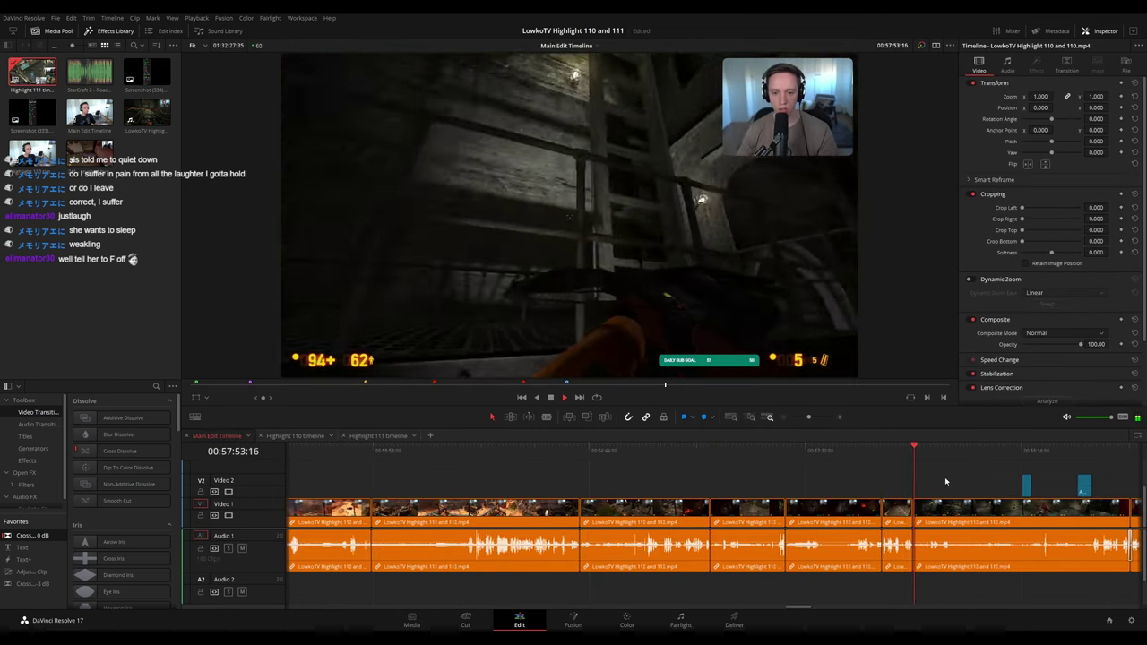
scroll(944, 477, right, 5)
click(592, 448)
click(775, 450)
click(792, 452)
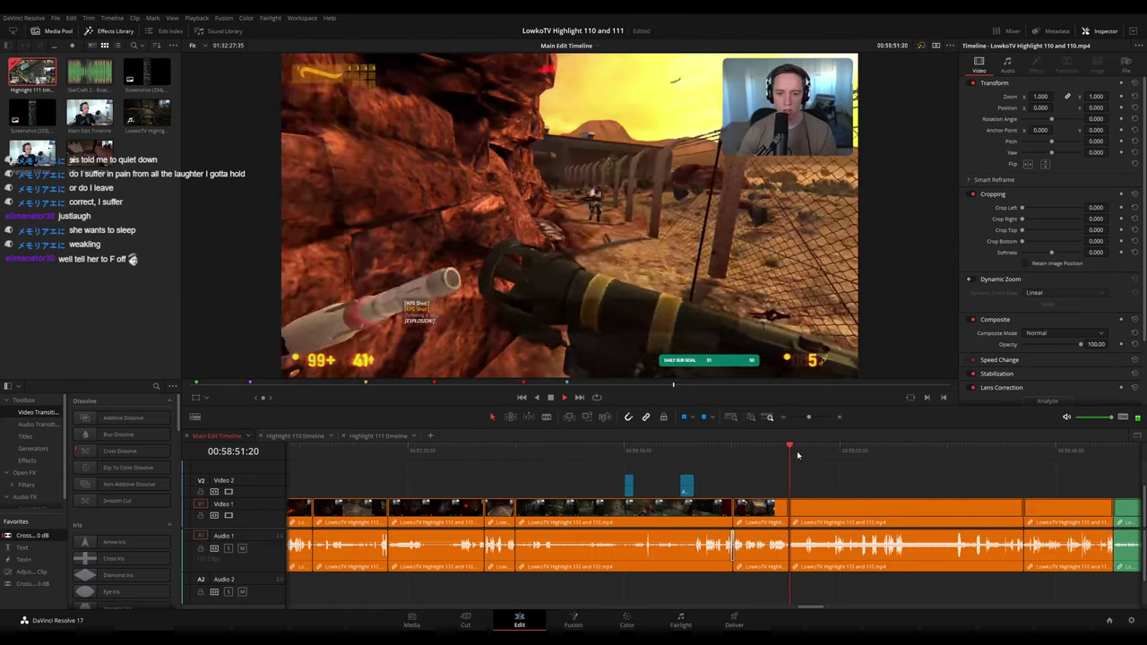
scroll(796, 459, right, 4)
click(816, 453)
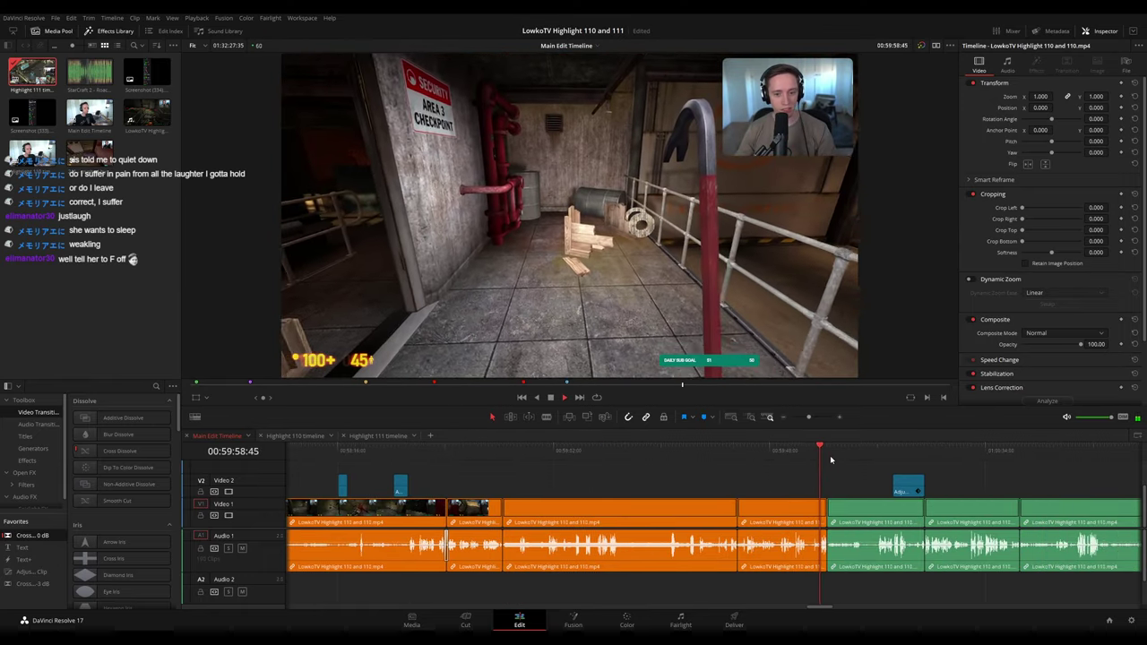
scroll(835, 460, right, 5)
click(955, 452)
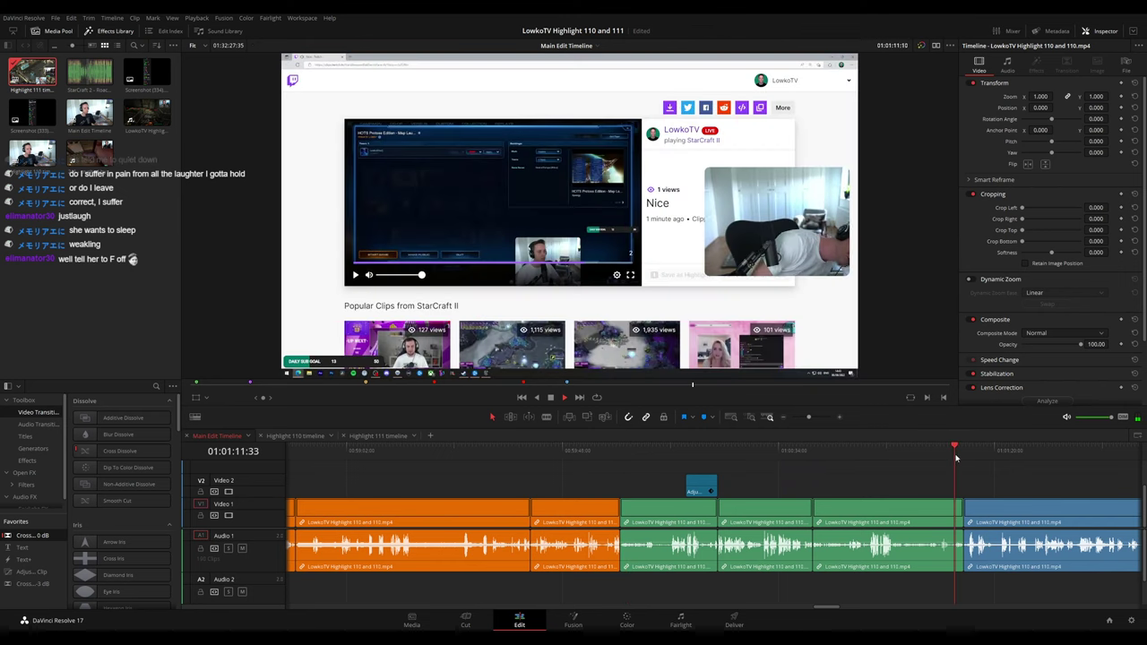
- Examine the purple section in Main Edit Timeline from about 01:03:43 to 01:12:12, playing its opening clip
drag(808, 417, 802, 418)
click(831, 452)
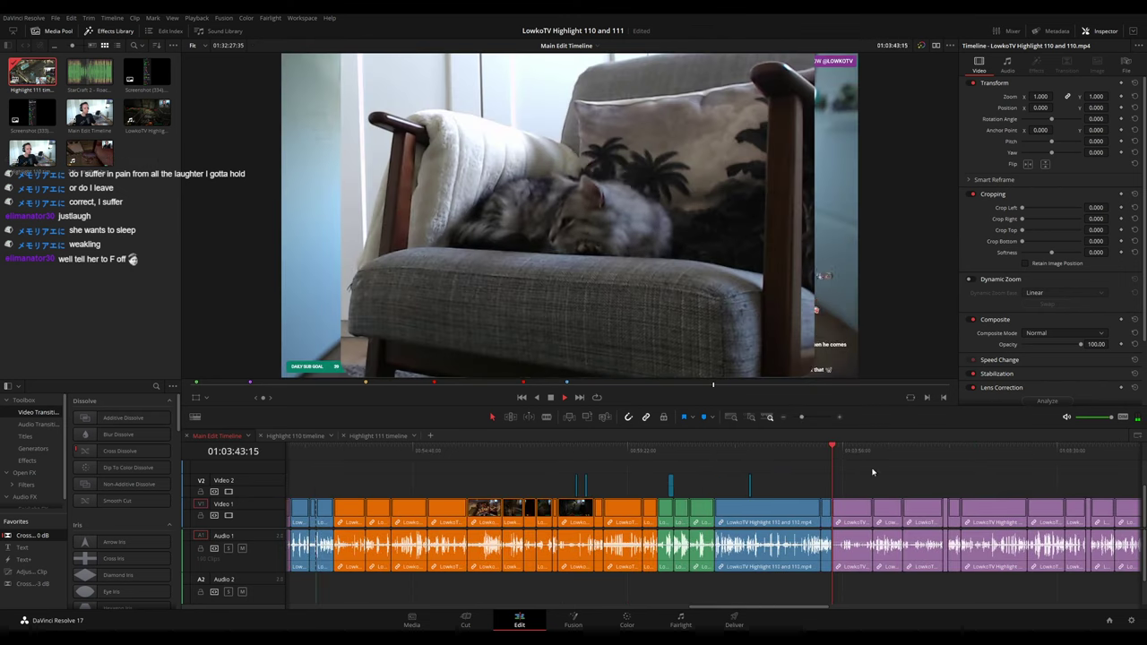
drag(879, 471, 578, 457)
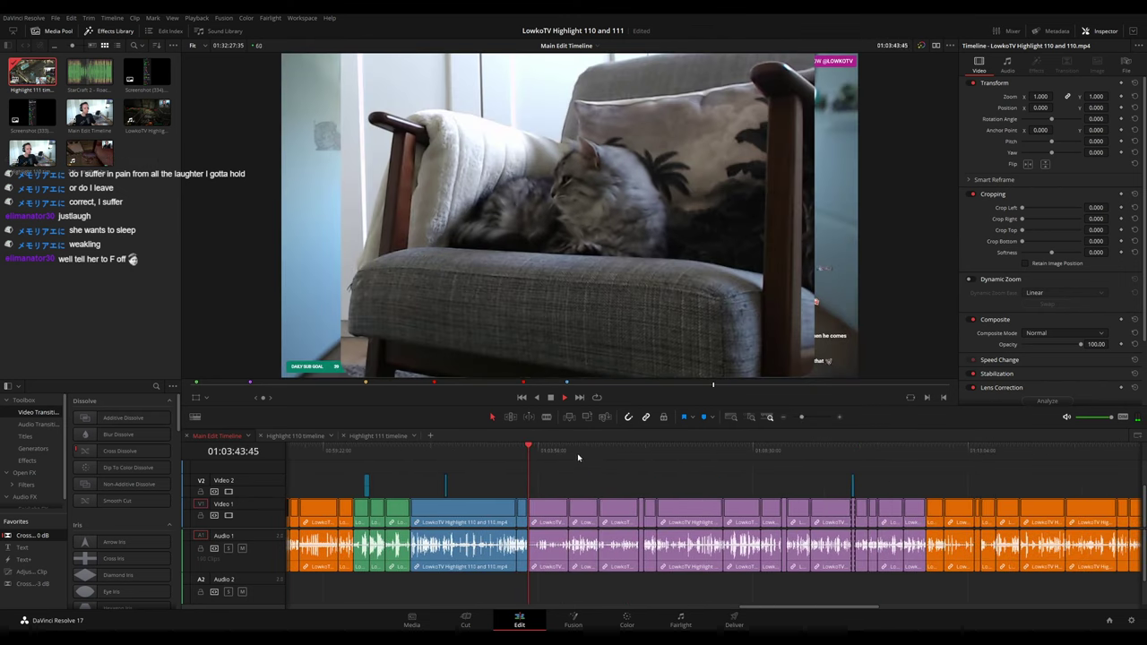
click(926, 451)
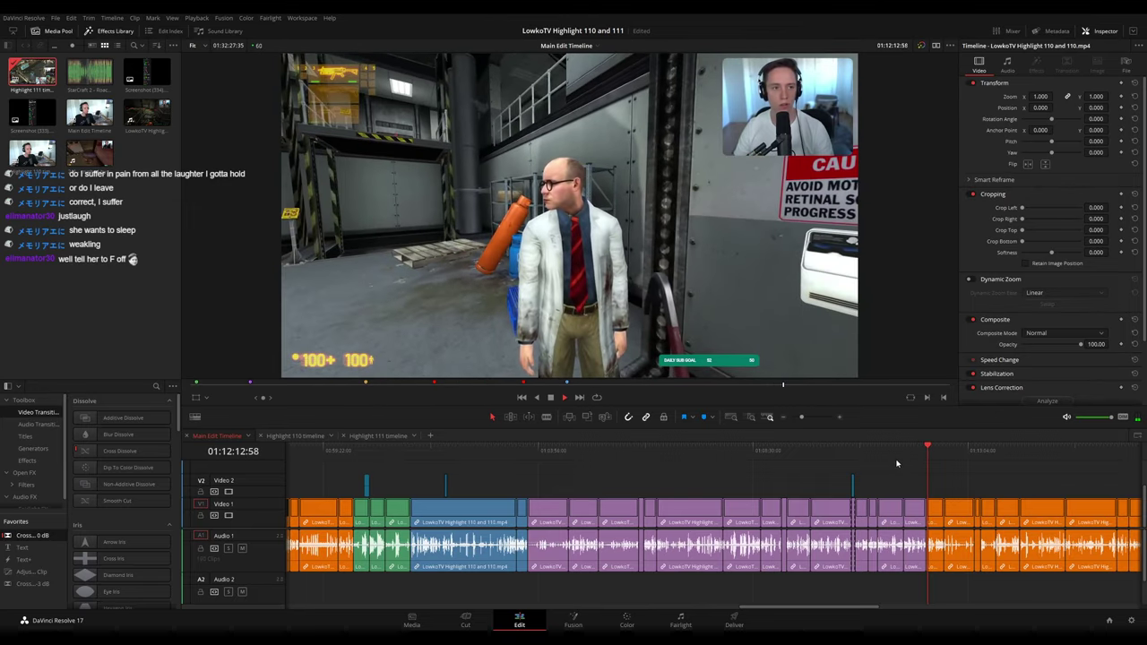
click(530, 451)
key(space)
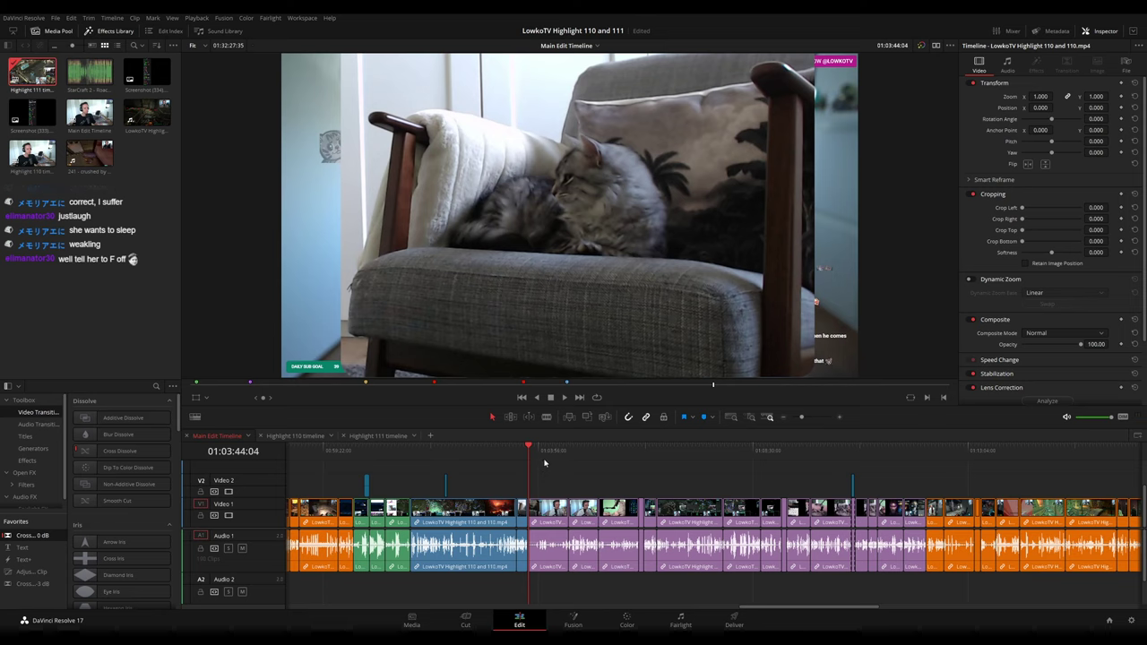
key(space)
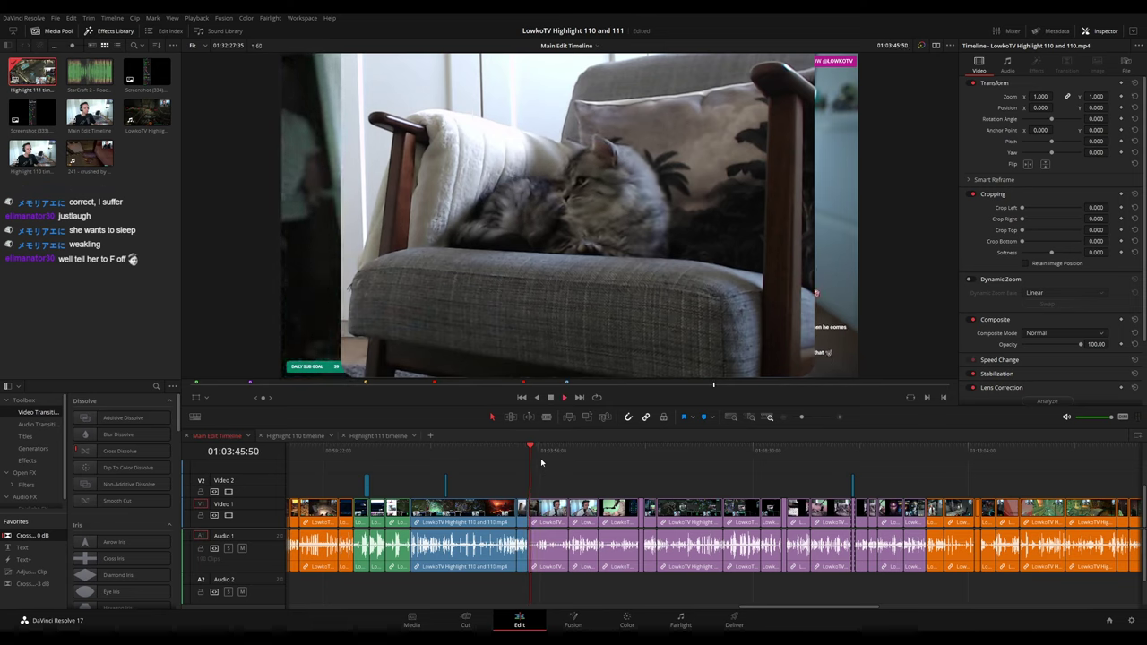
click(541, 462)
scroll(566, 491, up, 2)
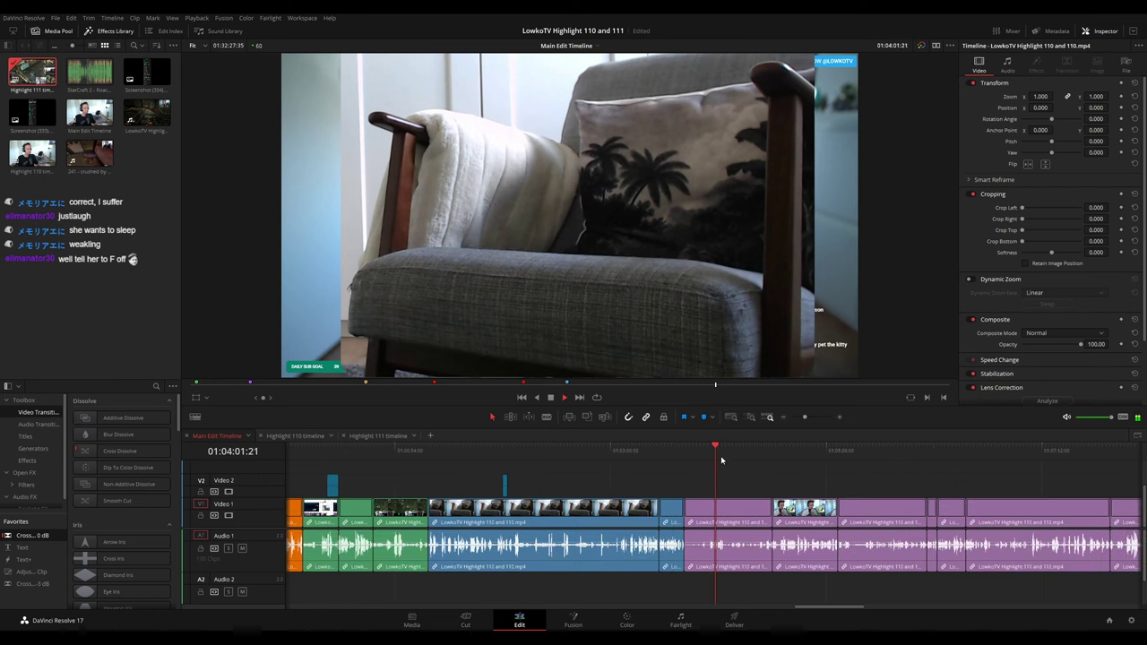
- Copy the opening purple clip, about 01:03:43 to 01:04:34 in Main Edit Timeline, to the end of Highlight 111 timeline
key(space)
click(378, 436)
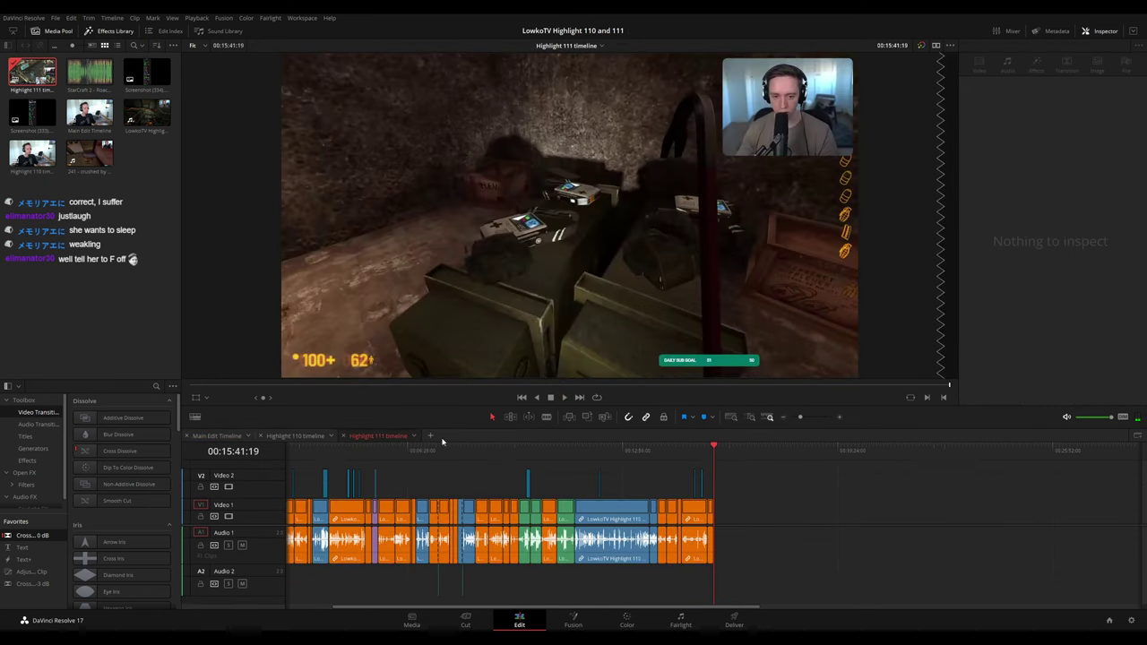
click(216, 435)
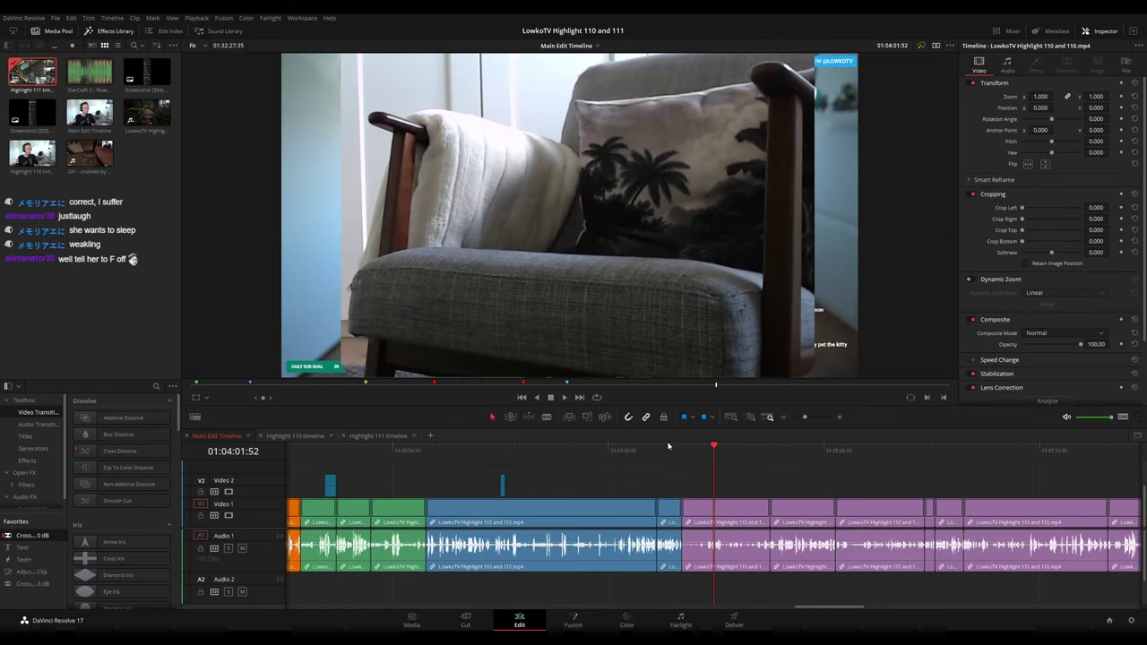
- Copy the orange clips from about 00:58:51 to 01:00:00 in Main Edit Timeline to the end of Highlight 111 timeline
scroll(517, 457, down, 2)
click(532, 452)
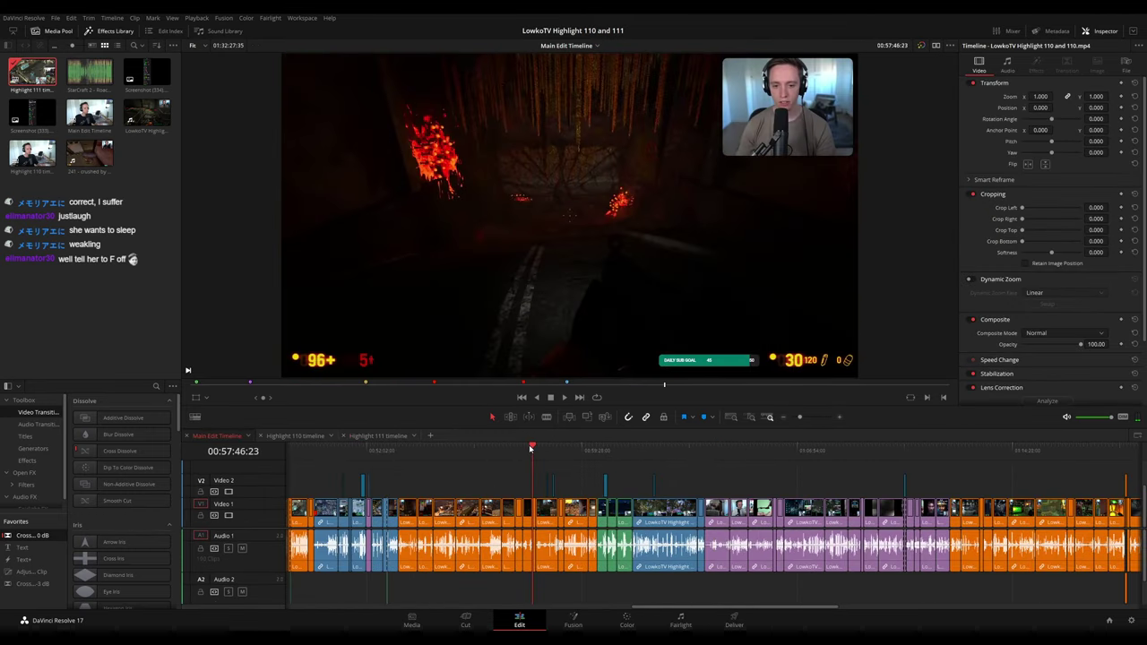
key(space)
scroll(528, 462, up, 3)
click(738, 456)
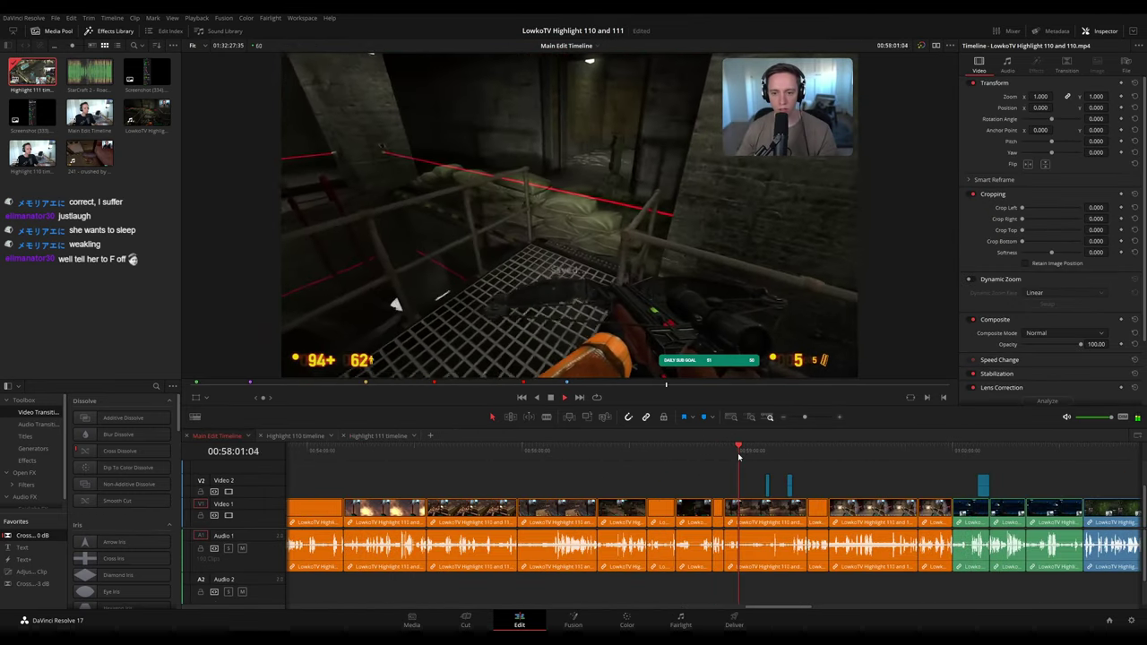
scroll(618, 456, right, 2)
click(583, 451)
click(600, 452)
click(658, 454)
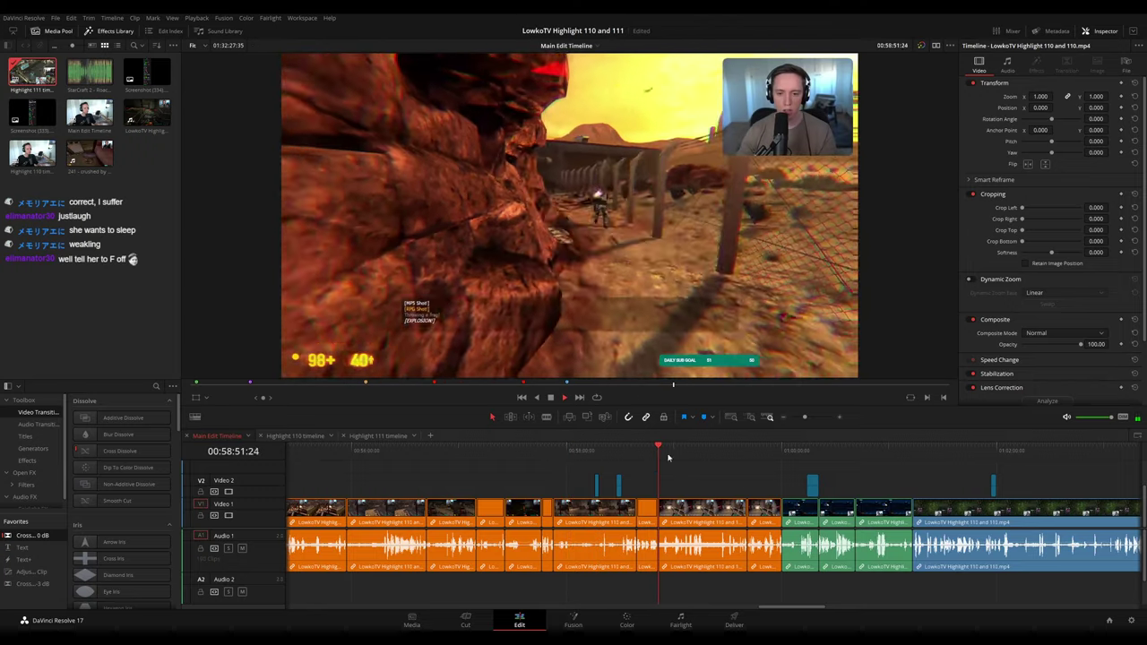
scroll(636, 466, right, 2)
drag(635, 478, 592, 507)
key(ctrl+c)
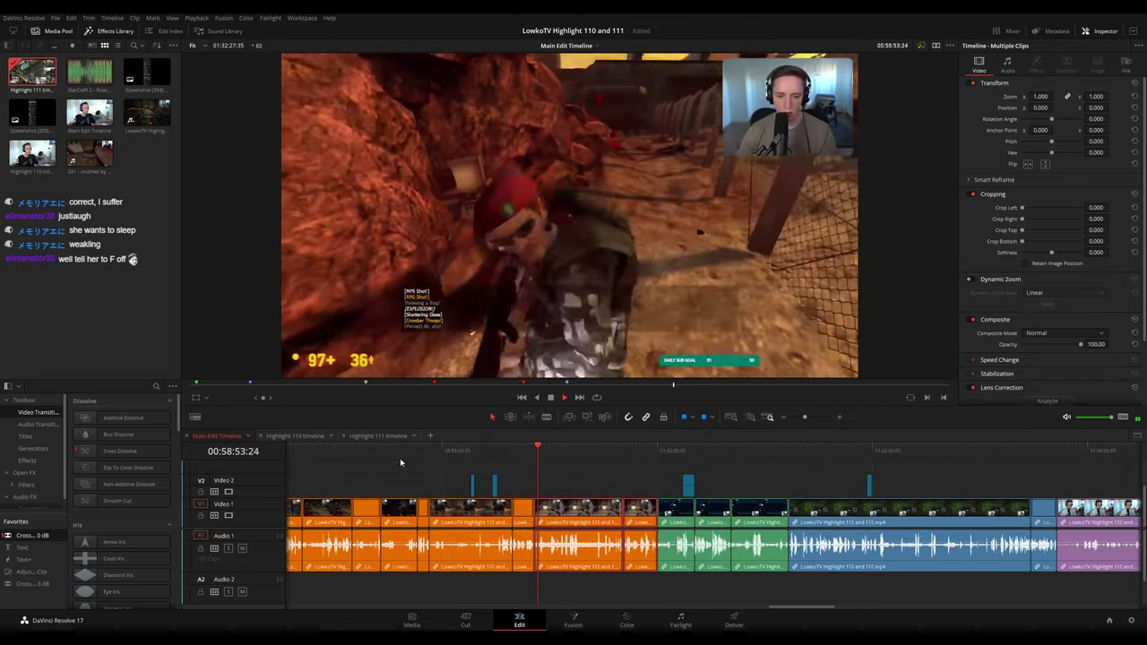
click(388, 437)
key(ctrl+v)
click(825, 491)
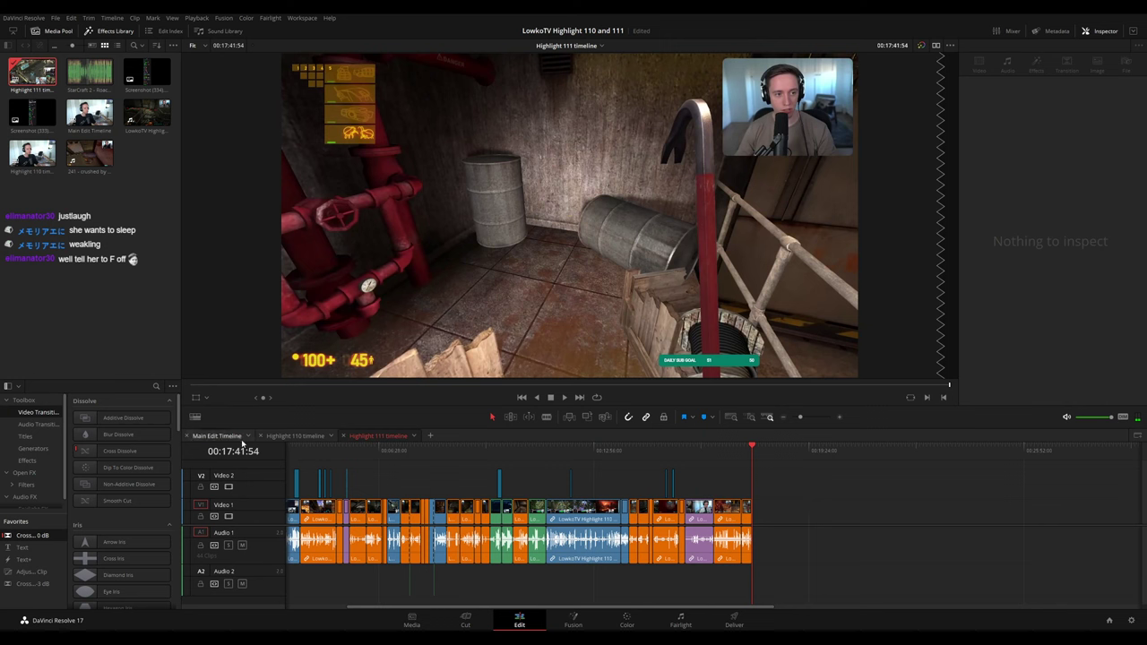
- Copy the two purple clips from about 01:04:34 to 01:06:04 in Main Edit Timeline to the end of Highlight 111 timeline
click(225, 437)
drag(808, 417, 802, 418)
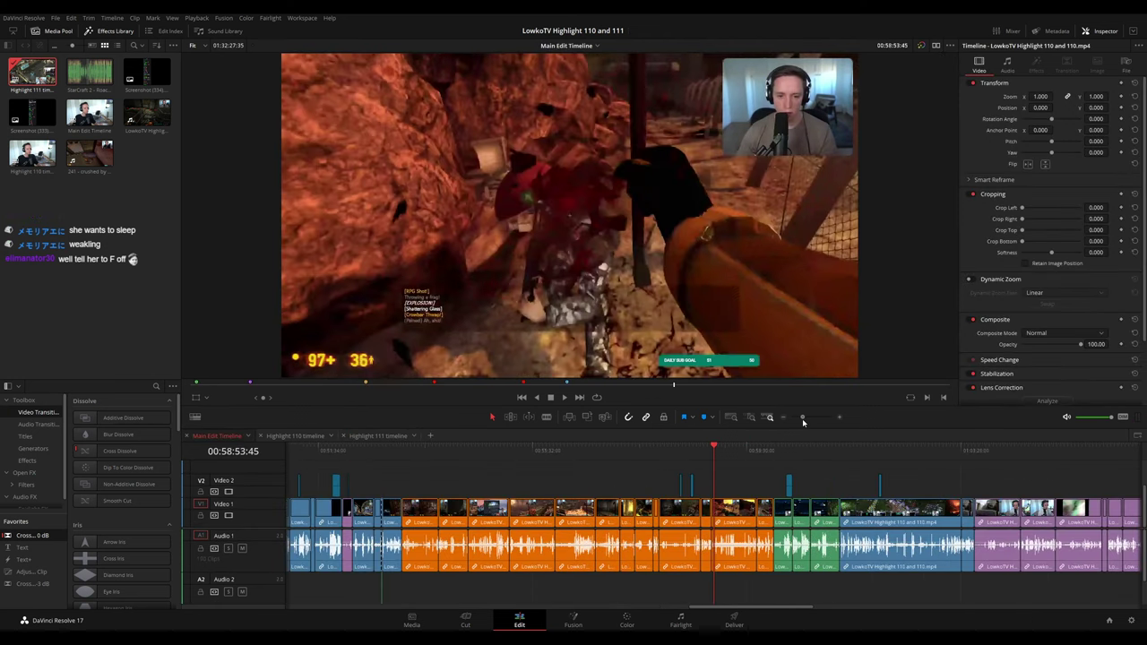
click(832, 454)
drag(832, 457, 843, 462)
drag(968, 480, 629, 453)
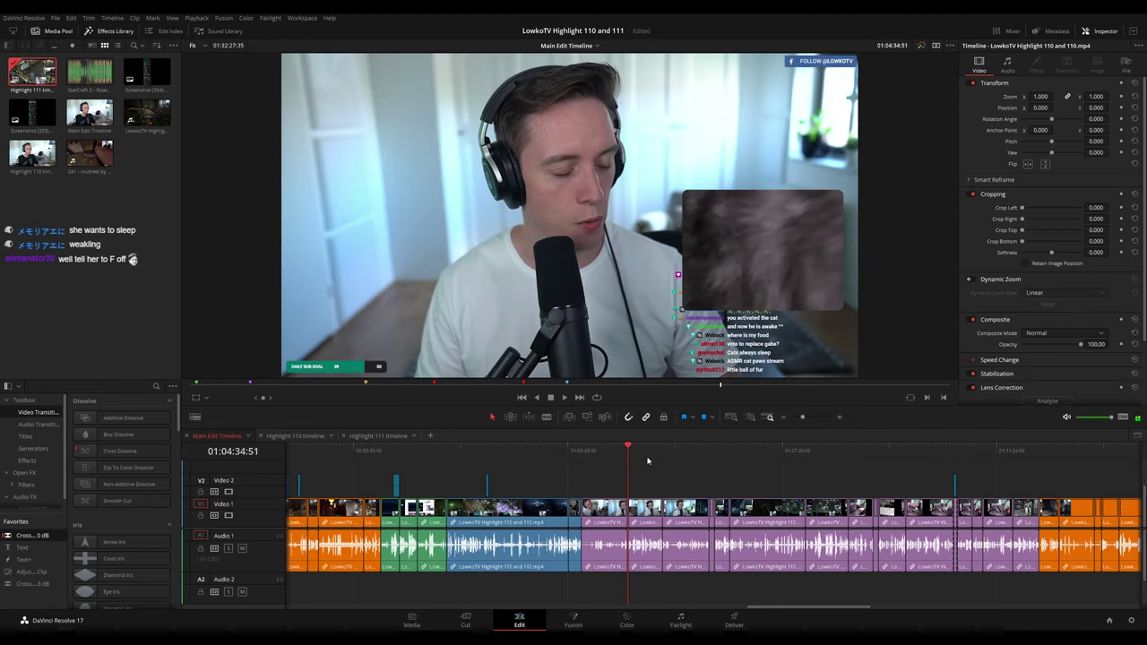
scroll(711, 484, up, 2)
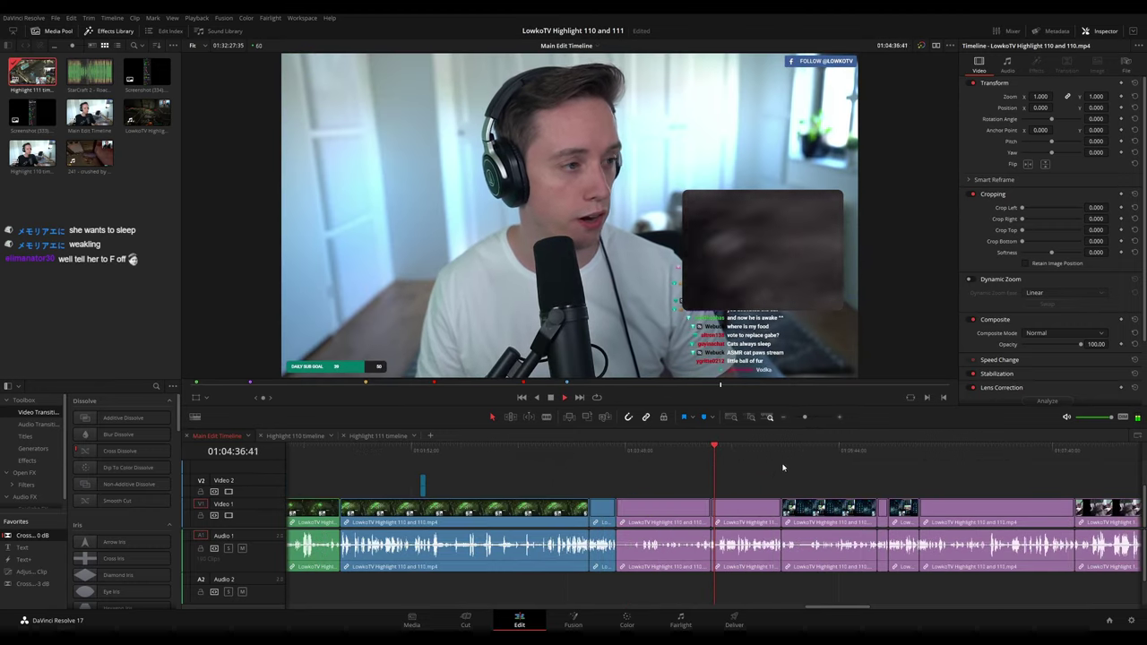
drag(835, 481, 590, 464)
click(632, 449)
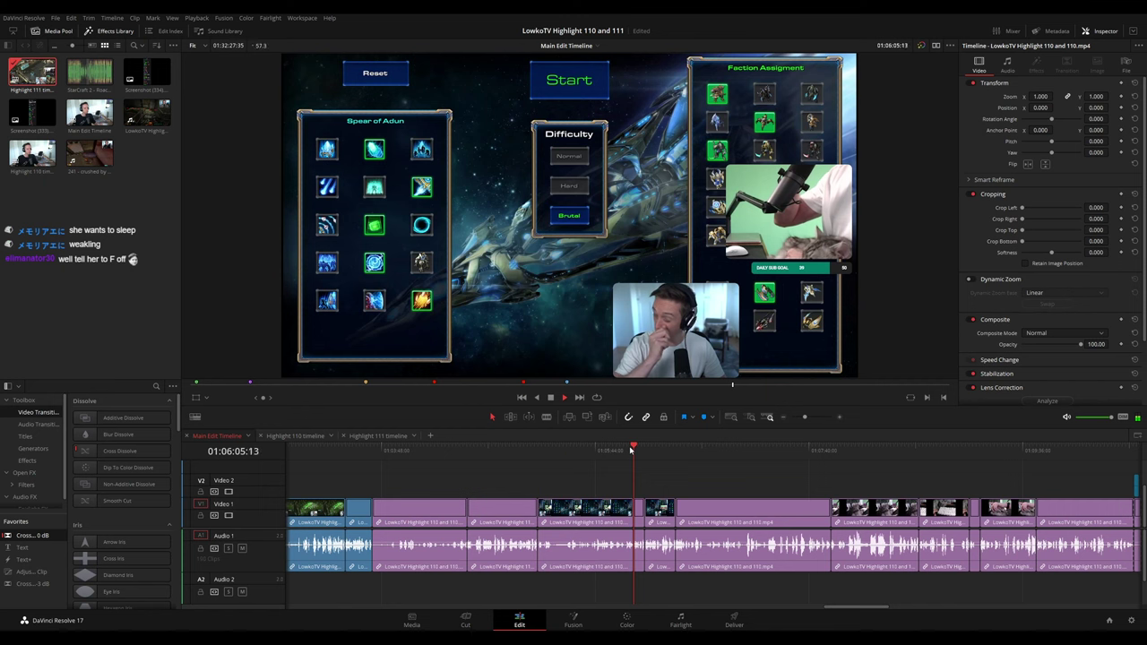
scroll(696, 478, up, 2)
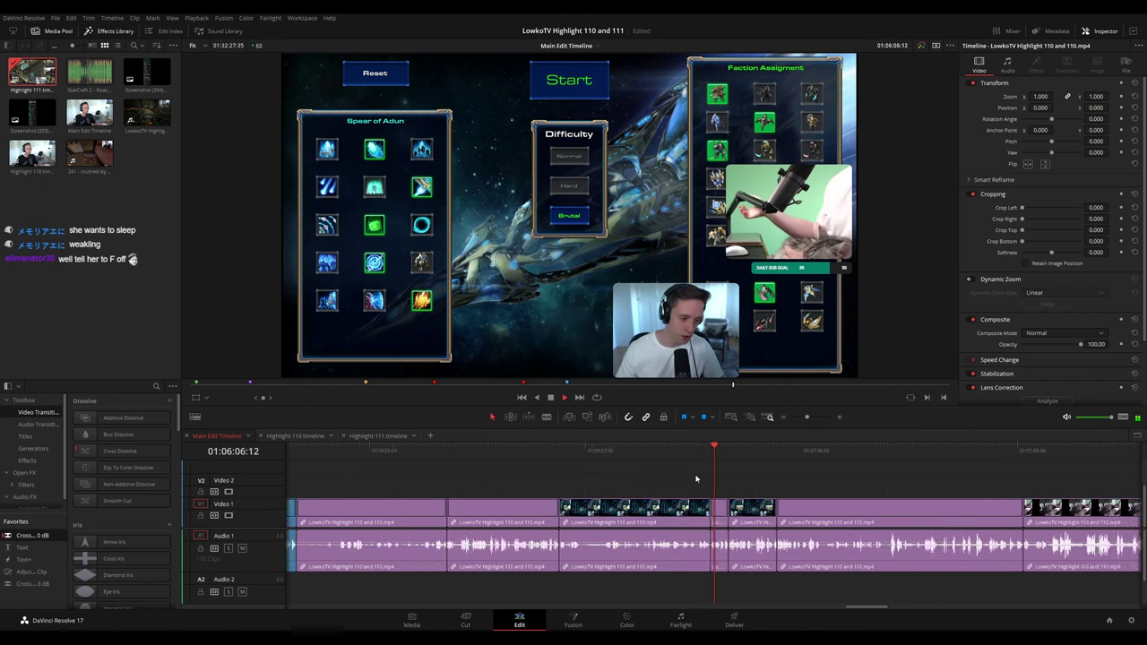
click(518, 453)
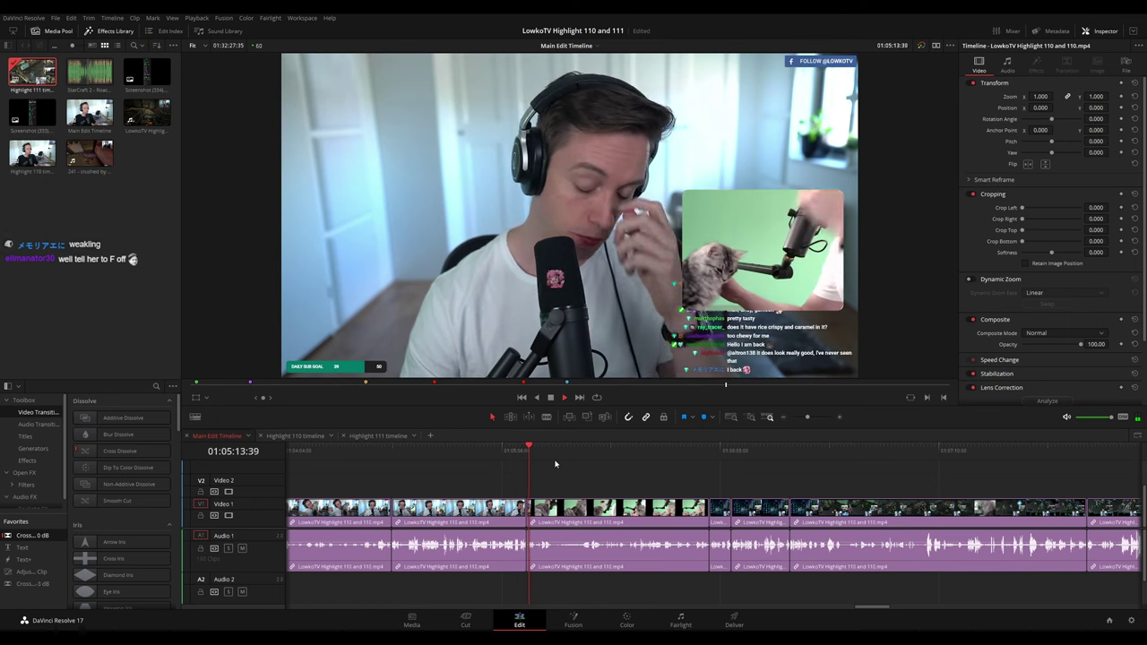
drag(553, 454, 720, 458)
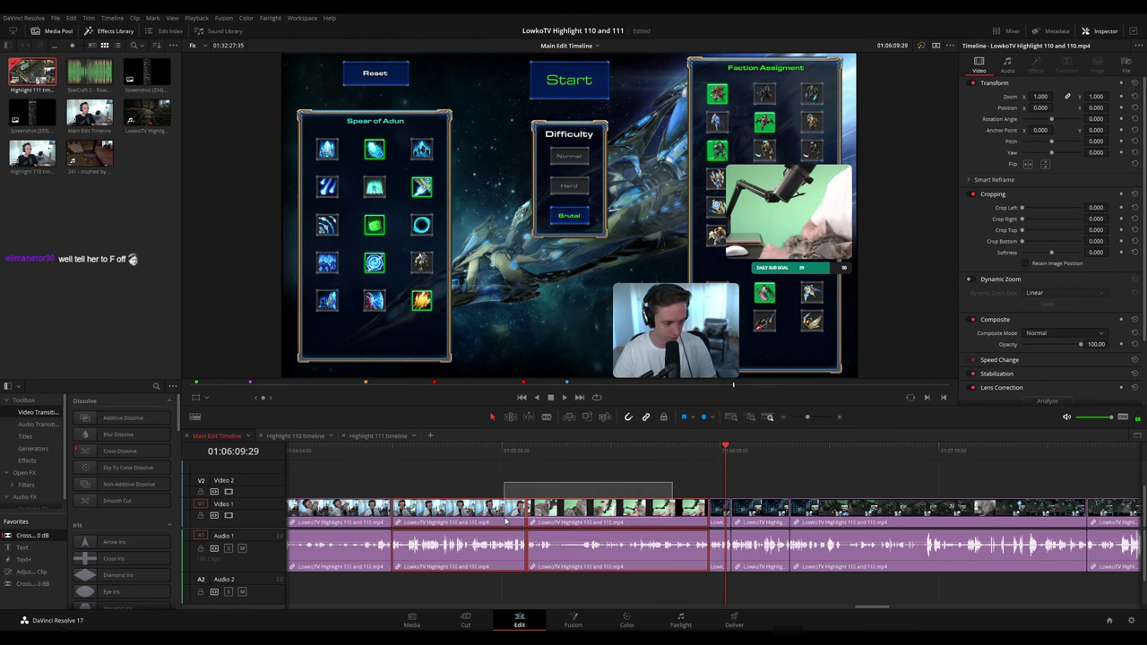
click(384, 436)
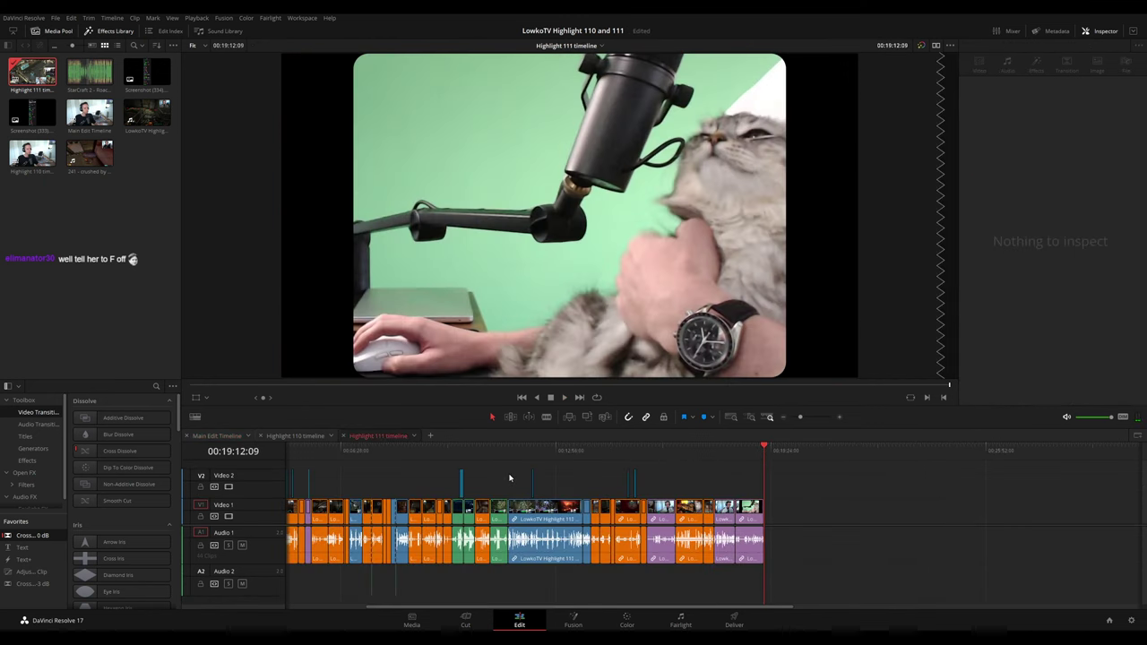
- Copy the first orange clip after the purple section, about 01:12:11 to 01:12:33 in Main Edit Timeline, to the end of Highlight 111 timeline
click(222, 437)
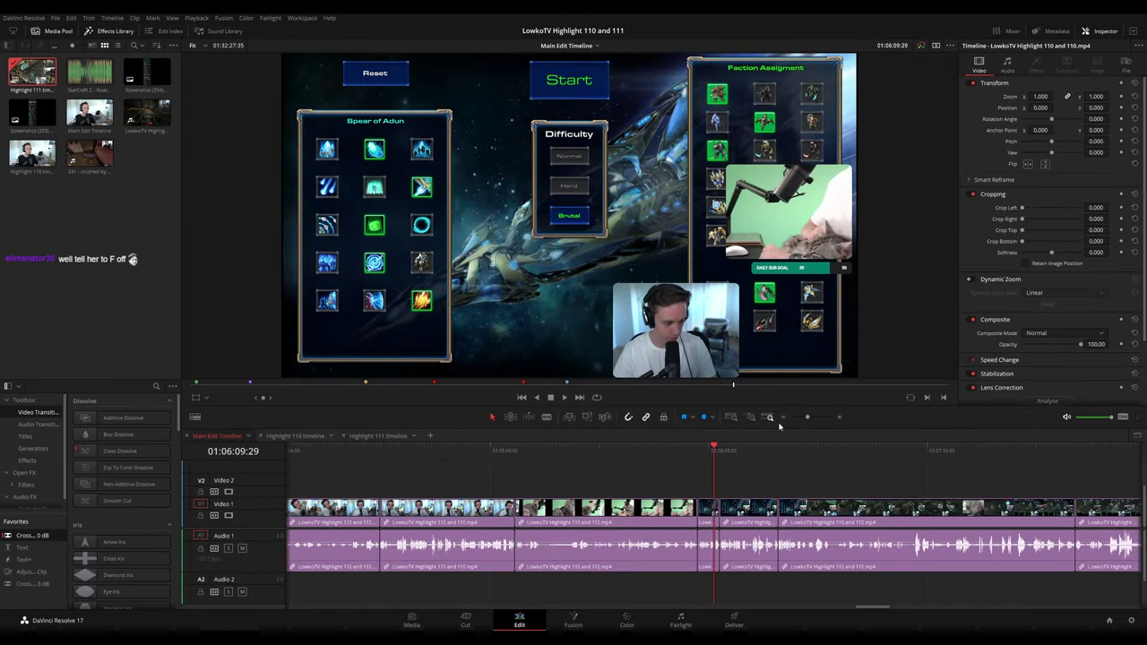
click(889, 453)
key(space)
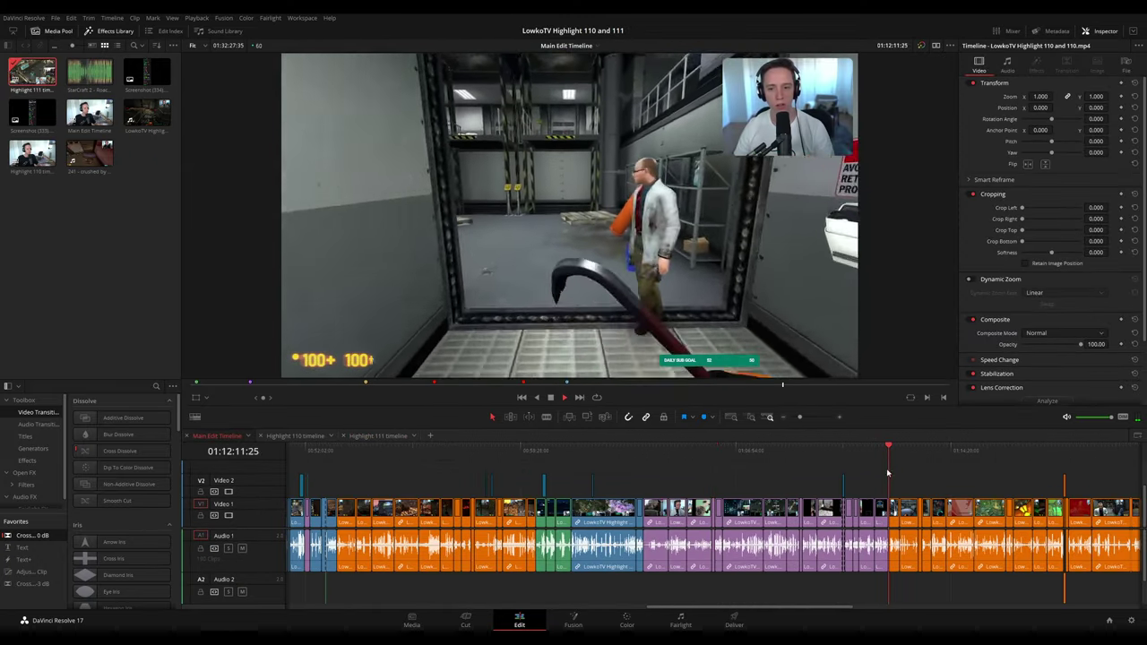
drag(800, 418, 805, 424)
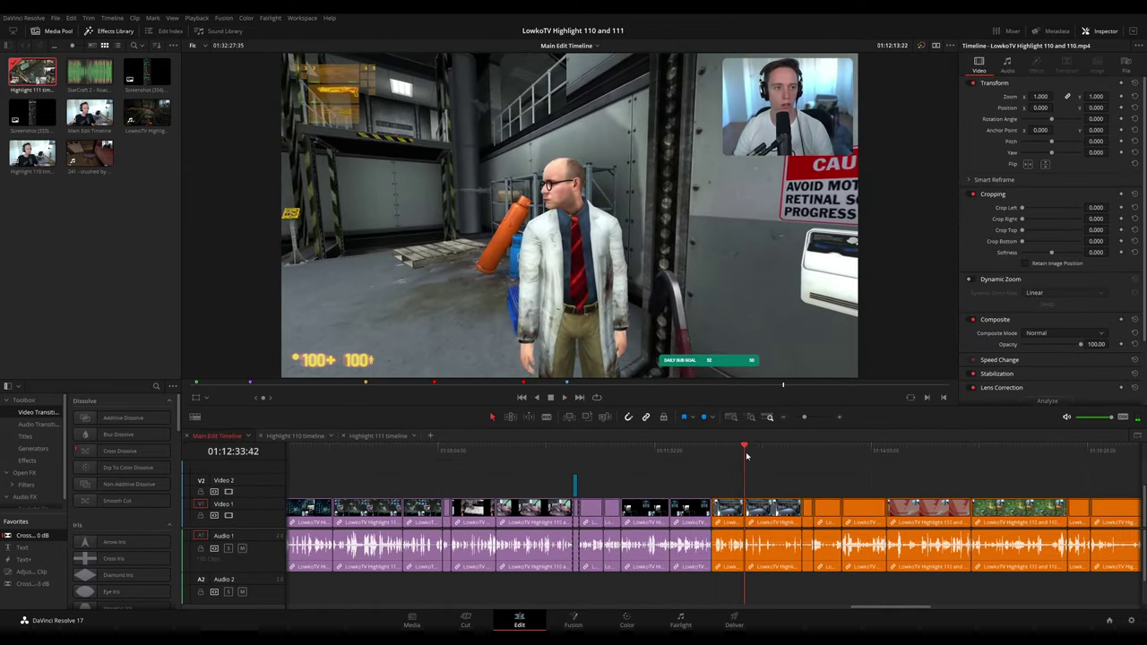
scroll(774, 476, up, 3)
click(832, 454)
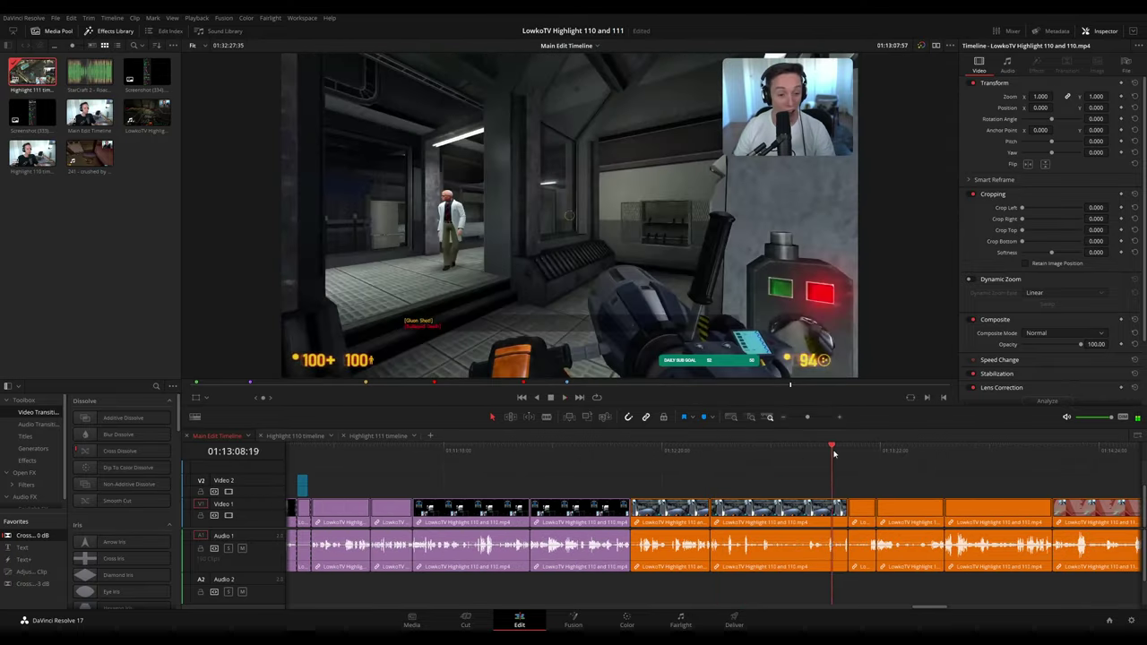
drag(834, 454, 868, 458)
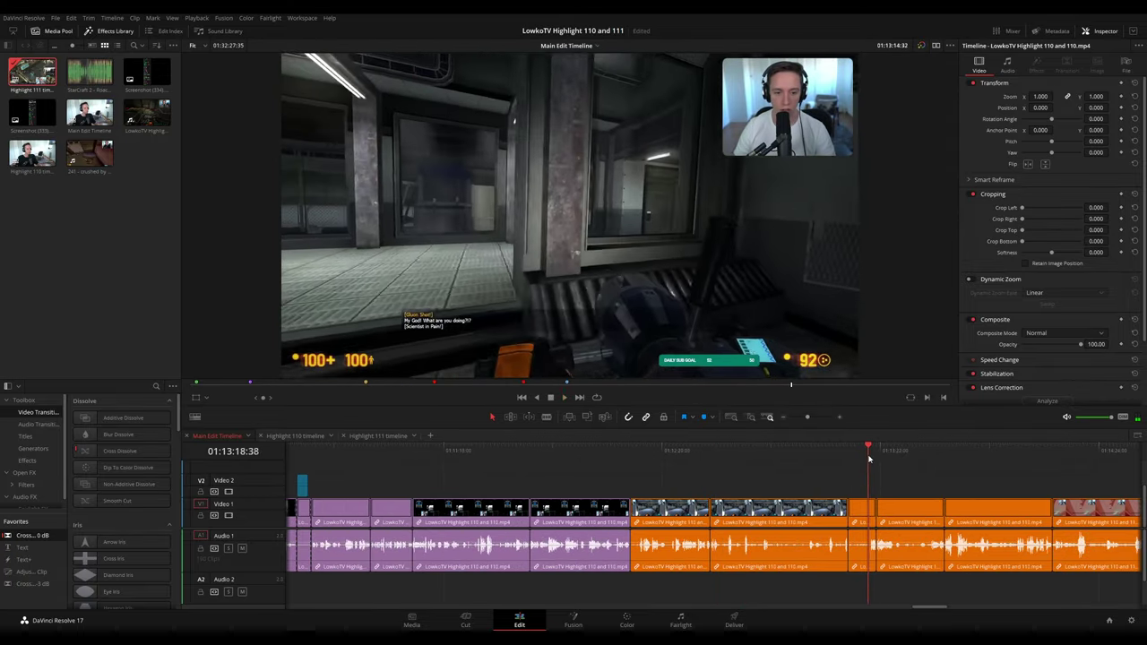
key(space)
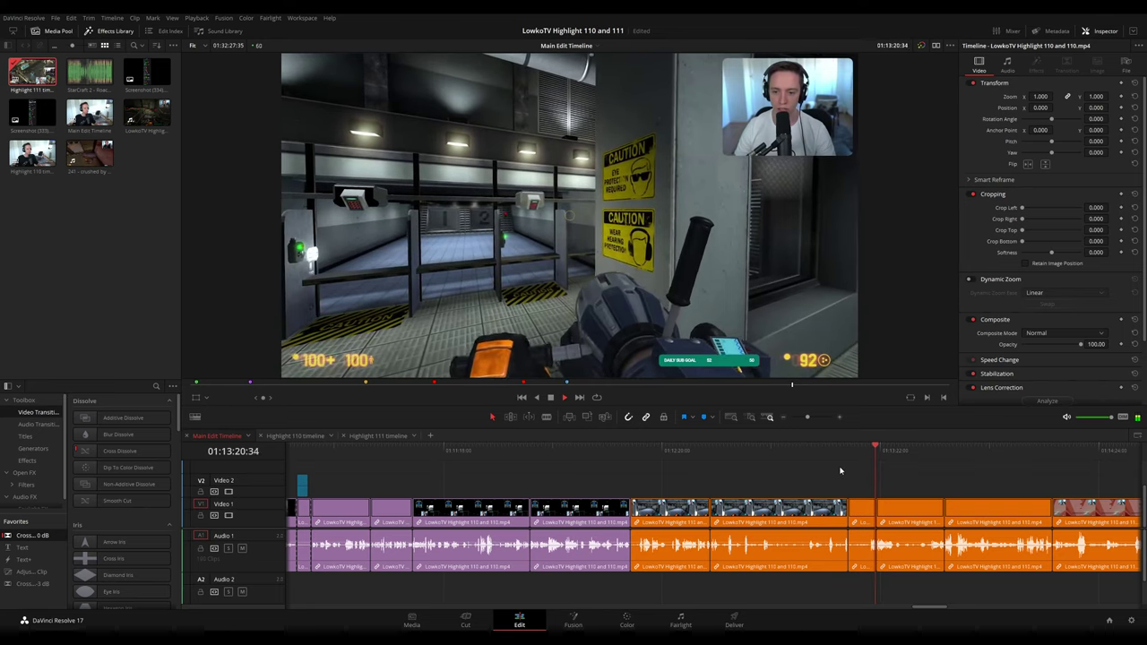
drag(878, 452, 930, 452)
drag(781, 457, 713, 456)
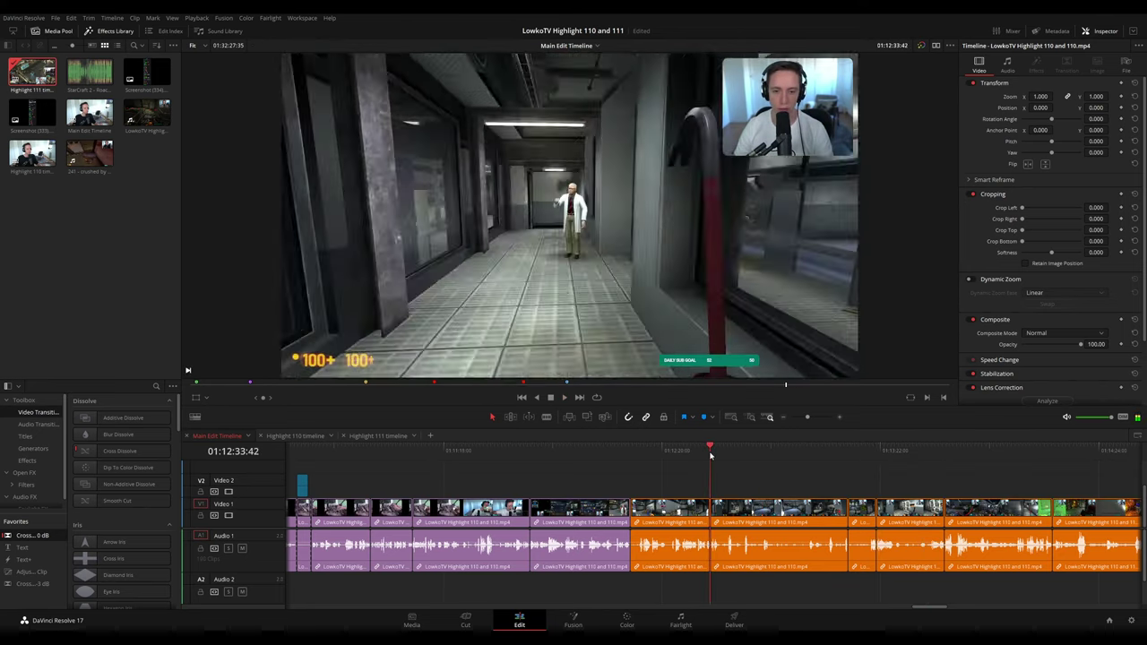
key(space)
click(669, 502)
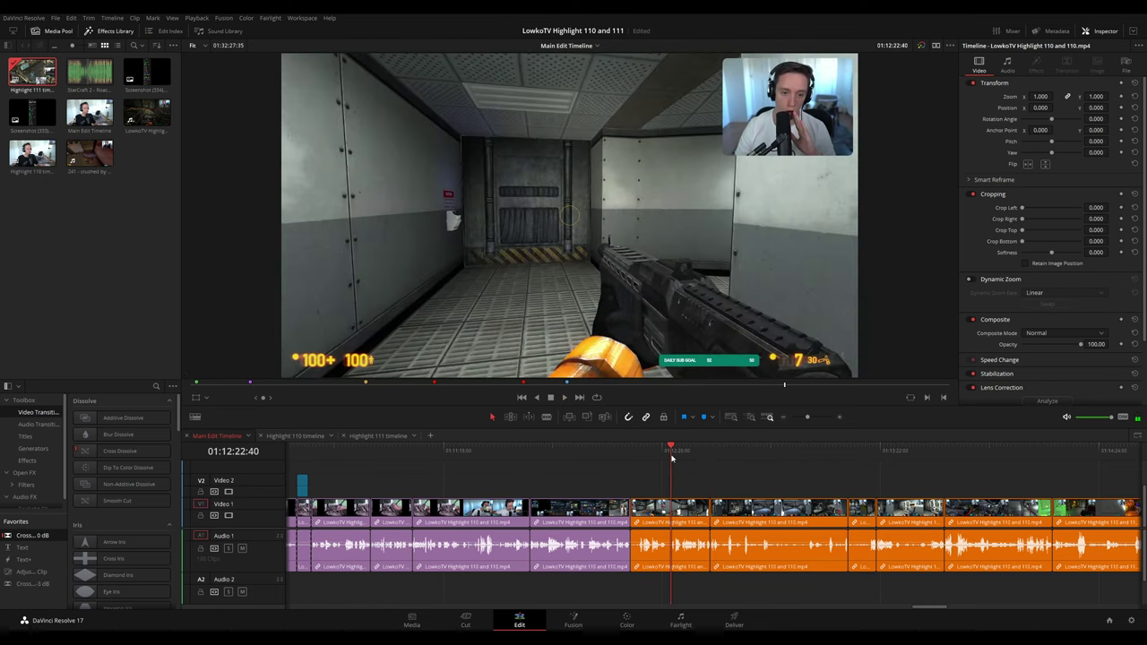
click(381, 436)
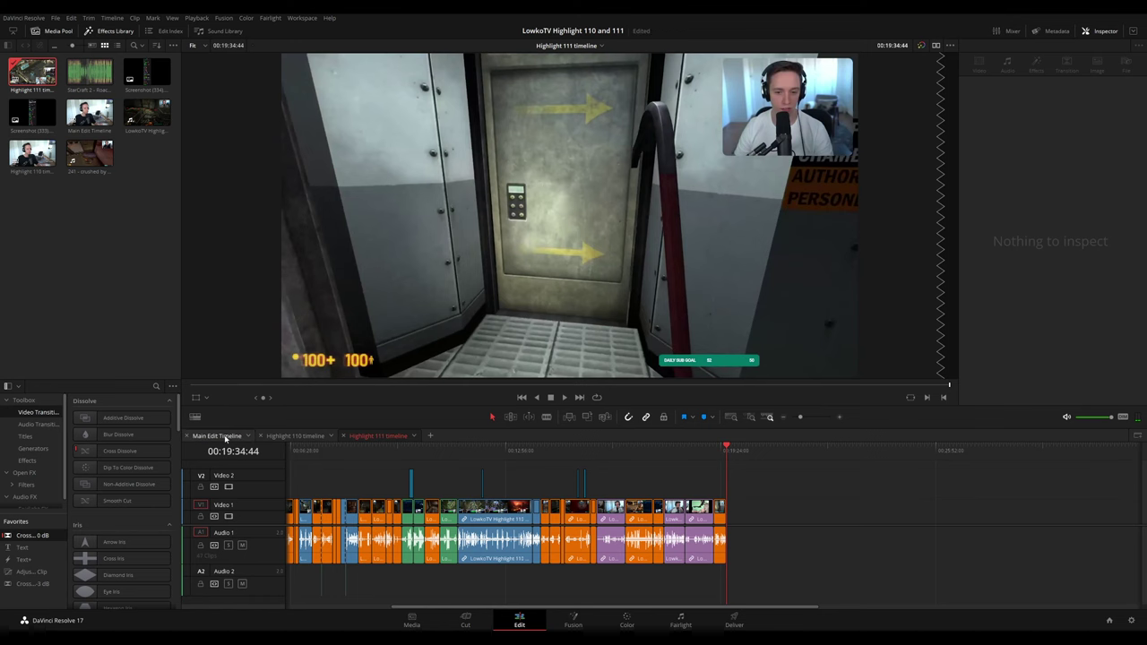
- Examine the purple section in Main Edit Timeline, playing the clips around 01:05:02 and 01:05:14
click(225, 436)
scroll(562, 478, up, 5)
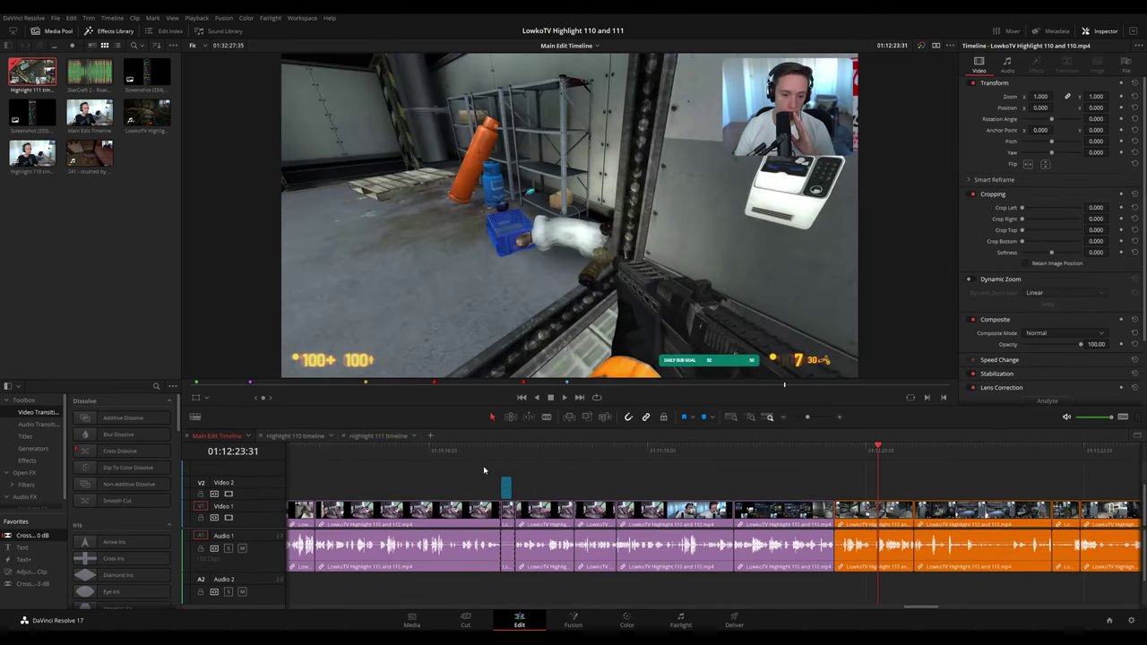
scroll(789, 458, up, 10)
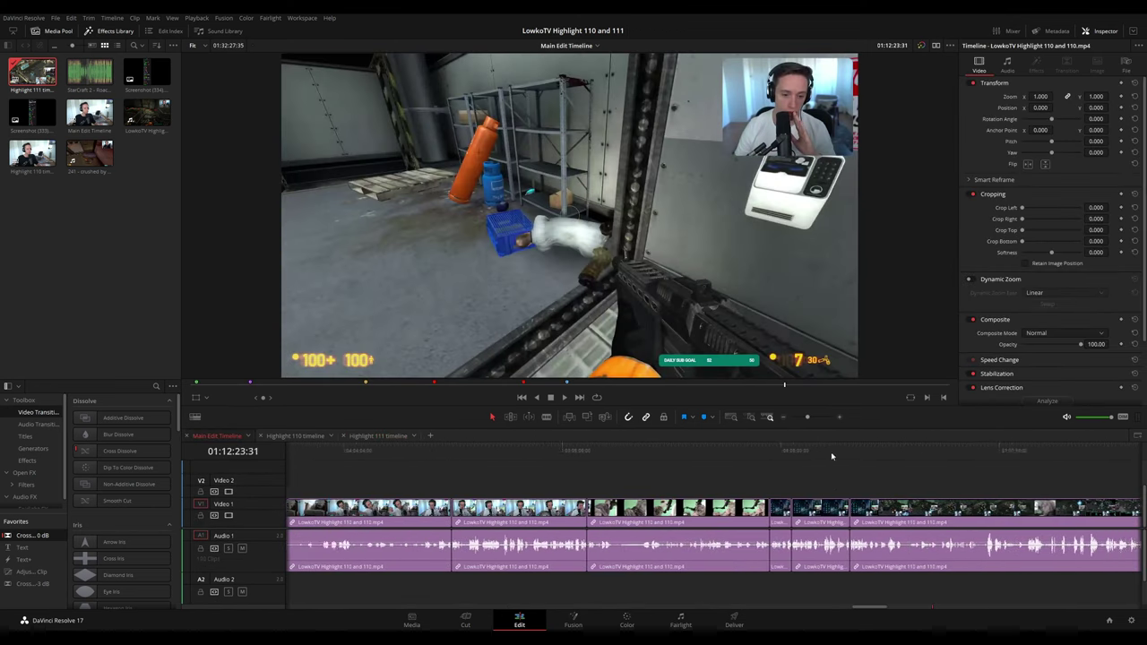
drag(807, 418, 806, 418)
scroll(730, 474, up, 7)
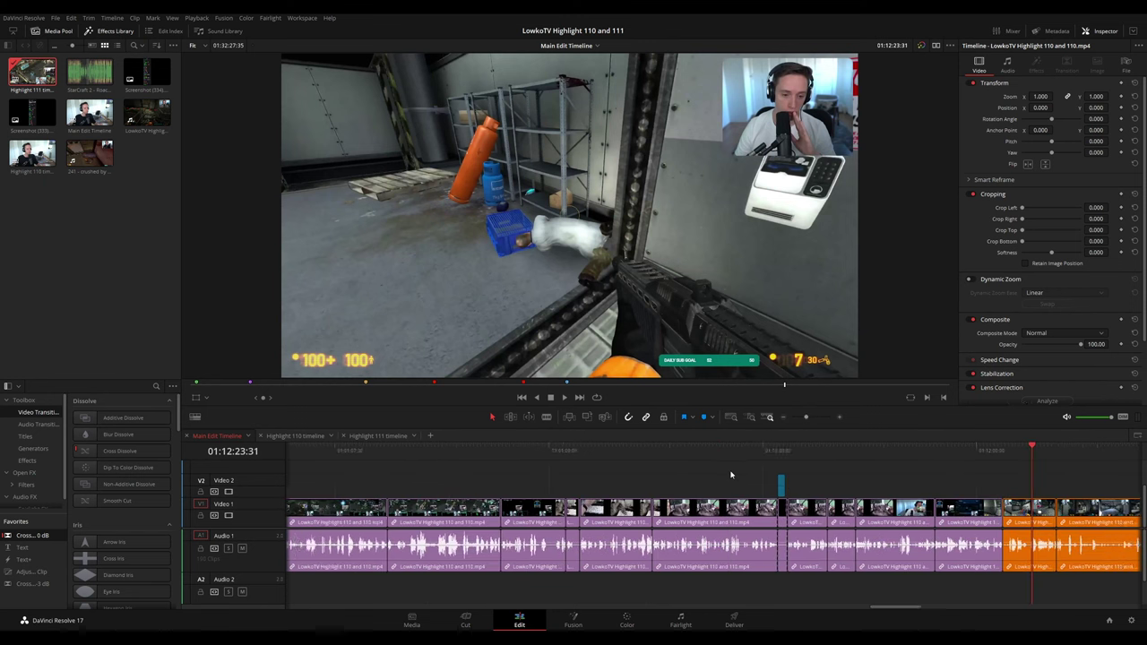
scroll(768, 476, up, 8)
drag(650, 457, 640, 458)
key(space)
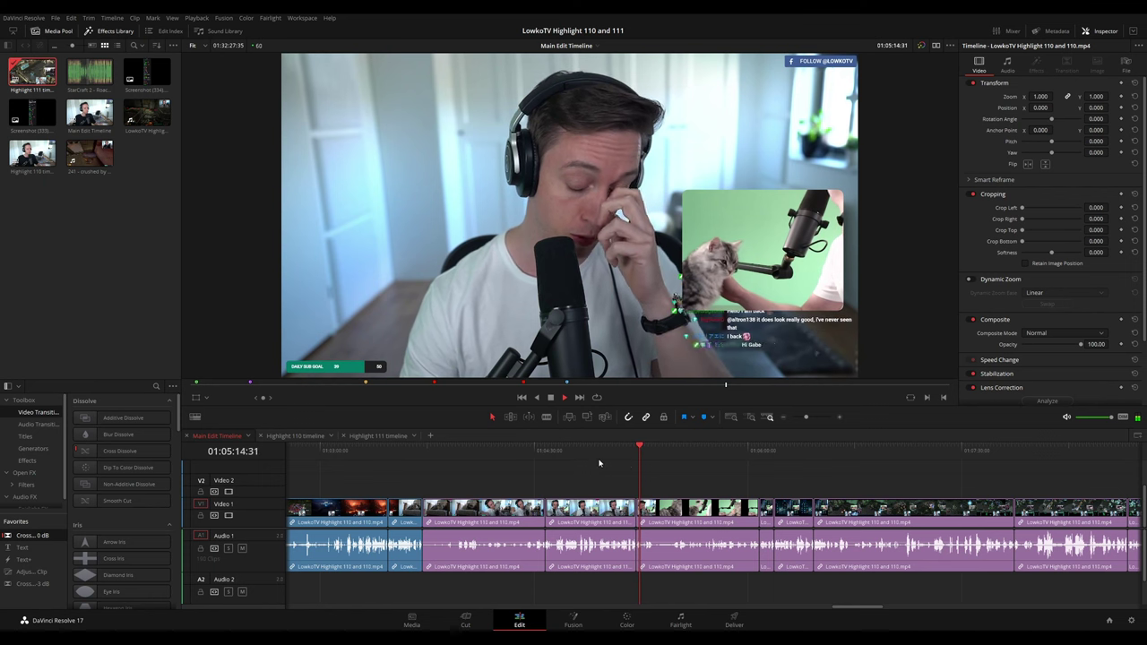
click(606, 460)
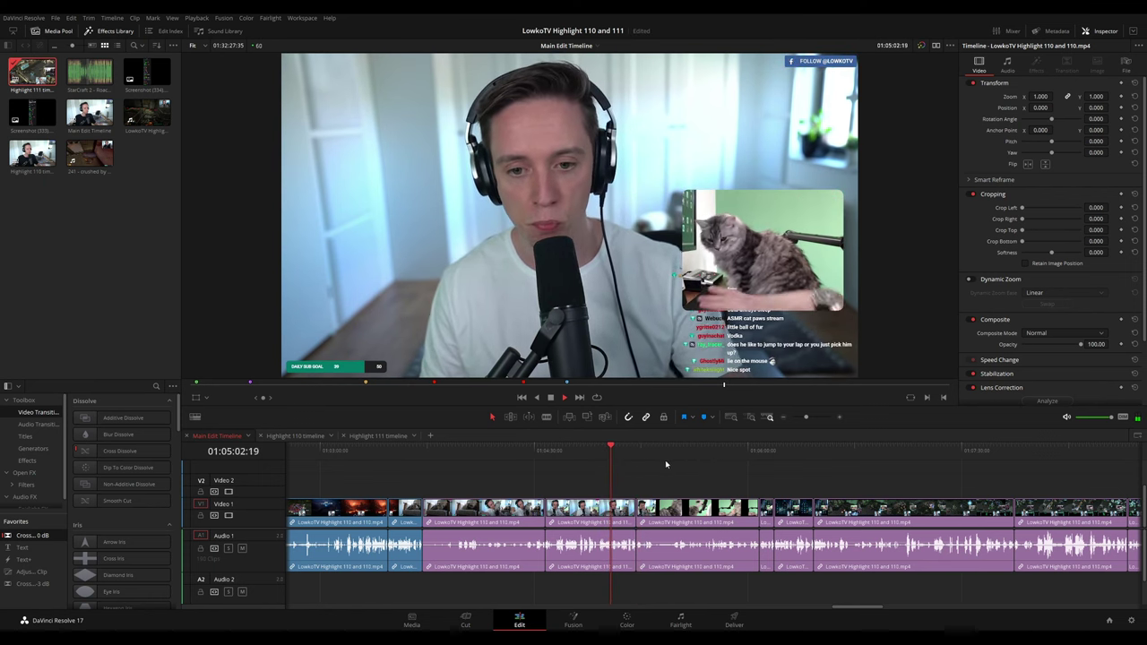
key(space)
click(759, 450)
- Review the closing purple and orange clips of Highlight 111 timeline, from about 00:18:21 to its end
click(378, 435)
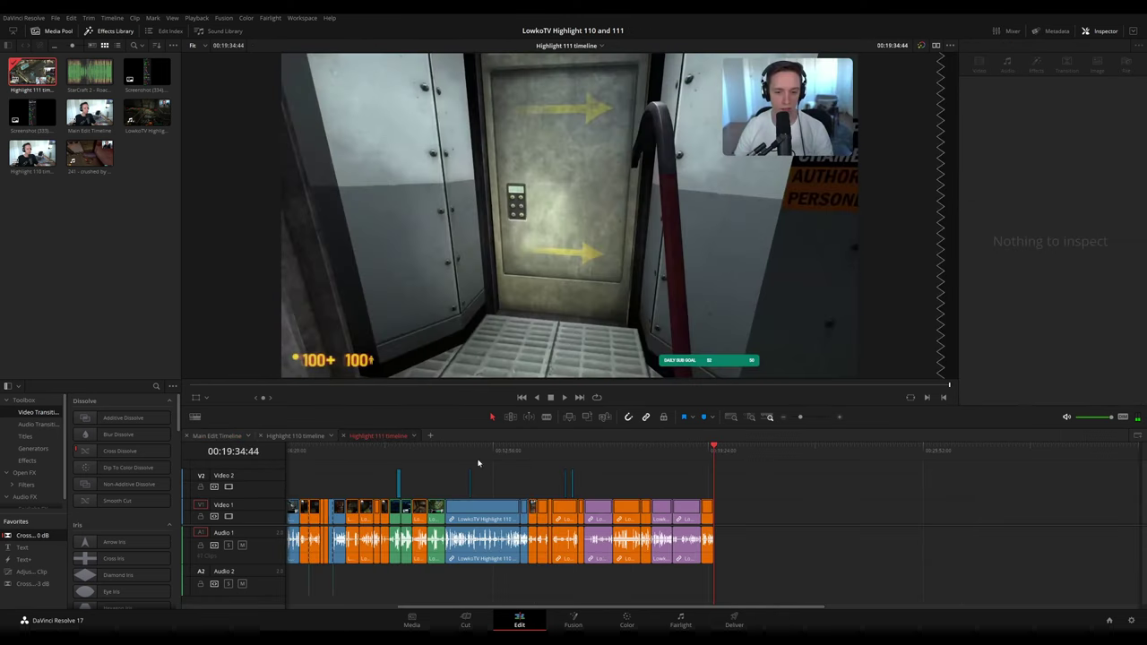
click(673, 455)
key(space)
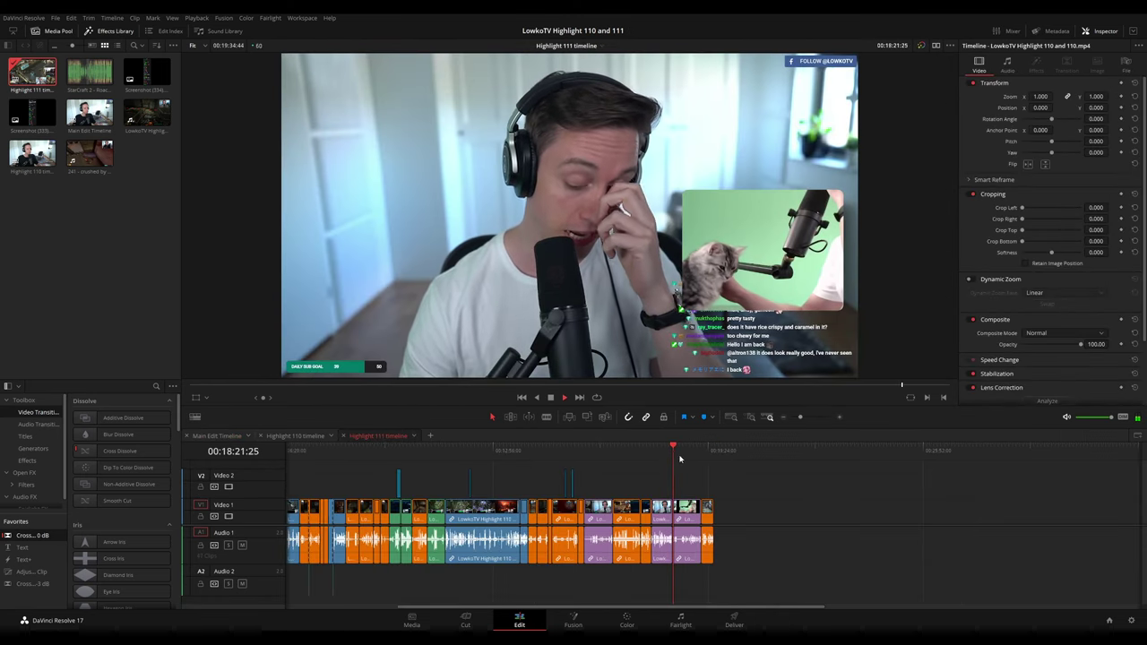
click(653, 453)
drag(658, 455, 719, 454)
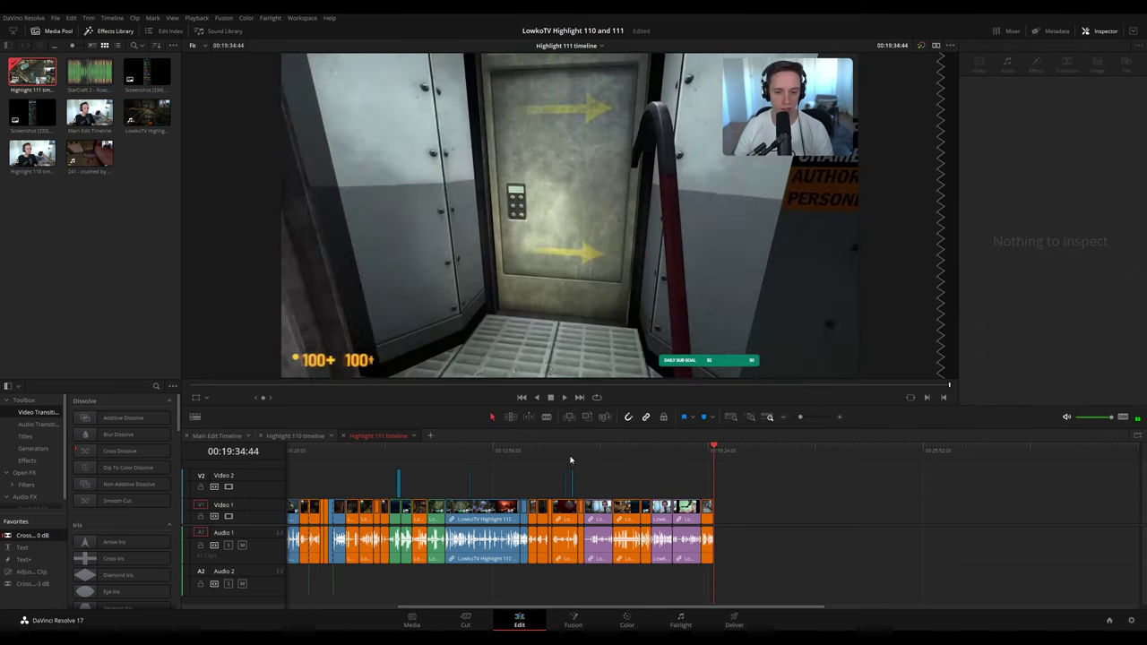
- Copy the two purple clips from about 01:06:12 to 01:07:53 in Main Edit Timeline to the end of Highlight 111 timeline
click(222, 437)
click(730, 454)
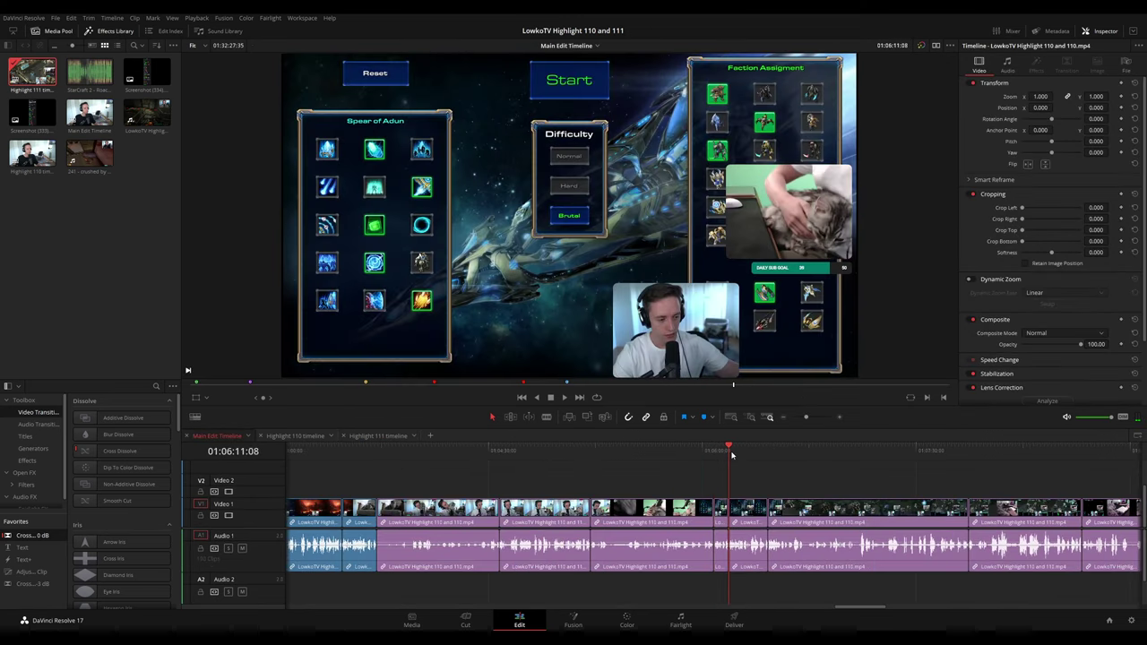
scroll(608, 460, right, 3)
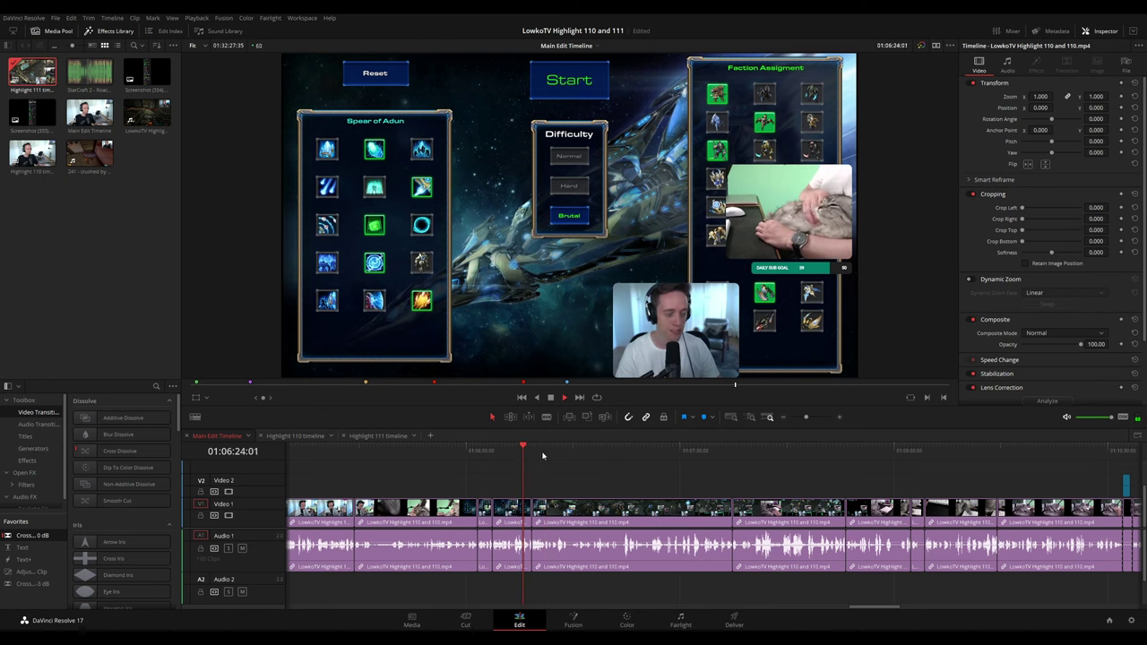
drag(549, 456, 728, 459)
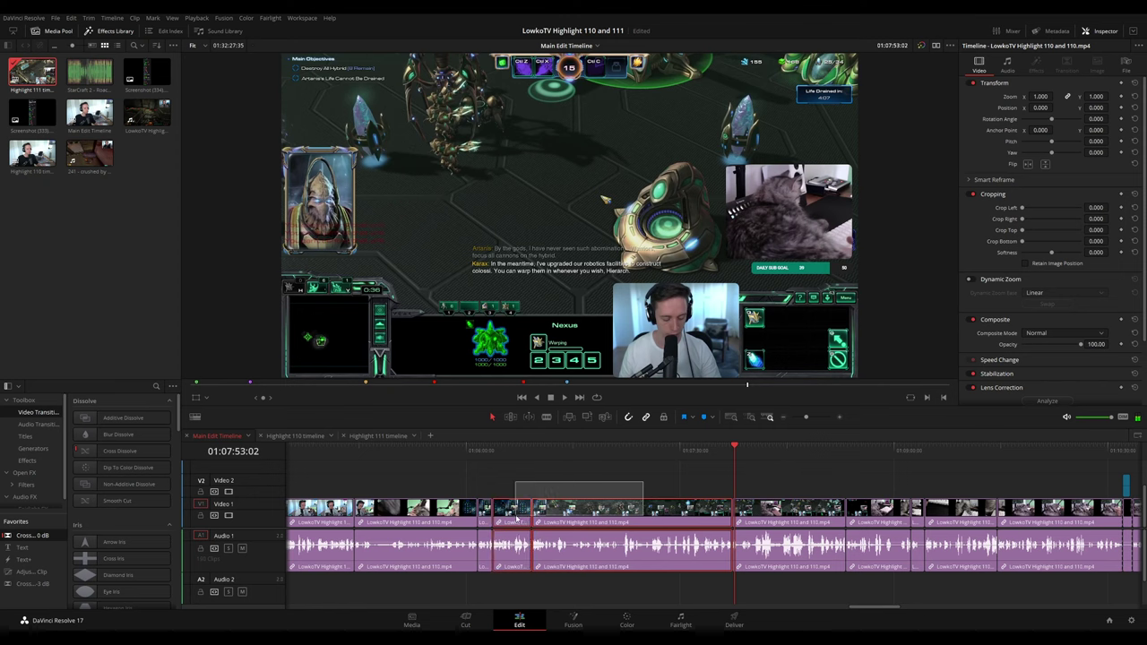
click(399, 437)
key(ctrl+v)
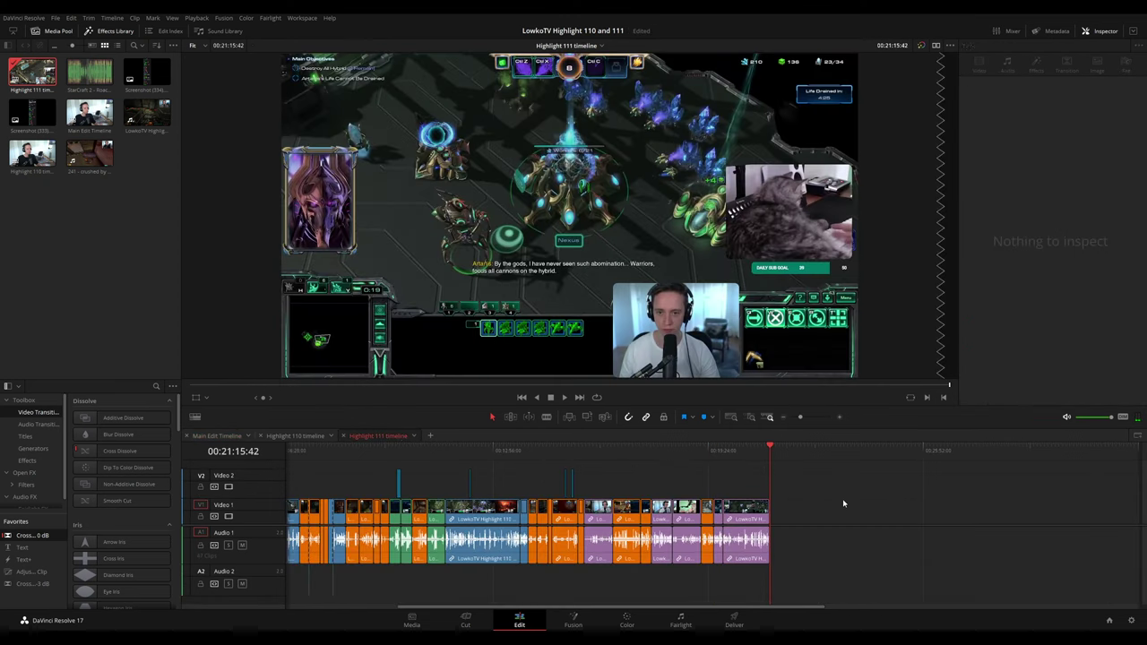
- Copy the orange clips from about 01:12:33 to 01:13:41 in Main Edit Timeline to the end of Highlight 111 timeline
click(222, 436)
scroll(653, 484, right, 5)
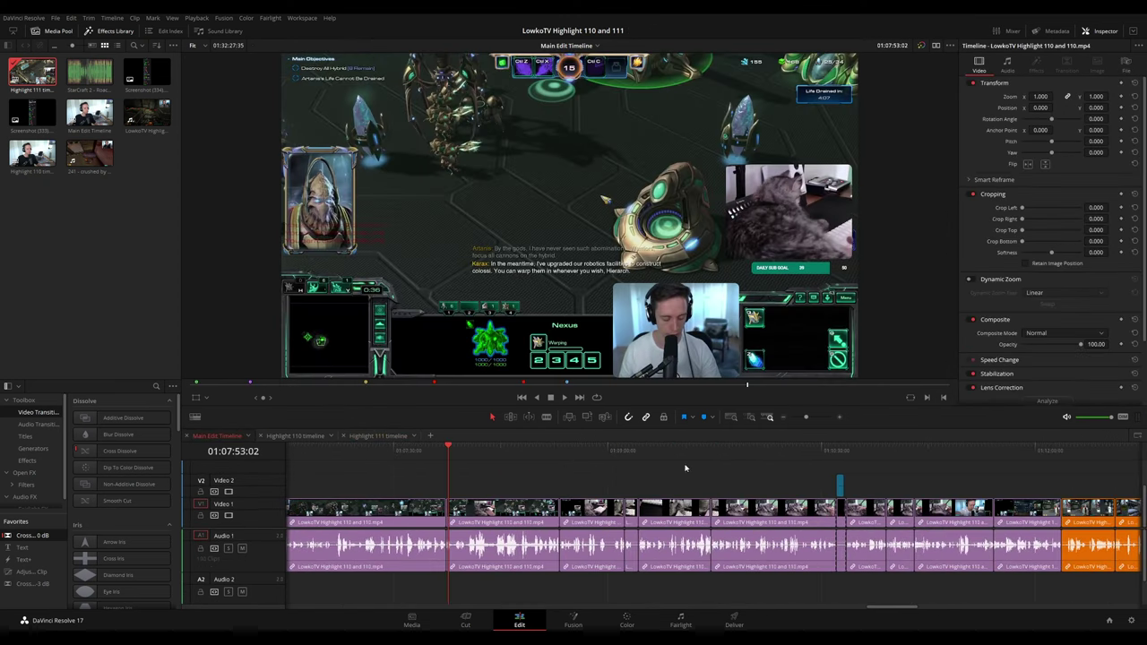
drag(835, 458, 863, 462)
drag(857, 463, 597, 497)
key(space)
click(613, 457)
key(space)
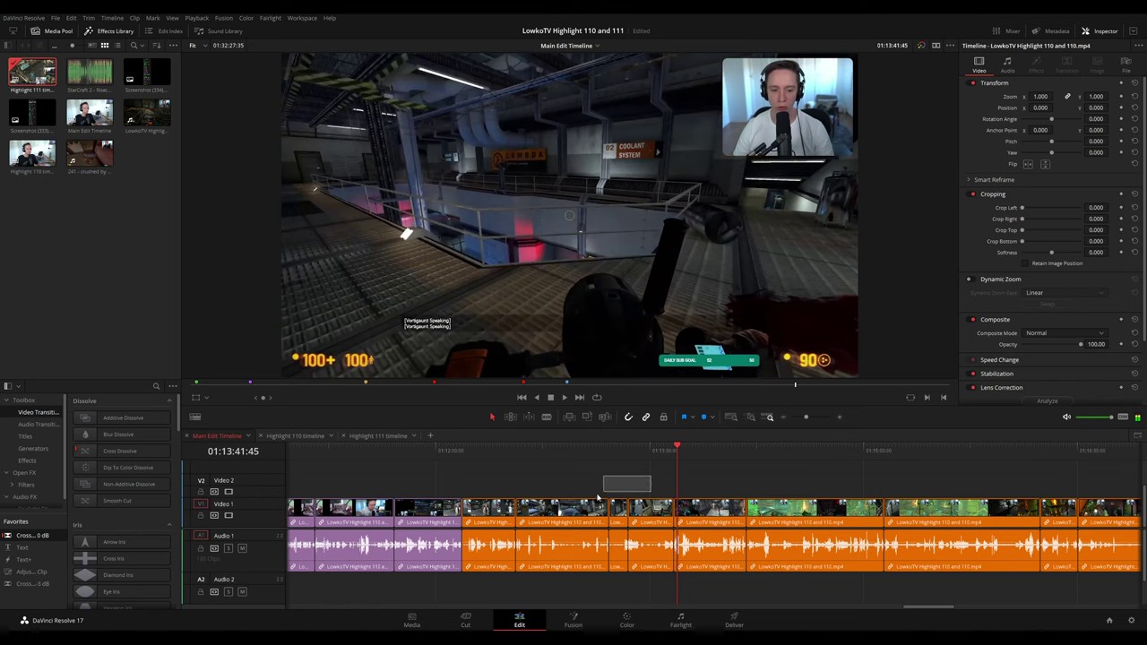
click(378, 436)
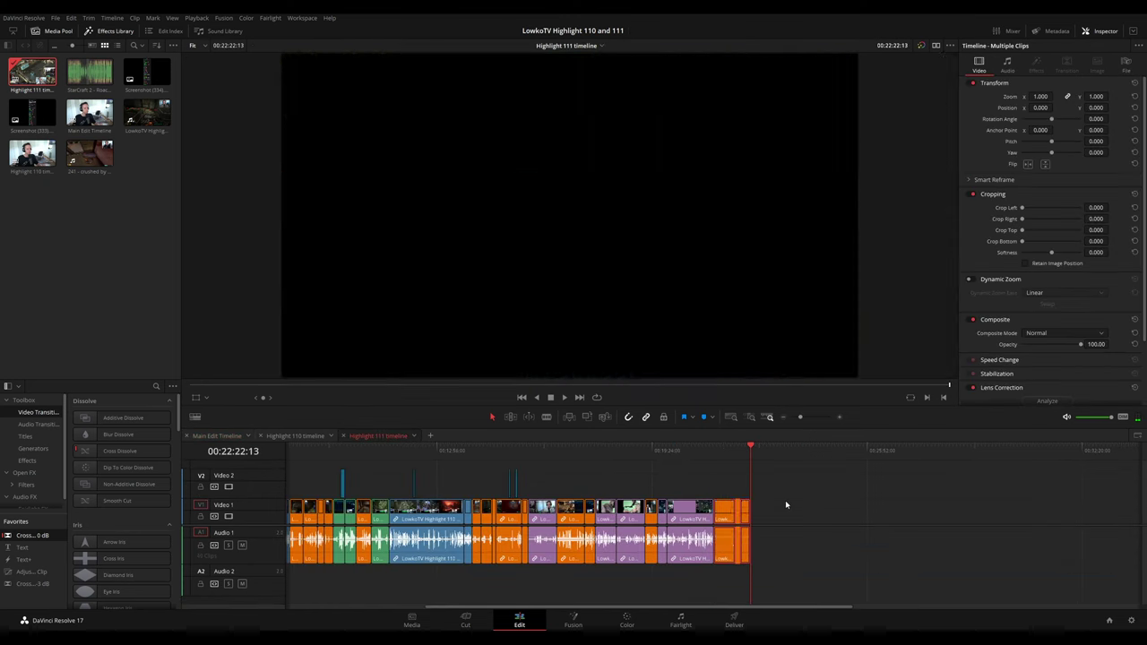
- Review the purple section of Main Edit Timeline, playing the clips between about 01:07:52 and 01:09:43
click(216, 438)
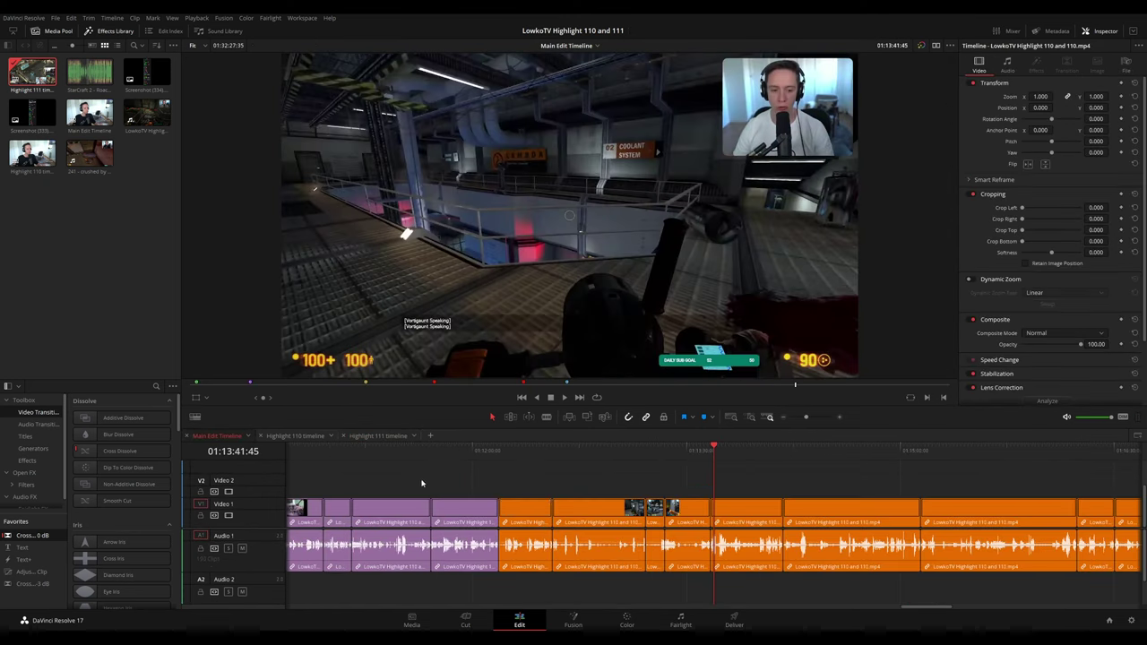
scroll(576, 482, left, 5)
click(460, 458)
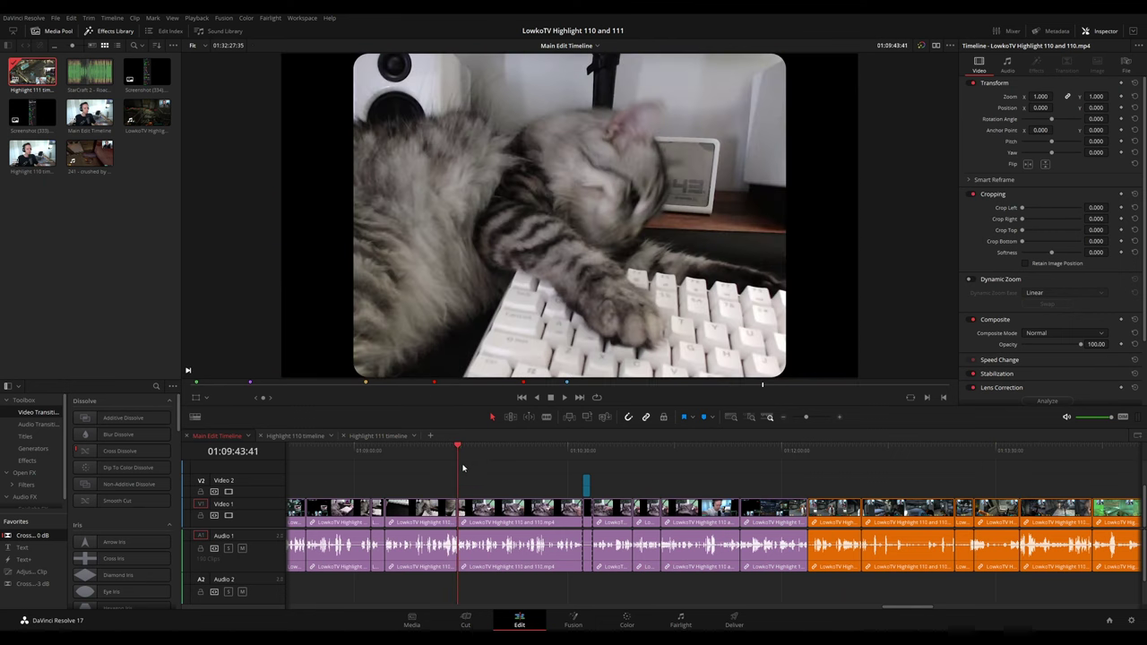
drag(463, 466, 628, 479)
click(548, 453)
key(space)
click(504, 451)
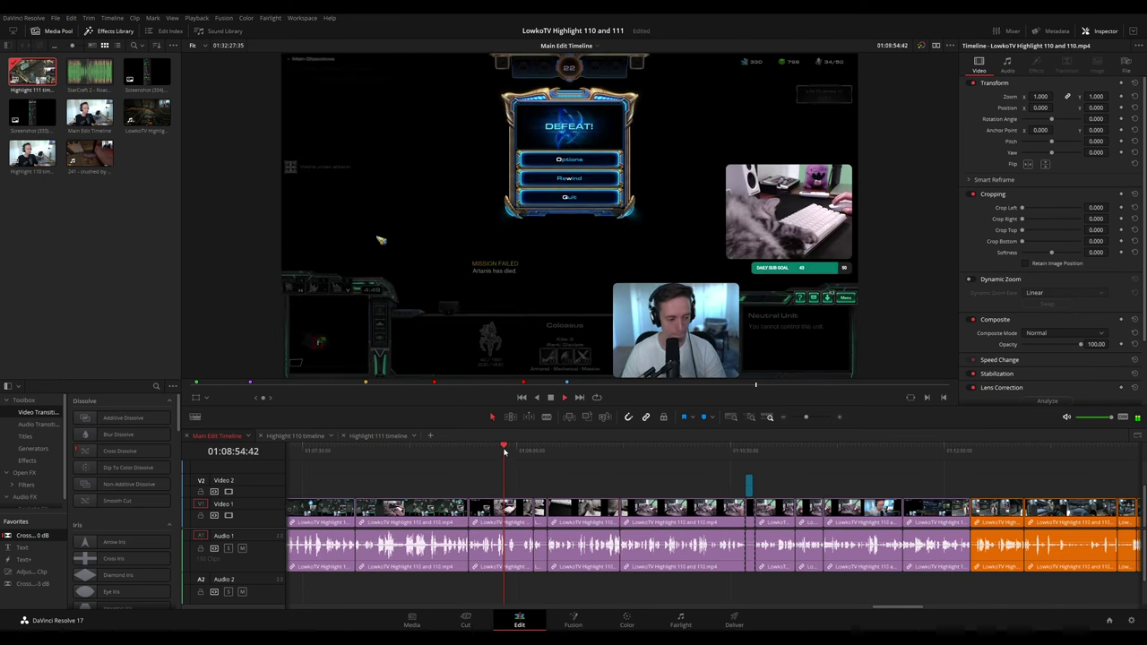
drag(504, 451, 465, 452)
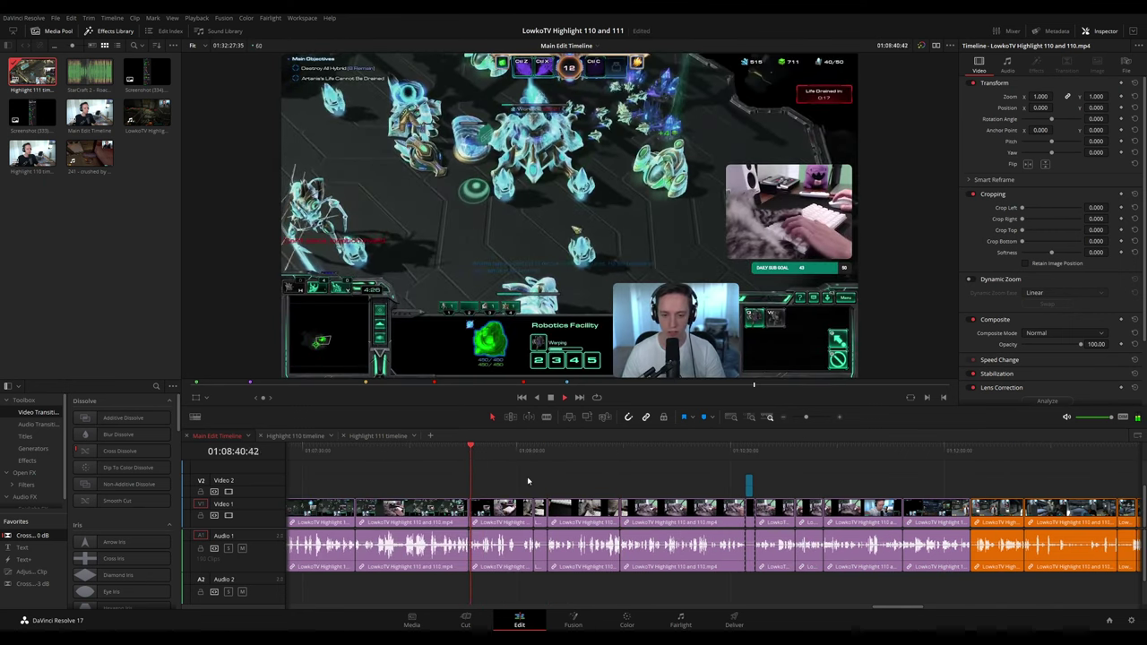
drag(368, 450, 355, 452)
drag(461, 475, 659, 491)
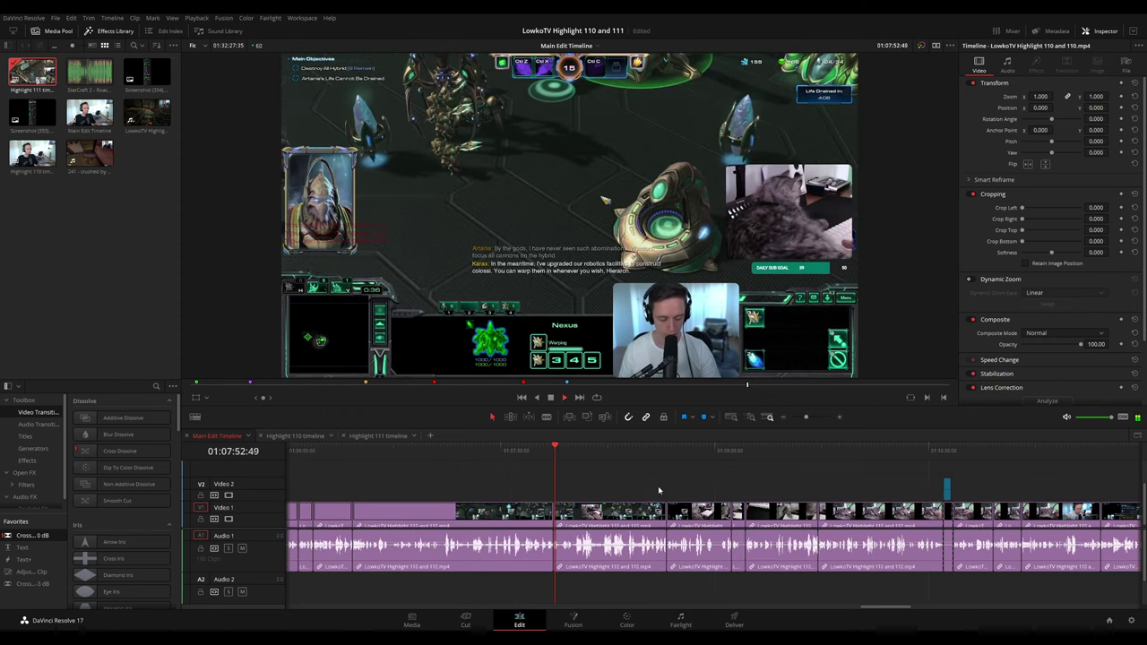
- Examine the clip boundaries from about 01:08:59 to 01:09:14 in the purple section of Main Edit Timeline
click(730, 452)
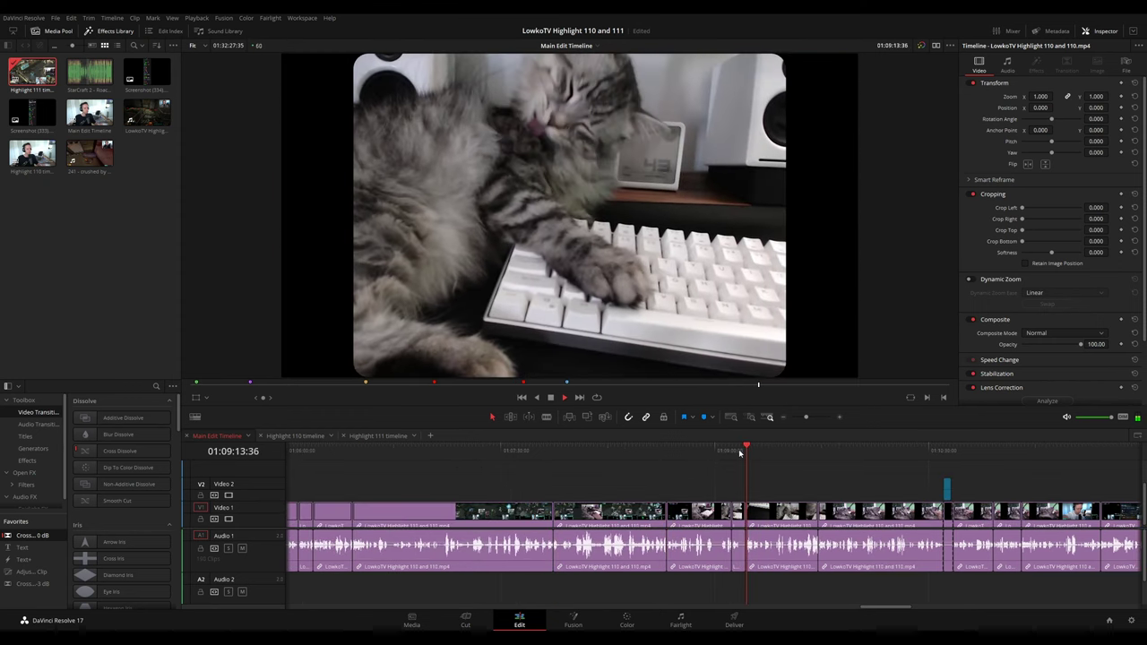
click(712, 451)
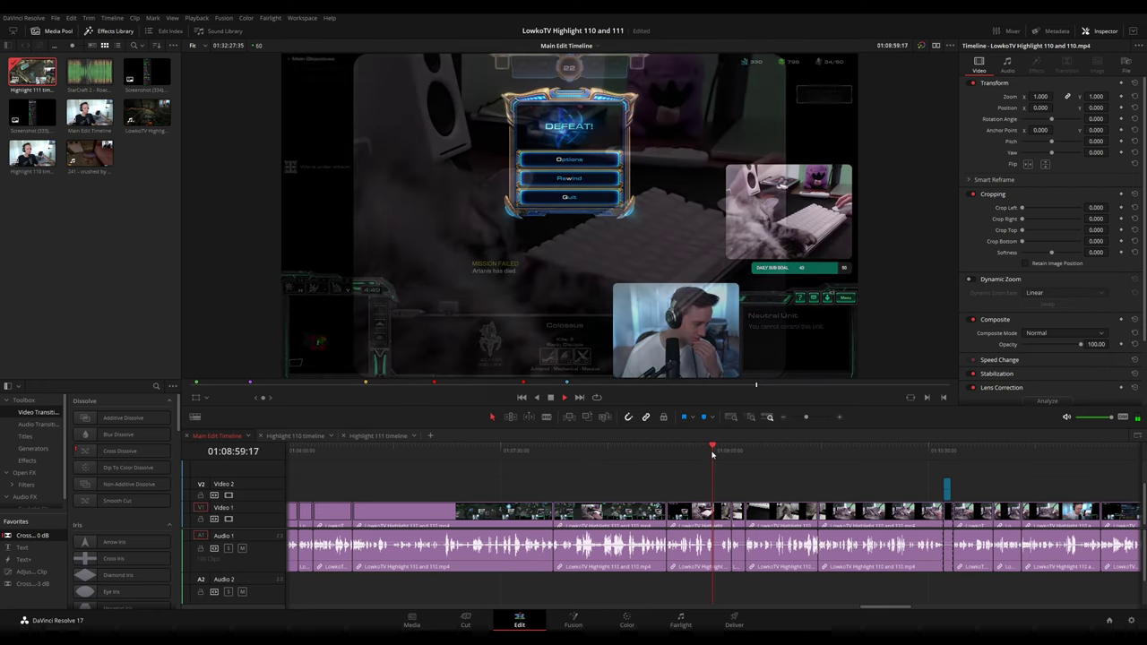
scroll(724, 484, up, 3)
click(727, 451)
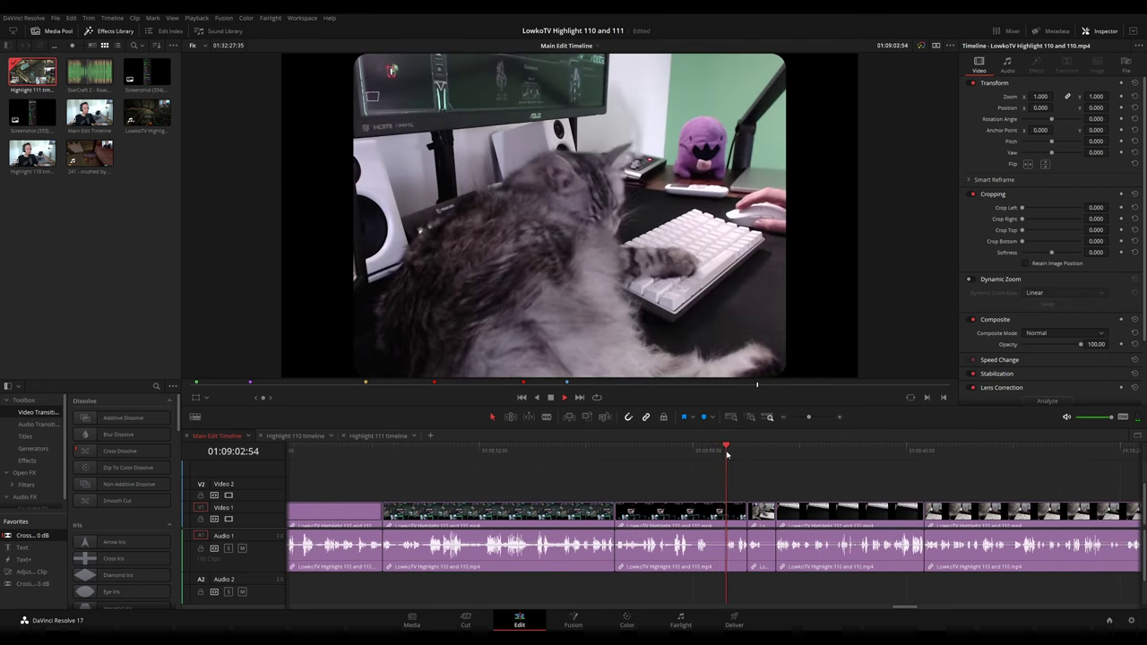
click(745, 452)
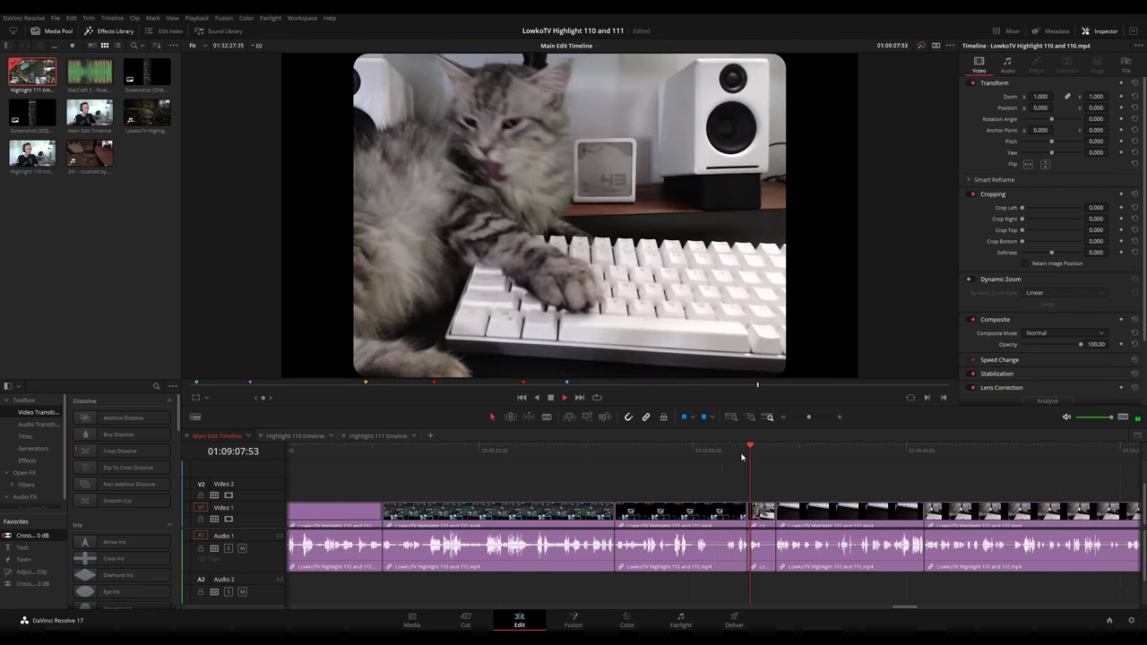
drag(692, 478, 469, 535)
click(342, 452)
click(583, 490)
scroll(651, 486, left, 2)
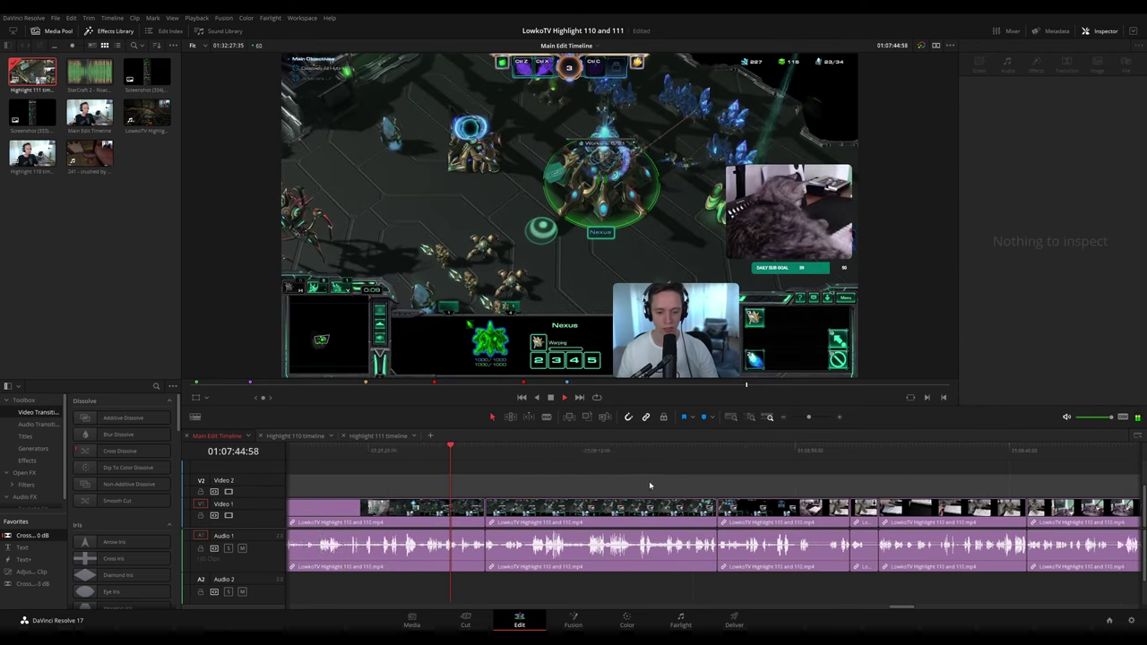
- Copy the purple clips from about 01:07:53 to 01:09:14 in Main Edit Timeline to the end of Highlight 111 timeline
drag(650, 486, 745, 481)
drag(808, 418, 806, 418)
click(484, 461)
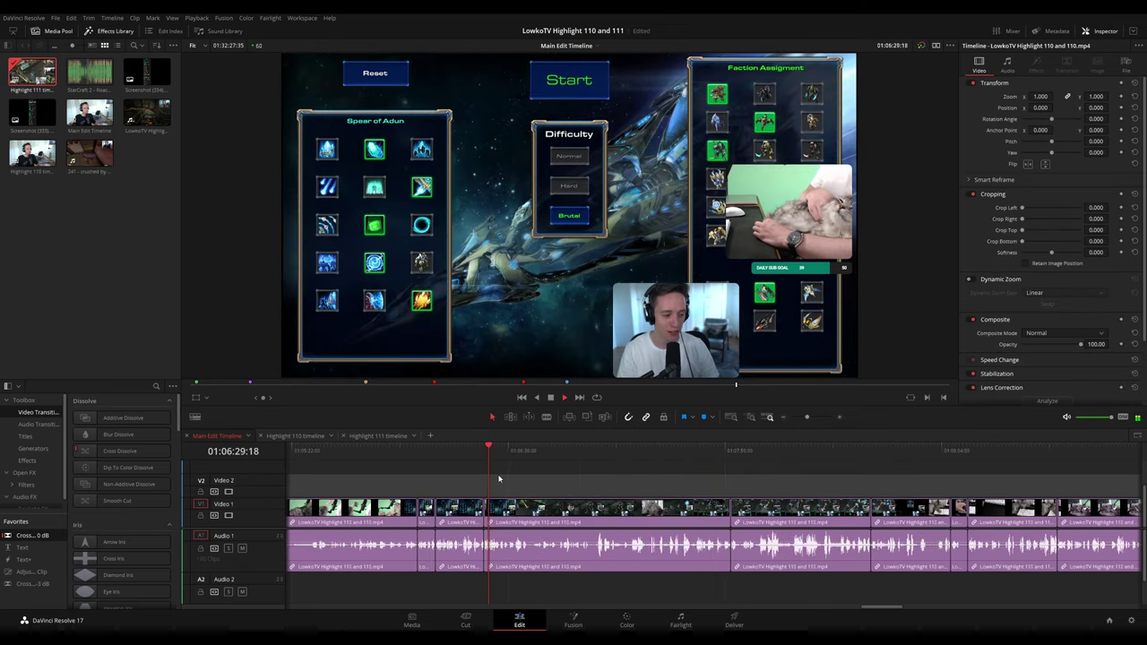
click(435, 450)
click(731, 468)
drag(805, 479, 462, 469)
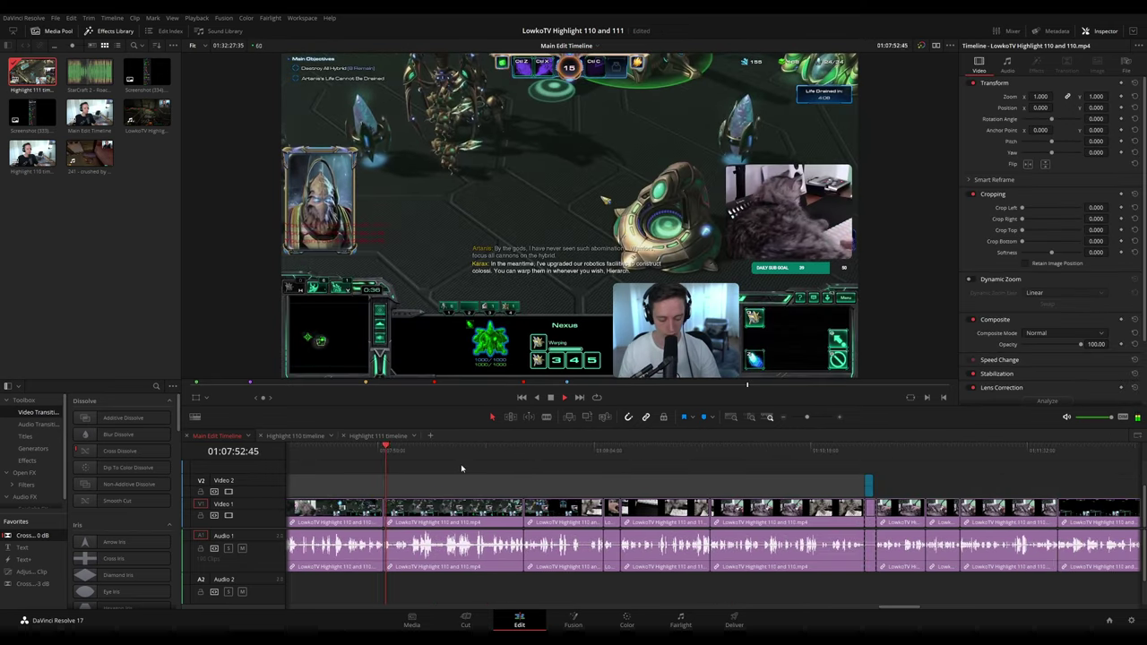
click(603, 454)
key(space)
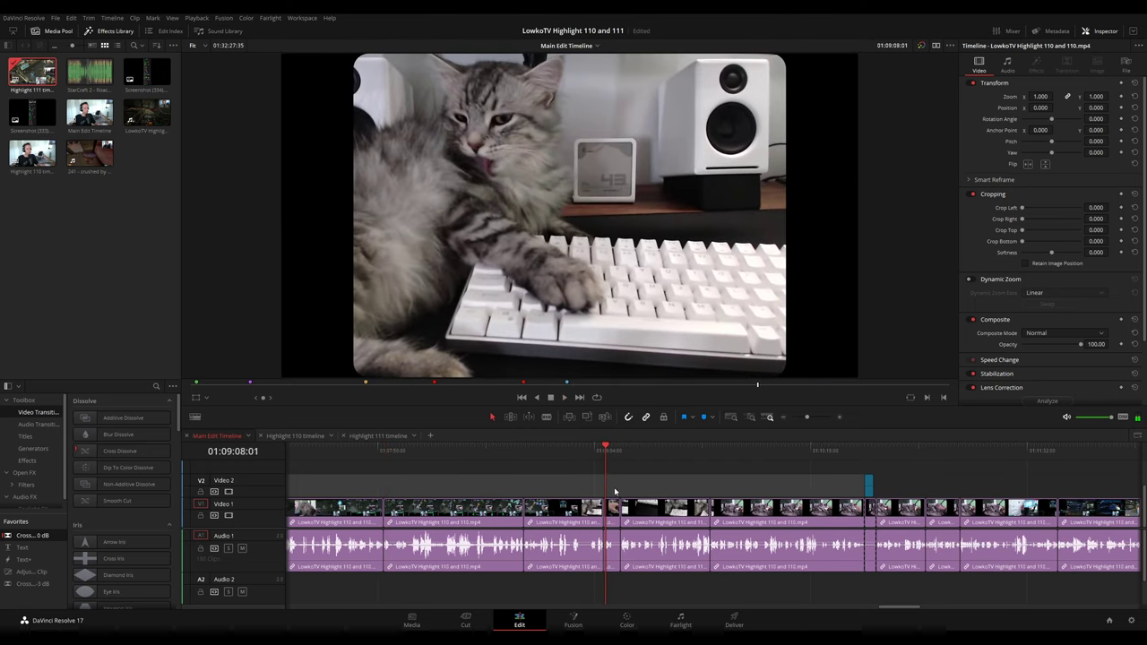
drag(614, 488, 536, 520)
click(385, 436)
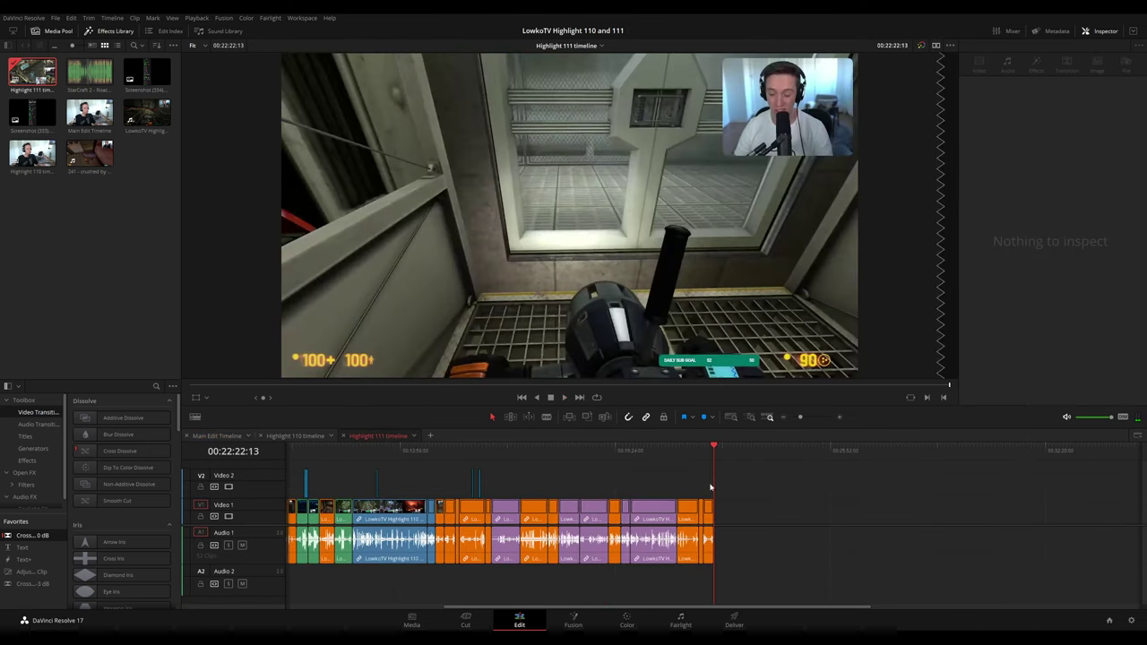
click(833, 495)
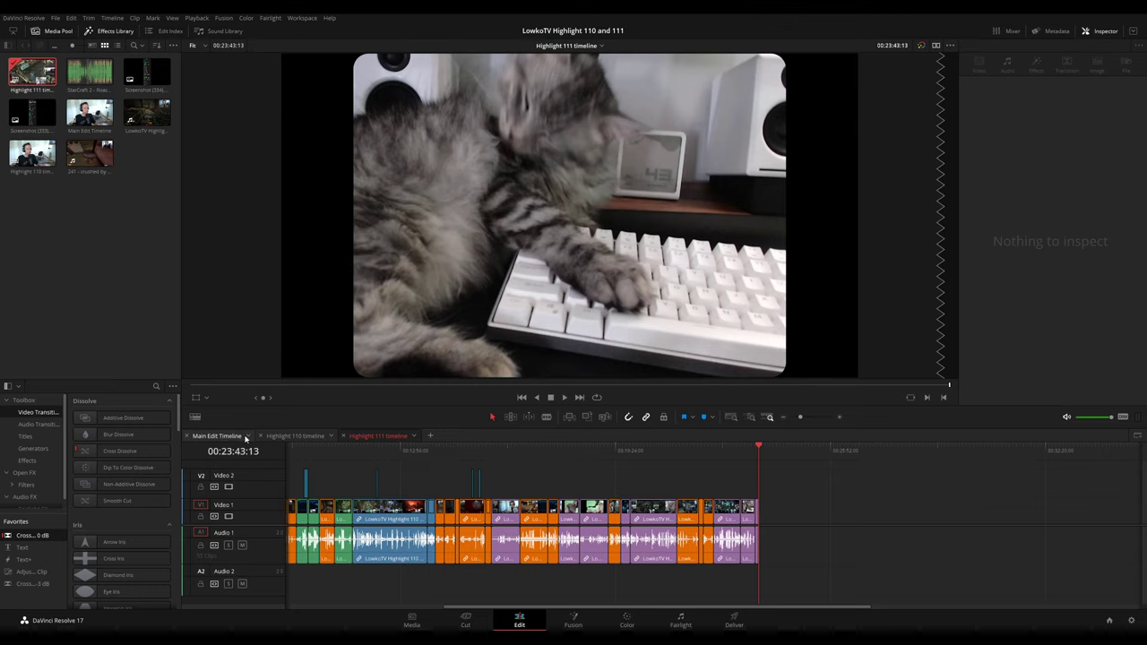
- Copy the orange clip from about 01:13:41 to 01:14:11 in Main Edit Timeline to the end of Highlight 111 timeline
click(217, 436)
click(887, 453)
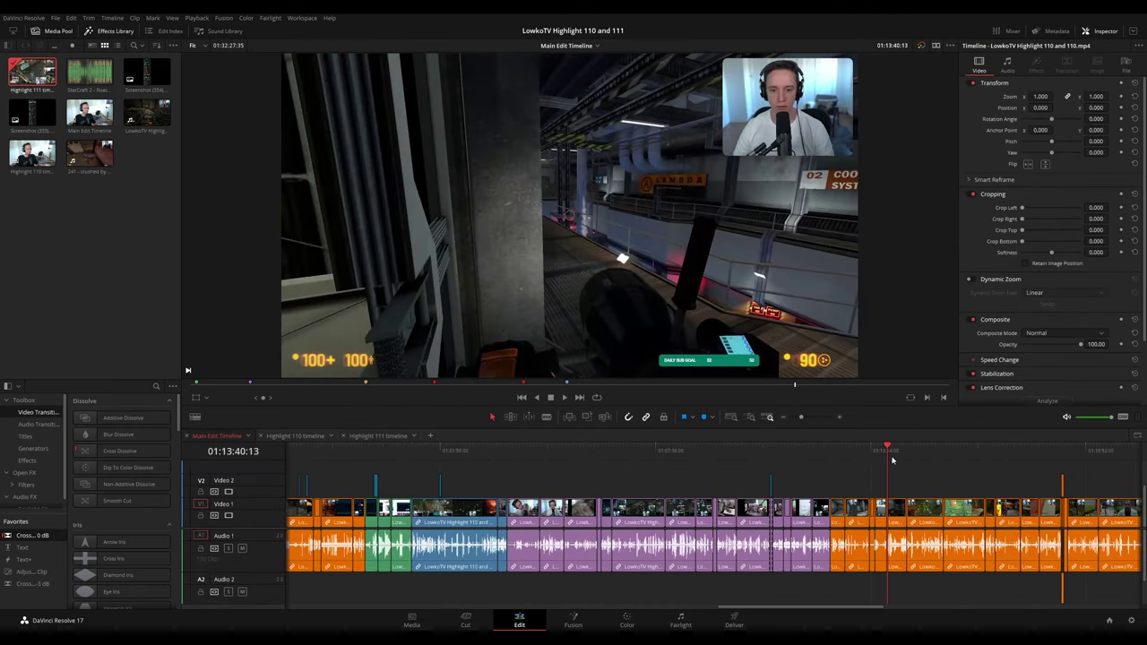
click(907, 457)
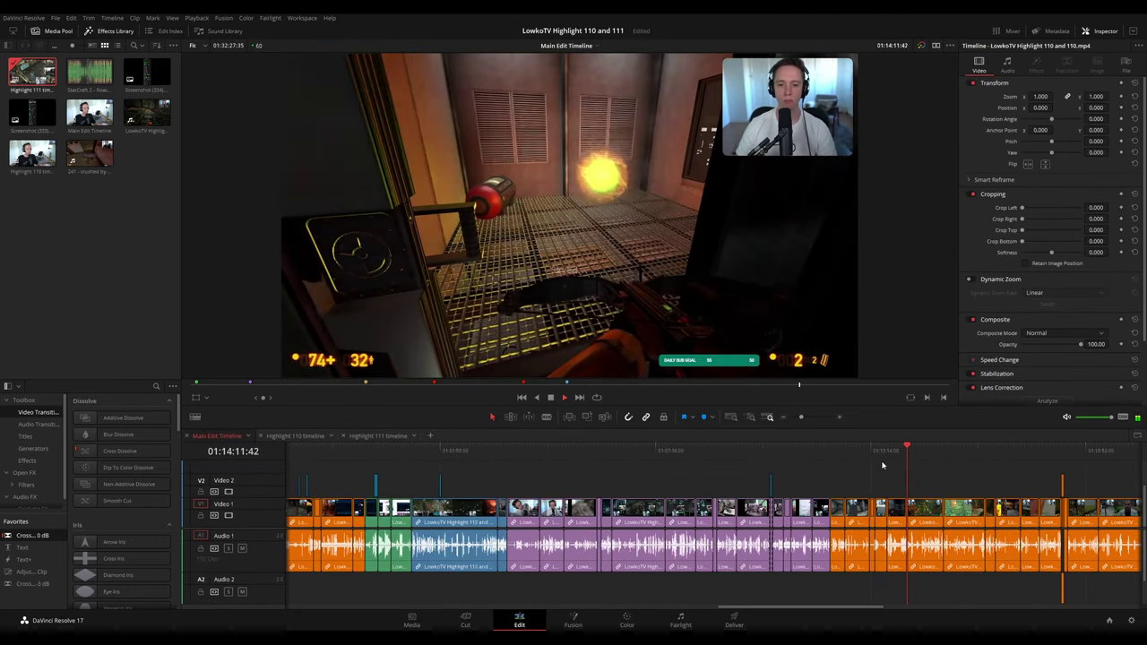
scroll(914, 484, up, 6)
scroll(910, 484, down, 1)
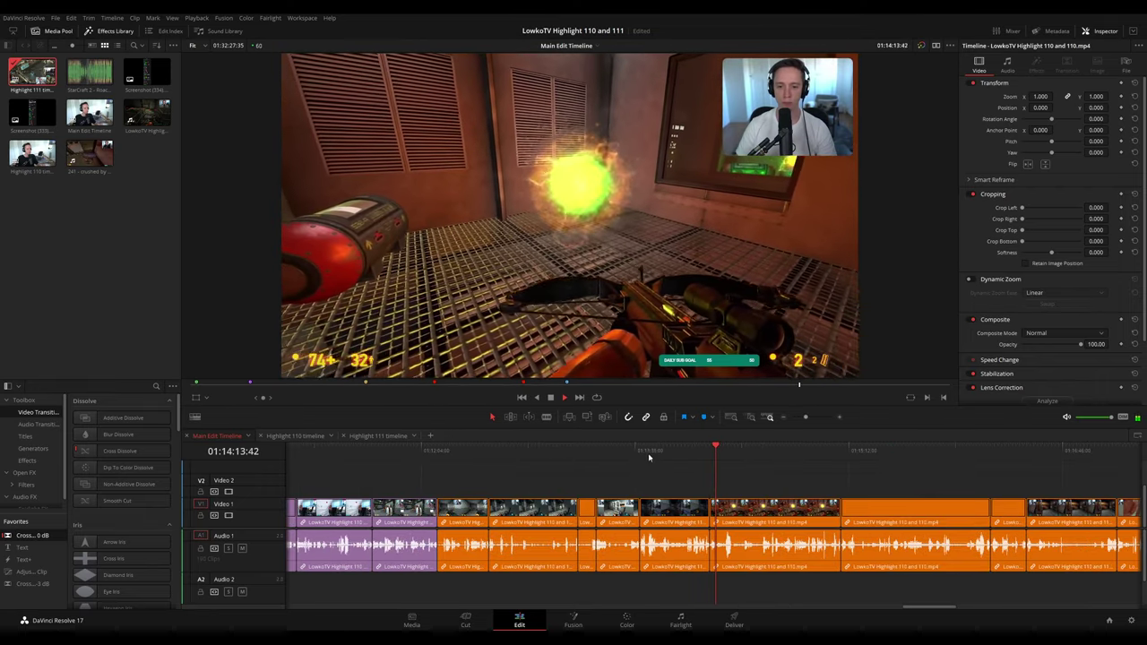
click(640, 455)
click(376, 437)
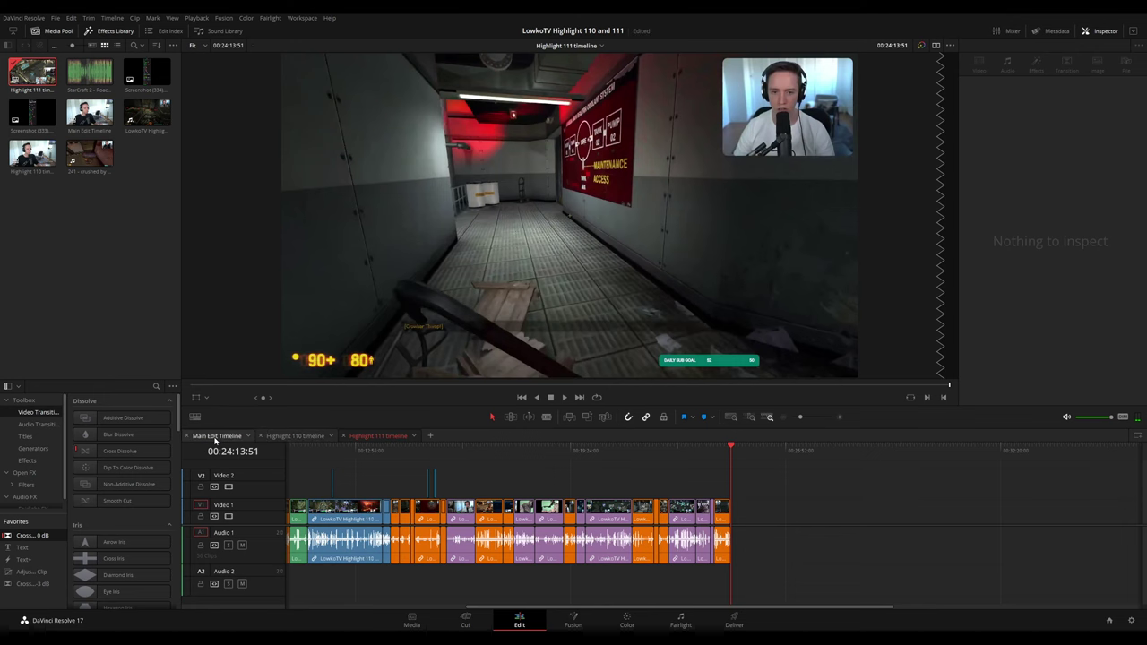
- Copy the purple clips and their adjustment clip from about 01:09:08 to 01:11:10 in Main Edit Timeline to the end of Highlight 111 timeline
click(216, 436)
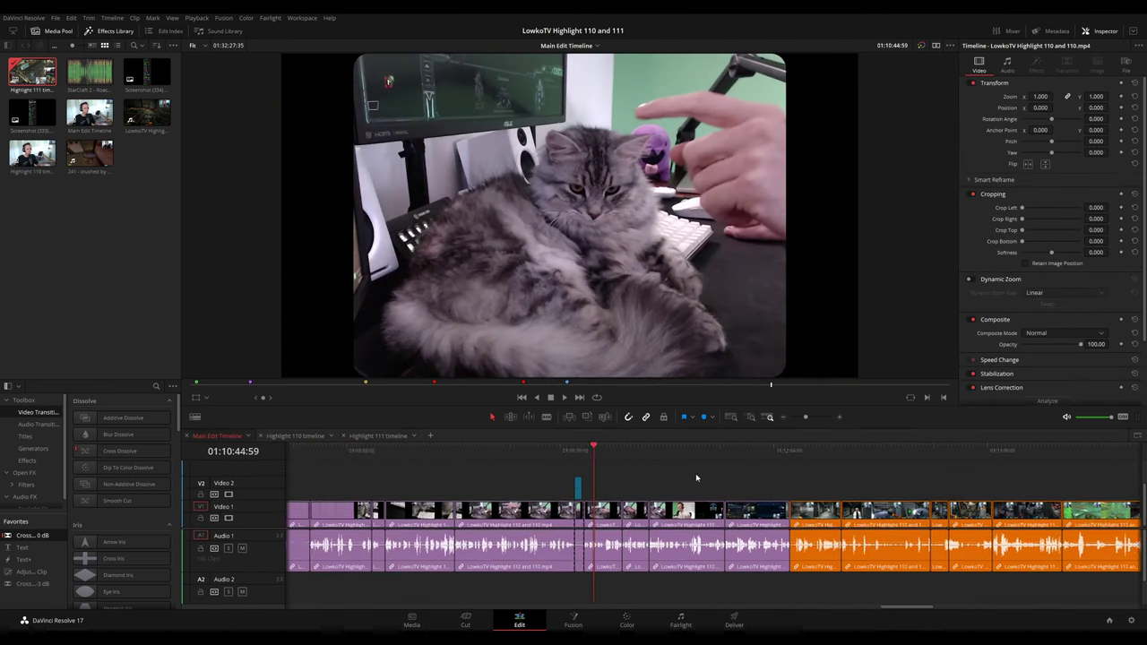
key(space)
drag(631, 455, 508, 453)
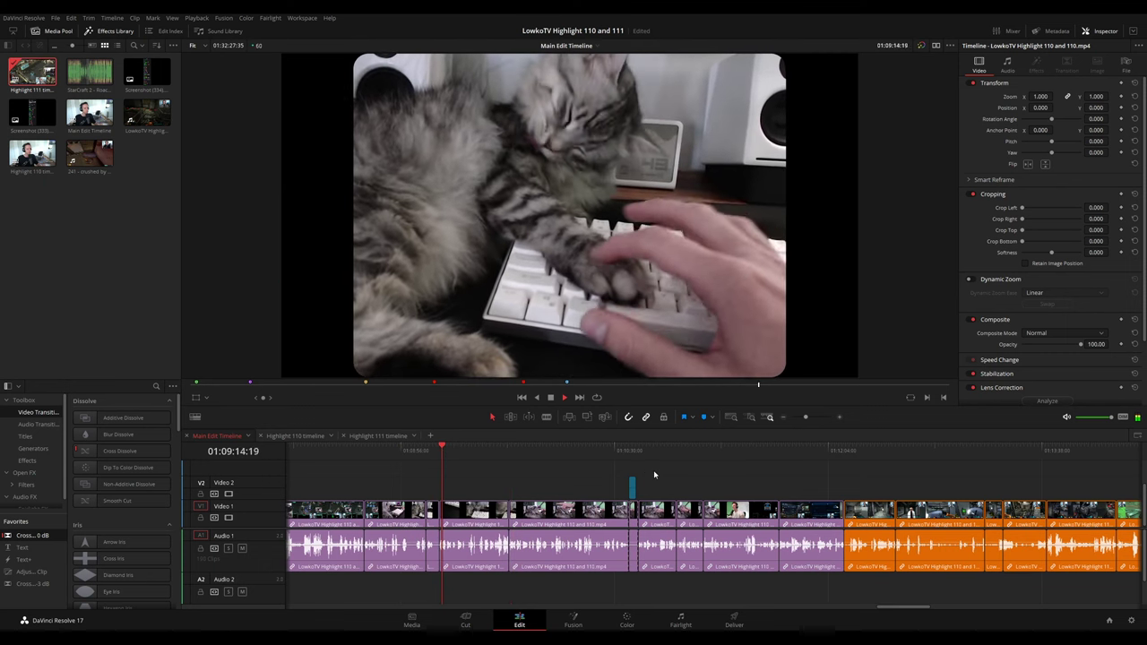
click(664, 449)
click(632, 451)
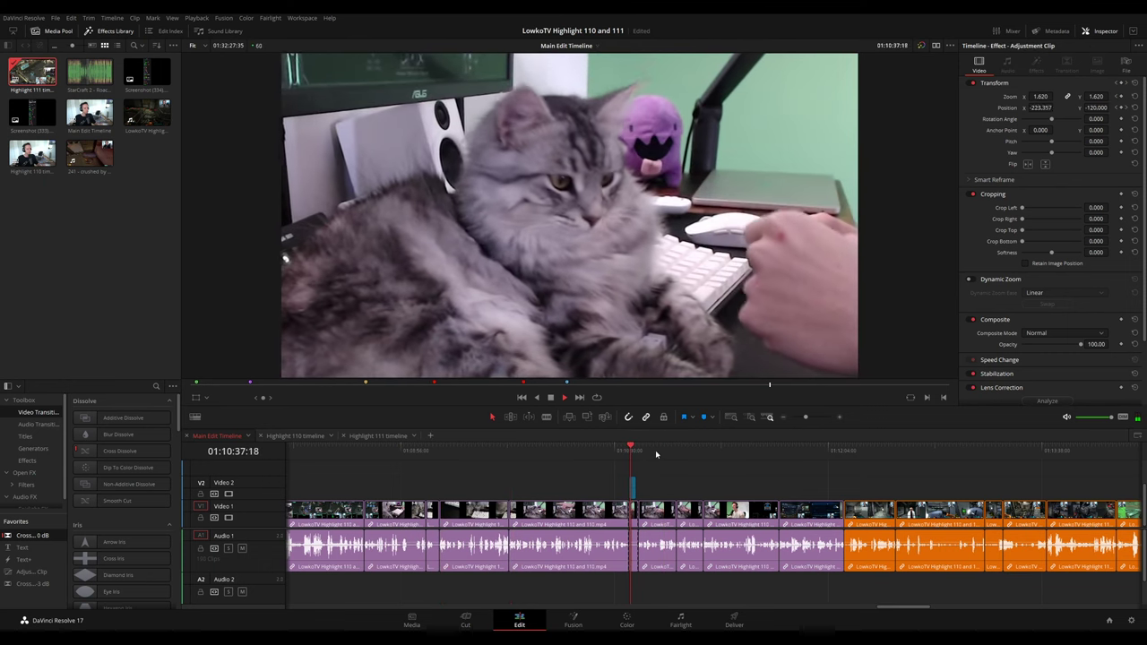
click(673, 450)
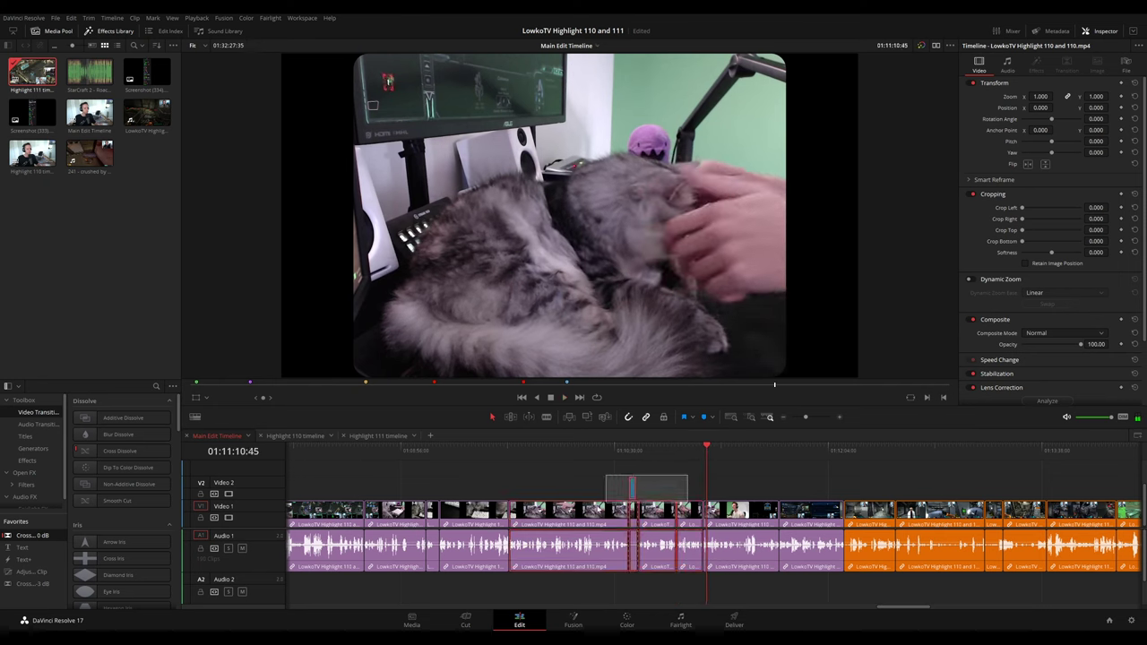
drag(605, 500, 478, 535)
click(428, 450)
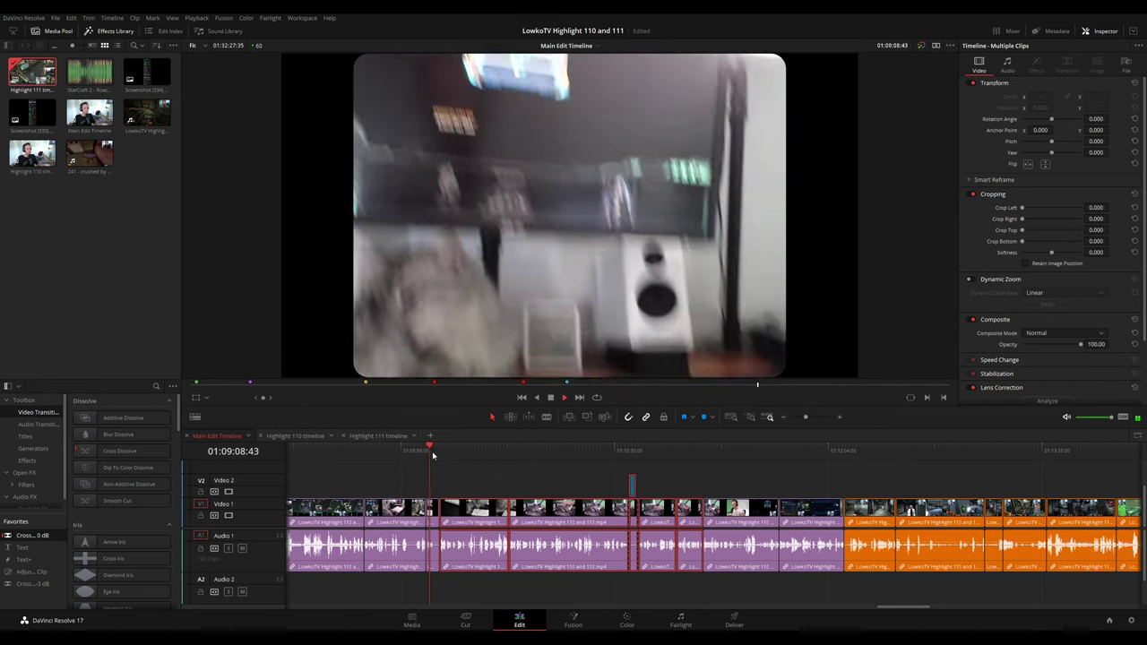
click(405, 455)
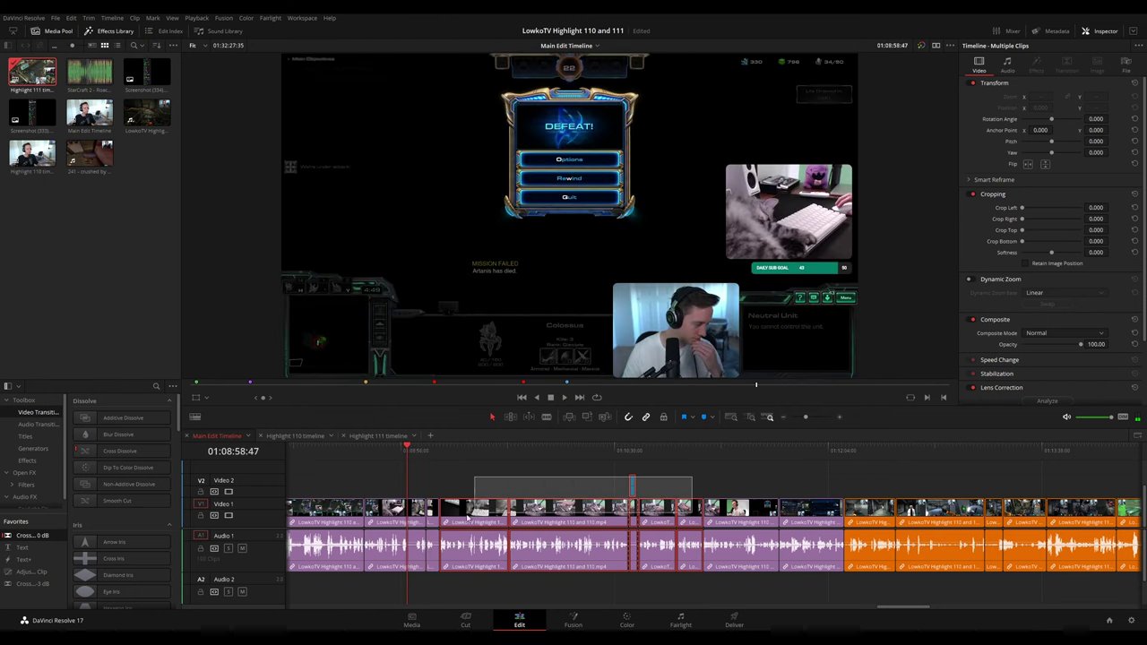
drag(436, 524, 438, 523)
click(378, 435)
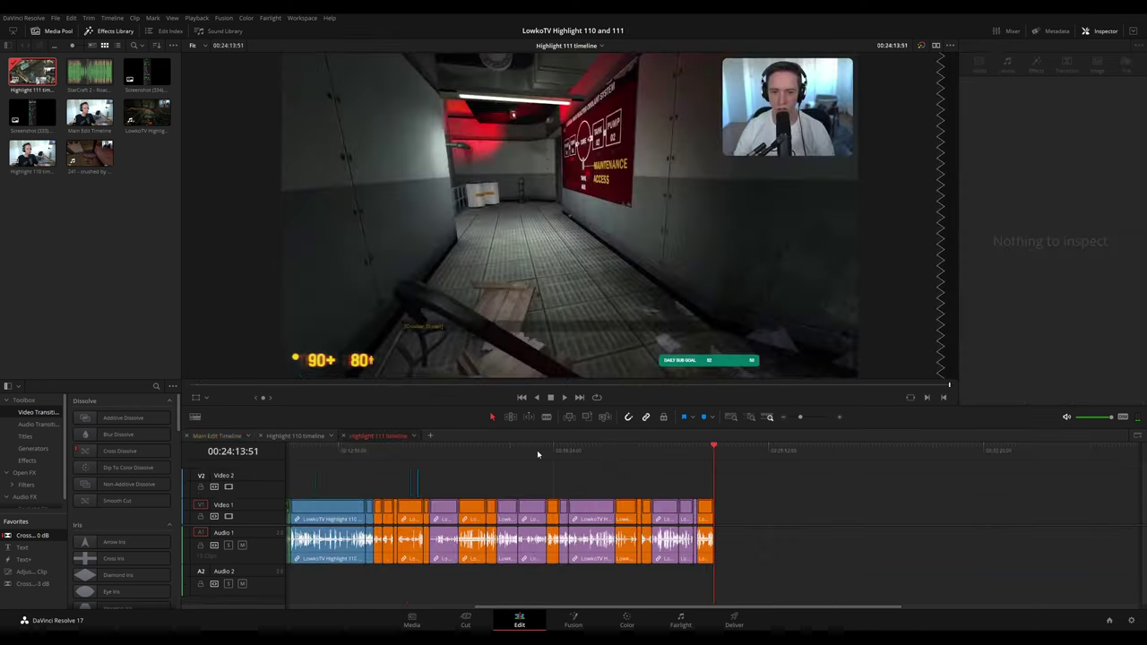
- Try to remove the short purple clip directly after the last orange clip in Highlight 111 timeline
key(space)
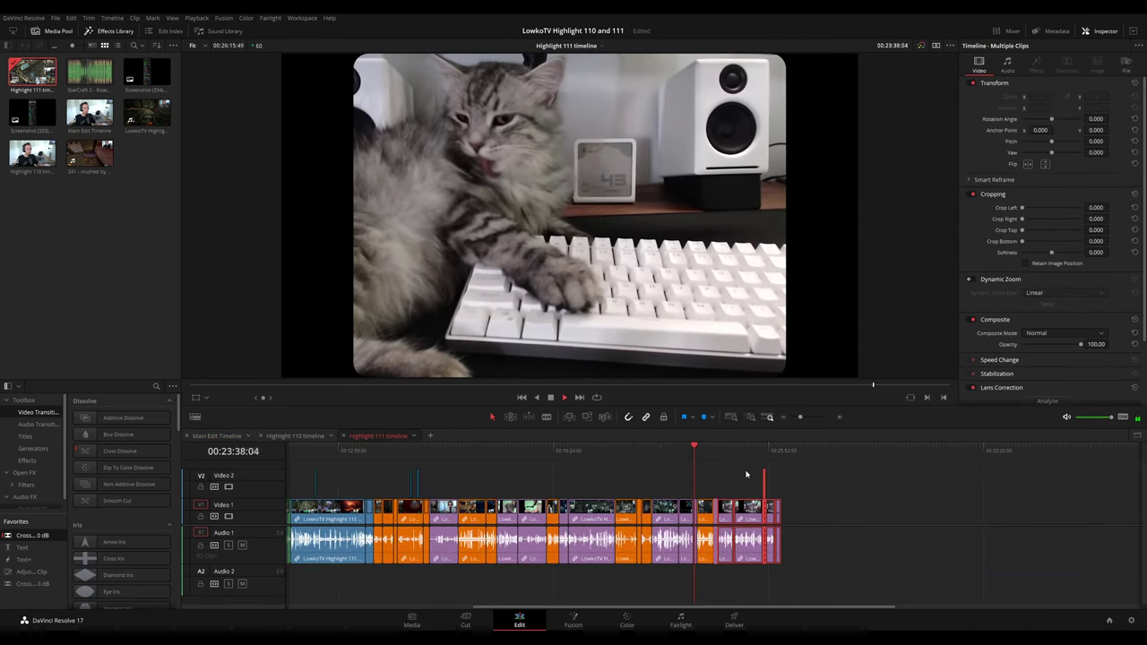
click(746, 474)
scroll(738, 474, up, 3)
click(789, 508)
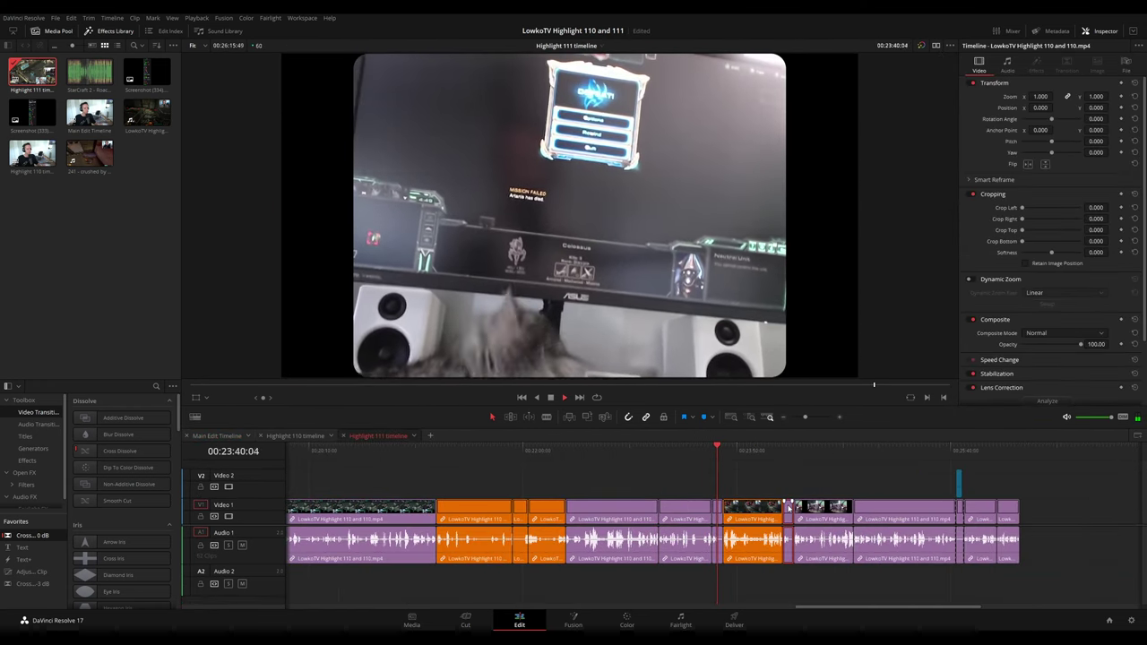
key(Delete)
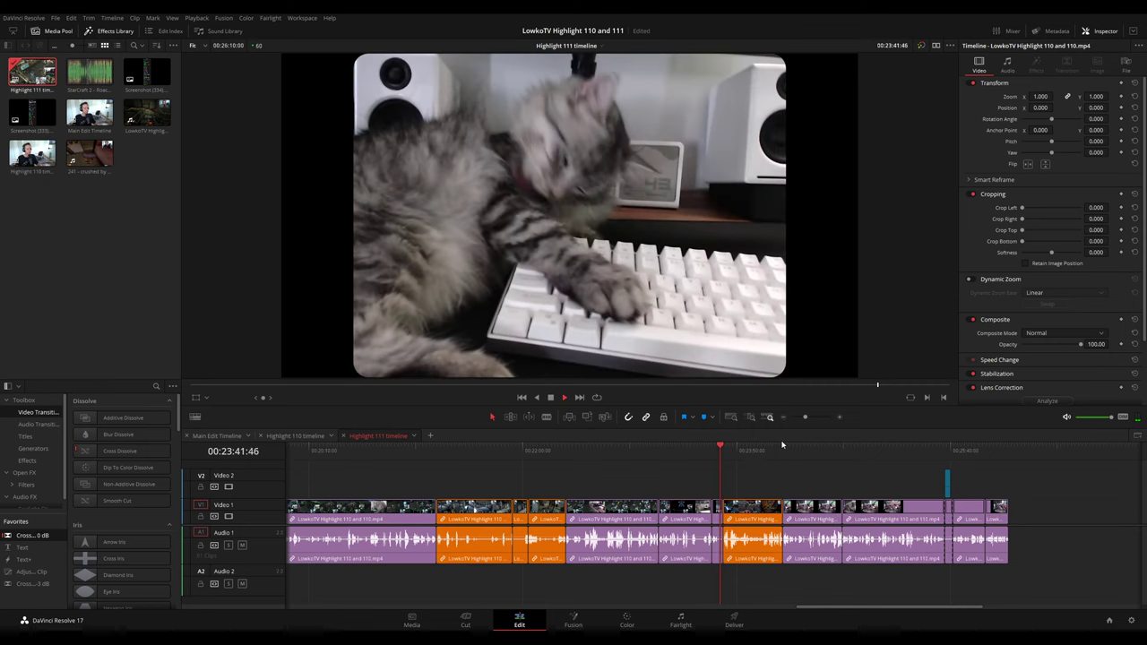
- Ripple delete the short duplicate purple clip directly before the last orange clip, at about 00:23:37 in Highlight 111 timeline
click(783, 447)
click(609, 450)
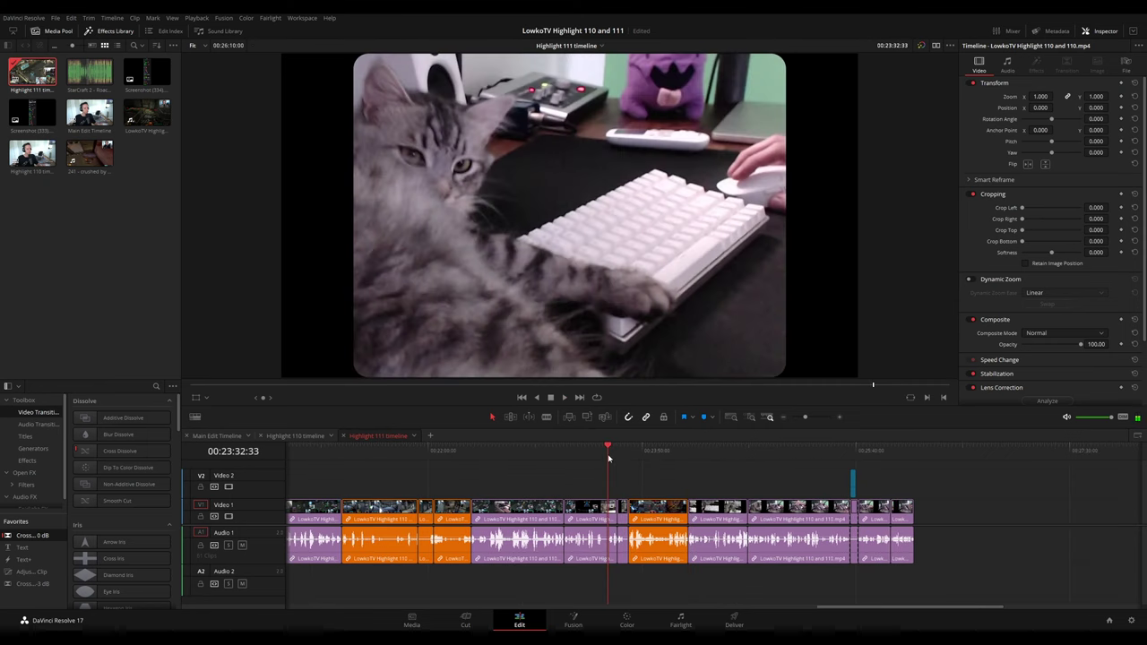
scroll(684, 482, up, 10)
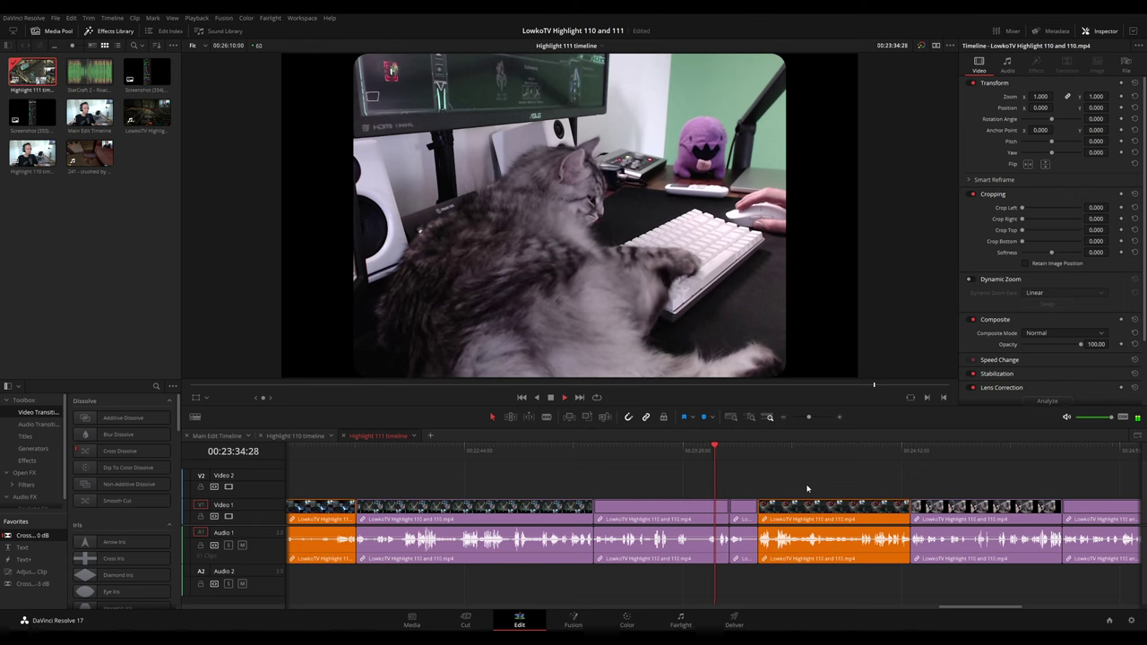
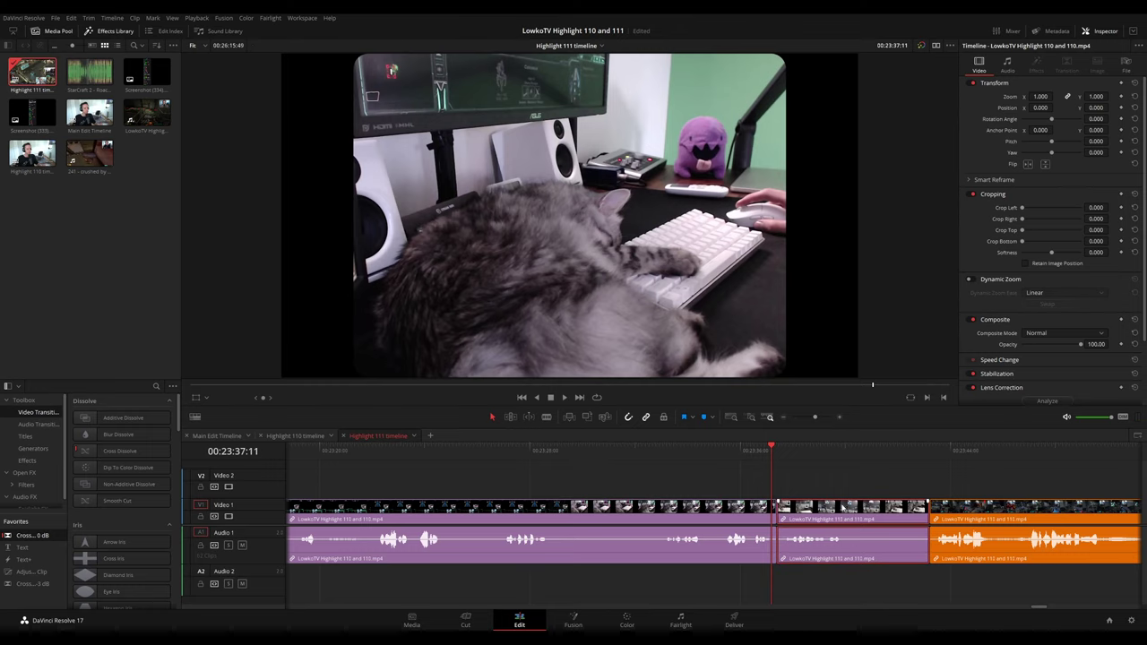
key(Delete)
key(space)
- Review the newly added purple clips and adjustment clip from about 00:24:08 to the end of Highlight 111 timeline
drag(815, 417, 803, 420)
click(753, 455)
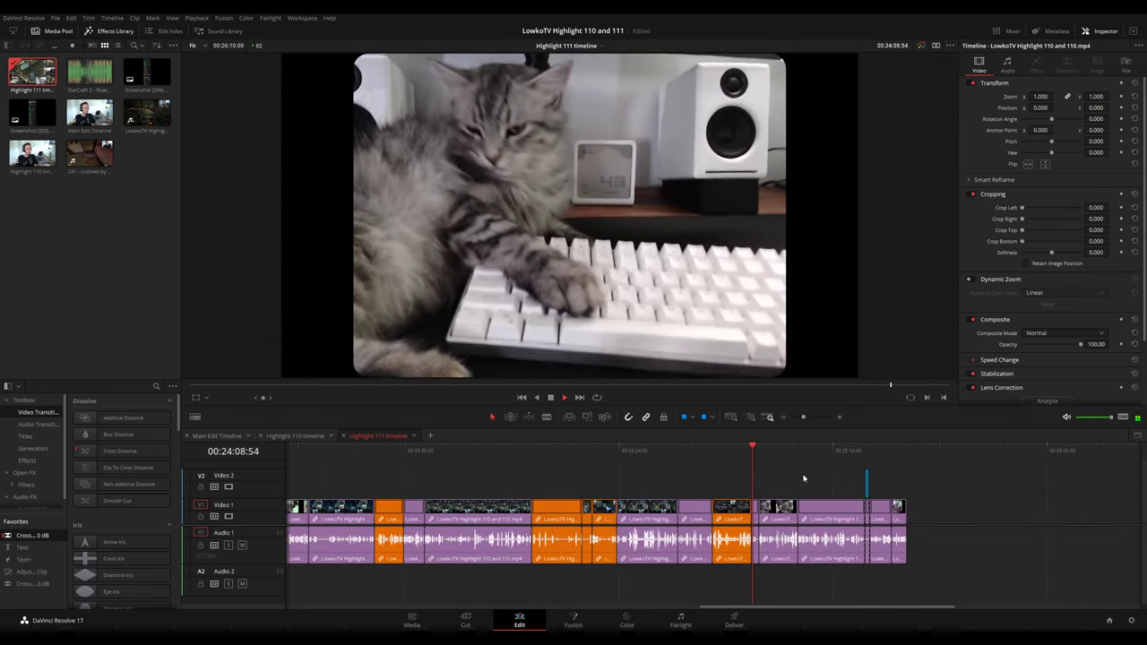
scroll(803, 476, up, 3)
click(731, 450)
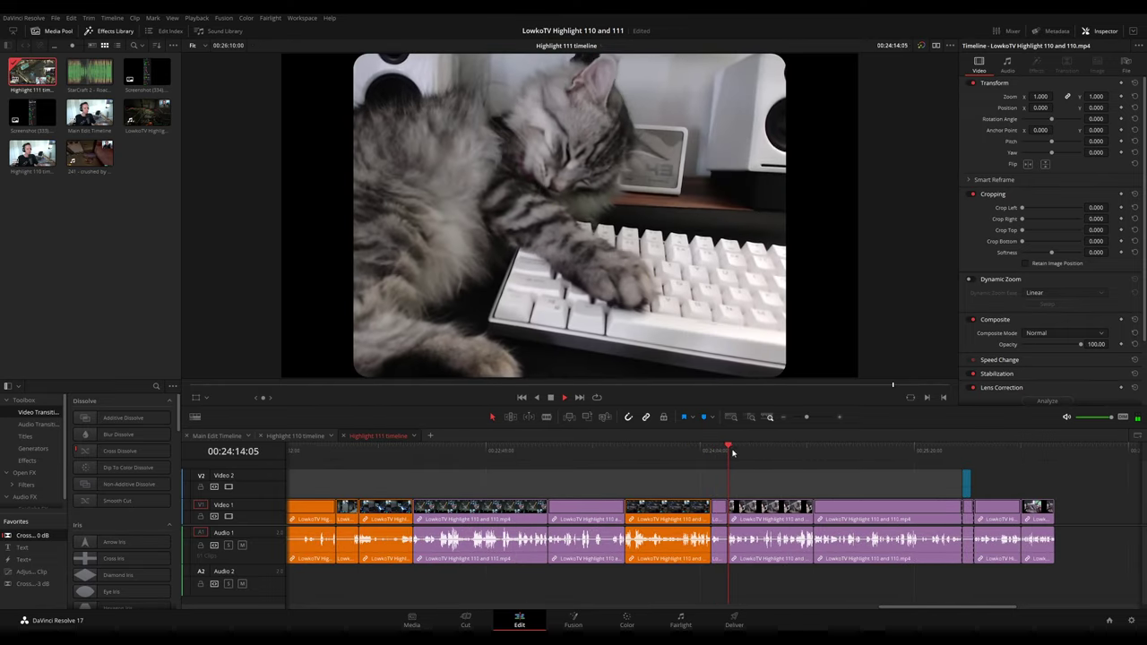
drag(775, 451, 959, 454)
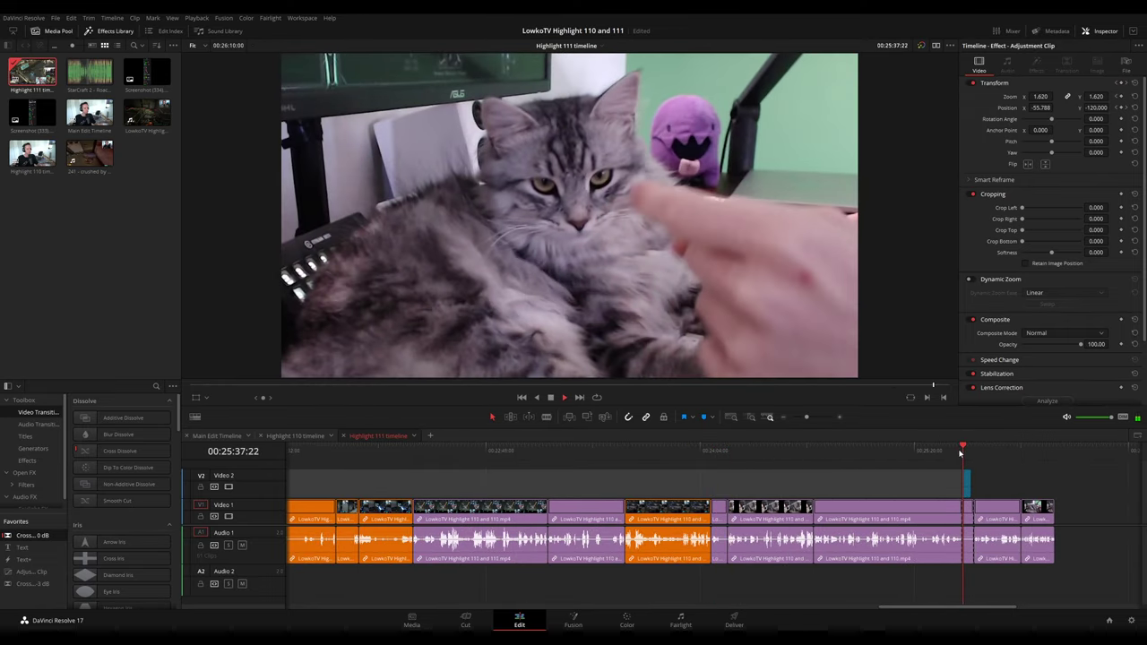
drag(1027, 478, 919, 451)
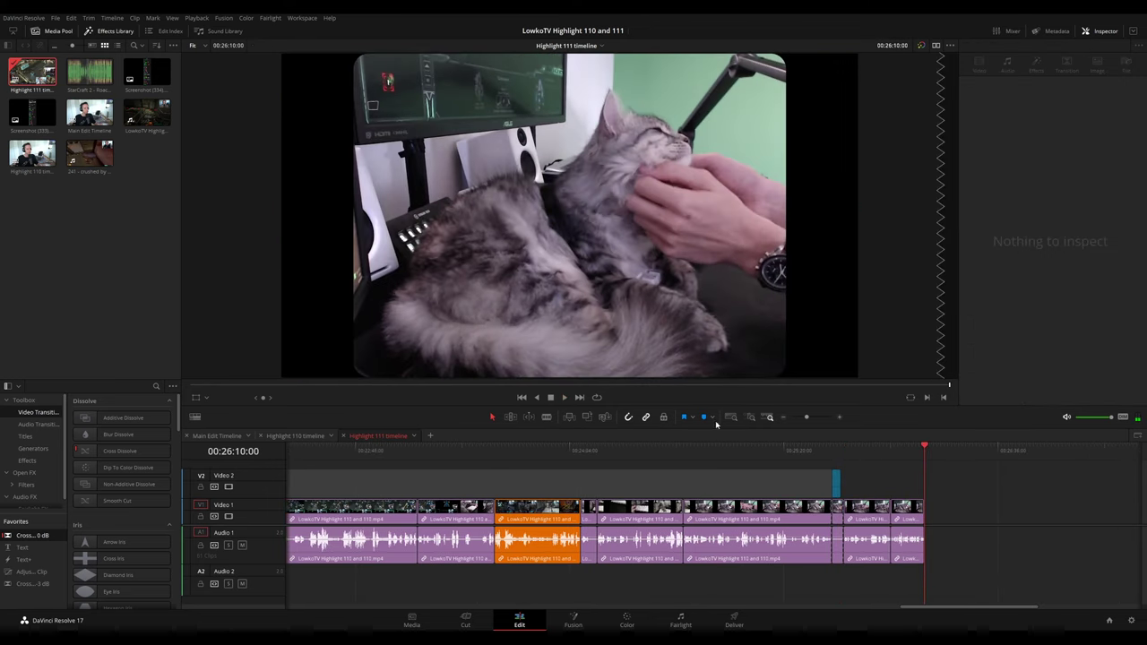
drag(807, 417, 800, 418)
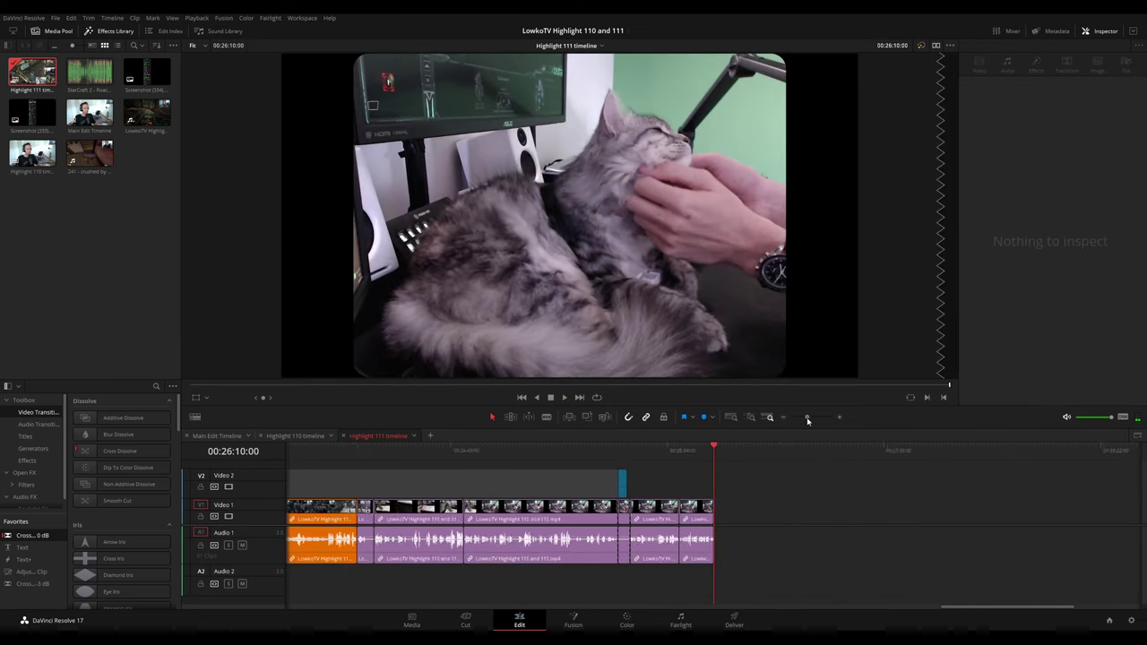
- Review the remaining purple clips in Main Edit Timeline from about 01:10:36 to 01:11:10
click(222, 436)
drag(804, 419, 798, 417)
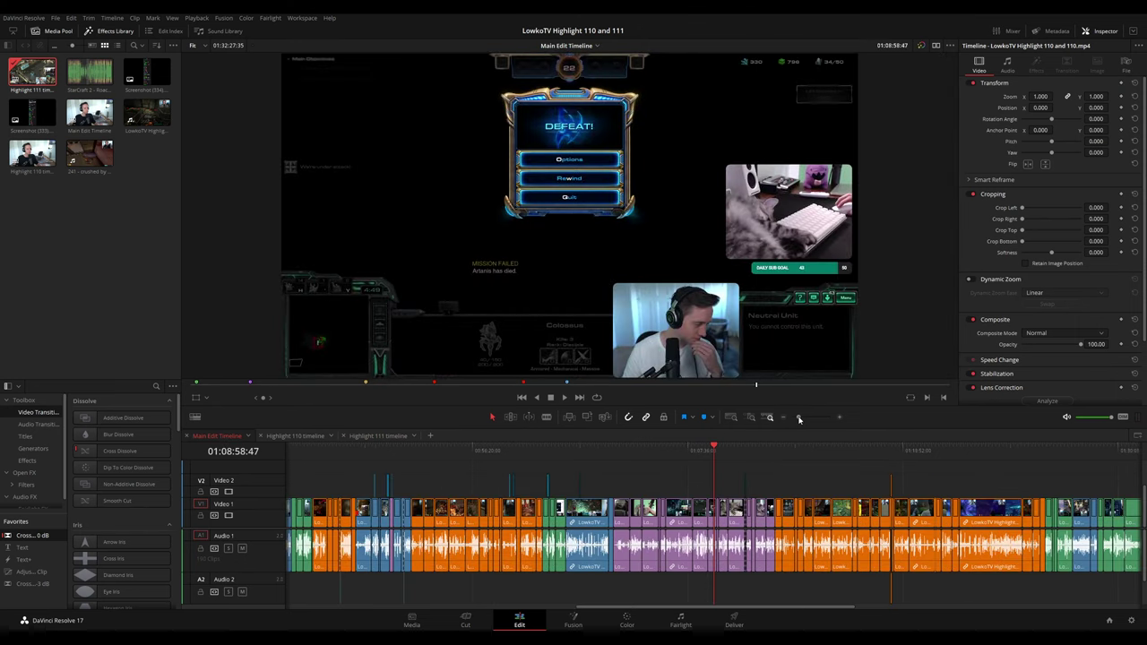
click(727, 451)
click(745, 451)
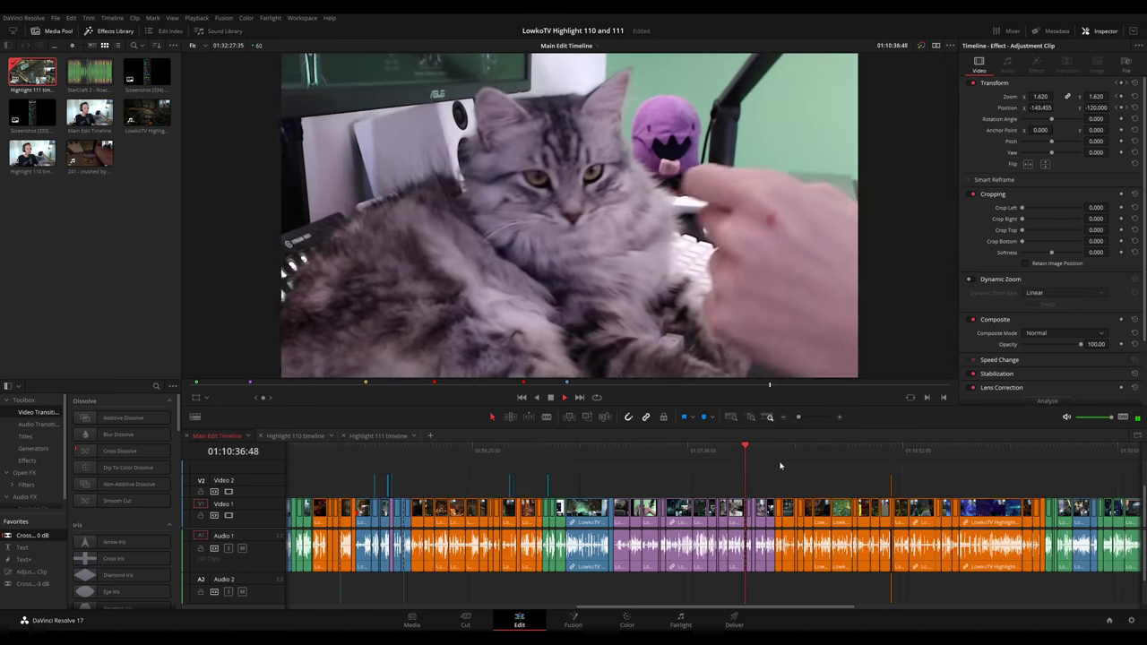
scroll(827, 475, up, 4)
click(747, 453)
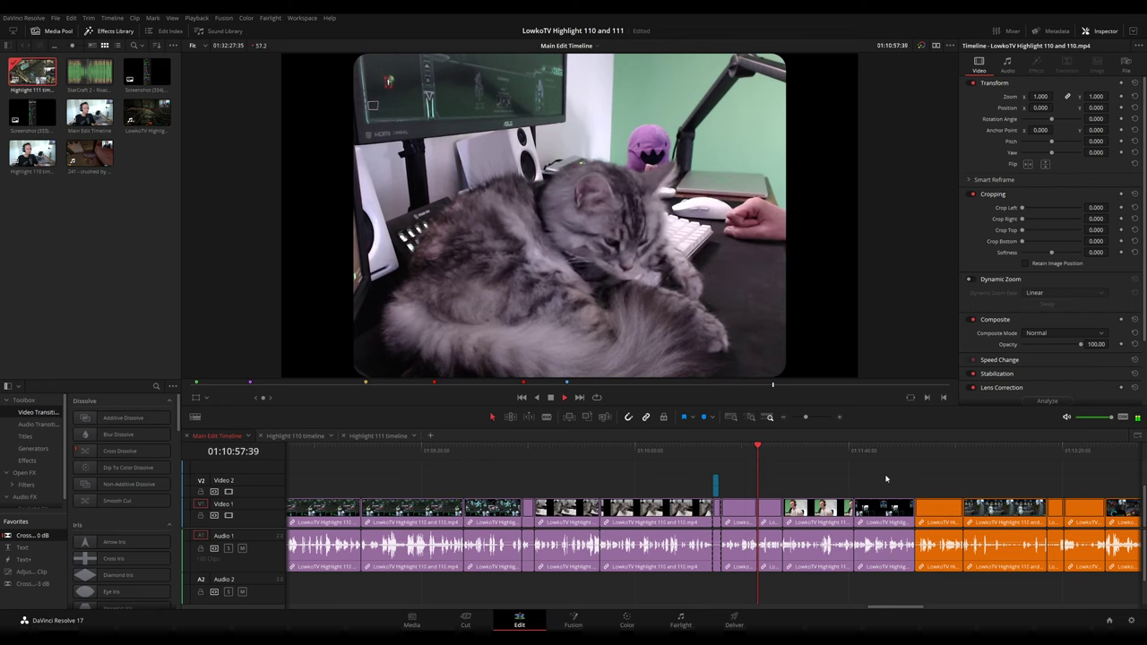
drag(886, 480, 731, 470)
drag(804, 418, 800, 419)
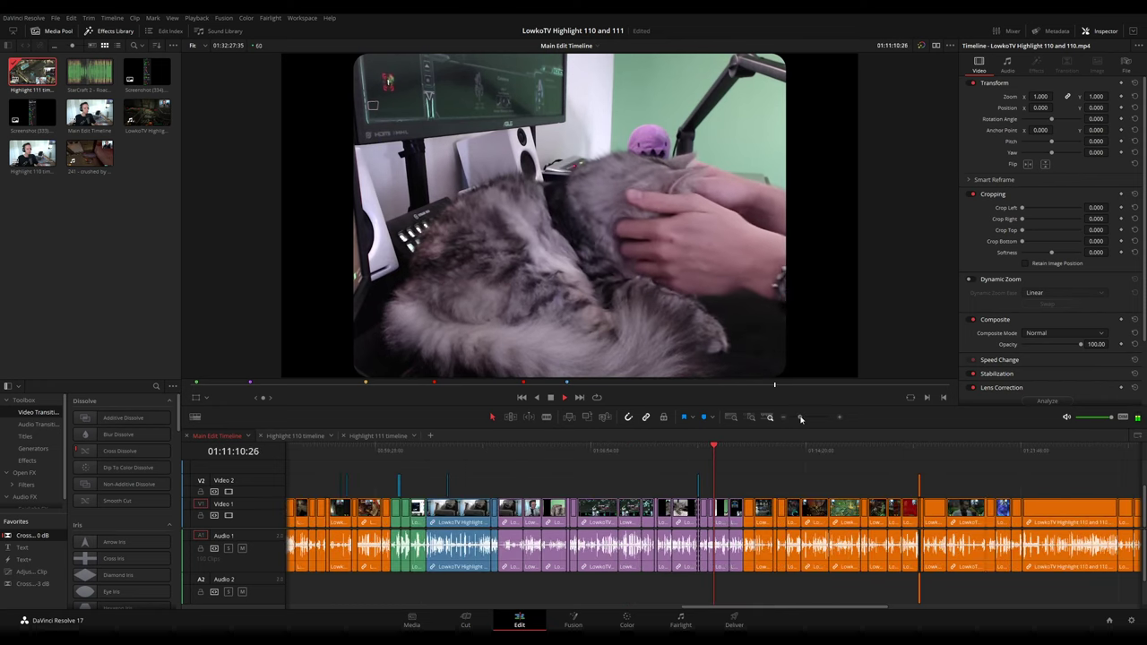
- Review the orange section of Main Edit Timeline between about 01:15:36 and 01:20:32
click(871, 451)
click(918, 451)
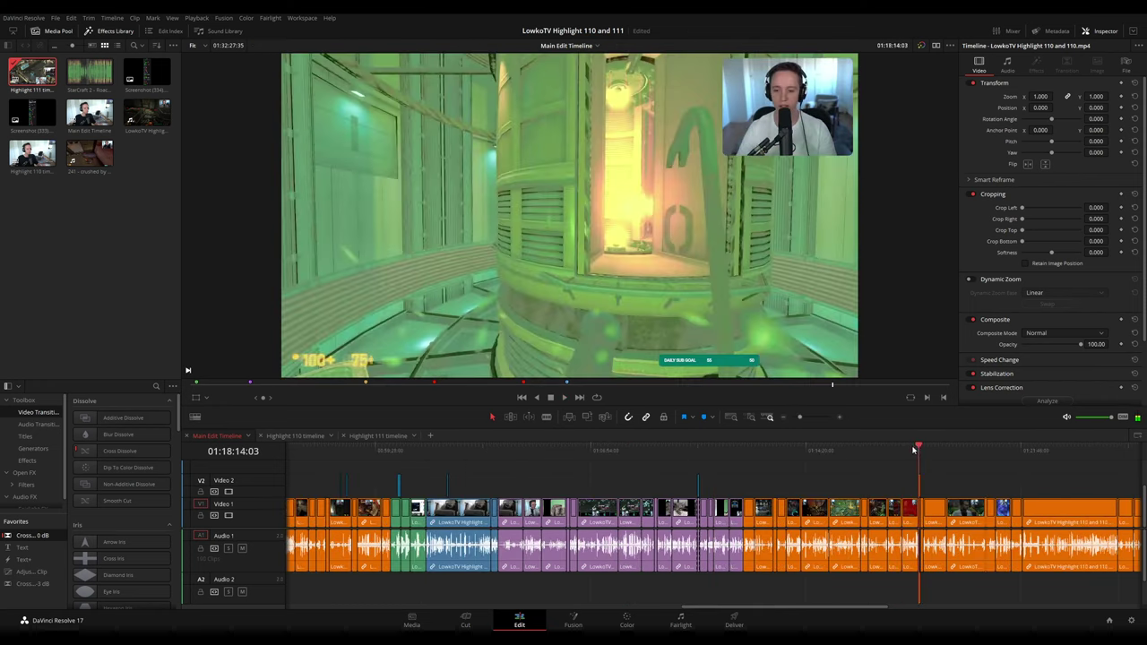
scroll(956, 478, right, 5)
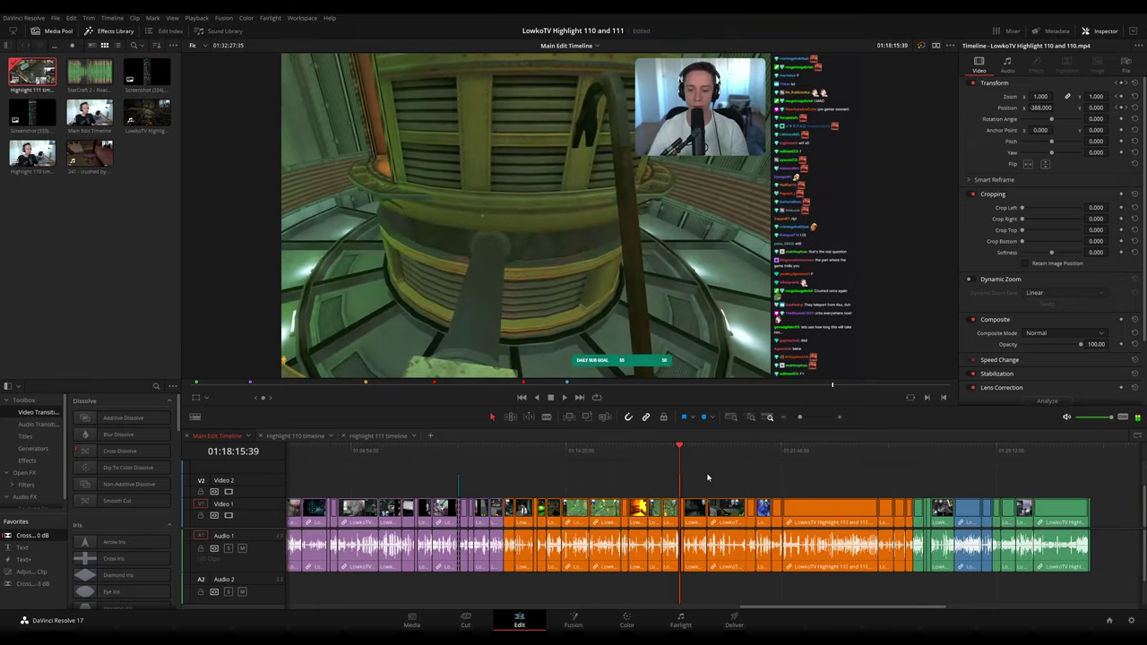
click(744, 463)
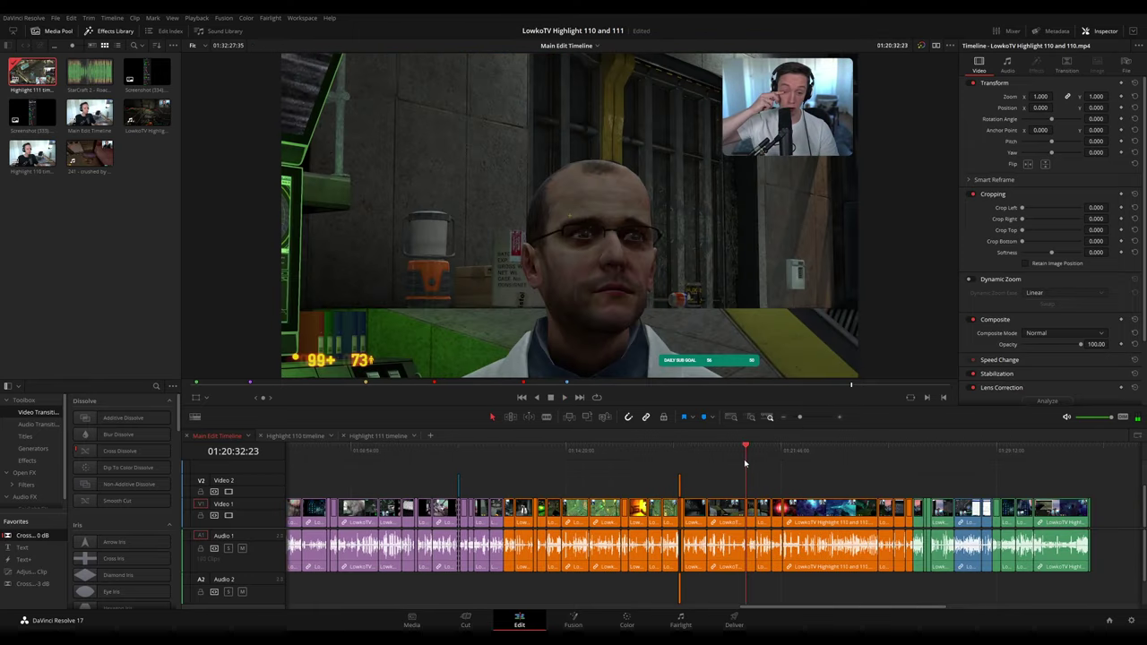
drag(745, 464, 603, 462)
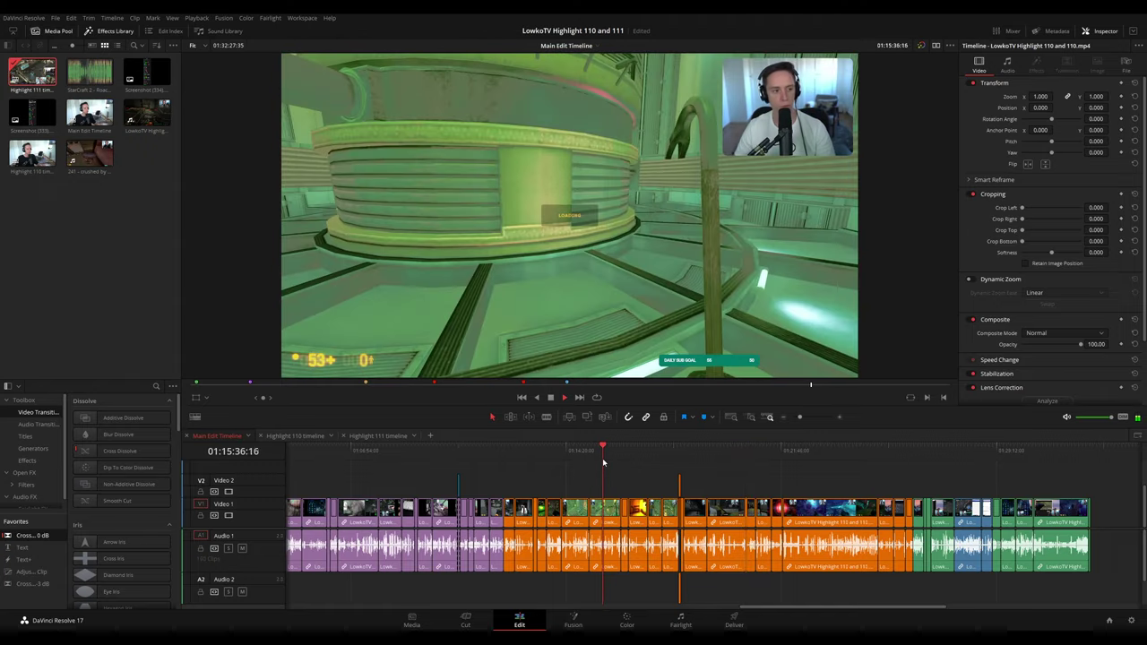
drag(800, 418, 802, 419)
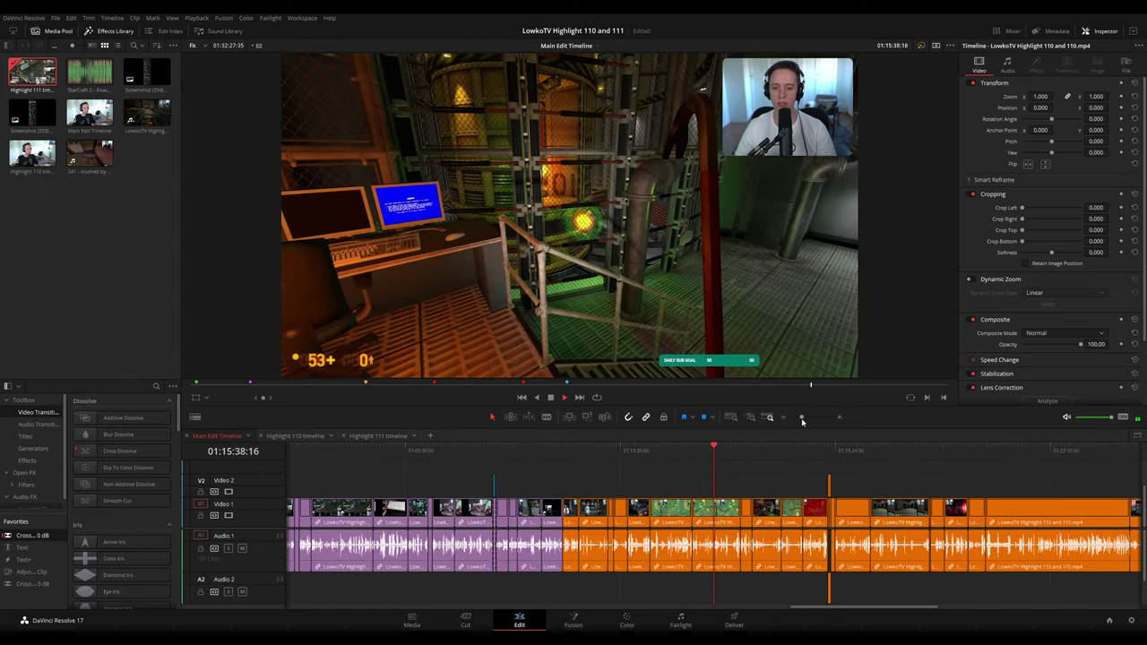
key(space)
key(space)
scroll(809, 423, up, 2)
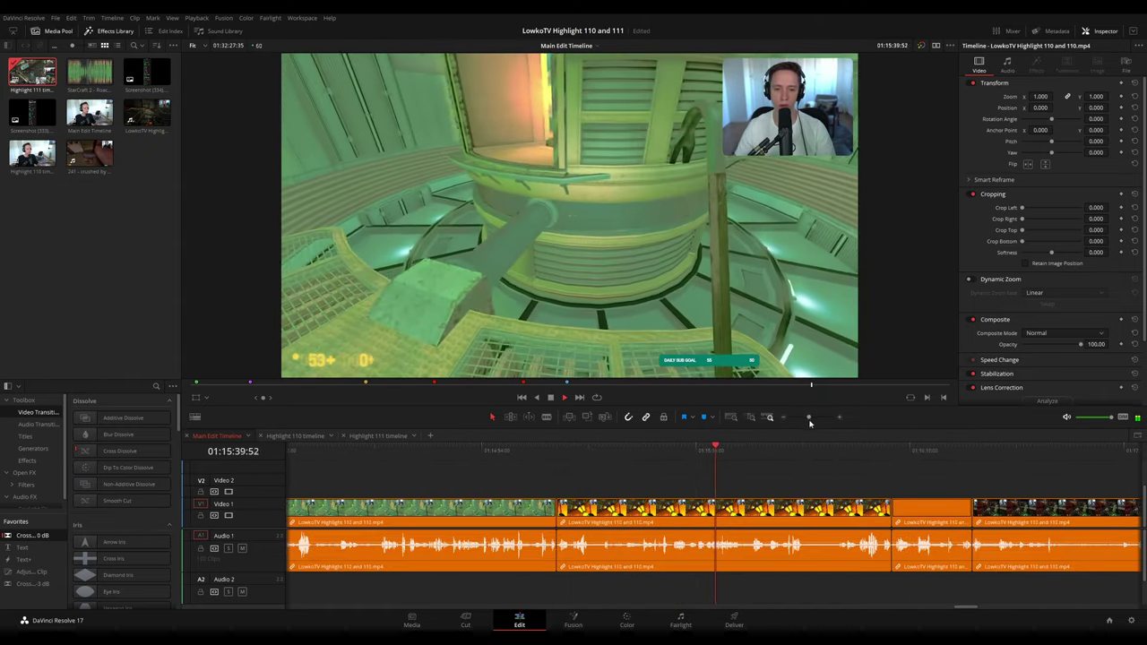
- Examine the orange clip boundaries in Main Edit Timeline between about 01:13:41 and 01:20:33
click(561, 464)
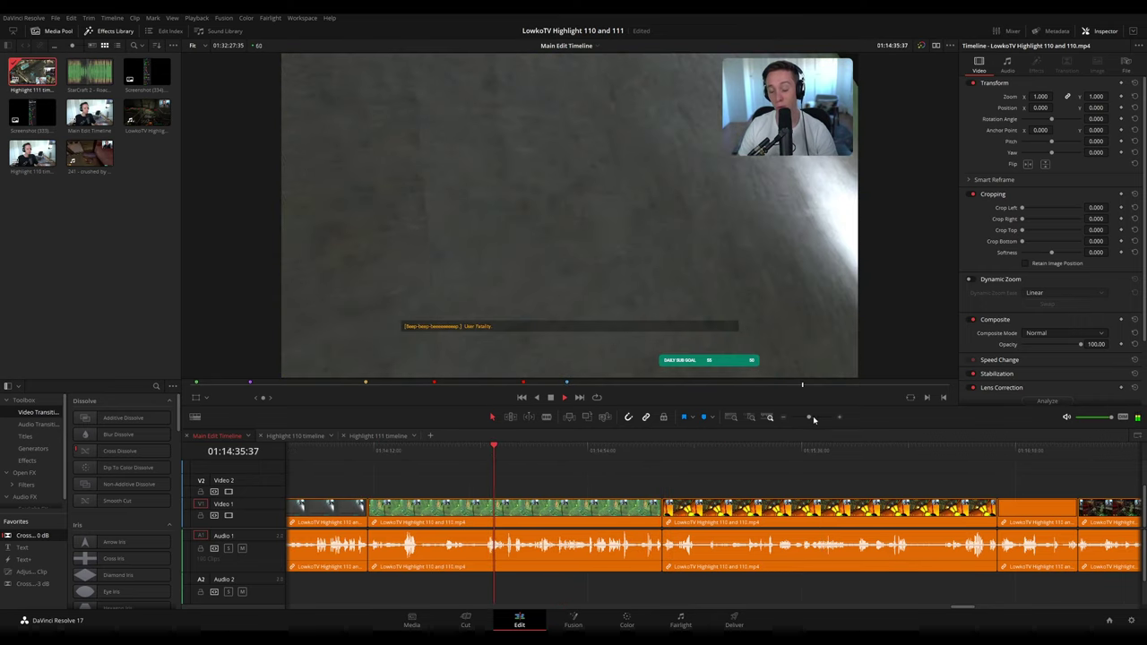
scroll(807, 418, down, 2)
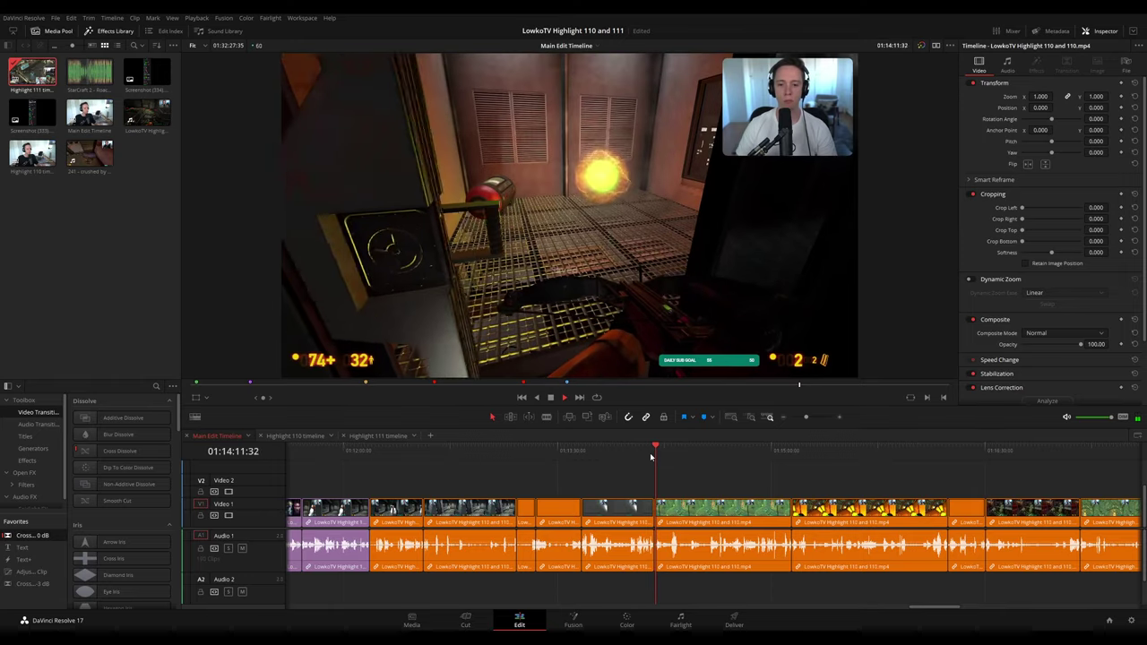
click(580, 452)
scroll(655, 471, right, 3)
click(542, 453)
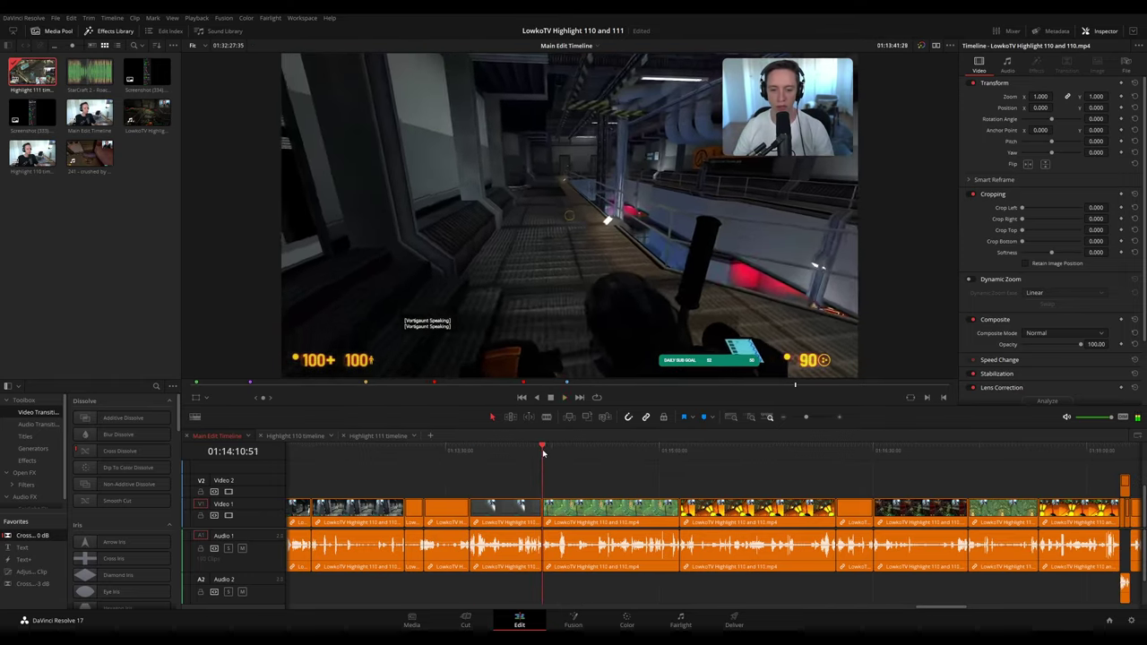
scroll(804, 420, down, 2)
scroll(714, 463, right, 3)
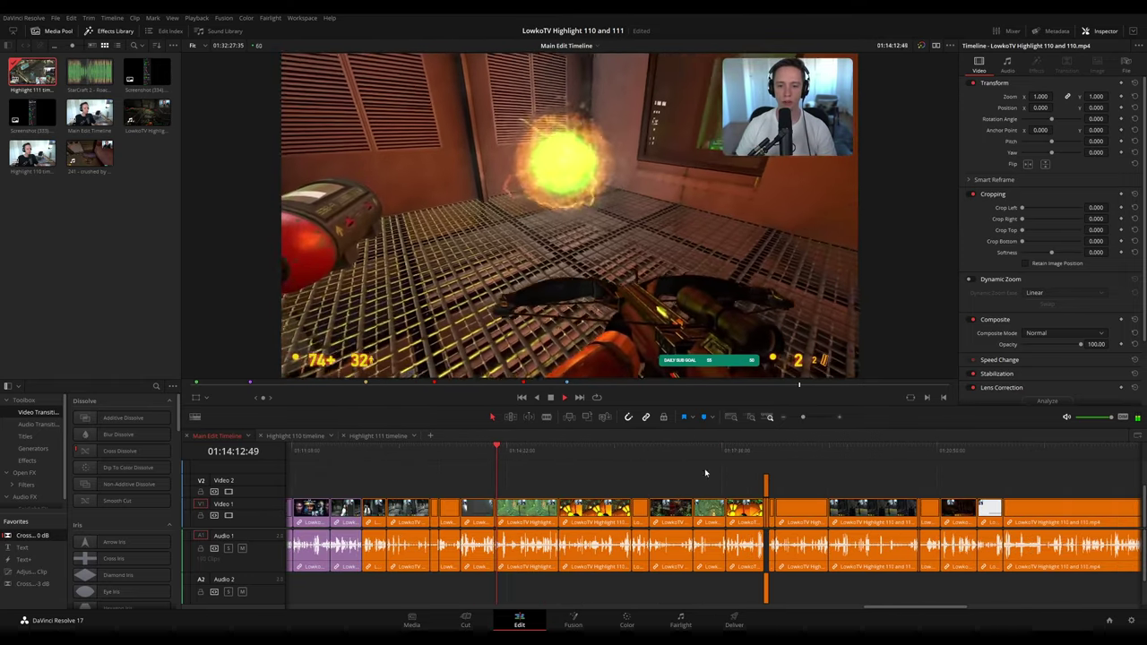
click(917, 452)
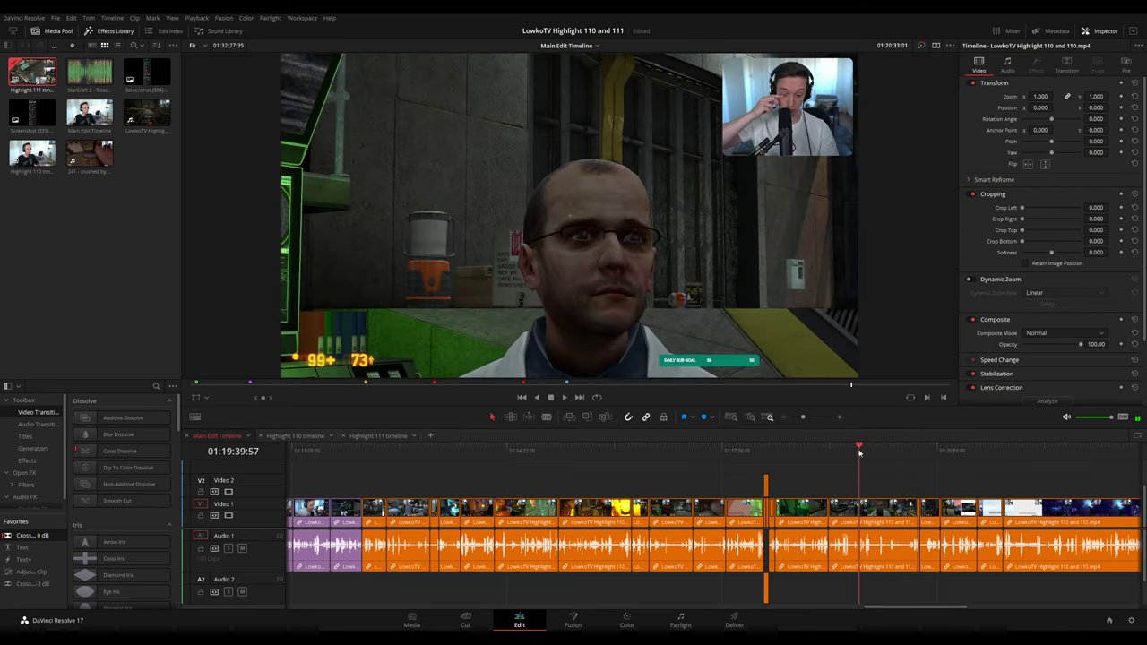
click(829, 449)
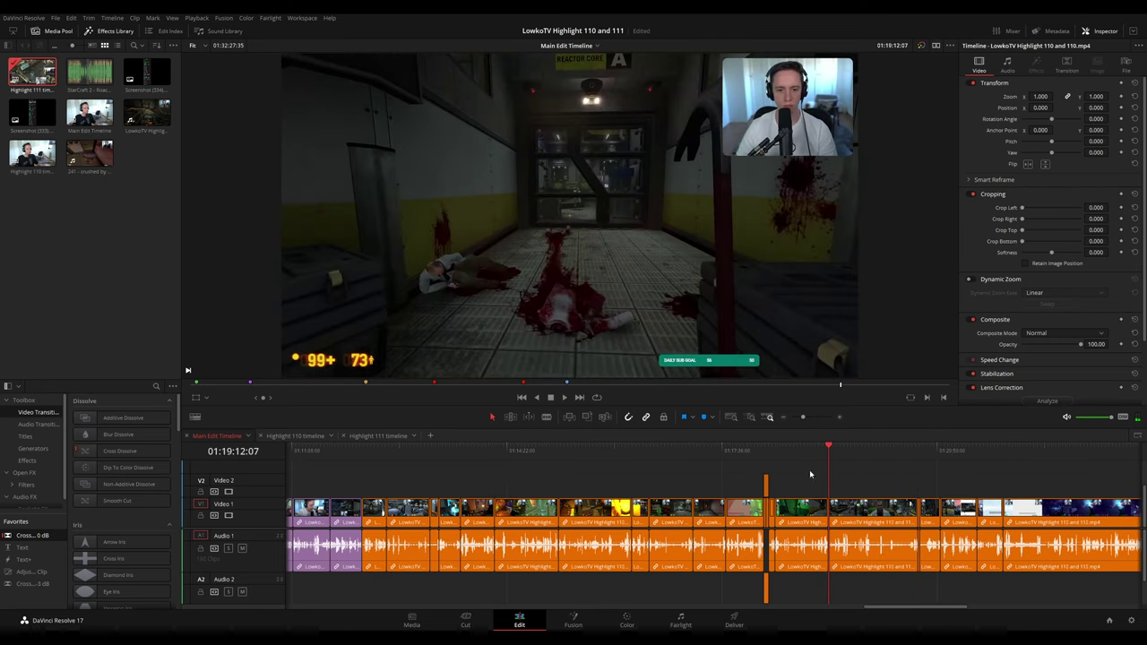
drag(811, 470, 478, 575)
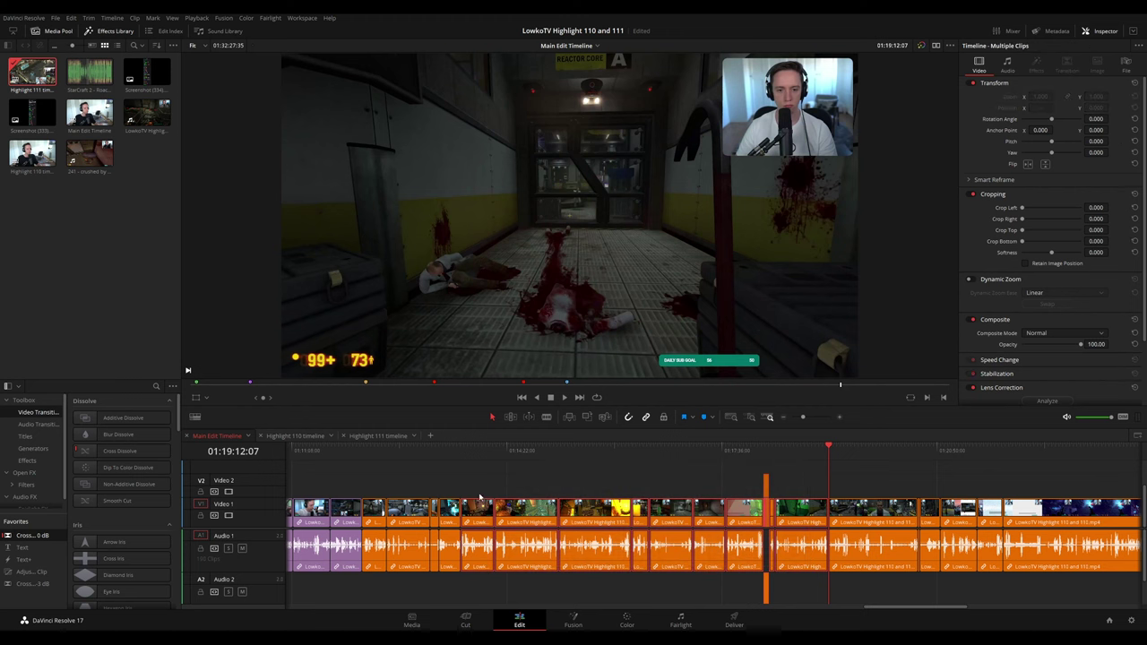
click(464, 451)
click(495, 452)
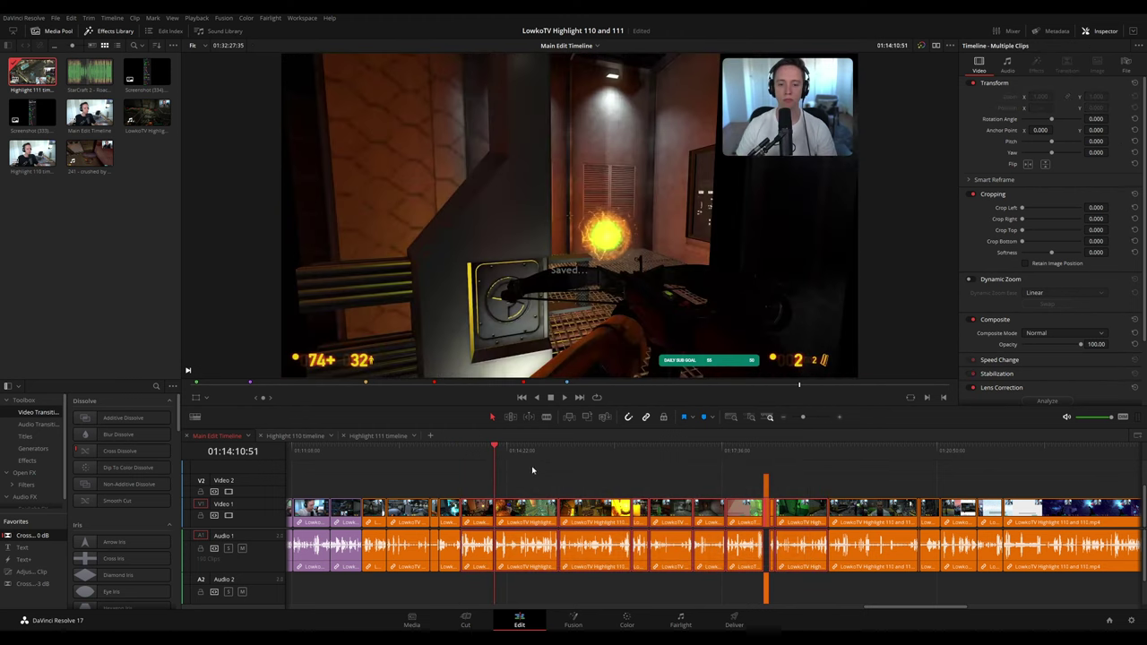
click(615, 476)
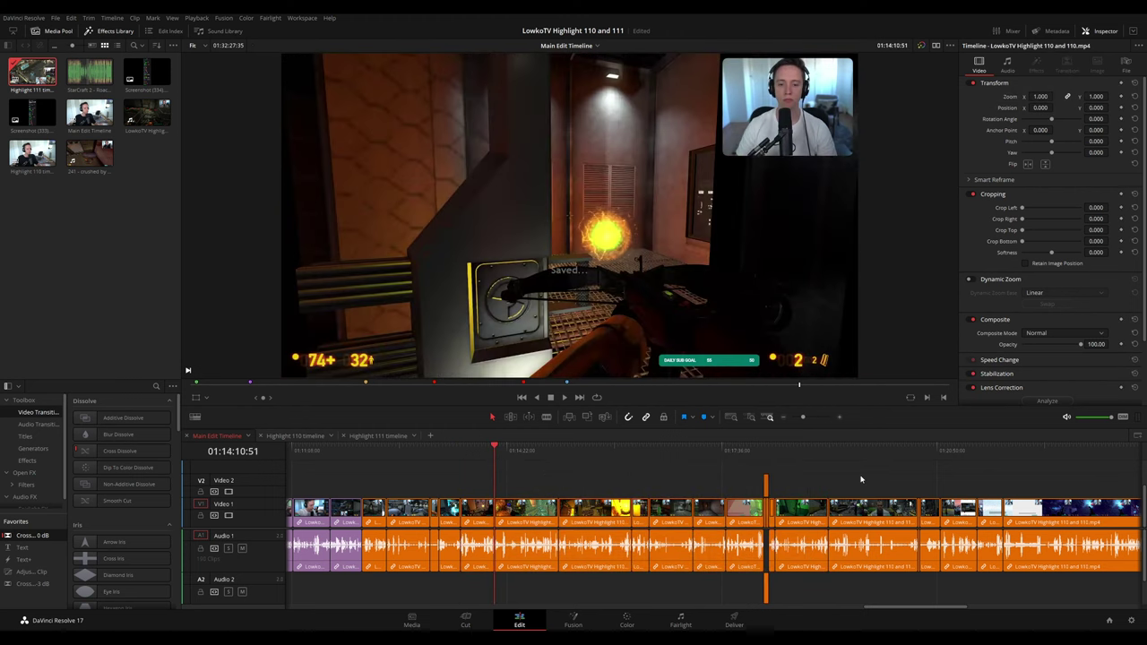
- Review the orange section of Main Edit Timeline between about 01:14:10 and 01:20:53
click(938, 453)
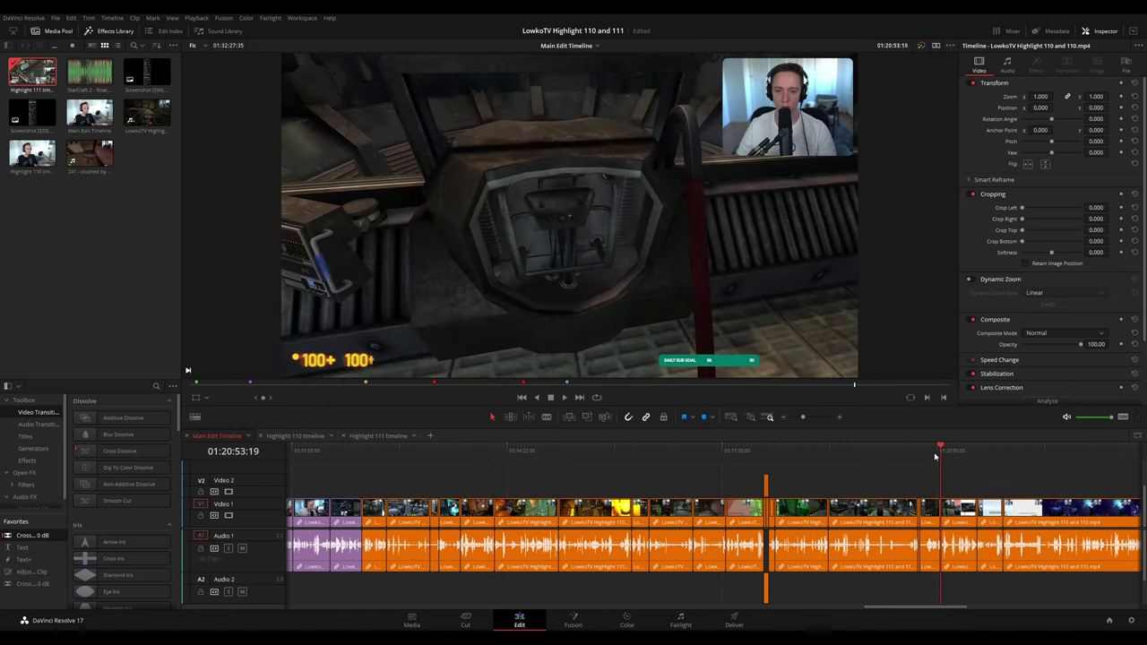
click(916, 455)
key(space)
drag(842, 455, 828, 457)
click(556, 453)
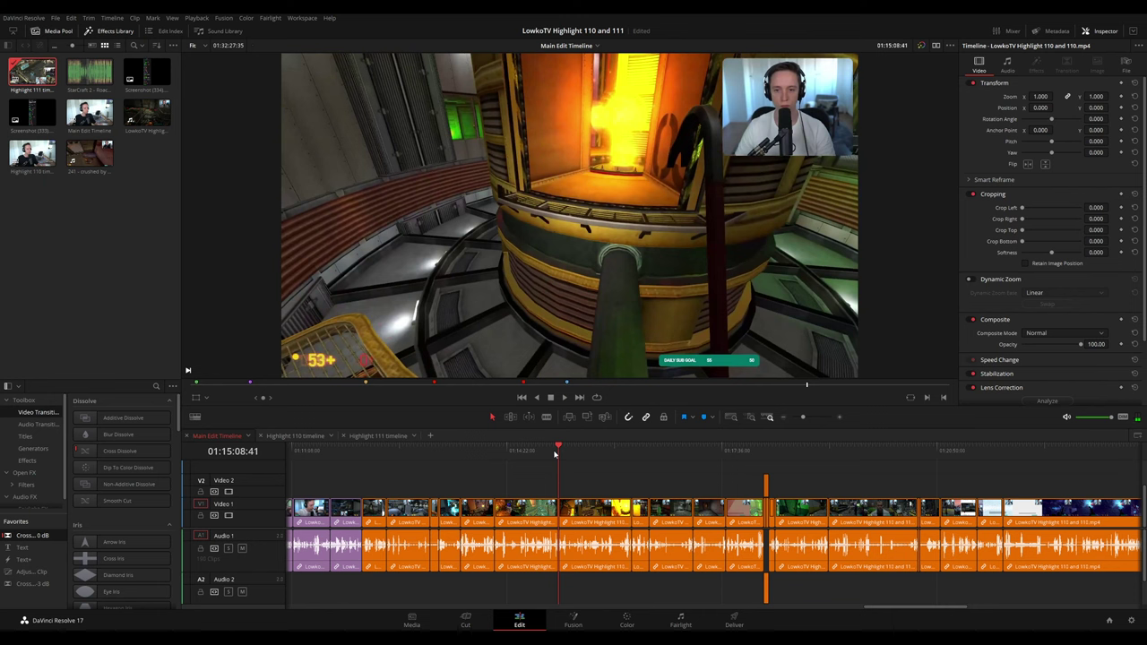
click(498, 451)
- Copy the orange clips from about 01:13:20 to 01:19:12 in Main Edit Timeline to the end of Highlight 111 timeline
drag(867, 469, 534, 589)
click(828, 453)
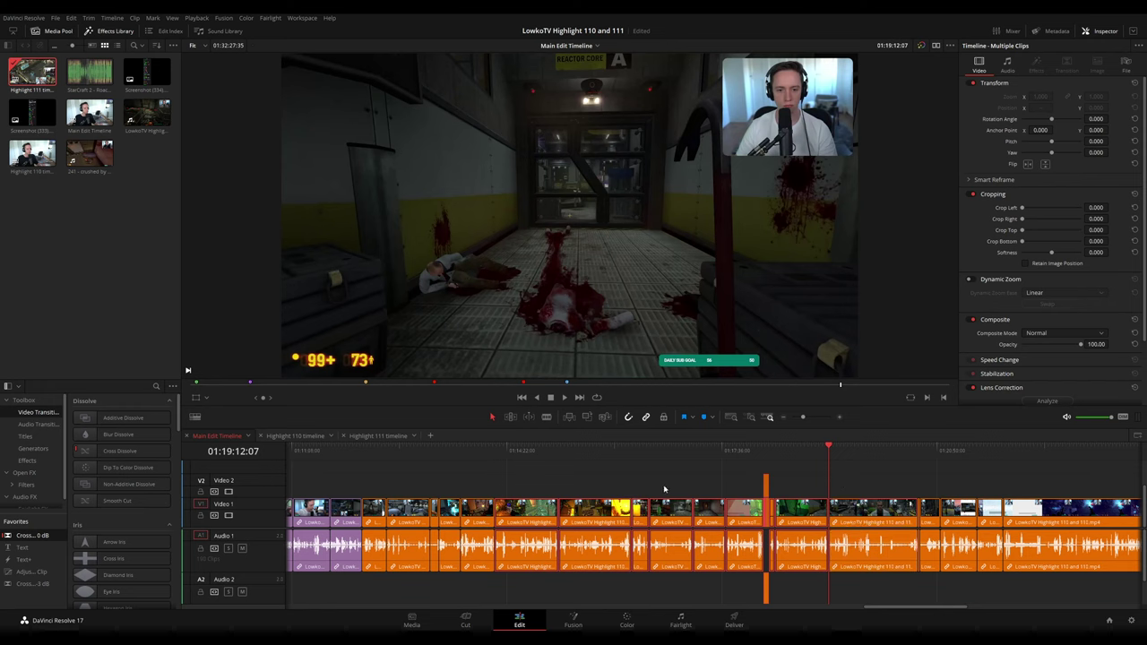
click(792, 596)
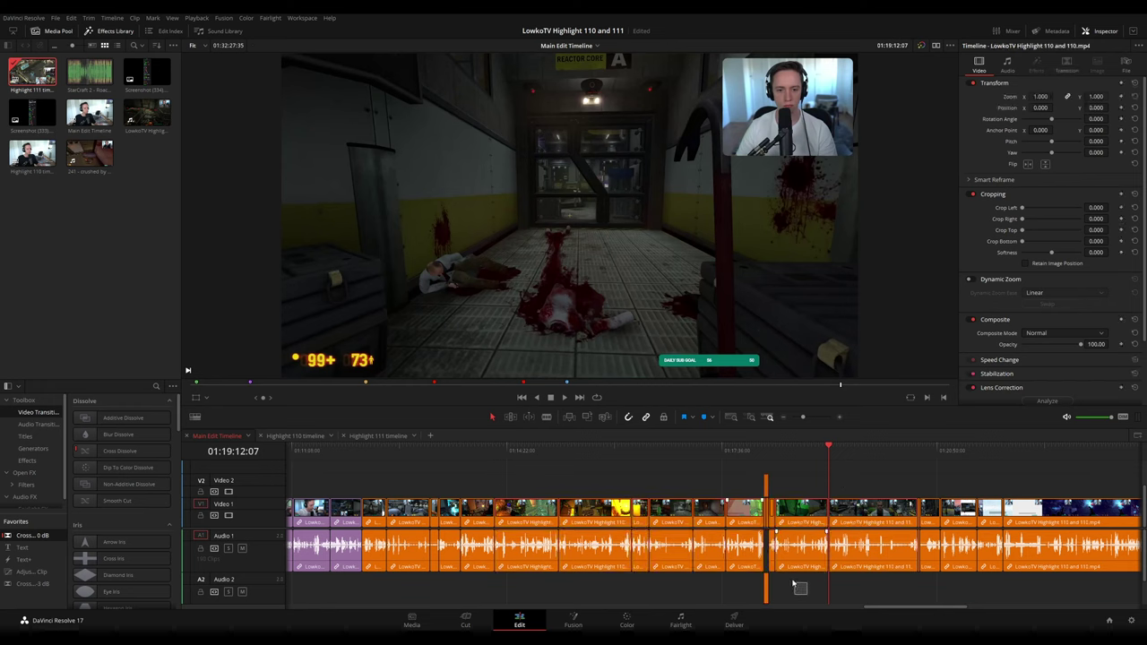
drag(806, 594, 450, 475)
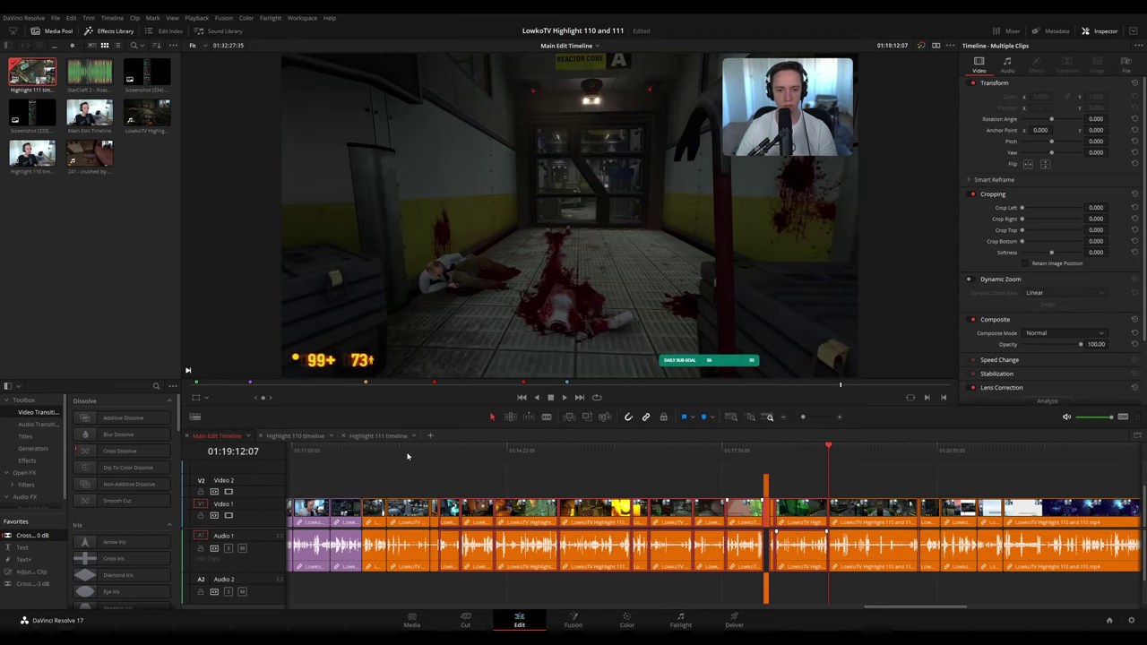
click(378, 436)
click(714, 461)
- Check the start of the added orange section in Highlight 111 timeline and delete its opening clips before 00:27:00, closing the gap
key(space)
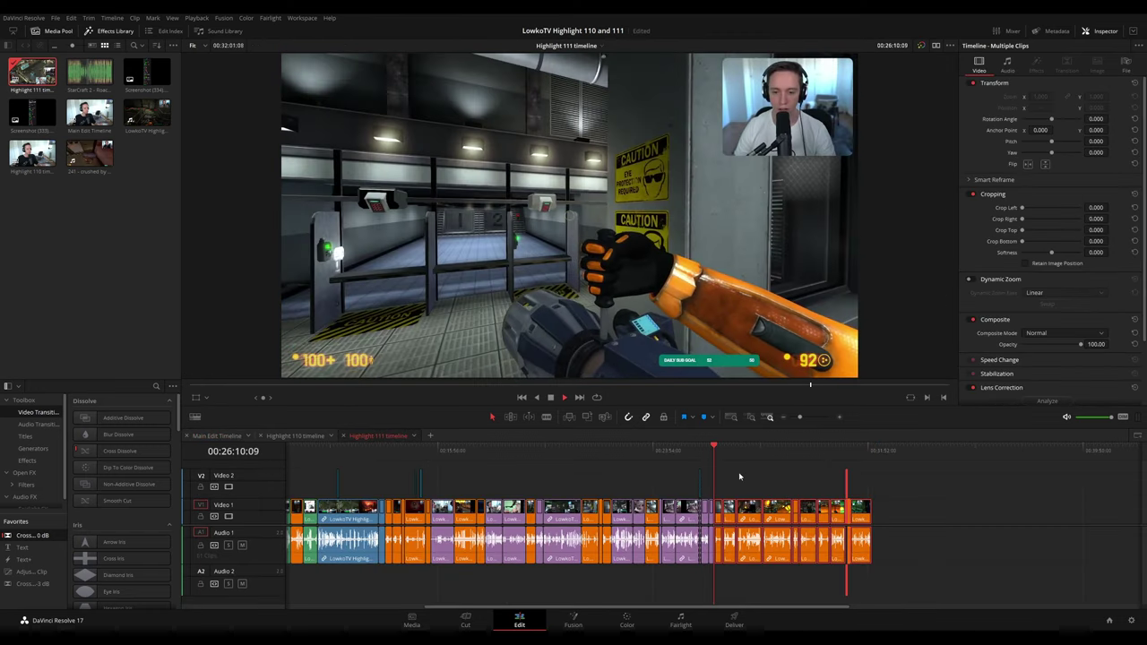
scroll(777, 485, up, 3)
click(767, 477)
click(768, 459)
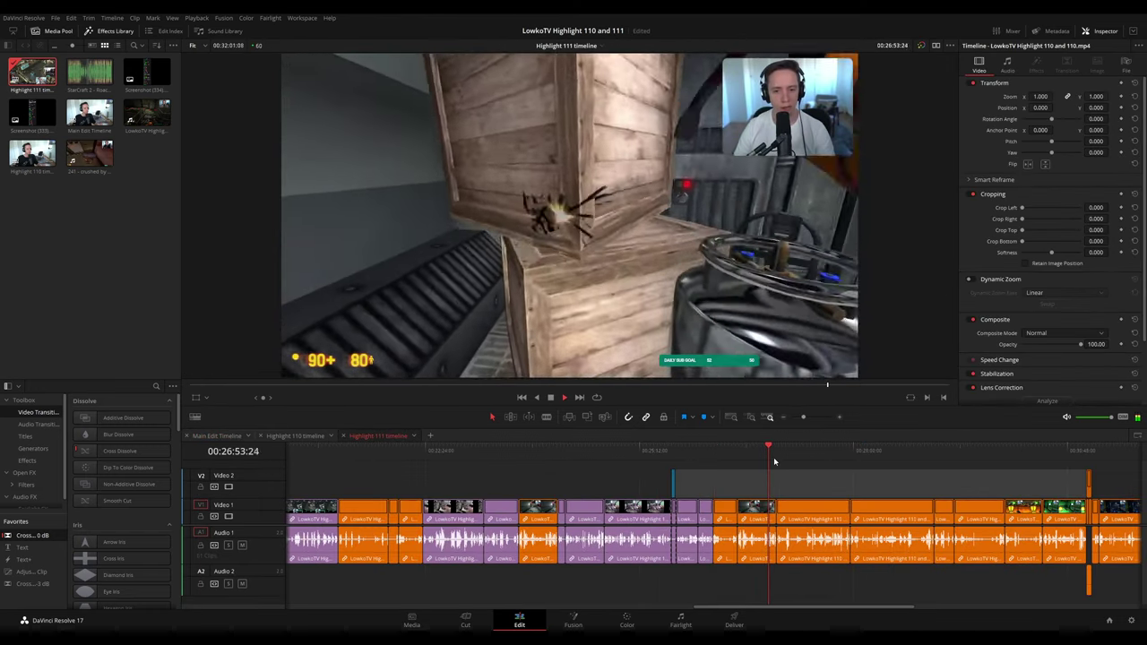
click(776, 460)
drag(758, 483, 728, 514)
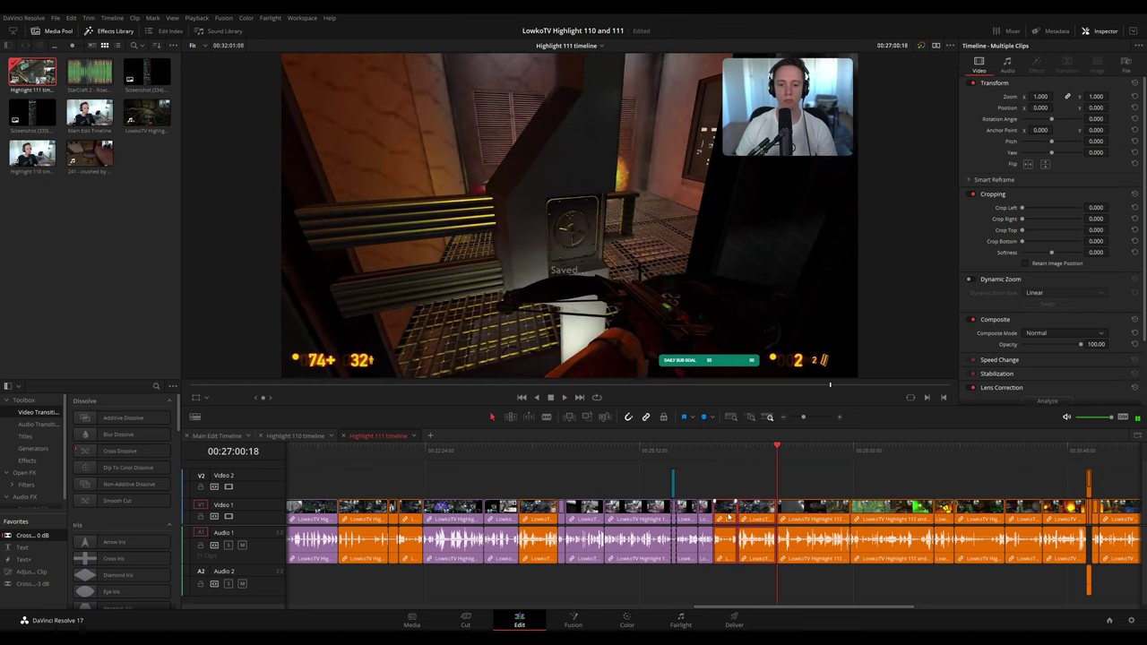
key(BackSpace)
- Place the playhead at the end of Highlight 111 timeline and return to Main Edit Timeline
click(1096, 454)
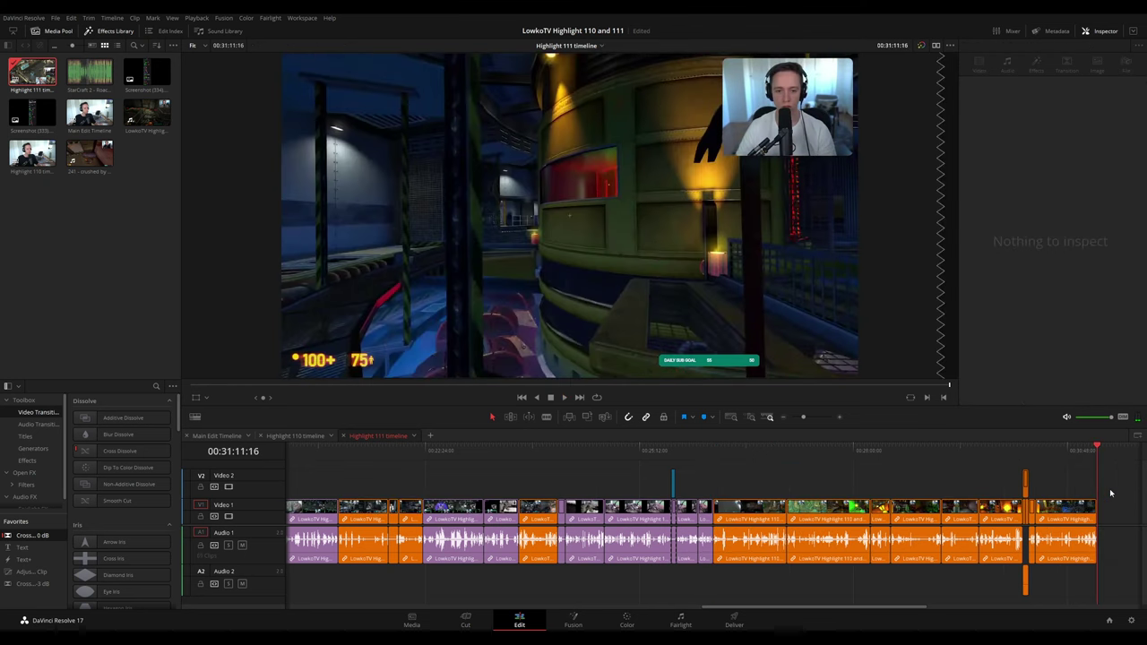
drag(804, 423, 800, 423)
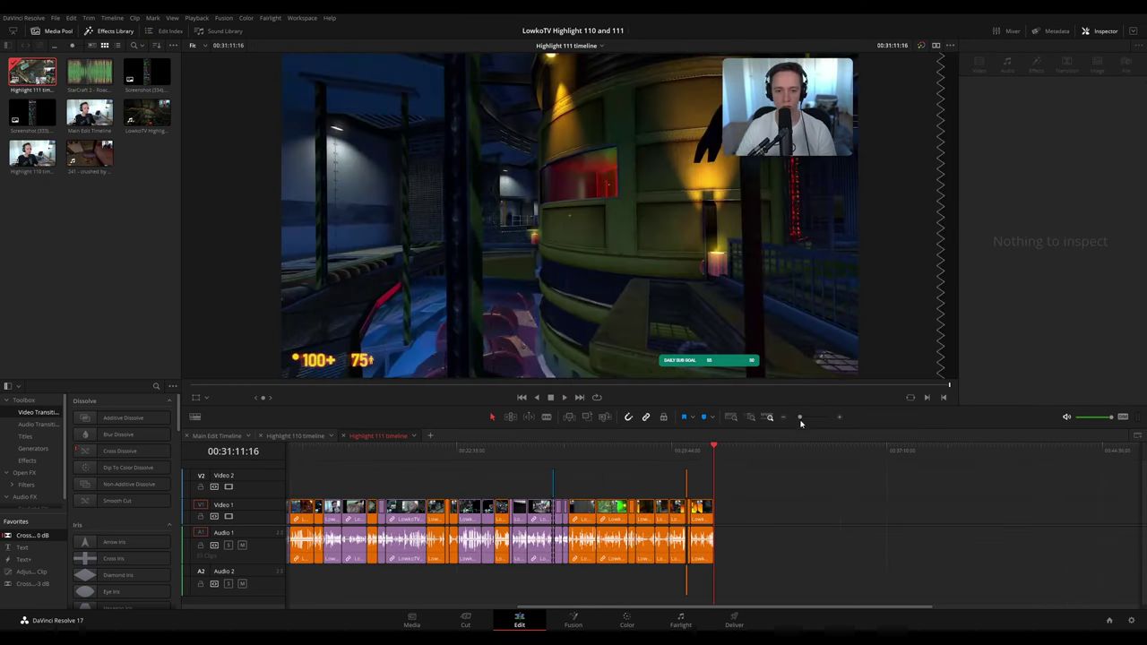
click(219, 436)
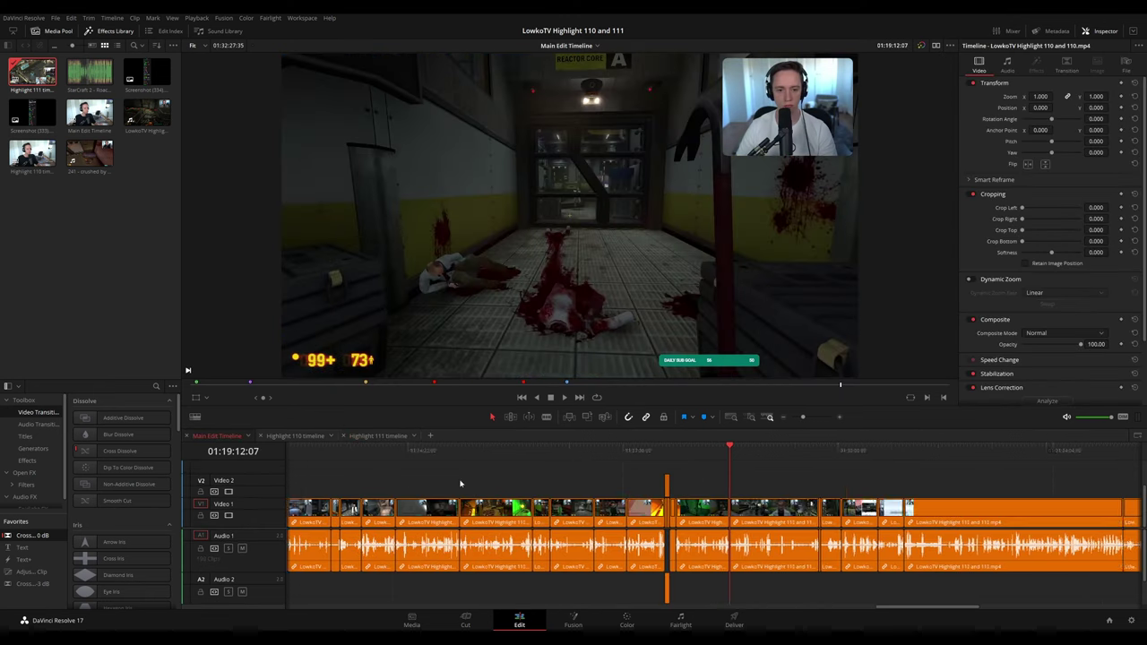
- Copy the last two purple clips, around 01:11:43, from the Main Edit Timeline to the end of the Highlight 111 timeline
key(space)
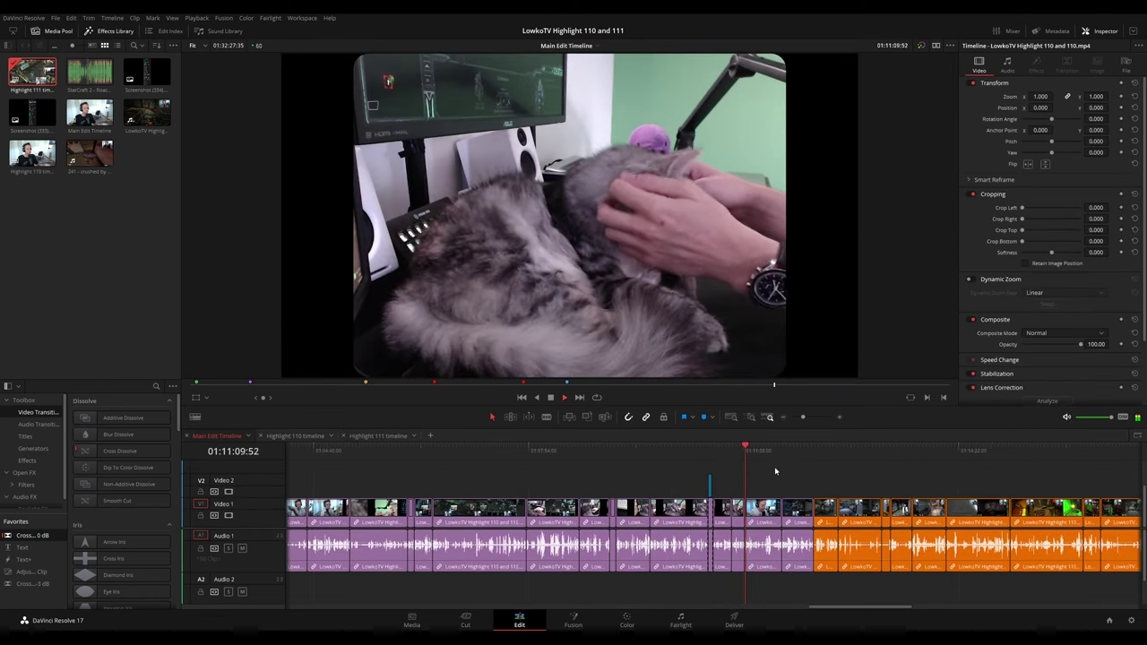
click(781, 453)
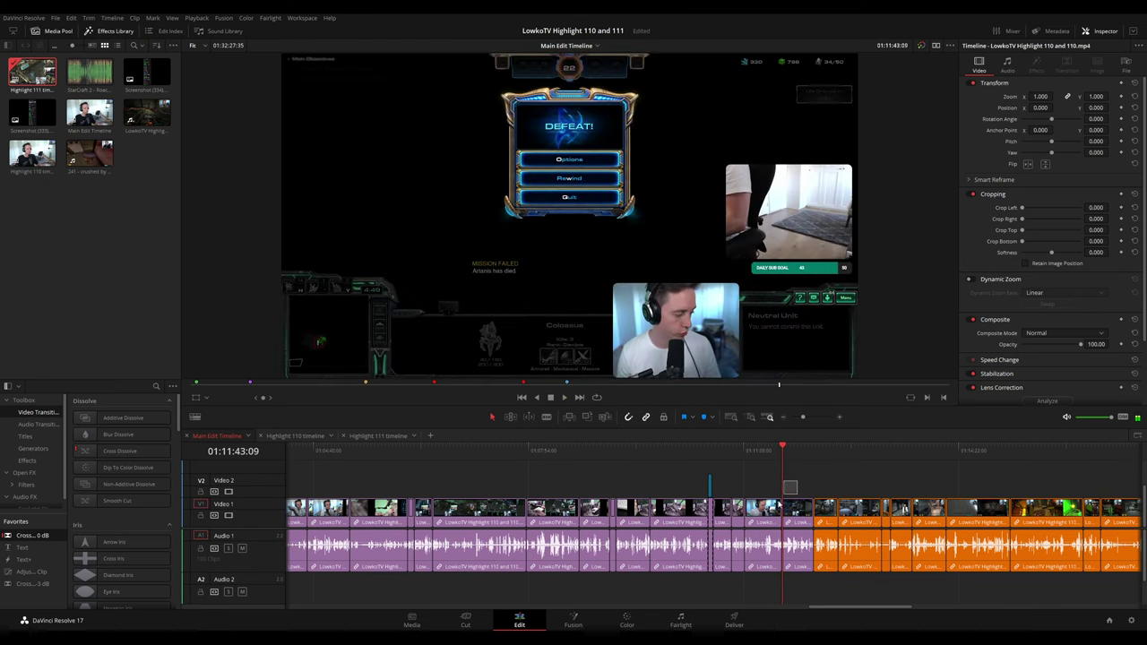
click(386, 436)
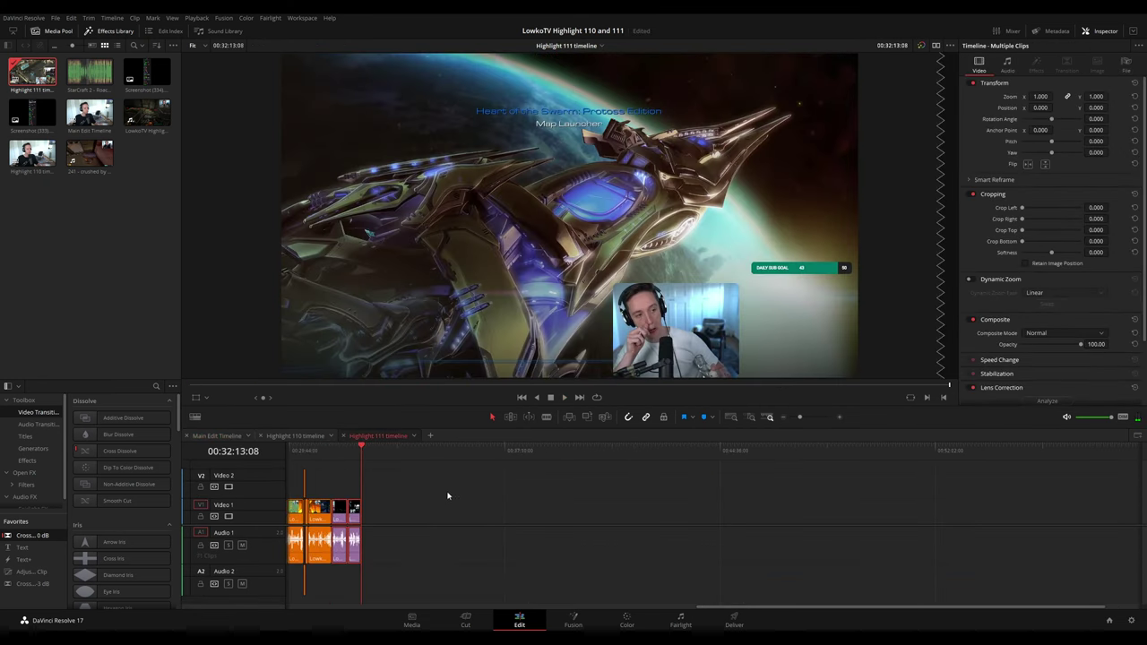
click(218, 437)
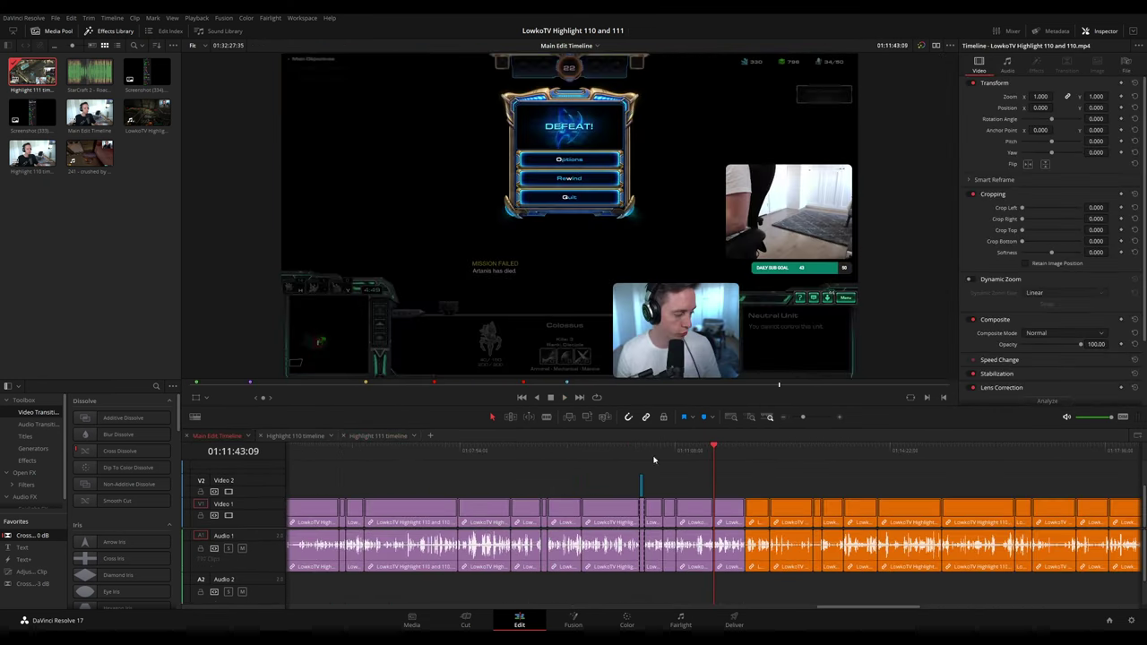
- Preview the orange Black Mesa clips of the Main Edit Timeline from 01:19:12 to about 01:20:33
drag(845, 480, 598, 471)
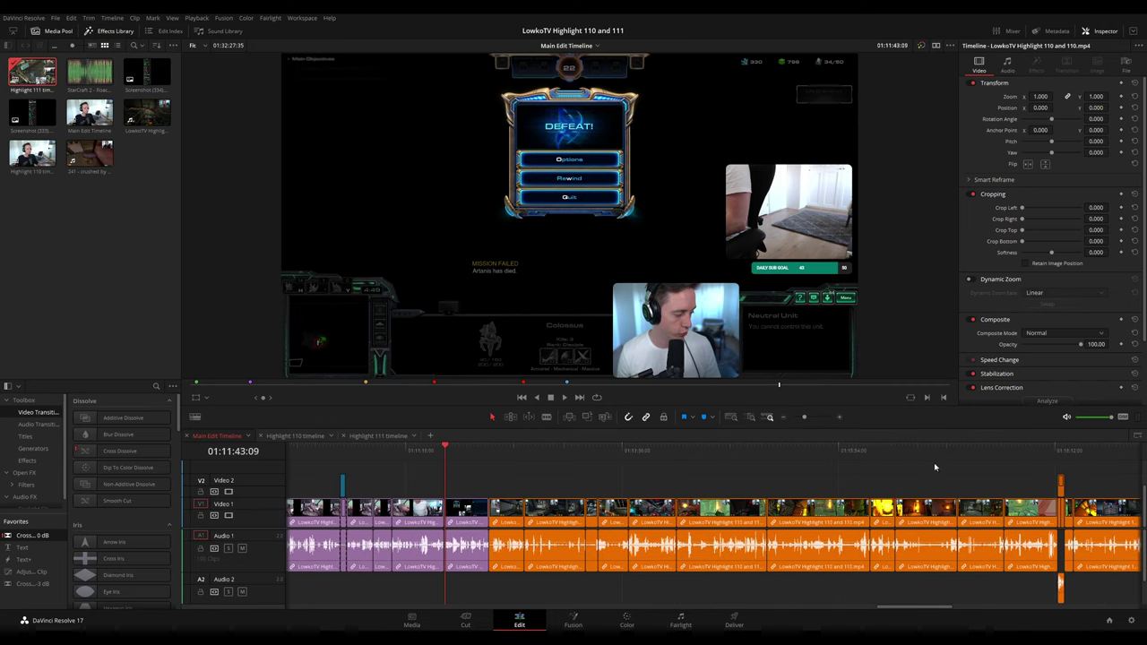
click(1087, 454)
drag(1091, 478, 523, 451)
key(space)
click(573, 455)
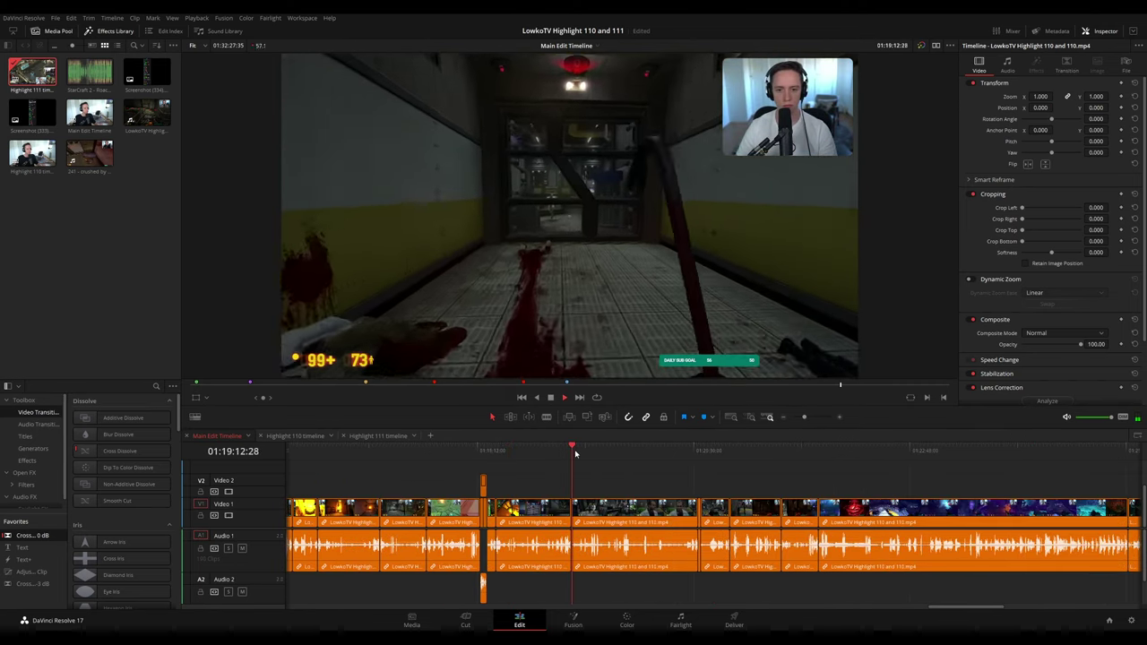
click(596, 454)
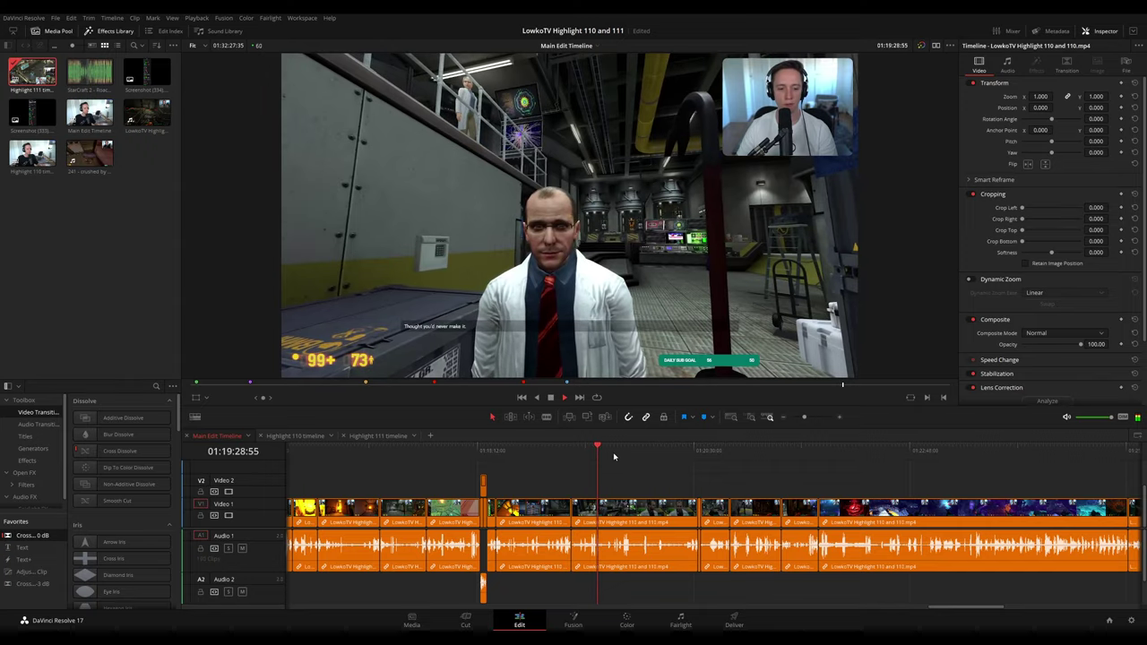
click(619, 452)
click(656, 453)
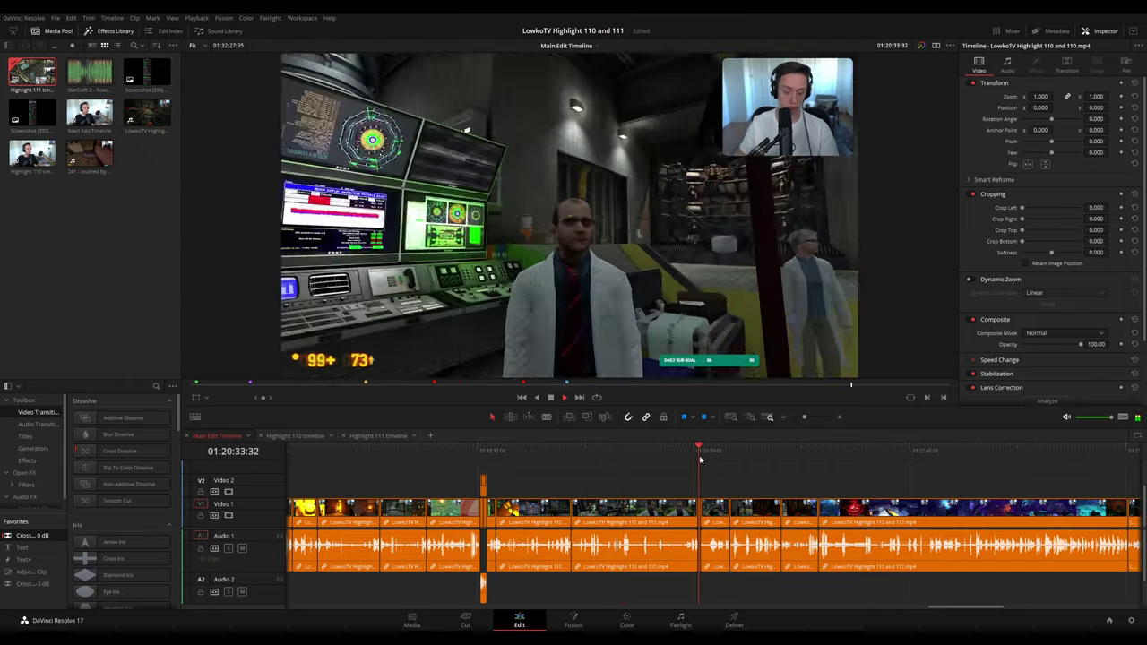
- Review the short orange clip starting at 01:20:34 and copy it to the end of the Highlight 111 timeline
scroll(758, 487, up, 5)
scroll(751, 487, down, 1)
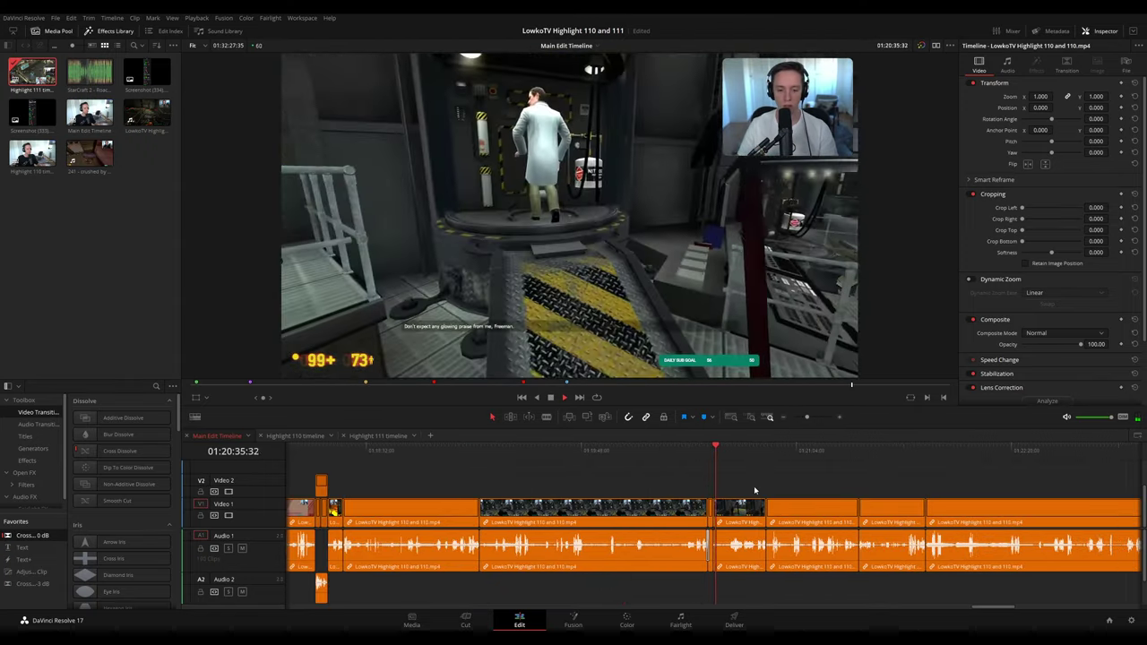
scroll(754, 491, down, 1)
drag(755, 489, 639, 482)
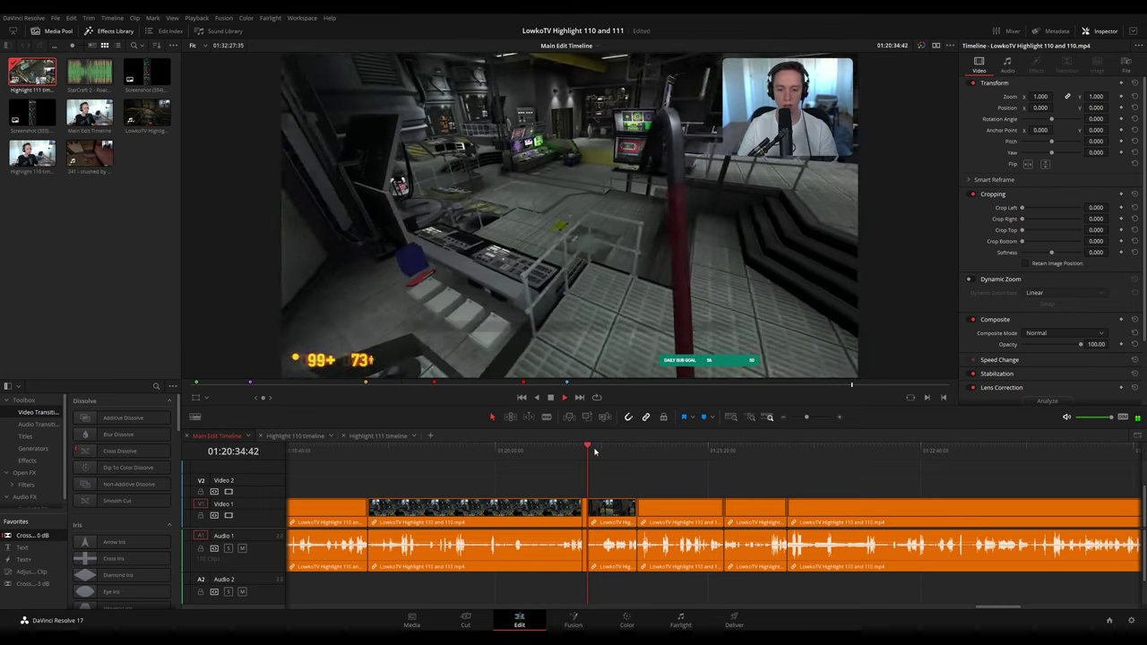
scroll(594, 451, up, 2)
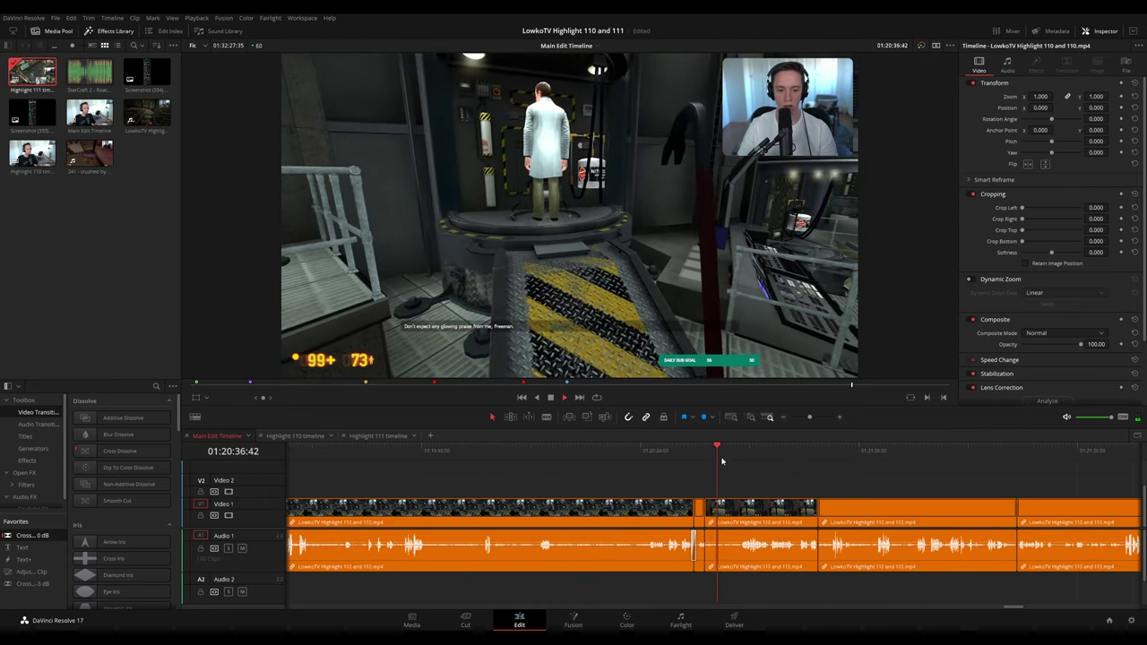
drag(736, 479, 618, 475)
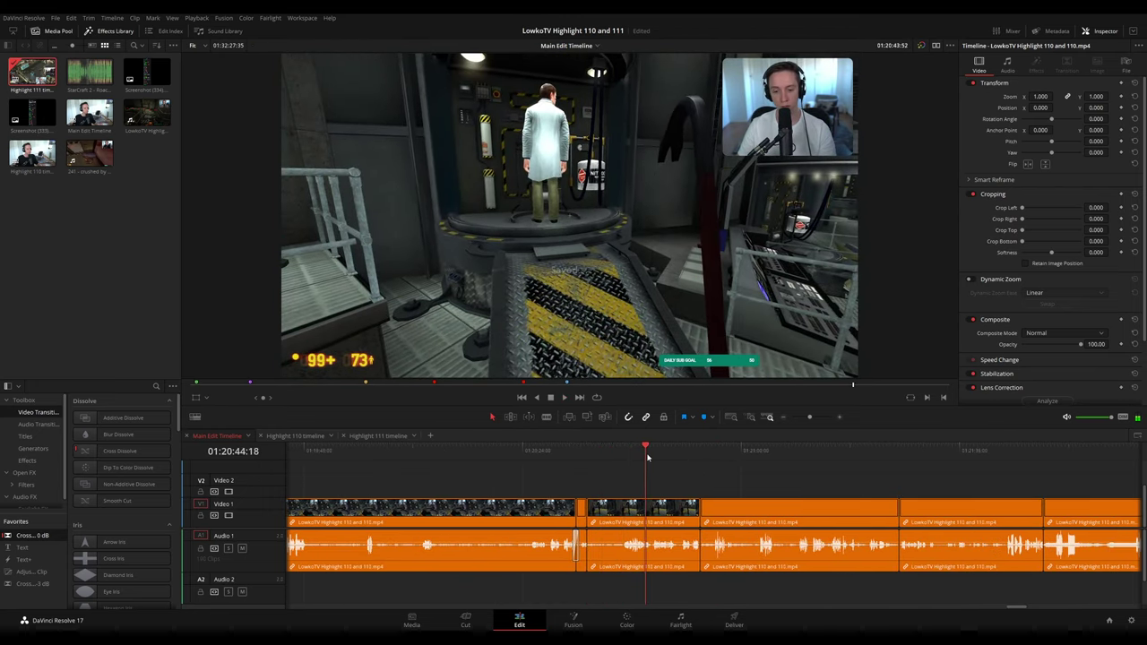
click(684, 455)
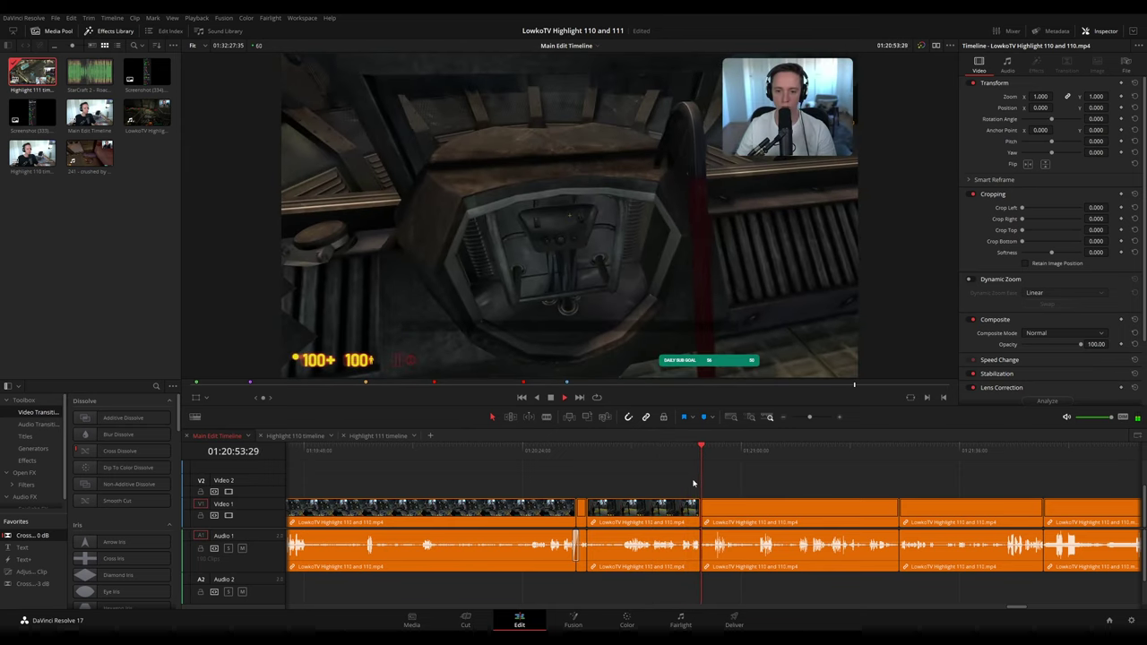
click(379, 436)
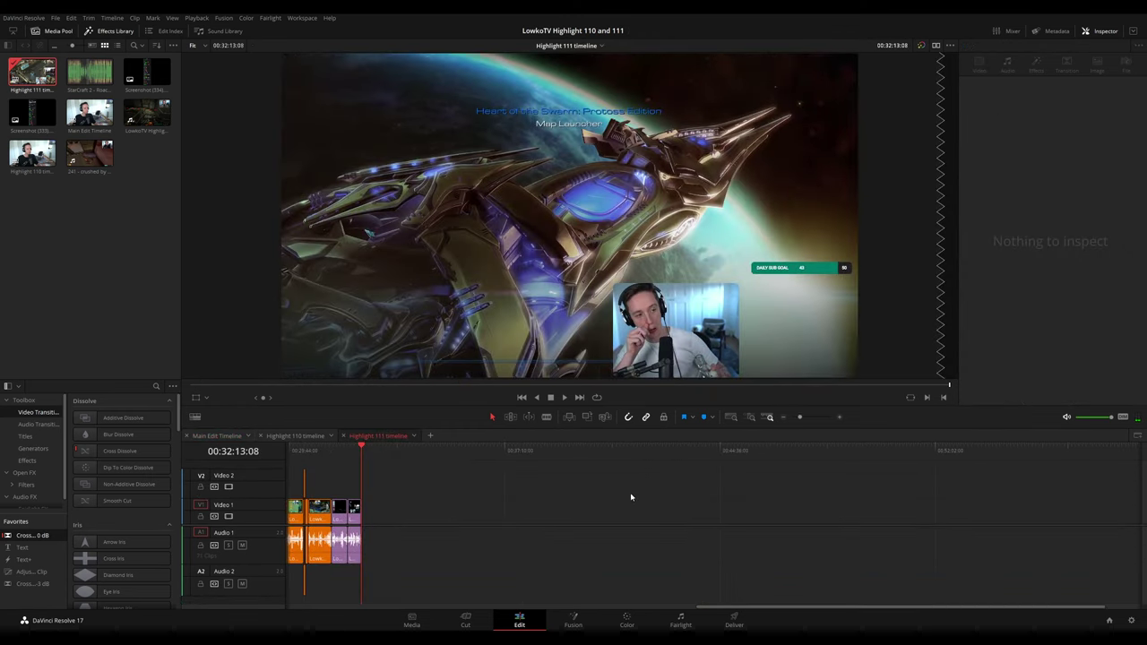
scroll(537, 488, up, 3)
click(214, 438)
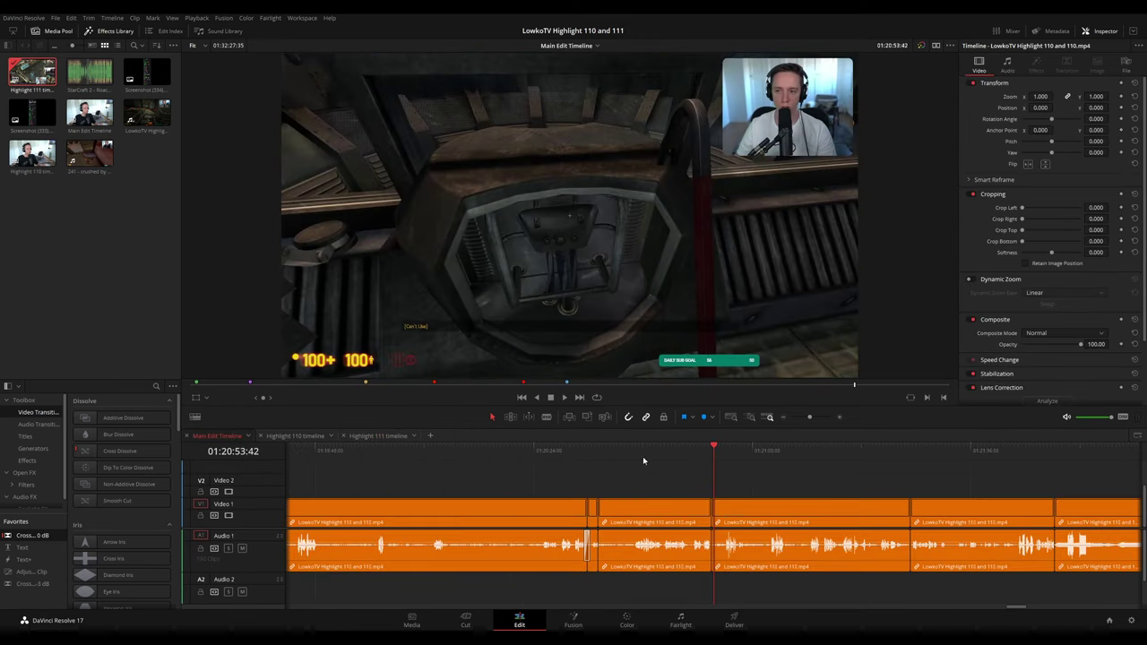
- Preview the green and blue clips of the Main Edit Timeline from 01:26:20 to about 01:28:48
drag(808, 419, 806, 419)
key(space)
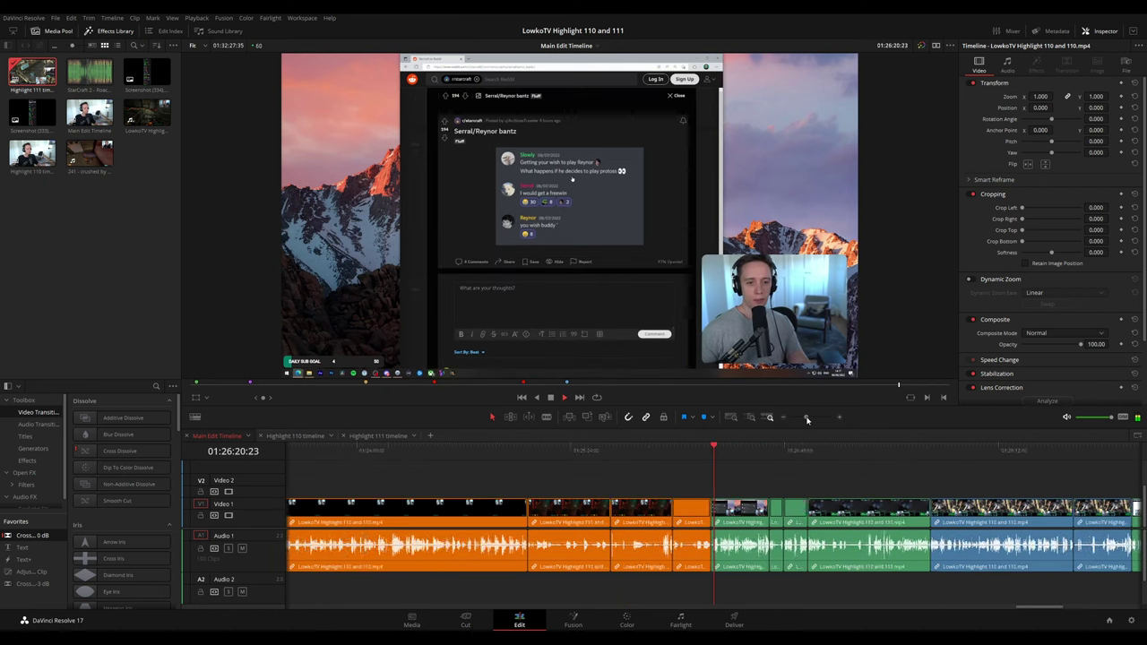
click(778, 453)
click(907, 454)
click(977, 454)
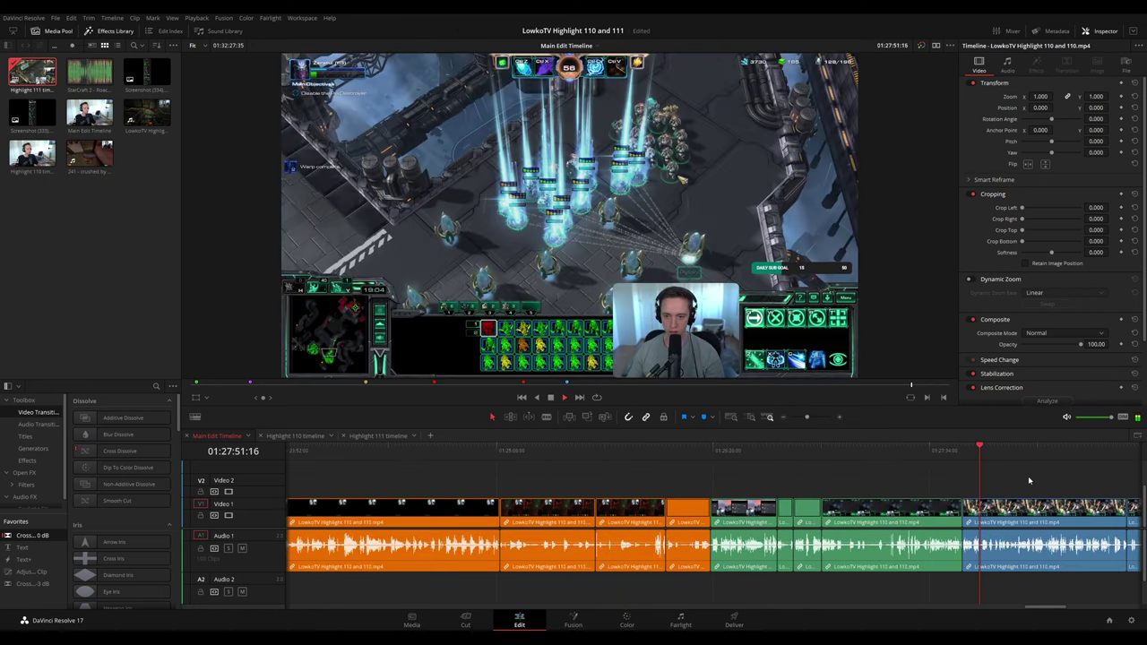
drag(1027, 476, 639, 457)
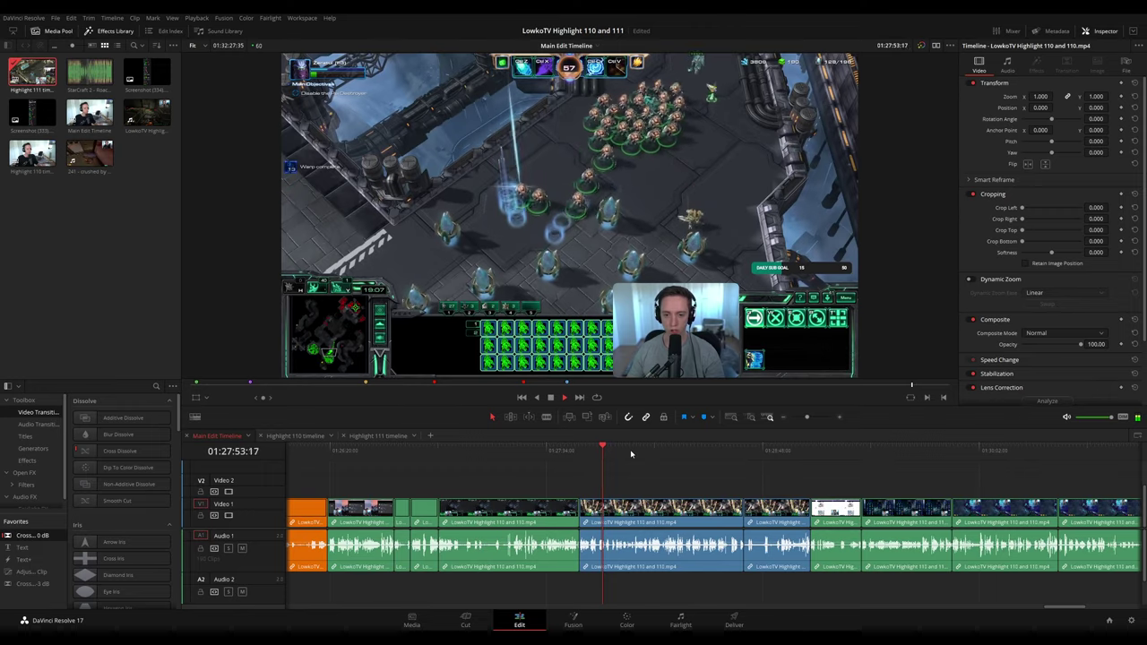
click(725, 454)
click(759, 457)
drag(812, 479, 609, 464)
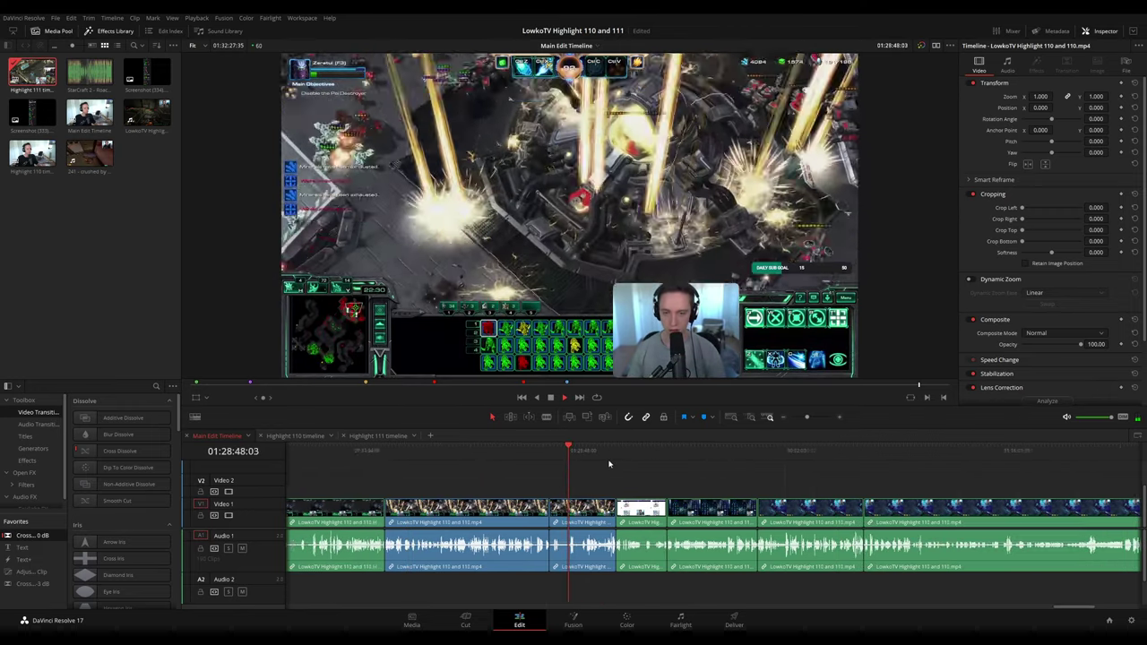
- Examine the green clips after the blue StarCraft section, between about 01:29:05 and 01:30:31
click(608, 451)
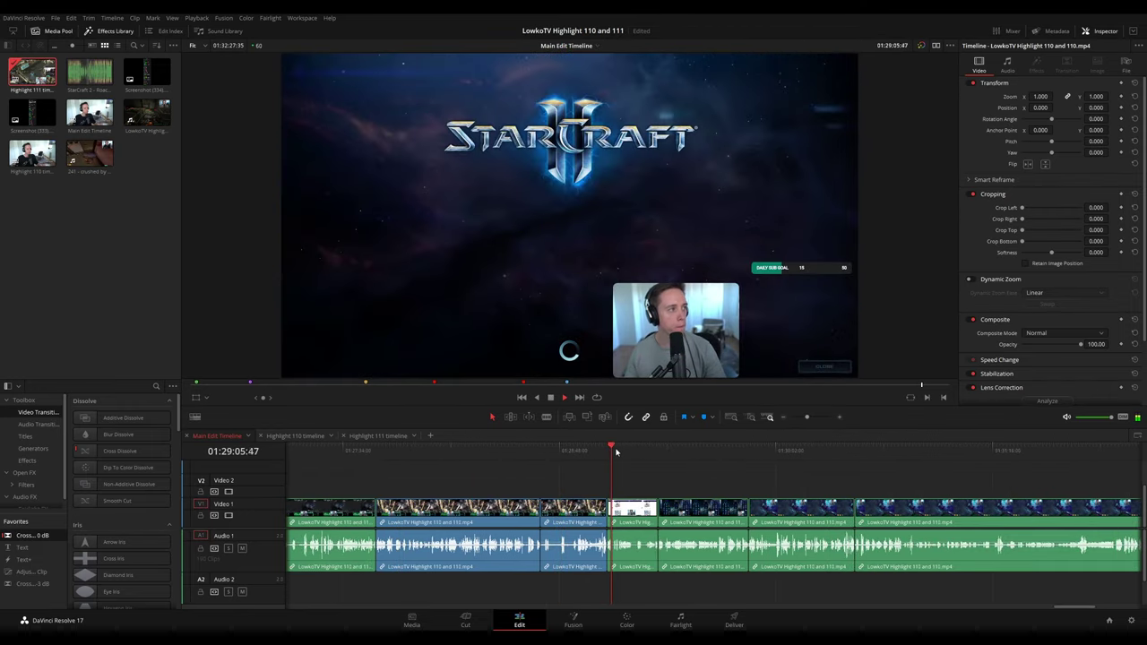
click(651, 452)
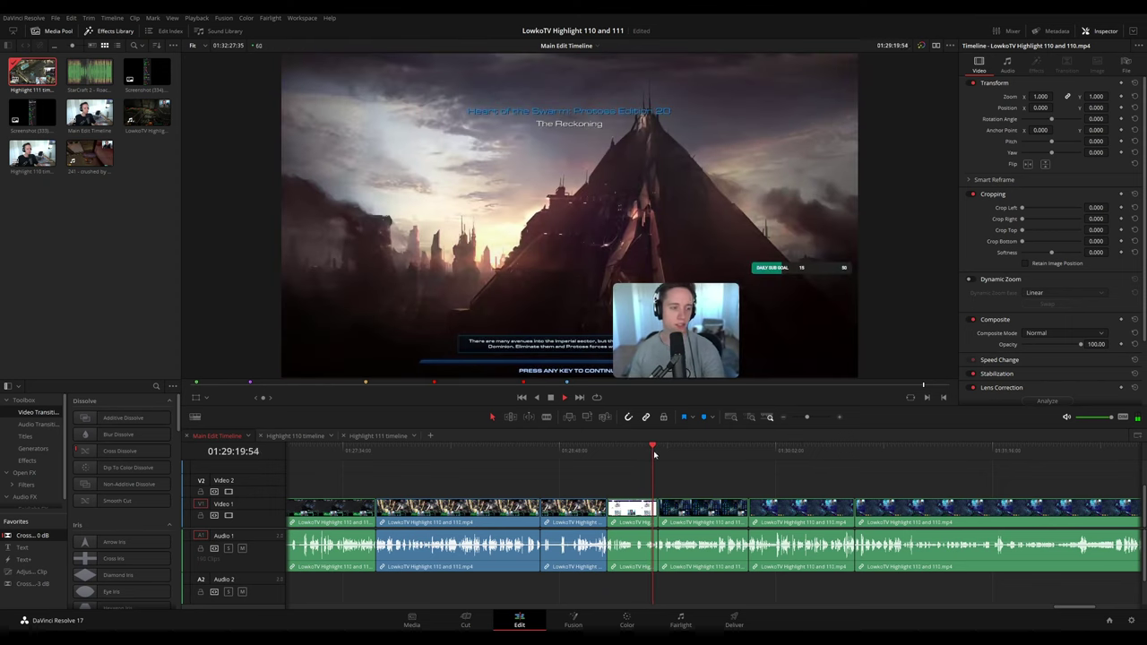
click(675, 453)
click(745, 453)
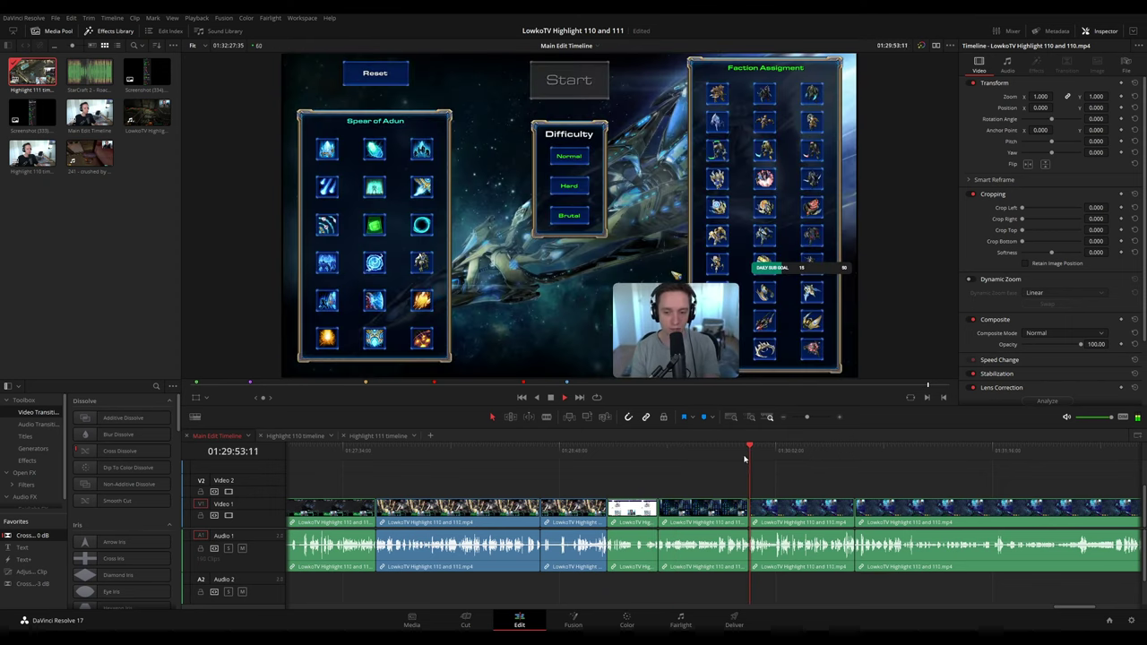
click(851, 453)
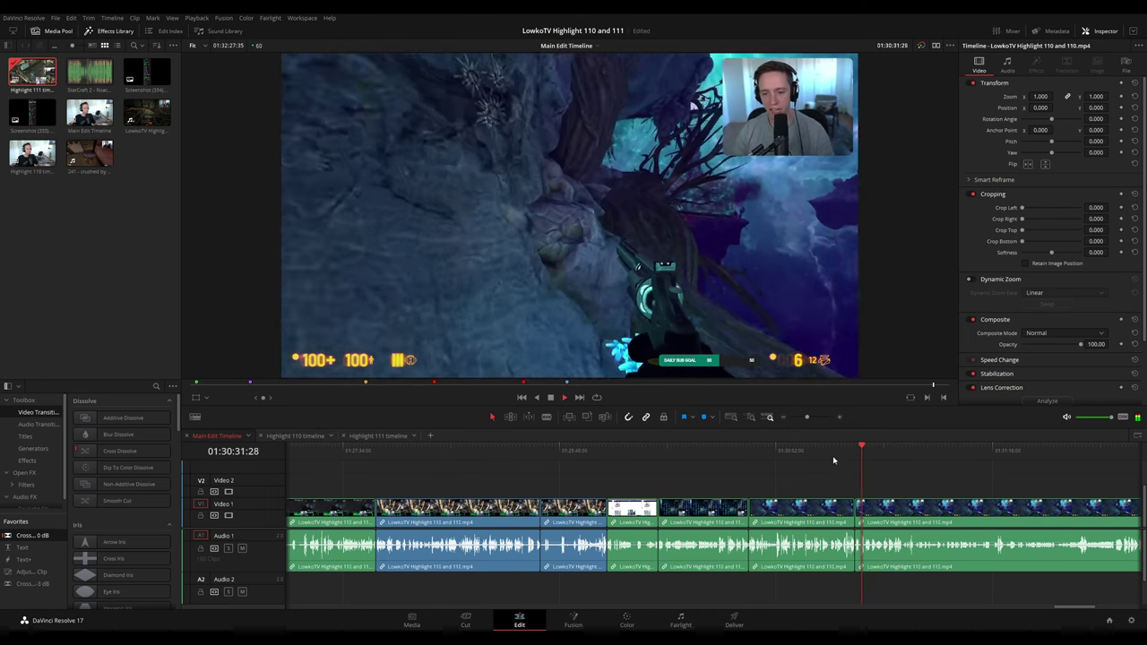
click(750, 453)
click(667, 452)
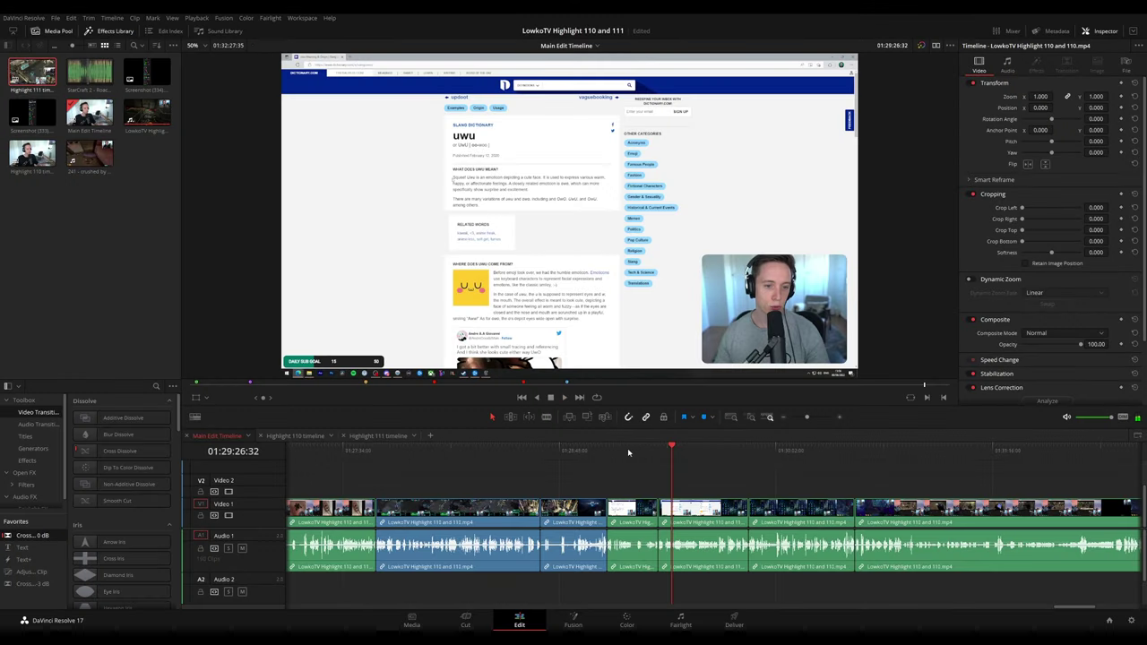
click(618, 452)
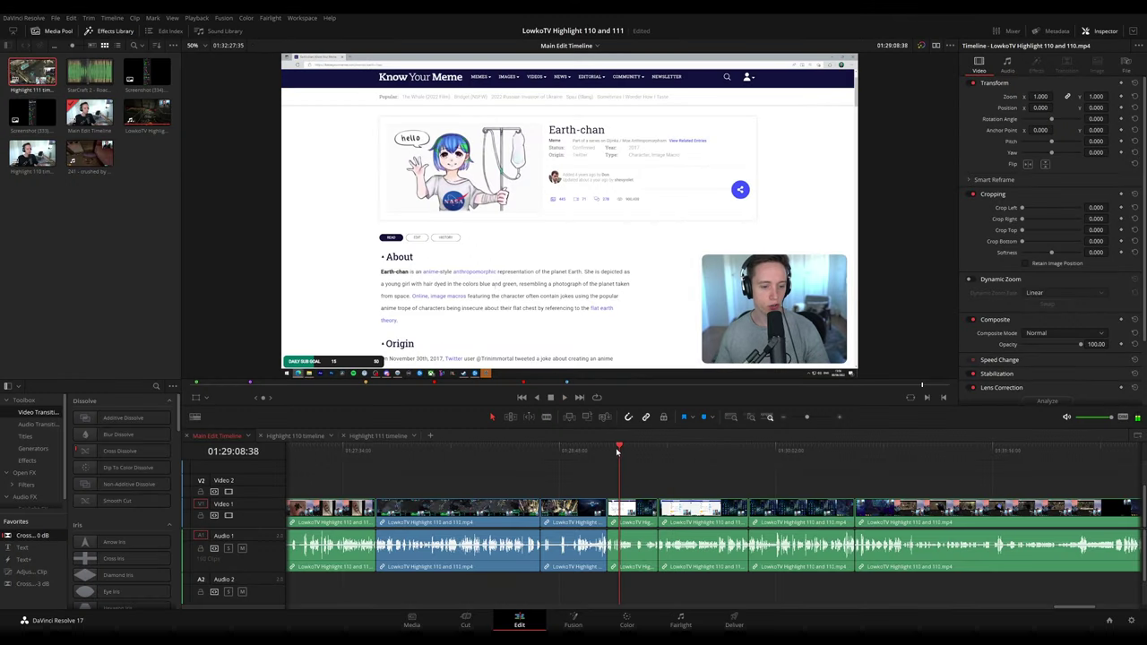
- Check the cuts from the start of the first blue clip through the green clips to 01:29:56
key(Up)
scroll(627, 481, left, 2)
drag(574, 455, 567, 454)
mouse_move(807, 419)
mouse_down()
mouse_move(796, 420)
mouse_move(807, 420)
mouse_up()
drag(862, 455, 866, 455)
click(934, 455)
click(1016, 461)
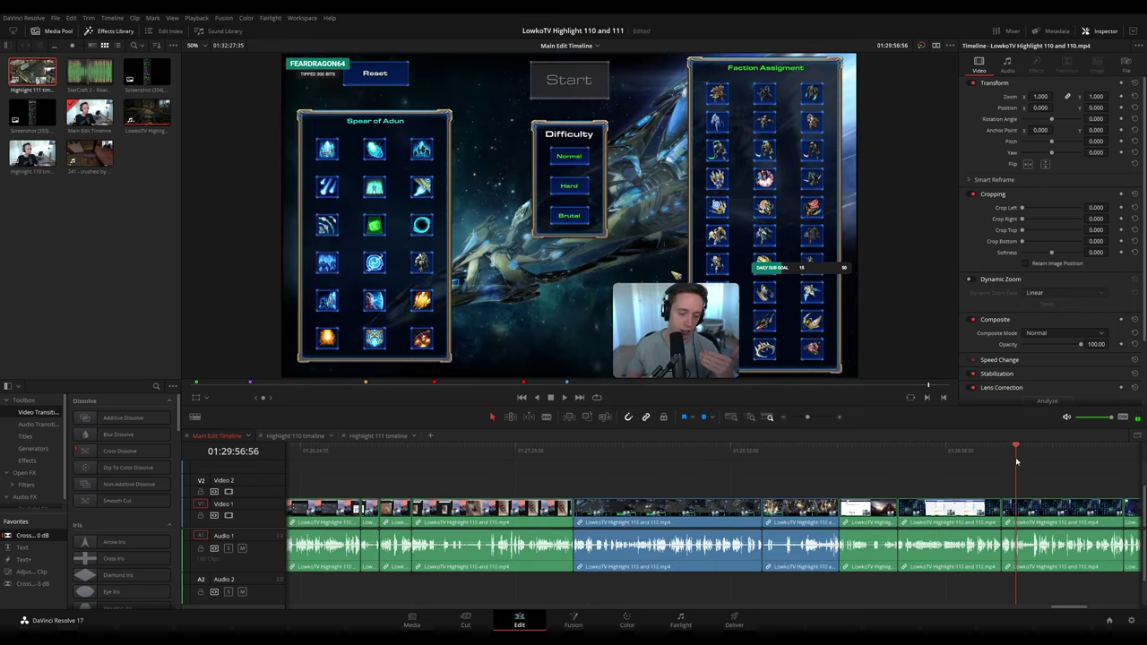
- Select the two blue clips and the three green clips following them, and copy them to the end of the Highlight 111 timeline
drag(1031, 494, 640, 517)
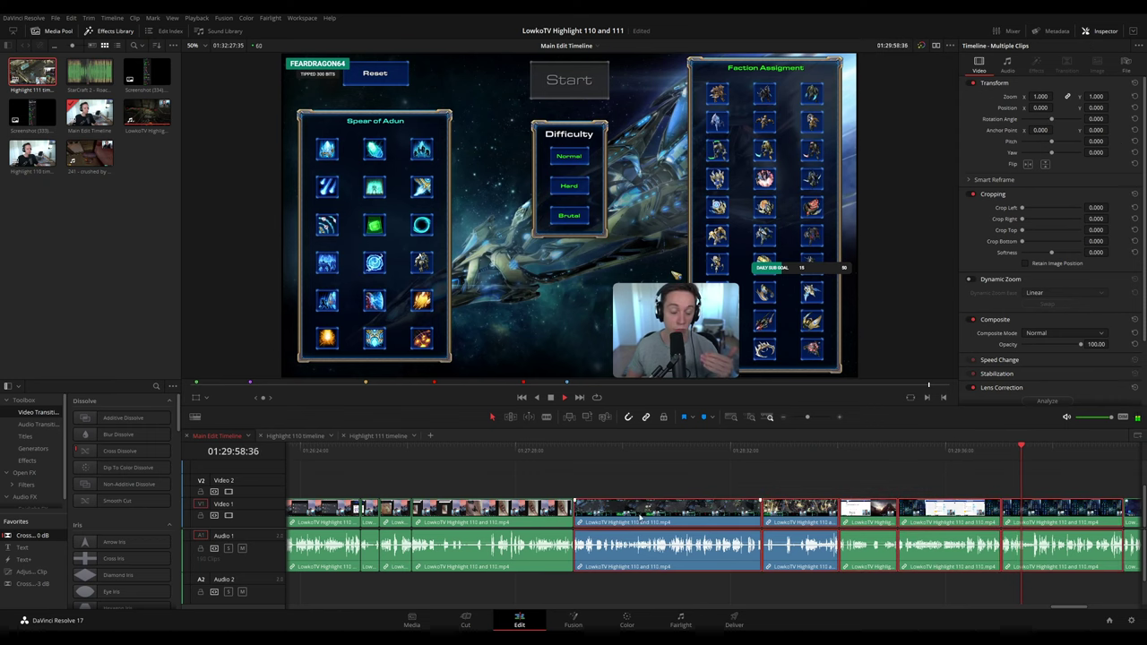
click(554, 455)
key(space)
click(698, 454)
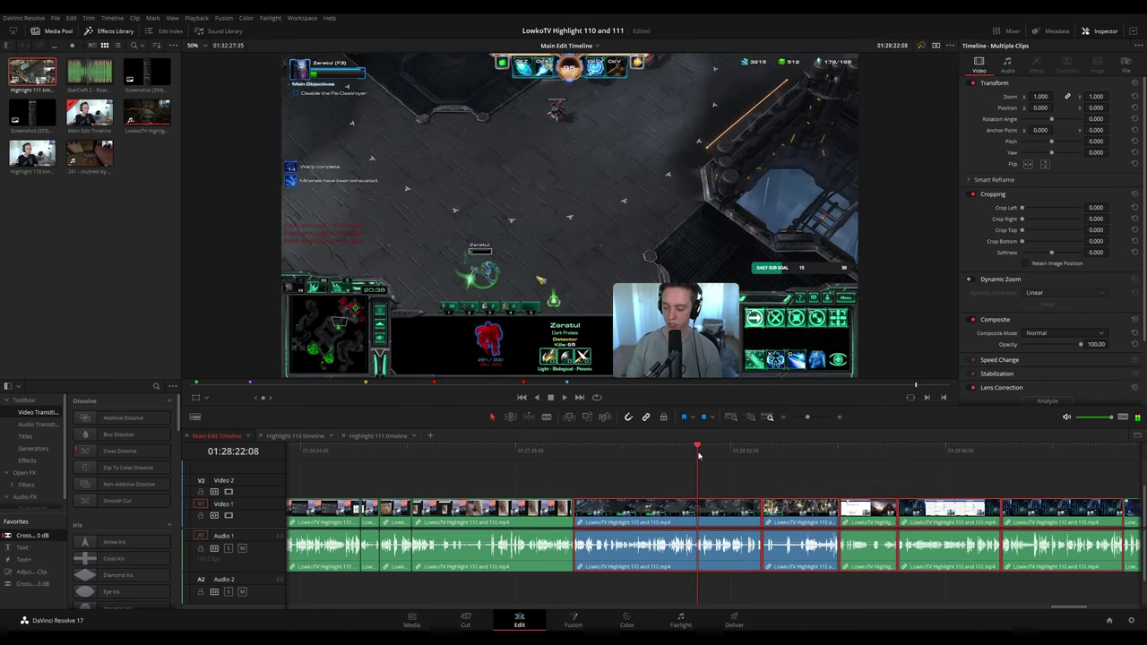
click(387, 437)
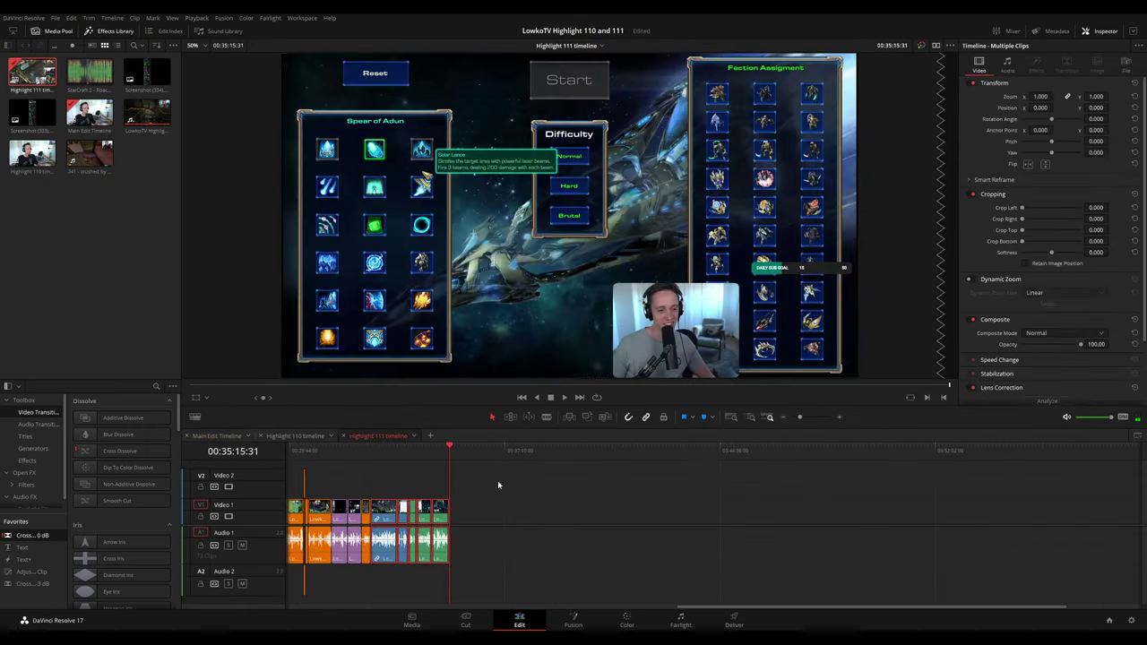
click(525, 487)
scroll(574, 480, left, 3)
click(224, 437)
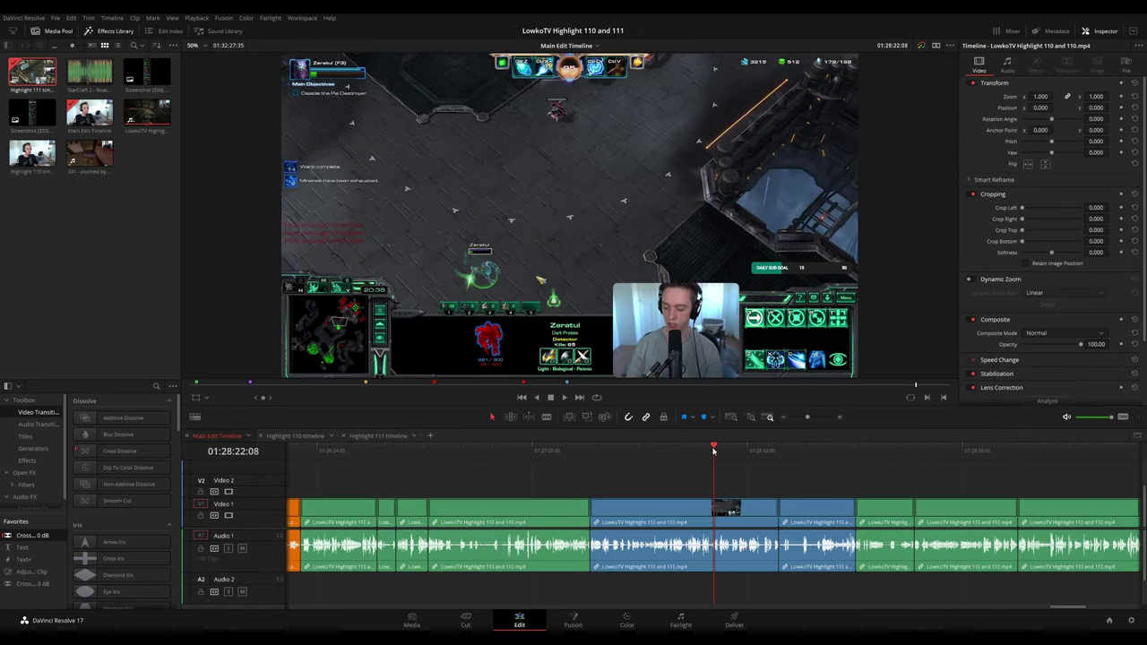
- Find the orange clip with the Twitch page around 01:21:35 in the Main Edit Timeline and copy it to the end of the Highlight 111 timeline
drag(810, 423, 804, 418)
click(581, 452)
key(space)
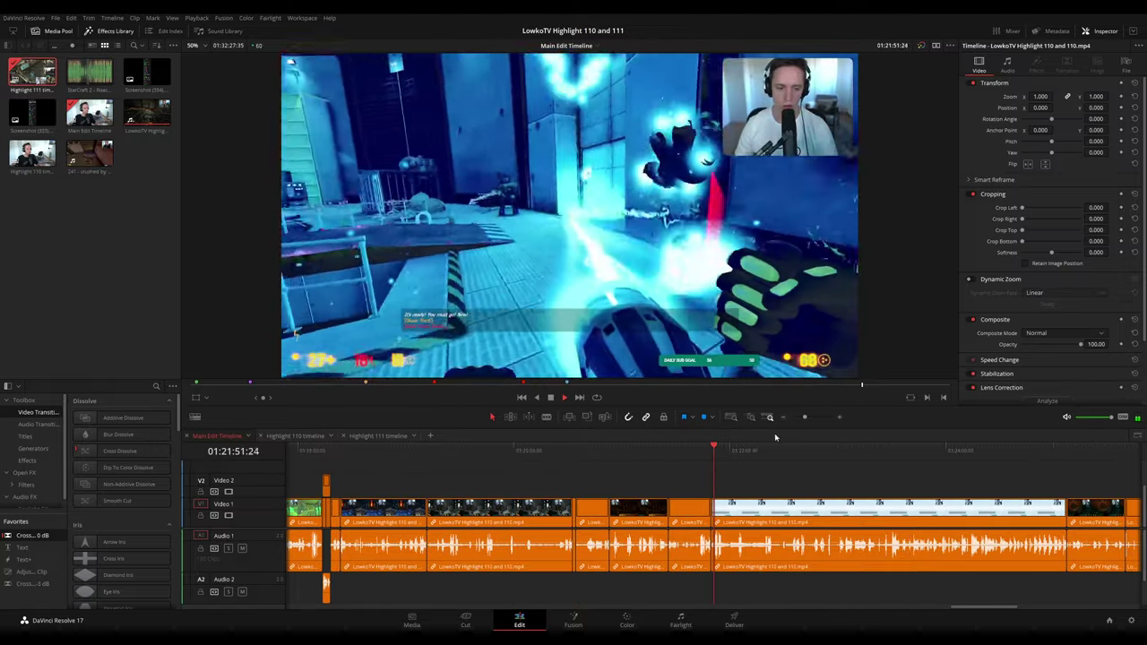
click(668, 453)
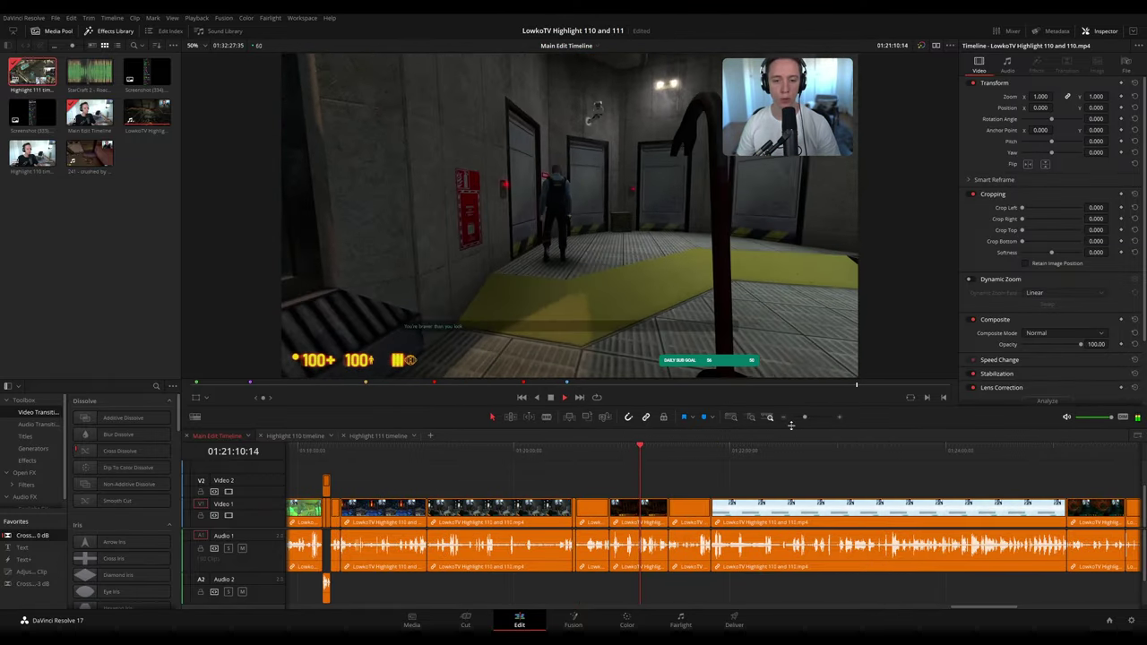
drag(805, 418, 812, 420)
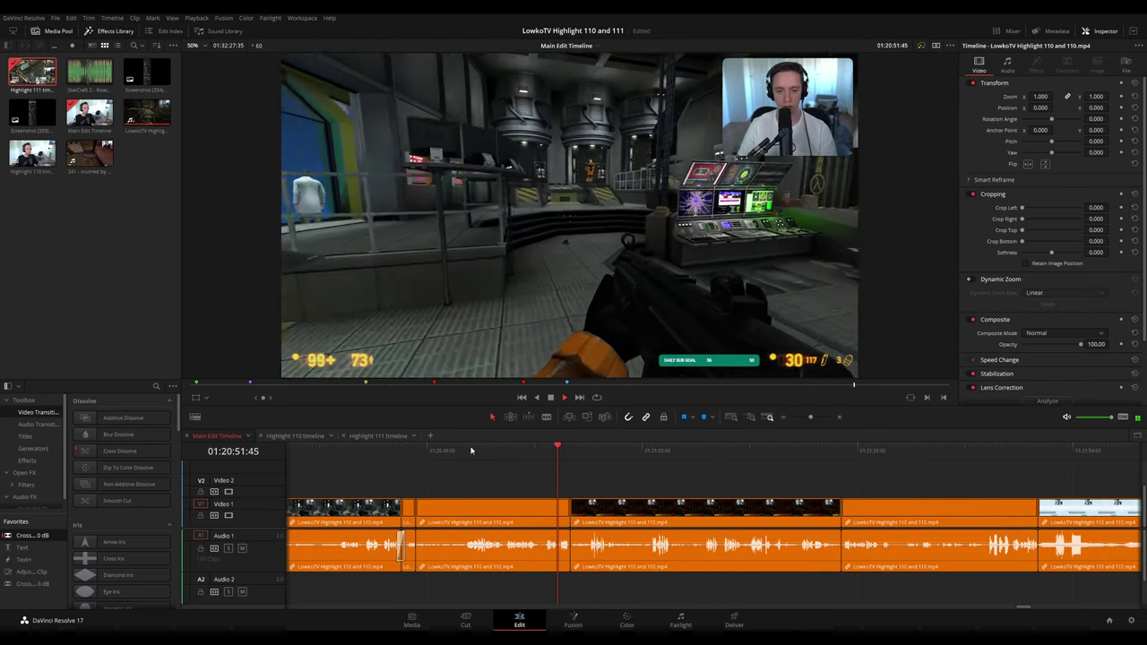
click(669, 451)
drag(671, 453, 568, 451)
click(685, 454)
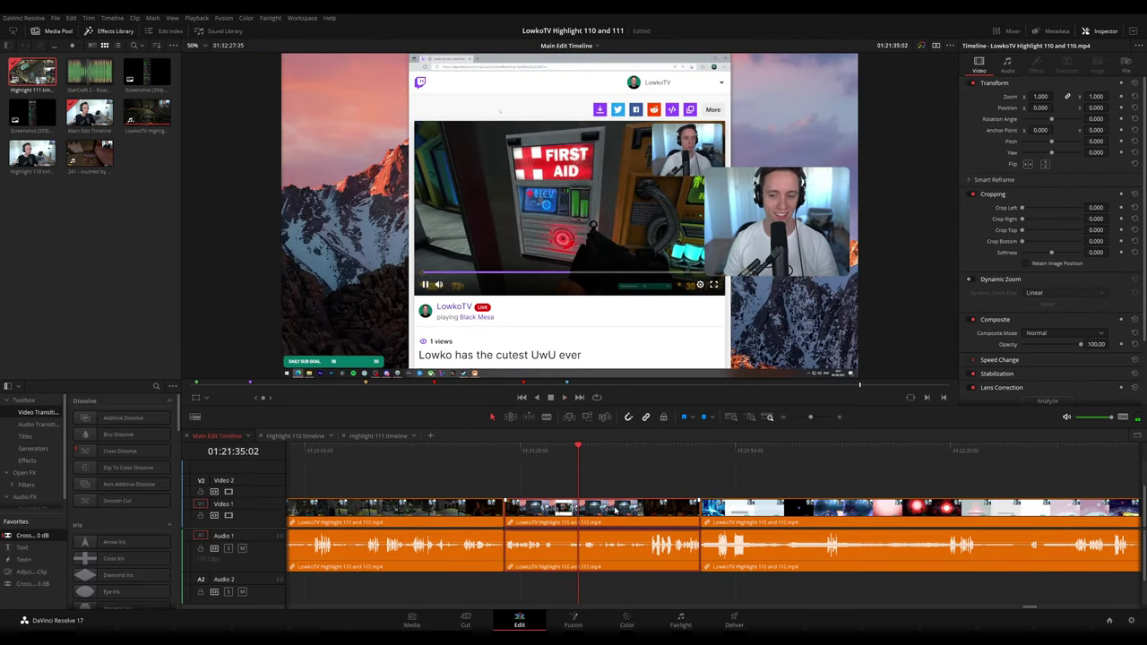
click(385, 437)
key(ctrl+v)
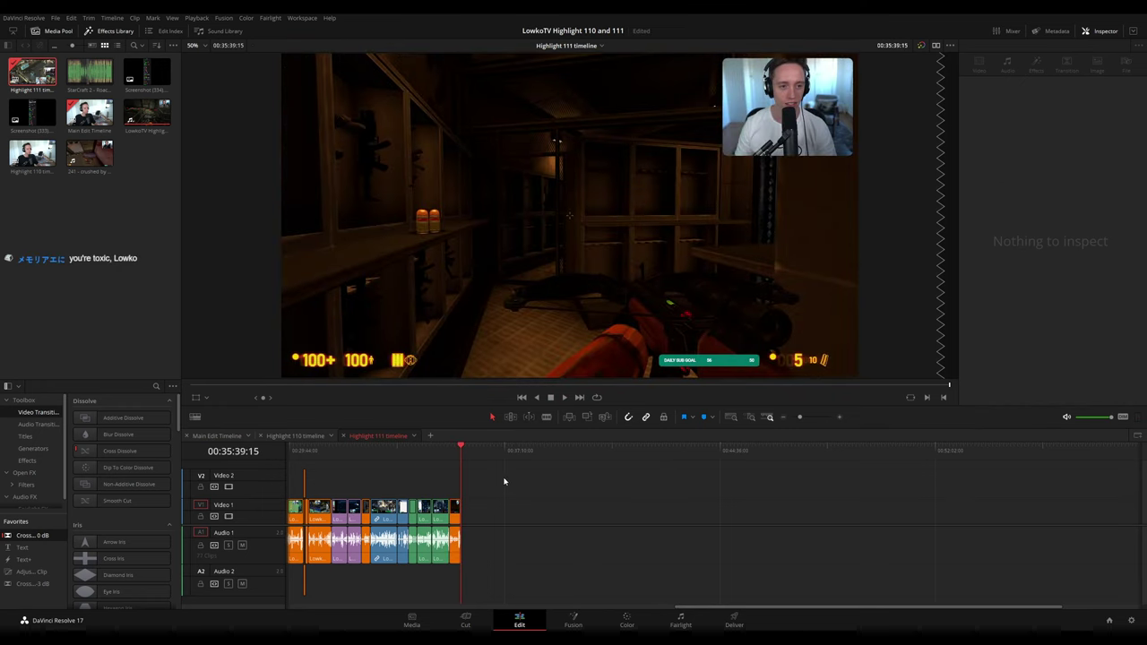
- Check the cut into the last orange clip of Highlight 111, and look over the end of the Highlight 110 timeline from about 00:29:49 to 00:33:27
drag(802, 421, 807, 418)
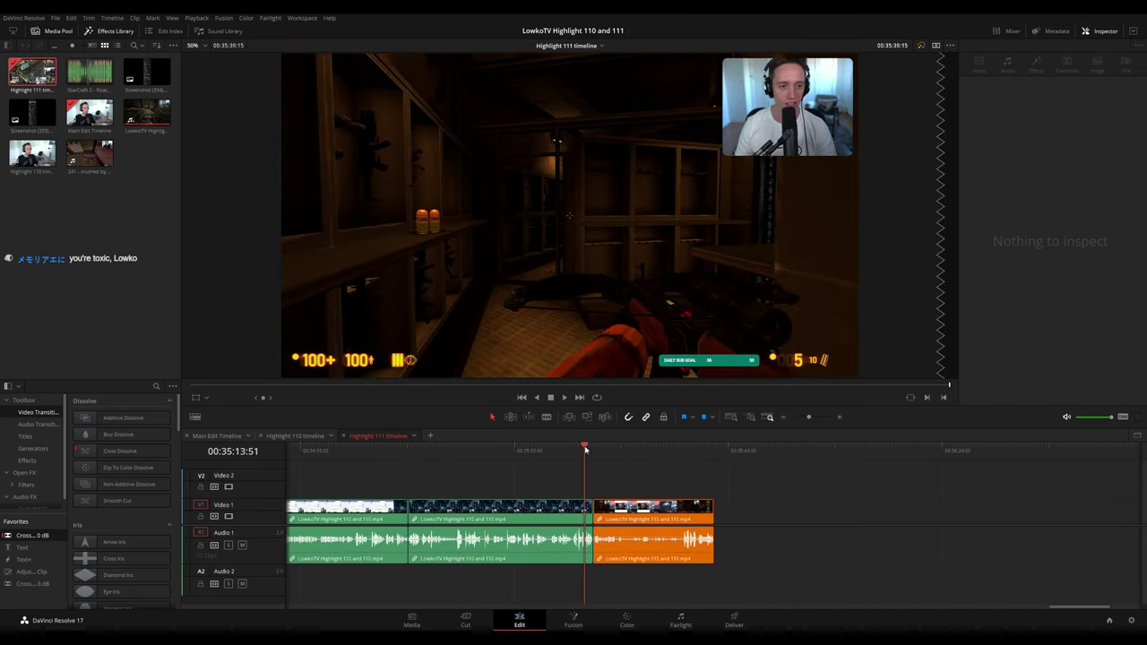
key(space)
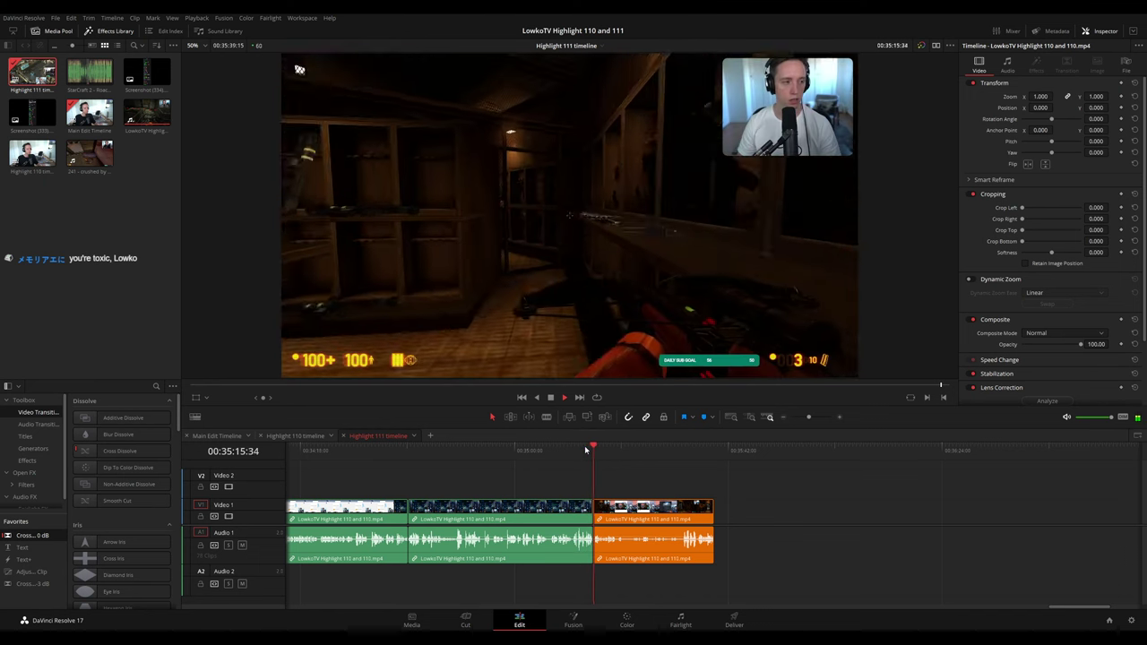
click(296, 435)
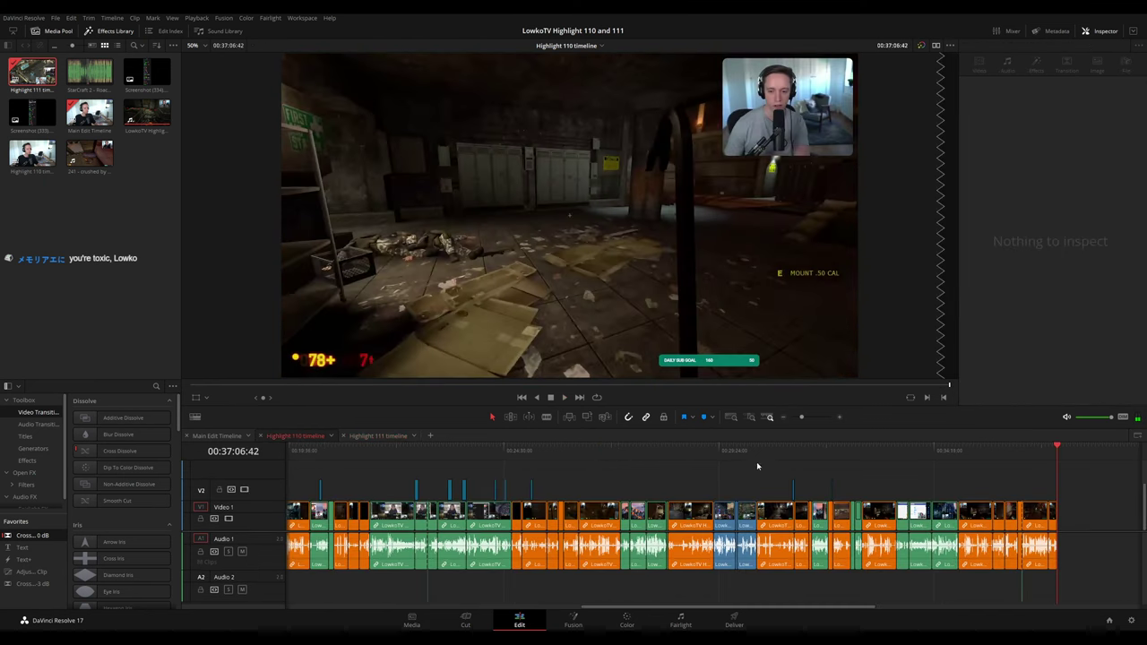
drag(737, 450, 903, 451)
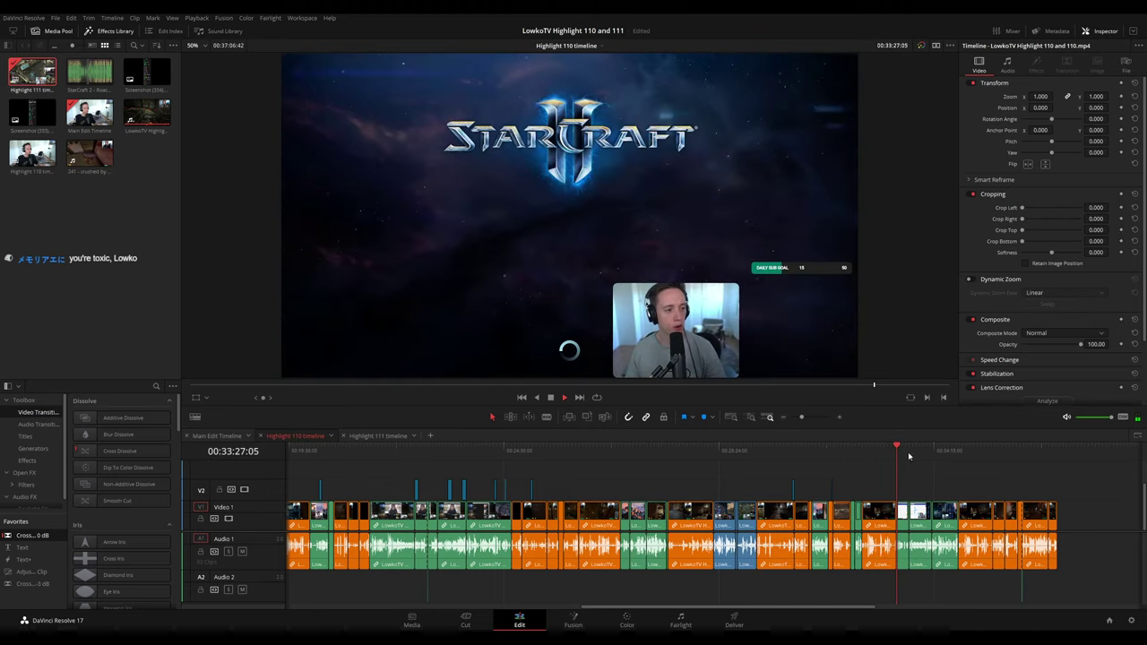
drag(804, 417, 809, 417)
click(660, 457)
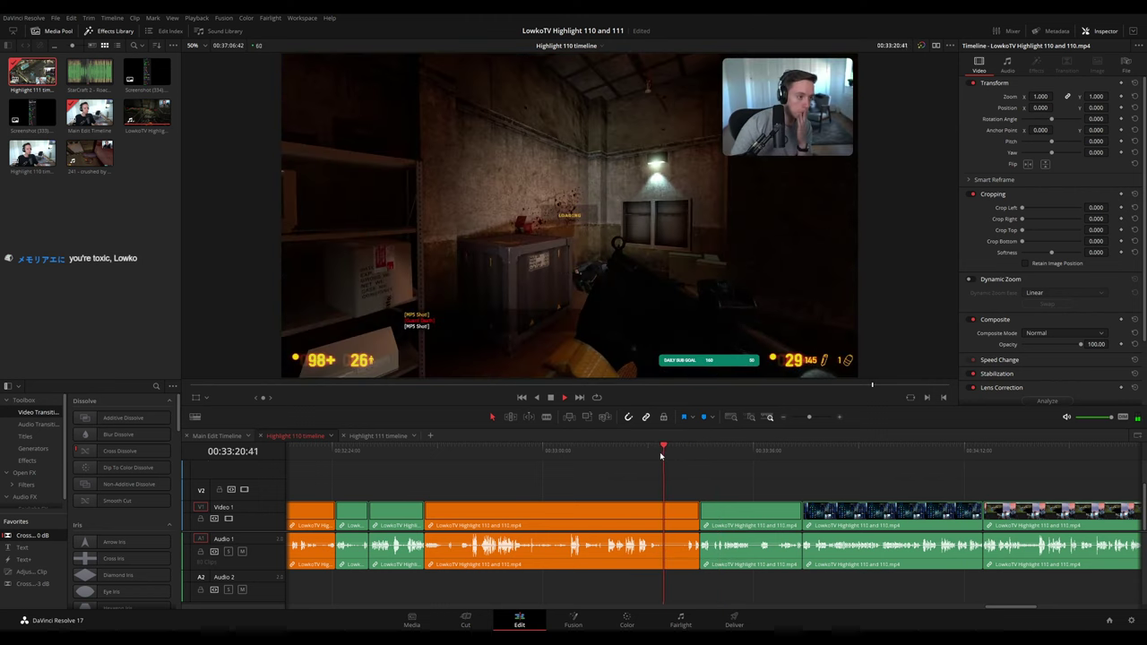
key(space)
click(804, 418)
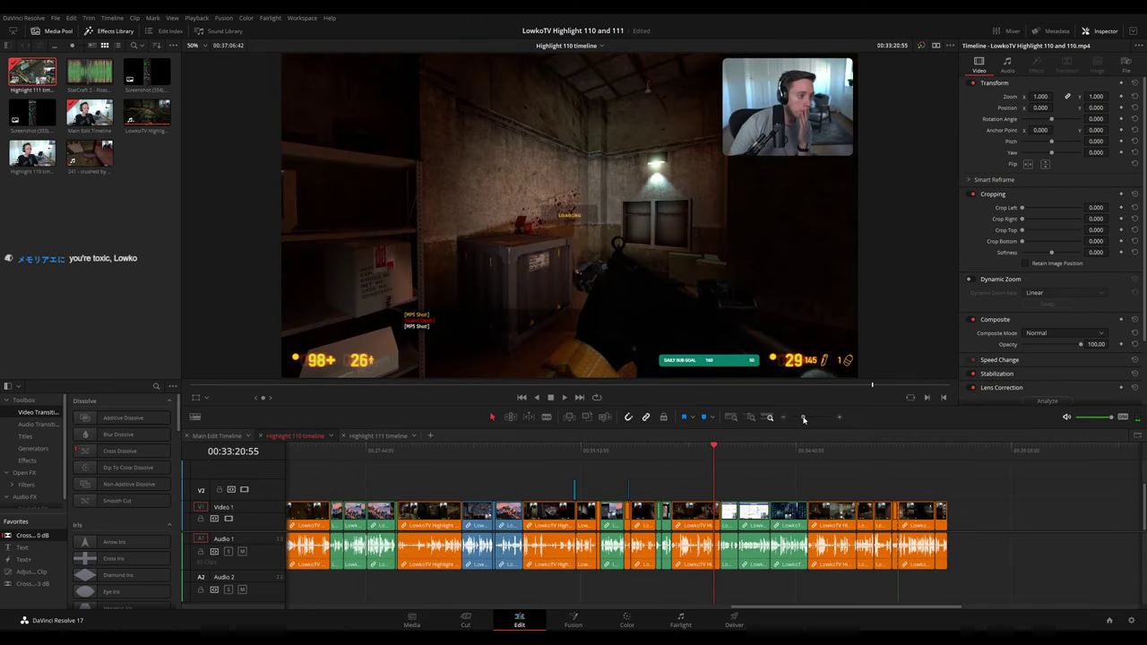
click(495, 452)
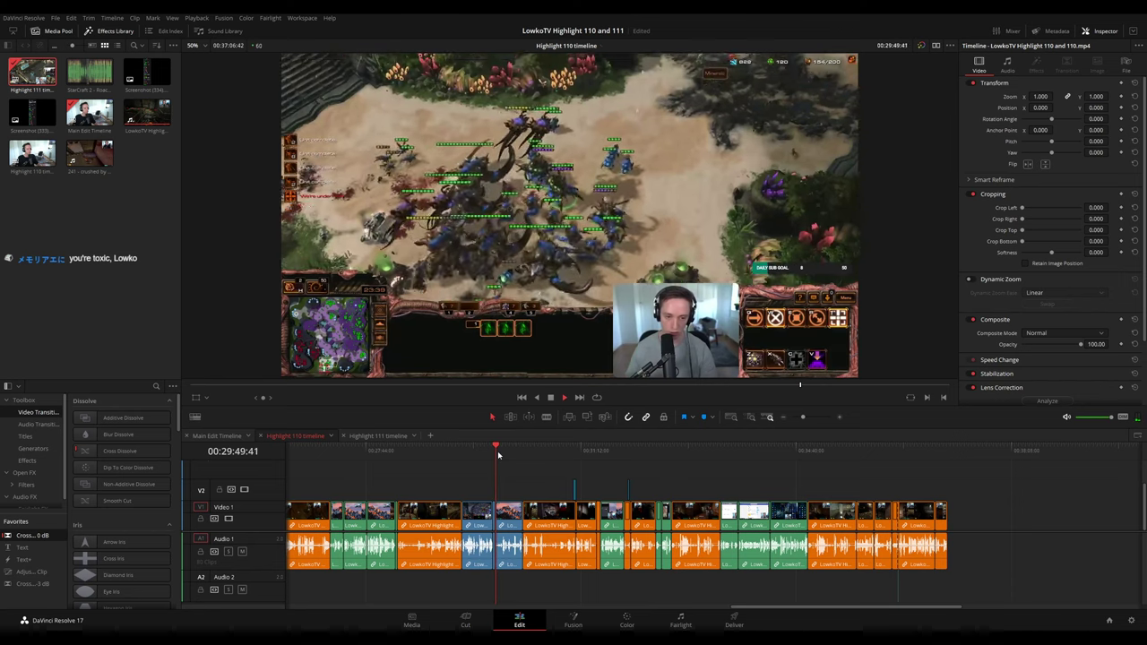
- Examine the green clips near the end of the Highlight 110 timeline, between about 00:33:27 and 00:34:41
click(726, 457)
key(space)
click(745, 456)
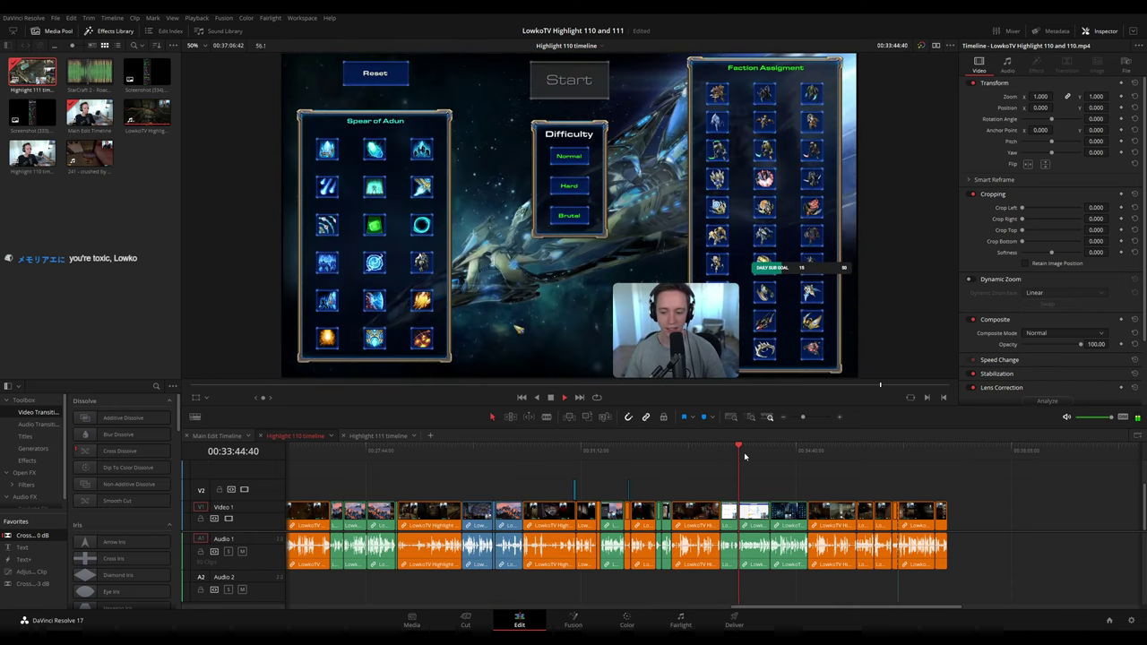
click(754, 455)
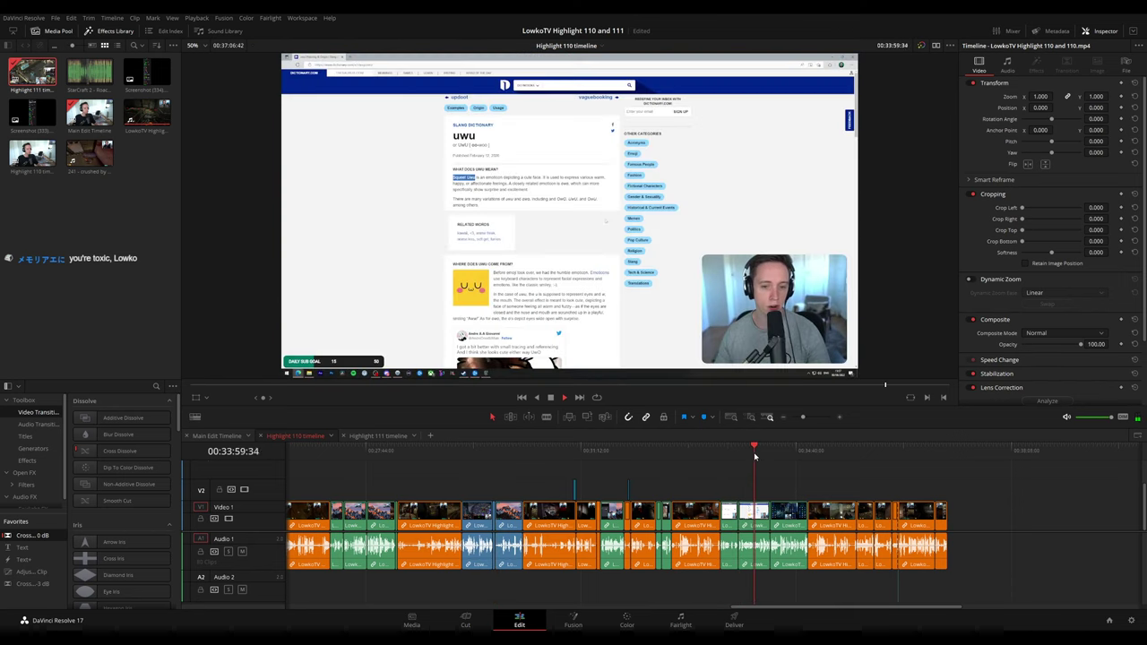
click(771, 453)
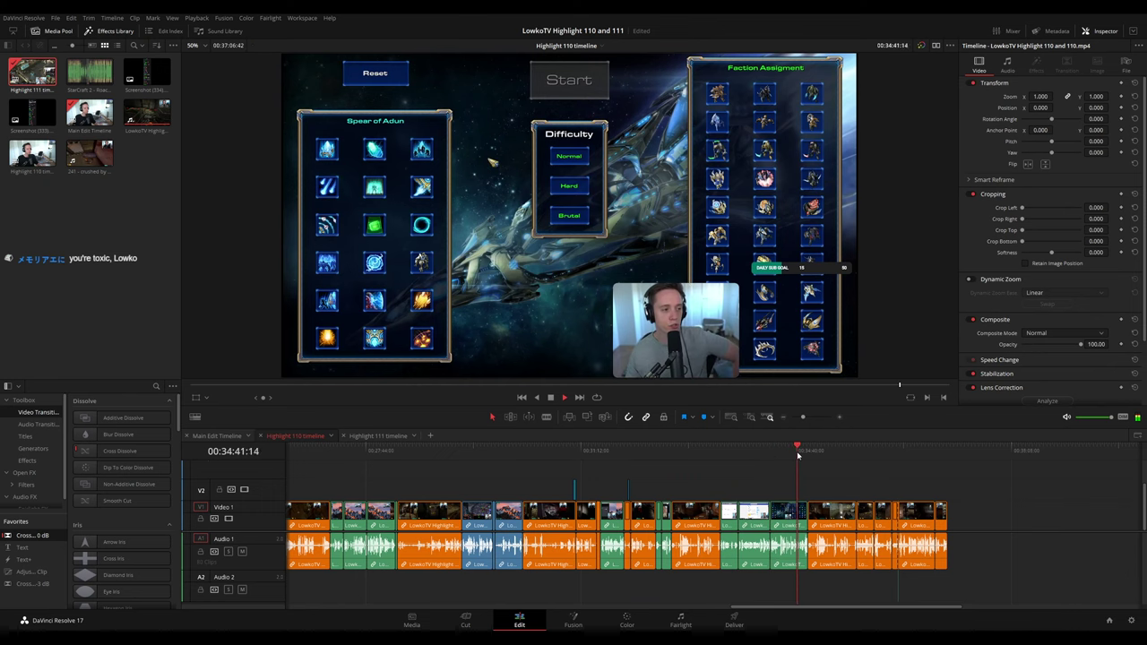
click(720, 451)
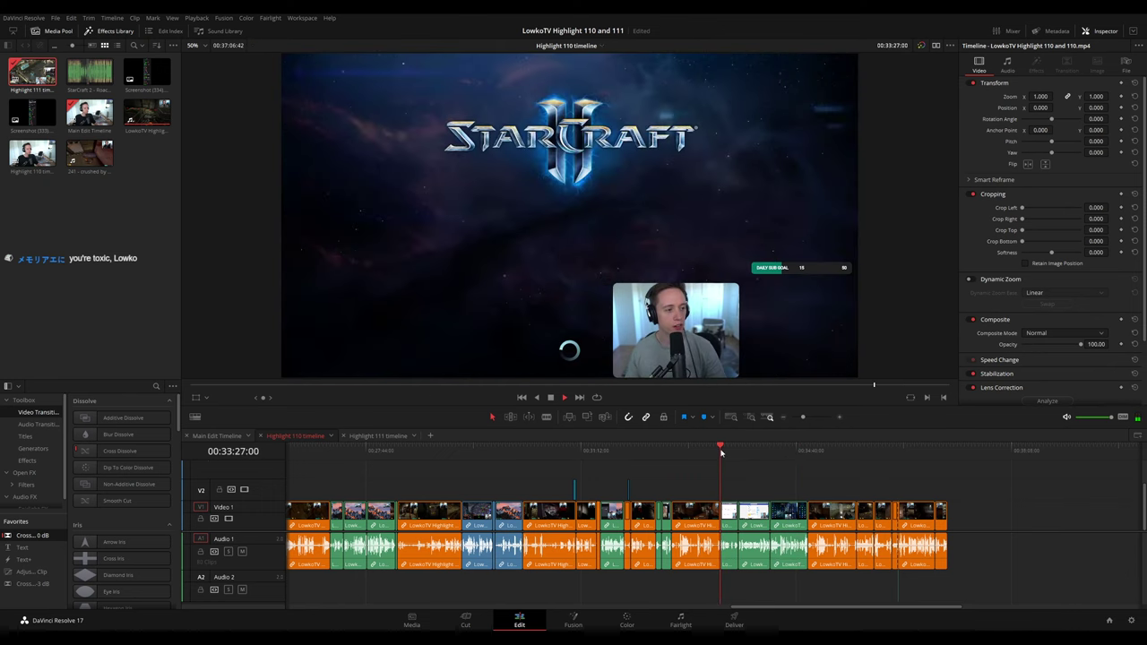
- Check the cuts between those green Highlight 110 clips, from the Earth-chan page to about 00:34:14
drag(804, 417, 810, 418)
click(752, 453)
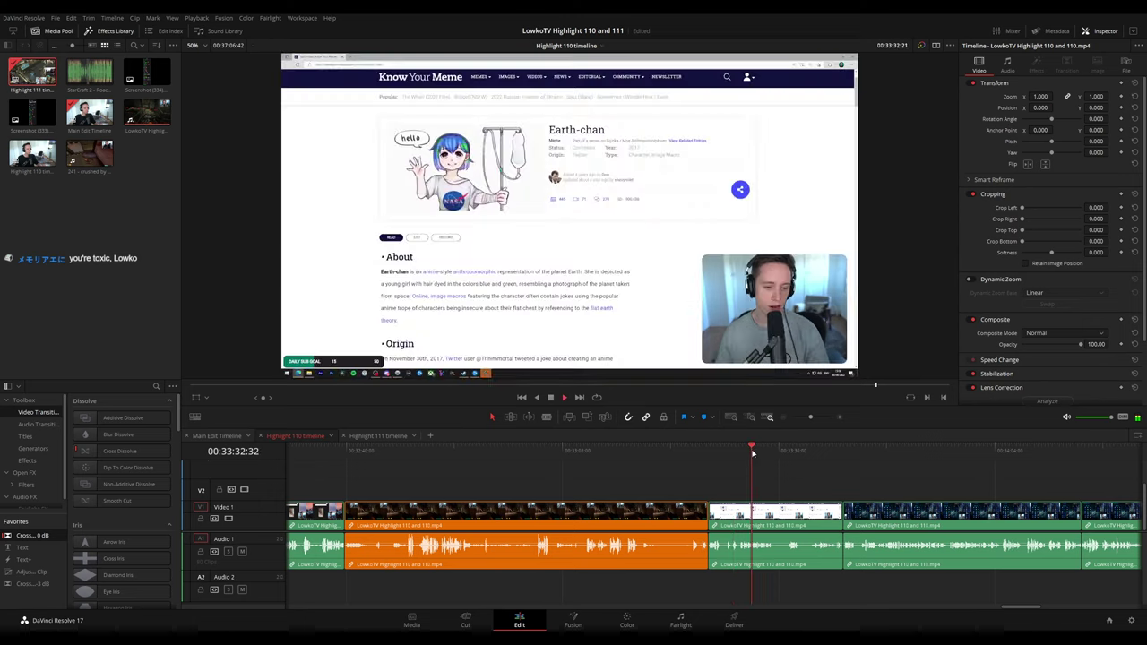
click(816, 452)
click(843, 454)
drag(934, 499, 700, 478)
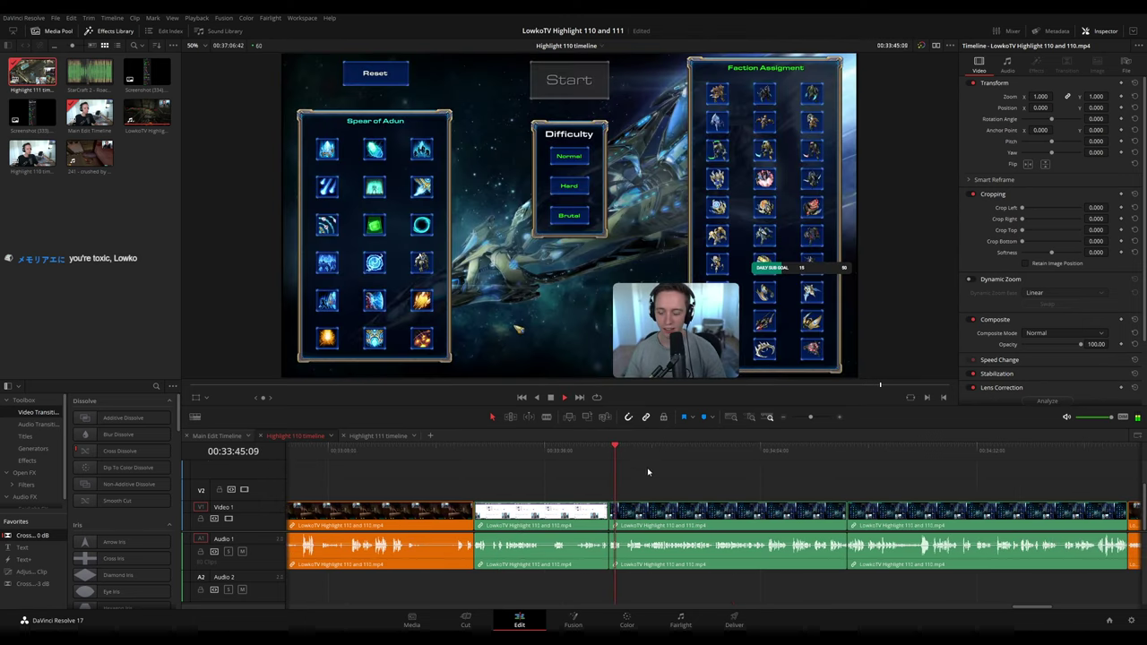
click(700, 452)
click(838, 452)
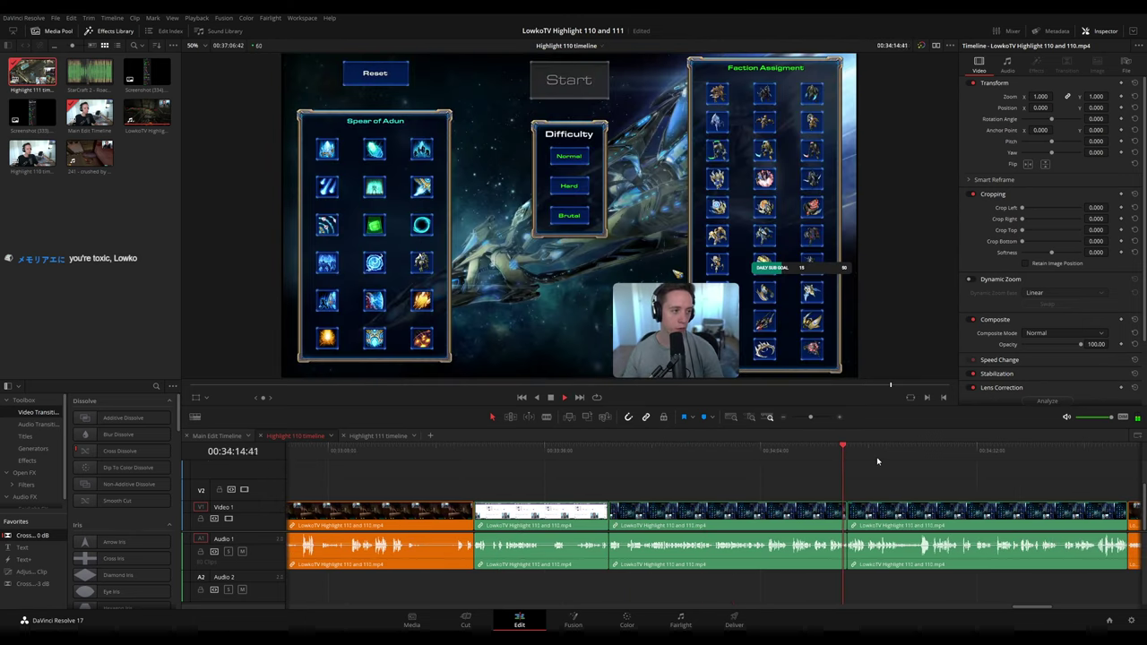
- Review the last orange clip and the green and blue clips before it in the Highlight 111 timeline, back to about 00:33:13
click(369, 437)
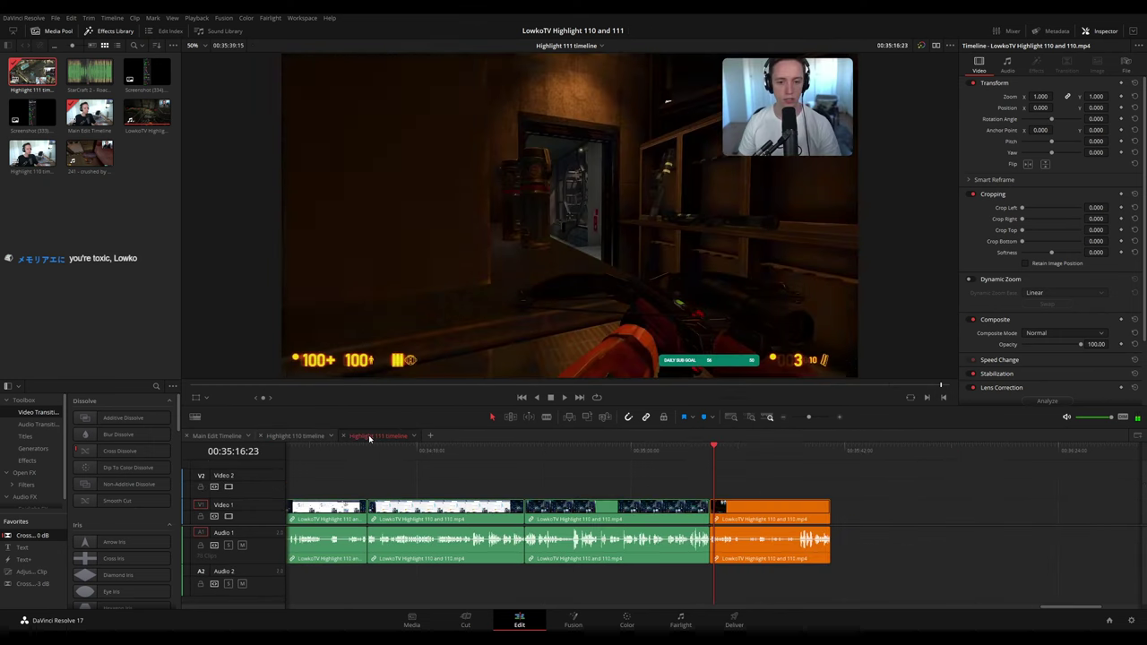
click(710, 451)
key(space)
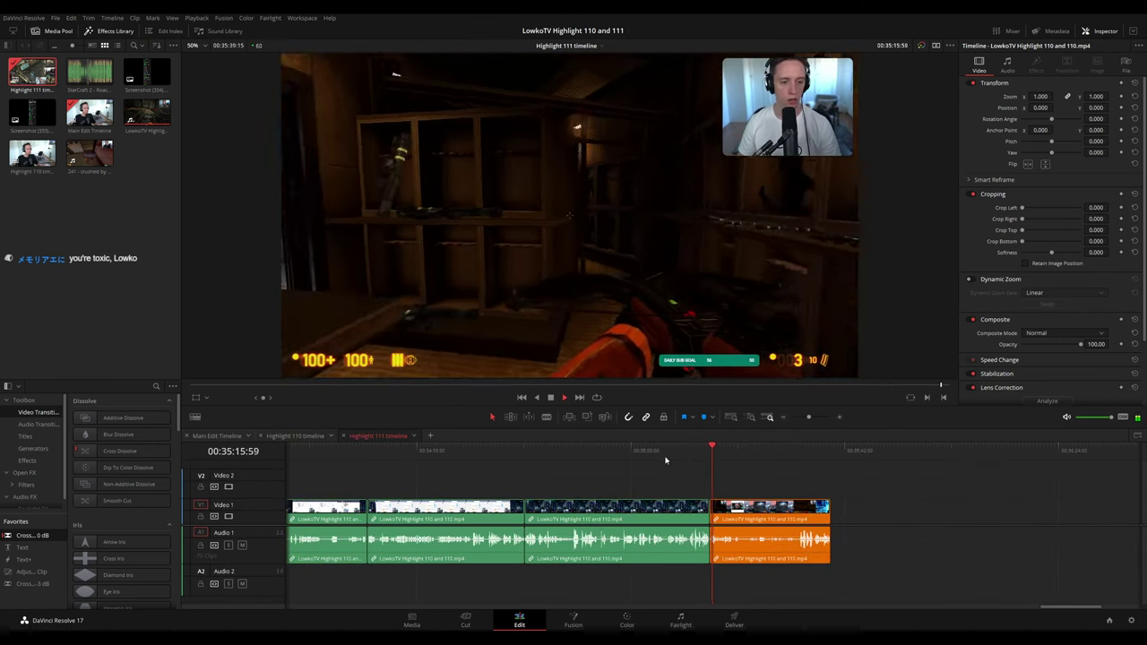
click(551, 451)
drag(631, 481, 797, 477)
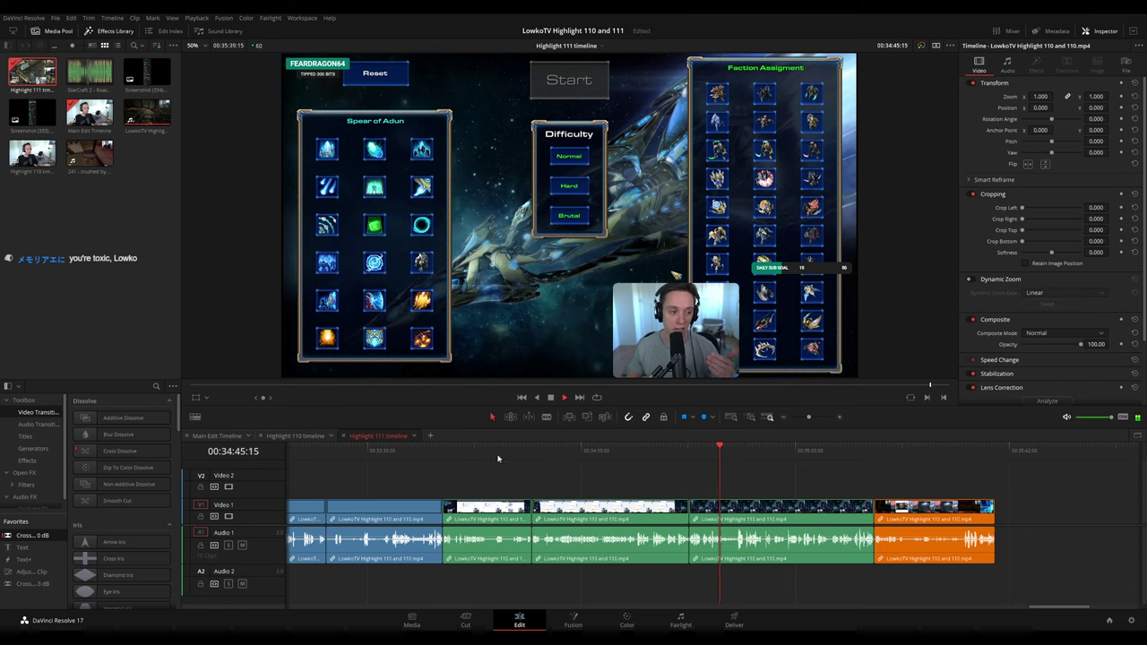
click(467, 455)
drag(569, 478, 728, 481)
click(464, 451)
click(416, 451)
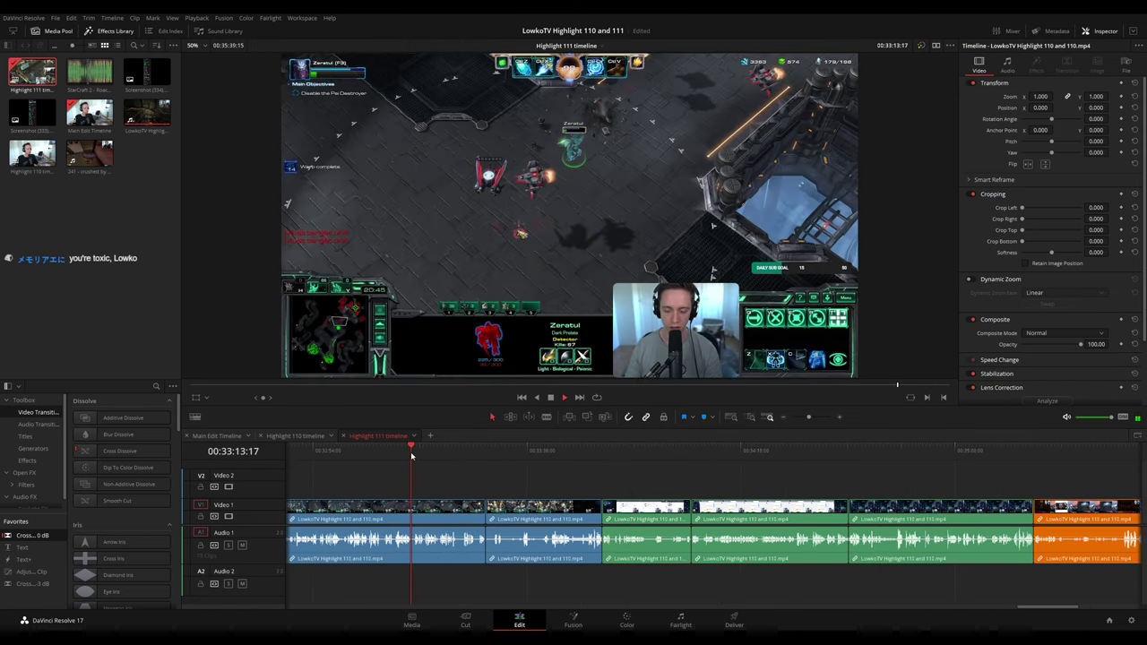
- Play the cut between the two blue StarCraft clips in Highlight 111 and the end of the second one
drag(802, 419, 809, 417)
click(758, 448)
key(space)
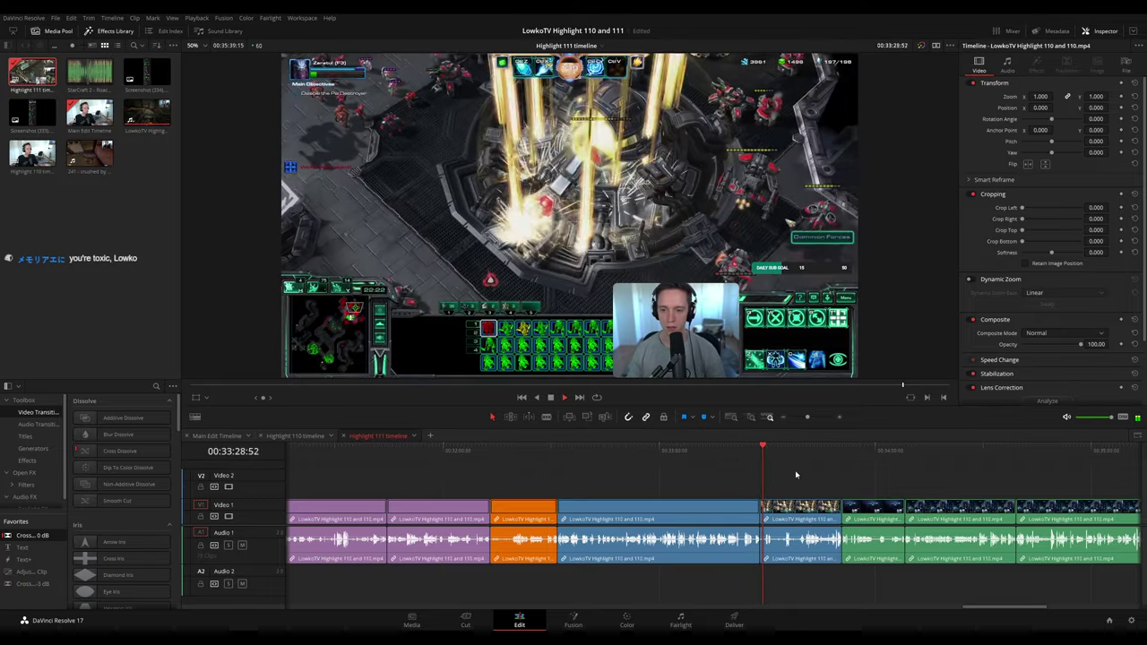
scroll(627, 462, right, 4)
click(623, 452)
click(663, 452)
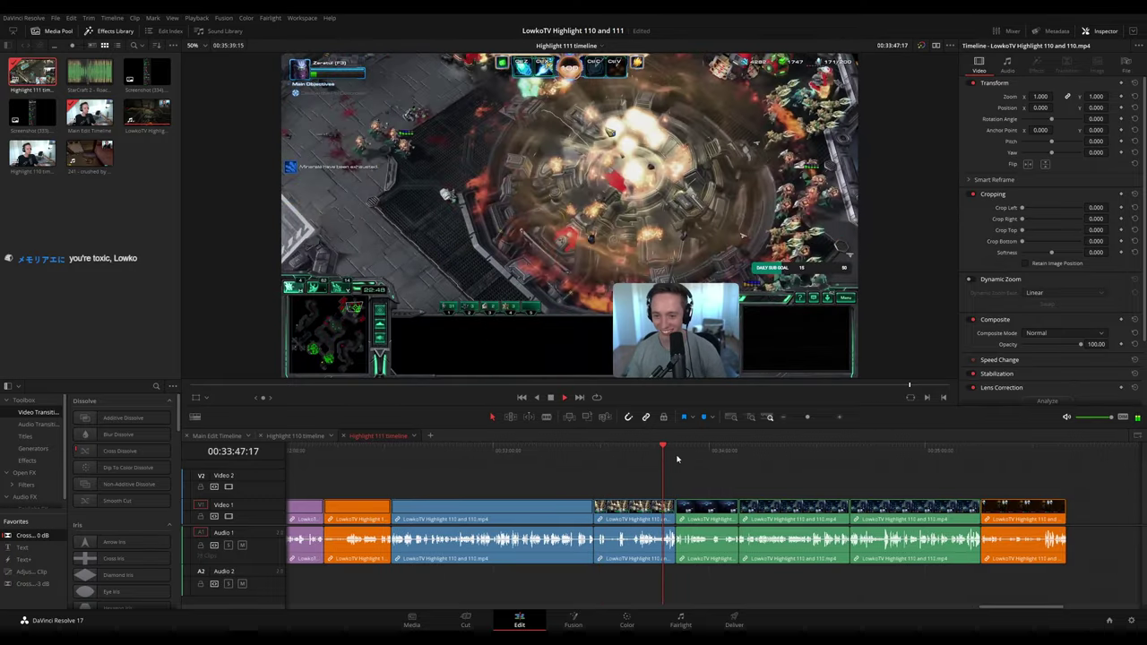
key(space)
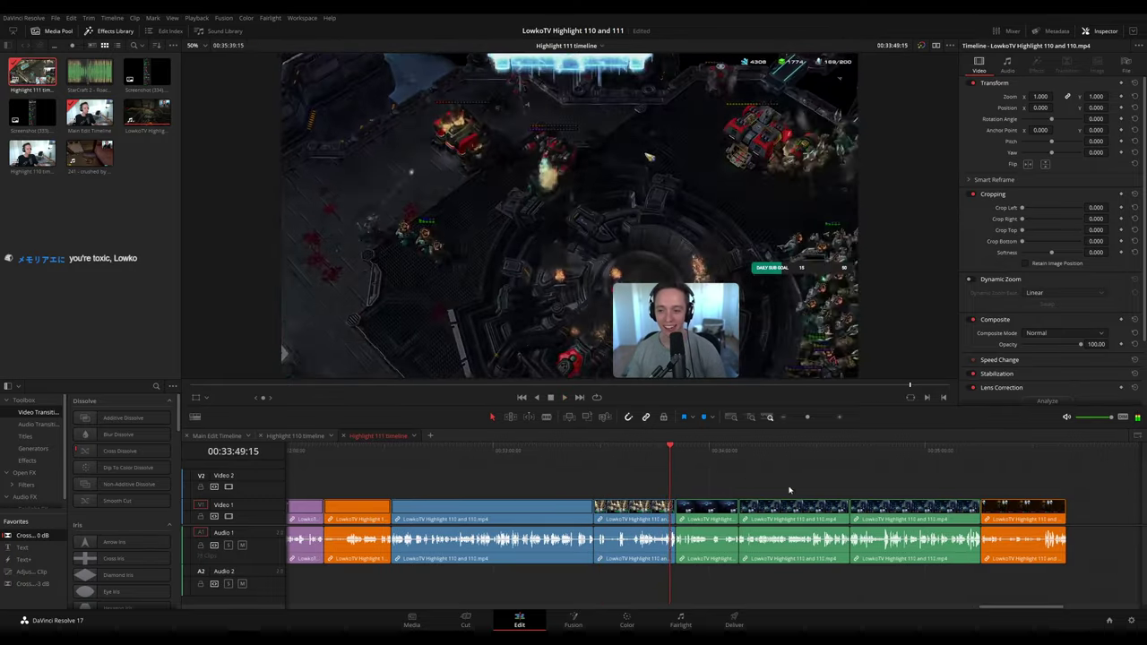
- Ripple-delete the two blue and three green clips from Highlight 111, and move the last orange clip further along to leave a gap
drag(854, 478, 391, 563)
key(Delete)
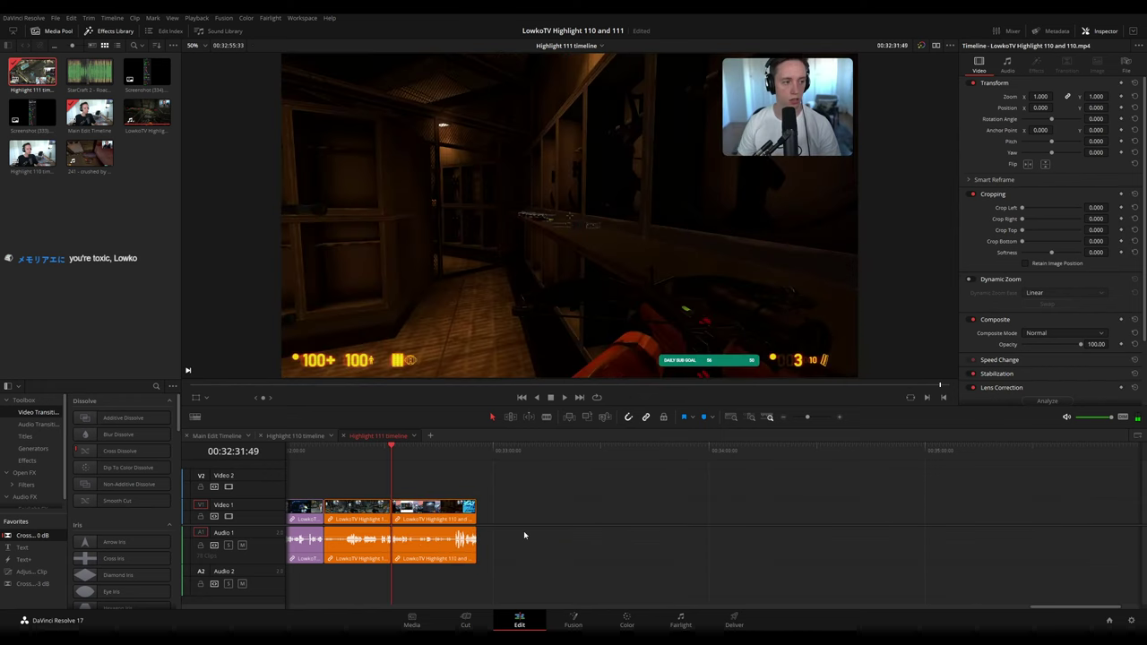
key(space)
drag(447, 515, 794, 517)
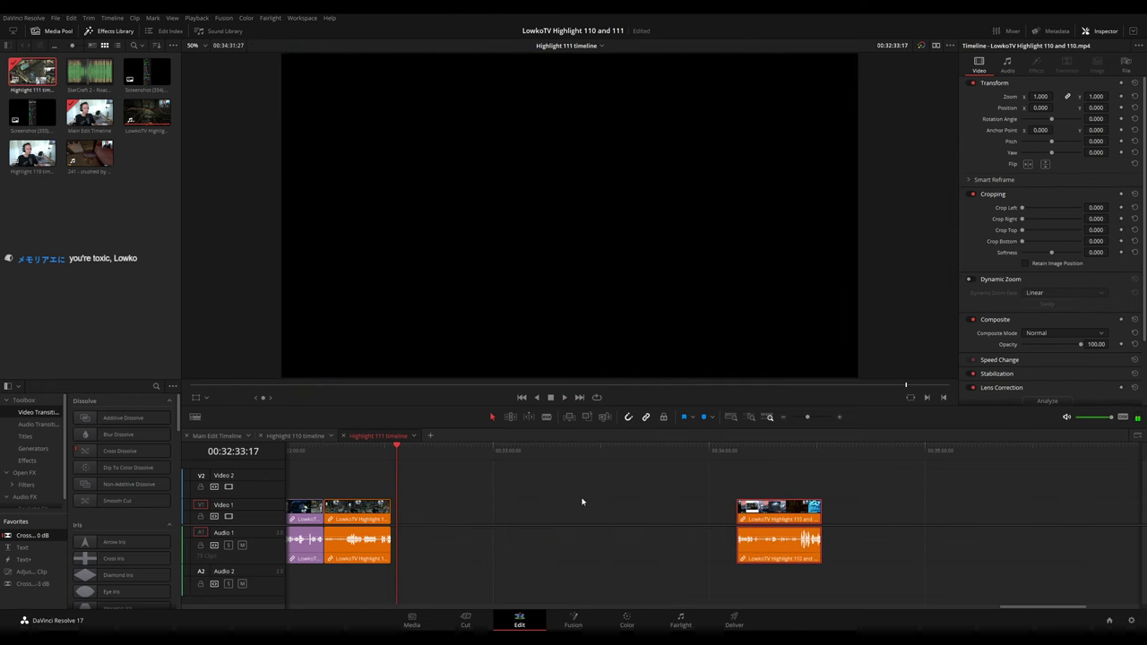
click(536, 492)
- Look through the green clips at the end of the Main Edit Timeline from about 01:29:04 to the Earth-chan page
click(235, 436)
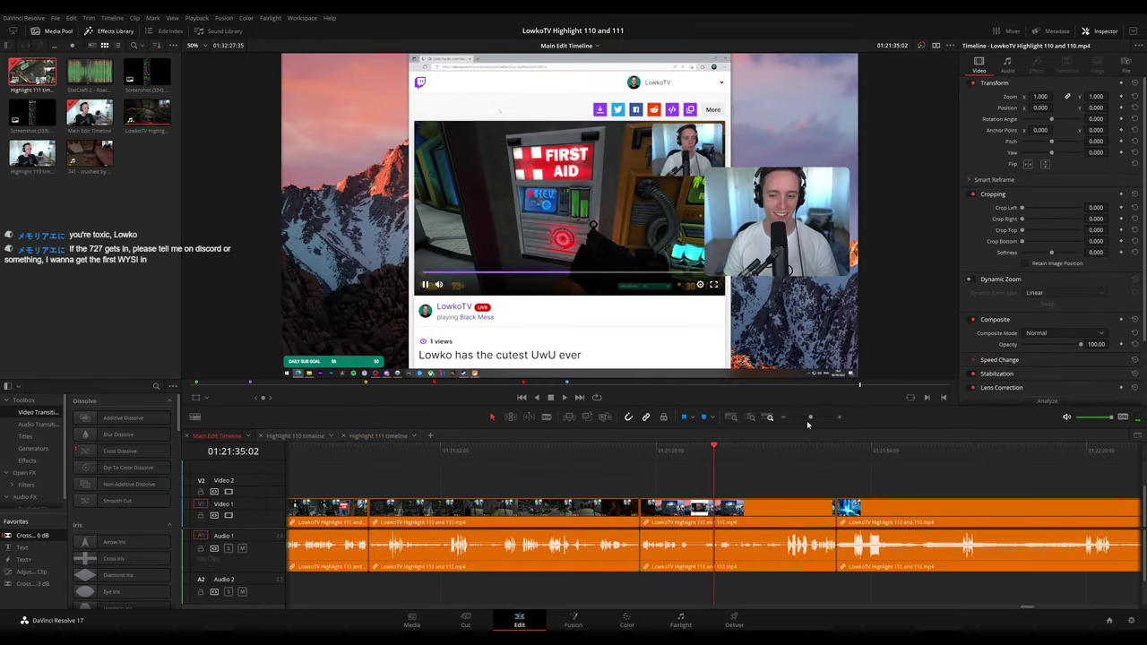
drag(808, 418, 796, 418)
click(822, 457)
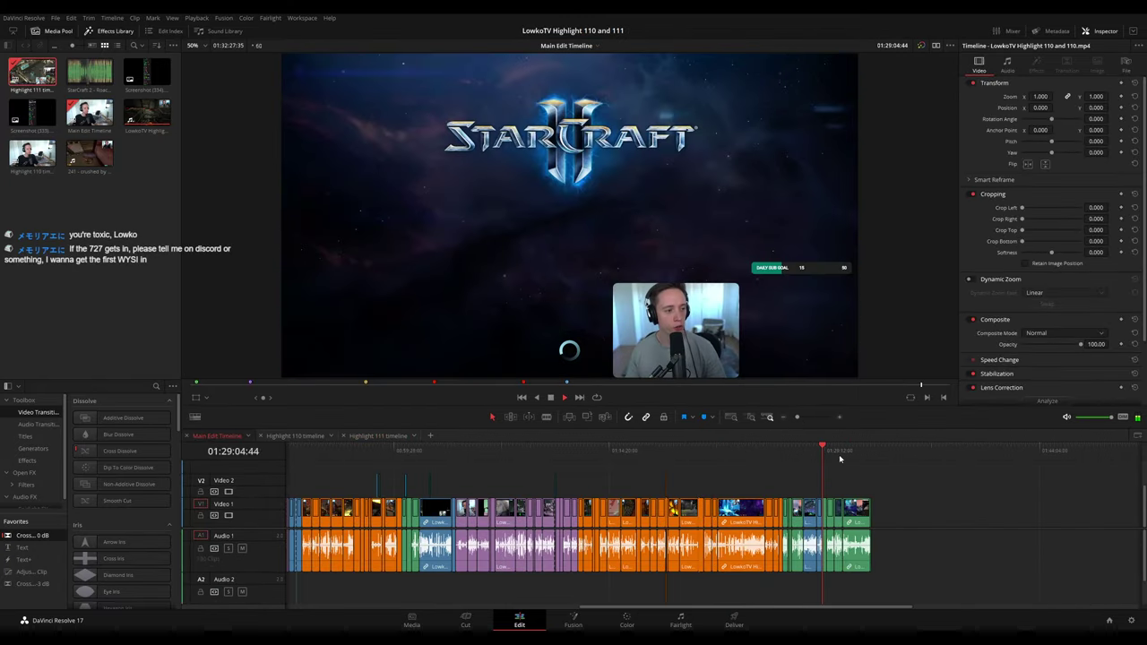
click(842, 459)
scroll(851, 475, up, 5)
drag(627, 458, 513, 454)
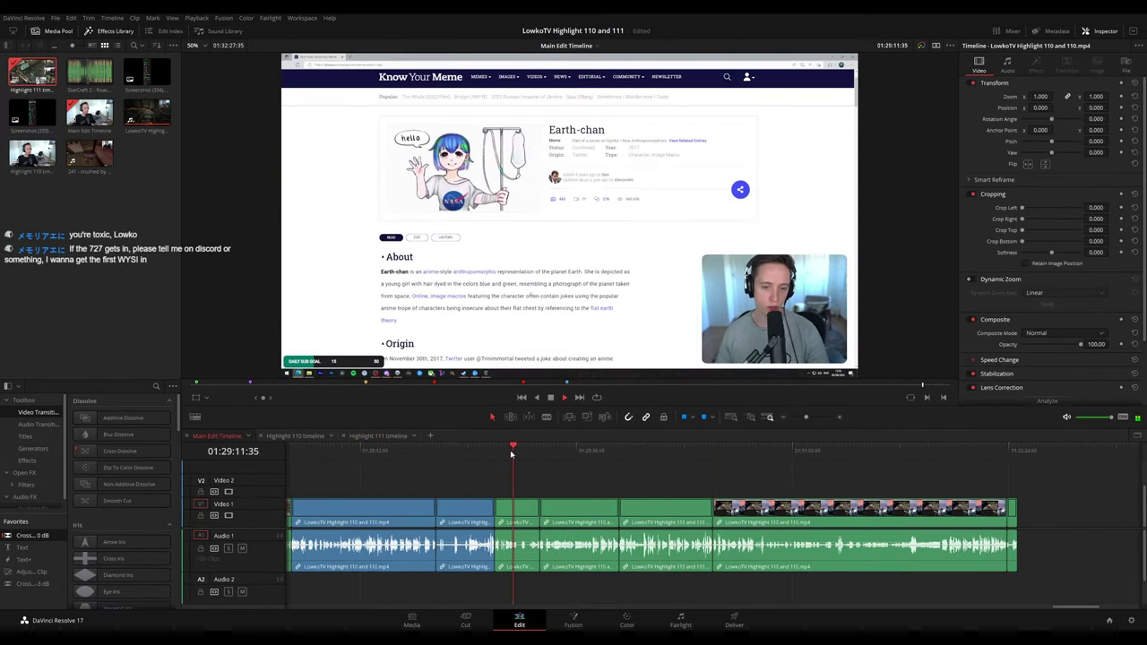
- Examine the orange Black Mesa clips in the Main Edit Timeline between about 01:23:33 and 01:26:04
drag(806, 418, 804, 419)
click(418, 454)
key(space)
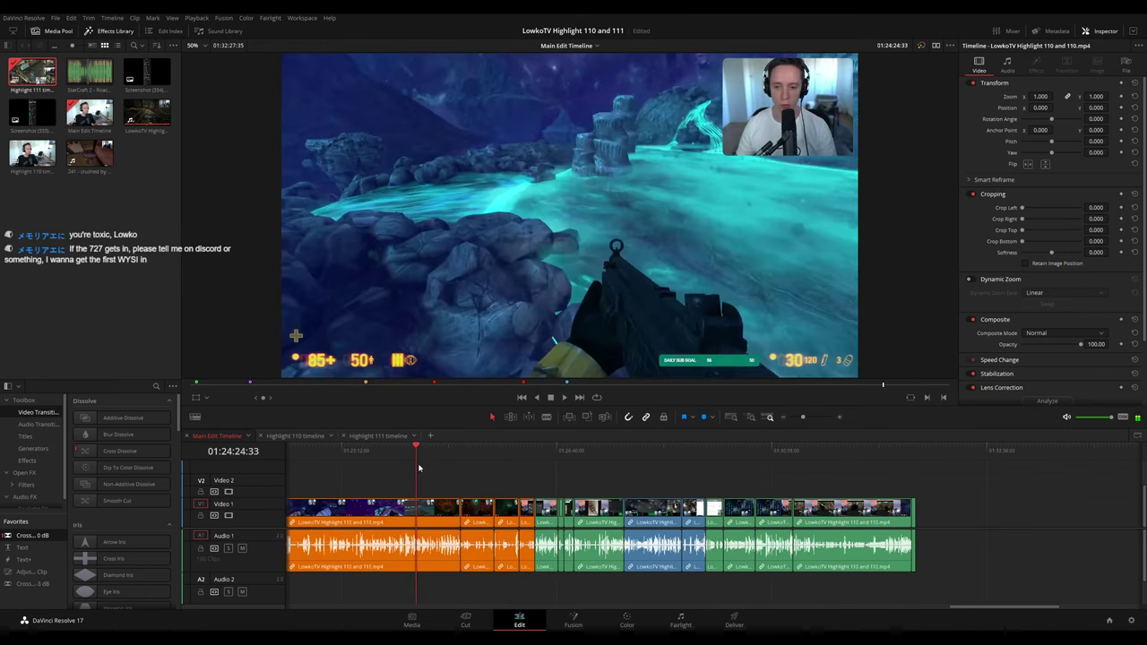
drag(445, 470, 706, 476)
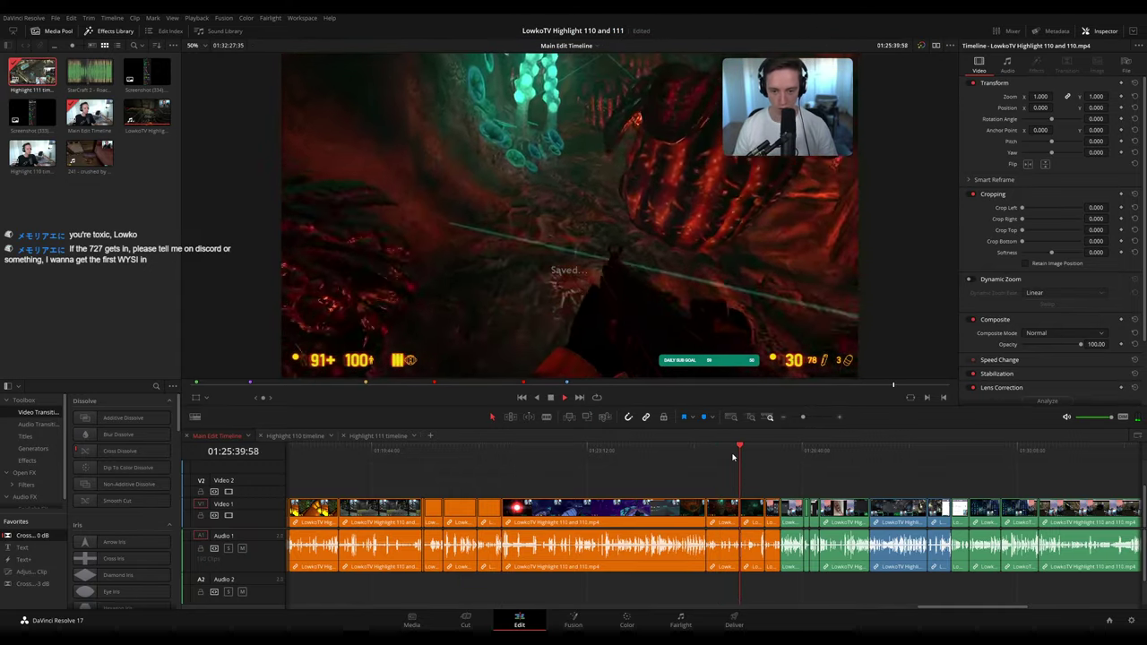
click(517, 455)
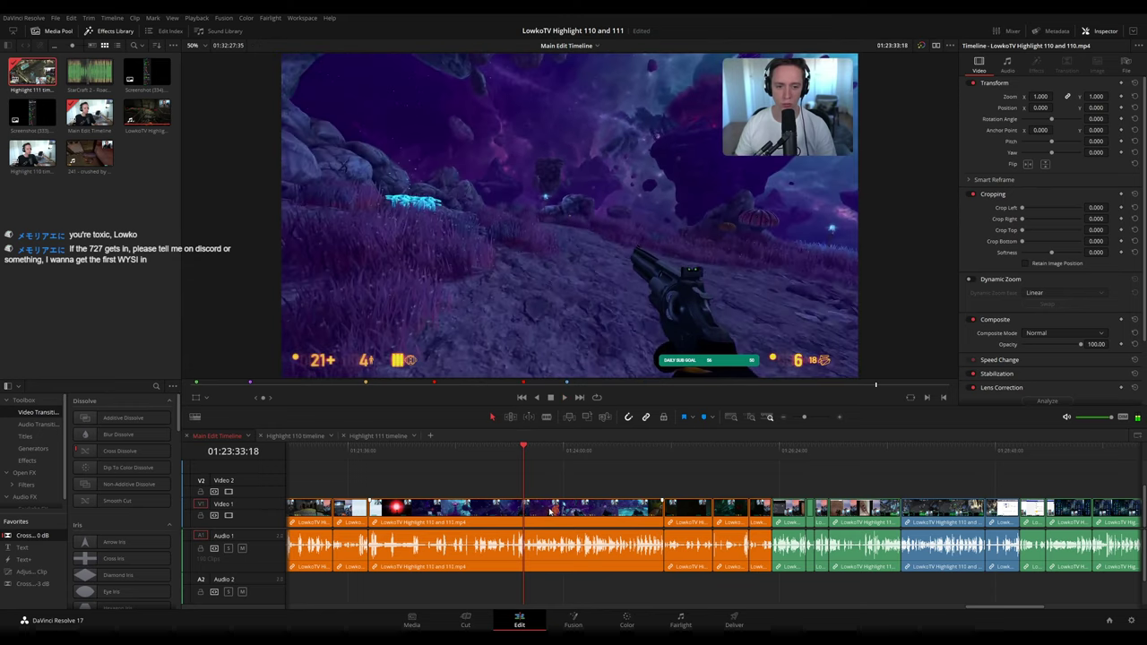
click(749, 452)
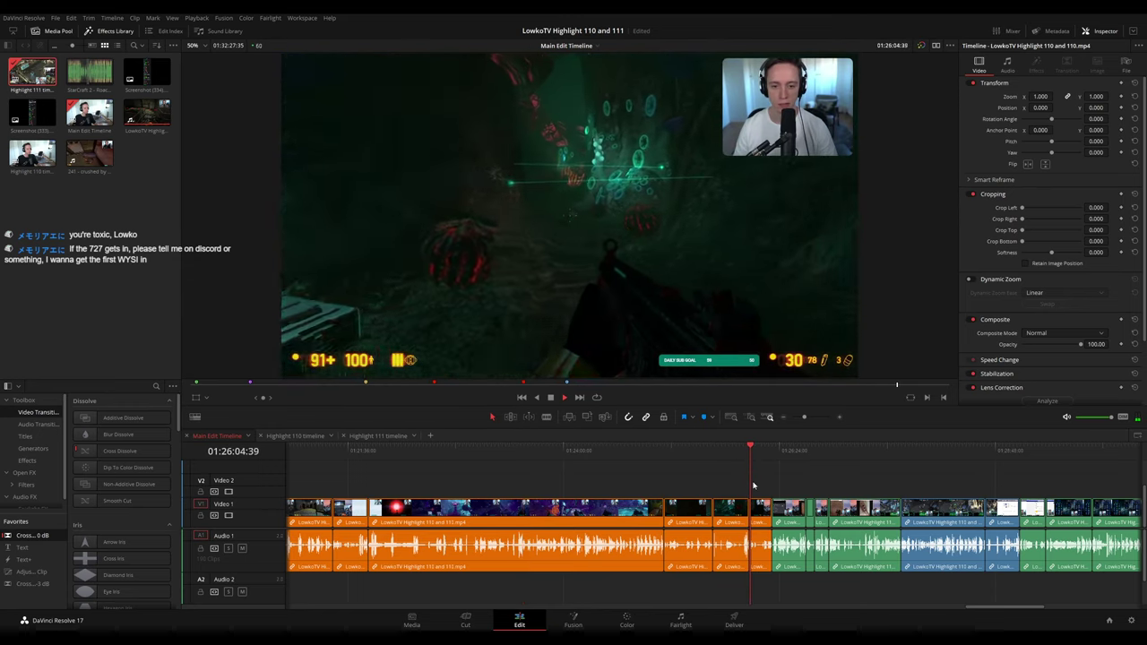
- Copy the long orange clip and the three orange clips following it to the end of Highlight 111, after closing the gap before the Twitch-page clip
drag(730, 494, 583, 524)
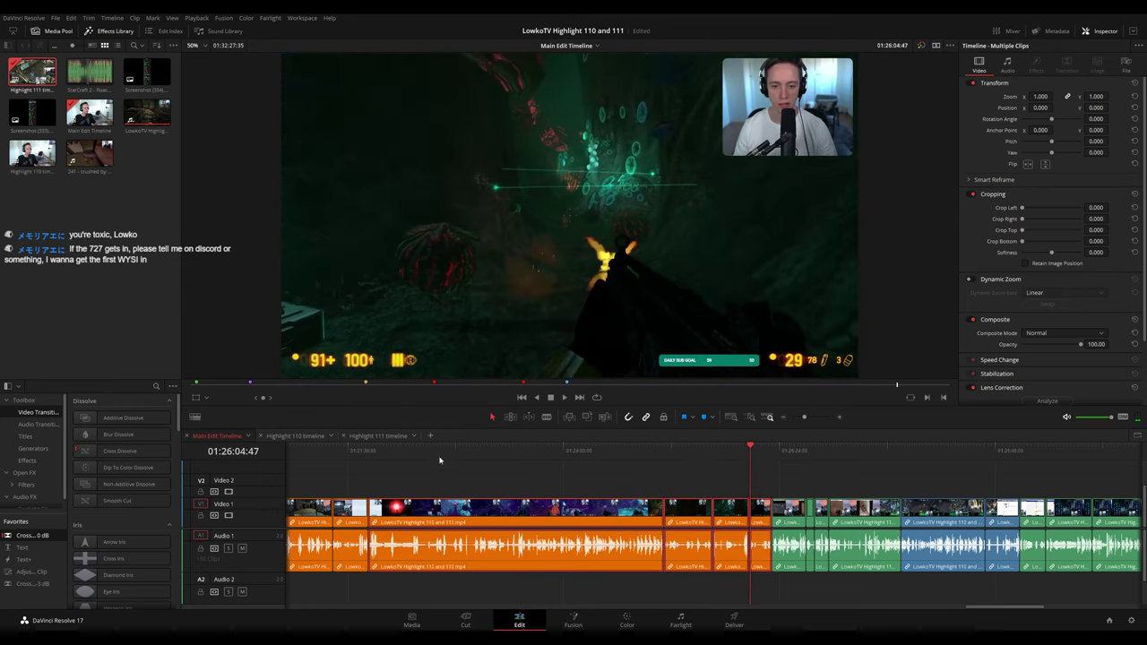
click(377, 435)
scroll(885, 486, right, 3)
drag(841, 508, 496, 511)
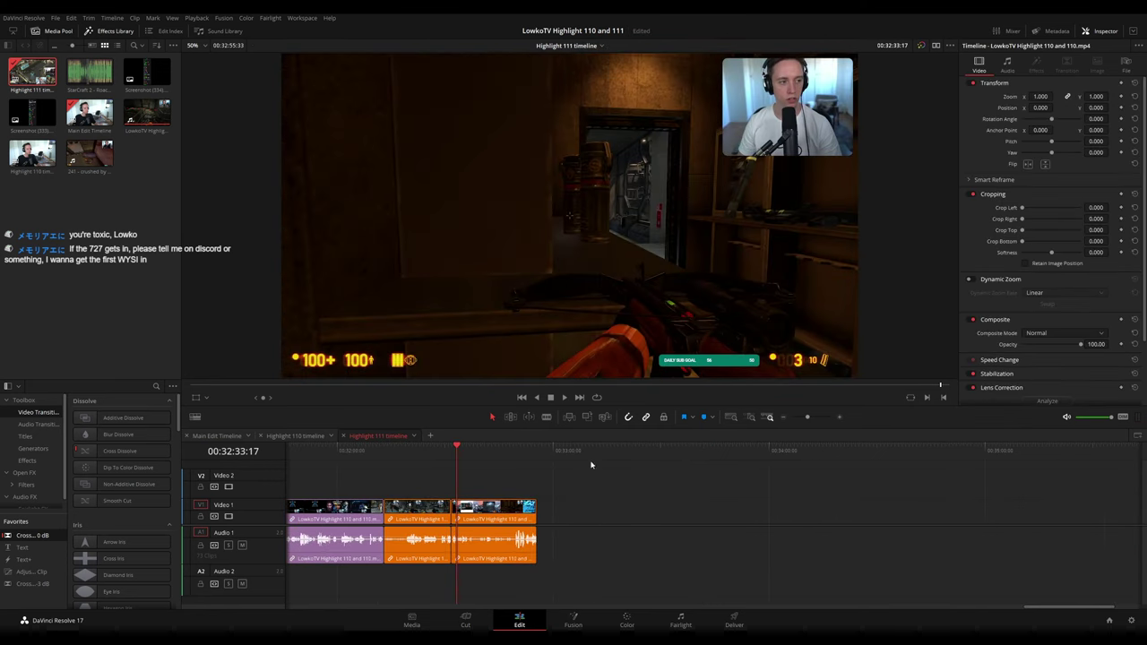
click(539, 451)
key(ctrl+v)
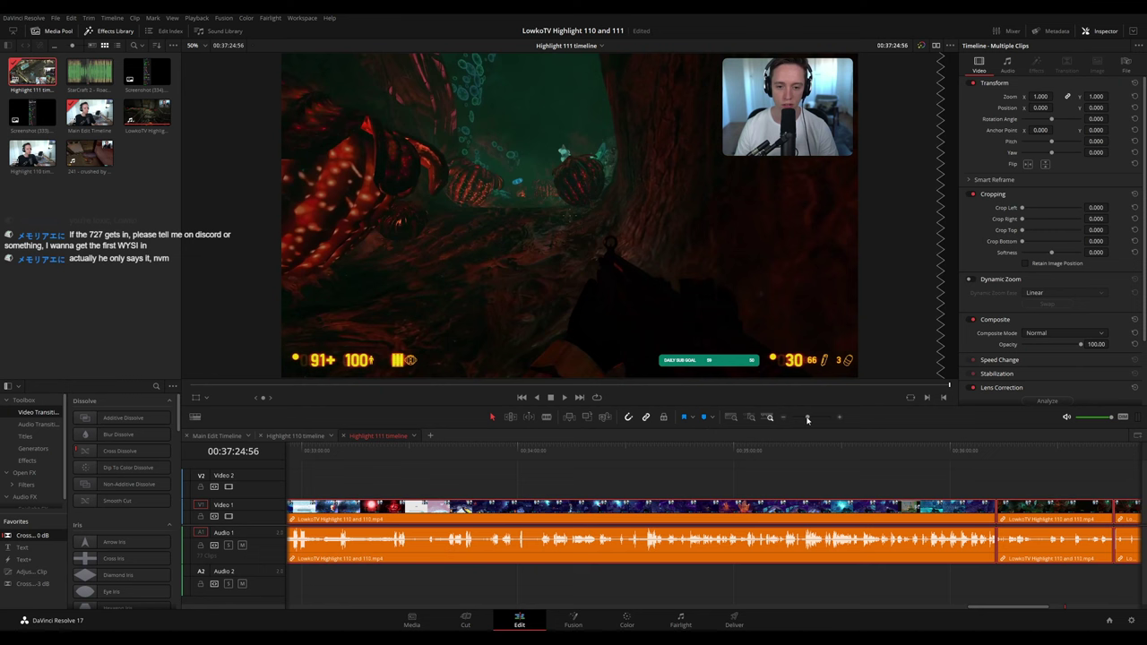
- Play the cut into the orange Twitch-page clip of Highlight 111 from about 00:32:31
drag(807, 420, 800, 419)
click(527, 454)
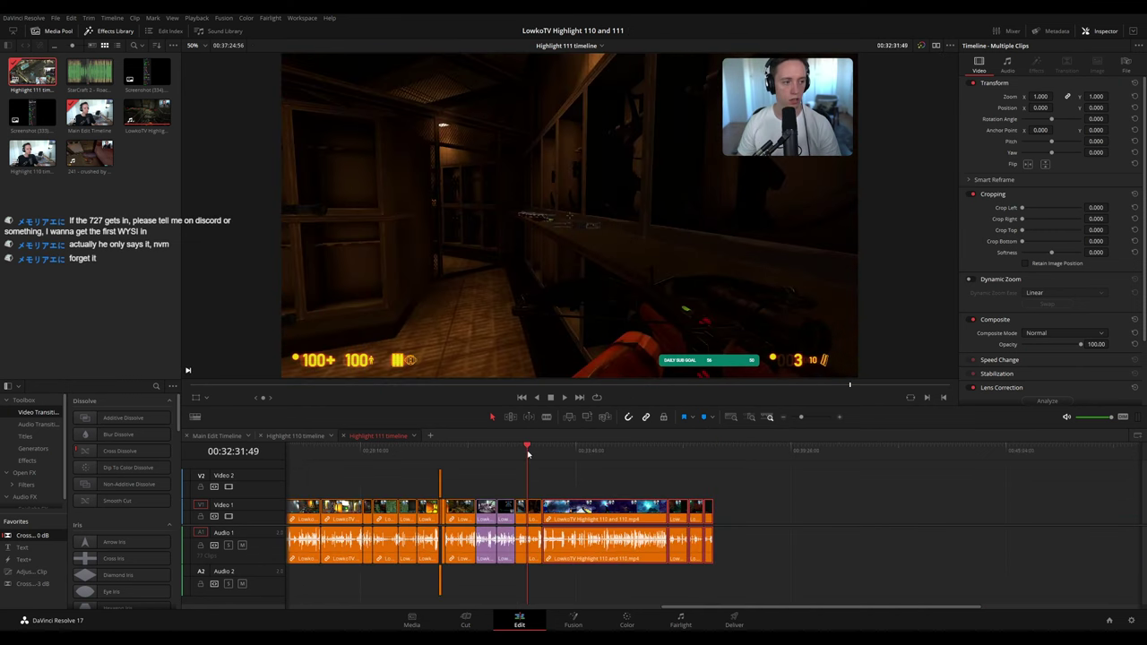
key(space)
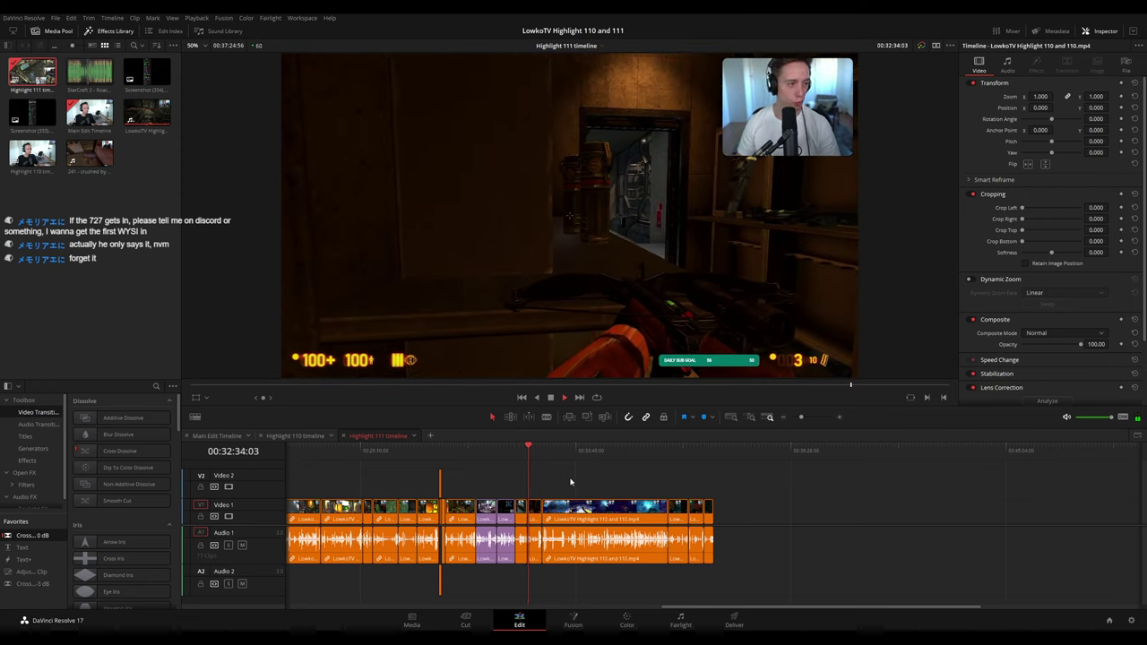
- Examine the cuts around the Twitch-page clip and the end of the following long orange clip in Highlight 111, about 00:32:31 to 00:36:13
scroll(579, 479, up, 3)
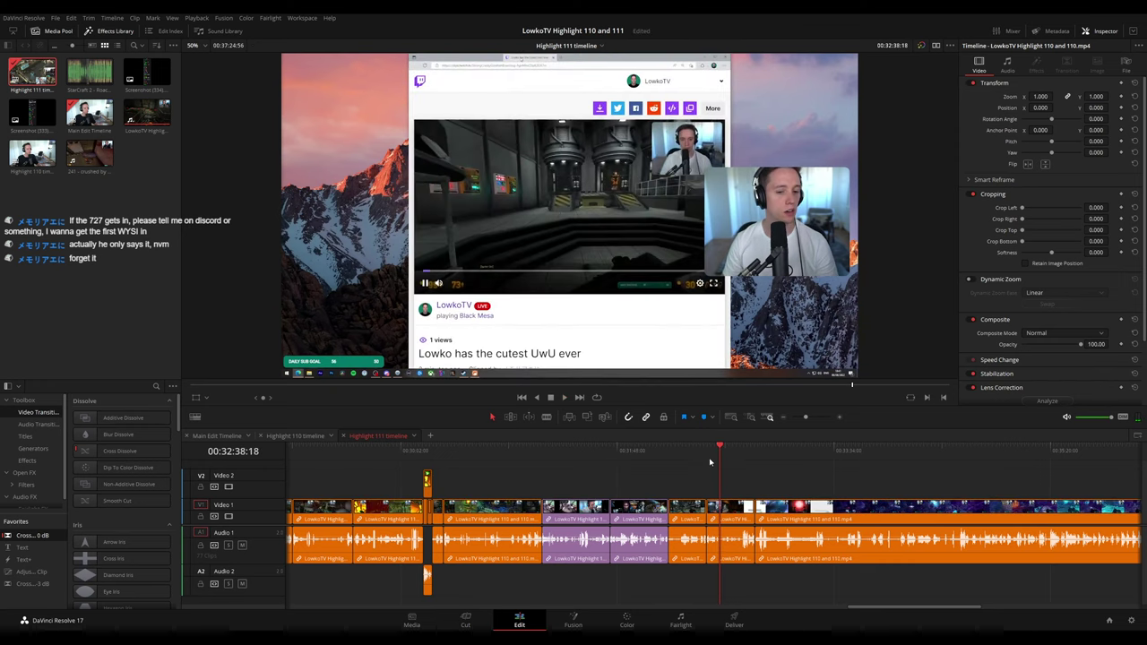
click(707, 460)
key(space)
scroll(772, 488, up, 3)
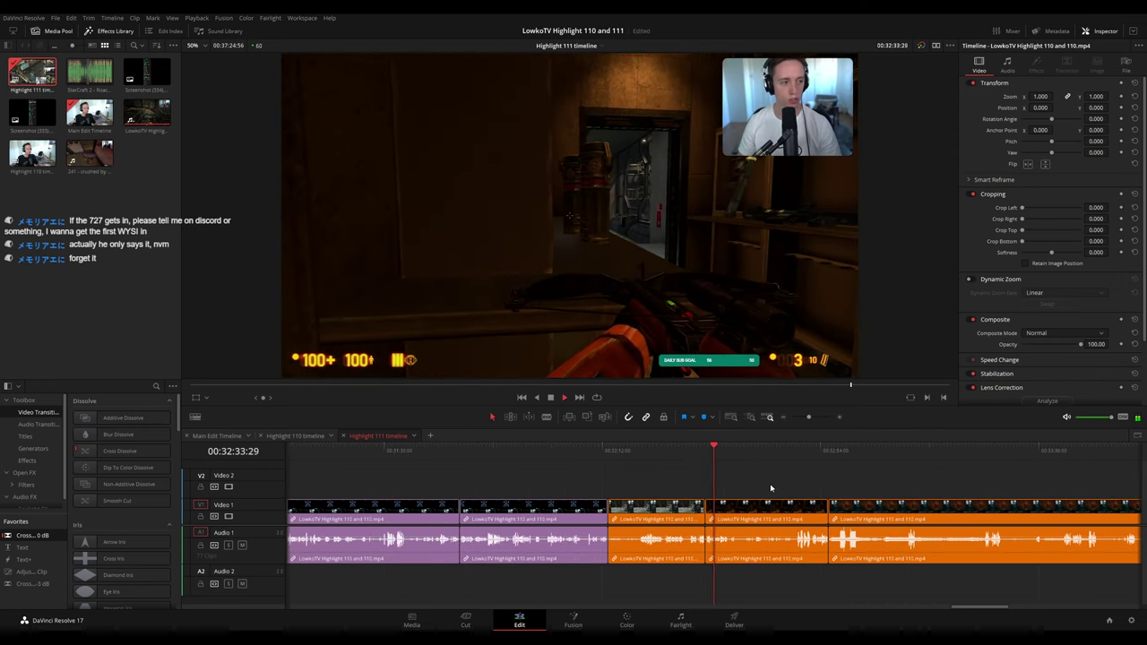
key(space)
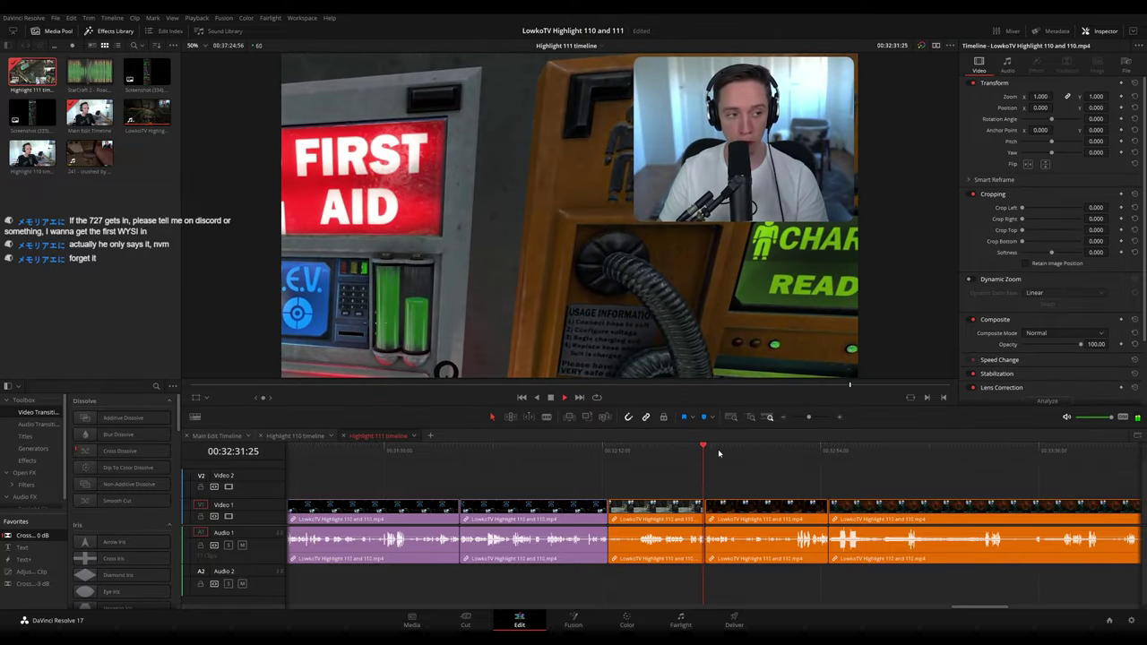
drag(818, 451, 829, 453)
scroll(877, 476, down, 2)
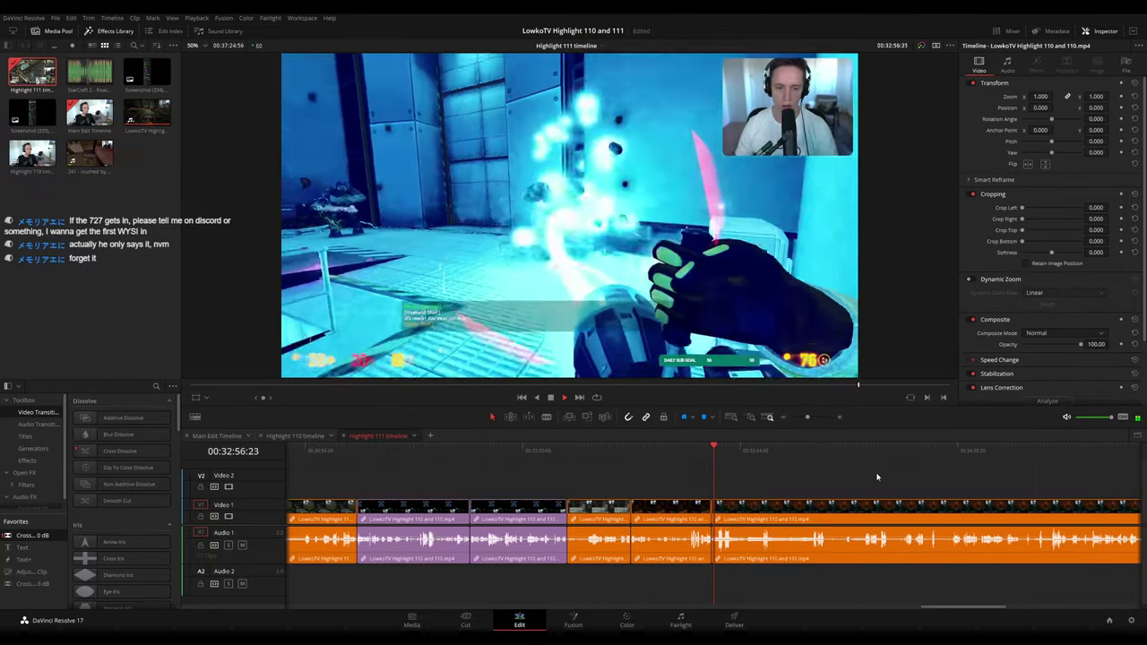
scroll(875, 471, down, 3)
click(1023, 452)
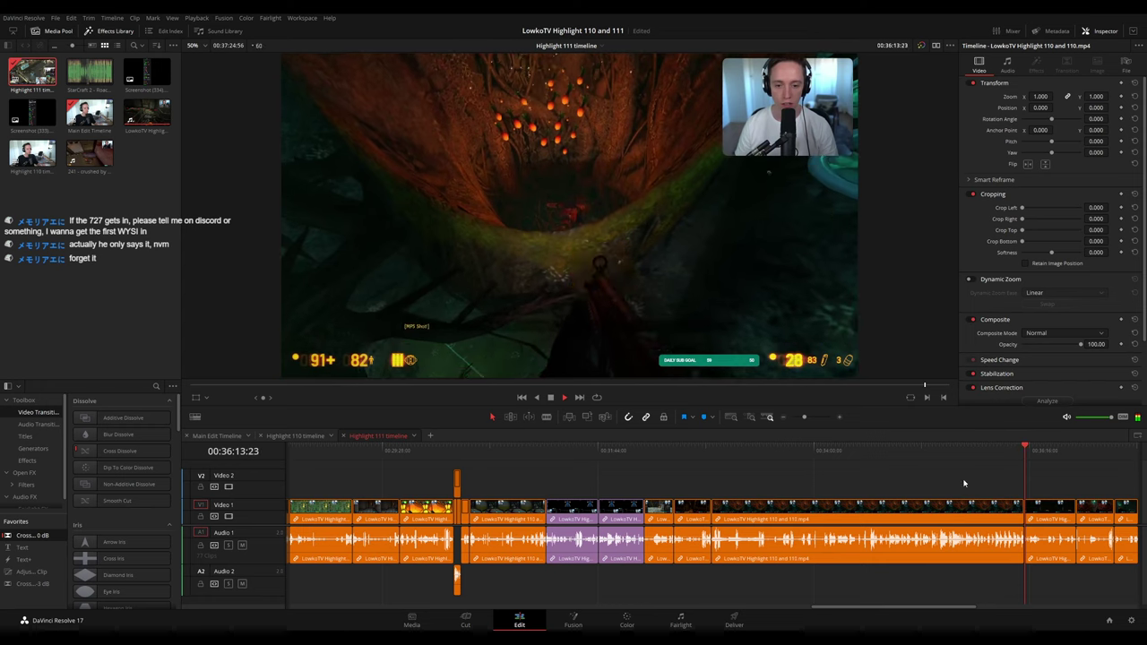
- Try to move the orange Twitch-page clip behind the long orange clip in Highlight 111, leaving no gap
scroll(965, 483, right, 3)
key(space)
drag(401, 510, 760, 486)
drag(584, 514, 545, 515)
drag(757, 484, 714, 505)
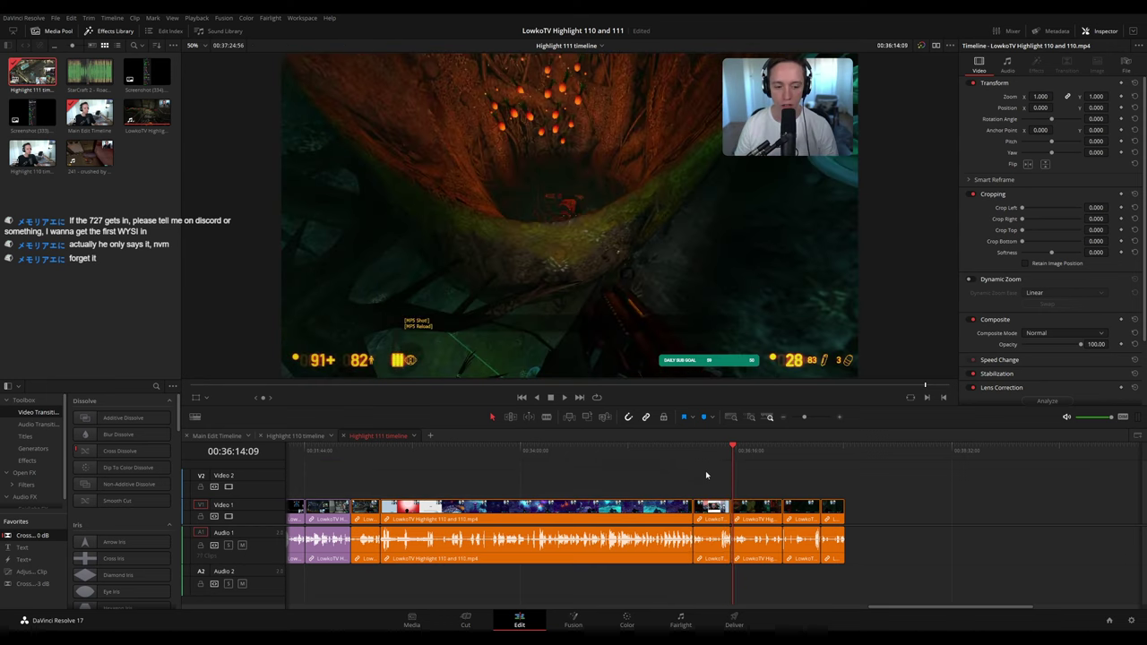
- Play the cut from the long orange clip into the moved Twitch-page clip, starting at about 00:35:44
click(685, 448)
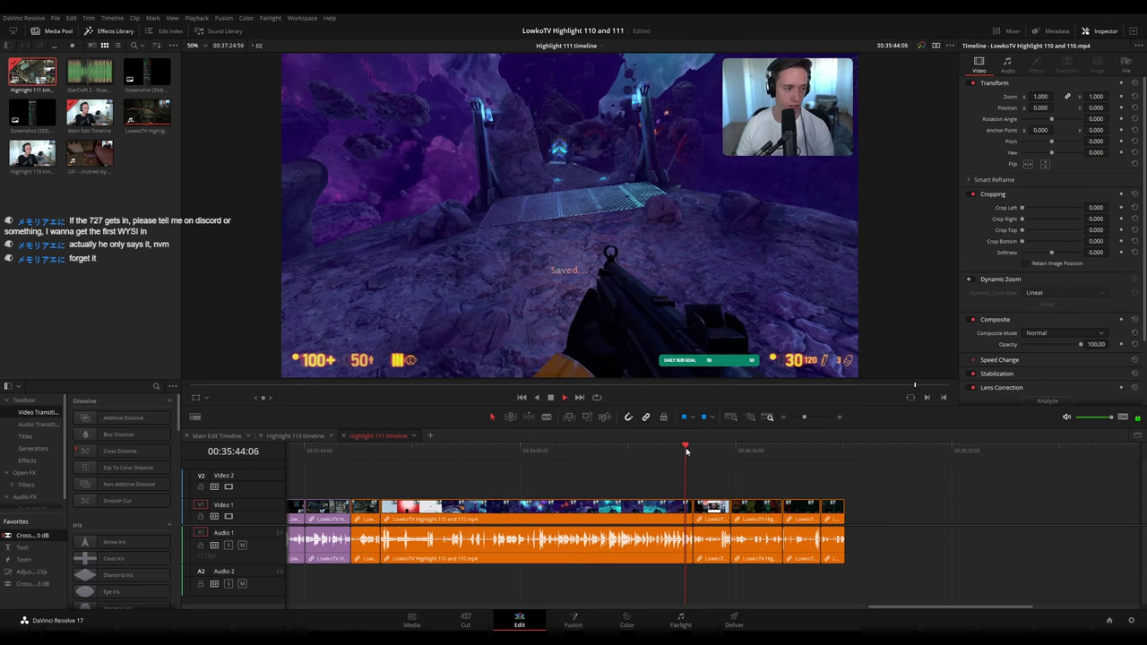
scroll(793, 481, up, 5)
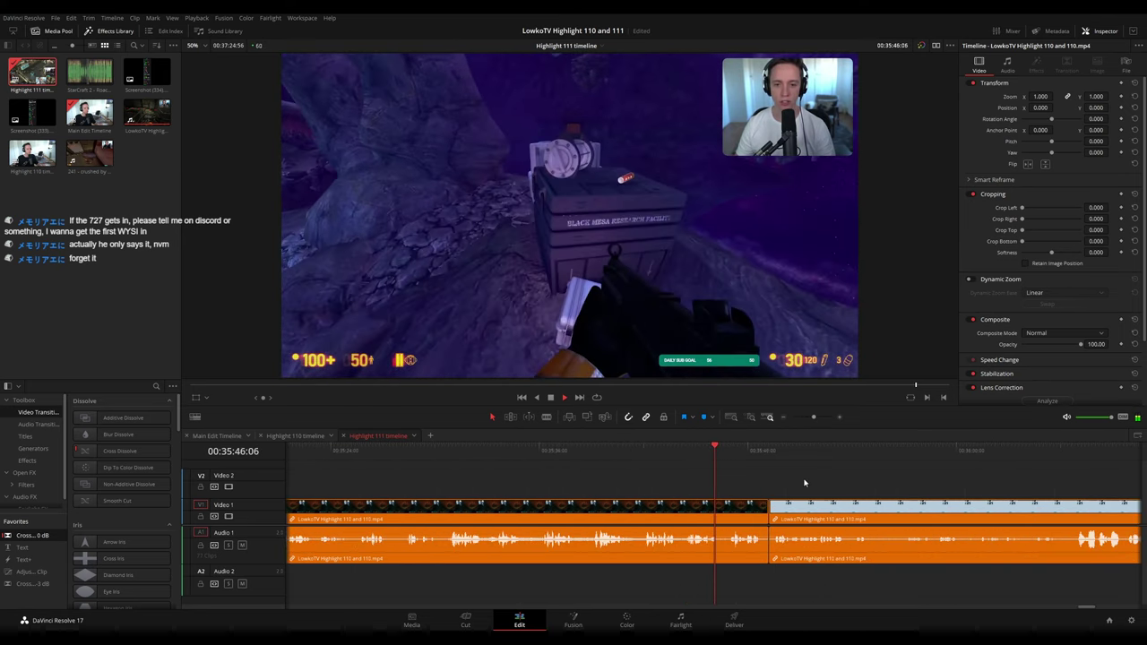
click(756, 451)
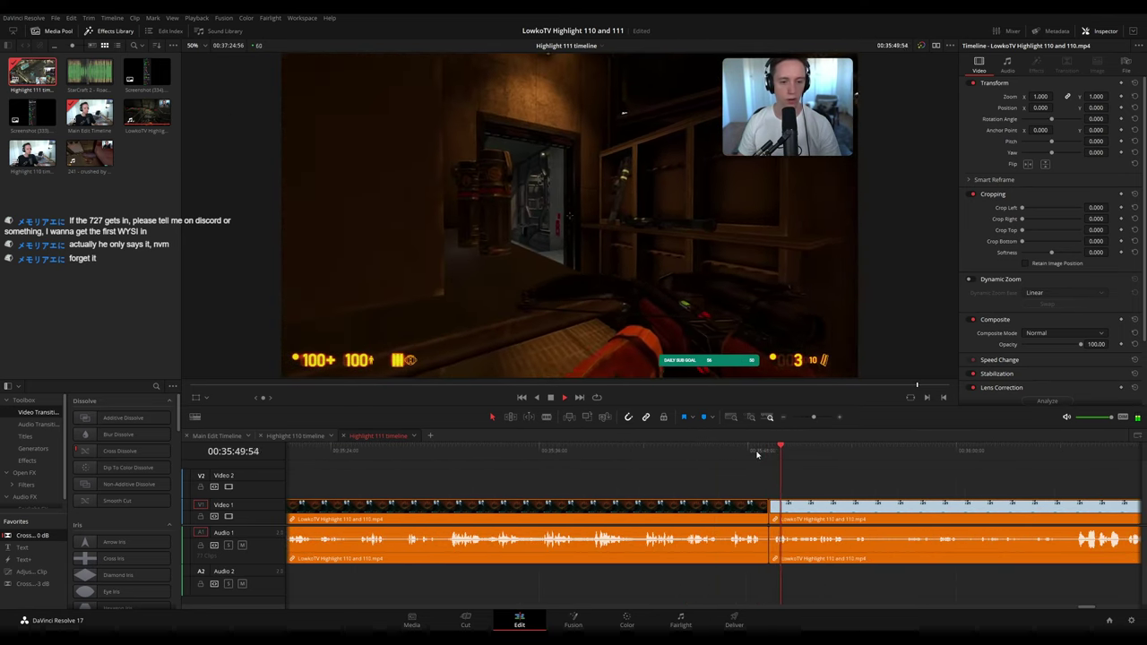
drag(811, 418, 802, 417)
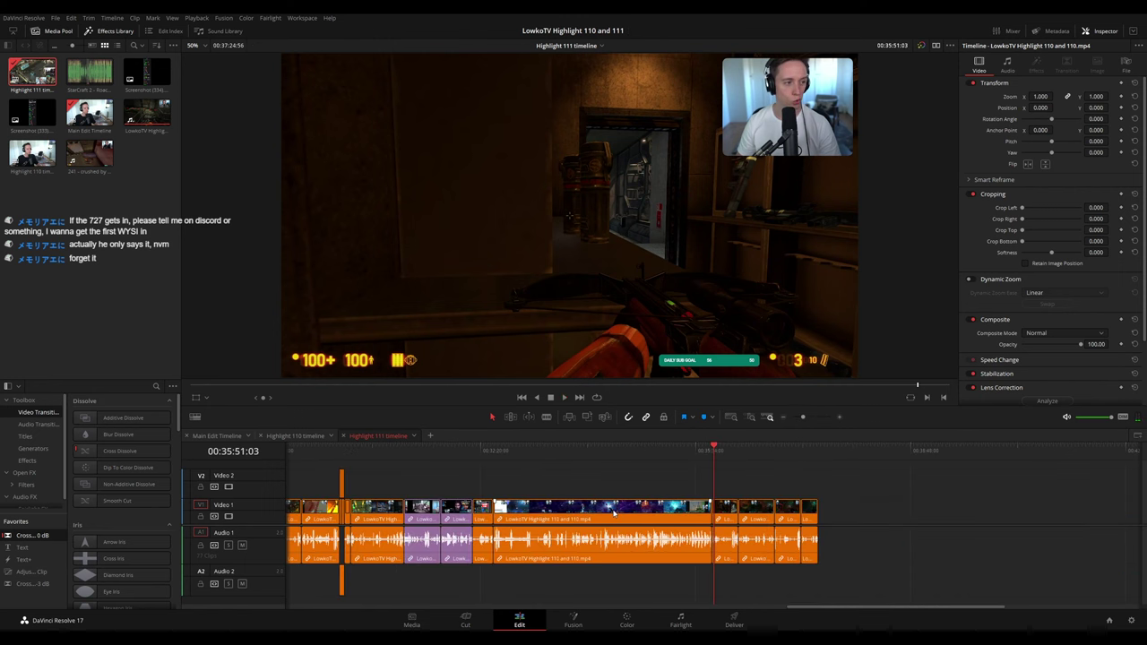
- Undo the reordering of the Twitch-page clip and the long orange clip in Highlight 111
key(ctrl+z)
key(ctrl+z)
key(ctrl+z)
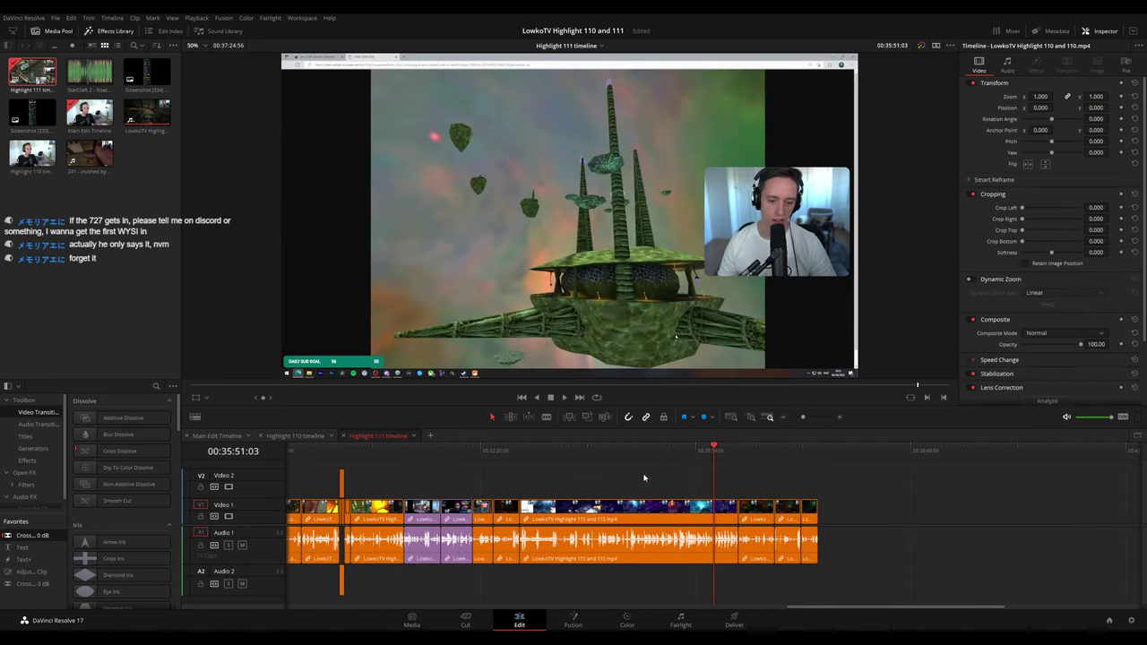
- Look through the clips at the end of the Main Edit Timeline from about 01:27:20 to 01:31:41
click(218, 436)
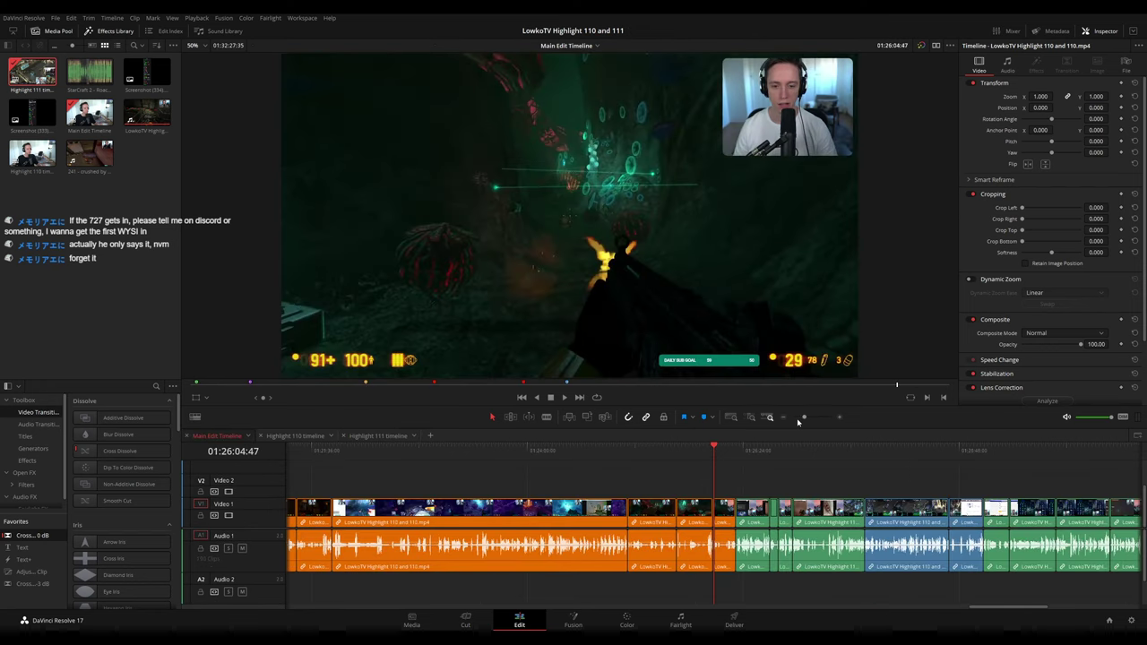
click(745, 451)
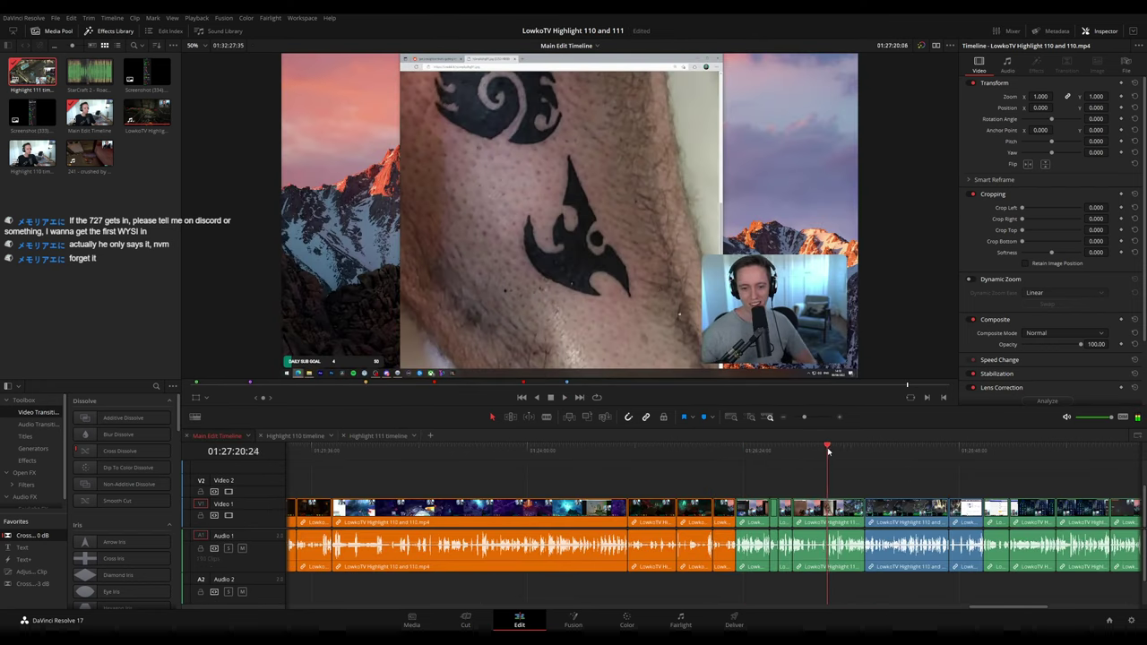
drag(828, 452, 1038, 467)
key(space)
scroll(957, 482, right, 5)
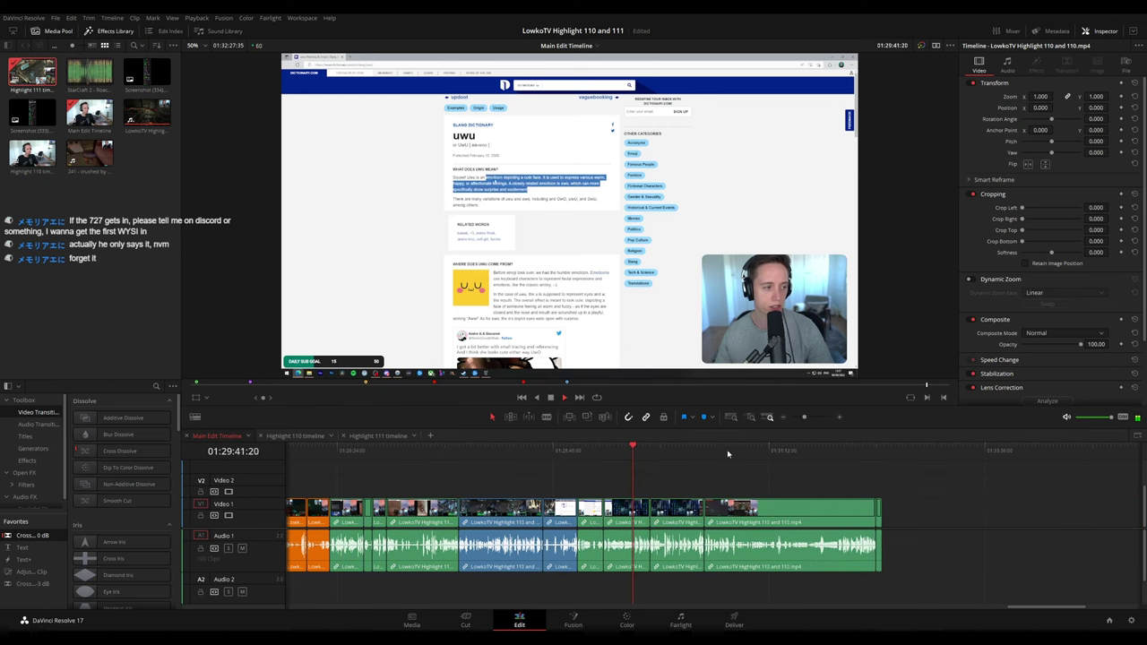
click(797, 449)
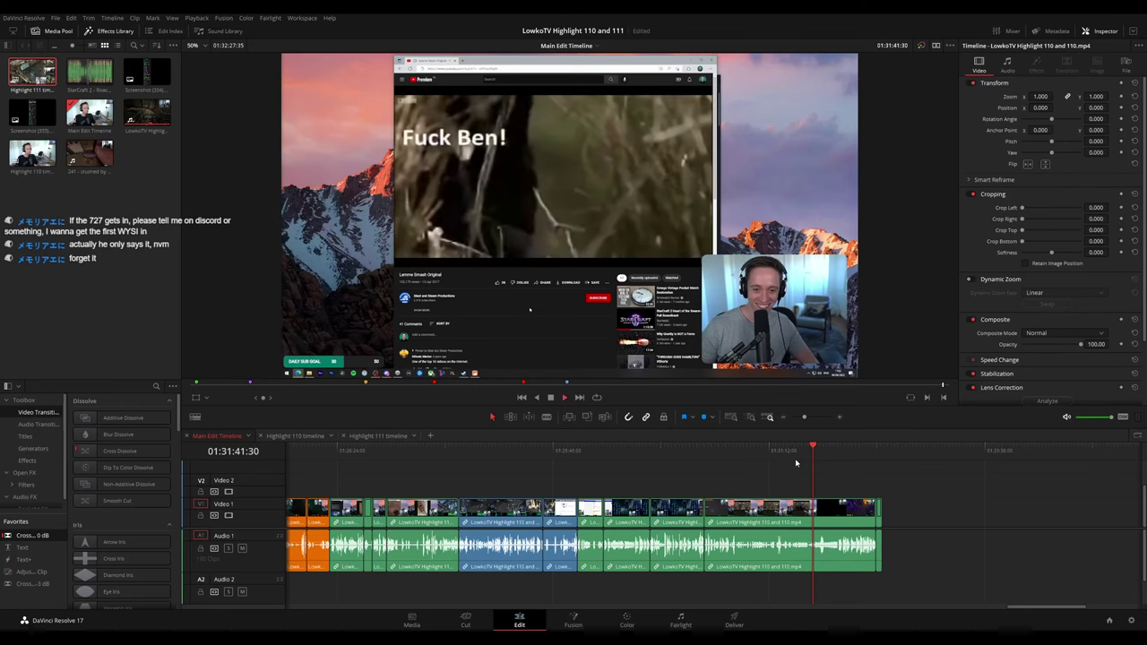
click(705, 449)
key(space)
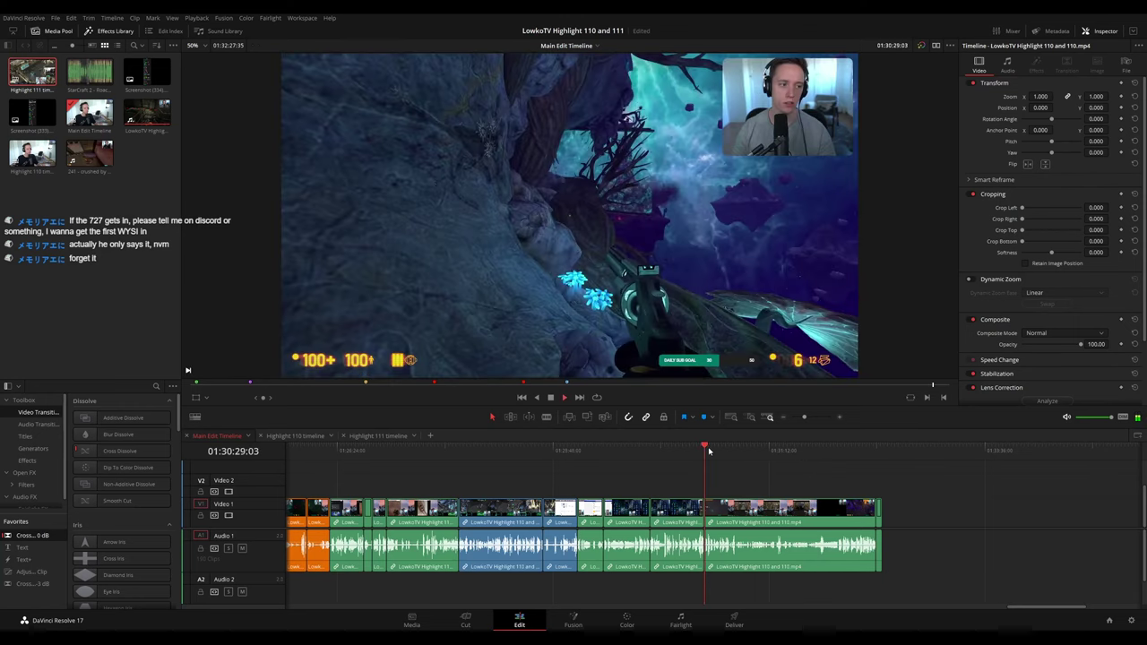
- Copy the long green clip at 01:30:29 and the short green clip following it from the Main Edit Timeline to the end of Highlight 111
drag(761, 449, 821, 510)
click(706, 448)
click(394, 437)
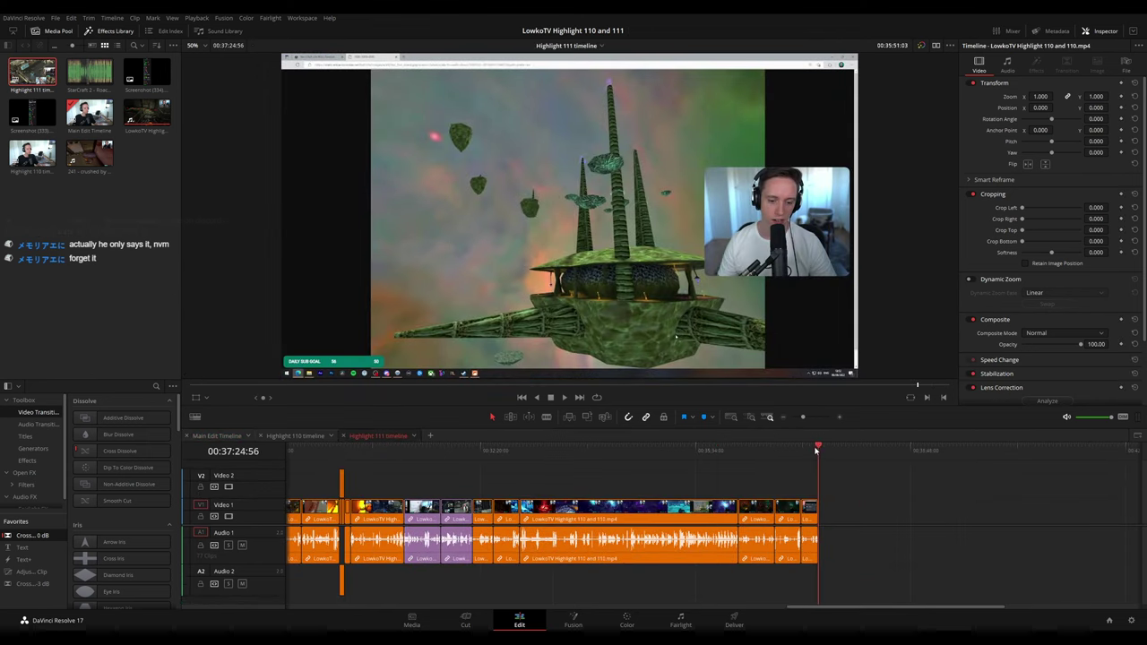
- Play the cut between the two green clips at the end of Highlight 111, from about 00:39:19
click(947, 449)
click(944, 453)
key(space)
click(980, 487)
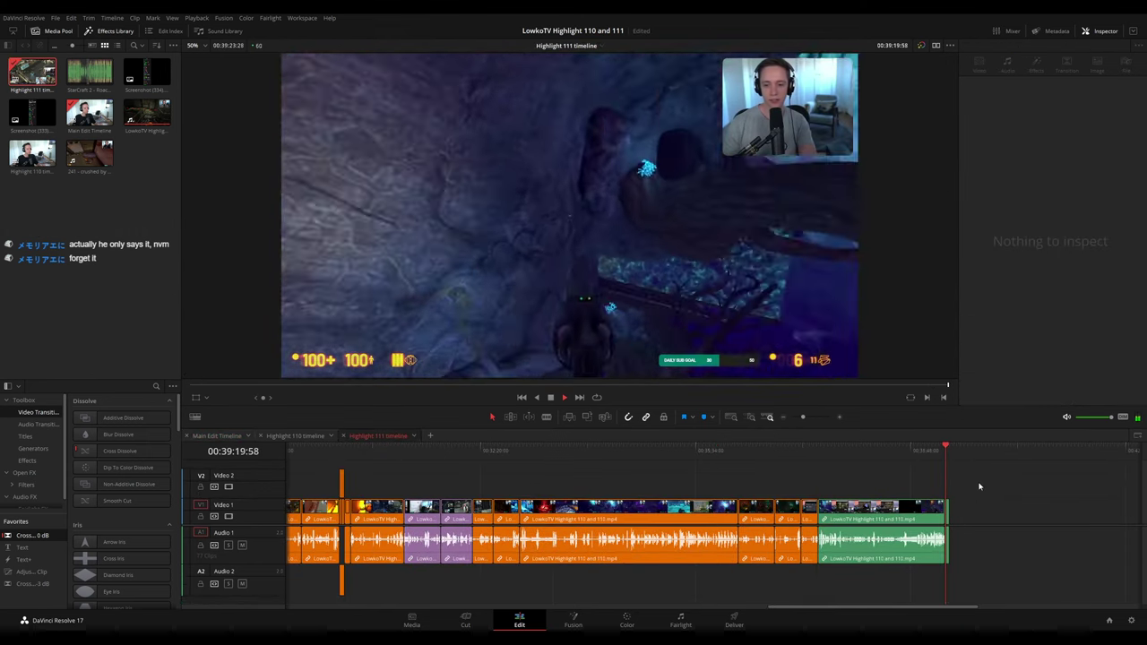
scroll(896, 479, up, 5)
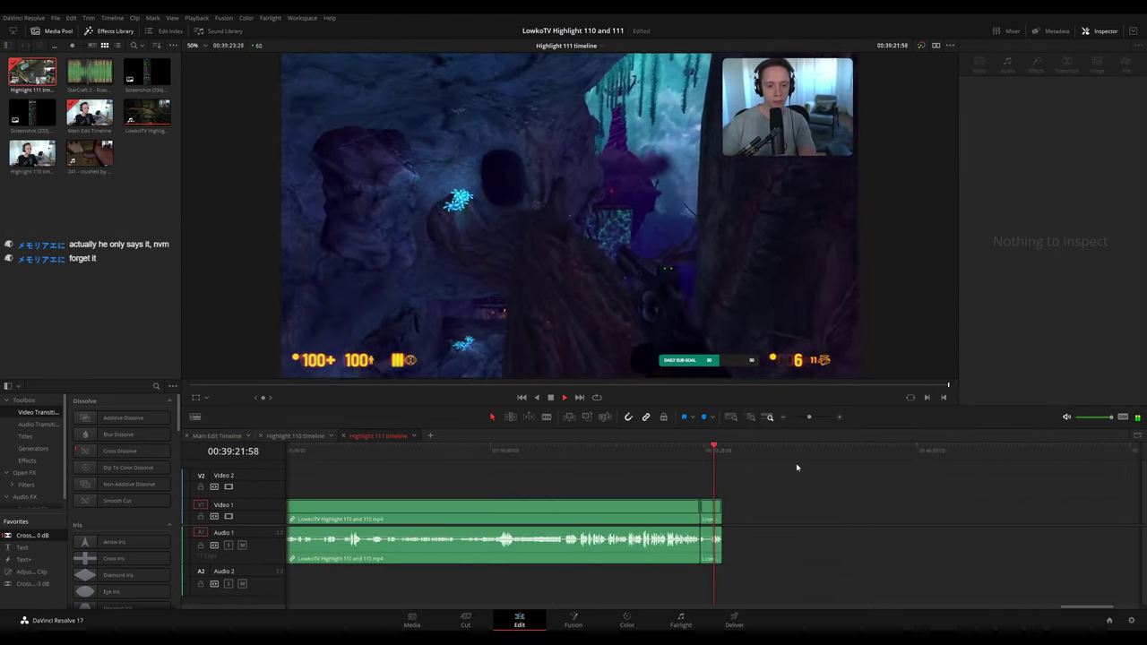
key(space)
- Examine the orange clips of Highlight 111 between about 00:32:32 and 00:36:12, including the starts around the long clip
scroll(610, 479, down, 5)
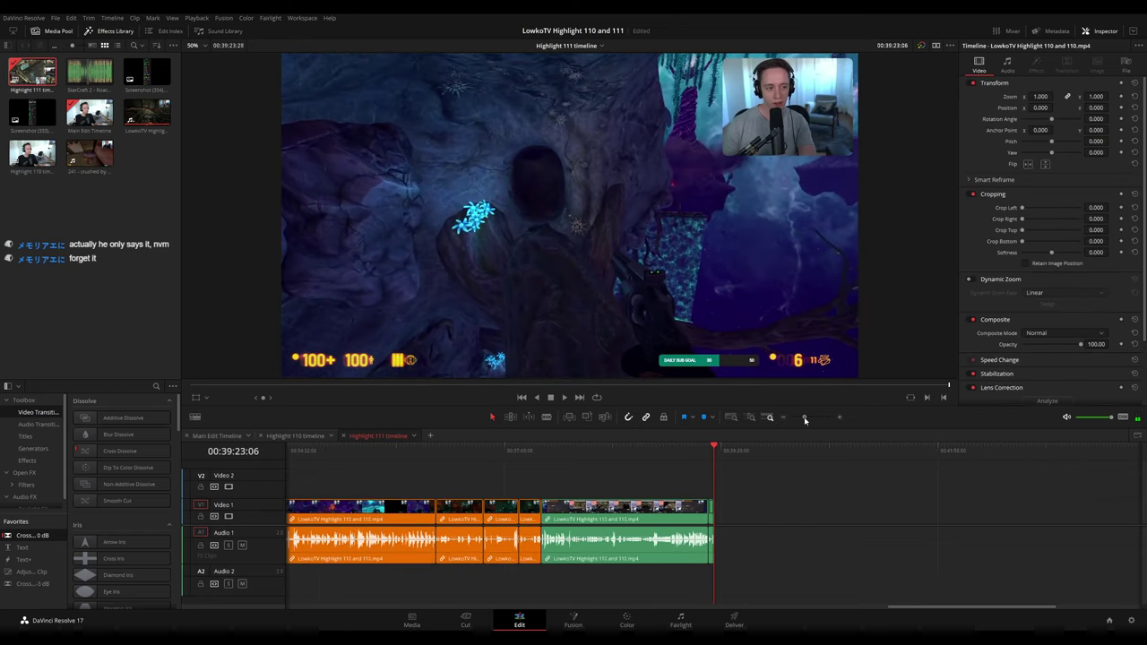
click(538, 449)
scroll(627, 471, down, 4)
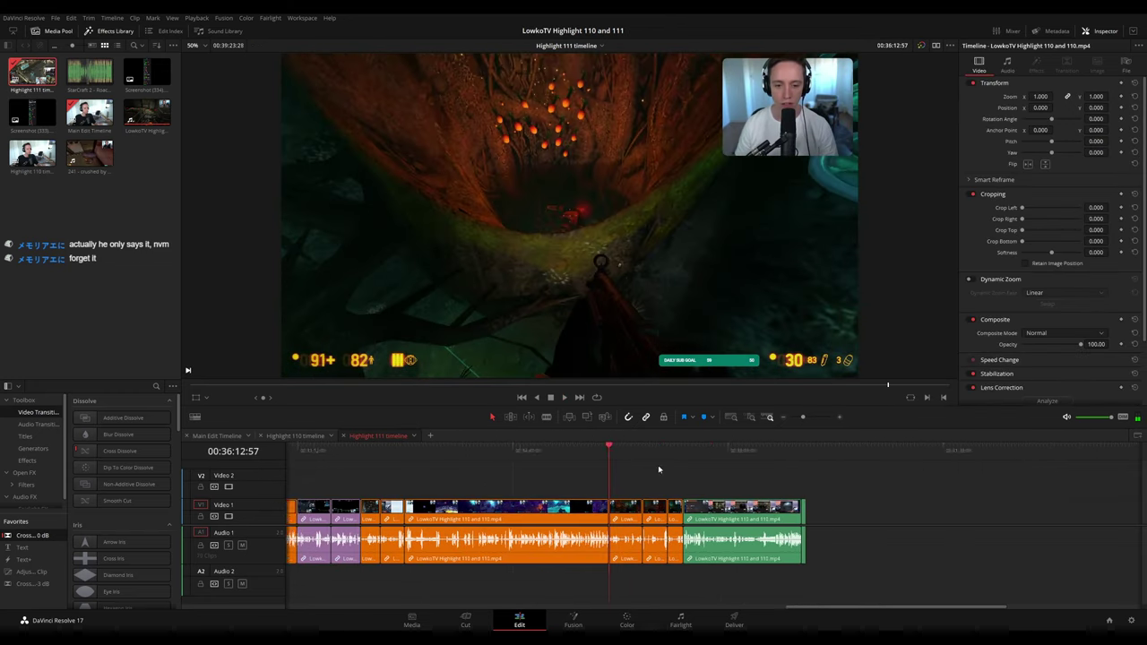
click(462, 450)
drag(461, 449, 563, 447)
key(space)
click(587, 450)
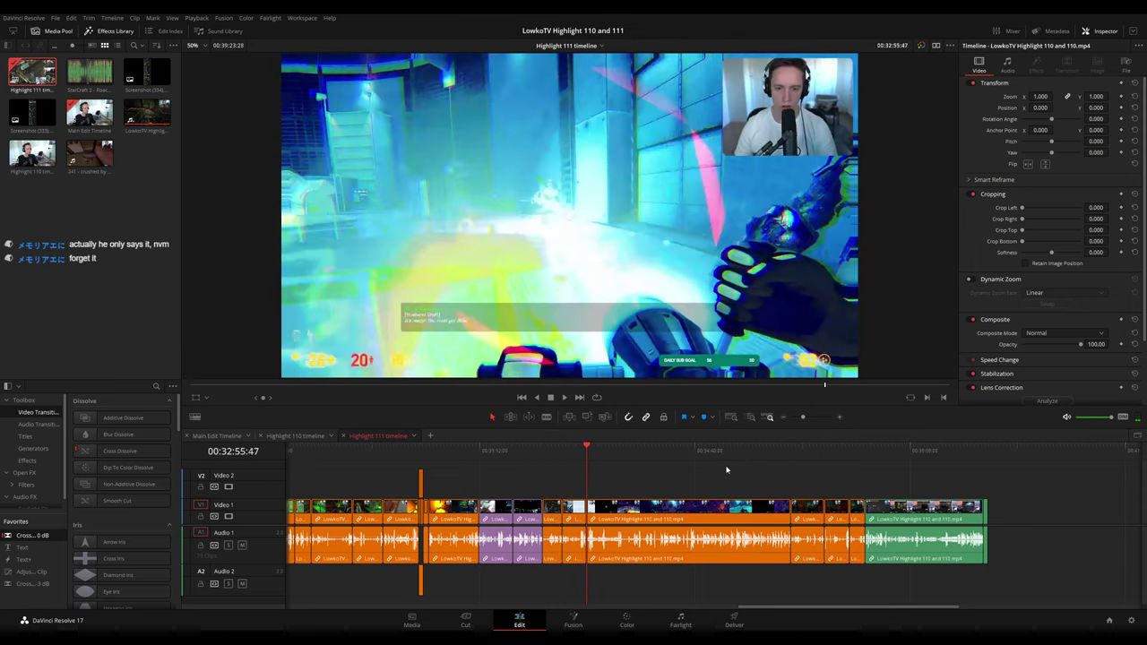
click(791, 451)
drag(546, 450, 562, 448)
key(space)
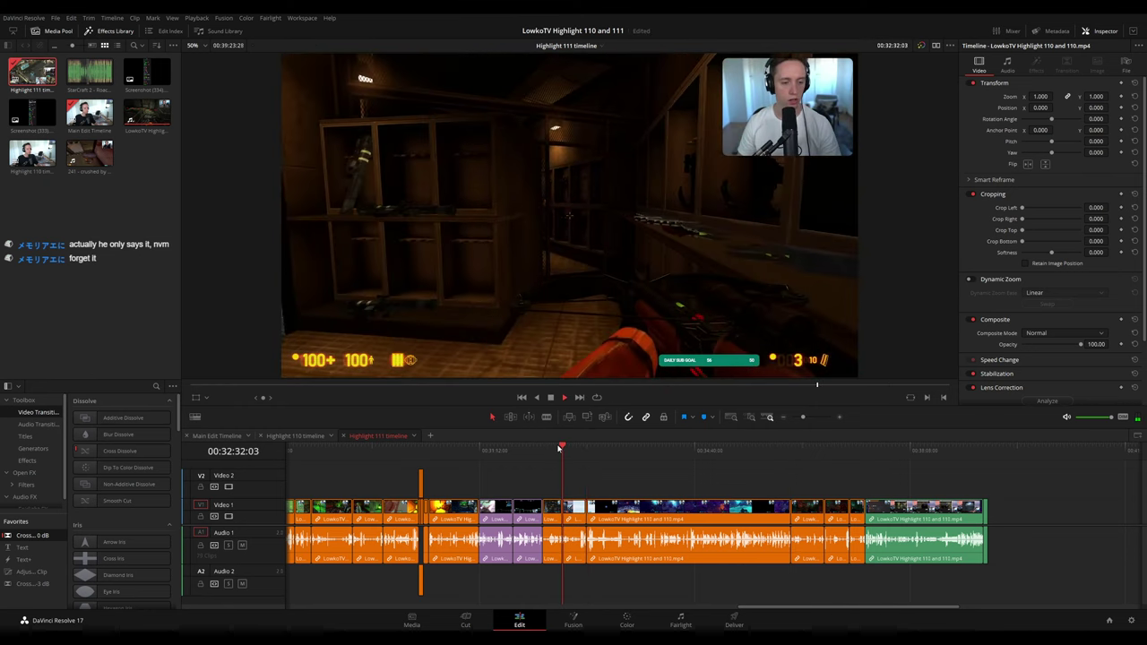
- Look back through the orange Black Mesa clips of the Main Edit Timeline from about 01:26:19 to 01:20:53
click(800, 421)
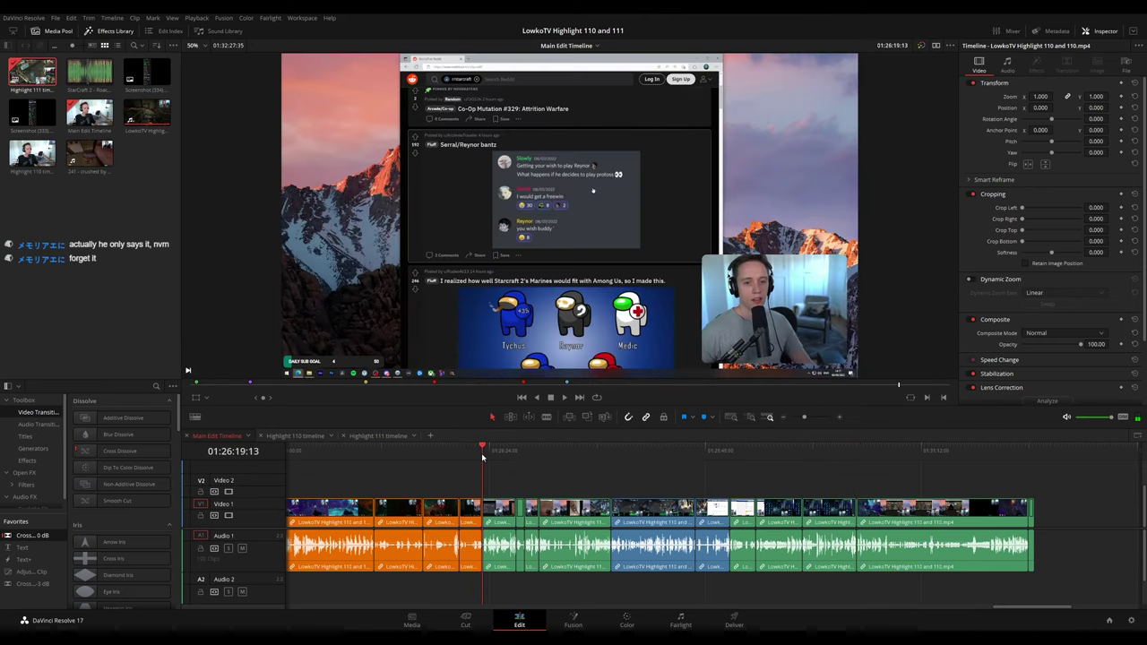
drag(389, 472, 613, 479)
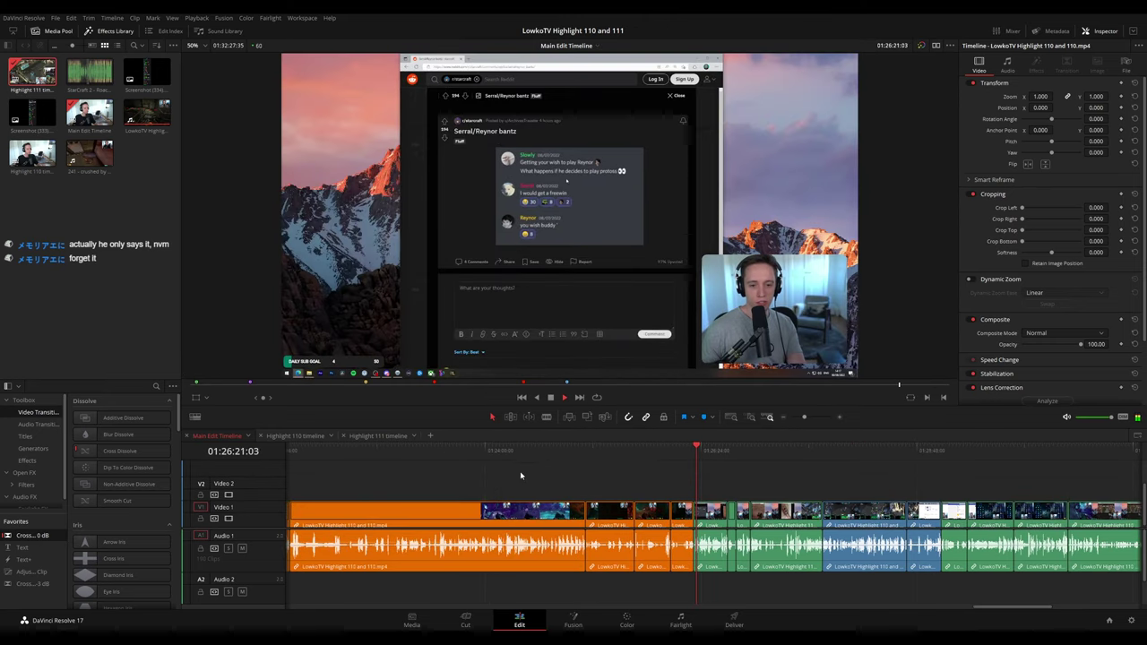
scroll(834, 480, left, 5)
click(1045, 460)
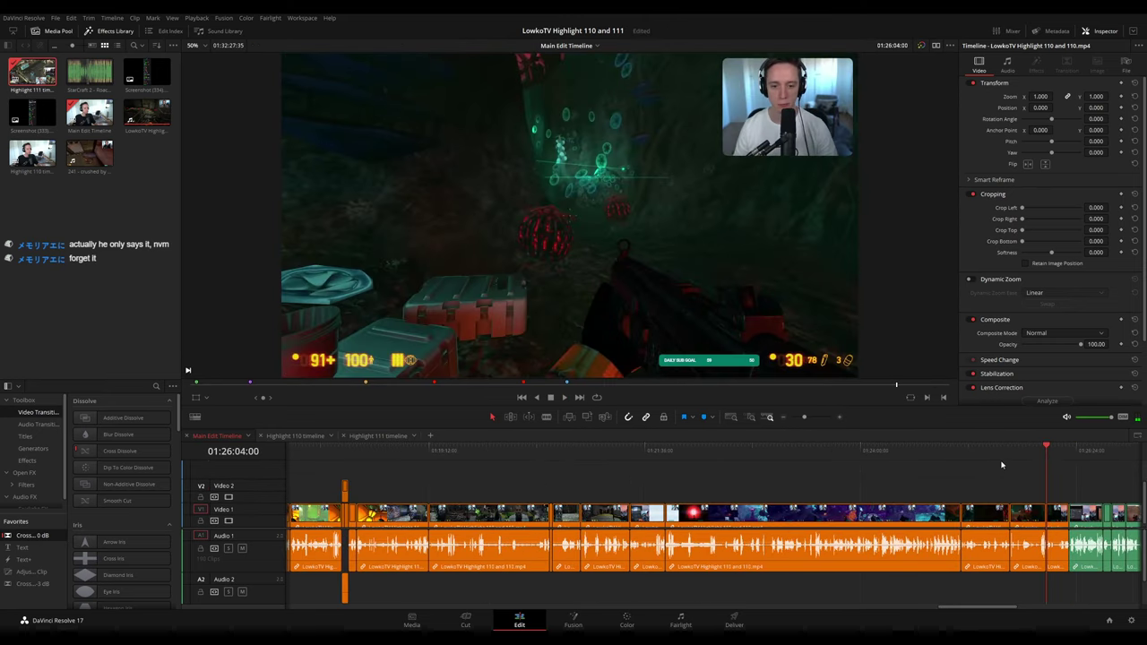
click(1000, 463)
click(893, 462)
click(799, 461)
click(664, 461)
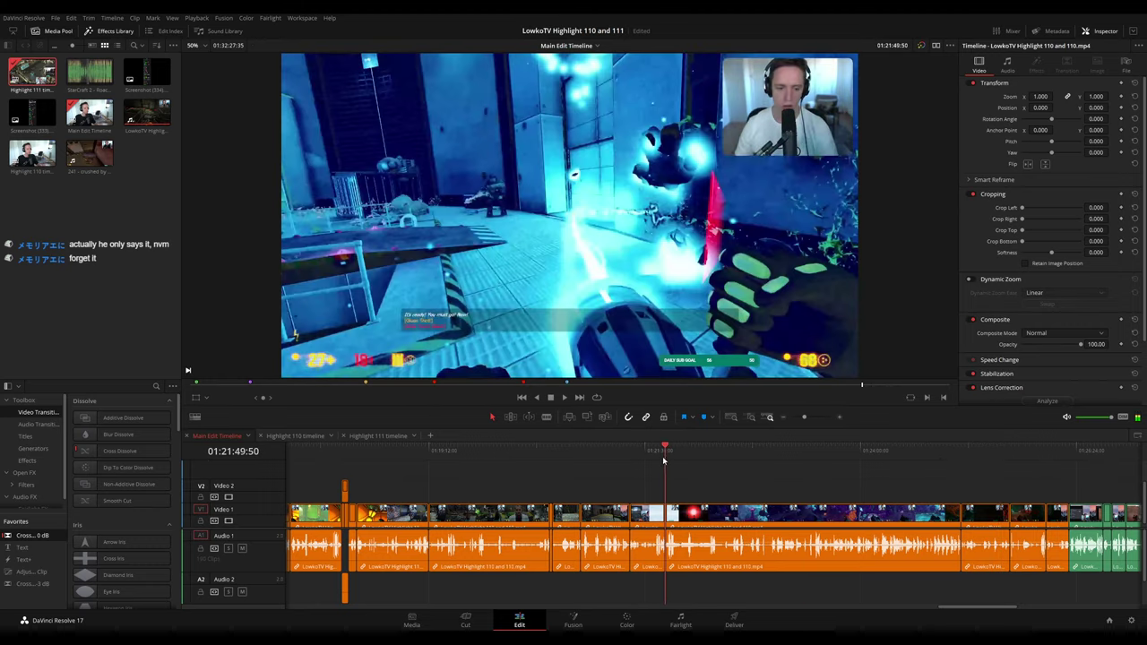
click(632, 461)
drag(664, 456, 741, 451)
key(space)
click(657, 457)
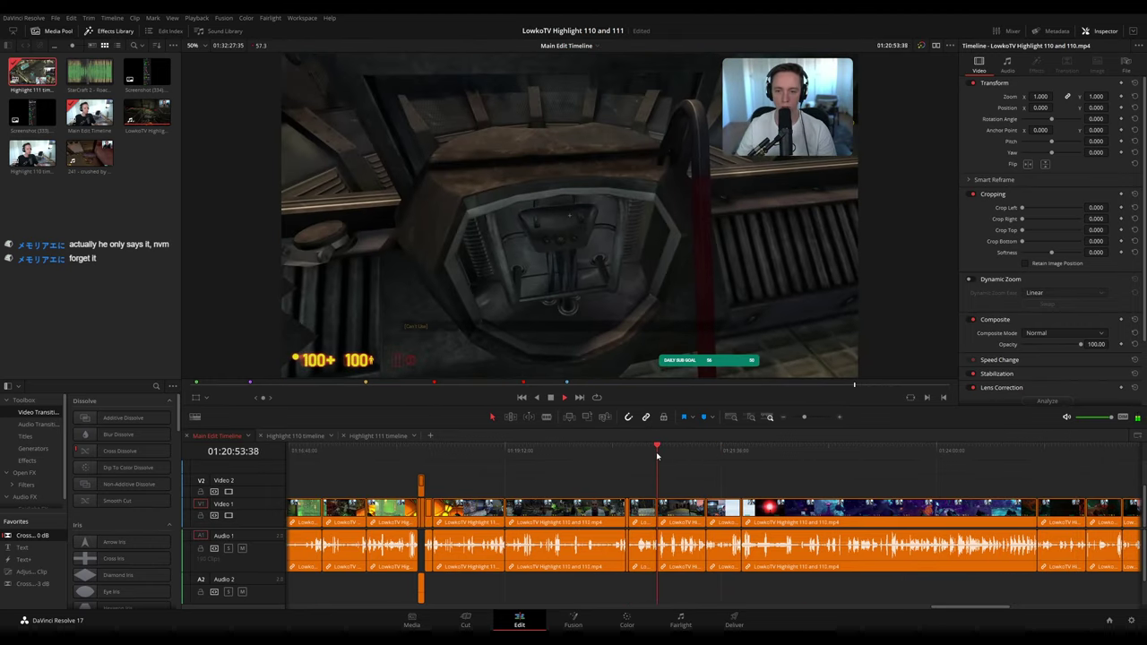
- Examine the earlier orange Black Mesa clips with the scientist scenes in the Main Edit Timeline, from about 01:20:36 back to 01:18:02
click(630, 454)
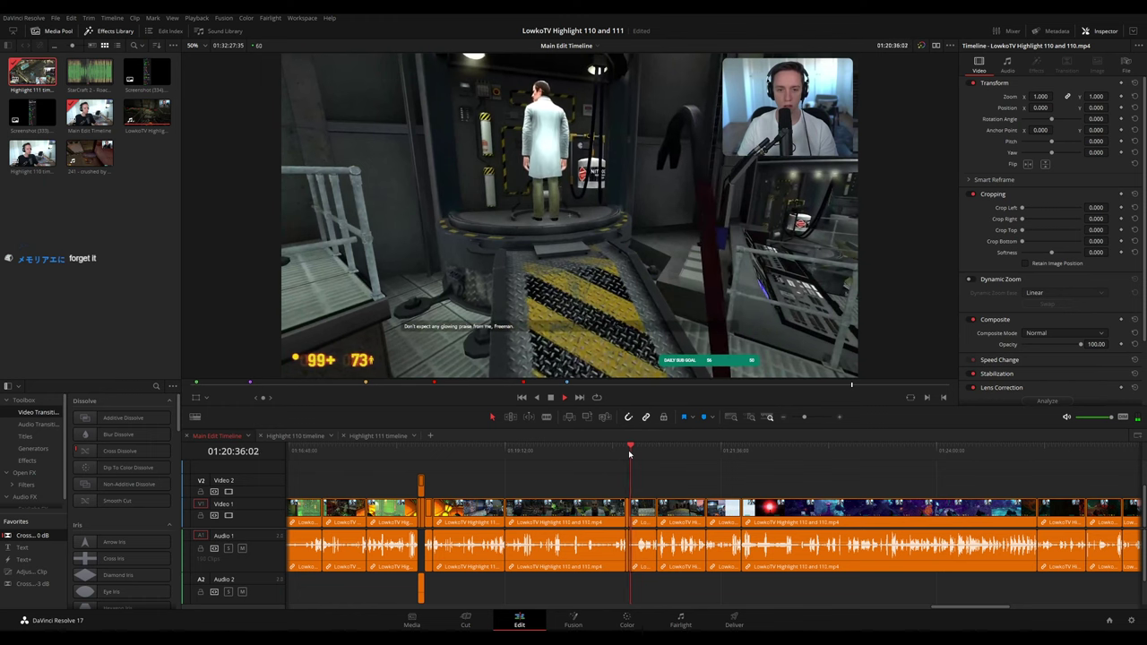
scroll(756, 484, up, 3)
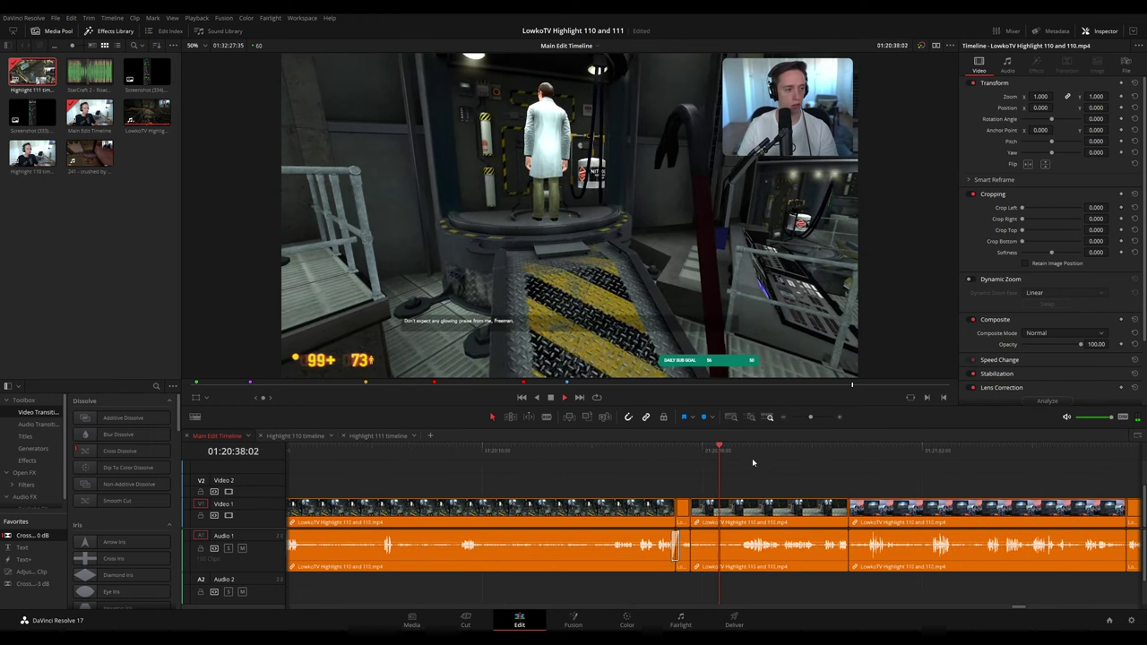
click(594, 477)
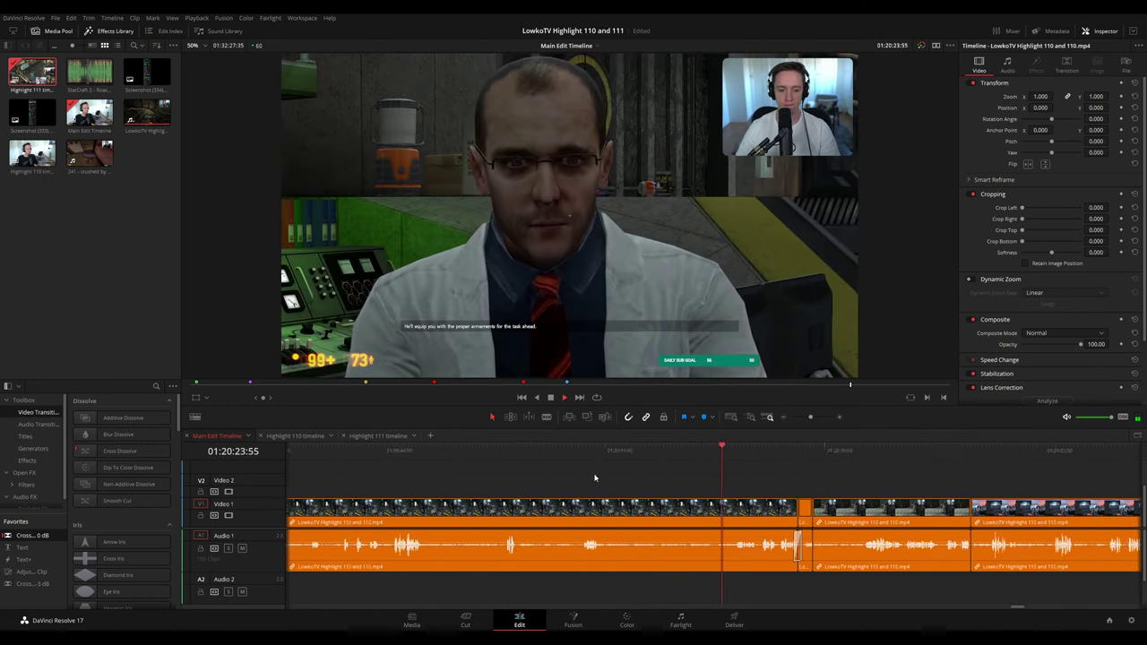
scroll(609, 475, left, 2)
click(473, 451)
scroll(566, 481, up, 2)
scroll(601, 475, down, 3)
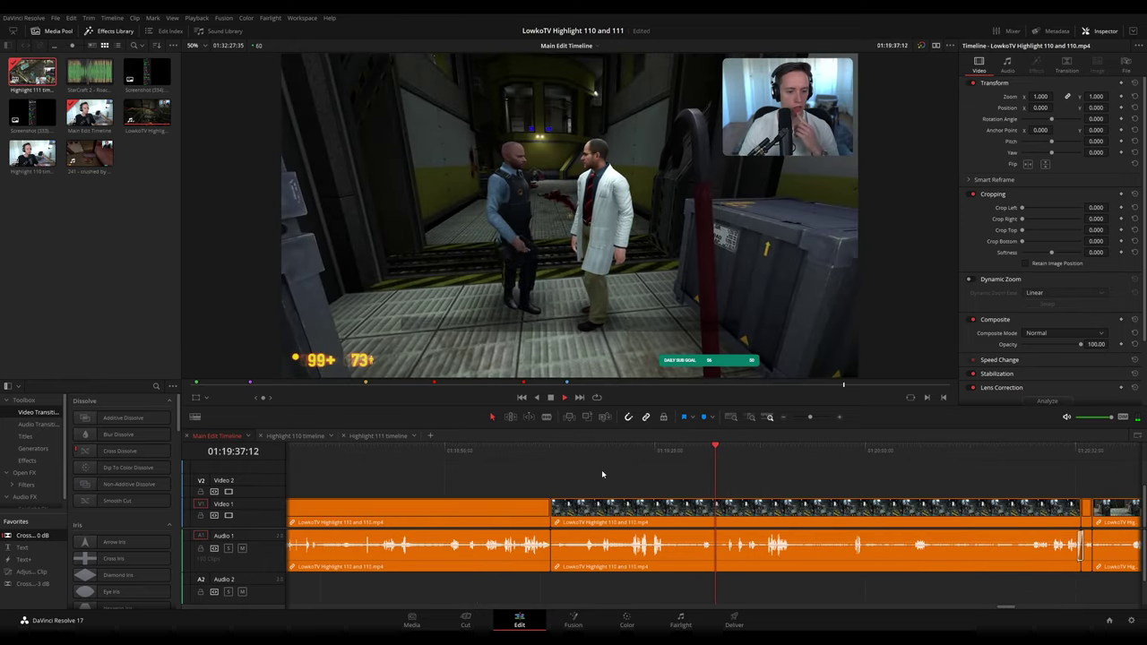
scroll(602, 473, down, 2)
click(374, 475)
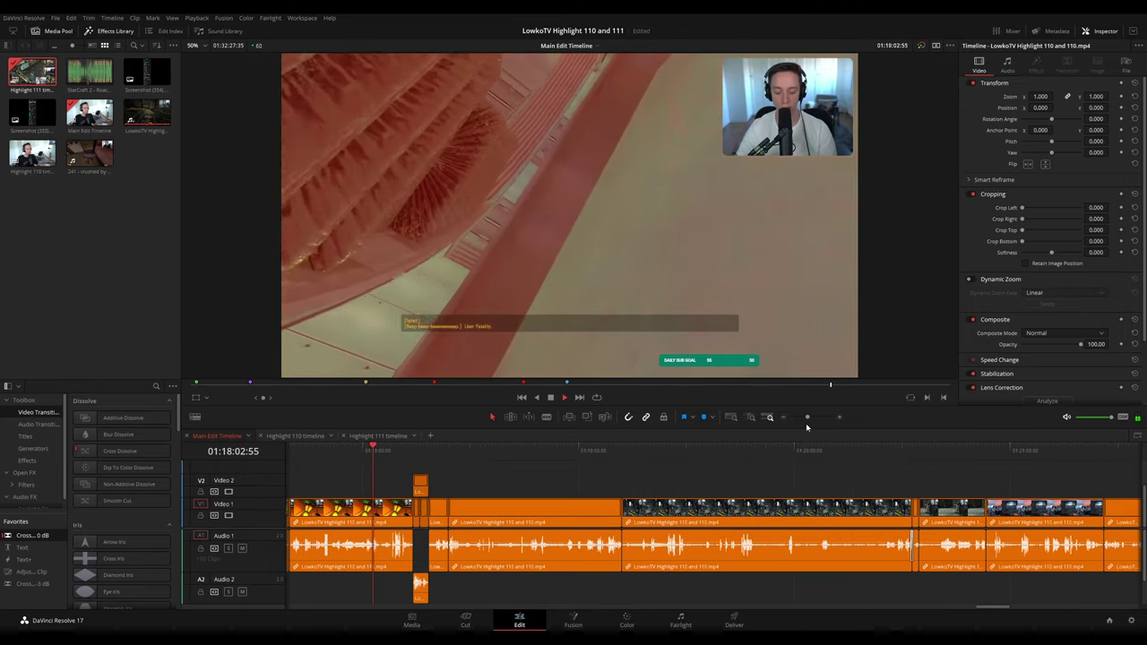
- Look back through the Main Edit Timeline from the start of the orange section at 01:12:11, past the purple clips, to about 01:01:57
drag(807, 417, 799, 419)
click(576, 447)
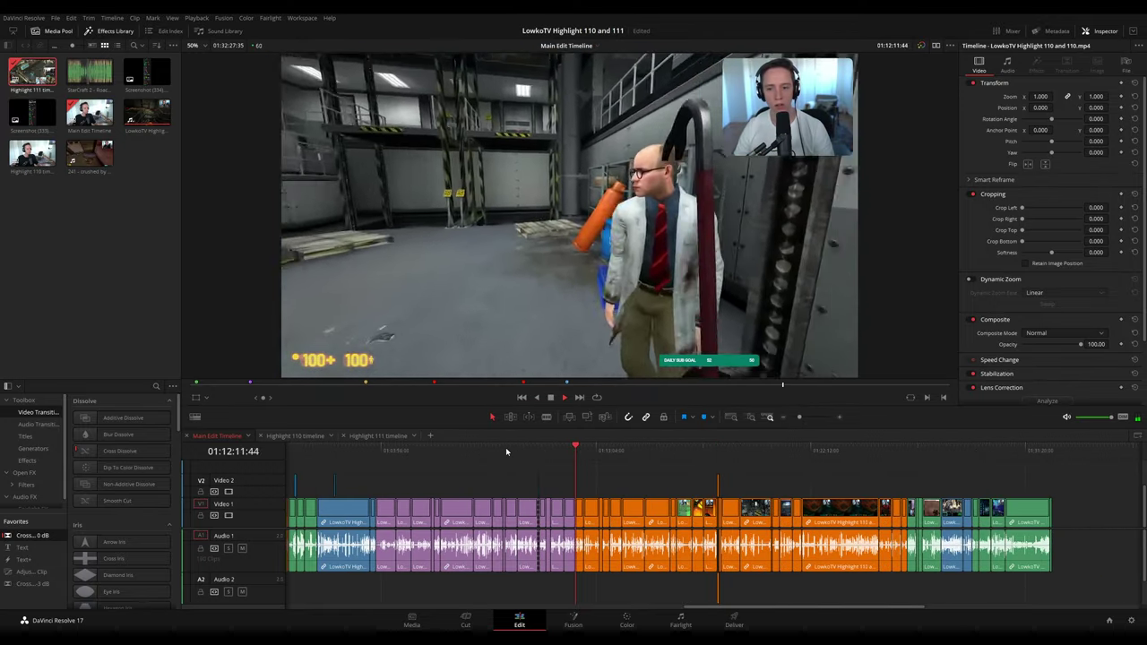
click(460, 447)
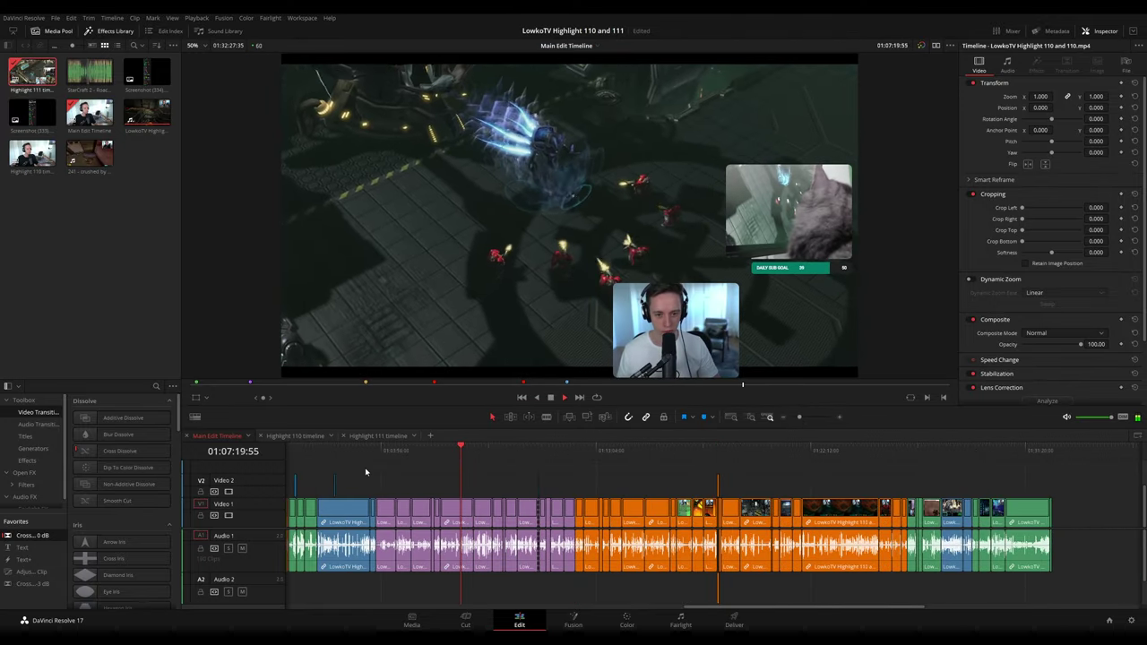
drag(363, 471, 609, 463)
click(581, 455)
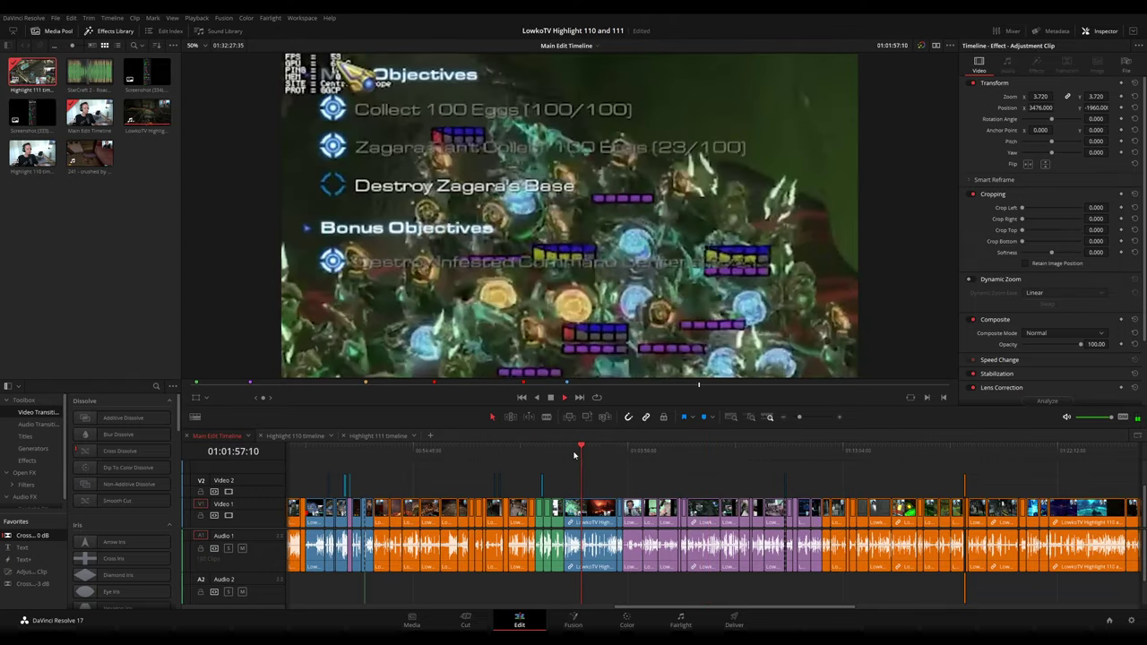
- Examine the blue StarCraft clips and the green clips before them in the Main Edit Timeline, between about 01:03:29 and 01:00:10
scroll(627, 474, up, 3)
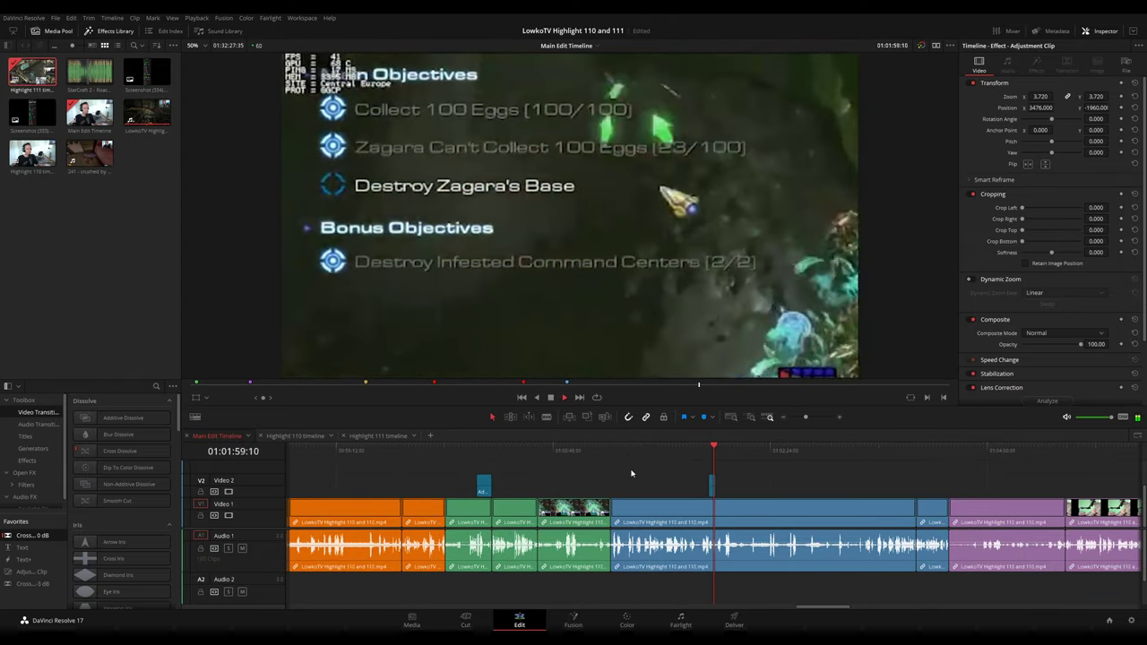
click(916, 446)
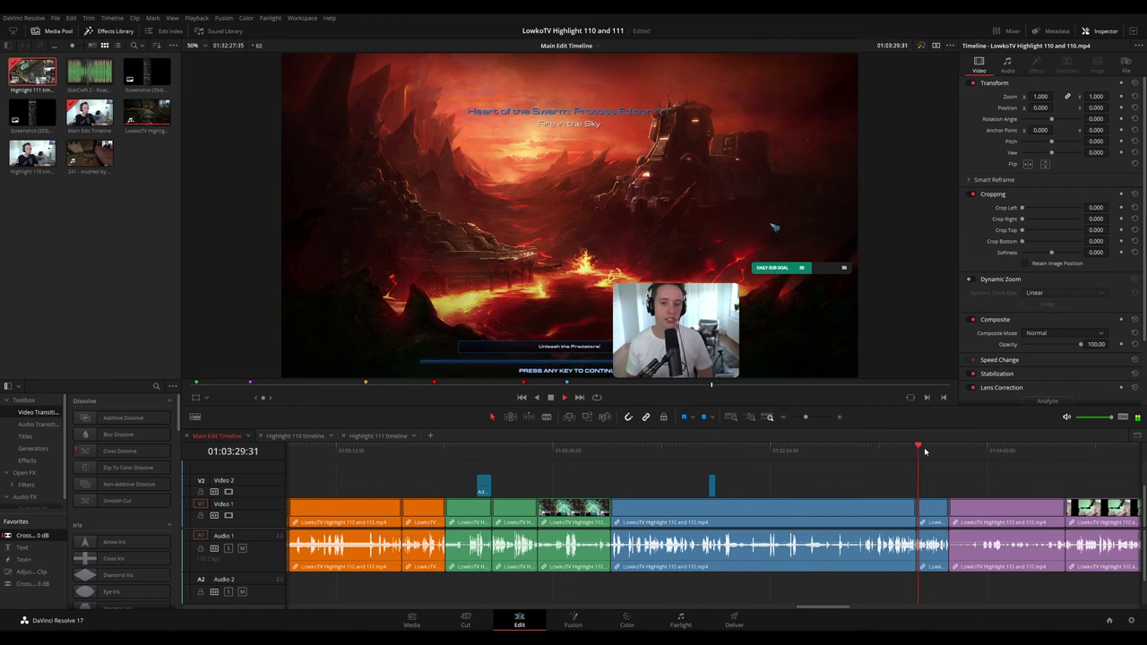
click(571, 455)
drag(572, 461, 727, 484)
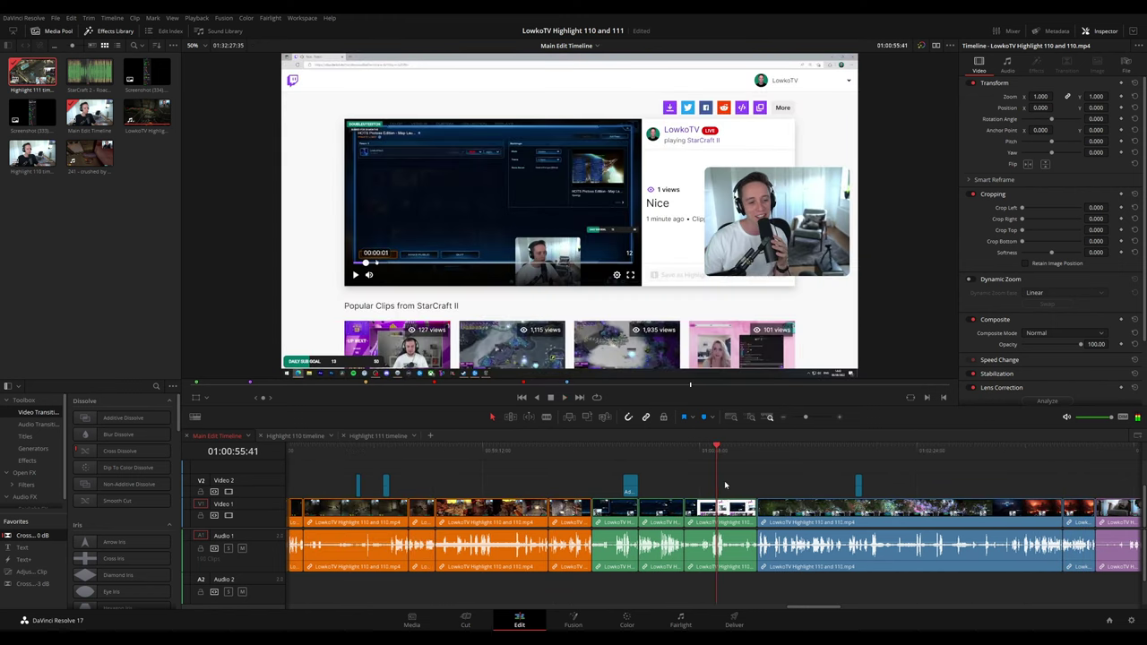
click(619, 454)
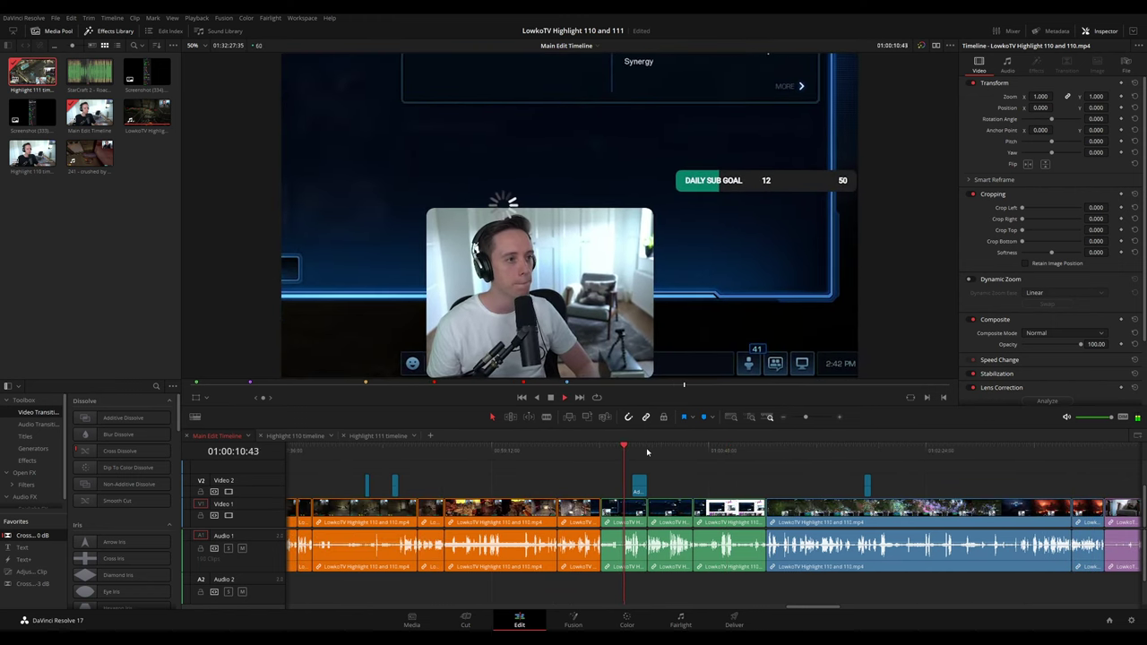
click(724, 451)
- Check the last orange Black Mesa clips before the green section, from about 00:58:51 to the grenade scene at 00:59:44
click(443, 449)
drag(477, 466, 668, 462)
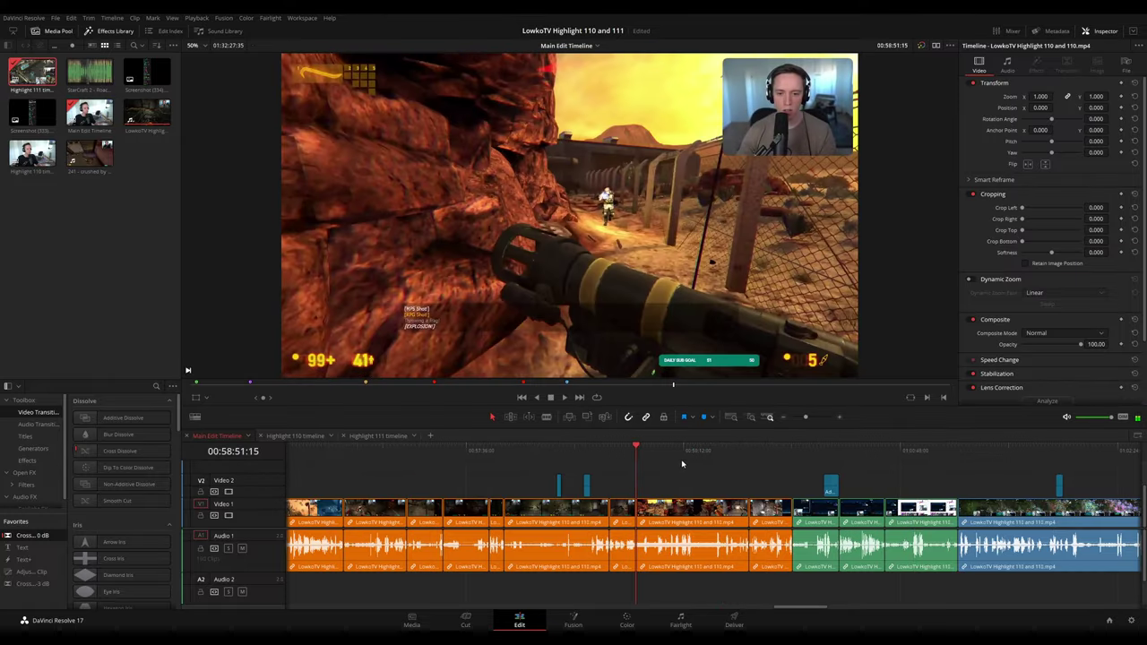
click(683, 451)
click(749, 450)
key(space)
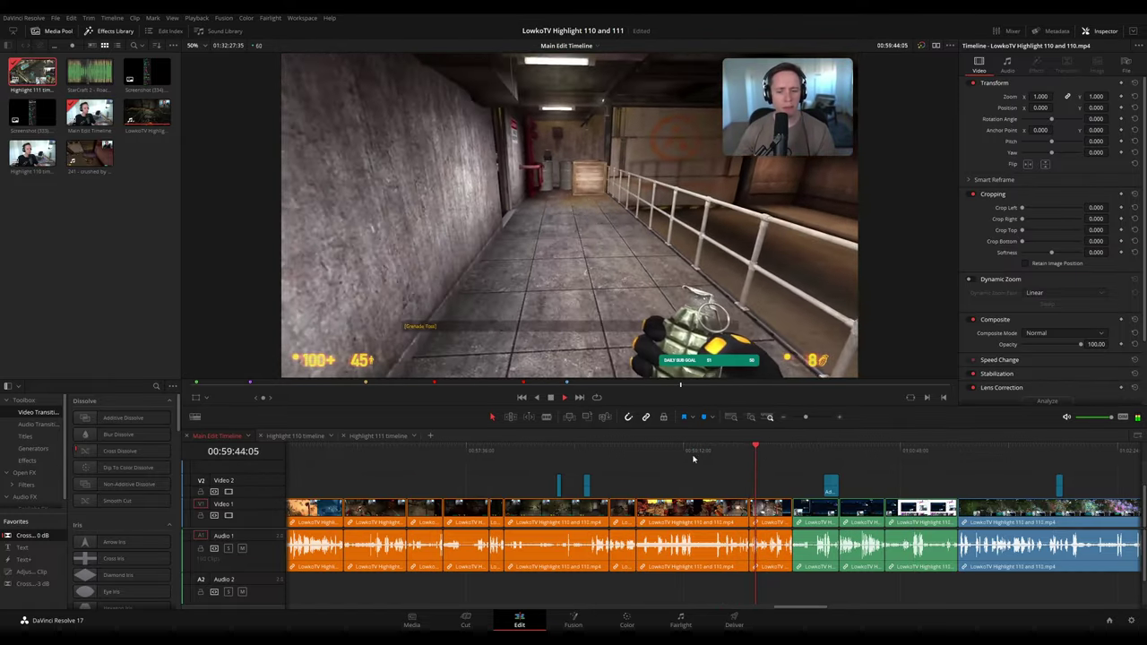
- Open the Highlight 111 timeline and check its orange clips between about 00:30:13 and 00:30:50
click(406, 437)
scroll(621, 459, up, 4)
click(632, 448)
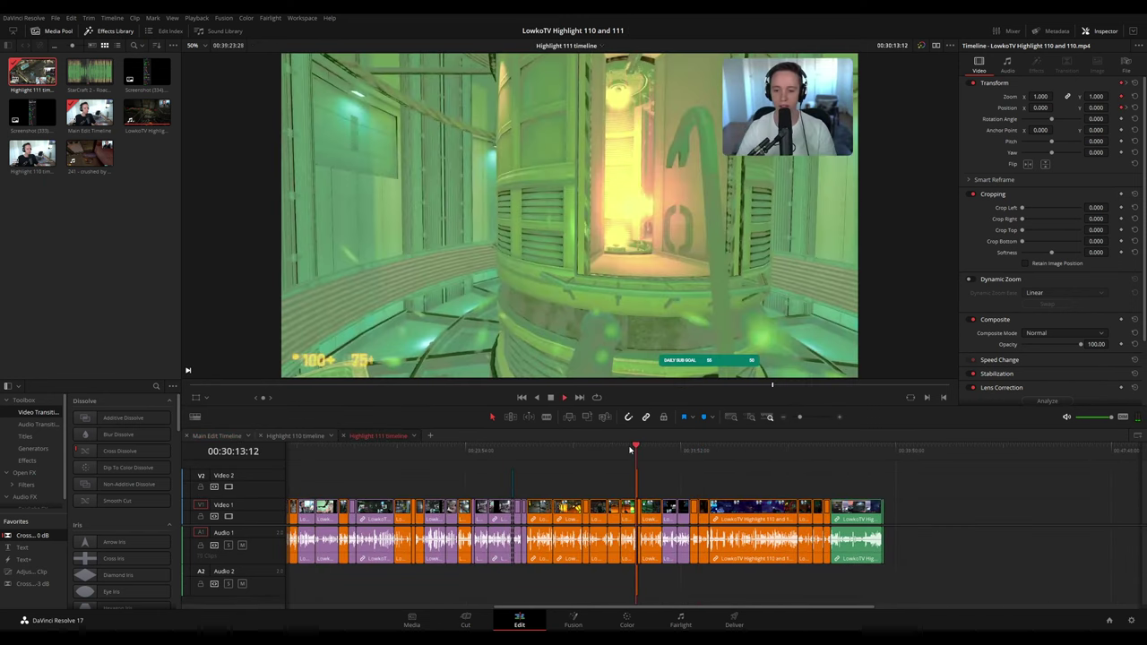
click(640, 448)
click(653, 448)
key(space)
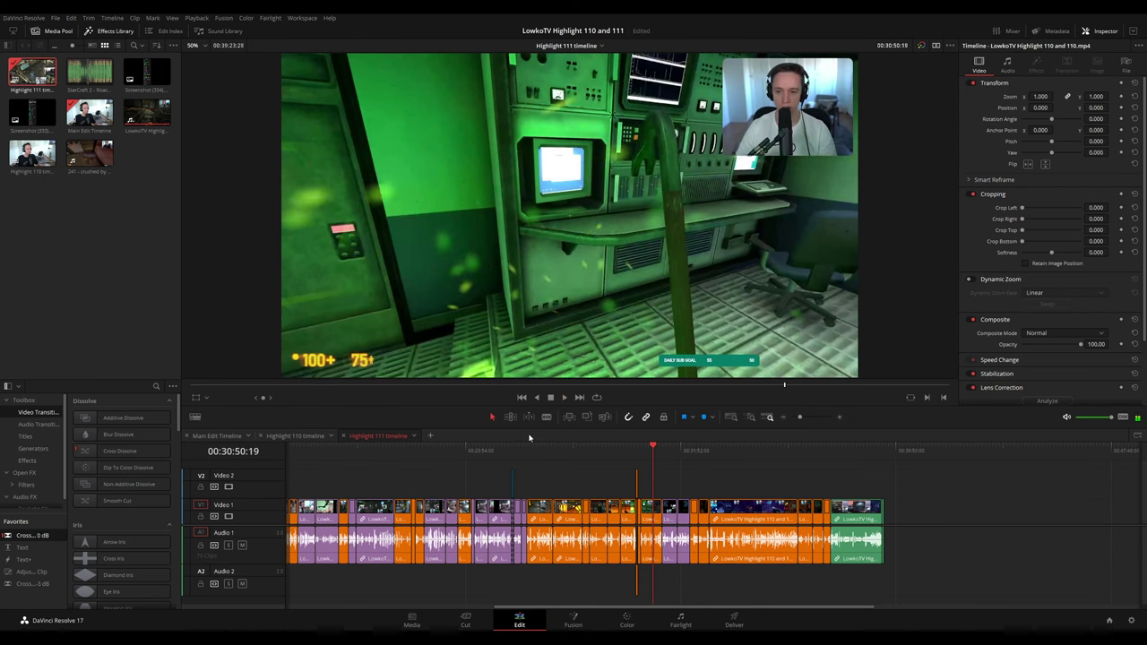
- Look back through Highlight 111 from about 00:21:55 to 00:16:10 and find the grenade scene near 00:17:24
drag(529, 447, 406, 450)
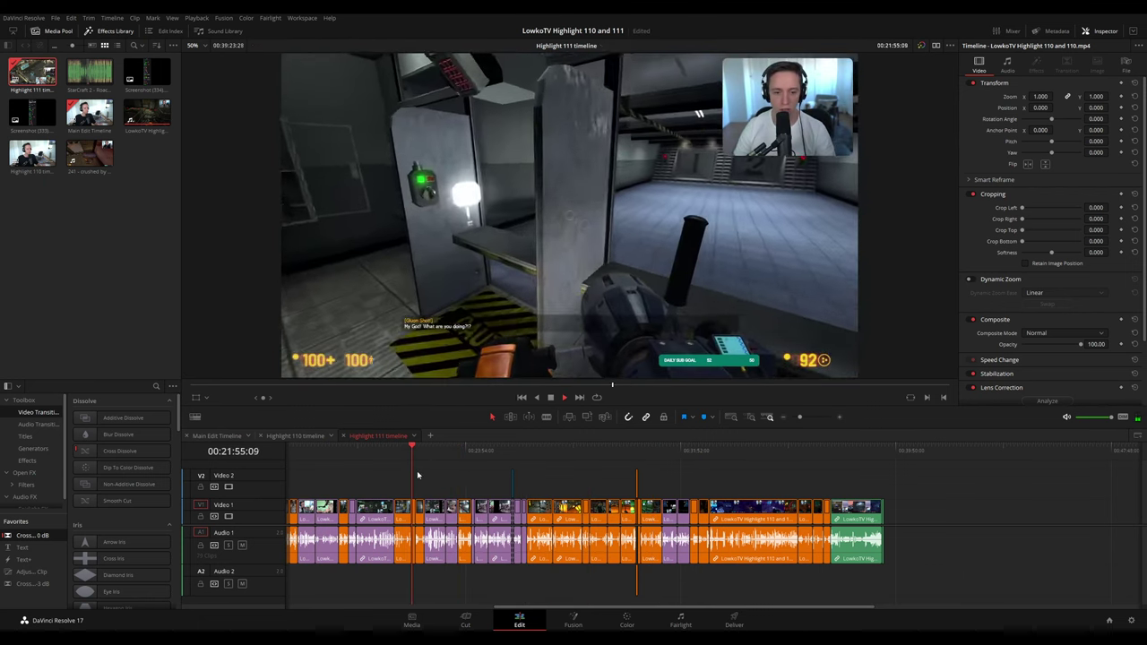
scroll(475, 474, left, 3)
click(507, 454)
click(483, 454)
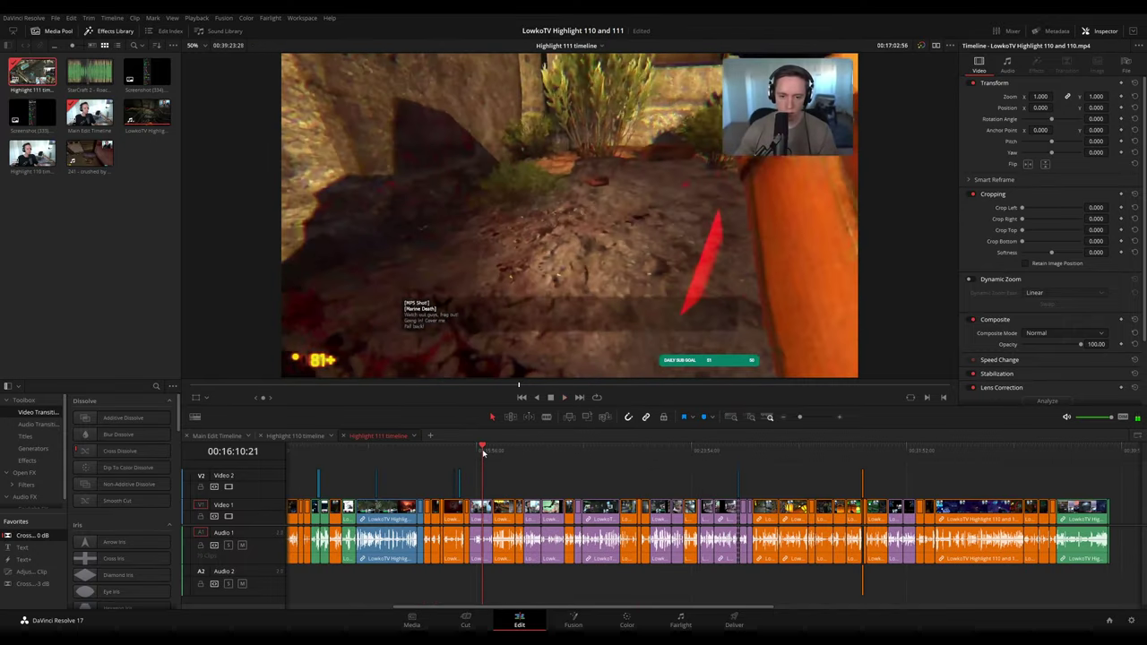
drag(483, 452, 510, 451)
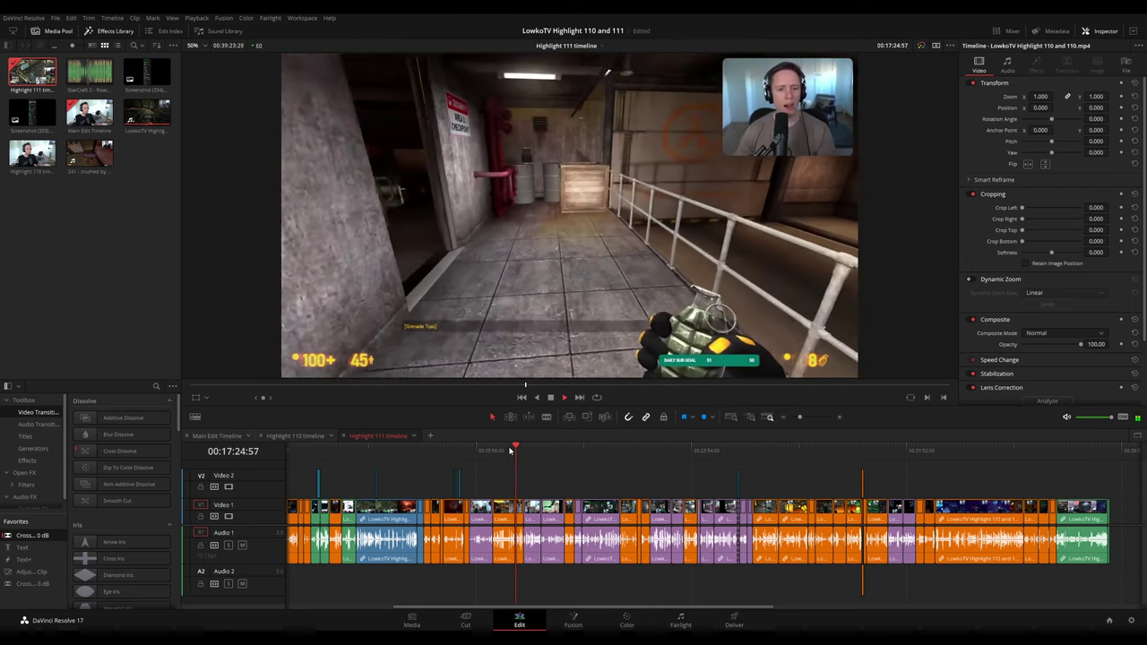
- Return to the Main Edit Timeline and look back through its orange and blue clips from about 00:59:45 to 00:47:07
click(218, 435)
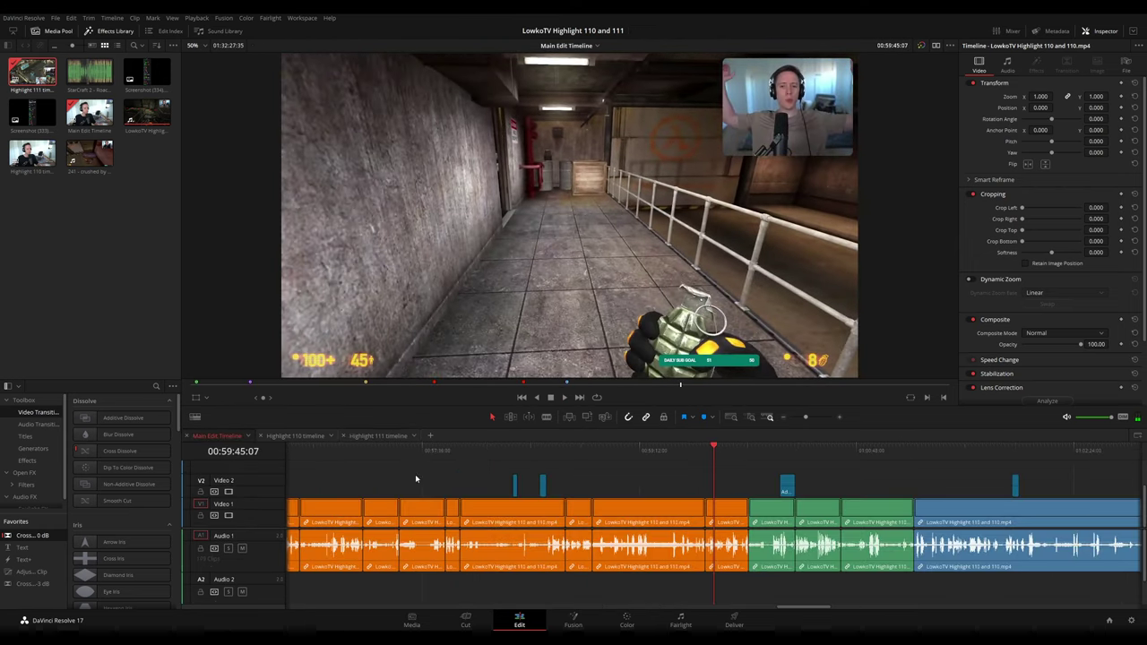
click(398, 450)
drag(466, 482, 885, 466)
drag(531, 451, 510, 454)
scroll(538, 472, left, 7)
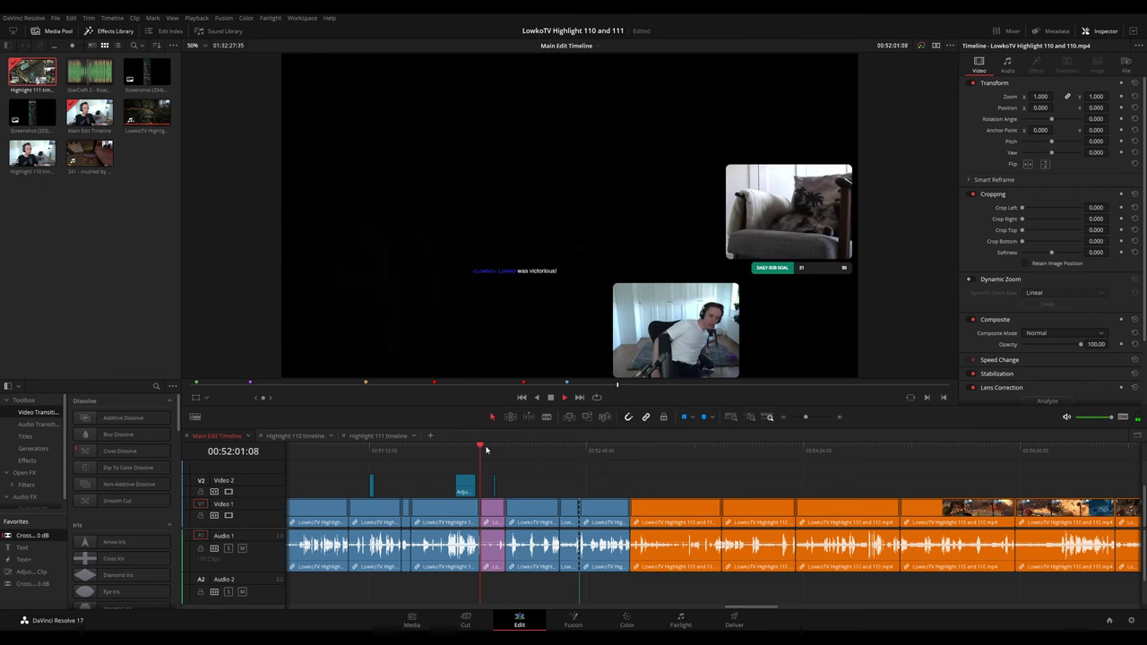
scroll(358, 468, left, 8)
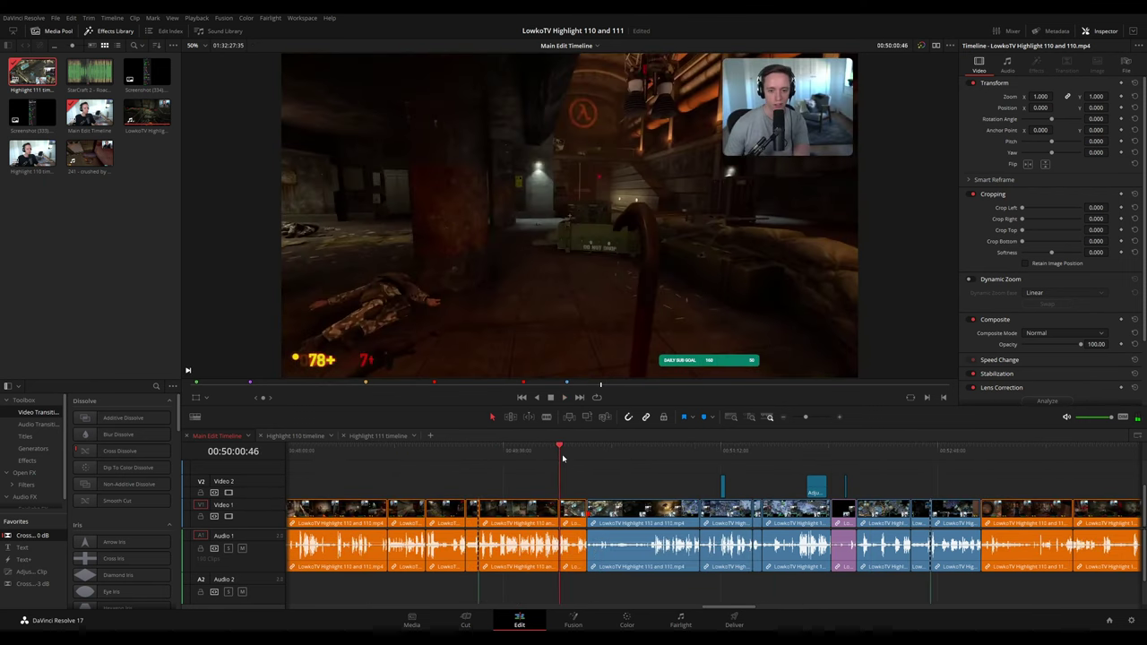
scroll(509, 457, left, 12)
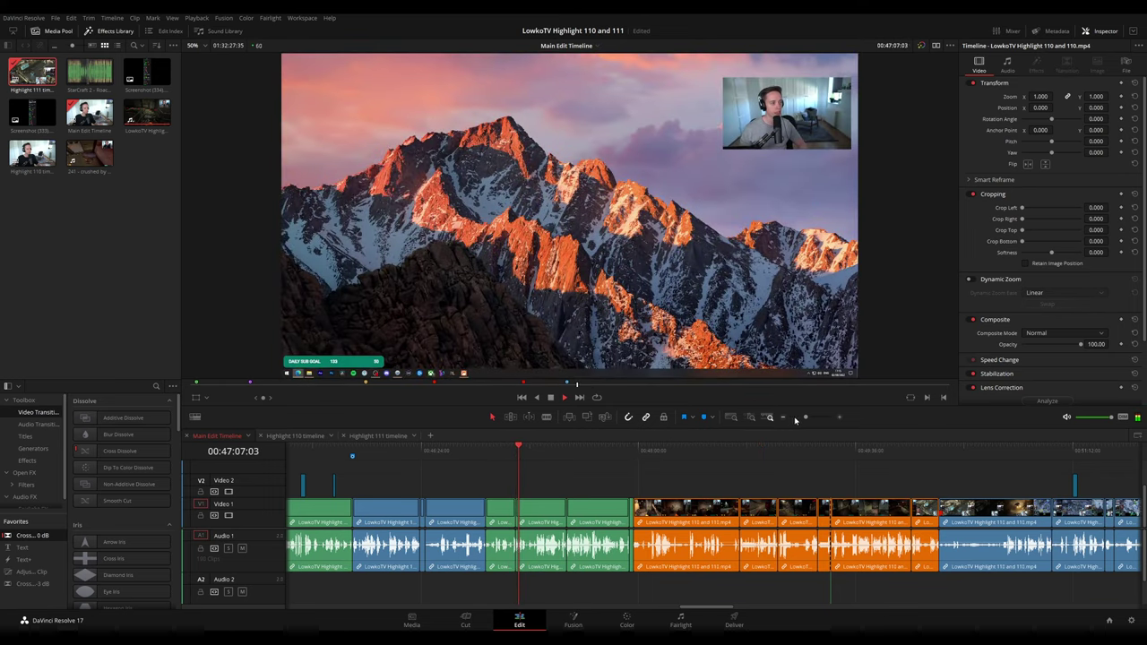
- Examine the Main Edit Timeline clips from about 00:46:27 back through the orange Black Mesa section to 00:36:06
drag(805, 417, 800, 419)
click(682, 447)
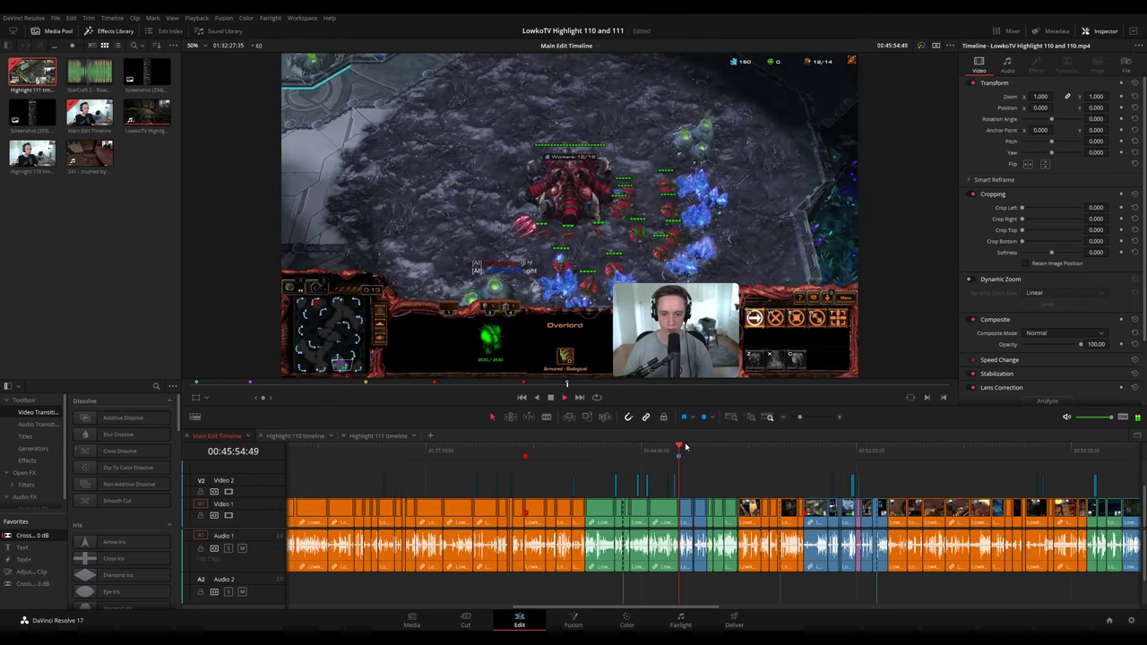
click(696, 447)
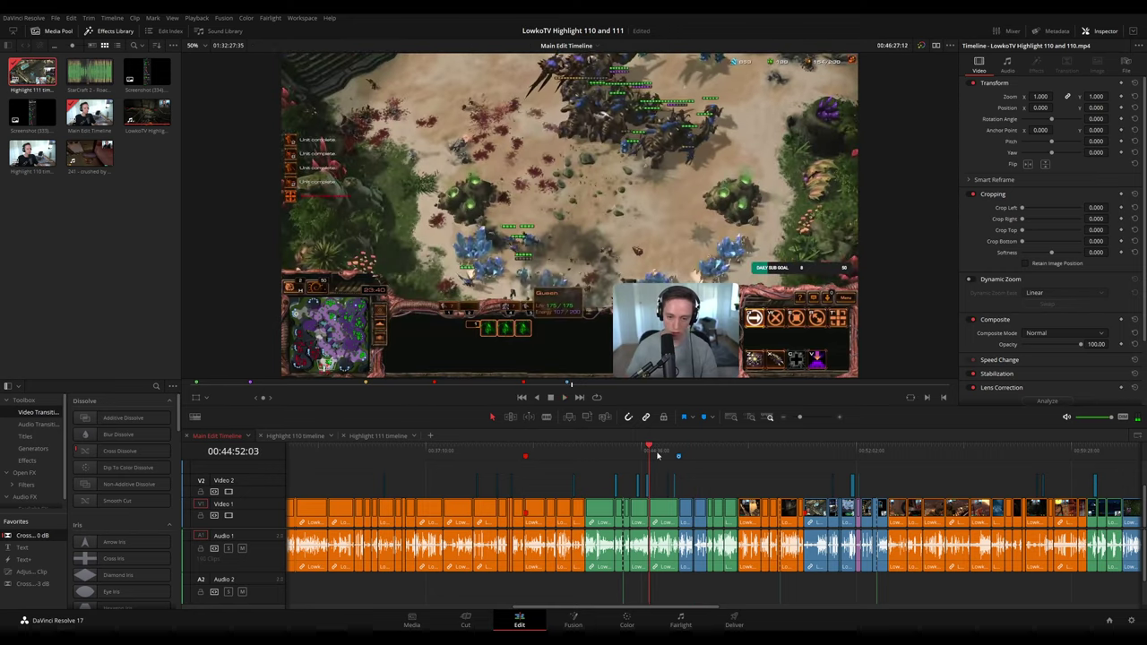
drag(657, 456, 447, 454)
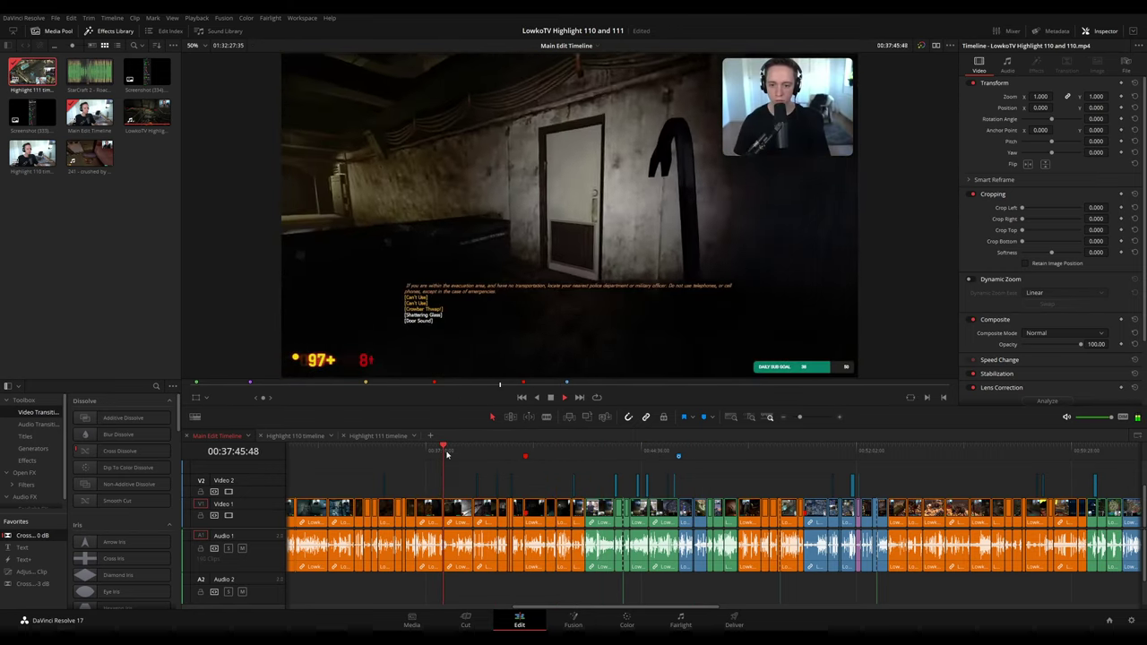
scroll(399, 466, left, 3)
drag(521, 452, 498, 454)
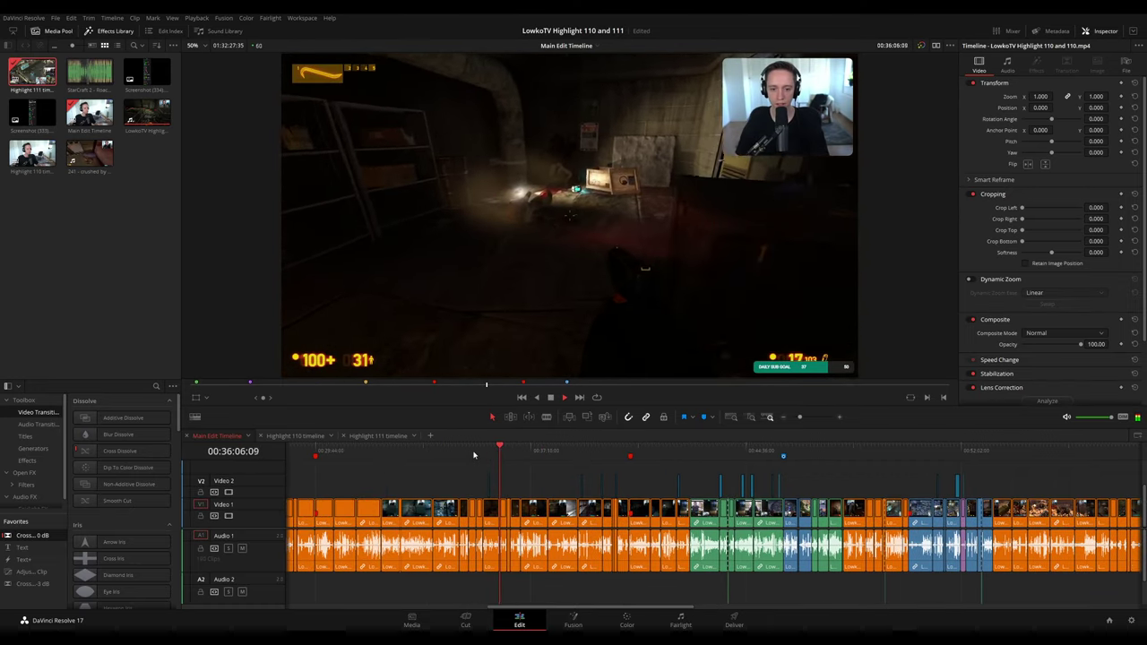
- Look back through the earlier orange Black Mesa clips from about 00:32:40, past 00:29:06, to the start of the orange section
scroll(392, 467, left, 3)
click(578, 453)
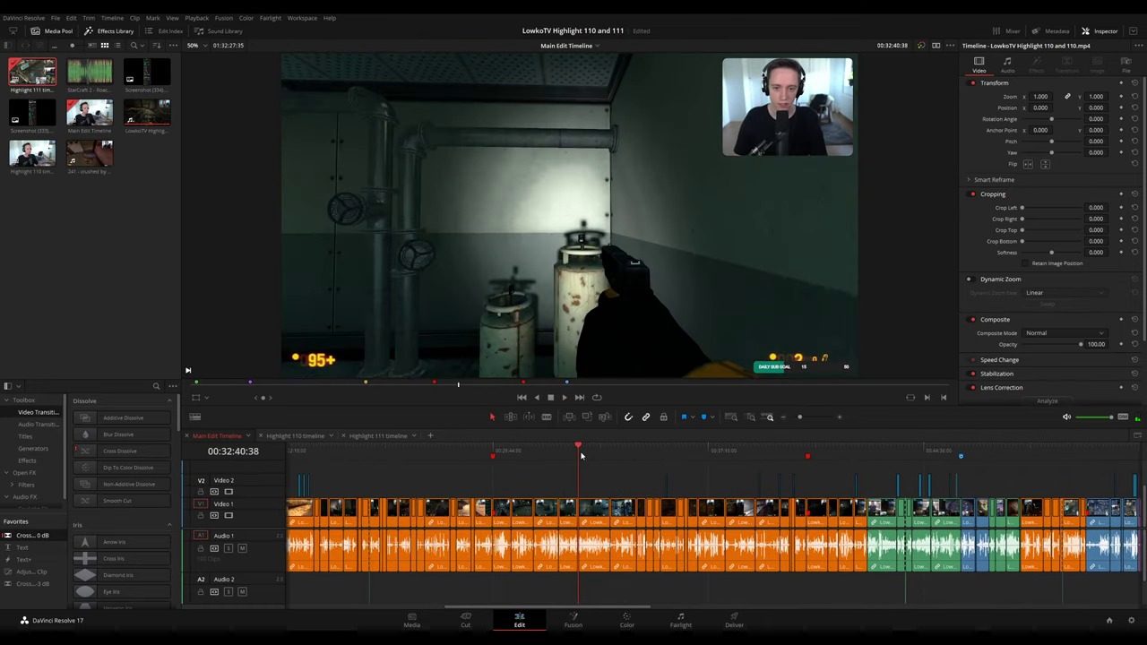
drag(581, 456, 457, 458)
scroll(457, 461, left, 3)
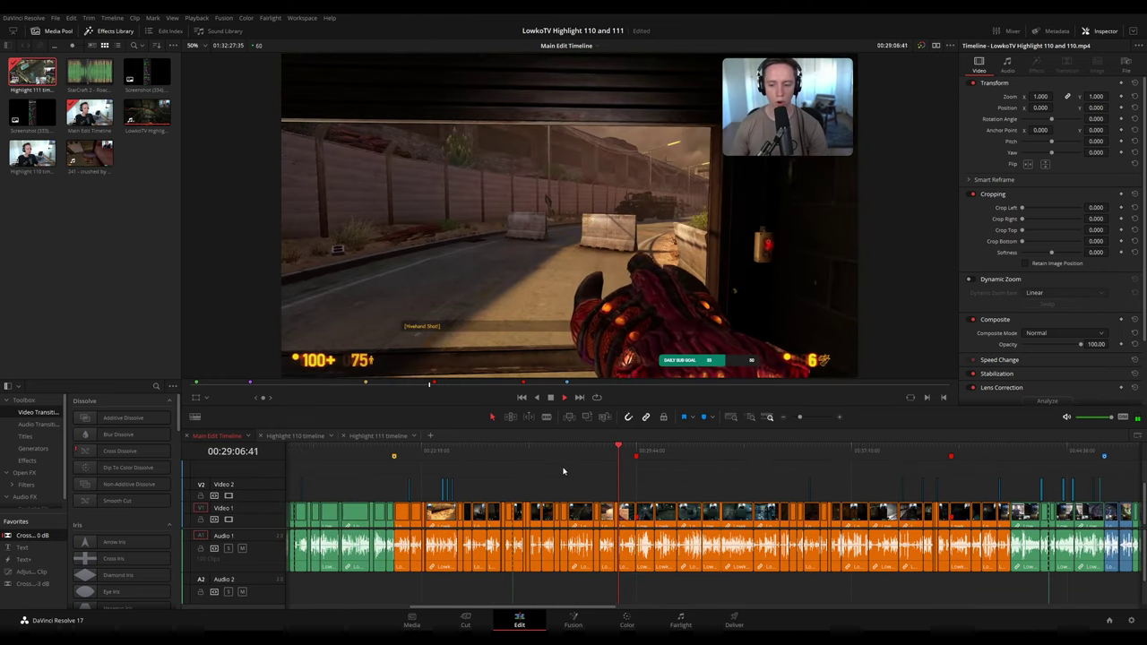
click(551, 455)
drag(551, 459, 383, 457)
- Examine the green clips before the orange section in the Main Edit Timeline, between about 00:19:32 and 00:18:30
scroll(374, 466, left, 3)
click(580, 457)
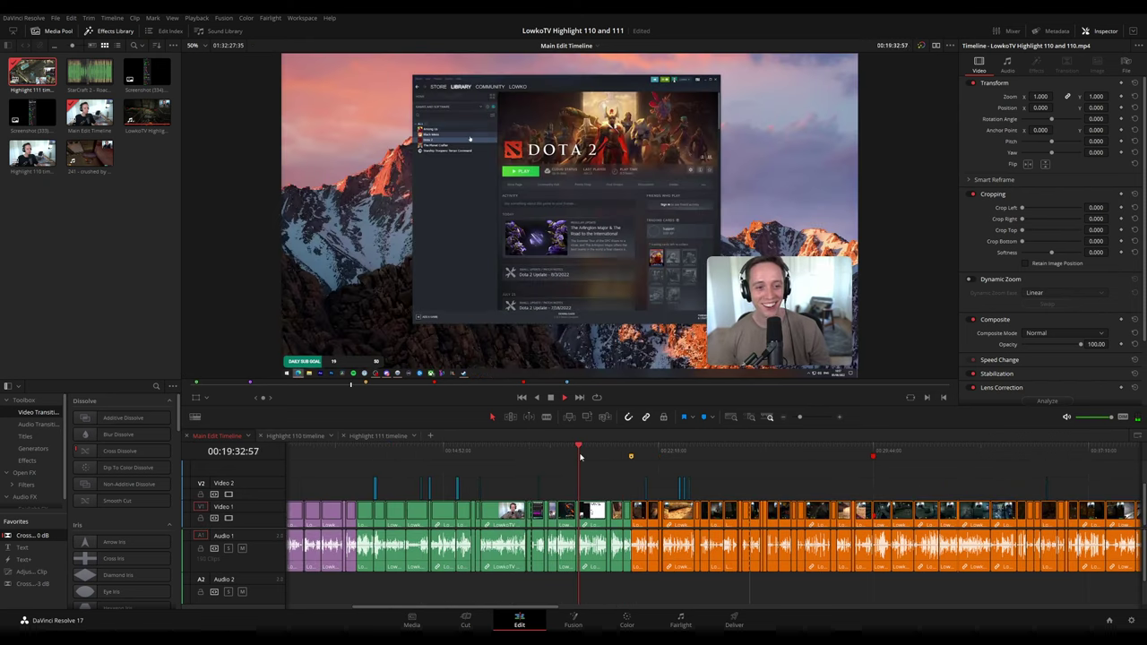
click(550, 457)
scroll(596, 472, up, 4)
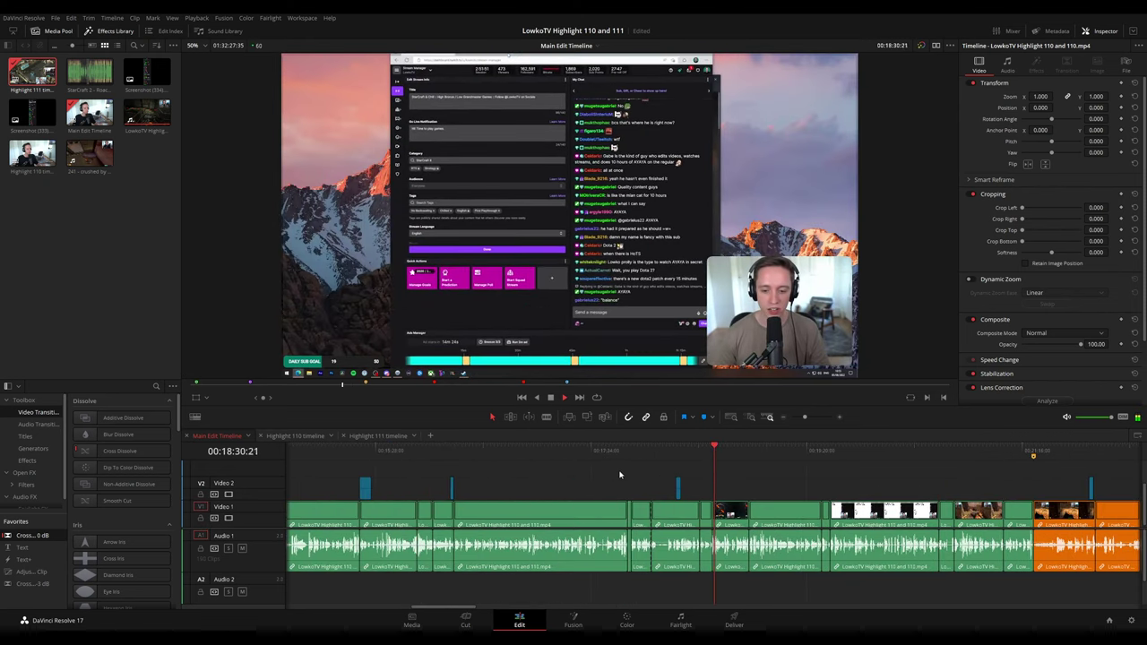
scroll(749, 488, left, 2)
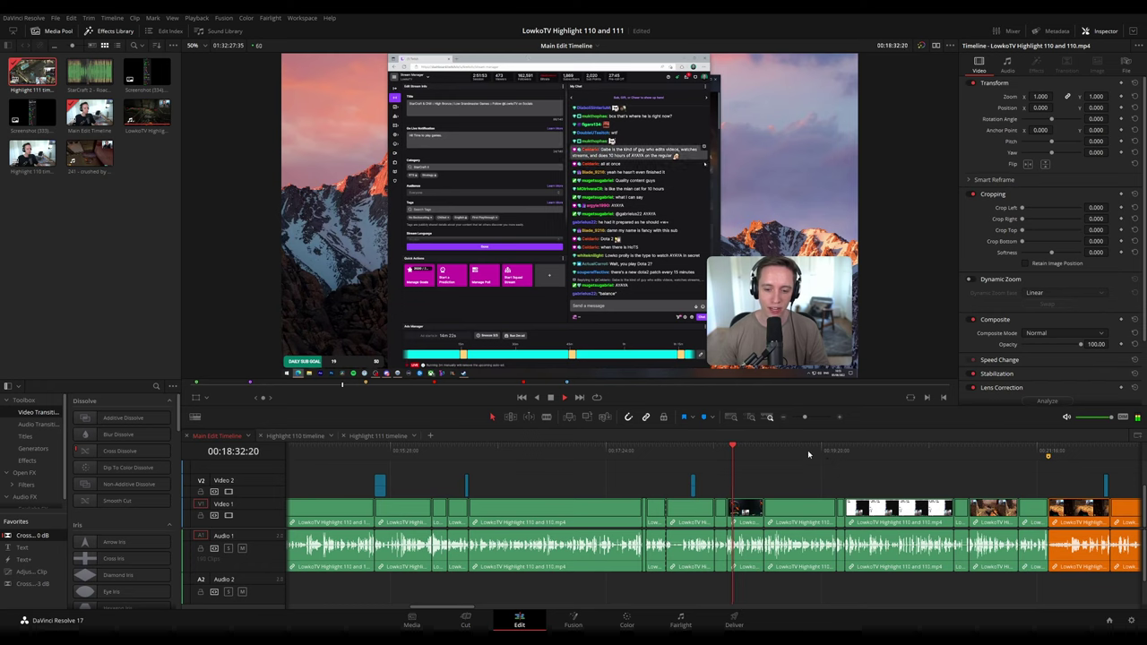
drag(843, 456, 516, 448)
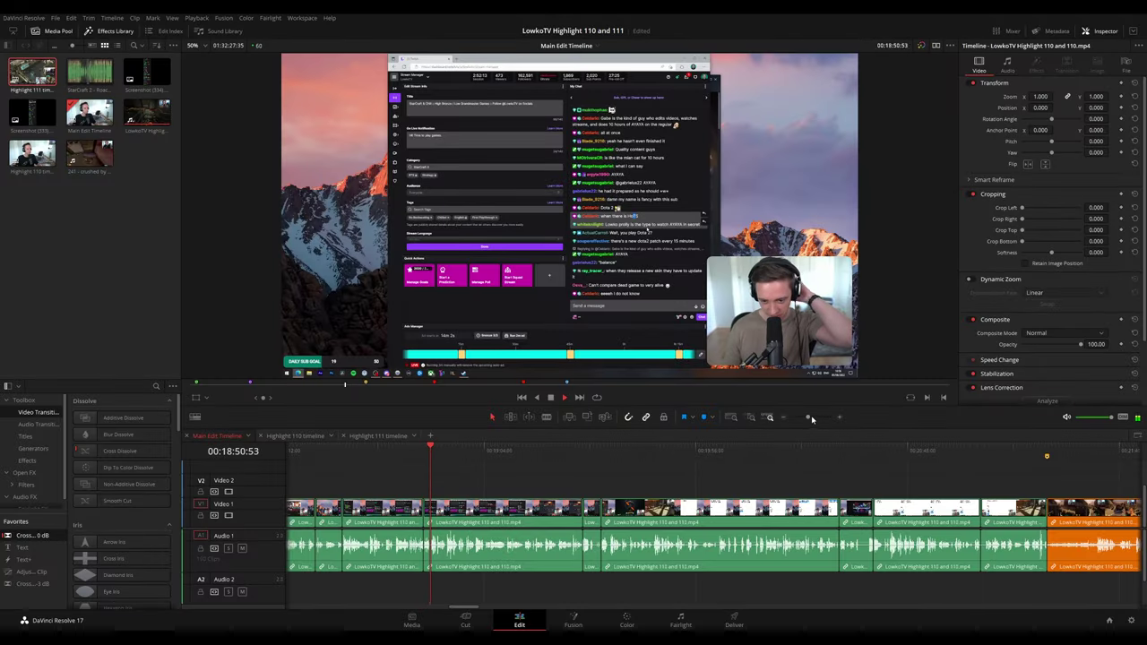
- Look back through the earlier green clips from about 00:17:43 to the RuneScape scene near 00:15:04
click(805, 418)
click(628, 449)
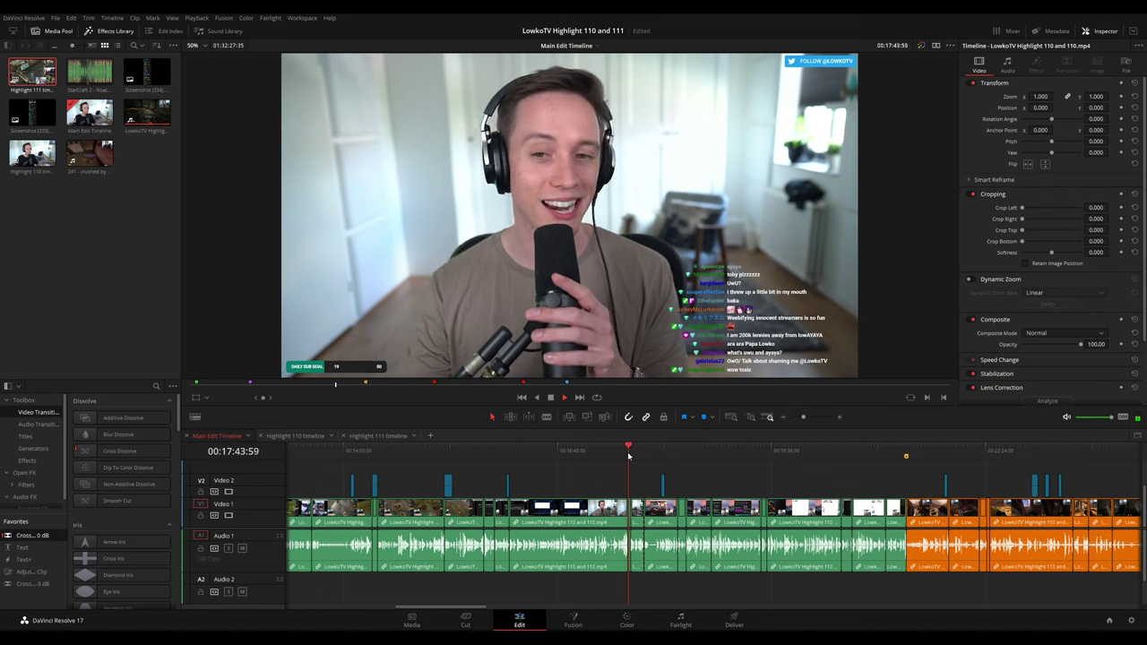
drag(635, 453, 521, 459)
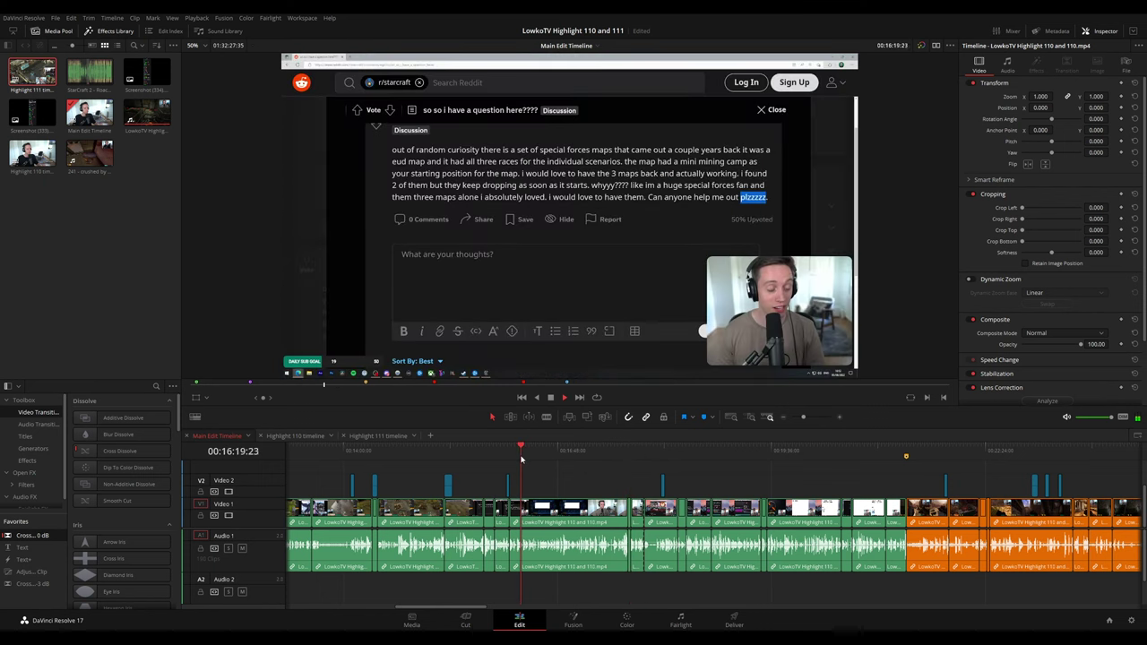
key(space)
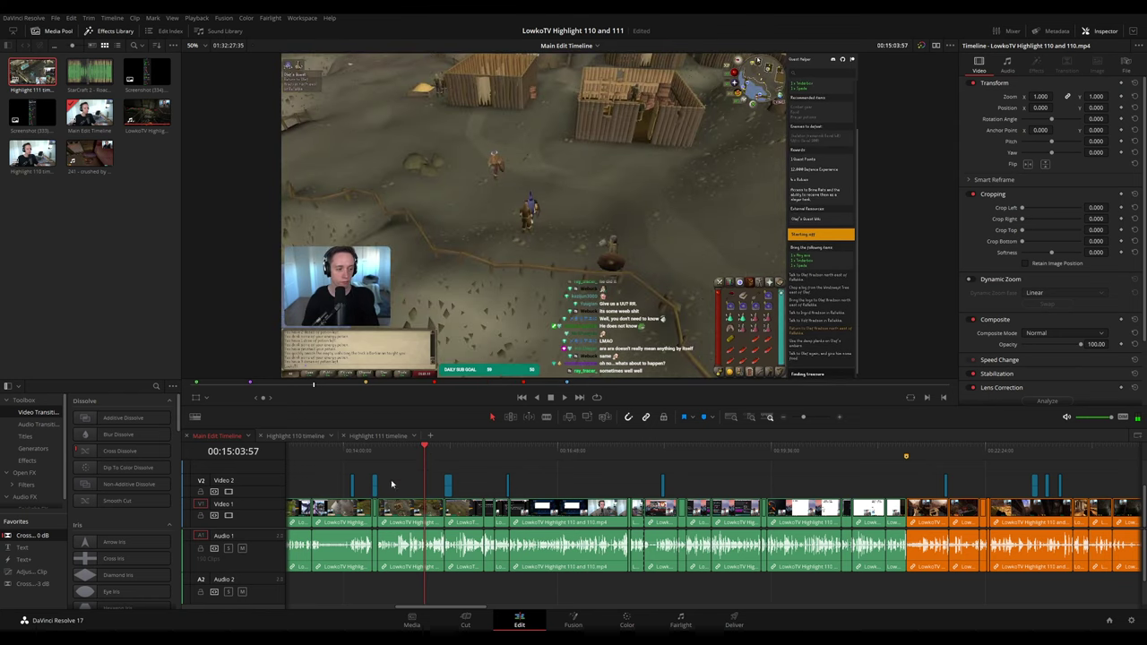
scroll(604, 482, left, 3)
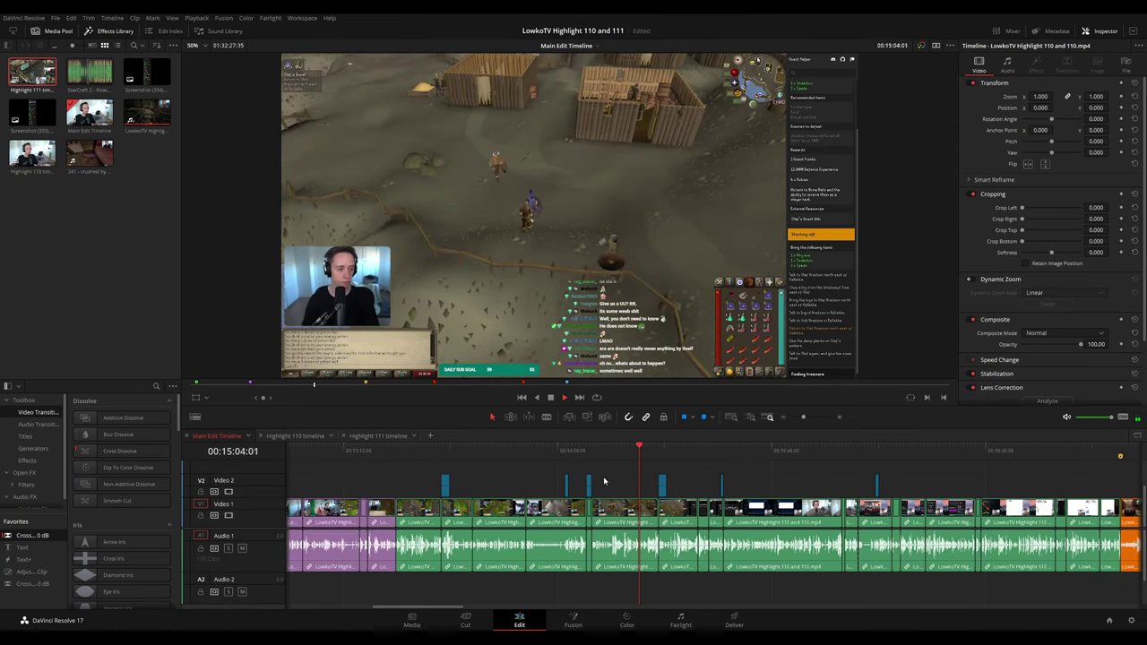
- Look through the remaining purple and green clips back to the beginning of the Main Edit Timeline, near 00:00:14
mouse_move(403, 449)
mouse_down()
mouse_move(371, 455)
mouse_move(417, 455)
mouse_up()
scroll(690, 468, left, 3)
scroll(690, 469, left, 2)
scroll(714, 472, left, 4)
drag(501, 450, 474, 451)
scroll(708, 457, left, 2)
drag(402, 449, 304, 450)
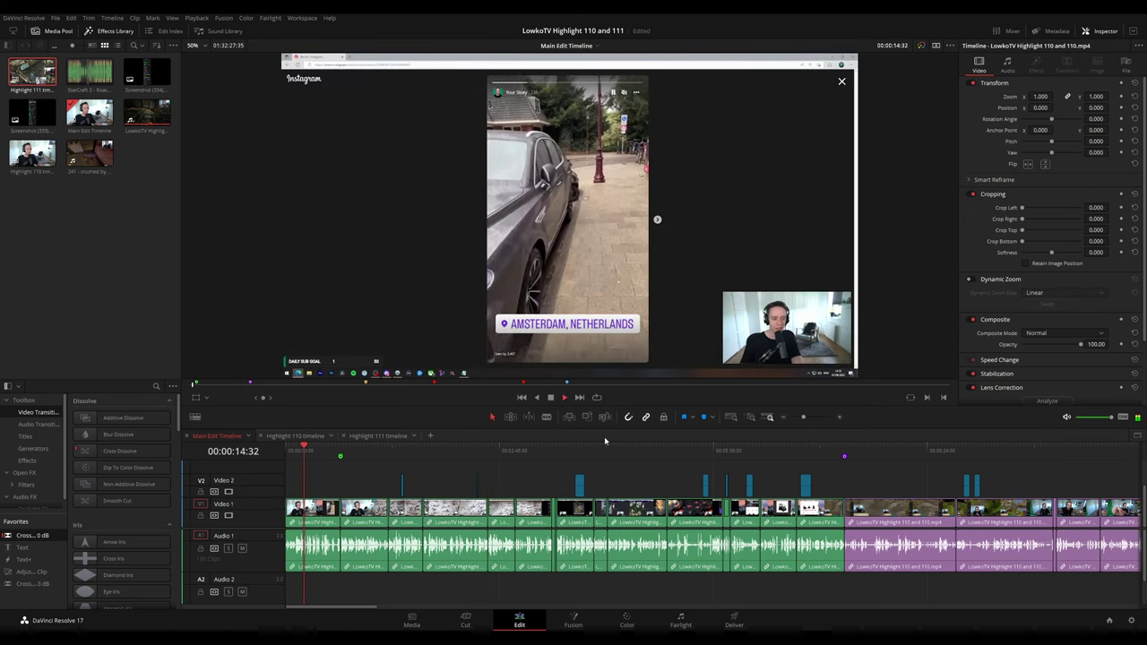
- Show the whole Main Edit Timeline and view the orange Black Mesa section at about 00:38:48
drag(804, 417, 794, 419)
key(space)
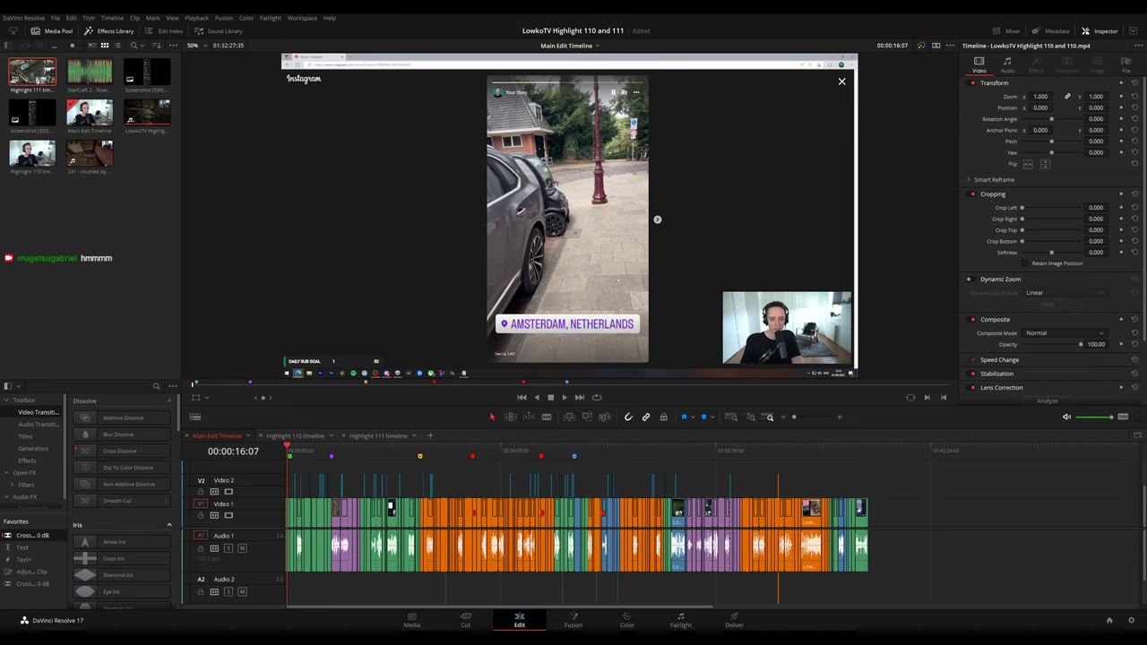
click(530, 448)
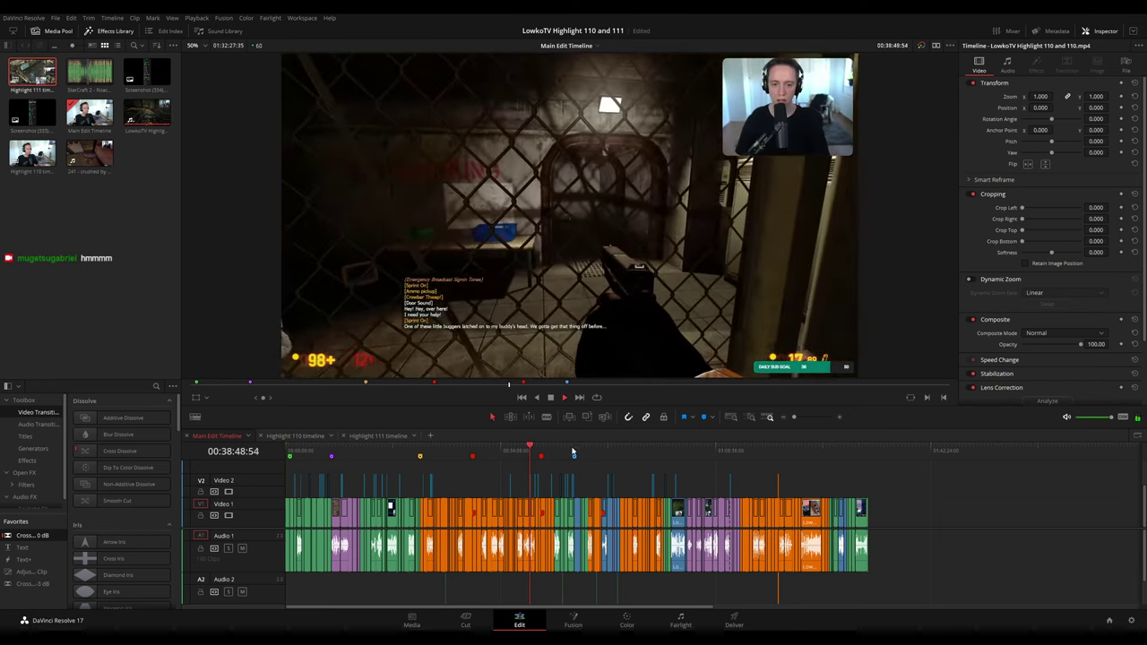
- Skim the Main Edit Timeline from the comment section clip near 00:45:31 to the map lobby scene near 01:00:41
click(561, 448)
click(571, 448)
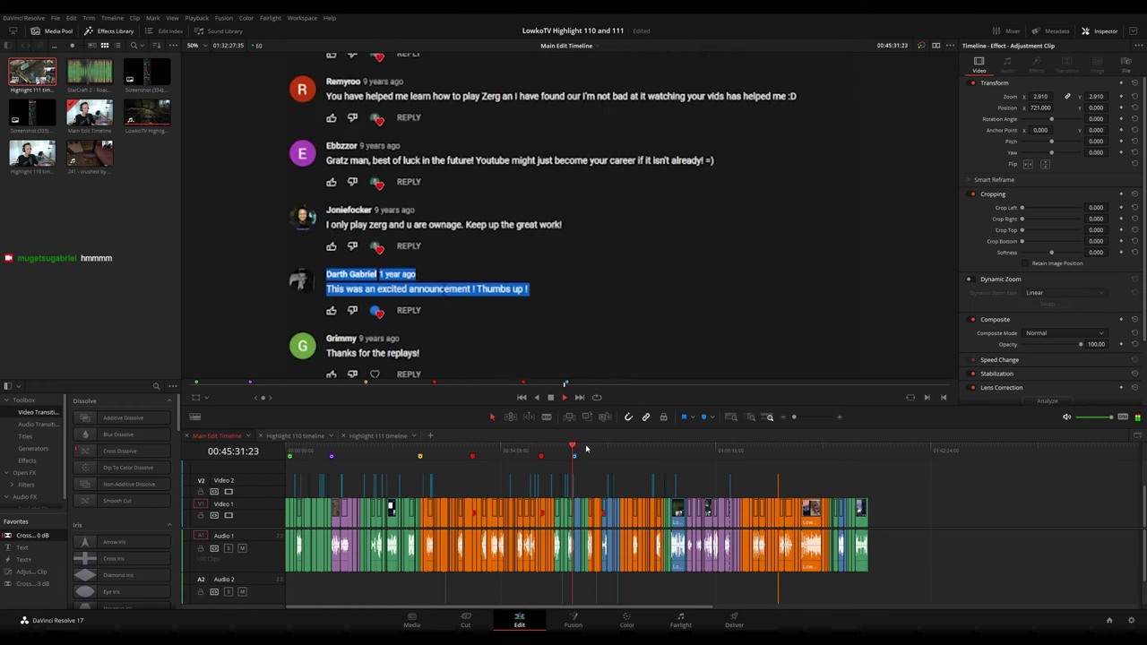
click(591, 448)
click(608, 448)
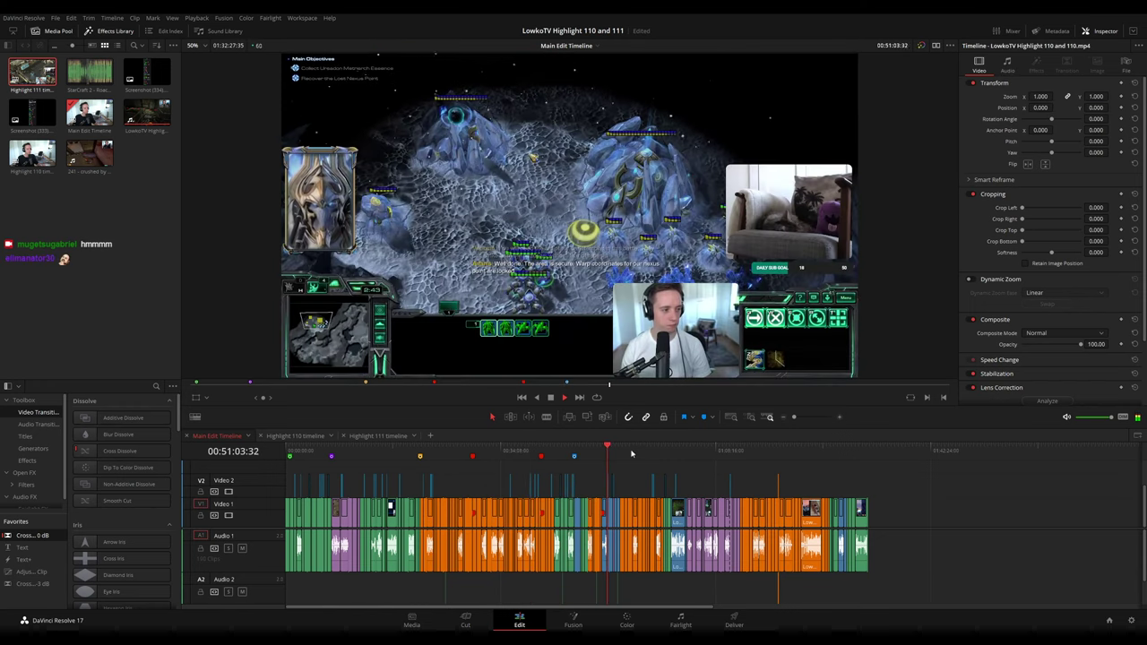
click(643, 448)
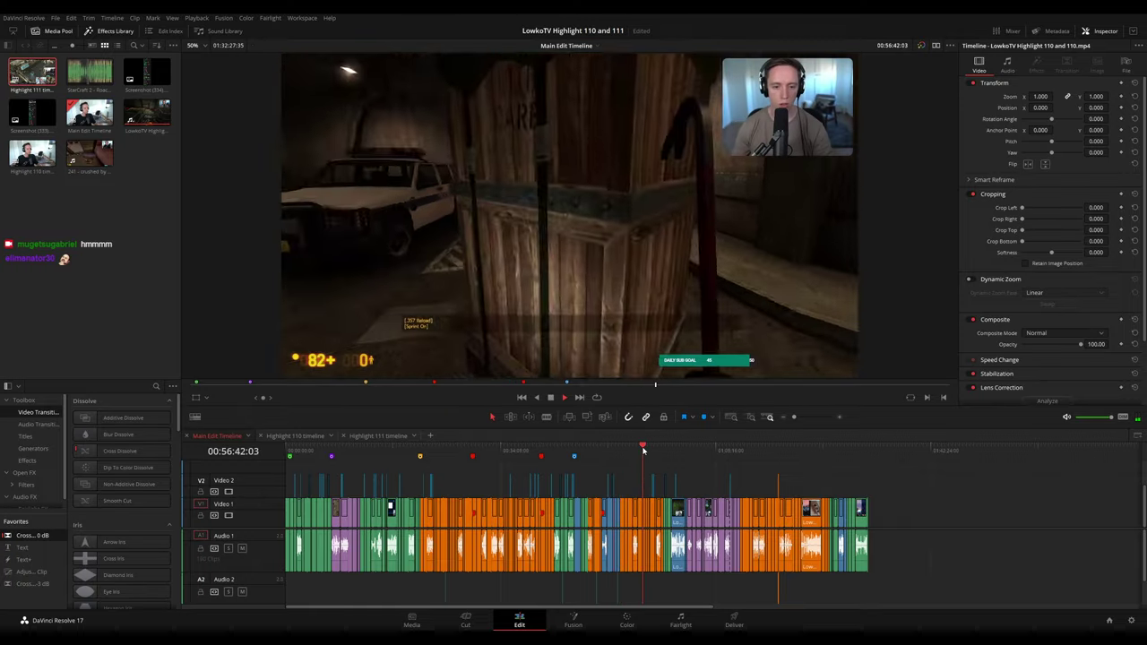
click(668, 448)
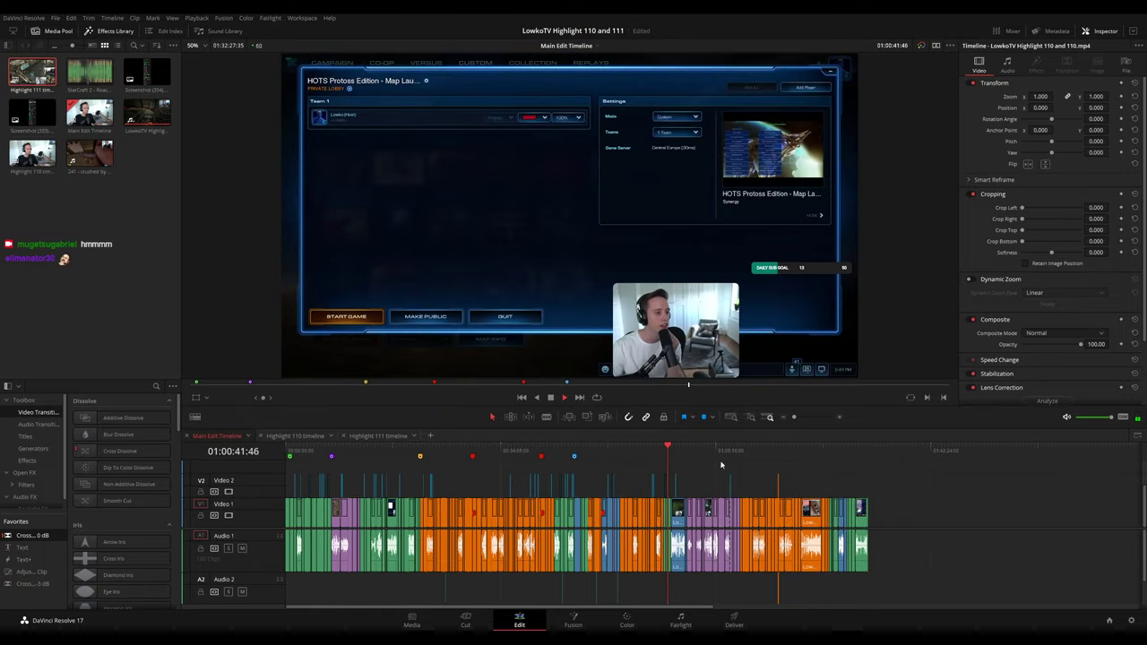
- View the blue StarCraft clip at about 01:02:27 and the purple cat clip at about 01:03:47
scroll(769, 477, up, 5)
click(963, 455)
scroll(788, 457, right, 4)
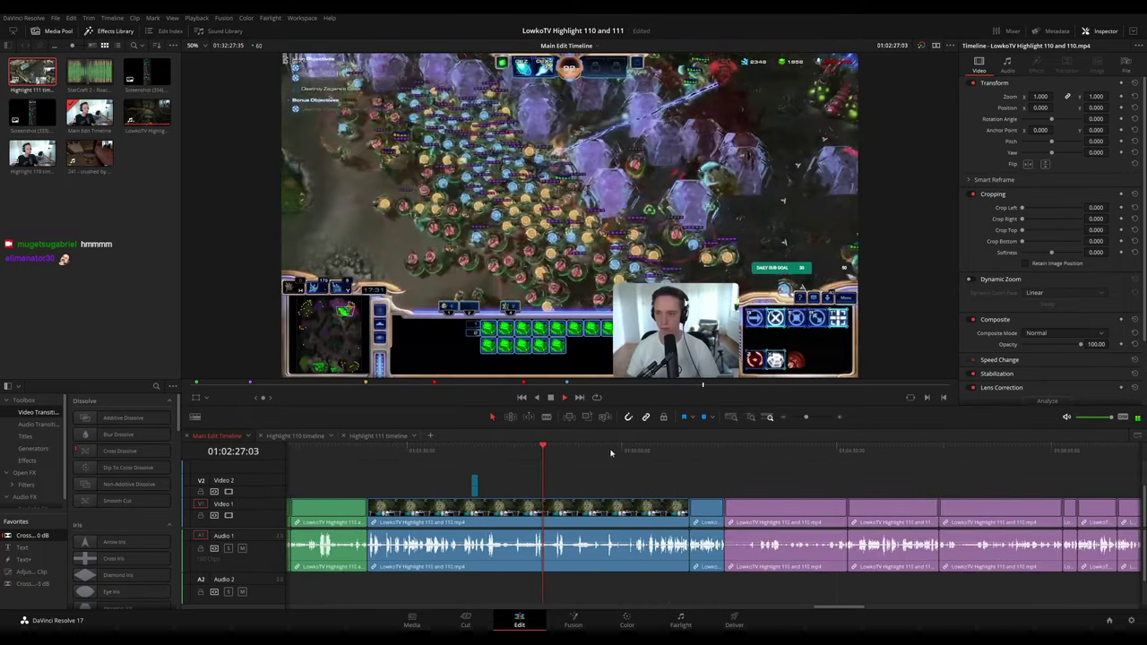
click(734, 447)
scroll(854, 477, right, 3)
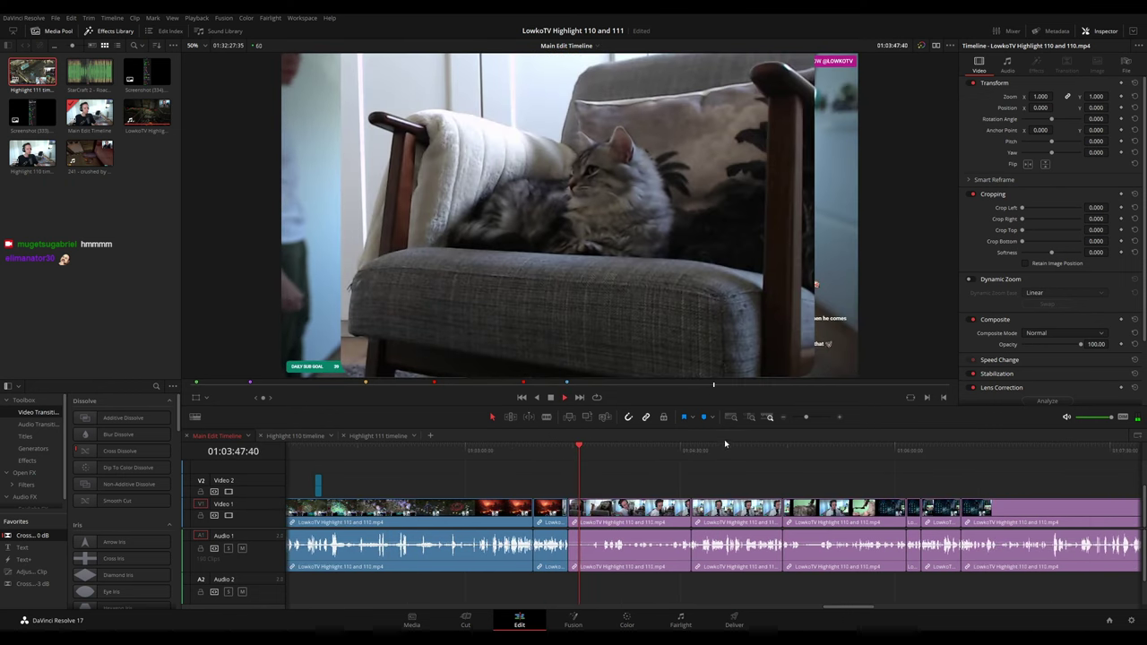
- Skip past the purple clips and view the last orange Black Mesa section at about 01:20:10
drag(806, 417, 800, 417)
drag(994, 453, 848, 459)
click(649, 450)
drag(848, 459, 582, 457)
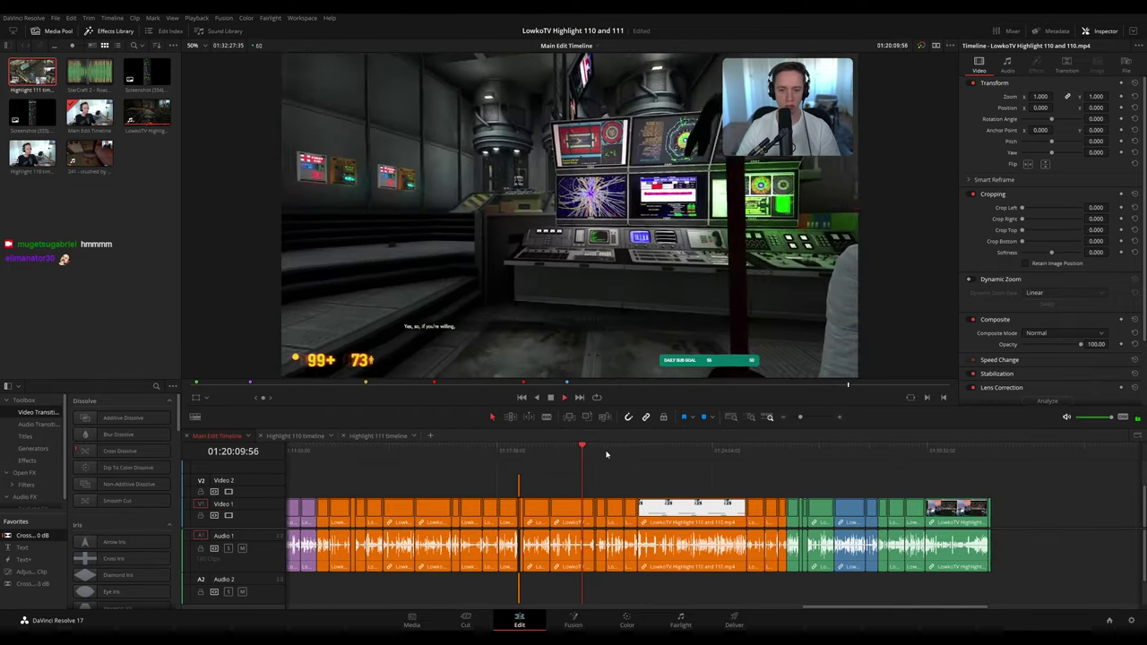
scroll(751, 484, up, 4)
scroll(730, 482, down, 1)
scroll(726, 480, up, 2)
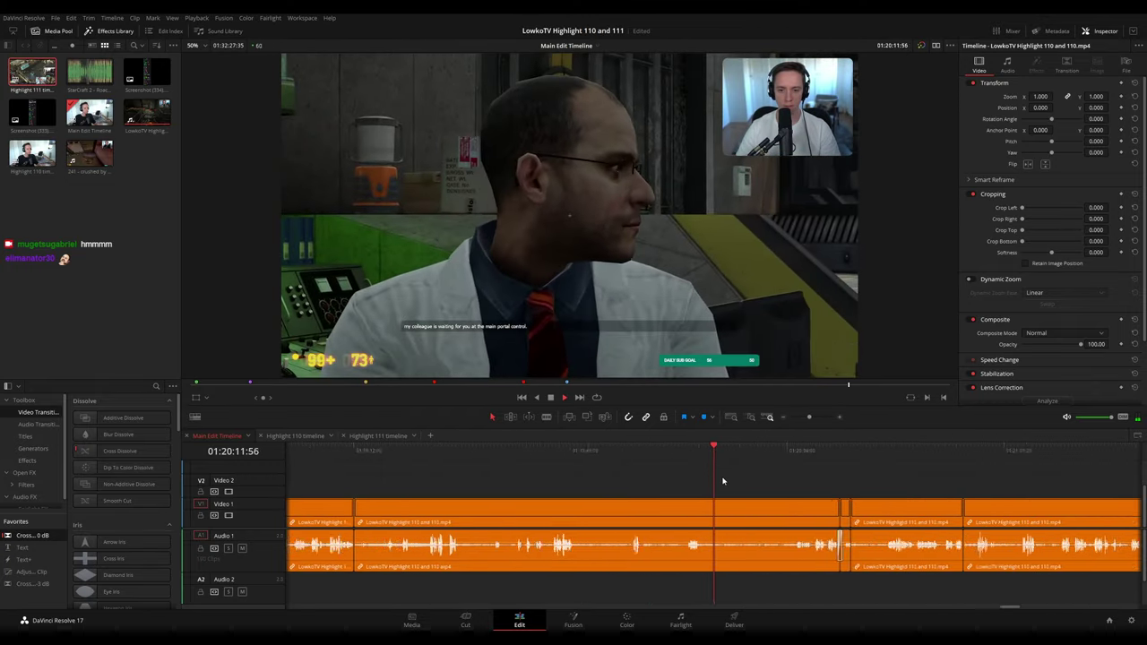
- Look through the orange Black Mesa clips between about 01:20:31 and 01:21:10
click(861, 453)
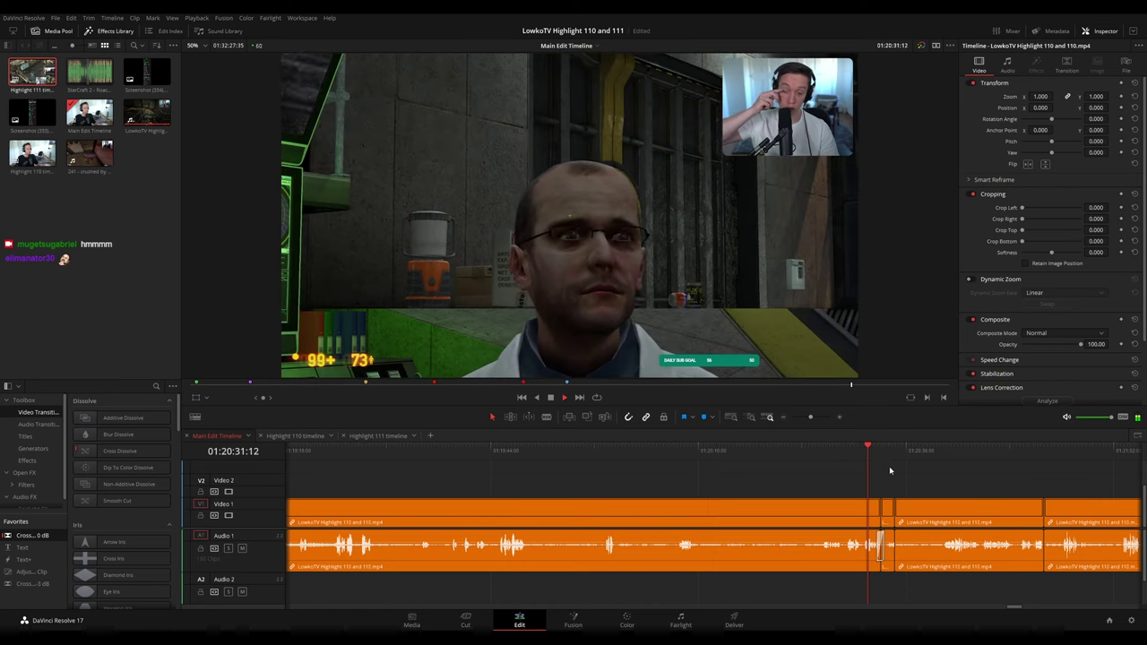
click(1023, 452)
drag(1031, 458, 661, 458)
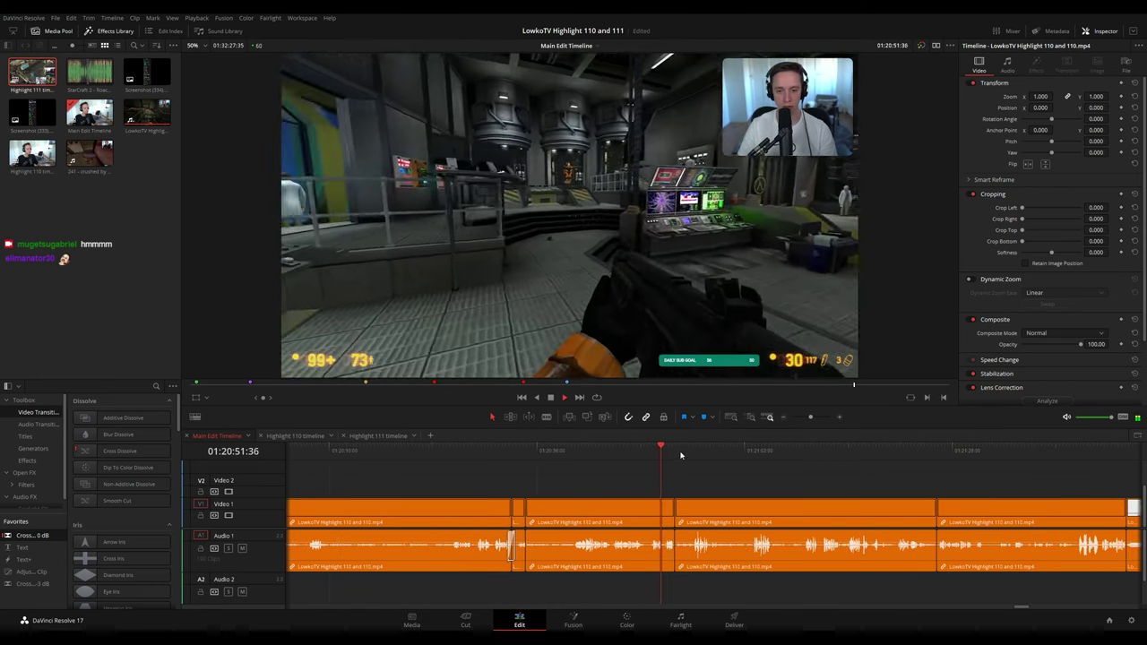
click(694, 453)
drag(748, 474, 635, 463)
click(641, 453)
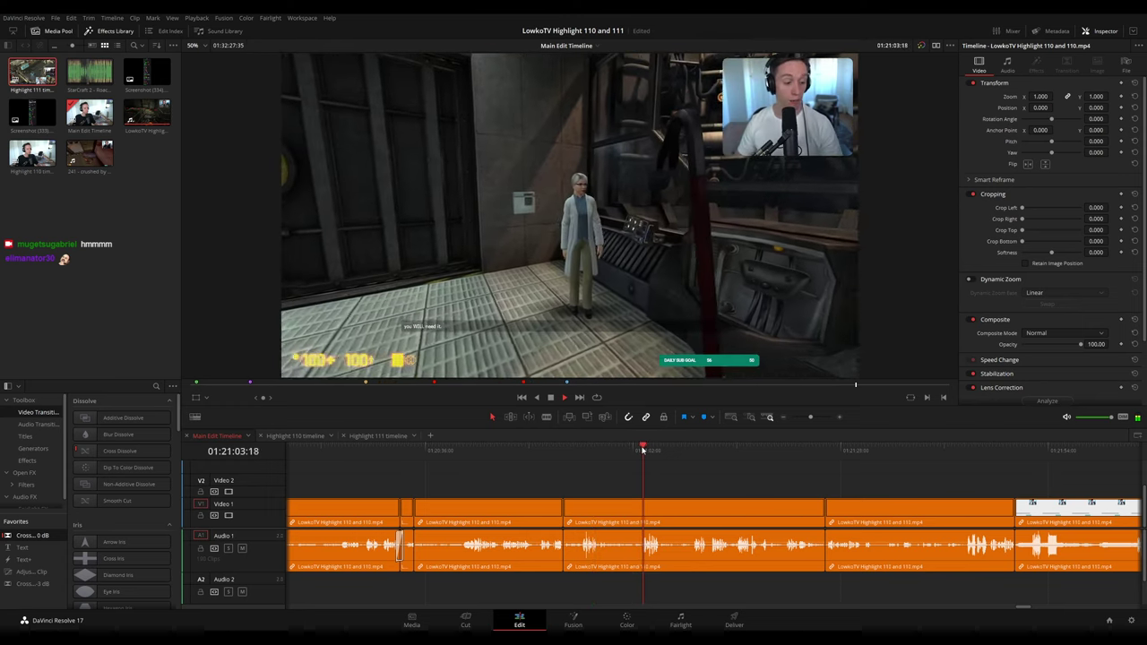
click(688, 455)
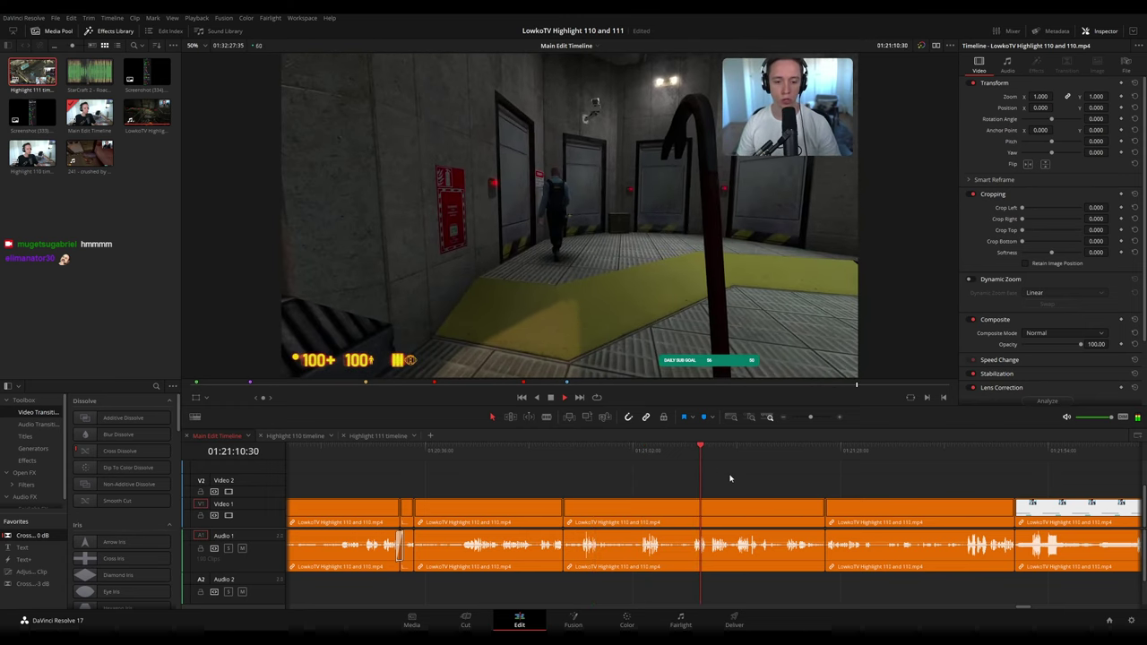
- Split the orange Black Mesa clip at 01:21:05:15, in the pause right after the spoken line
click(668, 453)
scroll(742, 496, up, 5)
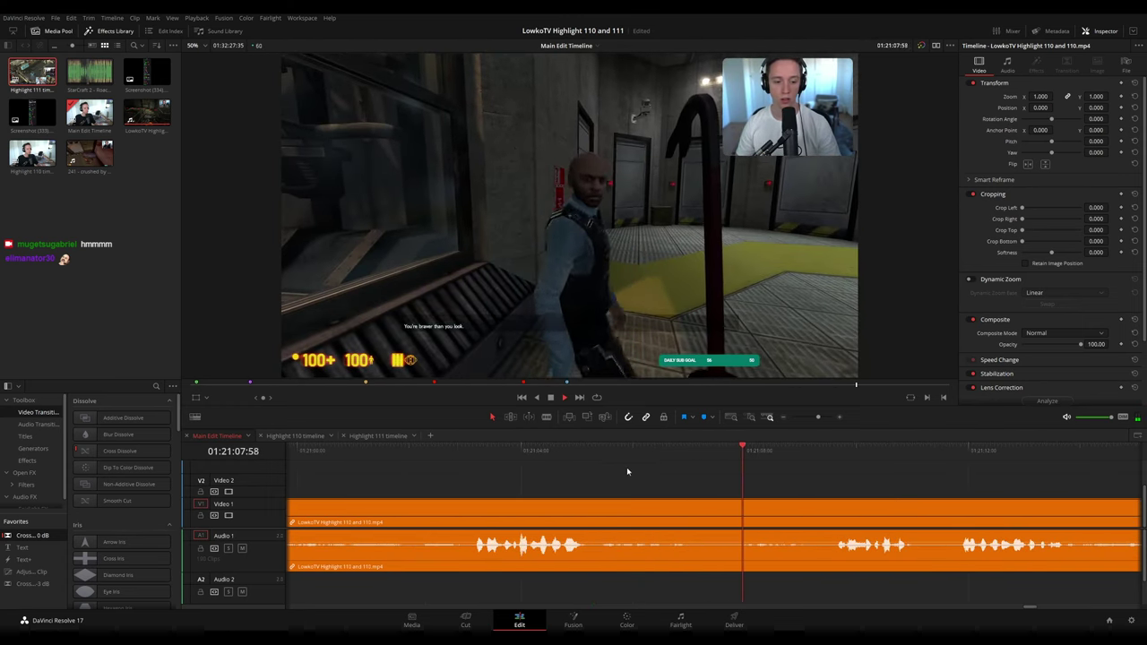
click(596, 461)
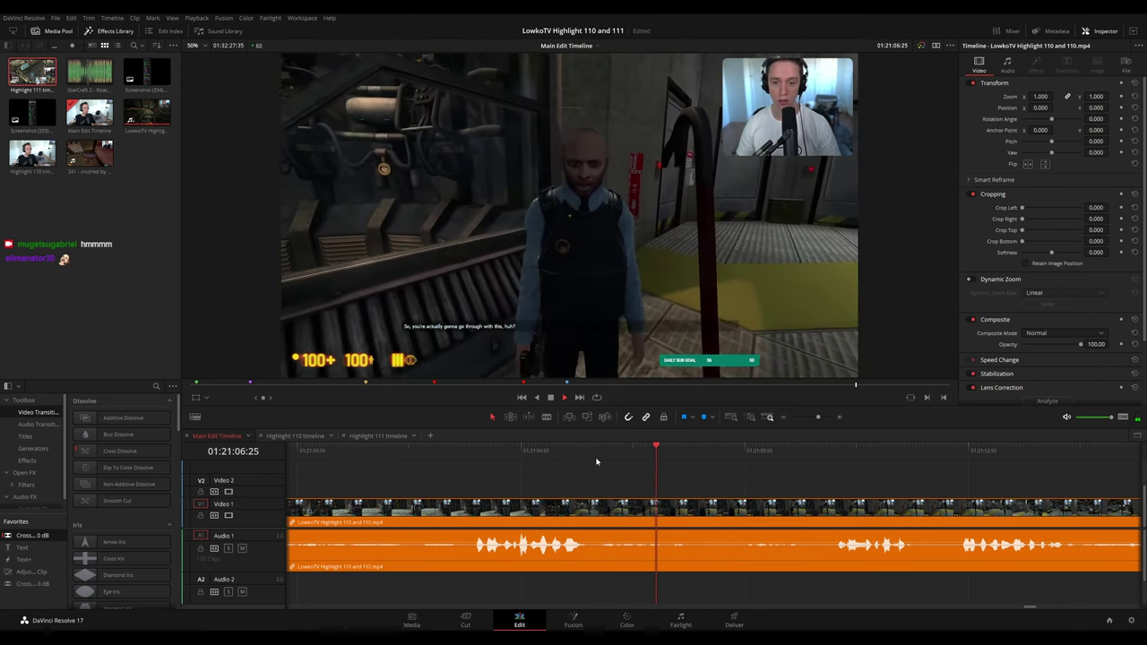
click(598, 455)
key(b)
click(600, 505)
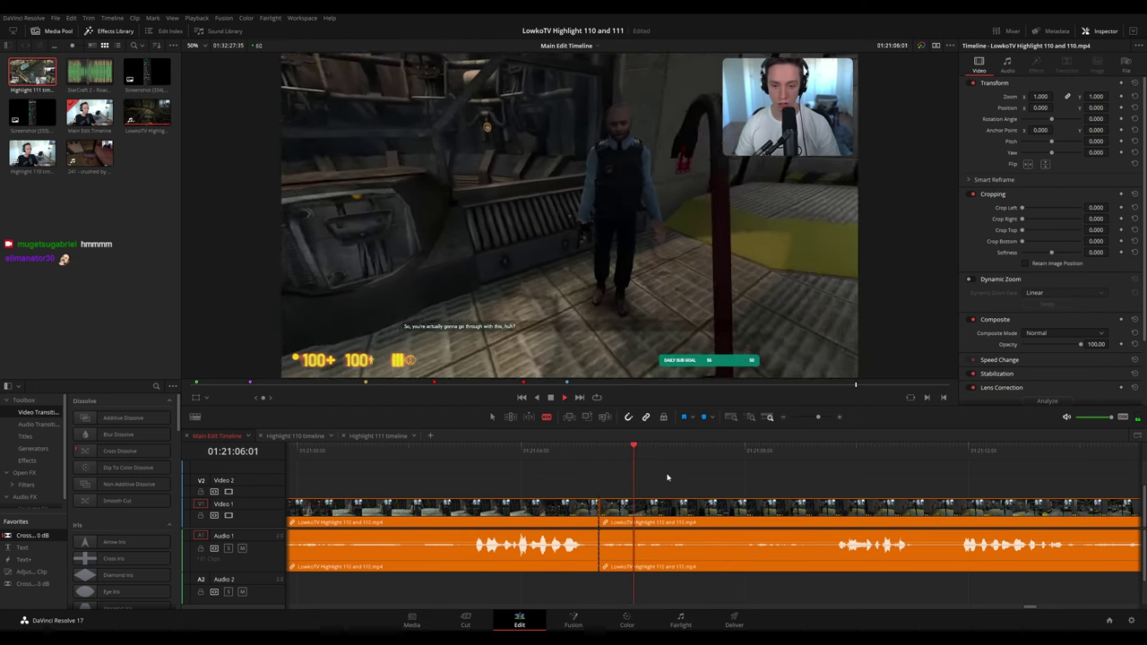
key(ctrl+z)
drag(599, 455, 591, 452)
click(592, 506)
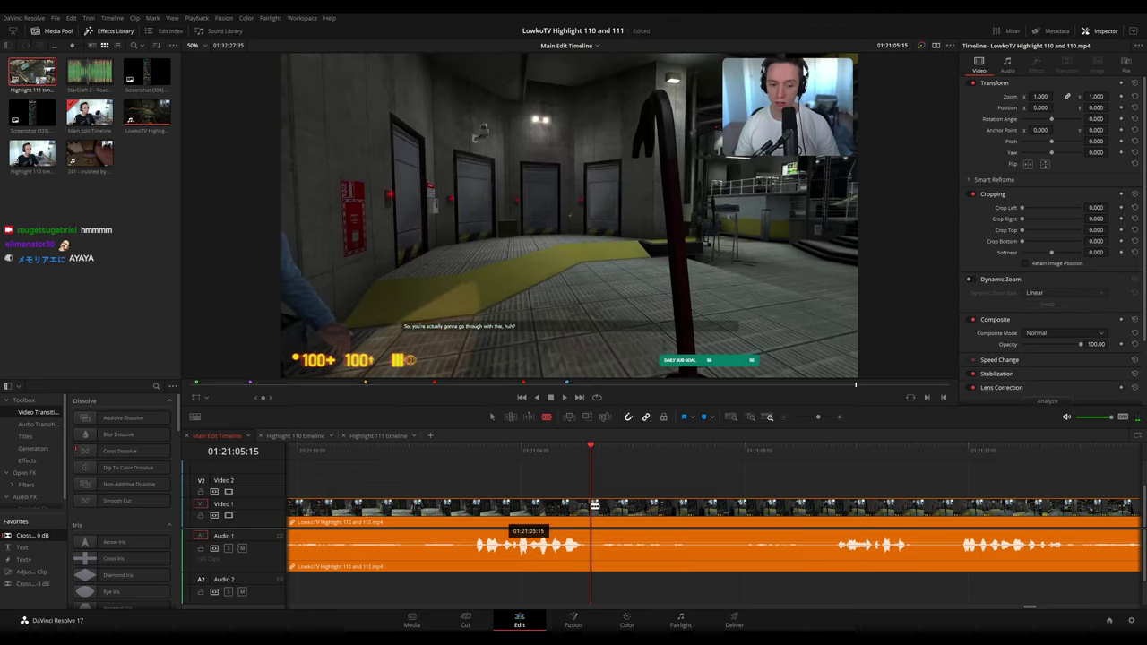
- Review the newly split orange clip up to about 01:21:23 and copy that clip
key(space)
drag(869, 458, 939, 458)
scroll(925, 482, right, 2)
scroll(922, 483, down, 1)
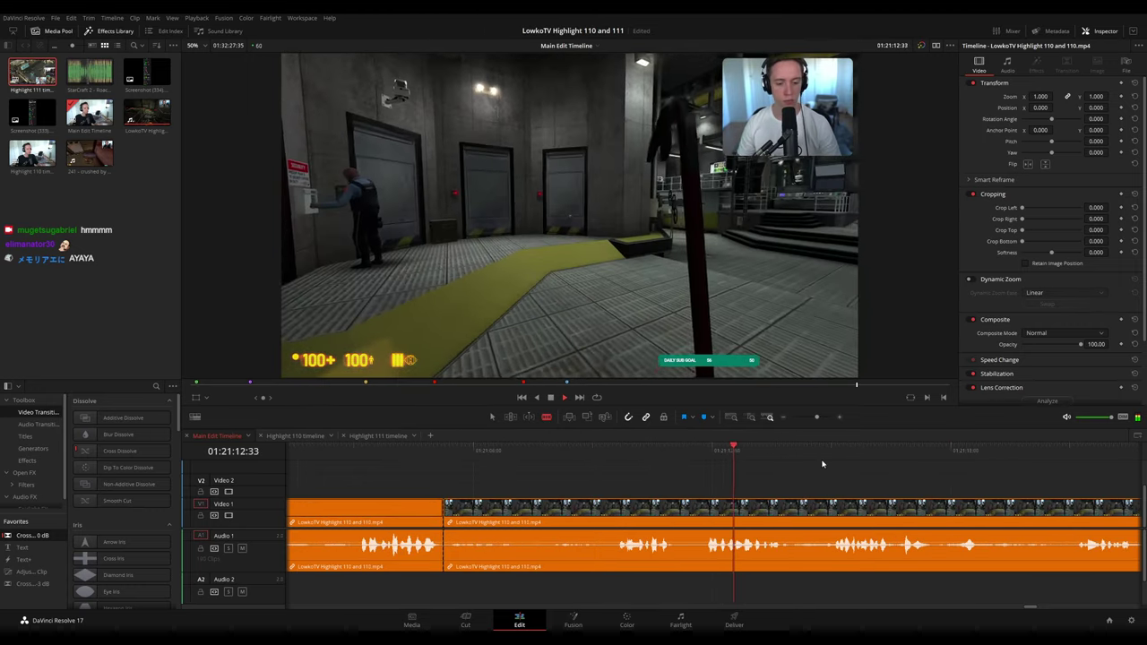
click(875, 456)
scroll(856, 481, down, 9)
scroll(751, 477, up, 1)
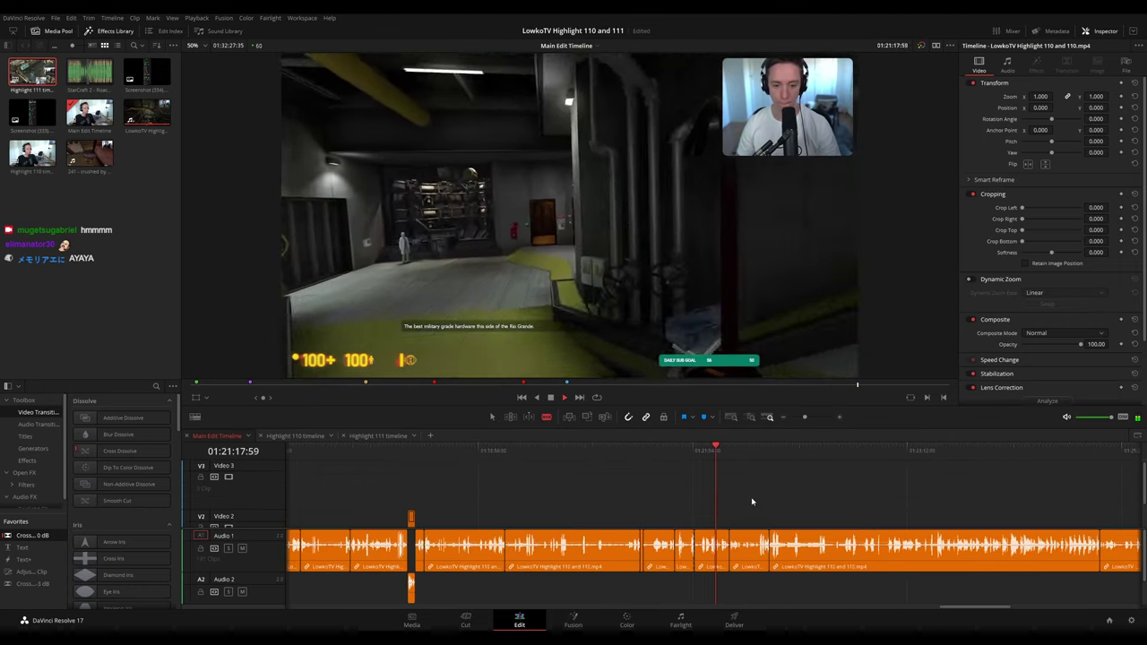
scroll(750, 476, up, 3)
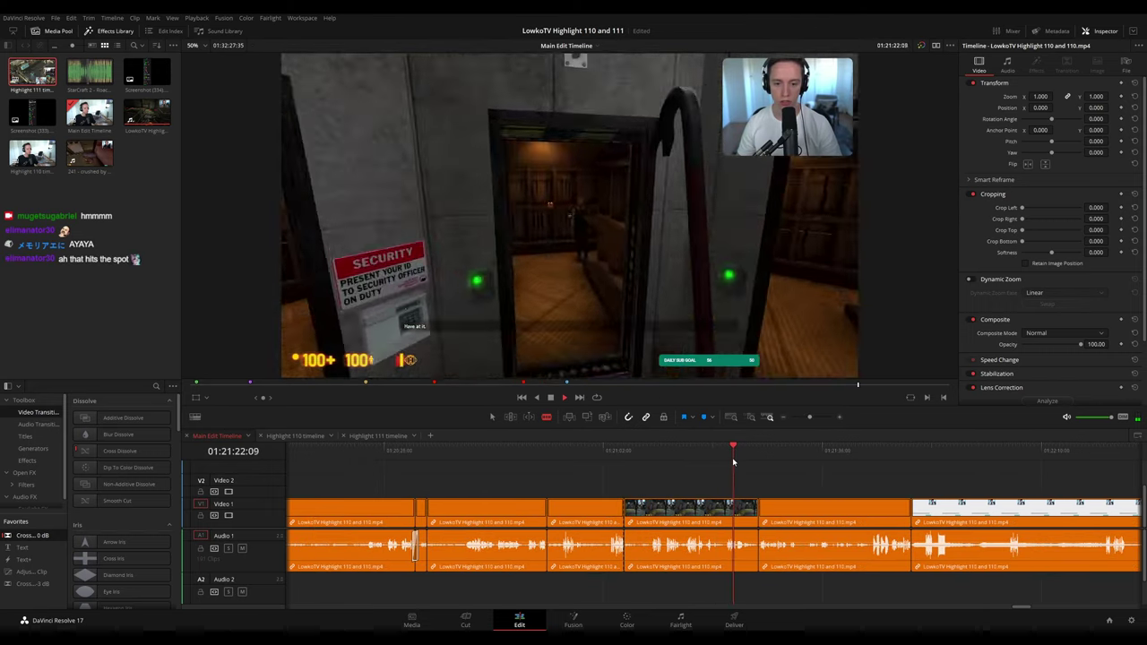
scroll(750, 476, up, 1)
key(space)
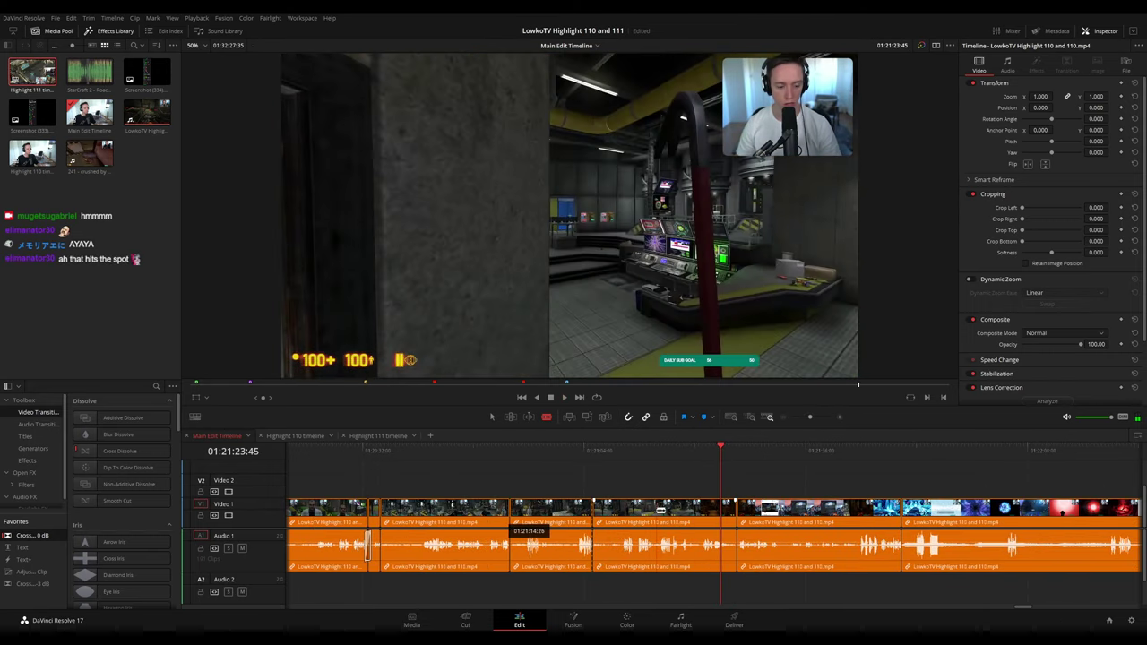
click(659, 509)
- Open the Highlight 111 timeline and locate the orange clip at about 00:32:13, before the blue-tinted Black Mesa fight
click(378, 436)
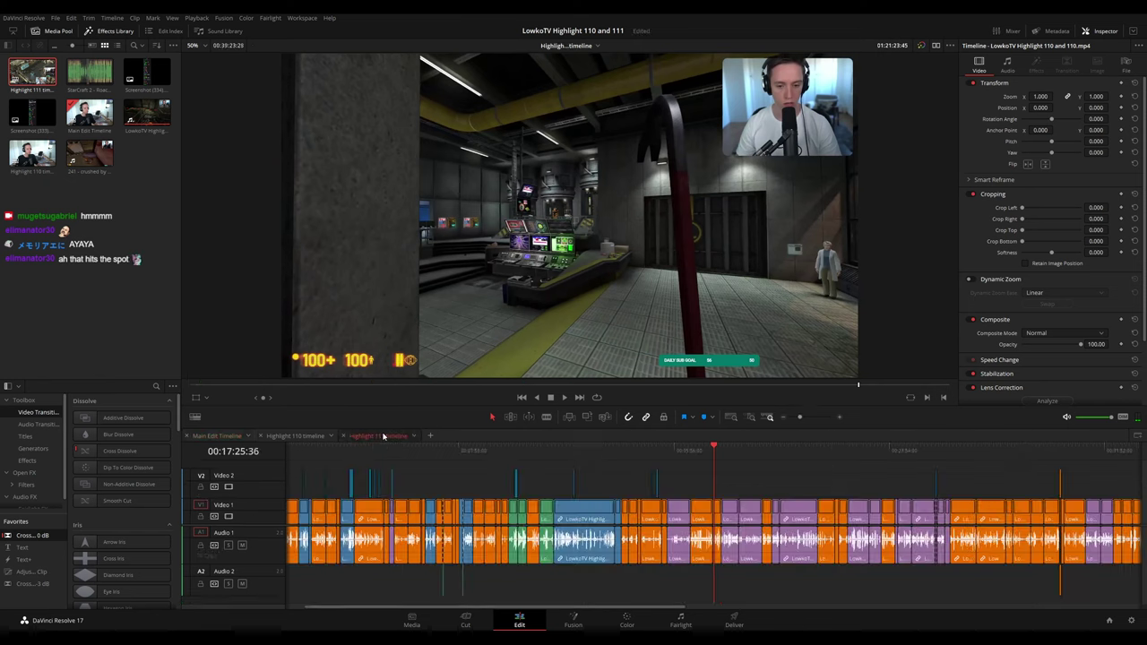
scroll(704, 468, down, 3)
click(760, 448)
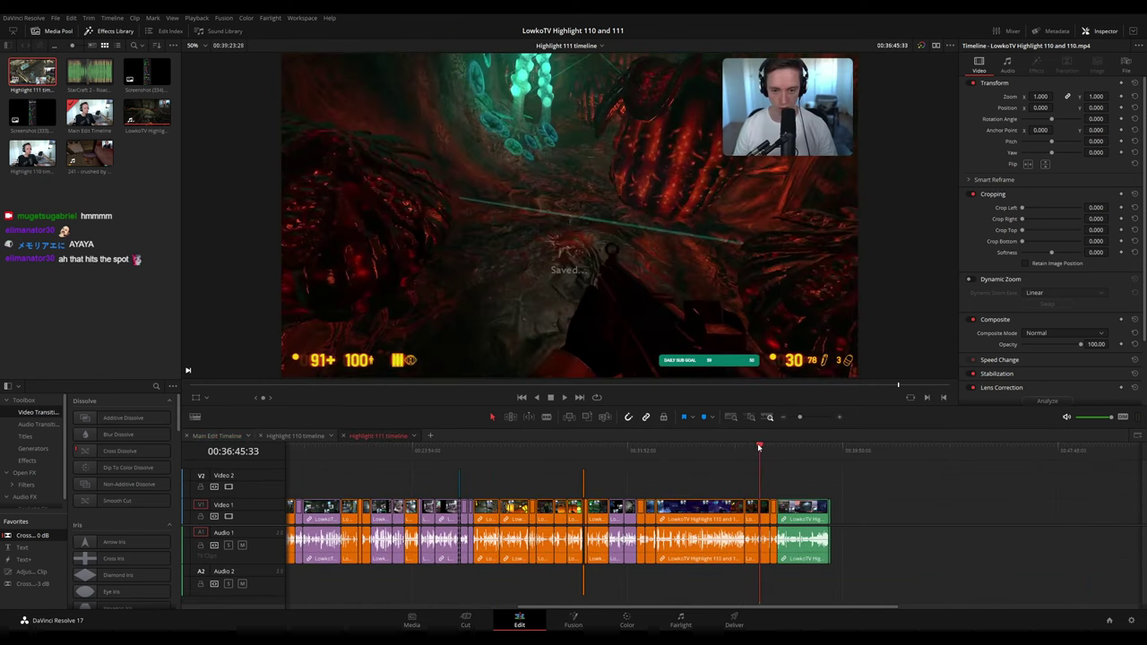
key(space)
click(746, 451)
click(656, 448)
key(space)
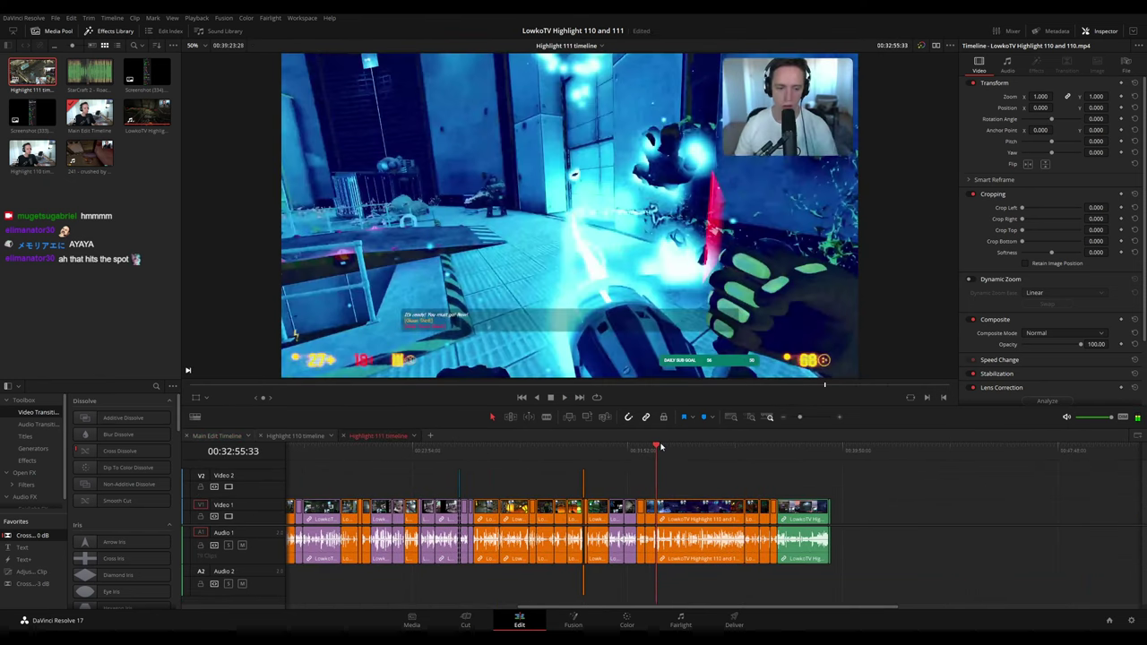
click(644, 448)
click(635, 454)
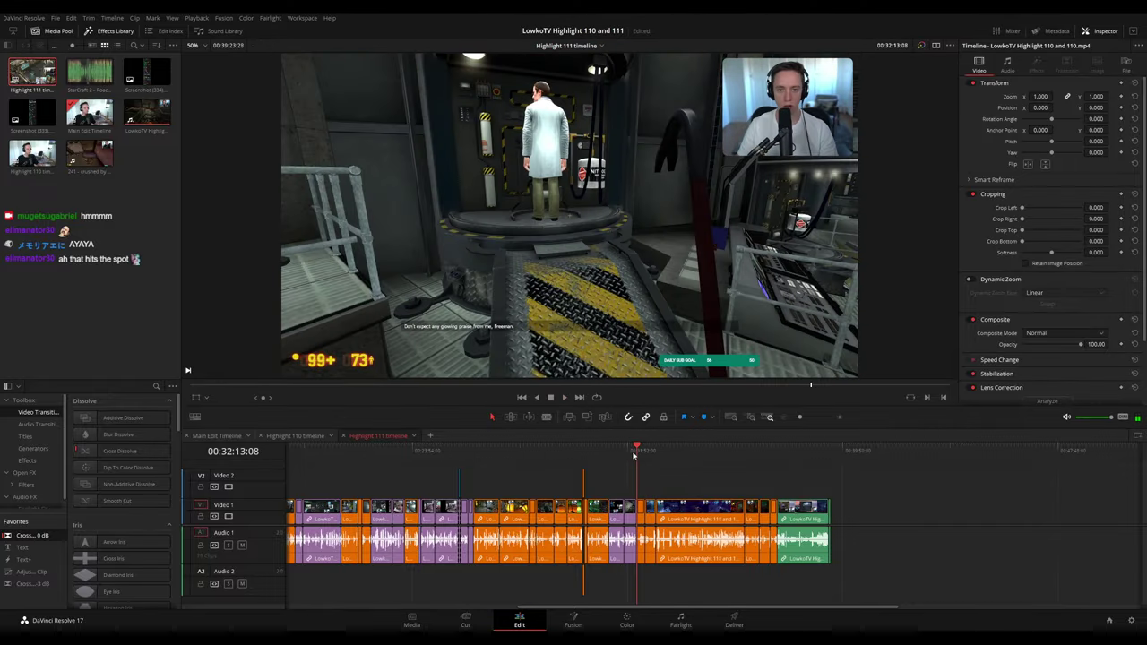
- Insert the copied clip at the cut after that first orange clip, shifting the following clips to make room and closing the leftover gap
click(647, 455)
drag(821, 493, 786, 507)
click(729, 483)
key(ctrl+v)
click(688, 514)
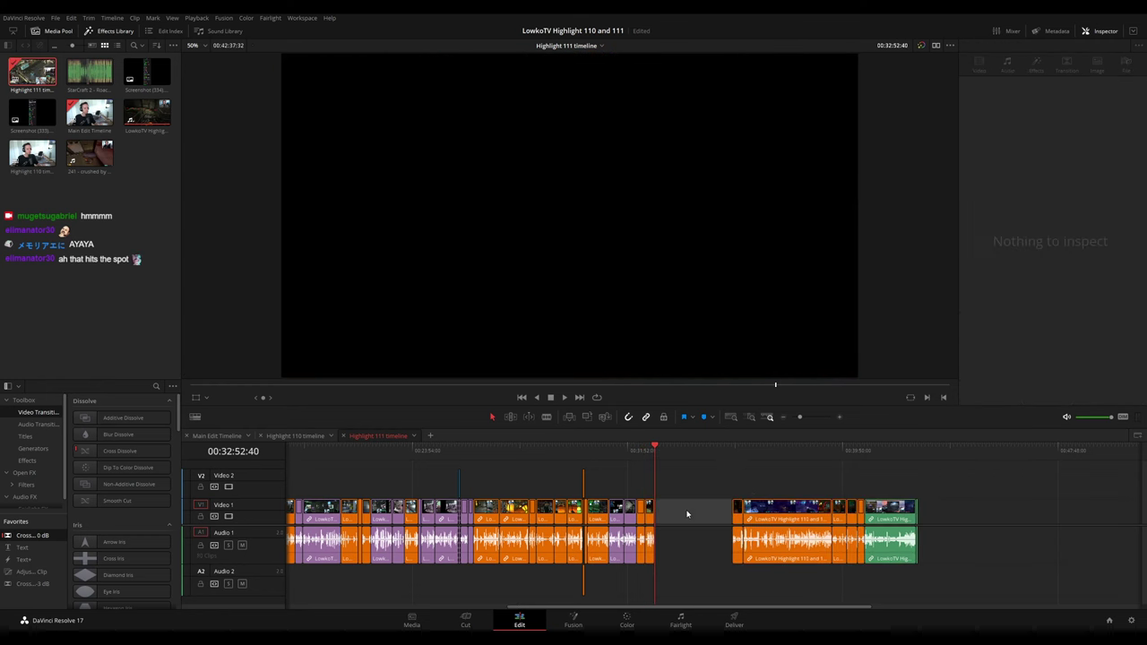
key(Delete)
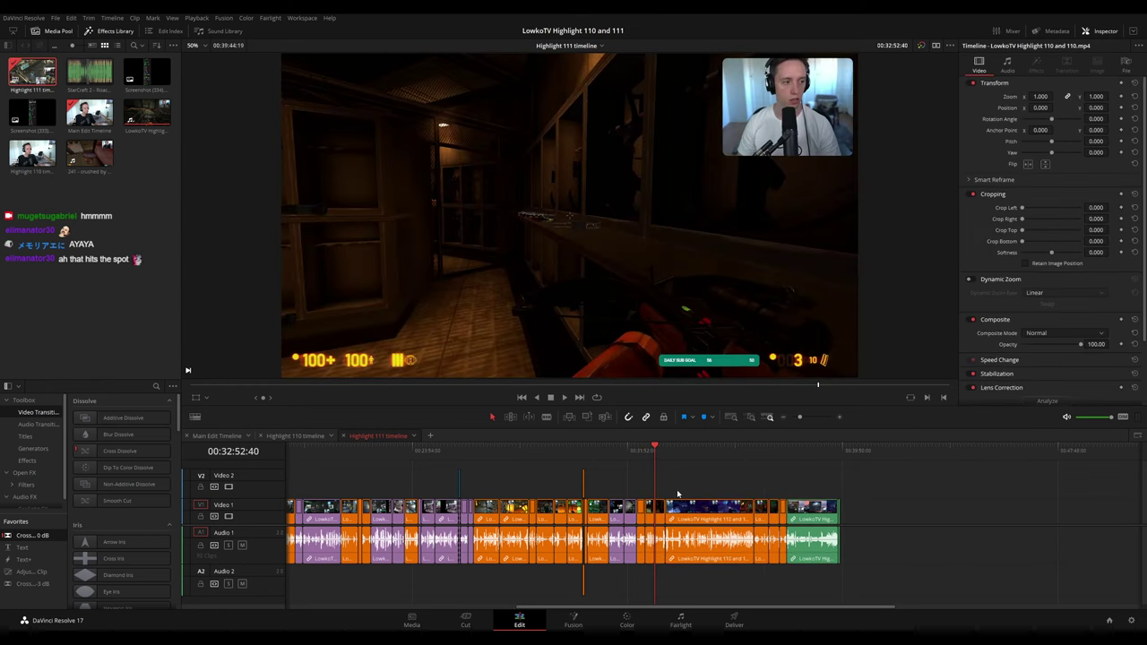
- Play across the end of the inserted clip, around 00:32:52, to check the cut
scroll(682, 492, up, 6)
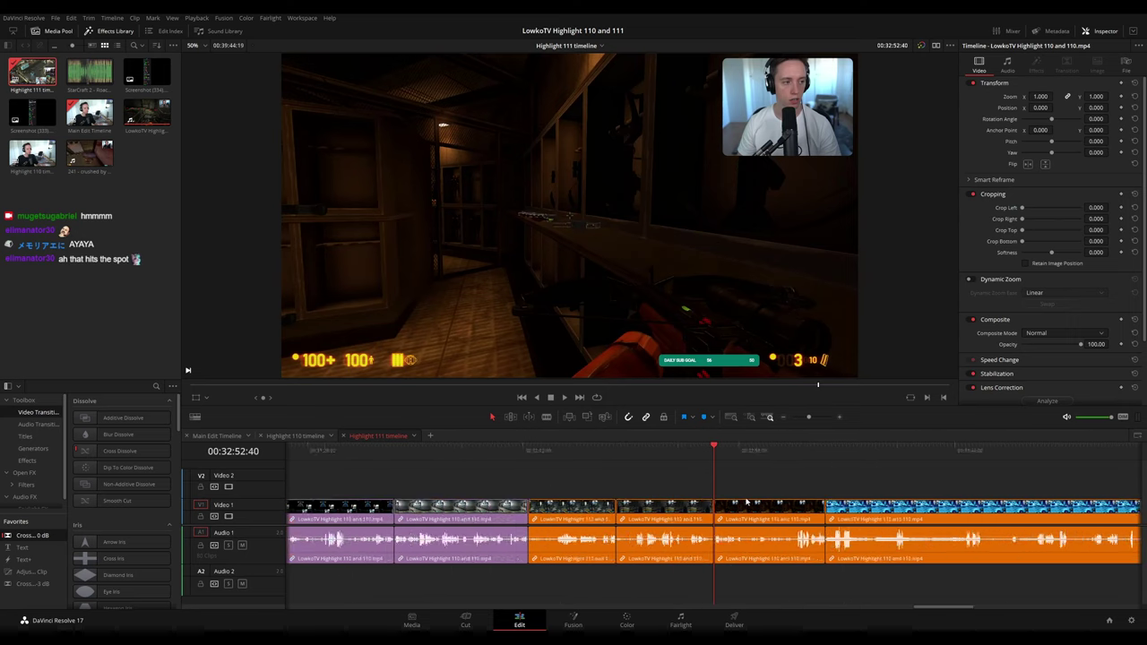
scroll(757, 502, up, 4)
key(space)
click(699, 449)
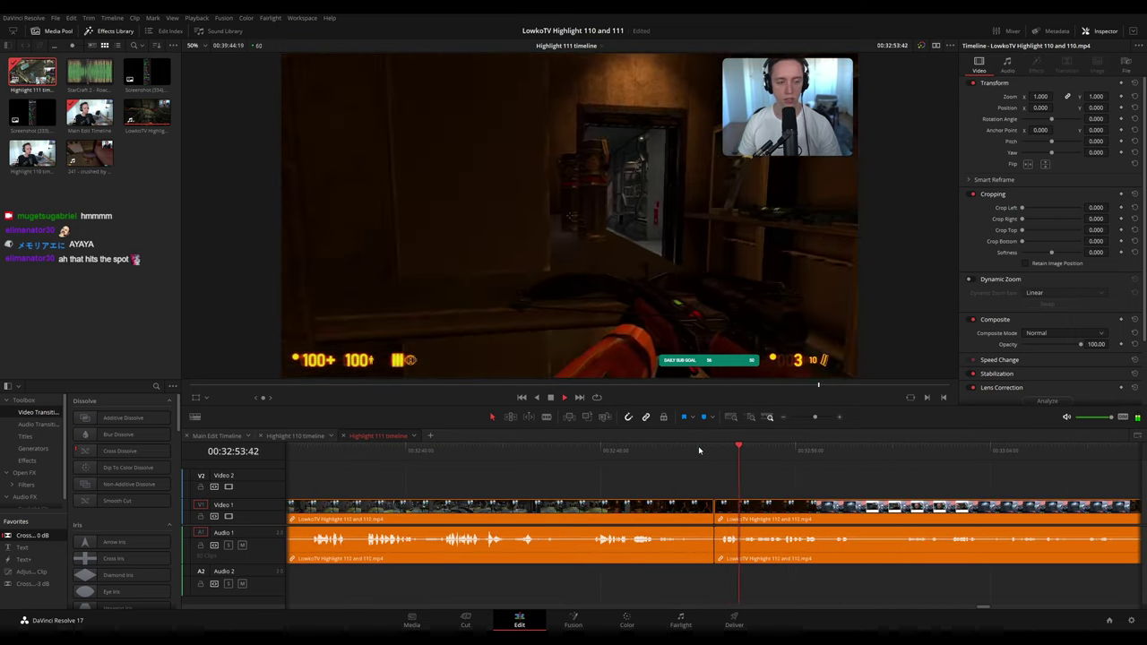
click(604, 453)
drag(661, 457, 723, 462)
- Skim the Highlight 111 timeline from about 00:33:17 to its end at 00:39:44:19 and show the whole timeline
drag(814, 417, 807, 422)
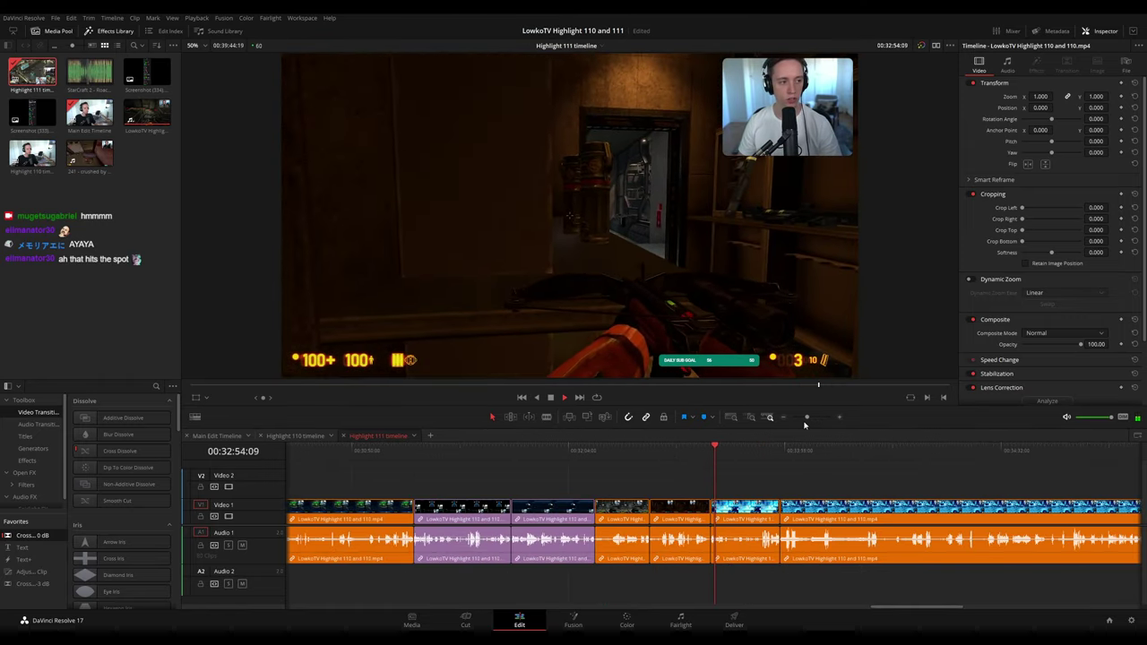
click(776, 453)
scroll(806, 459, down, 3)
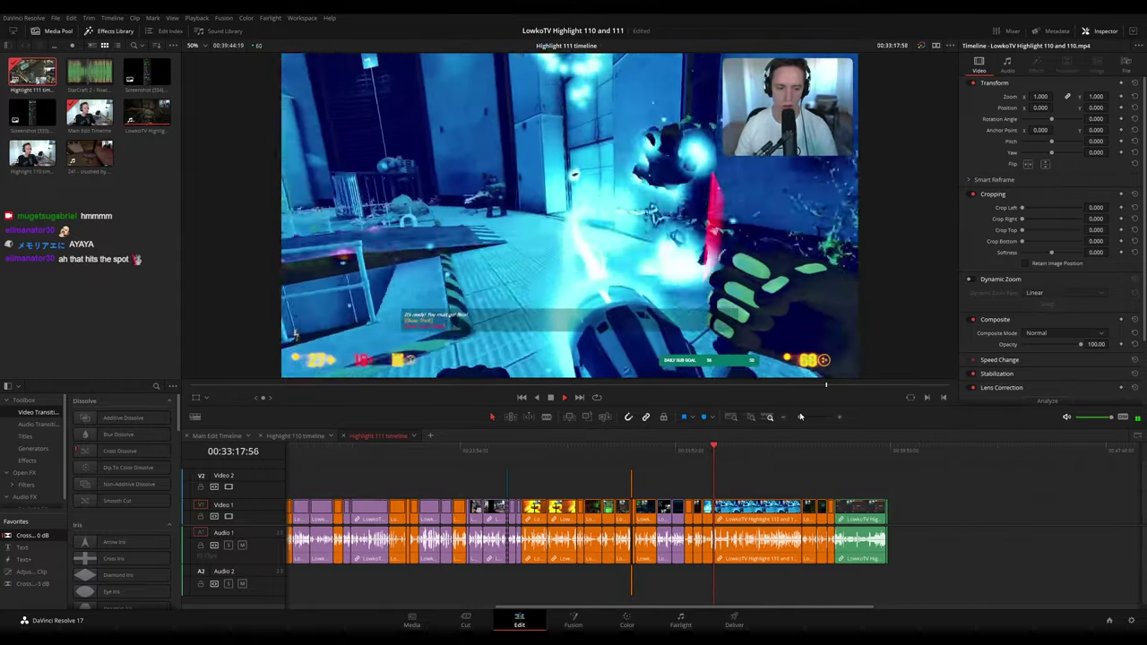
drag(832, 458, 892, 454)
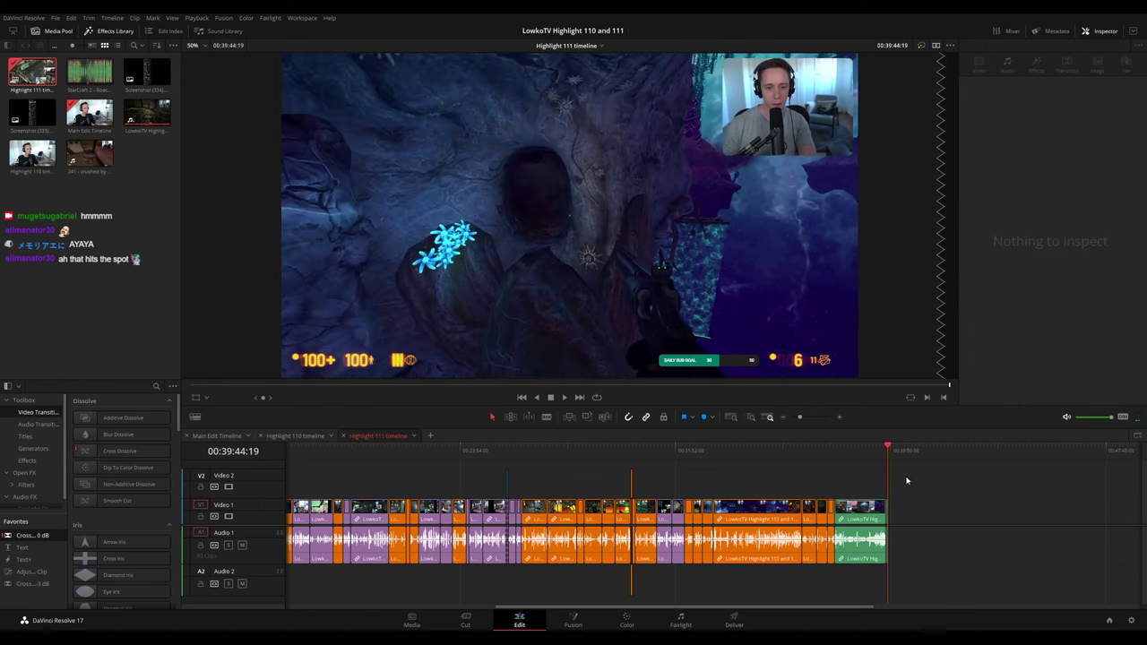
scroll(701, 498, up, 2)
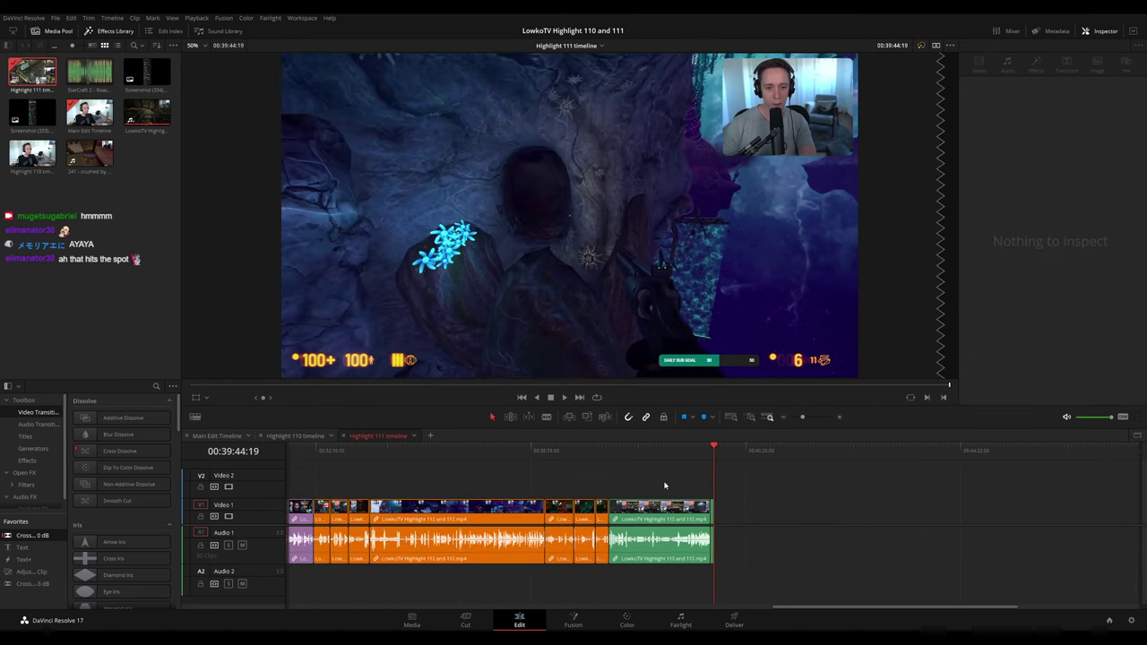
drag(802, 417, 795, 417)
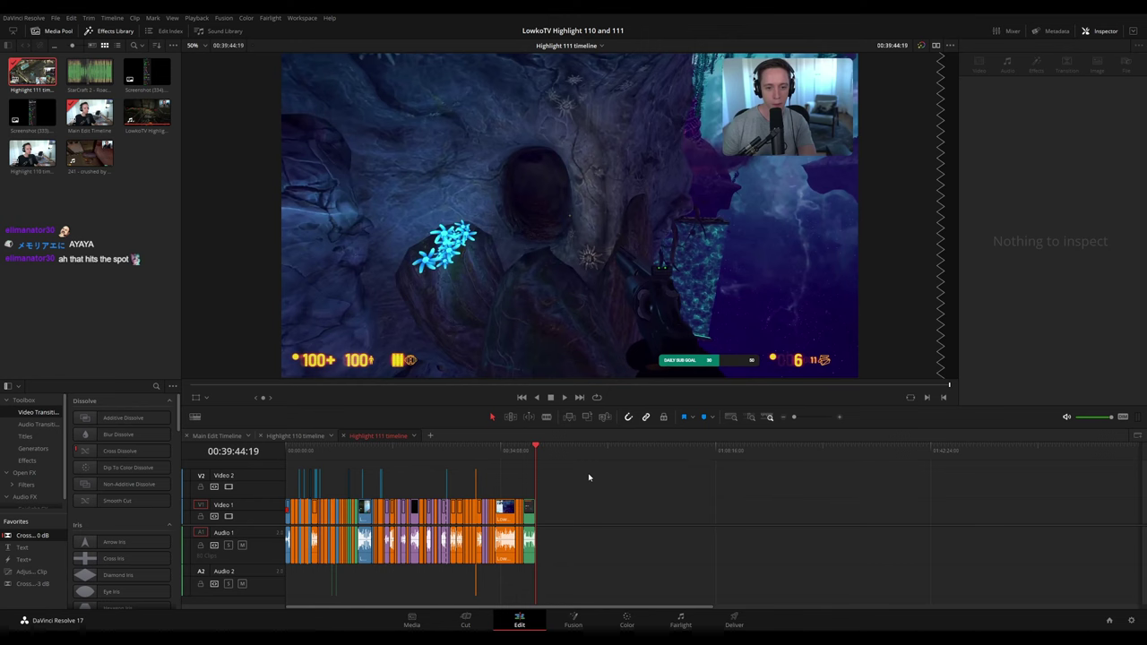
- Compare the endings of the Highlight 110 timeline, the Highlight 111 timeline and the Main Edit Timeline
click(306, 436)
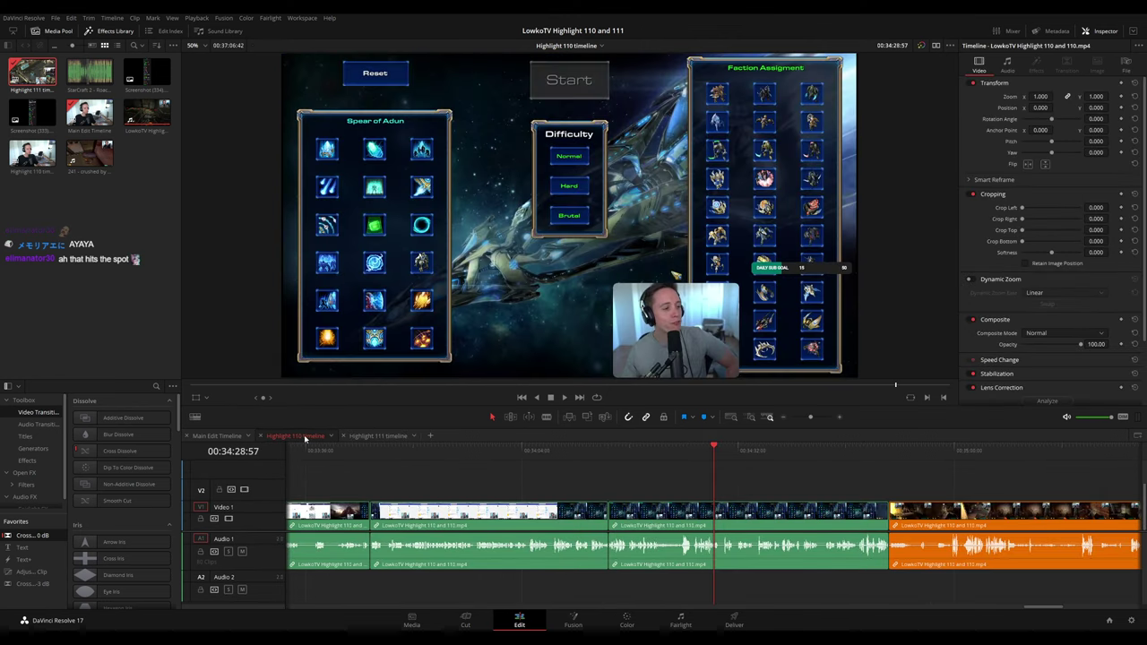
drag(811, 418, 800, 420)
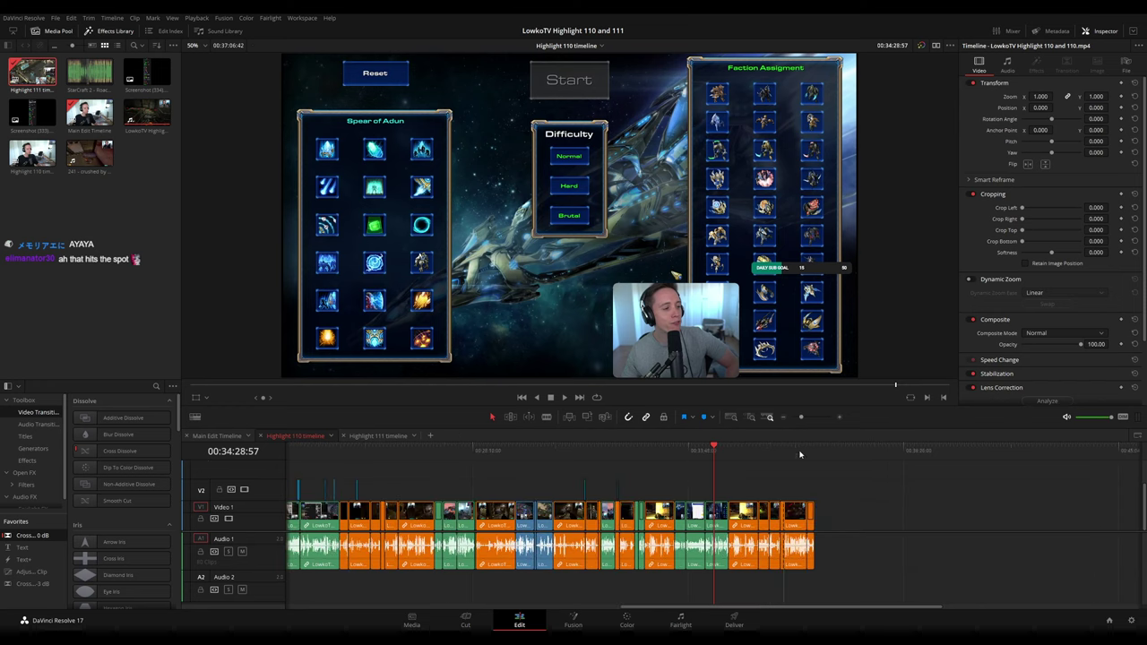
click(807, 455)
key(Down)
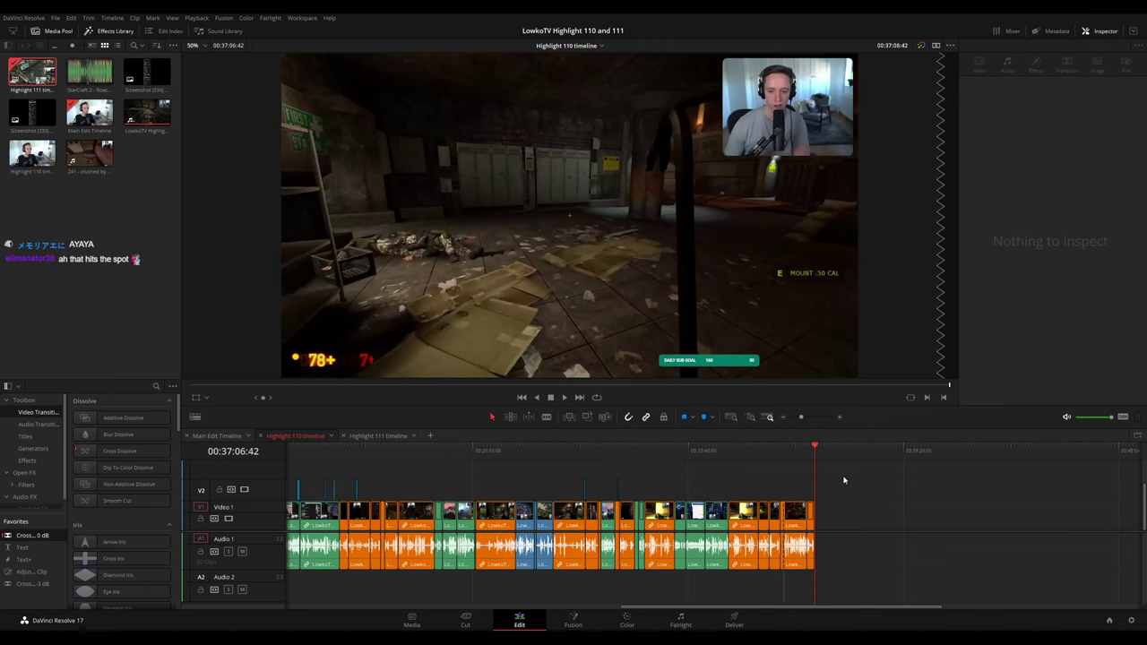
click(377, 435)
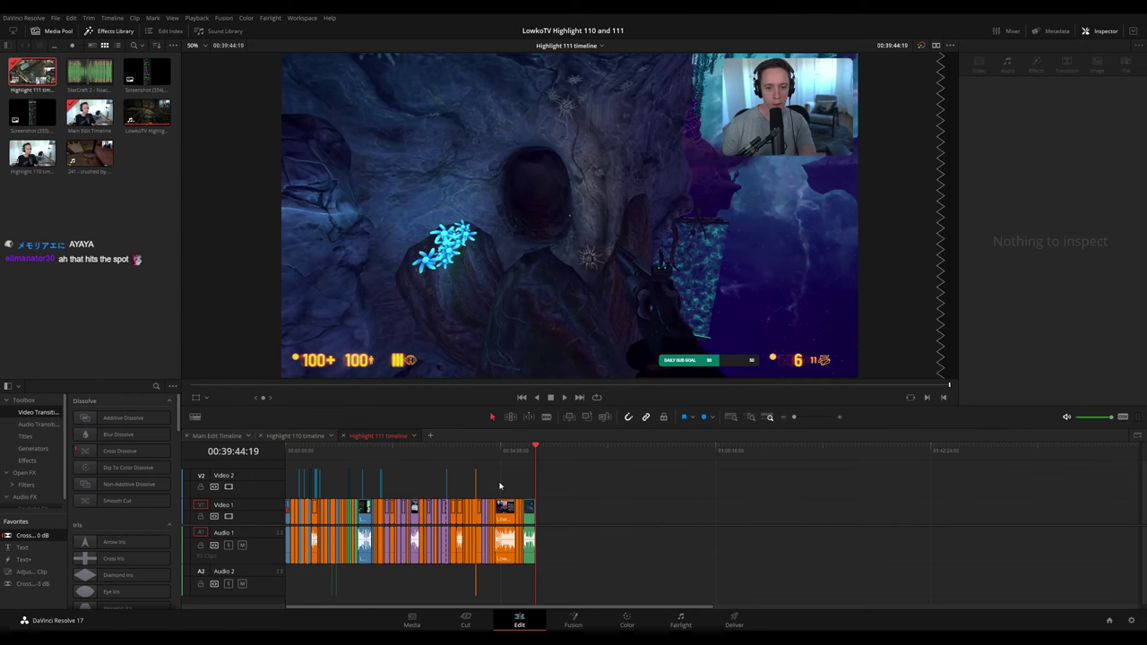
click(216, 436)
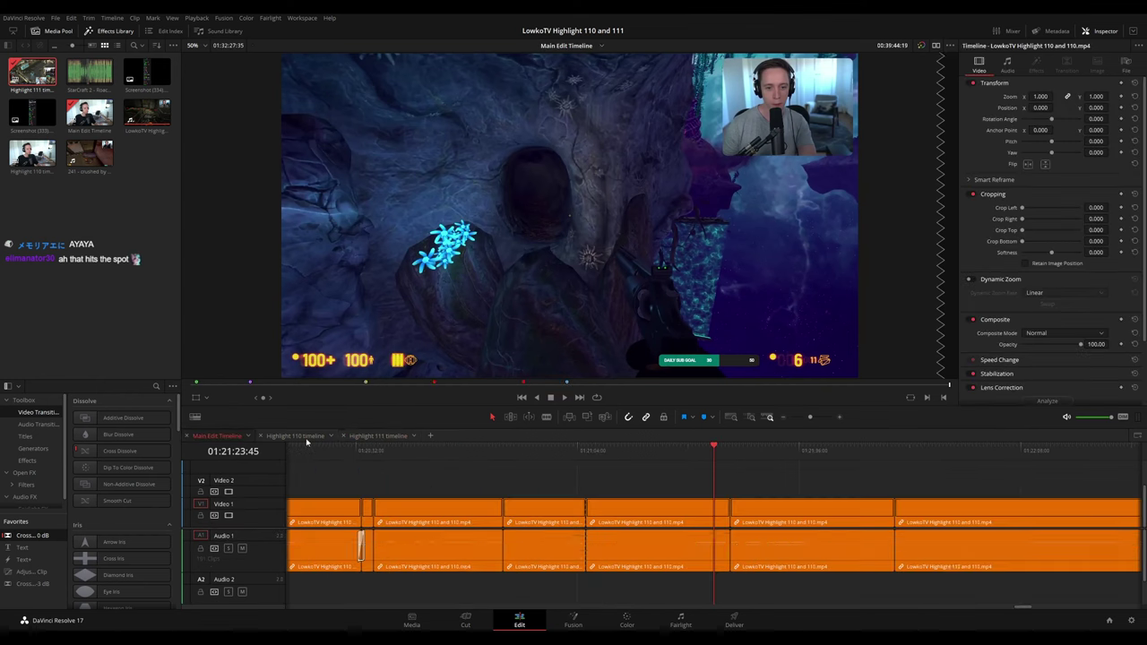
drag(809, 417, 796, 418)
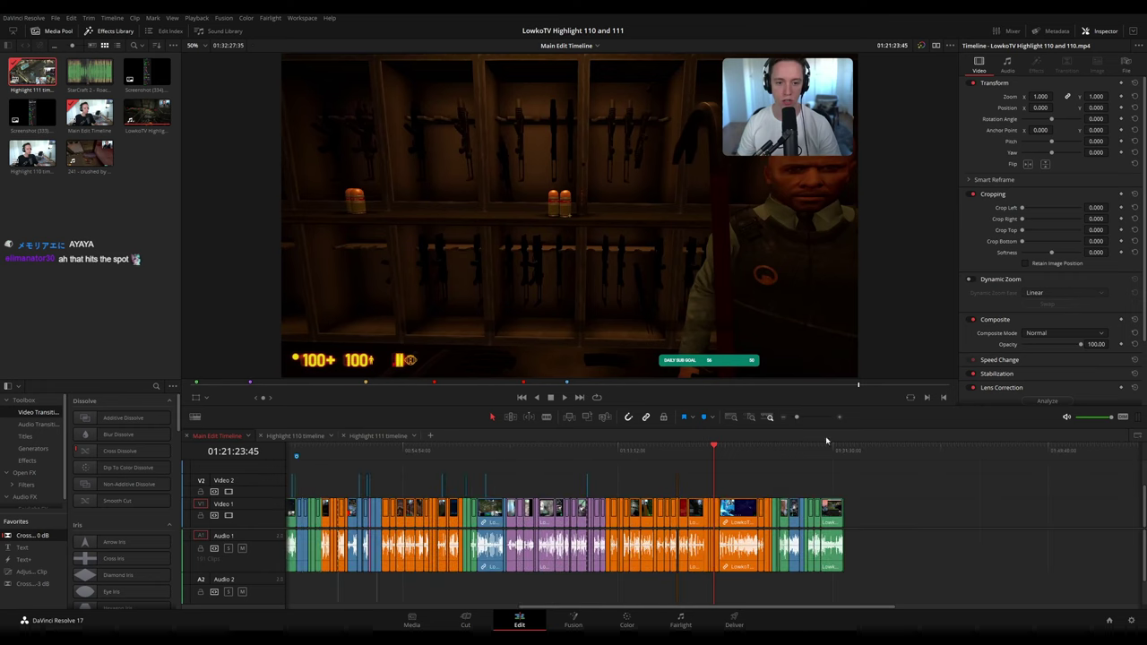
click(845, 455)
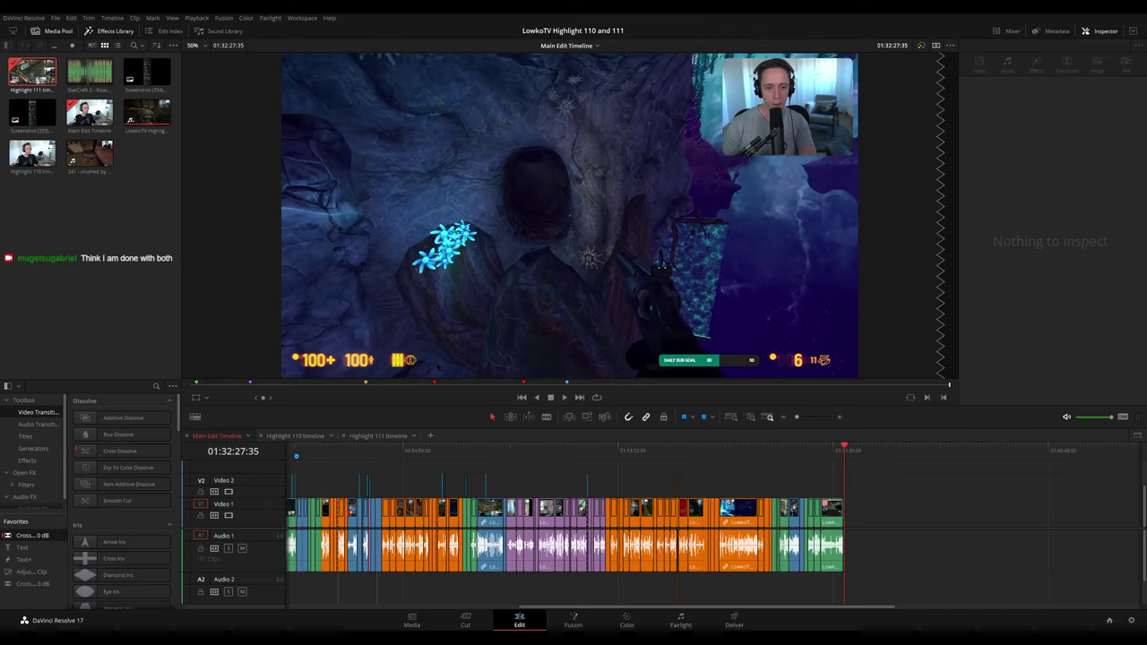
- Add an empty timeline tab and play the Main Edit Timeline from its very beginning
click(431, 437)
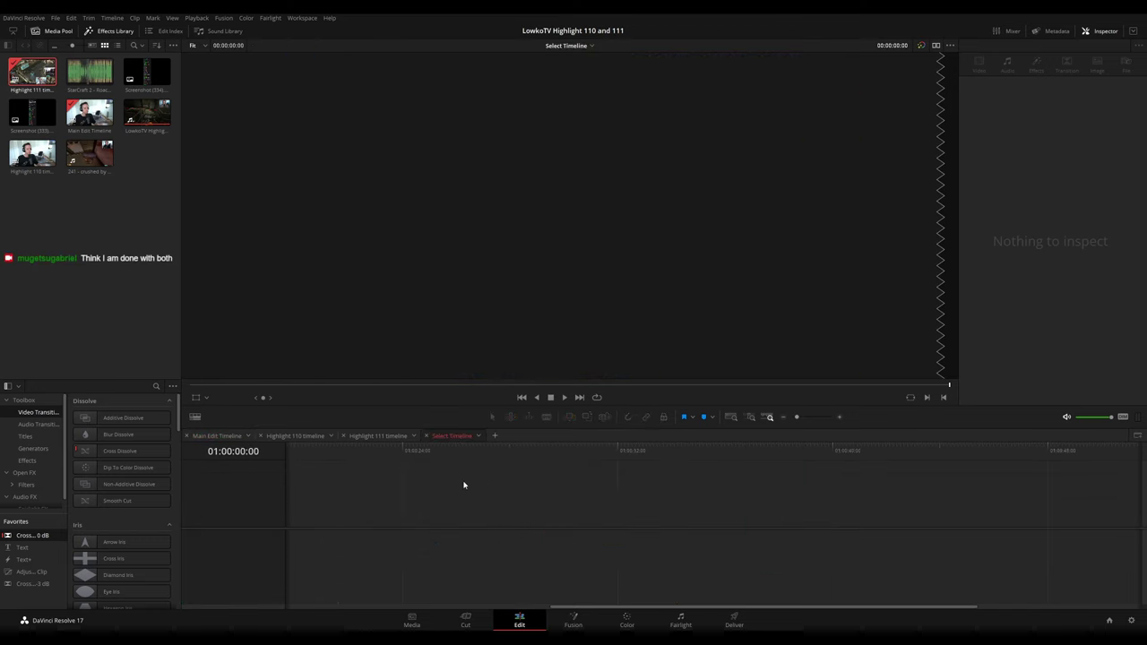
click(222, 437)
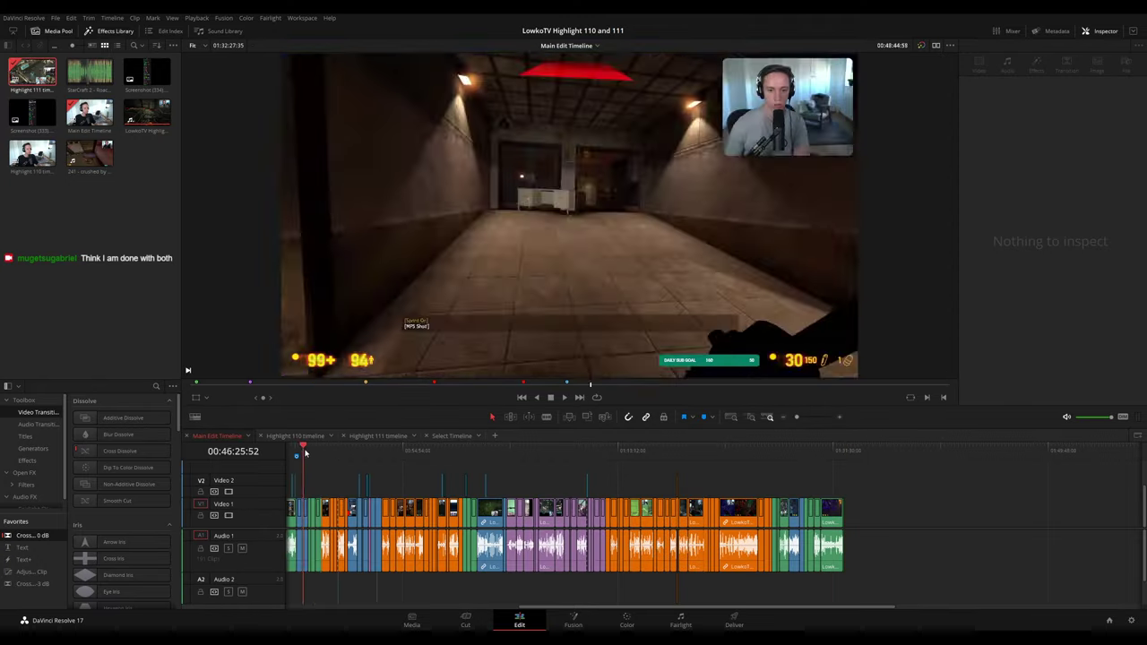
key(Home)
key(space)
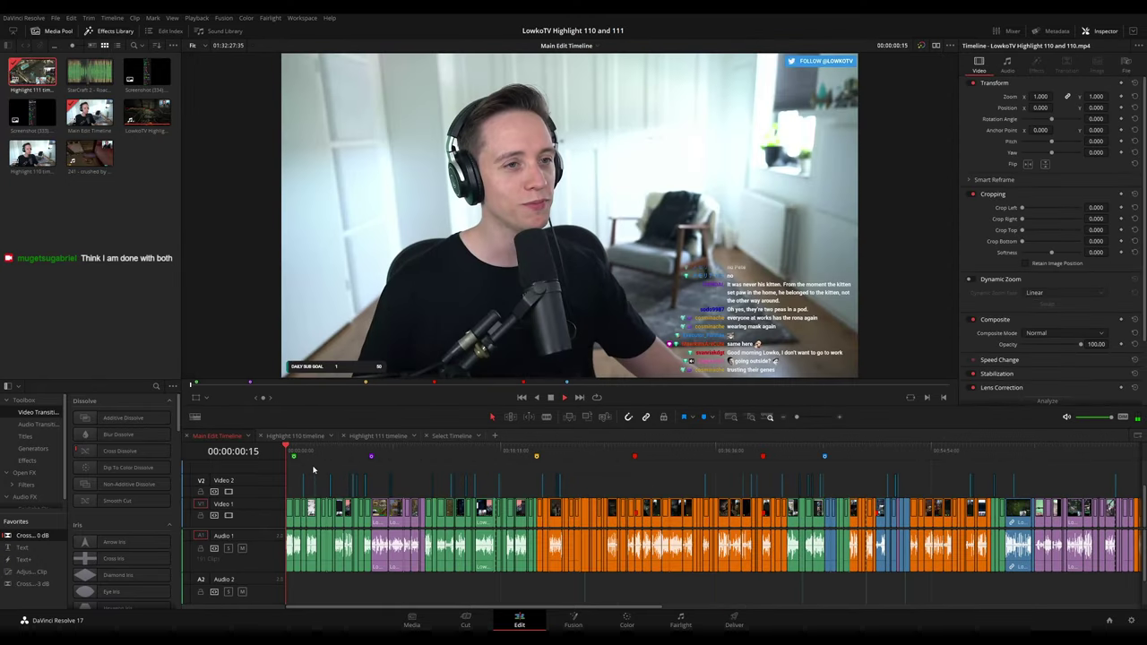
- Skim the Main Edit Timeline's green clips from about 00:00:48 to 00:04:02, looking for clips not used in either highlight
scroll(482, 482, up, 6)
click(431, 457)
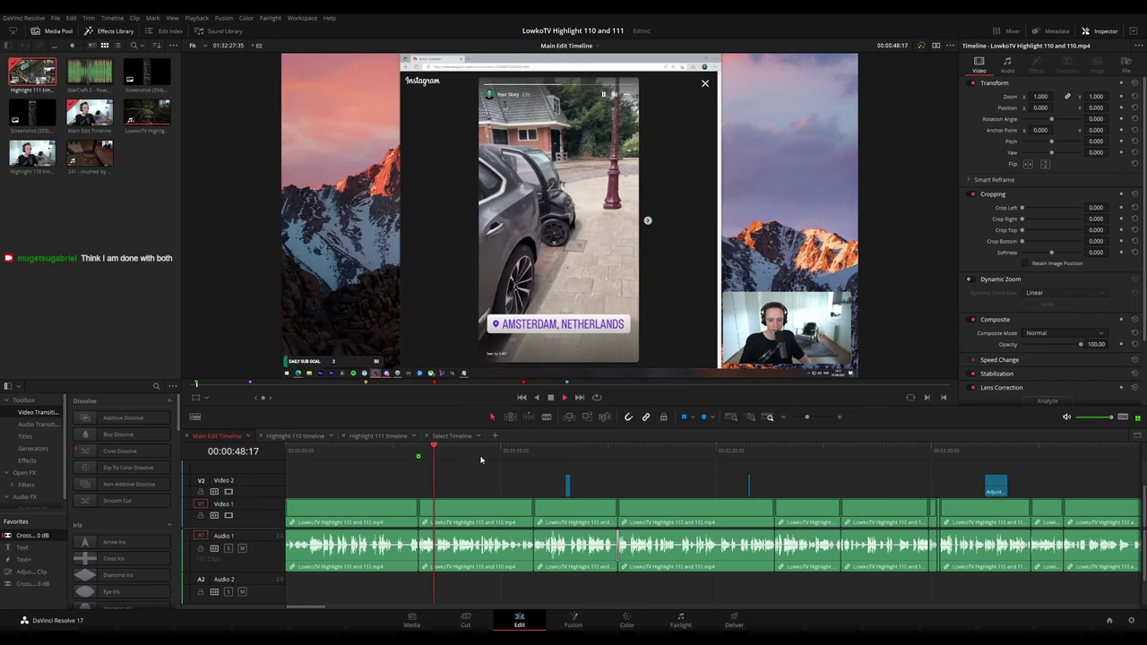
click(533, 457)
click(618, 459)
drag(744, 466, 606, 465)
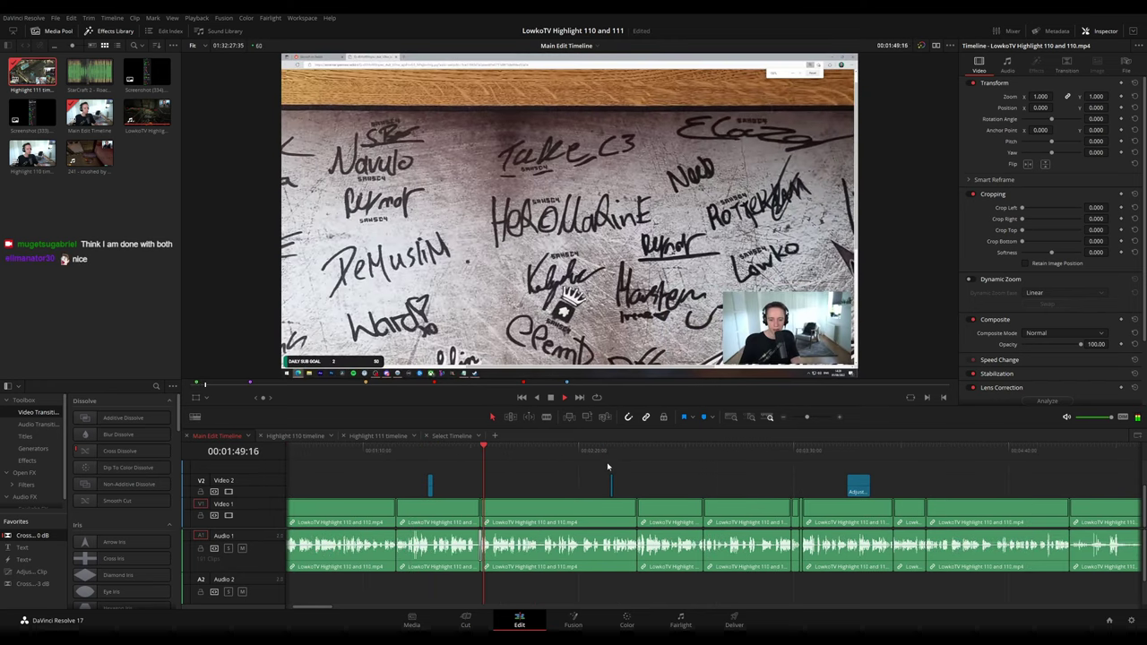
click(653, 458)
drag(718, 466, 556, 459)
click(540, 457)
click(639, 454)
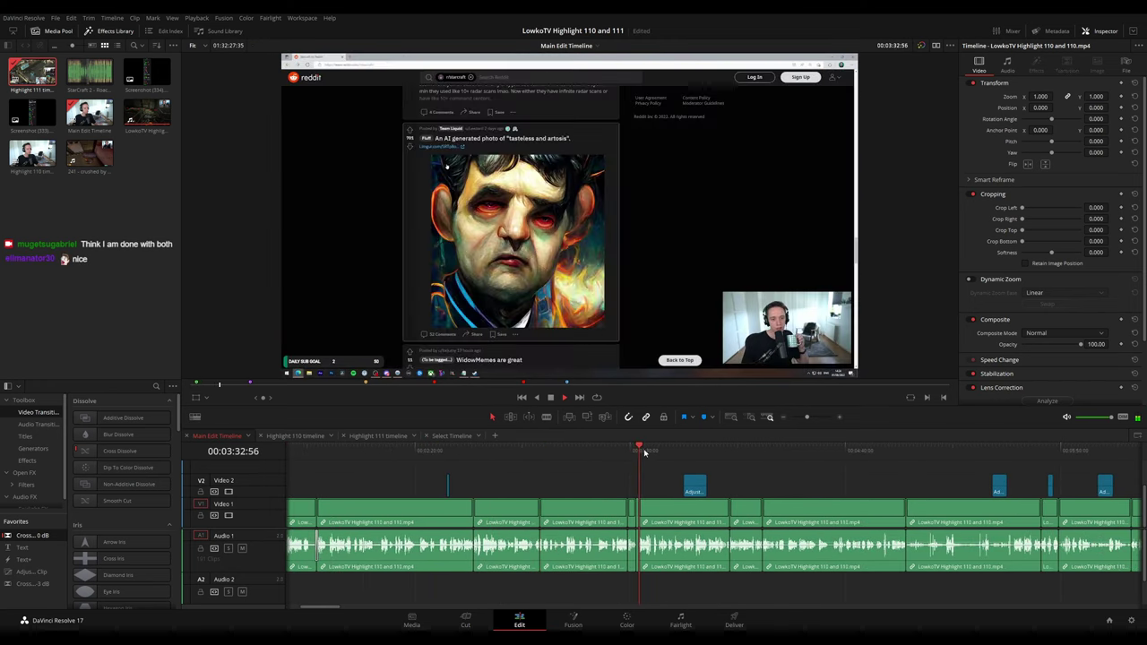
drag(684, 462, 521, 463)
click(523, 456)
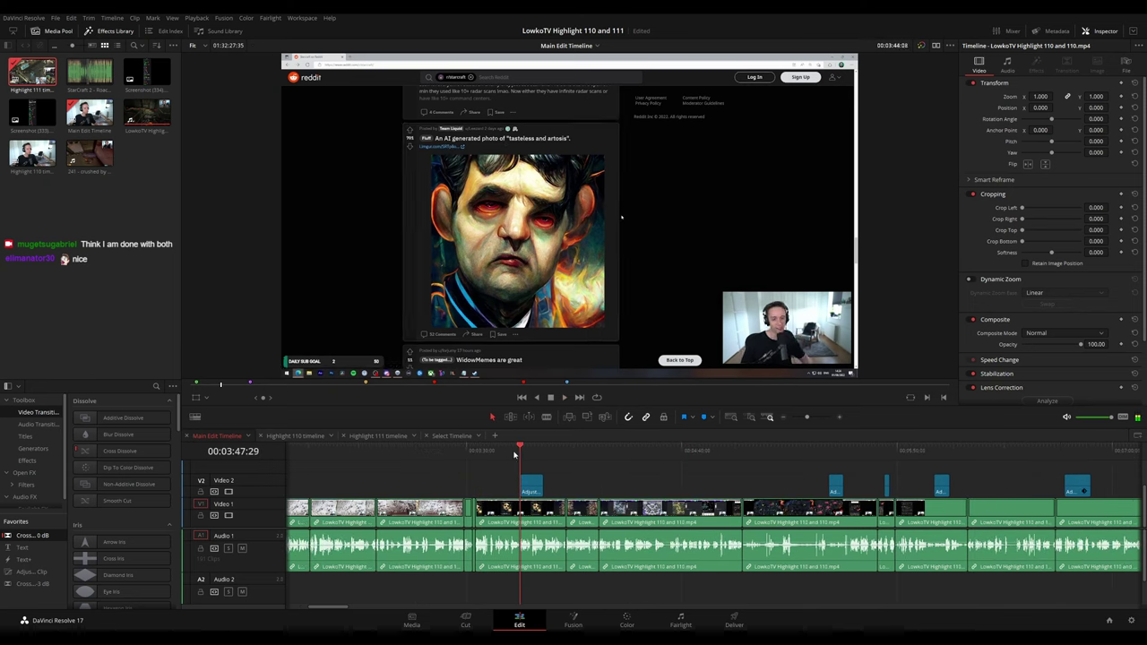
click(566, 458)
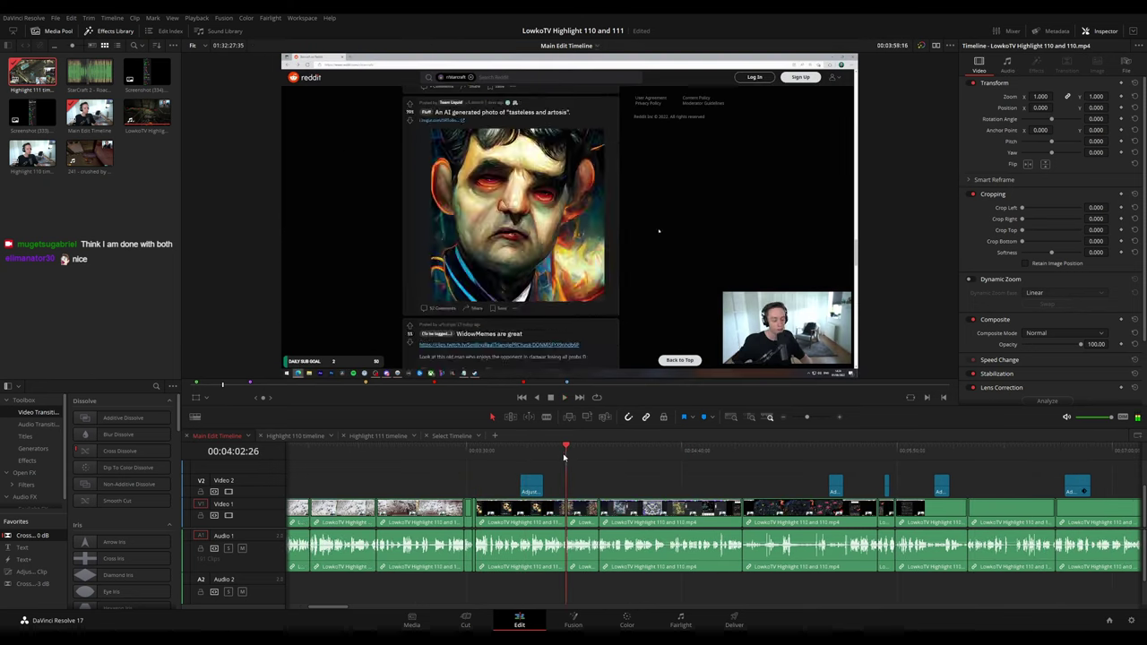
- Copy the AI-portrait clip, its adjustment clip and the following short ladder-map clip from the Main Edit Timeline into the empty timeline
scroll(627, 474, up, 2)
key(space)
drag(739, 478, 649, 513)
click(457, 437)
key(ctrl+v)
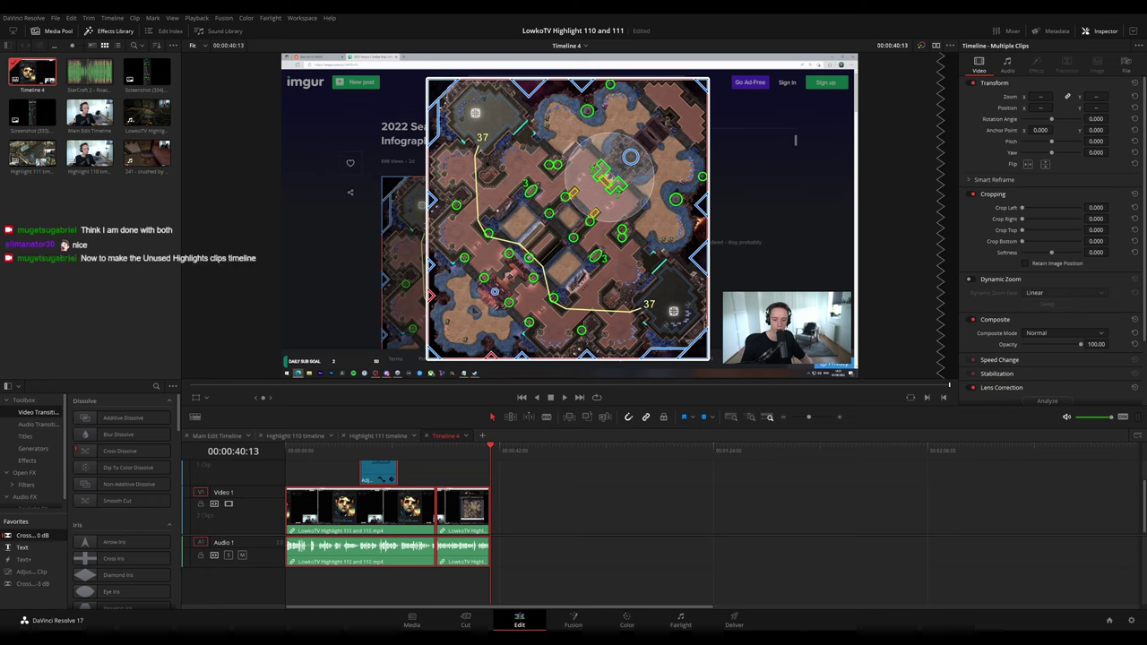
- Adjust the video and audio track heights in the new timeline and rename the timeline as Unused Highlights Clips
click(562, 490)
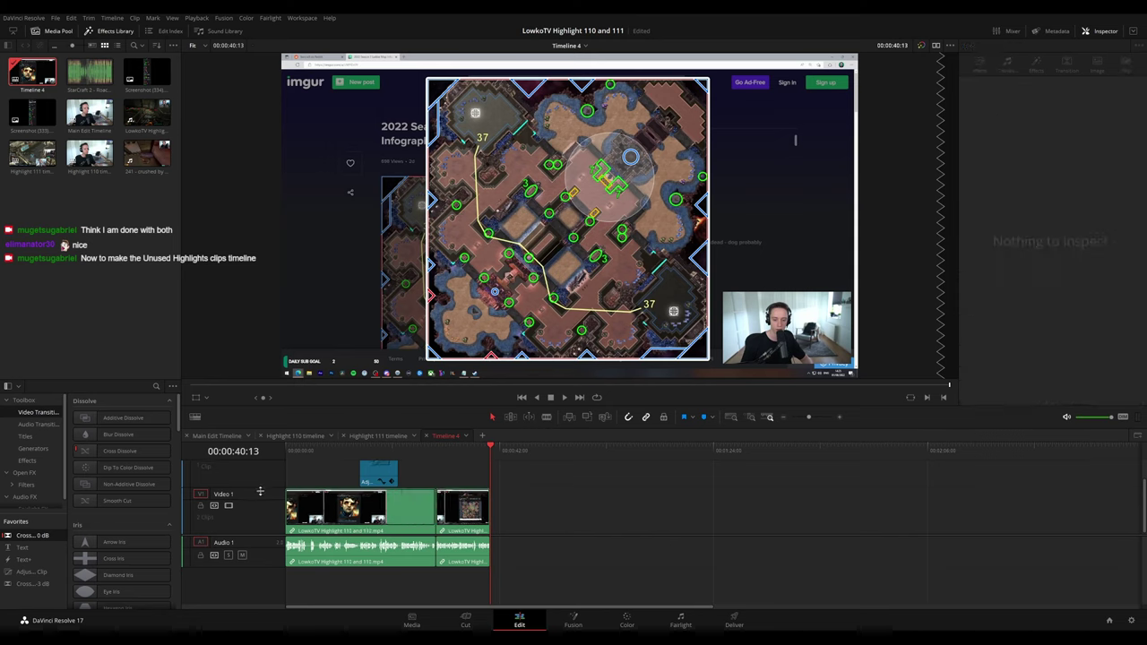
drag(261, 487, 260, 513)
drag(257, 566, 257, 574)
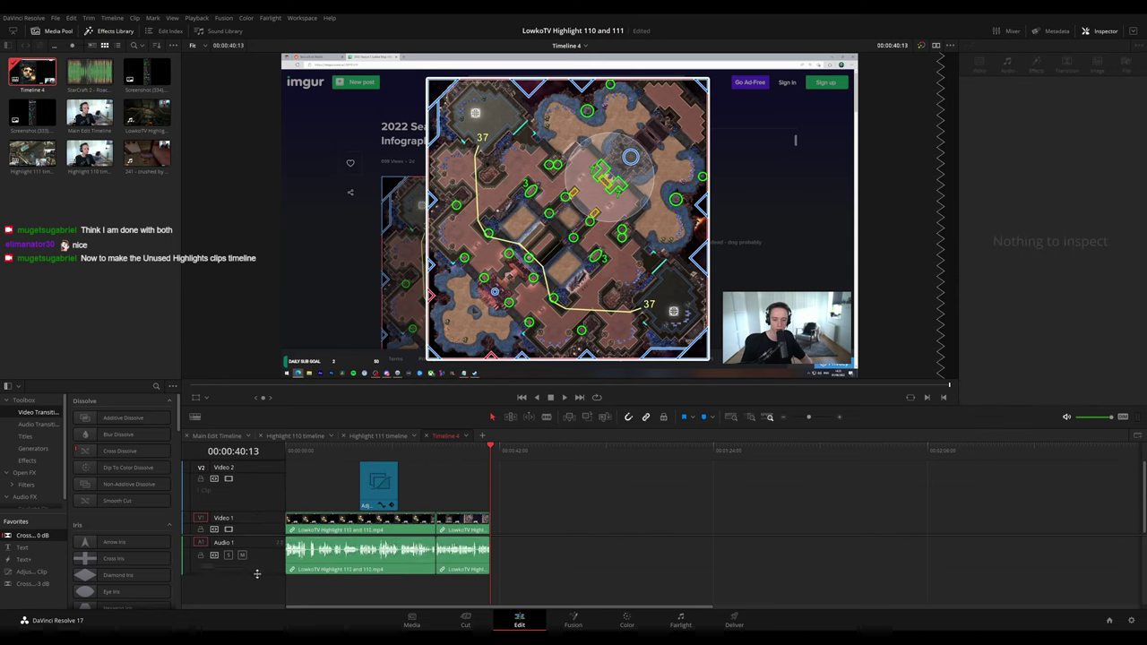
drag(257, 463, 257, 469)
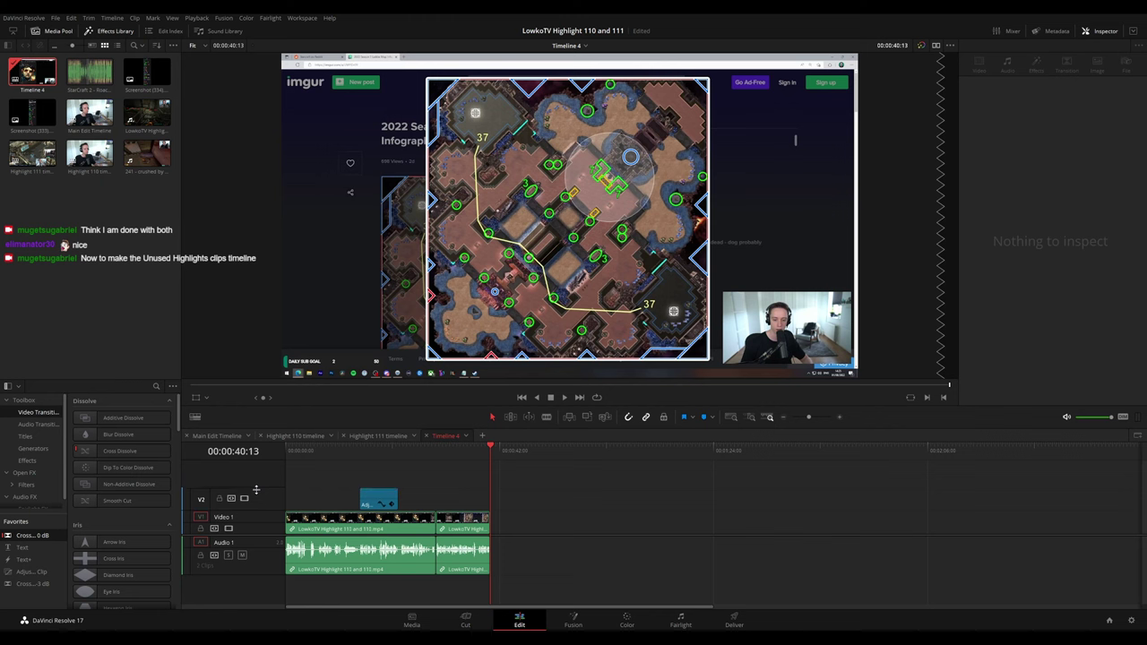
key(Left)
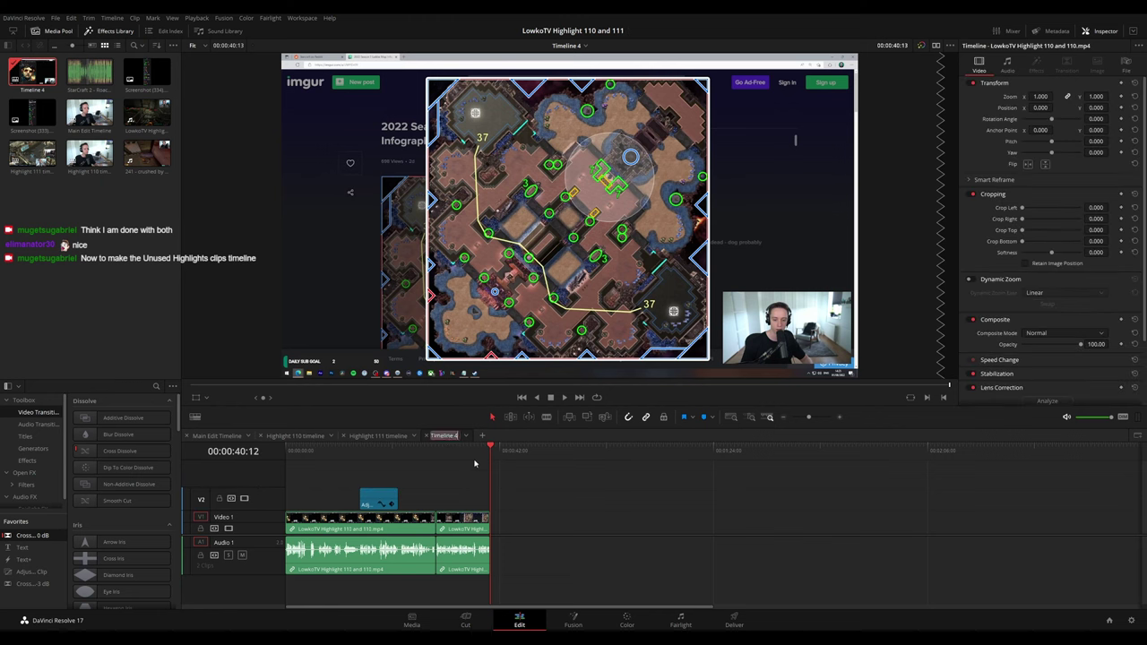
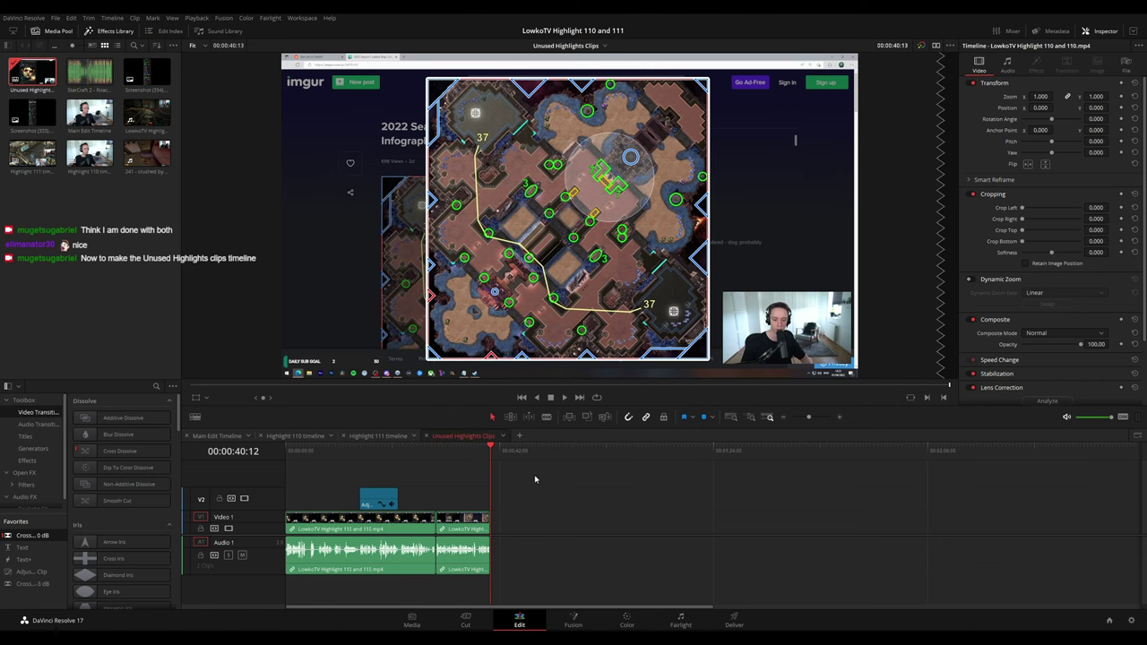
- Copy the Main Edit Timeline's ladder map infographics clip, about 00:04:13 to 00:05:00, to the end of the Unused Highlights Clips timeline
click(211, 437)
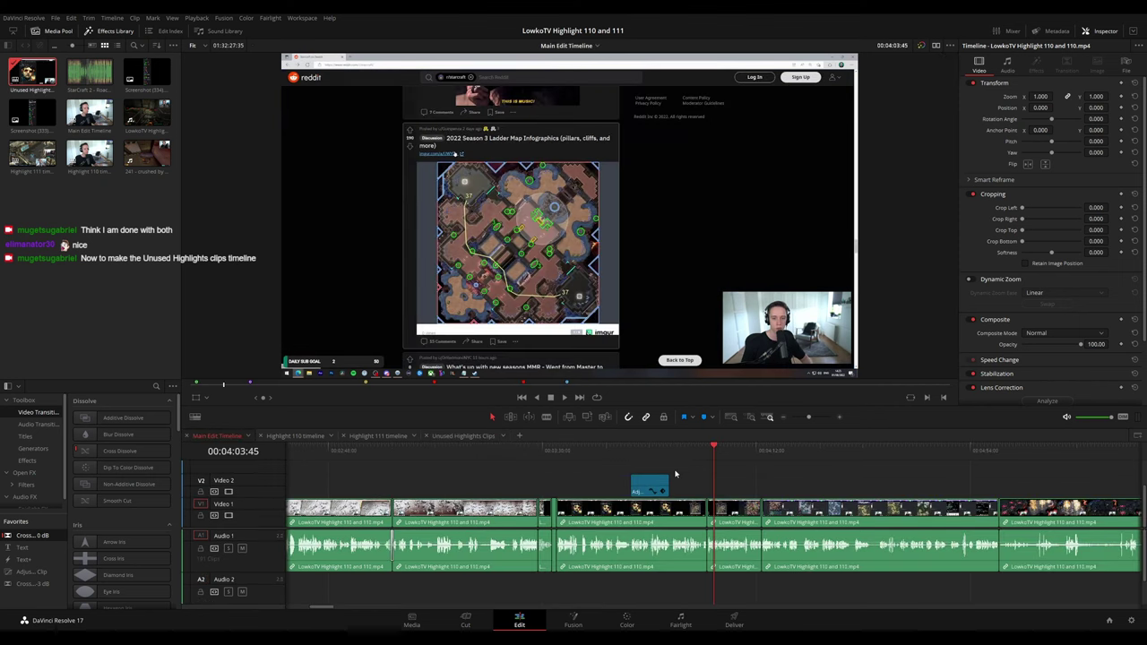
click(735, 456)
scroll(853, 492, right, 3)
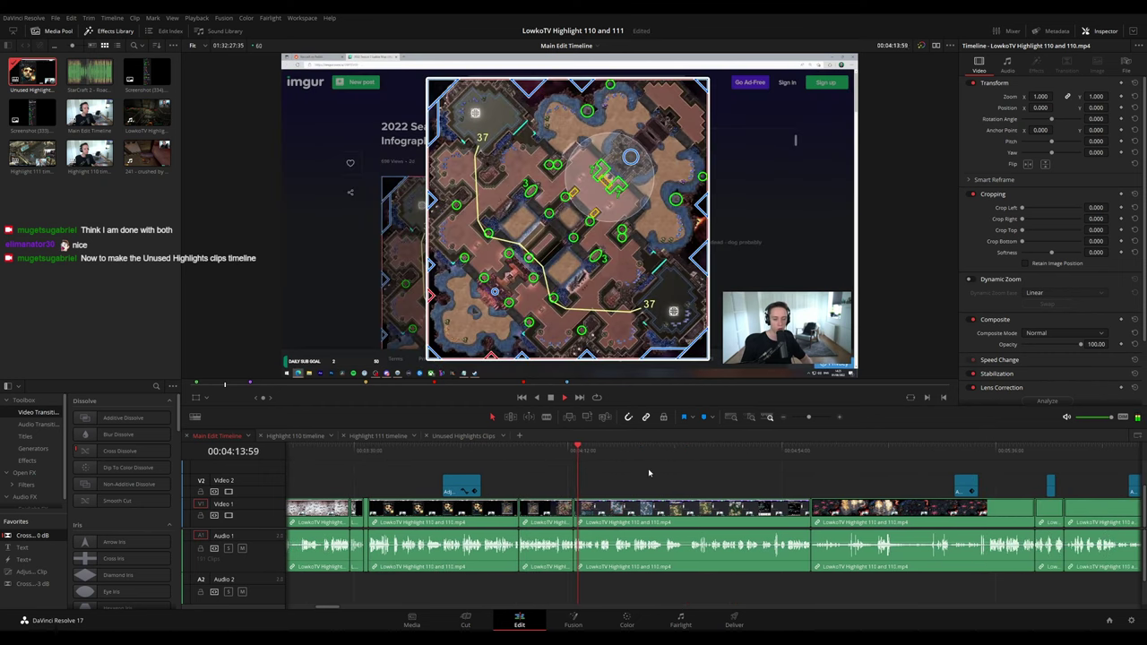
drag(671, 454, 810, 455)
key(space)
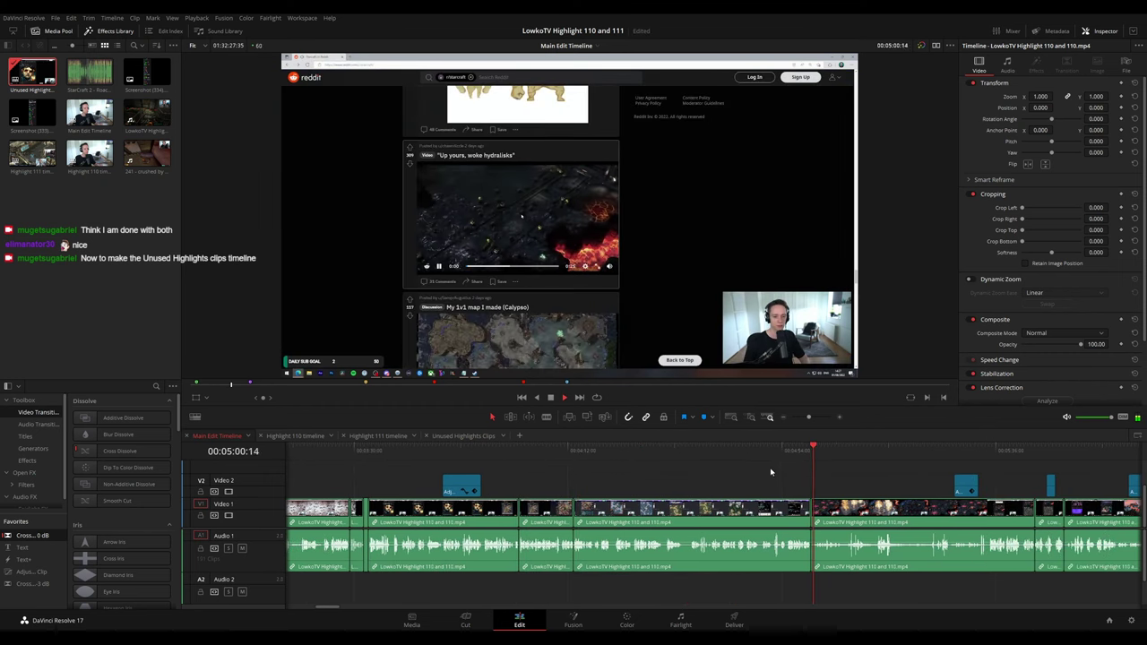
click(468, 437)
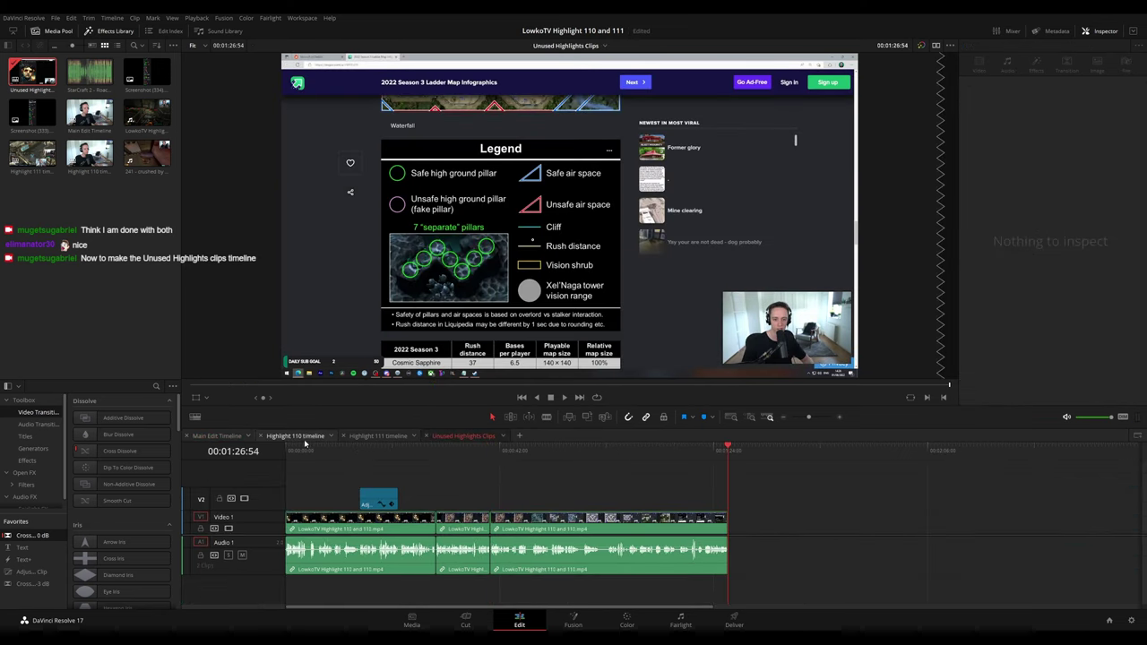
- Skim the Highlight 110 timeline up to about 00:05:26 to check whether it contains the hydralisk video clip
click(303, 437)
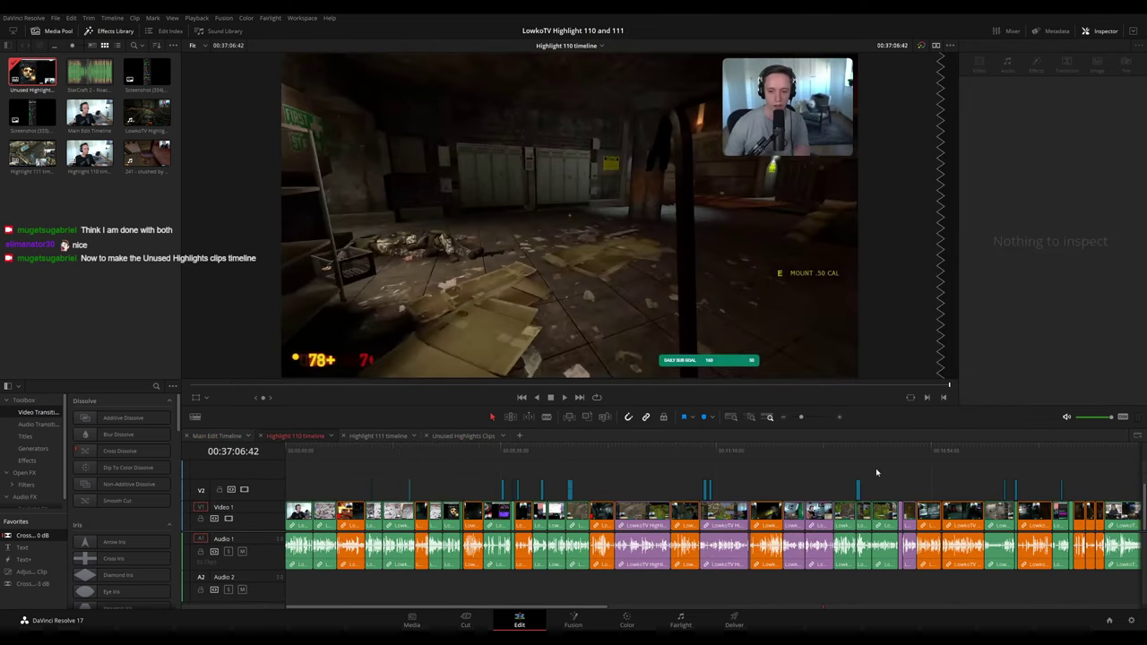
drag(325, 467, 461, 460)
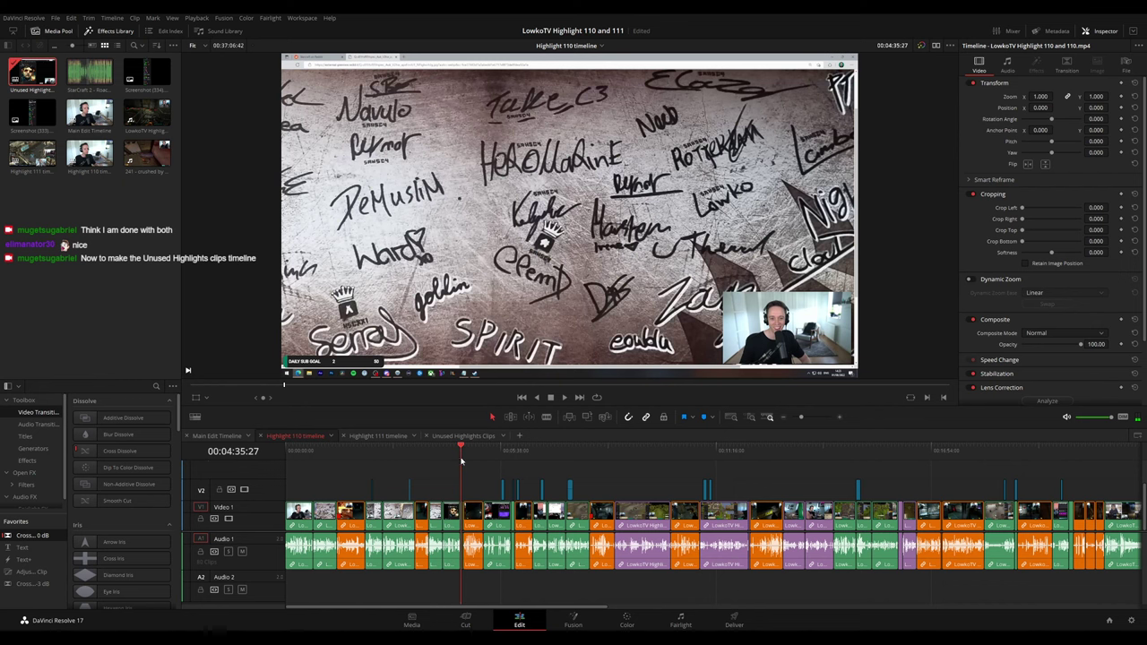
scroll(573, 483, up, 4)
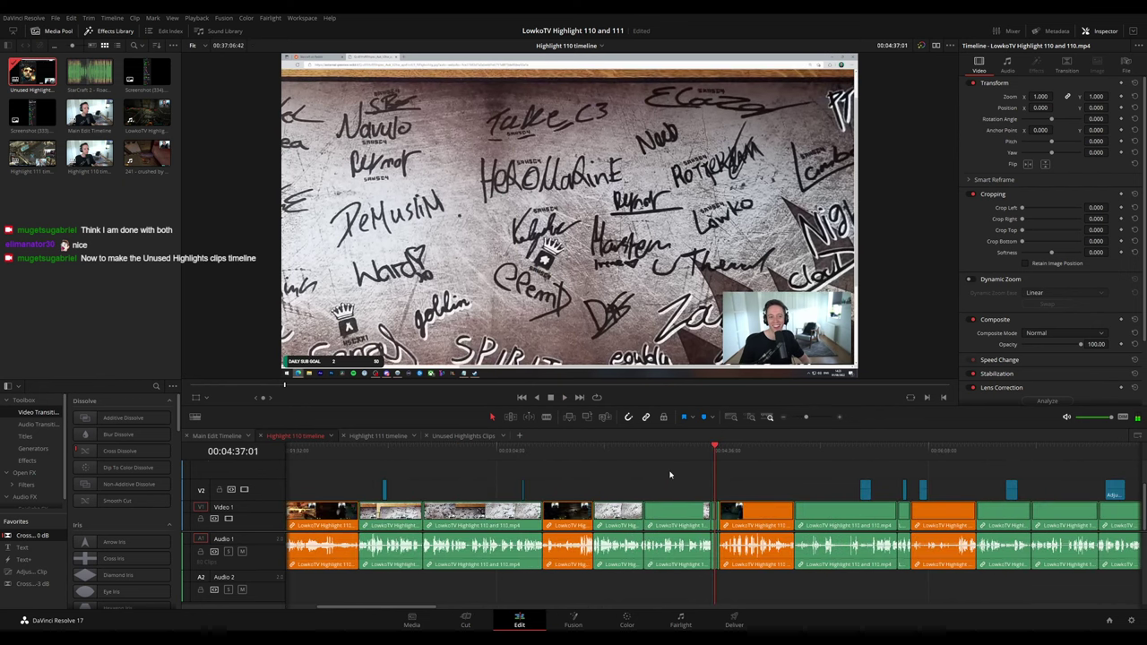
drag(607, 453, 831, 450)
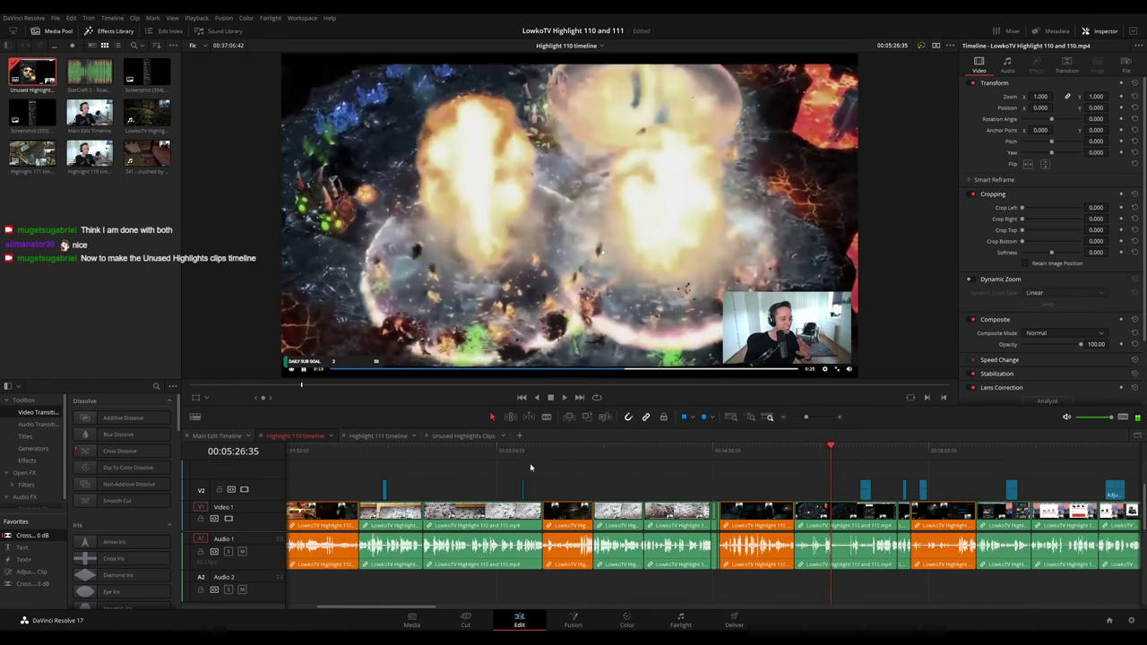
- Review the Main Edit Timeline clips following the hydralisk video clip, up to about 00:05:51
click(219, 435)
scroll(712, 469, up, 3)
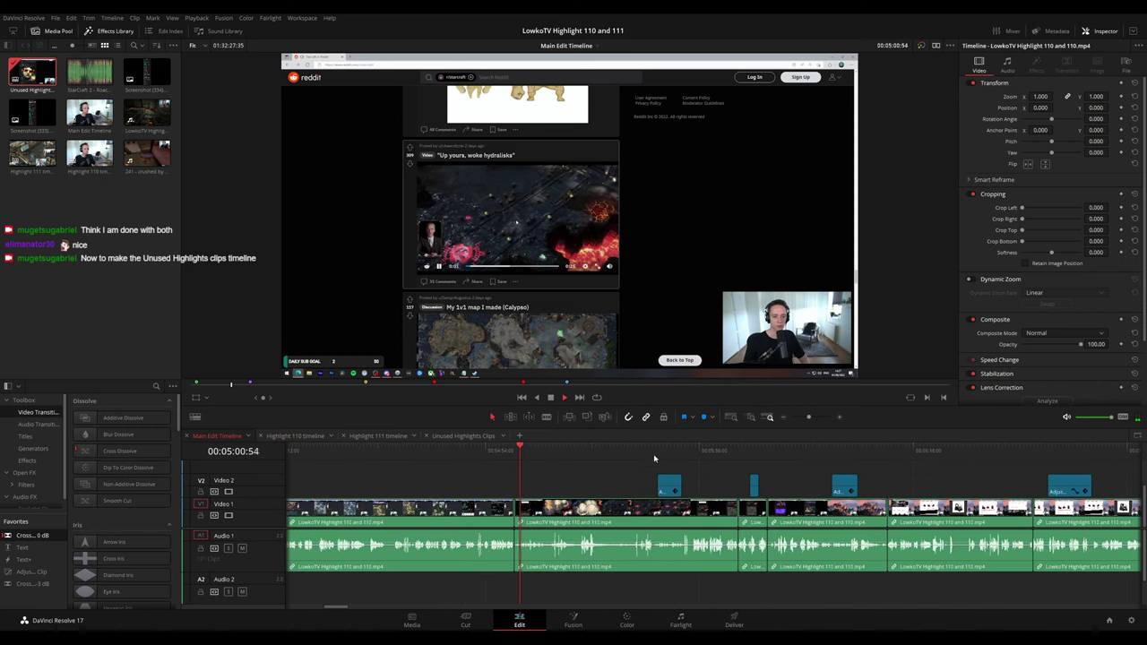
click(744, 450)
key(space)
scroll(627, 460, right, 6)
click(548, 452)
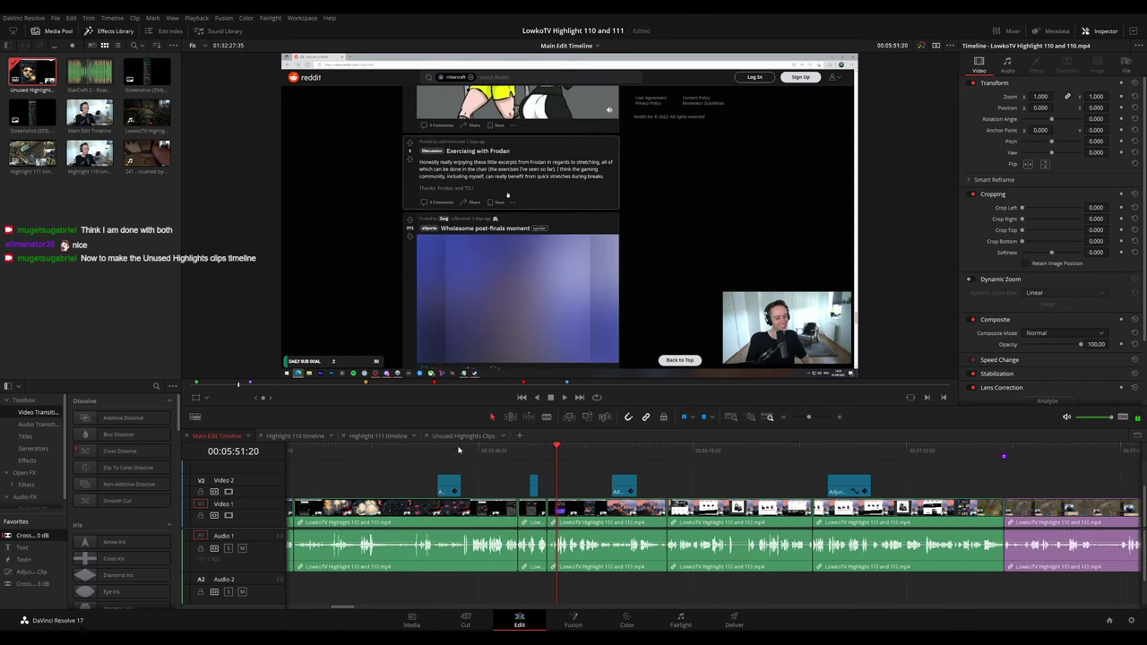
- Skim the Highlight 110 timeline from about 00:05:26 to 00:07:23 for the Reddit and electric car clips
click(463, 436)
click(294, 436)
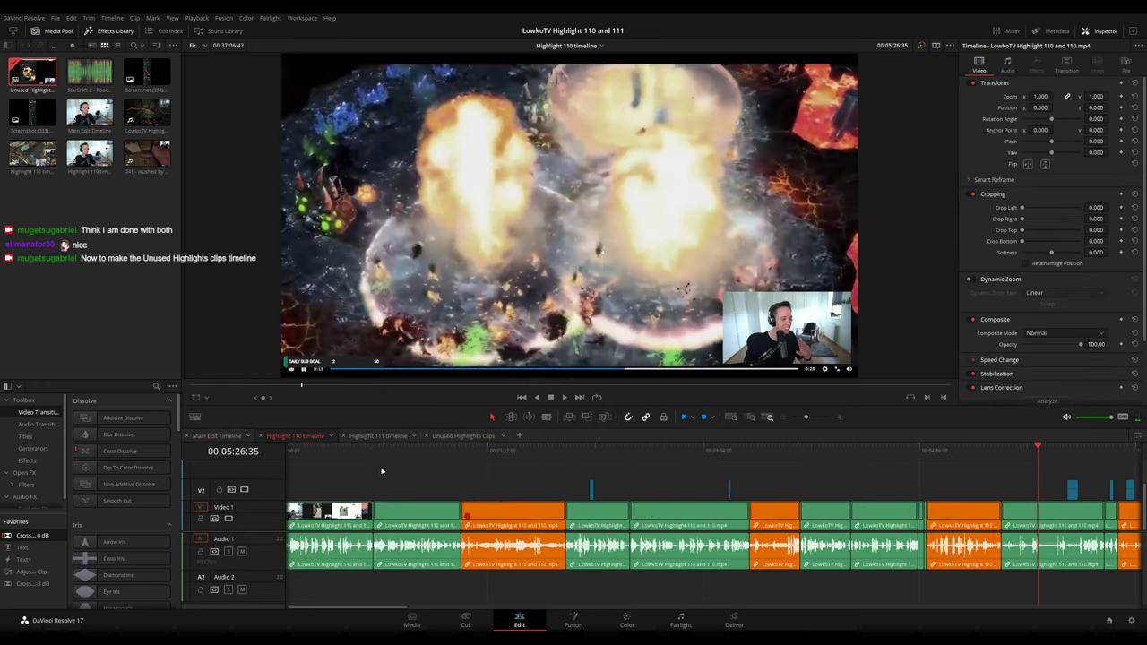
drag(806, 418, 799, 417)
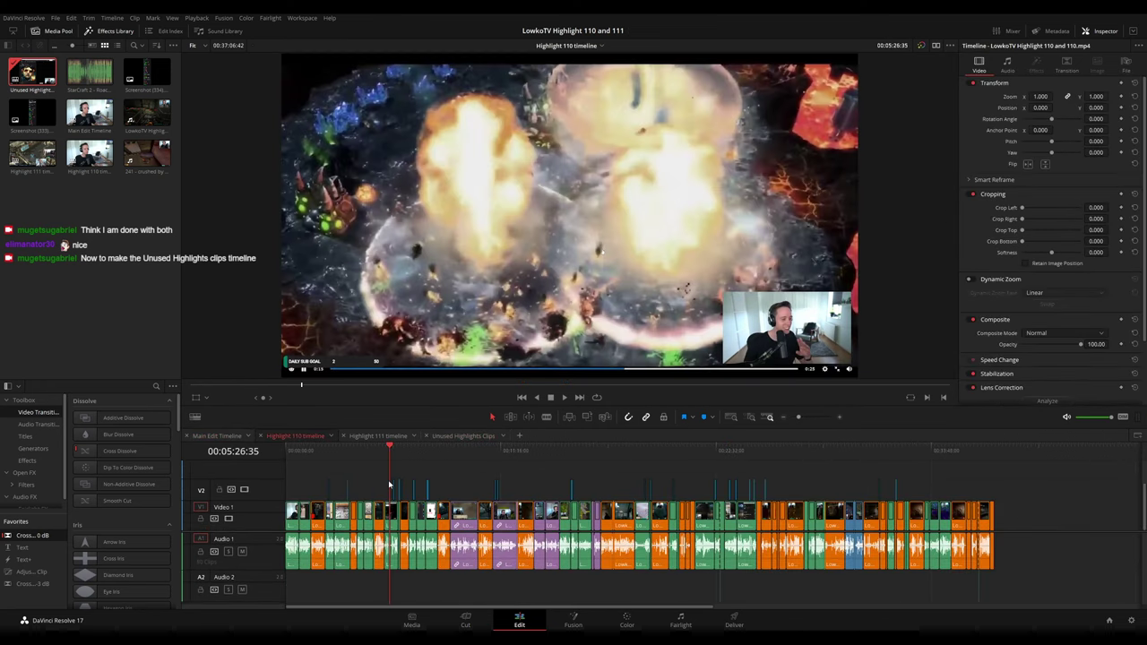
key(space)
drag(319, 454, 414, 454)
click(410, 454)
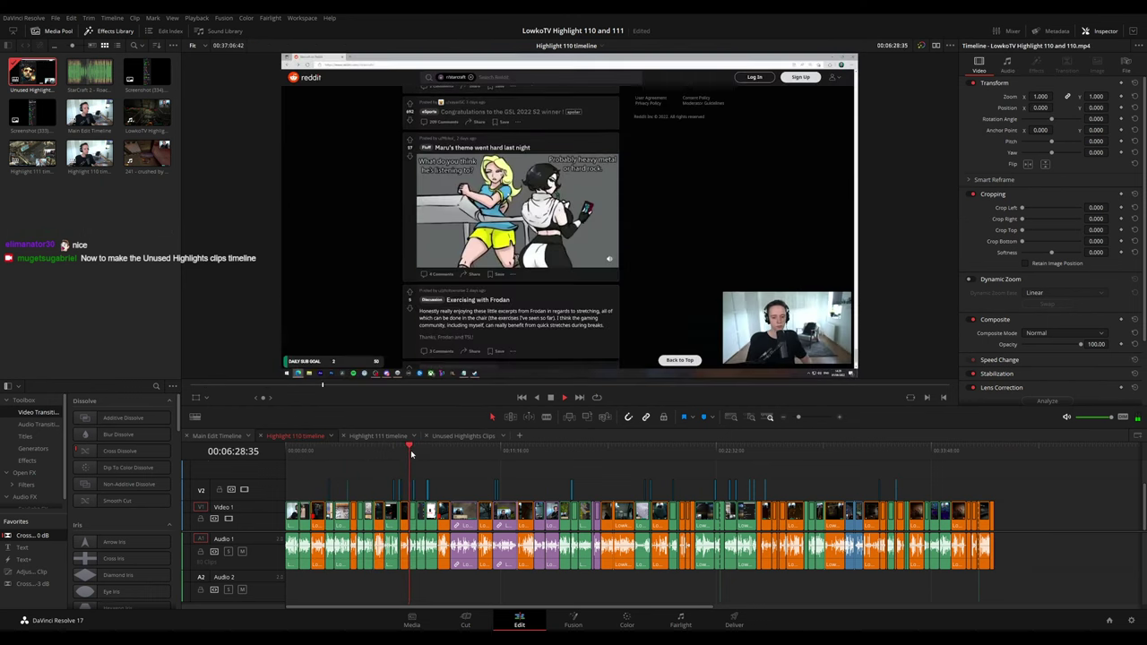
click(417, 454)
key(space)
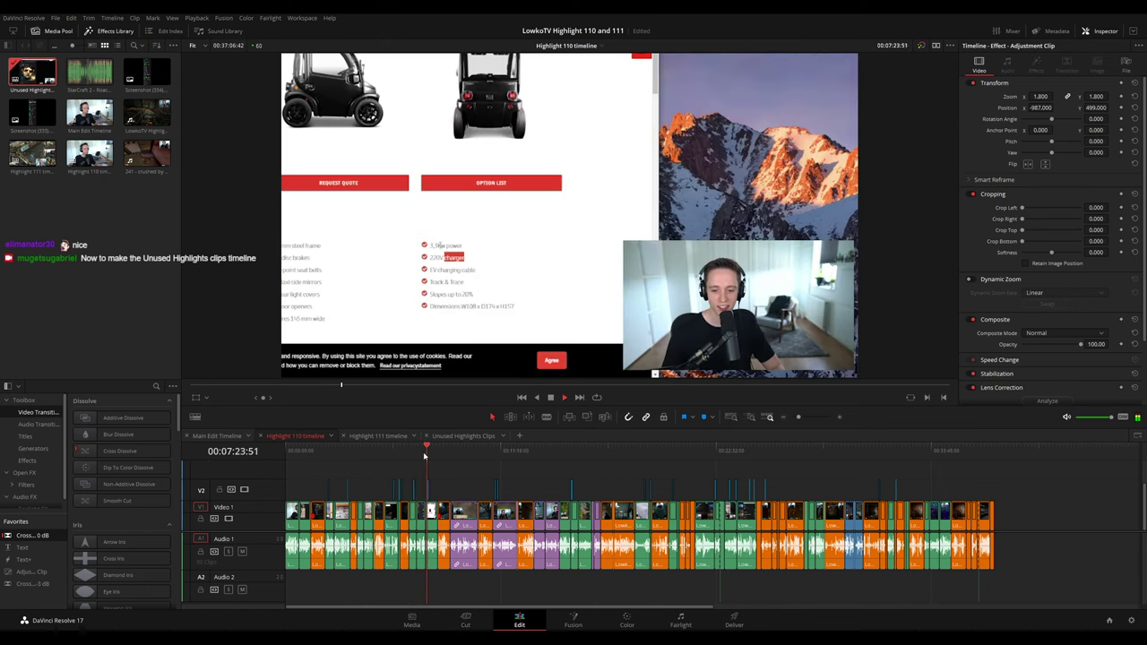
- Review the Main Edit Timeline clips from about 00:05:50 to 00:08:46, through the electric car and first purple RuneScape clips
click(217, 437)
drag(549, 457, 720, 456)
key(space)
drag(790, 480, 604, 467)
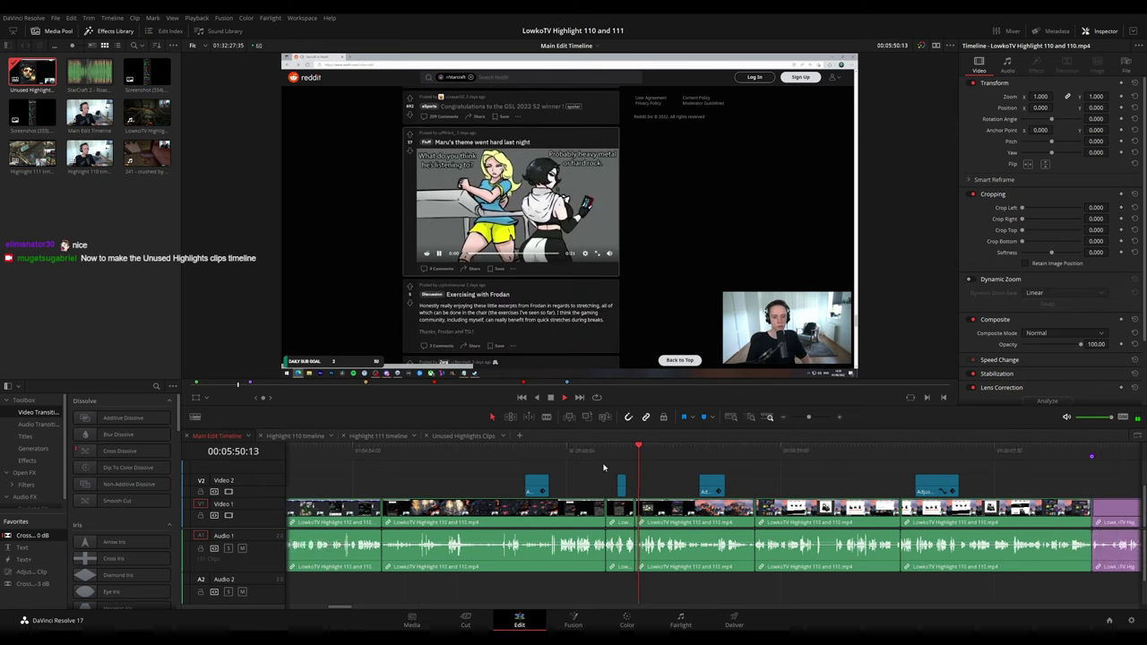
click(645, 455)
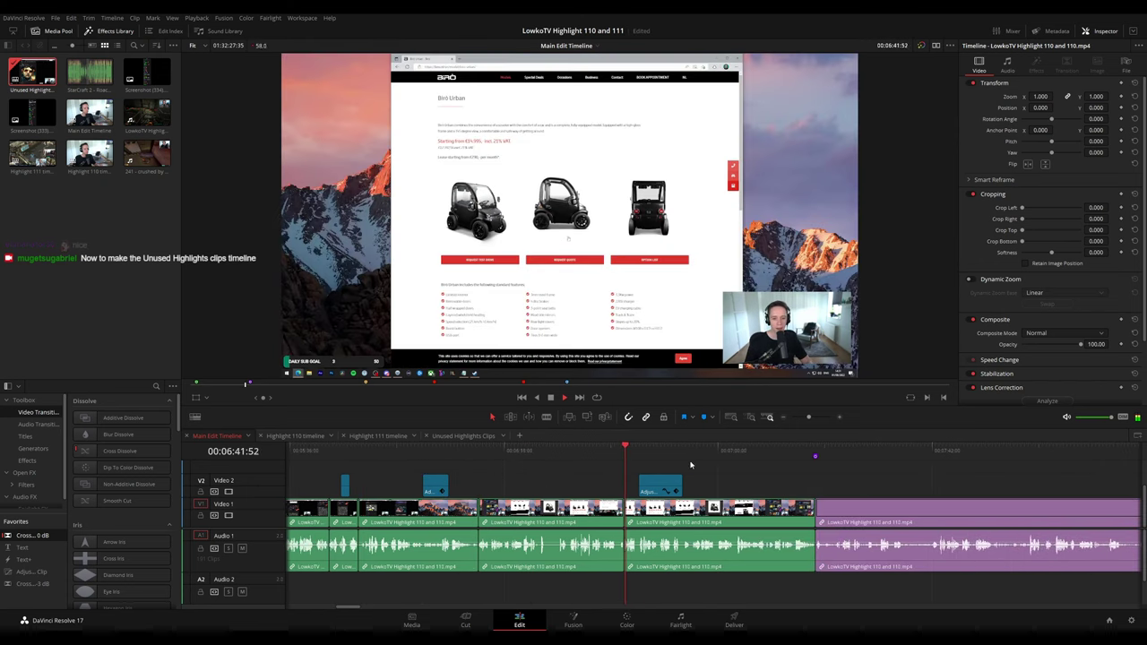
drag(808, 418, 803, 420)
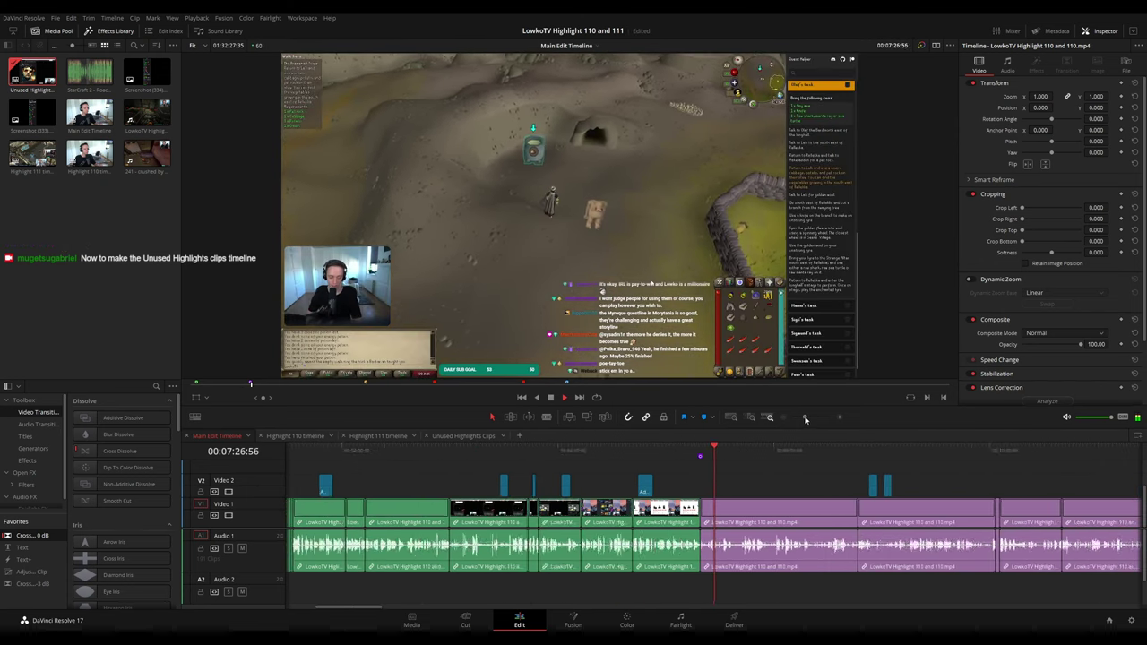
drag(811, 474, 594, 459)
key(space)
click(602, 451)
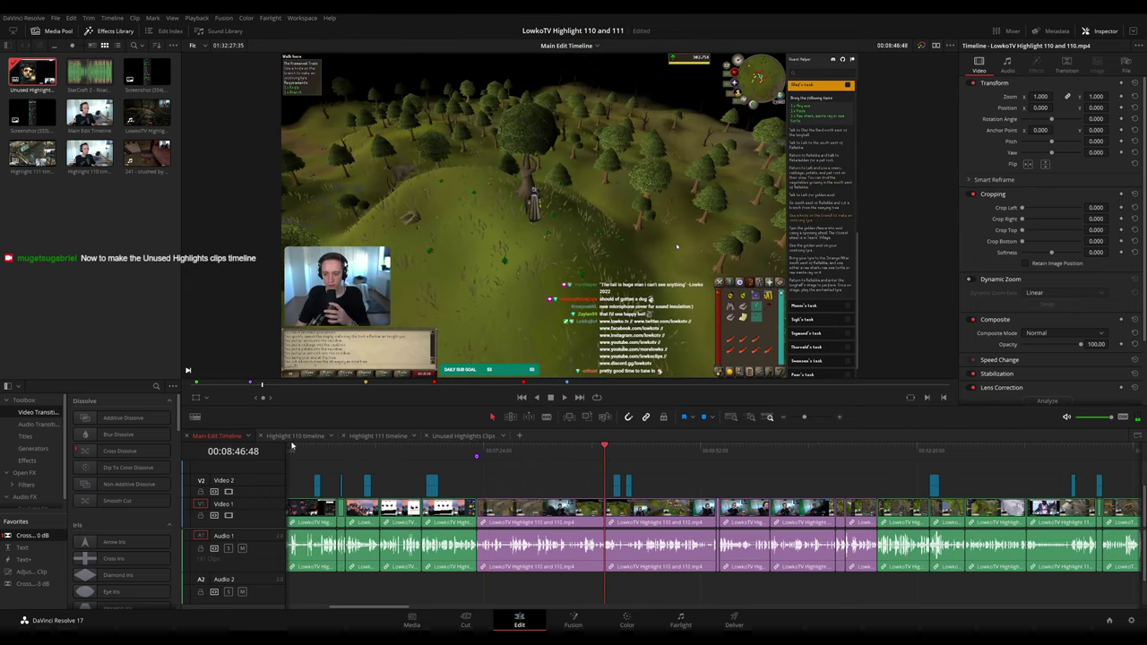
- Compare the purple RuneScape clips in the Highlight 110 timeline, about 00:08:37 to 00:10:05, with those in the Main Edit Timeline
click(293, 437)
click(451, 452)
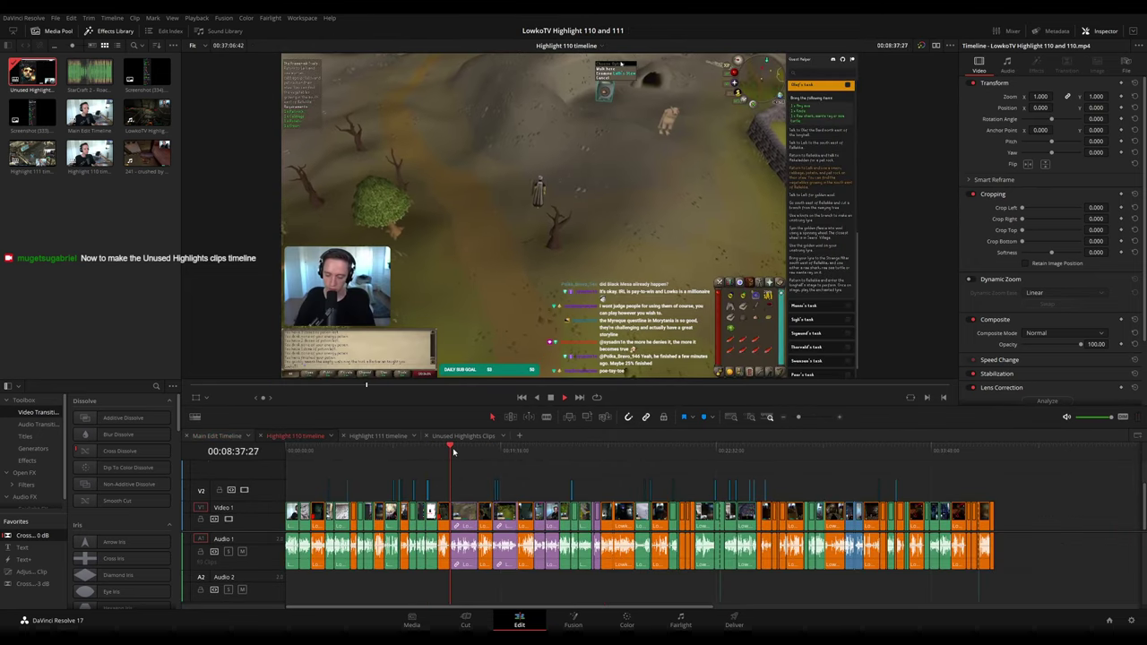
click(216, 436)
scroll(578, 502, right, 3)
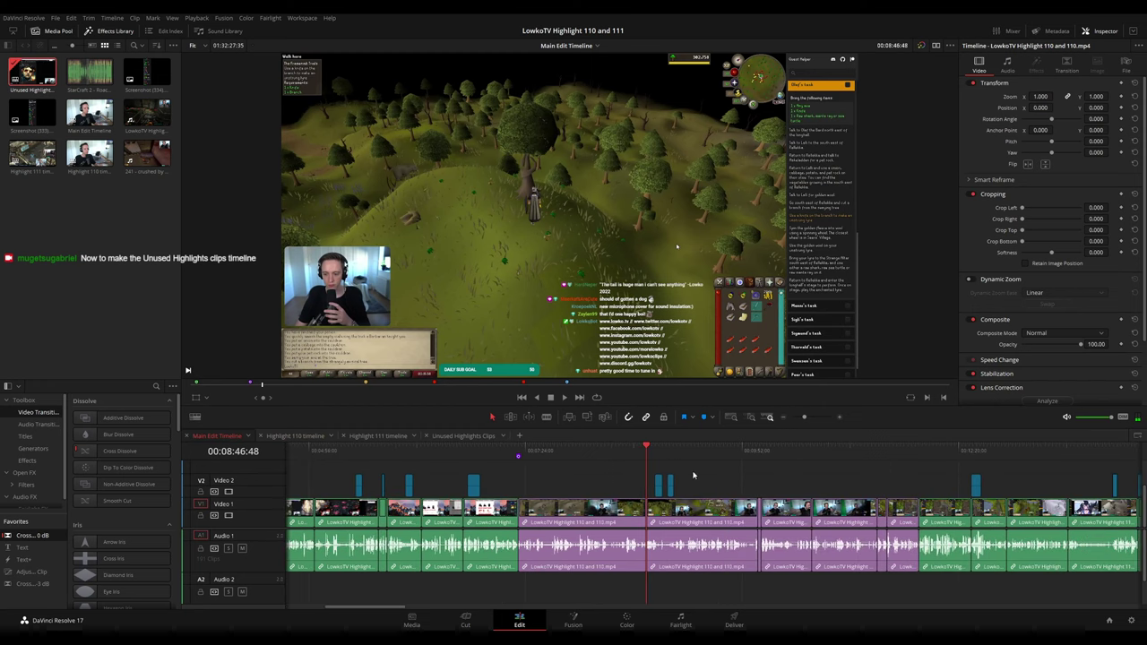
click(296, 436)
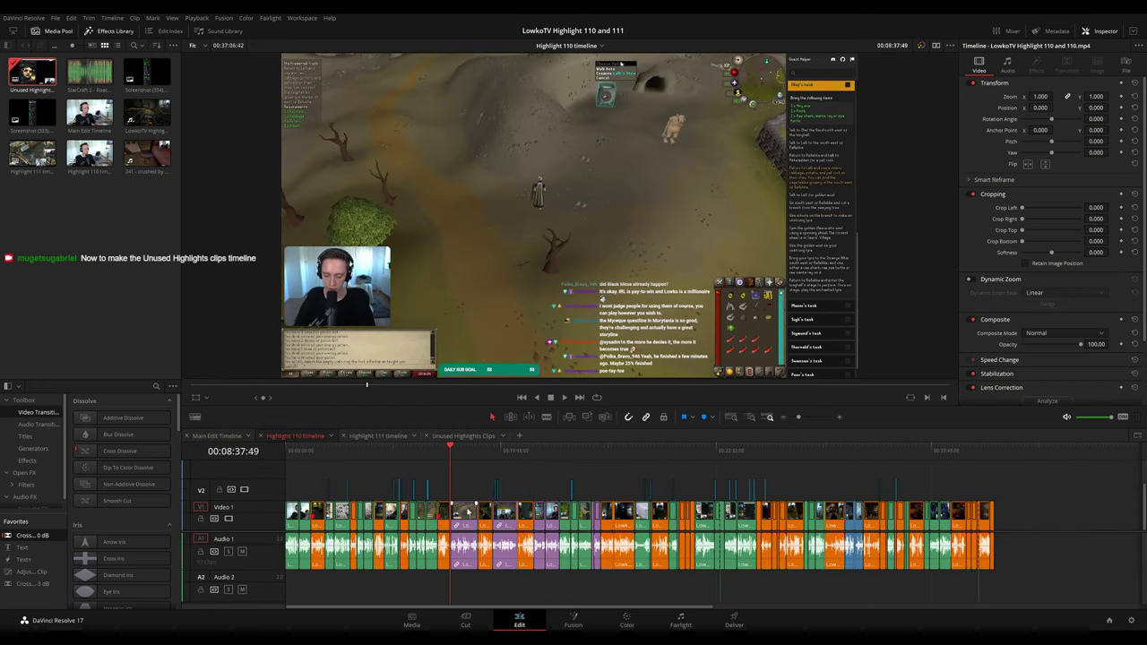
key(space)
click(466, 453)
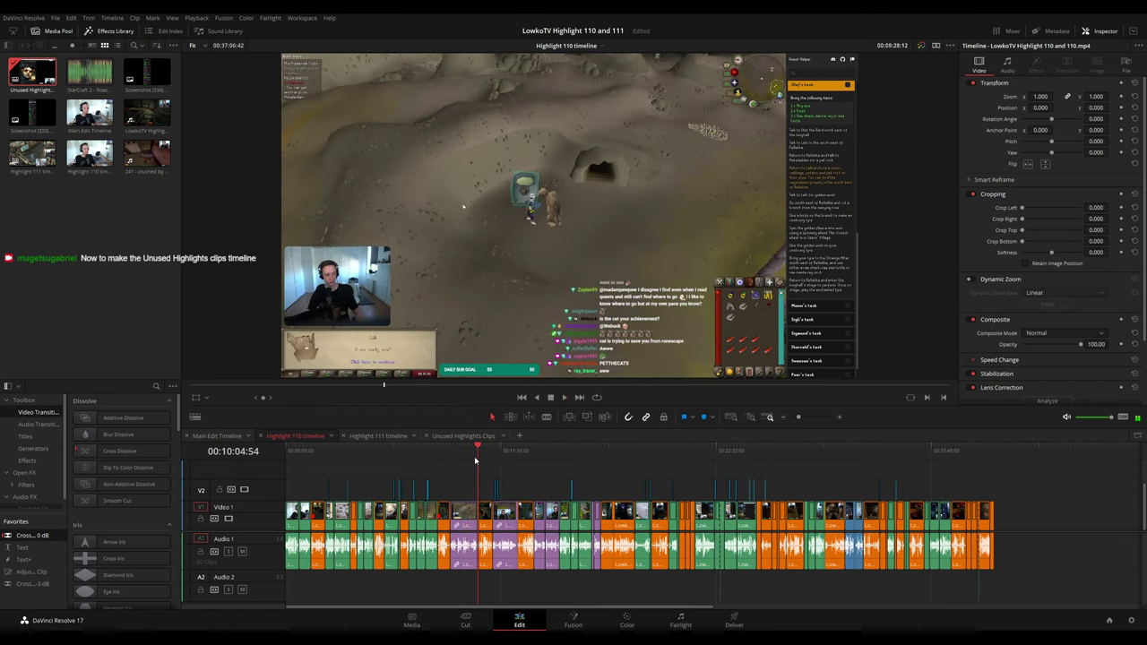
key(space)
scroll(732, 499, up, 7)
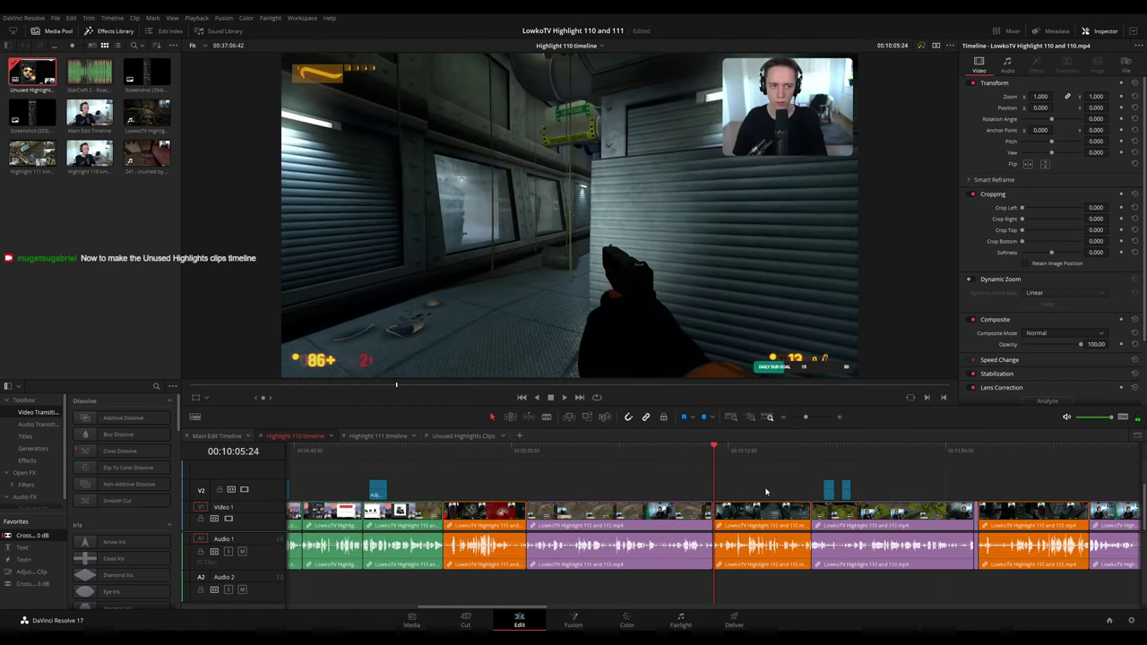
scroll(766, 491, down, 3)
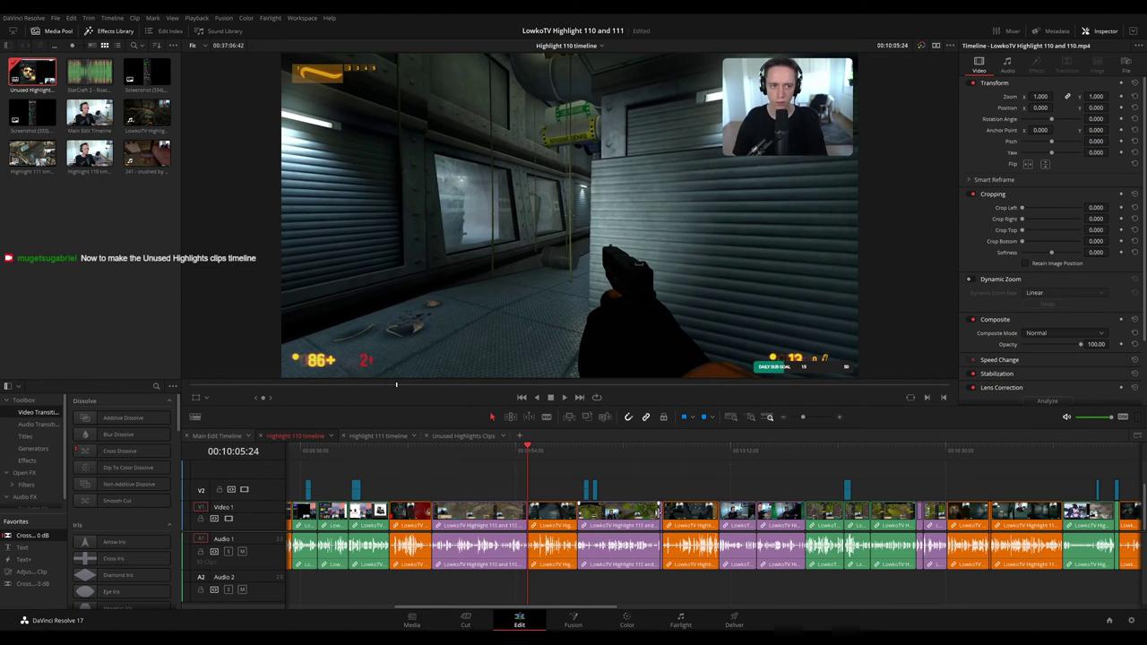
- Review the Main Edit Timeline's RuneScape clips from about 00:08:46 to 00:14:27
click(218, 436)
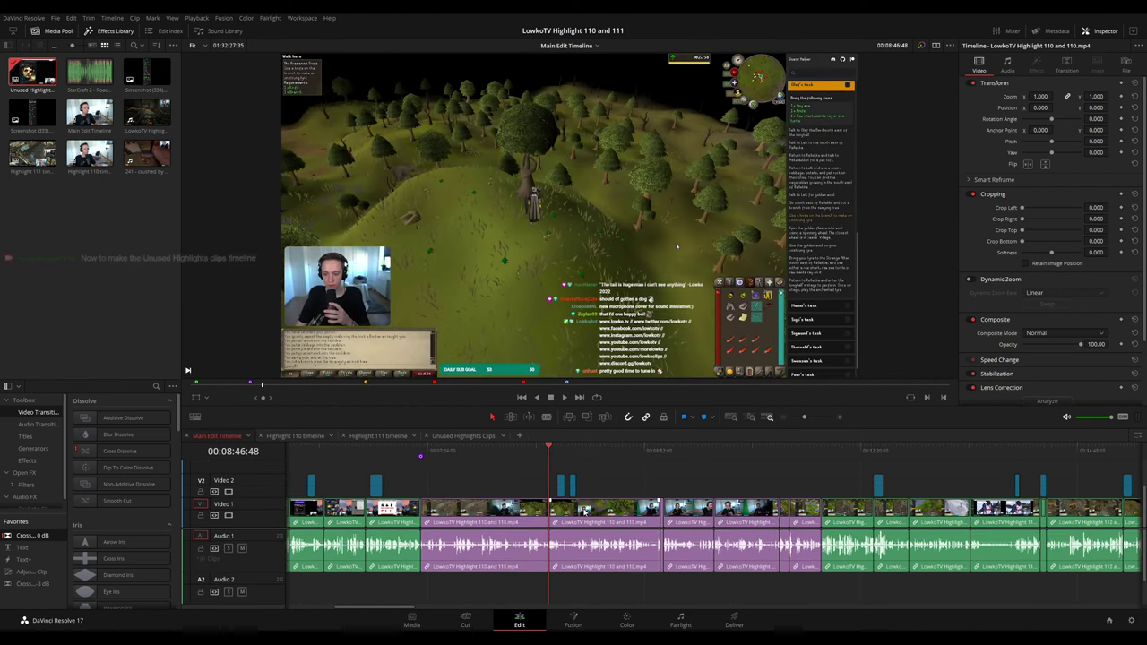
scroll(778, 515, right, 3)
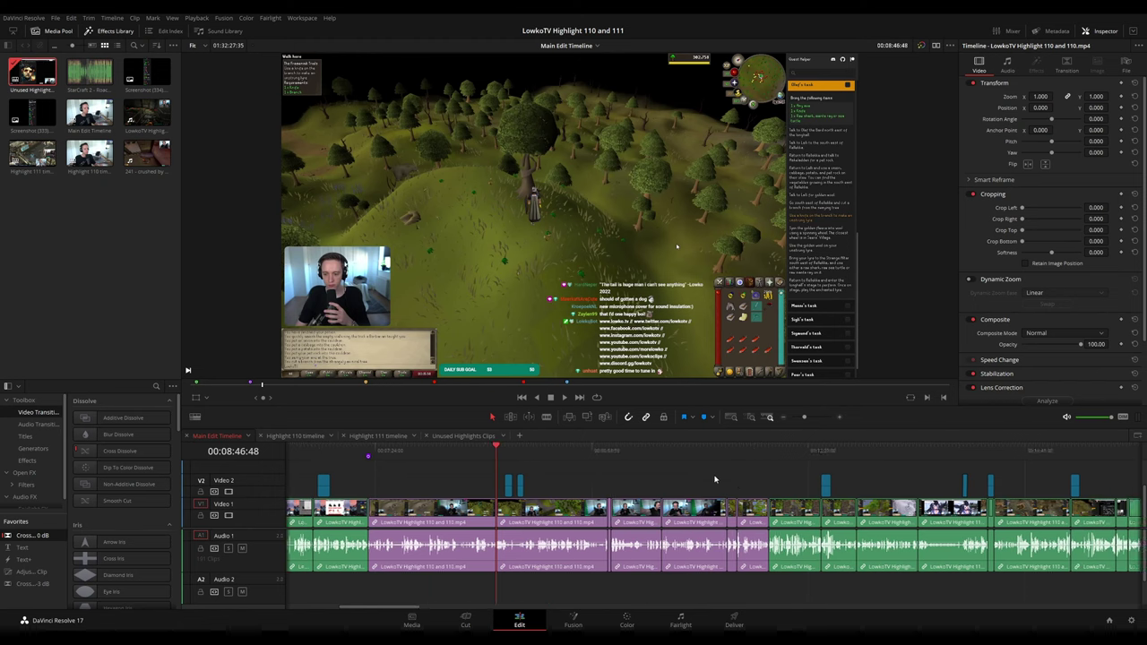
click(663, 451)
scroll(519, 472, right, 3)
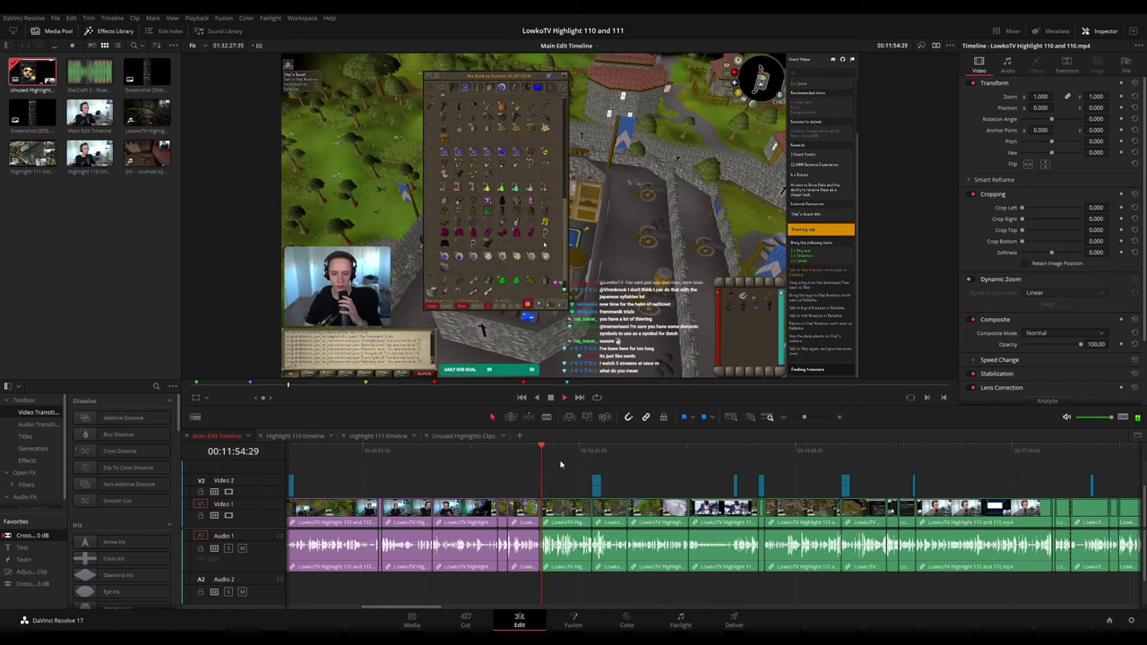
click(591, 451)
click(627, 456)
drag(696, 488, 539, 470)
click(533, 454)
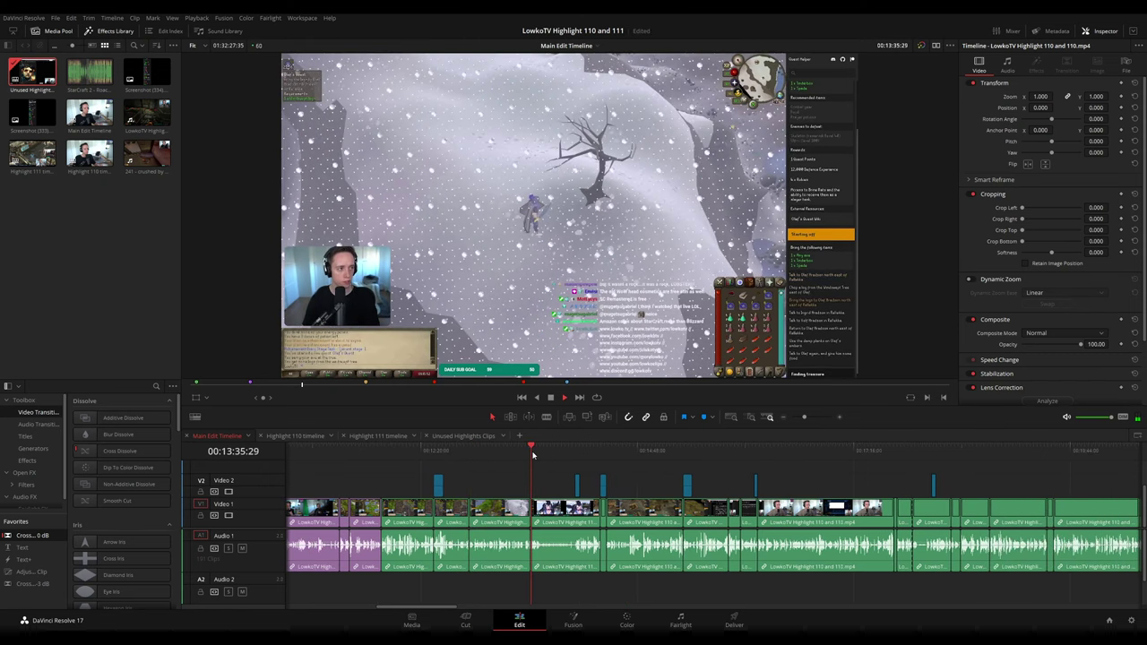
click(579, 453)
click(605, 450)
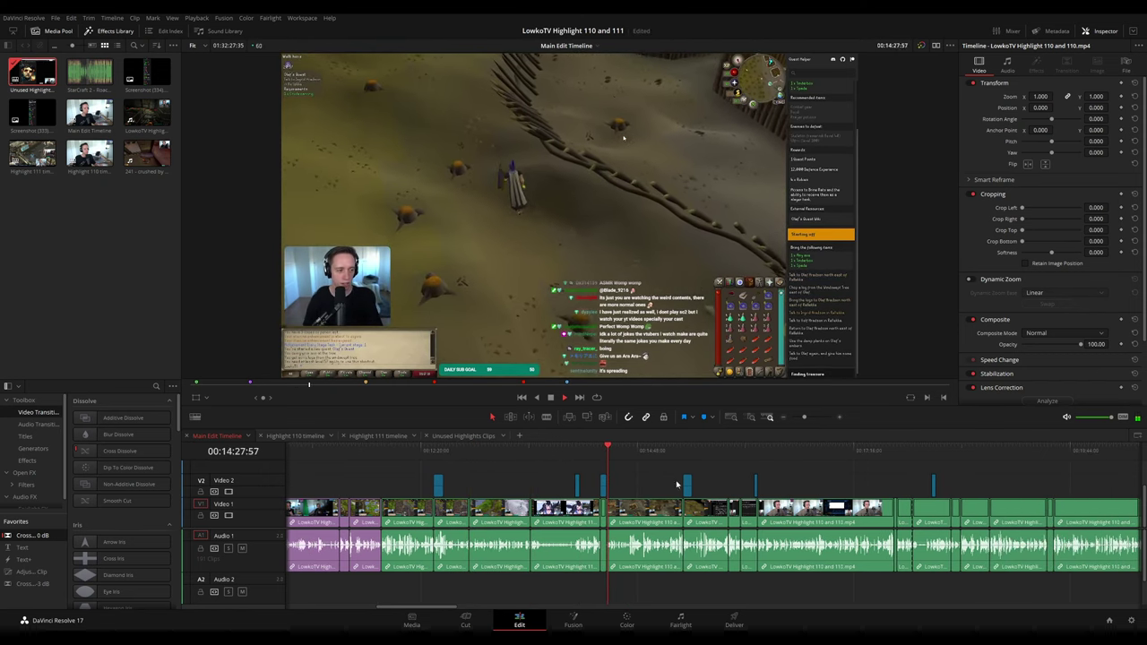
- Examine the Main Edit Timeline's green RuneScape clip from about 00:12:53 to 00:13:31 more closely
scroll(666, 487, up, 2)
drag(489, 451, 478, 454)
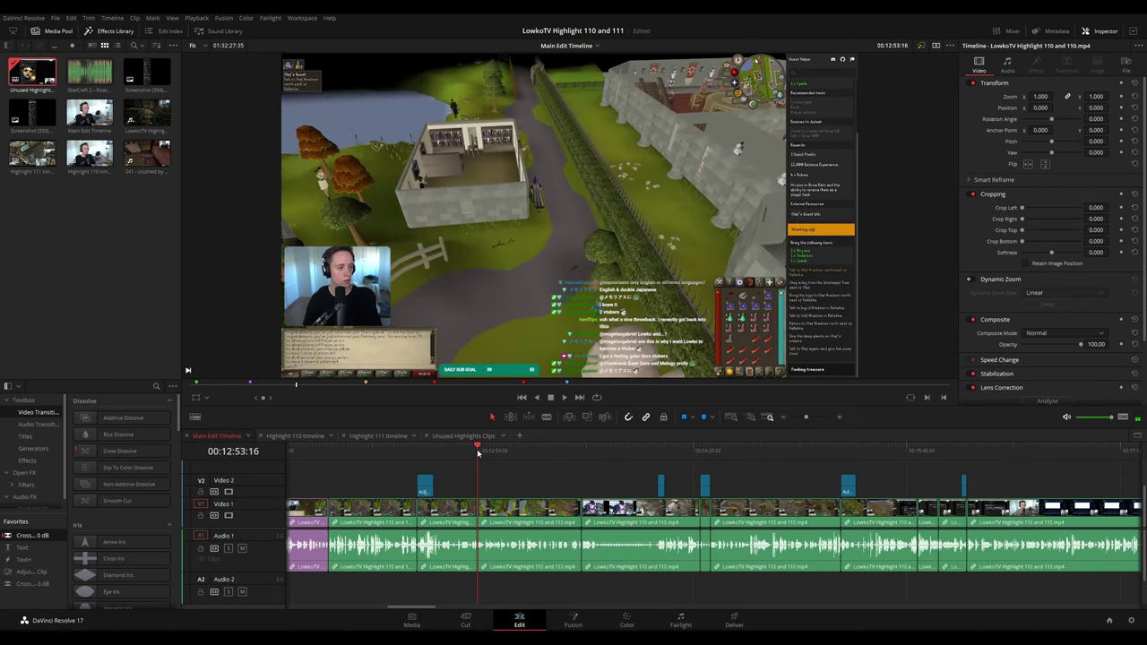
click(479, 450)
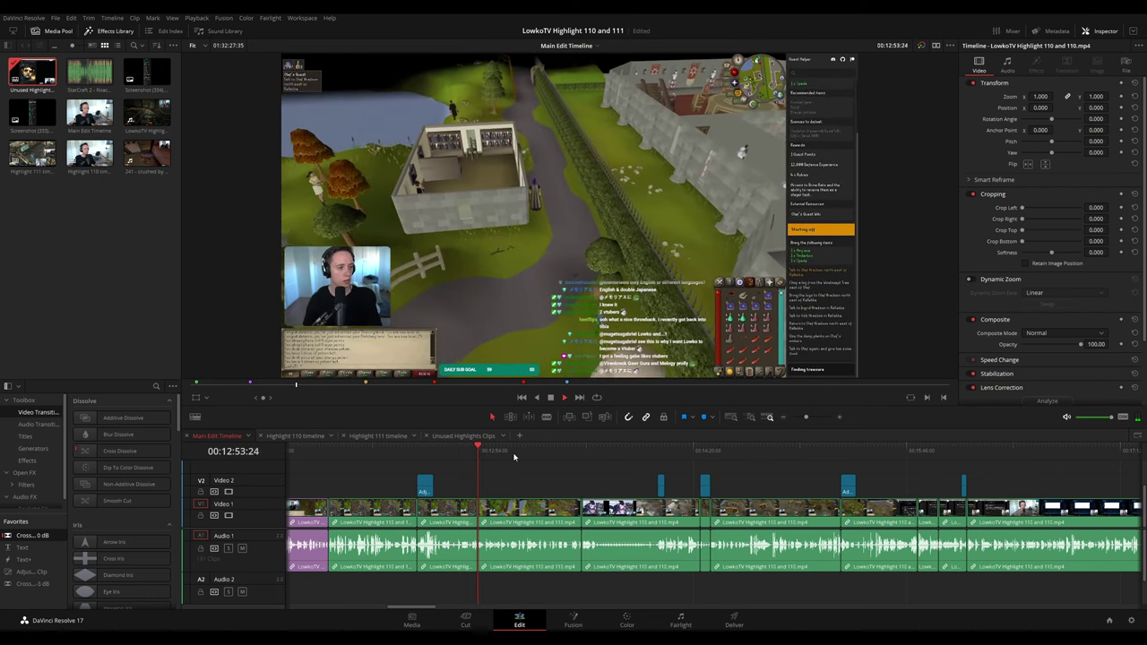
scroll(618, 491, up, 2)
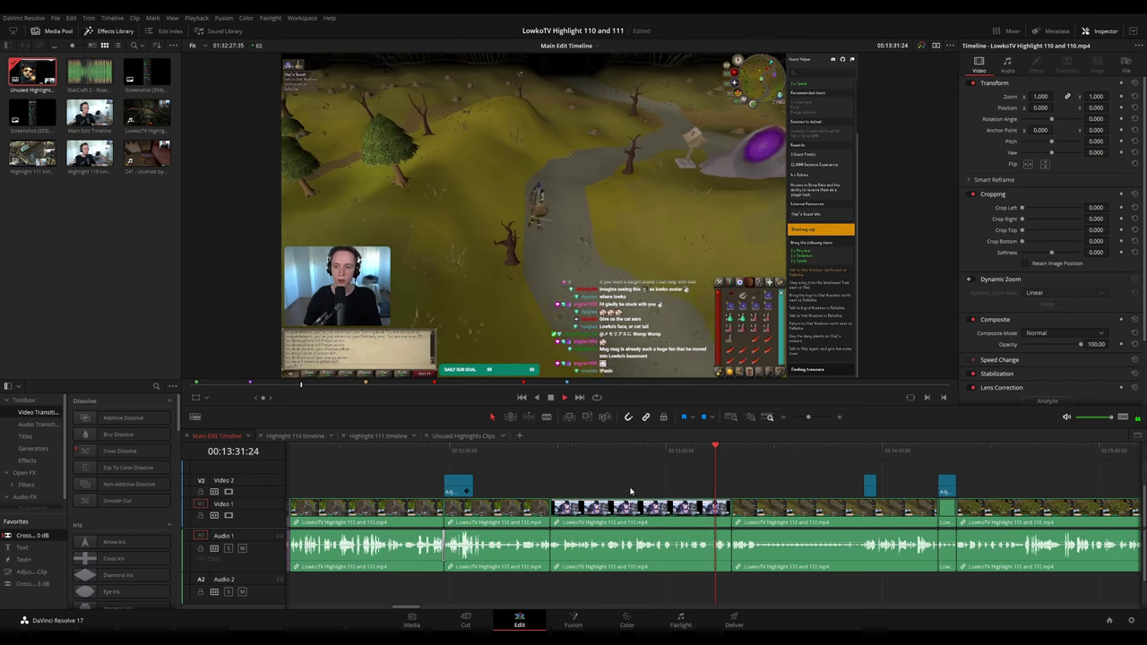
key(space)
- Skim the Highlight 110 timeline from about 00:14:21 to 00:16:31 for the matching green RuneScape clips
click(301, 435)
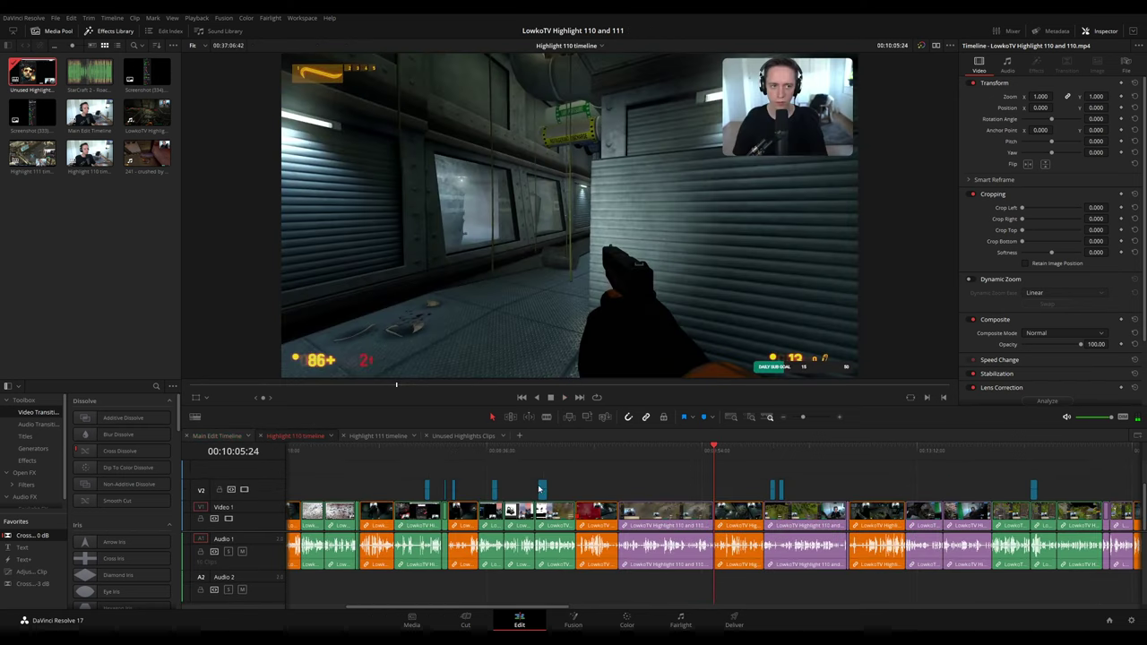
click(563, 453)
key(space)
click(992, 458)
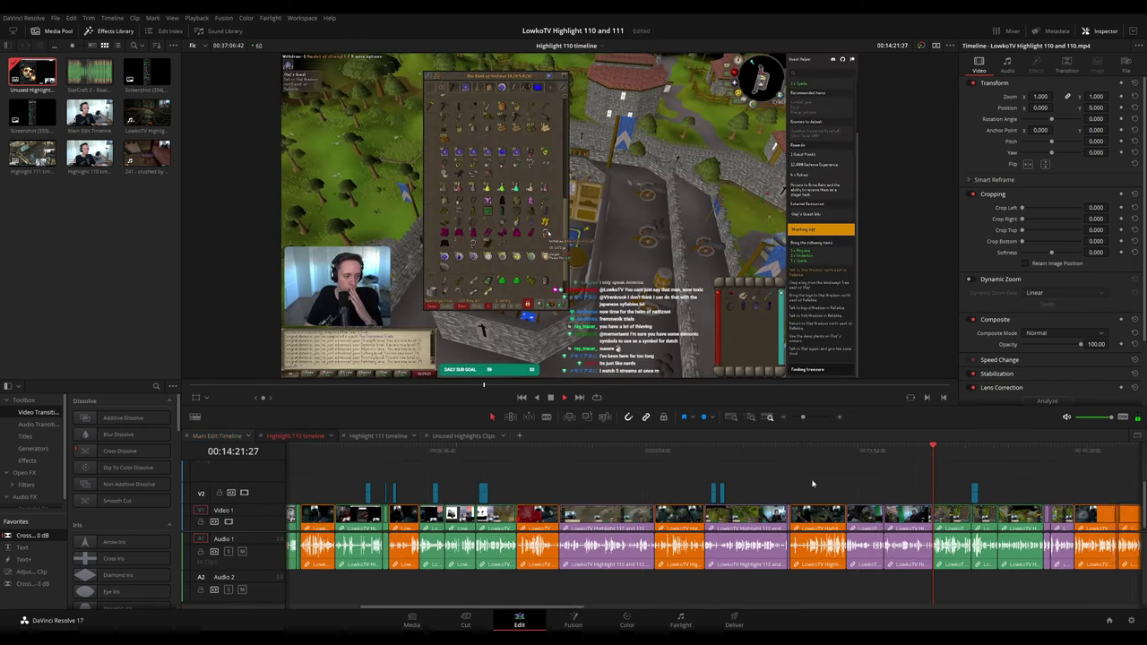
drag(704, 482, 533, 462)
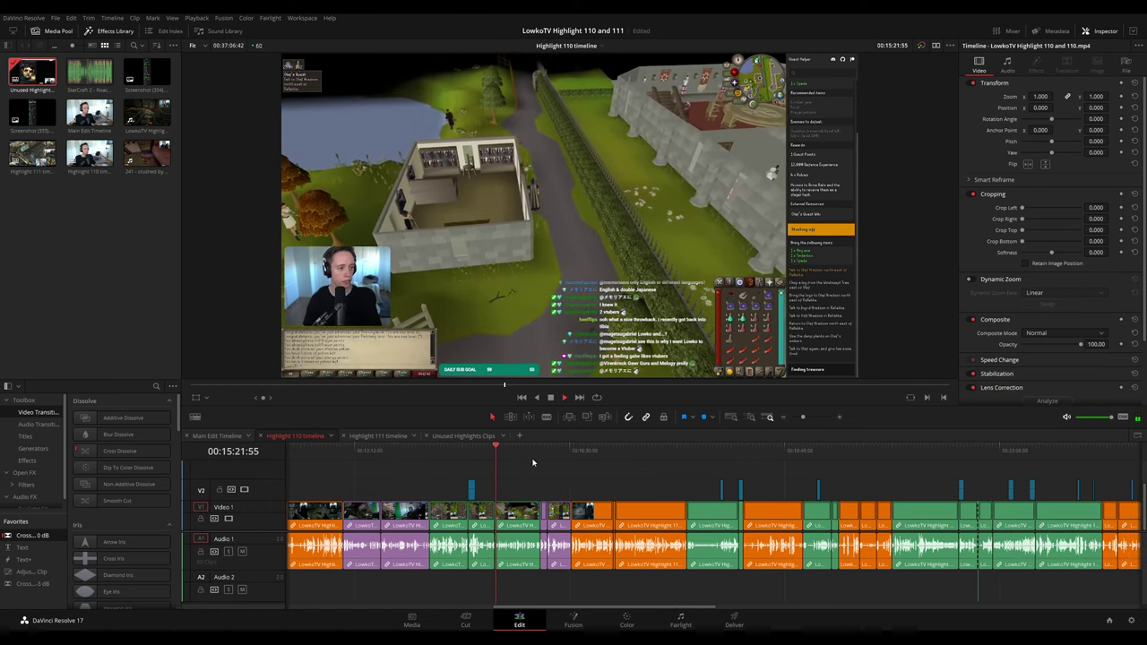
click(539, 454)
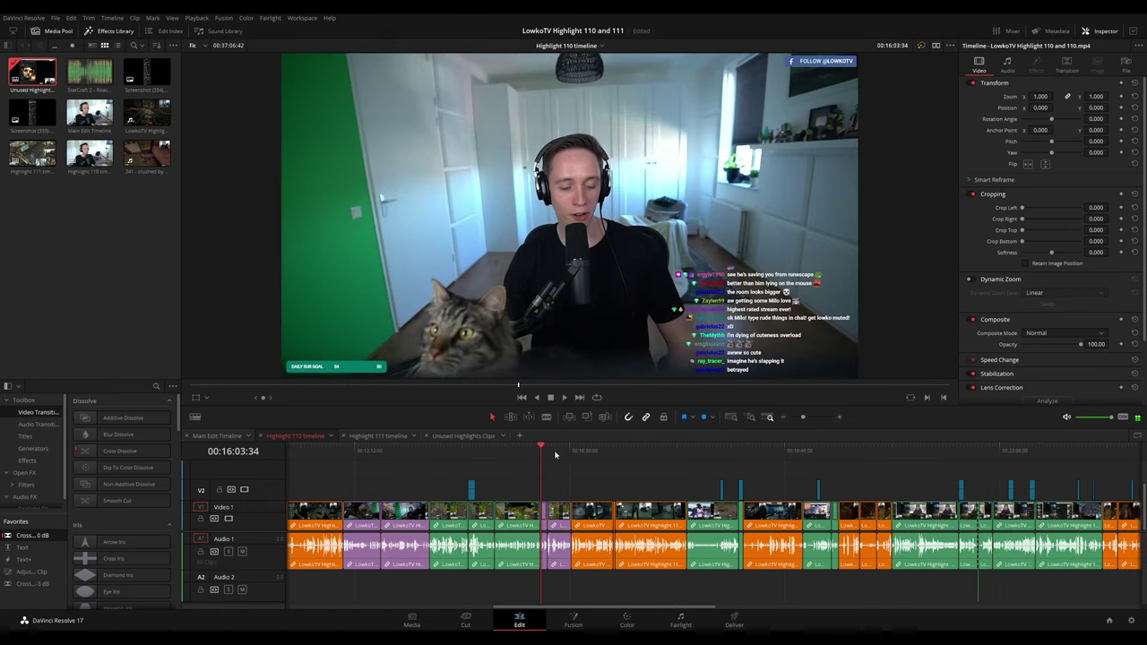
click(570, 456)
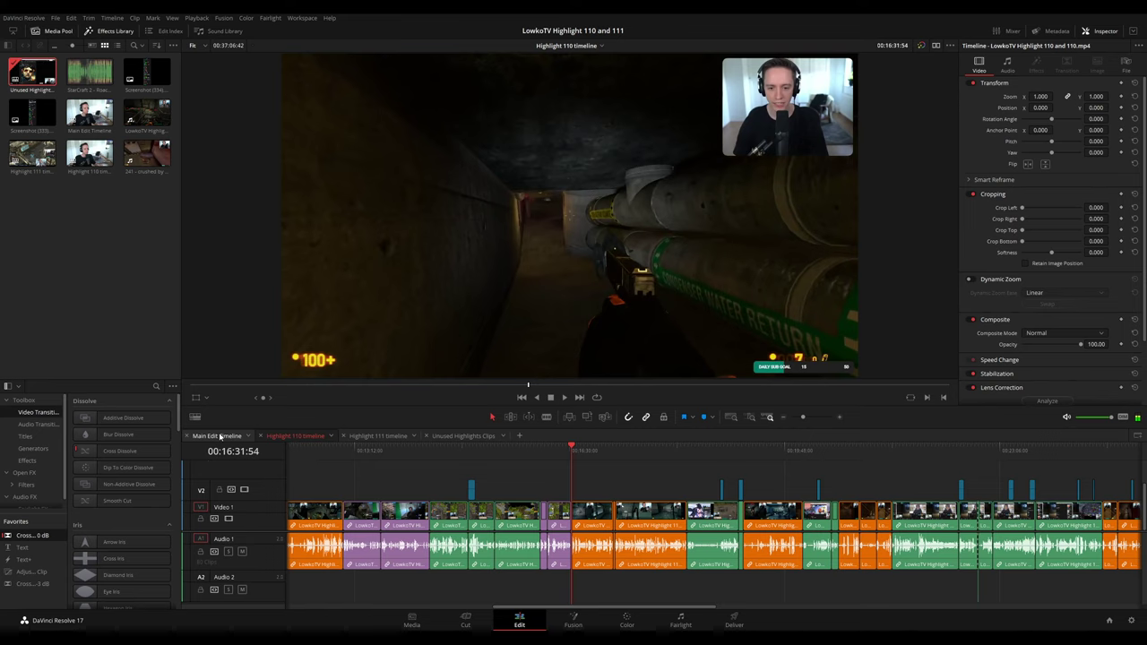
- Review the Main Edit Timeline's snowy RuneScape clip and its neighbours, about 00:13:32 to 00:14:24
click(219, 437)
key(space)
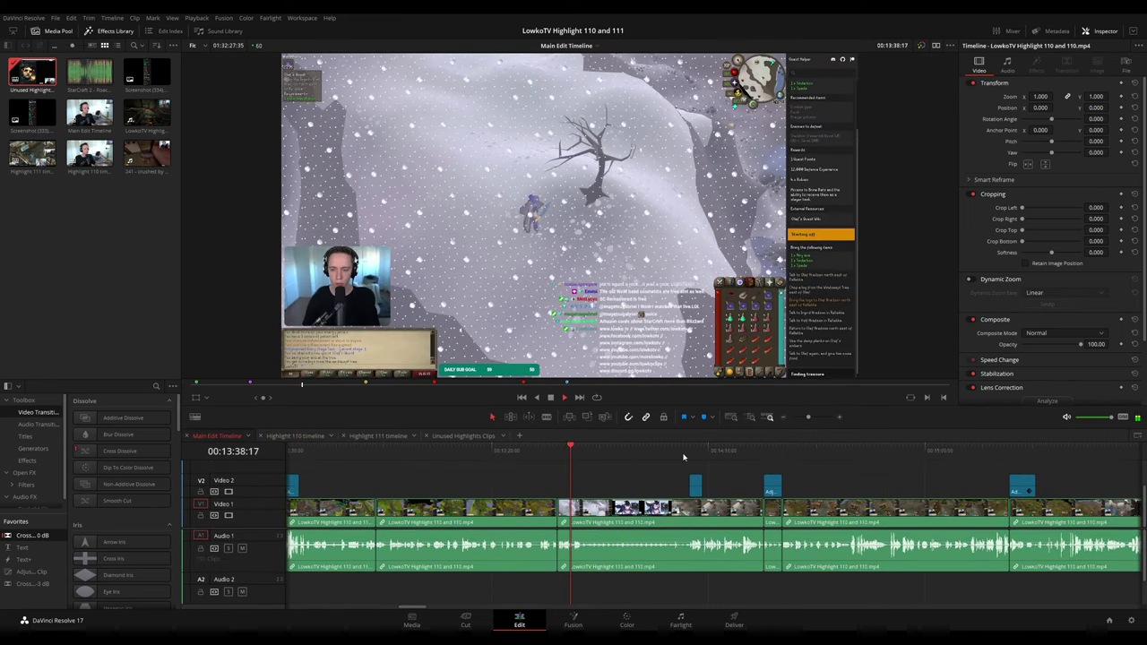
click(686, 457)
drag(753, 472, 535, 454)
click(536, 454)
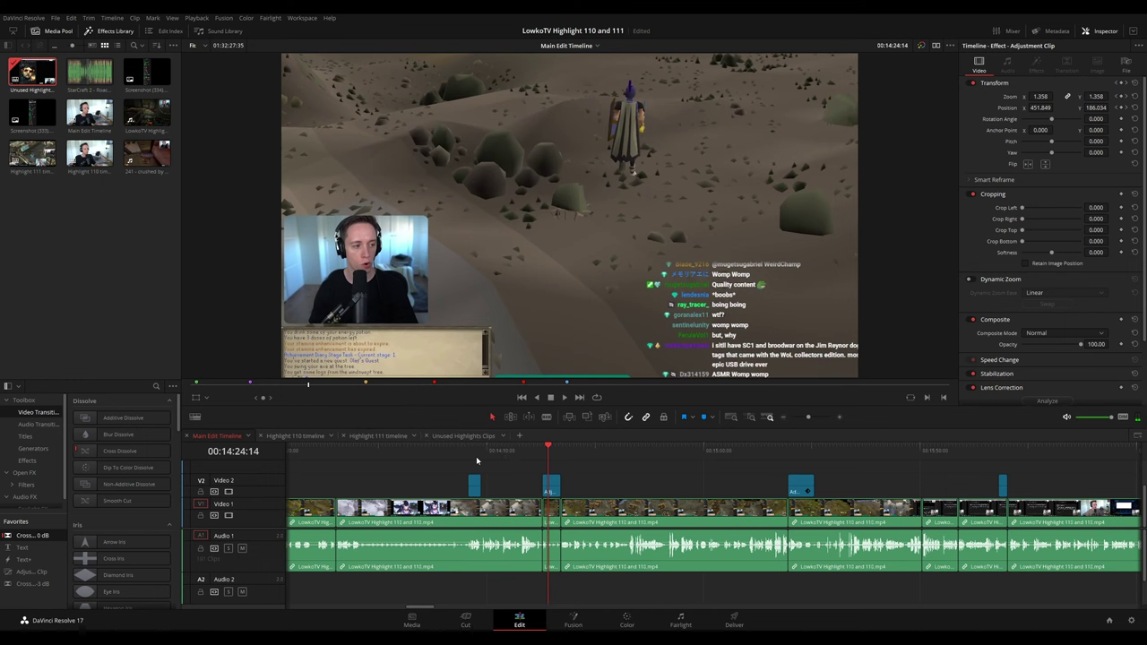
click(322, 453)
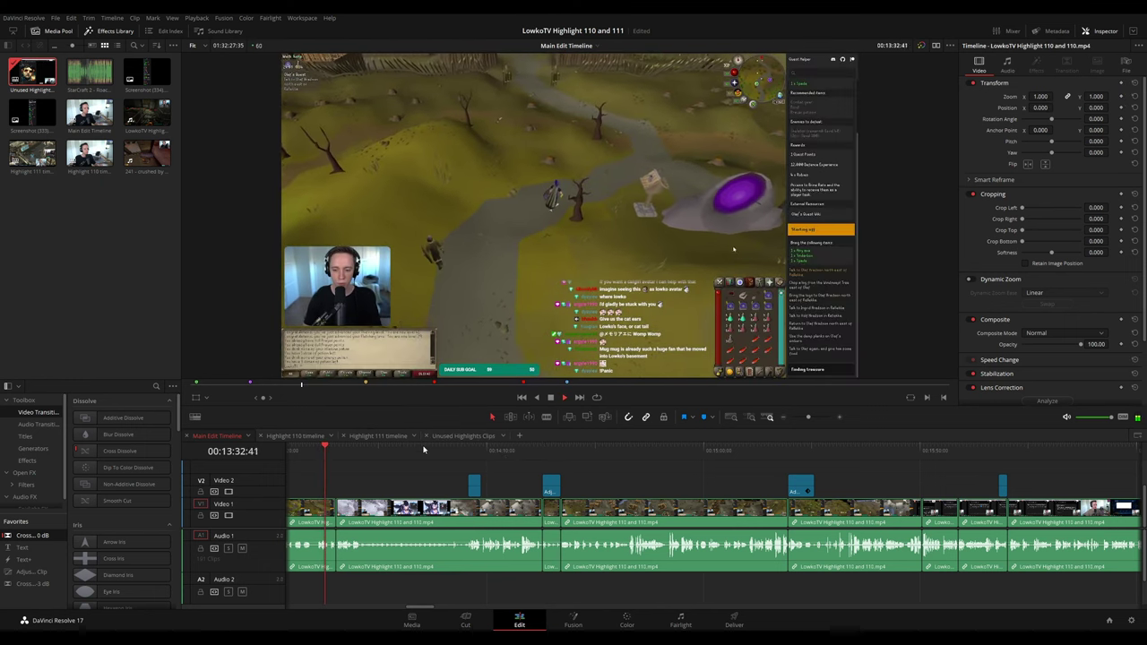
- Check the green RuneScape clip near 00:15:53 in the Highlight 110 timeline against the Main Edit Timeline's snowy clip
click(296, 437)
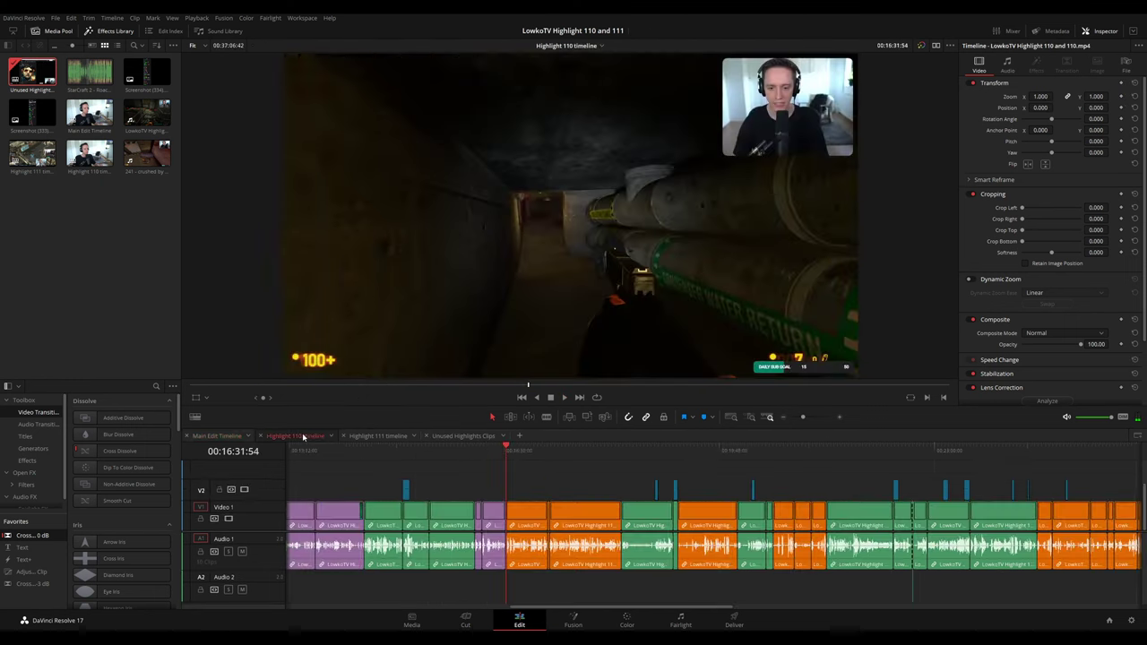
click(623, 452)
click(452, 450)
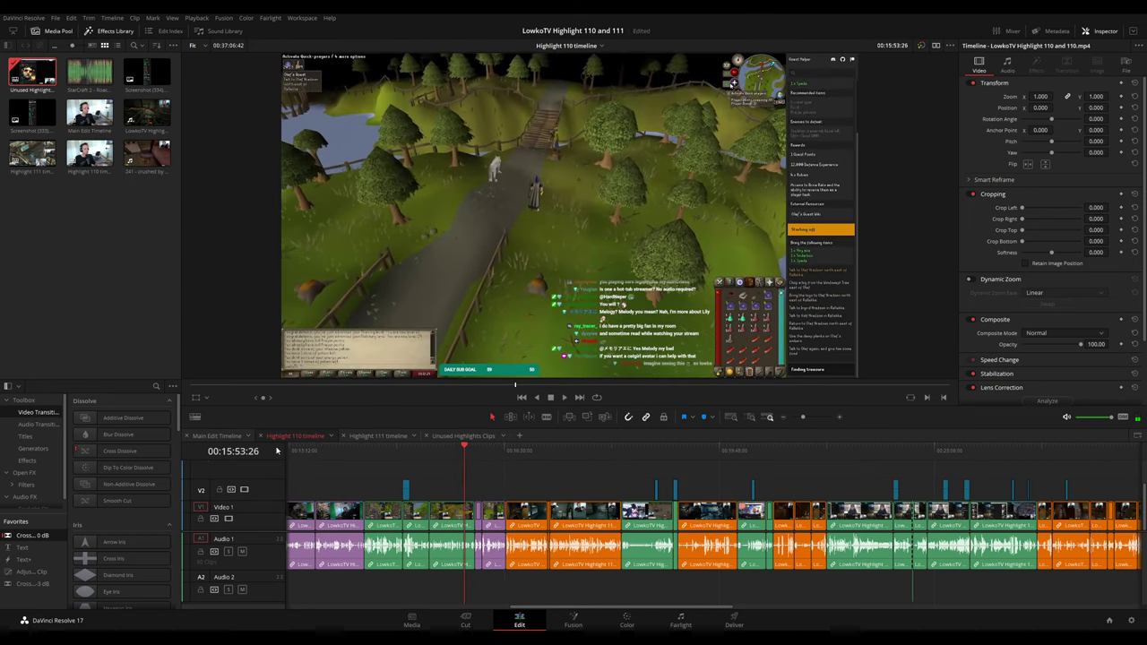
- Review the Main Edit Timeline clips from about 00:14:27 to the Reddit question clip at about 00:15:50
click(230, 438)
click(944, 454)
scroll(762, 480, right, 2)
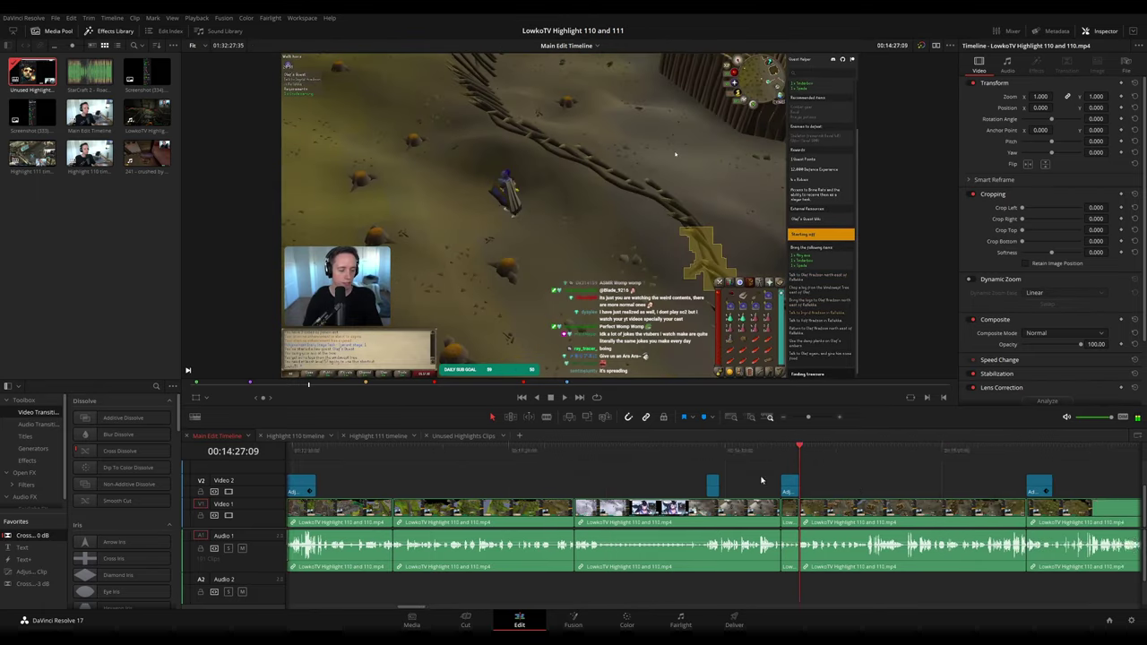
scroll(761, 480, right, 3)
drag(530, 455, 716, 458)
scroll(735, 476, right, 2)
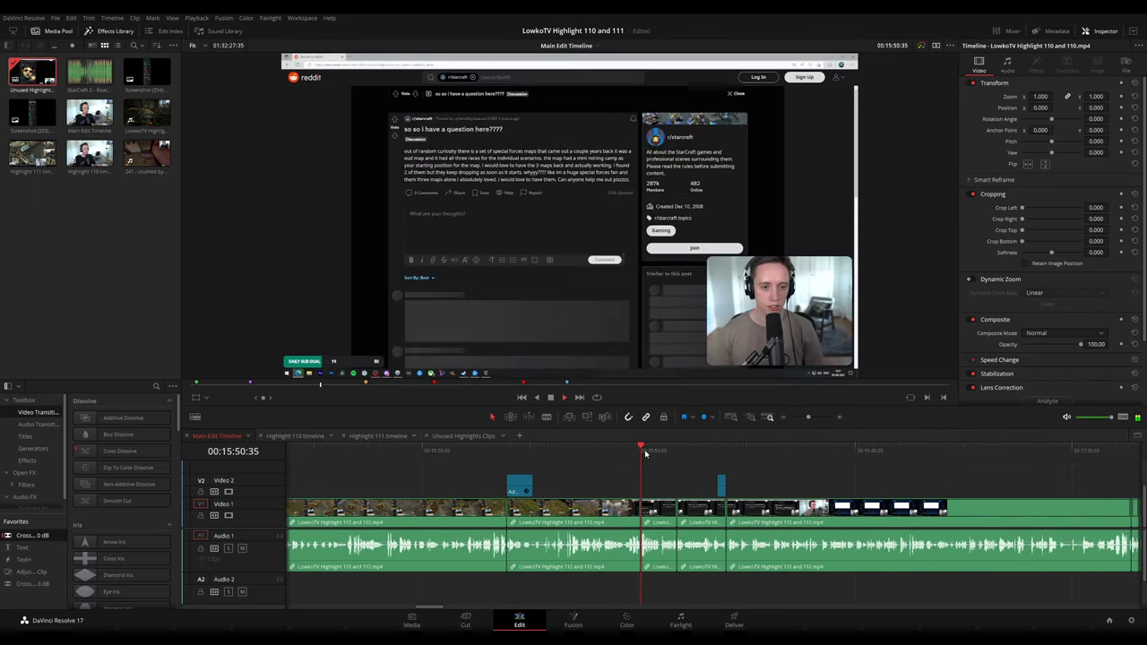
- Skim the Highlight 110 timeline from about 00:15:53 to 00:21:26, looking for the Main Edit Timeline's Reddit question clip
click(297, 436)
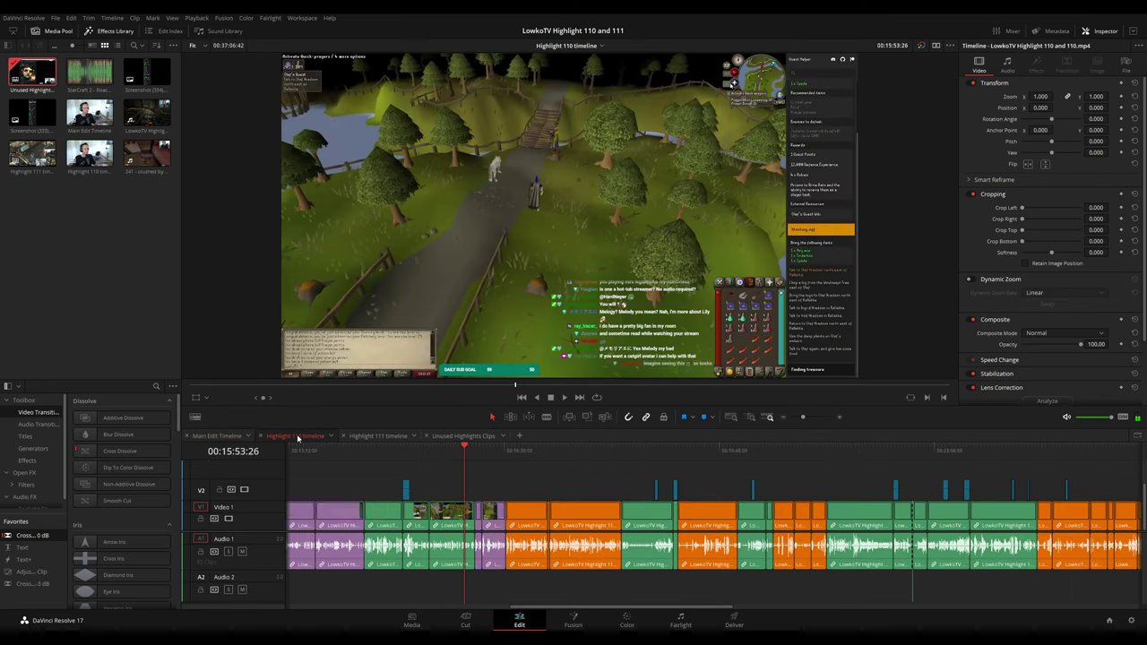
scroll(627, 484, right, 1)
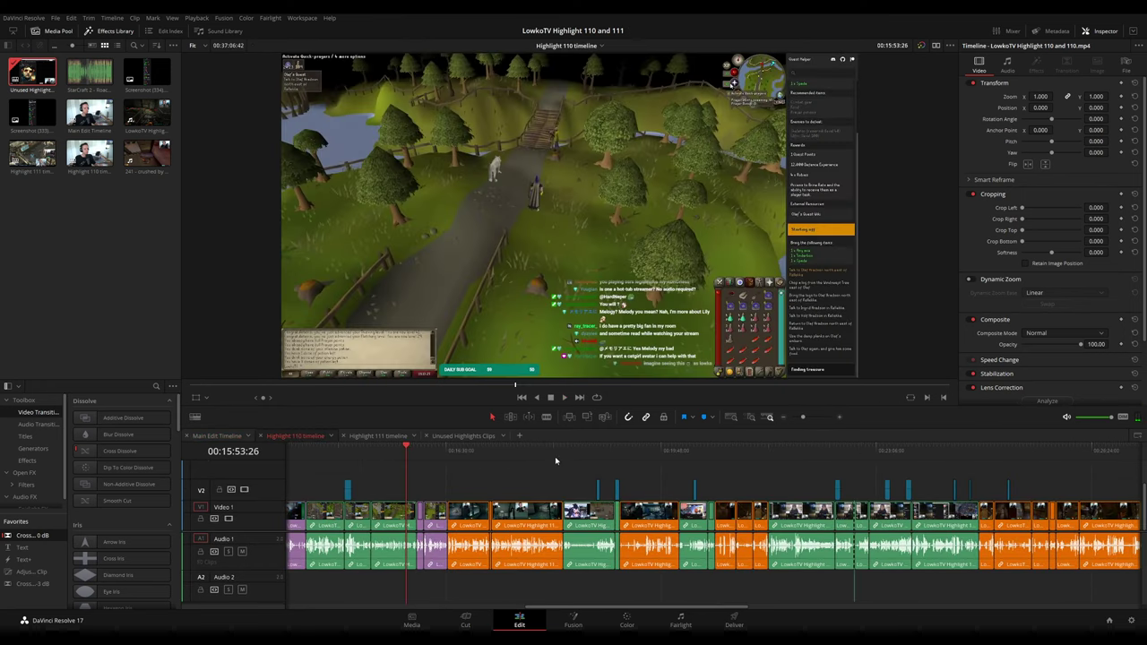
click(564, 451)
click(671, 451)
drag(671, 451, 681, 450)
scroll(760, 489, right, 3)
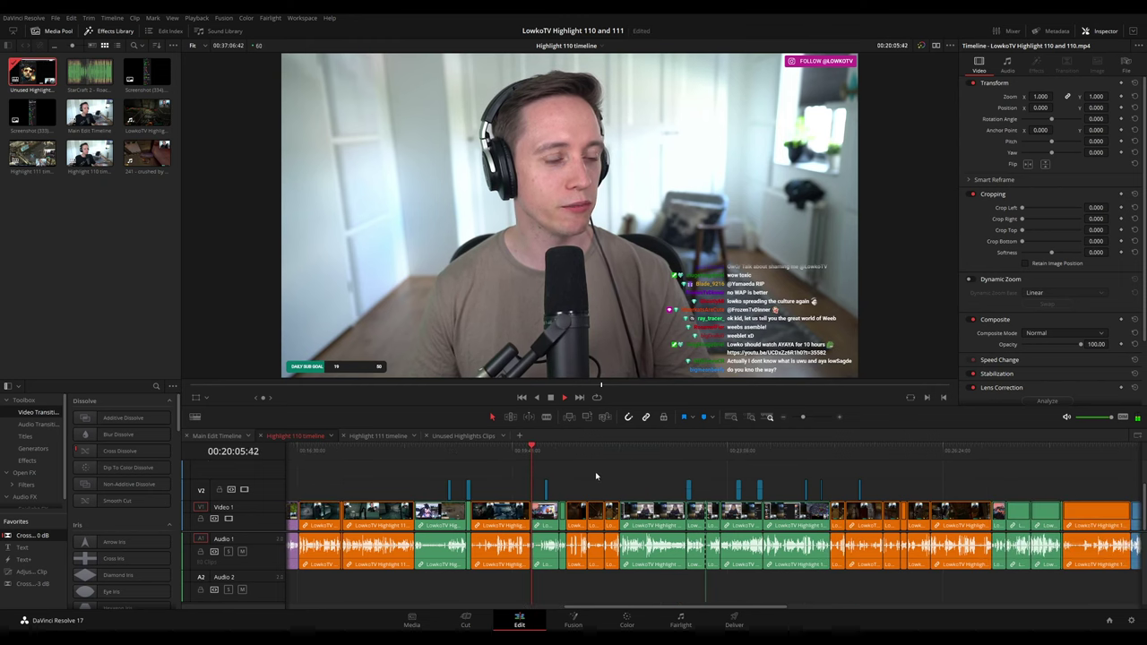
click(543, 450)
click(607, 451)
click(622, 451)
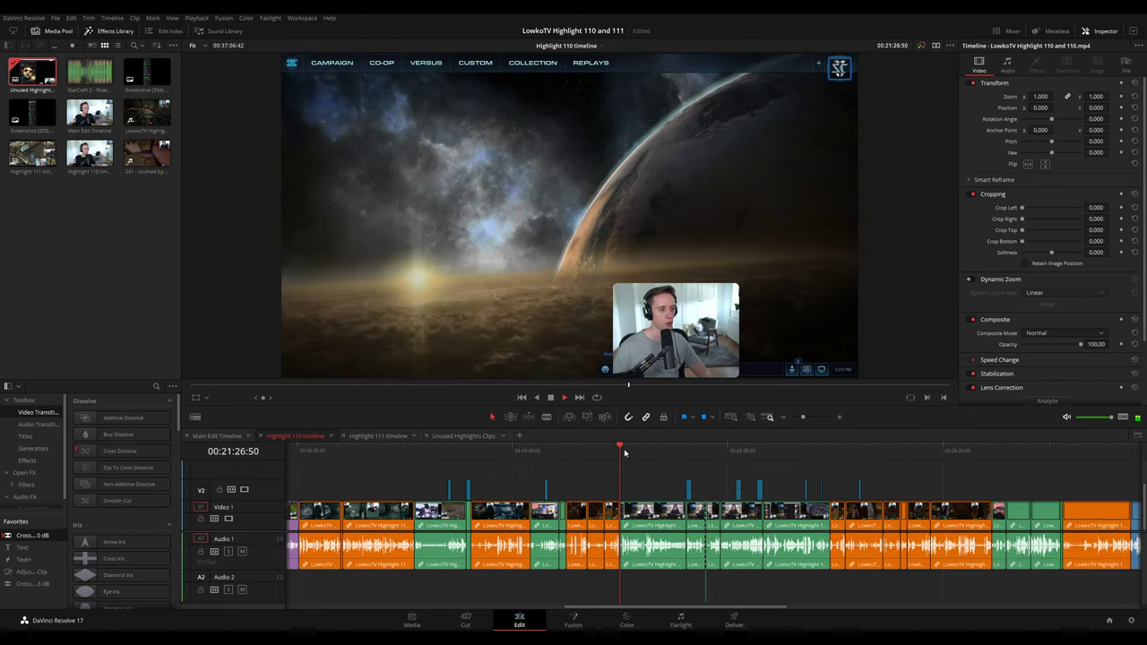
- Check the Highlight 110 timeline's green clips from about 00:21:26 to 00:27:22 for the Reddit question clip
scroll(589, 468, right, 1)
click(557, 451)
click(587, 453)
click(613, 453)
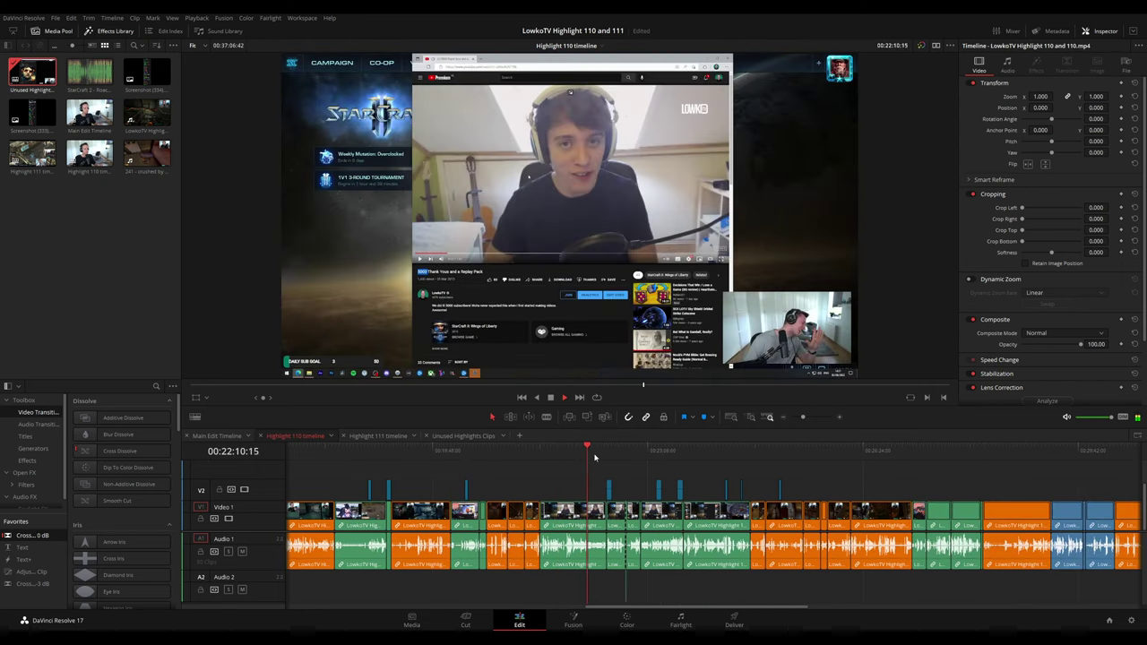
click(639, 453)
click(681, 451)
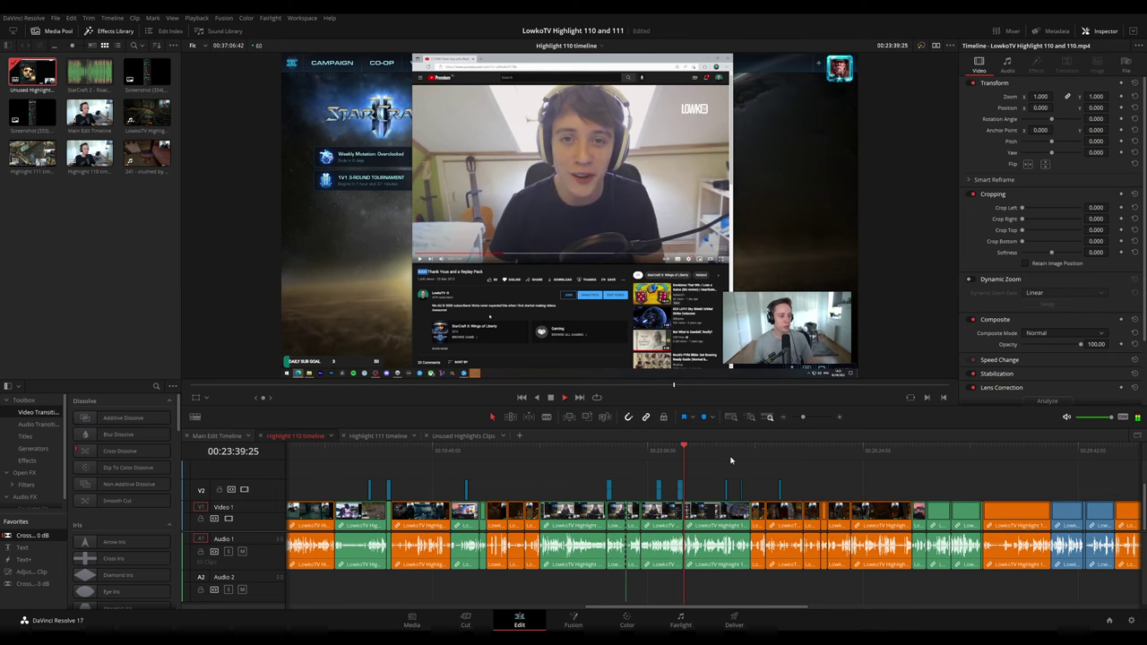
click(913, 451)
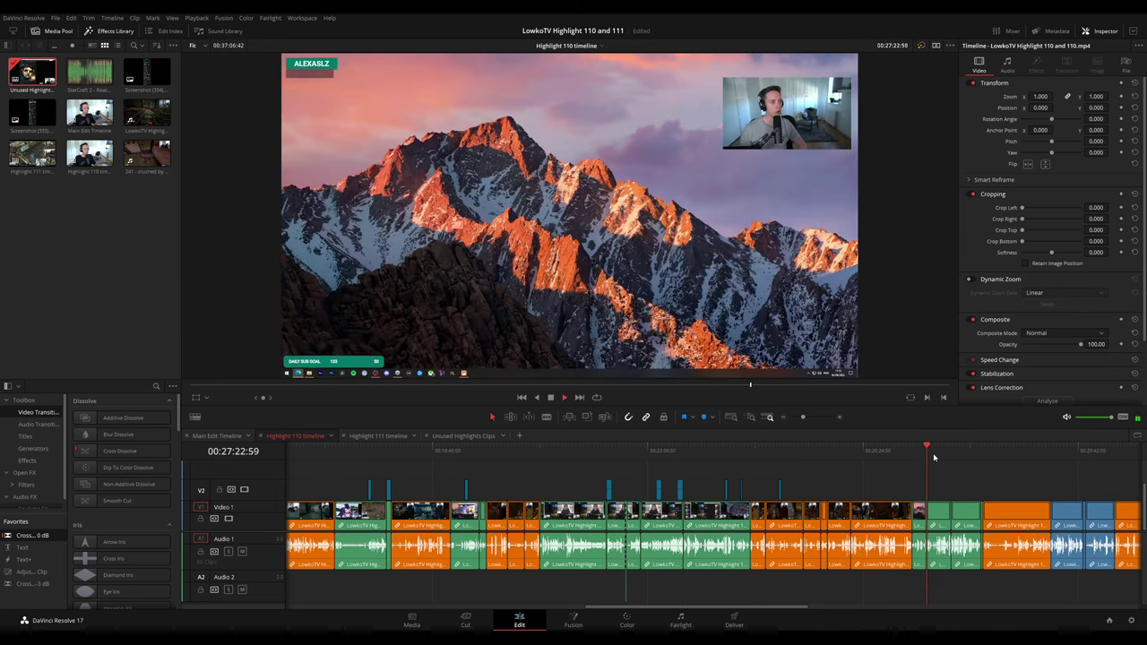
- Recheck the green clips in the Highlight 110 timeline from the snowy RuneScape clip near 00:18:49 to about 00:20:38
click(368, 453)
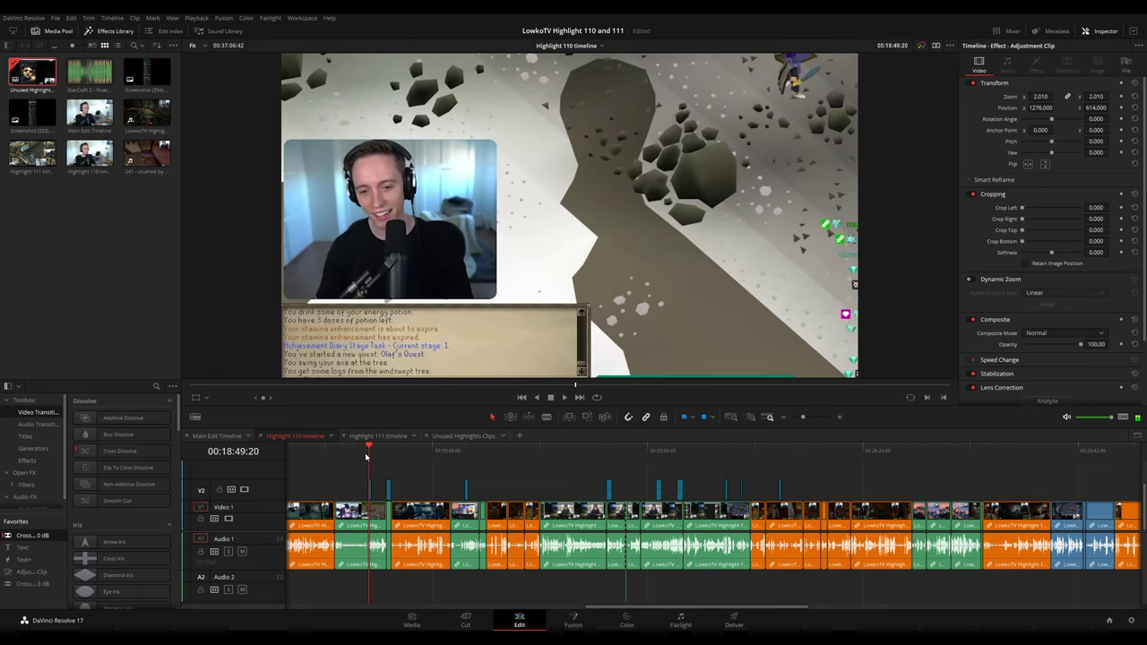
click(335, 451)
click(369, 450)
click(388, 451)
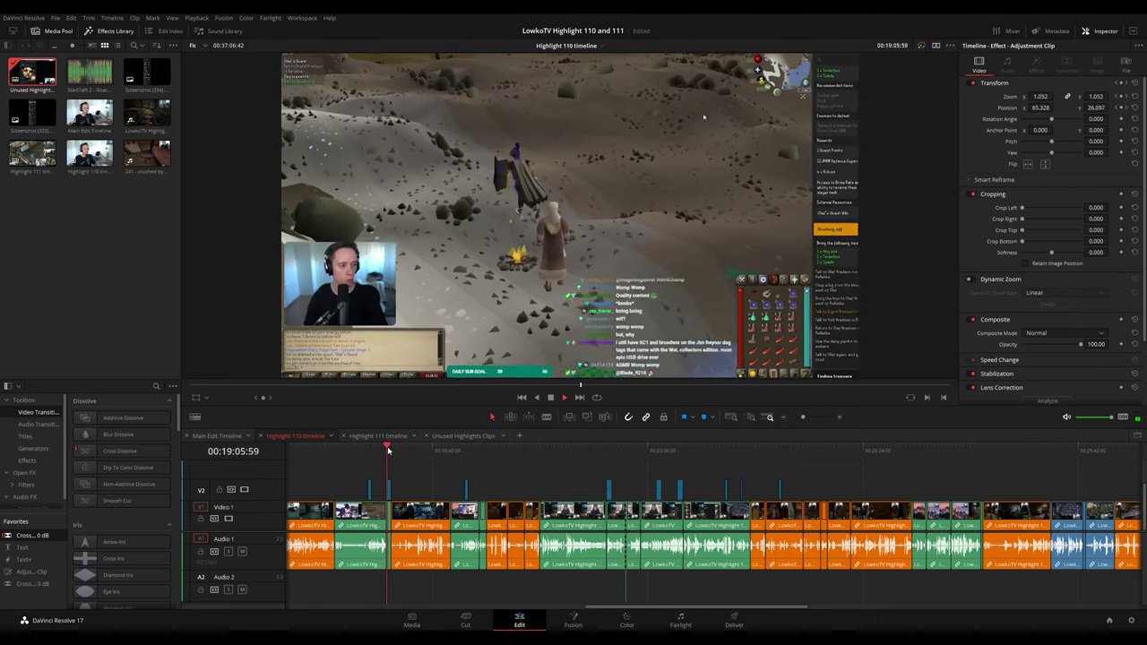
click(461, 450)
drag(461, 450, 479, 457)
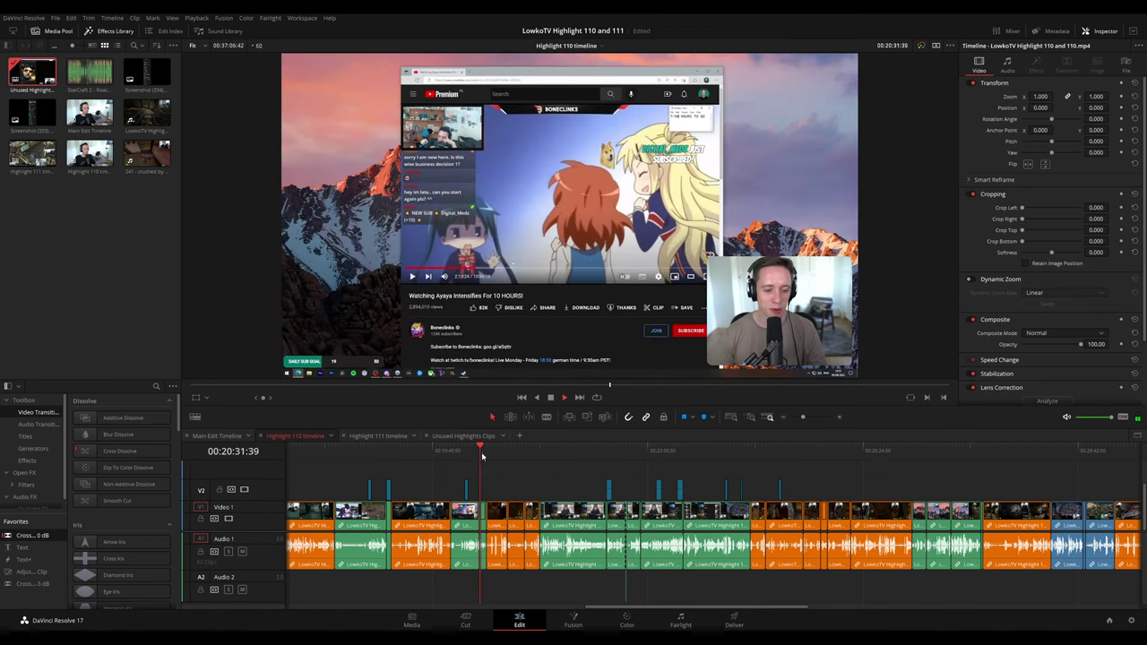
click(493, 456)
key(space)
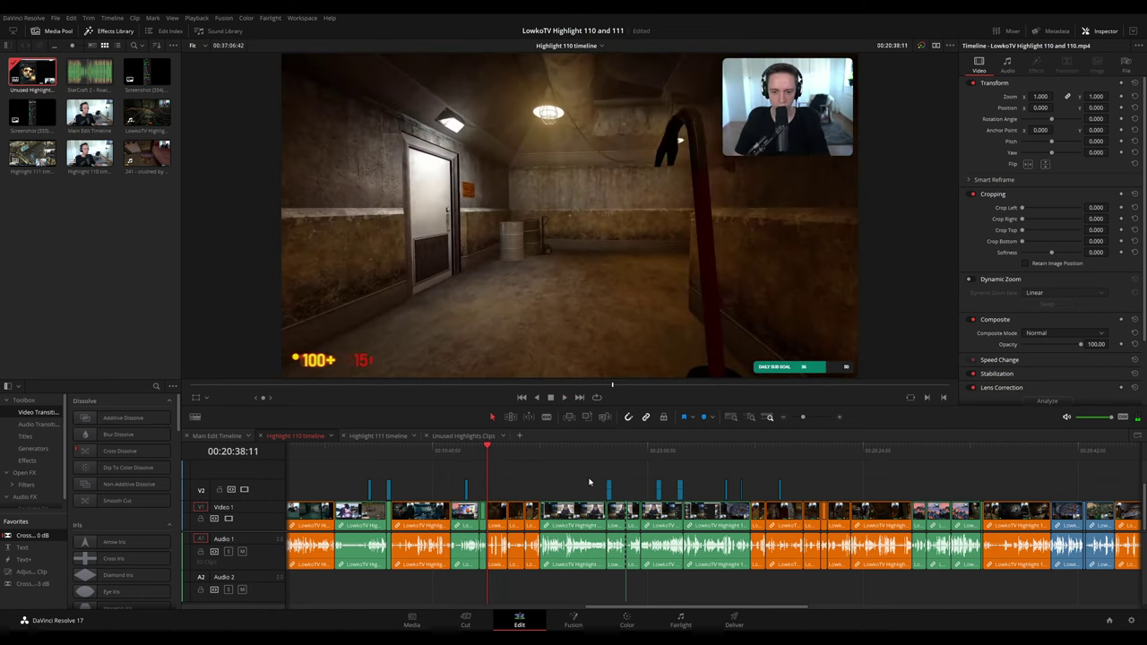
- Inspect the green clips in the Highlight 110 timeline from about 00:31:30 to 00:34:40
scroll(589, 482, right, 5)
click(835, 458)
key(space)
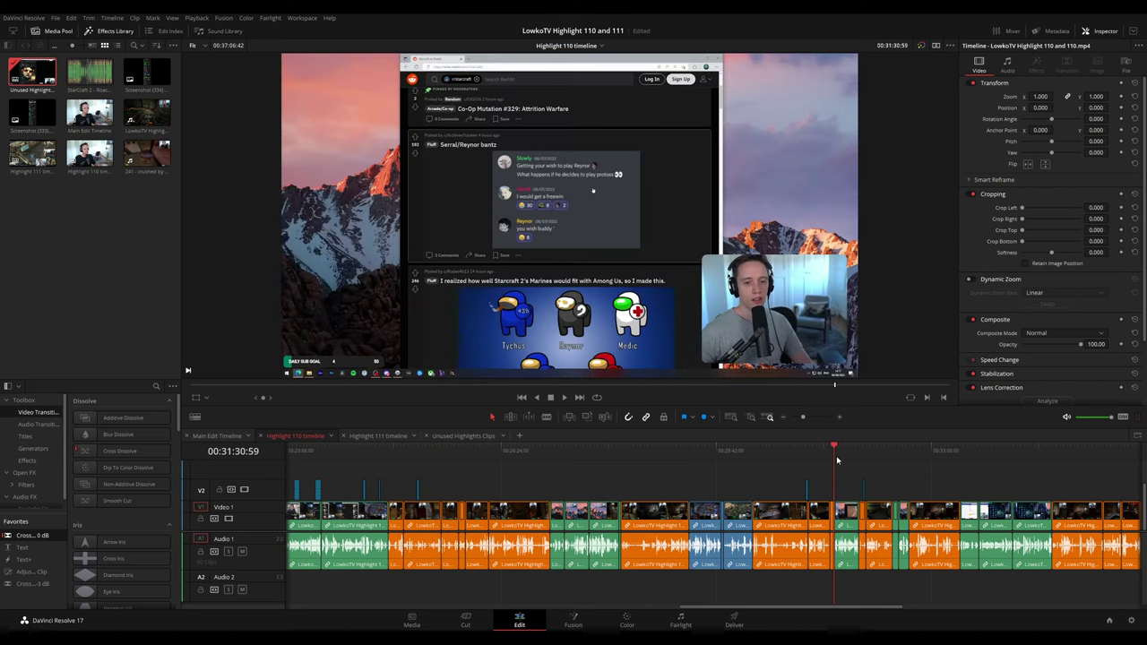
click(894, 454)
click(951, 452)
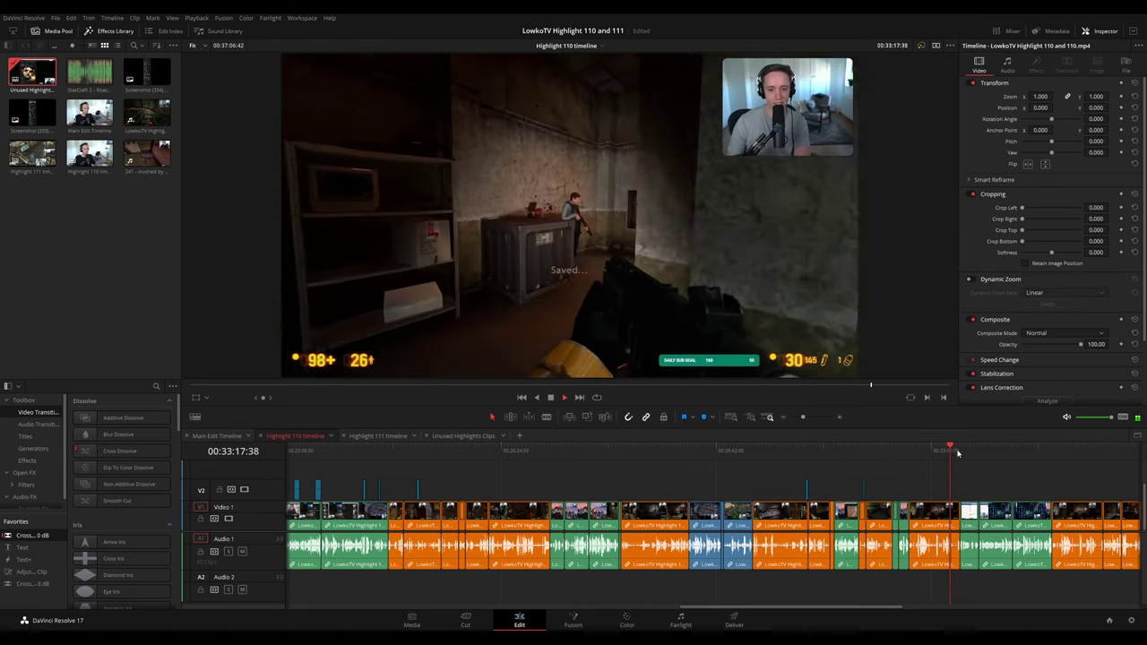
click(971, 452)
click(1013, 453)
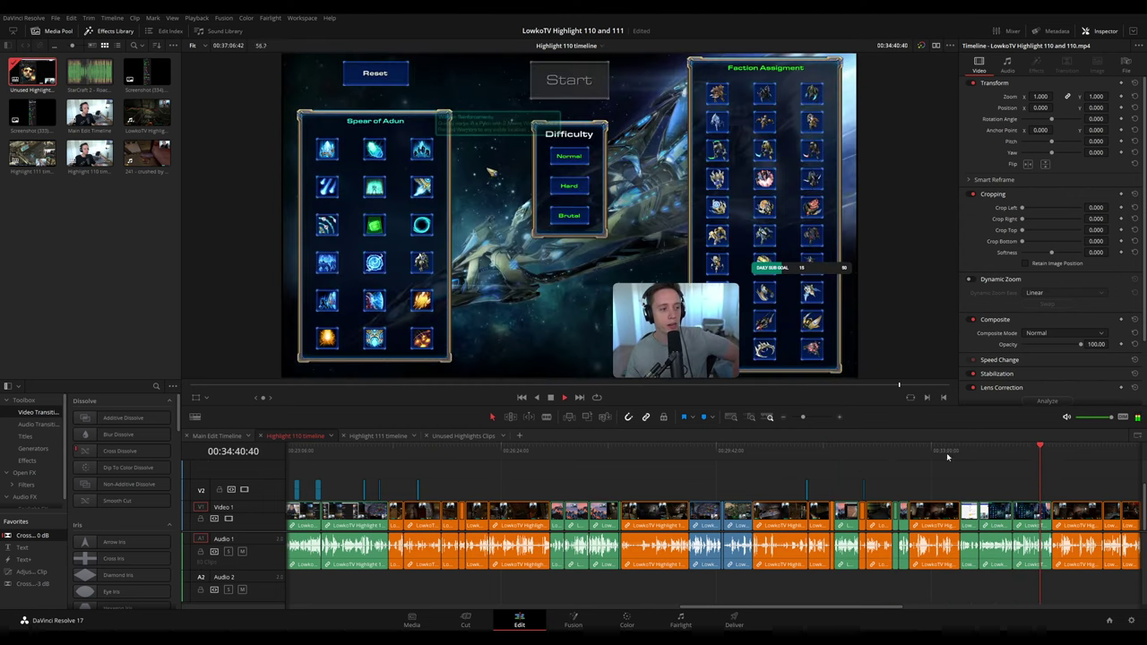
- Look through the earlier Highlight 110 clips around 00:07:02 for matching footage
scroll(830, 469, left, 10)
scroll(831, 469, left, 15)
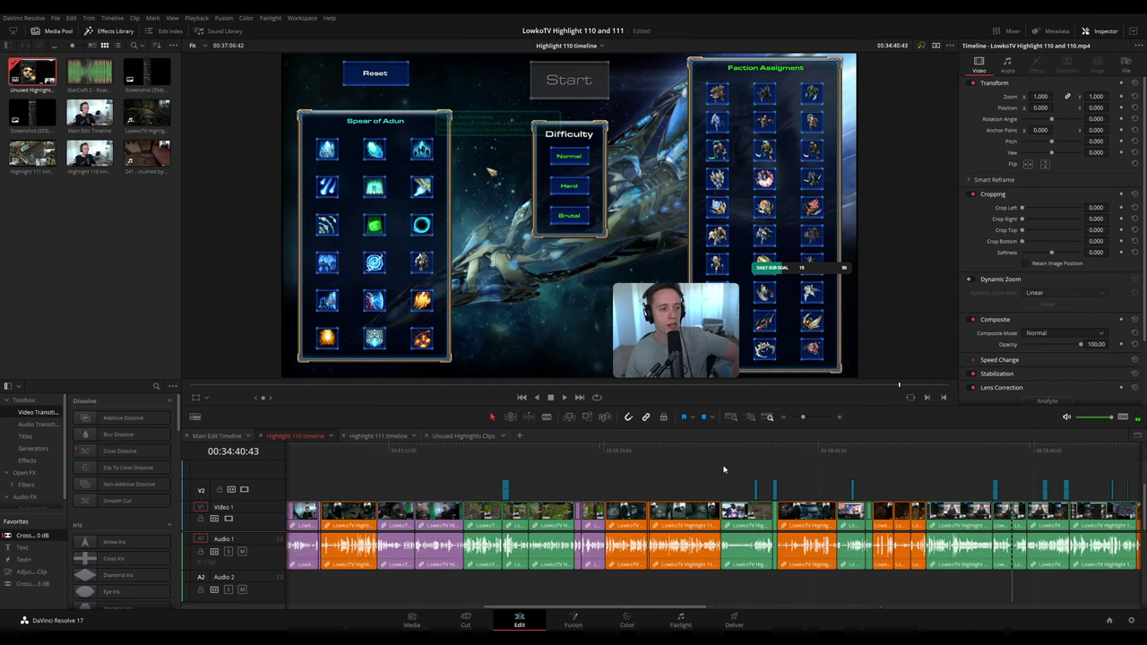
click(644, 448)
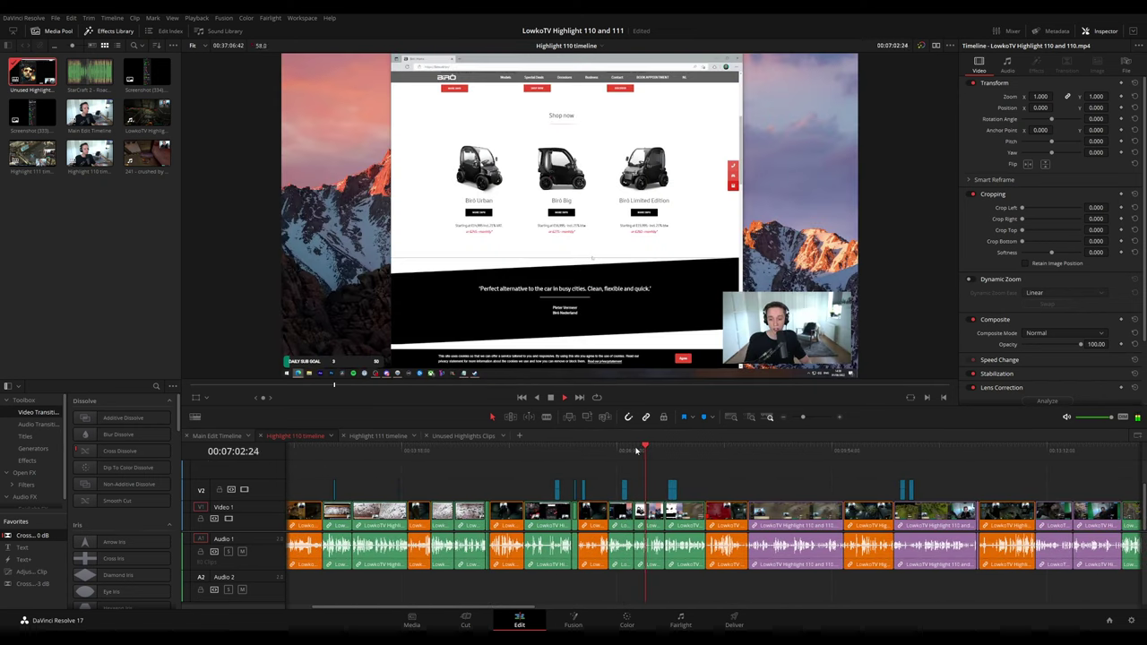
drag(636, 450, 550, 458)
- Review the Main Edit Timeline from about 00:14:23 to 00:15:47 and select the two RuneScape clips after 00:14:27 with their adjustment clip
click(218, 438)
key(space)
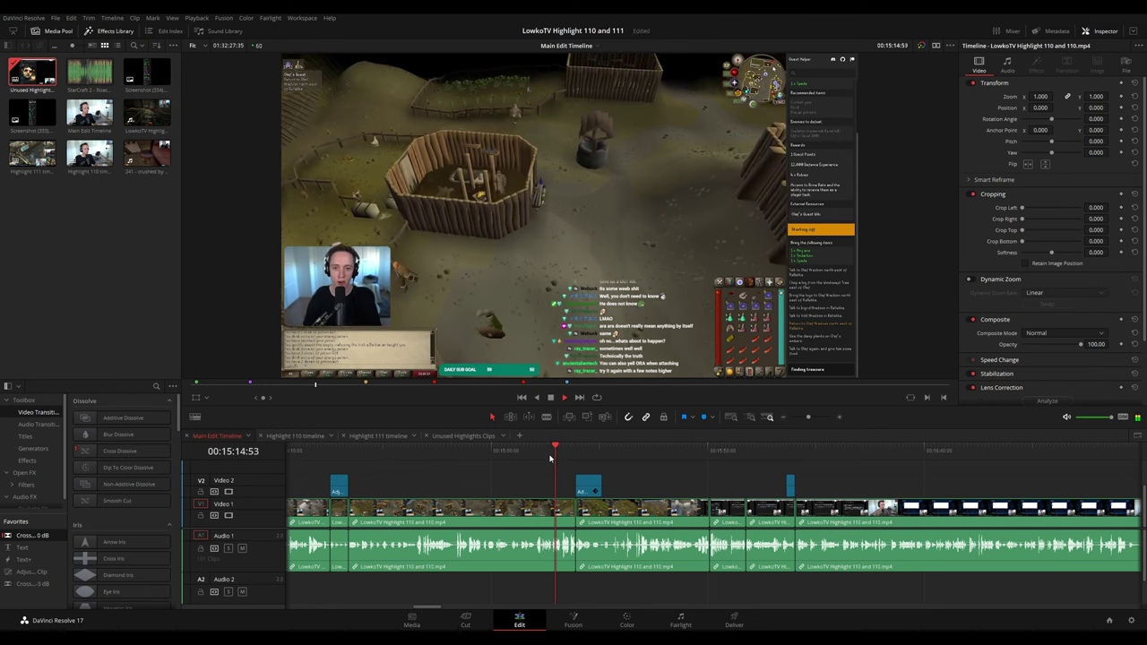
click(359, 452)
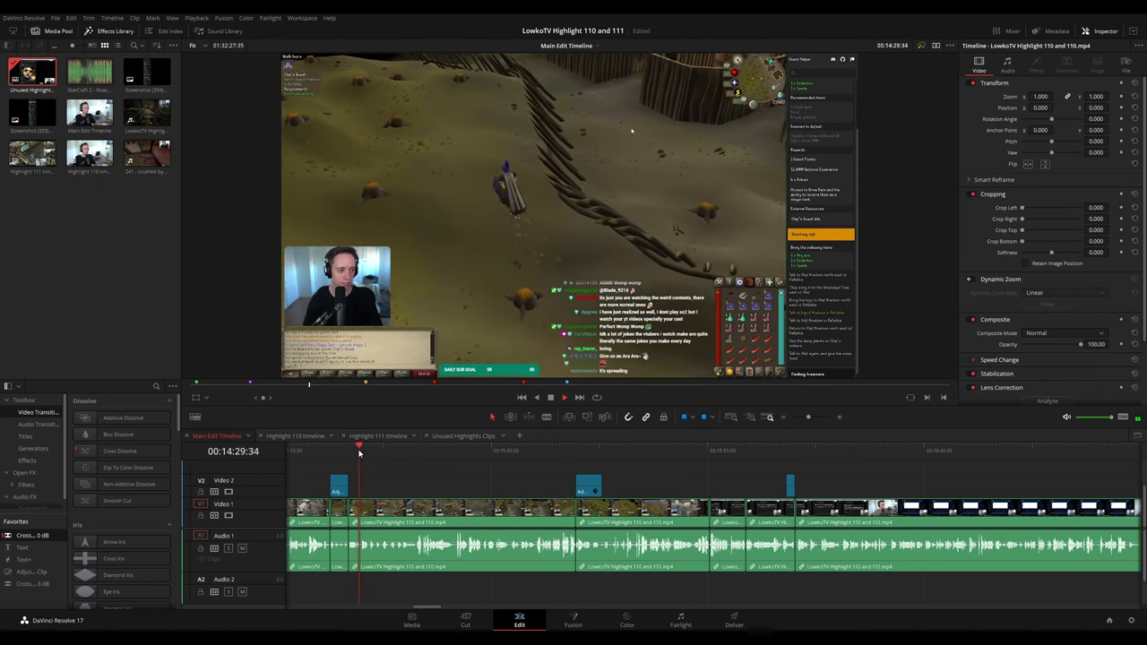
click(346, 452)
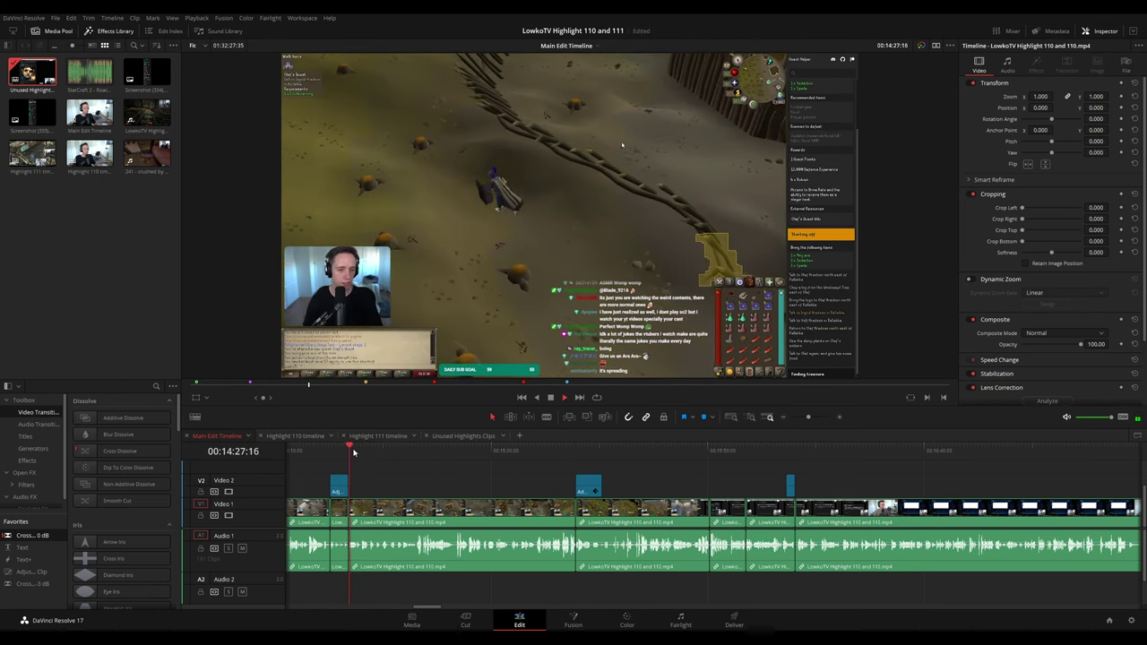
click(331, 451)
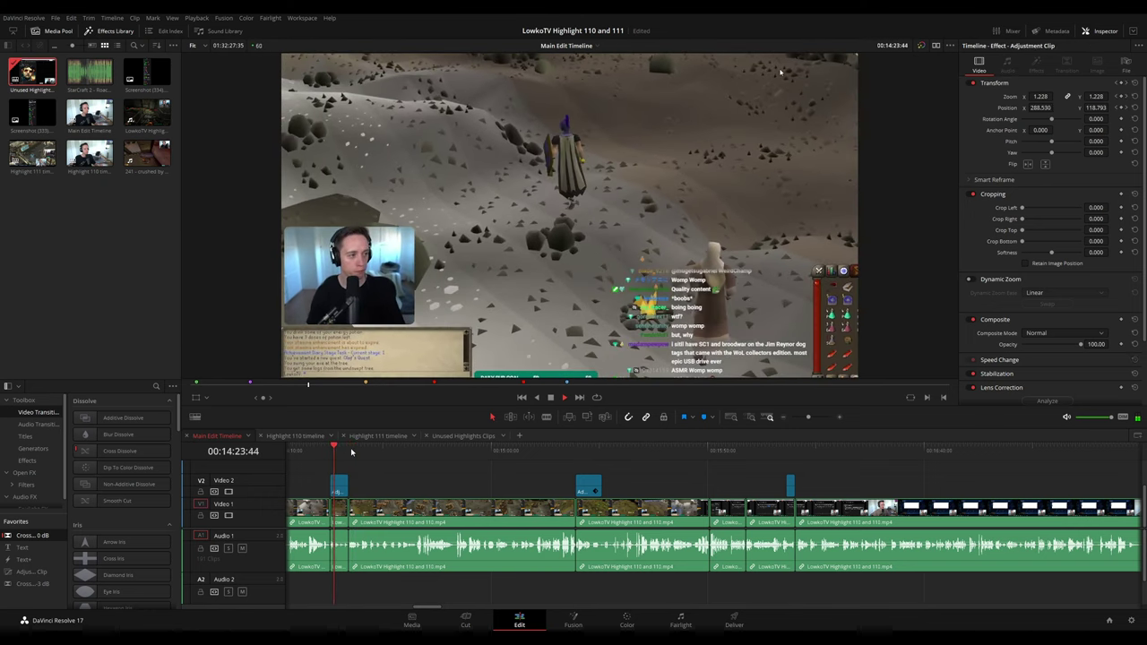
click(348, 453)
click(594, 451)
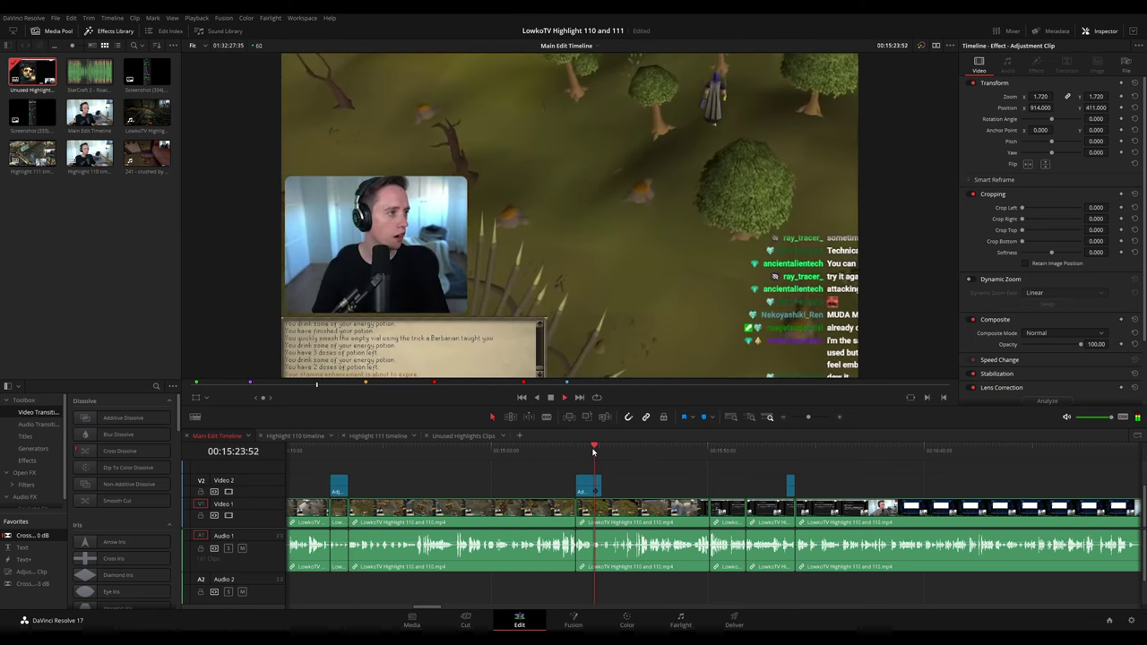
click(674, 451)
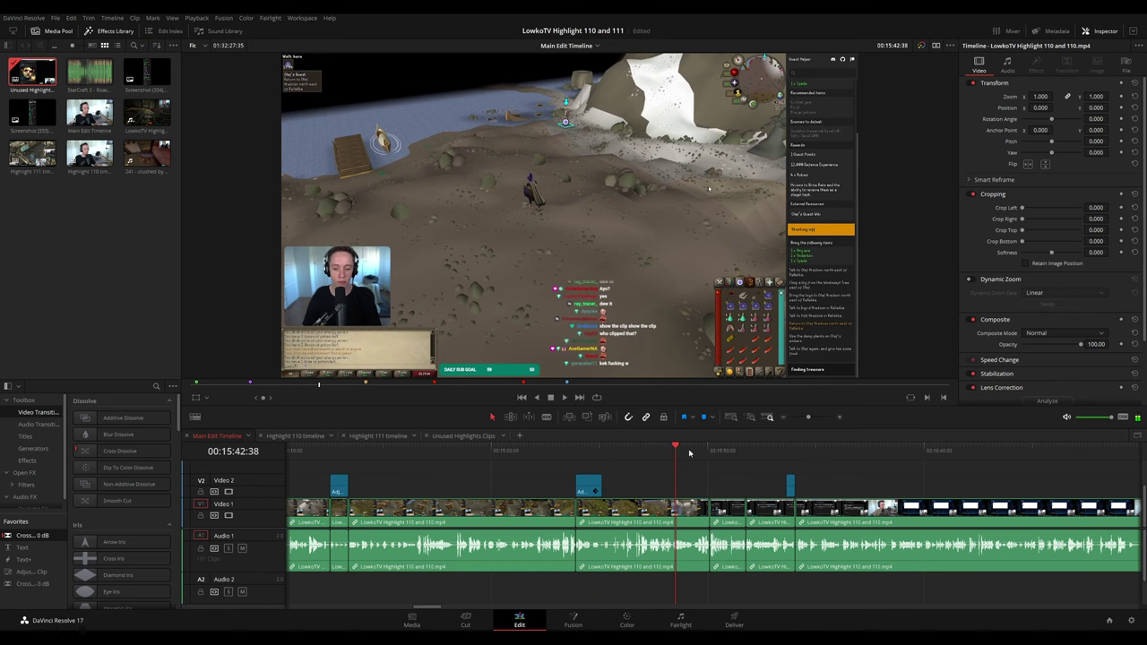
click(696, 452)
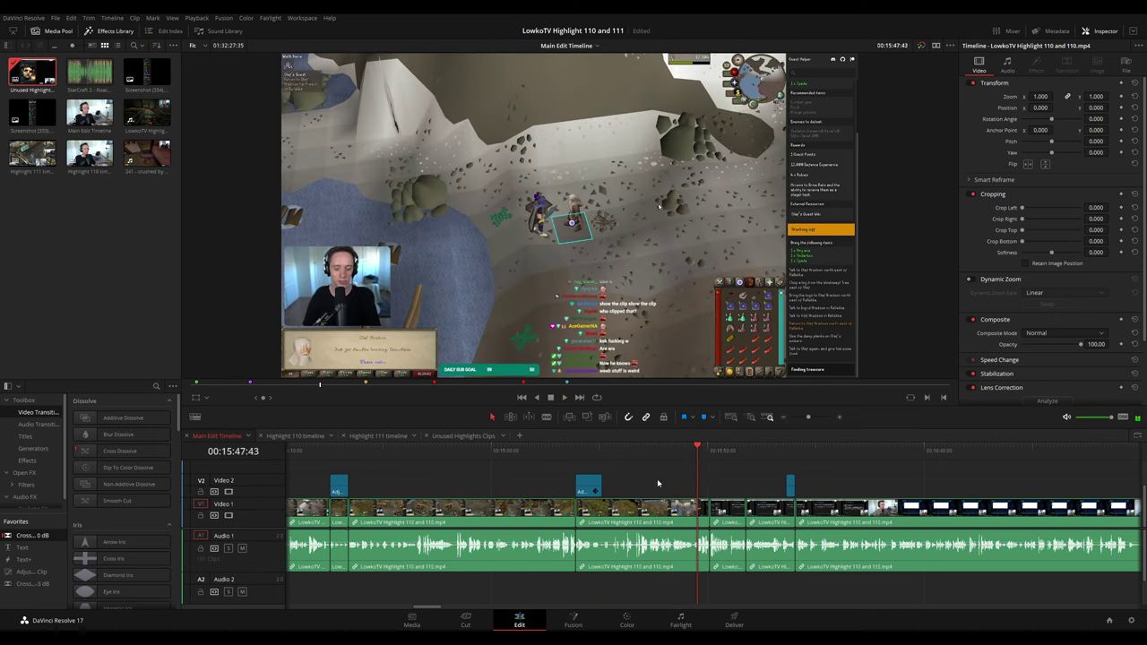
drag(660, 472, 499, 524)
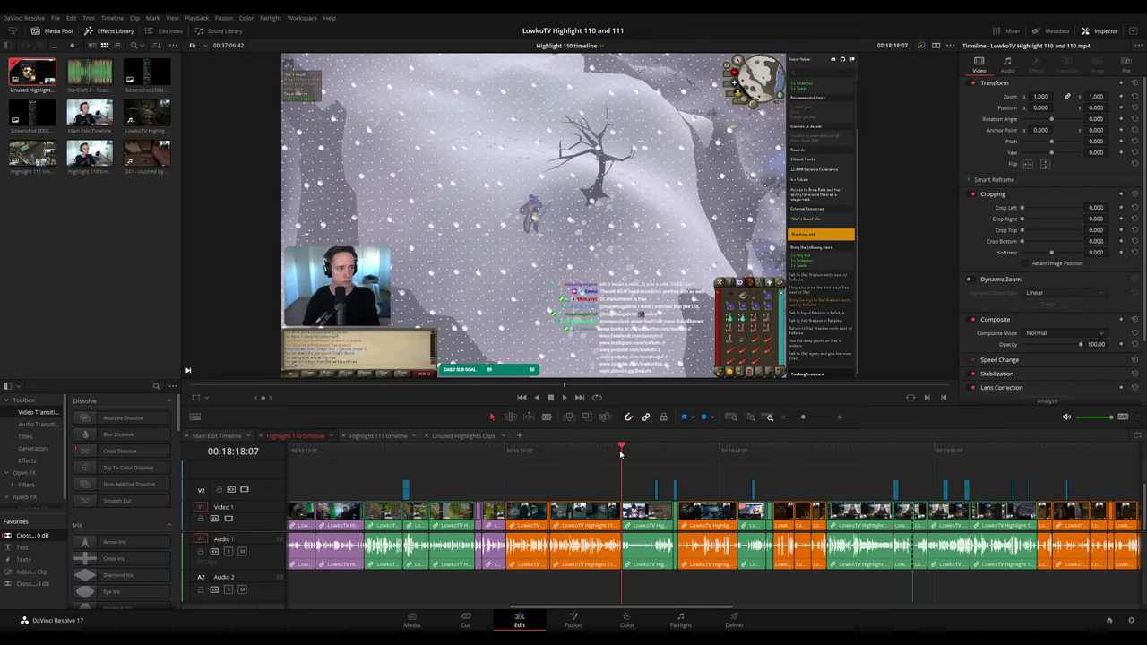
- Search the rest of the Highlight 110 timeline, from about 00:16:31 to 00:34:15, for the selected RuneScape clips
scroll(658, 470, down, 5)
scroll(600, 468, up, 4)
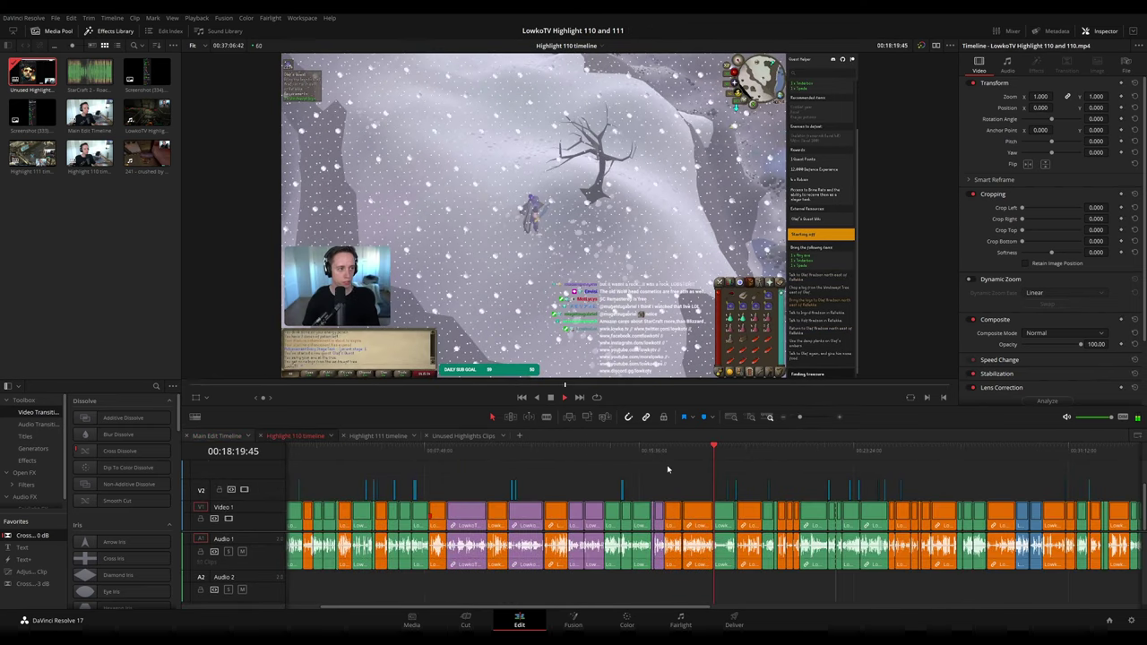
click(648, 452)
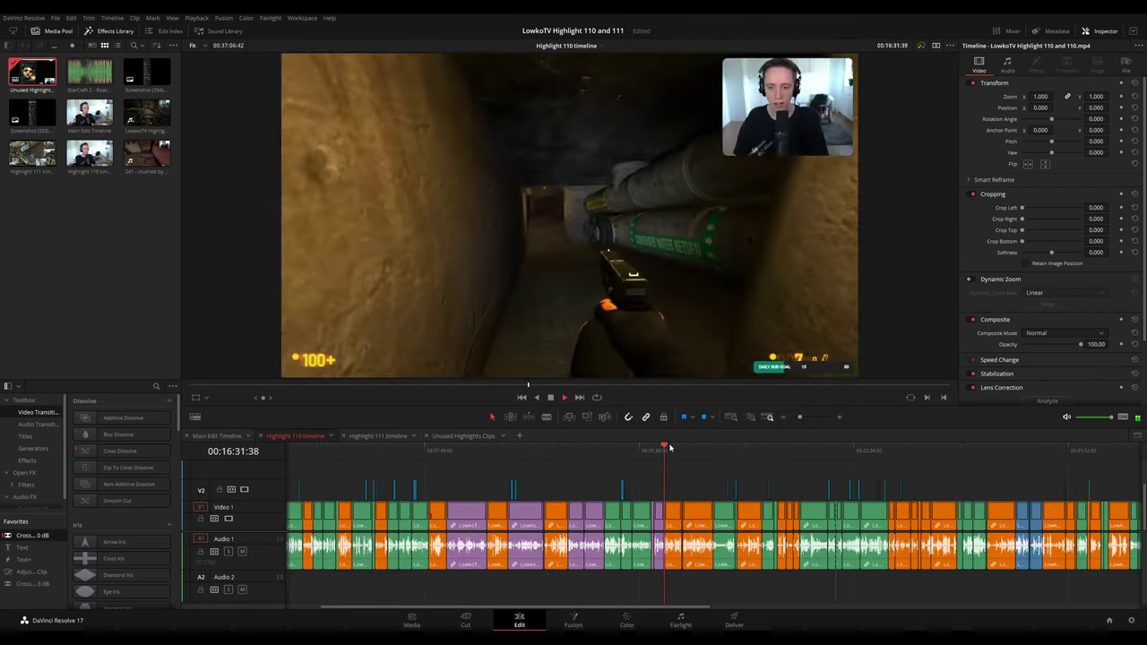
drag(679, 466, 441, 455)
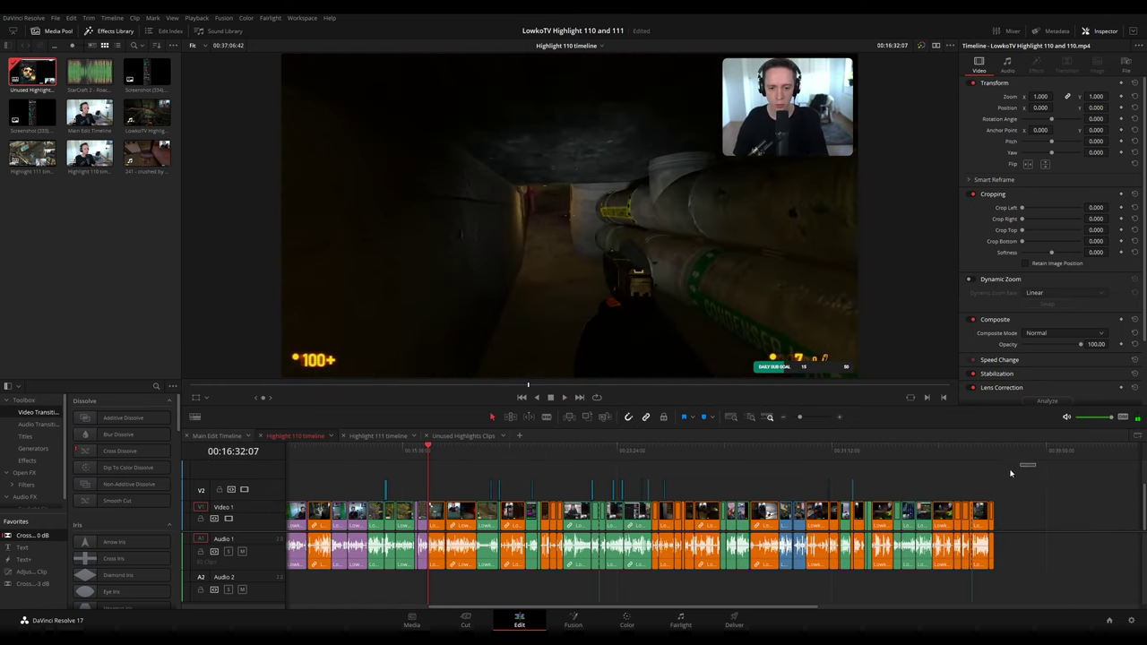
drag(1036, 463, 421, 523)
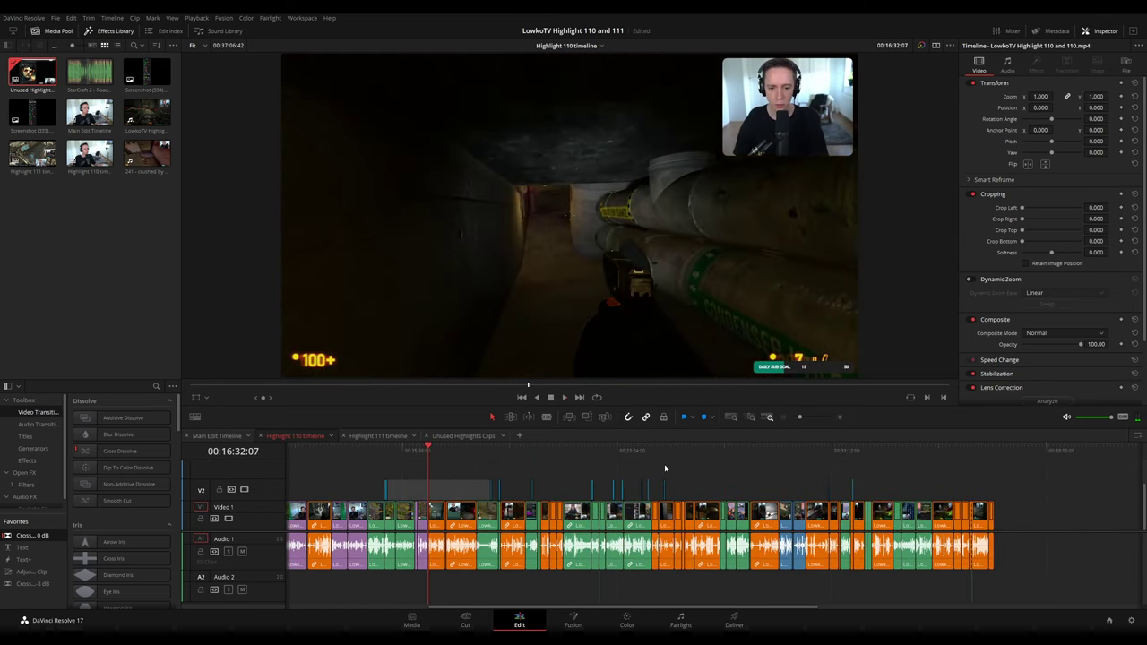
drag(606, 451, 915, 450)
key(space)
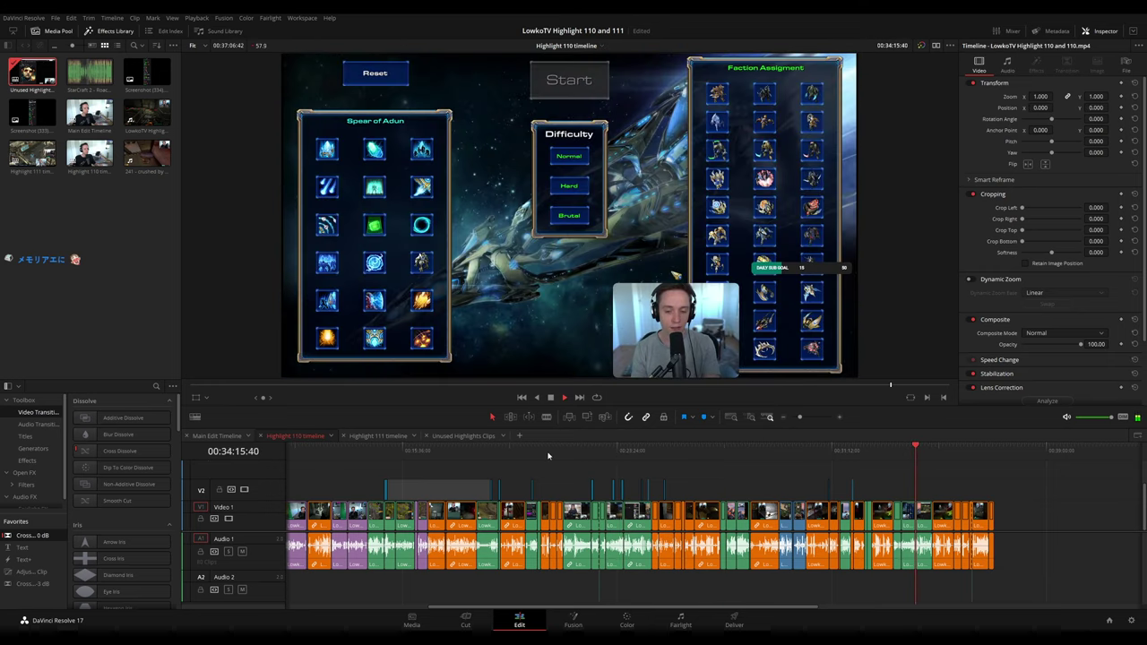
- Recheck Highlight 110 from about 00:14:21 to 00:16:03 and add the two RuneScape clips to the end of Unused Highlights Clips
click(395, 456)
drag(423, 477, 581, 478)
click(524, 456)
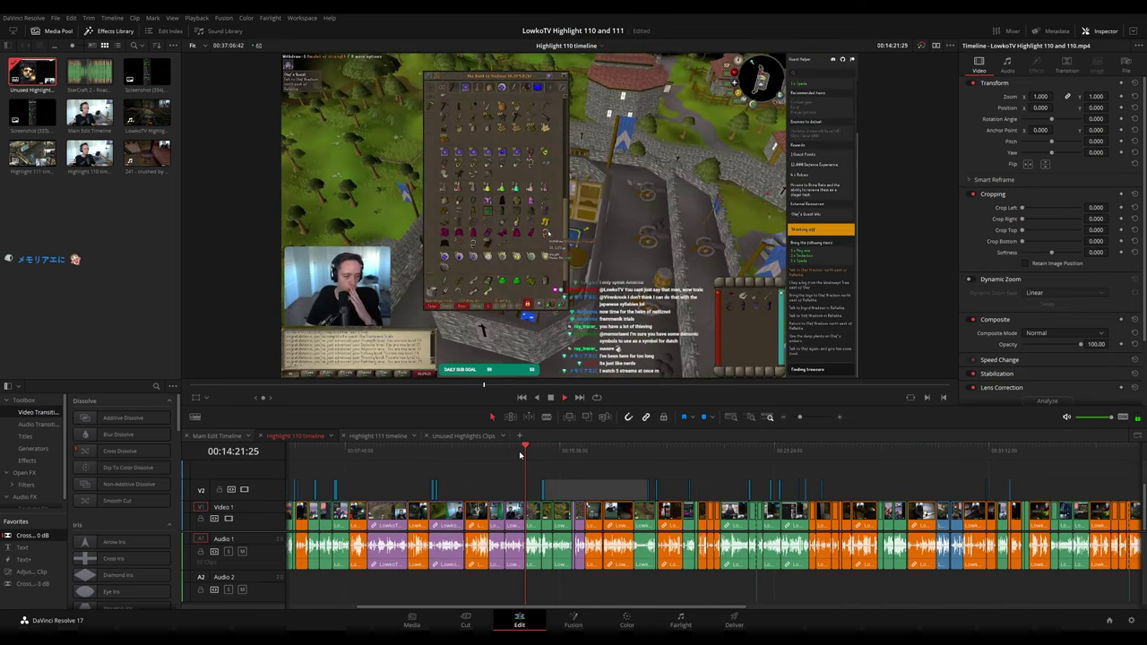
drag(520, 456, 565, 454)
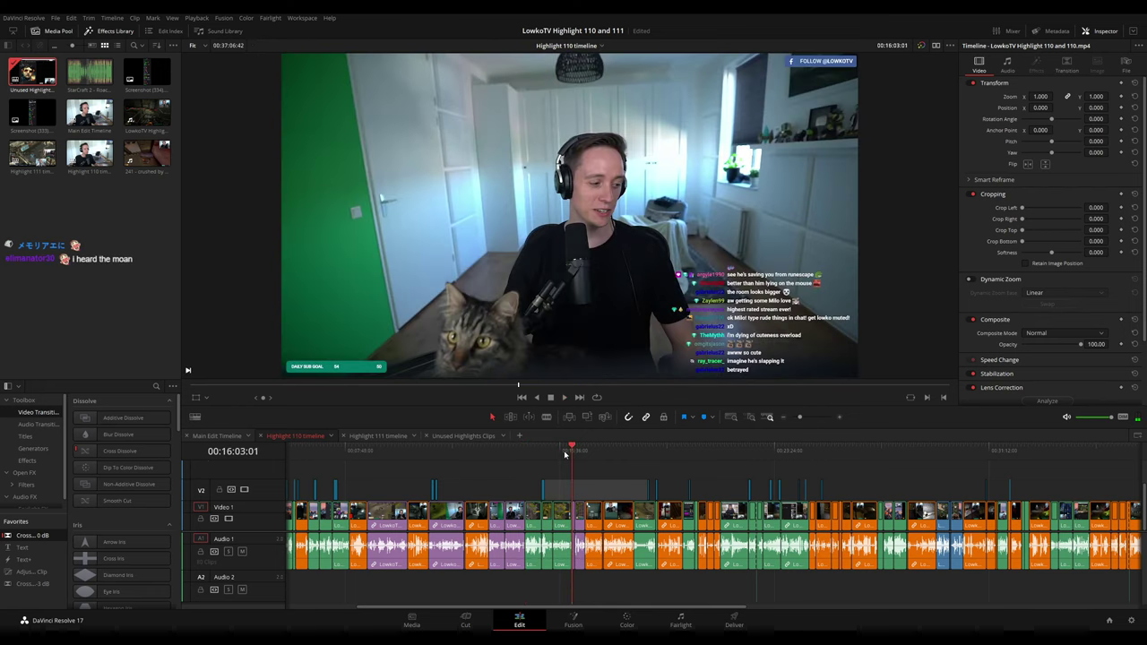
click(446, 436)
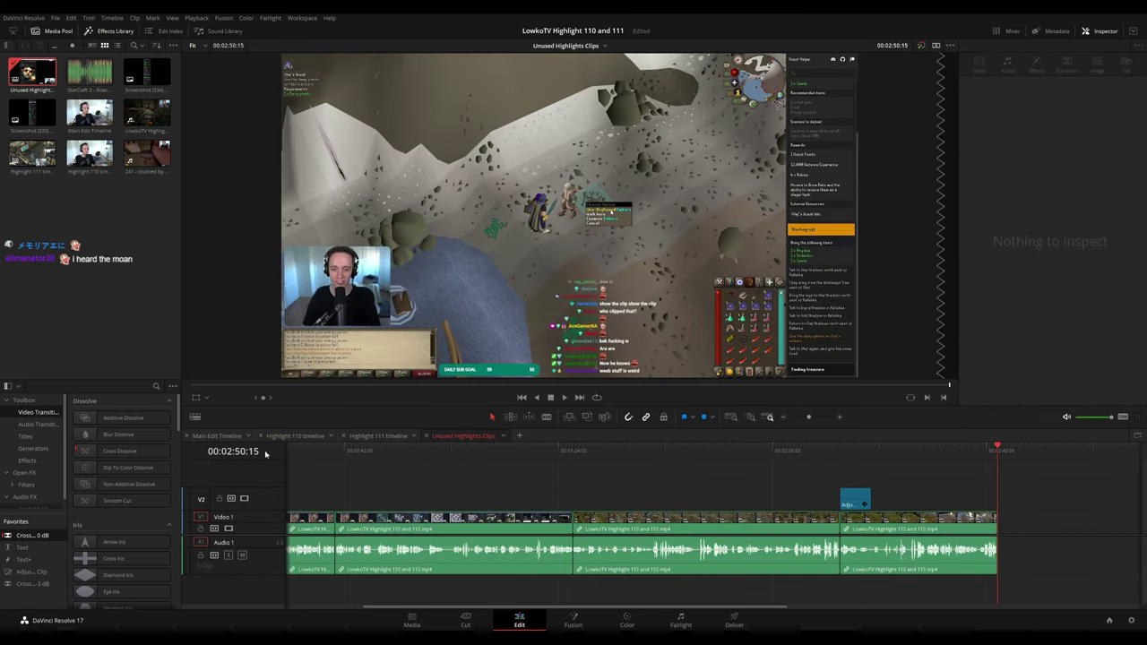
- Return to the Main Edit Timeline and examine the Reddit question clip up to about 00:15:59
click(218, 436)
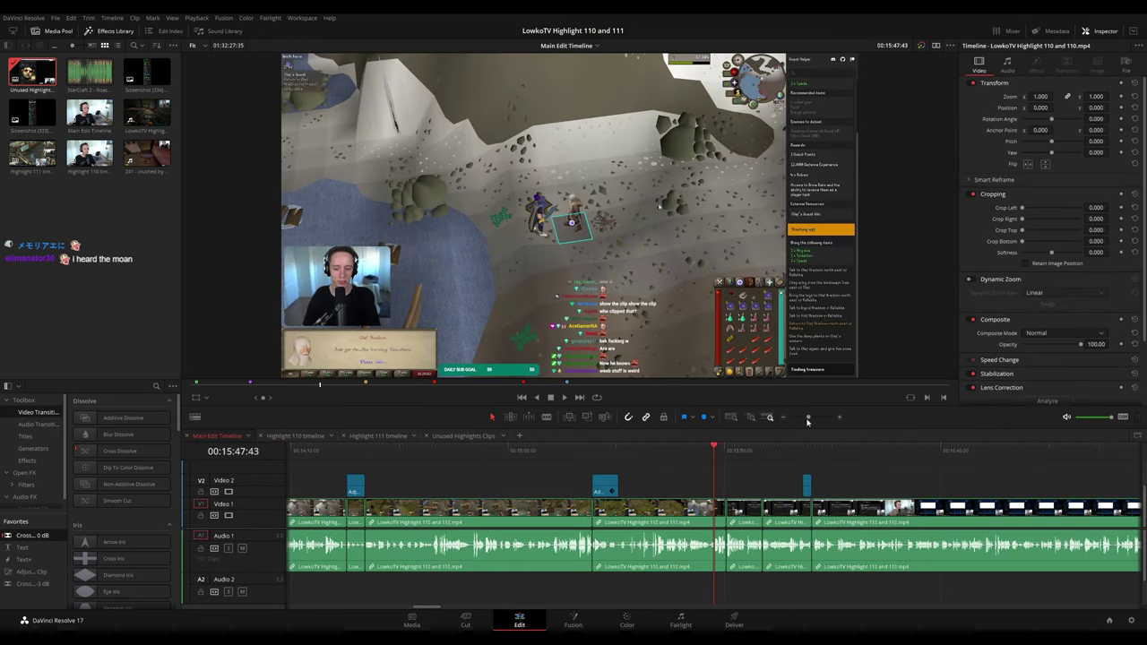
drag(806, 418, 801, 418)
key(space)
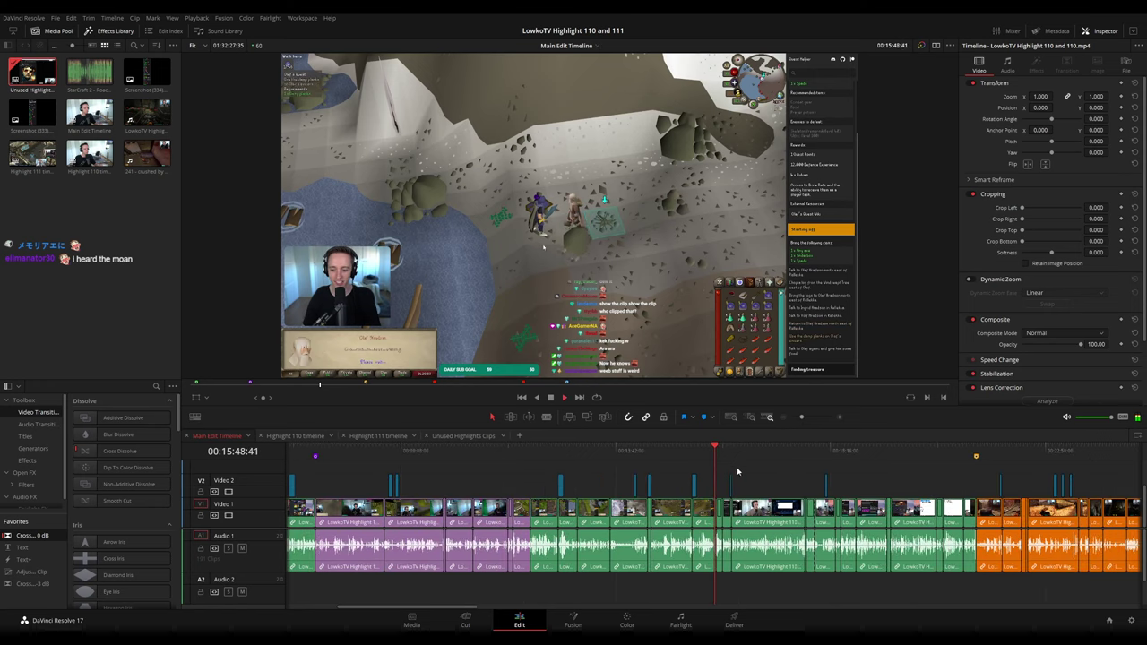
click(723, 456)
scroll(783, 480, up, 4)
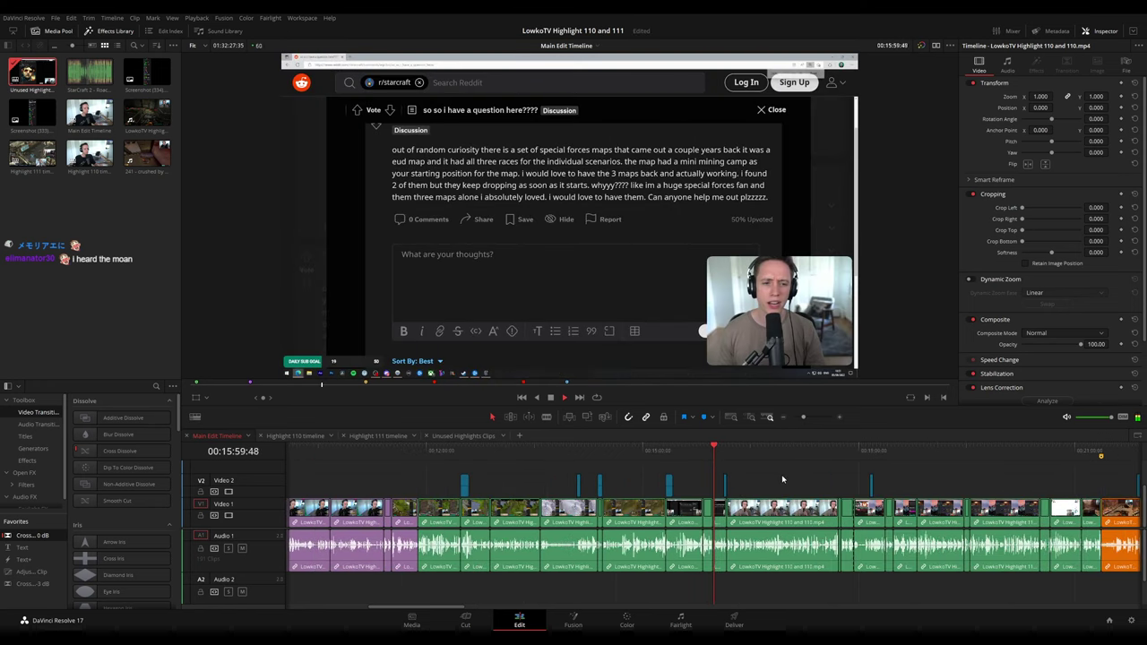
- Review the Main Edit Timeline from about 00:15:45 to 00:17:47, covering the Reddit question clips and the ones that follow
click(697, 456)
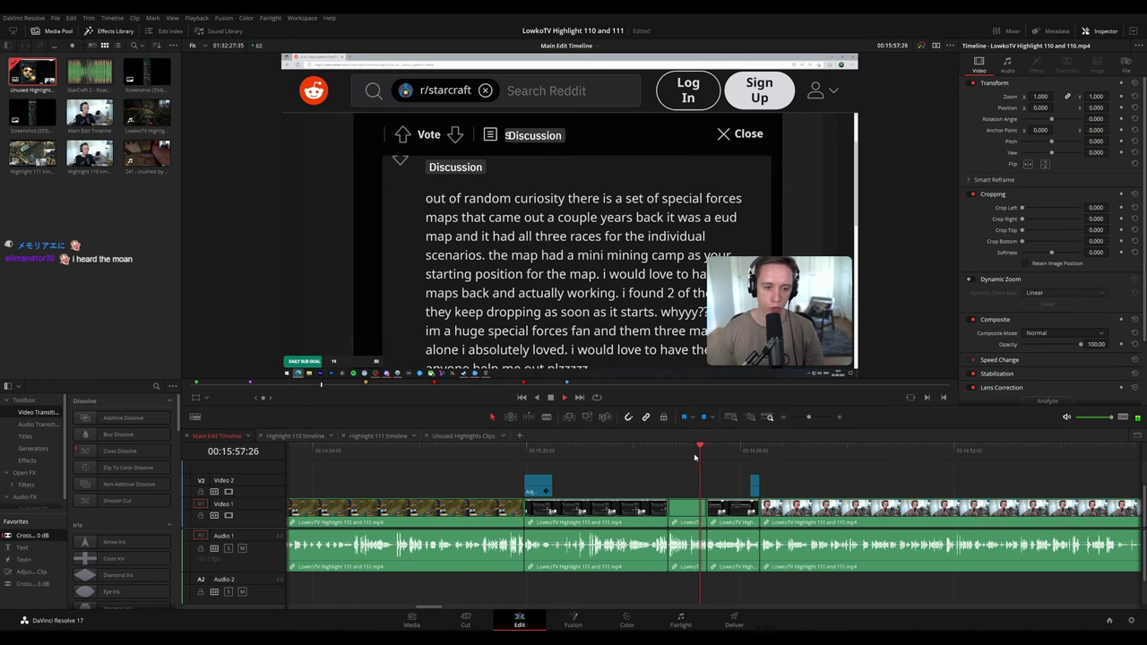
drag(697, 455, 640, 455)
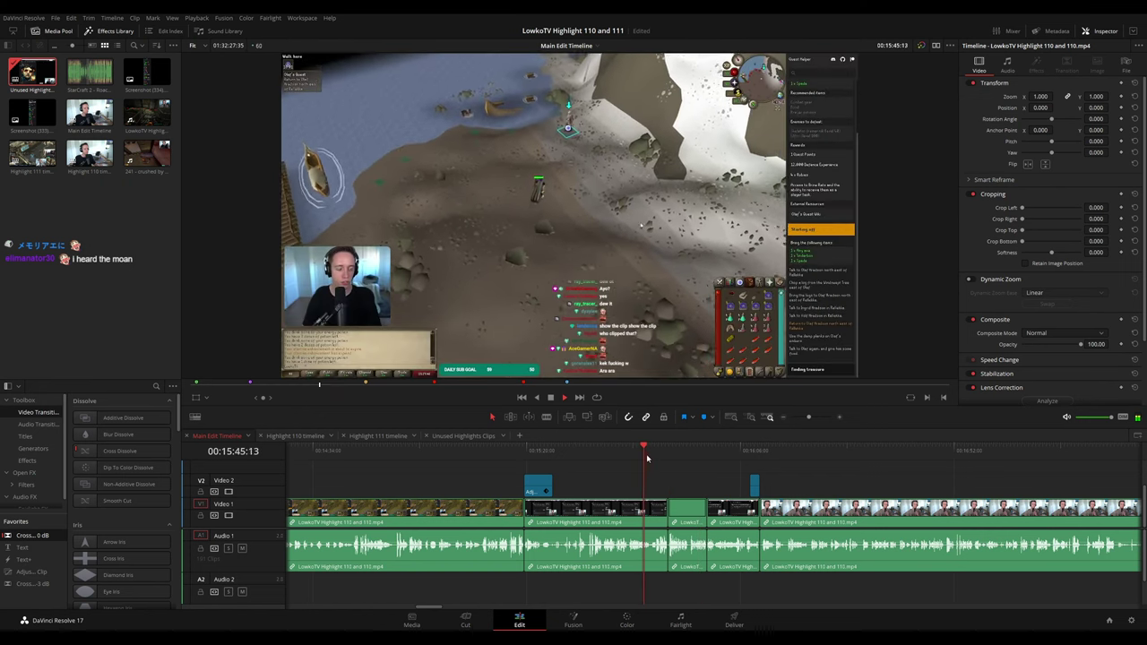
click(669, 458)
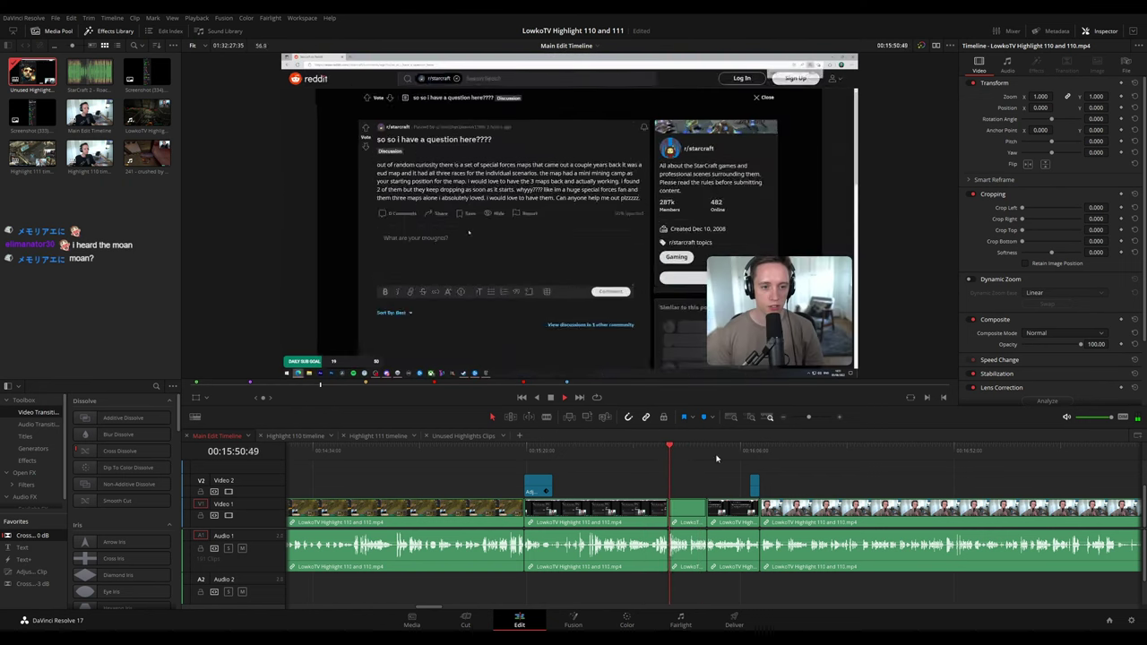
scroll(716, 502, right, 5)
click(807, 455)
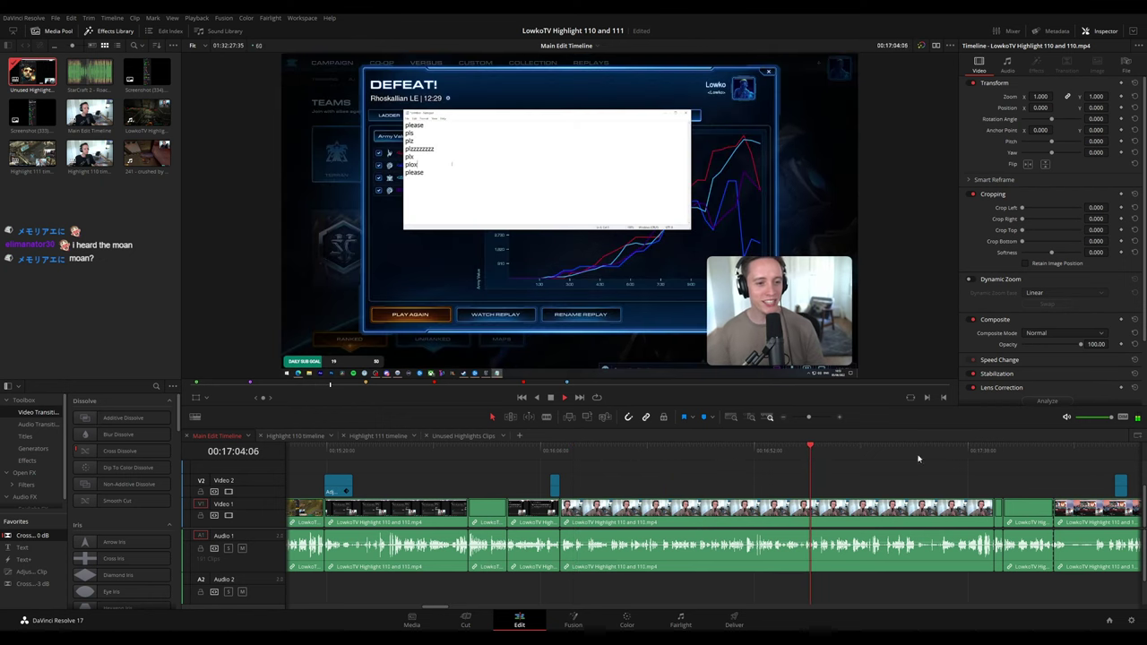
click(995, 455)
scroll(876, 471, right, 4)
scroll(766, 466, down, 3)
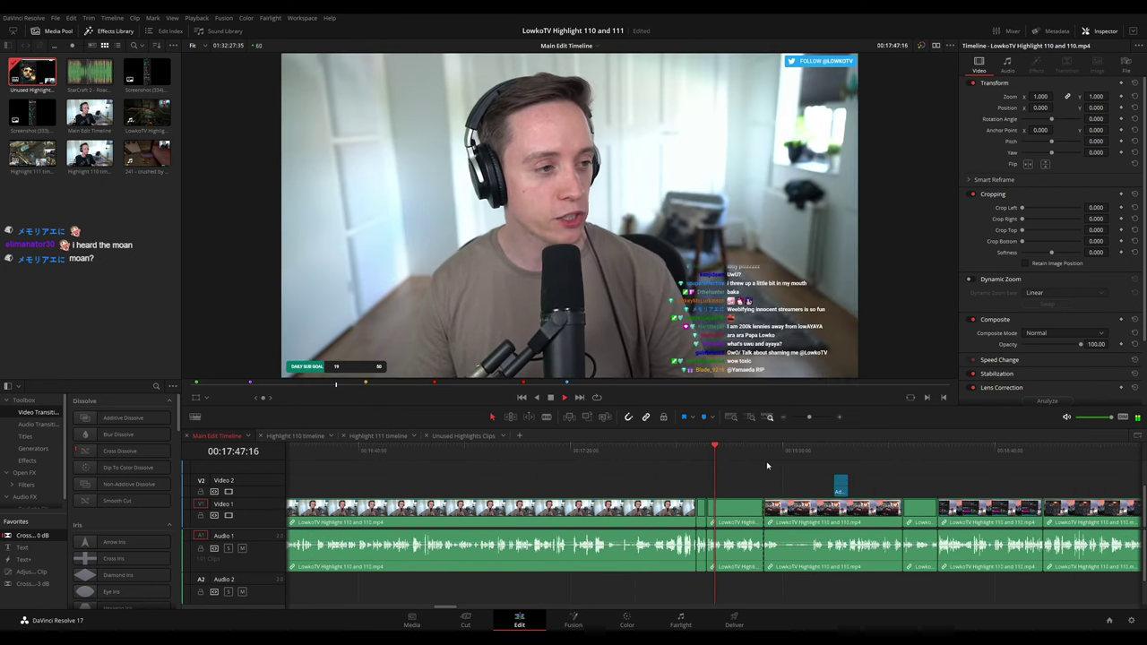
drag(548, 475, 747, 472)
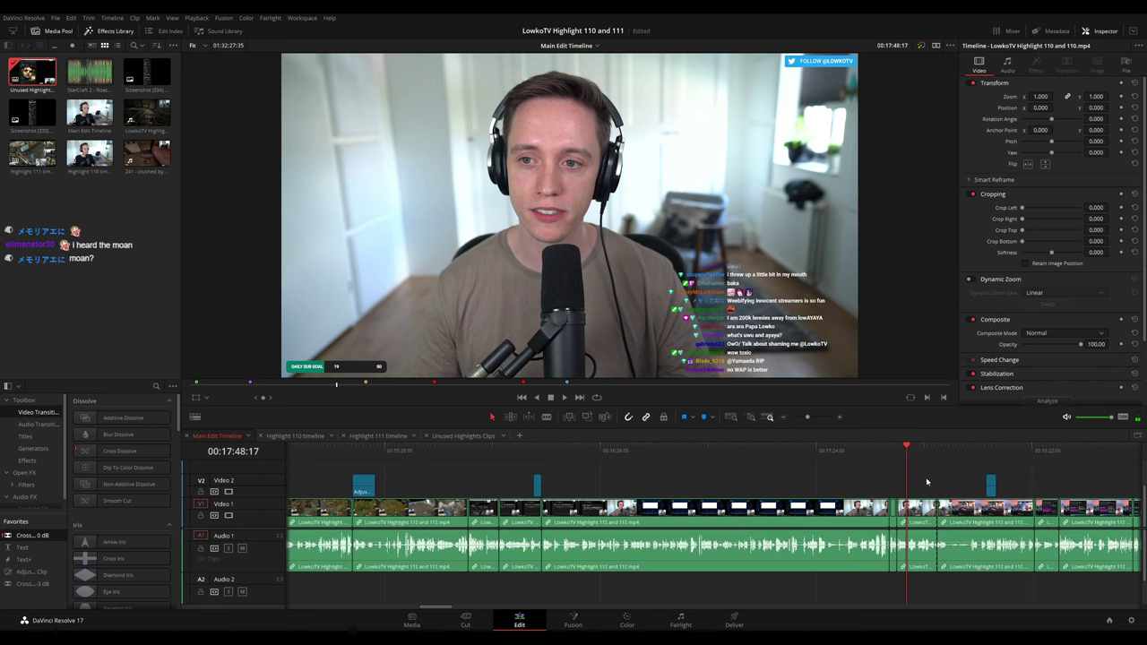
- Add the Reddit question clips from about 00:15:51 to 00:17:56, with their adjustment clip, to the end of Unused Highlights Clips
drag(923, 476, 362, 546)
click(341, 448)
key(space)
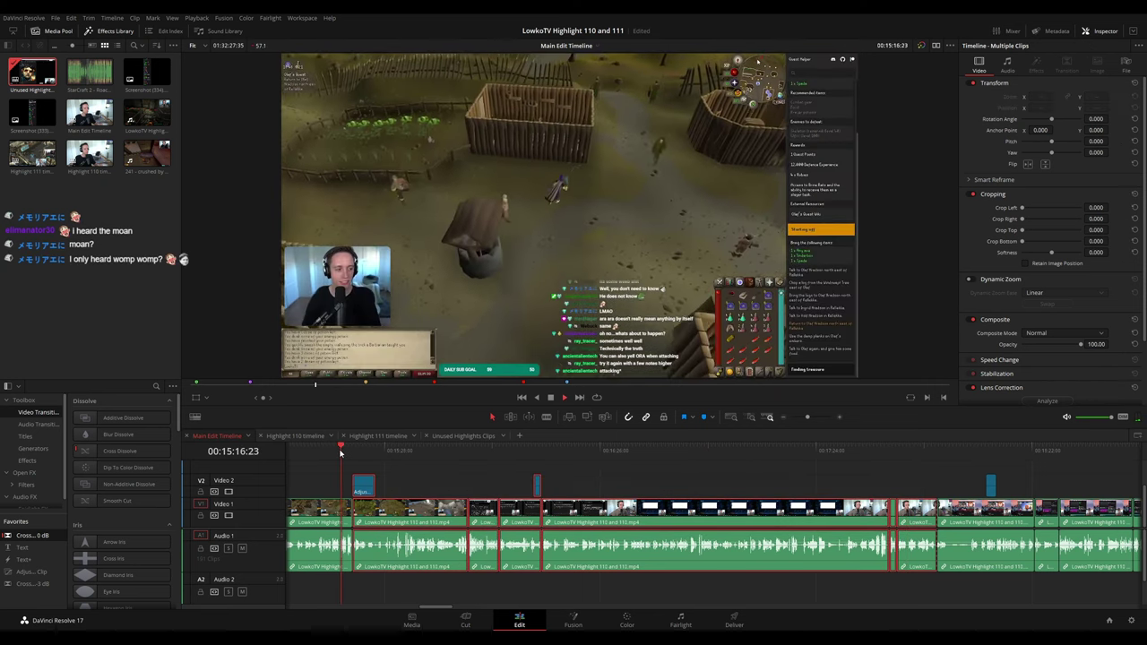
click(472, 453)
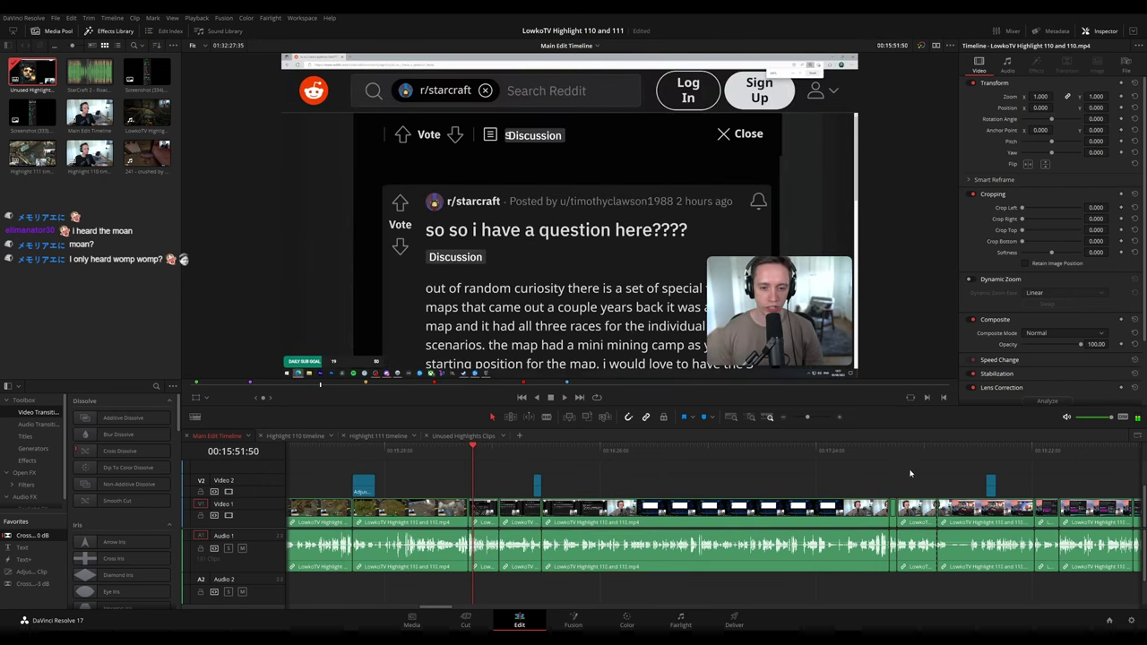
click(938, 454)
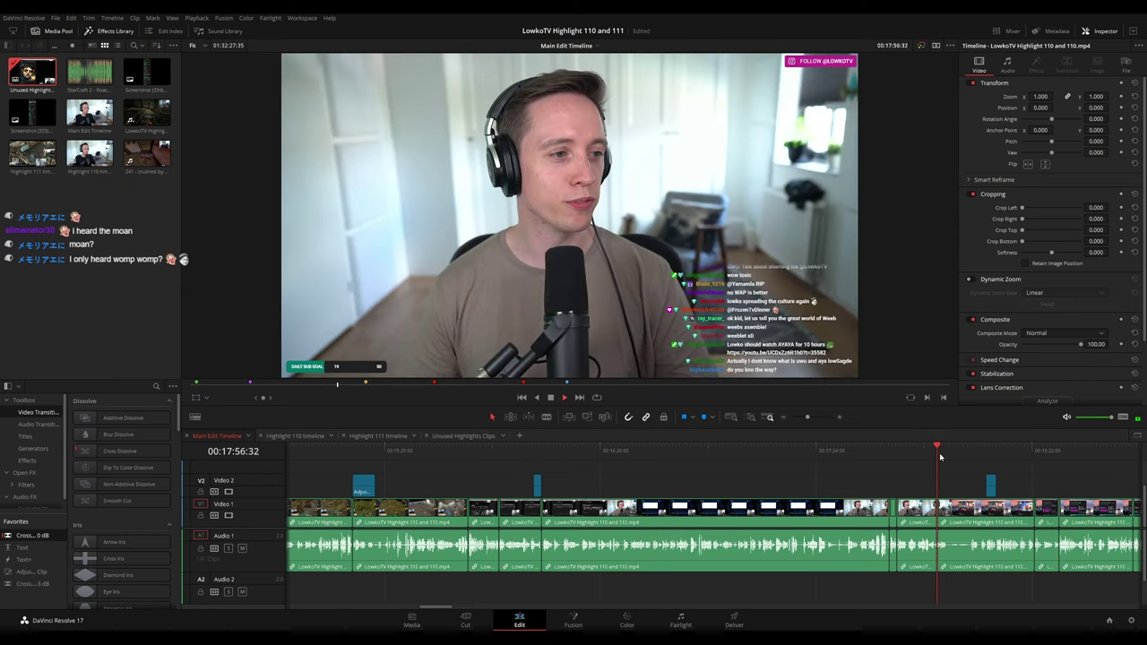
key(space)
drag(915, 475, 474, 521)
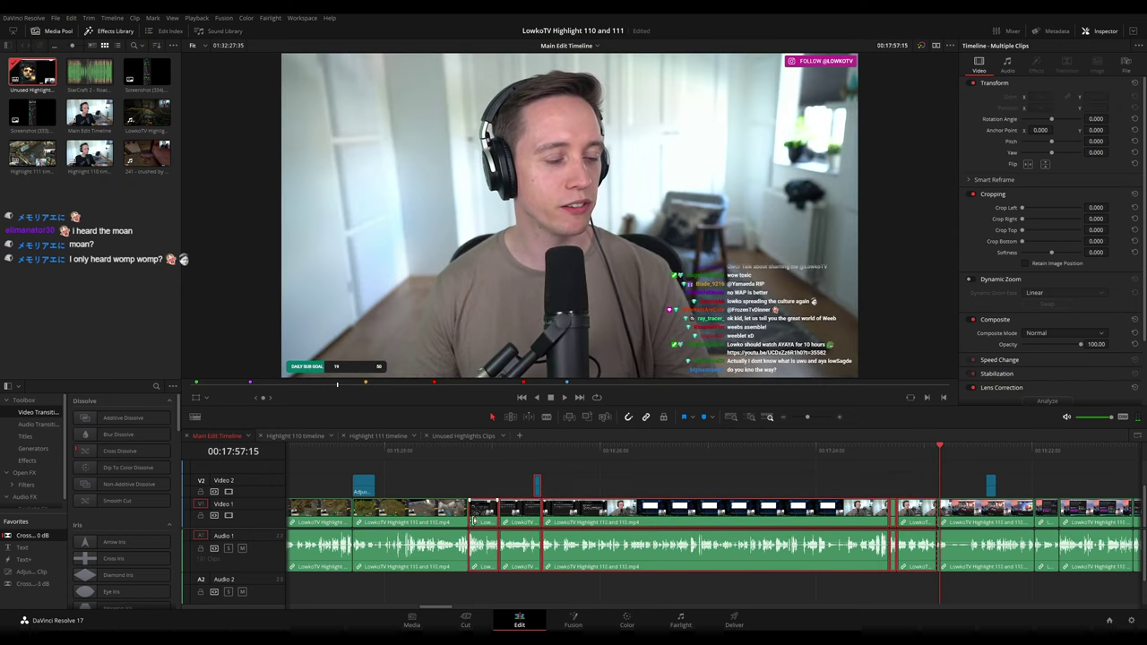
click(465, 436)
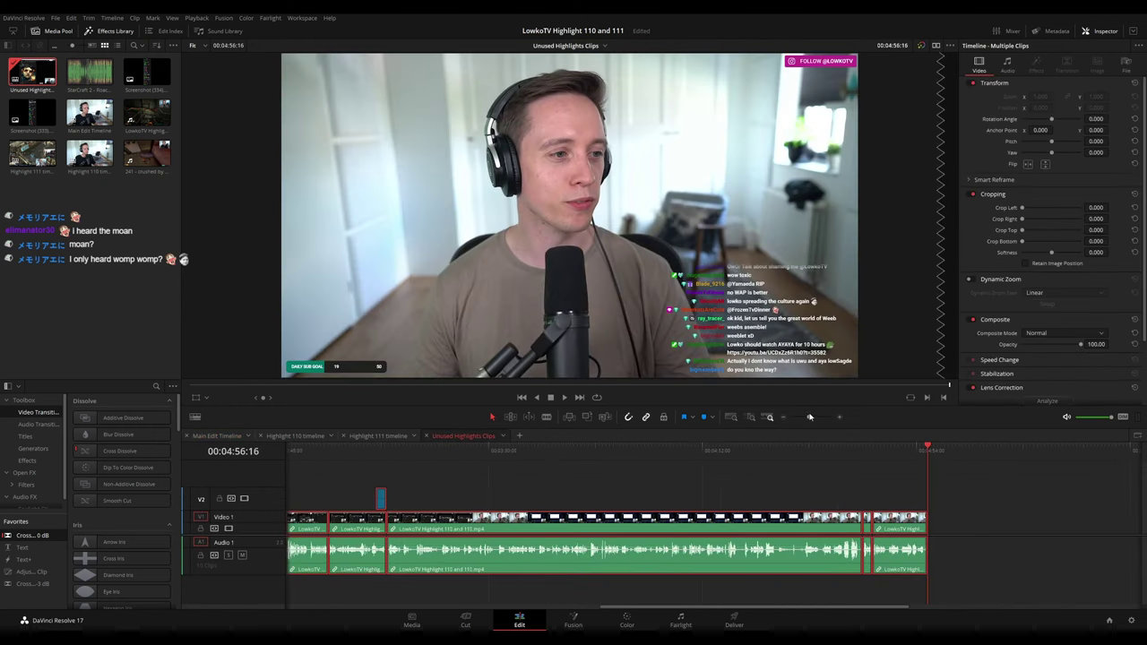
- Check the added Reddit clips and the RuneScape clip before them in Unused Highlights Clips, finishing at the timeline's end
drag(811, 416, 805, 418)
click(564, 495)
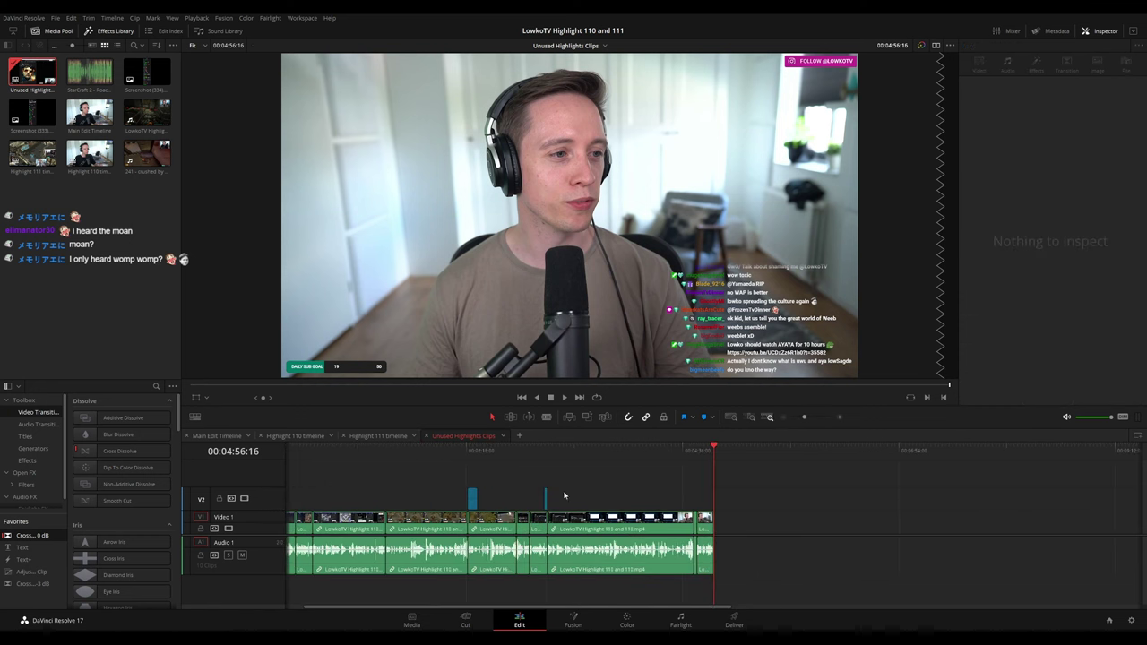
click(469, 454)
key(space)
click(516, 455)
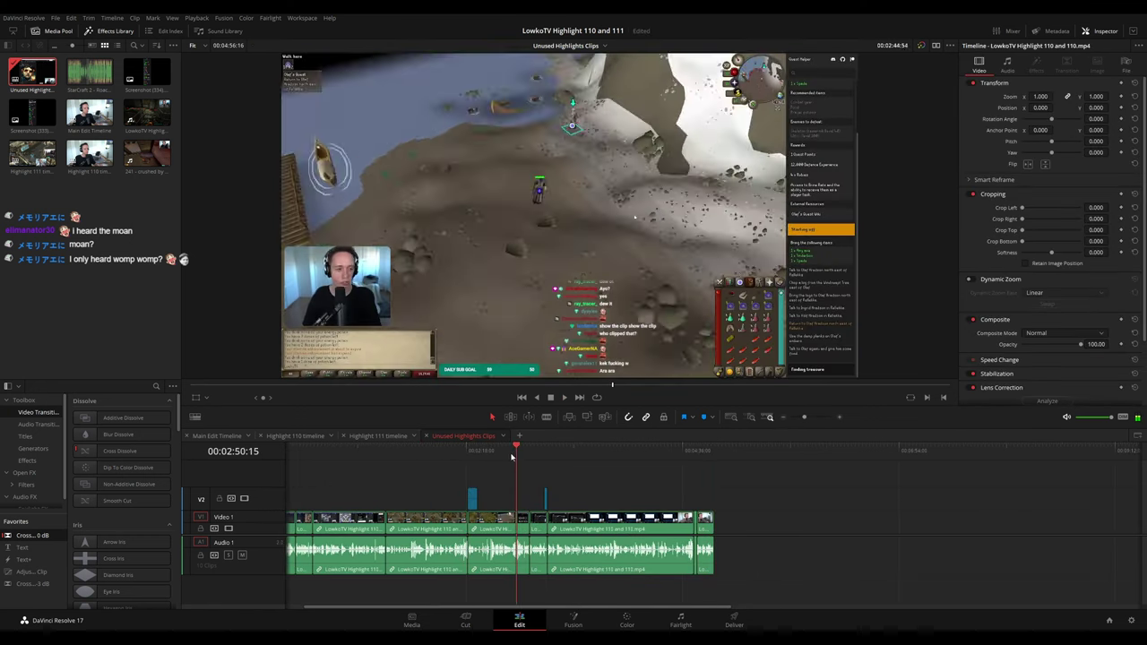
scroll(655, 489, down, 1)
scroll(717, 489, up, 6)
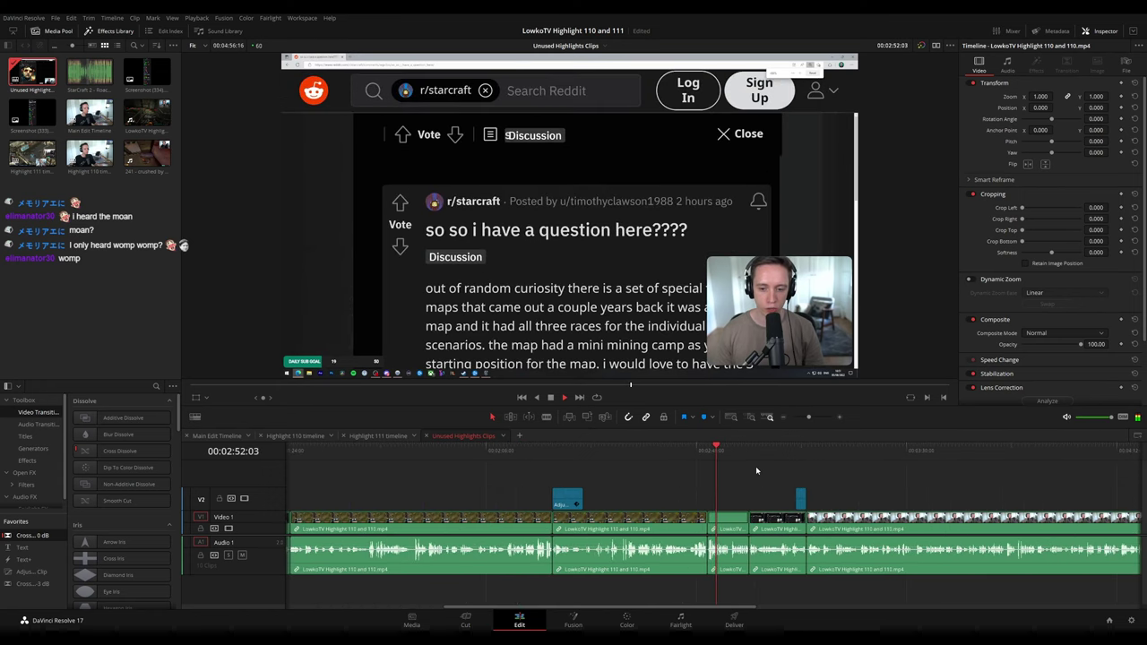
scroll(689, 476, right, 5)
click(627, 451)
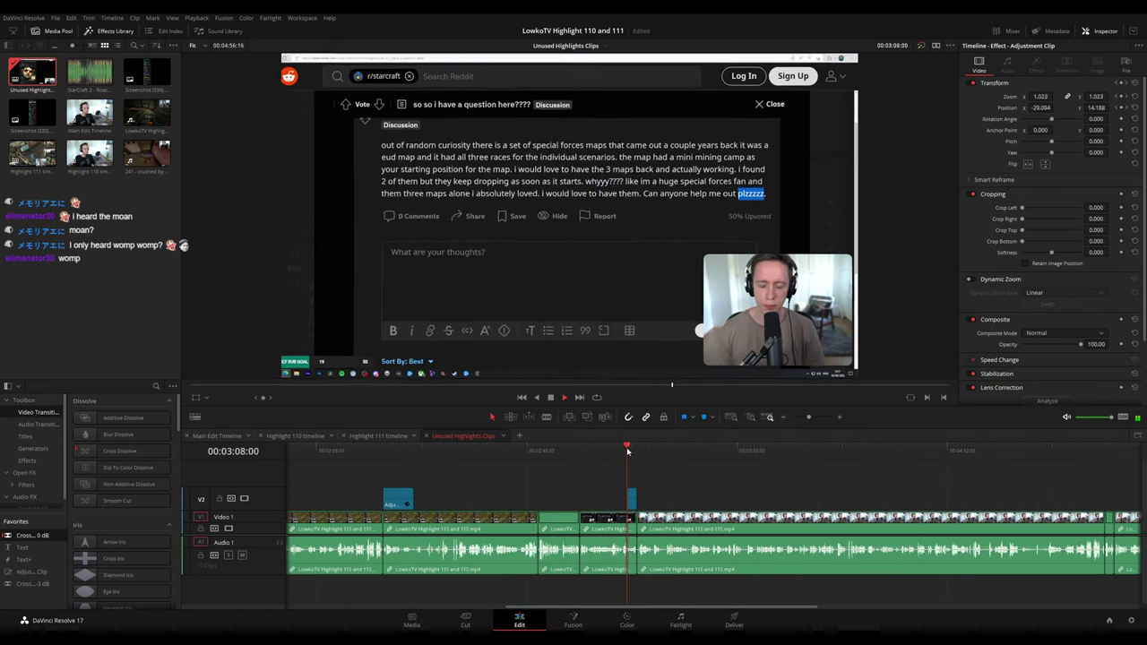
key(space)
drag(809, 417, 801, 419)
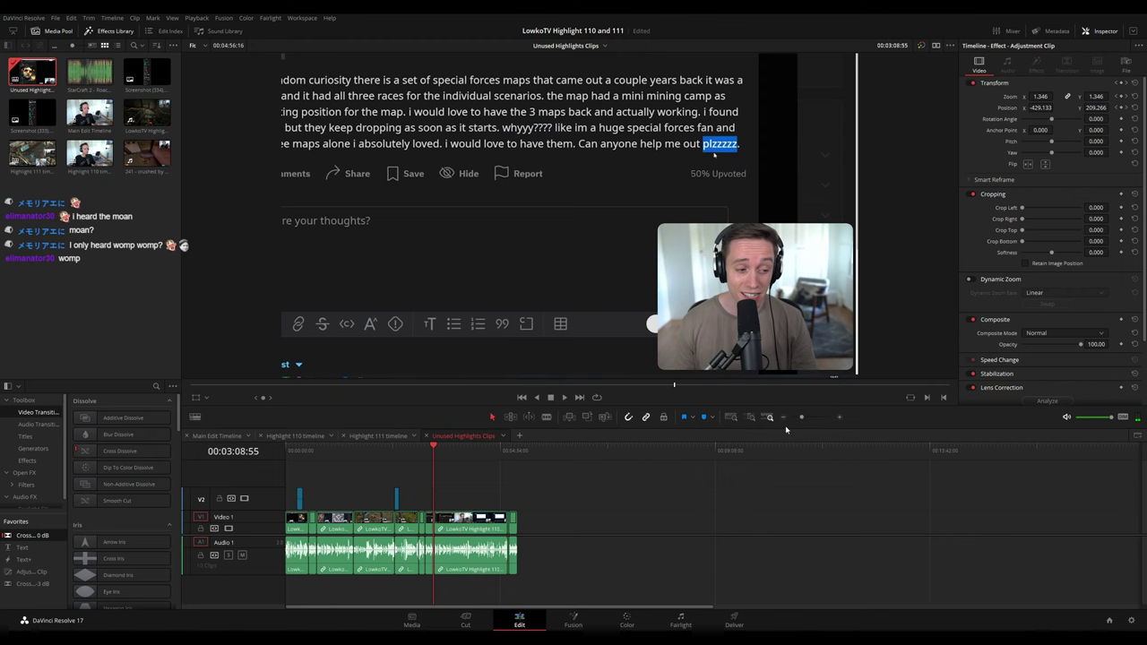
click(517, 449)
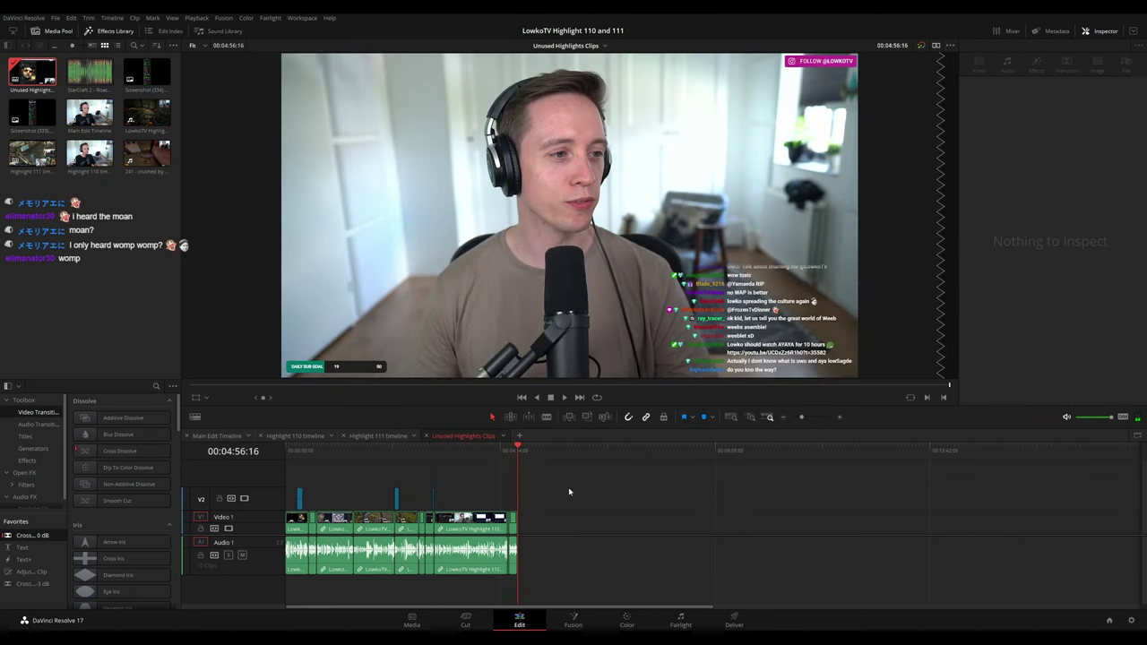
- Return to the Main Edit Timeline and review the green clips from about 00:18:29 to 00:21:06, including the Heroes of the Storm section
click(225, 438)
drag(769, 453, 667, 466)
click(638, 453)
click(664, 454)
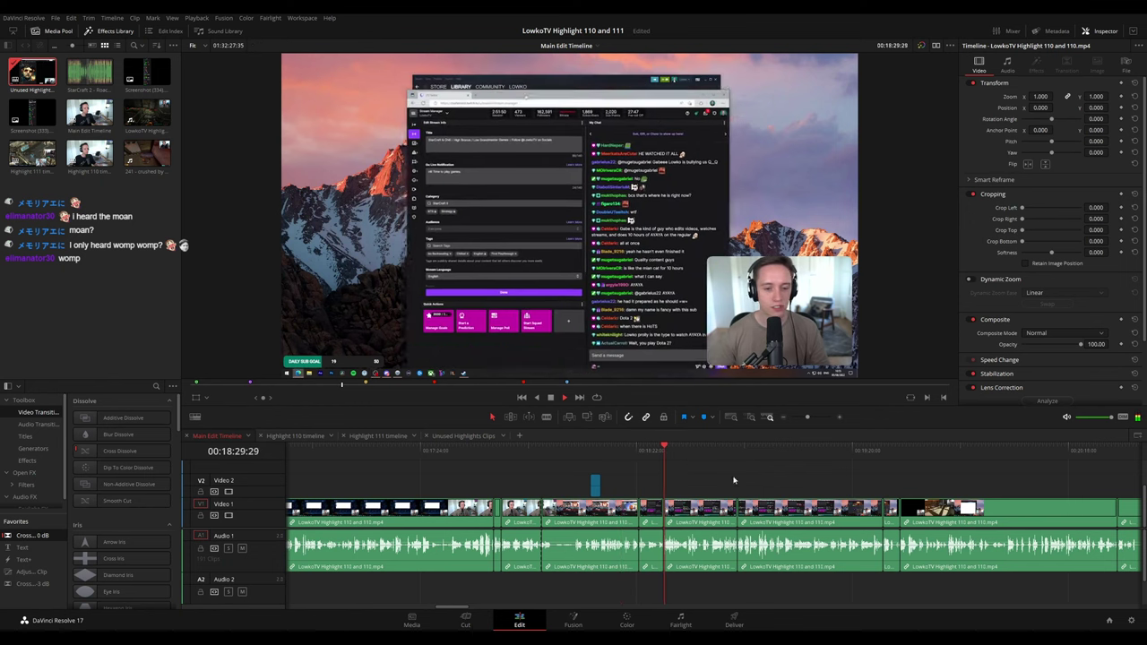
drag(738, 477, 565, 461)
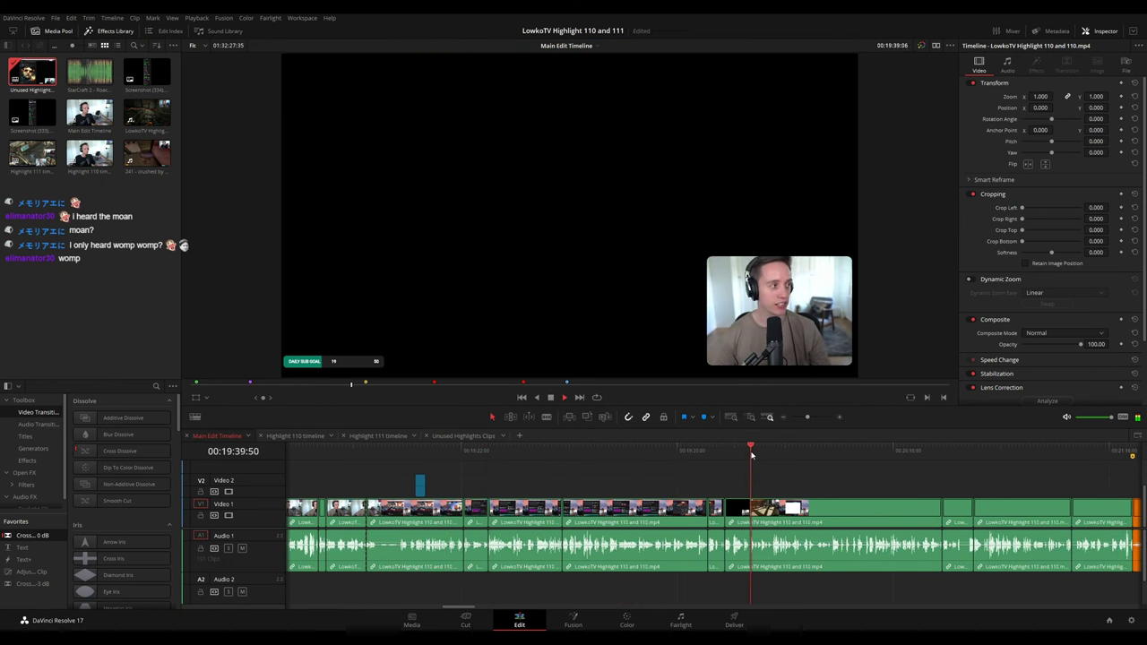
drag(674, 471, 885, 453)
click(923, 453)
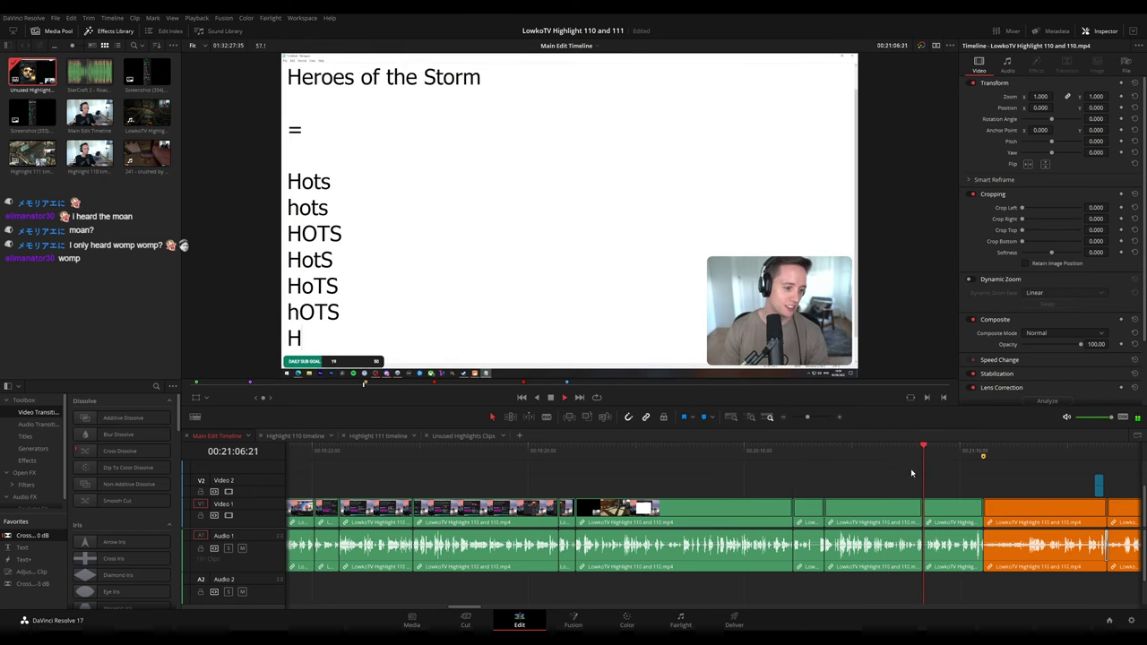
key(space)
drag(690, 478, 814, 477)
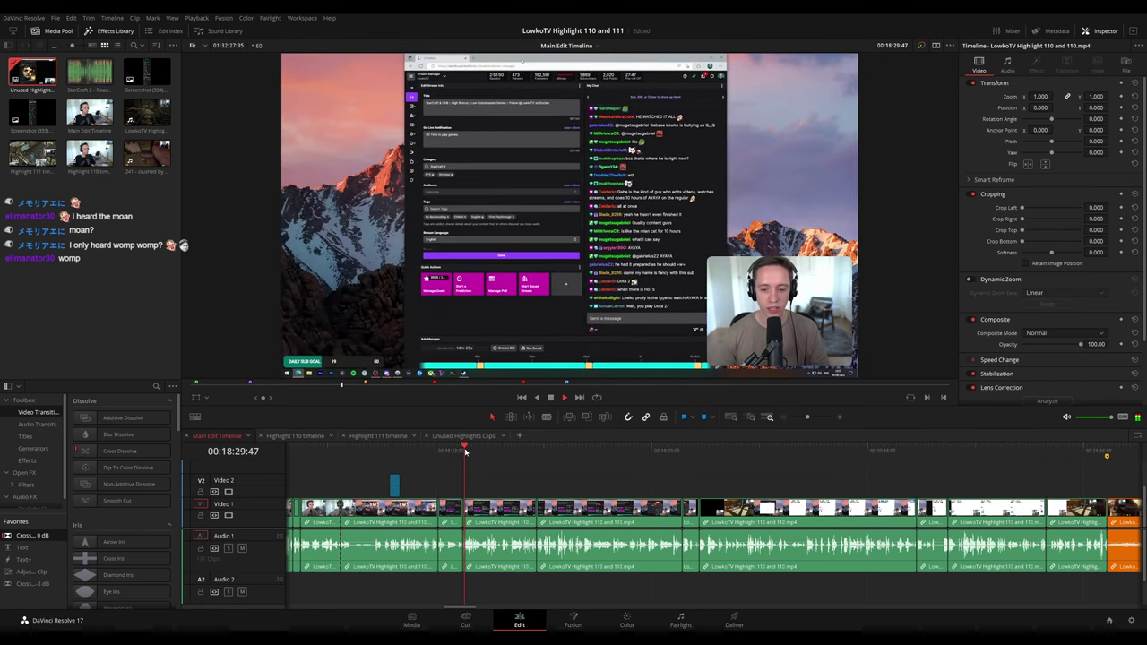
- Copy the green clips from about 00:18:29 up to the first orange clip to the end of Unused Highlights Clips
drag(1051, 477, 491, 583)
click(466, 435)
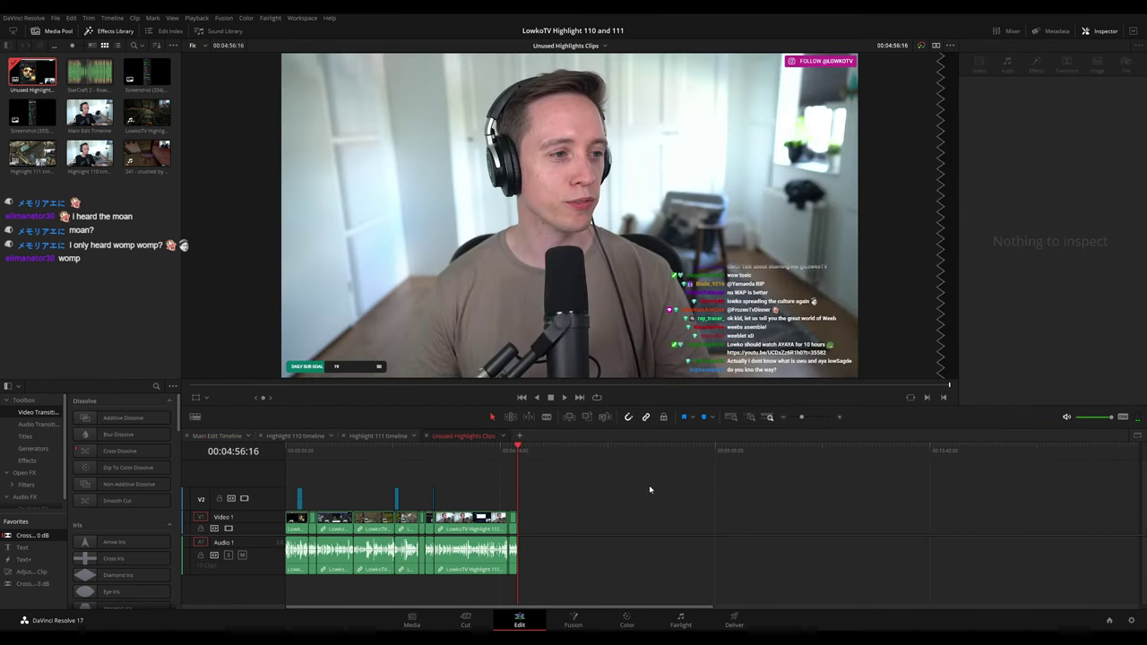
key(ctrl+v)
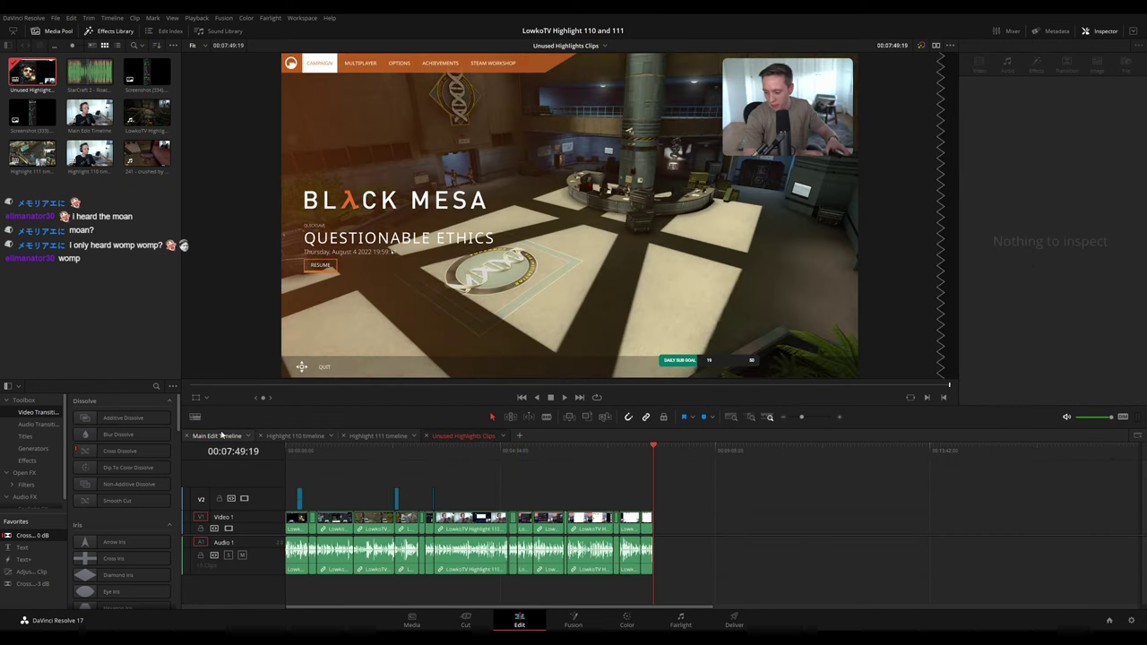
- Return to the Main Edit Timeline and examine the orange Black Mesa clips from about 00:21:31 to 00:22:32
click(221, 435)
drag(809, 417, 804, 419)
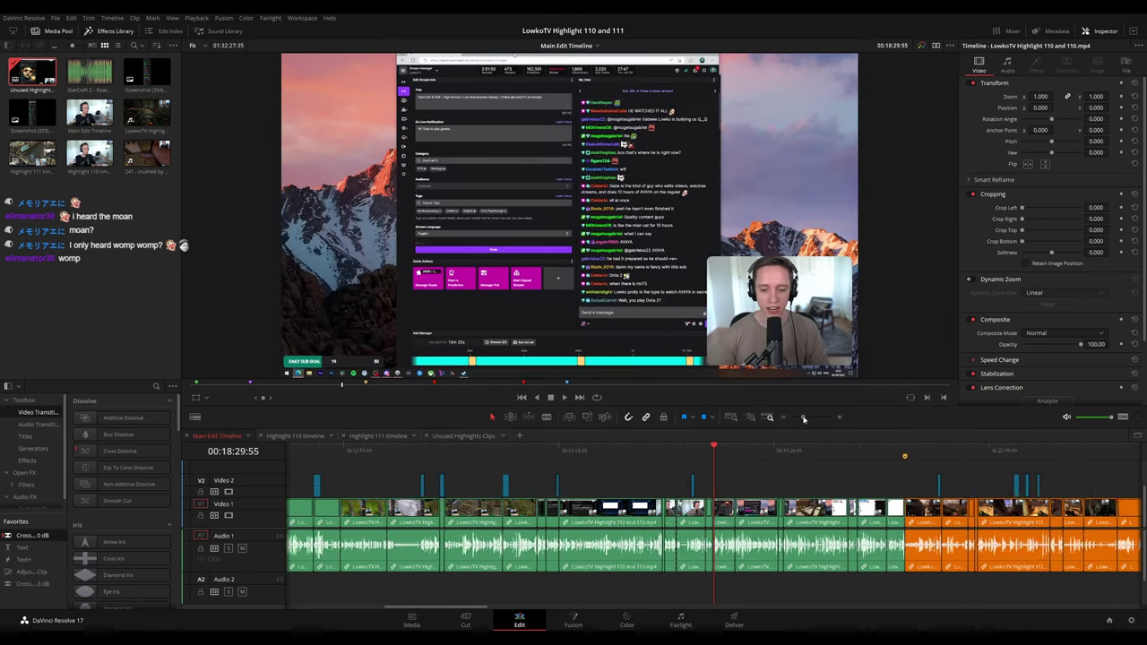
click(653, 452)
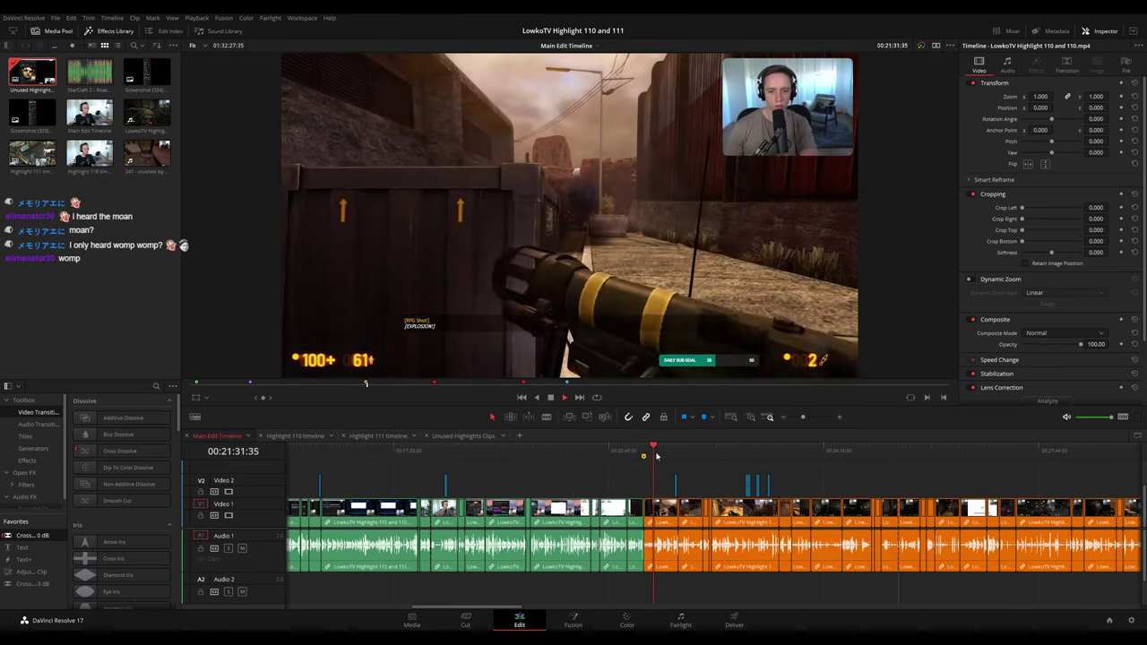
click(675, 452)
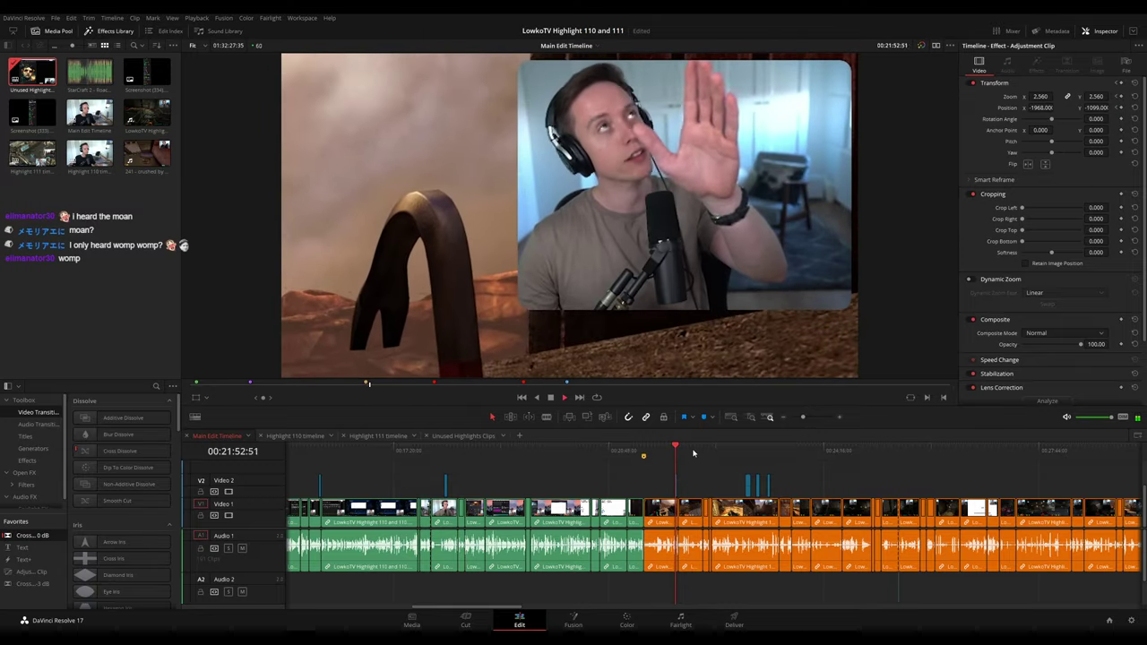
click(691, 452)
click(713, 452)
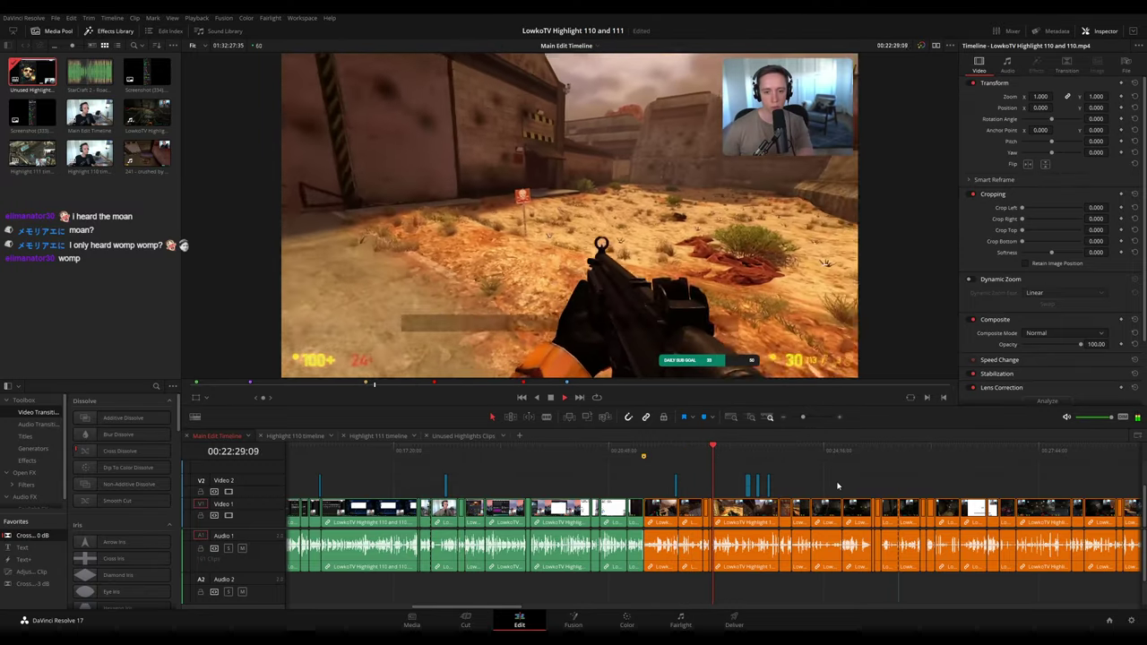
key(shift+z)
key(shift+z)
scroll(705, 496, up, 5)
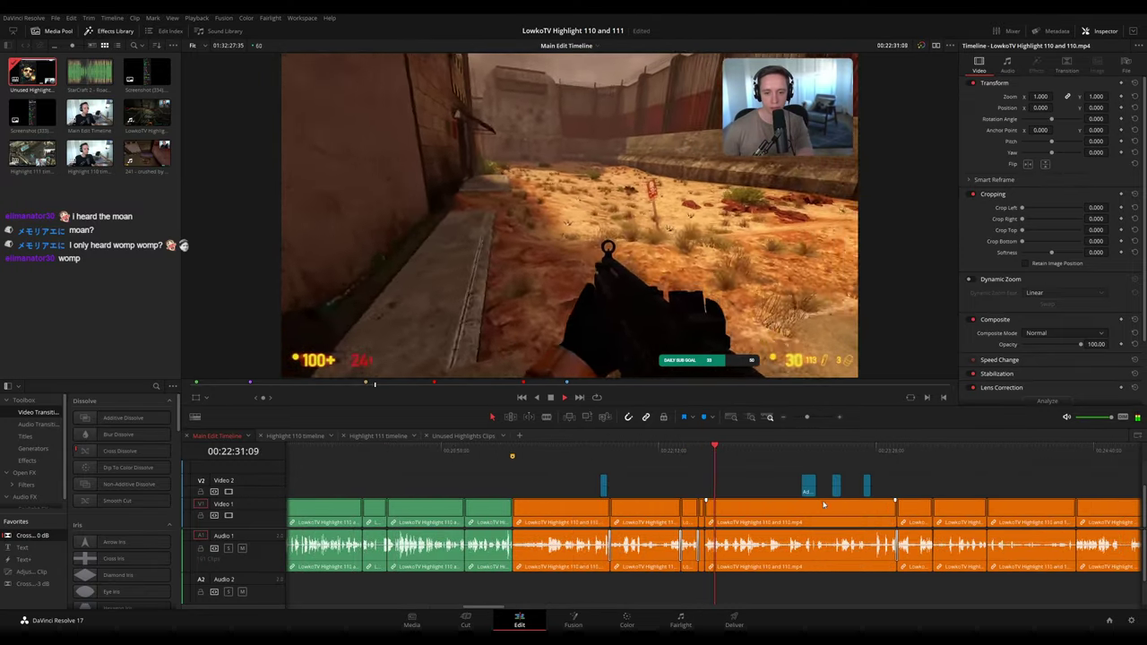
scroll(820, 503, right, 3)
key(space)
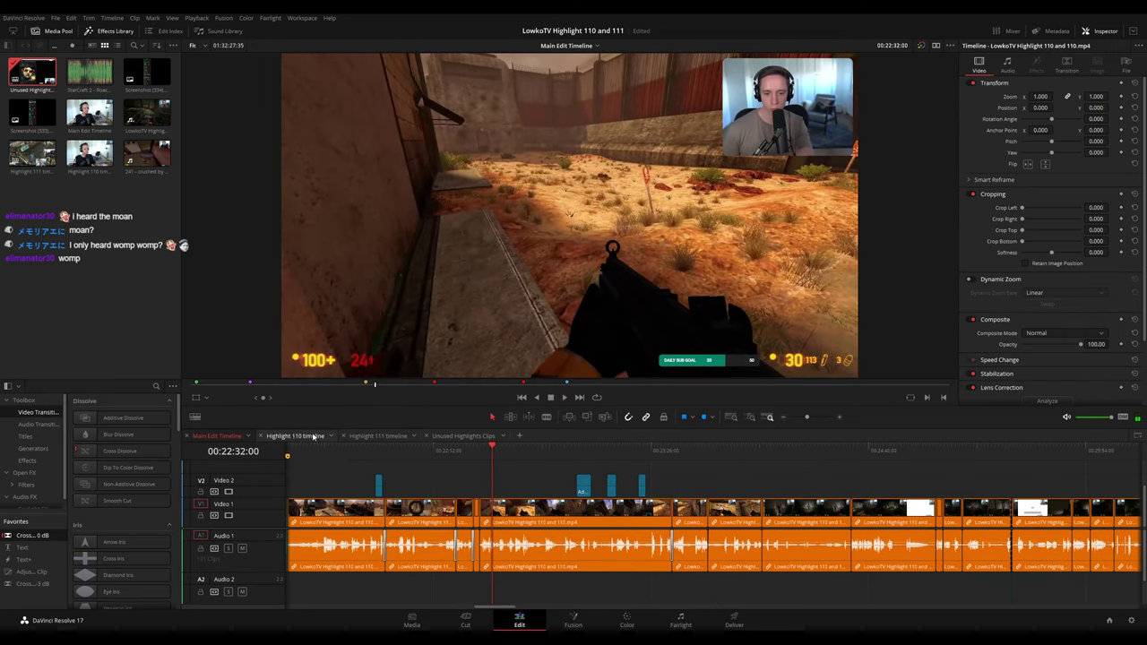
- Search the Highlight 110 timeline from about 00:16:31 to its end for the Black Mesa clips from the Main Edit Timeline
click(312, 436)
click(728, 457)
key(space)
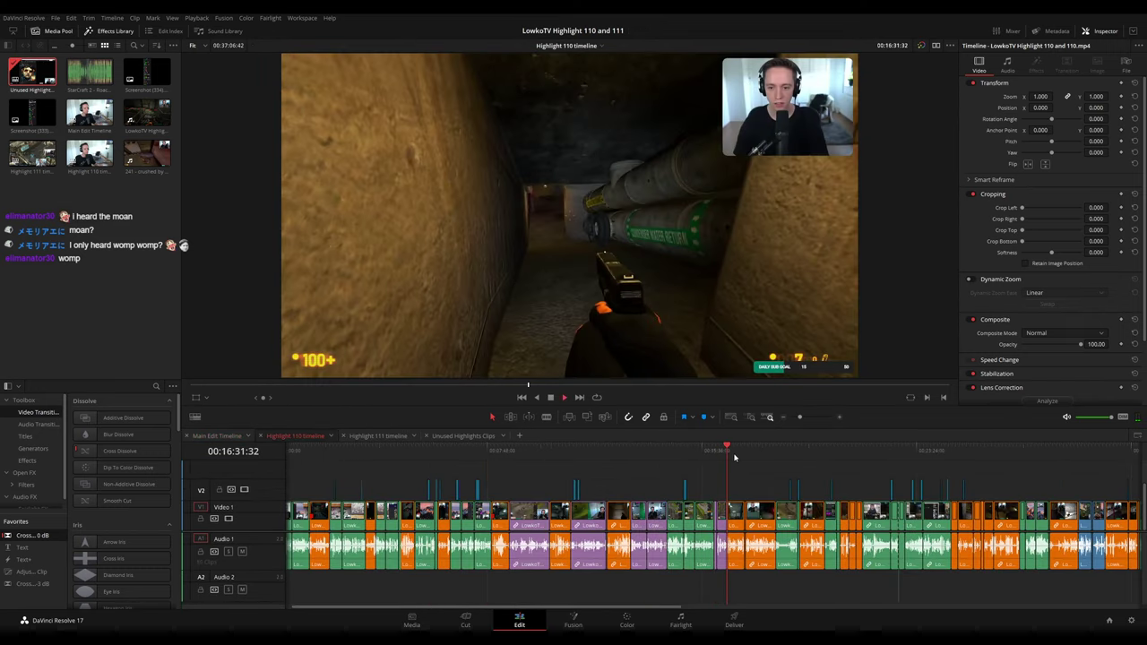
click(761, 456)
scroll(717, 457, right, 3)
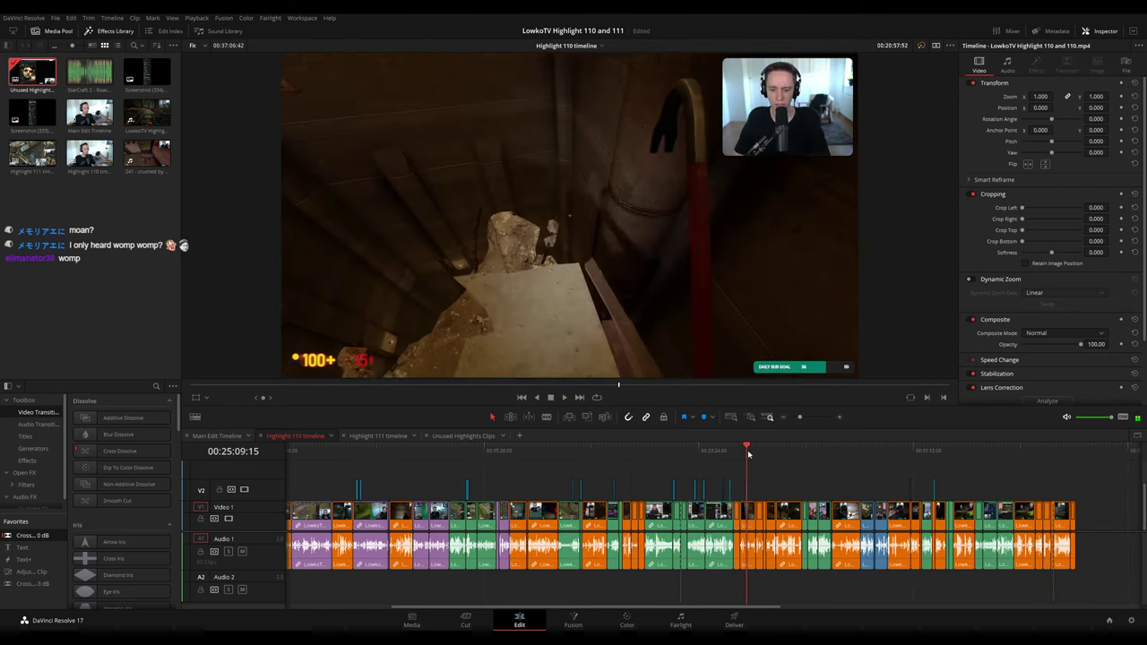
click(768, 453)
scroll(818, 480, right, 3)
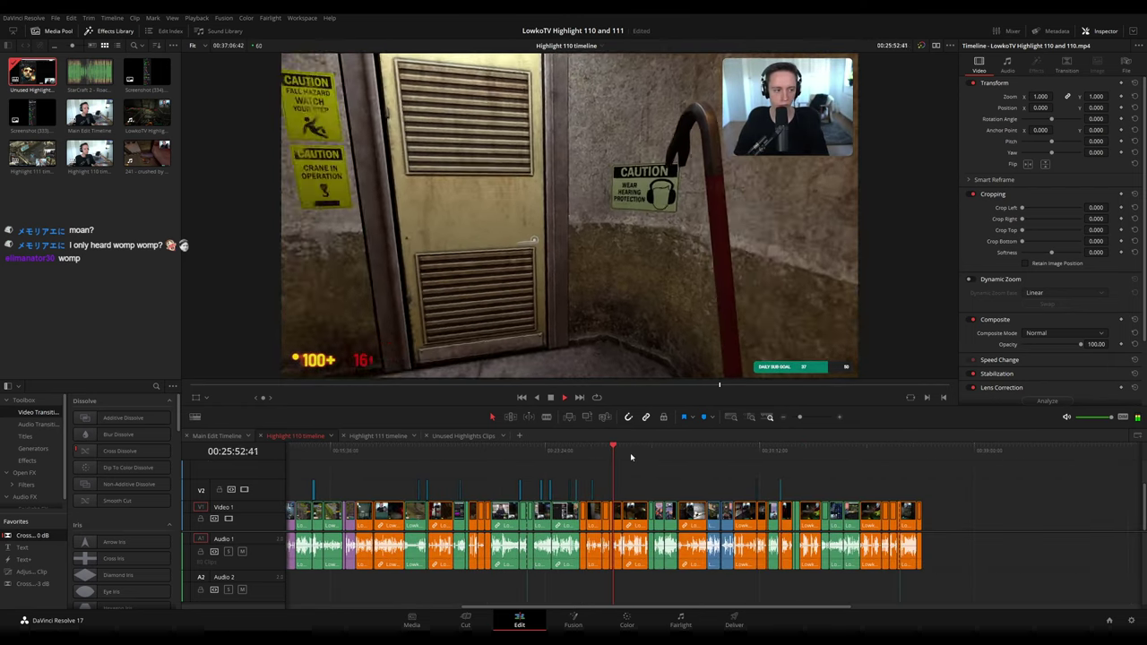
click(678, 454)
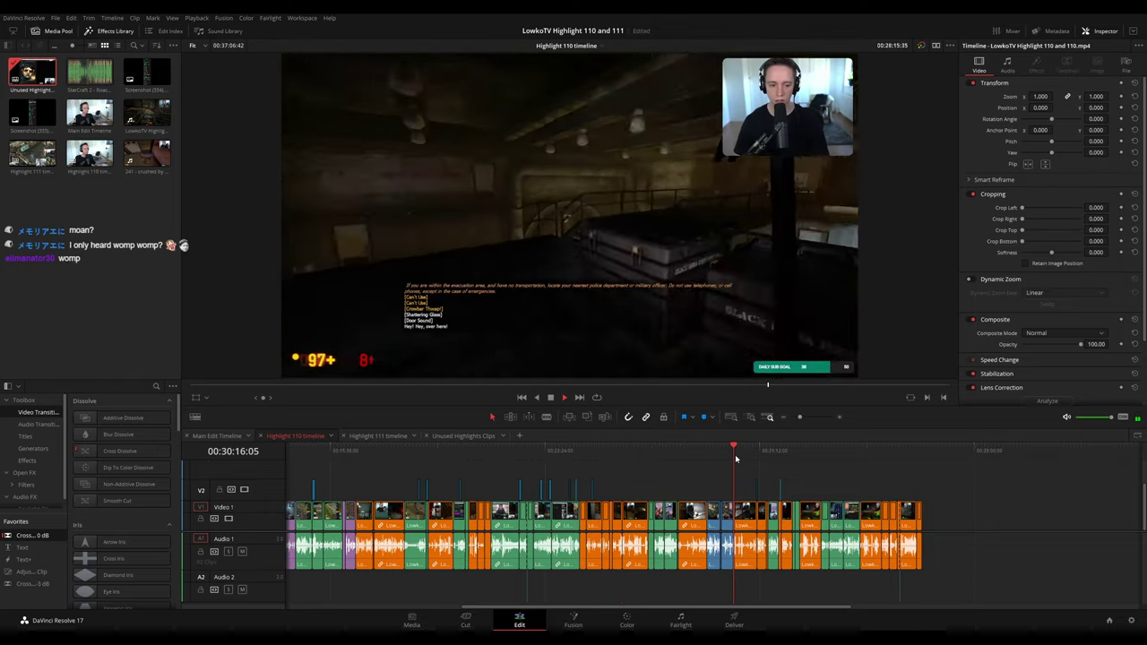
mouse_move(772, 456)
mouse_down()
mouse_move(745, 454)
mouse_move(787, 451)
mouse_up()
click(796, 450)
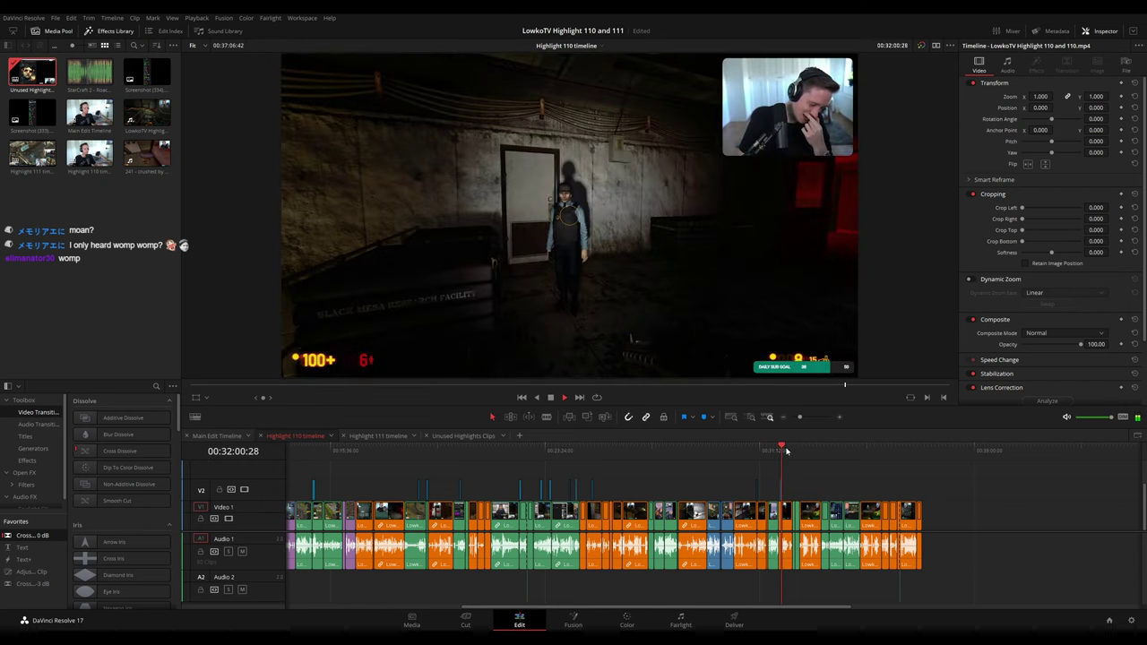
scroll(846, 473, right, 3)
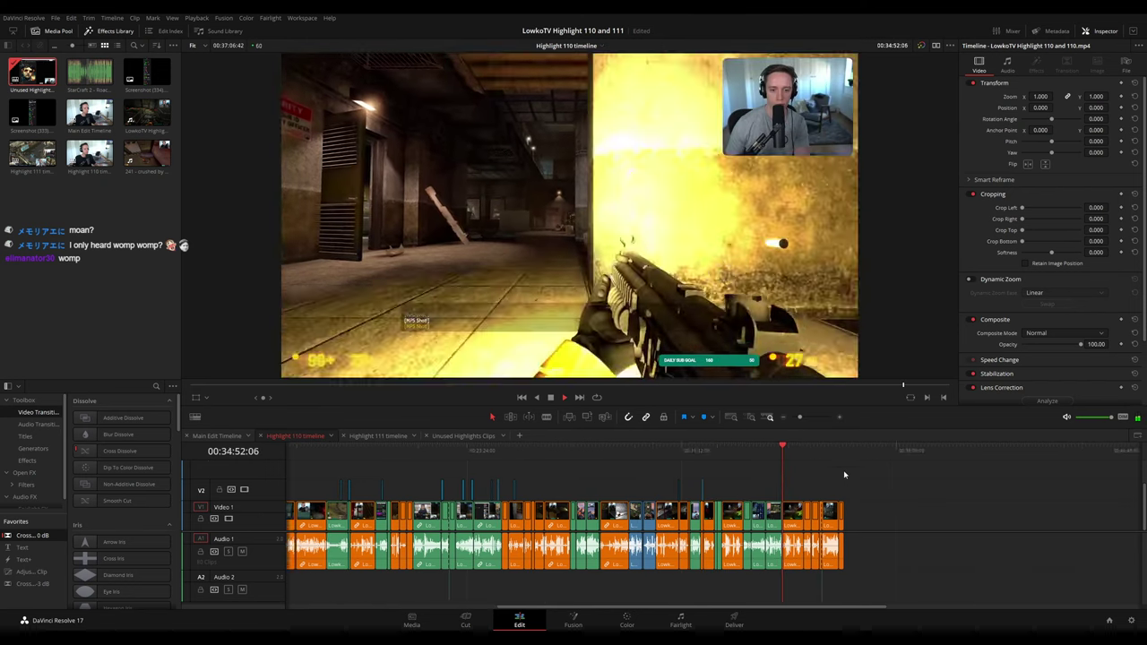
click(759, 451)
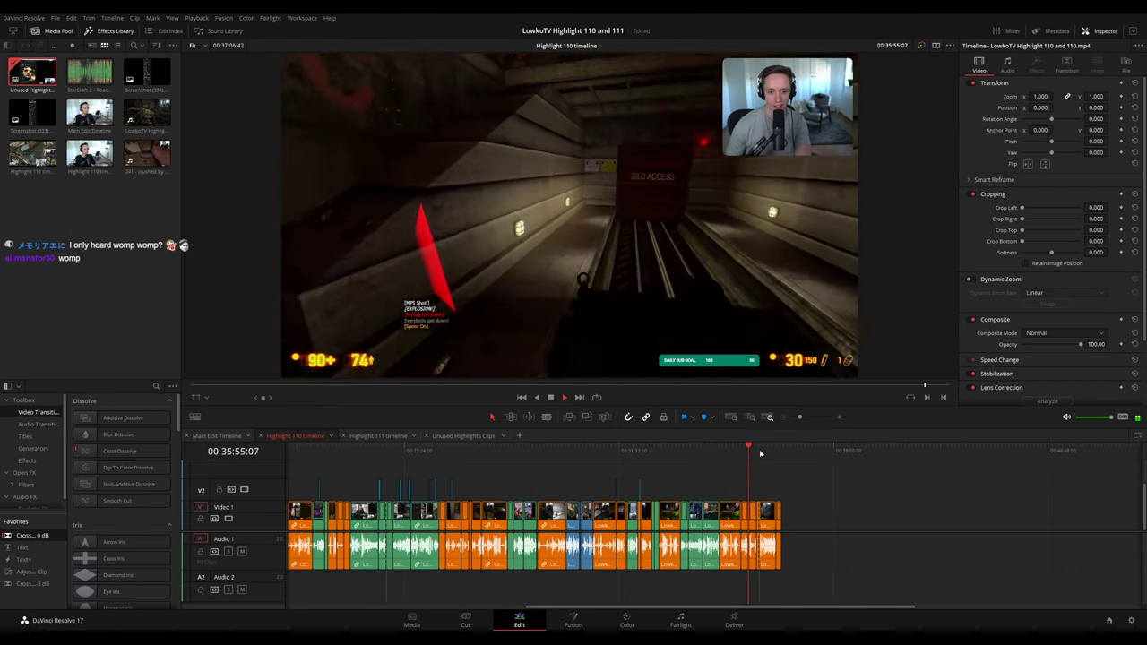
click(782, 454)
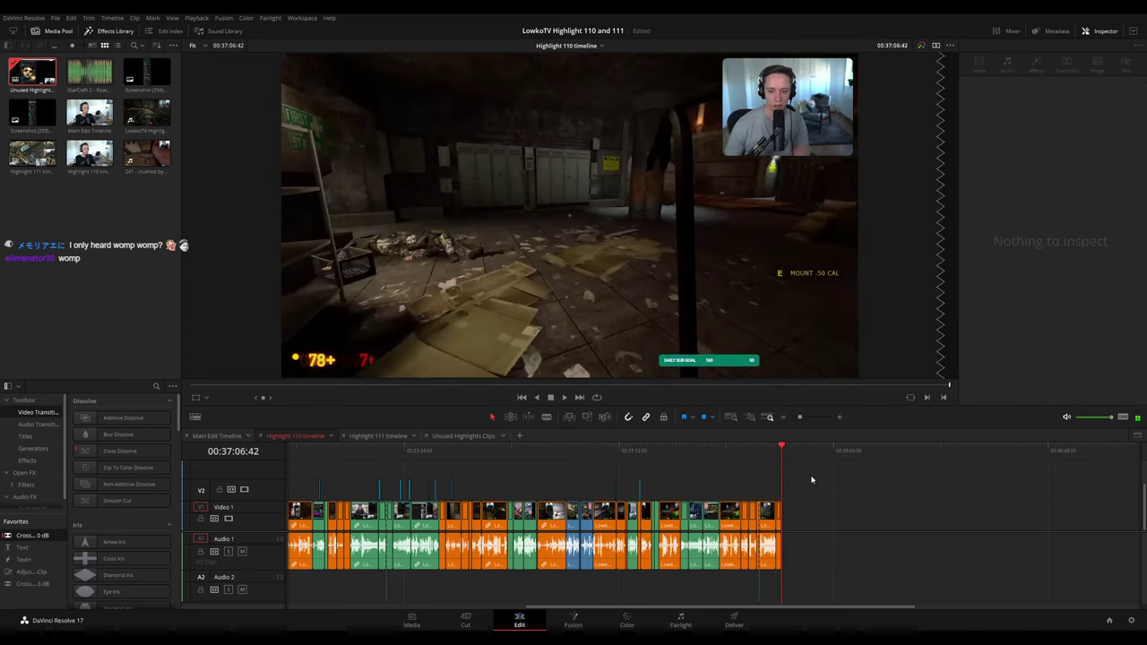
- Preview the Main Edit Timeline up to about 00:23:11, then search the Highlight 111 timeline's first seven minutes for the same Black Mesa clips
click(220, 437)
drag(712, 451, 828, 454)
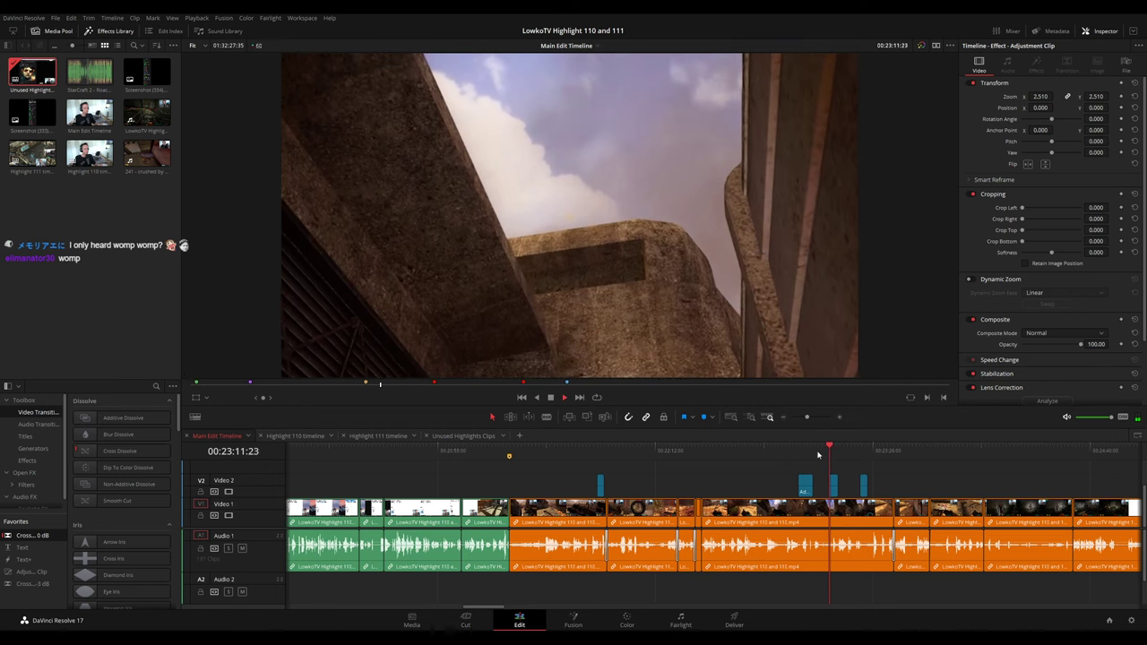
click(380, 437)
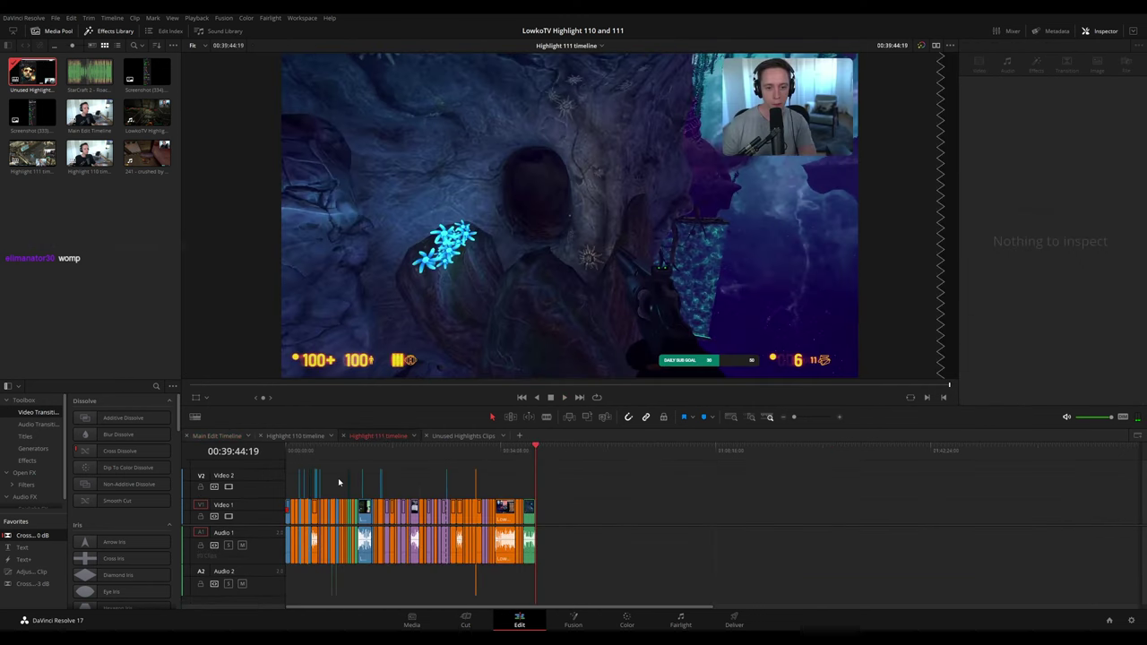
click(290, 462)
scroll(375, 484, up, 3)
click(415, 454)
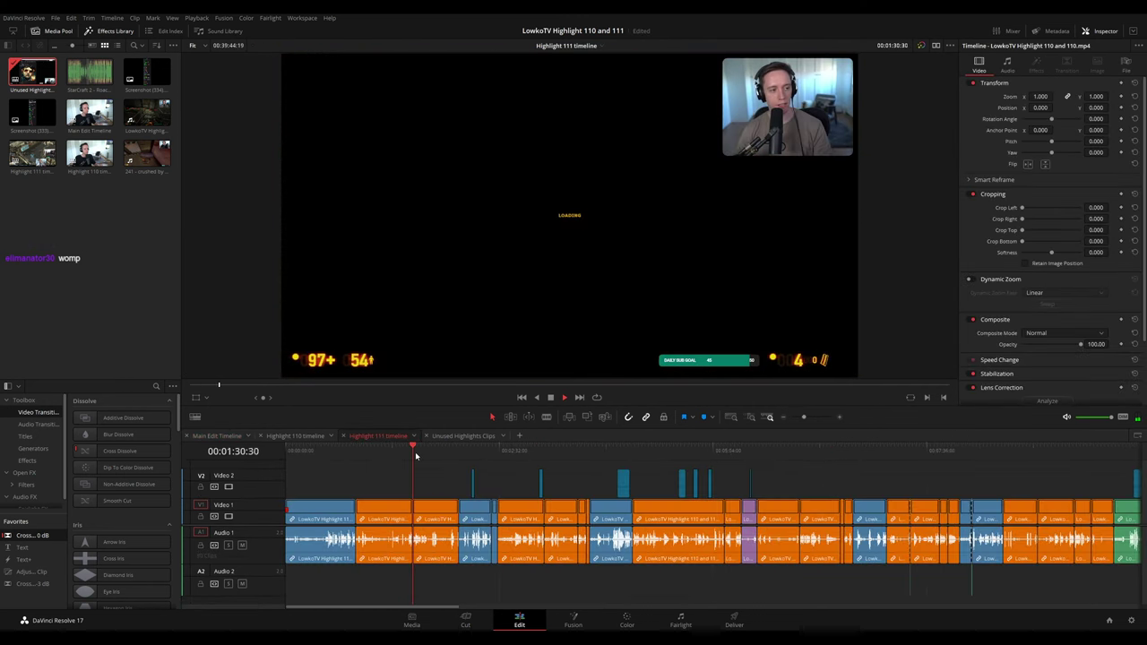
click(568, 450)
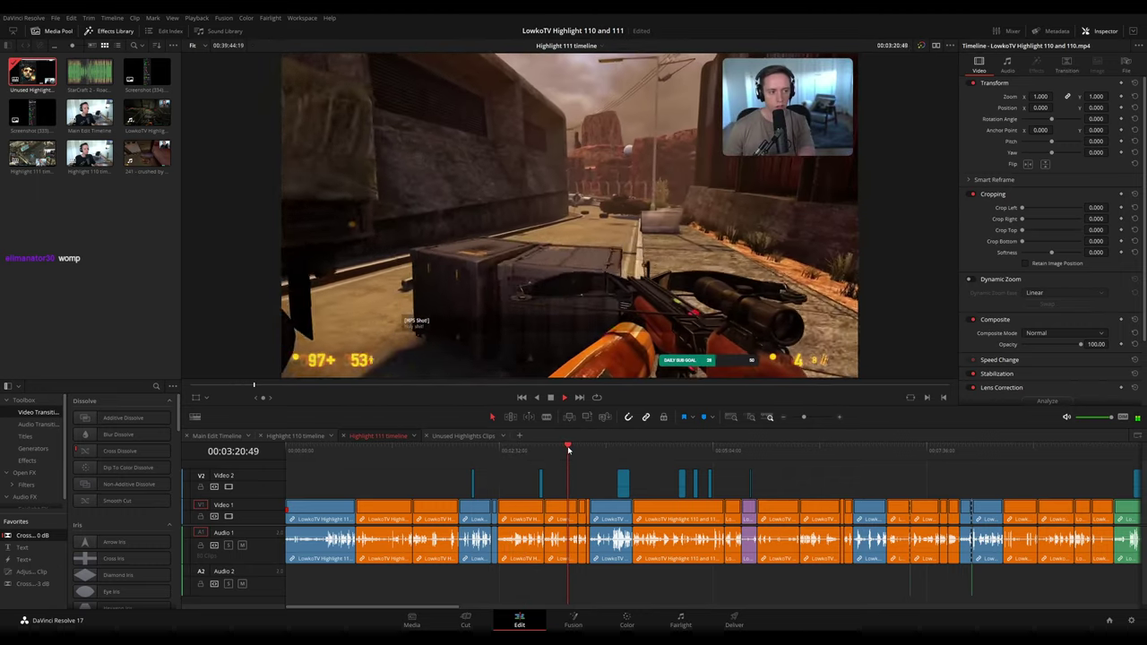
click(647, 450)
scroll(673, 465, right, 3)
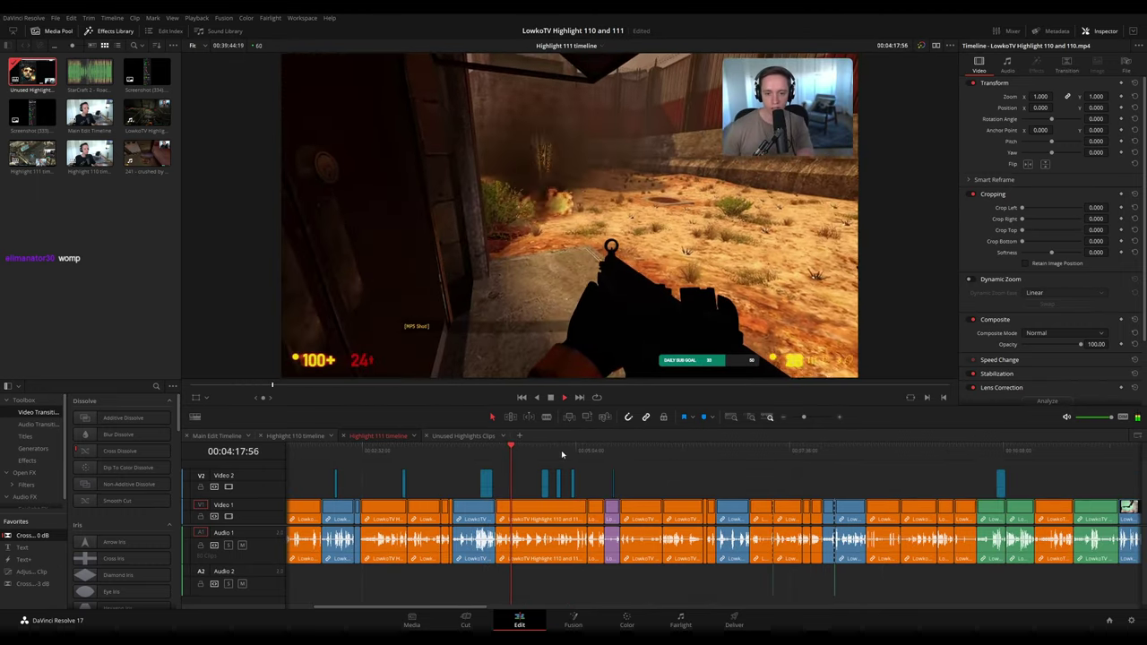
click(572, 453)
click(699, 450)
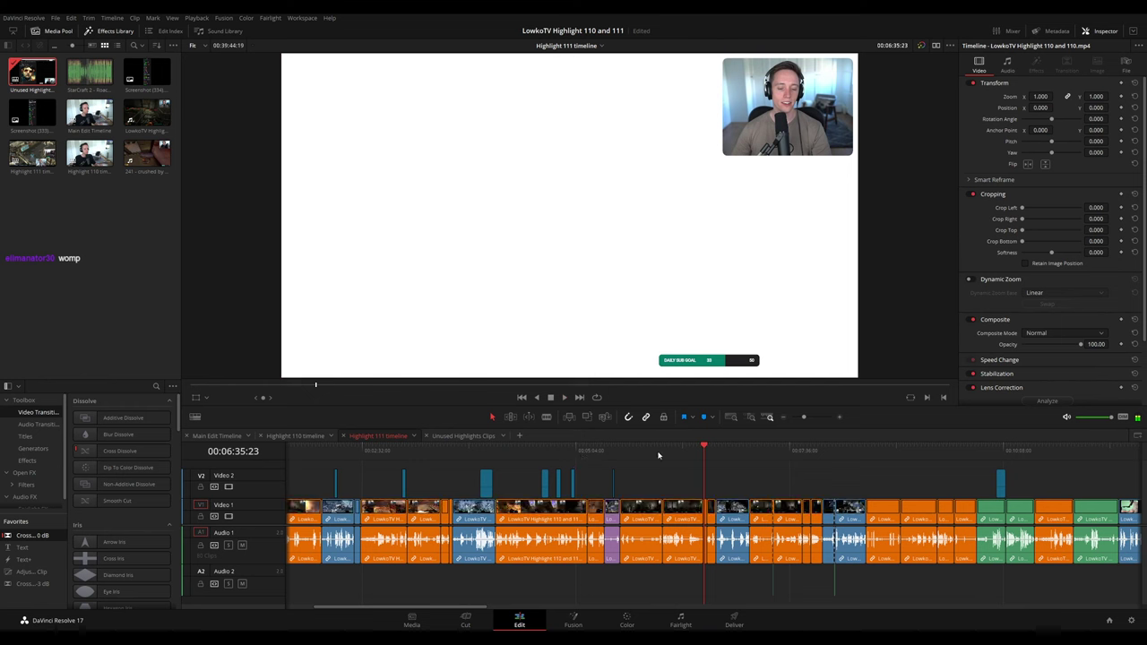
click(751, 450)
scroll(819, 476, right, 3)
click(490, 450)
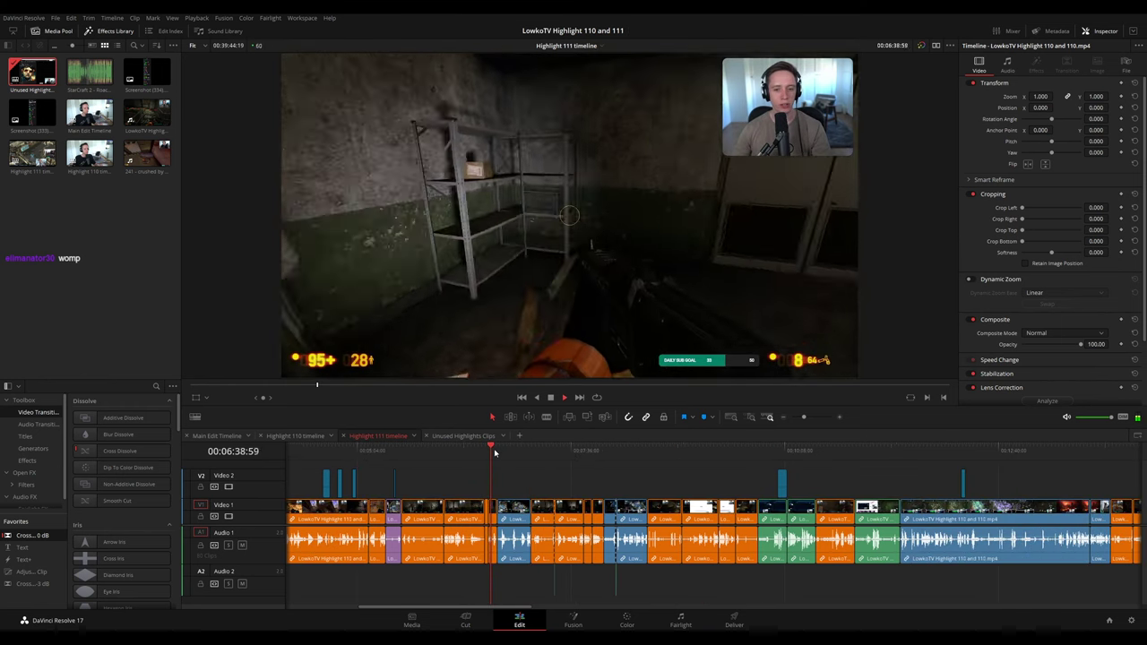
click(533, 450)
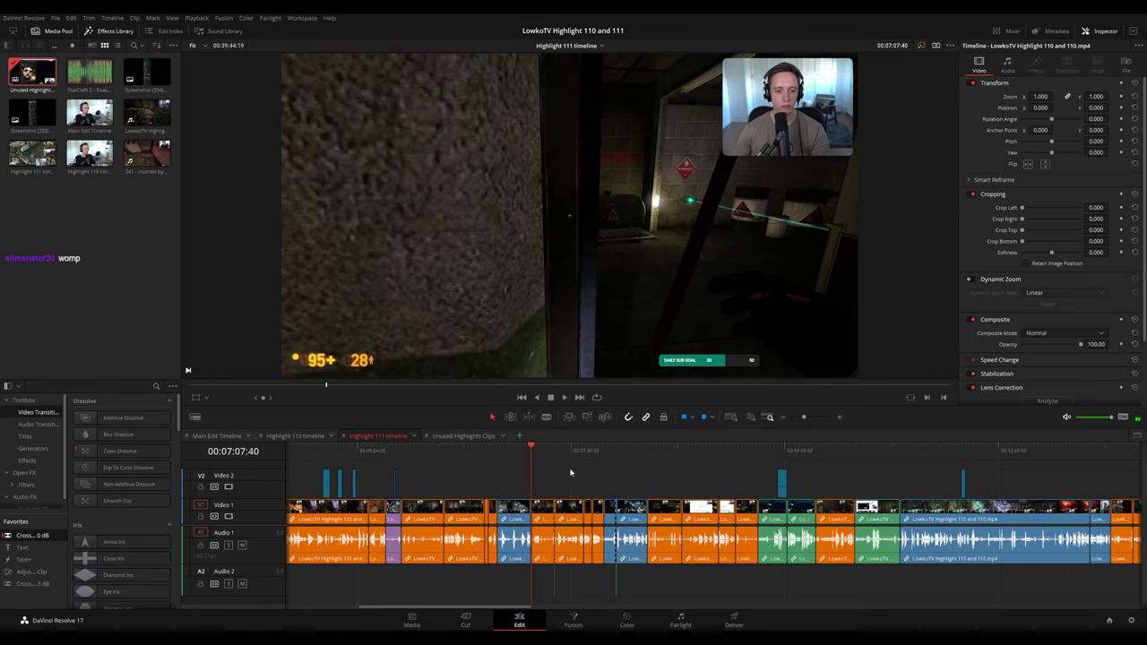
- Return to the Main Edit Timeline and review the orange Black Mesa clips between about 00:23:41 and 00:24:07
click(217, 439)
drag(717, 452, 824, 455)
scroll(824, 455, right, 3)
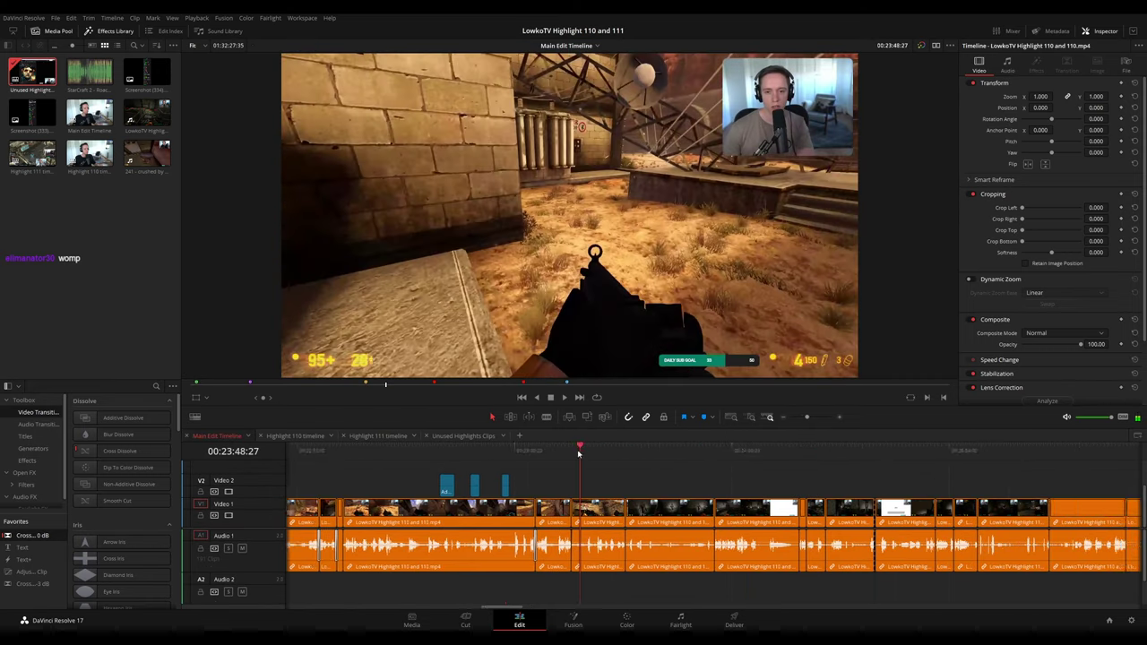
click(478, 450)
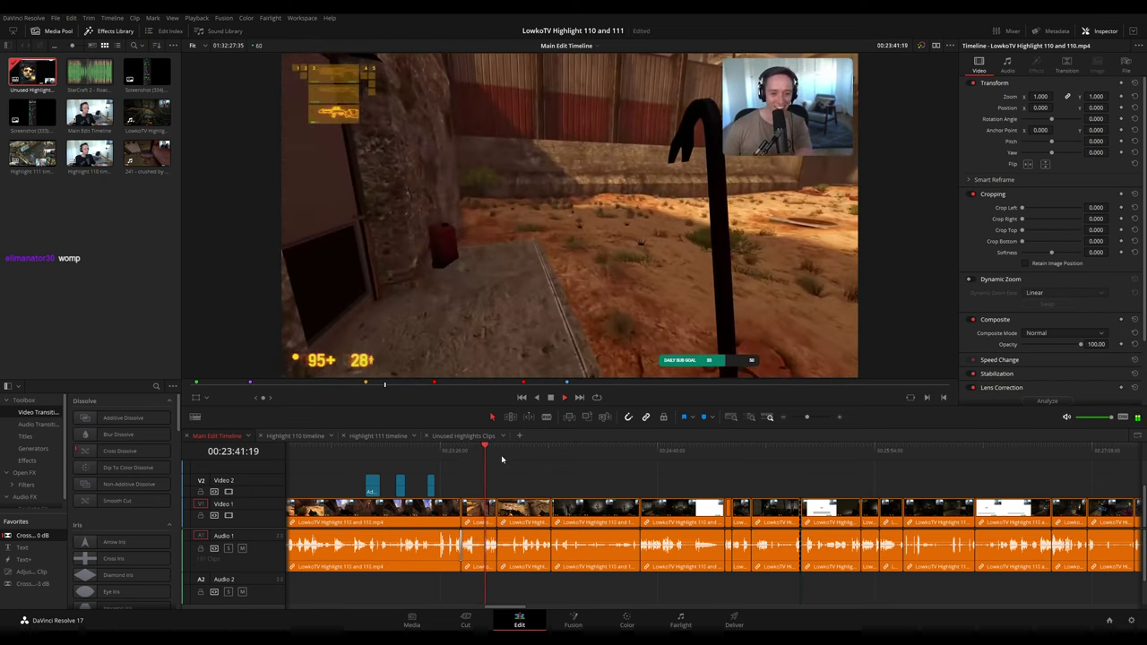
click(499, 457)
click(561, 458)
key(space)
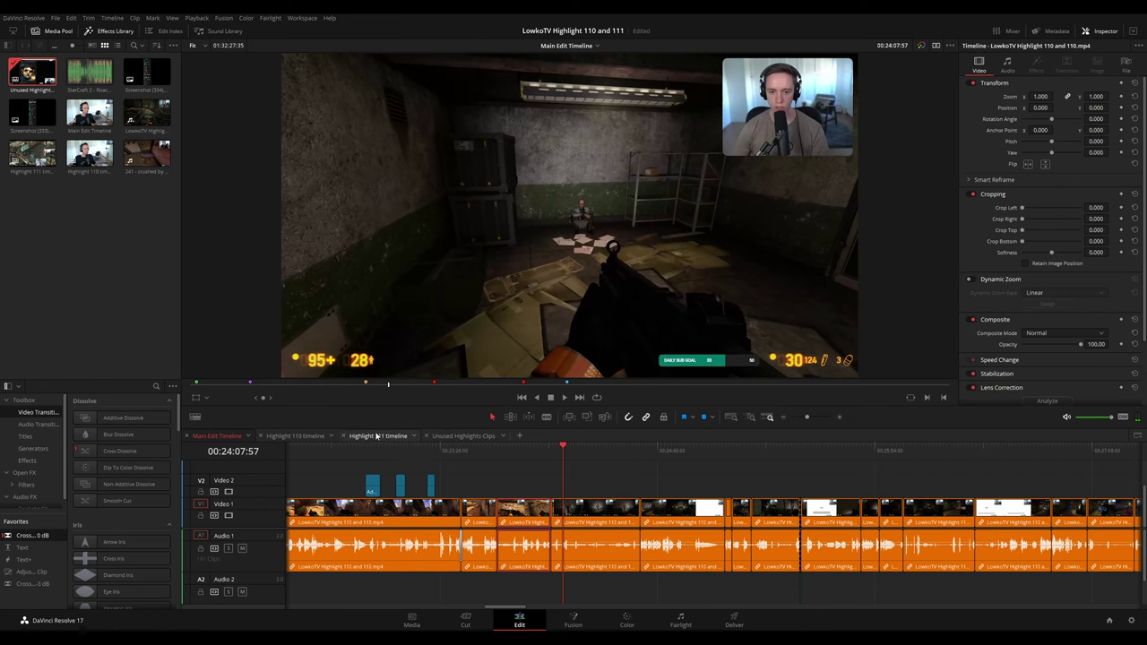
- Check the end of Unused Highlights Clips, then search the Highlight 111 timeline backwards from about 00:10:30 to 00:05:13 for the reviewed clips
click(475, 436)
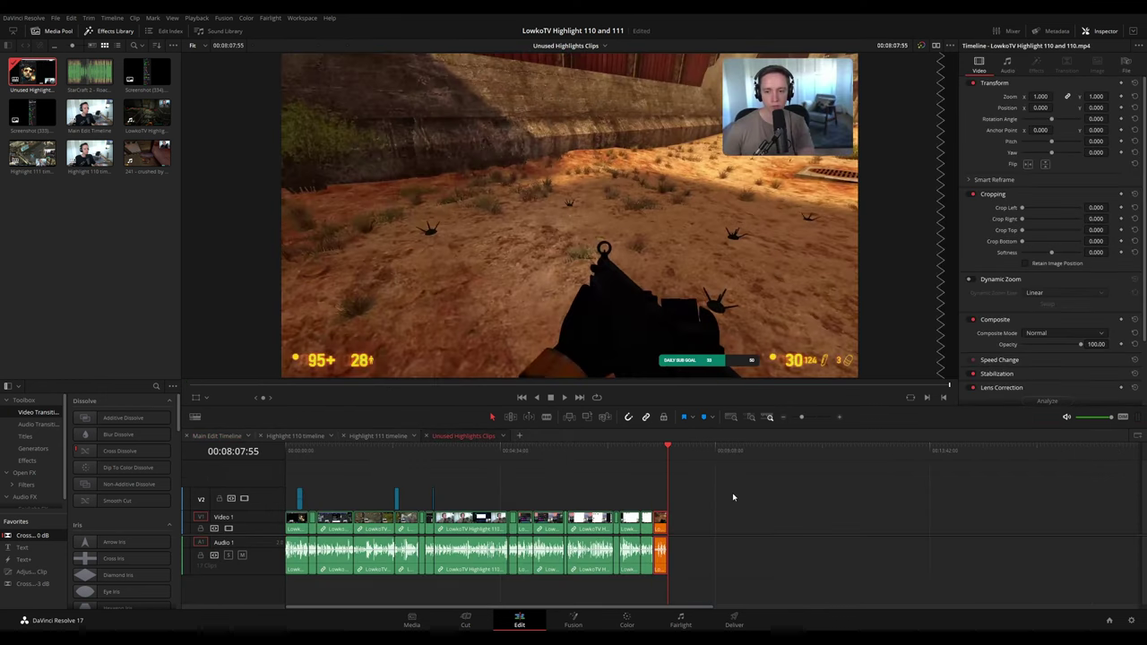
click(301, 436)
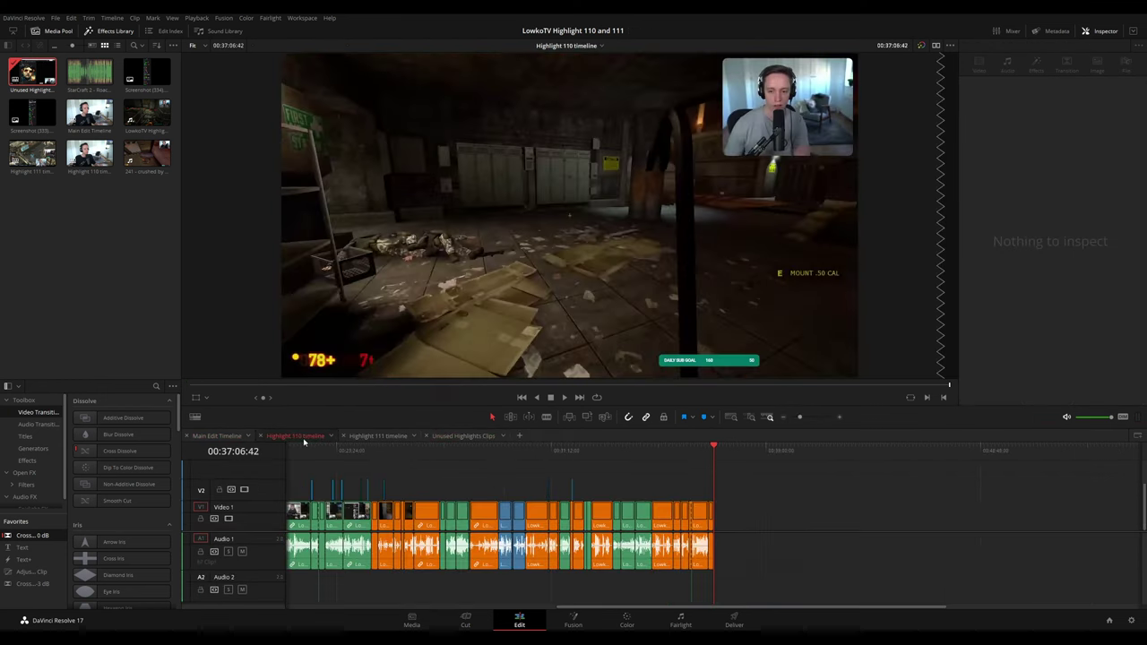
click(377, 437)
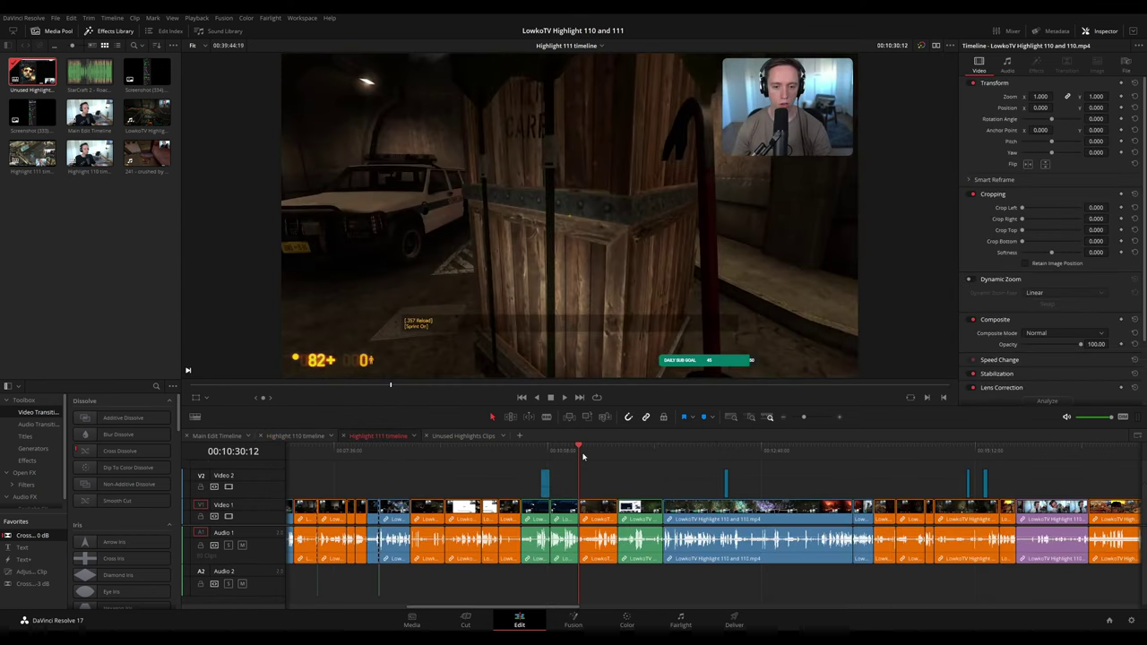
click(412, 449)
scroll(466, 471, left, 3)
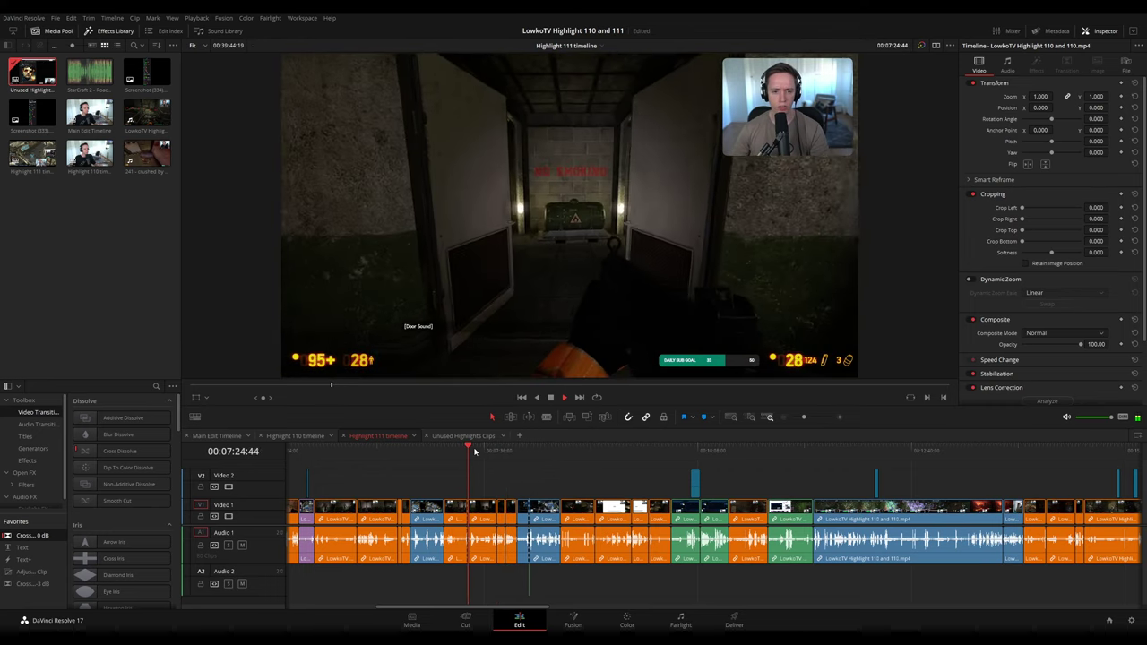
drag(447, 450, 403, 448)
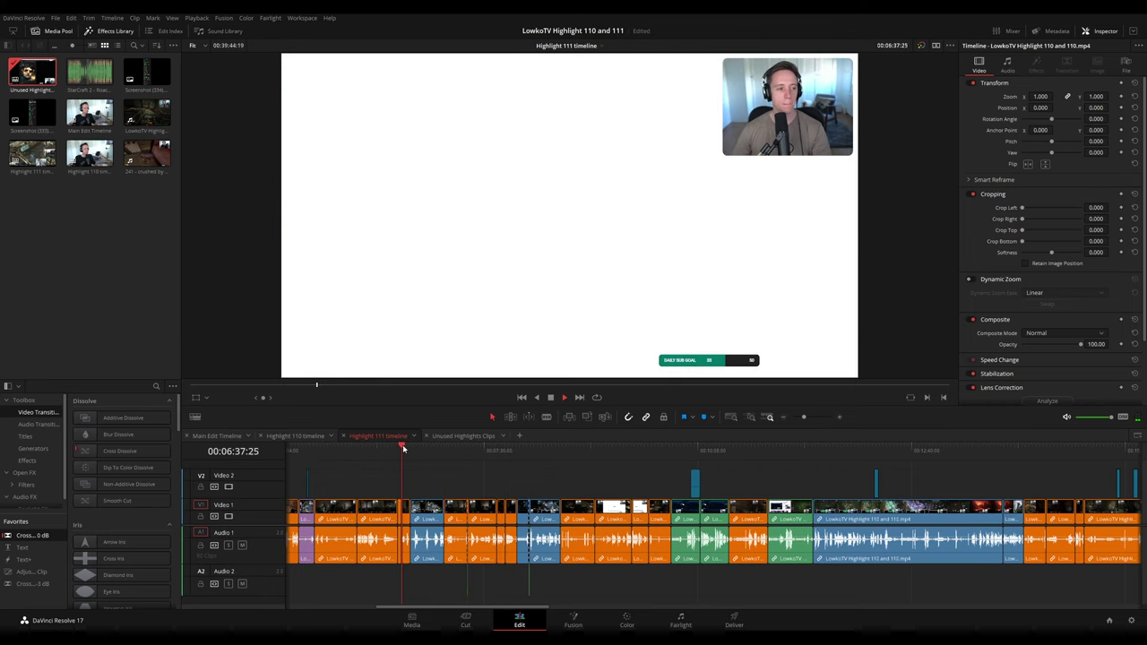
click(383, 448)
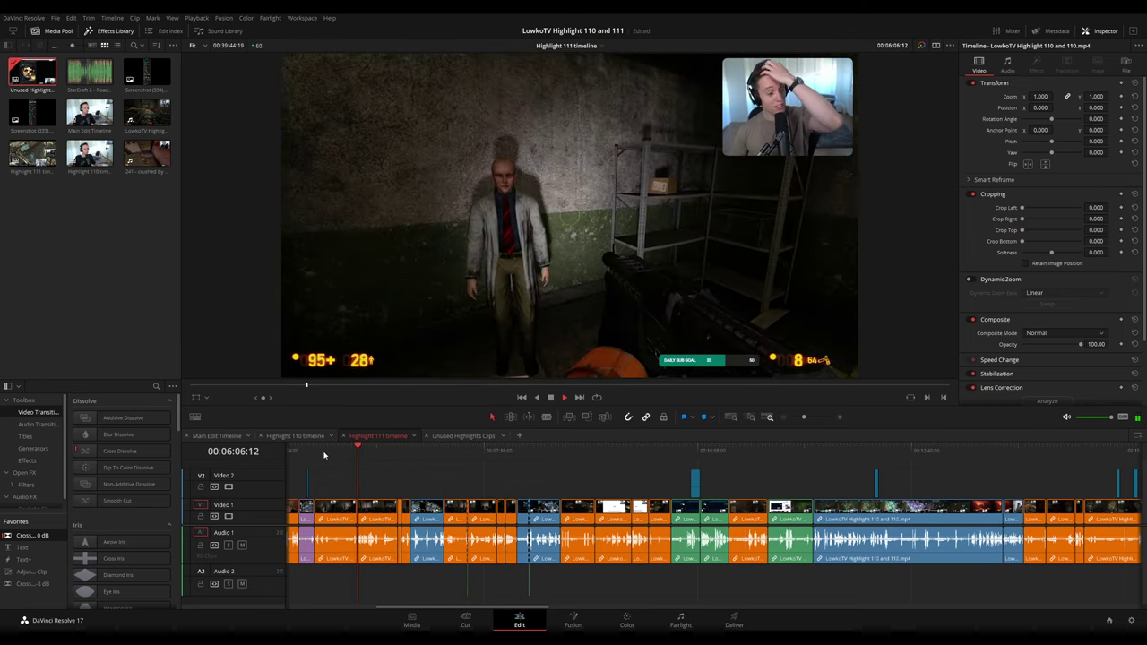
click(315, 451)
scroll(430, 473, left, 4)
click(484, 452)
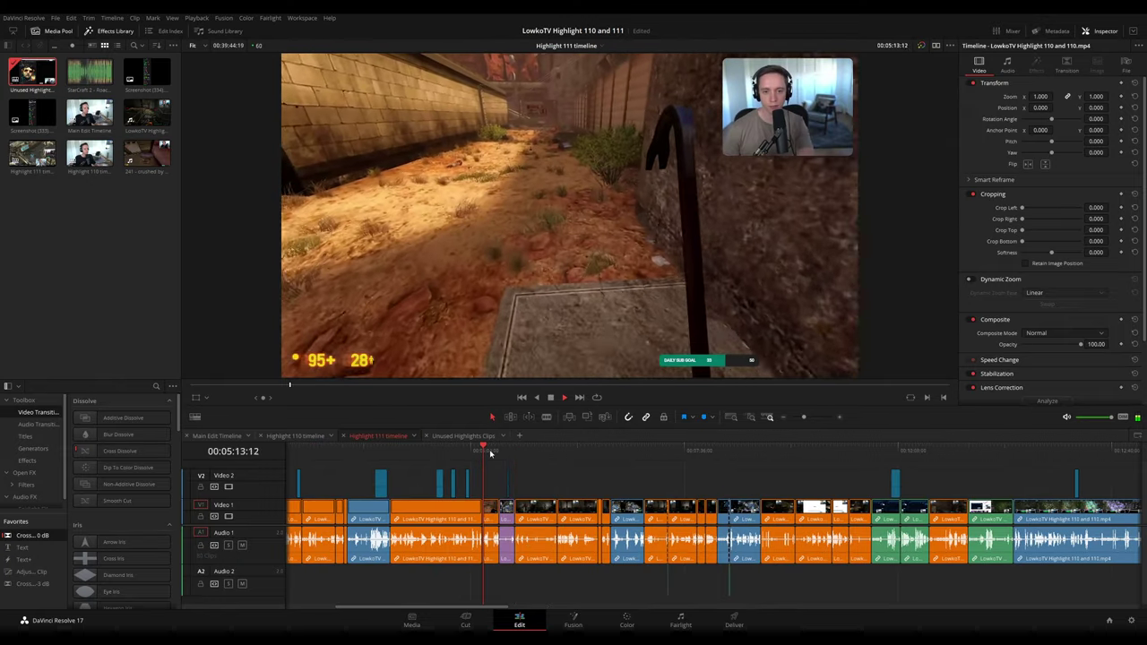
- Examine the Highlight 111 clips around the cuts between about 00:05:10 and 00:05:36, including the purple clip
scroll(491, 453, up, 5)
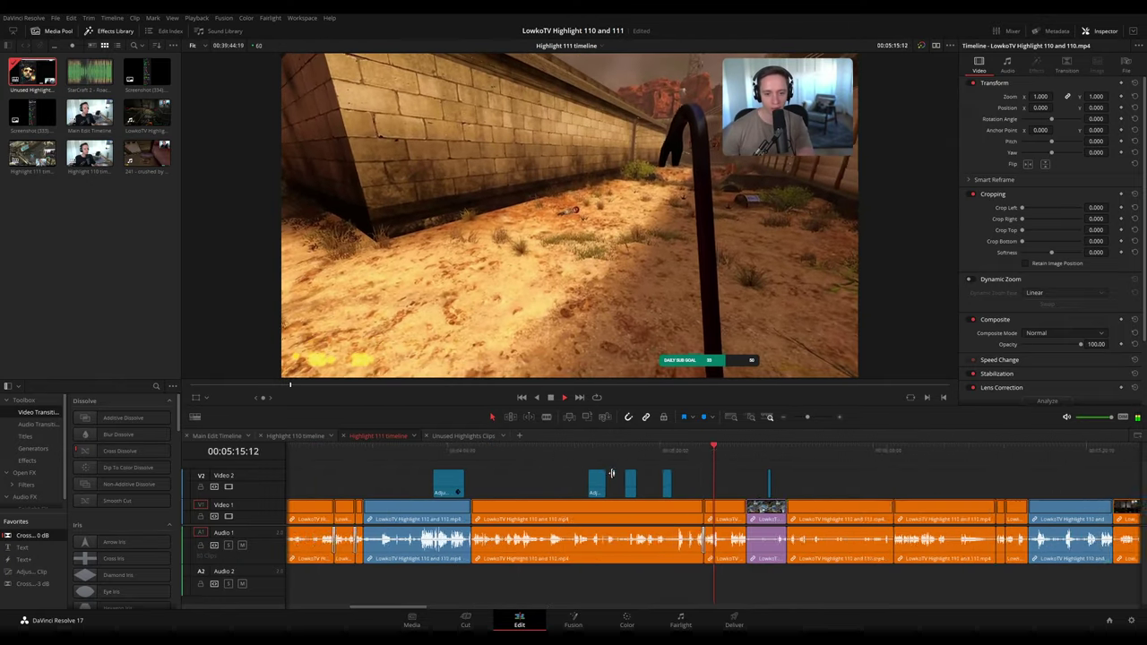
click(751, 452)
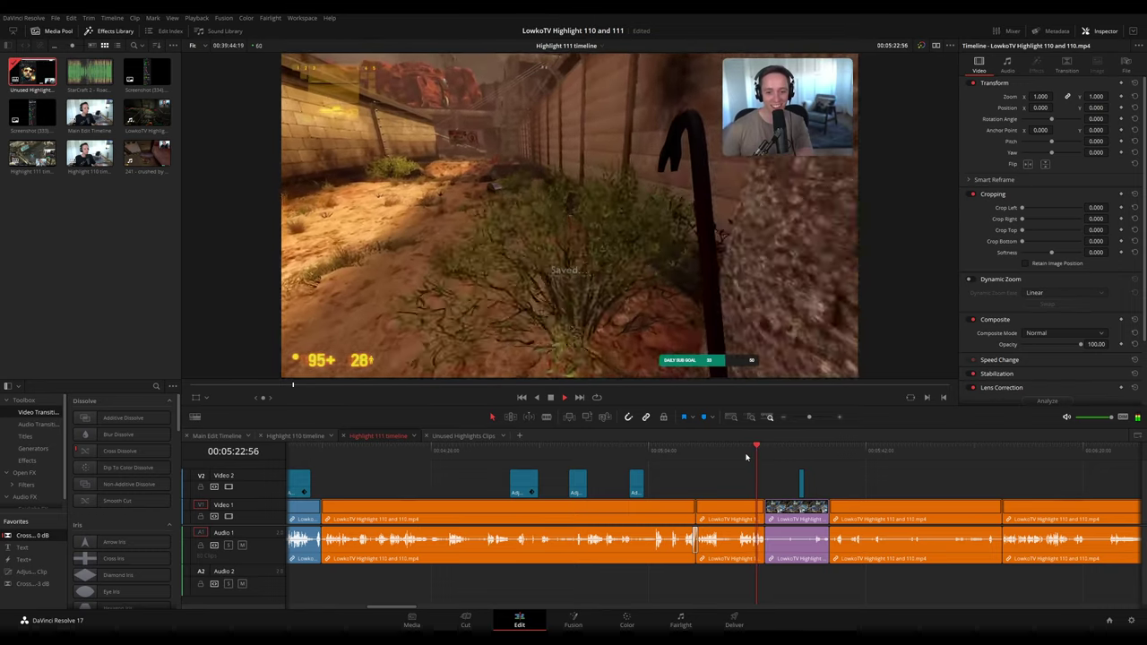
click(683, 453)
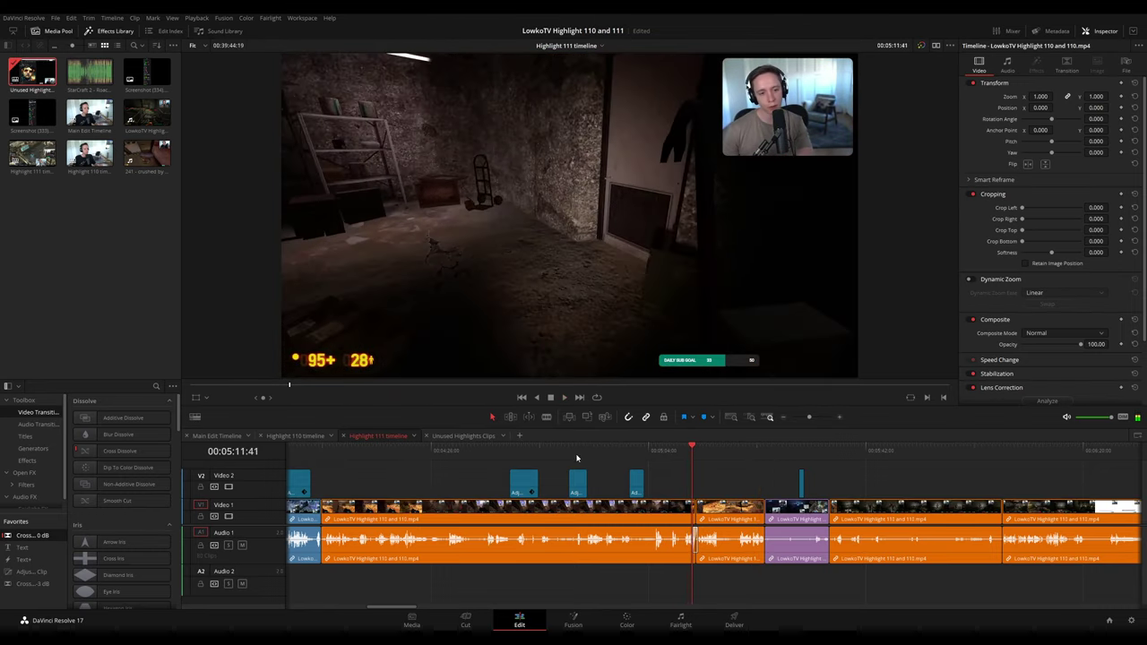
drag(456, 450, 749, 452)
click(684, 450)
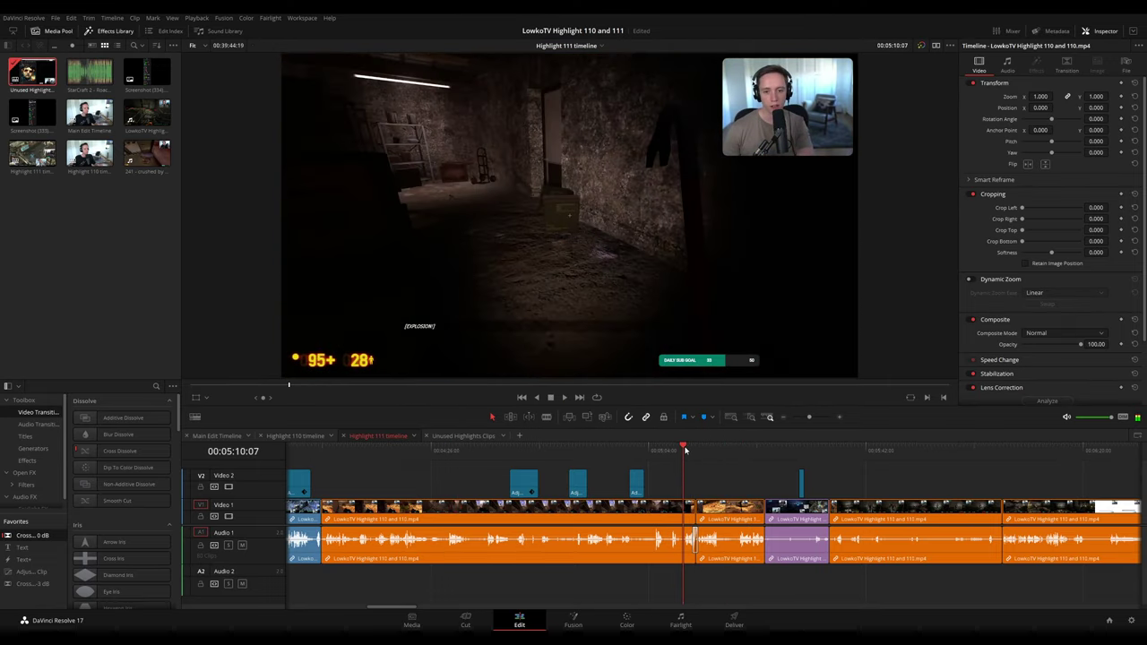
drag(743, 452, 752, 452)
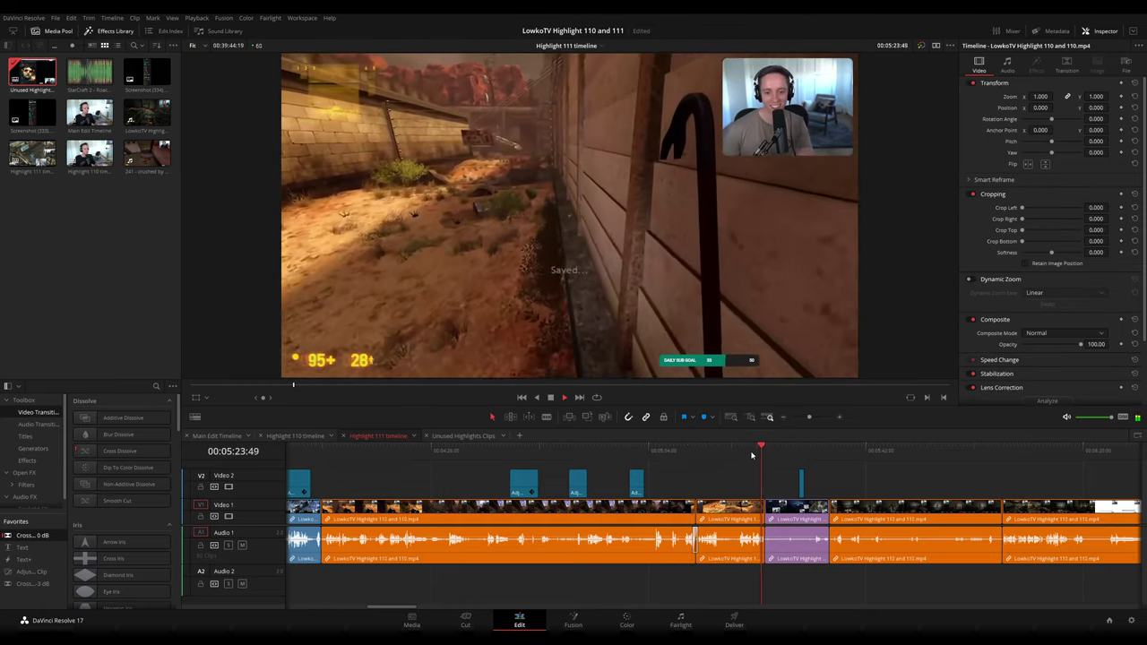
click(829, 455)
key(space)
click(869, 480)
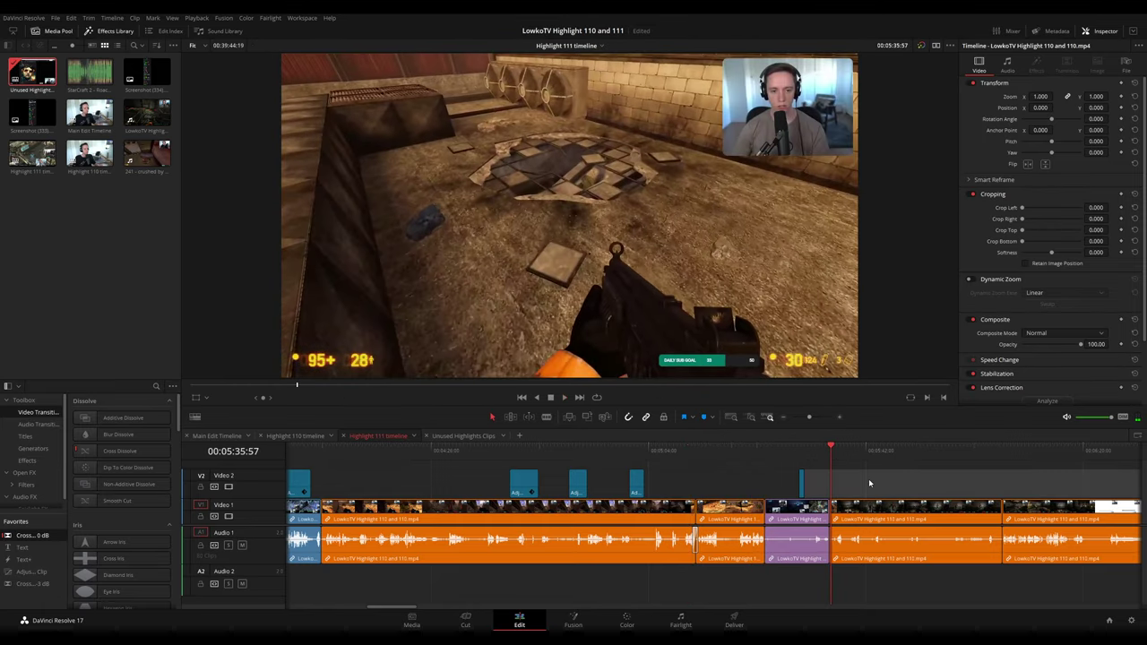
- Return to the Main Edit Timeline and replay the short orange clip from about 00:23:40
click(296, 437)
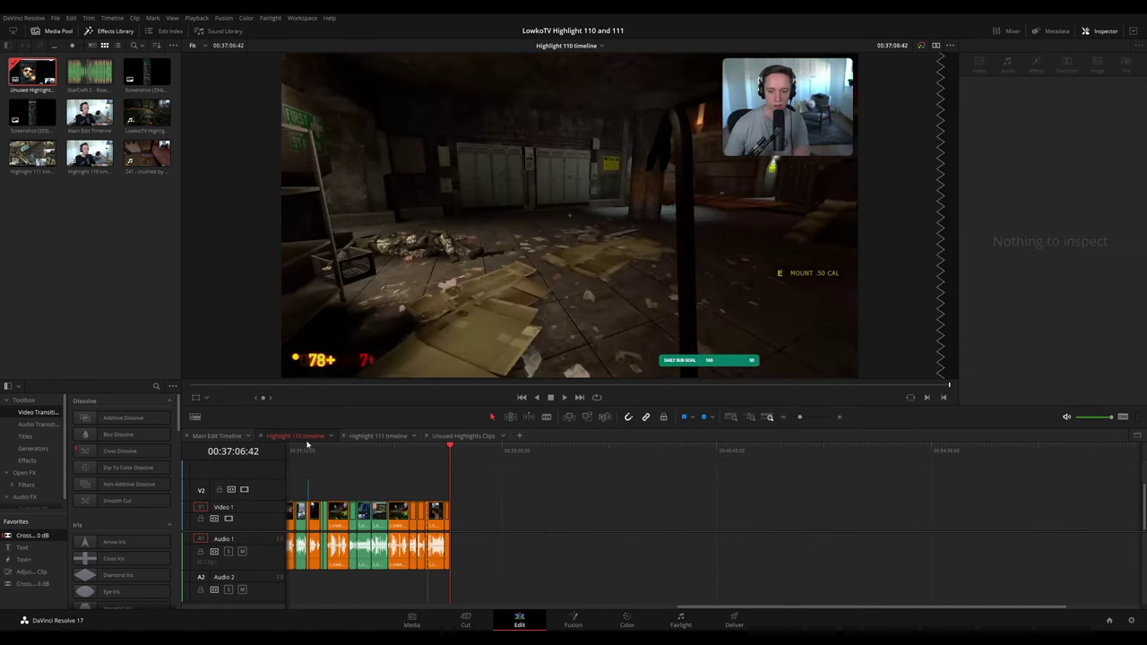
click(226, 437)
click(636, 449)
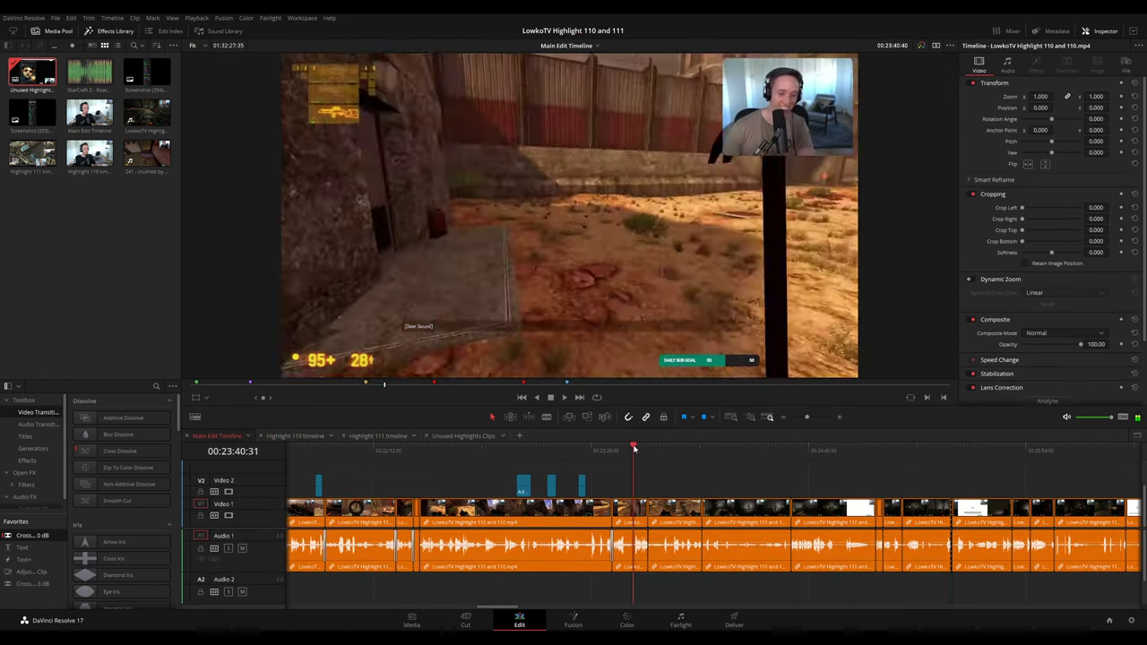
key(space)
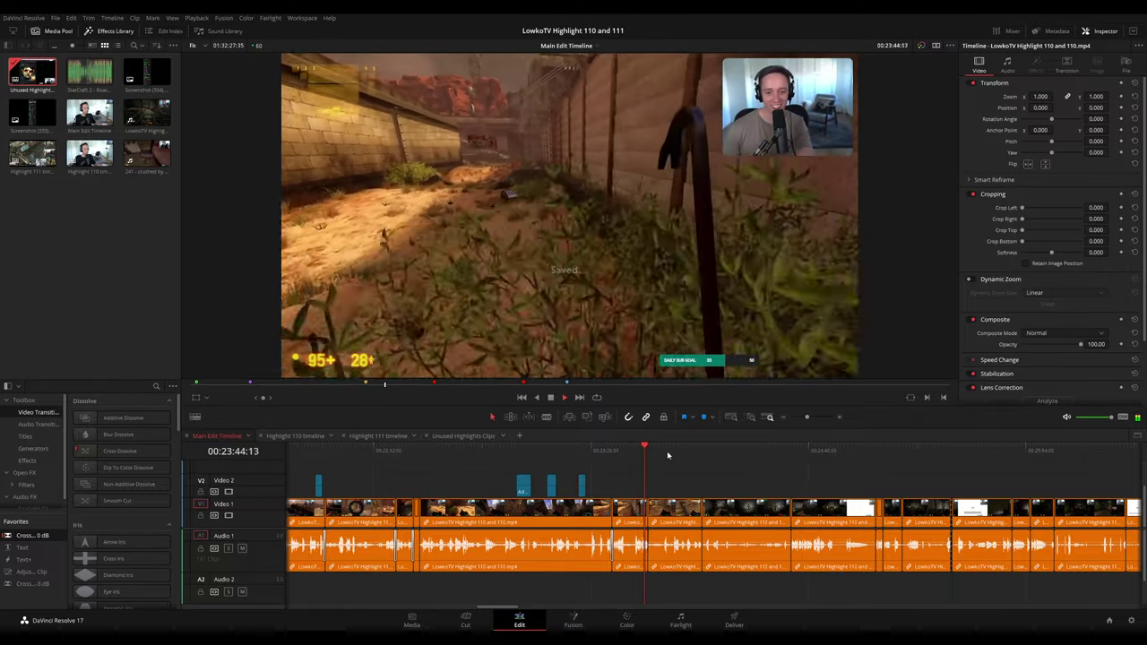
- Review the orange clips in the Main Edit Timeline from about 00:23:44 to 00:26:21
click(702, 451)
scroll(700, 476, right, 2)
click(534, 453)
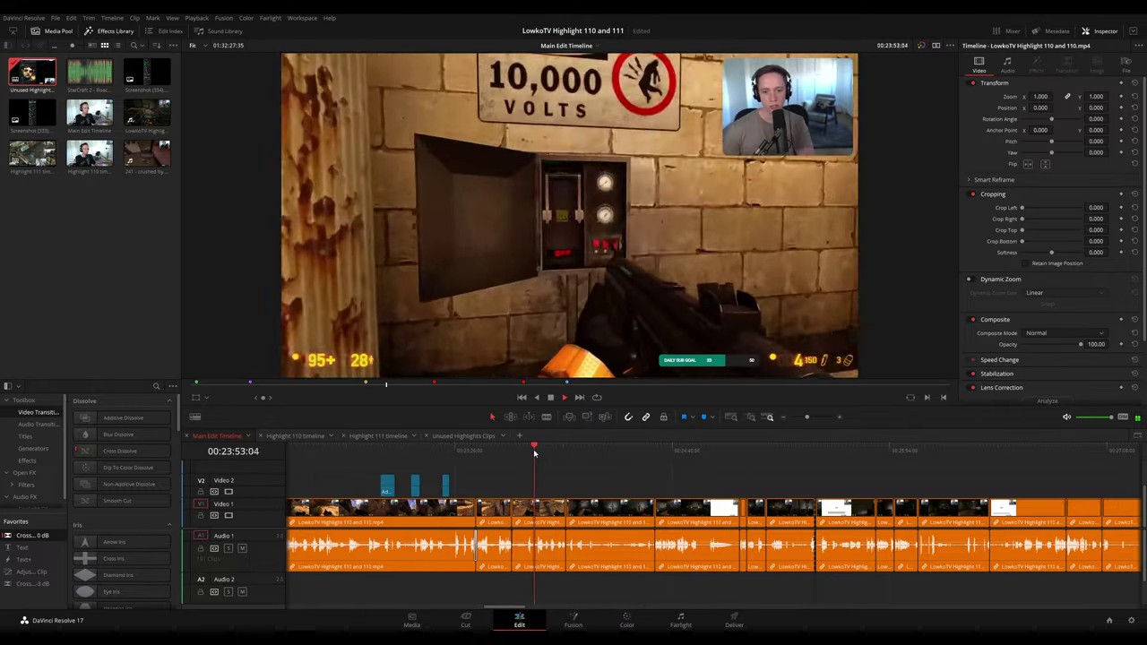
click(667, 451)
scroll(714, 471, right, 3)
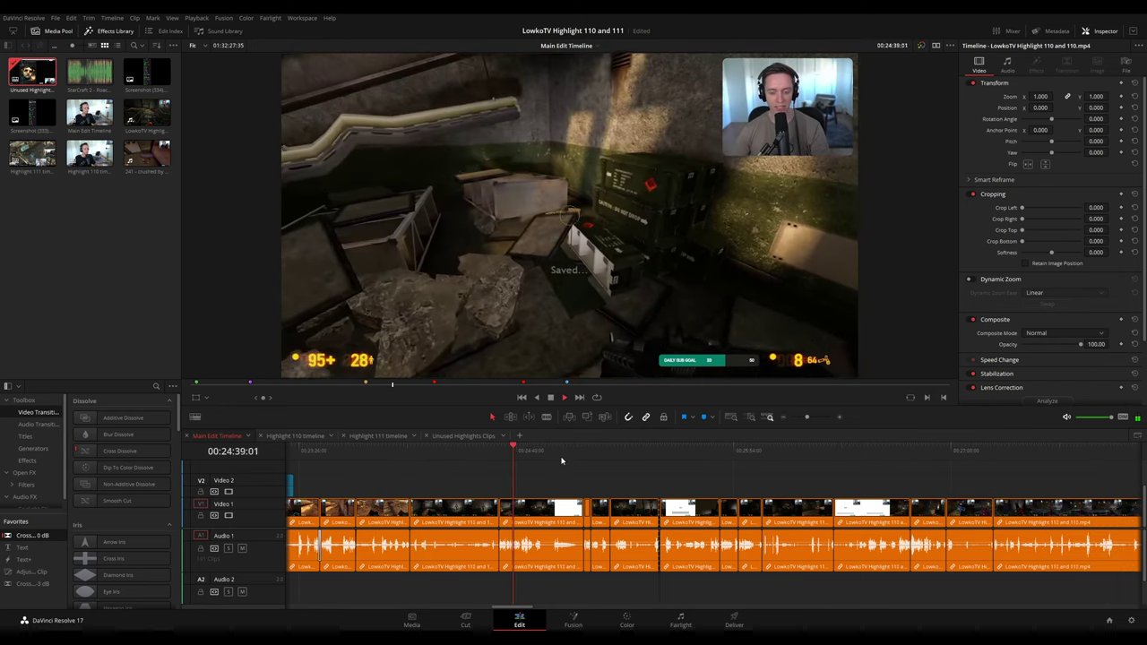
click(601, 456)
key(space)
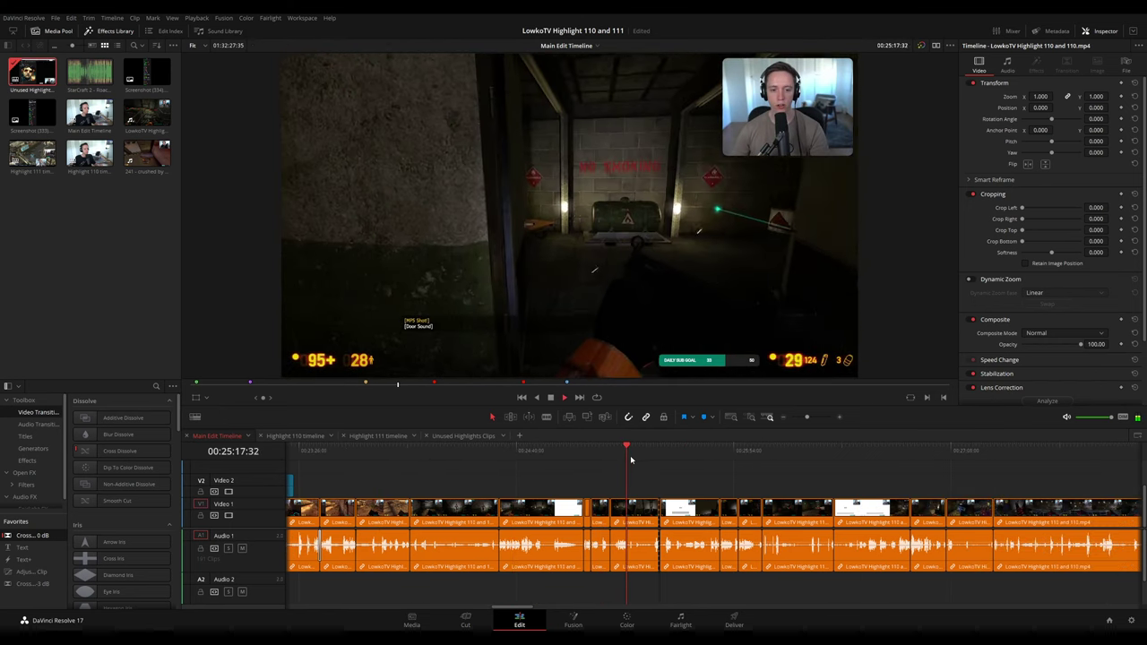
scroll(693, 494, right, 3)
click(571, 454)
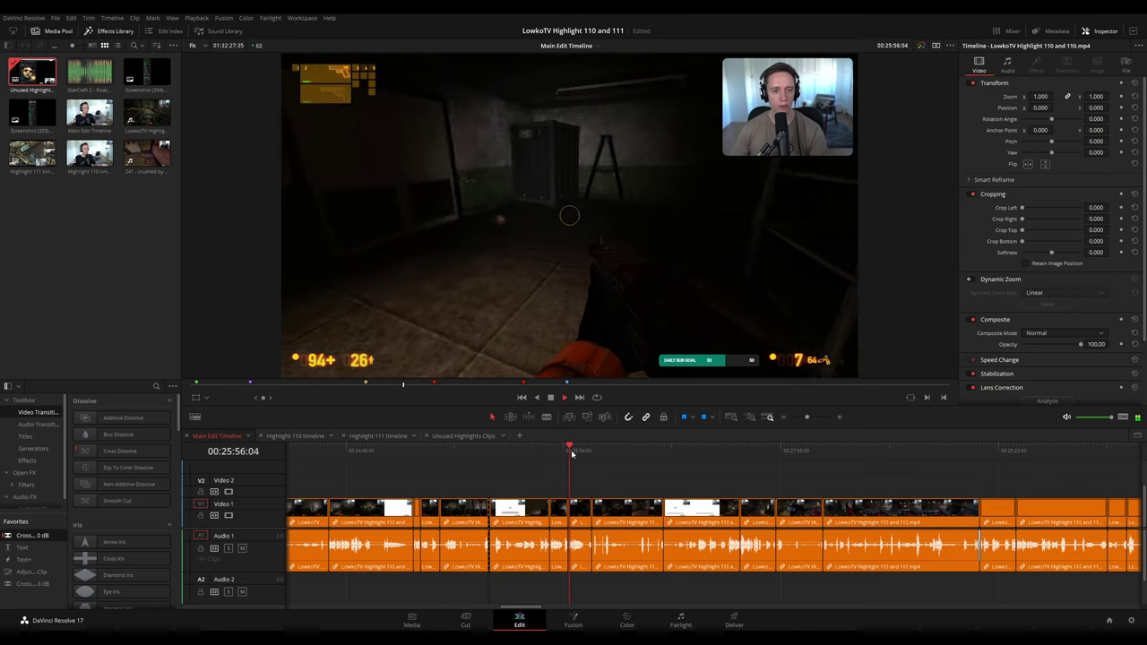
click(582, 450)
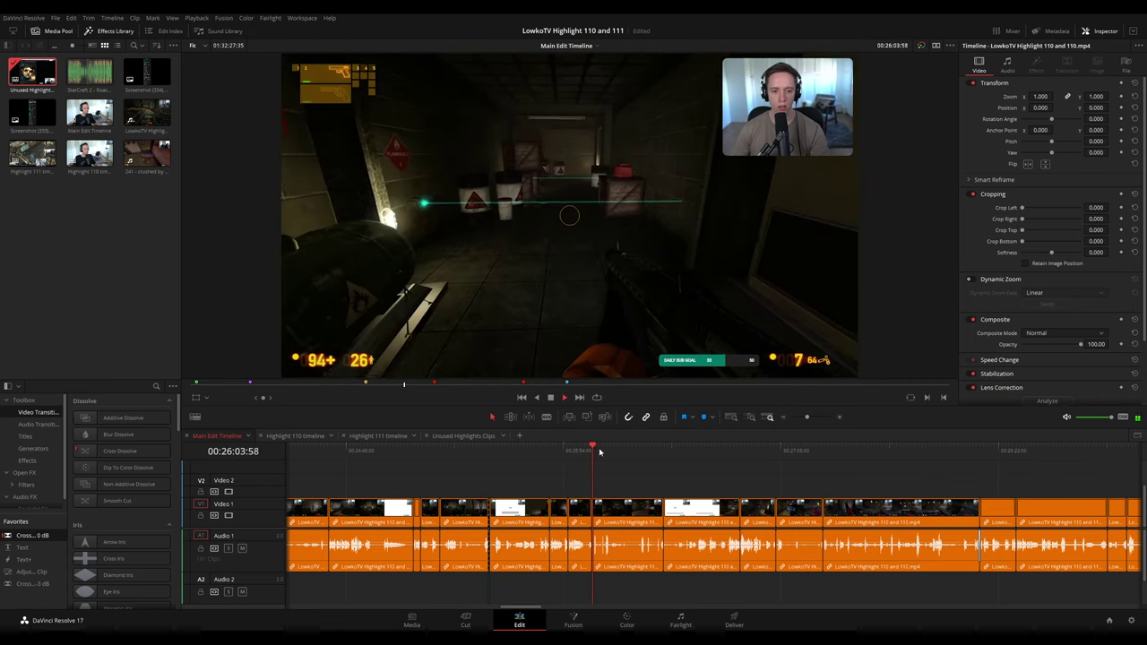
scroll(591, 457, down, 1)
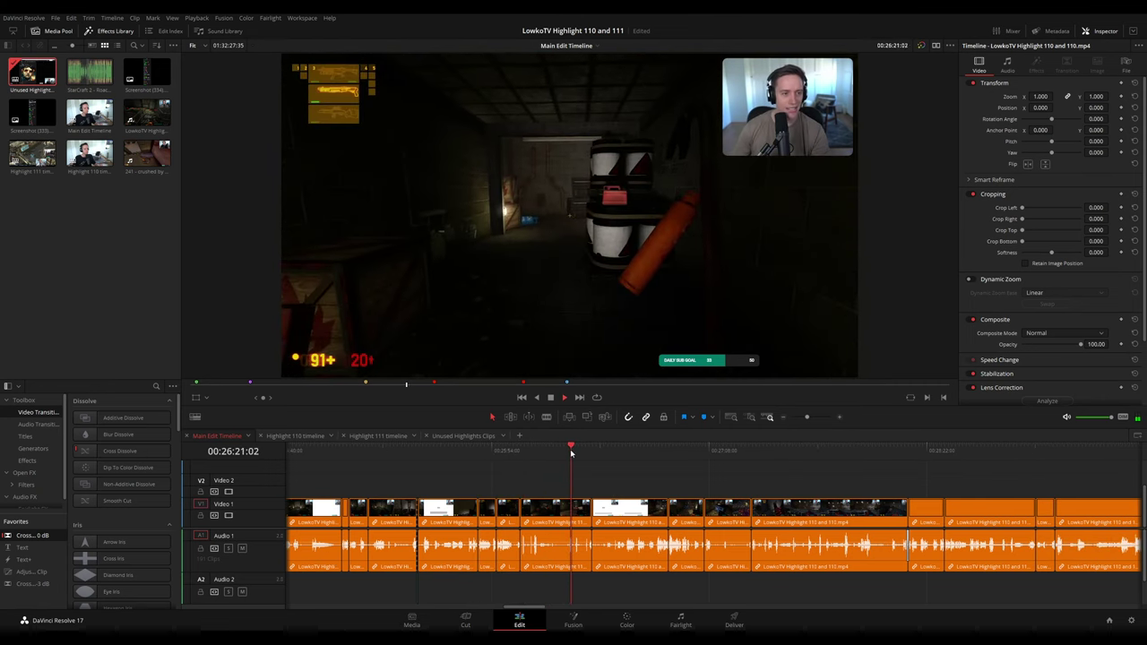
- Copy the orange clip at about 00:26:21 to the end of Unused Highlights Clips, and return to the Main Edit Timeline
click(550, 507)
click(470, 437)
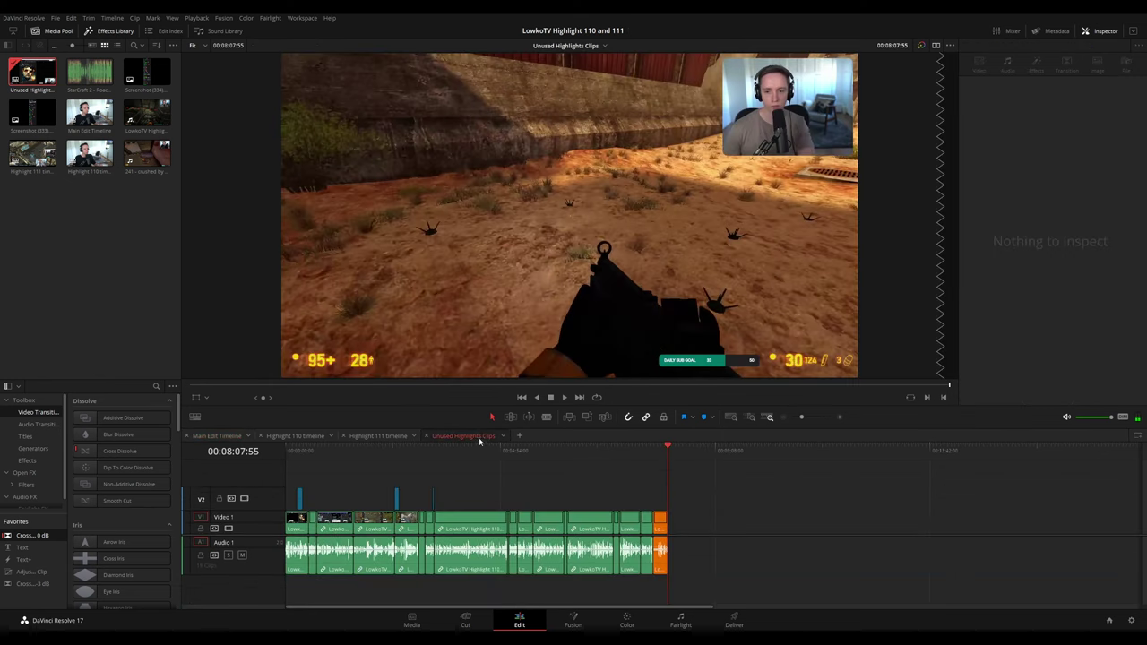
click(214, 436)
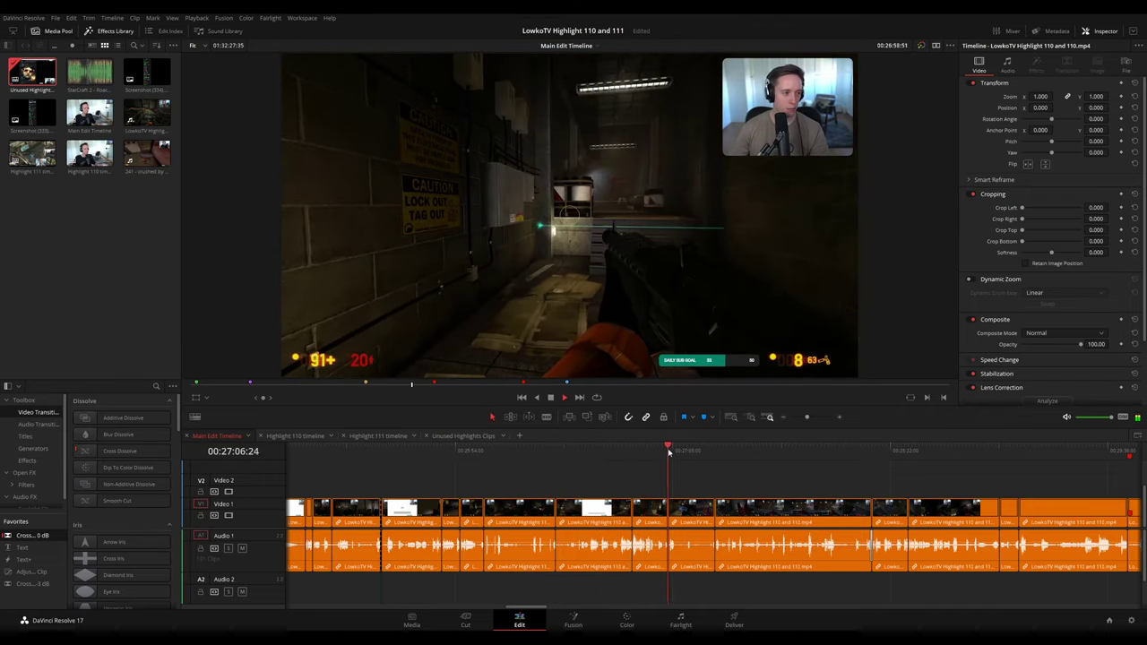
- Review the Main Edit Timeline clips from about 00:27:06 to the red marker near 00:29:42, and return to the cut at 00:27:22
scroll(680, 476, right, 2)
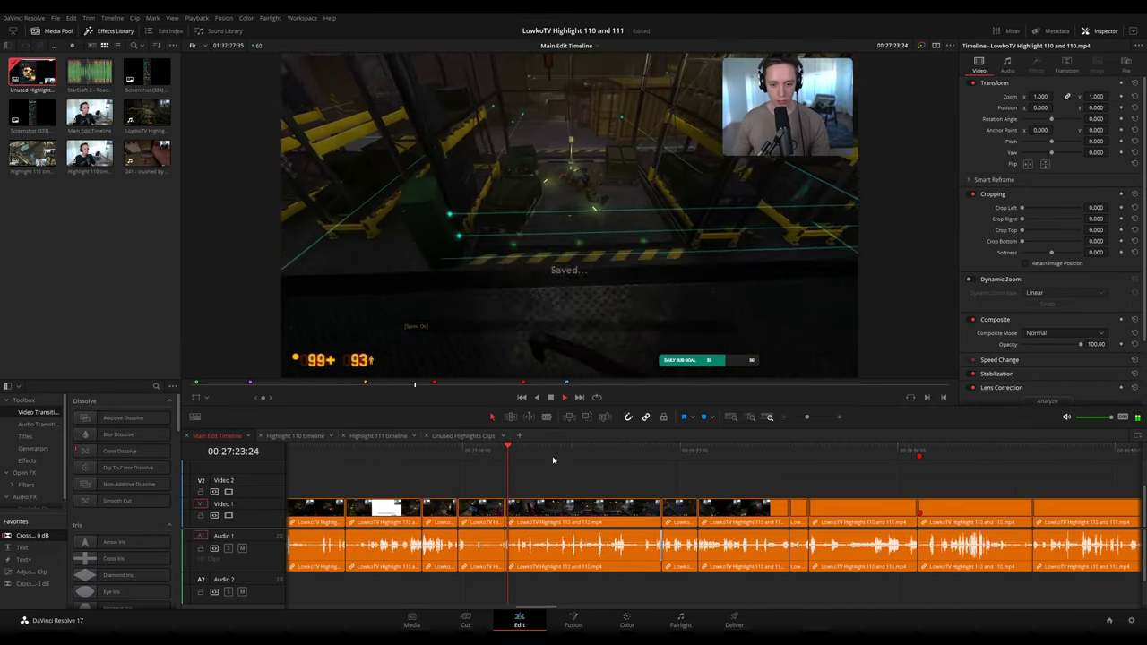
drag(591, 455, 702, 455)
key(space)
click(506, 450)
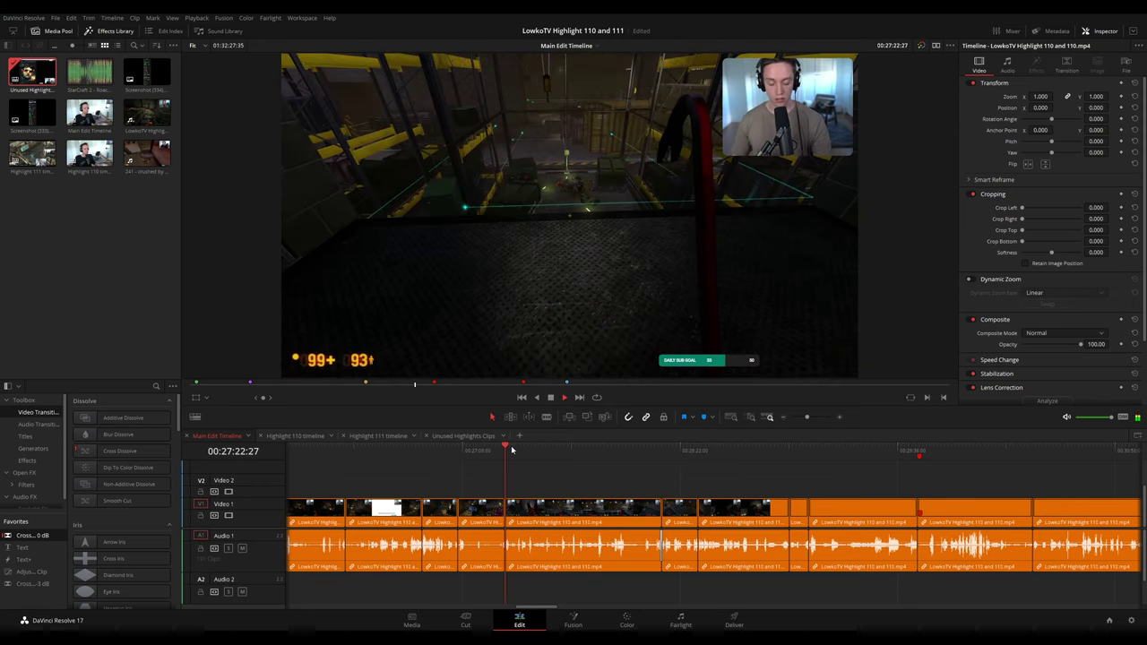
key(space)
click(907, 451)
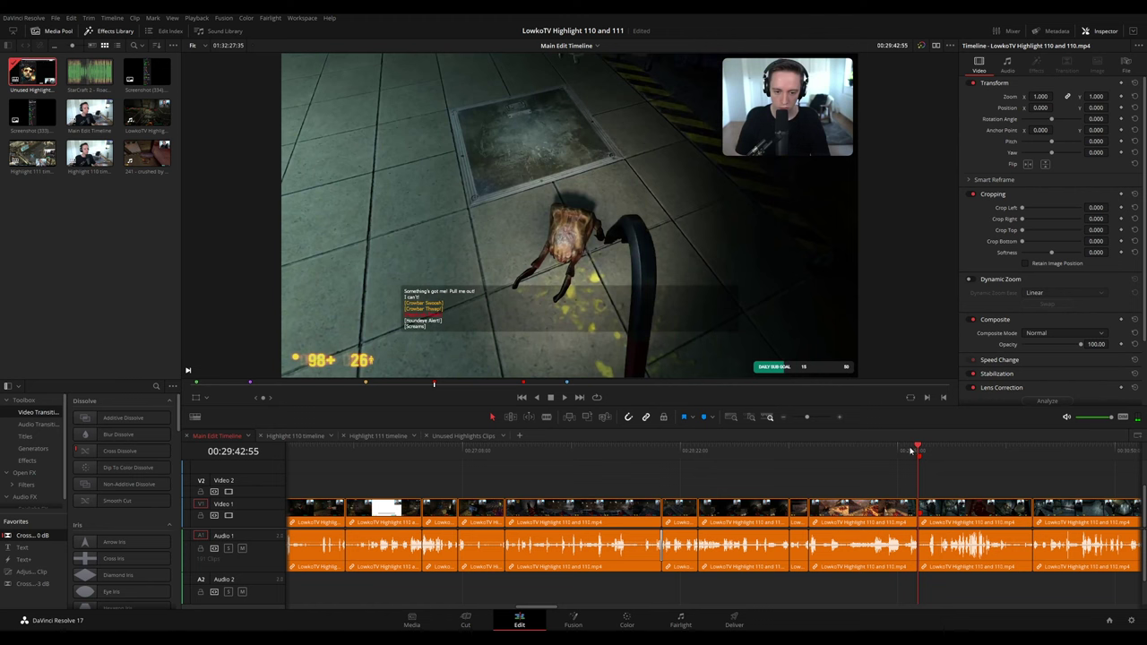
click(503, 450)
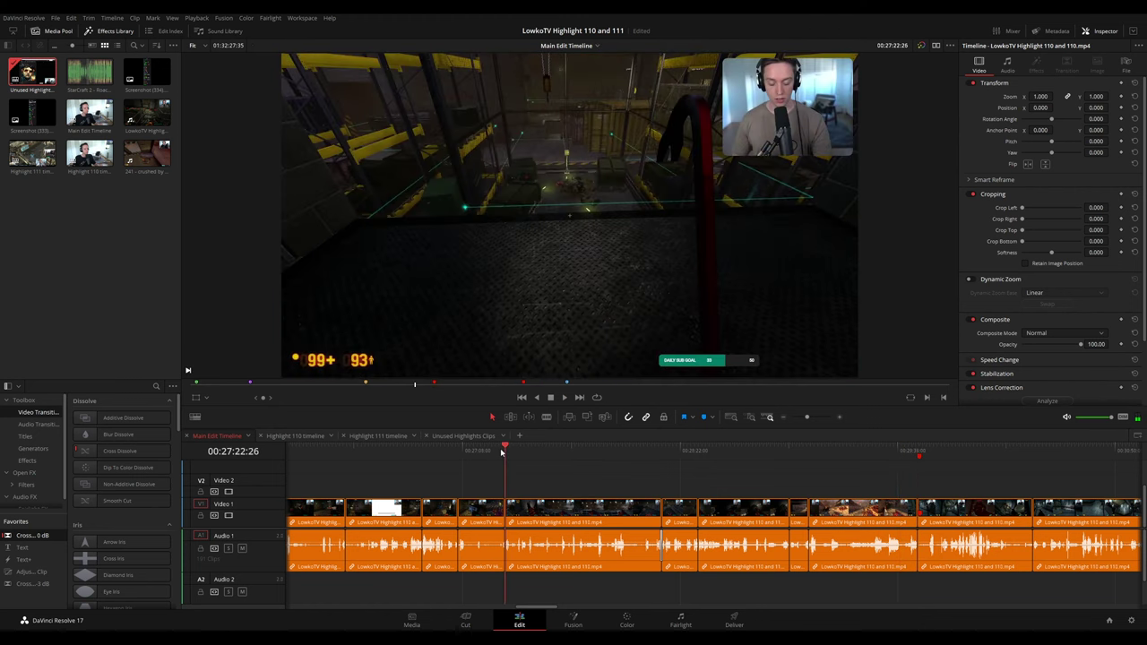
- Copy the Main Edit Timeline clips between about 00:27:22 and 00:29:42 to the end of Unused Highlights Clips
drag(868, 481, 537, 567)
click(463, 436)
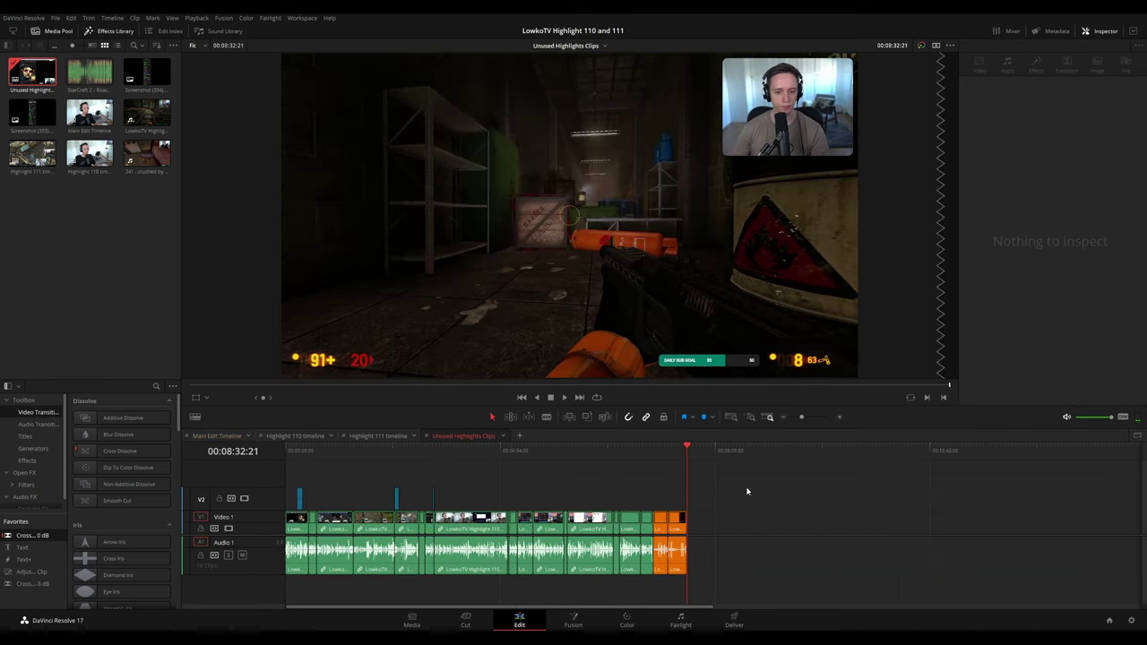
click(870, 493)
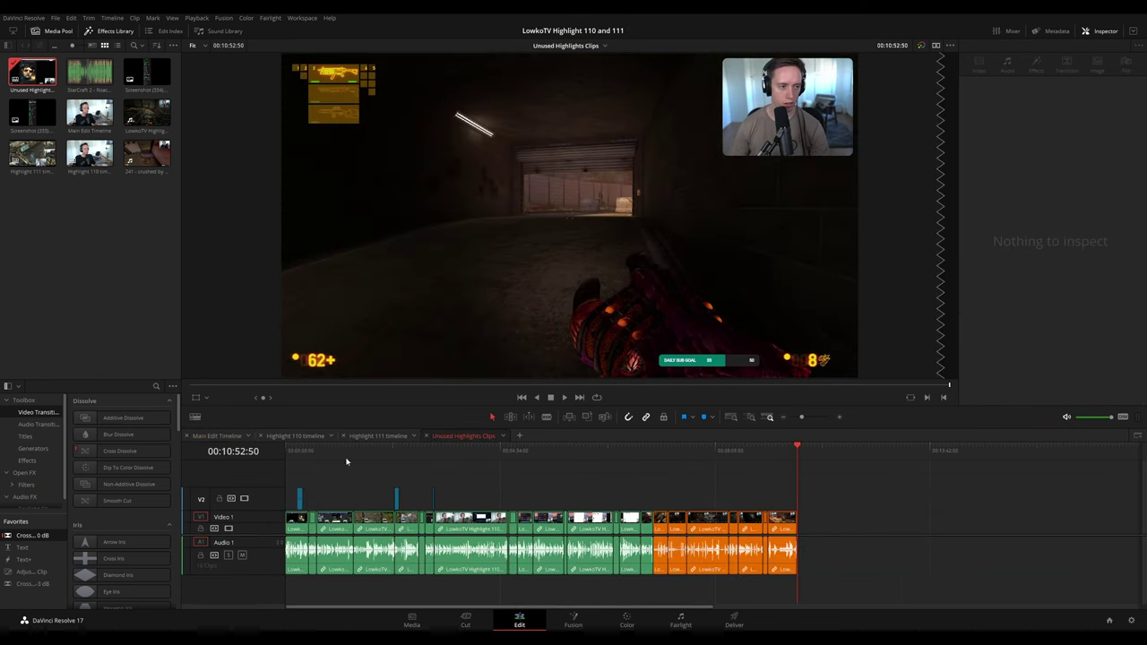
- Return to the Main Edit Timeline and review the orange clips from about 00:28:15 to 00:30:22
click(224, 437)
drag(947, 484, 676, 479)
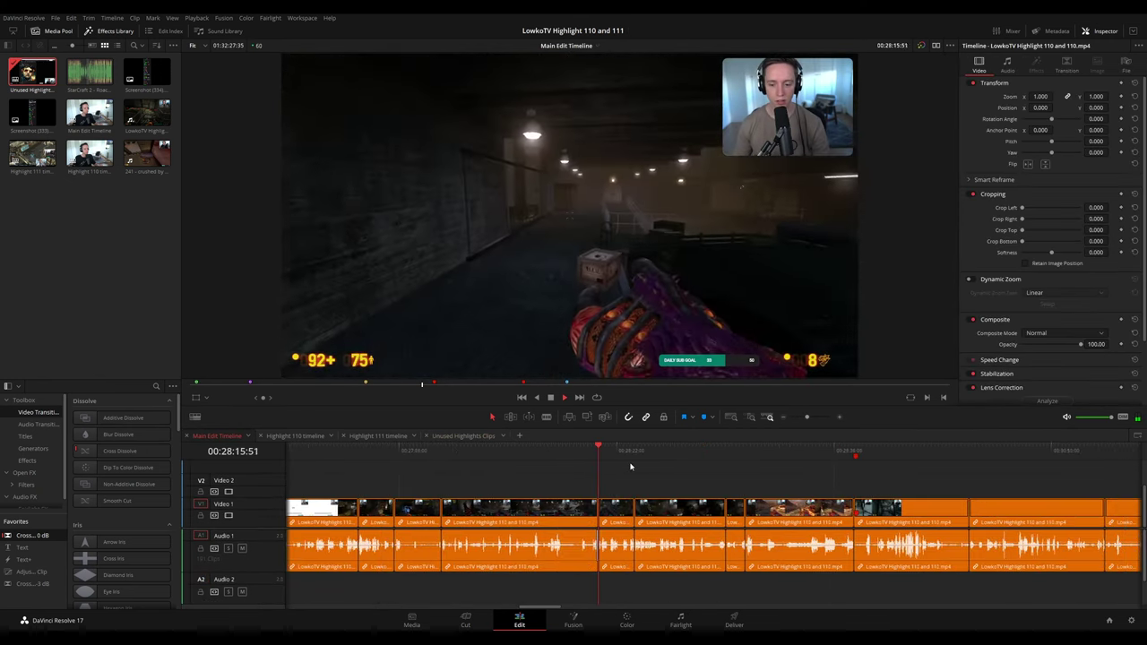
click(633, 449)
click(727, 450)
click(746, 450)
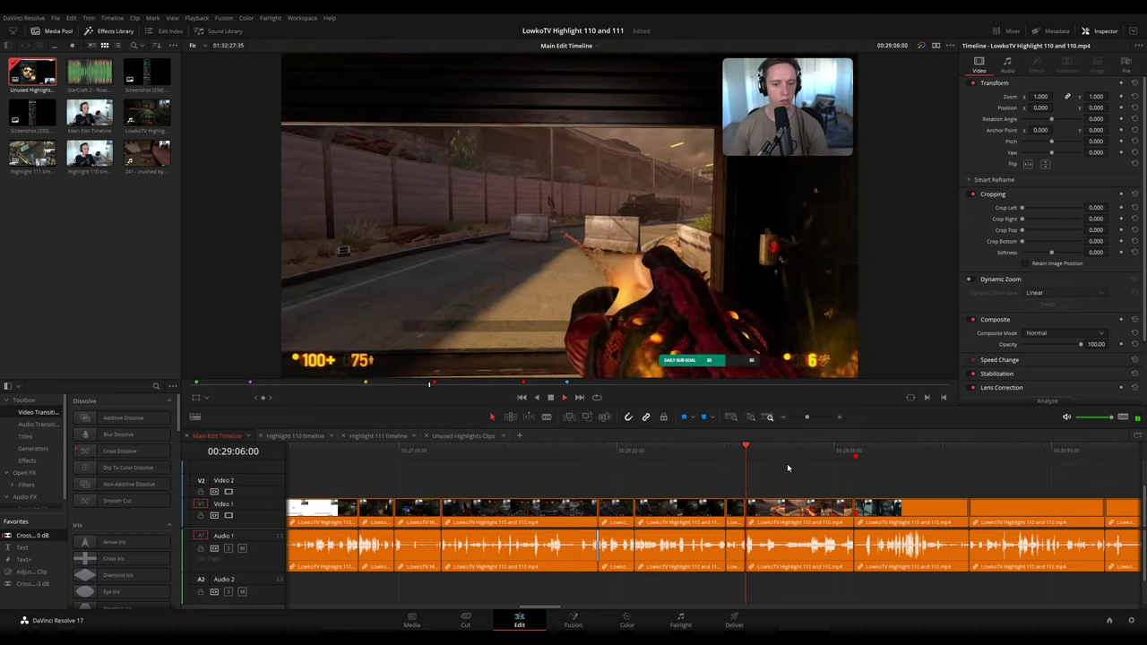
drag(796, 465, 638, 462)
click(696, 452)
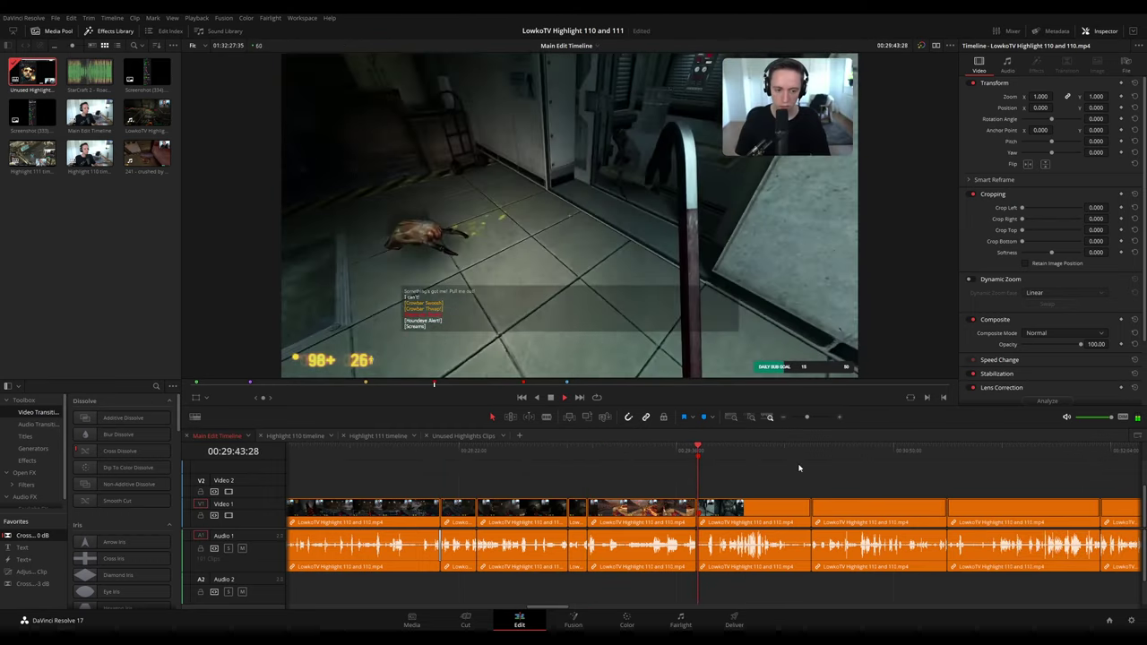
click(731, 450)
click(811, 449)
drag(877, 480, 656, 466)
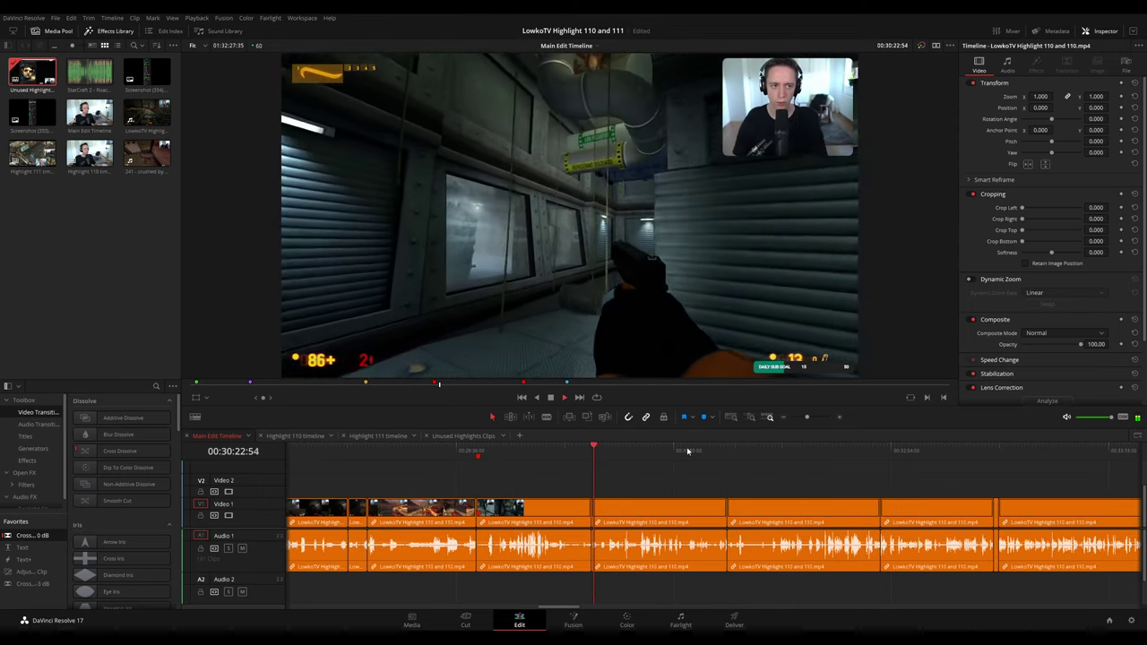
- Continue reviewing the Main Edit Timeline clips through the cuts up to about 00:34:54
click(738, 450)
drag(846, 482, 700, 466)
click(738, 450)
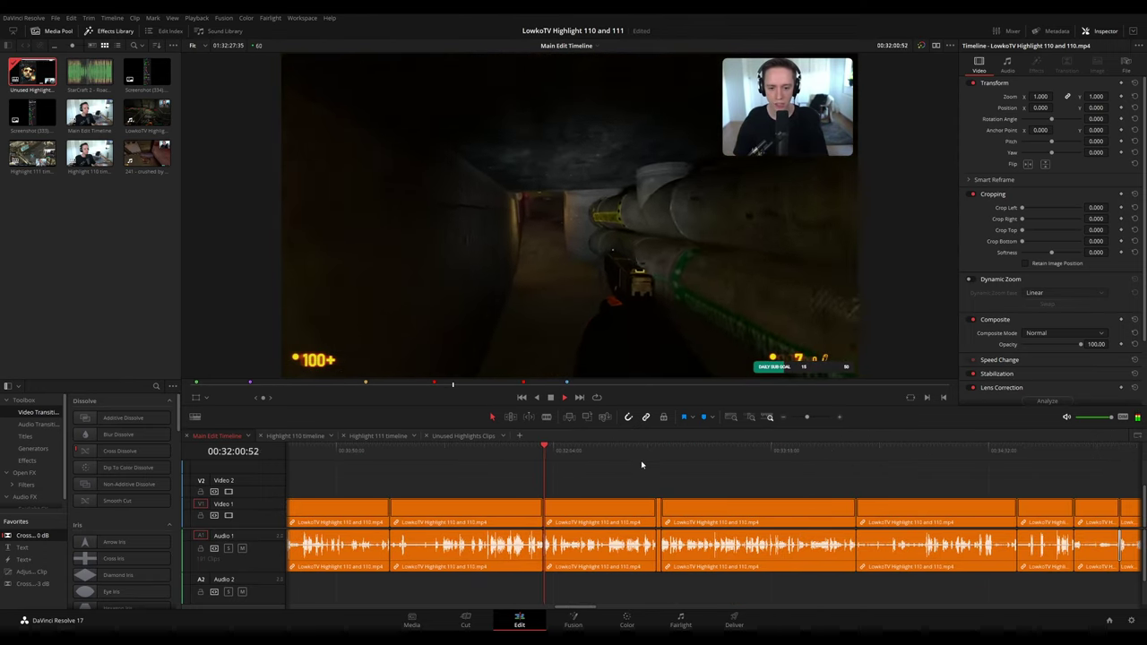
click(658, 450)
click(762, 450)
click(796, 451)
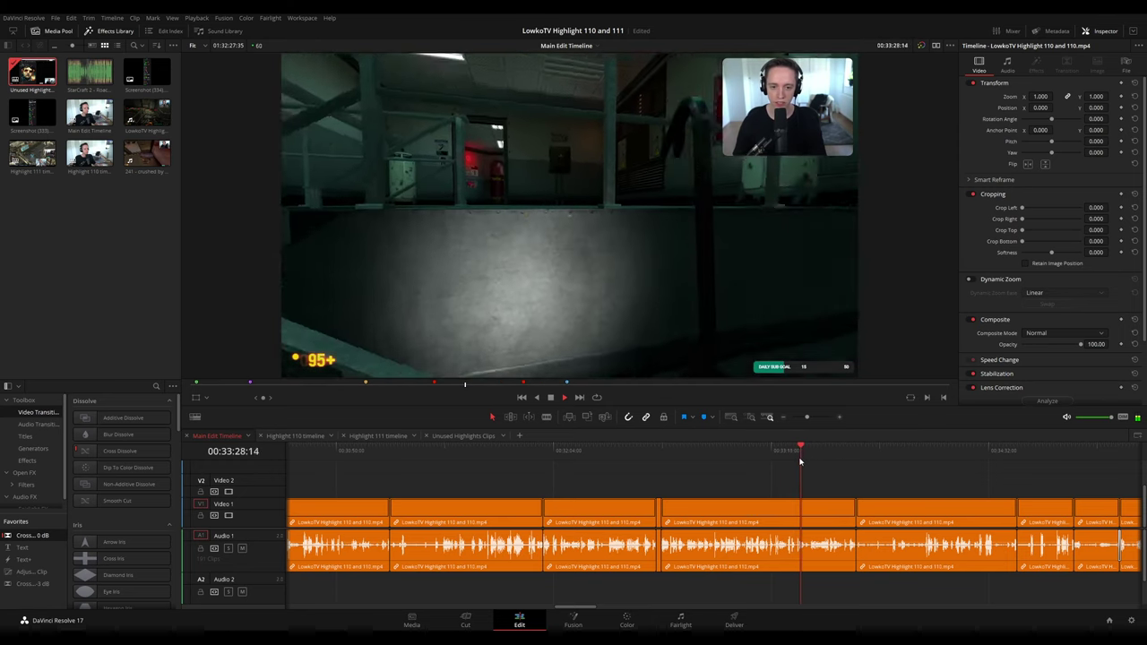
click(854, 450)
scroll(779, 481, right, 4)
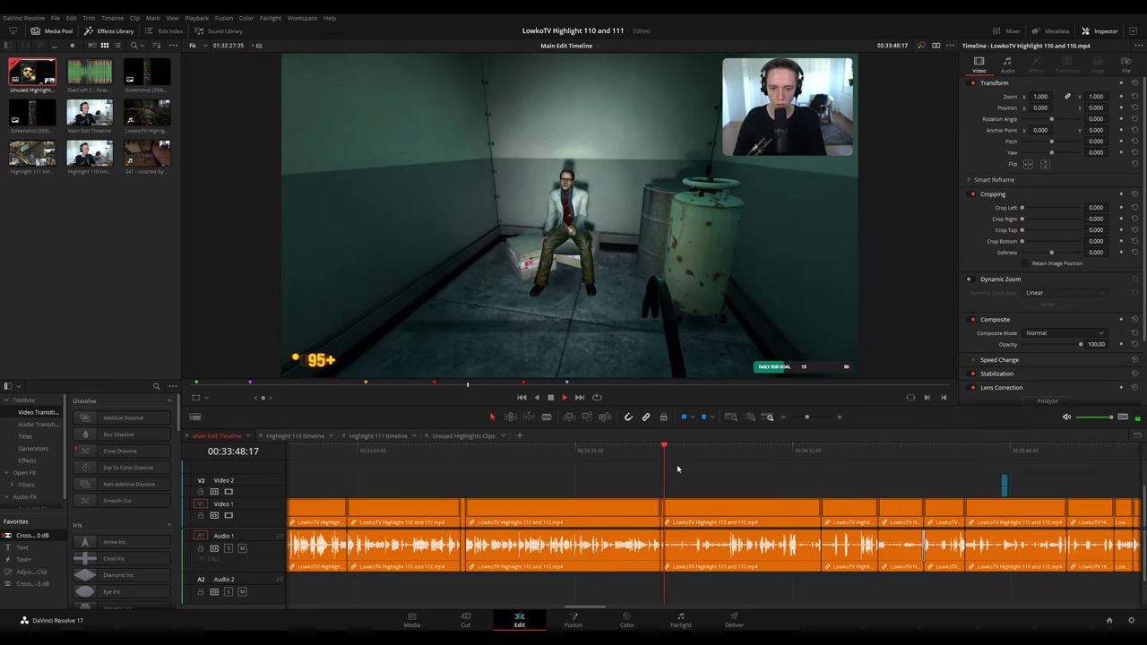
click(598, 450)
mouse_move(598, 450)
mouse_down()
mouse_move(821, 453)
mouse_move(586, 451)
mouse_move(594, 455)
mouse_up()
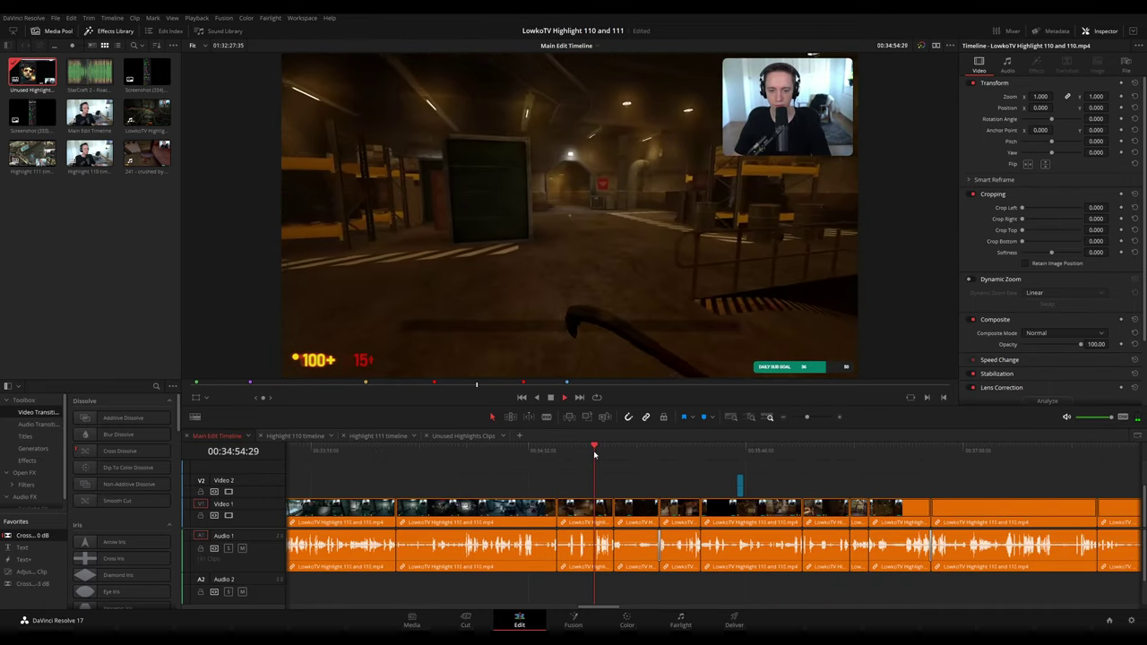
- Search the Highlight 111 timeline forward from about 00:05:36 for the reviewed Black Mesa clips
click(378, 435)
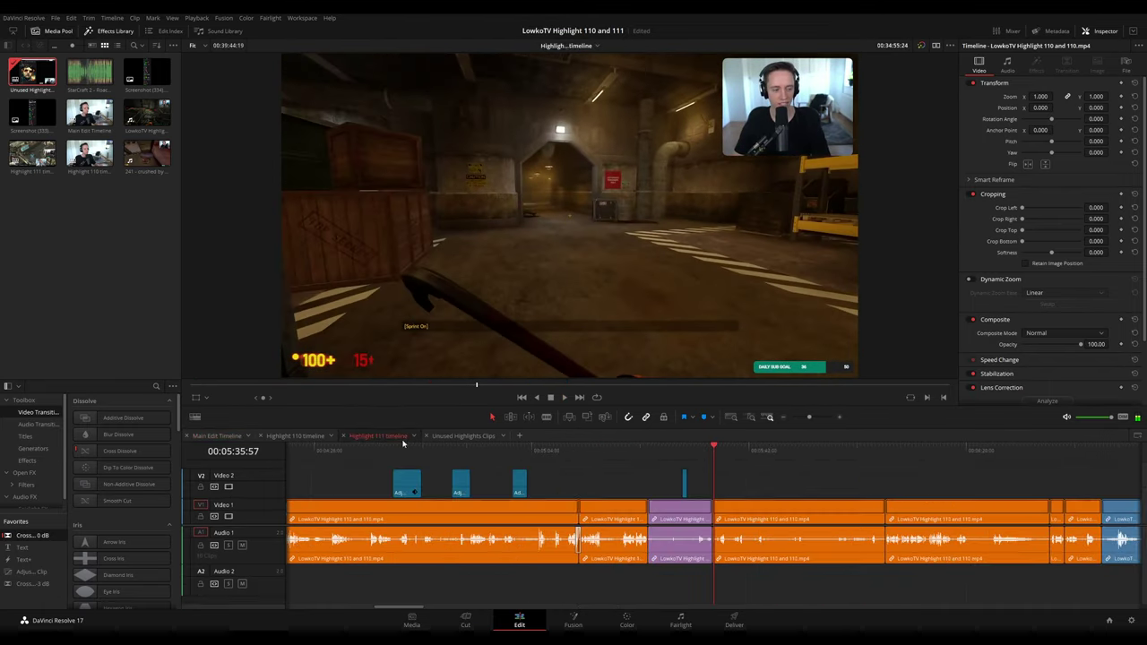
drag(721, 456, 825, 456)
scroll(908, 476, right, 5)
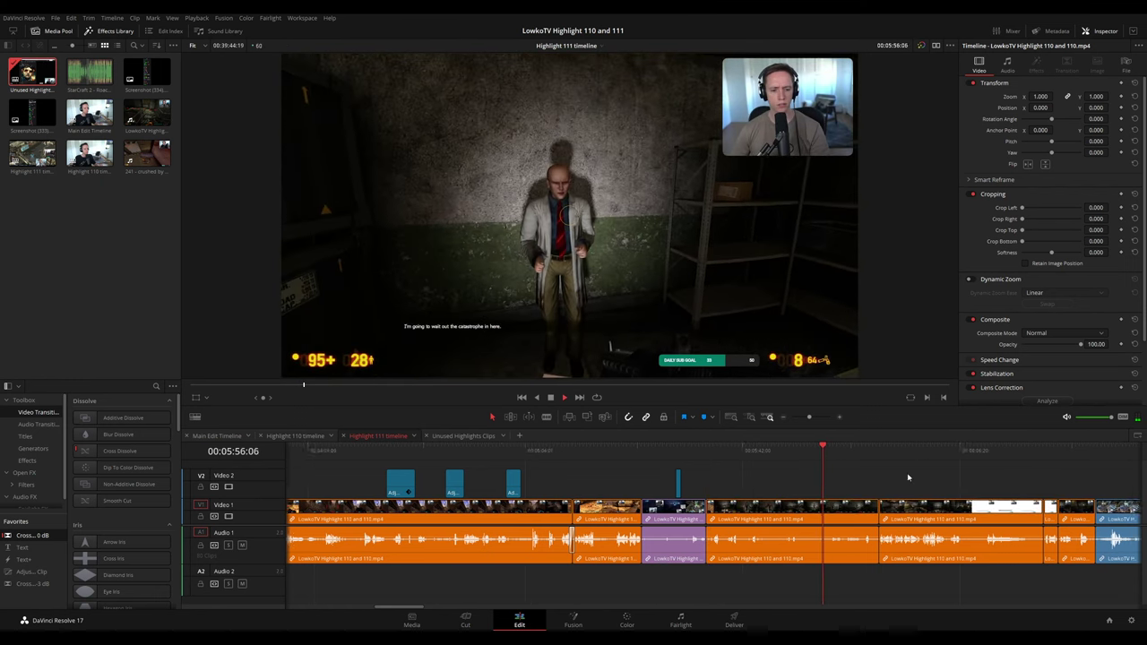
scroll(984, 477, right, 3)
drag(973, 448, 1019, 447)
scroll(896, 468, right, 4)
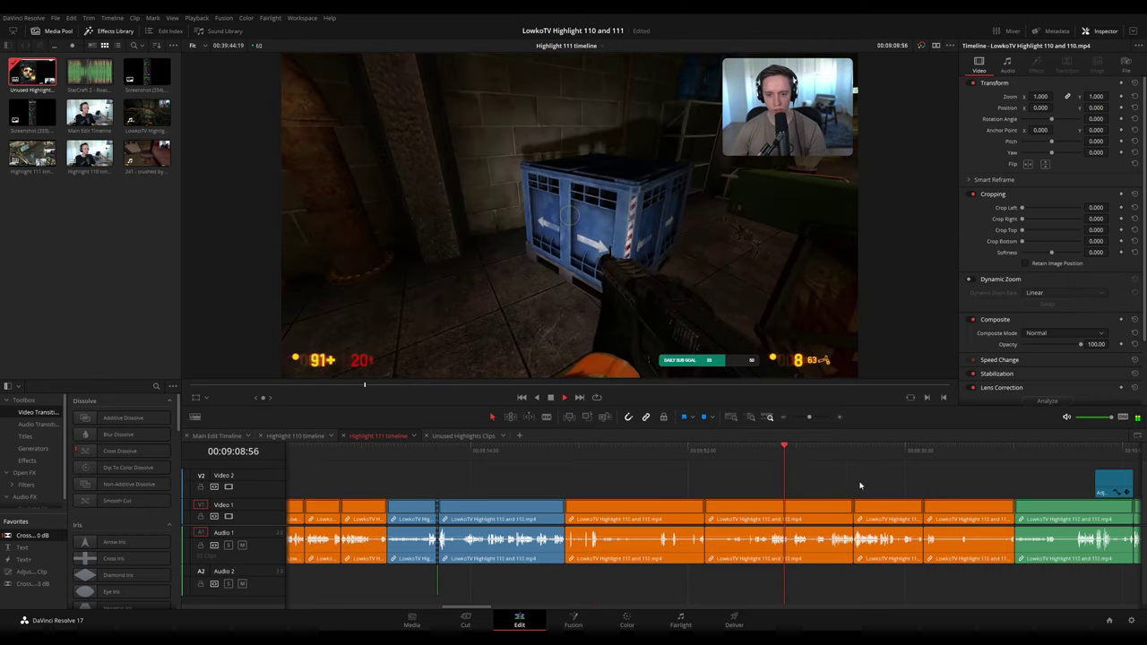
scroll(860, 486, right, 2)
click(1062, 450)
scroll(1083, 474, right, 4)
- Check the orange clip between the green clips in Highlight 111, replaying it from about 00:10:30
key(space)
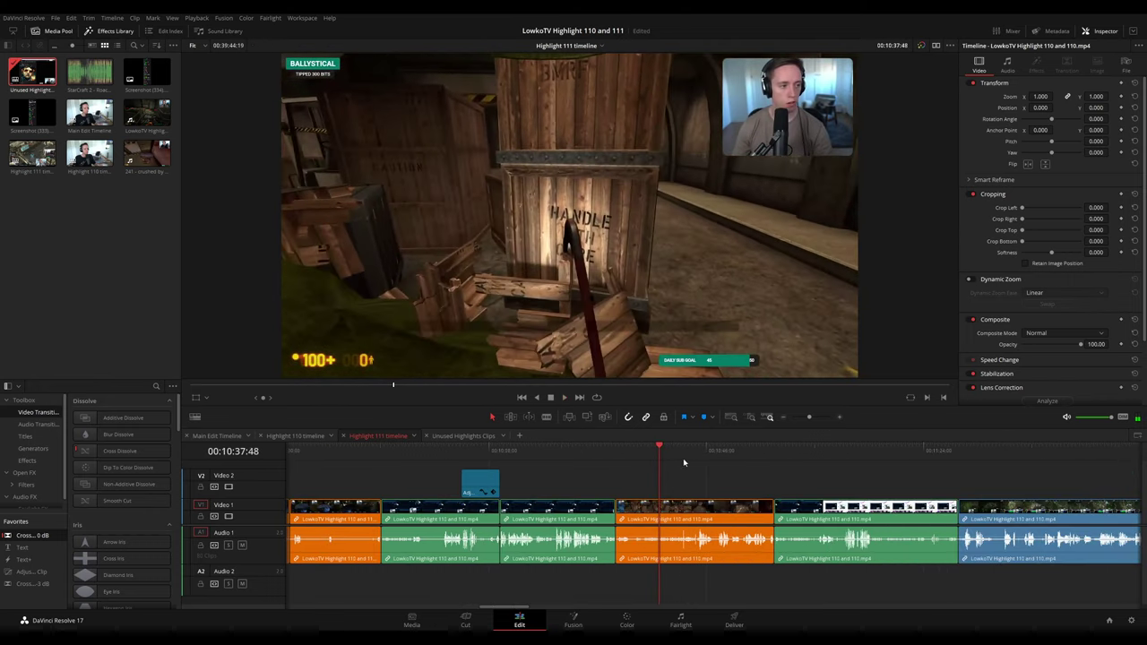
click(339, 451)
click(620, 453)
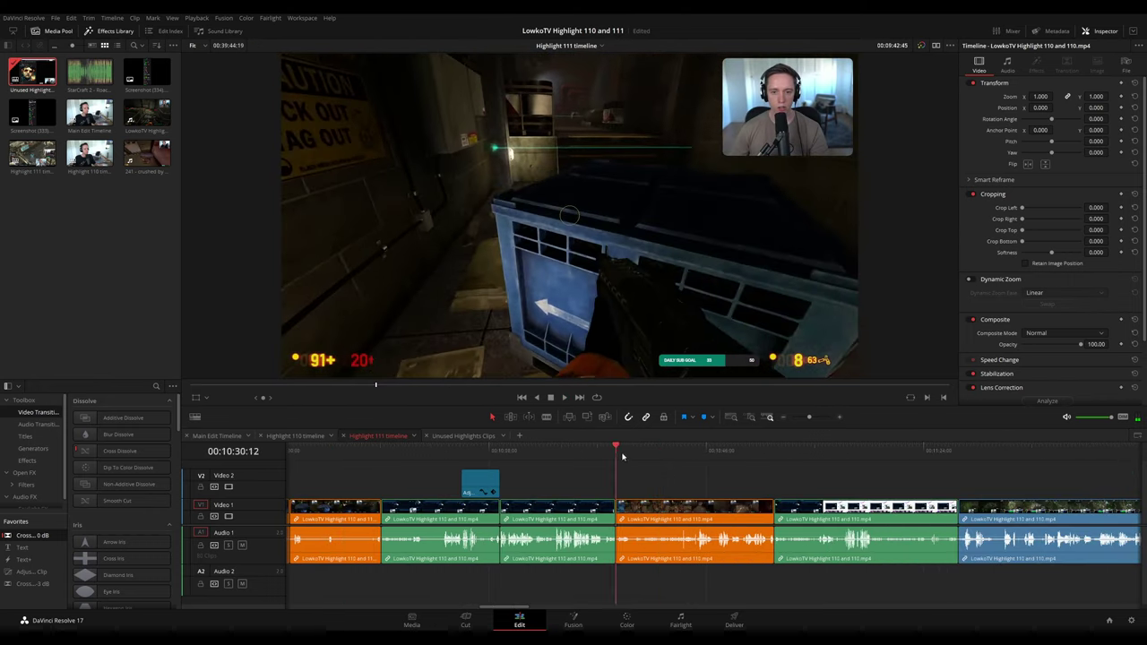
key(space)
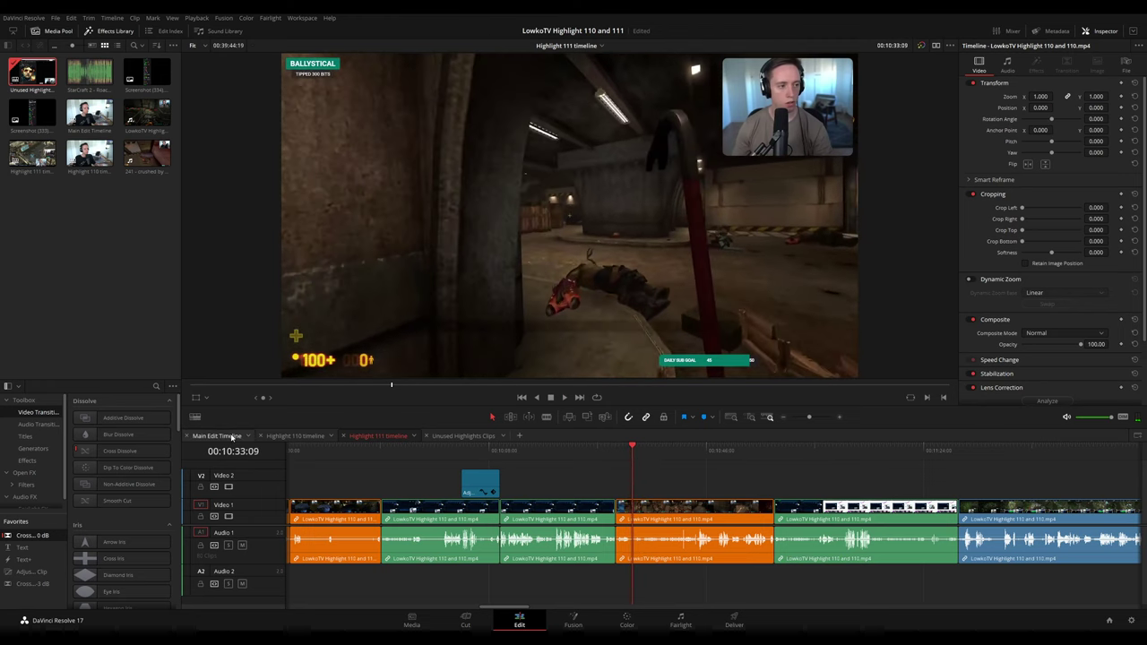
- Return to the Main Edit Timeline and review the orange clips between about 00:34:24 and 00:35:46
click(231, 437)
click(676, 453)
key(space)
click(625, 453)
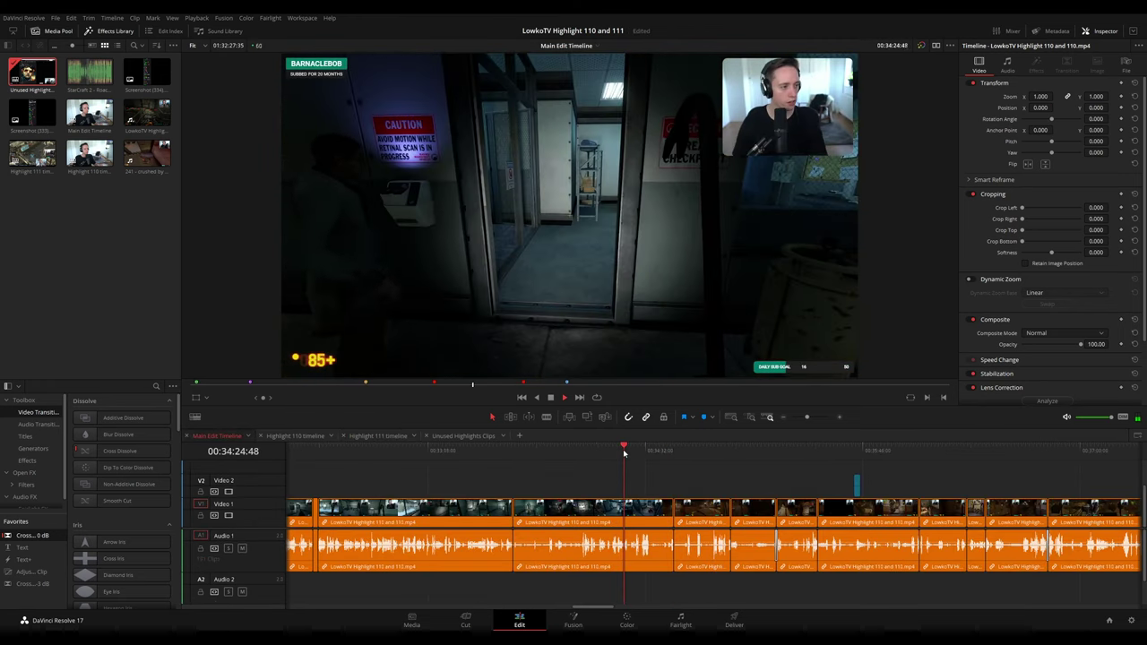
click(674, 452)
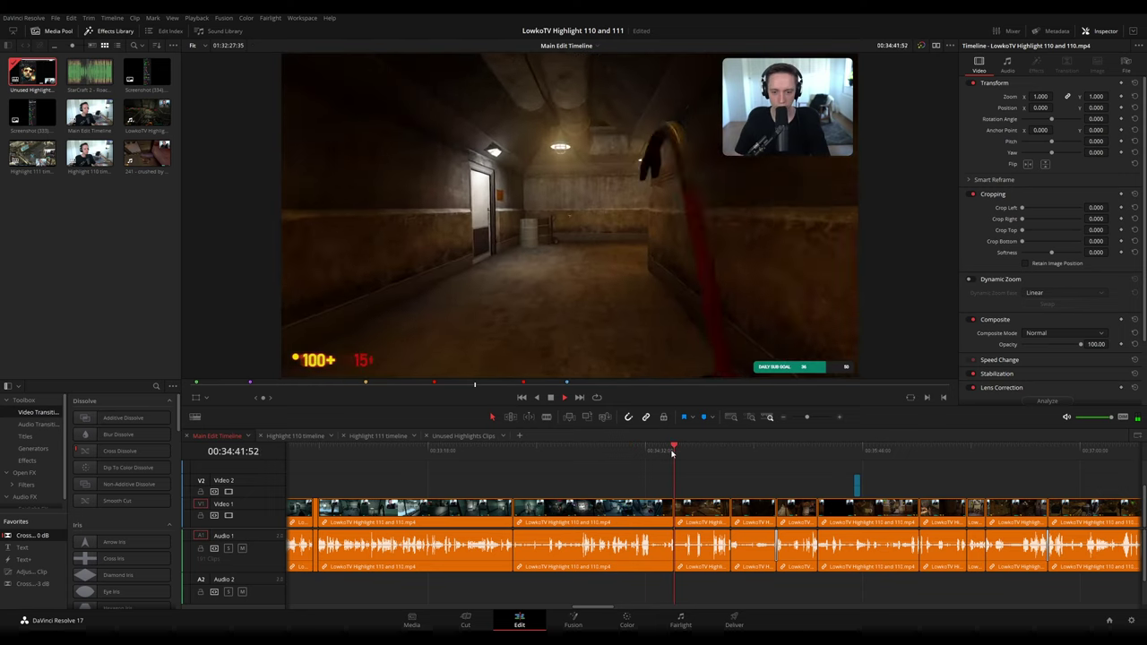
click(767, 457)
scroll(814, 473, right, 3)
click(681, 453)
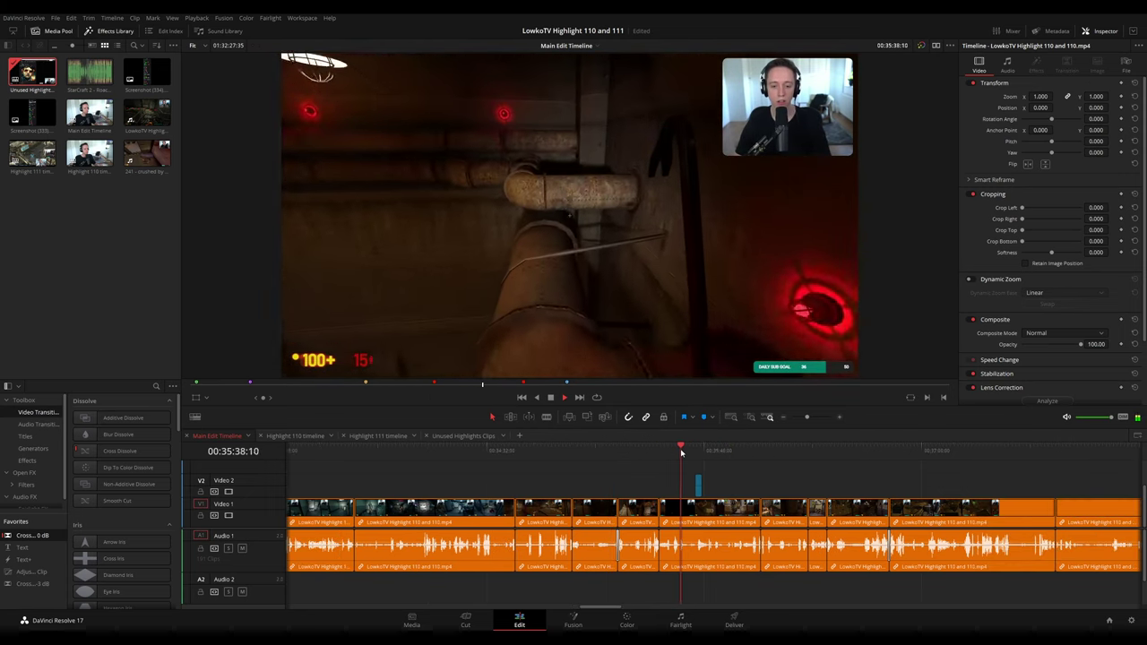
click(699, 452)
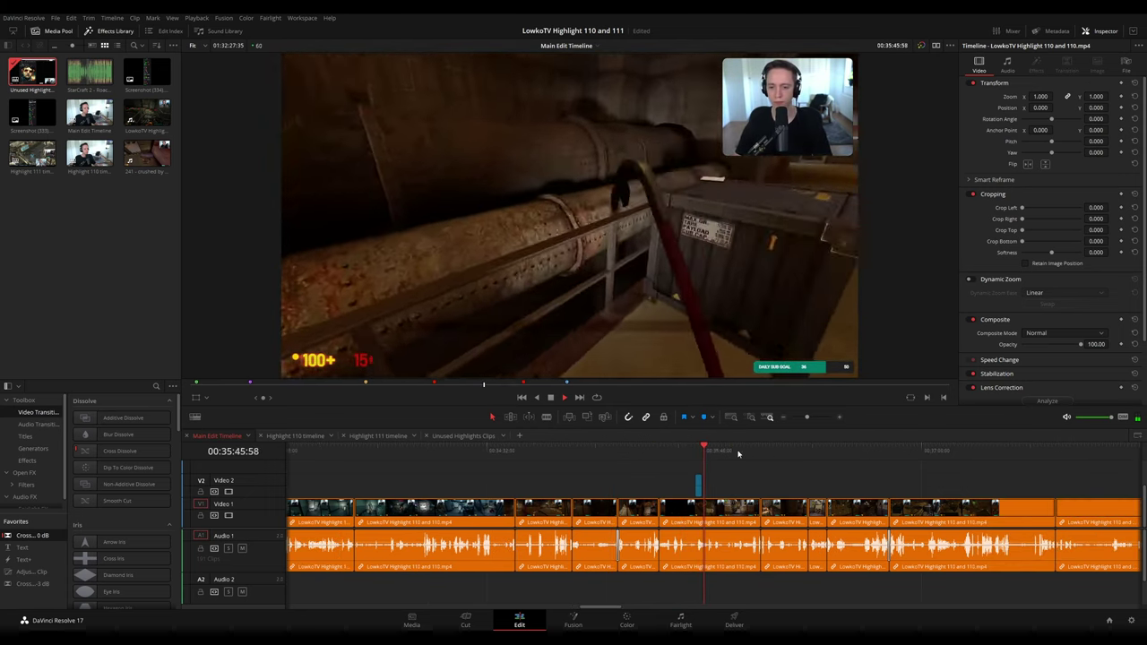
- Play back the Main Edit Timeline footage around 00:36:06 for review
click(760, 452)
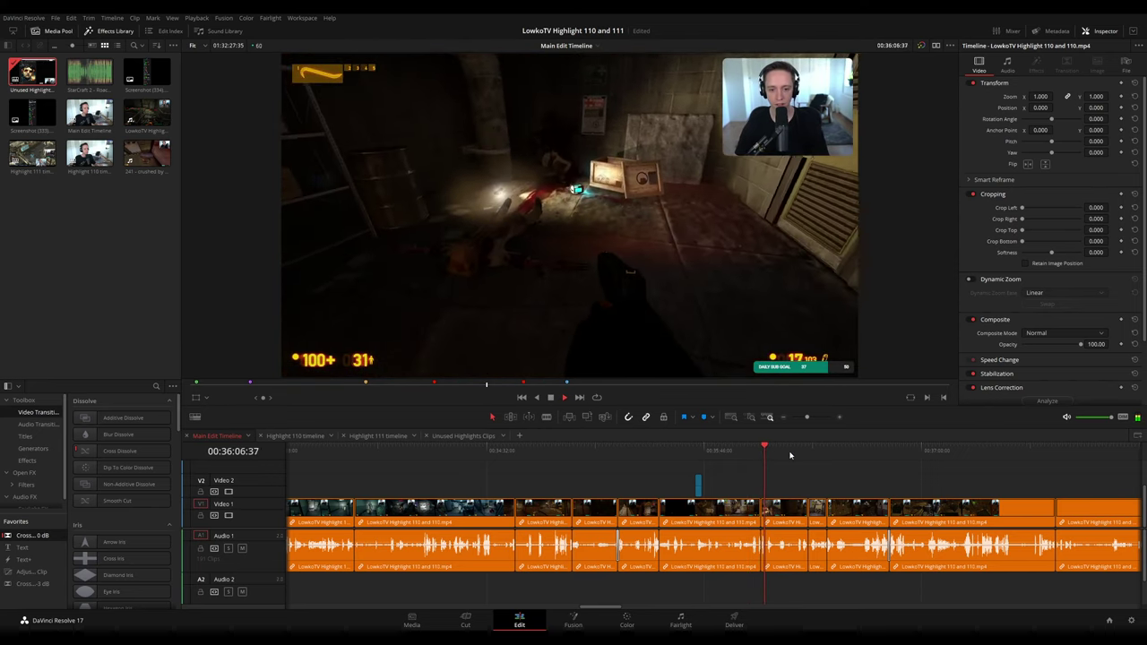
key(ctrl+minus)
key(ctrl+minus)
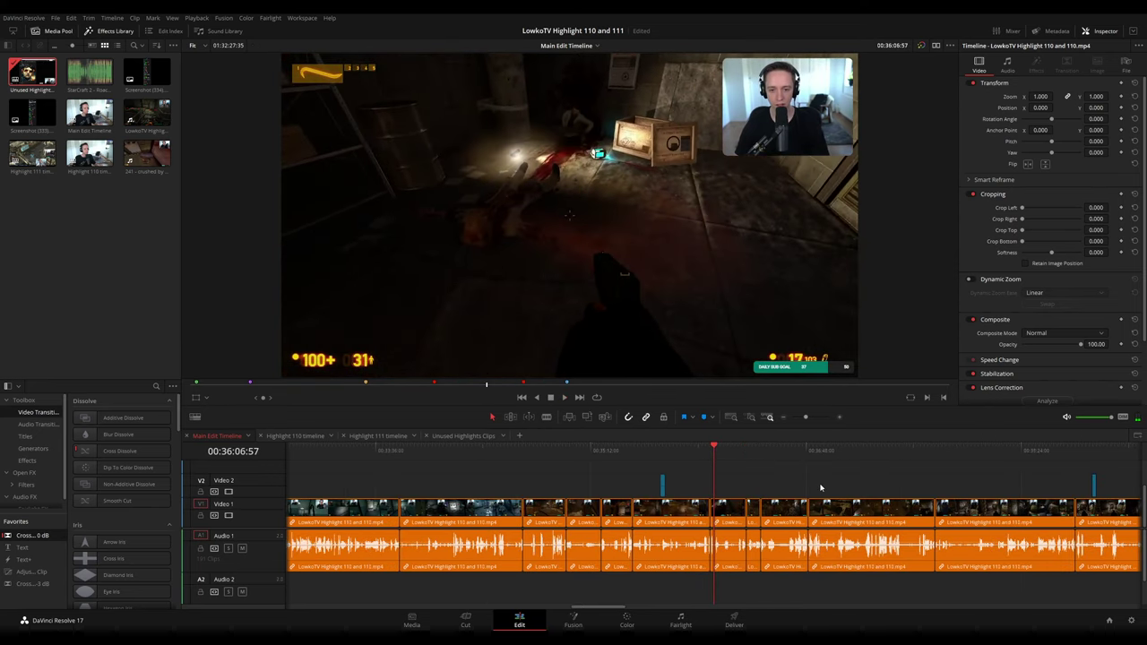
- Open the Highlight 110 timeline and check its closing clips around 00:35:56
click(375, 437)
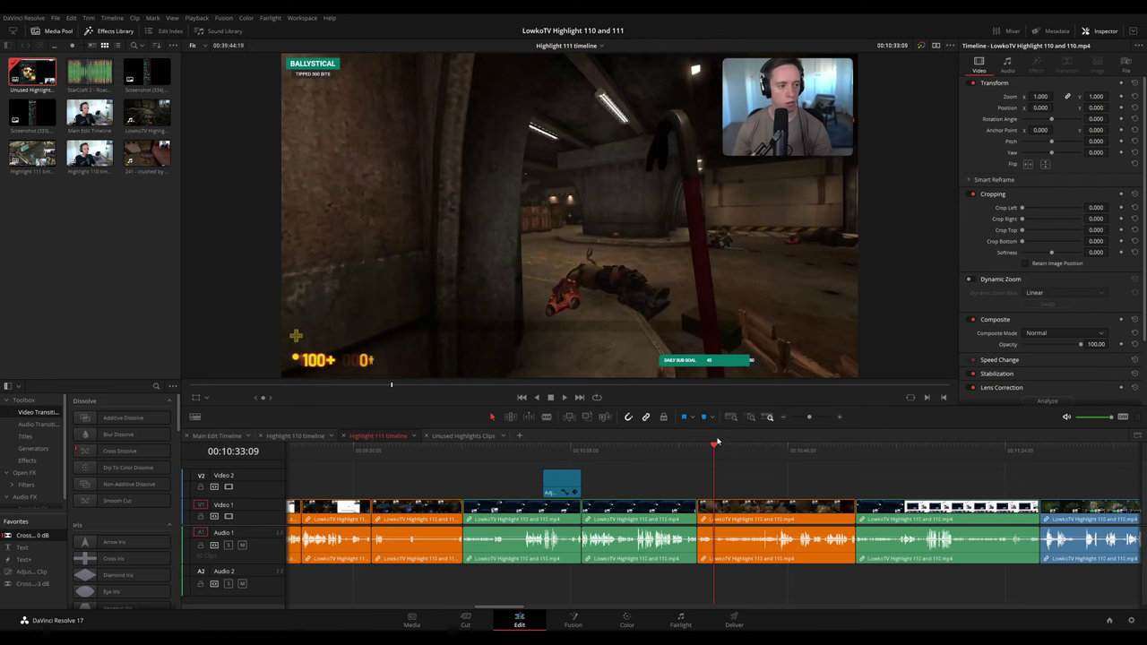
click(296, 437)
key(Up)
key(space)
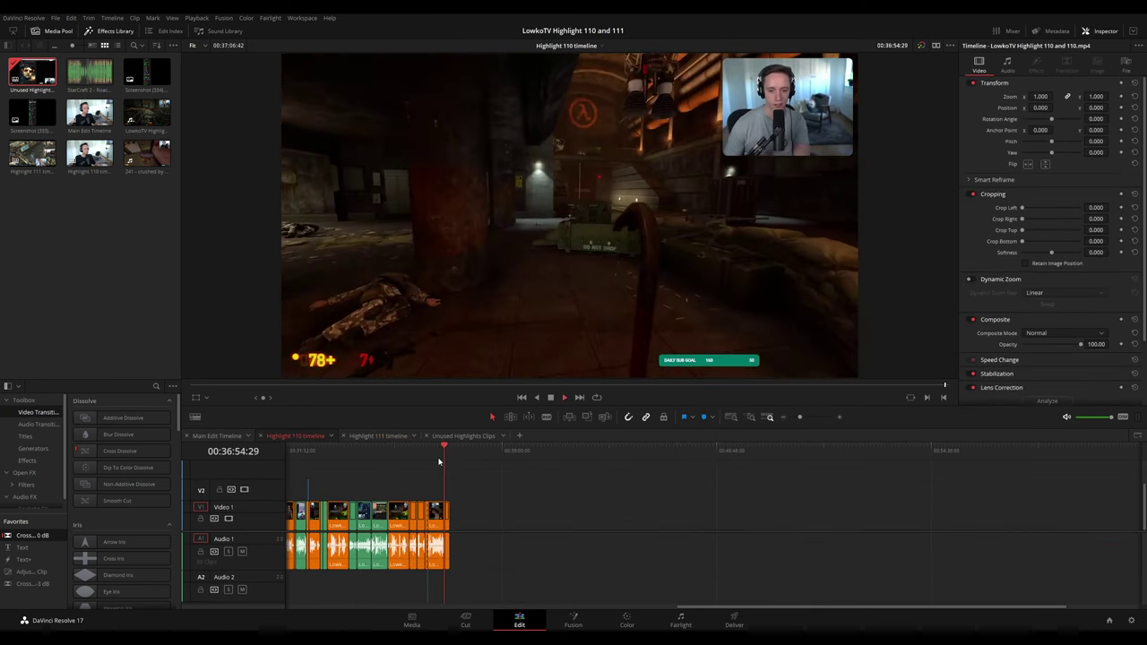
click(418, 461)
scroll(484, 479, up, 3)
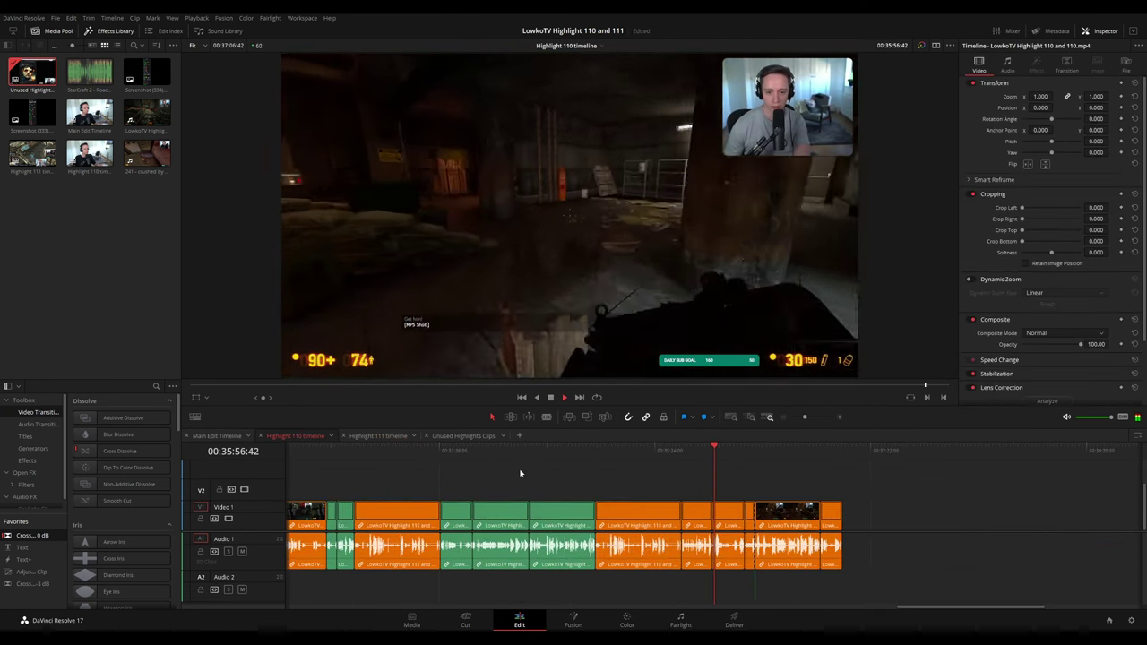
- Skim the earlier footage of the Highlight 110 timeline, sampling clips between about 00:25:45 and 00:31:53
click(384, 453)
drag(412, 462, 564, 484)
key(space)
click(412, 453)
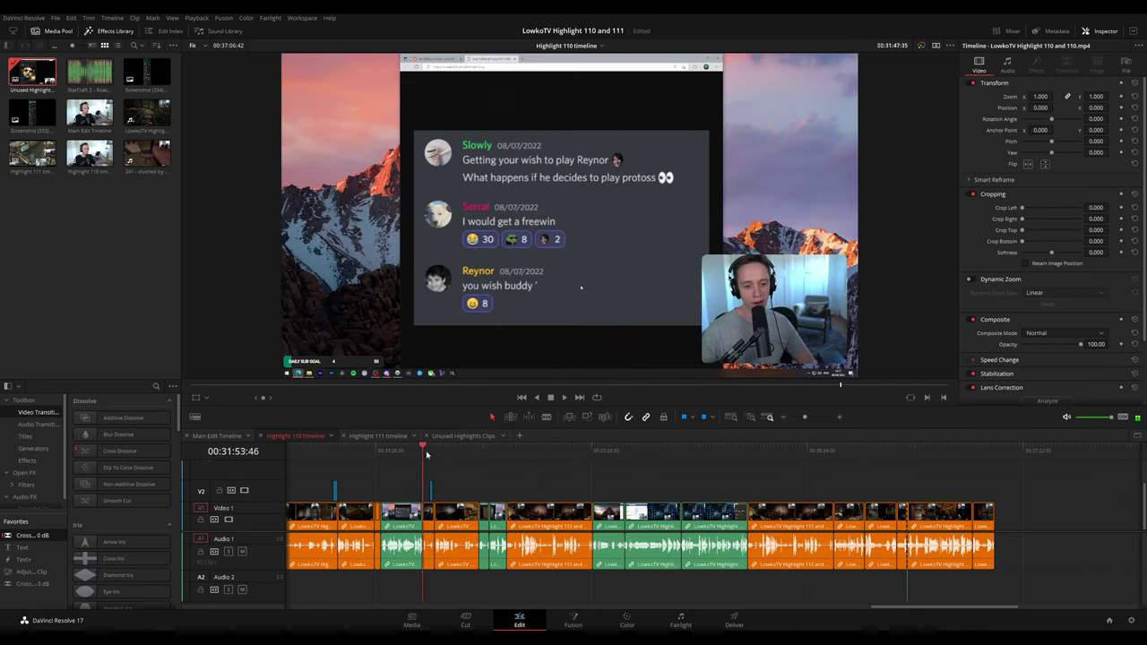
click(456, 454)
click(731, 418)
click(554, 452)
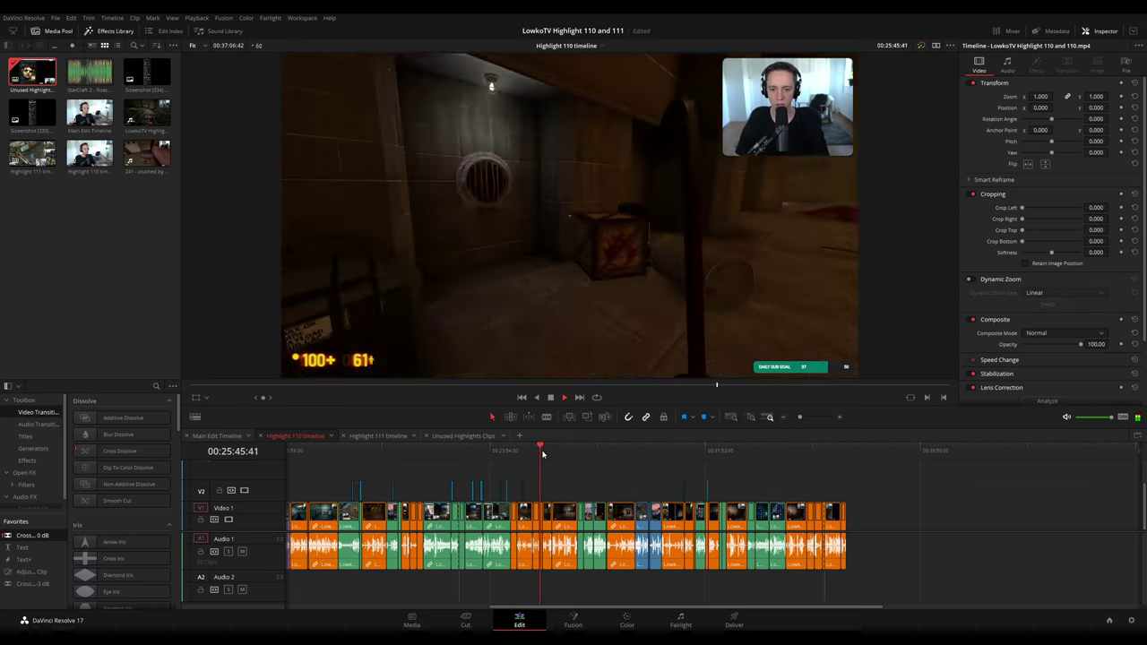
drag(542, 454, 555, 453)
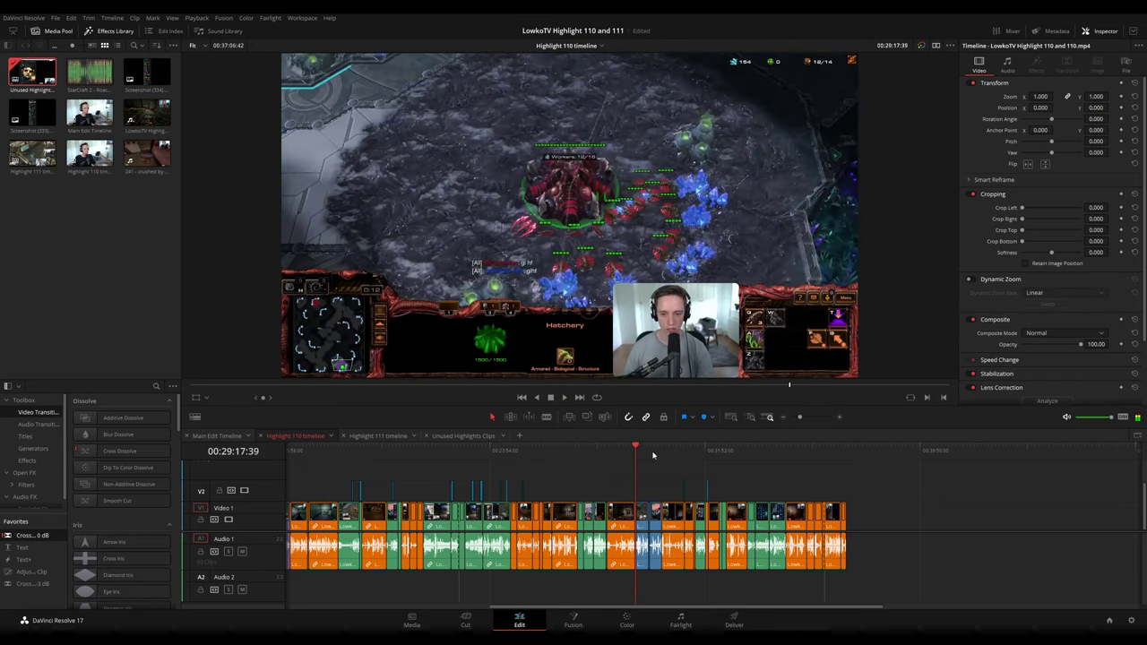
- Return to the Main Edit Timeline and skim the orange gameplay clips from 00:36:07 to about 00:37:07
click(215, 436)
key(space)
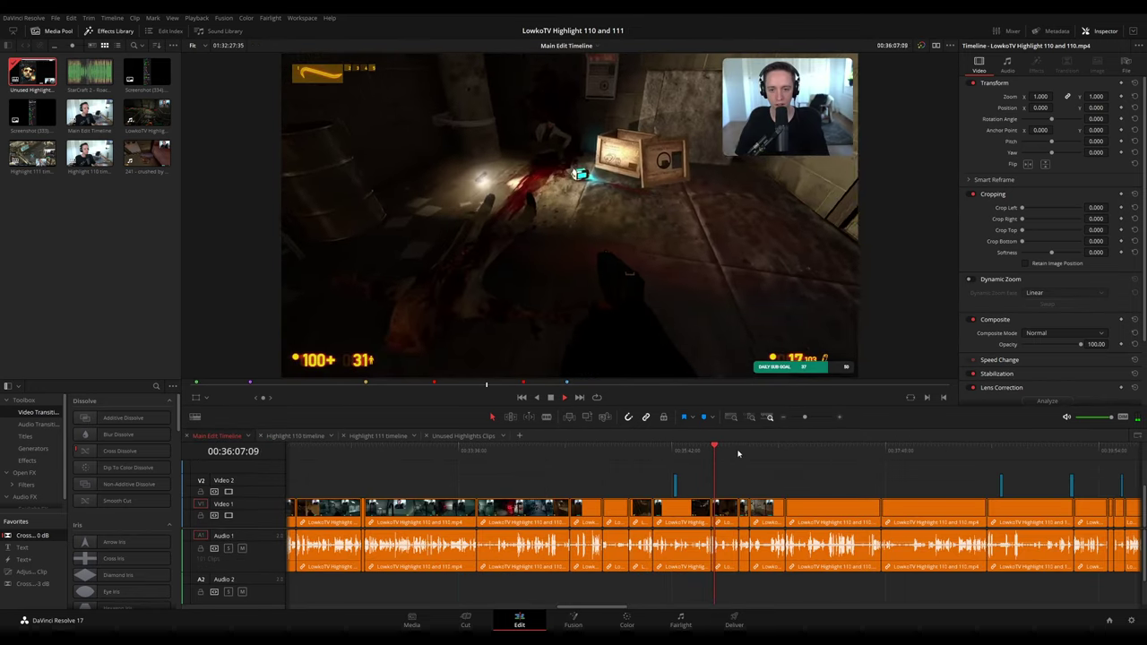
click(735, 449)
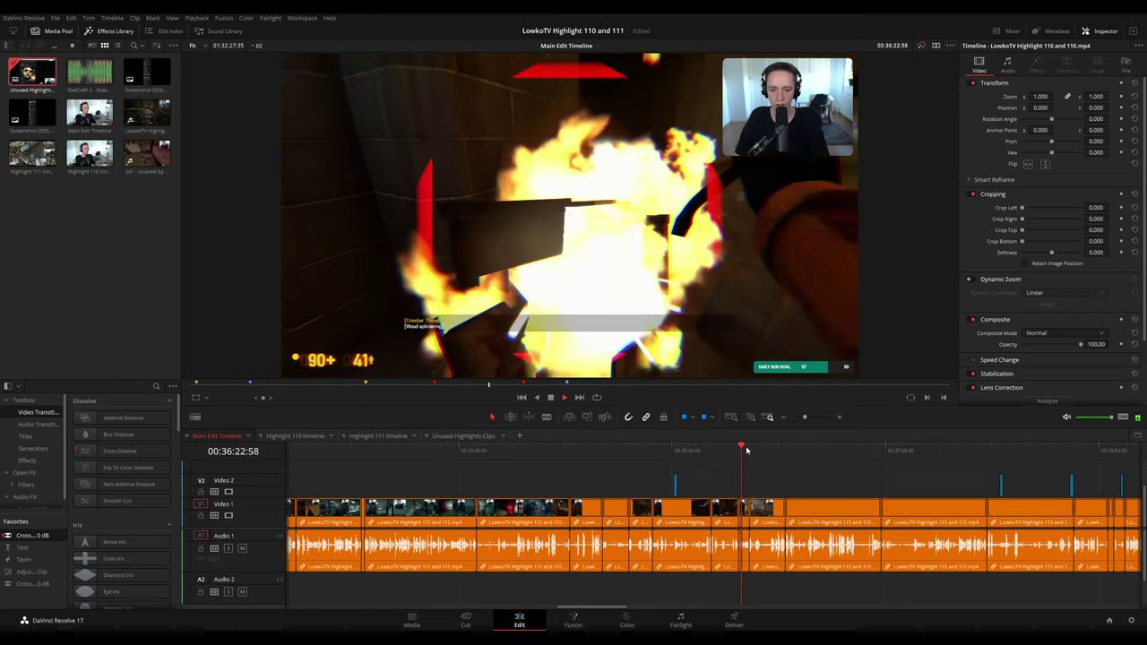
click(747, 450)
click(797, 449)
click(816, 450)
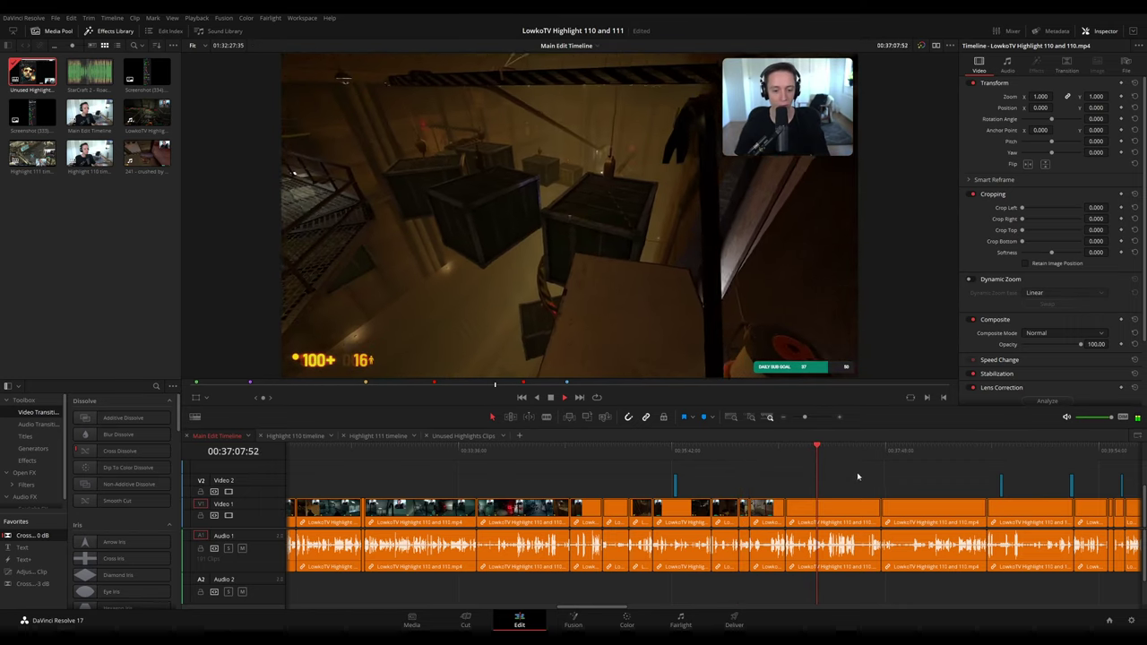
- Skim the Main Edit Timeline's orange clips from about 00:37:46 past the red marker to the first green clip
drag(862, 476, 689, 455)
scroll(712, 450, right, 3)
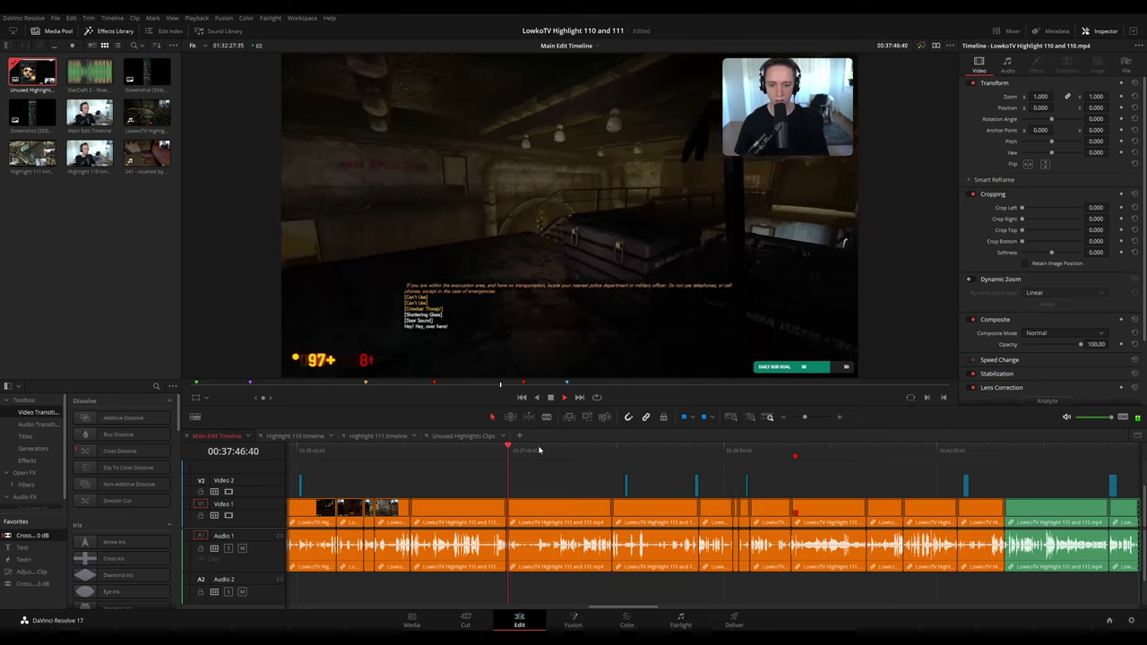
click(711, 449)
click(739, 447)
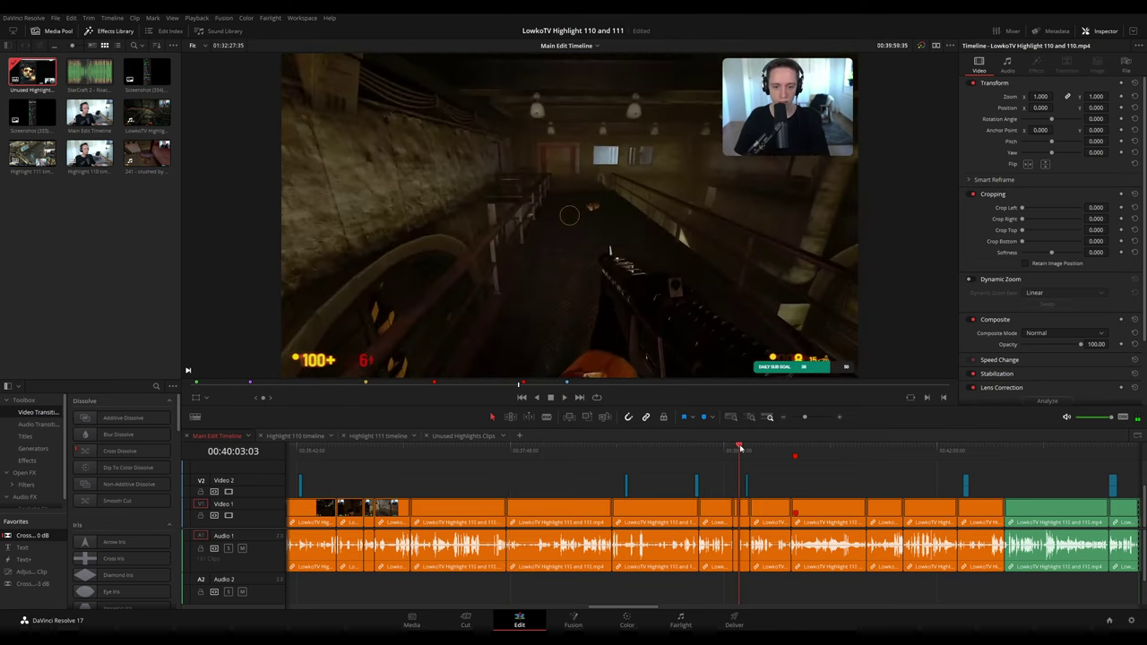
drag(784, 448, 792, 460)
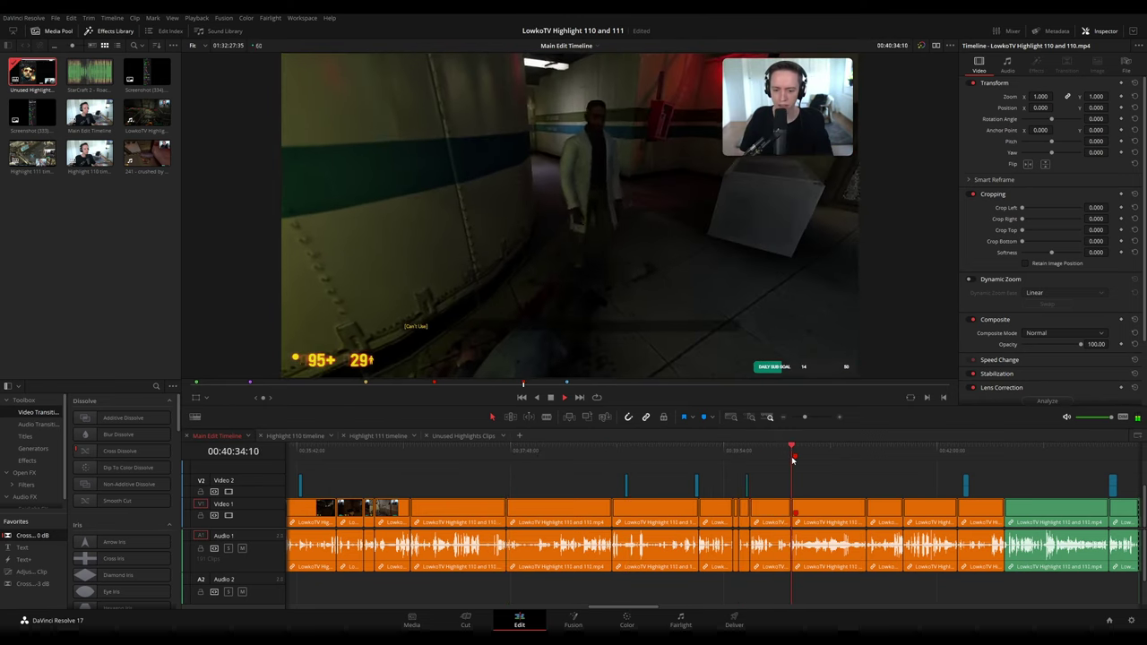
scroll(856, 482, right, 3)
click(709, 452)
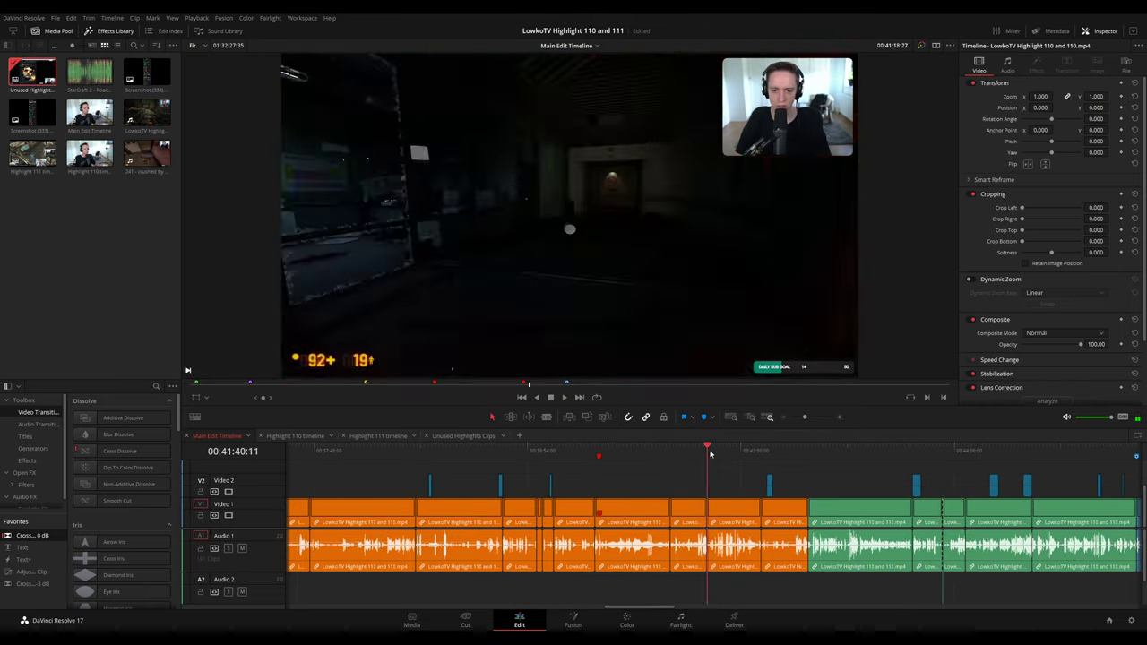
click(785, 450)
click(823, 451)
- Skim the Main Edit Timeline's green and blue clips from about 00:42:49 to 00:47:56
scroll(744, 461, right, 10)
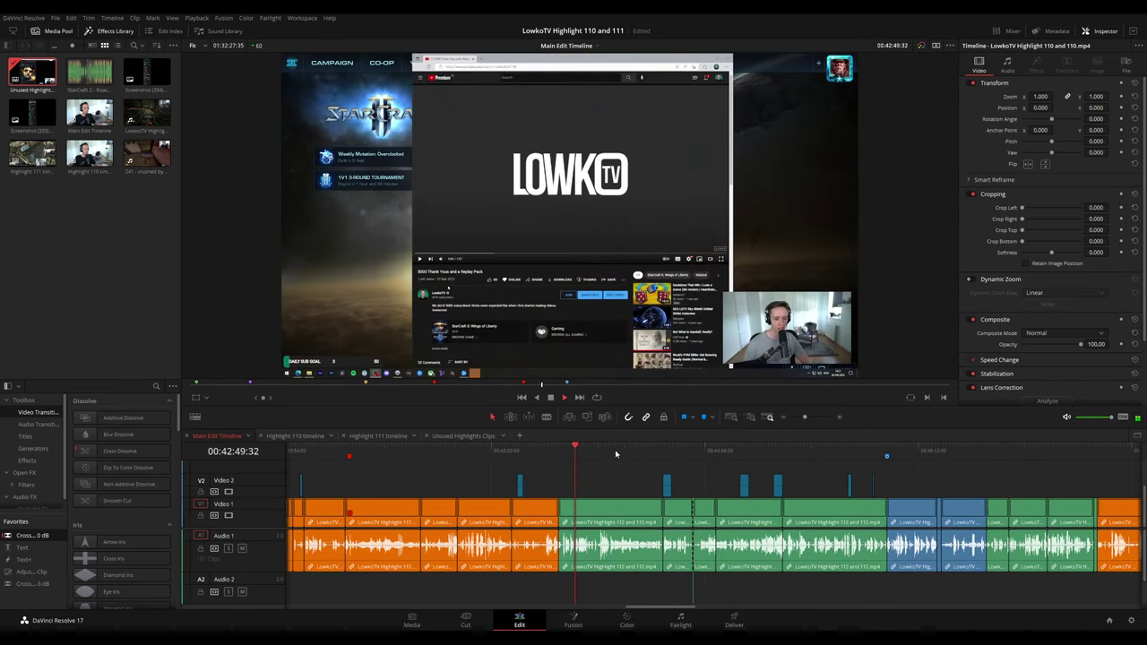
scroll(842, 468, right, 4)
click(670, 450)
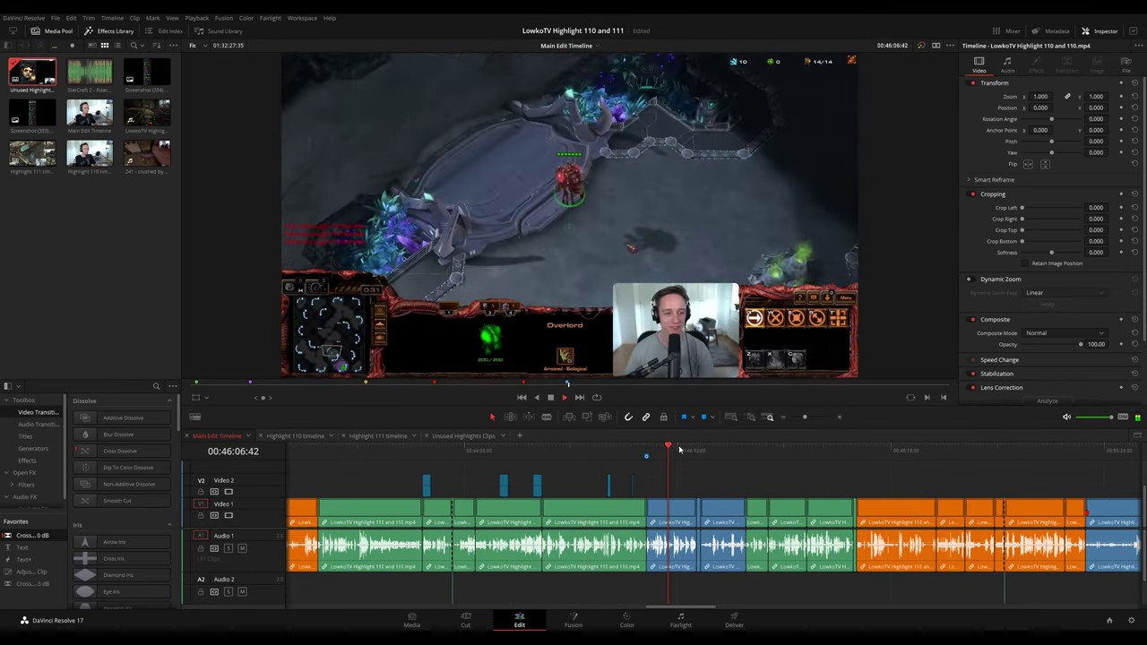
click(778, 448)
scroll(745, 471, right, 1)
scroll(745, 471, right, 5)
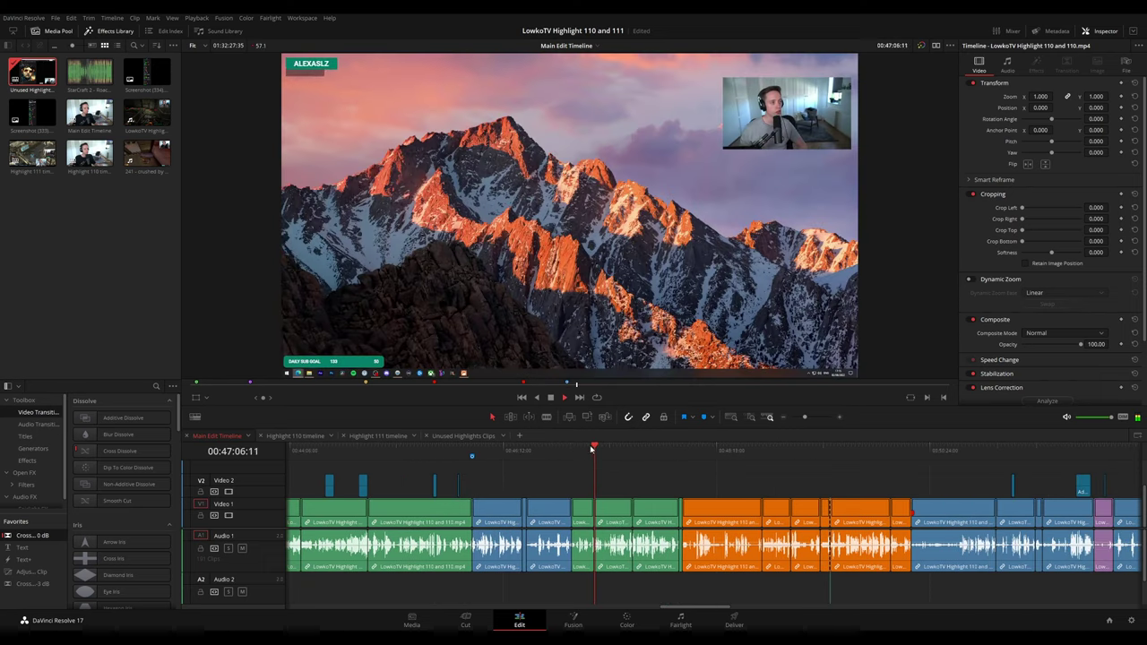
scroll(691, 481, up, 3)
click(803, 454)
click(882, 455)
scroll(629, 460, right, 5)
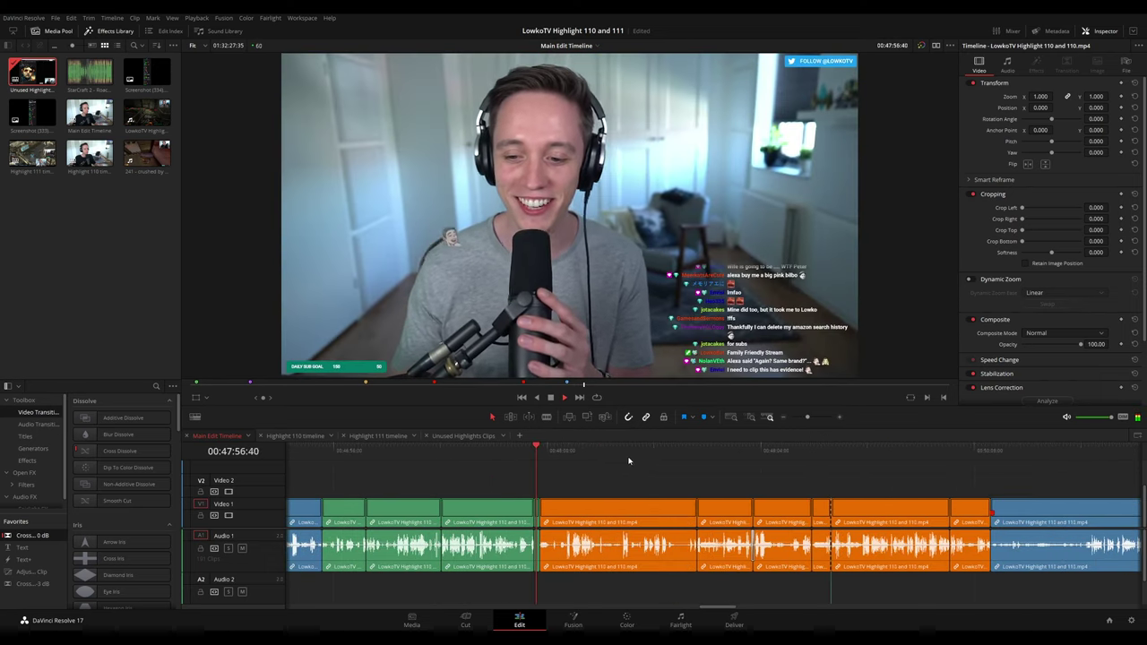
- Examine the orange gameplay clips that start near 00:48:00 in the Main Edit Timeline
click(580, 449)
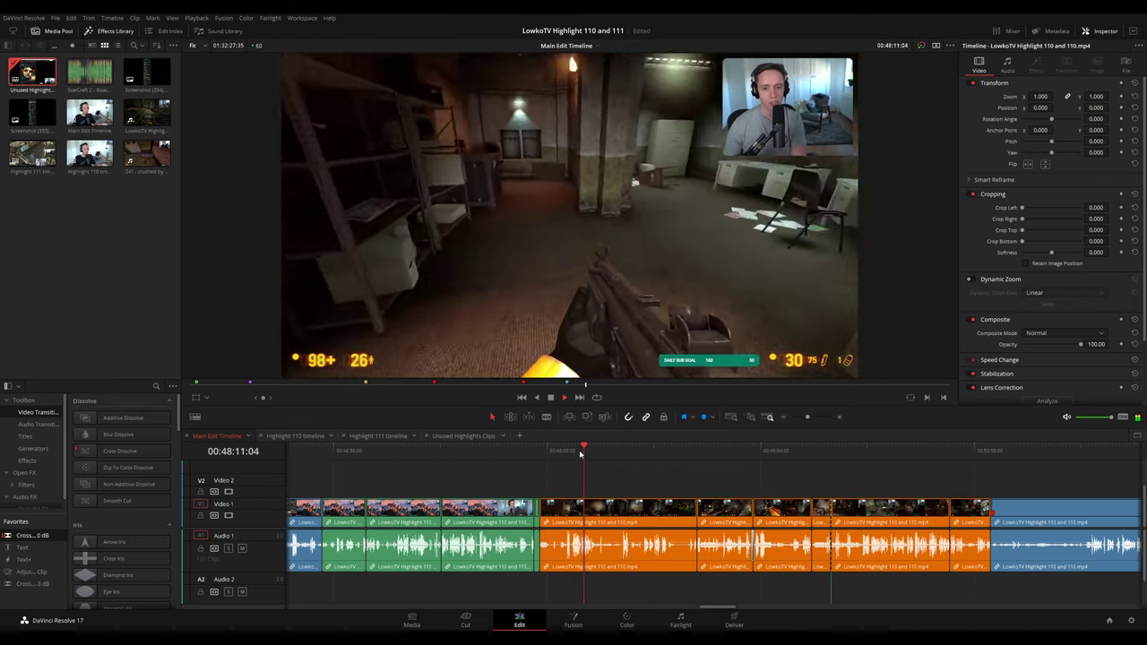
click(550, 451)
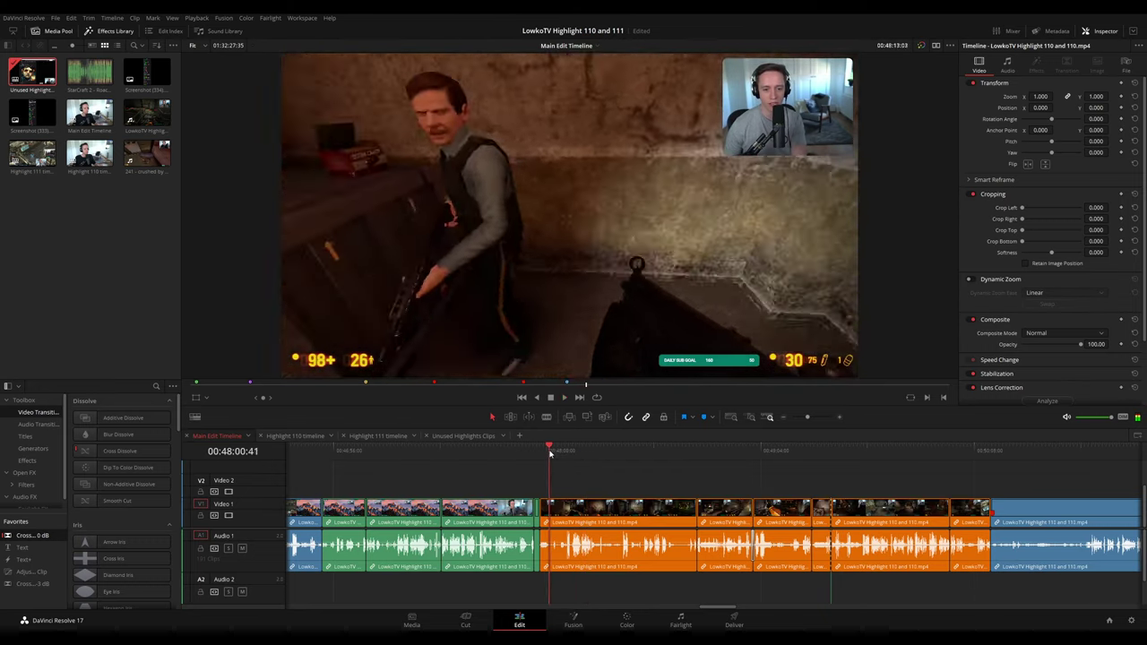
click(743, 452)
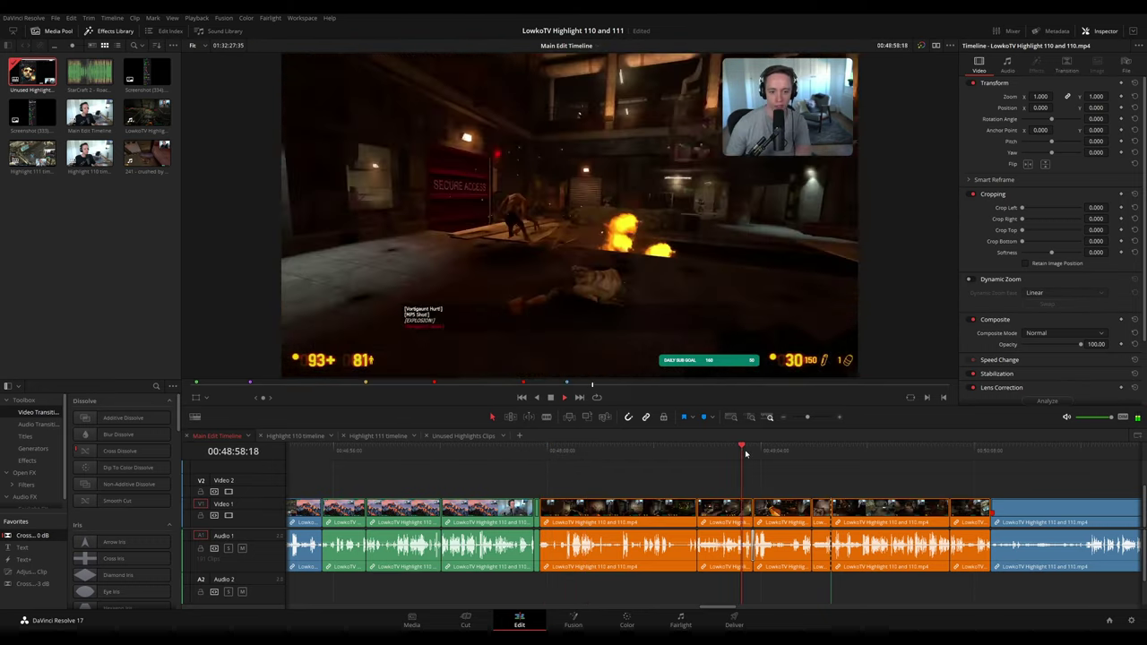
click(785, 454)
drag(814, 470, 708, 451)
click(571, 454)
click(589, 452)
scroll(629, 464, right, 3)
- Skim the blue StarCraft clips from about 00:50:18, including the adjustment clip section, up to the next orange section
click(622, 452)
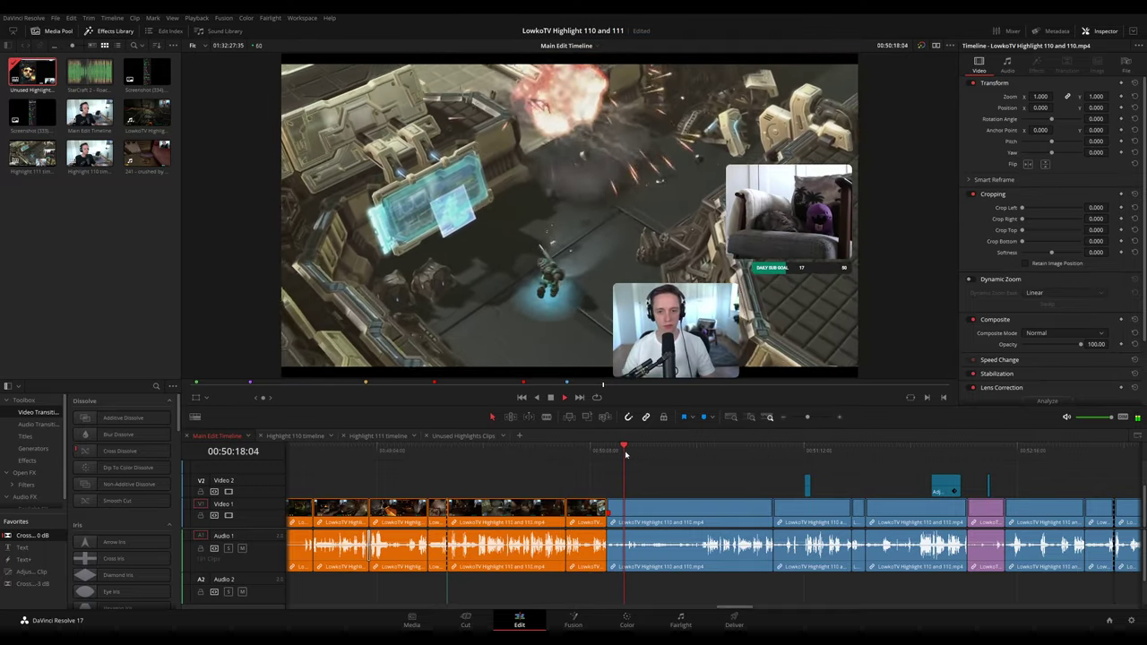
drag(632, 456, 793, 454)
click(932, 454)
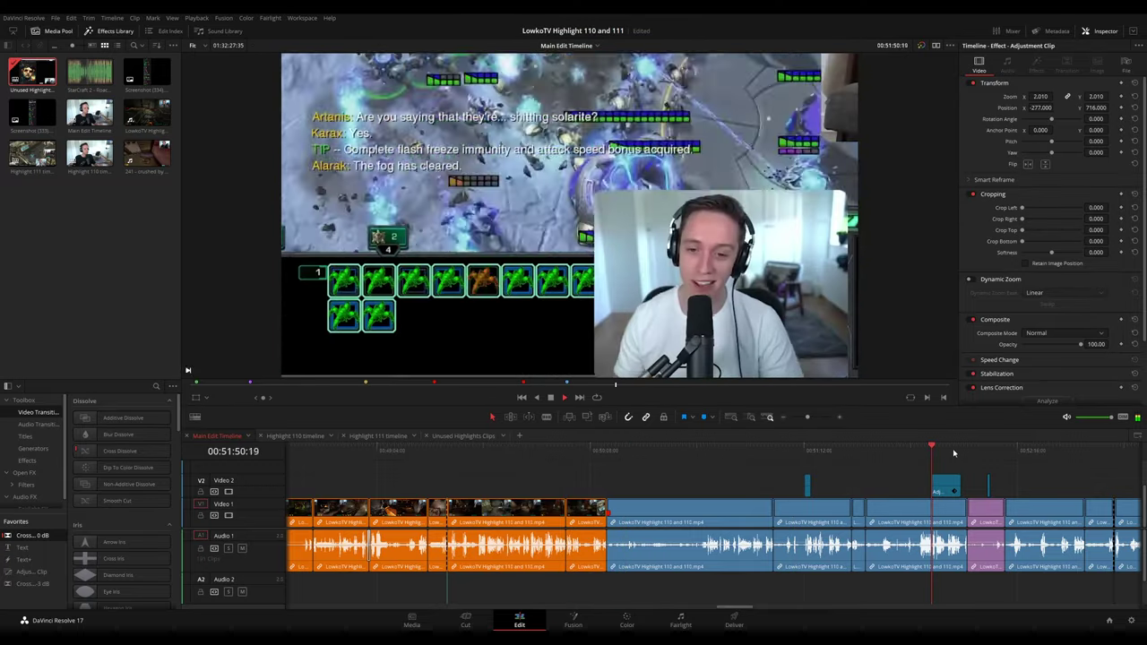
scroll(643, 448, right, 7)
click(724, 449)
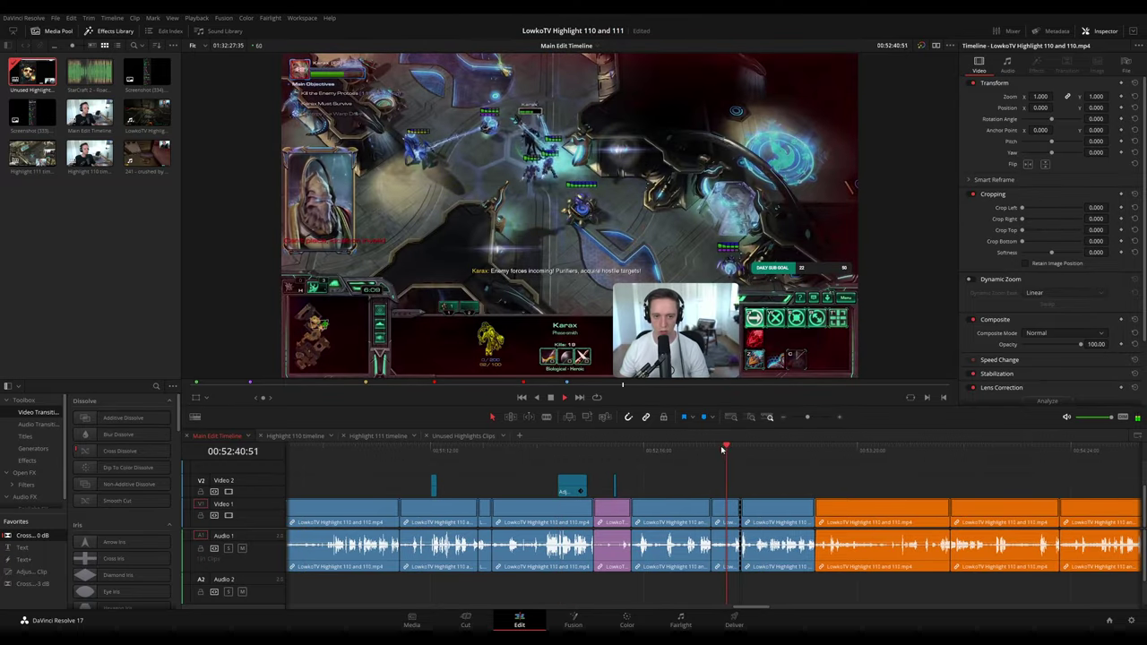
click(794, 451)
click(817, 451)
- Check the following orange gameplay clips in the Main Edit Timeline, from 00:54:09 to about 00:54:21
drag(913, 485, 661, 458)
click(772, 452)
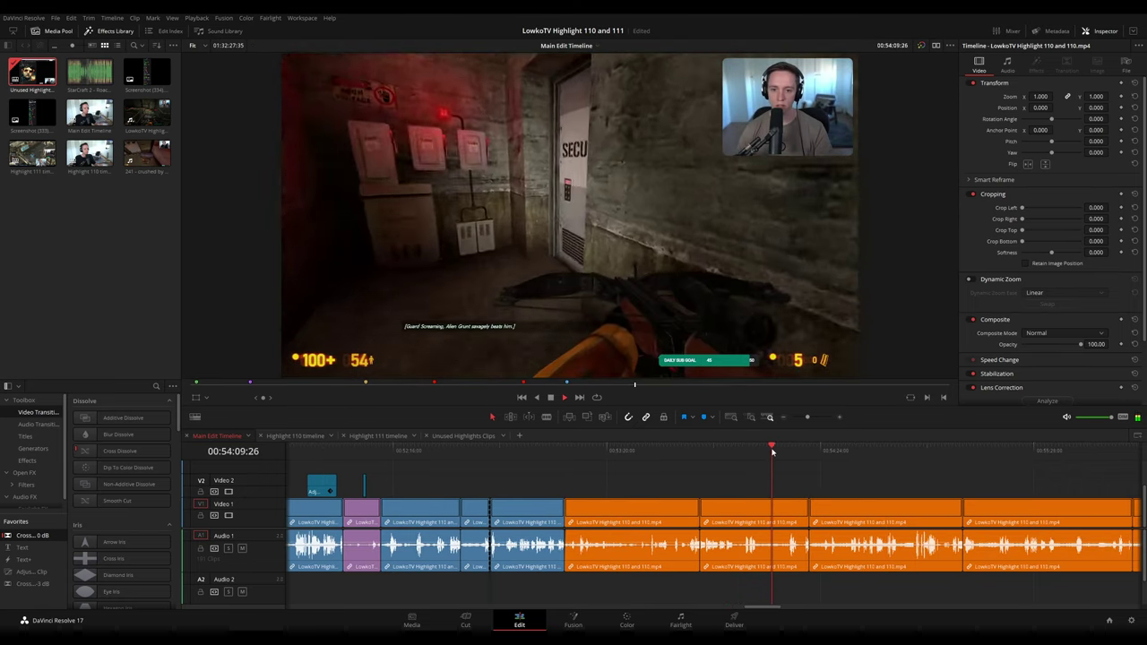
scroll(681, 461, right, 4)
click(615, 451)
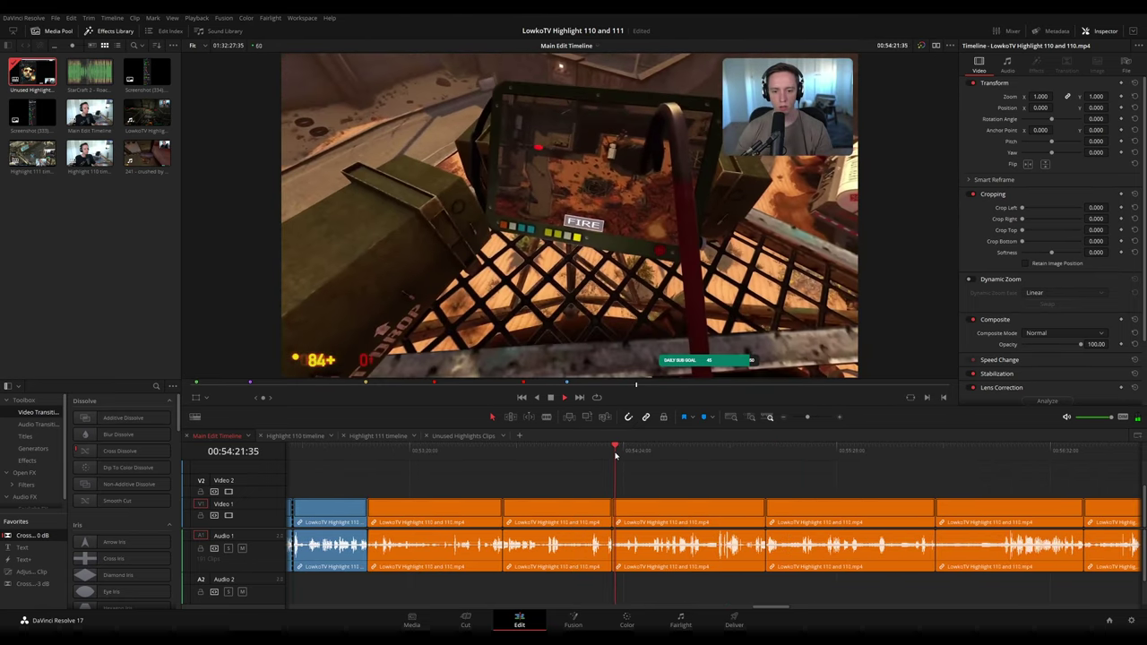
drag(807, 417, 804, 419)
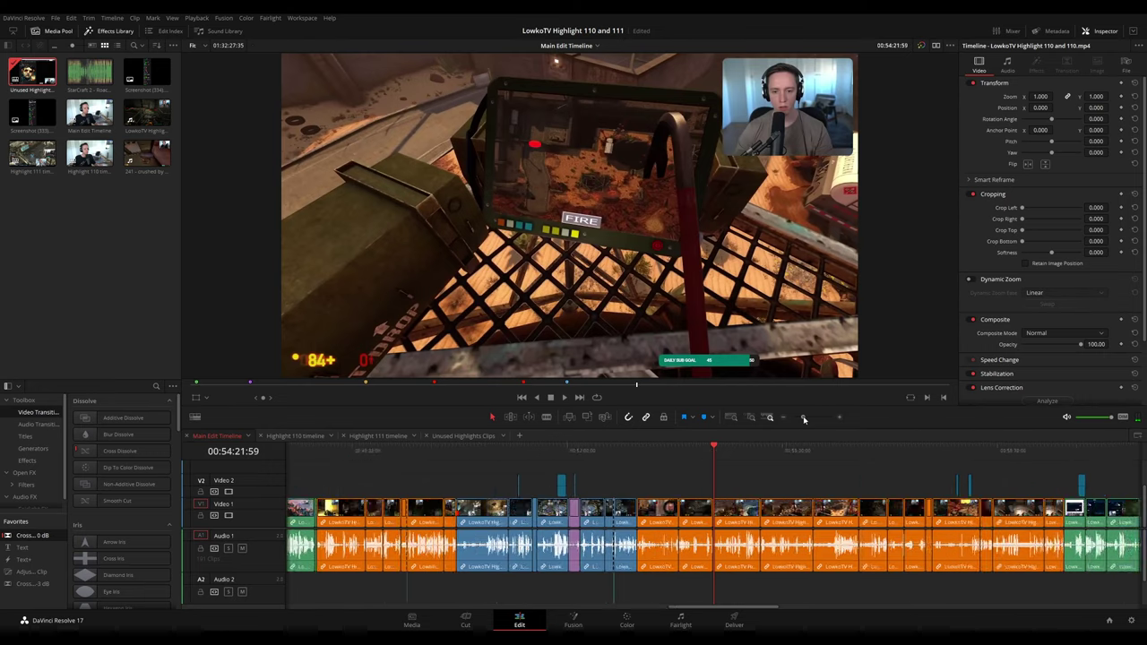
- Copy the three orange clips starting at 00:54:20:43 from the Main Edit Timeline to the end of the Unused Highlights Clips timeline
scroll(637, 464, right, 4)
click(604, 451)
drag(655, 452, 499, 518)
key(ctrl+equal)
click(494, 451)
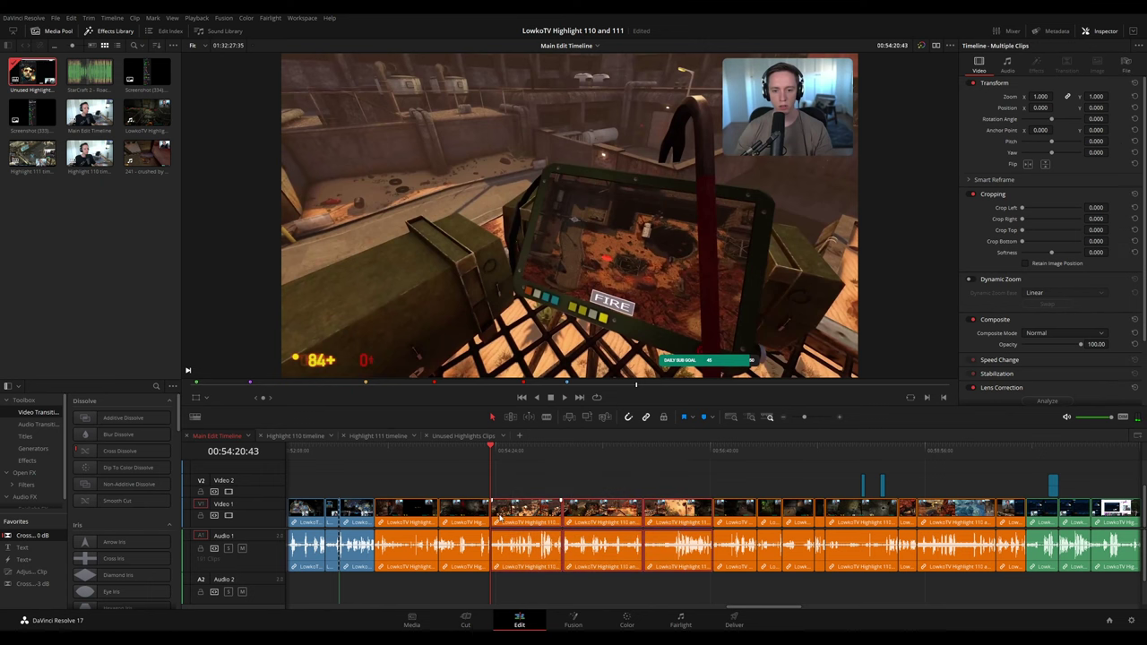
click(472, 437)
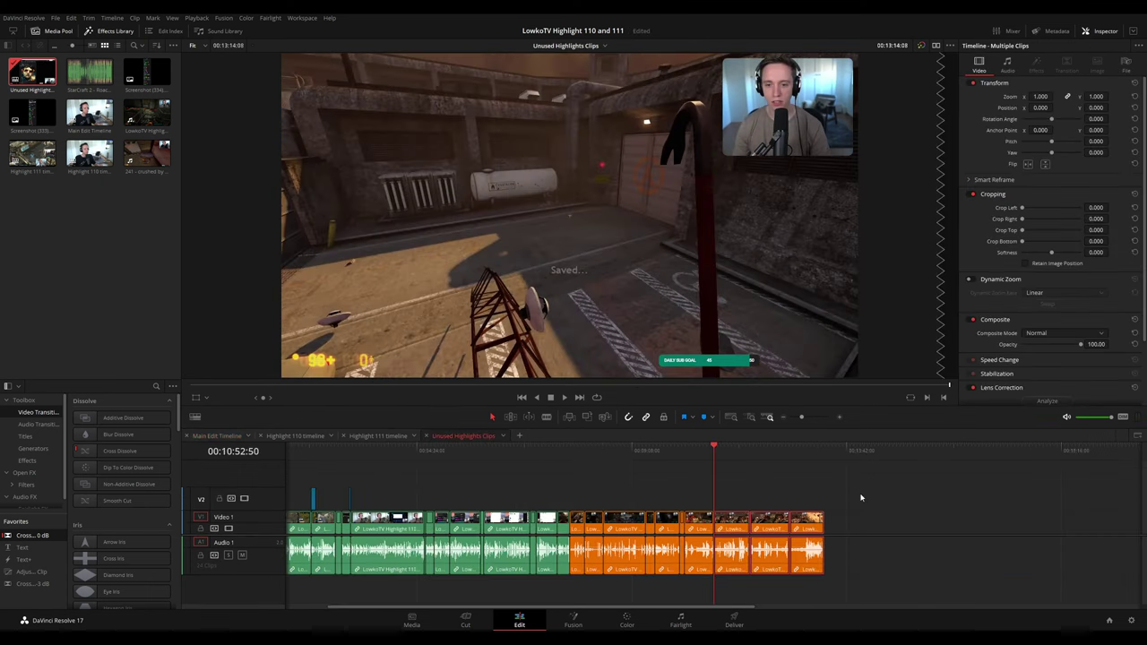
- Check the join between the existing and newly pasted clips in the Unused Highlights Clips timeline, around 00:10:49 to 00:10:54
drag(803, 454, 762, 470)
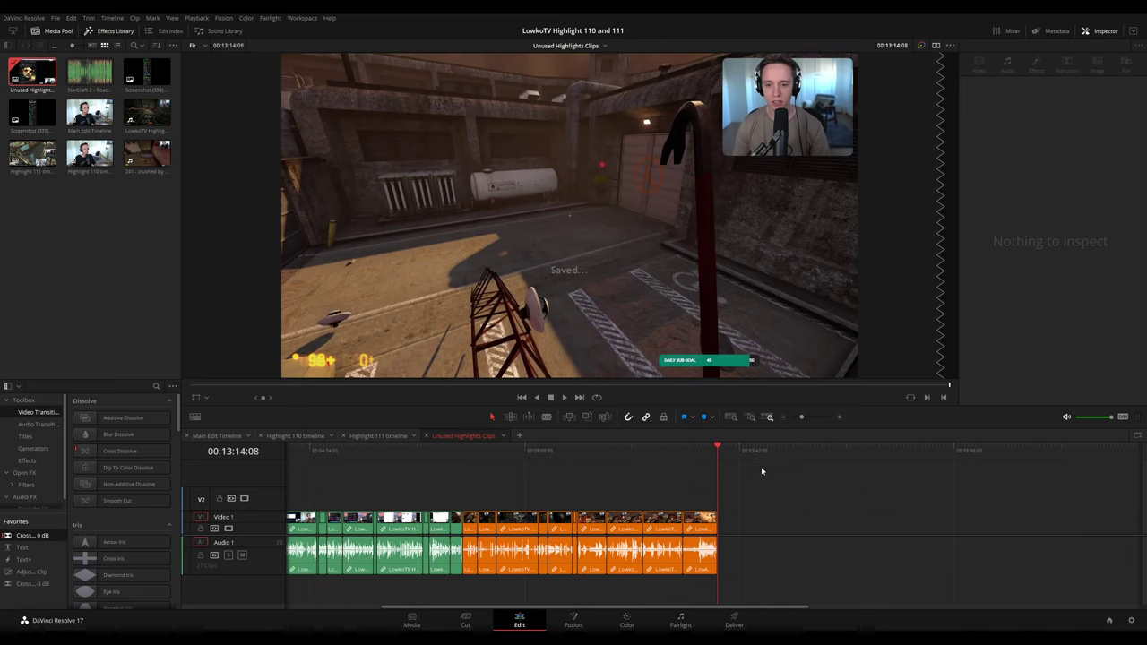
drag(590, 448, 602, 449)
scroll(681, 478, up, 3)
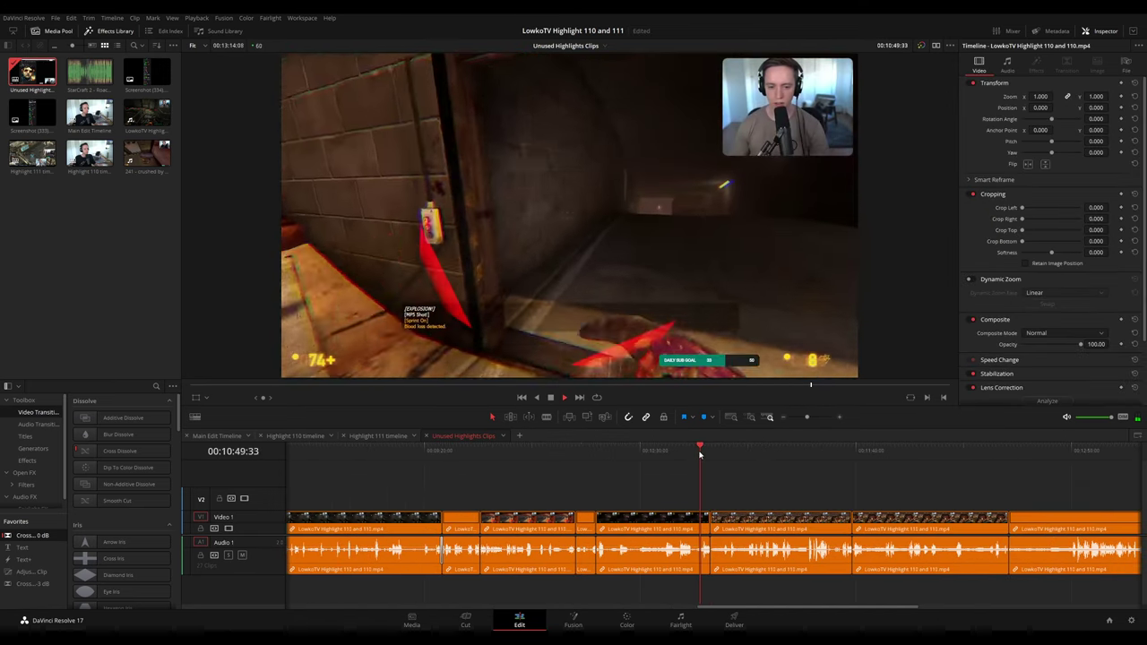
drag(806, 418, 806, 419)
click(755, 458)
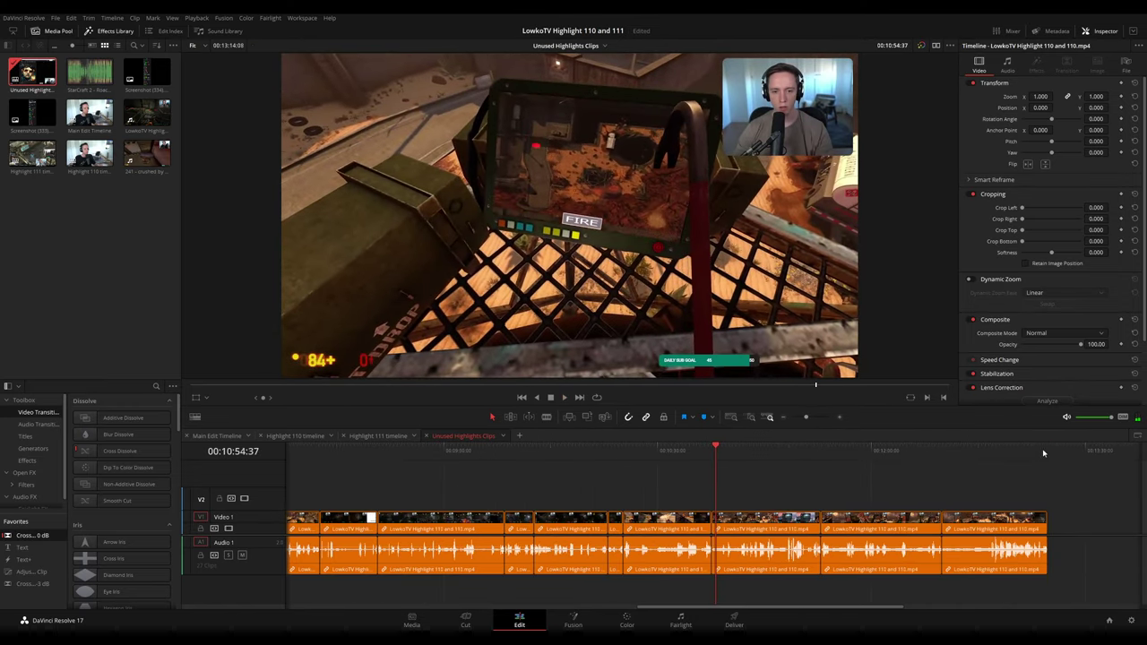
key(End)
- Skim the orange gameplay clips in the Main Edit Timeline from 00:57:10 to about 00:58:53
click(218, 437)
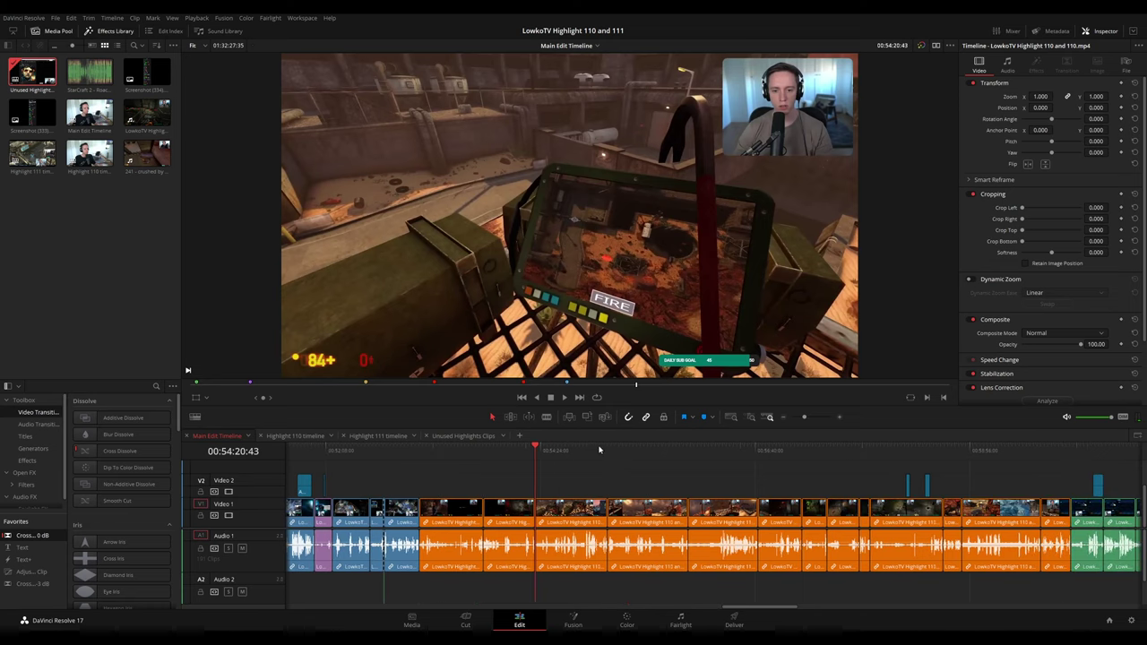
click(649, 453)
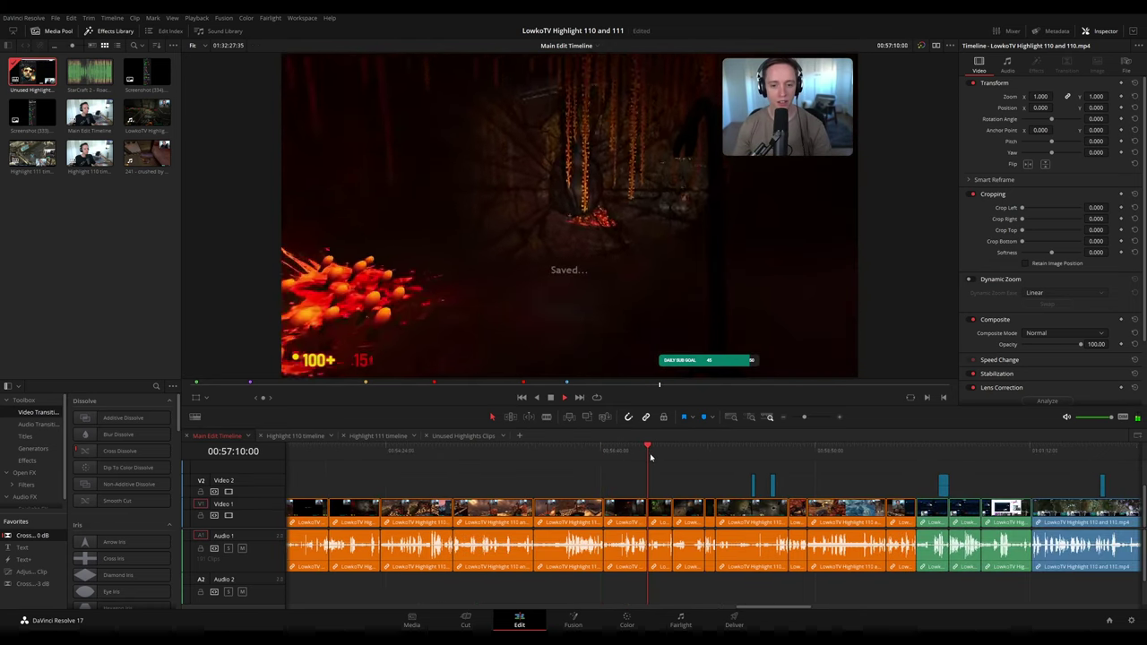
click(689, 460)
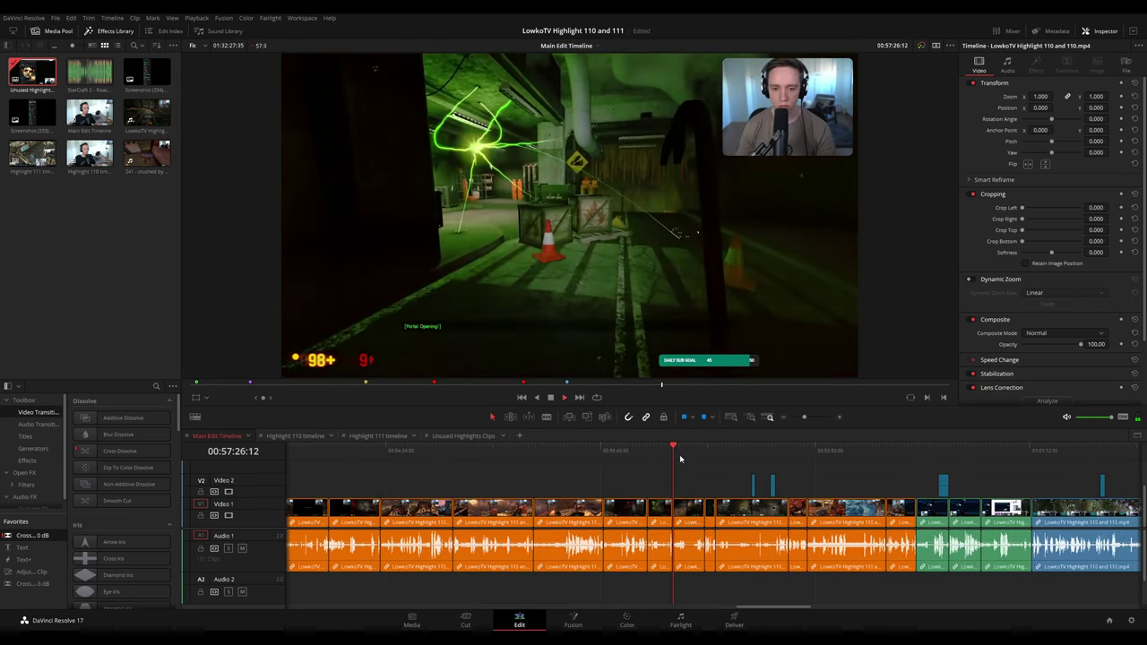
click(704, 454)
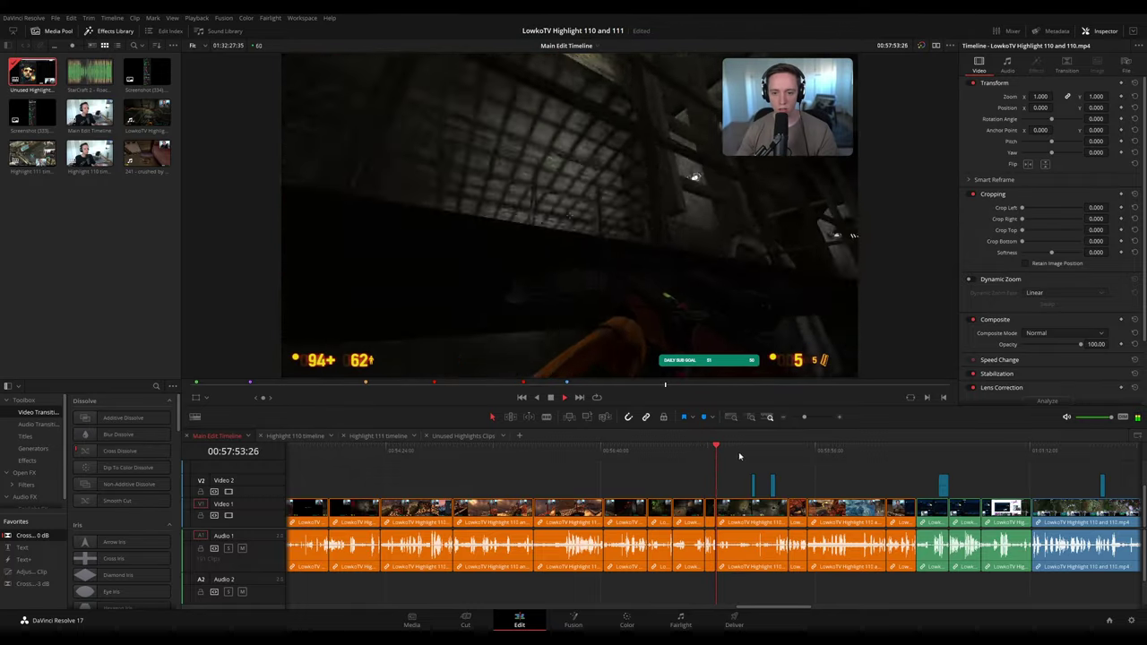
drag(740, 456, 787, 453)
click(809, 455)
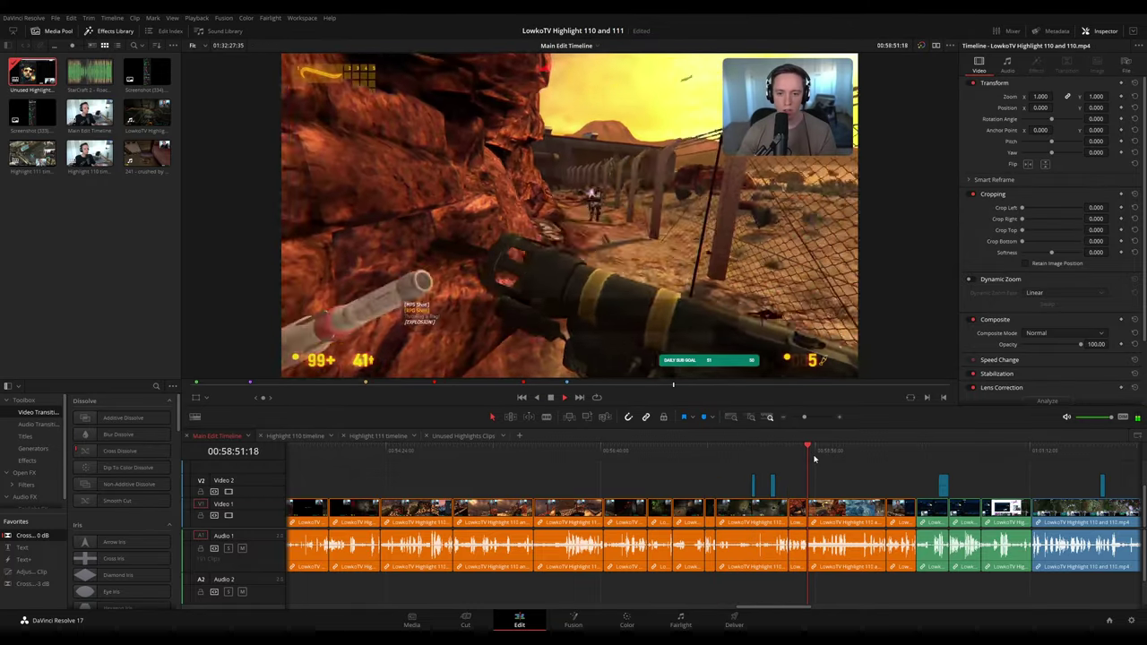
drag(847, 475, 698, 468)
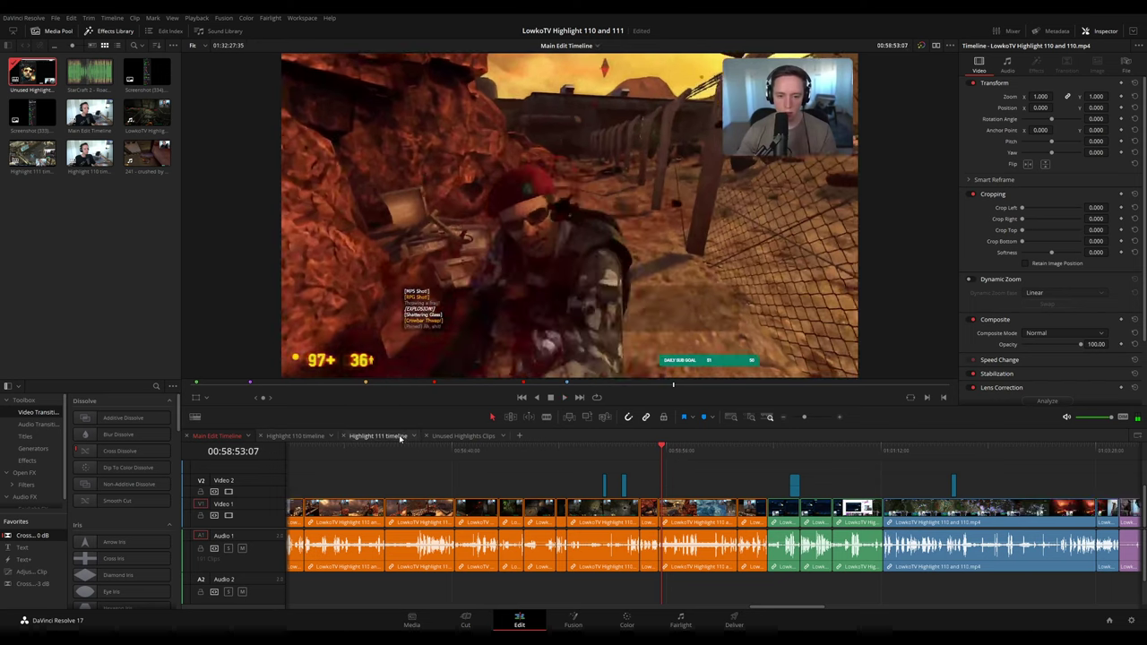
- Look through the Highlight 111 timeline from 00:10:46 to about 00:16:34 for the matching red-beret soldier scene
click(397, 437)
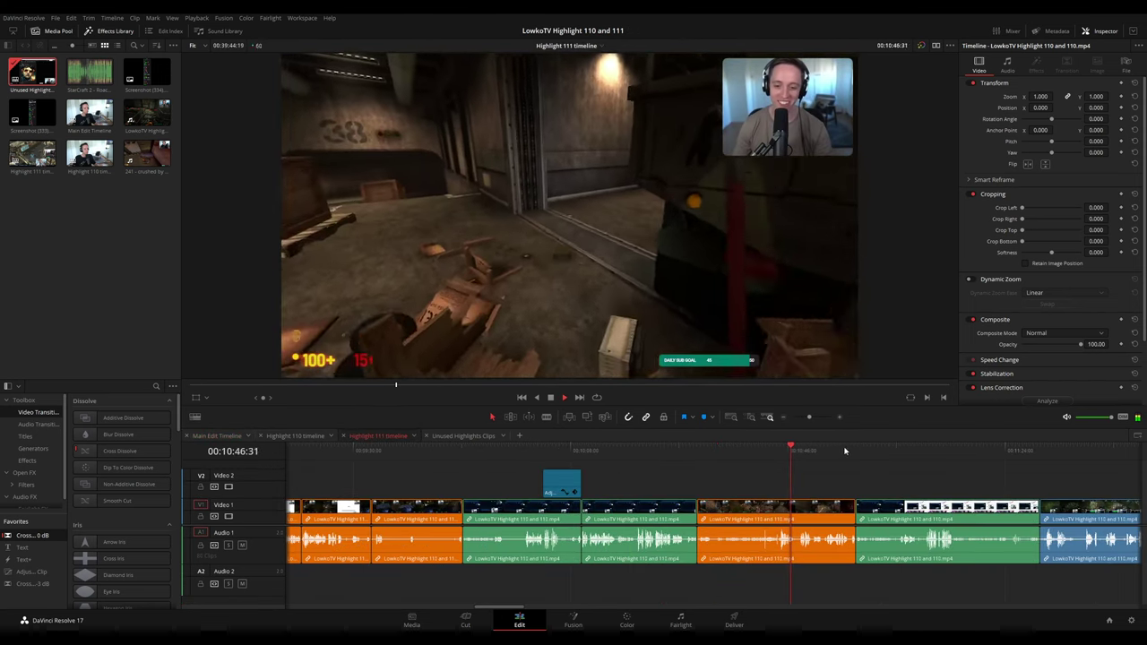
drag(810, 418, 802, 418)
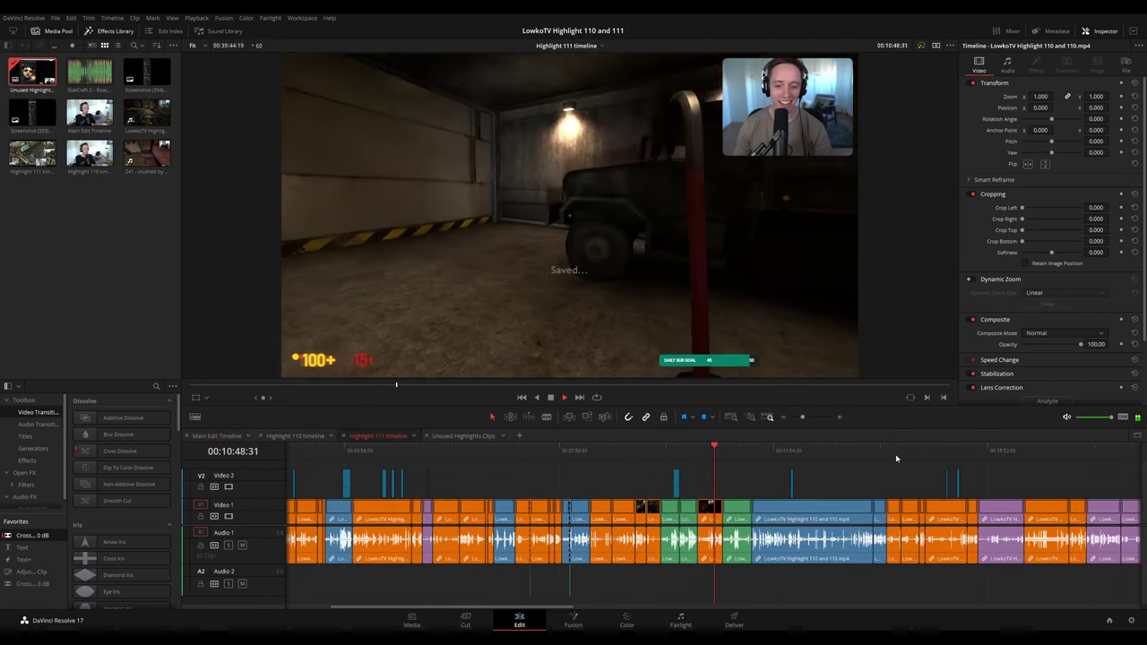
drag(922, 489, 681, 464)
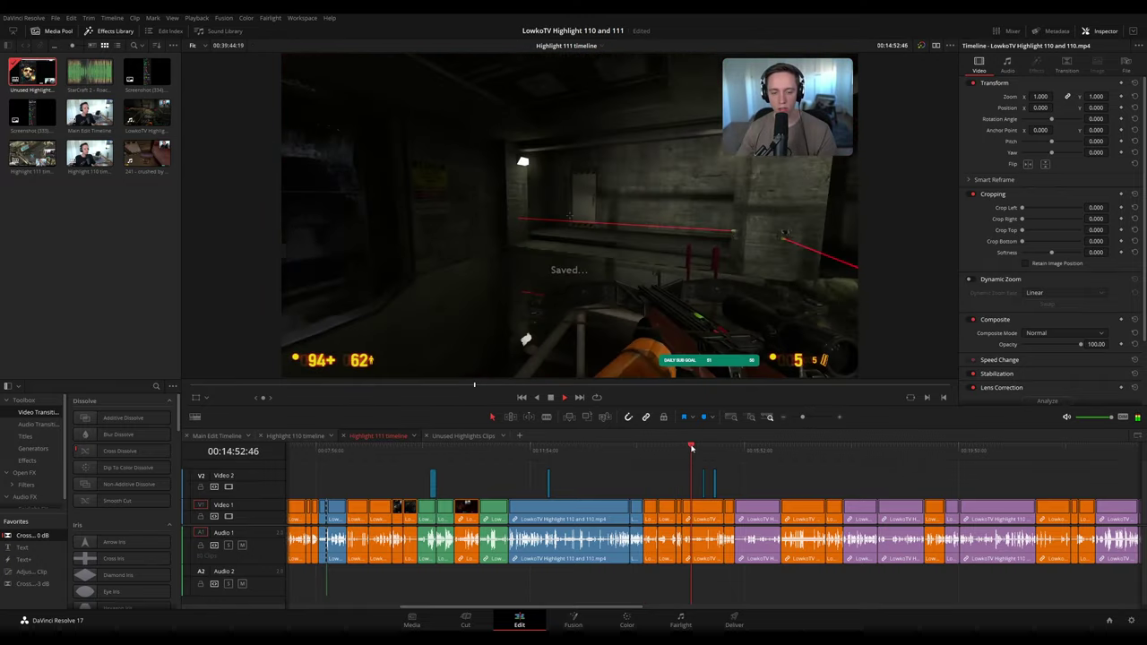
click(783, 451)
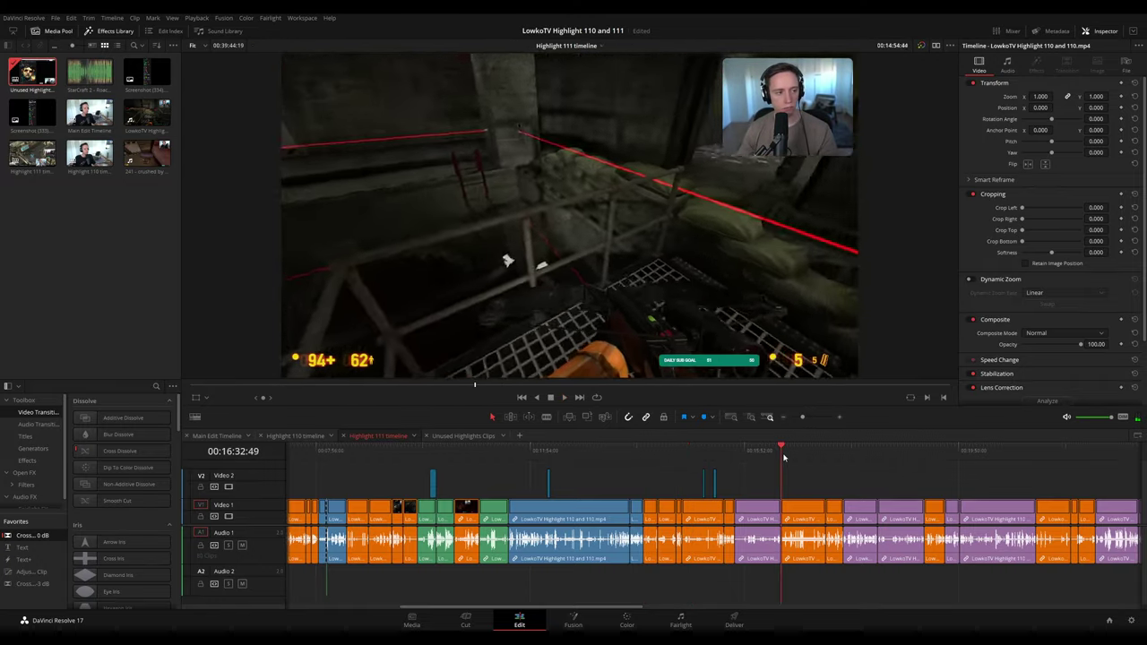
drag(845, 490, 766, 471)
key(space)
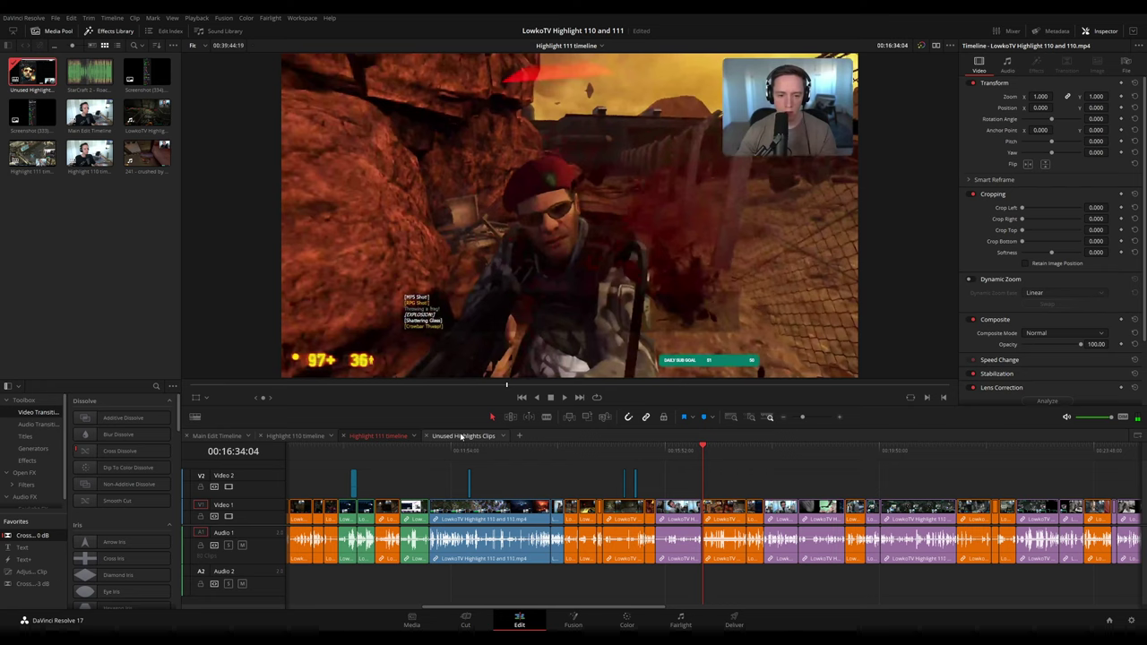
- Skim the Main Edit Timeline from the orange clip at 00:59:18 through the green clips and into the blue clip after 01:01:13
click(463, 435)
click(213, 436)
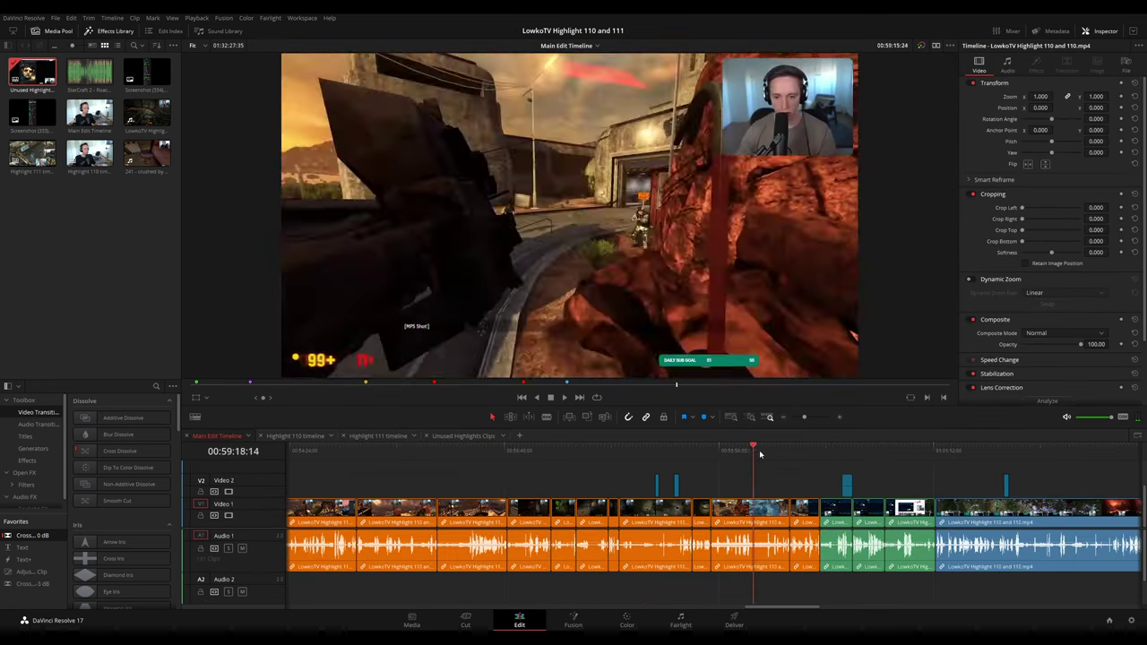
click(844, 454)
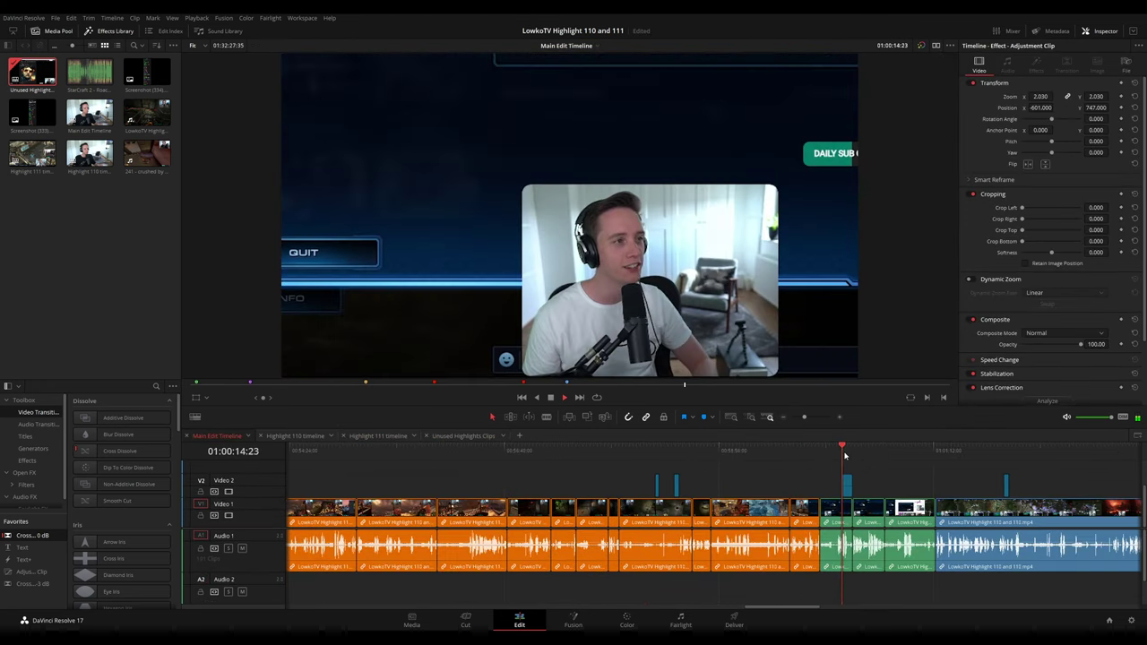
drag(844, 455, 583, 452)
click(684, 455)
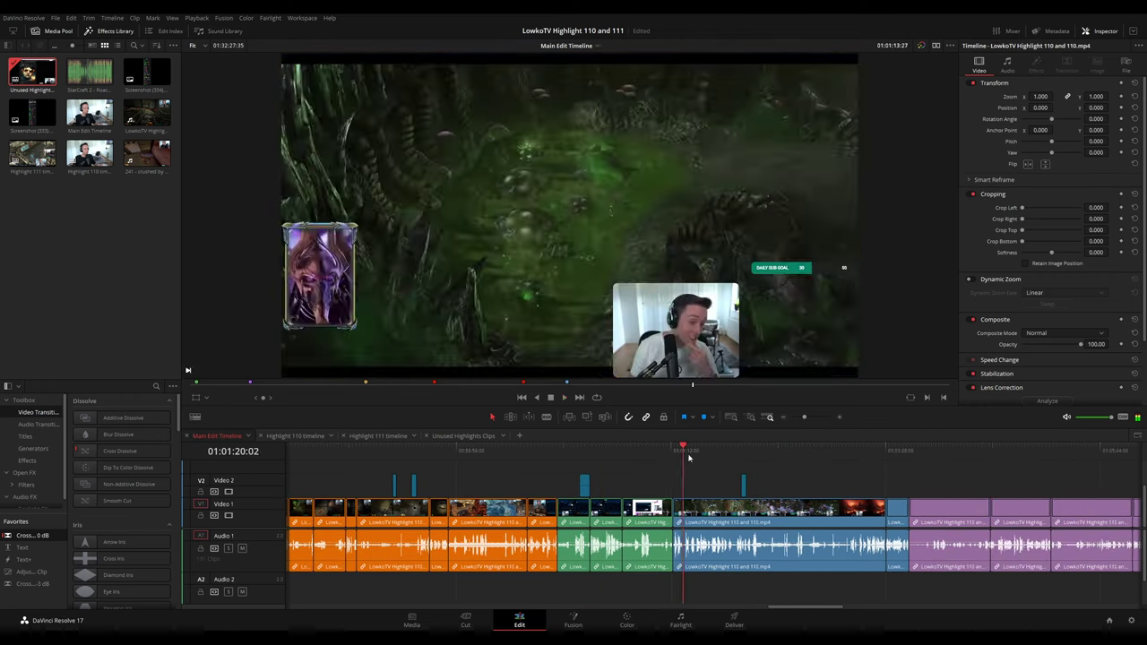
click(700, 456)
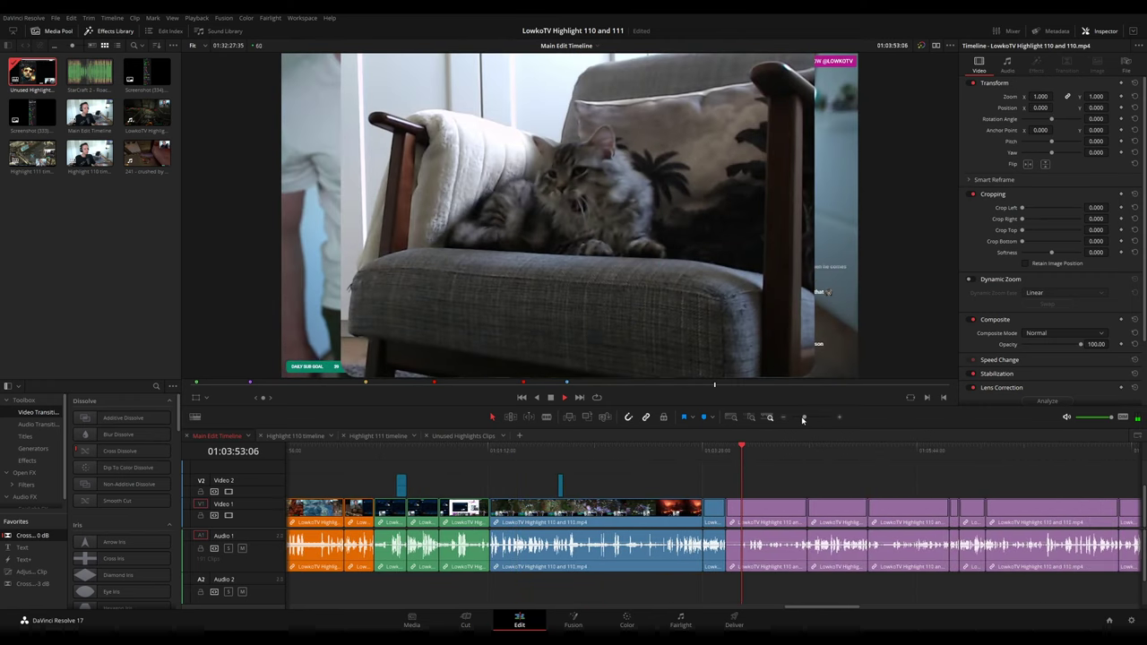
- Skim past the purple clips in the Main Edit Timeline to the start of the next orange section at about 01:12:12
drag(802, 419, 798, 418)
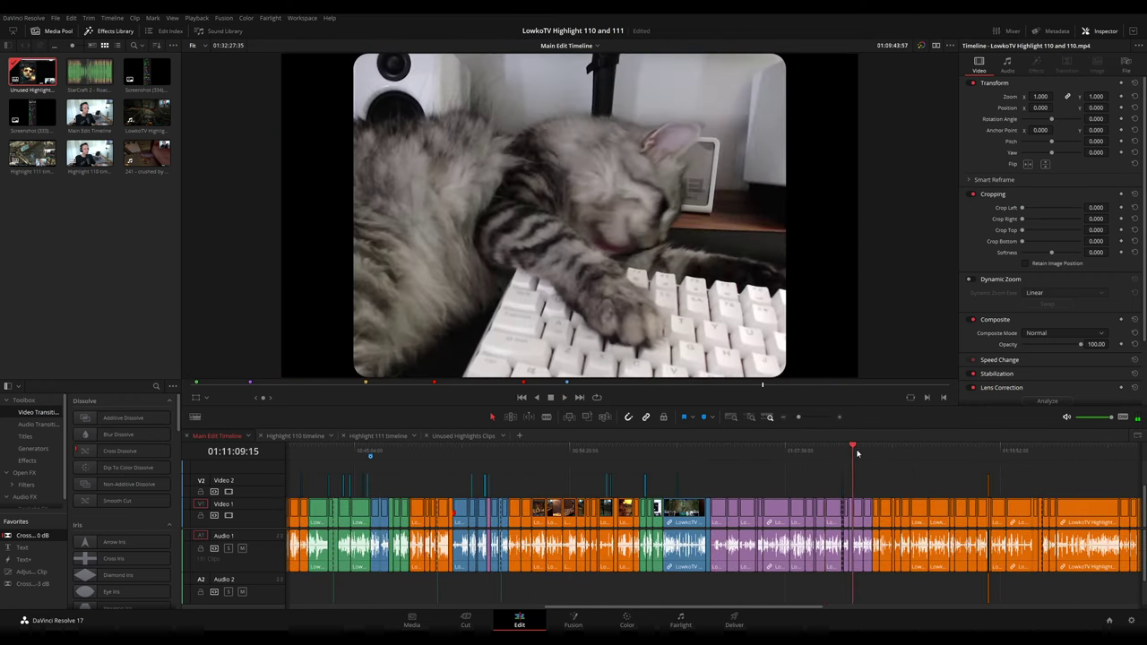
drag(857, 453, 652, 462)
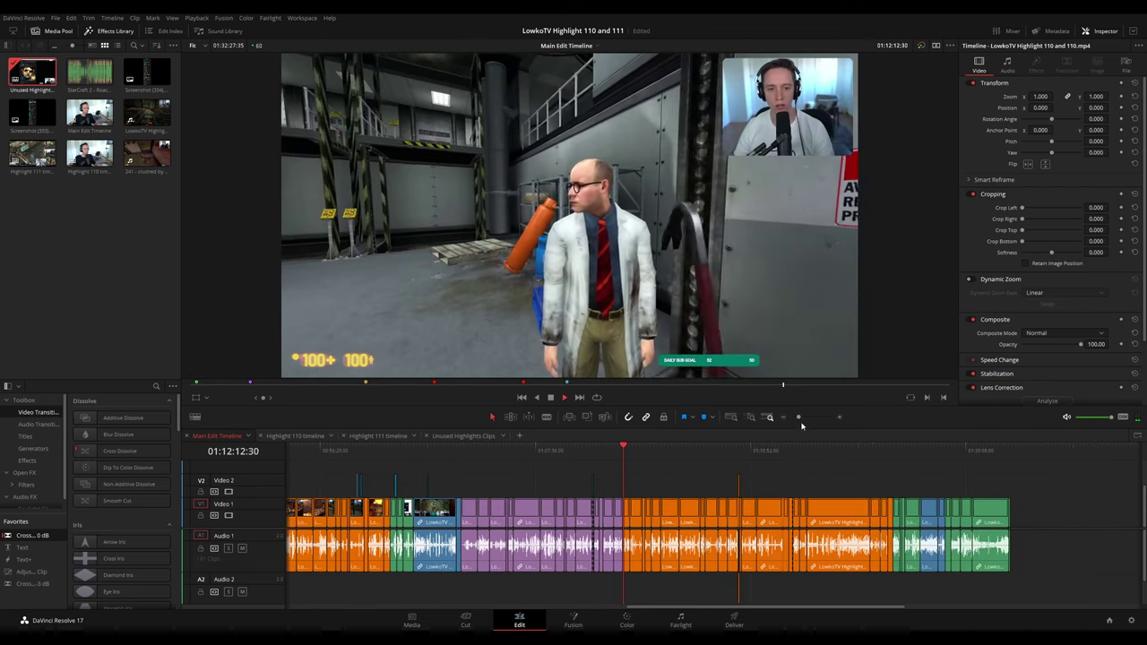
drag(799, 417, 575, 458)
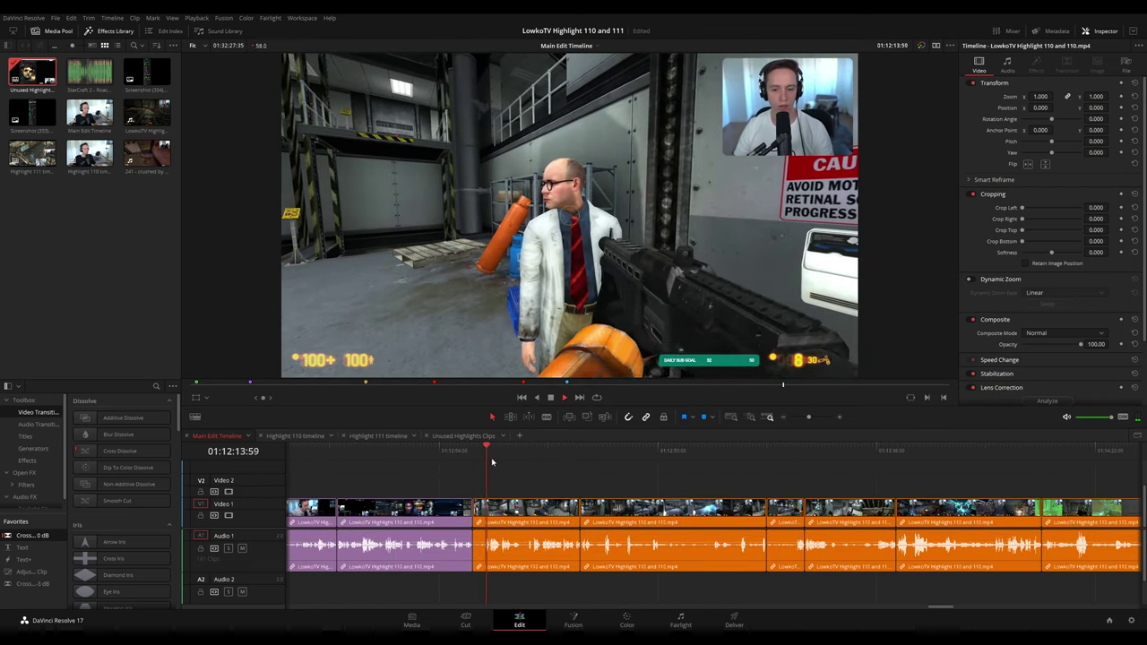
- Check the orange gameplay clips in the Highlight 111 timeline from about 00:32:13 back to 00:26:10
click(376, 436)
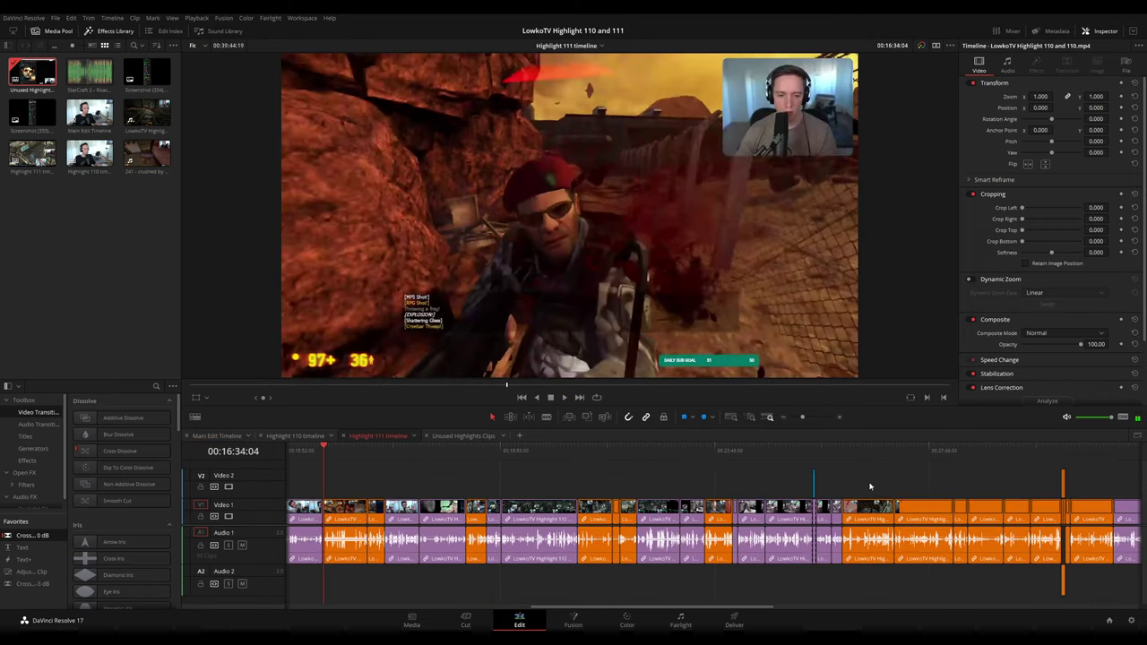
drag(941, 484, 490, 450)
click(714, 452)
key(space)
click(610, 452)
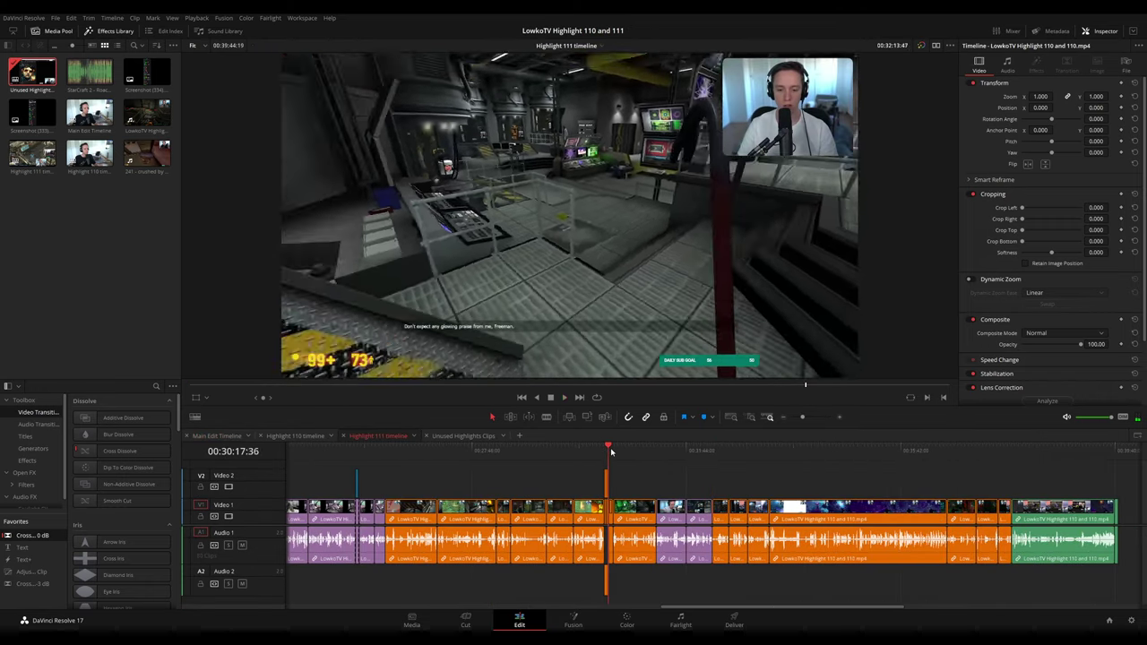
drag(611, 451, 393, 450)
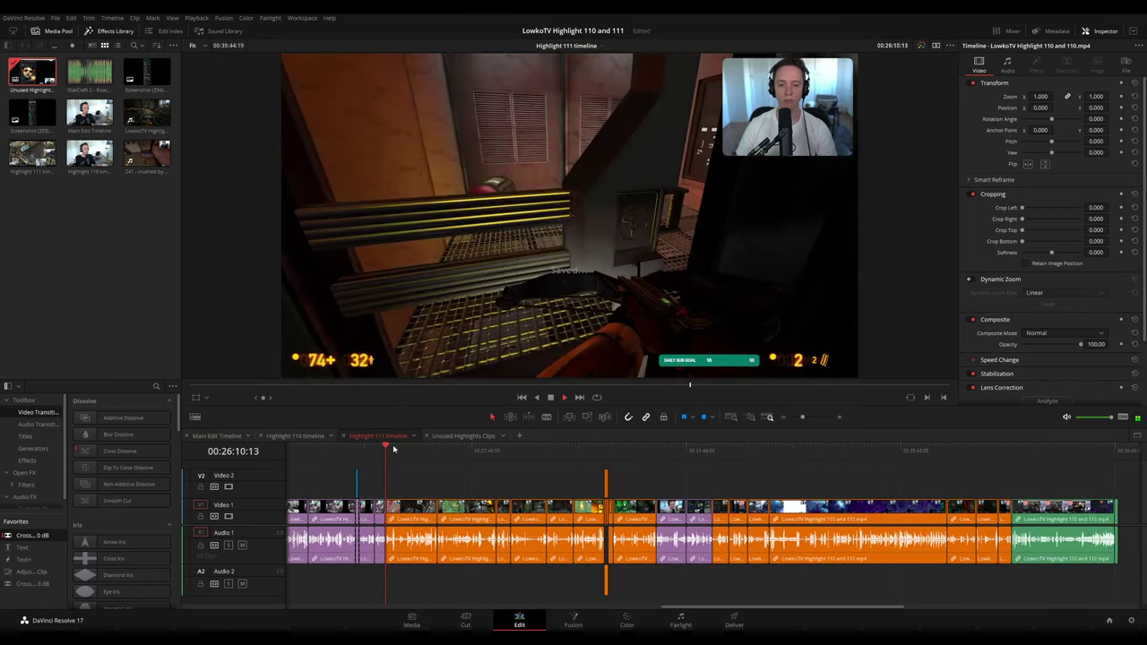
- Search backwards through the Highlight 111 timeline from 00:23:49 for the scientist scene by the retinal scanner at about 00:19:13
scroll(398, 466, left, 3)
click(502, 449)
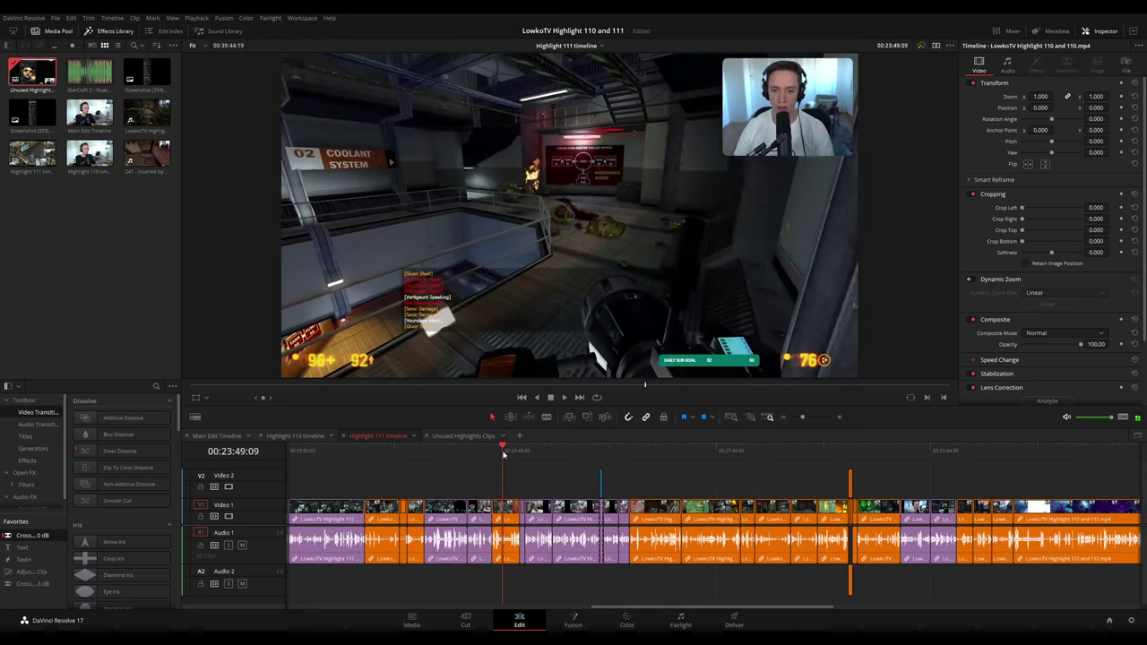
scroll(515, 467, left, 3)
drag(454, 450, 434, 451)
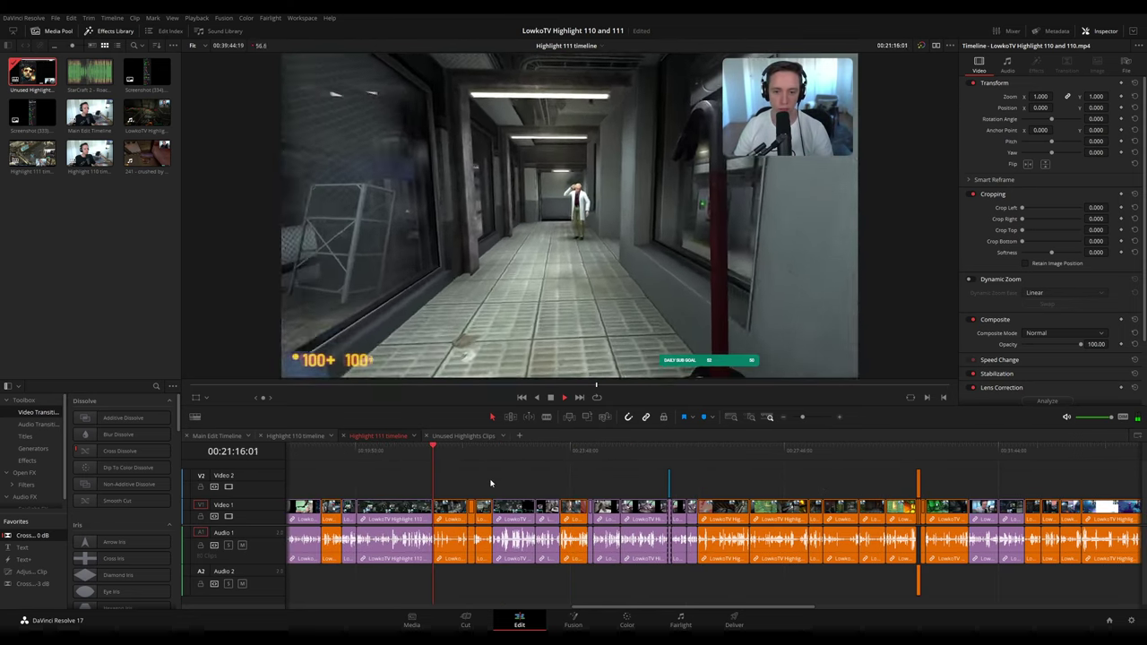
scroll(491, 480, left, 2)
click(395, 463)
key(space)
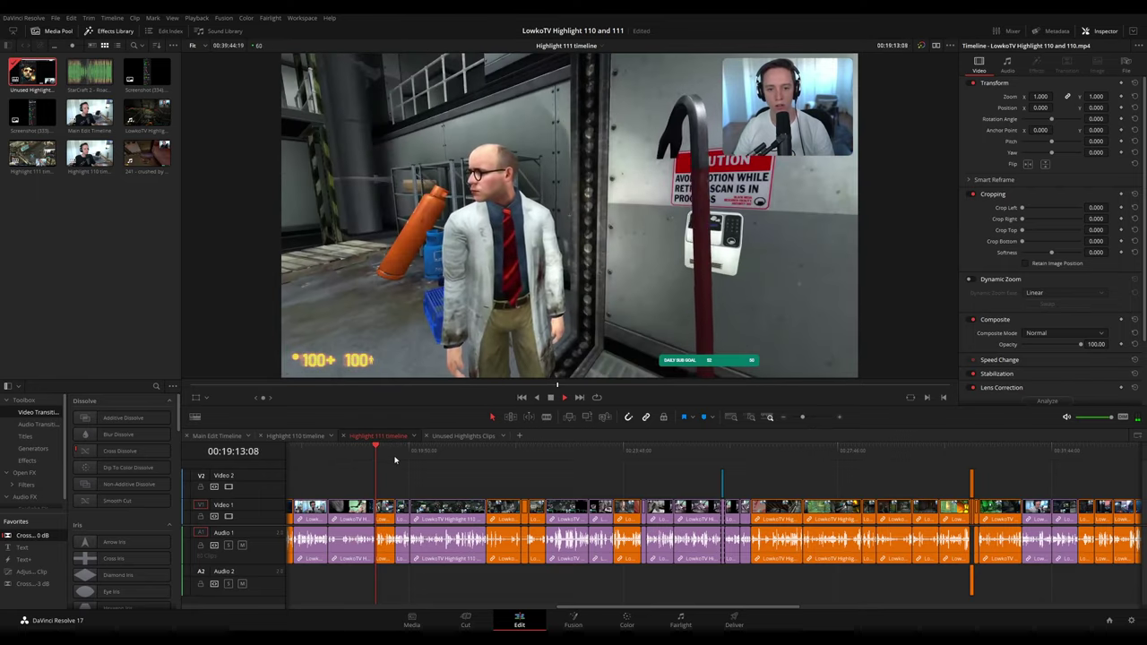
- Skim the orange gameplay clips in the Main Edit Timeline from 01:13:13 to the green chamber scene at about 01:14:16
click(215, 437)
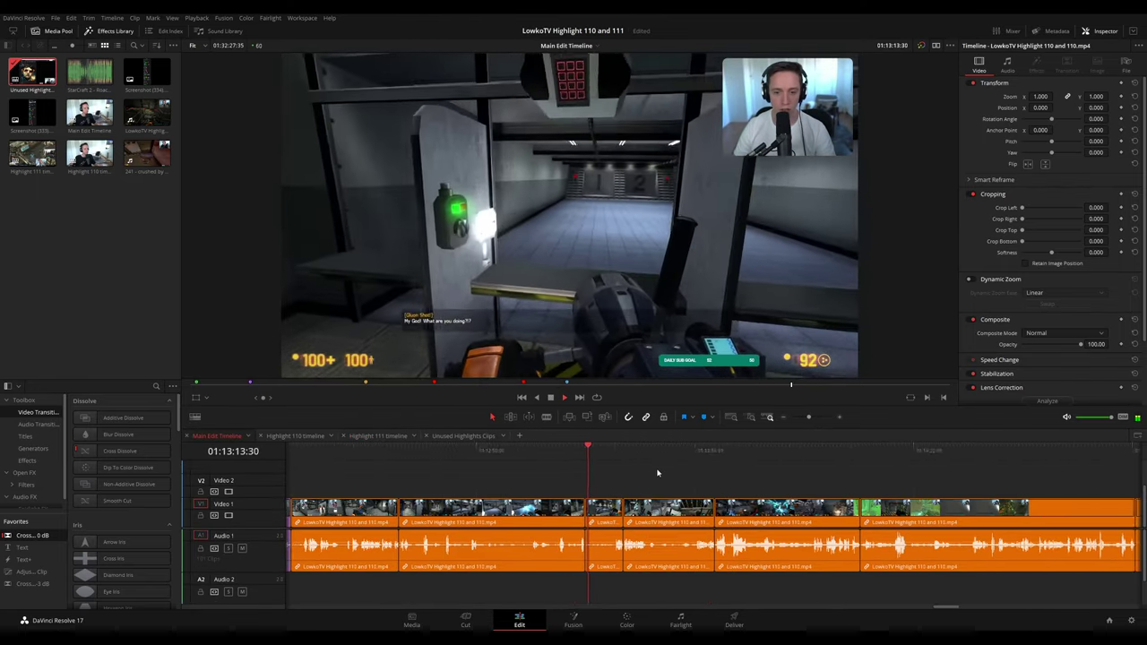
click(690, 453)
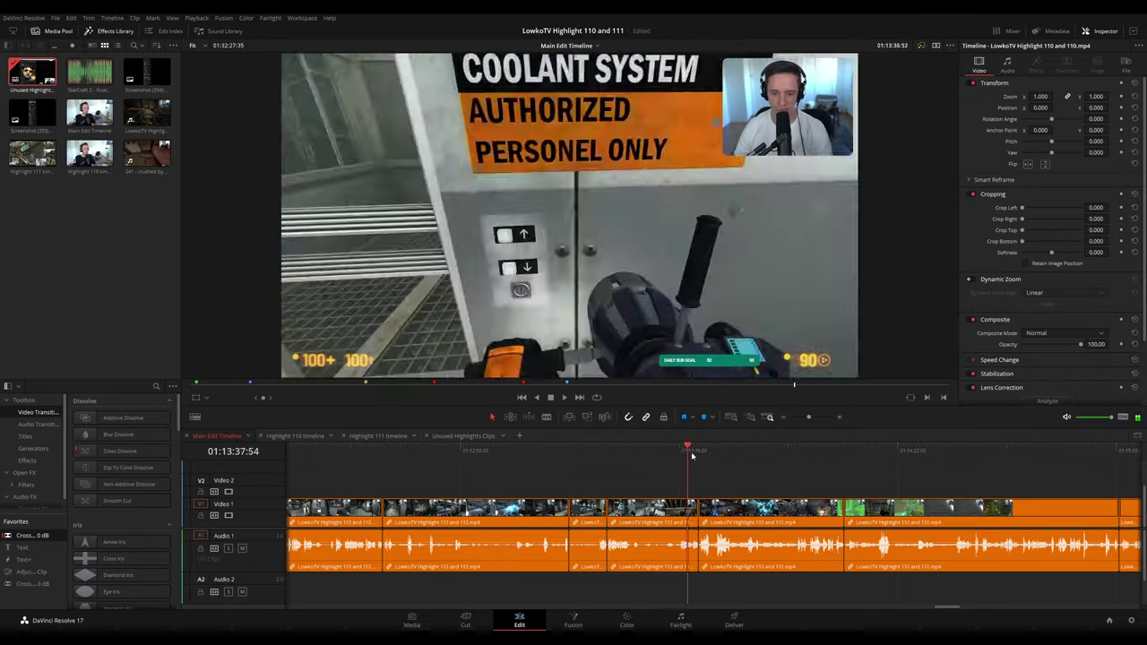
drag(796, 491, 651, 472)
key(space)
drag(796, 480, 626, 466)
click(806, 419)
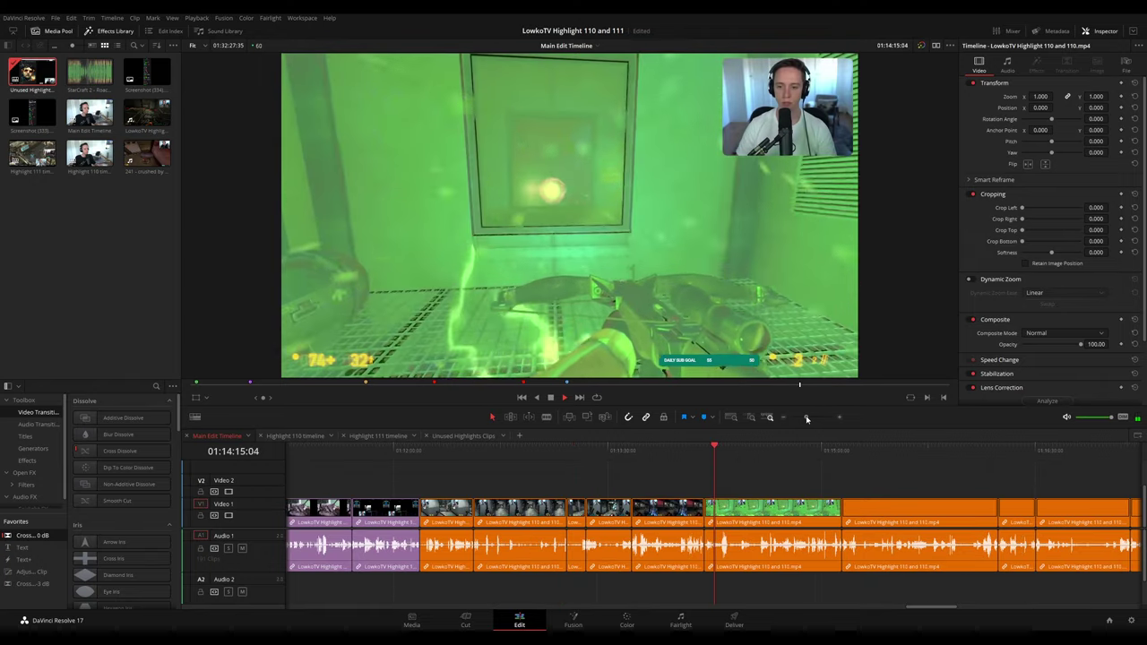
drag(857, 486, 553, 453)
key(space)
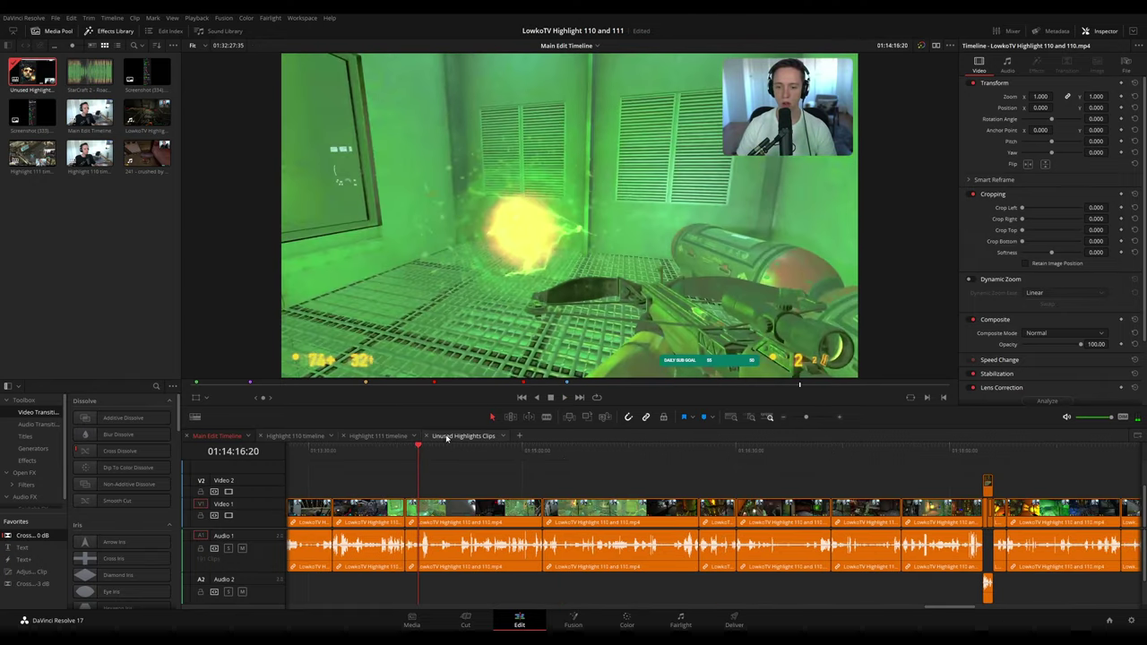
- Check the start of the orange section at about 00:26:10 in the Highlight 111 timeline for the same chamber scene
click(378, 435)
drag(793, 481, 558, 468)
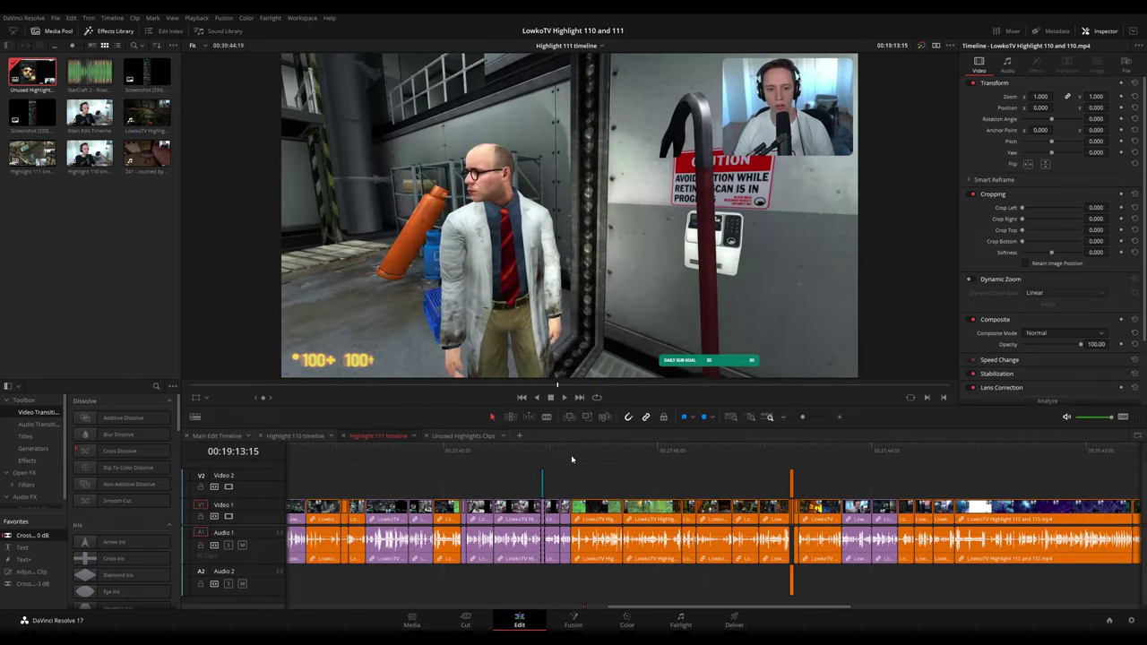
click(572, 459)
key(space)
key(space)
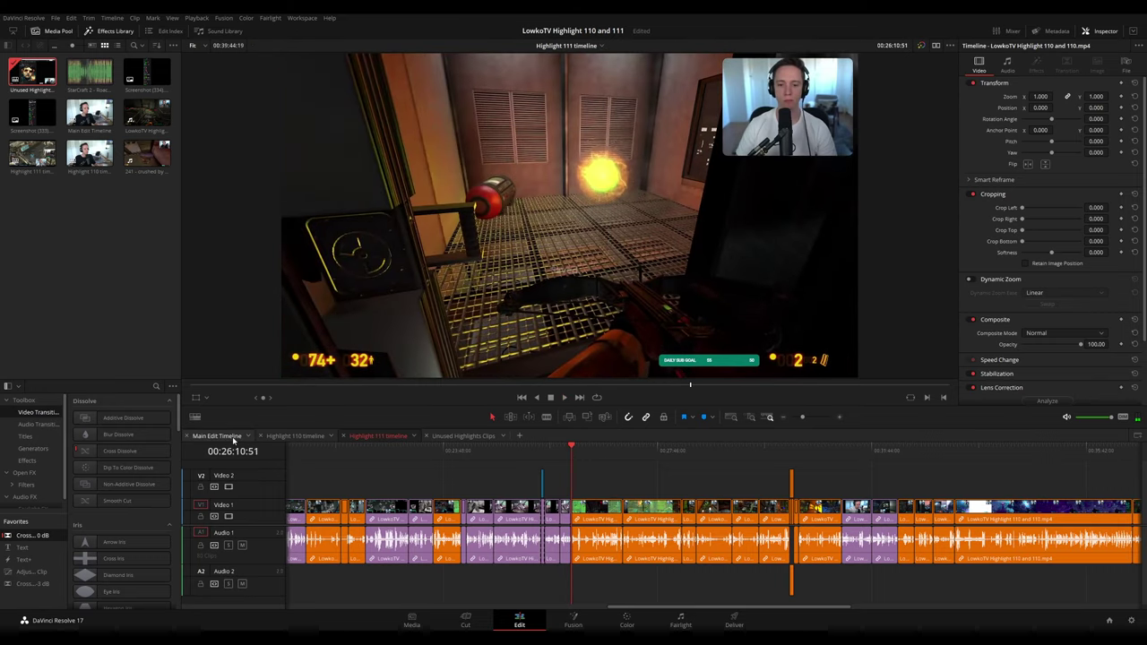
- Skim the orange clips in the Main Edit Timeline from 01:16:01 past the stacked clip to about 01:18:32
click(217, 435)
drag(1086, 488, 712, 468)
key(space)
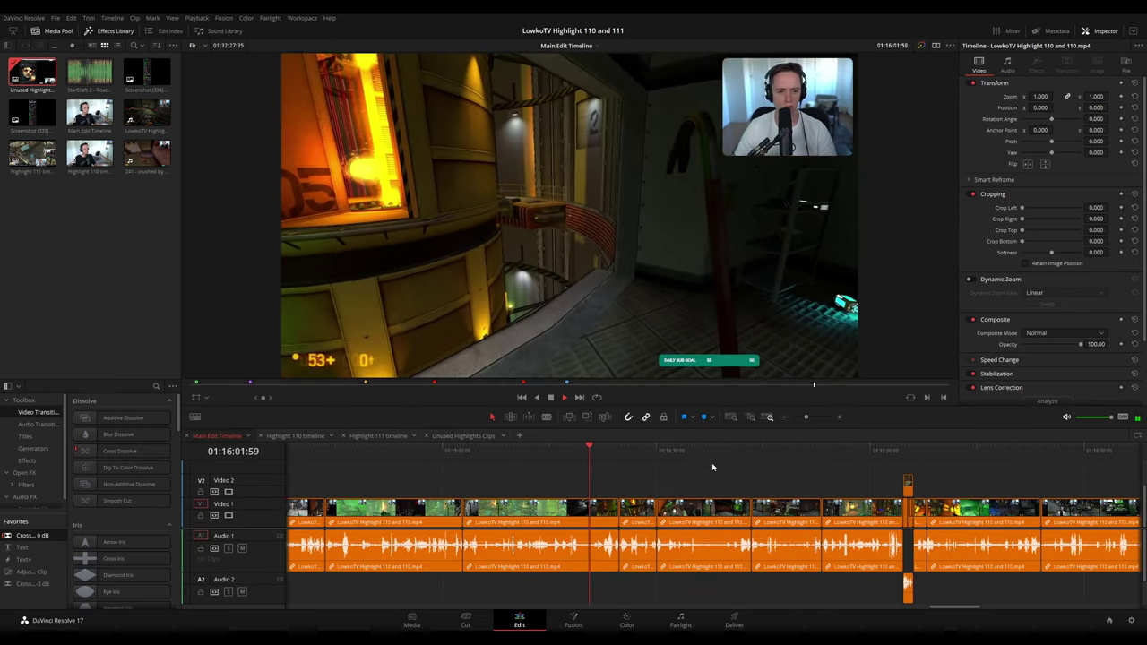
click(751, 451)
drag(804, 472, 615, 460)
click(689, 453)
click(756, 455)
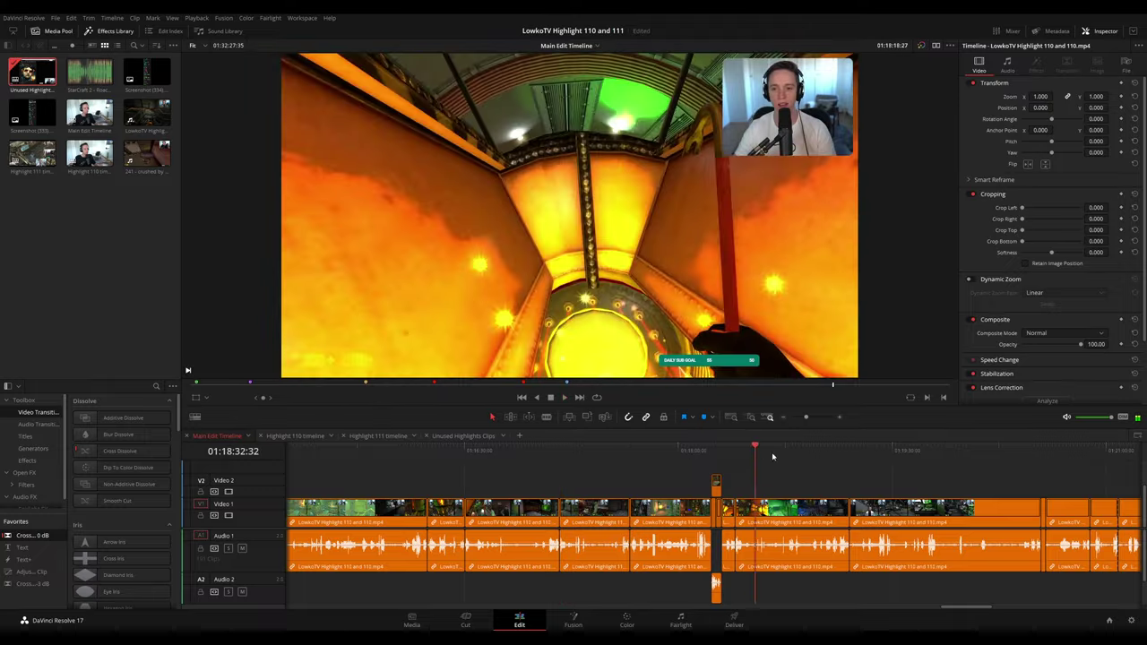
- Review the long orange clip with the scientist and security guard in the Main Edit Timeline, up to about 01:20:08
click(851, 455)
drag(906, 466, 654, 462)
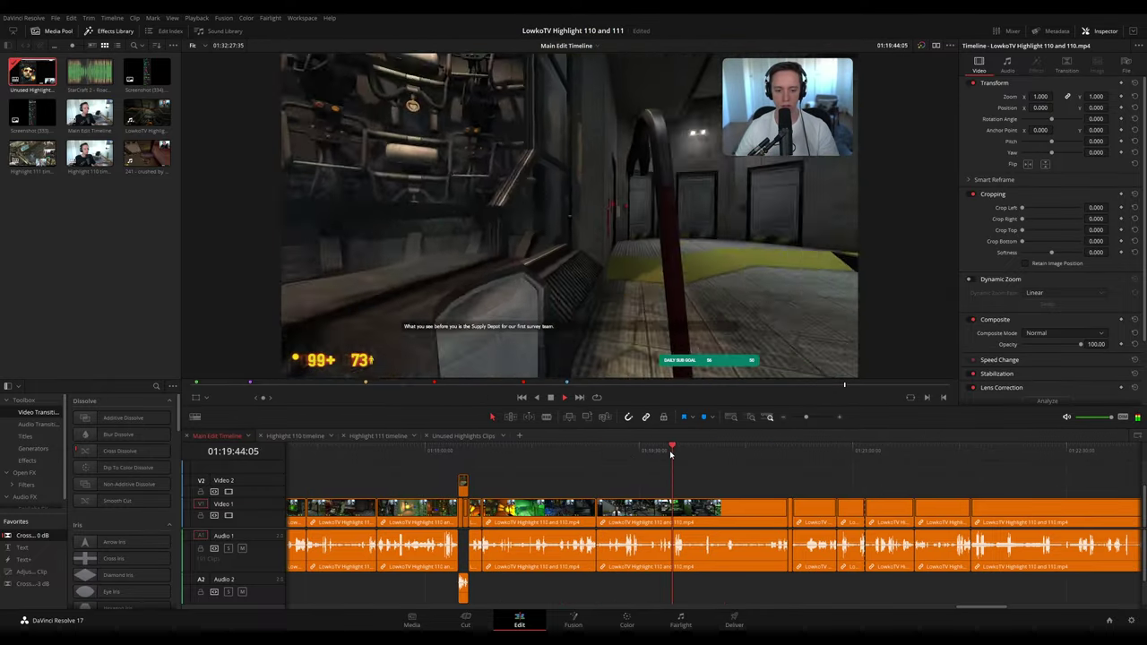
click(608, 450)
click(673, 450)
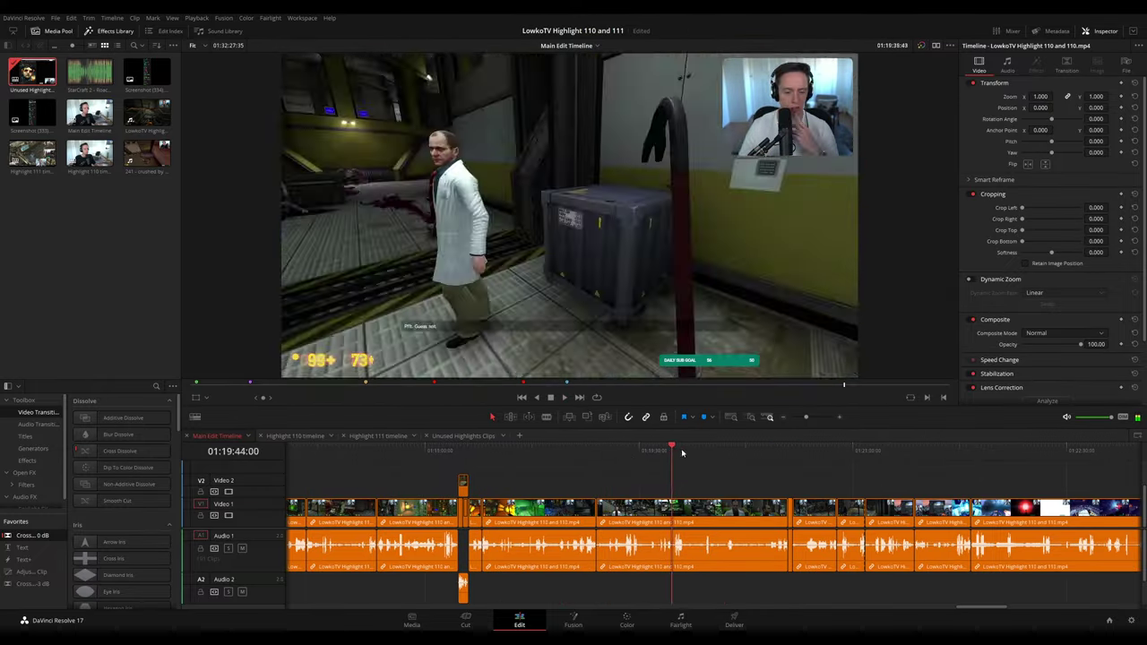
click(729, 450)
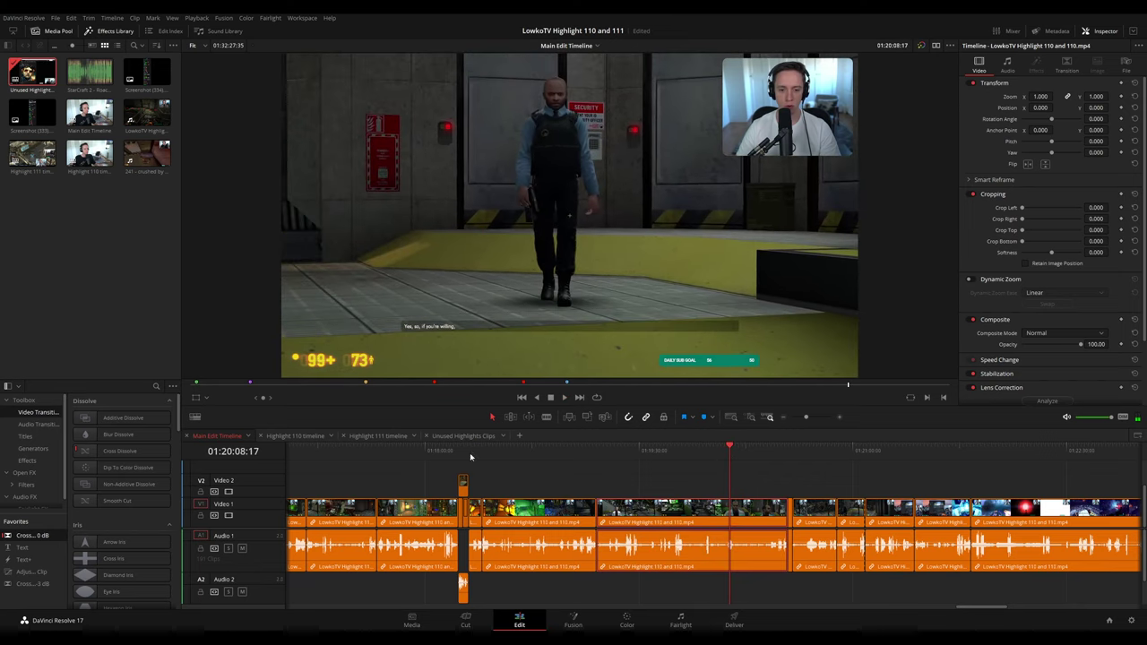
- Copy the long scientist clip and the short clip after it from the Main Edit Timeline to the end of Unused Highlights Clips
click(463, 436)
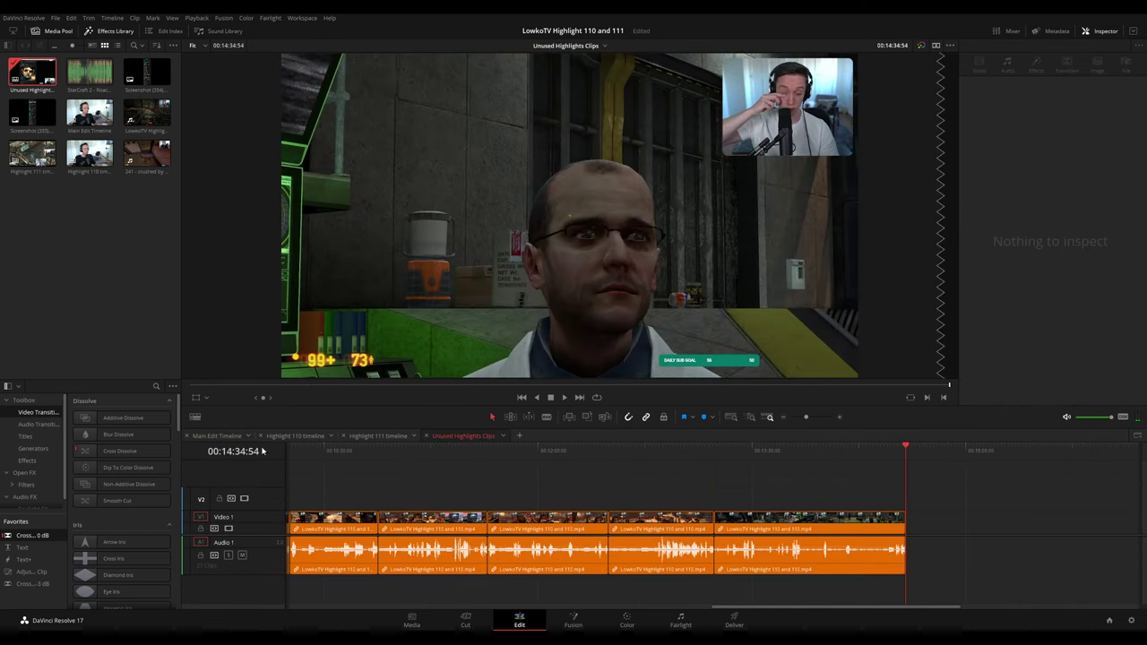
click(217, 436)
click(773, 453)
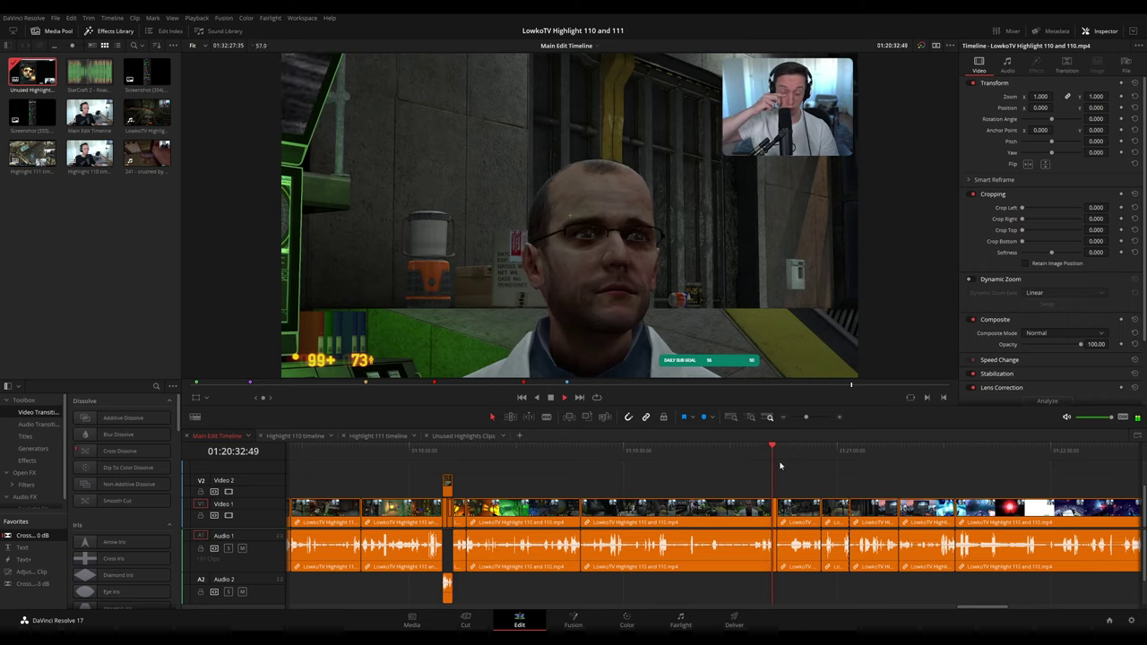
scroll(802, 485, up, 5)
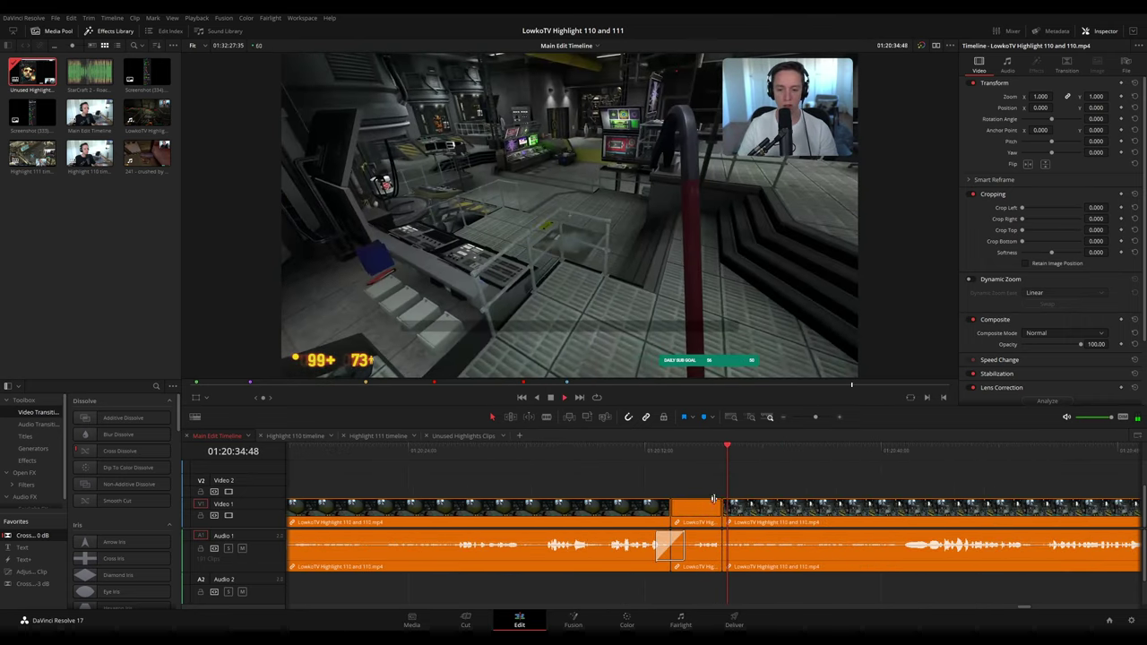
key(space)
click(697, 510)
click(465, 437)
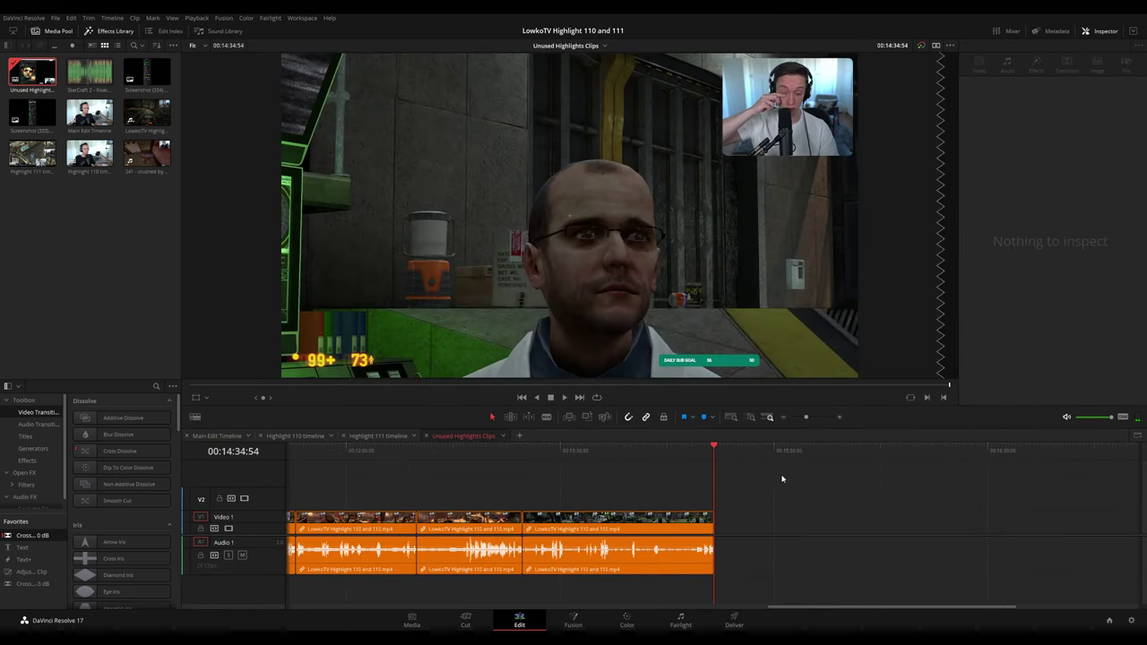
key(ctrl+v)
- Review the orange clip from about 01:20:54 to 01:21:03 in the Main Edit Timeline and append a copy to Unused Highlights Clips
click(228, 437)
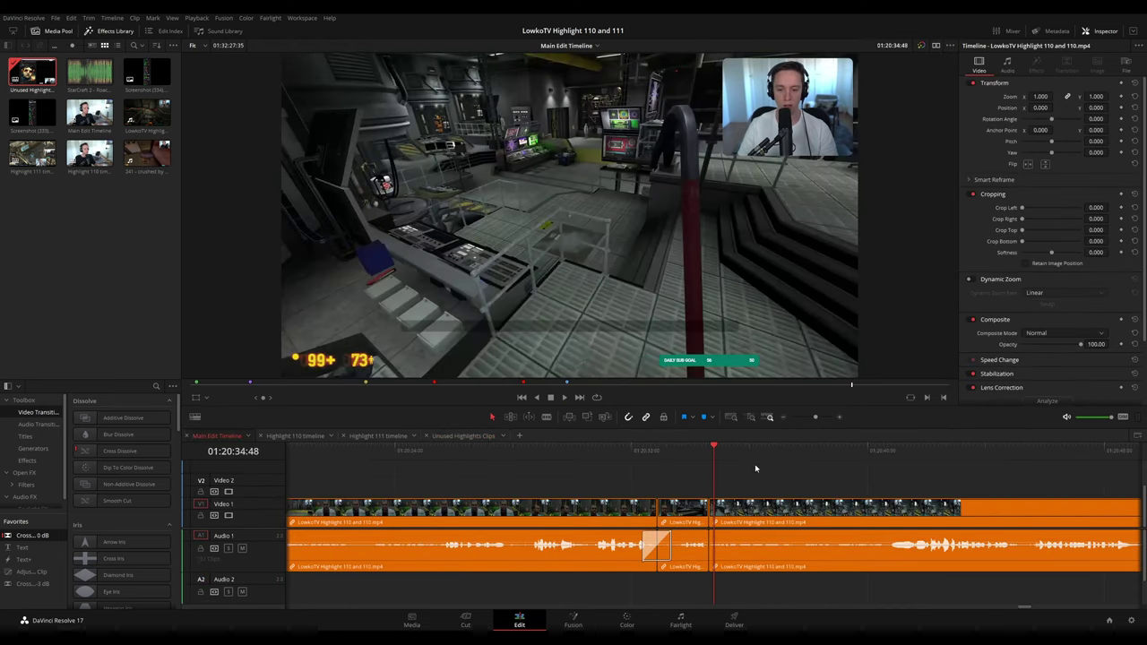
drag(816, 418, 810, 418)
click(794, 453)
drag(853, 490, 653, 461)
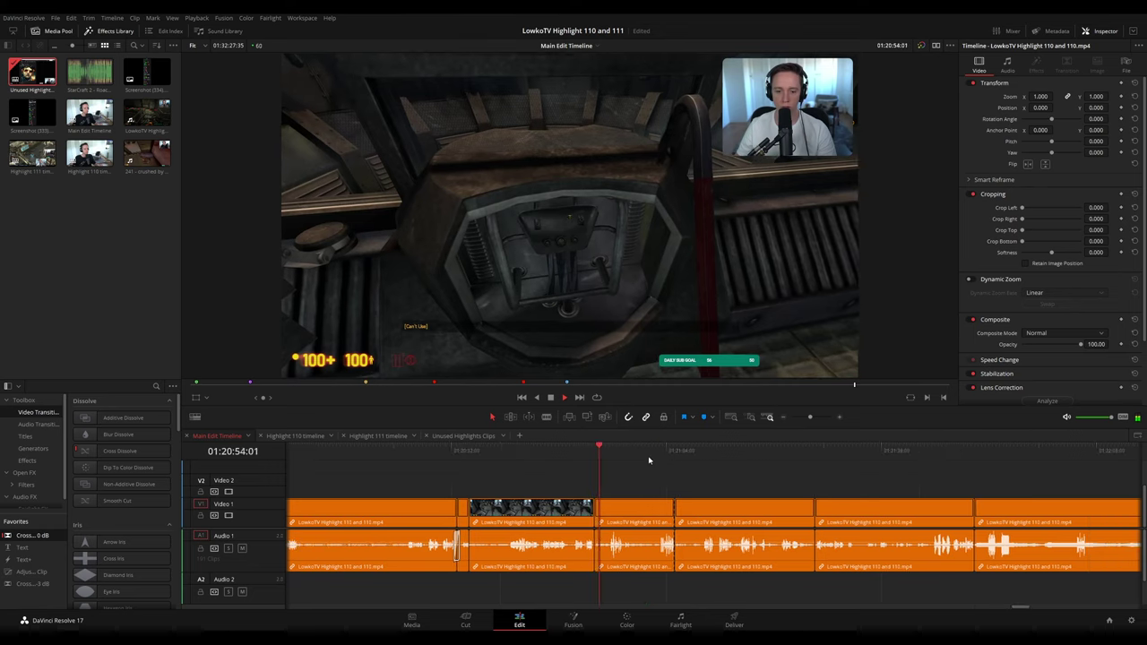
click(616, 453)
click(658, 451)
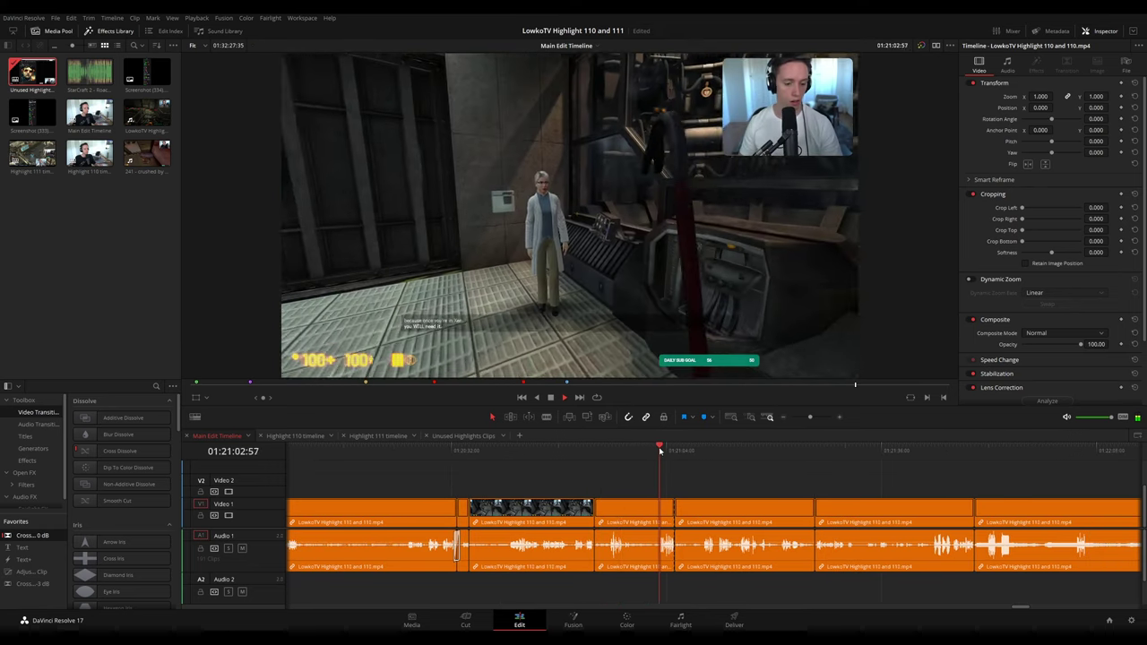
key(space)
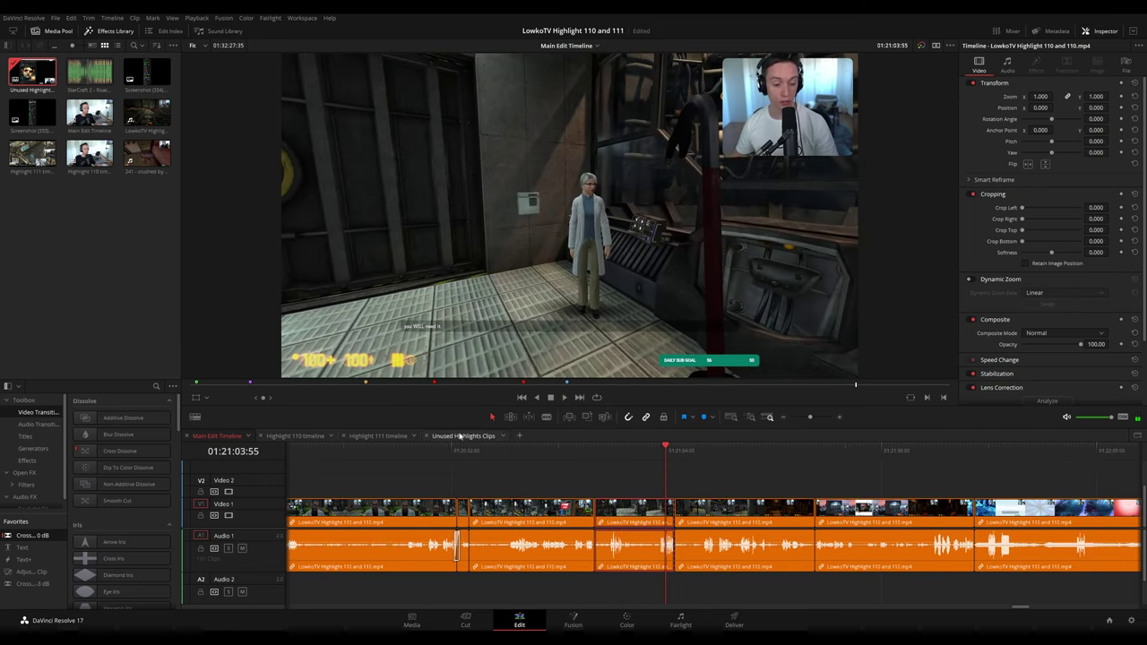
click(463, 436)
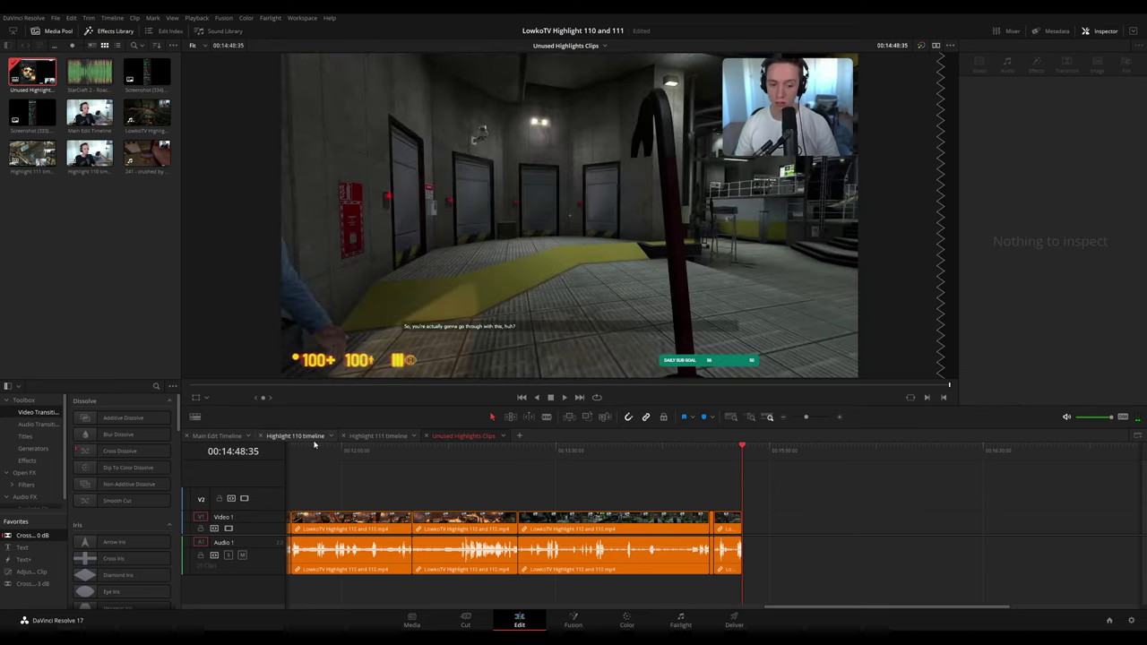
- Skim the orange clips in the Main Edit Timeline from about 01:21:17 past the First Aid clip scene at 01:21:35
click(217, 435)
click(801, 451)
key(space)
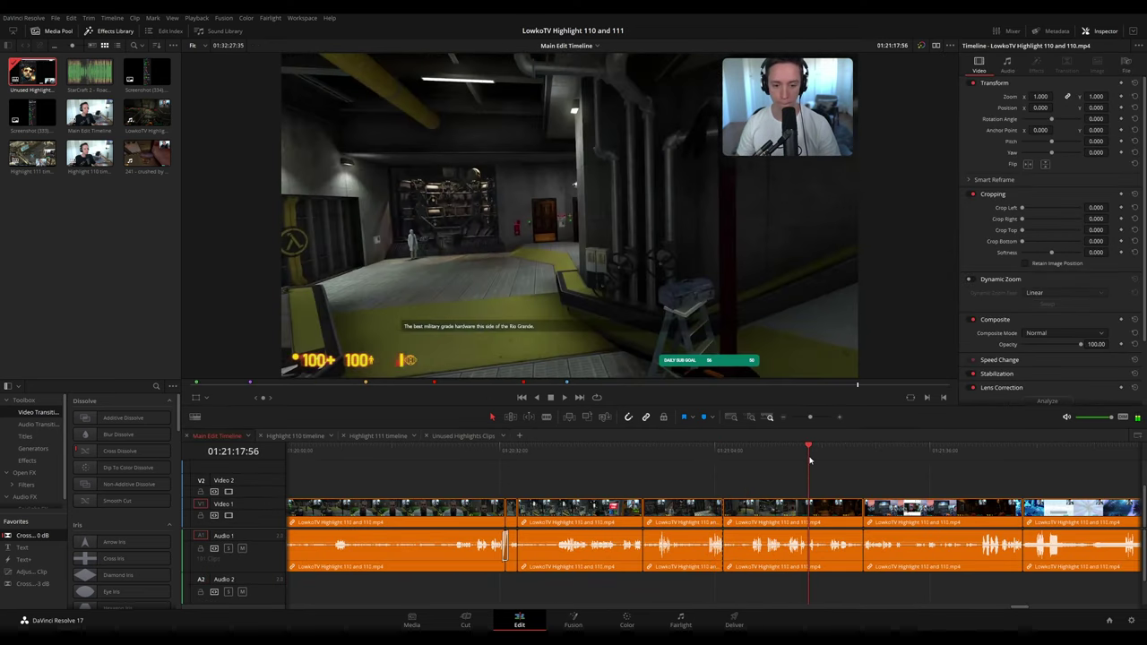
click(848, 458)
click(877, 457)
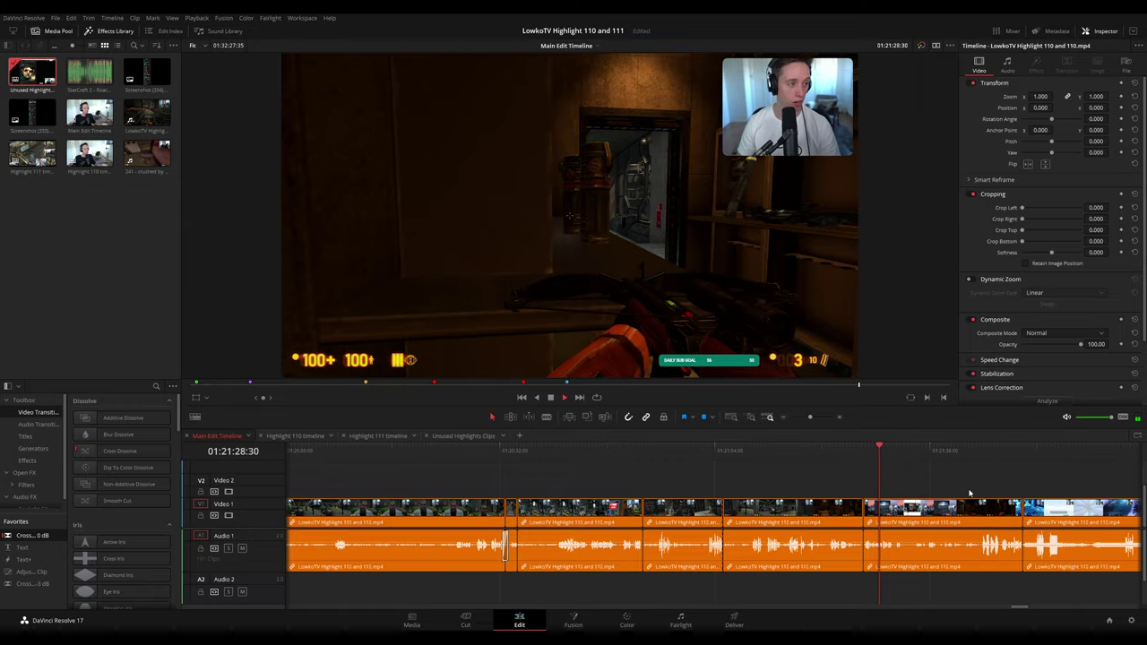
scroll(973, 491, right, 3)
click(665, 454)
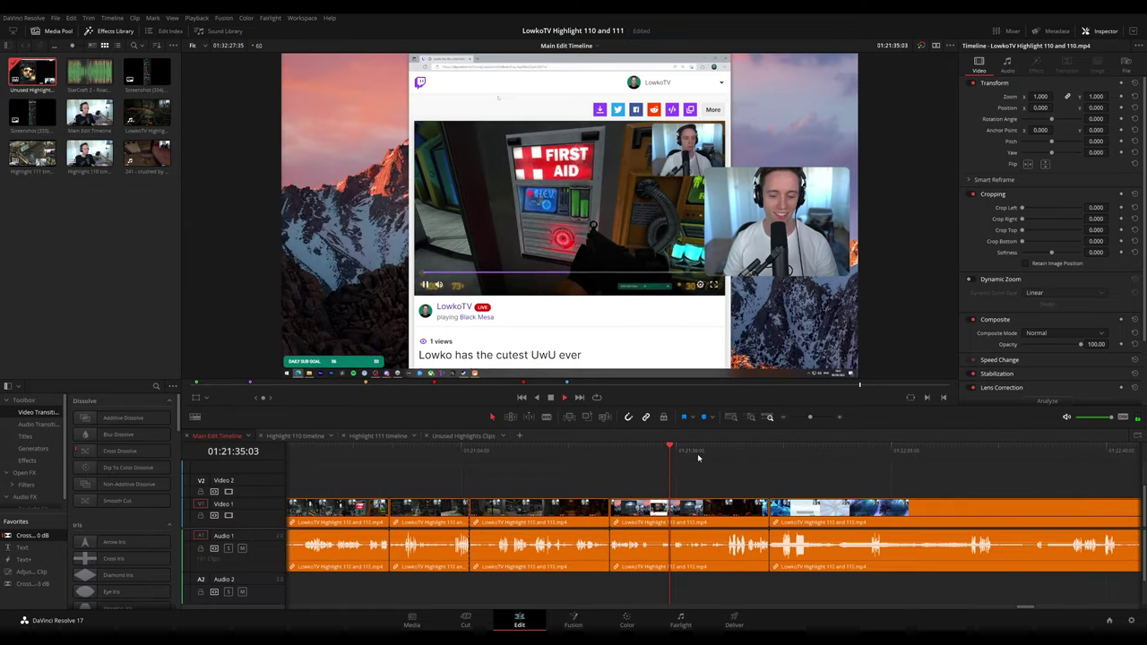
click(777, 461)
- Review the last orange clips before the green section in the Main Edit Timeline, from about 01:25:07 to 01:26:04
scroll(679, 460, right, 2)
drag(810, 418, 805, 419)
scroll(812, 474, right, 3)
click(808, 418)
click(961, 457)
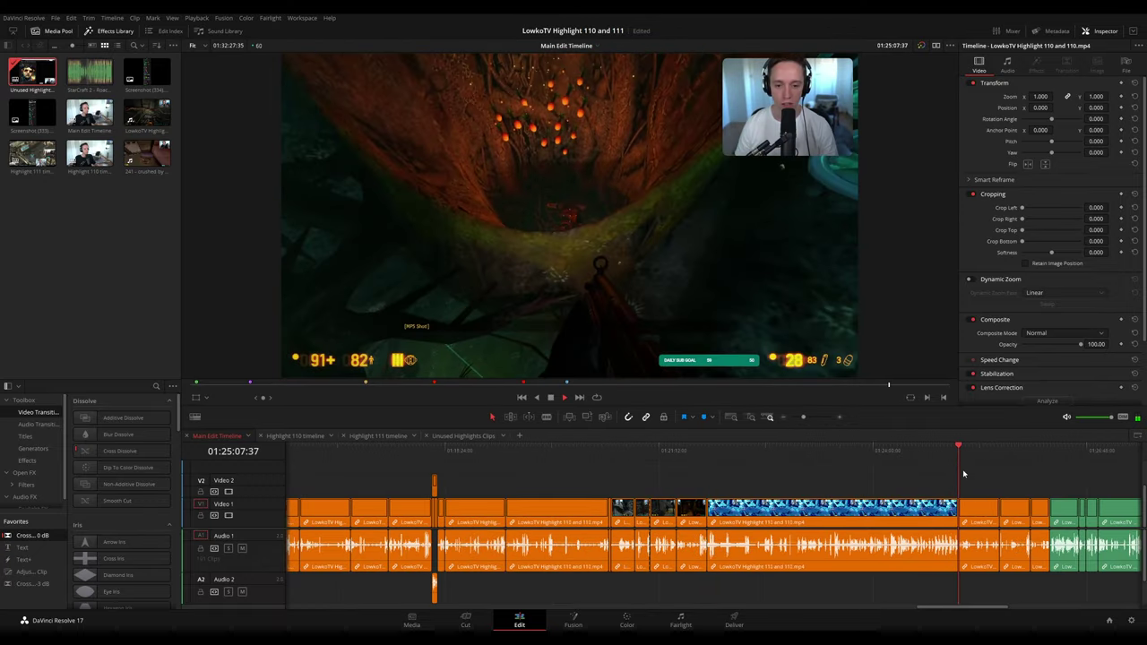
scroll(964, 471, right, 4)
key(space)
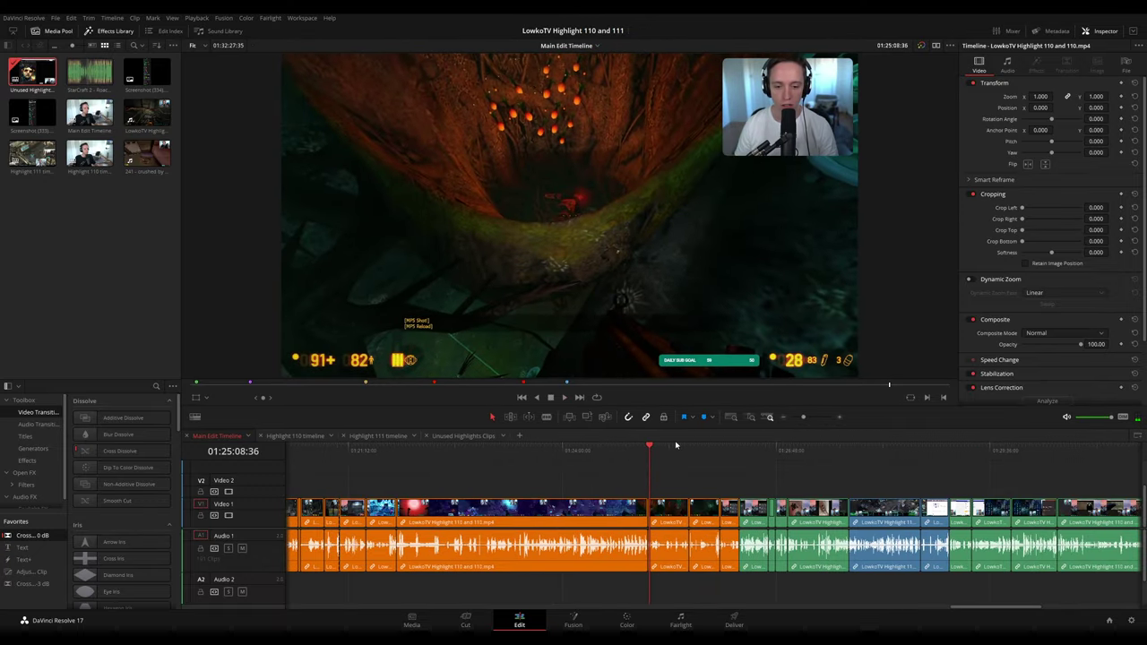
key(space)
click(661, 454)
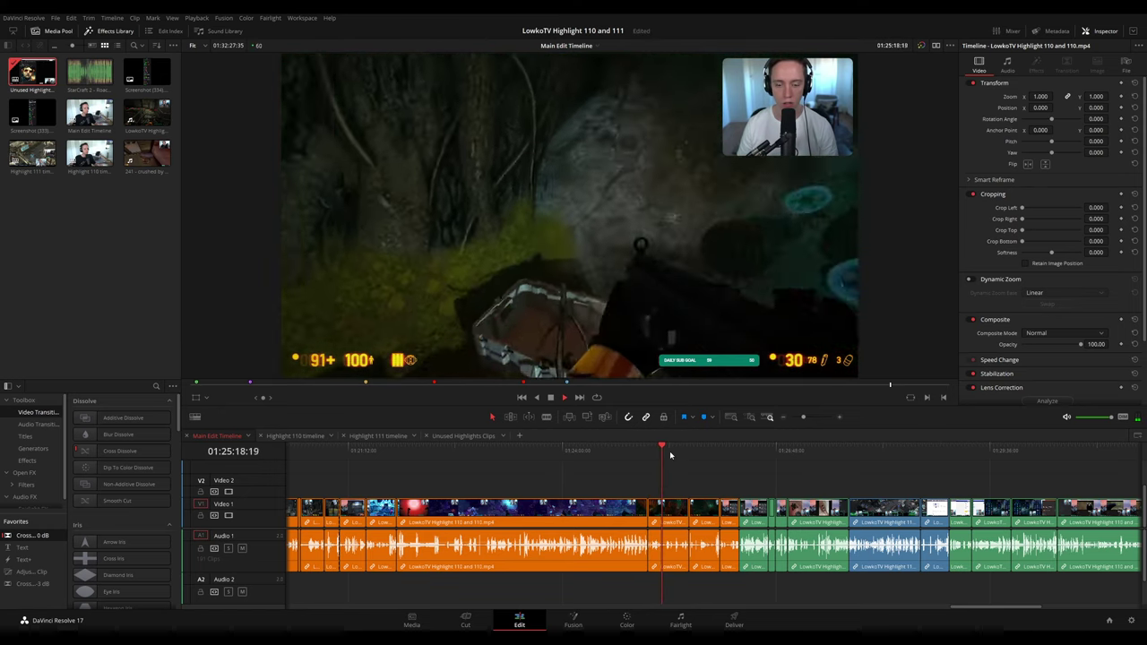
click(689, 454)
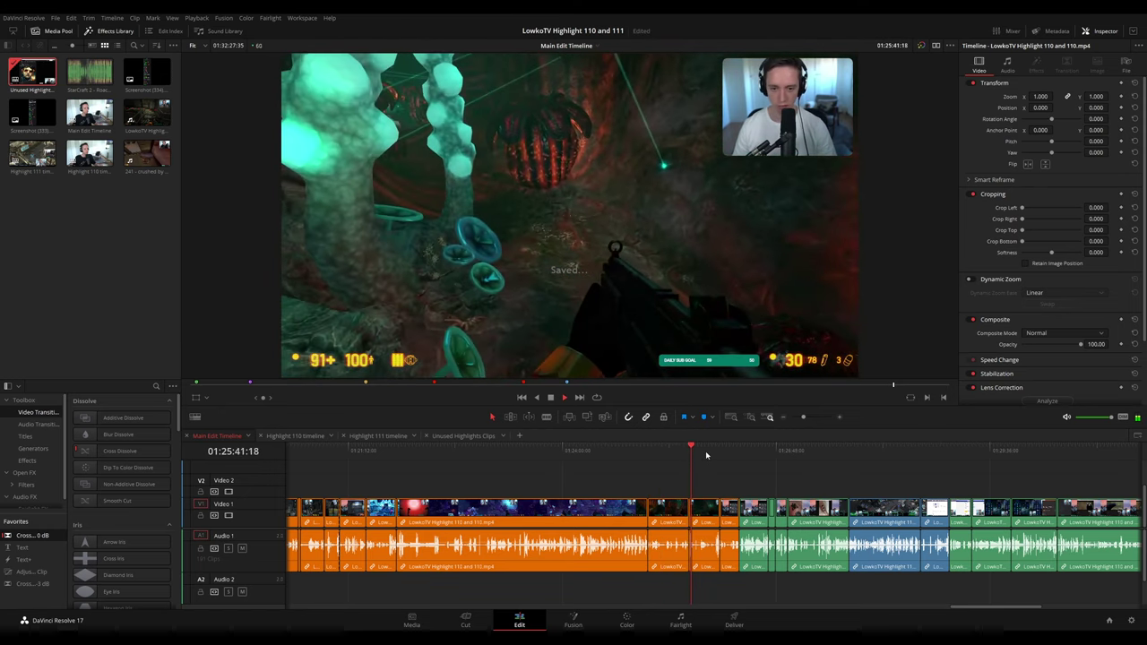
click(709, 451)
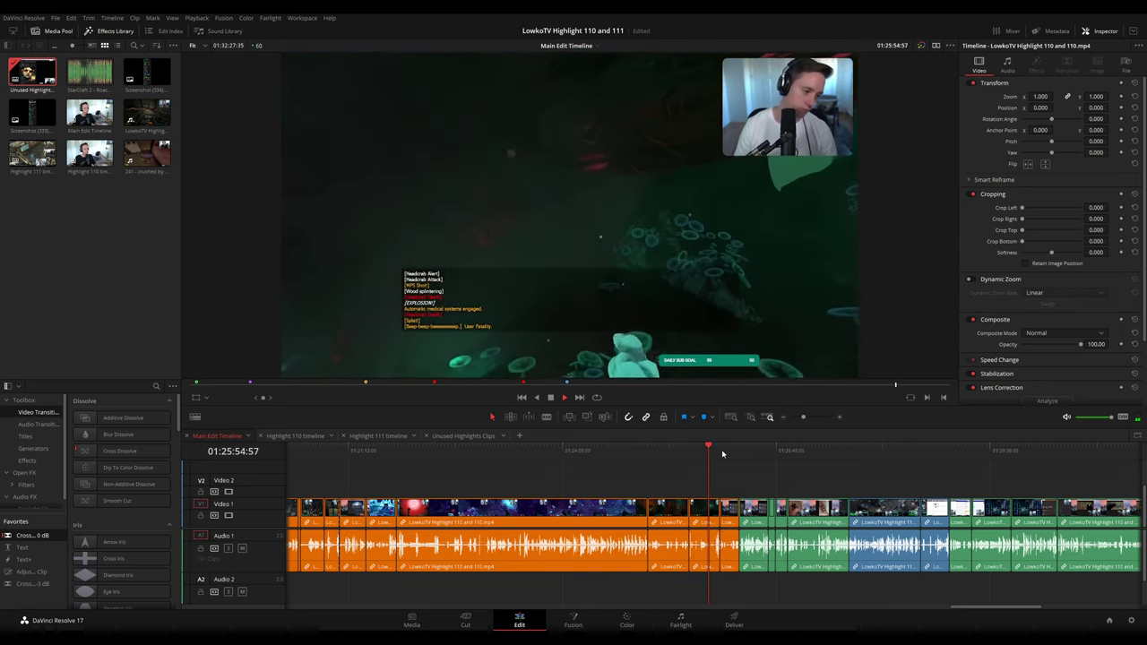
click(719, 450)
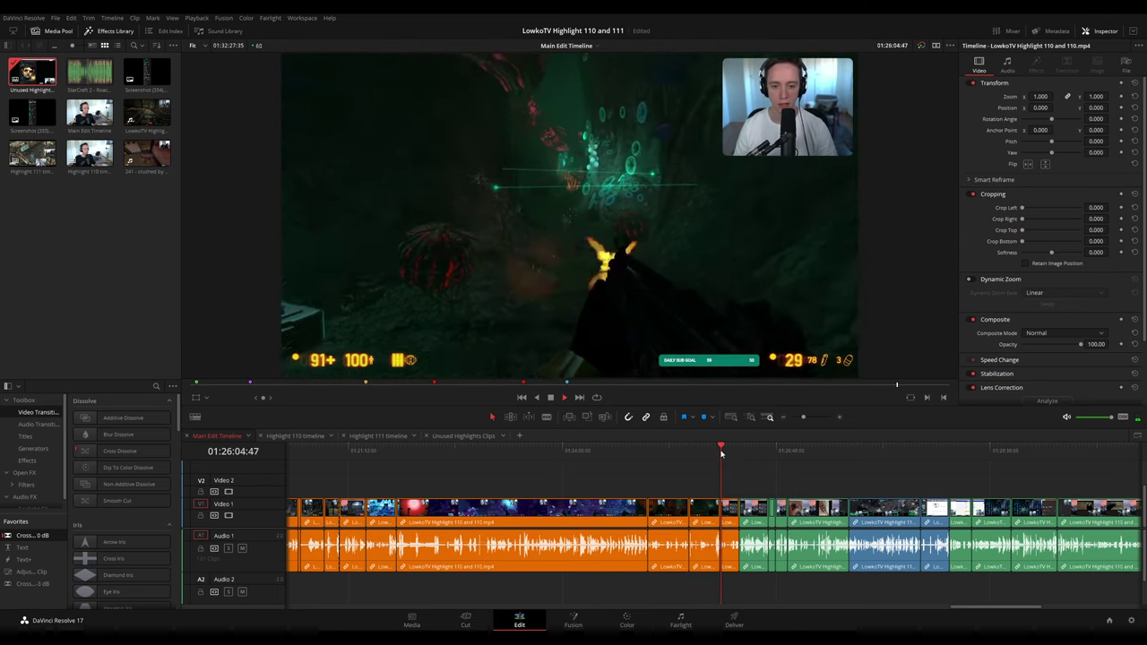
- Find the same cave shooting clips in the Highlight 111 timeline and skim them from about 00:36:33 to 00:37:06
click(376, 437)
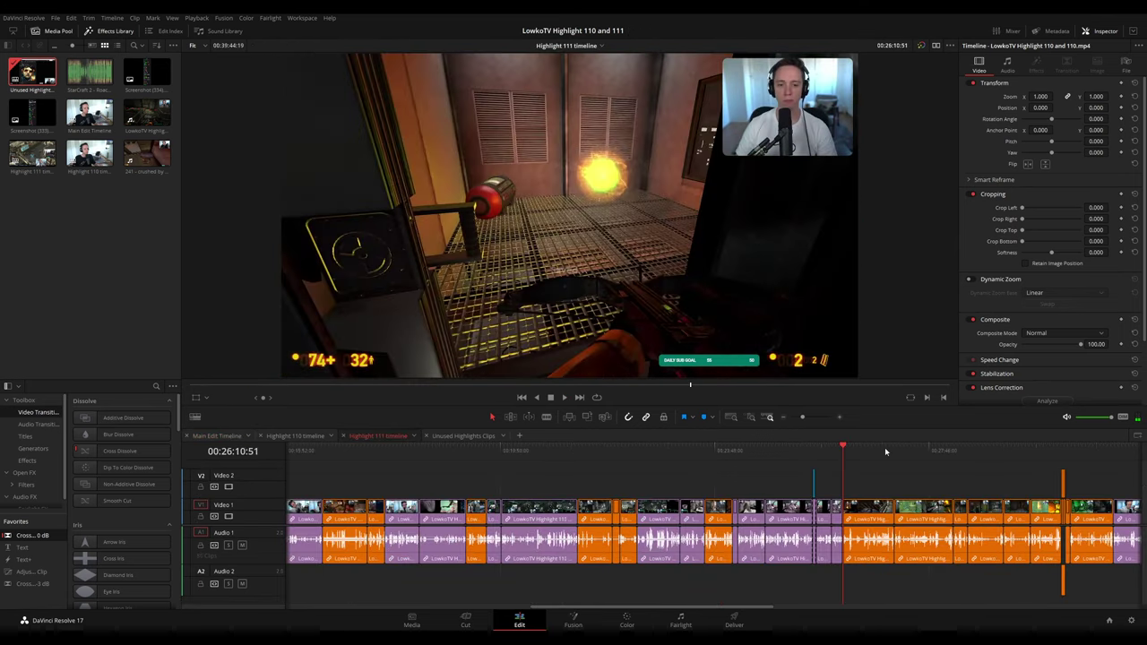
click(1004, 453)
scroll(688, 467, right, 2)
scroll(688, 467, right, 2)
key(space)
click(850, 454)
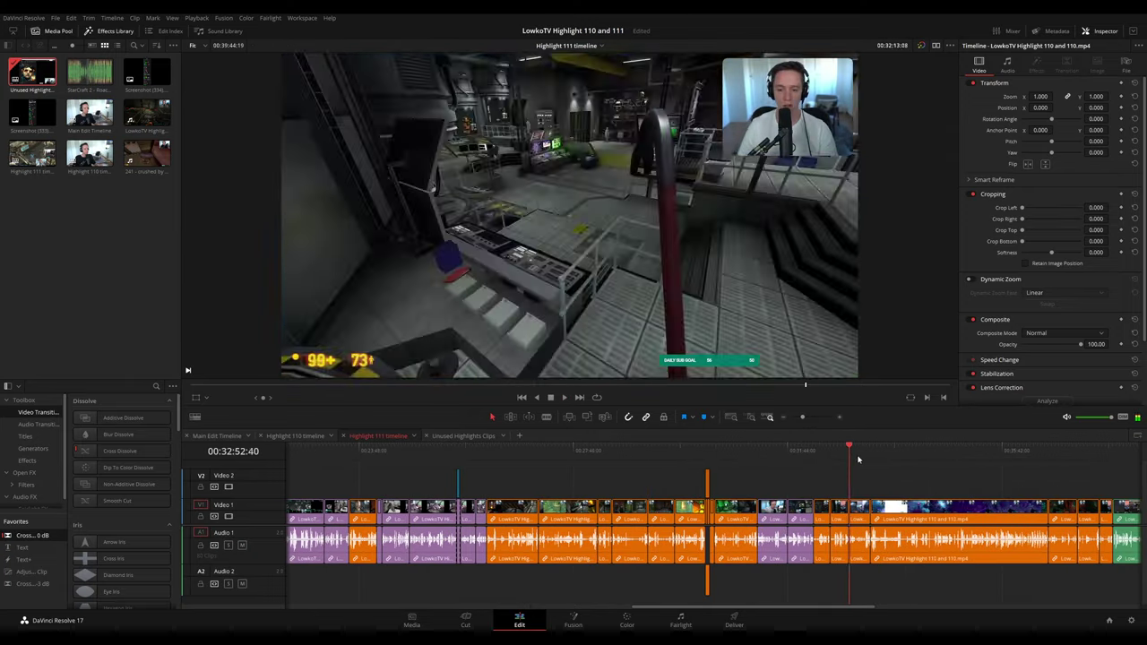
click(858, 455)
scroll(929, 480, right, 4)
click(687, 451)
click(745, 451)
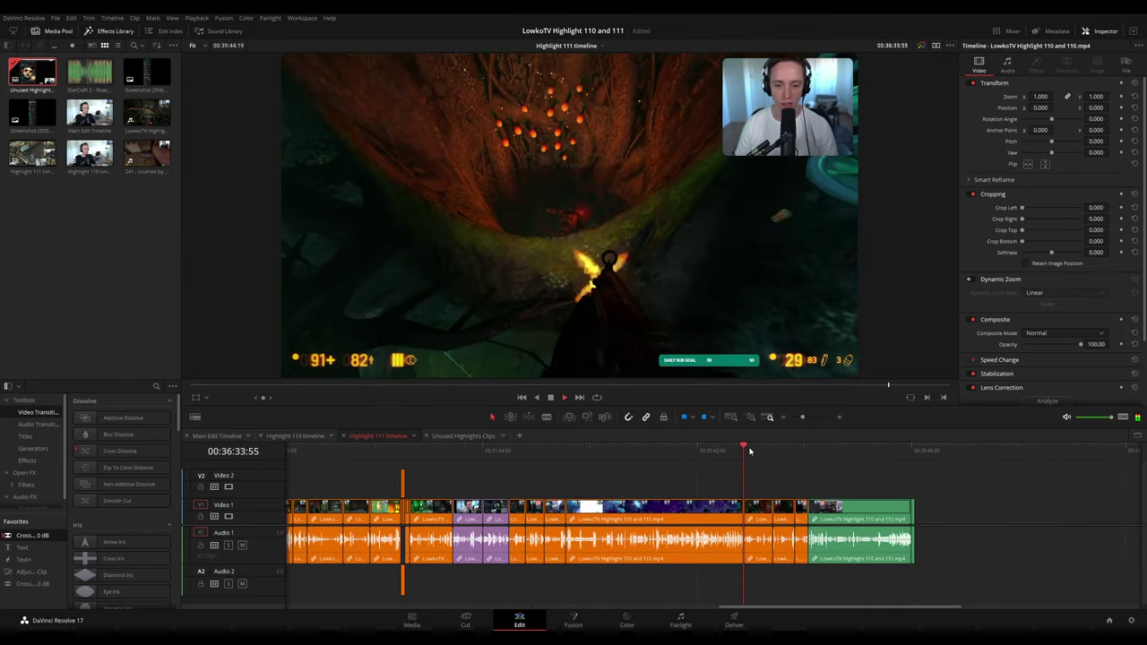
click(761, 454)
click(773, 455)
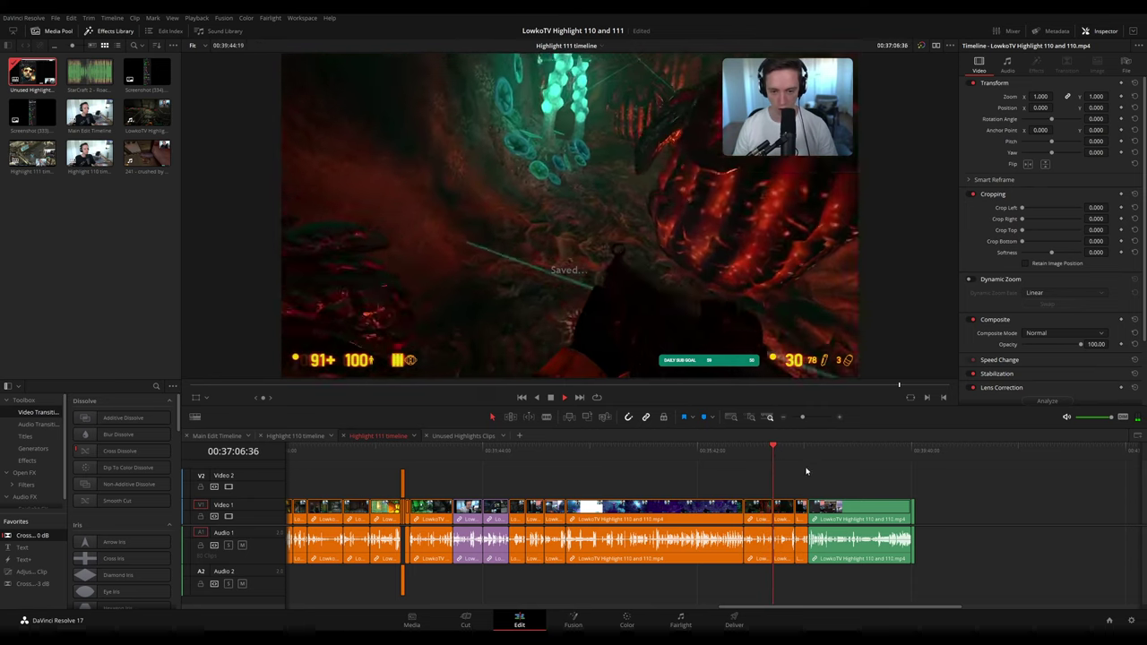
- Review the final orange clips and the closing green clip of the Highlight 111 timeline, between about 00:37:21 and 00:38:39
scroll(856, 483, up, 3)
click(844, 455)
click(855, 456)
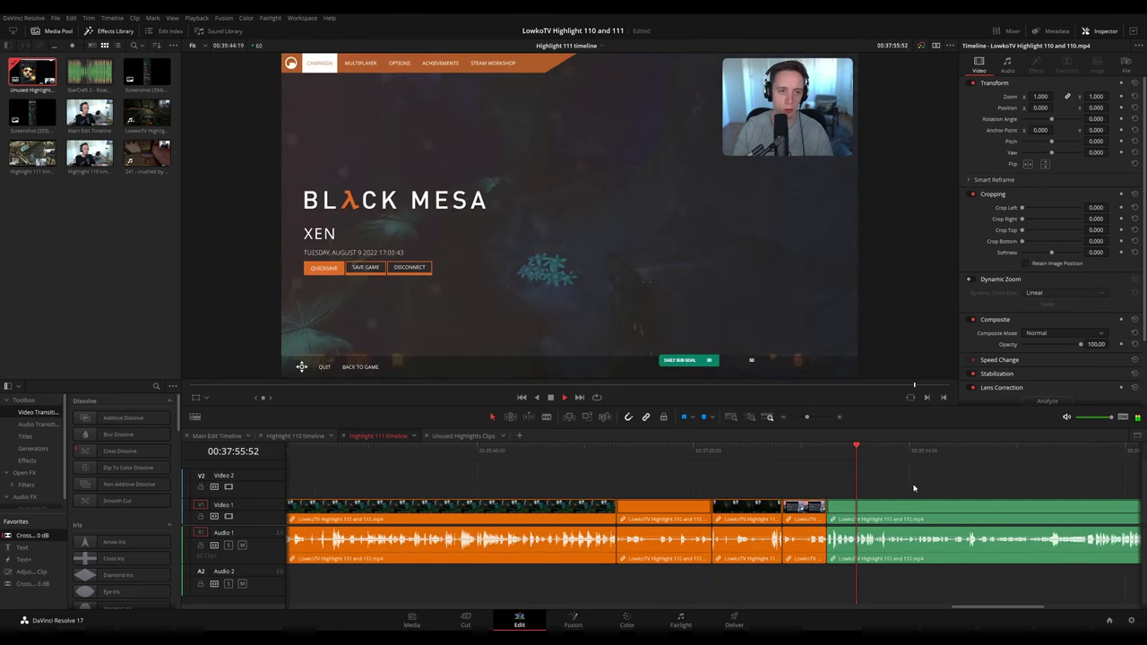
scroll(915, 486, right, 3)
click(606, 451)
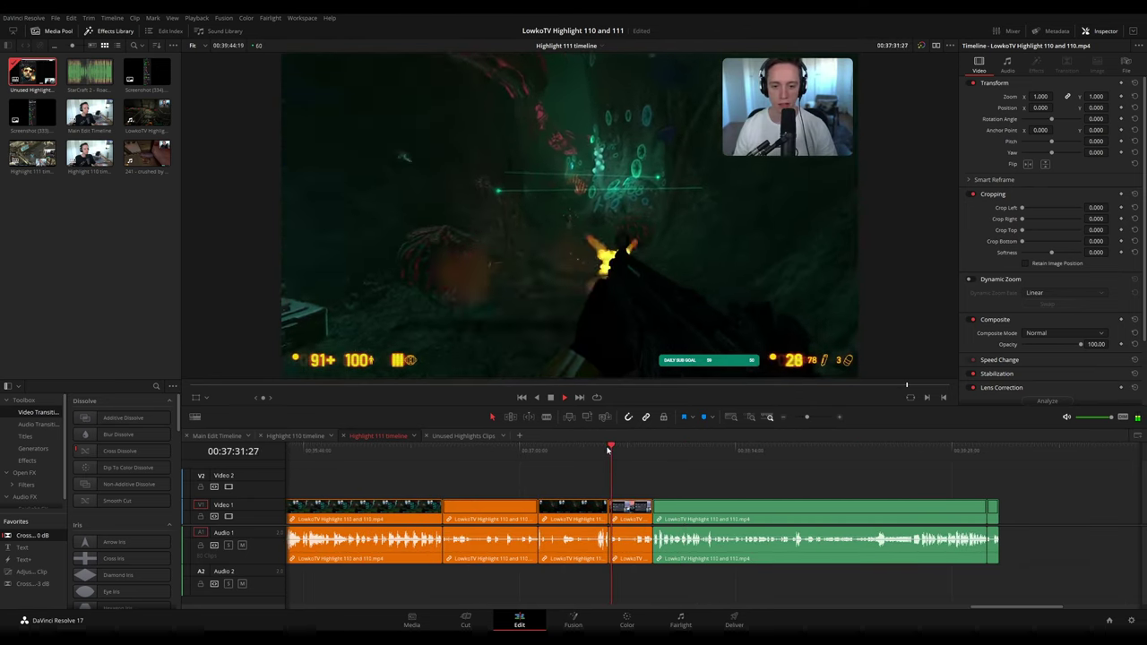
click(653, 449)
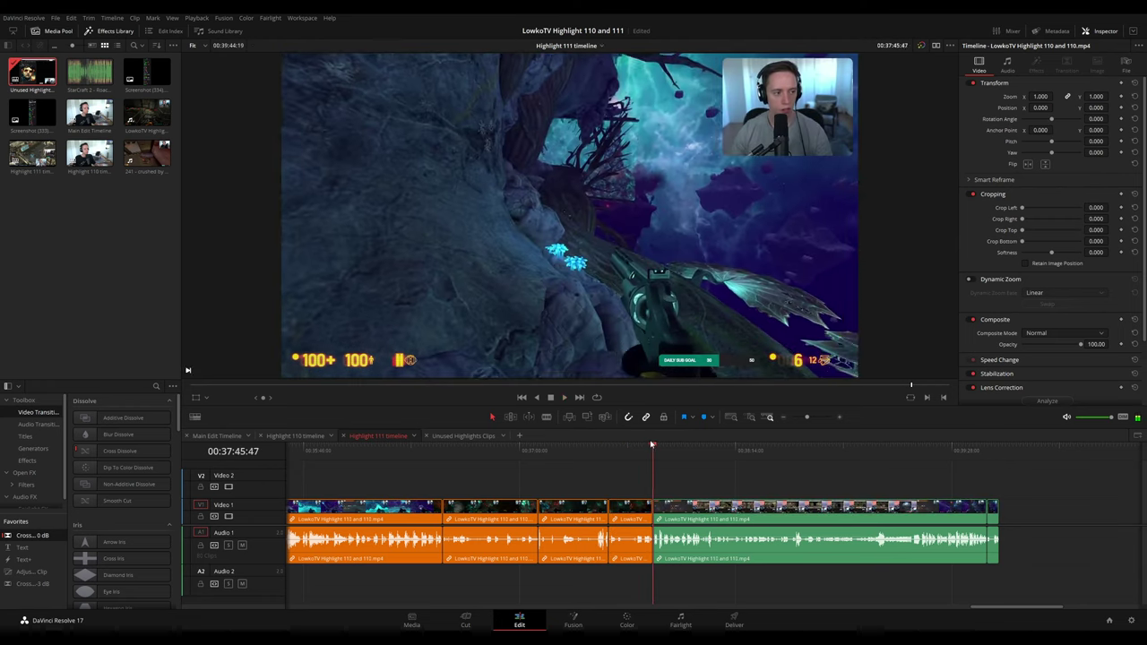
click(583, 449)
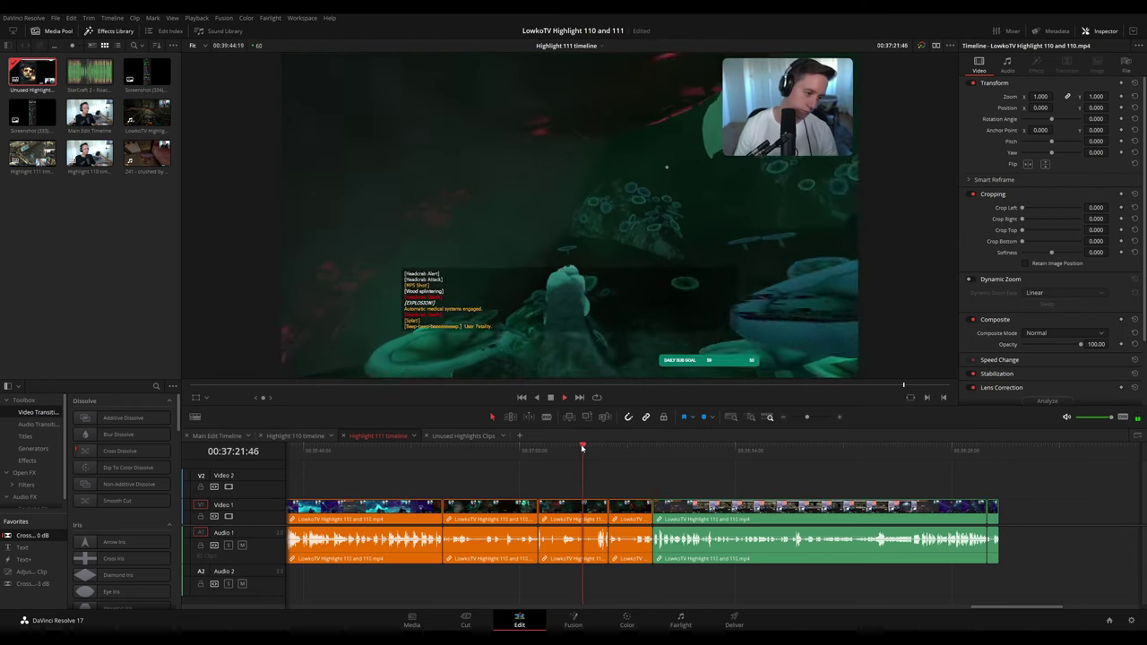
click(609, 449)
click(809, 449)
key(space)
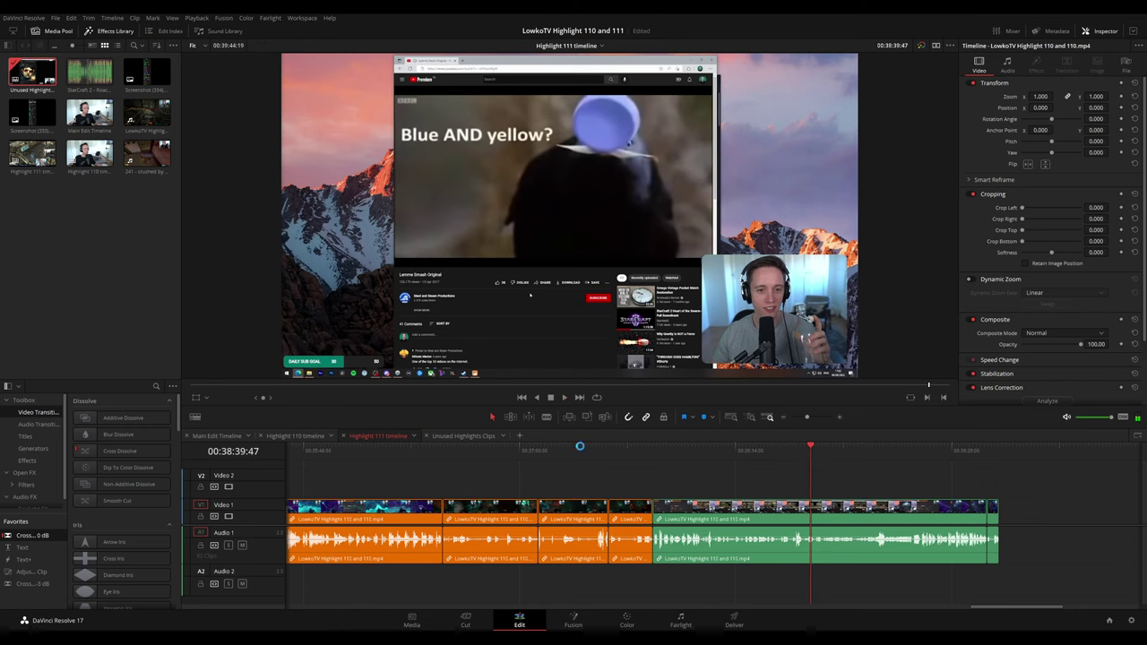
- Check the end timecodes of the Highlight 110, Highlight 111 and Unused Highlights Clips timelines
click(295, 435)
scroll(561, 475, up, 5)
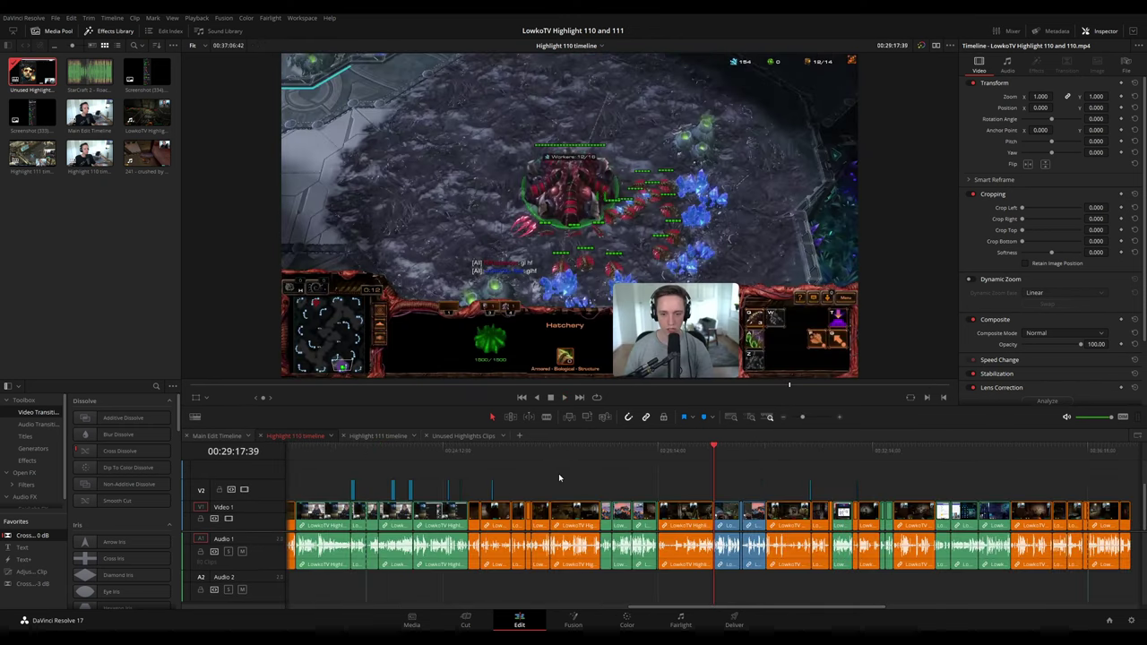
scroll(818, 484, right, 5)
click(837, 454)
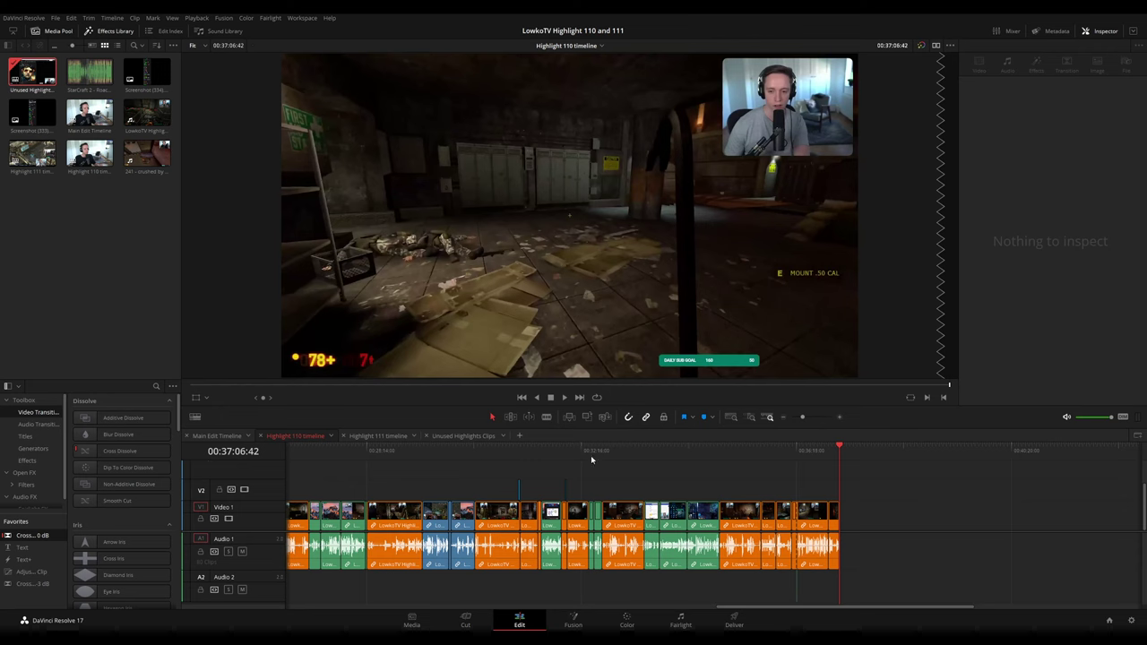
click(378, 435)
drag(891, 451, 907, 451)
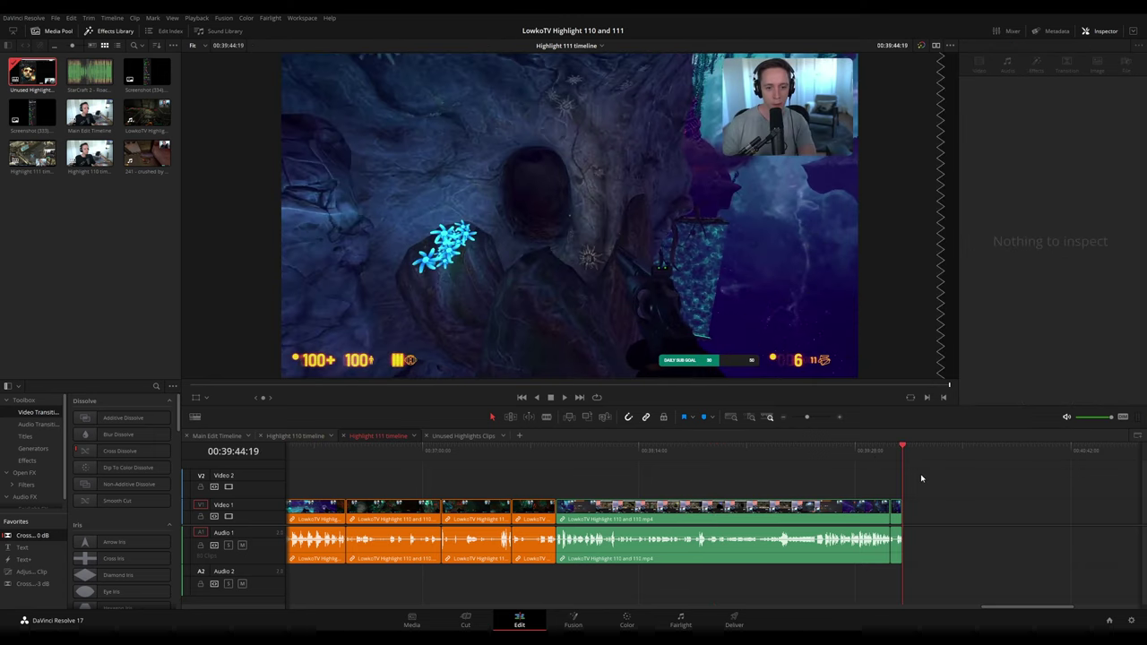
click(463, 436)
scroll(650, 471, down, 2)
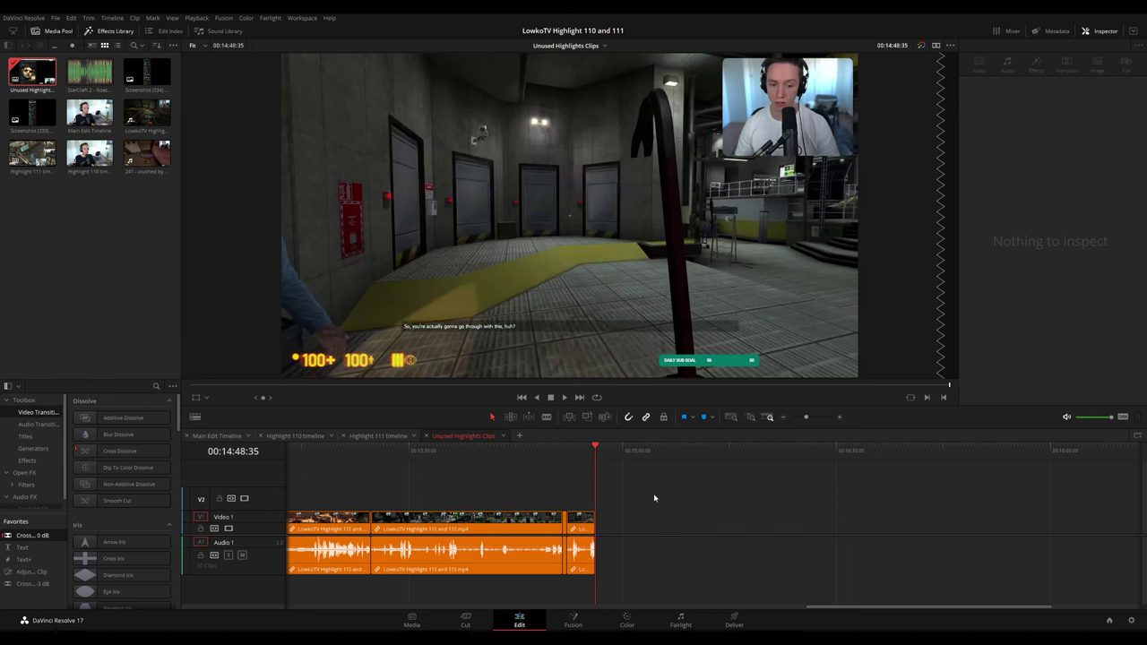
- Add a marker named "End of Highlight 110" with the note "32:27 minutes" at the end of the Main Edit Timeline
click(213, 436)
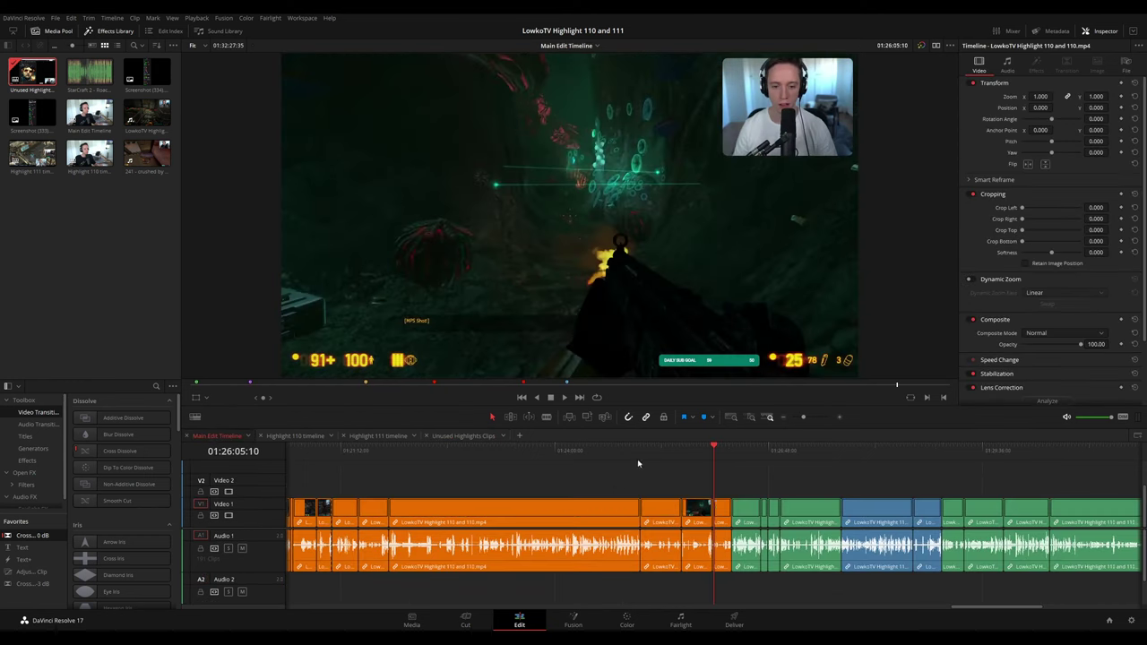
drag(802, 417, 789, 452)
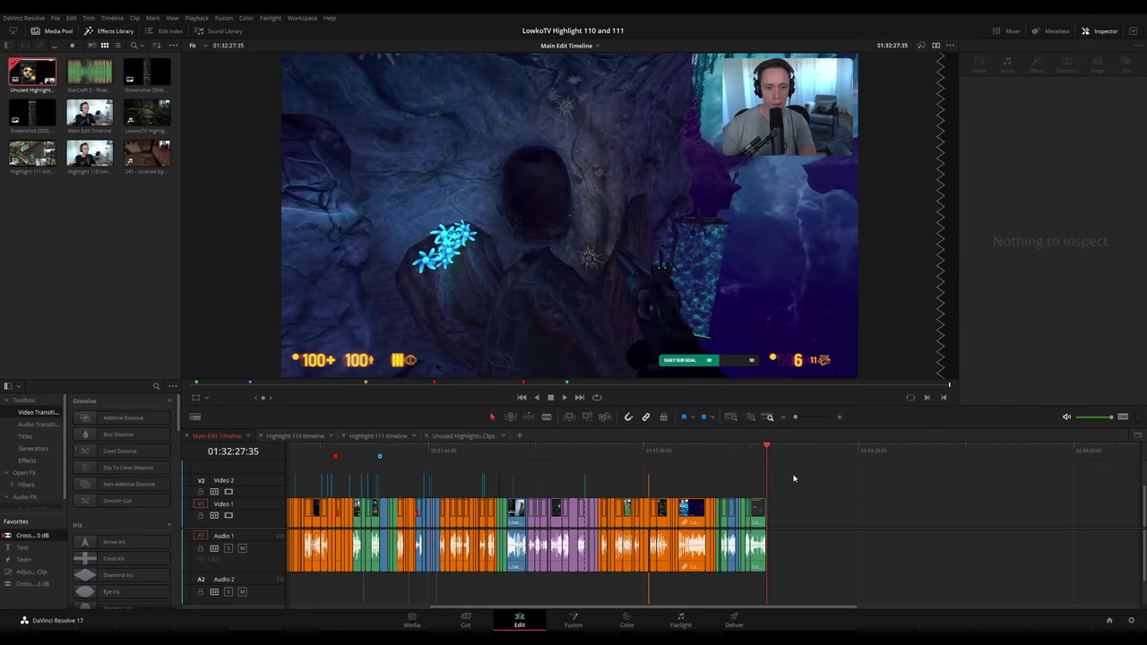
key(m)
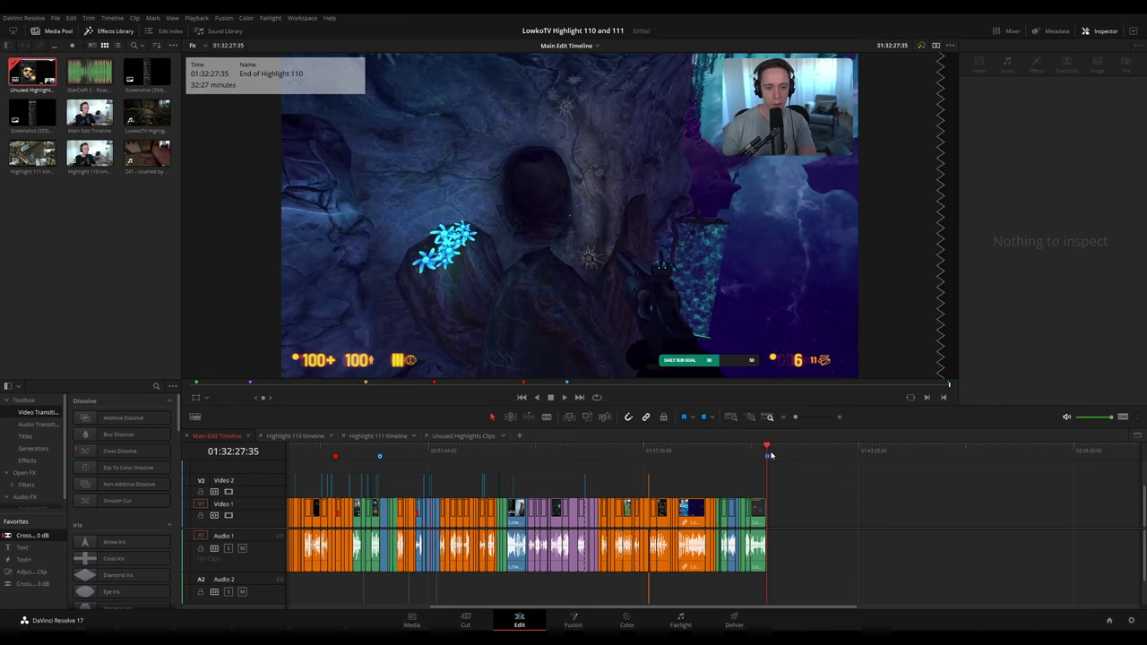
drag(768, 457, 765, 461)
mouse_move(767, 457)
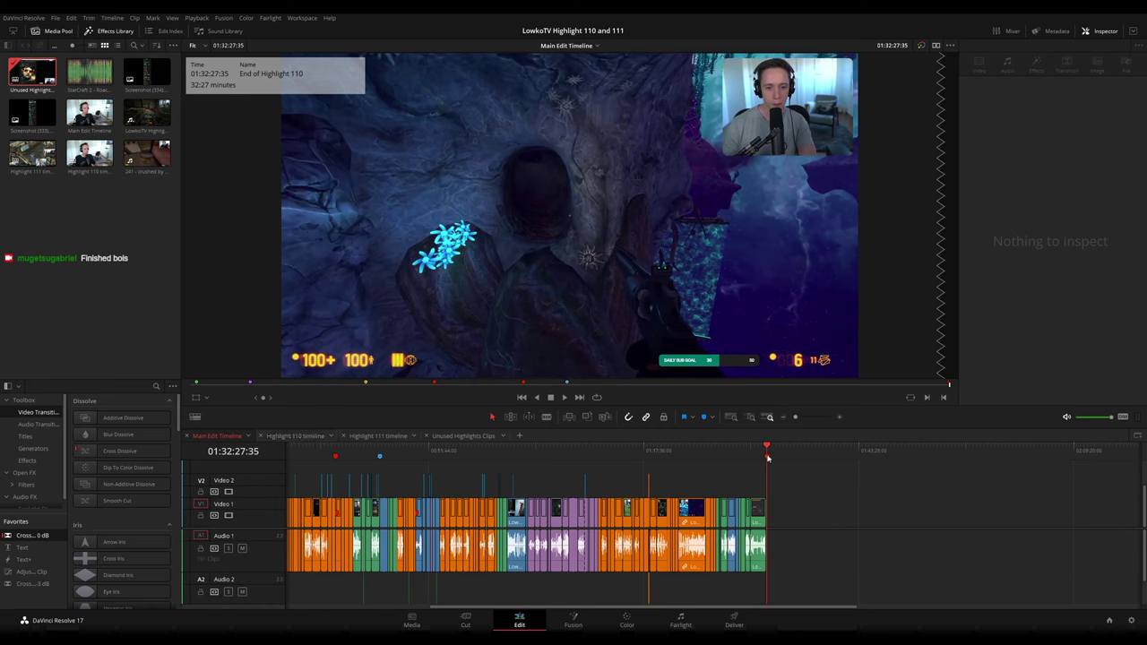
- Undo the marker at the end of the Main Edit Timeline and add a red one there named "1:32 hours"
key(ctrl+z)
key(ctrl+z)
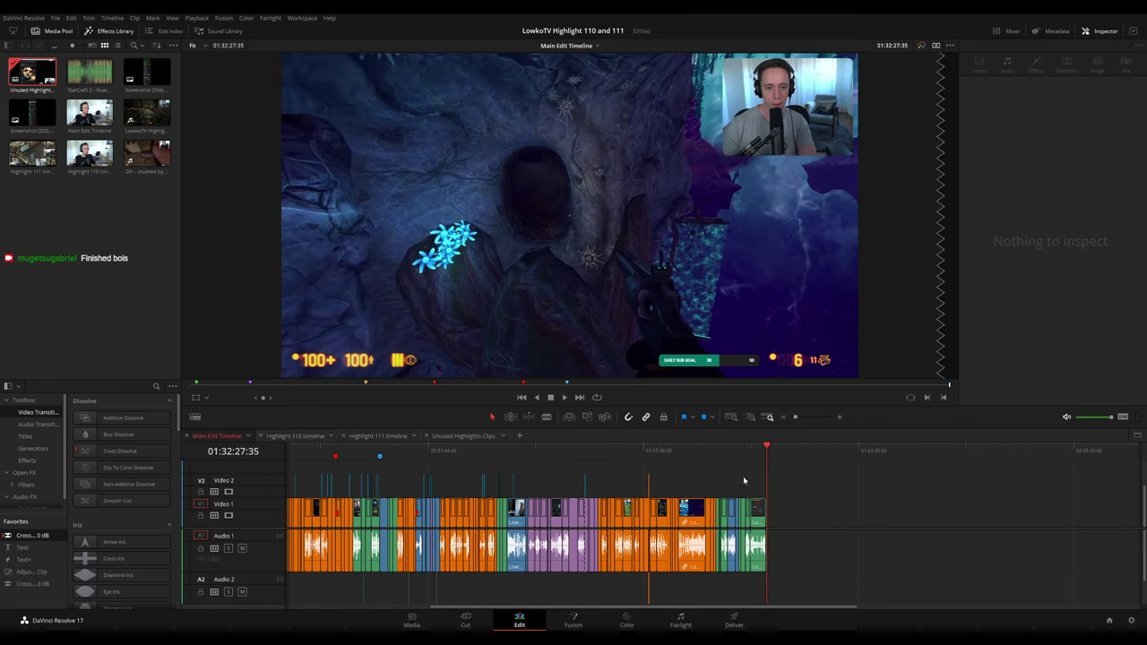
drag(750, 480, 928, 479)
drag(794, 418, 787, 420)
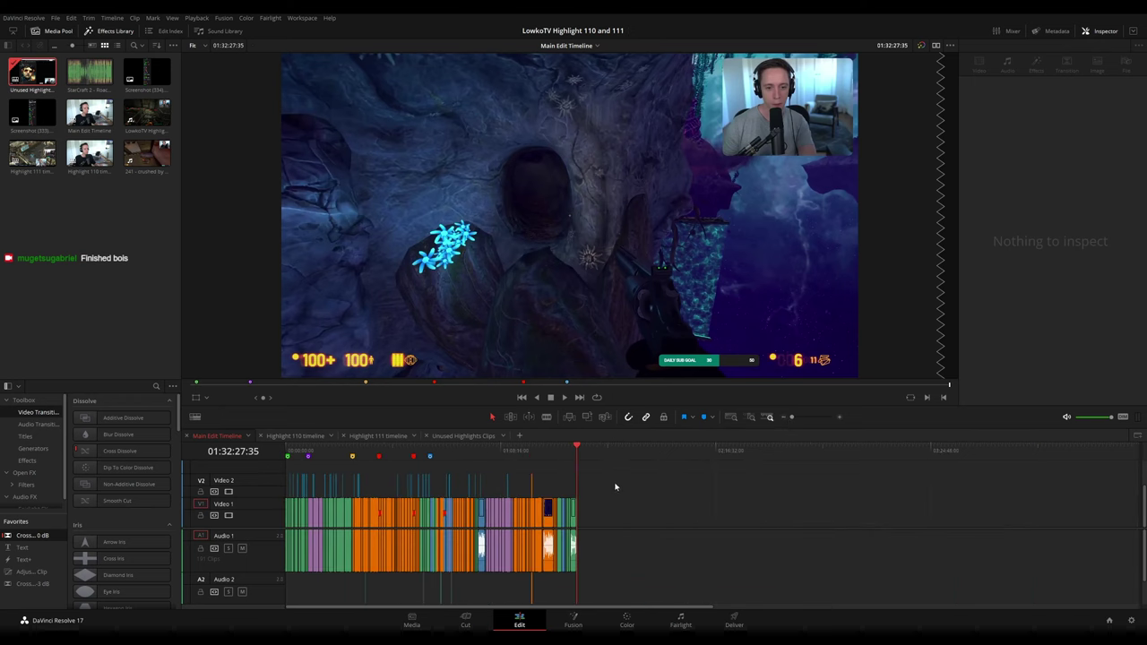
key(m)
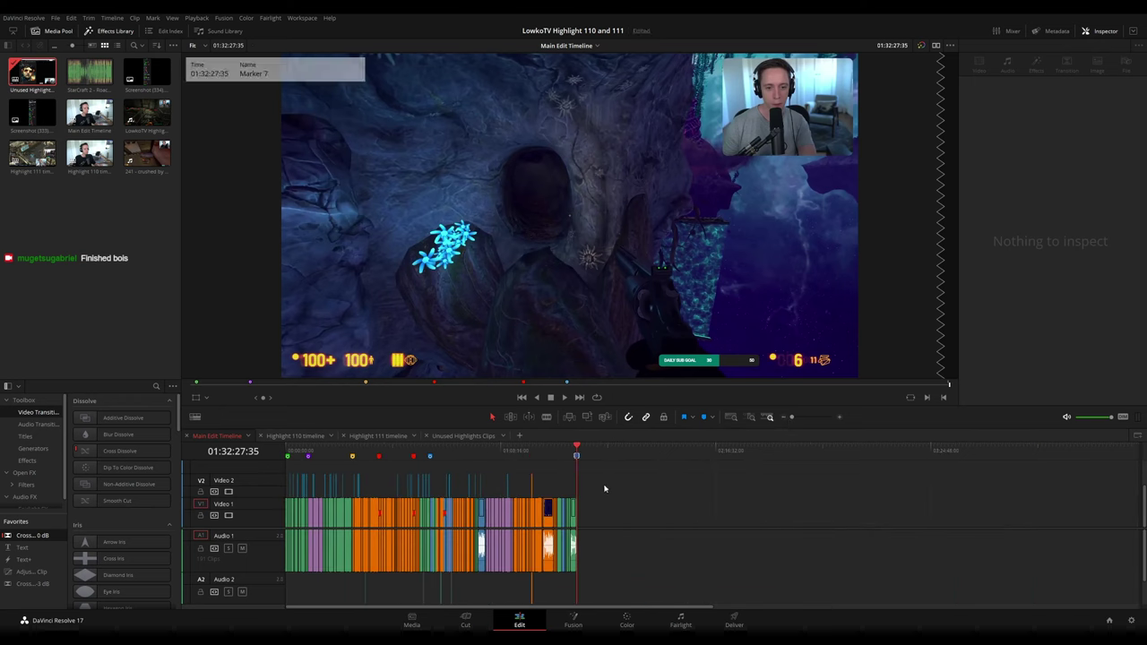
key(ctrl+s)
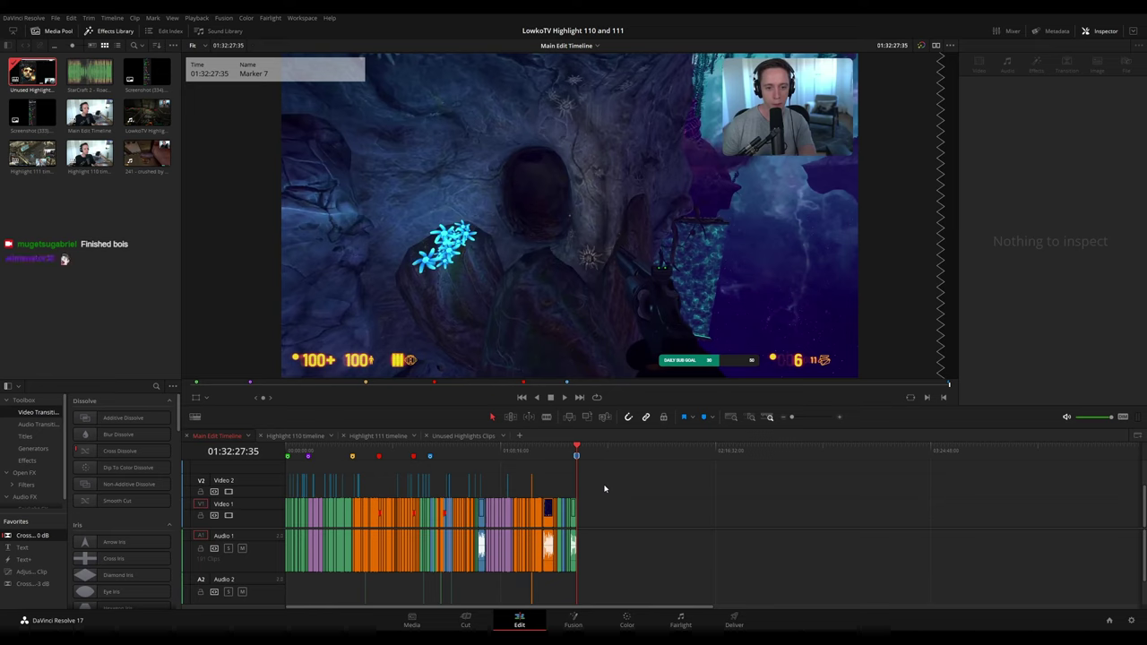
key(Return)
click(577, 457)
- Add a marker named "End of Highlight 110" with the note "37 minutes" at the end of the Highlight 110 timeline
click(294, 435)
drag(691, 478, 735, 468)
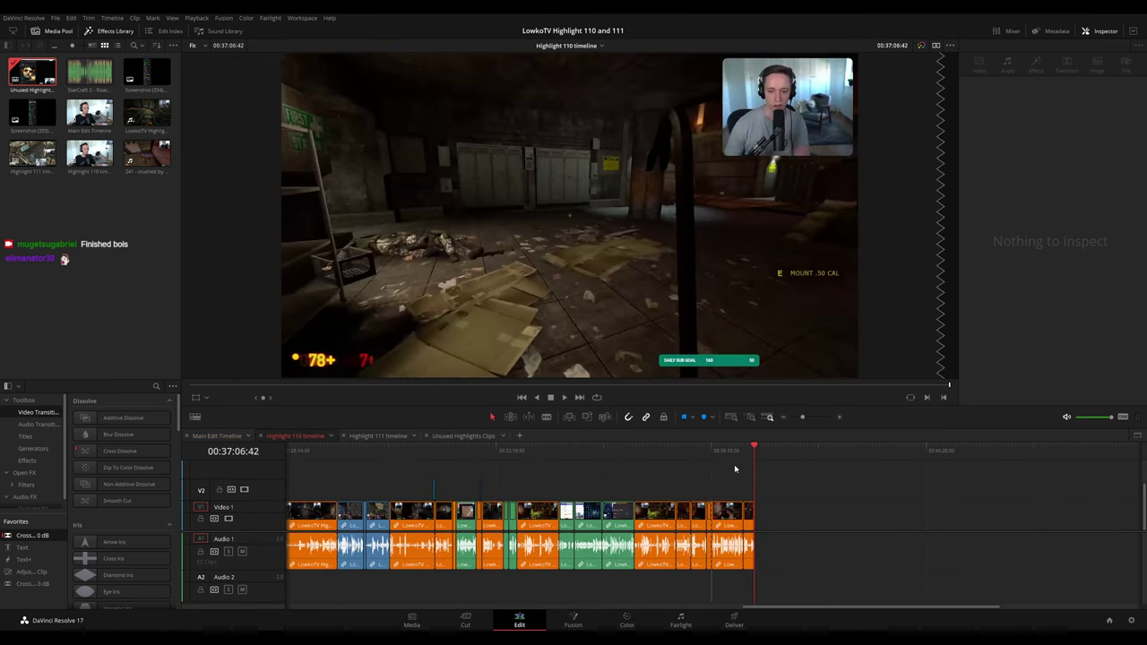
drag(803, 417, 796, 418)
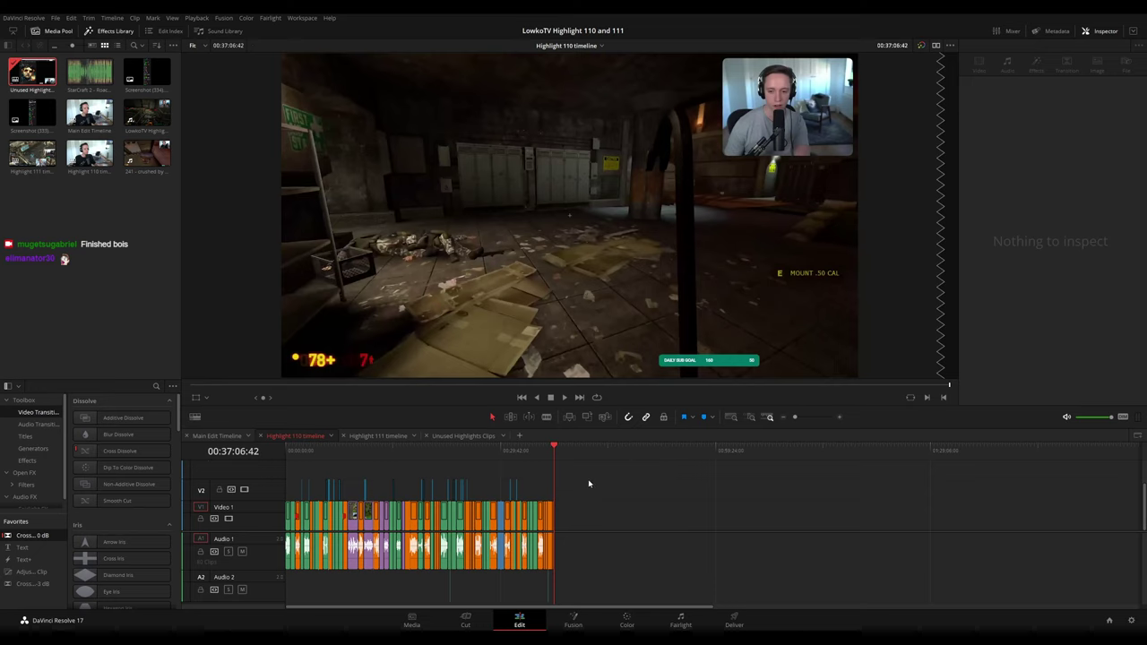
key(m)
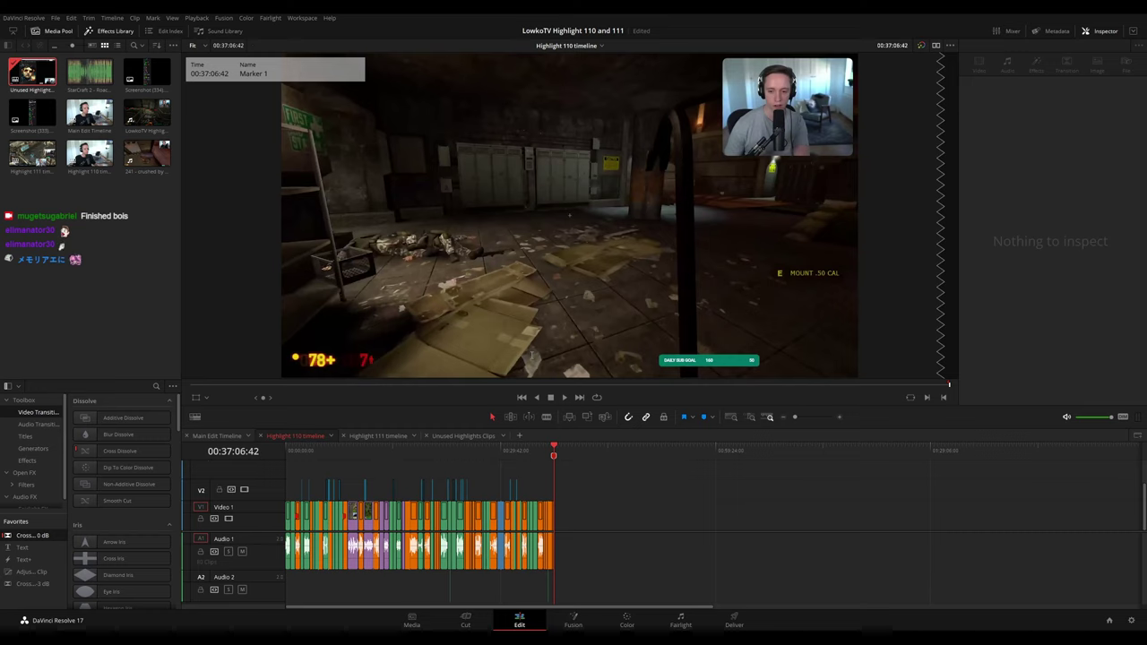
key(Return)
- Check the end marker of the Highlight 110 timeline and look over the ends of the Highlight 111 and Unused Highlights Clips timelines
click(378, 436)
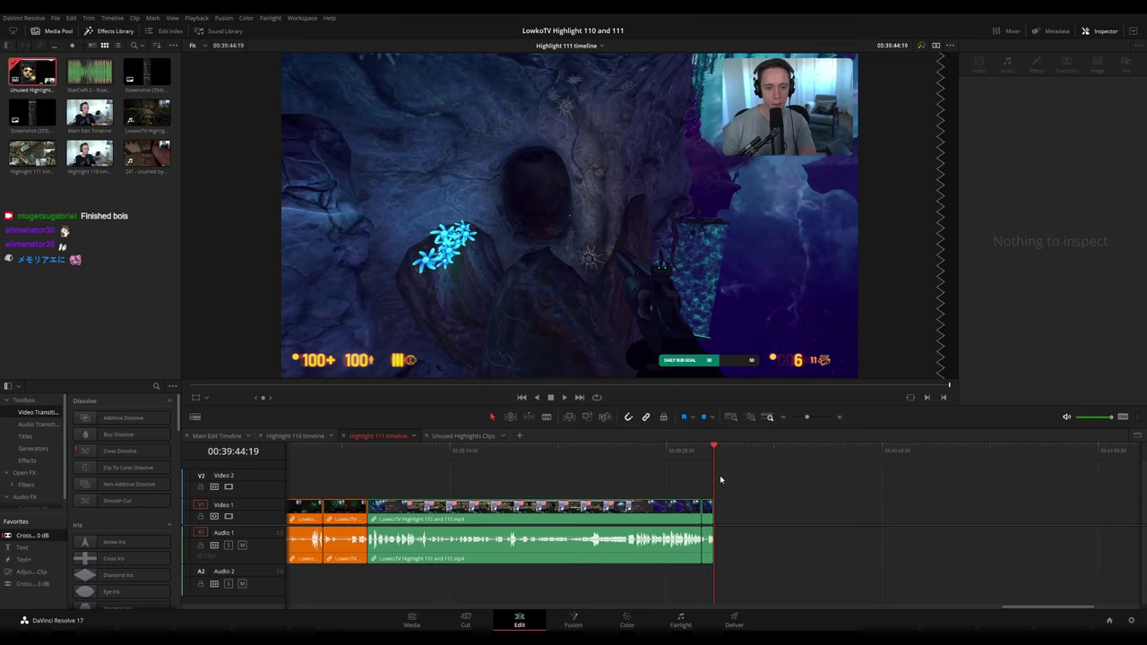
click(294, 436)
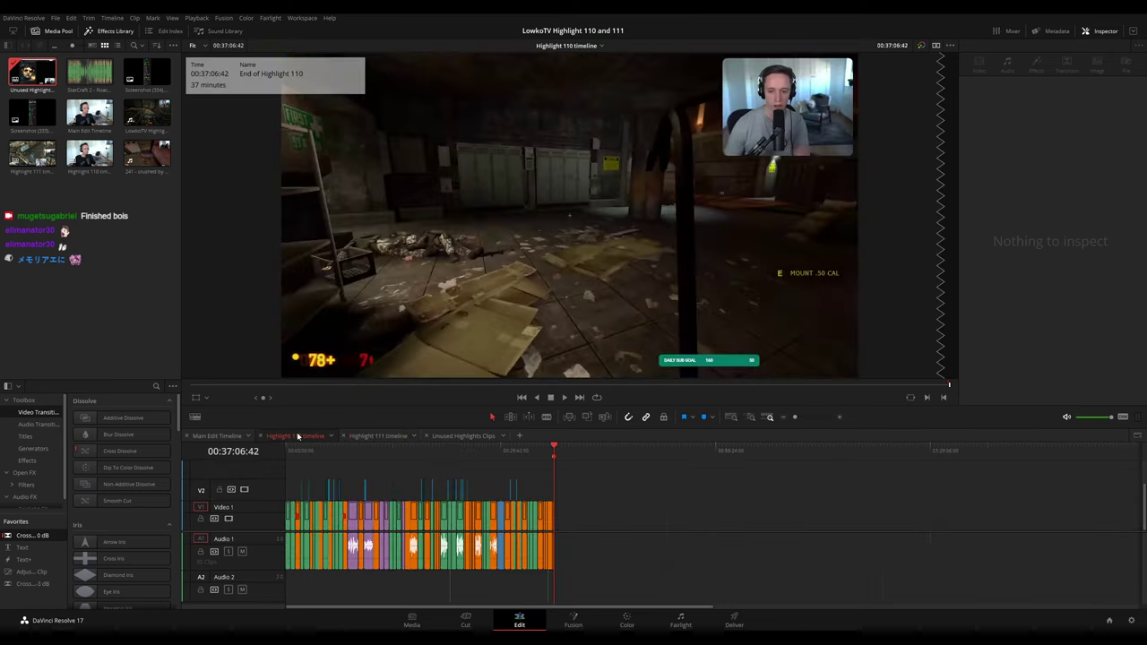
click(375, 436)
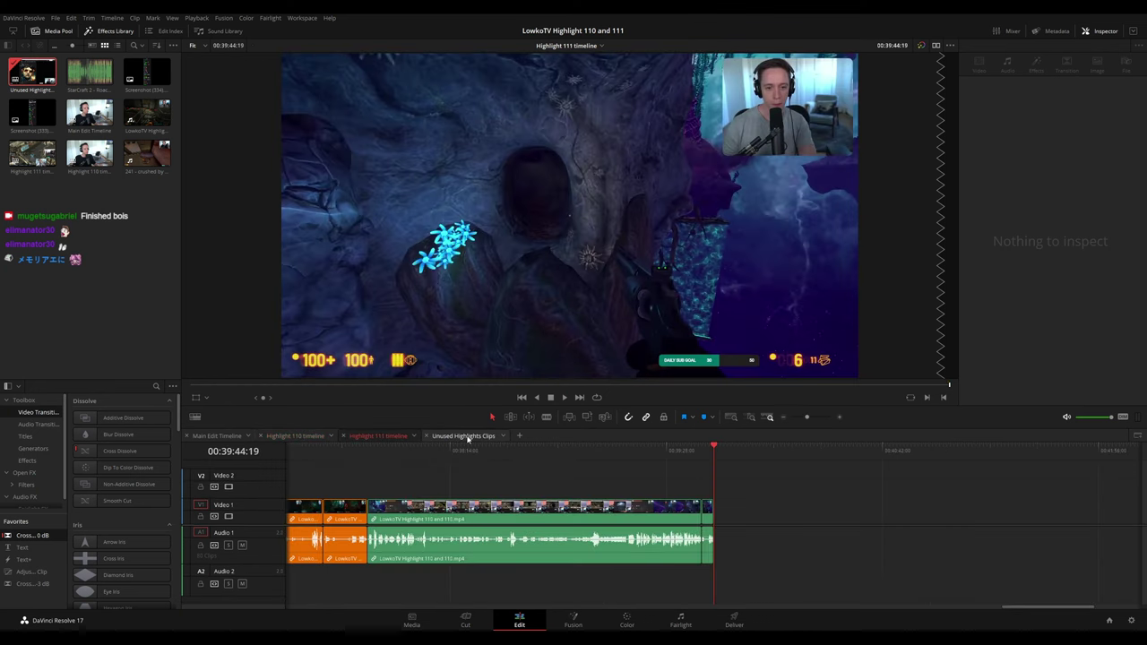
click(462, 435)
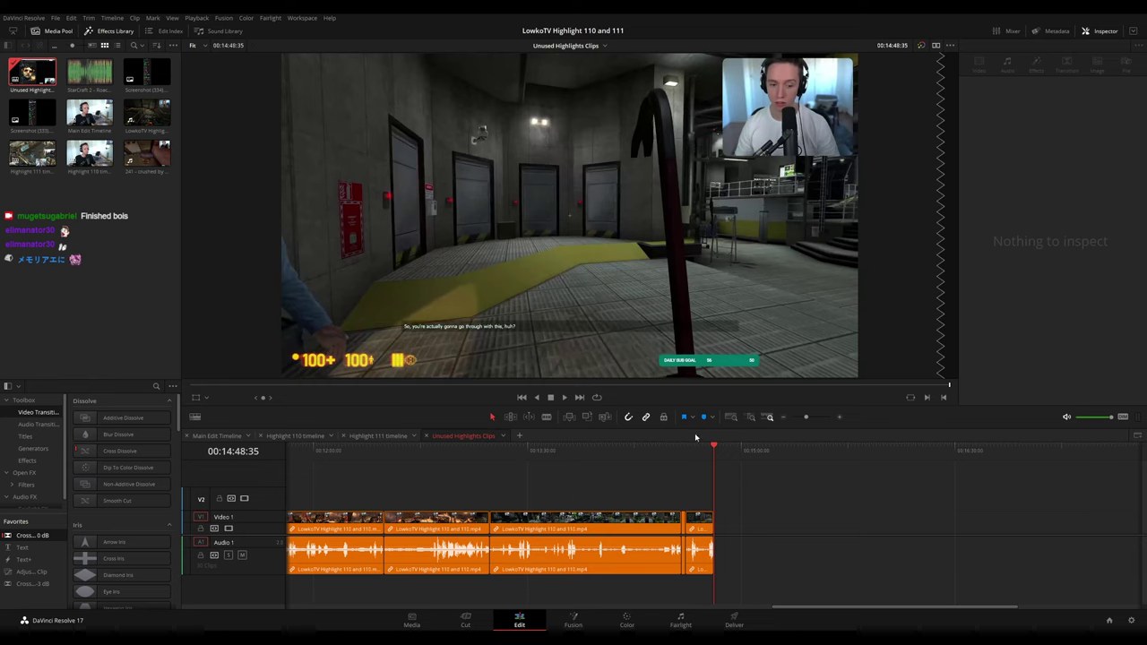
drag(805, 418, 795, 419)
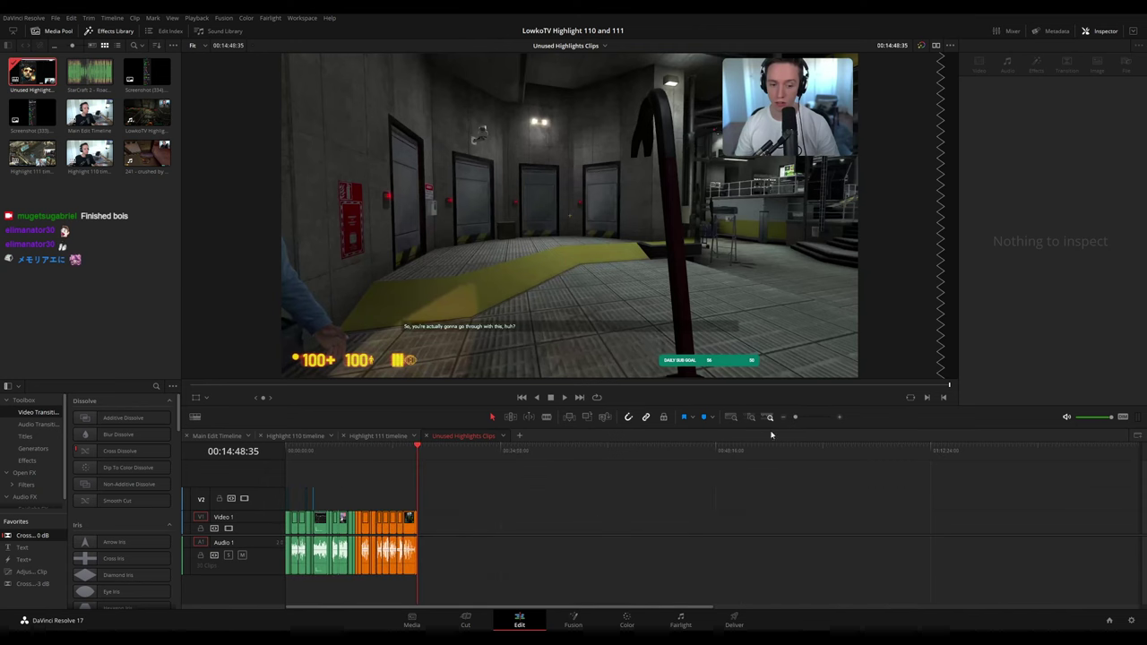
- Add a red marker at the end of the Highlight 111 timeline and return the playhead to its start
click(375, 438)
scroll(645, 484, left, 1)
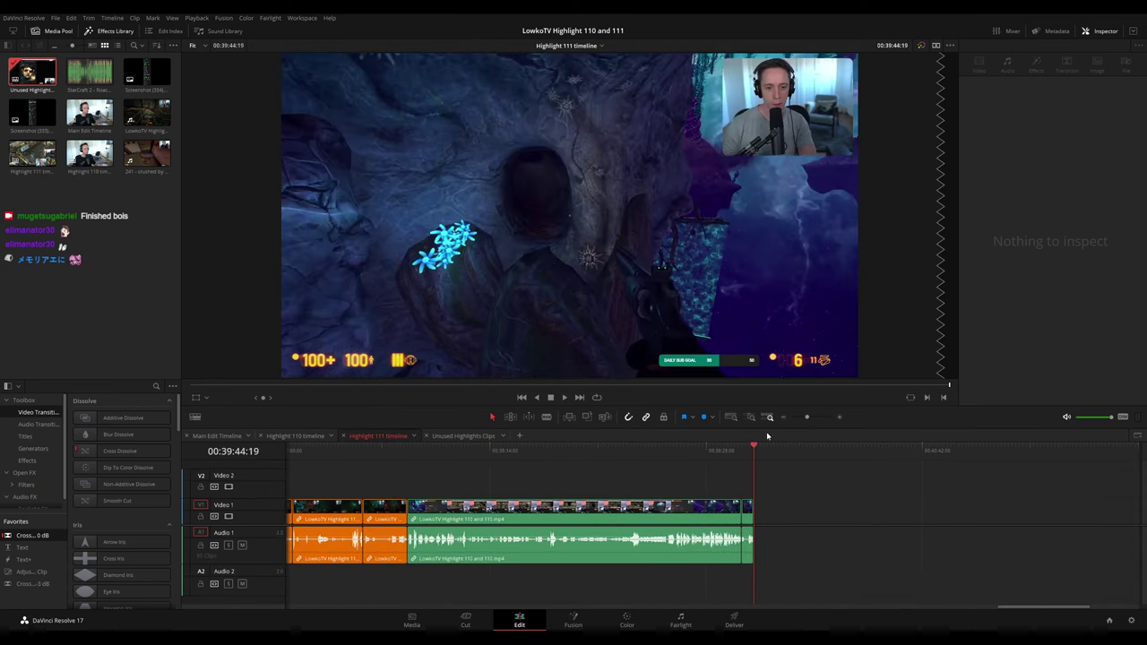
click(795, 417)
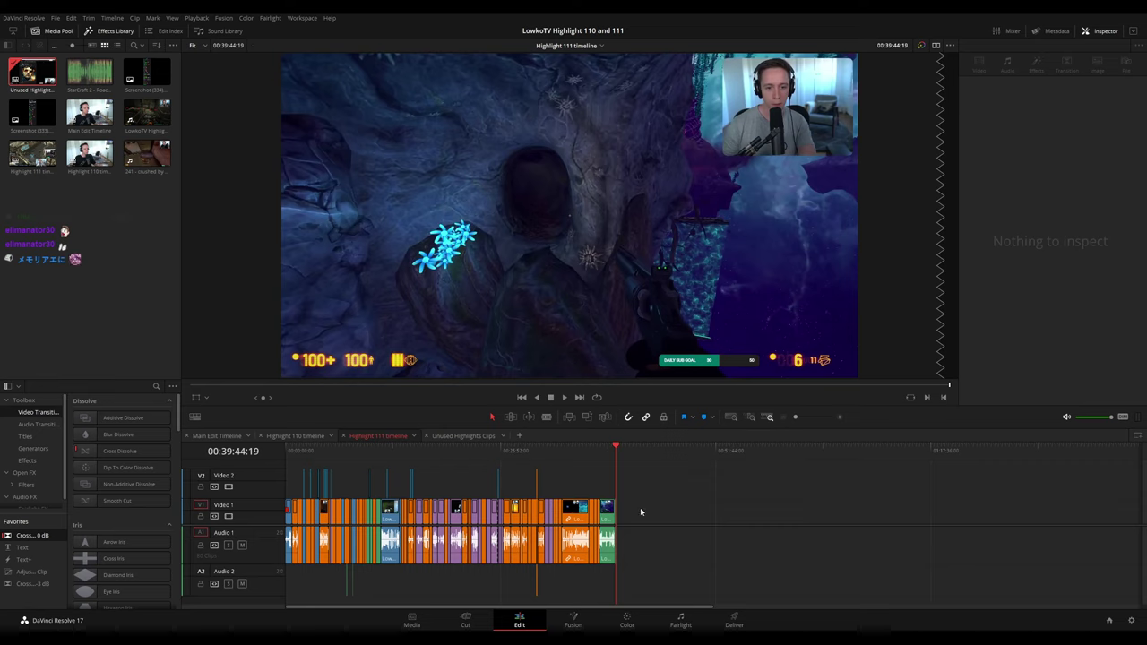
key(m)
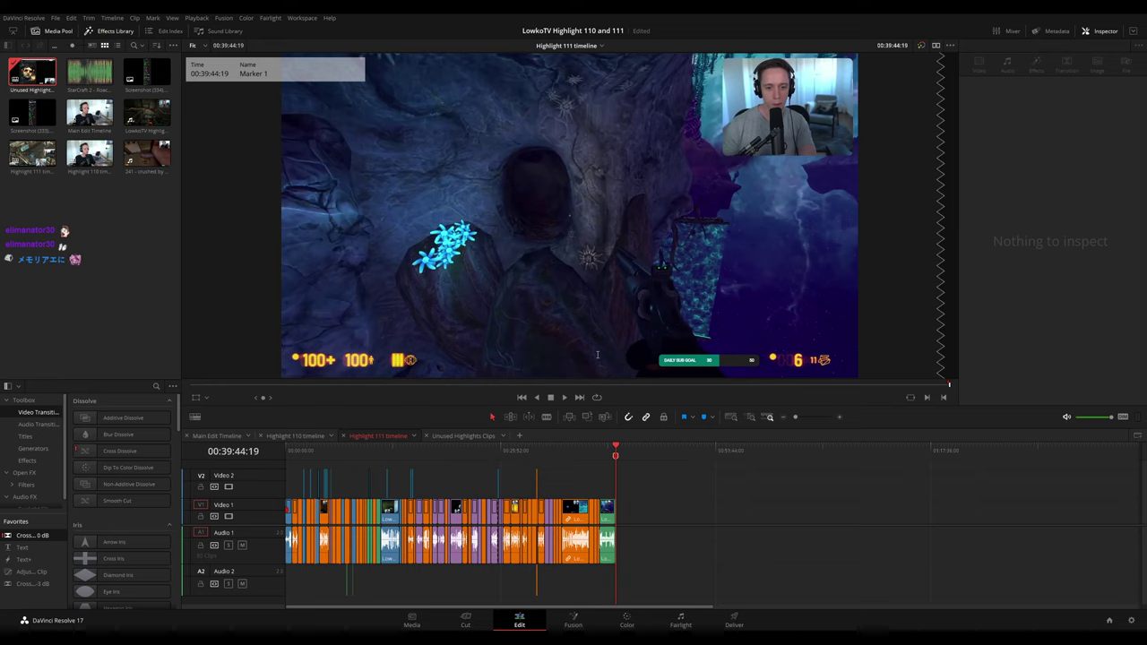
click(613, 371)
drag(373, 453, 281, 456)
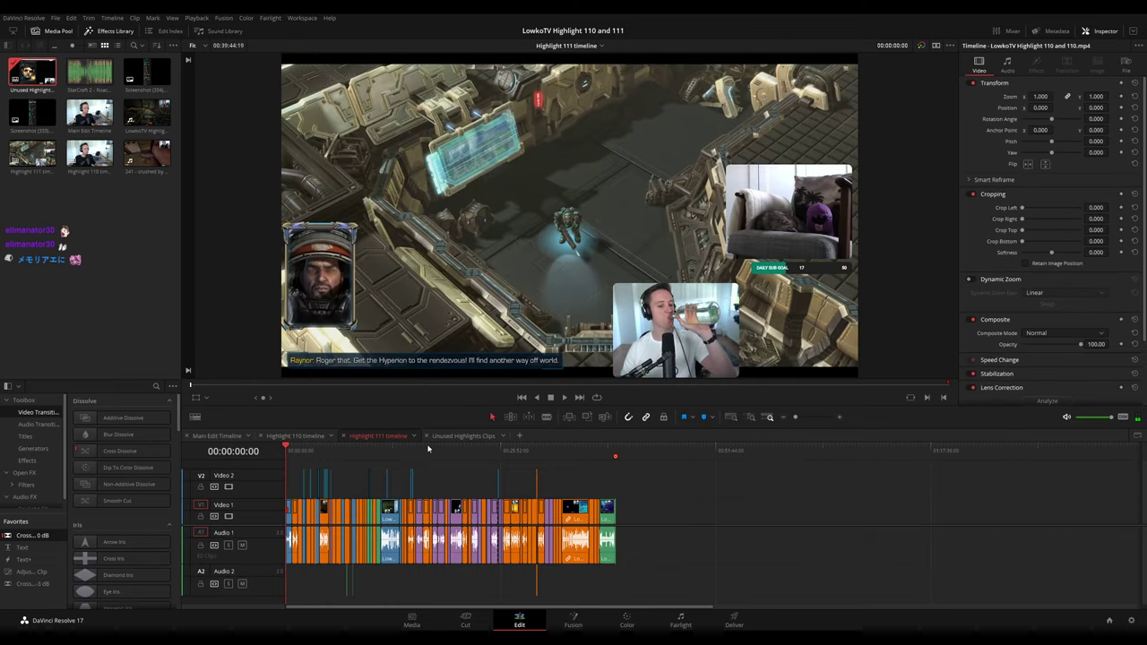
- Add a marker named "Unused Highlight clips" with the note "15 minutes worth of clips" at the end of the Unused Highlights Clips timeline
click(464, 436)
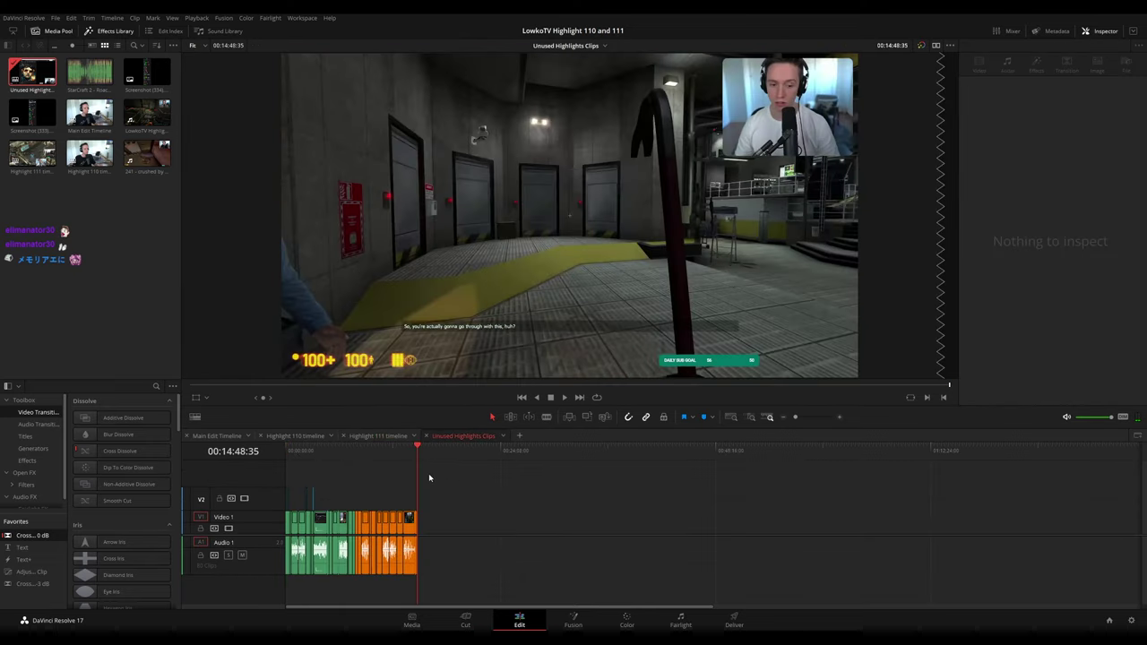
key(m)
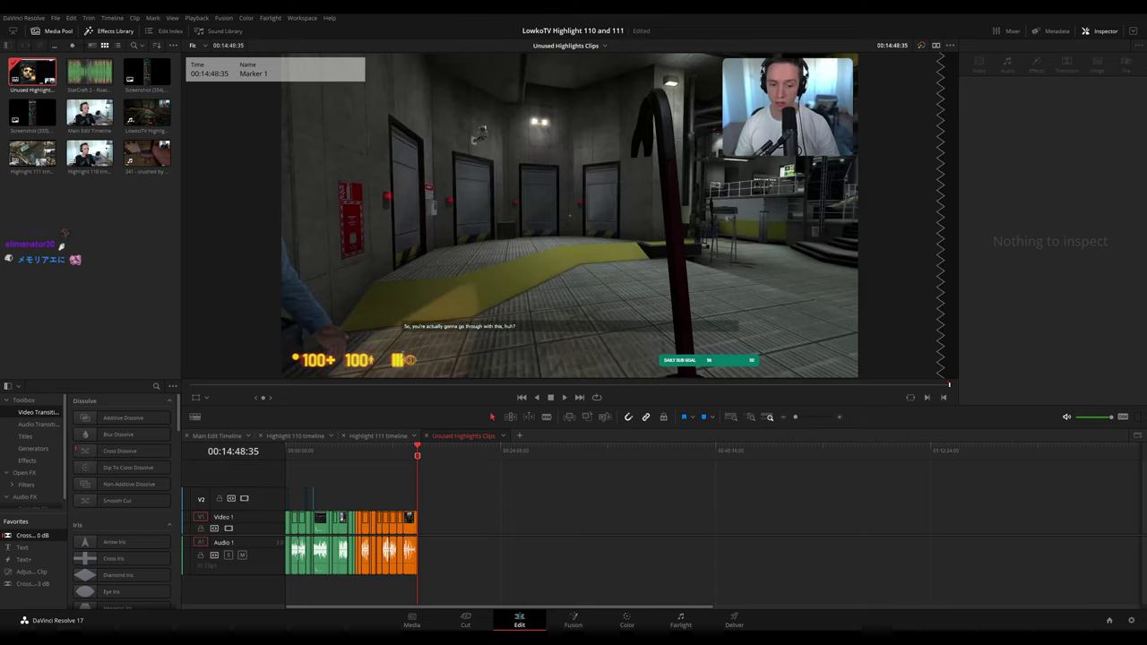
key(Return)
key(Return)
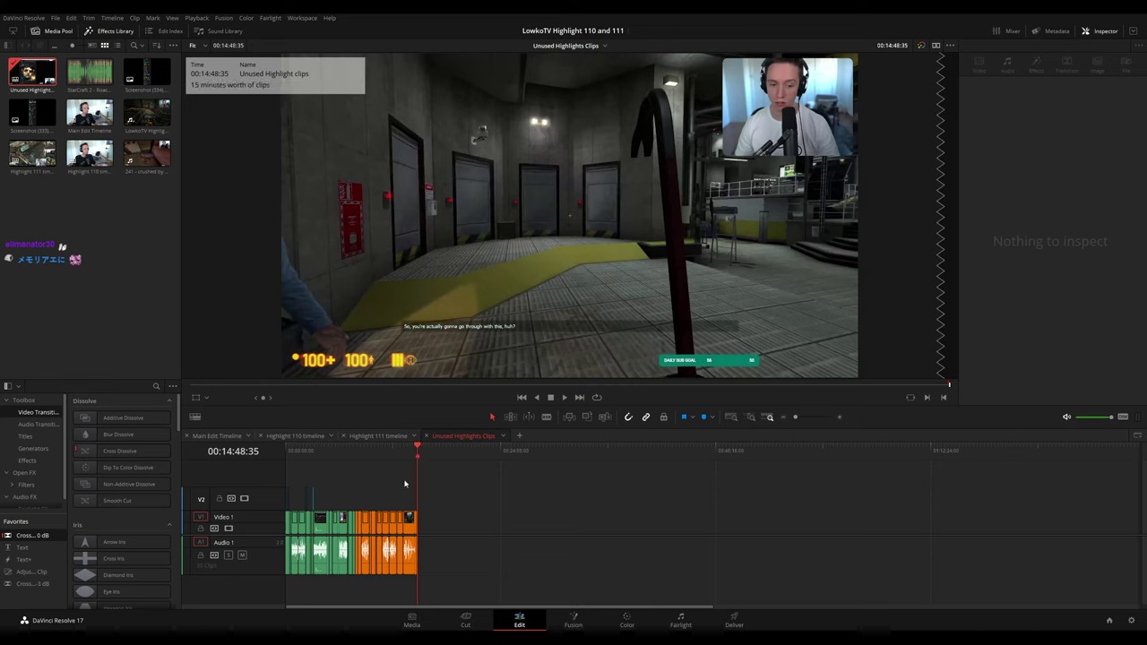
drag(359, 536, 358, 532)
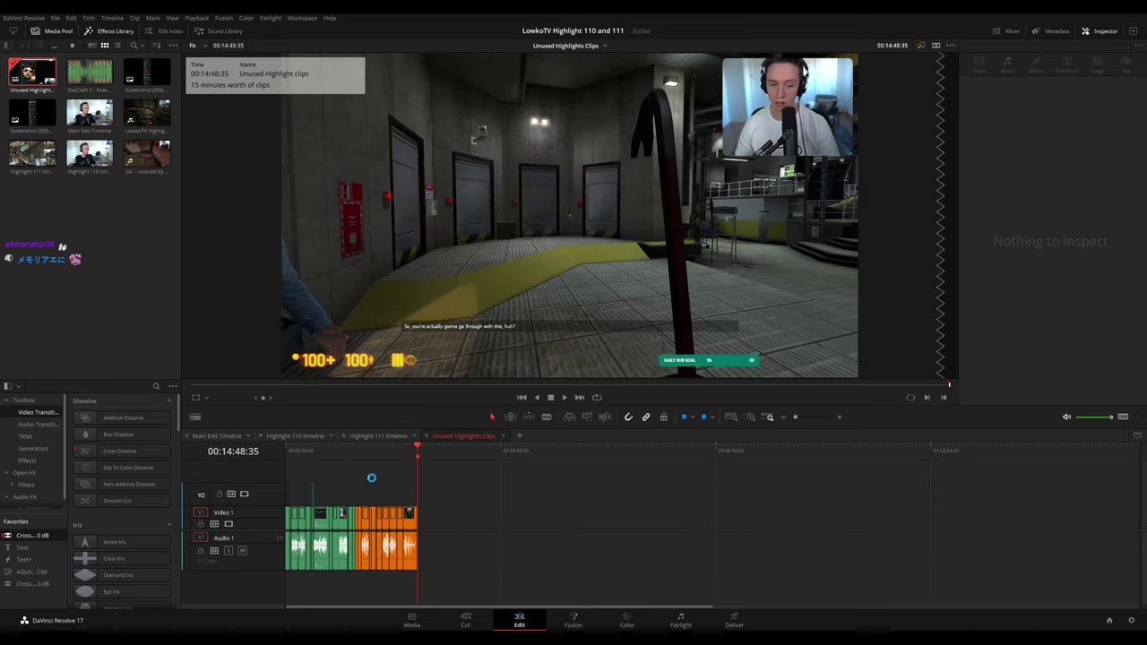
- Add the note "You can ignore this timeline !!! Concentrate on the one named -> "Highlight 110 timeline" and "Highlight 111 timeline" !!" to the Main Edit Timeline's end marker
click(217, 435)
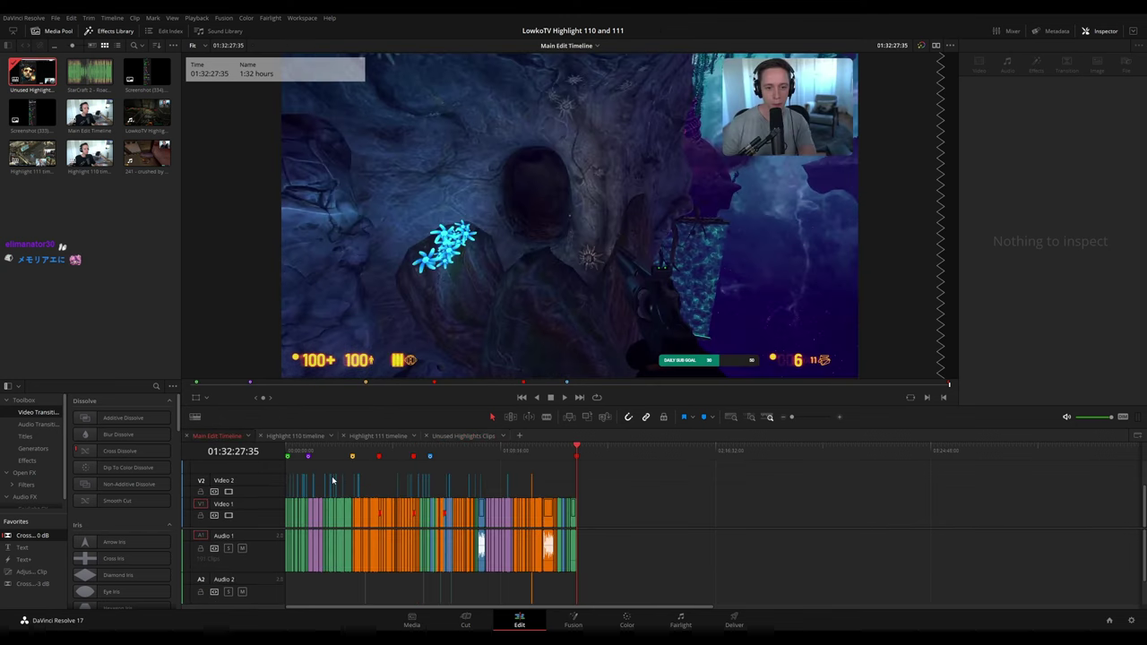
click(294, 451)
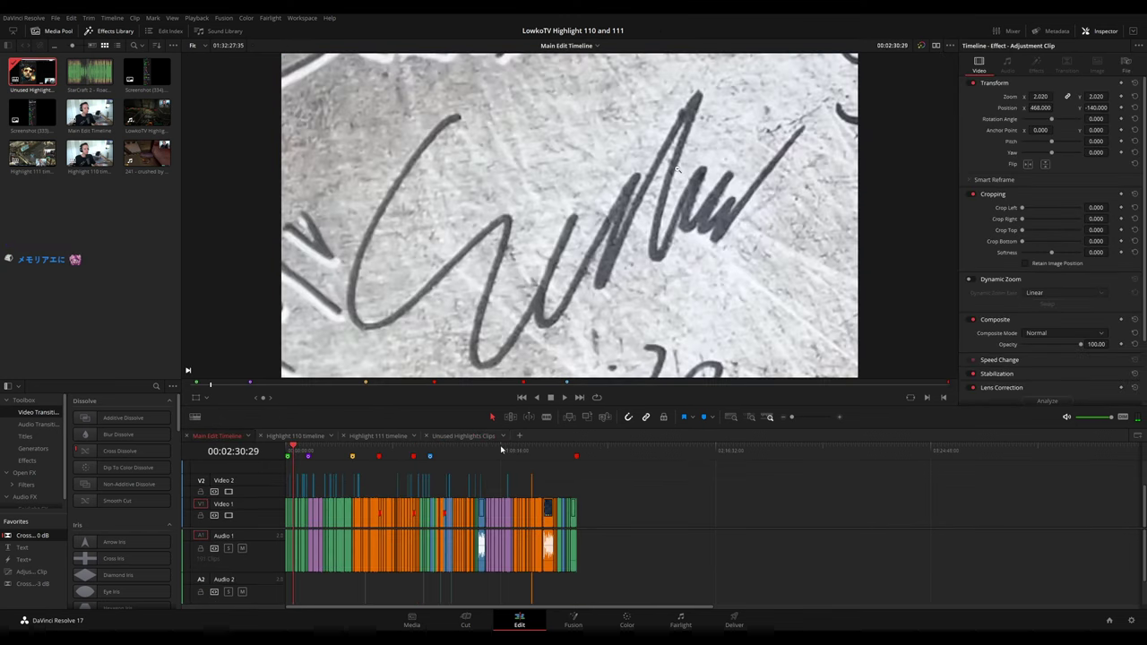
click(576, 453)
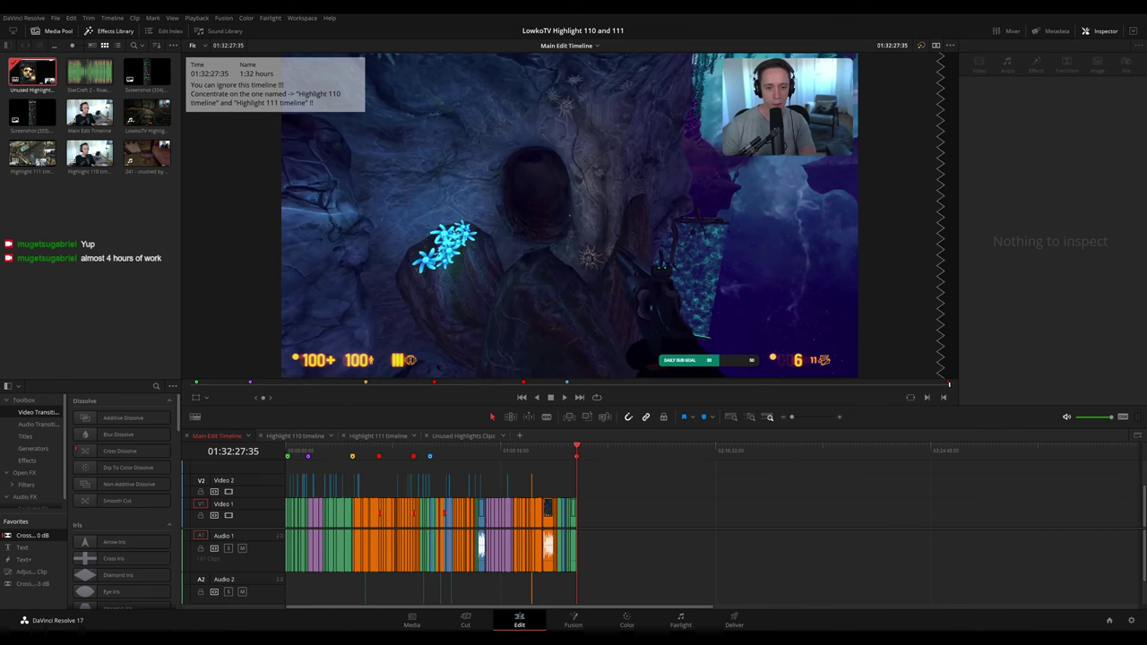
- Check the lengths and end markers of the Highlight 110, Highlight 111 and Unused Highlights Clips timelines
click(463, 436)
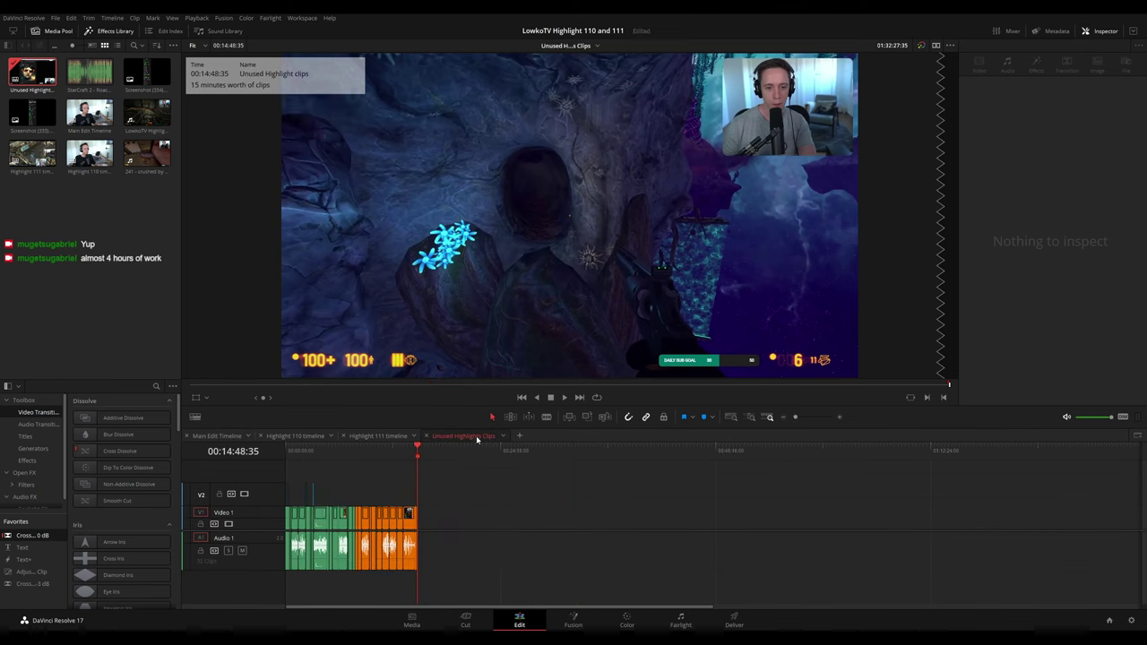
click(296, 436)
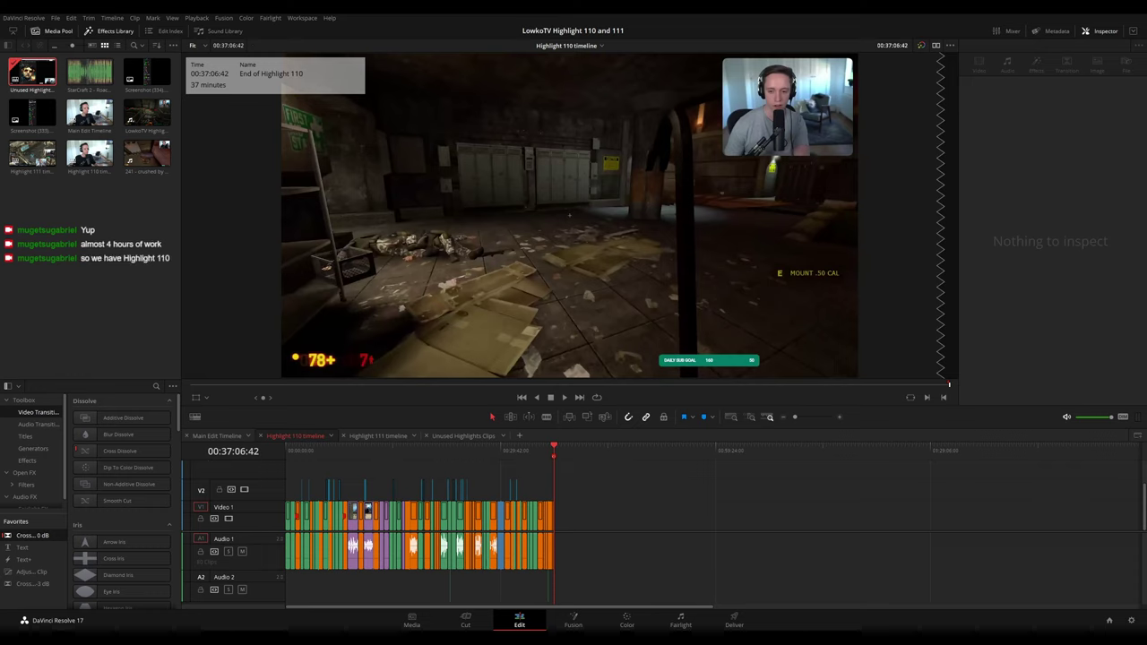
click(377, 436)
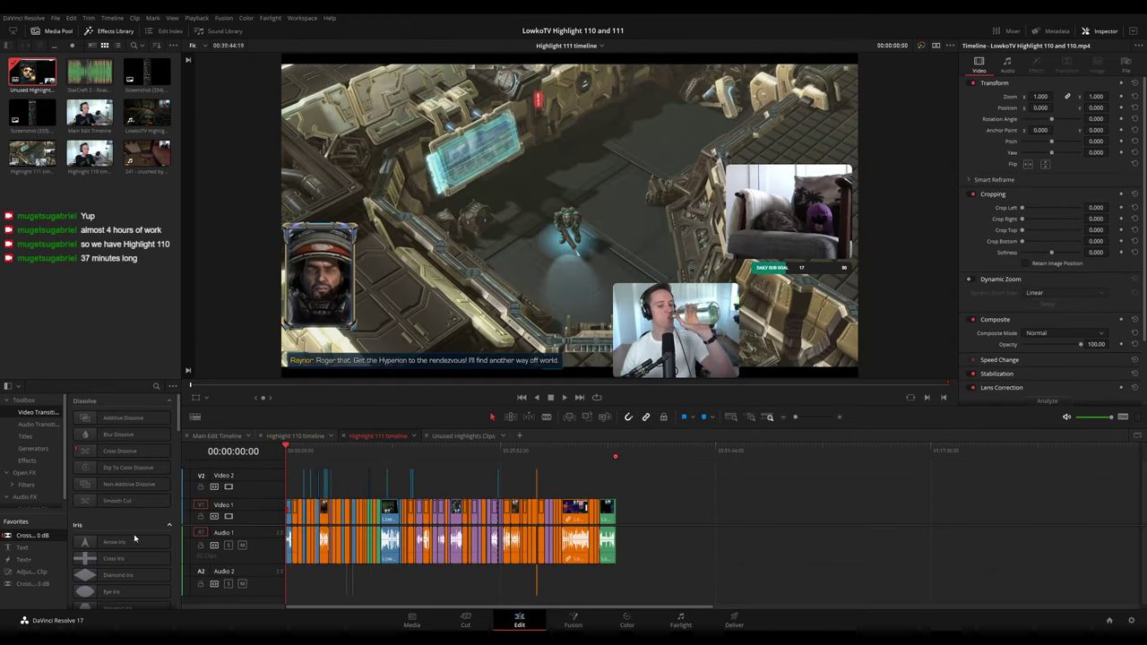
drag(309, 458, 615, 451)
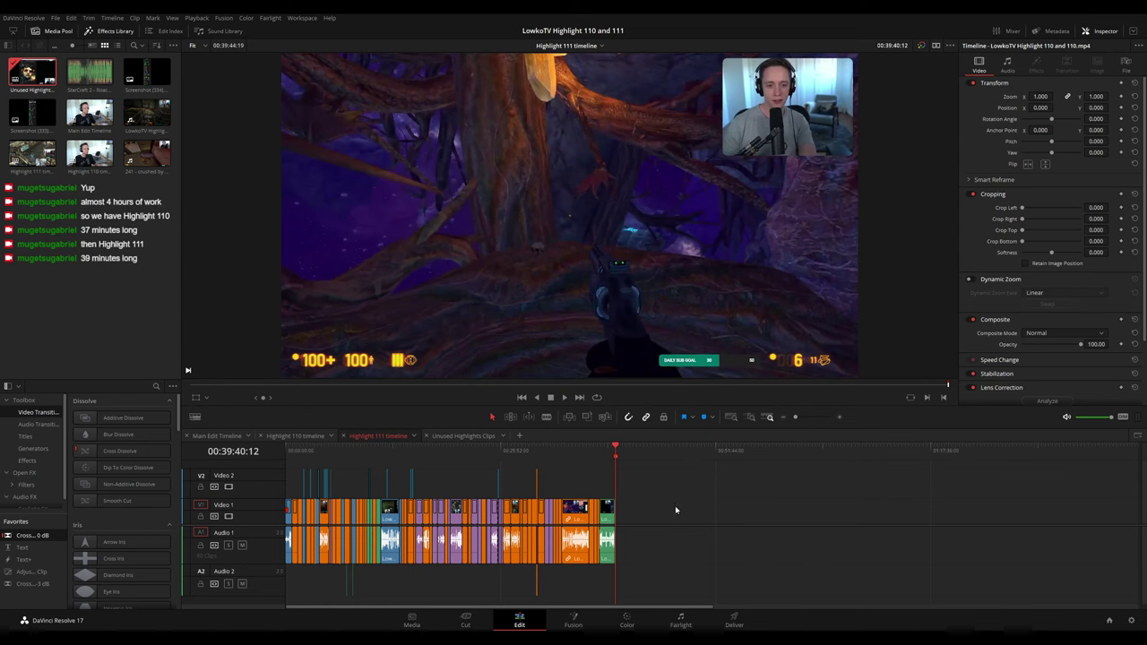
click(467, 436)
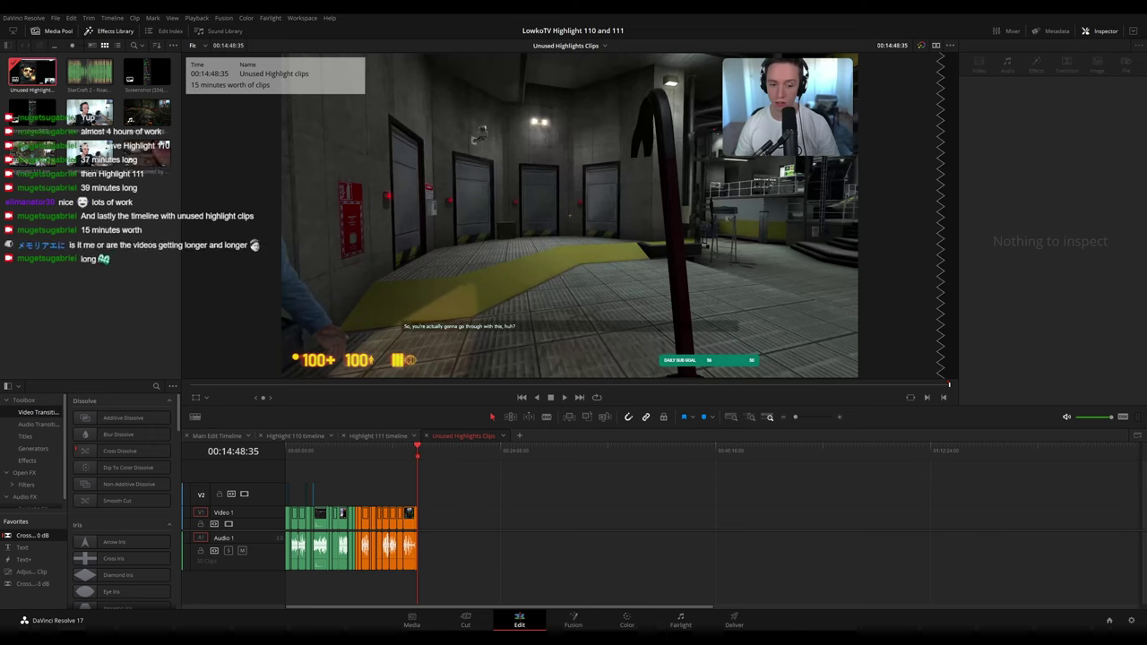
- Add a short audio fade-in to the first clip of the Highlight 110 timeline and play the opening back
click(296, 435)
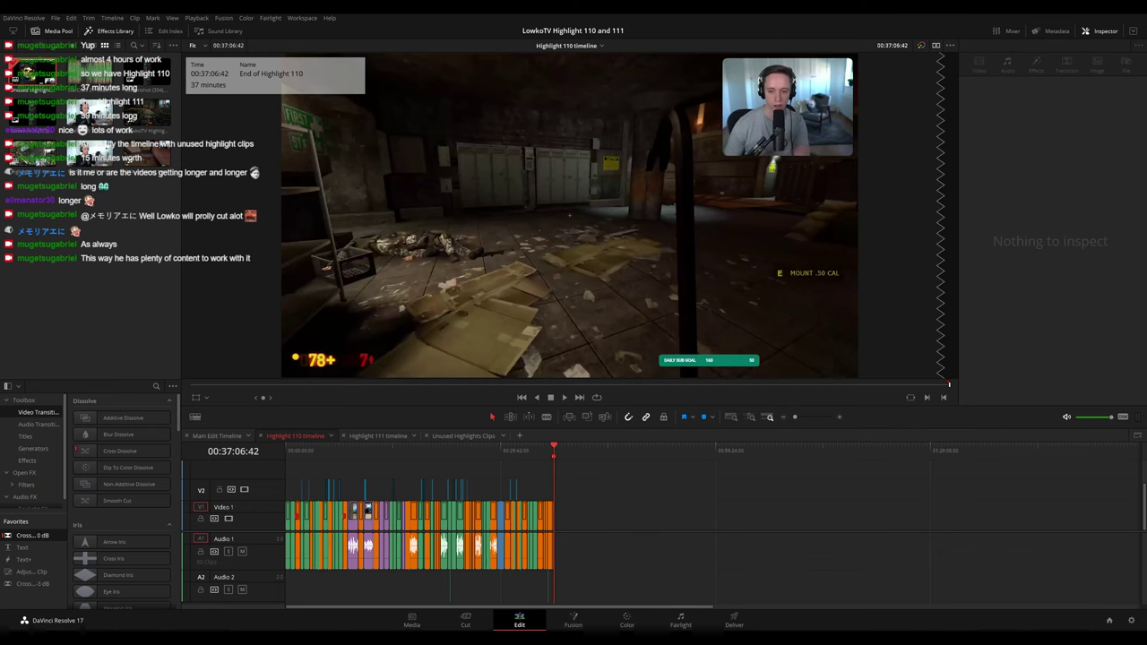
click(290, 453)
scroll(394, 473, up, 5)
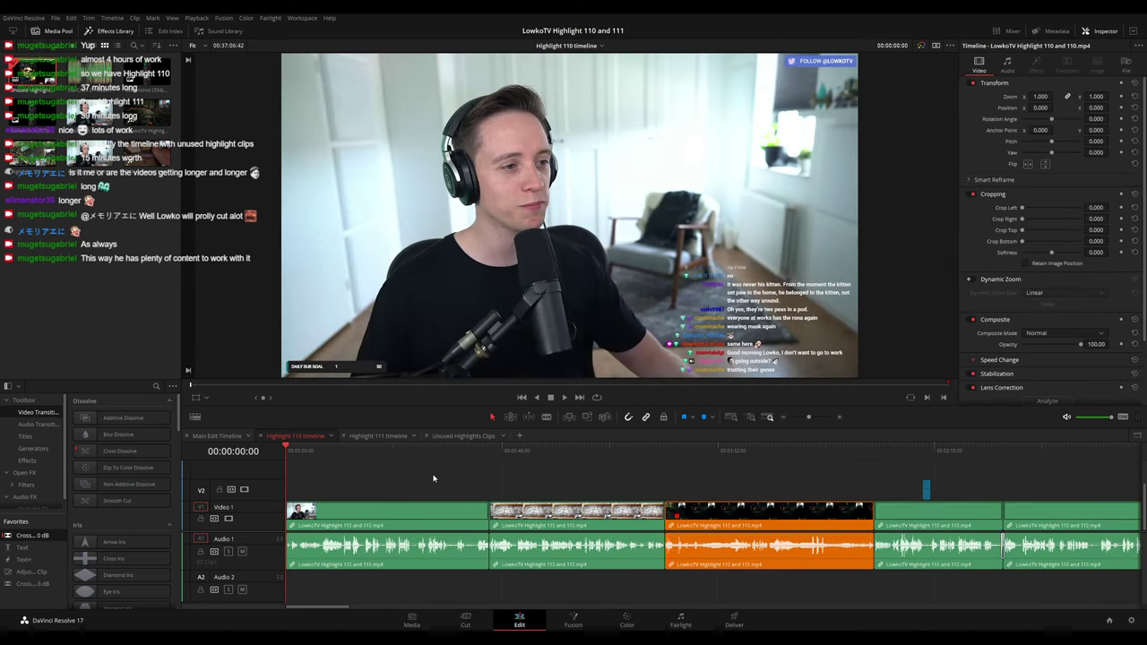
key(space)
scroll(413, 468, up, 3)
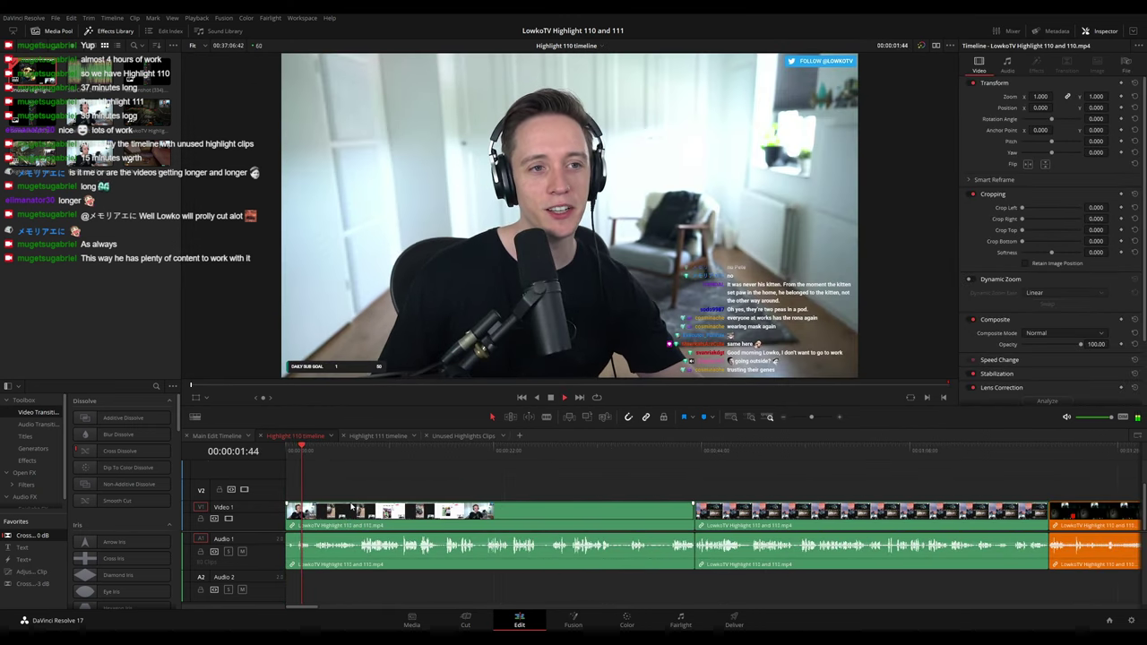
key(space)
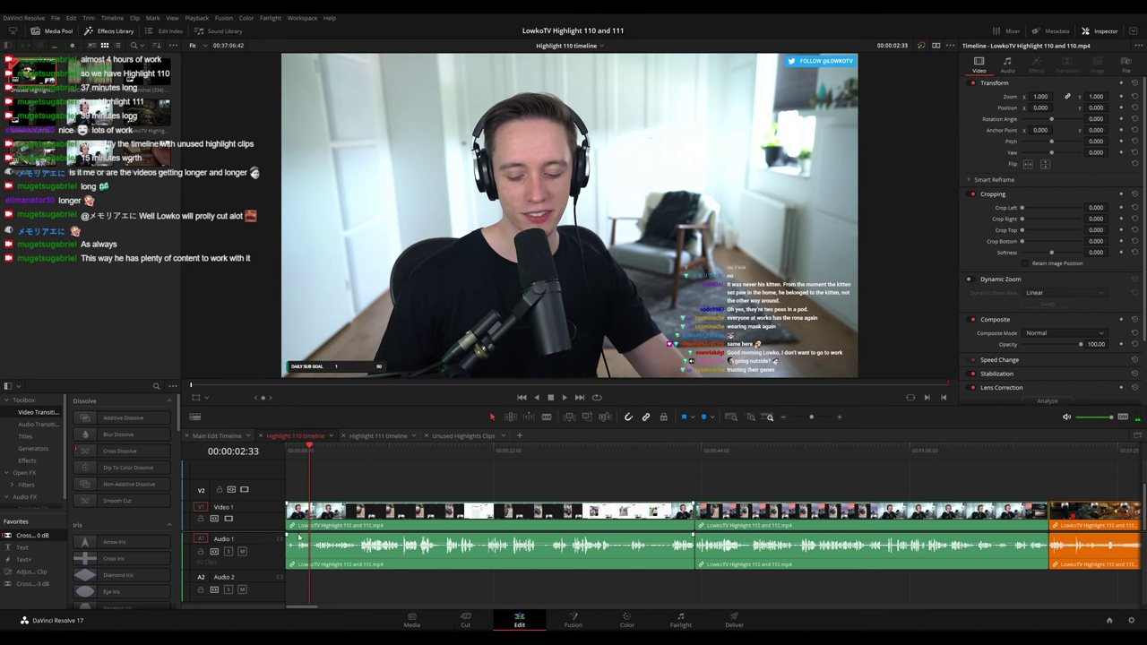
drag(287, 536, 295, 537)
click(287, 450)
key(space)
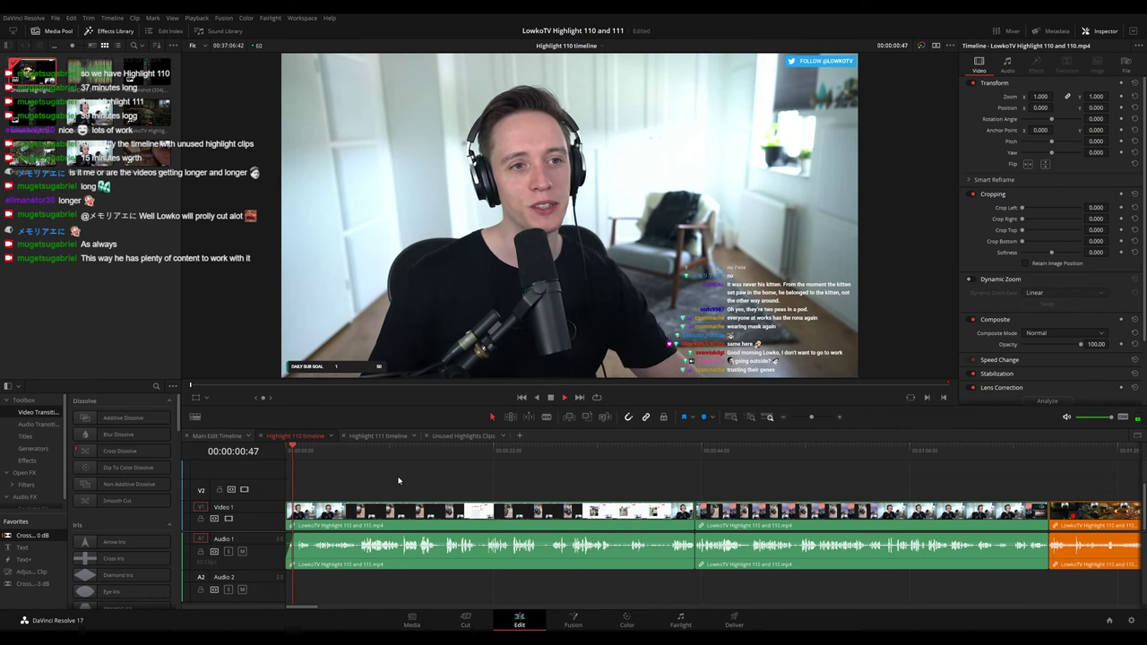
- Check the cut between the first two clips of the Highlight 110 timeline during playback
drag(561, 450, 680, 452)
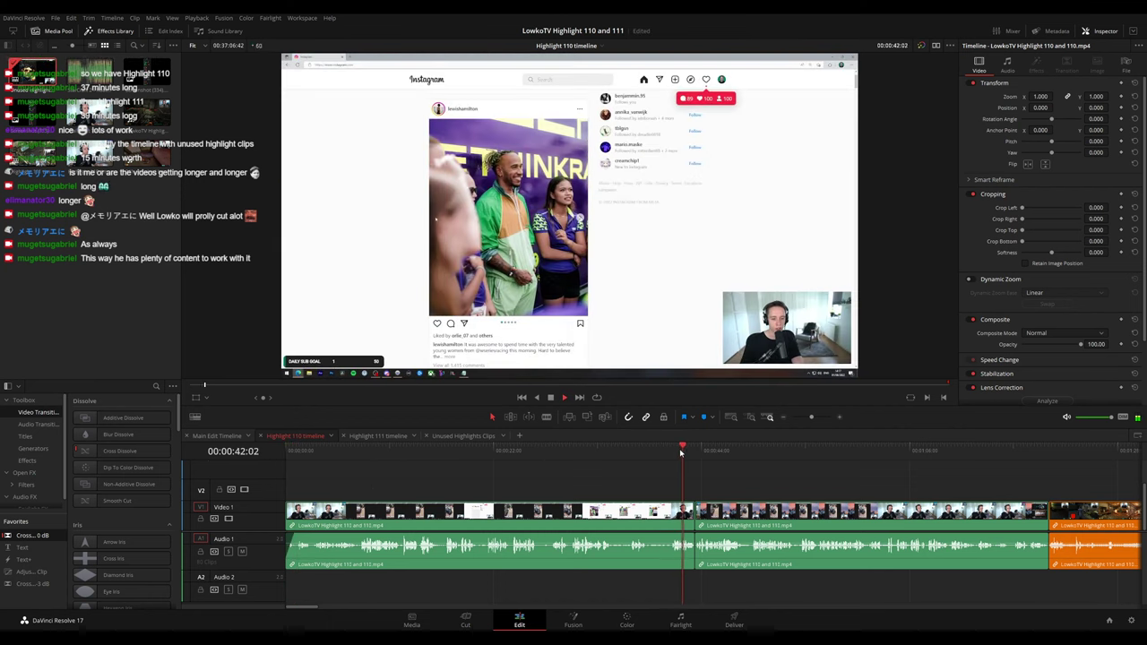
drag(762, 476, 671, 475)
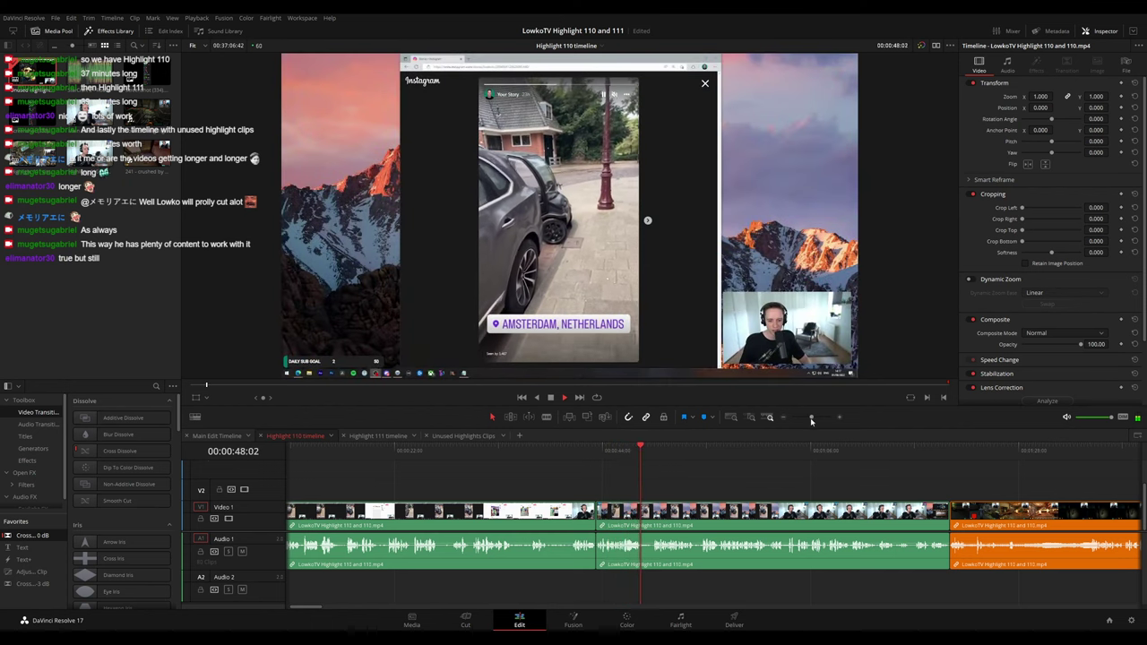
drag(811, 417, 799, 417)
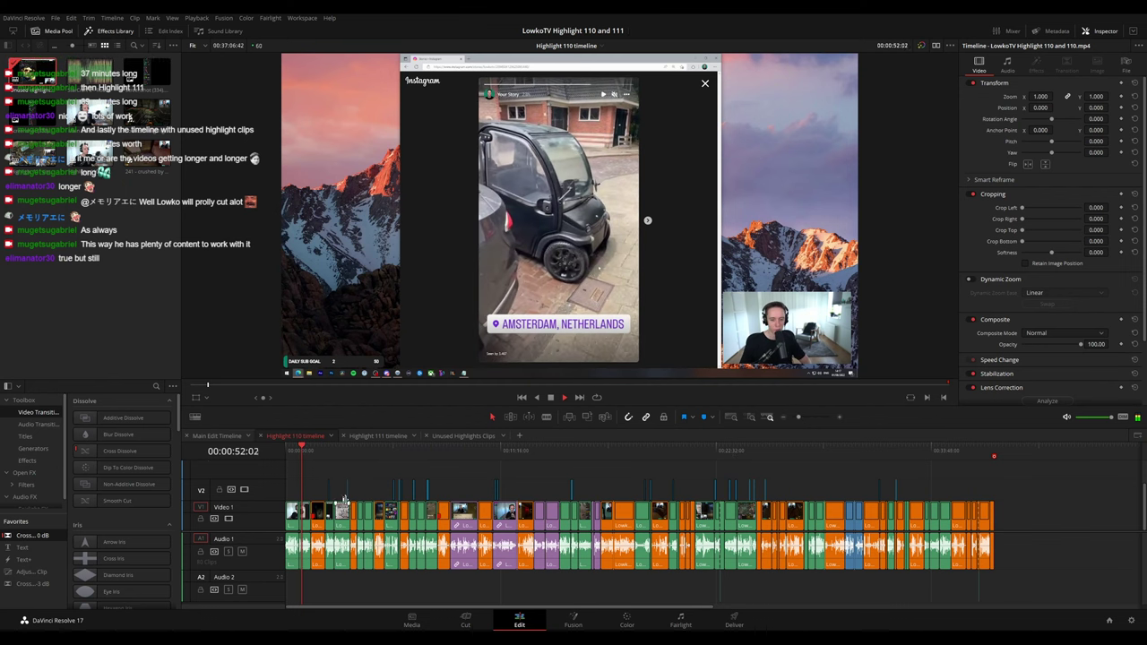
- Place the "241 - crushed by doors" clip at 01:00:00:00, past the Highlight 110 content, with a marker named "241 - crushed by door"
click(1053, 452)
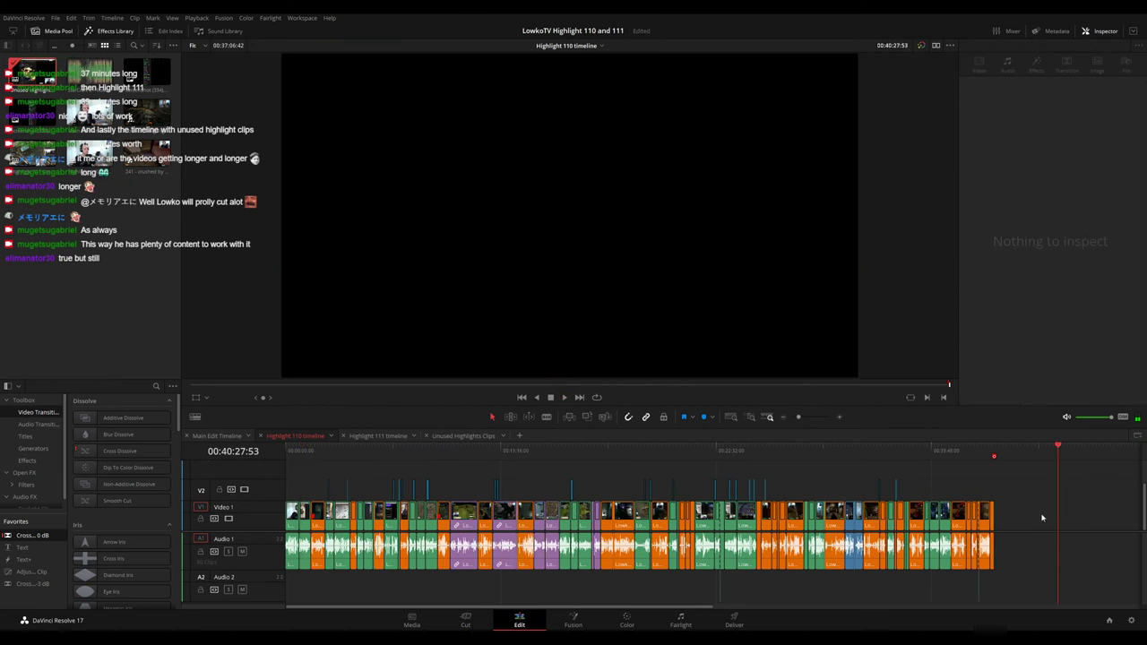
drag(635, 453, 1003, 489)
key(Left)
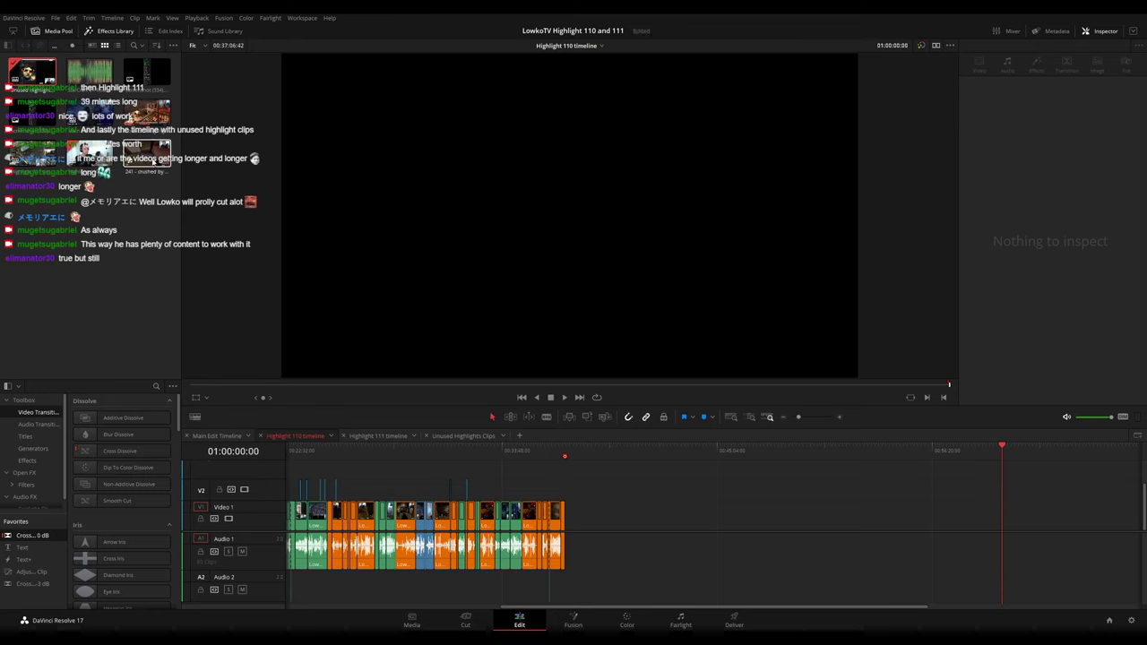
drag(153, 162, 822, 469)
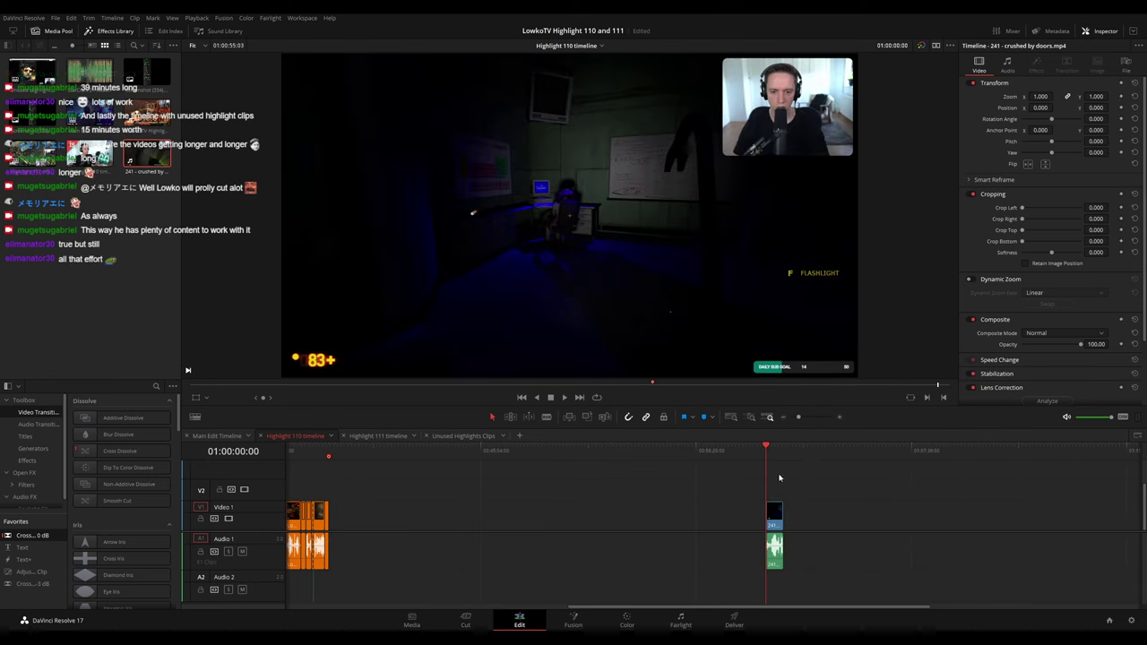
key(m)
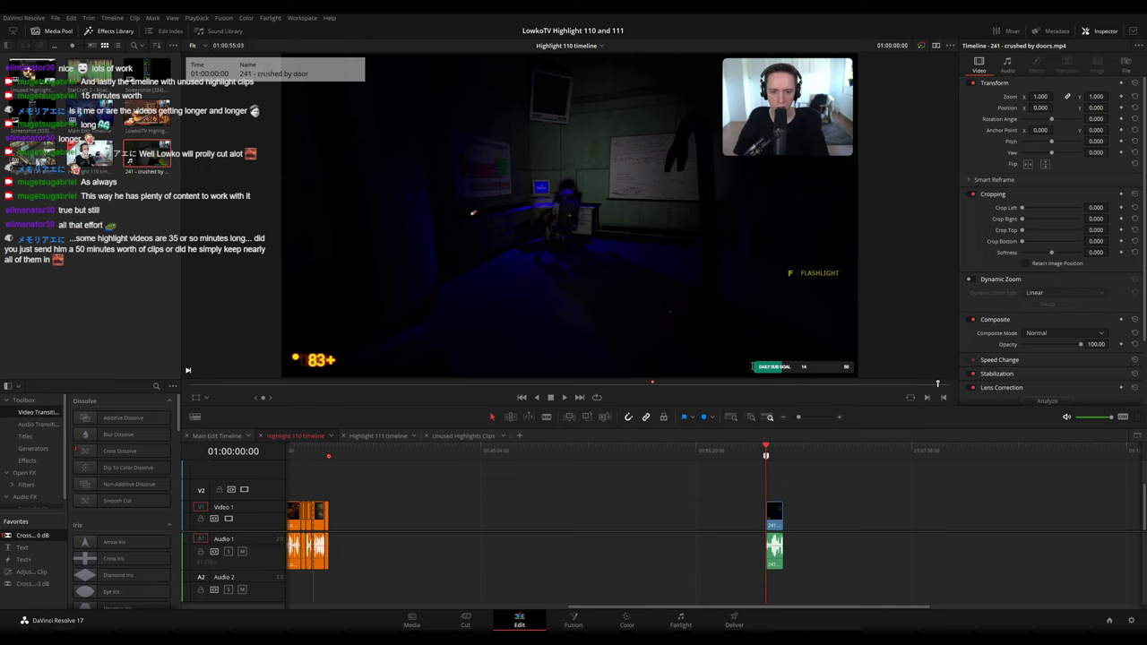
click(758, 369)
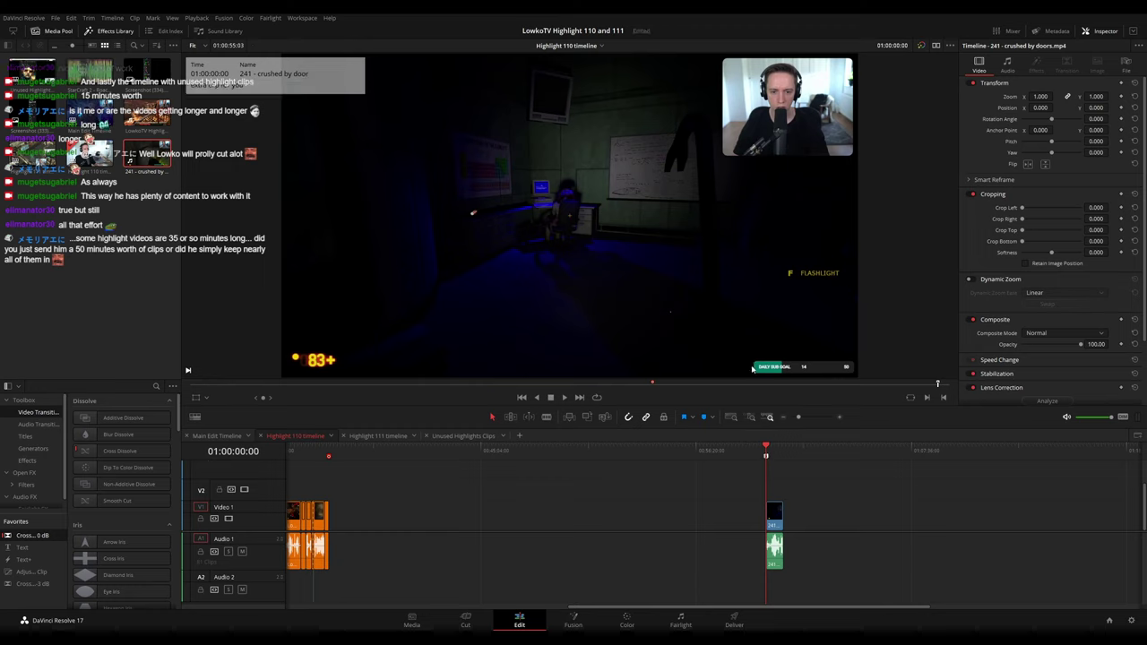
- Play the Highlight 110 timeline from its start and check the cuts up to the first orange gameplay clip
scroll(648, 494, left, 10)
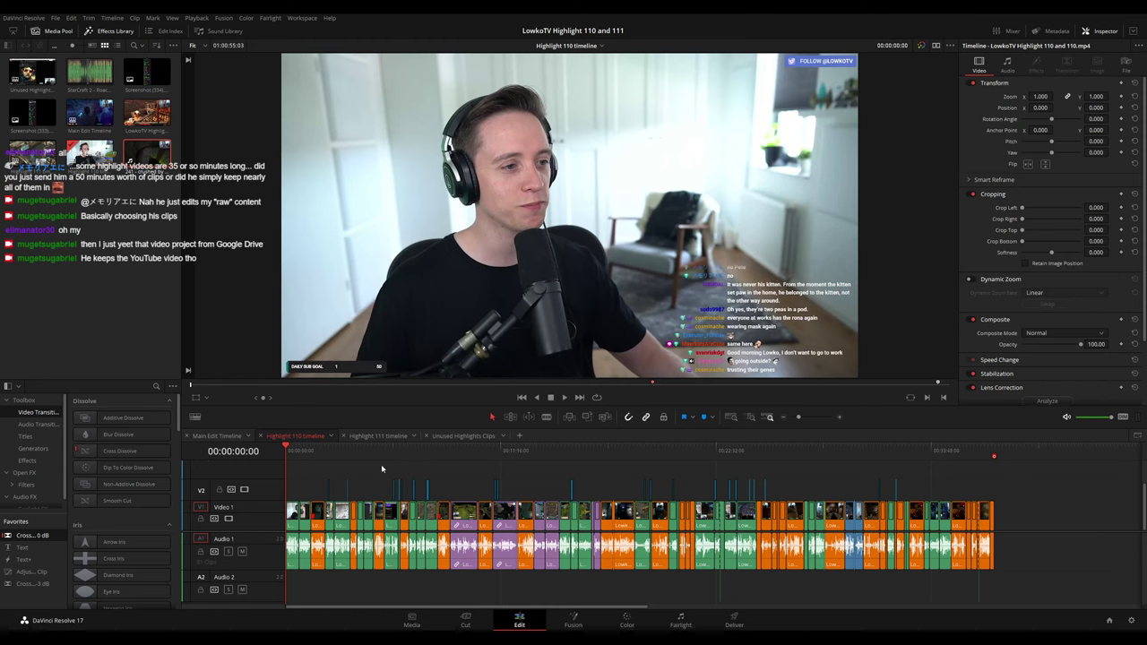
key(space)
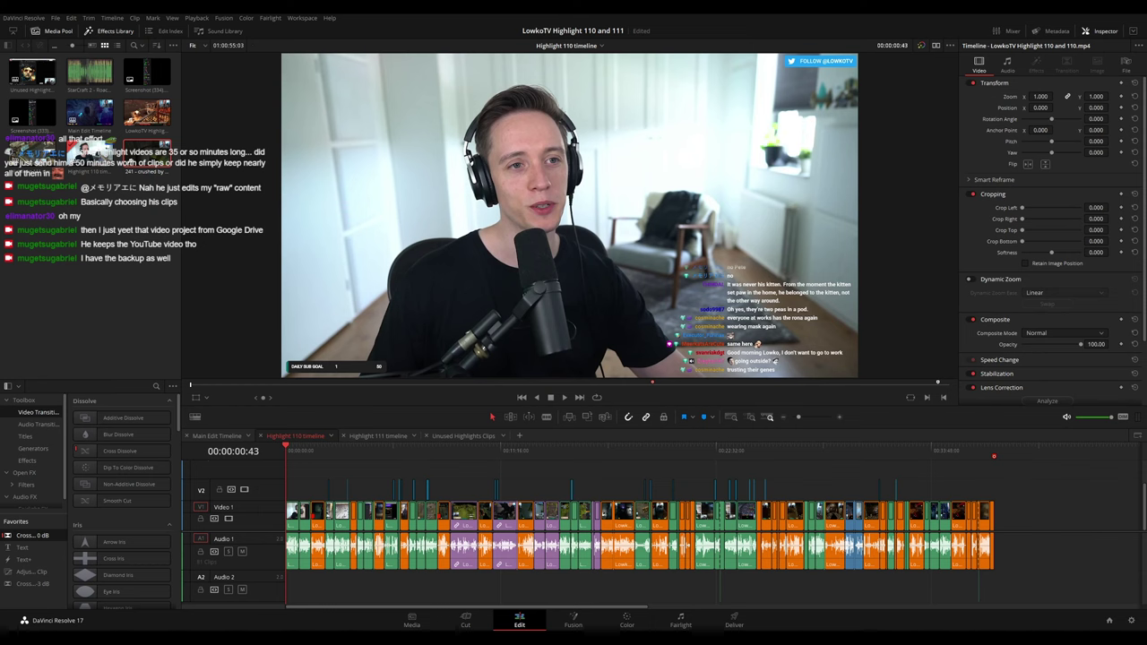
drag(329, 455, 292, 455)
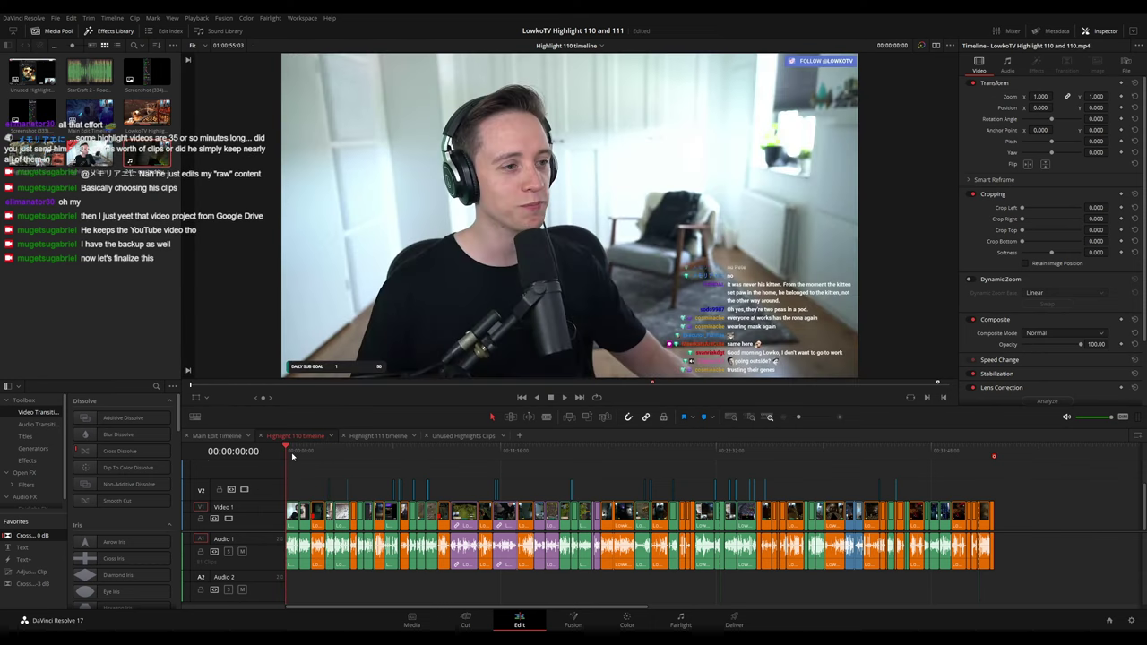
key(space)
drag(798, 417, 806, 419)
drag(394, 453, 468, 453)
key(space)
scroll(693, 477, up, 5)
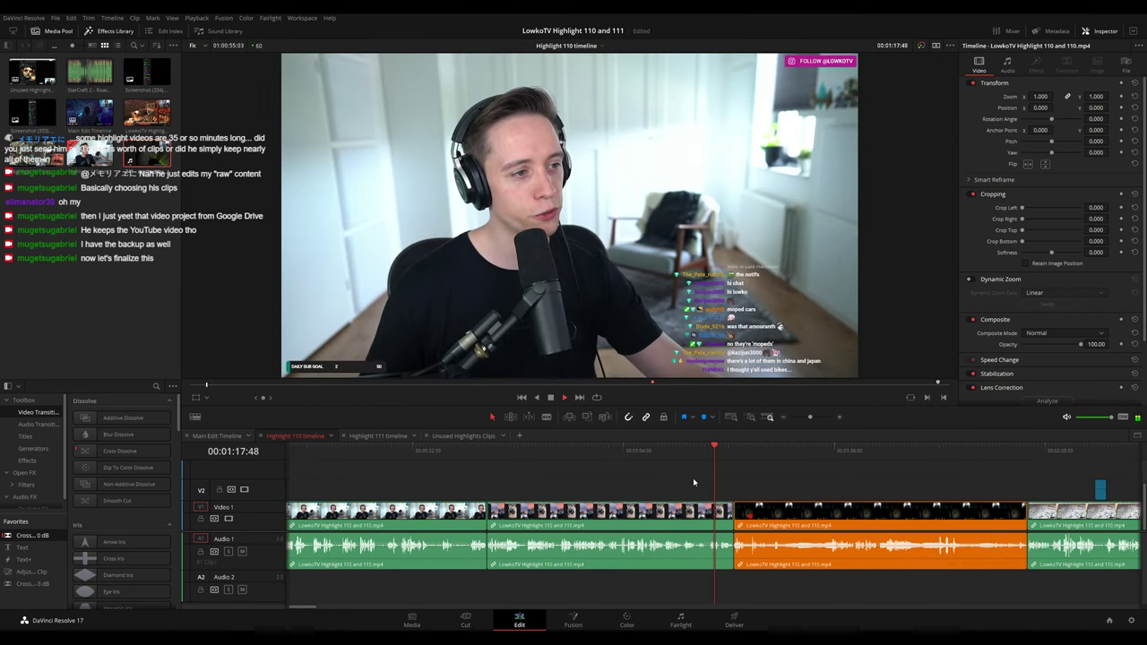
scroll(565, 471, right, 5)
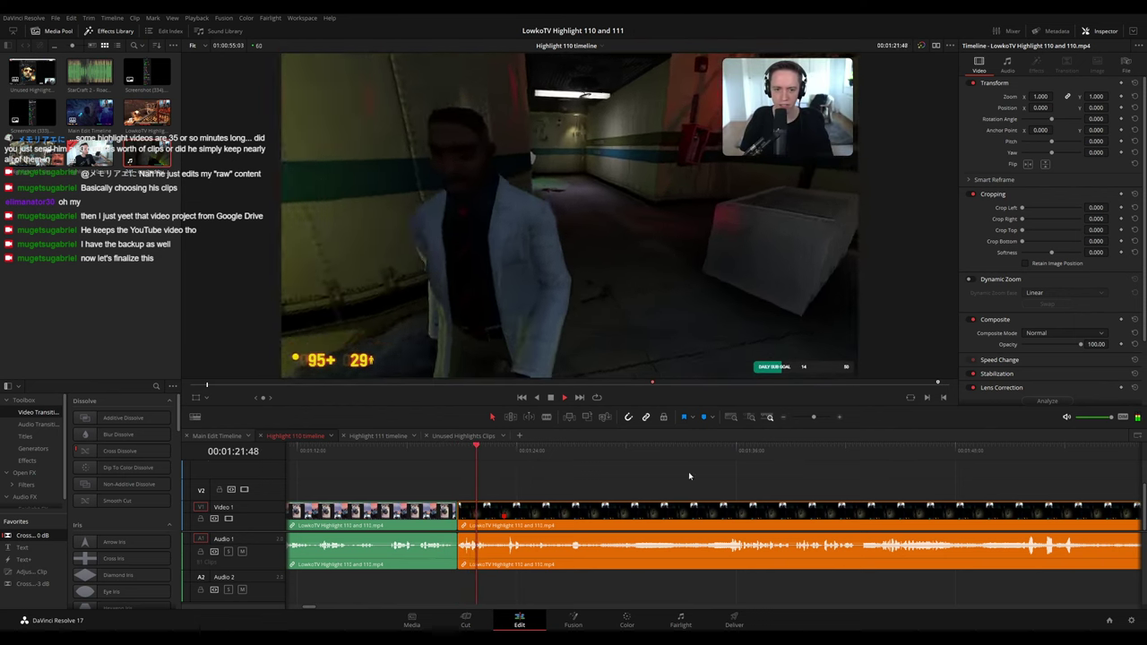
- Skim through the first orange gameplay clip and check its picture and sound
drag(814, 417, 809, 418)
scroll(650, 471, right, 3)
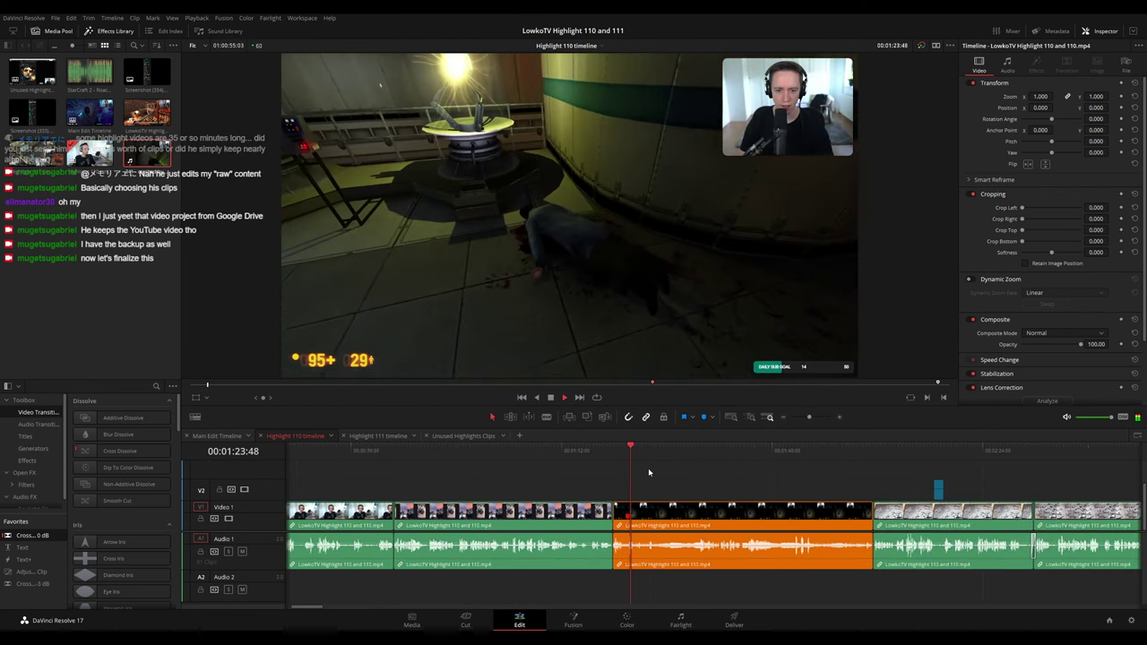
scroll(581, 459, right, 2)
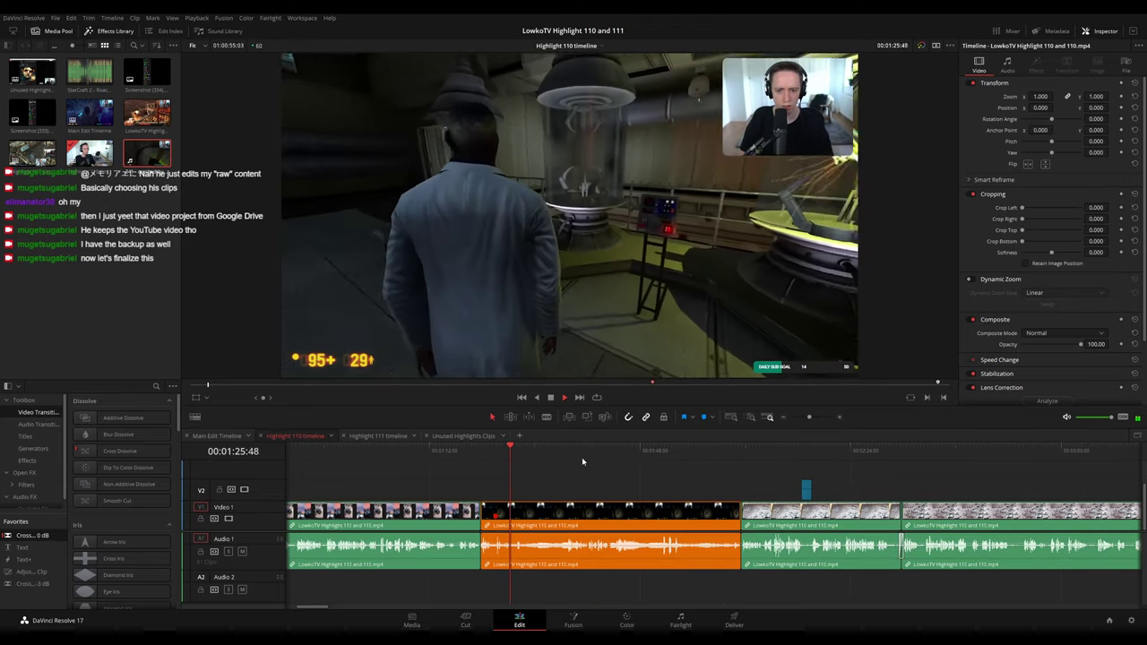
click(543, 452)
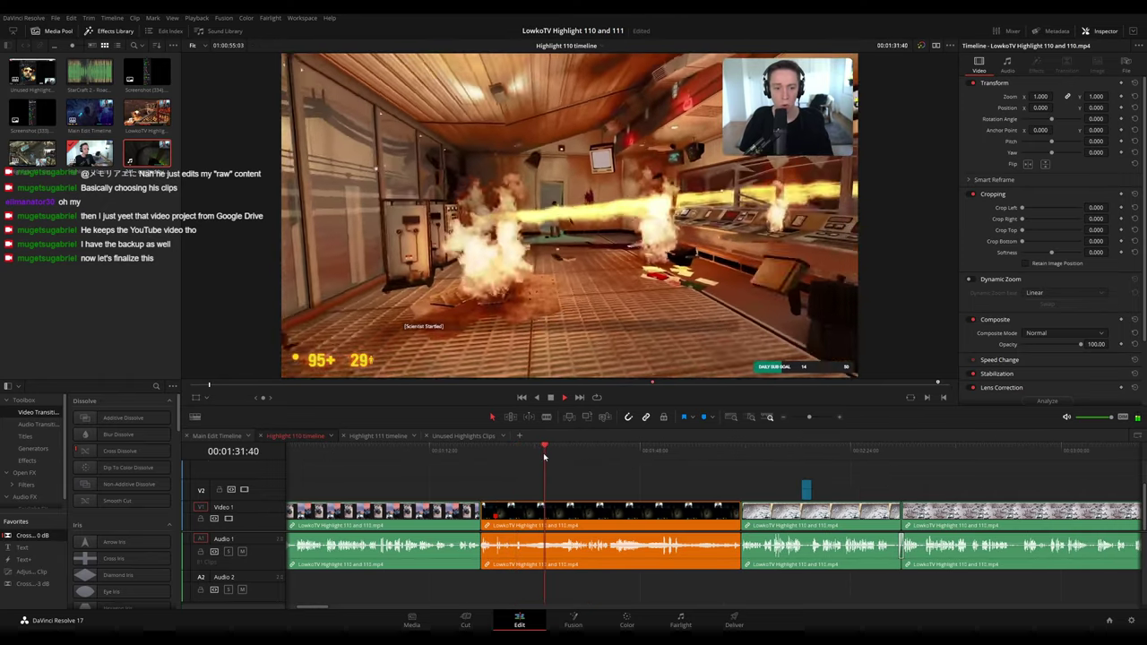
drag(543, 457, 590, 460)
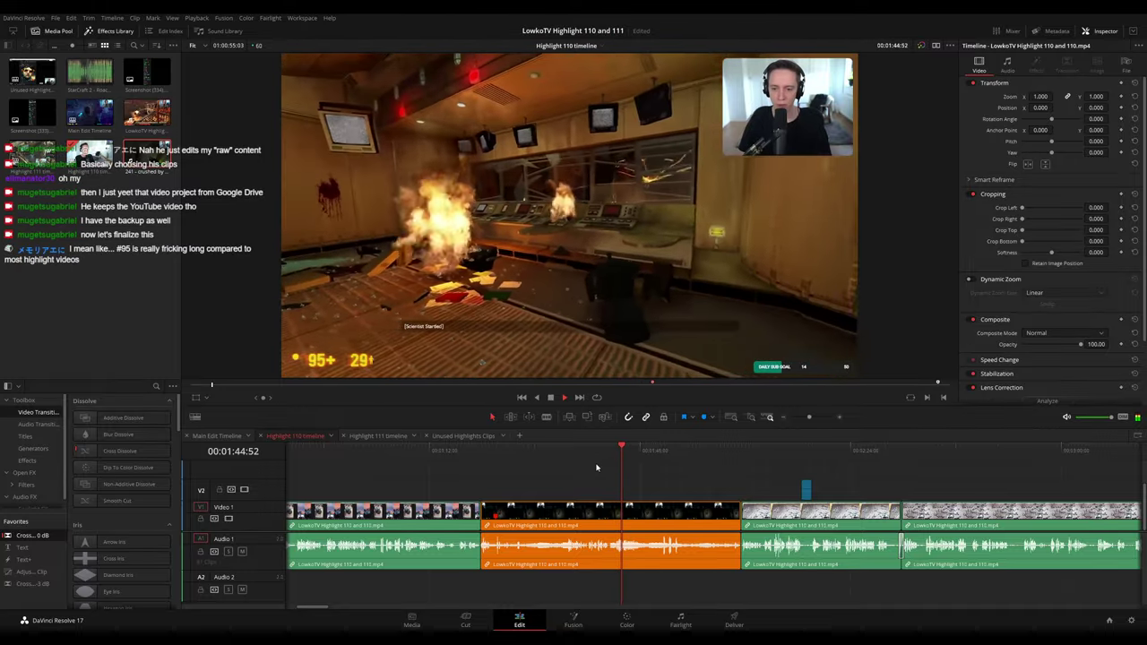
scroll(611, 466, right, 2)
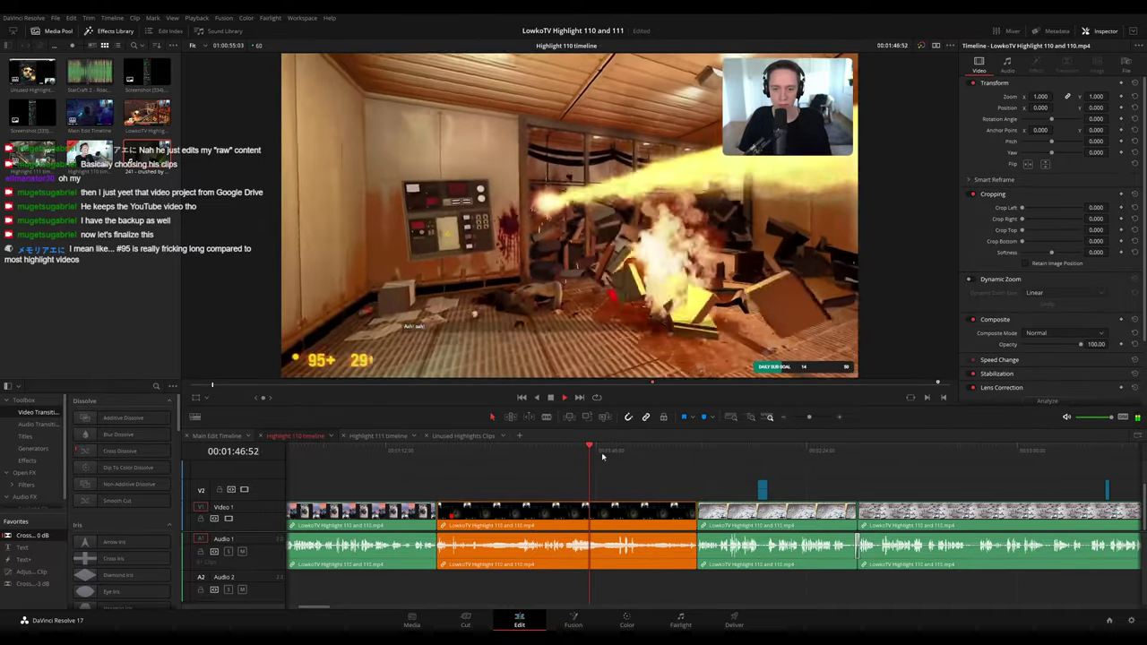
click(611, 455)
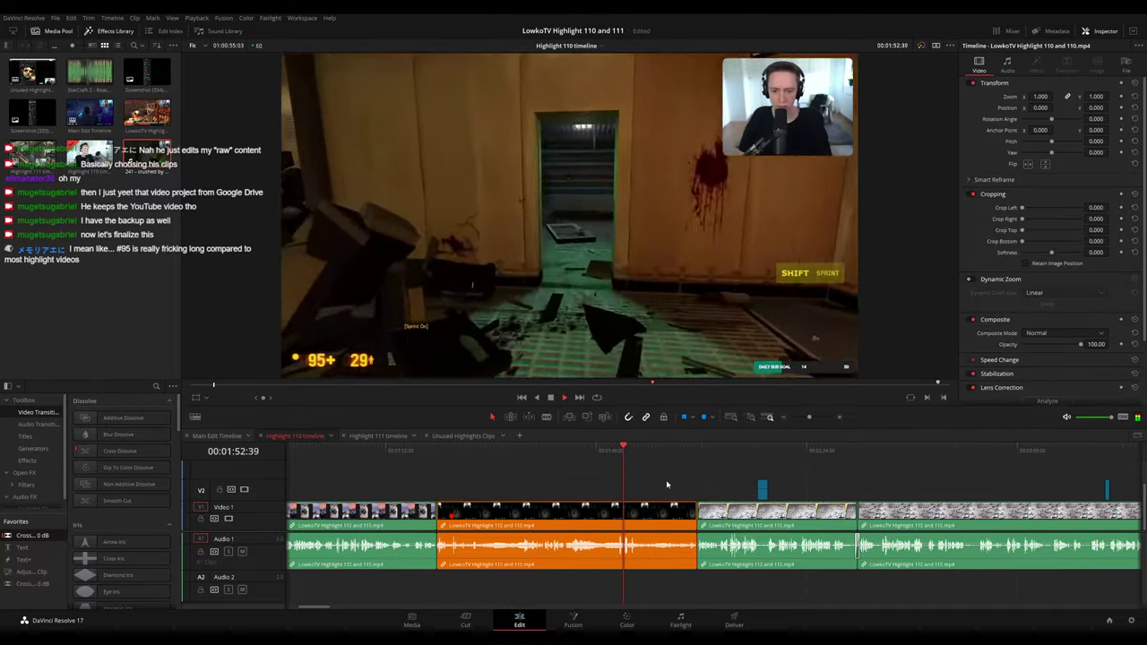
click(679, 451)
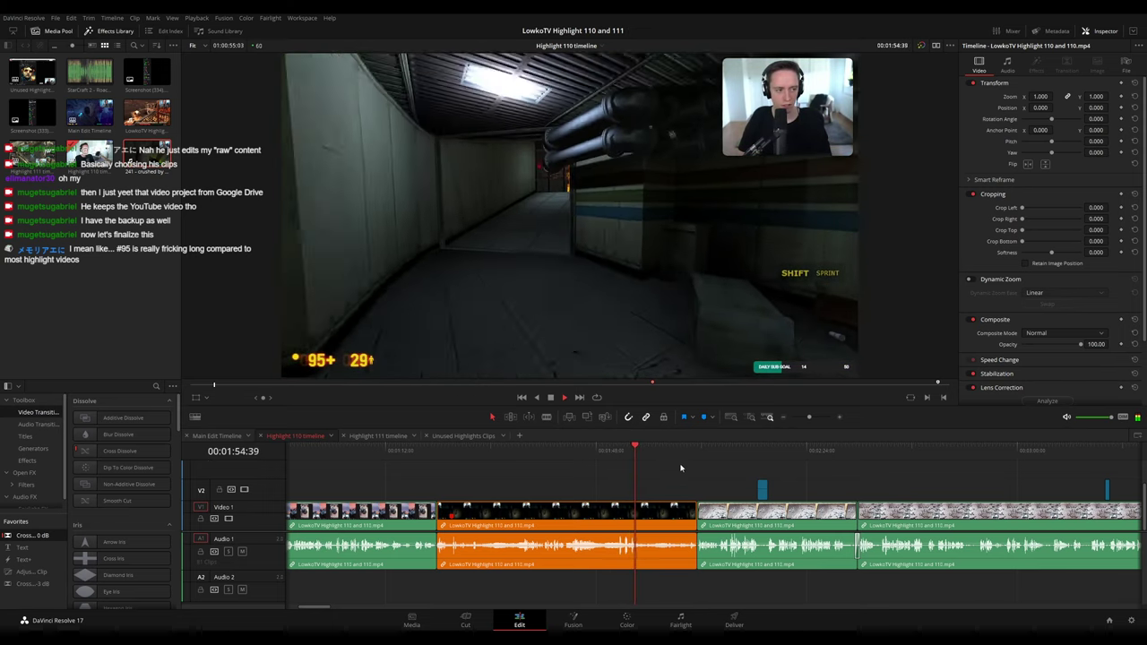
- Add an audio cross fade between the first orange gameplay clip and the following green clip, and play the cut back
scroll(680, 475, up, 4)
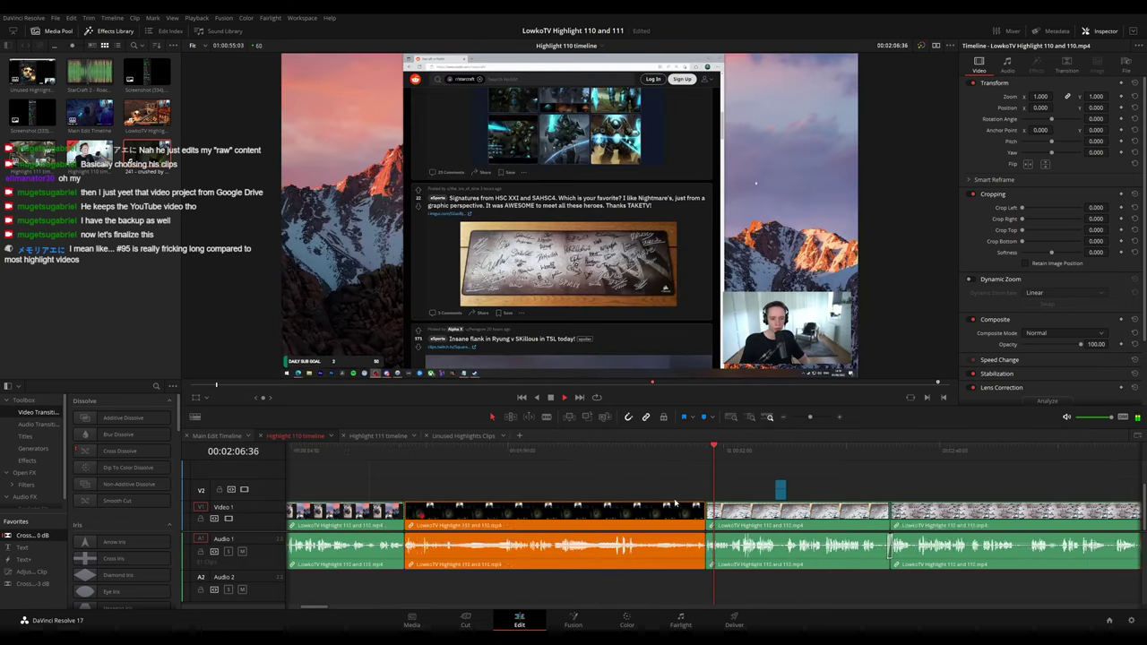
scroll(690, 475, up, 3)
click(660, 450)
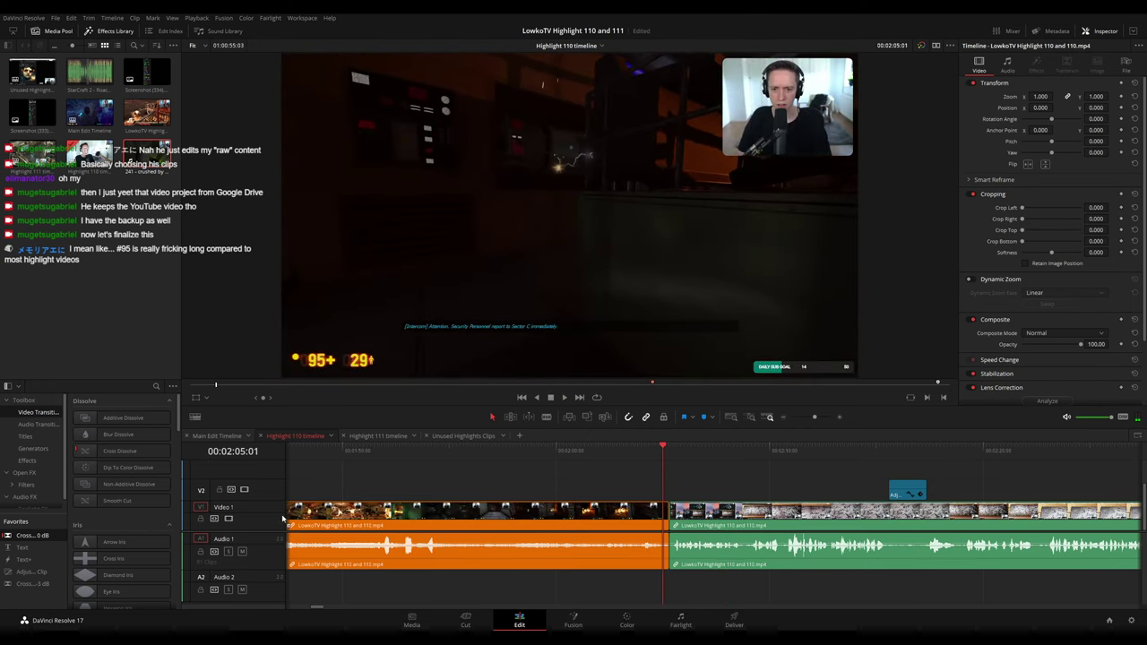
drag(282, 518, 664, 548)
key(space)
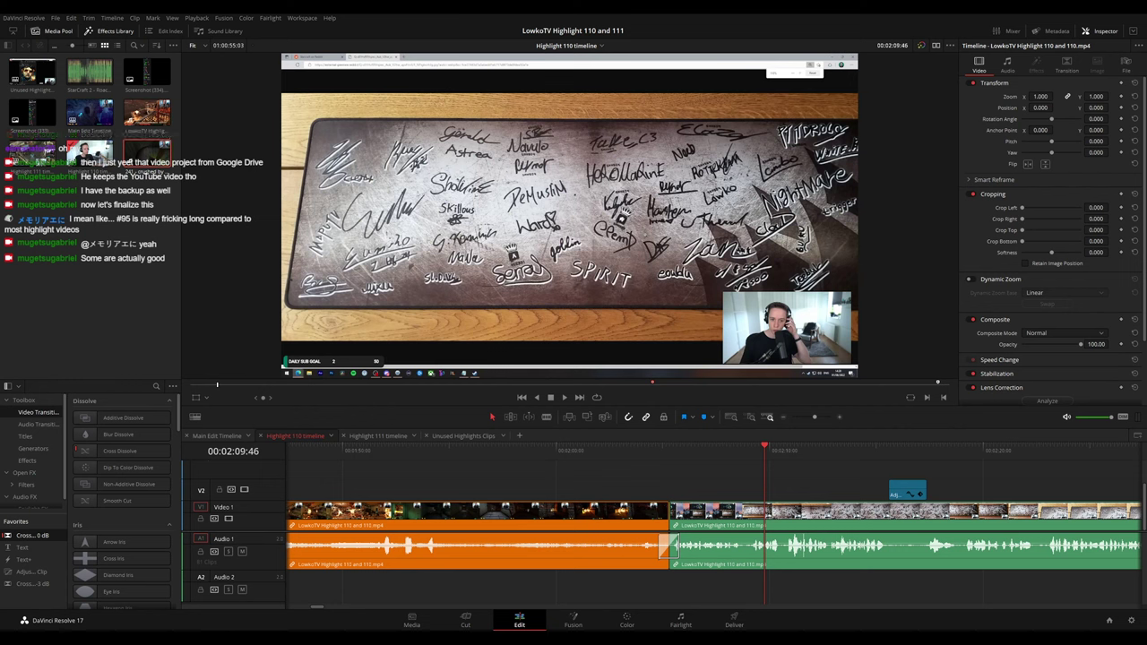
- Check the zoom effect and the audio transition in the signed mousepad clips, continuing to the second orange gameplay clip
key(space)
scroll(735, 468, right, 3)
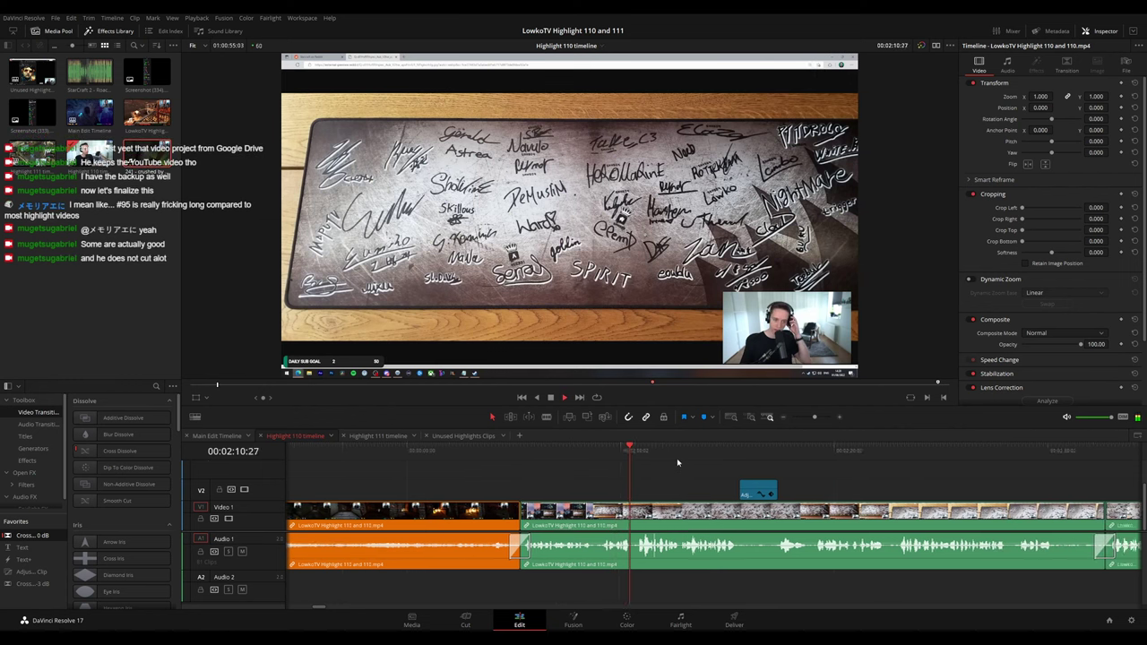
click(707, 450)
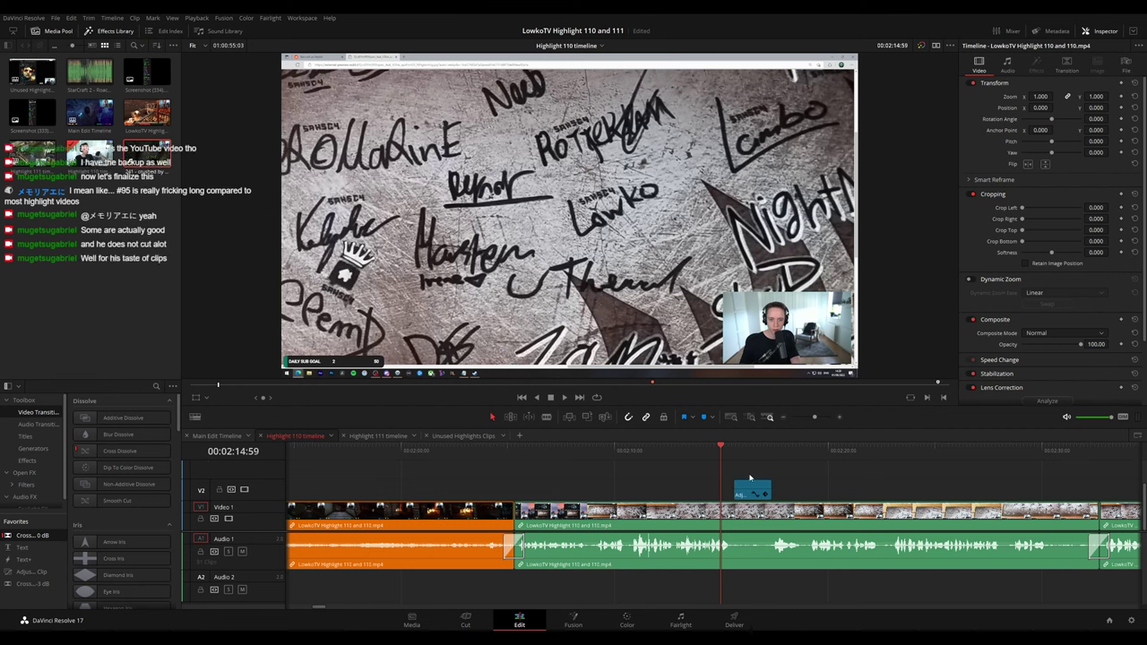
key(space)
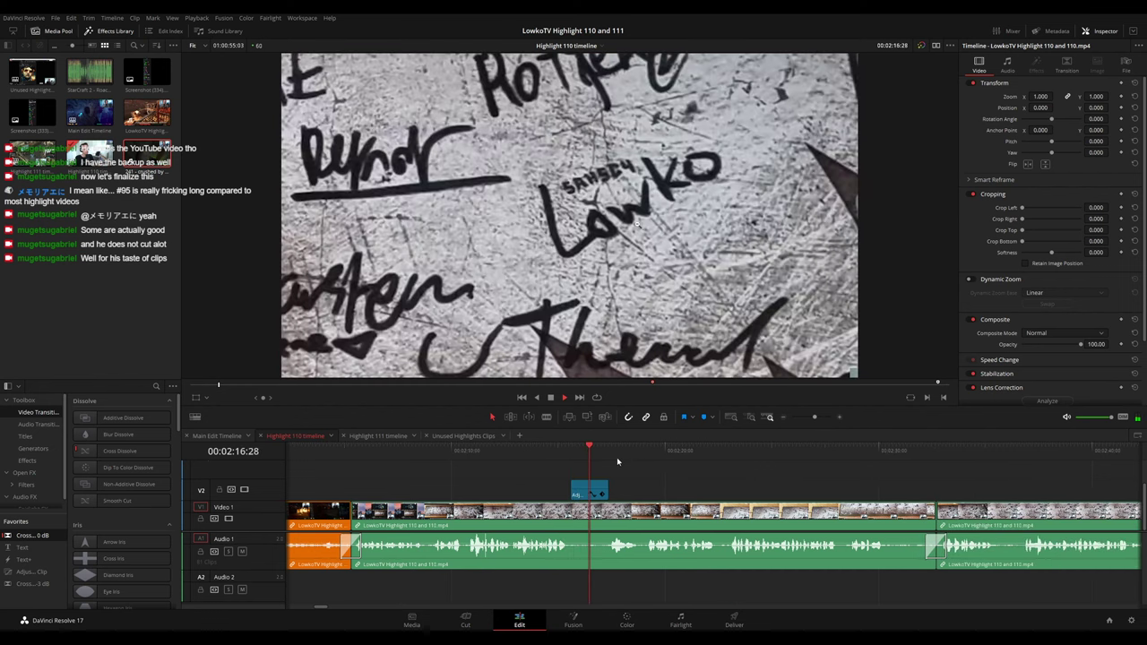
drag(833, 455, 897, 456)
drag(1024, 489, 676, 468)
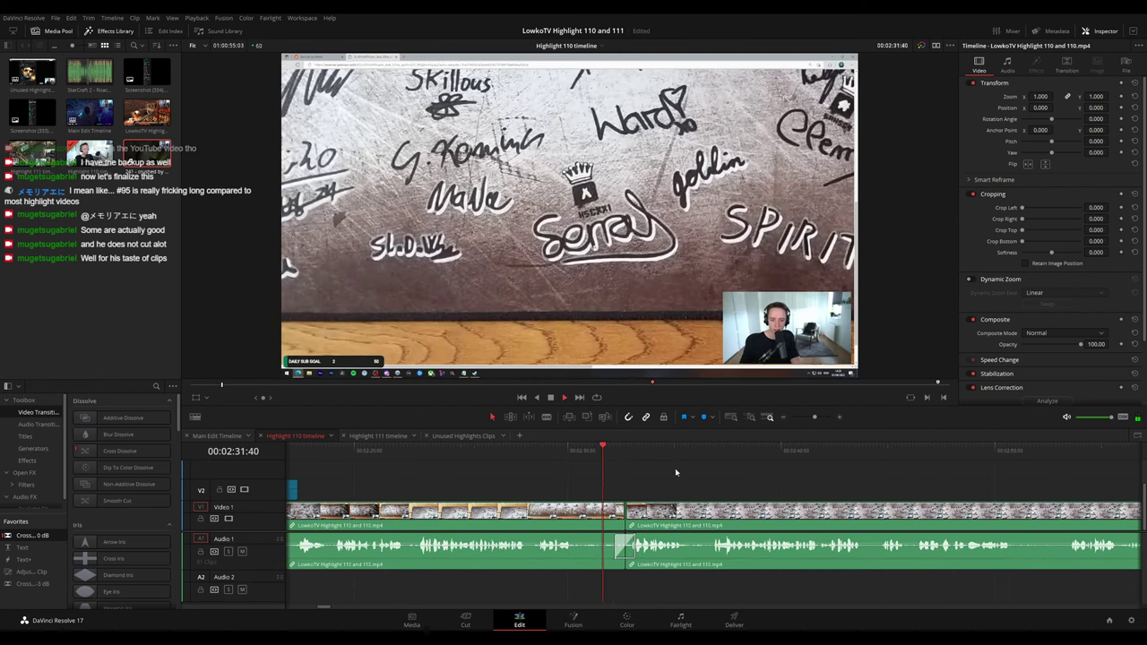
drag(814, 417, 805, 419)
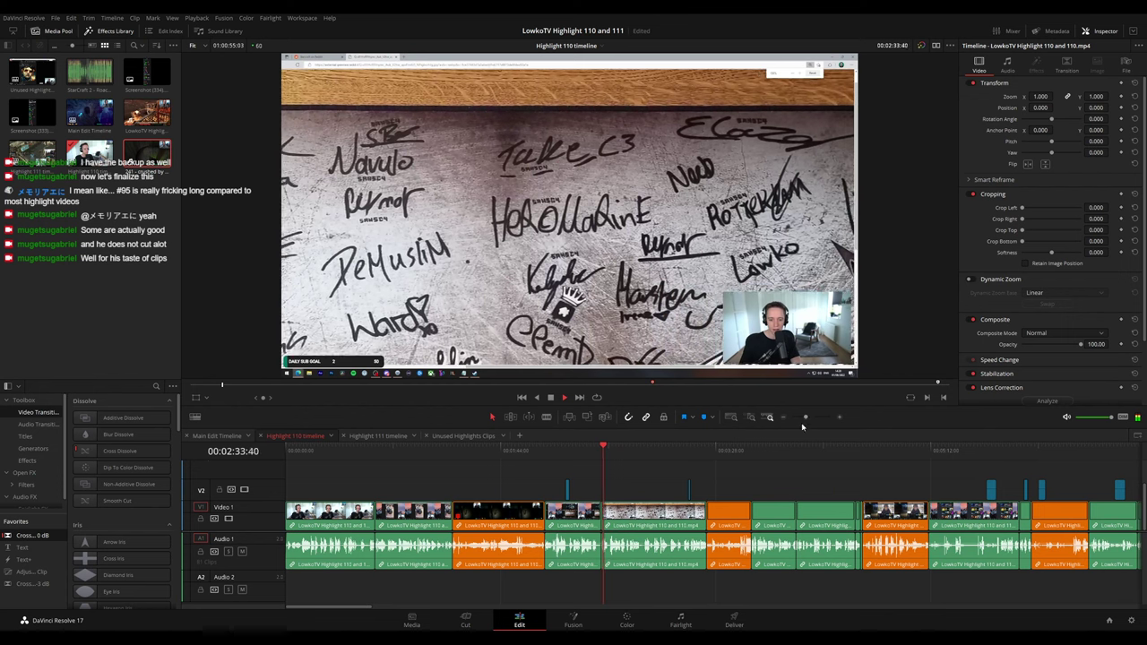
key(Down)
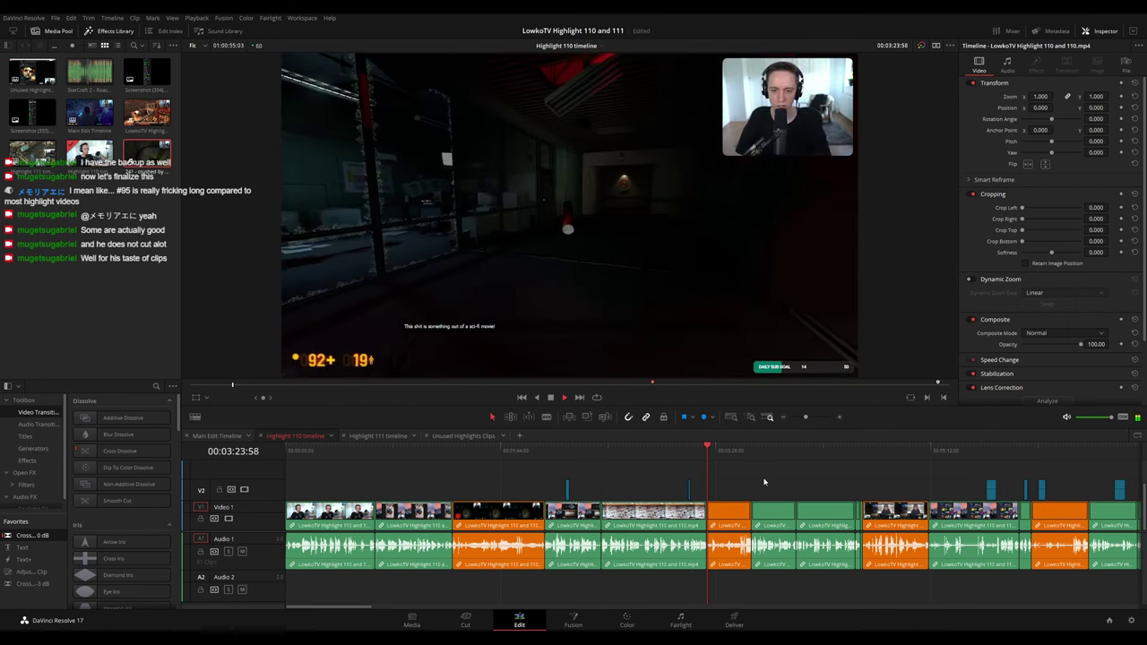
- Skim through the second orange gameplay clip and check its cut into the next green clip
scroll(765, 480, up, 5)
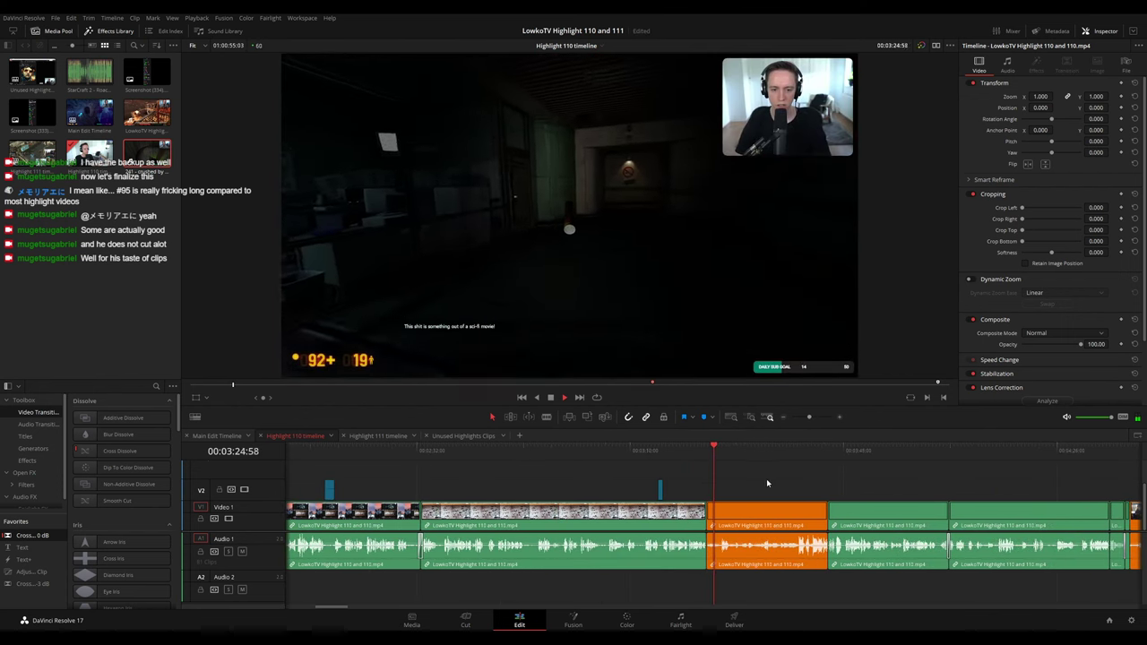
click(679, 454)
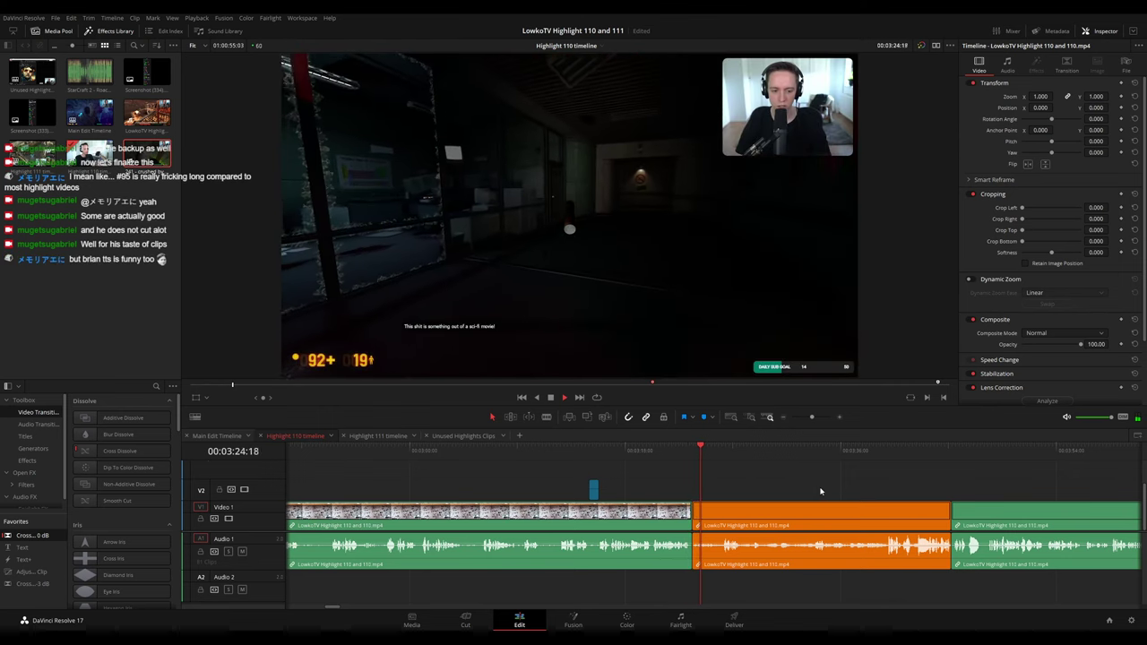
drag(809, 490, 704, 480)
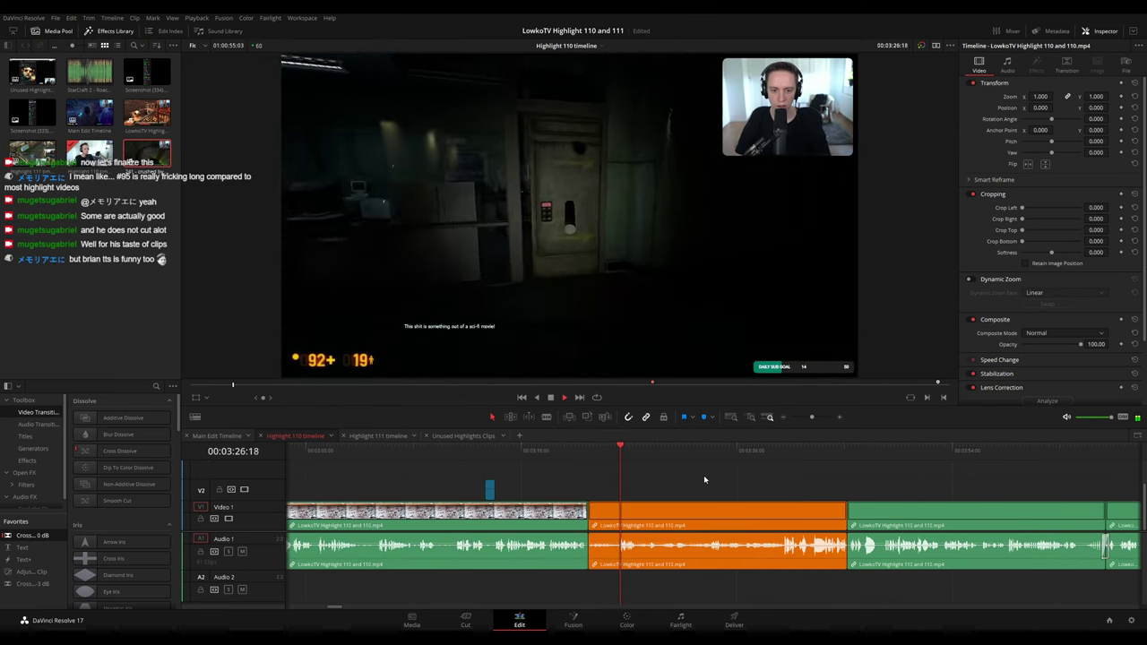
click(675, 455)
click(787, 454)
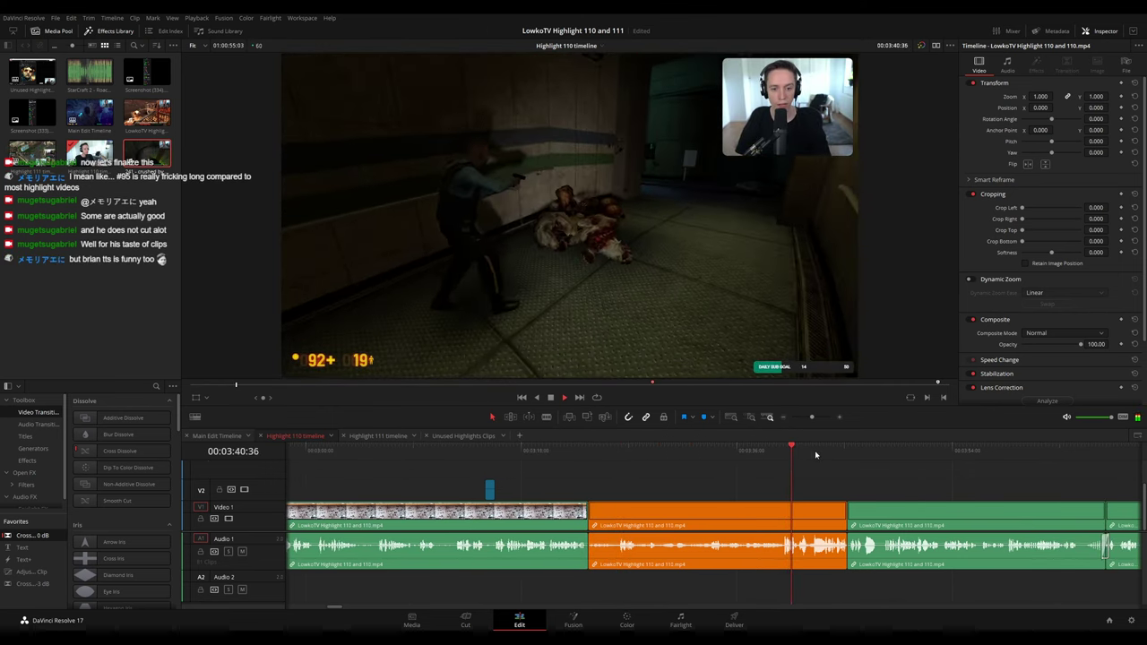
click(831, 453)
key(space)
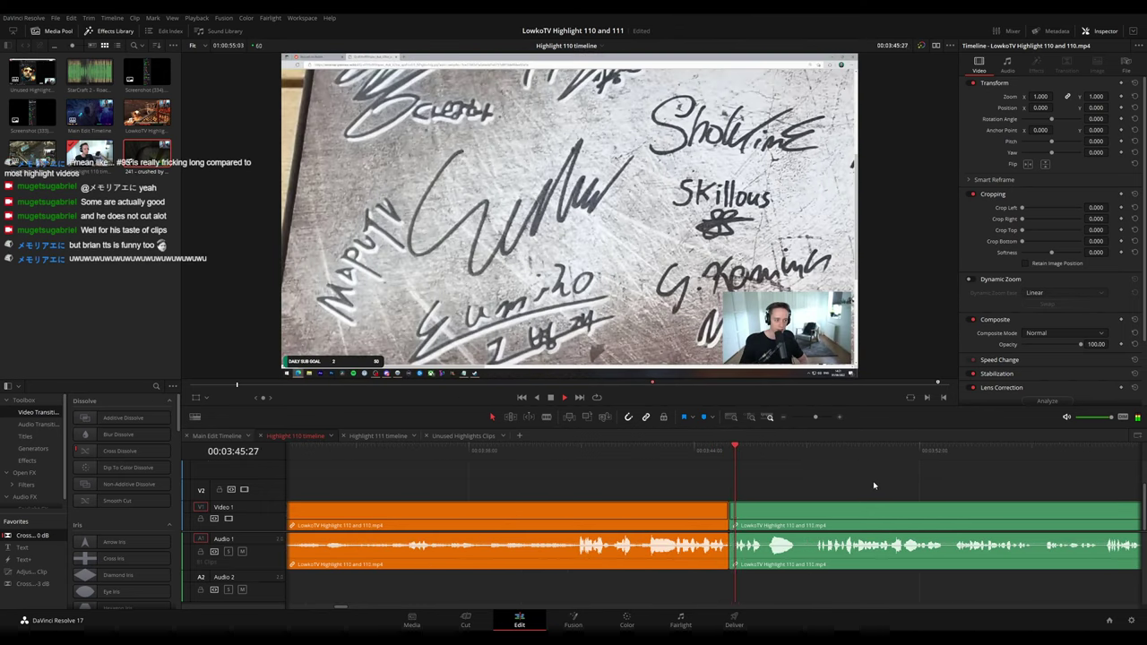
drag(816, 418, 806, 418)
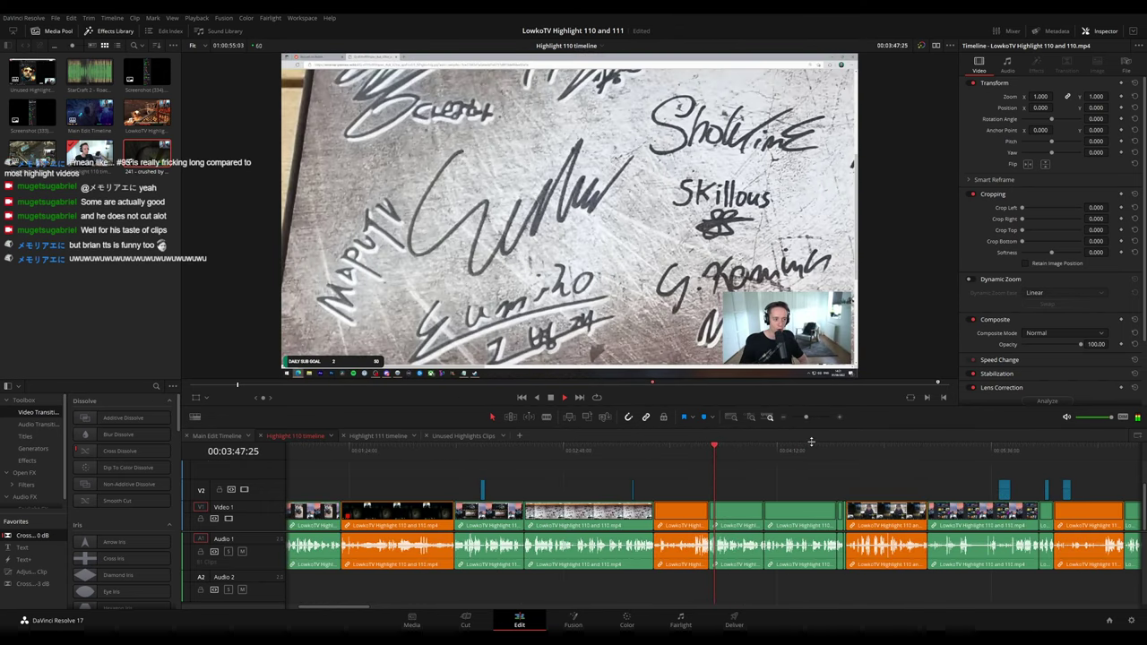
- Skim through the orange gameplay clip around 4:40 and into the next green clip's zoomed section at about 5:39
drag(762, 453, 840, 448)
scroll(856, 466, up, 3)
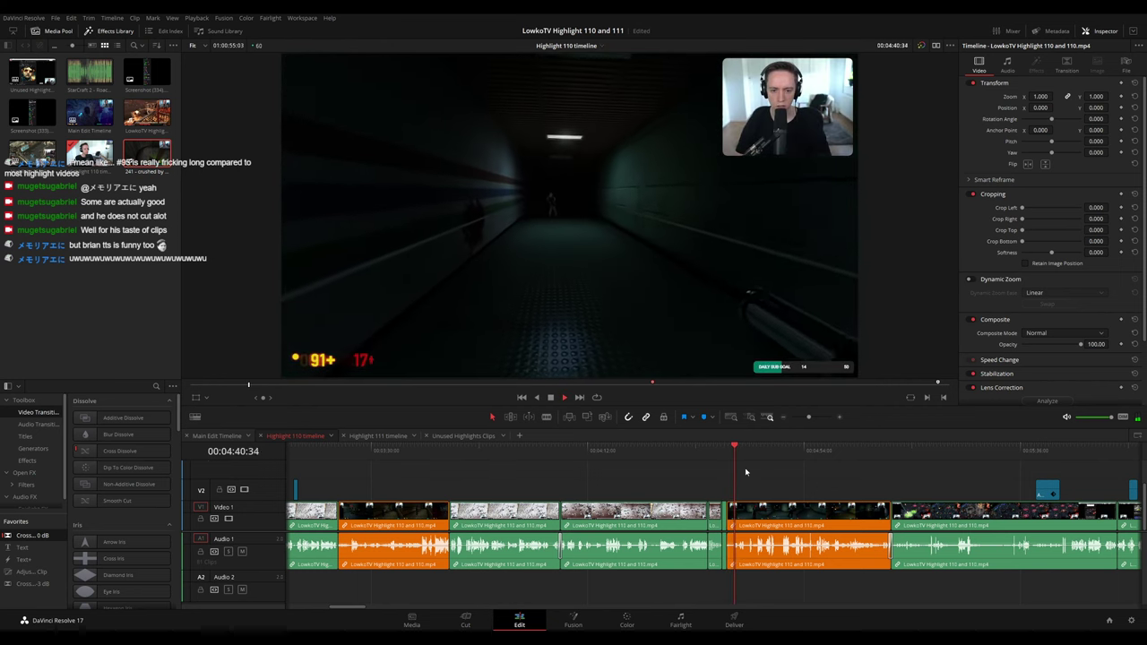
scroll(779, 489, up, 2)
scroll(779, 489, down, 4)
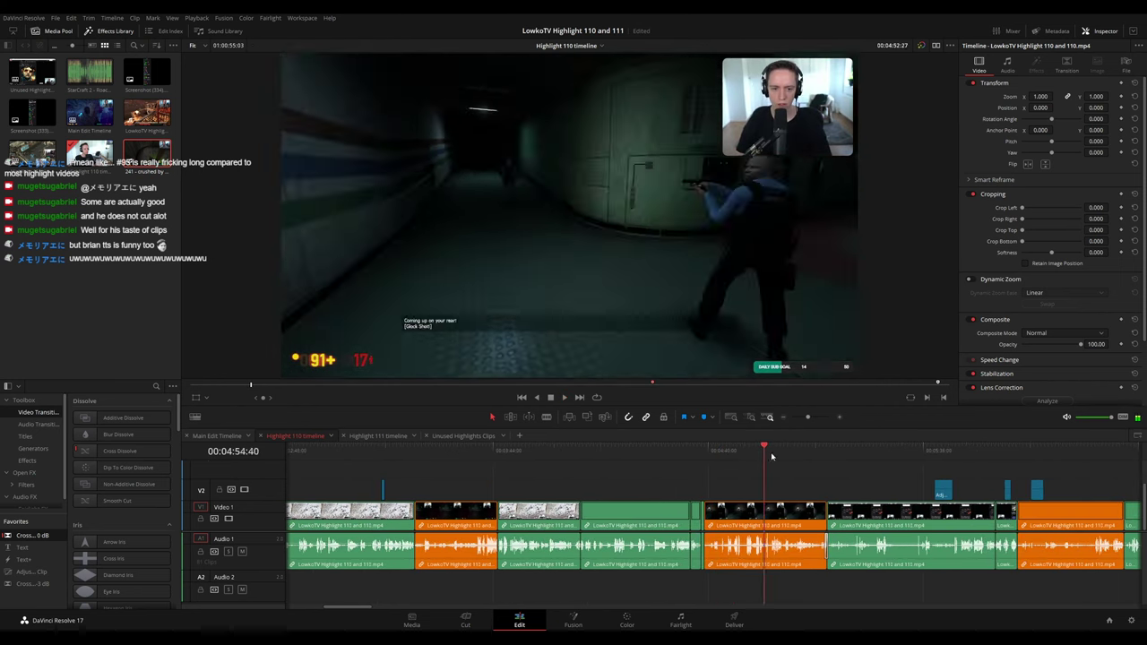
click(822, 454)
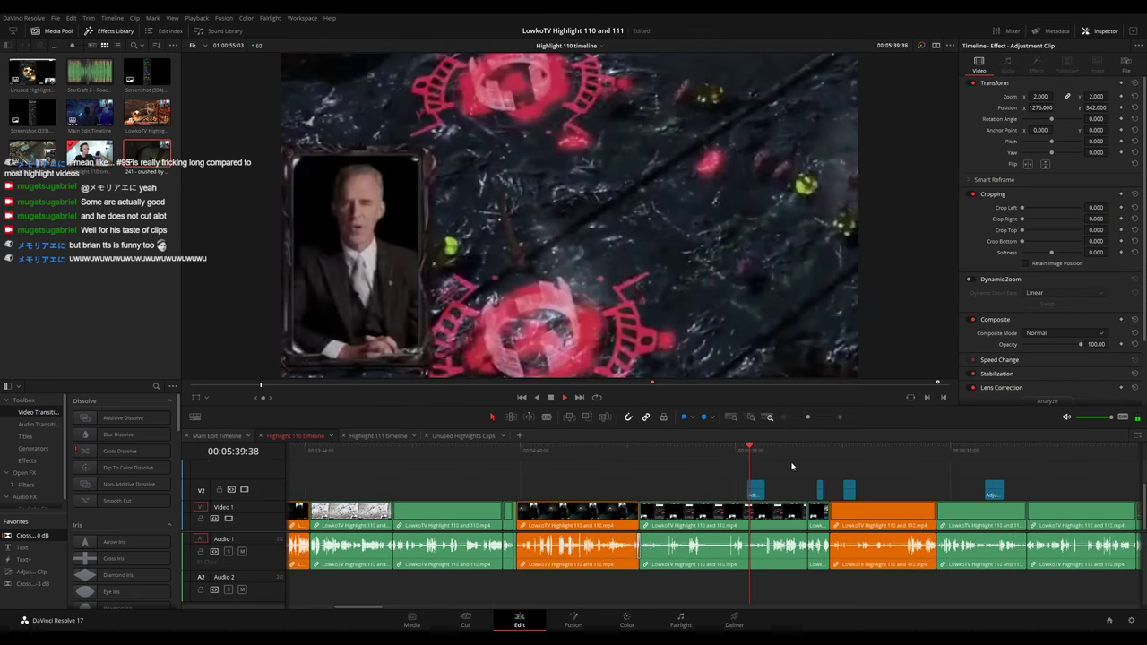
drag(792, 450, 826, 452)
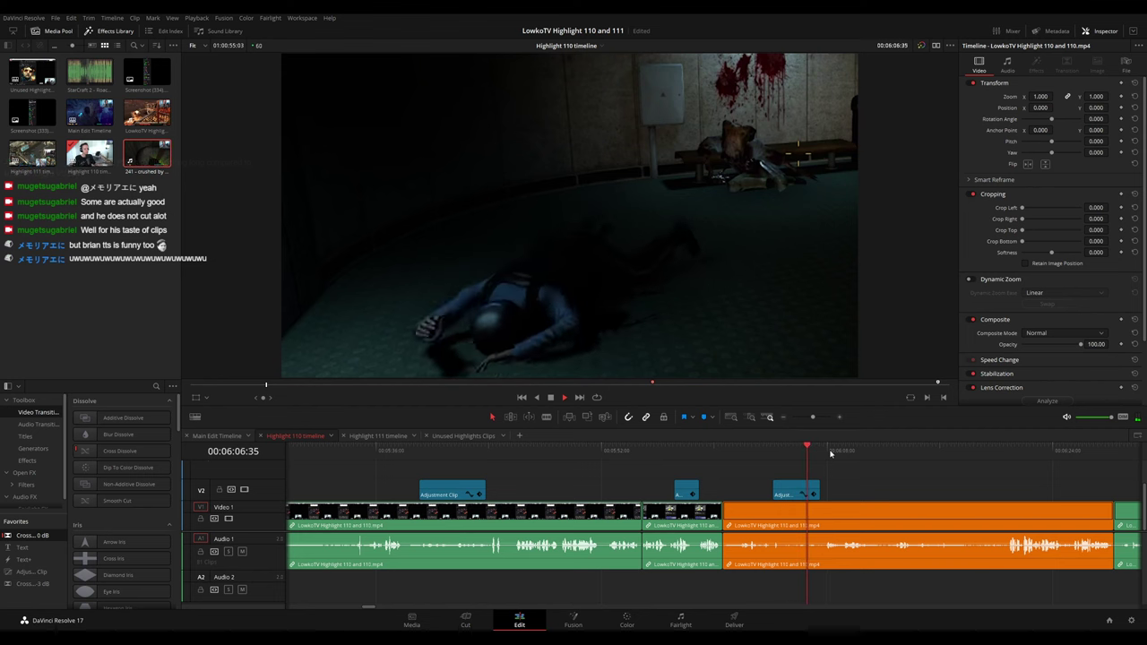
- Skim through the orange clip around 6:06 and the following green clips, continuing to the orange gameplay clip near 7:58
drag(830, 453, 1116, 482)
drag(814, 418, 804, 417)
click(730, 448)
drag(747, 446, 852, 448)
key(space)
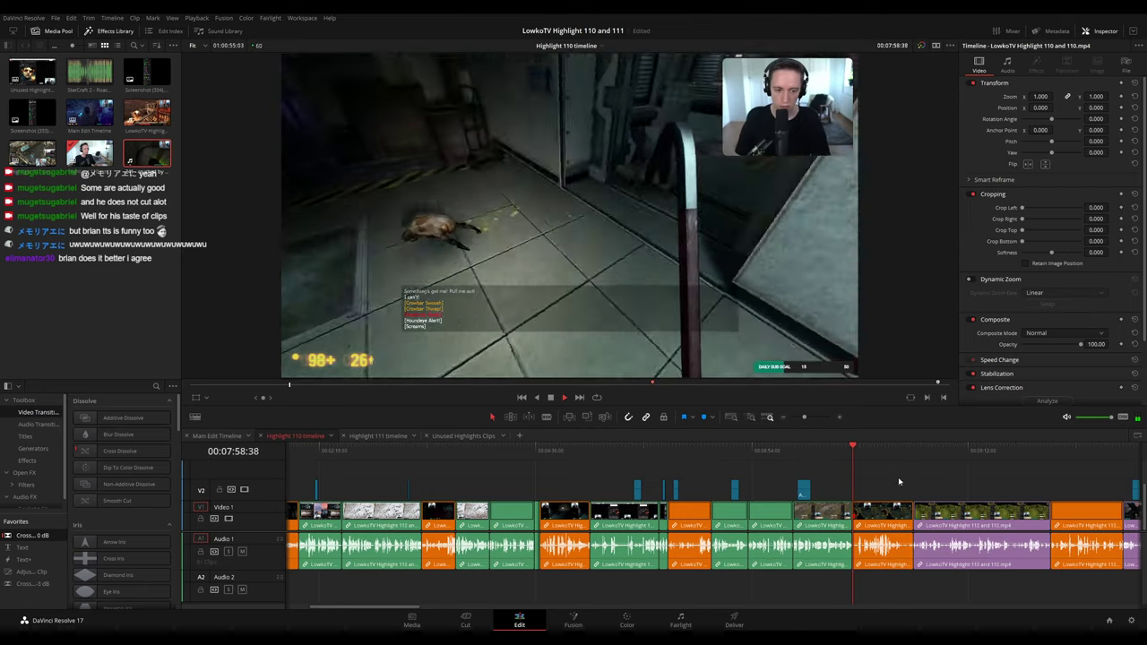
- Play and skim through the orange gameplay clip around 8:00, checking its cut into the purple RuneScape clip
scroll(886, 482, up, 1)
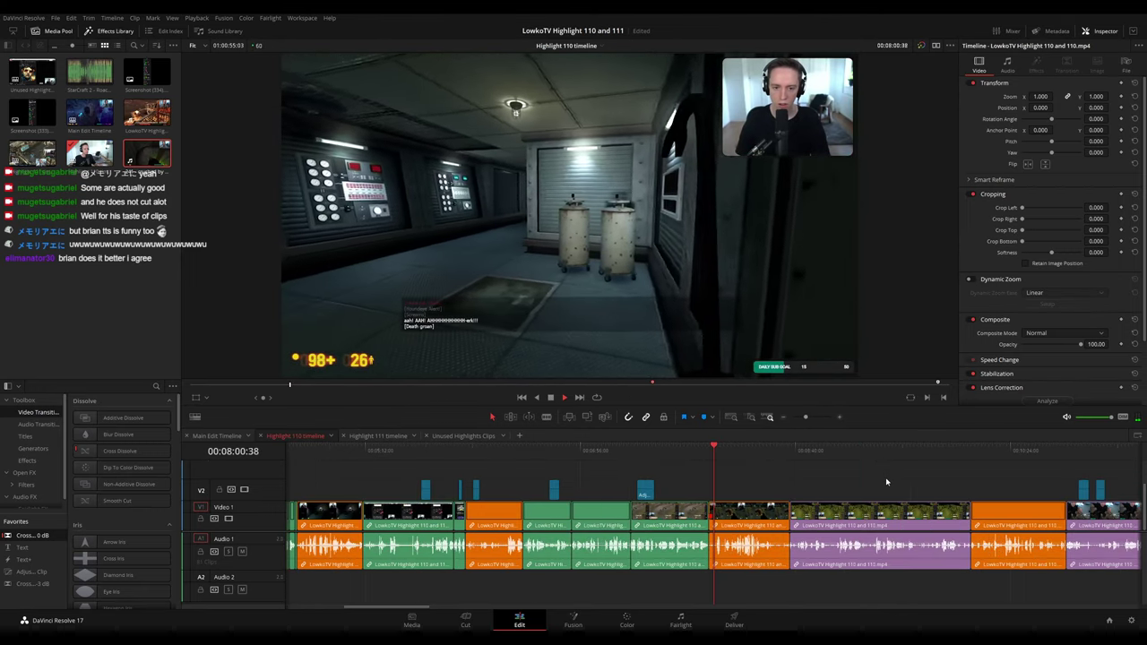
scroll(886, 481, up, 2)
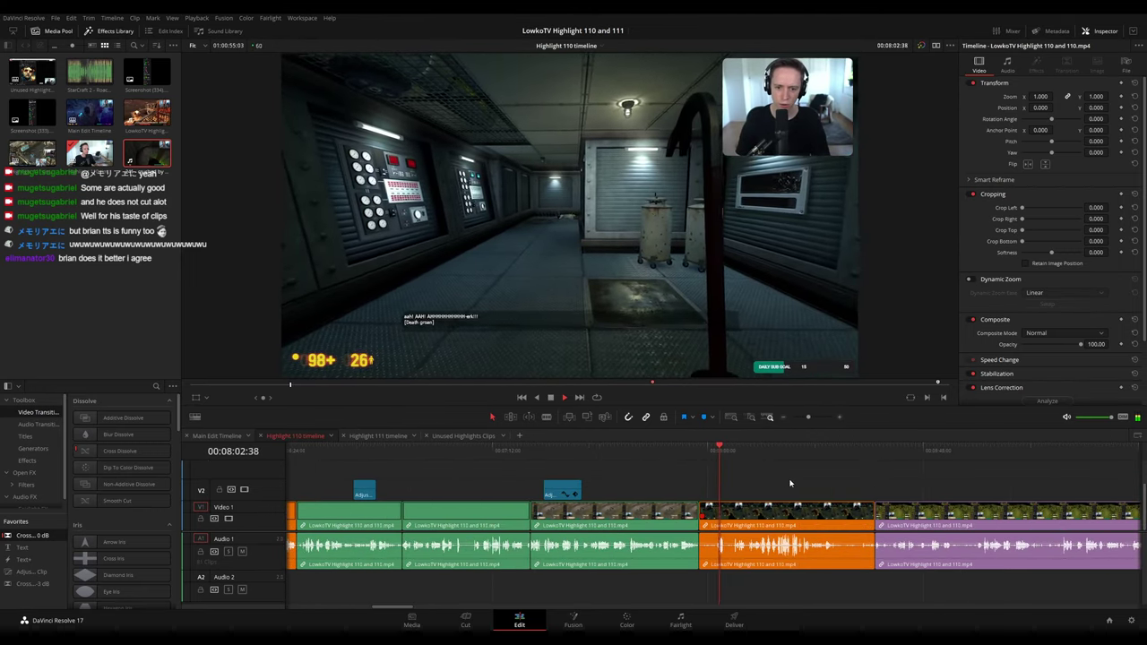
scroll(789, 481, up, 2)
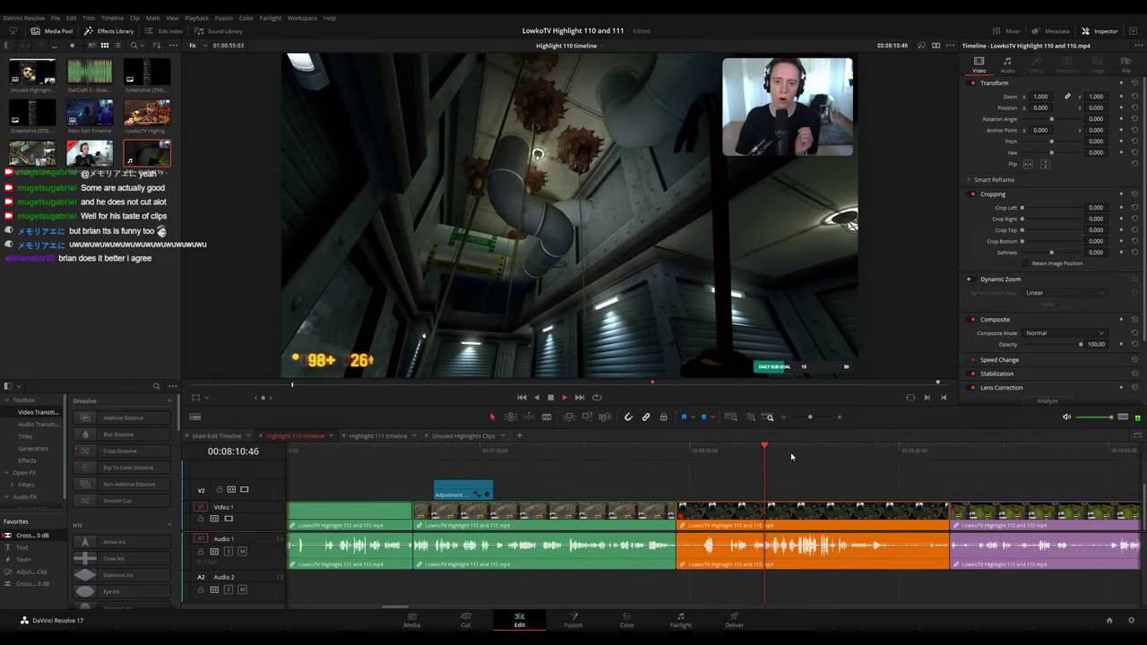
drag(792, 457, 759, 475)
drag(811, 418, 807, 422)
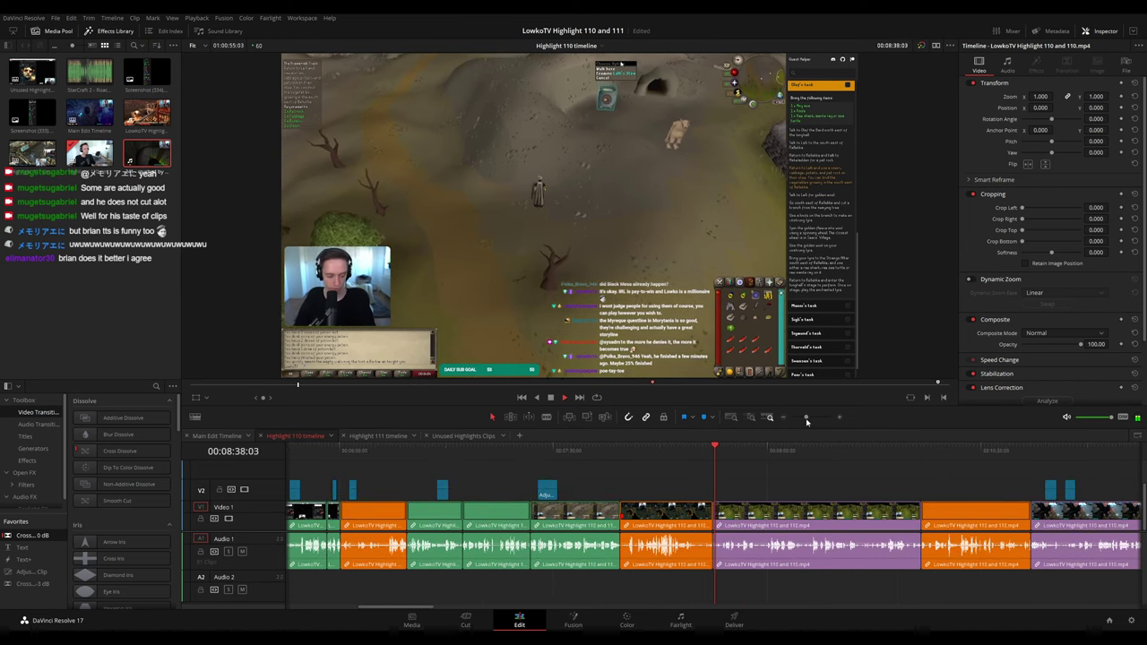
- Skim past the purple RuneScape clip and the following orange clip, then check the cut into the next purple clip around 10:51
click(921, 451)
drag(968, 486, 833, 452)
click(783, 452)
click(816, 451)
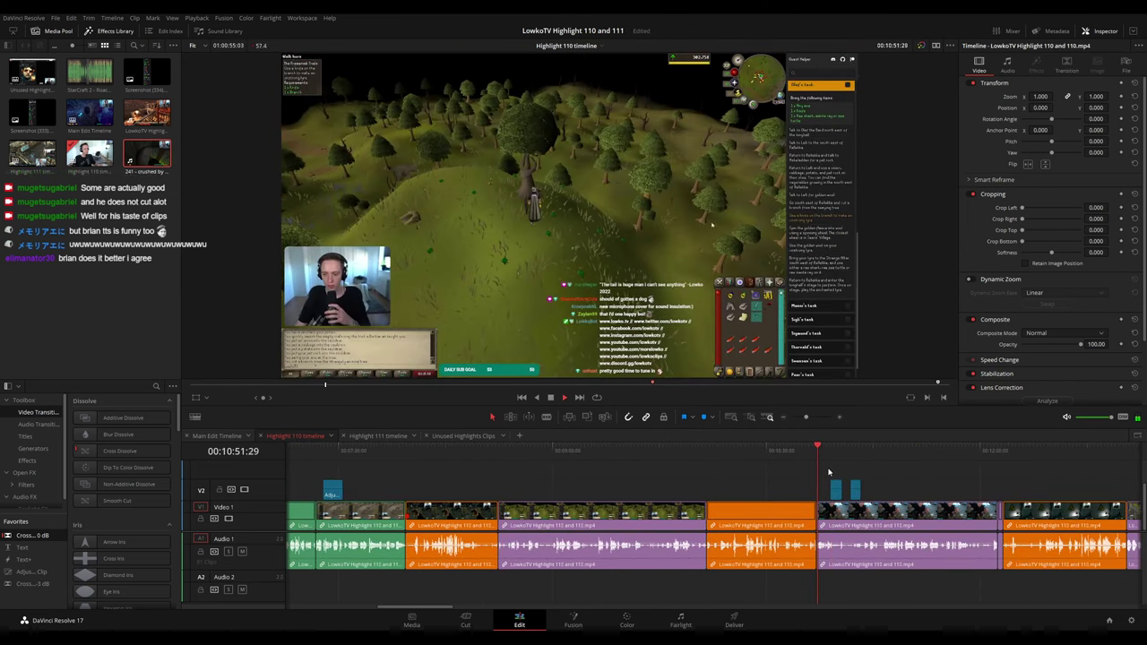
scroll(819, 472, up, 3)
click(711, 451)
scroll(777, 472, up, 1)
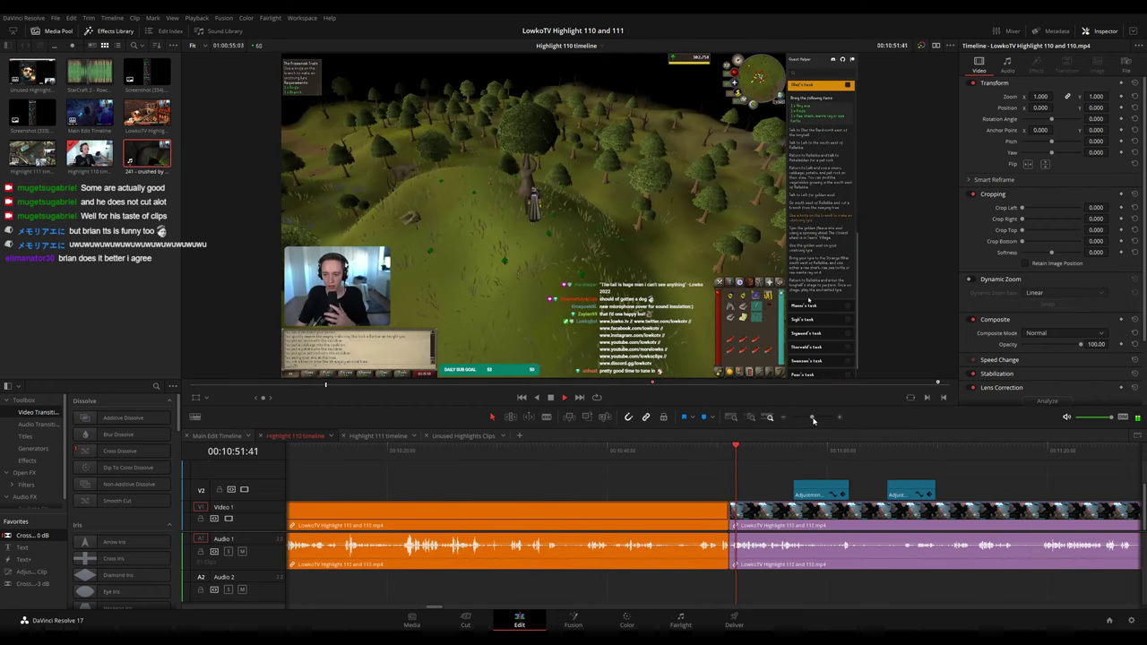
scroll(777, 471, down, 1)
scroll(732, 470, down, 4)
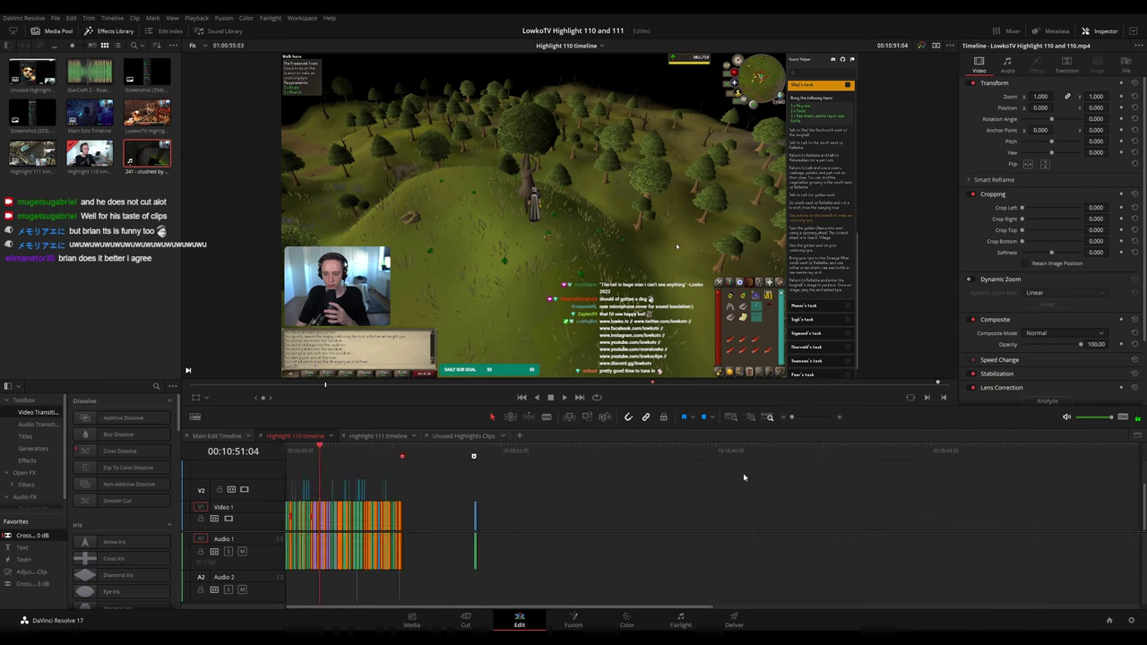
key(Left)
key(Right)
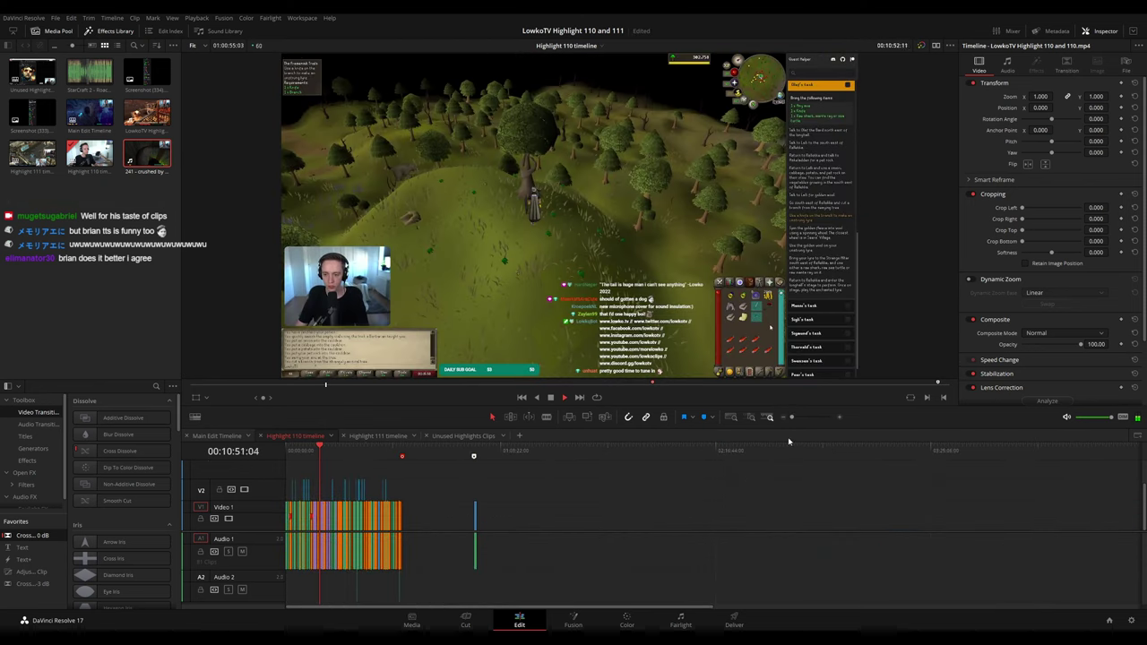
- Check the zoom effects in the purple clip after 10:51 and examine the cuts at its end
drag(791, 417, 808, 417)
click(734, 448)
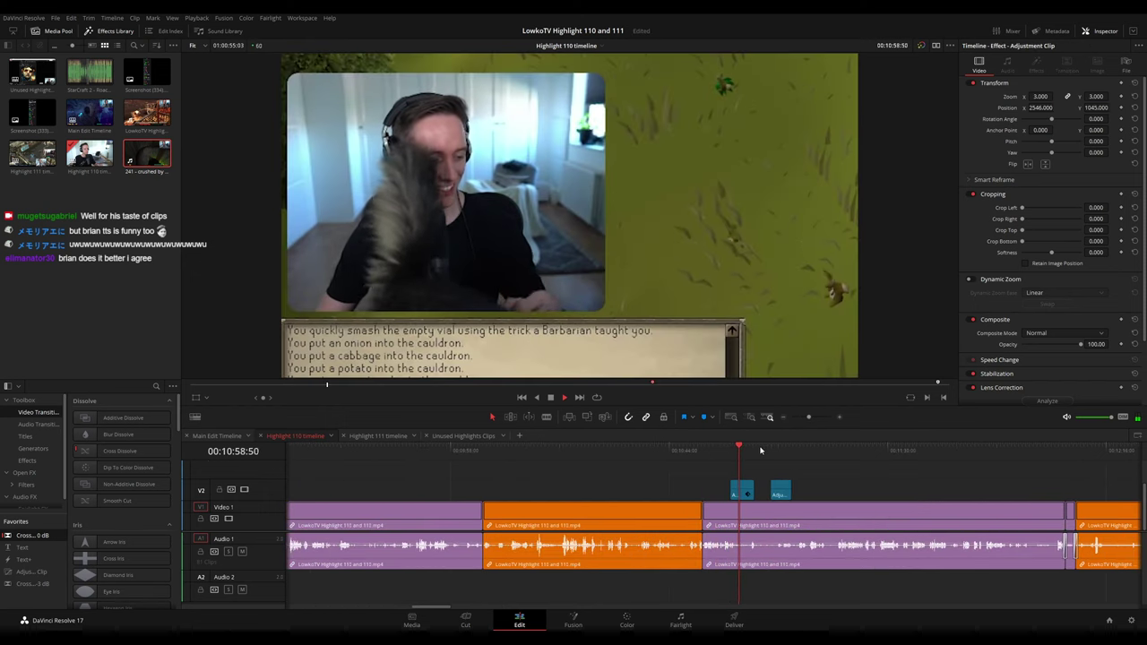
click(771, 448)
click(1063, 450)
drag(1076, 465, 647, 458)
drag(738, 484, 644, 476)
key(Up)
key(Up)
- Skim through the remaining purple section and the green RuneScape clips around 14:50, including their zoom effect
drag(576, 450, 799, 462)
drag(886, 481, 746, 450)
drag(897, 454, 645, 455)
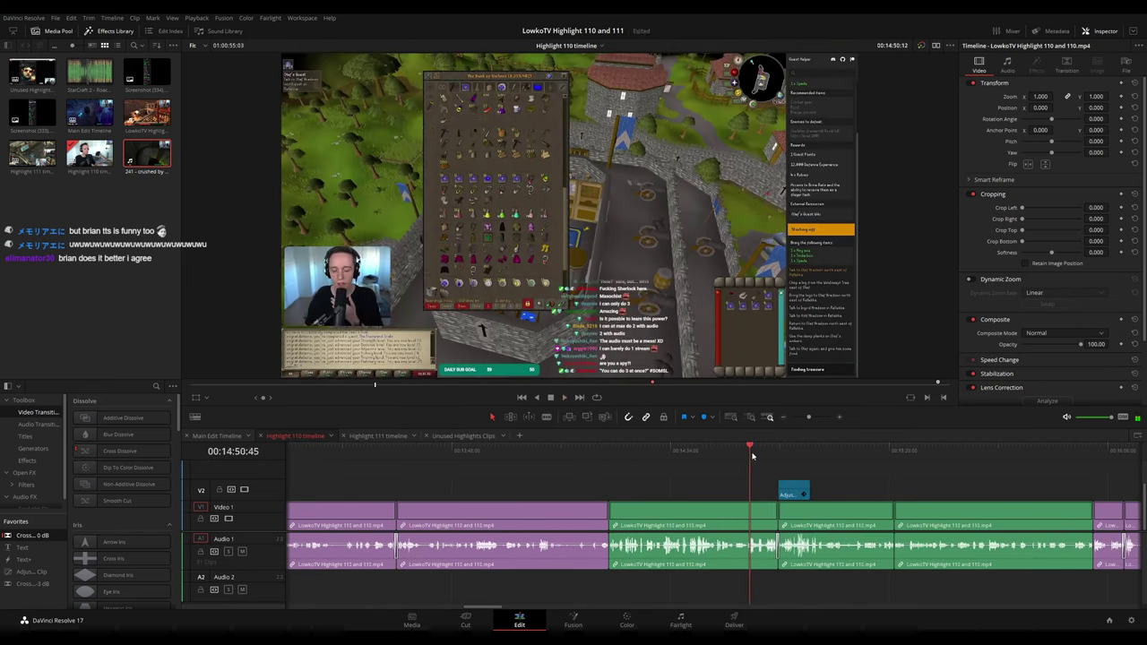
click(779, 456)
drag(856, 457, 895, 457)
- Skim through the short purple clips and the orange gameplay clips around 17:11, up to the cut into the next green clip
drag(987, 480, 768, 457)
drag(855, 487, 669, 461)
drag(667, 458, 753, 457)
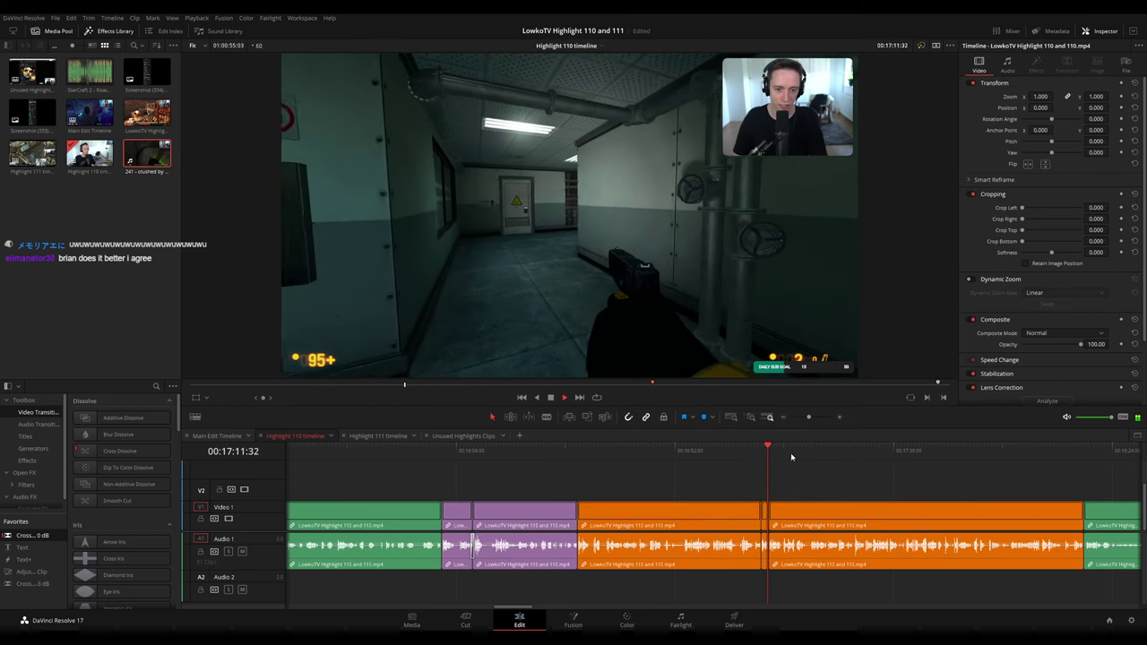
click(1029, 459)
click(1070, 459)
drag(1104, 479, 665, 467)
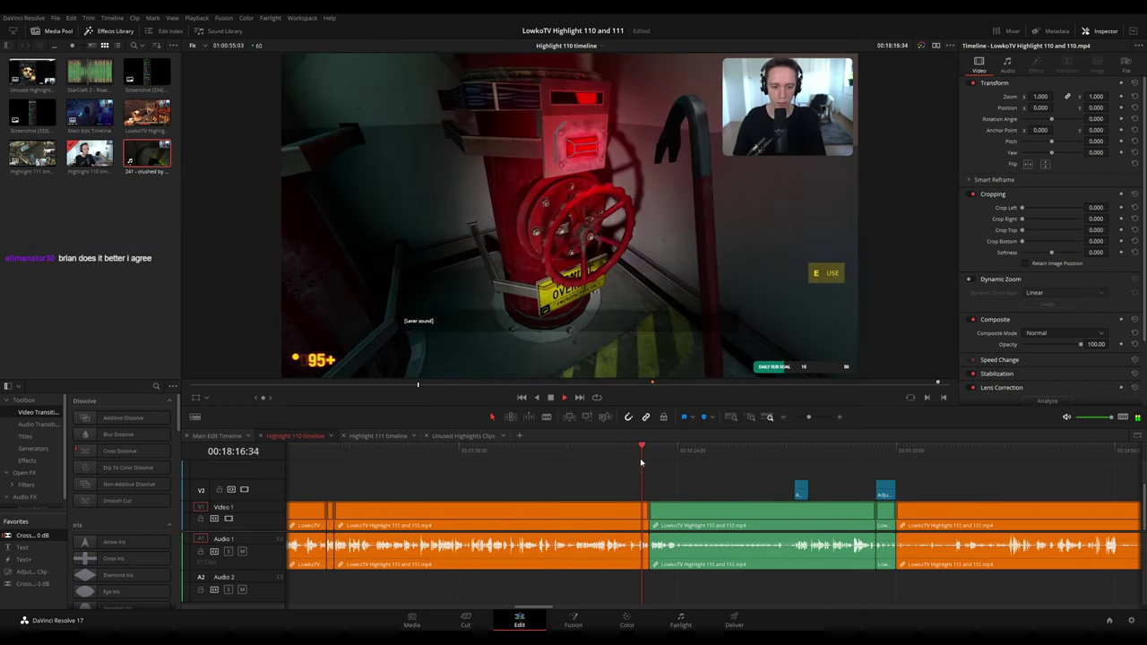
- Check the opening of the green snow-scene clip after 18:16 and compare it with the VTuber video section
click(680, 459)
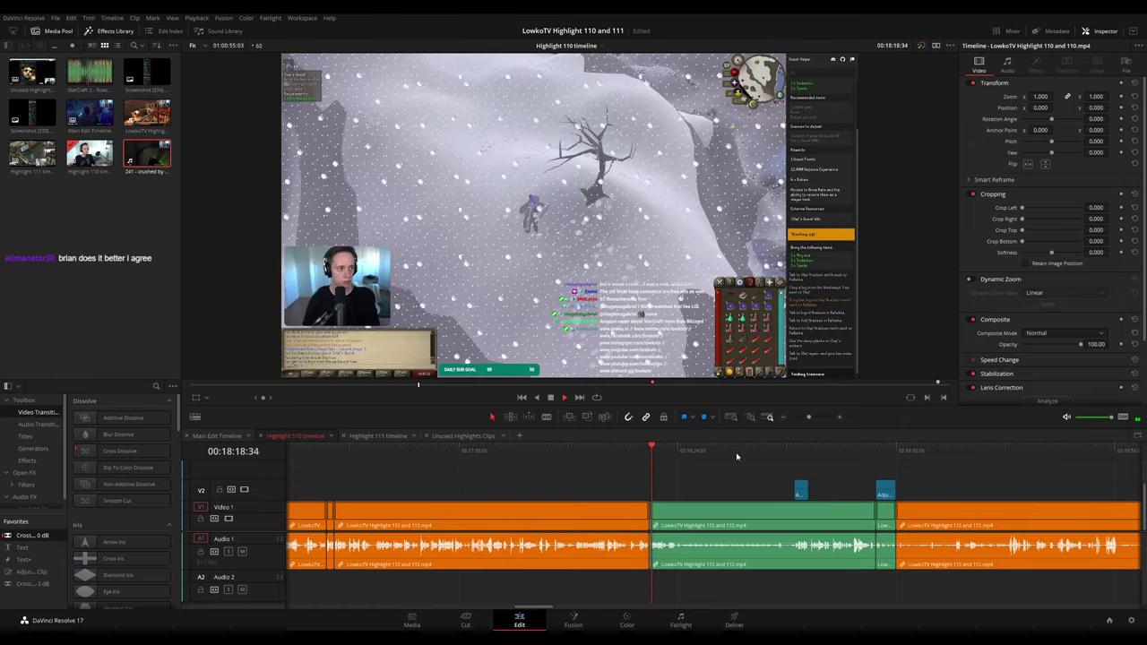
click(797, 458)
click(670, 457)
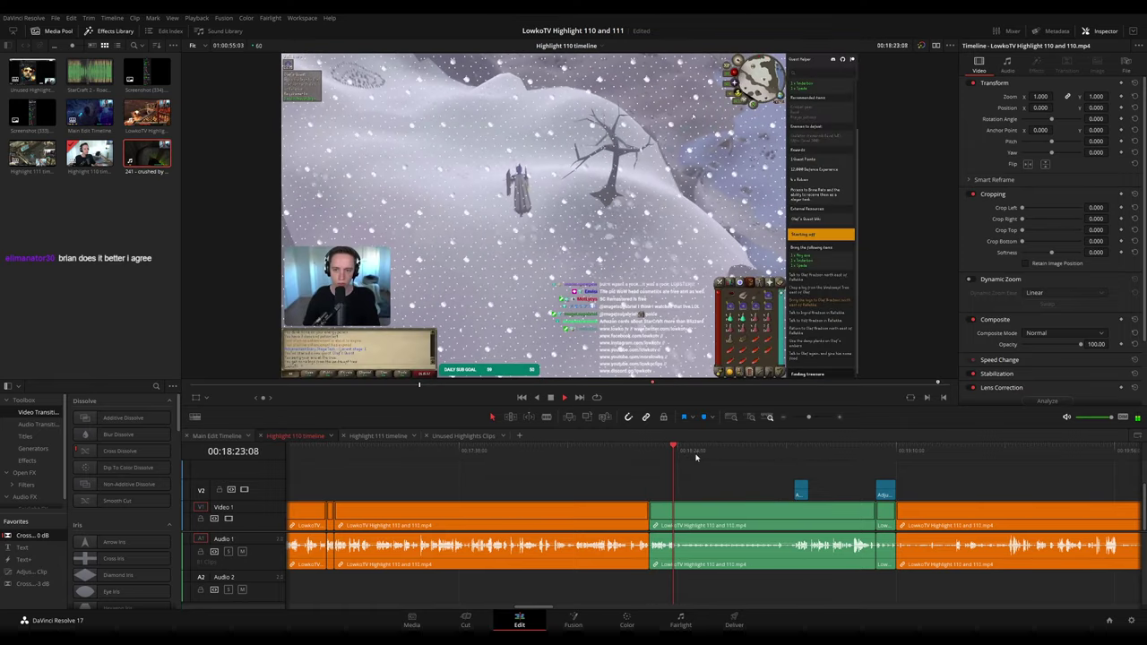
click(762, 455)
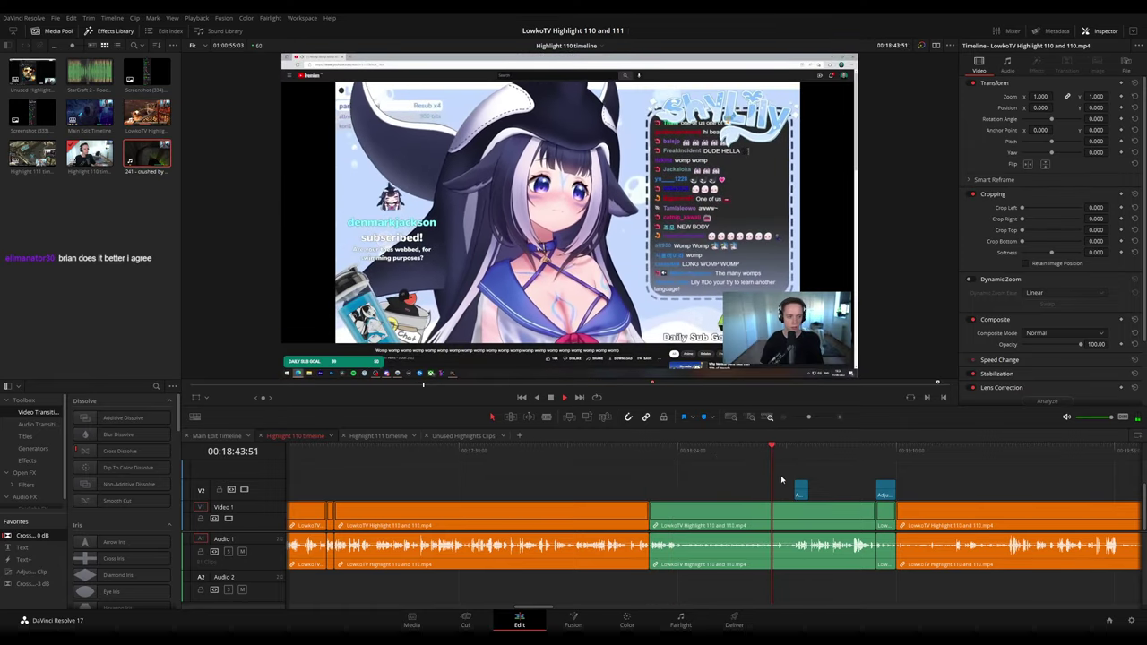
click(678, 451)
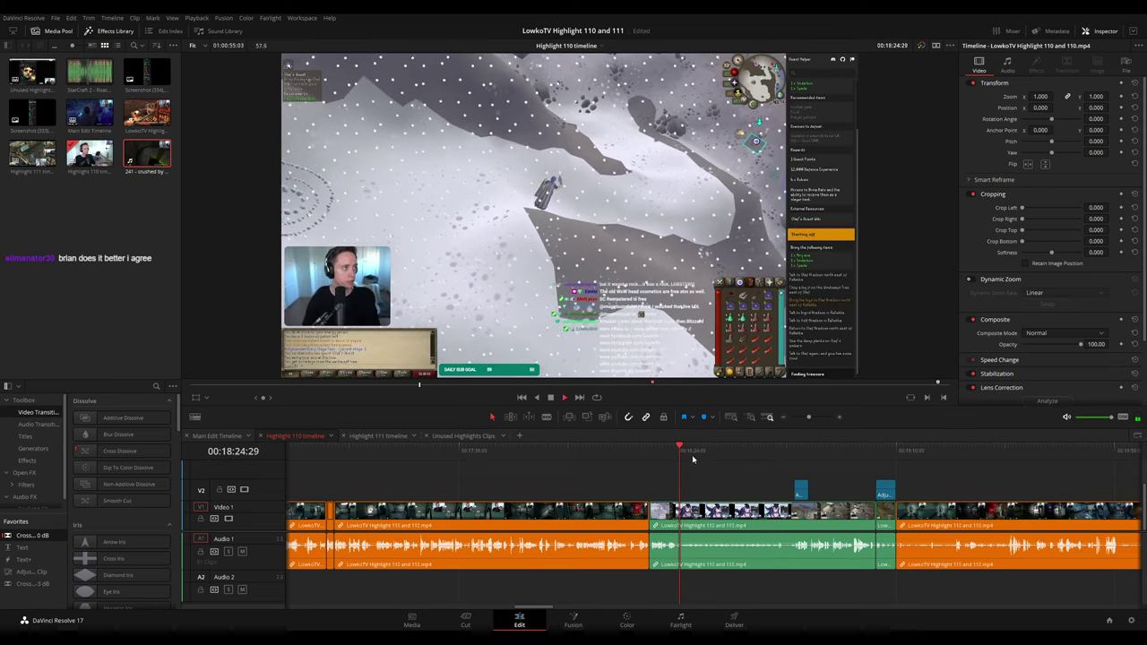
click(677, 454)
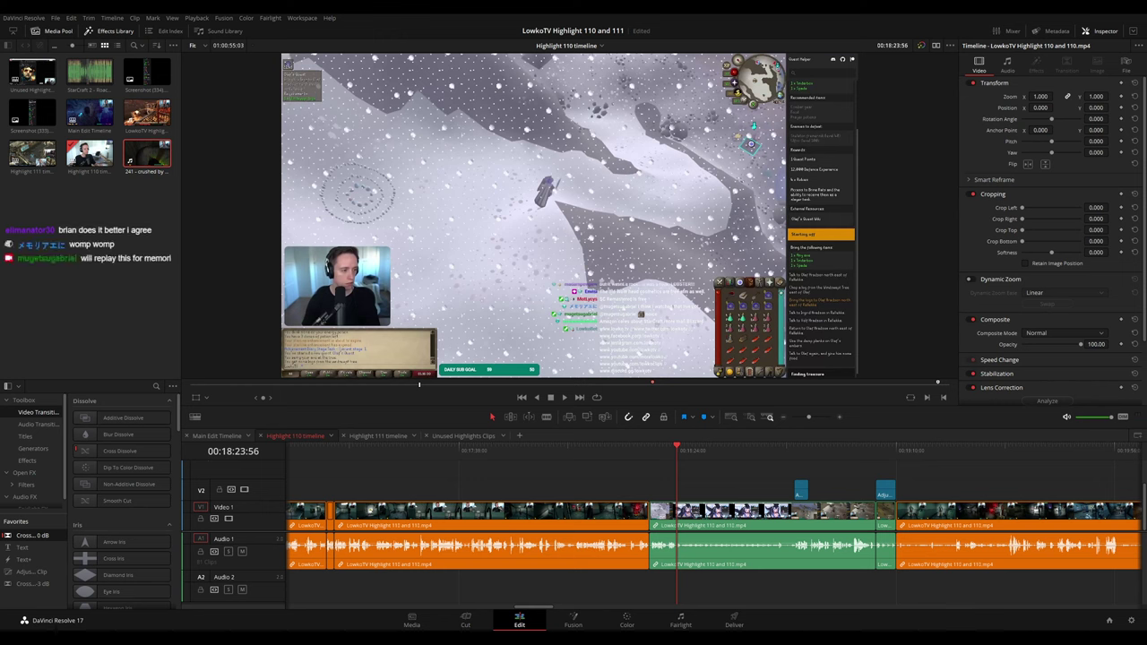
- Play back the green clip from the snow scene through the VTuber video to the zoomed webcam reaction
scroll(692, 455, up, 5)
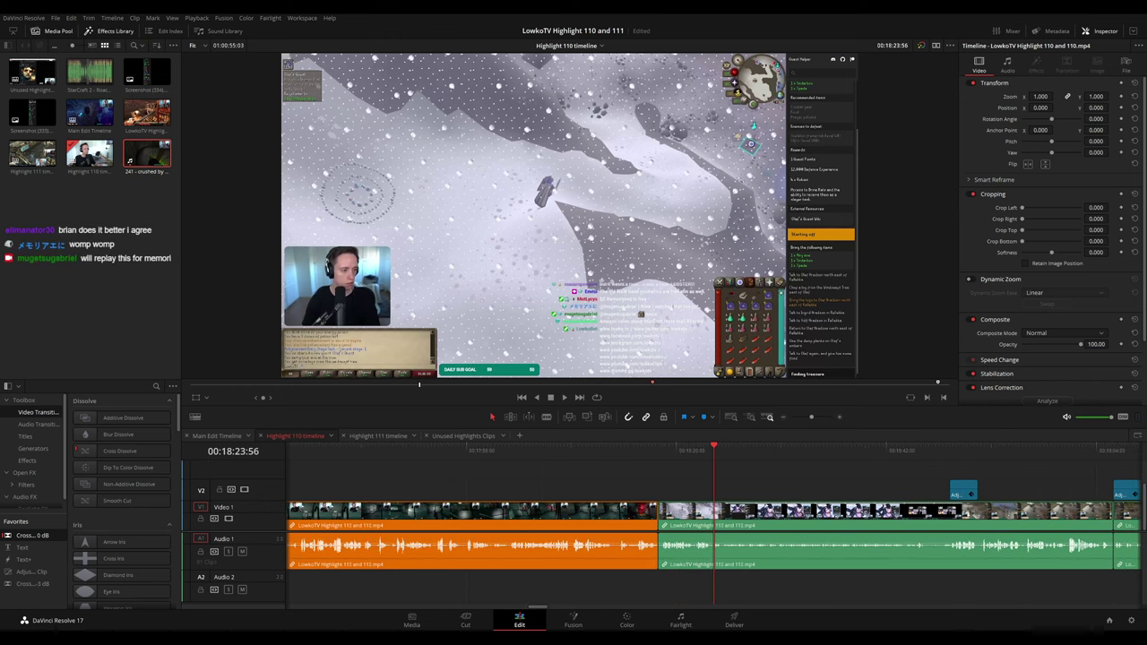
click(693, 453)
key(space)
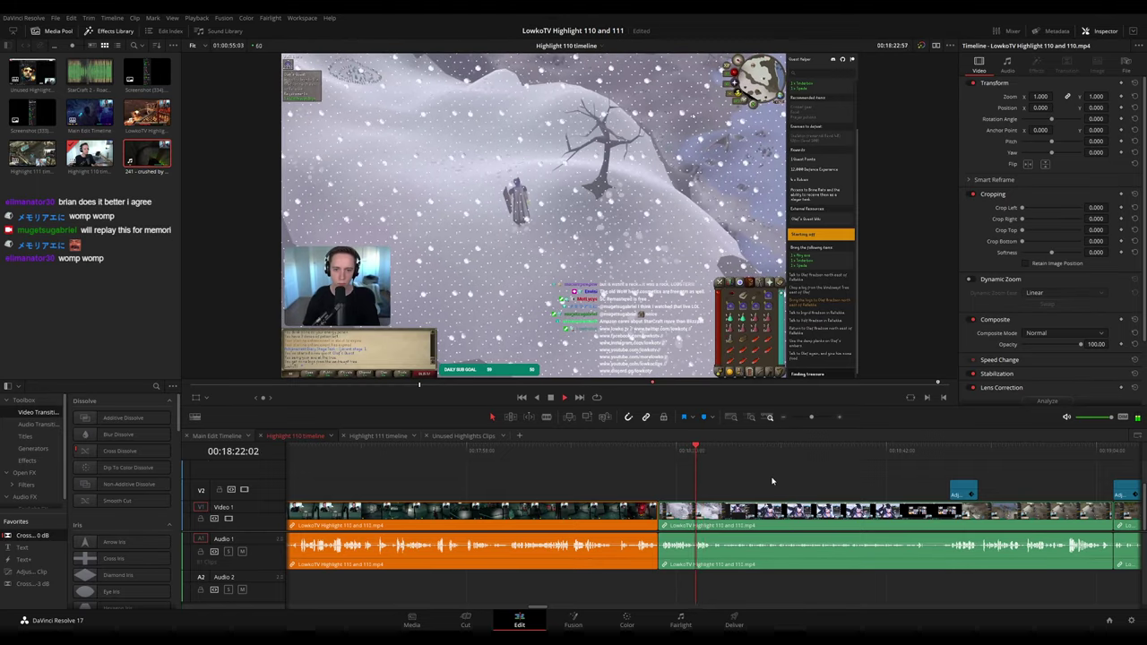
drag(780, 481, 648, 463)
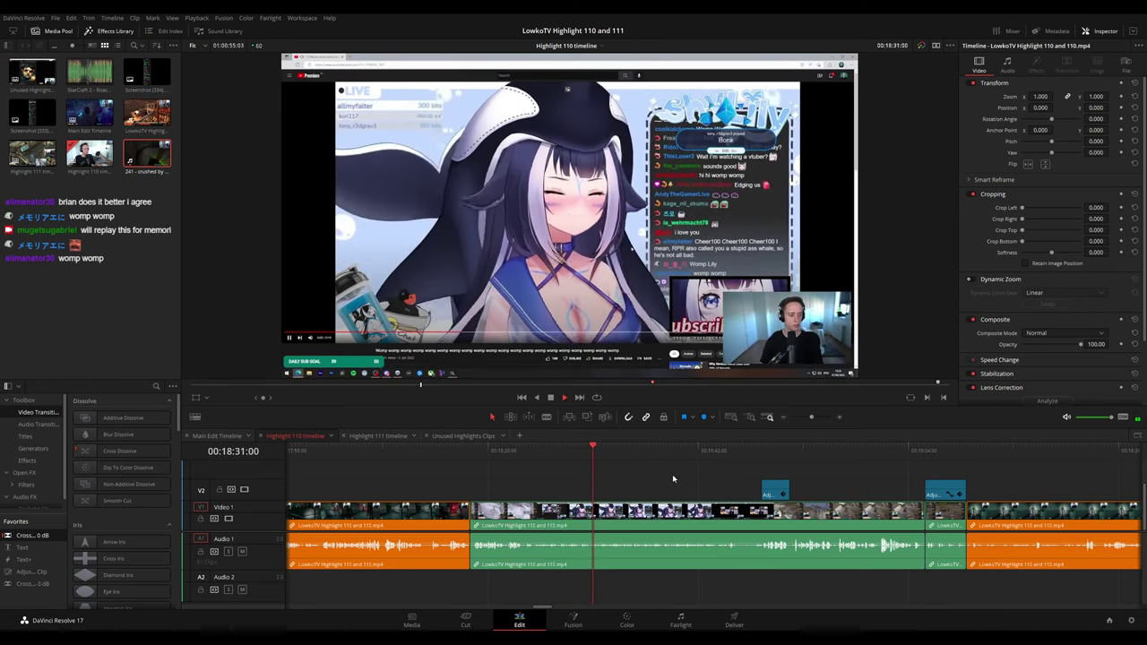
drag(673, 476, 588, 466)
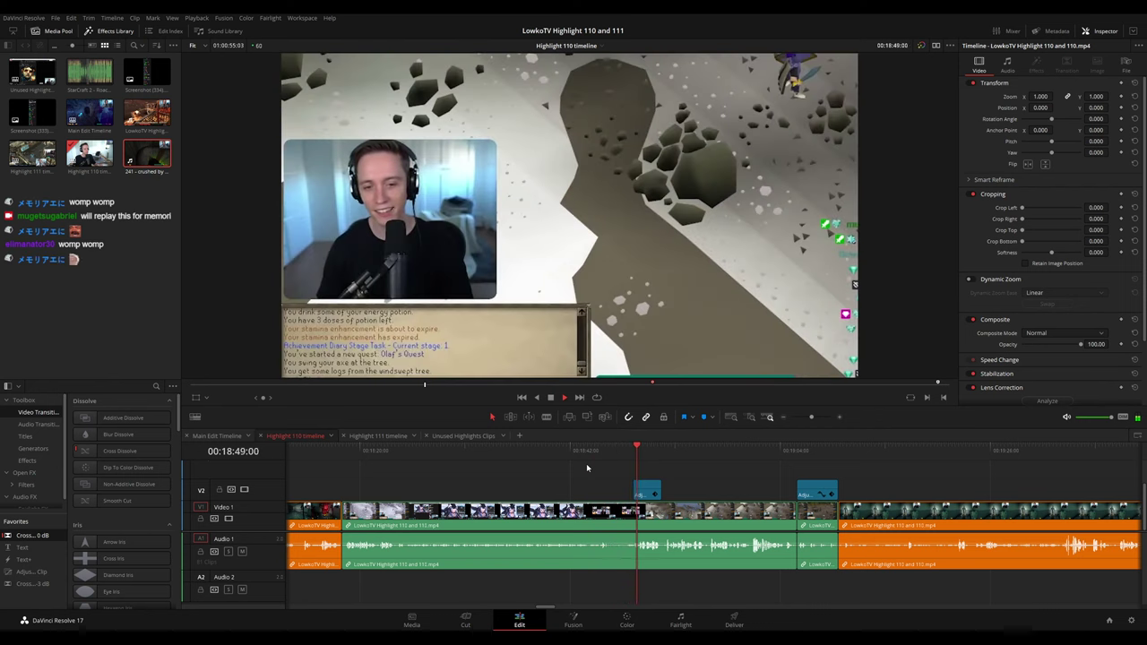
- Check the gradual zoom effect at the end of the green RuneScape section and its cut into the orange clip
scroll(699, 475, right, 2)
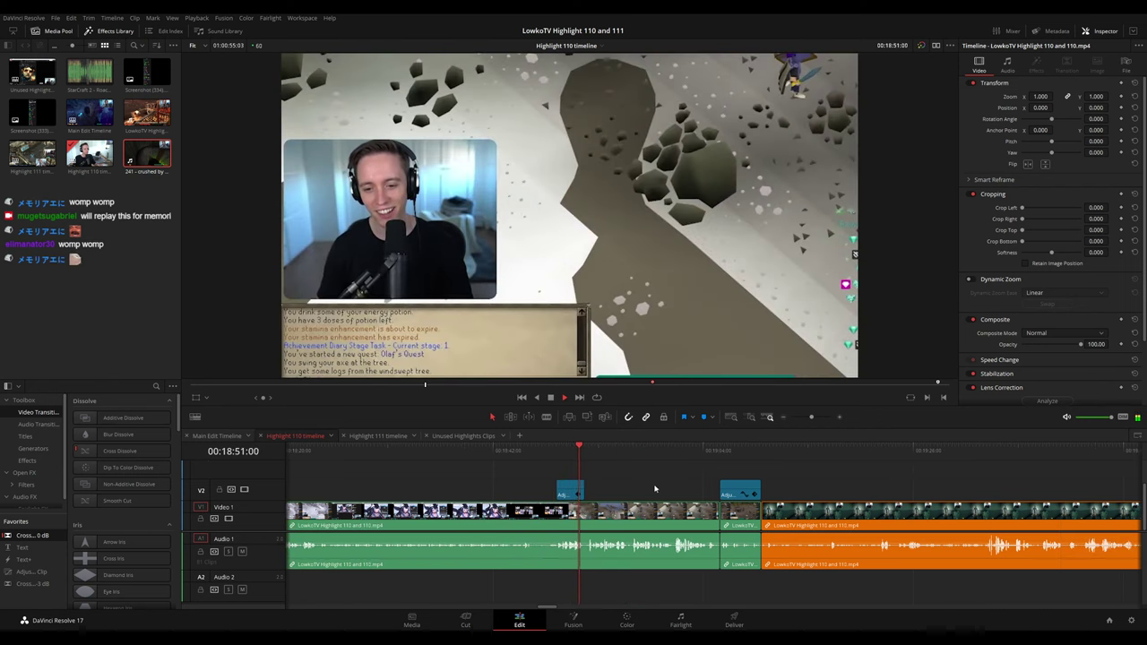
key(space)
drag(607, 452, 724, 454)
key(space)
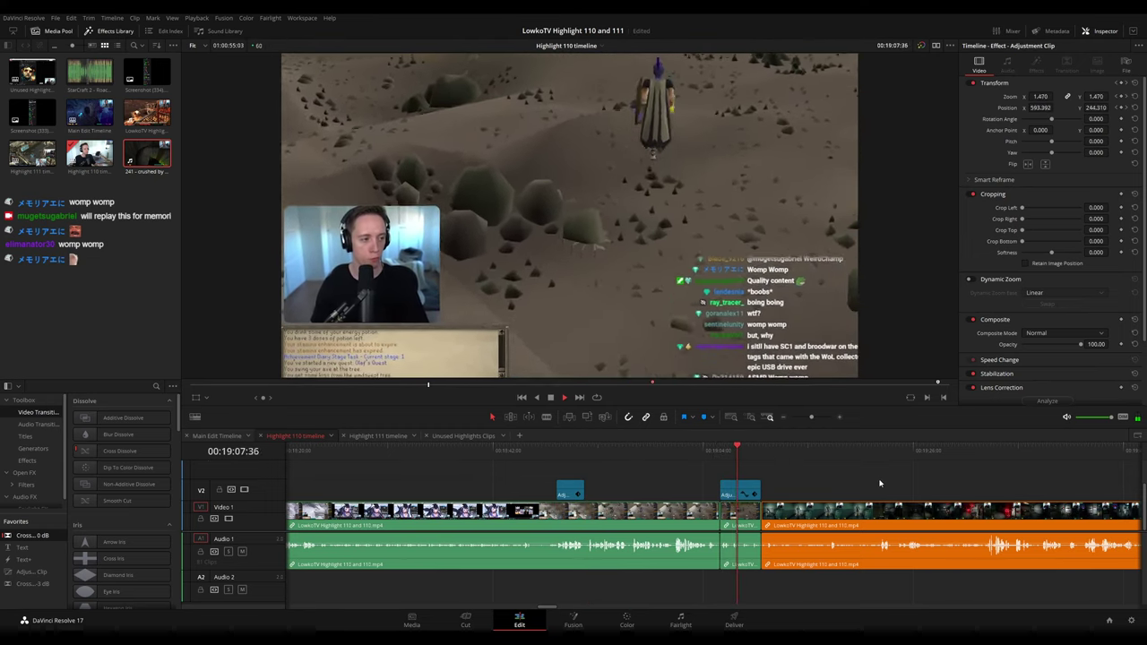
scroll(771, 467, right, 4)
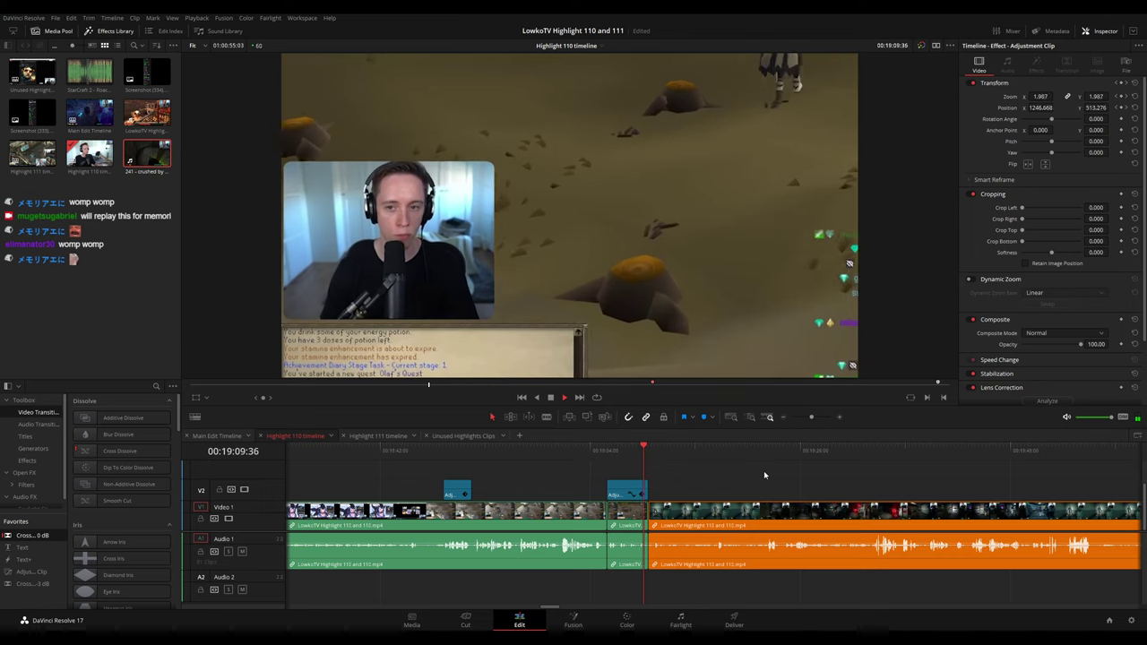
- Skim through the orange security-door clip and the green Ayaya video clips, up to the orange gameplay clips at about 20:37
drag(719, 451, 935, 451)
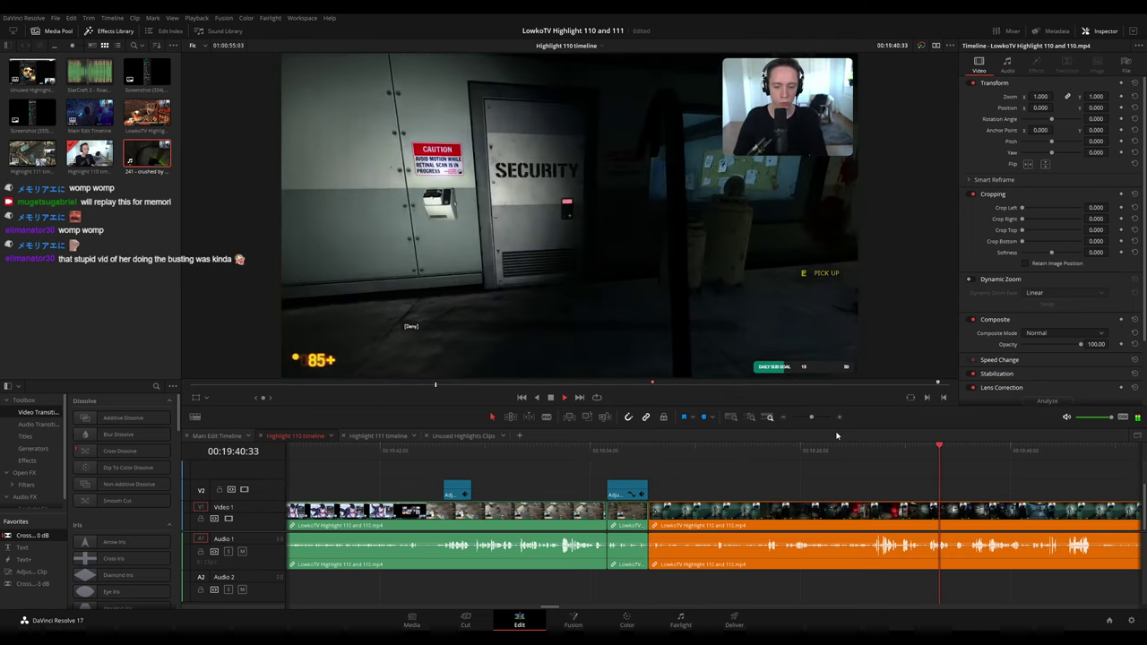
drag(811, 417, 802, 417)
drag(722, 451, 755, 452)
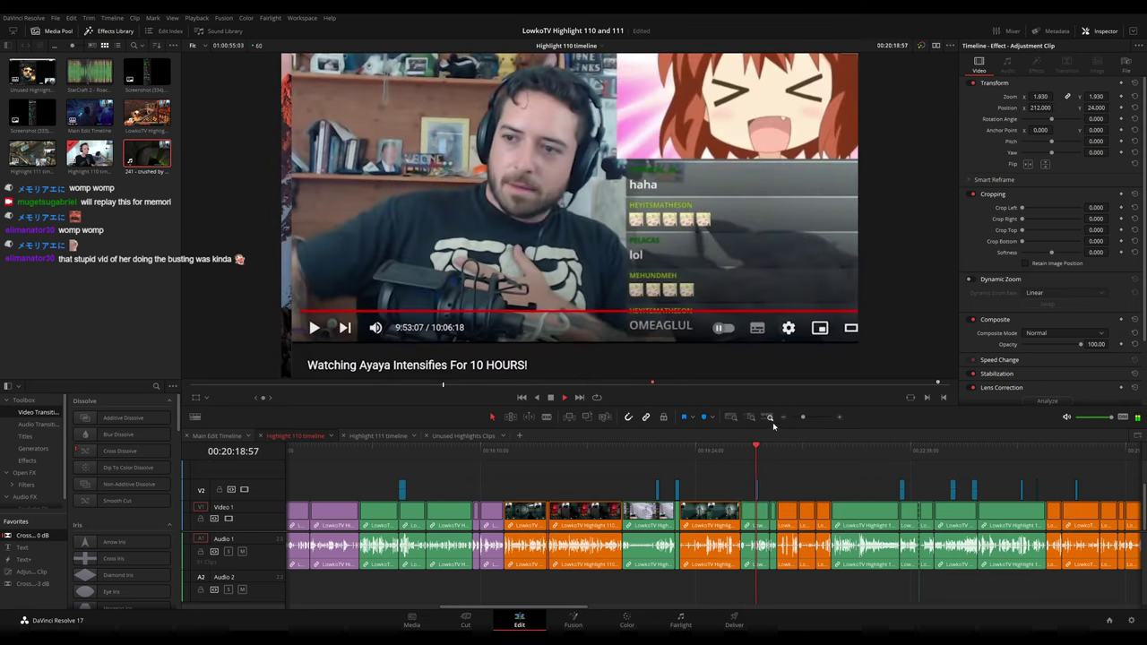
drag(803, 417, 807, 418)
key(space)
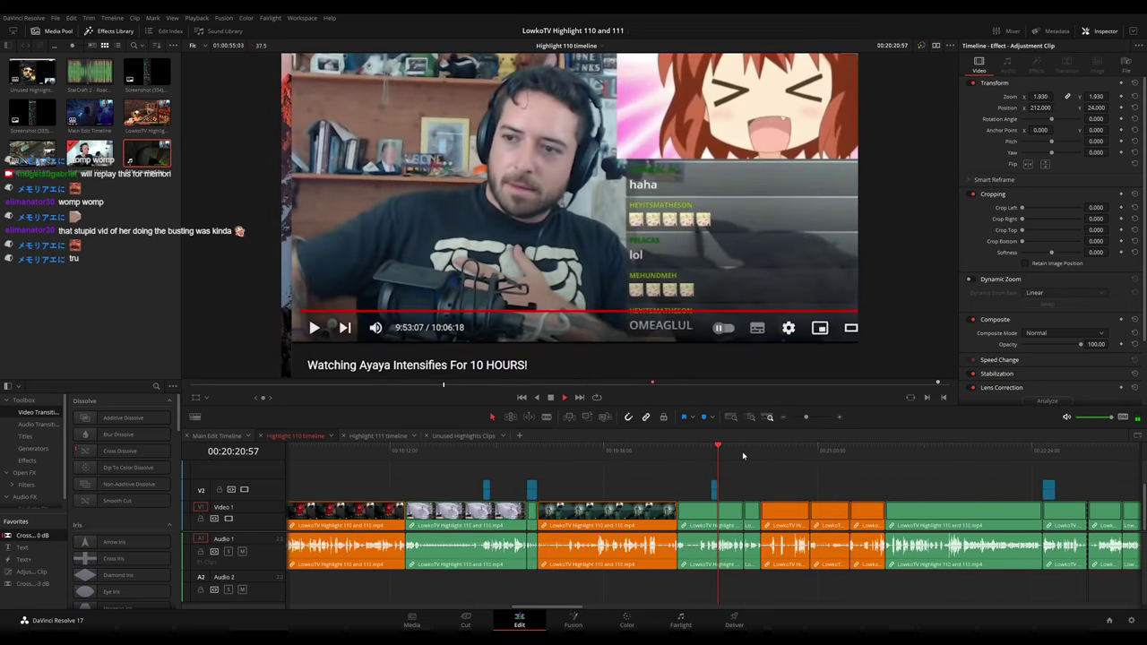
click(743, 456)
click(762, 456)
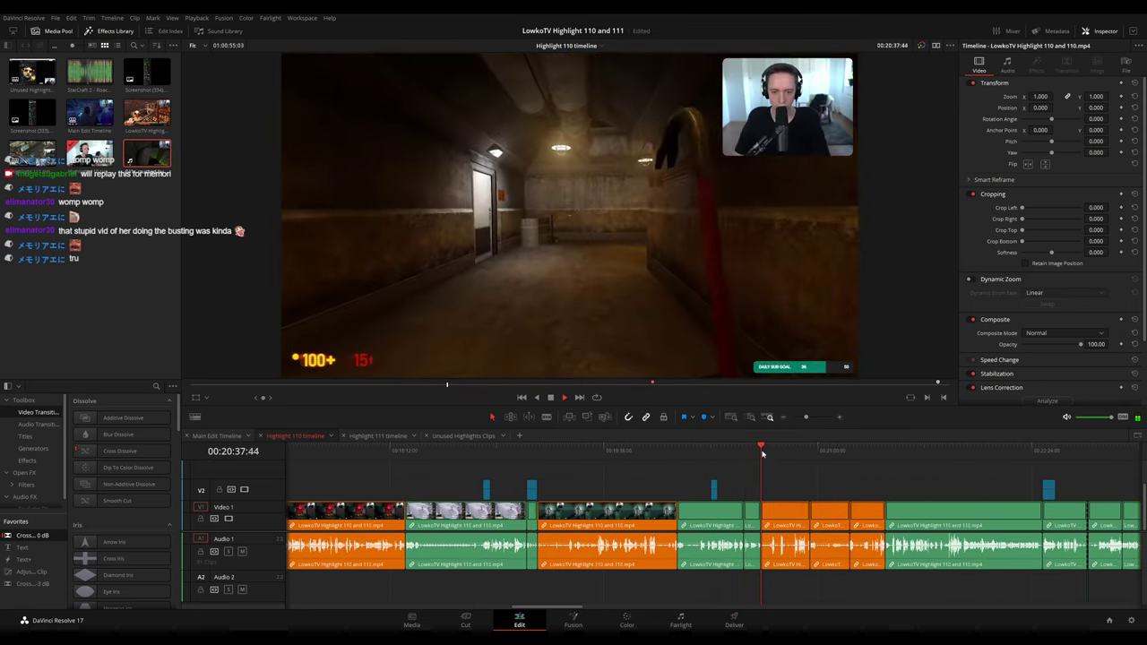
- Skim through the first of the three consecutive orange gameplay clips, from its opening to just before its ending cut
drag(806, 417, 811, 419)
scroll(757, 482, right, 1)
scroll(758, 481, right, 1)
key(Up)
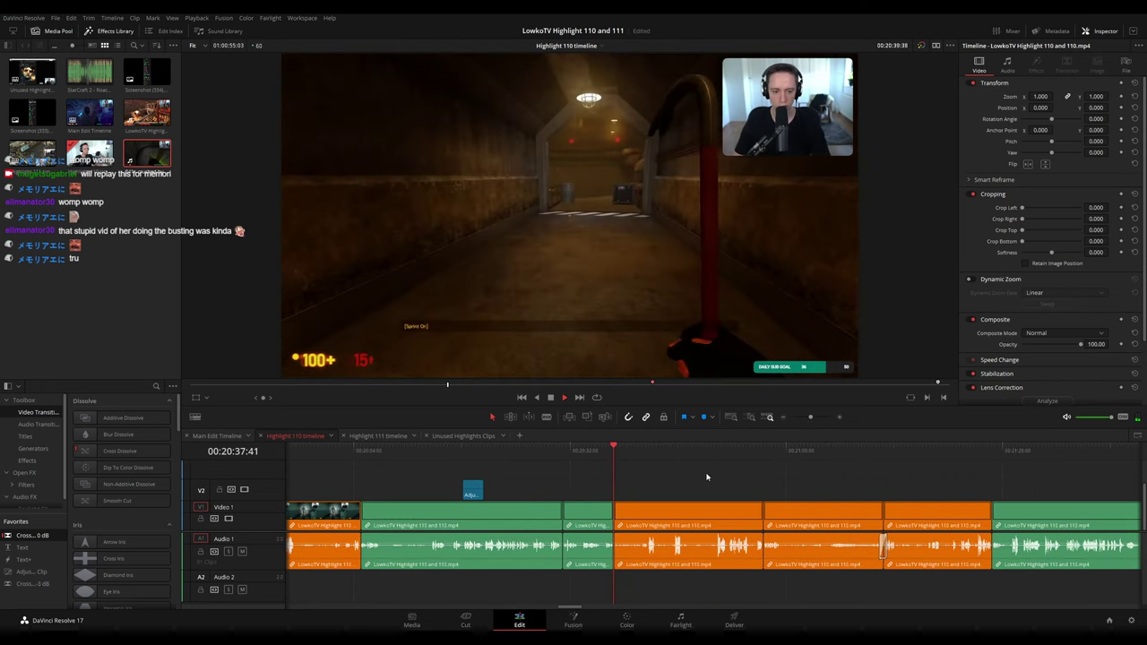
click(653, 456)
click(757, 451)
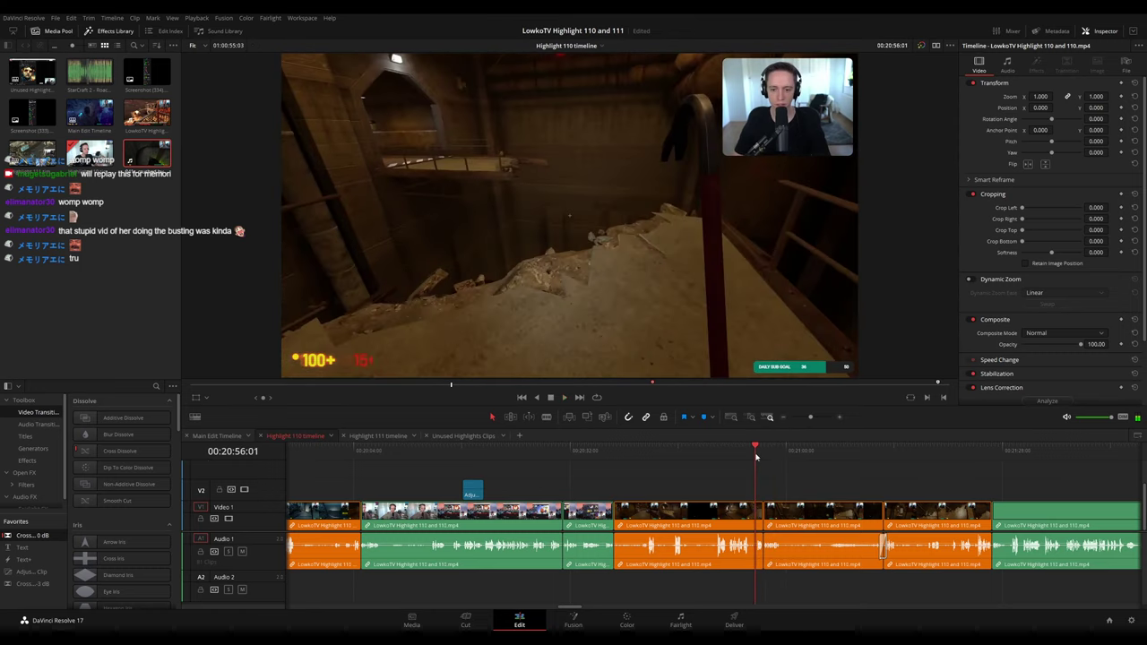
- Skim through the second and third of the three consecutive orange gameplay clips, including the cut between them at about 21:12
click(881, 457)
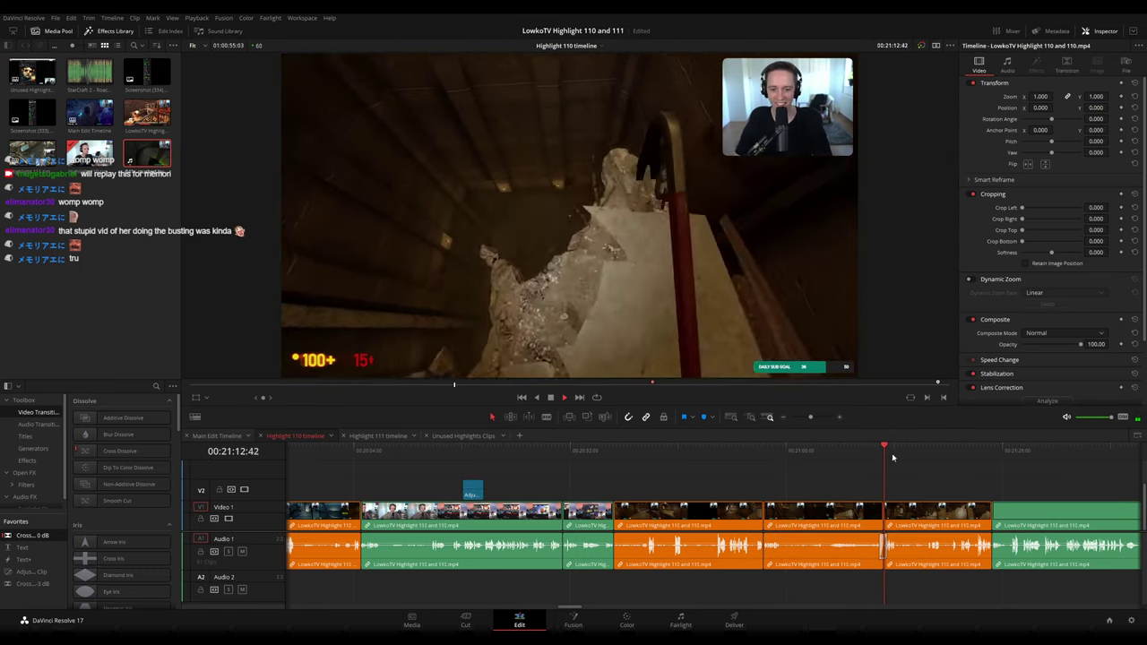
click(968, 457)
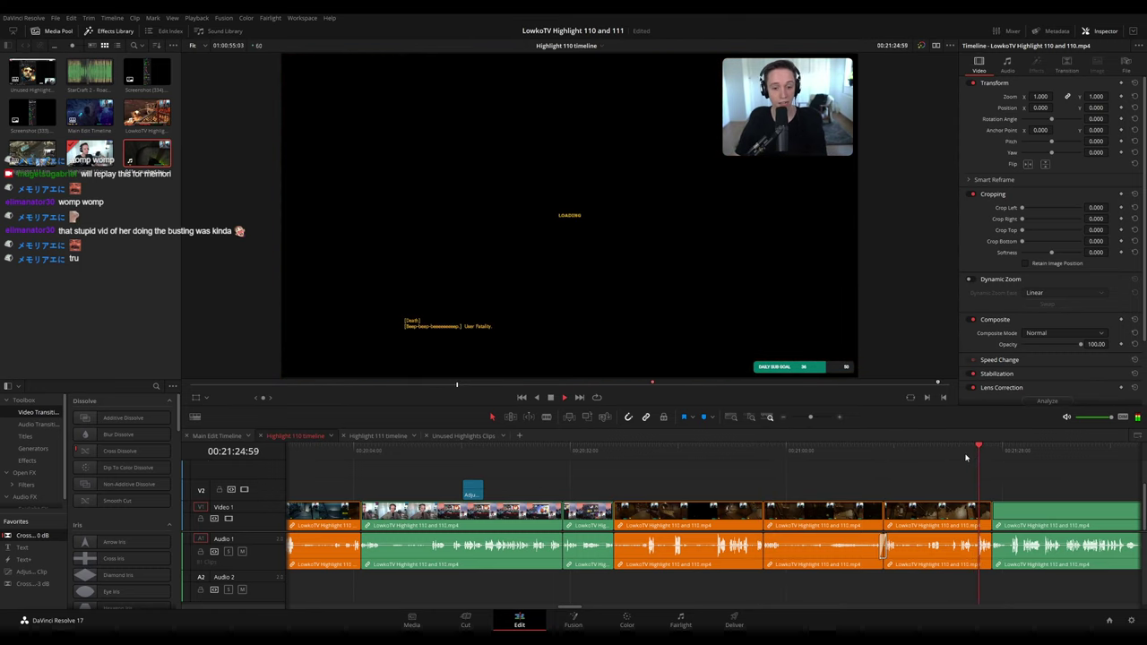
click(778, 457)
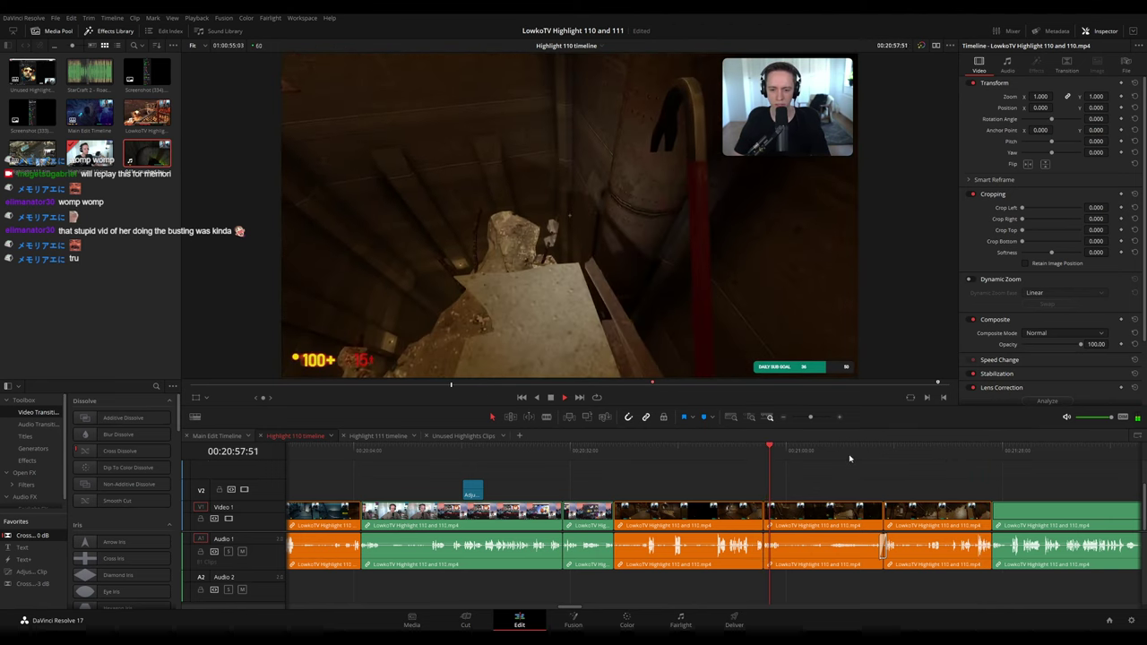
click(887, 453)
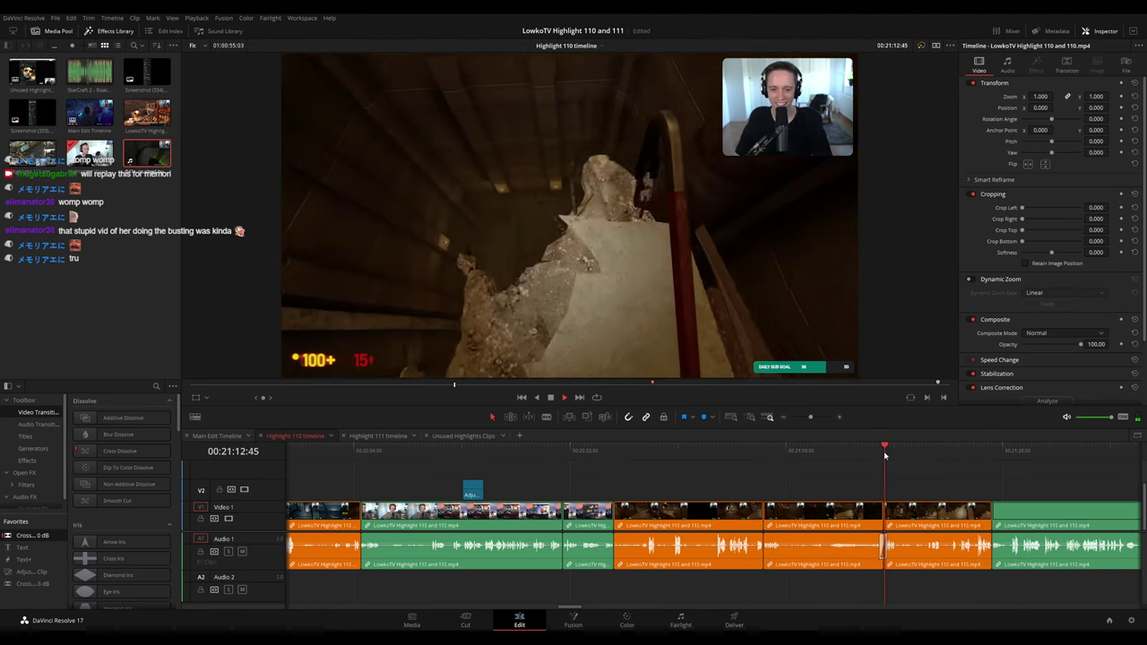
click(909, 454)
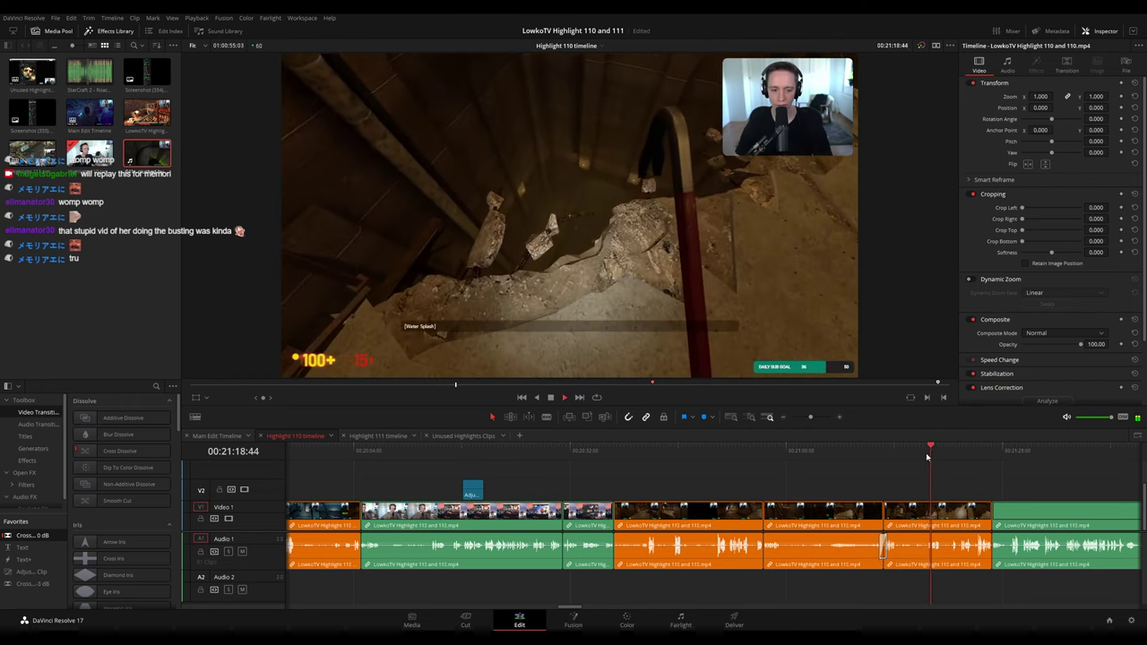
- Skim through the green StarCraft and YouTube comment clips from about 21:29 to the start of the orange barrel clip
drag(811, 417, 808, 418)
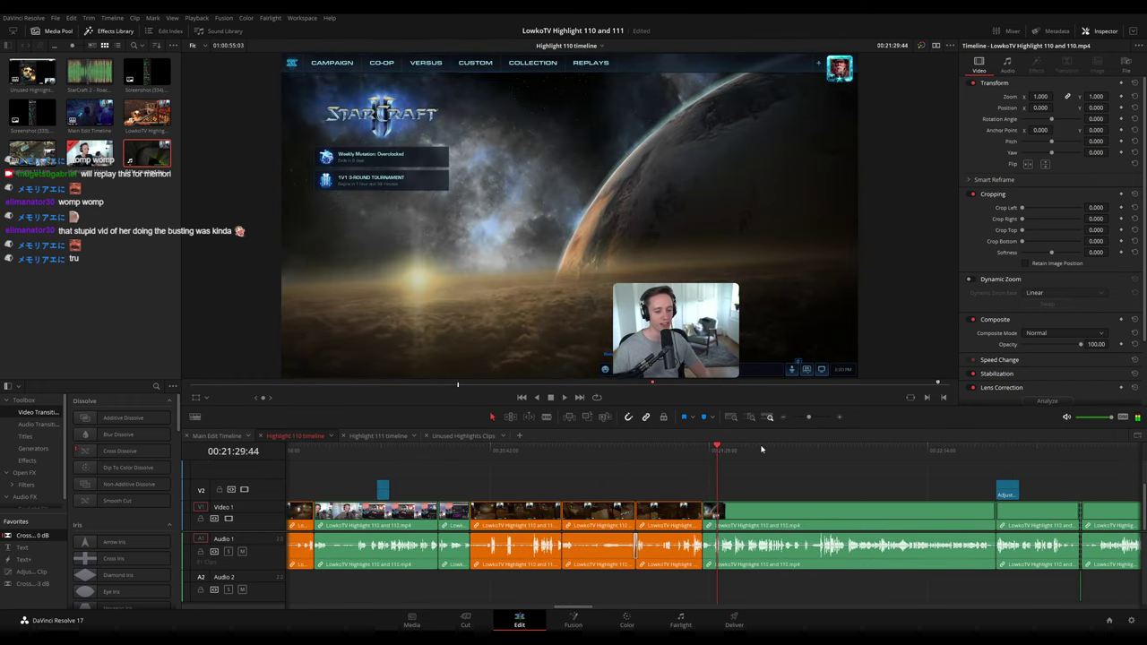
drag(714, 449, 619, 464)
click(664, 454)
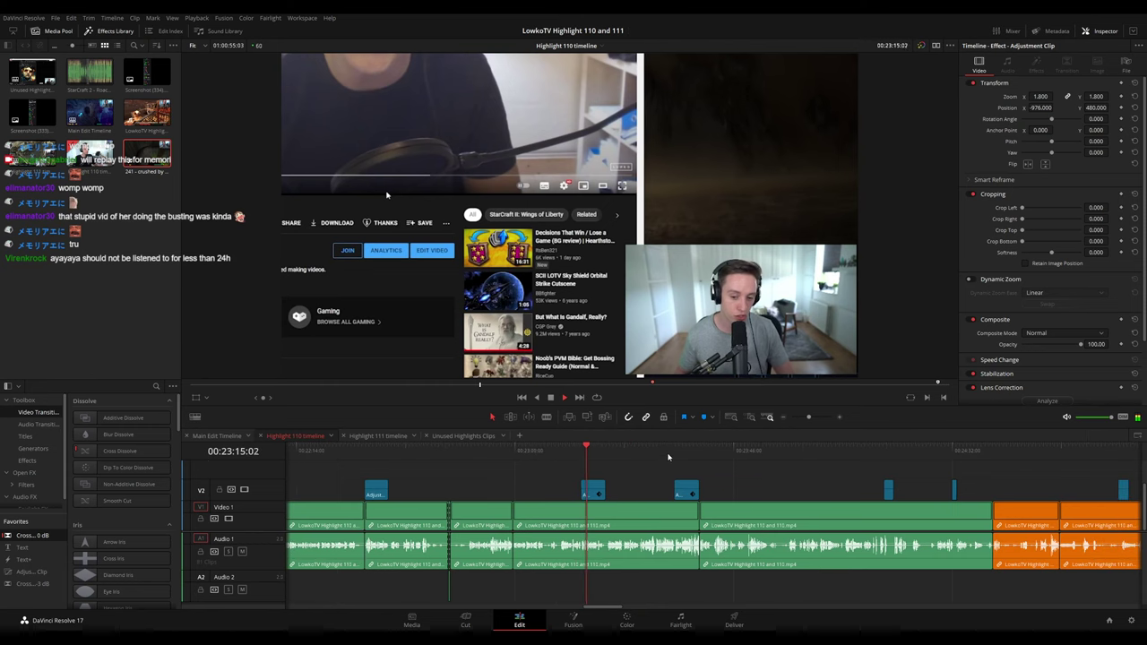
drag(686, 456, 771, 455)
drag(878, 454, 893, 455)
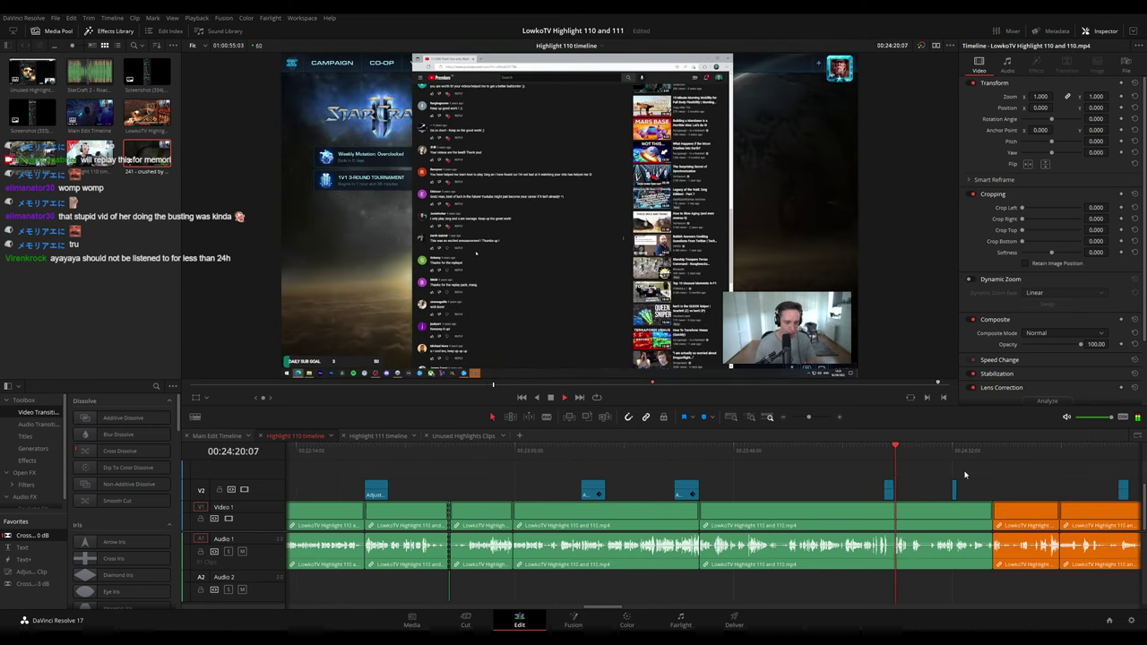
drag(965, 473, 638, 464)
click(627, 452)
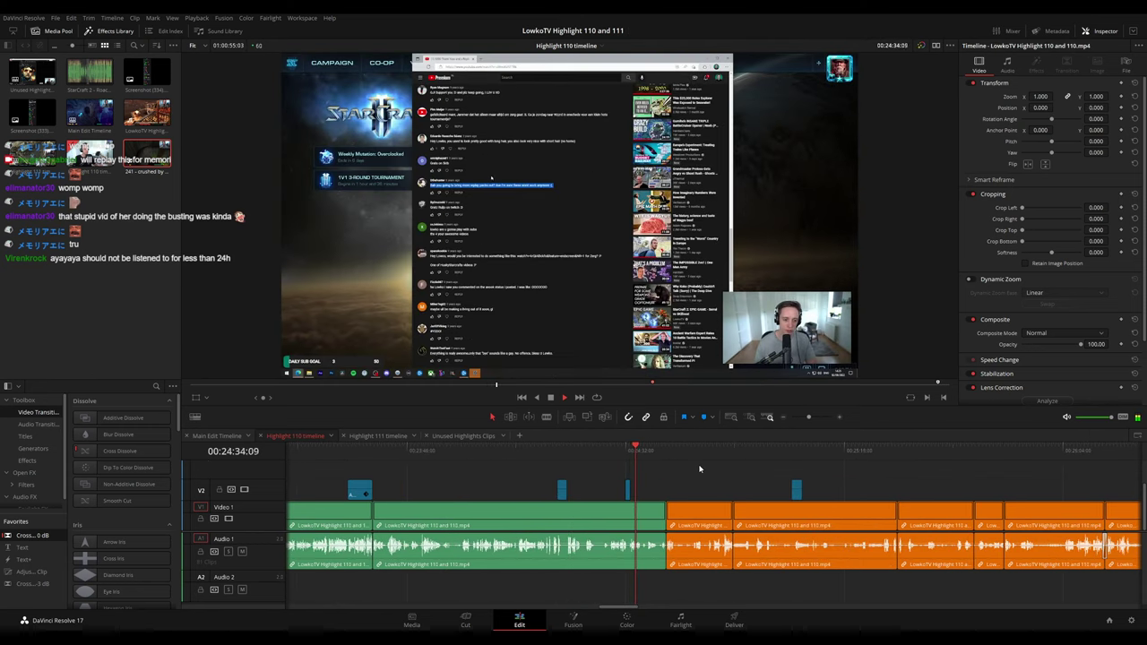
click(668, 457)
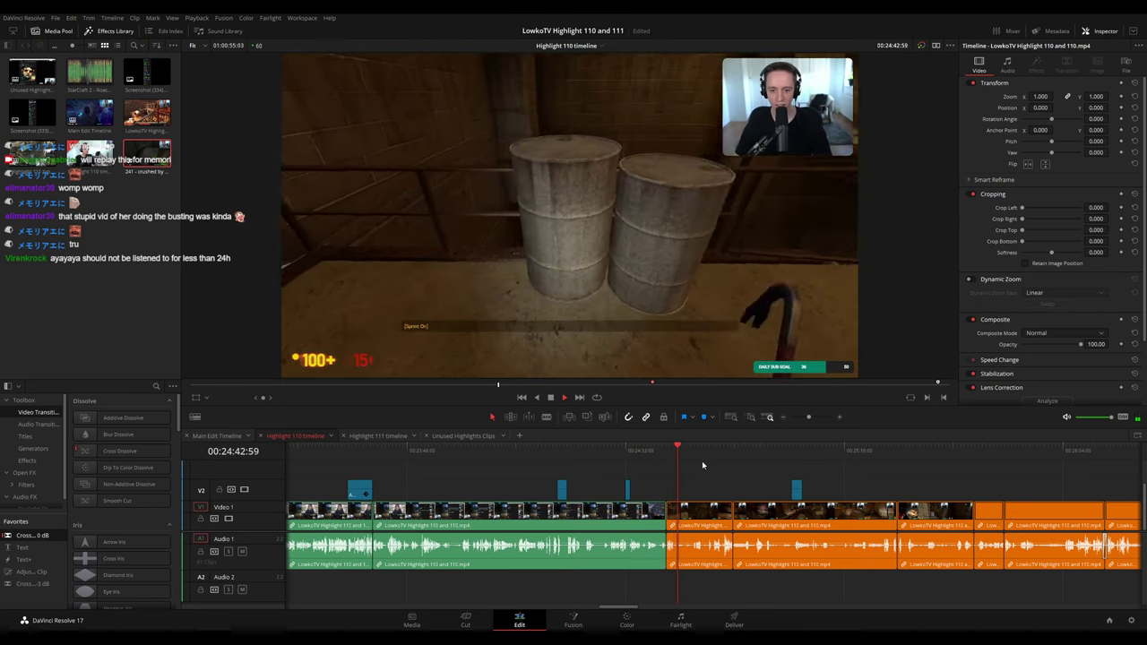
- Ripple-delete the third consecutive orange gameplay clip, just before the green StarCraft menu clip
drag(808, 416, 807, 423)
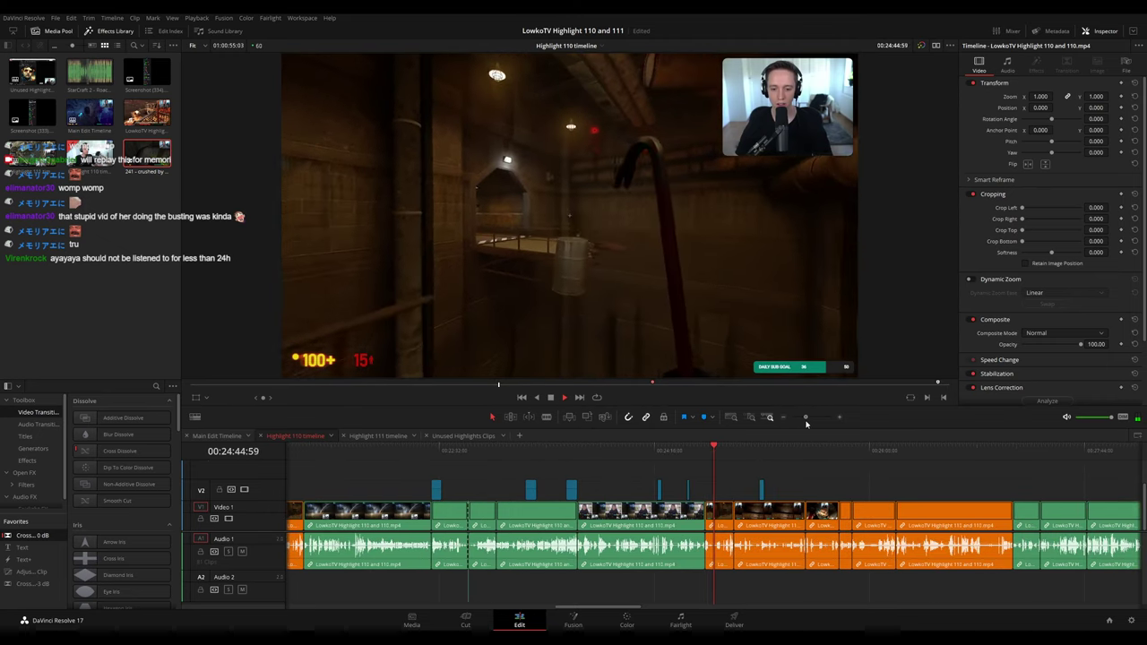
key(space)
scroll(715, 471, left, 2)
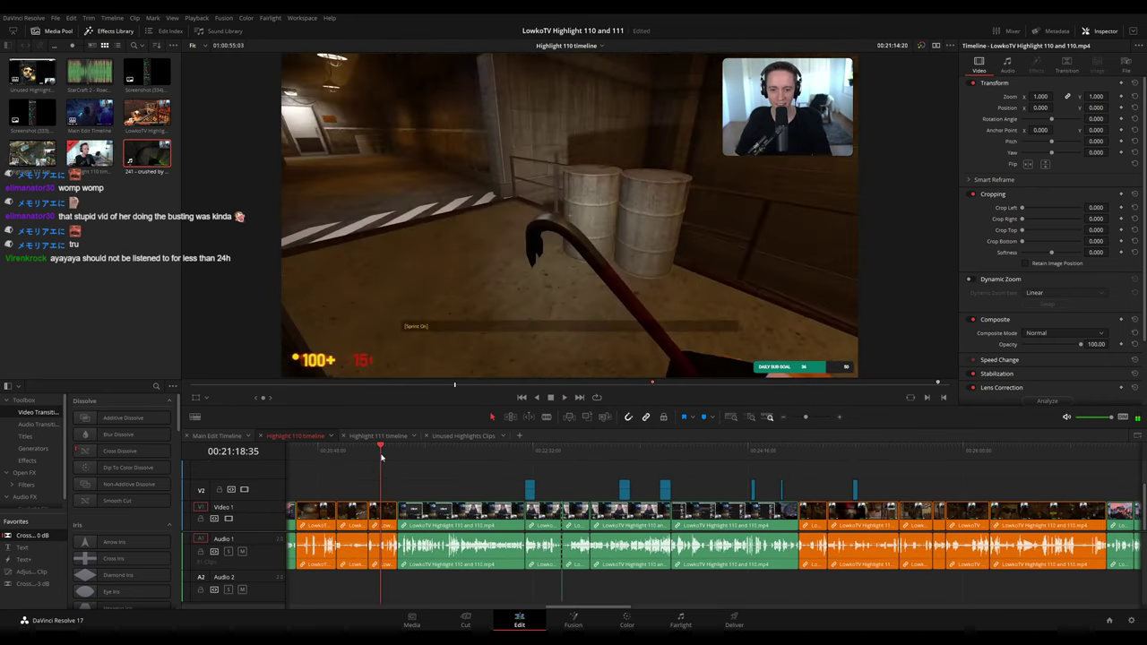
click(382, 457)
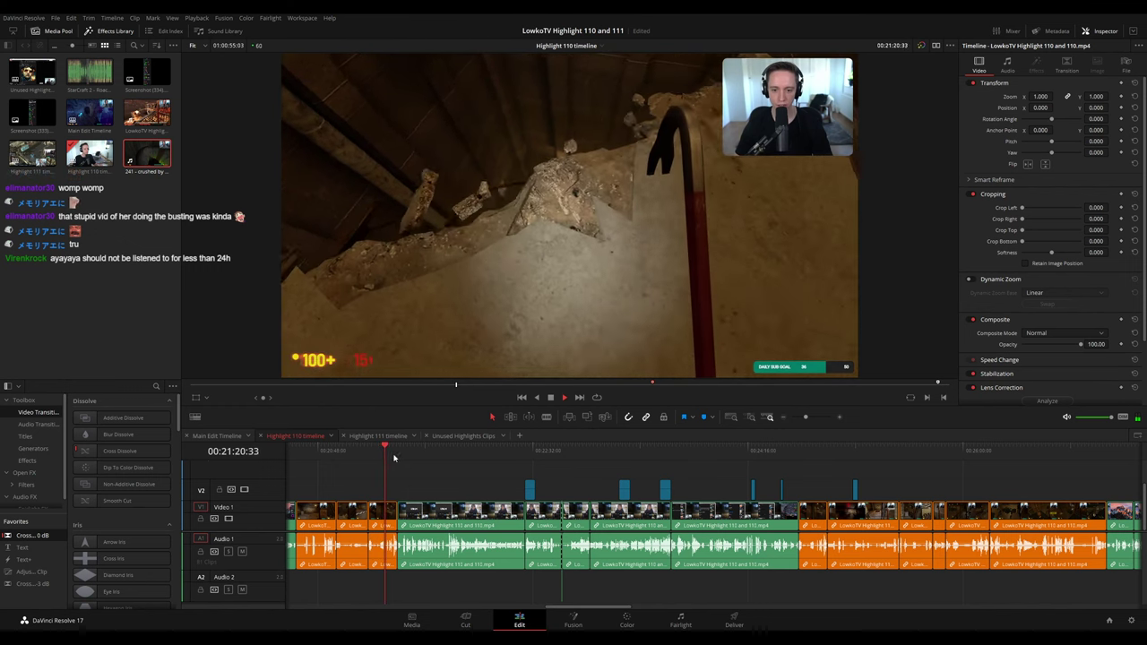
click(380, 512)
key(Delete)
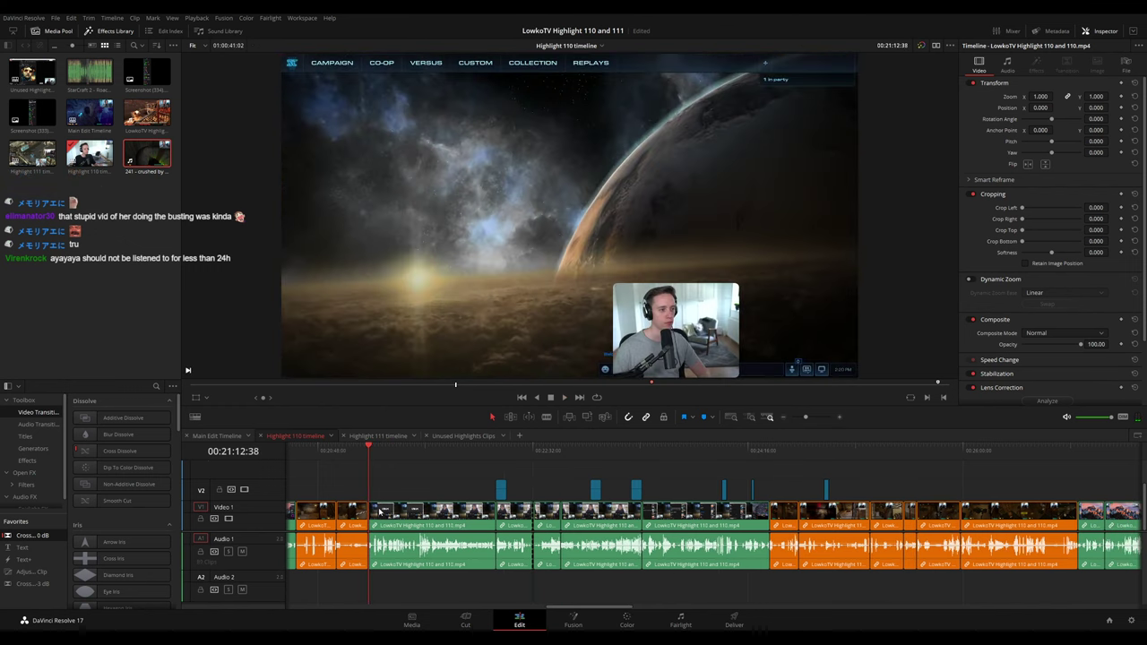
- Compare the orange gameplay clips from about 24:27 with the second of the two orange clips at about 20:57
click(770, 463)
key(space)
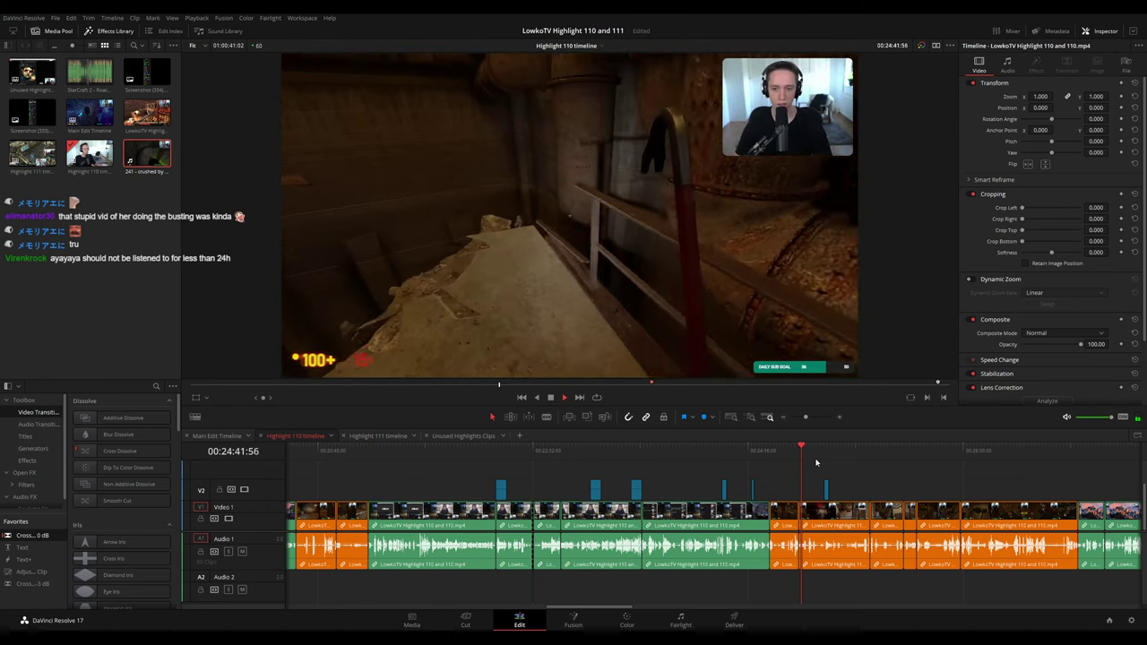
key(space)
click(338, 462)
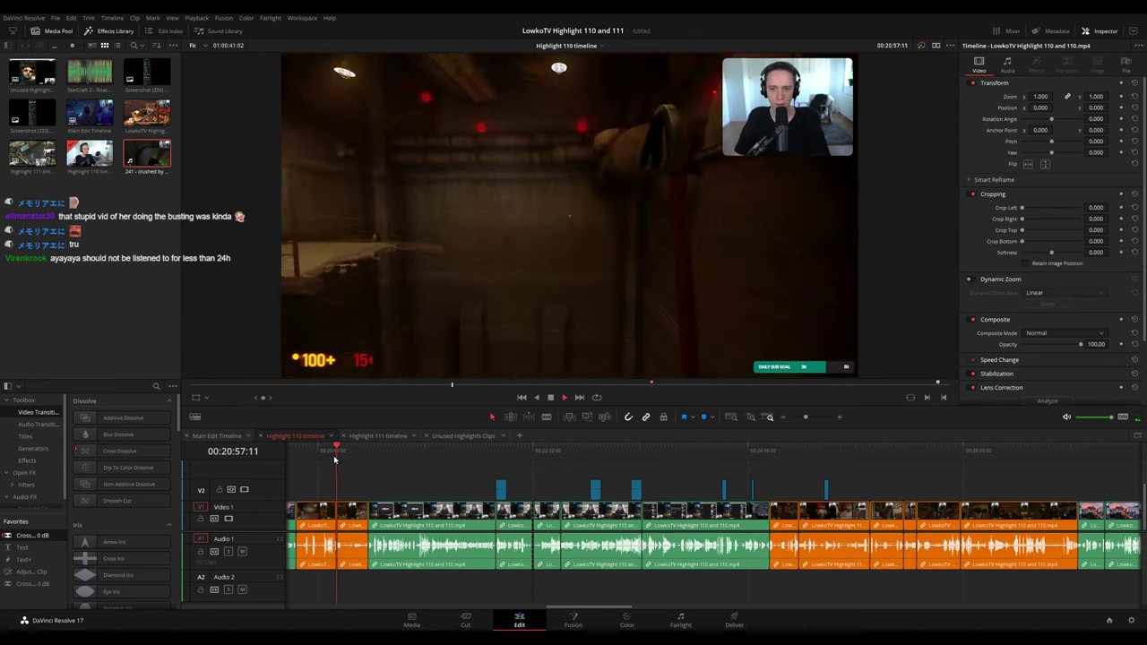
key(space)
click(356, 462)
key(space)
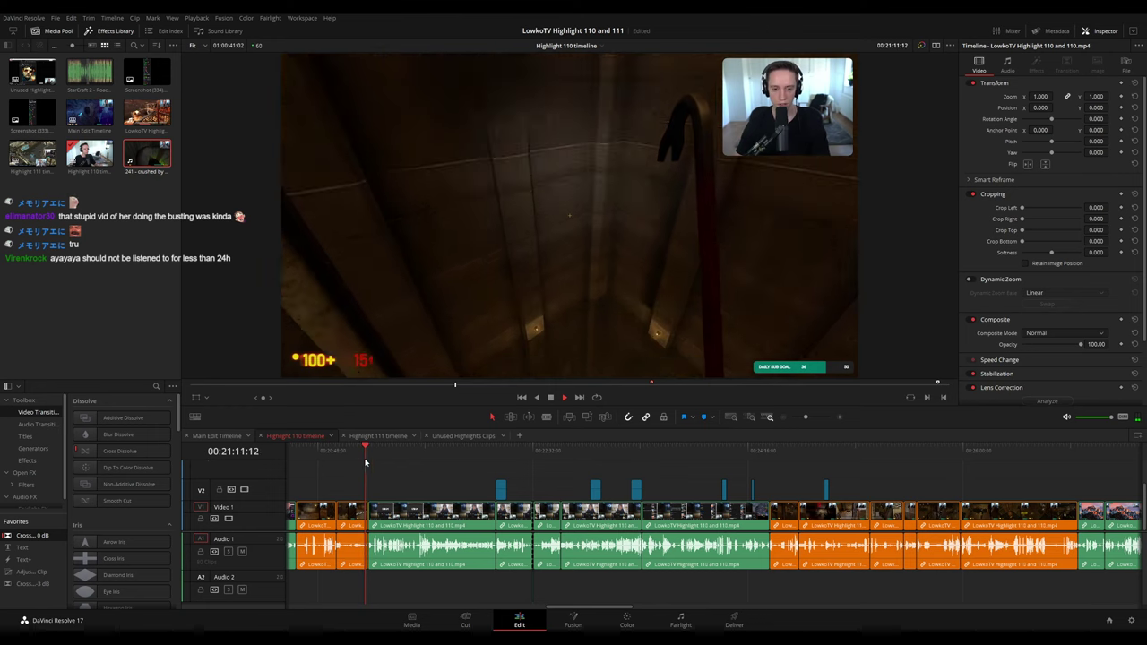
click(778, 457)
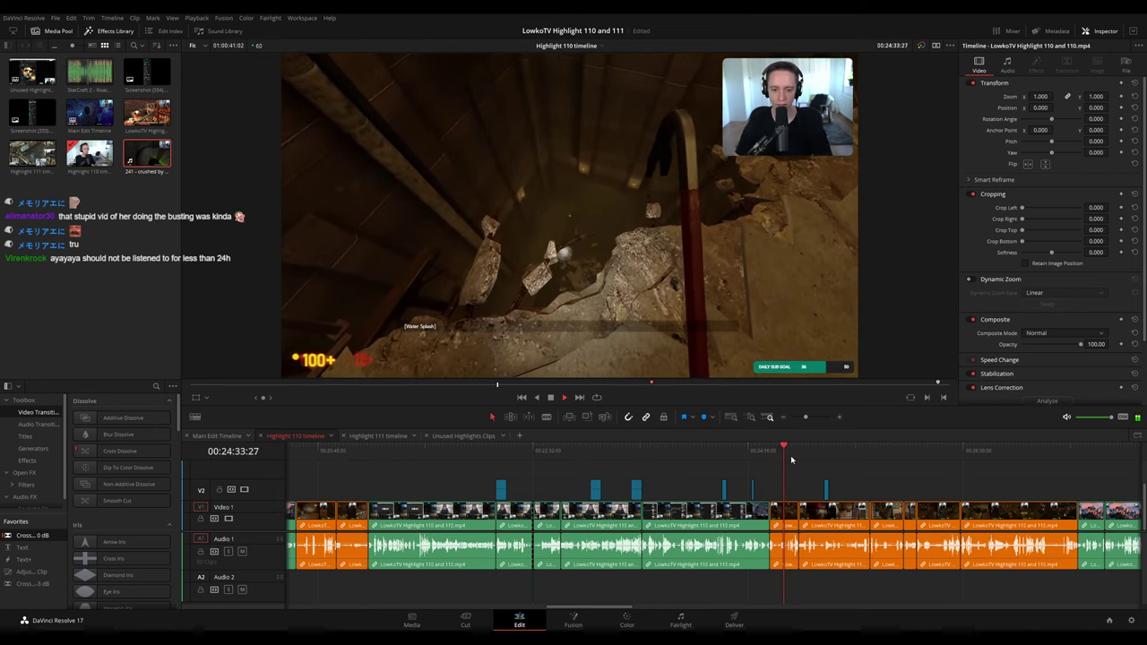
- Split the orange barrel clip at 24:28:36 and ripple-delete its opening part after the green clip
scroll(798, 485, up, 3)
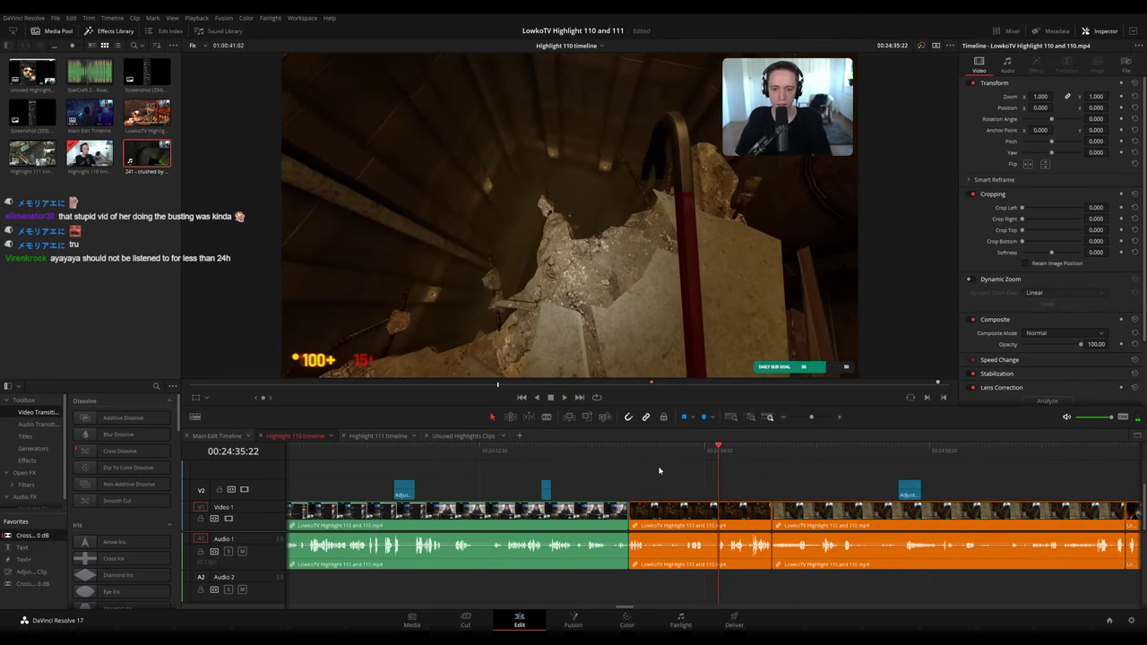
click(669, 461)
drag(656, 461, 649, 461)
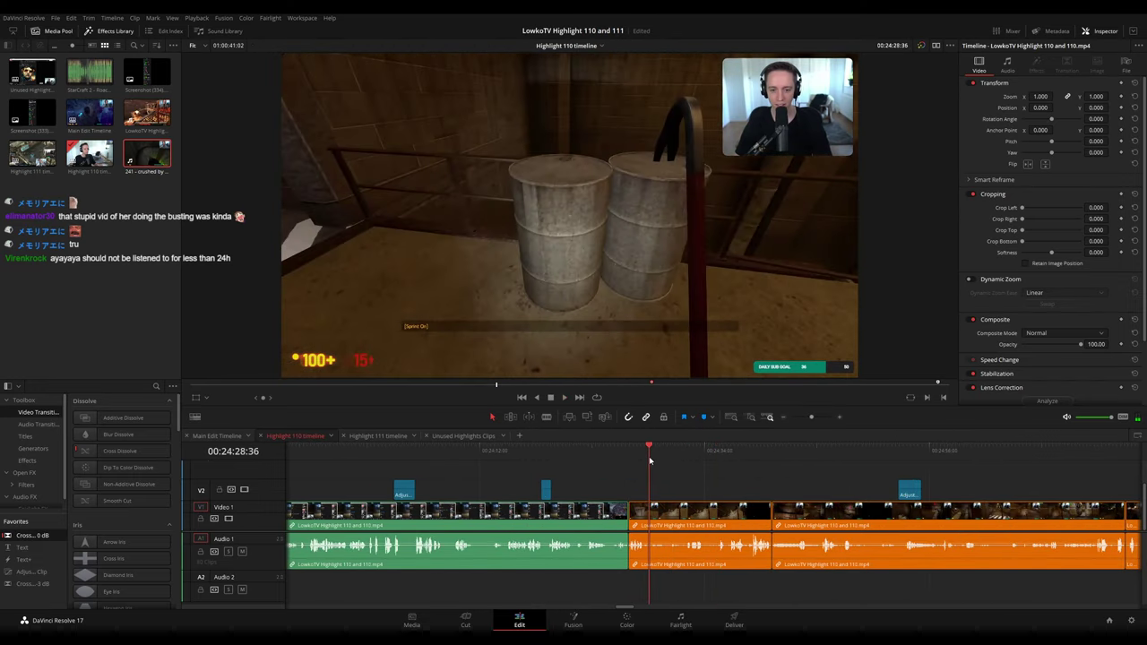
key(ctrl+b)
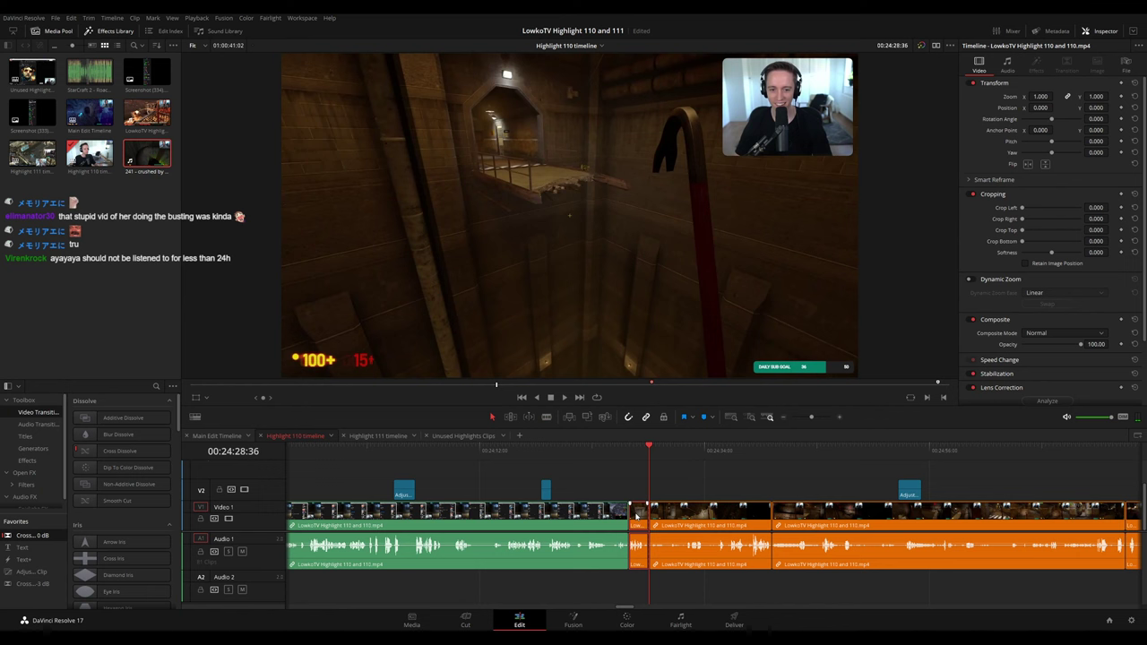
click(636, 517)
key(Delete)
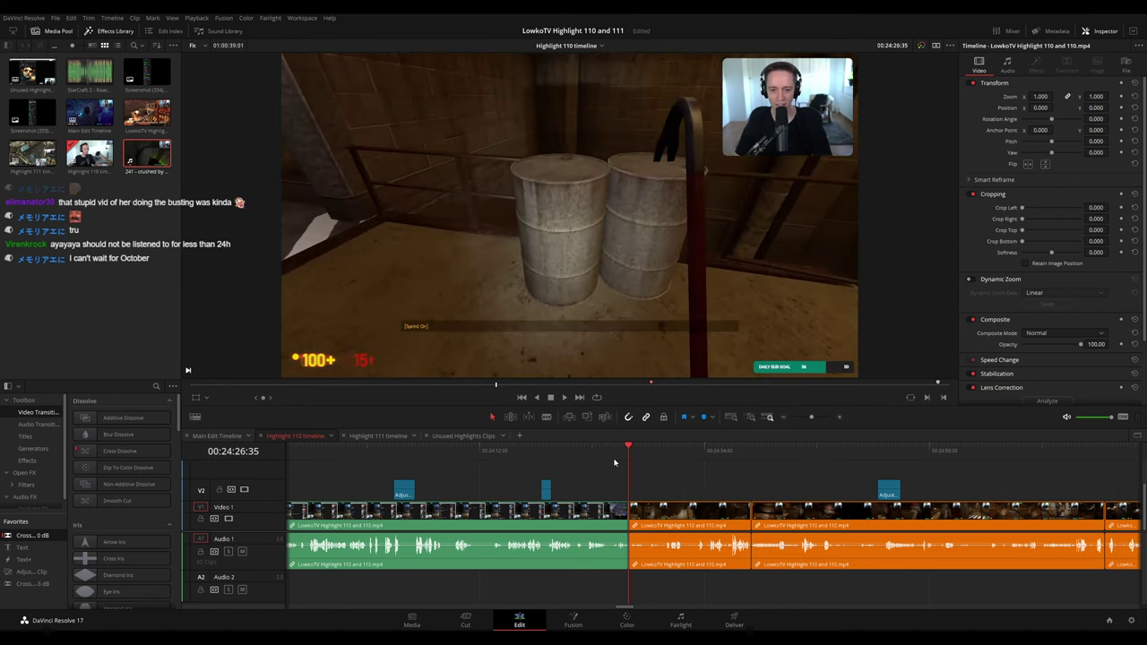
- Play back the cut from the green clip into the trimmed orange clip and check the webcam zoom at about 24:50
drag(615, 462, 613, 462)
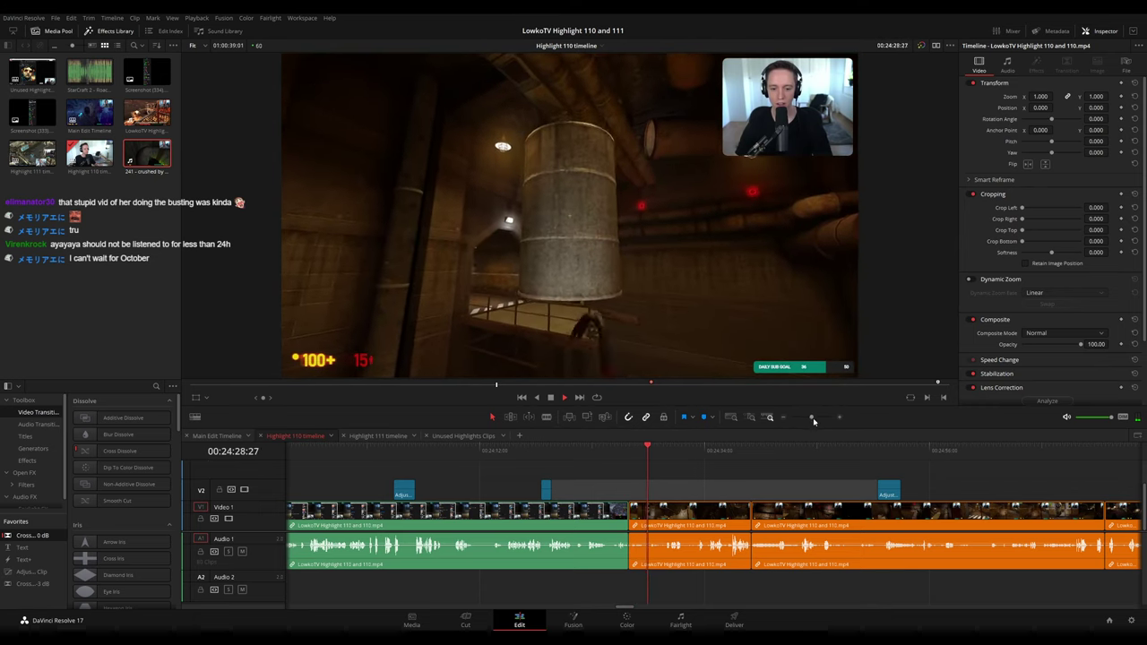
click(751, 457)
click(820, 451)
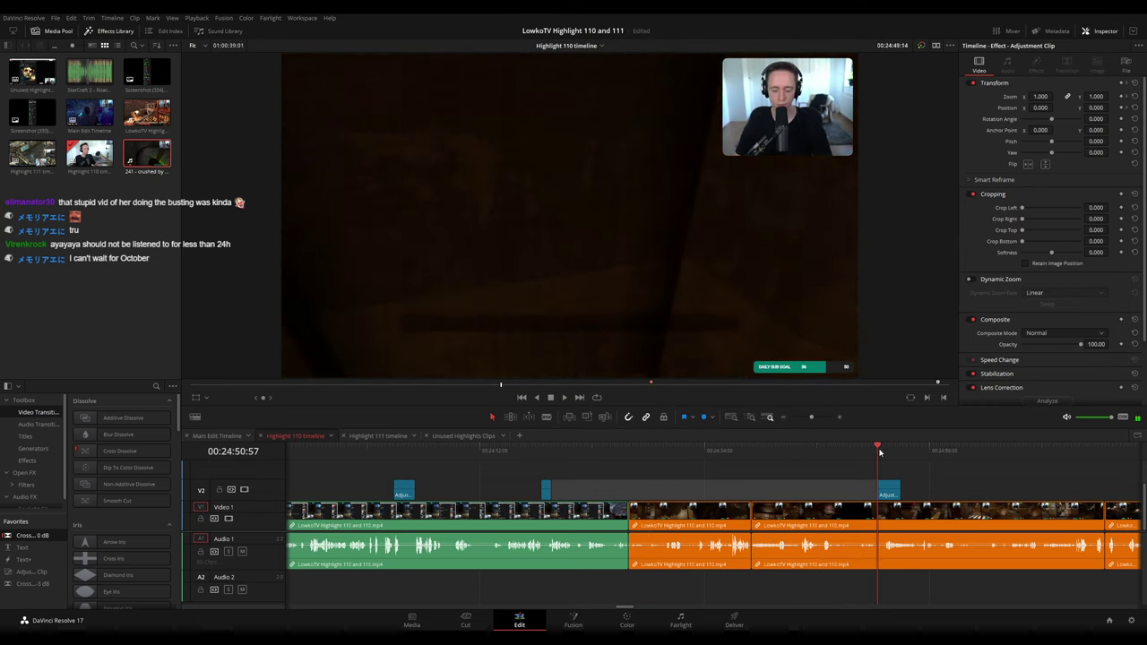
key(space)
drag(812, 417, 807, 417)
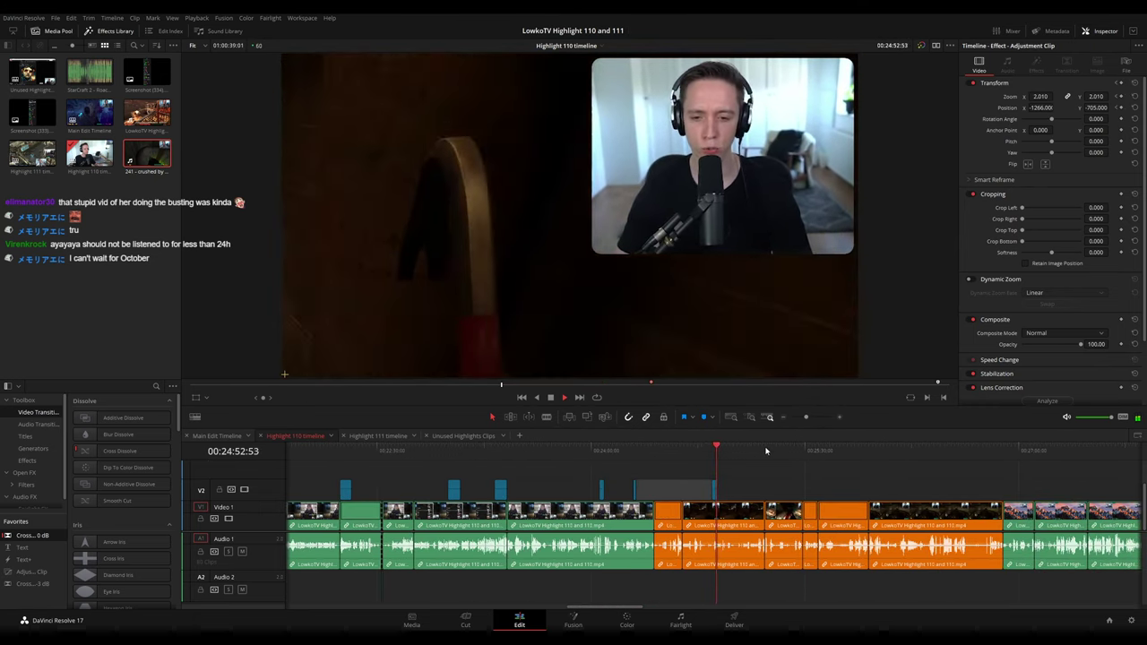
click(766, 450)
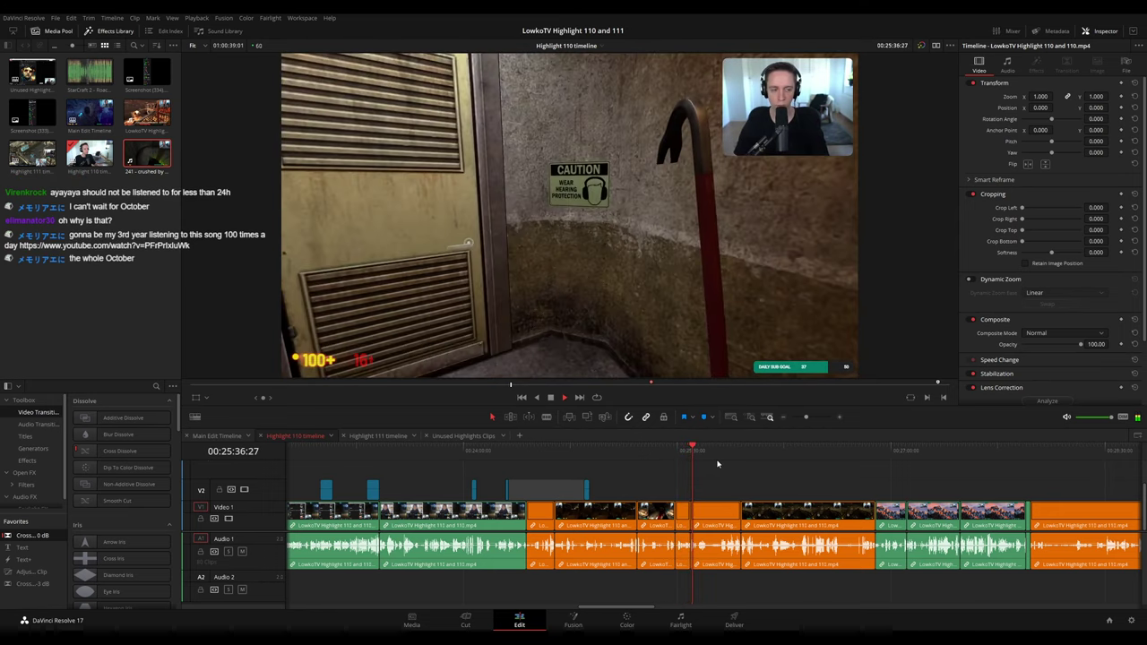
- Skim through the orange, green and blue clips from about 25:36 to the blue StarCraft clips at about 29:33
drag(717, 463, 682, 471)
scroll(731, 477, right, 3)
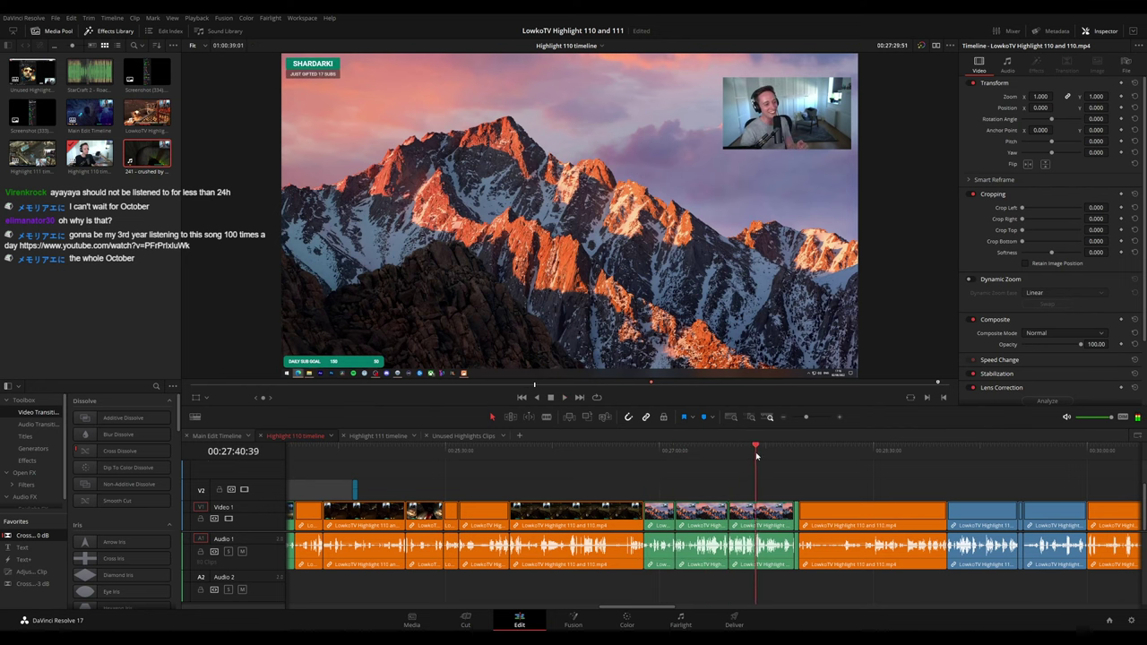
drag(756, 455, 678, 465)
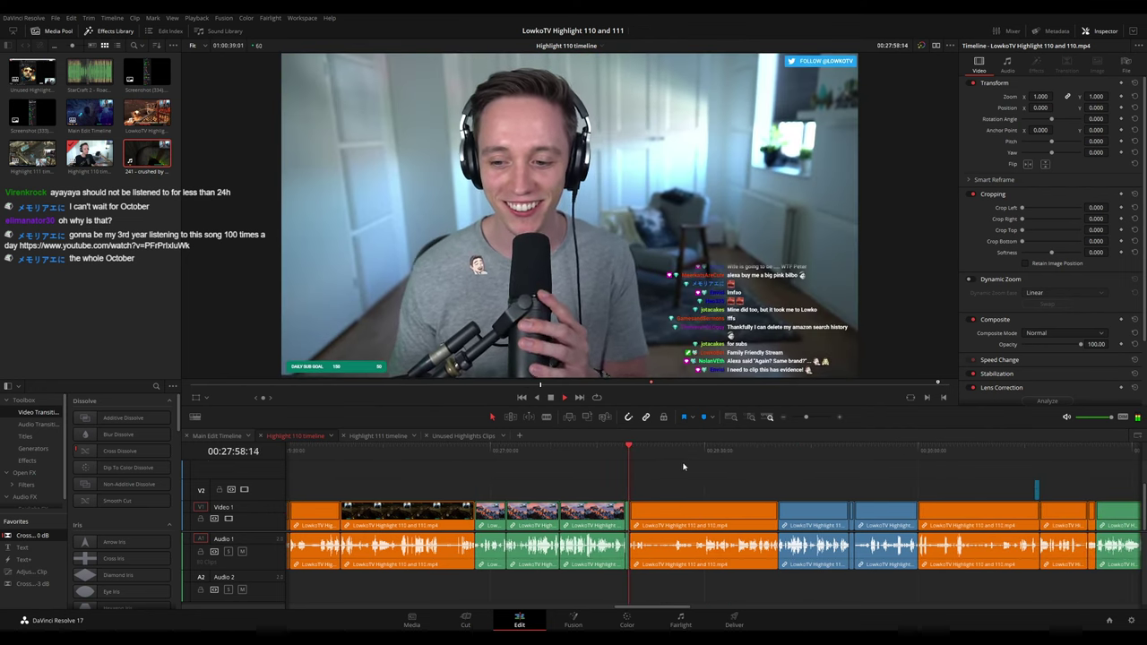
click(738, 450)
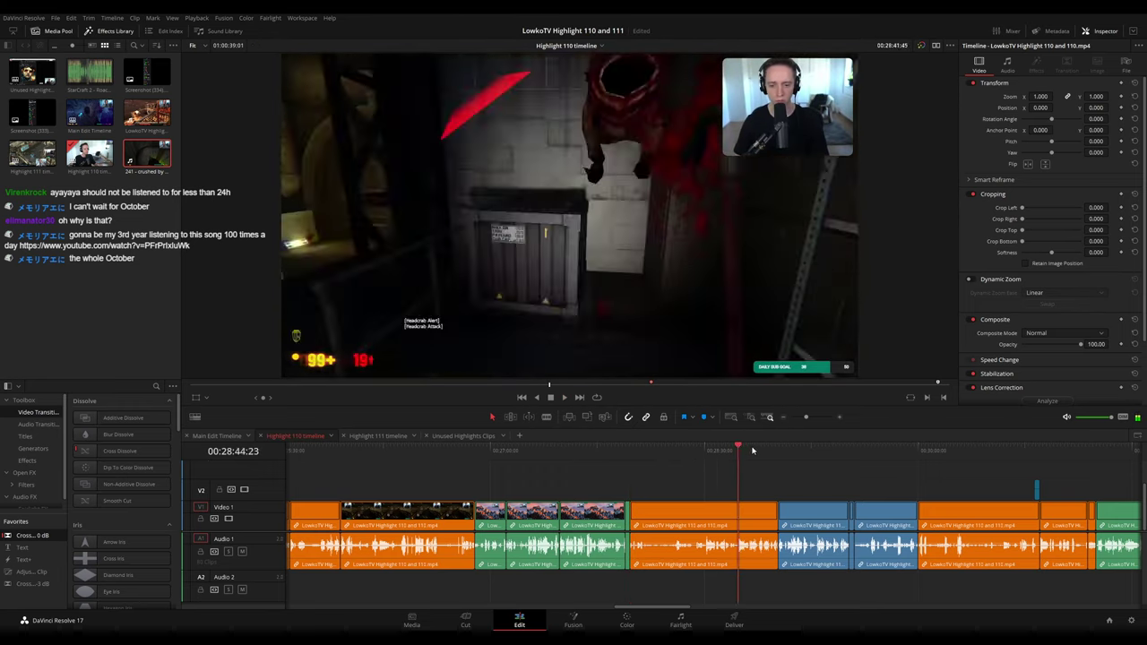
drag(752, 450, 780, 450)
click(824, 450)
click(854, 452)
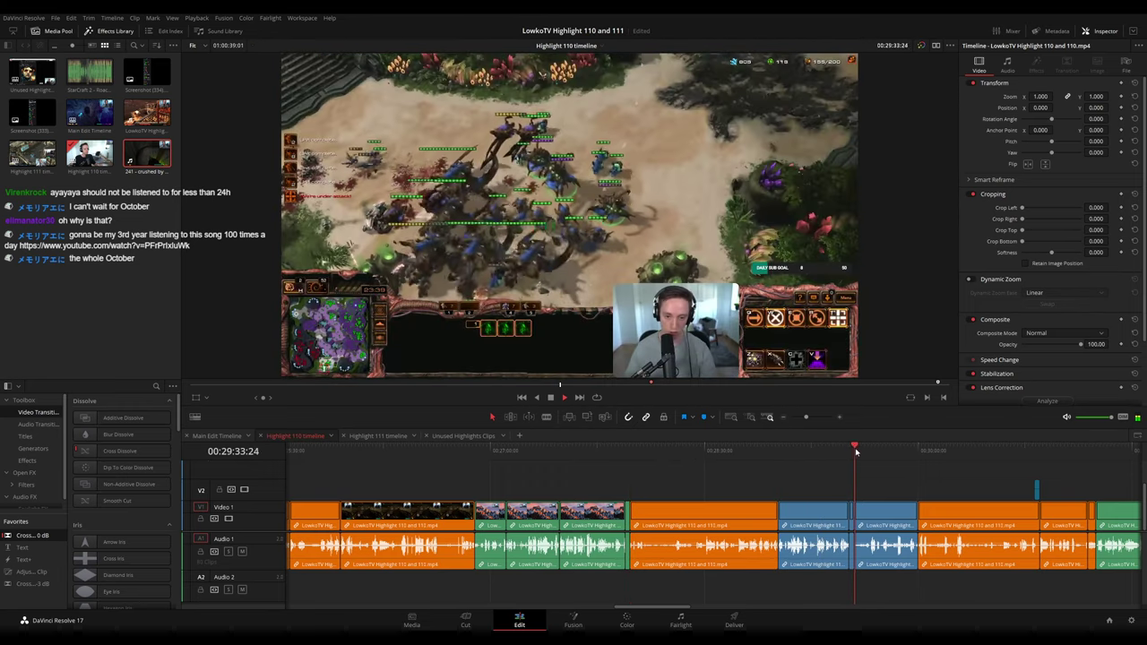
click(806, 452)
click(786, 453)
- Add a Text title on V2 above the first blue StarCraft clip at about 29:04, reading #OUTOFCONTEXT in Roboto Medium
scroll(793, 477, up, 4)
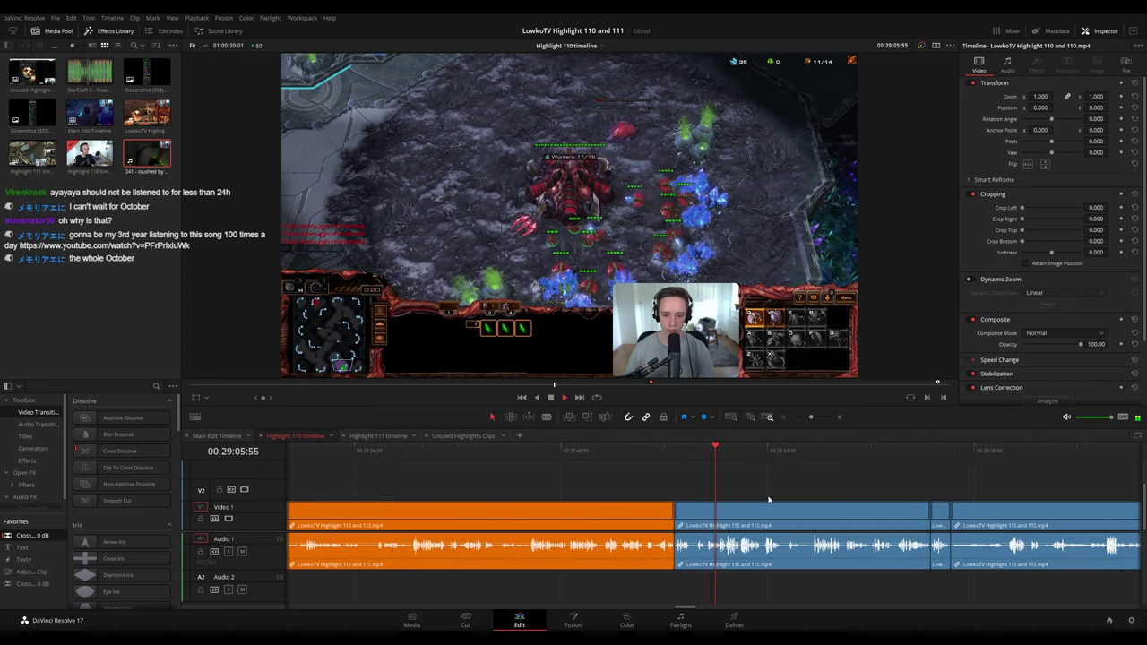
drag(32, 559, 703, 504)
click(704, 451)
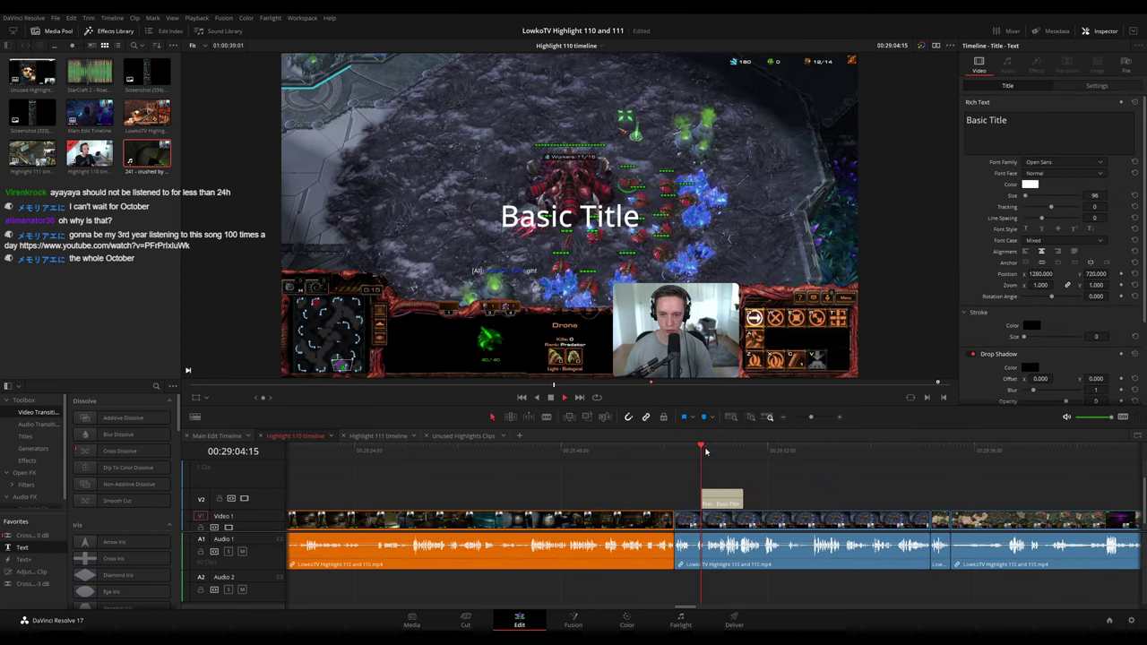
key(space)
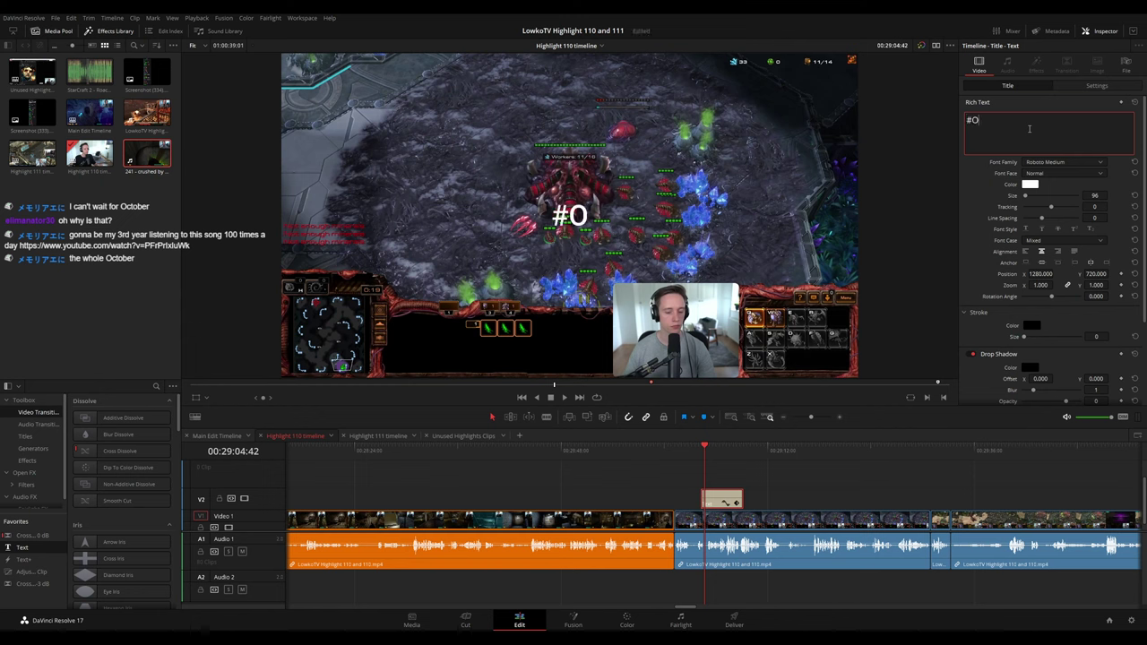
text(CONTEXT)
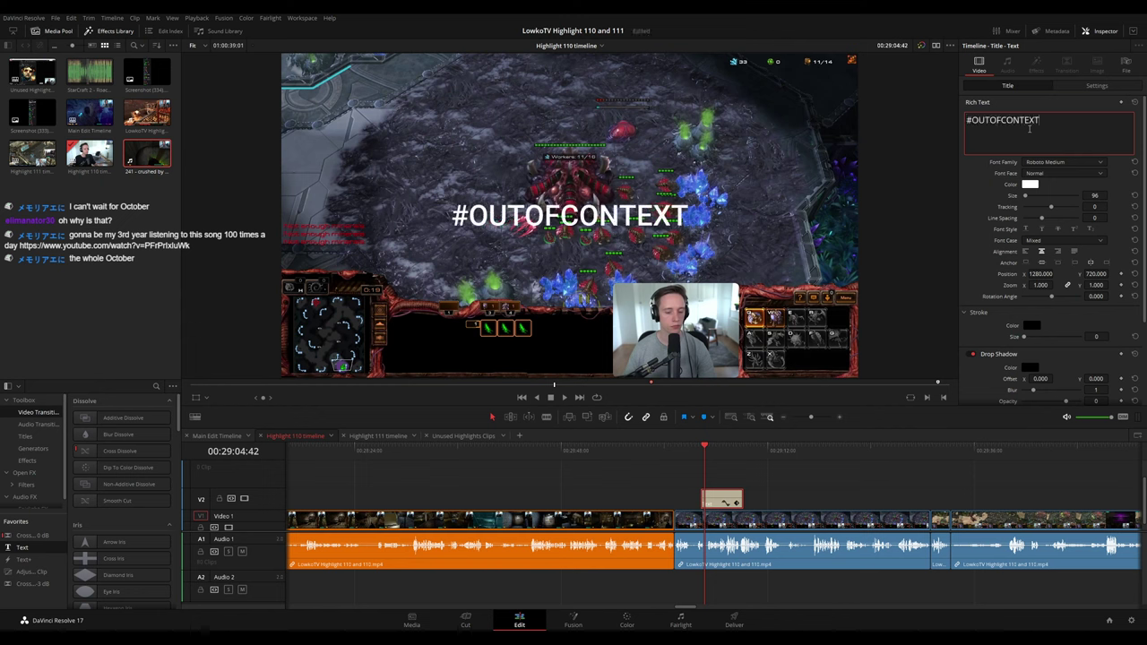
- Position the #OUTOFCONTEXT title in the frame's upper-left corner at X 532, Y 1350 and play it back
drag(1047, 273, 982, 273)
drag(1095, 273, 1111, 273)
click(687, 446)
key(space)
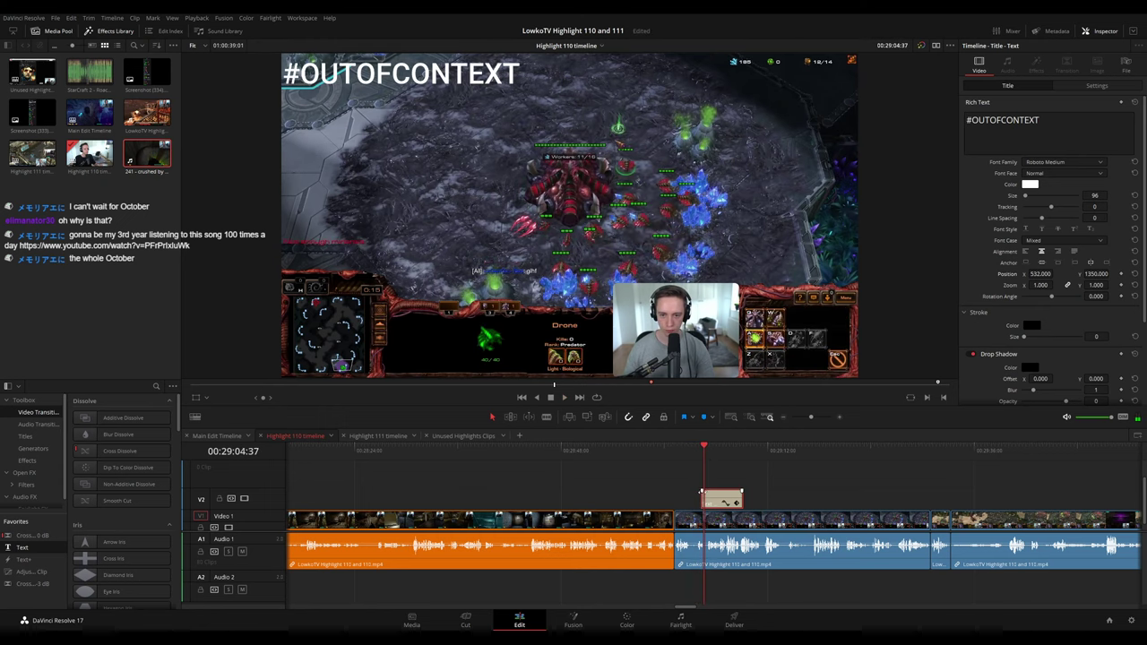
- Add a fade-in of about 56 frames to the #OUTOFCONTEXT title on V2 and play it back
click(702, 497)
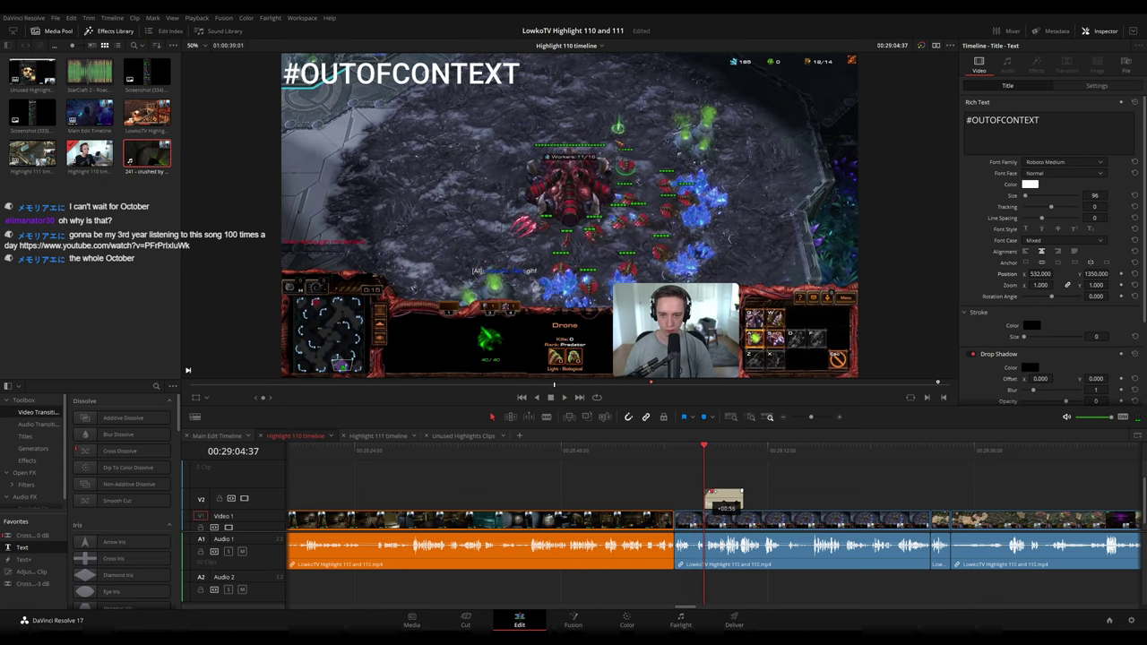
key(space)
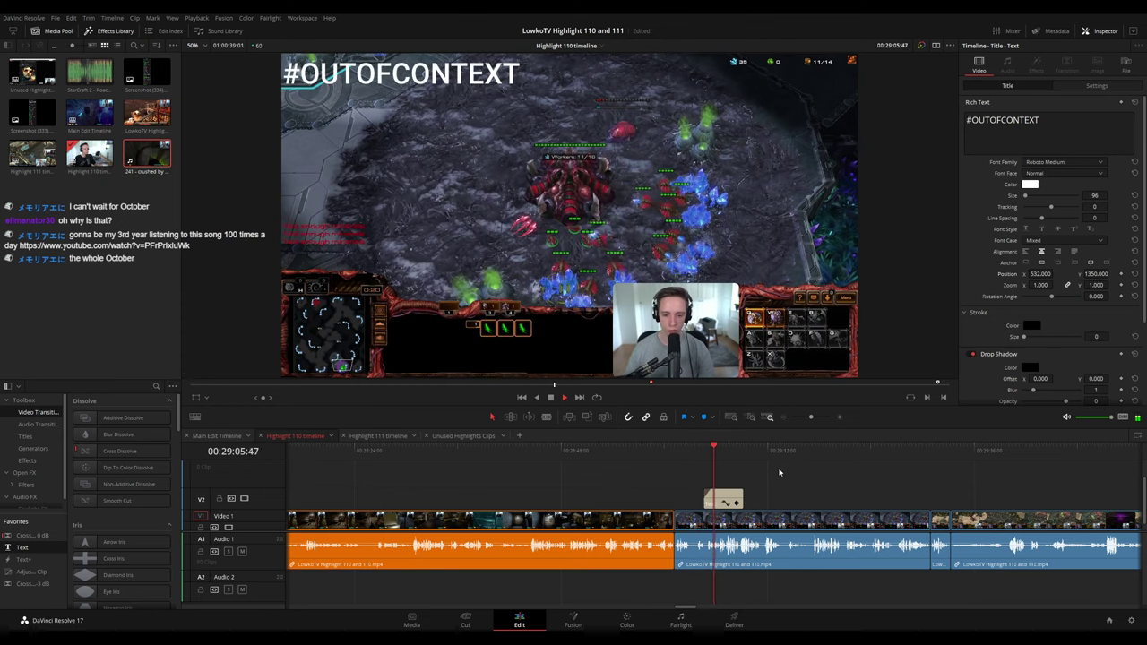
scroll(764, 485, up, 3)
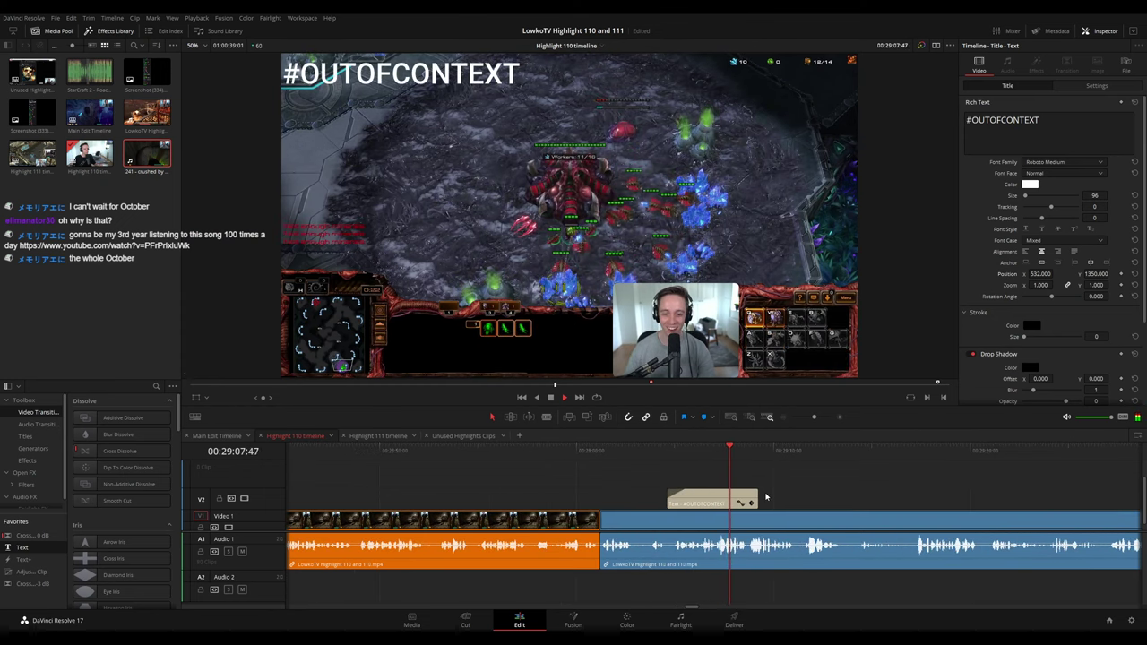
- Extend the end of the #OUTOFCONTEXT title to about 29:13
click(792, 451)
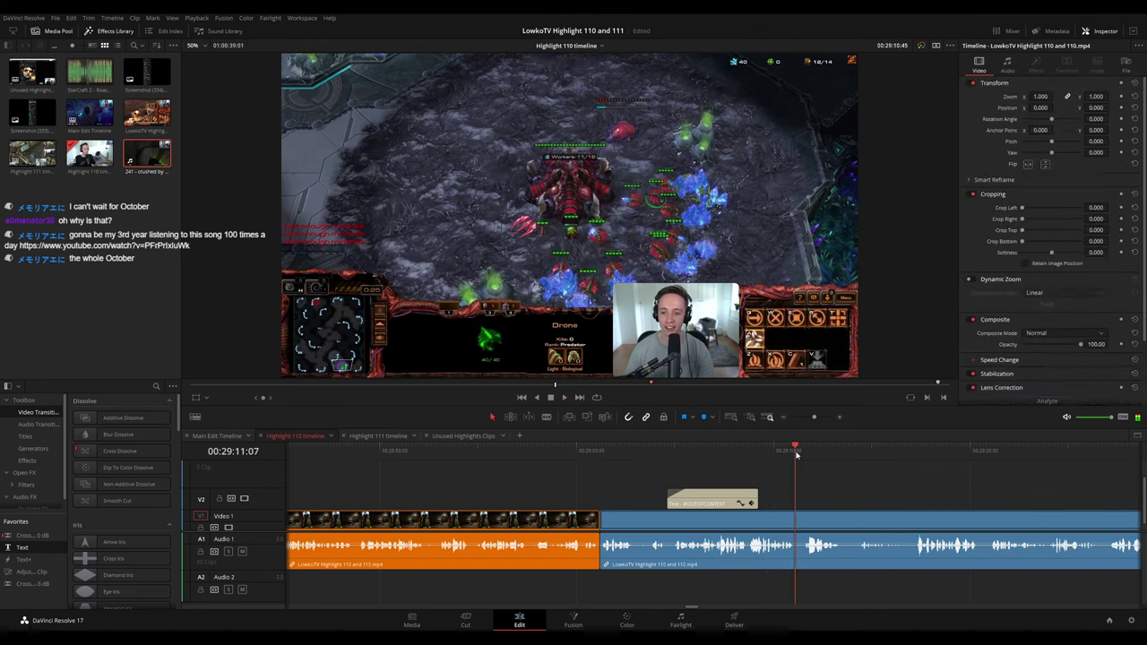
drag(757, 498, 843, 499)
key(space)
key(space)
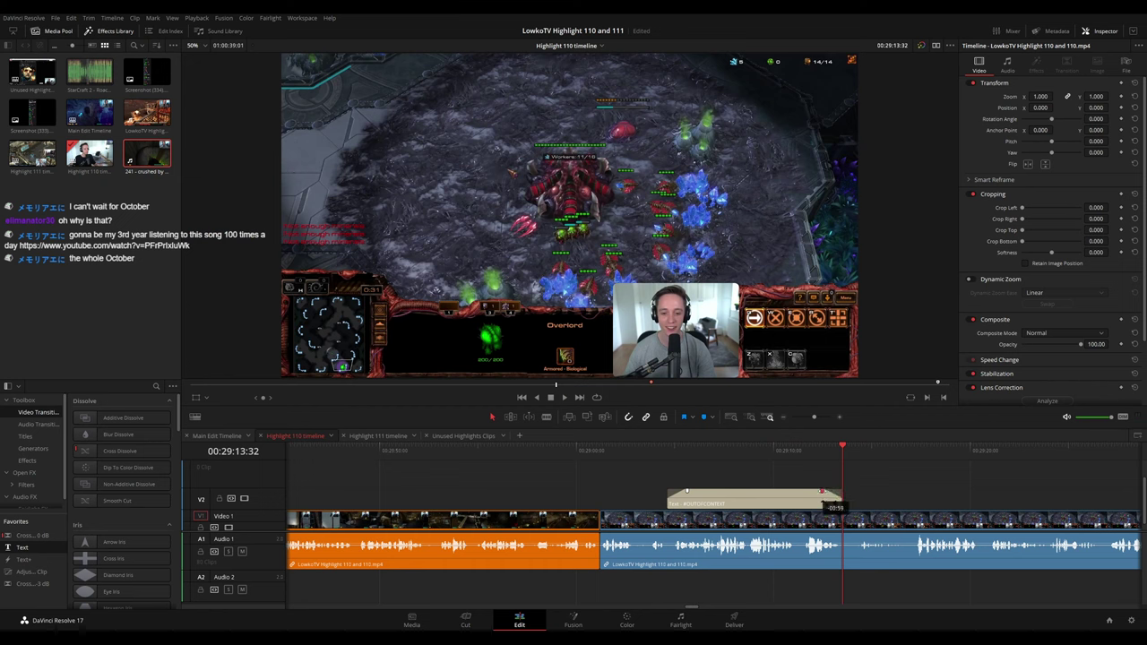
- Add a fade-out of about 59 frames to the #OUTOFCONTEXT title and replay the title from its beginning
drag(822, 501, 823, 500)
scroll(845, 480, up, 3)
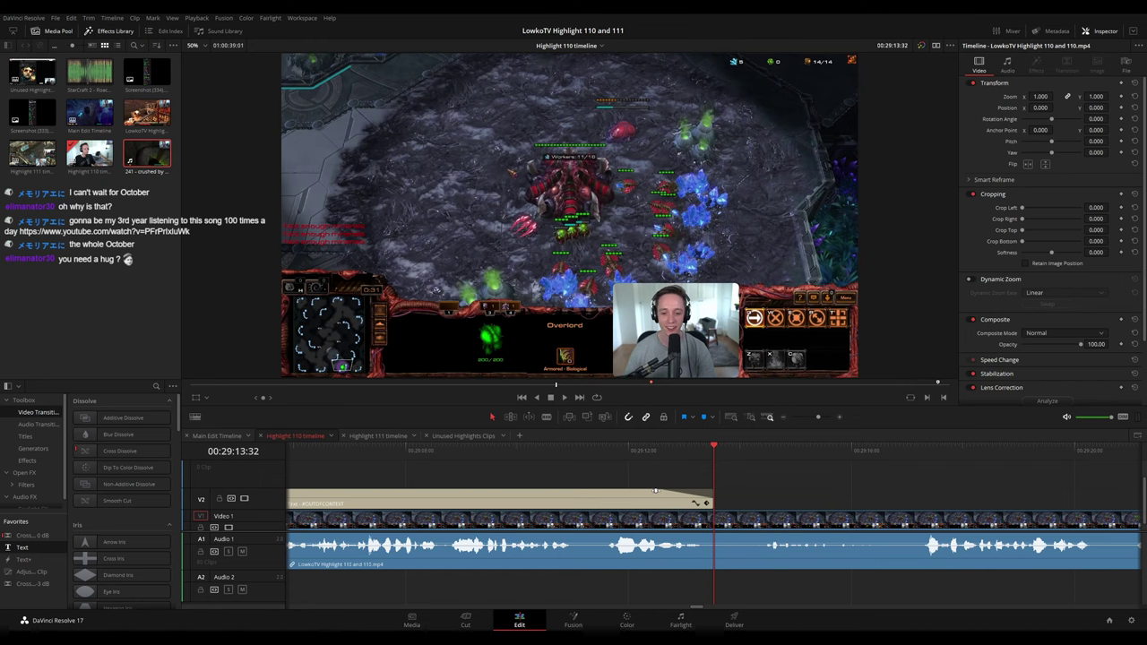
scroll(744, 482, down, 3)
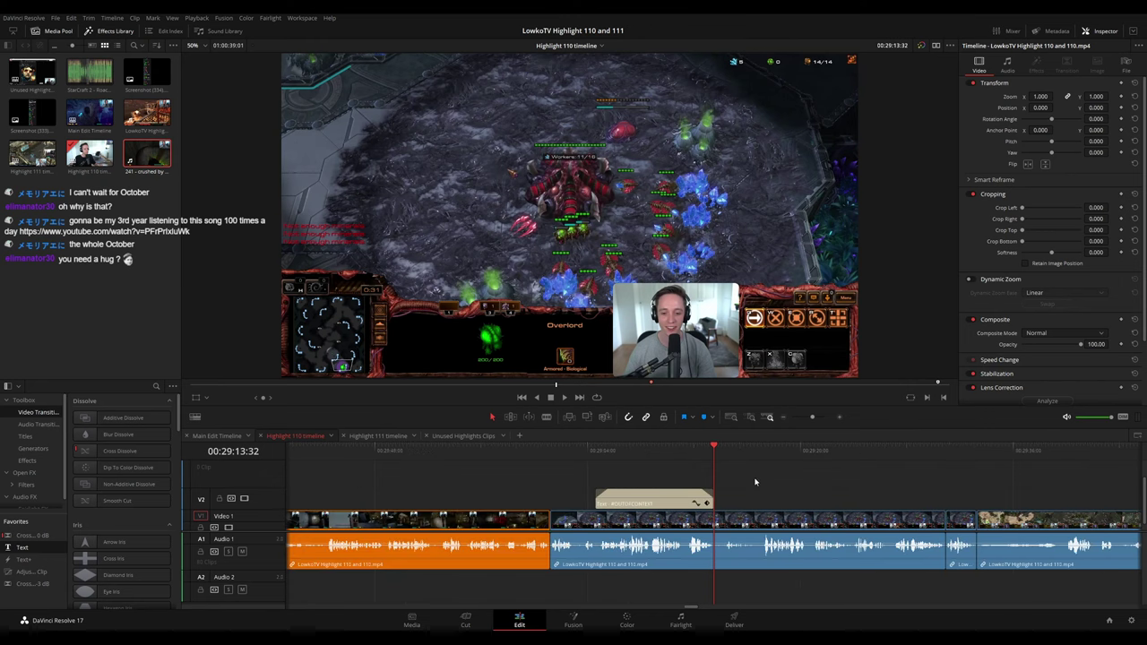
click(602, 451)
key(space)
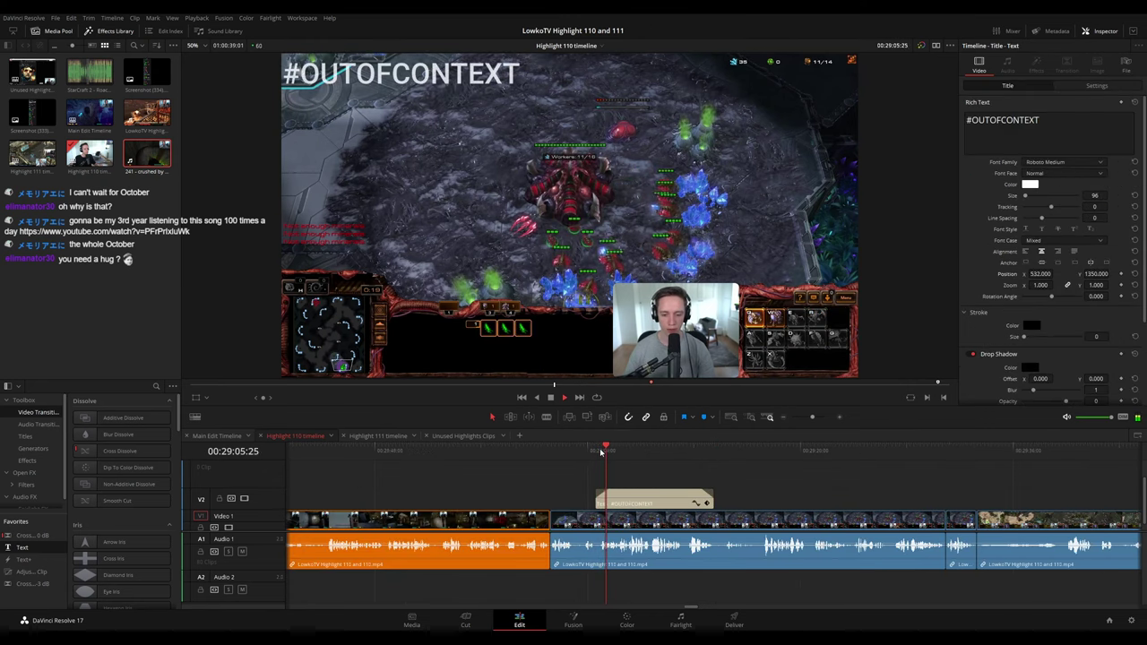
- Skim the blue StarCraft clips after the title and check the cut into the orange clip at about 30:00
drag(763, 451, 789, 451)
click(947, 451)
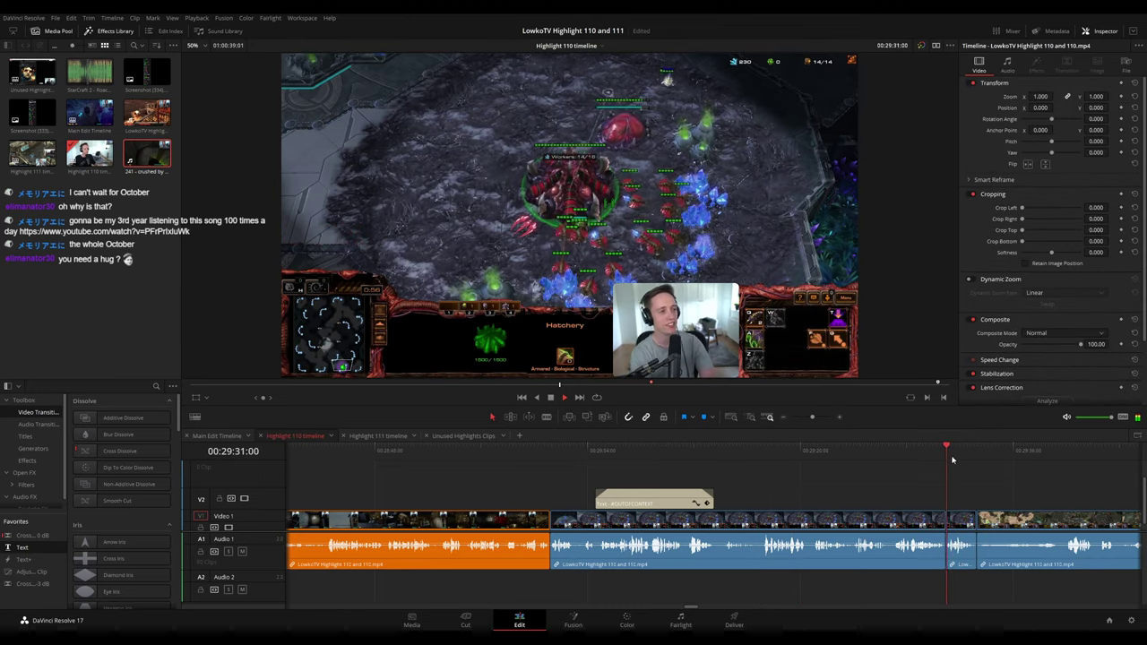
drag(1016, 490, 695, 463)
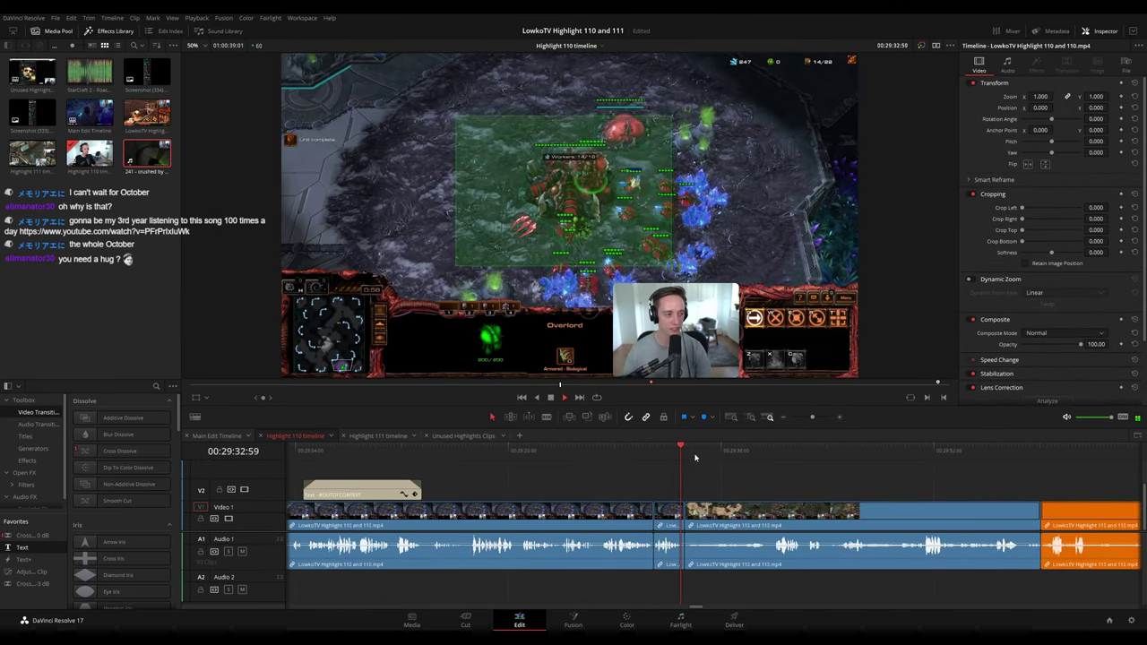
click(957, 451)
click(1042, 451)
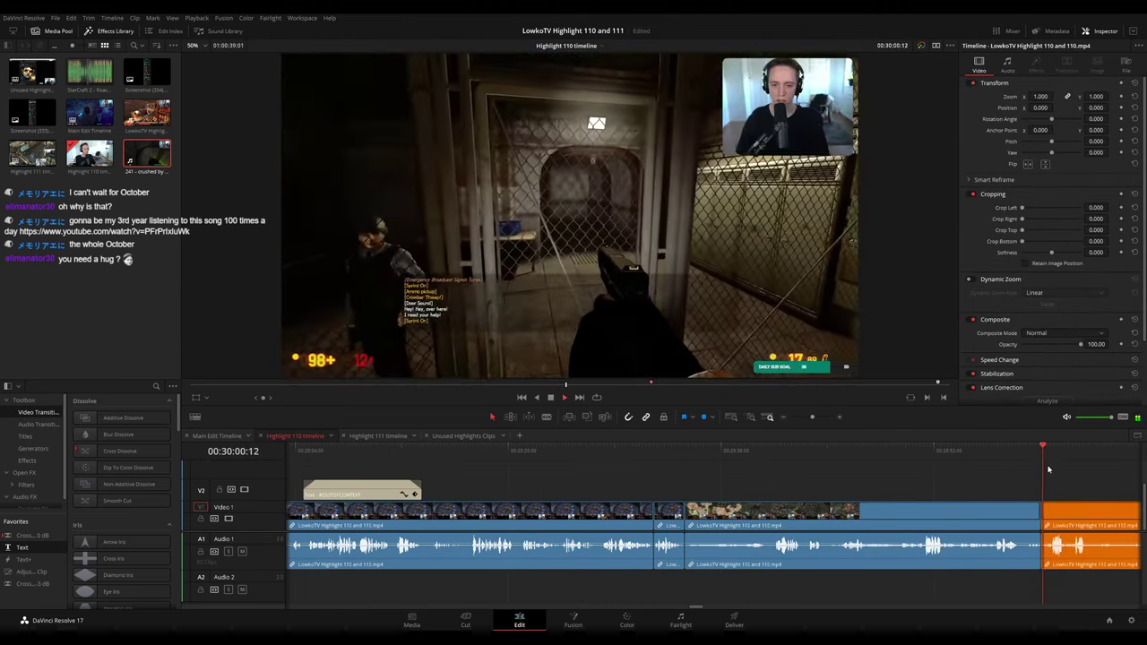
drag(812, 418, 805, 421)
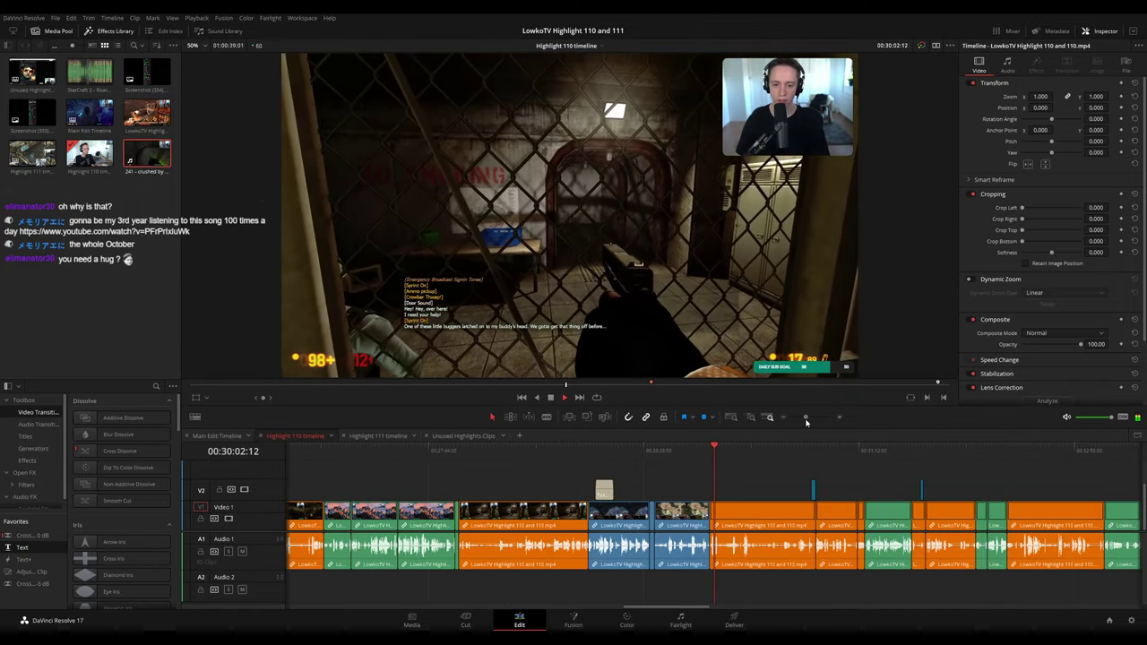
- Check the cuts between the orange and green clips and the webcam zooms up to about 31:43
click(812, 453)
drag(865, 462, 657, 454)
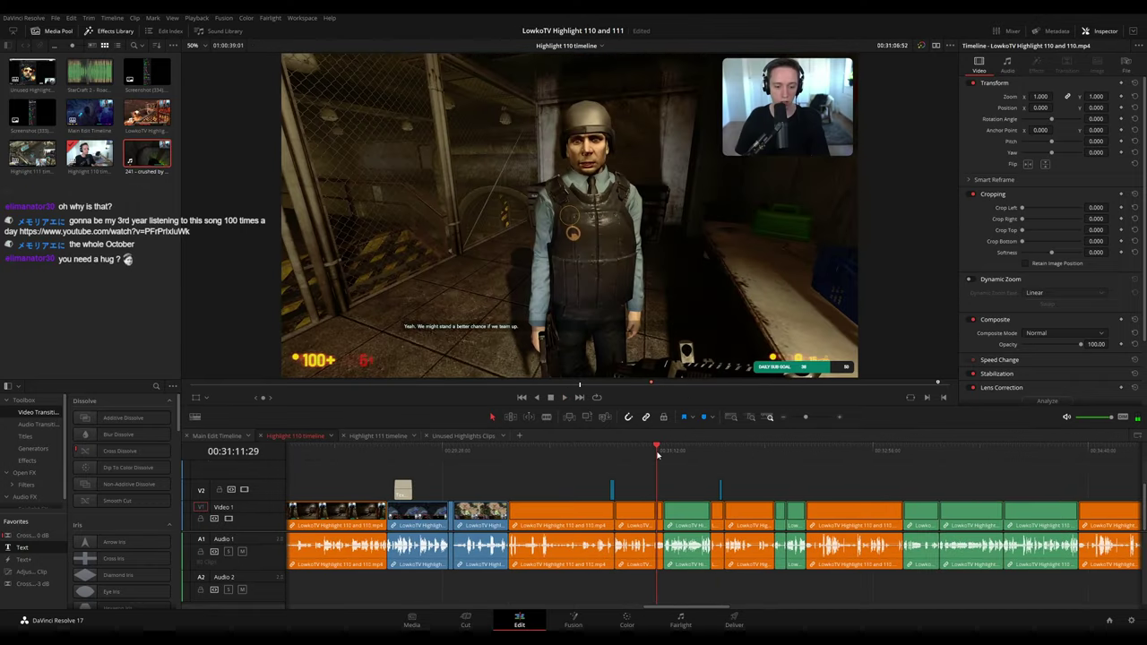
click(674, 452)
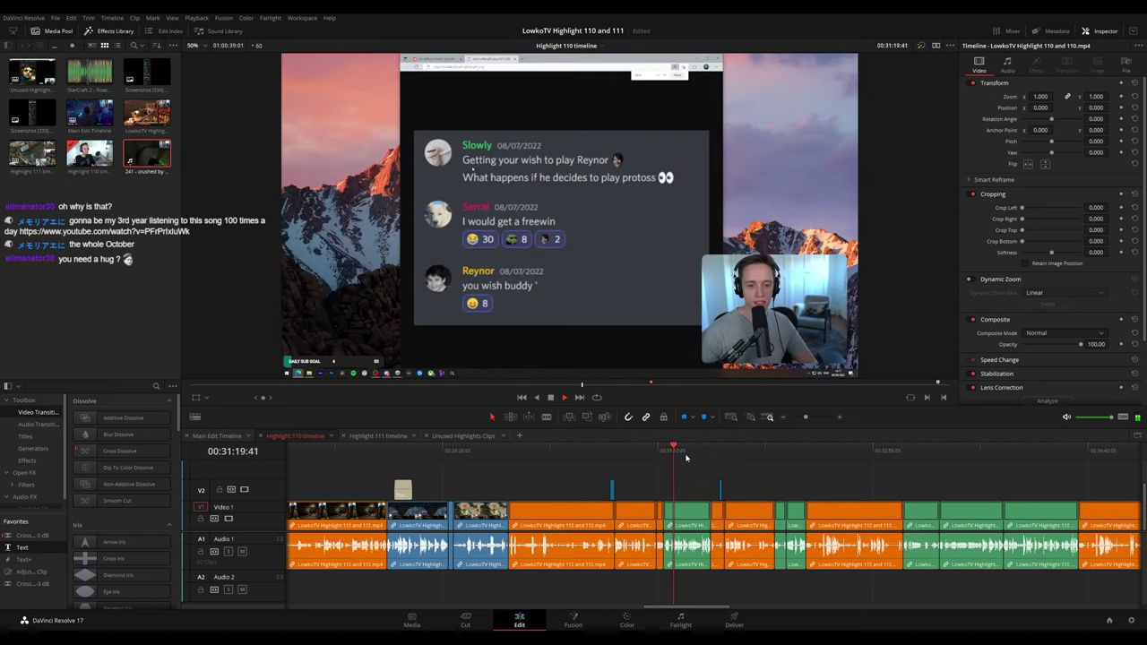
click(711, 452)
click(715, 452)
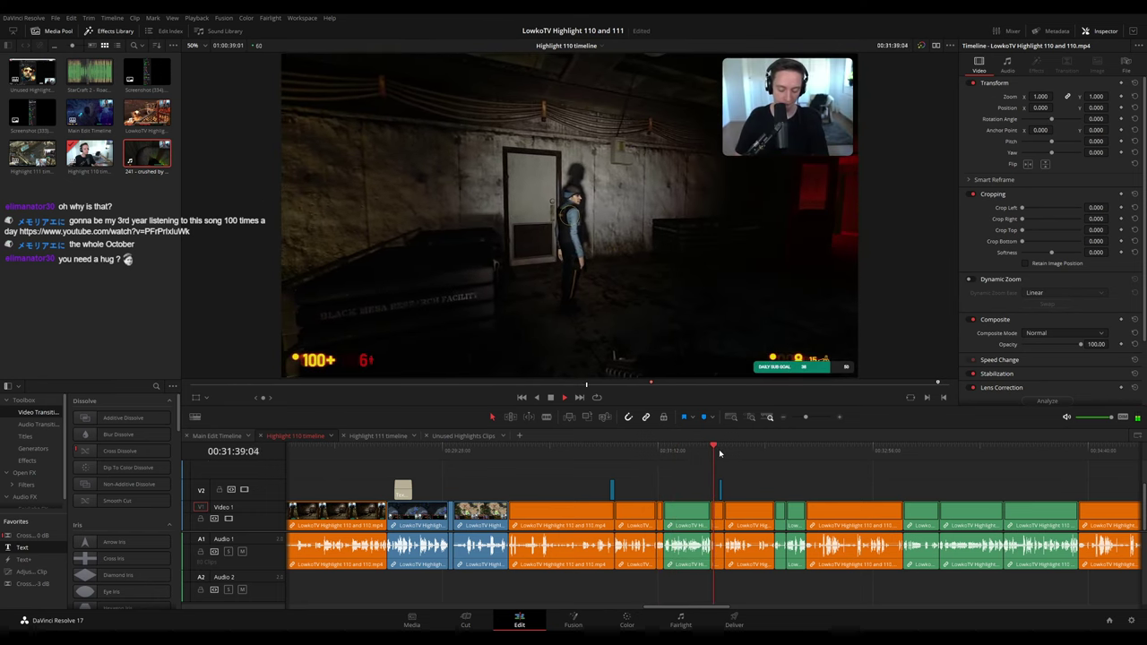
click(719, 453)
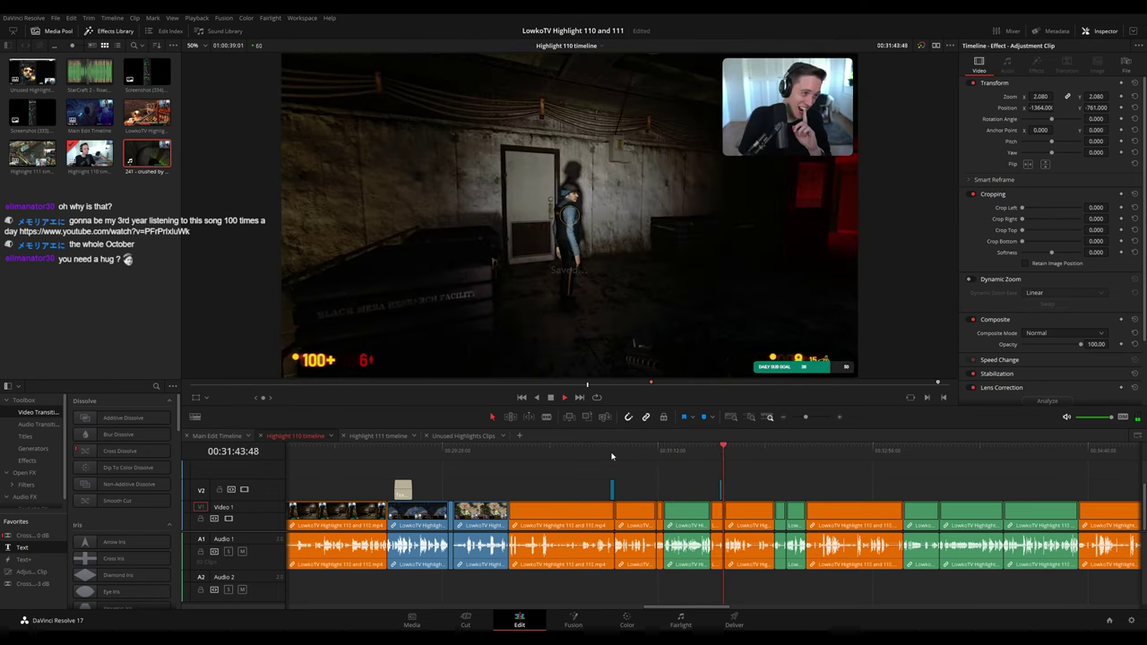
click(612, 453)
click(658, 452)
click(710, 452)
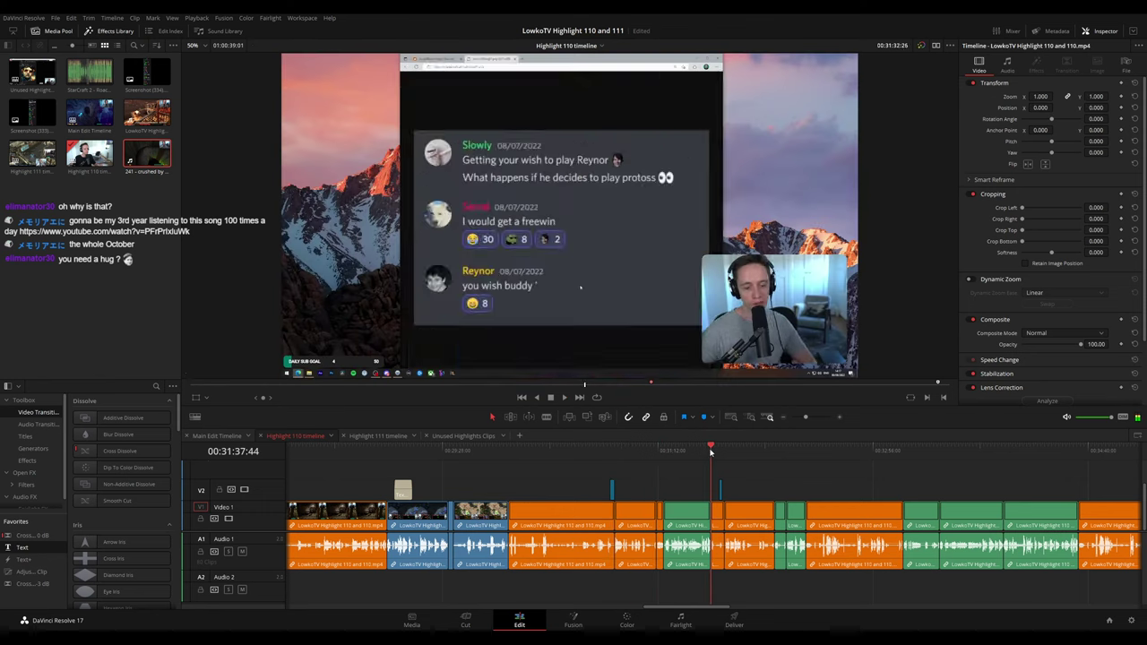
- Spot-check the orange and green clips from about 31:50 through the long orange clip around 32:47
click(739, 452)
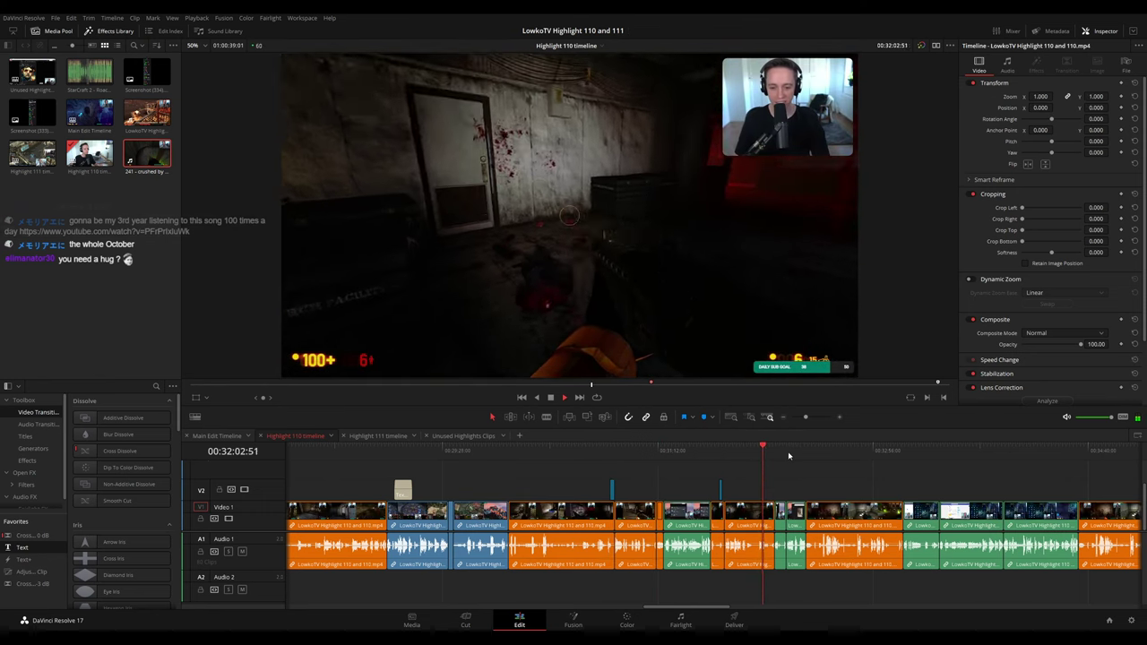
click(806, 452)
click(776, 453)
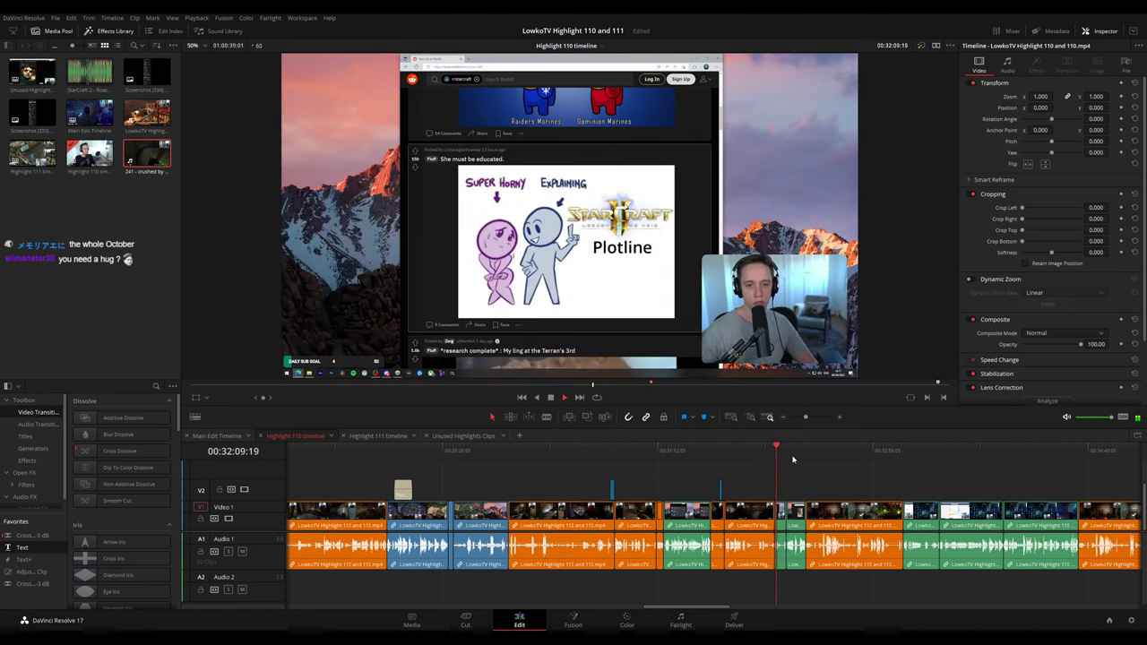
click(810, 455)
click(851, 456)
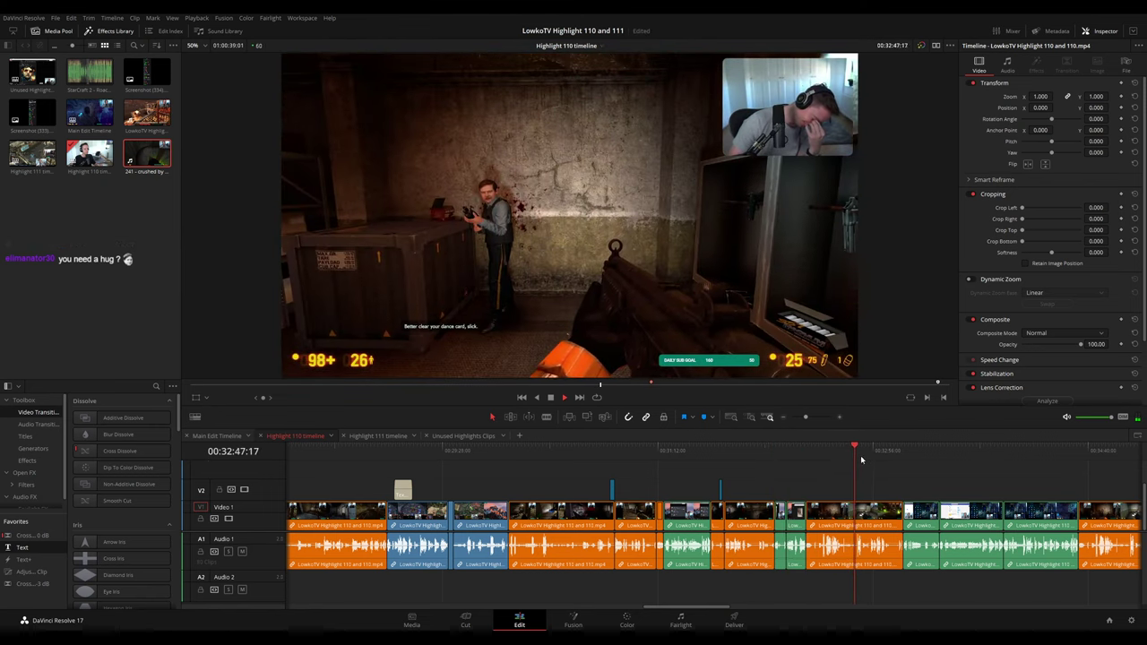
drag(867, 457, 904, 459)
drag(955, 488, 714, 452)
- Skim the remaining clips to the End of Highlight 110 marker at 36:50
key(ctrl+f)
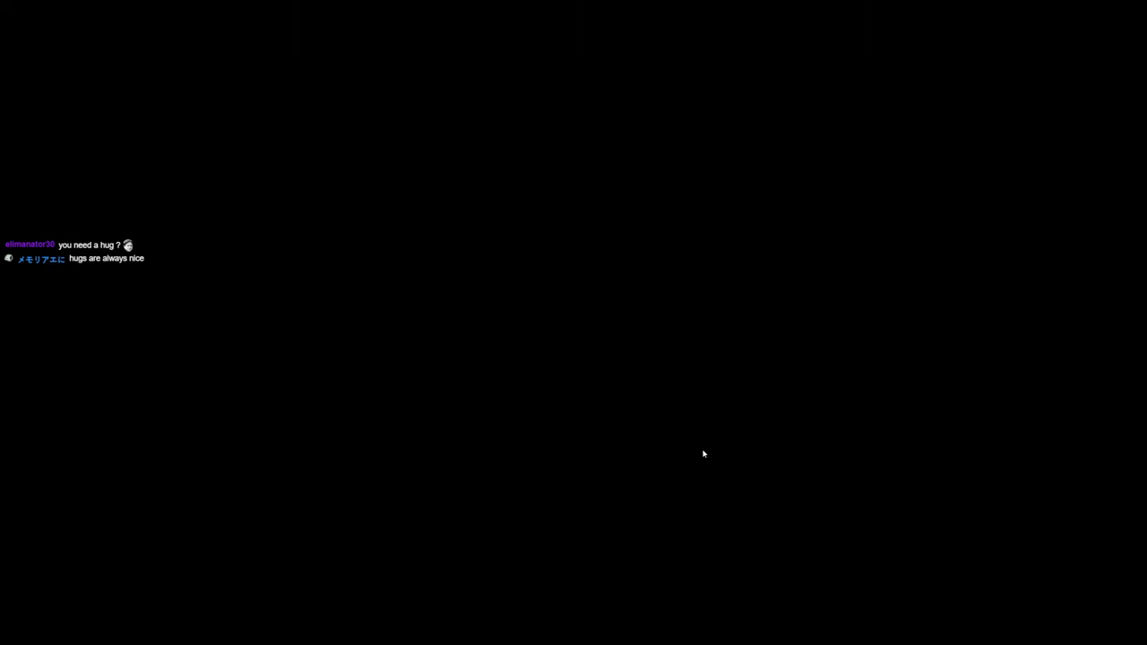
key(Escape)
drag(738, 461, 861, 462)
scroll(827, 486, right, 5)
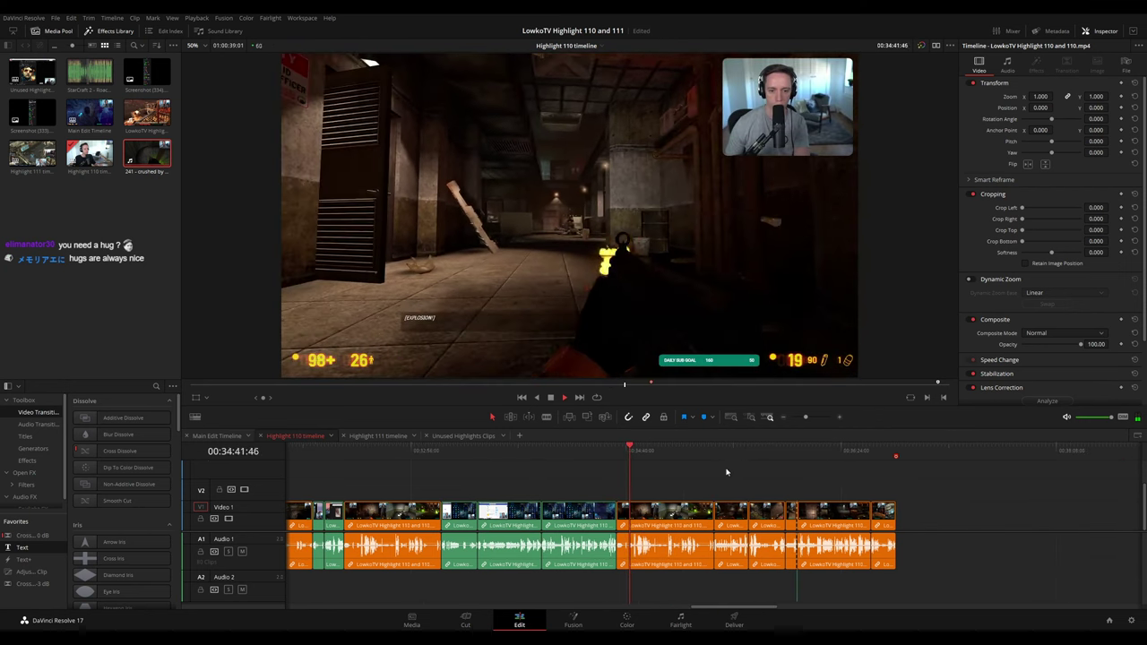
click(675, 459)
drag(675, 458, 771, 459)
key(space)
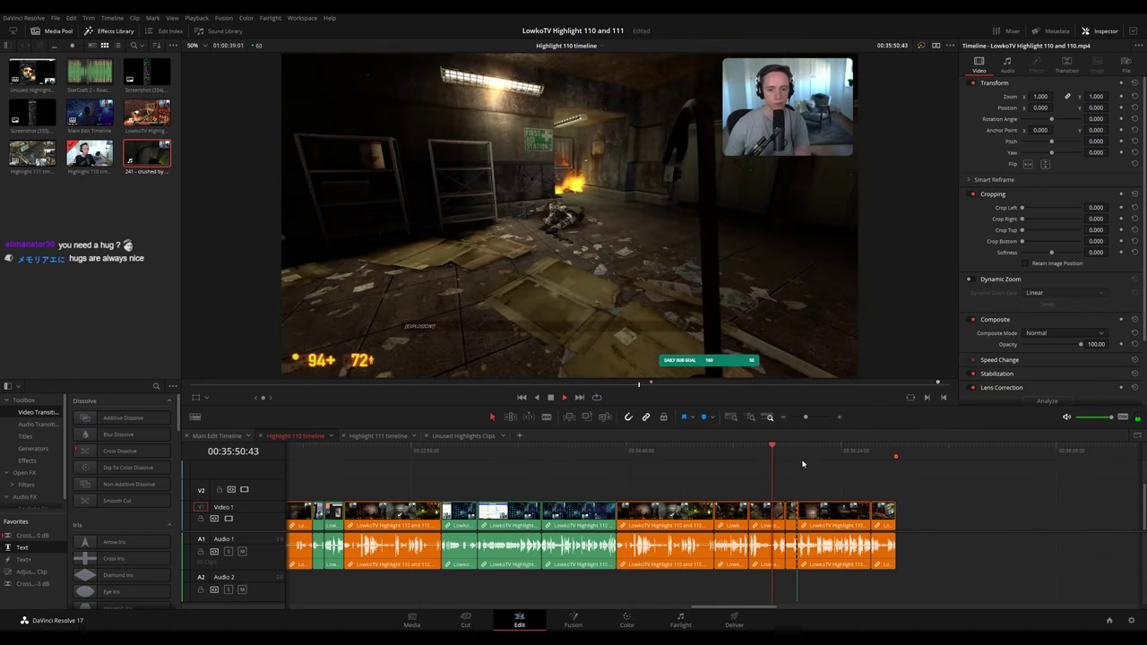
click(797, 455)
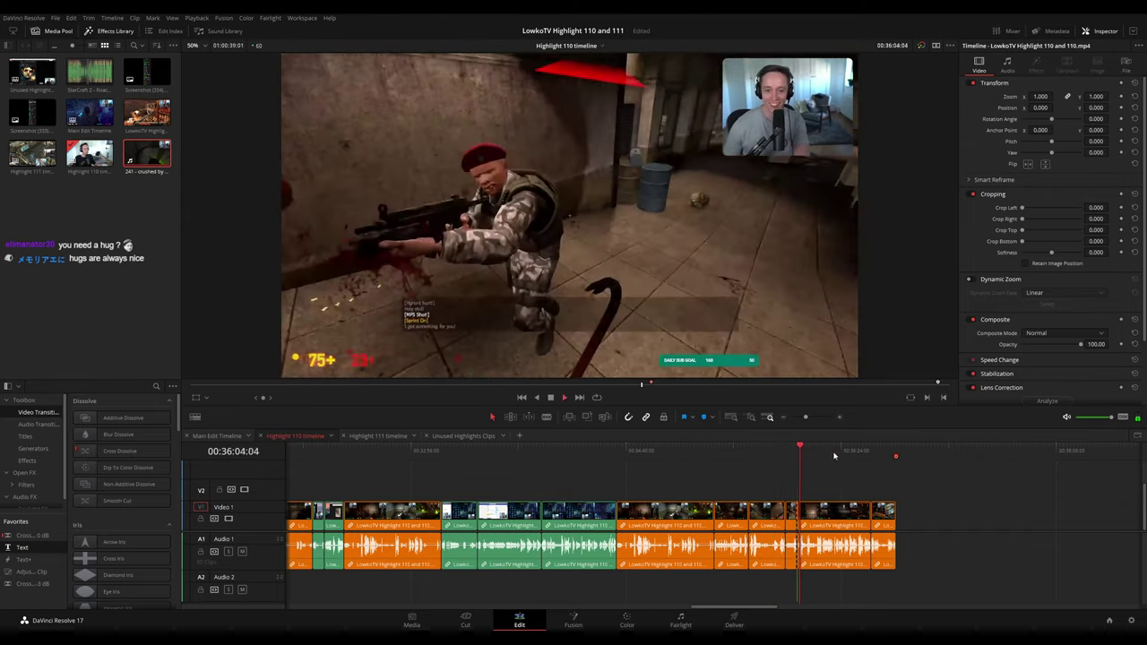
click(849, 454)
click(870, 454)
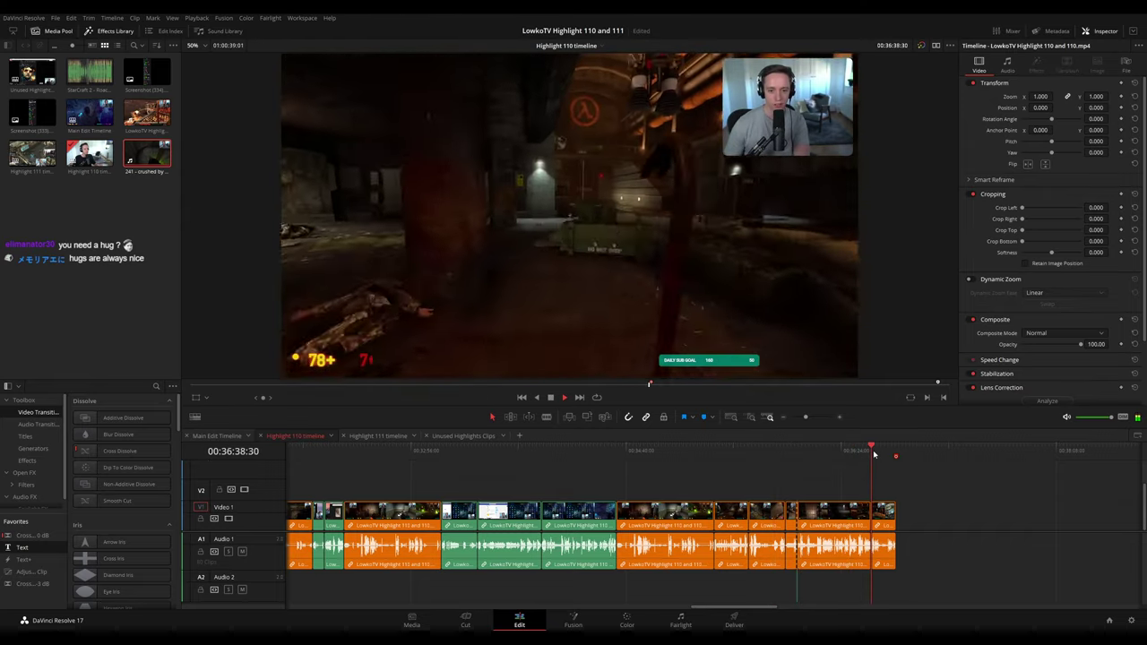
click(895, 457)
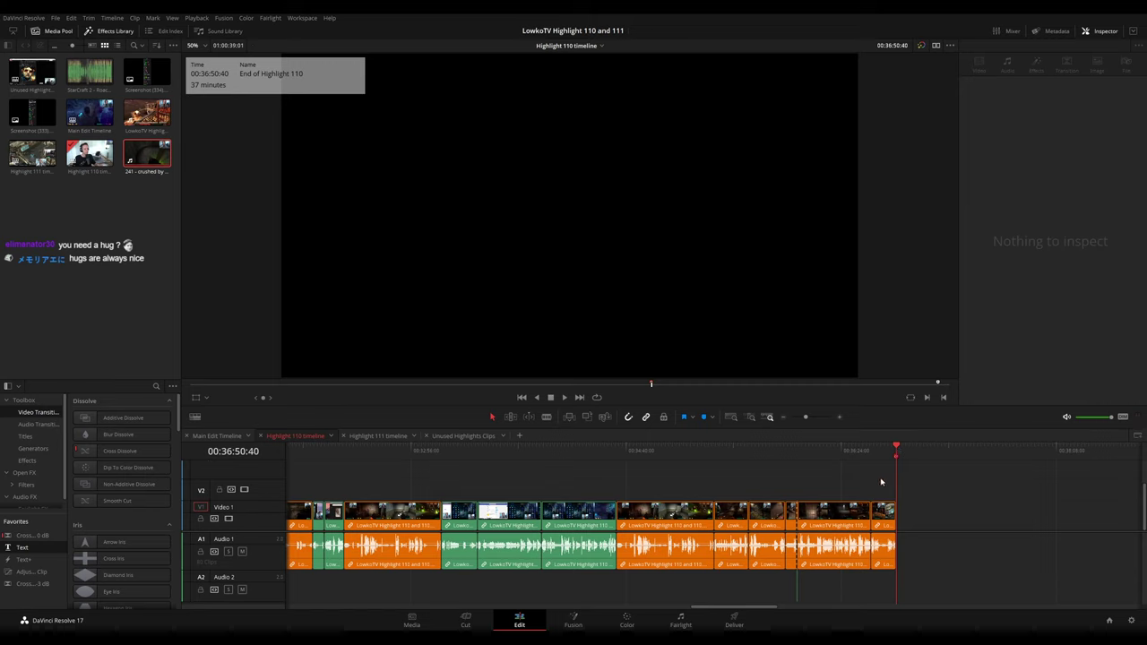
- Move the extra "241 - crushed by doors" clip and its marker to start at 01:00:00:00
scroll(690, 483, down, 5)
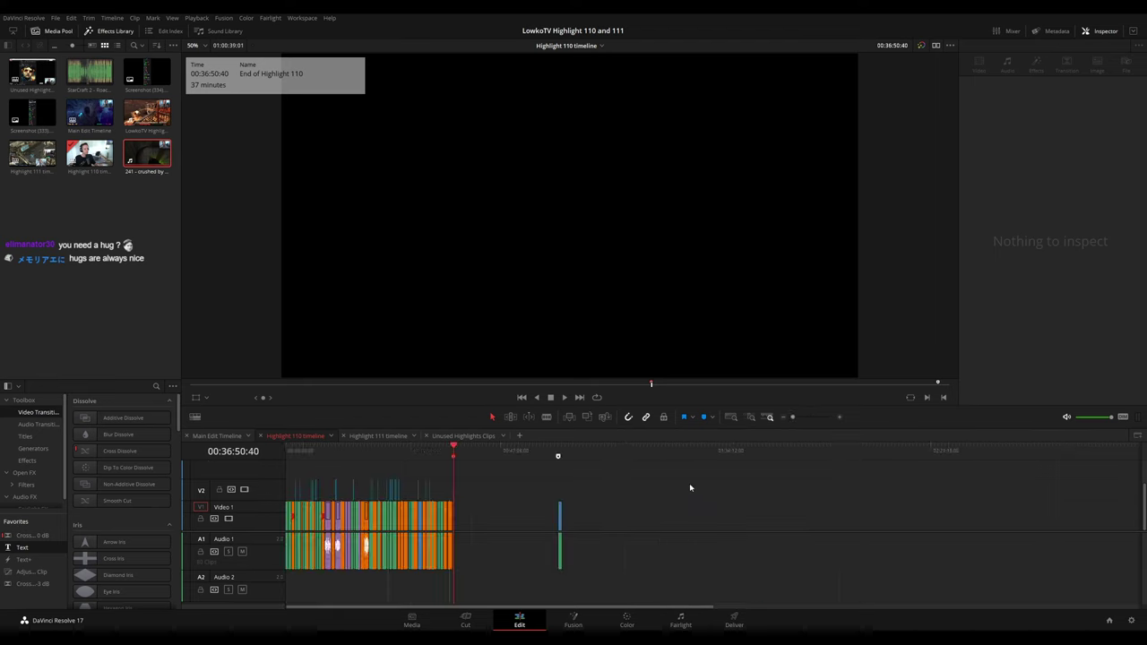
click(474, 459)
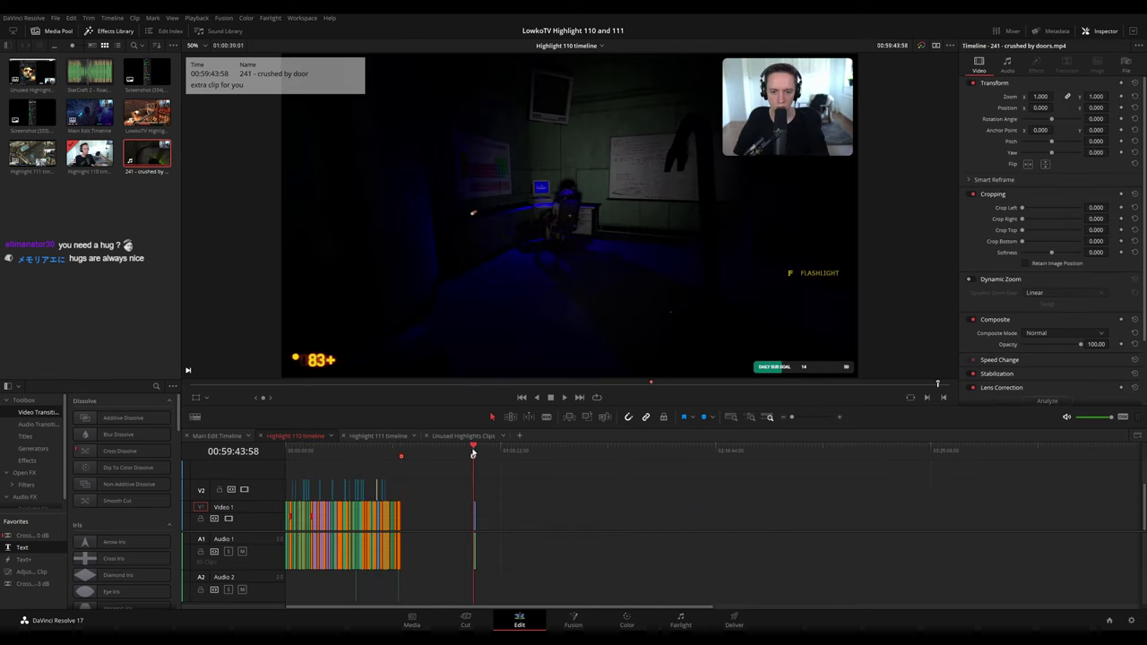
scroll(622, 476, up, 5)
click(758, 456)
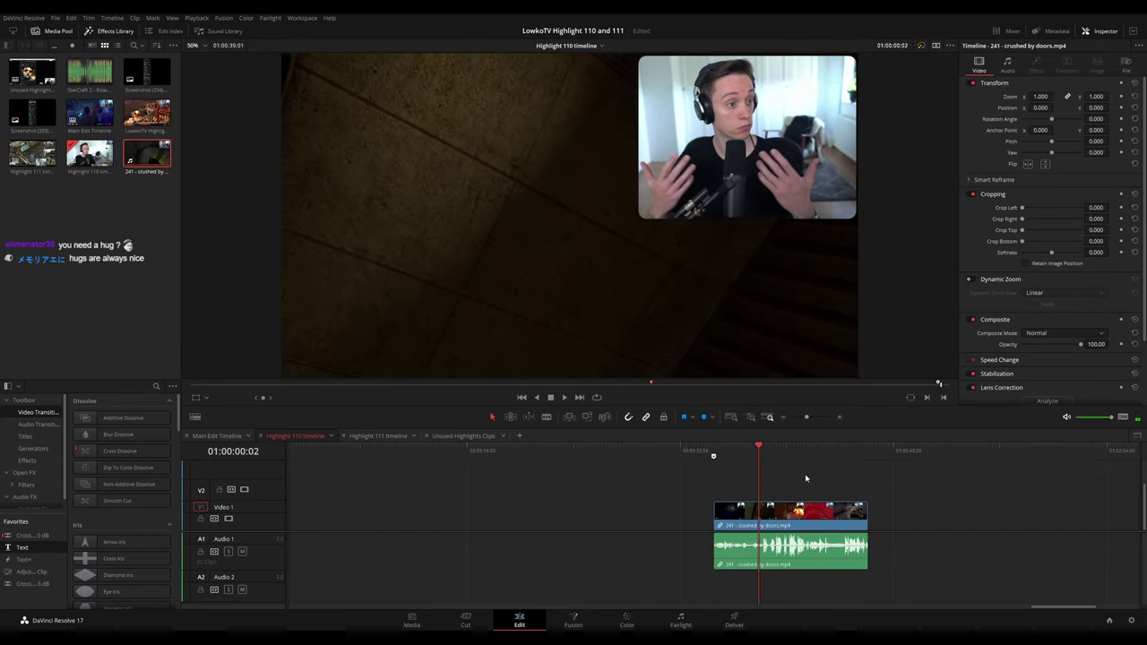
drag(785, 511, 831, 511)
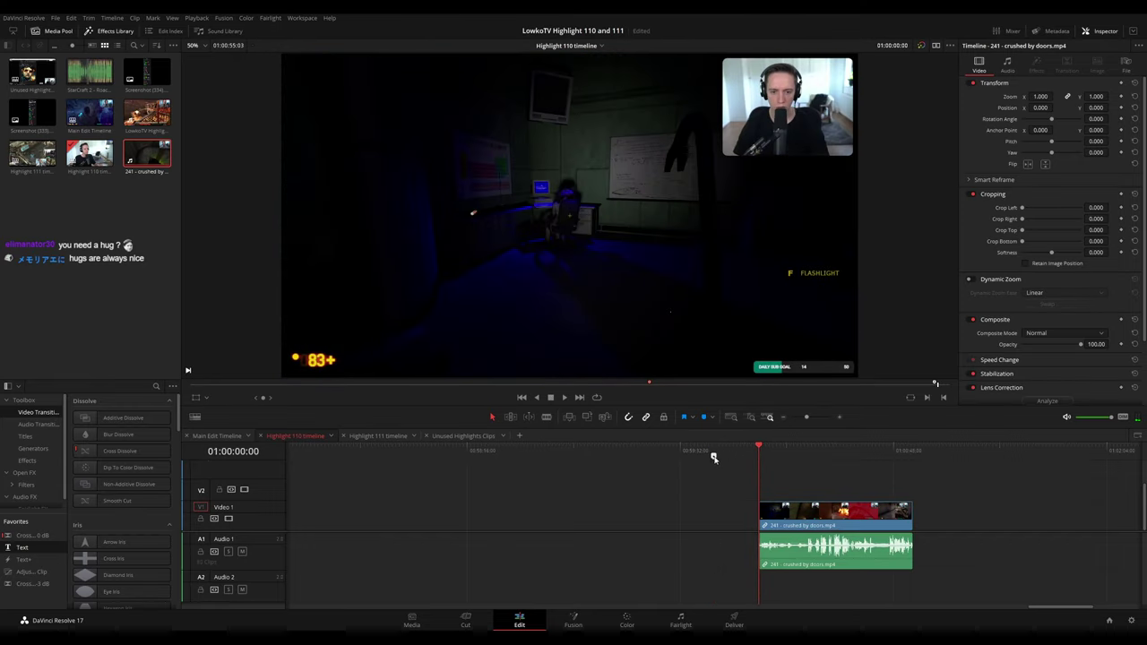
drag(714, 456, 758, 457)
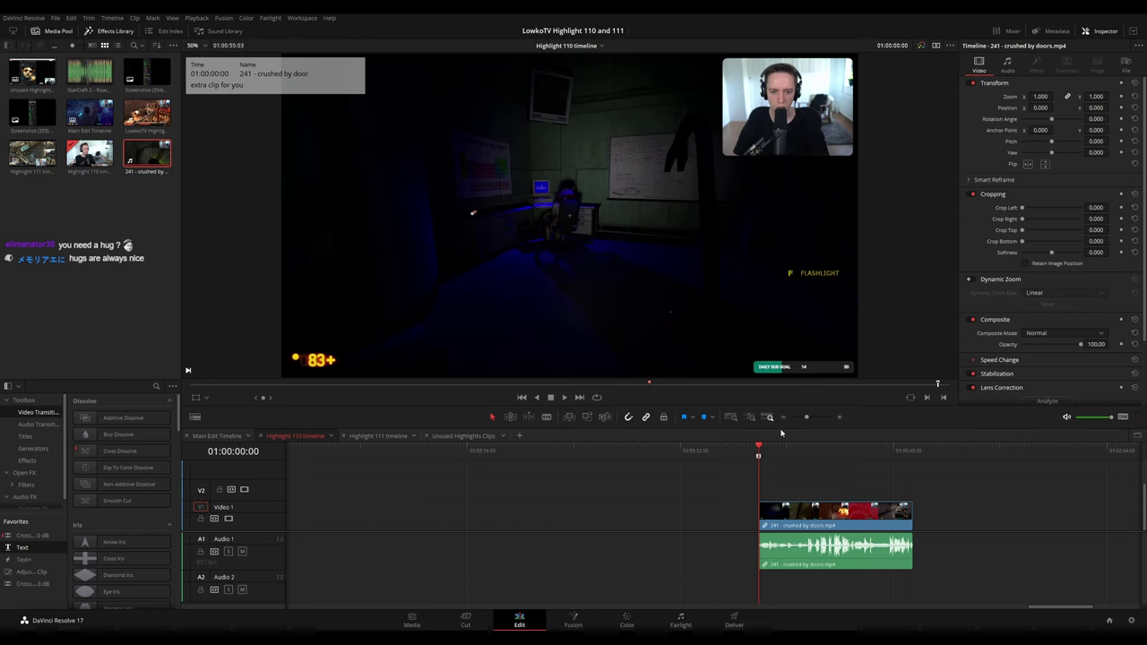
drag(806, 417, 797, 419)
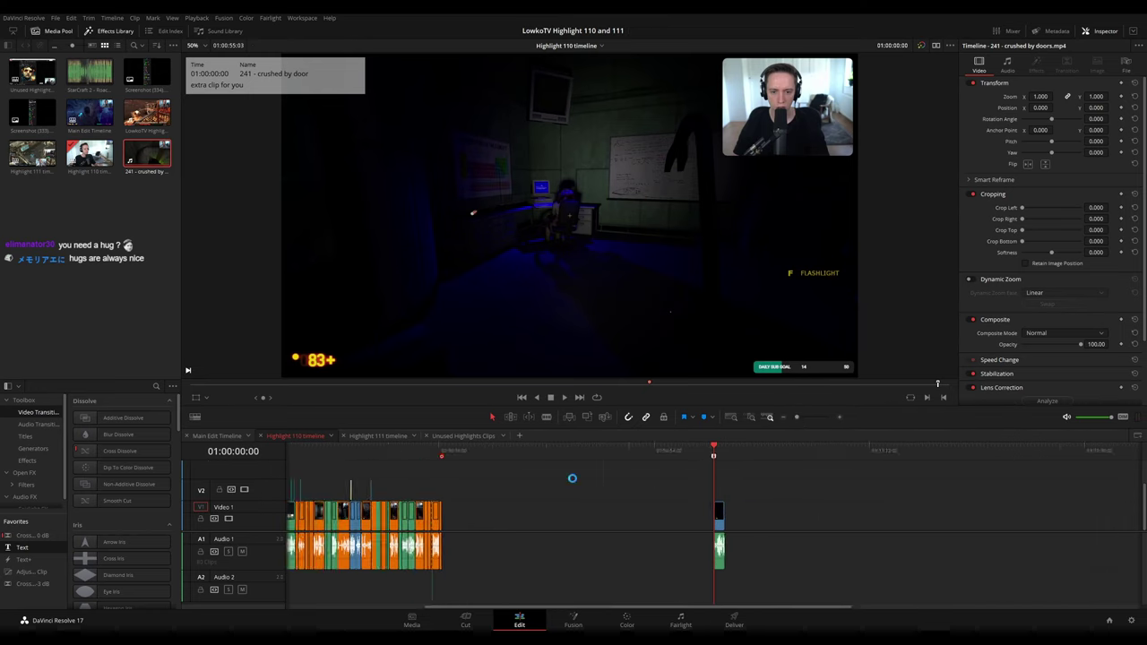
drag(572, 479, 790, 485)
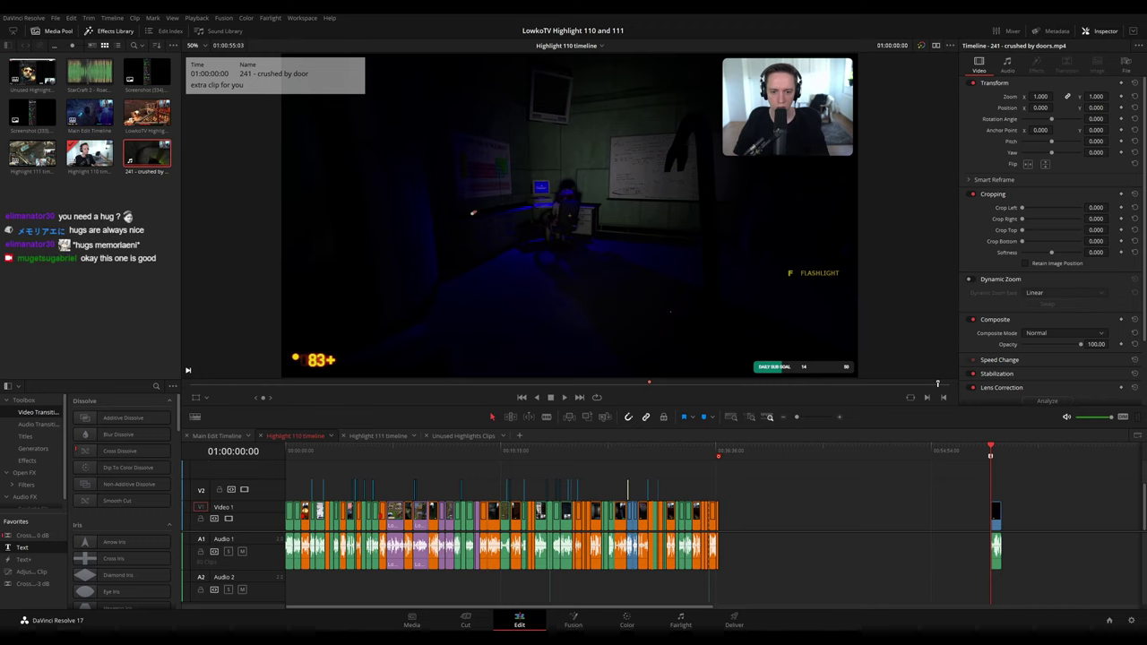
- Open the Highlight 111 timeline and play its first blue clip from the start
click(377, 436)
key(Home)
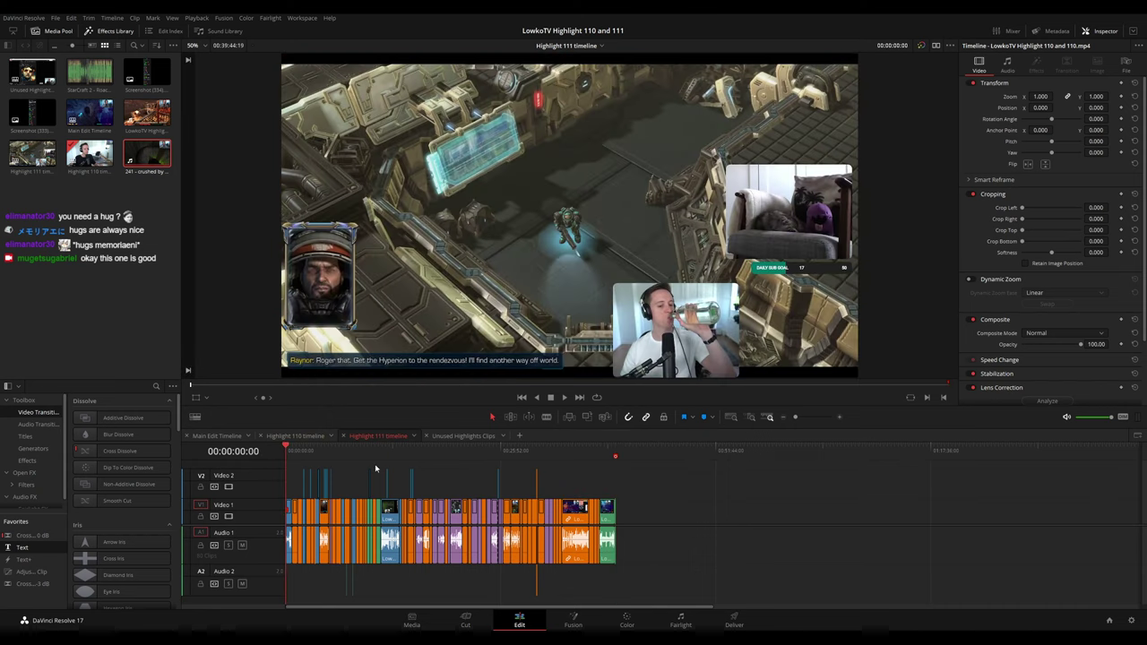
key(space)
scroll(375, 493, up, 8)
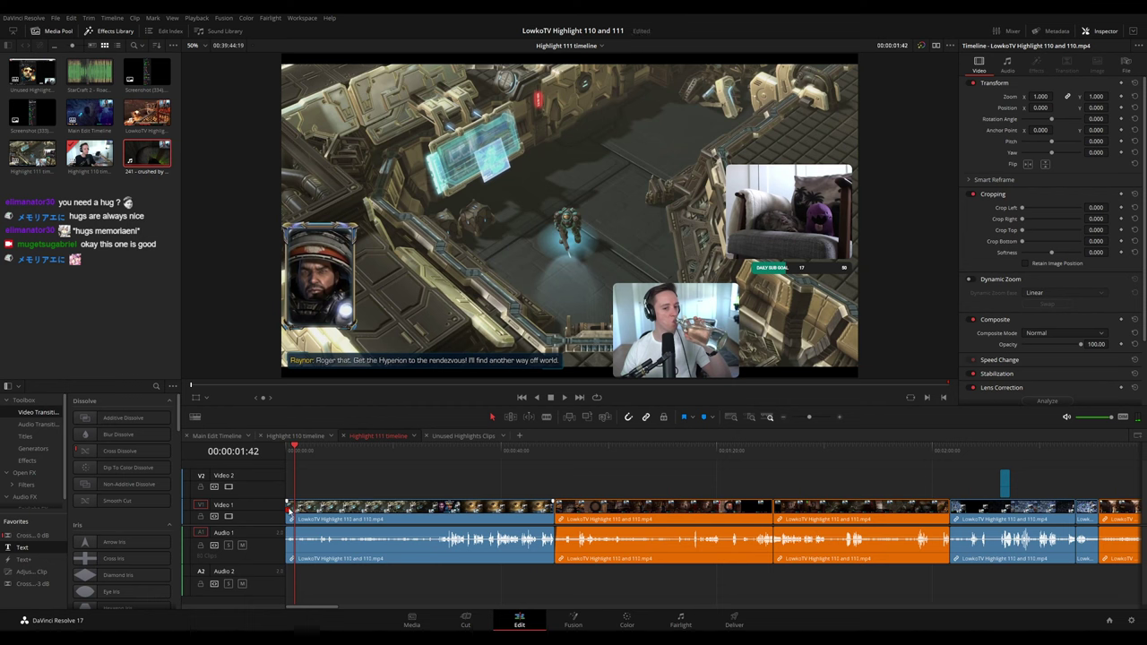
- Review the opening blue clip and both following orange clips up to the blue clip at about 2:03
key(space)
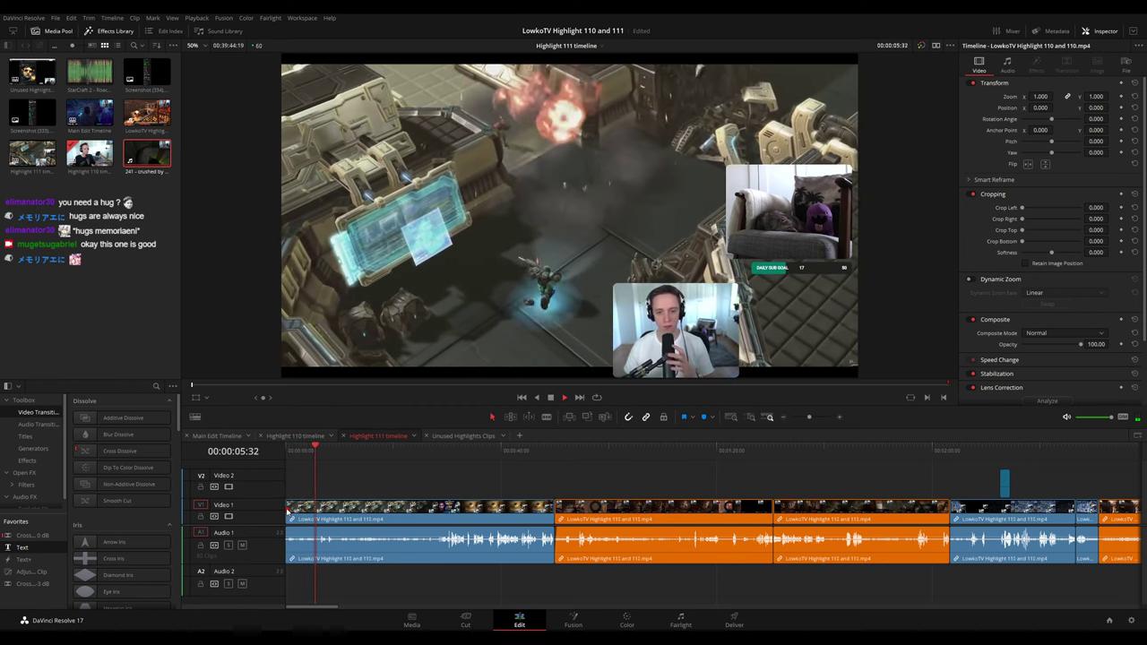
click(436, 484)
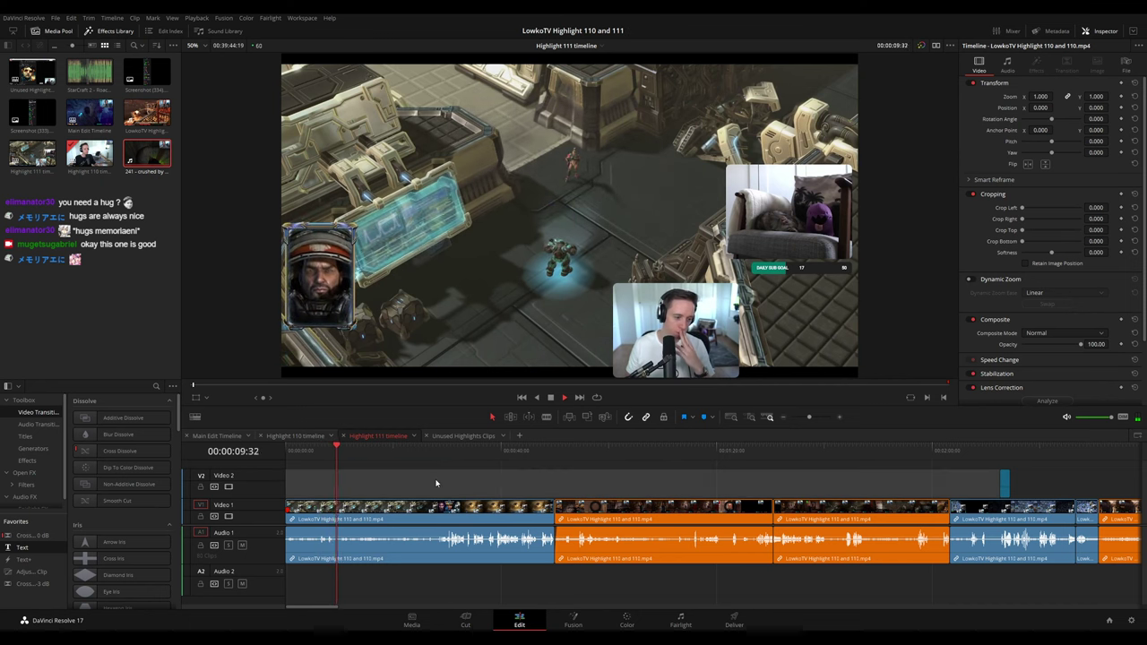
click(429, 451)
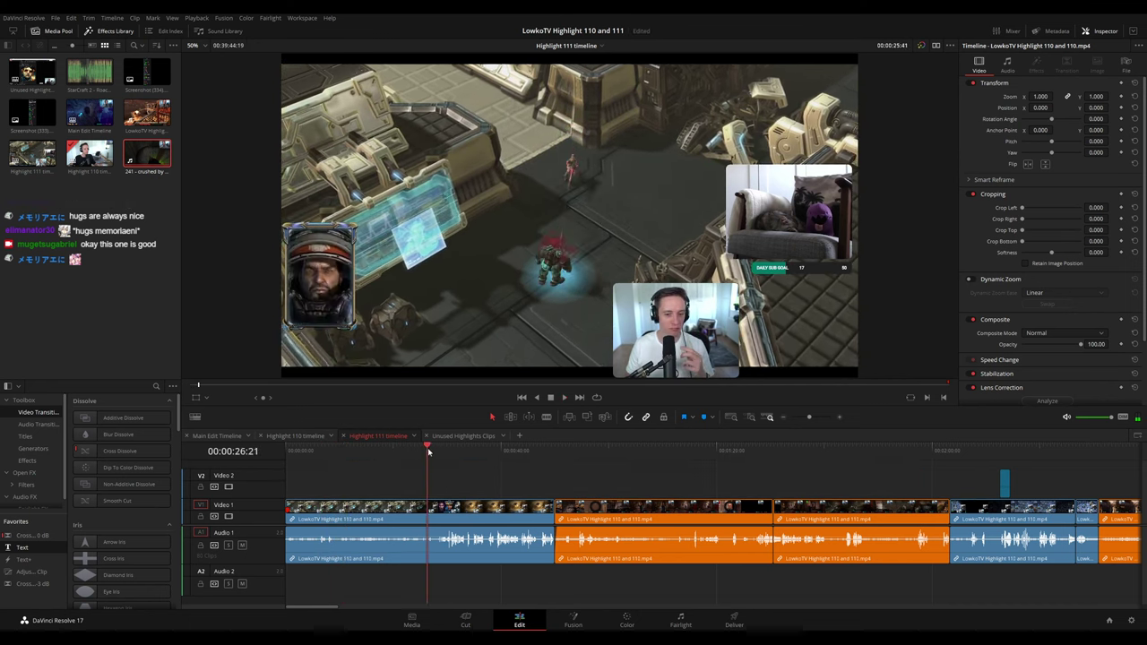
drag(428, 450, 558, 447)
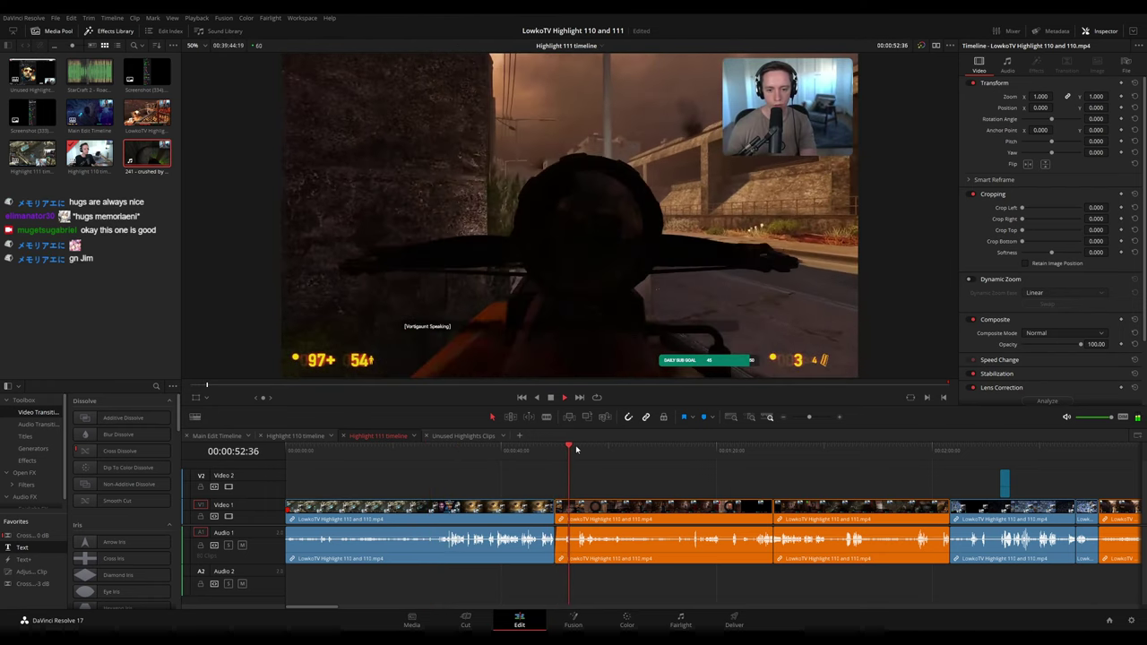
click(732, 450)
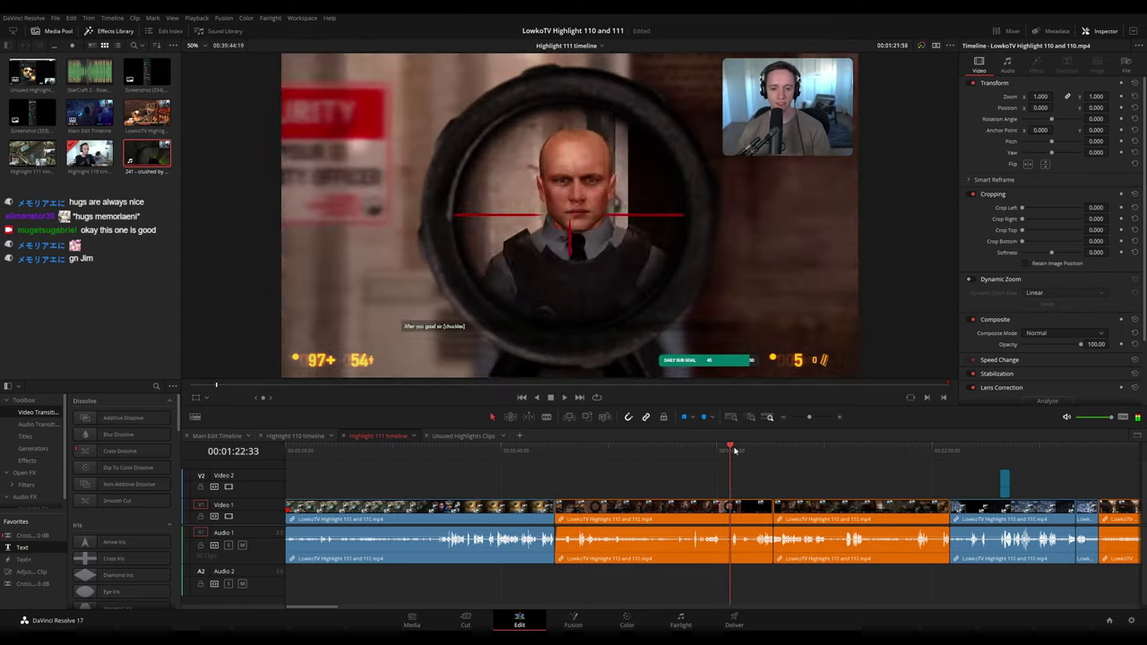
mouse_move(735, 451)
mouse_down()
mouse_move(750, 451)
mouse_move(697, 467)
mouse_move(566, 467)
mouse_move(718, 455)
mouse_up()
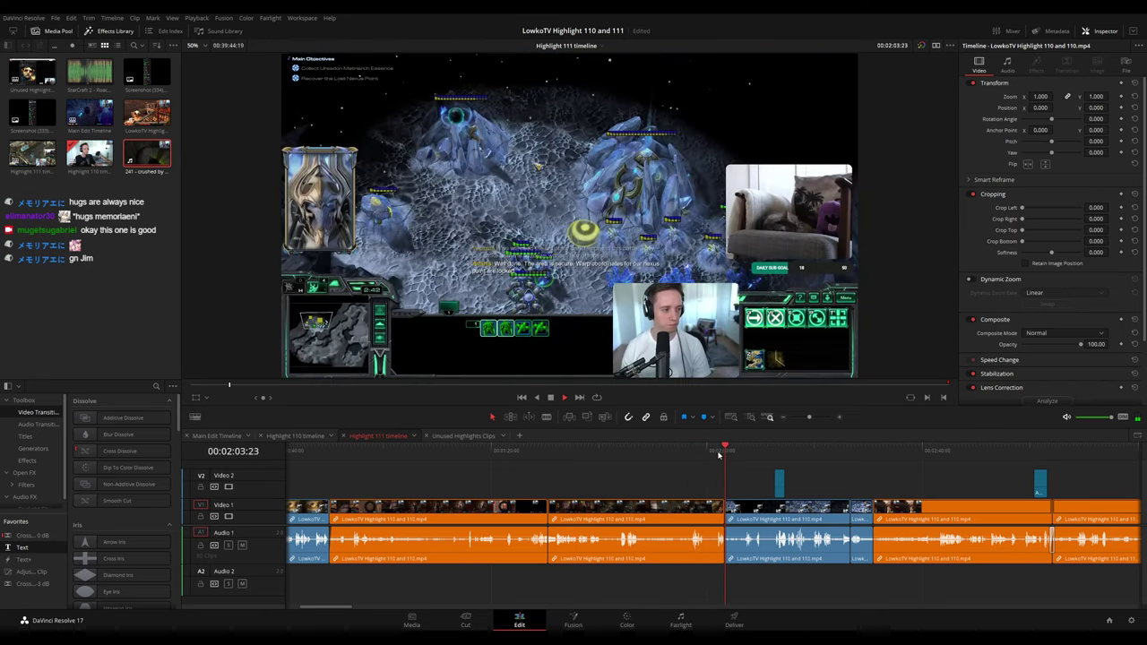
- Spot-check the blue clips from about 2:13 and the following orange clips through about 3:34
scroll(755, 482, right, 4)
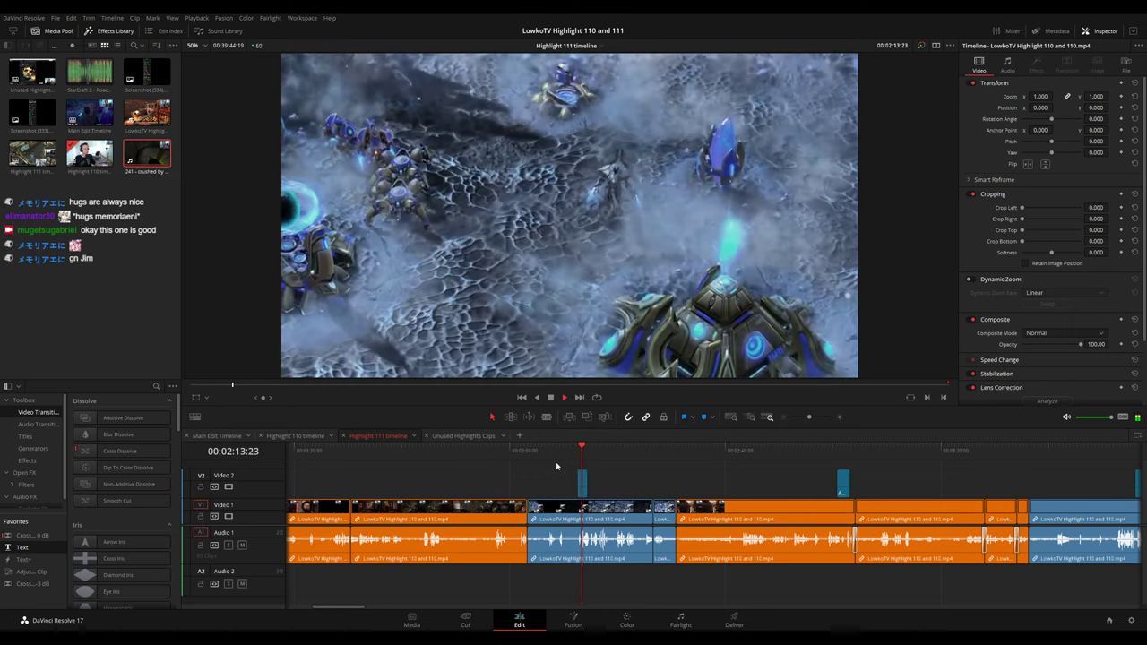
click(653, 455)
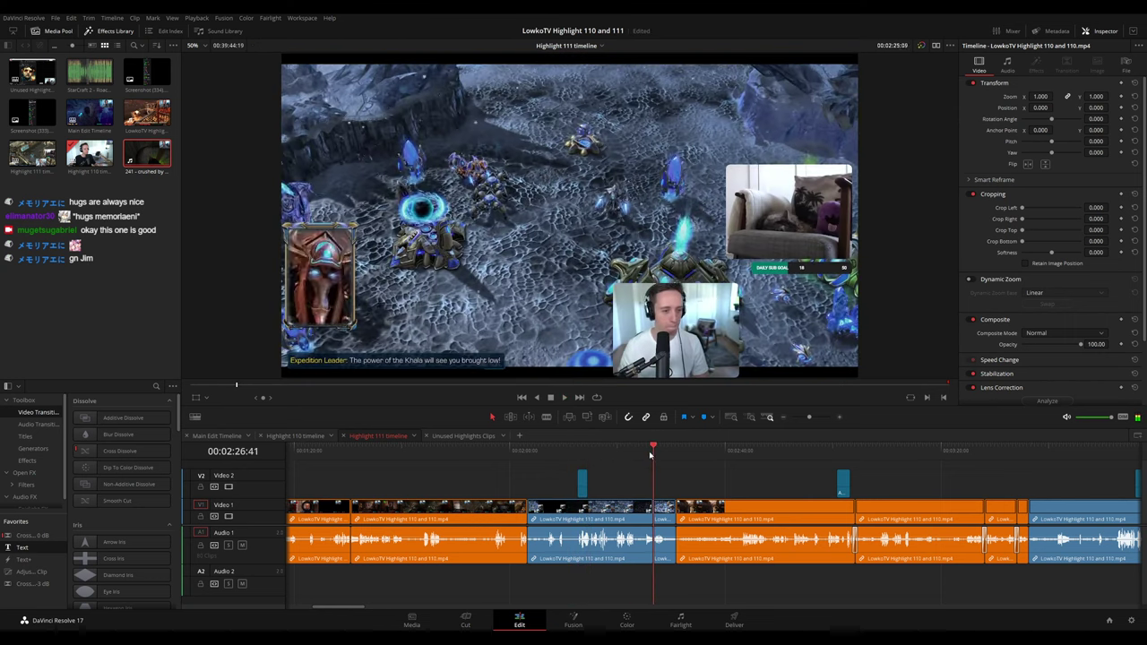
click(669, 453)
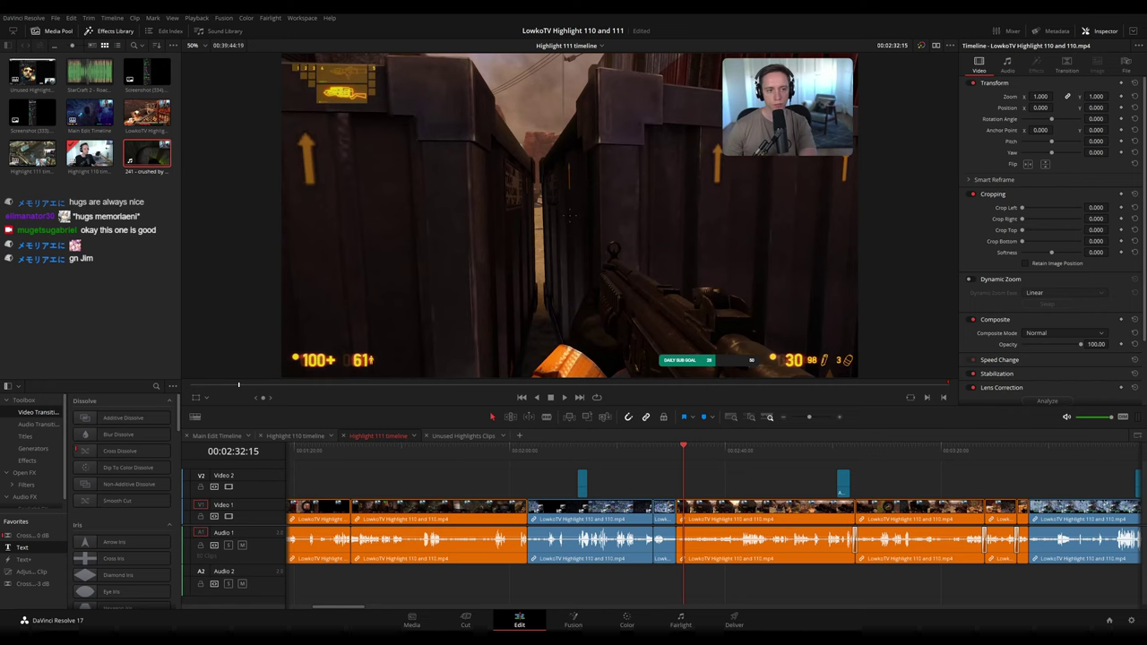
drag(699, 455, 750, 455)
click(836, 457)
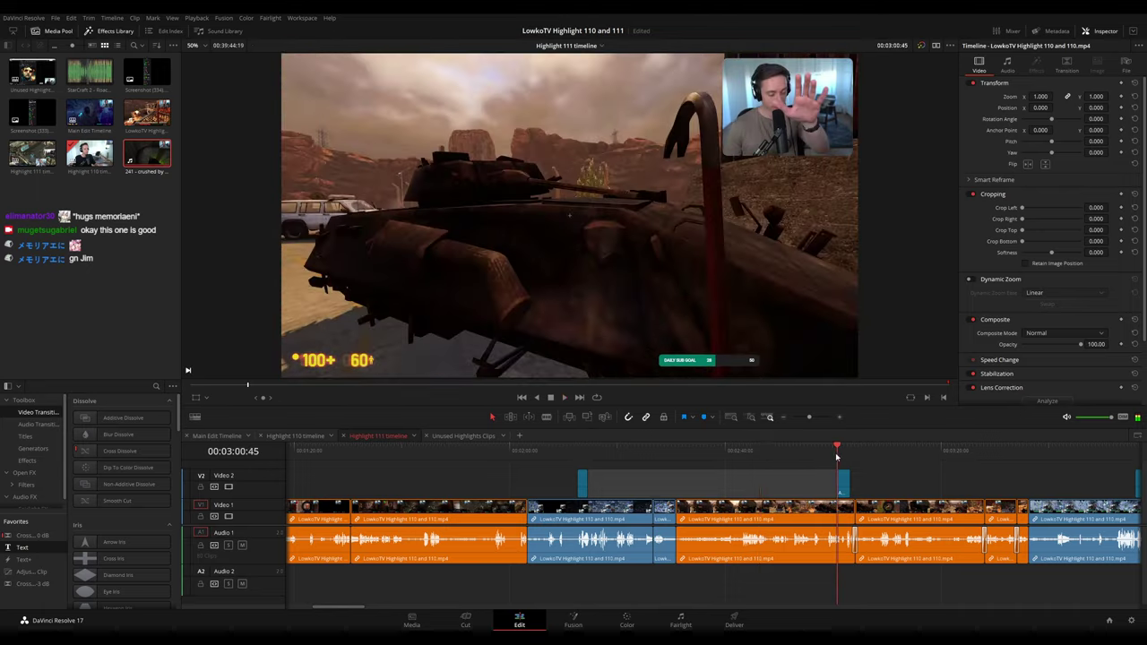
drag(914, 485, 687, 458)
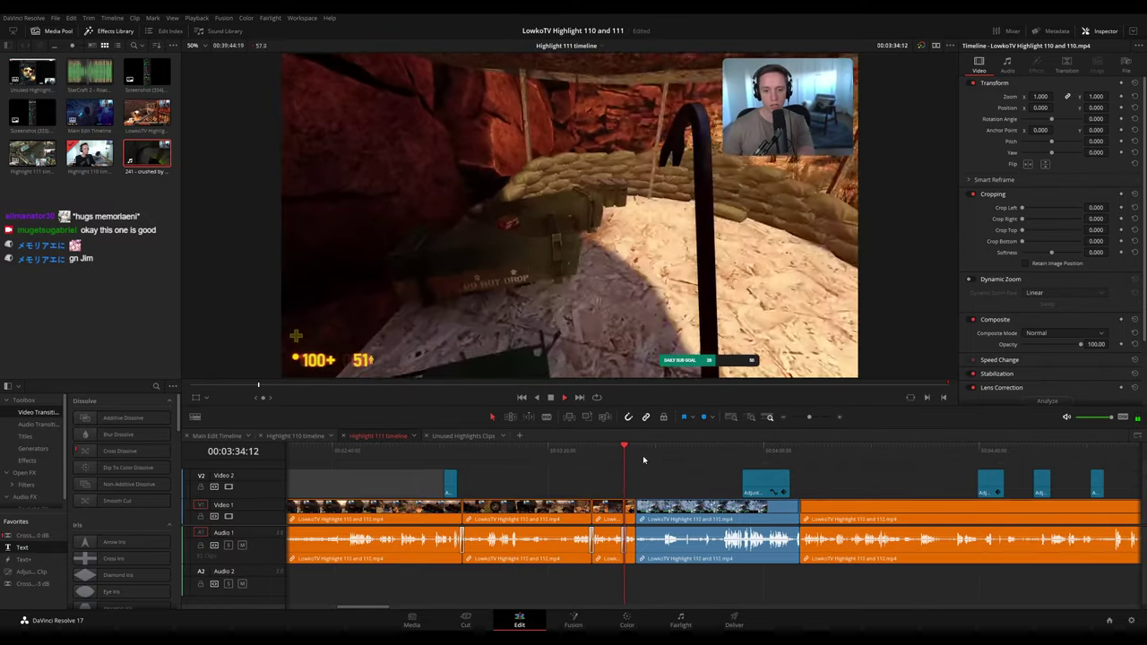
- Review the blue clip from about 3:36, including its zoomed webcam section near 3:57, through to its end
click(645, 457)
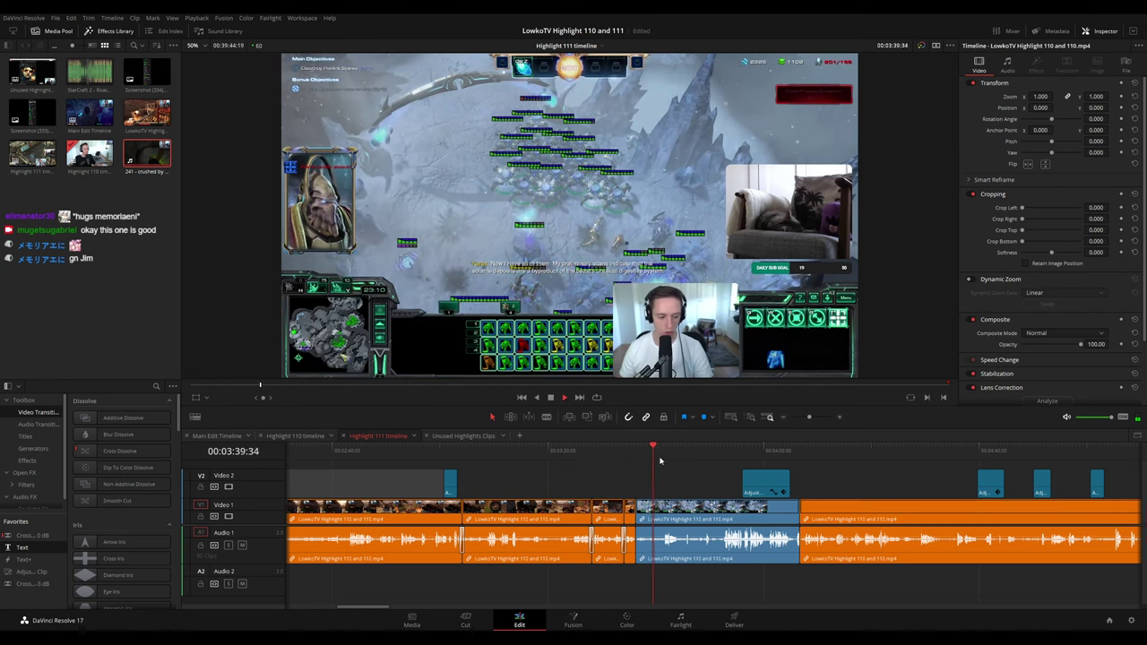
click(639, 456)
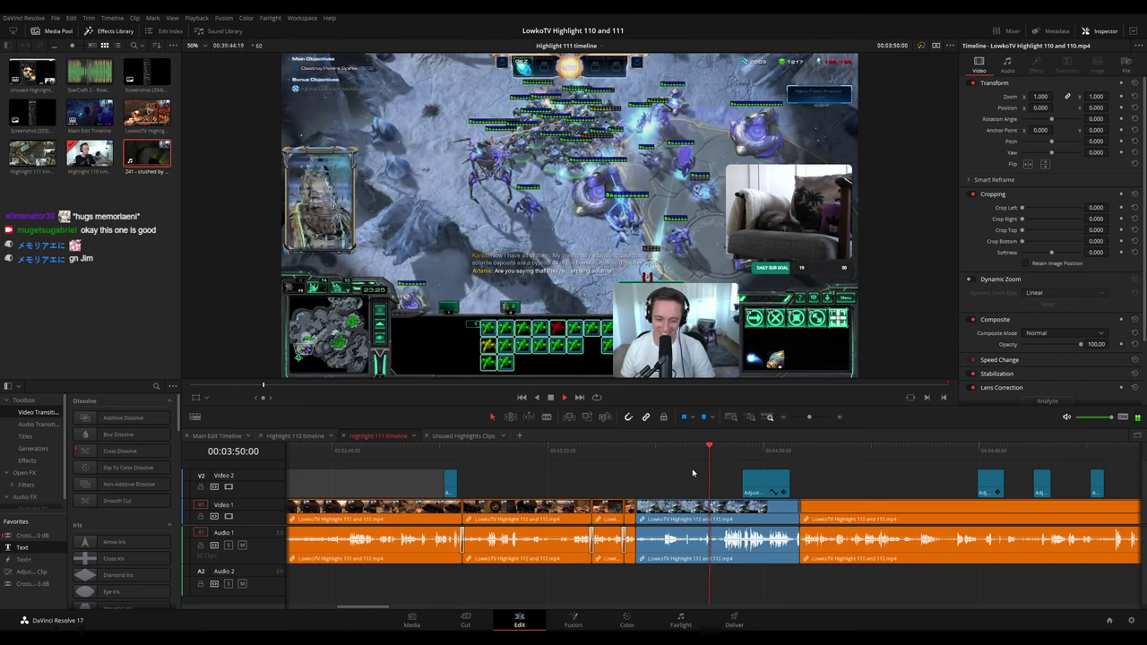
click(740, 449)
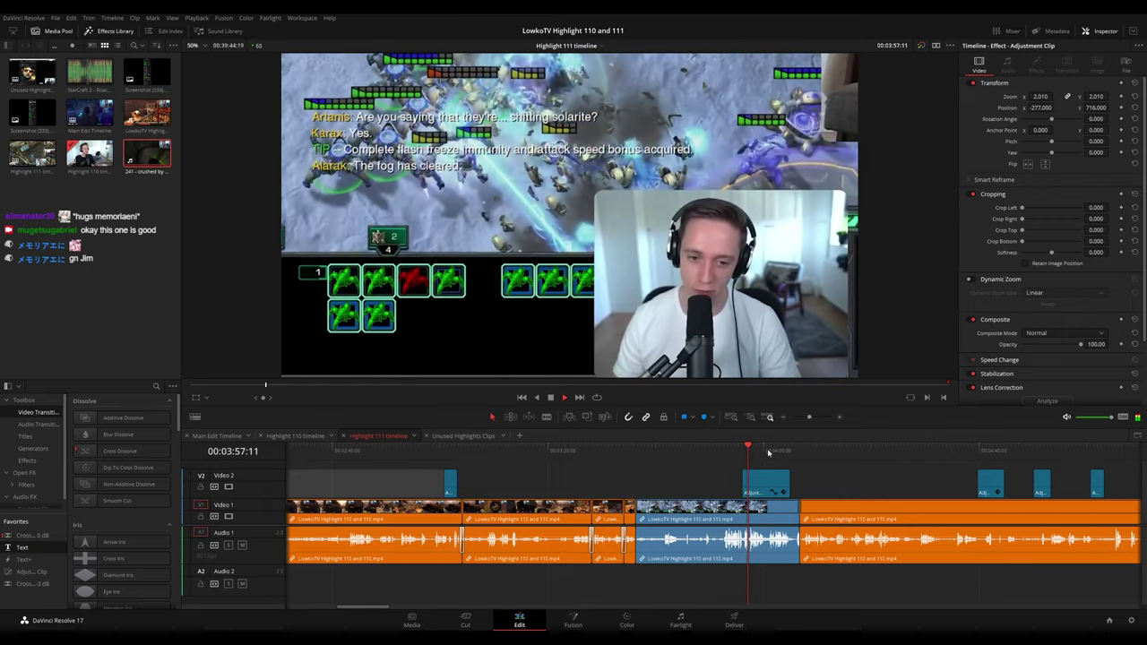
click(800, 453)
drag(825, 475, 632, 458)
- Spot-check the long orange clip and its adjustment clip zooms from about 4:37 to 5:12
click(768, 454)
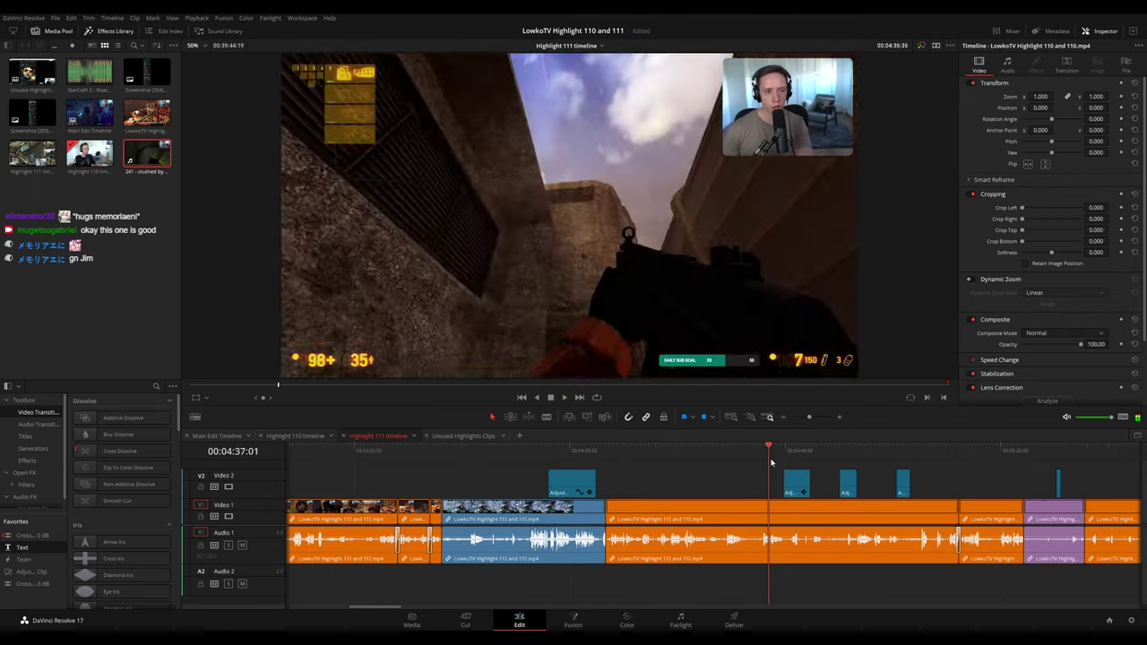
click(704, 445)
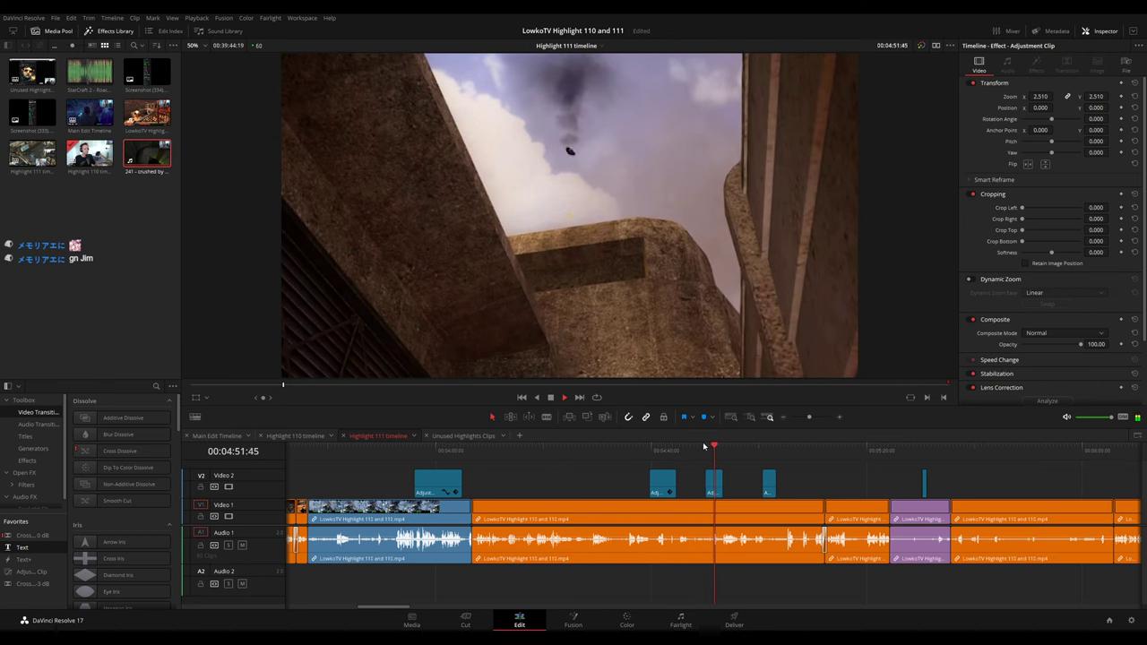
click(764, 448)
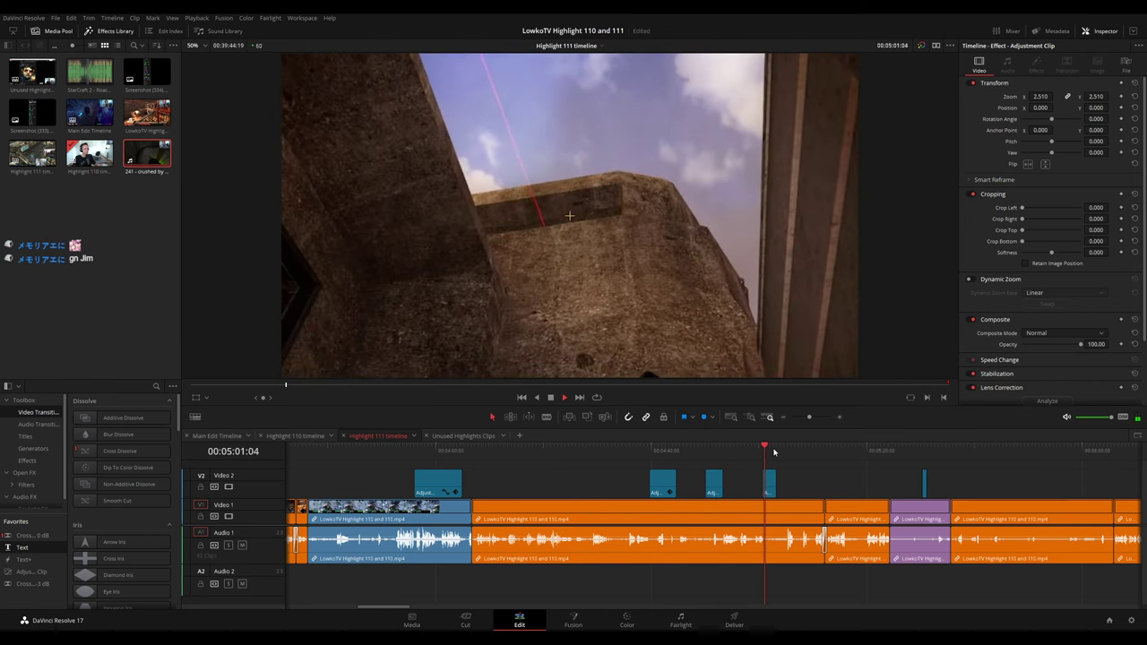
click(822, 448)
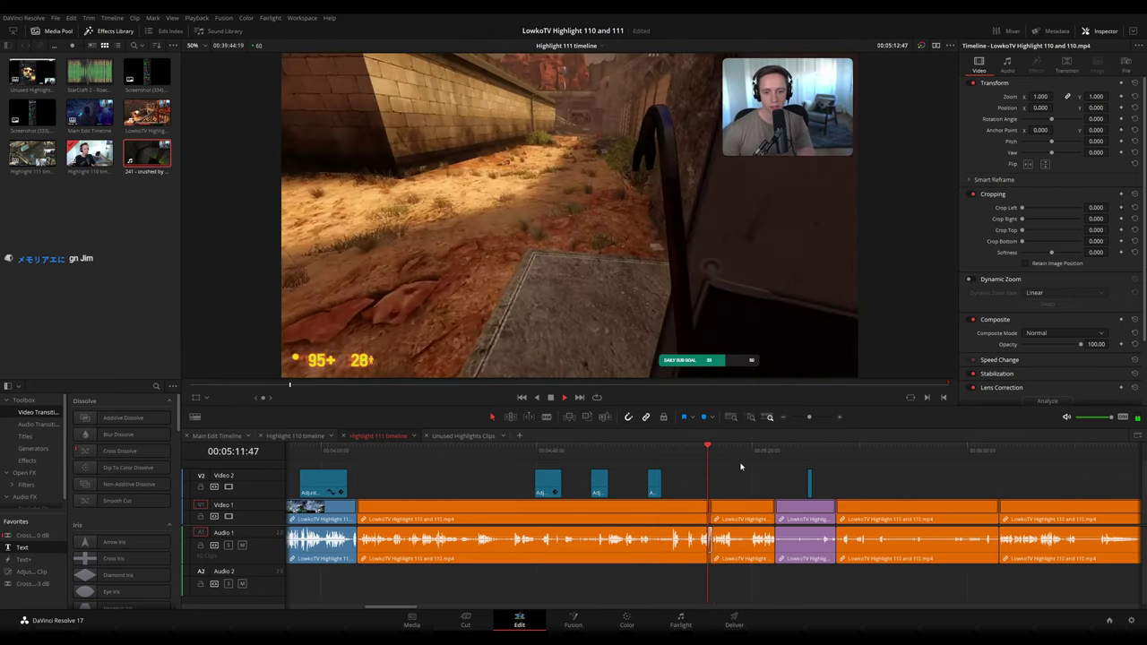
- Review the purple clip and its short webcam zoom at about 5:30
click(777, 448)
click(803, 452)
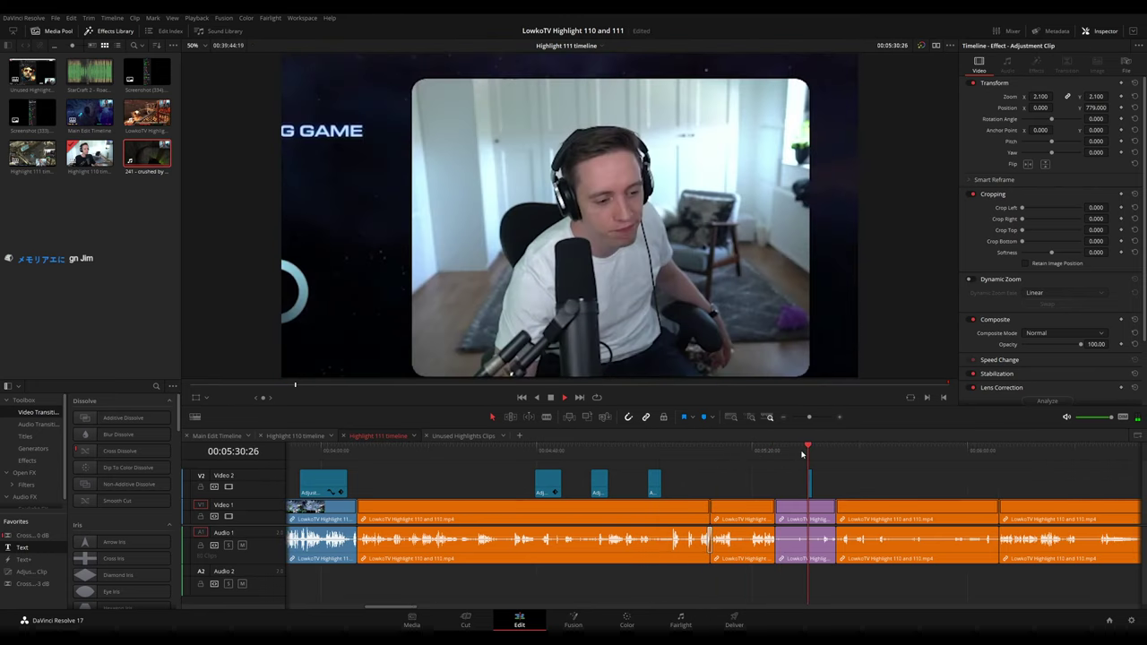
click(794, 452)
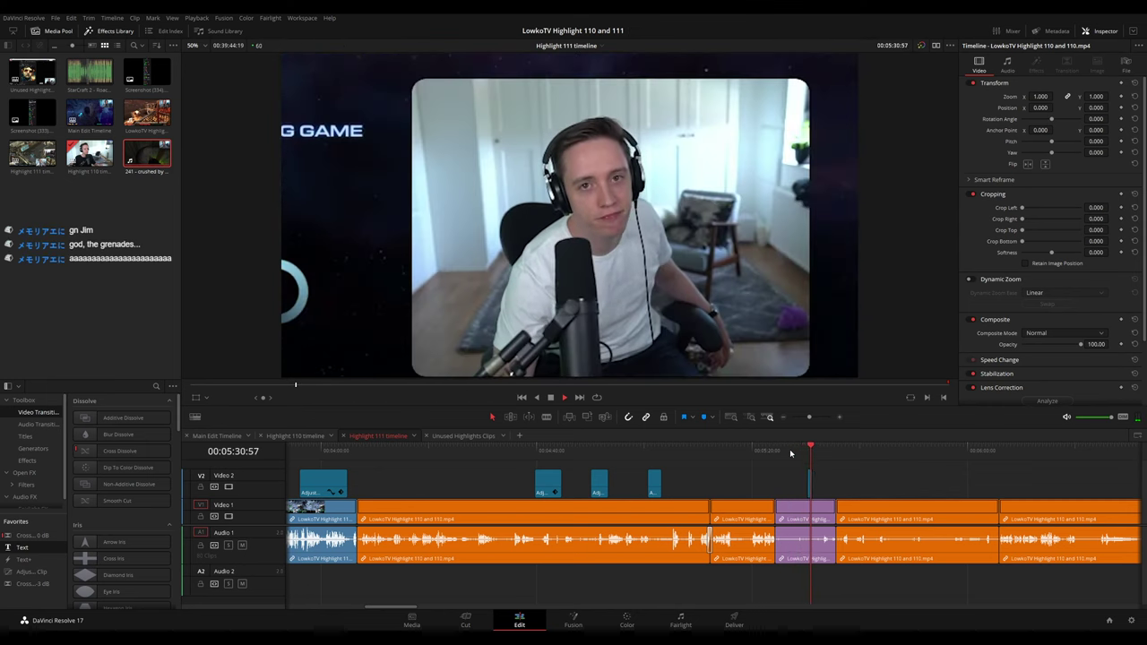
scroll(776, 469, right, 5)
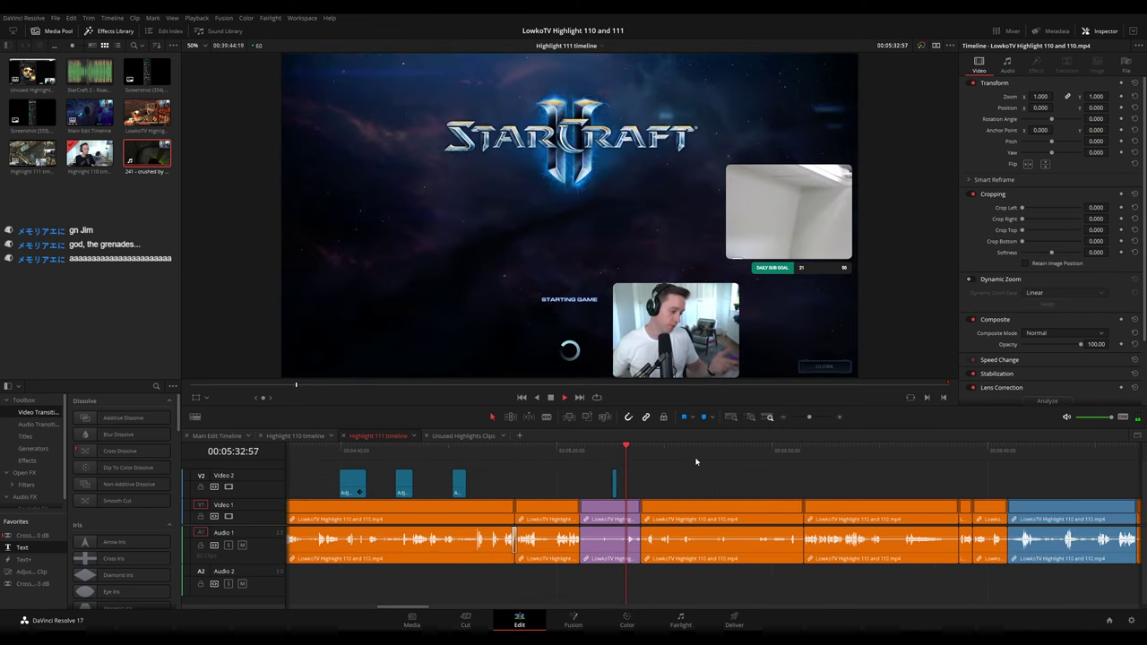
- Skim the orange clips following the purple clip, from about 5:35 to 6:35
click(643, 454)
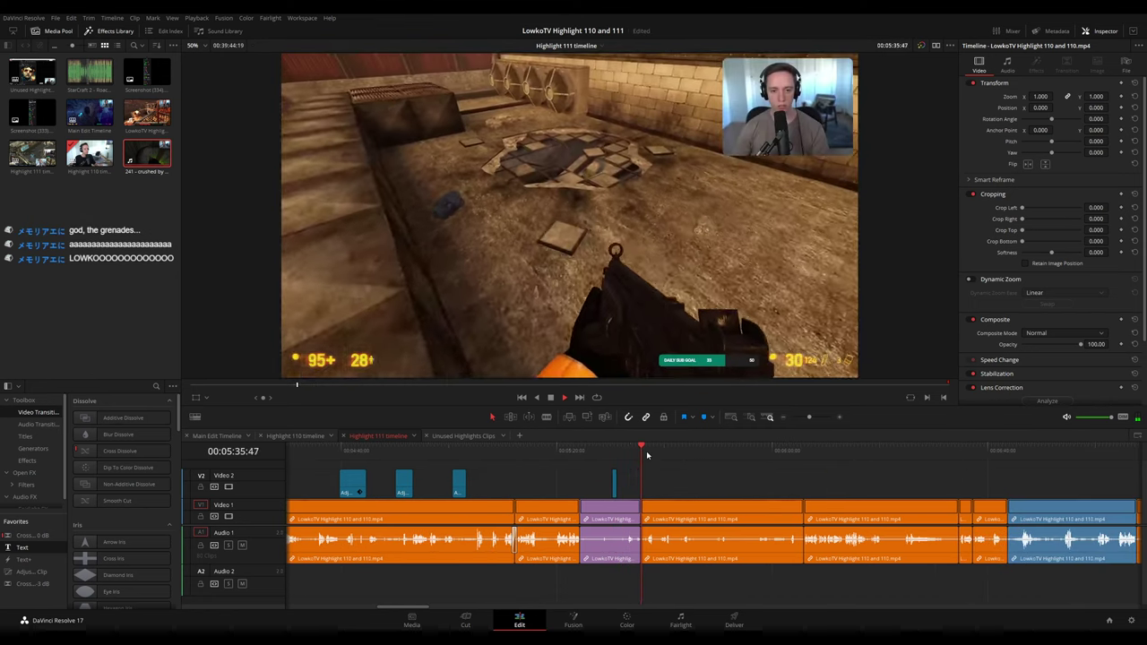
drag(669, 454, 795, 451)
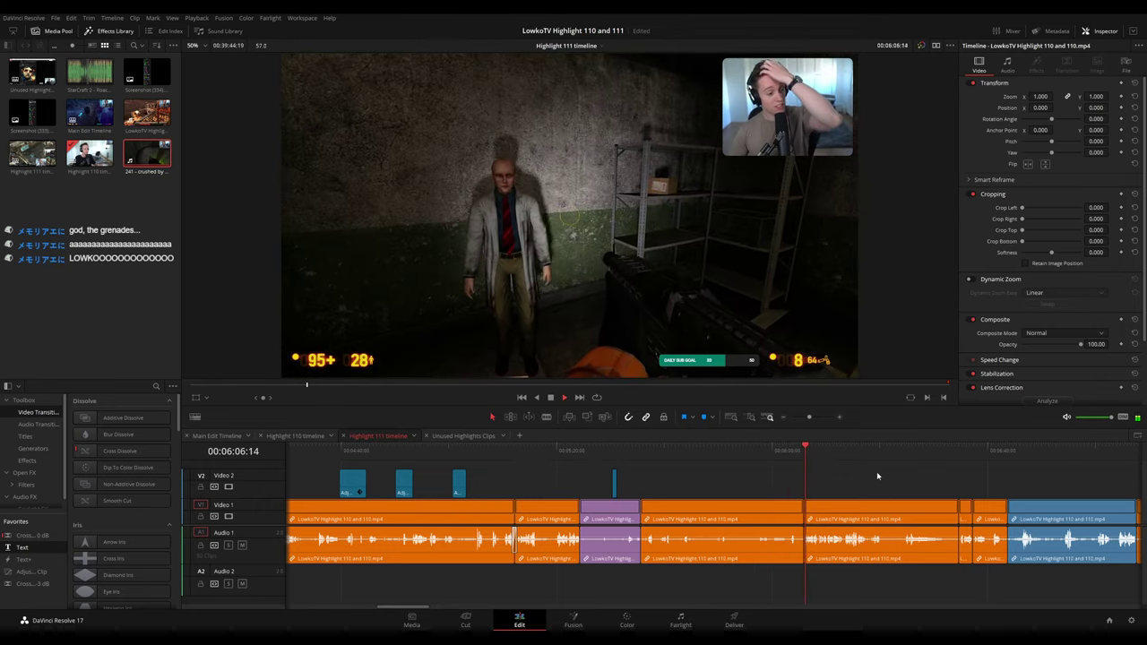
scroll(876, 471, right, 4)
click(768, 450)
click(791, 451)
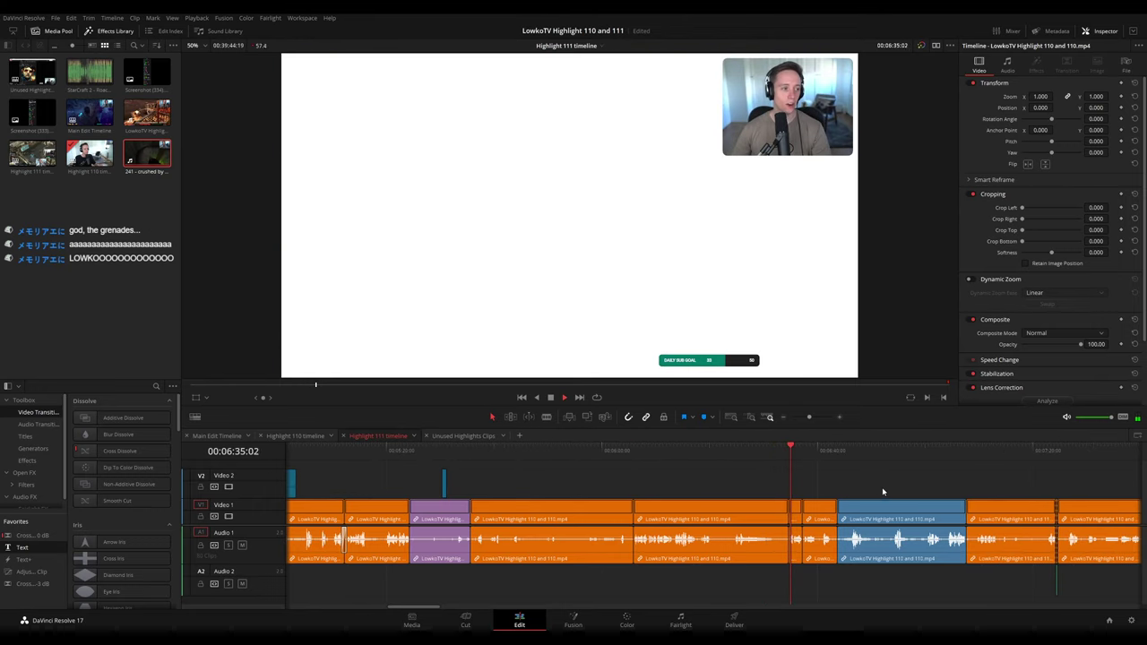
- Review the blue clip from about 6:44 and spot-check the following clips through about 8:09
scroll(883, 494, right, 5)
click(597, 455)
click(643, 456)
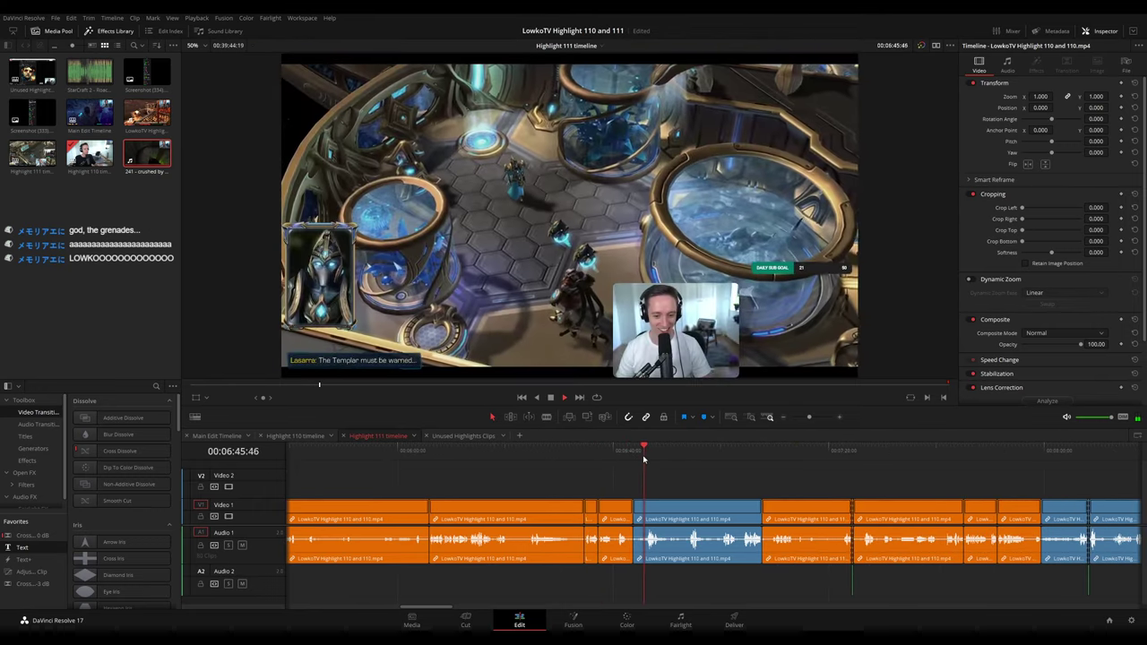
click(633, 455)
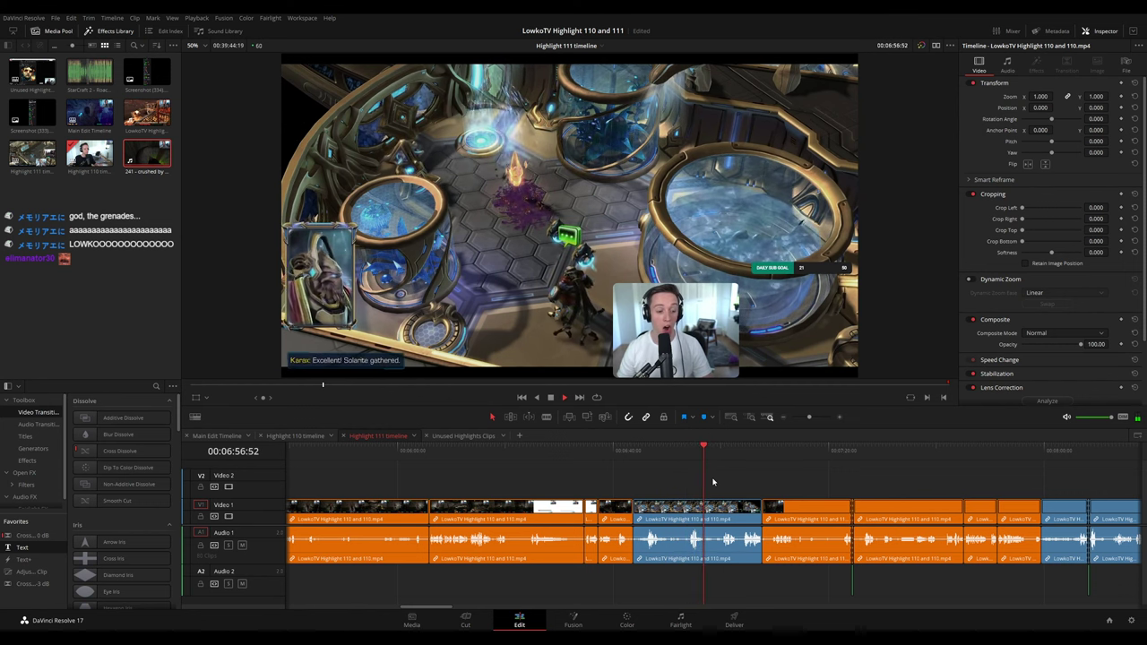
click(724, 454)
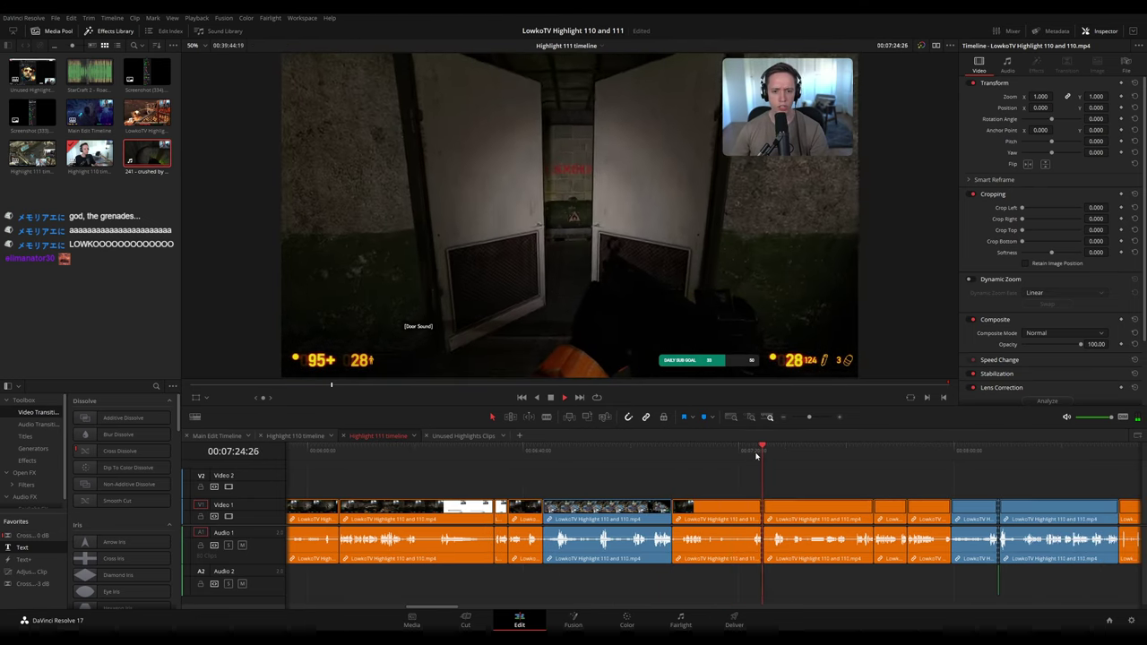
click(843, 458)
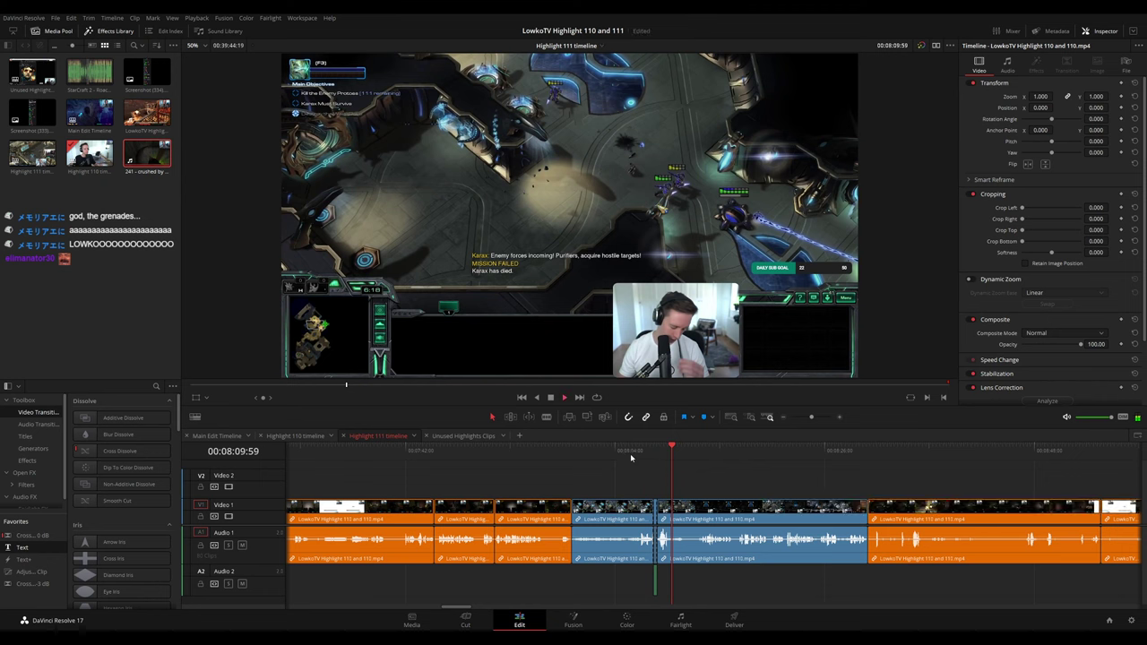
- Add an adjustment clip on Video 2 at 00:08:06:11 above the blue clip and trim its end to before the cut
mouse_move(629, 453)
mouse_down()
mouse_move(604, 455)
mouse_move(636, 456)
mouse_up()
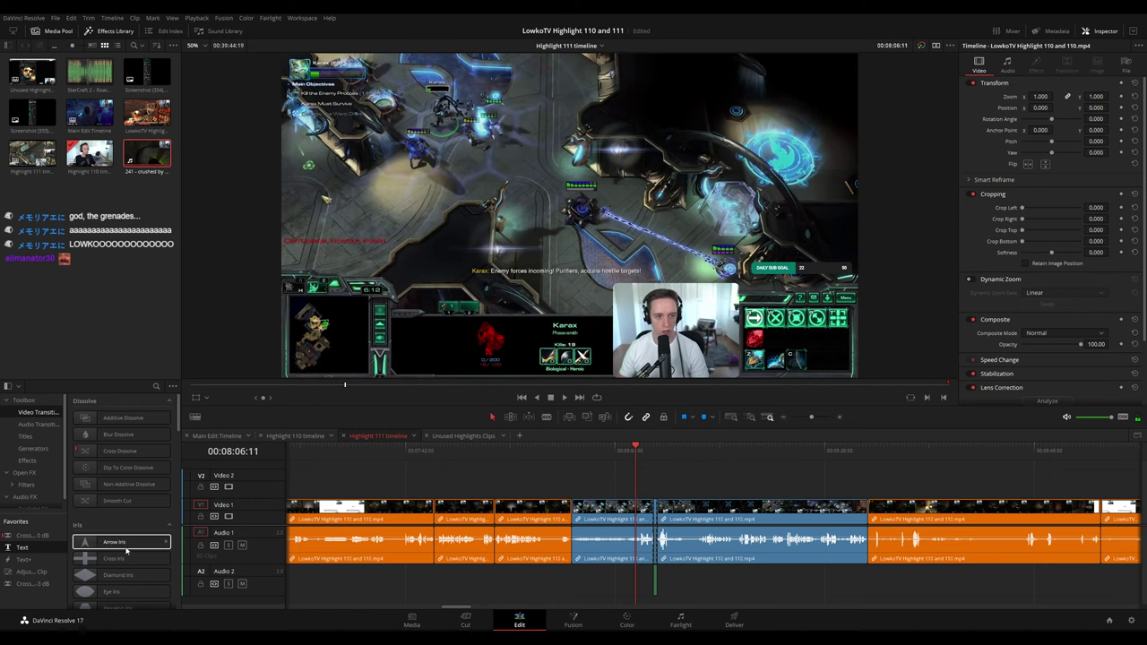
drag(33, 578, 667, 485)
scroll(771, 474, up, 4)
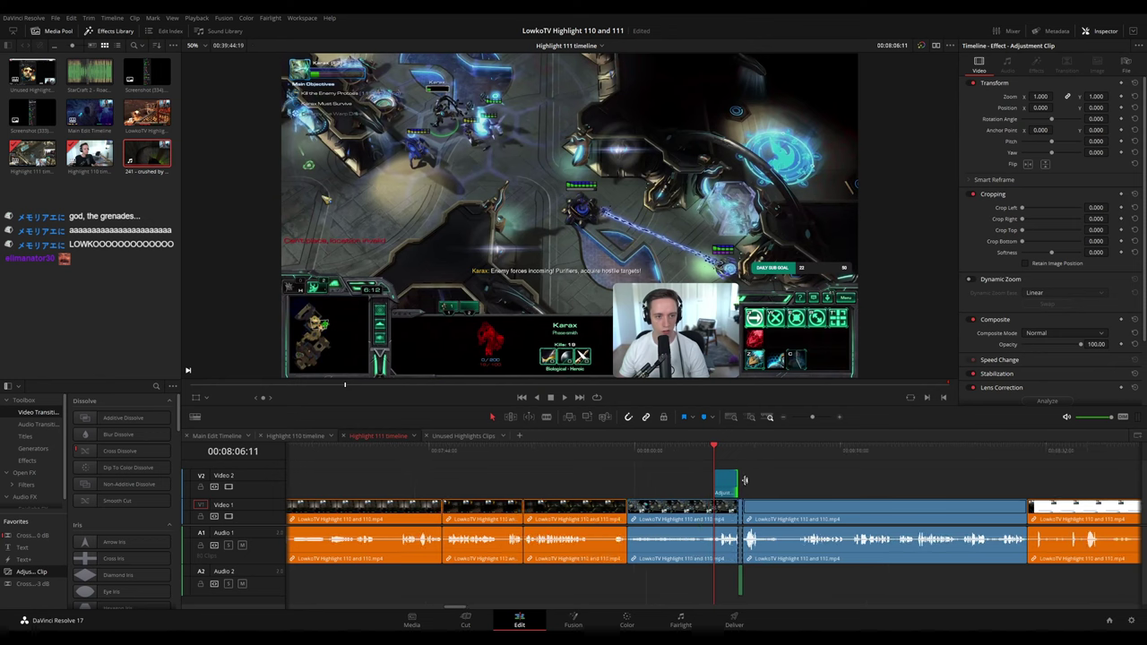
scroll(762, 483, up, 3)
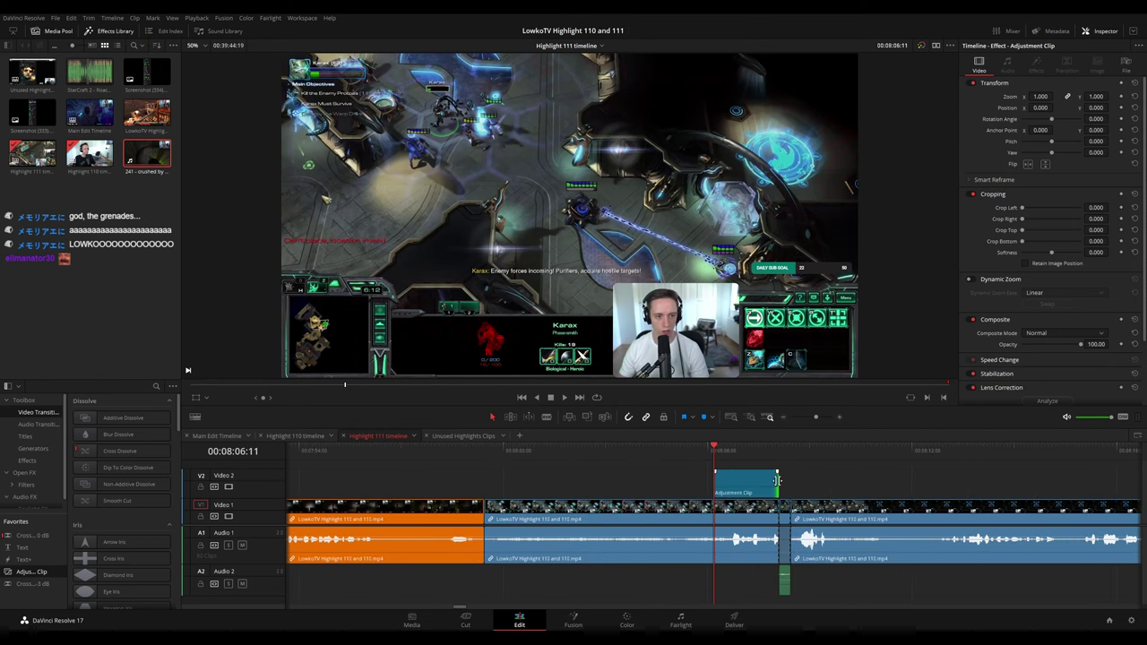
drag(778, 481, 759, 482)
- Set the adjustment clip's zoom to 2.390 and position to X 1407, Y -779, and play back the zoomed moment
mouse_move(1037, 95)
mouse_down()
mouse_move(1053, 95)
mouse_move(1041, 107)
mouse_move(1086, 107)
mouse_move(1043, 107)
mouse_move(1056, 107)
mouse_up()
key(space)
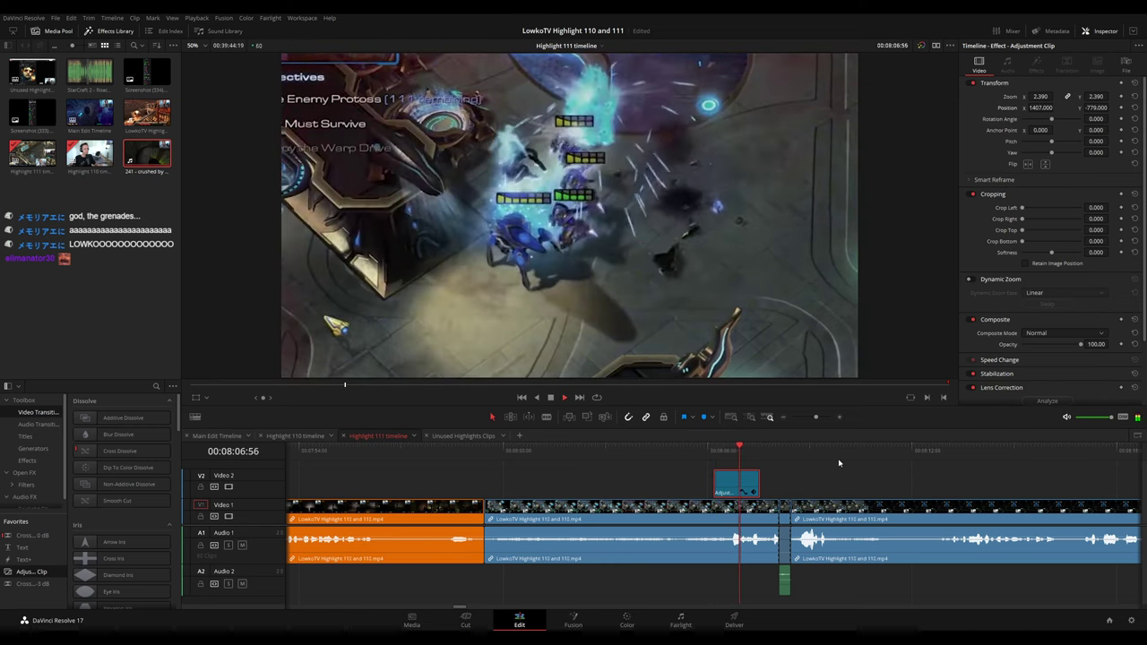
click(824, 482)
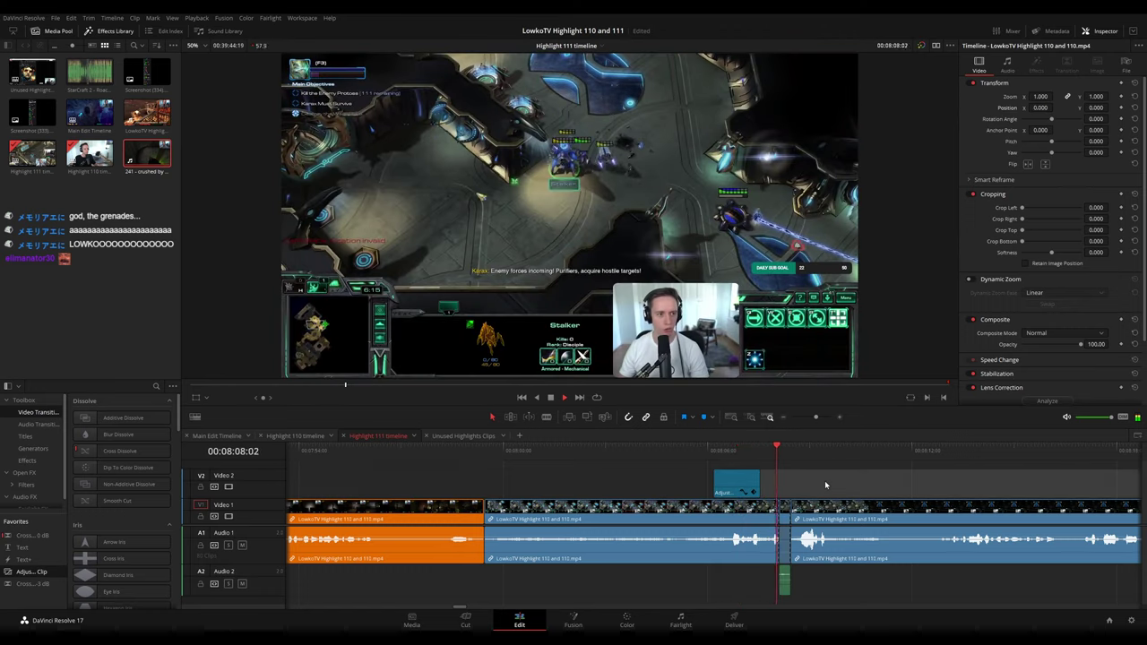
- Continue reviewing the blue clip after the cut up to about 8:16
drag(932, 481, 681, 466)
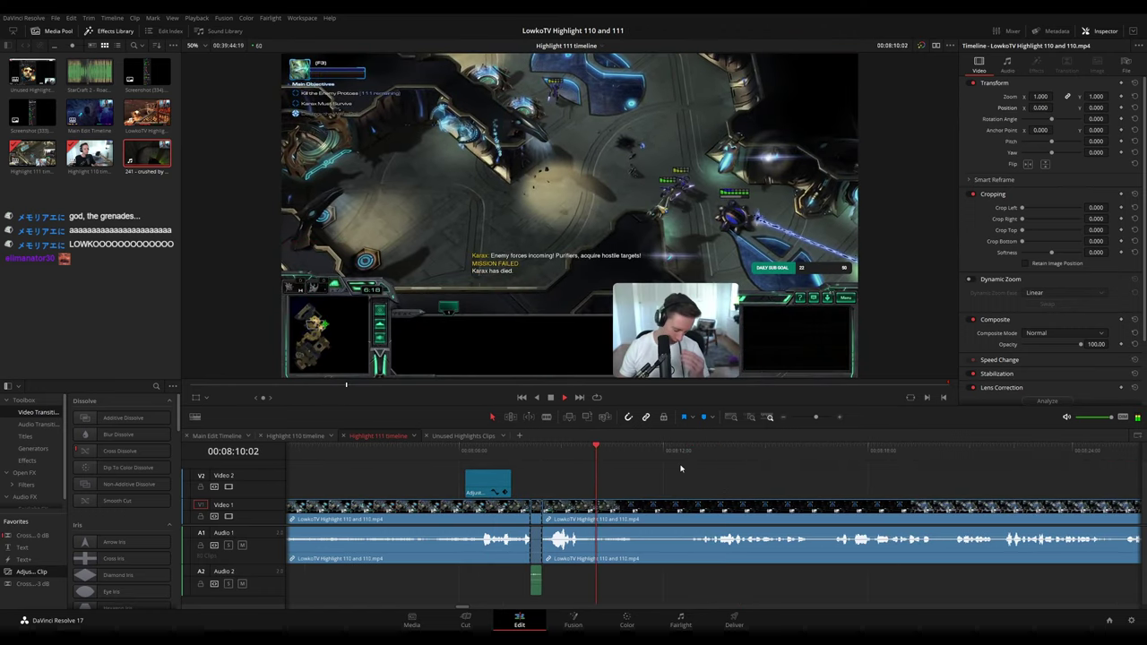
drag(815, 418, 810, 419)
drag(744, 476, 634, 469)
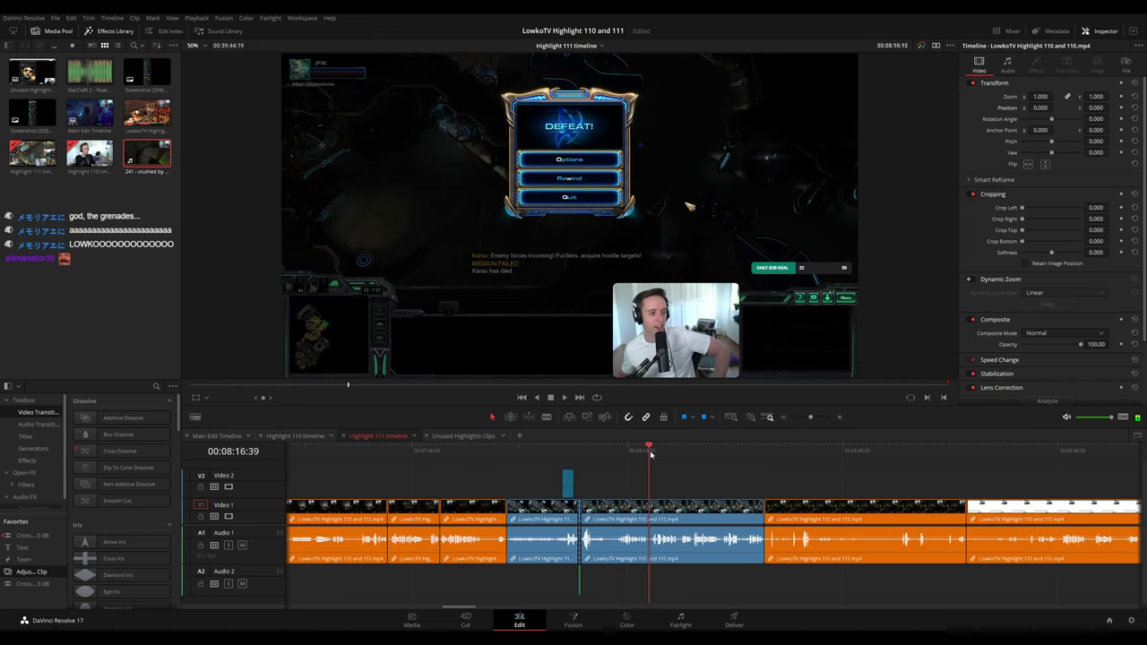
- Review the end of the blue clip and spot-check the following orange clip up to about 8:54
click(725, 453)
click(753, 454)
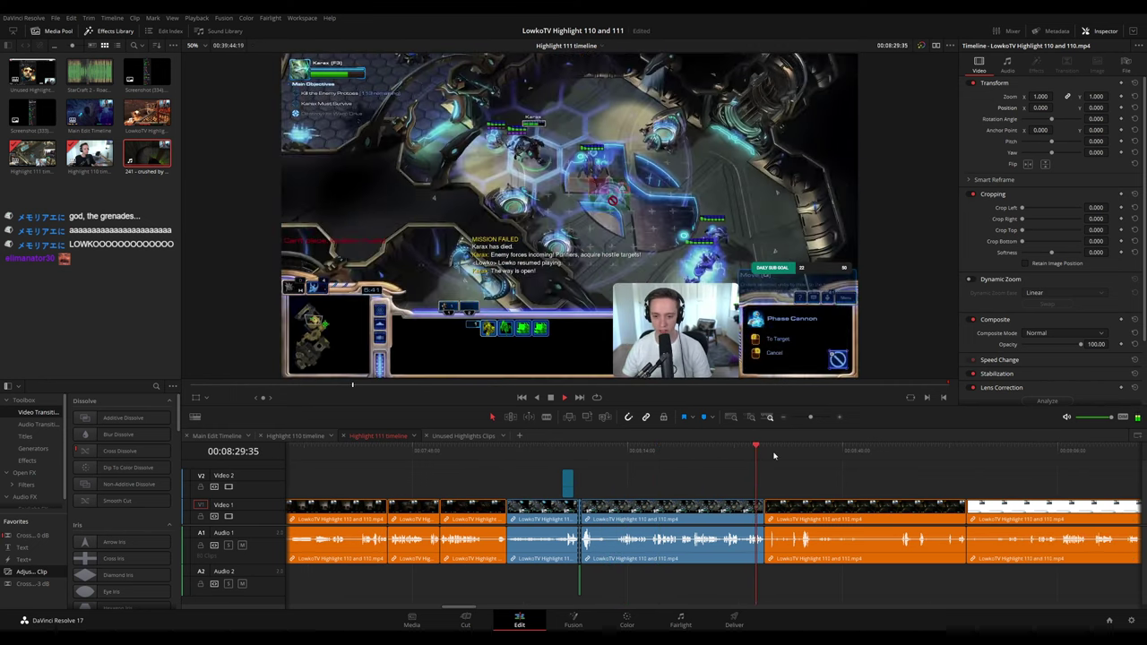
drag(866, 474, 665, 476)
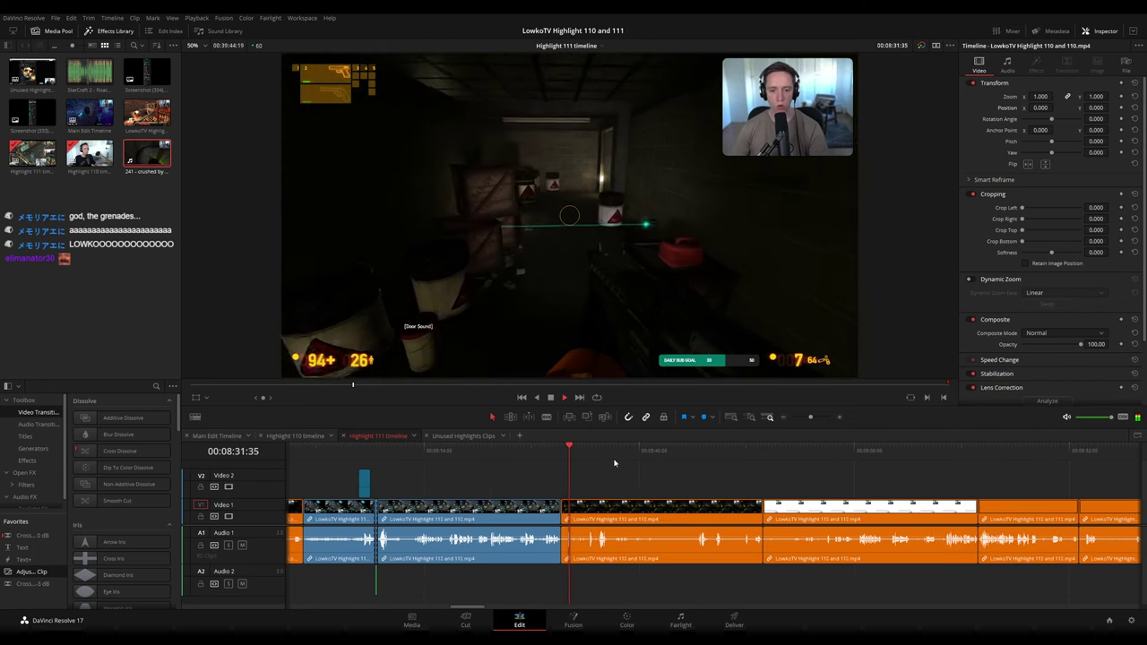
drag(596, 459, 753, 458)
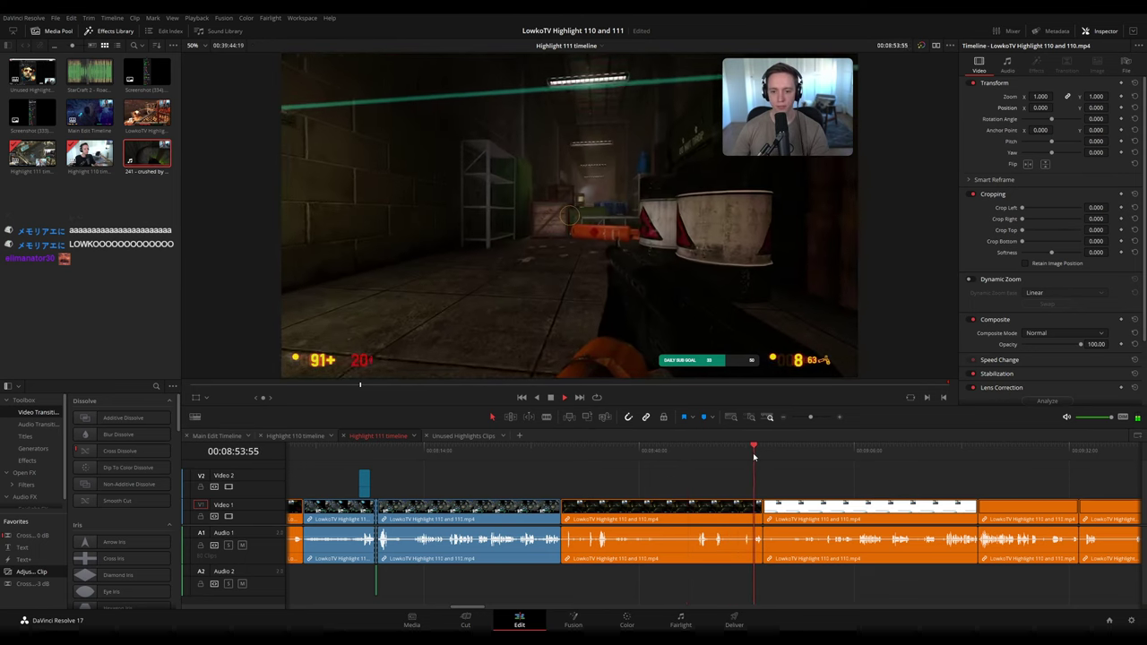
- Ripple-delete the orange Half-Life clip directly after the blue clip and play across the closed cut
key(space)
click(673, 512)
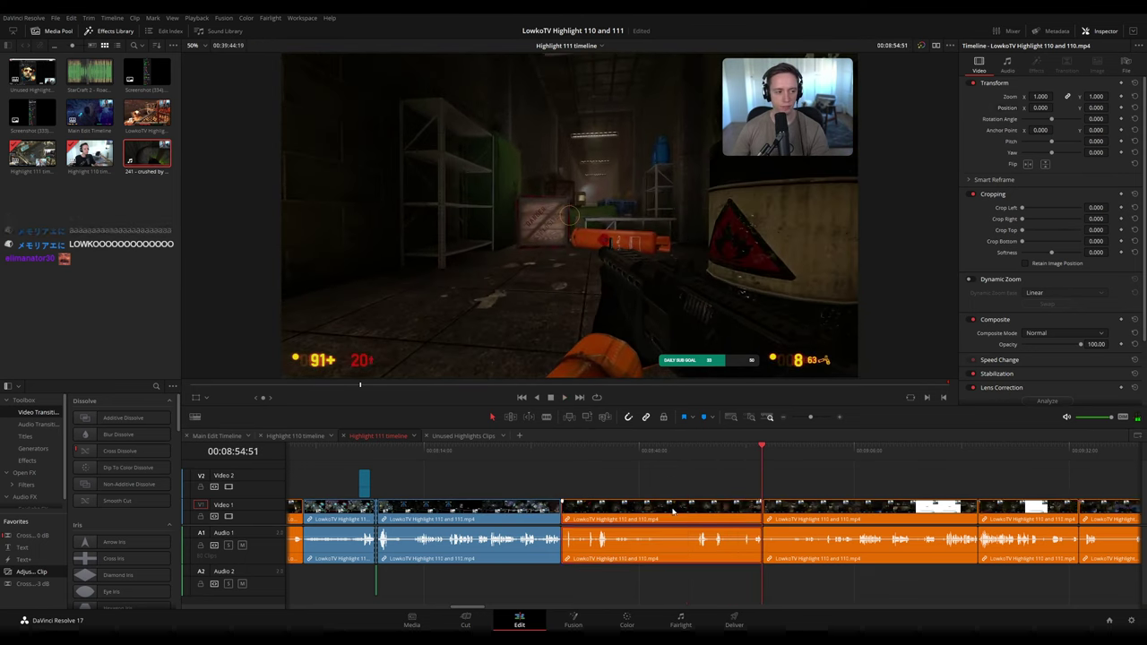
key(Delete)
key(space)
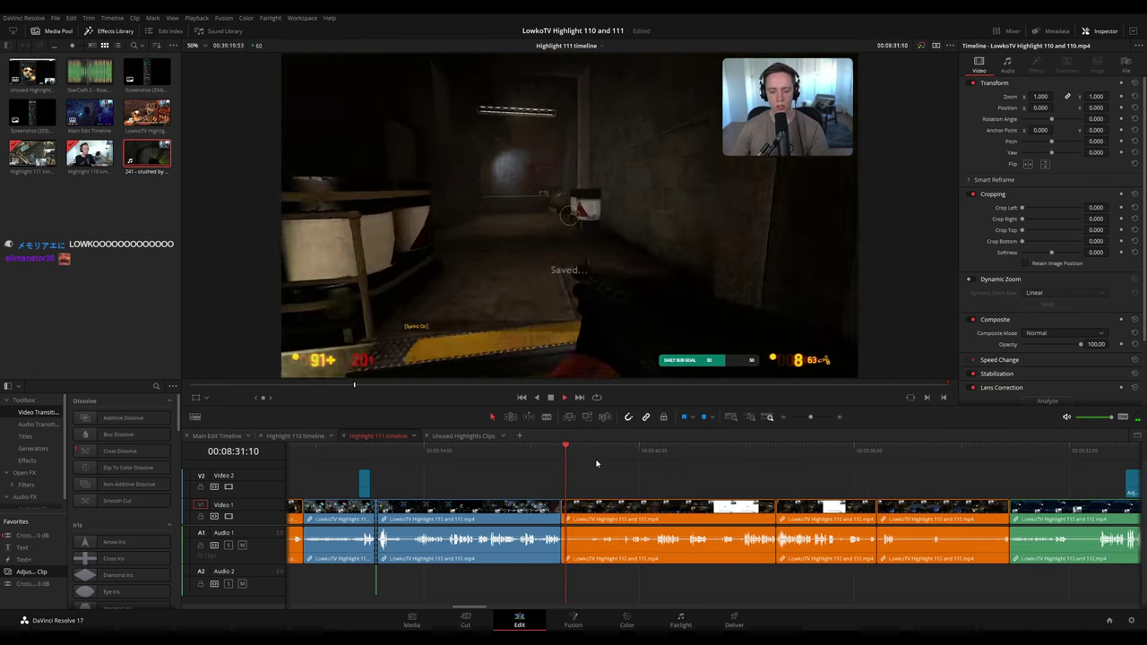
- Review the orange clip after the new cut from about 8:31 to 8:55 and save the project
click(553, 455)
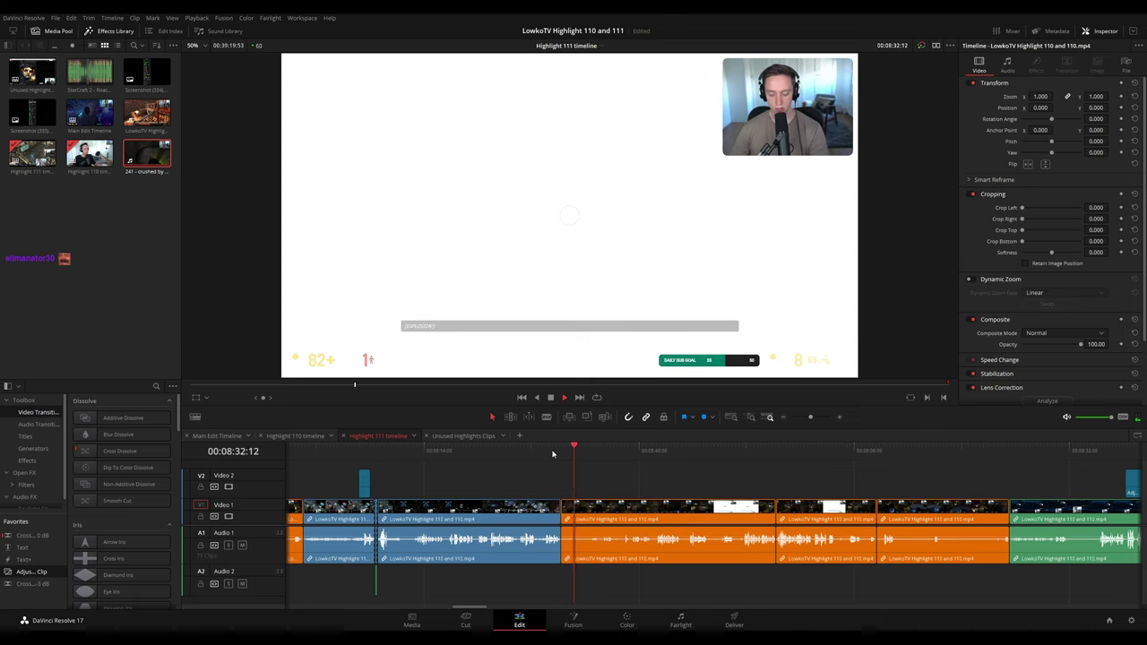
click(607, 457)
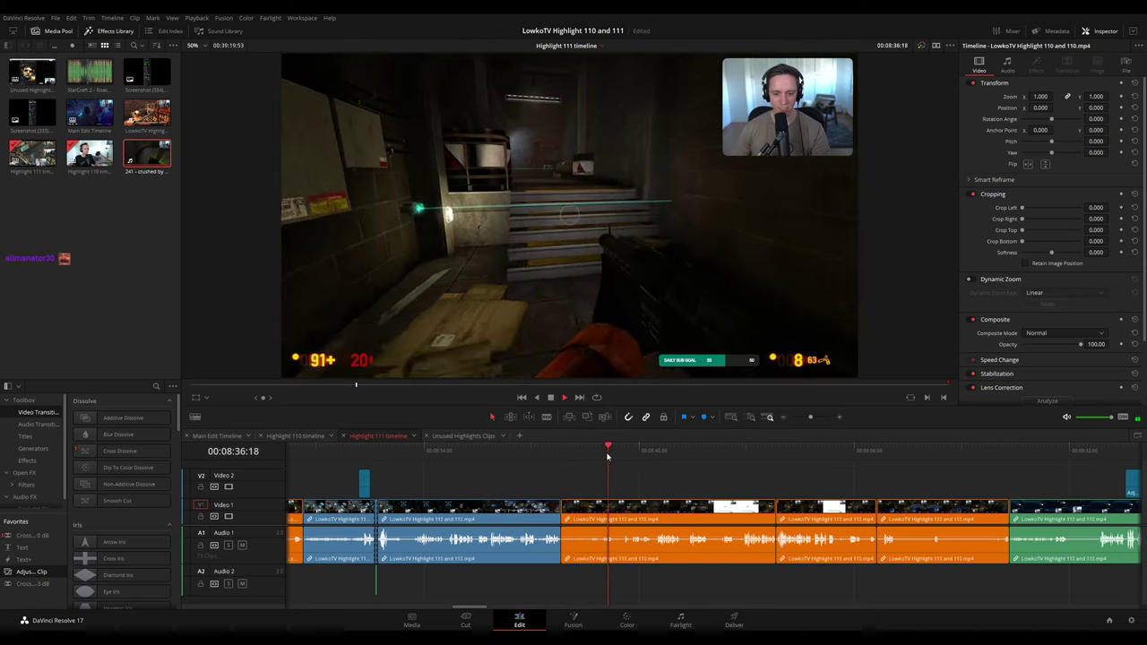
click(619, 458)
click(641, 459)
drag(642, 459, 727, 460)
drag(822, 470, 656, 473)
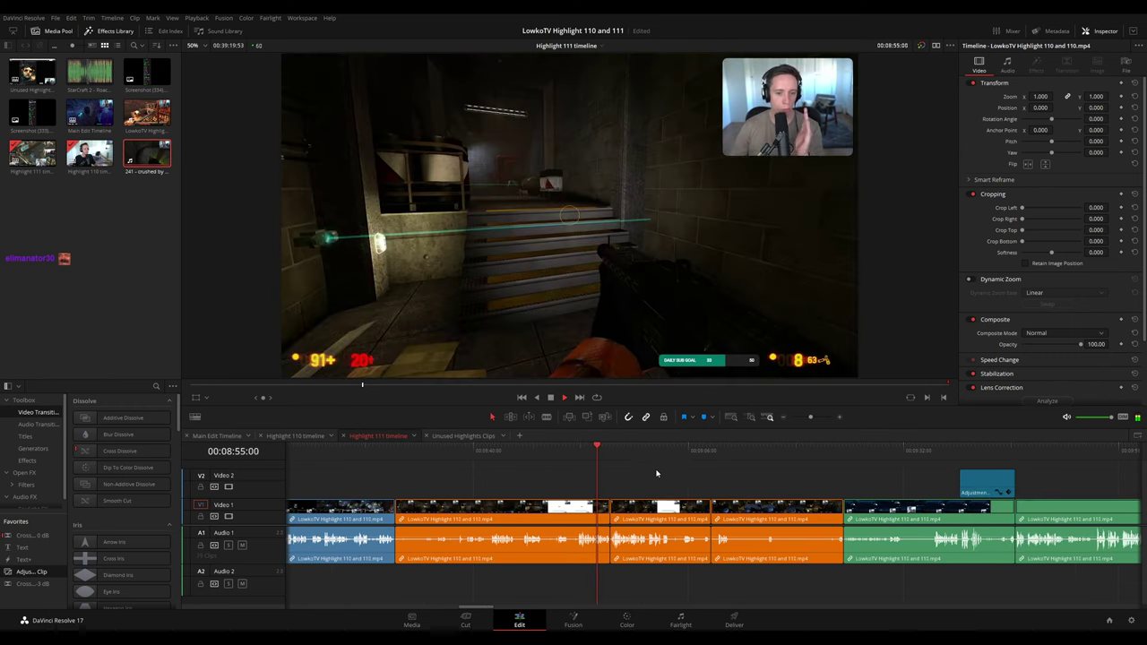
key(ctrl+s)
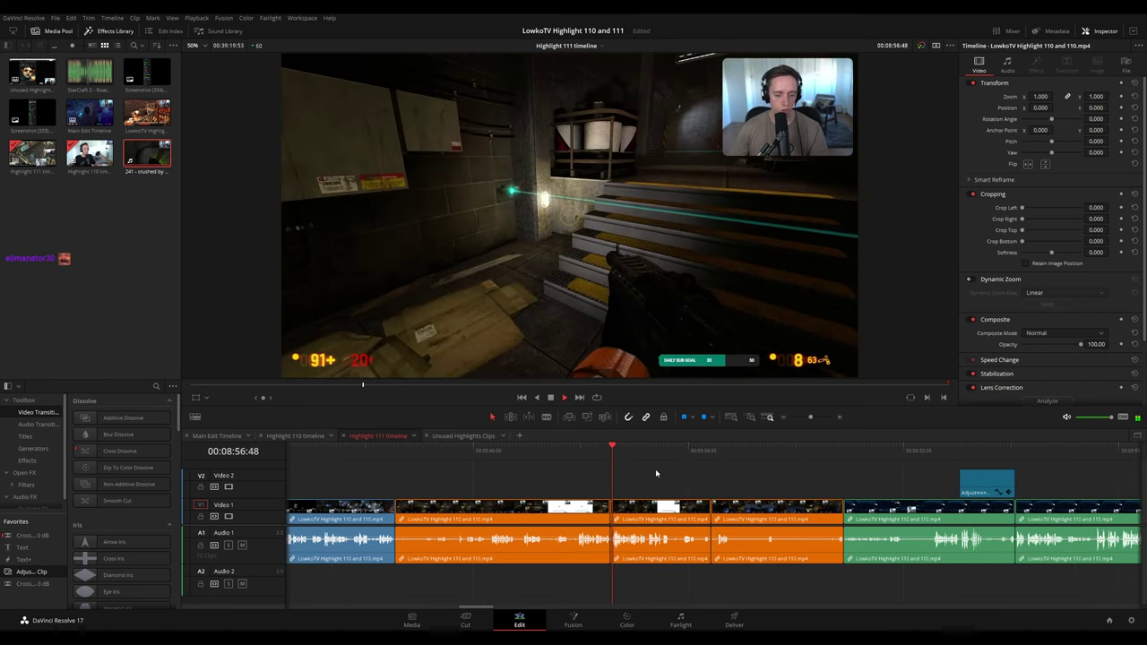
- Review the next two orange clips and the green lobby clips from about 8:57 to 9:51
drag(655, 453, 711, 452)
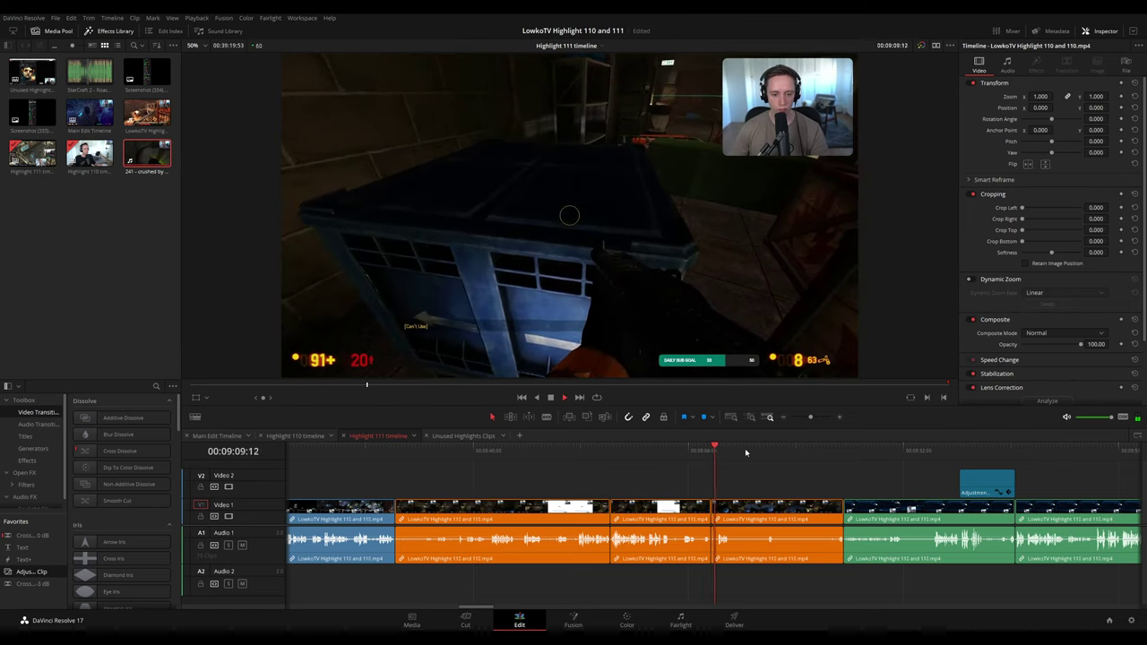
click(770, 450)
click(824, 450)
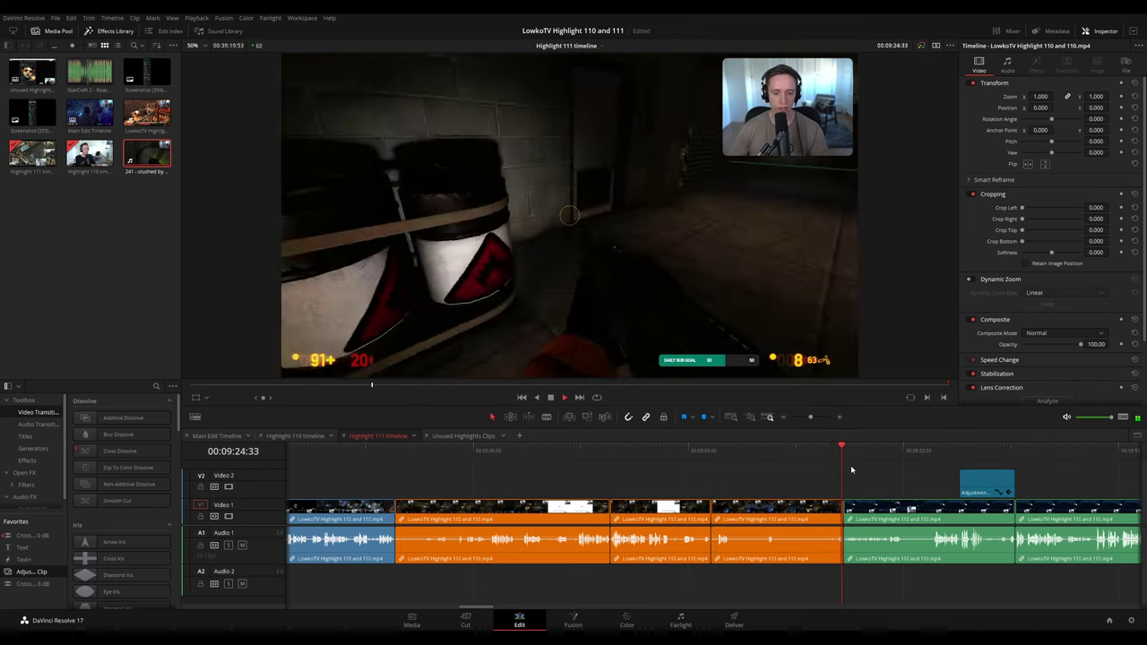
key(space)
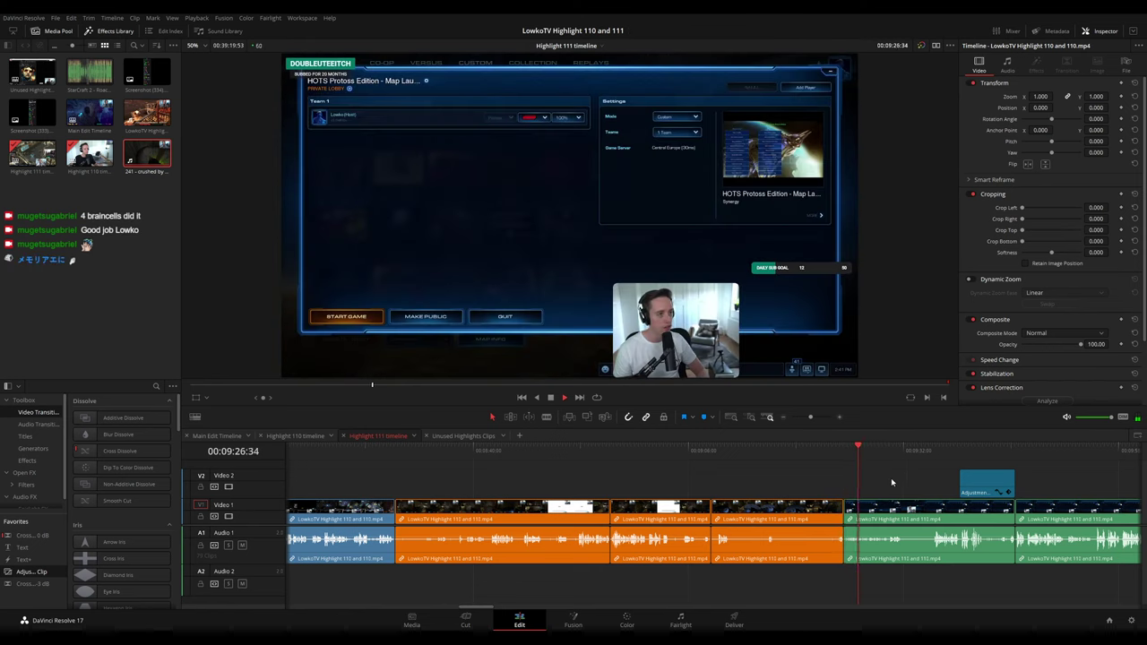
drag(887, 481, 658, 471)
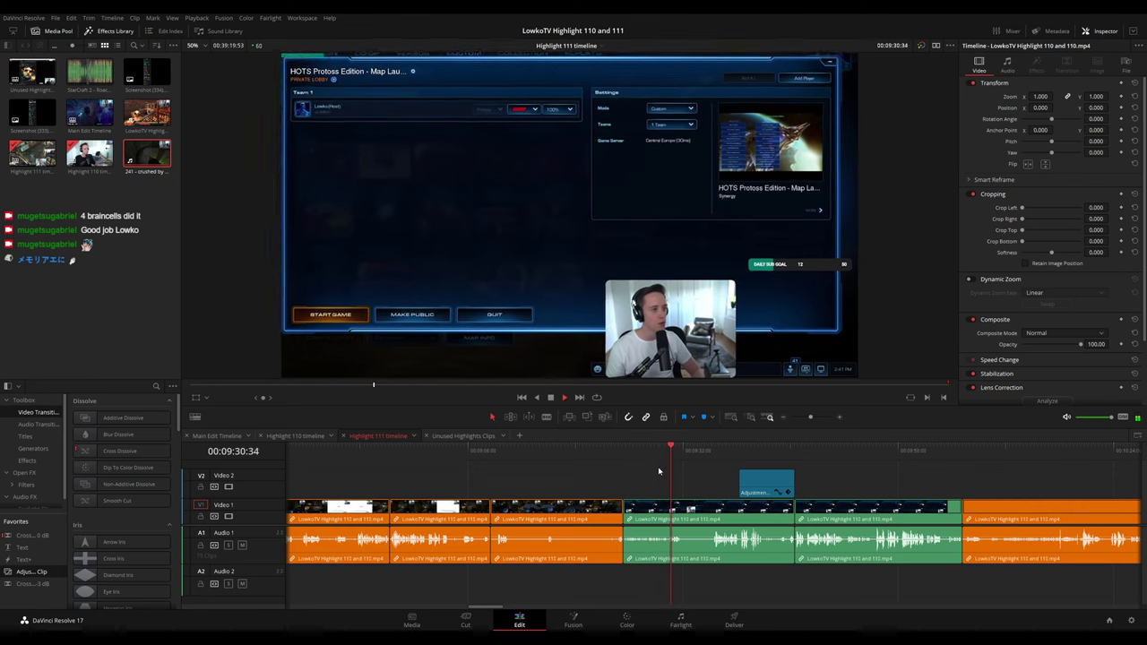
drag(833, 479, 736, 471)
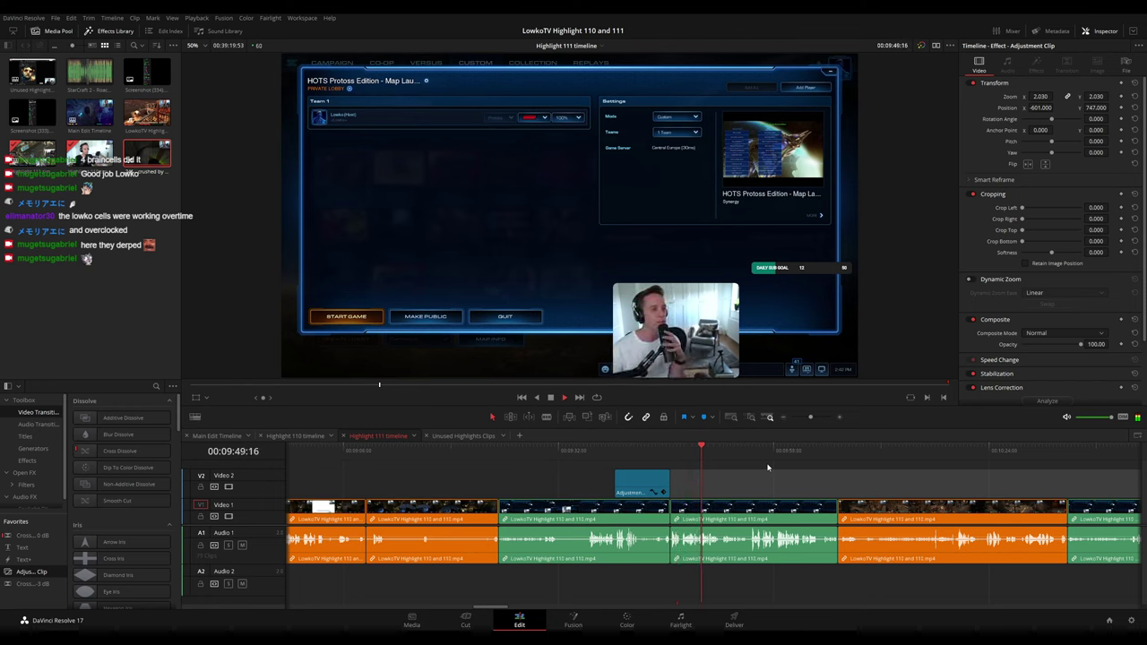
drag(774, 467, 647, 464)
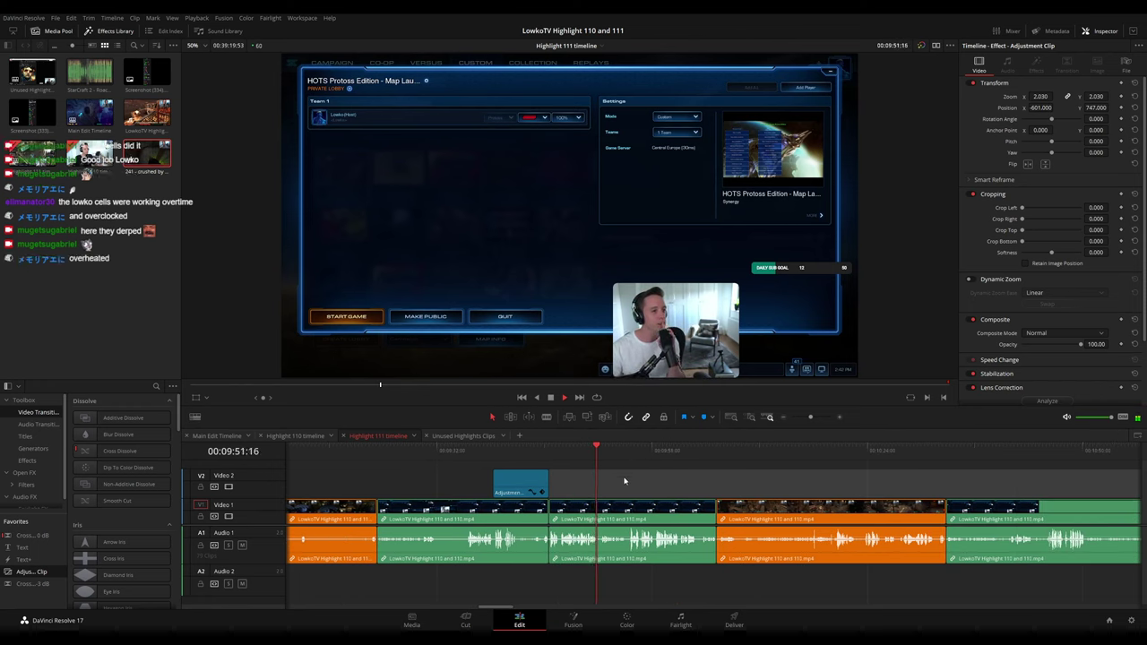
- Spot-check the rest of the second green clip and the orange clip after it up to about 10:32
click(631, 451)
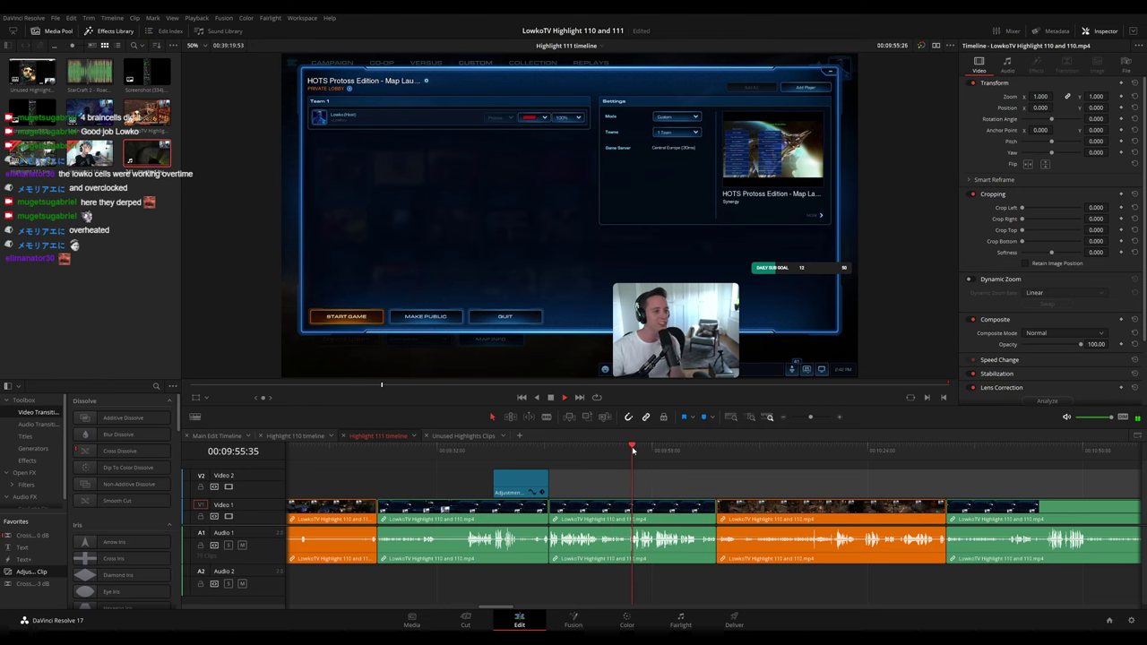
click(668, 452)
click(686, 453)
click(715, 453)
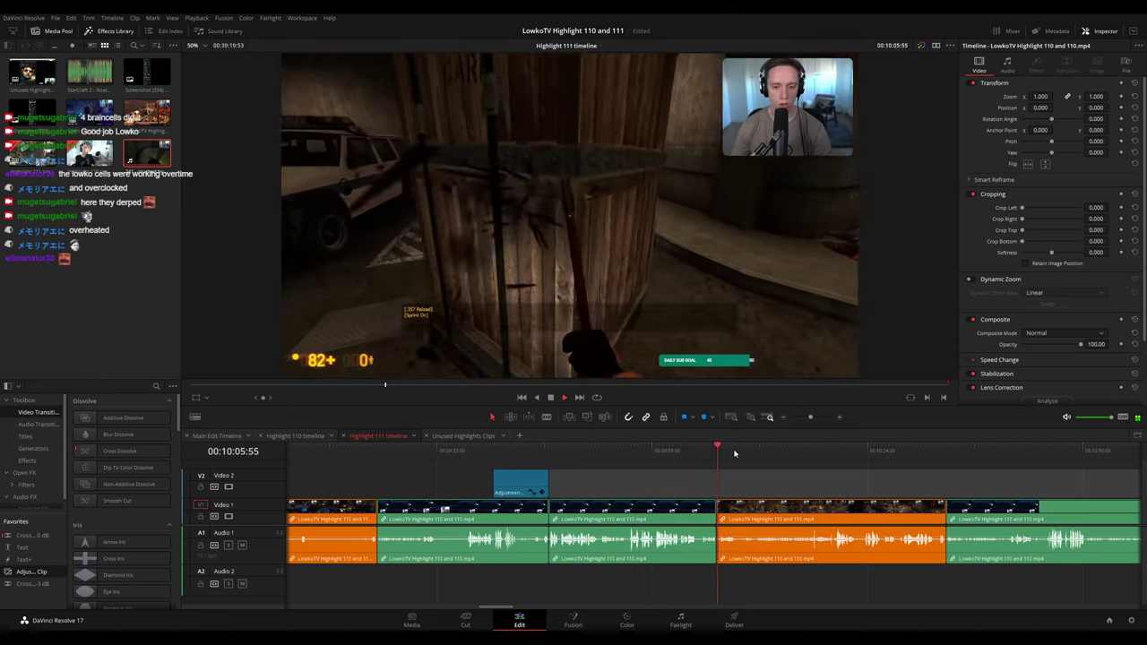
drag(788, 461, 636, 462)
click(594, 453)
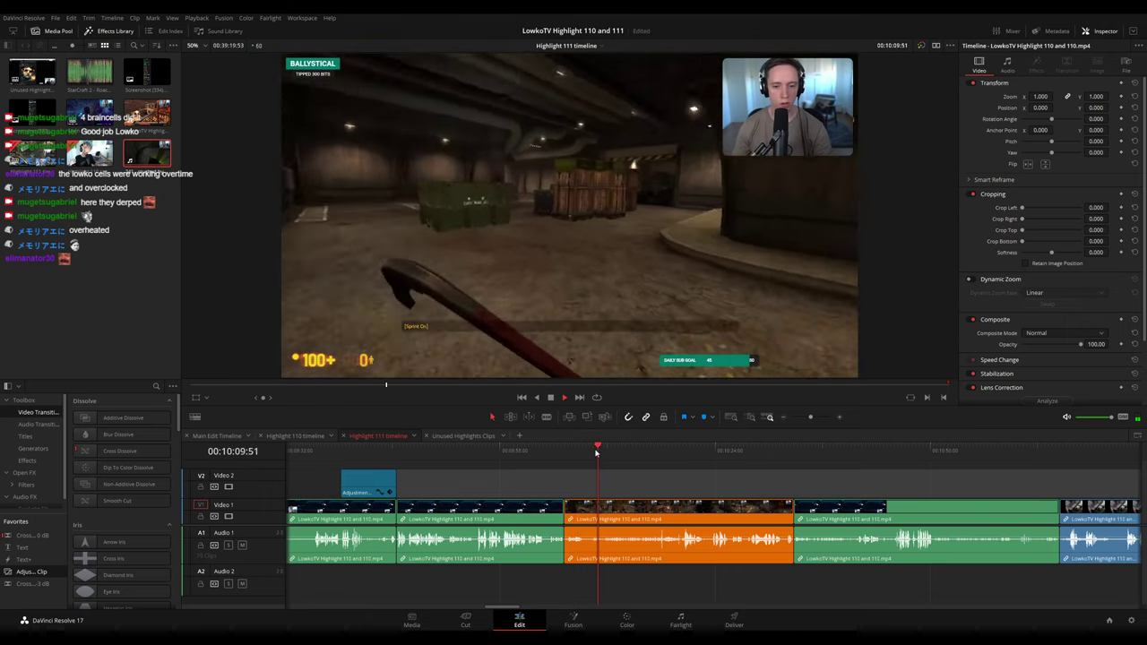
click(674, 454)
click(753, 454)
click(779, 455)
- Check the green clip and the long blue clip with its existing zoom up to about 13:20
scroll(825, 467, right, 3)
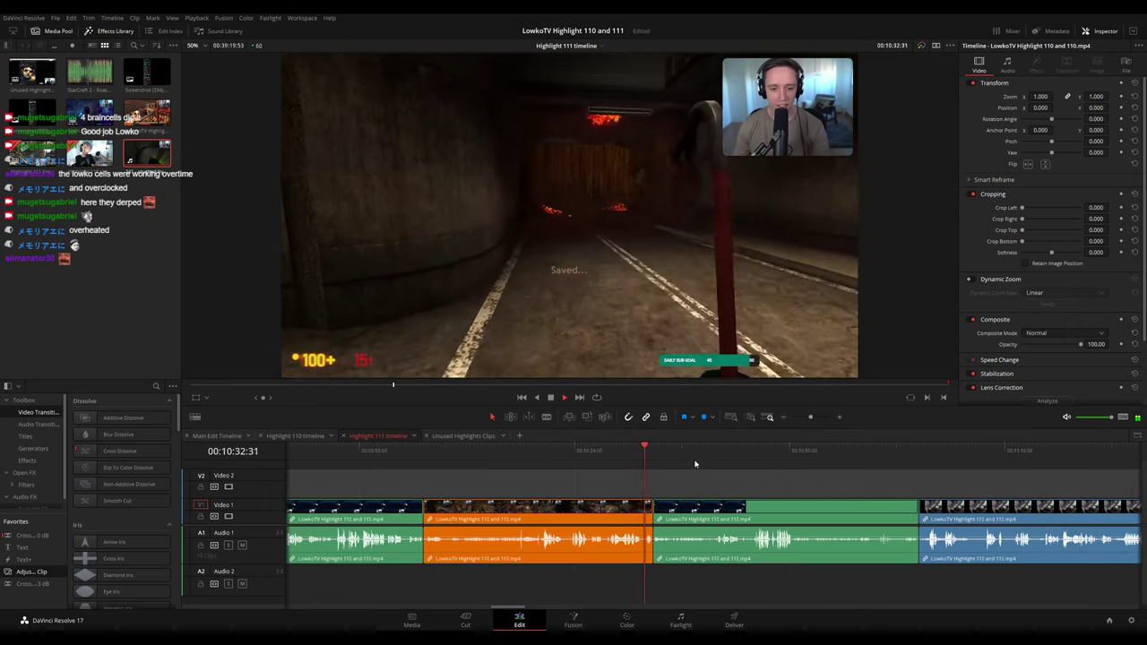
drag(681, 461, 936, 459)
scroll(753, 466, right, 3)
click(750, 455)
click(773, 455)
scroll(798, 483, right, 4)
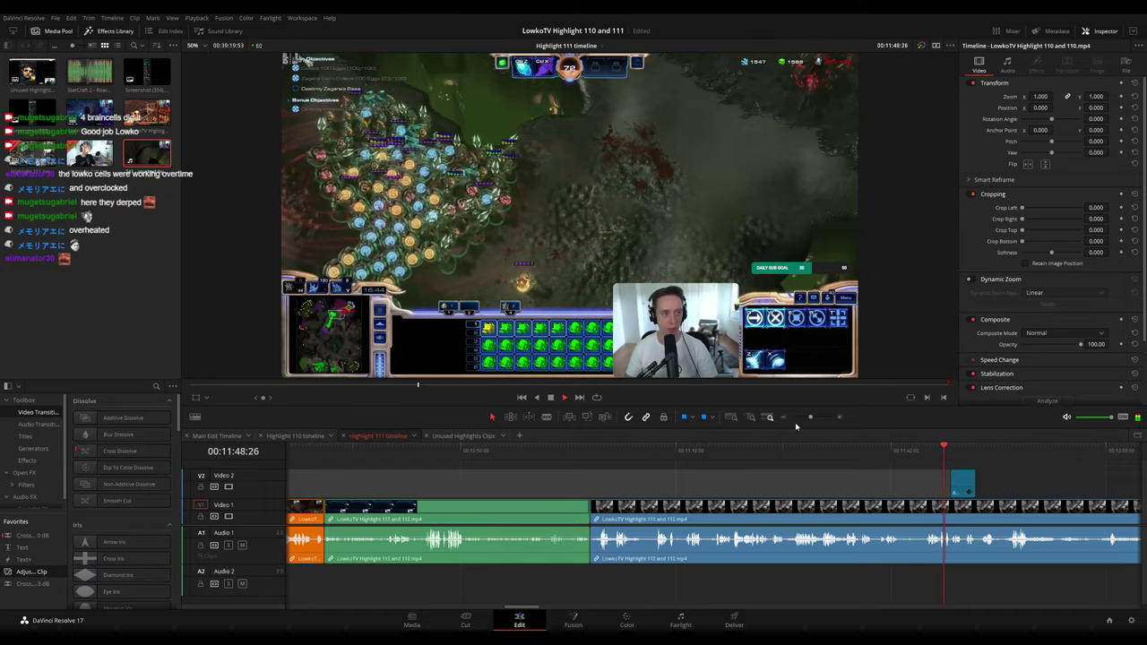
scroll(659, 453, right, 6)
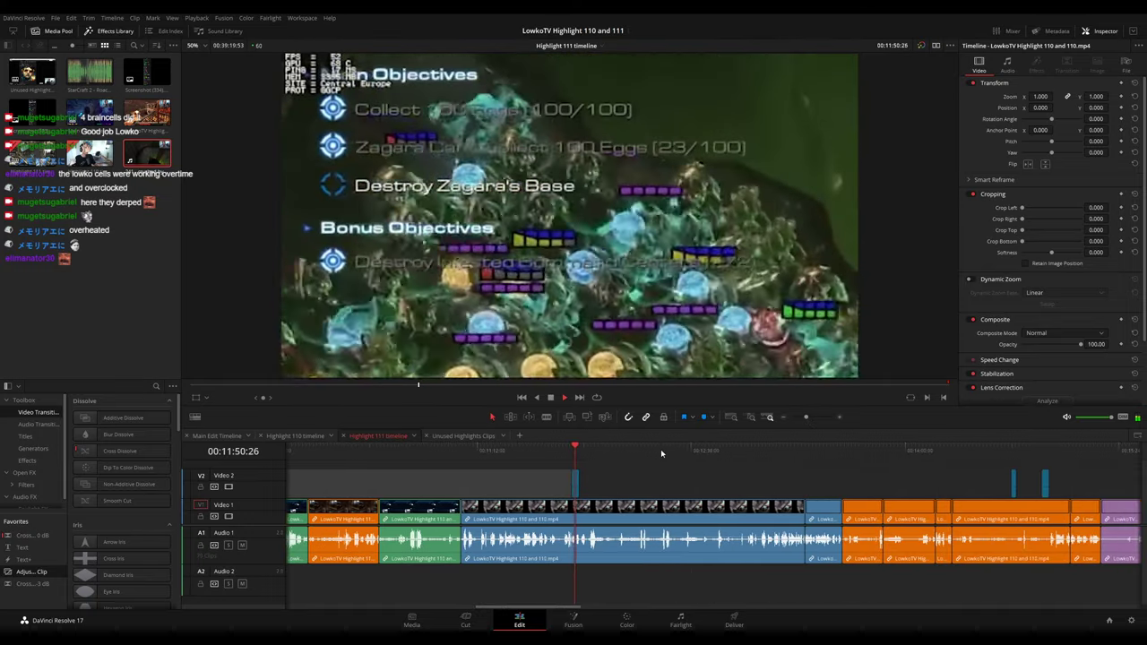
drag(615, 451, 806, 463)
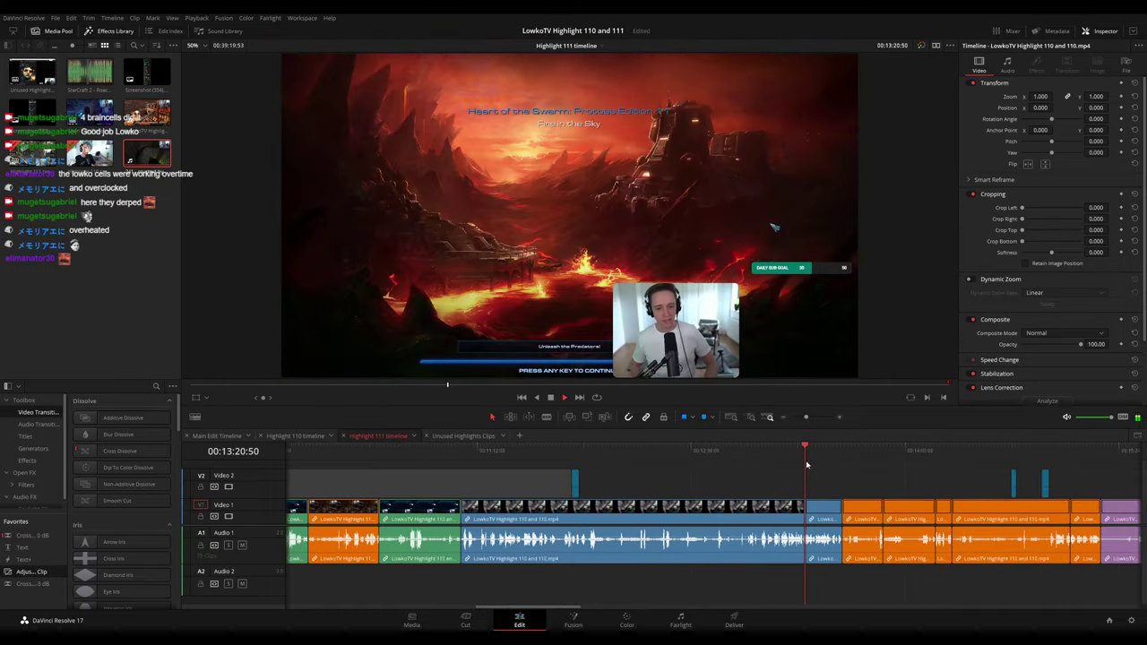
- Spot-check the short blue clip and the following orange clips from about 13:20 to 15:05
scroll(681, 467, right, 4)
click(657, 455)
drag(655, 454, 755, 453)
click(771, 458)
scroll(774, 475, right, 3)
click(709, 452)
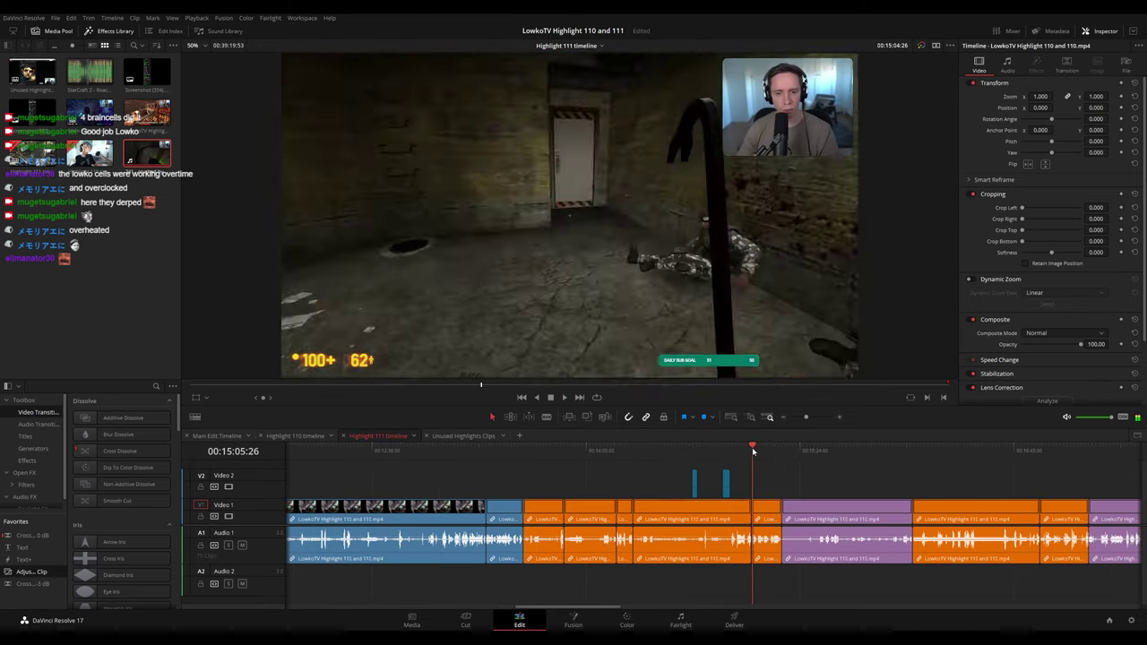
- Review the last short orange clip, the purple clip and the next two orange clips up to about 17:18
scroll(827, 484, right, 3)
click(679, 456)
key(space)
drag(680, 459, 822, 461)
scroll(896, 473, right, 4)
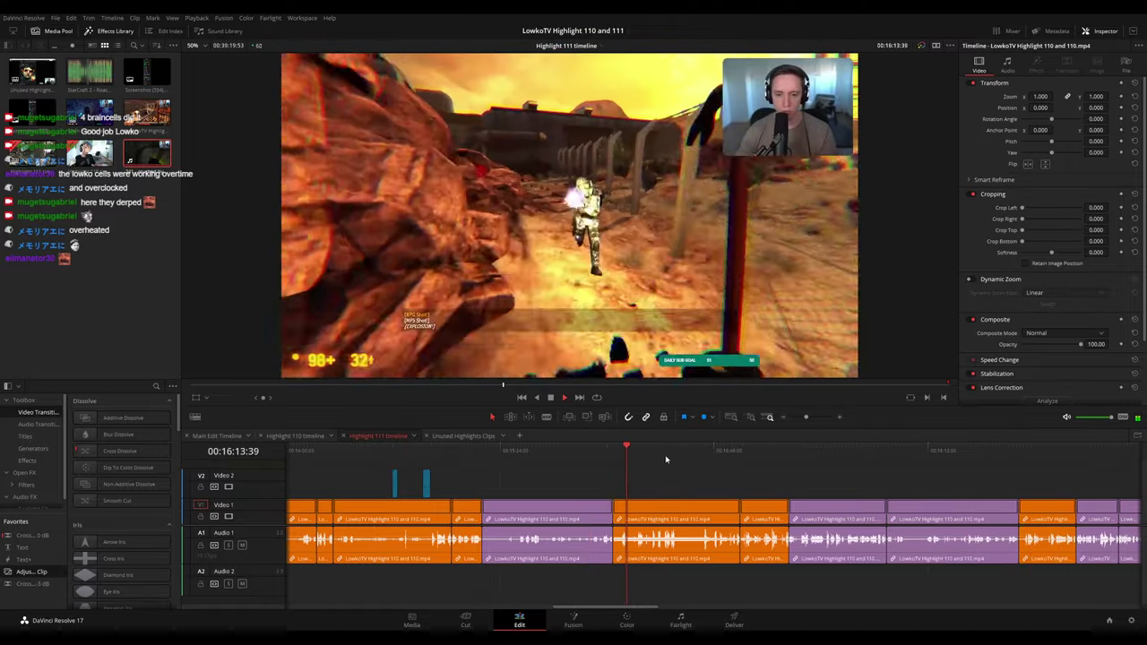
drag(663, 455, 757, 455)
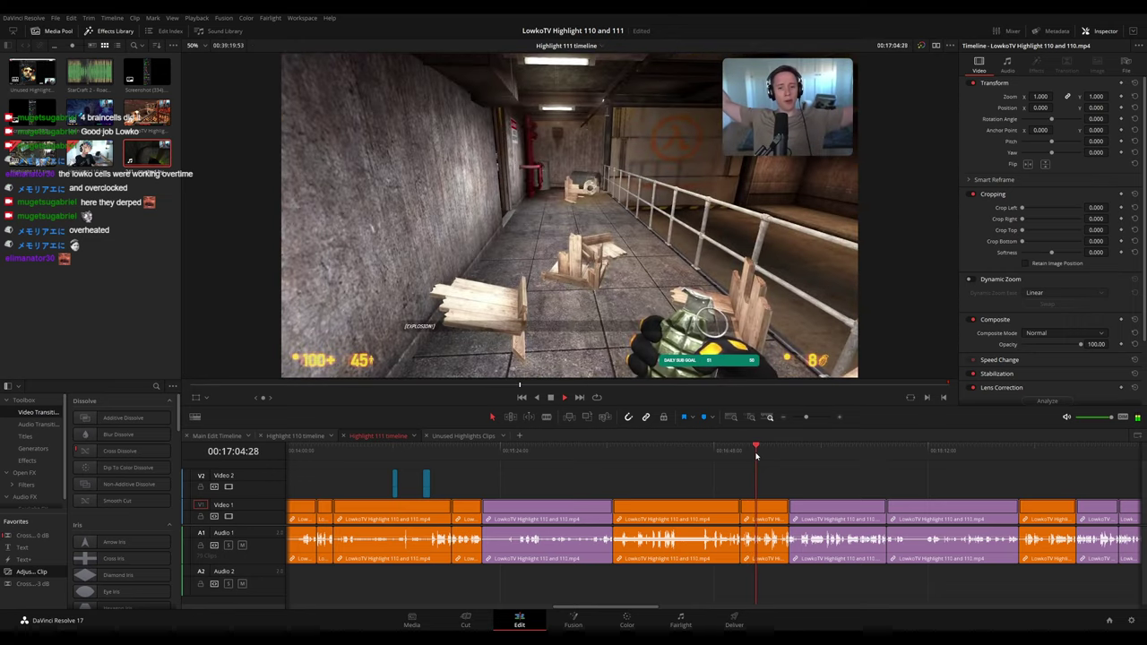
click(788, 455)
scroll(877, 485, right, 3)
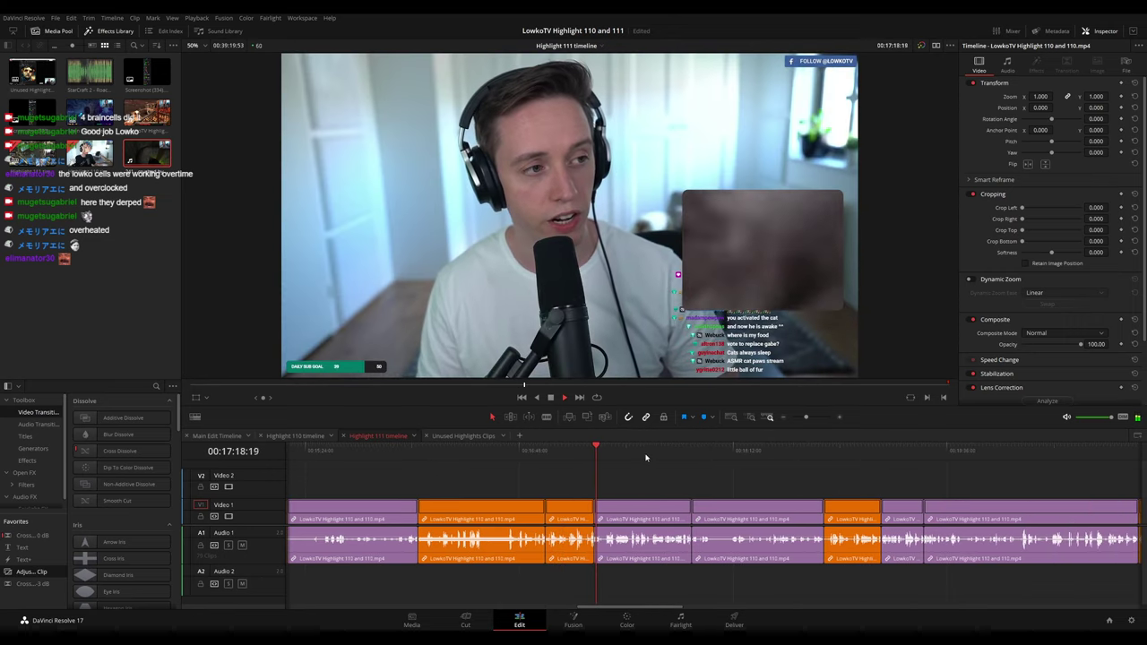
- Review the purple webcam and cat clips and the orange clip between them from about 17:18 to 20:52
mouse_move(649, 455)
mouse_down()
mouse_move(823, 463)
mouse_move(638, 468)
mouse_up()
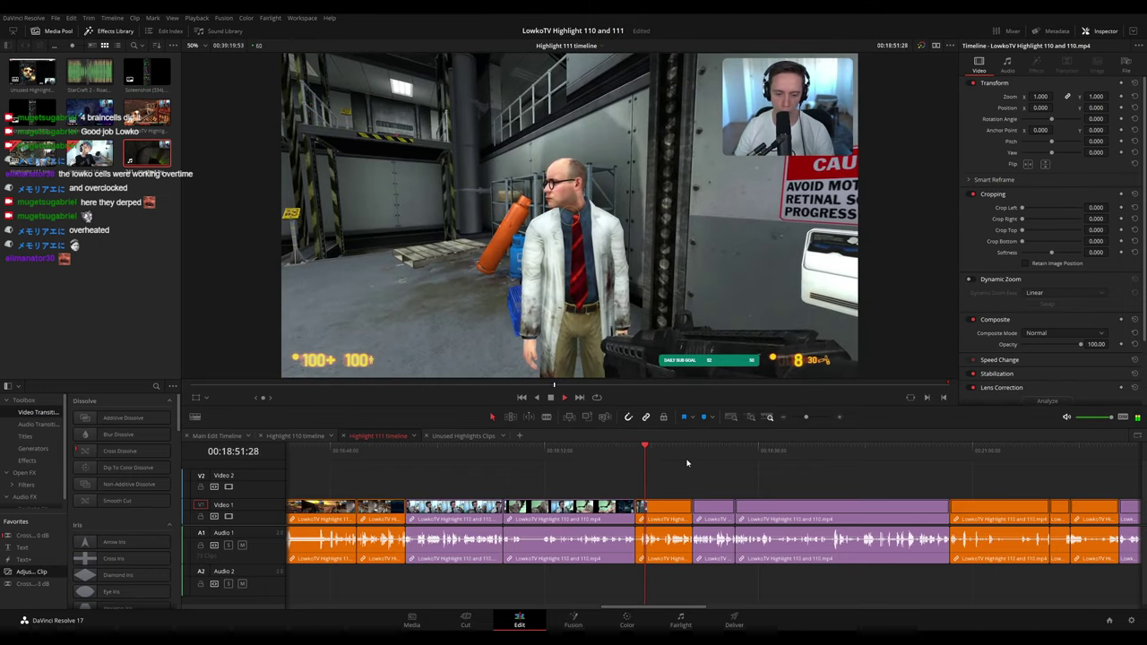
drag(646, 458, 685, 453)
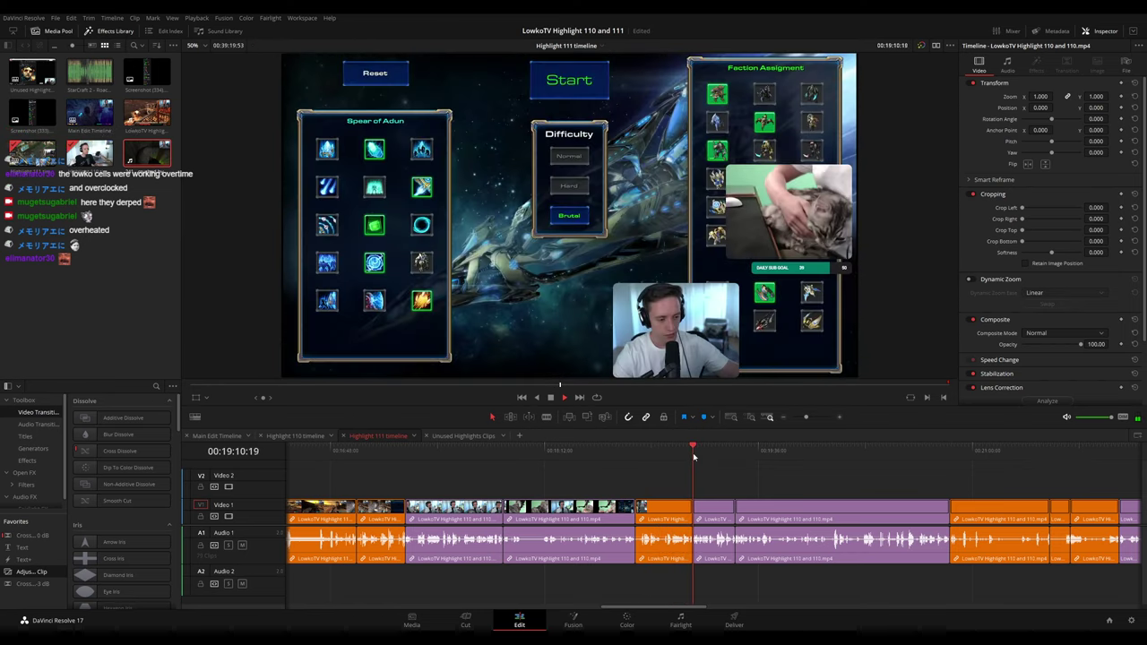
click(733, 455)
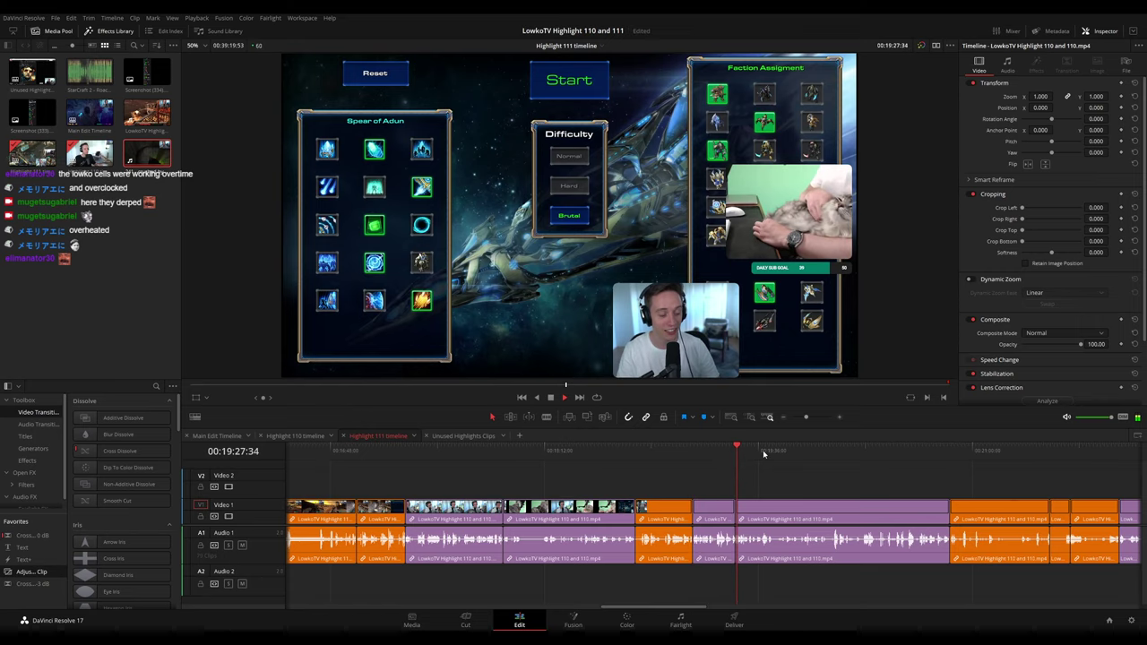
click(835, 456)
click(917, 456)
click(950, 459)
drag(980, 476, 799, 471)
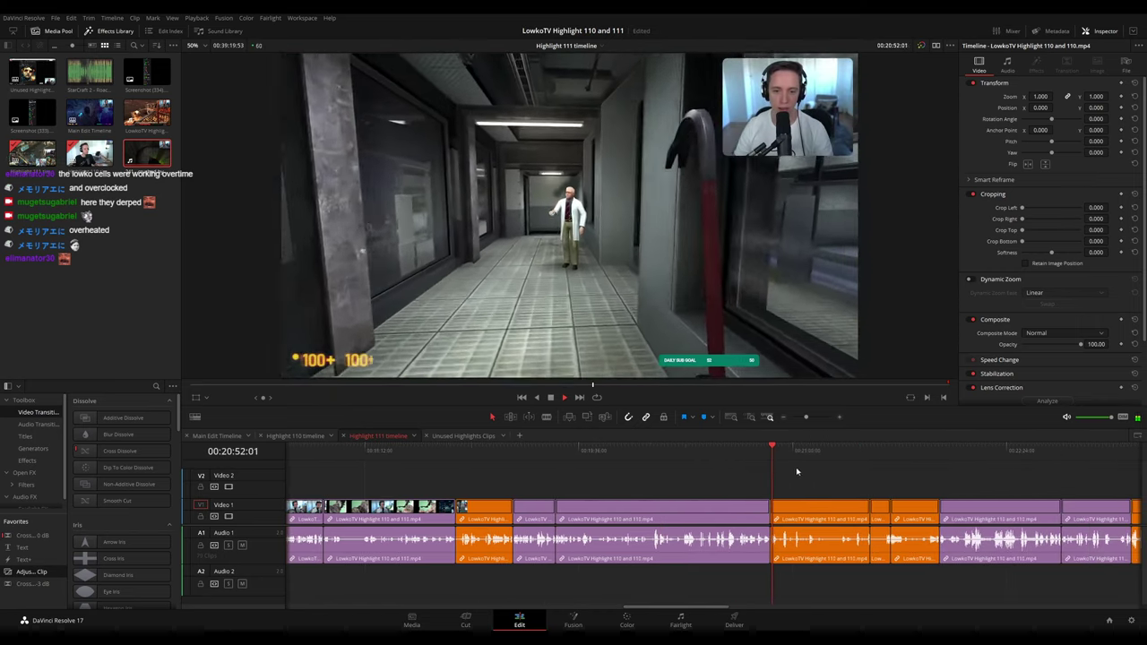
- Spot-check the three consecutive orange clips from about 20:52 to 21:55
click(812, 455)
click(870, 456)
drag(928, 471, 819, 465)
click(781, 450)
click(818, 453)
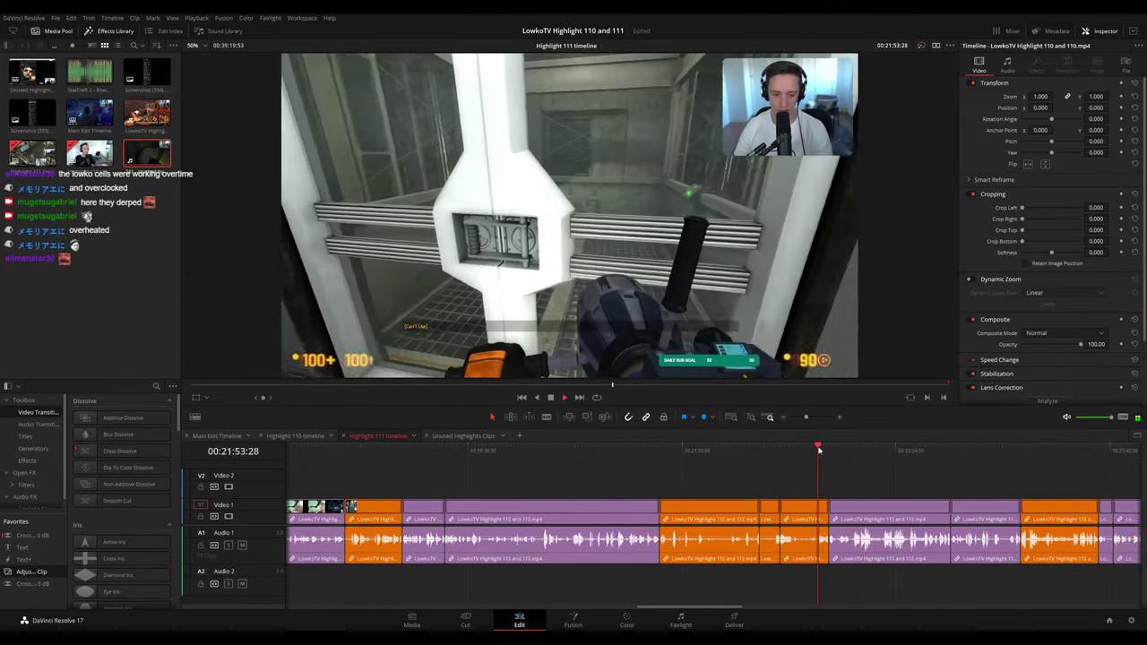
scroll(873, 470, right, 2)
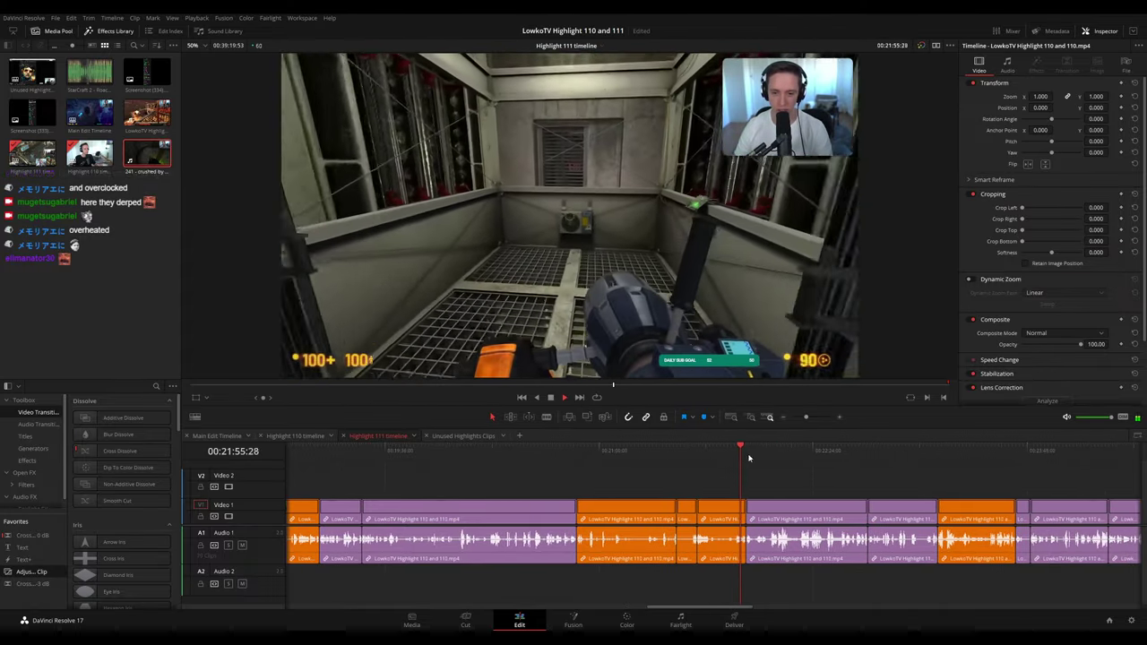
- Review the purple clips and the single orange clip from about 21:55 through the cat footage at 24:20
drag(782, 455, 868, 455)
scroll(755, 462, right, 4)
click(766, 453)
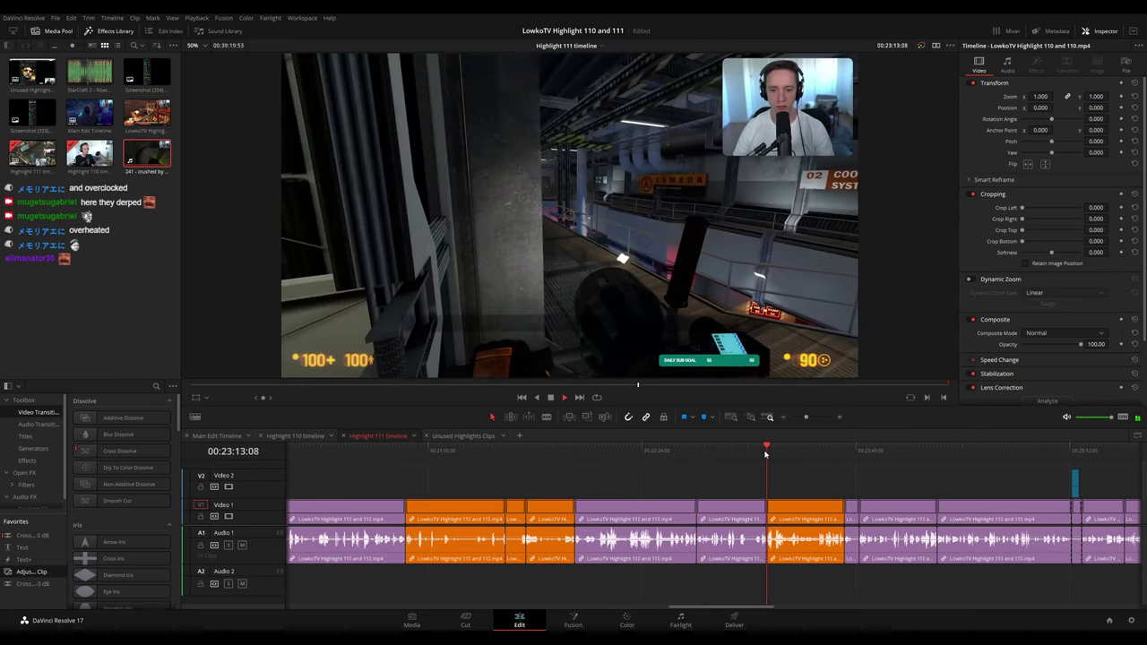
scroll(827, 479, right, 2)
drag(740, 454, 752, 451)
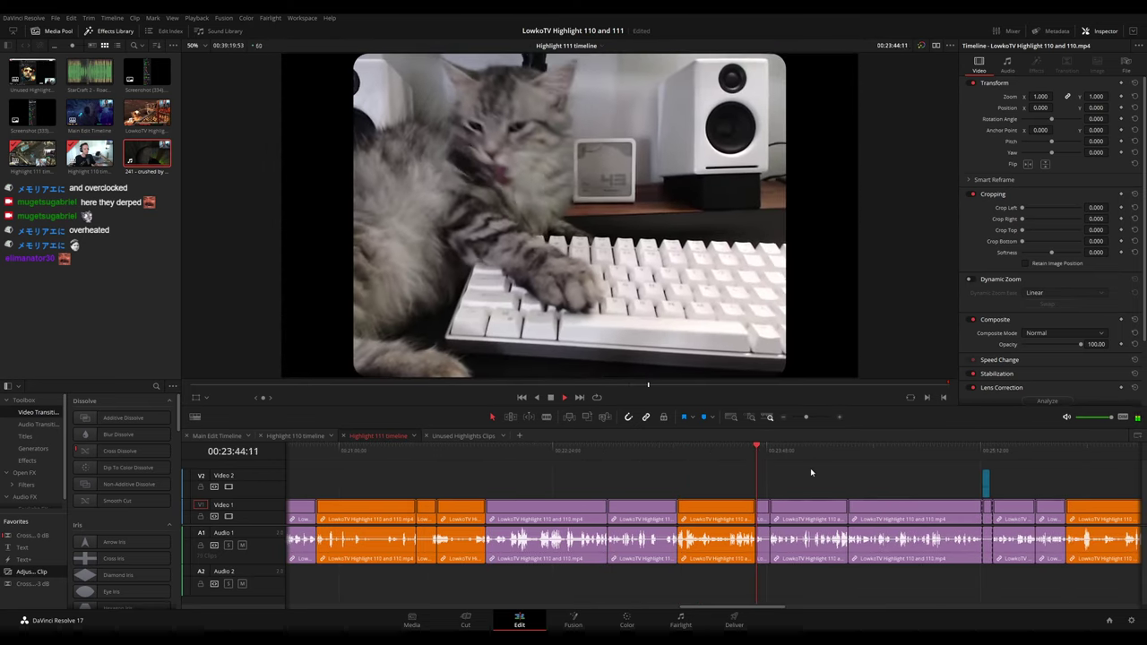
click(771, 455)
click(849, 454)
scroll(930, 481, right, 3)
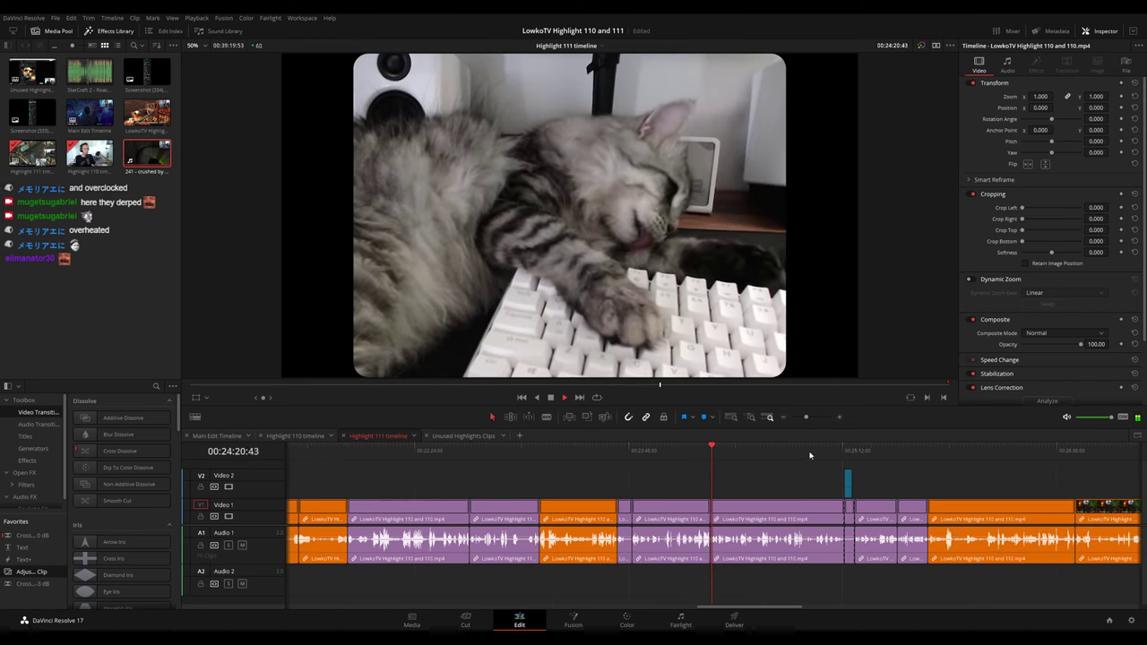
- Review the purple clips from the cat footage at 24:20 past the adjustment clip at 25:14 to the orange clip at 25:52
drag(837, 451, 846, 453)
scroll(926, 476, right, 4)
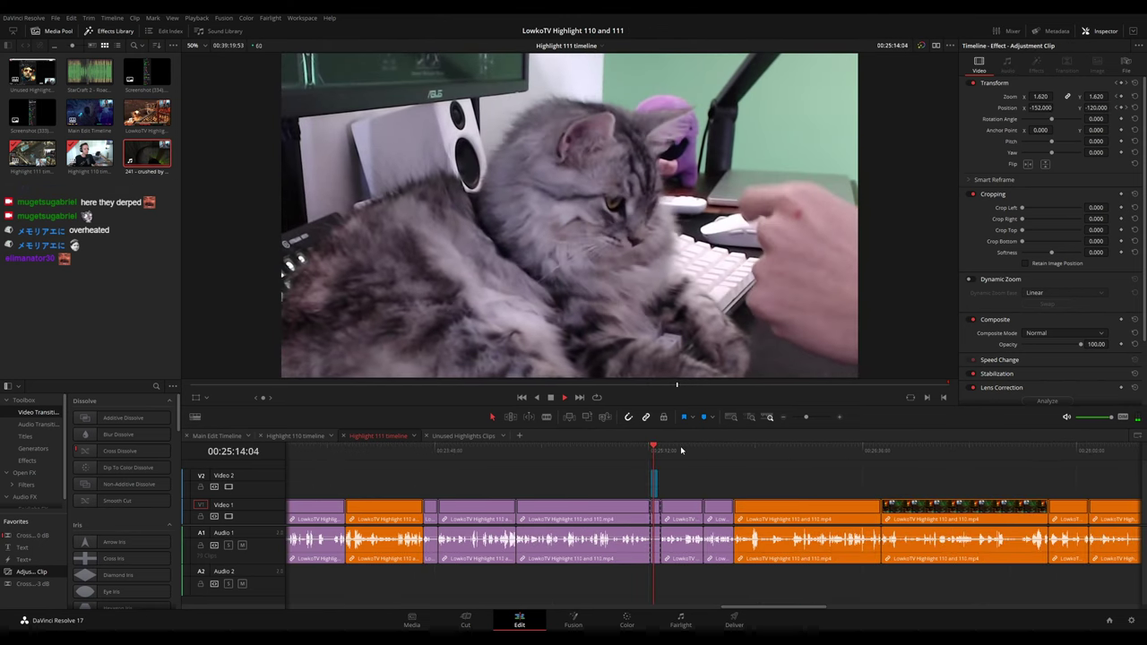
click(704, 450)
click(749, 453)
scroll(658, 448, right, 3)
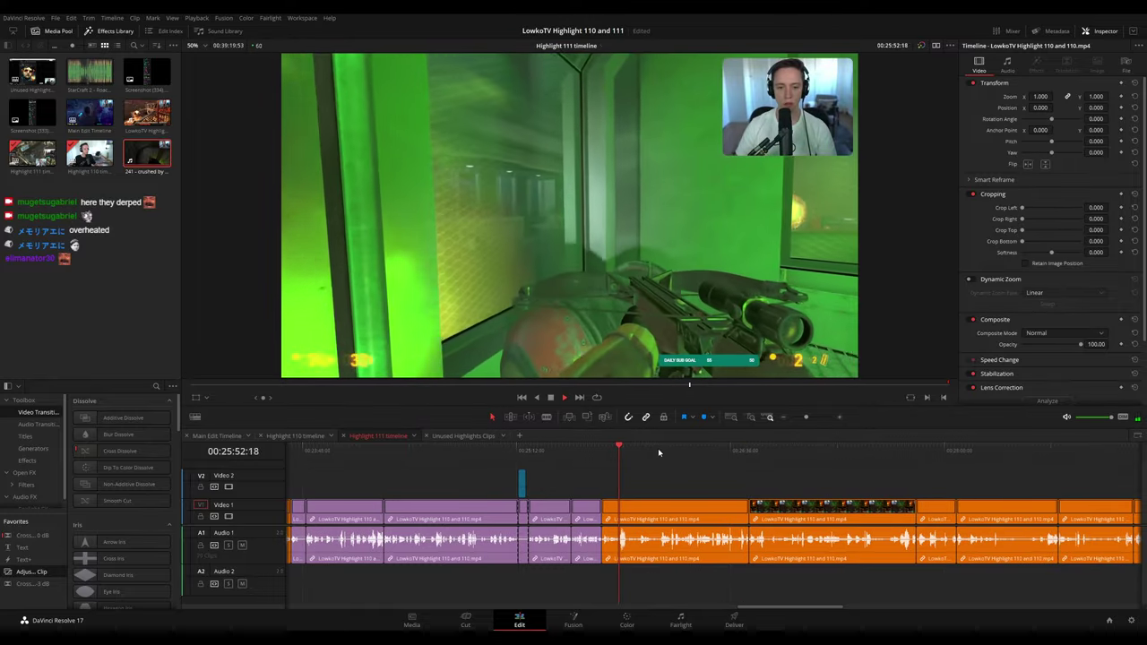
- Spot-check the consecutive orange clips from about 25:52 to 29:40
click(686, 449)
click(759, 454)
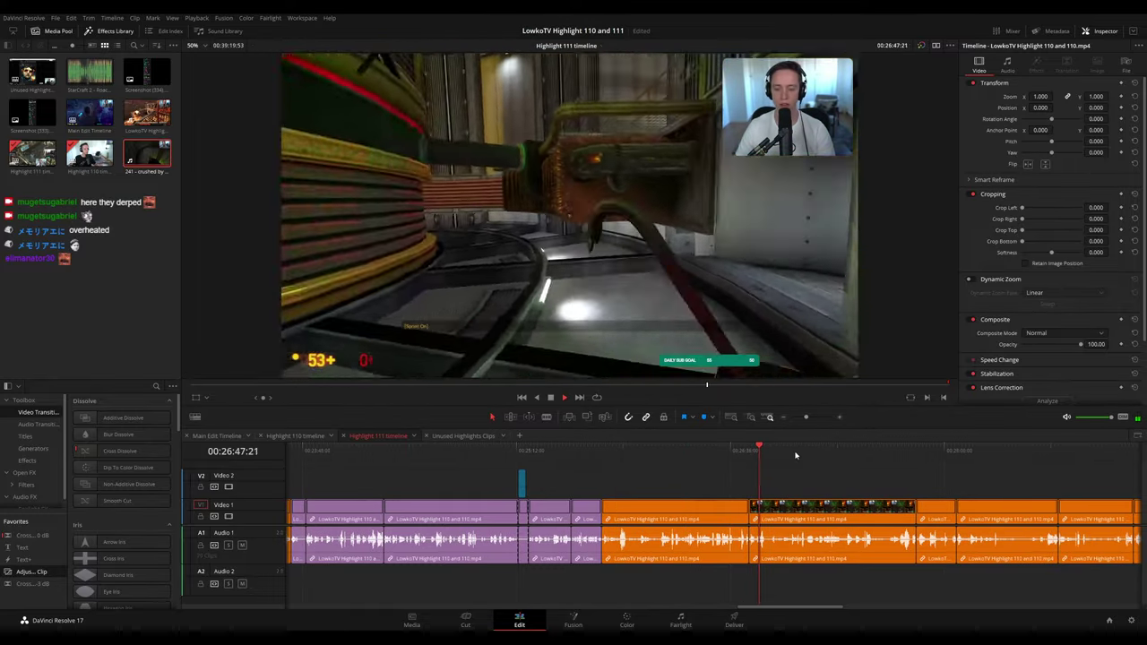
click(856, 457)
click(916, 459)
scroll(927, 463, right, 6)
click(751, 456)
click(911, 460)
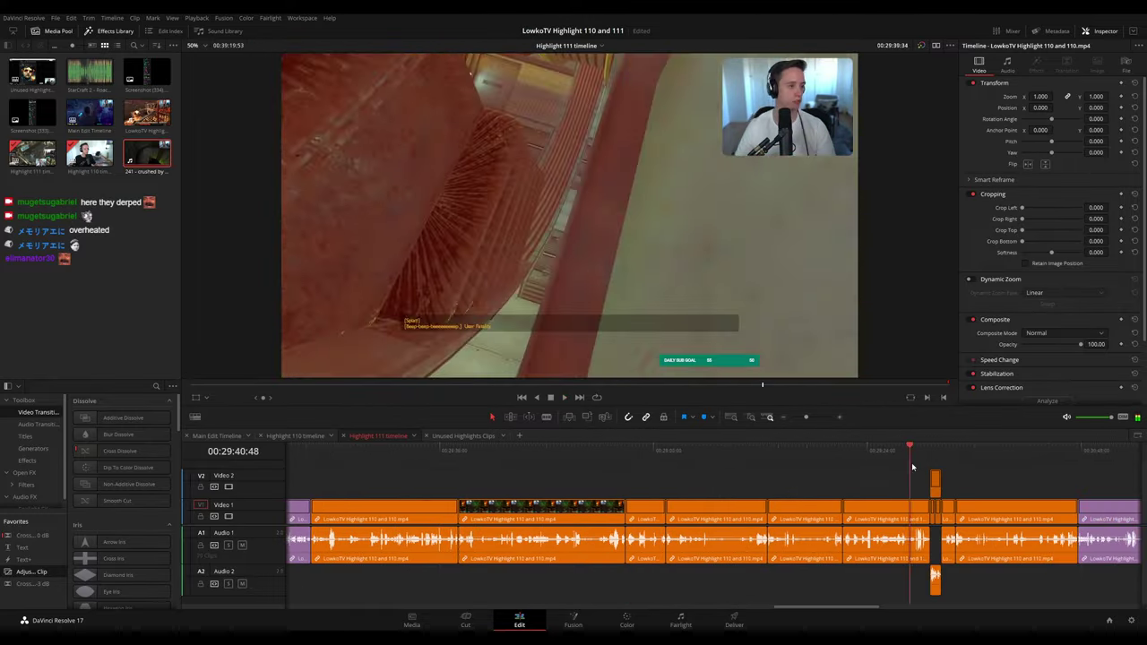
- Review the stacked orange clips near 29:52 and the following orange and purple clips up to about 31:50
click(930, 464)
scroll(739, 462, right, 4)
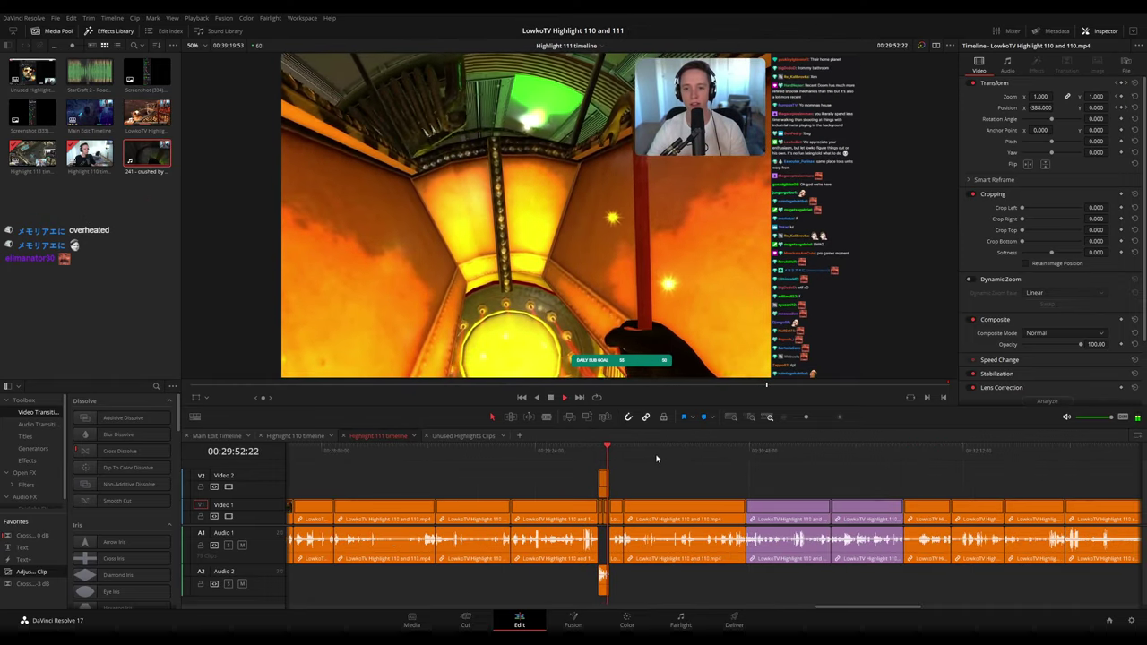
click(704, 458)
click(748, 459)
scroll(697, 472, right, 2)
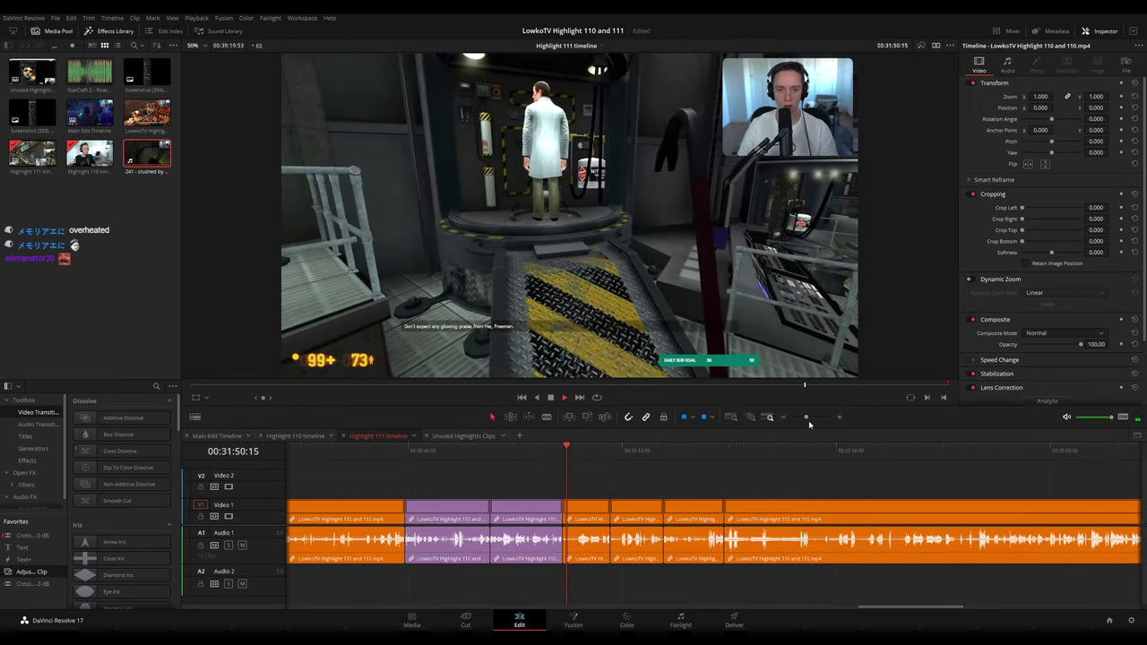
- Check the three short orange clips from about 31:50 to the start of the long orange clip at 32:52
key(Down)
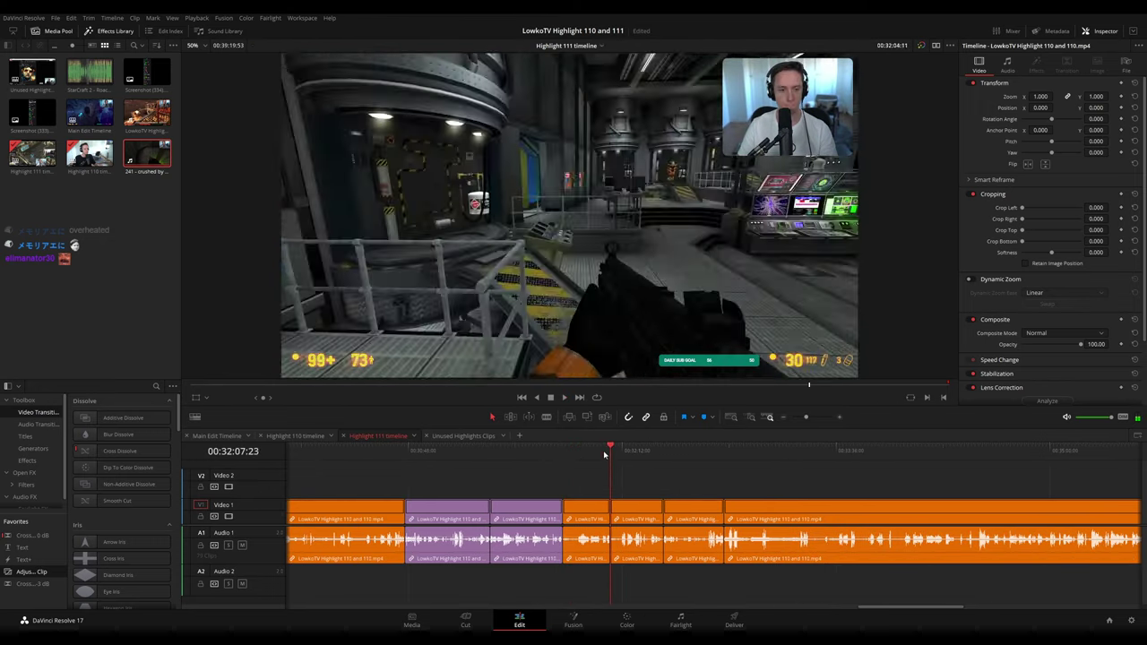
click(663, 450)
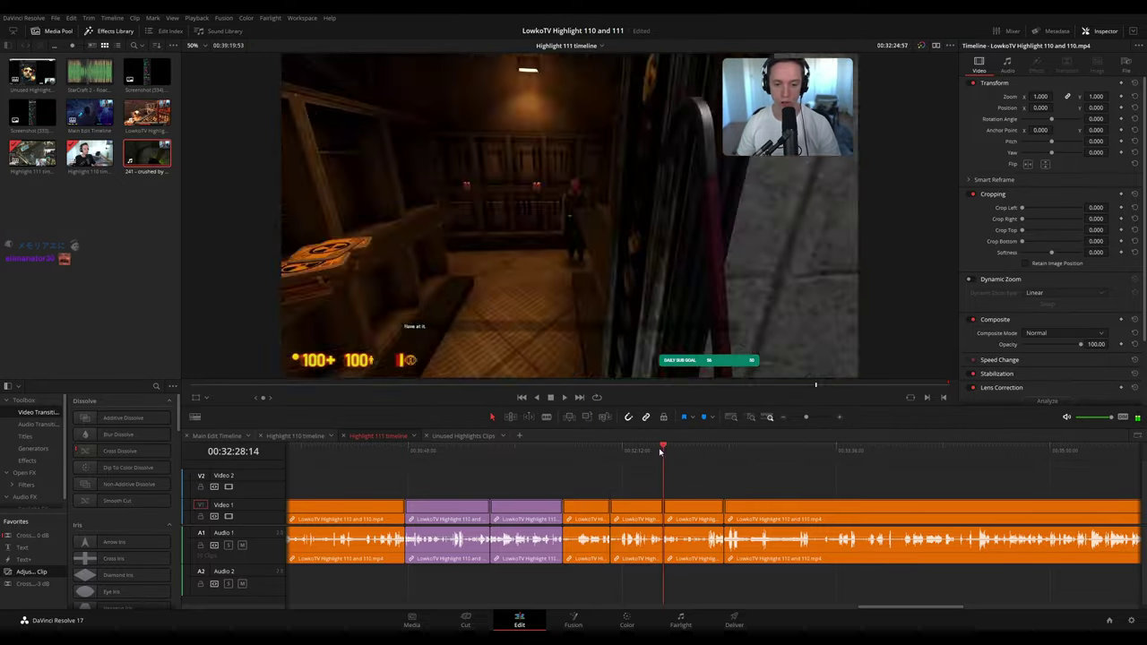
drag(708, 449, 725, 451)
scroll(761, 467, right, 2)
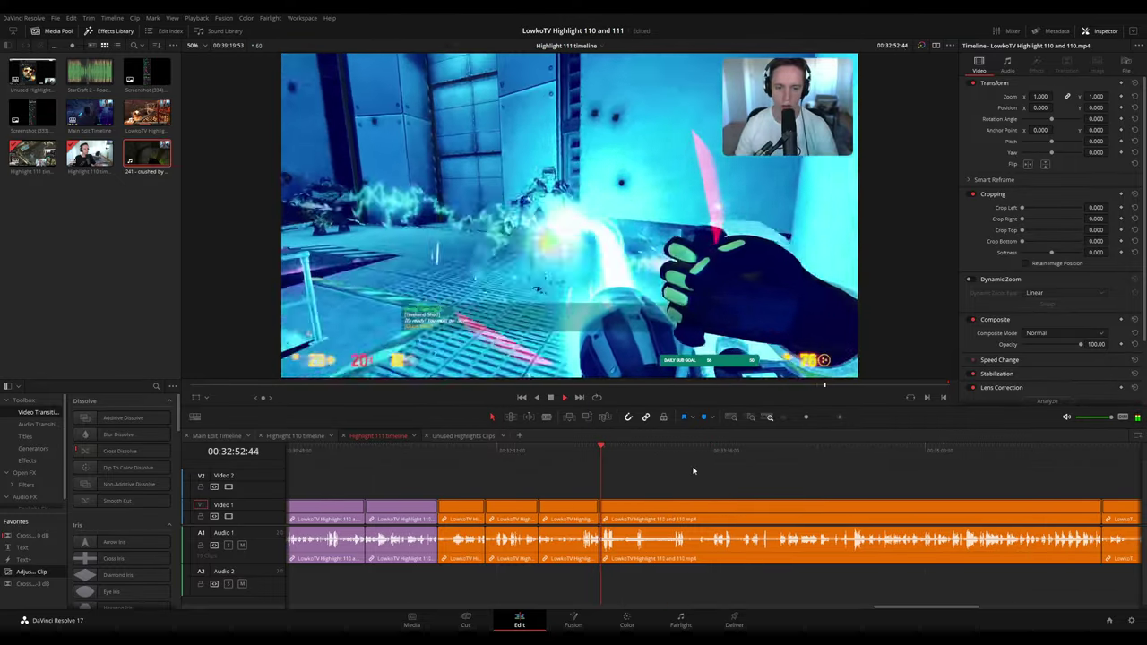
- Skim the long orange clip, the three short orange clips after it and the closing green footage up to about 39:16
drag(600, 449, 1104, 464)
scroll(1050, 467, right, 3)
scroll(898, 474, right, 6)
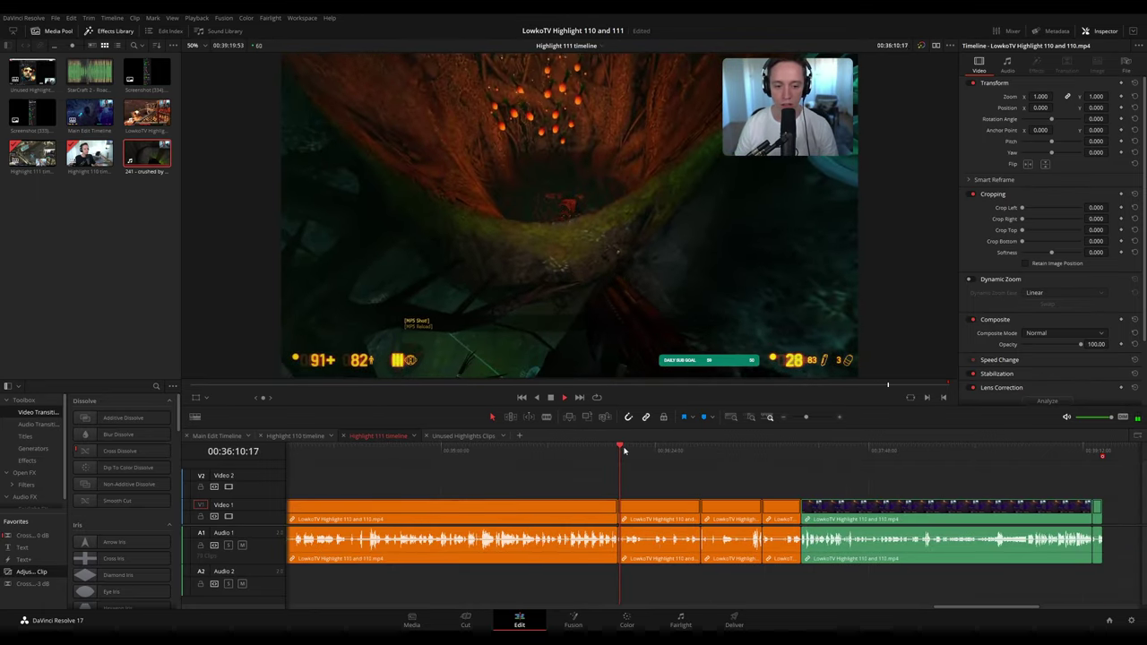
drag(622, 450, 1095, 471)
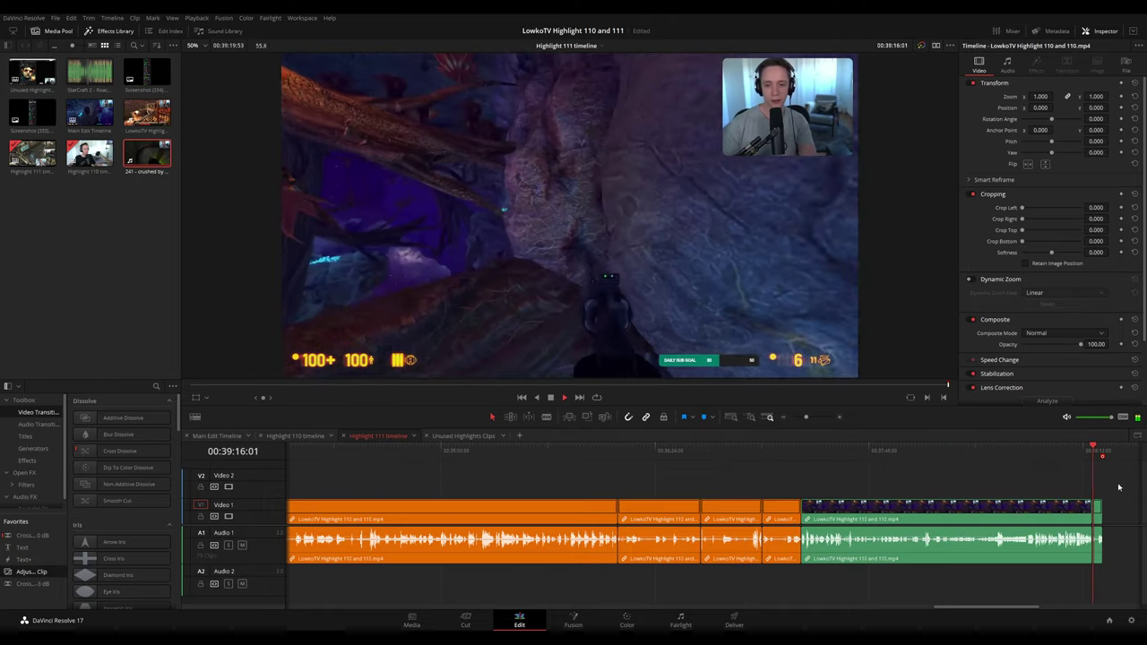
scroll(1093, 485, right, 9)
- Update the note of the End of Highlight 111 marker to "39:19 minutes" and save the project
click(637, 453)
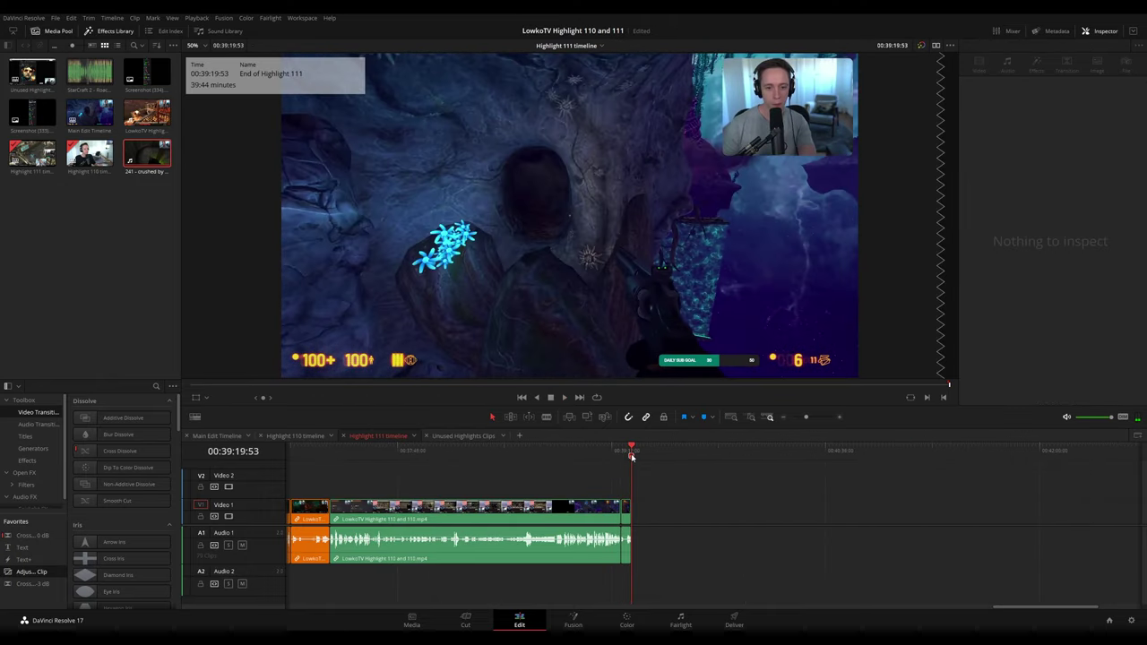
key(ctrl+s)
mouse_move(805, 417)
mouse_down()
mouse_move(818, 422)
mouse_move(785, 418)
mouse_up()
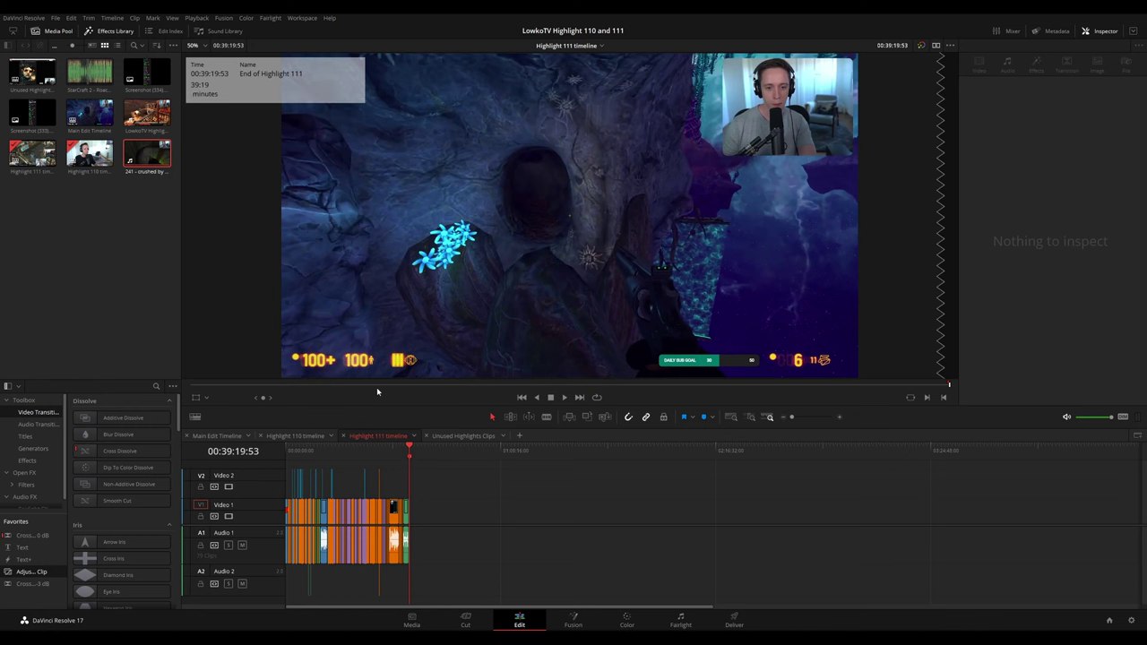
- Switch to the Highlight 110 timeline and update its end marker's note to "36:50 minutes"
click(296, 435)
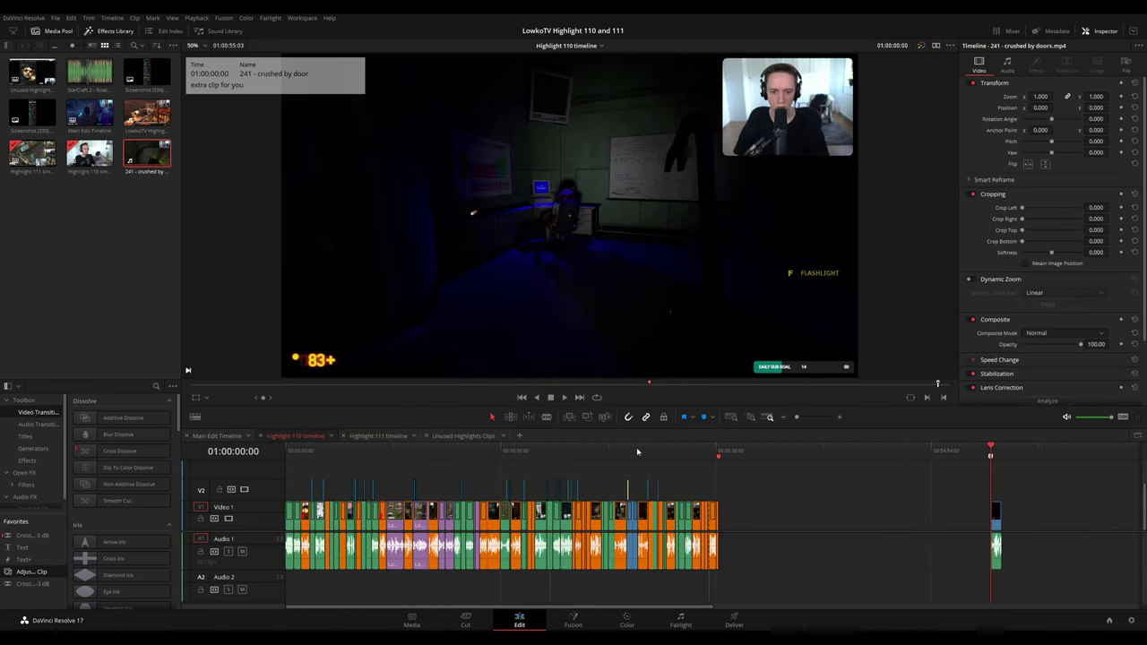
click(719, 452)
drag(942, 452, 994, 452)
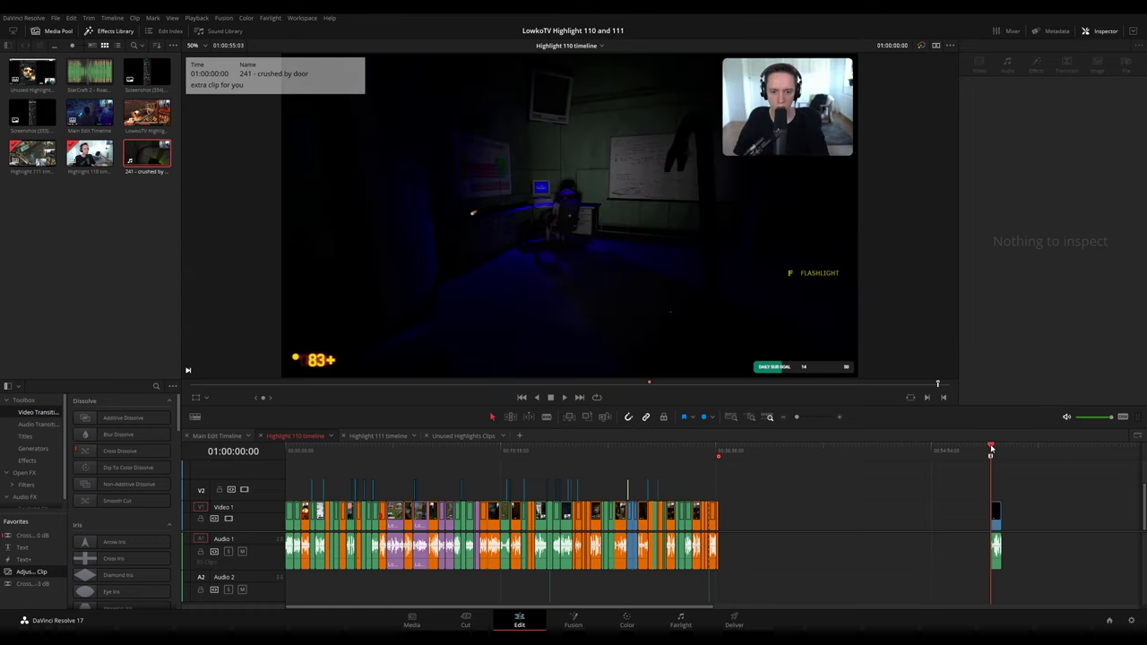
click(723, 450)
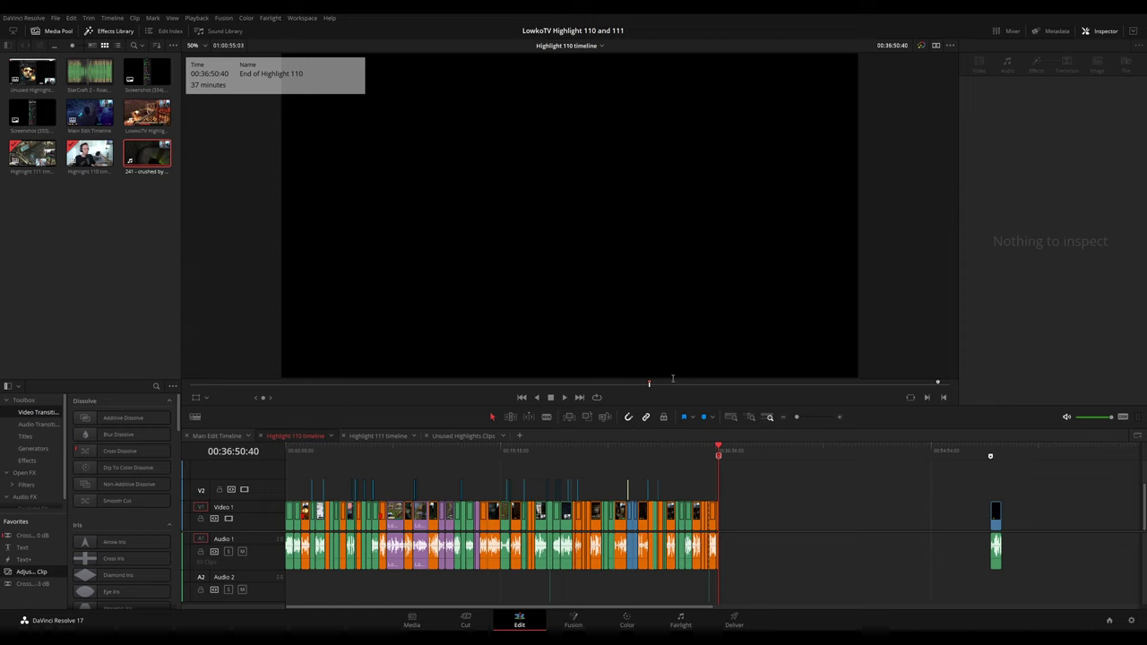
key(Return)
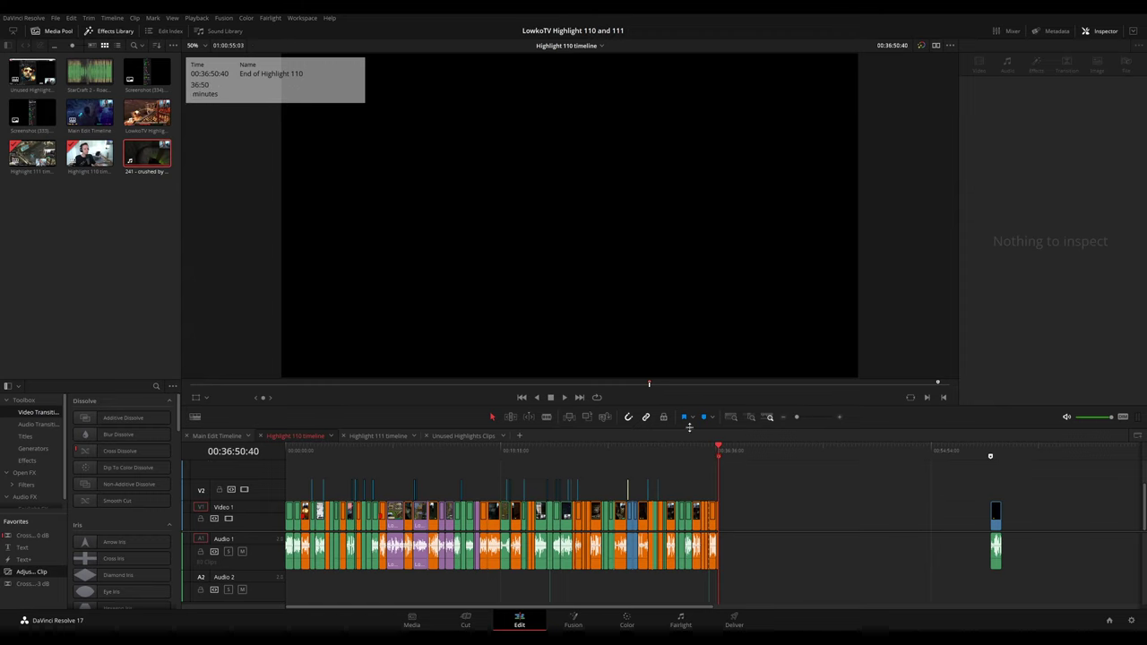
- Check the end of the Unused Highlights Clips timeline and return to the last frame before the End of Highlight 110 marker
click(784, 419)
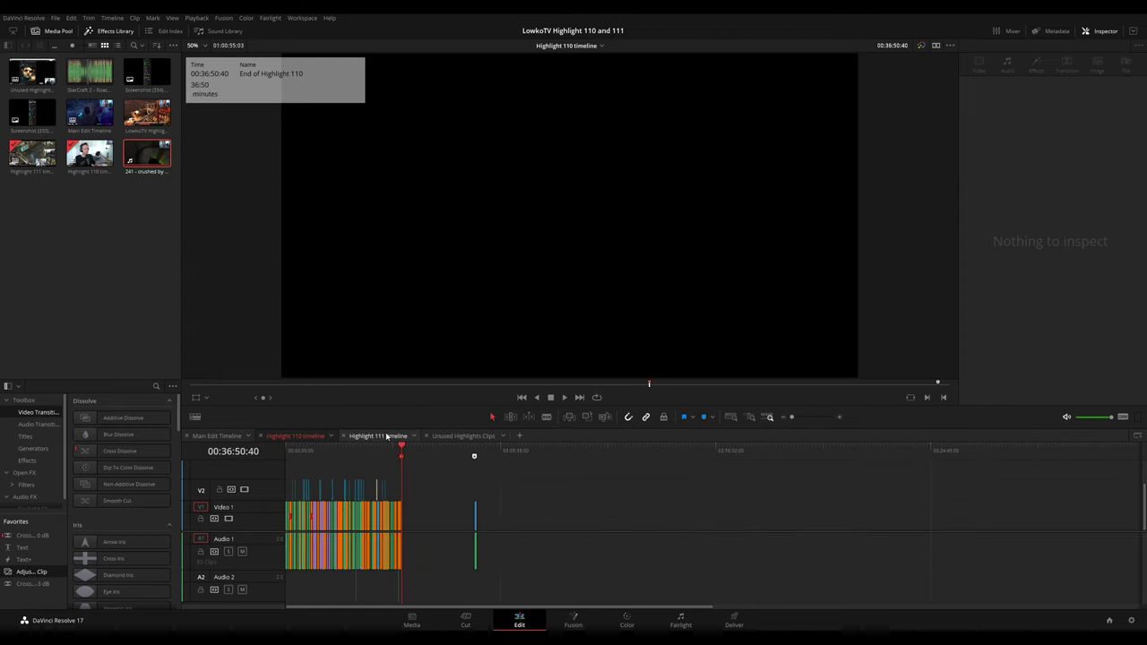
click(475, 436)
click(418, 489)
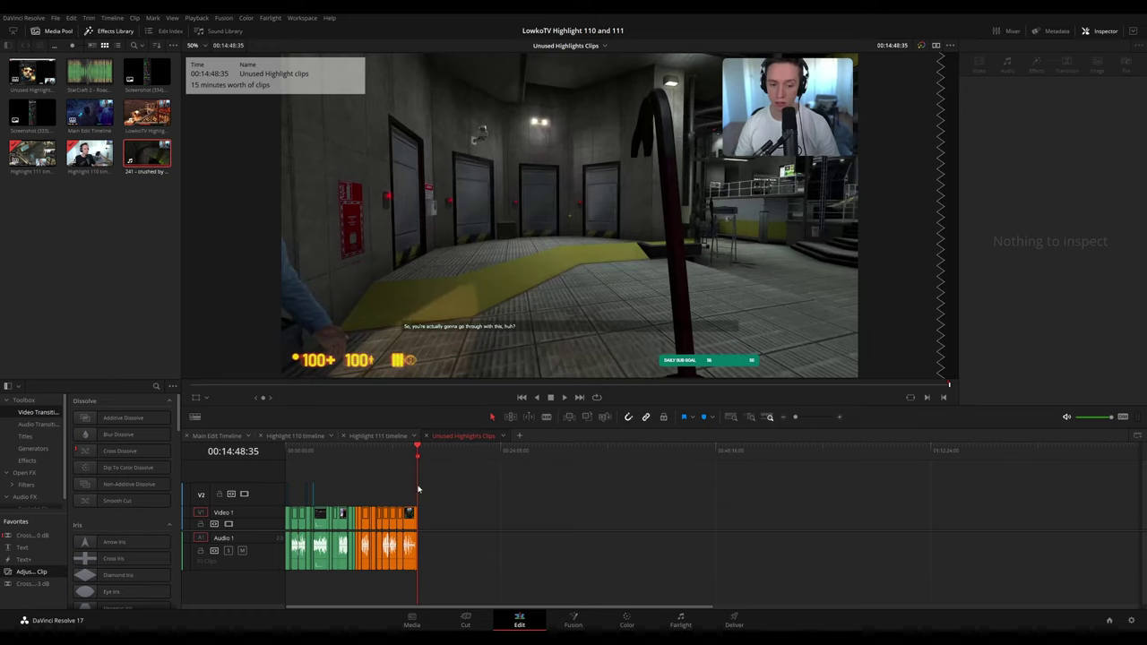
click(309, 436)
scroll(424, 483, up, 1)
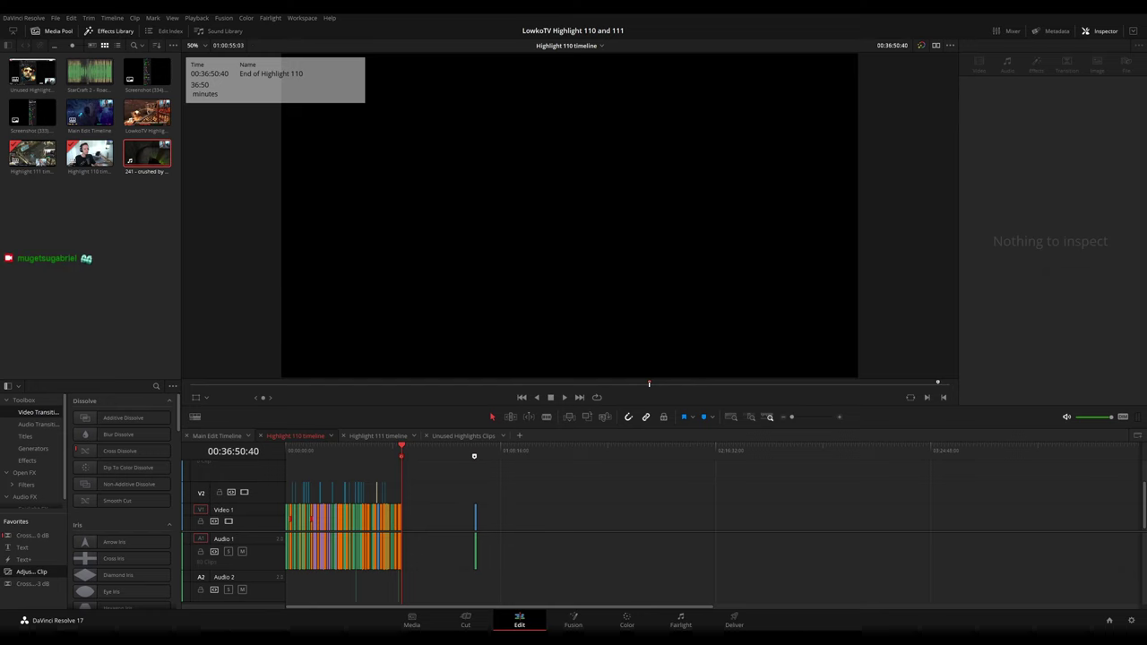
key(Left)
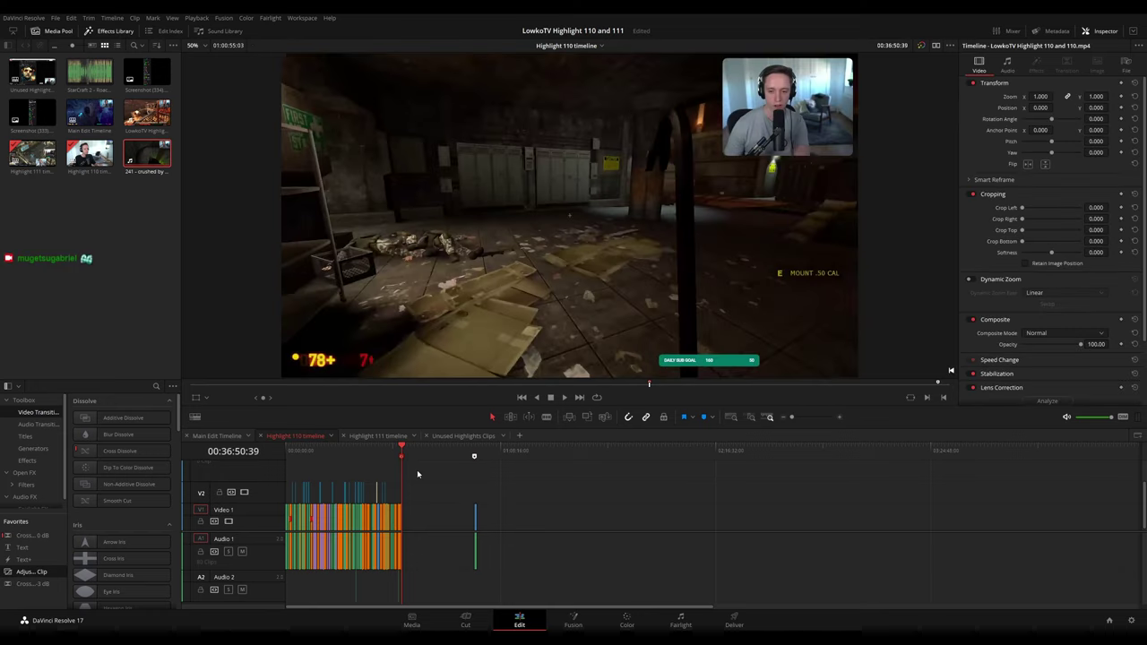